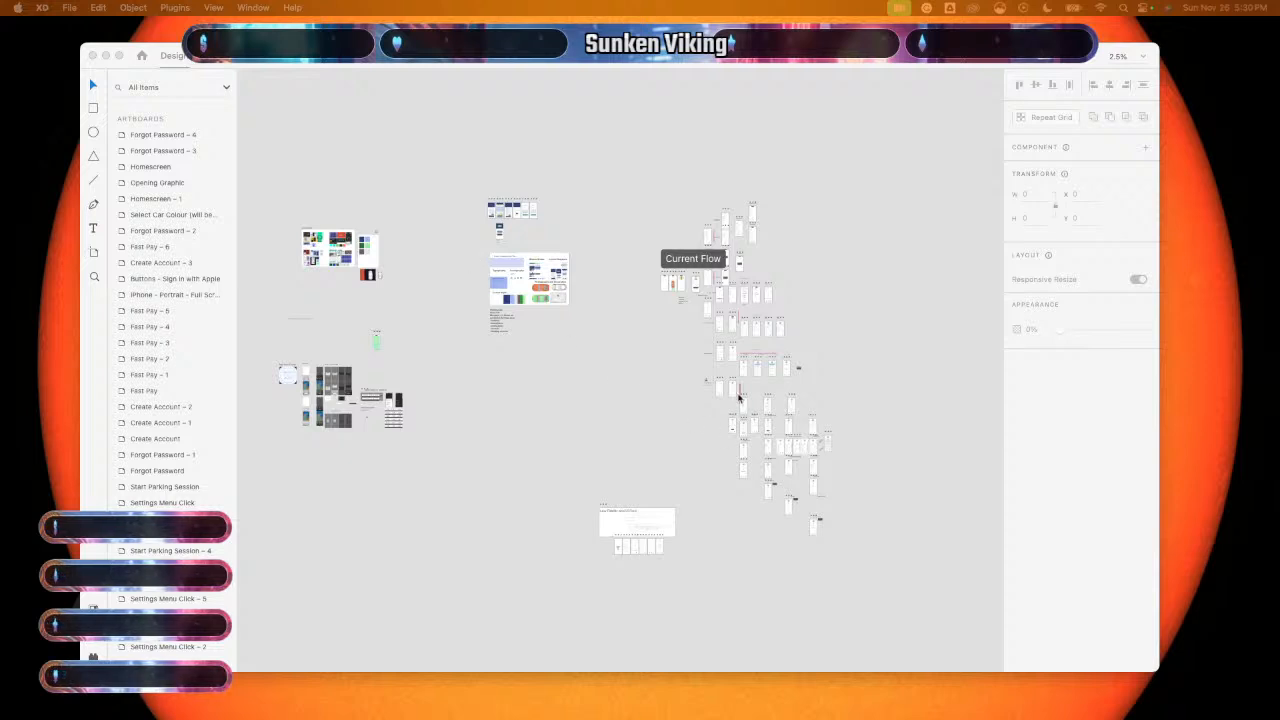
- Pan and zoom the canvas to the Apple keyboard, login prompt and Face ID artboards
{"action": "left_click", "coordinate": [461, 297]}
{"action": "scroll", "coordinate": [454, 297], "scroll_direction": "up", "scroll_amount": 5}
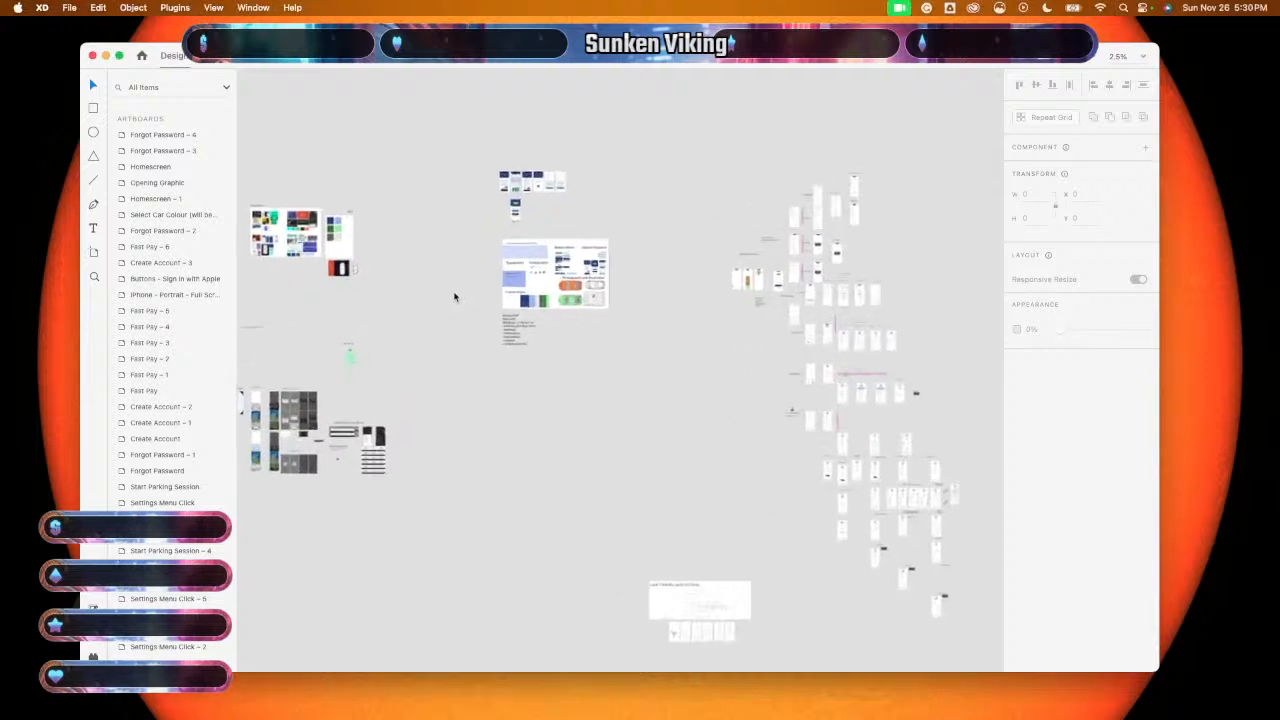
{"action": "scroll", "coordinate": [454, 297], "scroll_direction": "up", "scroll_amount": 3}
{"action": "scroll", "coordinate": [454, 297], "scroll_direction": "left", "scroll_amount": 4}
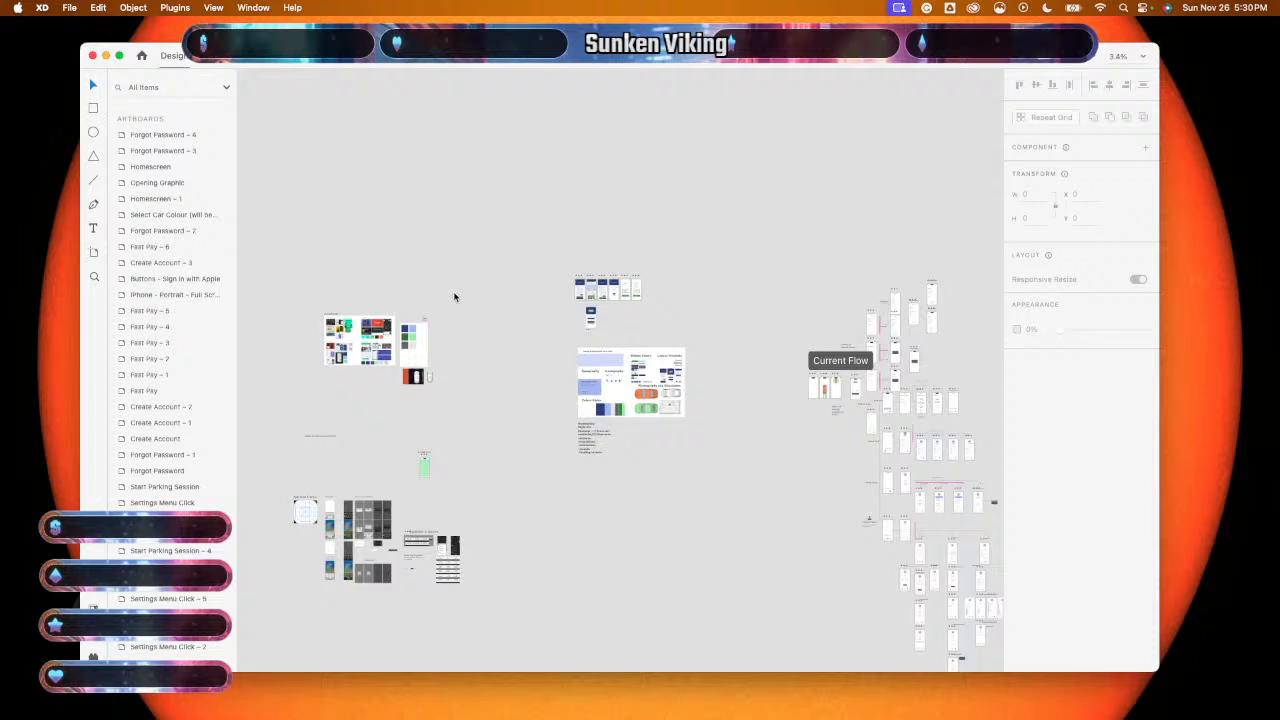
{"action": "scroll", "coordinate": [454, 297], "scroll_direction": "down", "scroll_amount": 1}
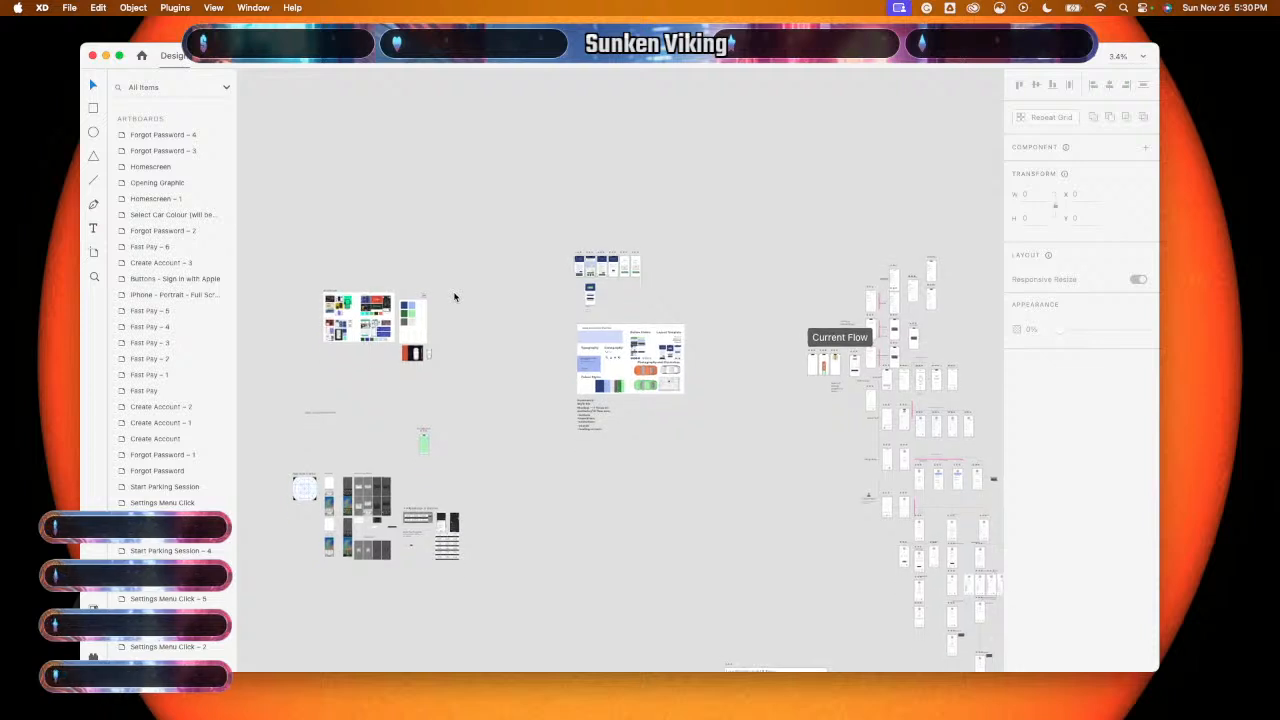
{"action": "scroll", "coordinate": [454, 297], "scroll_direction": "down", "scroll_amount": 1}
{"action": "scroll", "coordinate": [454, 297], "scroll_direction": "right", "scroll_amount": 1}
{"action": "scroll", "coordinate": [454, 297], "scroll_direction": "right", "scroll_amount": 1}
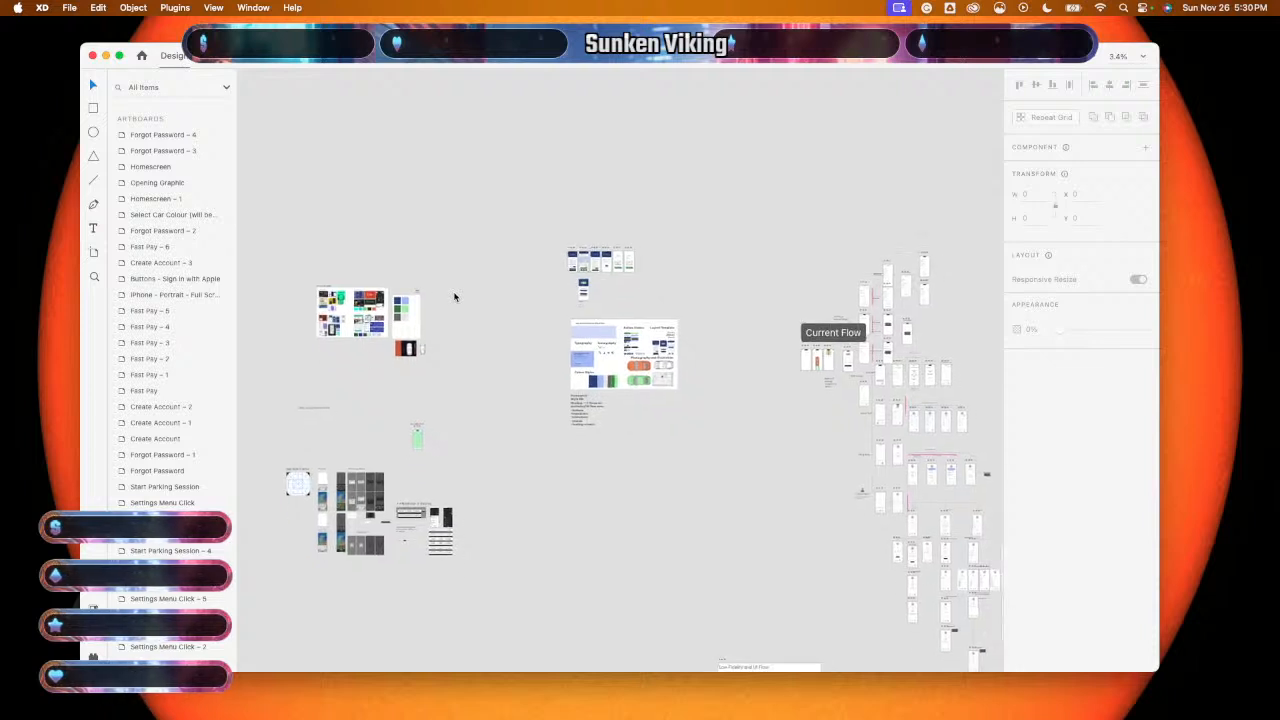
{"action": "scroll", "coordinate": [454, 297], "scroll_direction": "down", "scroll_amount": 3}
{"action": "scroll", "coordinate": [454, 297], "scroll_direction": "up", "scroll_amount": 5}
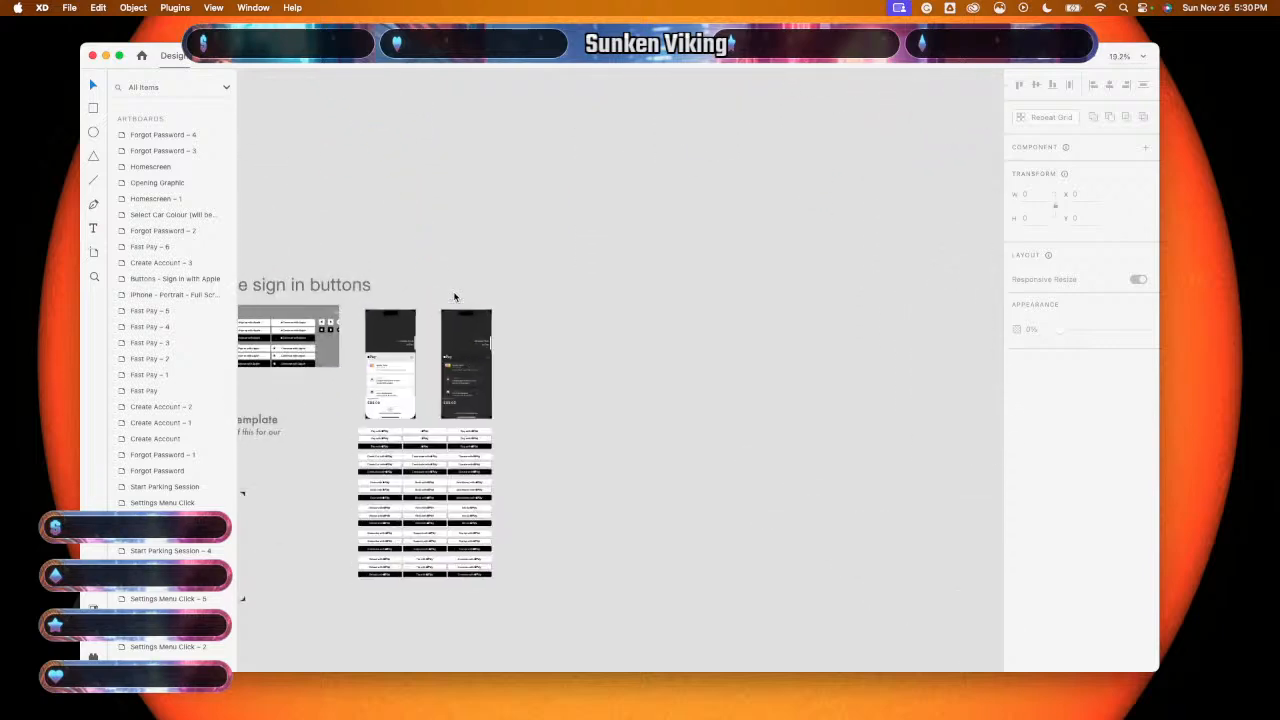
{"action": "scroll", "coordinate": [454, 297], "scroll_direction": "left", "scroll_amount": 10}
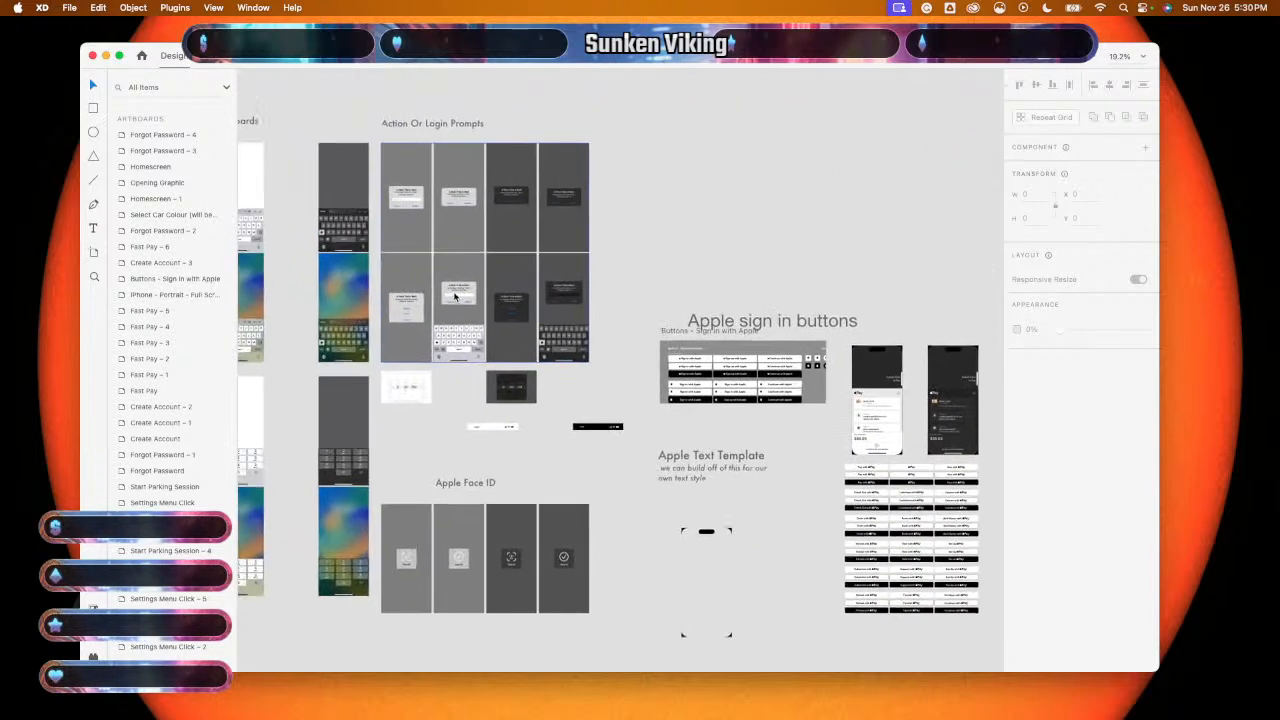
{"action": "scroll", "coordinate": [454, 297], "scroll_direction": "left", "scroll_amount": 5}
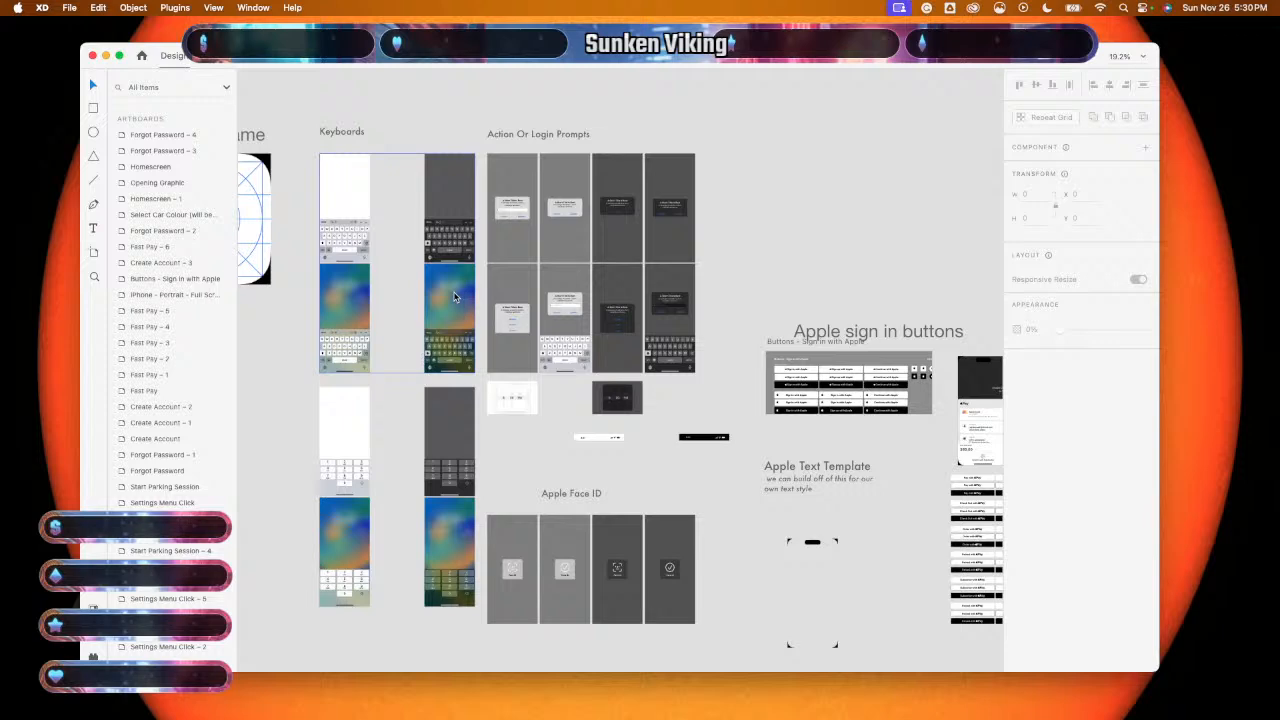
{"action": "scroll", "coordinate": [454, 297], "scroll_direction": "left", "scroll_amount": 3}
{"action": "scroll", "coordinate": [454, 297], "scroll_direction": "up", "scroll_amount": 2}
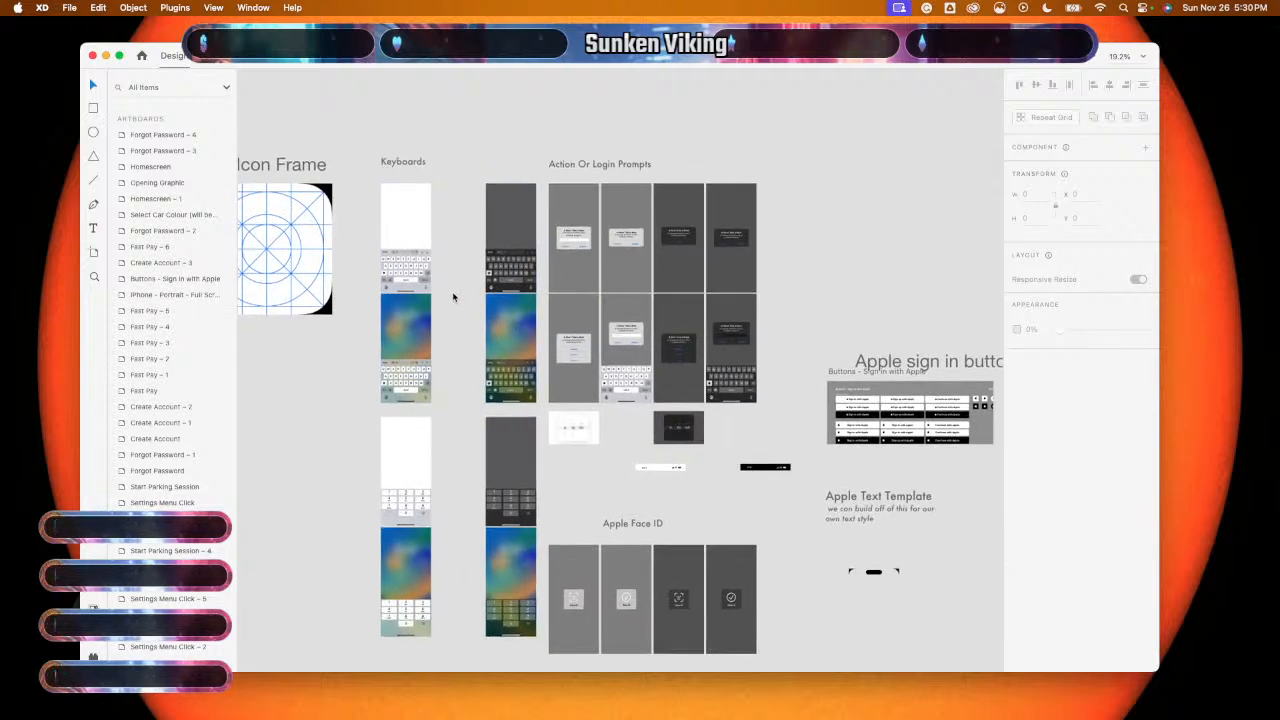
{"action": "scroll", "coordinate": [454, 297], "scroll_direction": "right", "scroll_amount": 5}
{"action": "scroll", "coordinate": [452, 297], "scroll_direction": "up", "scroll_amount": 3}
{"action": "scroll", "coordinate": [452, 297], "scroll_direction": "up", "scroll_amount": 4}
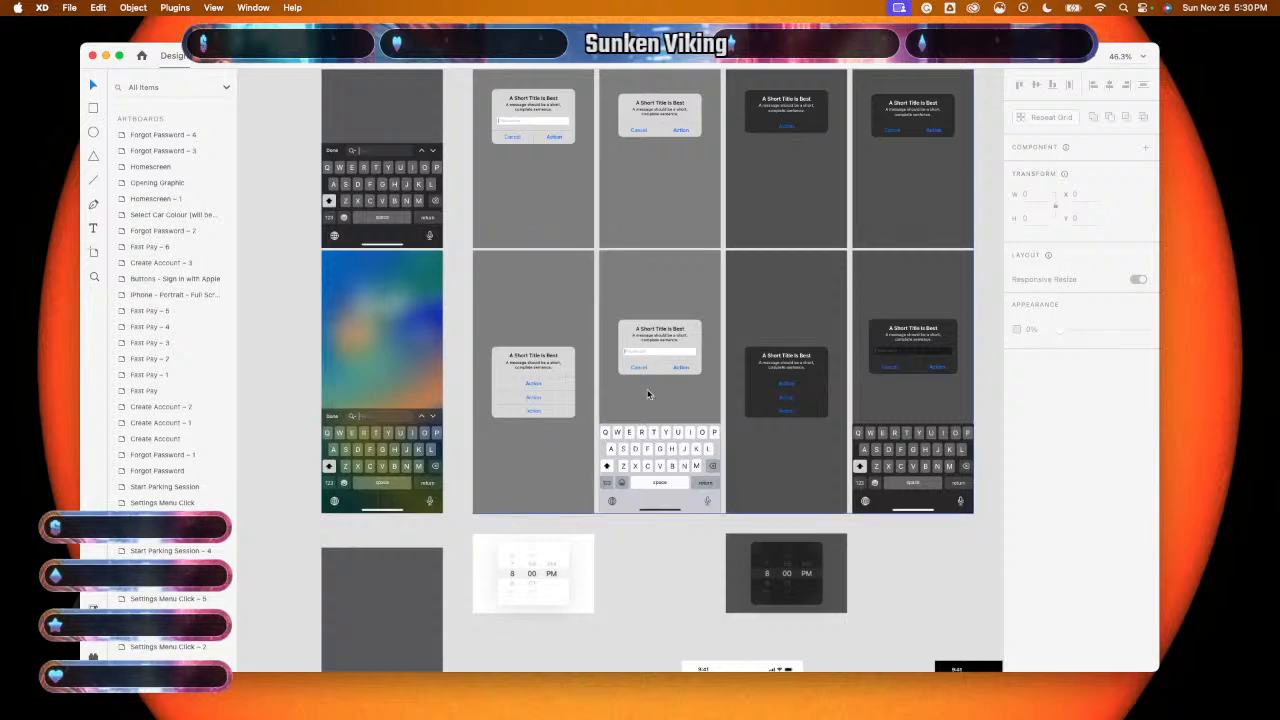
{"action": "scroll", "coordinate": [566, 160], "scroll_direction": "down", "scroll_amount": 5}
{"action": "scroll", "coordinate": [566, 160], "scroll_direction": "right", "scroll_amount": 5}
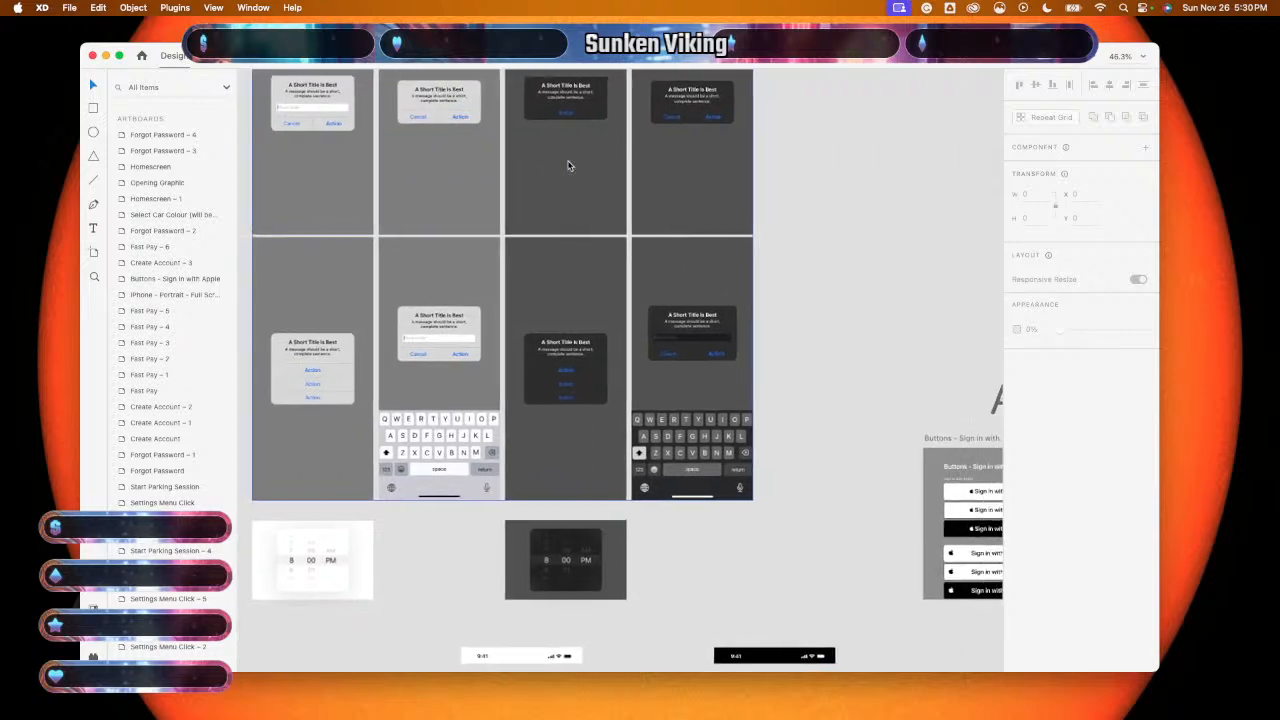
{"action": "scroll", "coordinate": [568, 165], "scroll_direction": "down", "scroll_amount": 10}
{"action": "scroll", "coordinate": [568, 165], "scroll_direction": "left", "scroll_amount": 5}
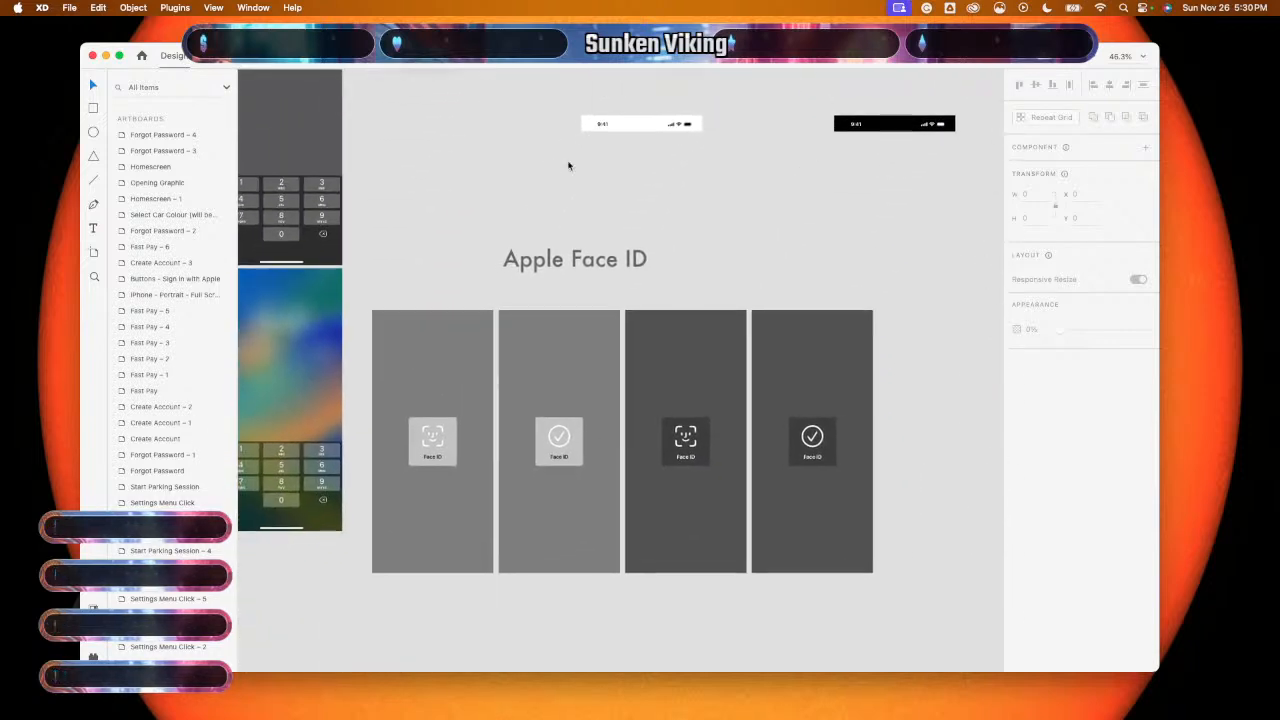
{"action": "scroll", "coordinate": [568, 165], "scroll_direction": "down", "scroll_amount": 3}
{"action": "scroll", "coordinate": [568, 165], "scroll_direction": "right", "scroll_amount": 1}
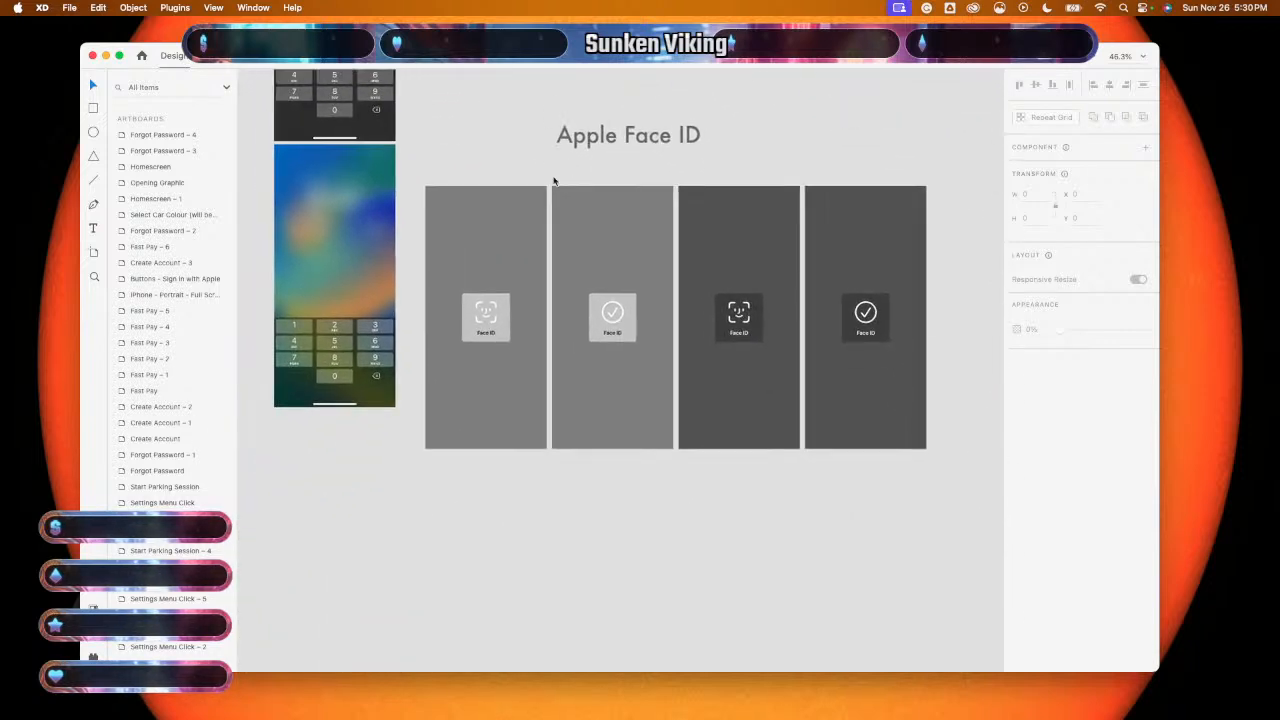
{"action": "scroll", "coordinate": [461, 210], "scroll_direction": "up", "scroll_amount": 2}
{"action": "scroll", "coordinate": [461, 210], "scroll_direction": "left", "scroll_amount": 4}
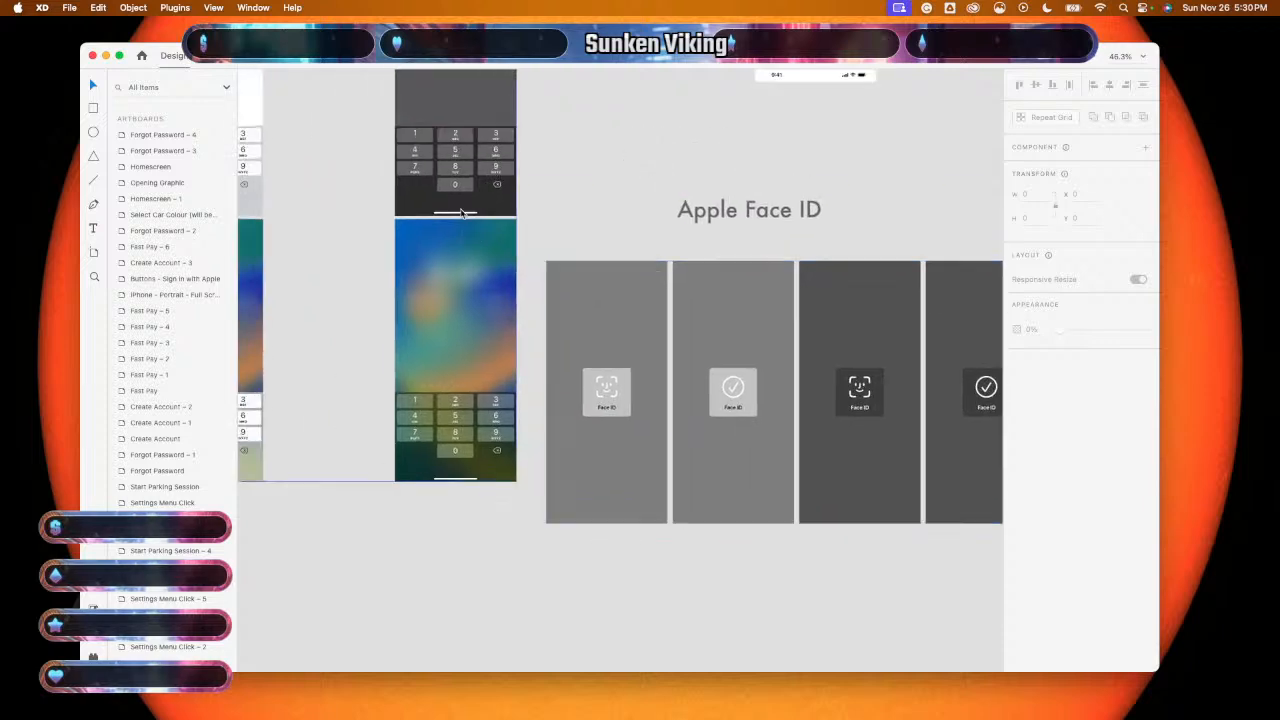
{"action": "scroll", "coordinate": [461, 212], "scroll_direction": "down", "scroll_amount": 10}
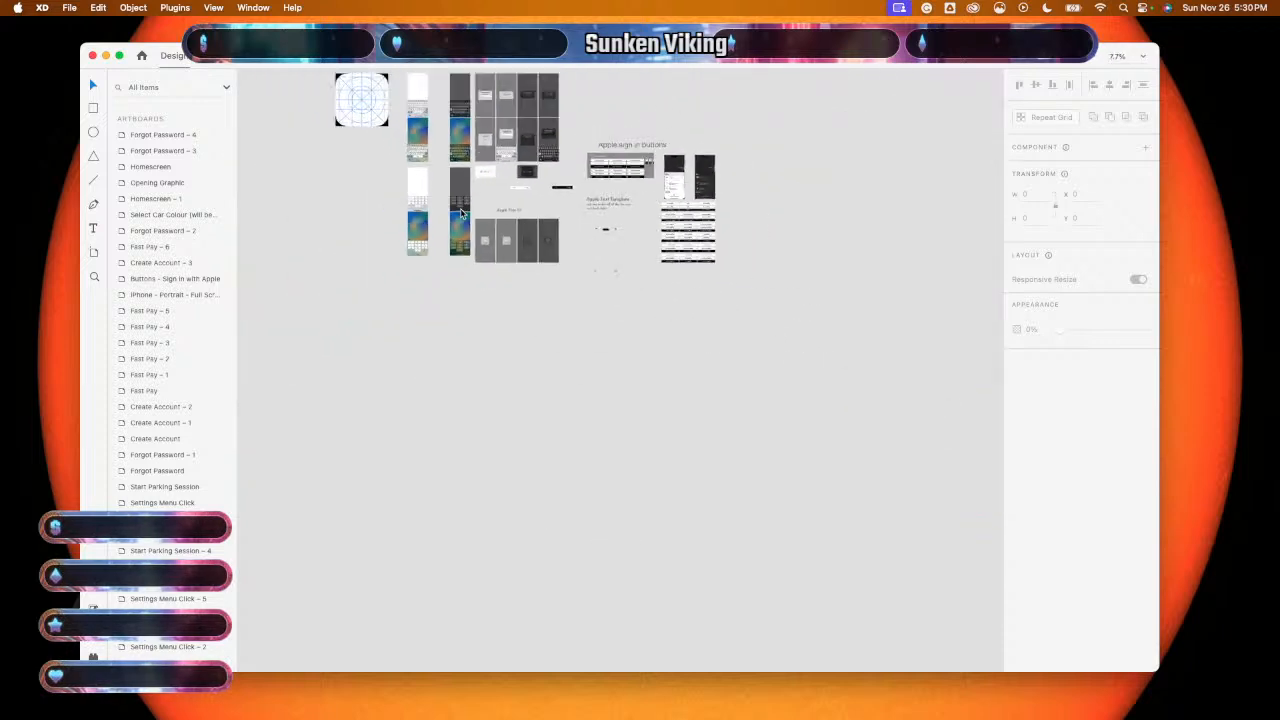
- Pan and zoom into the style tile's Button States section to inspect it
{"action": "scroll", "coordinate": [532, 482], "scroll_direction": "up", "scroll_amount": 4}
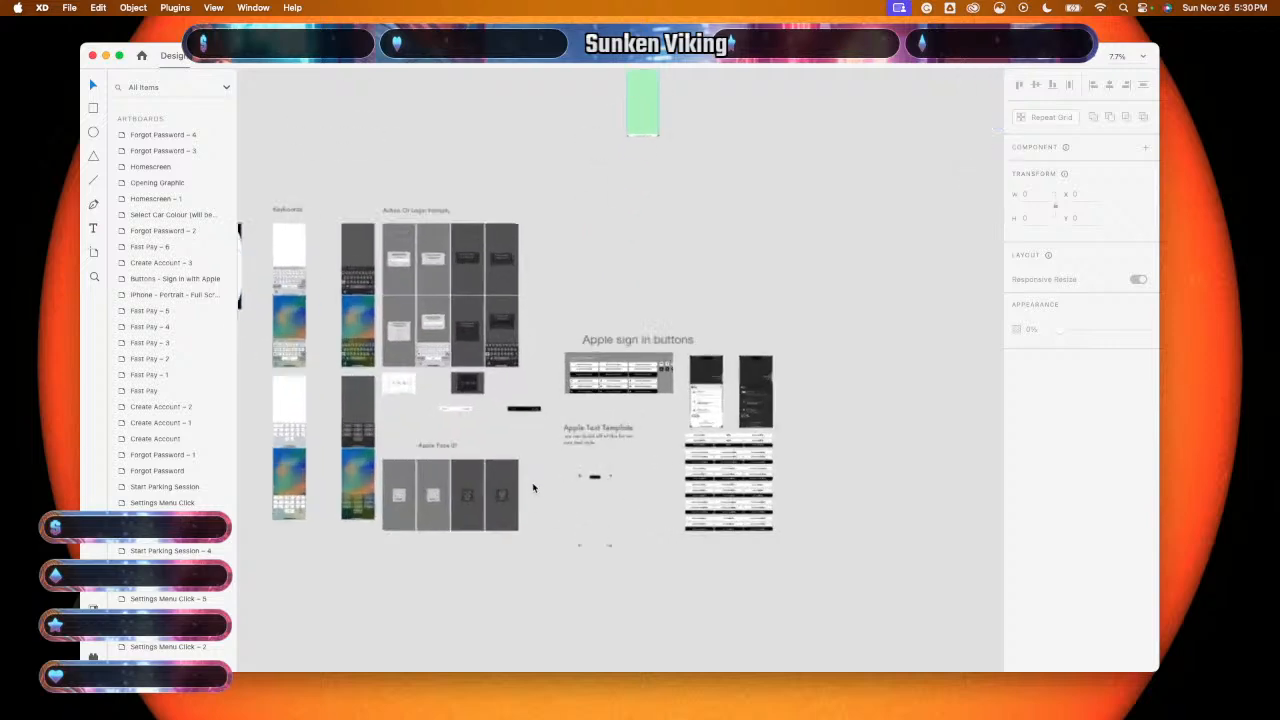
{"action": "scroll", "coordinate": [532, 482], "scroll_direction": "up", "scroll_amount": 4}
{"action": "scroll", "coordinate": [532, 476], "scroll_direction": "right", "scroll_amount": 3}
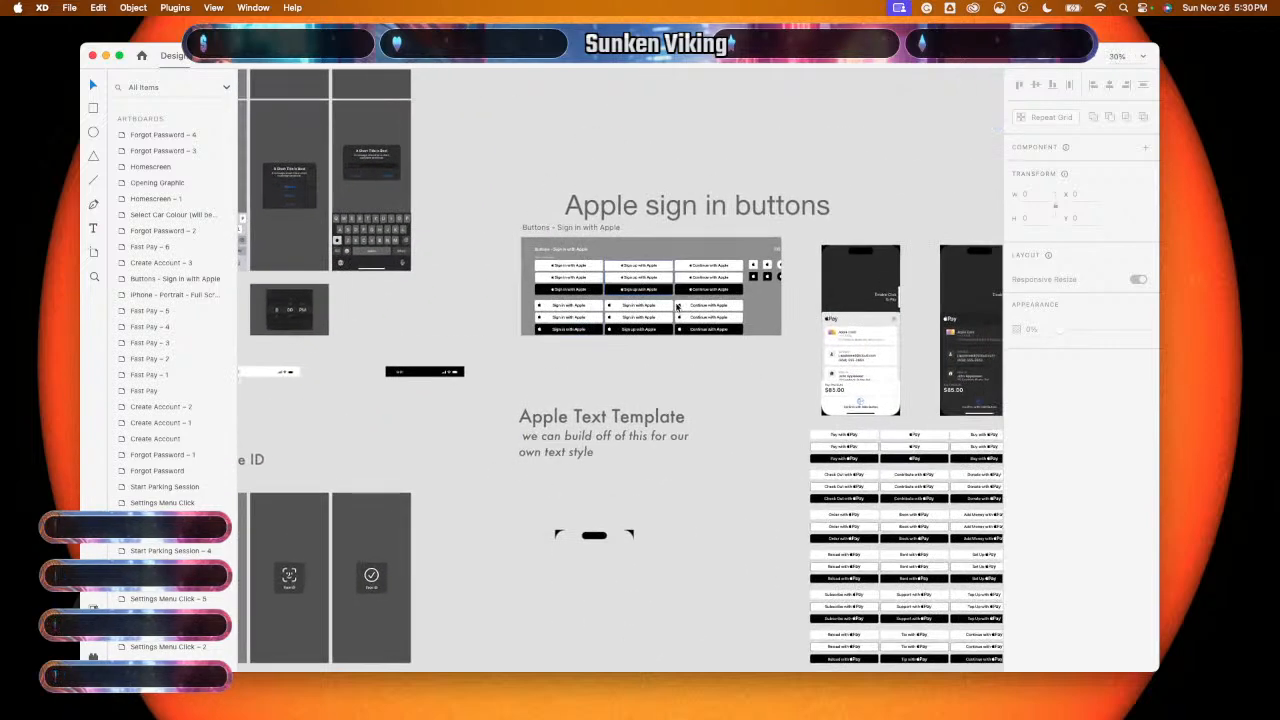
{"action": "scroll", "coordinate": [648, 376], "scroll_direction": "down", "scroll_amount": 4}
{"action": "scroll", "coordinate": [648, 376], "scroll_direction": "right", "scroll_amount": 4}
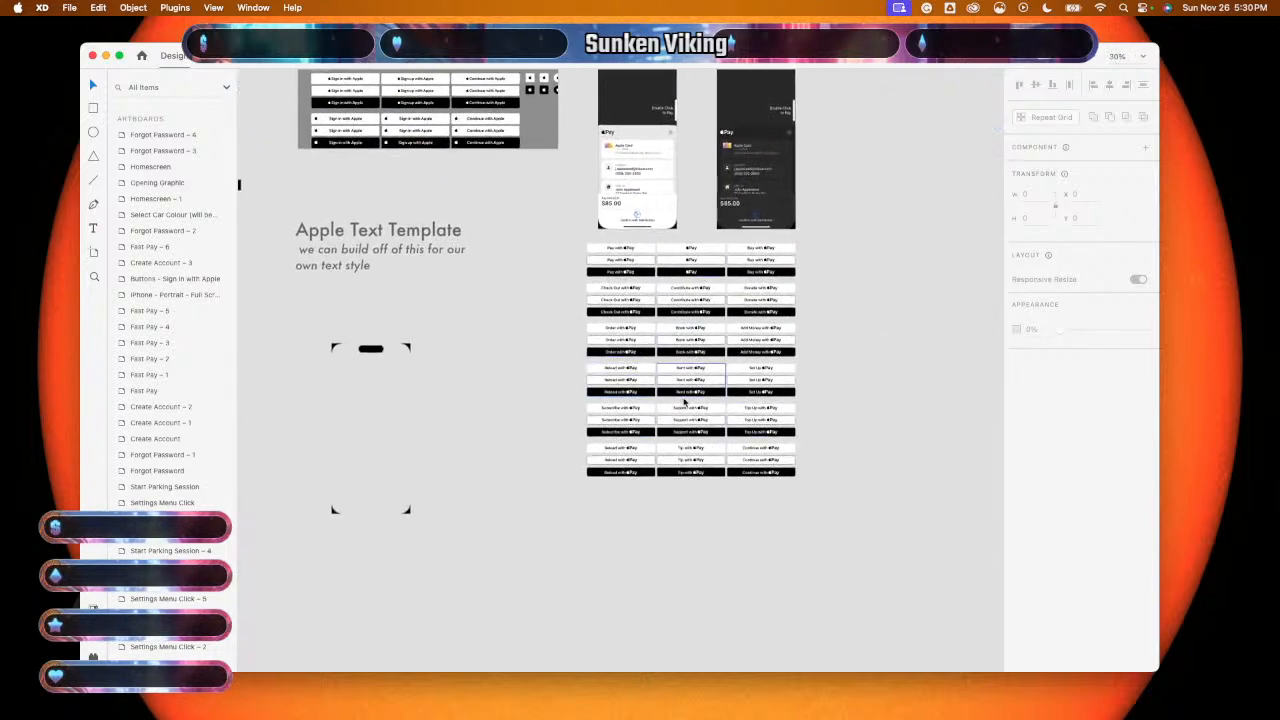
{"action": "scroll", "coordinate": [685, 402], "scroll_direction": "down", "scroll_amount": 8}
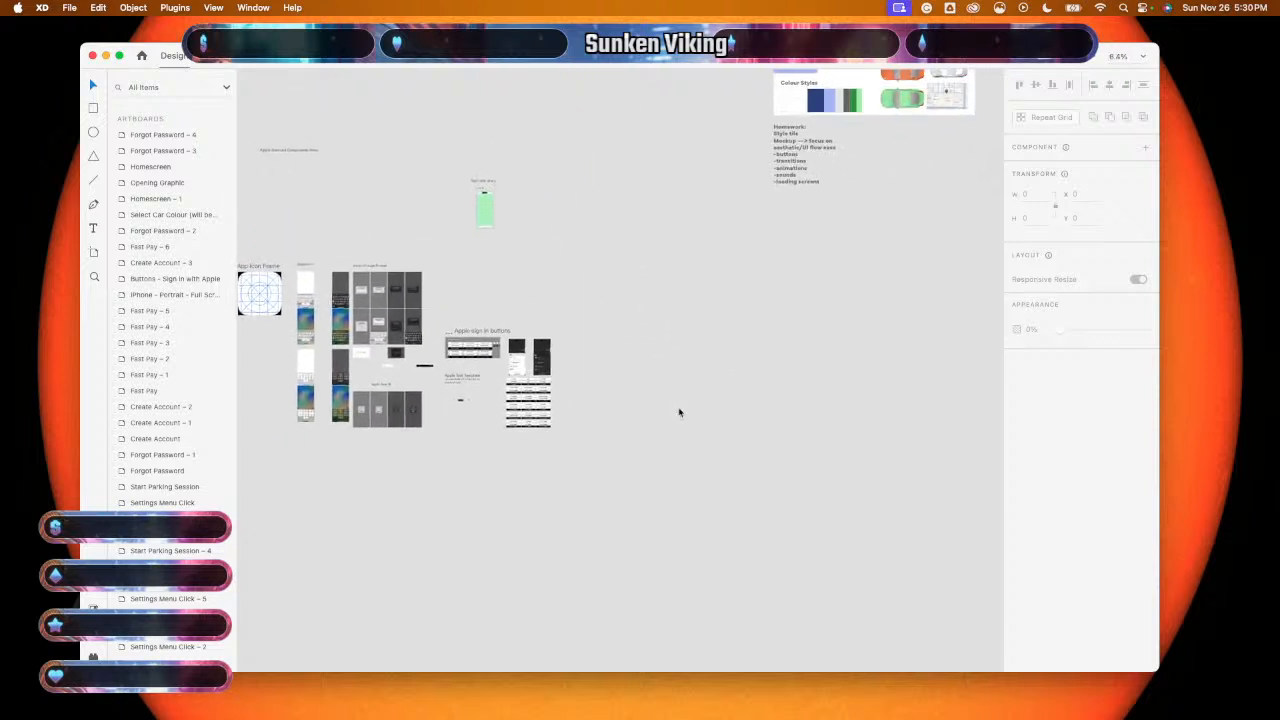
{"action": "scroll", "coordinate": [679, 412], "scroll_direction": "up", "scroll_amount": 5}
{"action": "scroll", "coordinate": [679, 412], "scroll_direction": "right", "scroll_amount": 2}
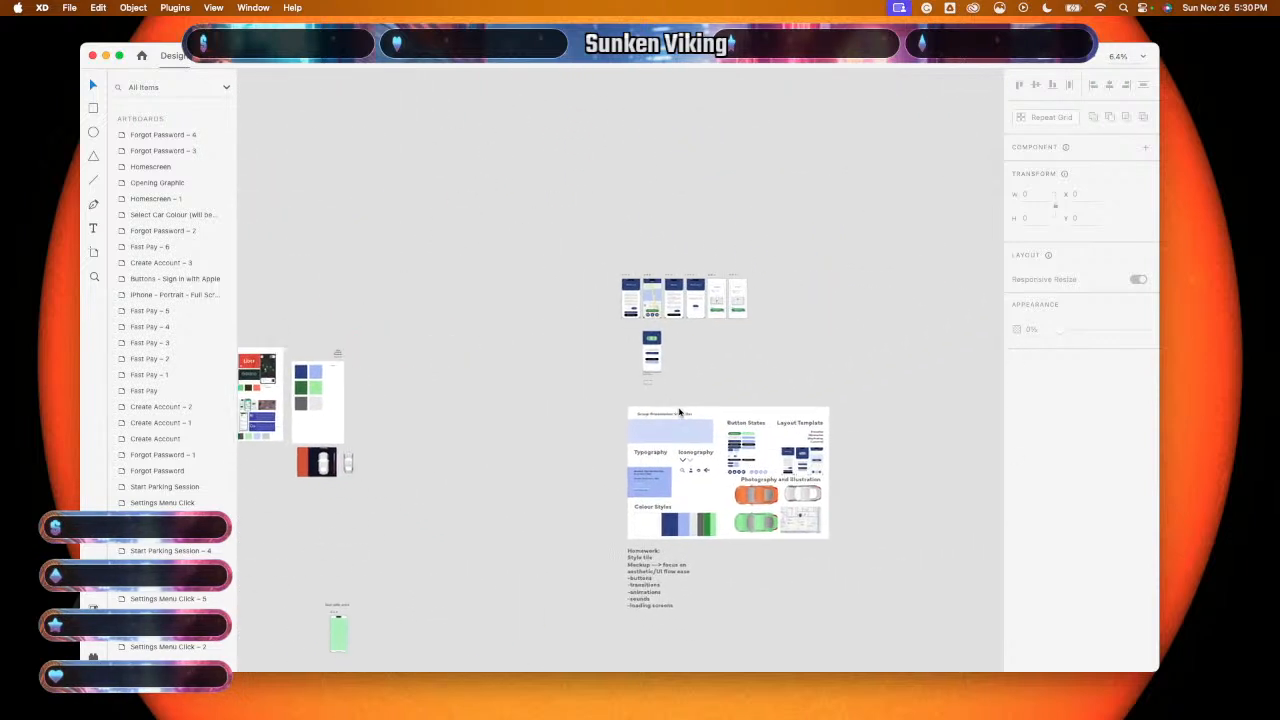
{"action": "scroll", "coordinate": [679, 412], "scroll_direction": "down", "scroll_amount": 3}
{"action": "scroll", "coordinate": [679, 412], "scroll_direction": "right", "scroll_amount": 3}
{"action": "scroll", "coordinate": [679, 412], "scroll_direction": "up", "scroll_amount": 6}
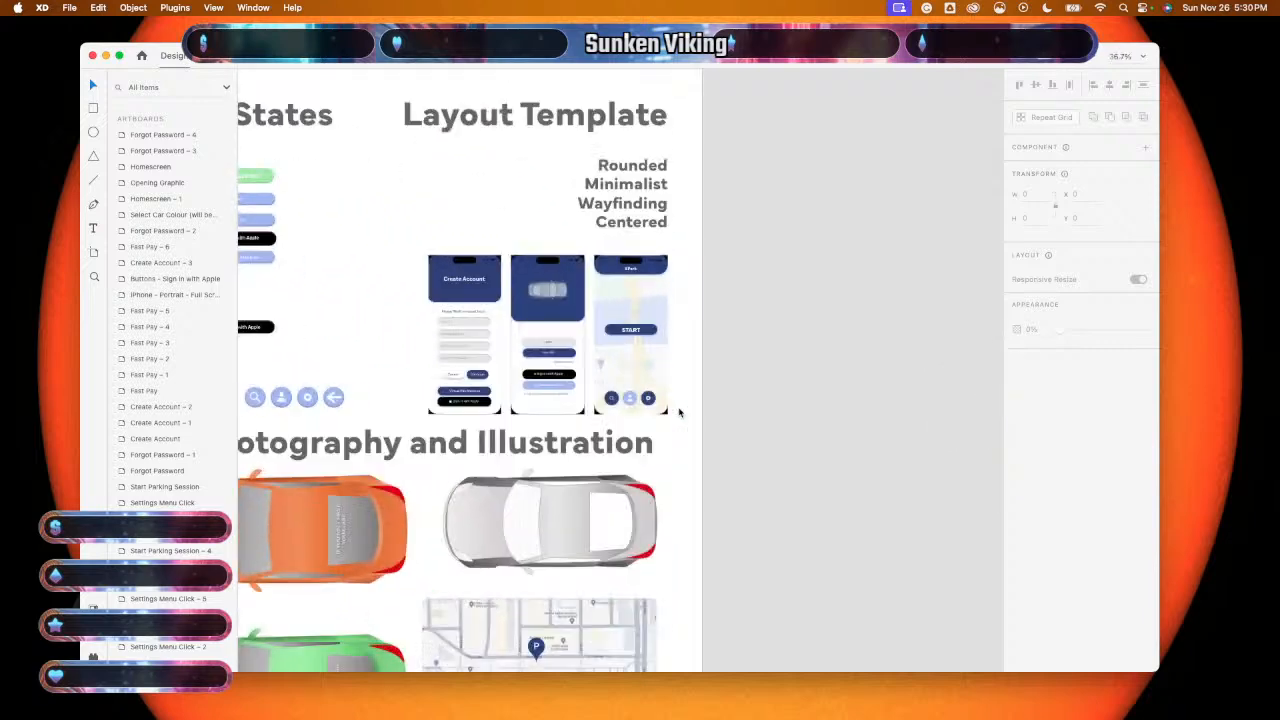
{"action": "scroll", "coordinate": [679, 412], "scroll_direction": "left", "scroll_amount": 3}
{"action": "scroll", "coordinate": [679, 412], "scroll_direction": "up", "scroll_amount": 4}
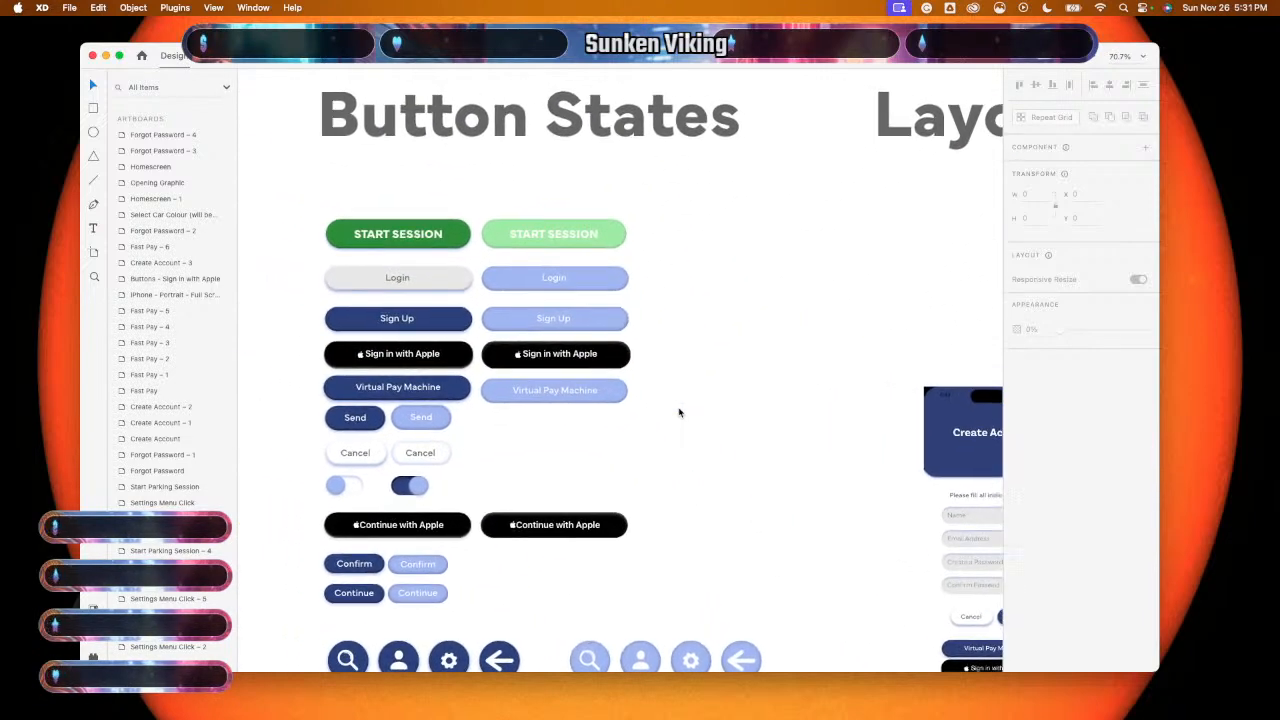
{"action": "scroll", "coordinate": [679, 412], "scroll_direction": "down", "scroll_amount": 2}
{"action": "scroll", "coordinate": [679, 412], "scroll_direction": "left", "scroll_amount": 3}
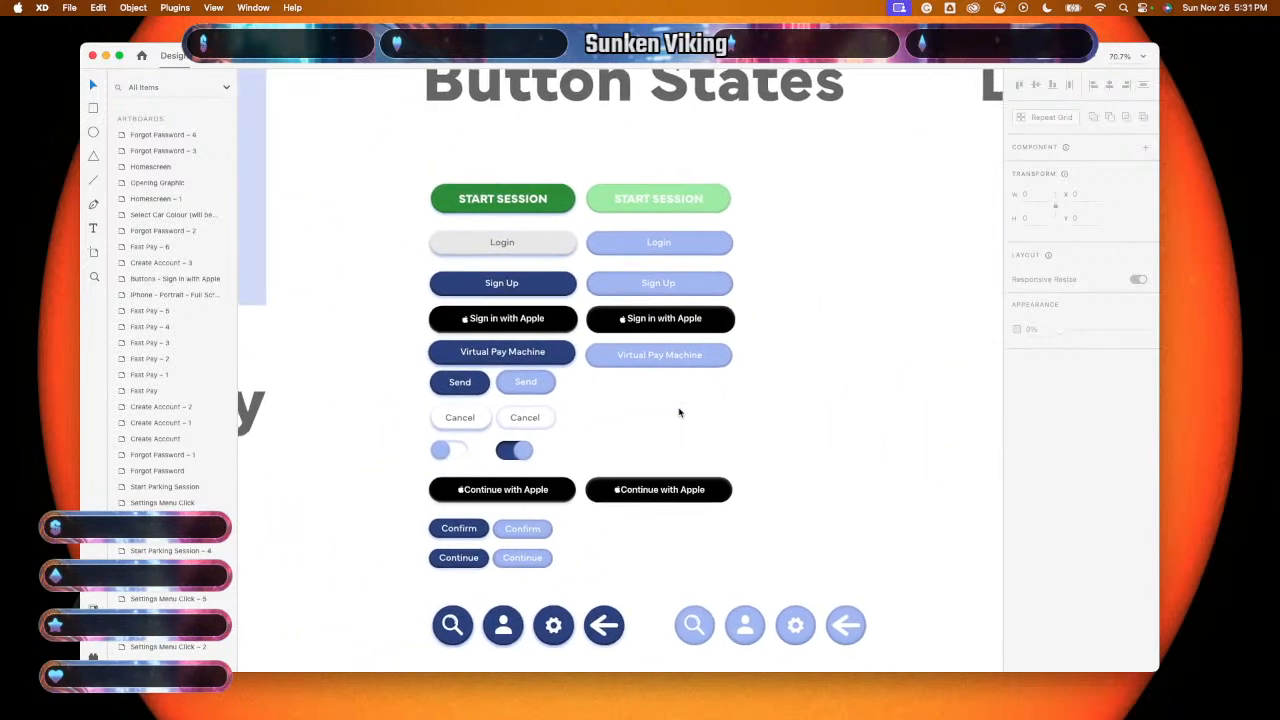
{"action": "scroll", "coordinate": [602, 407], "scroll_direction": "up", "scroll_amount": 2}
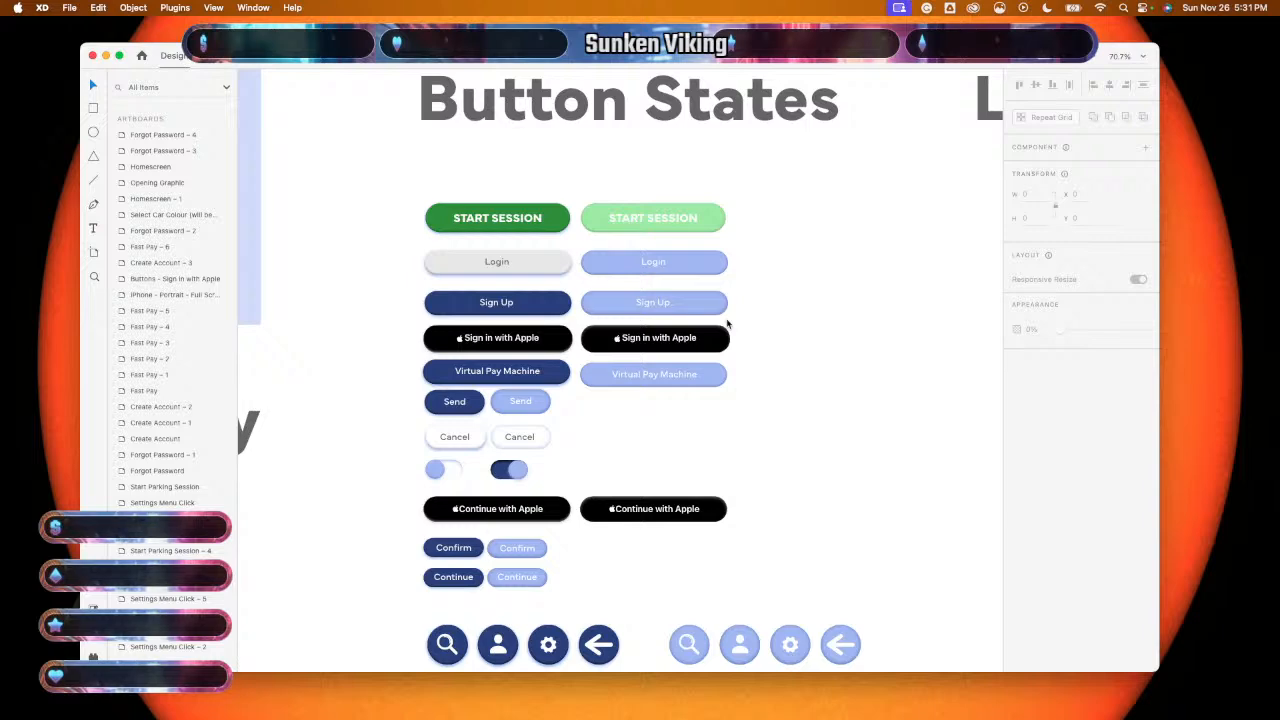
- Zoom out to 2.5% to show every artboard on the canvas
{"action": "scroll", "coordinate": [770, 349], "scroll_direction": "down", "scroll_amount": 2}
{"action": "scroll", "coordinate": [770, 349], "scroll_direction": "right", "scroll_amount": 1}
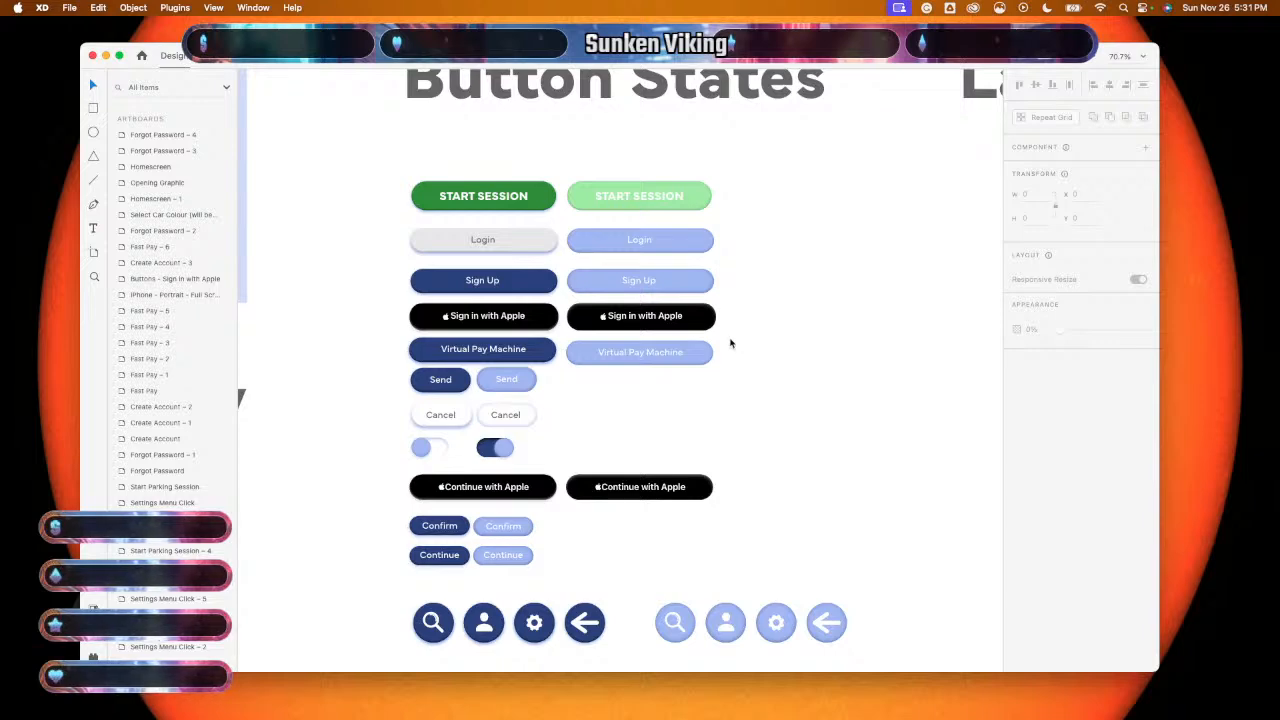
{"action": "scroll", "coordinate": [730, 343], "scroll_direction": "down", "scroll_amount": 5}
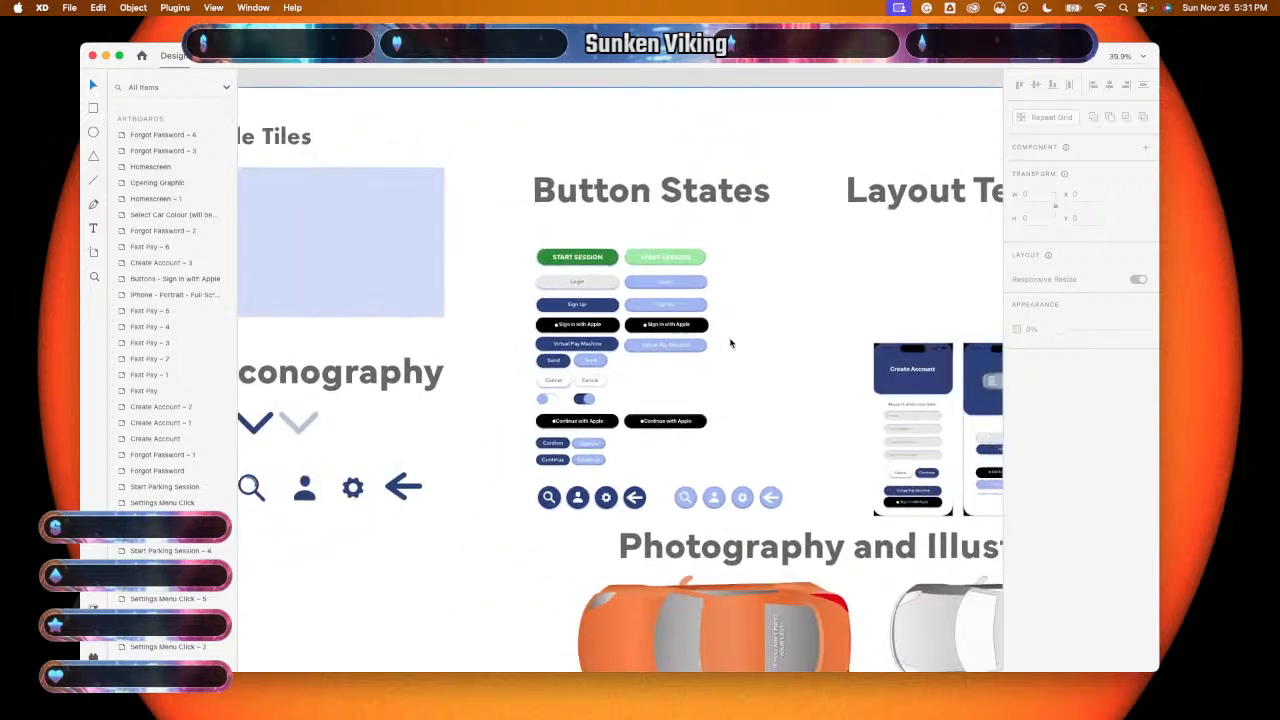
{"action": "scroll", "coordinate": [730, 343], "scroll_direction": "up", "scroll_amount": 2}
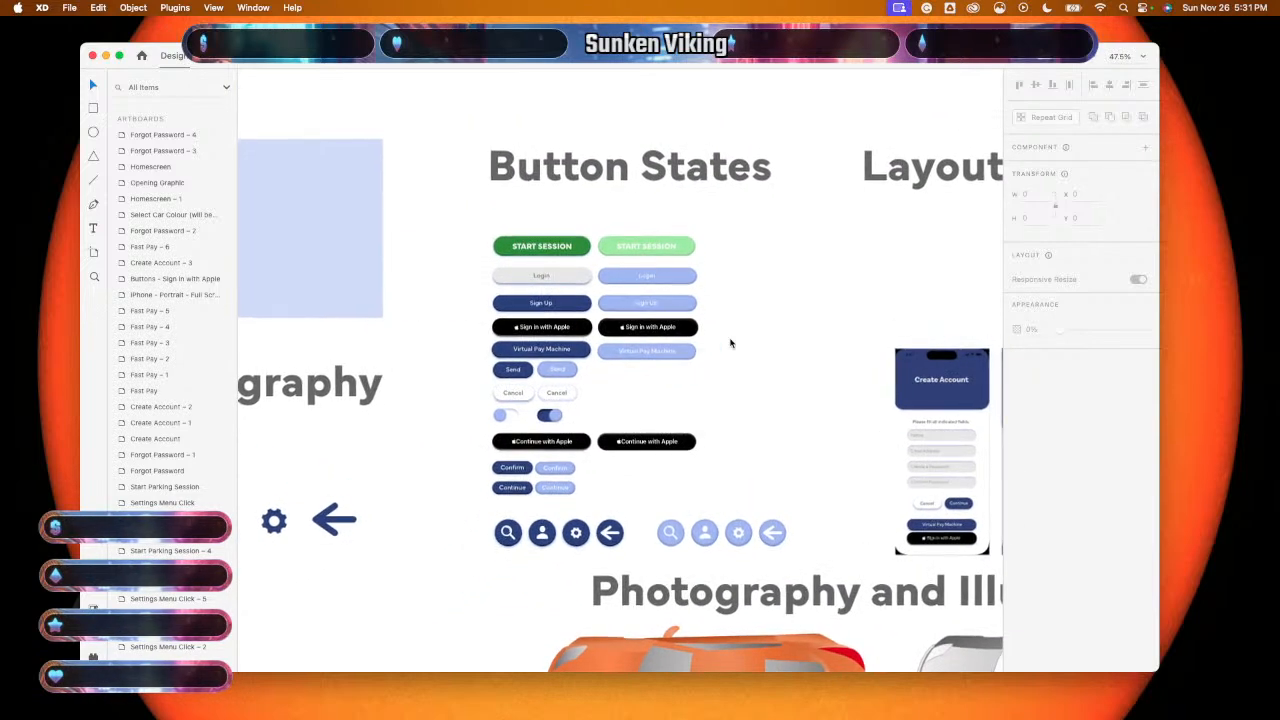
{"action": "scroll", "coordinate": [730, 343], "scroll_direction": "down", "scroll_amount": 4}
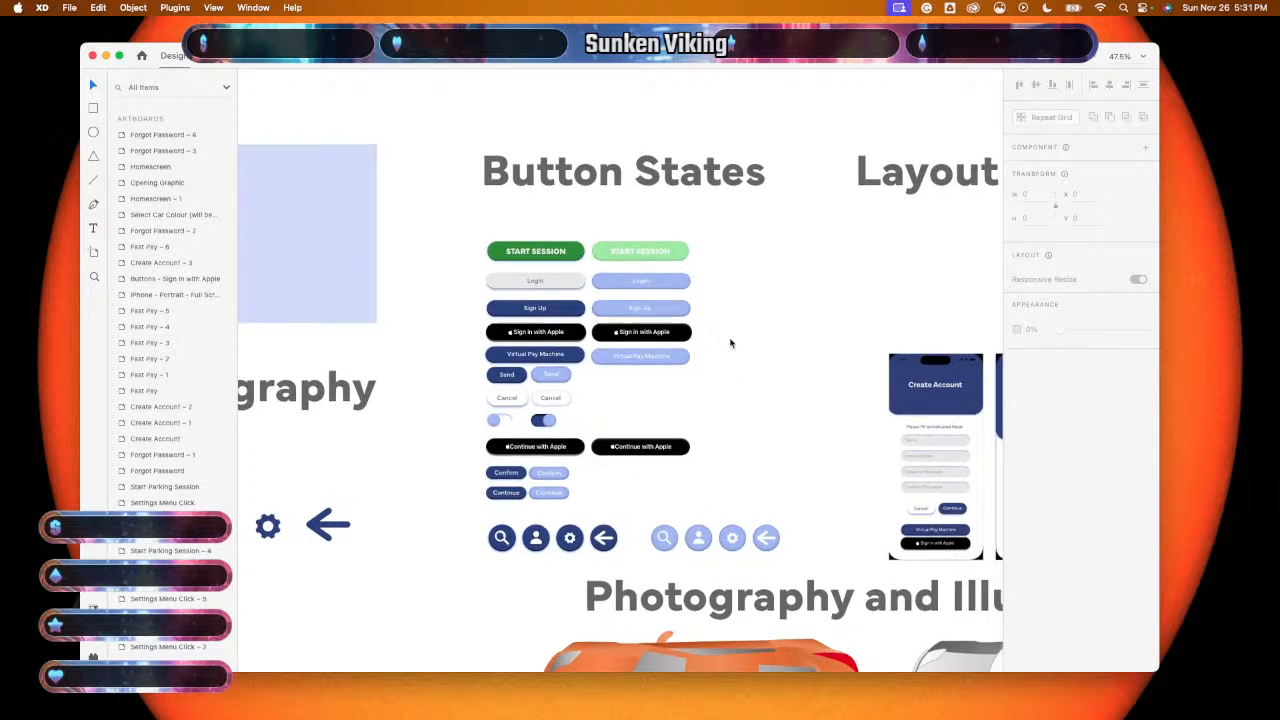
{"action": "scroll", "coordinate": [730, 343], "scroll_direction": "down", "scroll_amount": 10}
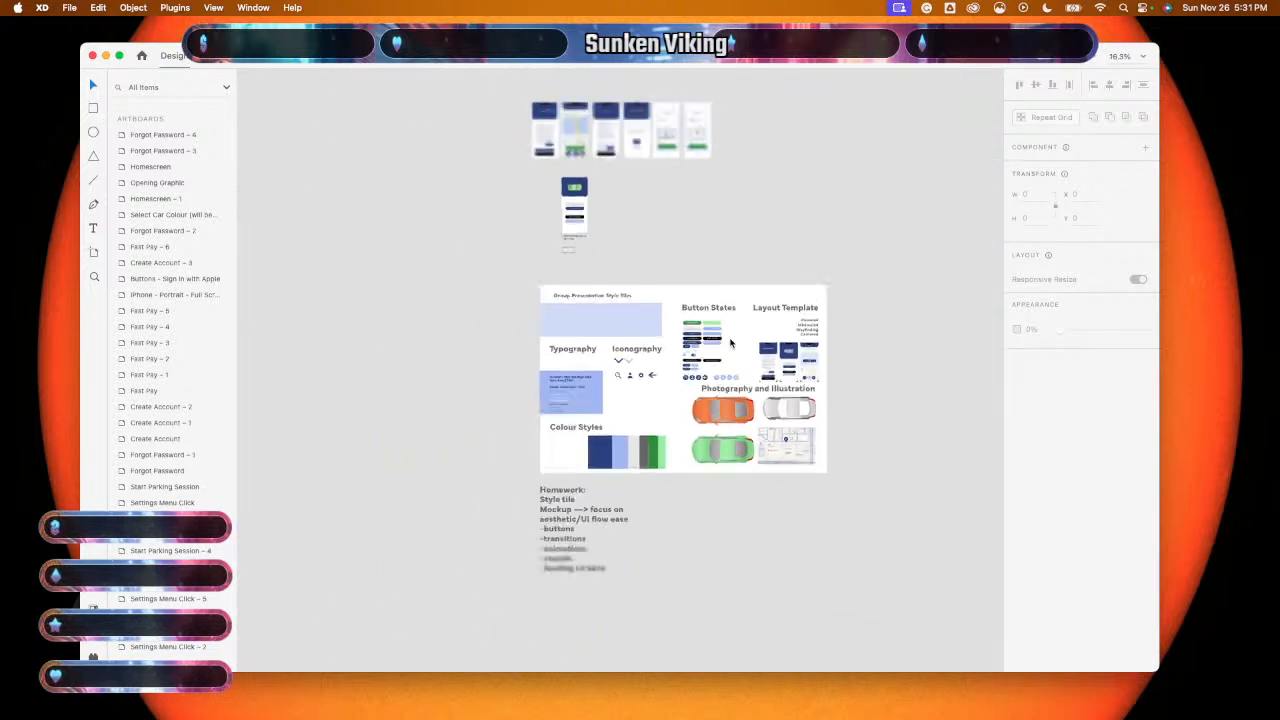
- Create a new document with a blank iPhone 14 Pro Max artboard (430 × 932)
{"action": "scroll", "coordinate": [730, 343], "scroll_direction": "down", "scroll_amount": 1}
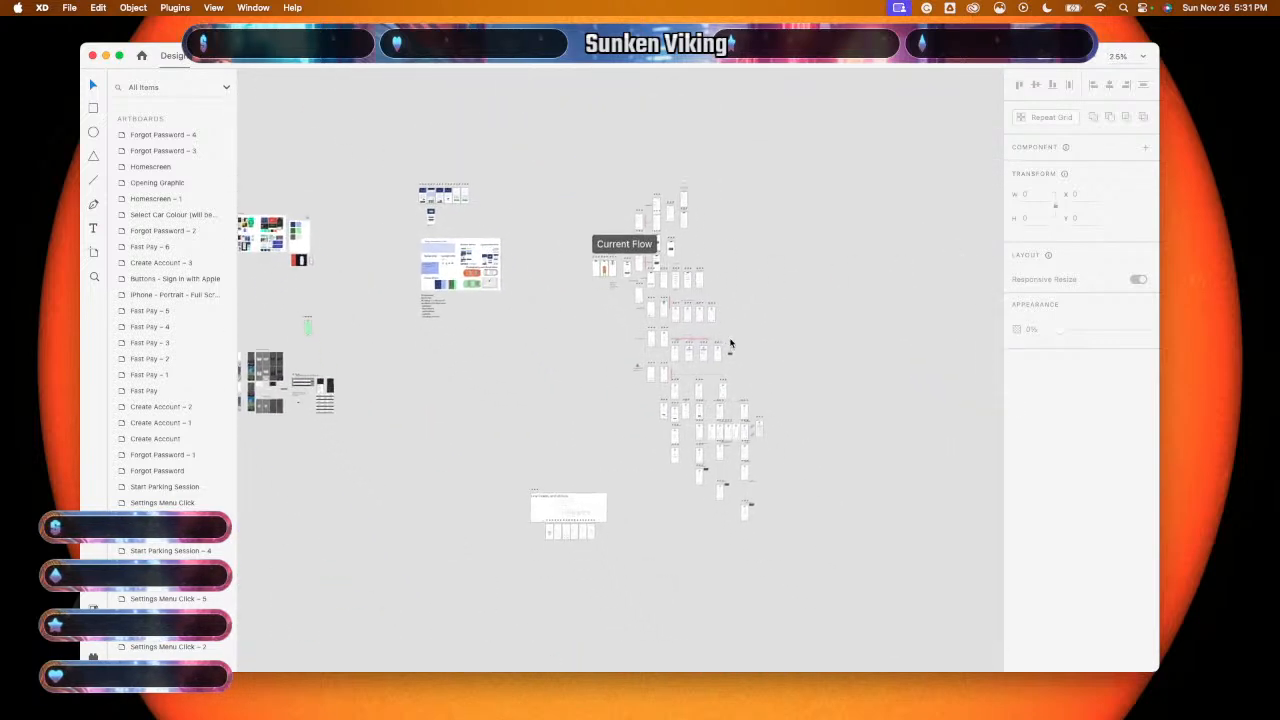
{"action": "scroll", "coordinate": [730, 343], "scroll_direction": "up", "scroll_amount": 3}
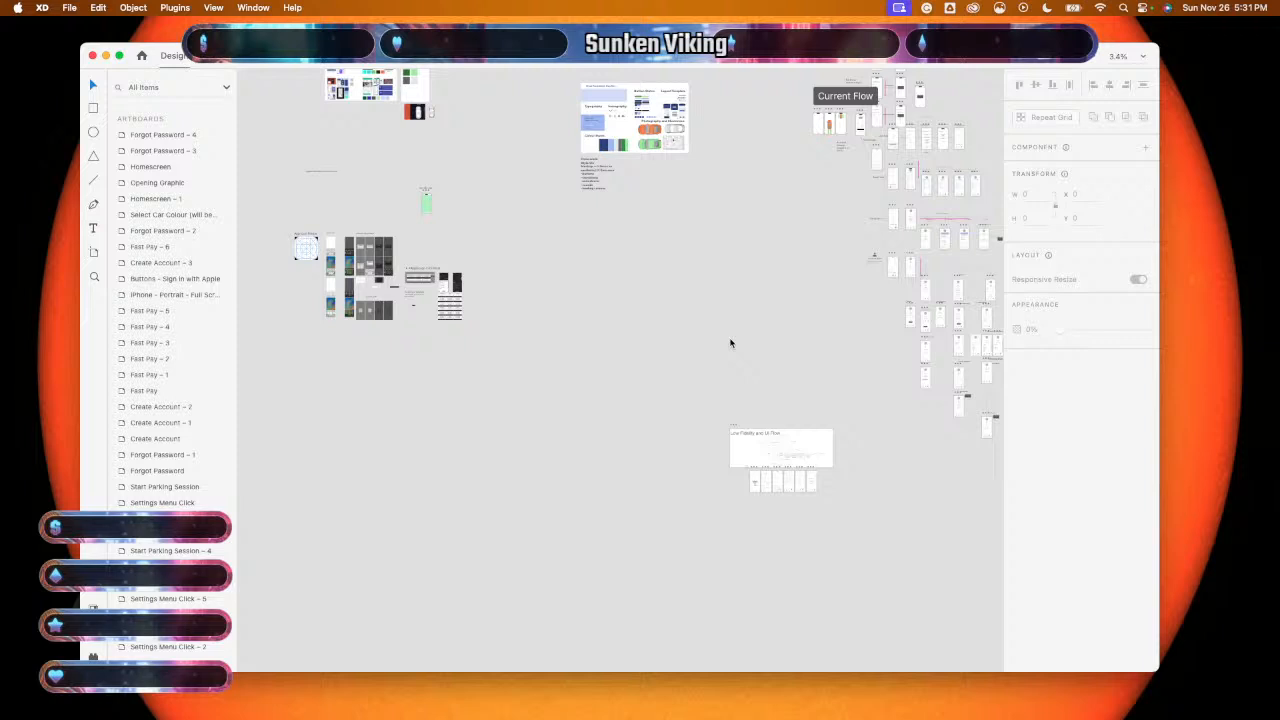
{"action": "scroll", "coordinate": [730, 343], "scroll_direction": "up", "scroll_amount": 5}
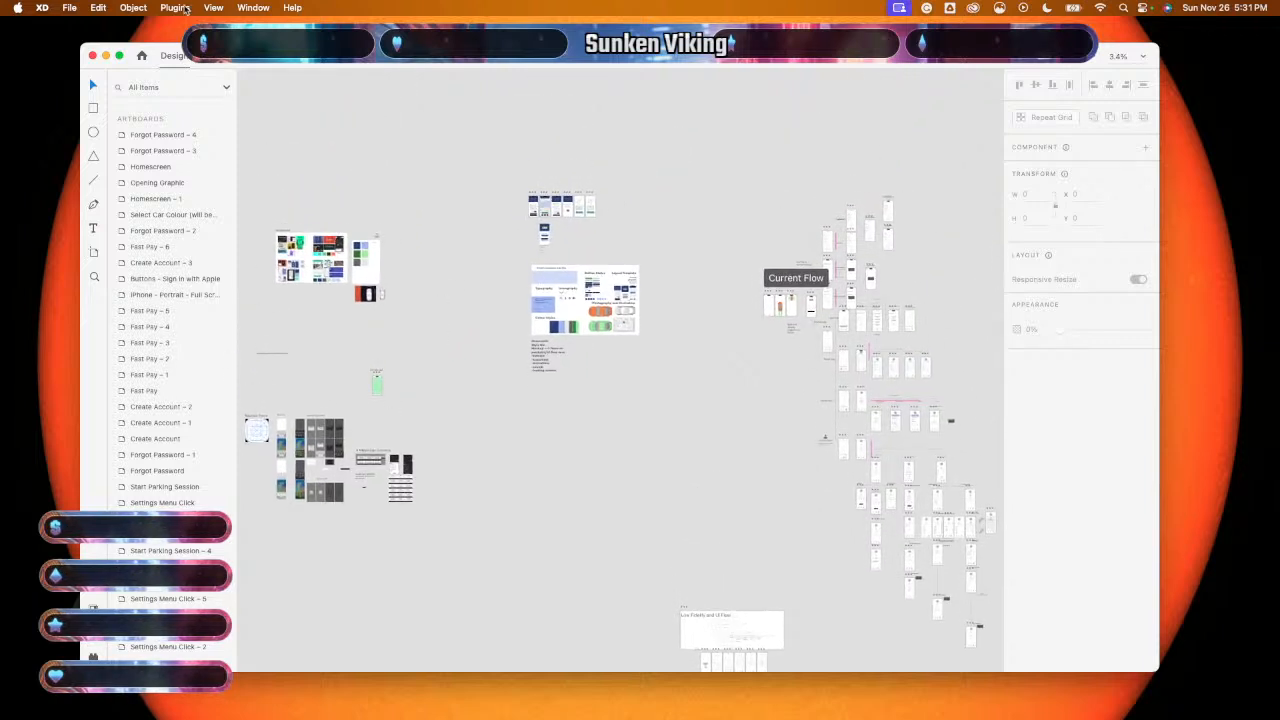
{"action": "left_click", "coordinate": [70, 8]}
{"action": "left_click", "coordinate": [95, 26]}
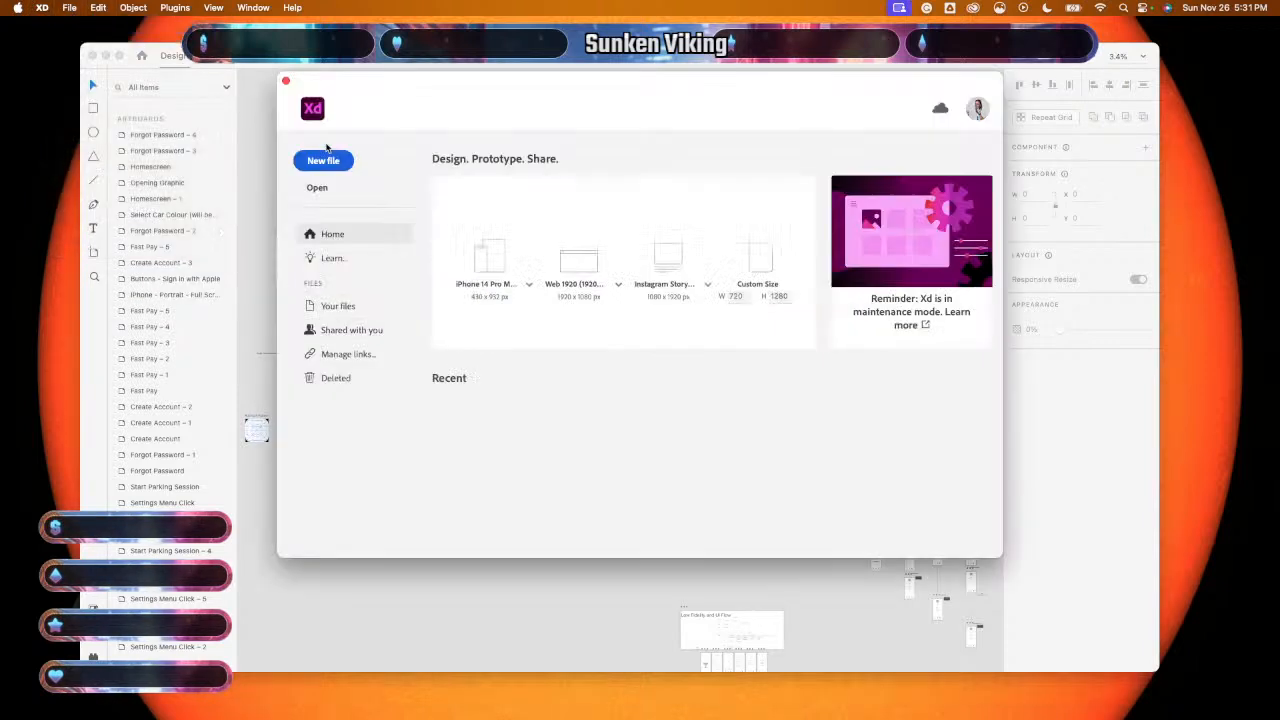
{"action": "left_click", "coordinate": [486, 262]}
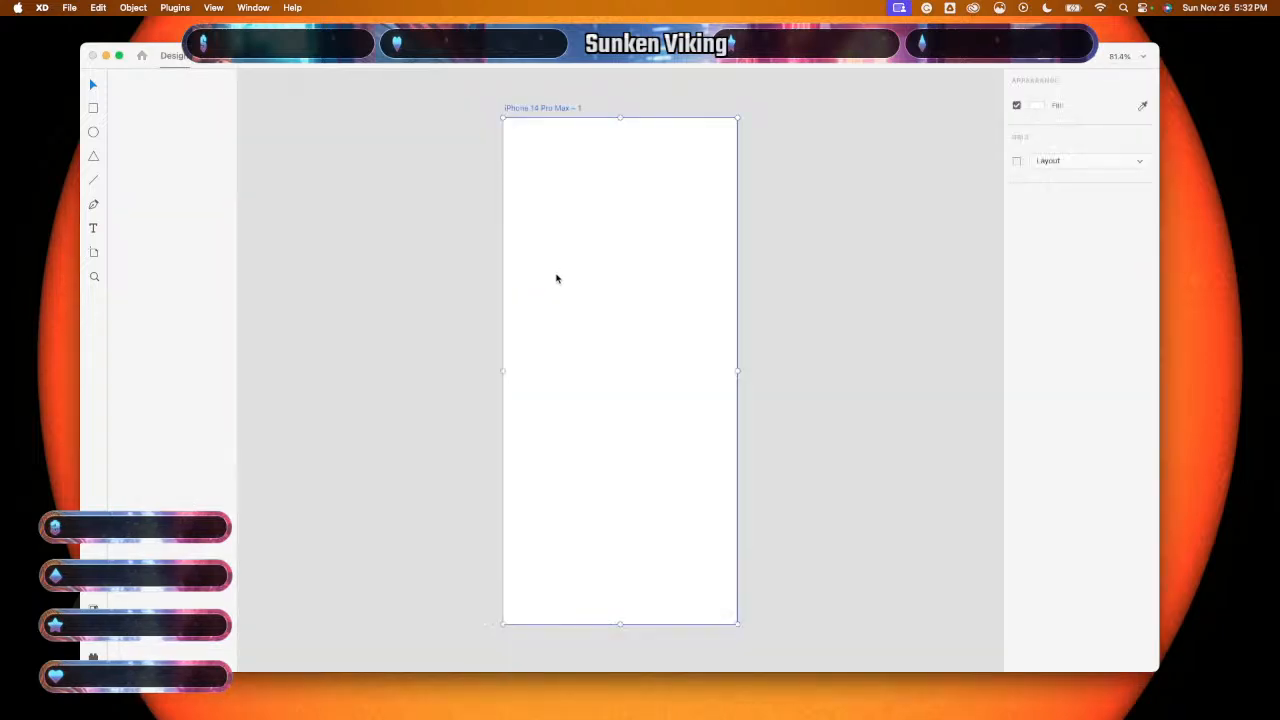
{"action": "scroll", "coordinate": [557, 279], "scroll_direction": "down", "scroll_amount": 10}
{"action": "scroll", "coordinate": [557, 279], "scroll_direction": "up", "scroll_amount": 2}
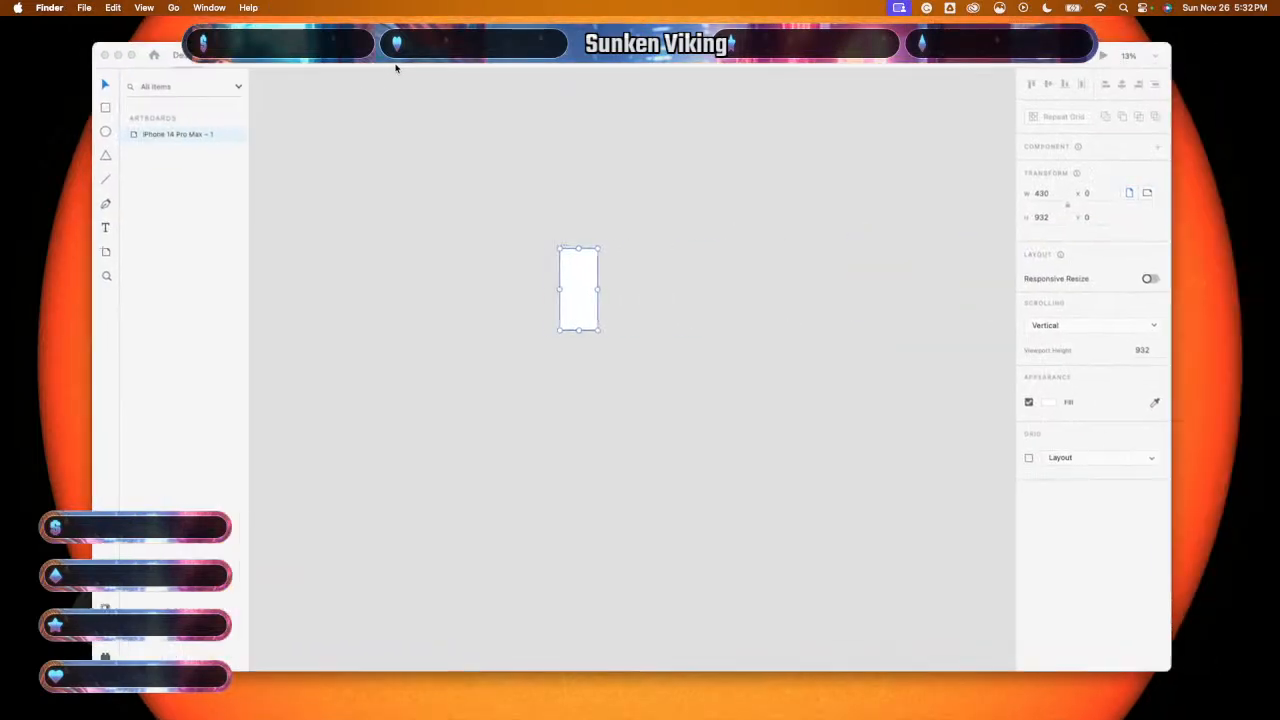
- Back in the wireframe document, select the three Opening Graphic screens
{"action": "left_click", "coordinate": [408, 62]}
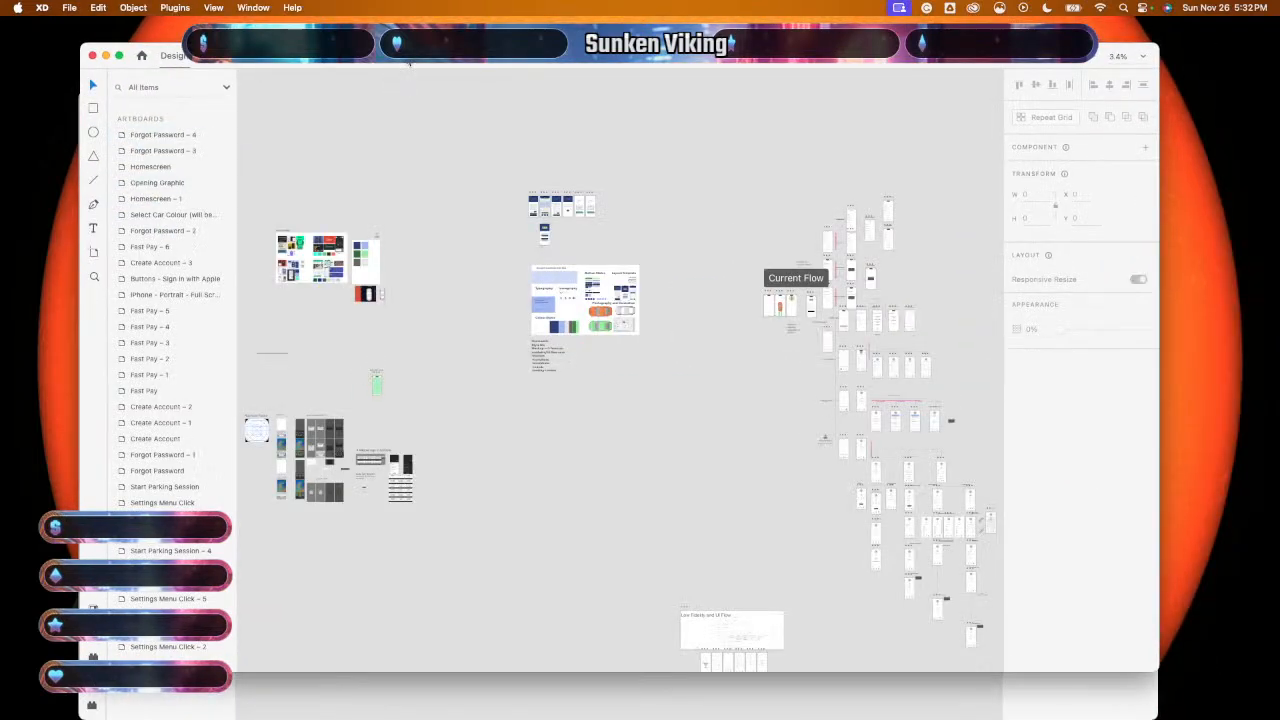
{"action": "scroll", "coordinate": [772, 369], "scroll_direction": "right", "scroll_amount": 2}
{"action": "scroll", "coordinate": [772, 369], "scroll_direction": "up", "scroll_amount": 5}
{"action": "scroll", "coordinate": [772, 369], "scroll_direction": "right", "scroll_amount": 3}
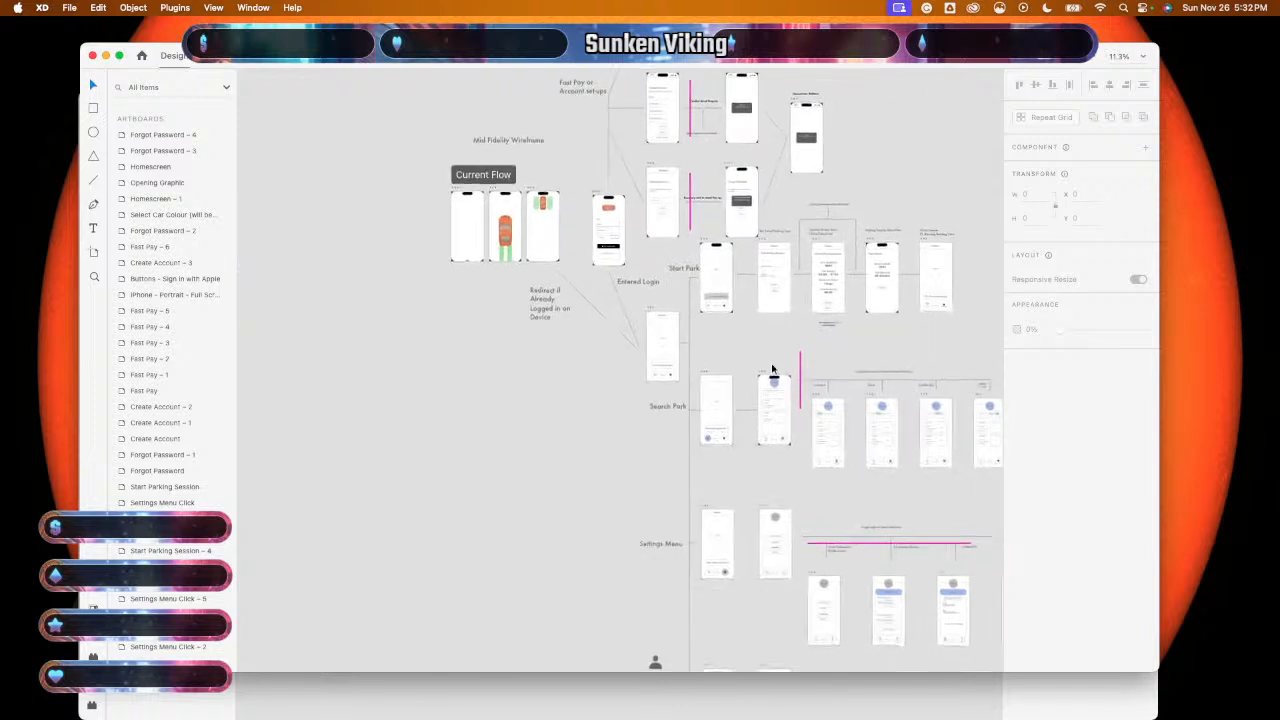
{"action": "scroll", "coordinate": [772, 369], "scroll_direction": "up", "scroll_amount": 2}
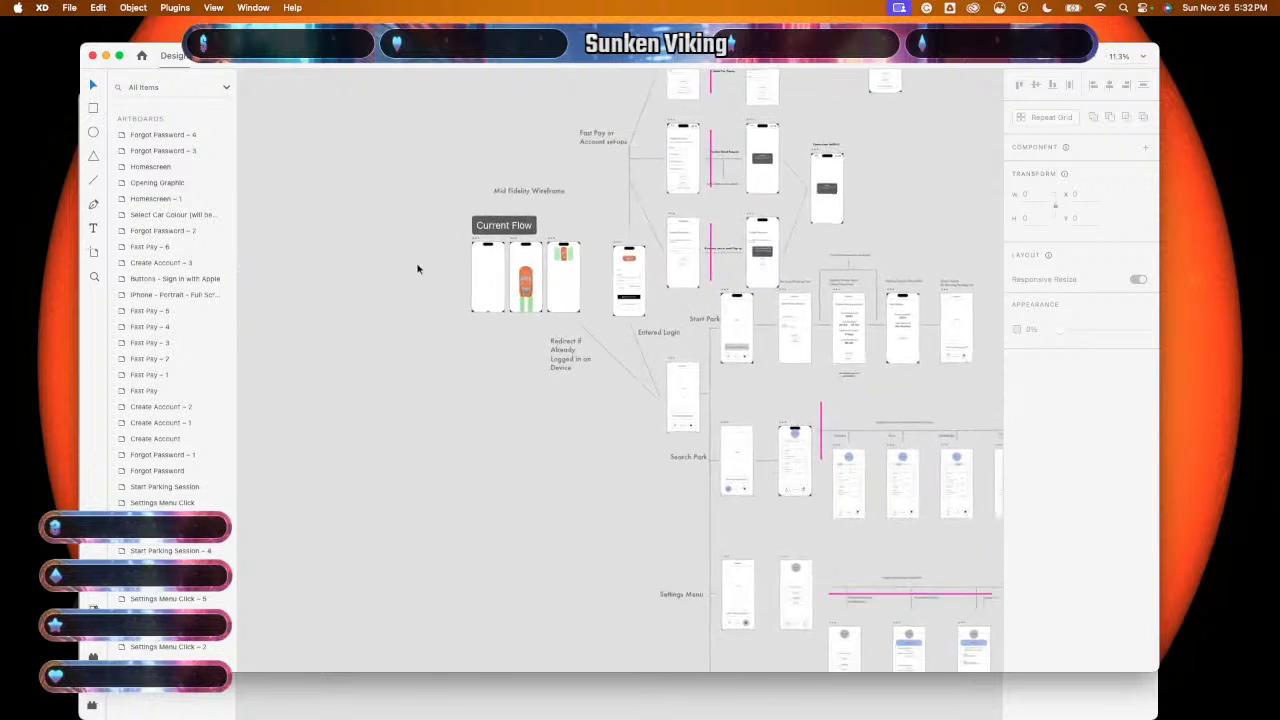
{"action": "scroll", "coordinate": [418, 268], "scroll_direction": "up", "scroll_amount": 5}
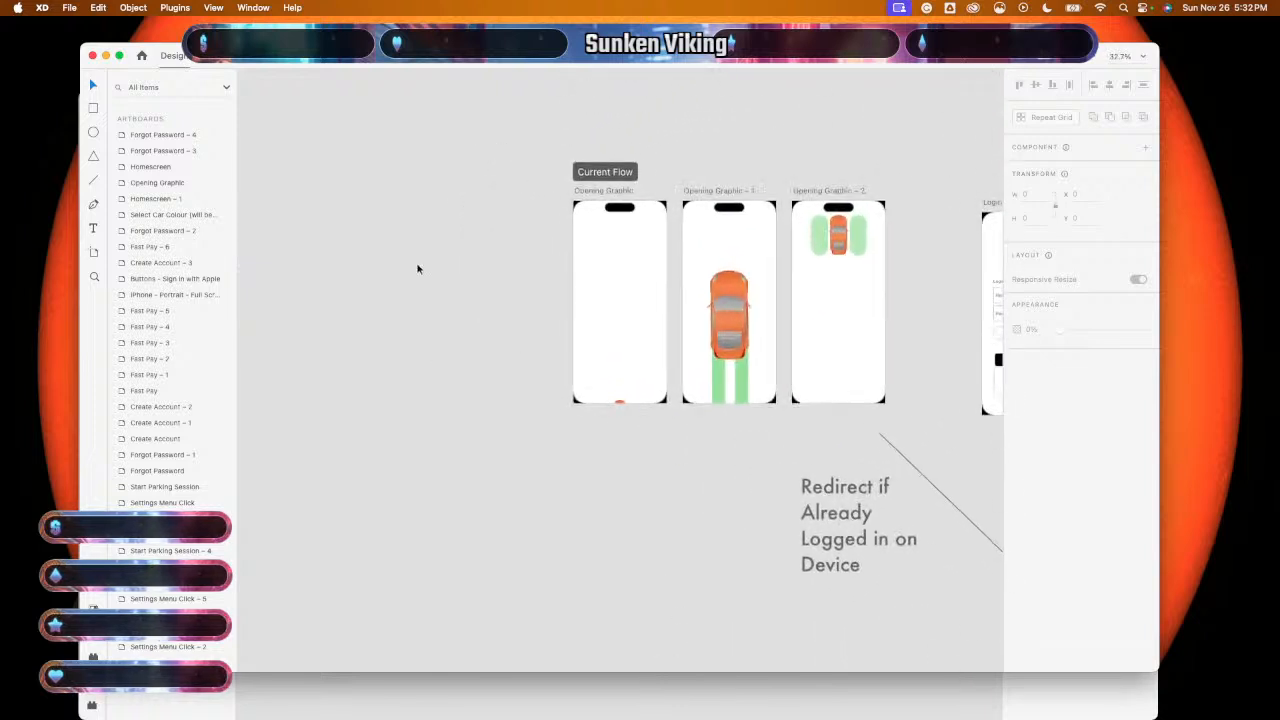
{"action": "scroll", "coordinate": [418, 268], "scroll_direction": "right", "scroll_amount": 3}
{"action": "scroll", "coordinate": [418, 268], "scroll_direction": "up", "scroll_amount": 2}
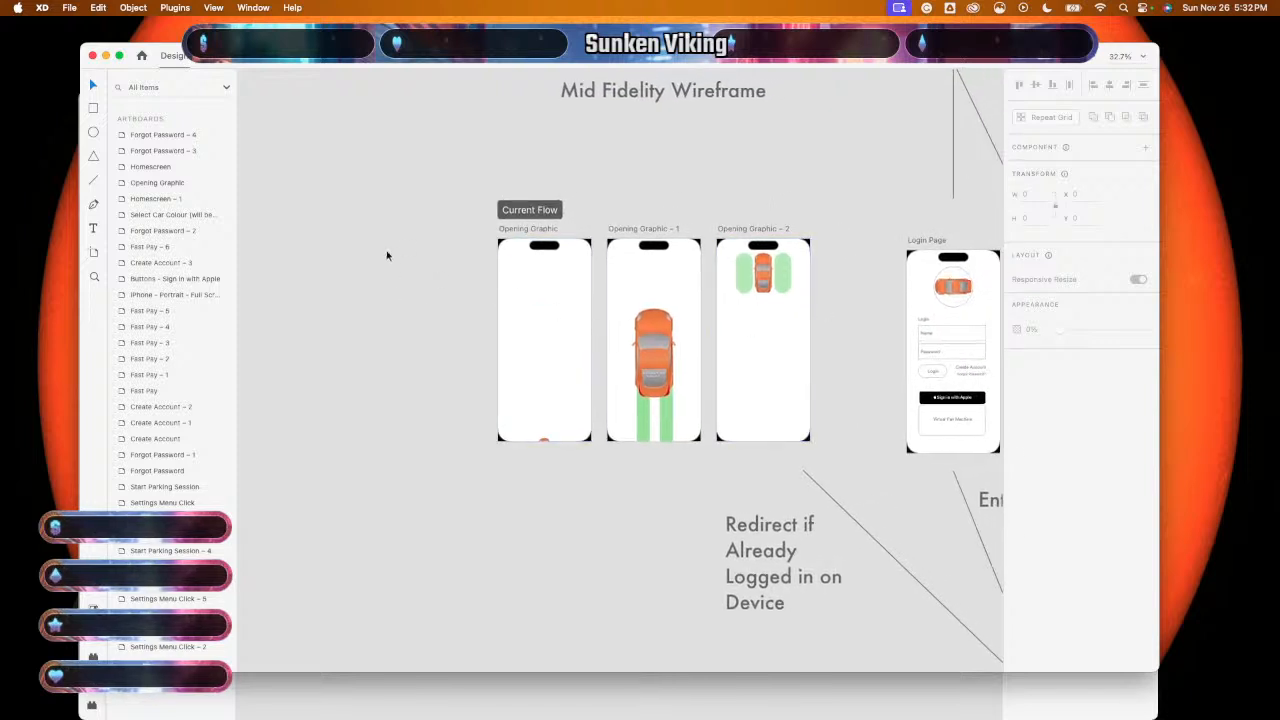
{"action": "left_click_drag", "start_coordinate": [388, 255], "coordinate": [857, 392]}
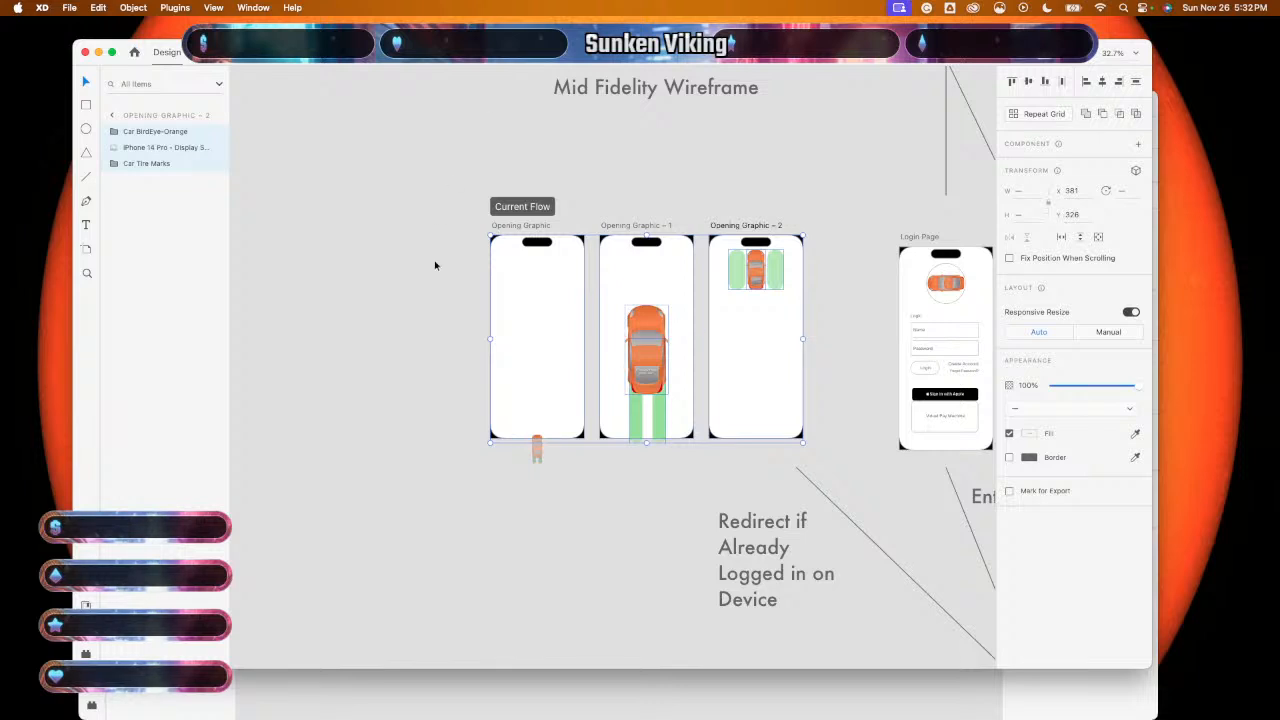
- Paste the copied Opening Graphic screens into the new untitled document
{"action": "key", "text": "super+n"}
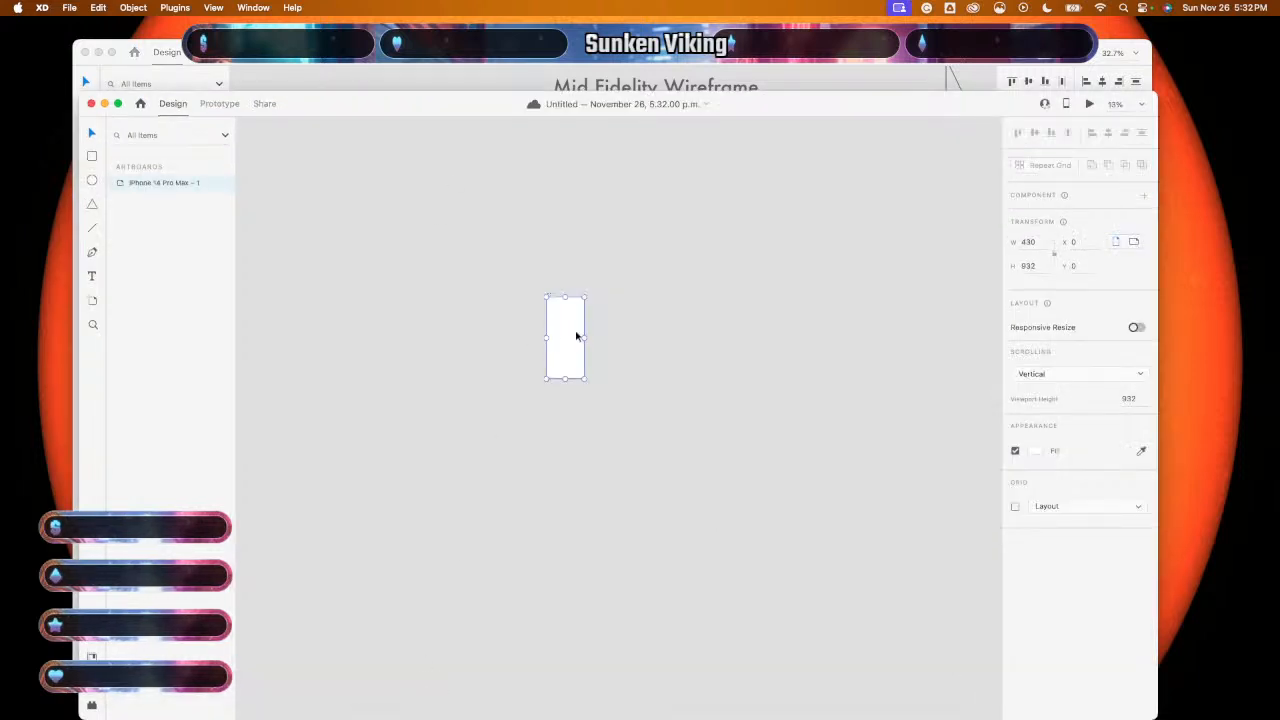
{"action": "left_click", "coordinate": [640, 340]}
{"action": "key", "text": "super+v"}
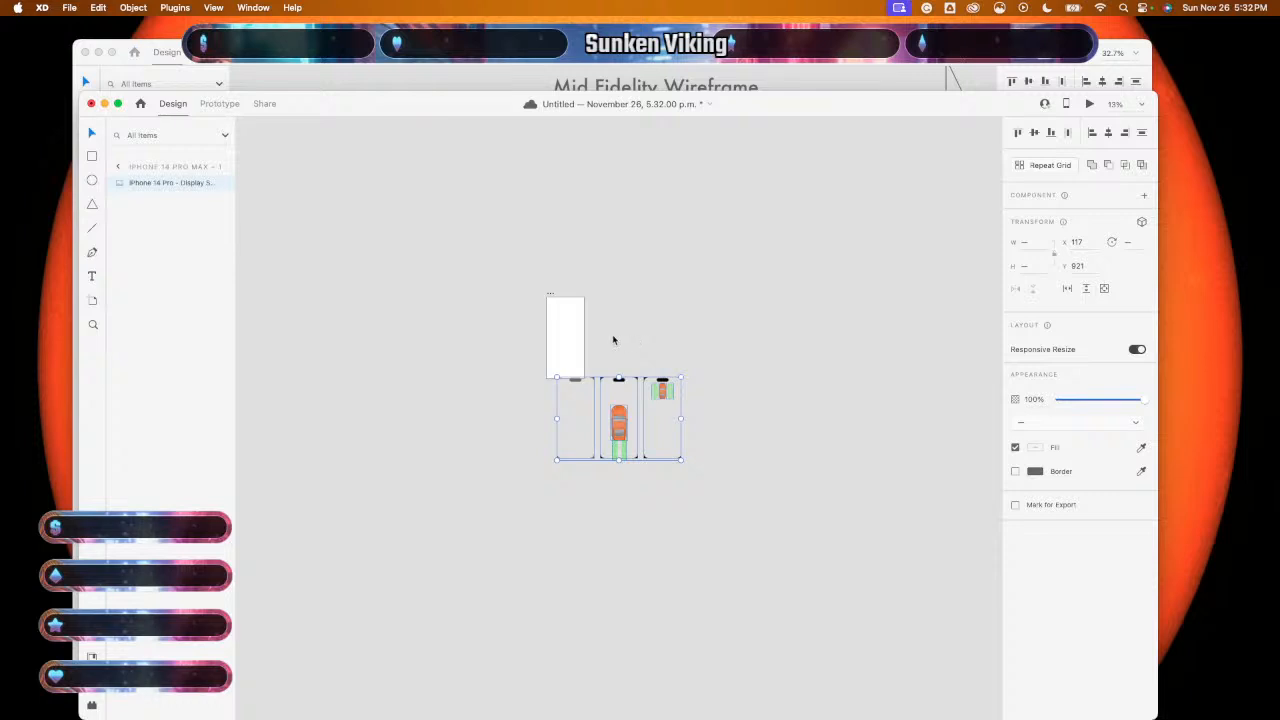
- Duplicate the empty iPhone 14 Pro Max artboard to make three side by side
{"action": "left_click", "coordinate": [576, 319]}
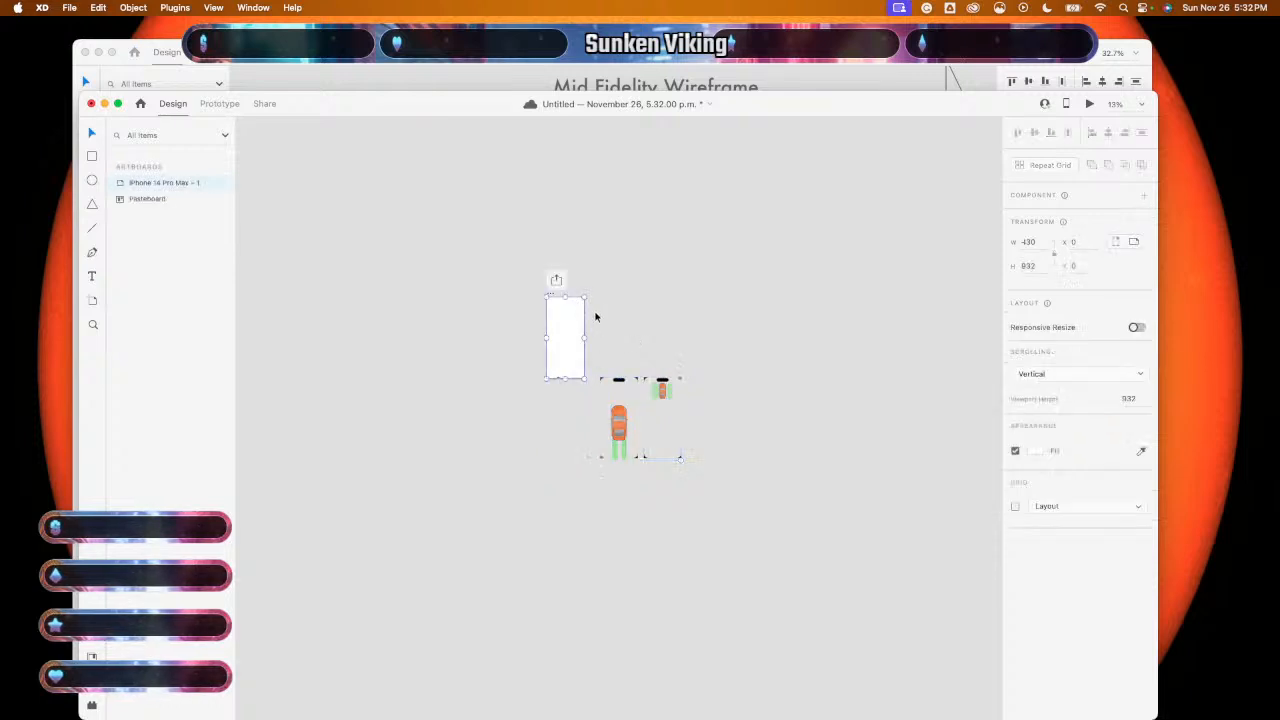
{"action": "key", "text": "super+d"}
{"action": "key", "text": "super+d"}
{"action": "left_click", "coordinate": [488, 447]}
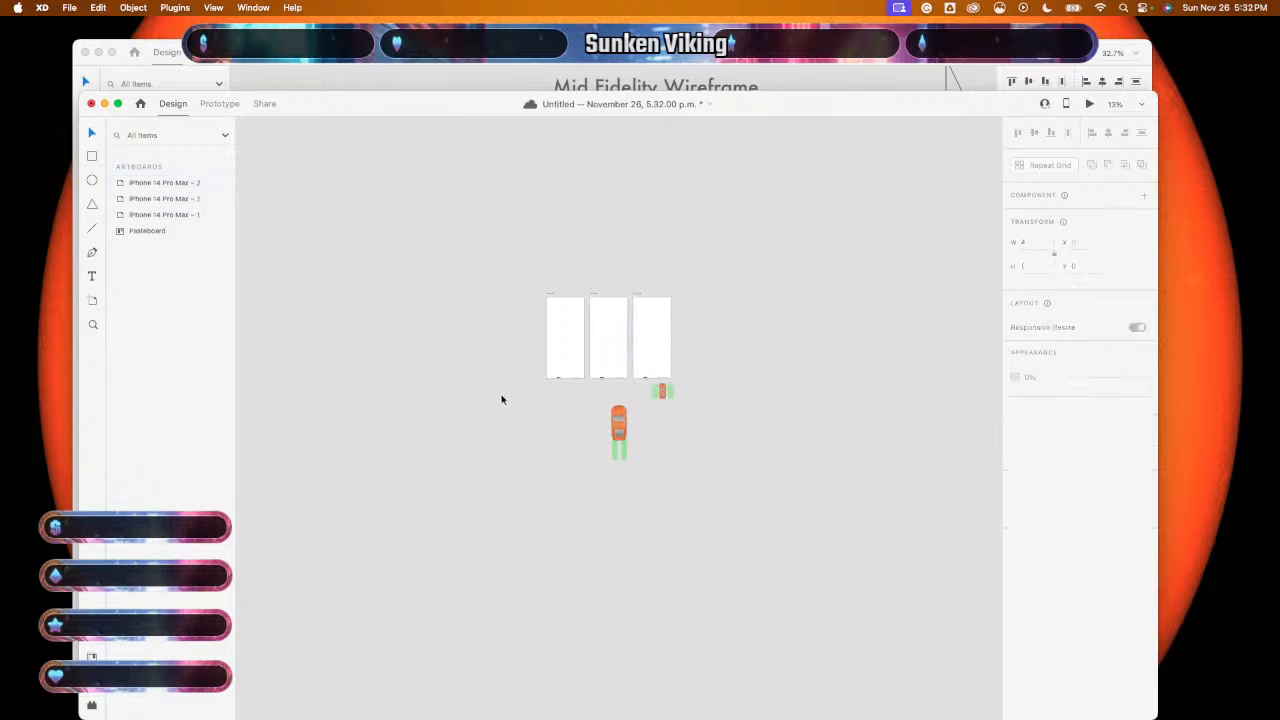
- Select the pasted car and tire-mark graphics and place them onto the three artboards
{"action": "left_click_drag", "start_coordinate": [500, 397], "coordinate": [674, 451]}
{"action": "left_click", "coordinate": [653, 396]}
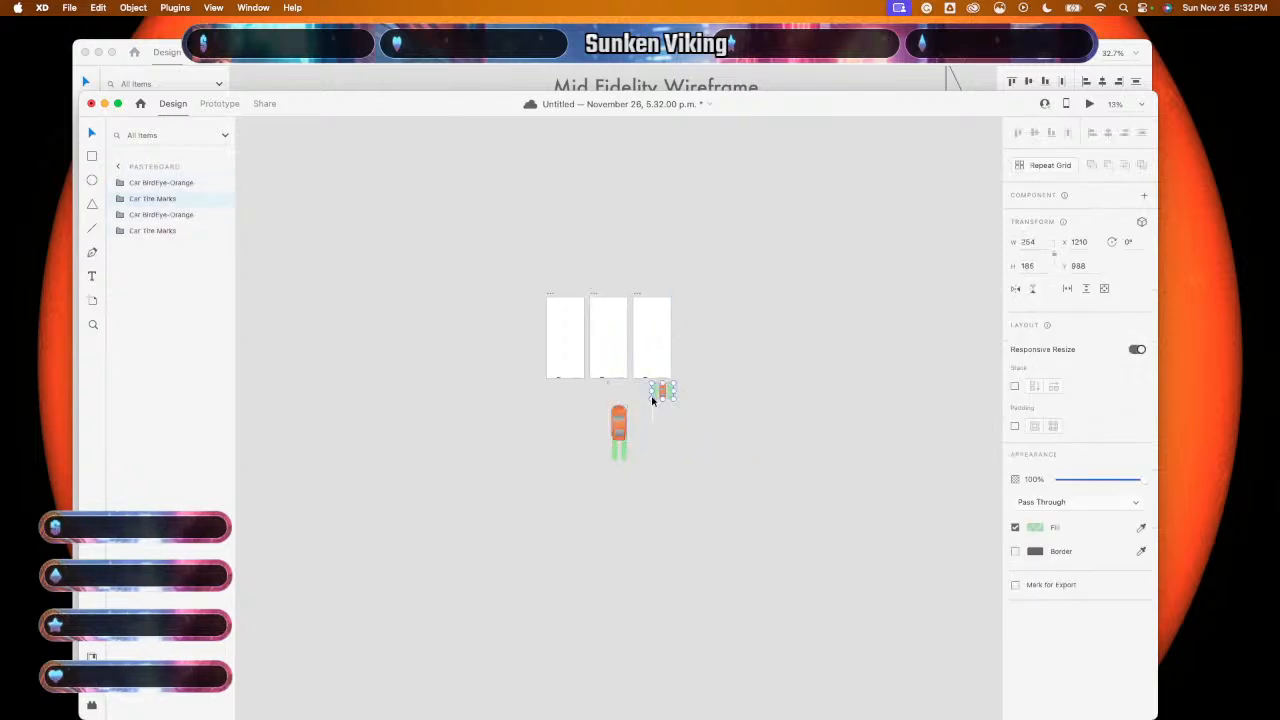
{"action": "left_click", "coordinate": [541, 405]}
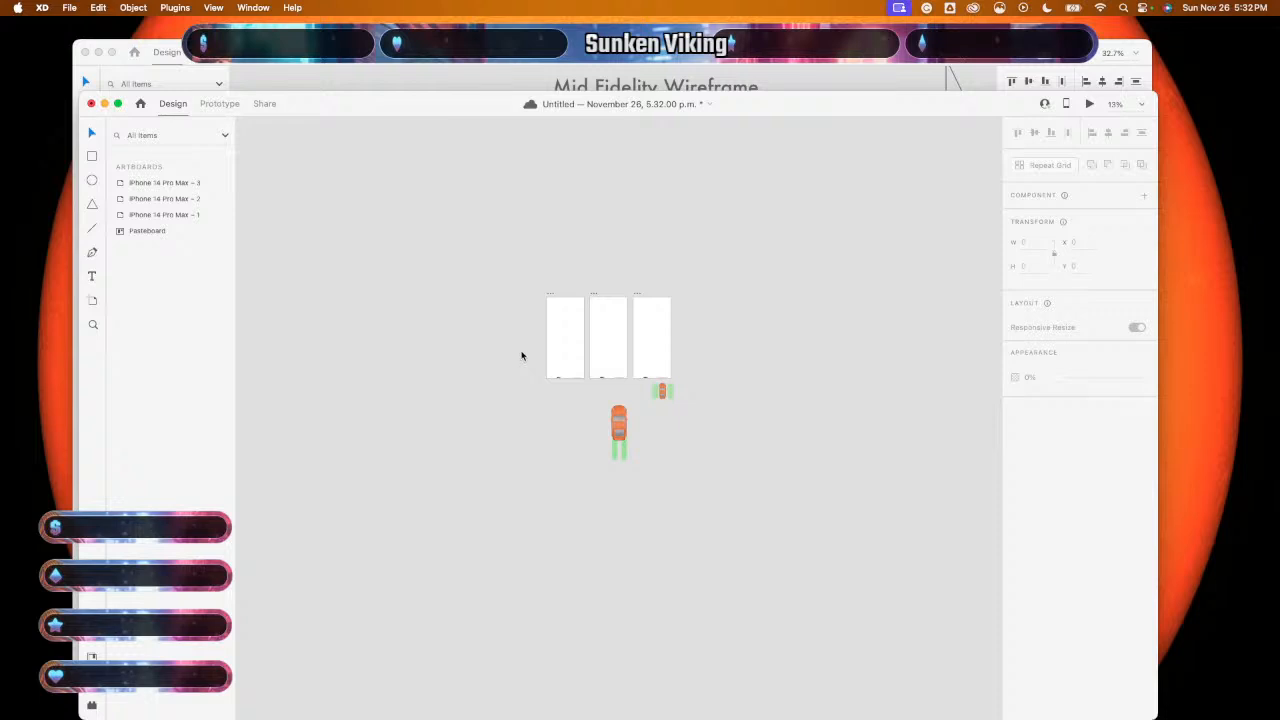
{"action": "left_click_drag", "start_coordinate": [518, 355], "coordinate": [660, 363]}
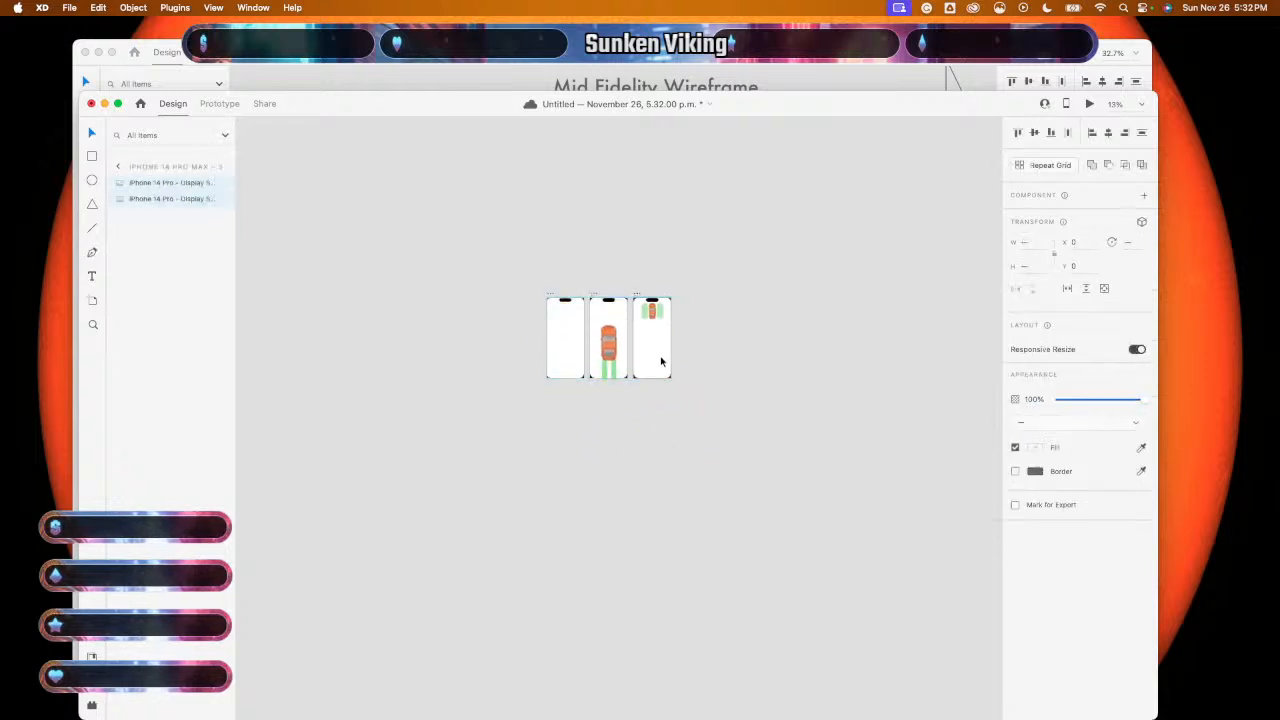
{"action": "scroll", "coordinate": [723, 383], "scroll_direction": "up", "scroll_amount": 5}
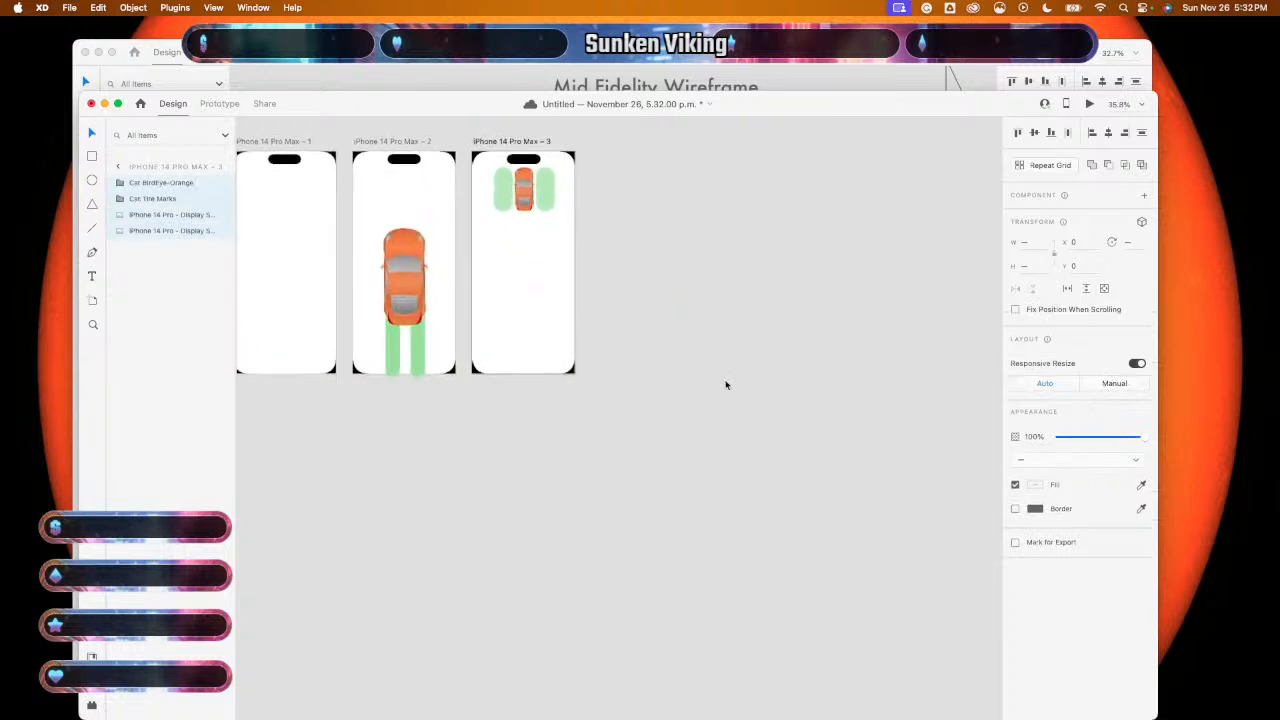
{"action": "scroll", "coordinate": [726, 385], "scroll_direction": "left", "scroll_amount": 1}
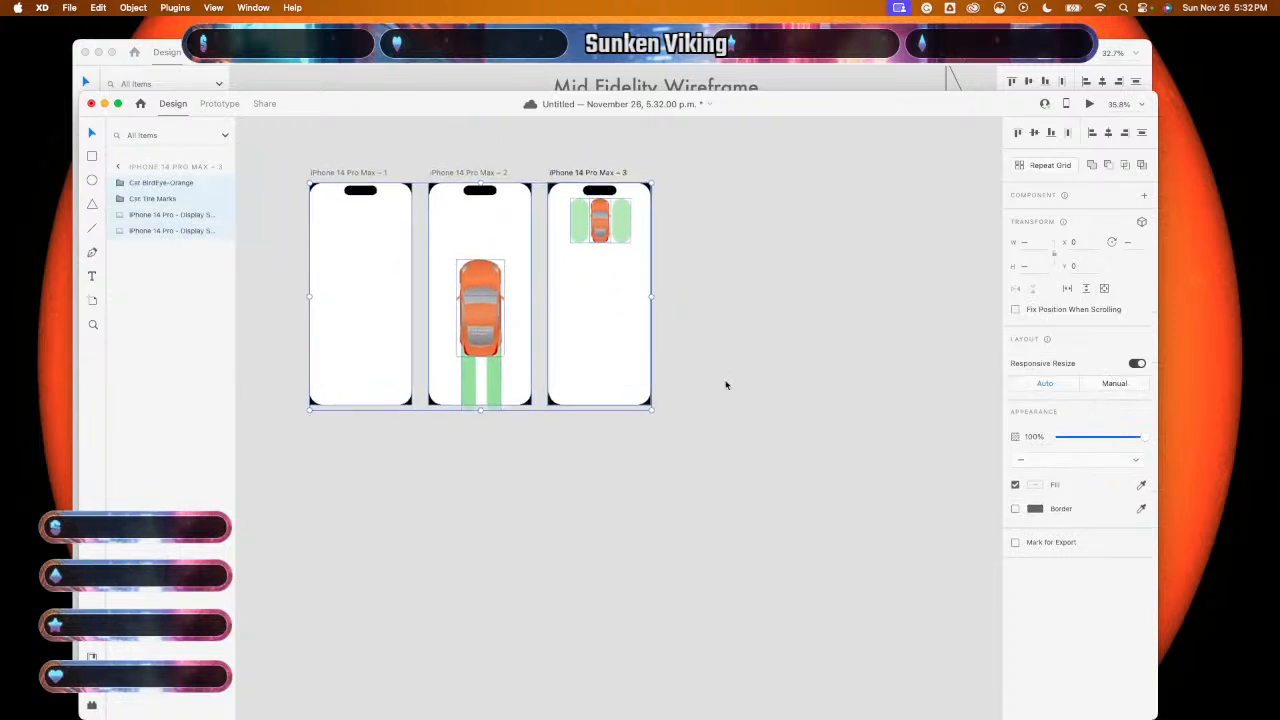
{"action": "scroll", "coordinate": [726, 385], "scroll_direction": "down", "scroll_amount": 5}
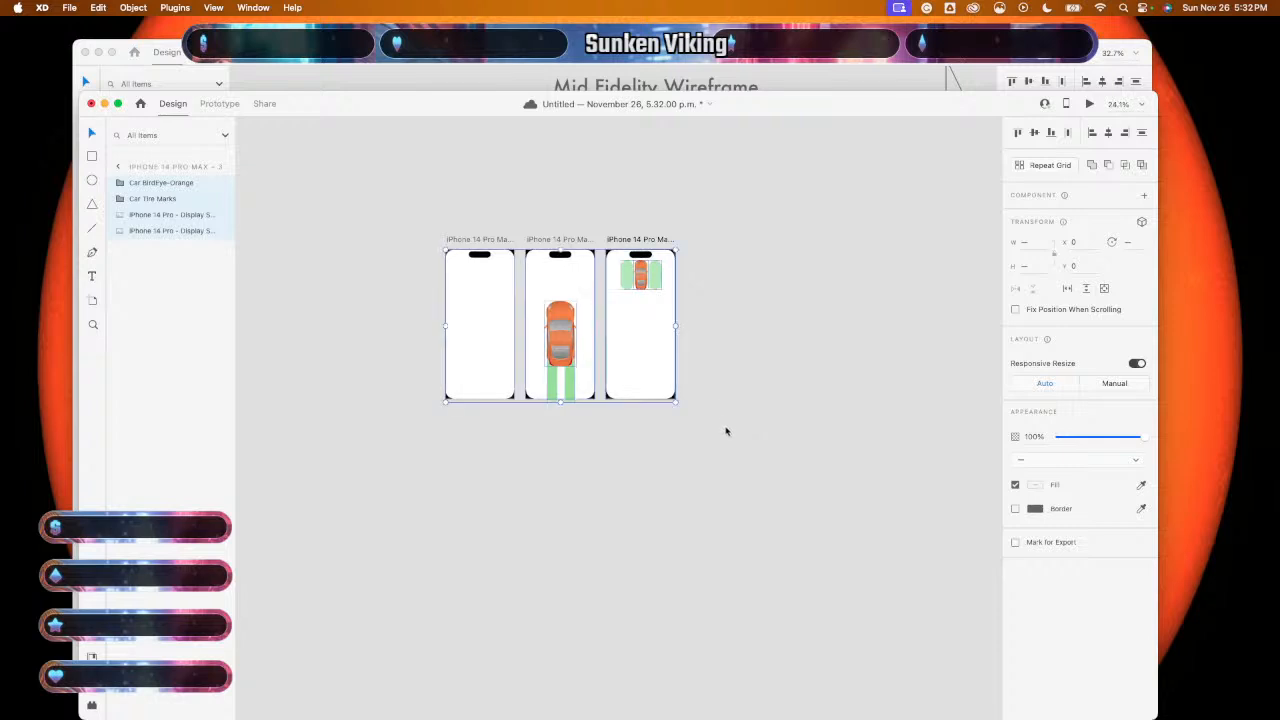
- Add the heading 'Main Intro (Animate)' above the three car artboards, scaled to 160
{"action": "left_click", "coordinate": [731, 474]}
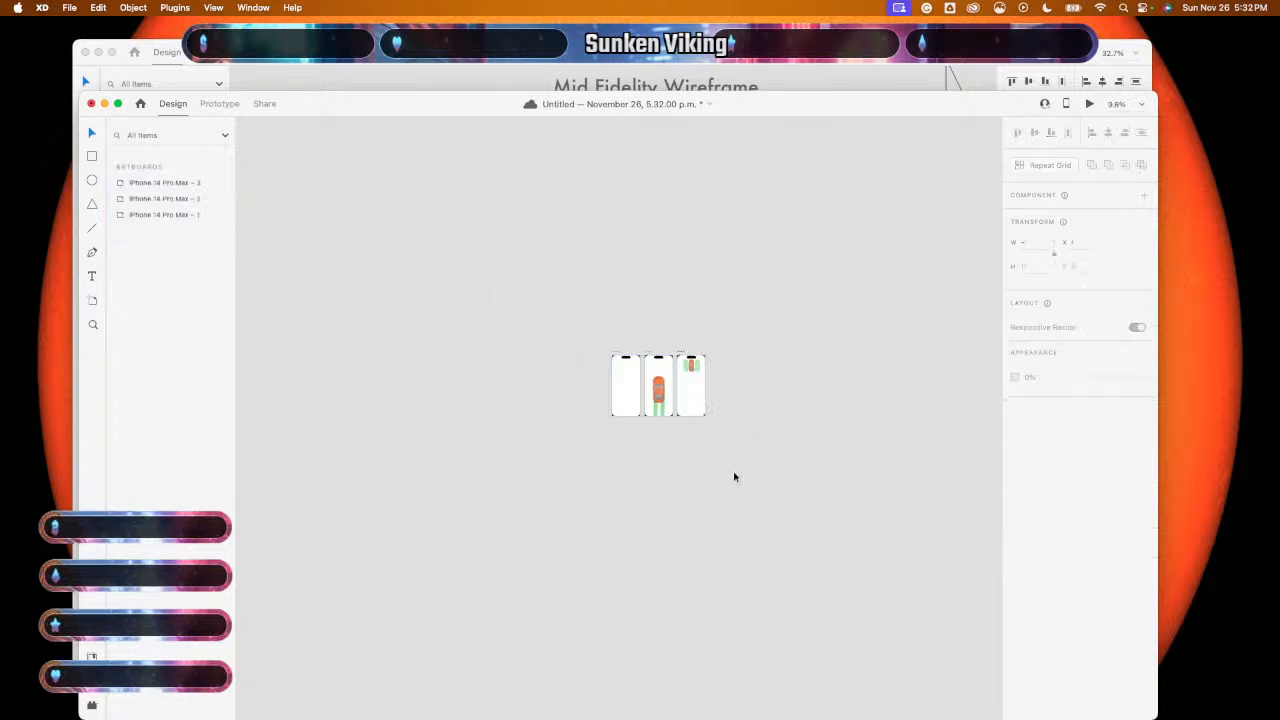
{"action": "scroll", "coordinate": [733, 477], "scroll_direction": "right", "scroll_amount": 3}
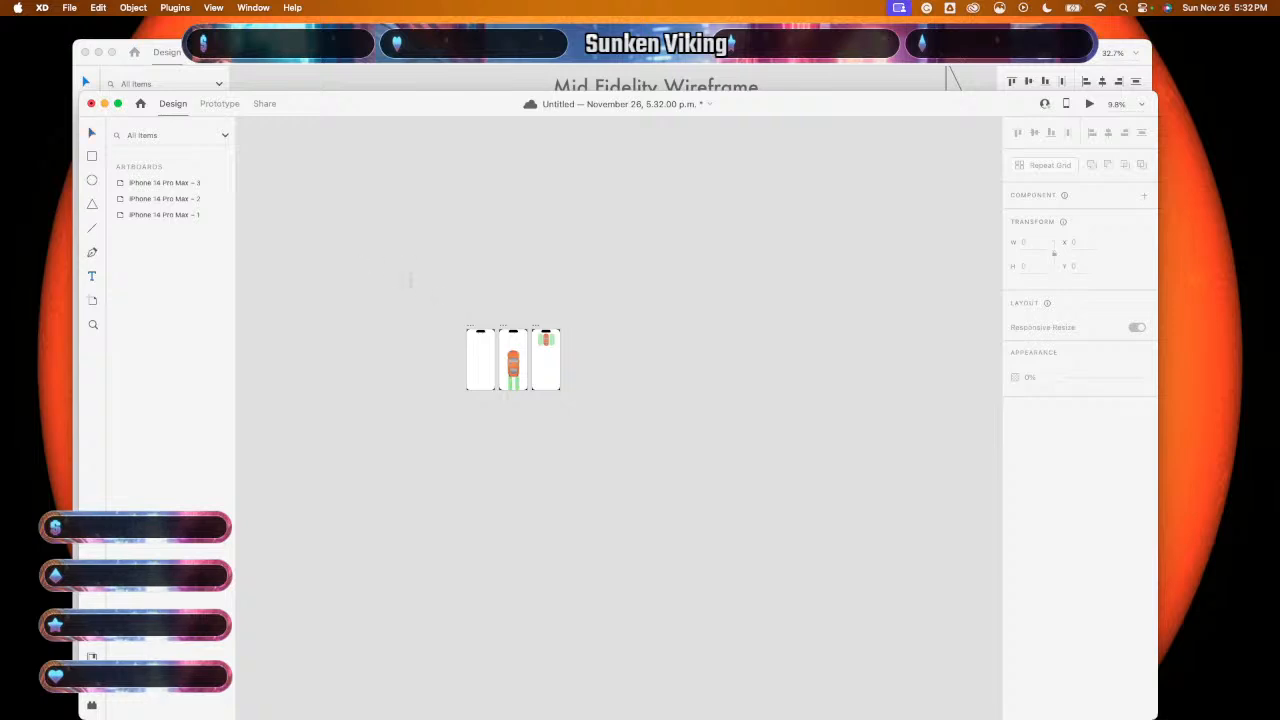
{"action": "left_click_drag", "start_coordinate": [448, 304], "coordinate": [533, 316]}
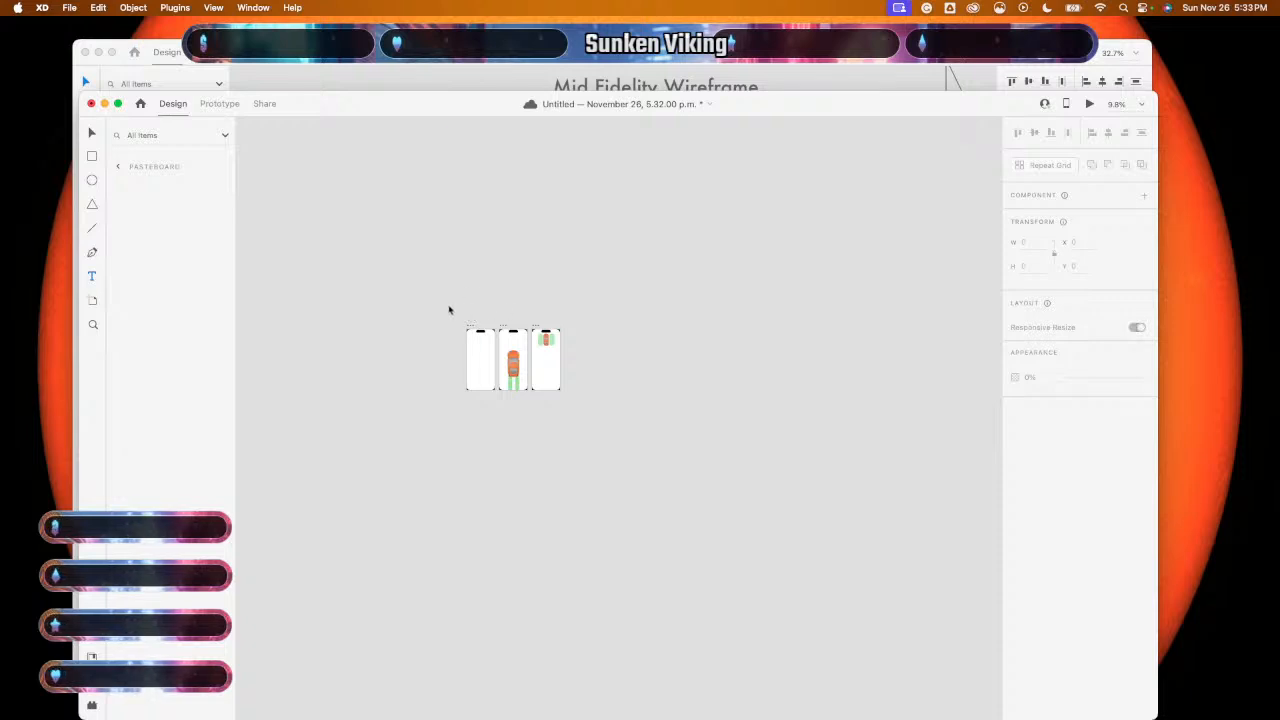
{"action": "left_click", "coordinate": [456, 300]}
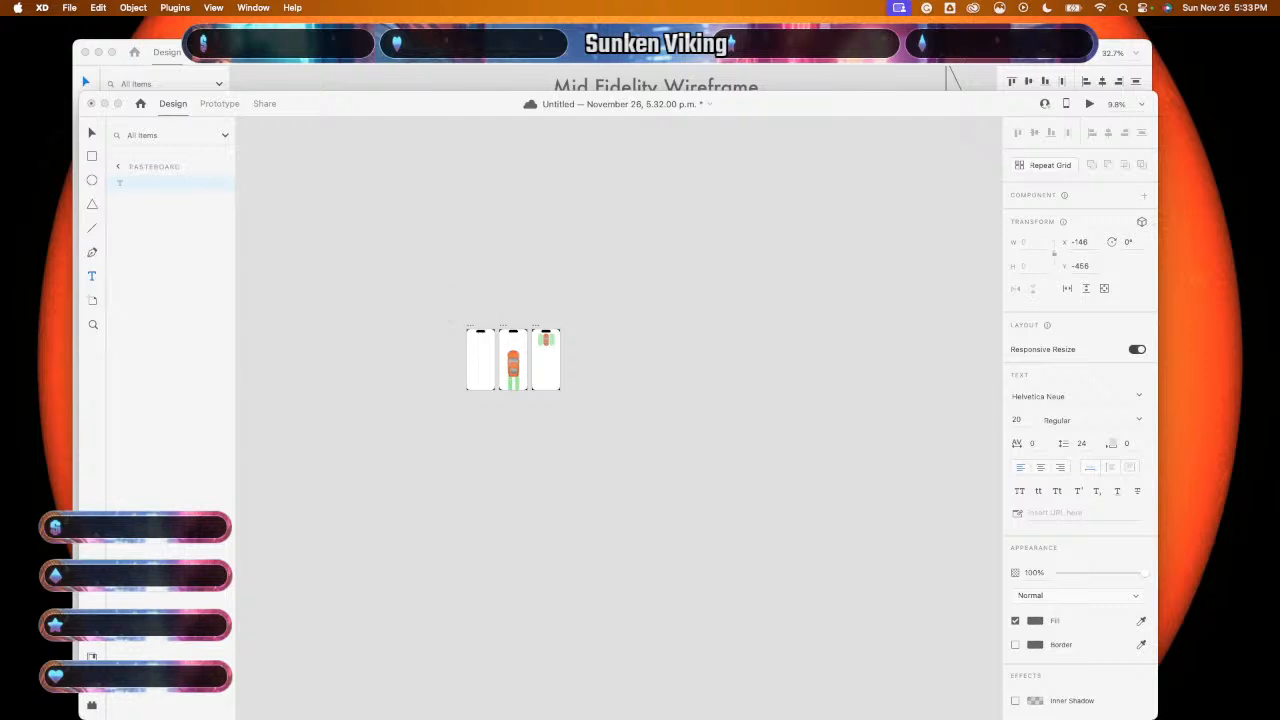
{"action": "type", "text": "Main"}
{"action": "scroll", "coordinate": [483, 314], "scroll_direction": "up", "scroll_amount": 10}
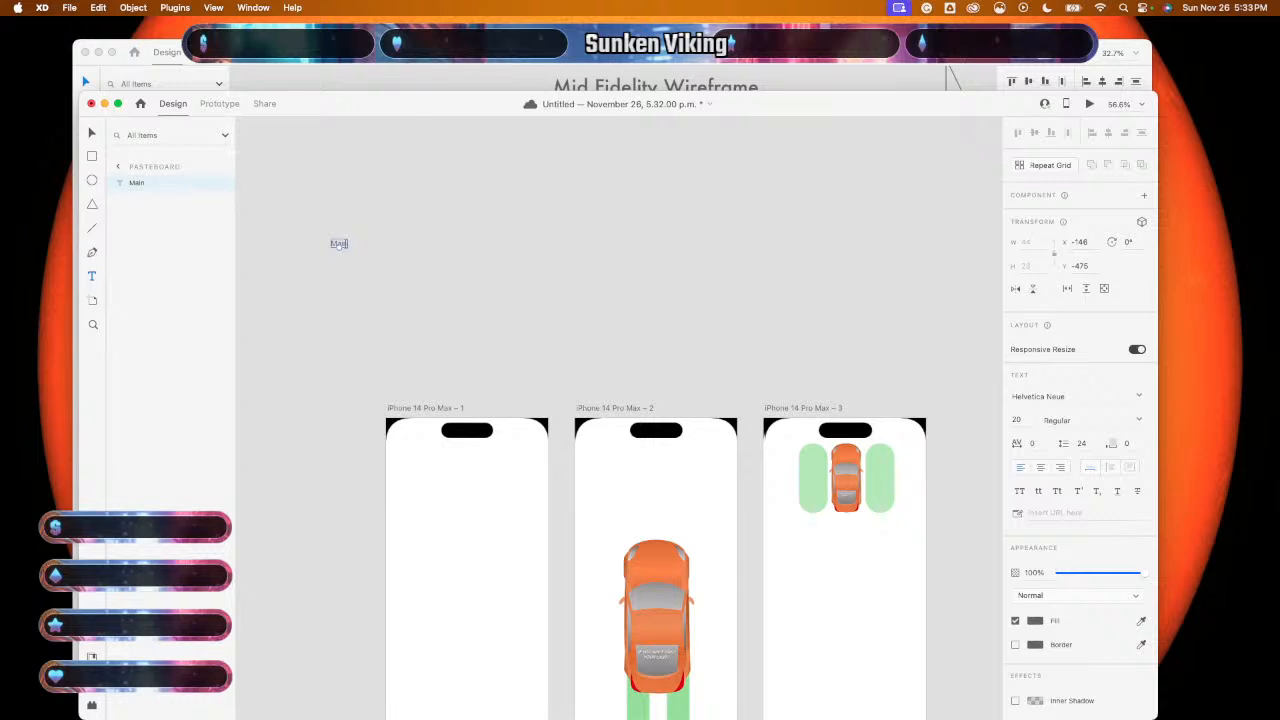
{"action": "double_click", "coordinate": [345, 247]}
{"action": "type", "text": "Intro"}
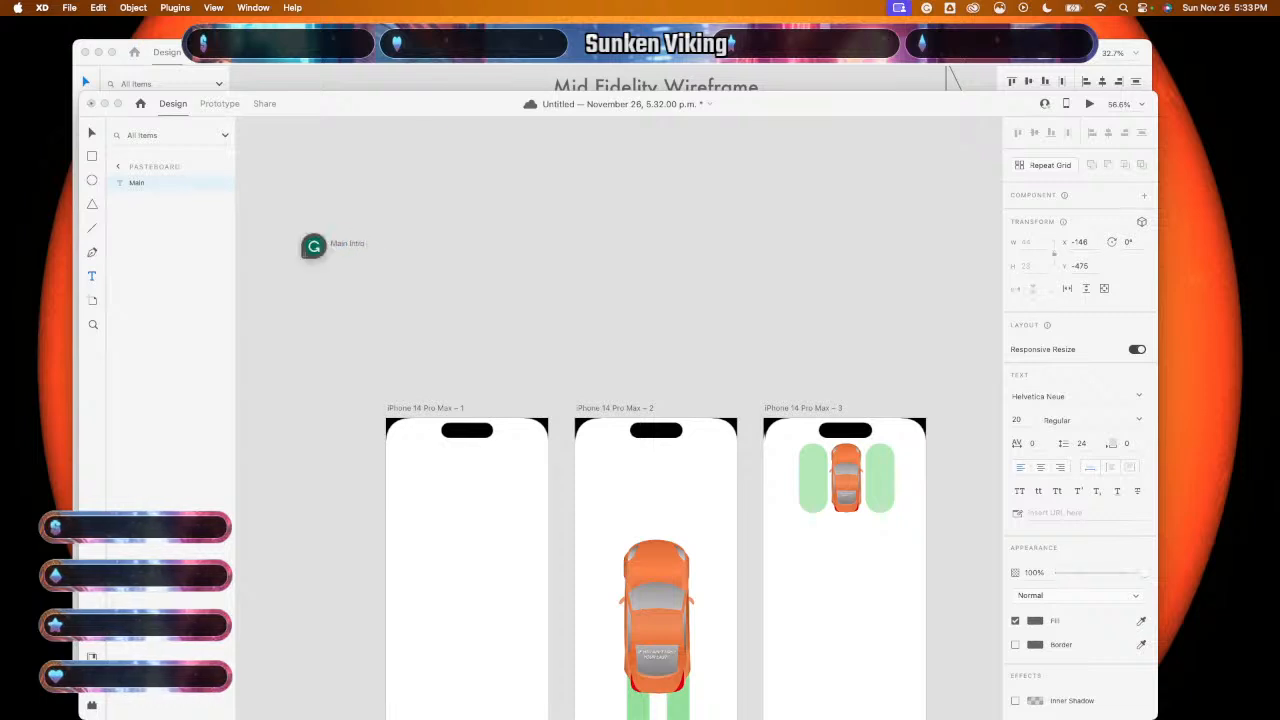
{"action": "type", "text": " (Anim"}
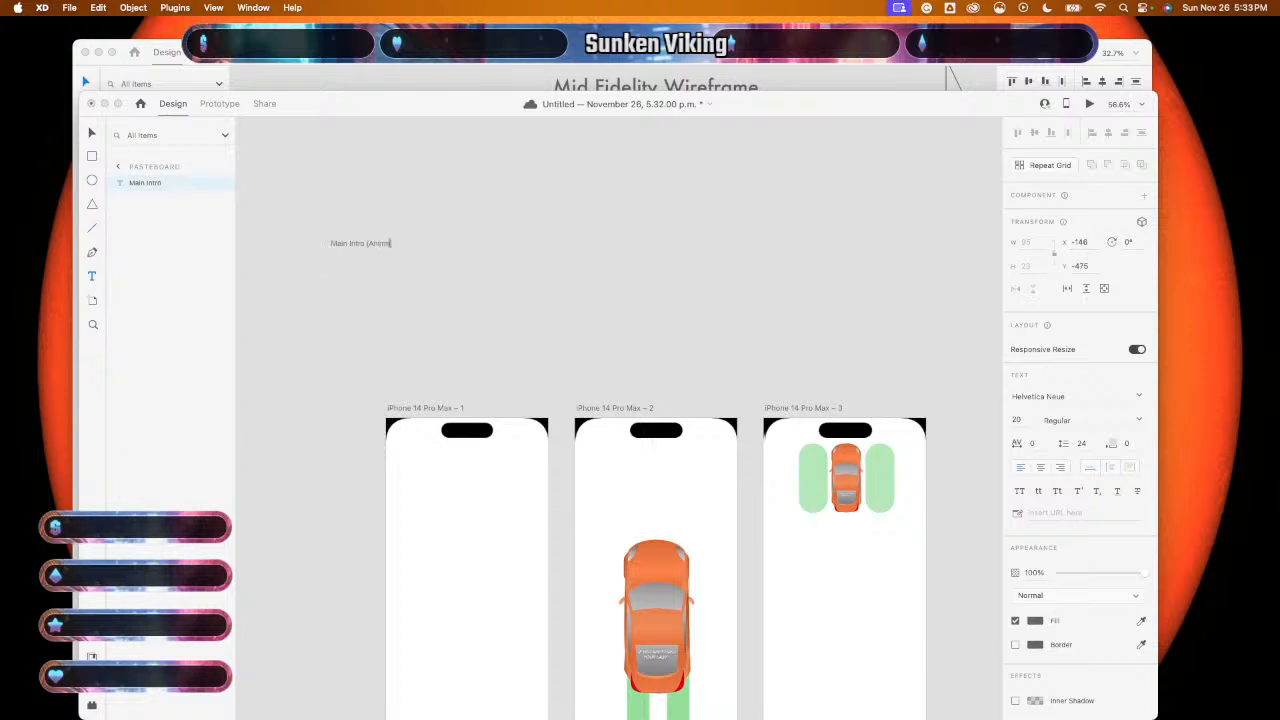
{"action": "type", "text": "ate)"}
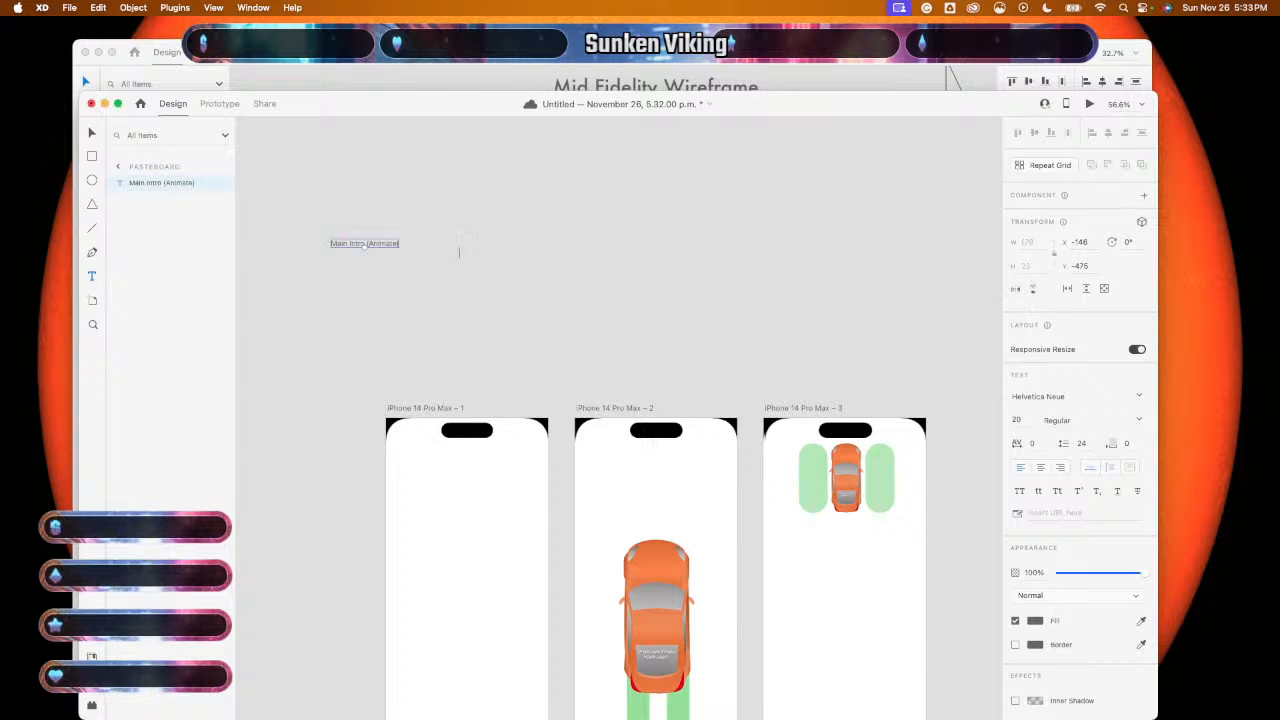
{"action": "left_click_drag", "start_coordinate": [365, 250], "coordinate": [368, 322]}
{"action": "scroll", "coordinate": [376, 320], "scroll_direction": "down", "scroll_amount": 6}
- Duplicate the iPhone 14 Pro Max – 3 artboard to create artboard 4
{"action": "left_click", "coordinate": [580, 353]}
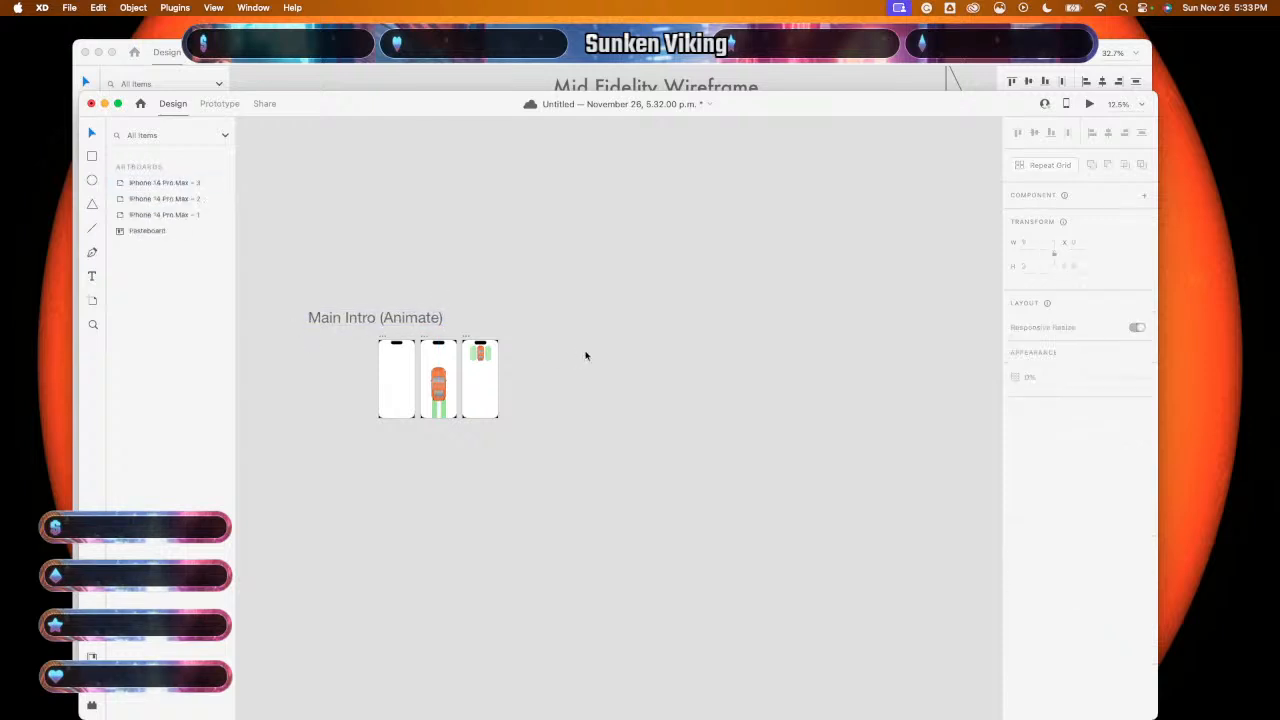
{"action": "scroll", "coordinate": [586, 354], "scroll_direction": "right", "scroll_amount": 3}
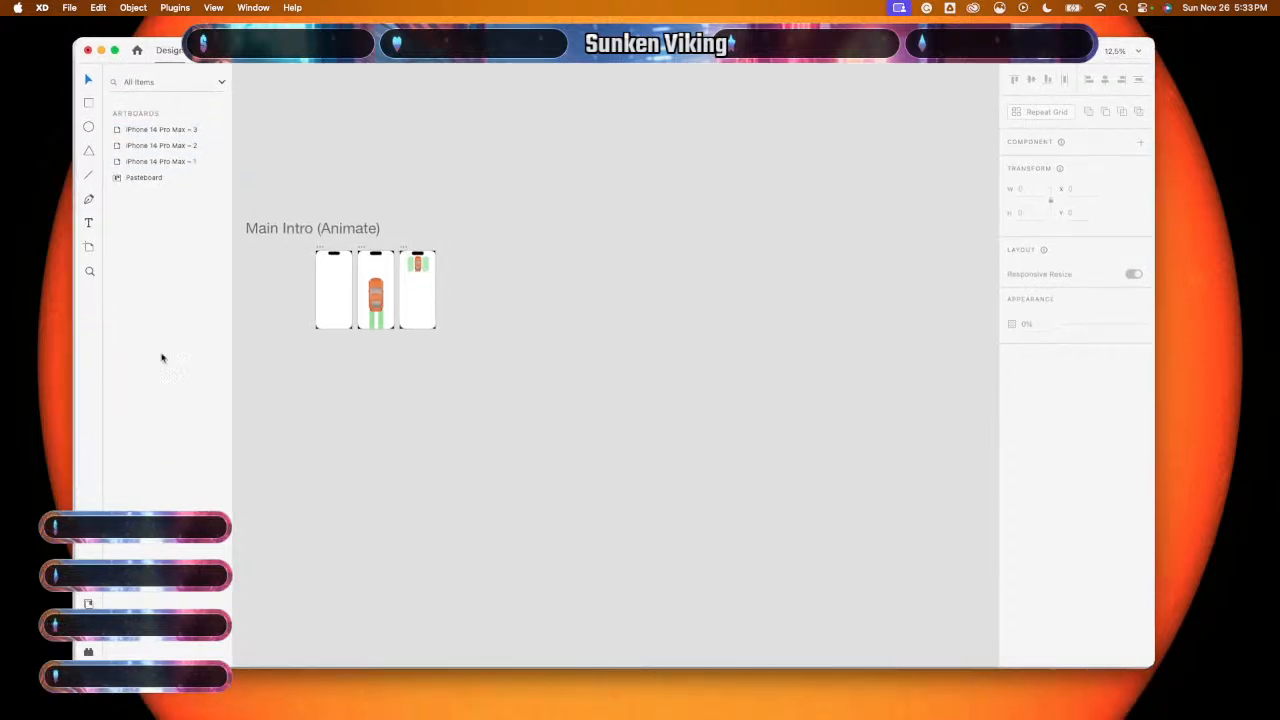
{"action": "left_click", "coordinate": [94, 598]}
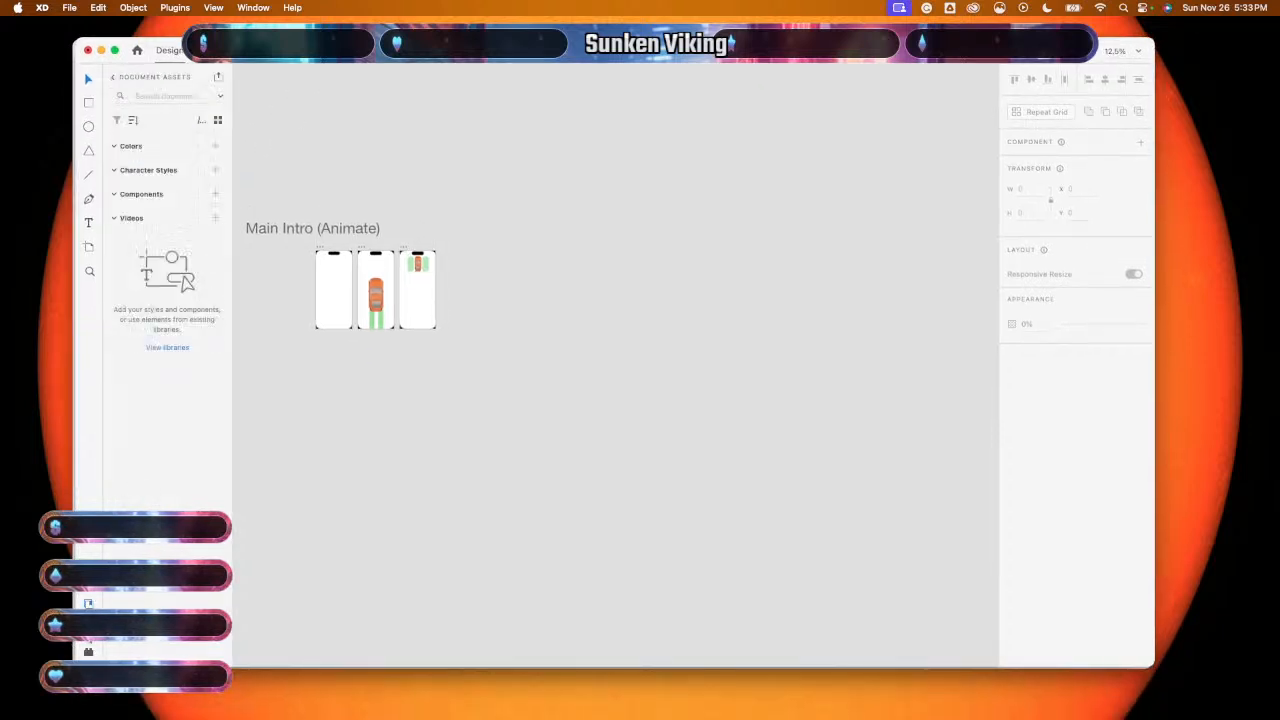
{"action": "left_click", "coordinate": [88, 629]}
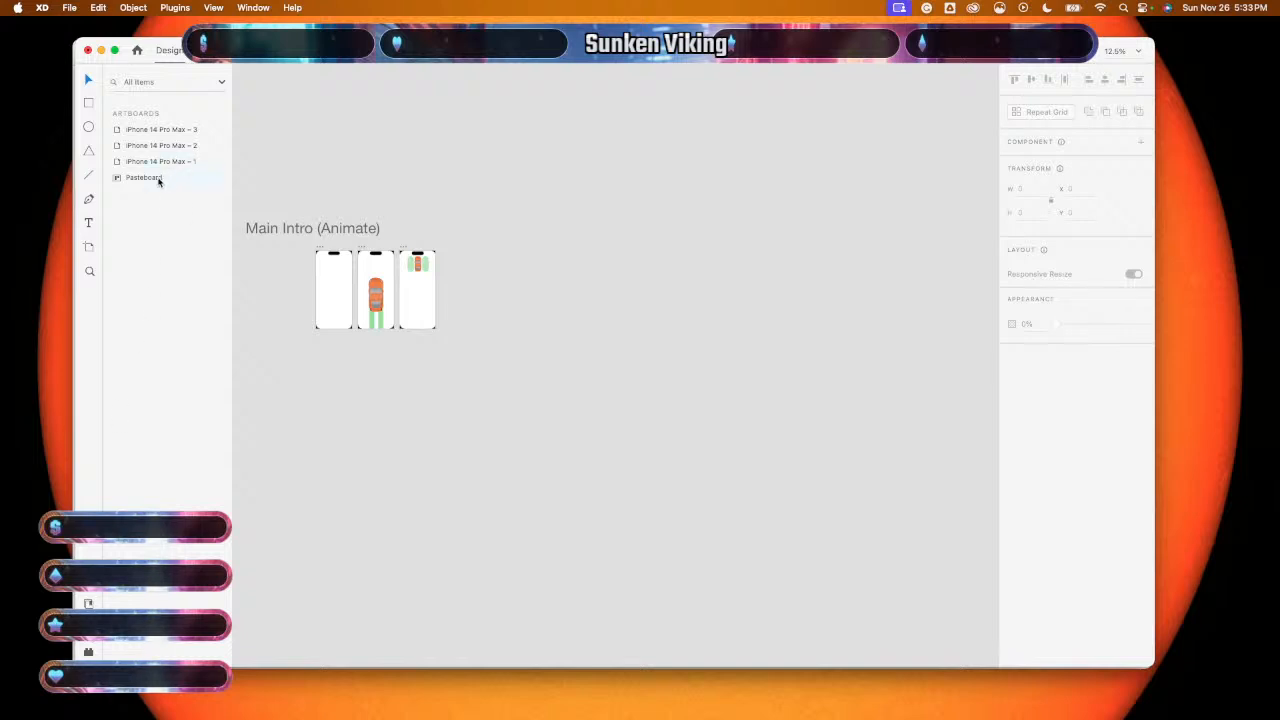
{"action": "left_click", "coordinate": [174, 131]}
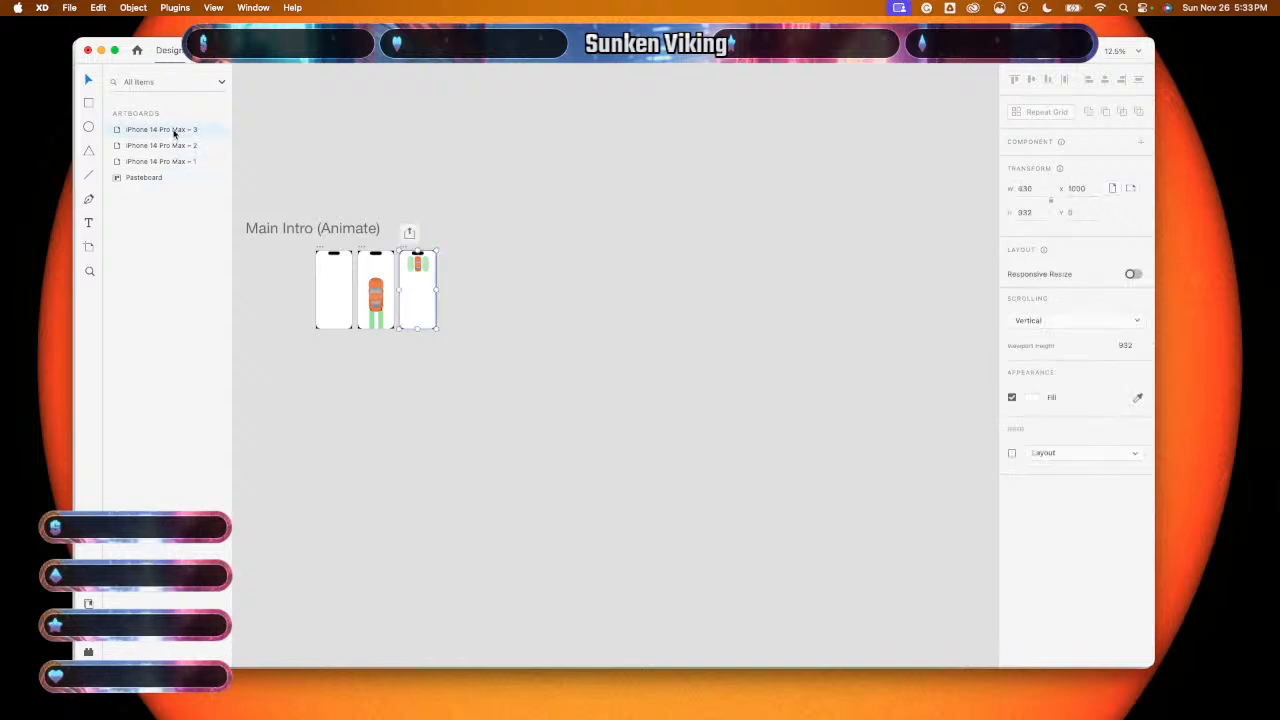
{"action": "key", "text": "super+d"}
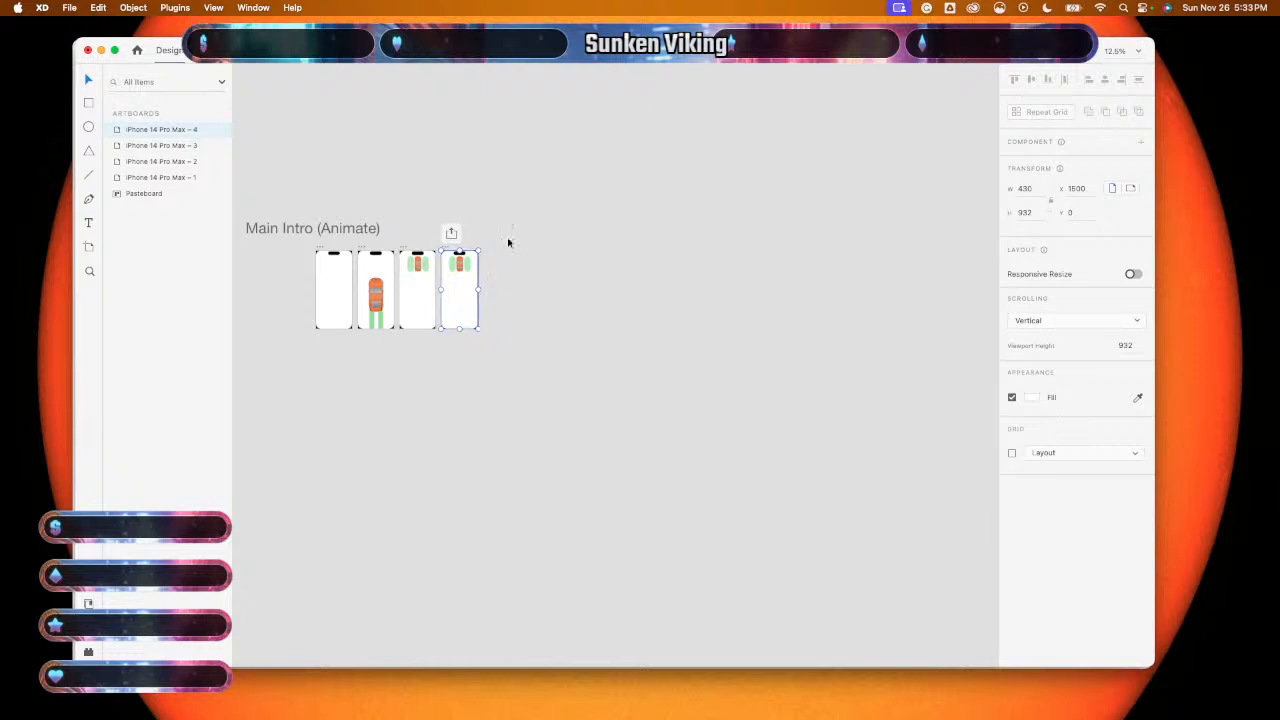
- Delete the tire marks, frame and car from artboard 4, leaving it empty
{"action": "left_click", "coordinate": [508, 242]}
{"action": "left_click_drag", "start_coordinate": [466, 244], "coordinate": [466, 343]}
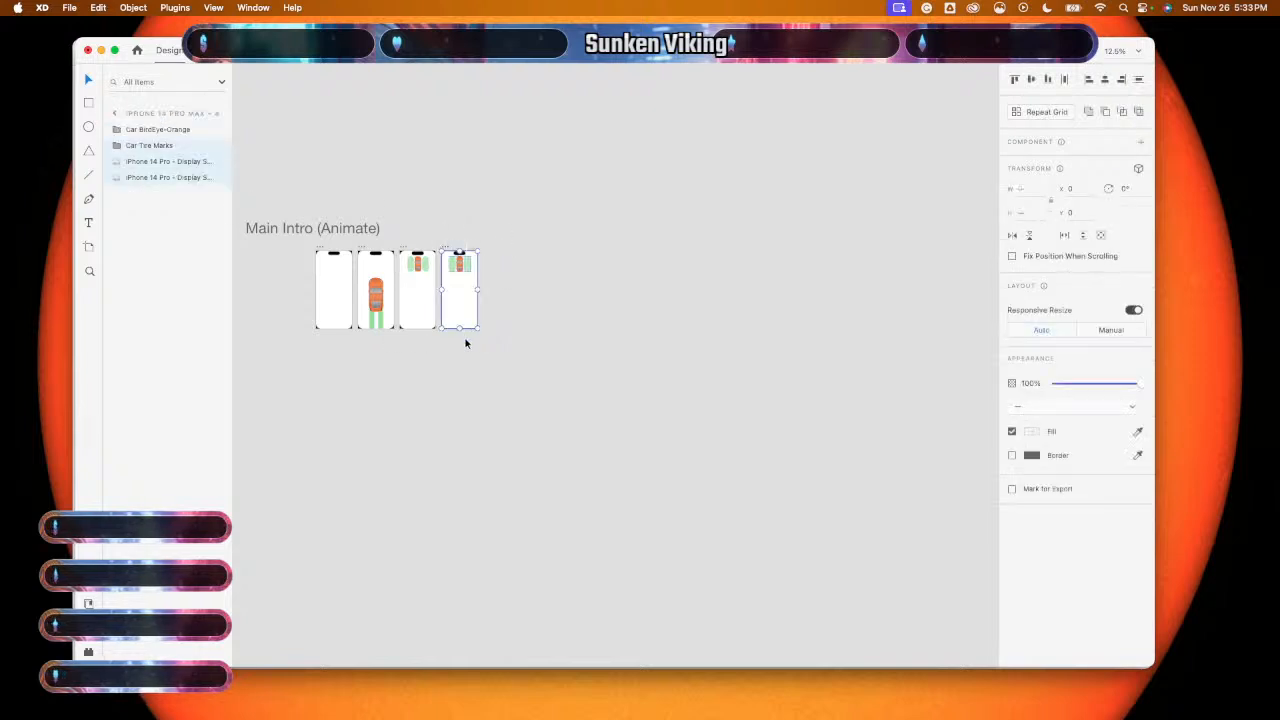
{"action": "key", "text": "Delete"}
{"action": "left_click_drag", "start_coordinate": [443, 224], "coordinate": [486, 303]}
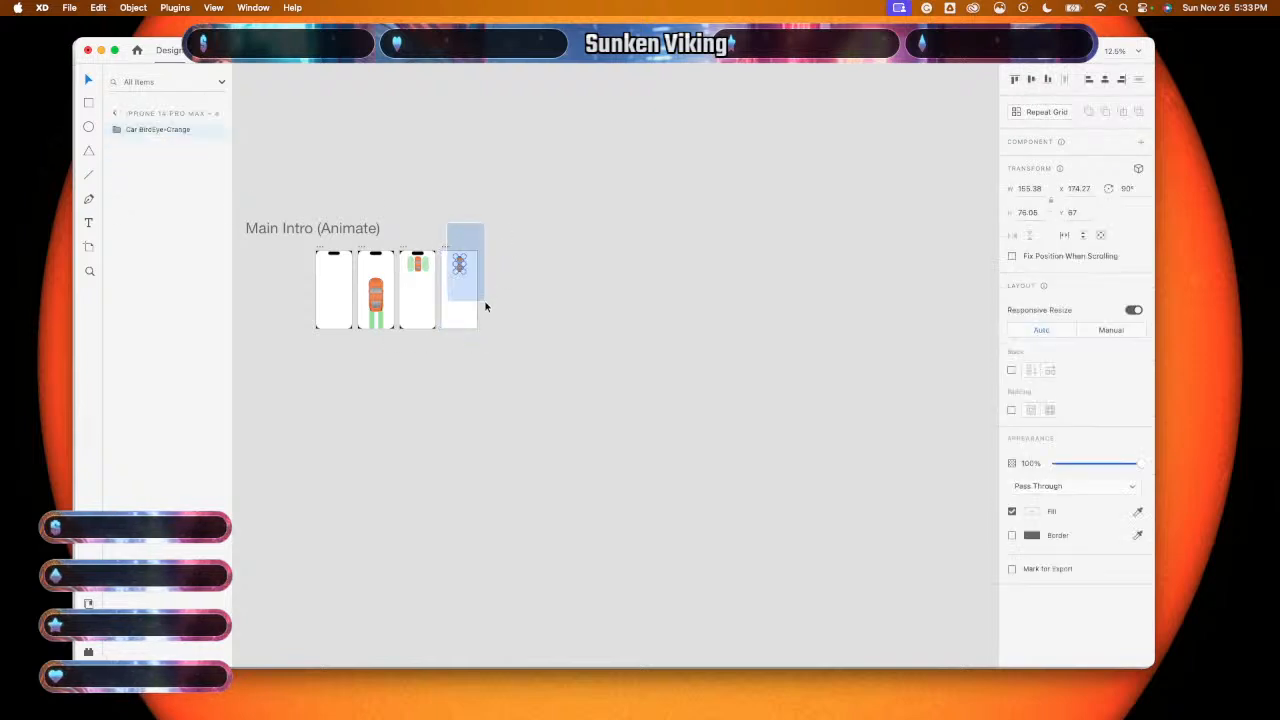
{"action": "key", "text": "Delete"}
{"action": "scroll", "coordinate": [473, 295], "scroll_direction": "up", "scroll_amount": 5}
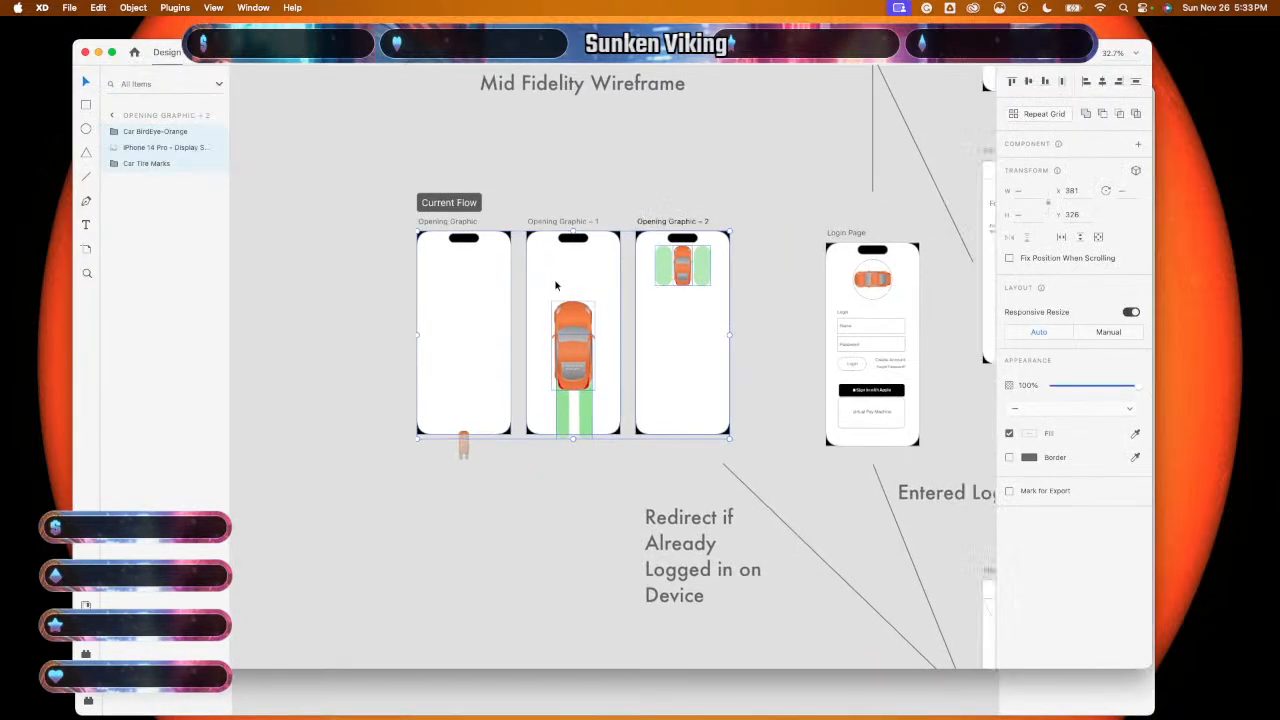
- Select the entire Login Page screen in the wireframe document
{"action": "scroll", "coordinate": [556, 285], "scroll_direction": "right", "scroll_amount": 10}
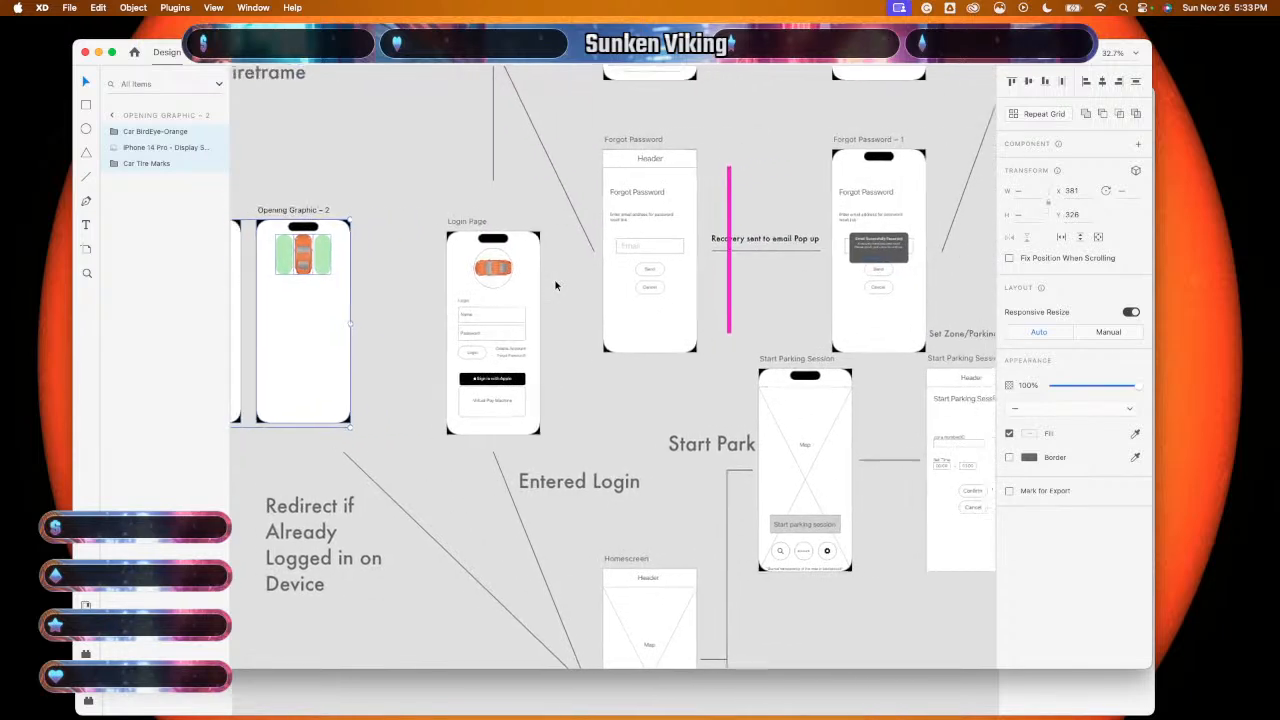
{"action": "left_click", "coordinate": [412, 295]}
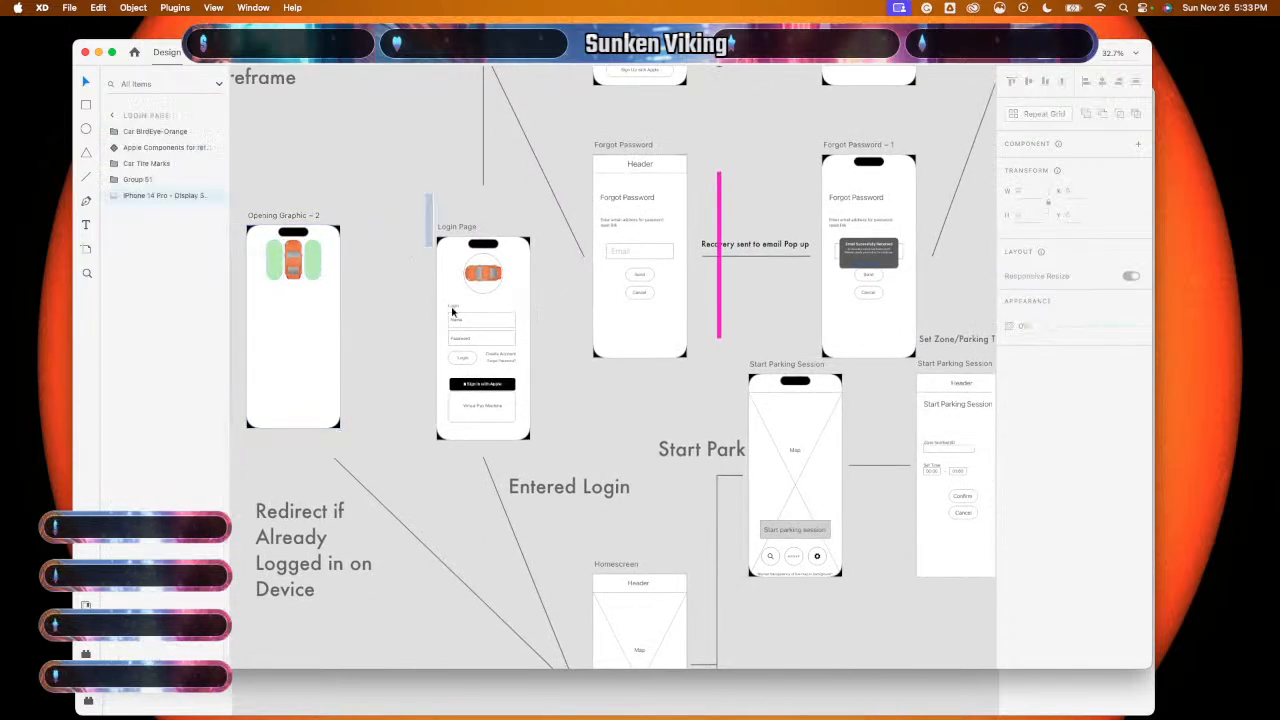
{"action": "left_click_drag", "start_coordinate": [425, 195], "coordinate": [392, 434]}
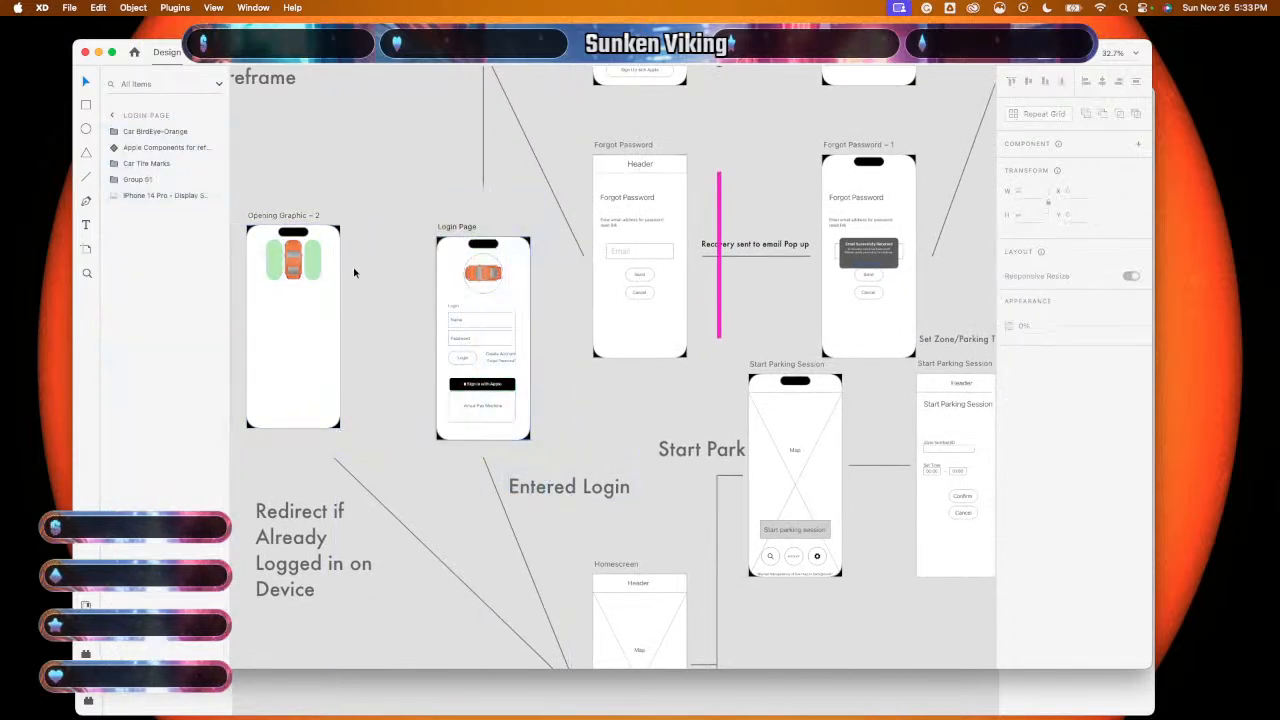
{"action": "left_click_drag", "start_coordinate": [448, 219], "coordinate": [522, 226]}
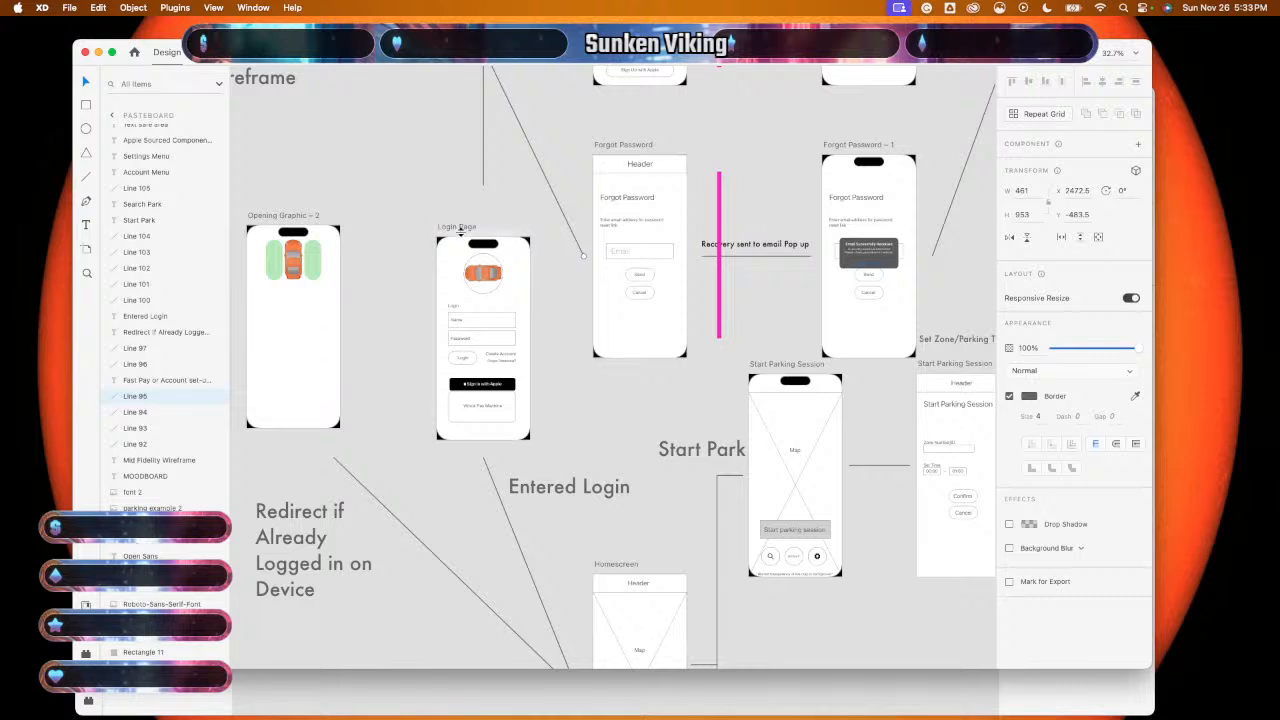
{"action": "left_click_drag", "start_coordinate": [428, 264], "coordinate": [522, 428]}
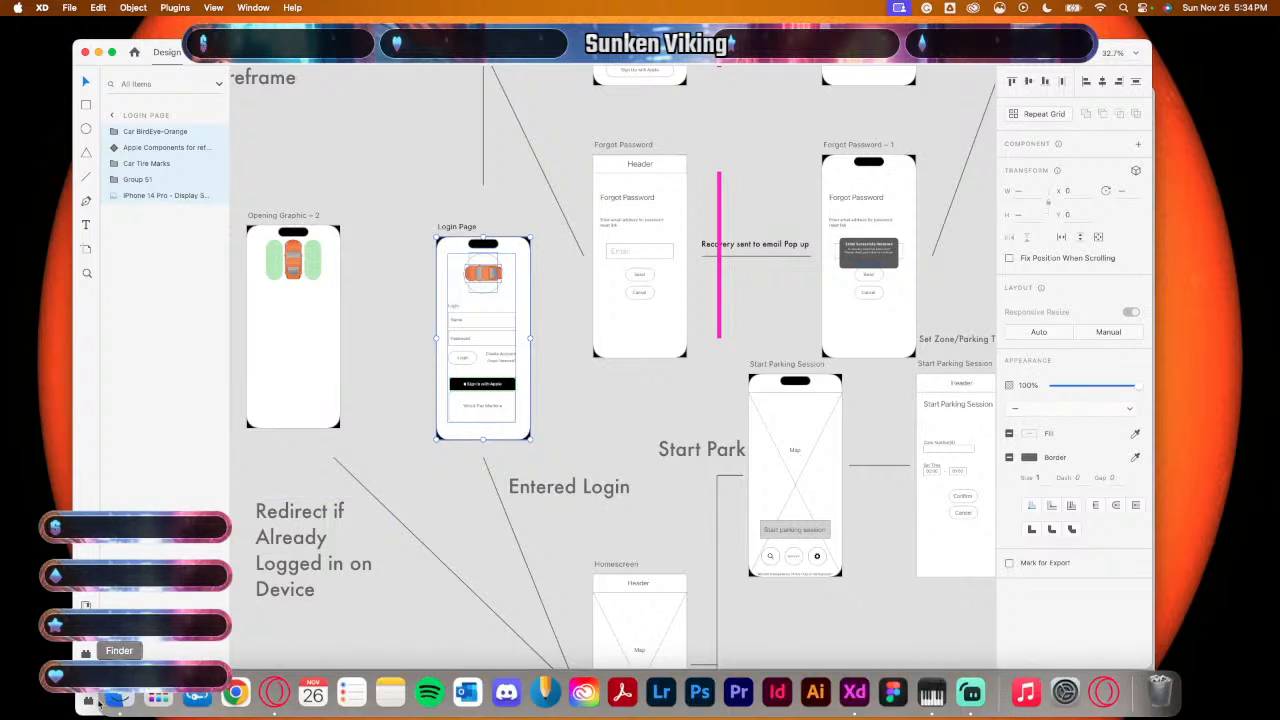
- Paste the copied Login Page design over the fourth artboard in the untitled document
{"action": "left_click", "coordinate": [295, 697]}
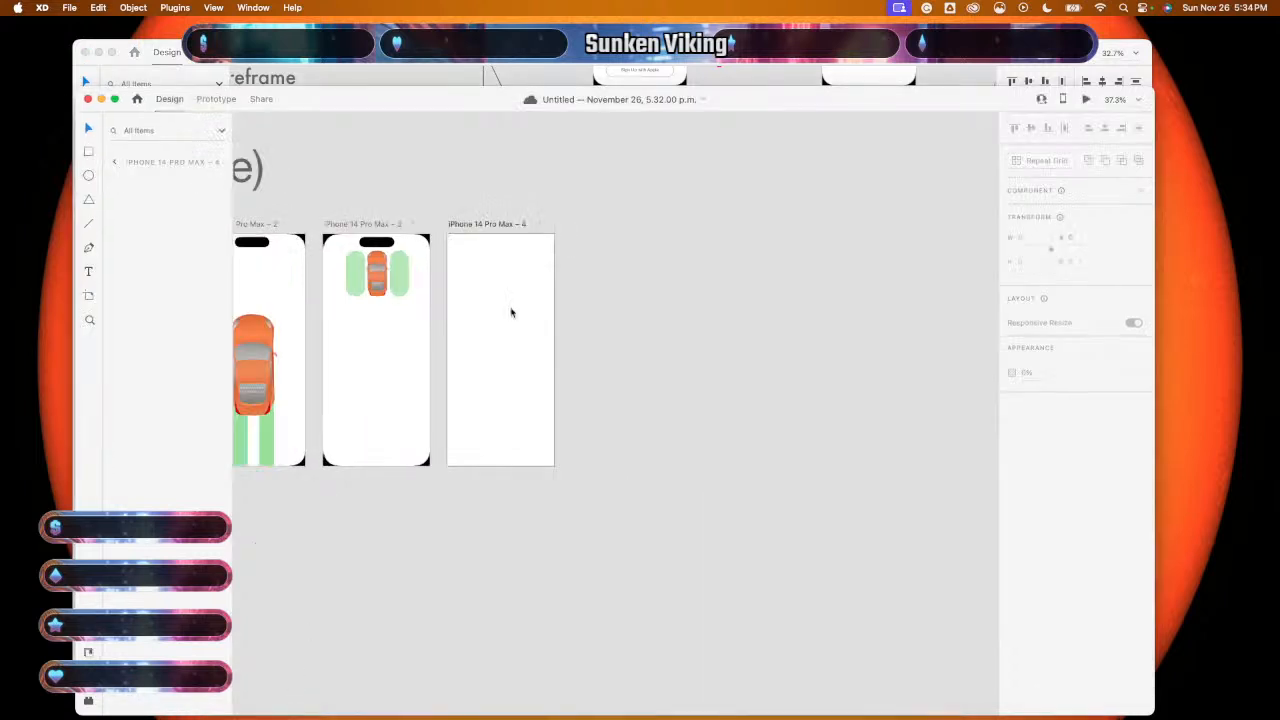
{"action": "key", "text": "super+v"}
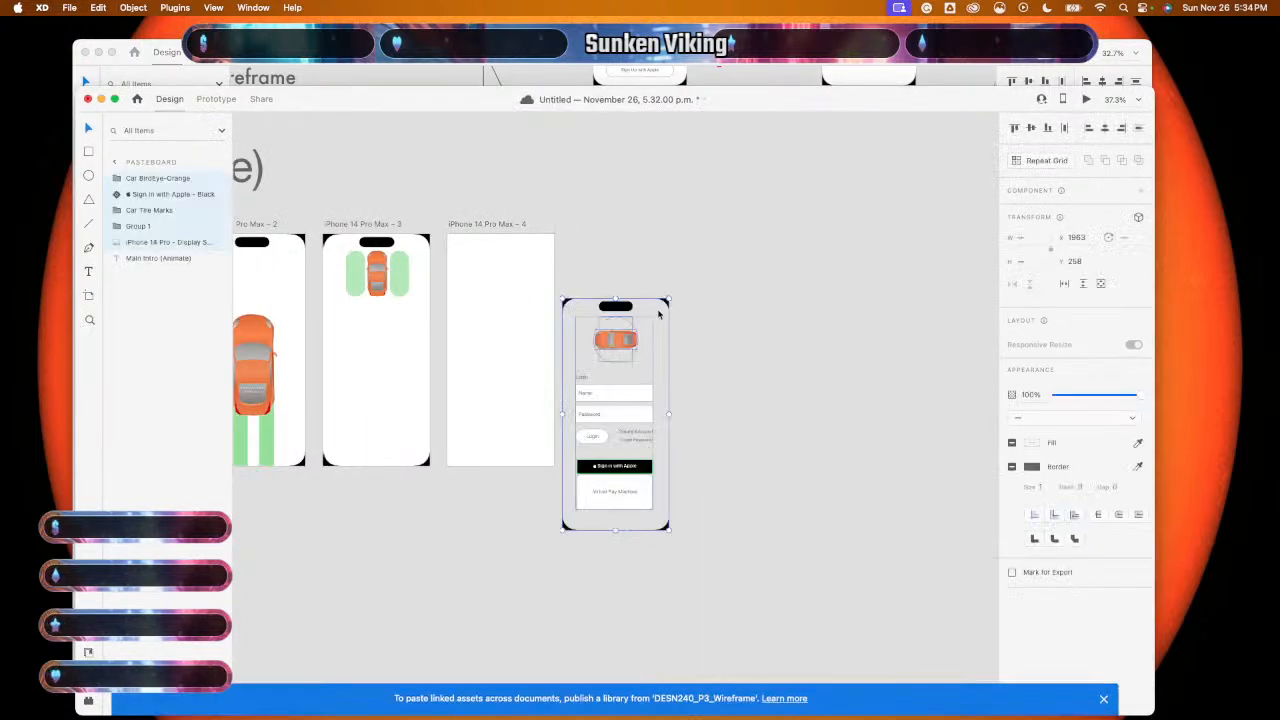
{"action": "left_click_drag", "start_coordinate": [660, 314], "coordinate": [541, 252]}
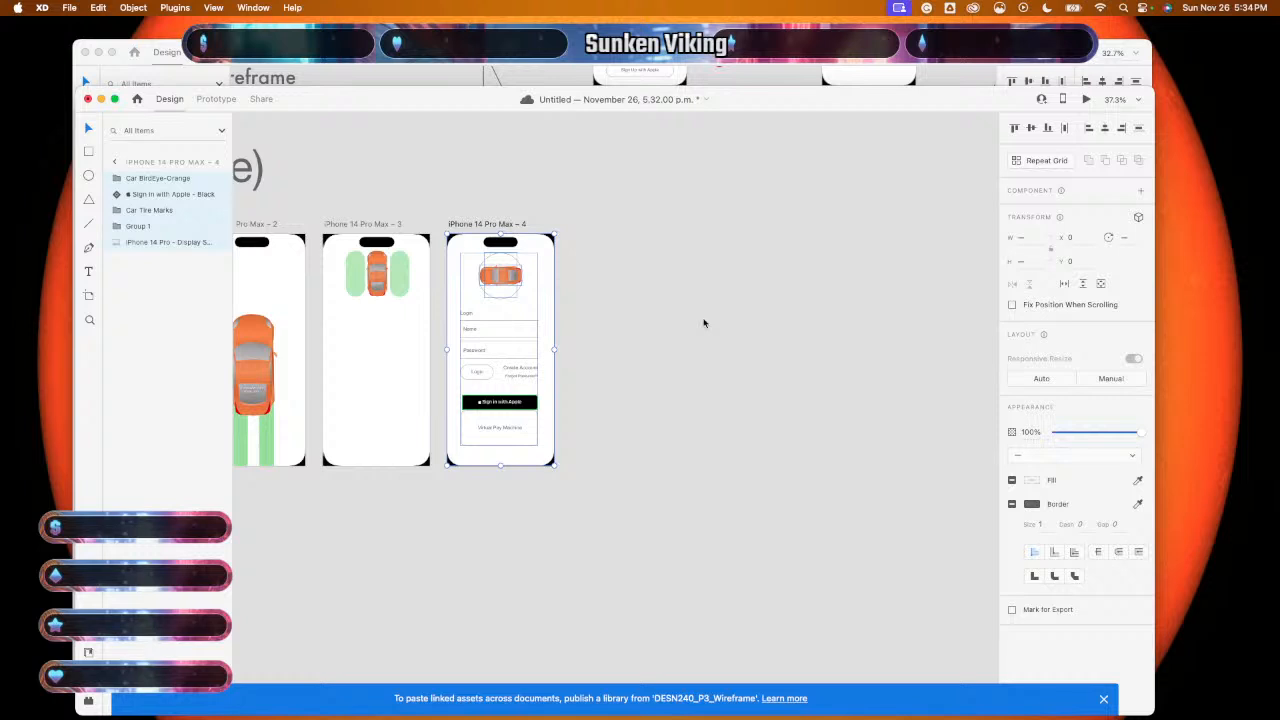
{"action": "scroll", "coordinate": [703, 323], "scroll_direction": "down", "scroll_amount": 5}
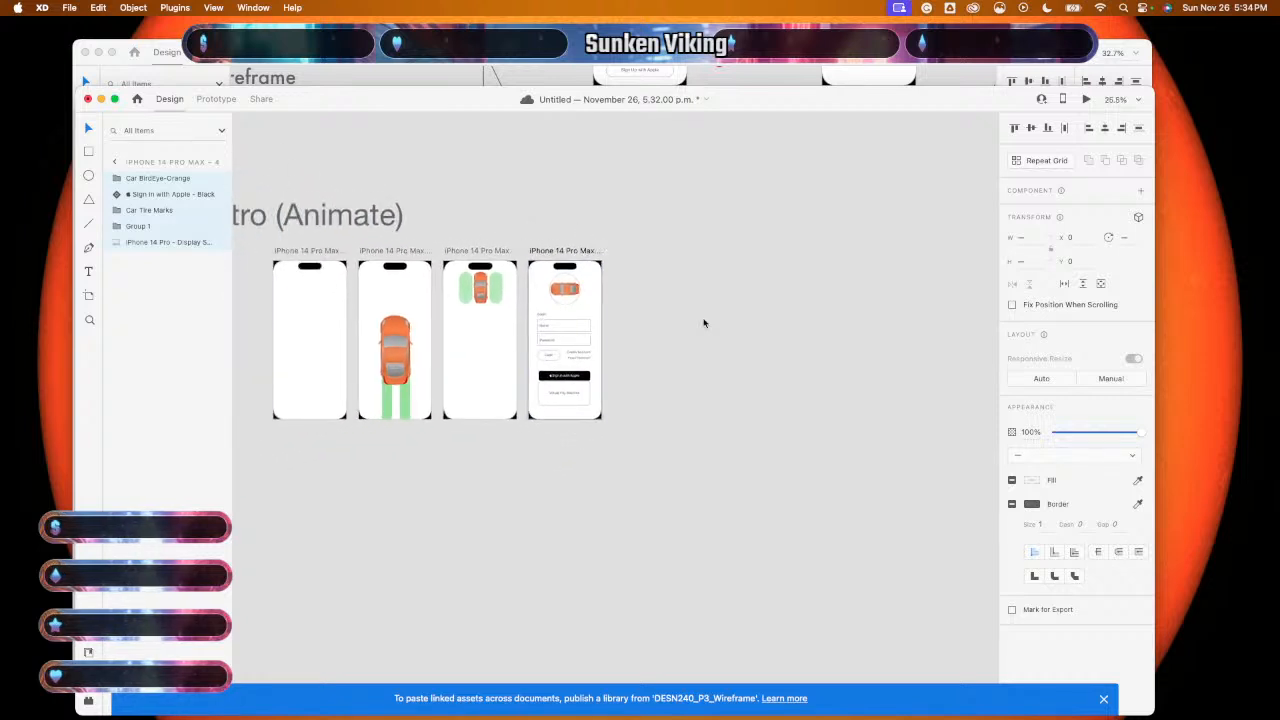
{"action": "scroll", "coordinate": [703, 323], "scroll_direction": "left", "scroll_amount": 1}
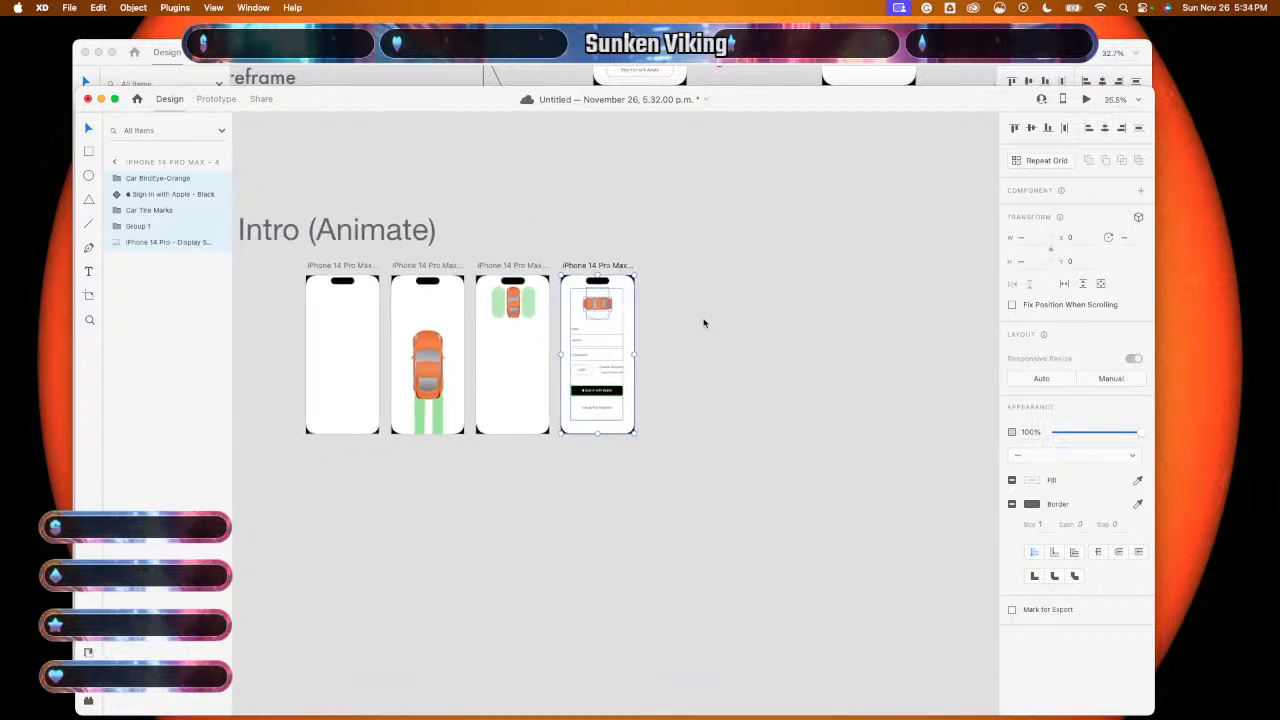
{"action": "scroll", "coordinate": [703, 323], "scroll_direction": "up", "scroll_amount": 5}
{"action": "scroll", "coordinate": [692, 310], "scroll_direction": "down", "scroll_amount": 3}
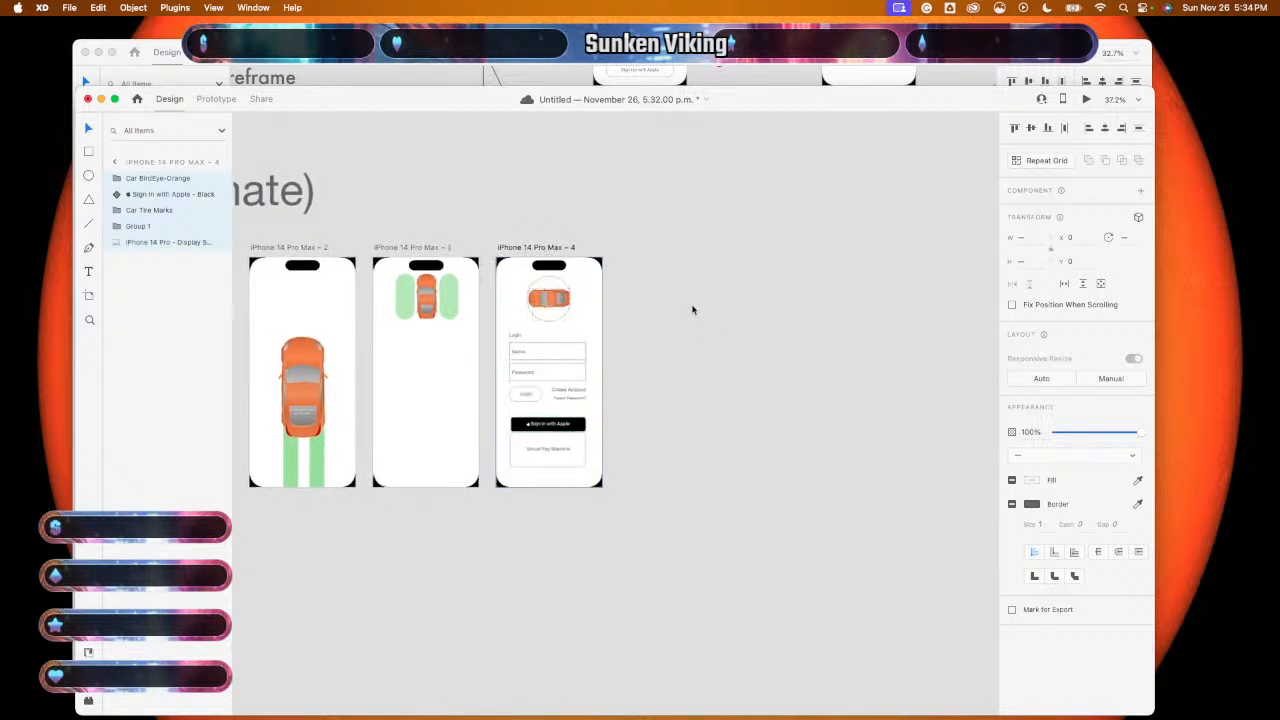
{"action": "scroll", "coordinate": [692, 310], "scroll_direction": "down", "scroll_amount": 1}
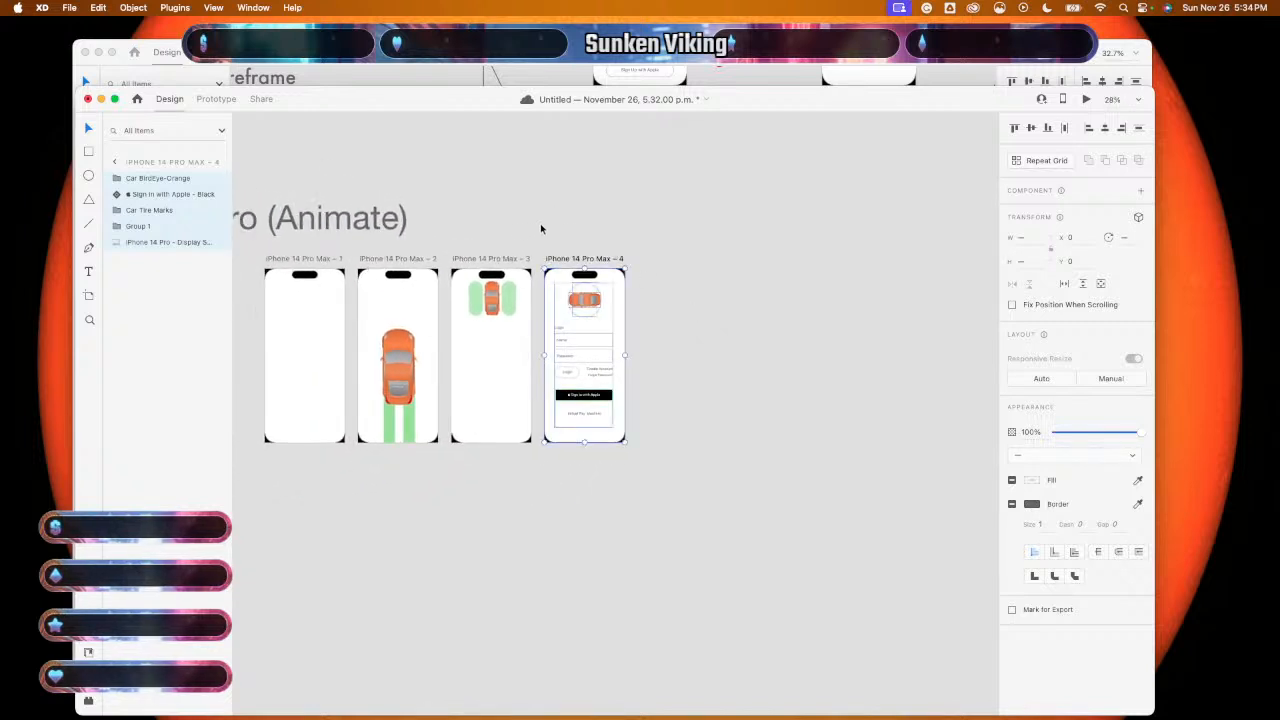
- Move the login items off artboard 4 and shift the empty artboard to the right
{"action": "left_click_drag", "start_coordinate": [533, 232], "coordinate": [566, 200]}
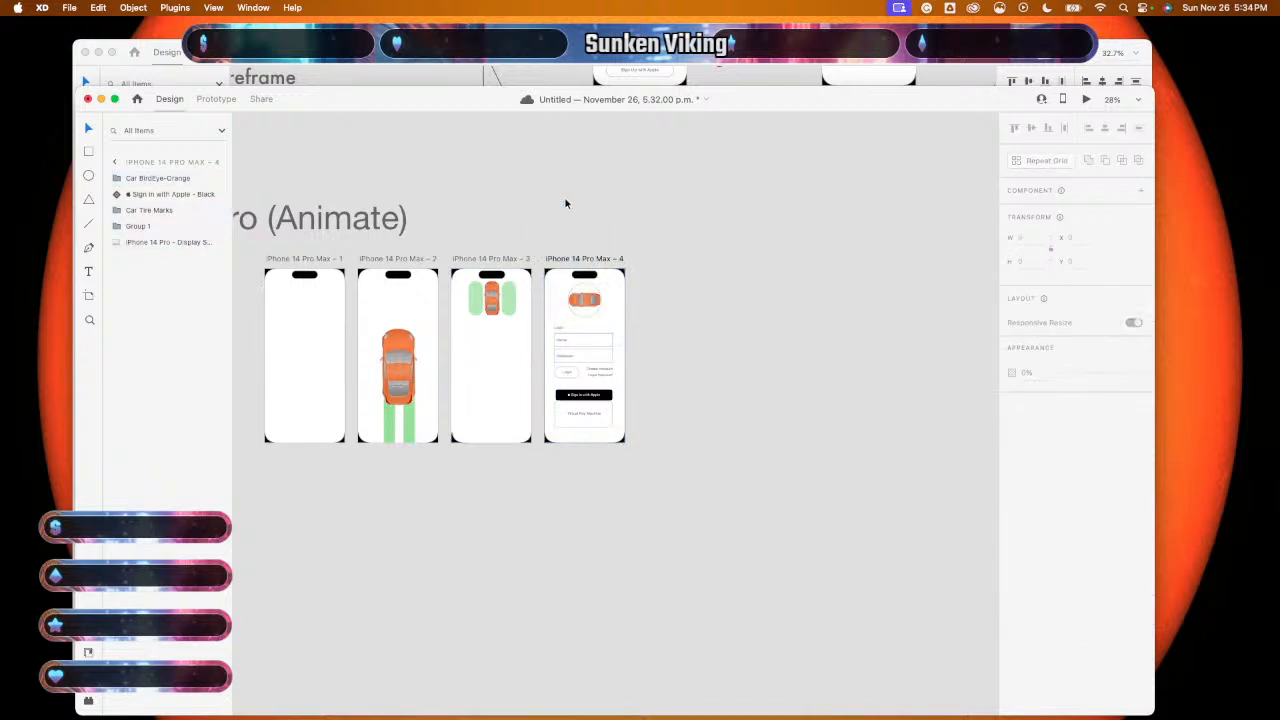
{"action": "left_click_drag", "start_coordinate": [657, 323], "coordinate": [609, 383]}
{"action": "left_click", "coordinate": [649, 394]}
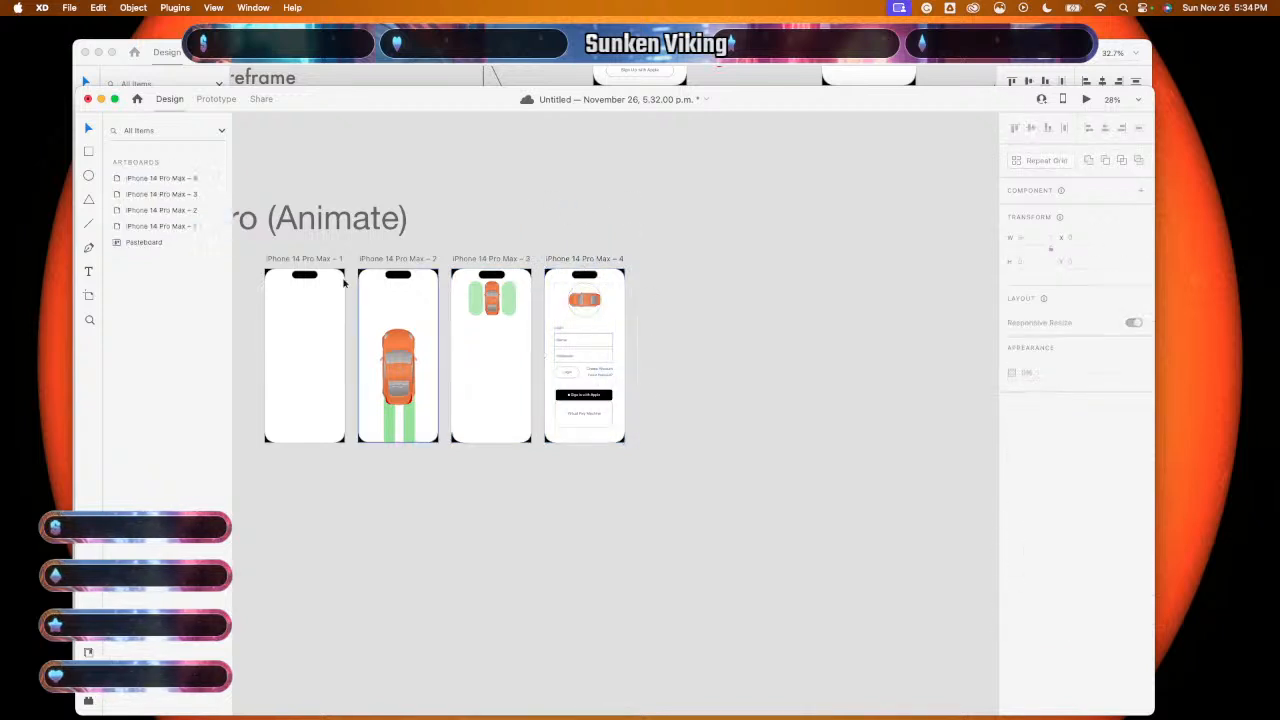
{"action": "left_click_drag", "start_coordinate": [156, 228], "coordinate": [157, 185]}
{"action": "left_click", "coordinate": [157, 184]}
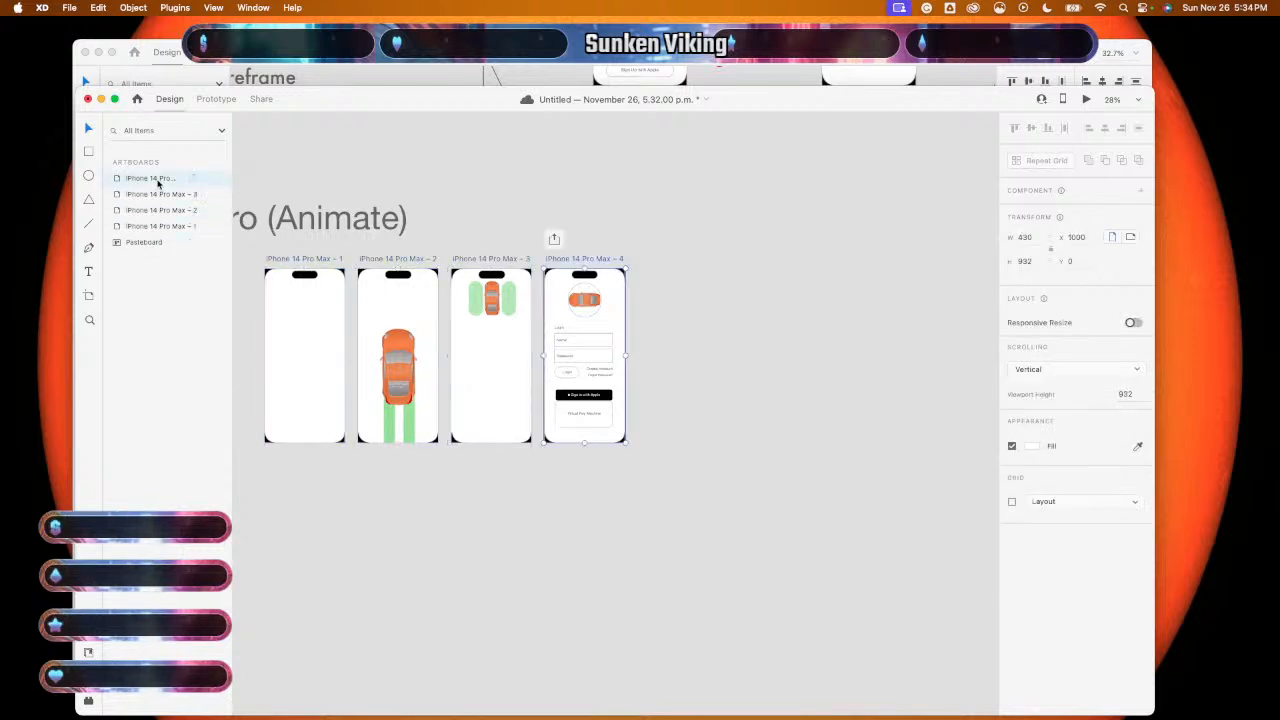
{"action": "left_click_drag", "start_coordinate": [620, 301], "coordinate": [698, 306]}
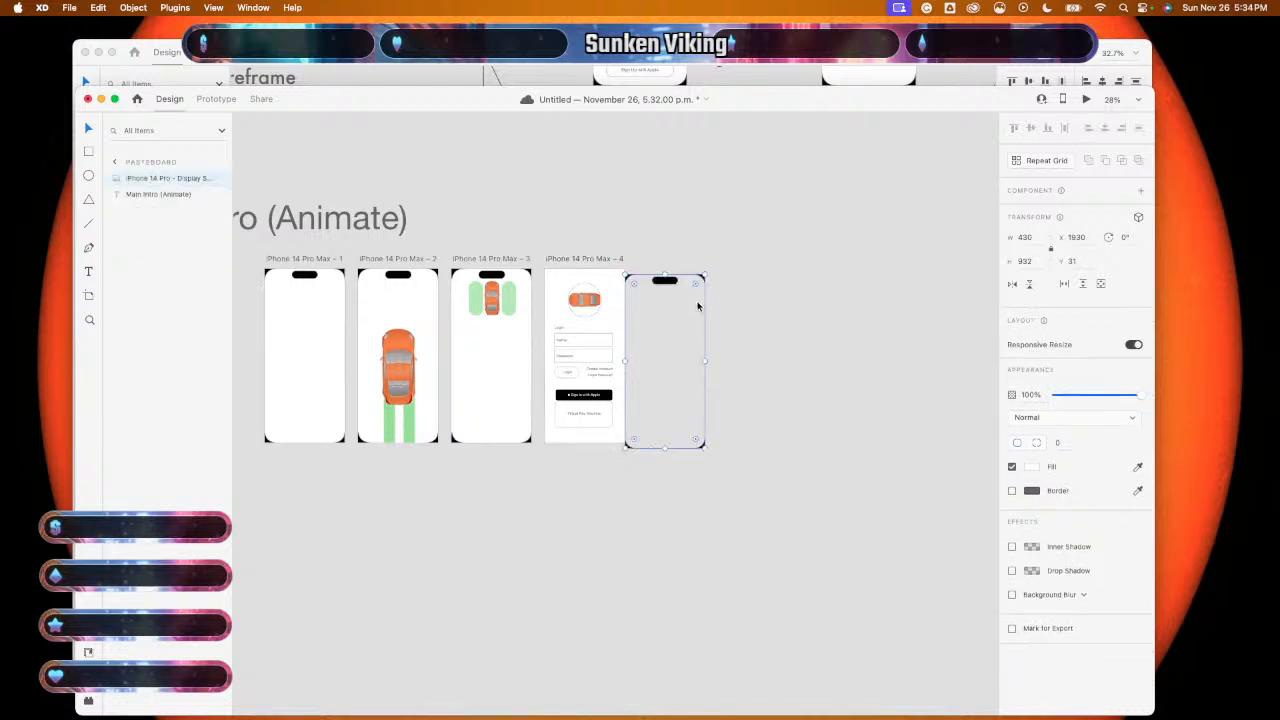
{"action": "key", "text": "super+z"}
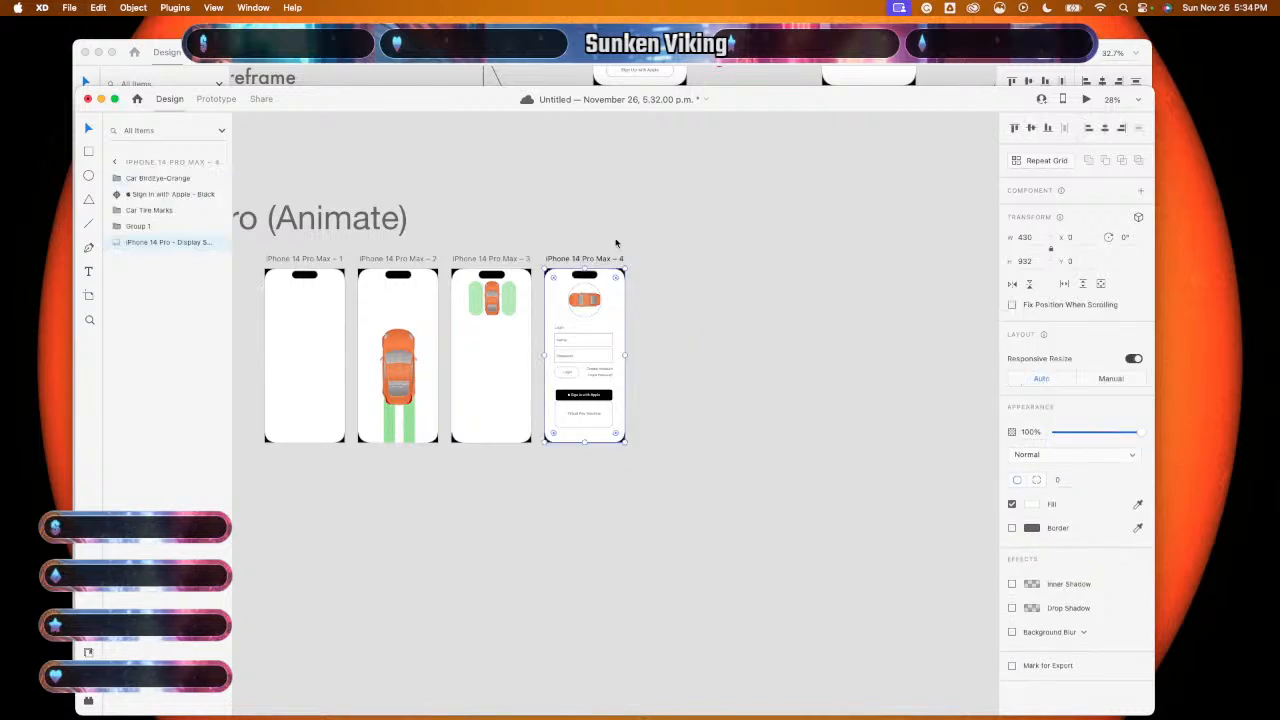
{"action": "left_click_drag", "start_coordinate": [596, 228], "coordinate": [597, 428]}
{"action": "left_click_drag", "start_coordinate": [598, 371], "coordinate": [586, 607]}
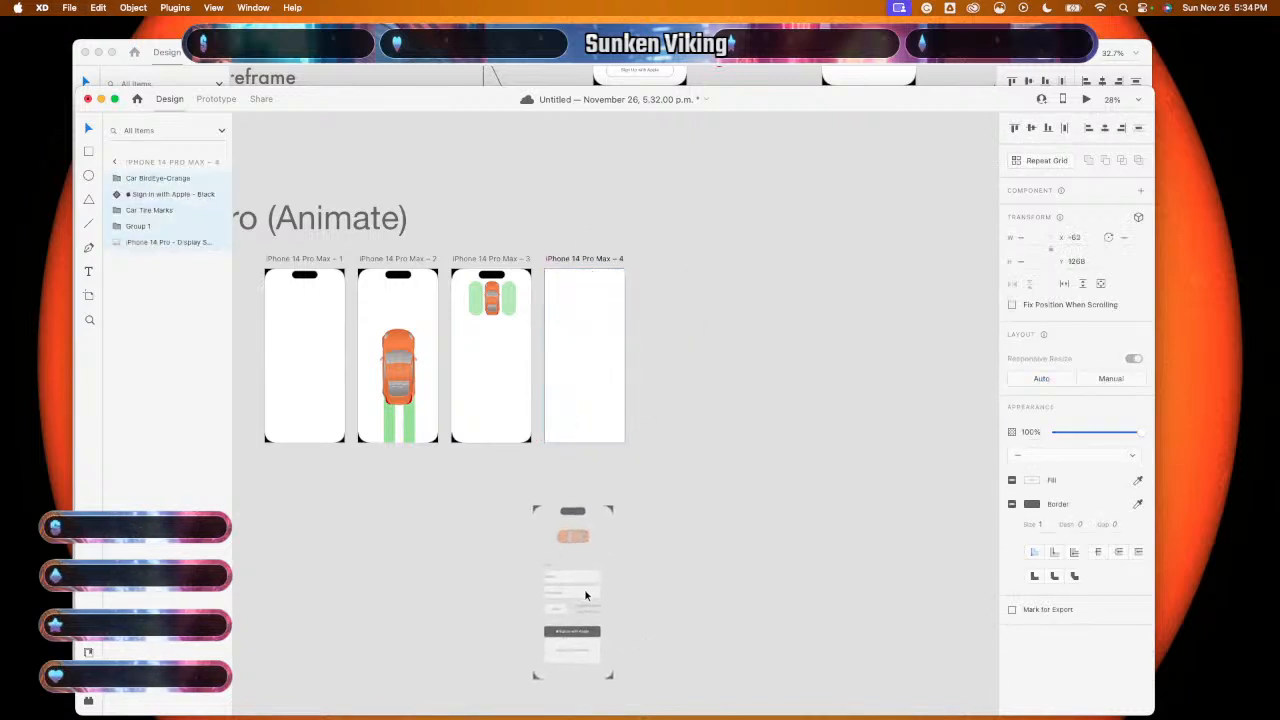
{"action": "left_click", "coordinate": [600, 346]}
{"action": "left_click_drag", "start_coordinate": [600, 346], "coordinate": [796, 343]}
- Nudge artboard 4 right of the Main Intro artboards and move the five login items back onto it
{"action": "scroll", "coordinate": [746, 505], "scroll_direction": "down", "scroll_amount": 5}
{"action": "scroll", "coordinate": [746, 505], "scroll_direction": "right", "scroll_amount": 3}
{"action": "scroll", "coordinate": [746, 505], "scroll_direction": "down", "scroll_amount": 1}
{"action": "scroll", "coordinate": [746, 505], "scroll_direction": "down", "scroll_amount": 1}
{"action": "scroll", "coordinate": [746, 505], "scroll_direction": "right", "scroll_amount": 2}
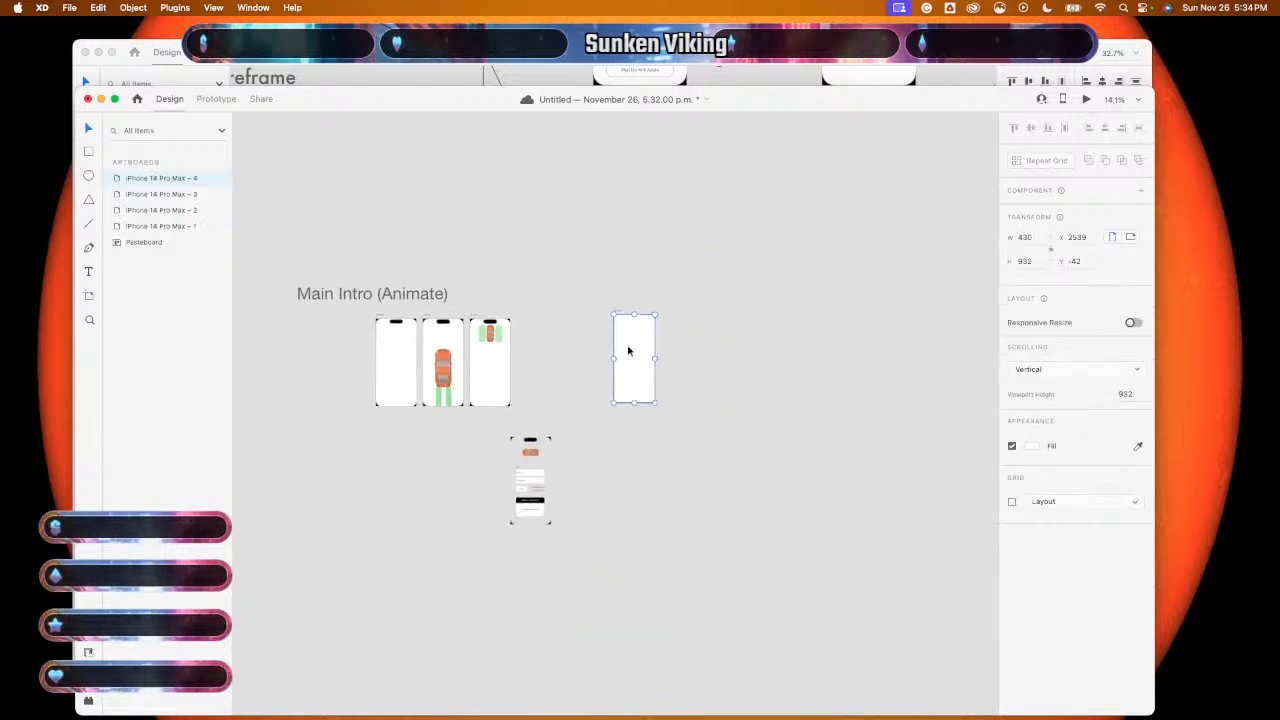
{"action": "left_click_drag", "start_coordinate": [628, 352], "coordinate": [640, 351]}
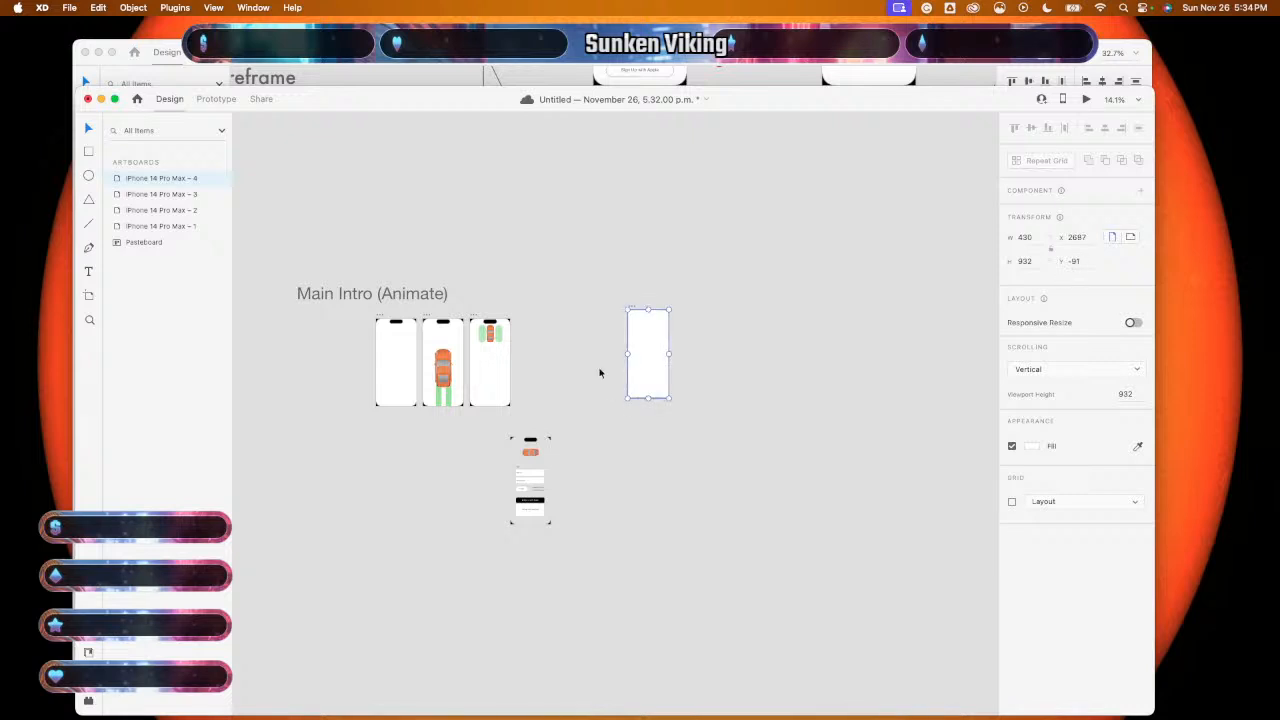
{"action": "left_click", "coordinate": [465, 443]}
{"action": "left_click_drag", "start_coordinate": [465, 443], "coordinate": [575, 525]}
{"action": "left_click_drag", "start_coordinate": [532, 470], "coordinate": [675, 363]}
{"action": "key", "text": "super+z"}
{"action": "left_click", "coordinate": [478, 455]}
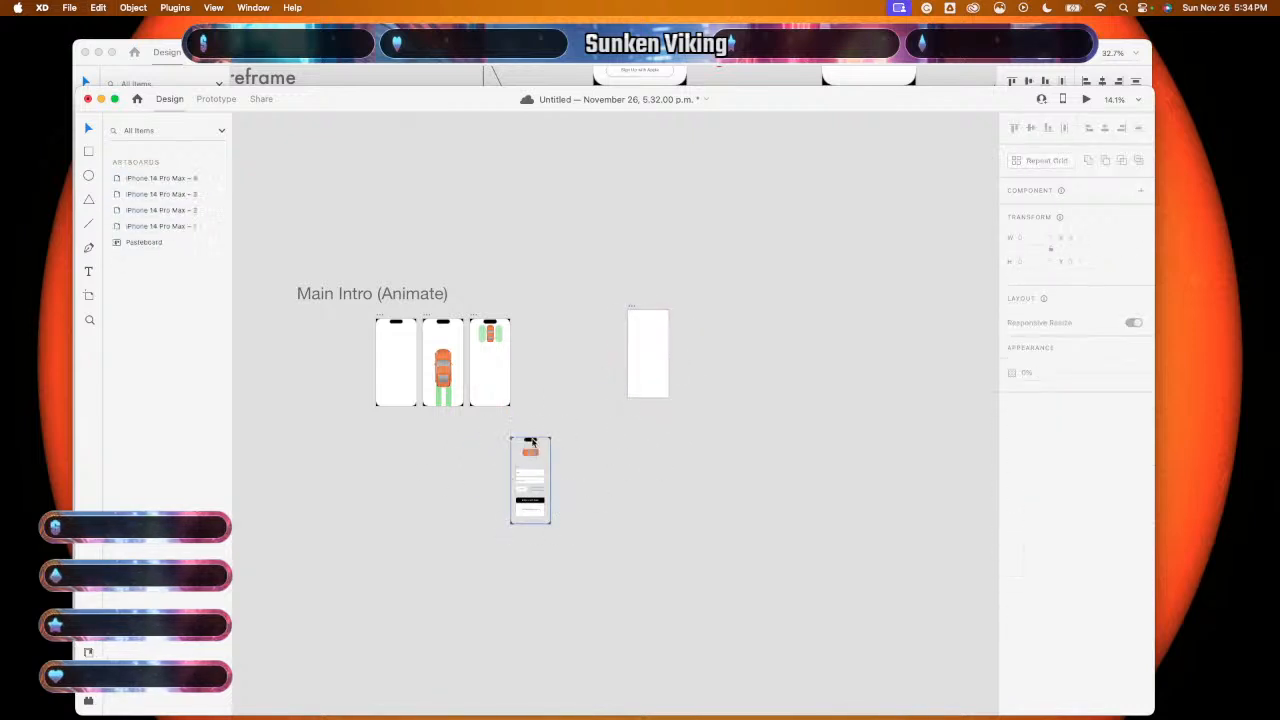
{"action": "left_click_drag", "start_coordinate": [537, 413], "coordinate": [537, 556]}
{"action": "left_click_drag", "start_coordinate": [530, 497], "coordinate": [648, 370]}
{"action": "left_click", "coordinate": [589, 411]}
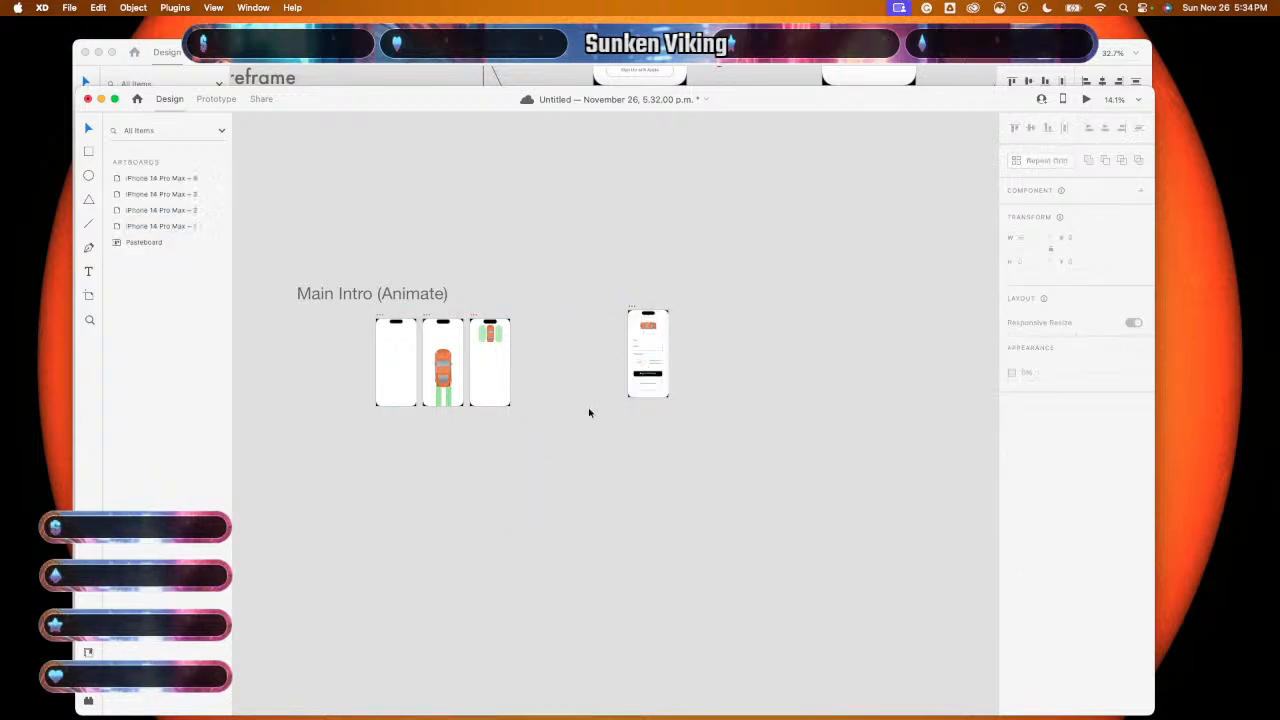
{"action": "scroll", "coordinate": [589, 411], "scroll_direction": "up", "scroll_amount": 5}
{"action": "scroll", "coordinate": [589, 411], "scroll_direction": "down", "scroll_amount": 5}
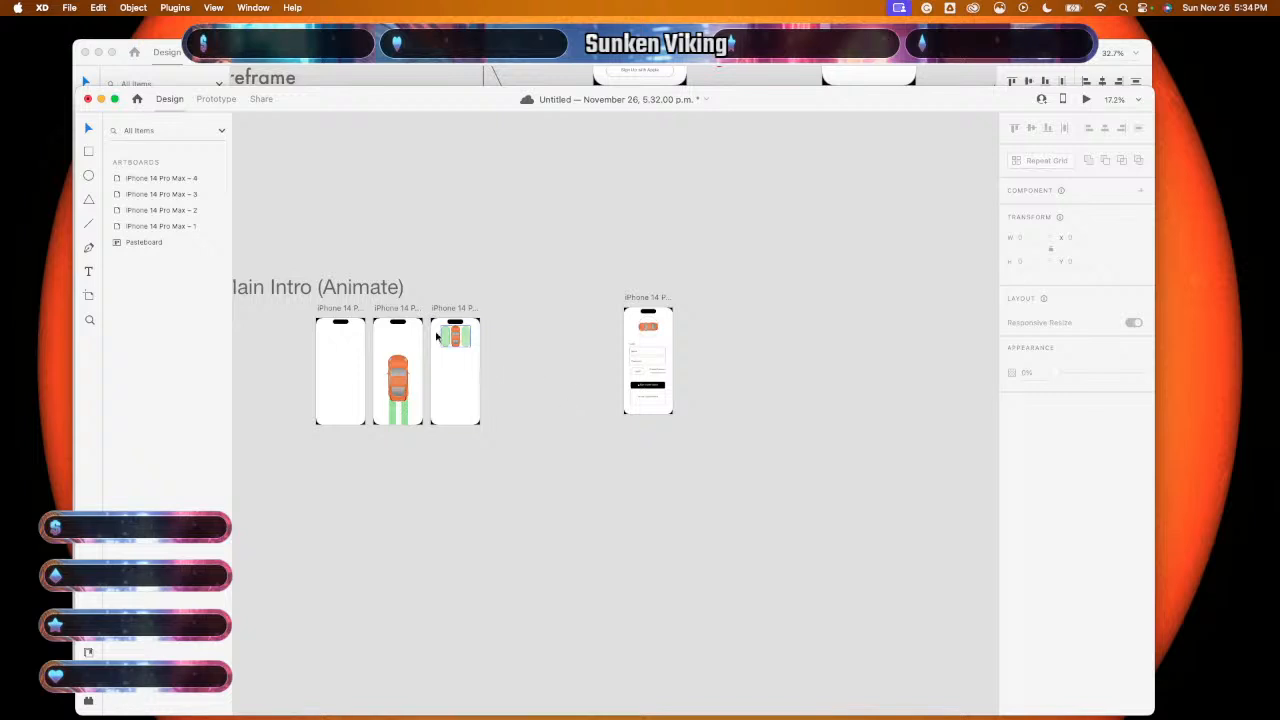
{"action": "left_click", "coordinate": [89, 222]}
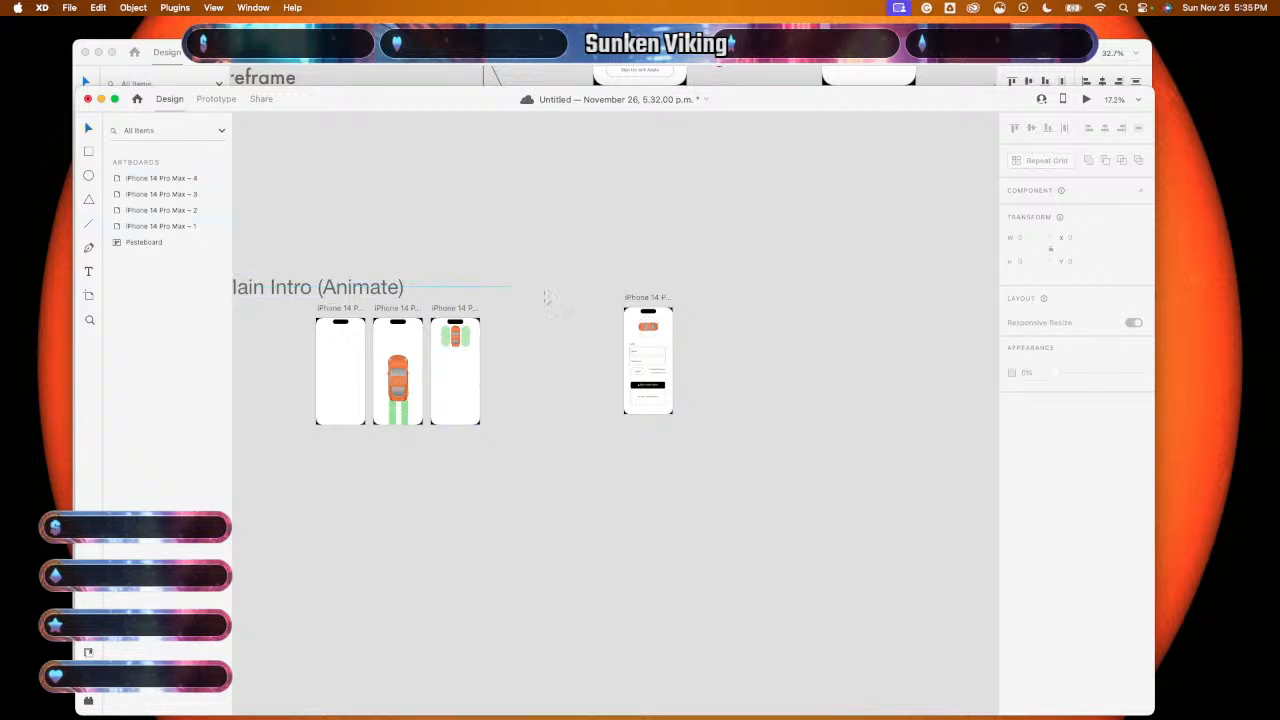
- Draw a horizontal line from the Main Intro artboards to the login artboard, border size 30
{"action": "left_click_drag", "start_coordinate": [508, 365], "coordinate": [601, 362]}
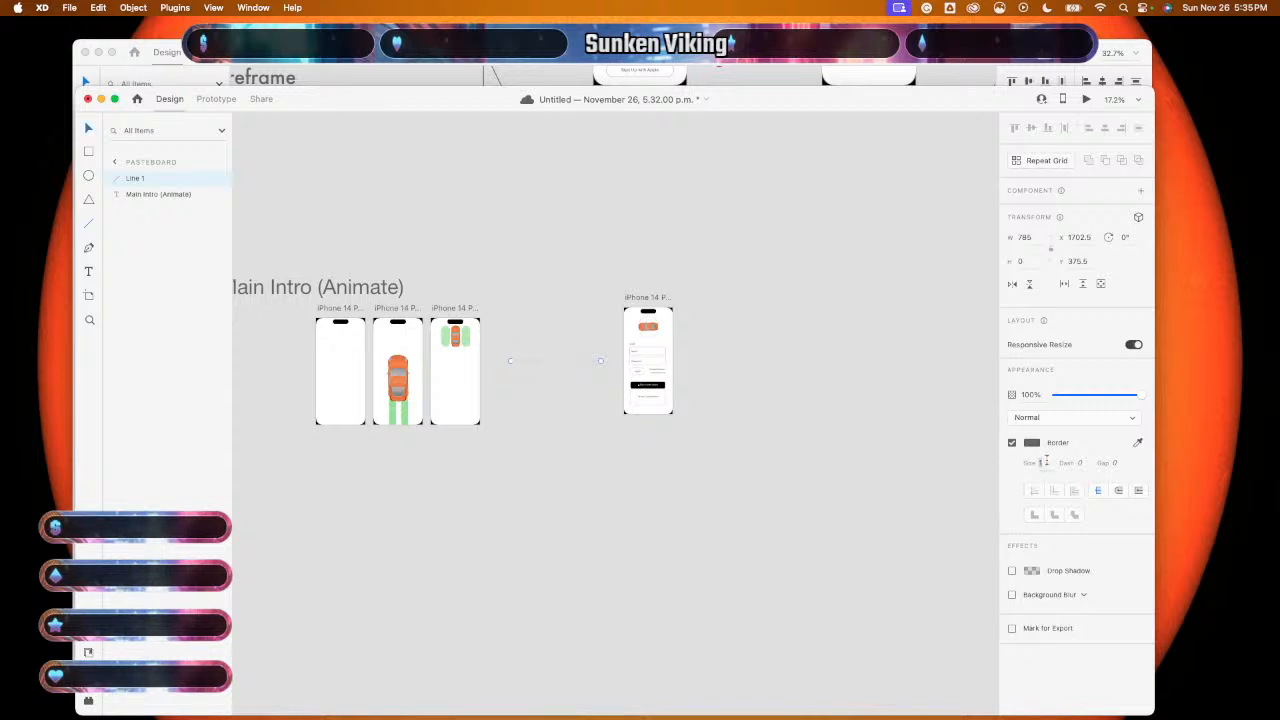
{"action": "type", "text": "30"}
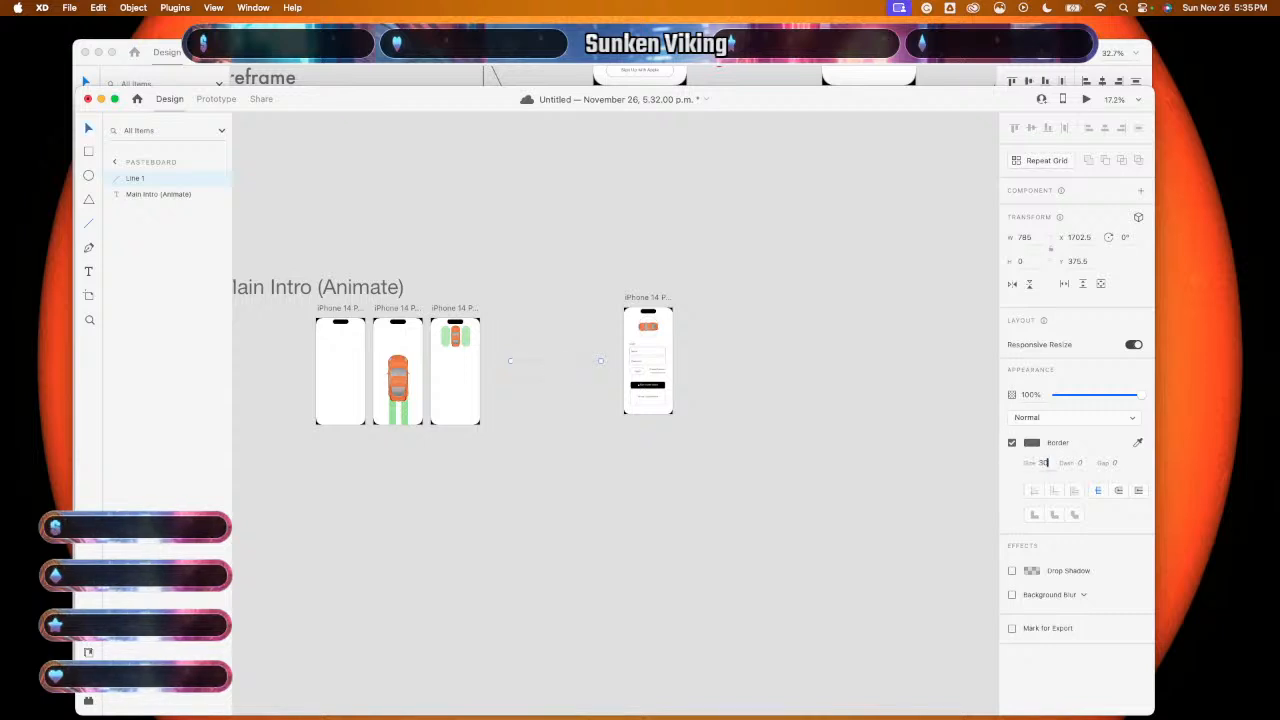
{"action": "key", "text": "Return"}
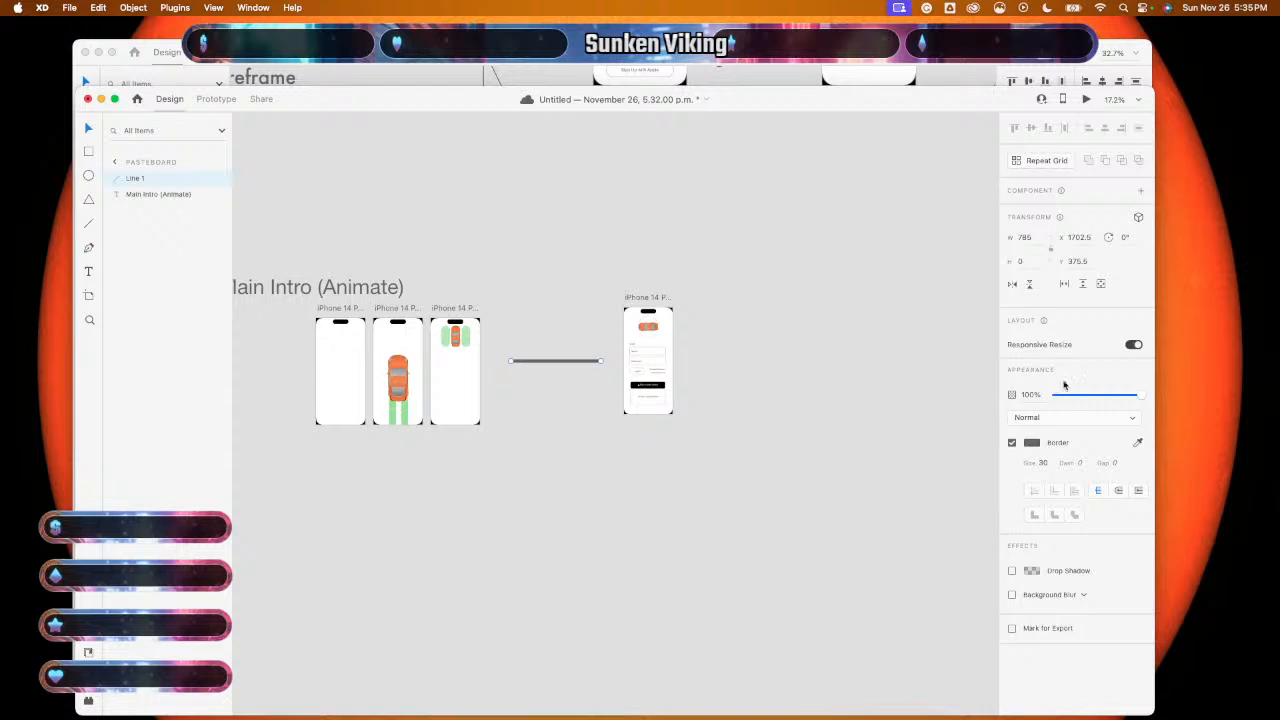
{"action": "left_click", "coordinate": [774, 529]}
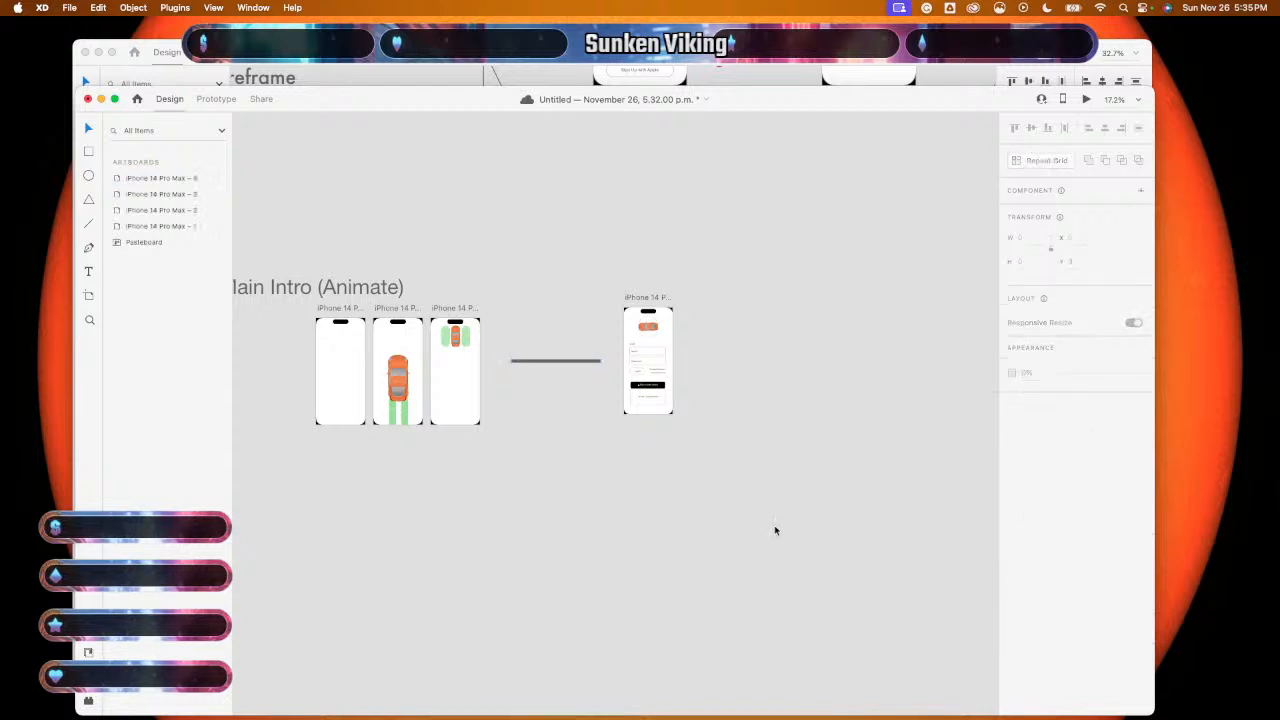
{"action": "scroll", "coordinate": [774, 529], "scroll_direction": "down", "scroll_amount": 5}
{"action": "scroll", "coordinate": [774, 529], "scroll_direction": "up", "scroll_amount": 4}
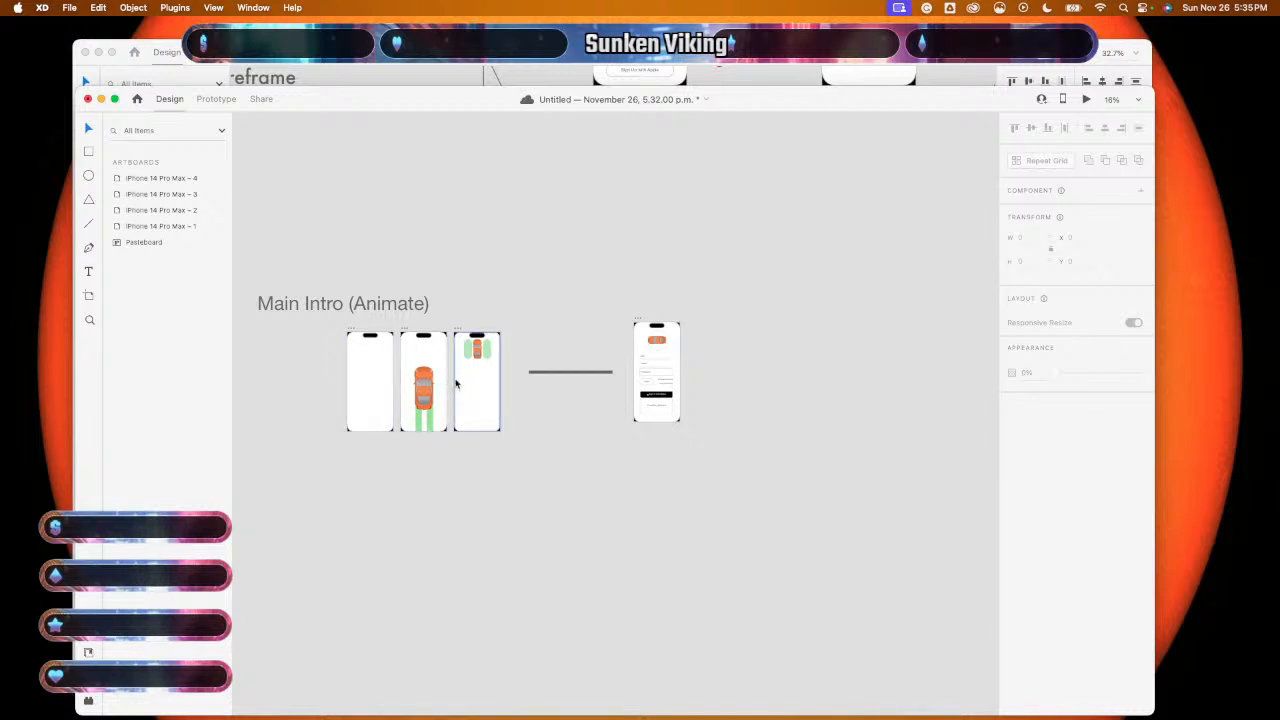
{"action": "scroll", "coordinate": [697, 381], "scroll_direction": "up", "scroll_amount": 5}
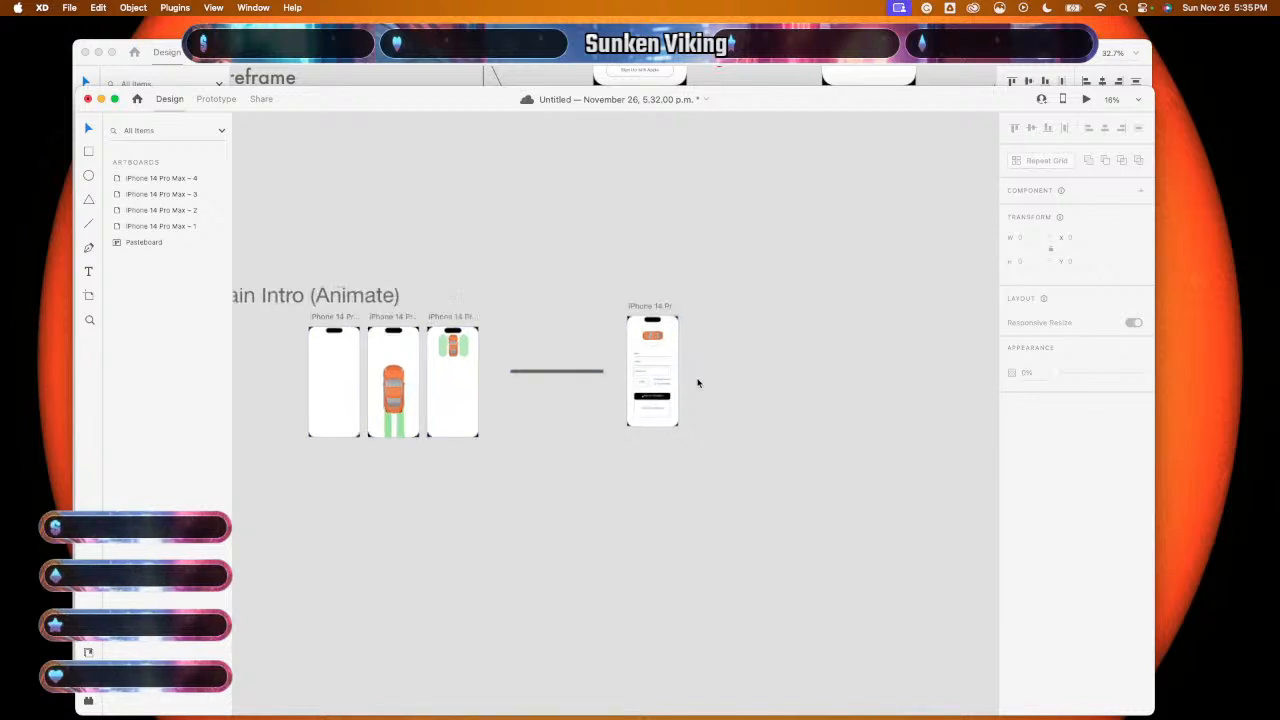
- Add a 'Login Page' title above the login artboard and enlarge it to size 87
{"action": "scroll", "coordinate": [697, 381], "scroll_direction": "up", "scroll_amount": 3}
{"action": "key", "text": "t"}
{"action": "left_click", "coordinate": [547, 270]}
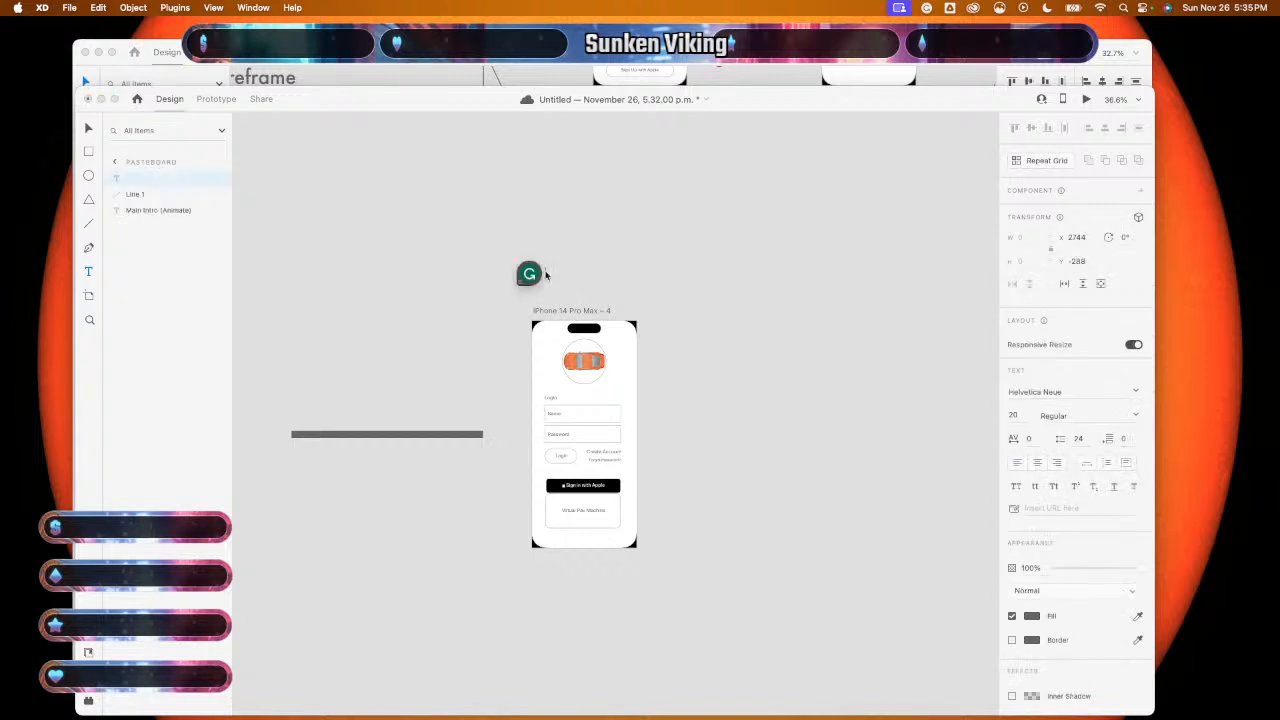
{"action": "type", "text": "Login Pa"}
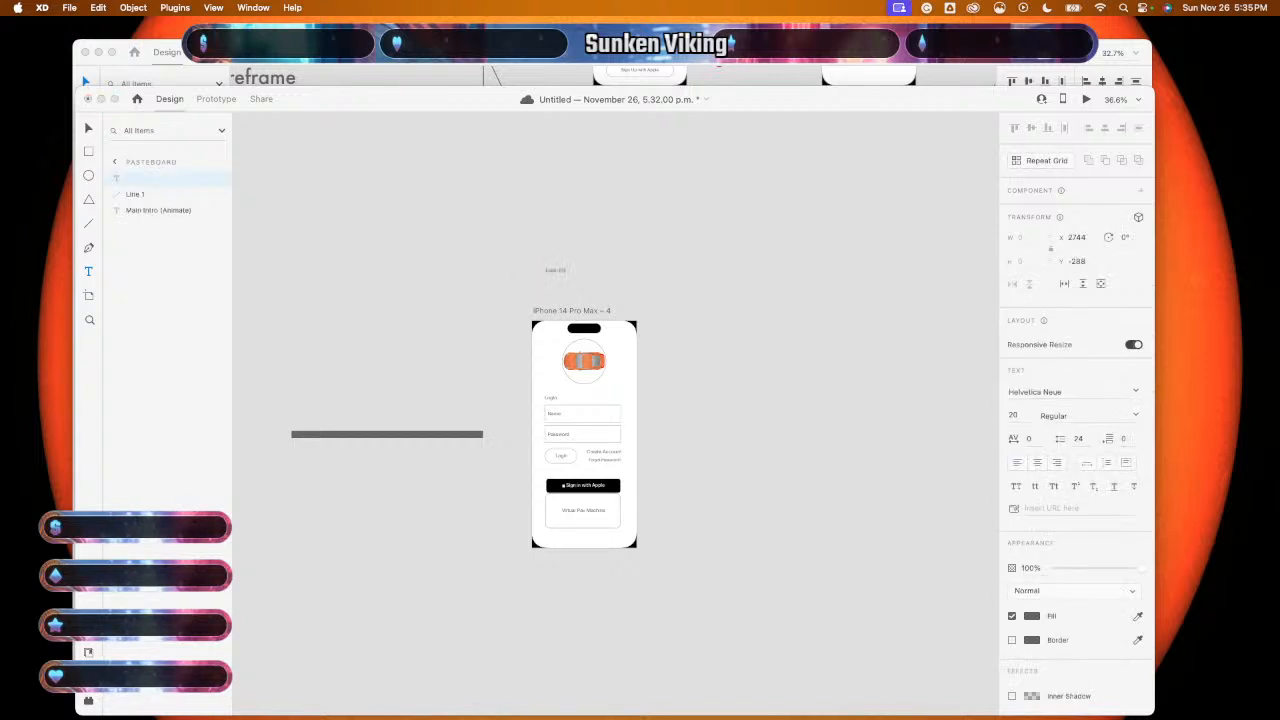
{"action": "type", "text": "ge"}
{"action": "left_click", "coordinate": [677, 247]}
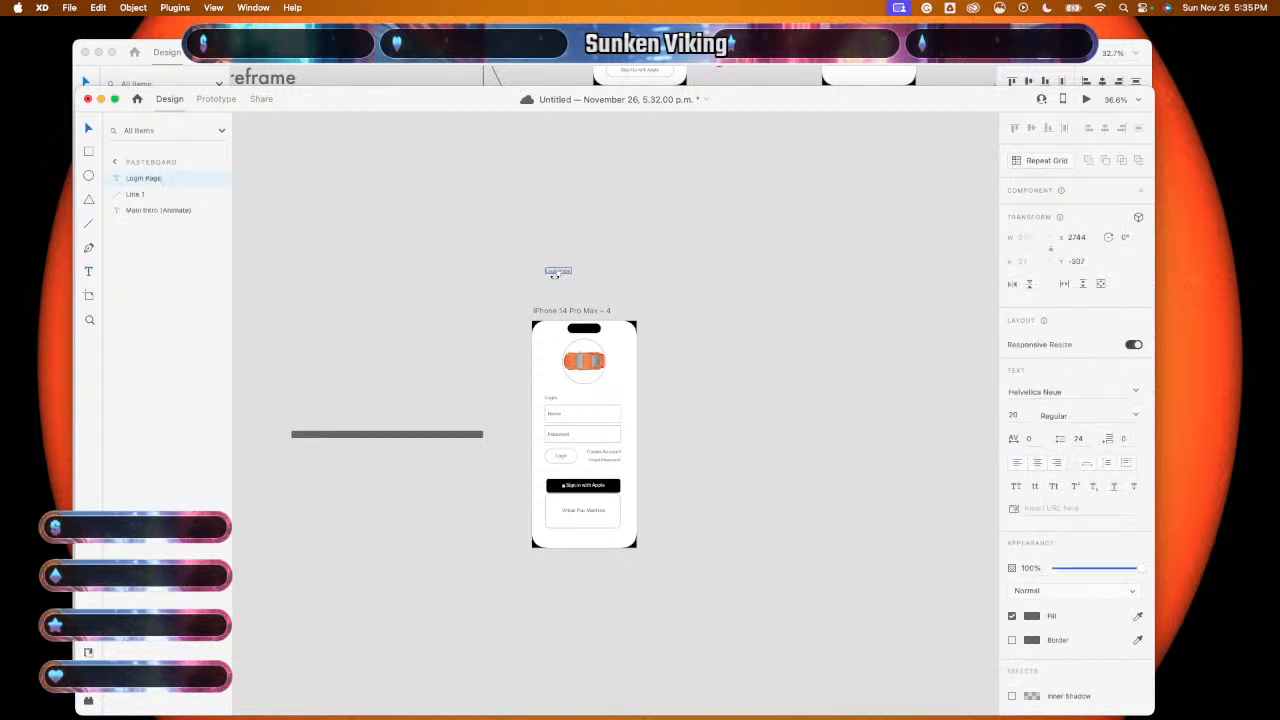
{"action": "left_click_drag", "start_coordinate": [555, 276], "coordinate": [563, 290]}
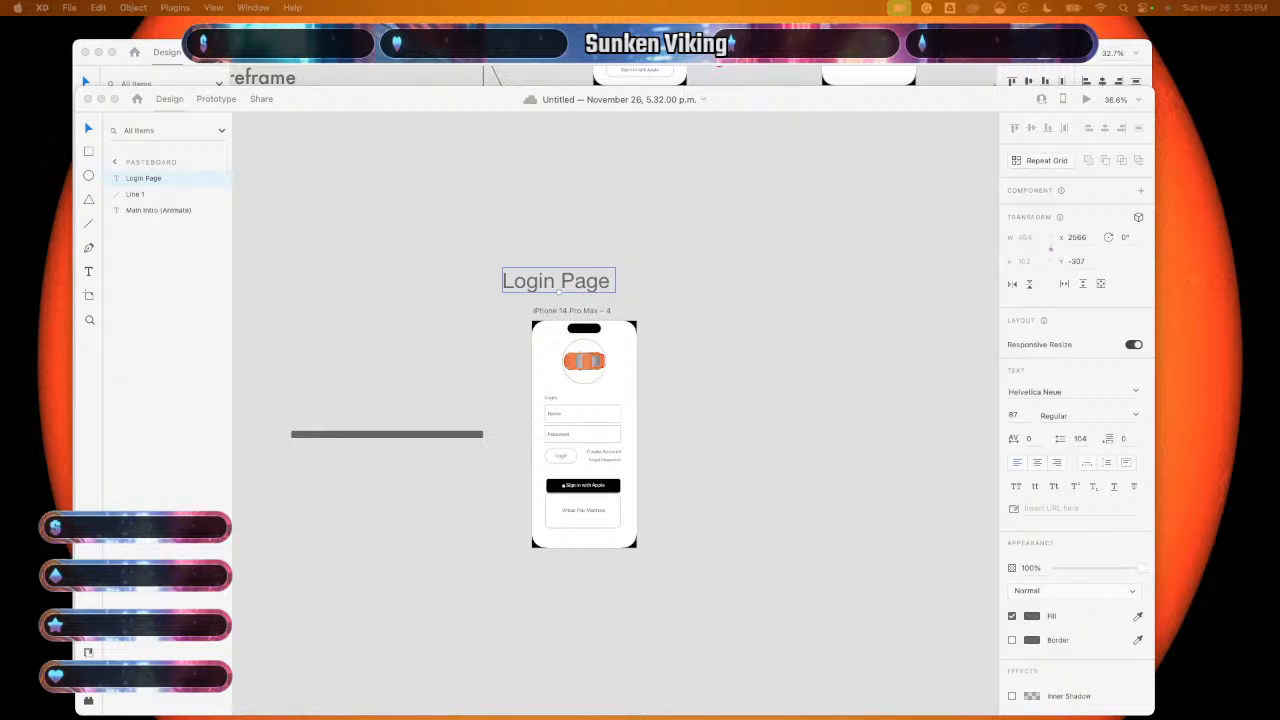
{"action": "scroll", "coordinate": [709, 457], "scroll_direction": "down", "scroll_amount": 5}
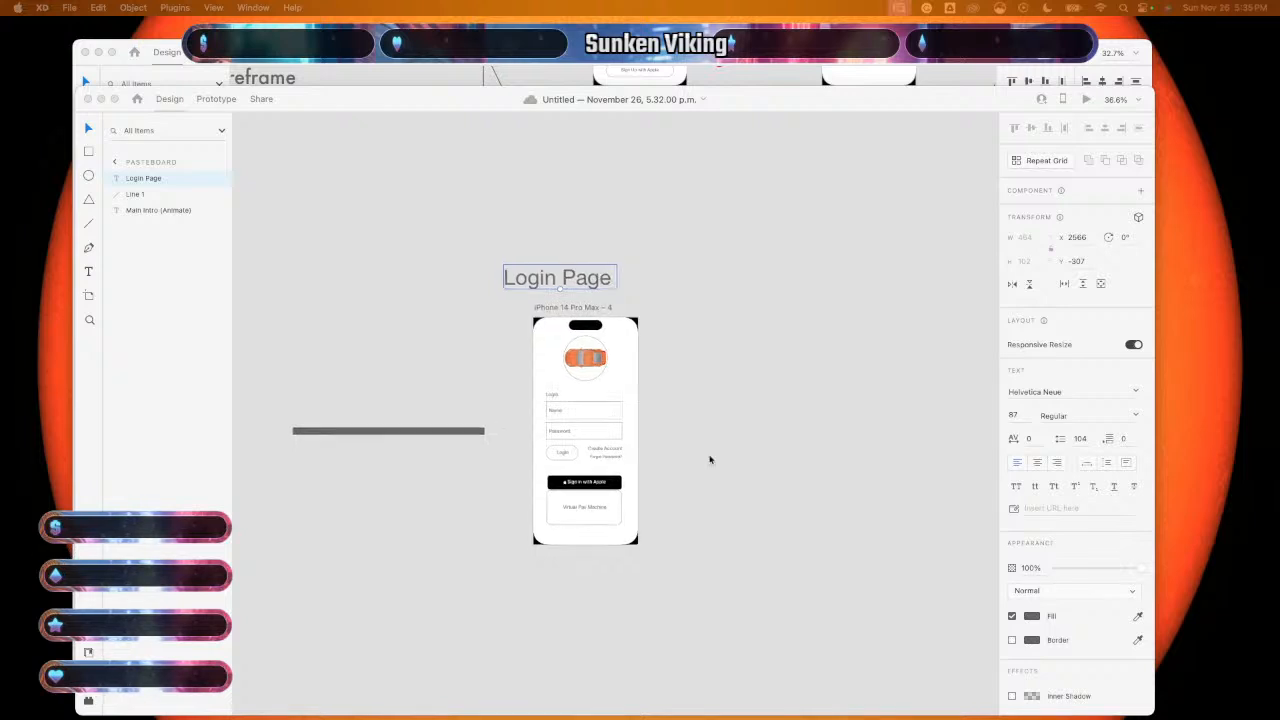
{"action": "scroll", "coordinate": [709, 459], "scroll_direction": "left", "scroll_amount": 2}
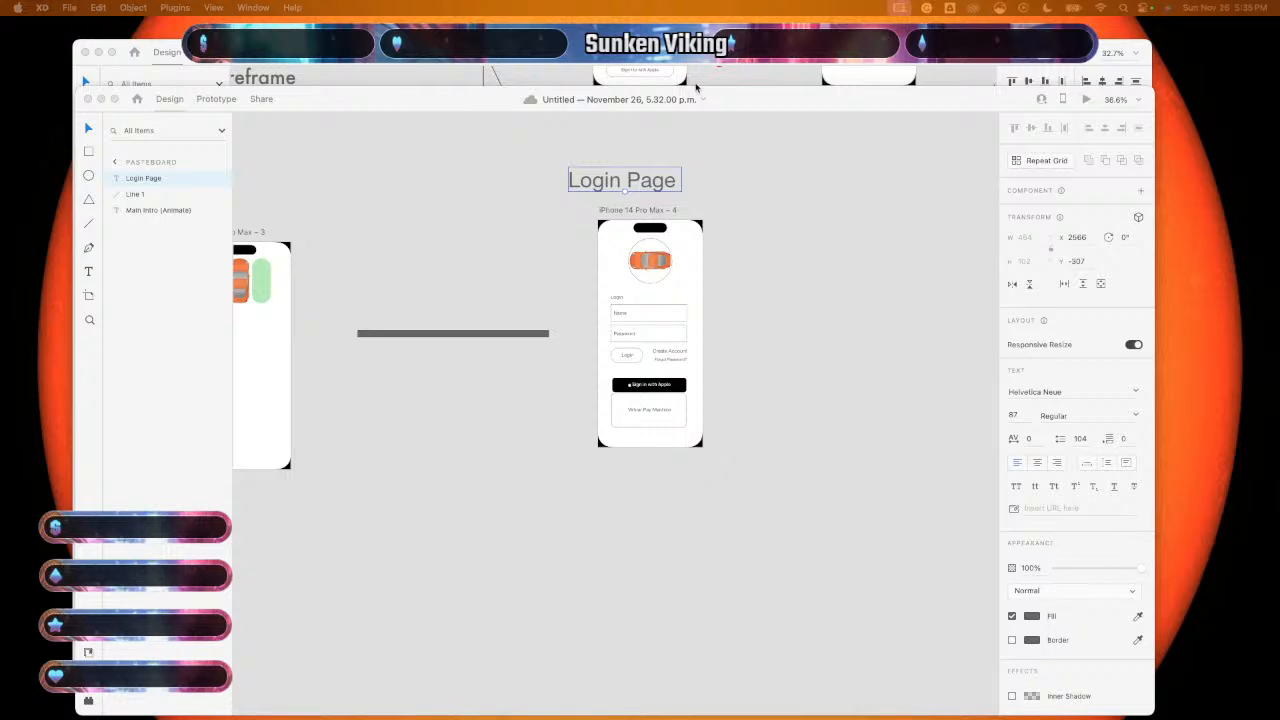
- Switch to the wireframe document with Cmd+`
{"action": "key", "text": "super+grave"}
{"action": "scroll", "coordinate": [658, 447], "scroll_direction": "down", "scroll_amount": 3}
{"action": "scroll", "coordinate": [658, 447], "scroll_direction": "right", "scroll_amount": 1}
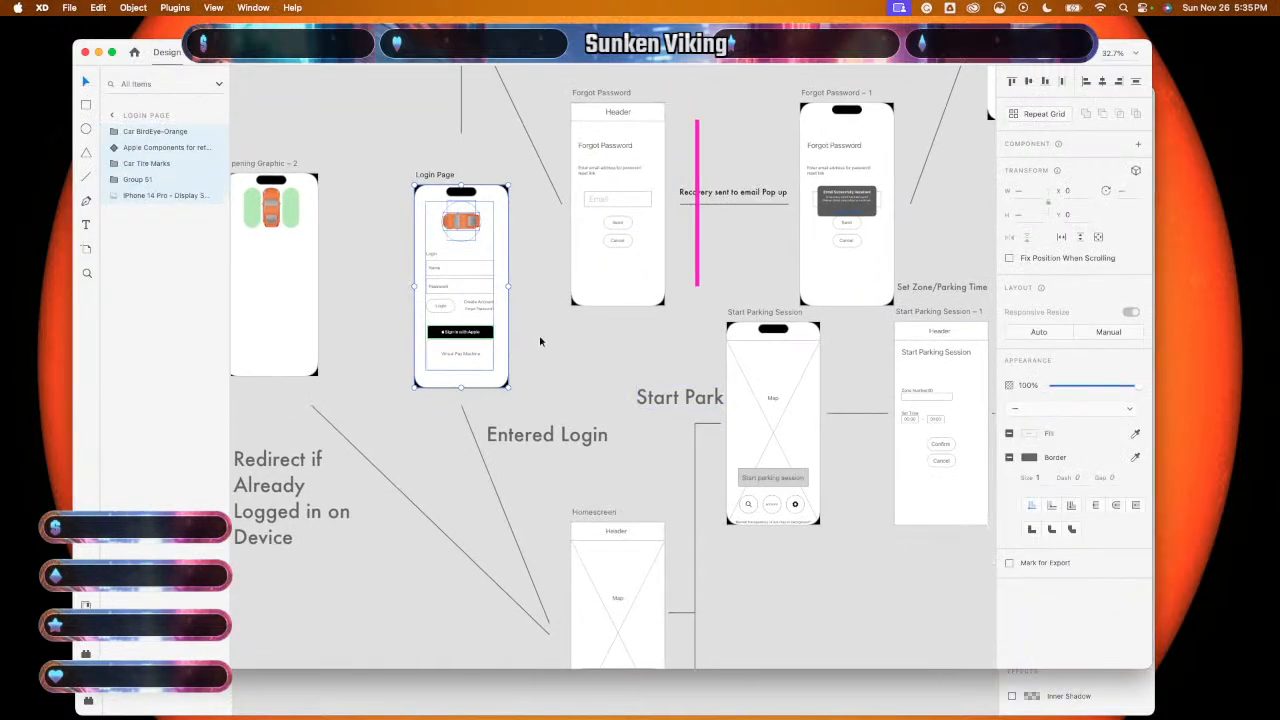
- Copy the Homescreen wireframe and bring the untitled Login Page document back to the front
{"action": "scroll", "coordinate": [570, 461], "scroll_direction": "down", "scroll_amount": 8}
{"action": "scroll", "coordinate": [570, 461], "scroll_direction": "left", "scroll_amount": 1}
{"action": "left_click", "coordinate": [567, 478]}
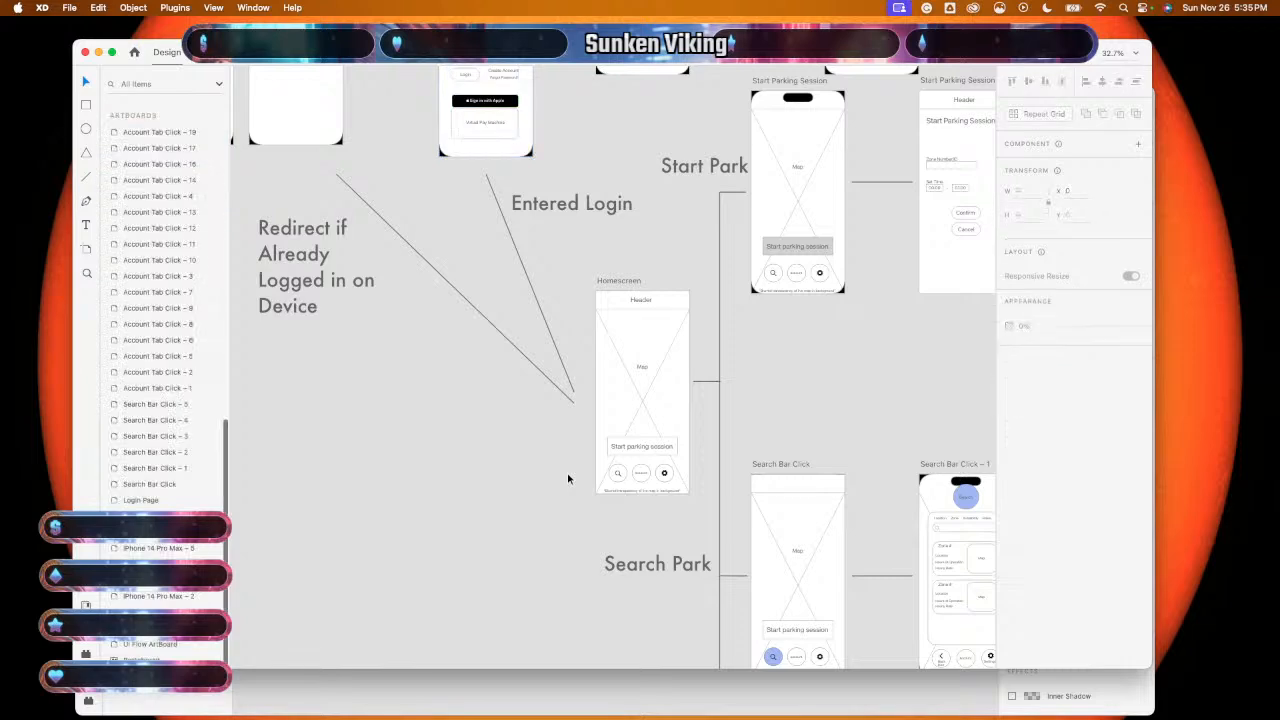
{"action": "scroll", "coordinate": [570, 479], "scroll_direction": "down", "scroll_amount": 5}
{"action": "left_click_drag", "start_coordinate": [573, 381], "coordinate": [618, 485]}
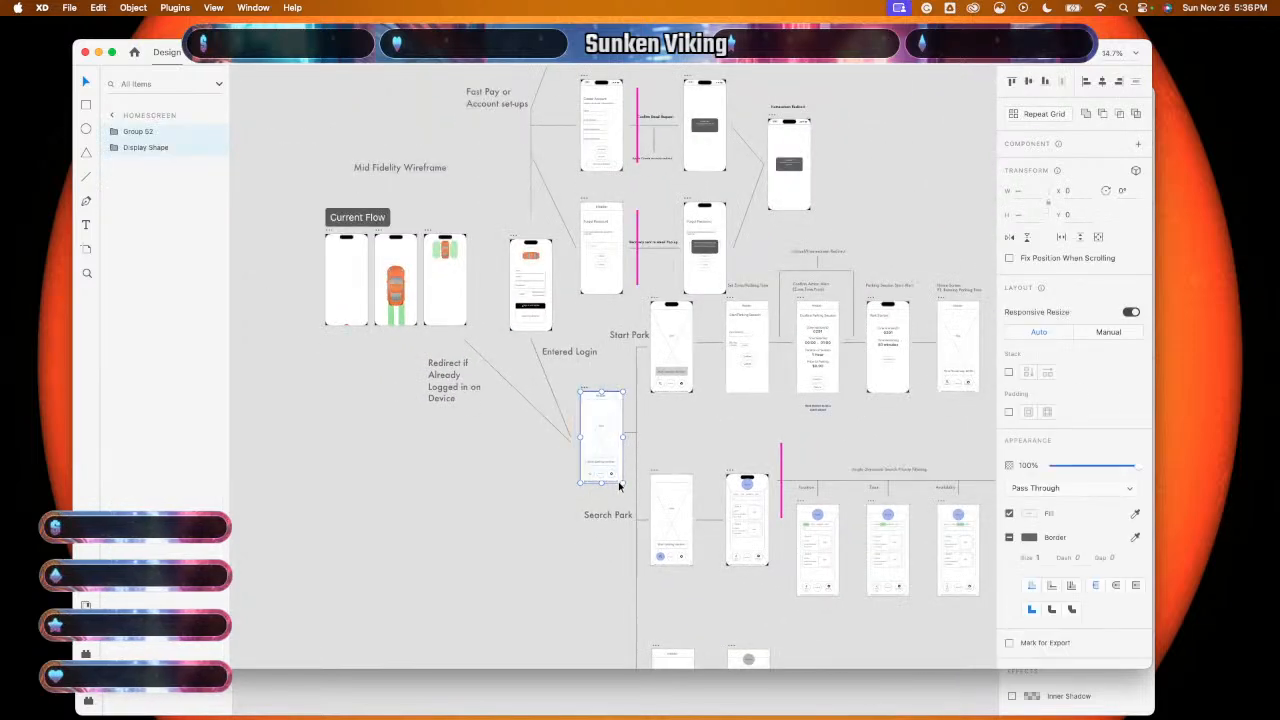
{"action": "key", "text": "super+c"}
{"action": "left_click", "coordinate": [607, 688]}
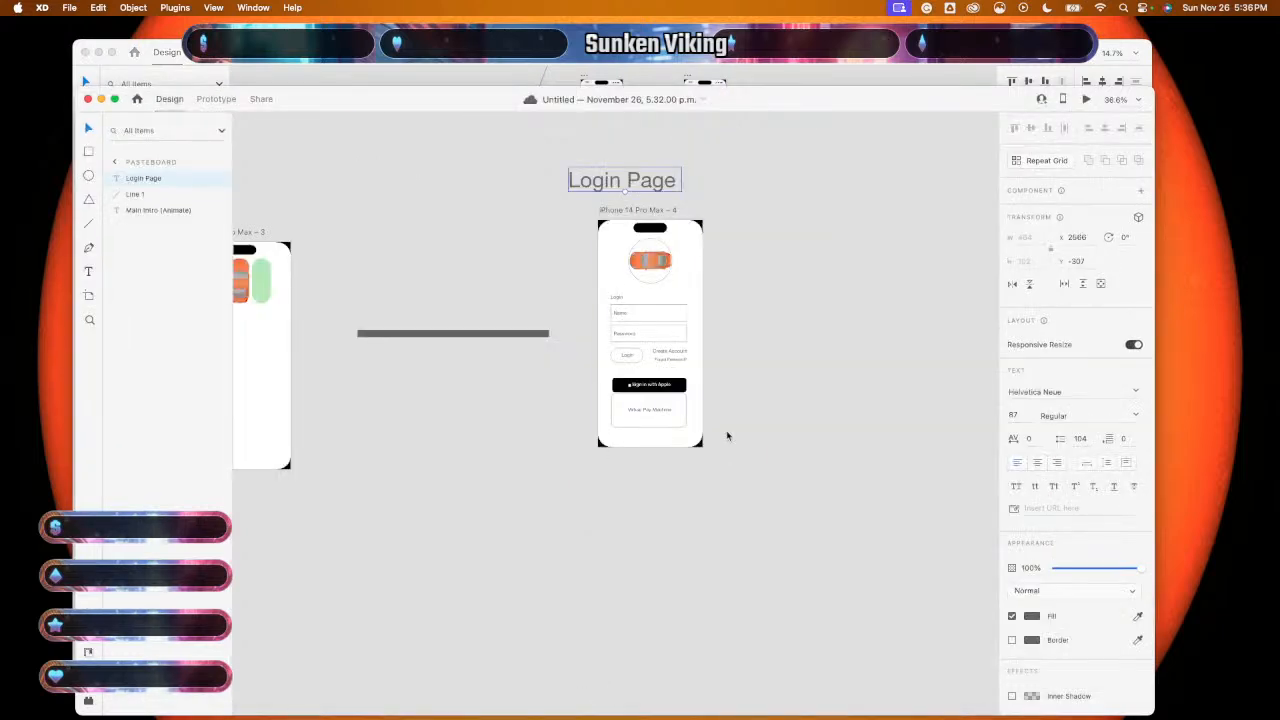
{"action": "scroll", "coordinate": [727, 436], "scroll_direction": "up", "scroll_amount": 3}
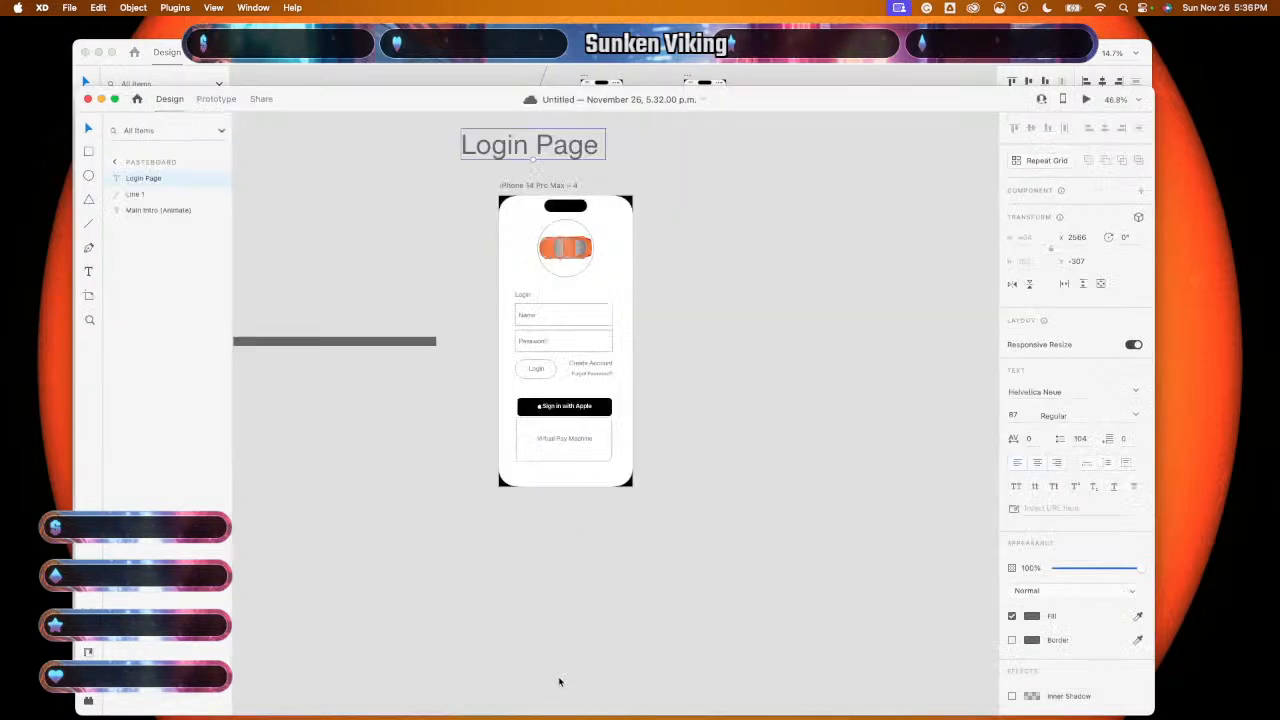
- Paste the Homescreen wireframe into the Login Page document below the login artboard
{"action": "left_click", "coordinate": [740, 509]}
{"action": "scroll", "coordinate": [740, 509], "scroll_direction": "down", "scroll_amount": 3}
{"action": "scroll", "coordinate": [741, 510], "scroll_direction": "right", "scroll_amount": 3}
{"action": "scroll", "coordinate": [741, 510], "scroll_direction": "down", "scroll_amount": 2}
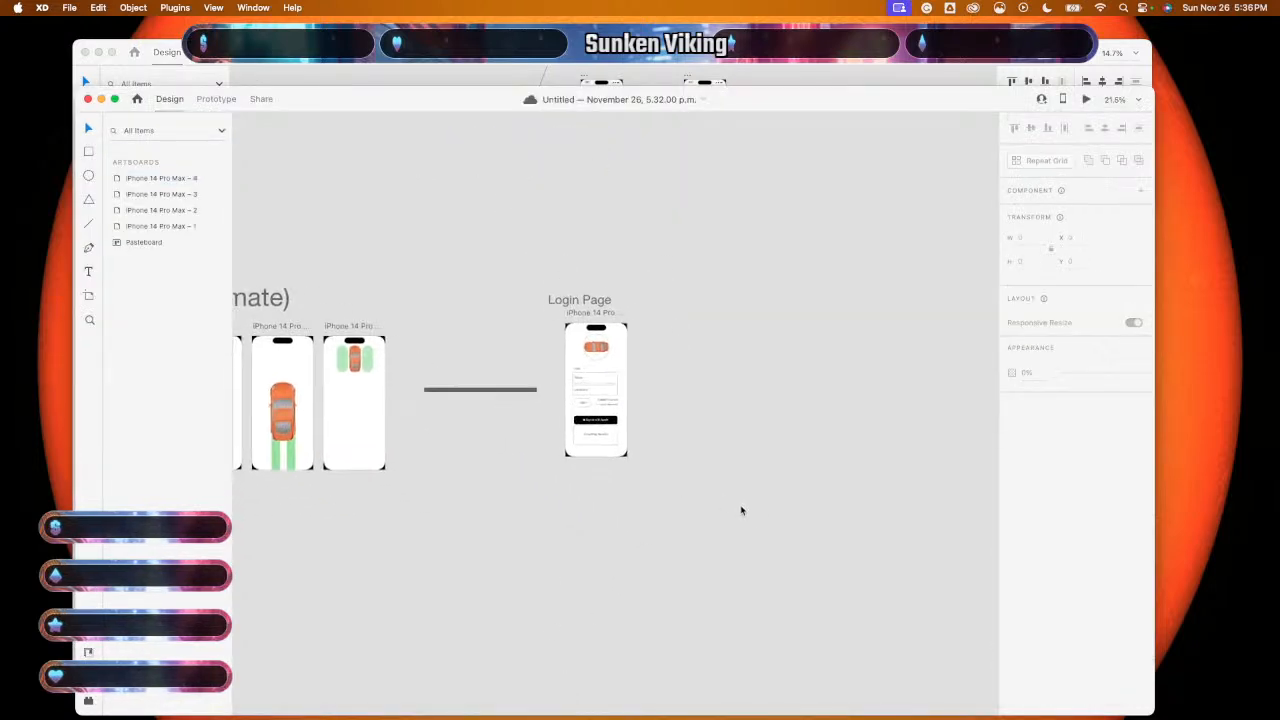
{"action": "key", "text": "super+v"}
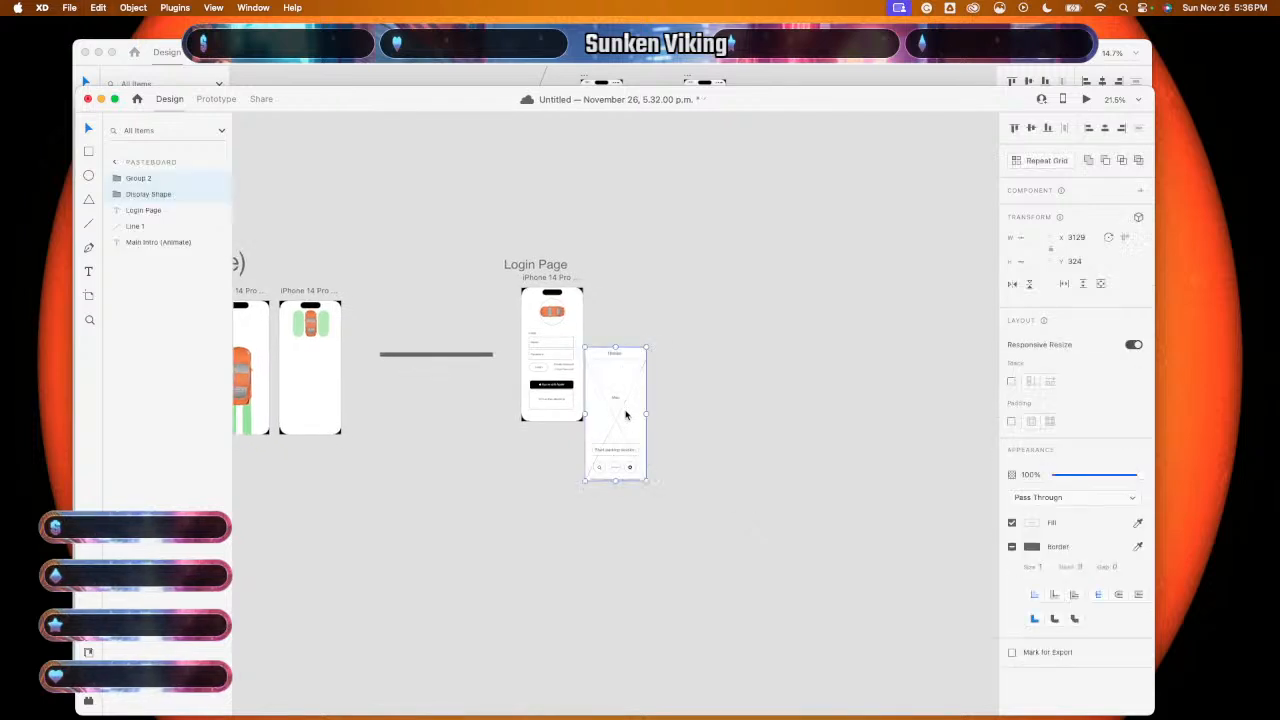
{"action": "left_click_drag", "start_coordinate": [622, 410], "coordinate": [538, 583]}
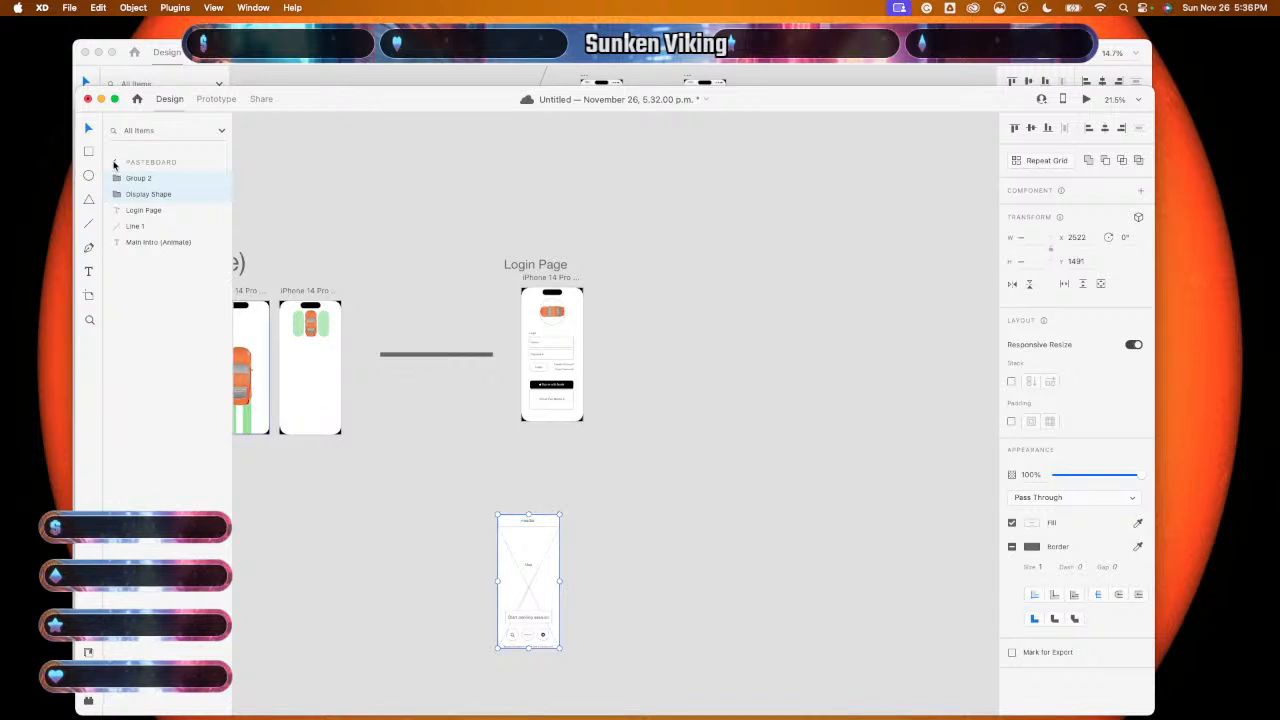
- Duplicate the login artboard and delete its contents to create a blank fifth artboard
{"action": "left_click", "coordinate": [114, 164]}
{"action": "left_click", "coordinate": [158, 228]}
{"action": "left_click", "coordinate": [170, 180]}
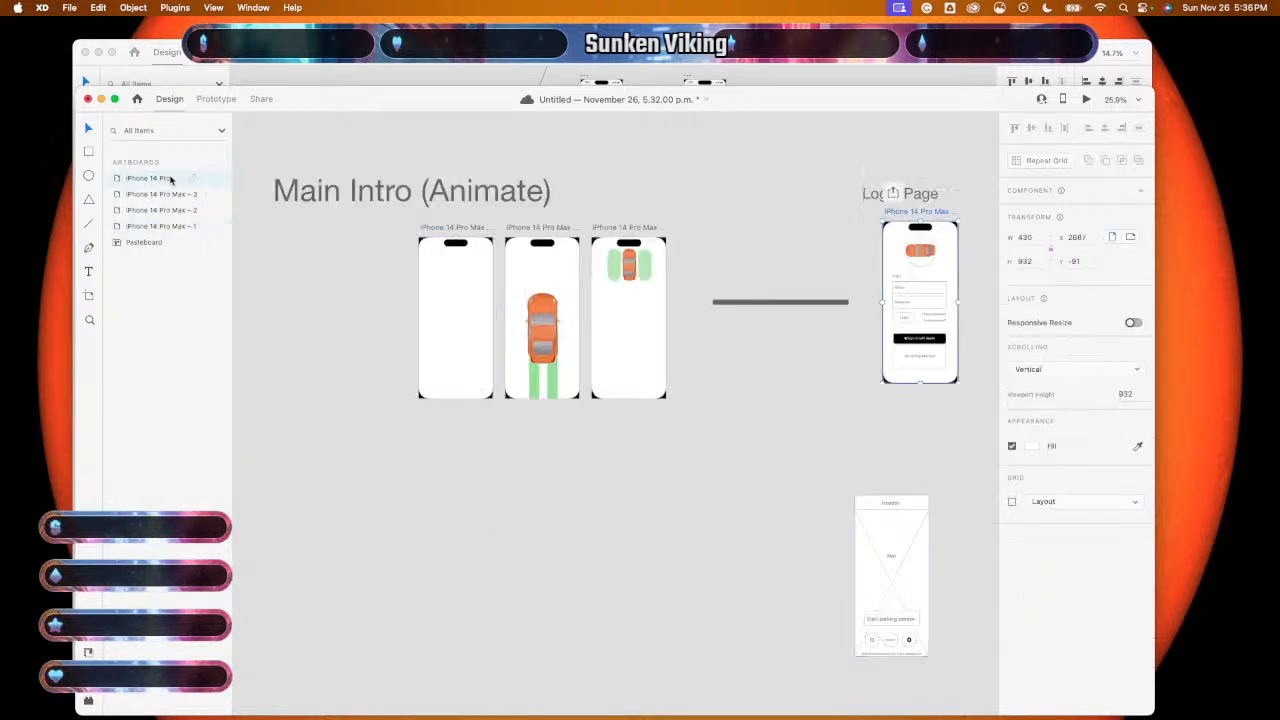
{"action": "key", "text": "super+d"}
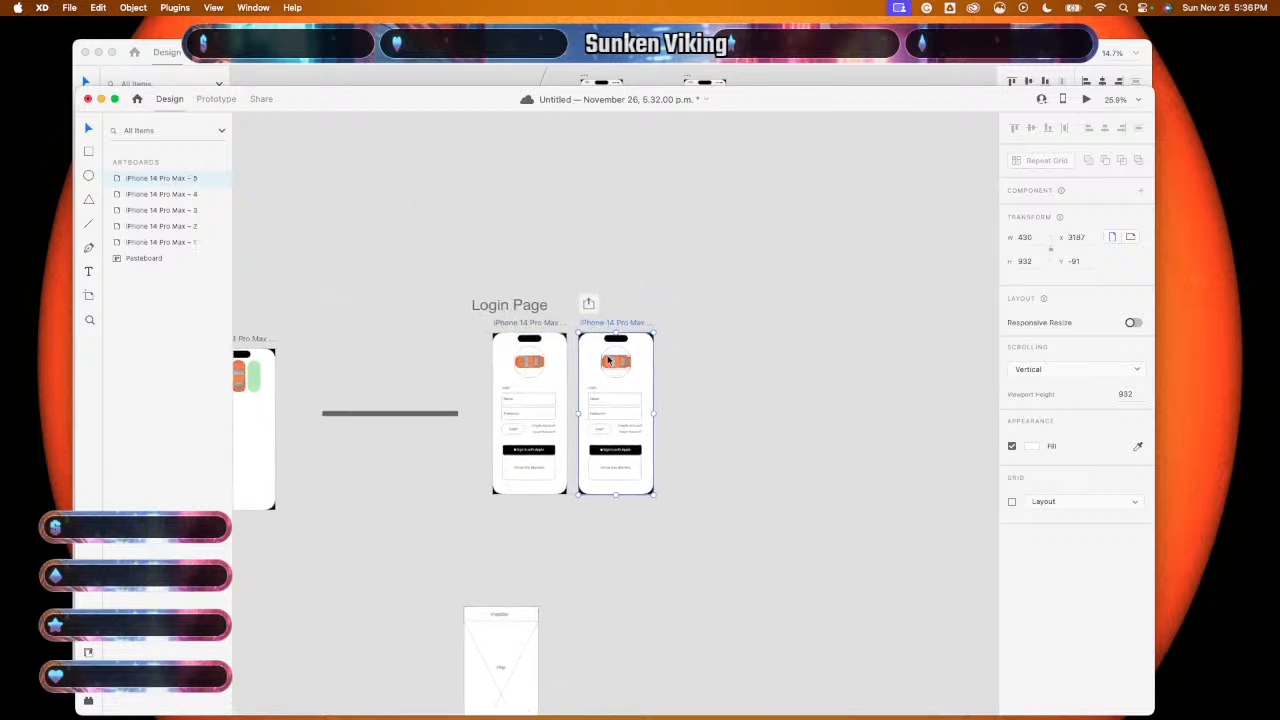
{"action": "left_click", "coordinate": [677, 336]}
{"action": "left_click", "coordinate": [605, 322]}
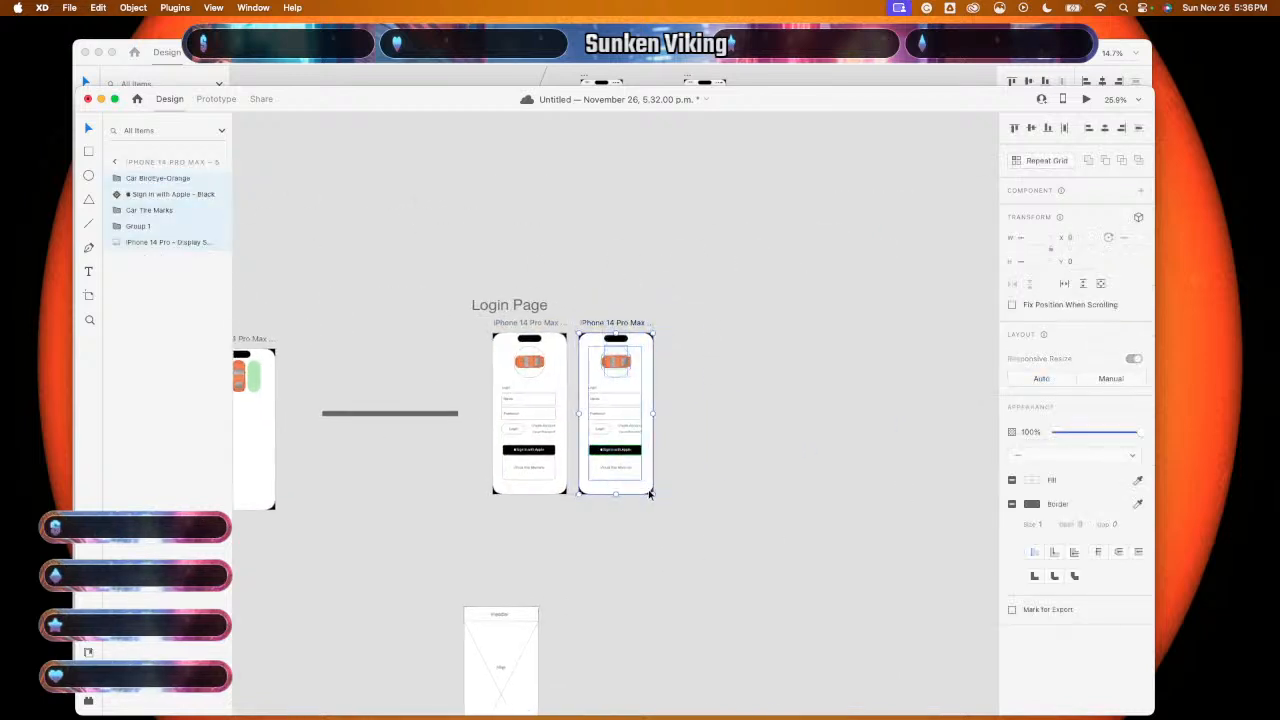
{"action": "key", "text": "Delete"}
- Move the Homescreen wireframe group into the blank fifth artboard
{"action": "left_click_drag", "start_coordinate": [431, 574], "coordinate": [580, 680]}
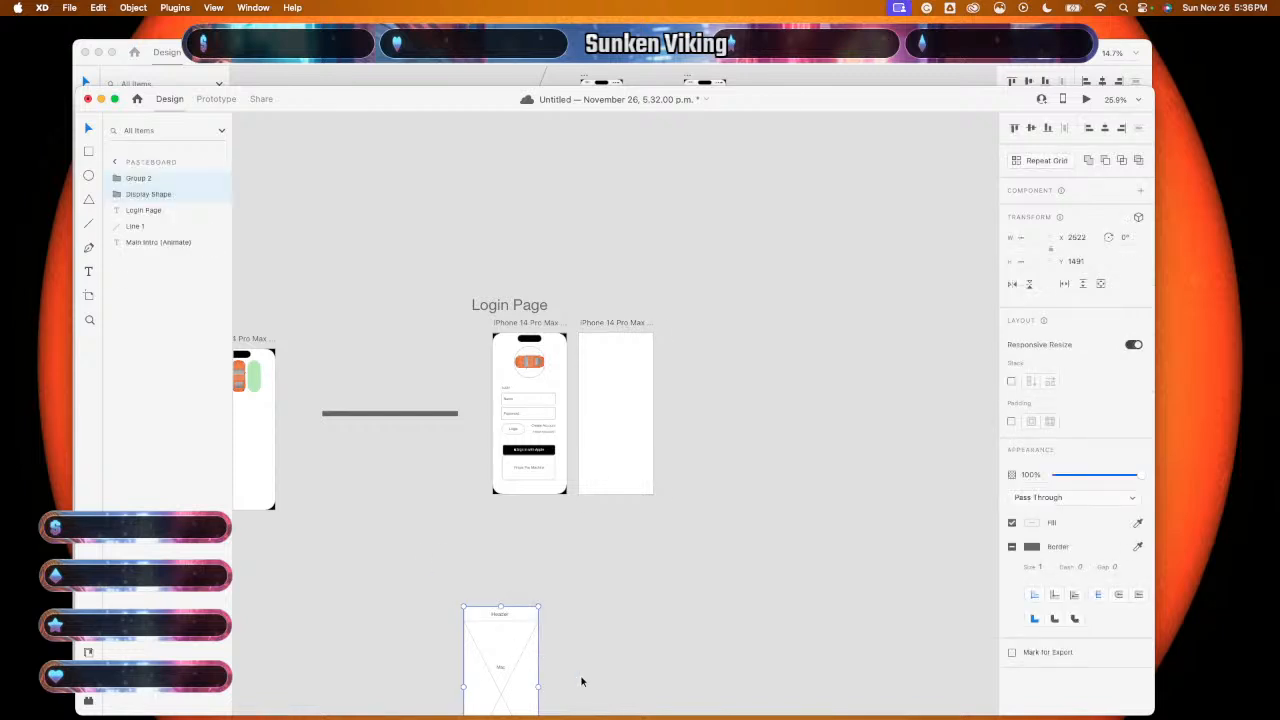
{"action": "scroll", "coordinate": [581, 681], "scroll_direction": "down", "scroll_amount": 3}
{"action": "left_click_drag", "start_coordinate": [500, 600], "coordinate": [616, 326]}
{"action": "scroll", "coordinate": [606, 500], "scroll_direction": "down", "scroll_amount": 3}
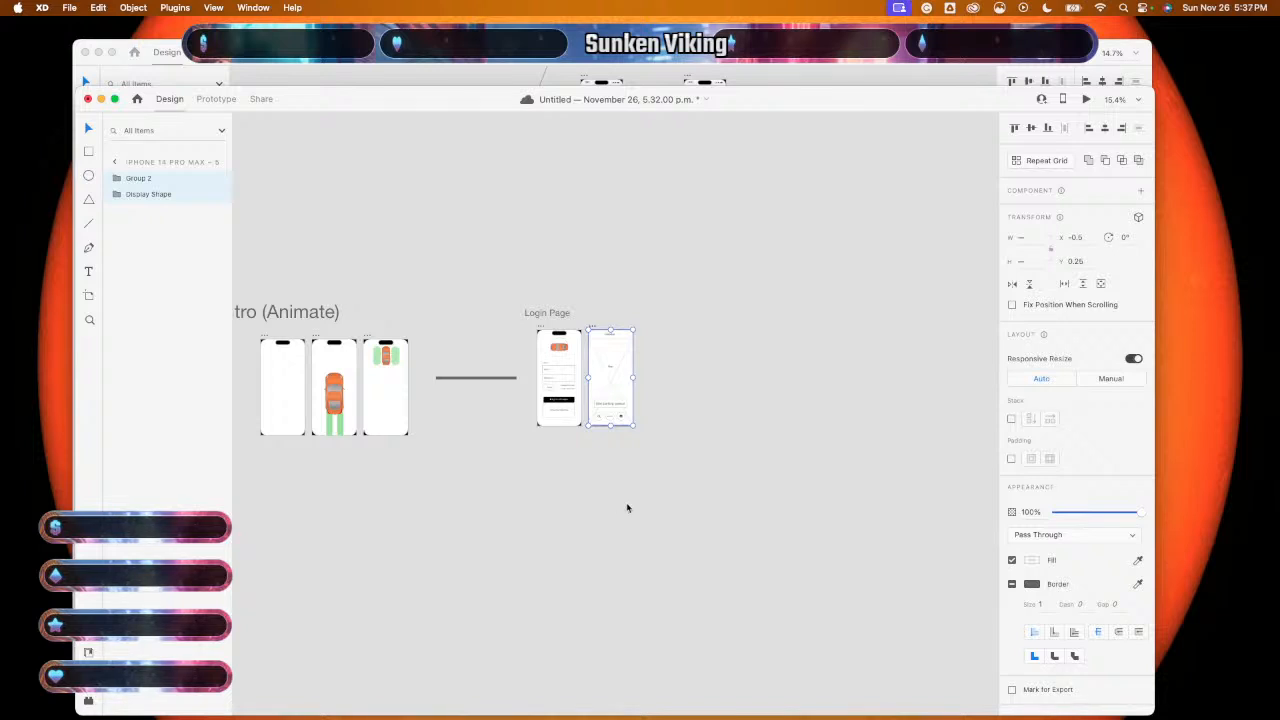
{"action": "scroll", "coordinate": [627, 508], "scroll_direction": "up", "scroll_amount": 3}
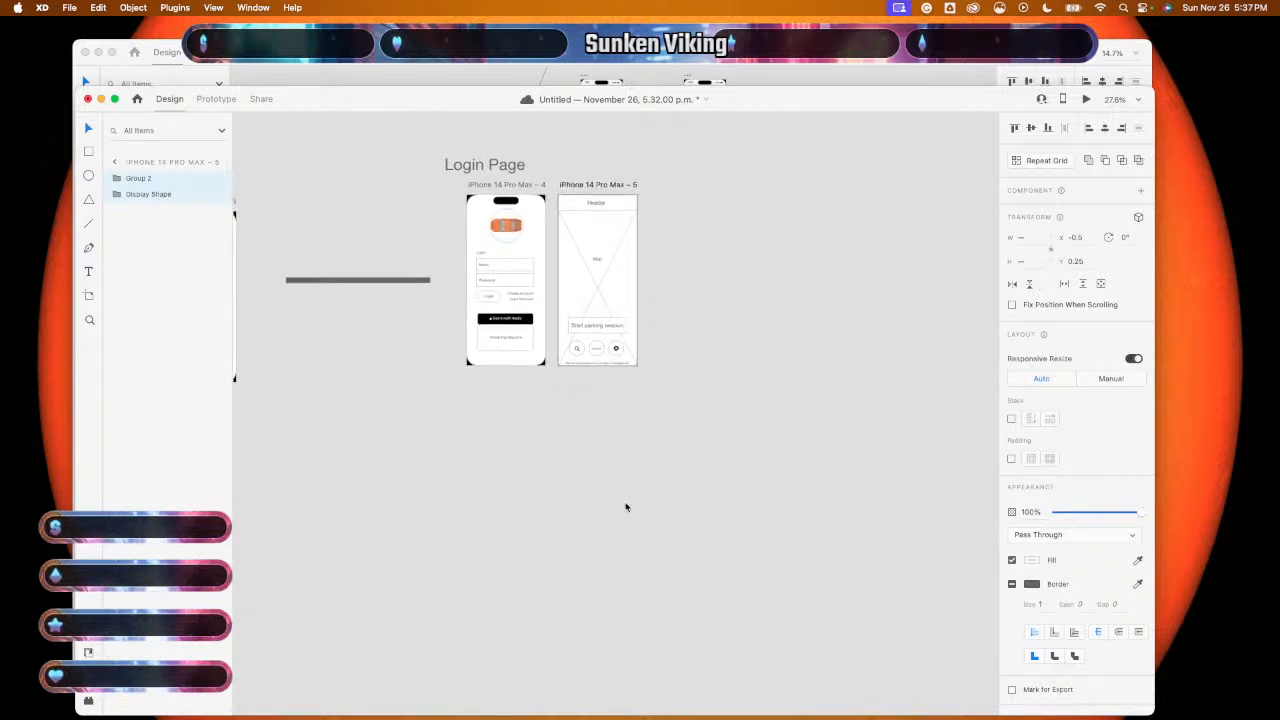
- Shift artboard 5 further right and place the wireframe content back inside it
{"action": "left_click", "coordinate": [672, 208]}
{"action": "left_click_drag", "start_coordinate": [663, 206], "coordinate": [570, 379]}
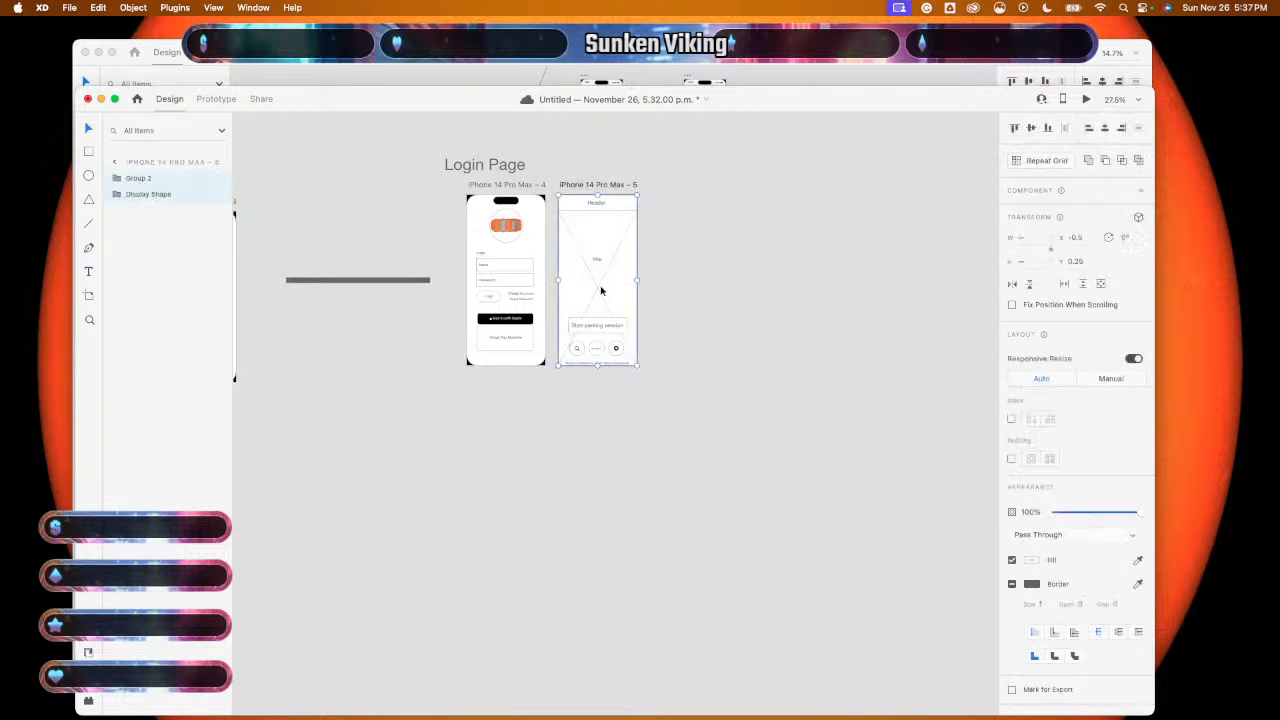
{"action": "left_click_drag", "start_coordinate": [601, 291], "coordinate": [580, 514]}
{"action": "left_click_drag", "start_coordinate": [626, 323], "coordinate": [745, 320]}
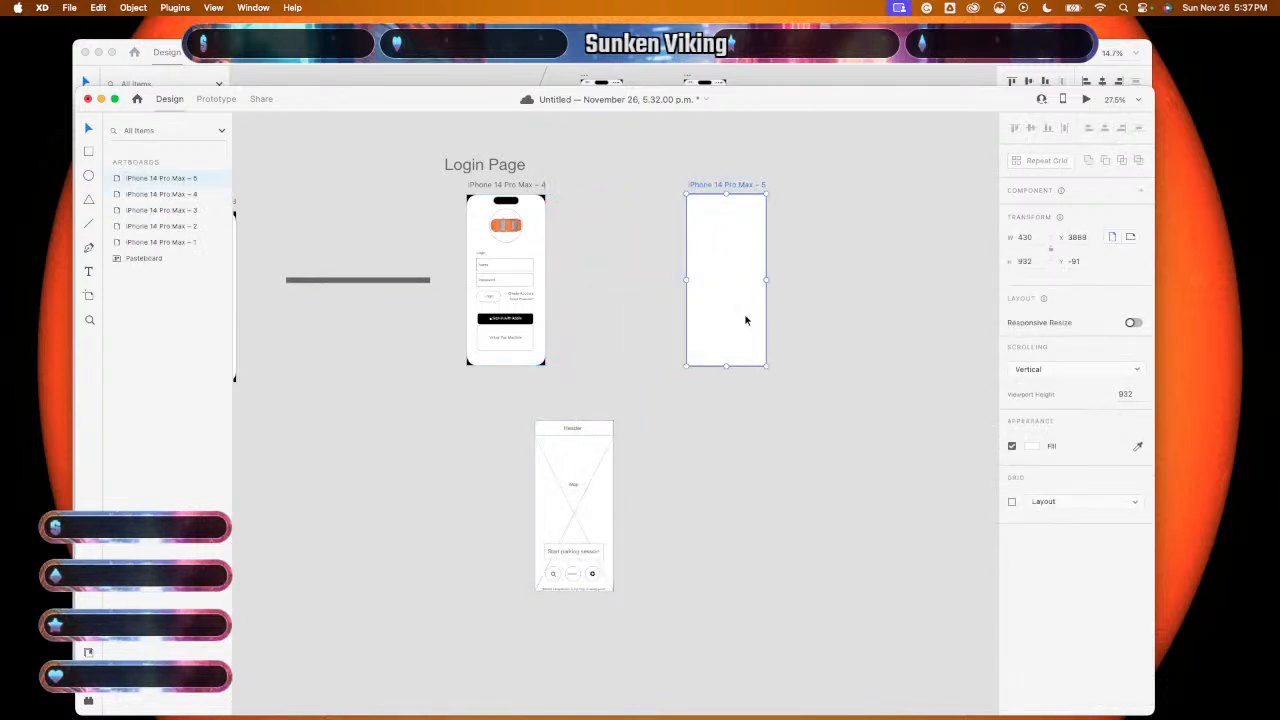
{"action": "left_click_drag", "start_coordinate": [469, 434], "coordinate": [714, 577]}
{"action": "left_click_drag", "start_coordinate": [571, 543], "coordinate": [728, 310]}
{"action": "scroll", "coordinate": [651, 457], "scroll_direction": "right", "scroll_amount": 5}
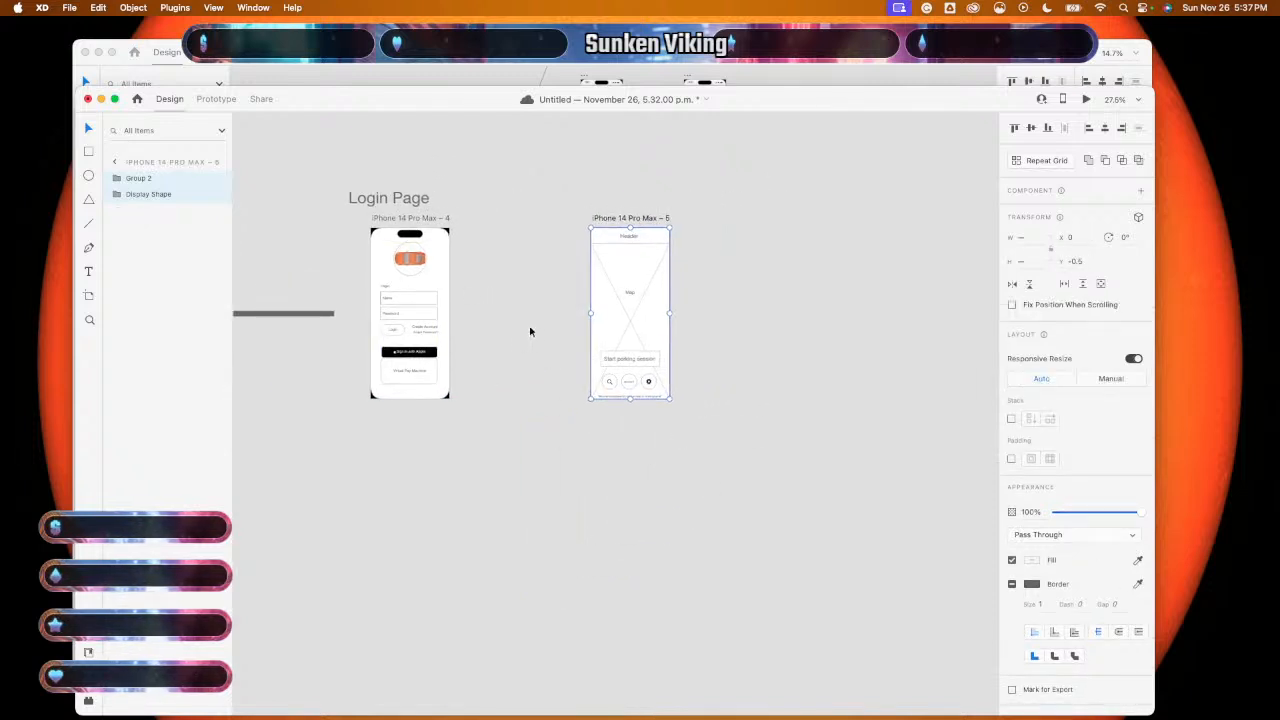
{"action": "scroll", "coordinate": [530, 331], "scroll_direction": "up", "scroll_amount": 3}
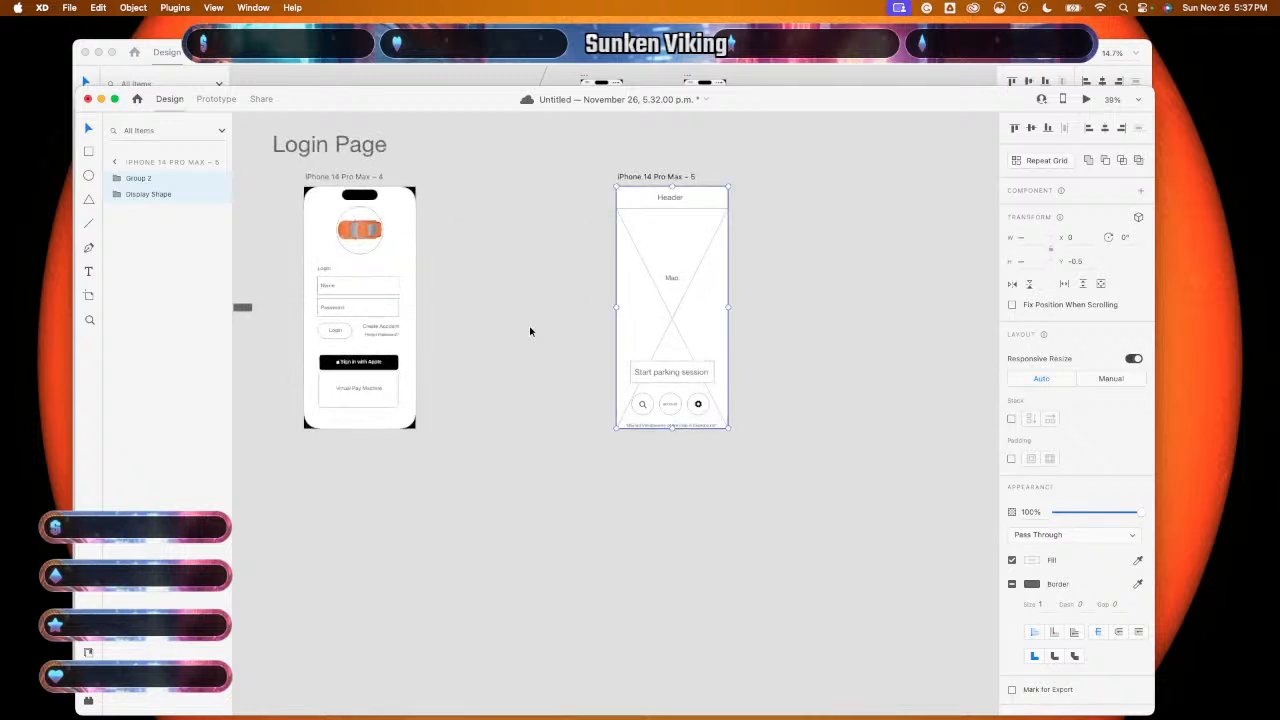
{"action": "scroll", "coordinate": [530, 331], "scroll_direction": "left", "scroll_amount": 2}
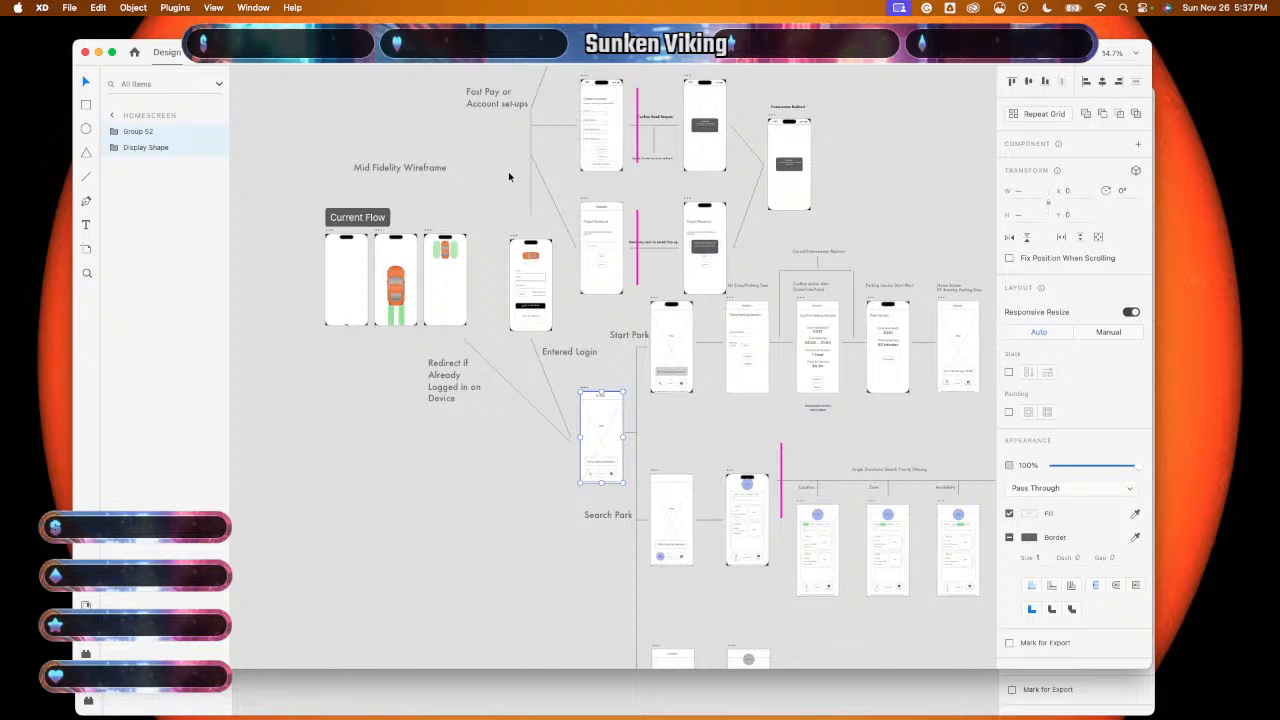
- Zoom around to find the Homescreen – 1 artboard, then return to the Login Page document
{"action": "scroll", "coordinate": [508, 176], "scroll_direction": "down", "scroll_amount": 10}
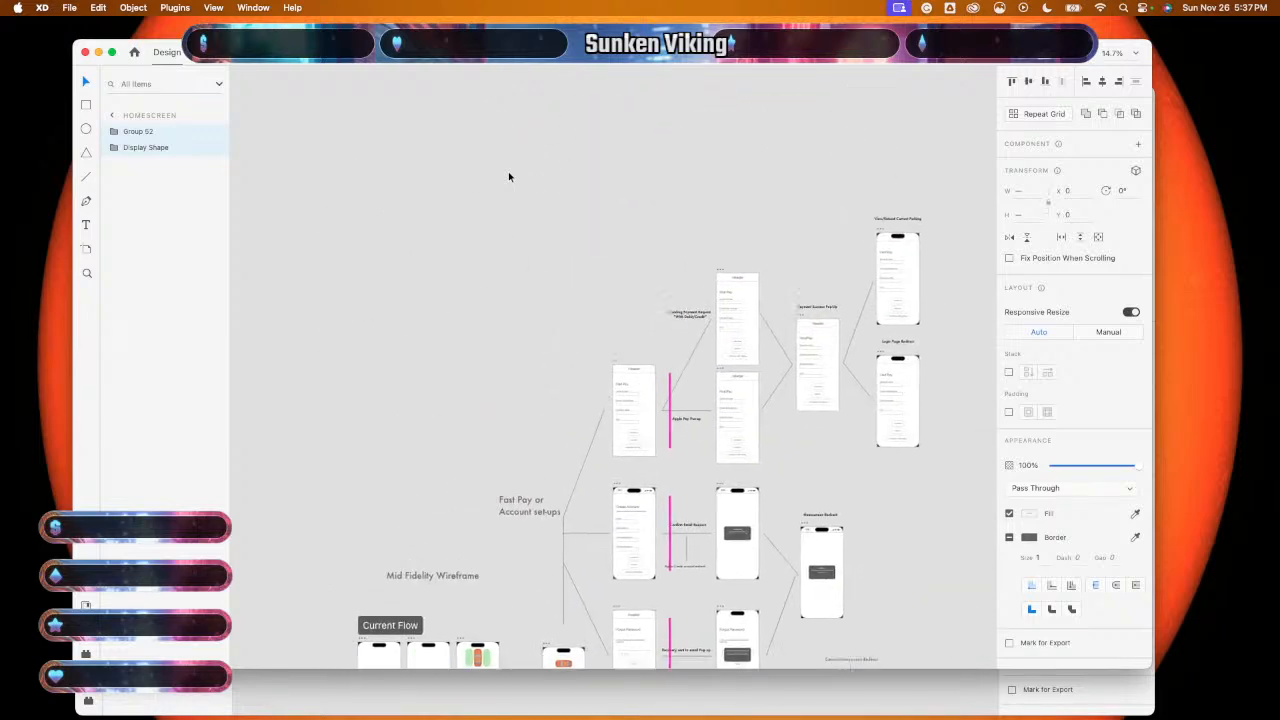
{"action": "scroll", "coordinate": [508, 176], "scroll_direction": "up", "scroll_amount": 5}
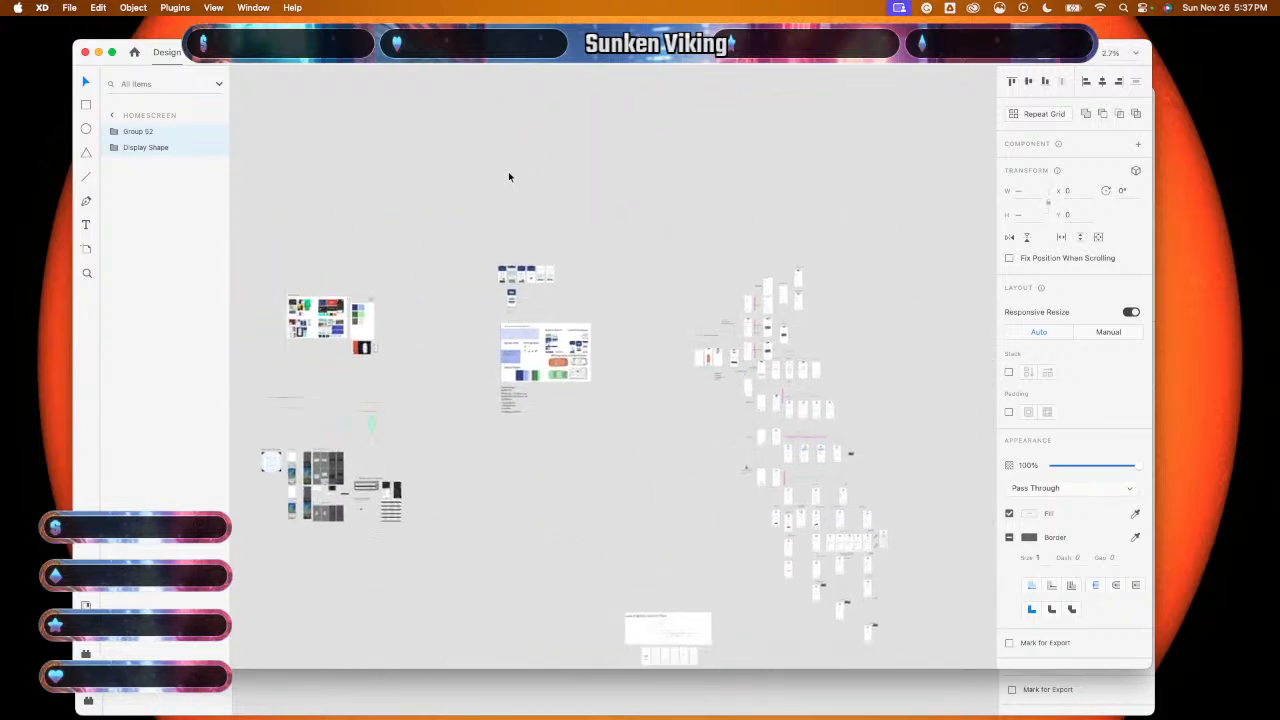
{"action": "scroll", "coordinate": [508, 176], "scroll_direction": "down", "scroll_amount": 5}
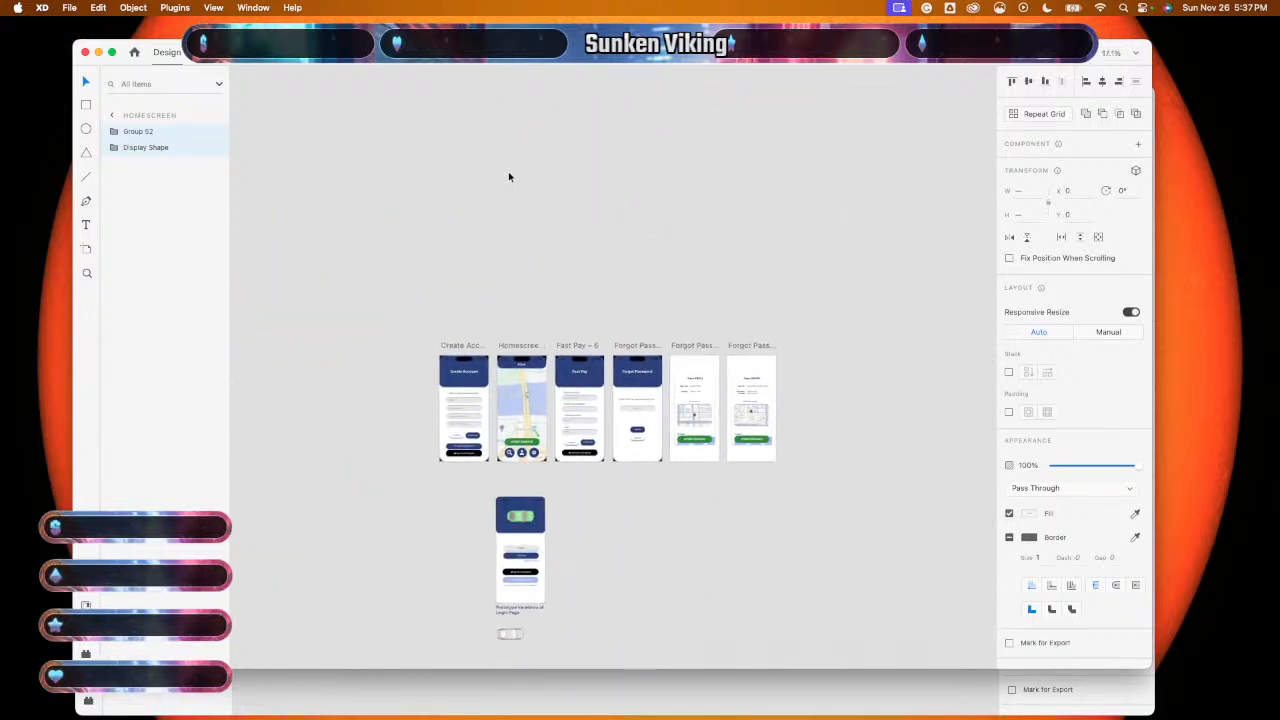
{"action": "scroll", "coordinate": [508, 176], "scroll_direction": "down", "scroll_amount": 2}
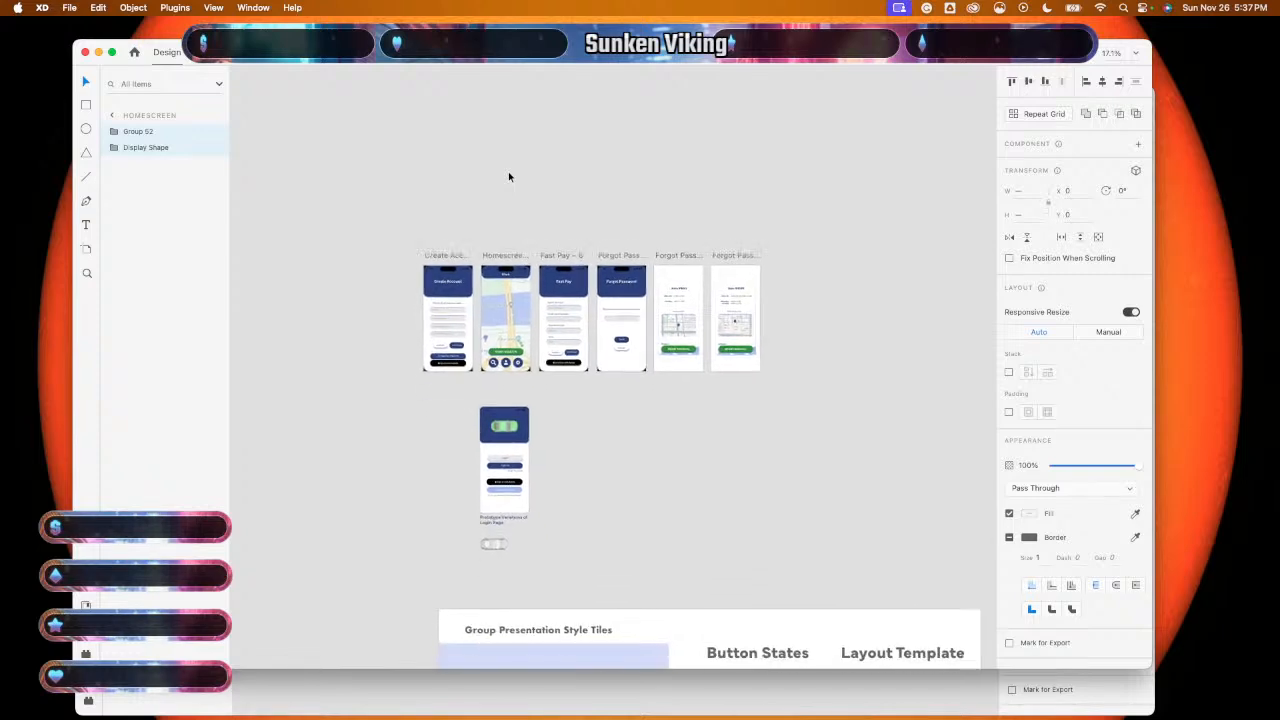
{"action": "scroll", "coordinate": [508, 176], "scroll_direction": "up", "scroll_amount": 3}
{"action": "scroll", "coordinate": [508, 173], "scroll_direction": "down", "scroll_amount": 2}
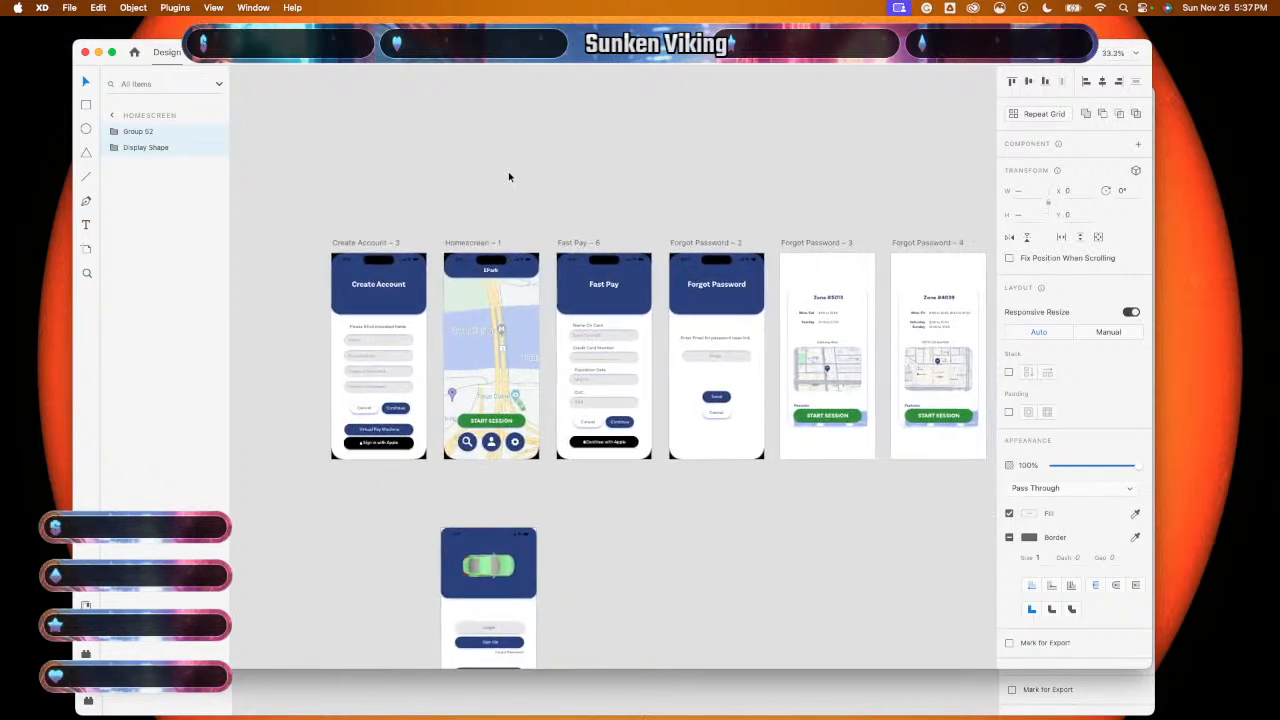
{"action": "scroll", "coordinate": [508, 173], "scroll_direction": "down", "scroll_amount": 1}
{"action": "scroll", "coordinate": [508, 177], "scroll_direction": "down", "scroll_amount": 2}
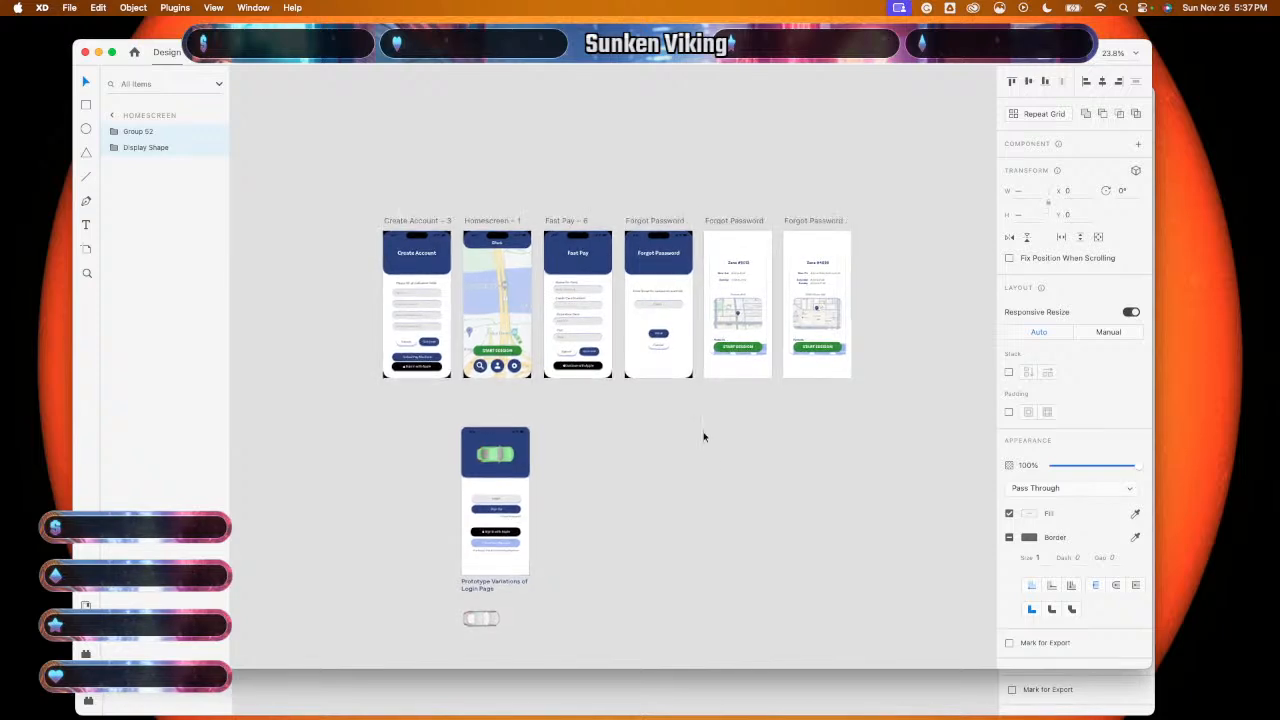
{"action": "left_click", "coordinate": [643, 694]}
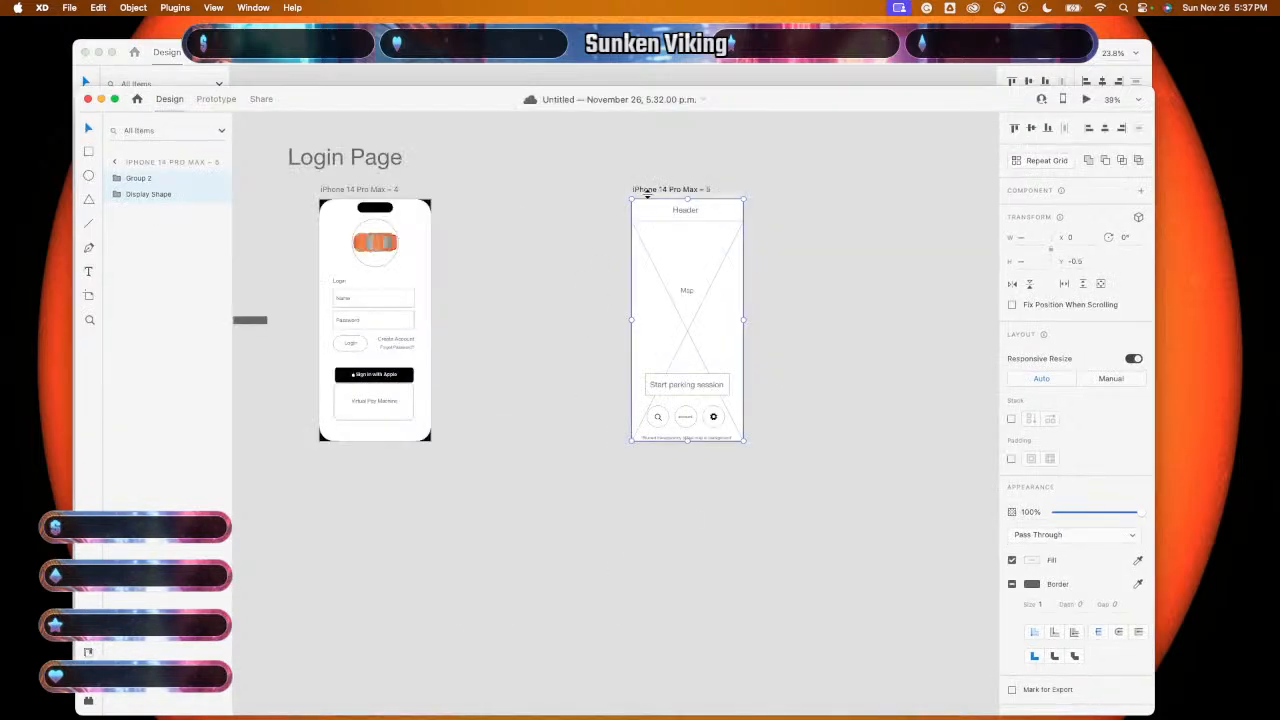
- Delete the wireframe contents from iPhone 14 Pro Max – 5 and bring the other design file forward
{"action": "left_click_drag", "start_coordinate": [614, 184], "coordinate": [763, 447]}
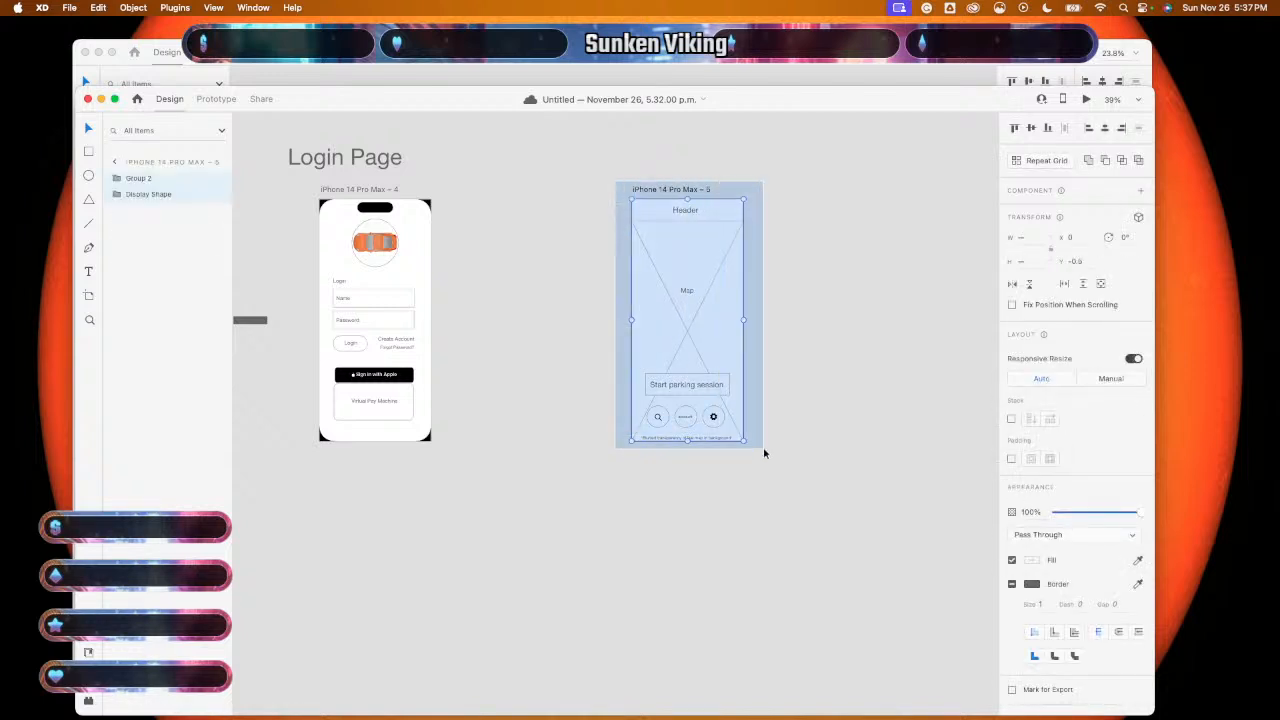
{"action": "key", "text": "Delete"}
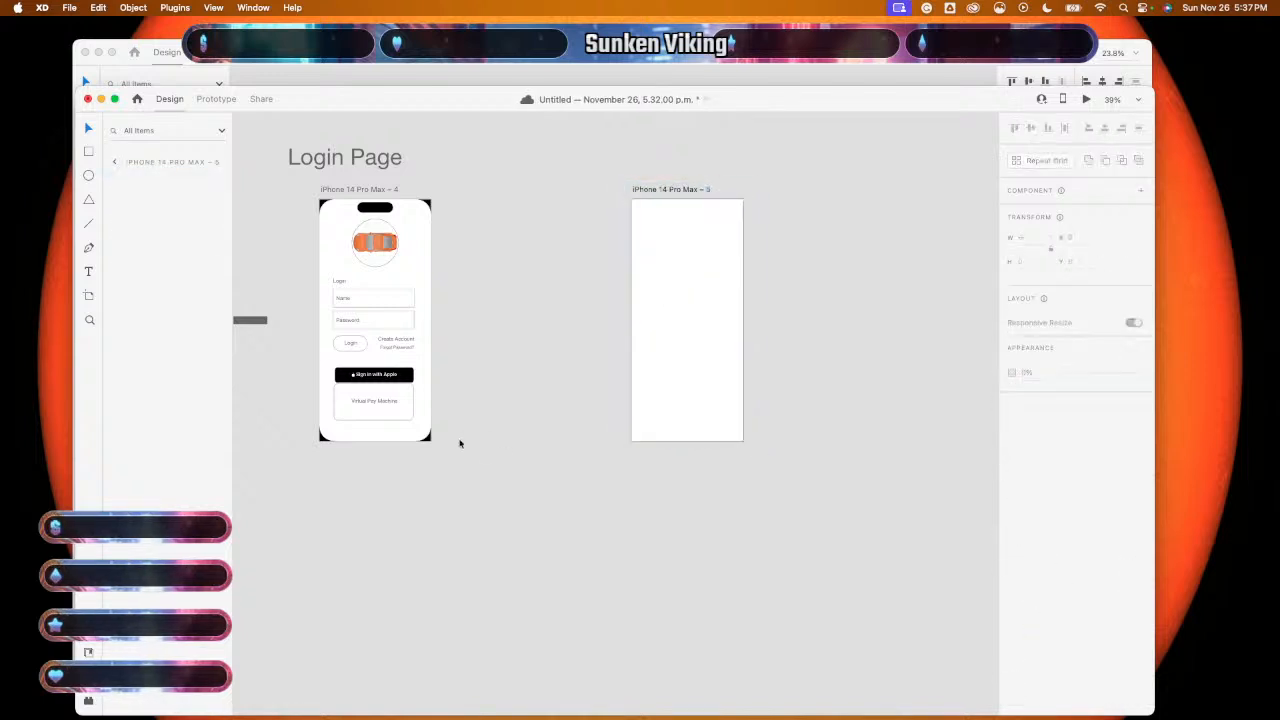
{"action": "key", "text": "super+Tab"}
{"action": "left_click", "coordinate": [681, 66]}
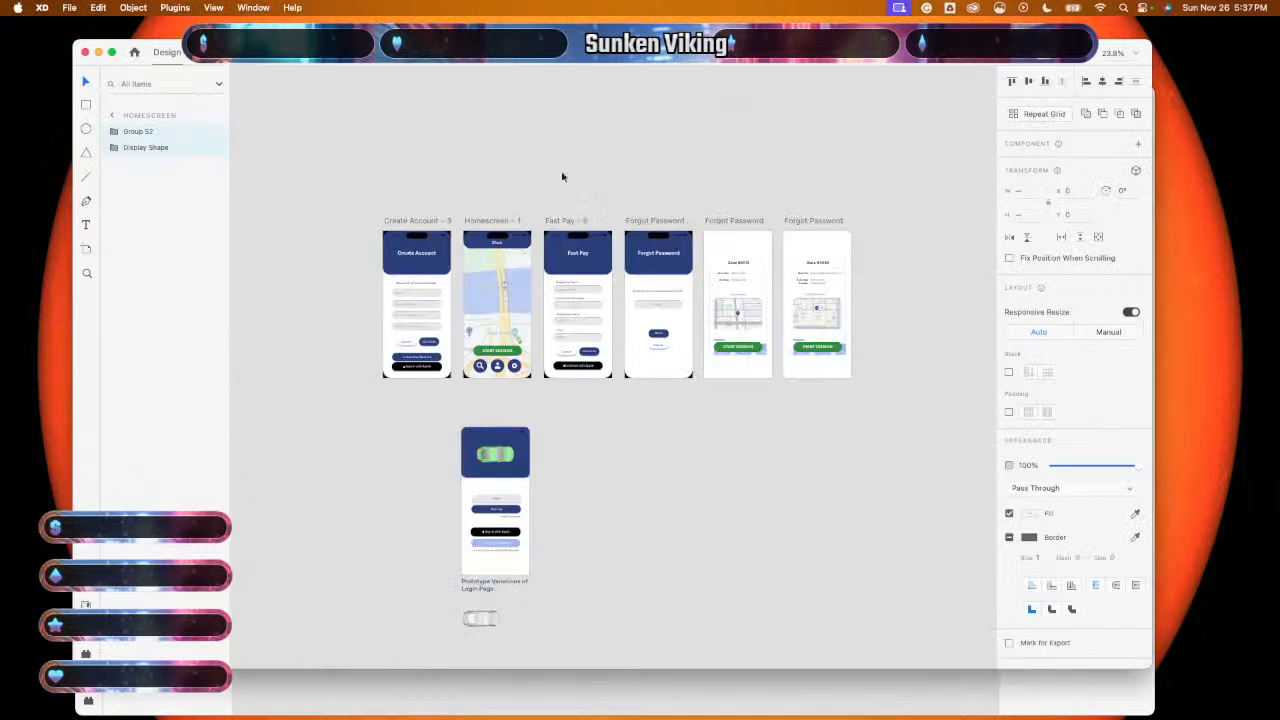
- Copy the Homescreen – 1 map design and paste it into the blank fifth artboard
{"action": "left_click_drag", "start_coordinate": [478, 388], "coordinate": [520, 236]}
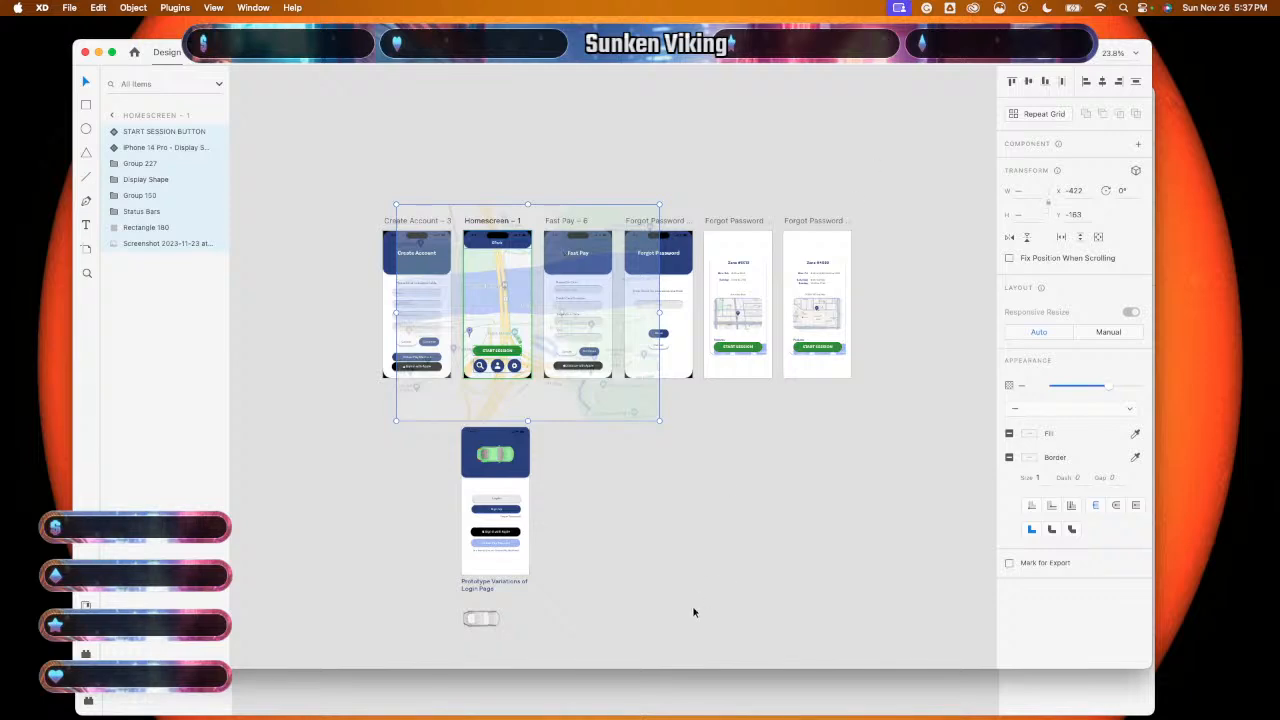
{"action": "left_click", "coordinate": [631, 709]}
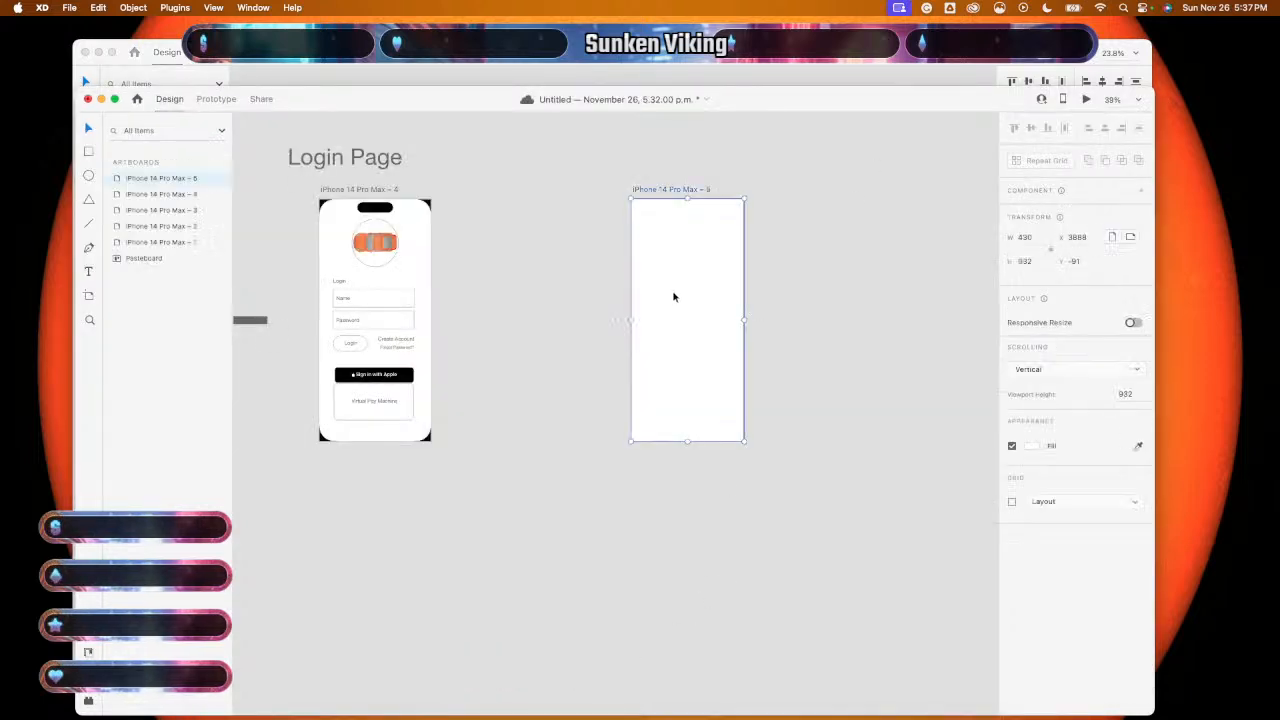
{"action": "key", "text": "super+v"}
{"action": "left_click", "coordinate": [470, 626]}
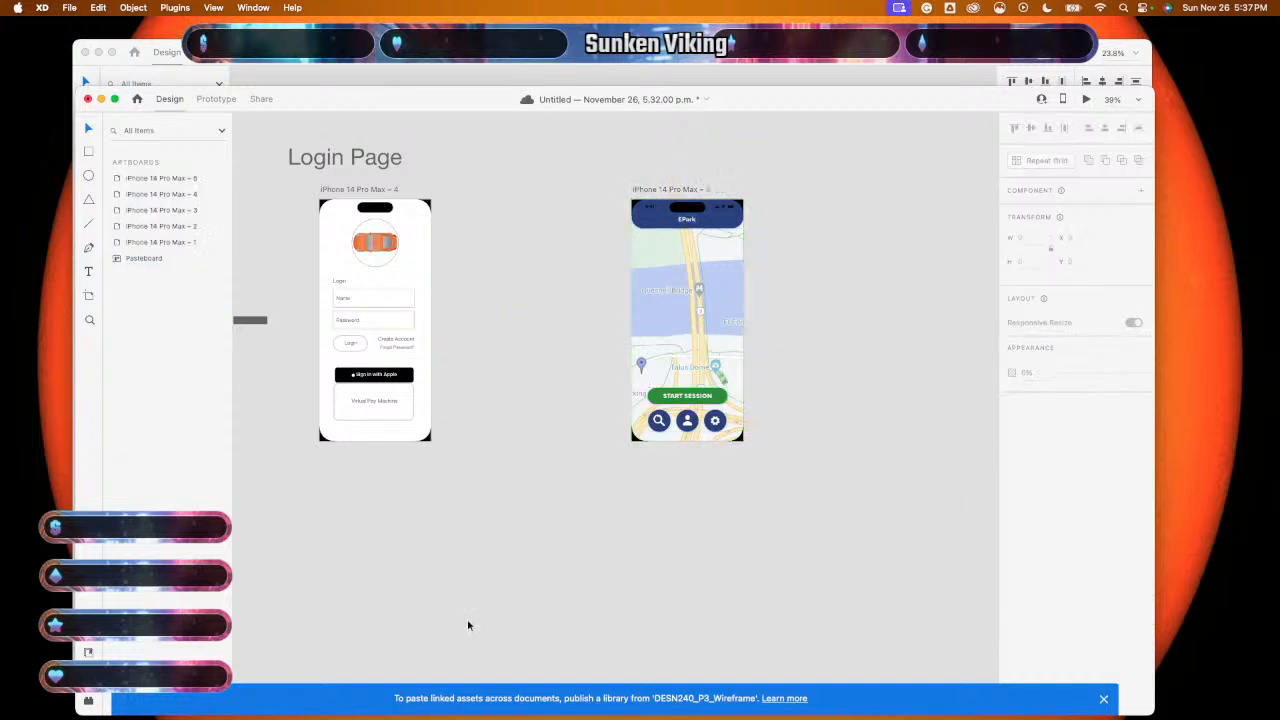
{"action": "scroll", "coordinate": [650, 592], "scroll_direction": "right", "scroll_amount": 3}
{"action": "scroll", "coordinate": [649, 593], "scroll_direction": "right", "scroll_amount": 2}
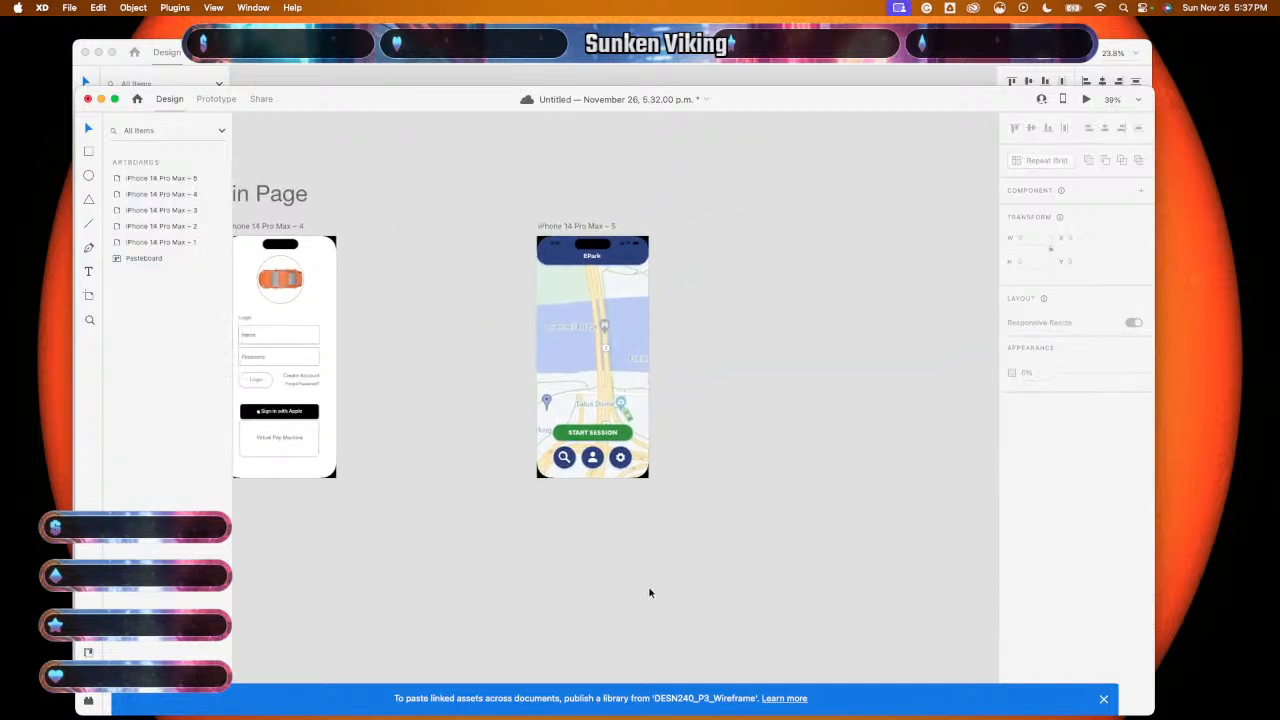
{"action": "scroll", "coordinate": [649, 593], "scroll_direction": "left", "scroll_amount": 5}
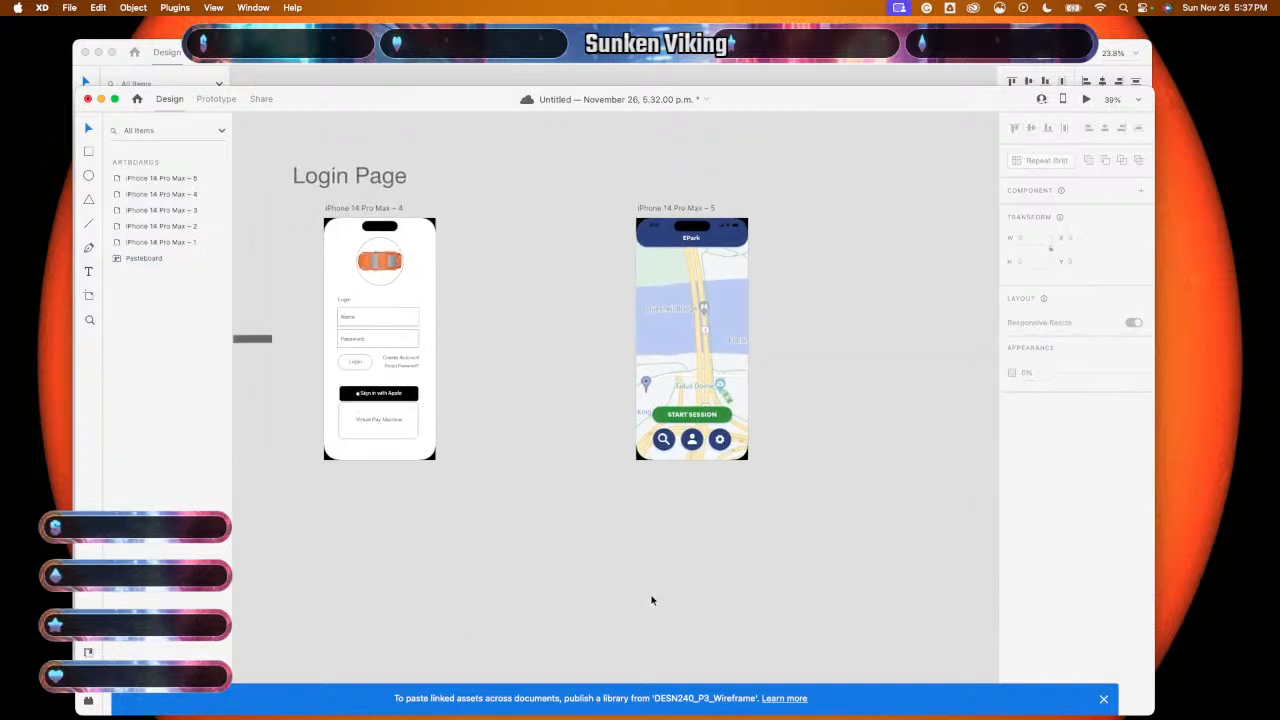
- Zoom in on the login and EPark map artboards to inspect them, then deselect everything
{"action": "scroll", "coordinate": [651, 600], "scroll_direction": "left", "scroll_amount": 2}
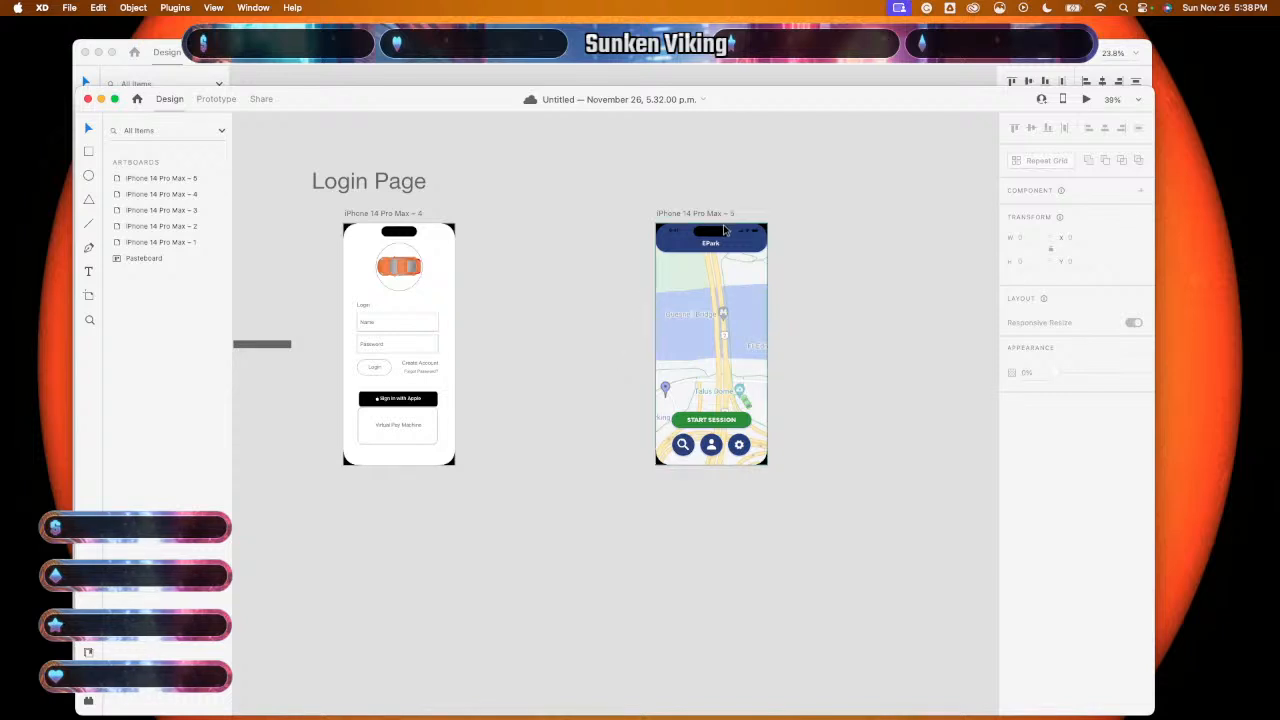
{"action": "scroll", "coordinate": [528, 401], "scroll_direction": "left", "scroll_amount": 5}
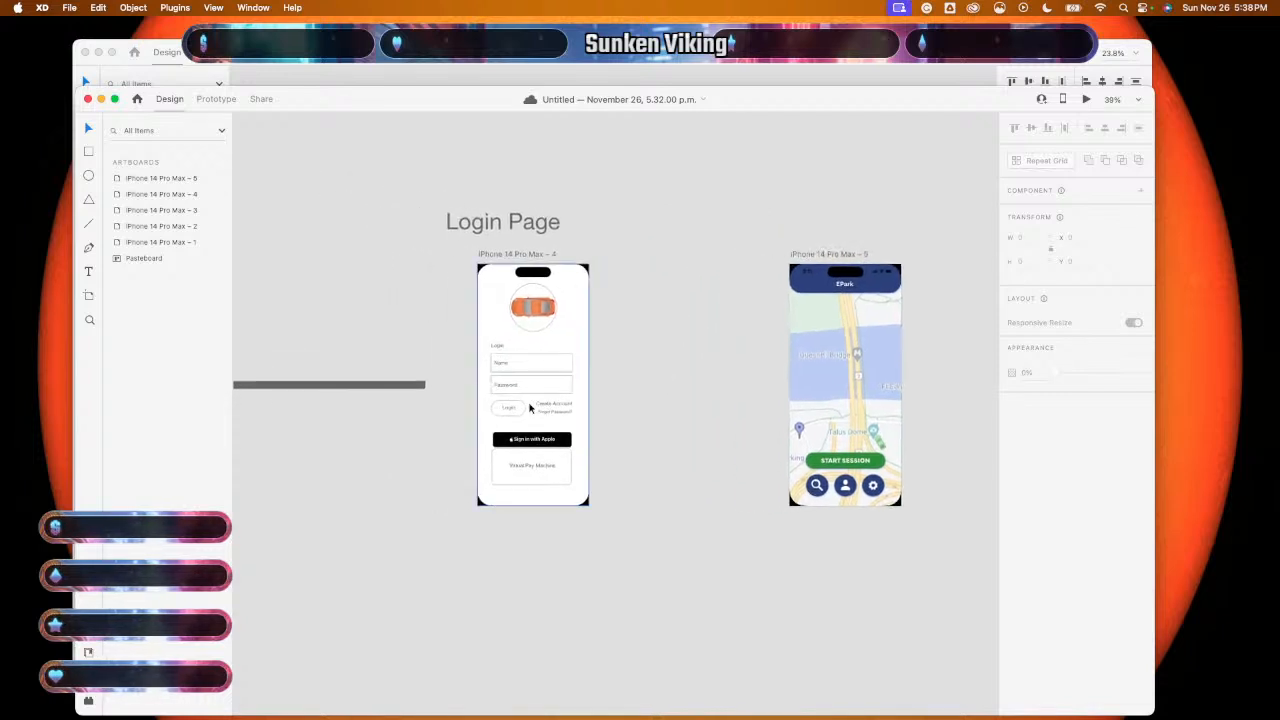
{"action": "scroll", "coordinate": [530, 407], "scroll_direction": "up", "scroll_amount": 5}
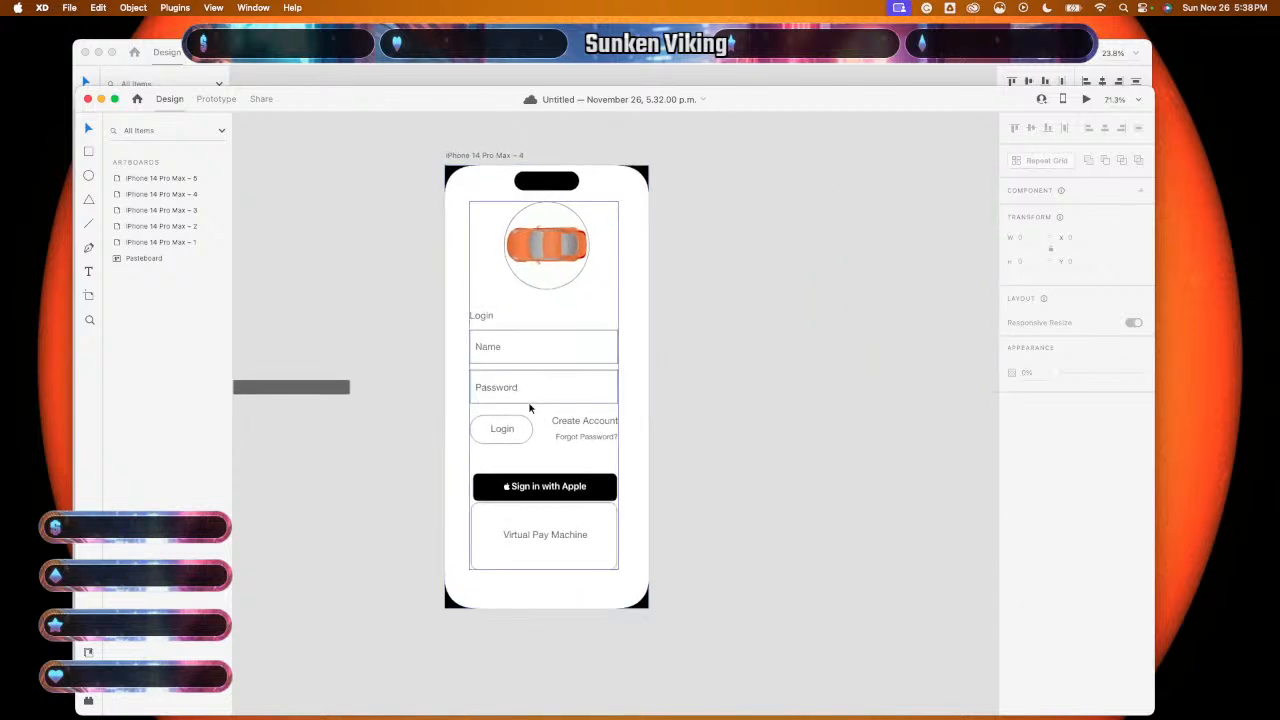
{"action": "scroll", "coordinate": [803, 449], "scroll_direction": "right", "scroll_amount": 5}
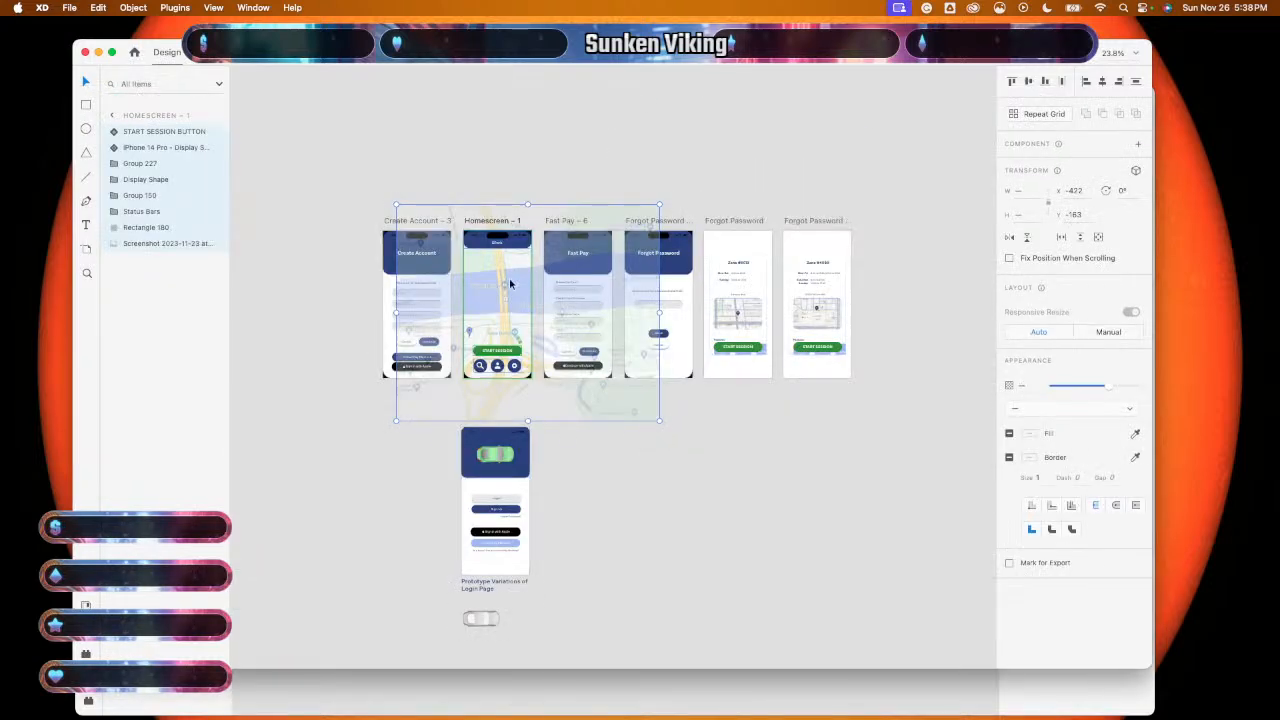
{"action": "left_click", "coordinate": [649, 486]}
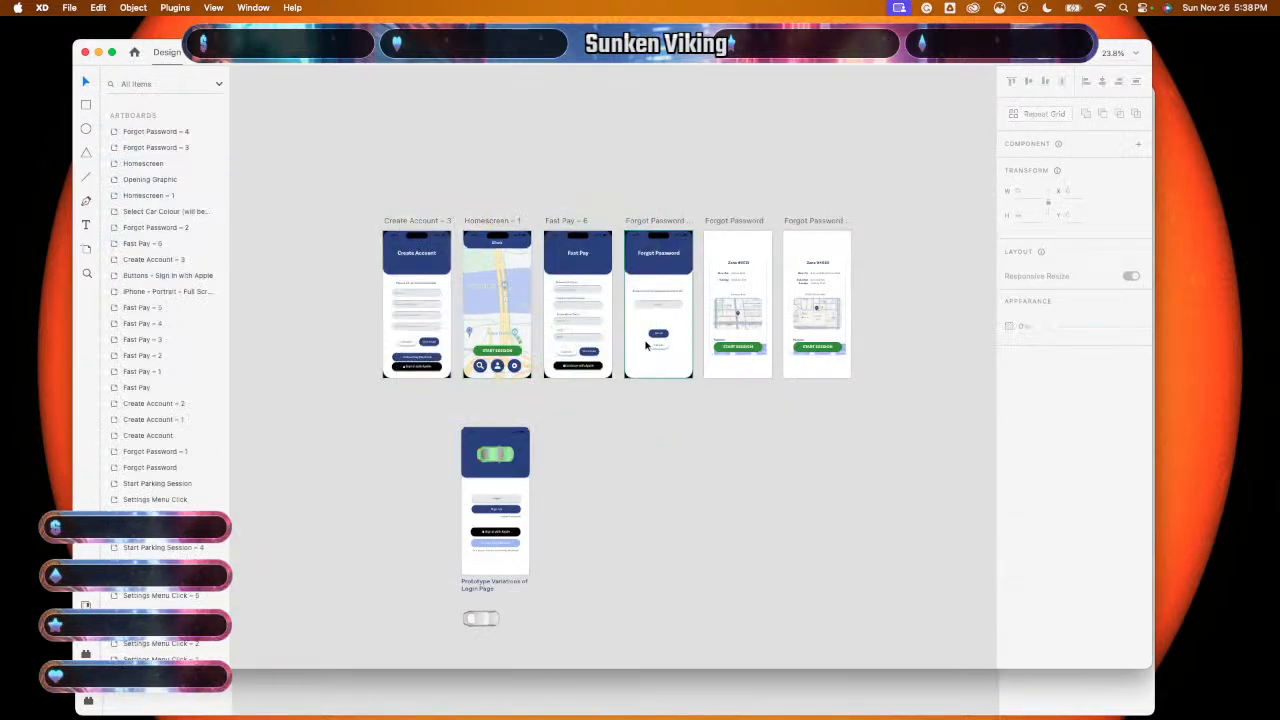
- Select the green-car login prototype design in the other file and return to the Login Page document
{"action": "scroll", "coordinate": [557, 490], "scroll_direction": "up", "scroll_amount": 5}
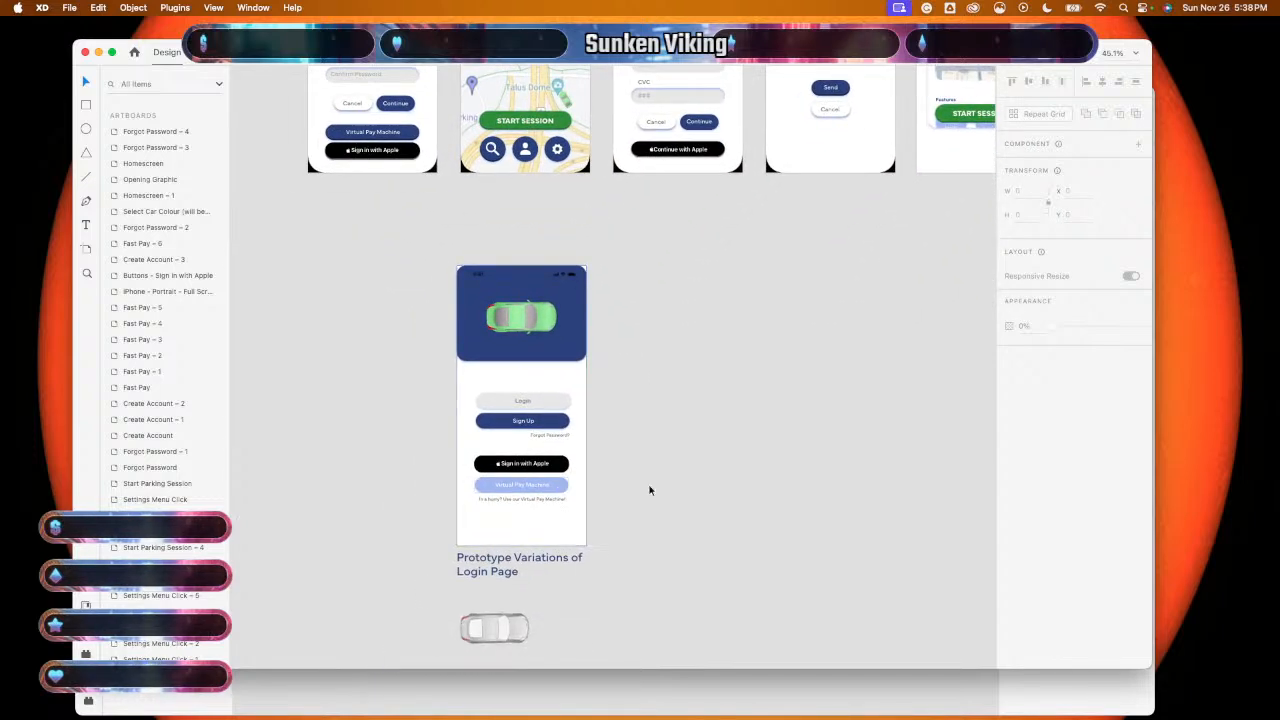
{"action": "scroll", "coordinate": [649, 490], "scroll_direction": "down", "scroll_amount": 5}
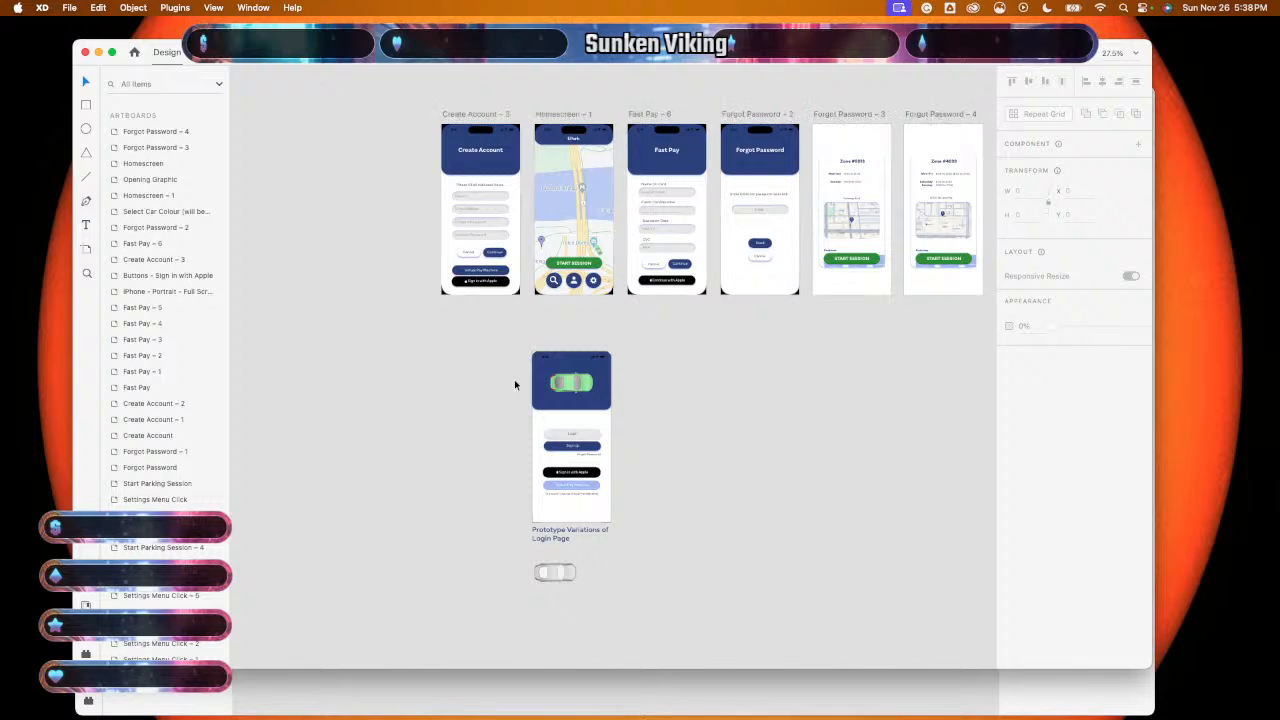
{"action": "left_click_drag", "start_coordinate": [529, 341], "coordinate": [625, 521]}
{"action": "left_click", "coordinate": [582, 681]}
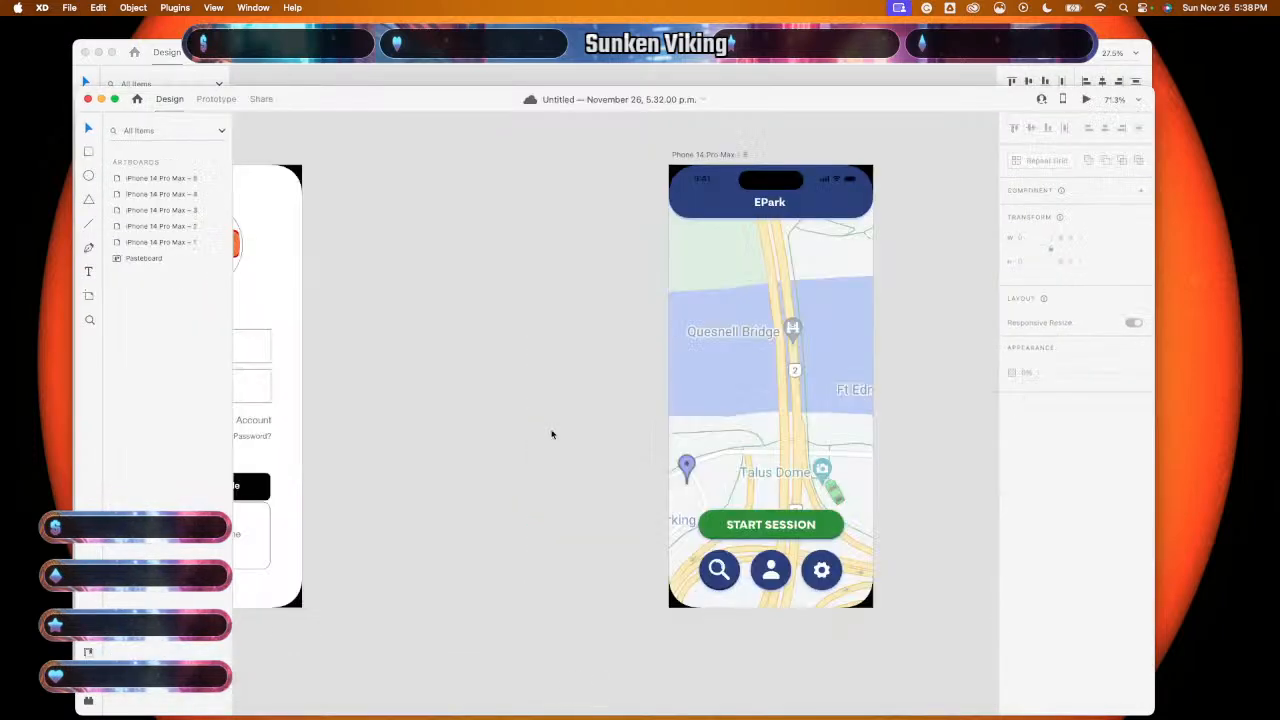
- Replace the old login artboard contents with the pasted green-car login design
{"action": "scroll", "coordinate": [552, 434], "scroll_direction": "down", "scroll_amount": 5}
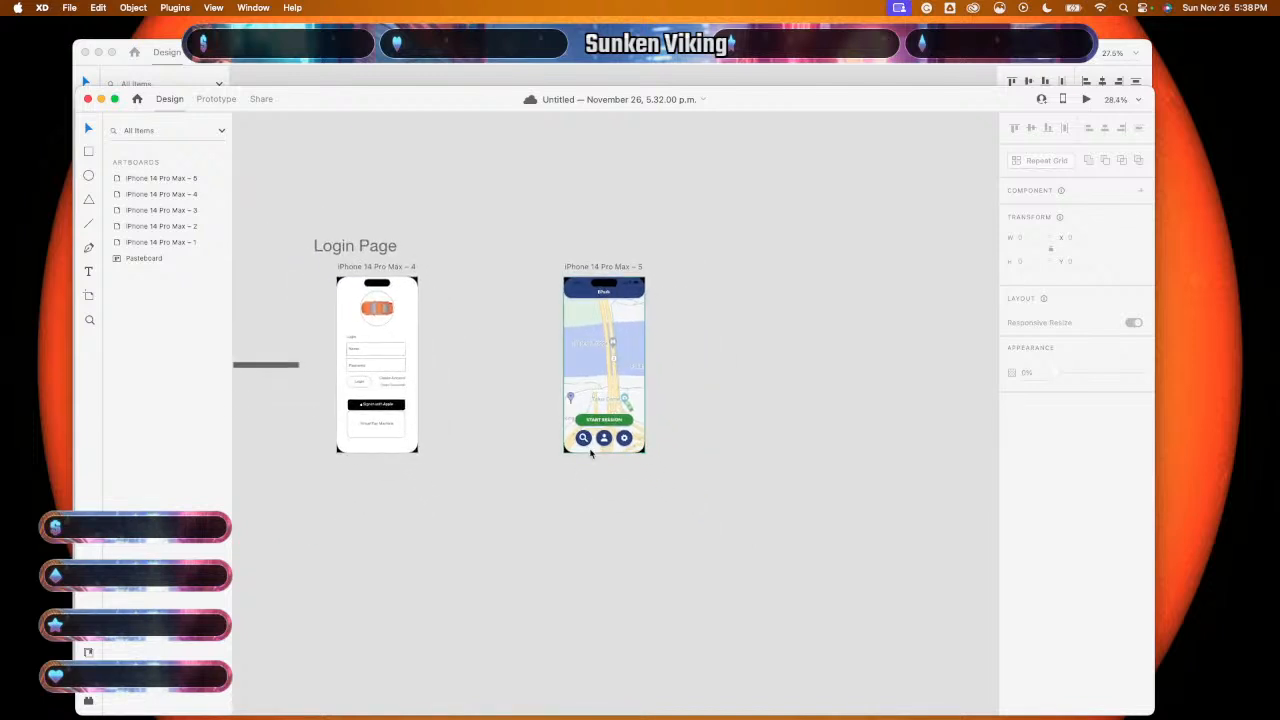
{"action": "scroll", "coordinate": [490, 421], "scroll_direction": "left", "scroll_amount": 3}
{"action": "scroll", "coordinate": [490, 421], "scroll_direction": "up", "scroll_amount": 1}
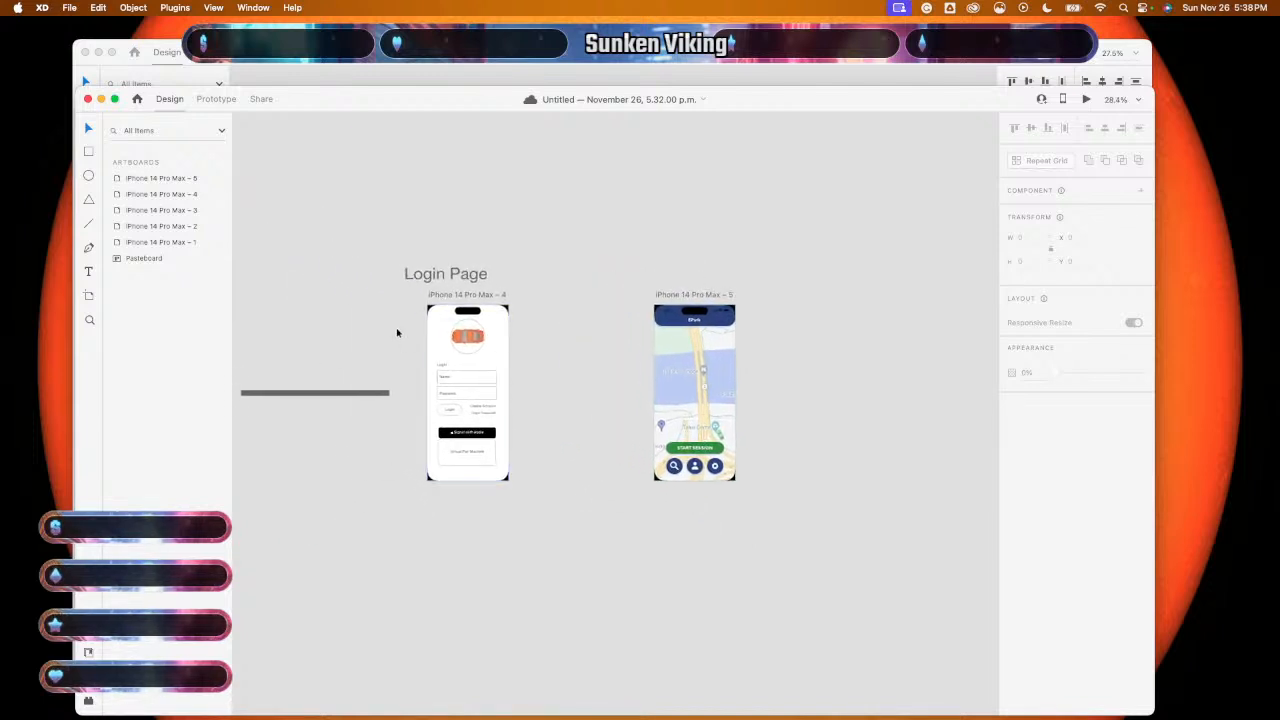
{"action": "left_click_drag", "start_coordinate": [412, 331], "coordinate": [523, 430]}
{"action": "key", "text": "Delete"}
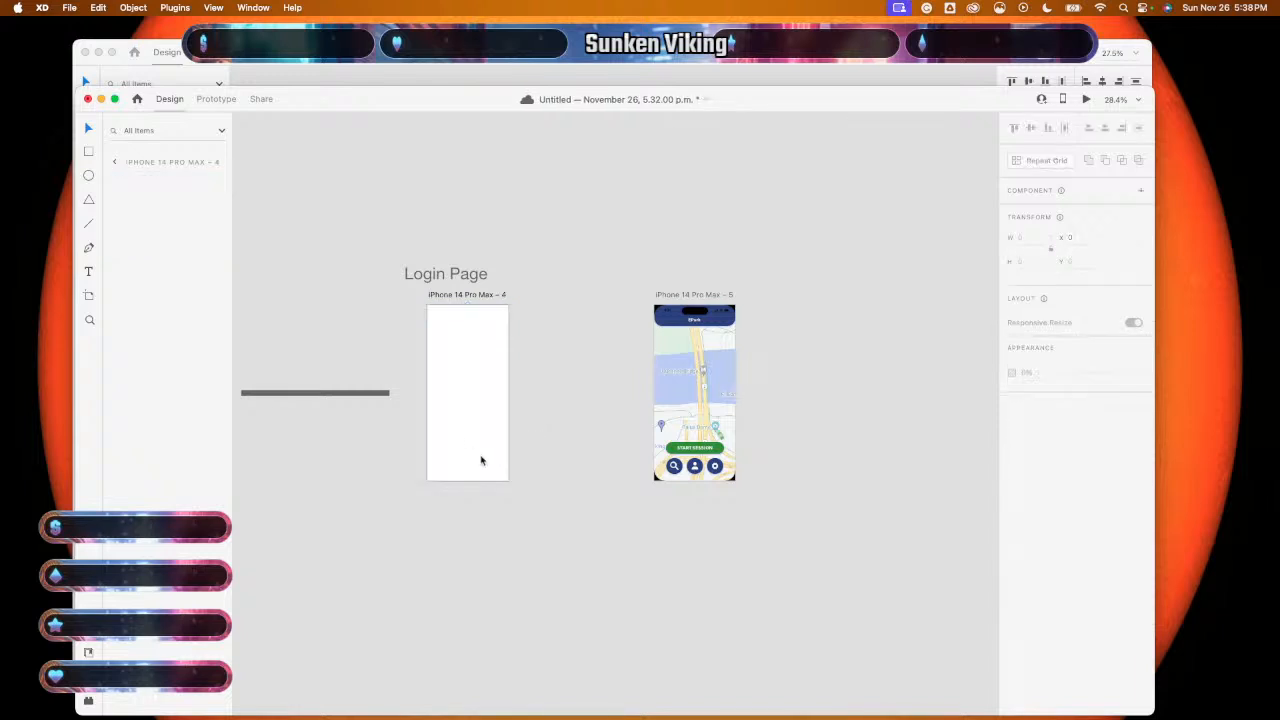
{"action": "left_click", "coordinate": [481, 424]}
{"action": "key", "text": "super+v"}
{"action": "left_click", "coordinate": [583, 443]}
- Duplicate the login screen's Group 264 content group with Cmd+D
{"action": "scroll", "coordinate": [584, 443], "scroll_direction": "up", "scroll_amount": 5}
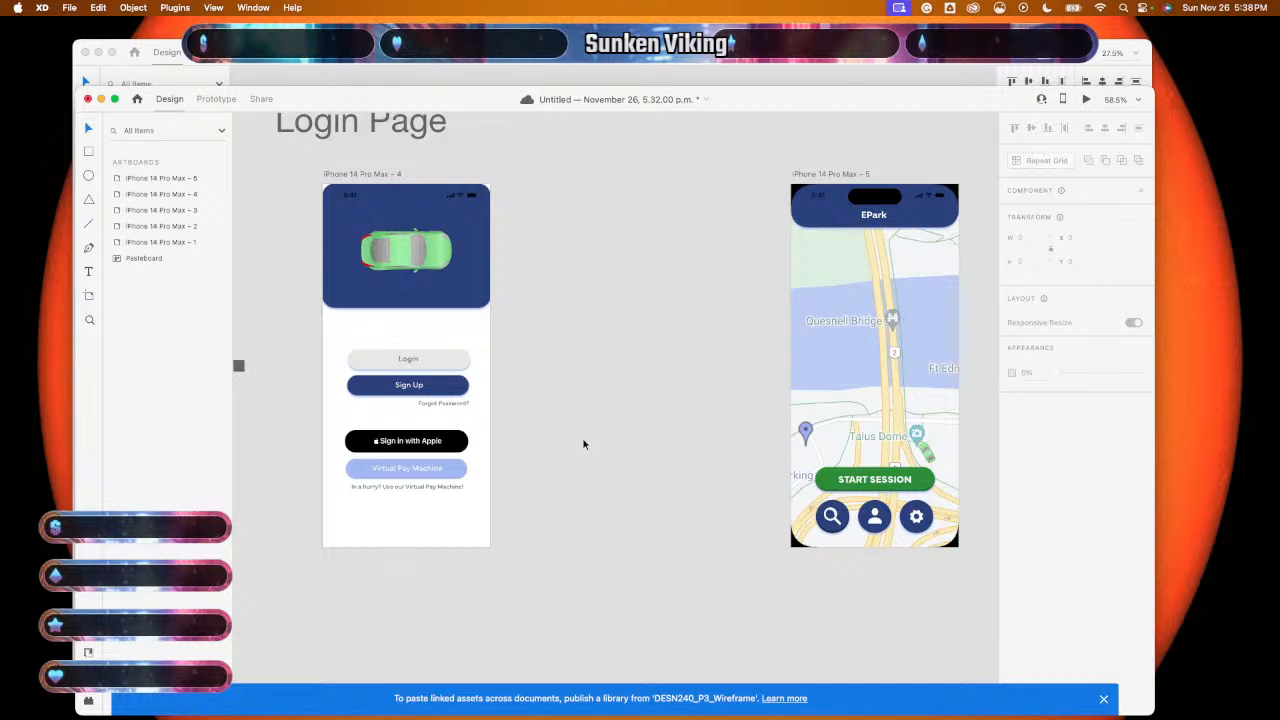
{"action": "scroll", "coordinate": [585, 444], "scroll_direction": "down", "scroll_amount": 1}
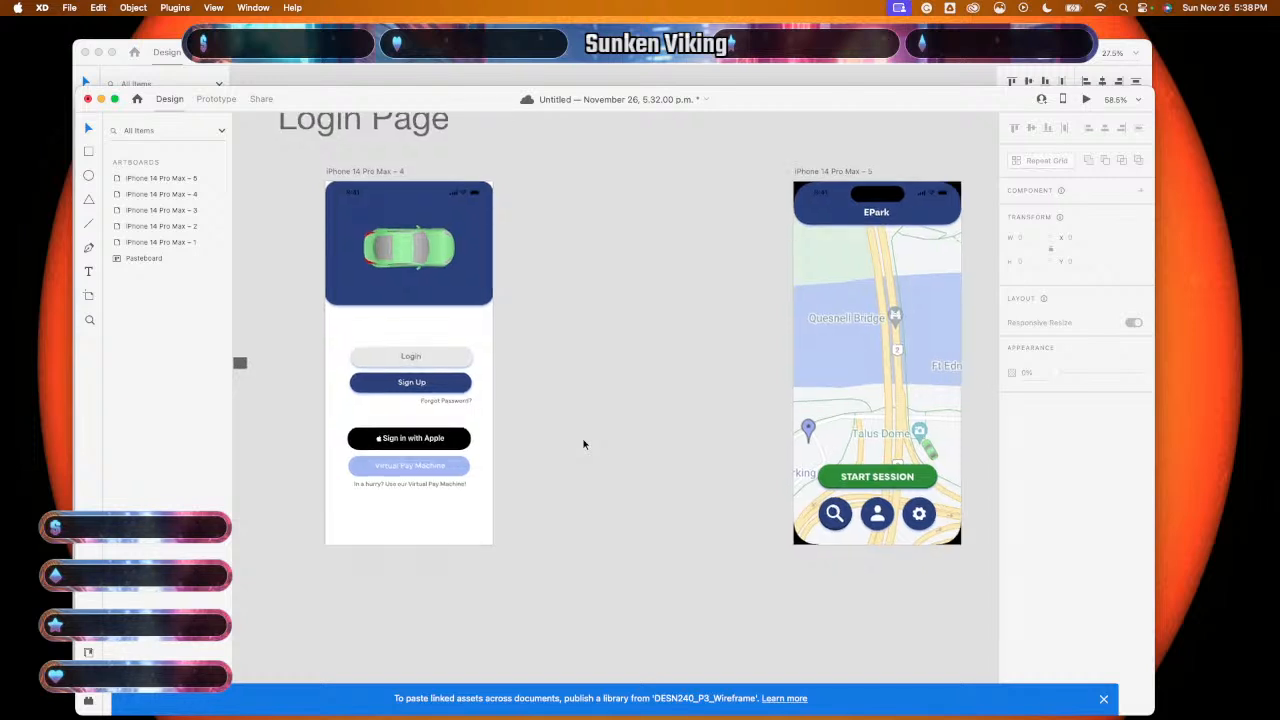
{"action": "scroll", "coordinate": [585, 472], "scroll_direction": "down", "scroll_amount": 5}
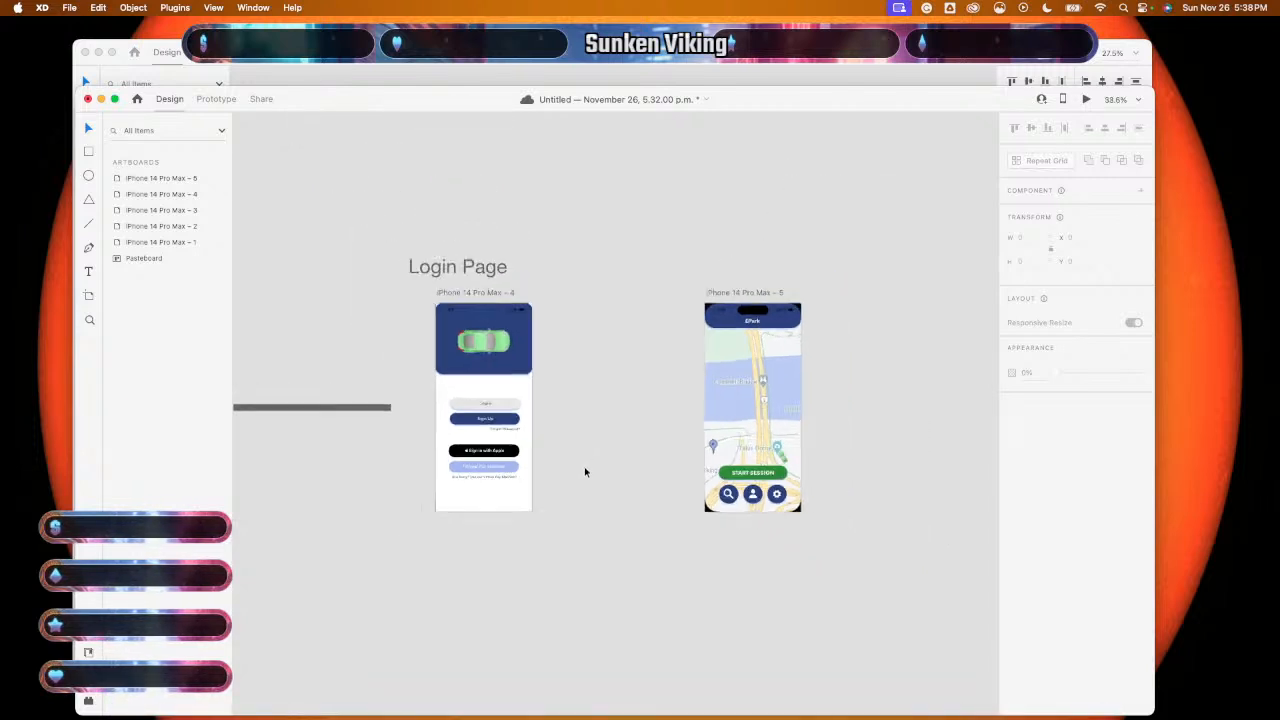
{"action": "scroll", "coordinate": [585, 473], "scroll_direction": "down", "scroll_amount": 2}
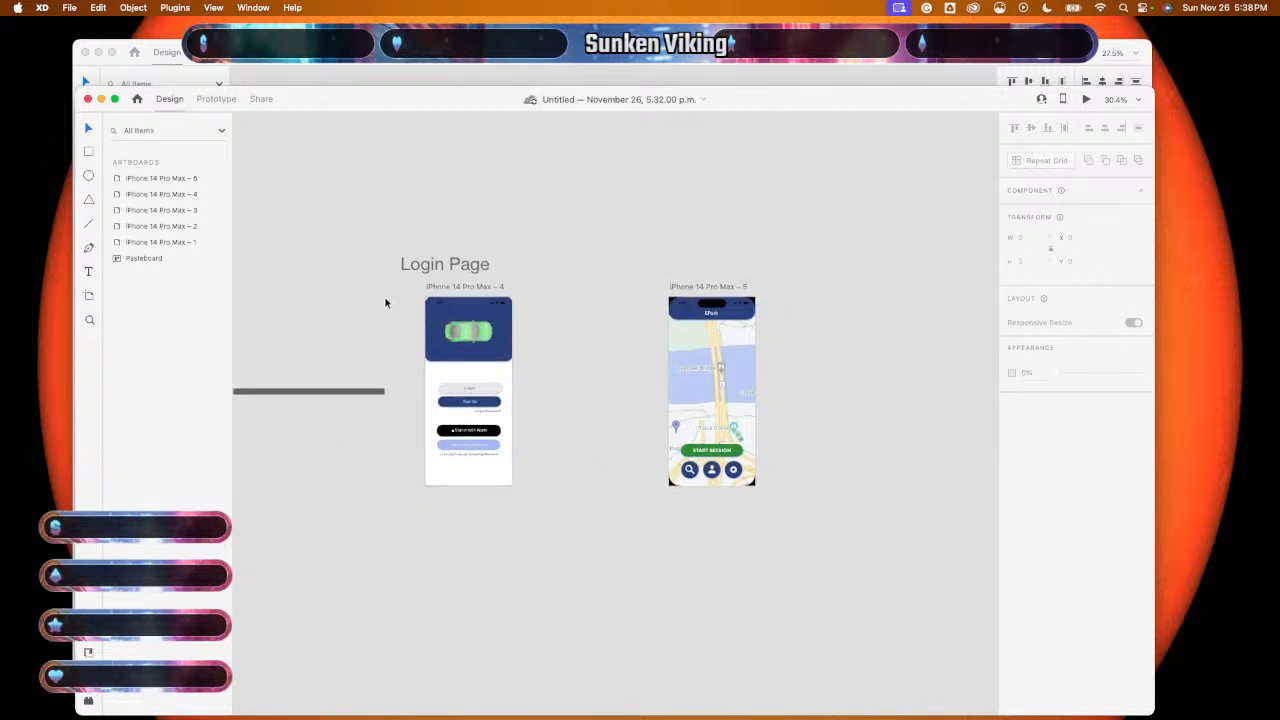
{"action": "scroll", "coordinate": [386, 302], "scroll_direction": "up", "scroll_amount": 4}
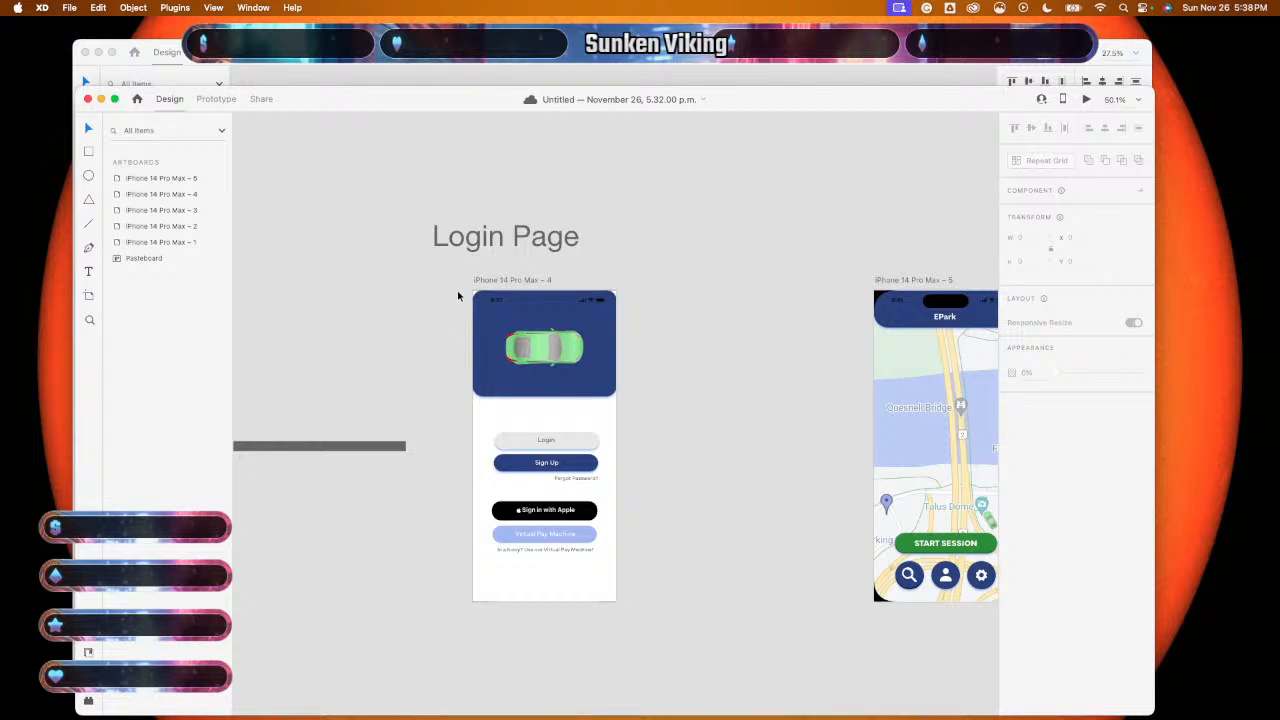
{"action": "left_click_drag", "start_coordinate": [503, 268], "coordinate": [574, 646]}
{"action": "key", "text": "super+d"}
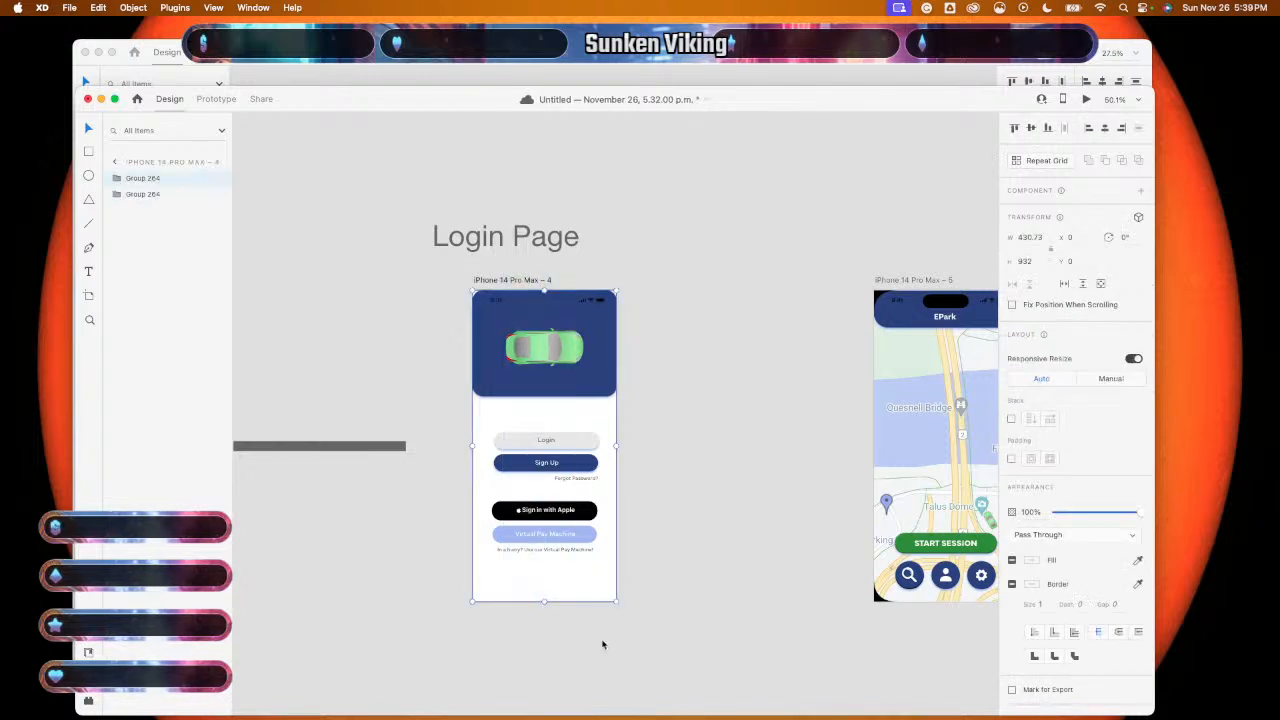
- Undo the stray extra copies of the login group
{"action": "scroll", "coordinate": [602, 645], "scroll_direction": "down", "scroll_amount": 6}
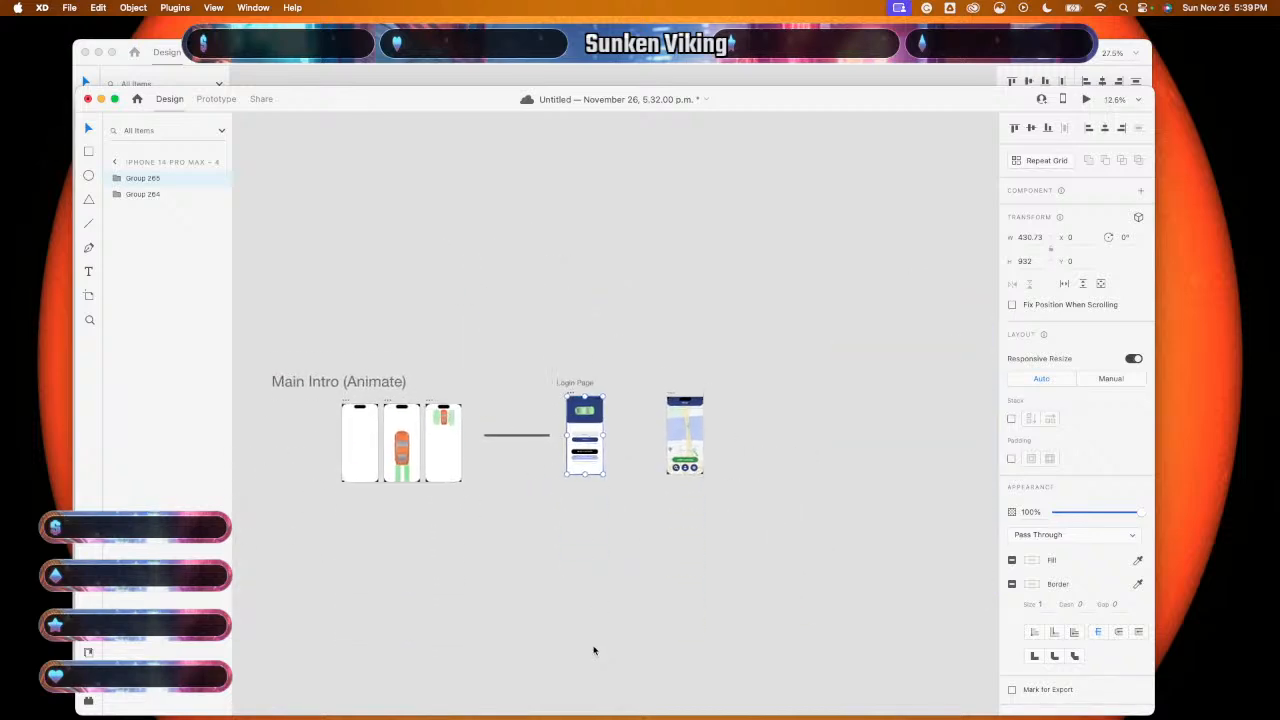
{"action": "scroll", "coordinate": [593, 645], "scroll_direction": "up", "scroll_amount": 3}
{"action": "left_click", "coordinate": [599, 566]}
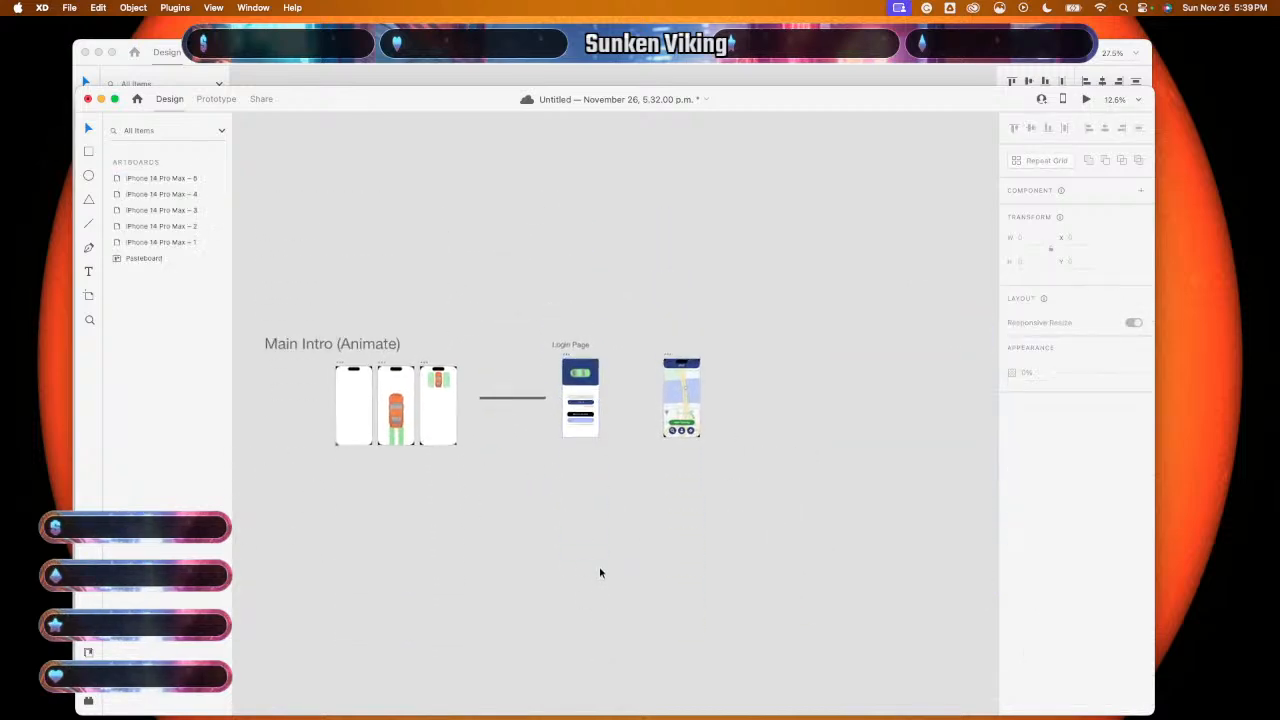
{"action": "key", "text": "super+z"}
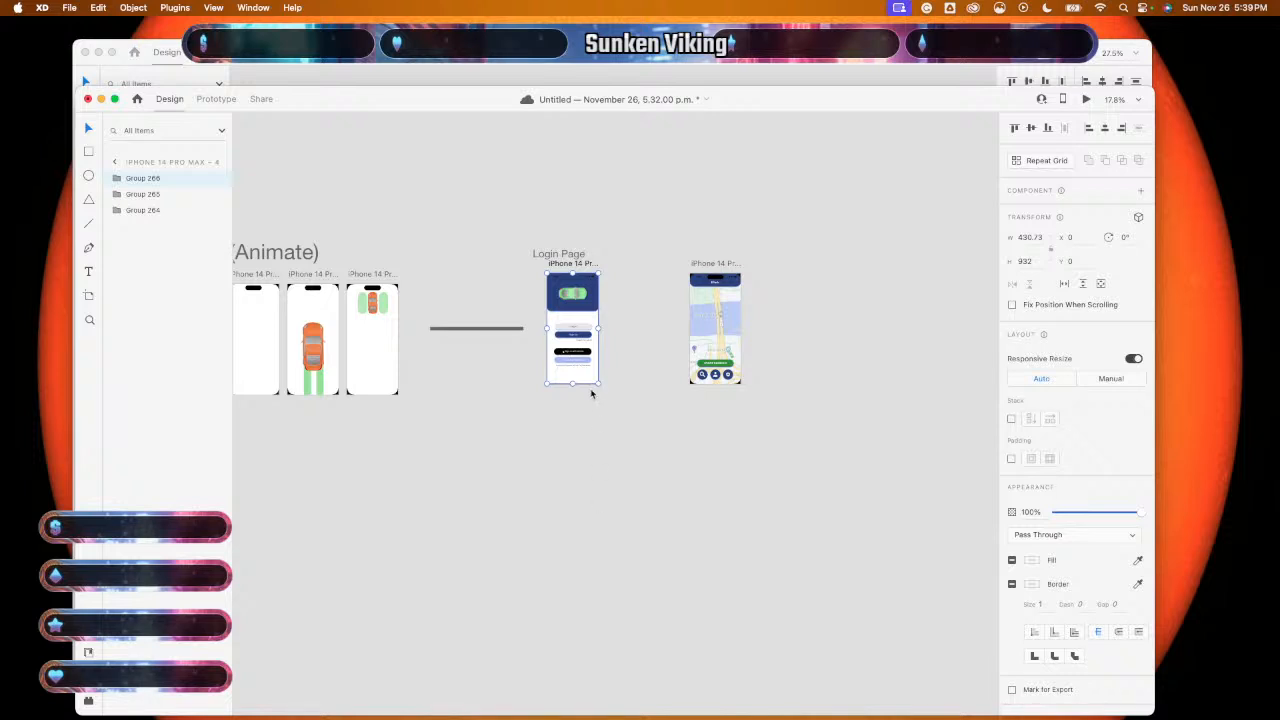
{"action": "left_click", "coordinate": [591, 392]}
{"action": "scroll", "coordinate": [588, 392], "scroll_direction": "up", "scroll_amount": 4}
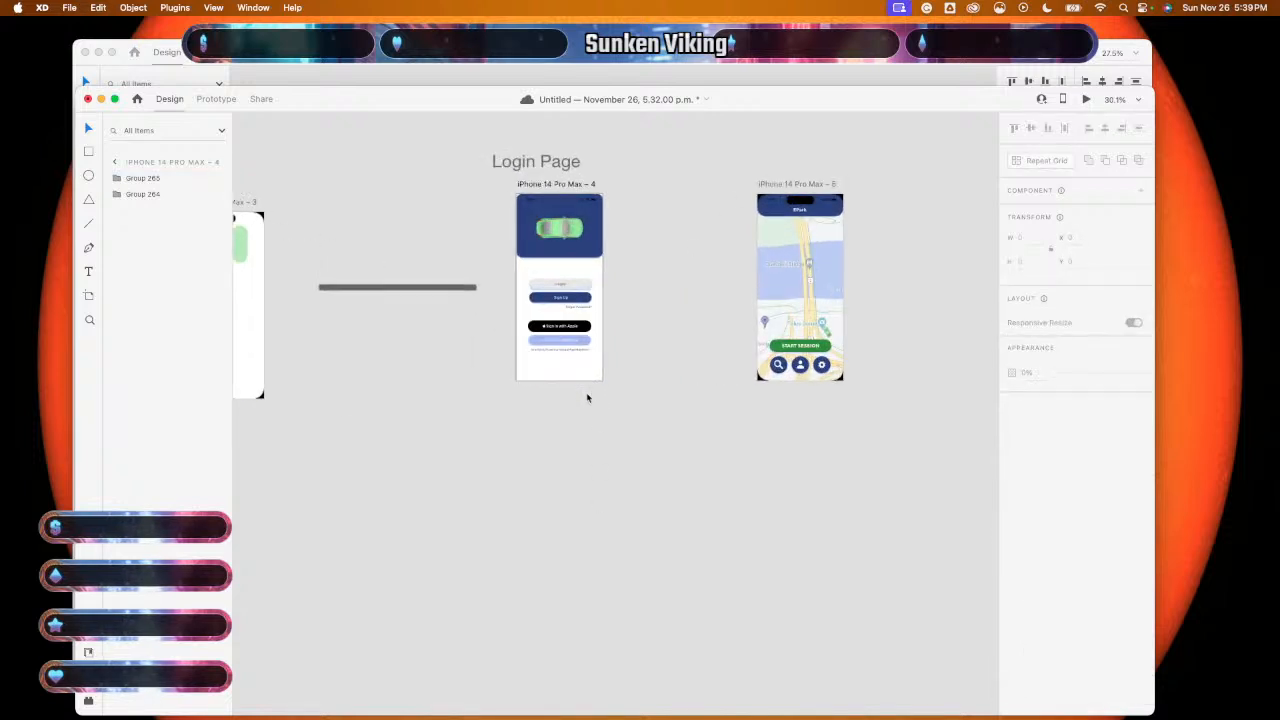
{"action": "key", "text": "super+z"}
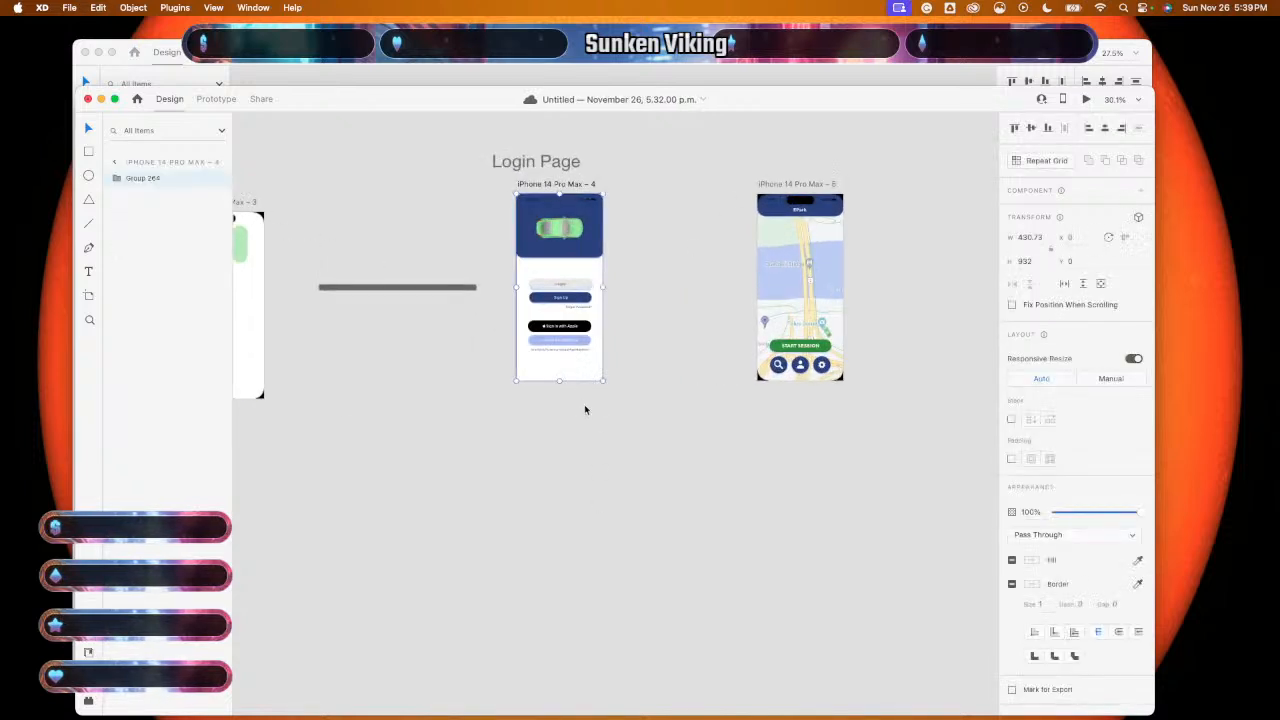
{"action": "scroll", "coordinate": [585, 406], "scroll_direction": "up", "scroll_amount": 3}
{"action": "scroll", "coordinate": [585, 406], "scroll_direction": "down", "scroll_amount": 6}
{"action": "left_click", "coordinate": [584, 453]}
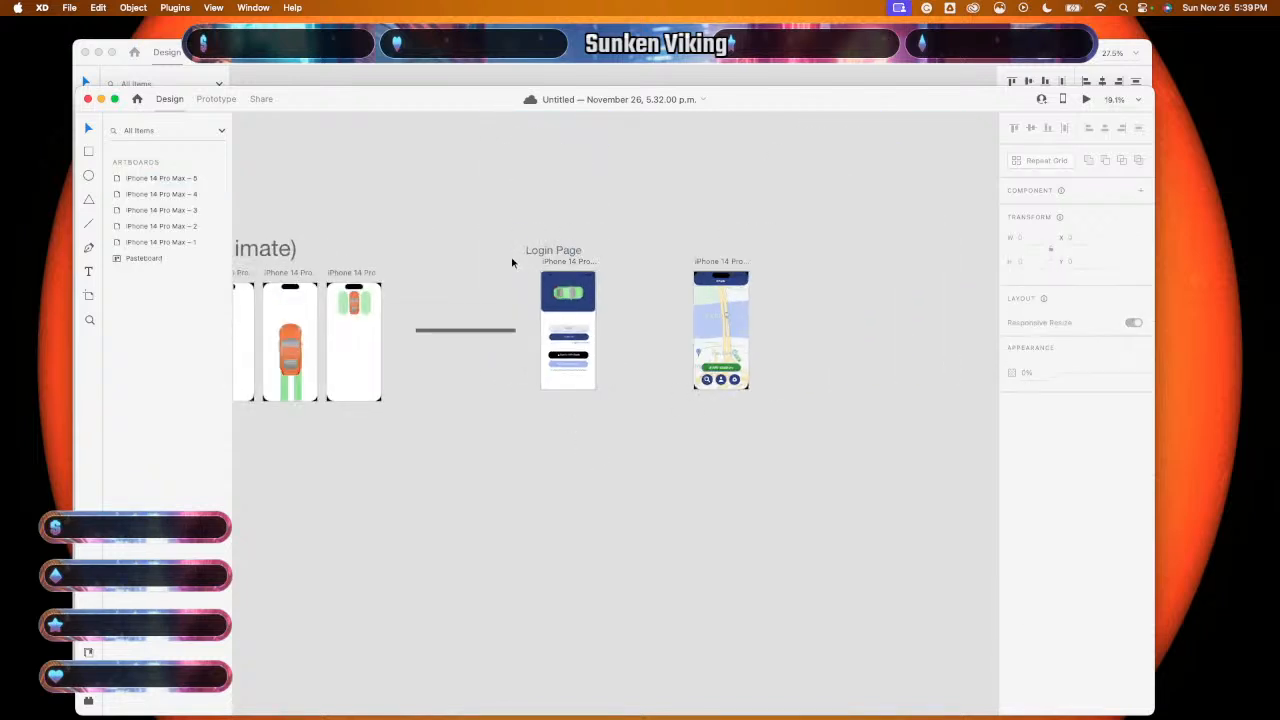
- Copy the login content group and paste a copy below the Login artboard
{"action": "mouse_move", "coordinate": [514, 281]}
{"action": "left_mouse_down"}
{"action": "mouse_move", "coordinate": [634, 414]}
{"action": "mouse_move", "coordinate": [570, 305]}
{"action": "mouse_move", "coordinate": [521, 280]}
{"action": "left_mouse_up"}
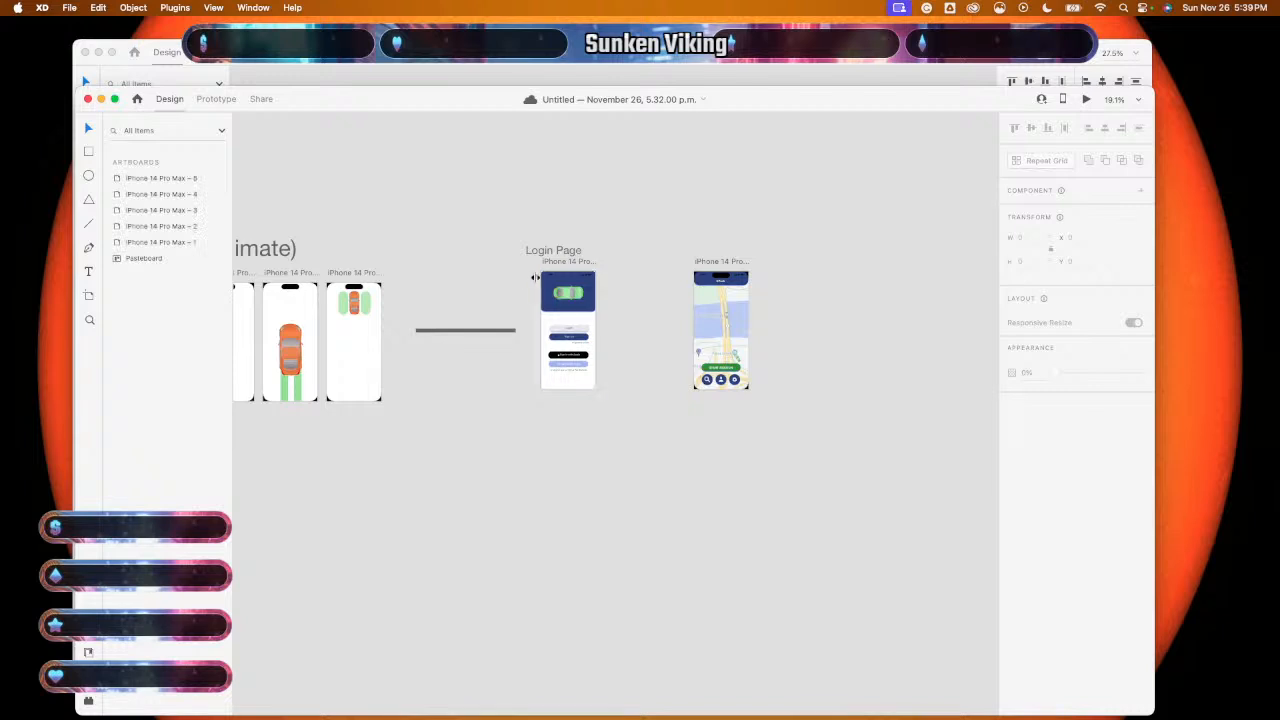
{"action": "left_click_drag", "start_coordinate": [610, 282], "coordinate": [550, 401]}
{"action": "key", "text": "super+c"}
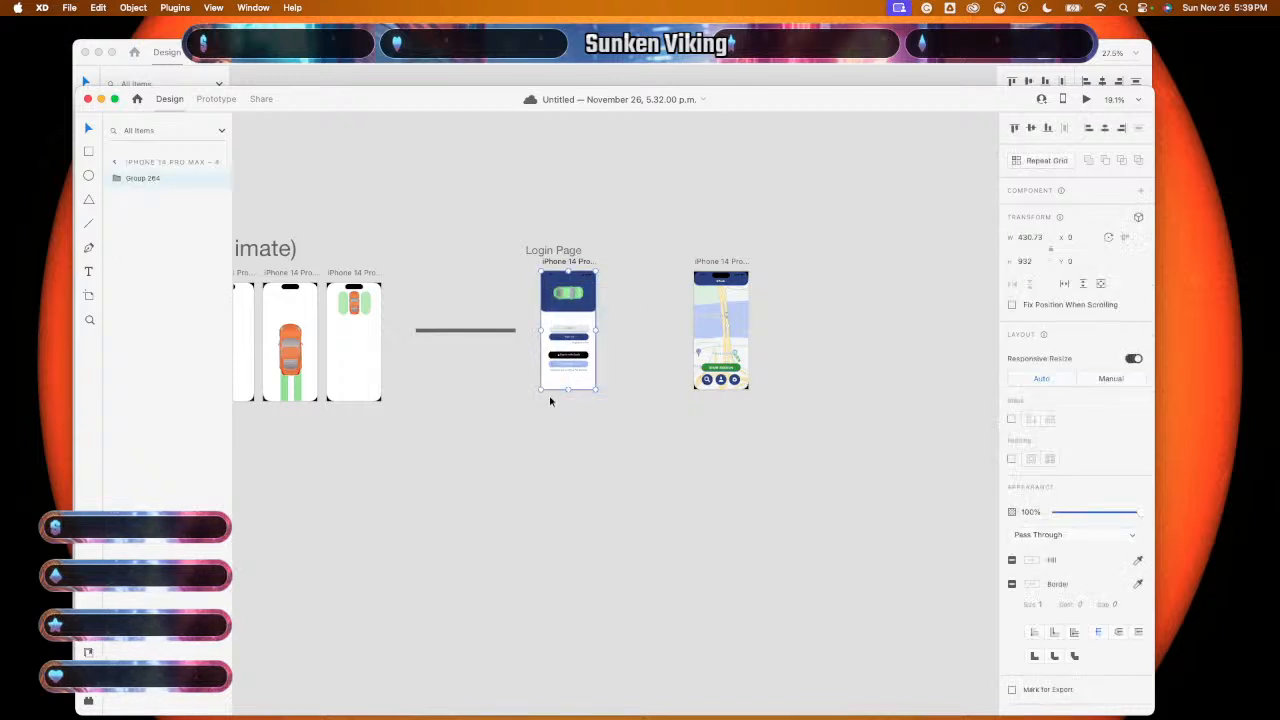
{"action": "key", "text": "super+c"}
{"action": "key", "text": "super+v"}
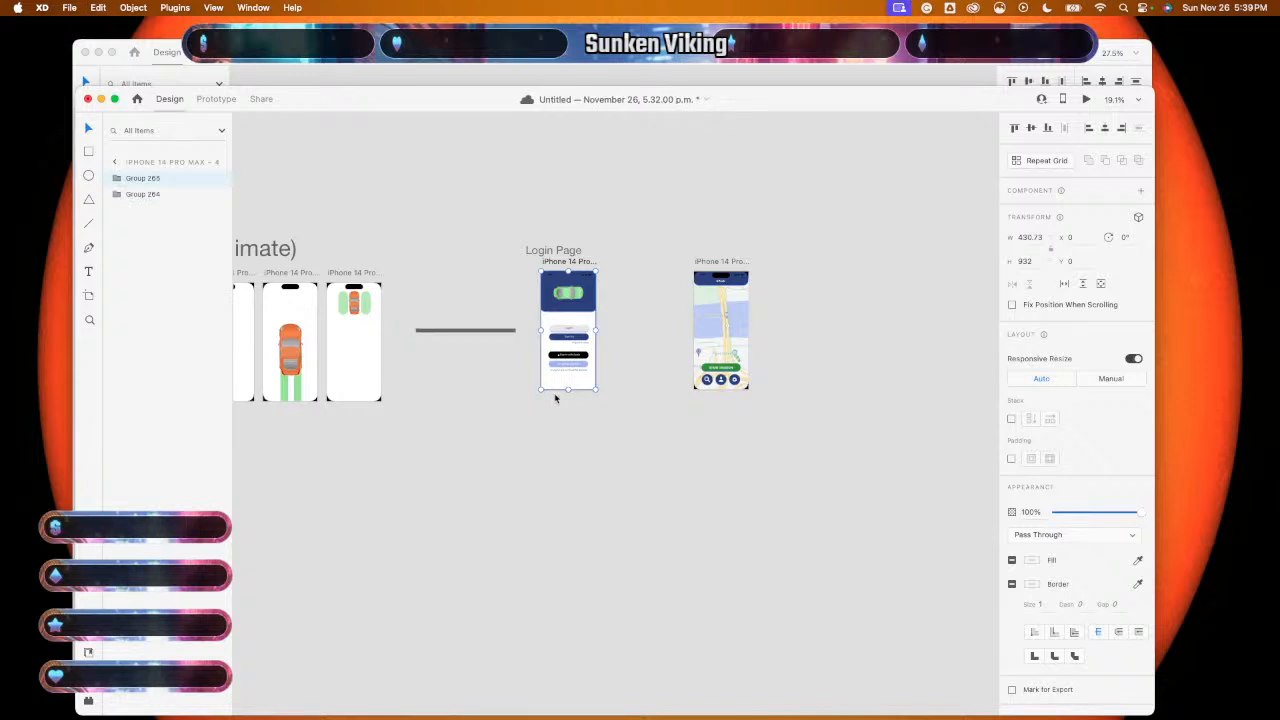
{"action": "left_click_drag", "start_coordinate": [570, 324], "coordinate": [571, 464]}
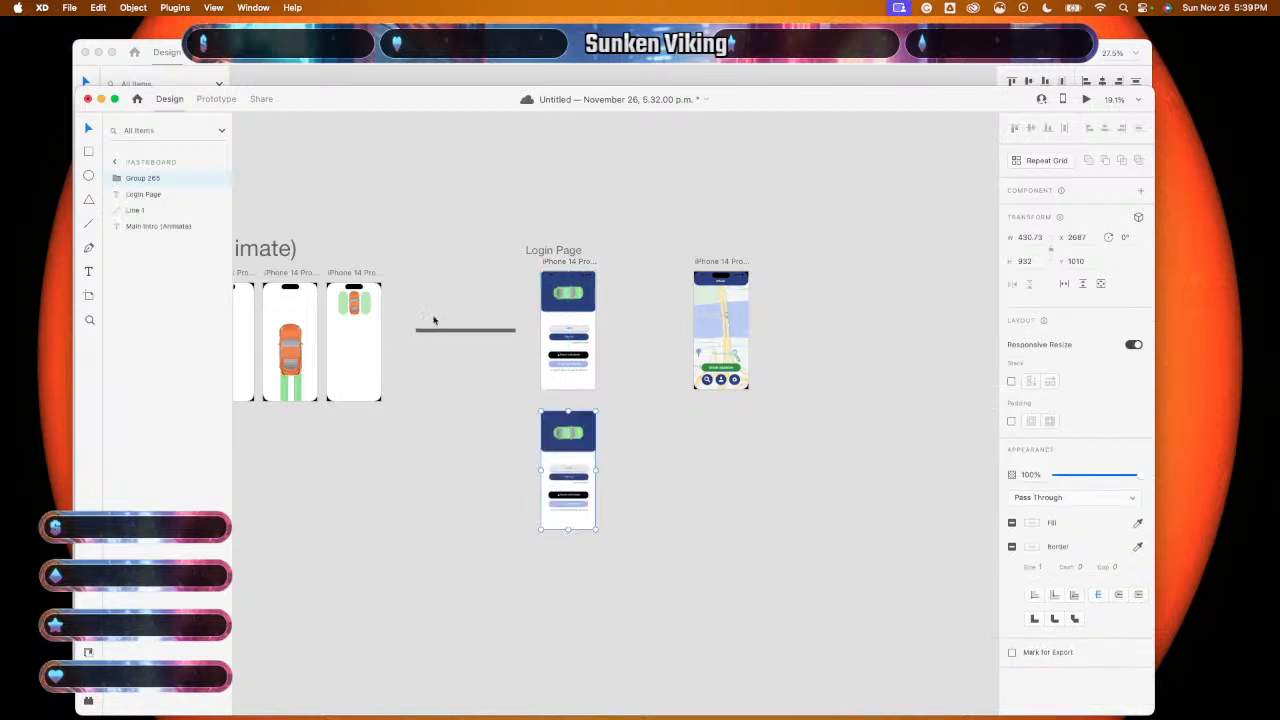
- Duplicate the map artboard so a second copy sits beside it
{"action": "left_click", "coordinate": [115, 161]}
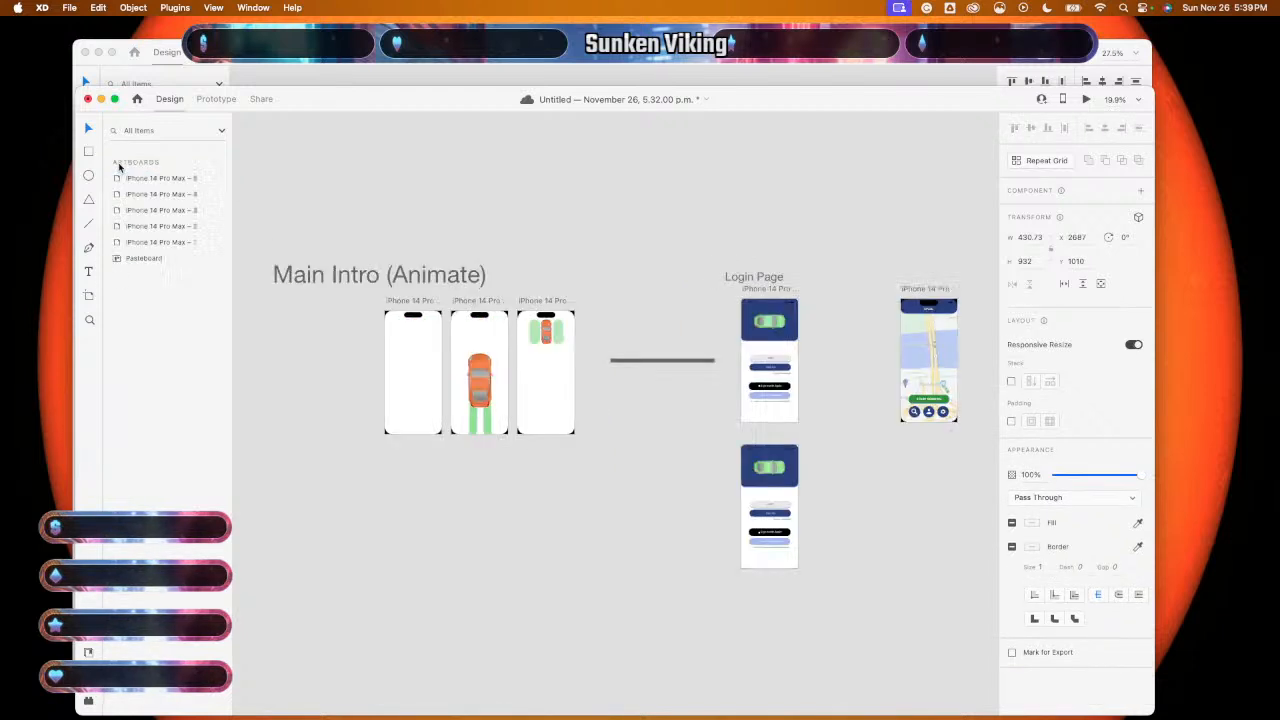
{"action": "left_click", "coordinate": [153, 243]}
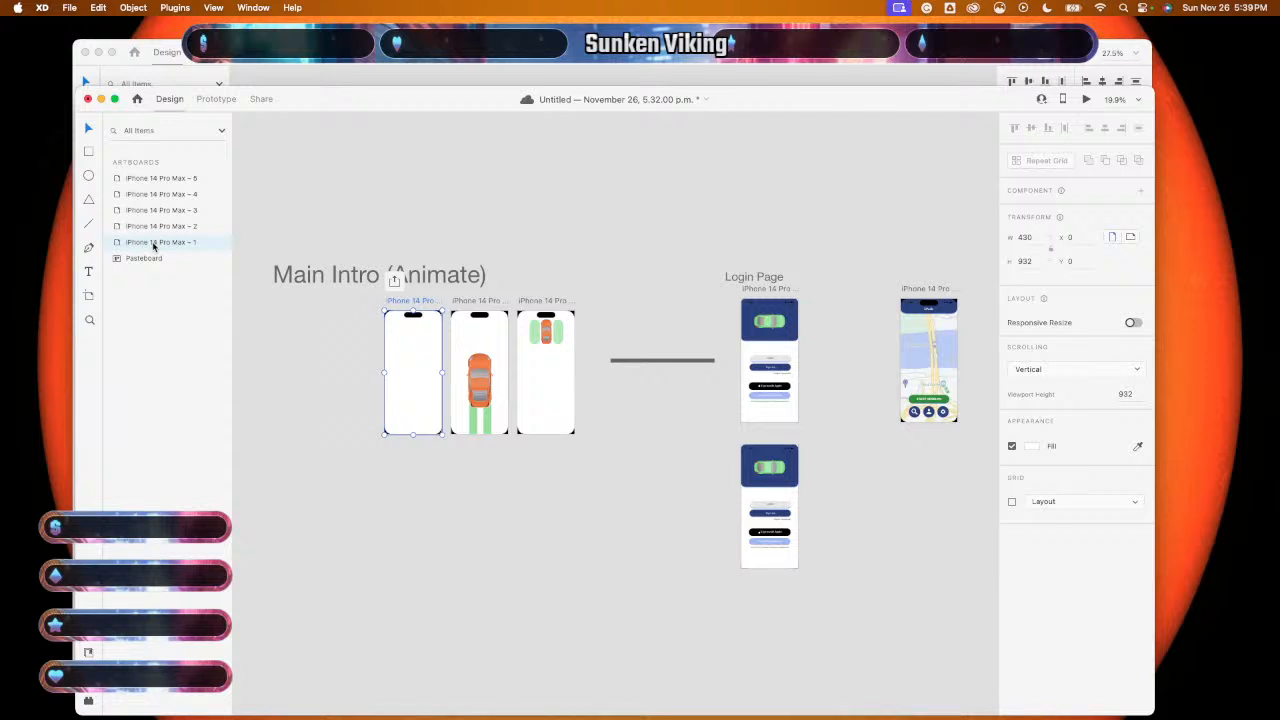
{"action": "left_click", "coordinate": [152, 178]}
{"action": "scroll", "coordinate": [401, 494], "scroll_direction": "right", "scroll_amount": 5}
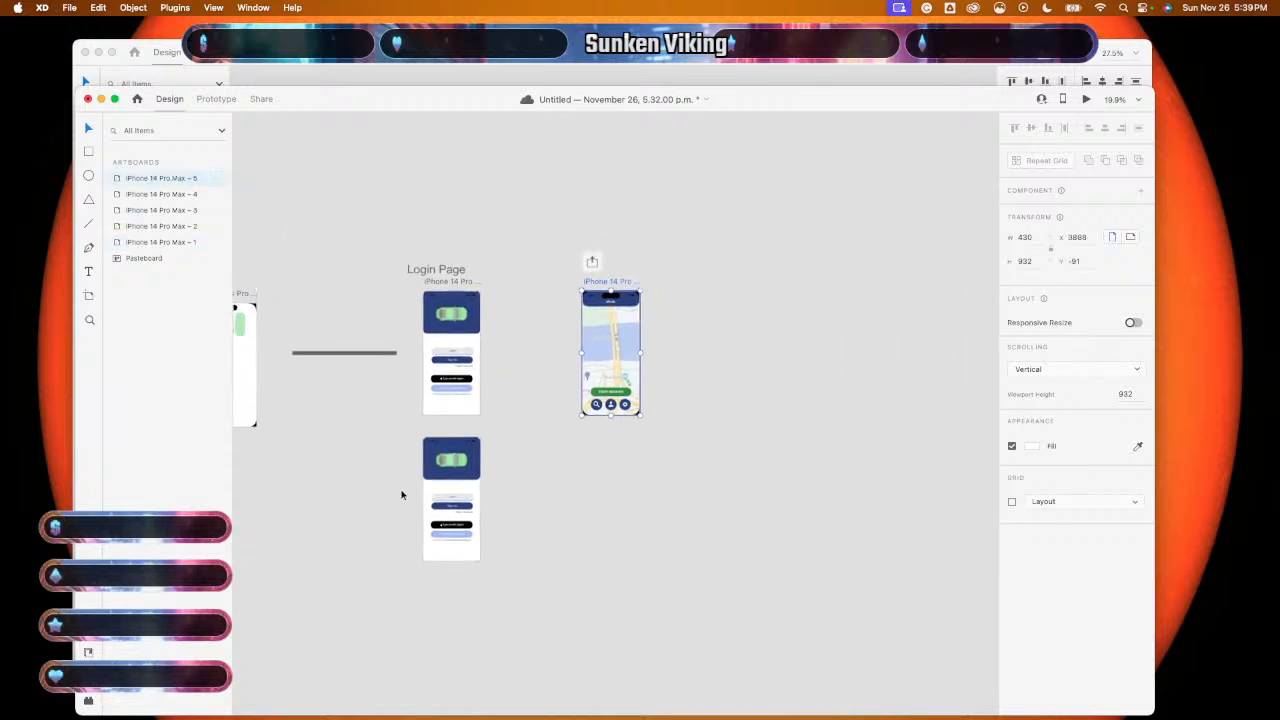
{"action": "key", "text": "super+d"}
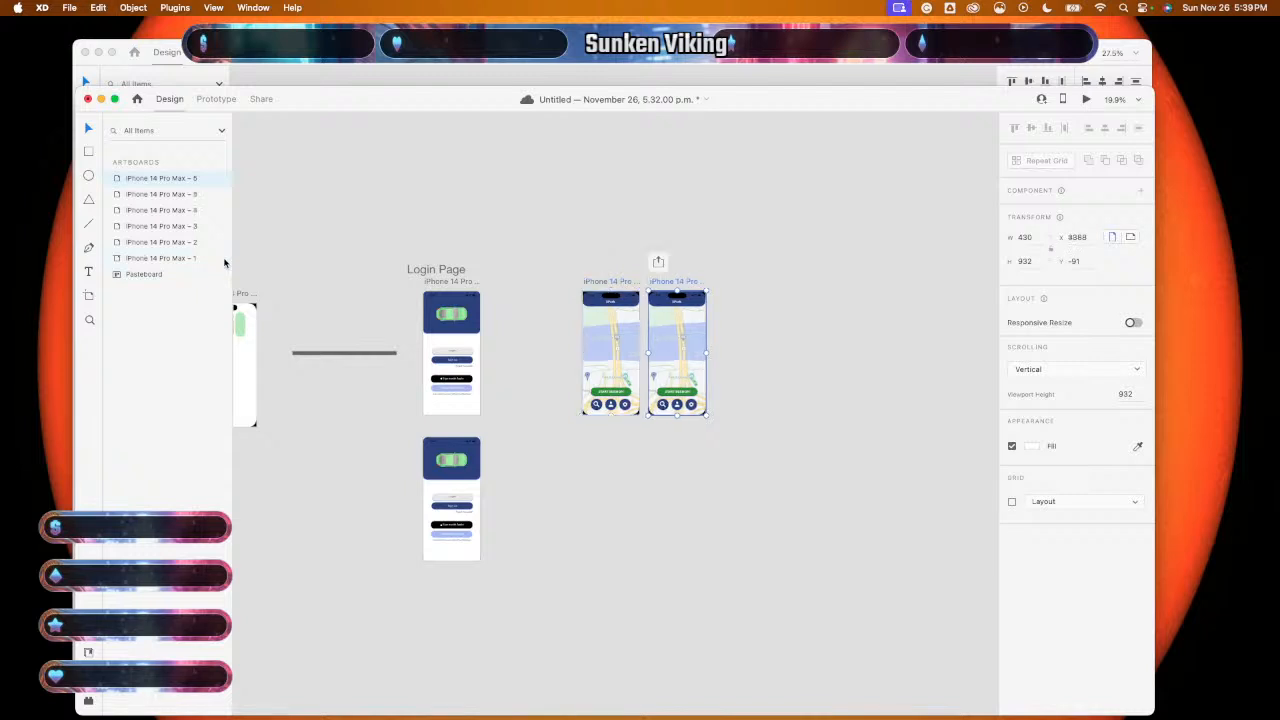
{"action": "mouse_move", "coordinate": [731, 290]}
{"action": "left_mouse_down"}
{"action": "mouse_move", "coordinate": [686, 369]}
{"action": "mouse_move", "coordinate": [747, 280]}
{"action": "left_mouse_up"}
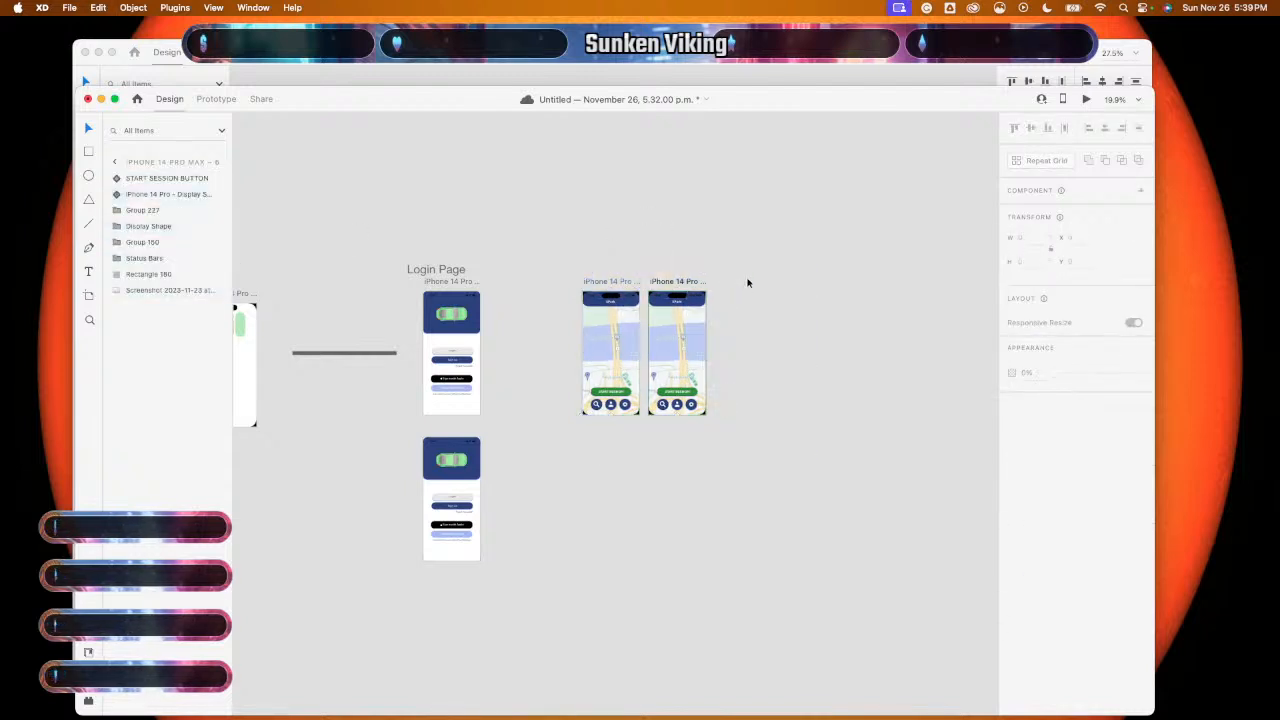
- Delete the extra lower copy of the login screen
{"action": "left_click", "coordinate": [114, 163]}
{"action": "scroll", "coordinate": [495, 408], "scroll_direction": "right", "scroll_amount": 3}
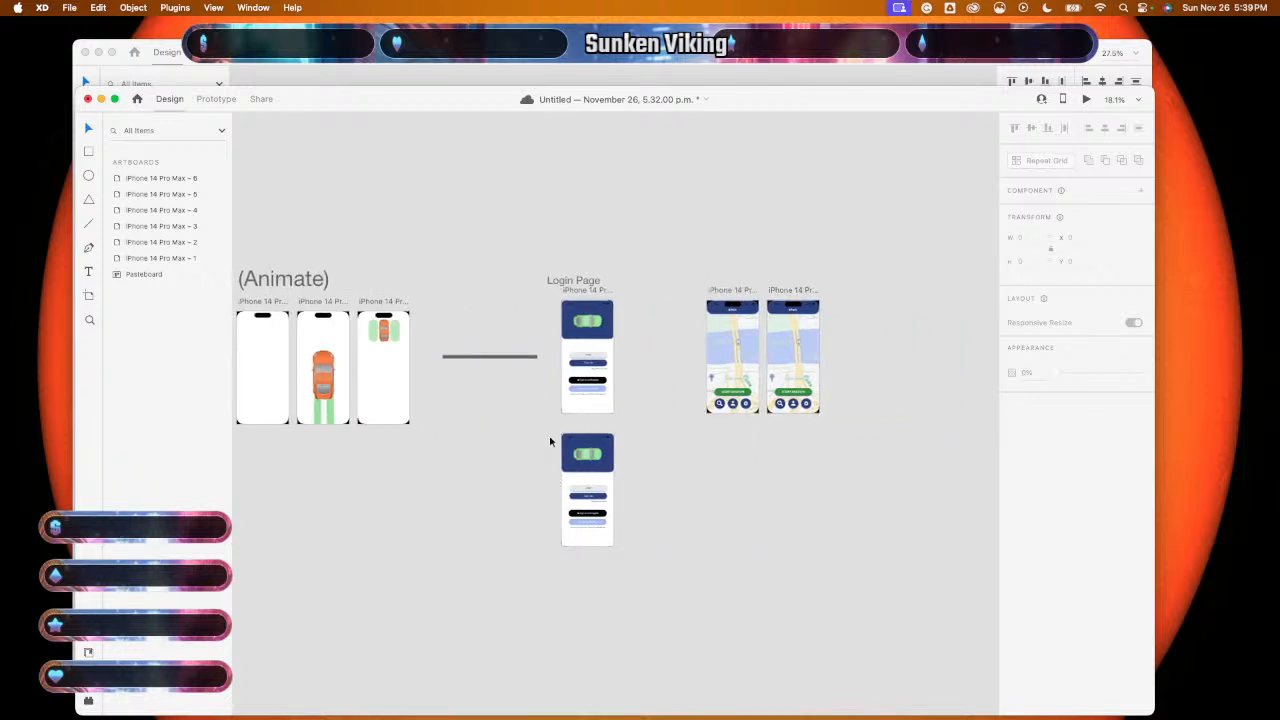
{"action": "left_click_drag", "start_coordinate": [549, 441], "coordinate": [654, 537]}
{"action": "key", "text": "Delete"}
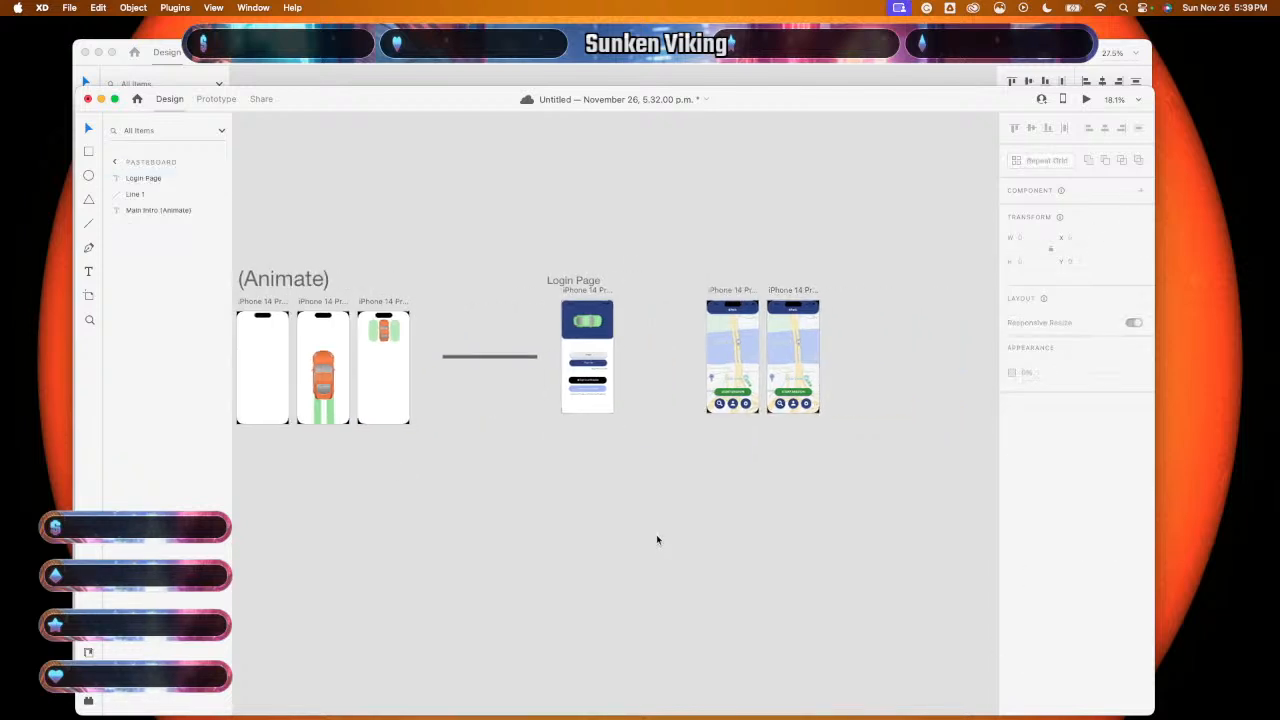
- Duplicate the Login artboard, creating iPhone 14 Pro Max – 7 beside the original
{"action": "left_click", "coordinate": [116, 163]}
{"action": "scroll", "coordinate": [563, 489], "scroll_direction": "right", "scroll_amount": 5}
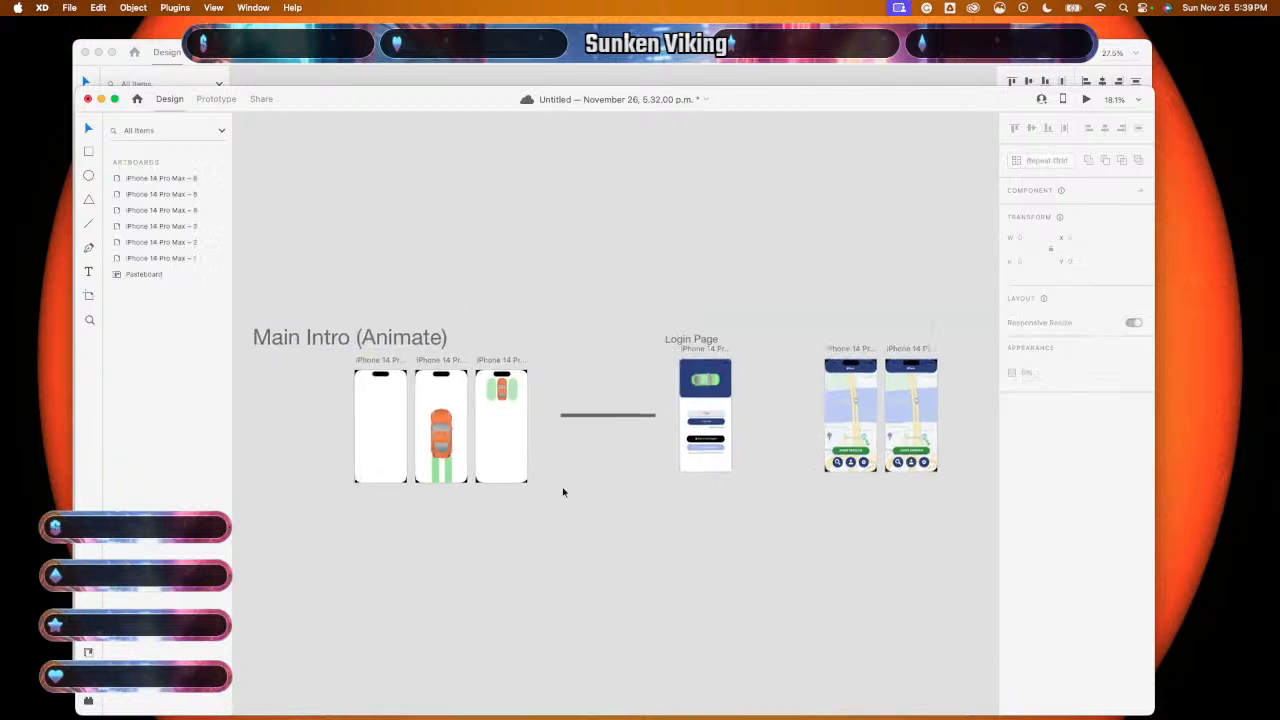
{"action": "left_click", "coordinate": [173, 198]}
{"action": "left_click", "coordinate": [152, 212]}
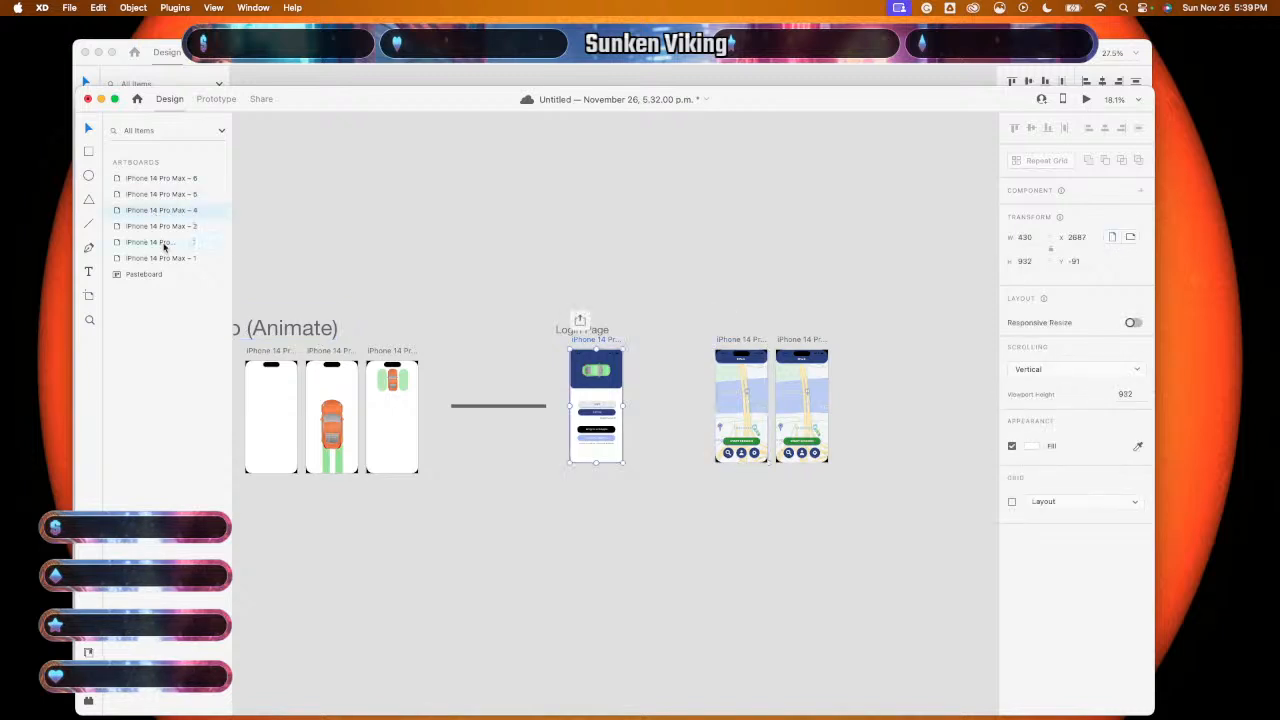
{"action": "key", "text": "super+d"}
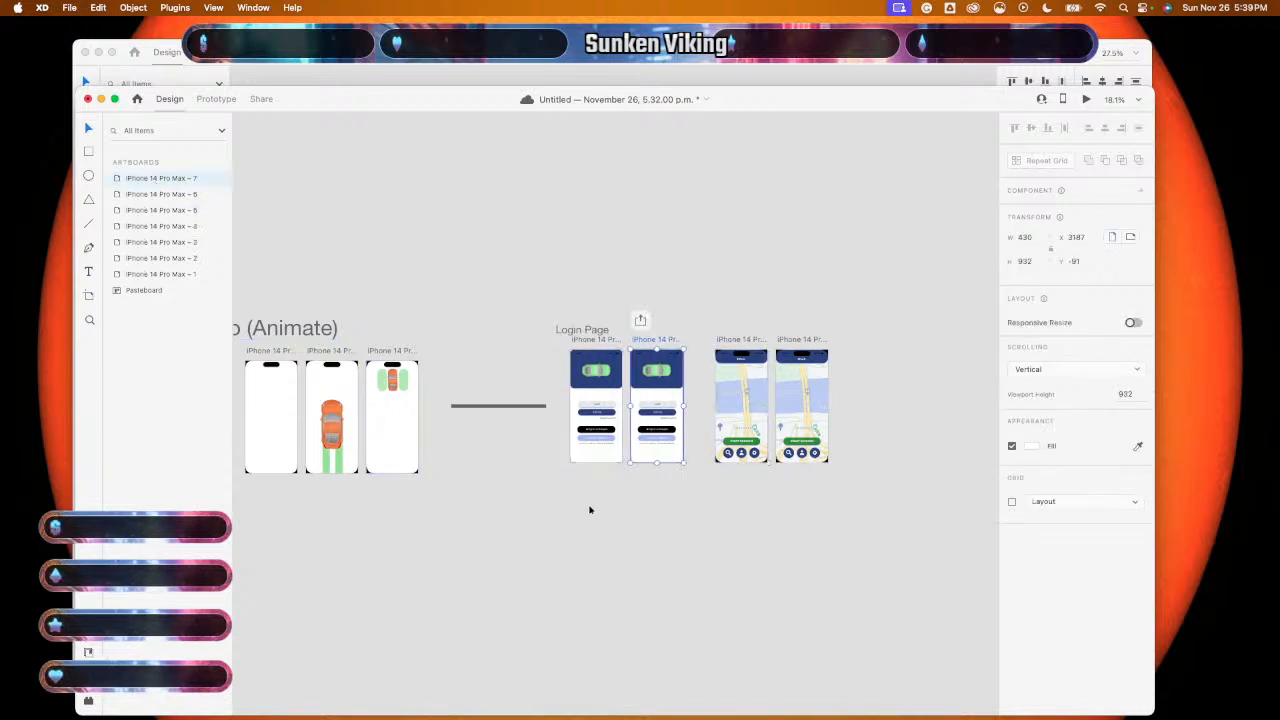
{"action": "scroll", "coordinate": [590, 510], "scroll_direction": "up", "scroll_amount": 5}
{"action": "scroll", "coordinate": [590, 510], "scroll_direction": "right", "scroll_amount": 4}
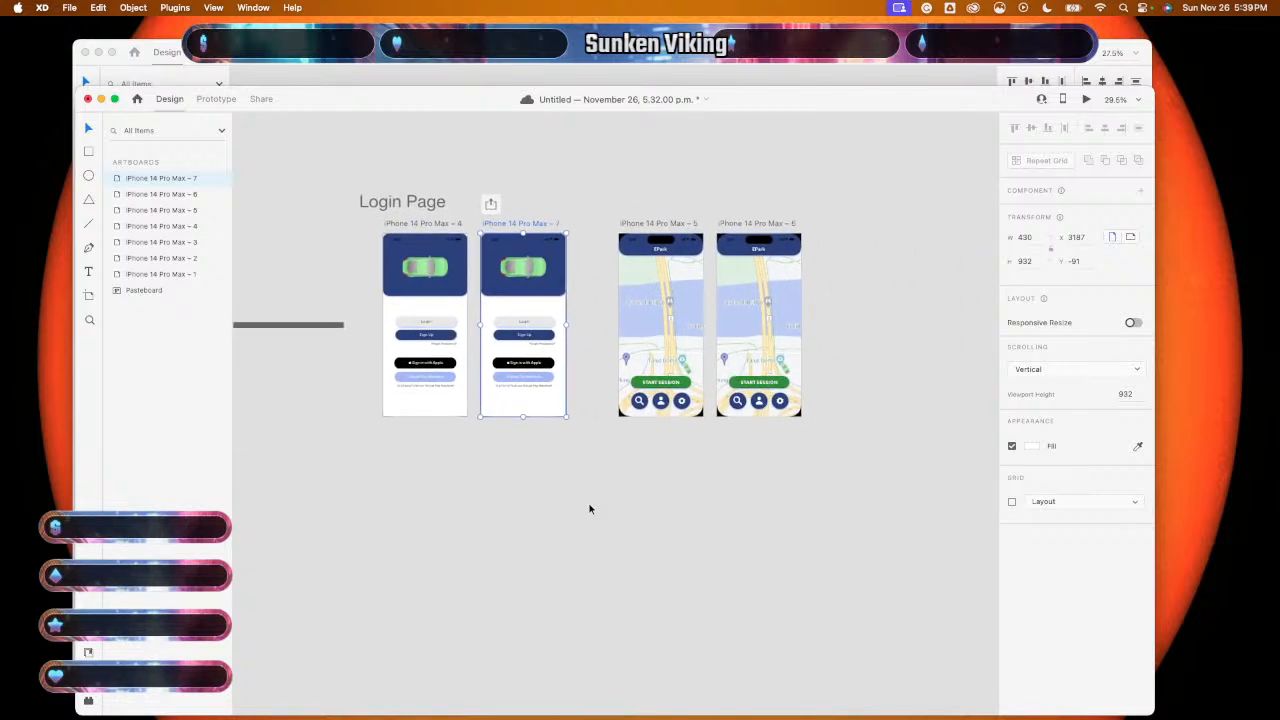
{"action": "scroll", "coordinate": [544, 492], "scroll_direction": "up", "scroll_amount": 8}
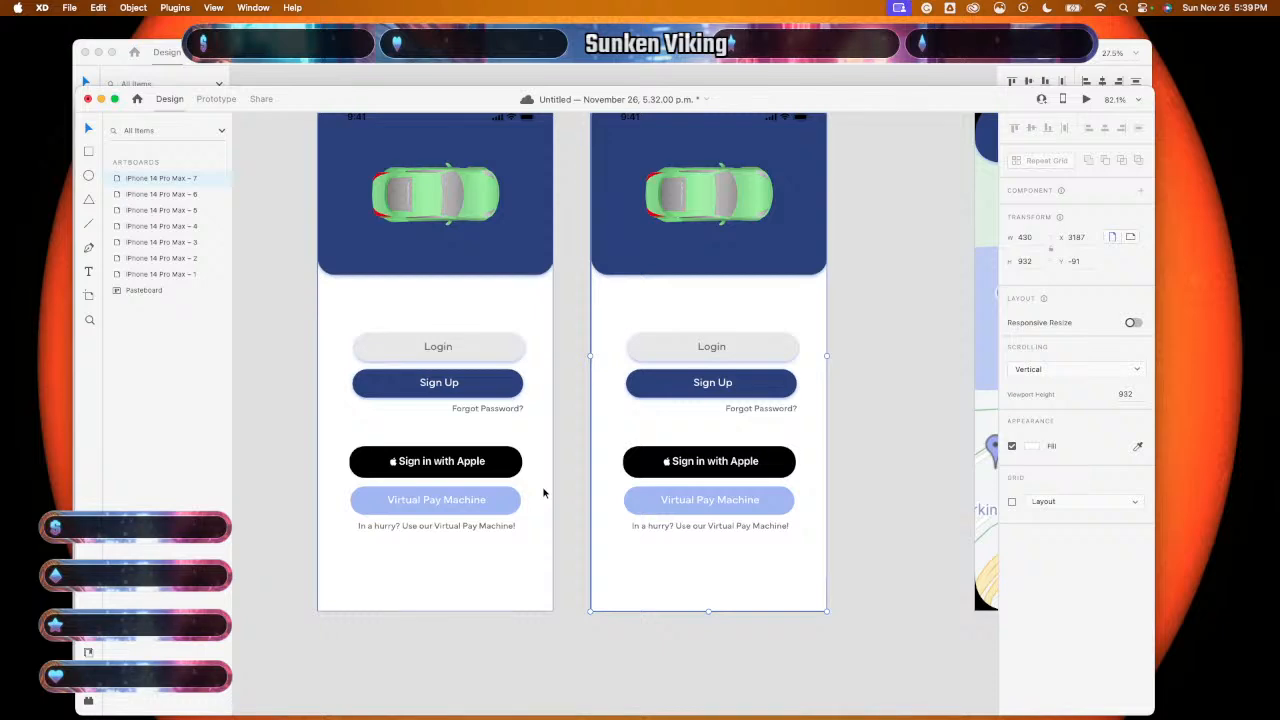
- Undo the accidental move of the login group off the duplicate artboard
{"action": "scroll", "coordinate": [544, 492], "scroll_direction": "right", "scroll_amount": 10}
{"action": "scroll", "coordinate": [544, 492], "scroll_direction": "left", "scroll_amount": 8}
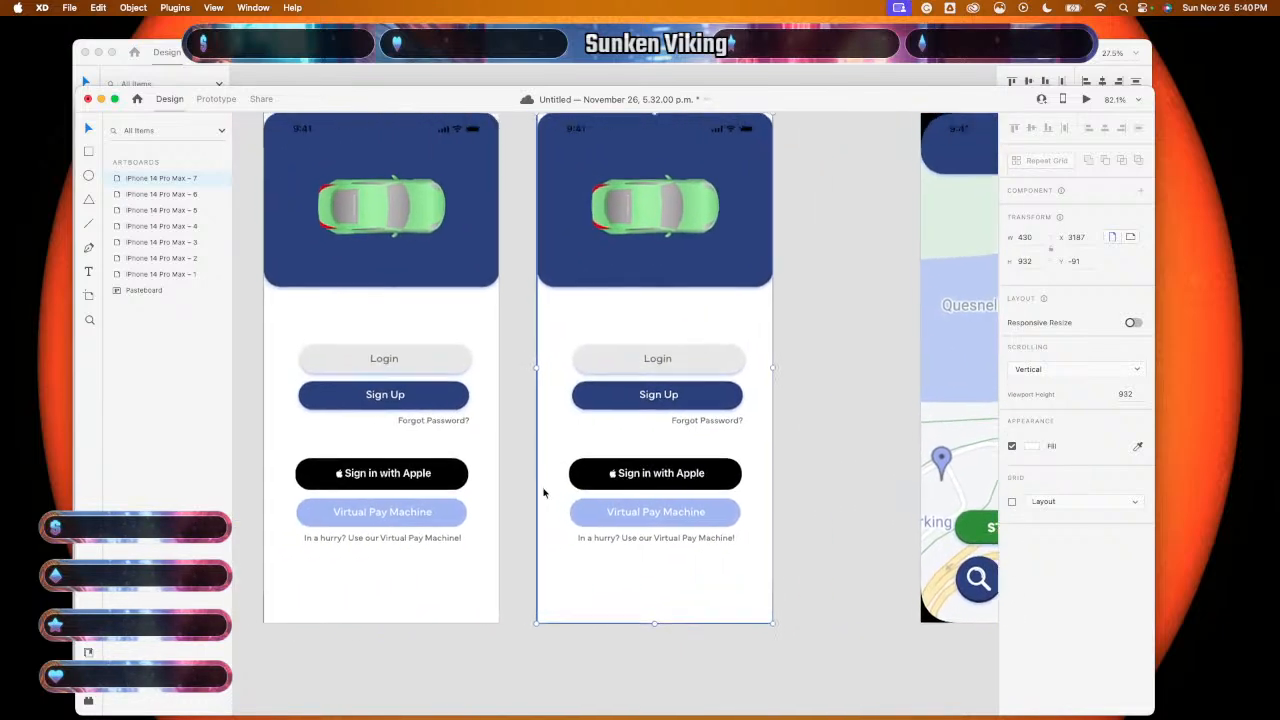
{"action": "scroll", "coordinate": [544, 492], "scroll_direction": "down", "scroll_amount": 4}
{"action": "scroll", "coordinate": [592, 440], "scroll_direction": "up", "scroll_amount": 4}
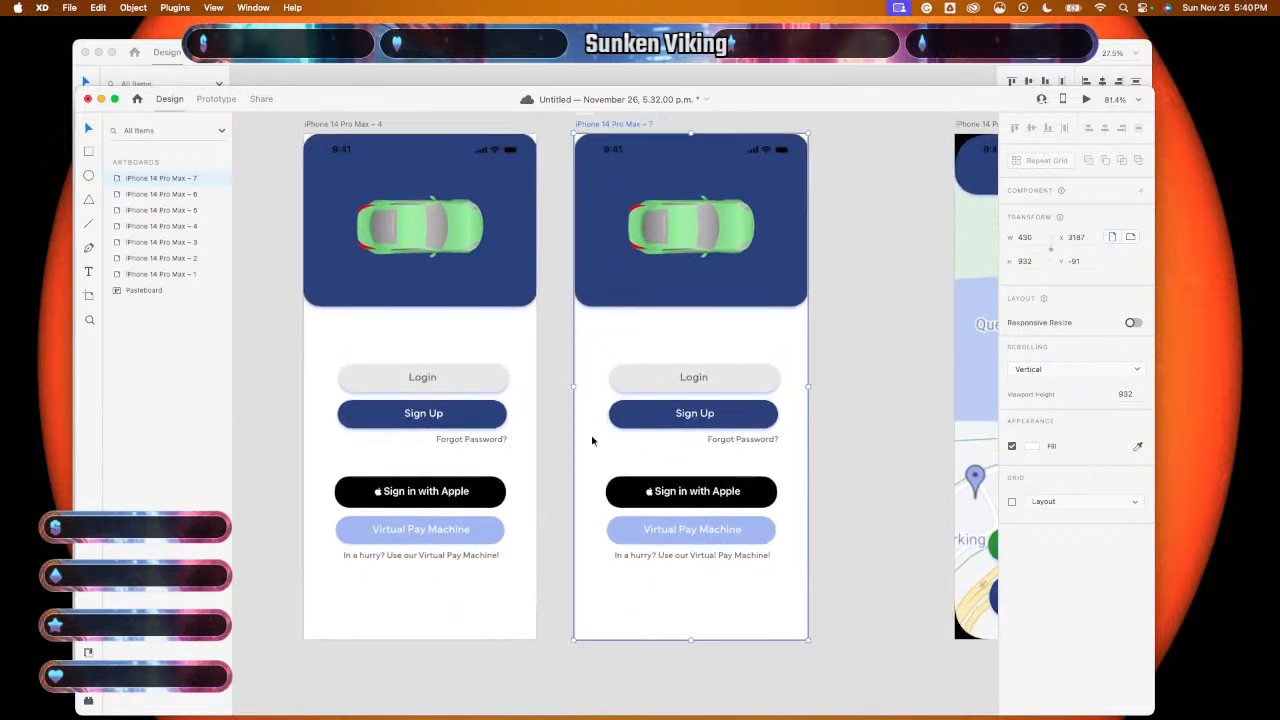
{"action": "left_click", "coordinate": [722, 386]}
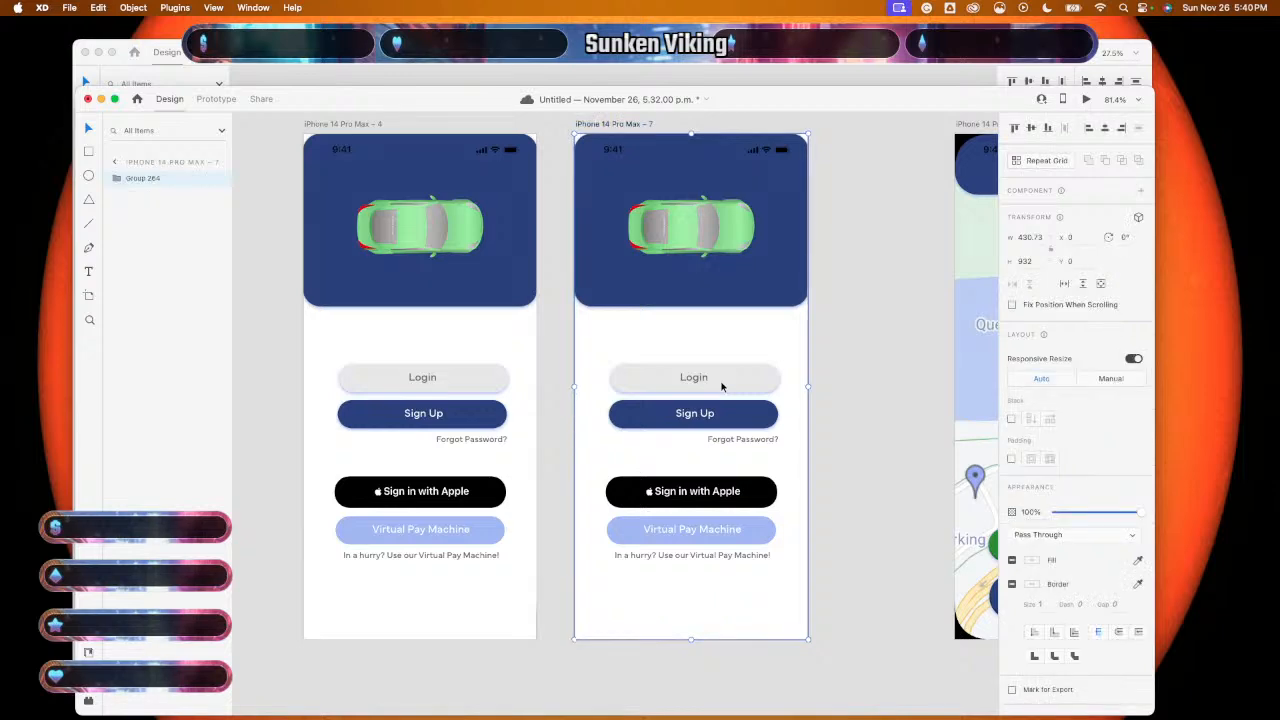
{"action": "scroll", "coordinate": [722, 386], "scroll_direction": "down", "scroll_amount": 5}
{"action": "left_click_drag", "start_coordinate": [716, 384], "coordinate": [718, 565]}
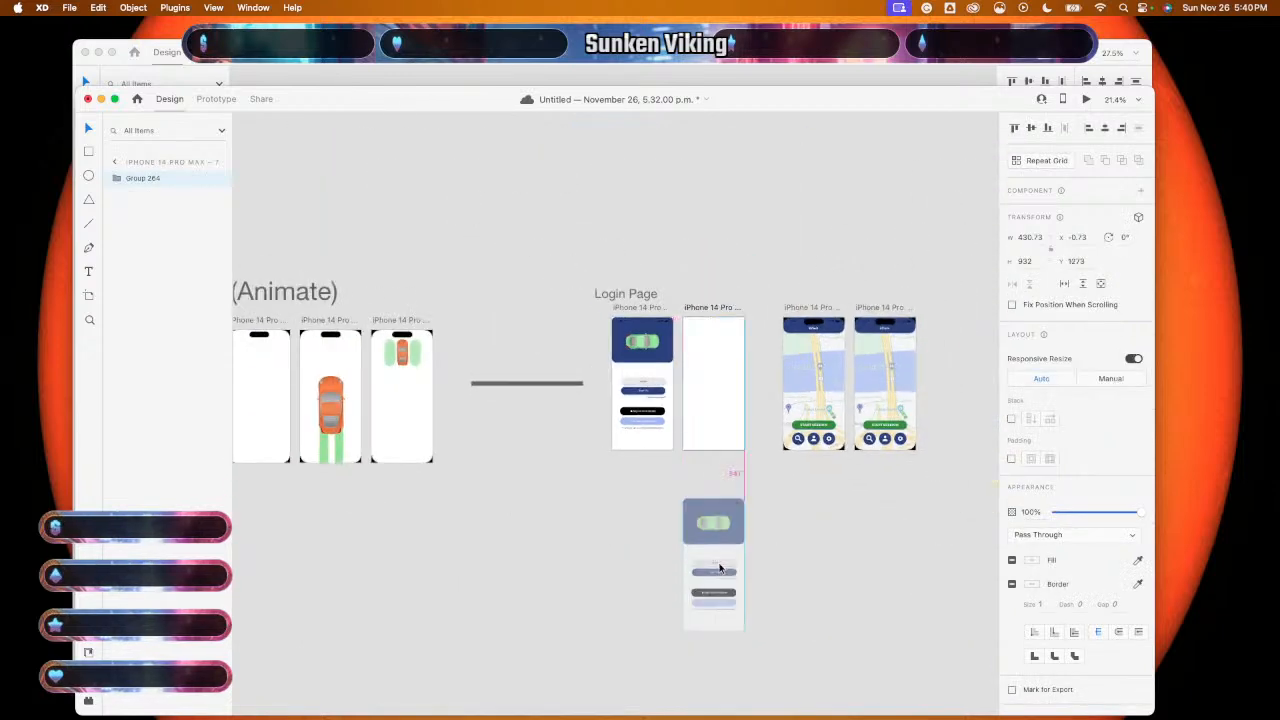
{"action": "key", "text": "super+z"}
{"action": "double_click", "coordinate": [725, 411]}
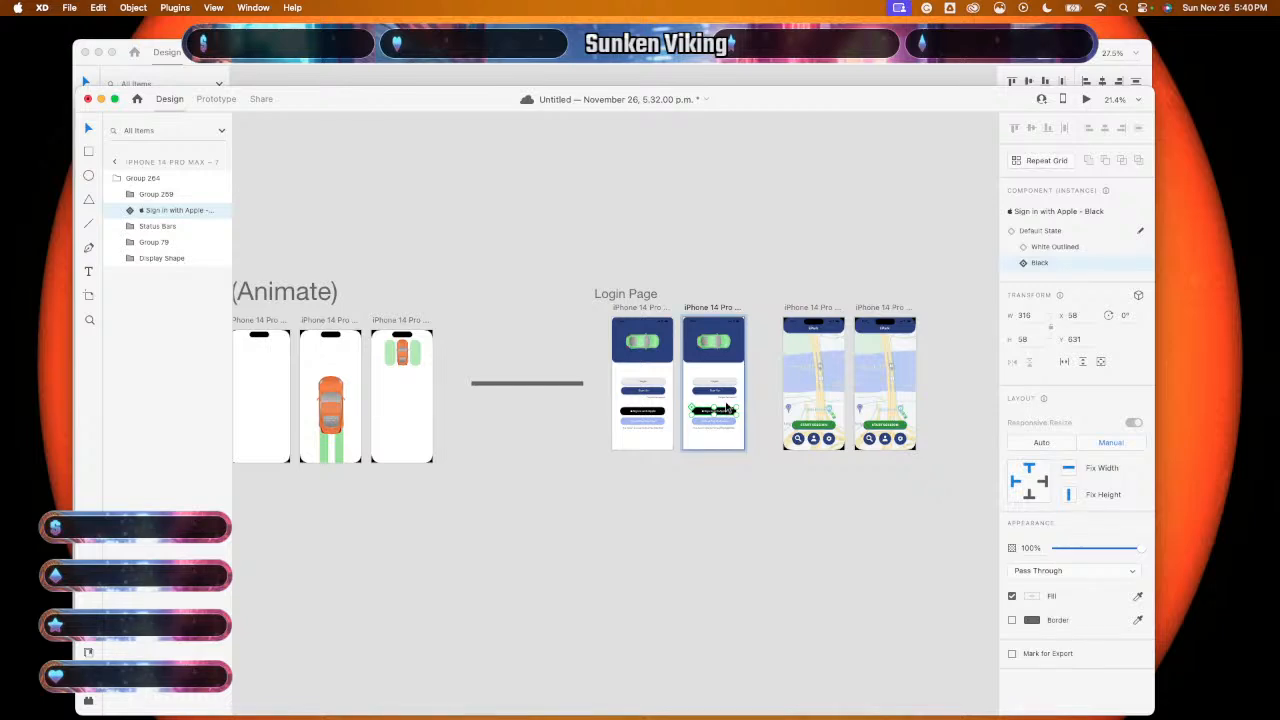
{"action": "left_click", "coordinate": [703, 490]}
- Select the Login button's background rectangle on the second login screen
{"action": "scroll", "coordinate": [714, 472], "scroll_direction": "up", "scroll_amount": 5}
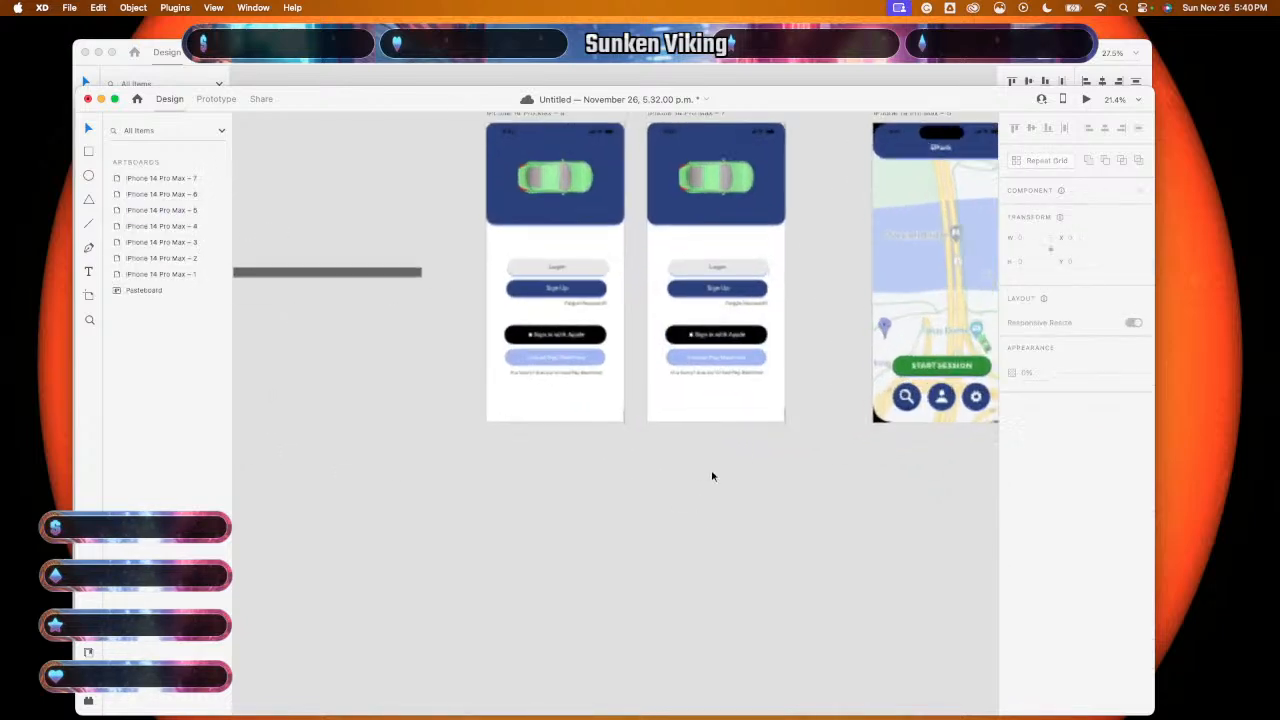
{"action": "scroll", "coordinate": [712, 470], "scroll_direction": "up", "scroll_amount": 2}
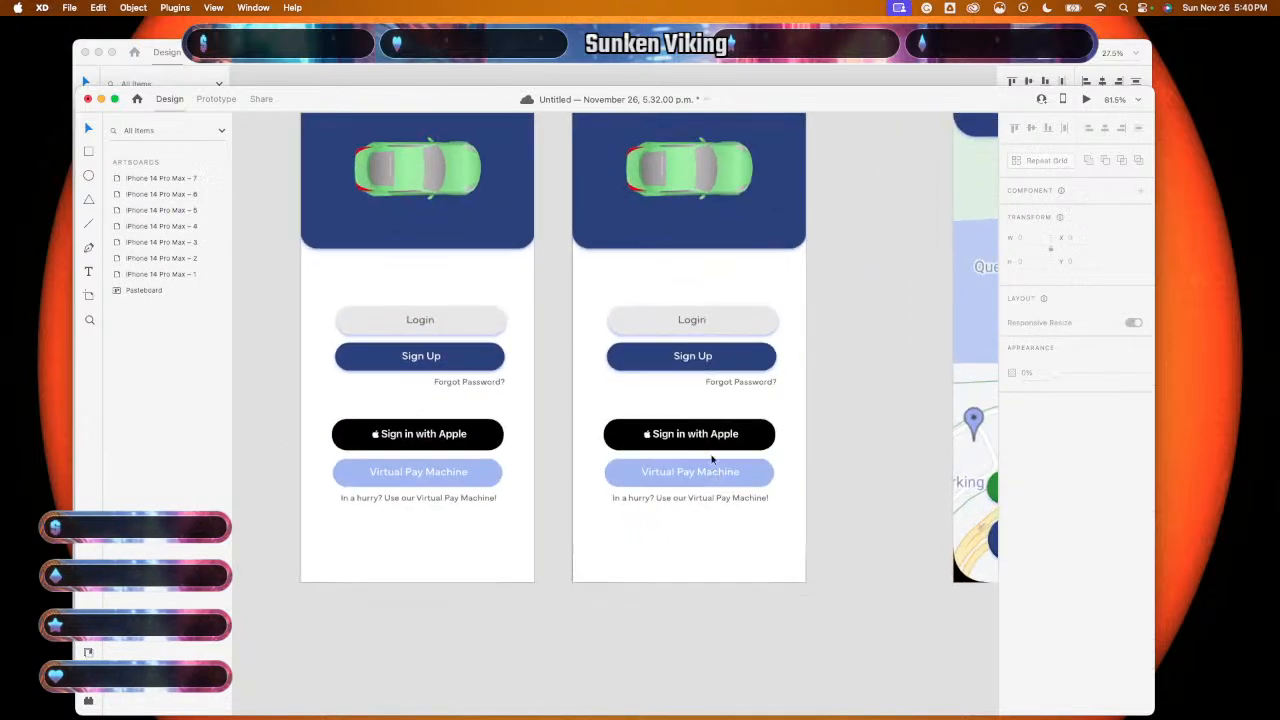
{"action": "left_click", "coordinate": [697, 328]}
{"action": "double_click", "coordinate": [691, 328]}
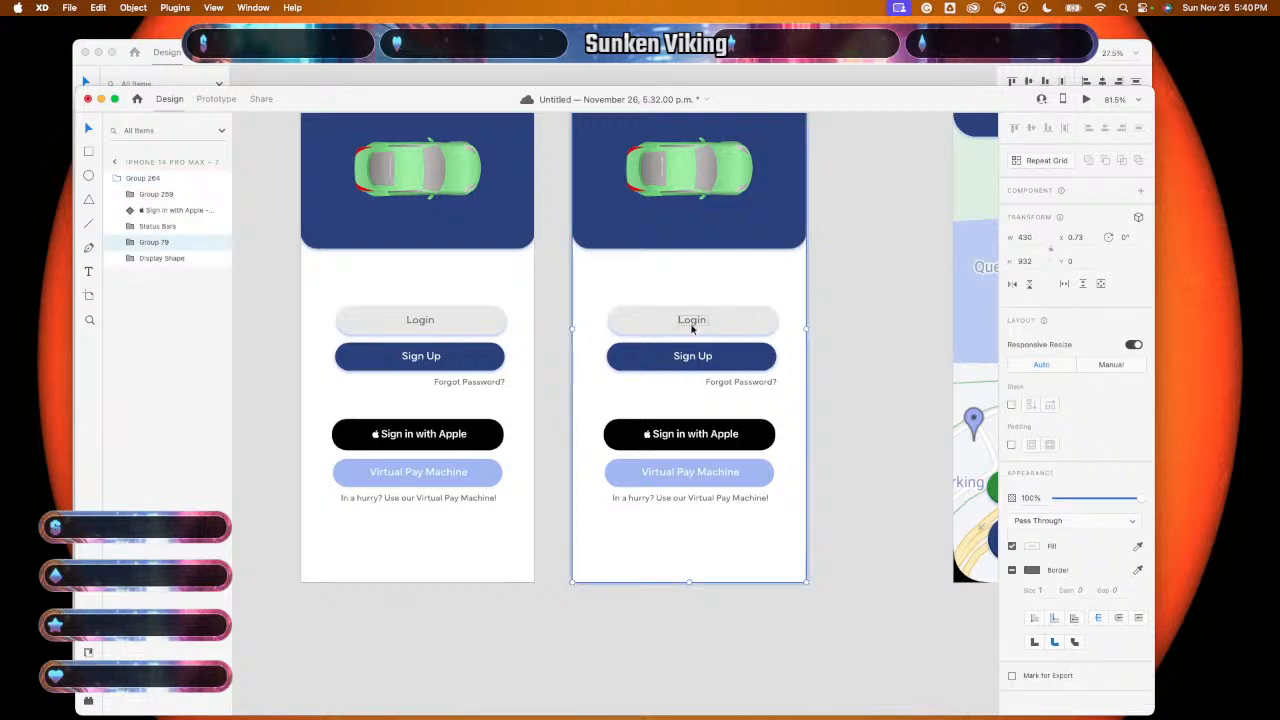
{"action": "left_click", "coordinate": [728, 331]}
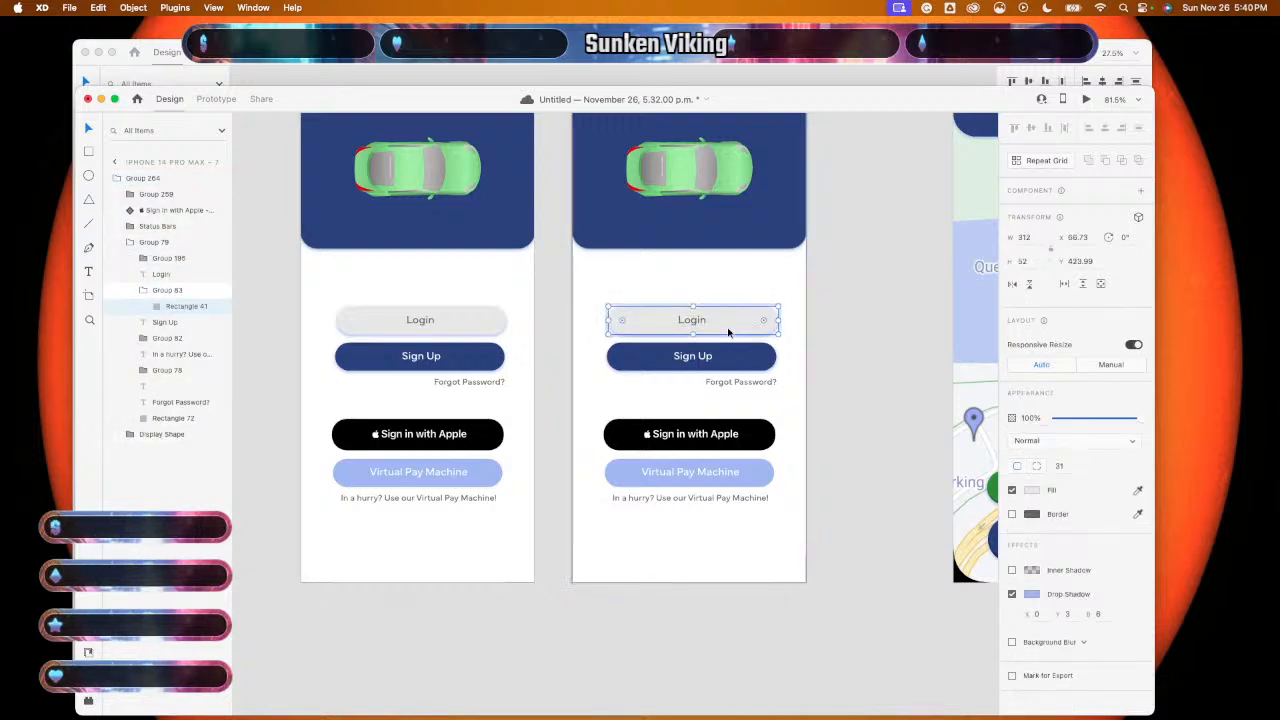
- Switch to the style guide document holding Button States
{"action": "key", "text": "super+Tab"}
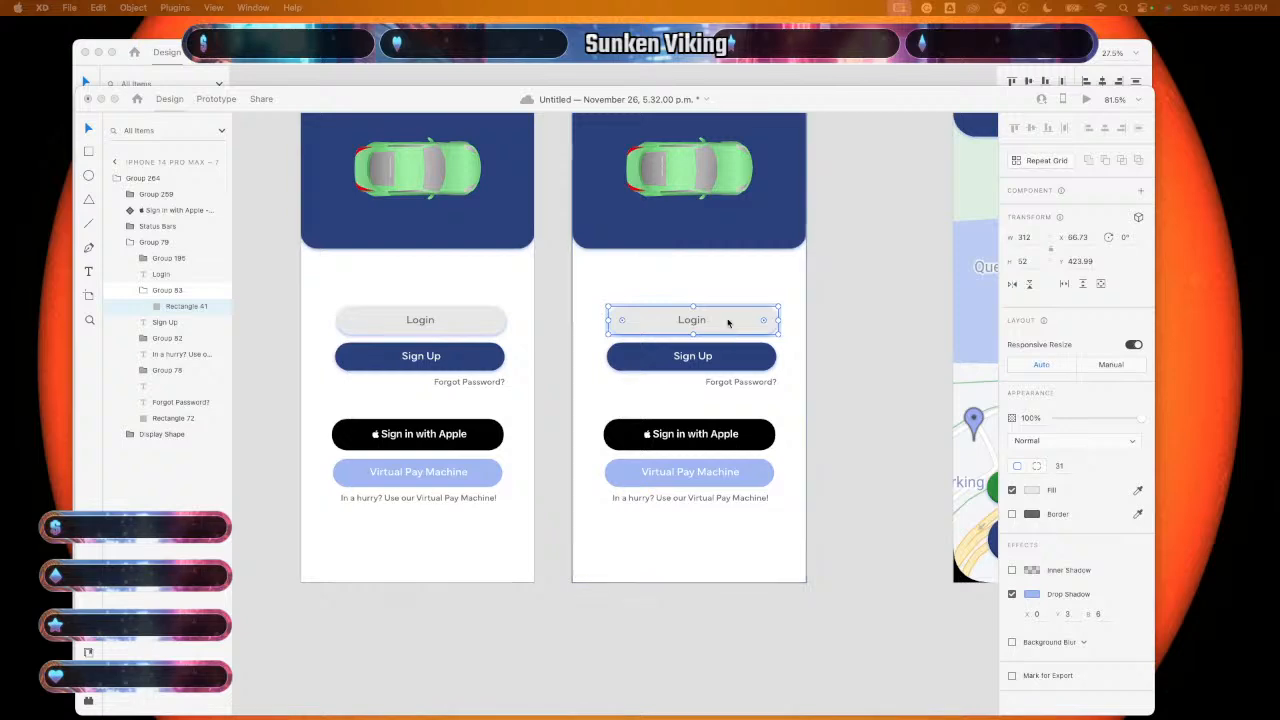
{"action": "left_click", "coordinate": [850, 76]}
{"action": "scroll", "coordinate": [669, 402], "scroll_direction": "down", "scroll_amount": 2}
- Pick the light 'Login Button, Toggled' component from the Button States guide
{"action": "scroll", "coordinate": [669, 402], "scroll_direction": "down", "scroll_amount": 5}
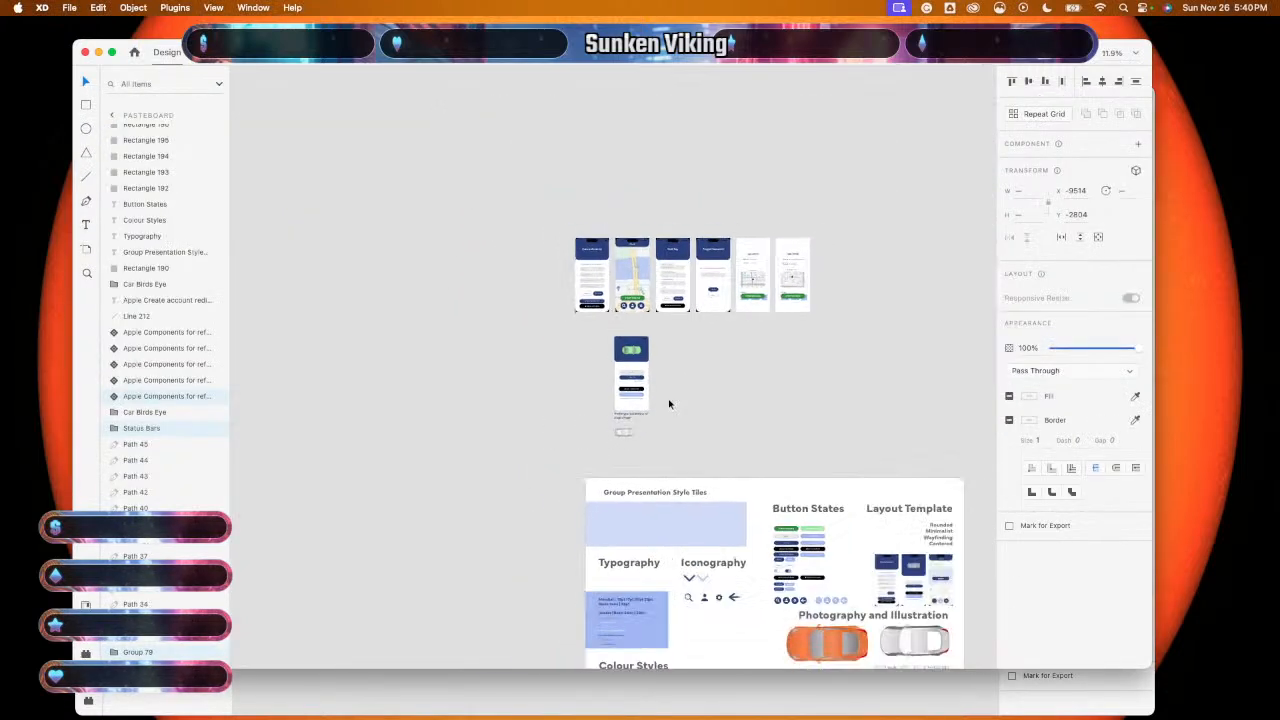
{"action": "scroll", "coordinate": [669, 402], "scroll_direction": "down", "scroll_amount": 2}
{"action": "scroll", "coordinate": [669, 402], "scroll_direction": "right", "scroll_amount": 2}
{"action": "scroll", "coordinate": [669, 404], "scroll_direction": "down", "scroll_amount": 2}
{"action": "scroll", "coordinate": [704, 396], "scroll_direction": "up", "scroll_amount": 5}
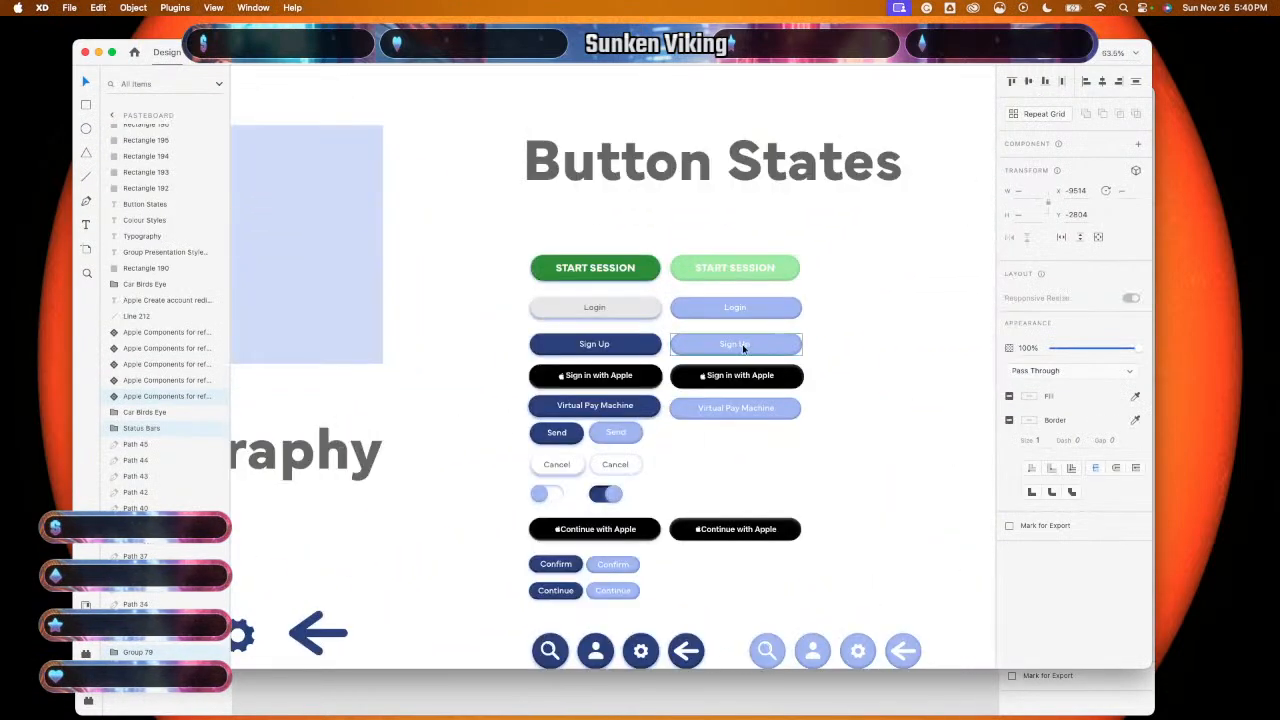
{"action": "left_click", "coordinate": [780, 313]}
{"action": "left_click", "coordinate": [780, 313]}
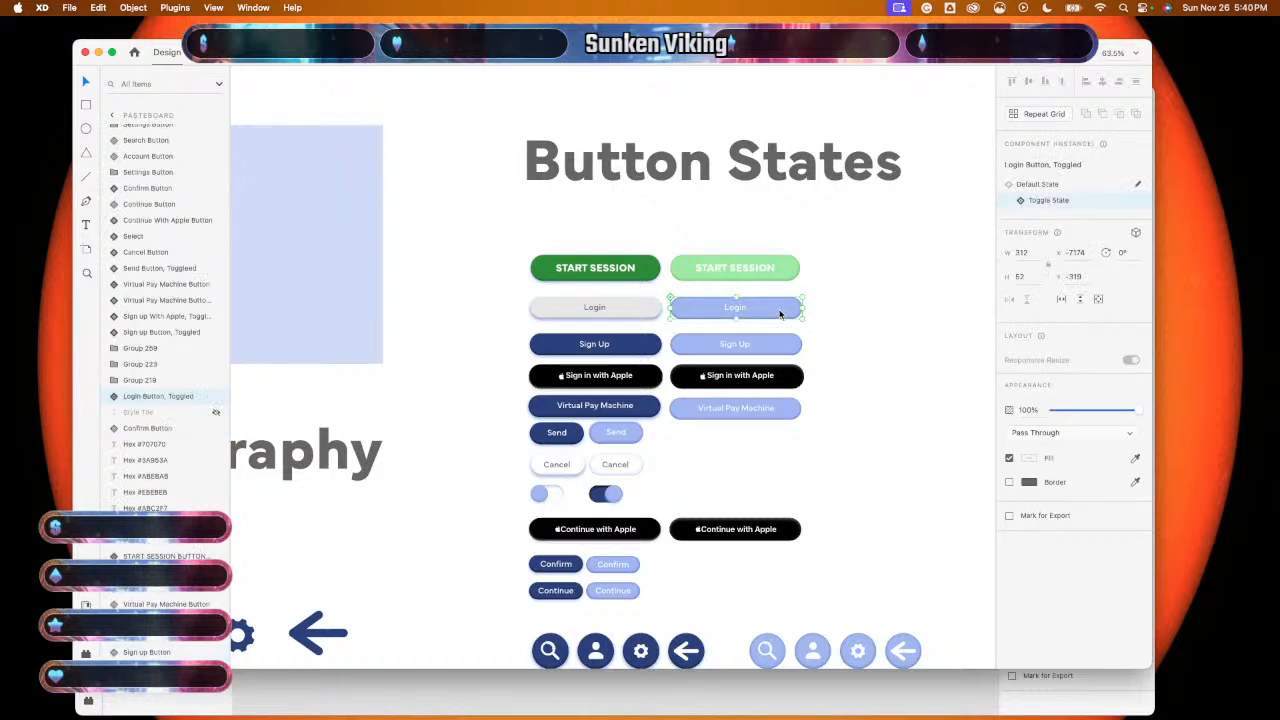
- Delete the old Login rectangle and text on artboard 7, then paste the toggled button
{"action": "left_click", "coordinate": [667, 690]}
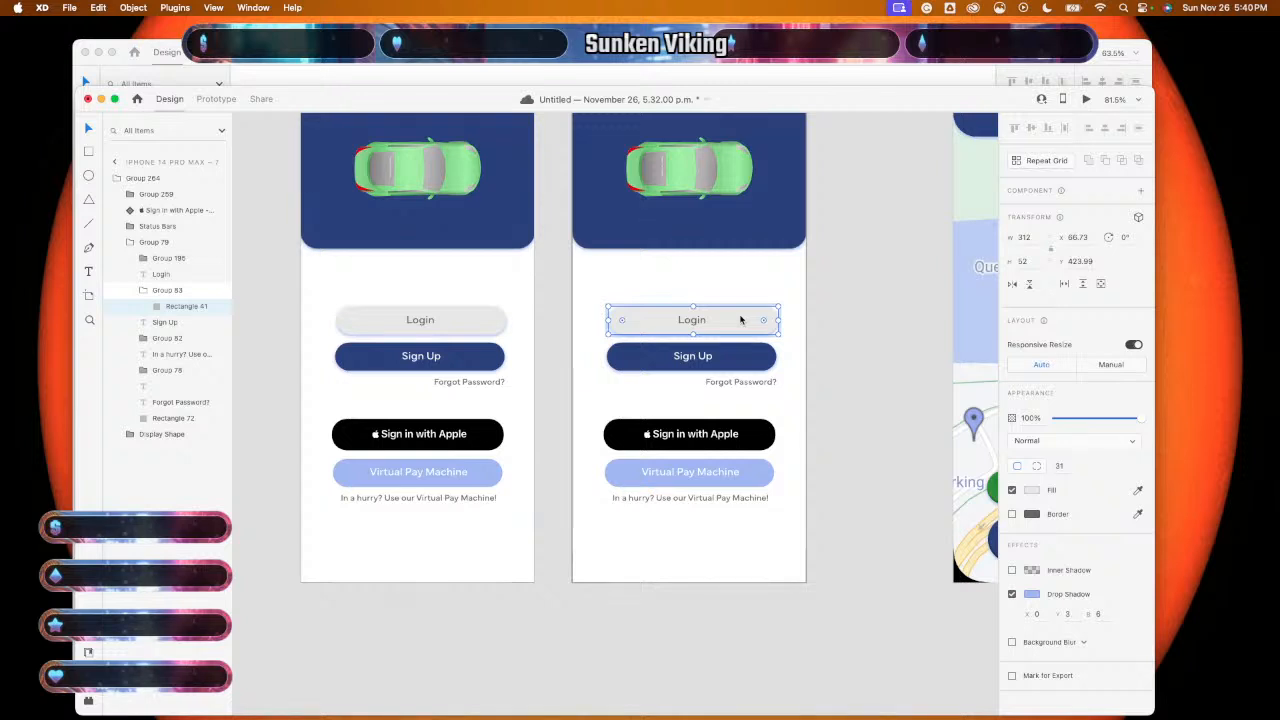
{"action": "key", "text": "Delete"}
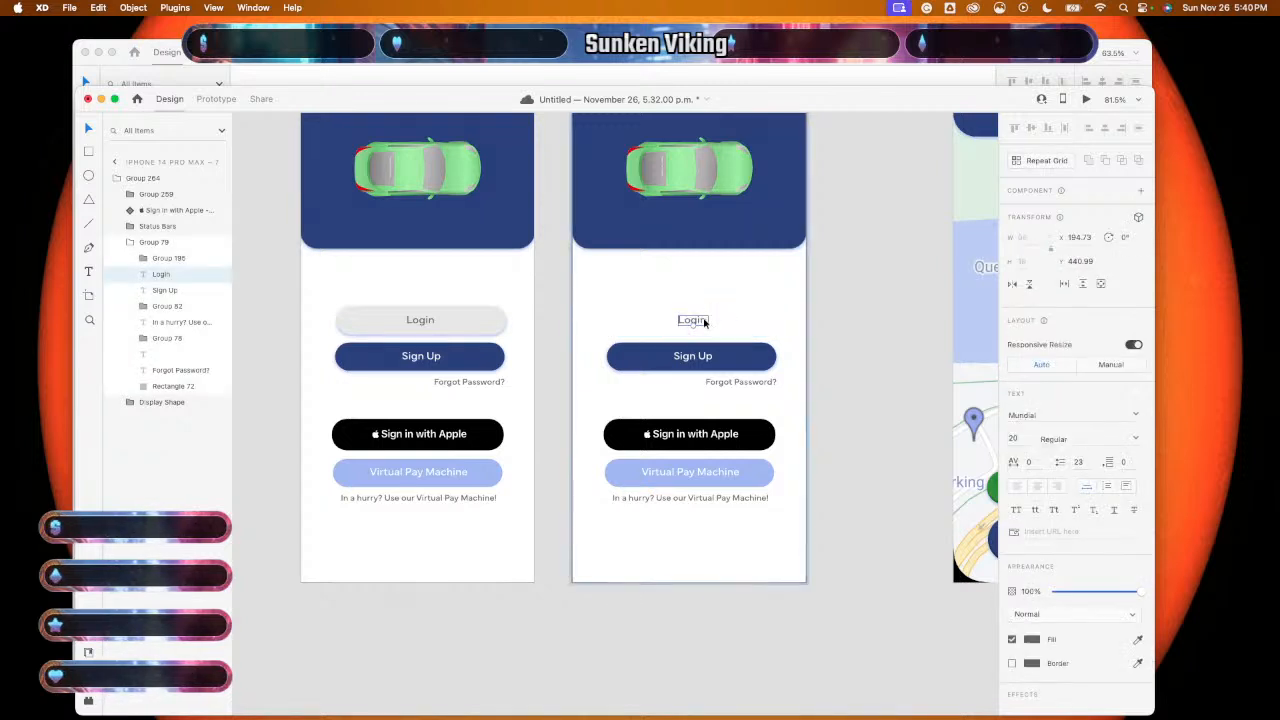
{"action": "key", "text": "Delete"}
{"action": "key", "text": "super+v"}
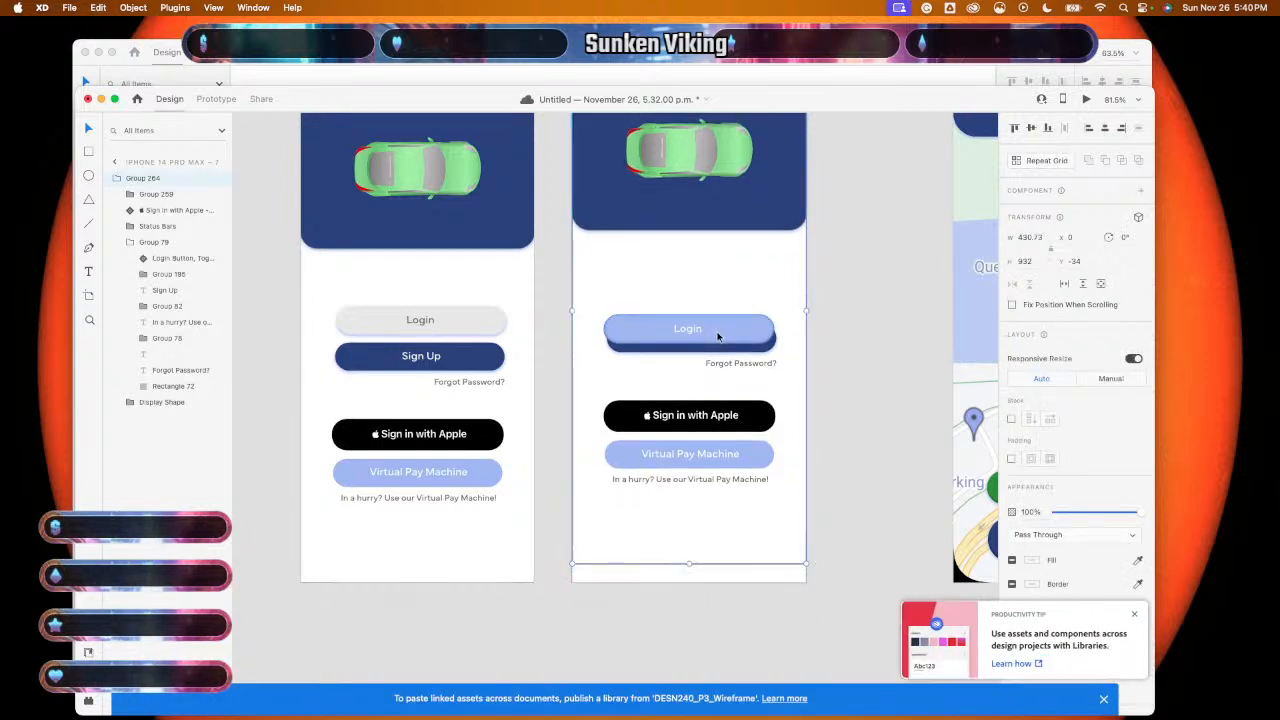
- Move the pasted Login button component up above Sign Up
{"action": "left_click", "coordinate": [734, 356]}
{"action": "double_click", "coordinate": [731, 356]}
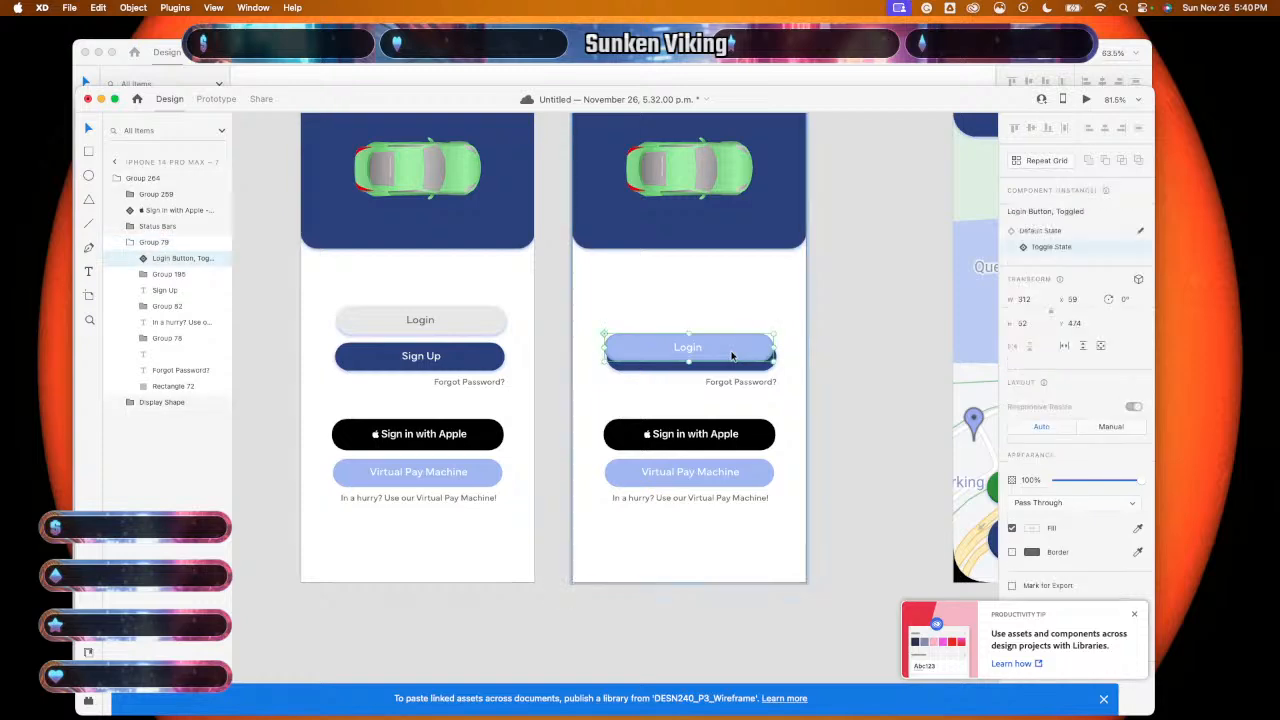
{"action": "left_click_drag", "start_coordinate": [731, 354], "coordinate": [736, 331]}
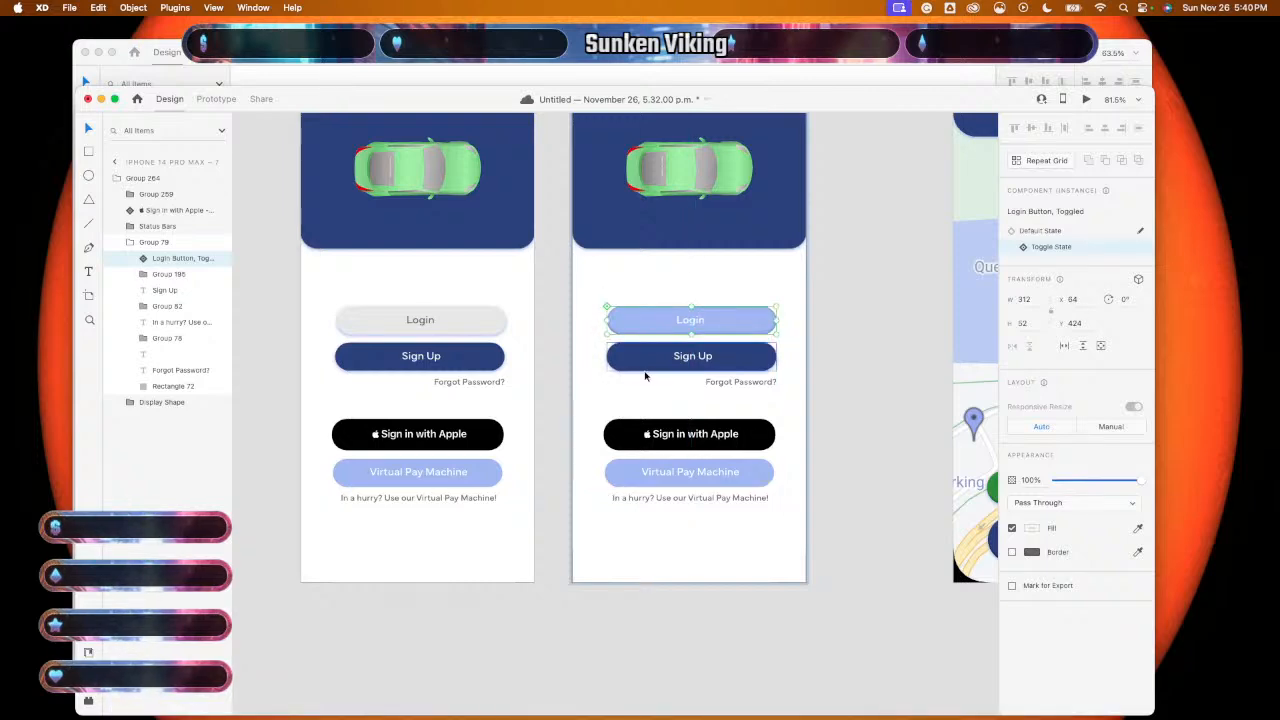
{"action": "scroll", "coordinate": [551, 375], "scroll_direction": "up", "scroll_amount": 5}
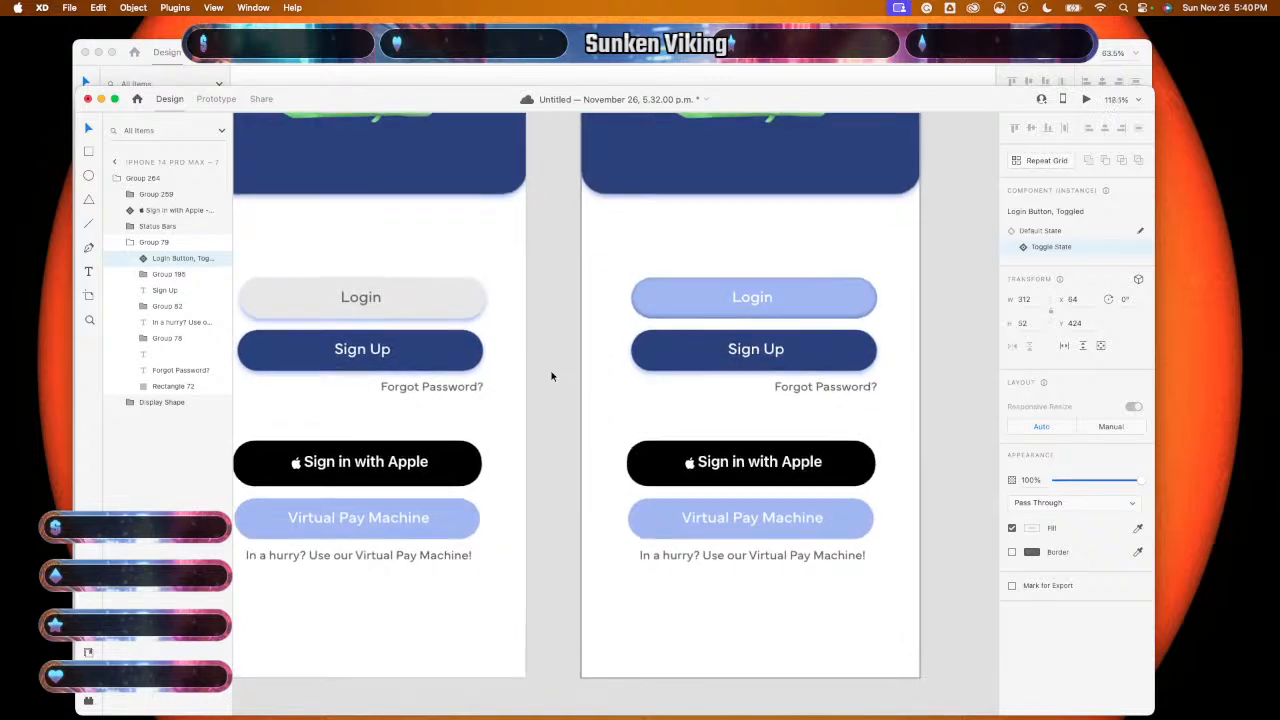
{"action": "scroll", "coordinate": [551, 375], "scroll_direction": "up", "scroll_amount": 1}
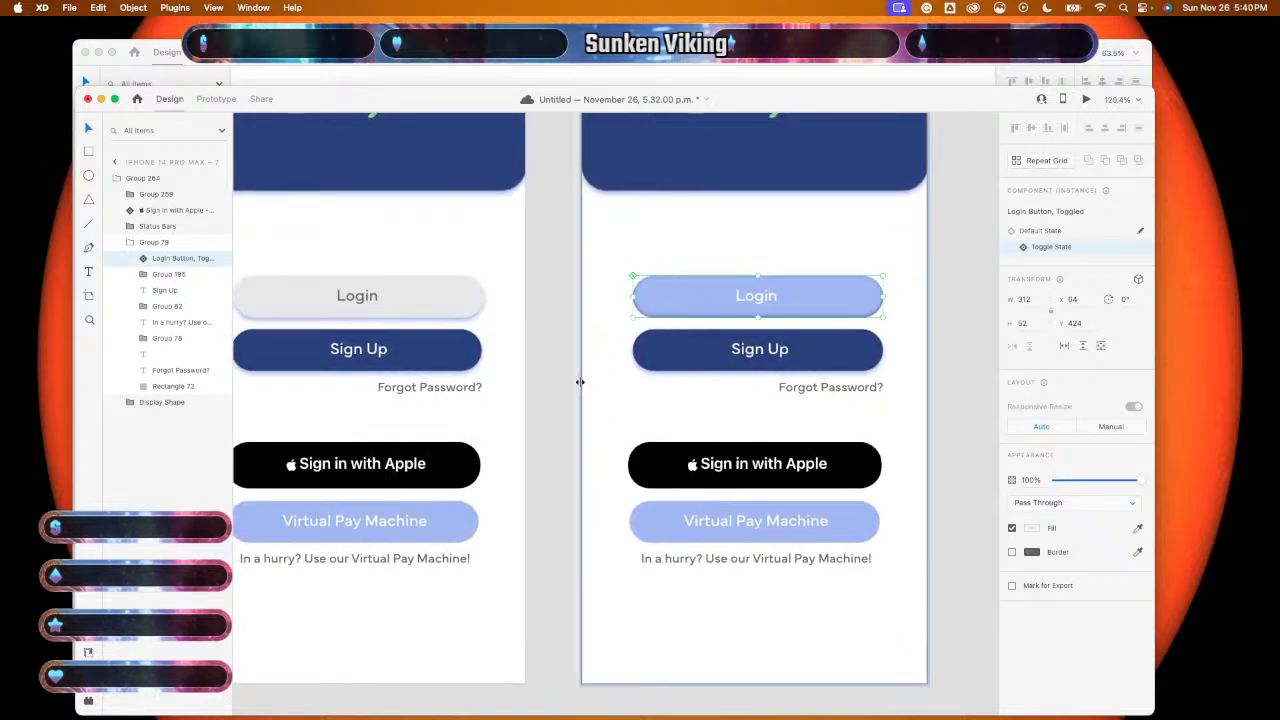
{"action": "scroll", "coordinate": [578, 380], "scroll_direction": "down", "scroll_amount": 5}
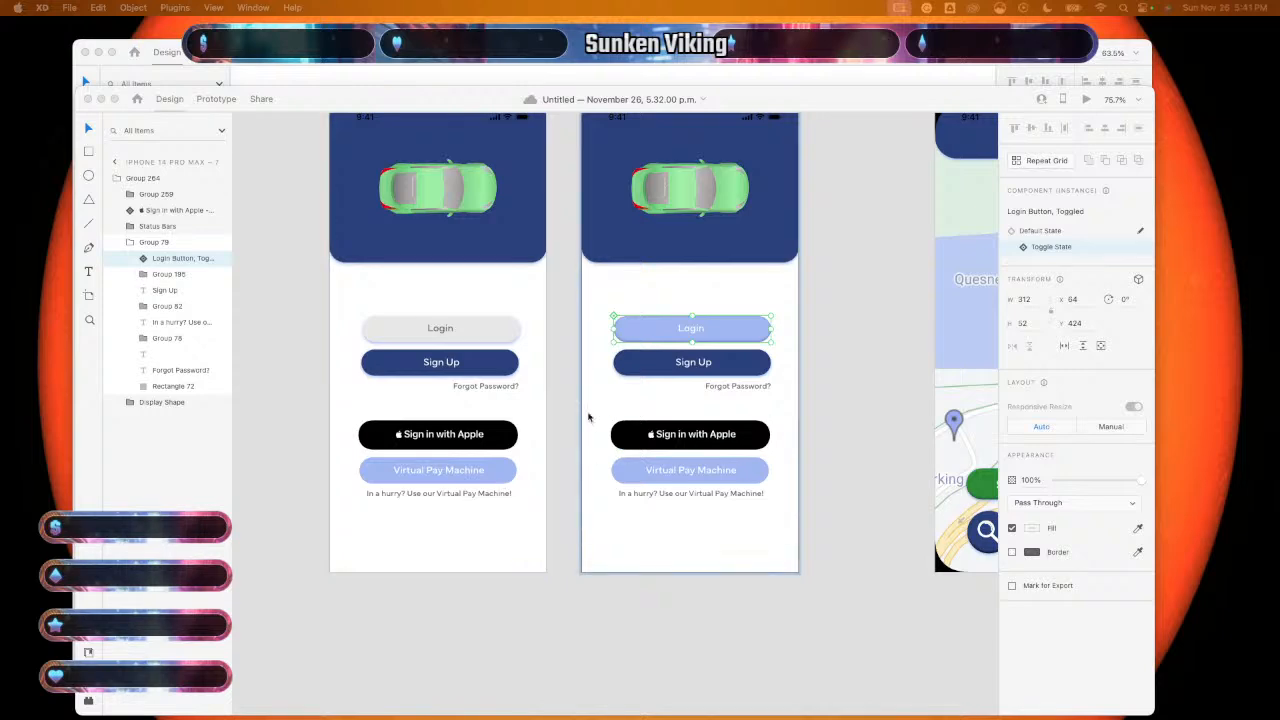
{"action": "scroll", "coordinate": [560, 660], "scroll_direction": "down", "scroll_amount": 3}
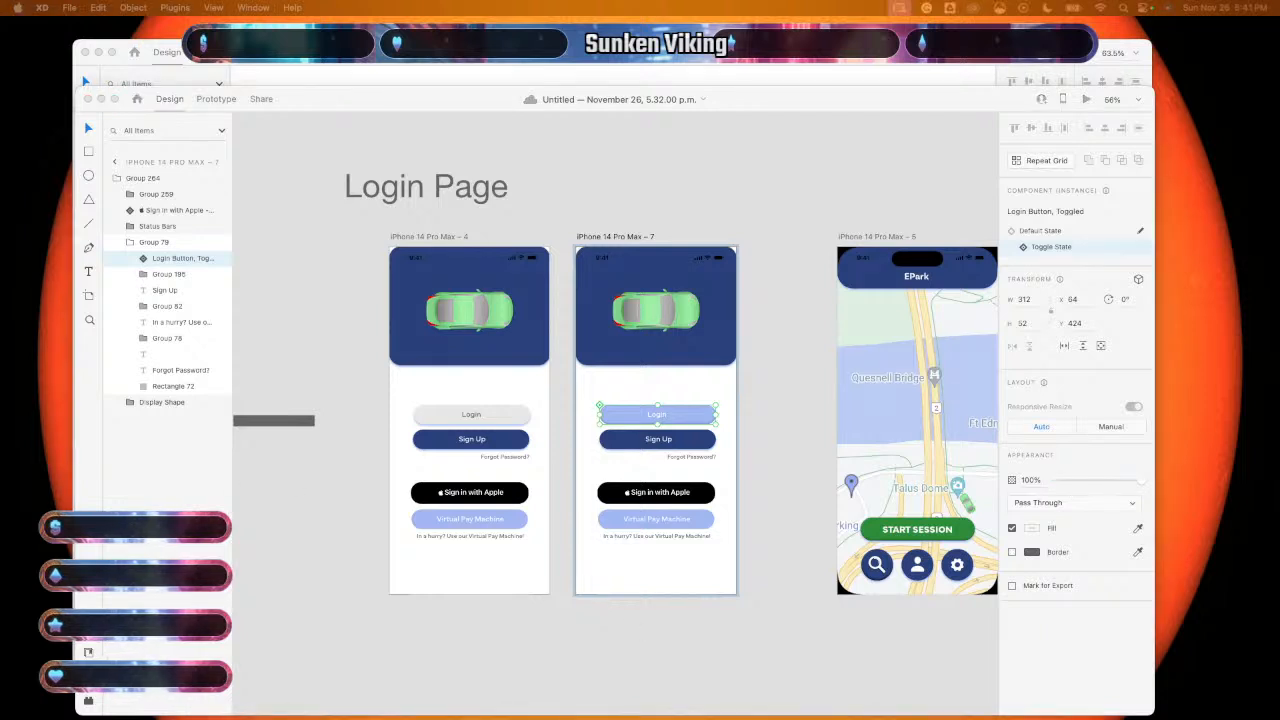
- Paste the 'Sign up Button, Toggled' component over the old Sign Up button
{"action": "left_click", "coordinate": [802, 173]}
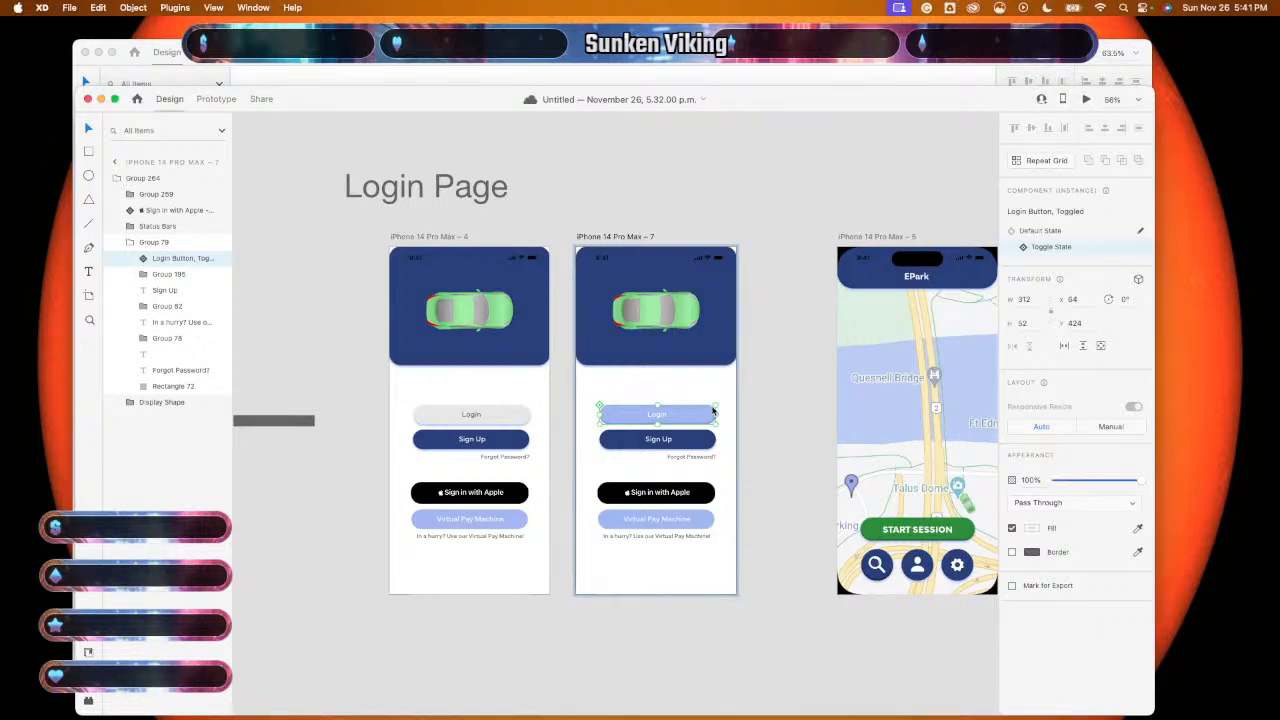
{"action": "left_click", "coordinate": [762, 83]}
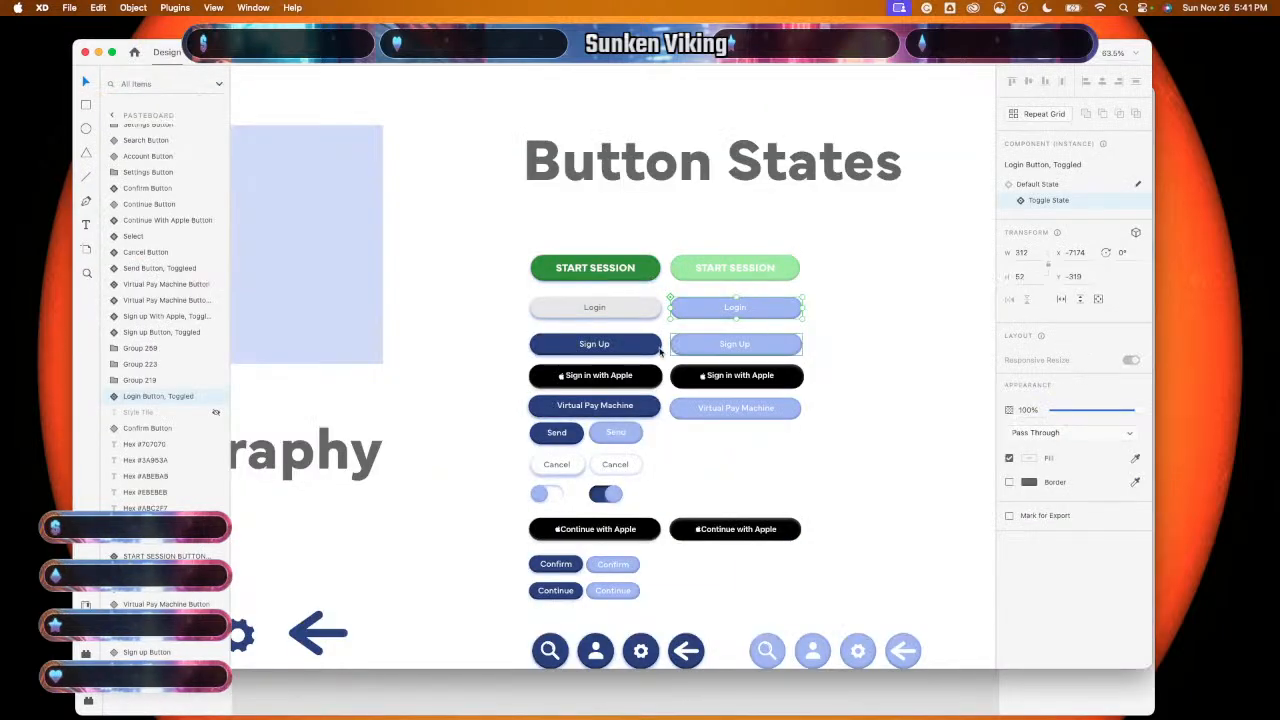
{"action": "left_click", "coordinate": [760, 348]}
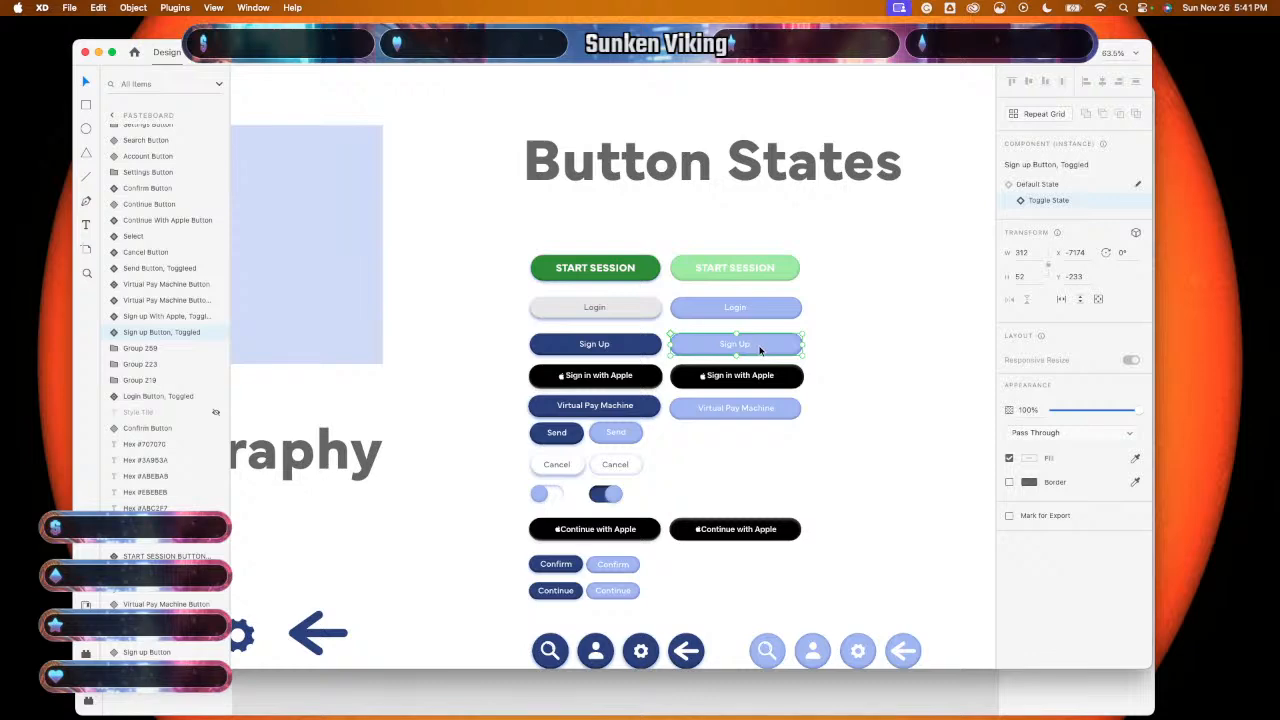
{"action": "left_click", "coordinate": [757, 710]}
{"action": "left_click", "coordinate": [686, 446]}
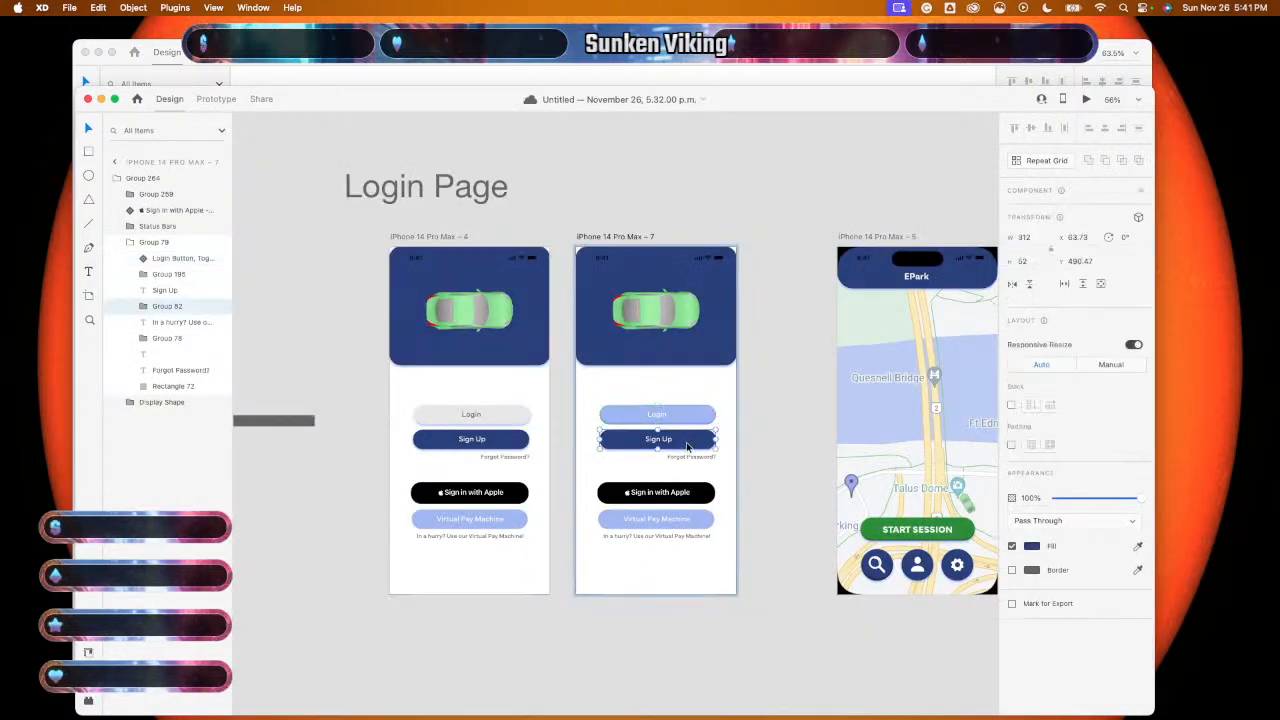
{"action": "key", "text": "super+v"}
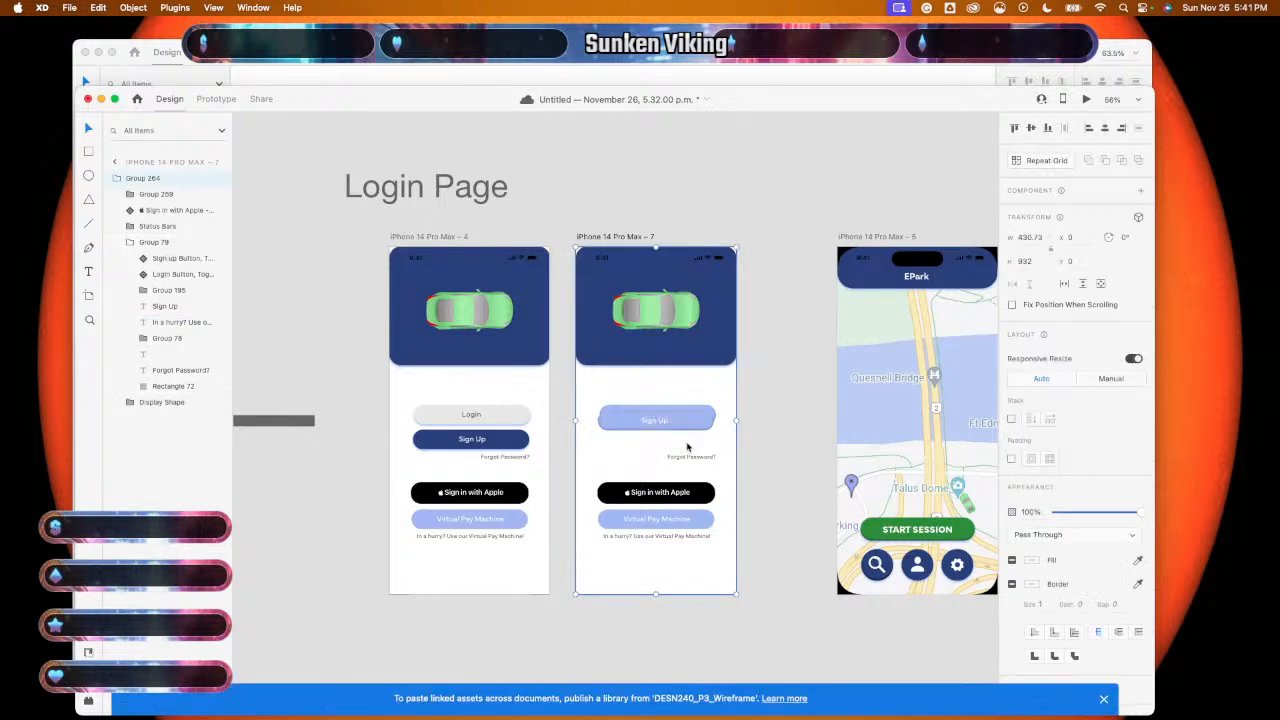
- Drag the pasted Sign Up component down to sit just below Login
{"action": "scroll", "coordinate": [686, 446], "scroll_direction": "up", "scroll_amount": 5}
{"action": "left_click", "coordinate": [847, 455]}
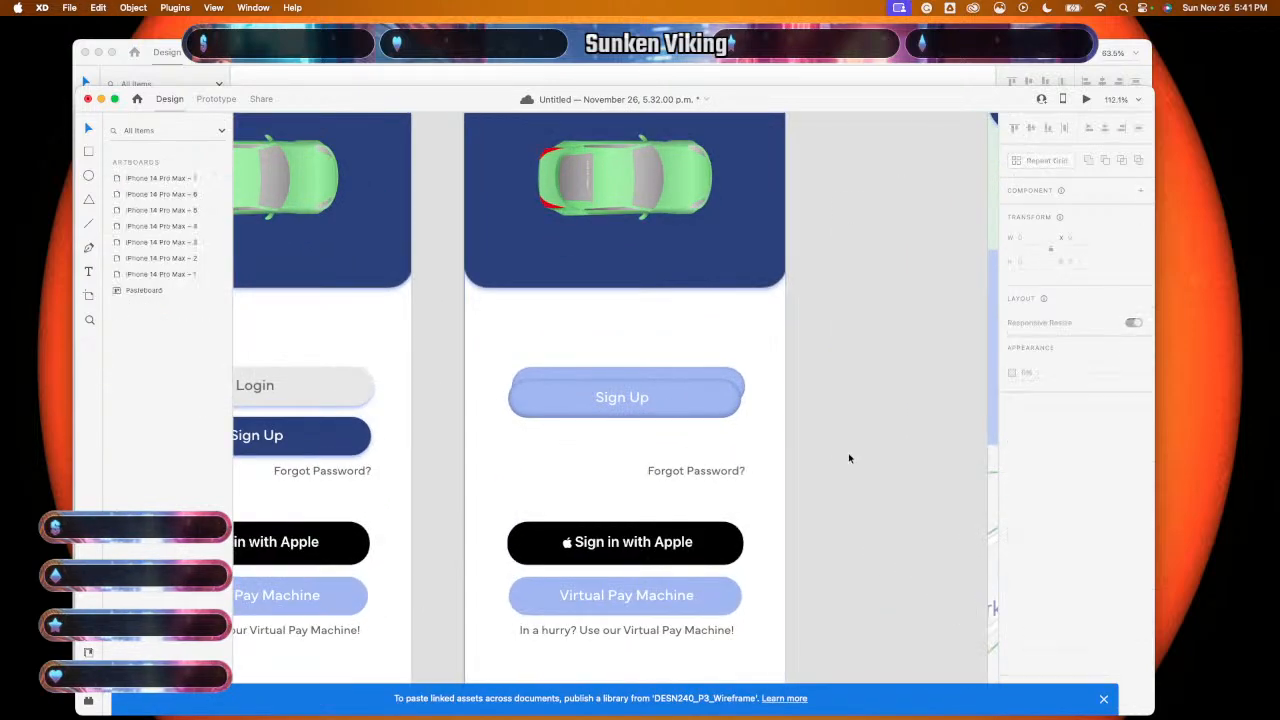
{"action": "left_click", "coordinate": [702, 413]}
{"action": "double_click", "coordinate": [698, 411]}
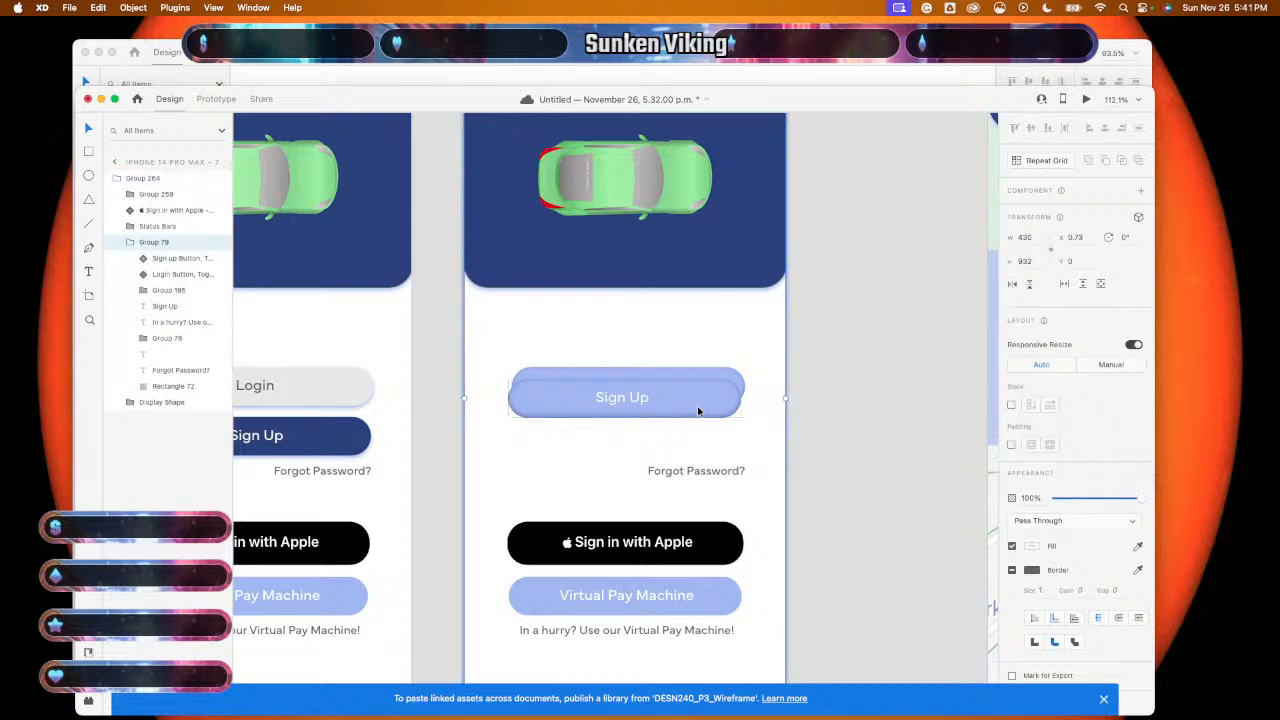
{"action": "double_click", "coordinate": [698, 411]}
{"action": "left_click_drag", "start_coordinate": [698, 411], "coordinate": [702, 447]}
{"action": "scroll", "coordinate": [528, 476], "scroll_direction": "down", "scroll_amount": 2}
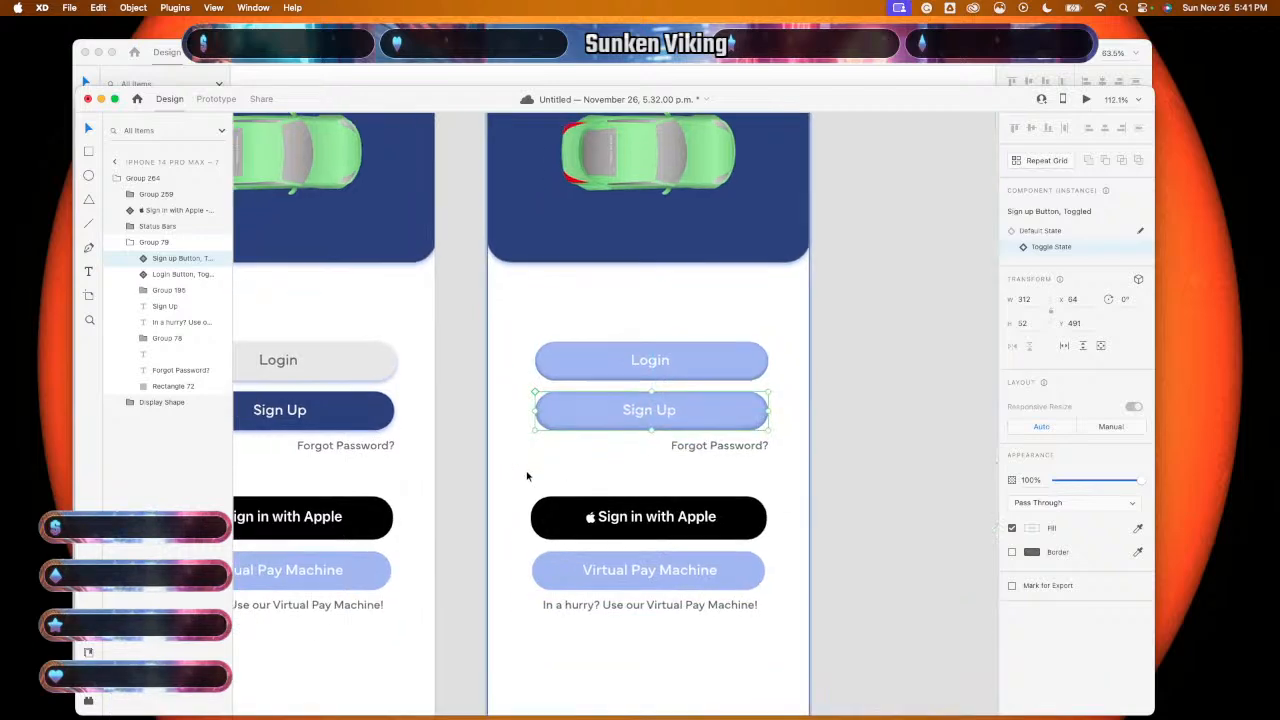
{"action": "left_click", "coordinate": [895, 475]}
{"action": "scroll", "coordinate": [760, 480], "scroll_direction": "left", "scroll_amount": 3}
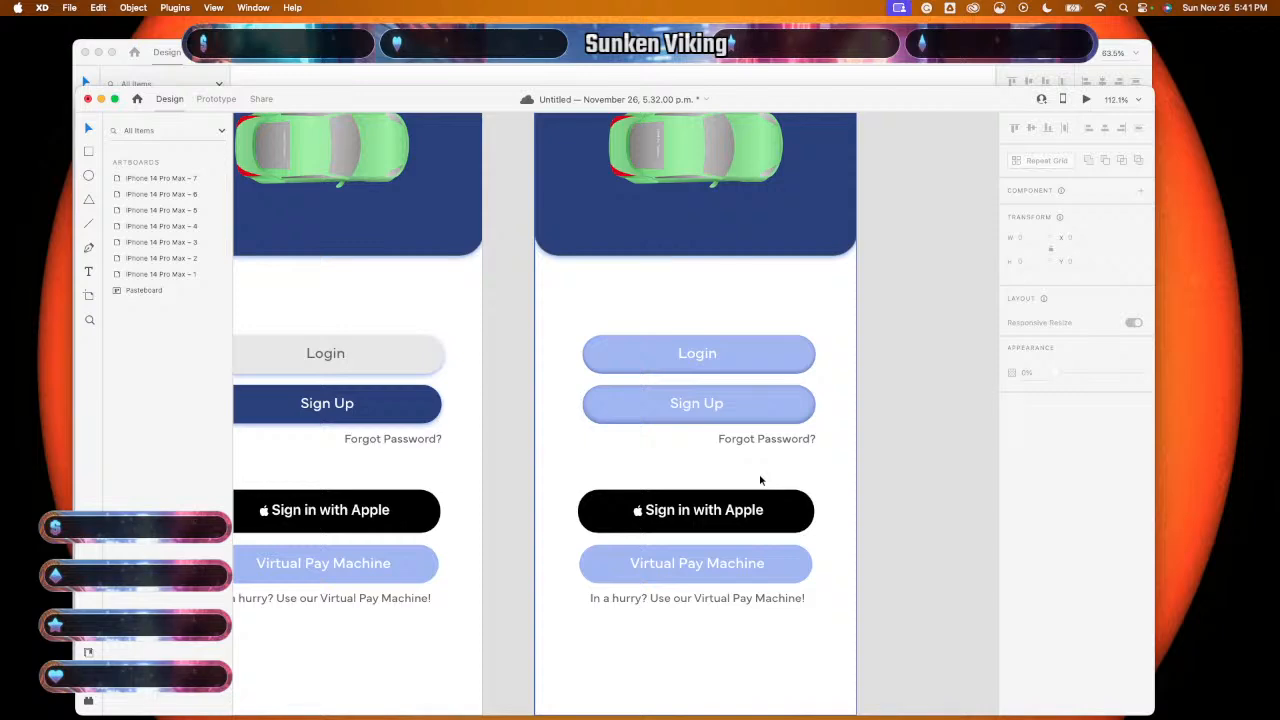
{"action": "scroll", "coordinate": [759, 480], "scroll_direction": "down", "scroll_amount": 3}
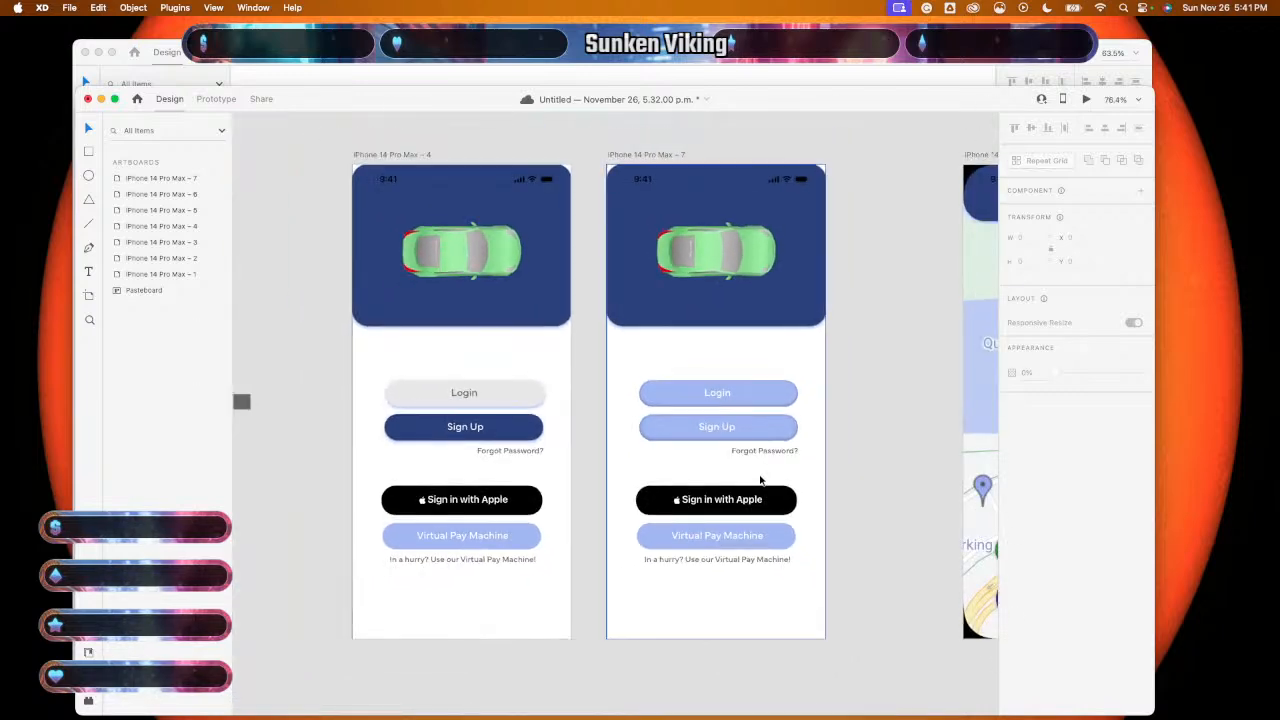
{"action": "scroll", "coordinate": [760, 481], "scroll_direction": "down", "scroll_amount": 1}
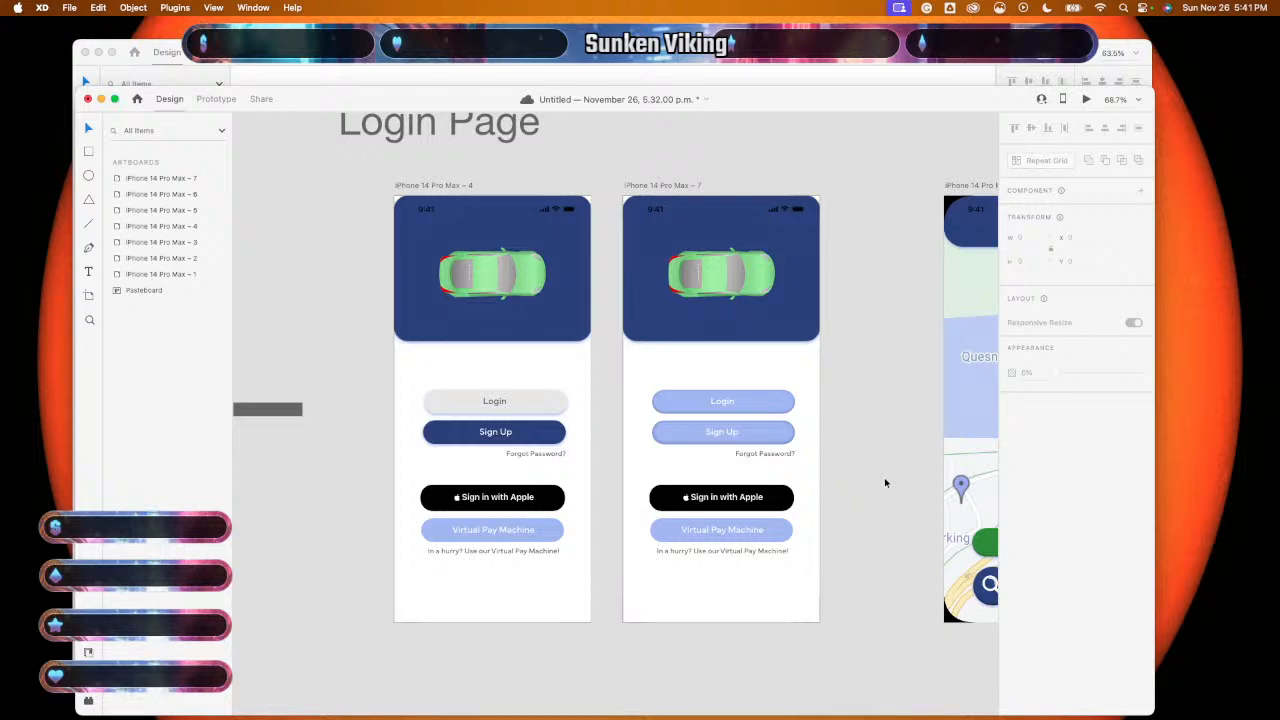
{"action": "scroll", "coordinate": [837, 479], "scroll_direction": "up", "scroll_amount": 5}
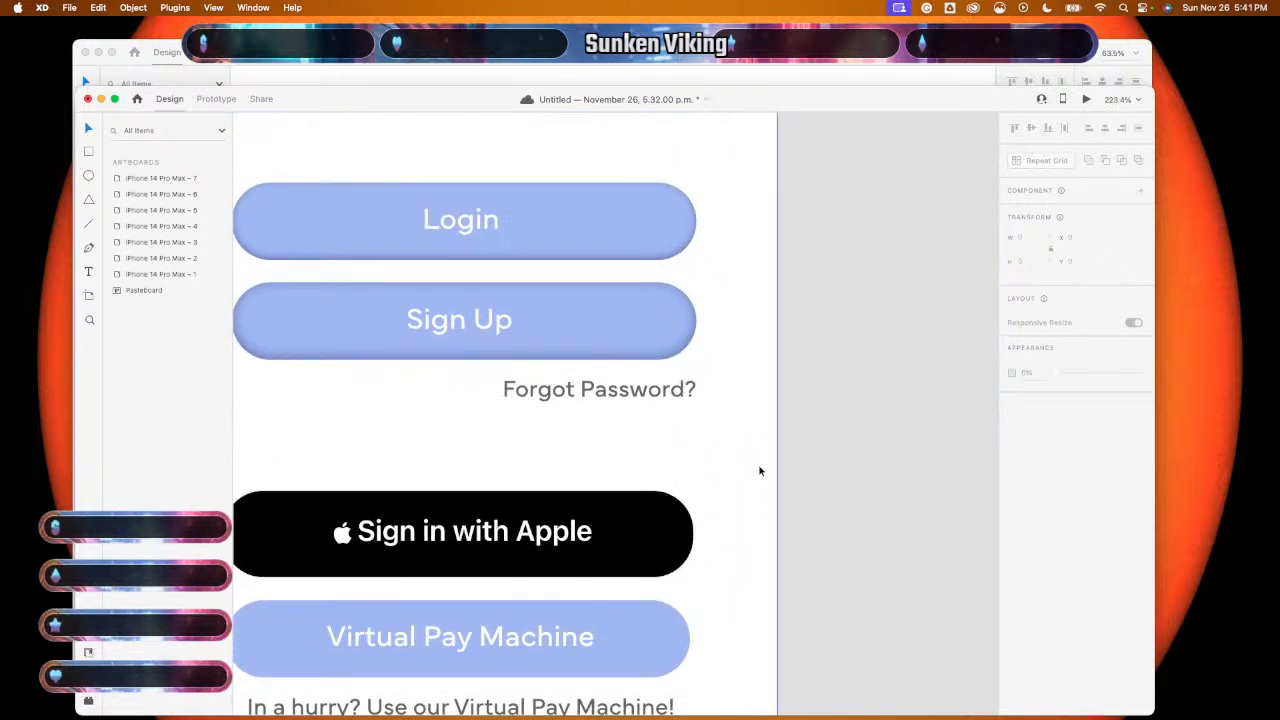
- Lower the Forgot Password? text opacity on iPhone 14 Pro Max – 7 to about 66%
{"action": "left_click", "coordinate": [660, 393]}
{"action": "left_click", "coordinate": [637, 402]}
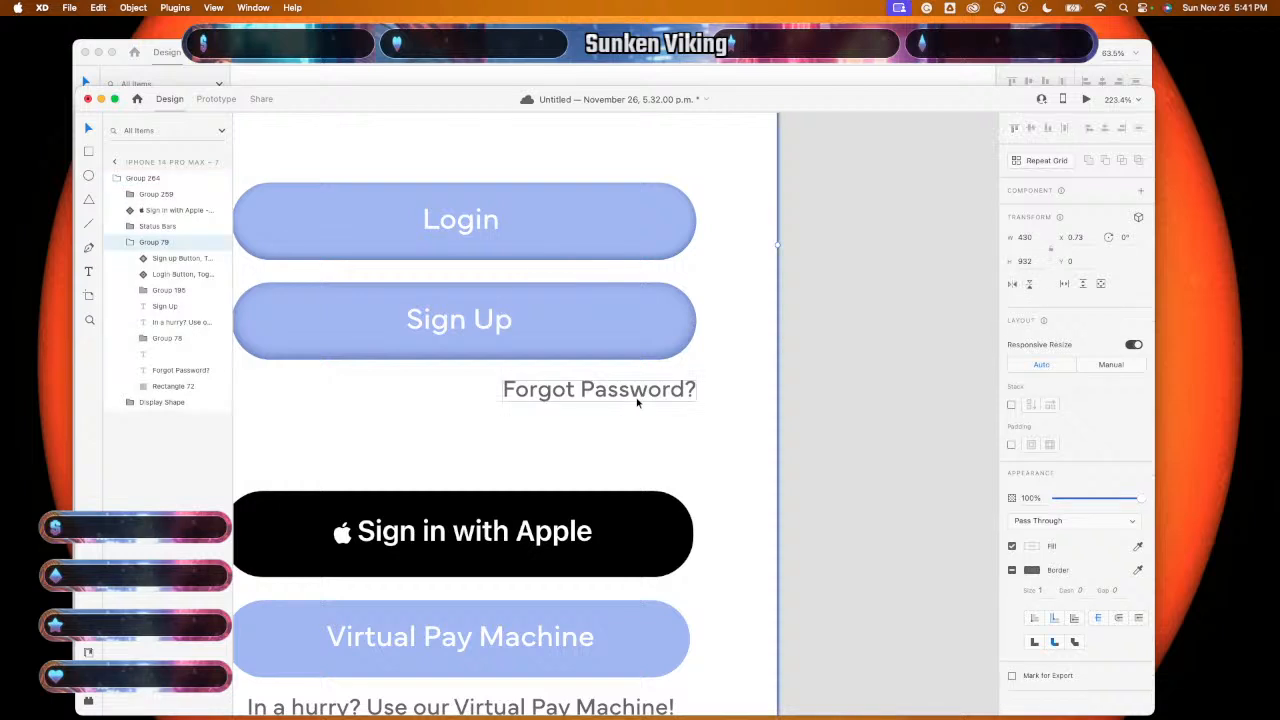
{"action": "left_click", "coordinate": [637, 402]}
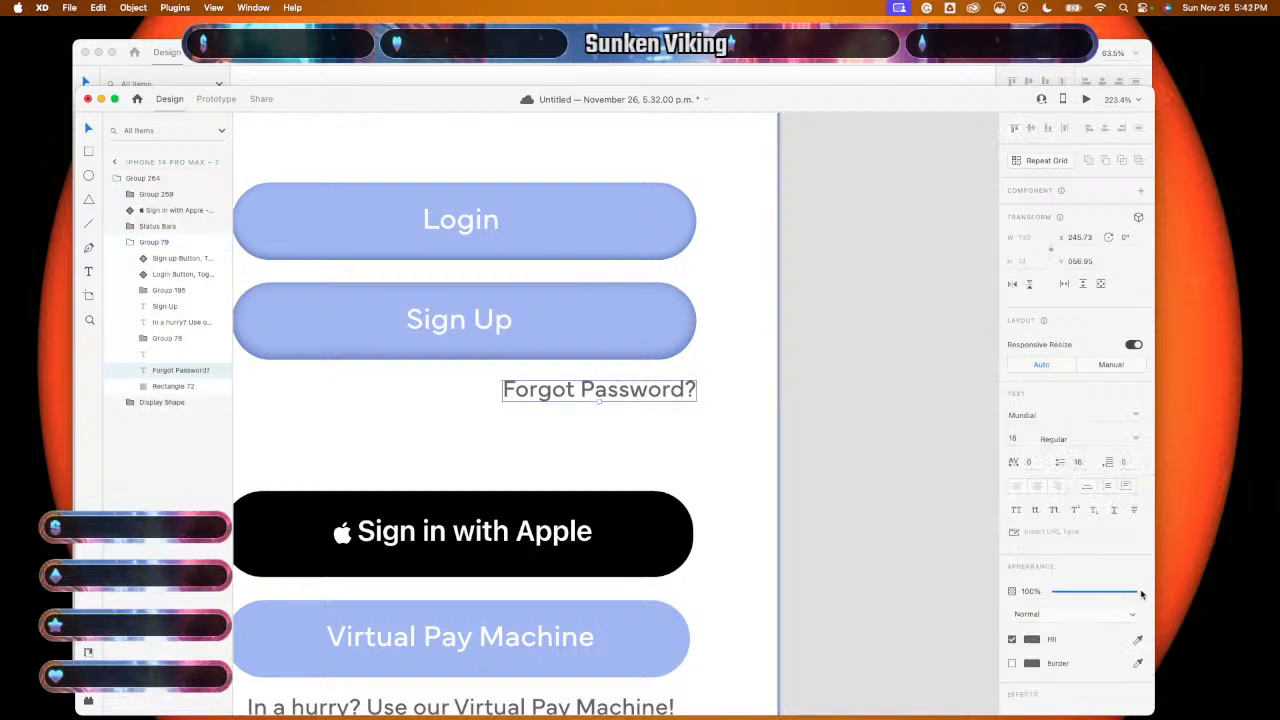
{"action": "left_click_drag", "start_coordinate": [1141, 594], "coordinate": [1078, 596]}
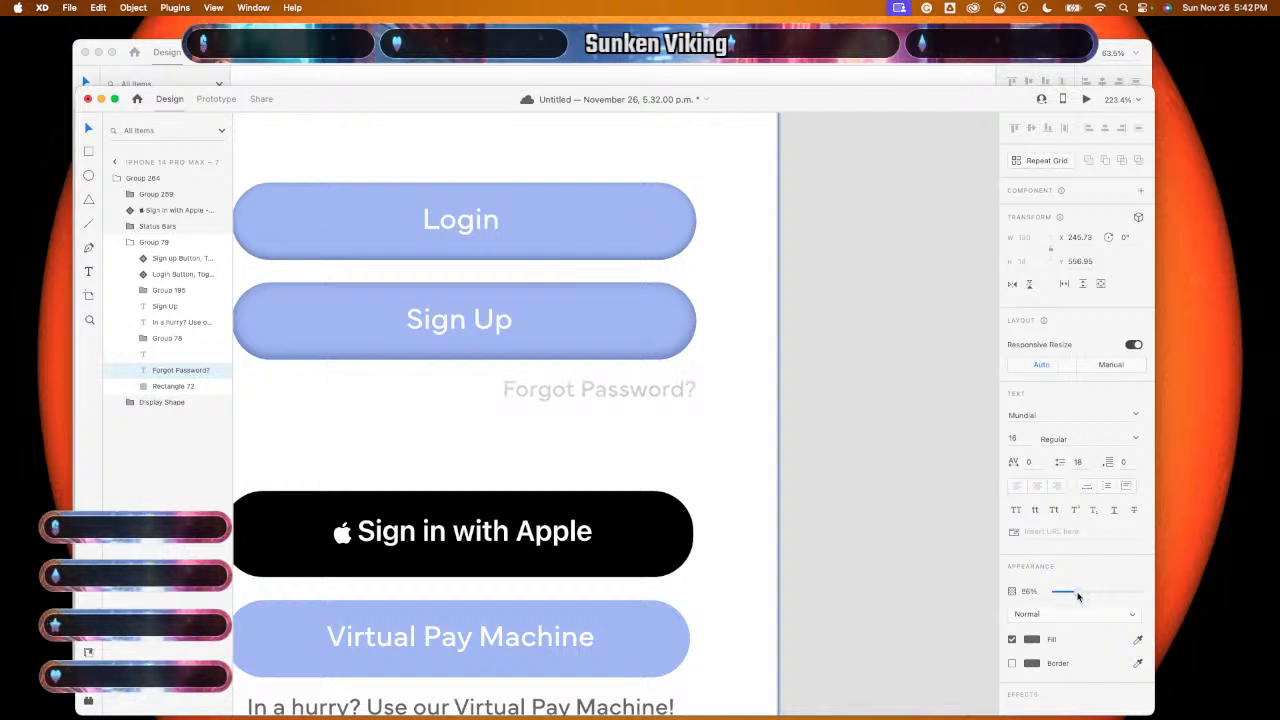
{"action": "left_click", "coordinate": [898, 571]}
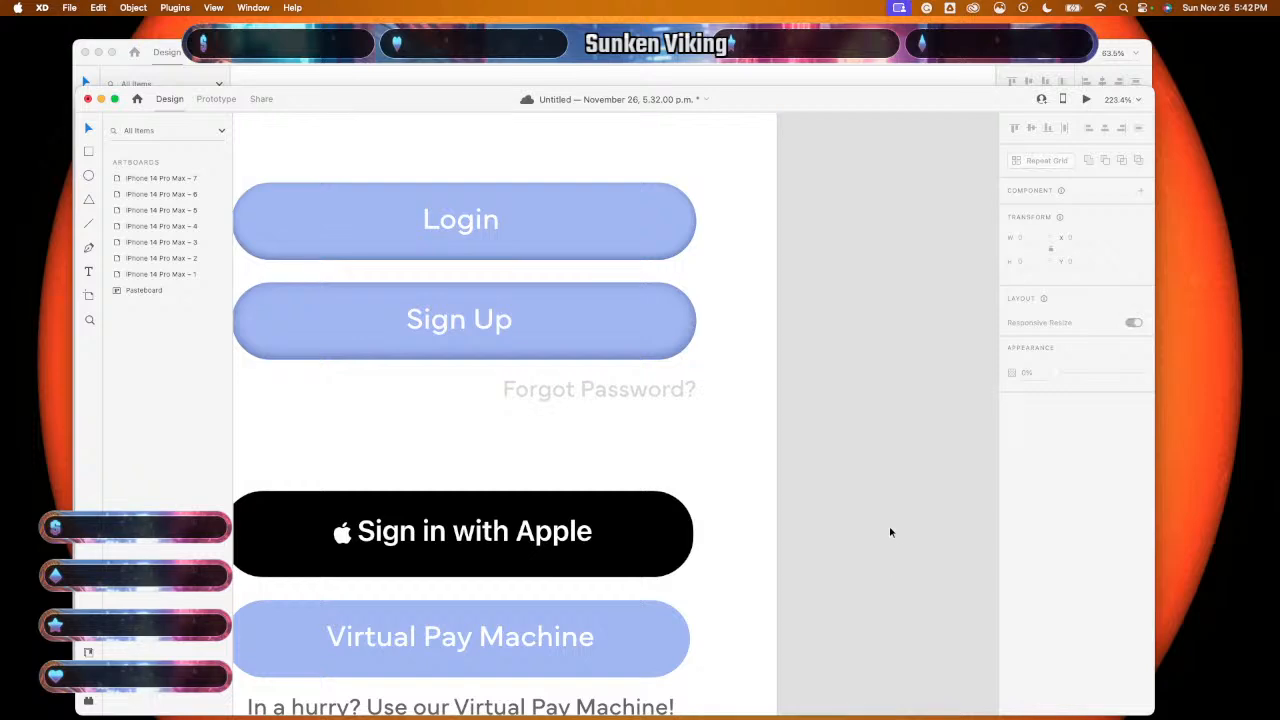
{"action": "scroll", "coordinate": [890, 532], "scroll_direction": "down", "scroll_amount": 5}
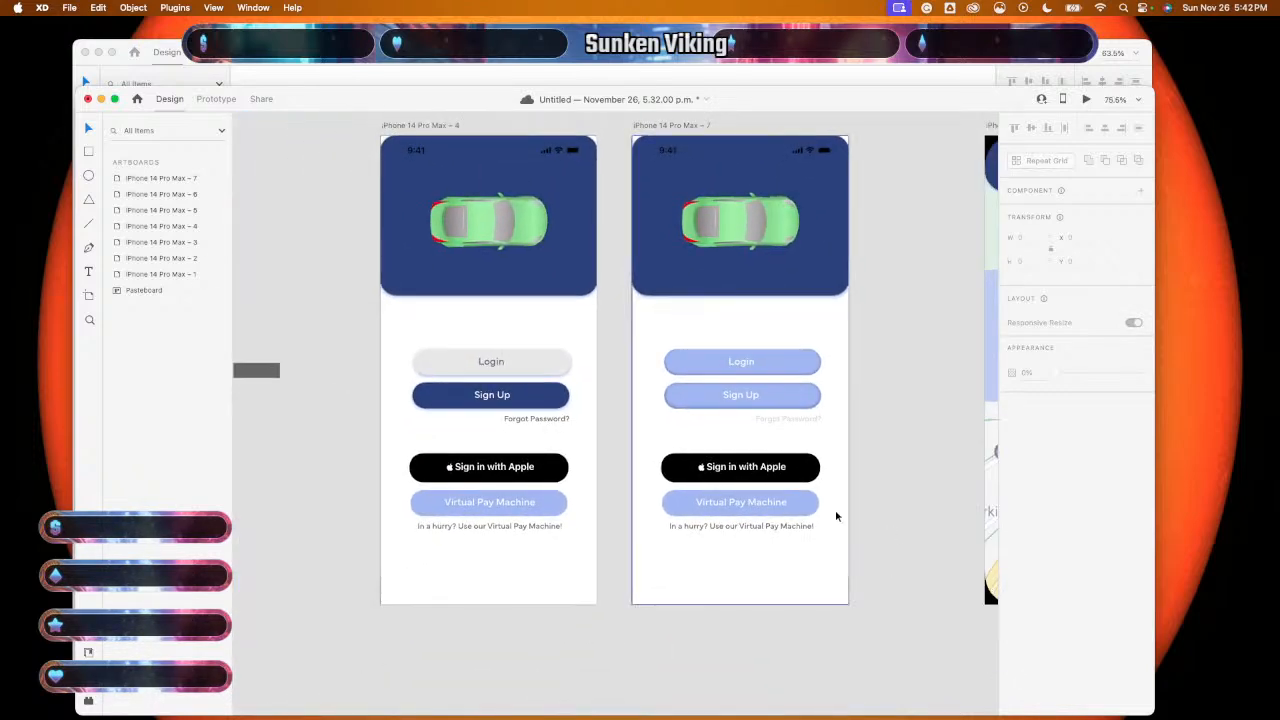
- Pick the 'Sign up With Apple, Toggled' component in the Button States document
{"action": "left_click", "coordinate": [777, 72]}
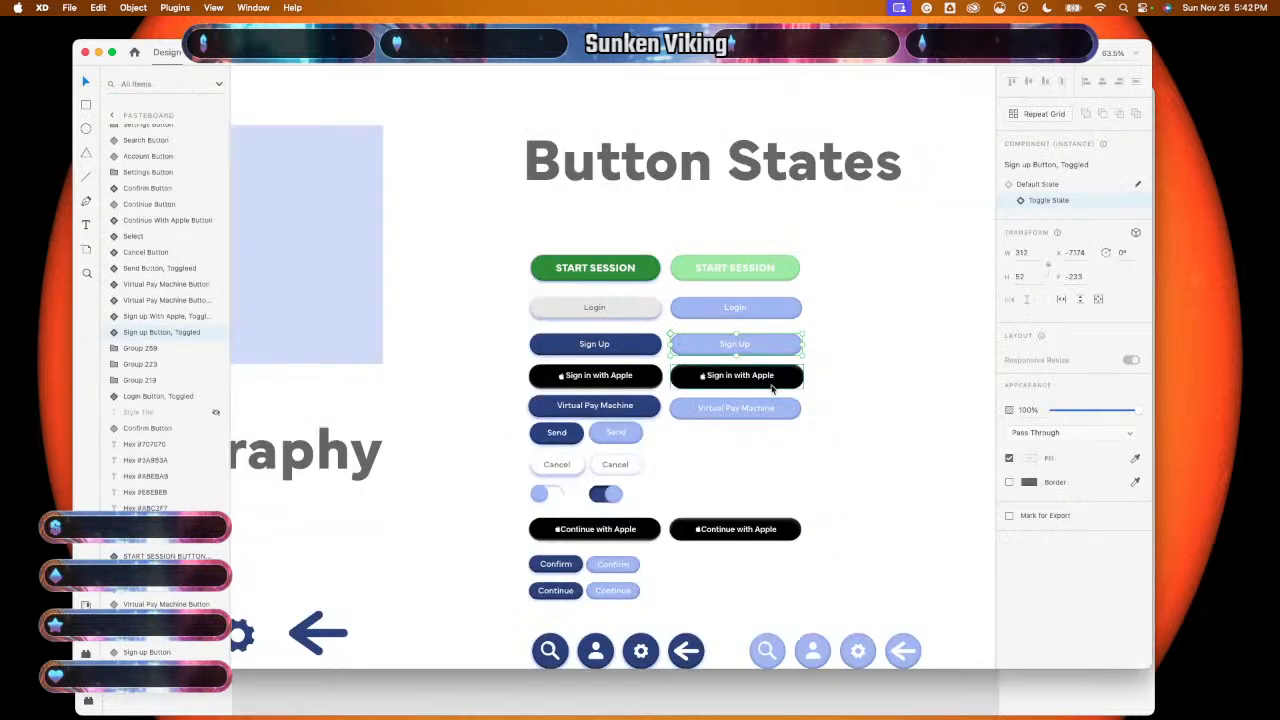
{"action": "scroll", "coordinate": [772, 386], "scroll_direction": "up", "scroll_amount": 5}
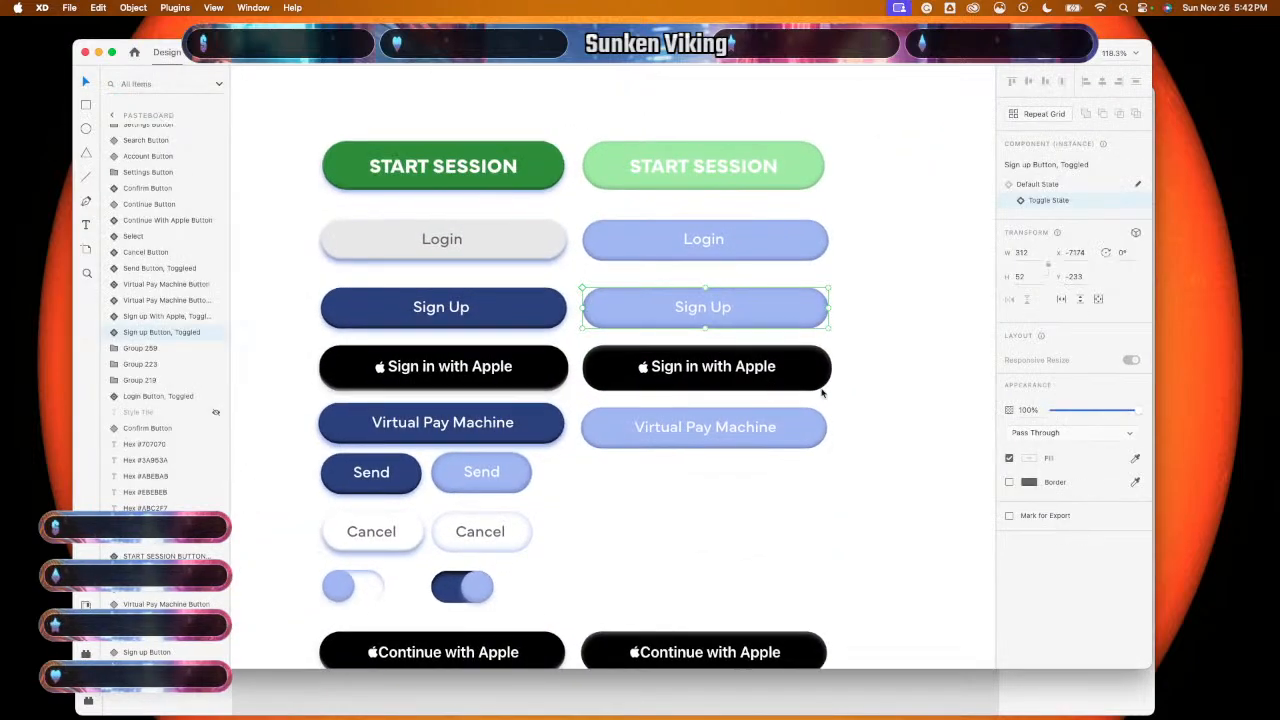
{"action": "left_click", "coordinate": [795, 385]}
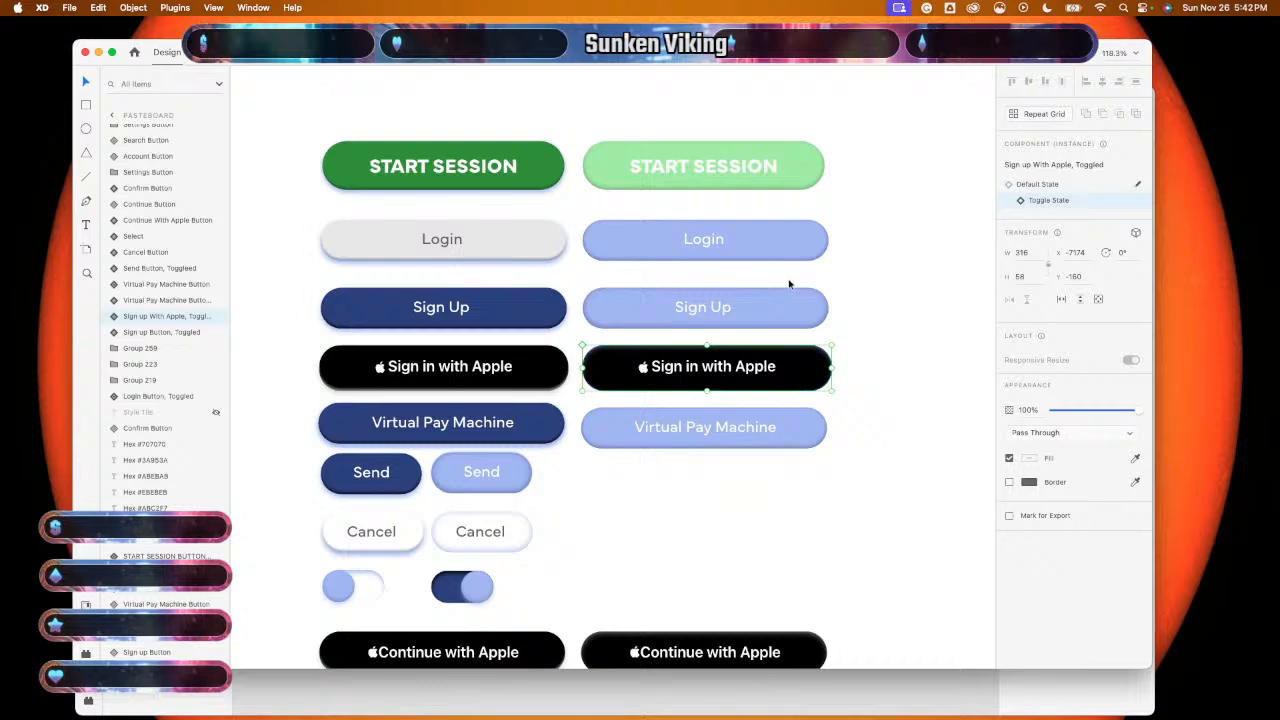
{"action": "left_click", "coordinate": [727, 704]}
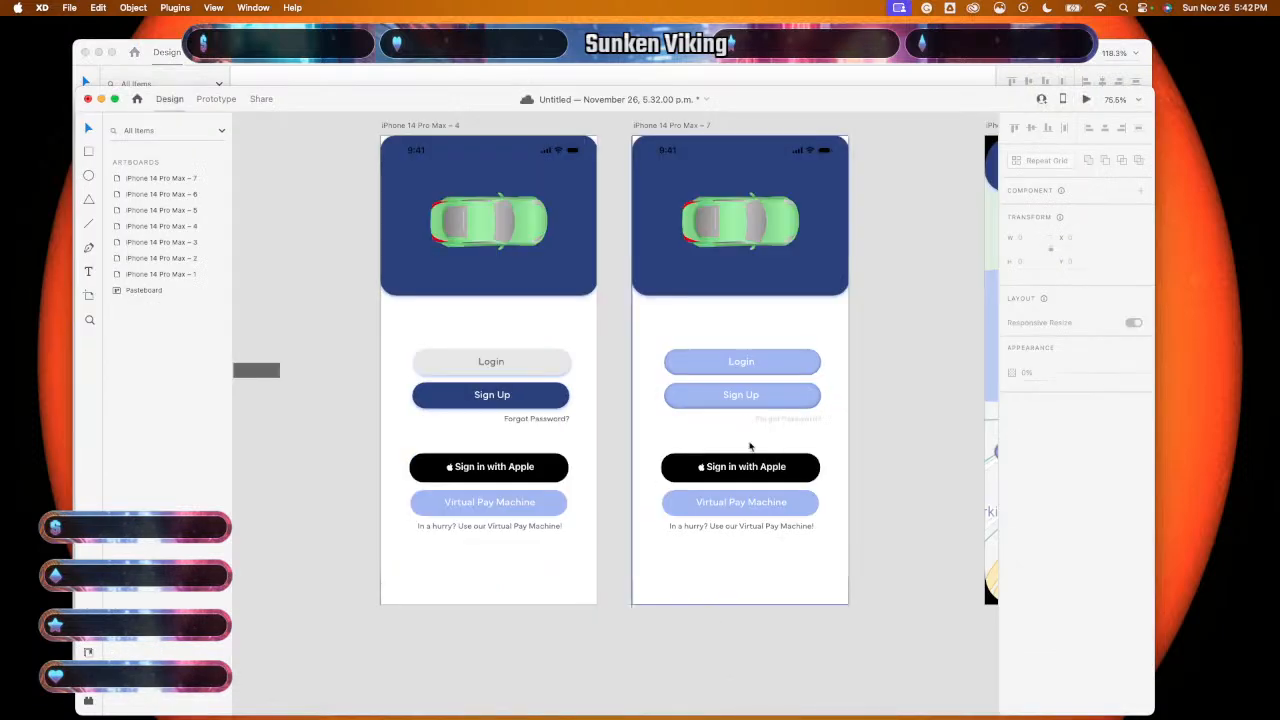
- Cut the original Apple button, paste the toggled one and drag it into that slot
{"action": "scroll", "coordinate": [751, 447], "scroll_direction": "up", "scroll_amount": 5}
{"action": "left_click", "coordinate": [829, 493]}
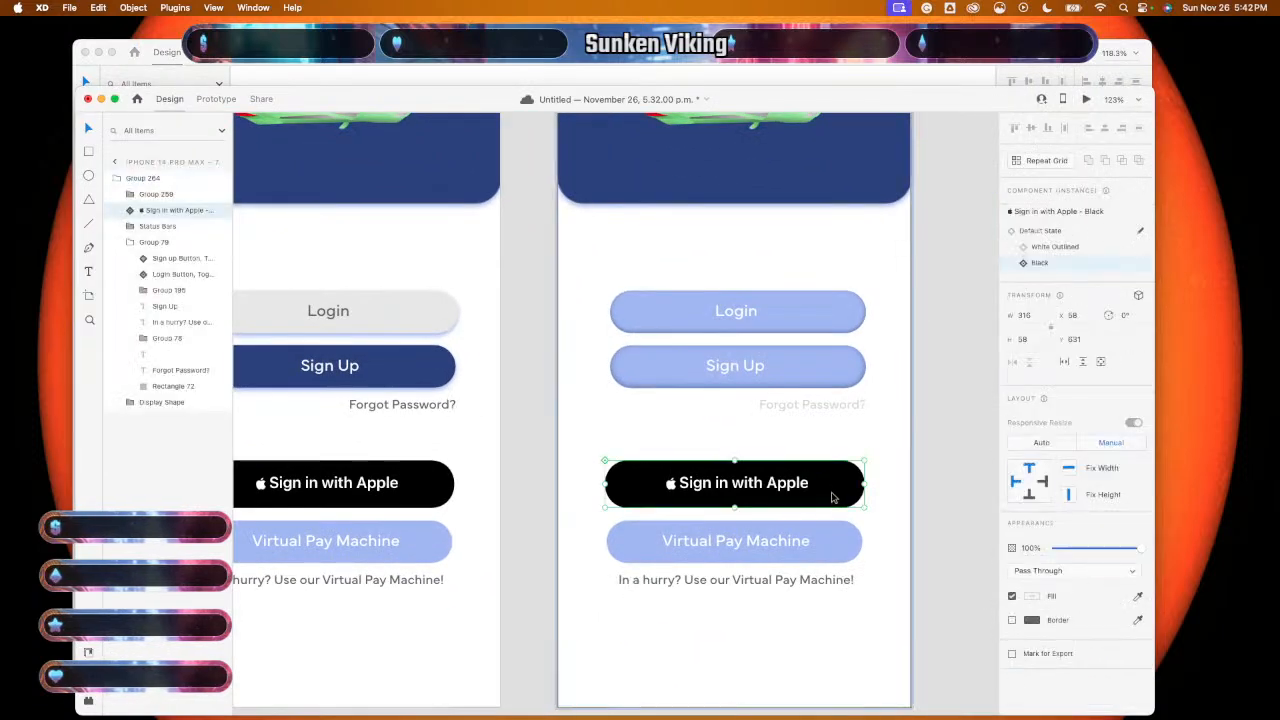
{"action": "key", "text": "super+x"}
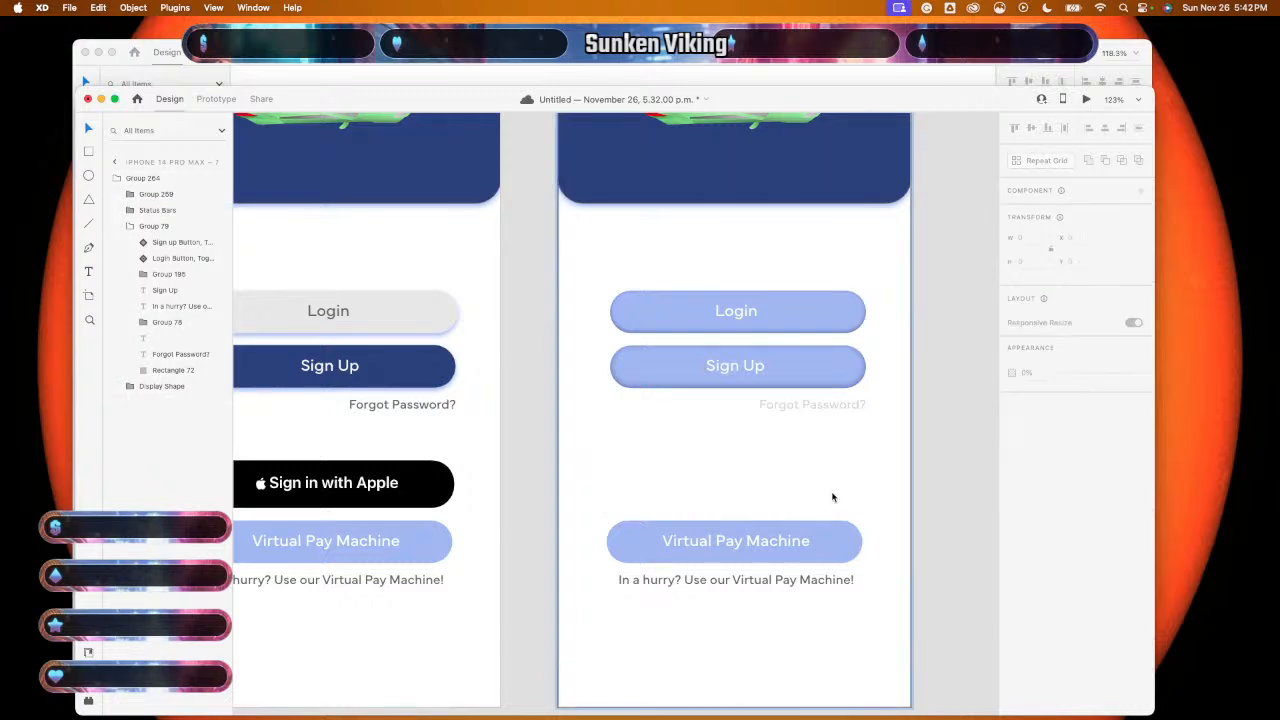
{"action": "key", "text": "super+v"}
{"action": "left_click_drag", "start_coordinate": [828, 422], "coordinate": [829, 497]}
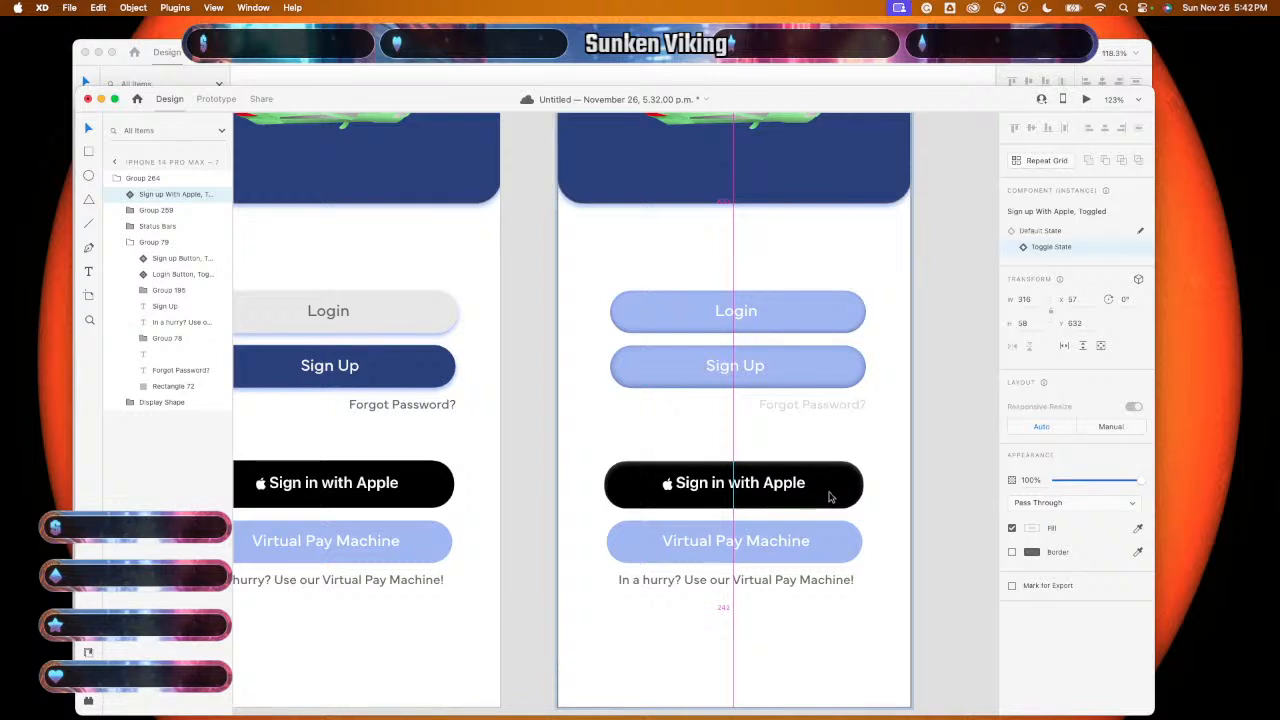
{"action": "left_click_drag", "start_coordinate": [829, 497], "coordinate": [829, 495]}
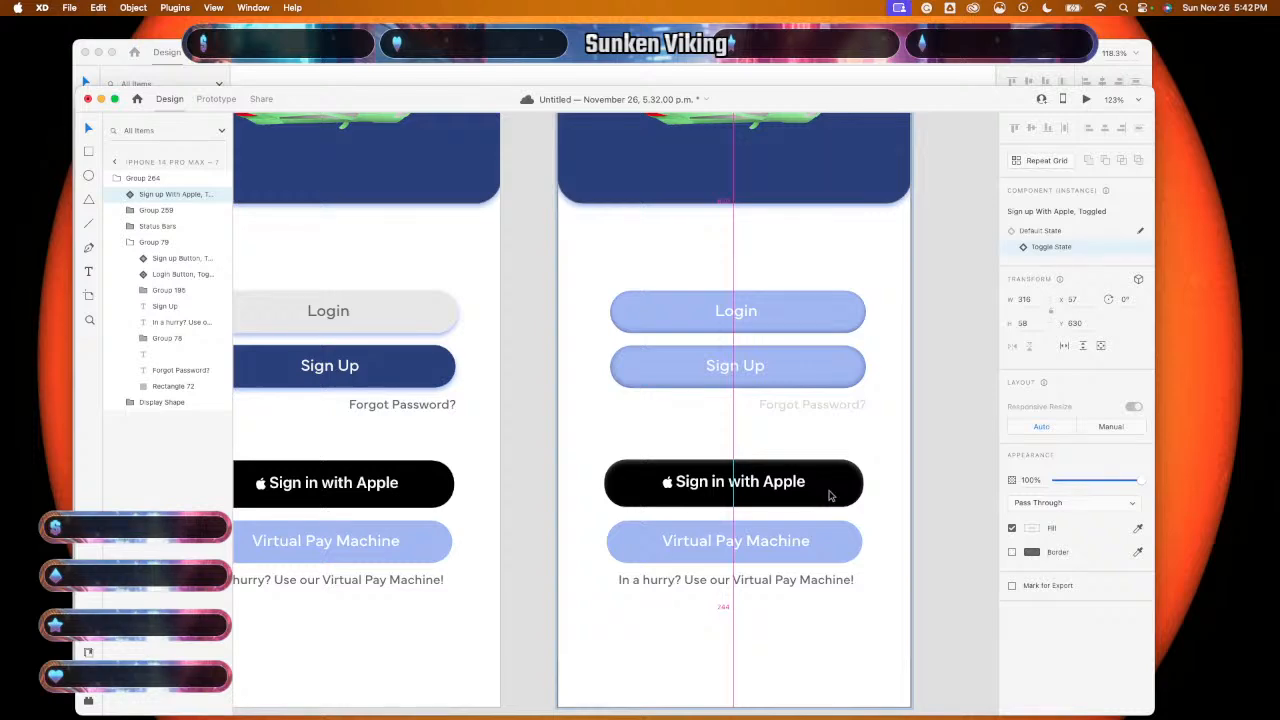
{"action": "left_click_drag", "start_coordinate": [829, 495], "coordinate": [829, 496]}
- Restore the original Apple button, repaste the toggled one and move it over the original
{"action": "key", "text": "super+z"}
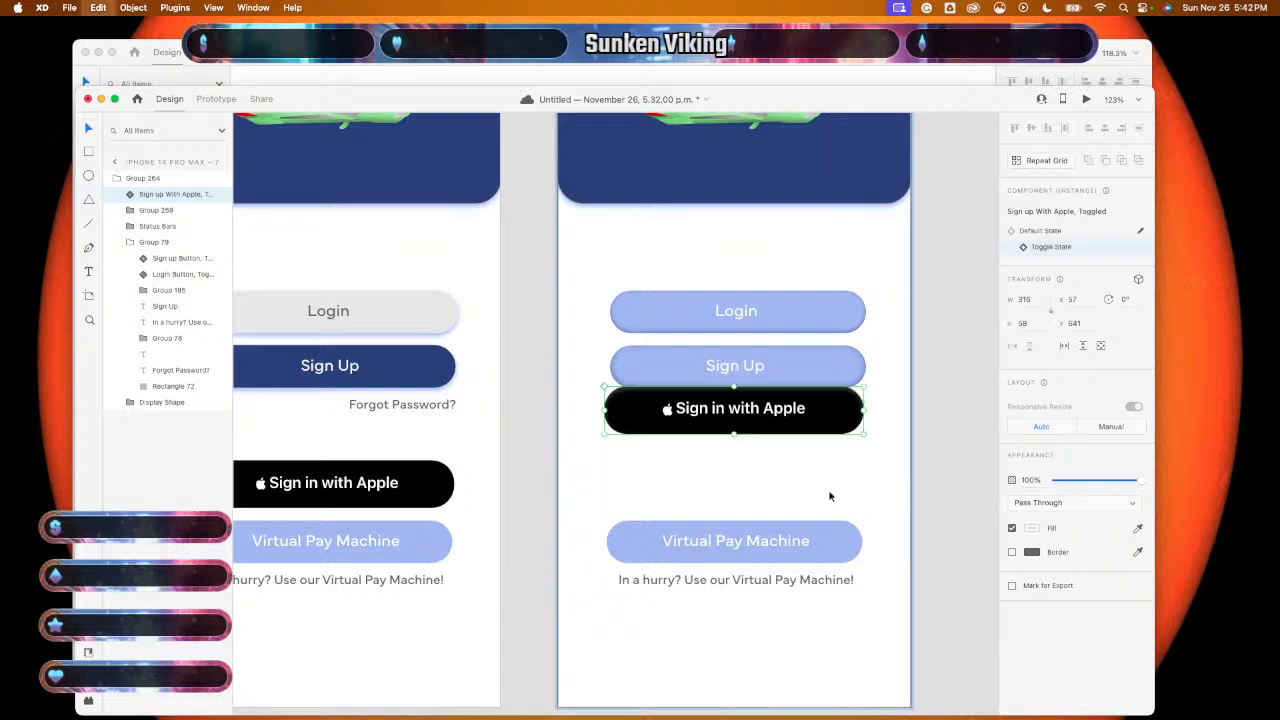
{"action": "key", "text": "super+z"}
{"action": "key", "text": "super+shift+z"}
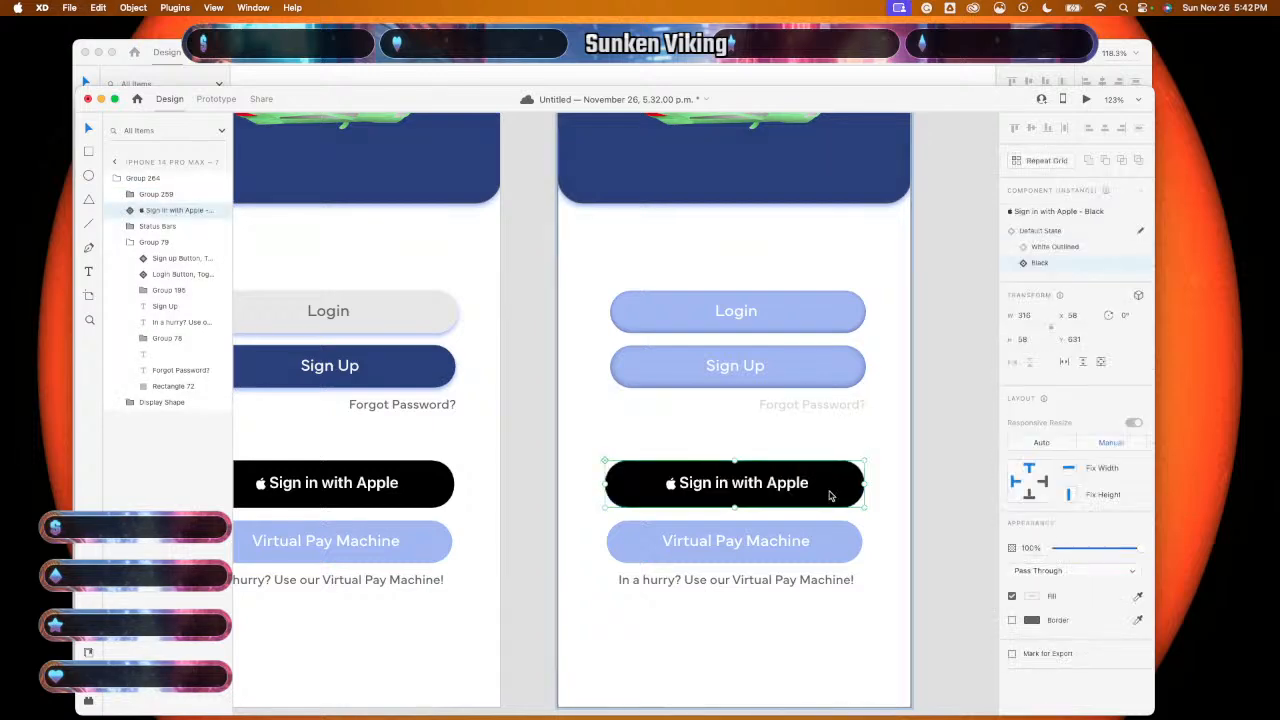
{"action": "key", "text": "super+v"}
{"action": "key", "text": "Escape"}
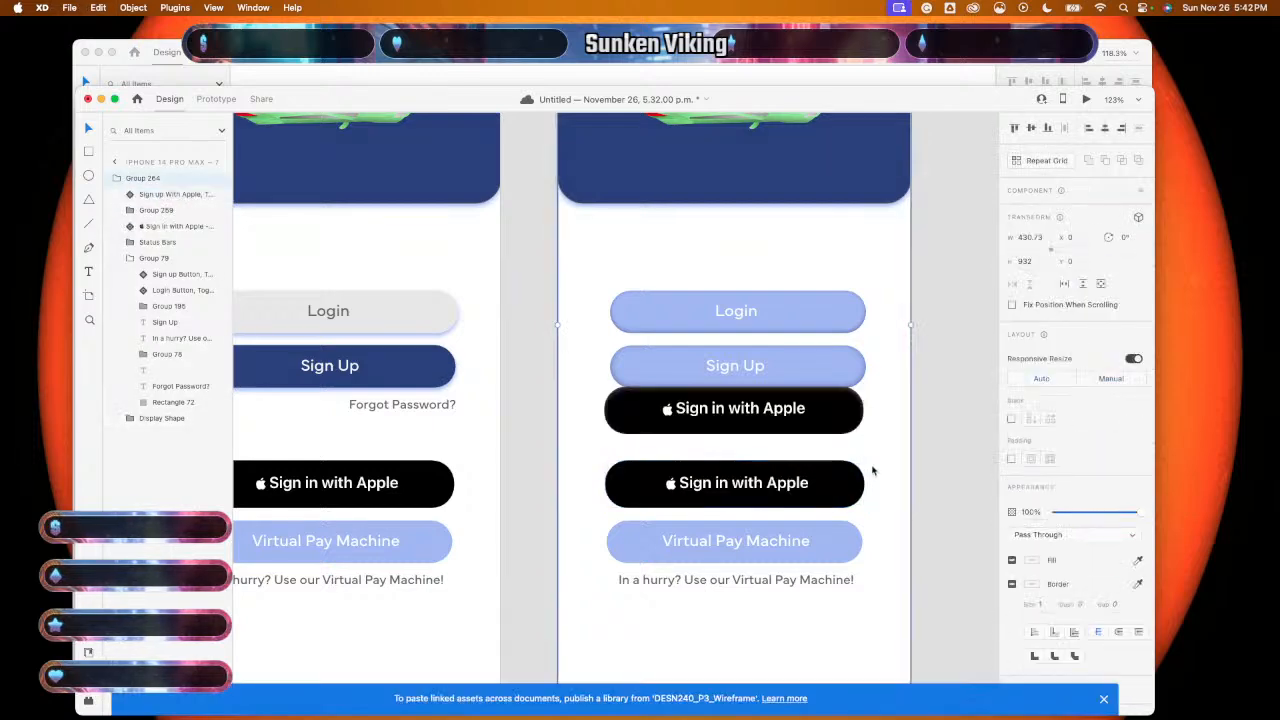
{"action": "left_click_drag", "start_coordinate": [829, 414], "coordinate": [828, 470]}
{"action": "key", "text": "super+z"}
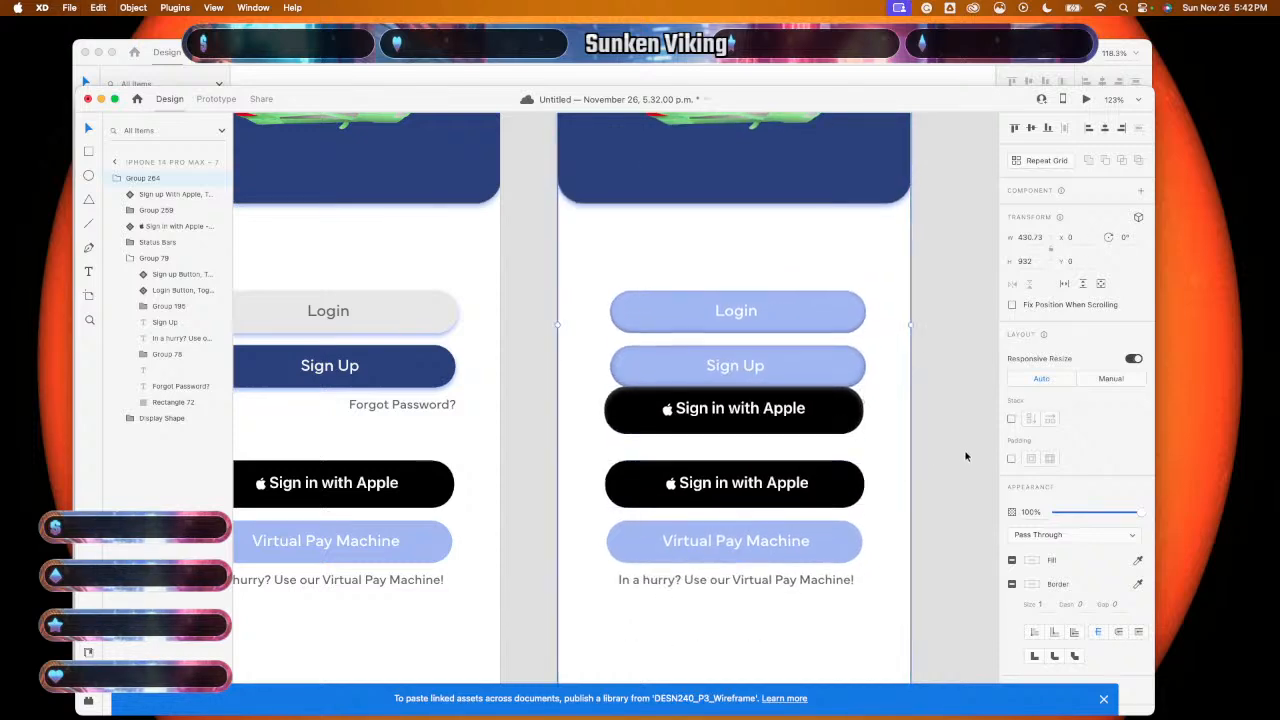
{"action": "left_click", "coordinate": [808, 422]}
{"action": "left_click_drag", "start_coordinate": [808, 422], "coordinate": [818, 452]}
{"action": "left_click", "coordinate": [818, 488]}
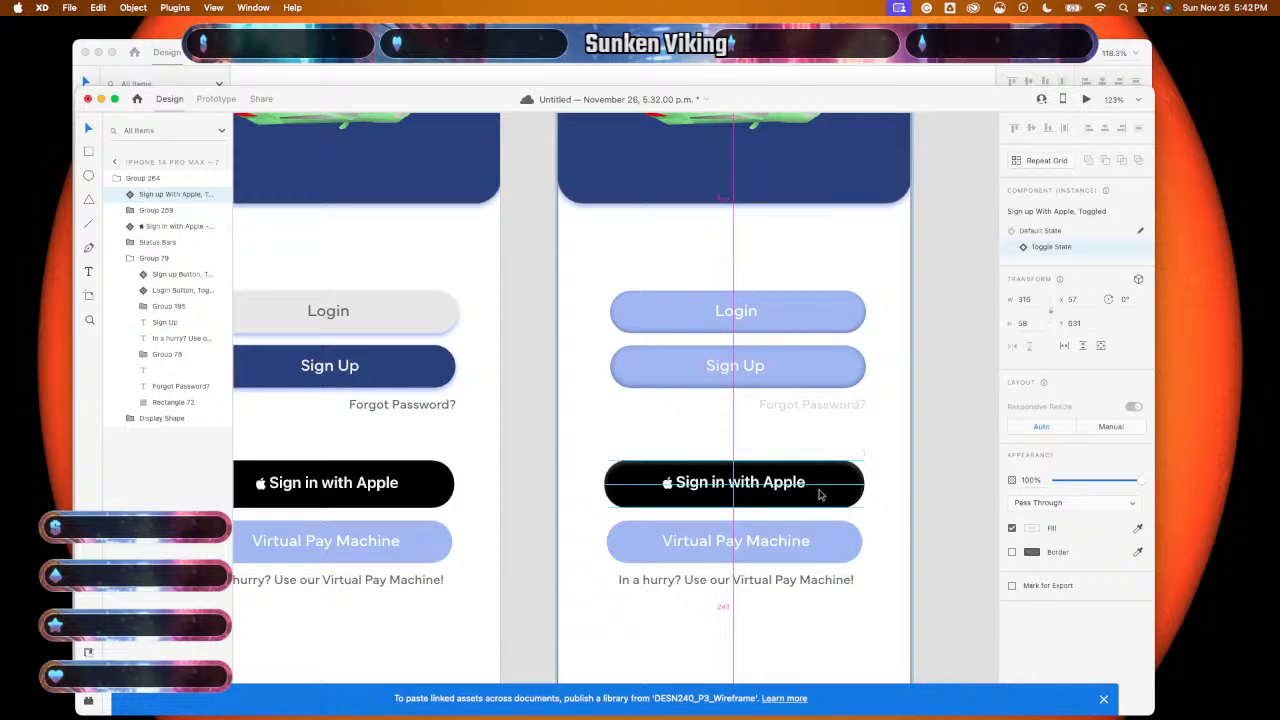
- Nudge the toggled Apple button into alignment with the original at Y 631
{"action": "scroll", "coordinate": [820, 490], "scroll_direction": "up", "scroll_amount": 5}
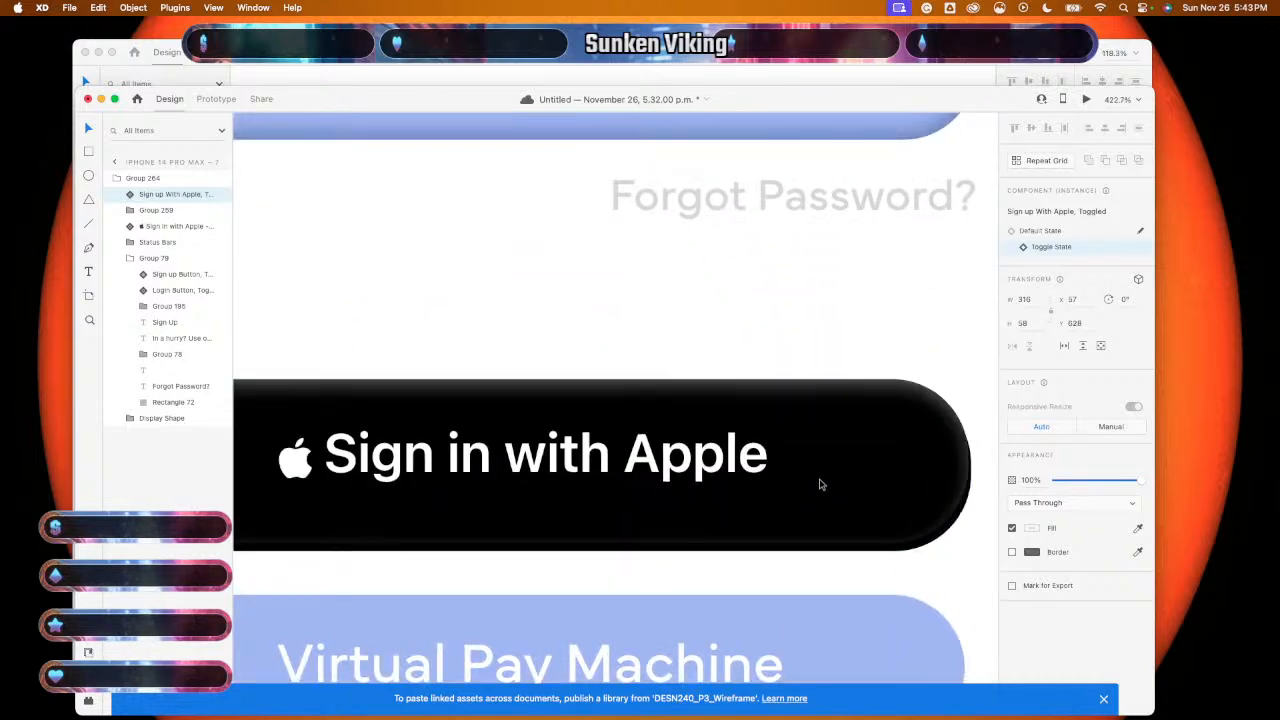
{"action": "left_click_drag", "start_coordinate": [820, 492], "coordinate": [826, 493]}
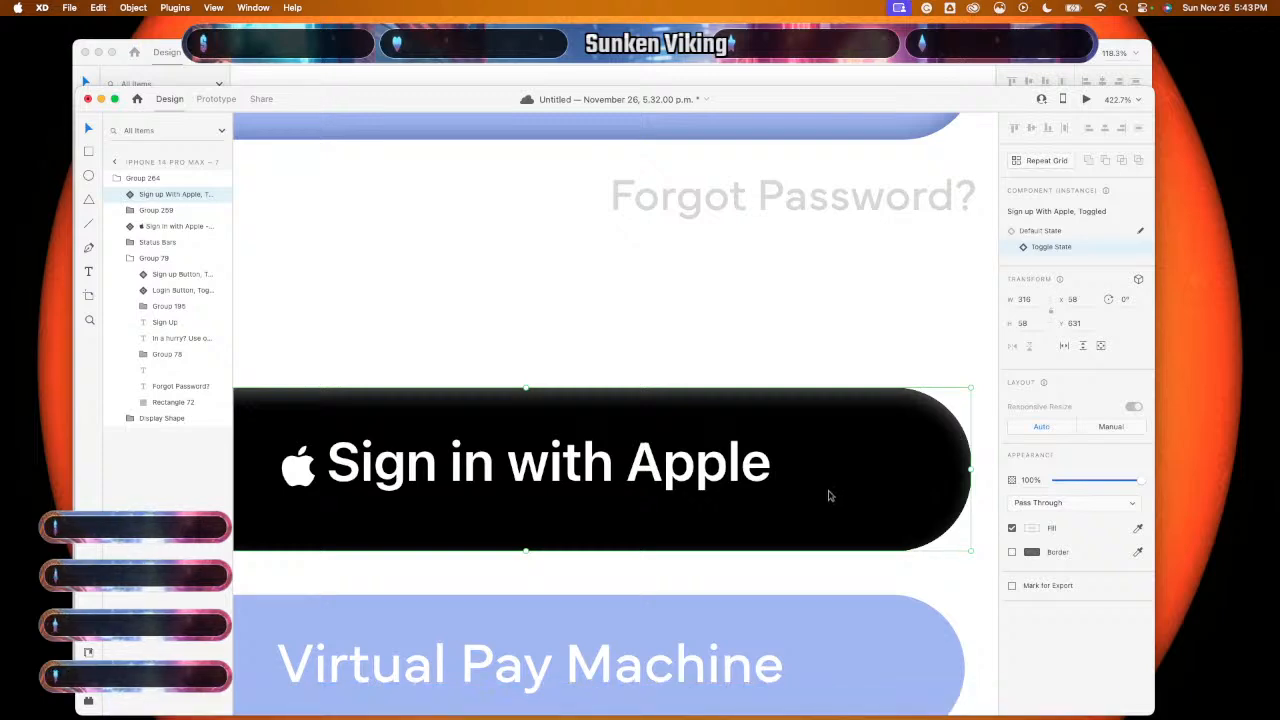
{"action": "left_click_drag", "start_coordinate": [828, 495], "coordinate": [803, 513]}
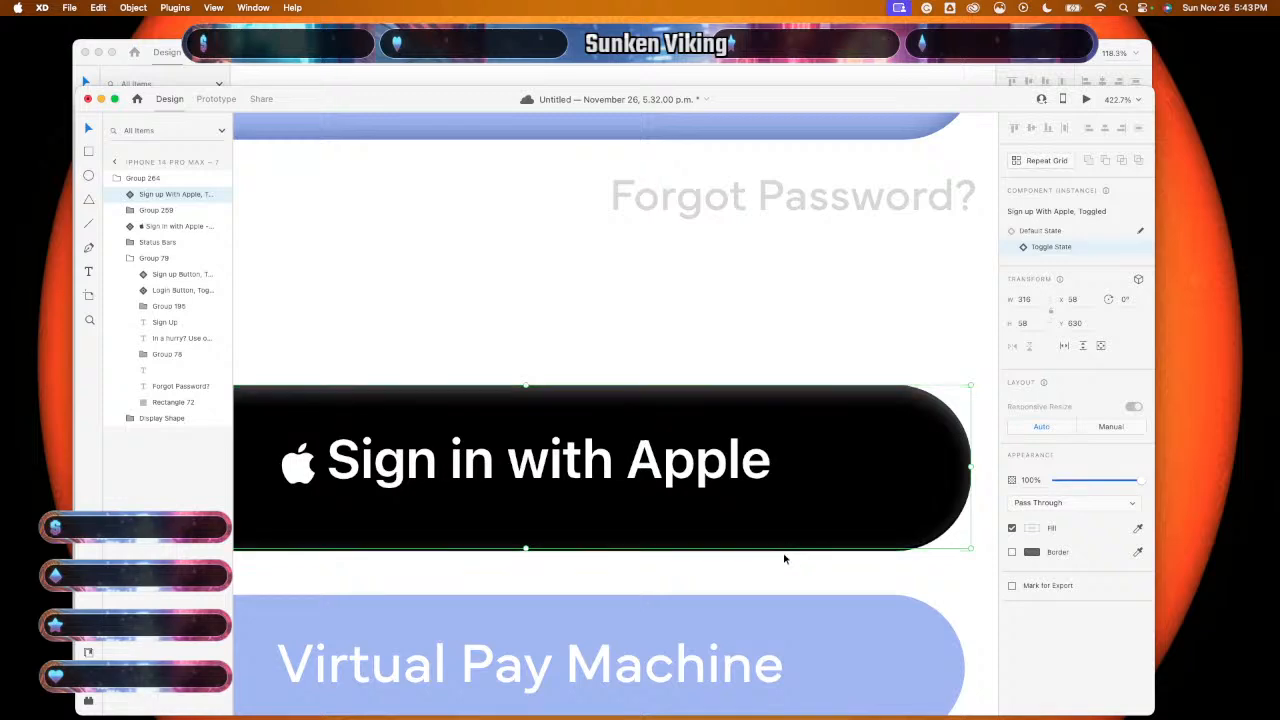
- Delete the underlying 'Sign in with Apple - Black' button, leaving the toggled version
{"action": "left_click", "coordinate": [784, 558]}
{"action": "scroll", "coordinate": [784, 558], "scroll_direction": "up", "scroll_amount": 5}
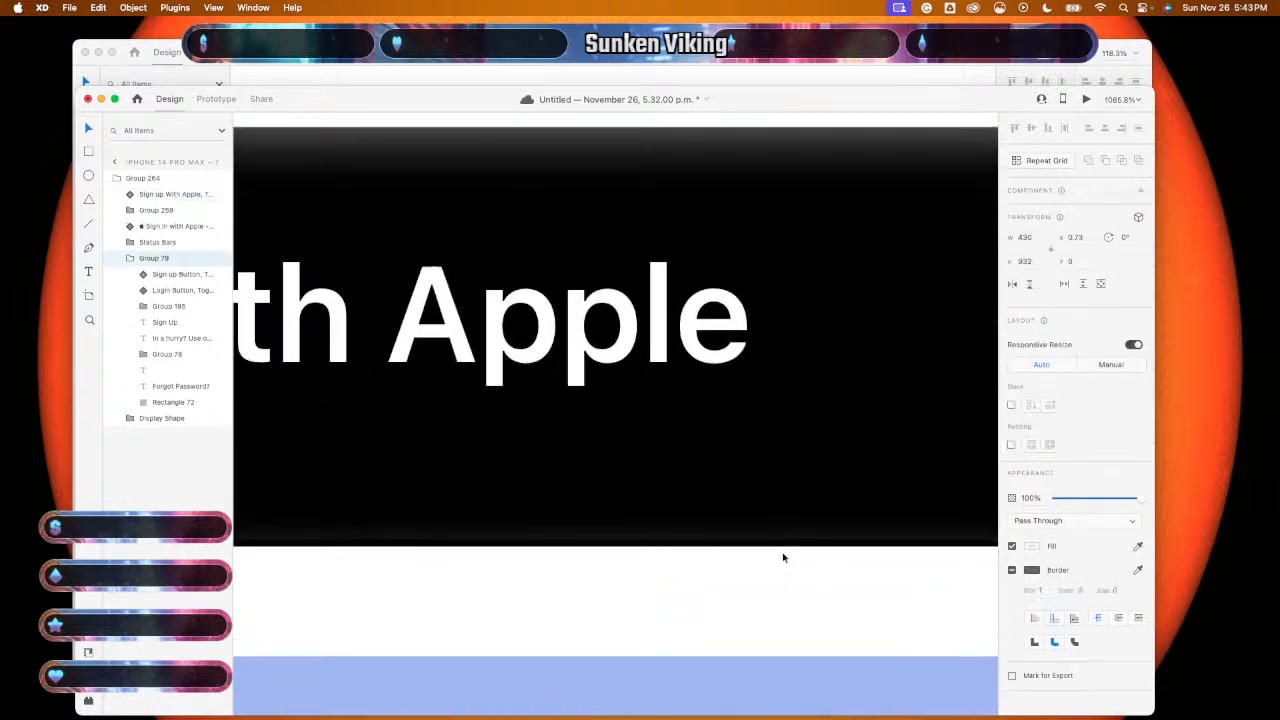
{"action": "left_click", "coordinate": [785, 549]}
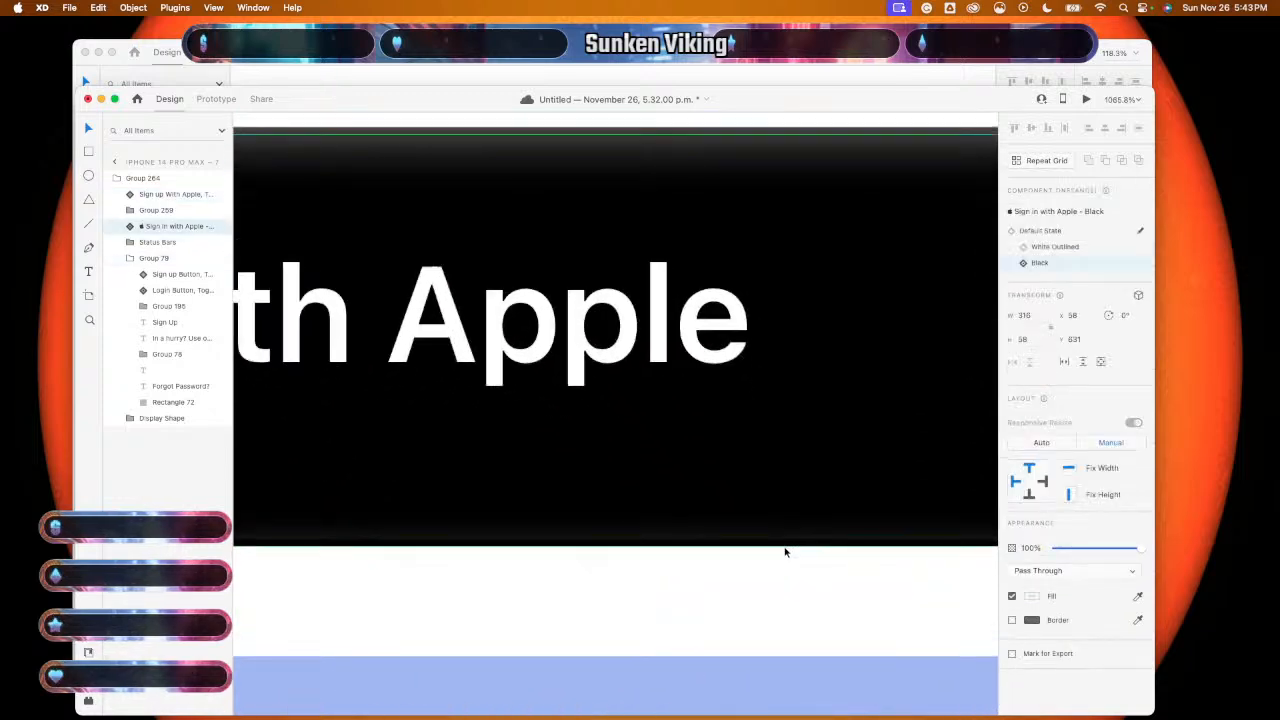
{"action": "key", "text": "Delete"}
{"action": "scroll", "coordinate": [785, 552], "scroll_direction": "down", "scroll_amount": 5}
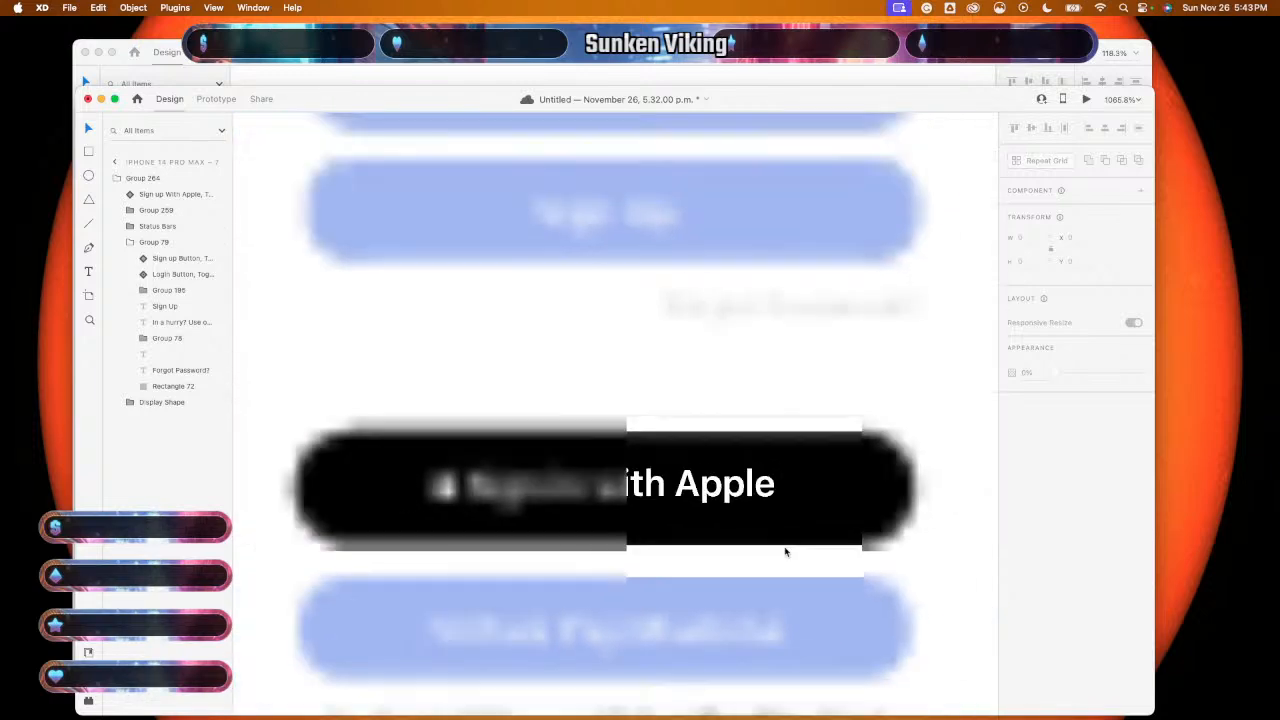
{"action": "left_click", "coordinate": [761, 533]}
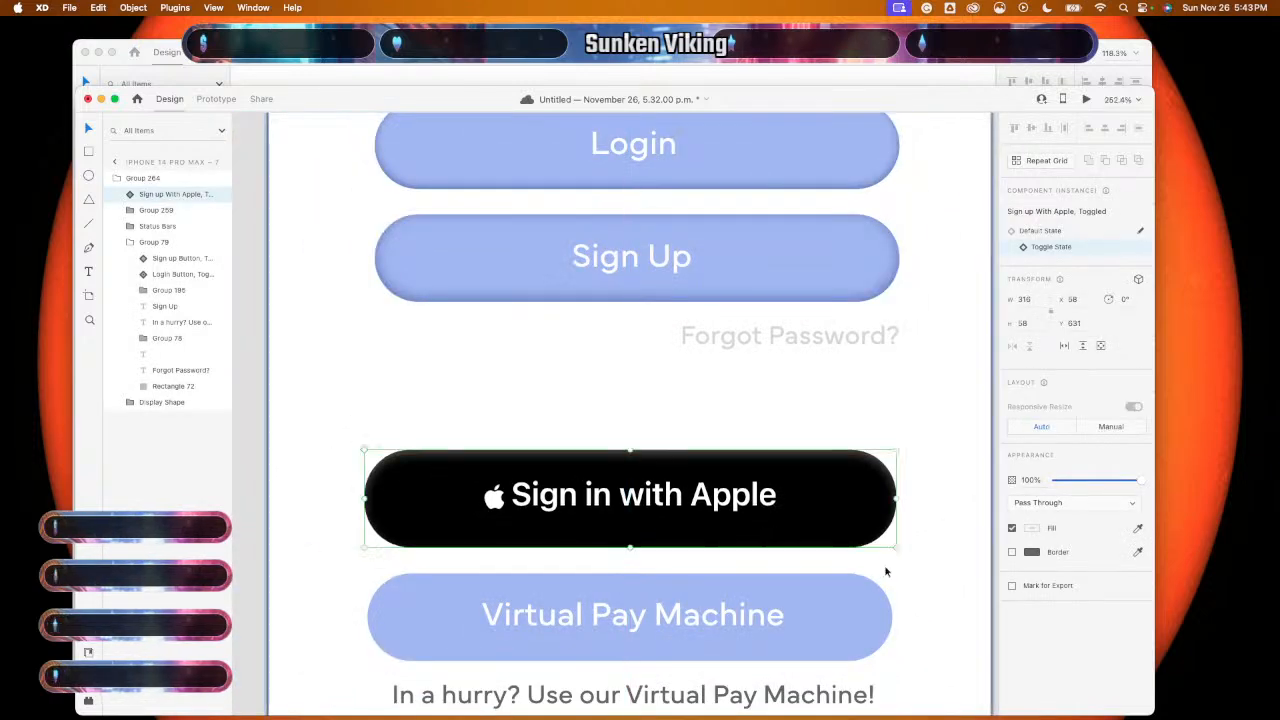
{"action": "left_click", "coordinate": [923, 577]}
{"action": "scroll", "coordinate": [923, 578], "scroll_direction": "down", "scroll_amount": 5}
{"action": "scroll", "coordinate": [923, 578], "scroll_direction": "up", "scroll_amount": 2}
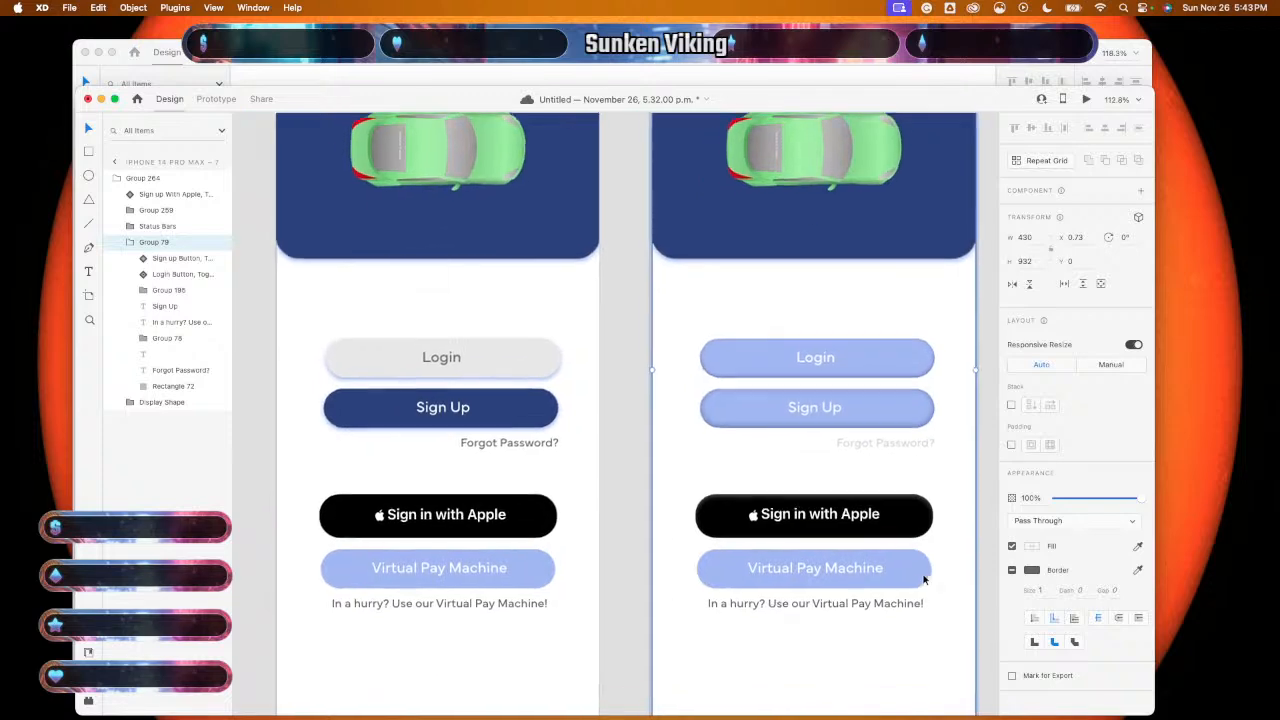
{"action": "scroll", "coordinate": [923, 578], "scroll_direction": "down", "scroll_amount": 2}
{"action": "scroll", "coordinate": [923, 578], "scroll_direction": "right", "scroll_amount": 2}
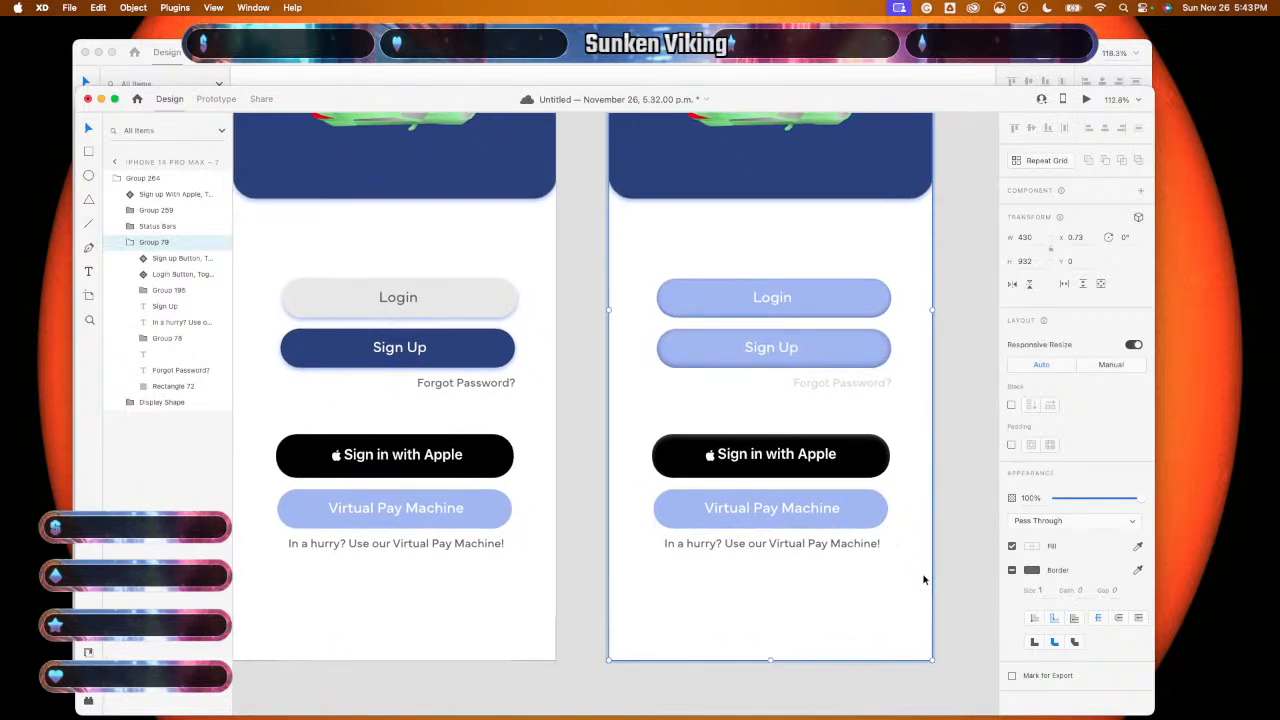
- Copy the dark-blue Virtual Pay Machine component from the Button States file
{"action": "left_click", "coordinate": [837, 52]}
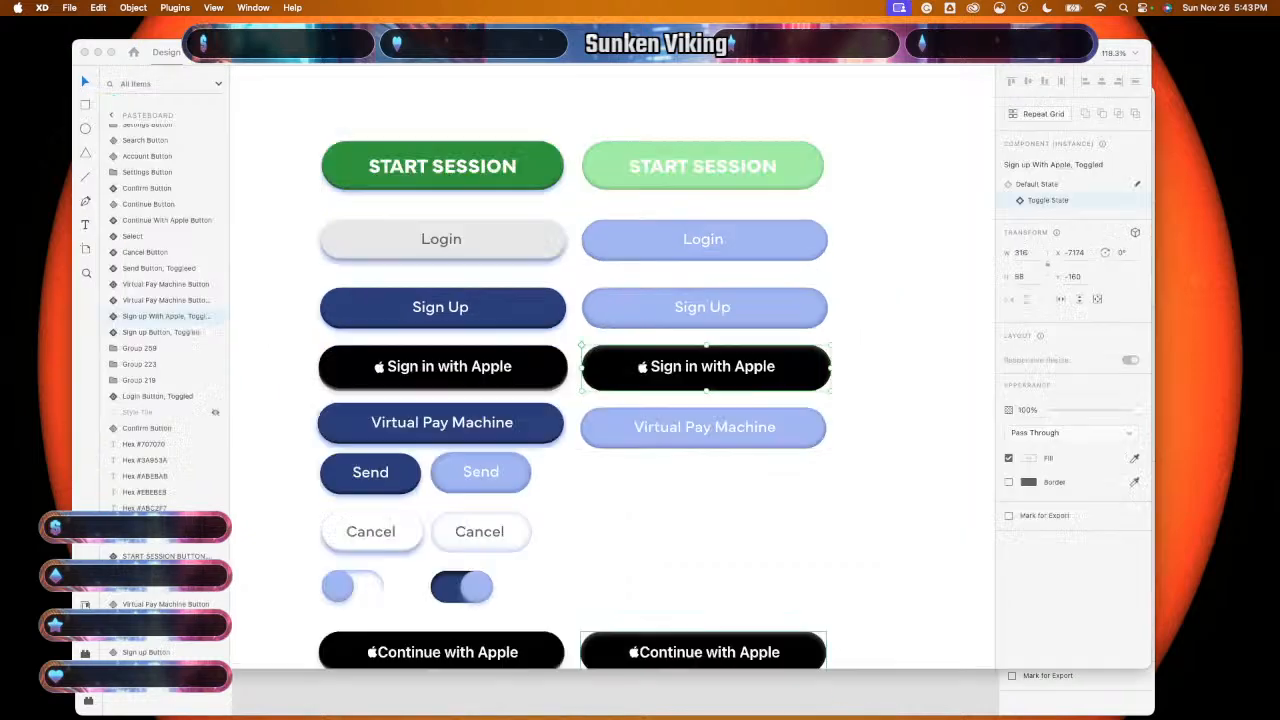
{"action": "left_click", "coordinate": [720, 437]}
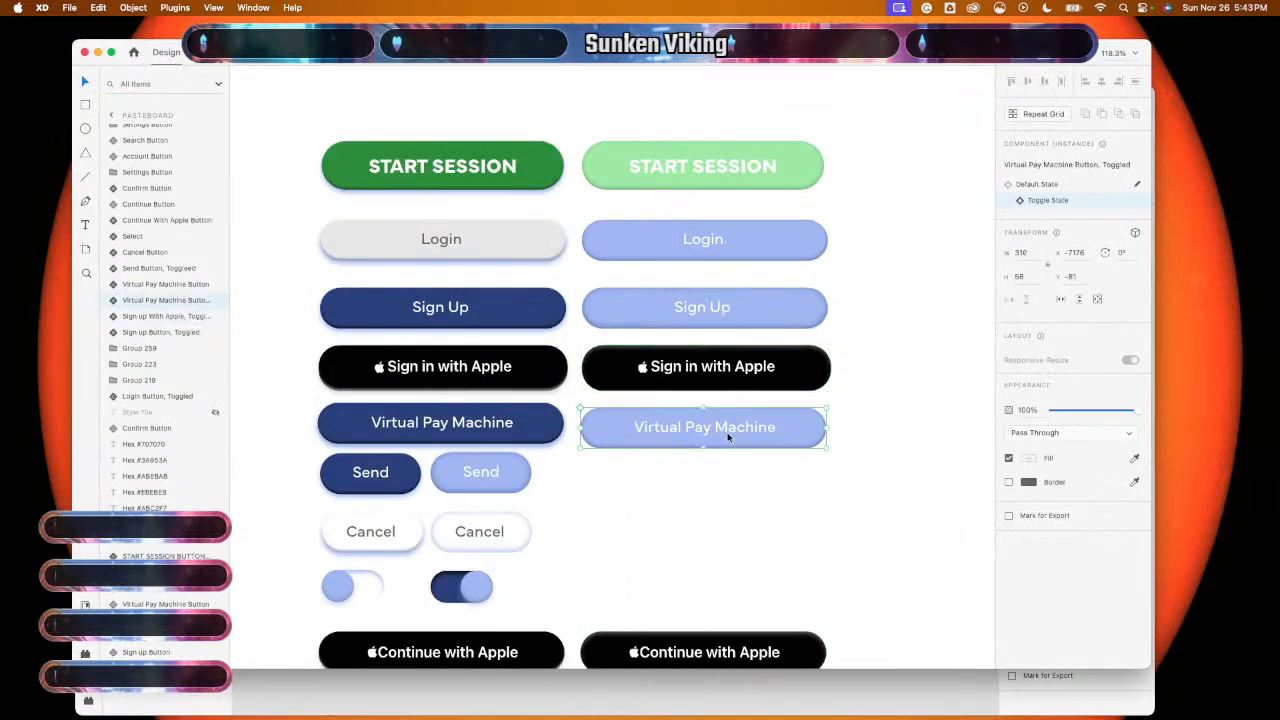
{"action": "left_click", "coordinate": [700, 688]}
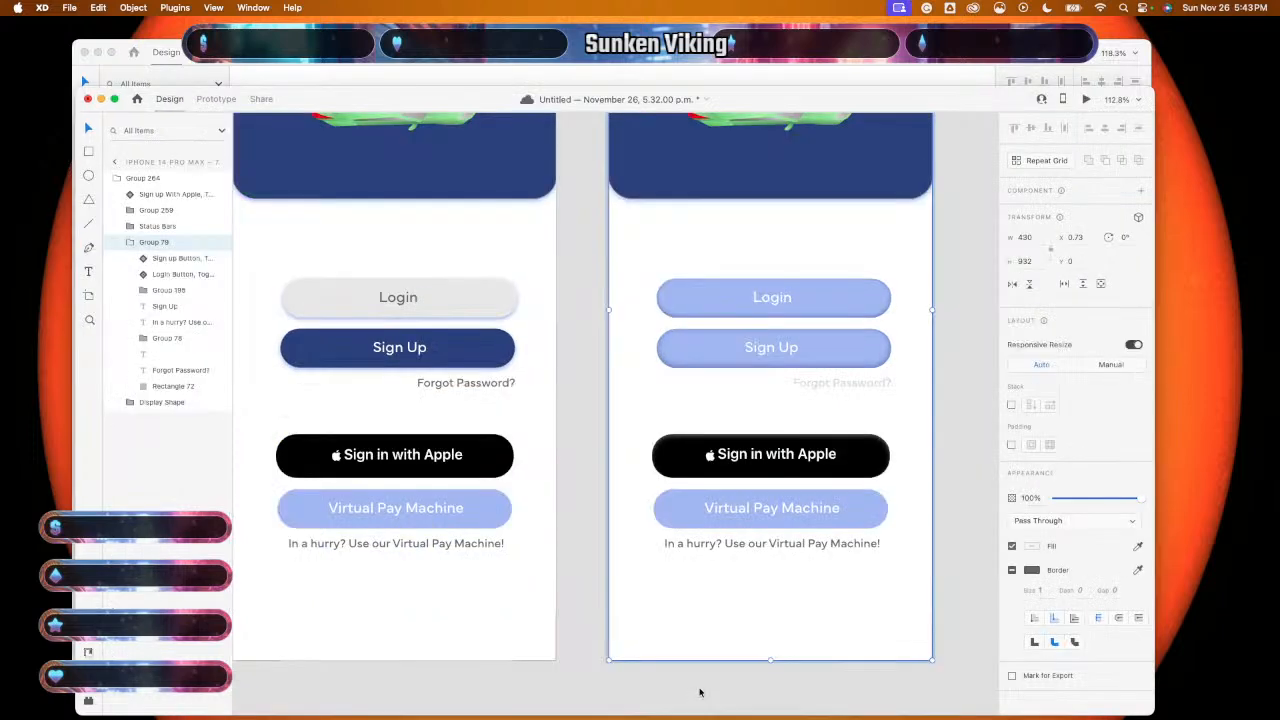
{"action": "scroll", "coordinate": [766, 529], "scroll_direction": "right", "scroll_amount": 2}
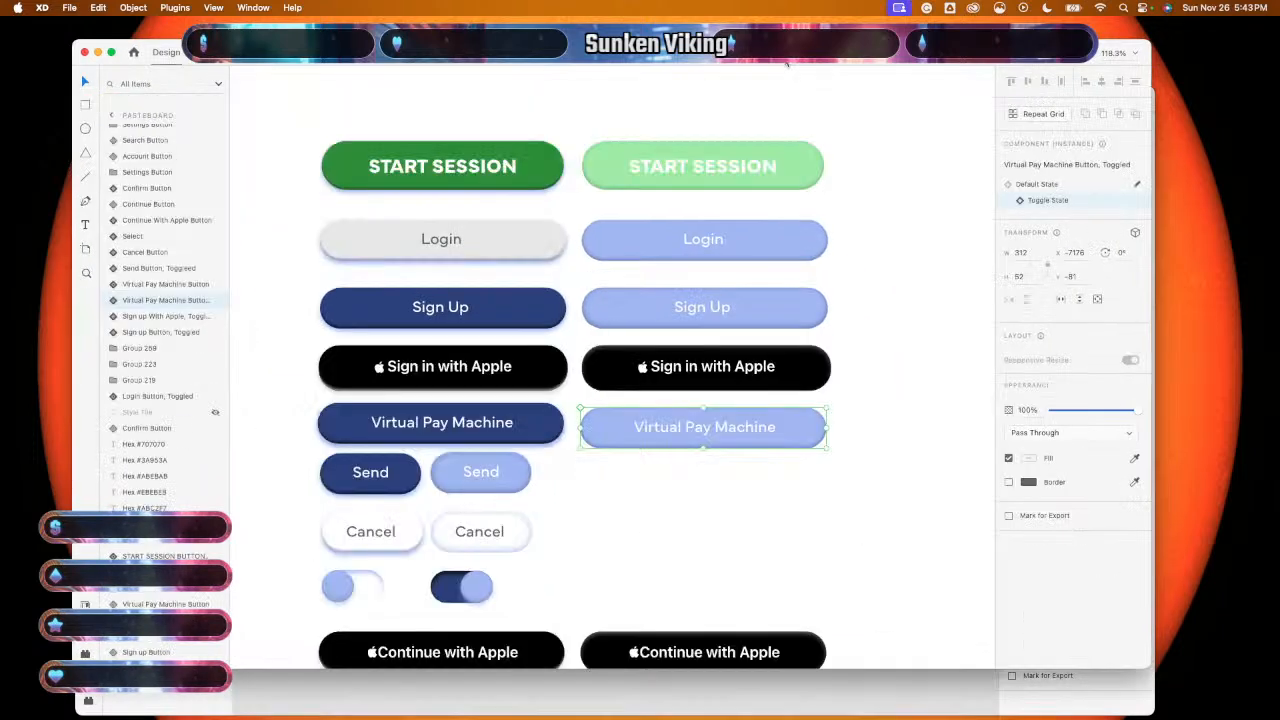
{"action": "left_click", "coordinate": [788, 68]}
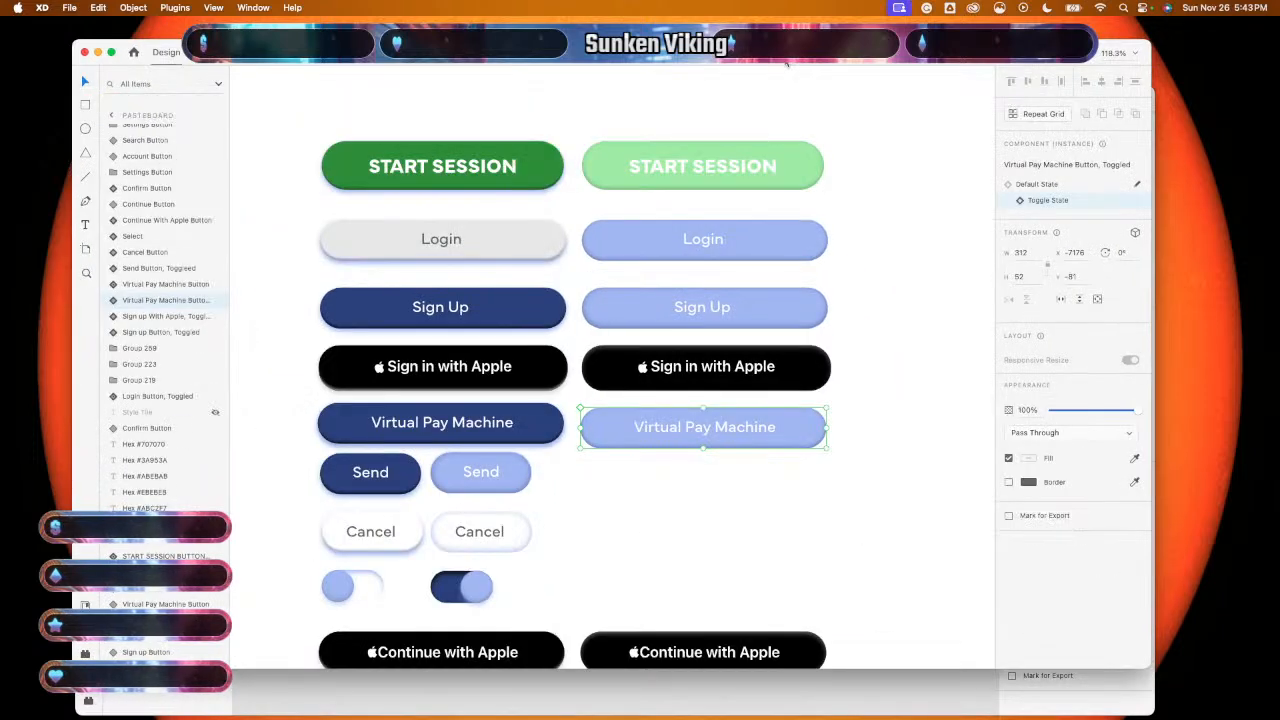
{"action": "left_click", "coordinate": [533, 432]}
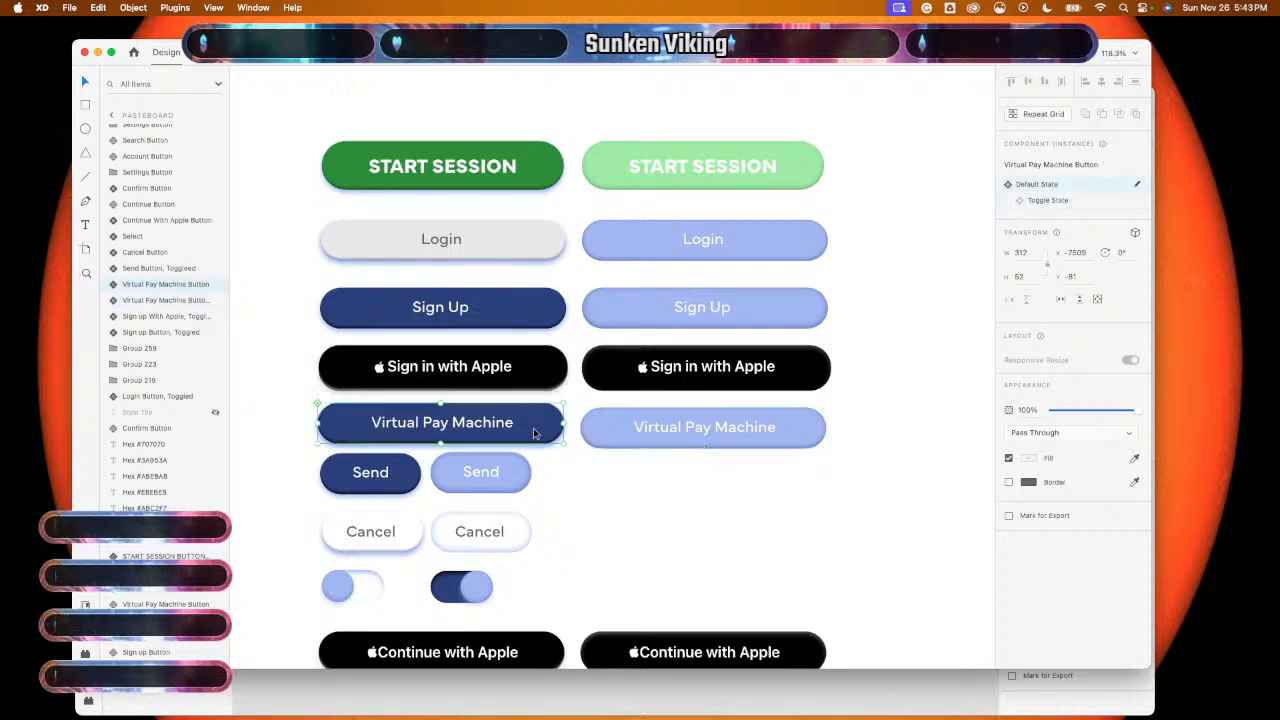
{"action": "left_click", "coordinate": [587, 700]}
{"action": "scroll", "coordinate": [561, 530], "scroll_direction": "left", "scroll_amount": 3}
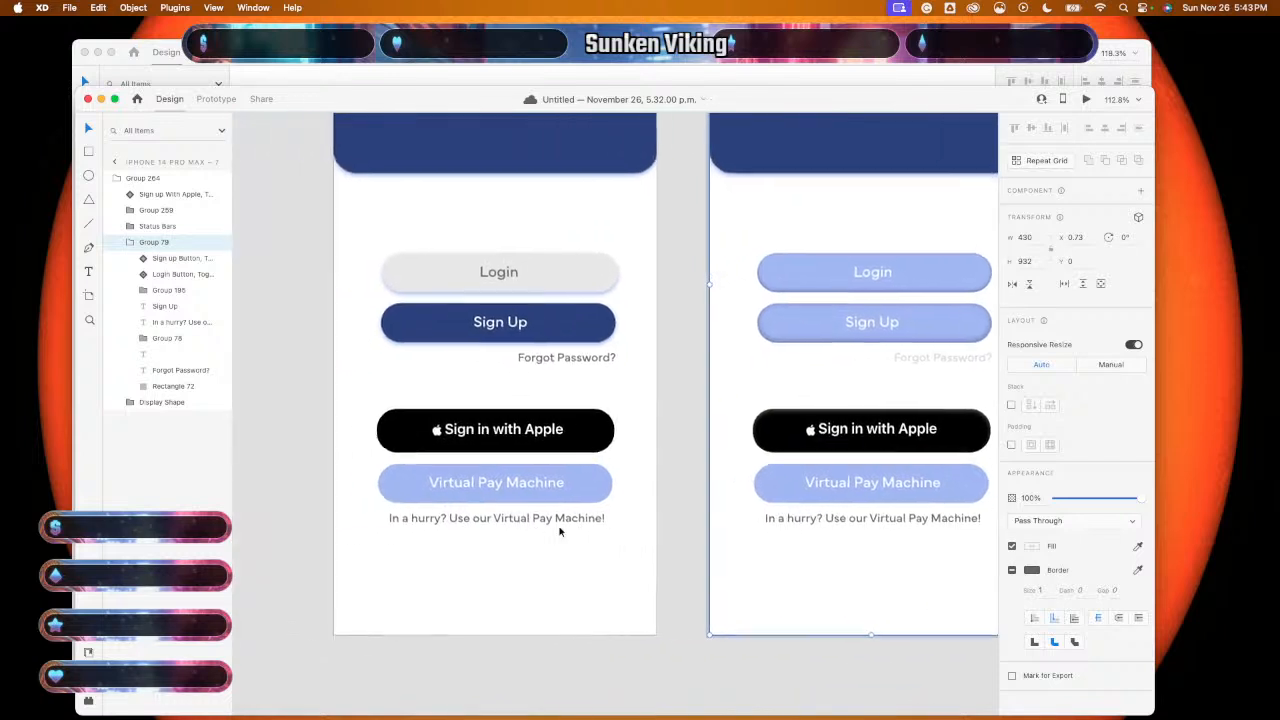
- Try swapping the faded Virtual Pay Machine button for the dark one, then undo the misplaced attempt
{"action": "left_click", "coordinate": [603, 488]}
{"action": "double_click", "coordinate": [603, 487]}
{"action": "double_click", "coordinate": [603, 487]}
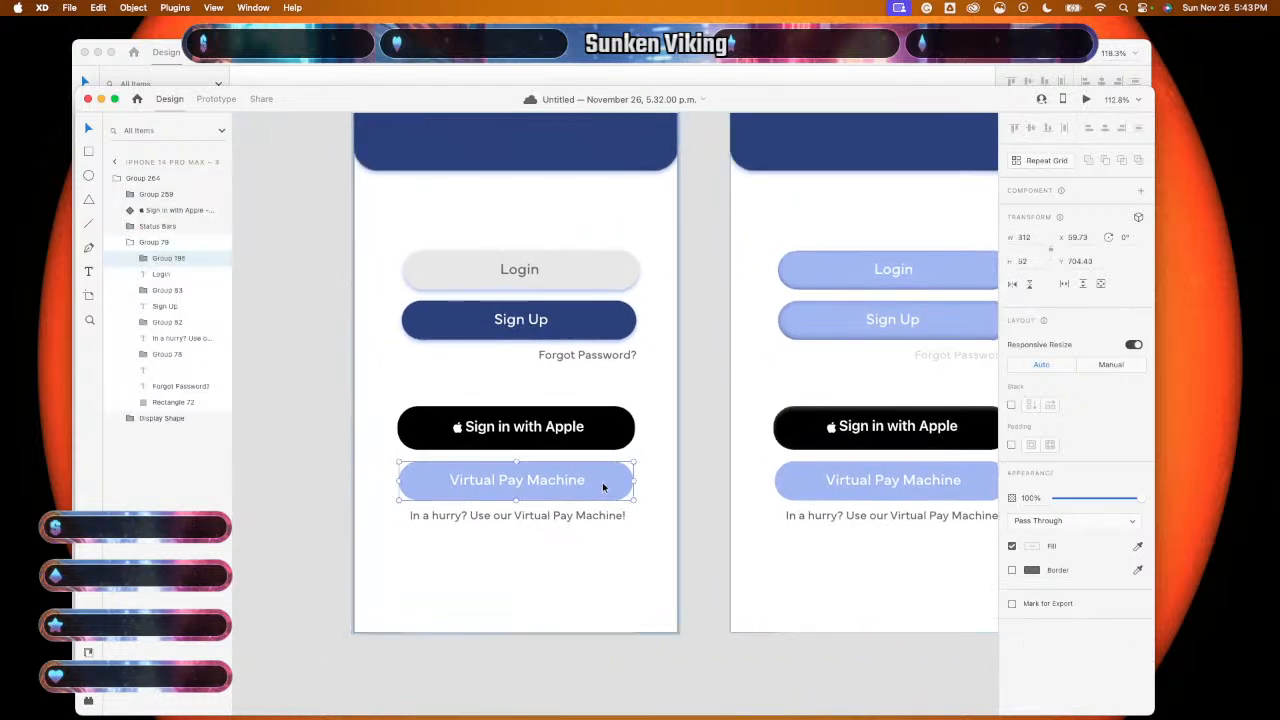
{"action": "key", "text": "BackSpace"}
{"action": "key", "text": "super+v"}
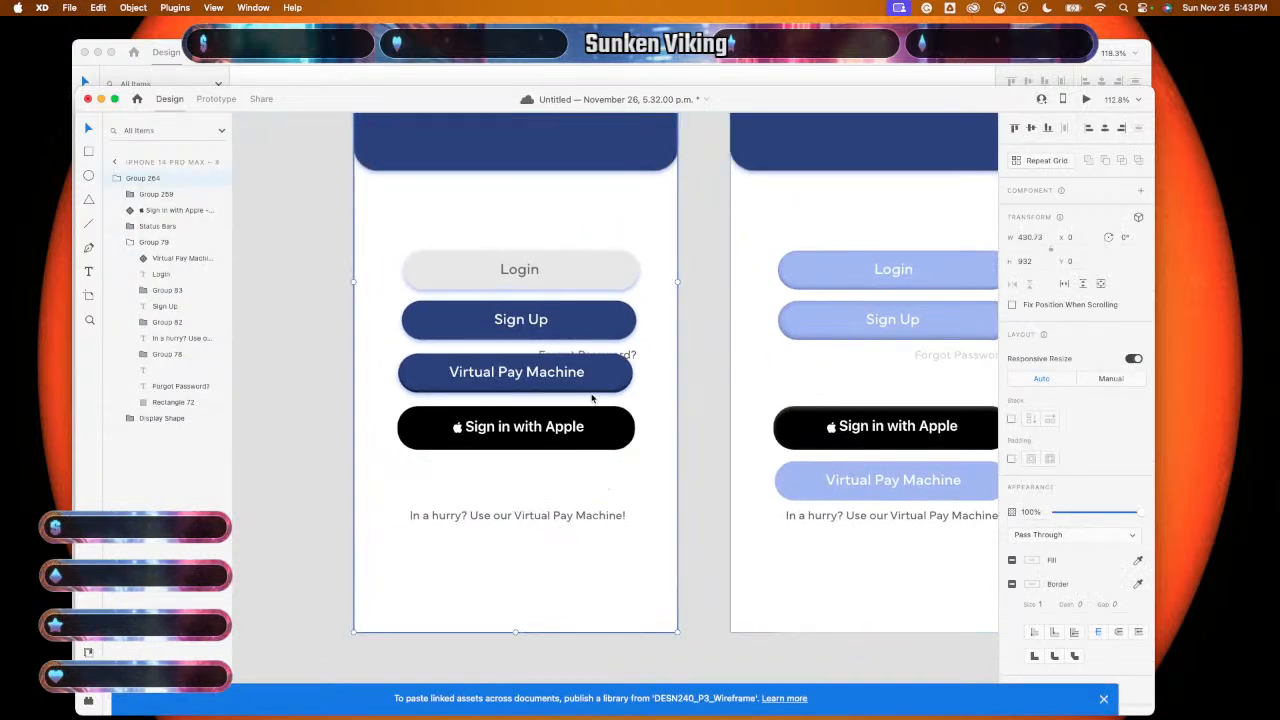
{"action": "left_click_drag", "start_coordinate": [602, 381], "coordinate": [600, 480]}
{"action": "key", "text": "super+z"}
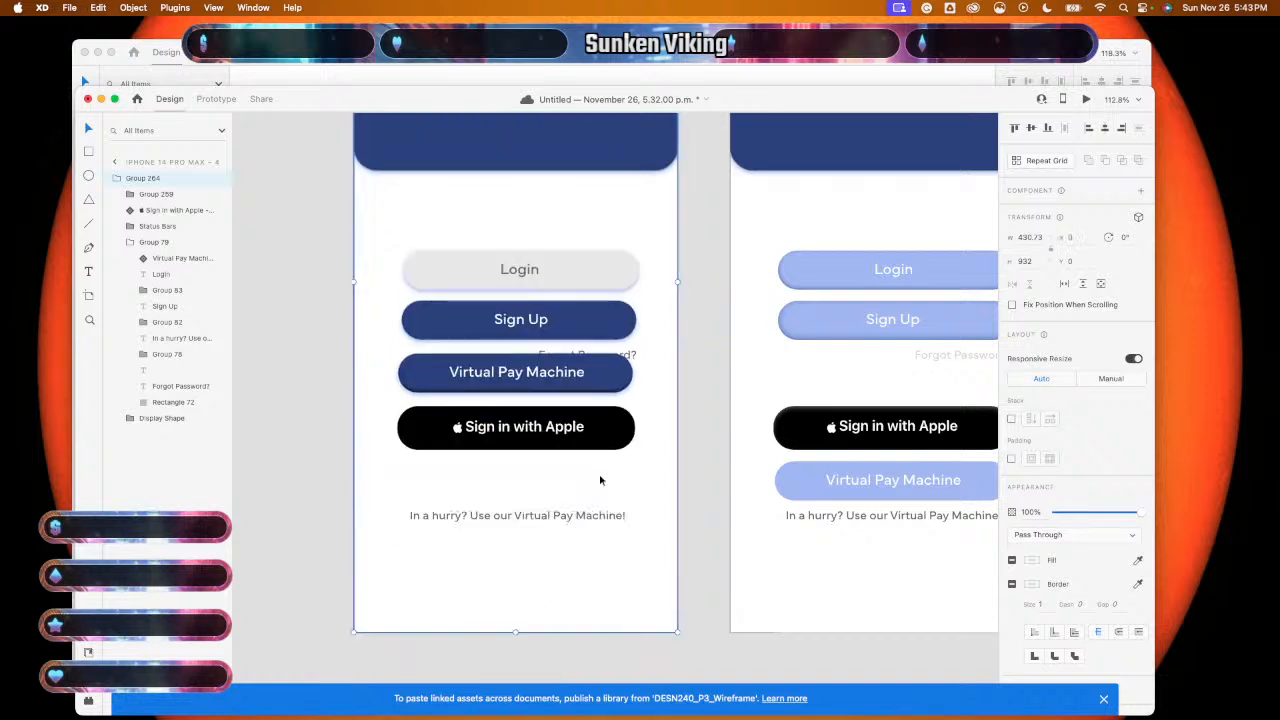
{"action": "double_click", "coordinate": [601, 386]}
{"action": "left_click_drag", "start_coordinate": [602, 384], "coordinate": [602, 487]}
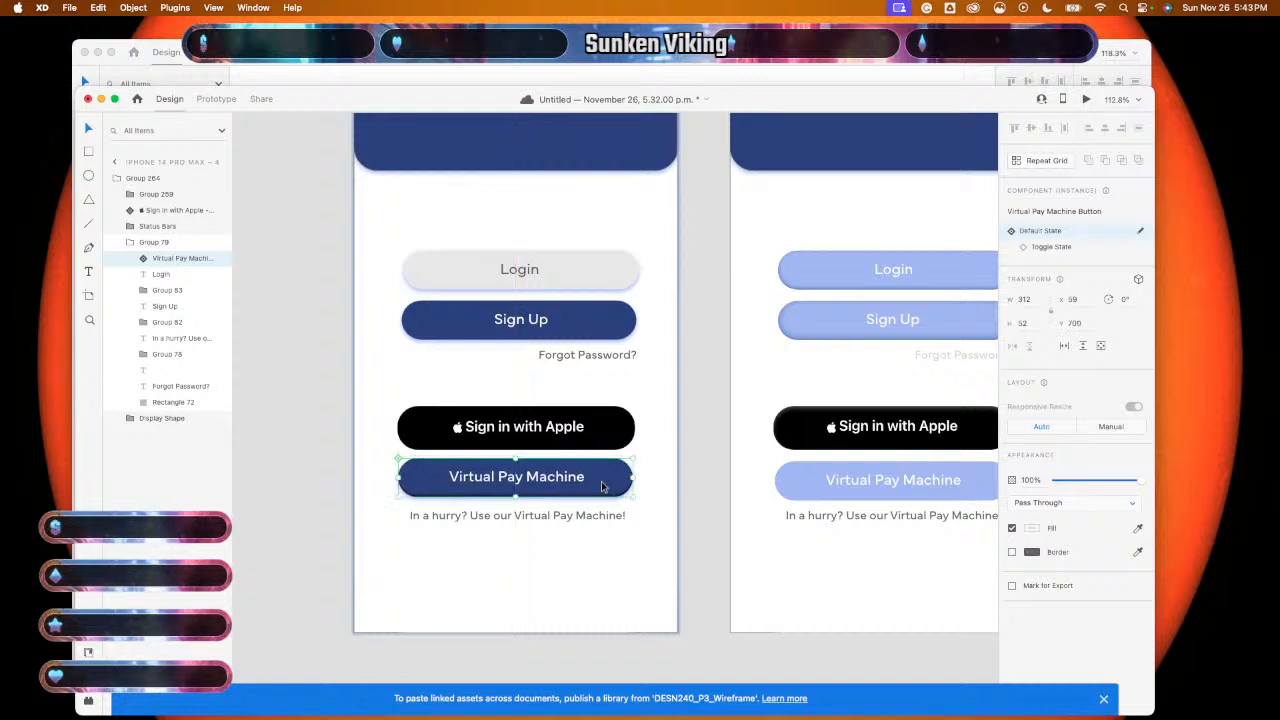
{"action": "key", "text": "super+z"}
{"action": "key", "text": "super+shift+z"}
{"action": "key", "text": "super+shift+z"}
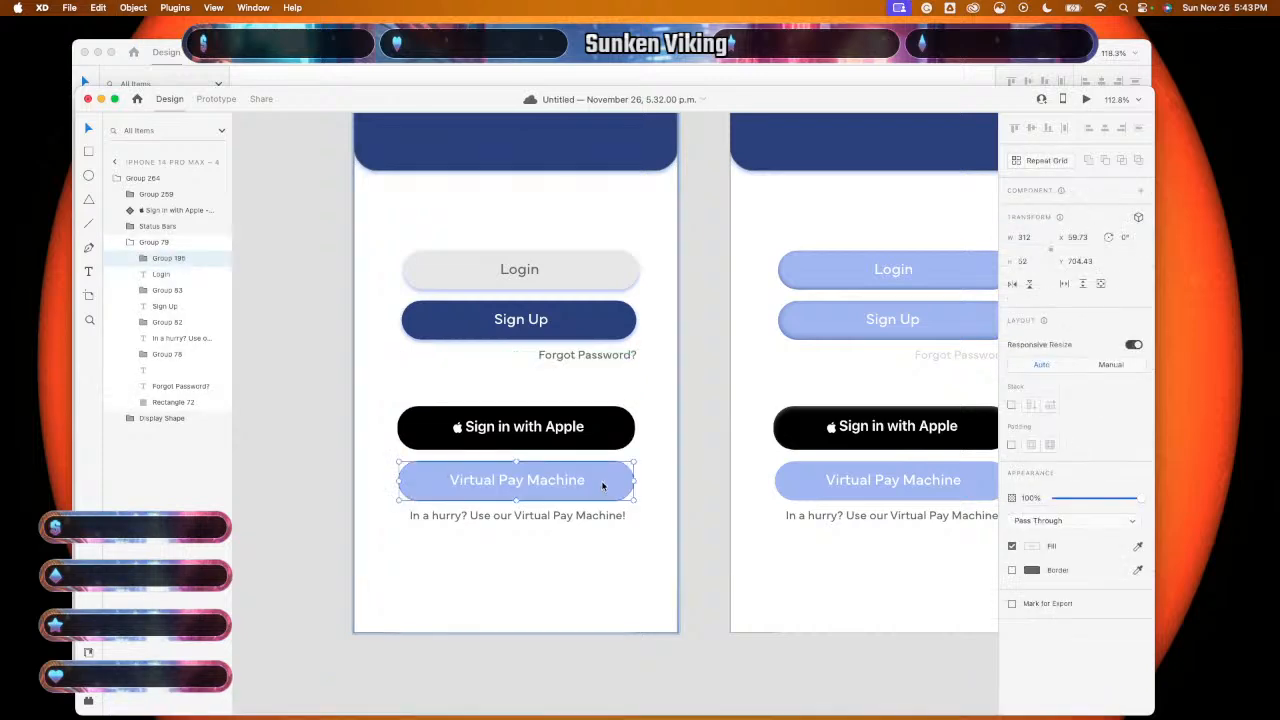
- Paste the dark Virtual Pay Machine button again, delete the faded one, and align it there
{"action": "key", "text": "super+v"}
{"action": "left_click", "coordinate": [591, 418]}
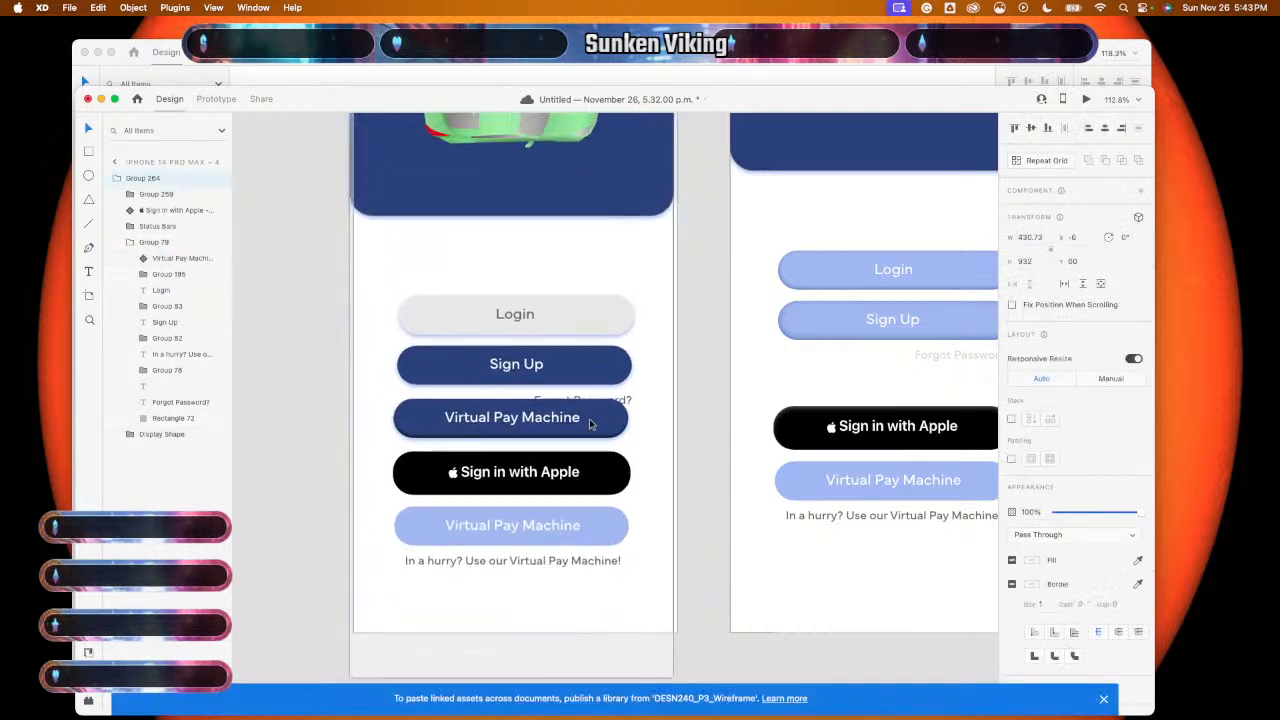
{"action": "double_click", "coordinate": [592, 378]}
{"action": "double_click", "coordinate": [593, 378]}
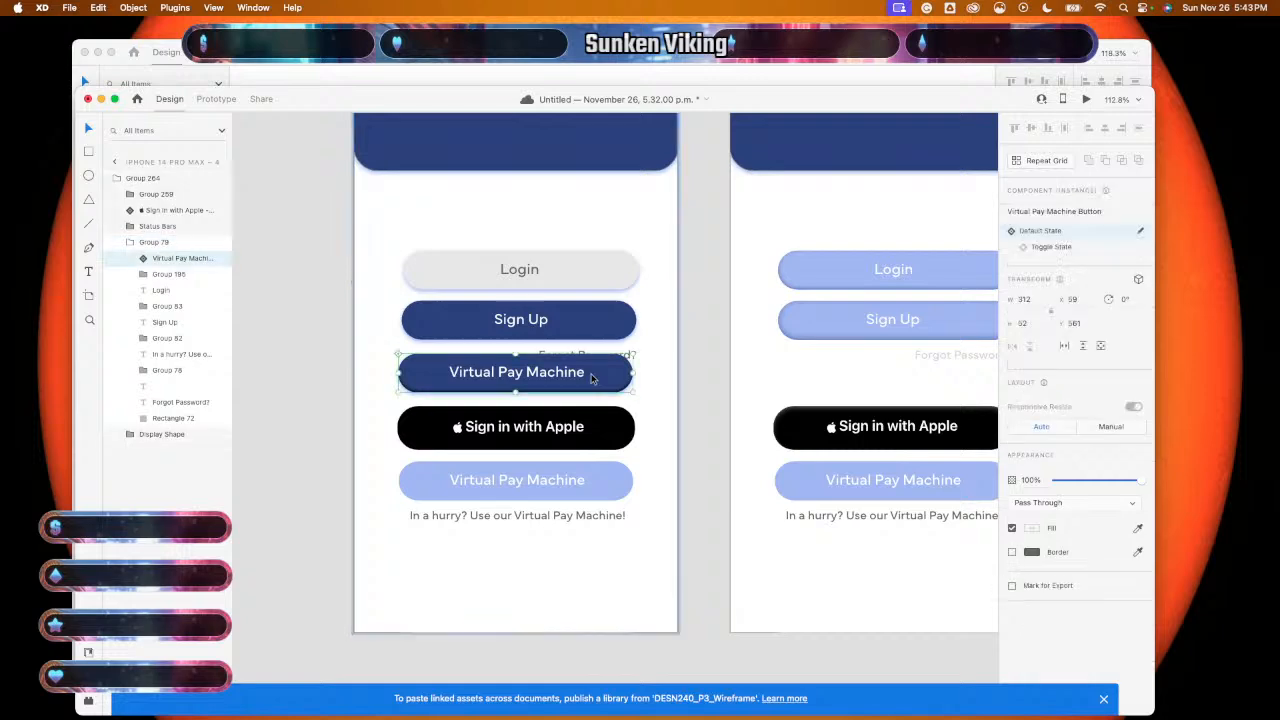
{"action": "left_click_drag", "start_coordinate": [594, 379], "coordinate": [592, 481]}
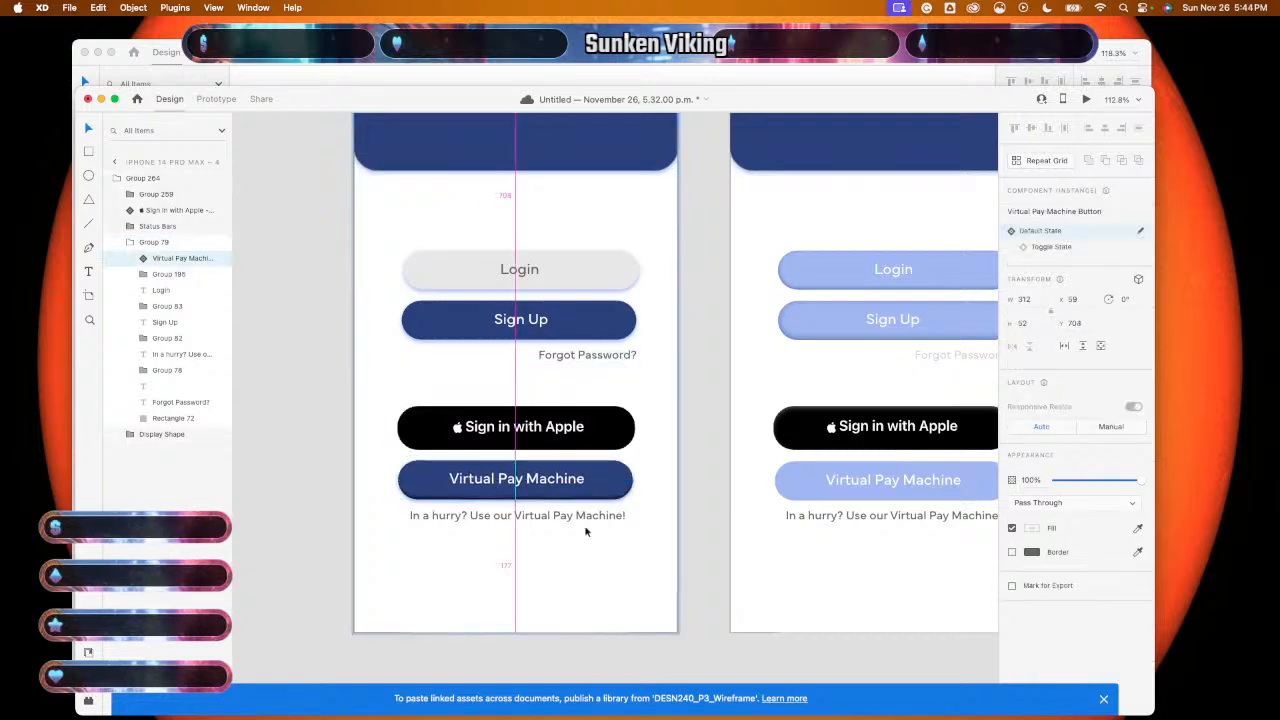
{"action": "scroll", "coordinate": [586, 532], "scroll_direction": "up", "scroll_amount": 5}
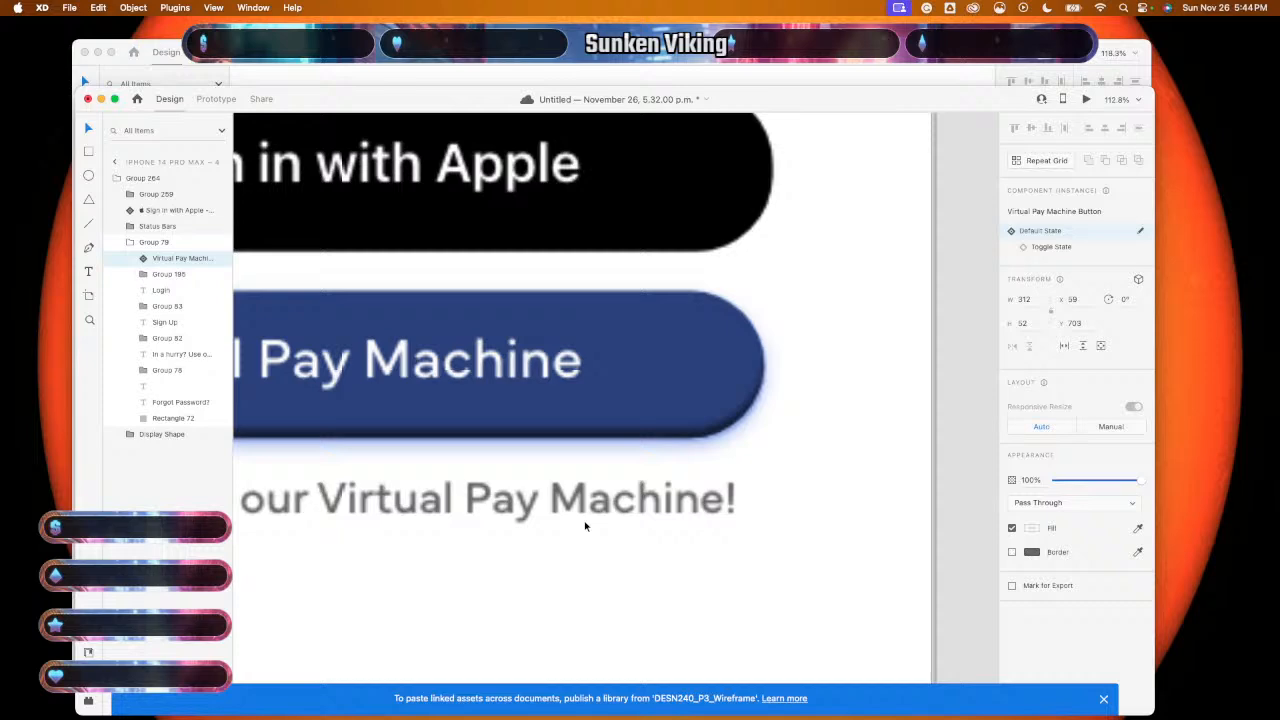
{"action": "key", "text": "Delete"}
{"action": "left_click", "coordinate": [603, 432]}
{"action": "left_click_drag", "start_coordinate": [603, 431], "coordinate": [603, 434]}
{"action": "left_click", "coordinate": [632, 566]}
{"action": "scroll", "coordinate": [631, 566], "scroll_direction": "down", "scroll_amount": 5}
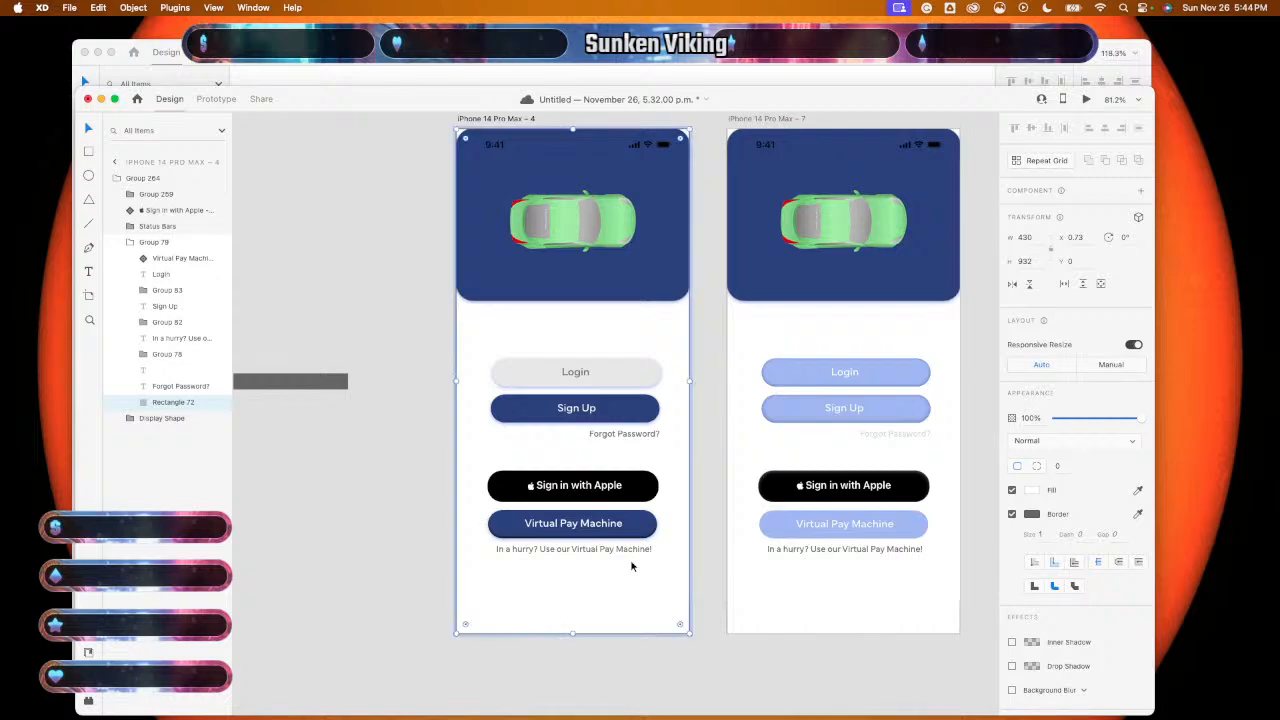
{"action": "scroll", "coordinate": [631, 566], "scroll_direction": "up", "scroll_amount": 3}
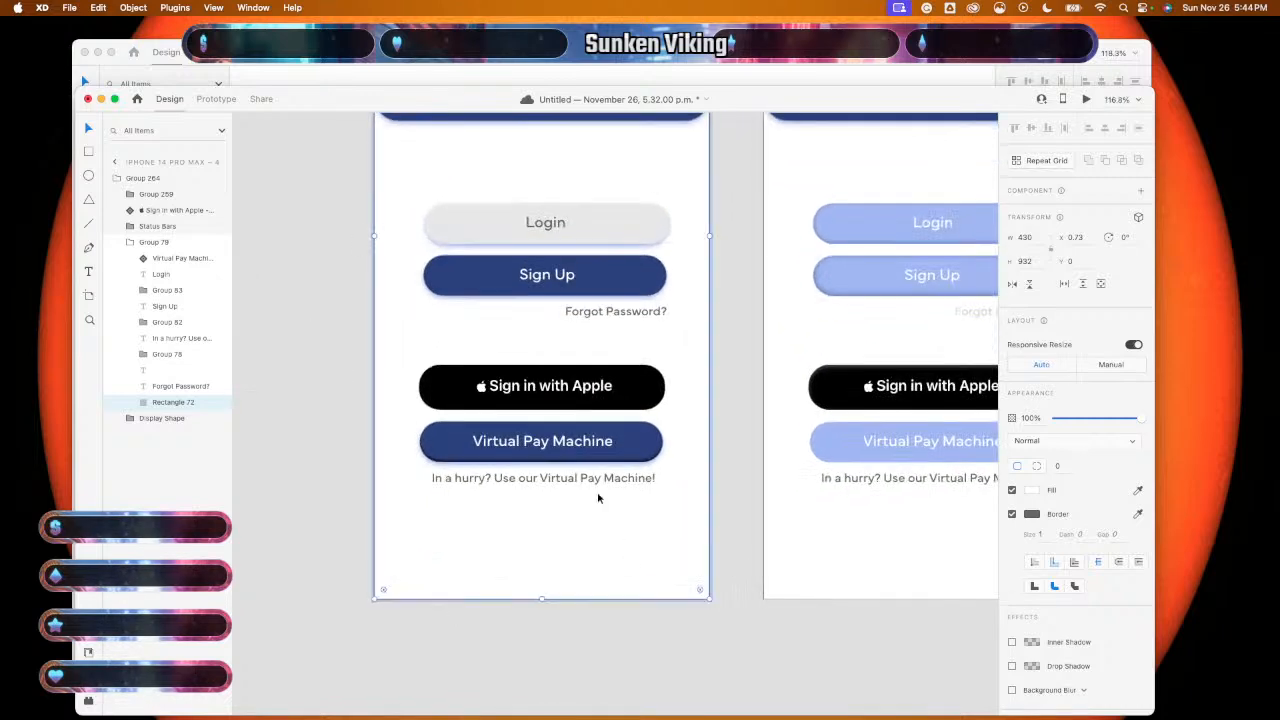
{"action": "left_click", "coordinate": [598, 72]}
- Paste the copied Sign up With Apple component over the left artboard's Sign in with Apple button
{"action": "left_click", "coordinate": [532, 360]}
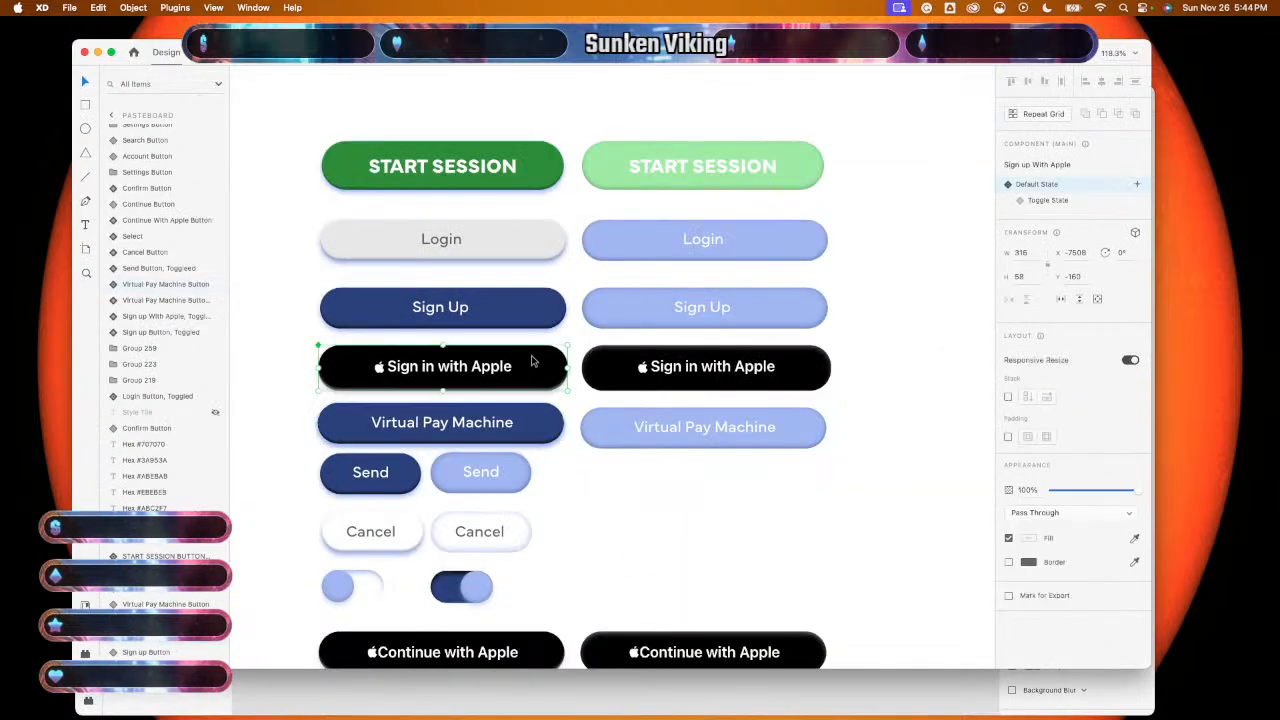
{"action": "mouse_move", "coordinate": [584, 710]}
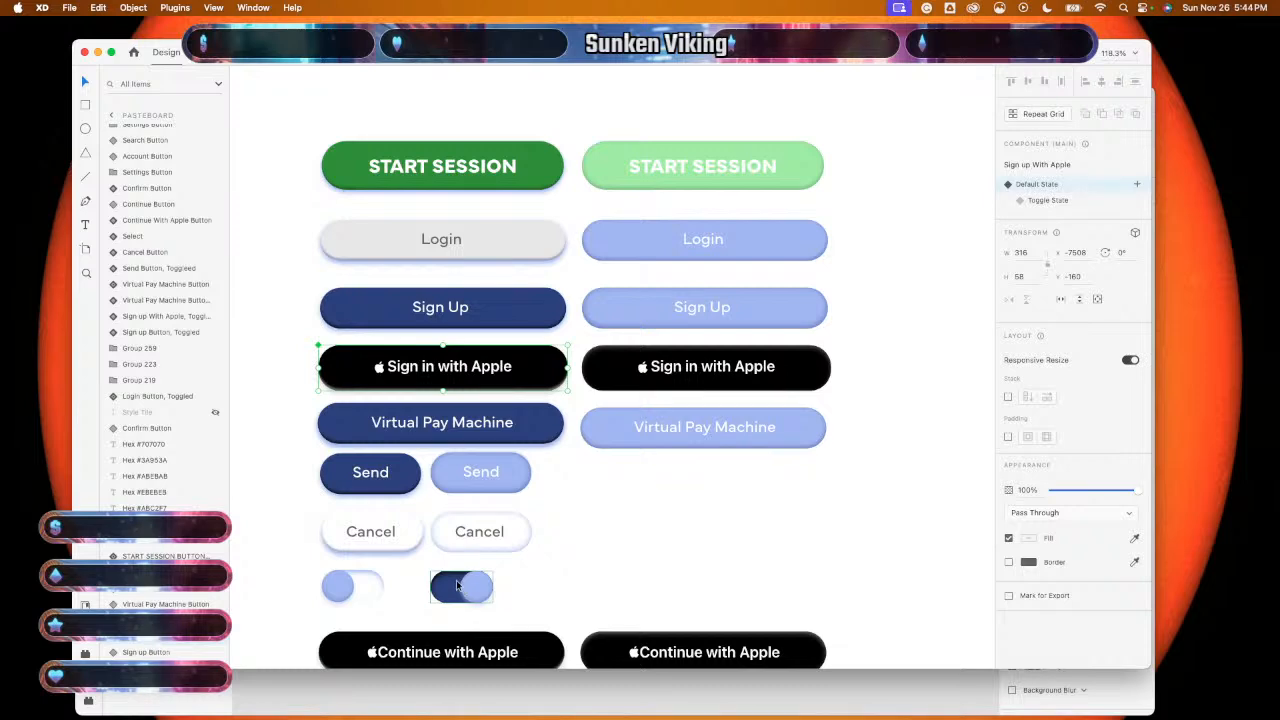
{"action": "left_click", "coordinate": [398, 680]}
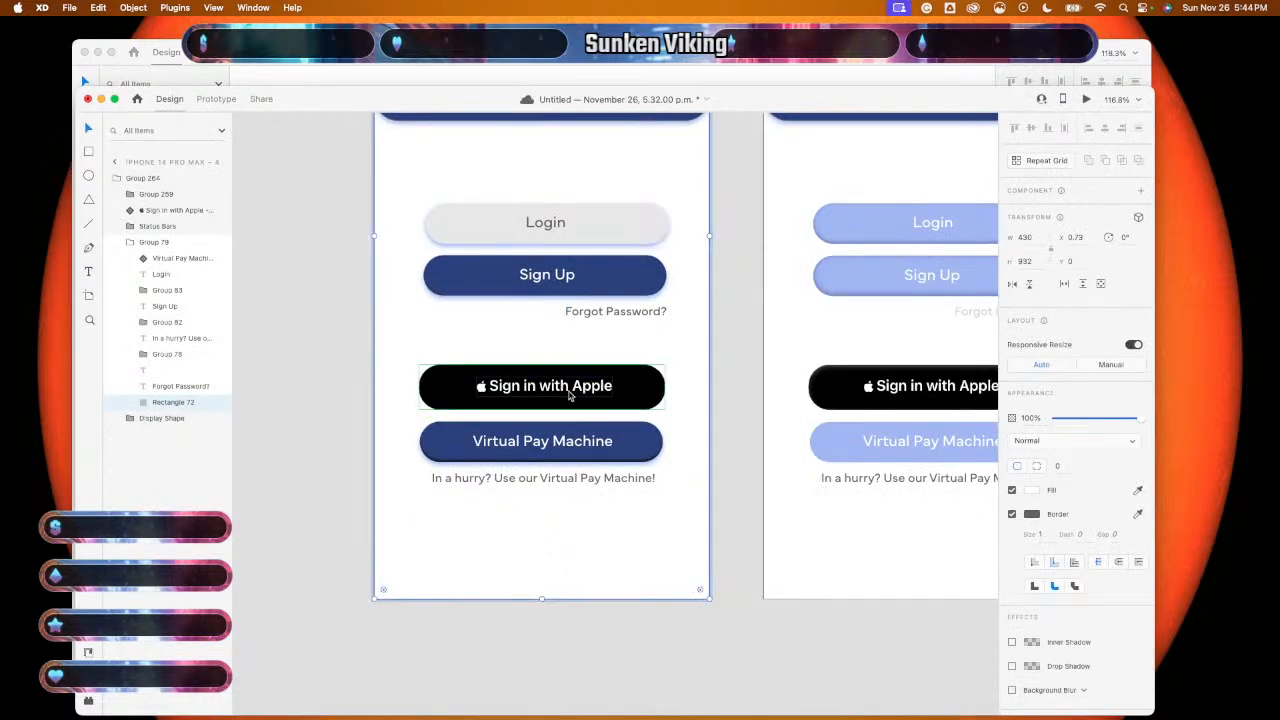
{"action": "left_click", "coordinate": [620, 389]}
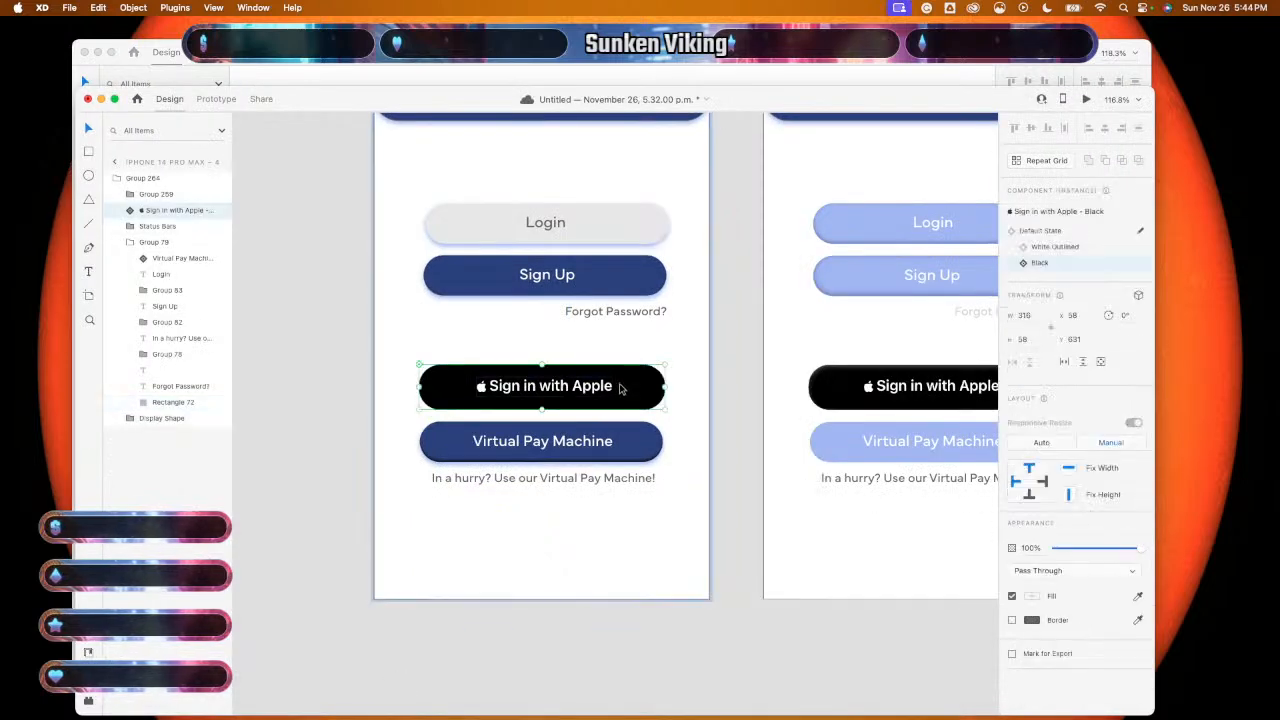
{"action": "key", "text": "super+v"}
{"action": "scroll", "coordinate": [621, 367], "scroll_direction": "up", "scroll_amount": 5}
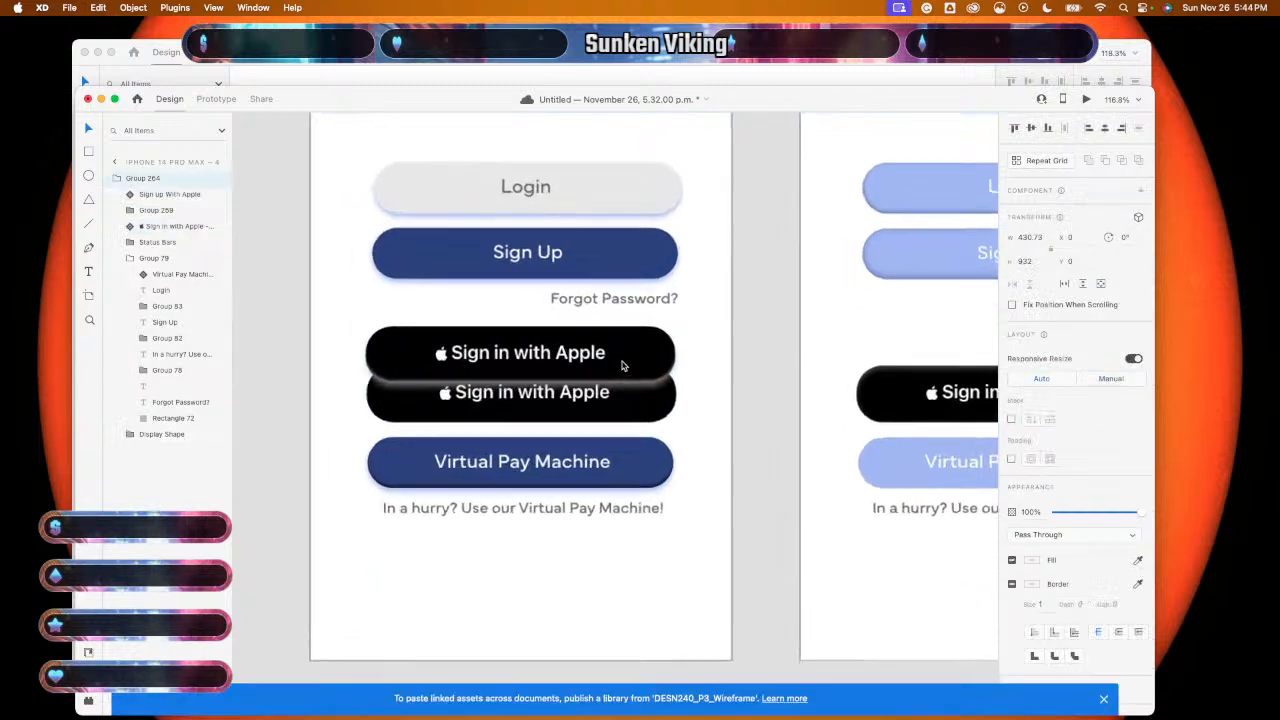
{"action": "scroll", "coordinate": [621, 381], "scroll_direction": "down", "scroll_amount": 1}
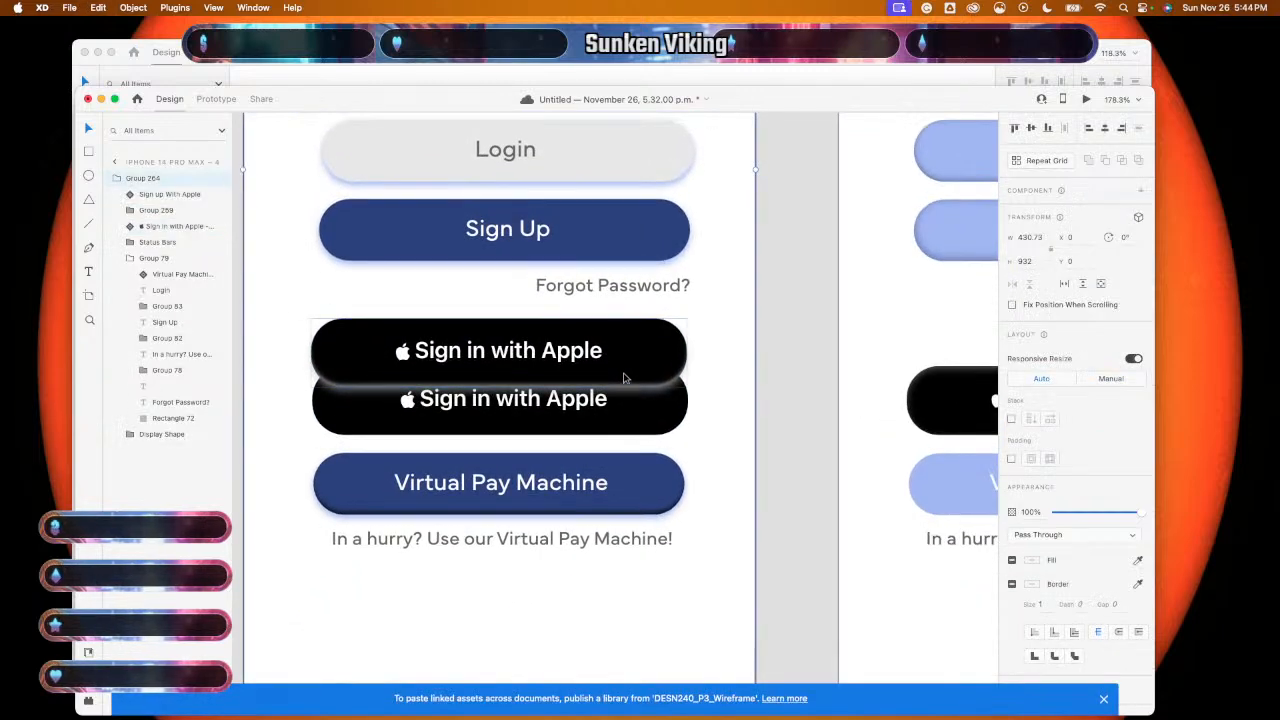
{"action": "left_click", "coordinate": [630, 369]}
{"action": "left_click_drag", "start_coordinate": [630, 369], "coordinate": [632, 415]}
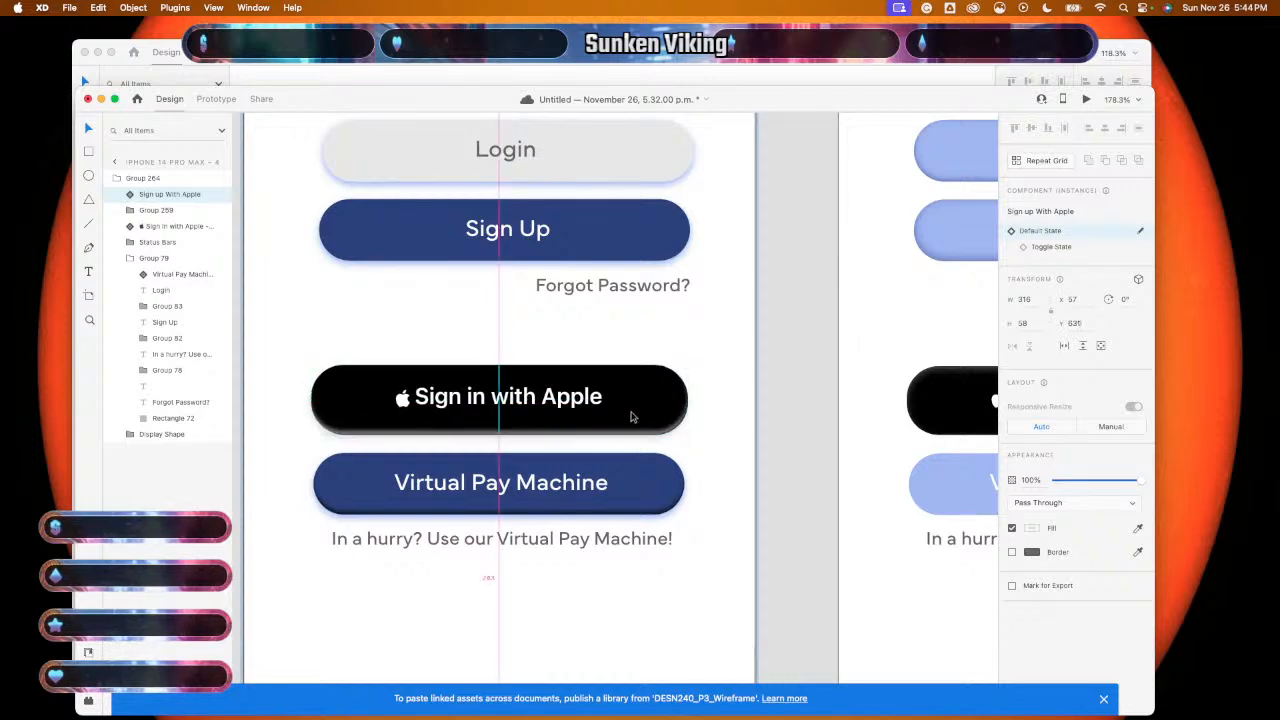
- Delete the original Sign in with Apple button and nudge the new one into line
{"action": "left_click", "coordinate": [634, 441]}
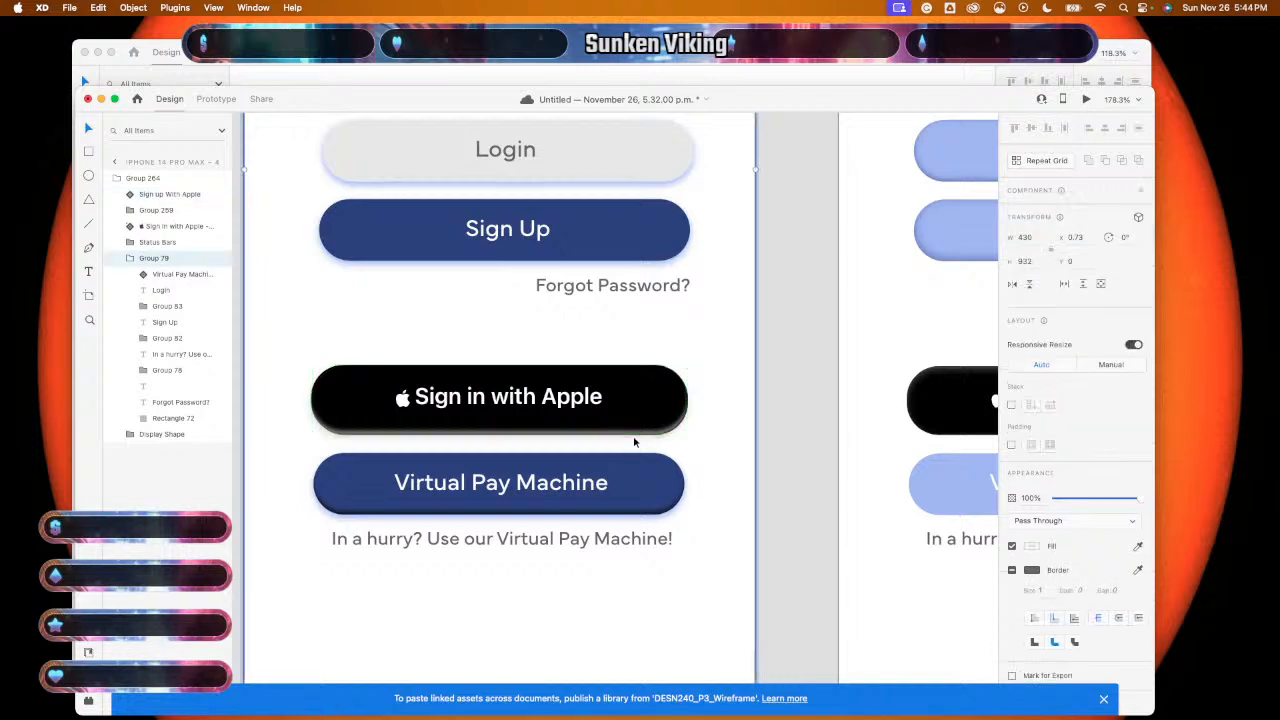
{"action": "double_click", "coordinate": [636, 441]}
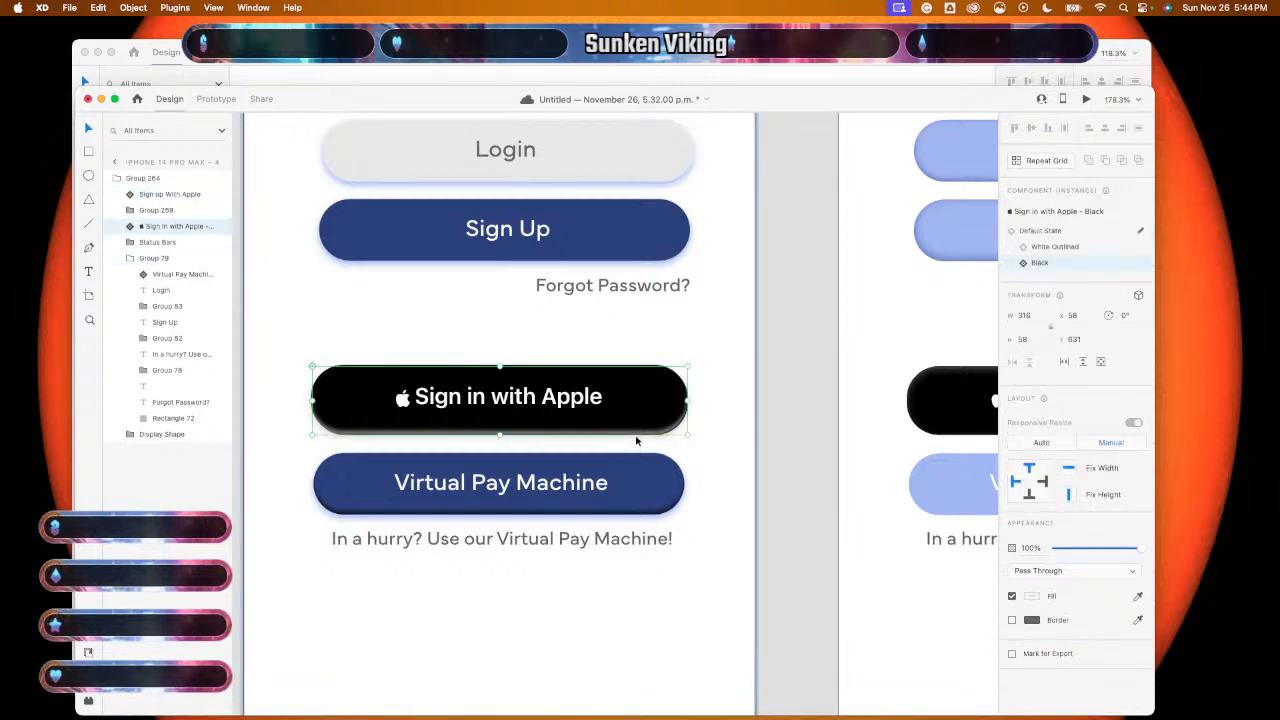
{"action": "key", "text": "Delete"}
{"action": "left_click_drag", "start_coordinate": [643, 429], "coordinate": [651, 431]}
{"action": "left_click", "coordinate": [735, 478]}
{"action": "scroll", "coordinate": [735, 478], "scroll_direction": "down", "scroll_amount": 5}
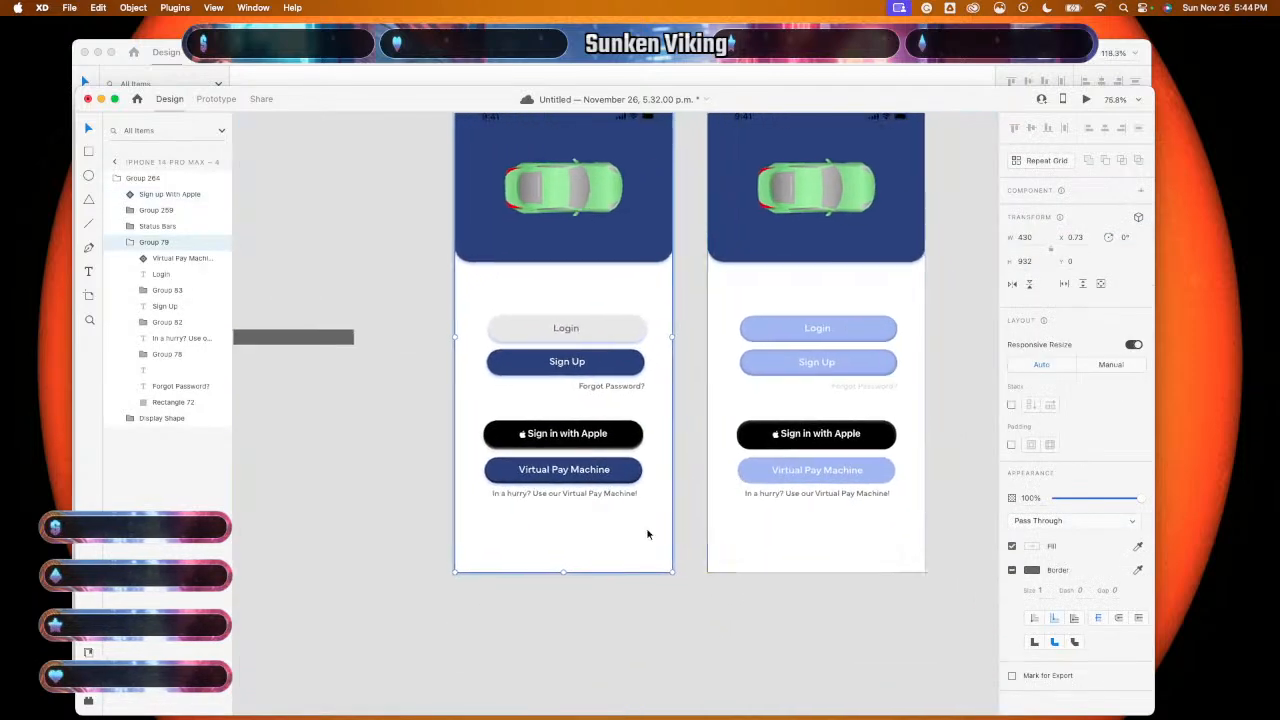
- Make "Virtual Pay Machine!" Bold in the left artboard's caption
{"action": "scroll", "coordinate": [646, 534], "scroll_direction": "up", "scroll_amount": 3}
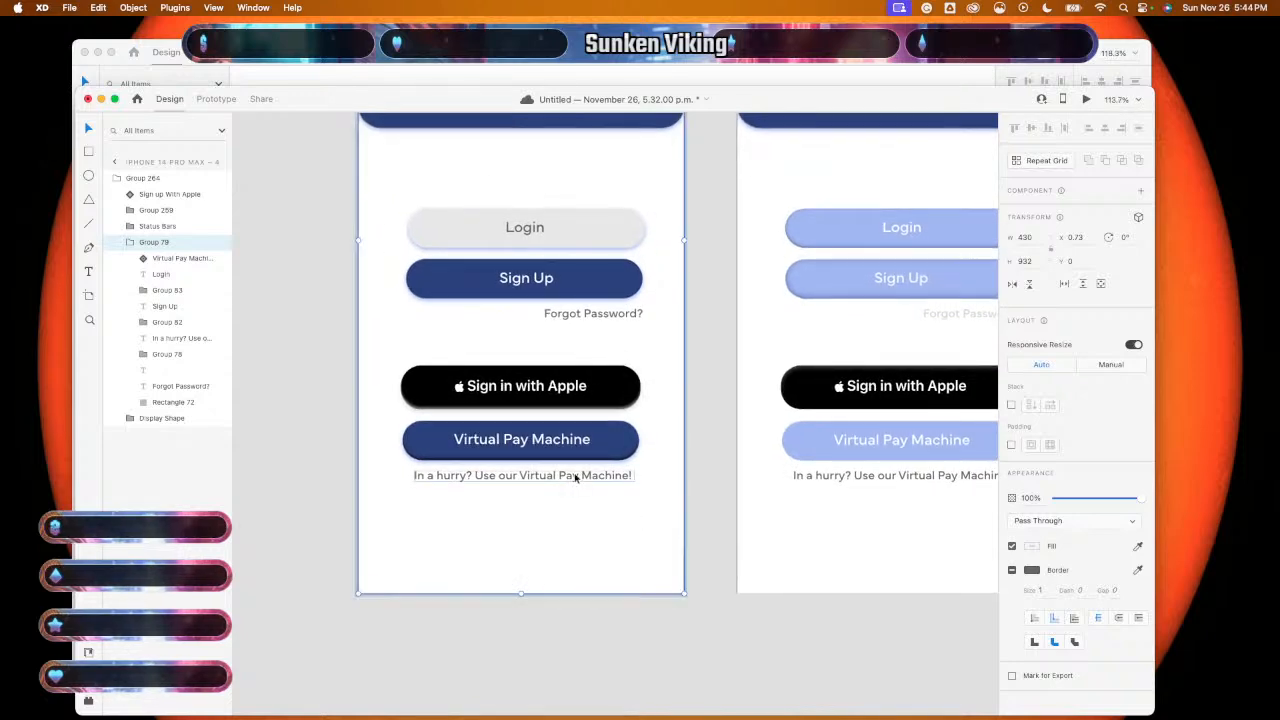
{"action": "double_click", "coordinate": [576, 477]}
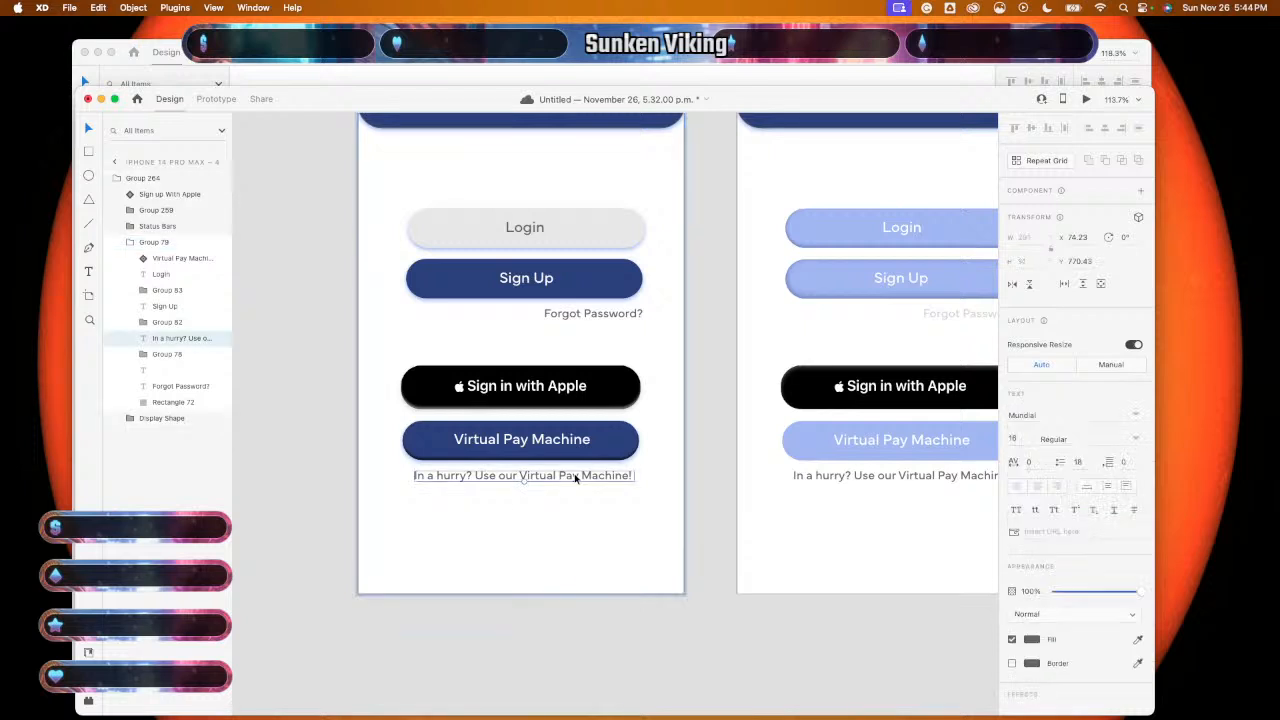
{"action": "double_click", "coordinate": [576, 477]}
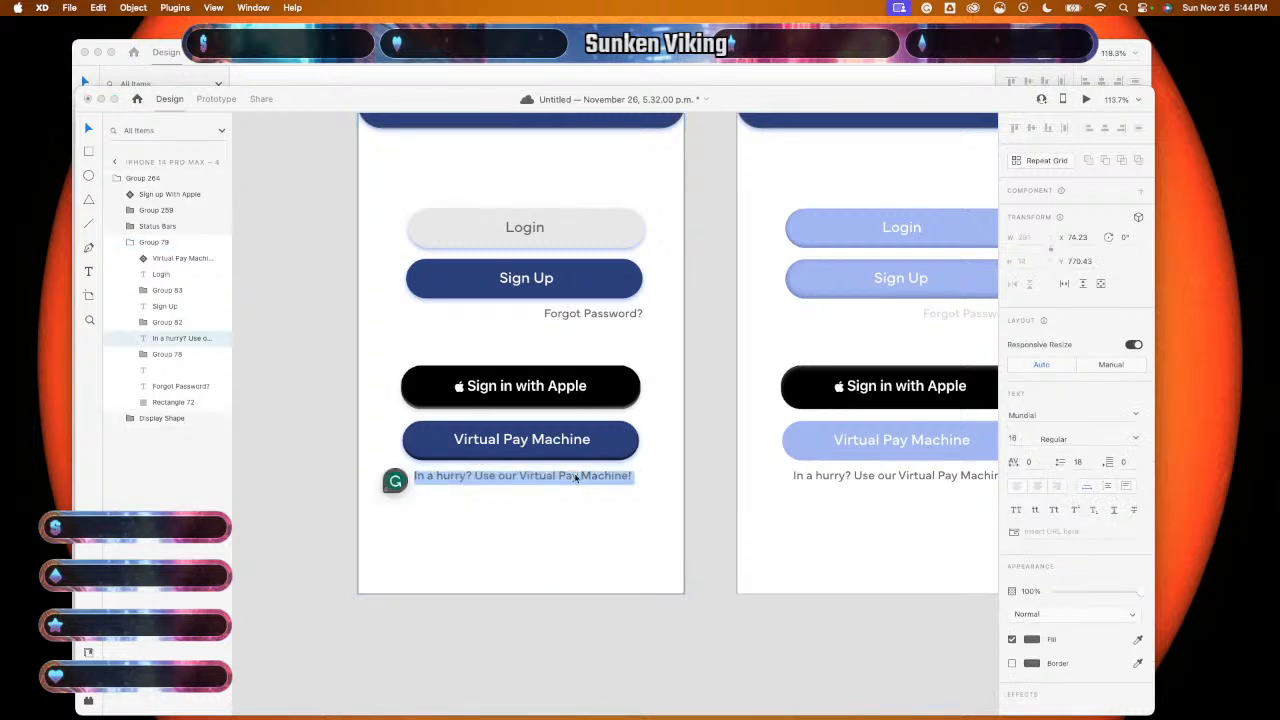
{"action": "left_click", "coordinate": [520, 477]}
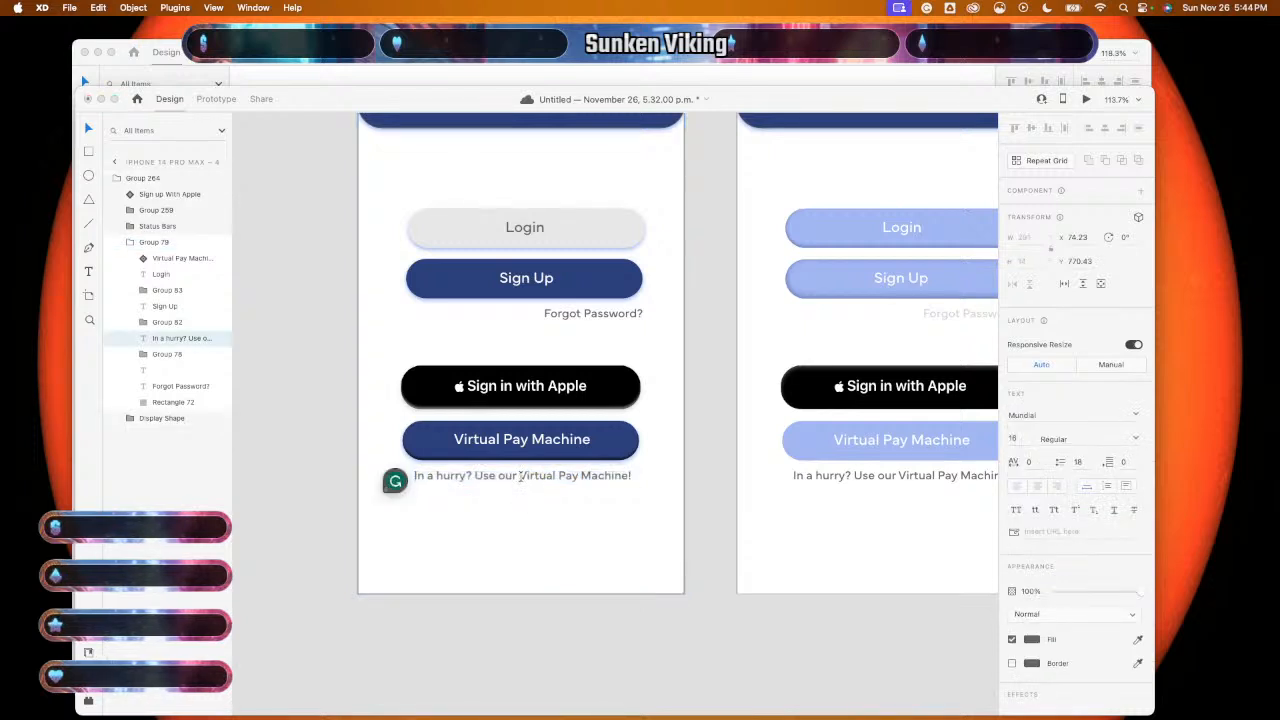
{"action": "left_click_drag", "start_coordinate": [520, 477], "coordinate": [628, 485]}
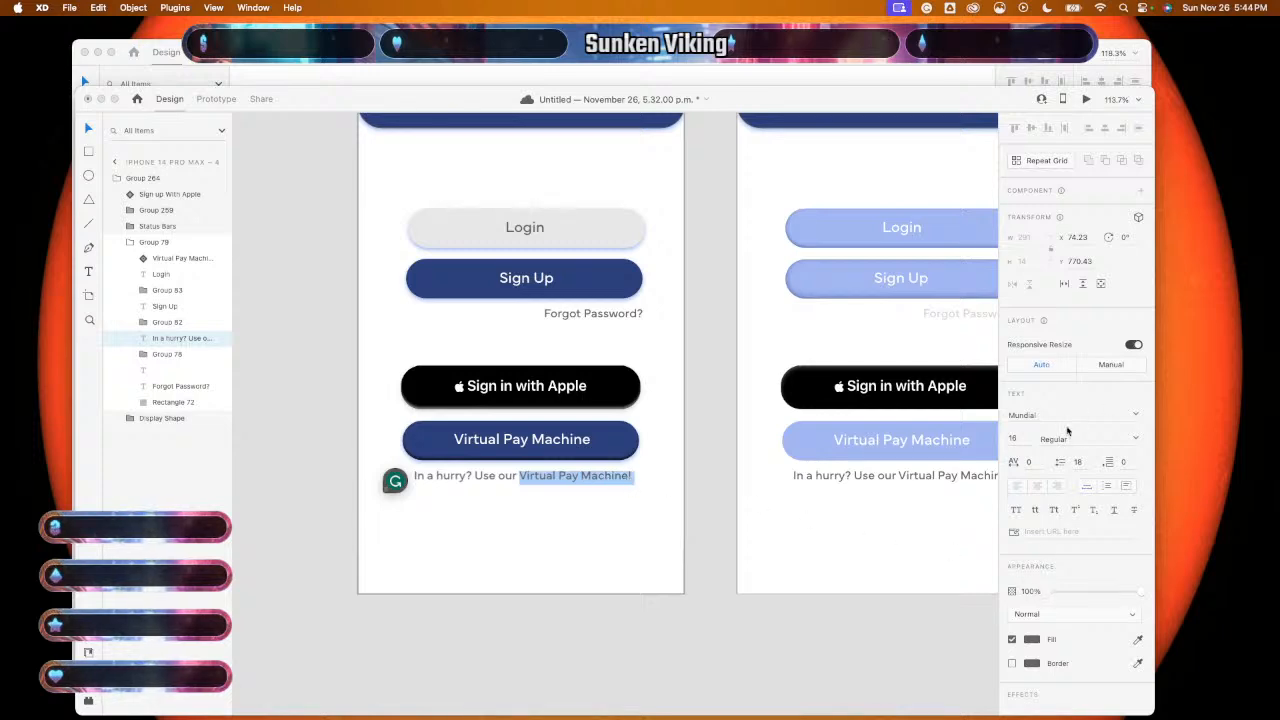
{"action": "left_click", "coordinate": [1074, 440]}
{"action": "type", "text": "Bold"}
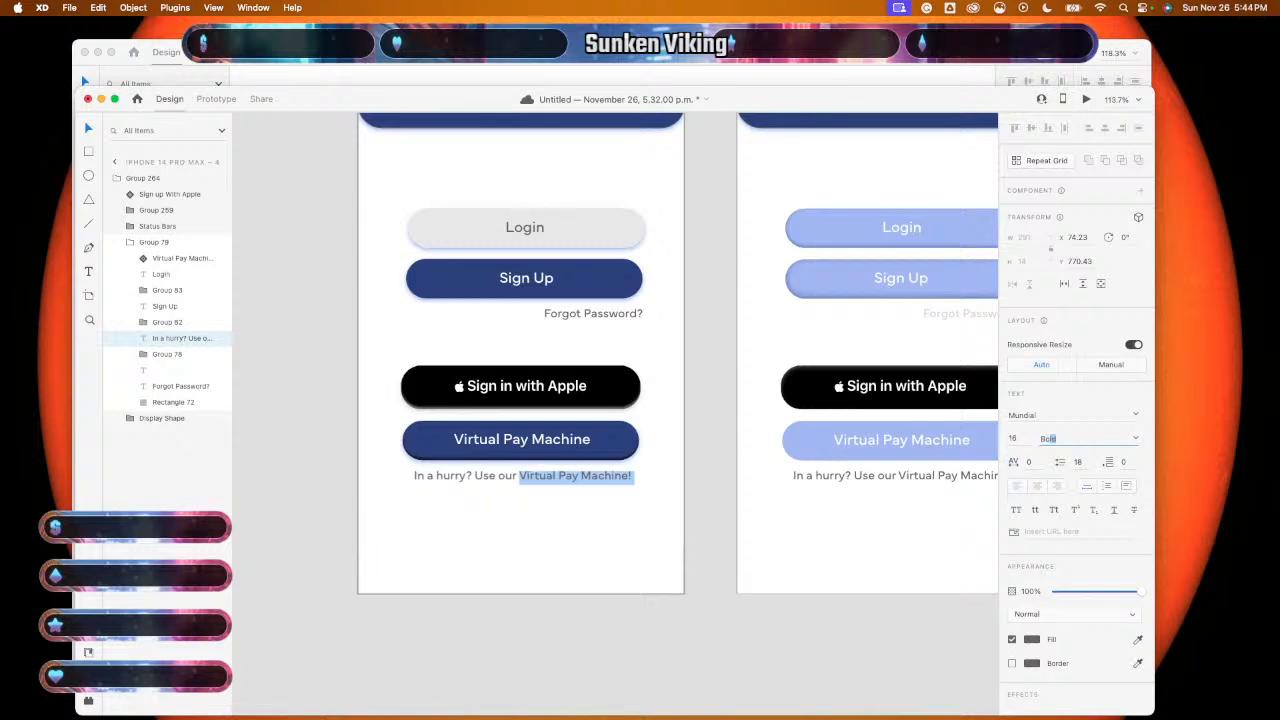
{"action": "key", "text": "Tab"}
{"action": "key", "text": "Escape"}
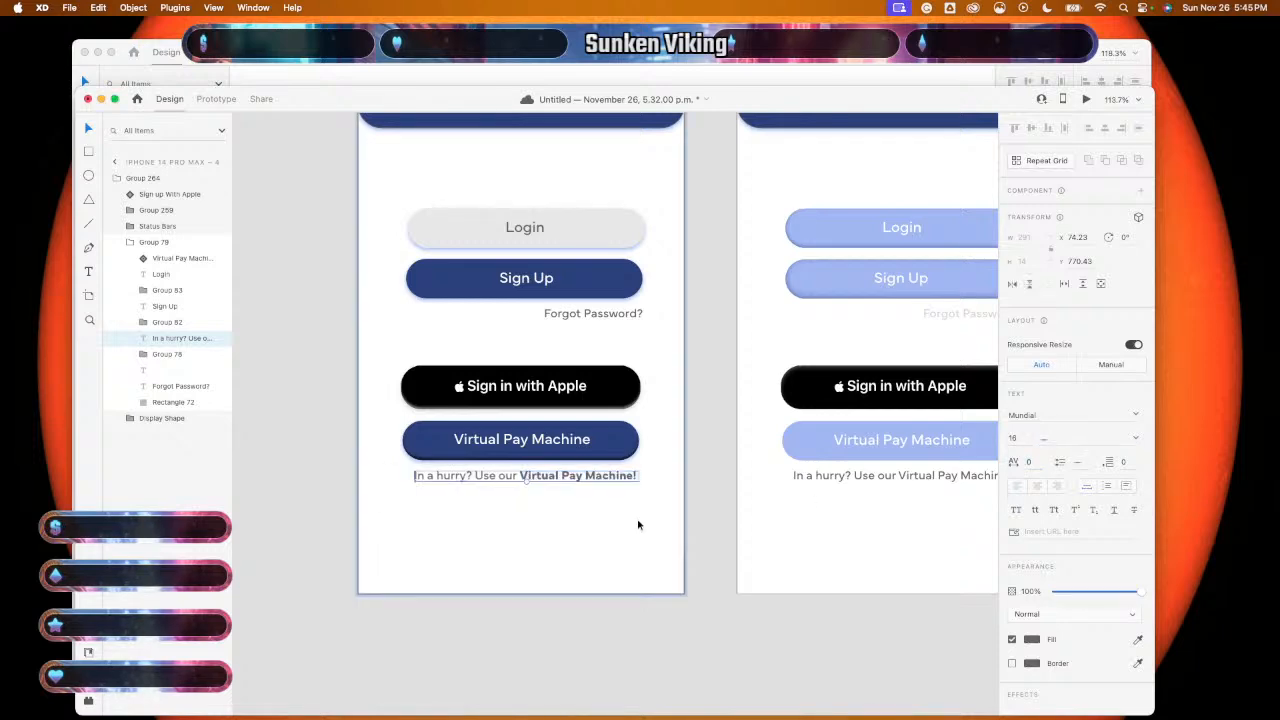
- Make "Virtual Pay Machine!" Bold in the duplicate artboard's caption
{"action": "scroll", "coordinate": [630, 521], "scroll_direction": "right", "scroll_amount": 5}
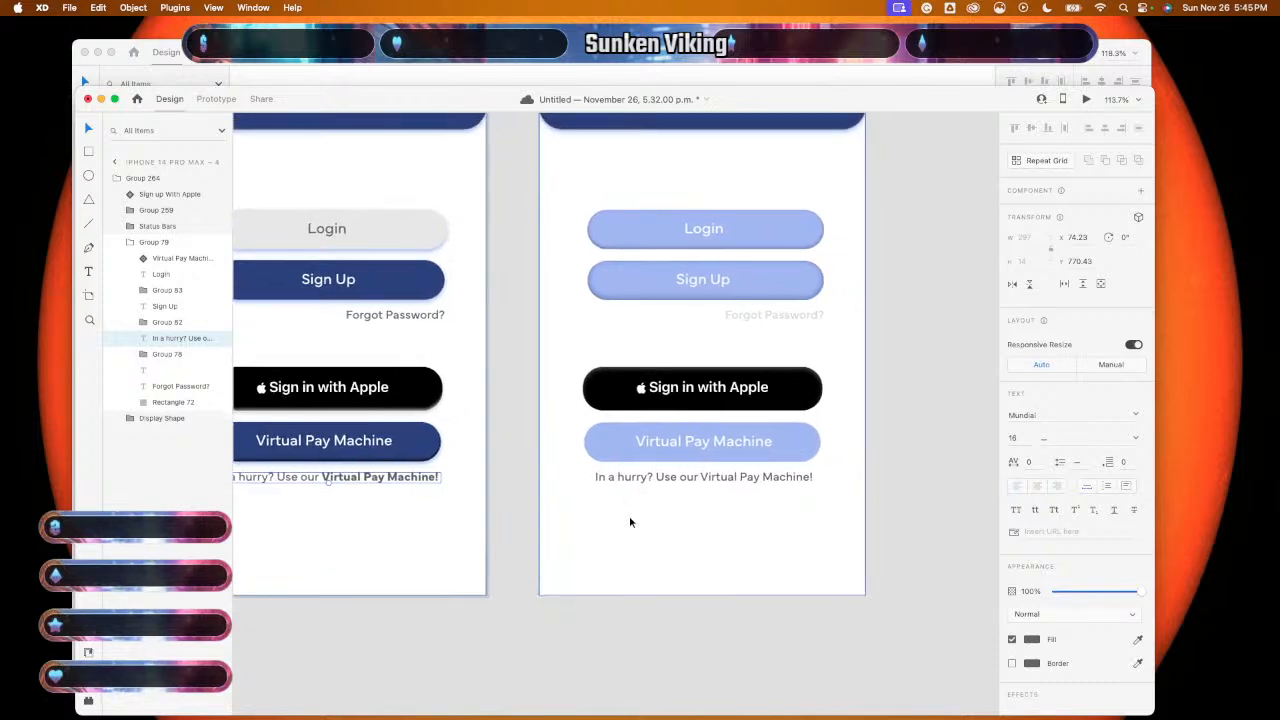
{"action": "left_click", "coordinate": [740, 480]}
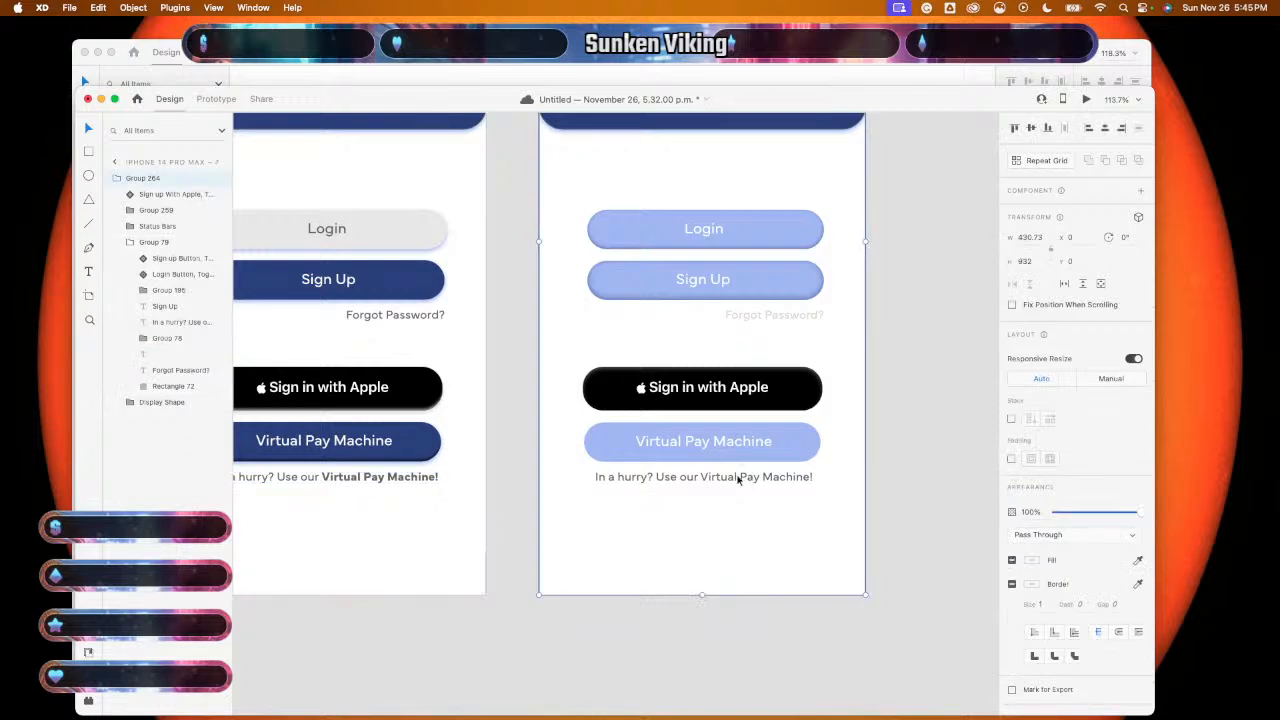
{"action": "double_click", "coordinate": [716, 480]}
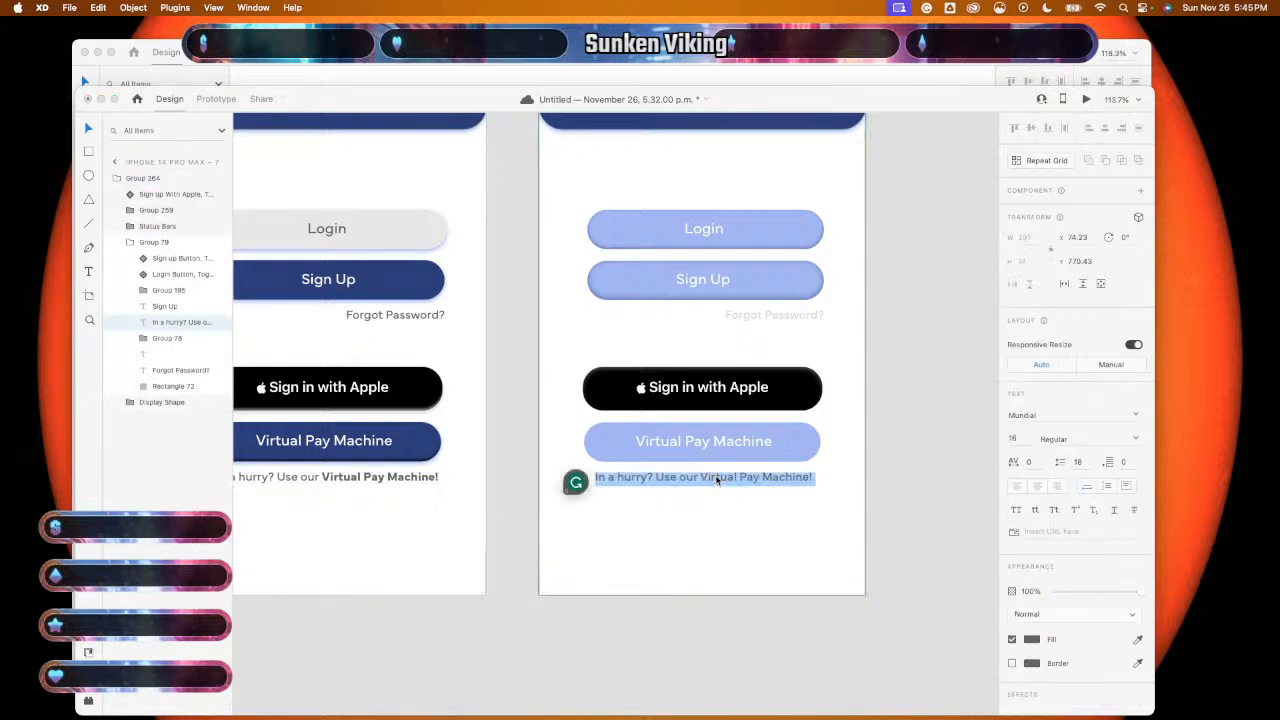
{"action": "left_click_drag", "start_coordinate": [702, 478], "coordinate": [815, 478]}
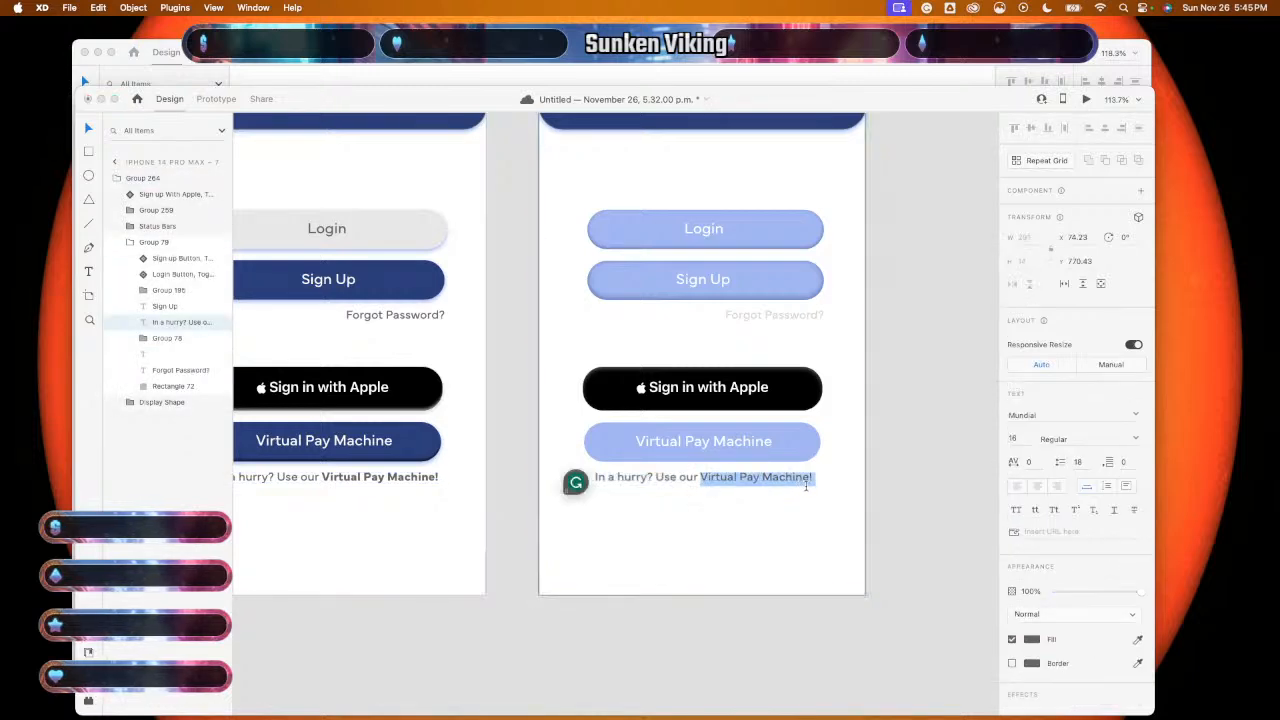
{"action": "left_click", "coordinate": [1104, 436]}
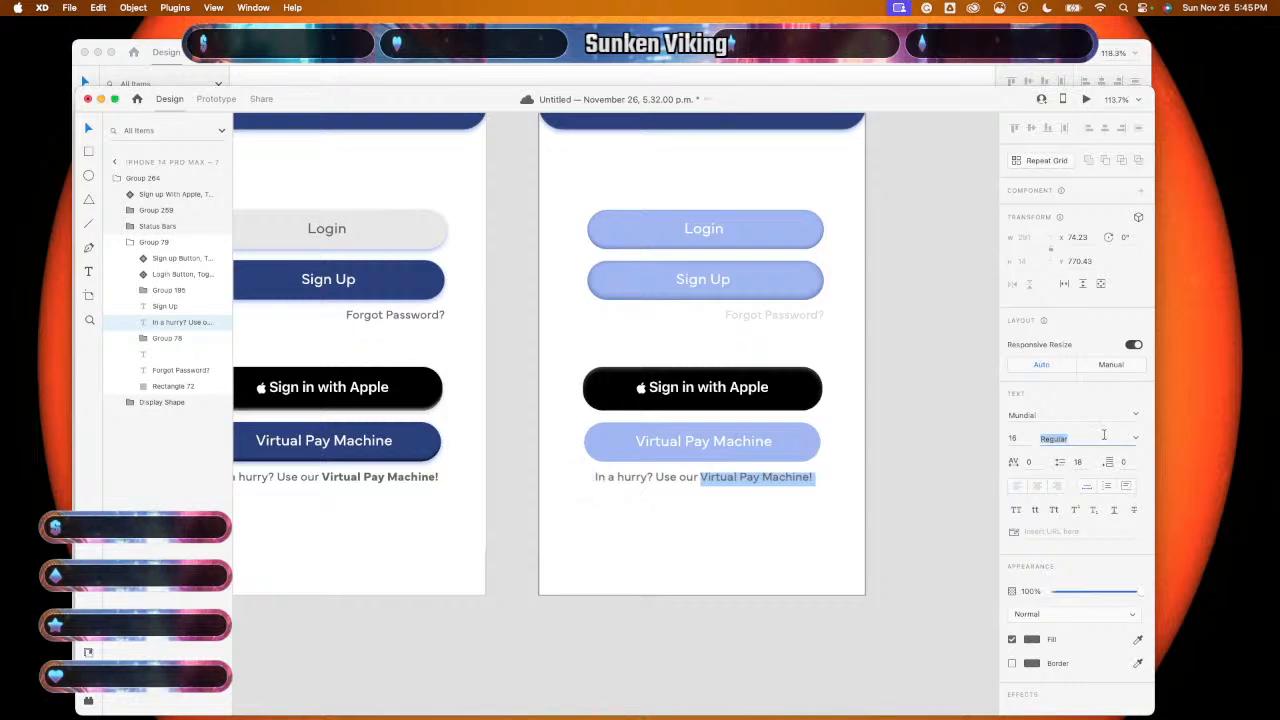
{"action": "type", "text": "va"}
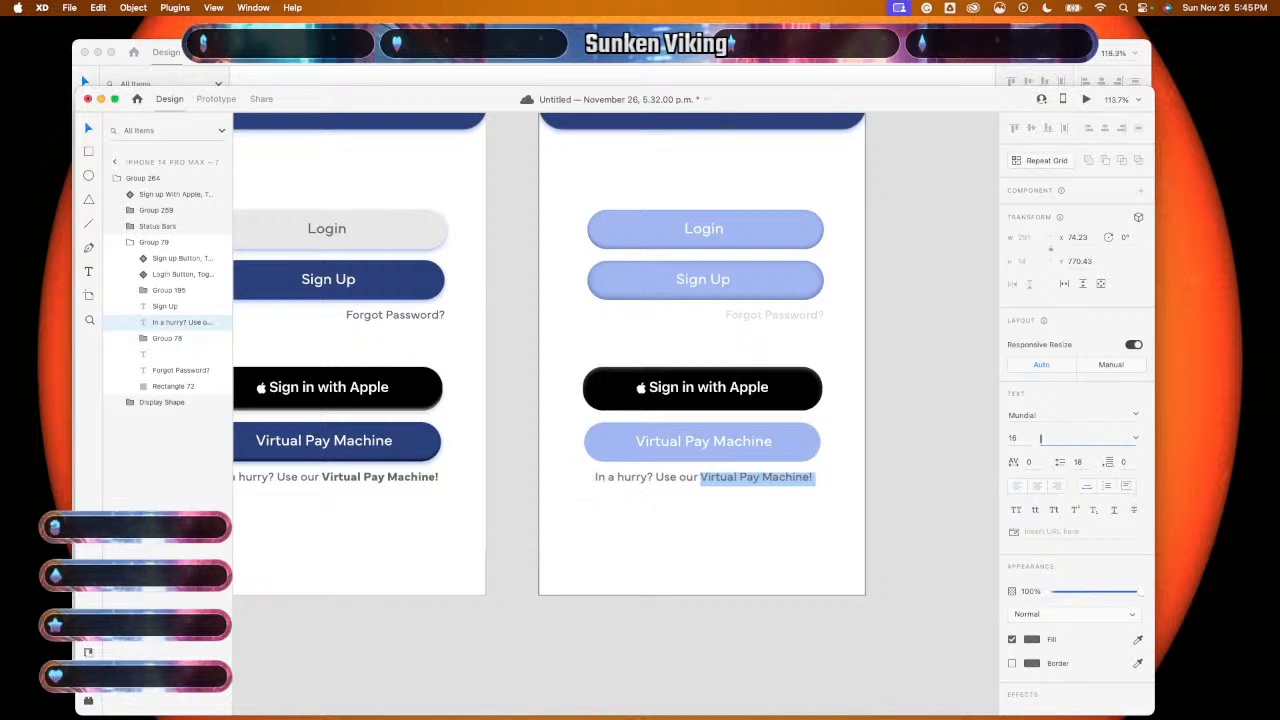
{"action": "type", "text": "bold"}
{"action": "key", "text": "Tab"}
{"action": "key", "text": "Escape"}
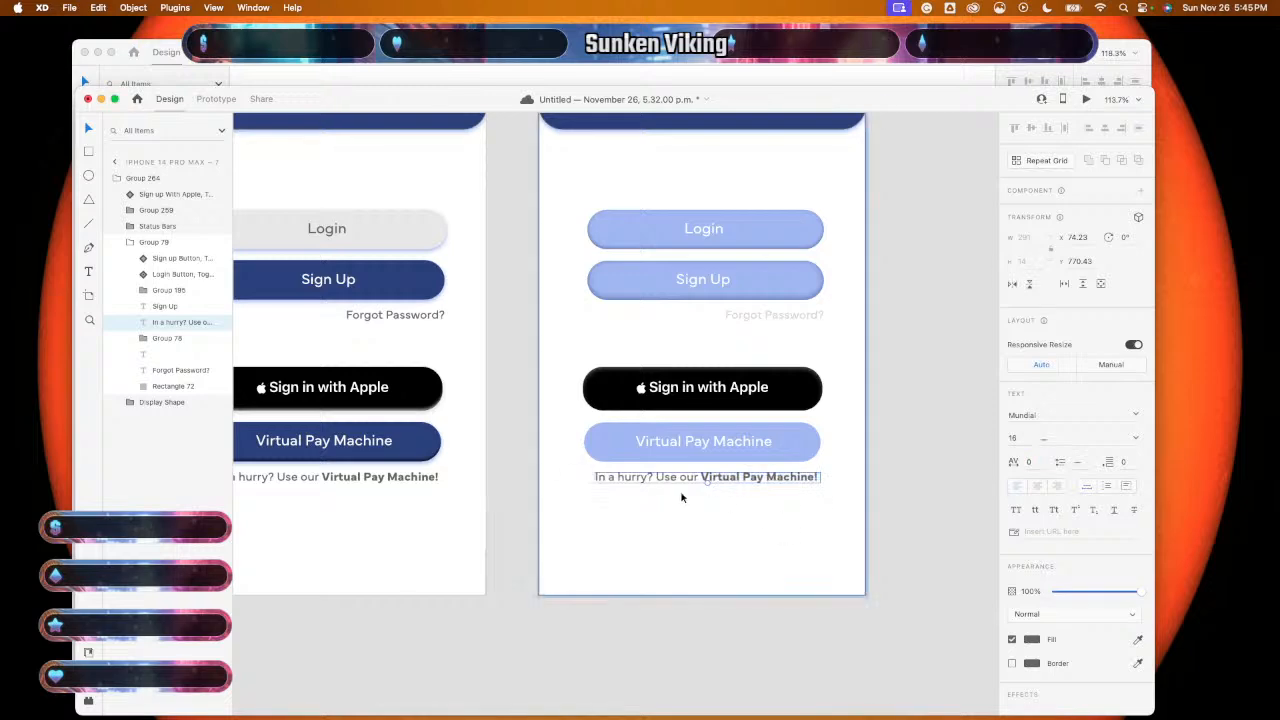
- Set the duplicate artboard's caption opacity to 30%
{"action": "left_click", "coordinate": [1031, 591]}
{"action": "type", "text": "30"}
{"action": "key", "text": "Return"}
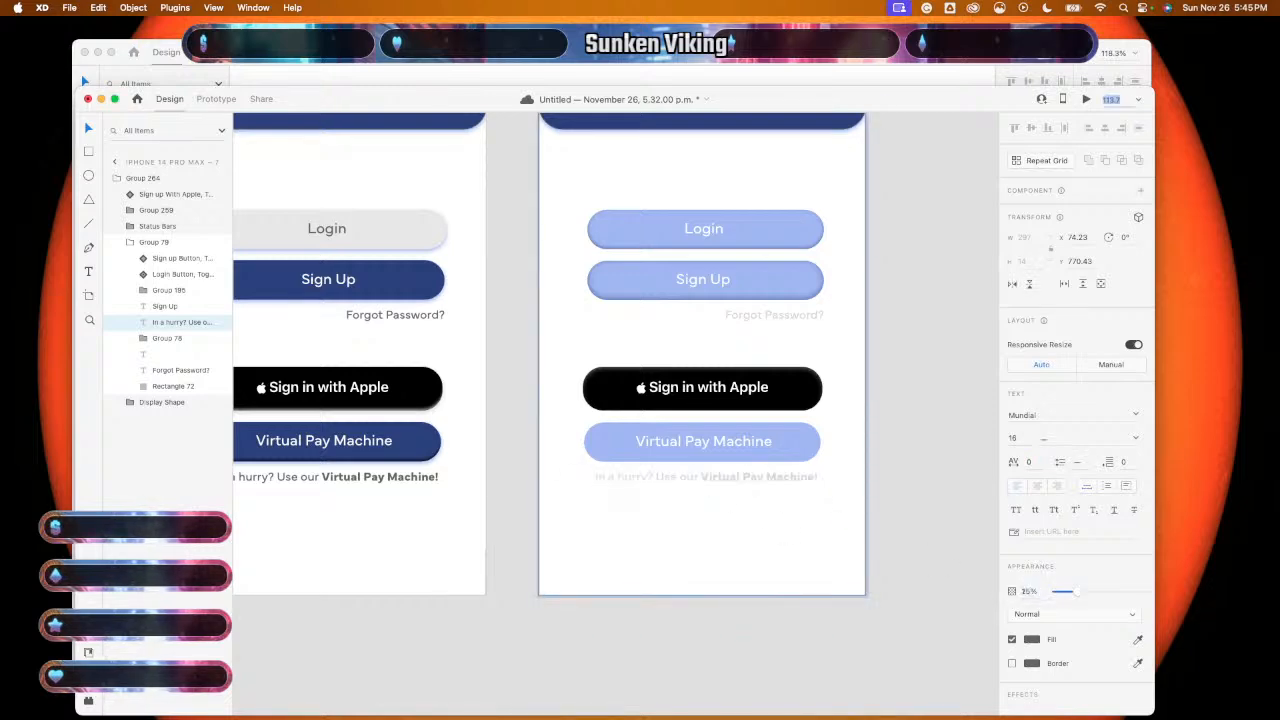
{"action": "left_click", "coordinate": [784, 562]}
{"action": "scroll", "coordinate": [784, 562], "scroll_direction": "down", "scroll_amount": 5}
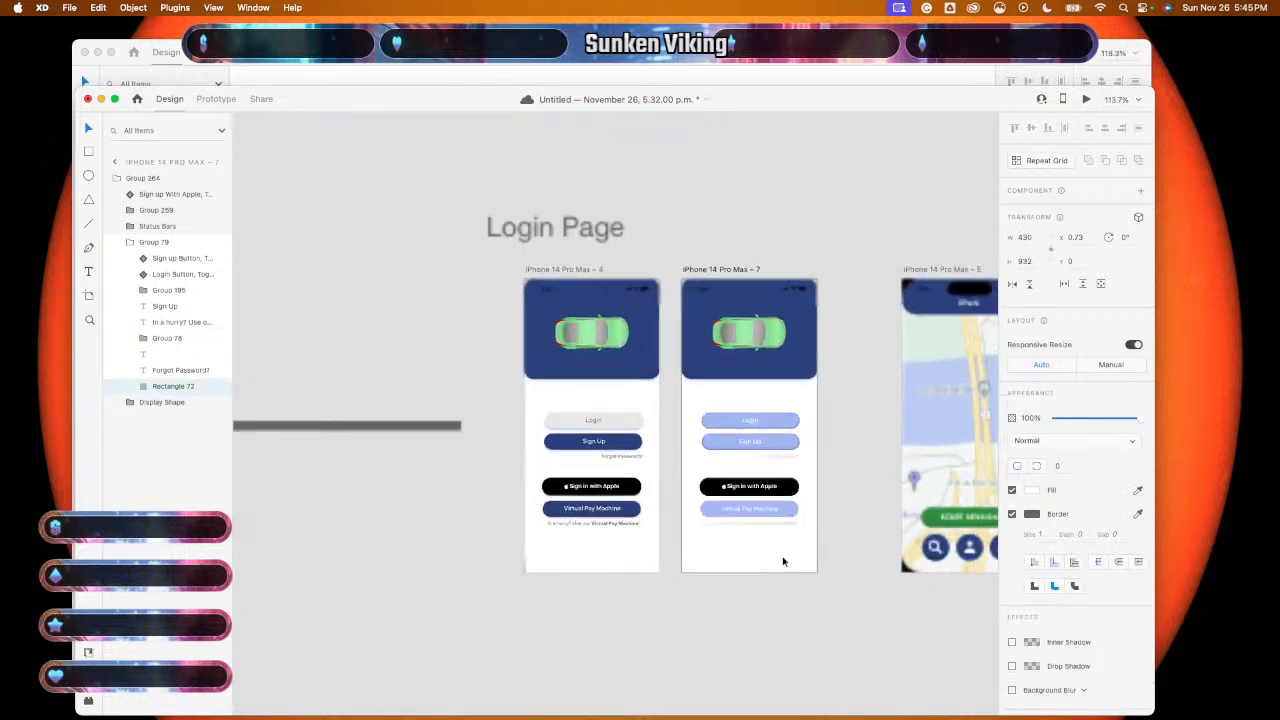
{"action": "left_click", "coordinate": [773, 602]}
{"action": "scroll", "coordinate": [773, 604], "scroll_direction": "down", "scroll_amount": 1}
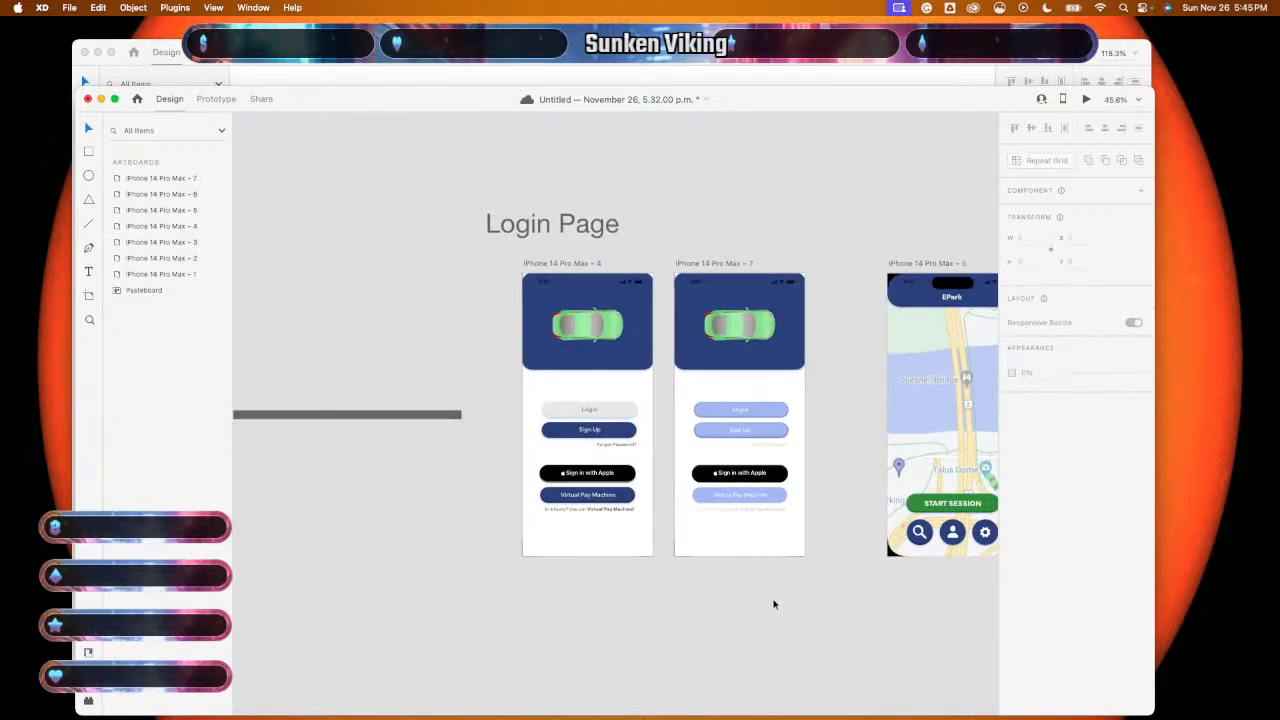
{"action": "scroll", "coordinate": [773, 604], "scroll_direction": "up", "scroll_amount": 3}
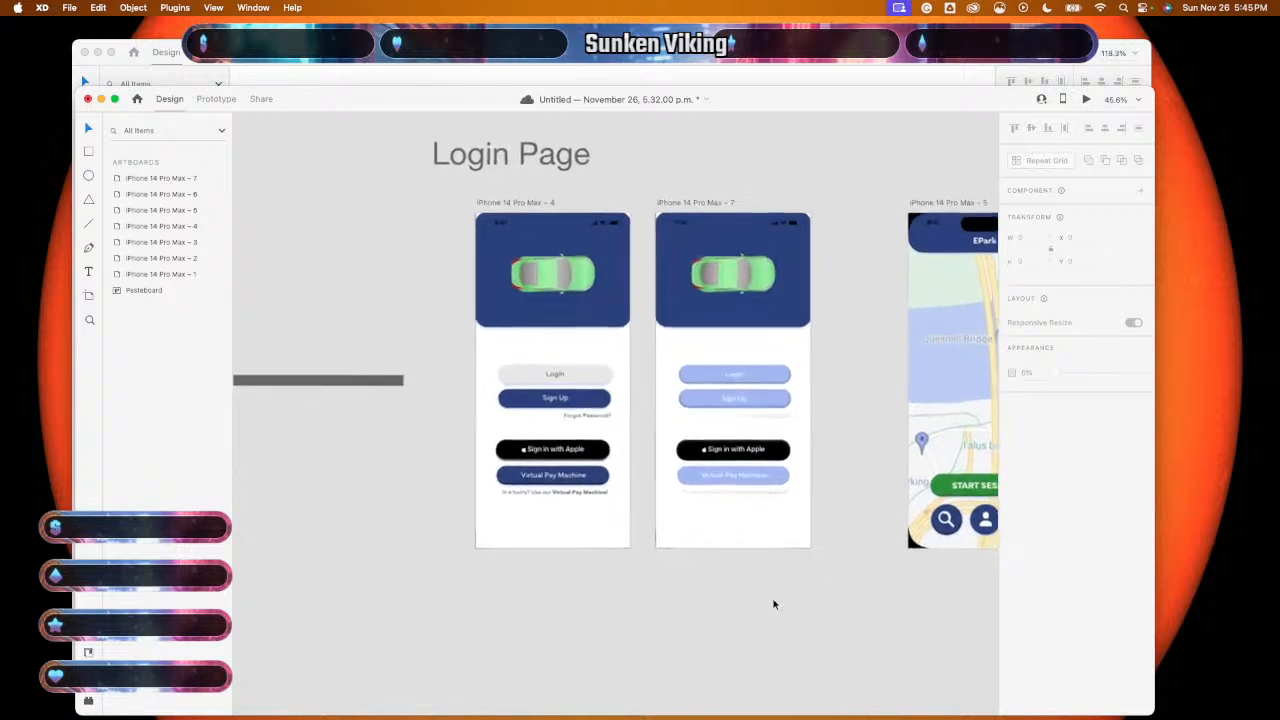
{"action": "scroll", "coordinate": [773, 604], "scroll_direction": "up", "scroll_amount": 1}
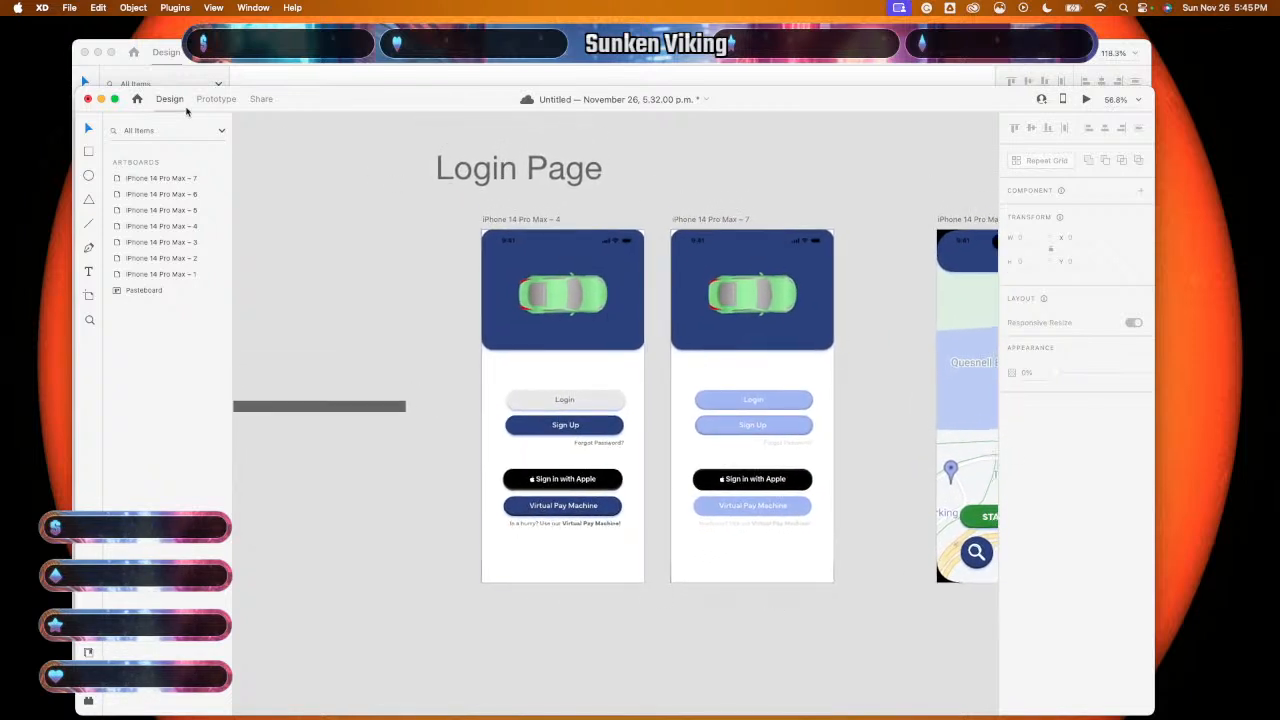
- Wire the Sign in with Apple tap to iPhone 14 Pro Max – 7 with Auto-Animate, Ease Out, 0.3 s
{"action": "left_click", "coordinate": [213, 101]}
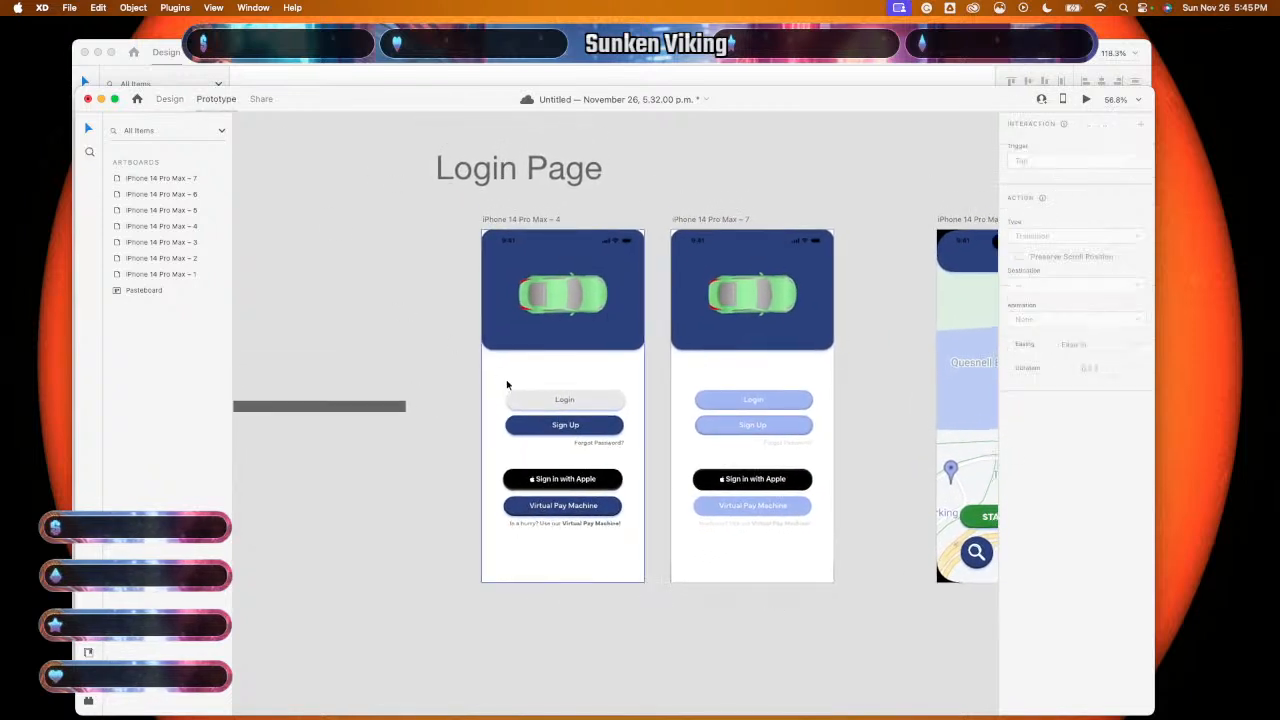
{"action": "scroll", "coordinate": [507, 385], "scroll_direction": "up", "scroll_amount": 2}
{"action": "scroll", "coordinate": [507, 385], "scroll_direction": "up", "scroll_amount": 1}
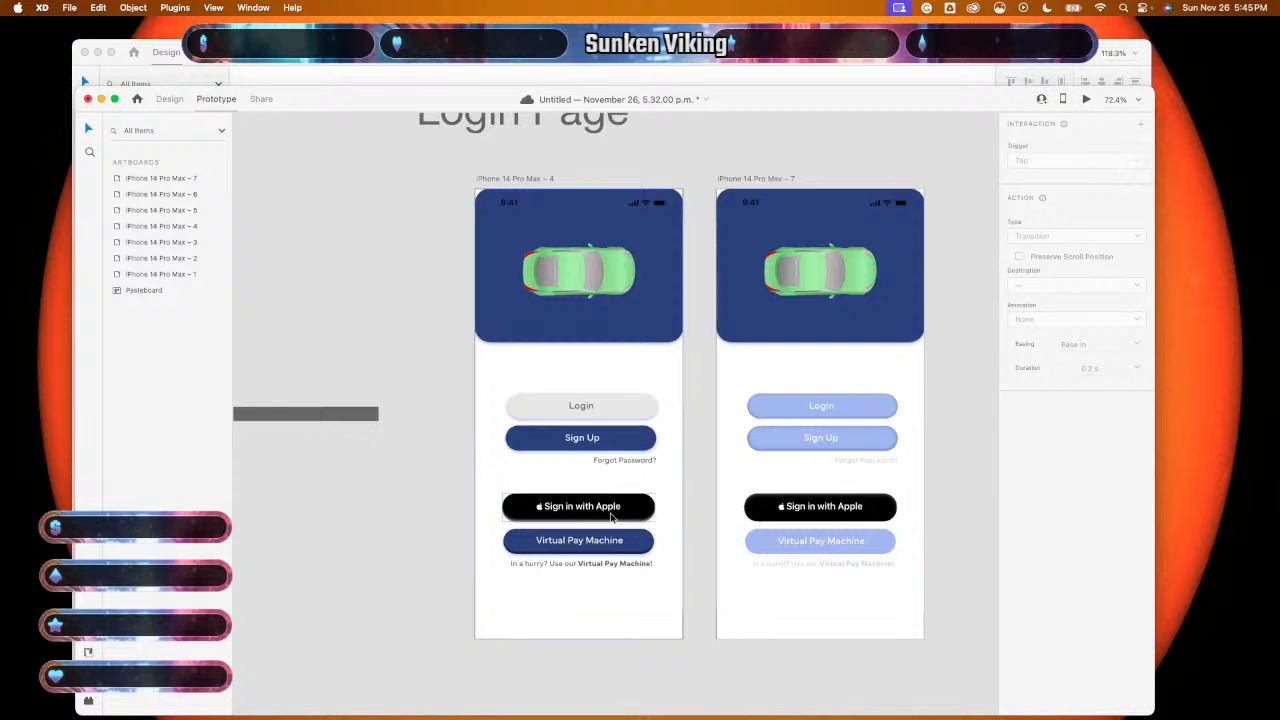
{"action": "left_click", "coordinate": [606, 519]}
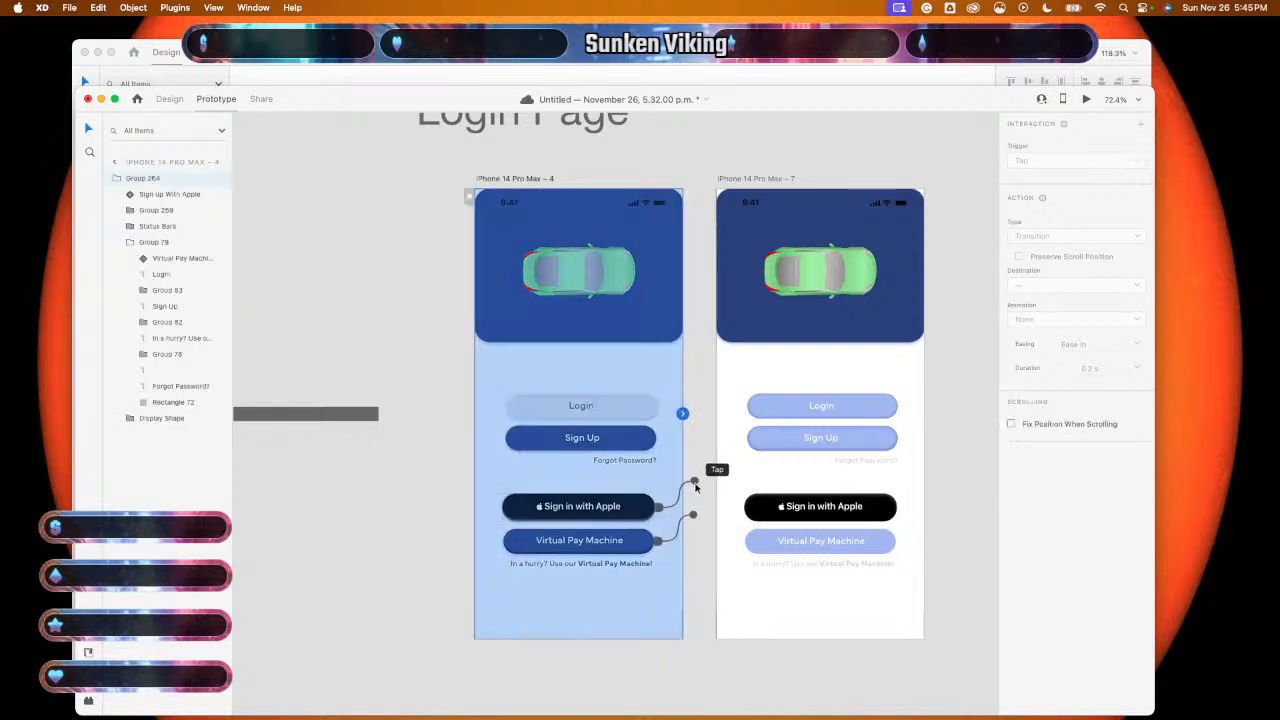
{"action": "left_click", "coordinate": [694, 485]}
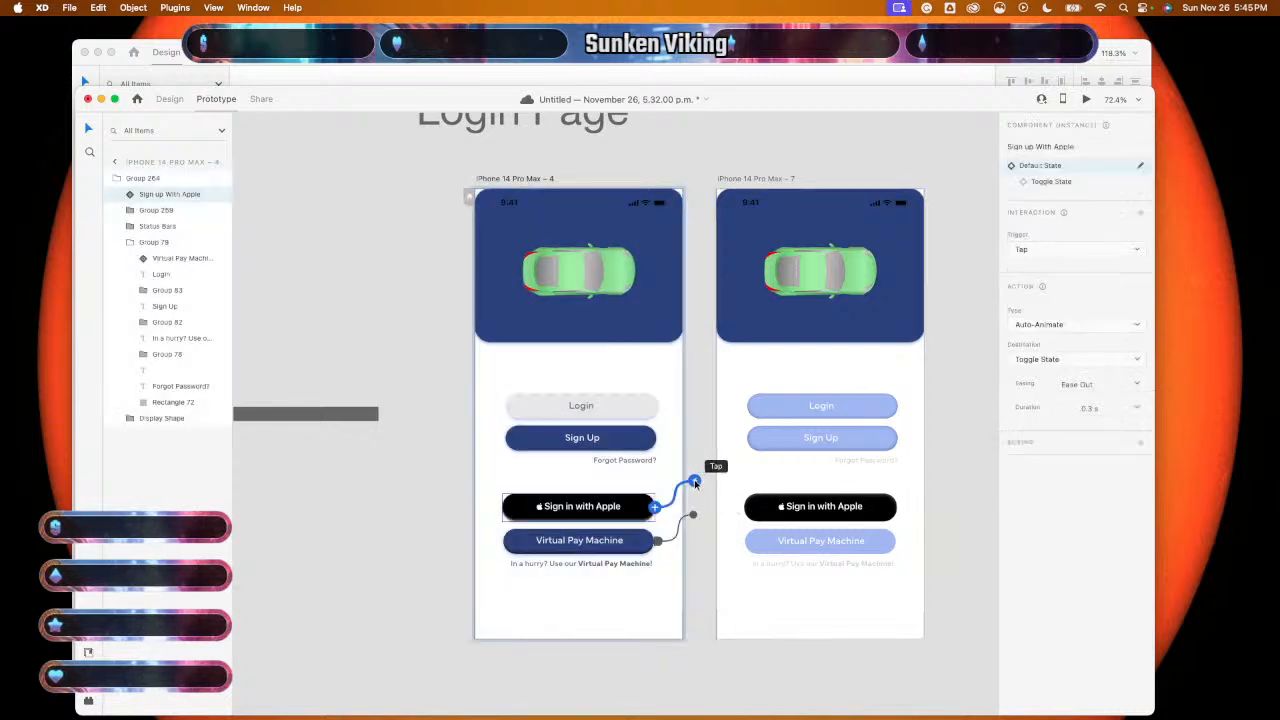
{"action": "left_click_drag", "start_coordinate": [694, 487], "coordinate": [777, 513]}
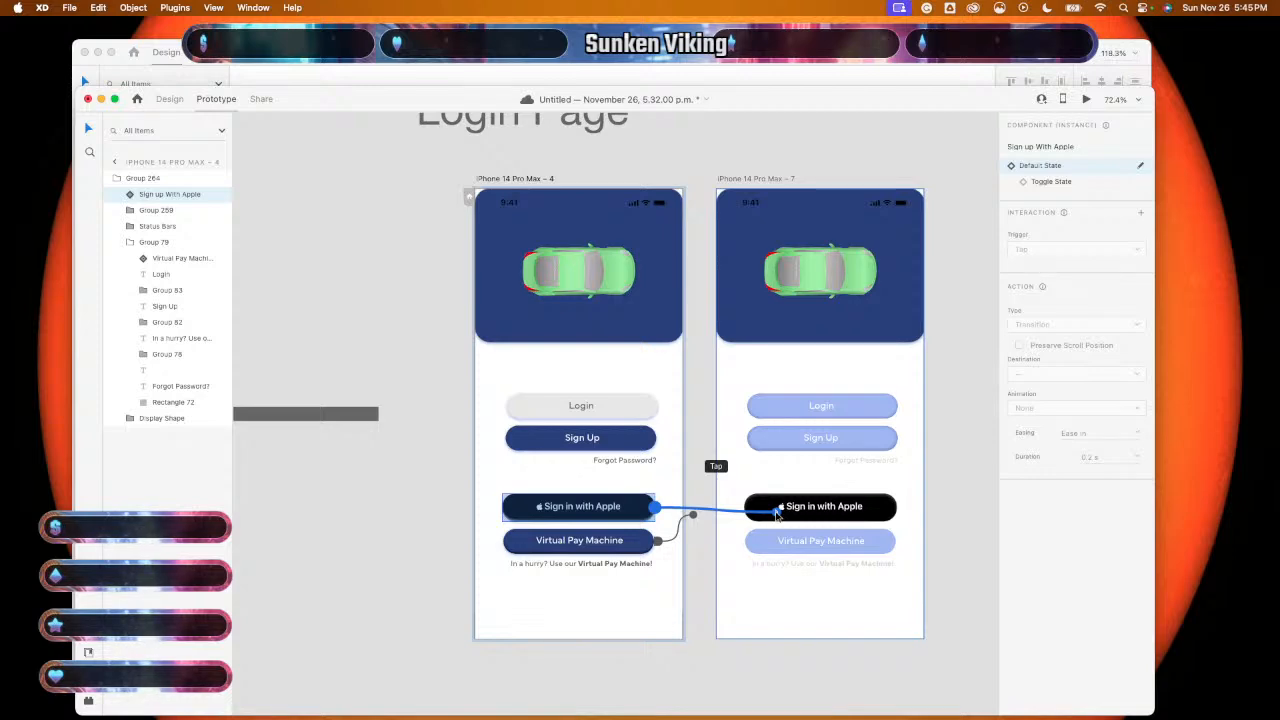
{"action": "left_click_drag", "start_coordinate": [777, 513], "coordinate": [777, 513]}
{"action": "scroll", "coordinate": [765, 508], "scroll_direction": "right", "scroll_amount": 5}
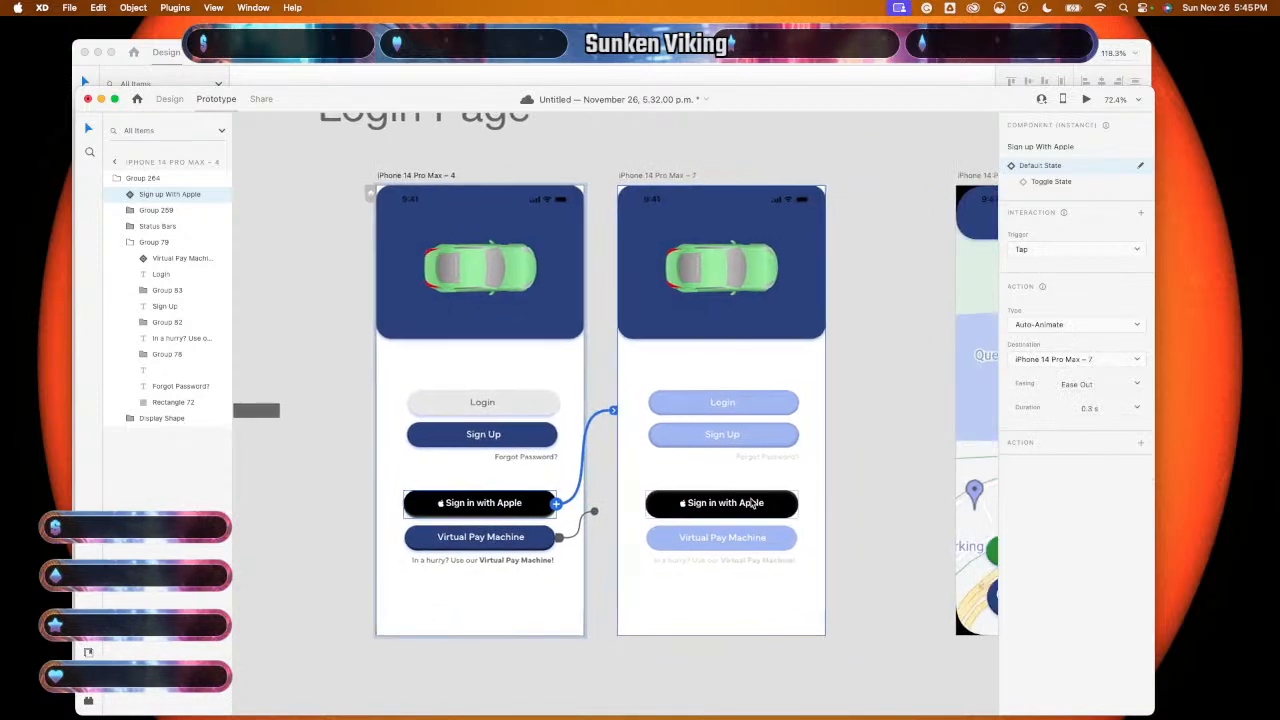
{"action": "scroll", "coordinate": [753, 494], "scroll_direction": "up", "scroll_amount": 3}
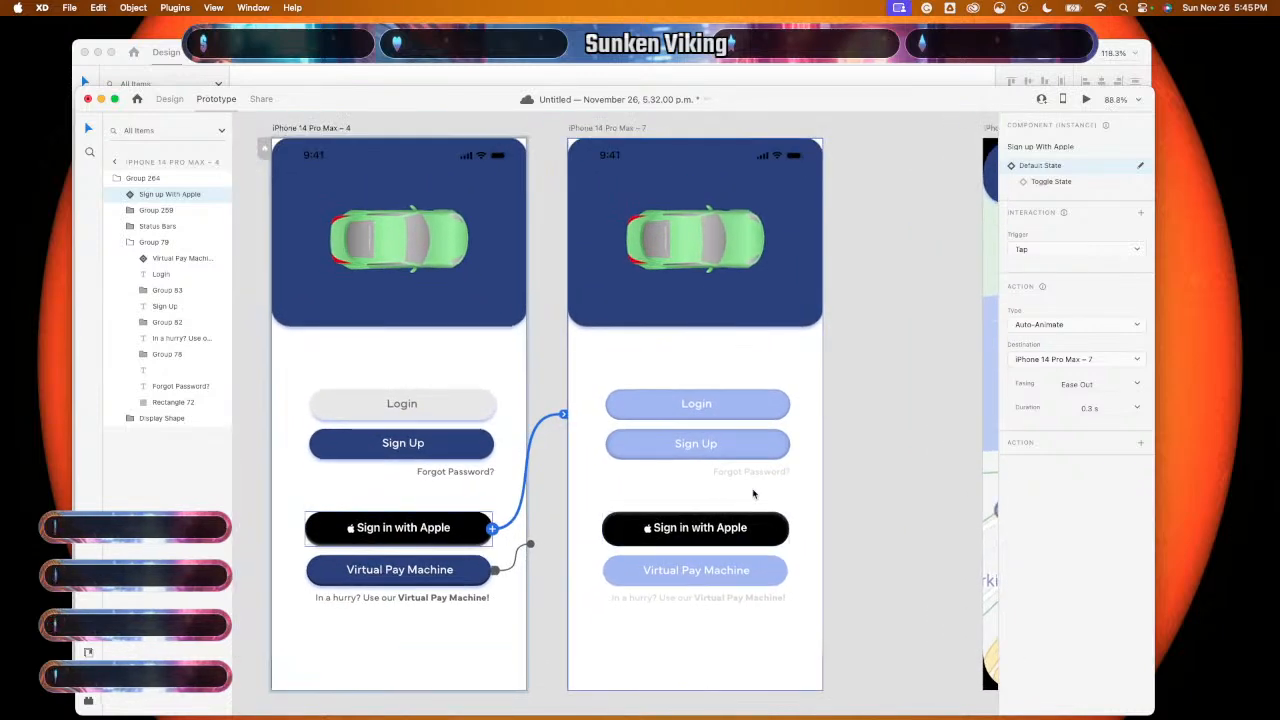
{"action": "scroll", "coordinate": [753, 494], "scroll_direction": "down", "scroll_amount": 3}
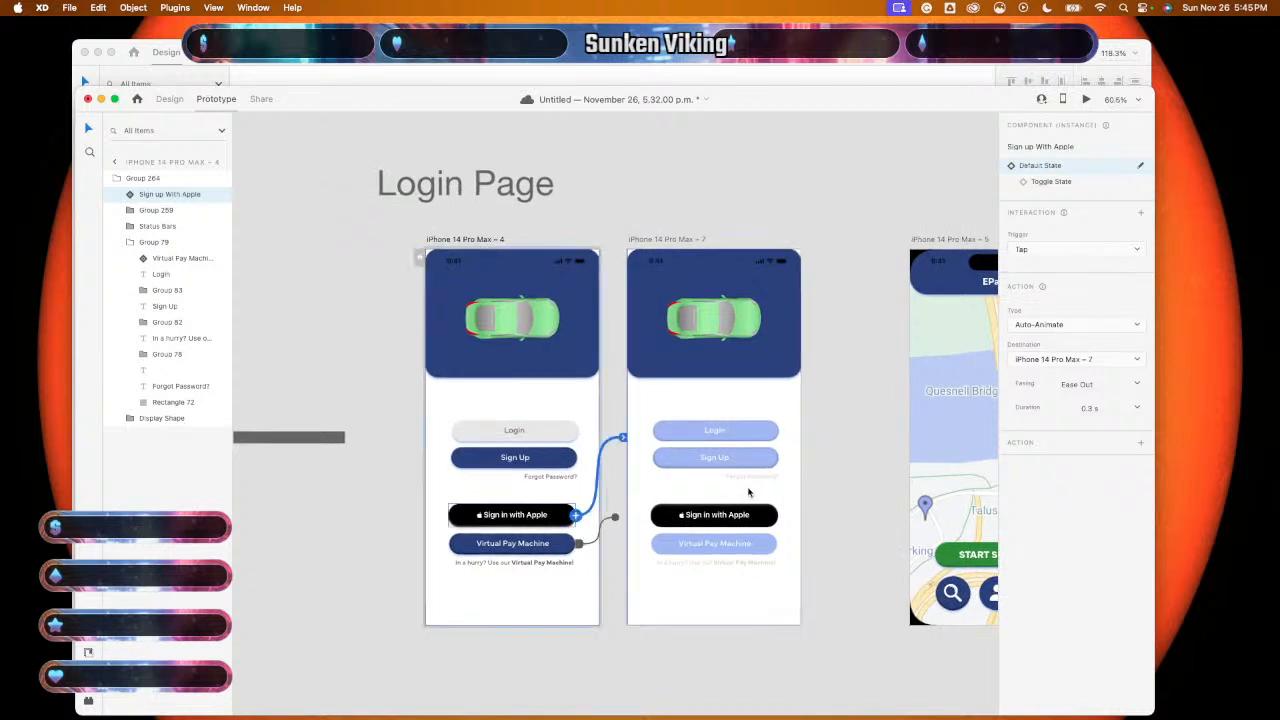
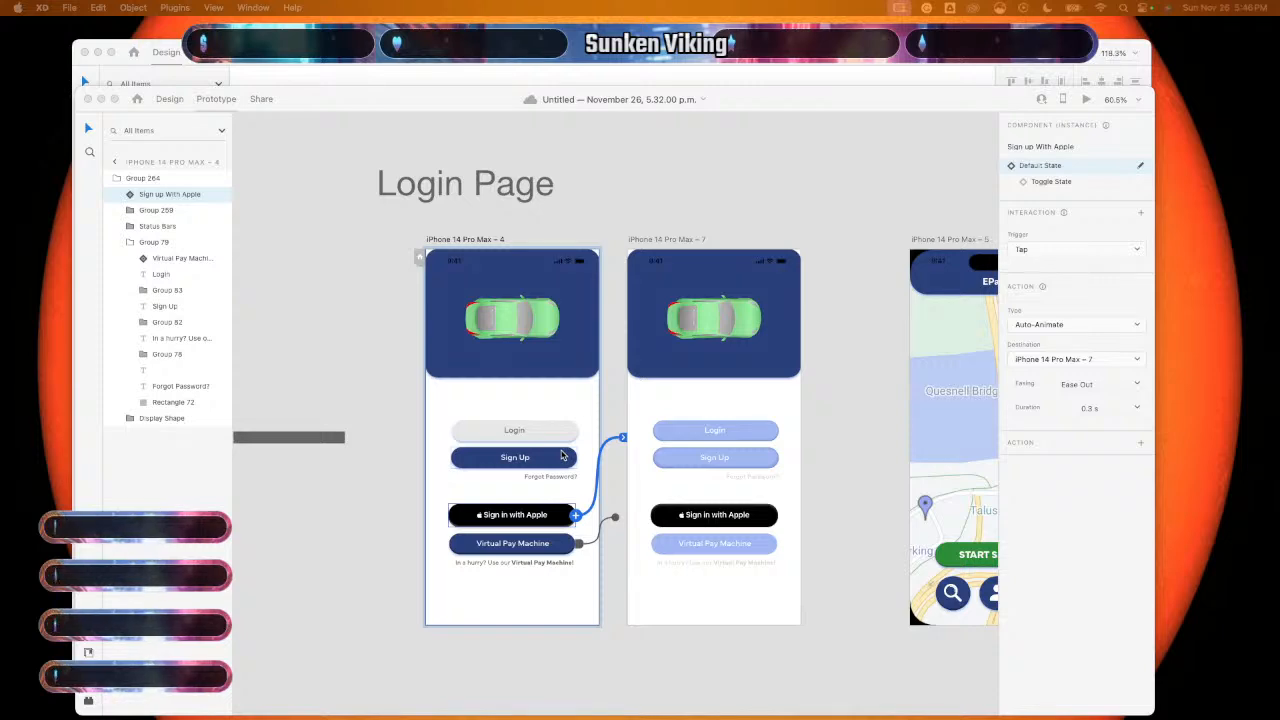
- Delete the map, Start Session buttons and links from both map screens
{"action": "scroll", "coordinate": [562, 455], "scroll_direction": "right", "scroll_amount": 3}
{"action": "scroll", "coordinate": [562, 455], "scroll_direction": "right", "scroll_amount": 1}
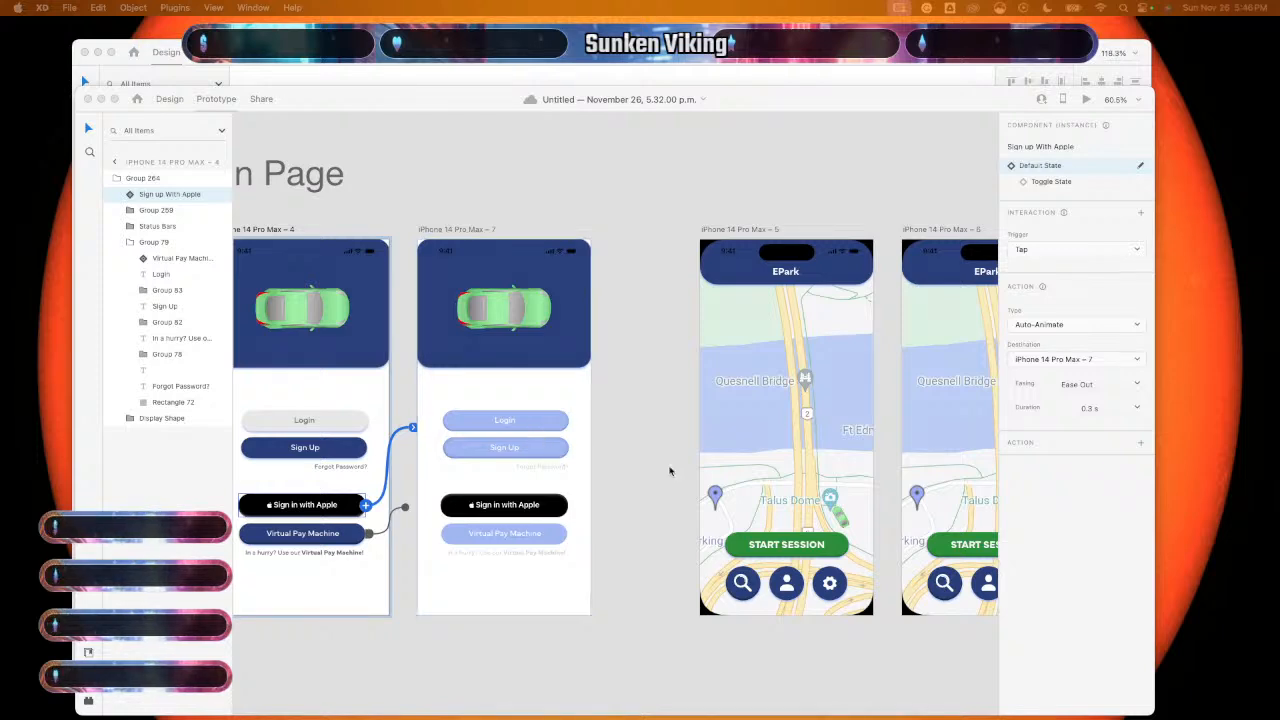
{"action": "scroll", "coordinate": [670, 468], "scroll_direction": "right", "scroll_amount": 5}
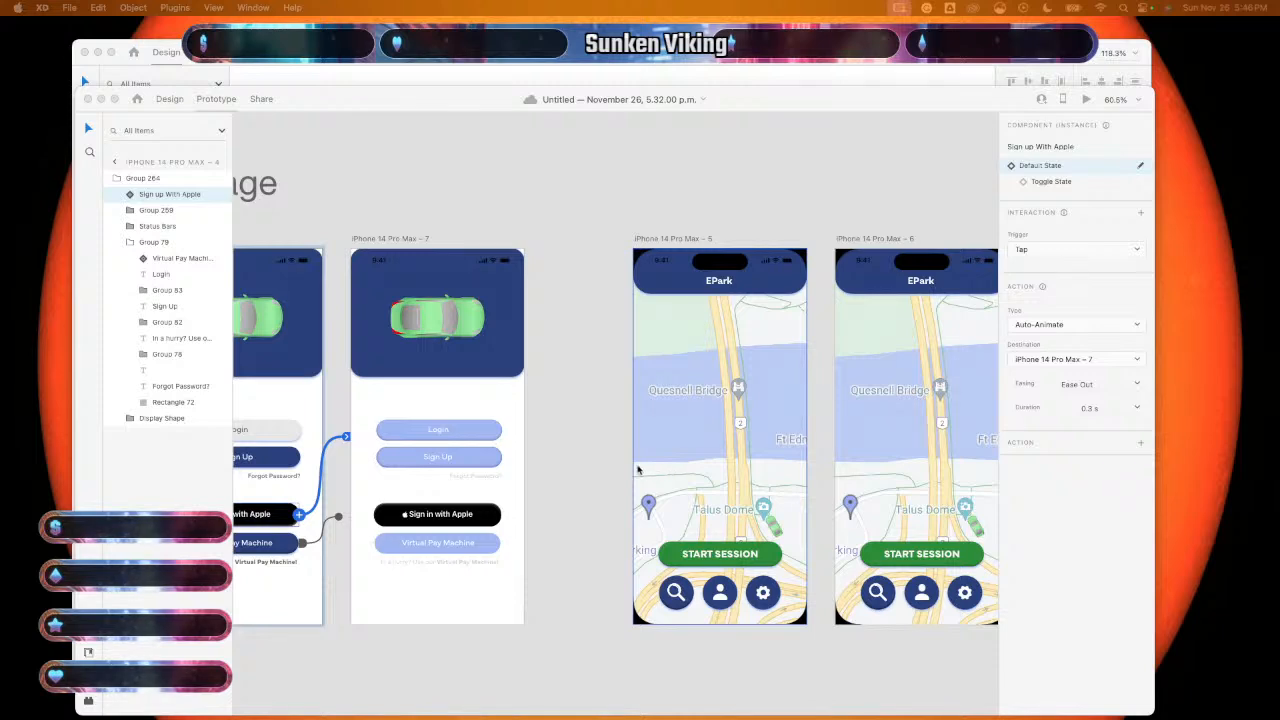
{"action": "scroll", "coordinate": [585, 390], "scroll_direction": "down", "scroll_amount": 5}
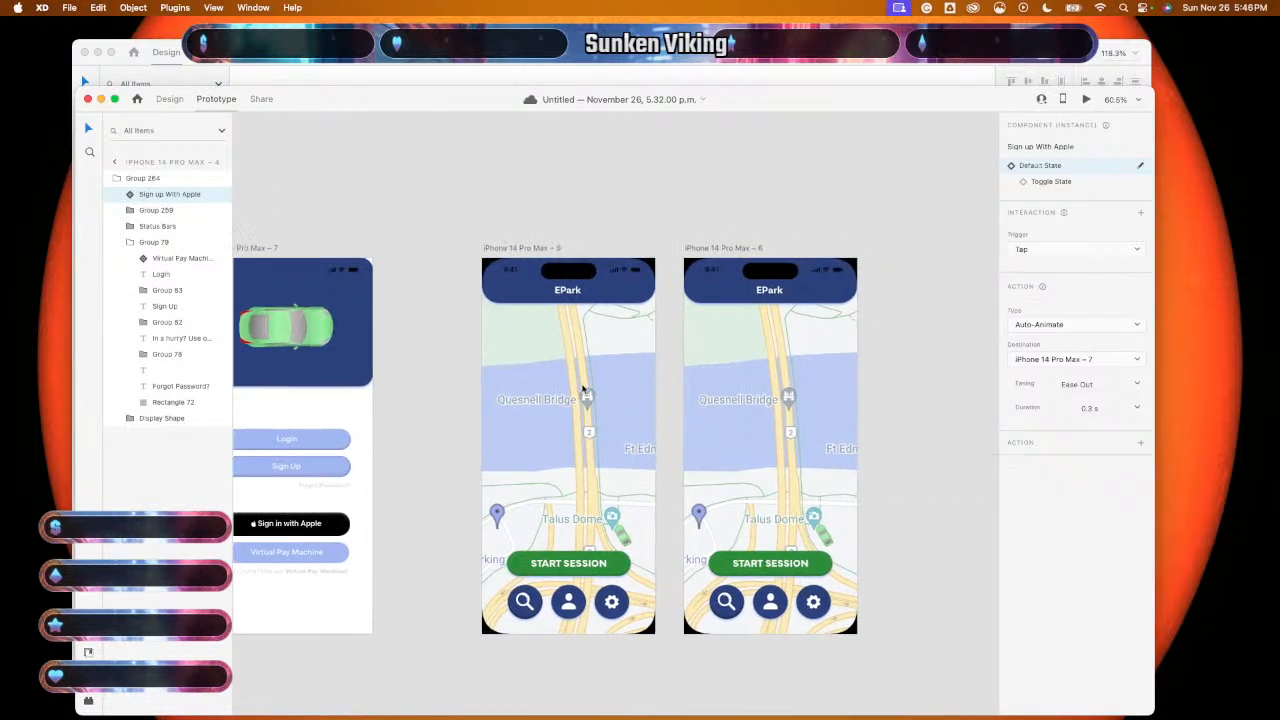
{"action": "left_click_drag", "start_coordinate": [534, 254], "coordinate": [722, 519]}
{"action": "left_click_drag", "start_coordinate": [537, 236], "coordinate": [738, 490]}
{"action": "key", "text": "Delete"}
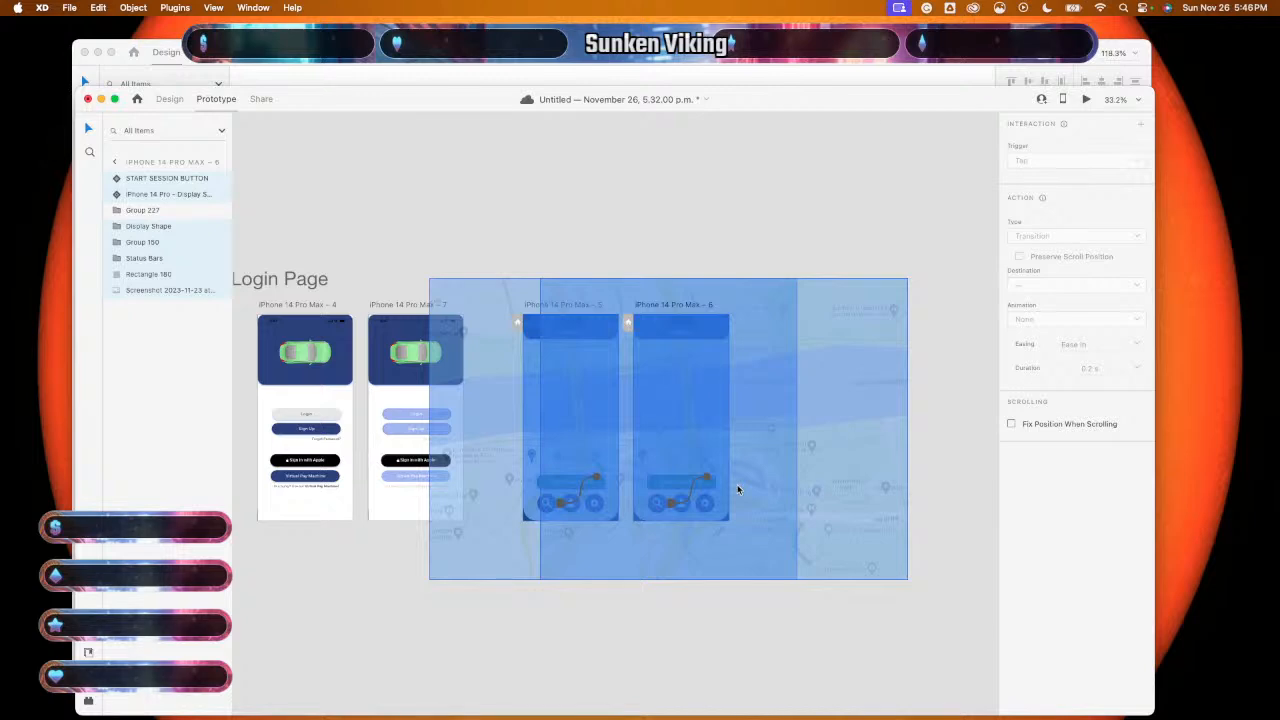
{"action": "left_click", "coordinate": [556, 284]}
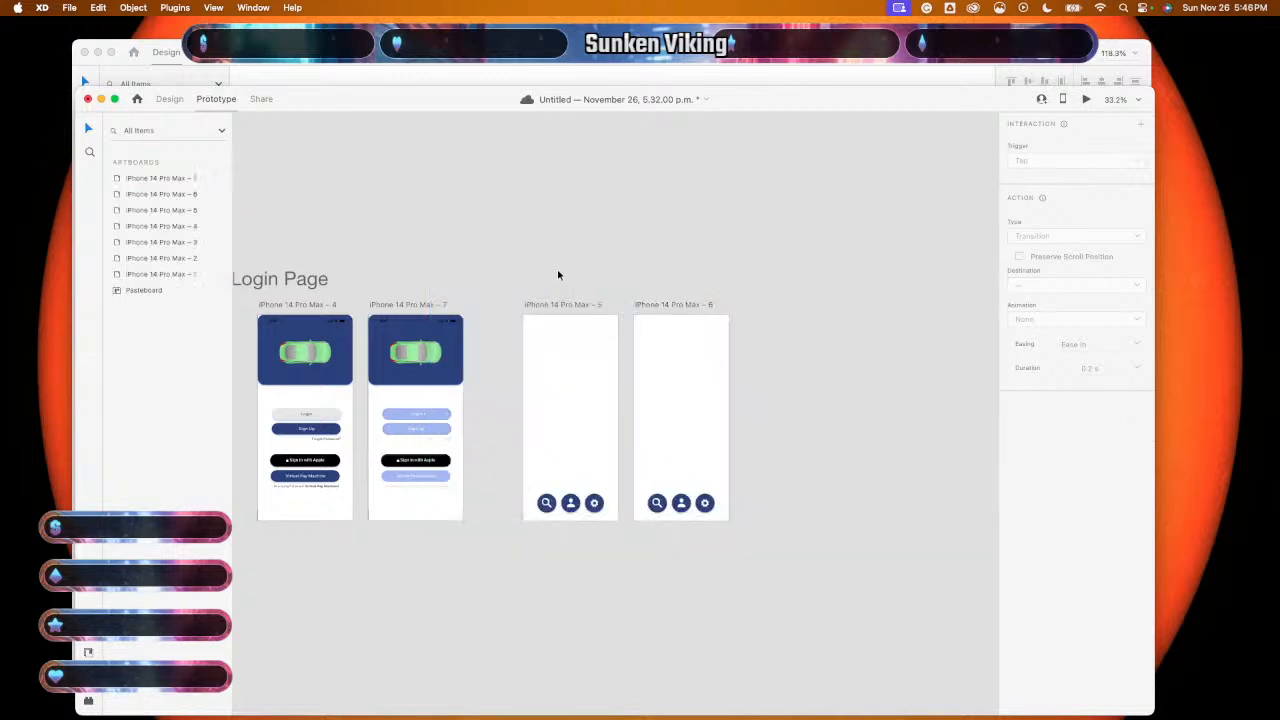
- Delete the icon bars at the bottom of both map screens
{"action": "left_click", "coordinate": [170, 99]}
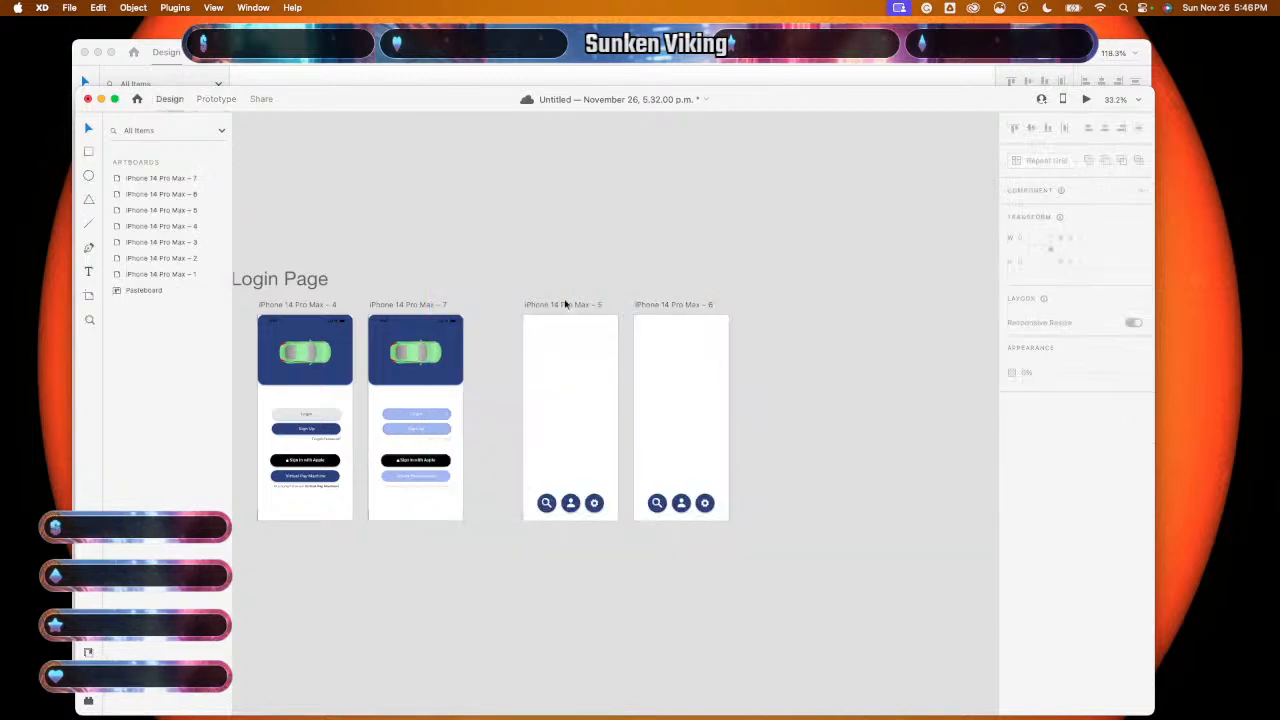
{"action": "left_click_drag", "start_coordinate": [548, 258], "coordinate": [715, 594]}
{"action": "key", "text": "Delete"}
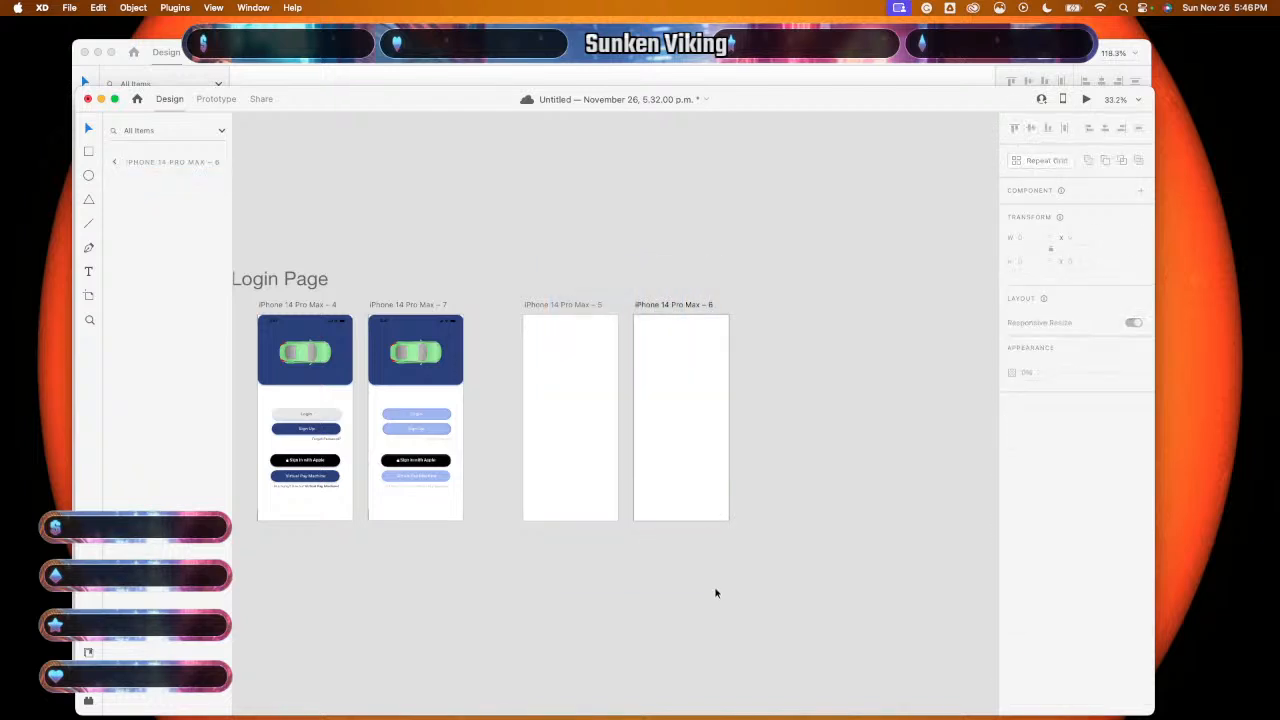
- Nudge the first blank screen slightly left, beside the login screens
{"action": "scroll", "coordinate": [657, 435], "scroll_direction": "left", "scroll_amount": 2}
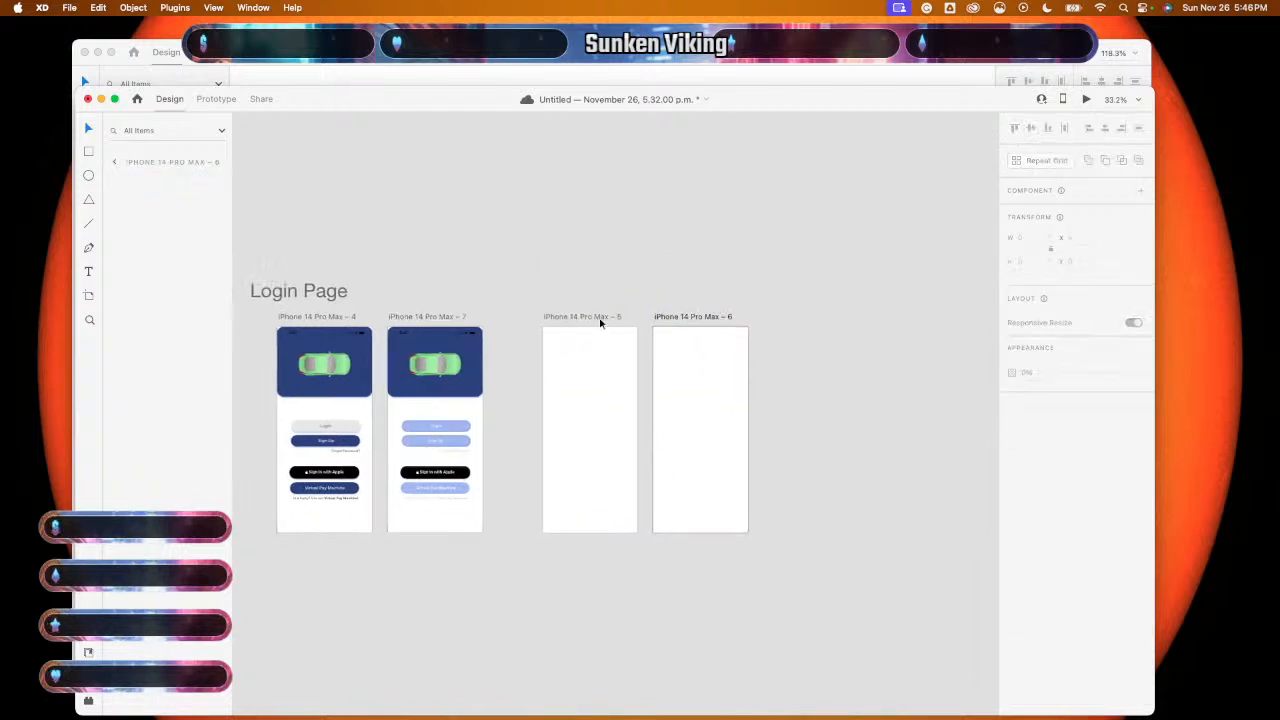
{"action": "left_click_drag", "start_coordinate": [594, 374], "coordinate": [572, 378]}
{"action": "scroll", "coordinate": [471, 420], "scroll_direction": "left", "scroll_amount": 2}
{"action": "scroll", "coordinate": [471, 420], "scroll_direction": "up", "scroll_amount": 1}
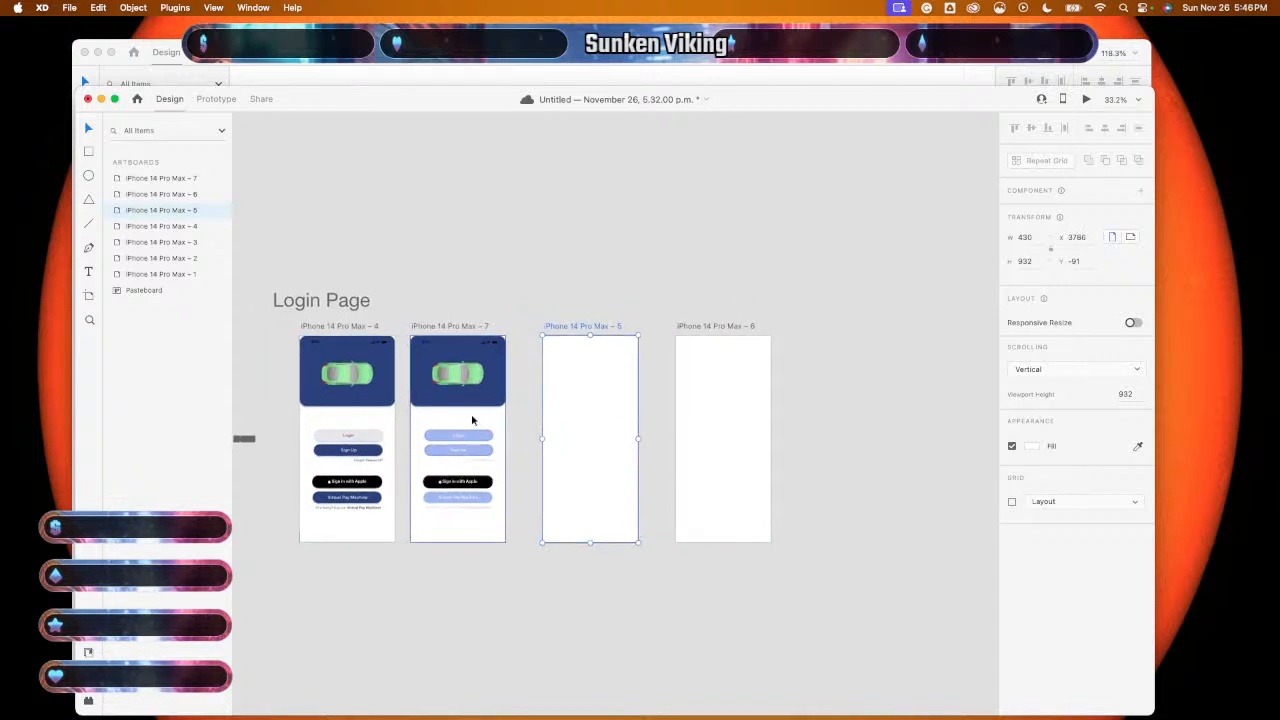
{"action": "scroll", "coordinate": [472, 420], "scroll_direction": "left", "scroll_amount": 5}
{"action": "scroll", "coordinate": [472, 420], "scroll_direction": "down", "scroll_amount": 1}
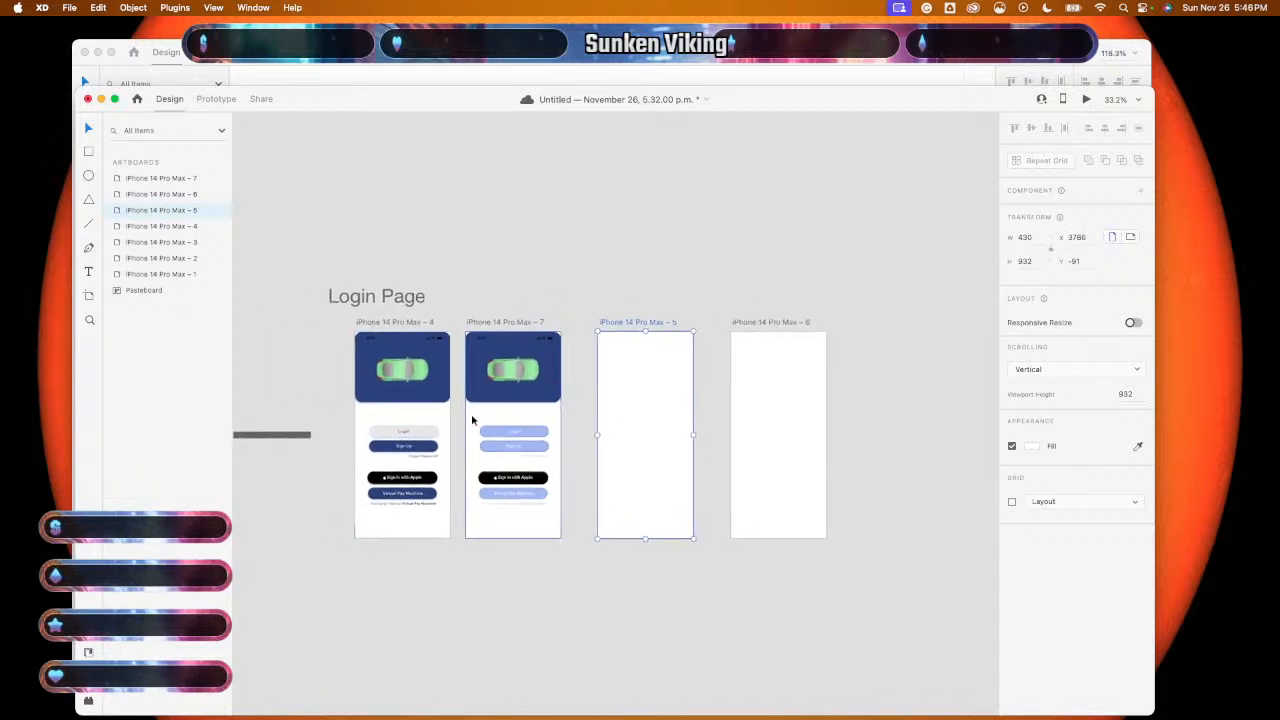
{"action": "scroll", "coordinate": [472, 420], "scroll_direction": "left", "scroll_amount": 1}
{"action": "scroll", "coordinate": [472, 420], "scroll_direction": "down", "scroll_amount": 1}
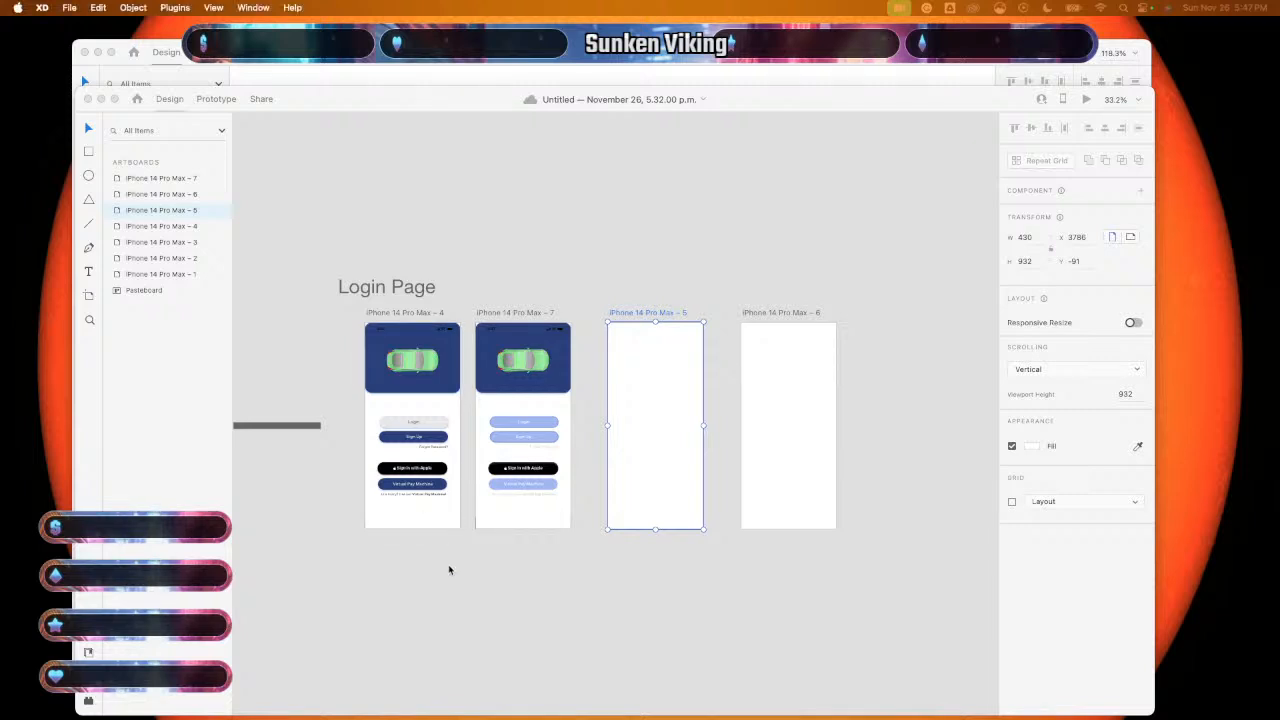
{"action": "scroll", "coordinate": [448, 568], "scroll_direction": "up", "scroll_amount": 5}
- Replace the second login screen's pale Login button with the grey default button
{"action": "scroll", "coordinate": [448, 565], "scroll_direction": "up", "scroll_amount": 4}
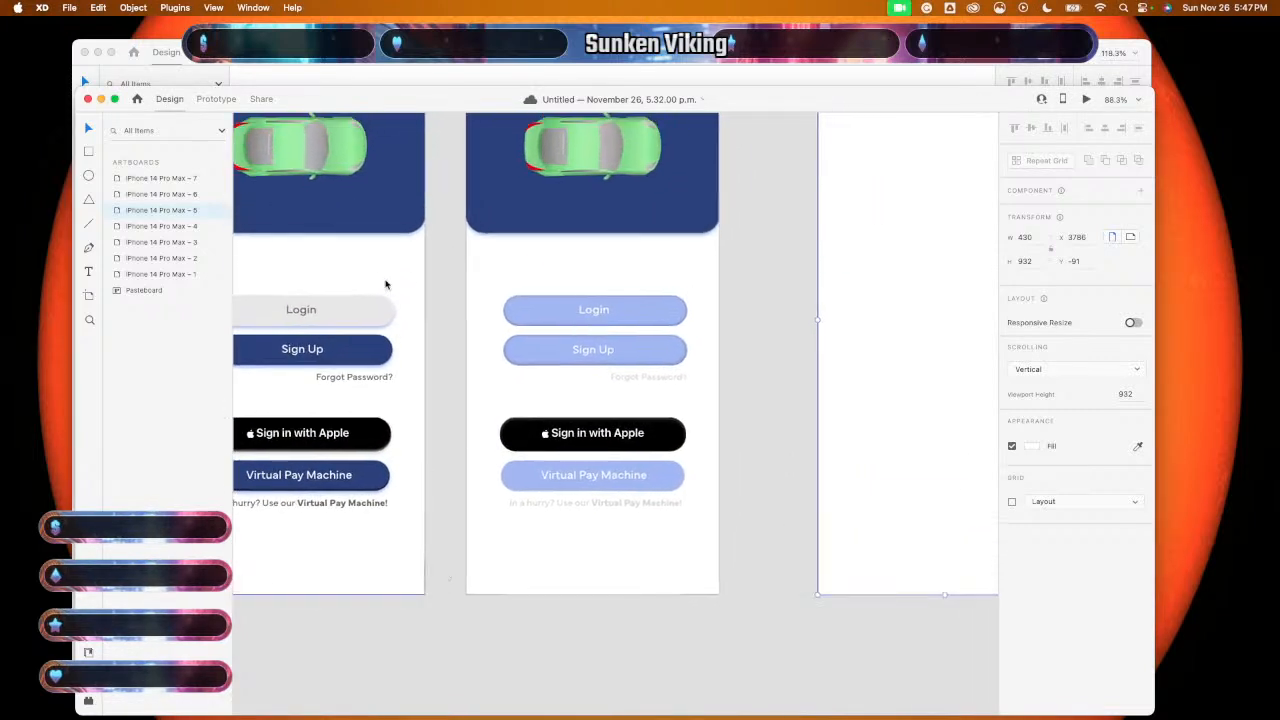
{"action": "left_click", "coordinate": [355, 320]}
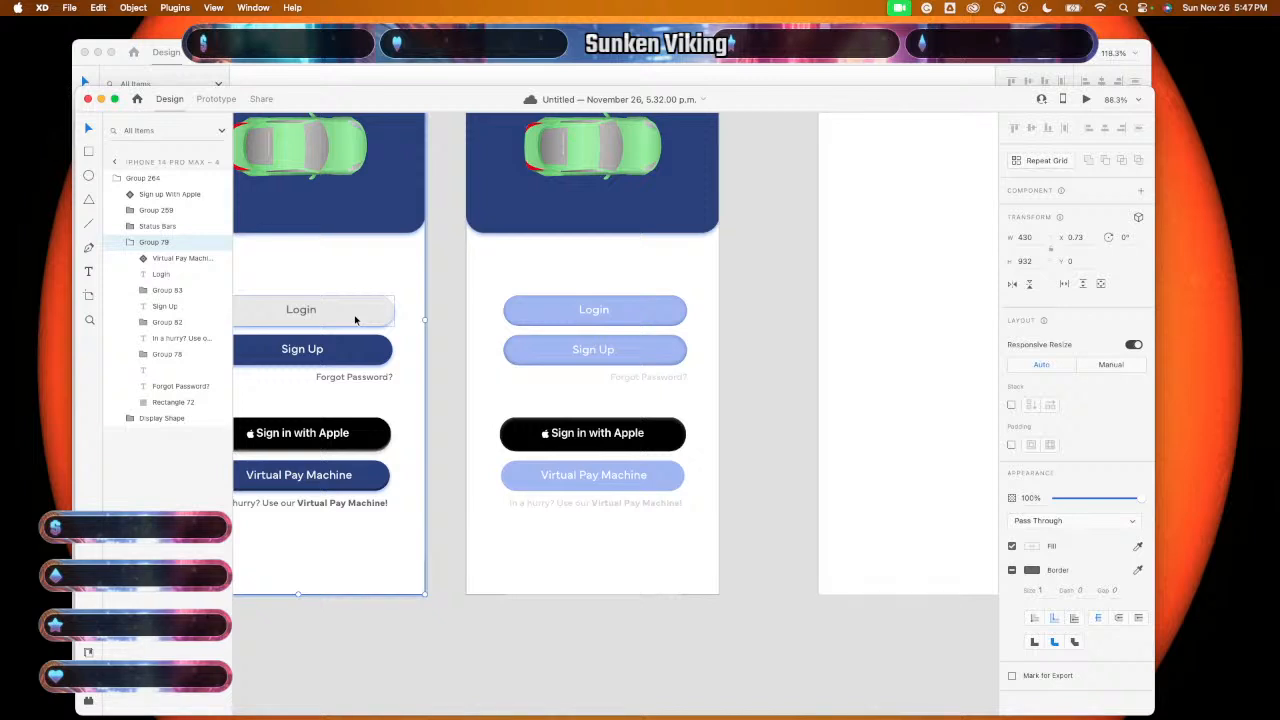
{"action": "double_click", "coordinate": [355, 320]}
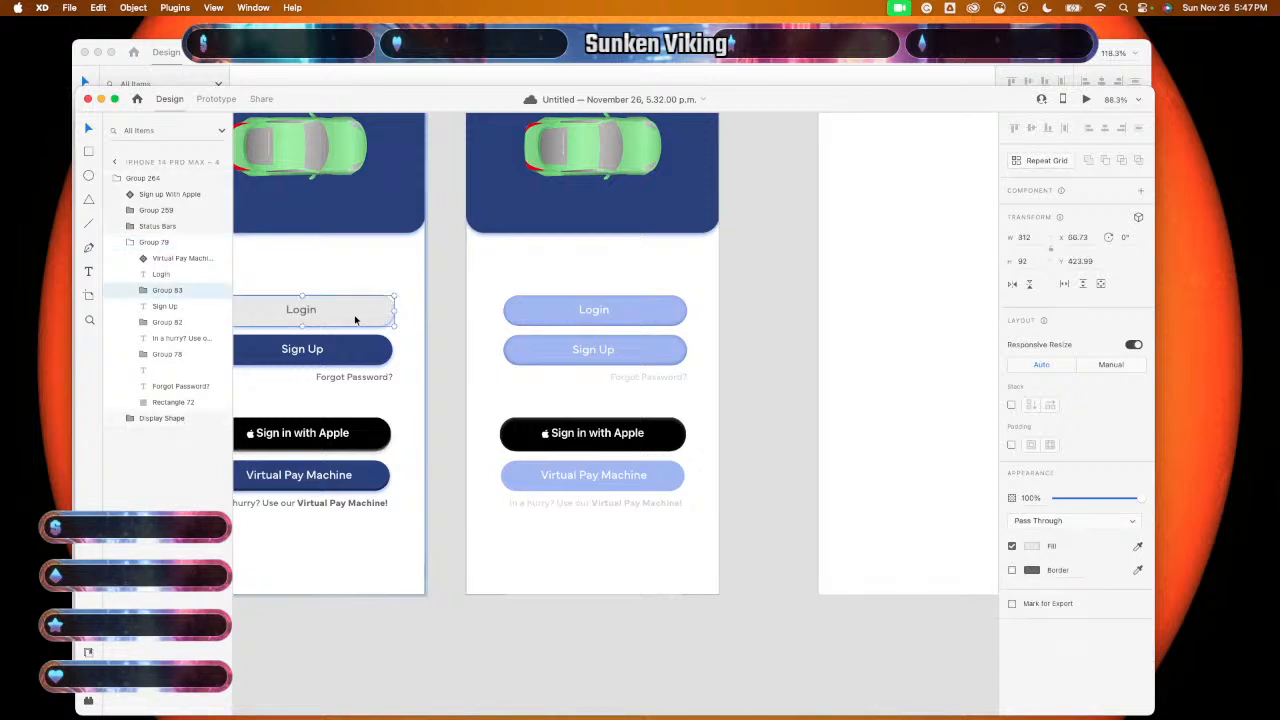
{"action": "left_click", "coordinate": [514, 274]}
{"action": "key", "text": "super+v"}
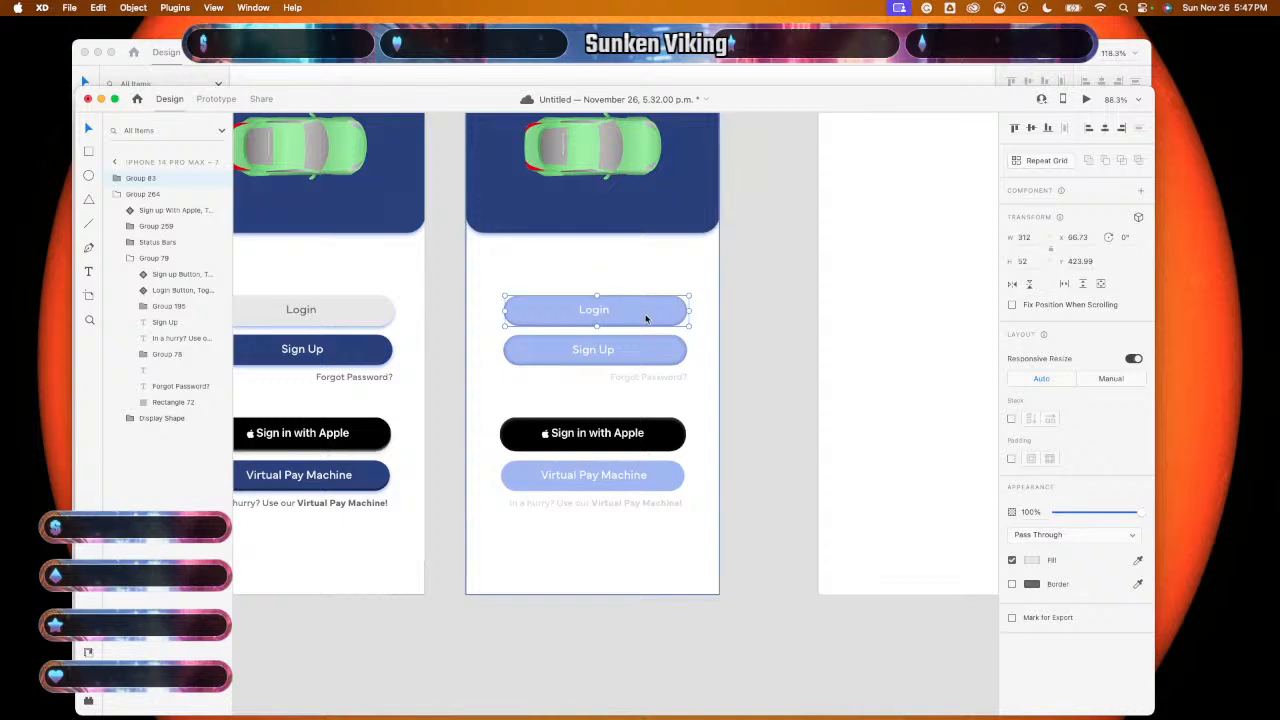
{"action": "left_click", "coordinate": [740, 239]}
{"action": "double_click", "coordinate": [618, 310]}
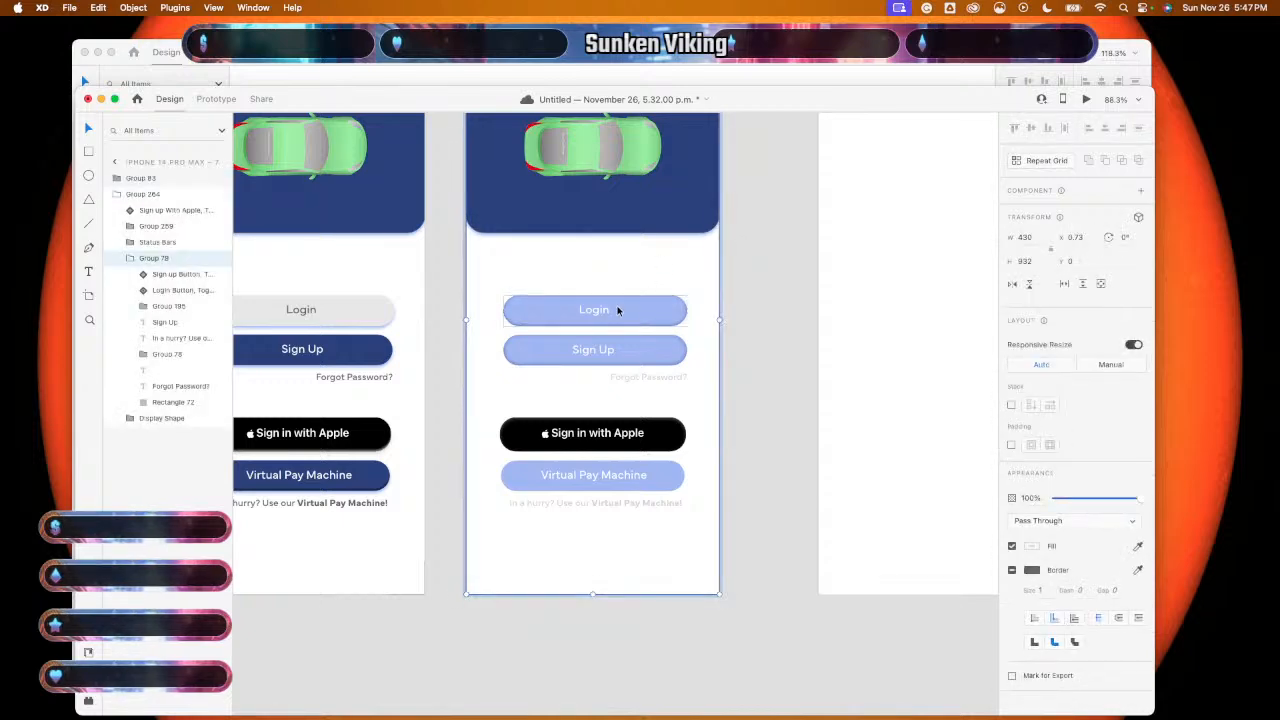
{"action": "left_click", "coordinate": [618, 310]}
{"action": "key", "text": "Delete"}
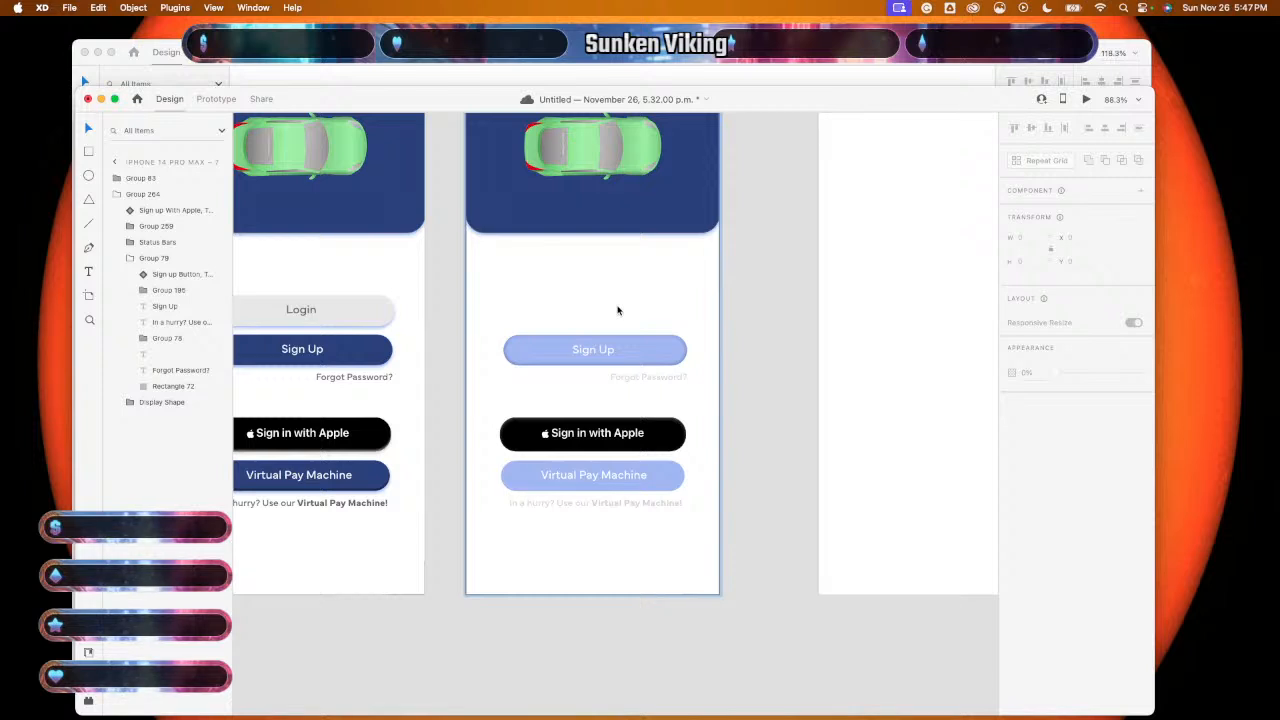
{"action": "key", "text": "ctrl+z"}
{"action": "key", "text": "Escape"}
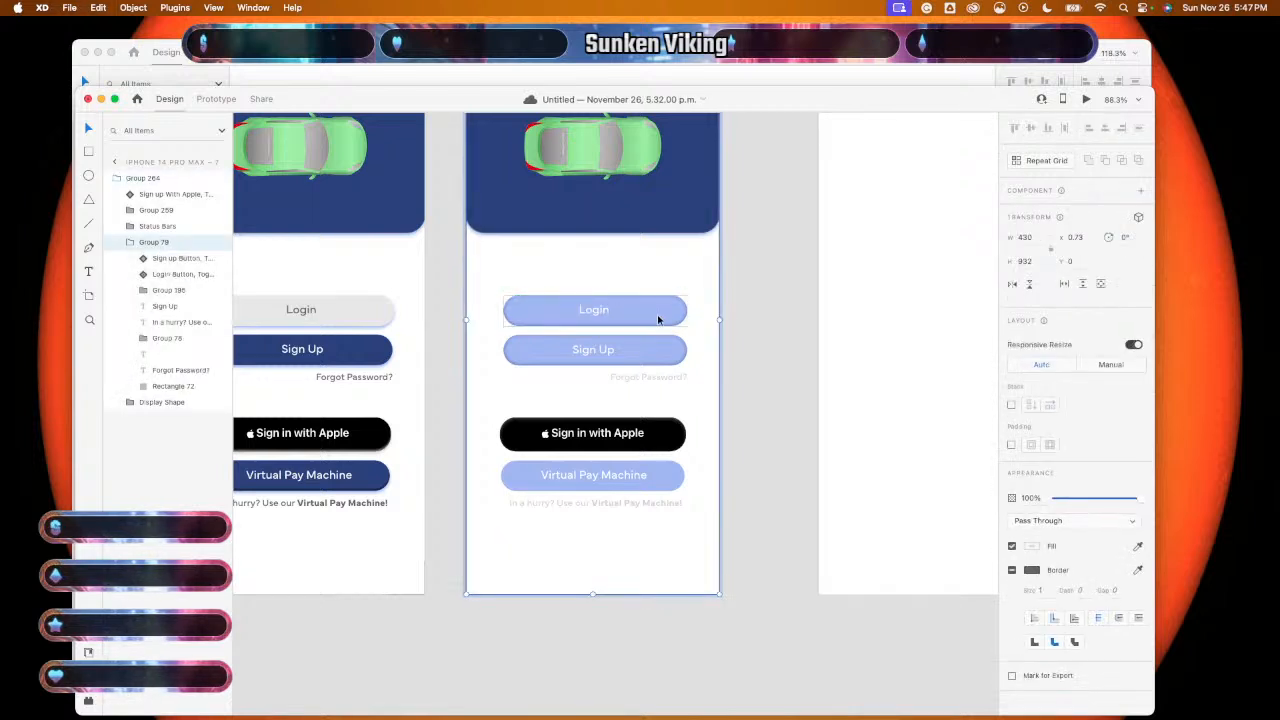
{"action": "left_click", "coordinate": [658, 319]}
{"action": "key", "text": "Delete"}
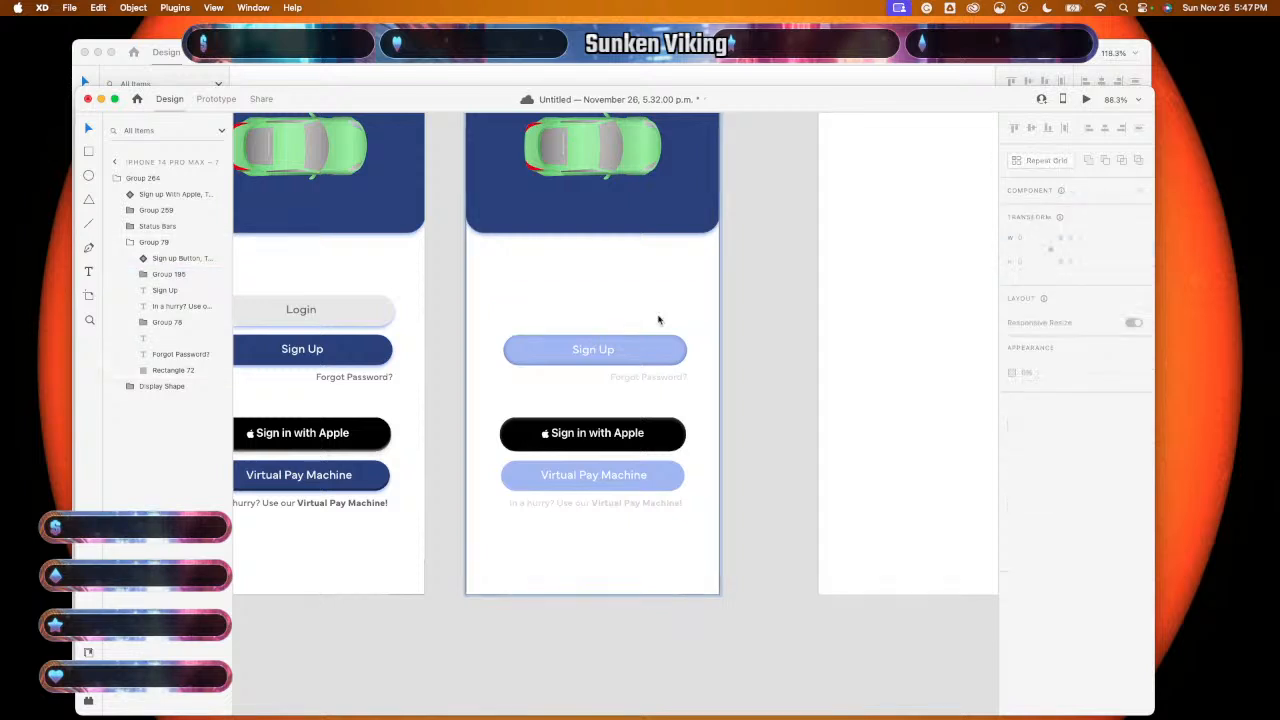
{"action": "key", "text": "super+v"}
- Copy the first screen's Login text onto the grey button on the second screen
{"action": "double_click", "coordinate": [309, 313]}
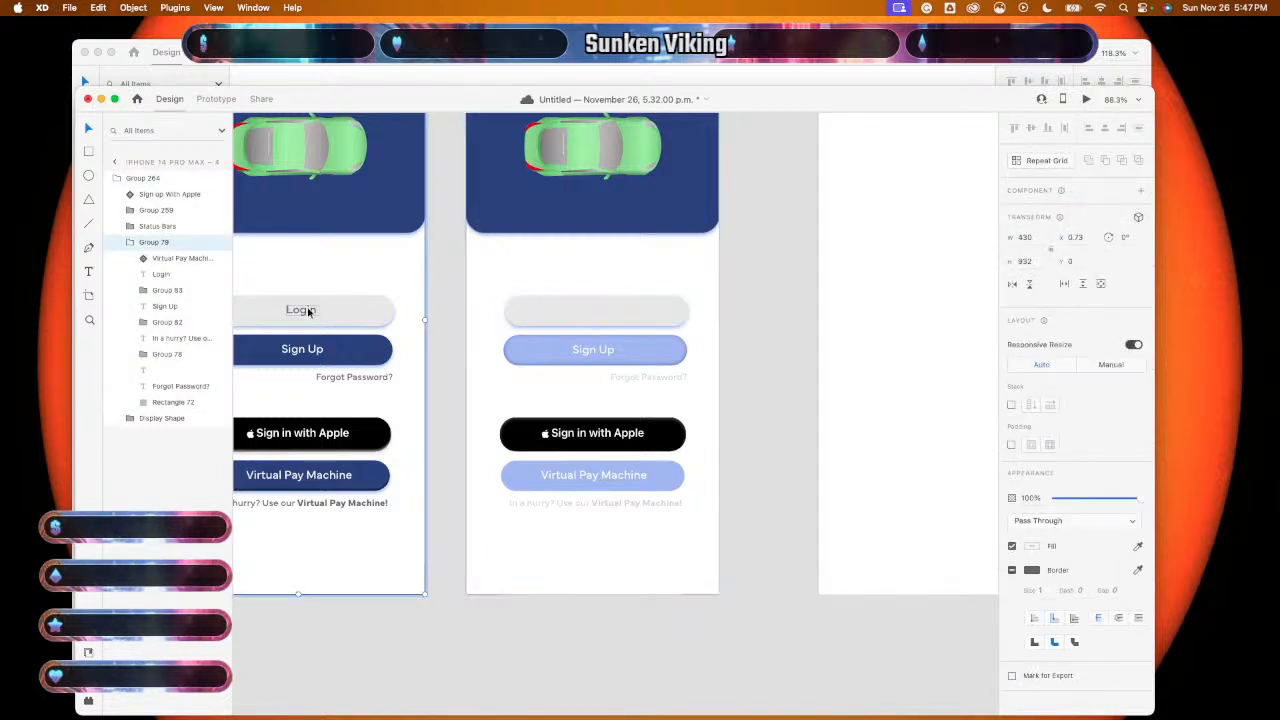
{"action": "left_click", "coordinate": [309, 312]}
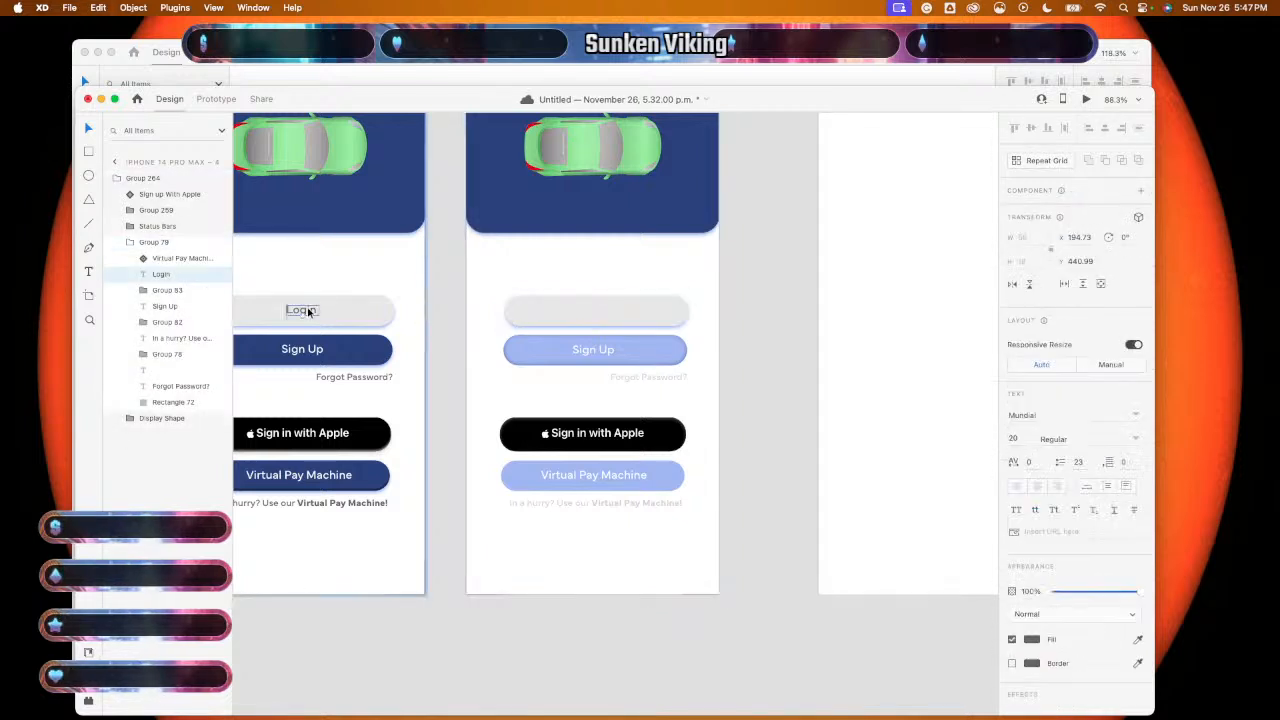
{"action": "key", "text": "super+c"}
{"action": "left_click", "coordinate": [584, 318]}
{"action": "key", "text": "super+v"}
{"action": "left_click", "coordinate": [771, 357]}
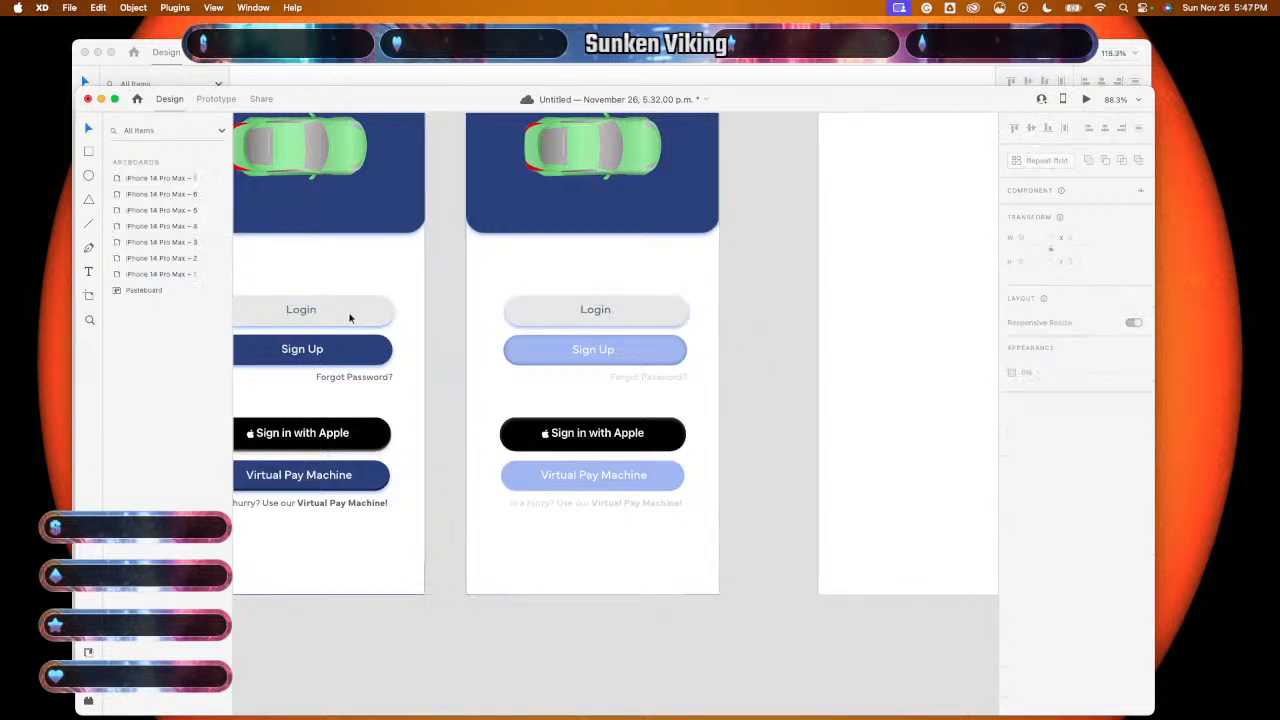
- Group the first screen's Login label with its grey button
{"action": "double_click", "coordinate": [304, 310]}
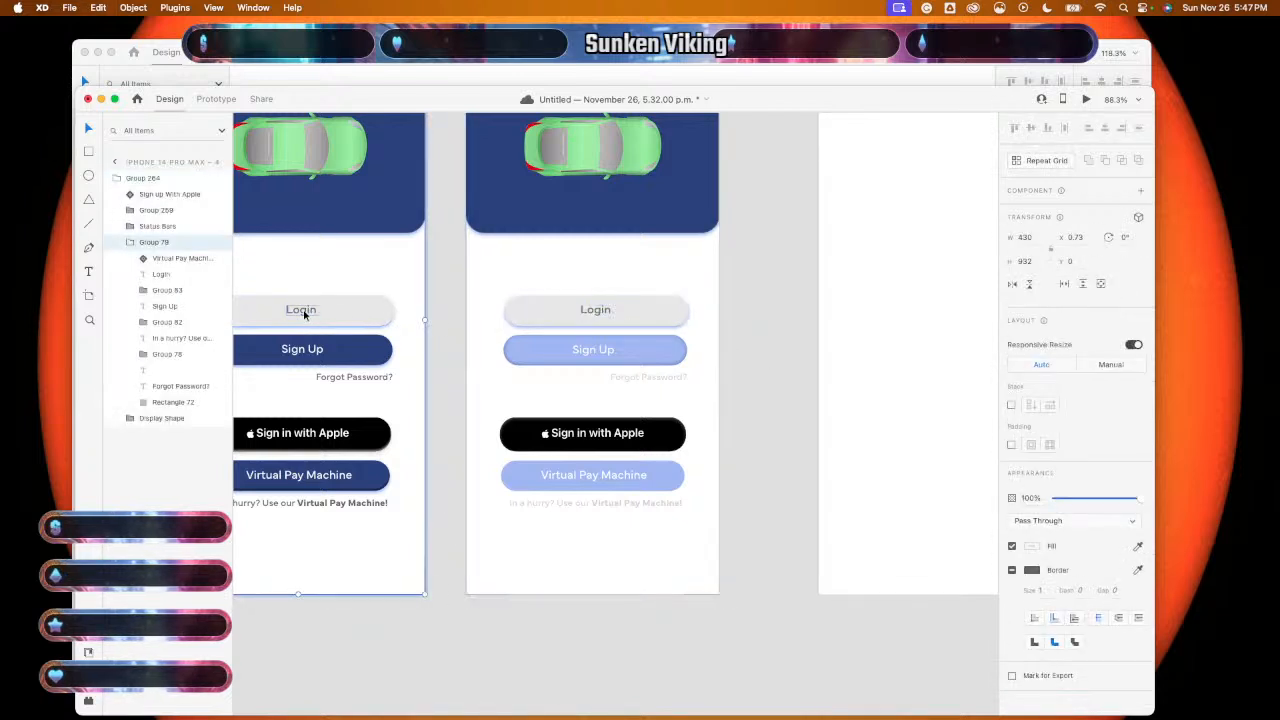
{"action": "left_click", "coordinate": [309, 311]}
{"action": "left_click", "coordinate": [363, 318], "text": "shift"}
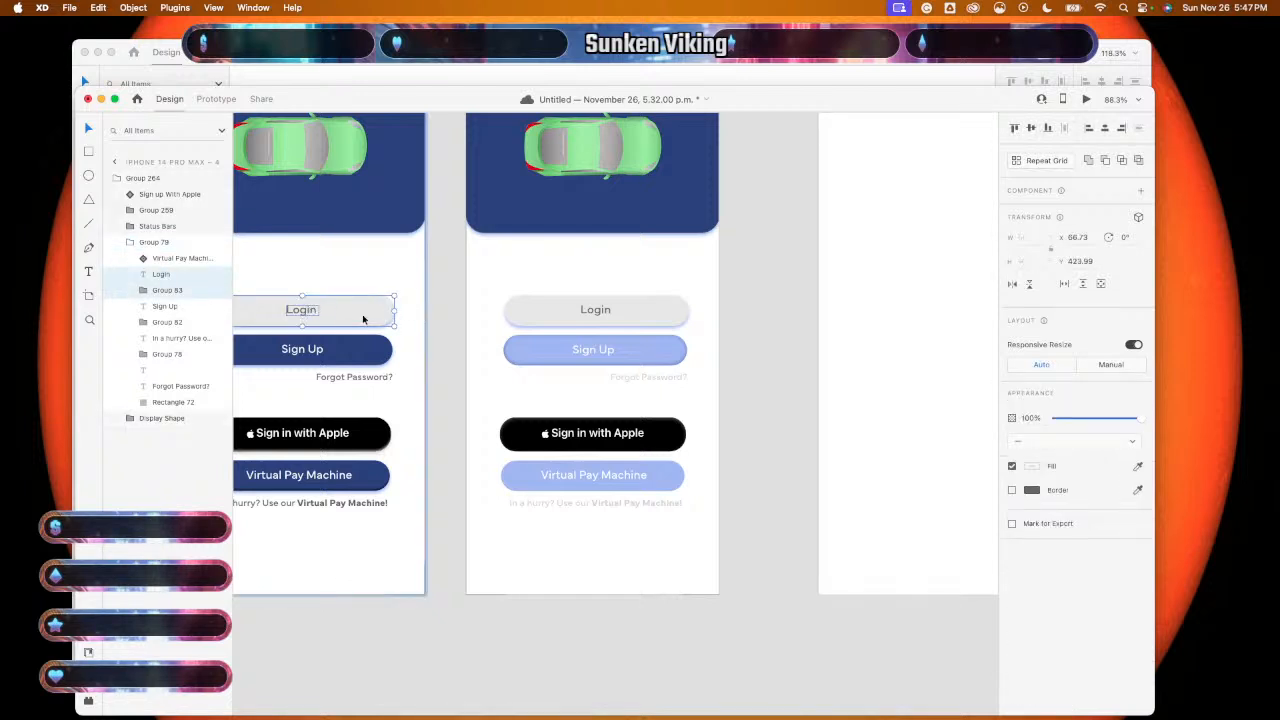
{"action": "right_click", "coordinate": [363, 318]}
{"action": "left_click", "coordinate": [434, 452]}
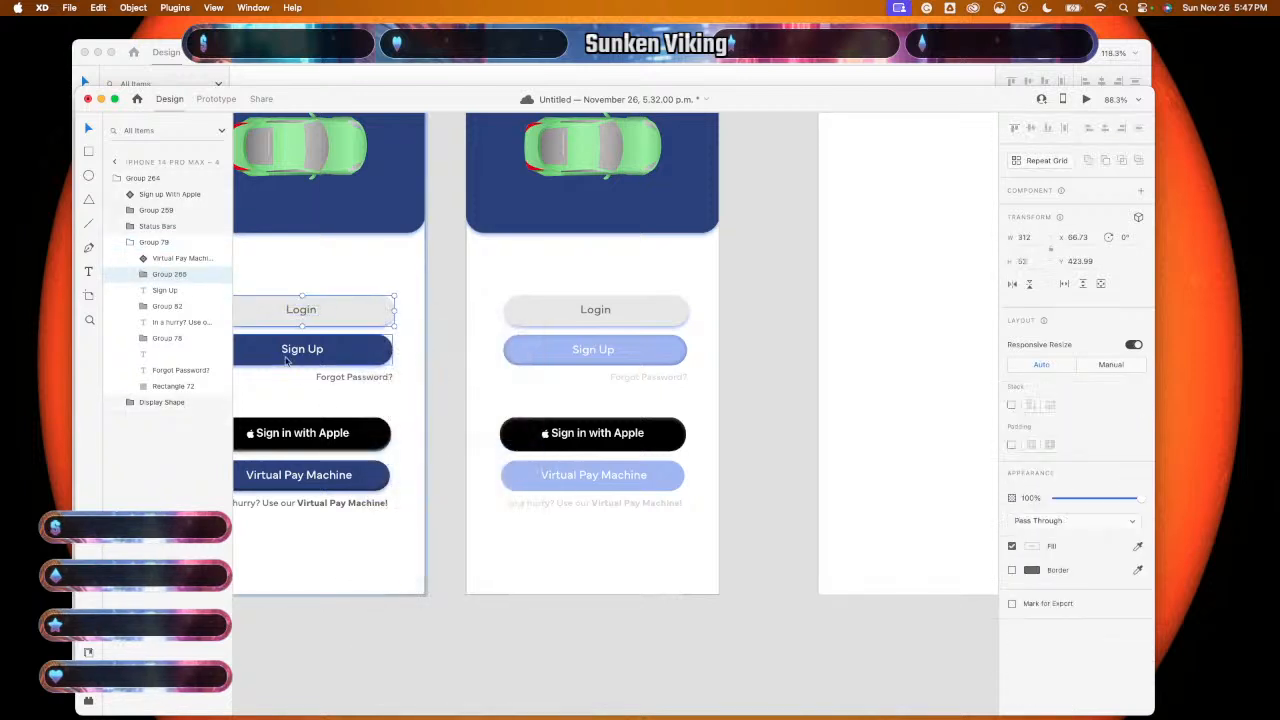
- Rename the content group 'Intro Default State' and the button layer 'Login Button'
{"action": "left_click", "coordinate": [166, 242]}
{"action": "scroll", "coordinate": [334, 294], "scroll_direction": "left", "scroll_amount": 5}
{"action": "scroll", "coordinate": [334, 294], "scroll_direction": "up", "scroll_amount": 2}
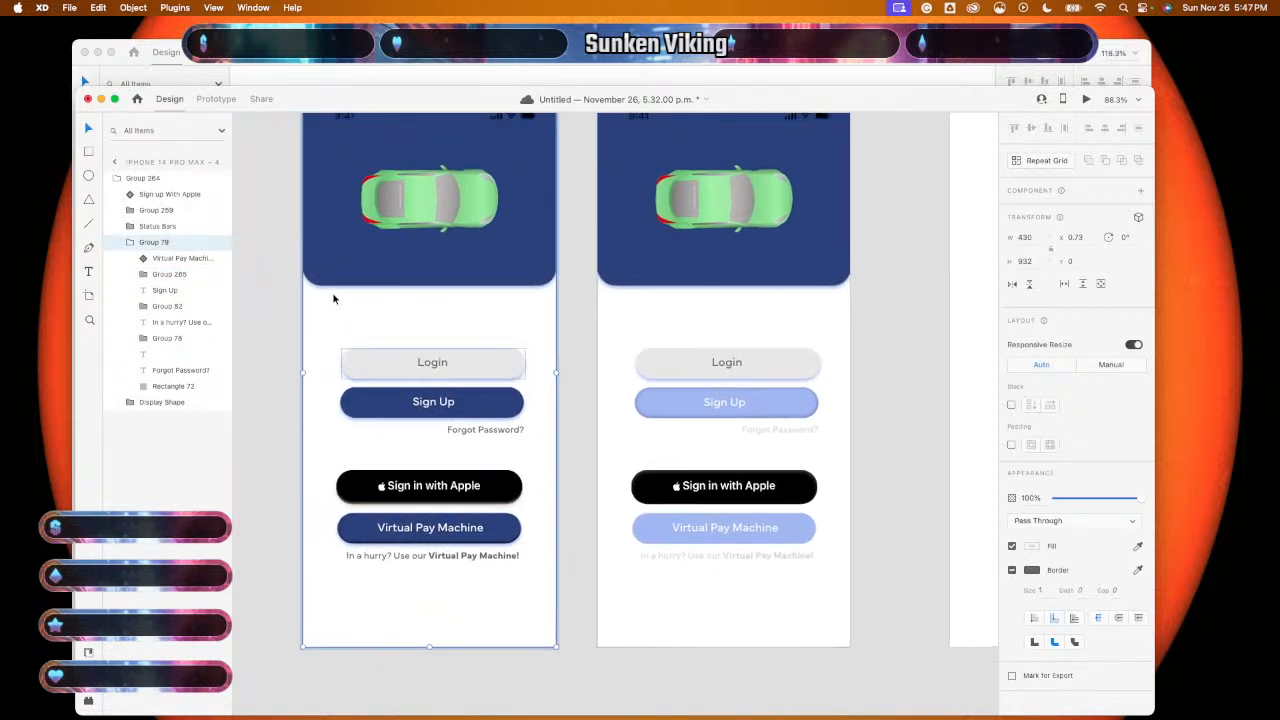
{"action": "double_click", "coordinate": [153, 242]}
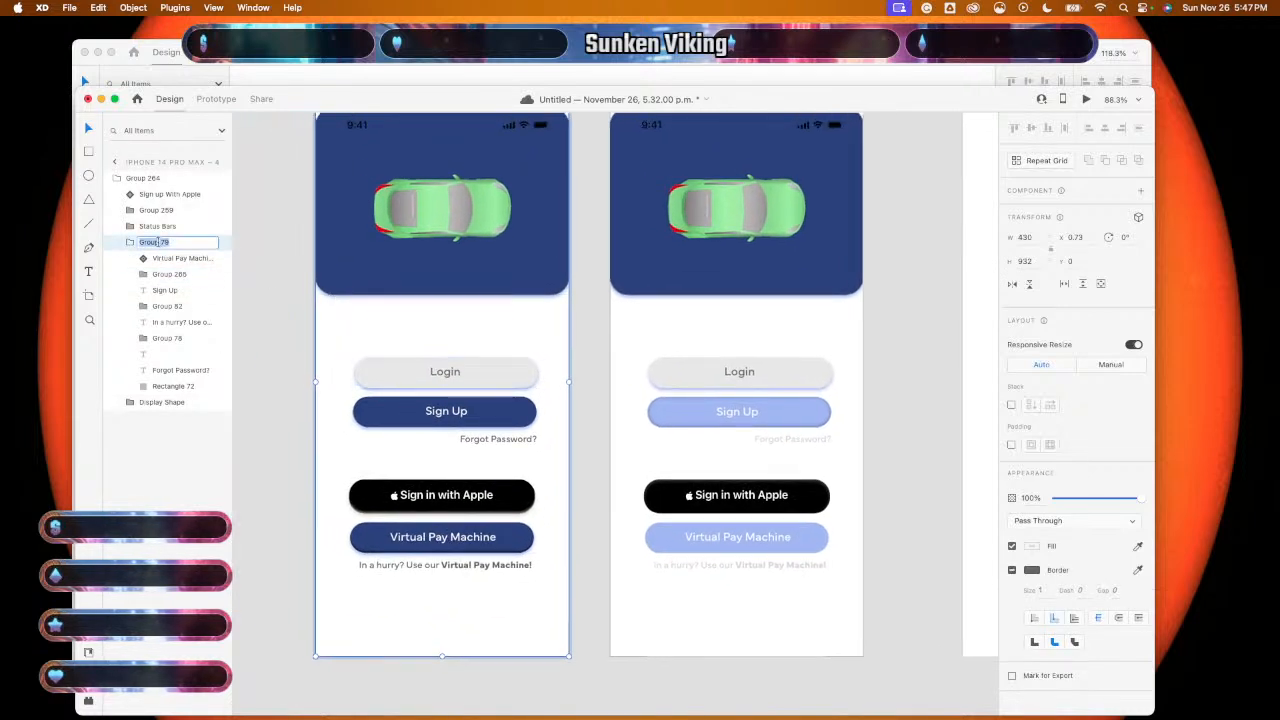
{"action": "type", "text": "Intro"}
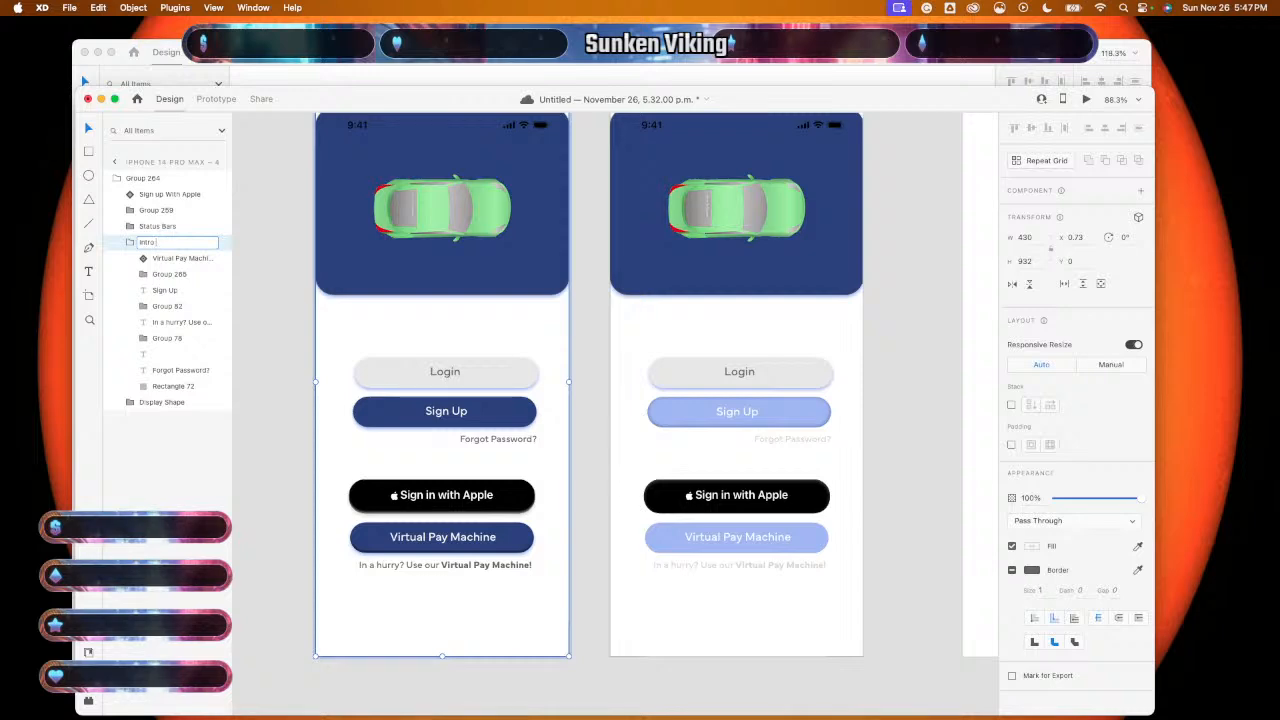
{"action": "type", "text": " Default State"}
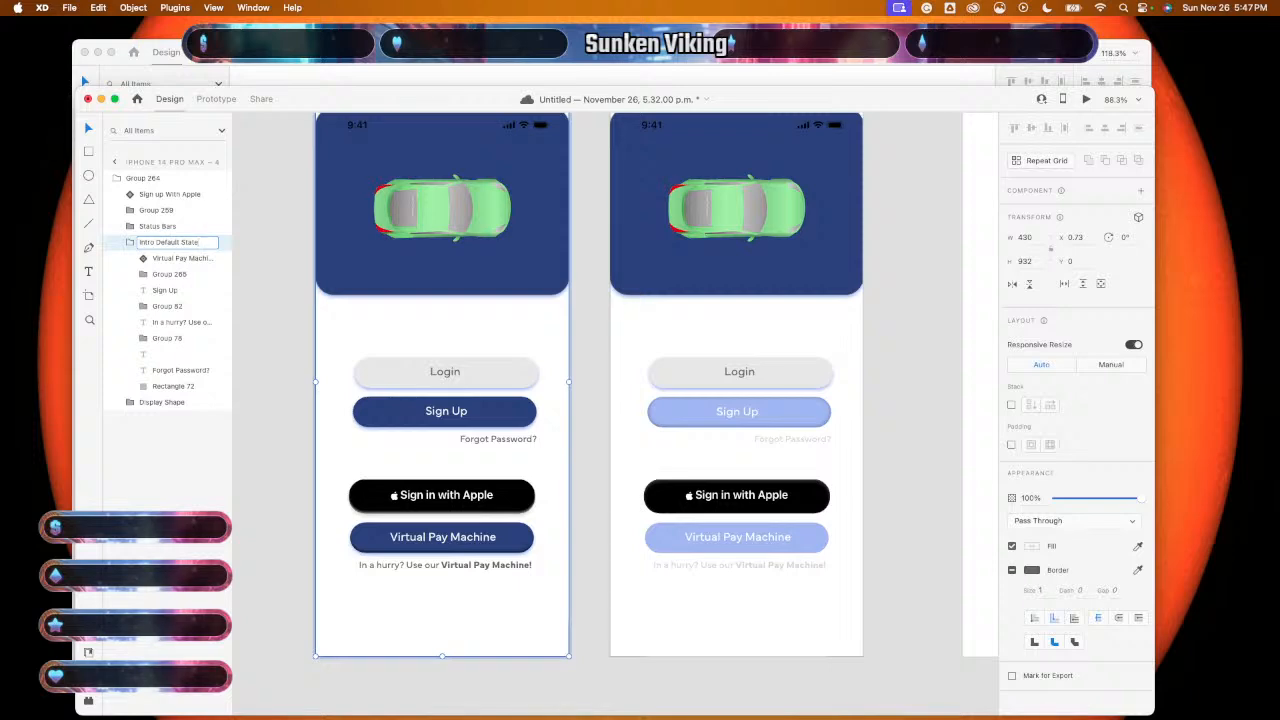
{"action": "key", "text": "Return"}
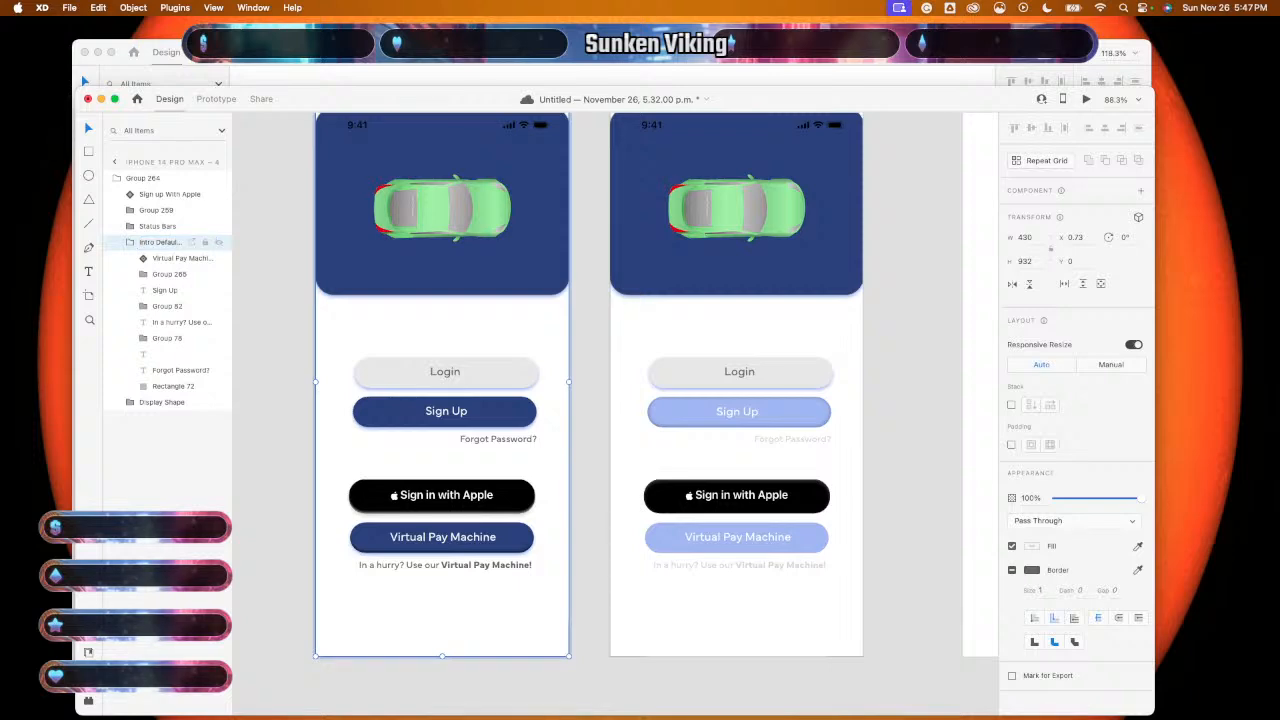
{"action": "left_click", "coordinate": [164, 274]}
{"action": "double_click", "coordinate": [164, 274]}
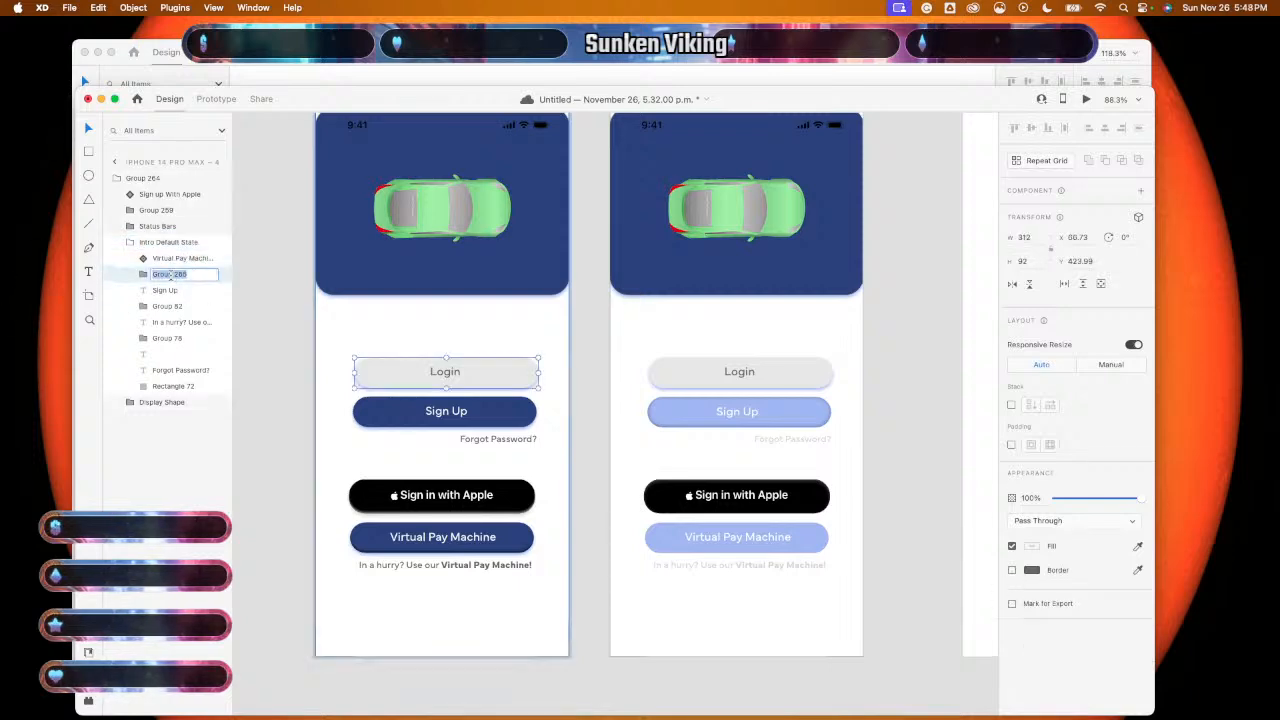
{"action": "type", "text": "Login Button"}
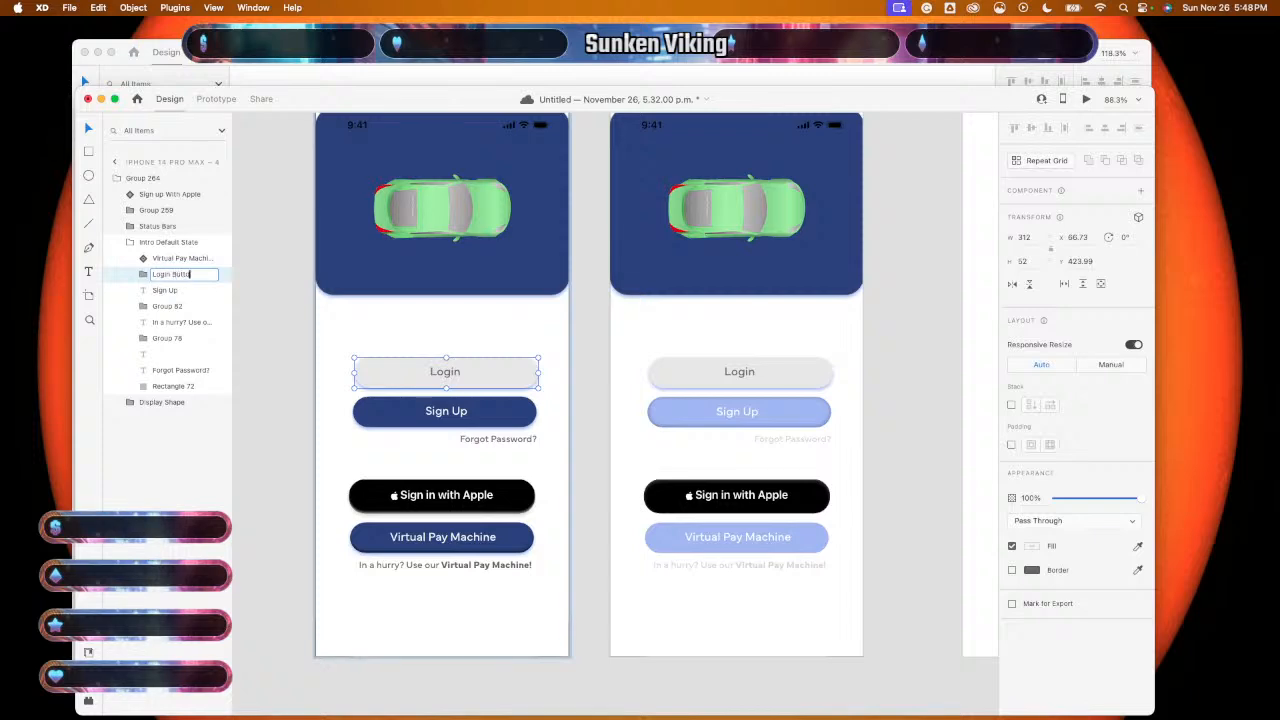
{"action": "key", "text": "Return"}
- Rename the Sign Up button layer 'Sign Up Butto' and the blue header 'Header Rectangle'
{"action": "left_click", "coordinate": [164, 306]}
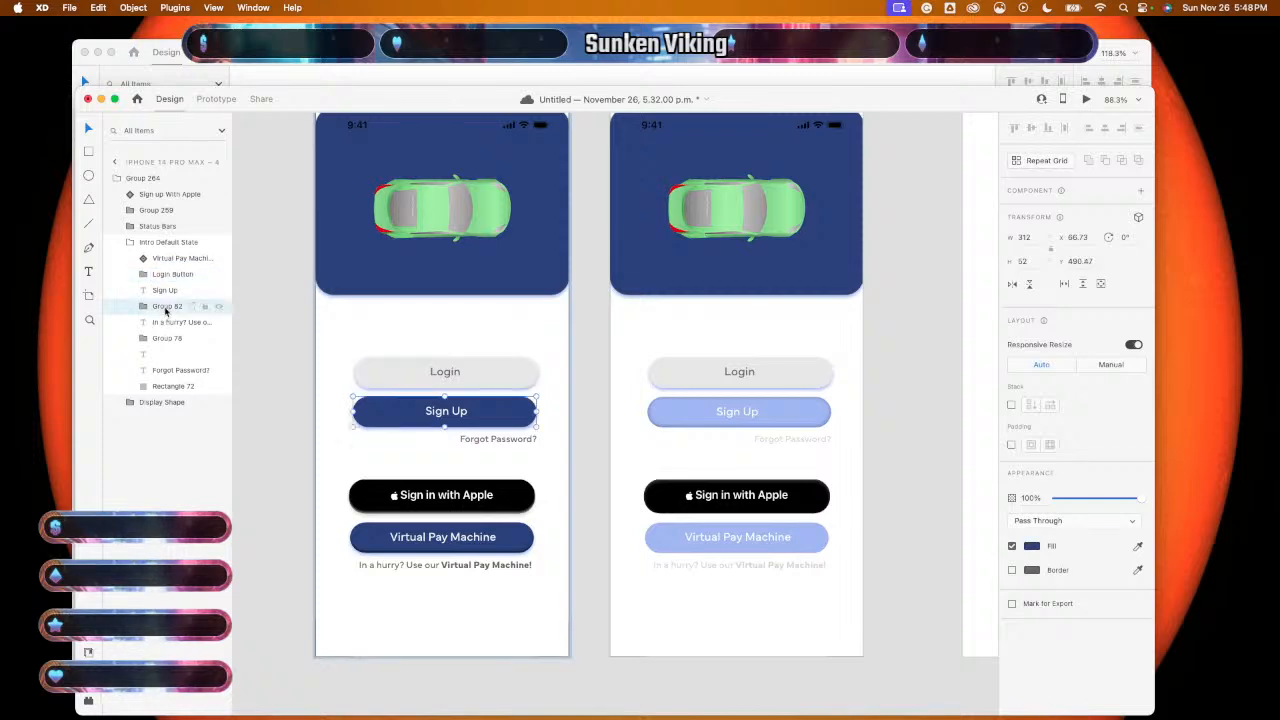
{"action": "double_click", "coordinate": [166, 306]}
{"action": "type", "text": "Sign"}
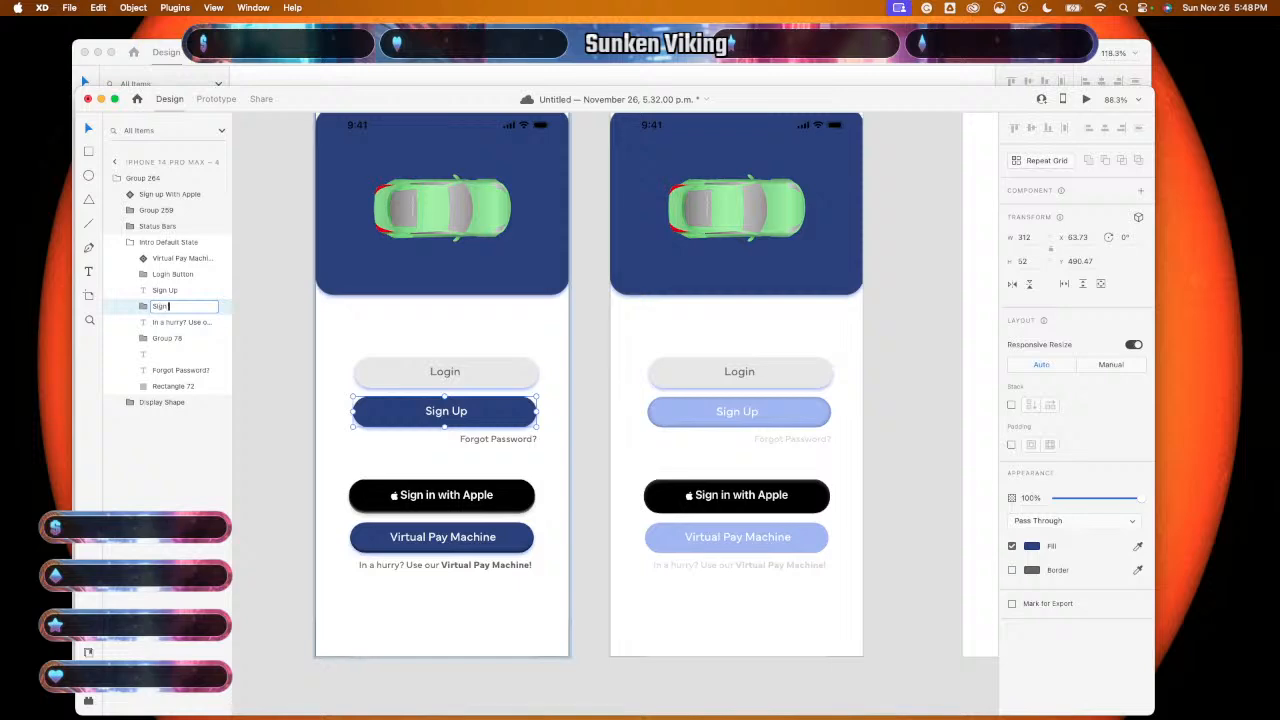
{"action": "type", "text": " Up Butto"}
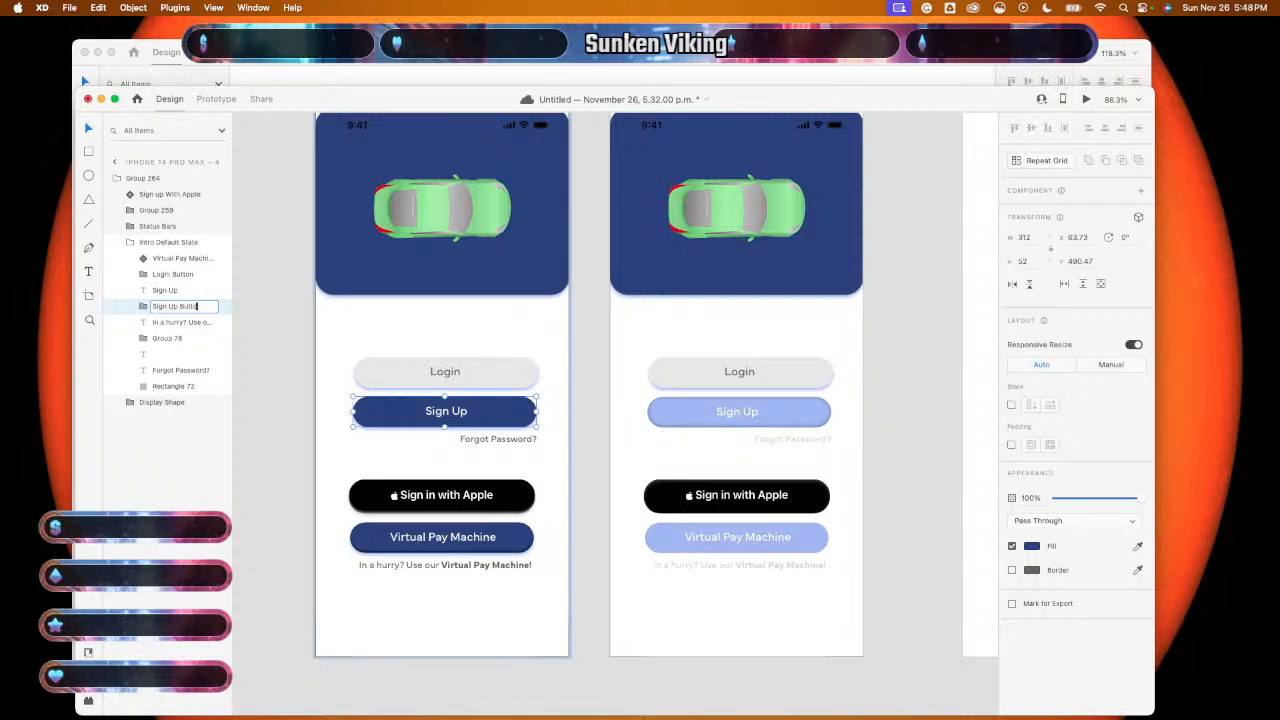
{"action": "key", "text": "Return"}
{"action": "left_click", "coordinate": [167, 340]}
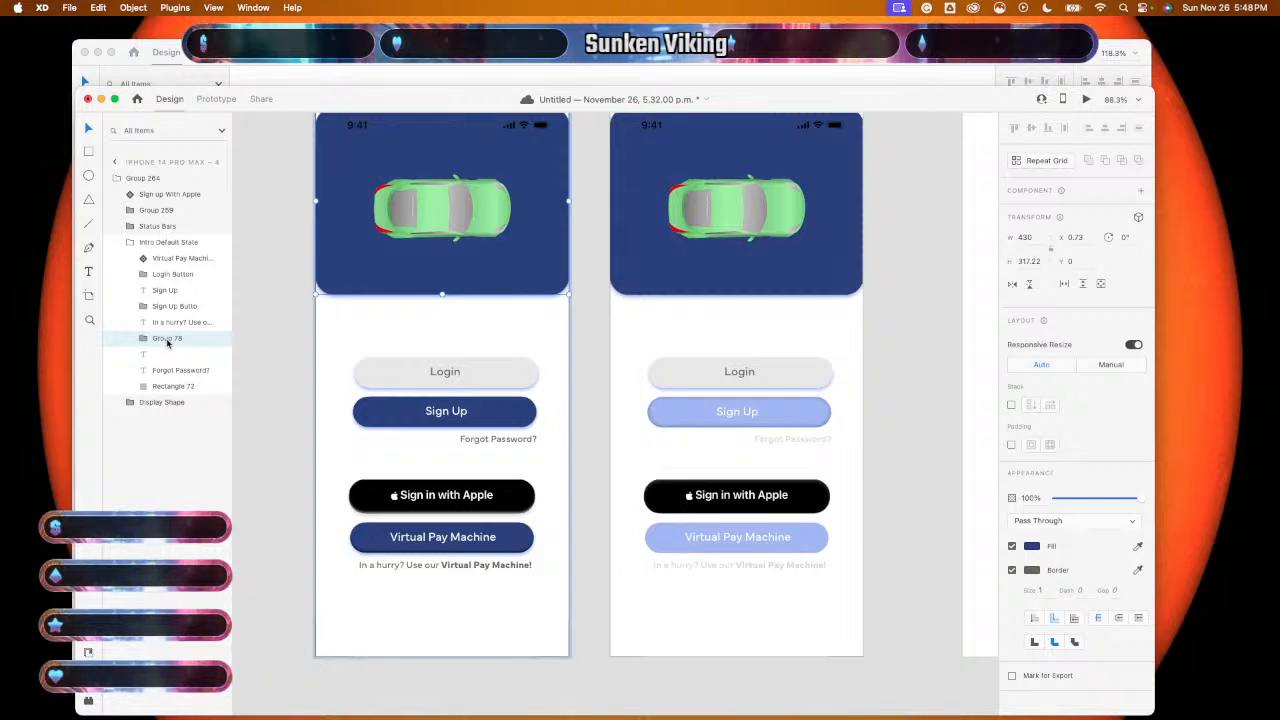
{"action": "double_click", "coordinate": [167, 340]}
{"action": "type", "text": "Header"}
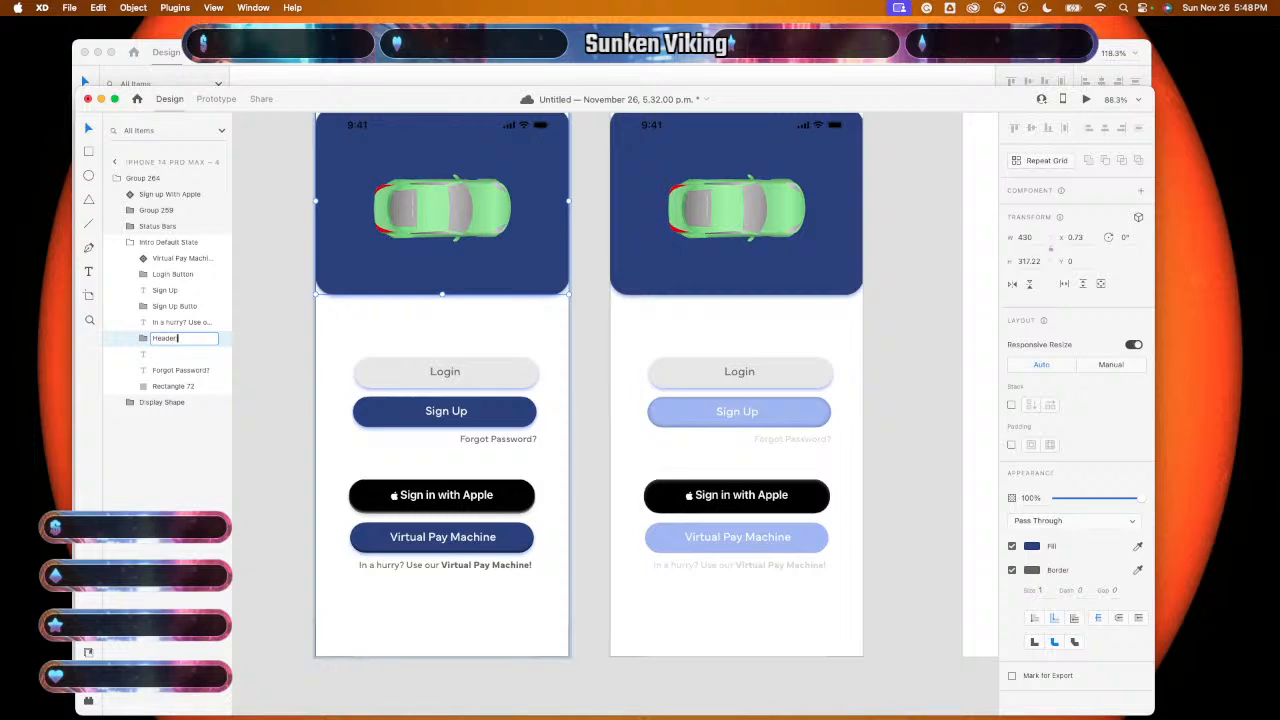
{"action": "type", "text": " Rectangle"}
{"action": "key", "text": "Return"}
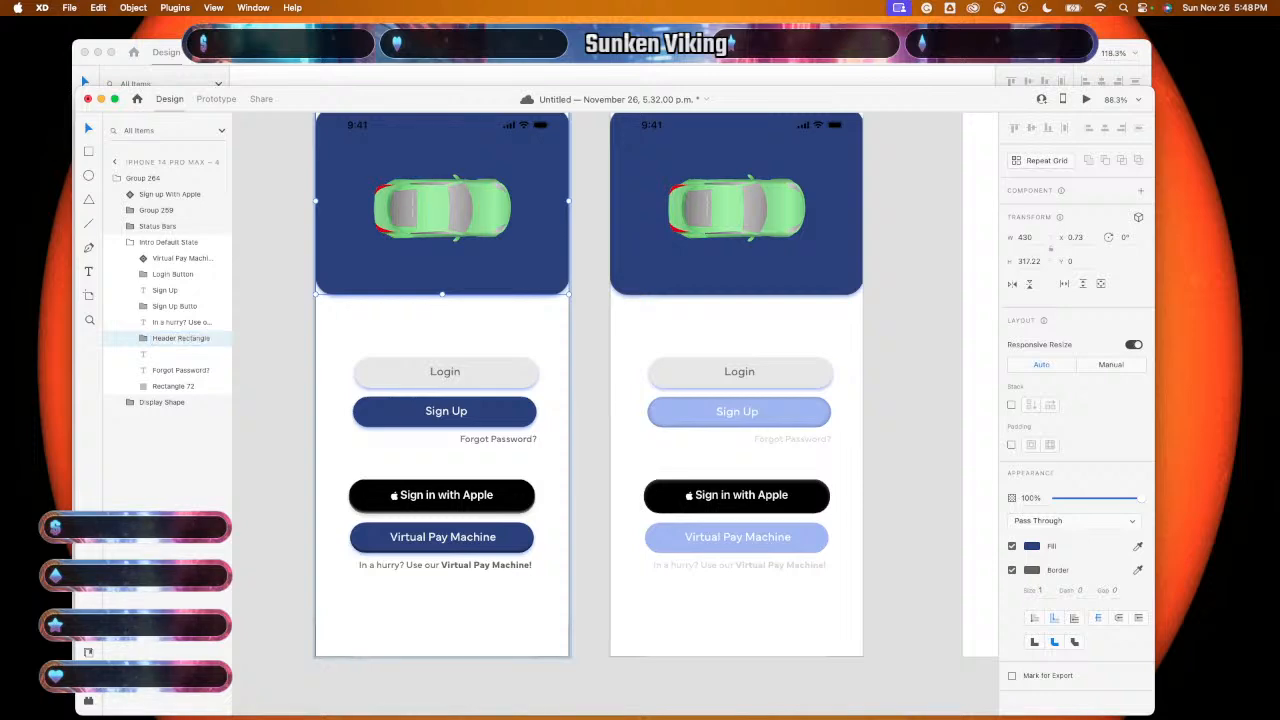
- Name the white background rectangle 'Phone Overlay' and the car graphic group 'Car'
{"action": "left_click", "coordinate": [168, 356]}
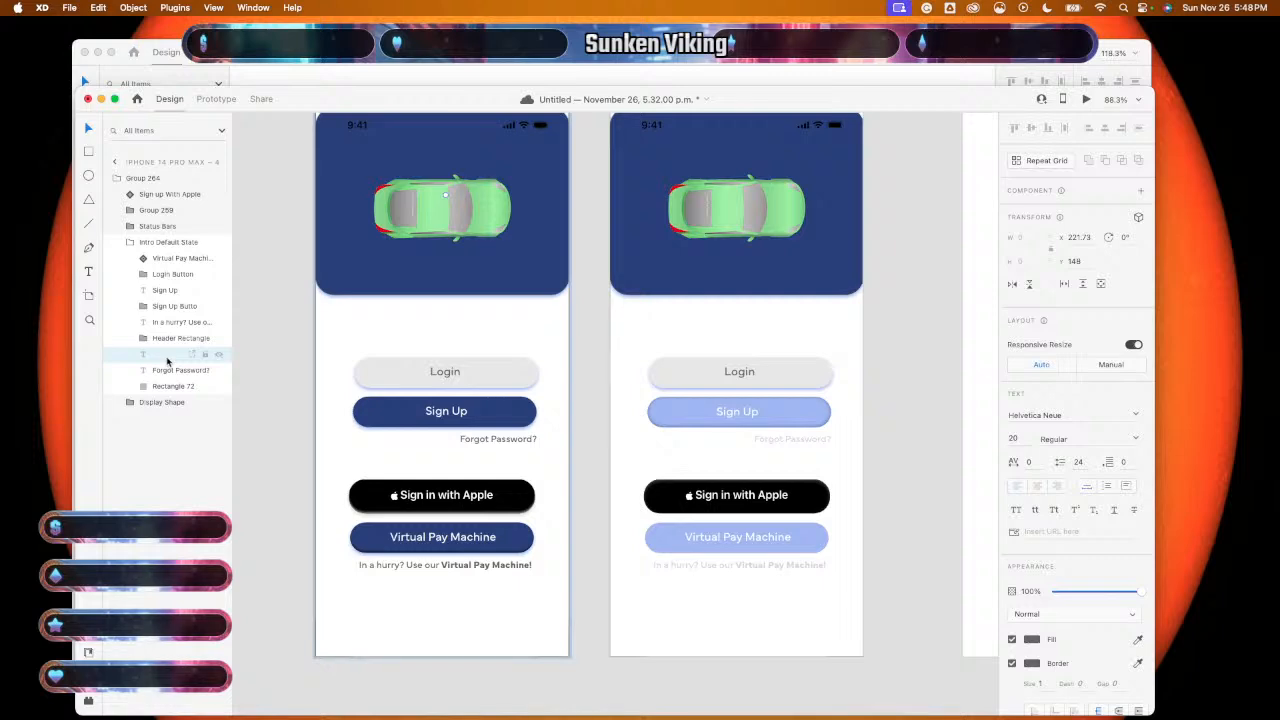
{"action": "left_click", "coordinate": [172, 372]}
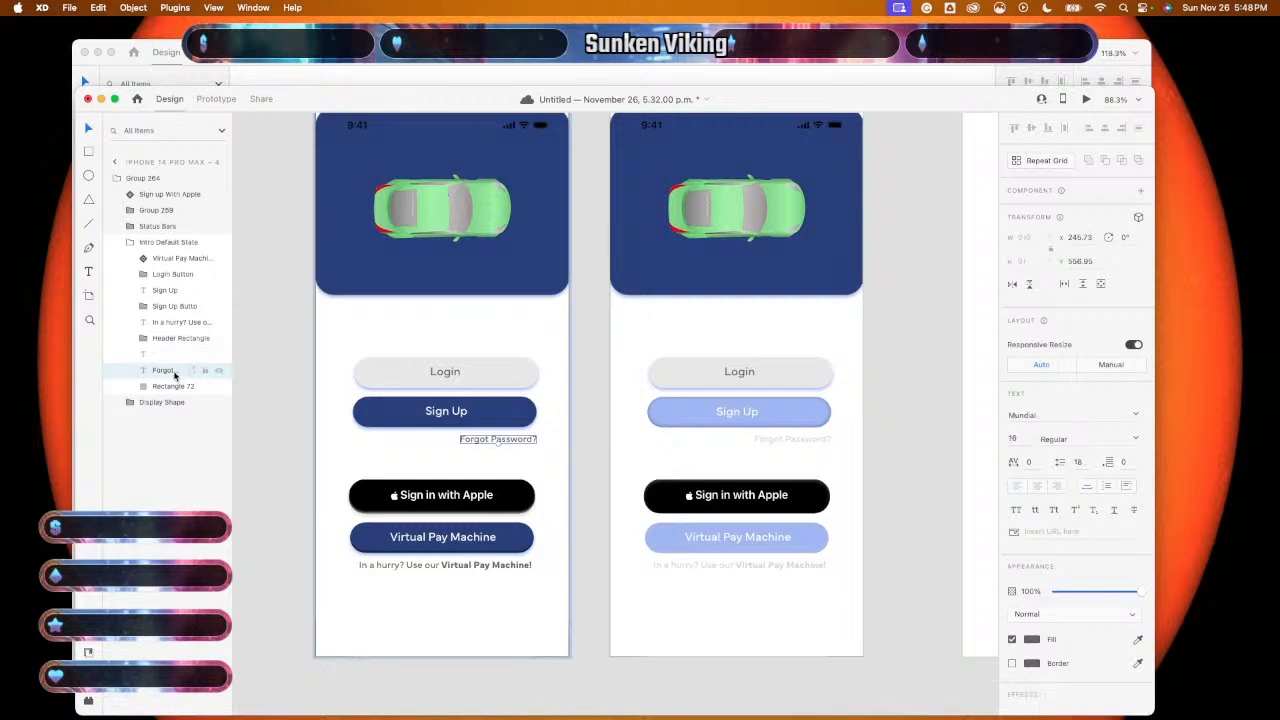
{"action": "left_click", "coordinate": [175, 386]}
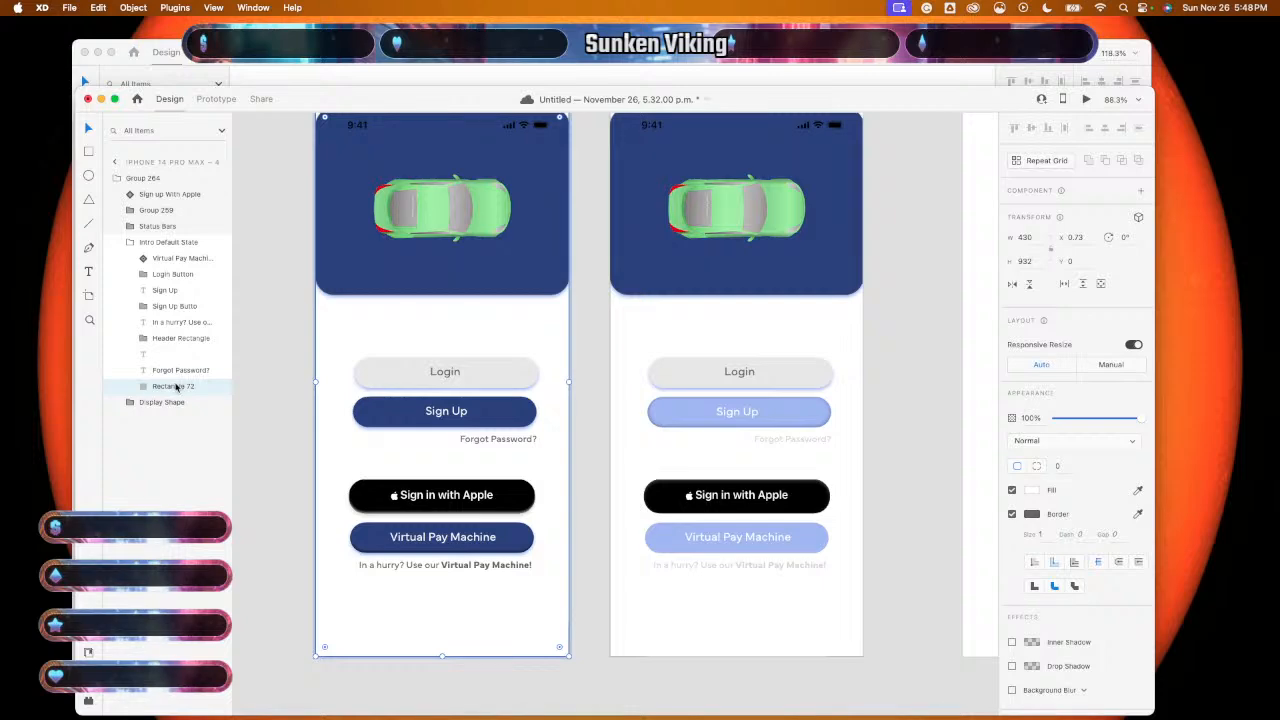
{"action": "double_click", "coordinate": [175, 386]}
{"action": "type", "text": "Ph"}
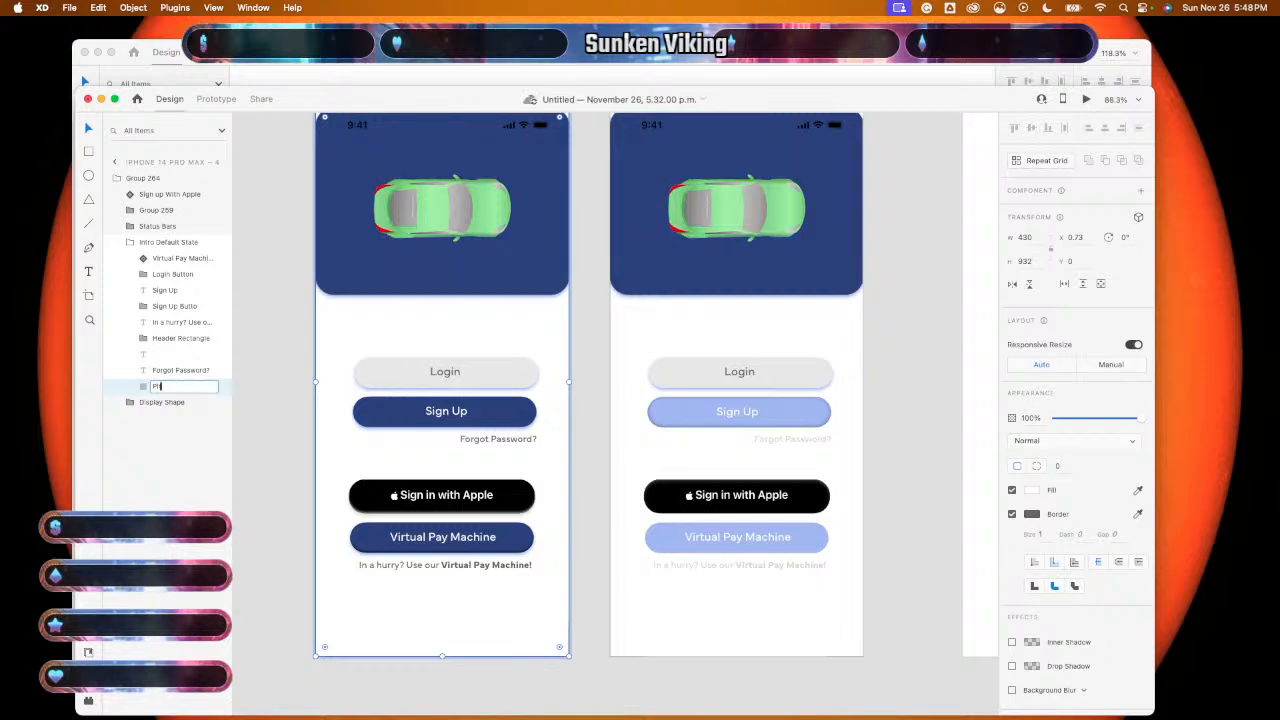
{"action": "type", "text": "one Overlay"}
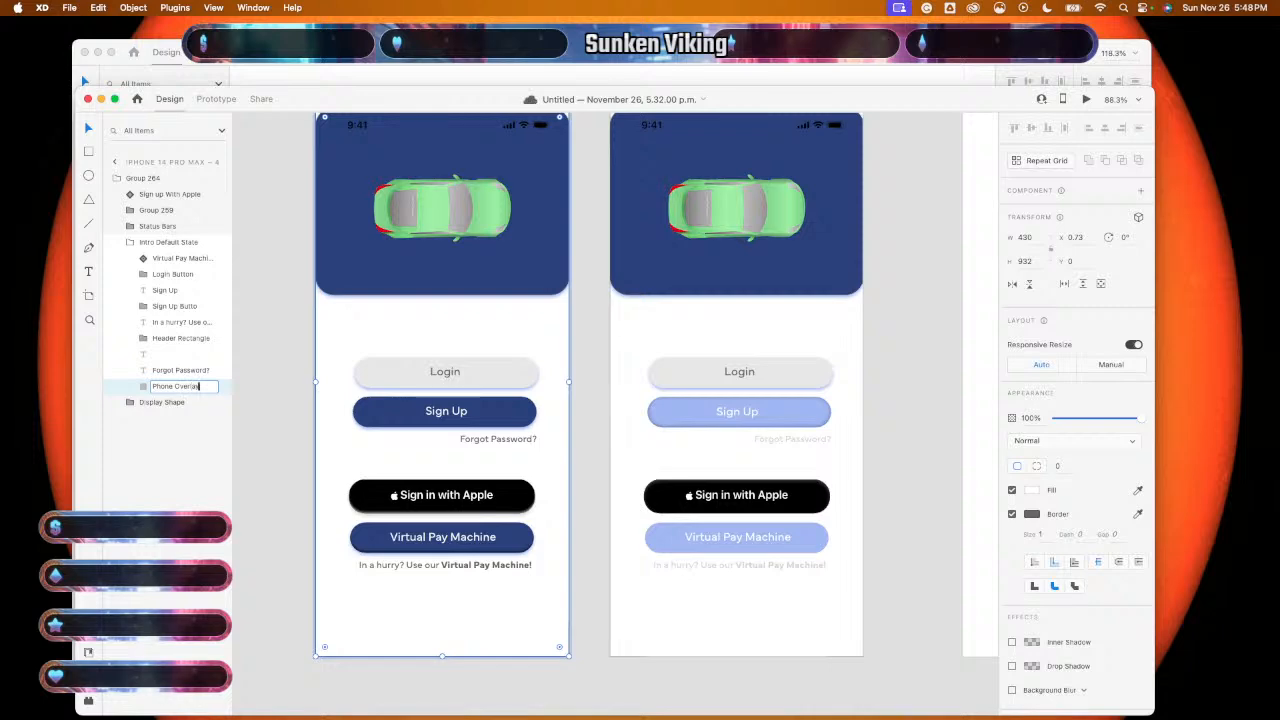
{"action": "key", "text": "Return"}
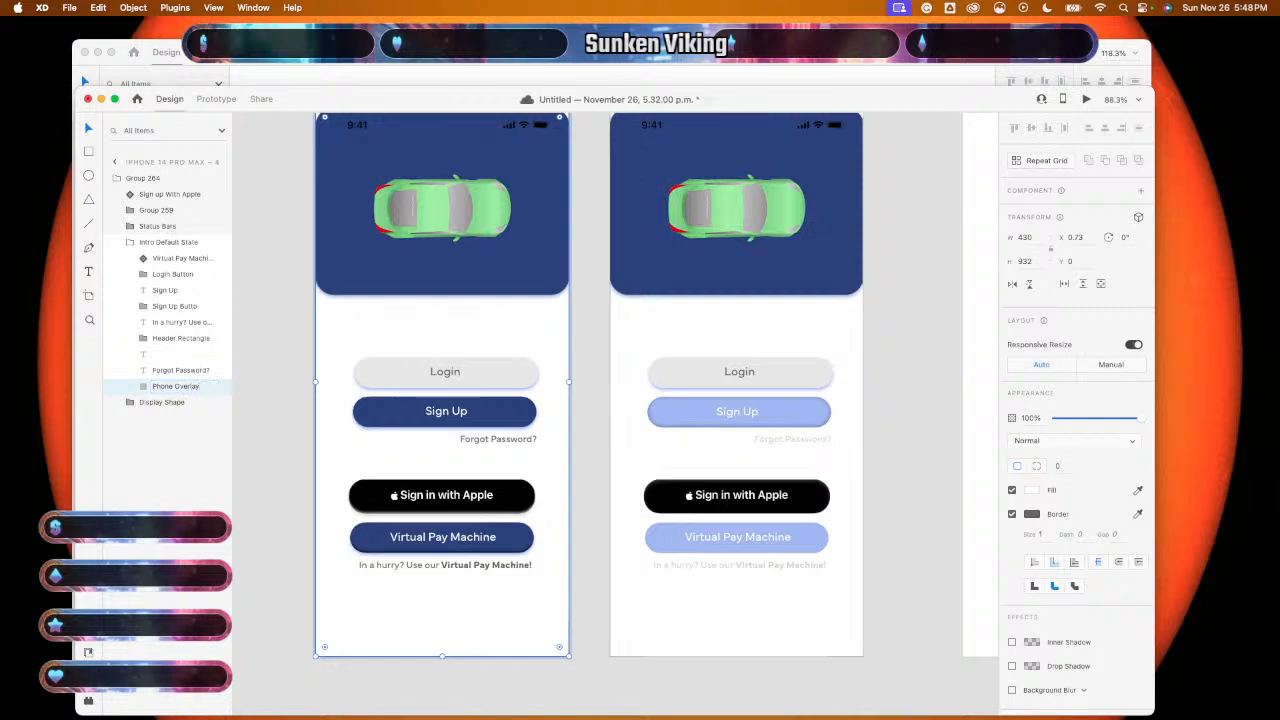
{"action": "left_click", "coordinate": [163, 212]}
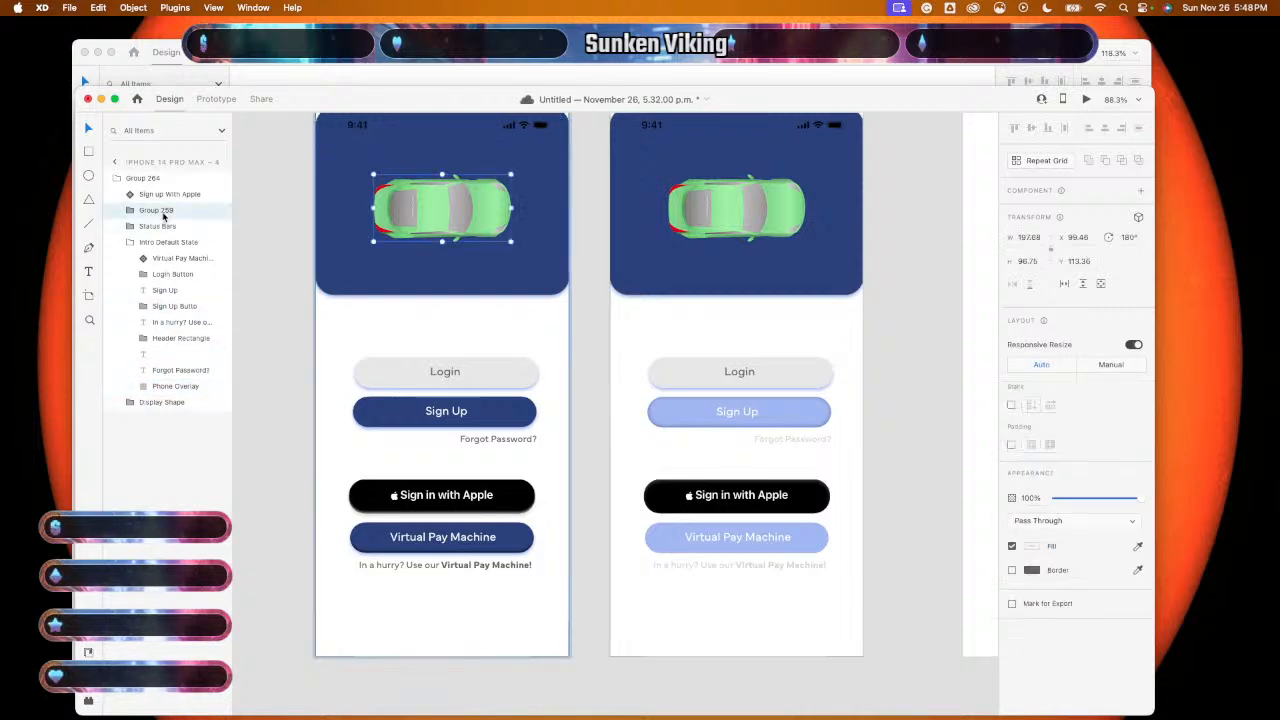
{"action": "double_click", "coordinate": [163, 212]}
{"action": "type", "text": "Car"}
{"action": "key", "text": "Return"}
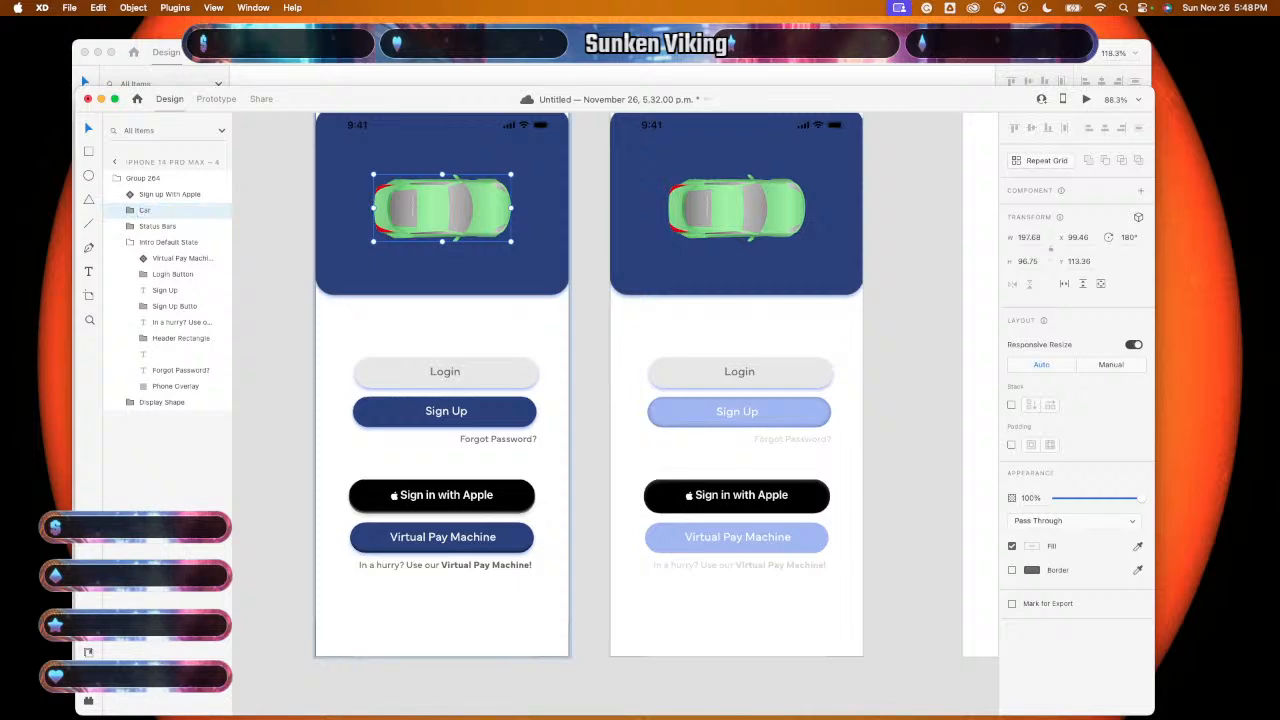
- Rename the whole login screen group 'Sign in Page Default' and return to the artboard list
{"action": "left_click", "coordinate": [148, 177]}
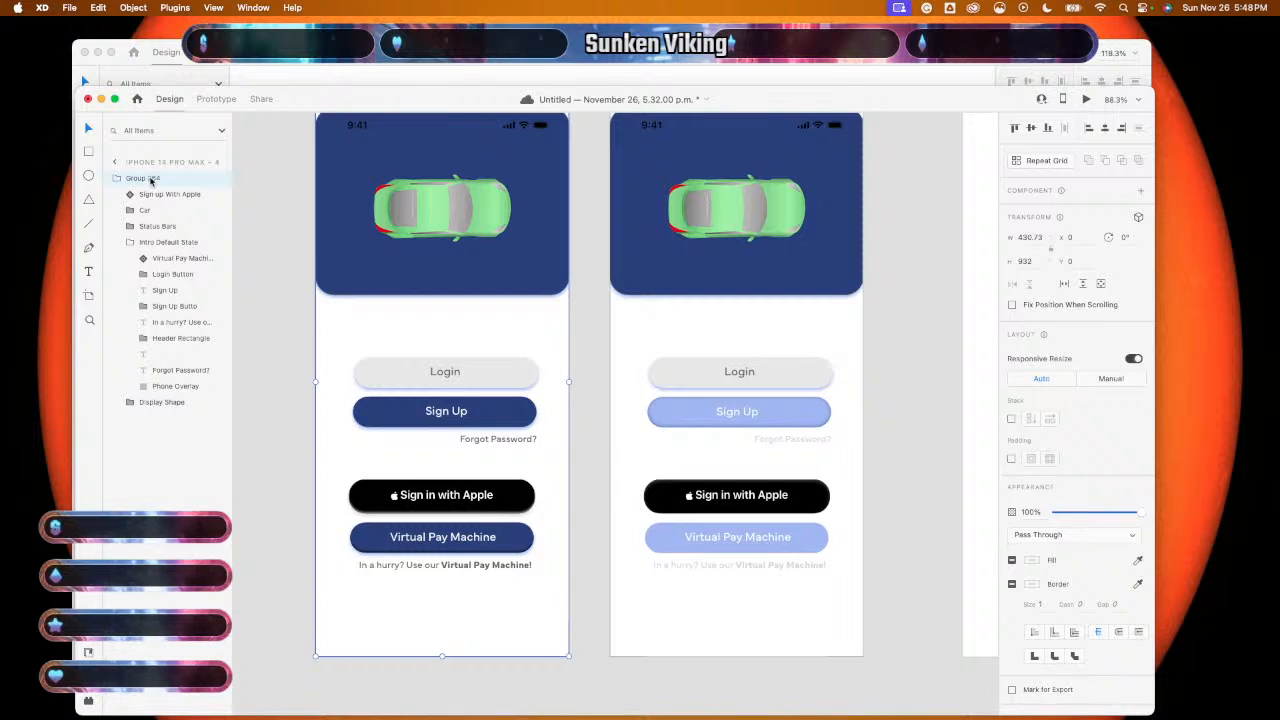
{"action": "double_click", "coordinate": [148, 178]}
{"action": "type", "text": "Sign"}
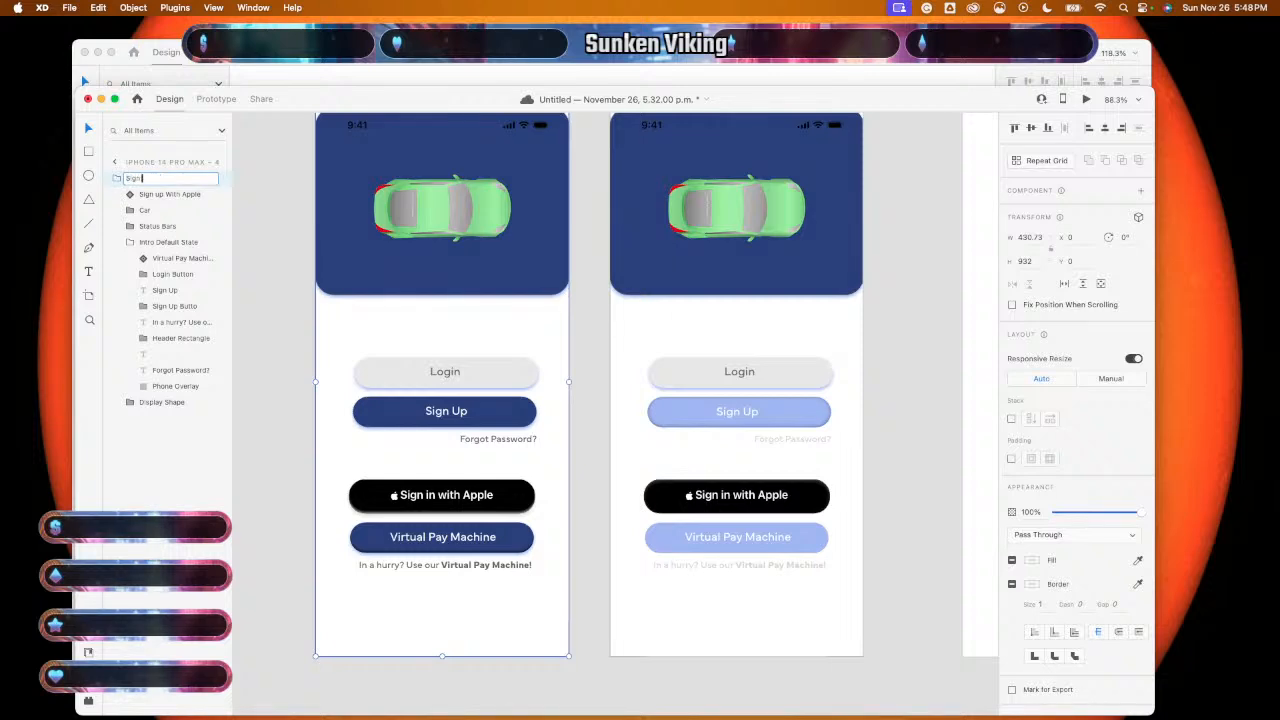
{"action": "type", "text": " in Page"}
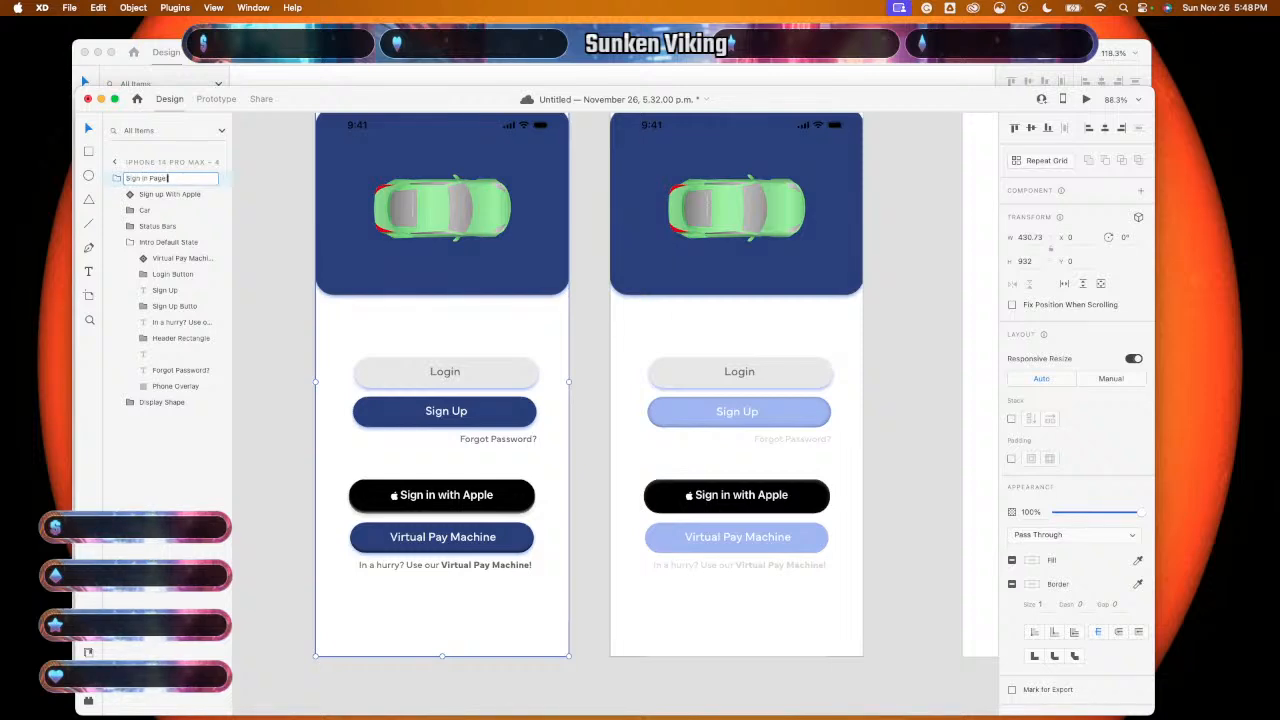
{"action": "type", "text": " De"}
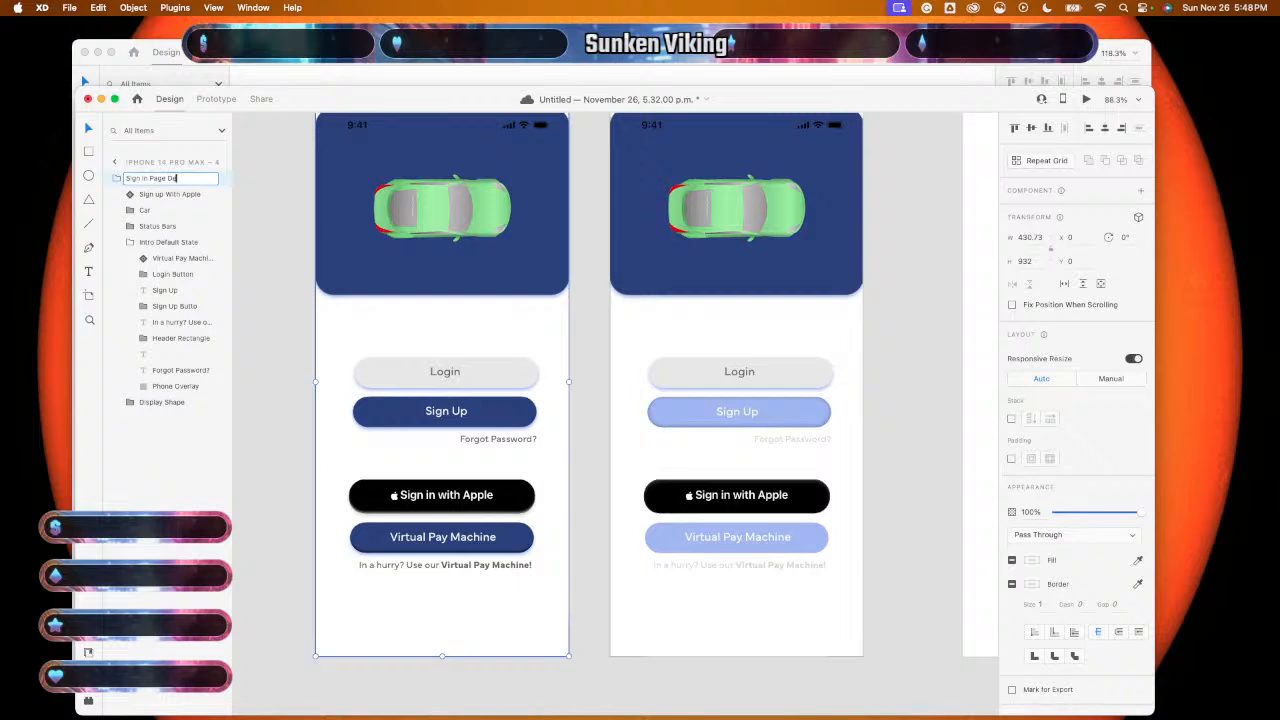
{"action": "type", "text": "fault"}
{"action": "key", "text": "Return"}
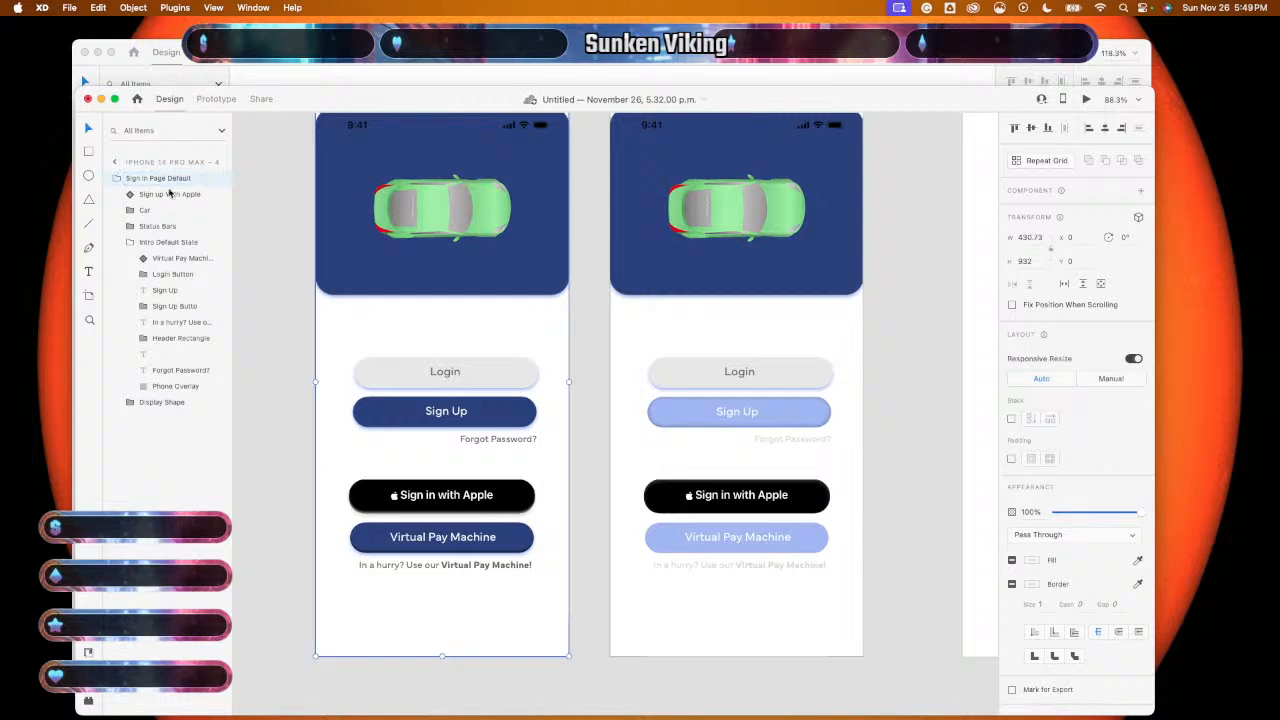
{"action": "left_click", "coordinate": [116, 162]}
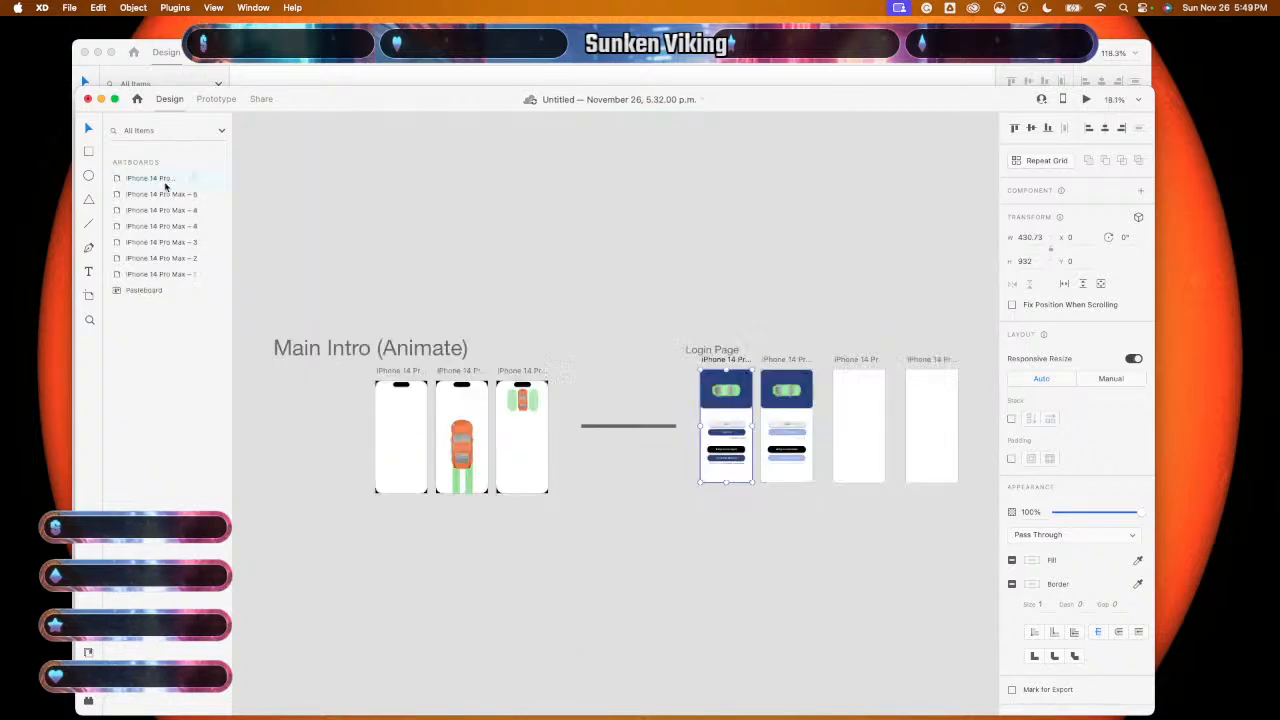
- Rename two artboards 'Login page - Login Press State' and 'Login page - Continue With Apple'
{"action": "left_click", "coordinate": [165, 185]}
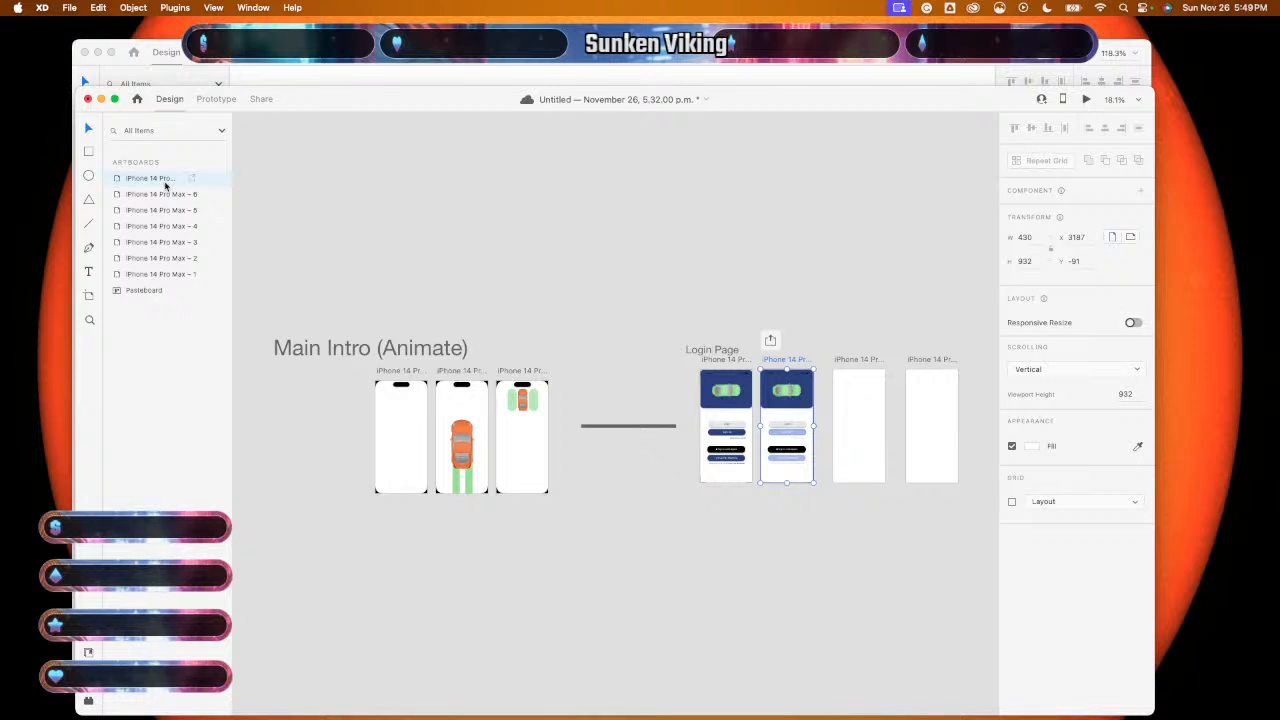
{"action": "double_click", "coordinate": [166, 180]}
{"action": "type", "text": "Login page"}
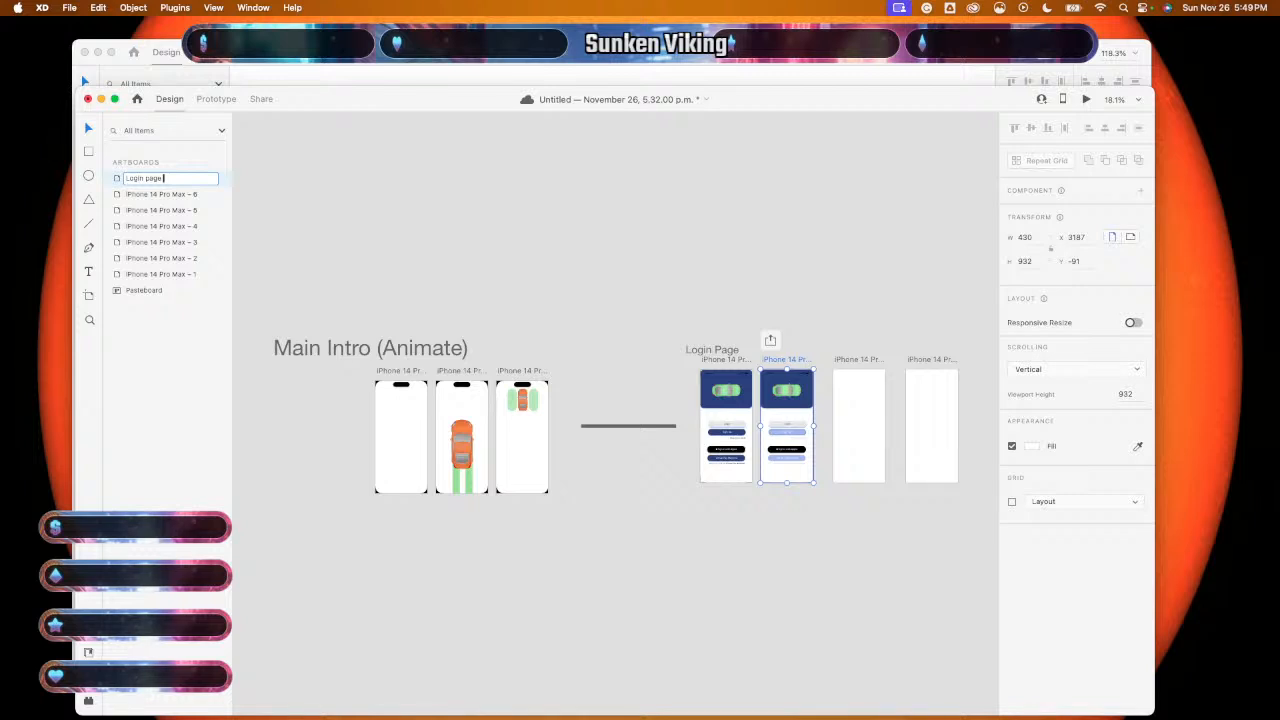
{"action": "type", "text": " - Login Press"}
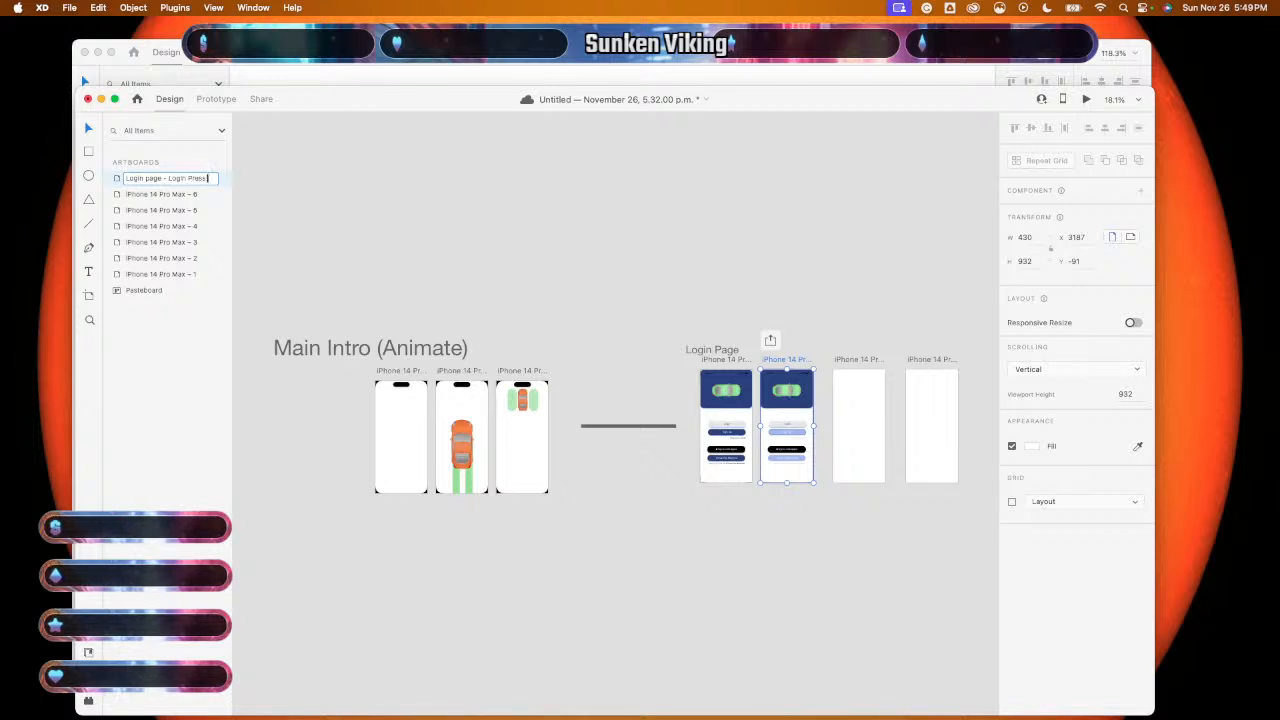
{"action": "type", "text": " State"}
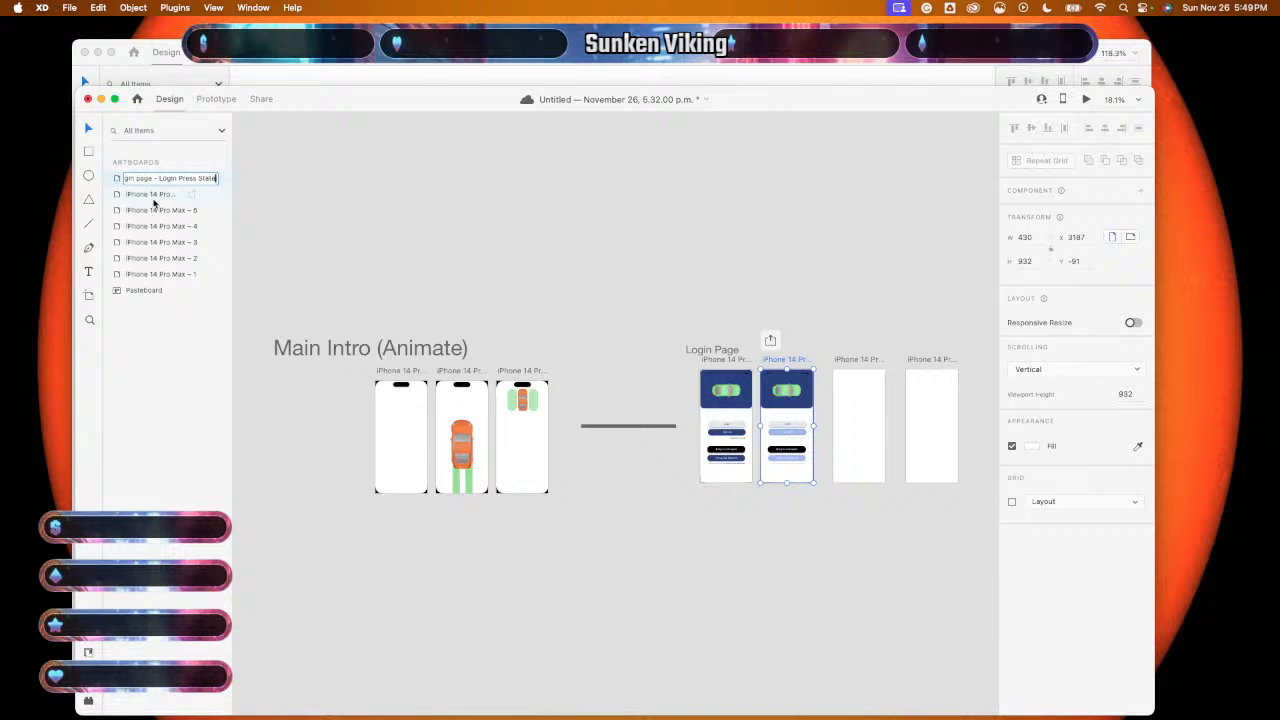
{"action": "left_click", "coordinate": [155, 198]}
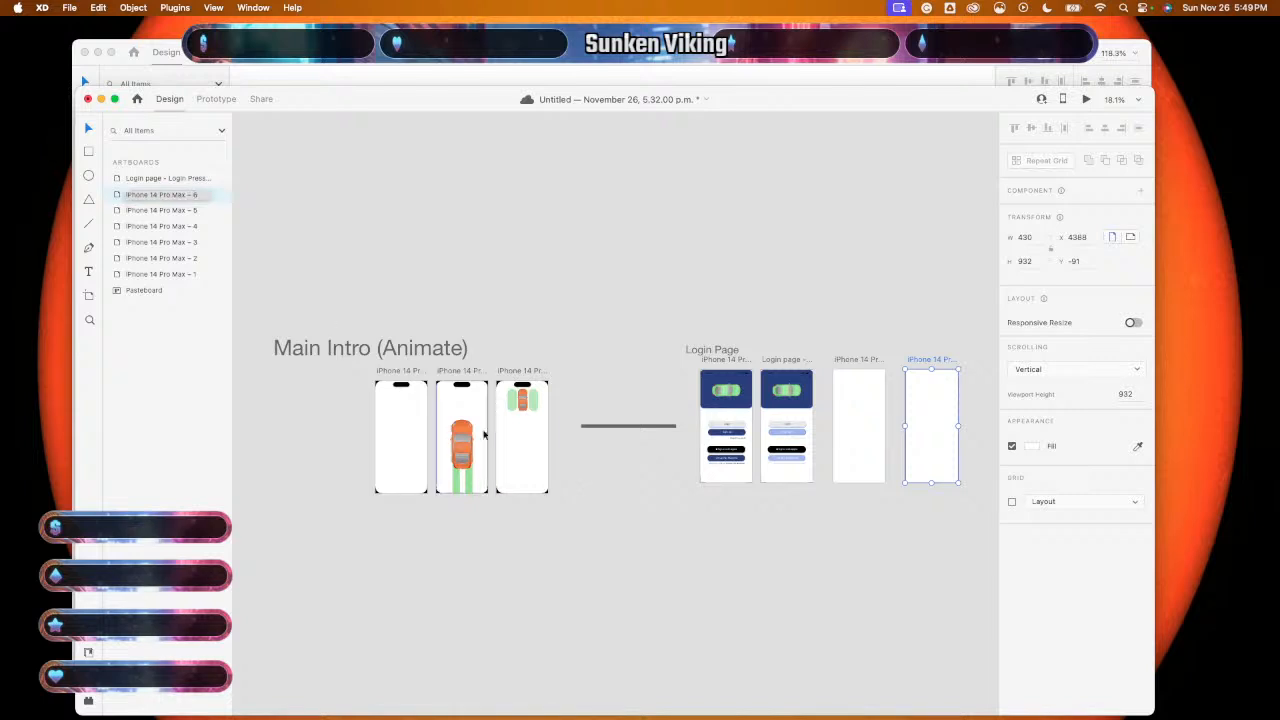
{"action": "scroll", "coordinate": [790, 458], "scroll_direction": "up", "scroll_amount": 5}
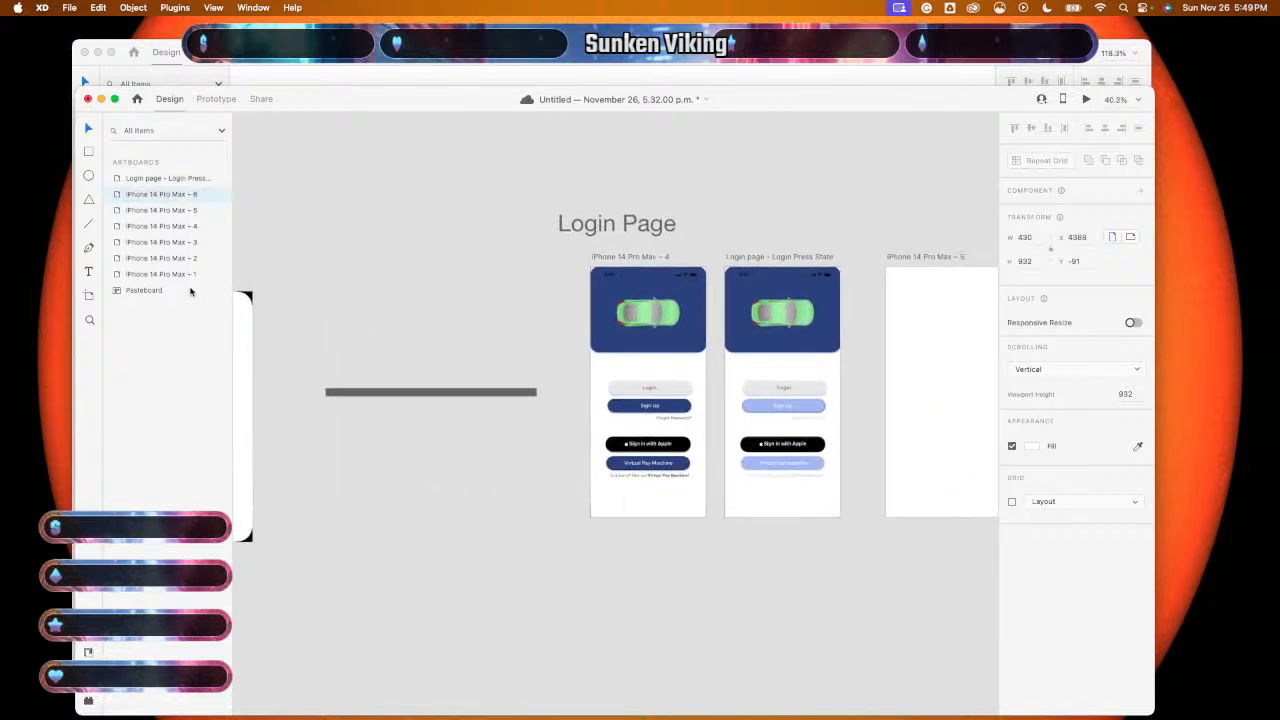
{"action": "scroll", "coordinate": [376, 418], "scroll_direction": "down", "scroll_amount": 4}
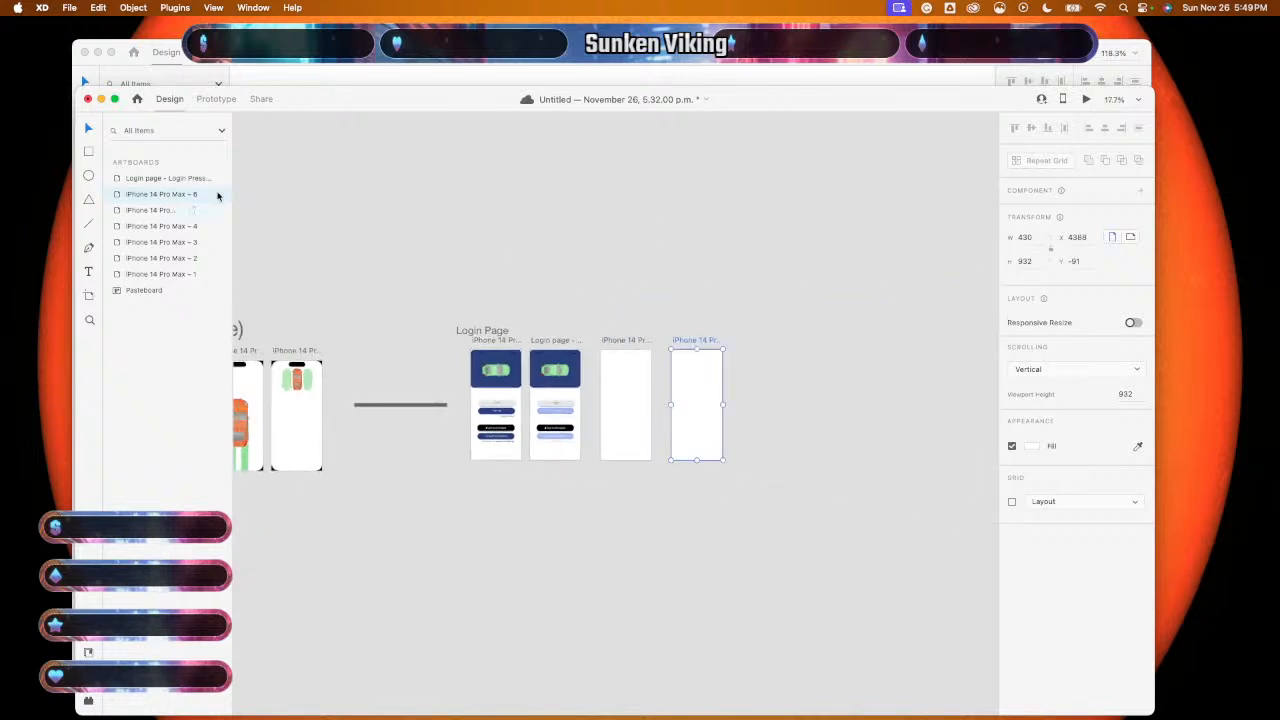
{"action": "double_click", "coordinate": [146, 196]}
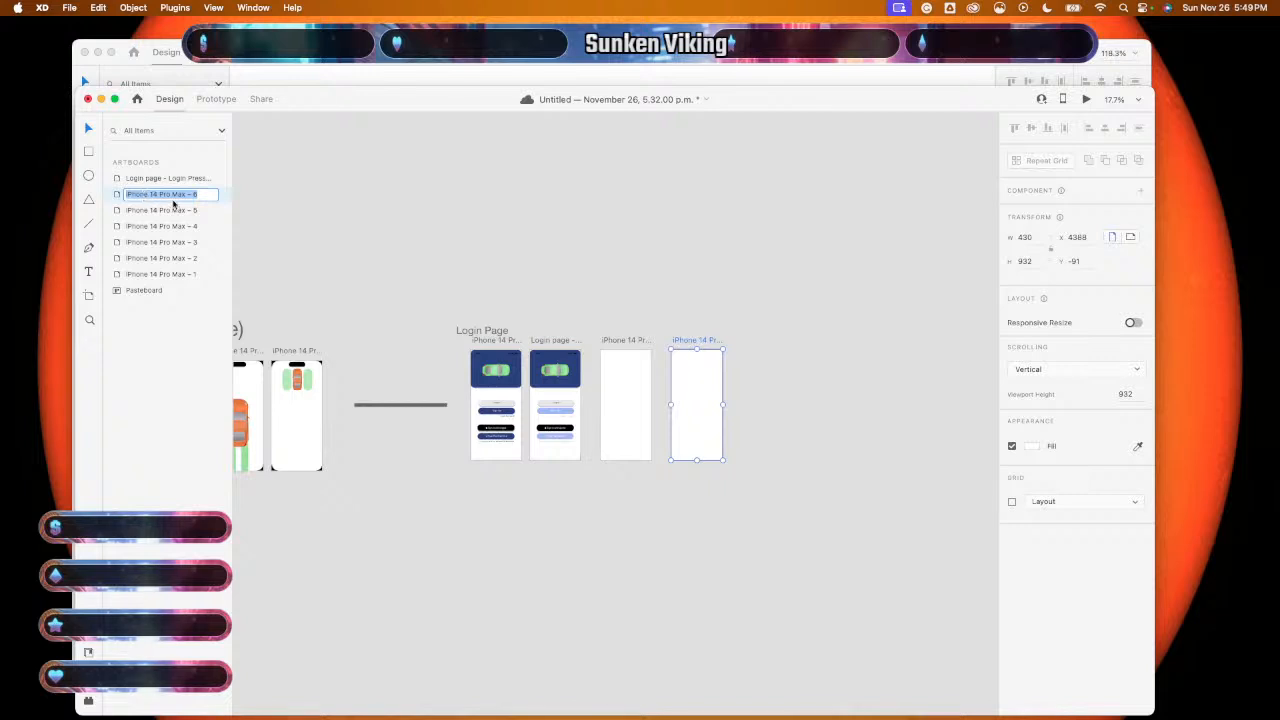
{"action": "type", "text": "Login pag"}
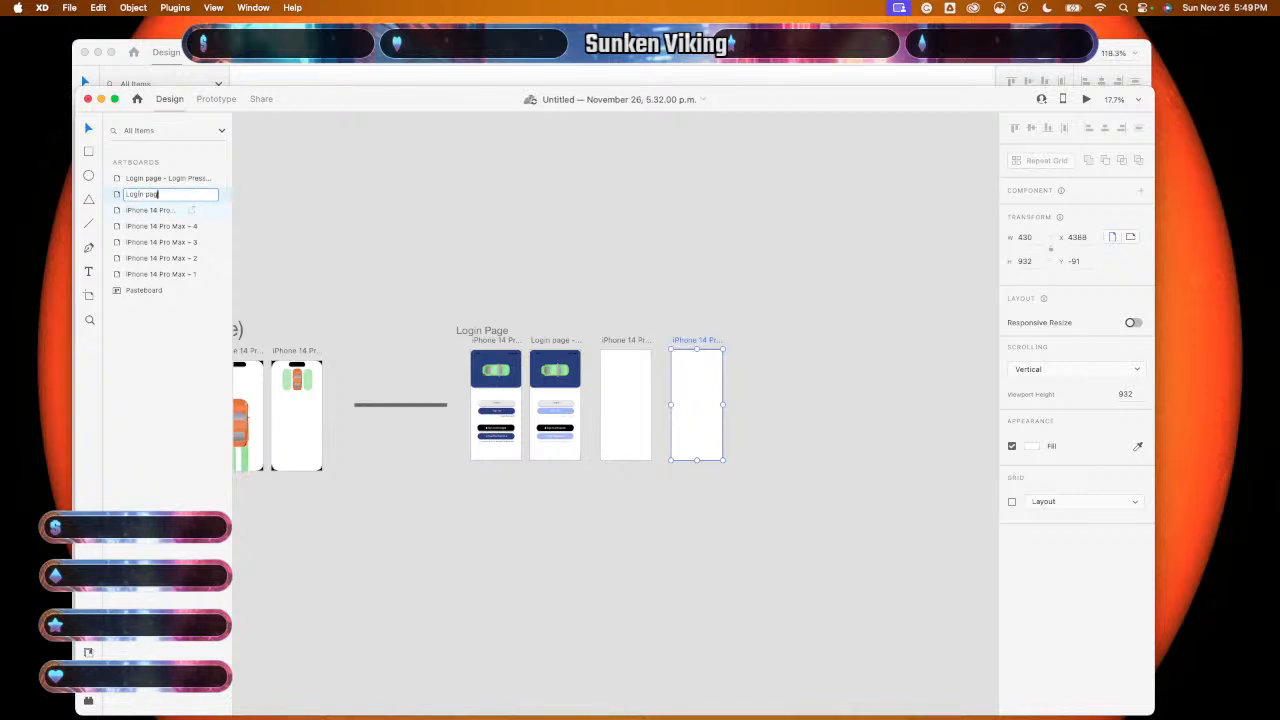
{"action": "type", "text": "e -"}
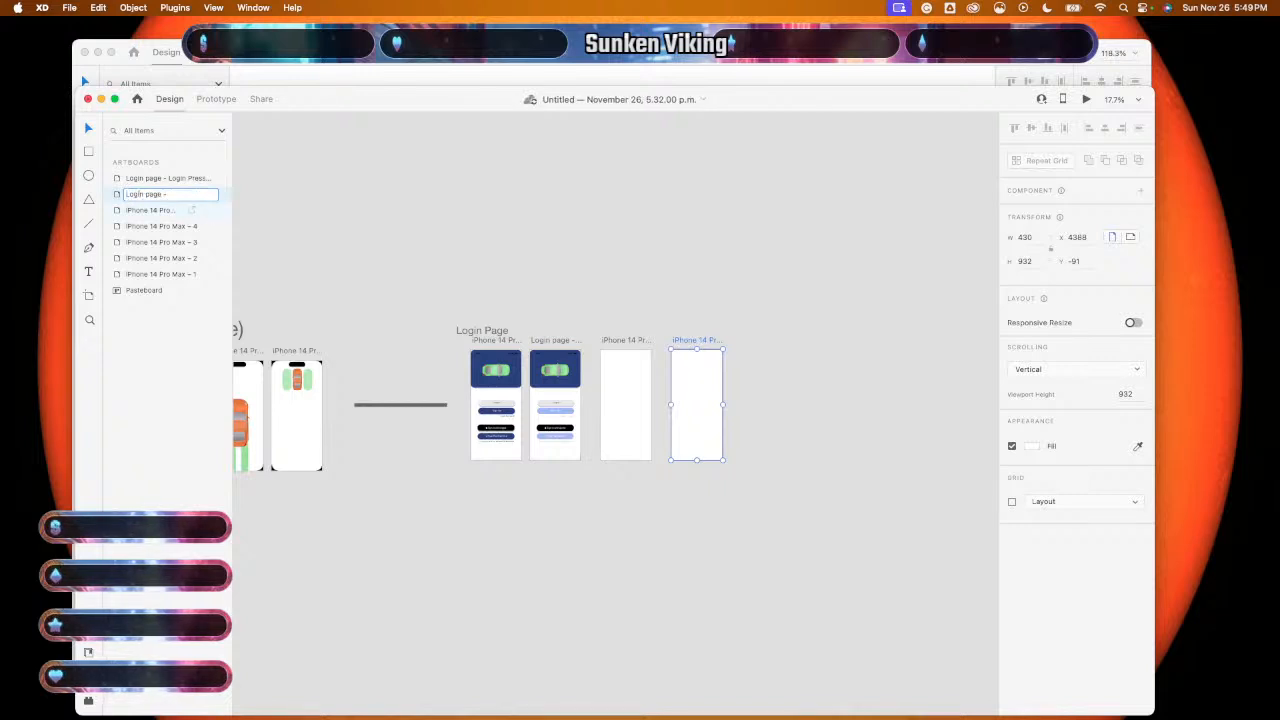
{"action": "type", "text": " Gontinue"}
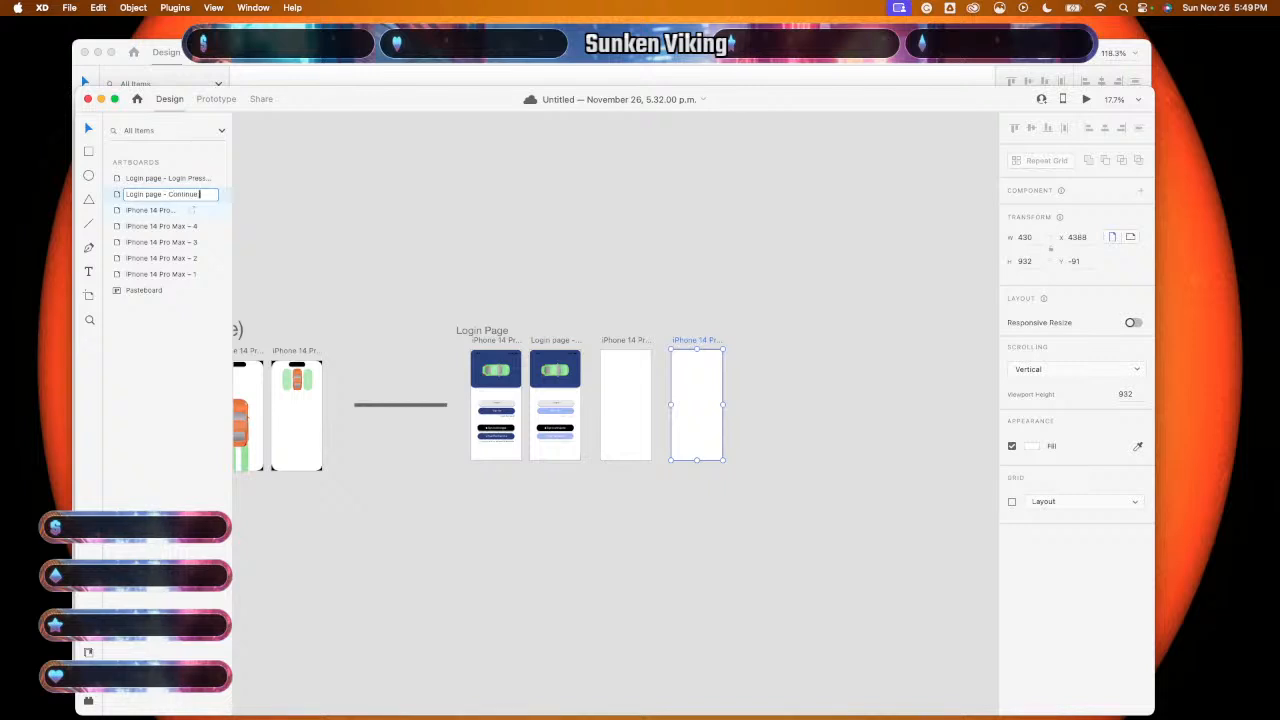
{"action": "type", "text": " With A"}
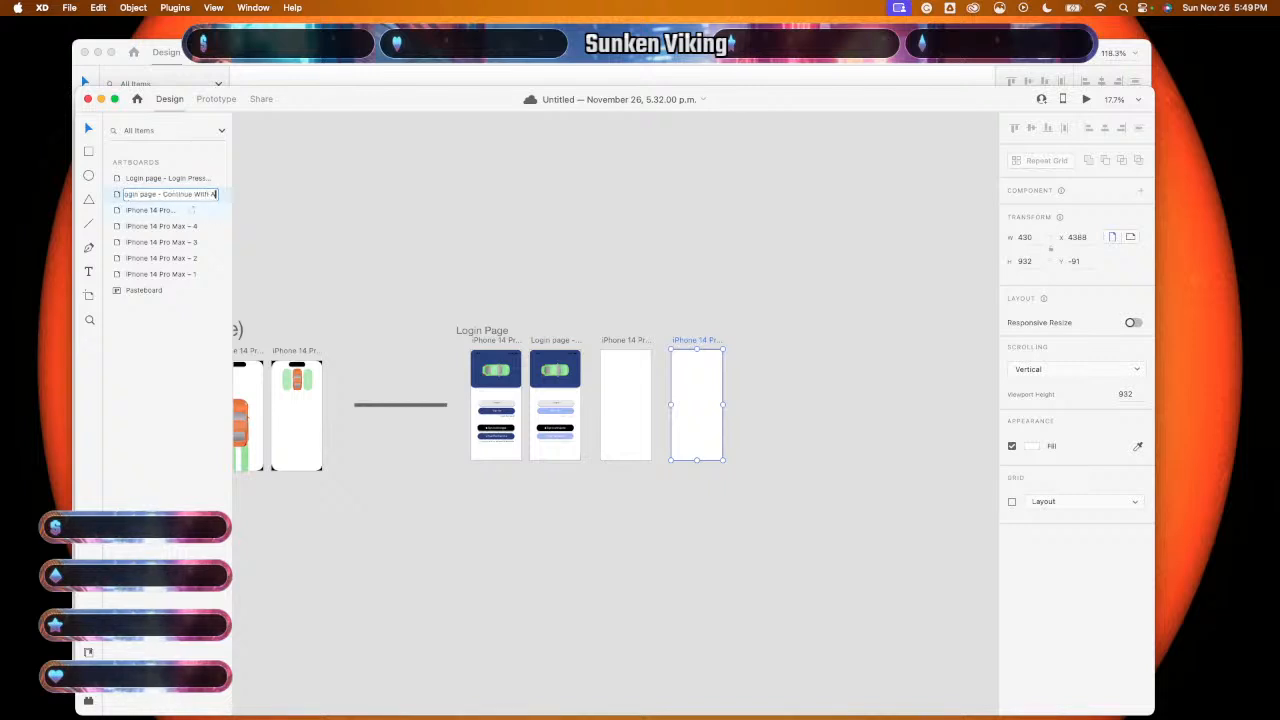
{"action": "type", "text": "pple button"}
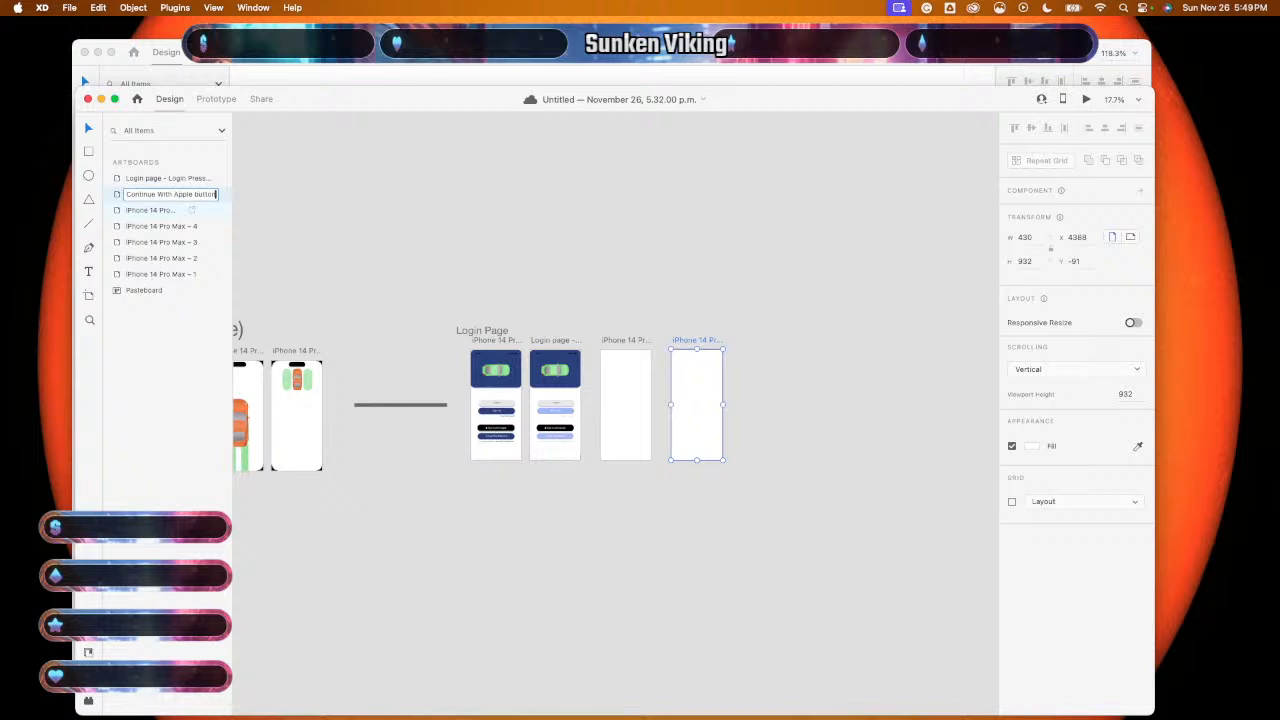
{"action": "left_click", "coordinate": [157, 210]}
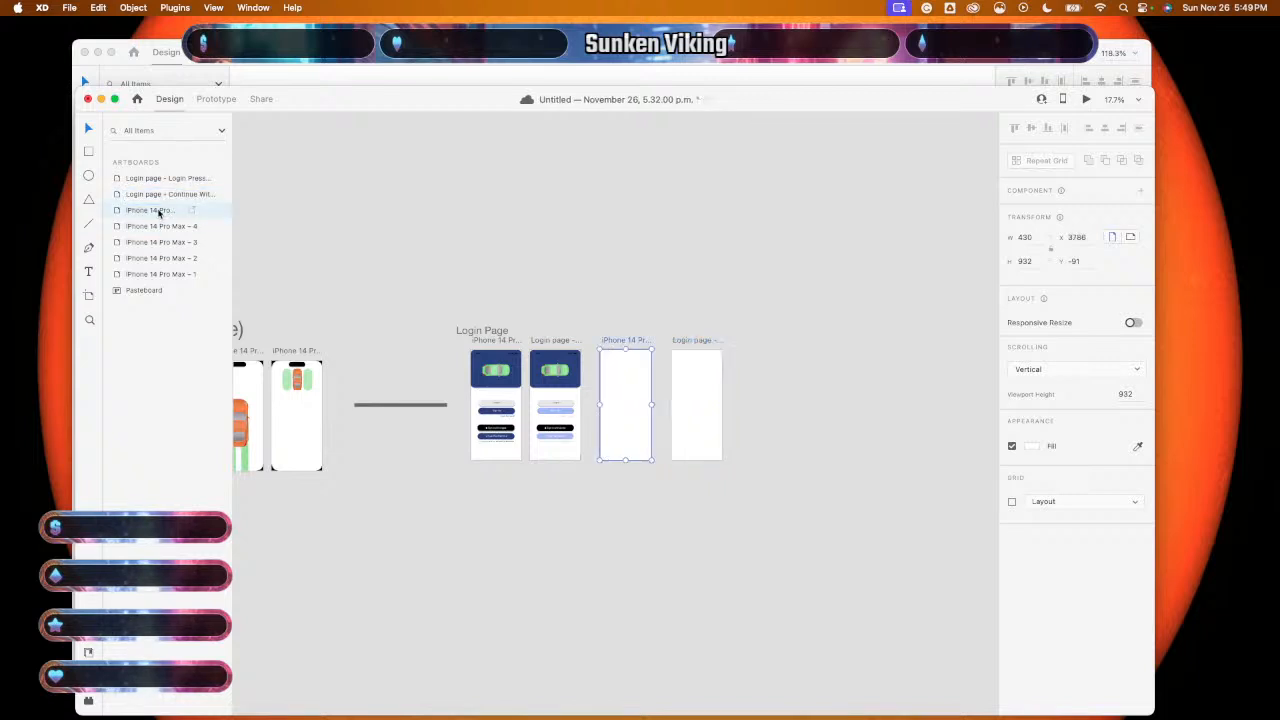
- Name the next artboards as the Forgot password screen and 'Login Page Default State'
{"action": "double_click", "coordinate": [157, 210]}
{"action": "type", "text": "L"}
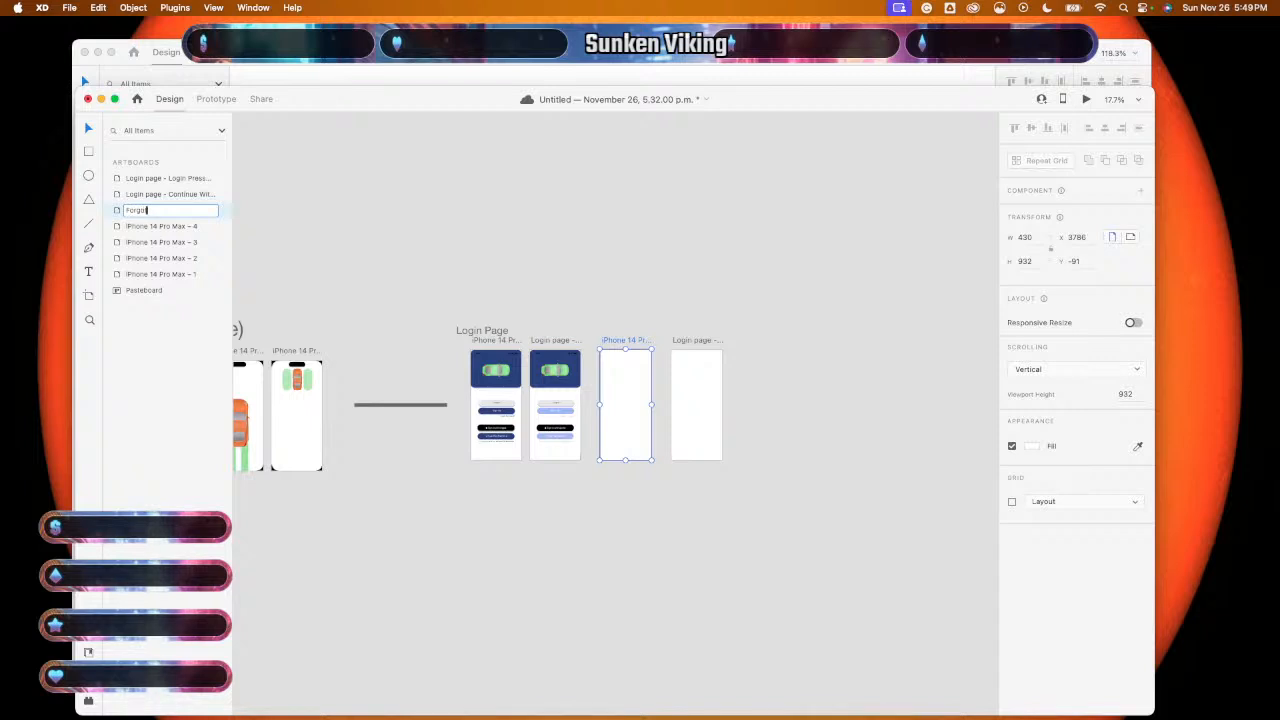
{"action": "type", "text": "orgot password"}
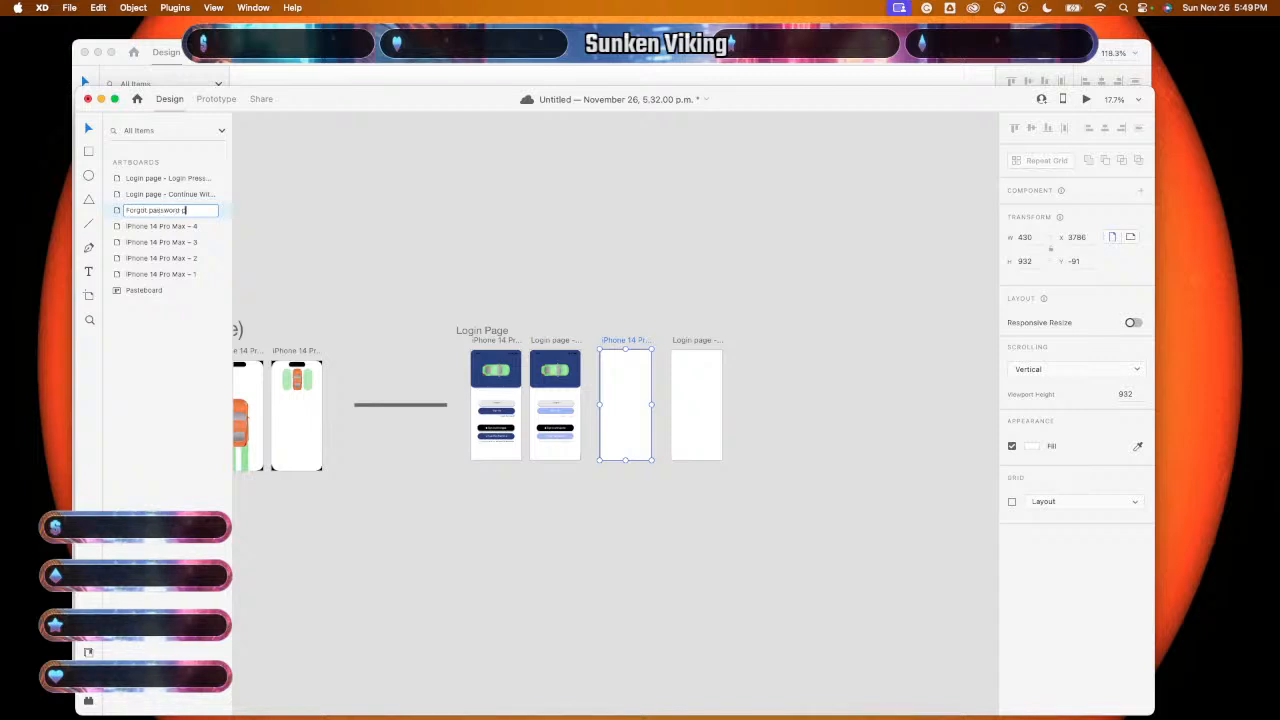
{"action": "type", "text": " p"}
{"action": "key", "text": "BackSpace"}
{"action": "key", "text": "BackSpace"}
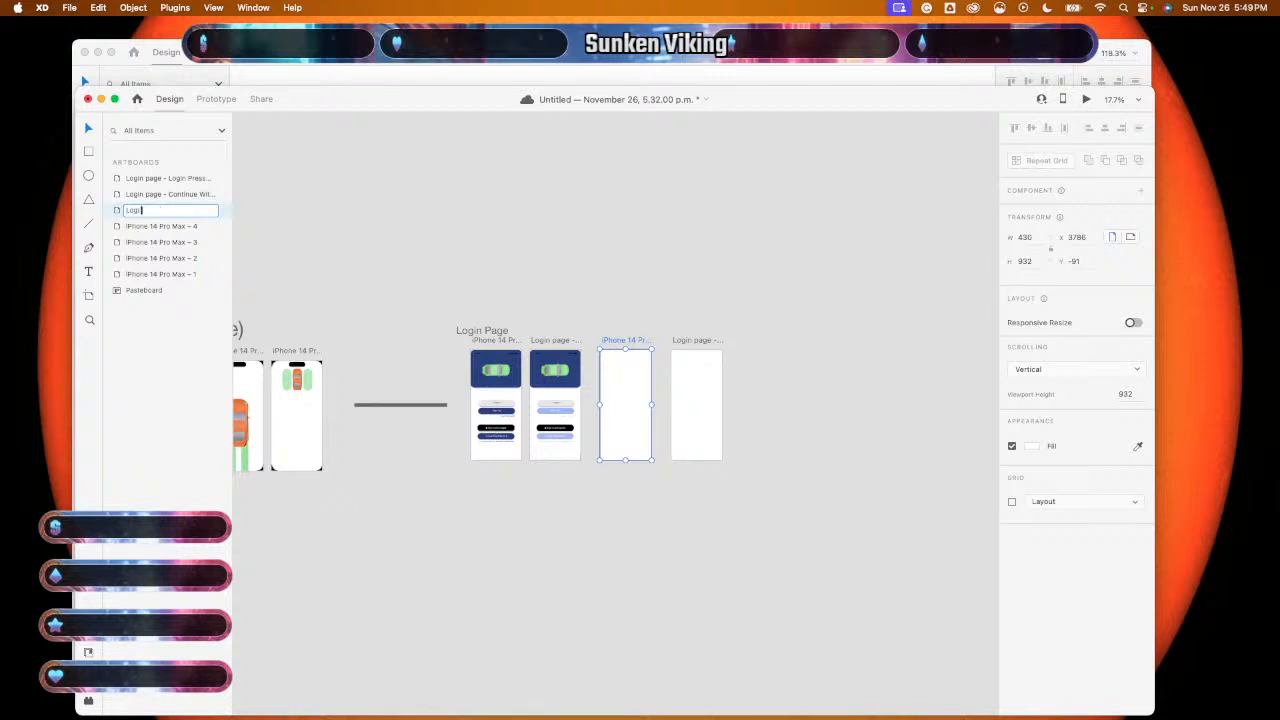
{"action": "type", "text": "Login Page - Forgo"}
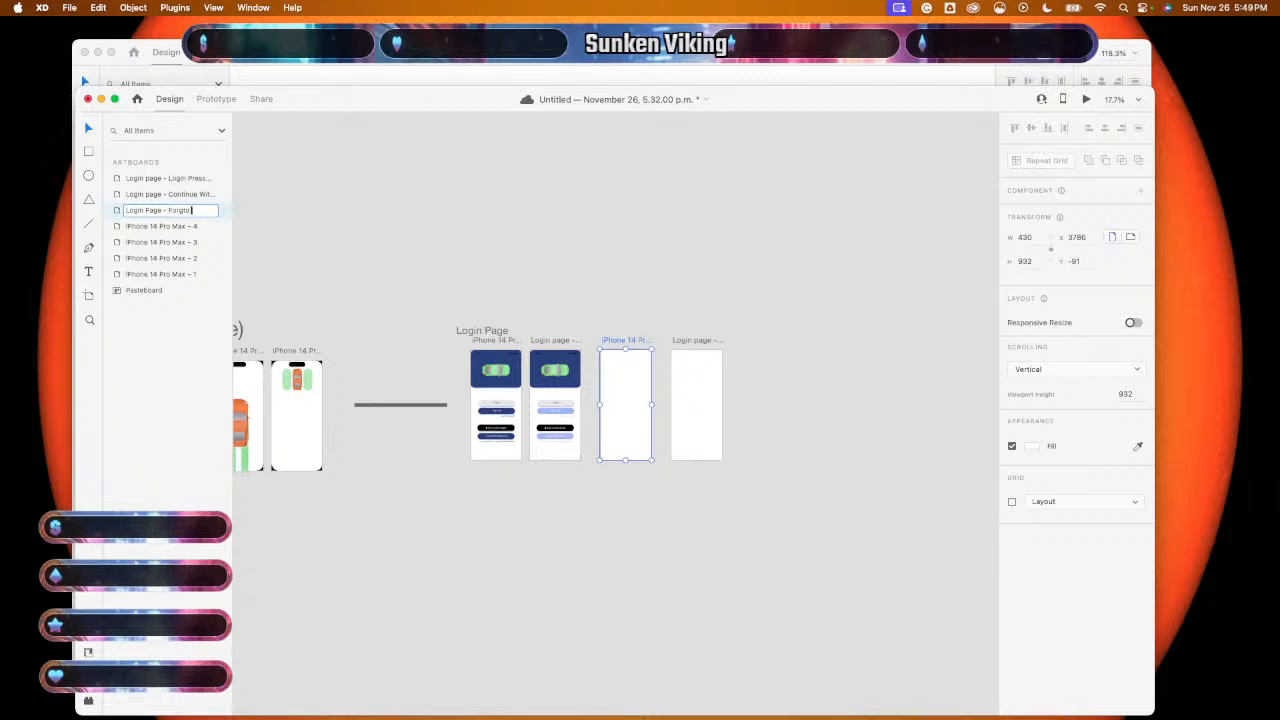
{"action": "key", "text": "BackSpace"}
{"action": "type", "text": "ot pass"}
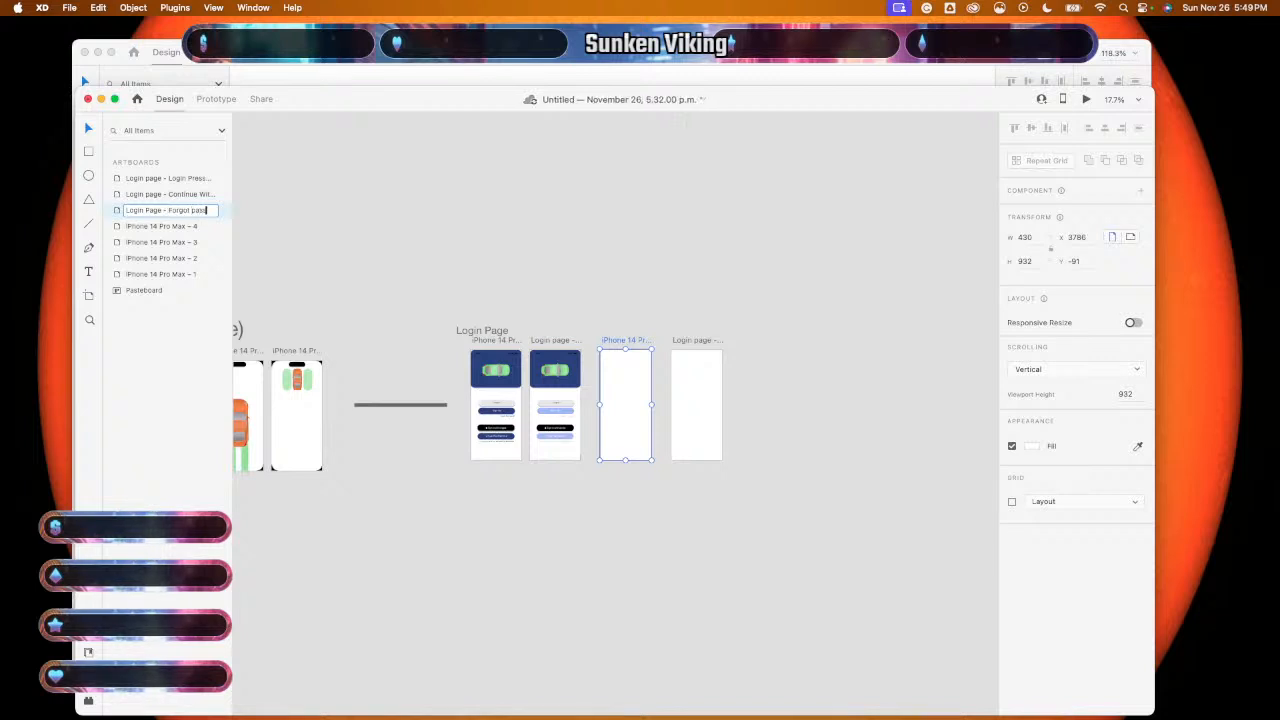
{"action": "type", "text": "word"}
{"action": "left_click", "coordinate": [170, 229]}
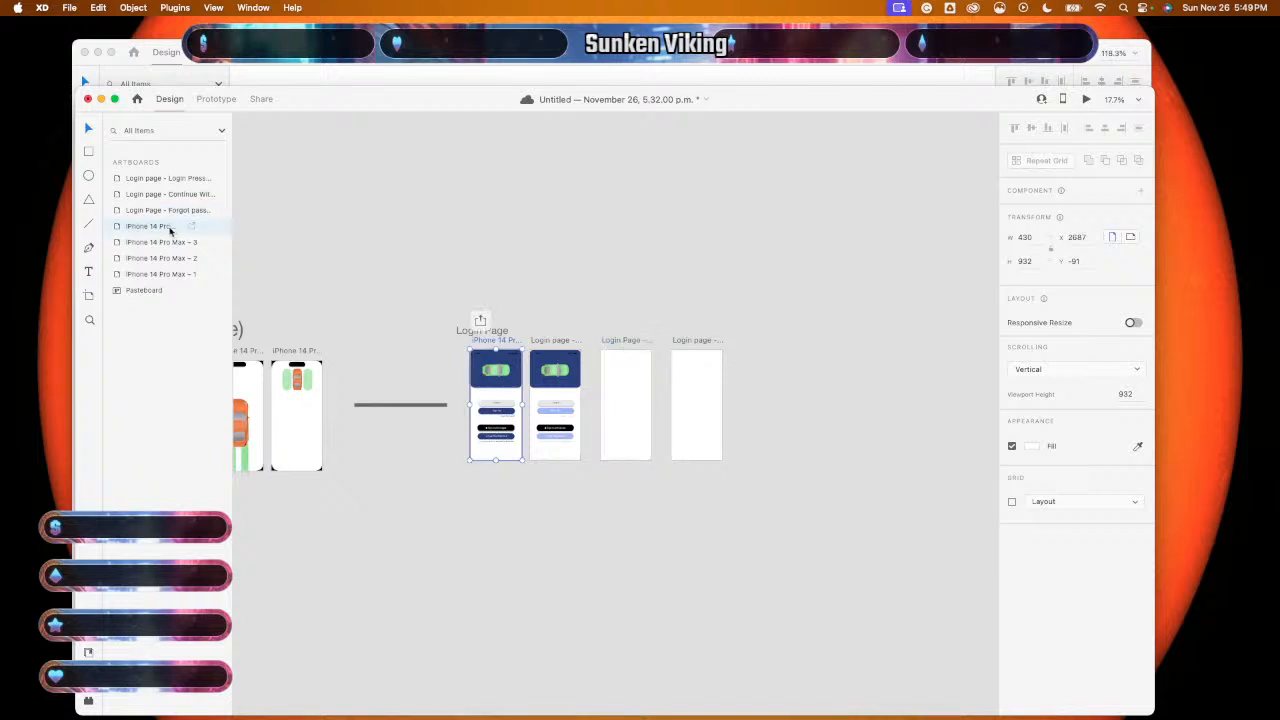
{"action": "double_click", "coordinate": [168, 229]}
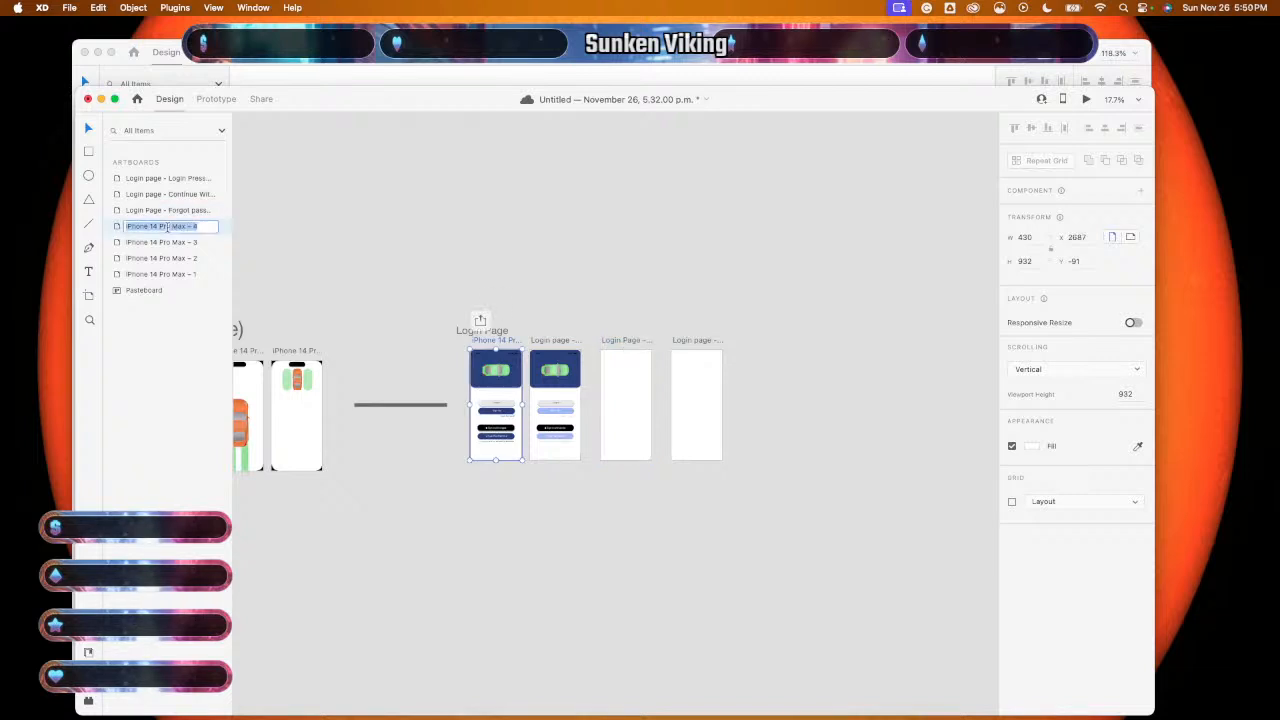
{"action": "type", "text": "Login Page De"}
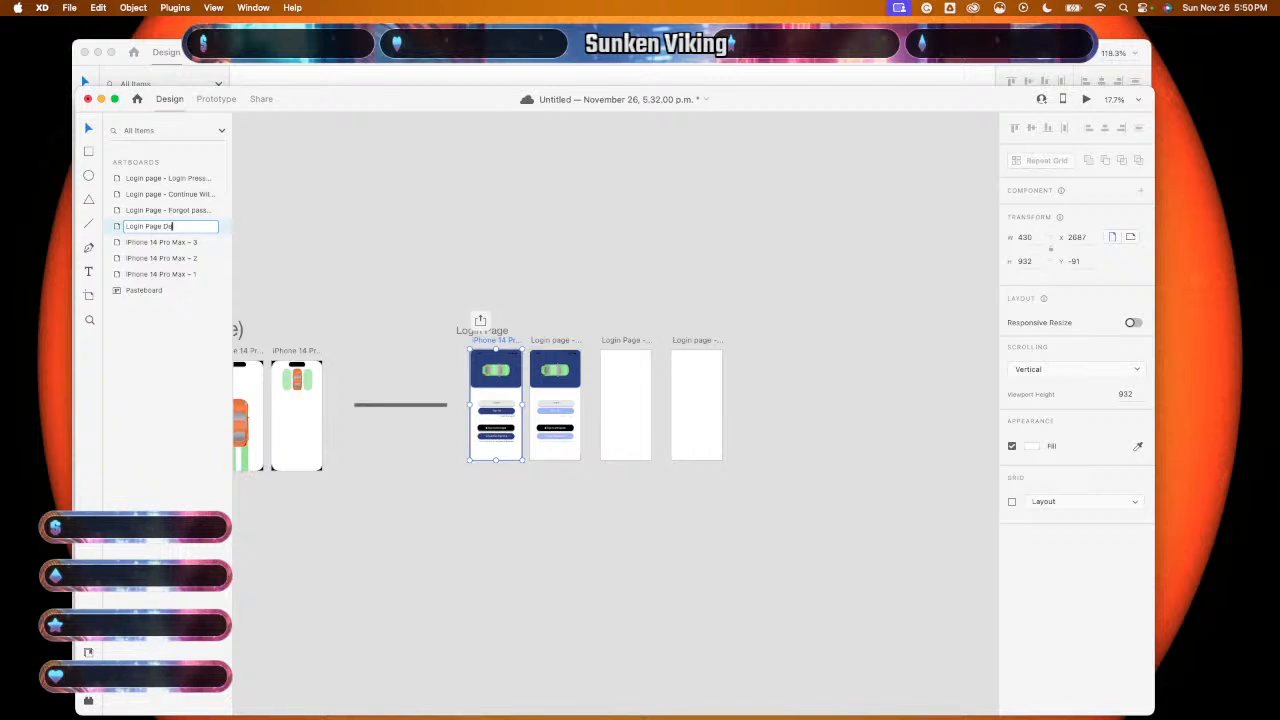
{"action": "type", "text": "fault St"}
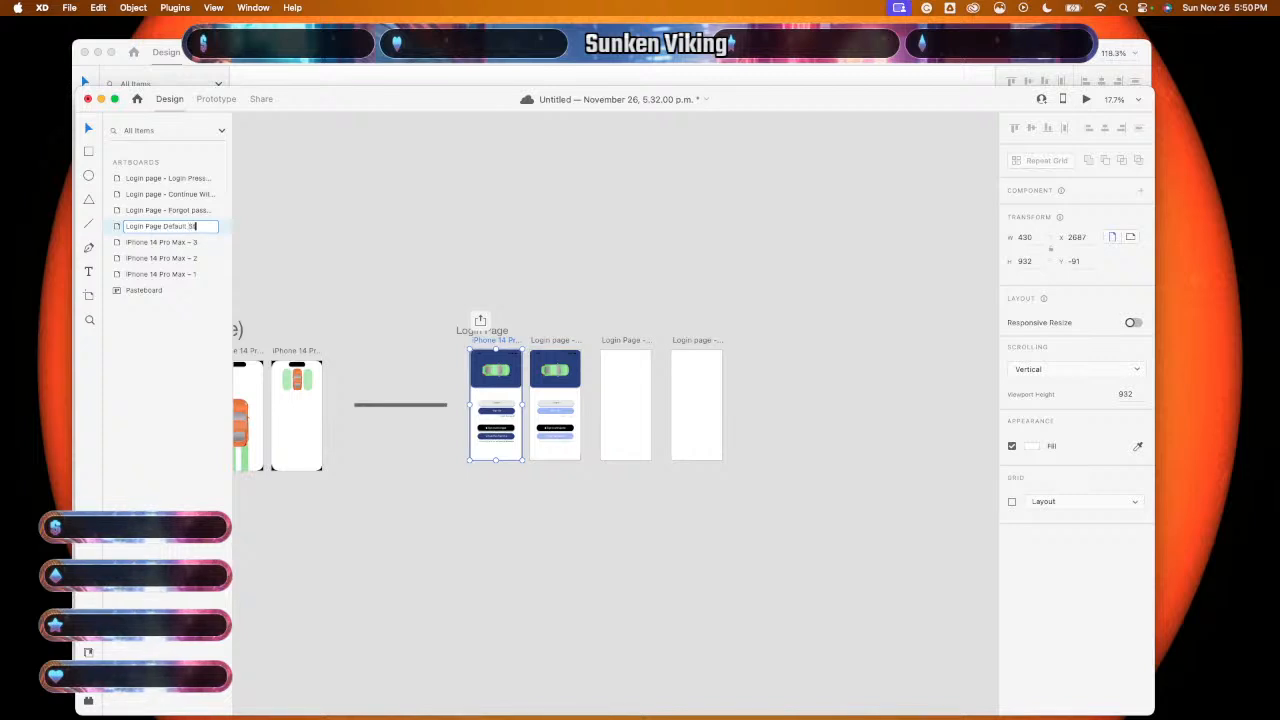
{"action": "type", "text": "ate"}
{"action": "left_click", "coordinate": [164, 244]}
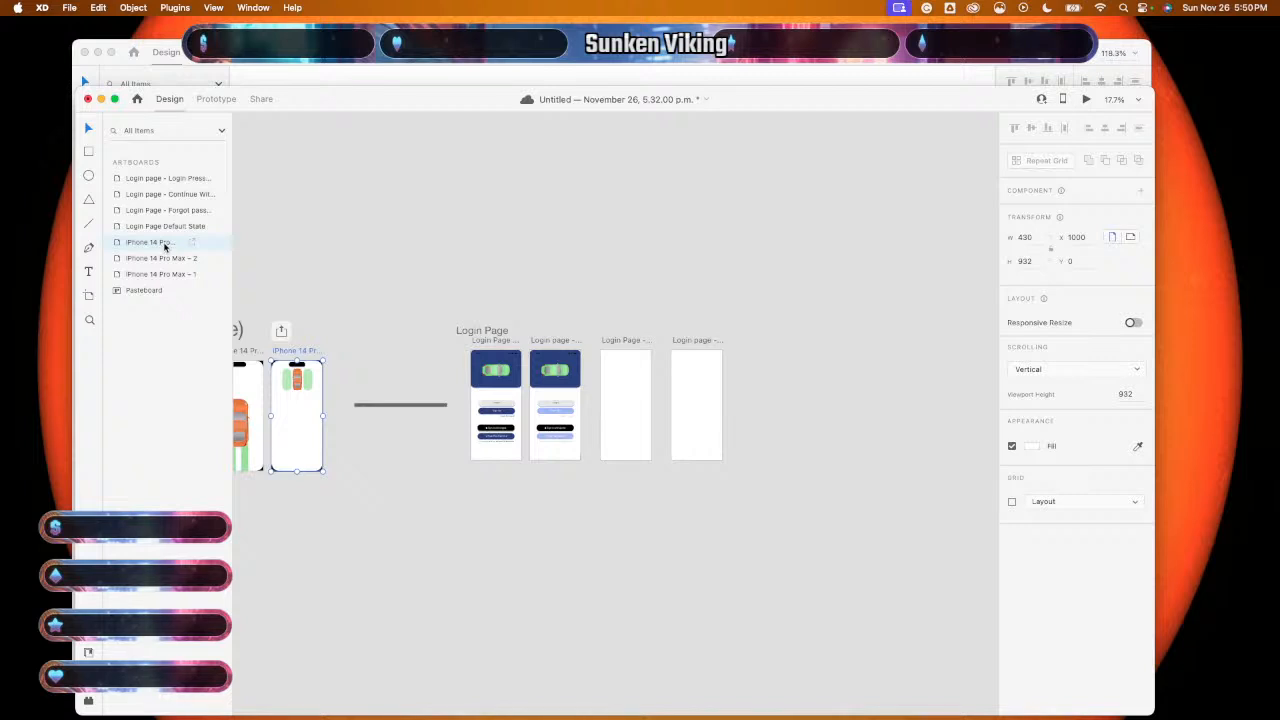
- Rename the iPhone 14 Pro Max – 3 artboard 'Intro animation3'
{"action": "double_click", "coordinate": [165, 244]}
{"action": "key", "text": "BackSpace"}
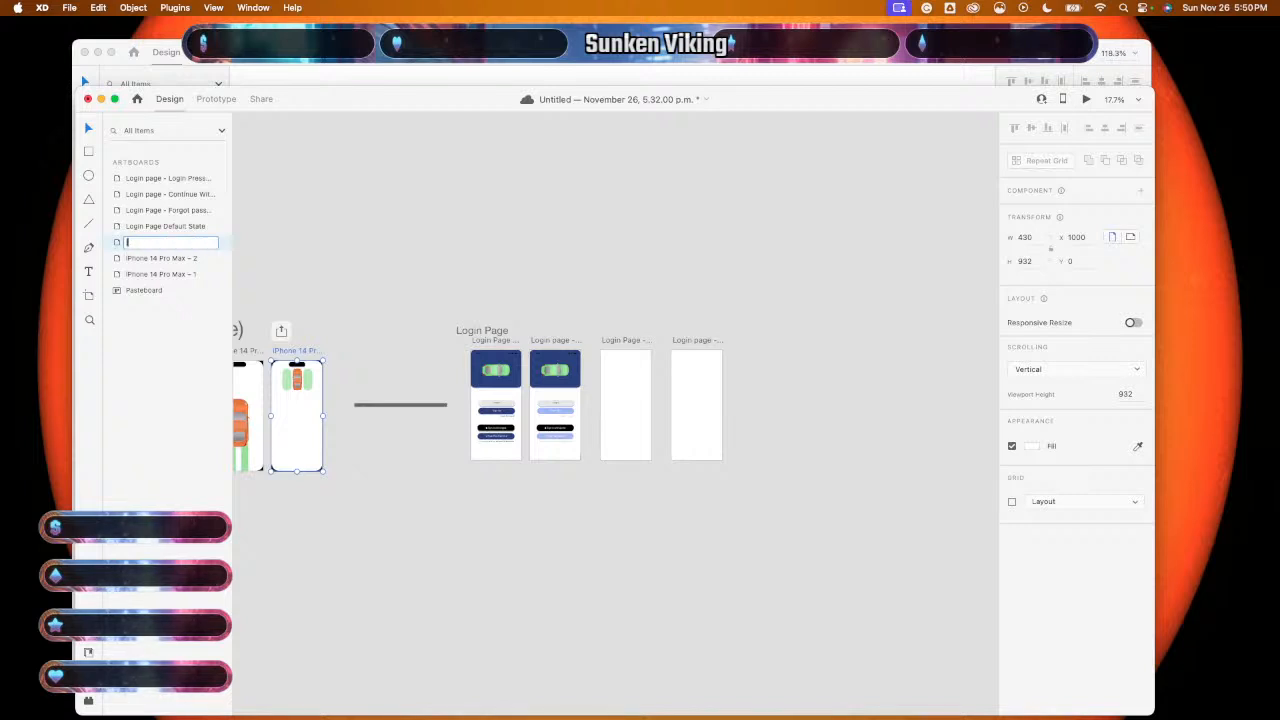
{"action": "key", "text": "BackSpace"}
{"action": "key", "text": "BackSpace"}
{"action": "key", "text": "BackSpace"}
{"action": "key", "text": "BackSpace"}
{"action": "key", "text": "BackSpace"}
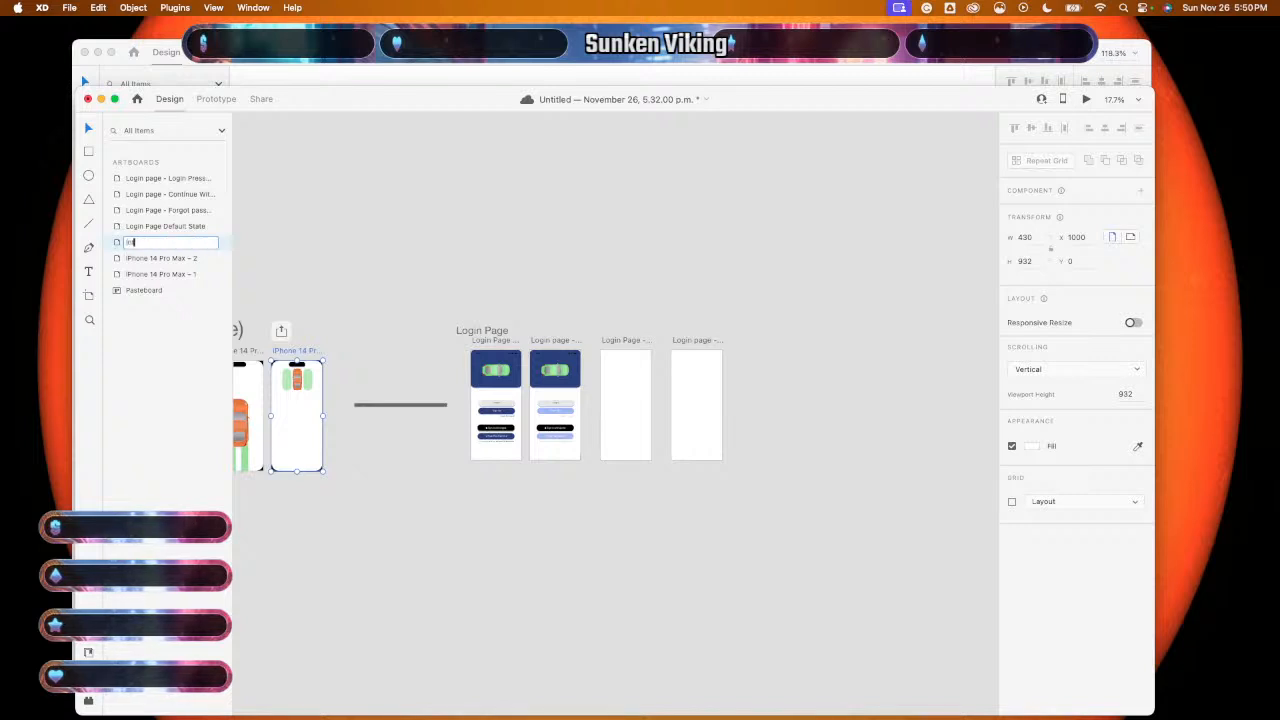
{"action": "type", "text": "tro animation"}
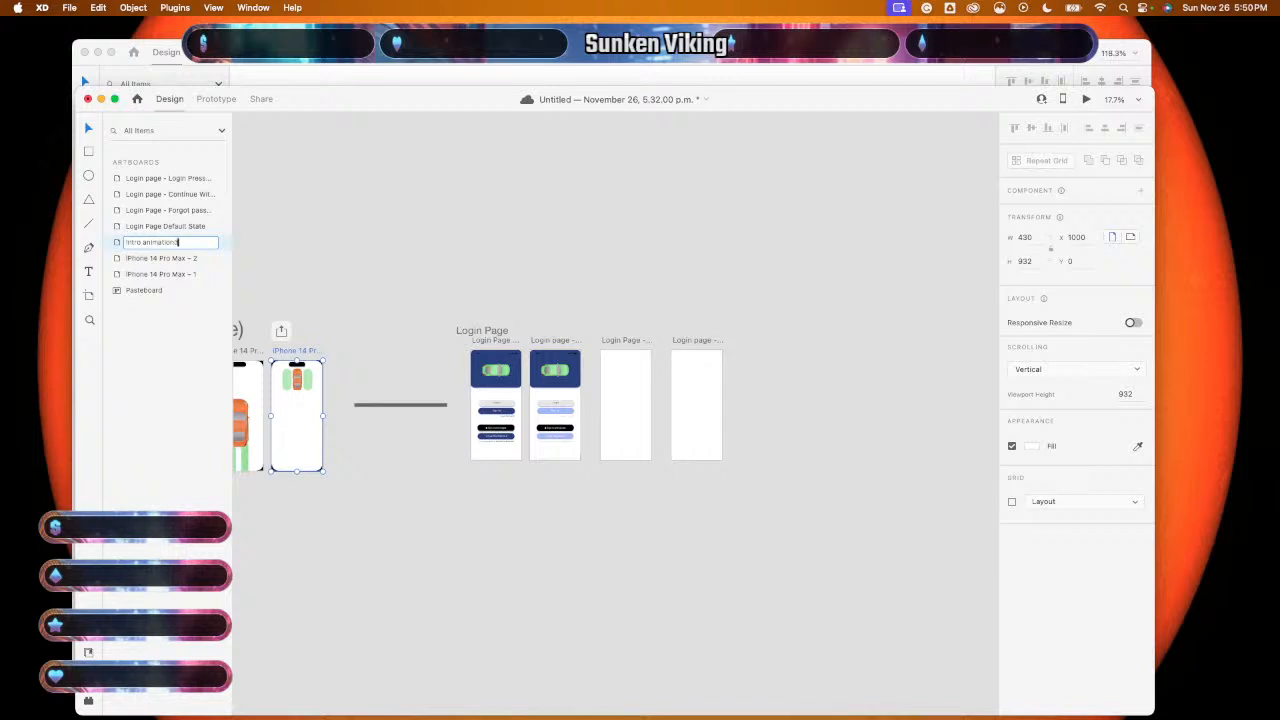
{"action": "type", "text": "3"}
{"action": "key", "text": "Return"}
- Rename the remaining two artboards 'Intro Animation 2' and 'Intro Animation 1'
{"action": "left_click", "coordinate": [162, 259]}
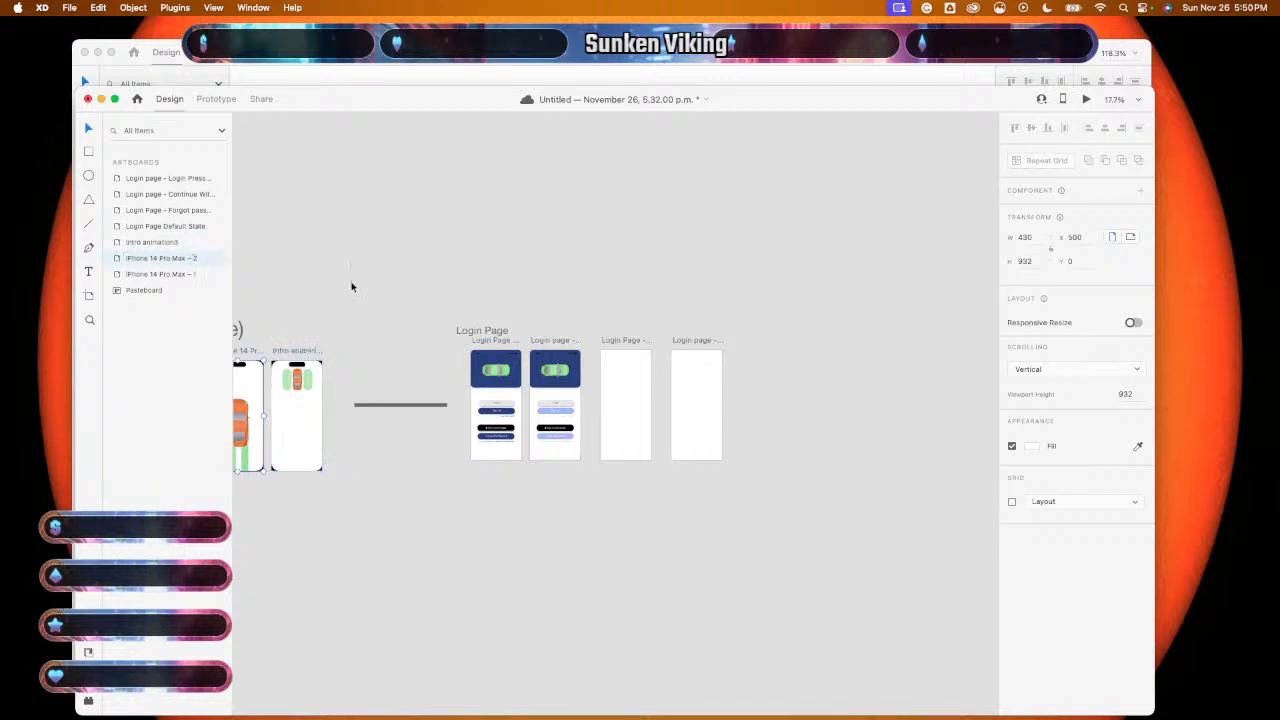
{"action": "scroll", "coordinate": [308, 291], "scroll_direction": "left", "scroll_amount": 2}
{"action": "double_click", "coordinate": [163, 258]}
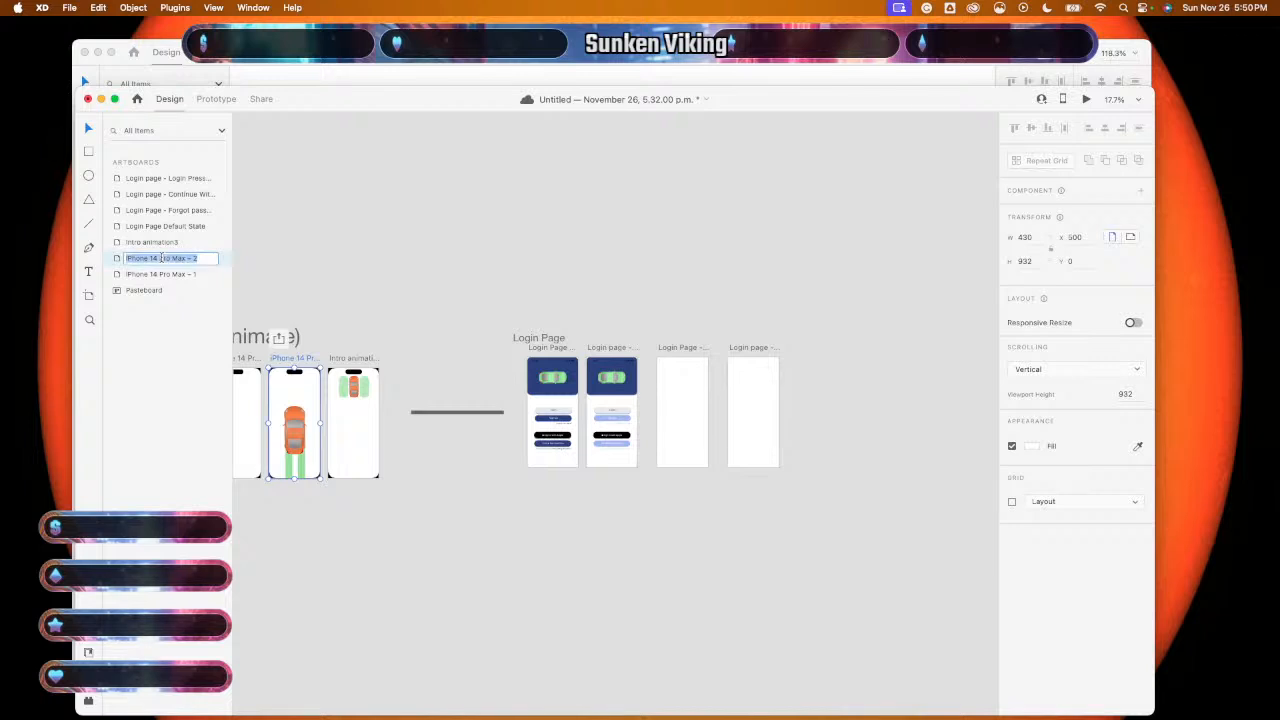
{"action": "type", "text": "Intro An"}
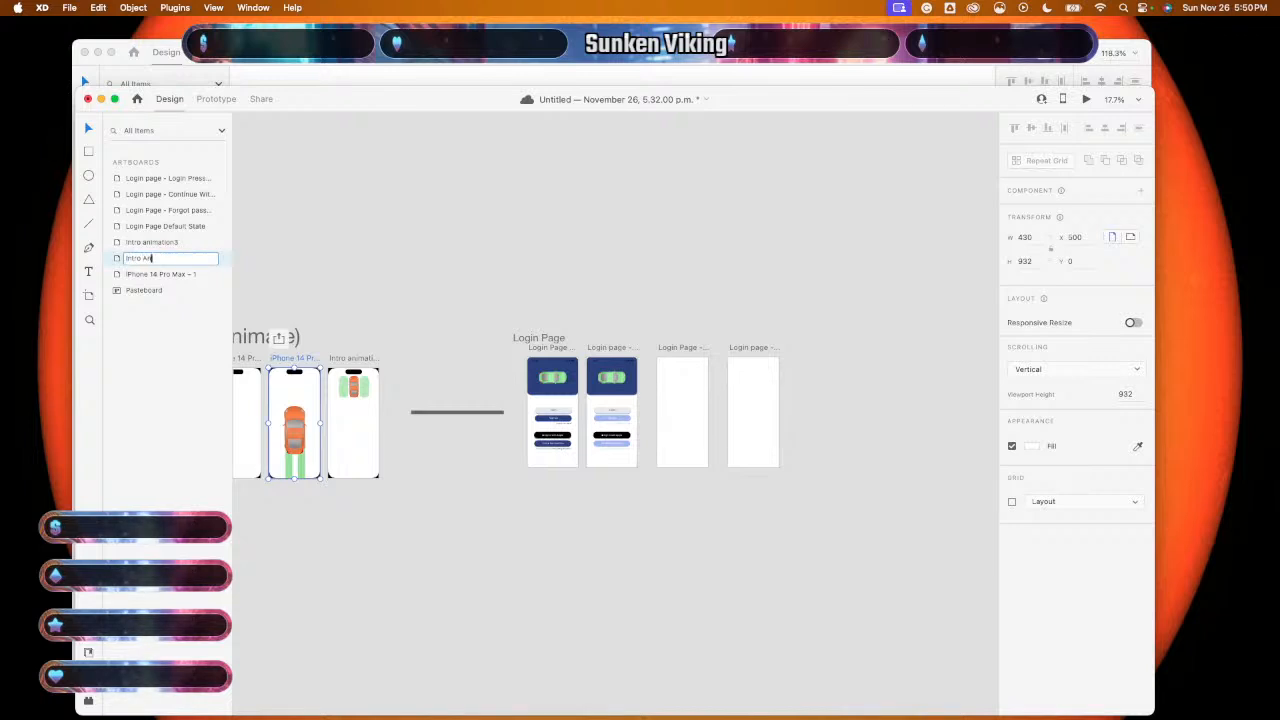
{"action": "type", "text": "imation 2"}
{"action": "key", "text": "Return"}
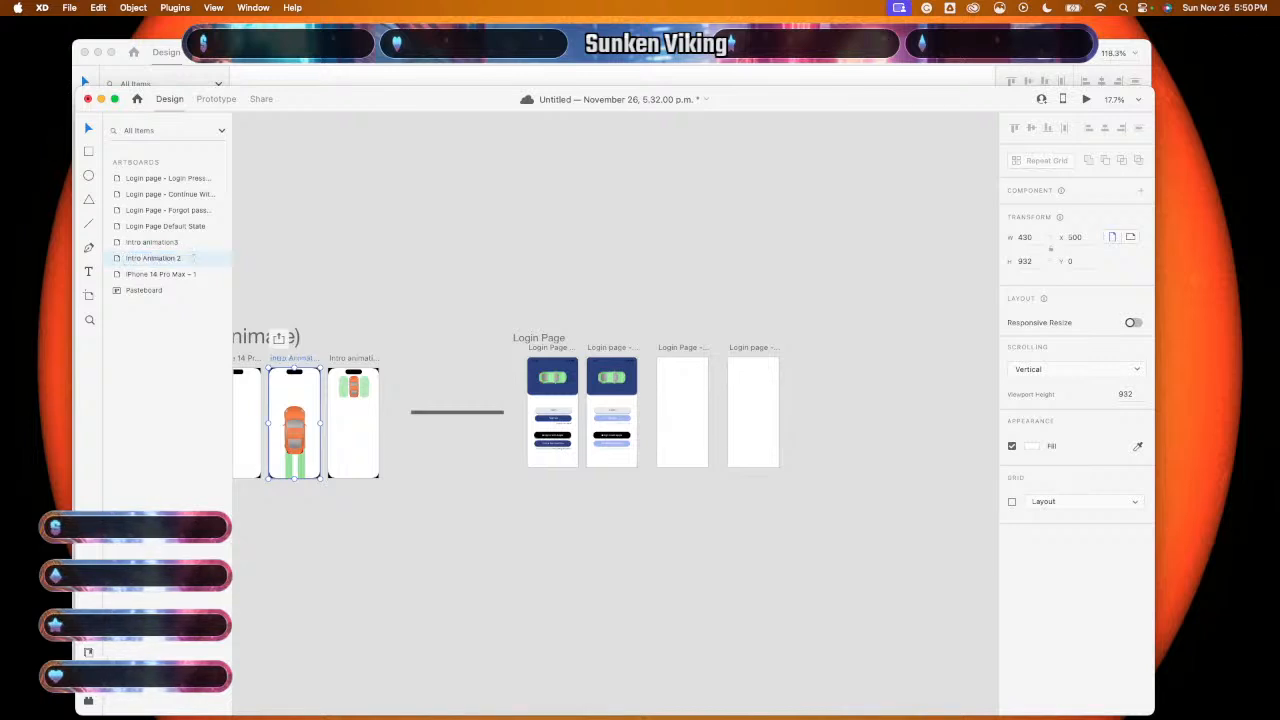
{"action": "left_click", "coordinate": [147, 276]}
{"action": "double_click", "coordinate": [147, 278]}
{"action": "type", "text": "In"}
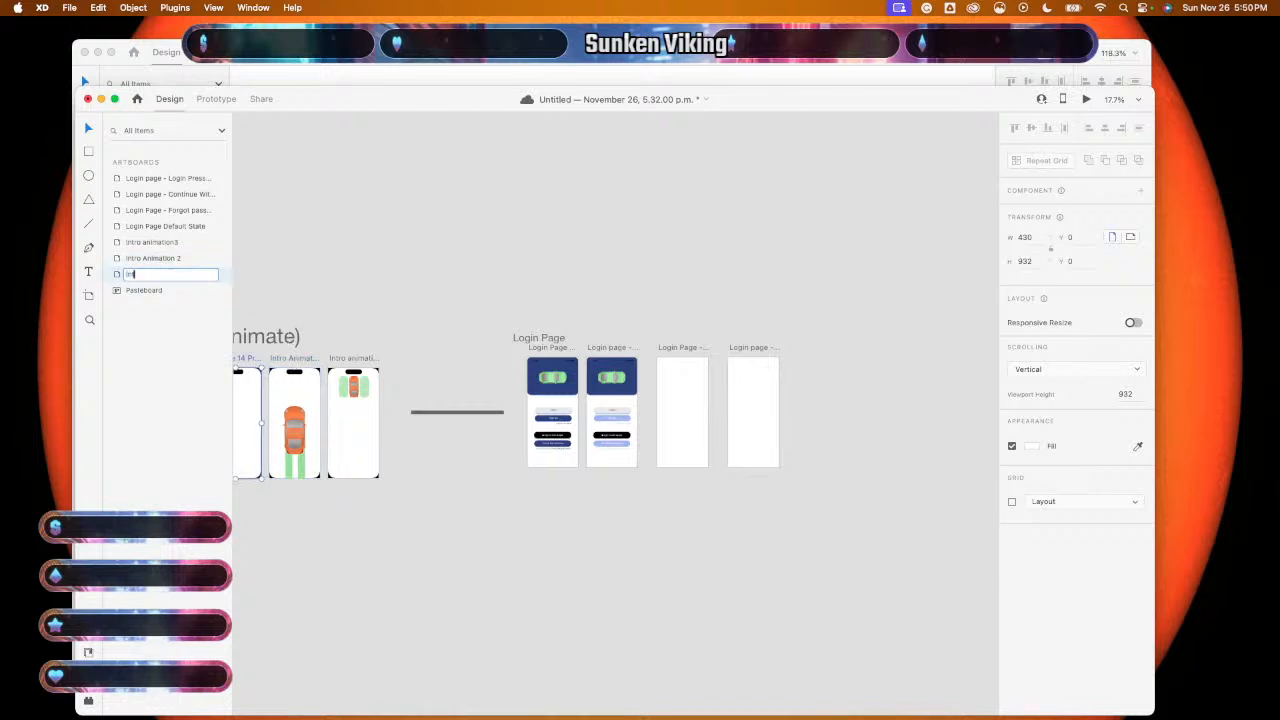
{"action": "type", "text": "tro Ani"}
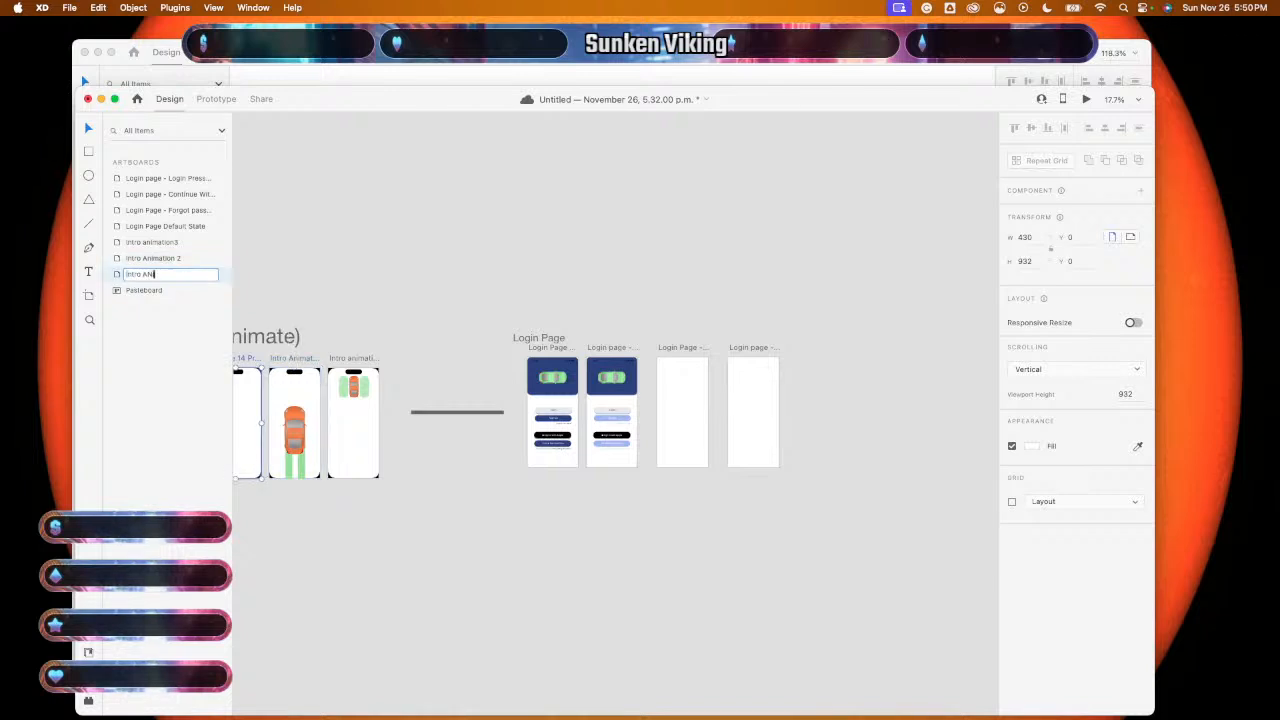
{"action": "type", "text": "mation"}
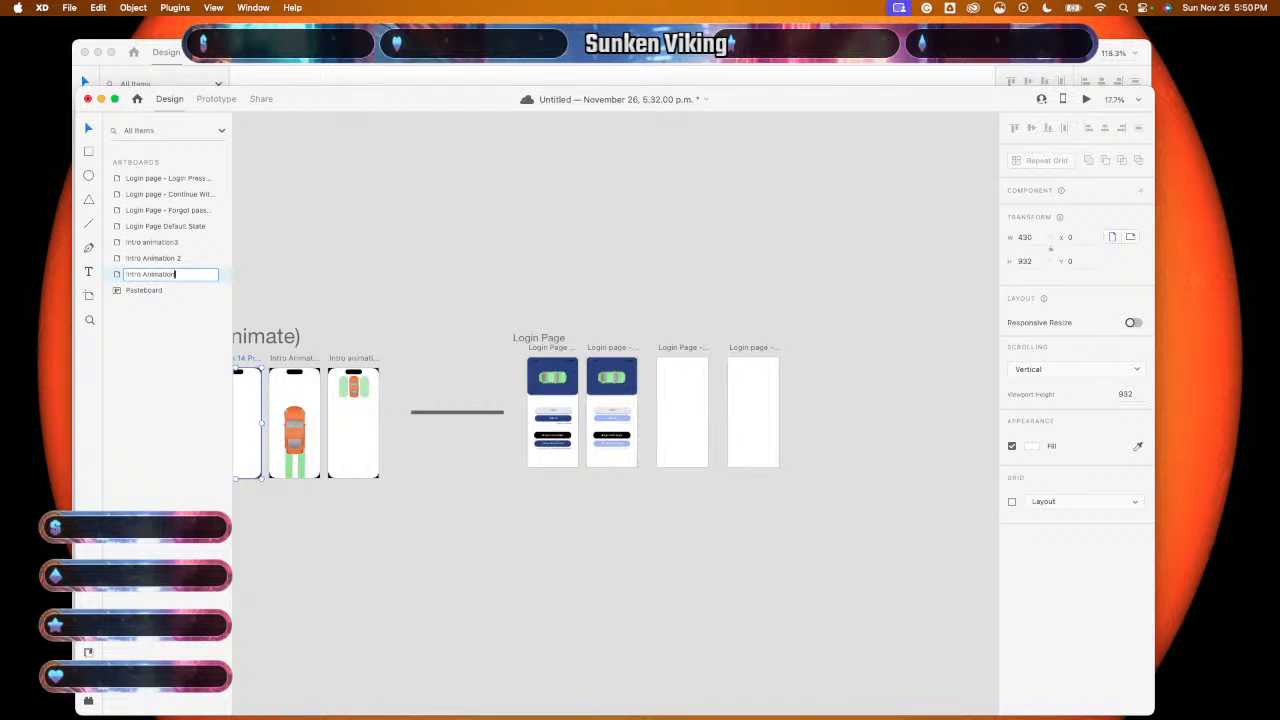
{"action": "type", "text": " 1"}
{"action": "key", "text": "Return"}
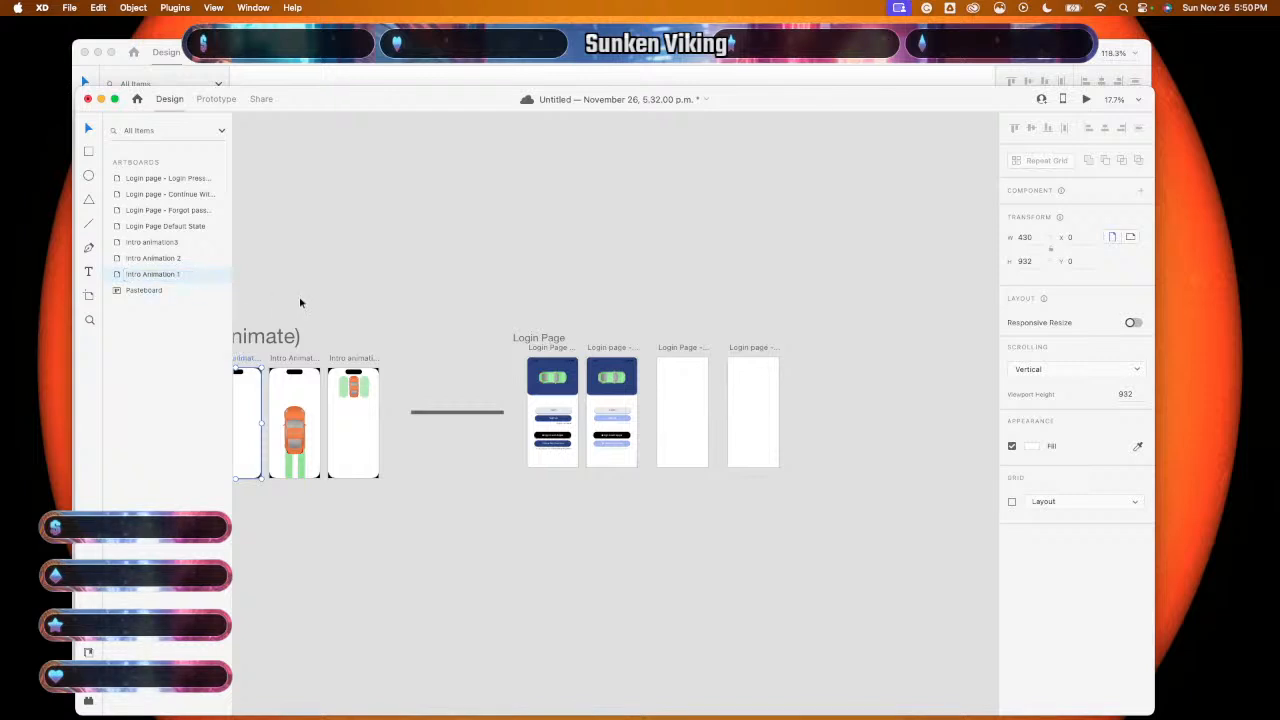
- Zoom to about 76.5% on the Login Page artboards and select the default screen's group
{"action": "scroll", "coordinate": [301, 303], "scroll_direction": "left", "scroll_amount": 3}
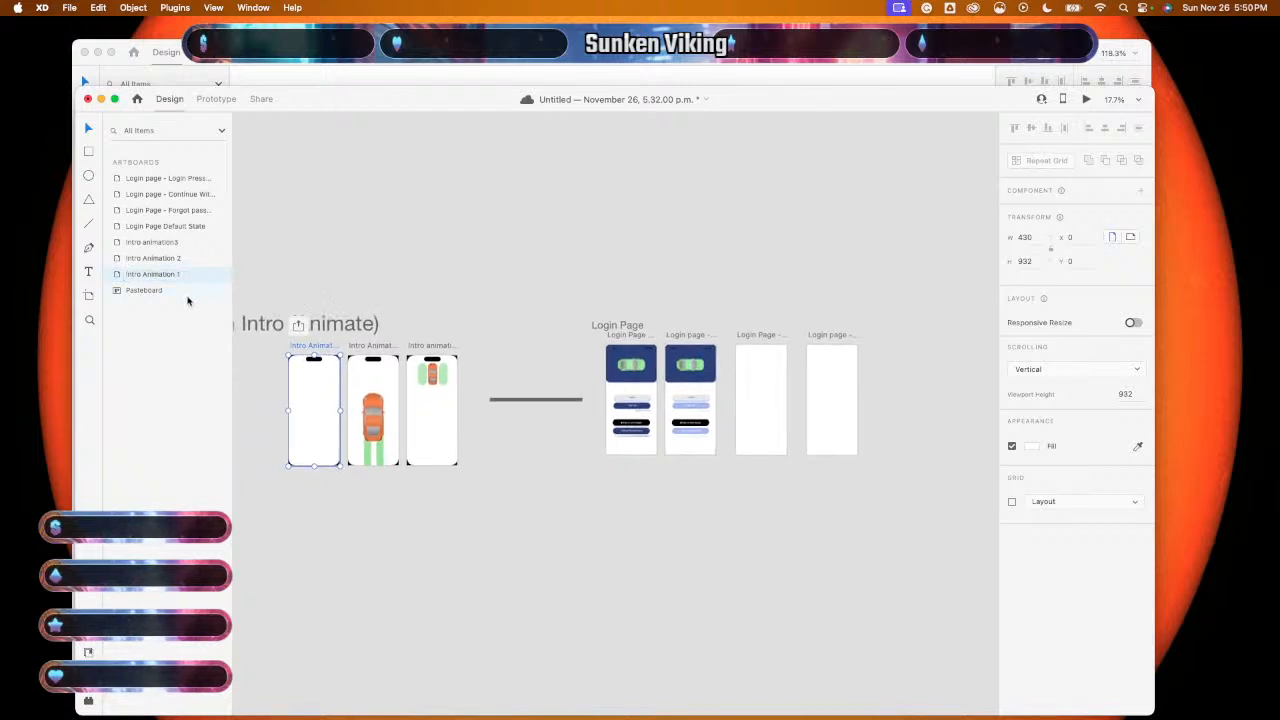
{"action": "scroll", "coordinate": [344, 267], "scroll_direction": "right", "scroll_amount": 5}
{"action": "scroll", "coordinate": [344, 272], "scroll_direction": "right", "scroll_amount": 3}
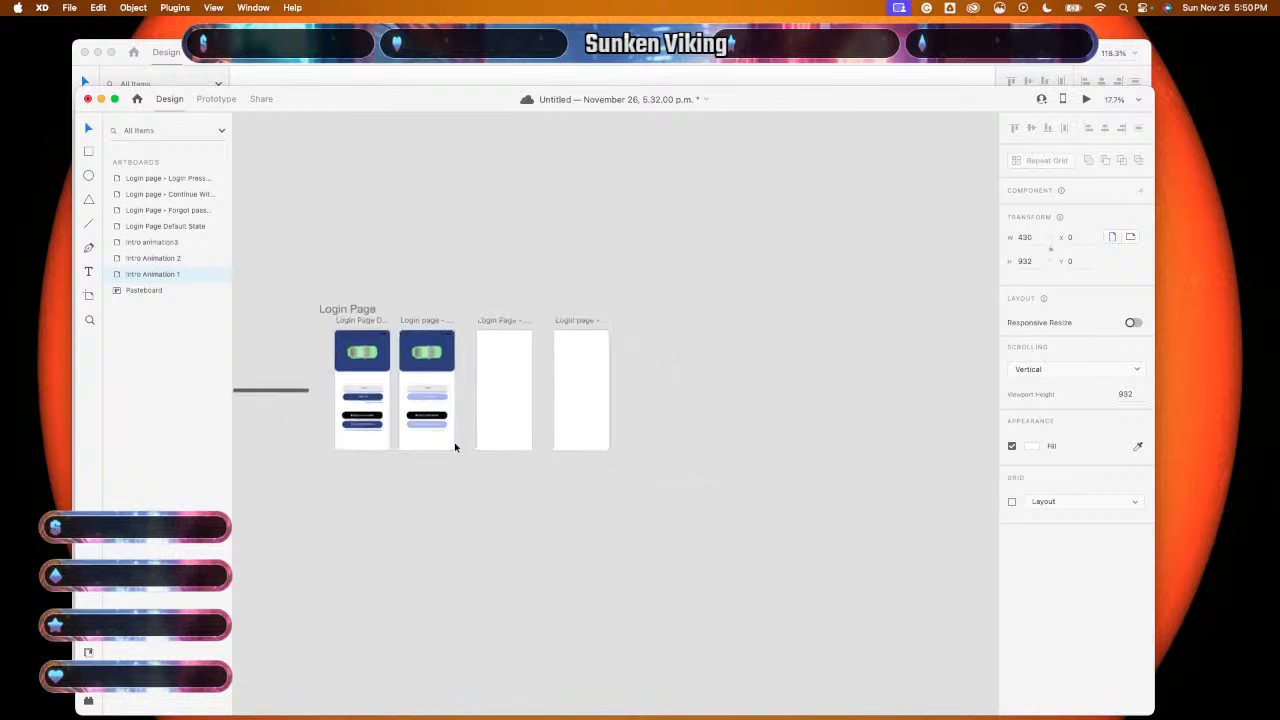
{"action": "scroll", "coordinate": [460, 458], "scroll_direction": "up", "scroll_amount": 5}
{"action": "scroll", "coordinate": [450, 518], "scroll_direction": "up", "scroll_amount": 5}
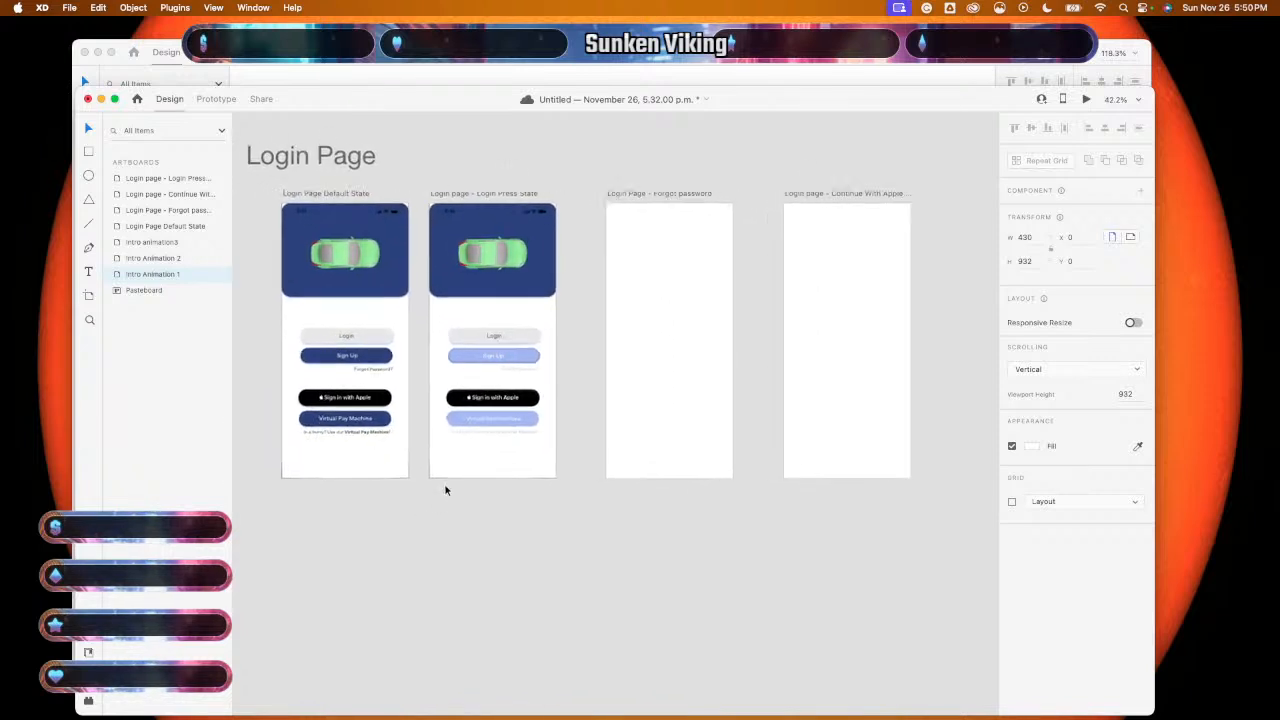
{"action": "scroll", "coordinate": [446, 490], "scroll_direction": "up", "scroll_amount": 3}
{"action": "scroll", "coordinate": [446, 490], "scroll_direction": "left", "scroll_amount": 2}
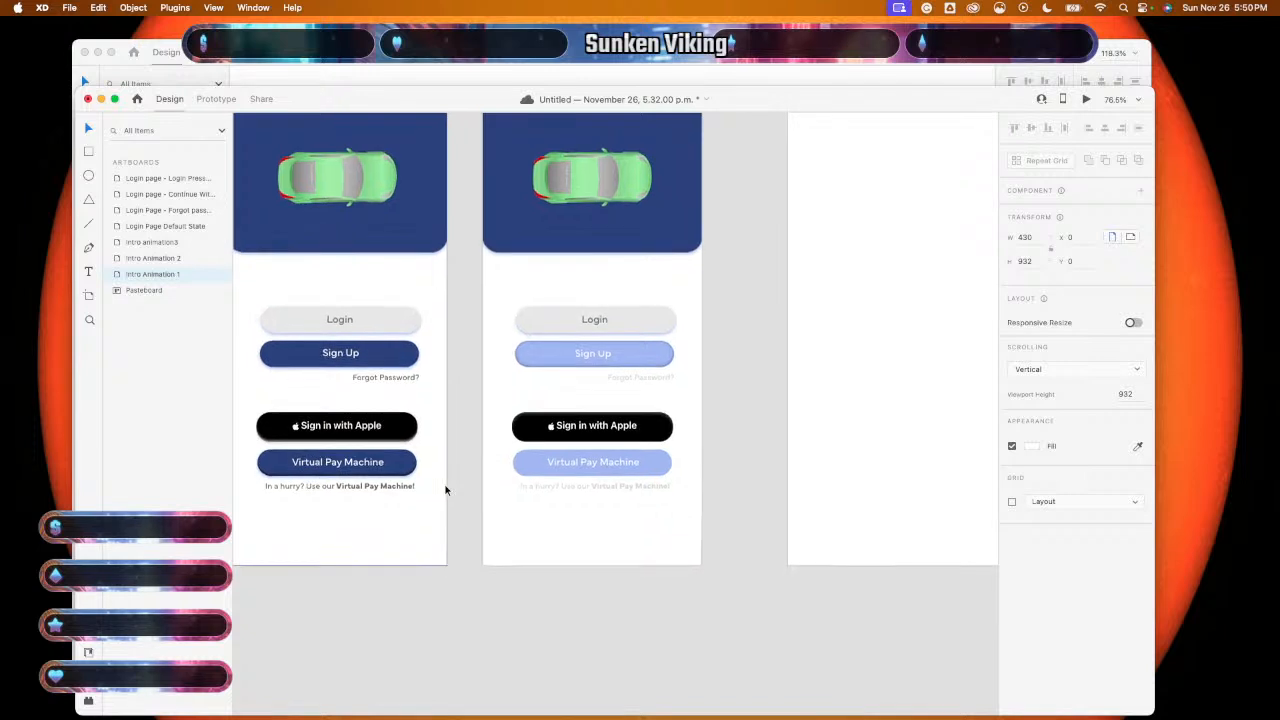
{"action": "left_click", "coordinate": [384, 352]}
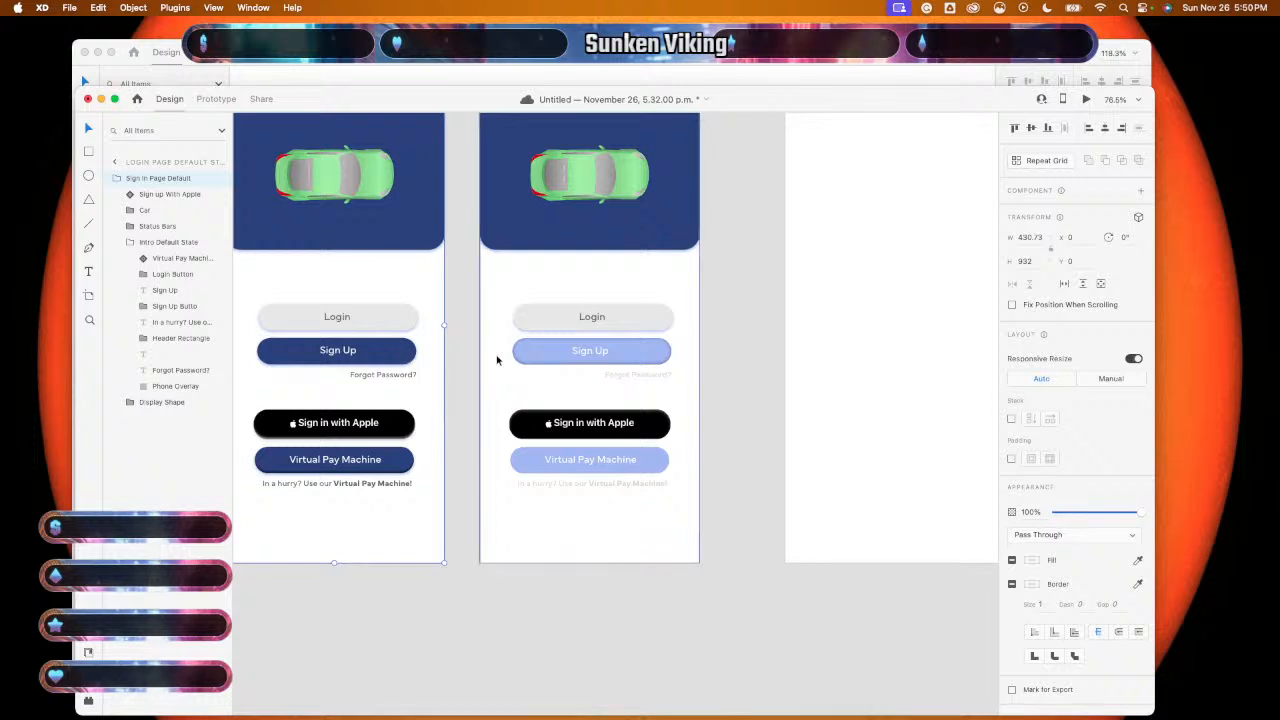
- Group the default login screen's Sign Up label with its button shape
{"action": "double_click", "coordinate": [398, 356]}
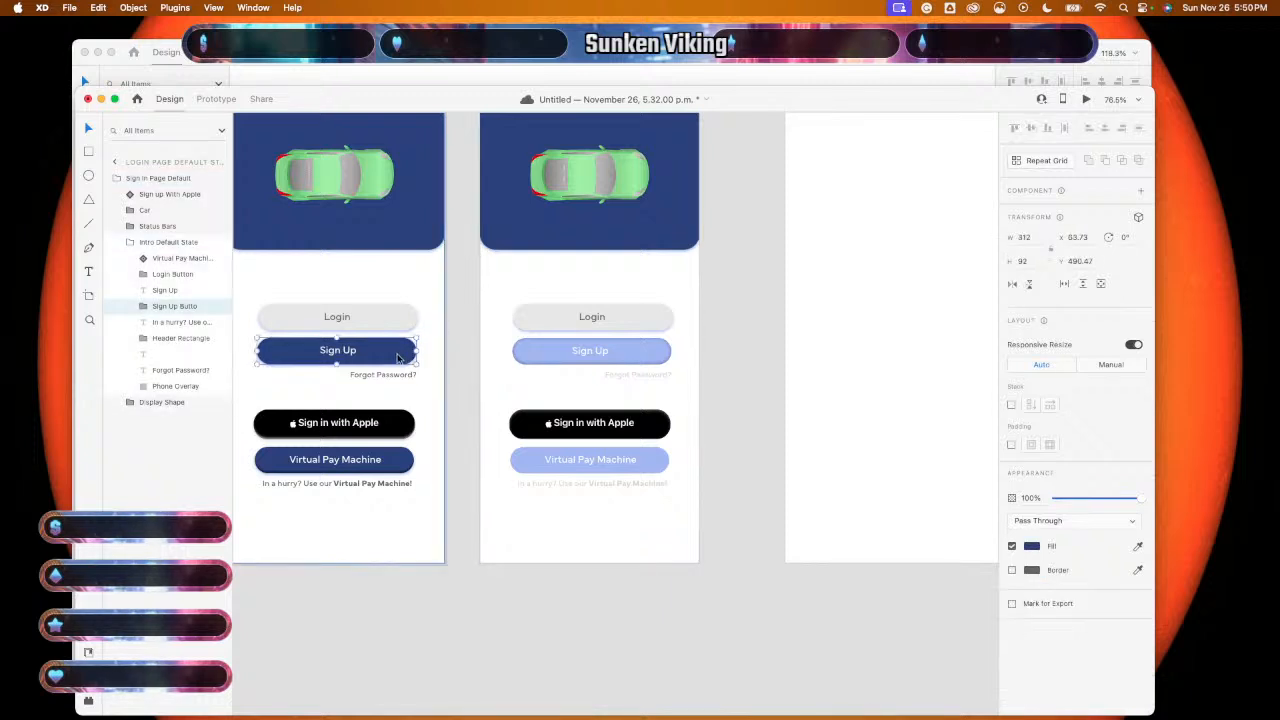
{"action": "left_click", "coordinate": [649, 354]}
{"action": "double_click", "coordinate": [647, 356]}
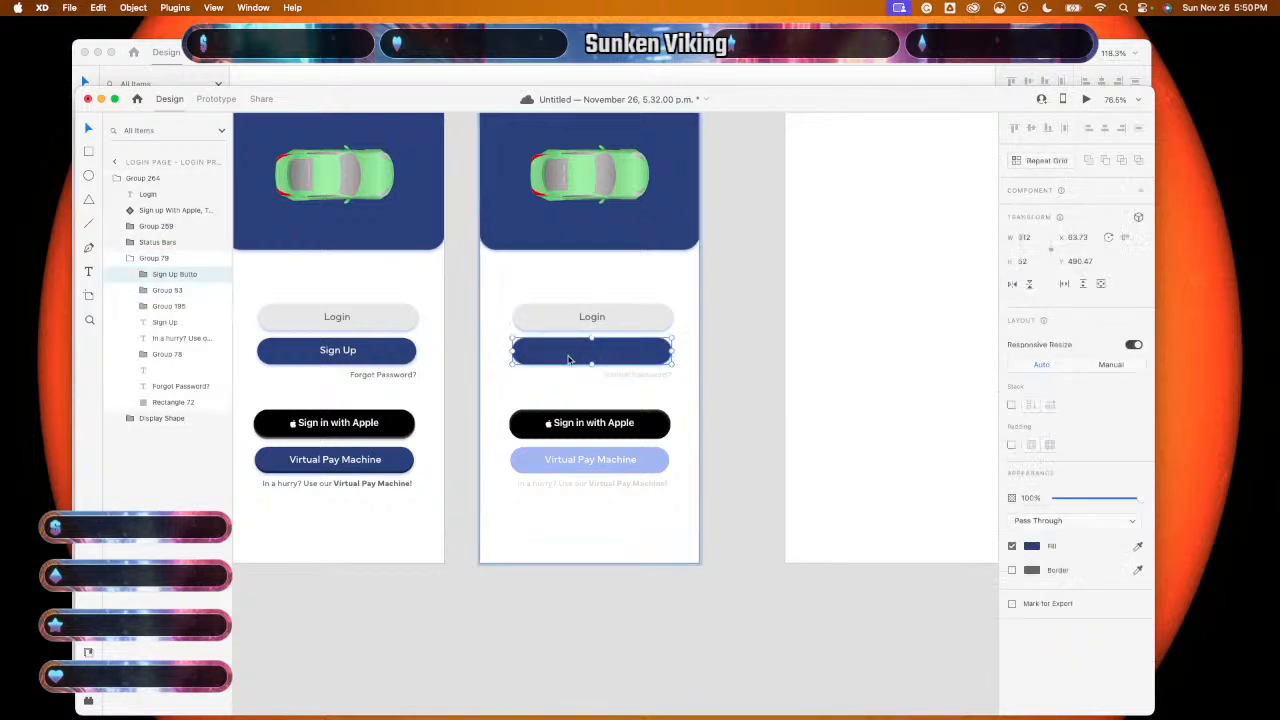
{"action": "left_click", "coordinate": [345, 356]}
{"action": "double_click", "coordinate": [347, 364]}
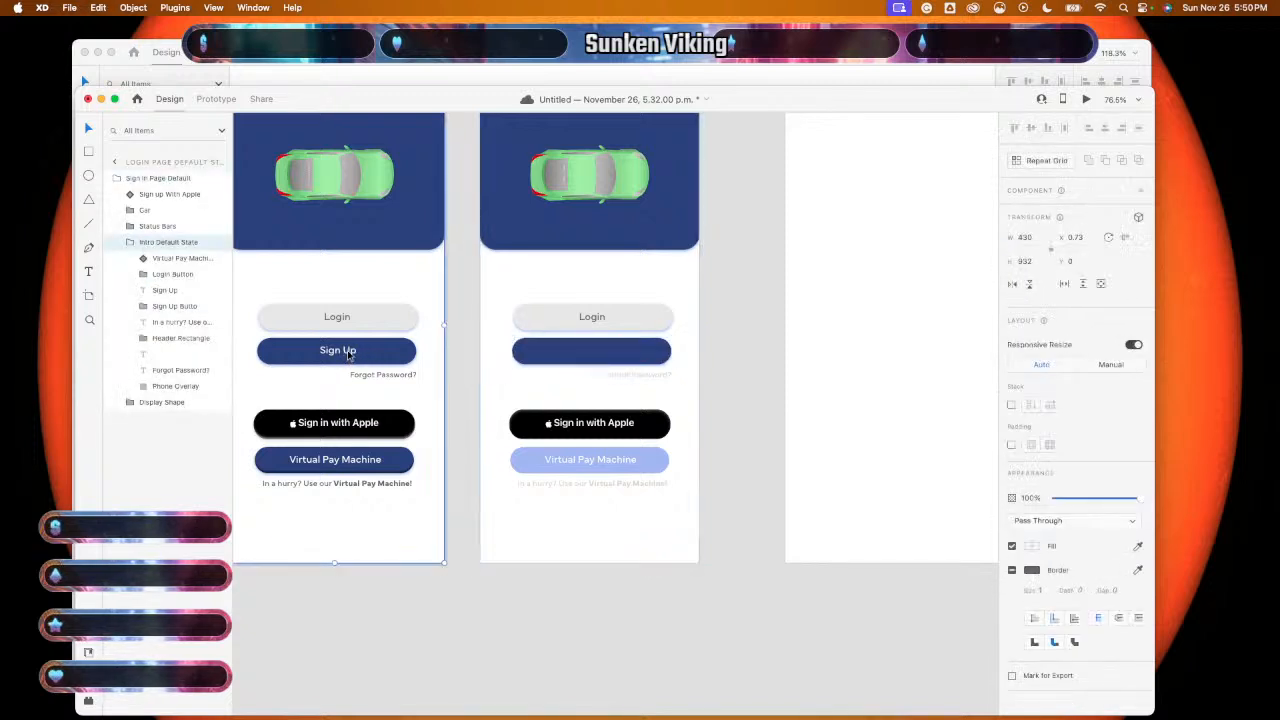
{"action": "double_click", "coordinate": [342, 354]}
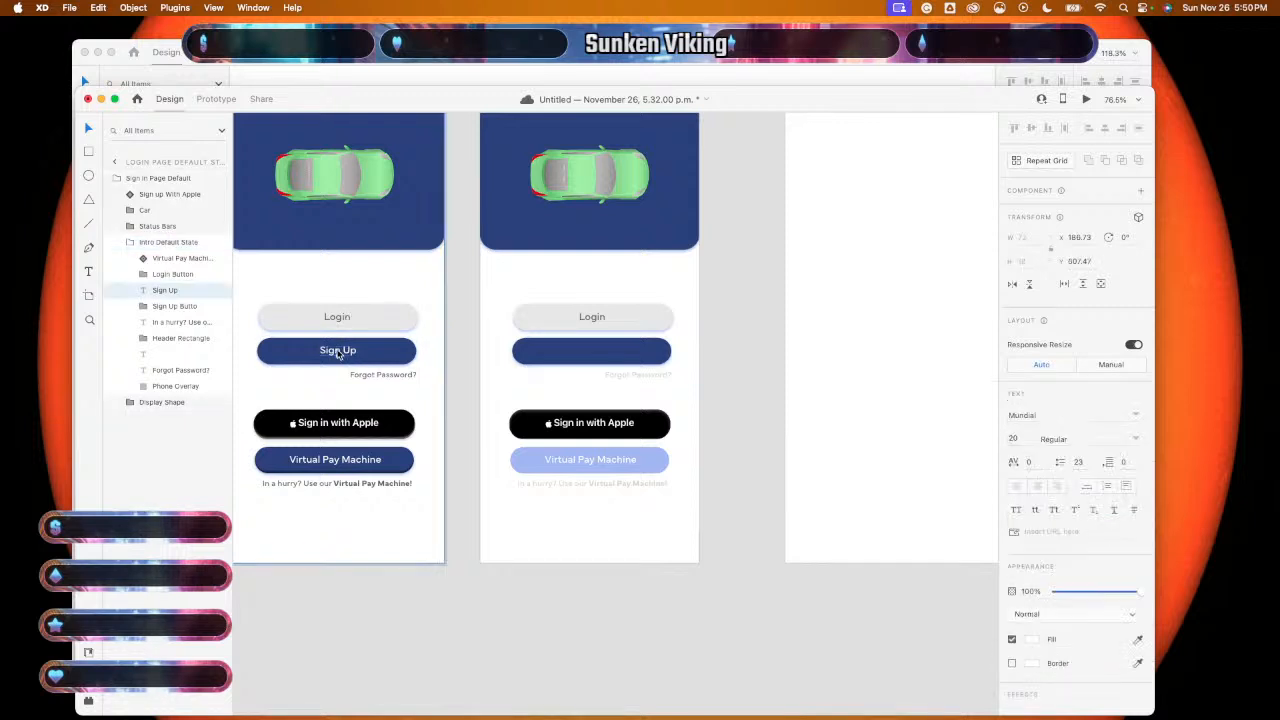
{"action": "left_click", "coordinate": [379, 351]}
{"action": "right_click", "coordinate": [379, 351]}
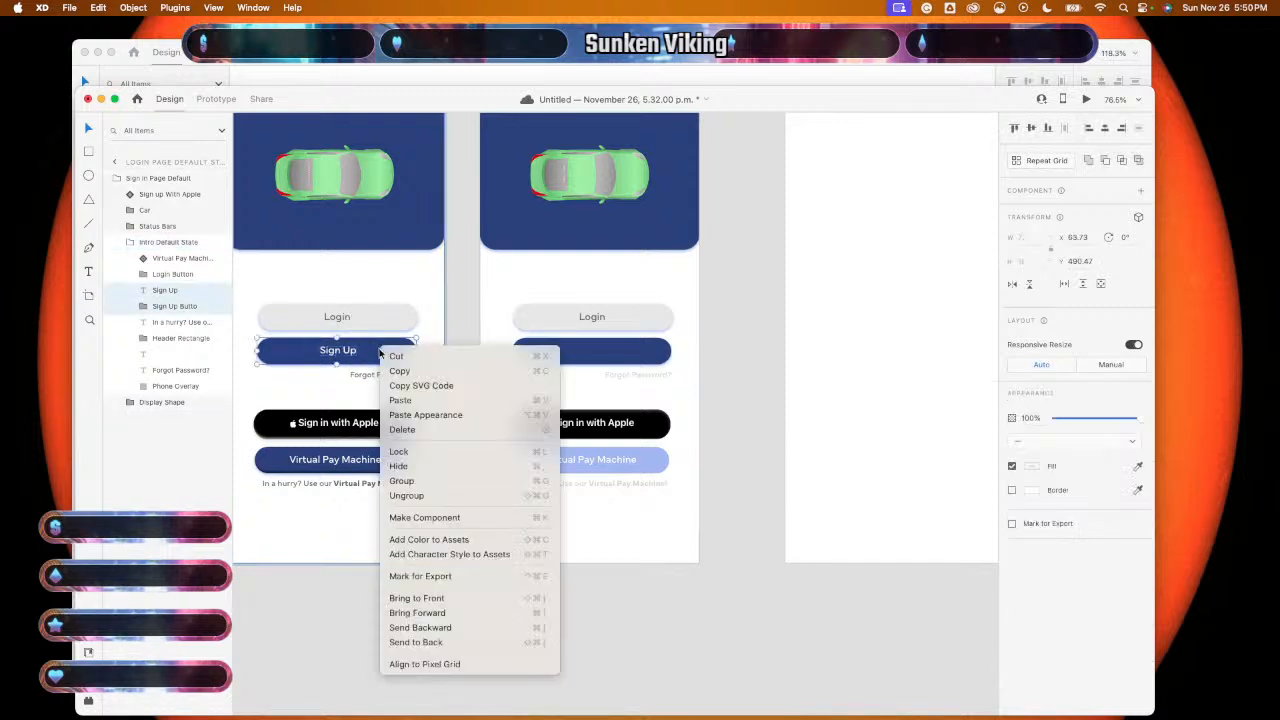
{"action": "left_click", "coordinate": [435, 483]}
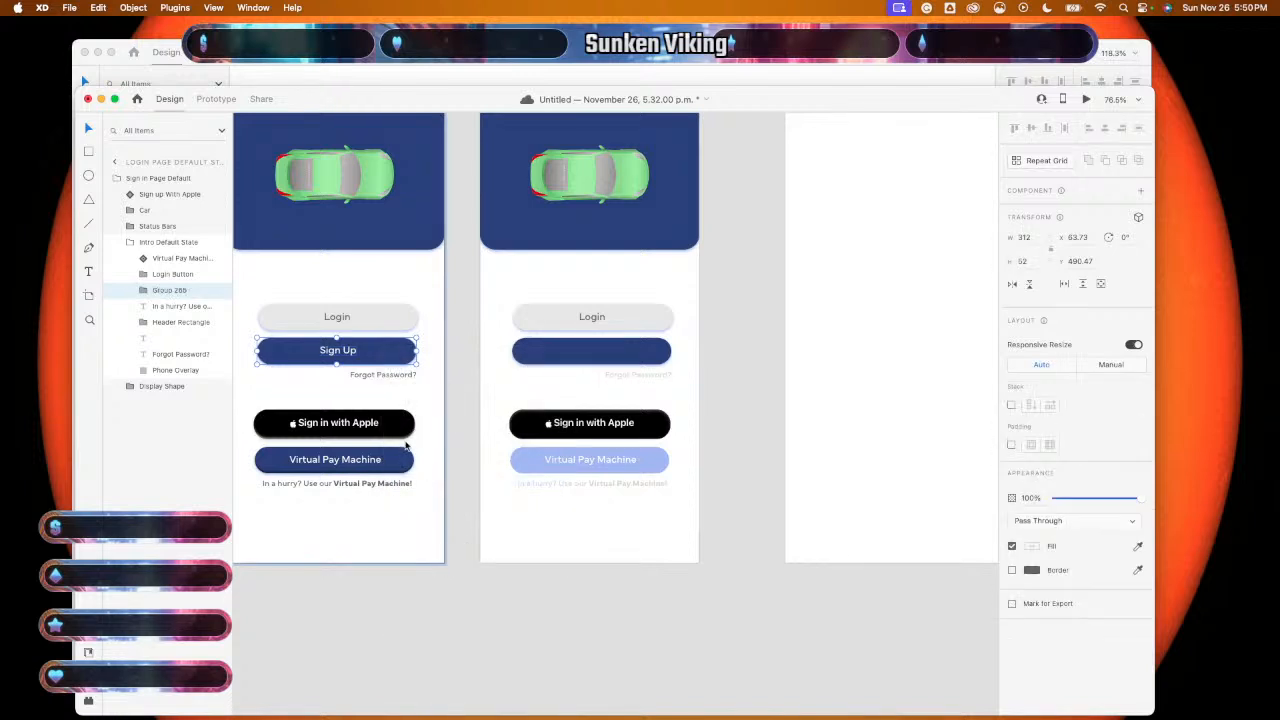
- Name the new group 'Sign Up Button'
{"action": "double_click", "coordinate": [169, 290]}
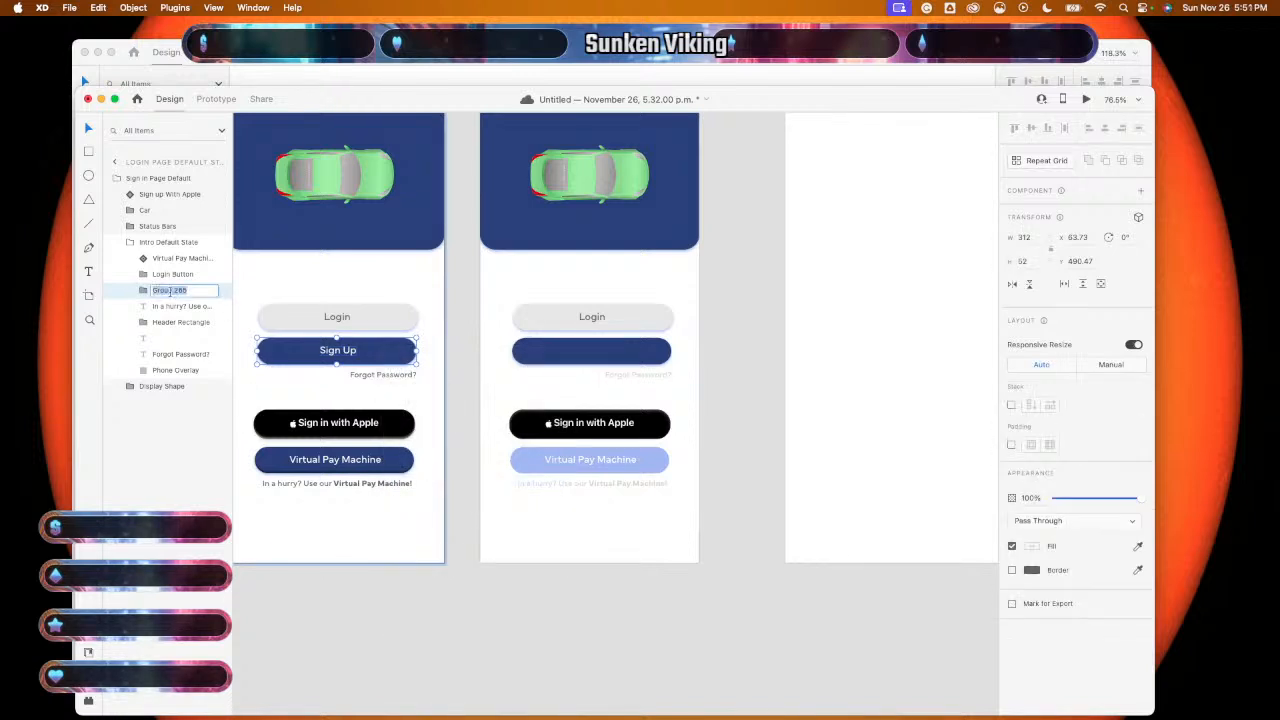
{"action": "type", "text": "Sign"}
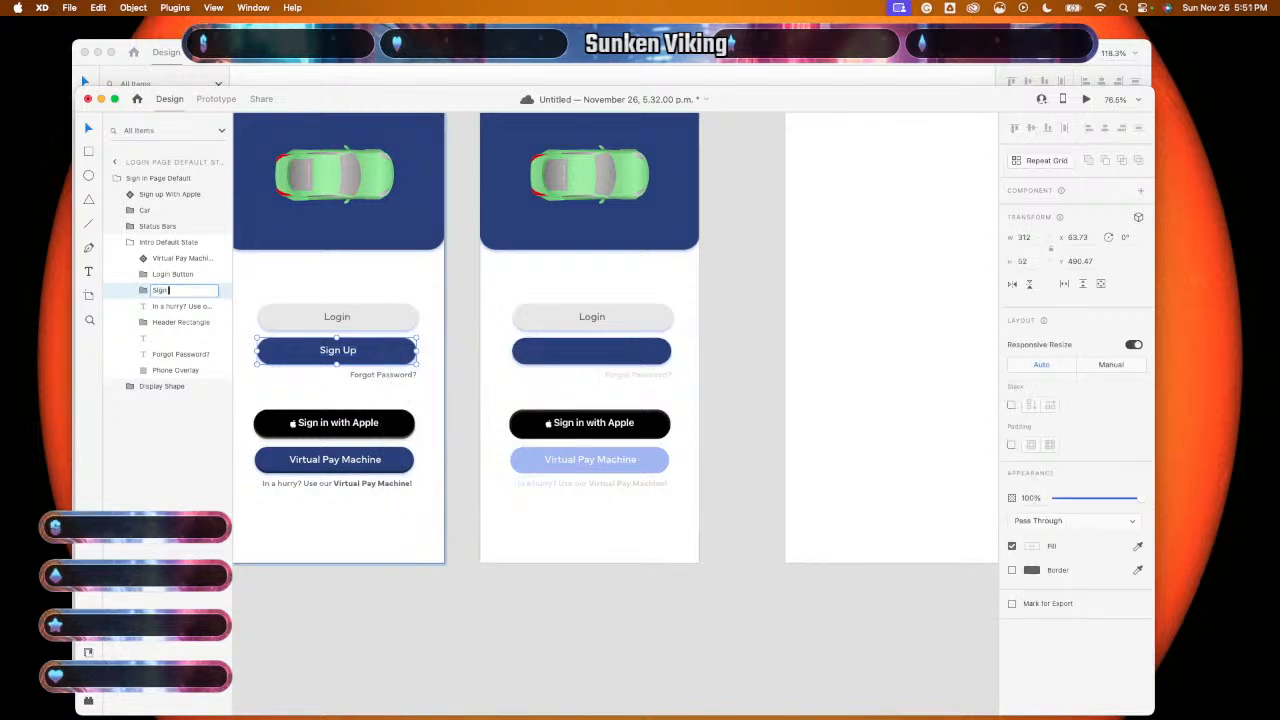
{"action": "type", "text": " Up Butto"}
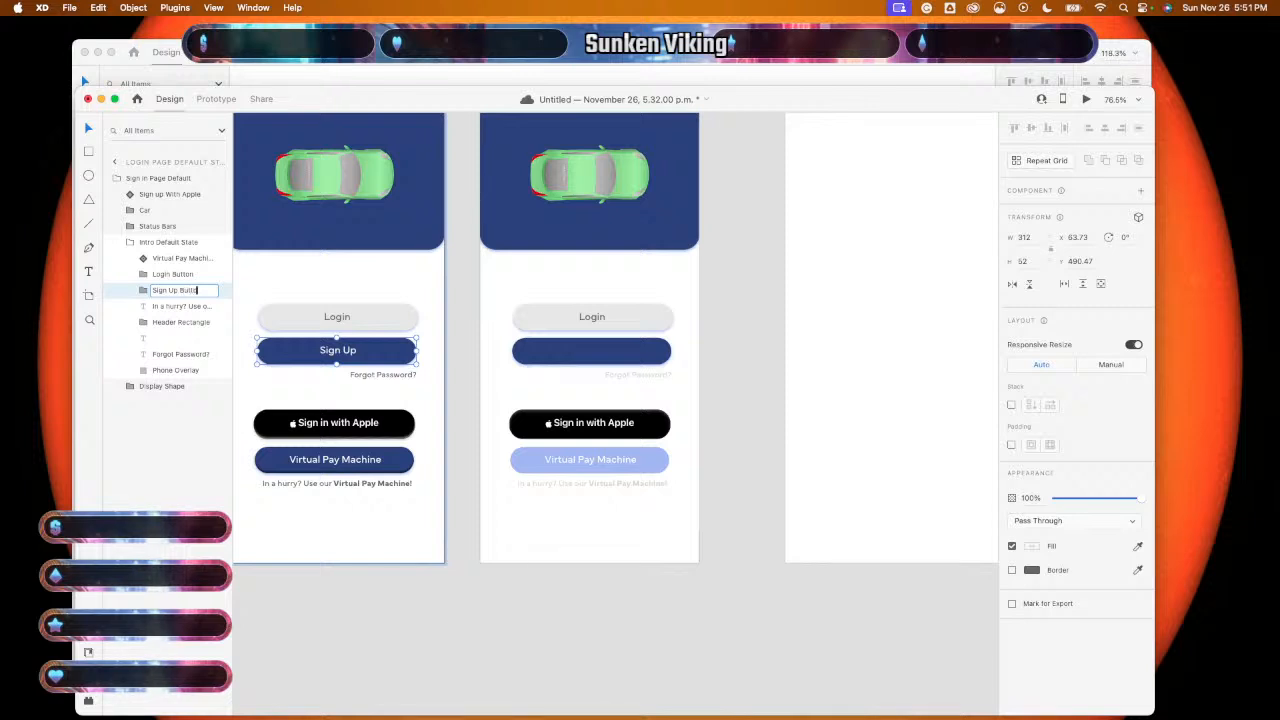
{"action": "type", "text": "n"}
{"action": "key", "text": "Return"}
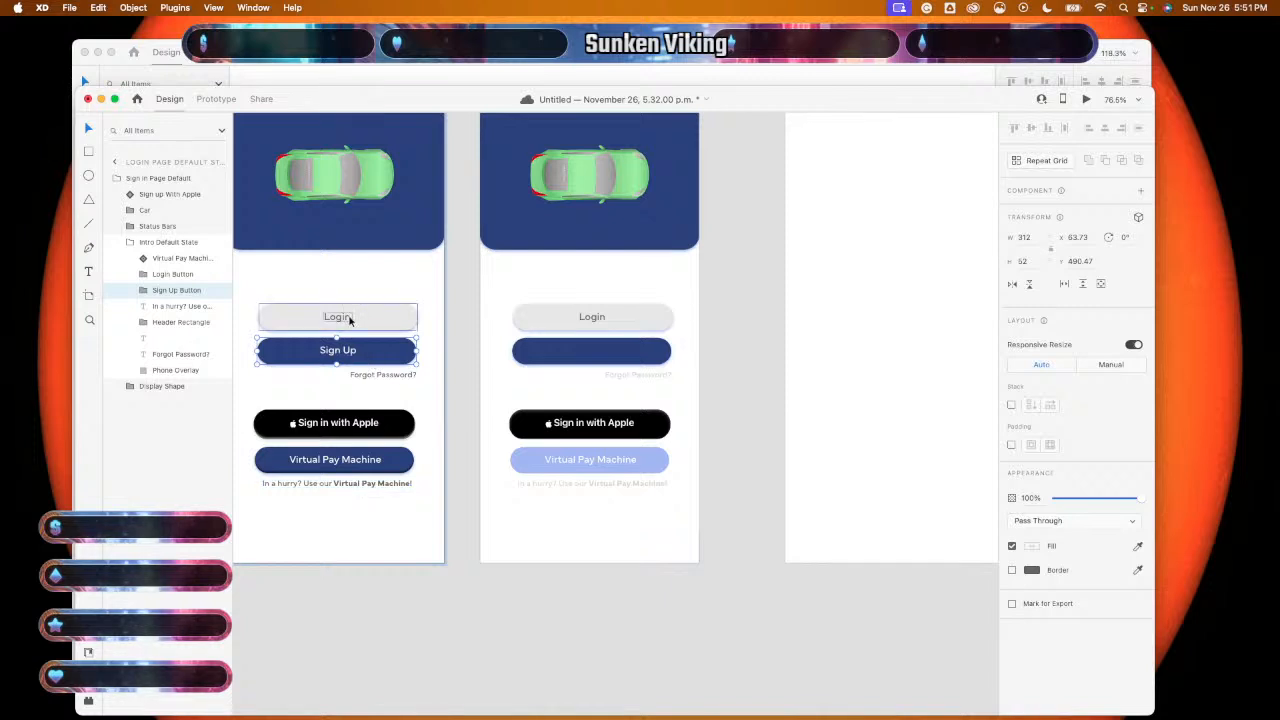
- Delete the Sign Up button shape from the Login Press State screen
{"action": "left_click", "coordinate": [599, 352]}
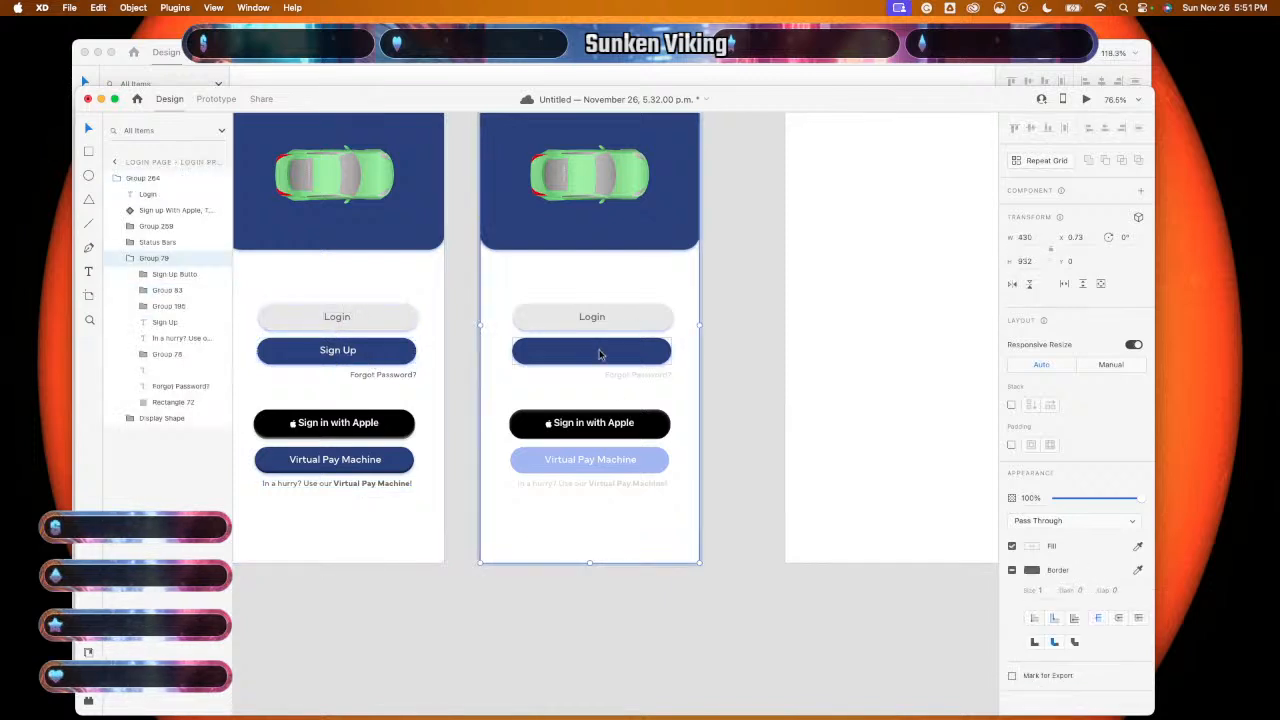
{"action": "left_click", "coordinate": [599, 353]}
{"action": "key", "text": "Delete"}
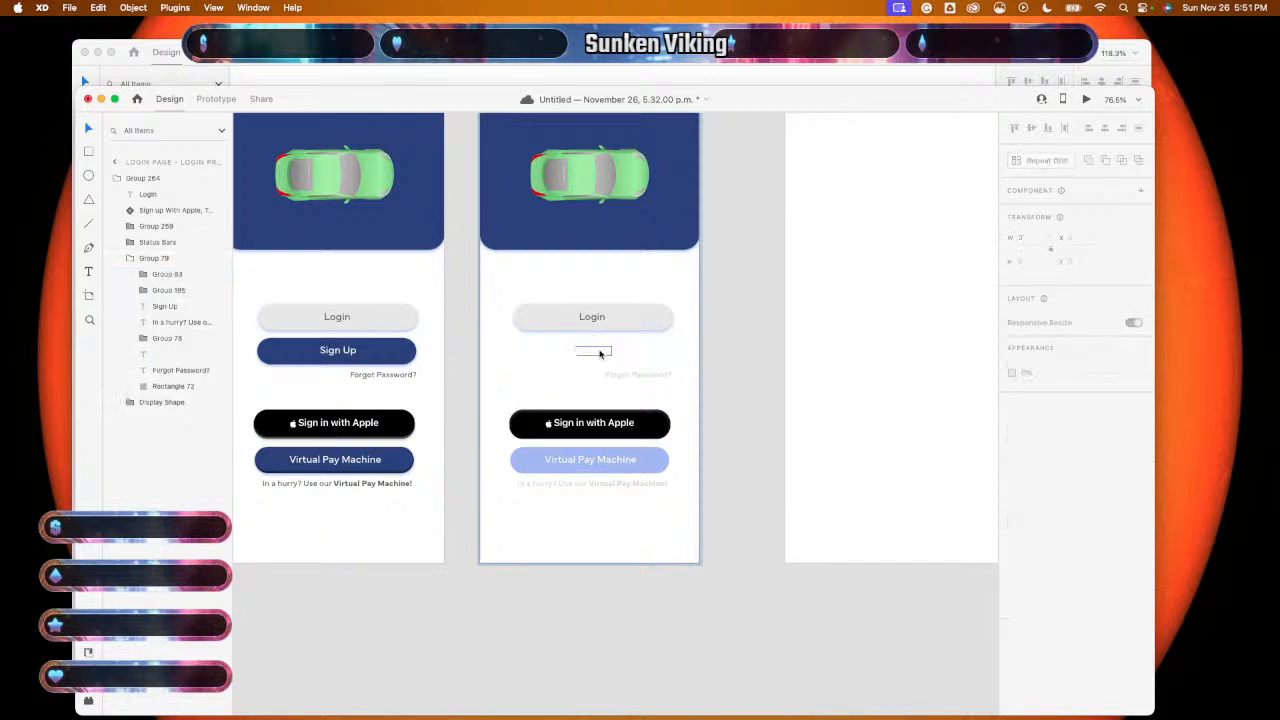
{"action": "left_click", "coordinate": [590, 354]}
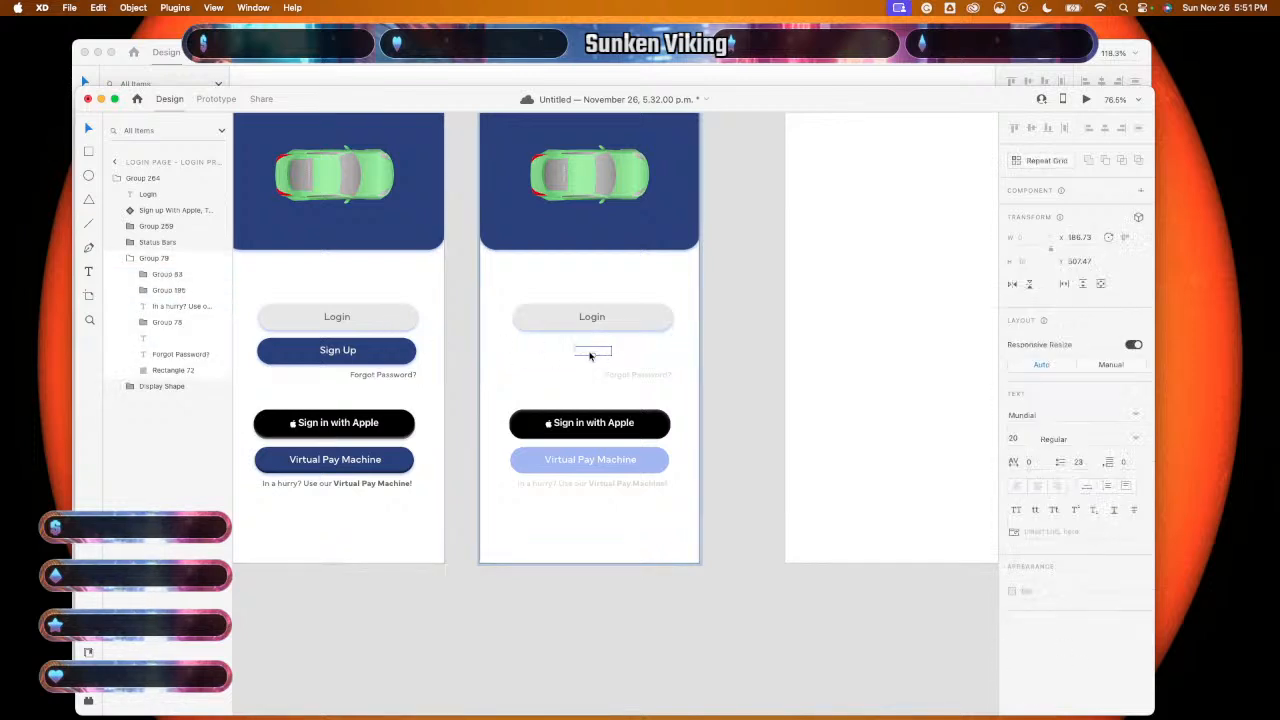
- Copy the default screen's Sign Up Button group onto the pressed screen, then delete the paste
{"action": "left_click", "coordinate": [376, 362]}
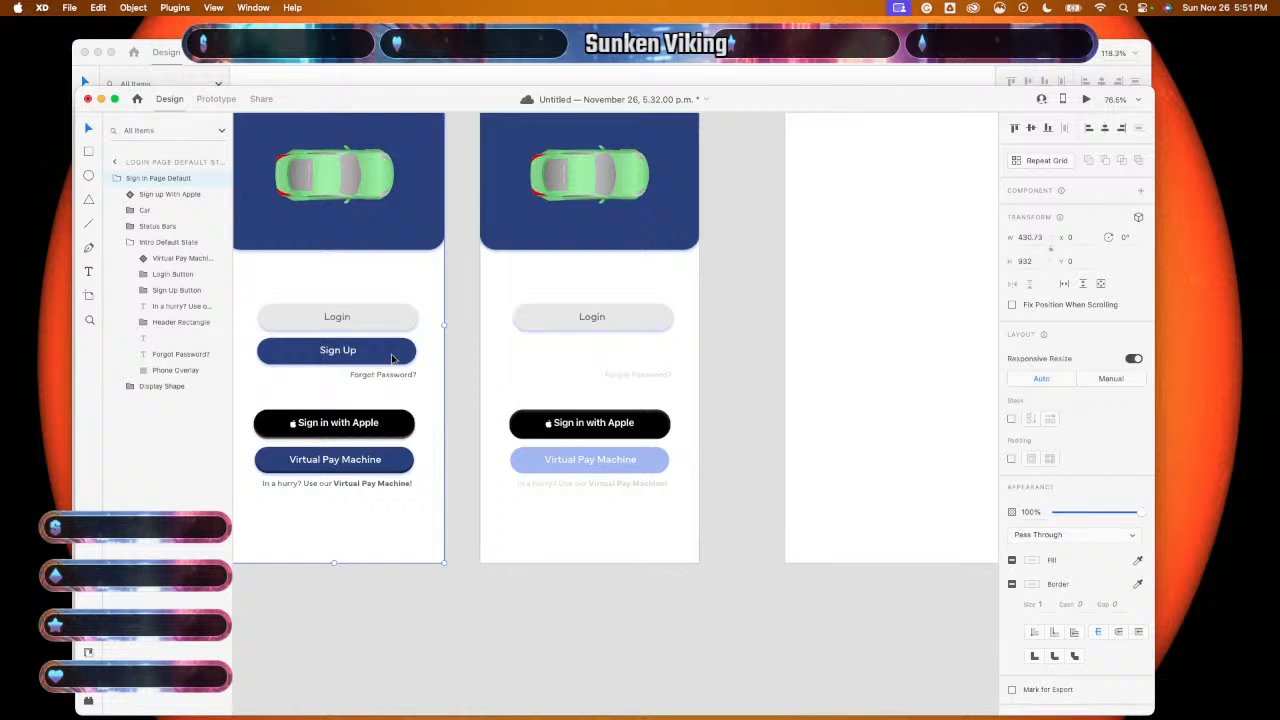
{"action": "double_click", "coordinate": [393, 358]}
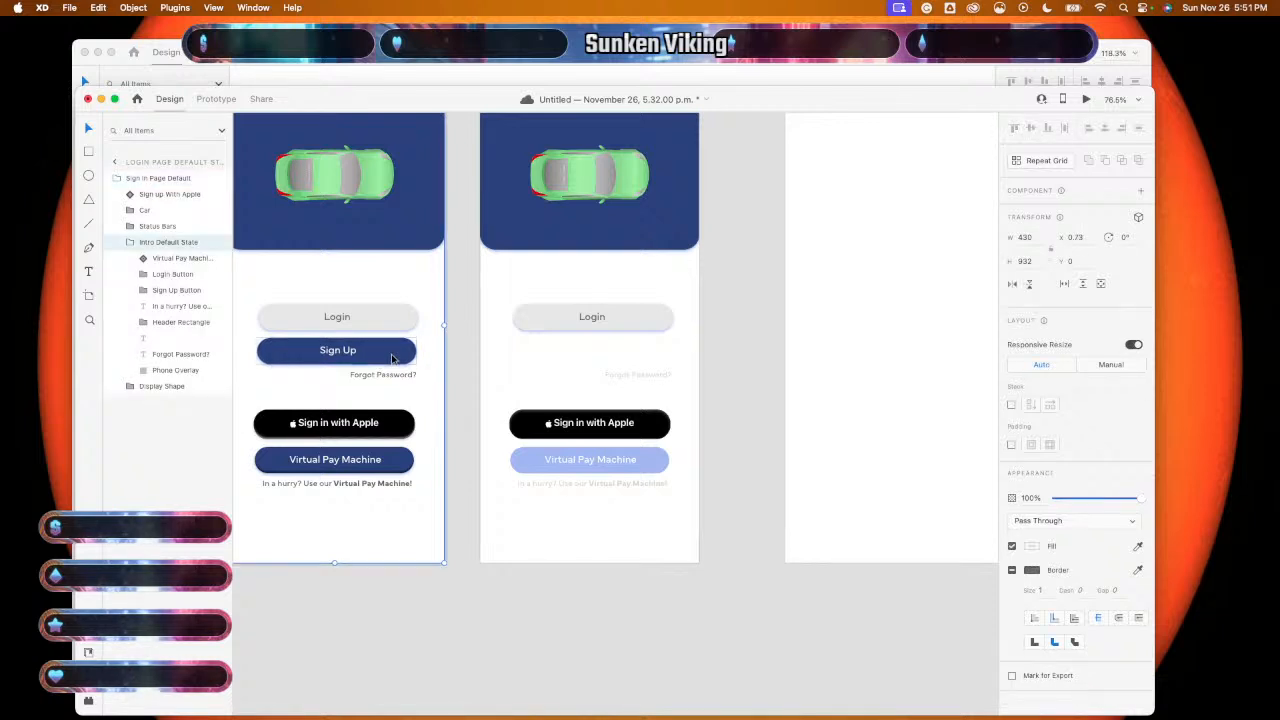
{"action": "double_click", "coordinate": [406, 358]}
{"action": "key", "text": "super+c"}
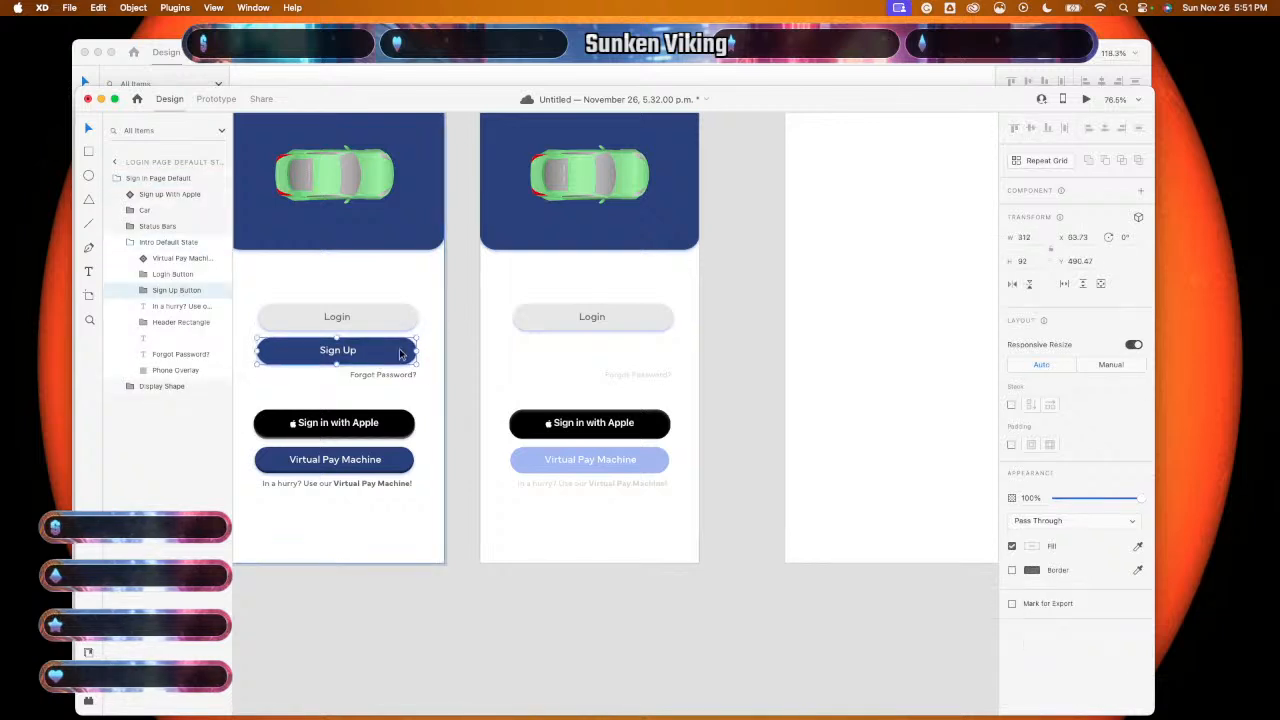
{"action": "left_click", "coordinate": [566, 370]}
{"action": "key", "text": "super+v"}
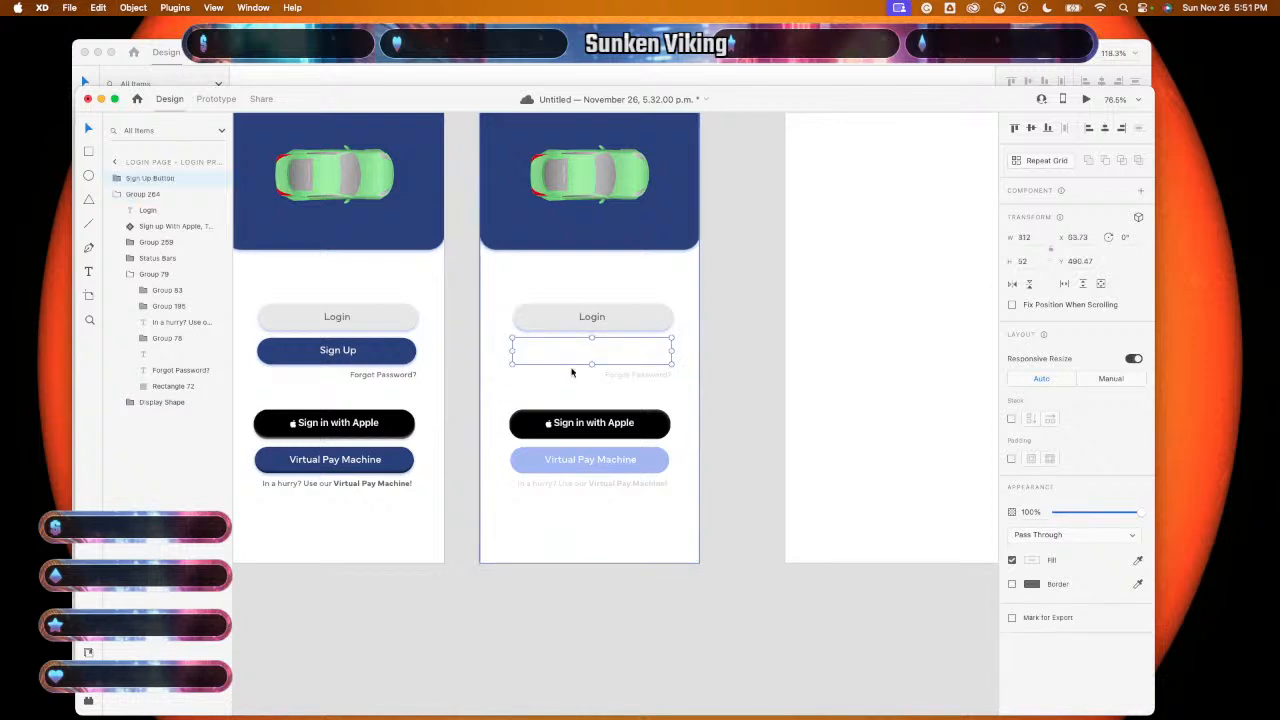
{"action": "key", "text": "Delete"}
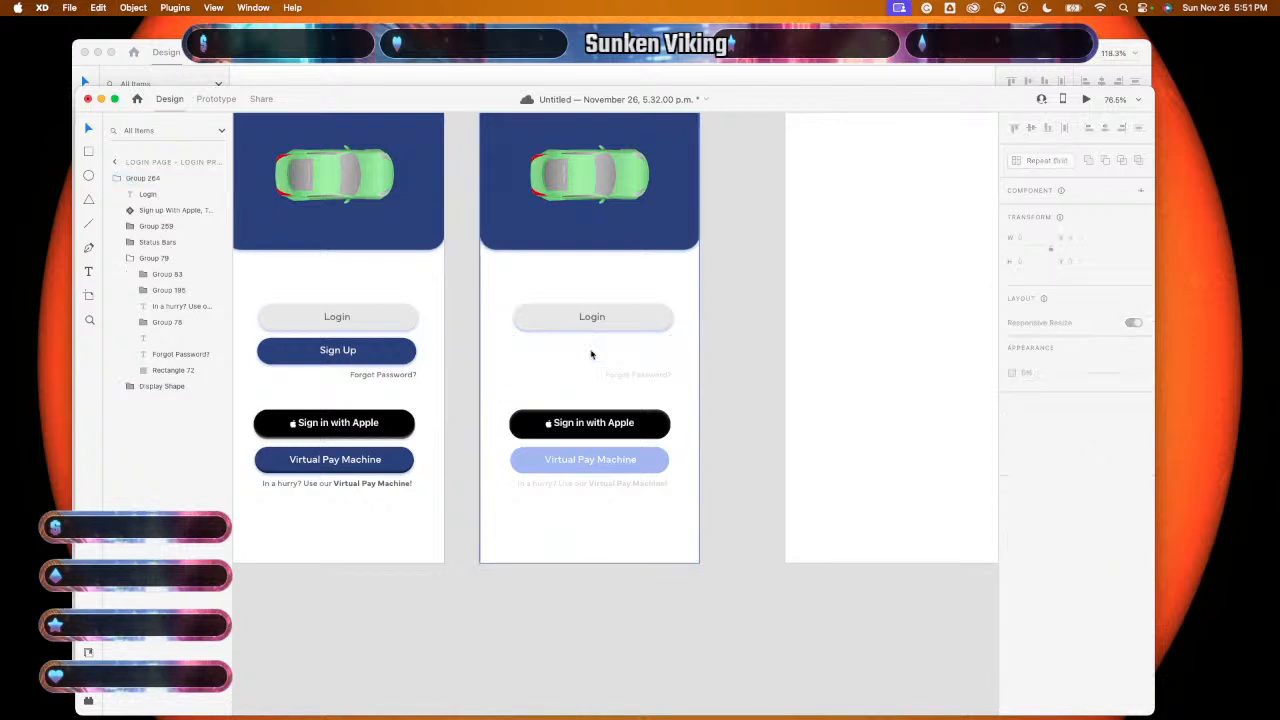
- Copy the Sign Up Button group over again and remove the invisible pasted copy
{"action": "double_click", "coordinate": [380, 345]}
{"action": "double_click", "coordinate": [380, 345]}
{"action": "key", "text": "cmd+c"}
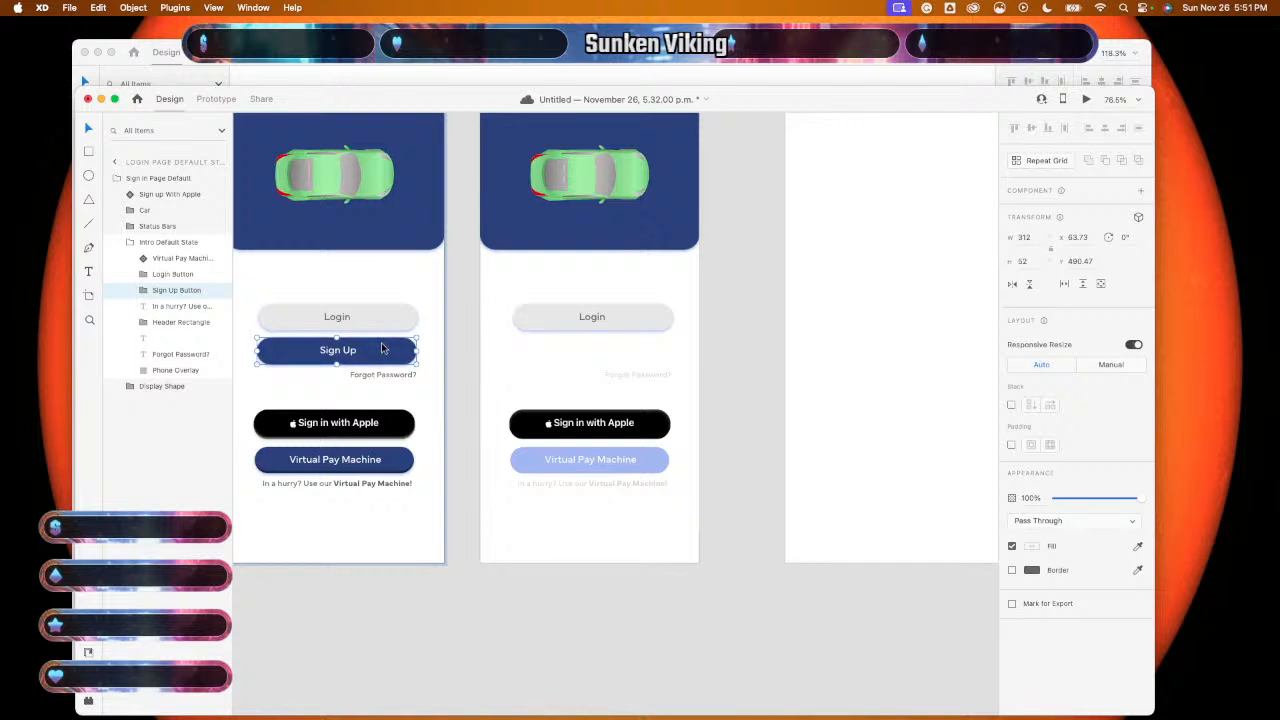
{"action": "left_click", "coordinate": [563, 372]}
{"action": "key", "text": "cmd+v"}
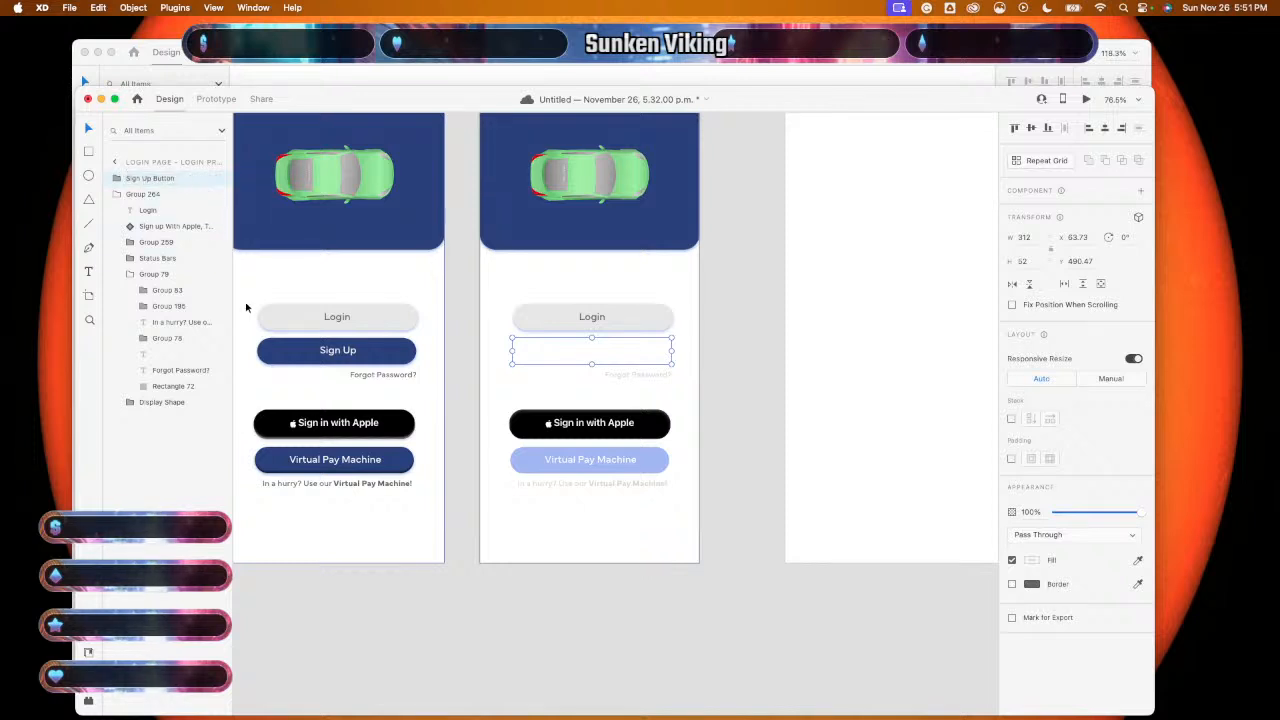
{"action": "key", "text": "Delete"}
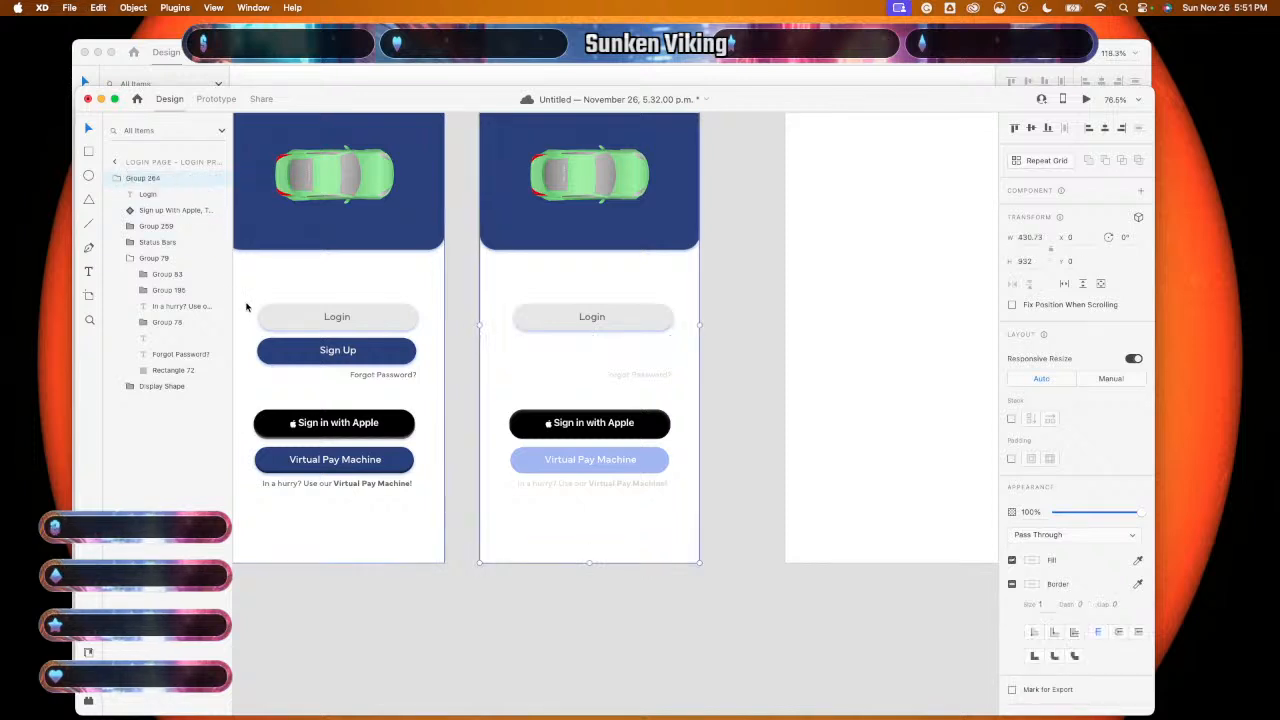
- Paste the default screen's Sign Up button onto the Login Press State artboard
{"action": "left_click", "coordinate": [374, 358]}
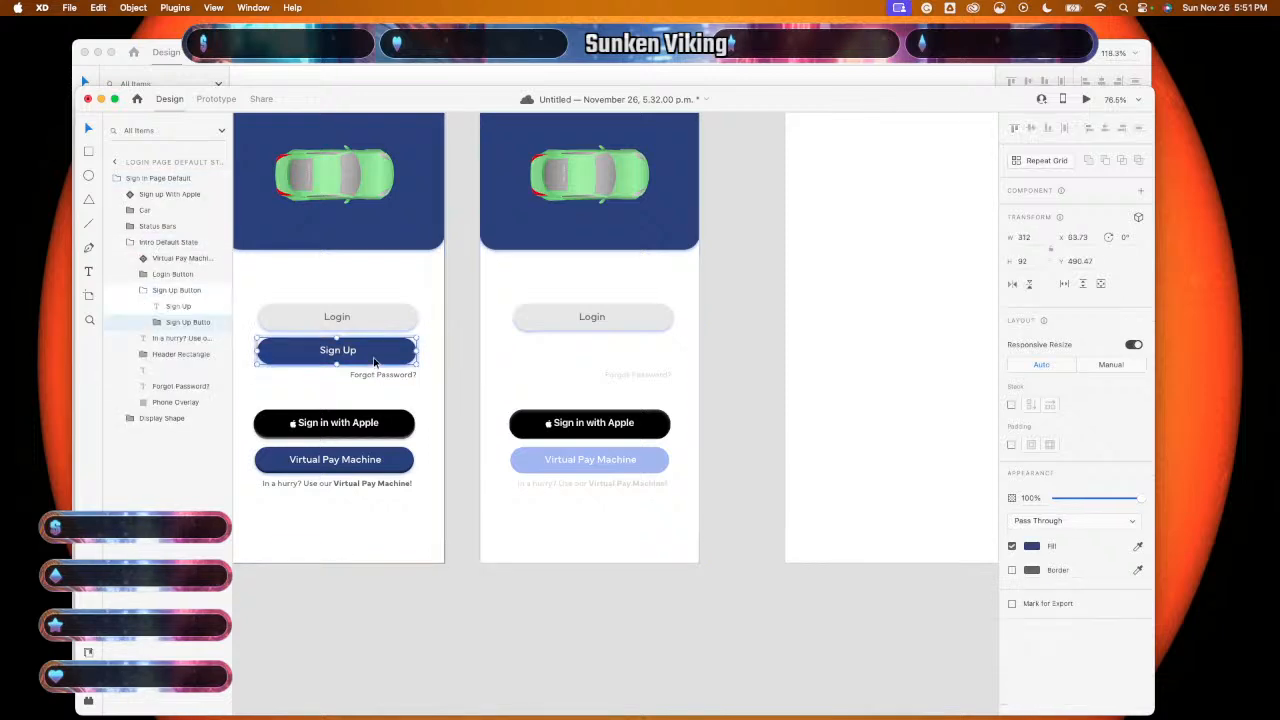
{"action": "key", "text": "super+c"}
{"action": "left_click", "coordinate": [557, 366]}
{"action": "key", "text": "super+v"}
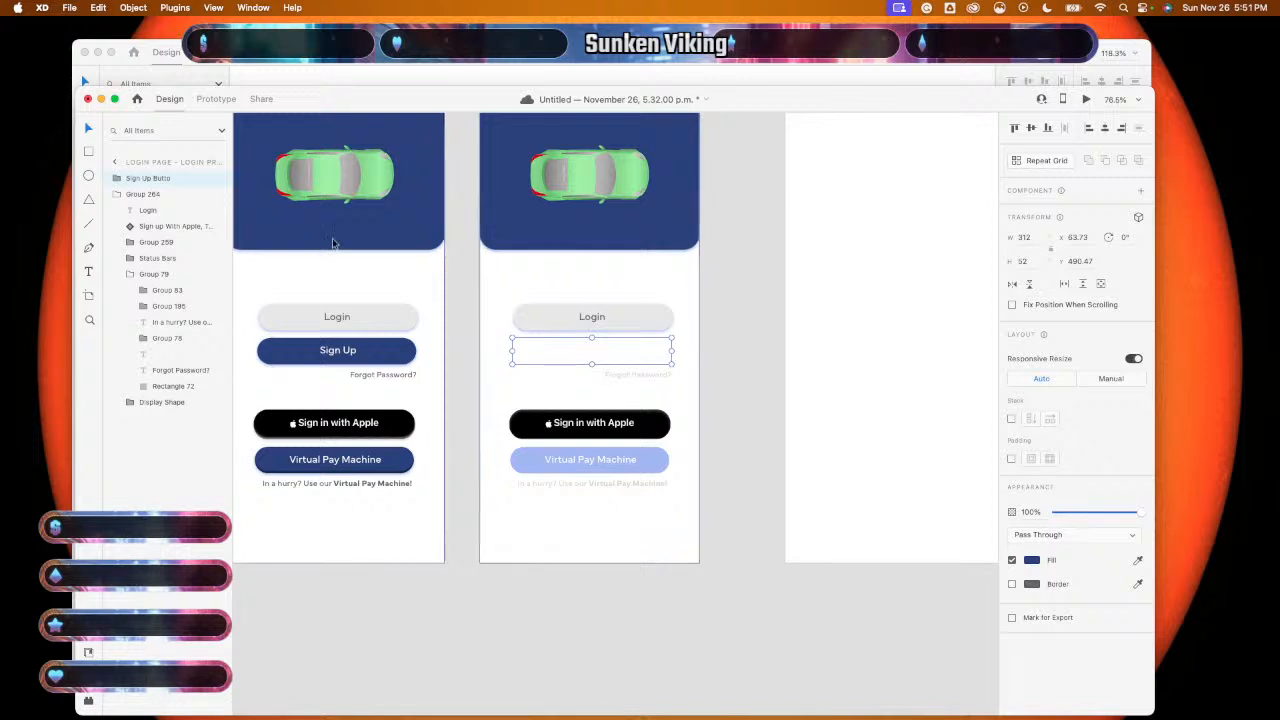
- Drill into the dimmed-elements group down to its white cover rectangle
{"action": "left_click", "coordinate": [547, 360]}
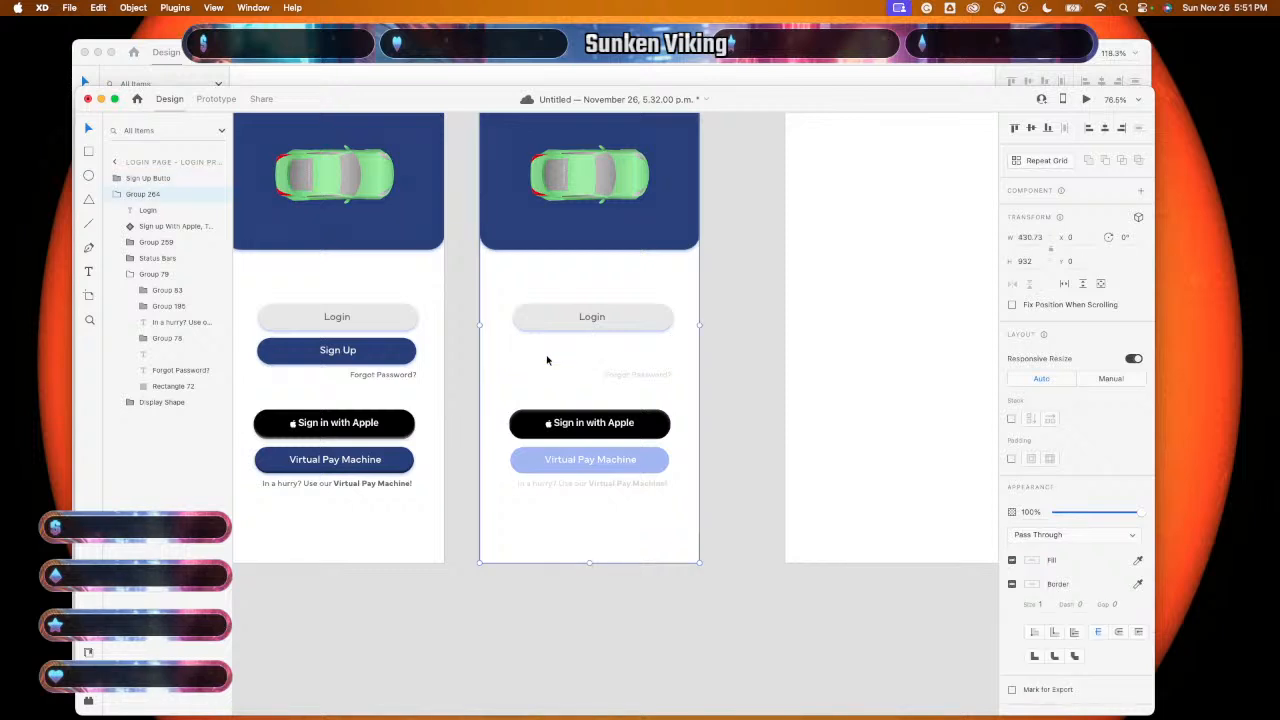
{"action": "left_click", "coordinate": [546, 353]}
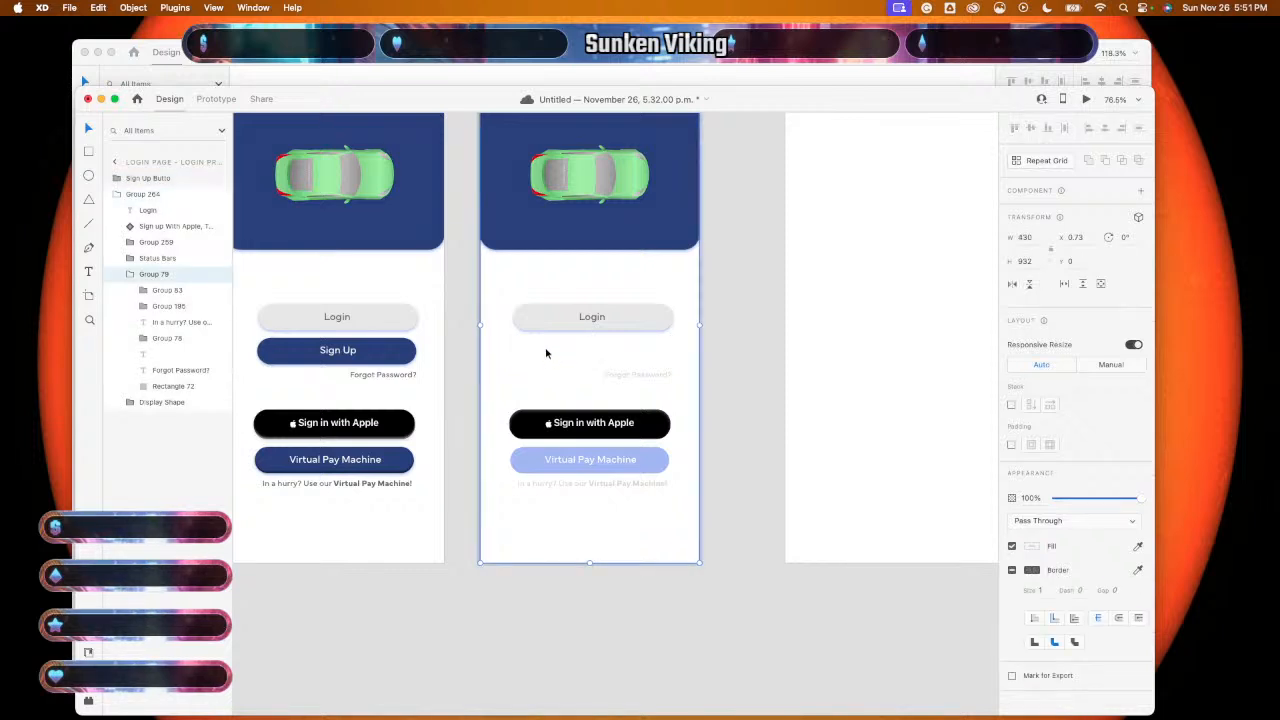
{"action": "double_click", "coordinate": [547, 353]}
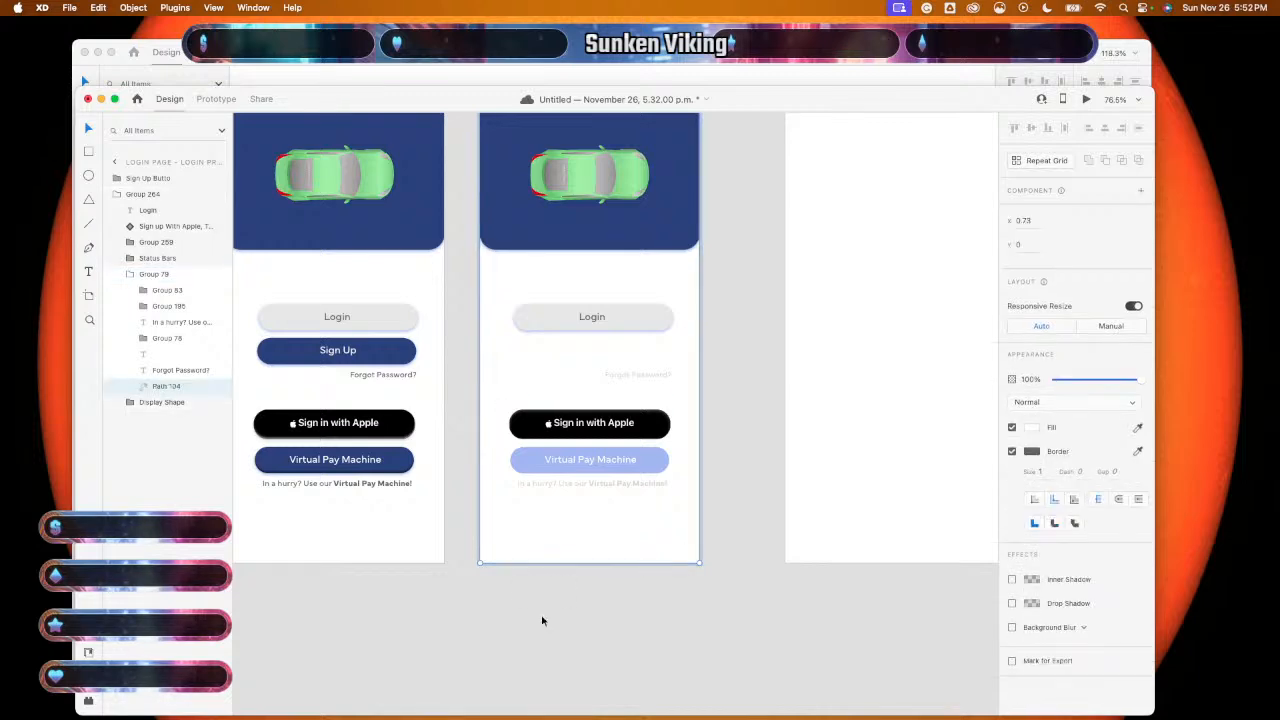
{"action": "scroll", "coordinate": [543, 620], "scroll_direction": "down", "scroll_amount": 5}
- Move the dimmed-elements group aside toward the third artboard
{"action": "left_click", "coordinate": [614, 284]}
{"action": "key", "text": "super+z"}
{"action": "scroll", "coordinate": [605, 470], "scroll_direction": "down", "scroll_amount": 1}
{"action": "scroll", "coordinate": [604, 470], "scroll_direction": "down", "scroll_amount": 2}
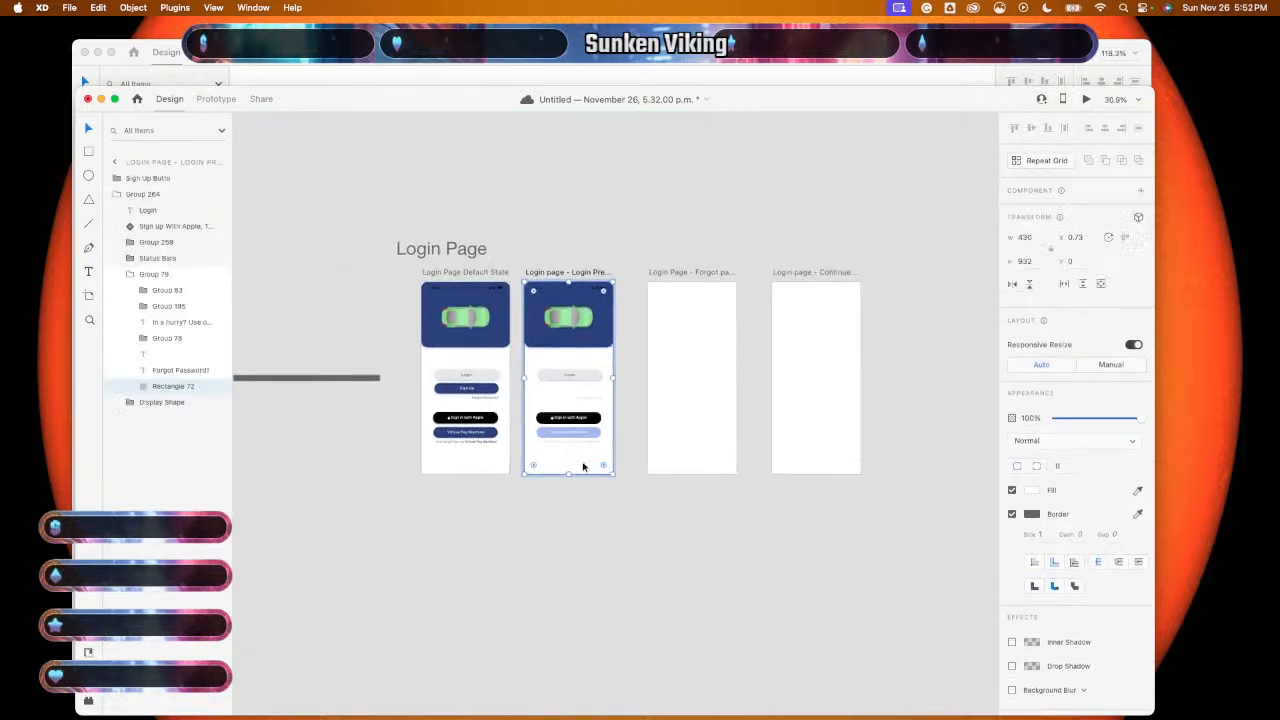
{"action": "left_click", "coordinate": [566, 540]}
{"action": "scroll", "coordinate": [560, 537], "scroll_direction": "up", "scroll_amount": 4}
{"action": "left_click", "coordinate": [532, 381]}
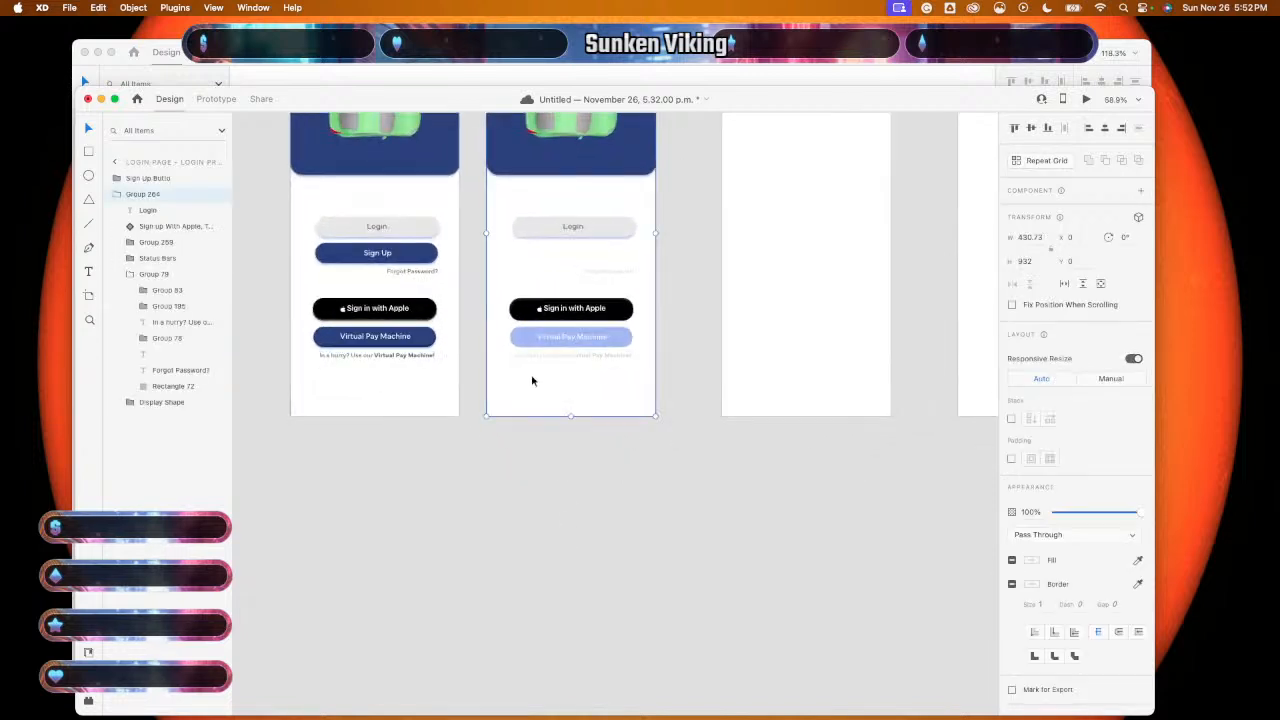
{"action": "scroll", "coordinate": [519, 488], "scroll_direction": "down", "scroll_amount": 4}
{"action": "left_click", "coordinate": [533, 456]}
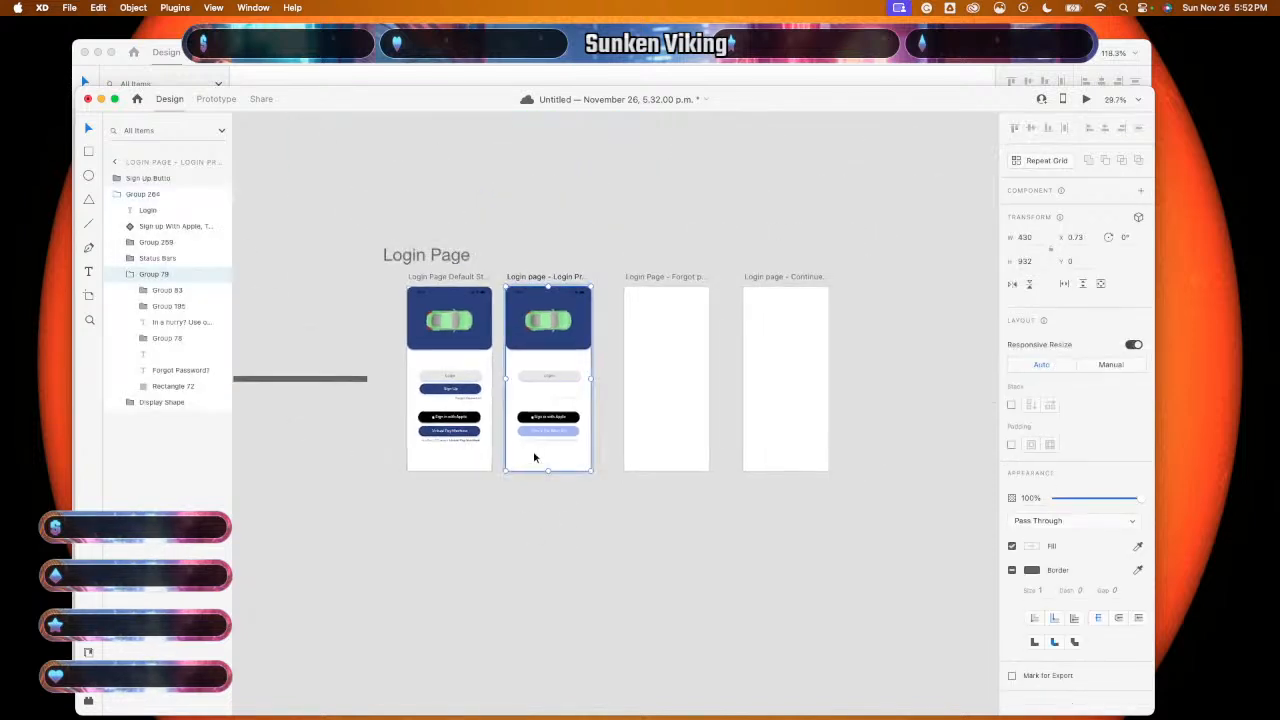
{"action": "left_click_drag", "start_coordinate": [534, 457], "coordinate": [624, 395]}
- Delete the Login label from the Login Press State artboard
{"action": "left_click", "coordinate": [549, 377]}
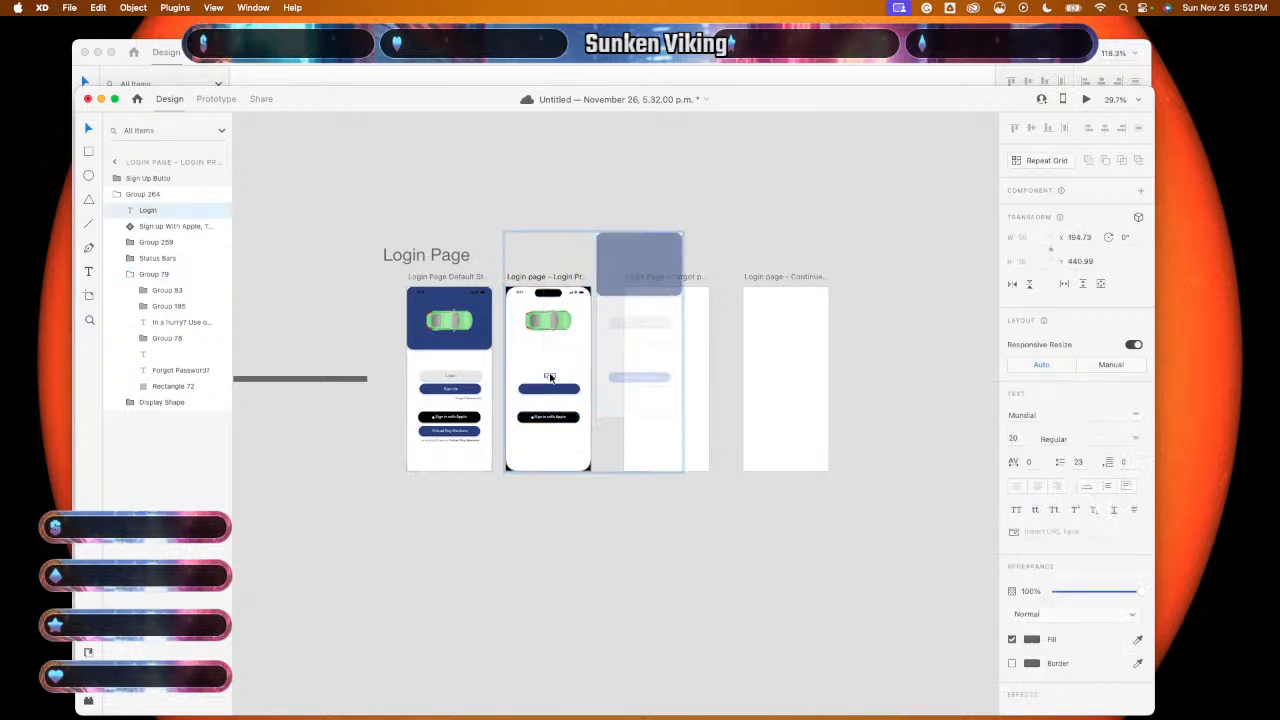
{"action": "key", "text": "Delete"}
{"action": "scroll", "coordinate": [548, 378], "scroll_direction": "up", "scroll_amount": 3}
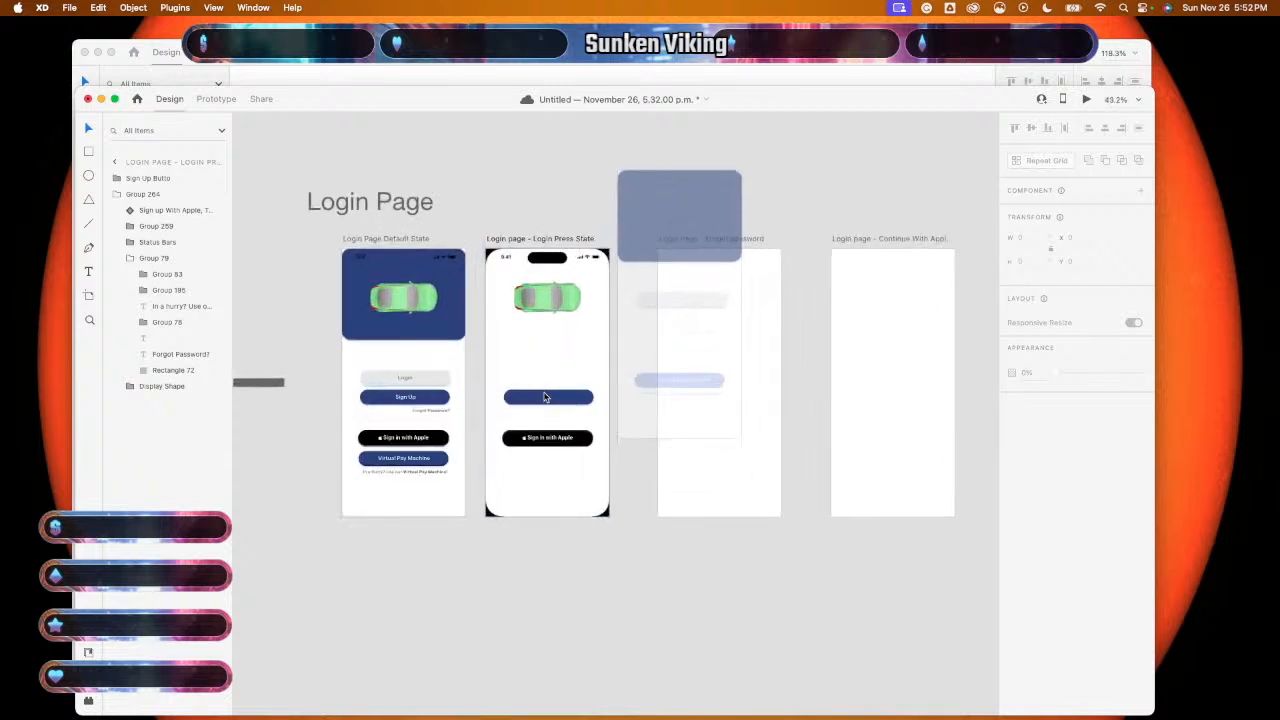
- Drag the phone frame below artboard 2 and delete it
{"action": "left_click", "coordinate": [542, 398]}
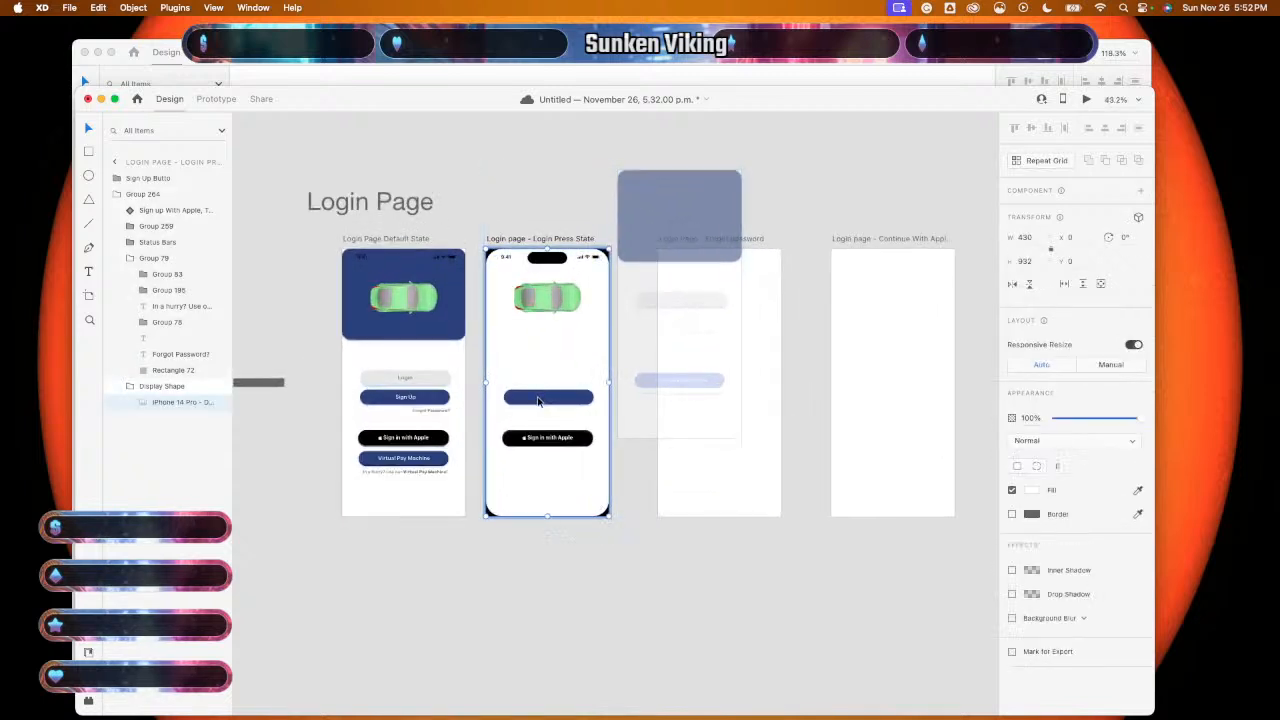
{"action": "left_click_drag", "start_coordinate": [538, 400], "coordinate": [537, 690]}
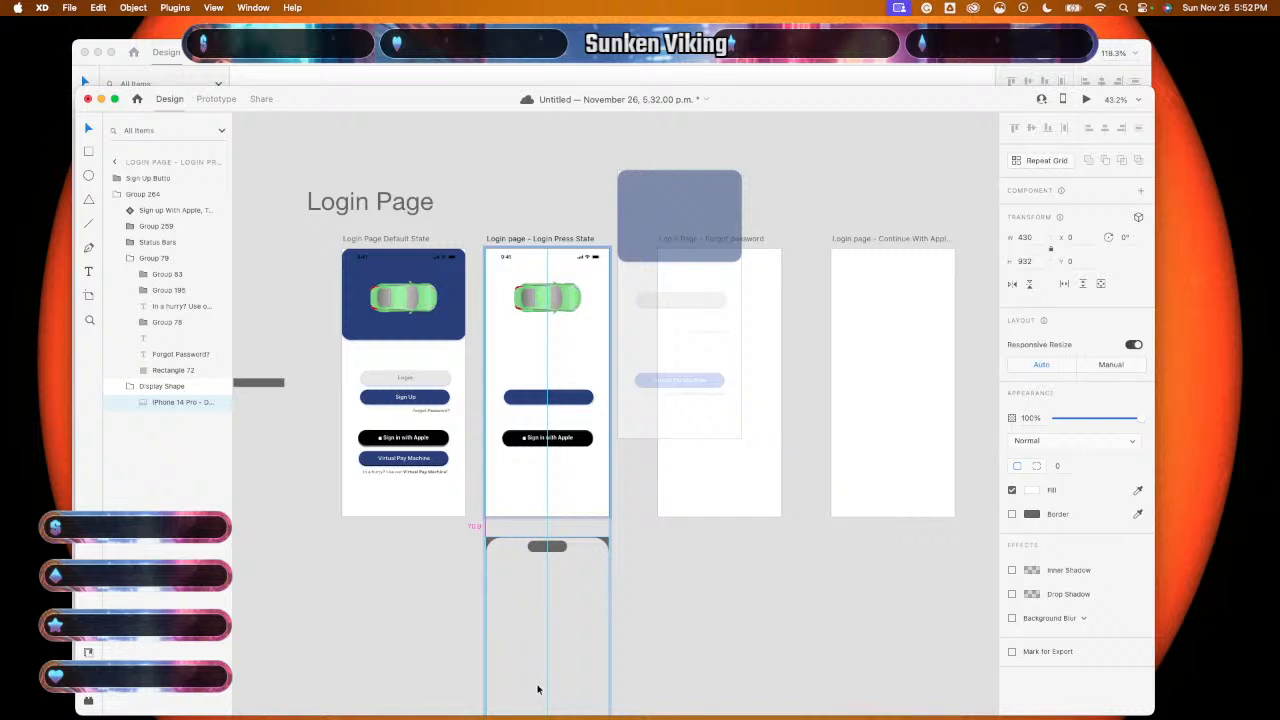
{"action": "left_click_drag", "start_coordinate": [537, 690], "coordinate": [537, 688]}
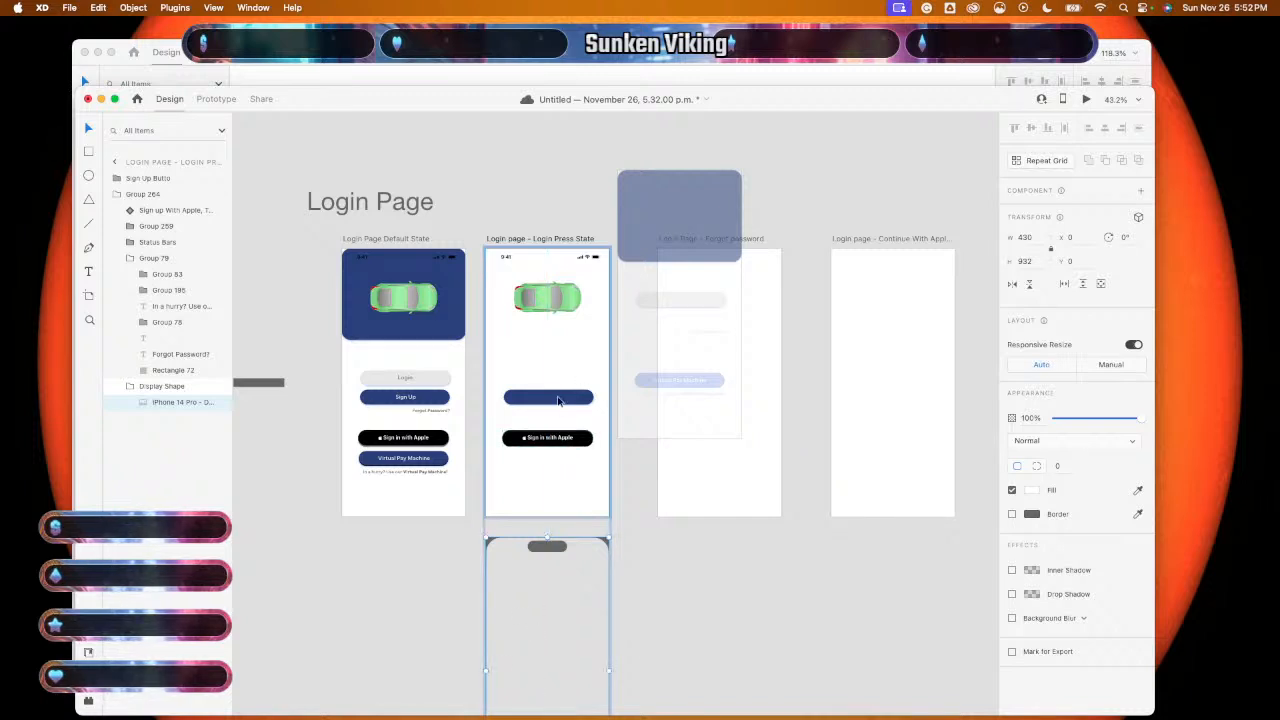
{"action": "left_click_drag", "start_coordinate": [559, 372], "coordinate": [558, 660]}
{"action": "scroll", "coordinate": [716, 591], "scroll_direction": "down", "scroll_amount": 6}
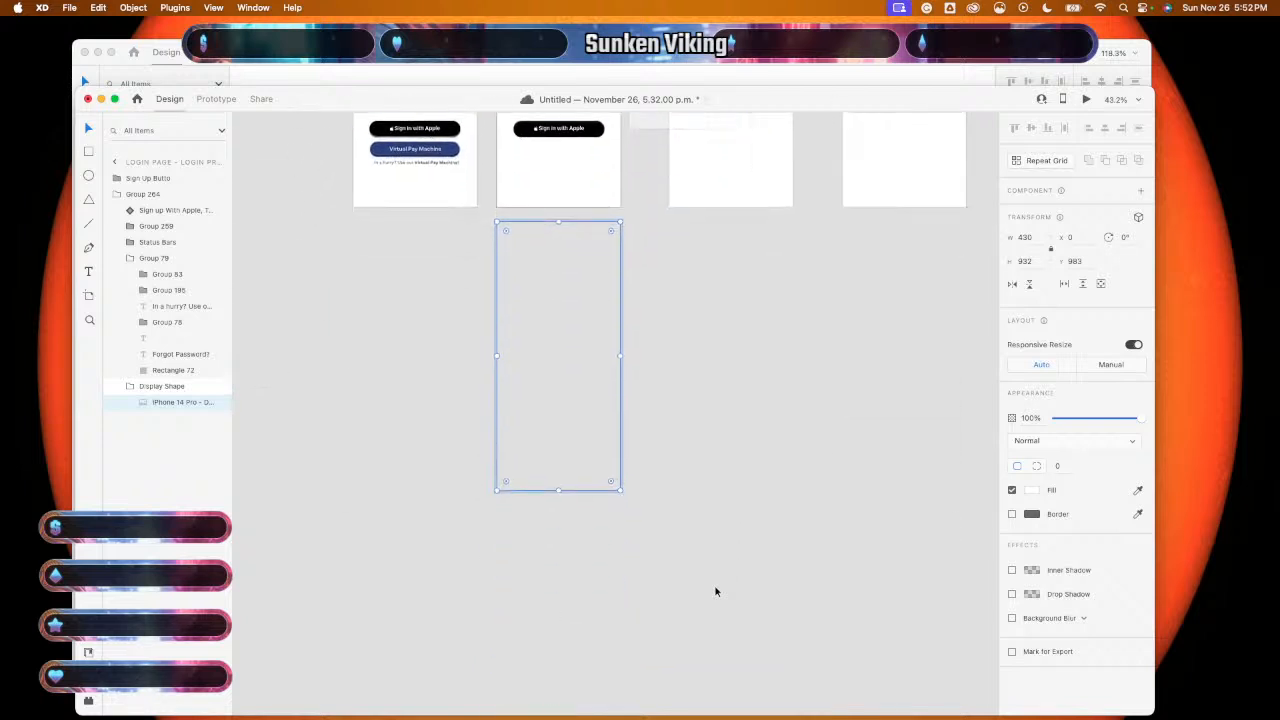
{"action": "scroll", "coordinate": [716, 591], "scroll_direction": "down", "scroll_amount": 5}
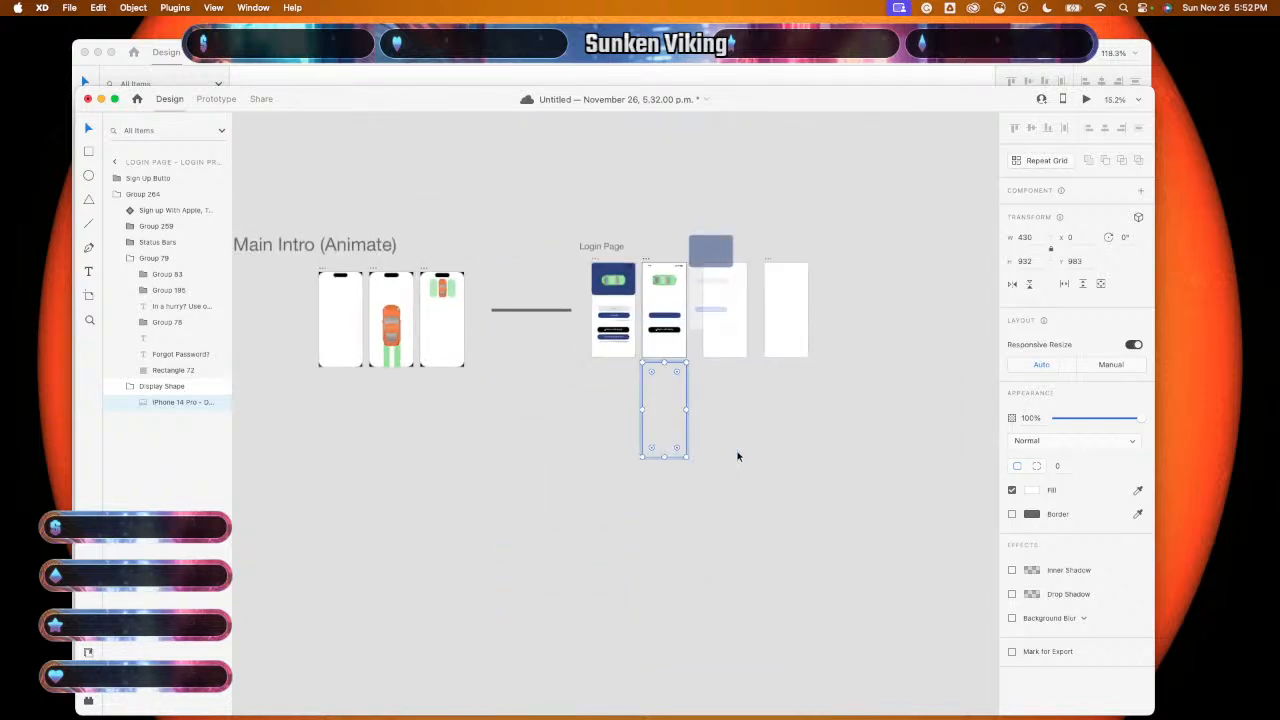
{"action": "scroll", "coordinate": [693, 425], "scroll_direction": "right", "scroll_amount": 3}
{"action": "scroll", "coordinate": [693, 425], "scroll_direction": "up", "scroll_amount": 5}
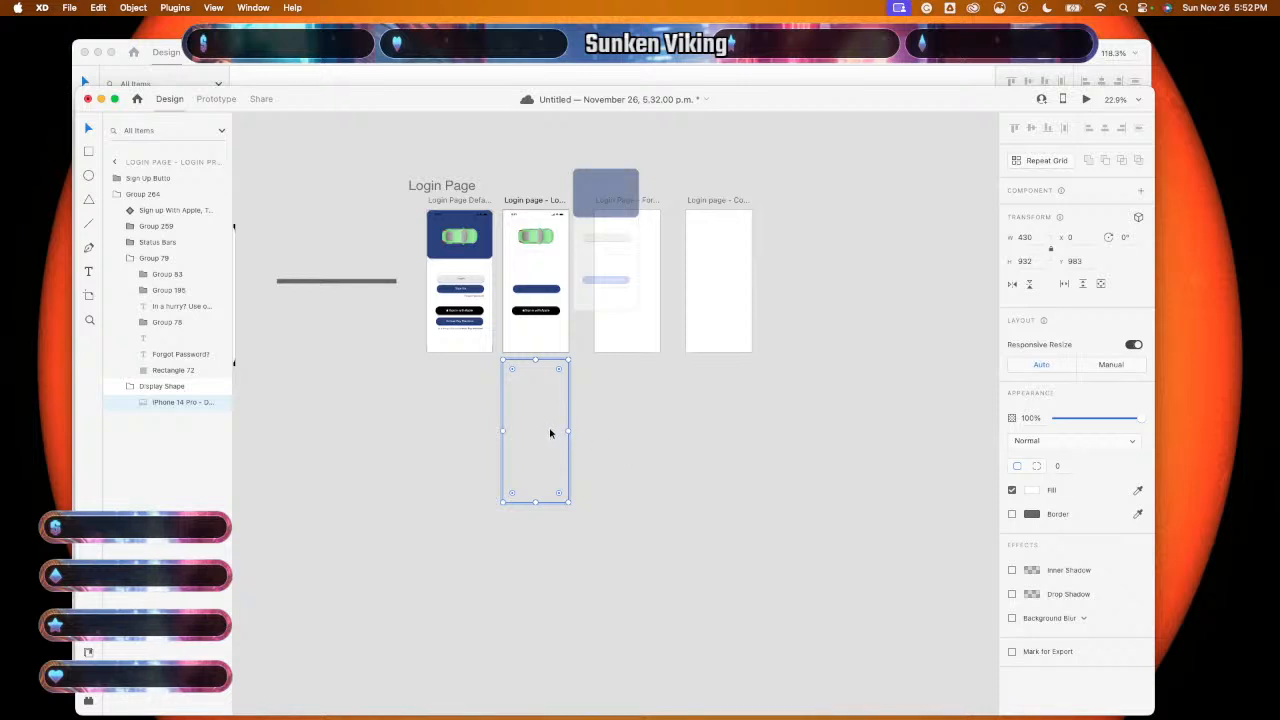
{"action": "key", "text": "Delete"}
{"action": "scroll", "coordinate": [550, 433], "scroll_direction": "up", "scroll_amount": 5}
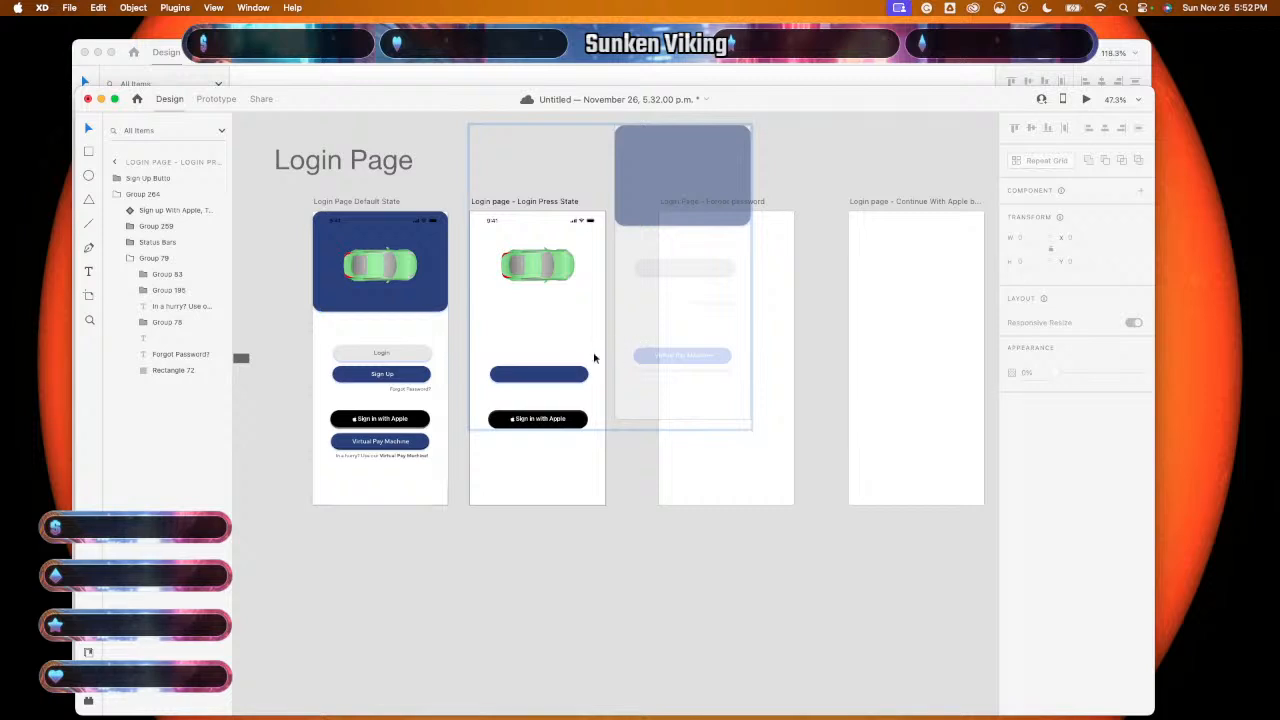
- Delete the blue Sign Up button, leaving its slot empty
{"action": "left_click_drag", "start_coordinate": [642, 320], "coordinate": [603, 390]}
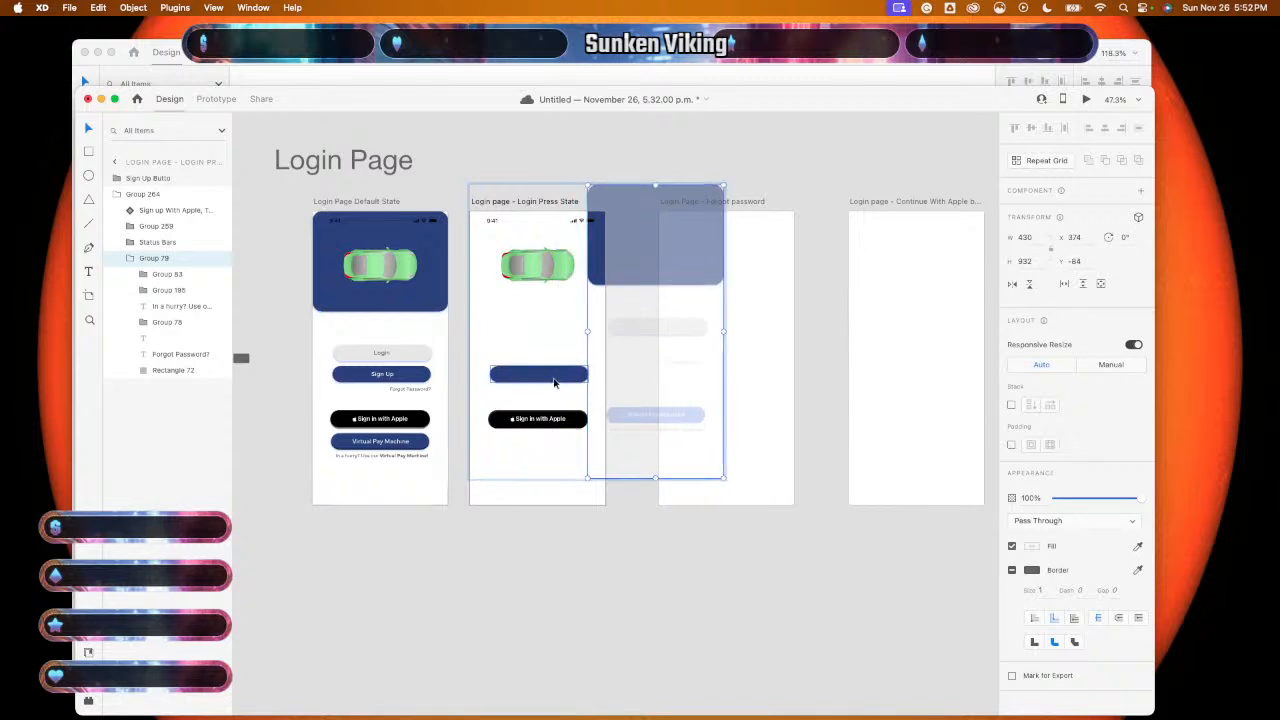
{"action": "left_click", "coordinate": [554, 382]}
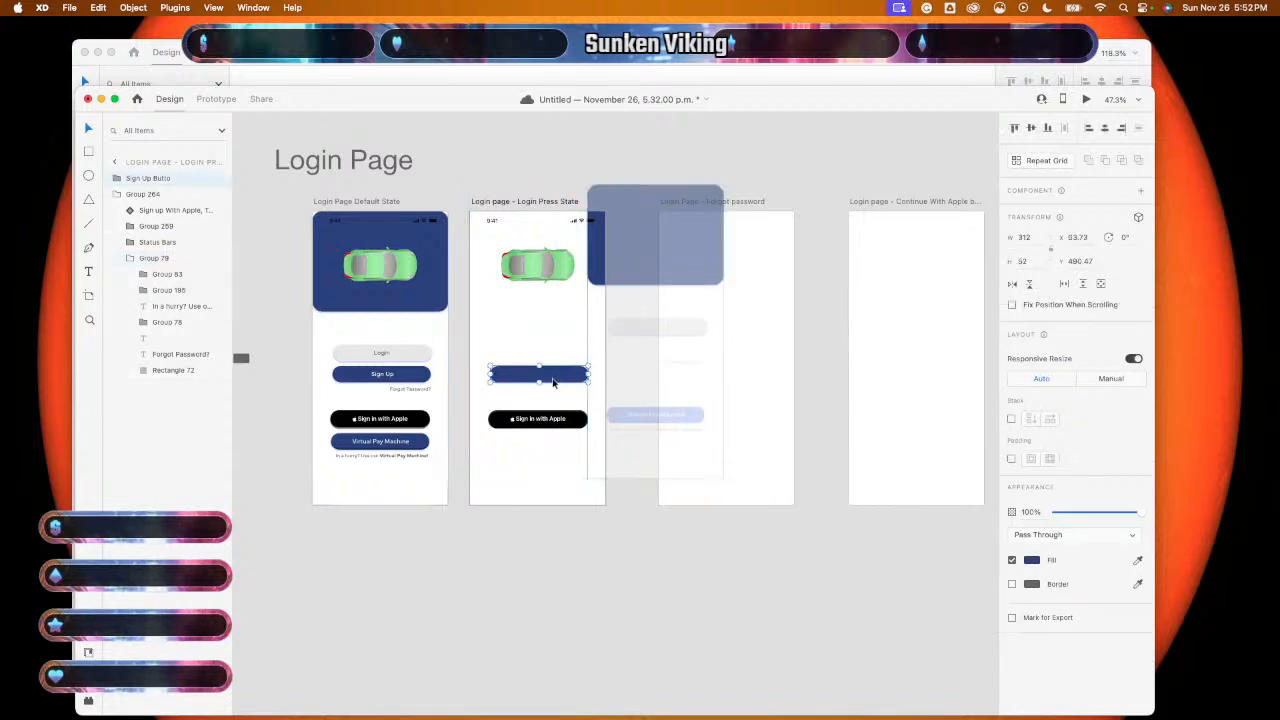
{"action": "key", "text": "Delete"}
{"action": "key", "text": "cmd+v"}
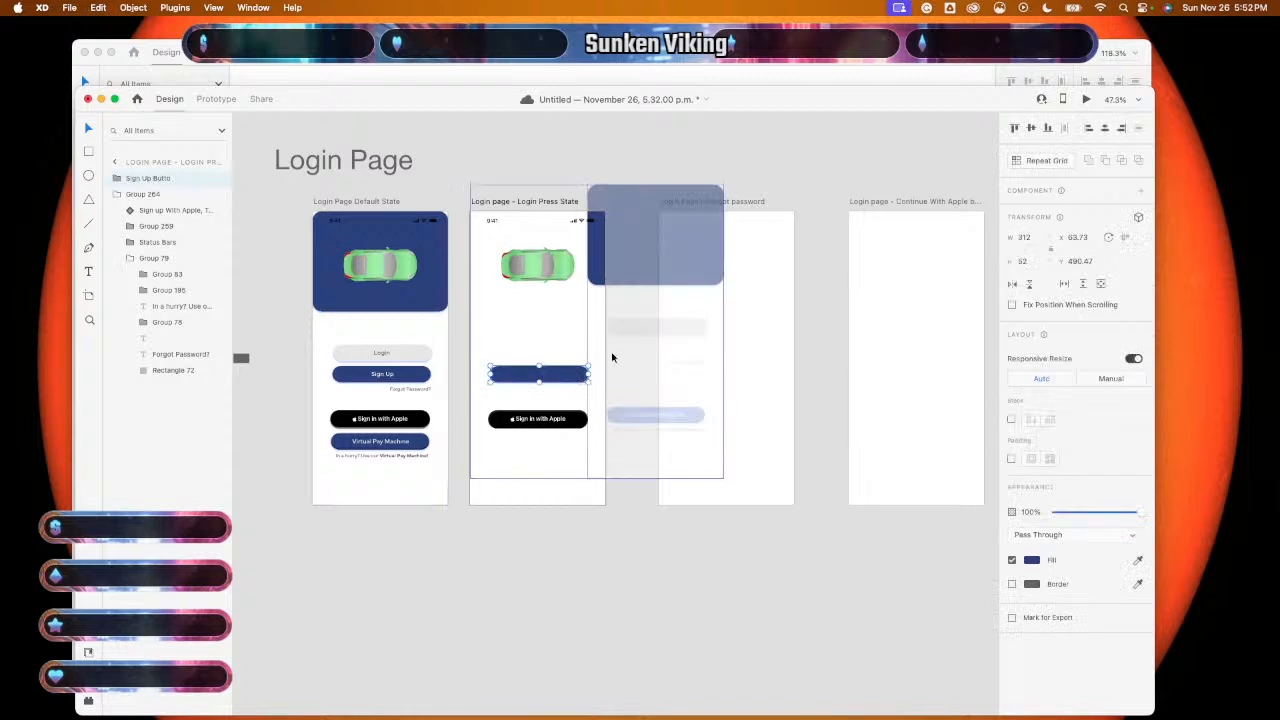
{"action": "key", "text": "Delete"}
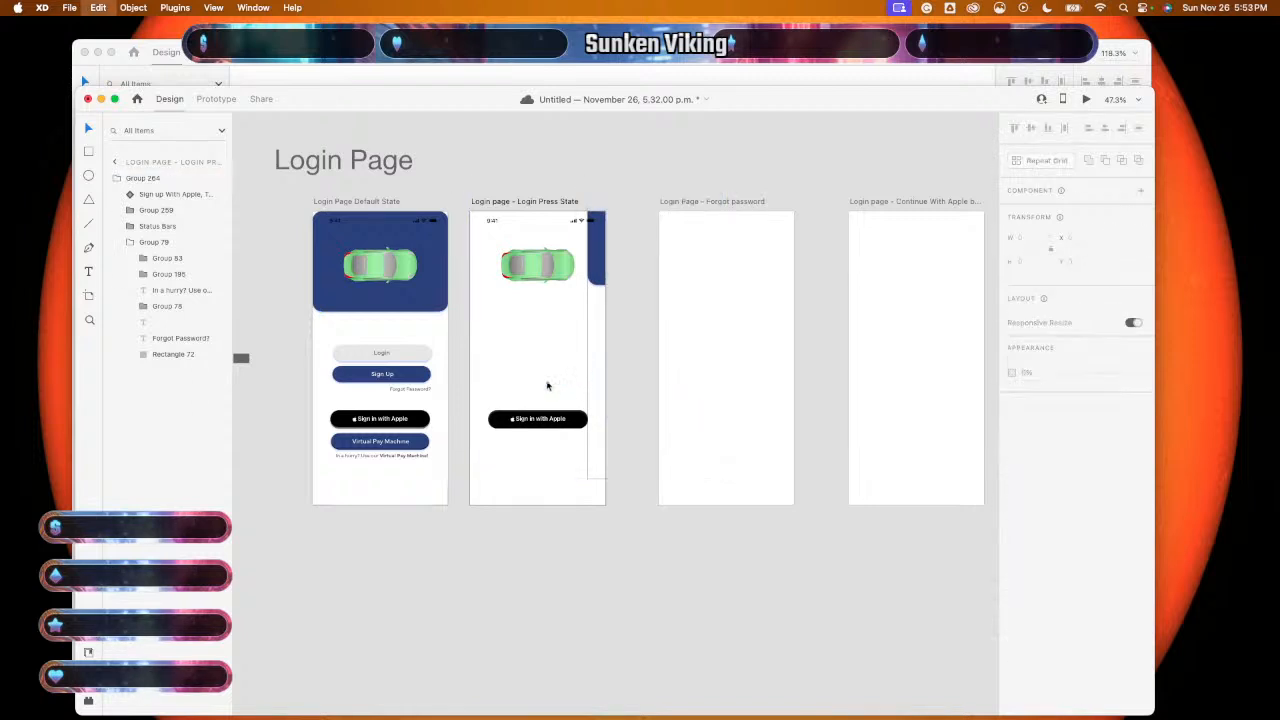
- Drag the dimmed-elements group back into place on Login Press State
{"action": "left_click", "coordinate": [632, 374]}
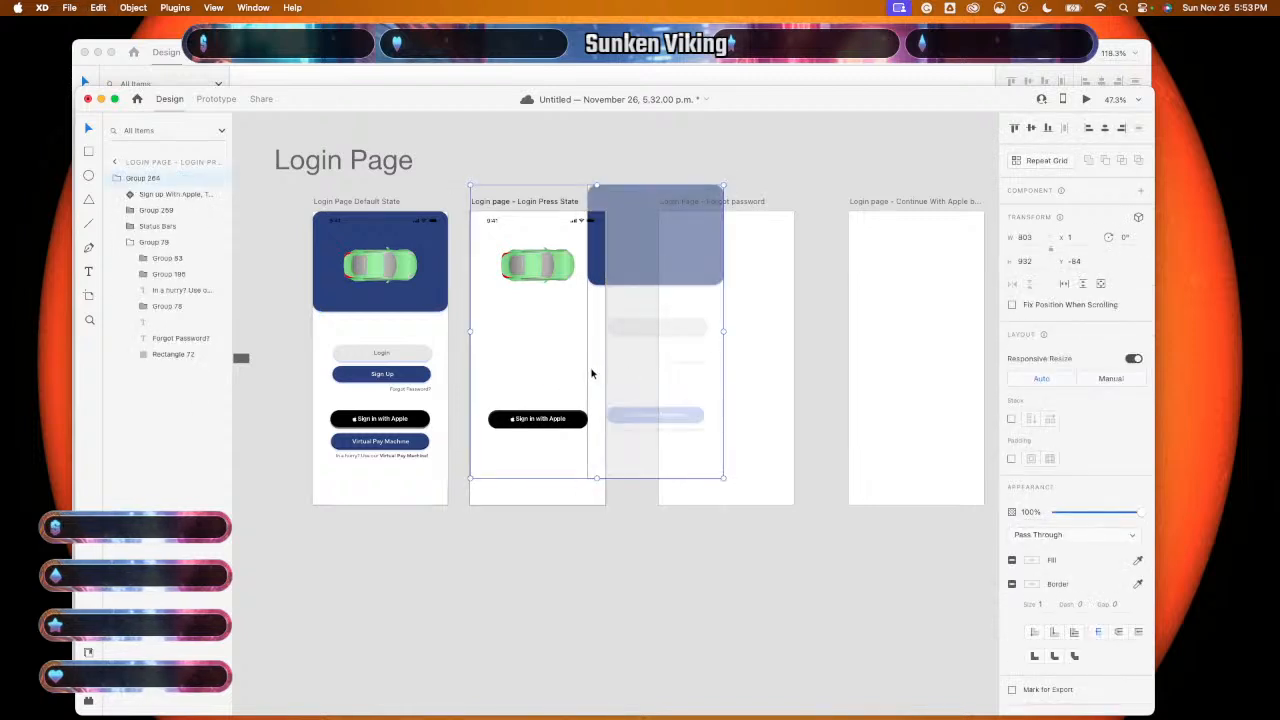
{"action": "double_click", "coordinate": [593, 374]}
{"action": "left_click_drag", "start_coordinate": [593, 374], "coordinate": [476, 398]}
{"action": "scroll", "coordinate": [510, 401], "scroll_direction": "up", "scroll_amount": 5}
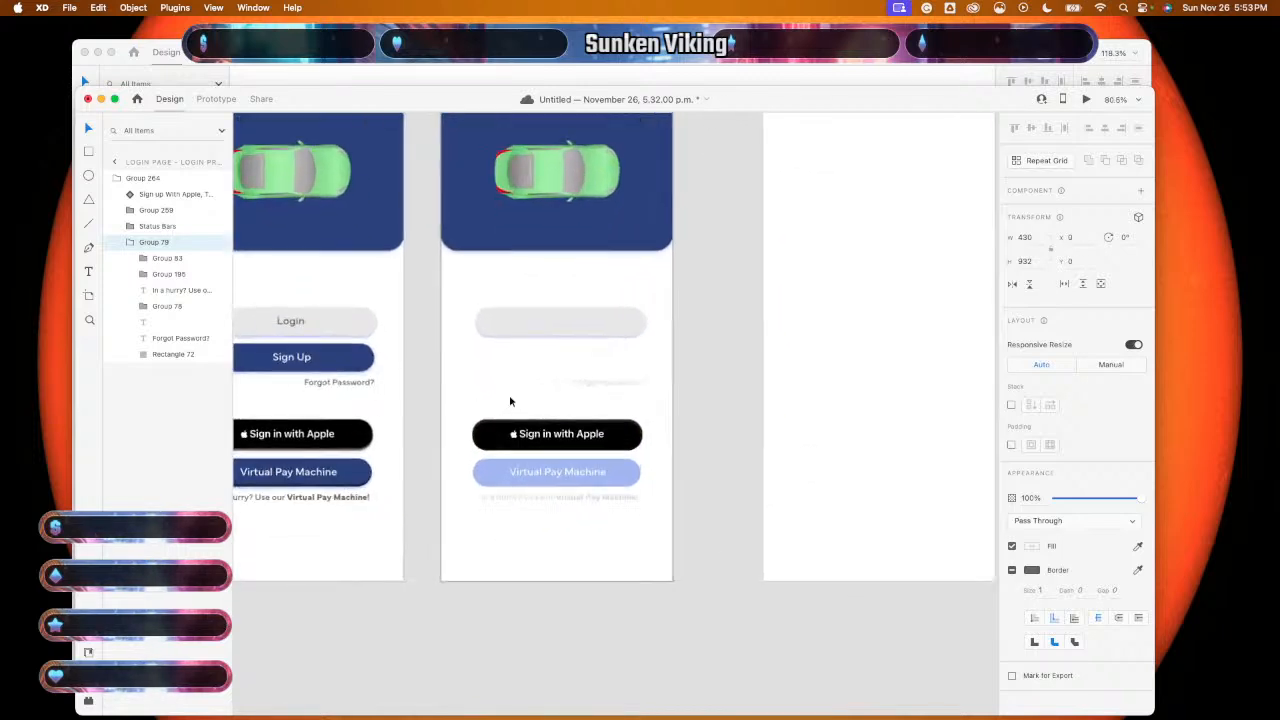
- Paste a copy of the blue button shape onto the canvas
{"action": "scroll", "coordinate": [510, 401], "scroll_direction": "down", "scroll_amount": 2}
{"action": "scroll", "coordinate": [510, 401], "scroll_direction": "down", "scroll_amount": 4}
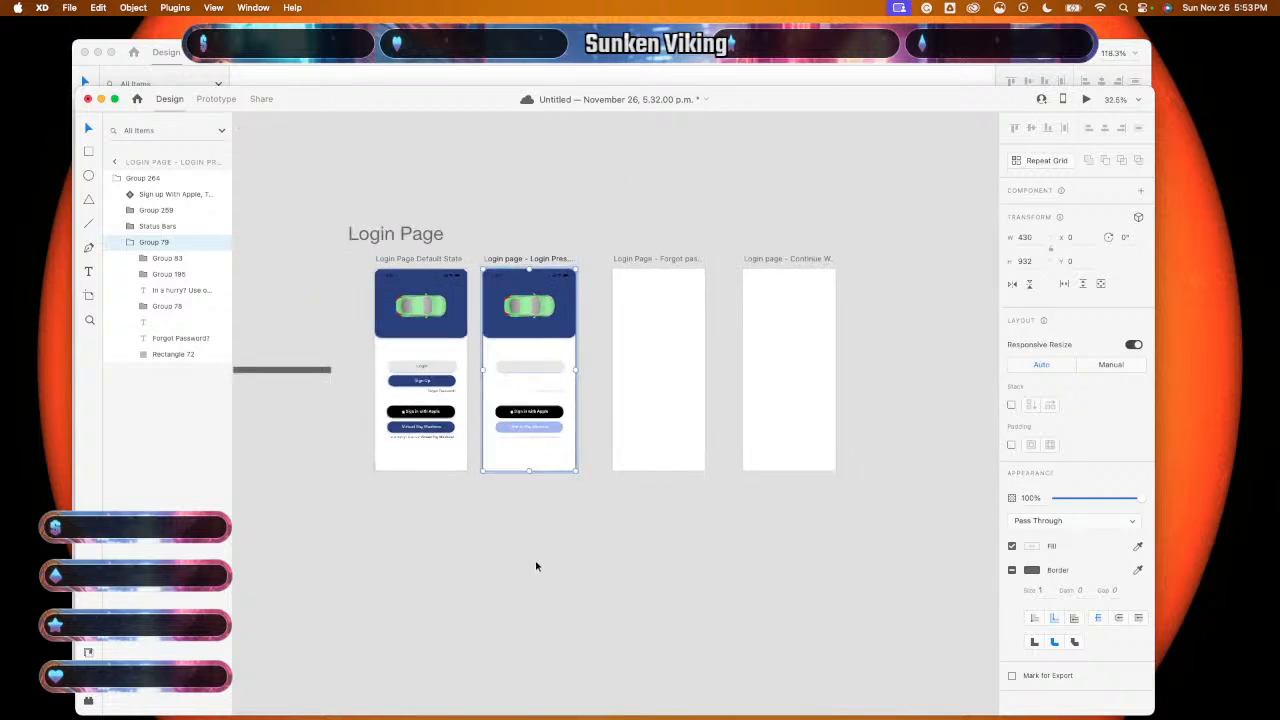
{"action": "left_click", "coordinate": [535, 563]}
{"action": "key", "text": "super+v"}
{"action": "scroll", "coordinate": [535, 555], "scroll_direction": "up", "scroll_amount": 1}
- Move the blue button shape above the Press State content group
{"action": "scroll", "coordinate": [535, 555], "scroll_direction": "up", "scroll_amount": 3}
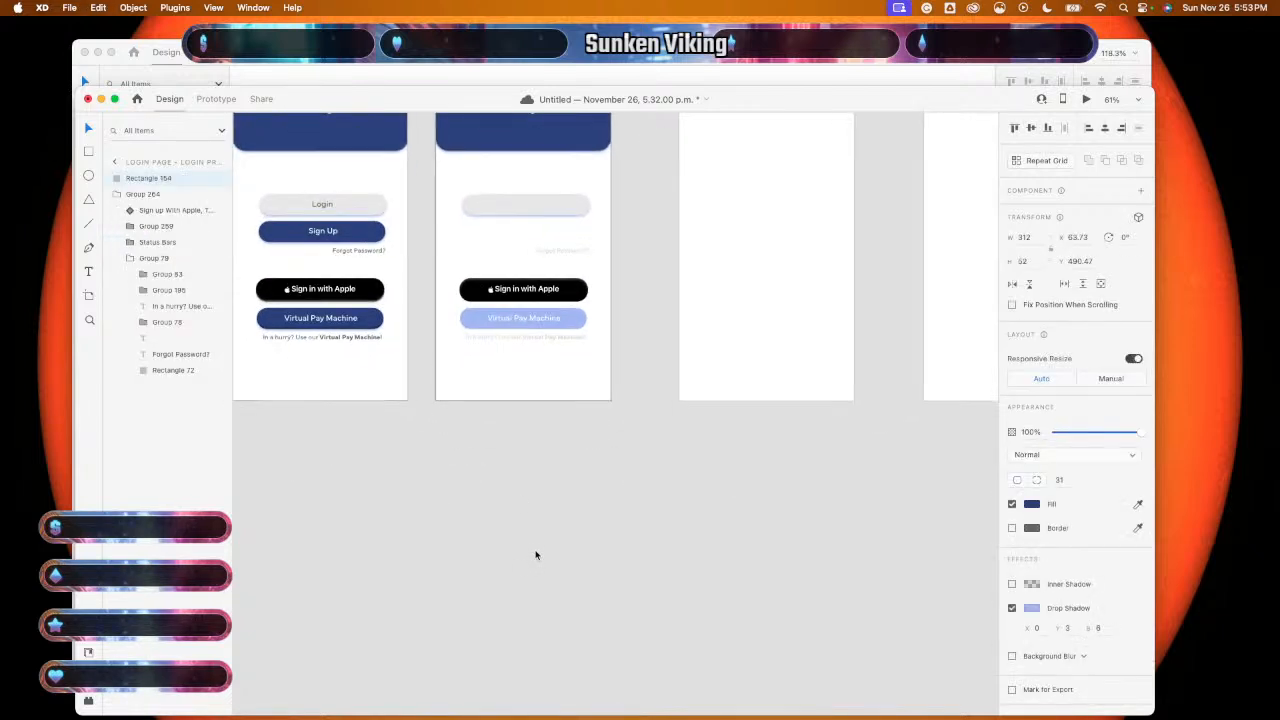
{"action": "scroll", "coordinate": [532, 493], "scroll_direction": "up", "scroll_amount": 2}
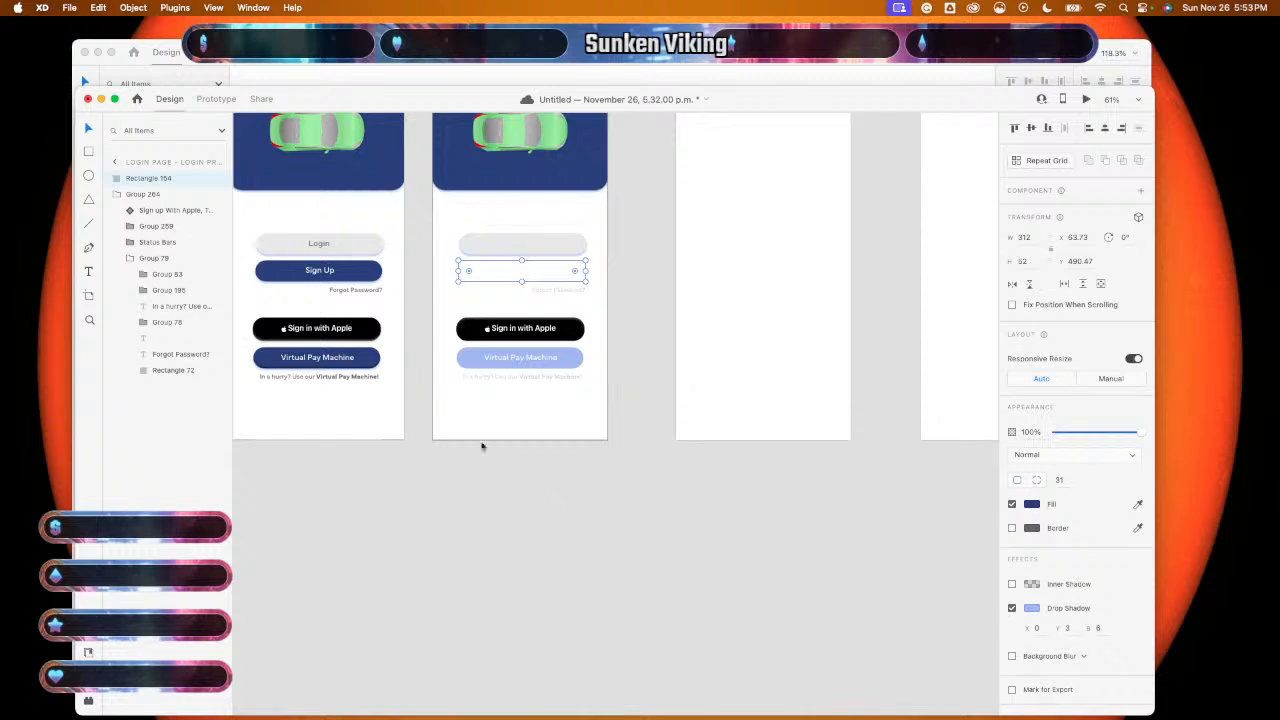
{"action": "left_click", "coordinate": [464, 405]}
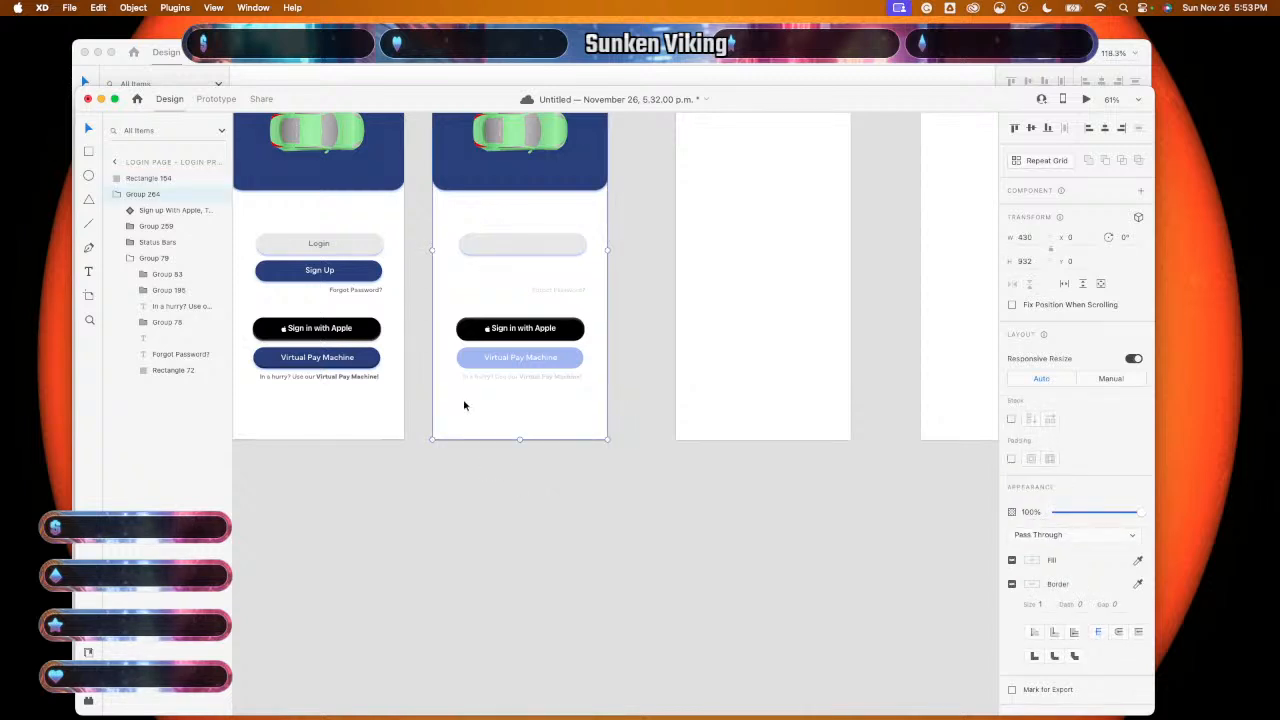
{"action": "left_click_drag", "start_coordinate": [176, 179], "coordinate": [183, 223]}
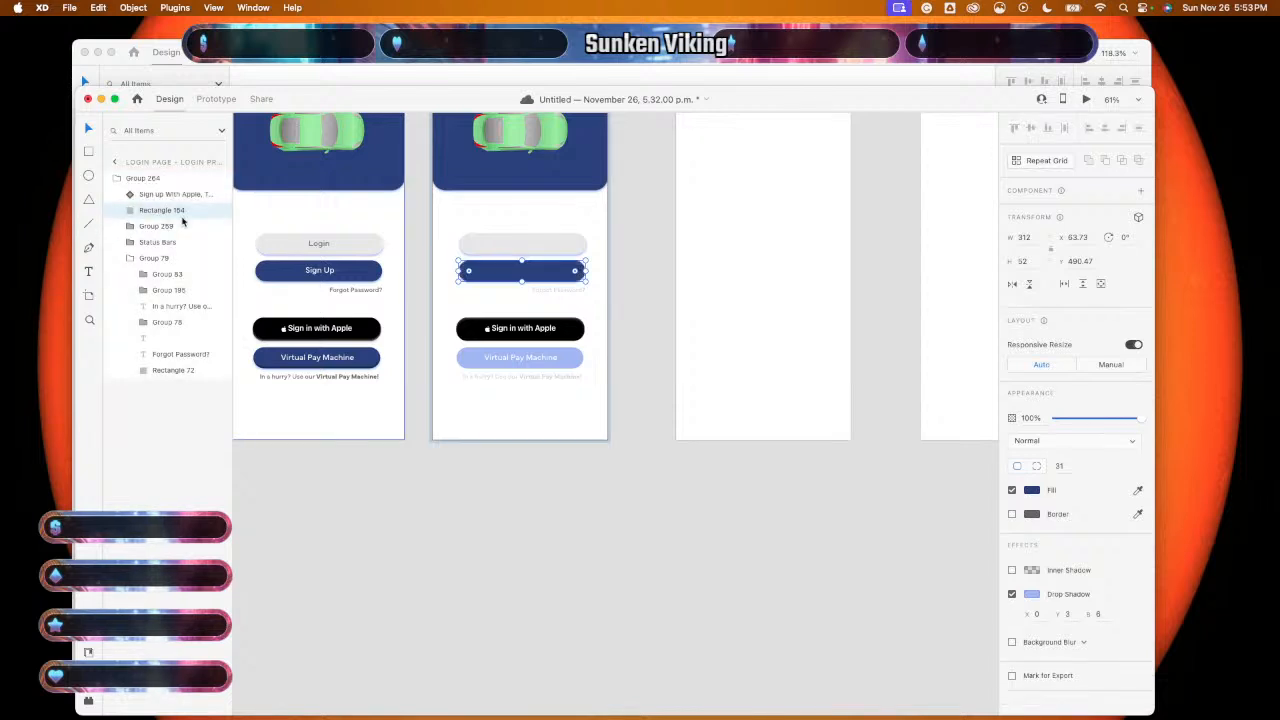
{"action": "scroll", "coordinate": [334, 331], "scroll_direction": "up", "scroll_amount": 3}
{"action": "scroll", "coordinate": [334, 331], "scroll_direction": "left", "scroll_amount": 2}
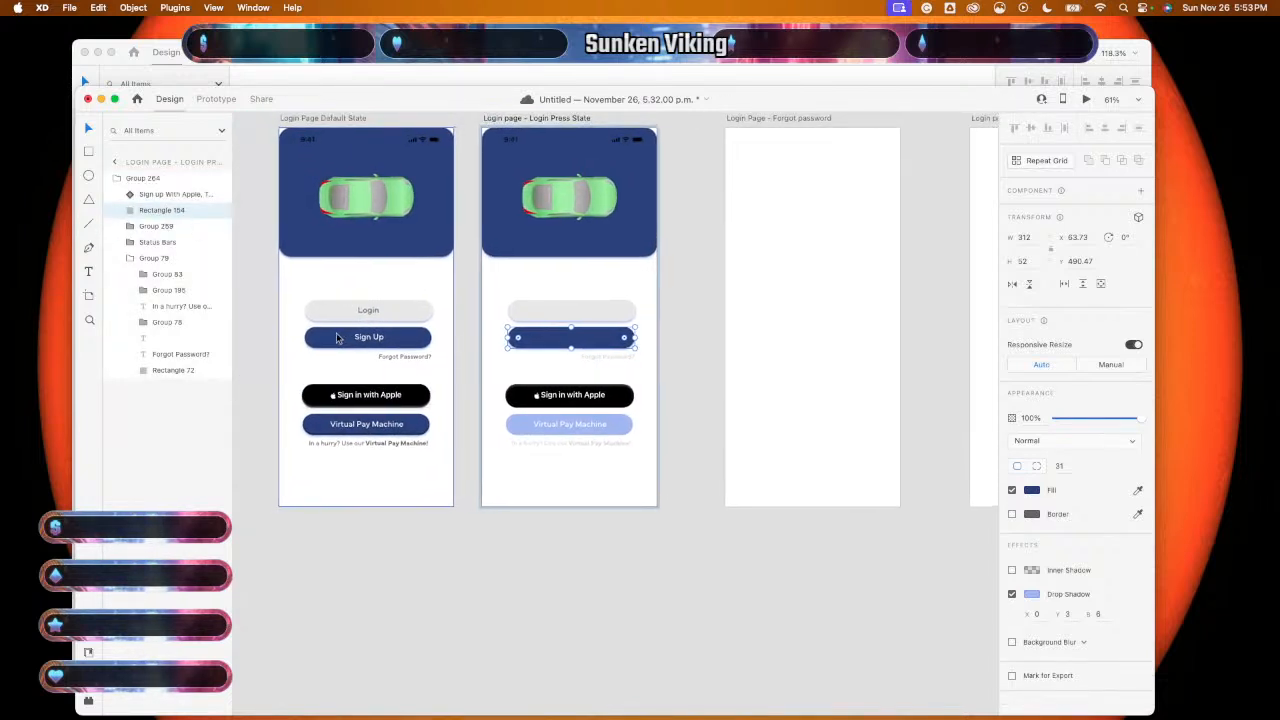
- Paste the default artboard's Sign Up label onto the blank Press State button
{"action": "left_click", "coordinate": [376, 341]}
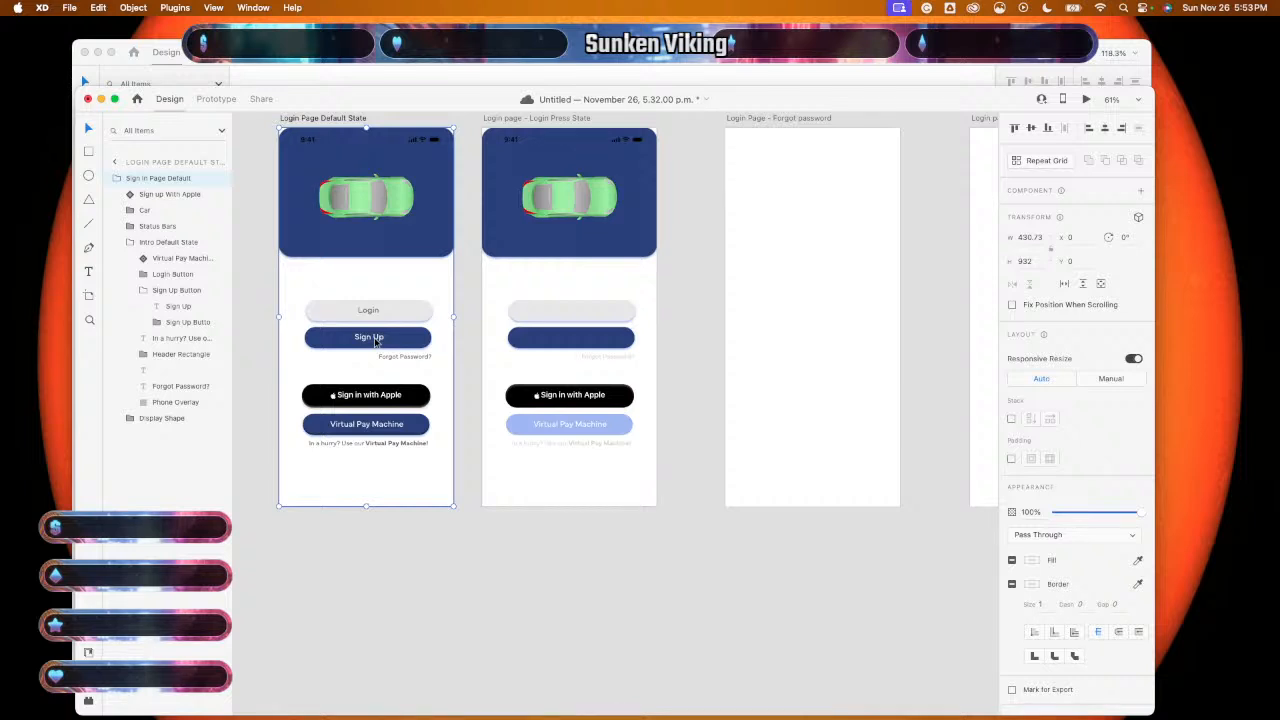
{"action": "double_click", "coordinate": [376, 341]}
{"action": "double_click", "coordinate": [376, 341]}
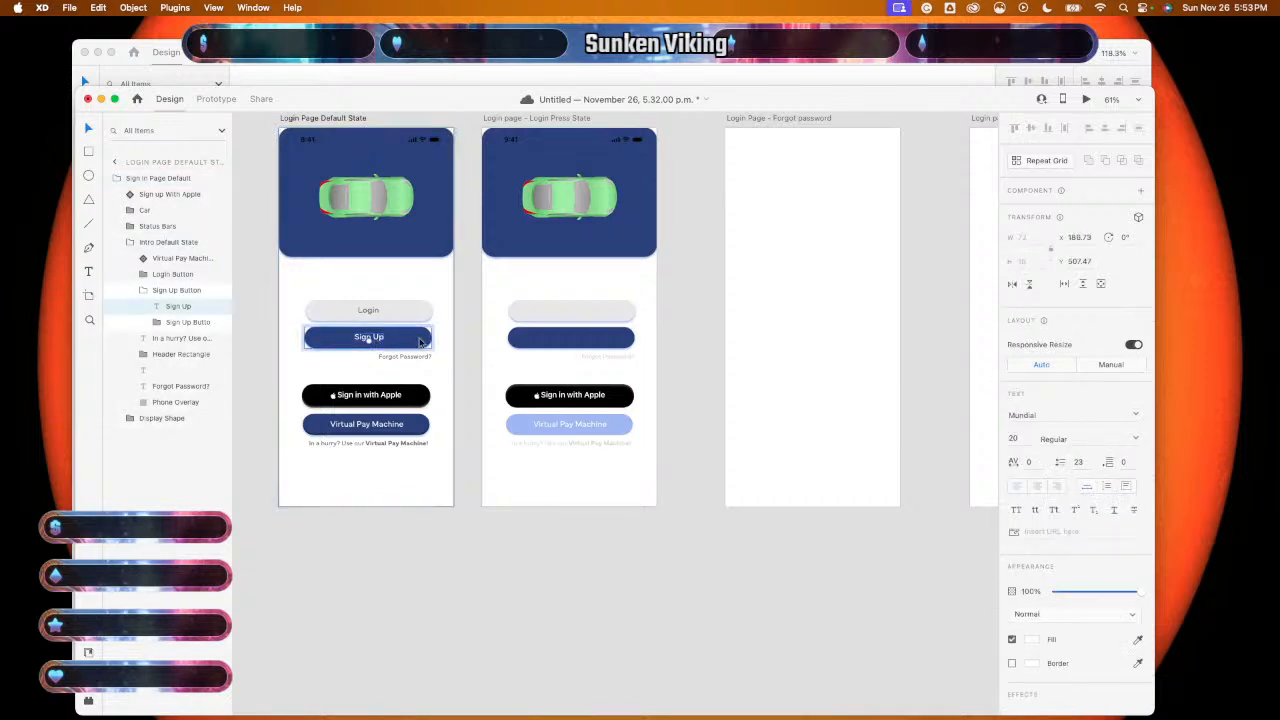
{"action": "left_click", "coordinate": [579, 342]}
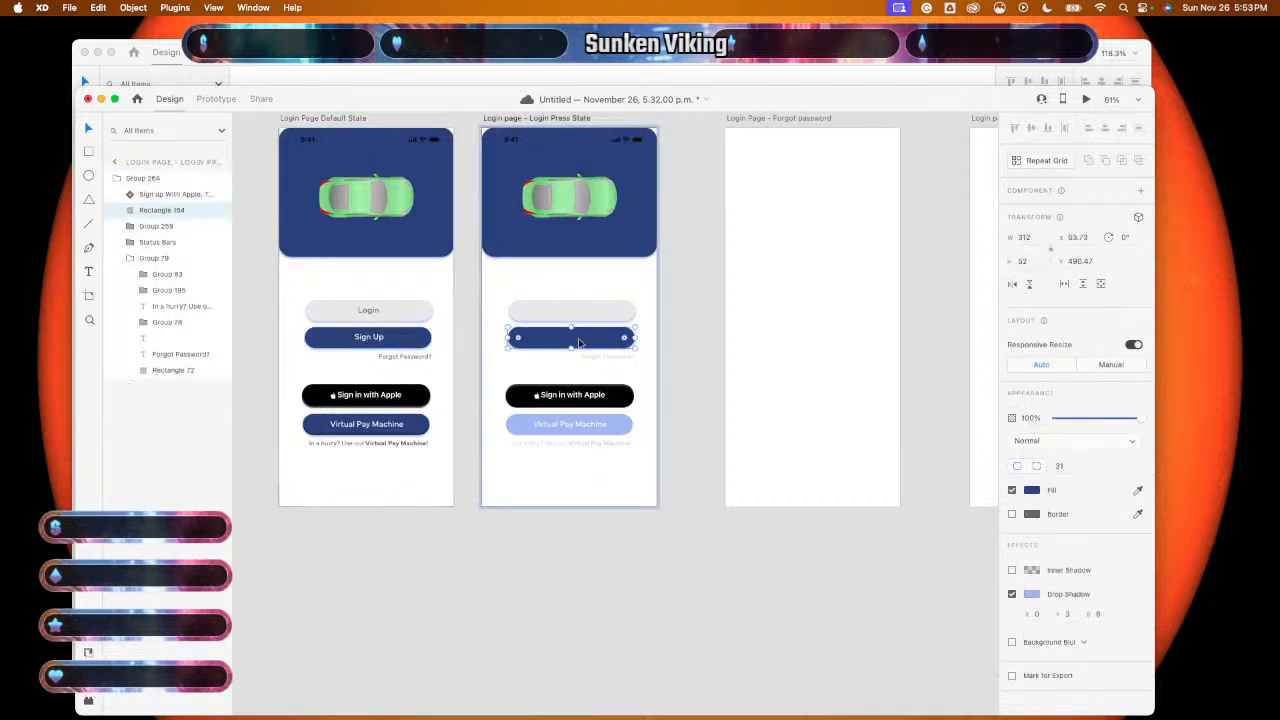
{"action": "key", "text": "super+v"}
{"action": "left_click", "coordinate": [603, 497]}
- Switch to the button components sheet and pick the toggled Login button component
{"action": "left_click", "coordinate": [595, 602]}
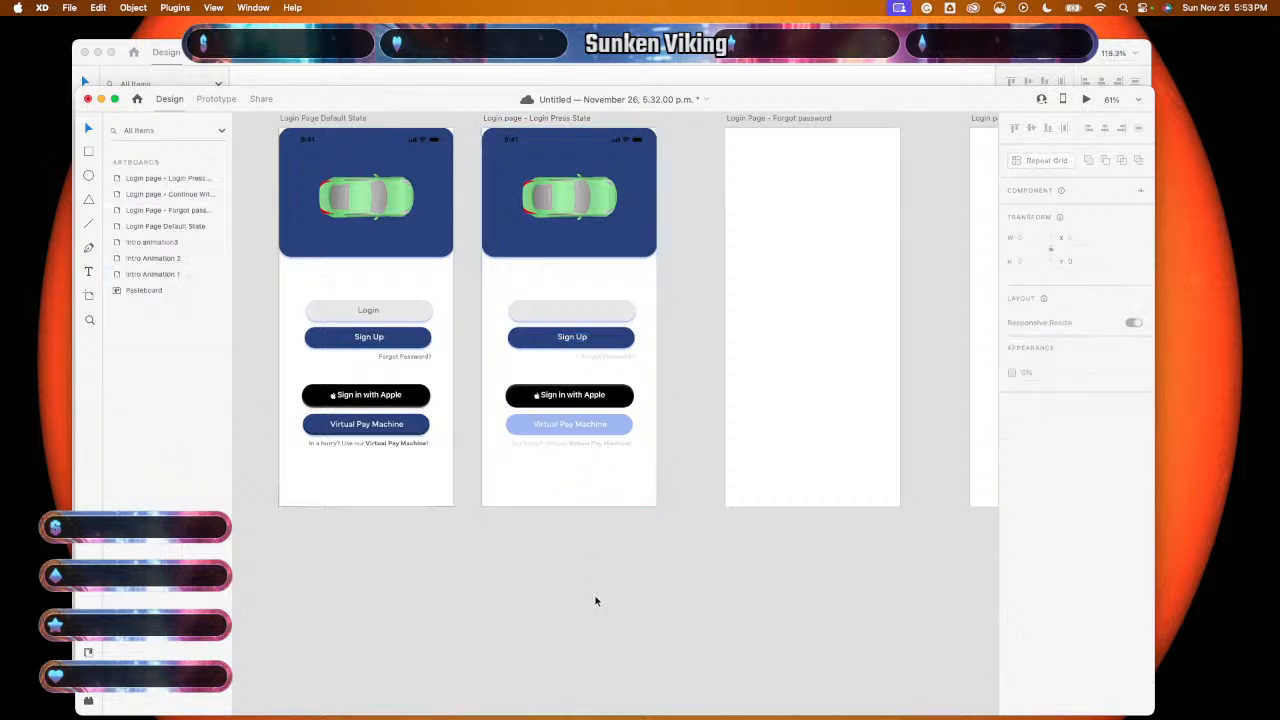
{"action": "scroll", "coordinate": [595, 601], "scroll_direction": "up", "scroll_amount": 3}
{"action": "scroll", "coordinate": [595, 601], "scroll_direction": "up", "scroll_amount": 2}
{"action": "scroll", "coordinate": [595, 601], "scroll_direction": "left", "scroll_amount": 1}
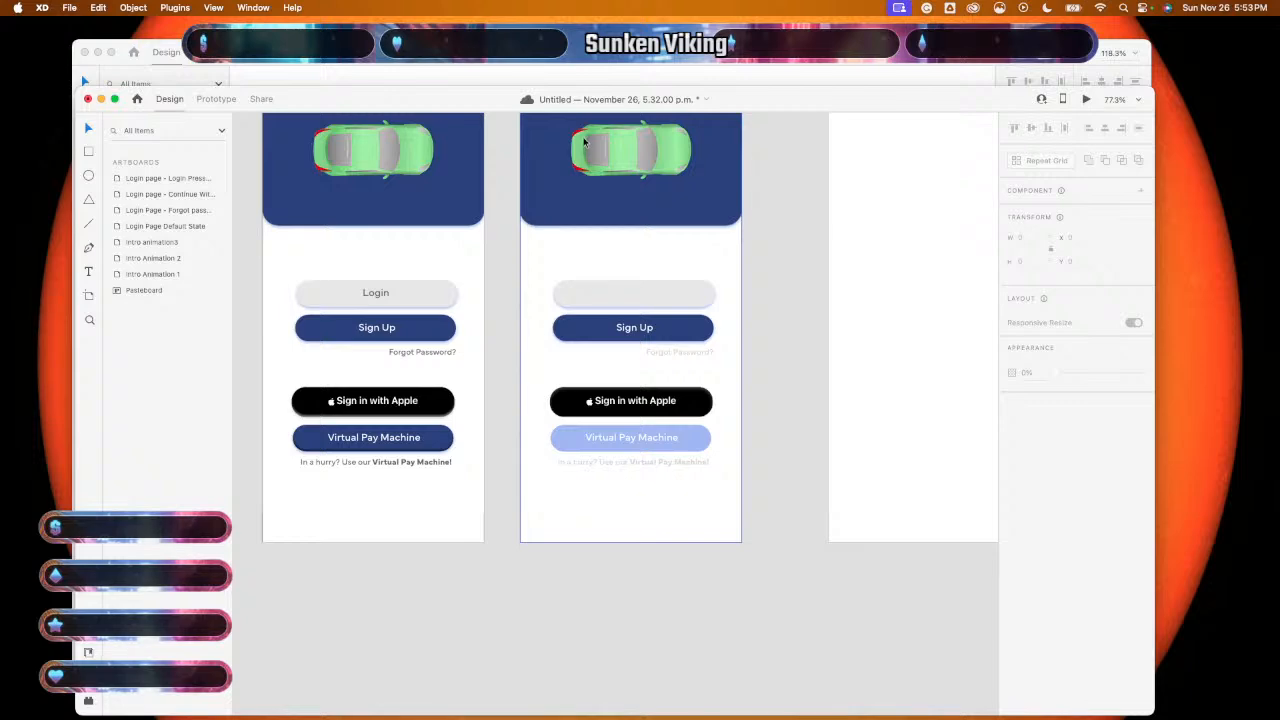
{"action": "left_click", "coordinate": [563, 74]}
{"action": "left_click", "coordinate": [636, 243]}
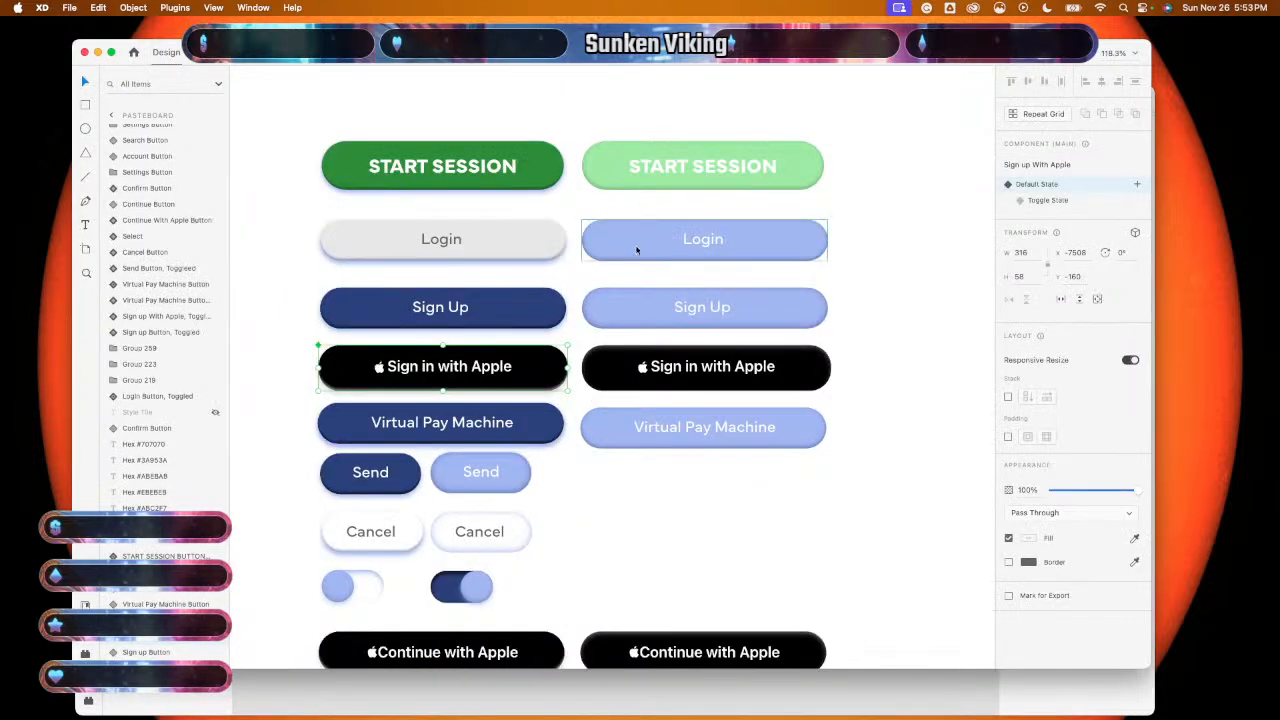
- Replace the blank login button on Press State with the toggled Login button
{"action": "left_click", "coordinate": [460, 682]}
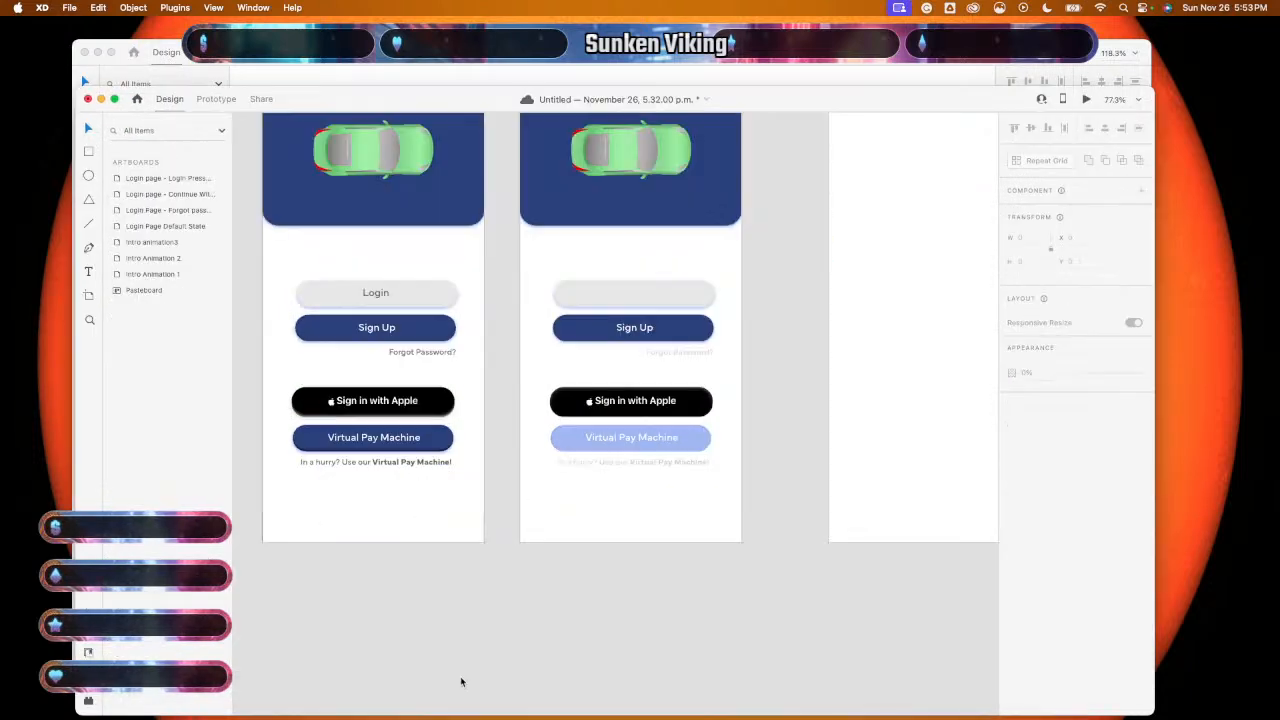
{"action": "scroll", "coordinate": [640, 120], "scroll_direction": "up", "scroll_amount": 3}
{"action": "scroll", "coordinate": [640, 120], "scroll_direction": "right", "scroll_amount": 2}
{"action": "left_click", "coordinate": [595, 372]}
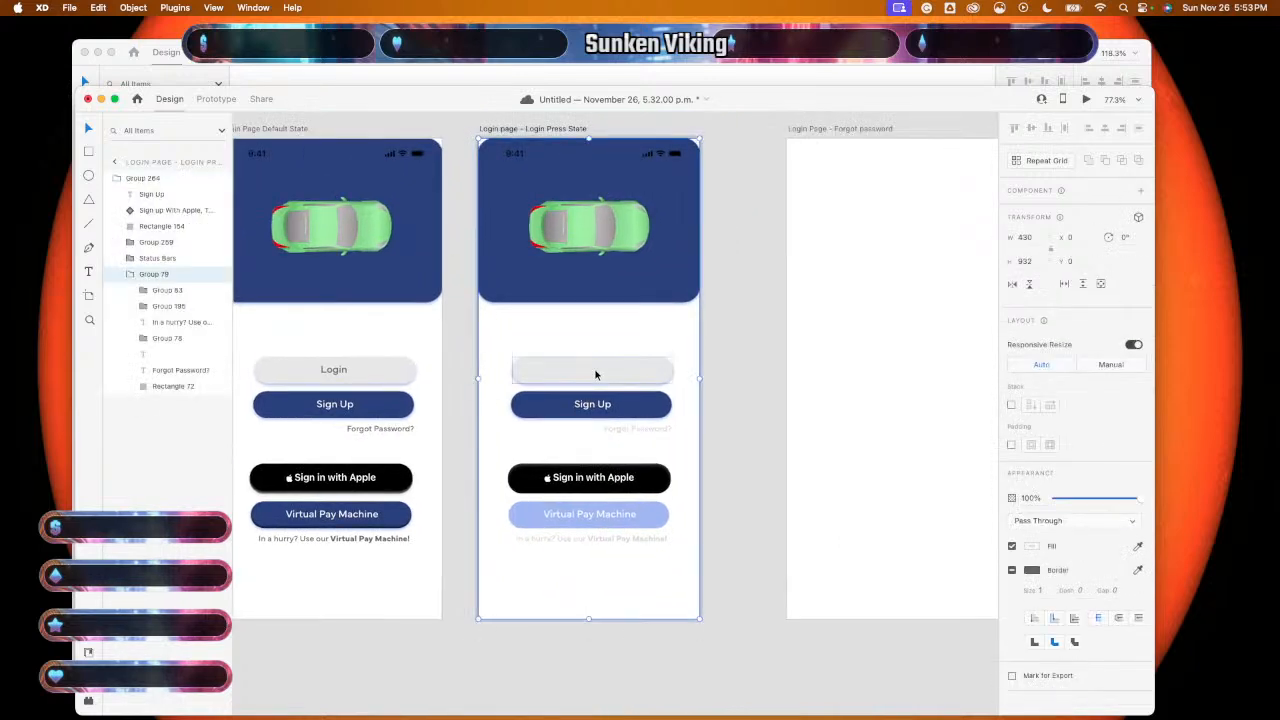
{"action": "key", "text": "Delete"}
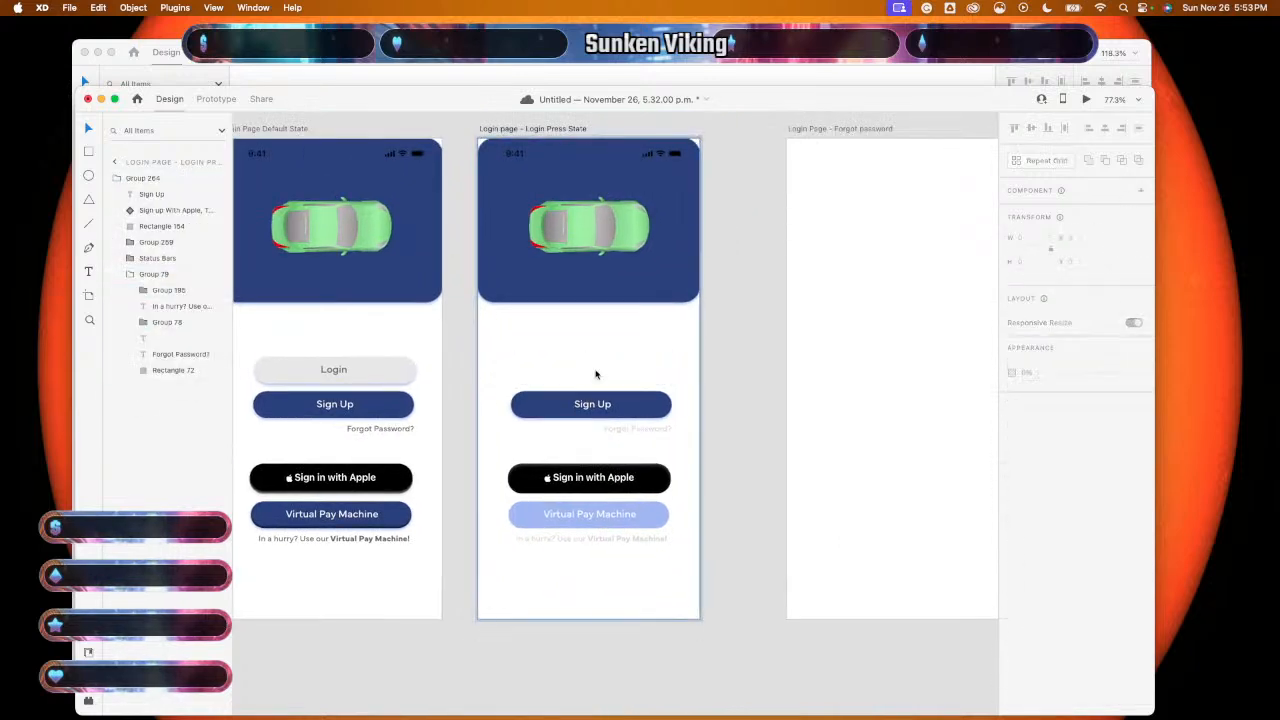
{"action": "key", "text": "super+v"}
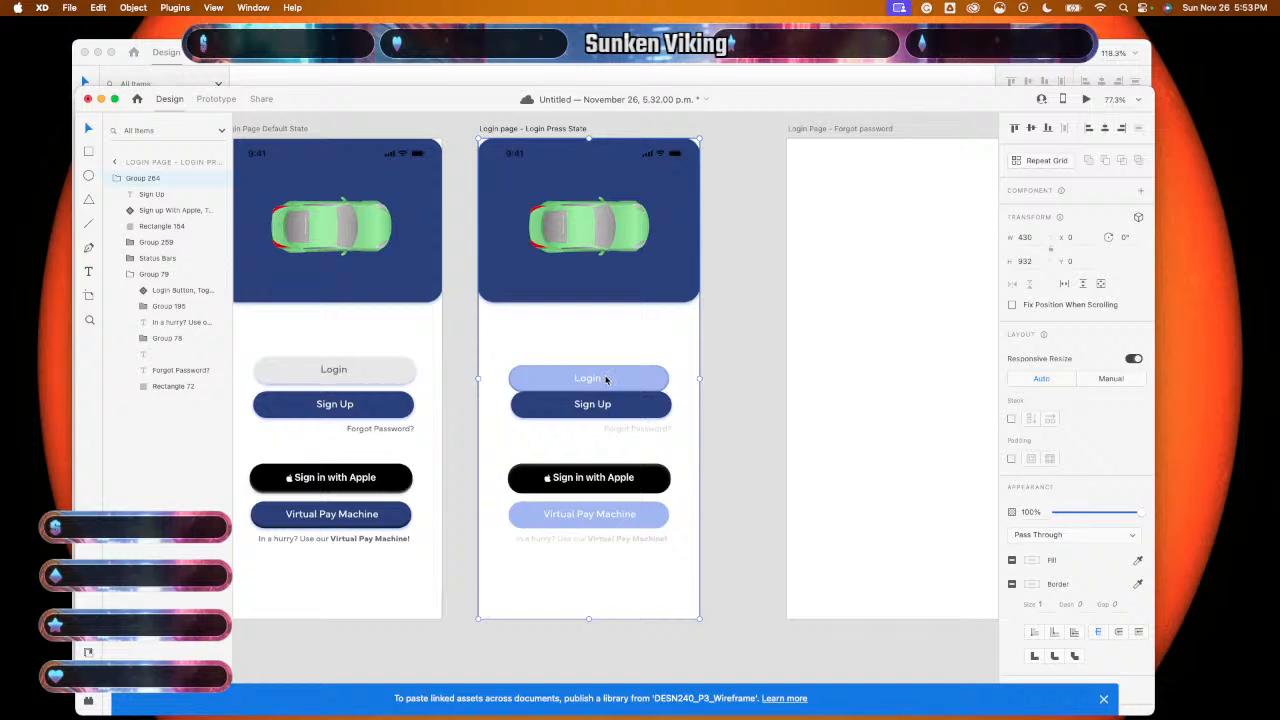
- Move the button background up to Y 423 and nudge the Login text up inside it
{"action": "scroll", "coordinate": [610, 378], "scroll_direction": "up", "scroll_amount": 2}
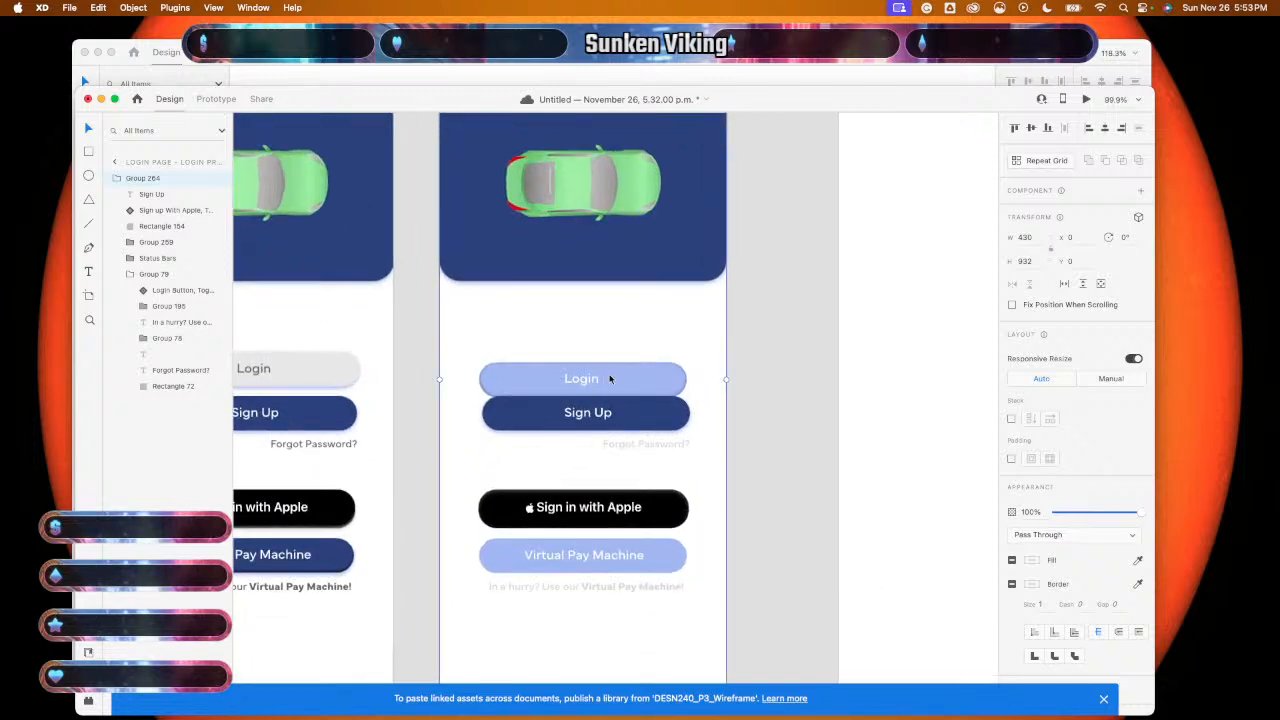
{"action": "scroll", "coordinate": [606, 378], "scroll_direction": "up", "scroll_amount": 2}
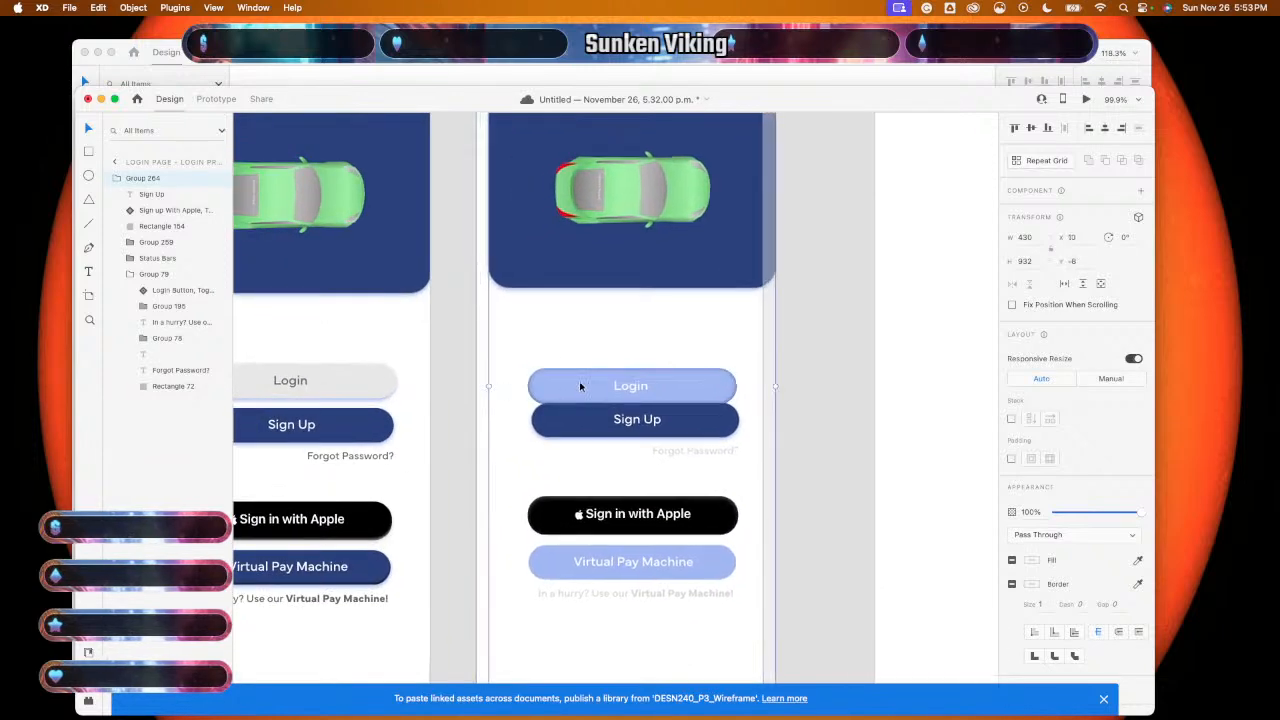
{"action": "left_click", "coordinate": [574, 392]}
{"action": "double_click", "coordinate": [575, 391]}
{"action": "double_click", "coordinate": [575, 391]}
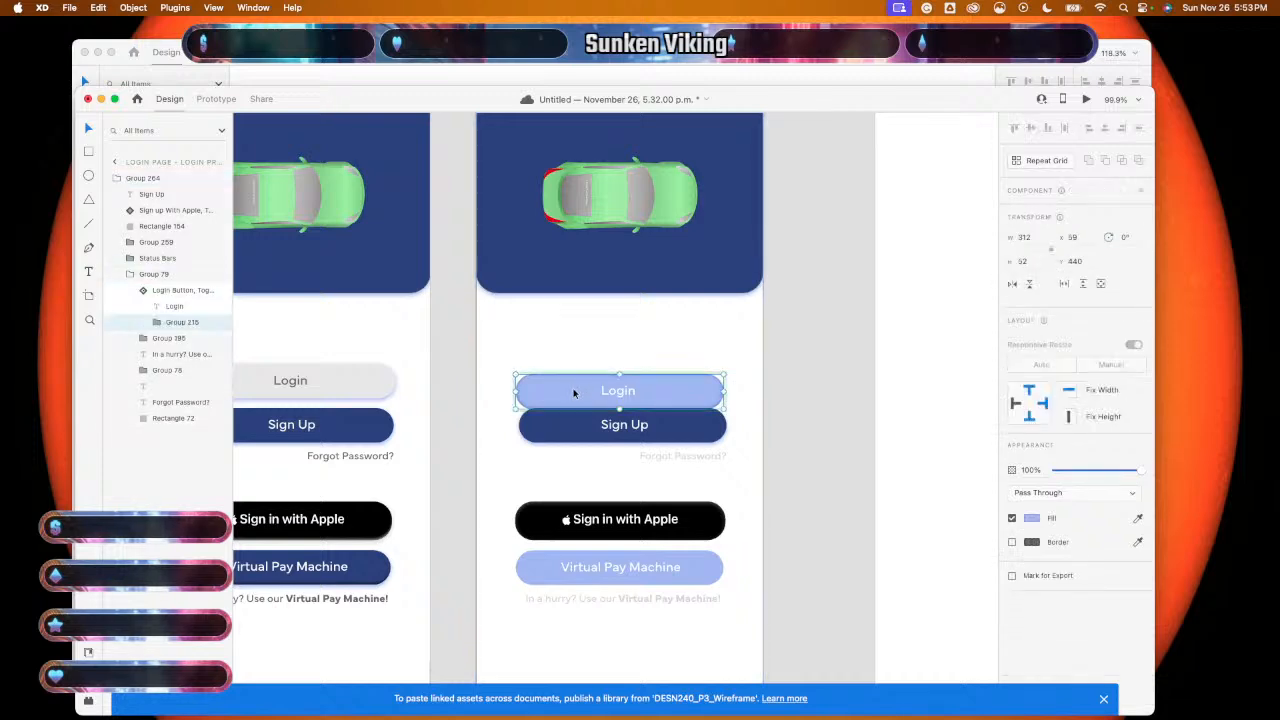
{"action": "left_click_drag", "start_coordinate": [575, 391], "coordinate": [574, 378]}
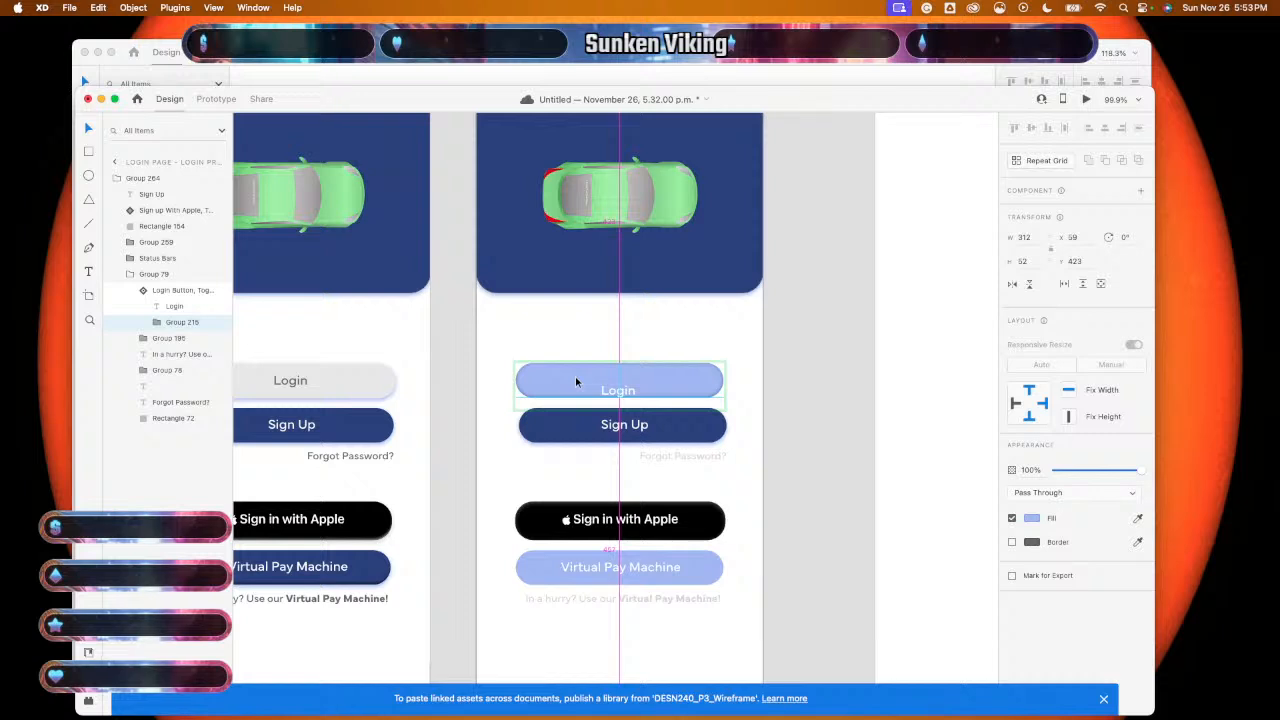
{"action": "double_click", "coordinate": [616, 392]}
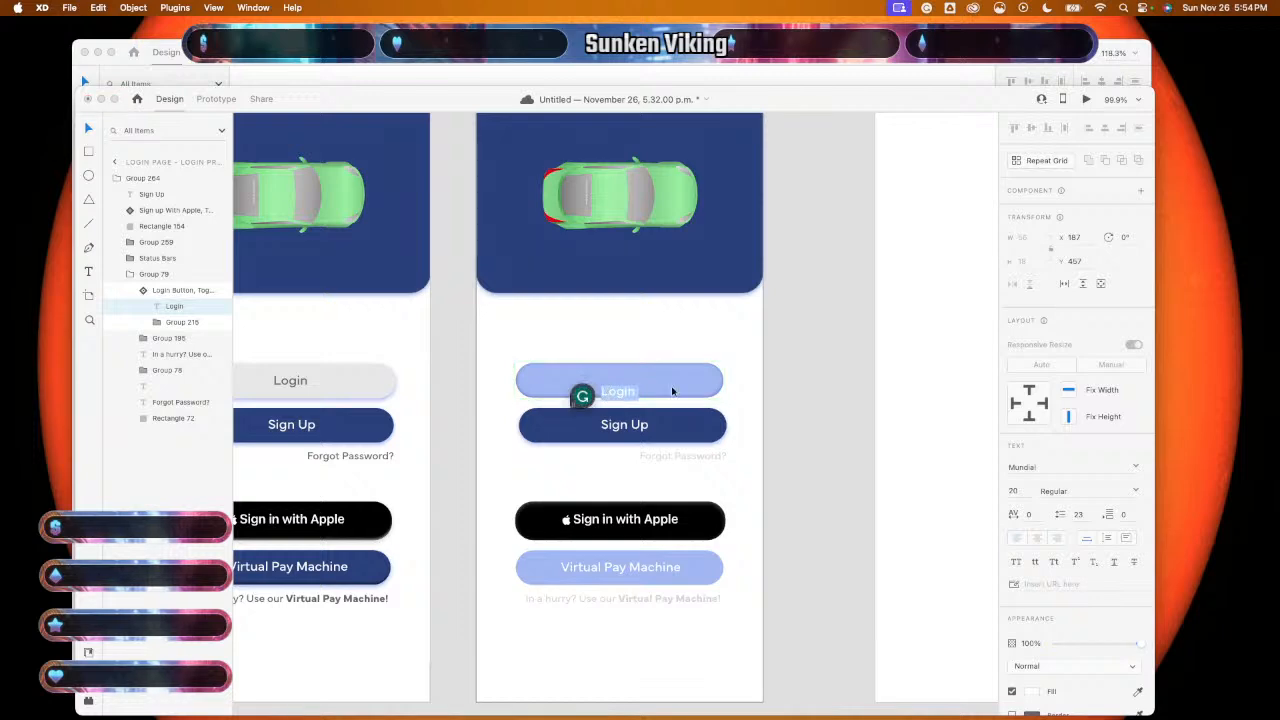
{"action": "left_click", "coordinate": [813, 382]}
{"action": "left_click_drag", "start_coordinate": [605, 392], "coordinate": [610, 382]}
{"action": "double_click", "coordinate": [626, 380]}
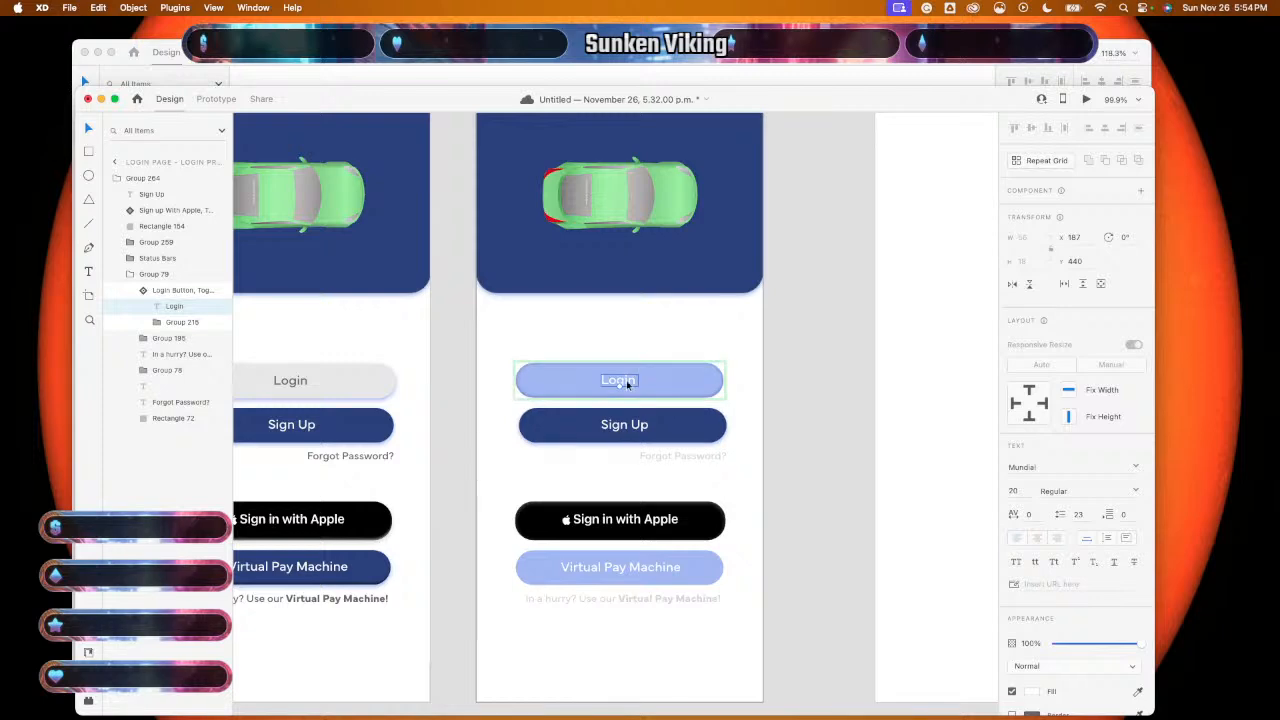
{"action": "left_click", "coordinate": [806, 437]}
{"action": "scroll", "coordinate": [806, 440], "scroll_direction": "down", "scroll_amount": 3}
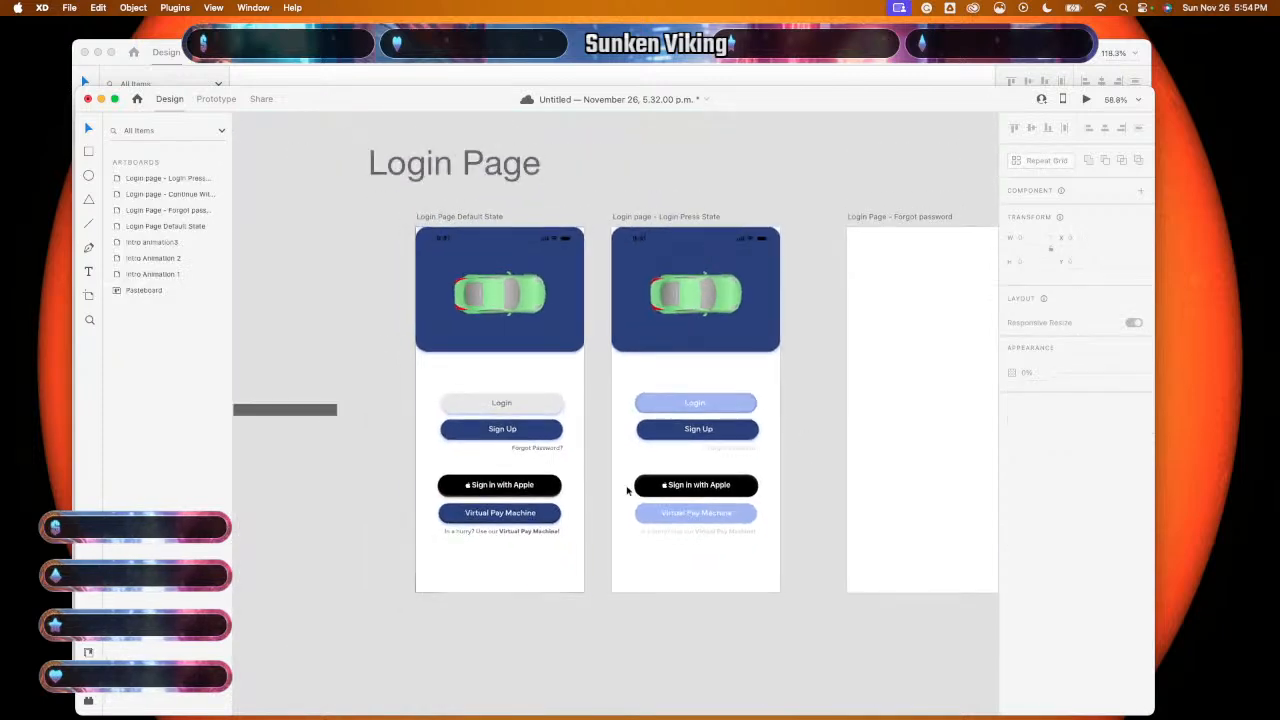
- Group the Login text and its background shape
{"action": "left_click", "coordinate": [700, 410]}
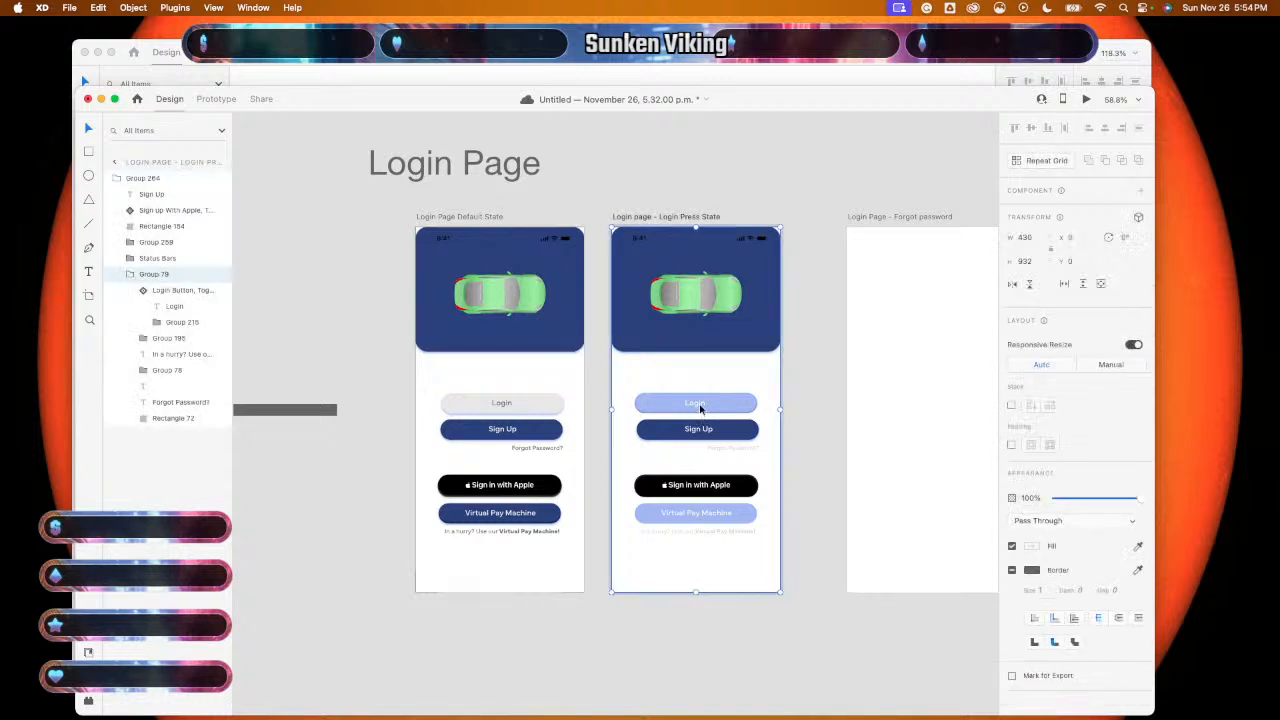
{"action": "double_click", "coordinate": [700, 405]}
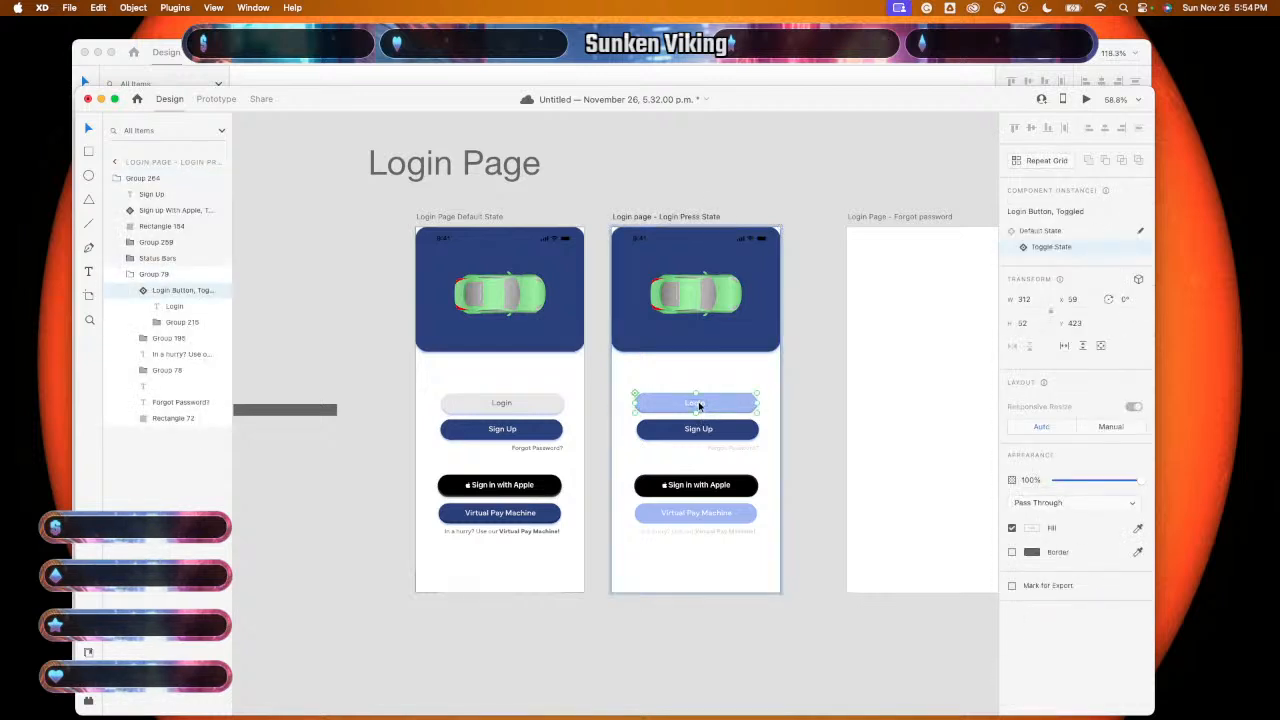
{"action": "double_click", "coordinate": [698, 401]}
{"action": "right_click", "coordinate": [722, 410]}
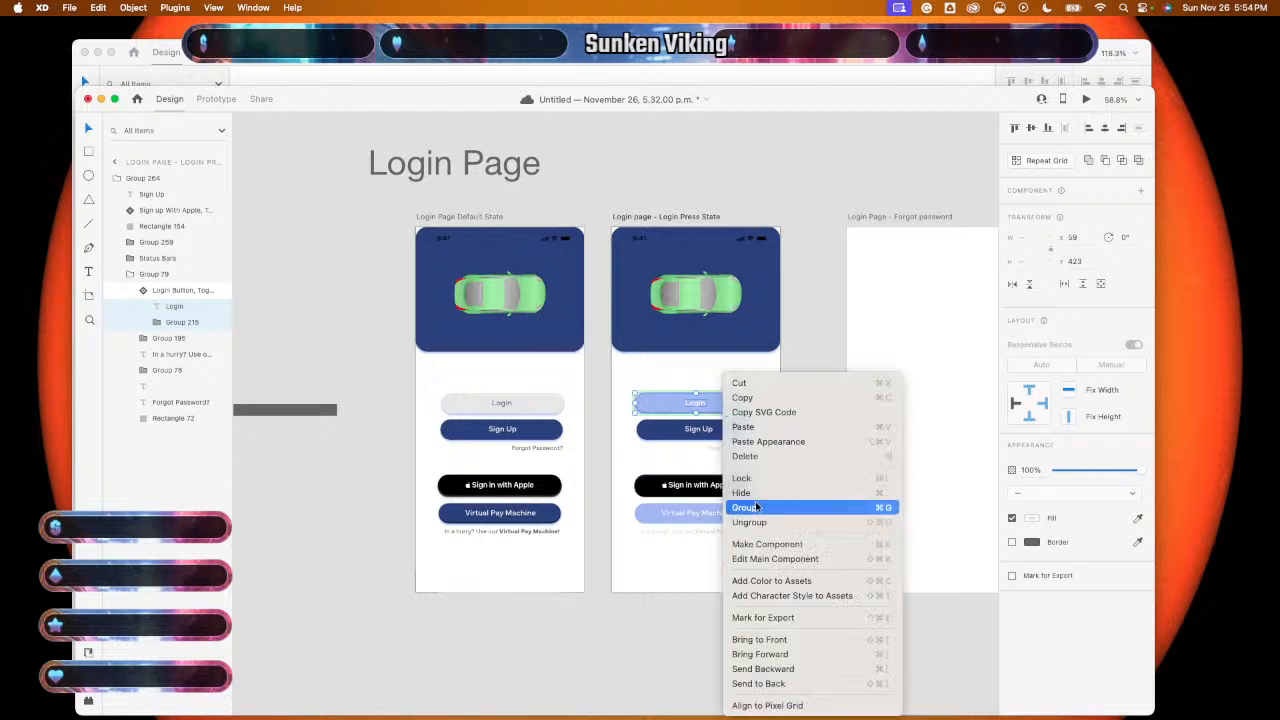
{"action": "left_click", "coordinate": [757, 507]}
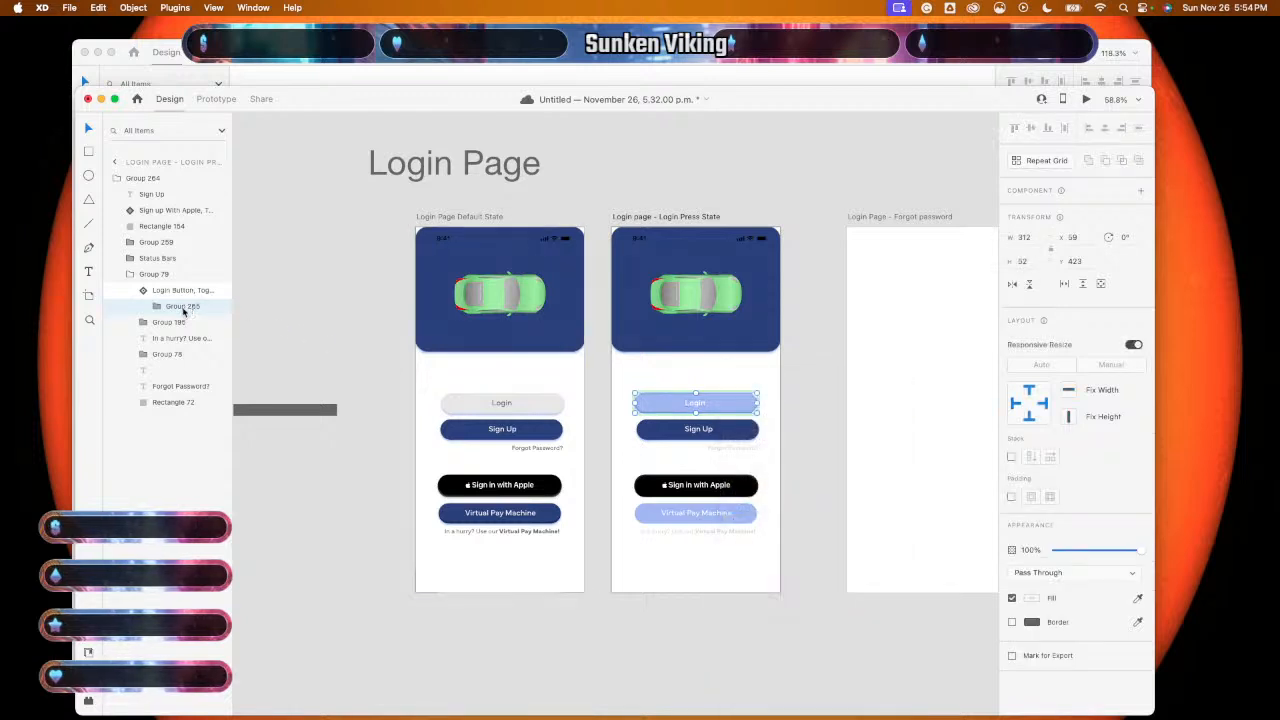
- Reorder the layers and rename Group 265 to 'Login Button Toggle'
{"action": "left_click", "coordinate": [186, 295]}
{"action": "left_click", "coordinate": [185, 308]}
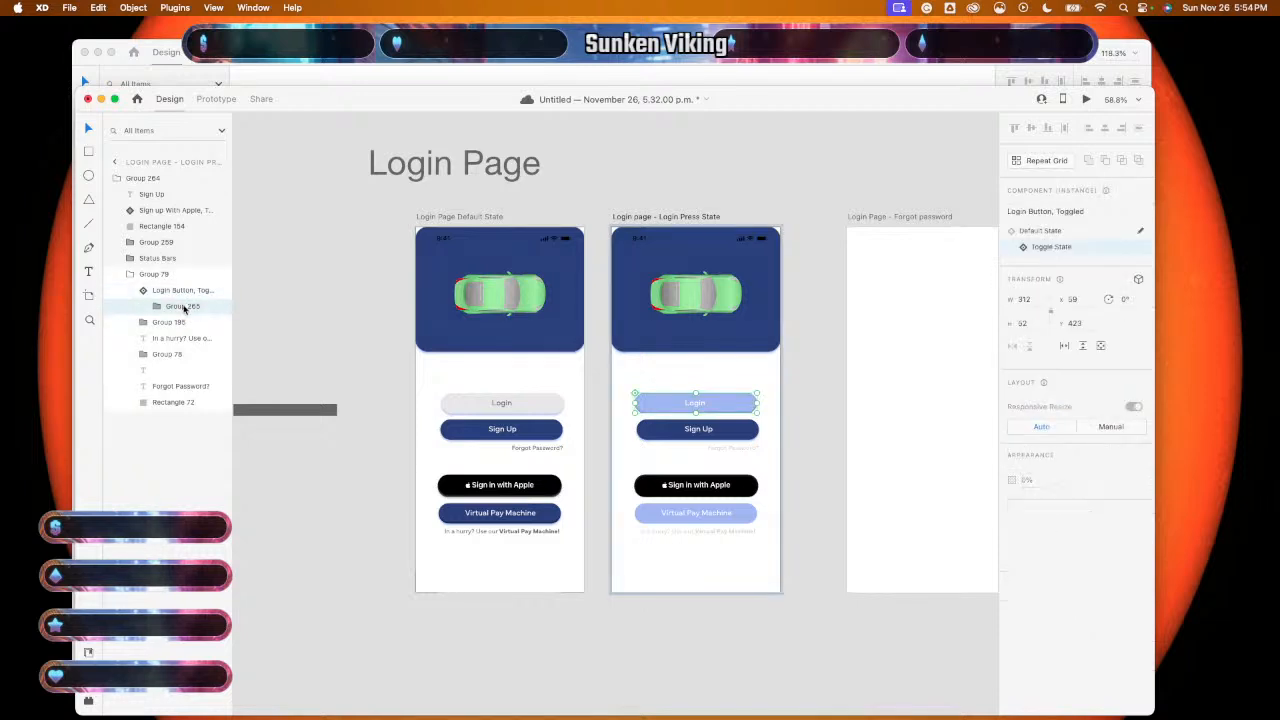
{"action": "left_click", "coordinate": [183, 295]}
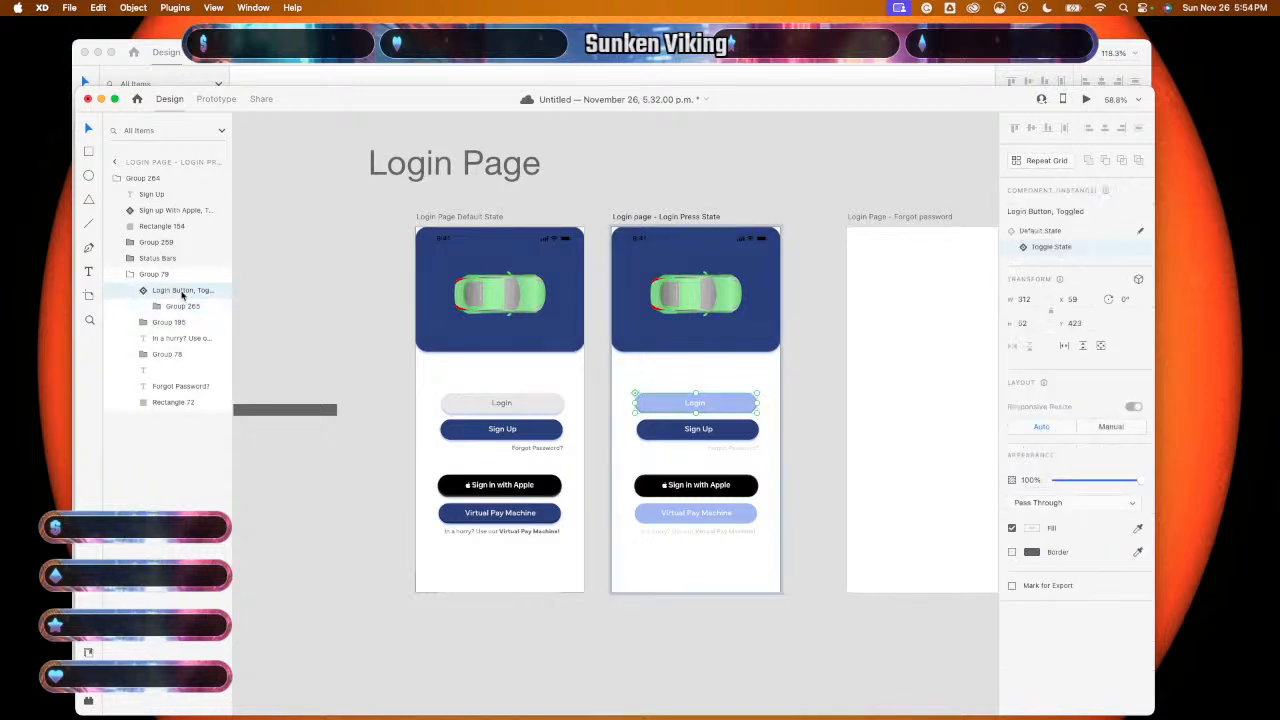
{"action": "left_click_drag", "start_coordinate": [183, 293], "coordinate": [181, 310]}
{"action": "double_click", "coordinate": [181, 308]}
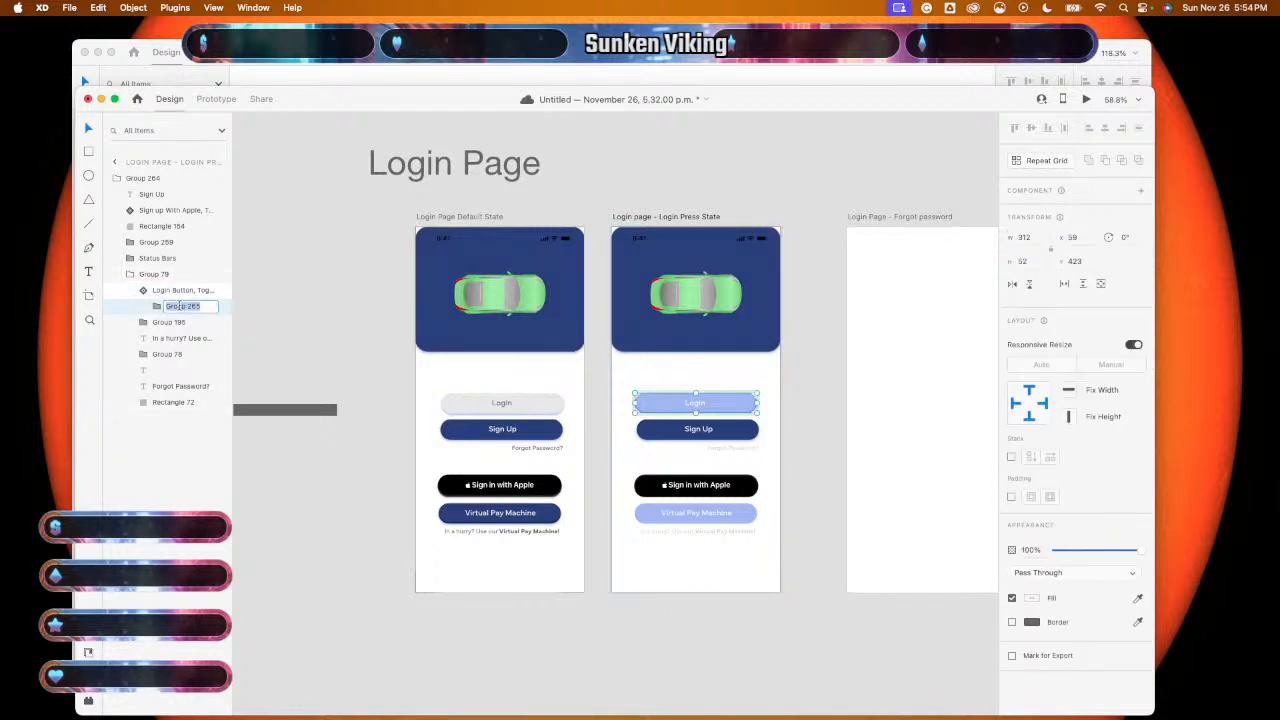
{"action": "type", "text": "Login"}
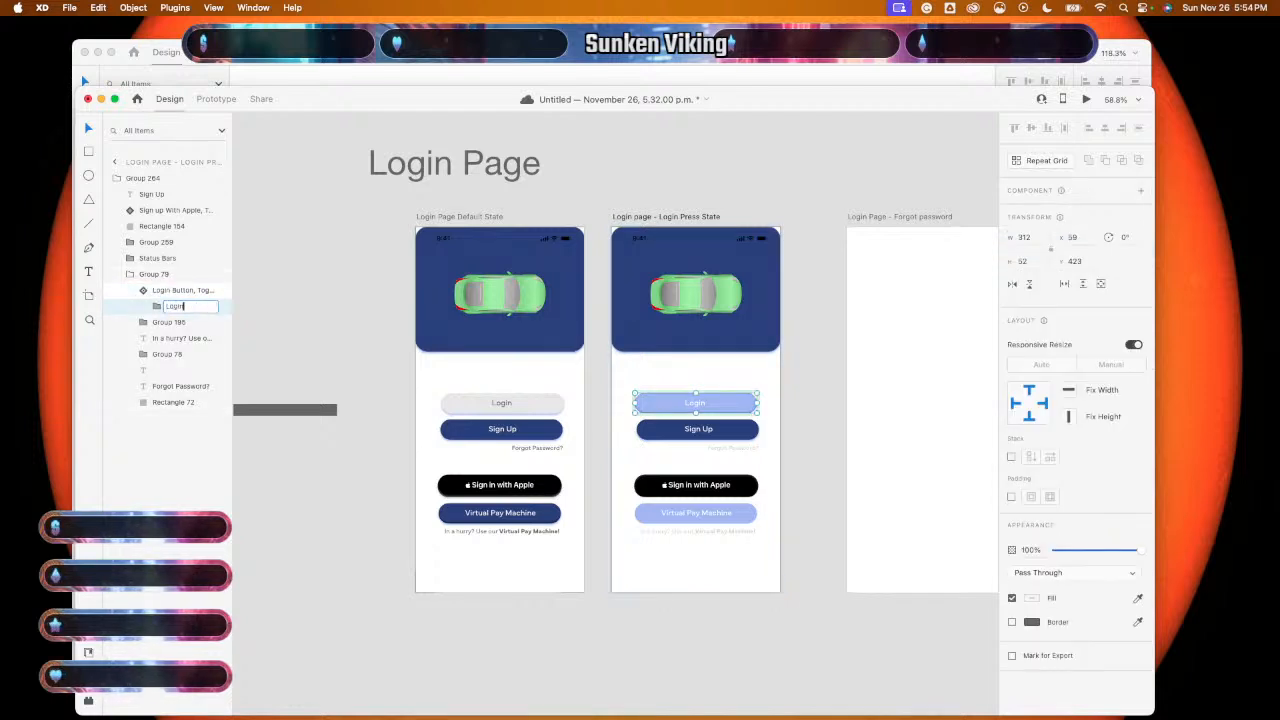
{"action": "type", "text": " Butt"}
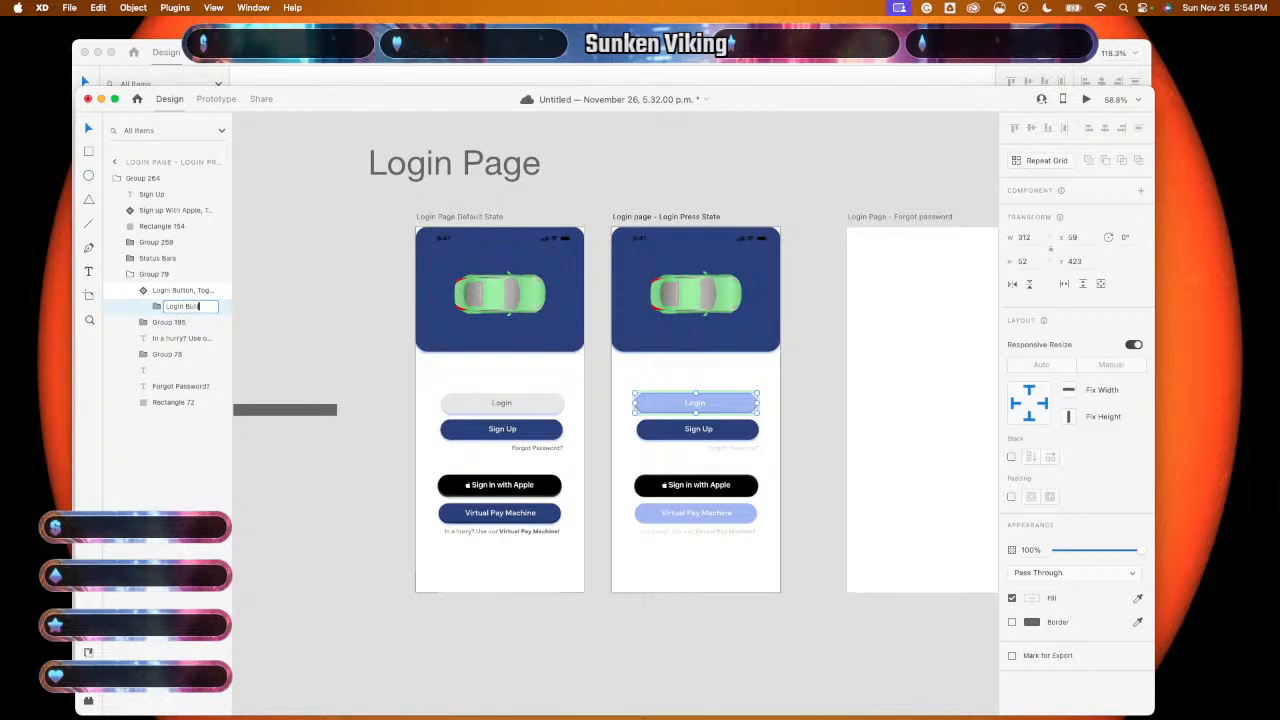
{"action": "type", "text": "o"}
{"action": "type", "text": "n Toggle"}
{"action": "key", "text": "Return"}
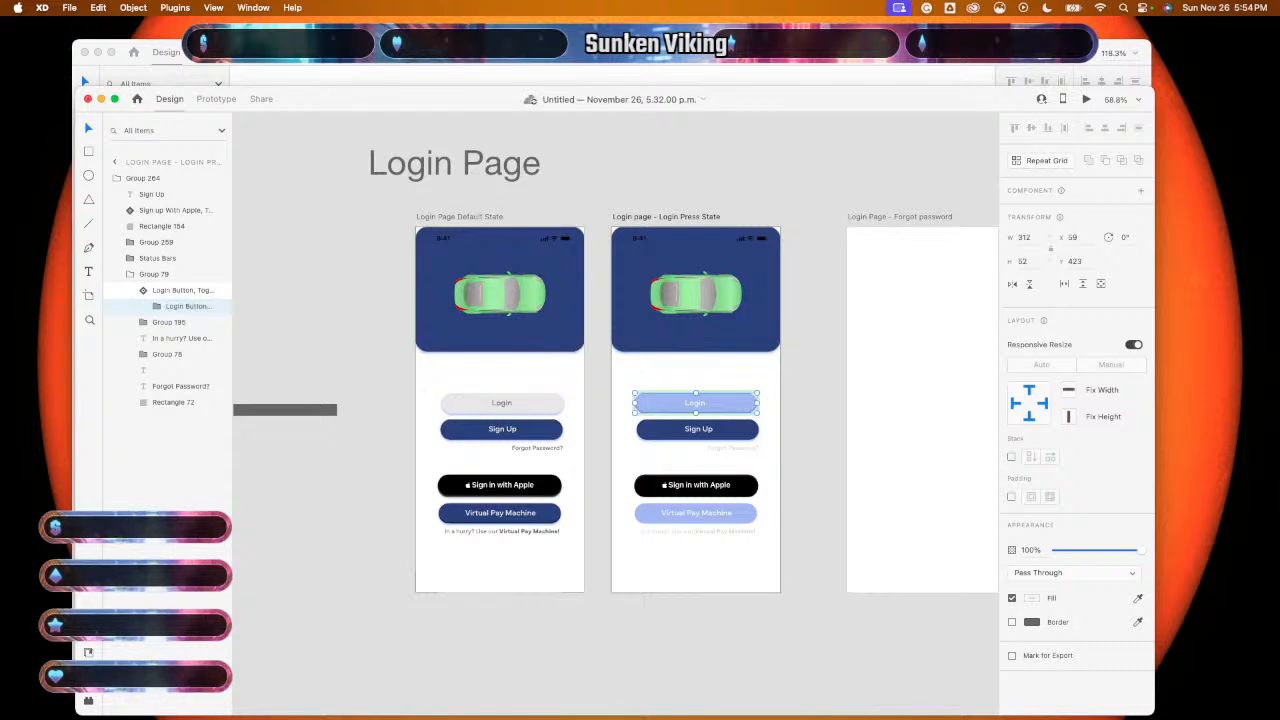
- Paste the default login screen's contents into the empty Forgot password artboard
{"action": "left_click", "coordinate": [822, 362]}
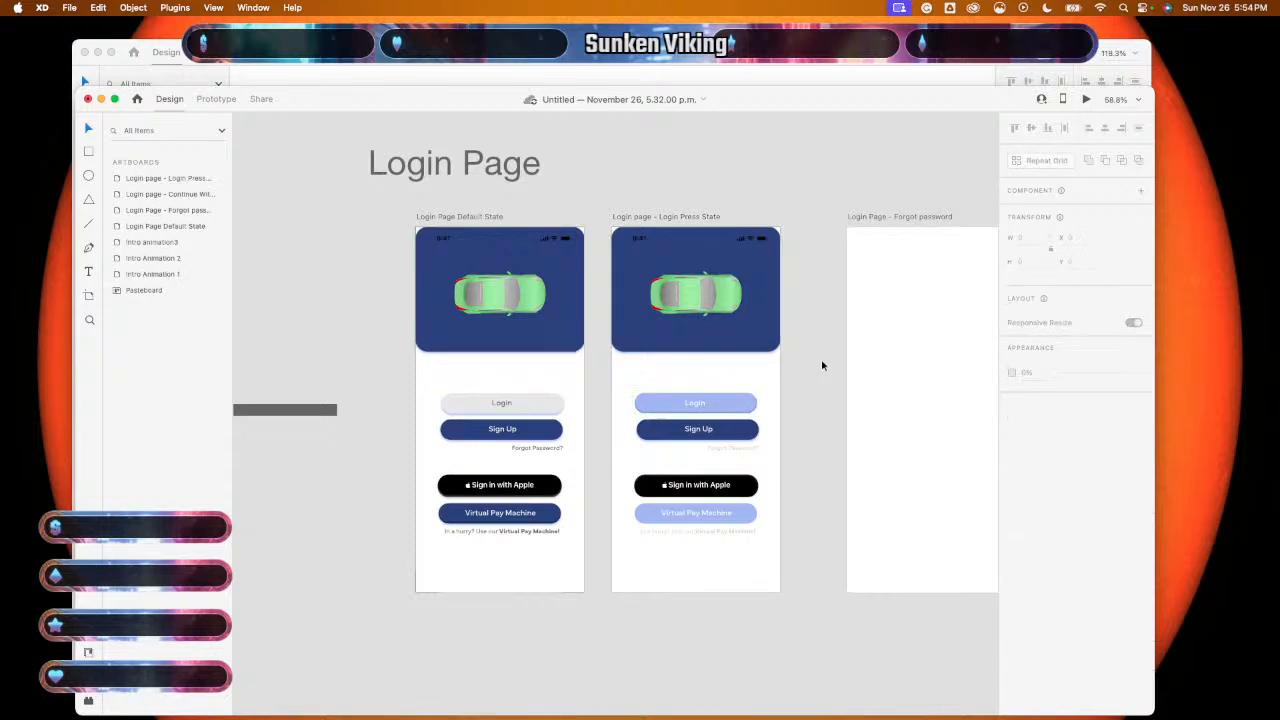
{"action": "scroll", "coordinate": [822, 364], "scroll_direction": "up", "scroll_amount": 2}
{"action": "scroll", "coordinate": [822, 364], "scroll_direction": "up", "scroll_amount": 1}
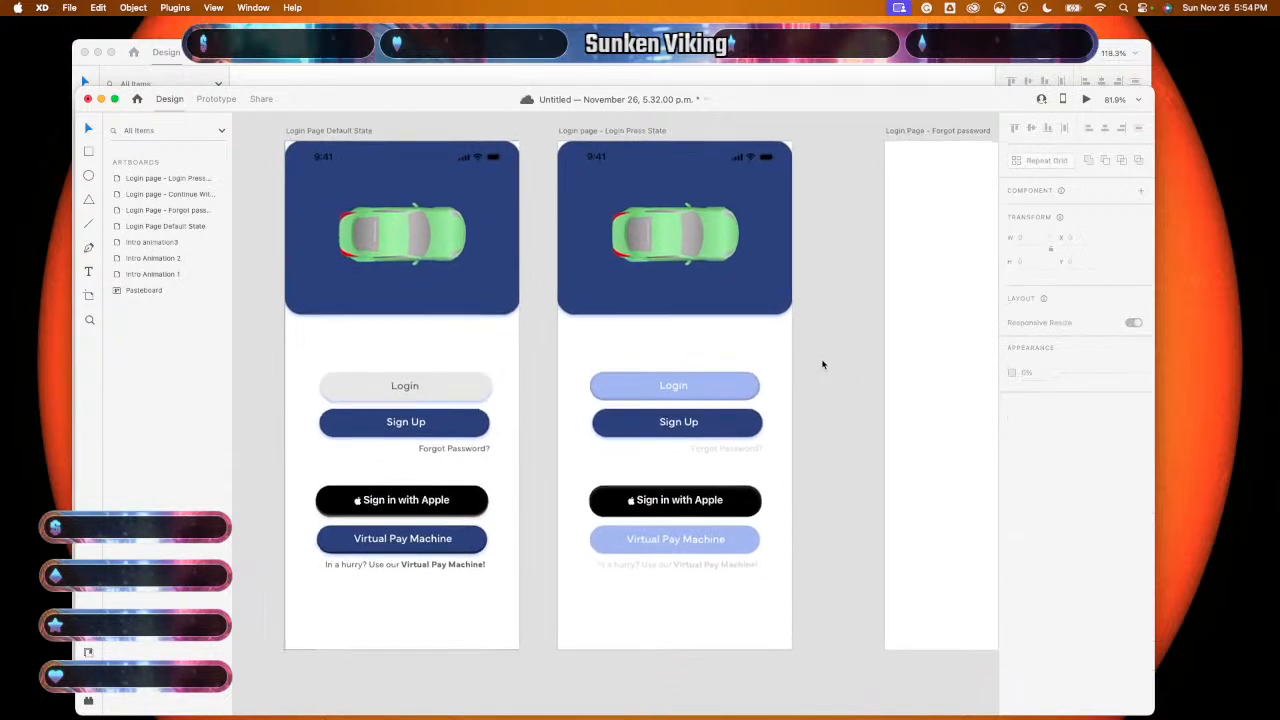
{"action": "scroll", "coordinate": [824, 390], "scroll_direction": "down", "scroll_amount": 5}
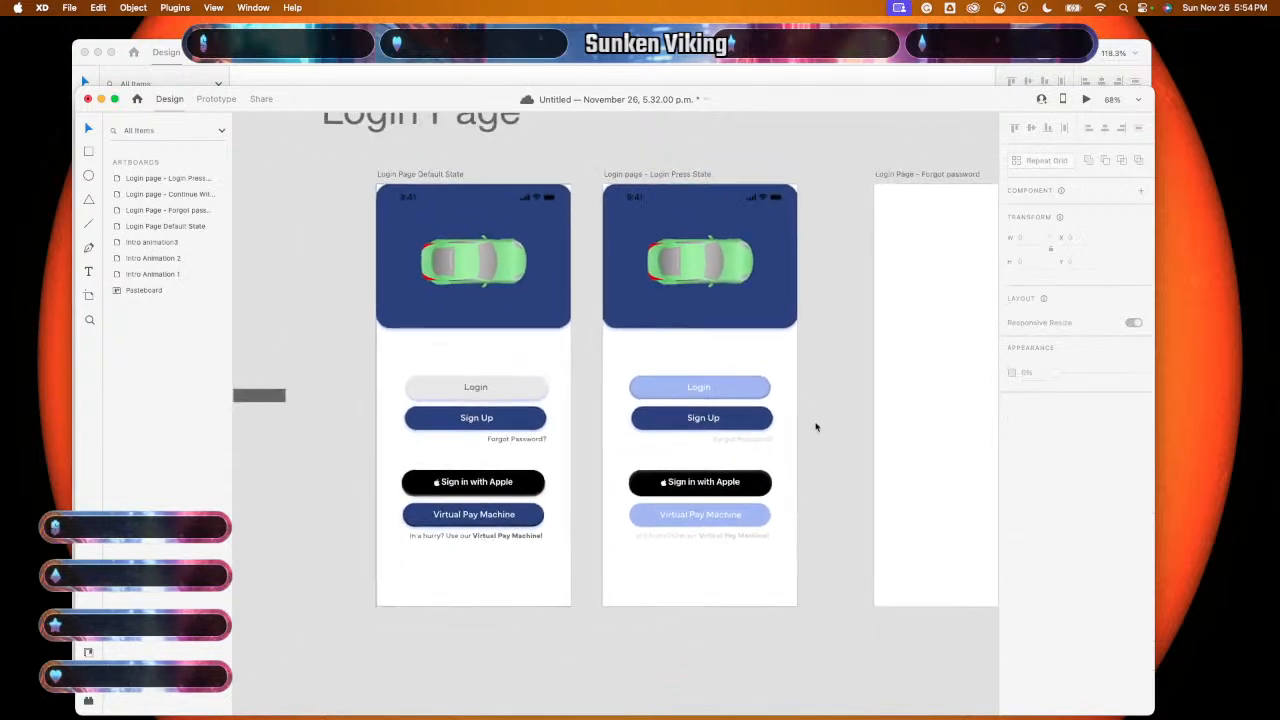
{"action": "scroll", "coordinate": [815, 427], "scroll_direction": "right", "scroll_amount": 3}
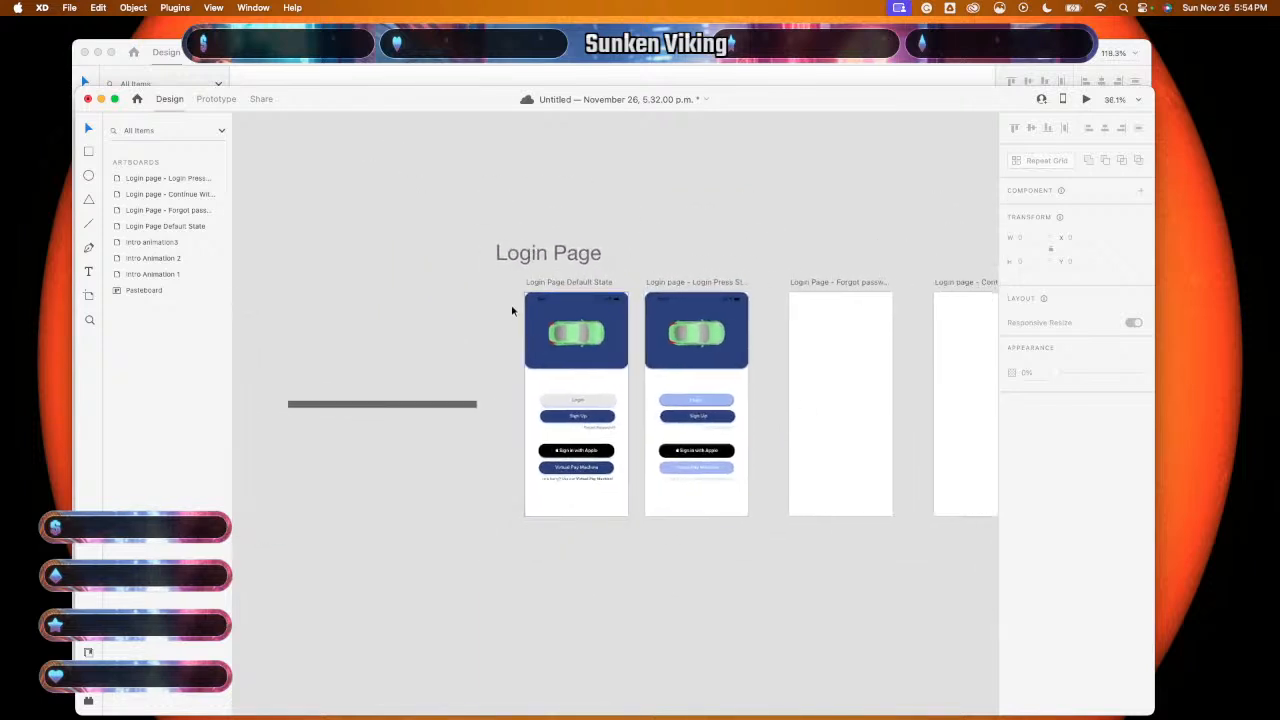
{"action": "left_click", "coordinate": [555, 281]}
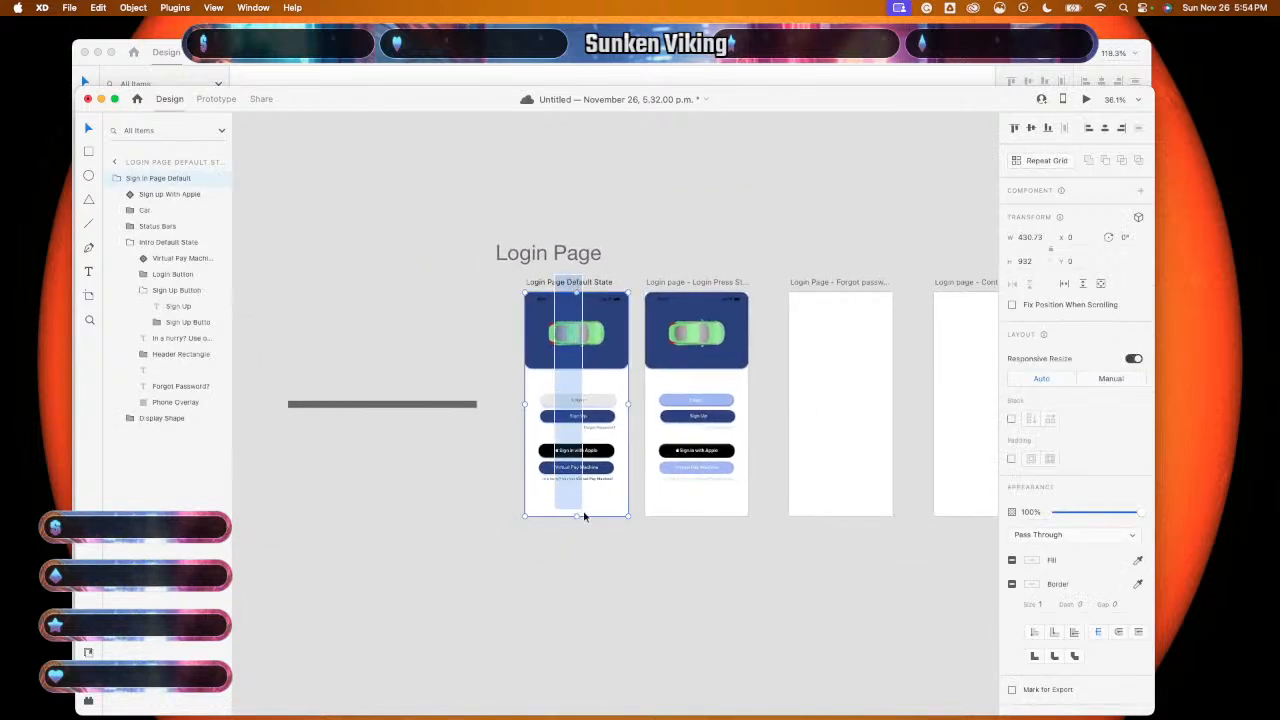
{"action": "scroll", "coordinate": [596, 530], "scroll_direction": "right", "scroll_amount": 3}
{"action": "left_click", "coordinate": [686, 436]}
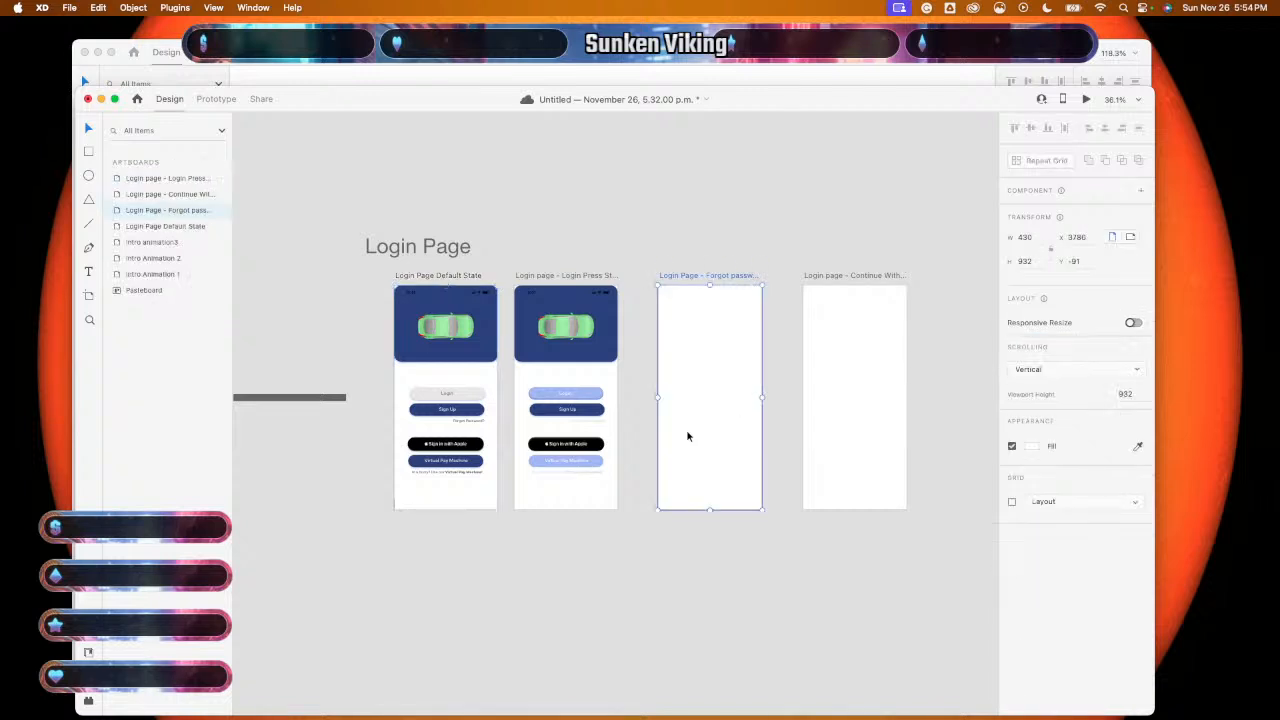
{"action": "key", "text": "ctrl+v"}
- Rename that artboard to 'Login Page - Sign Up'
{"action": "scroll", "coordinate": [687, 435], "scroll_direction": "right", "scroll_amount": 2}
{"action": "scroll", "coordinate": [687, 435], "scroll_direction": "up", "scroll_amount": 5}
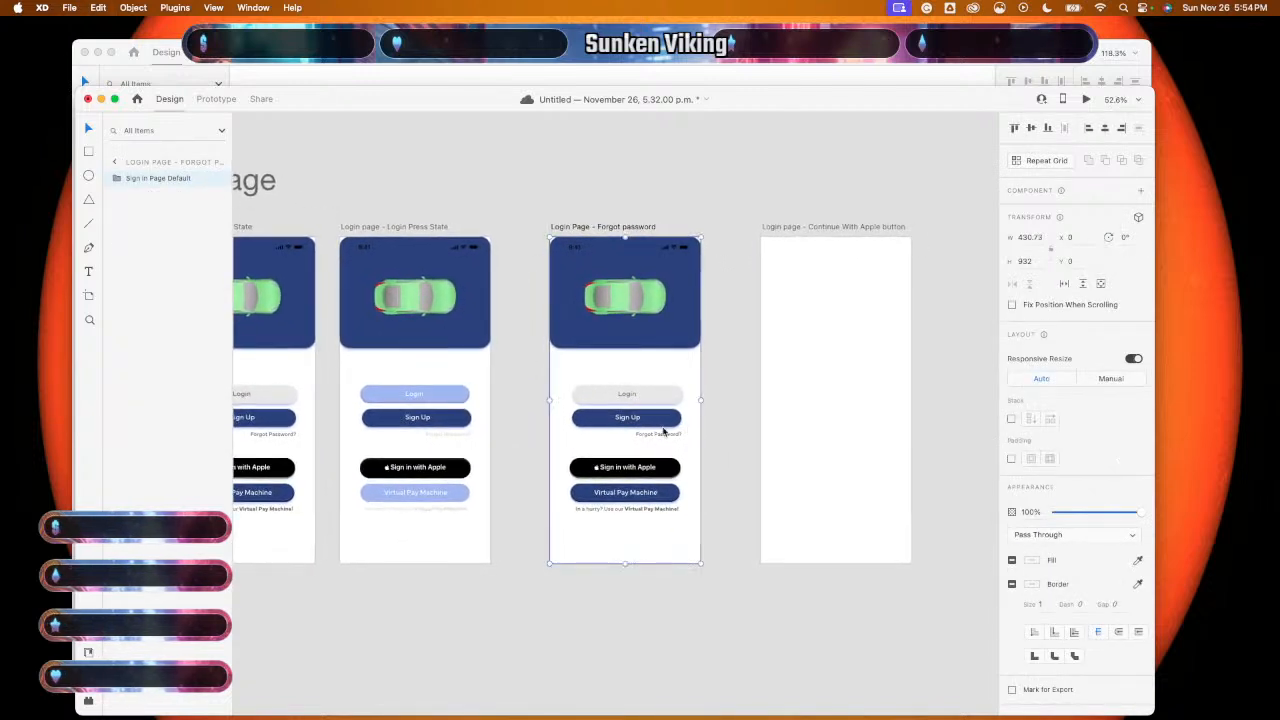
{"action": "scroll", "coordinate": [666, 430], "scroll_direction": "up", "scroll_amount": 5}
{"action": "scroll", "coordinate": [663, 430], "scroll_direction": "down", "scroll_amount": 2}
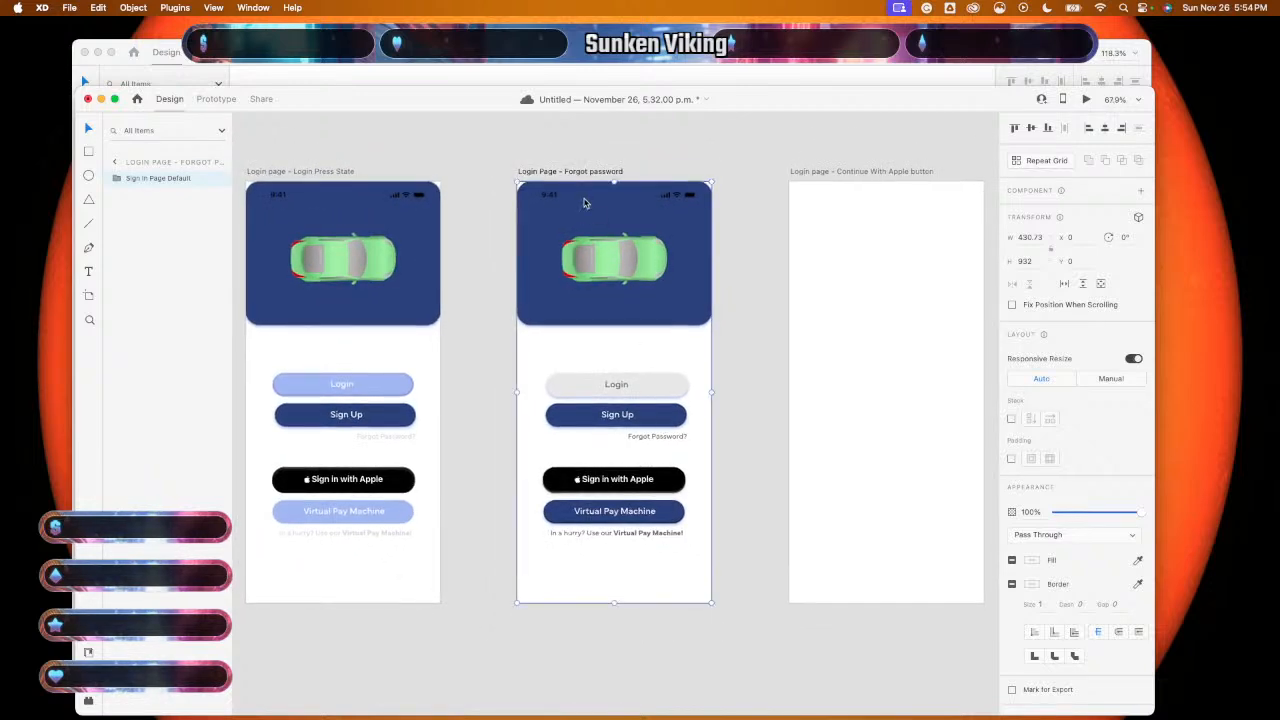
{"action": "double_click", "coordinate": [588, 171]}
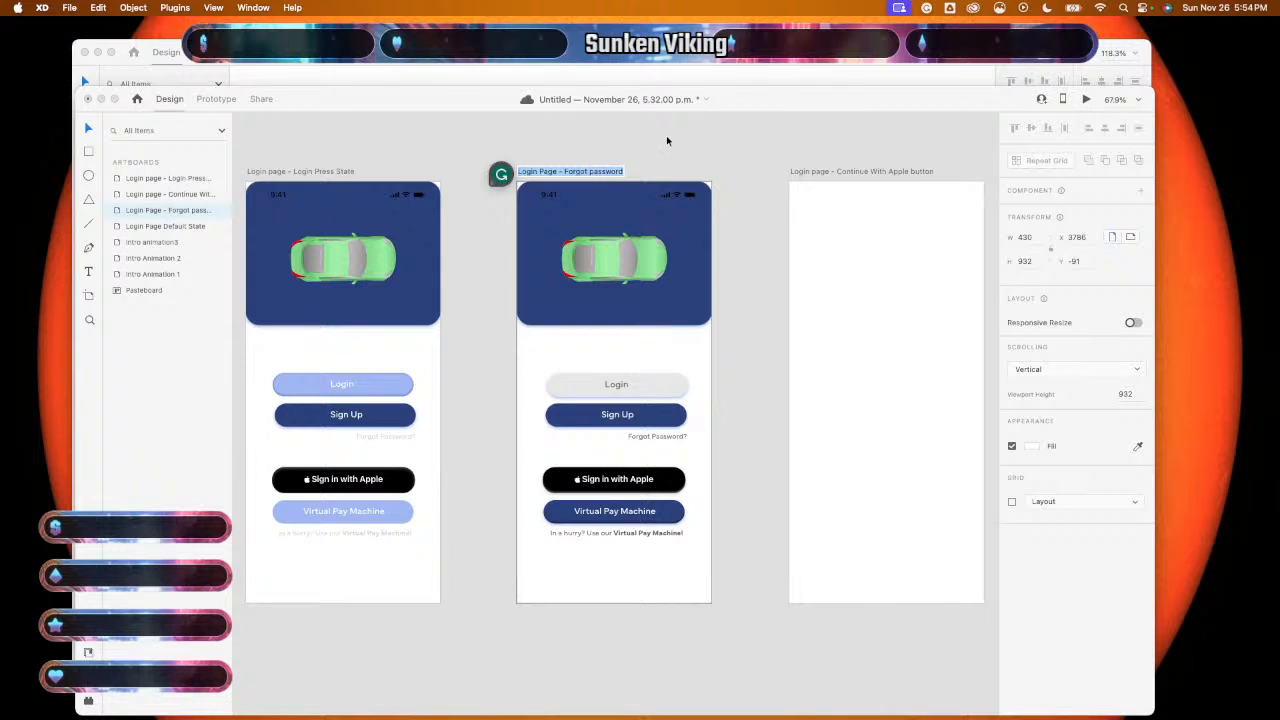
{"action": "key", "text": "BackSpace"}
{"action": "key", "text": "BackSpace"}
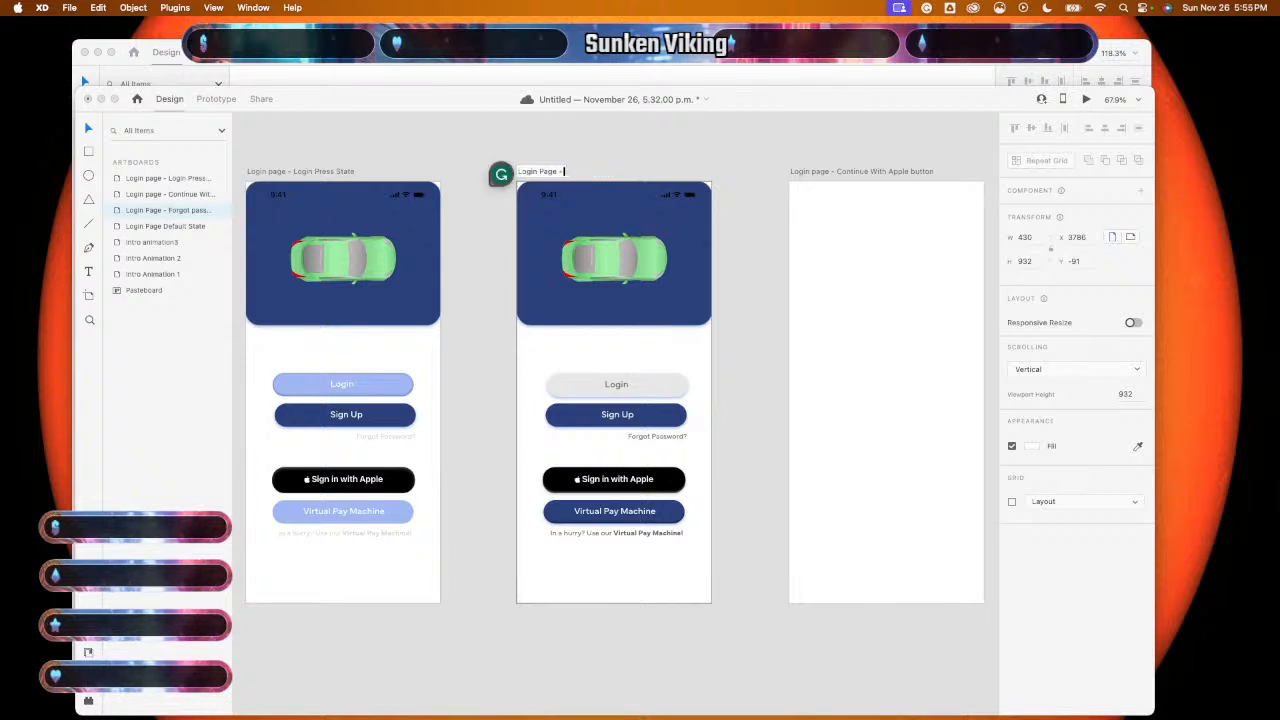
{"action": "key", "text": "BackSpace"}
{"action": "type", "text": "Sign Up"}
{"action": "key", "text": "Return"}
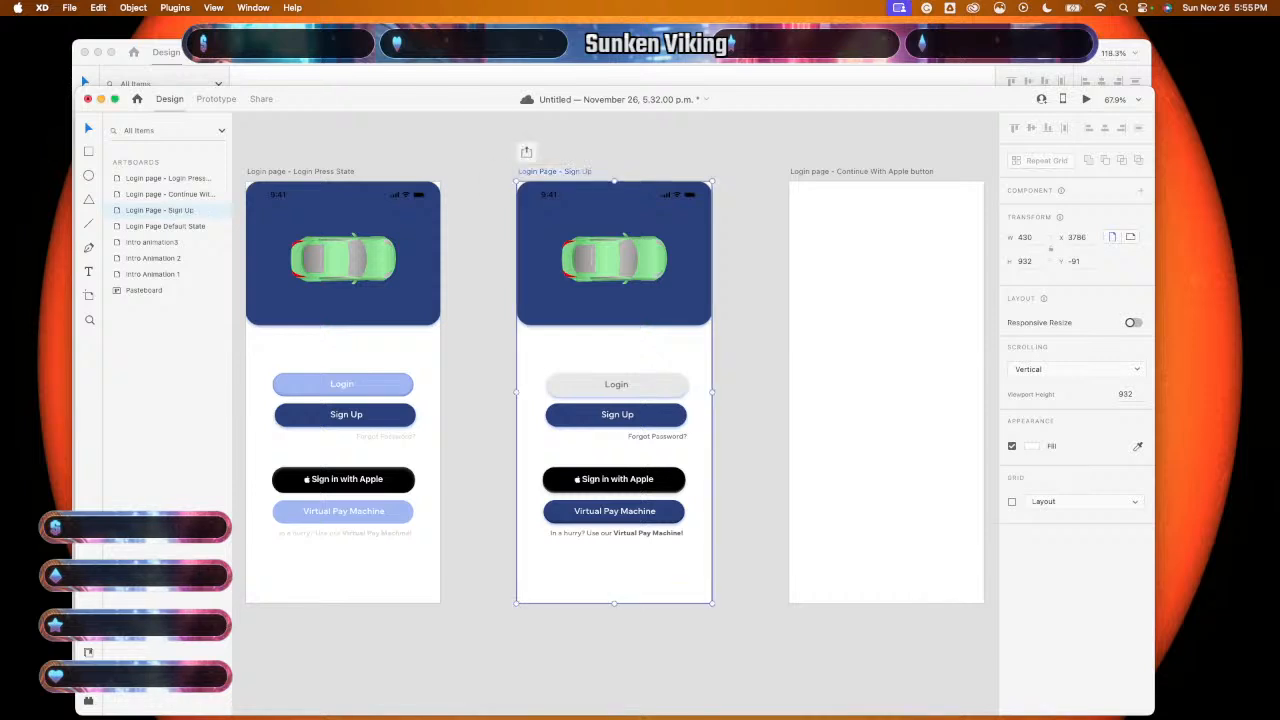
- Delete the Sign Up button inside the pasted login screen, then undo the deletion
{"action": "left_click", "coordinate": [643, 420]}
{"action": "double_click", "coordinate": [643, 420]}
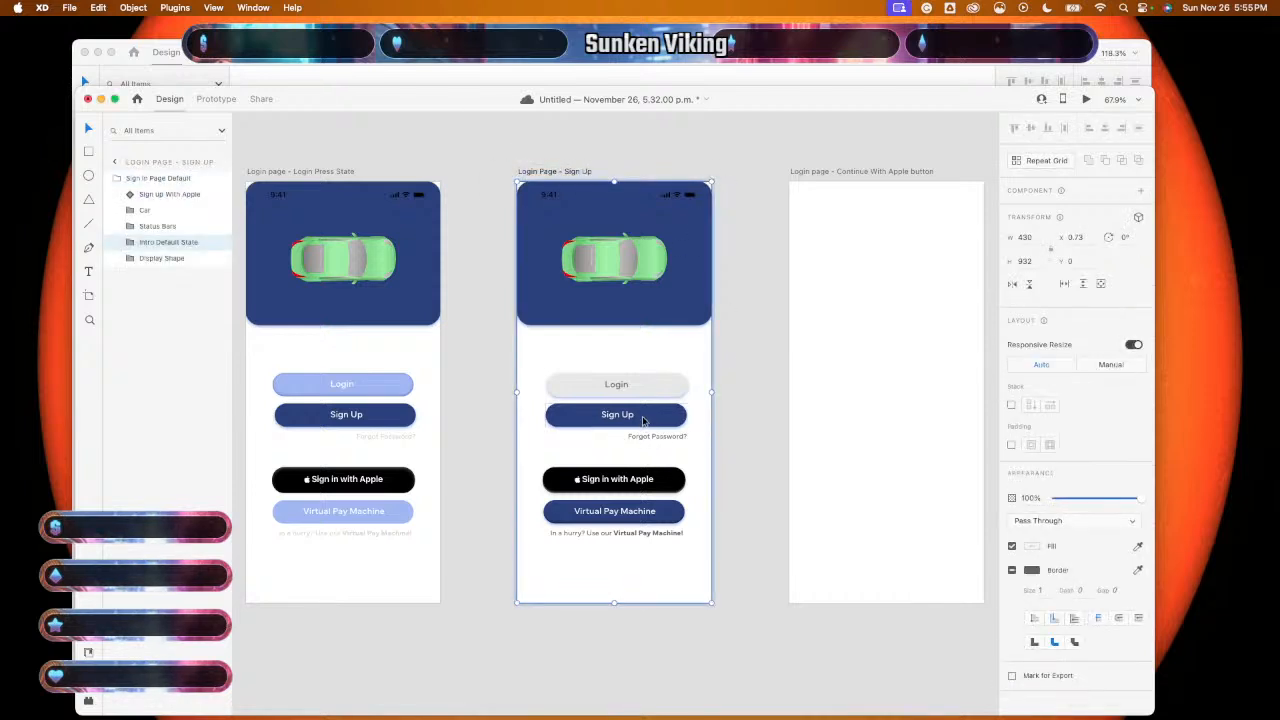
{"action": "double_click", "coordinate": [643, 420]}
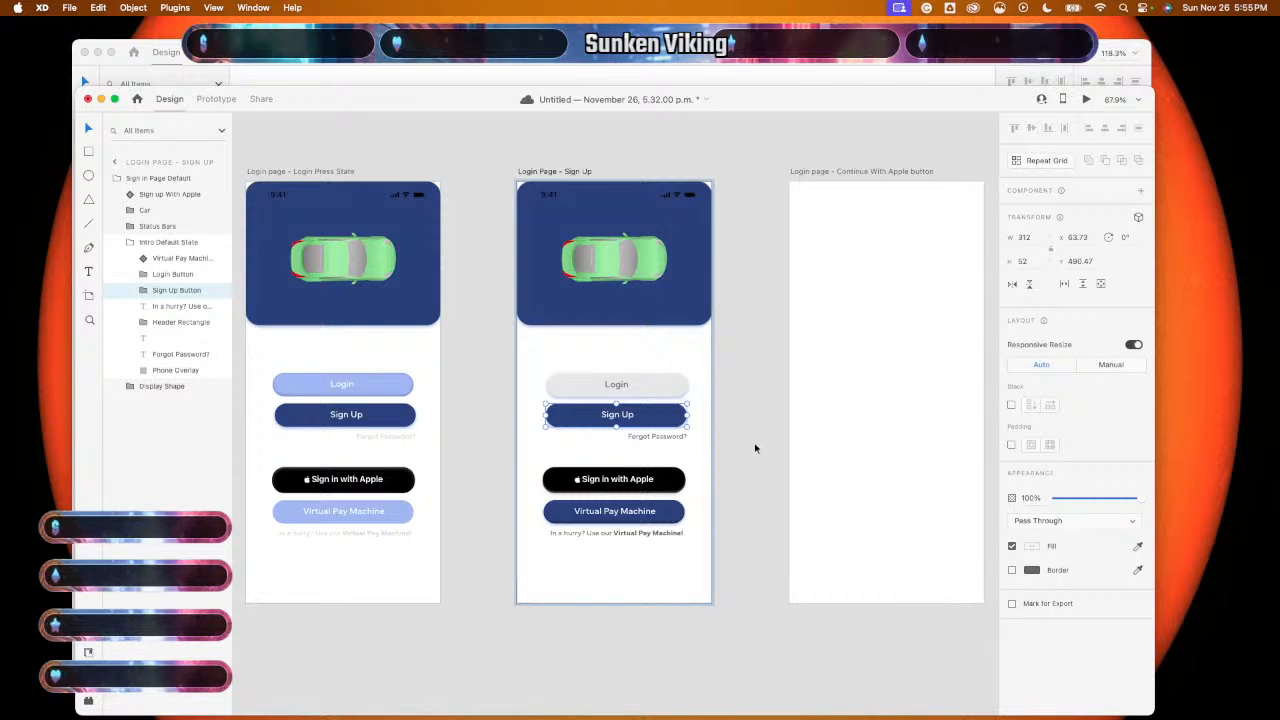
{"action": "key", "text": "Delete"}
{"action": "scroll", "coordinate": [755, 448], "scroll_direction": "left", "scroll_amount": 3}
{"action": "scroll", "coordinate": [755, 448], "scroll_direction": "down", "scroll_amount": 1}
{"action": "scroll", "coordinate": [755, 448], "scroll_direction": "left", "scroll_amount": 1}
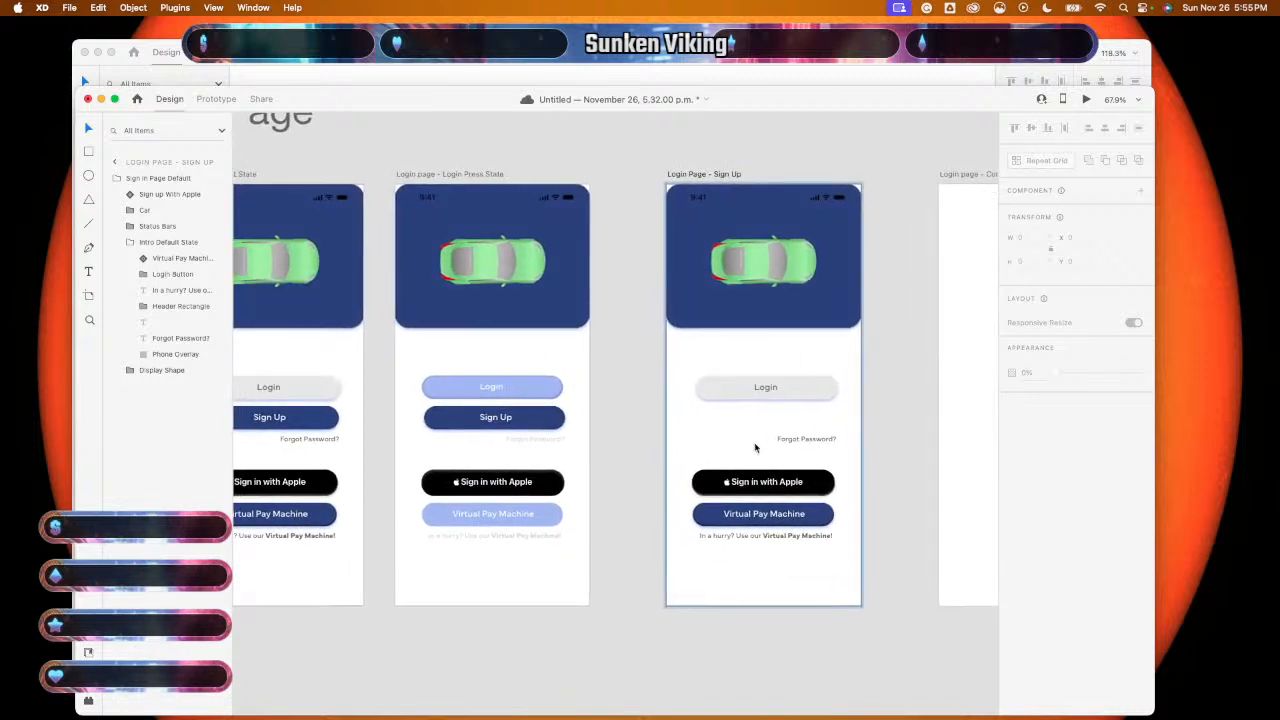
{"action": "key", "text": "super+z"}
- Paste the pale toggled Sign Up button from the component sheet onto the Sign Up artboard
{"action": "left_click", "coordinate": [757, 74]}
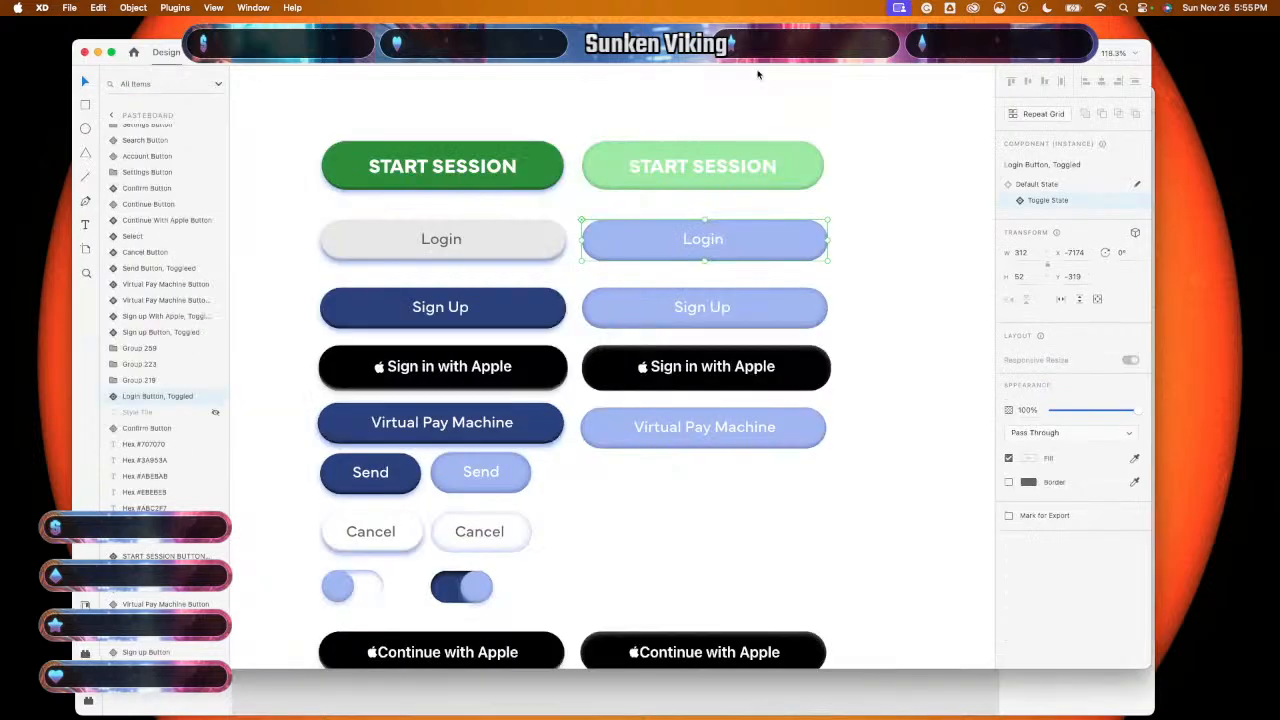
{"action": "left_click", "coordinate": [679, 322]}
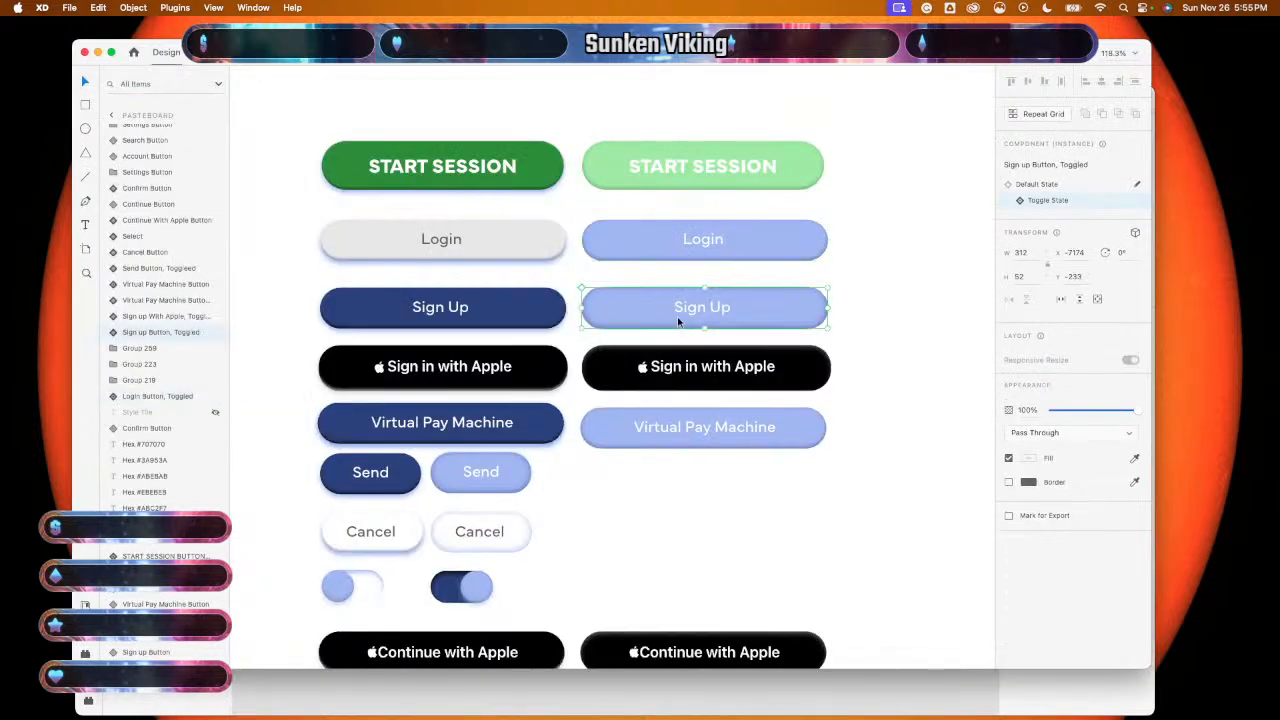
{"action": "left_click", "coordinate": [586, 704]}
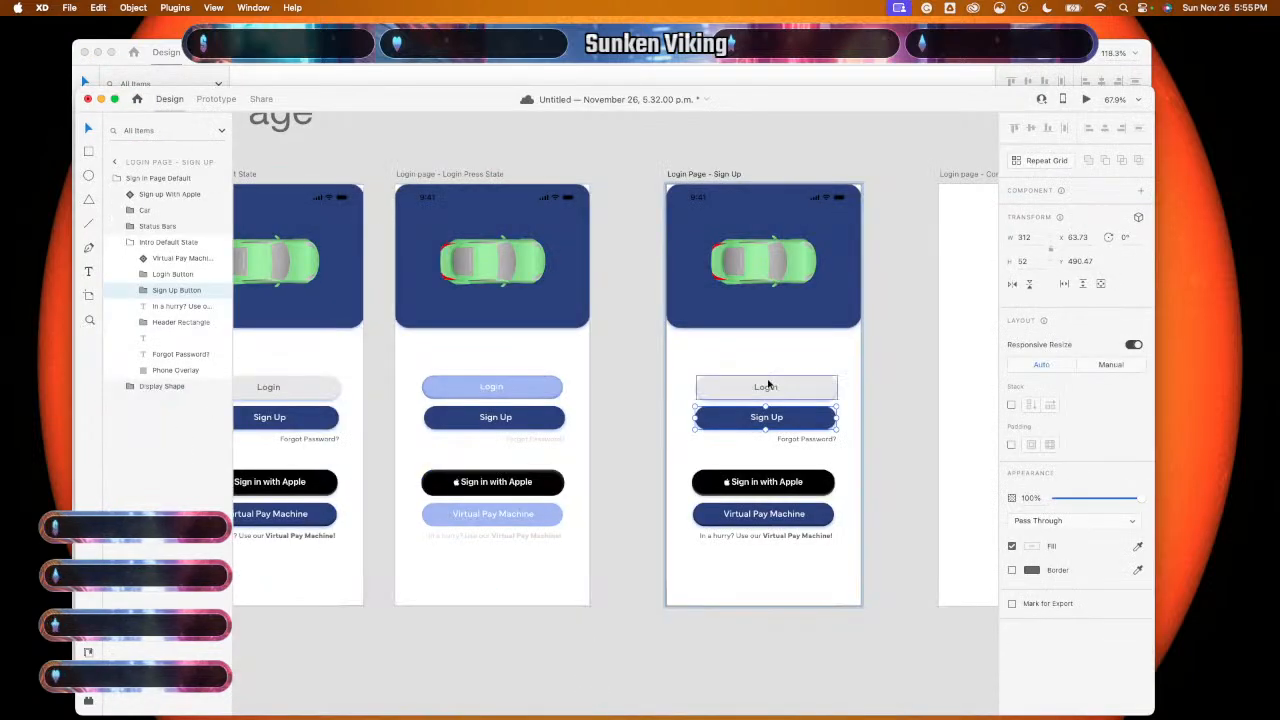
{"action": "left_click", "coordinate": [759, 374]}
{"action": "scroll", "coordinate": [759, 374], "scroll_direction": "right", "scroll_amount": 5}
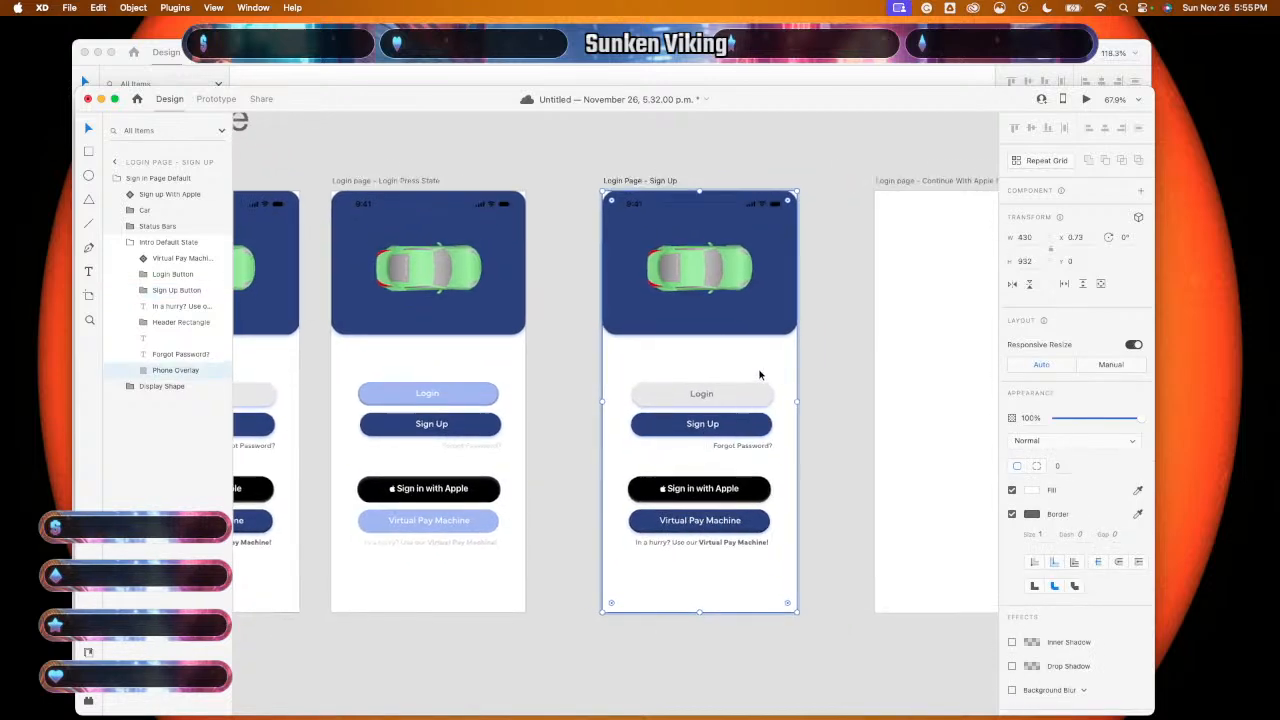
{"action": "key", "text": "super+v"}
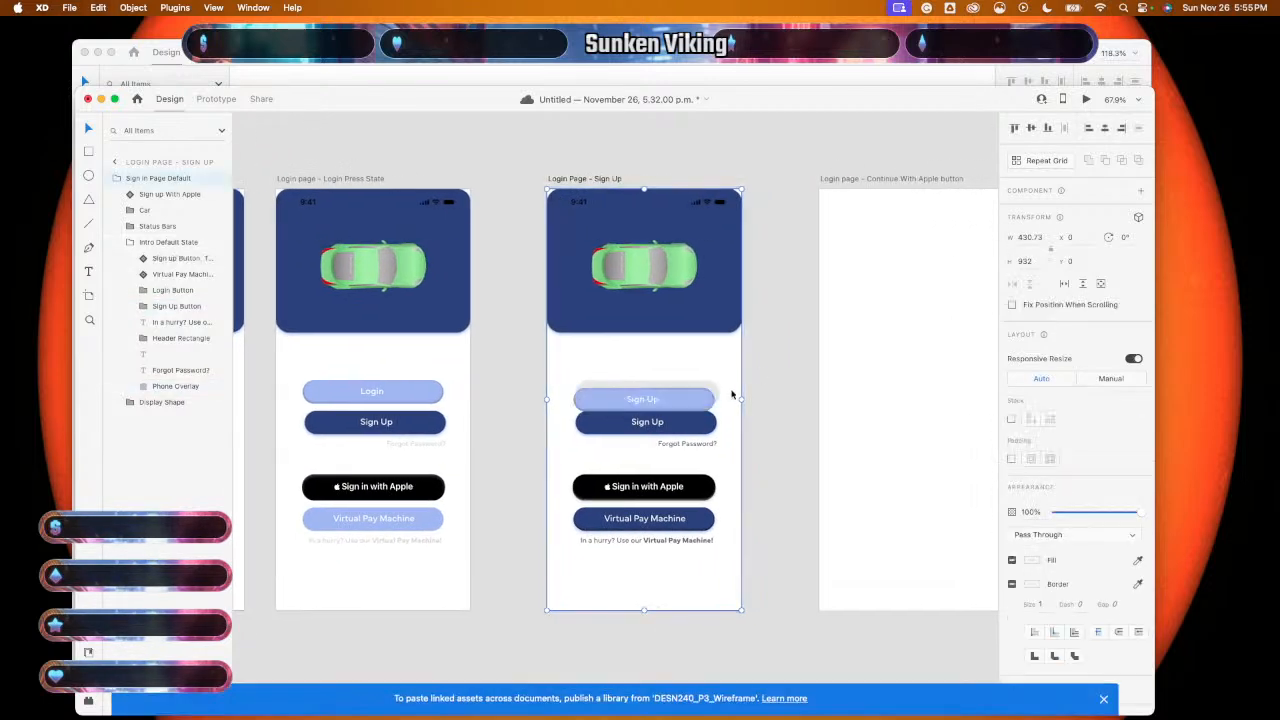
{"action": "scroll", "coordinate": [729, 398], "scroll_direction": "up", "scroll_amount": 5}
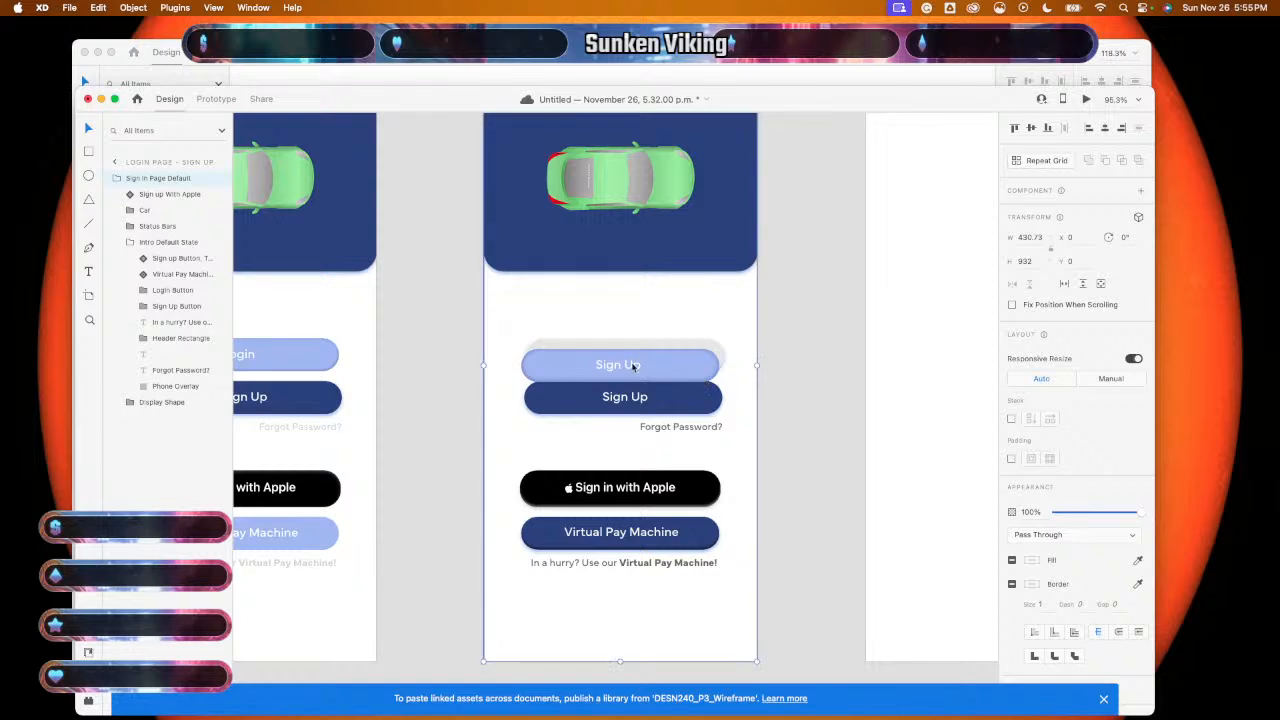
- Inspect the pasted button's inner layers, then reselect the whole Sign Up button
{"action": "left_click", "coordinate": [632, 367]}
{"action": "double_click", "coordinate": [632, 366]}
{"action": "double_click", "coordinate": [632, 364]}
{"action": "double_click", "coordinate": [632, 363]}
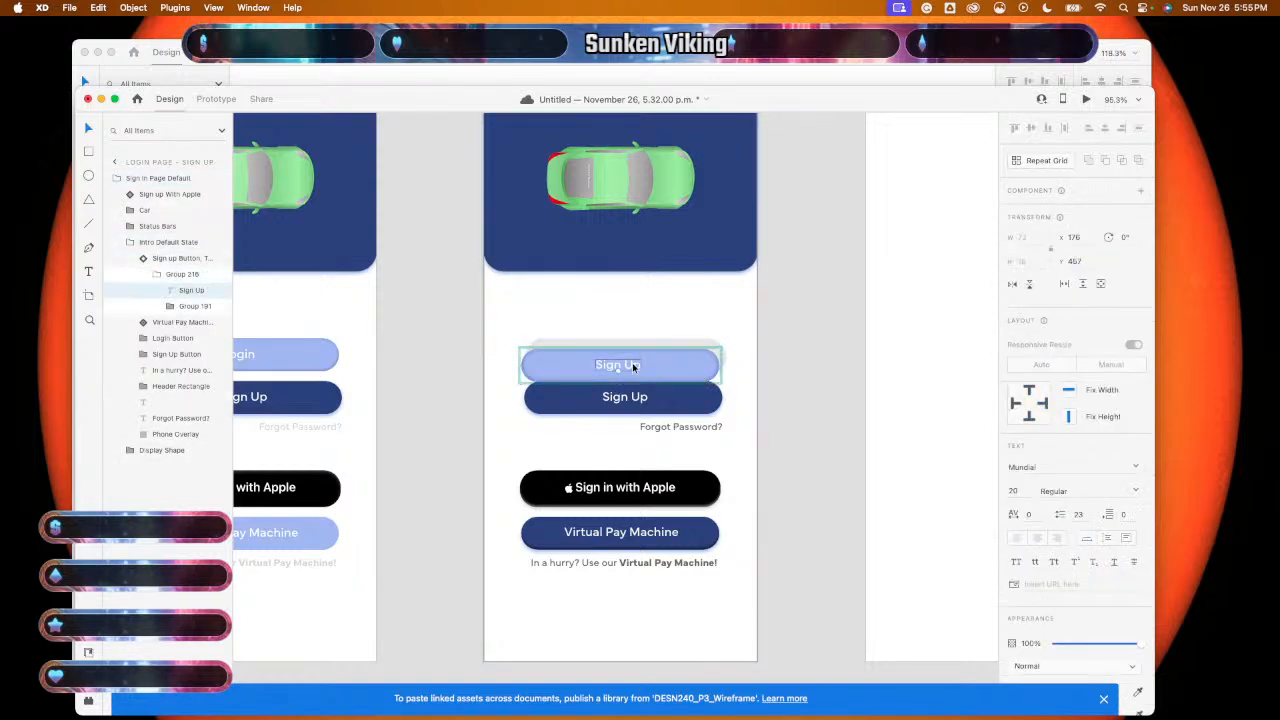
{"action": "left_click", "coordinate": [663, 366], "text": "shift"}
{"action": "right_click", "coordinate": [663, 366]}
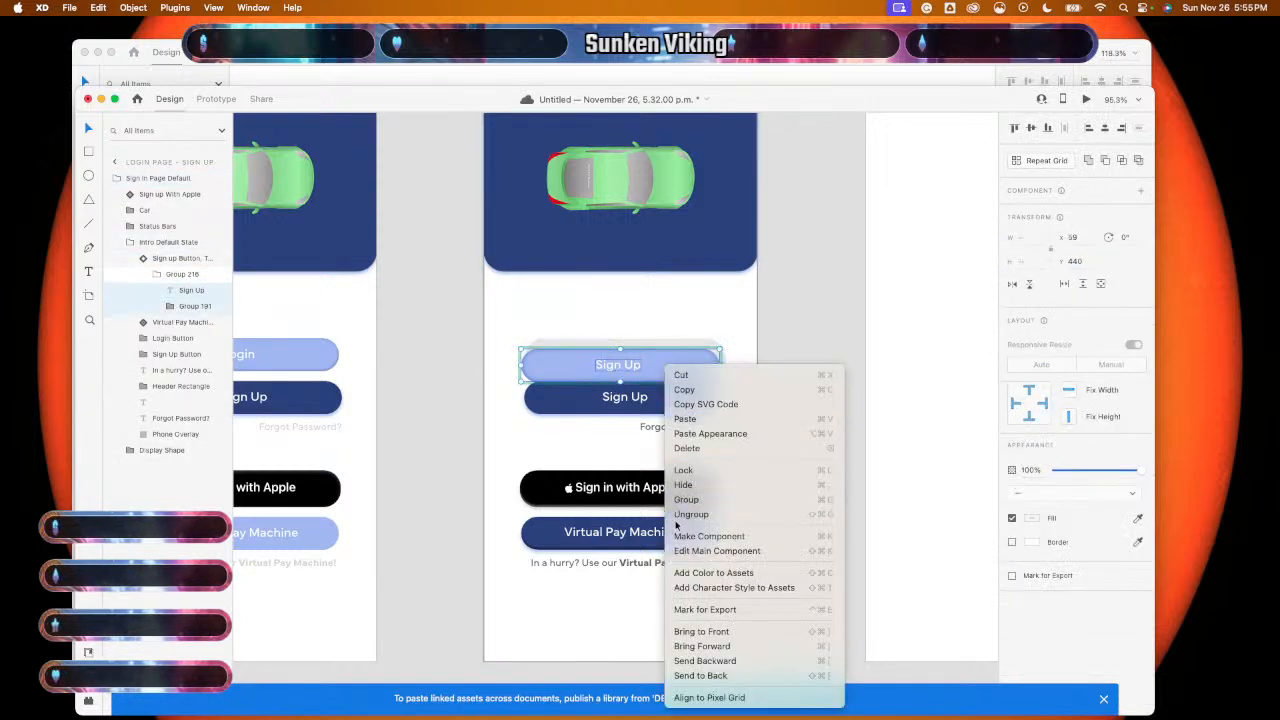
{"action": "left_click", "coordinate": [582, 370]}
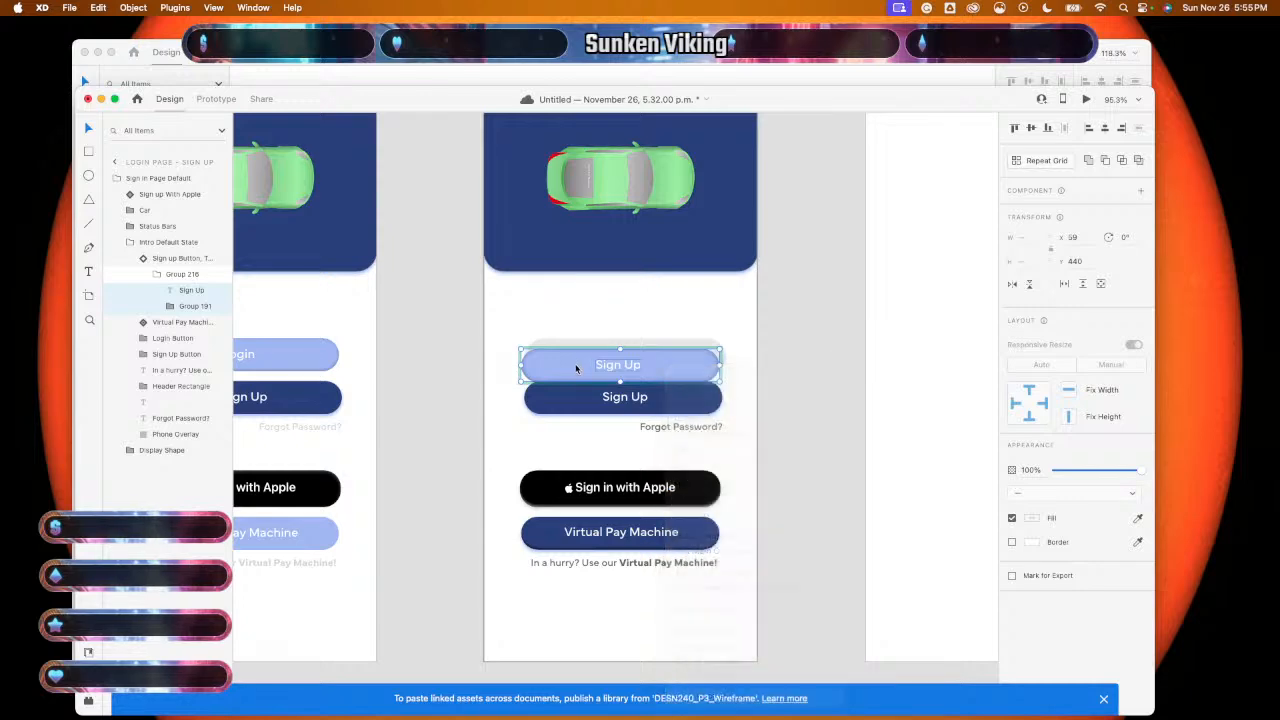
{"action": "left_click", "coordinate": [656, 380]}
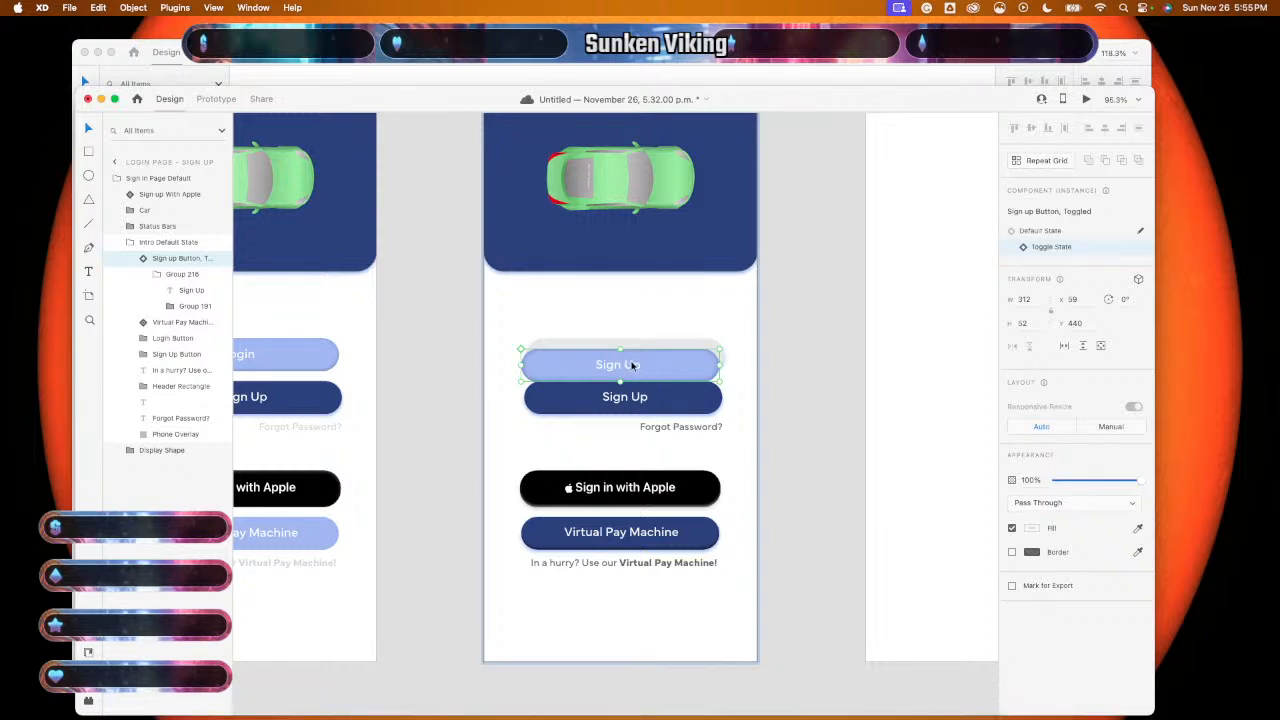
{"action": "double_click", "coordinate": [632, 365]}
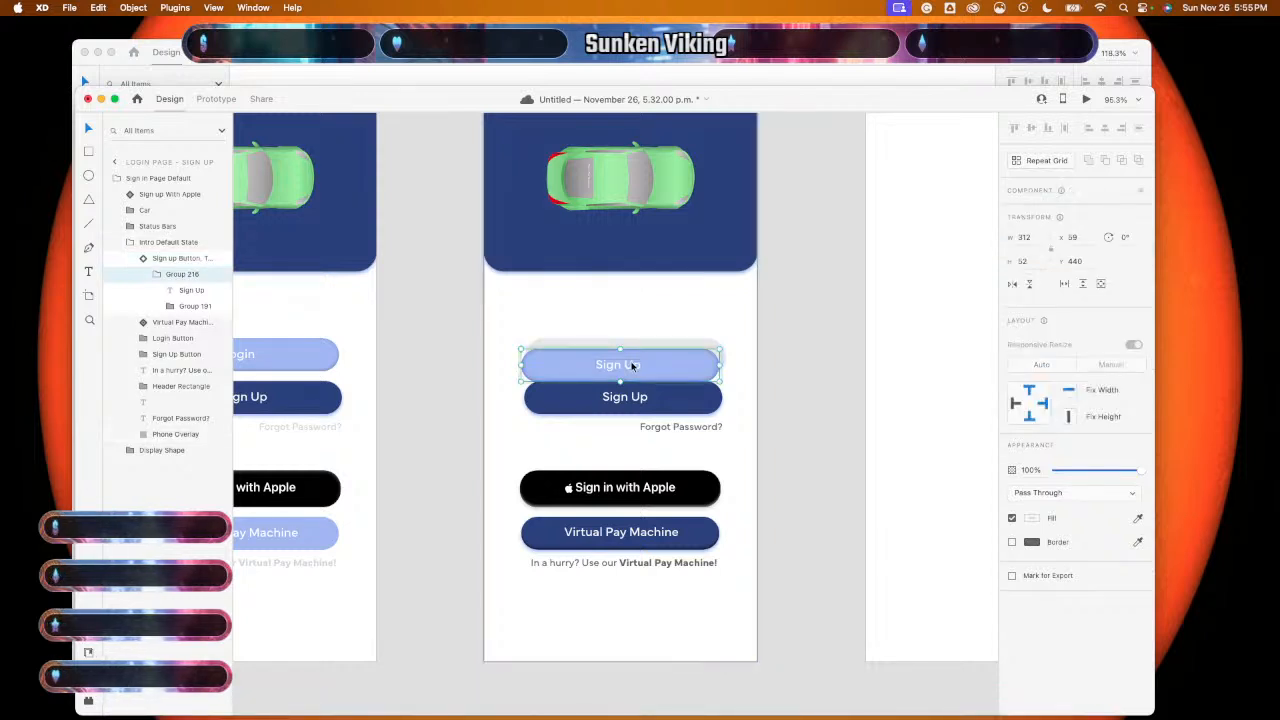
{"action": "left_click", "coordinate": [822, 399]}
{"action": "left_click", "coordinate": [680, 376]}
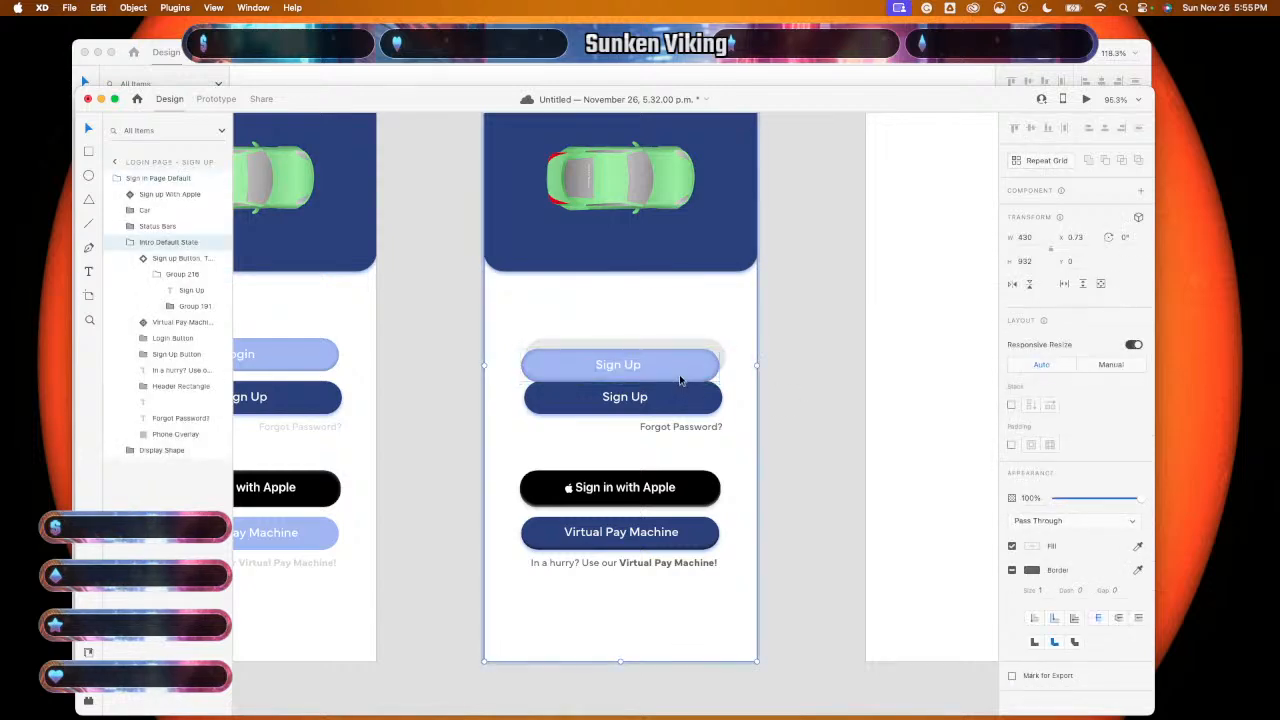
- Align the pale Sign Up button over the old dark Sign Up button
{"action": "left_click_drag", "start_coordinate": [680, 378], "coordinate": [685, 412]}
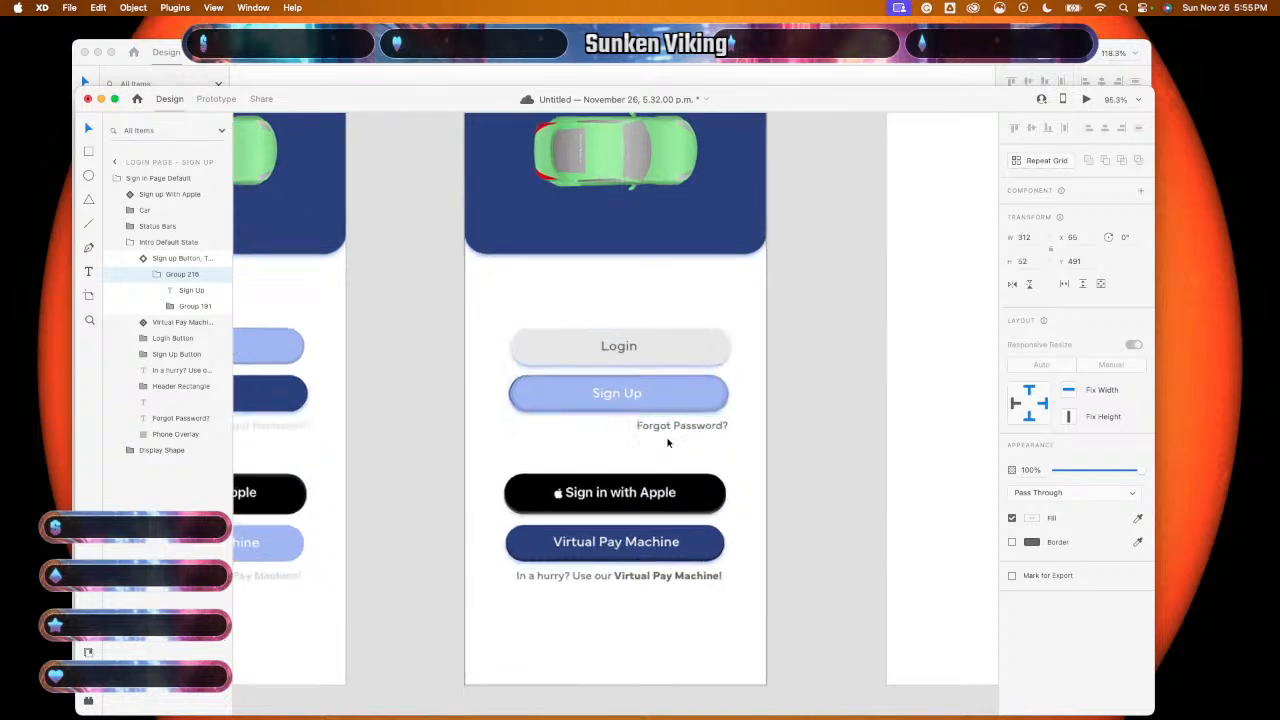
{"action": "scroll", "coordinate": [666, 440], "scroll_direction": "up", "scroll_amount": 5}
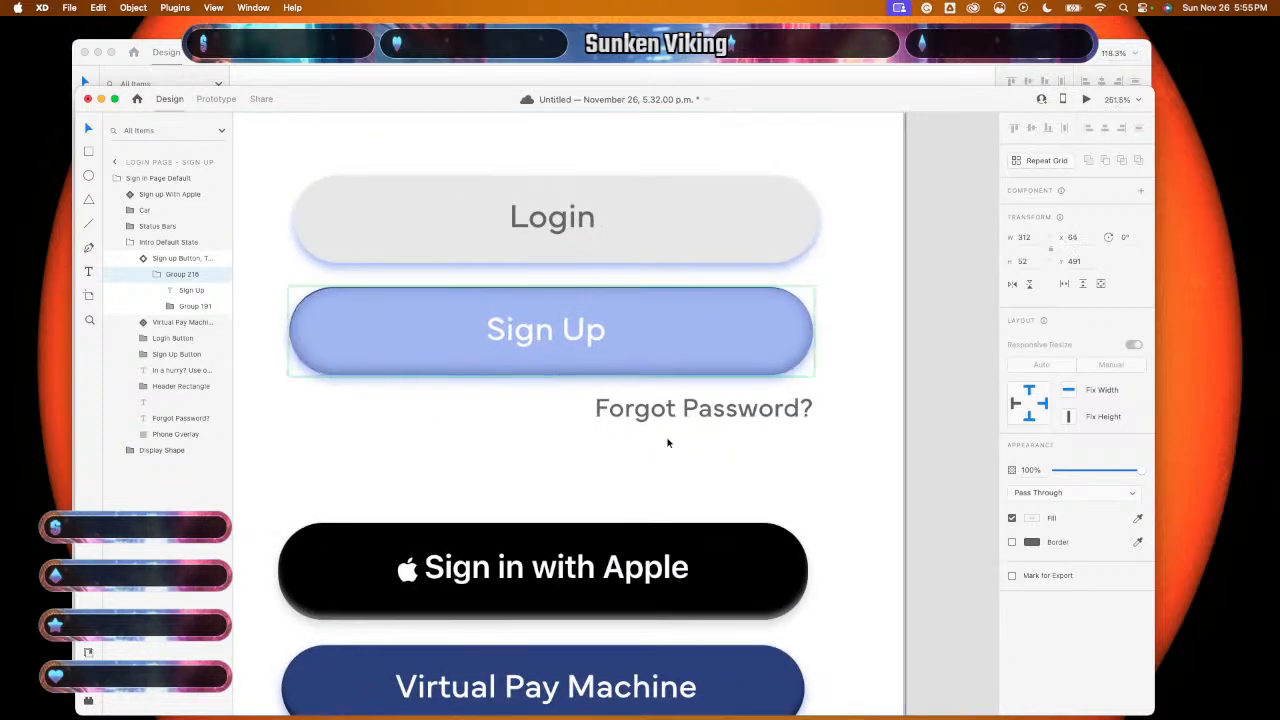
{"action": "key", "text": "Up"}
{"action": "key", "text": "Left"}
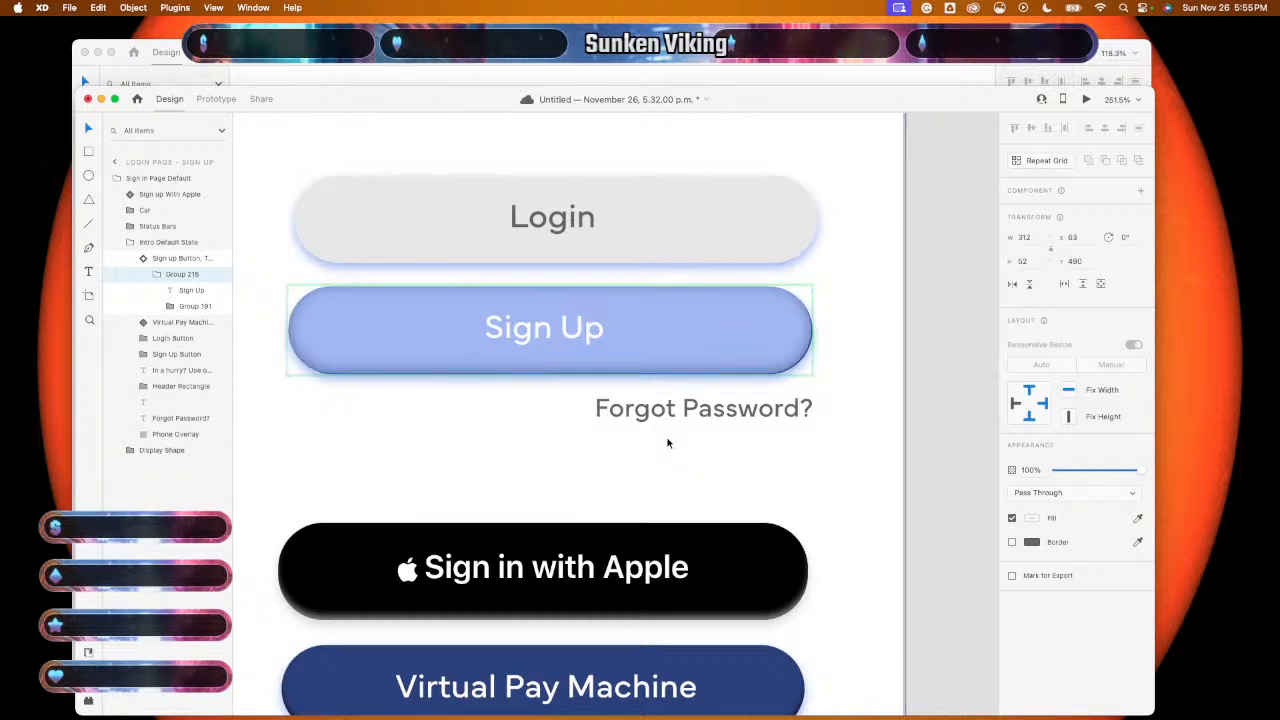
{"action": "key", "text": "Right"}
{"action": "key", "text": "Up"}
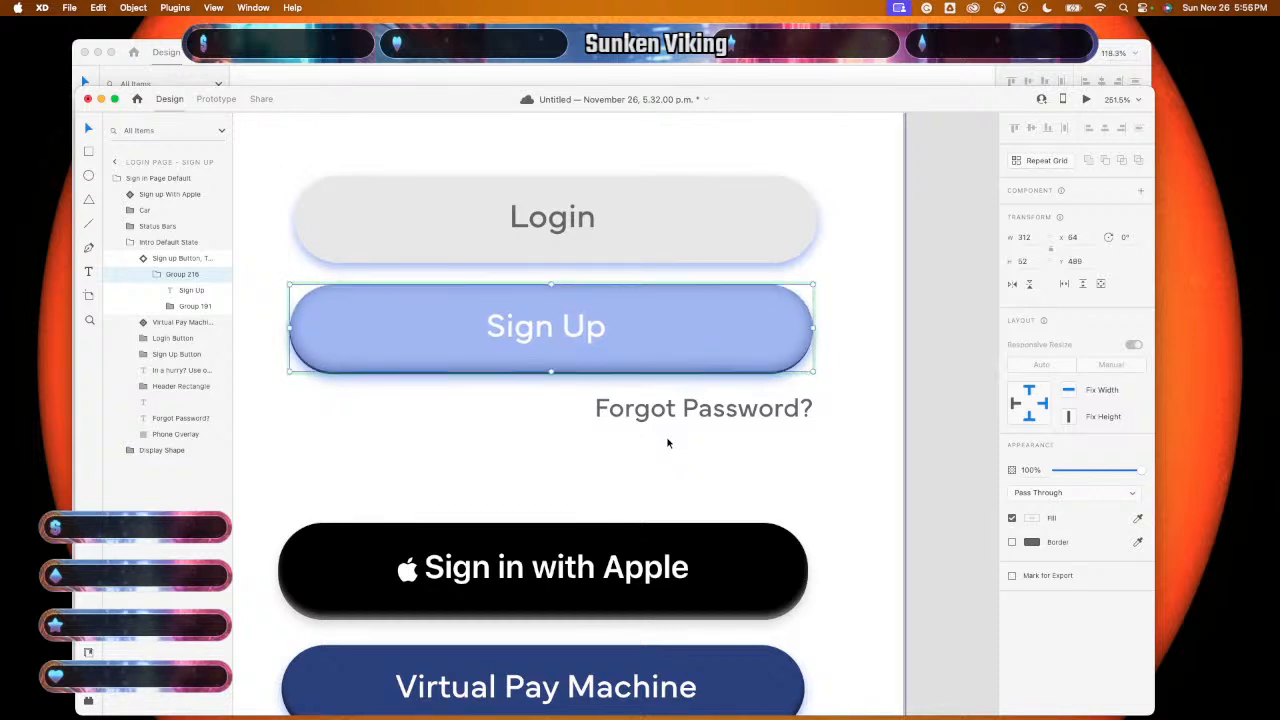
{"action": "key", "text": "Down"}
{"action": "key", "text": "Down"}
{"action": "key", "text": "Up"}
{"action": "key", "text": "Up"}
{"action": "key", "text": "Up"}
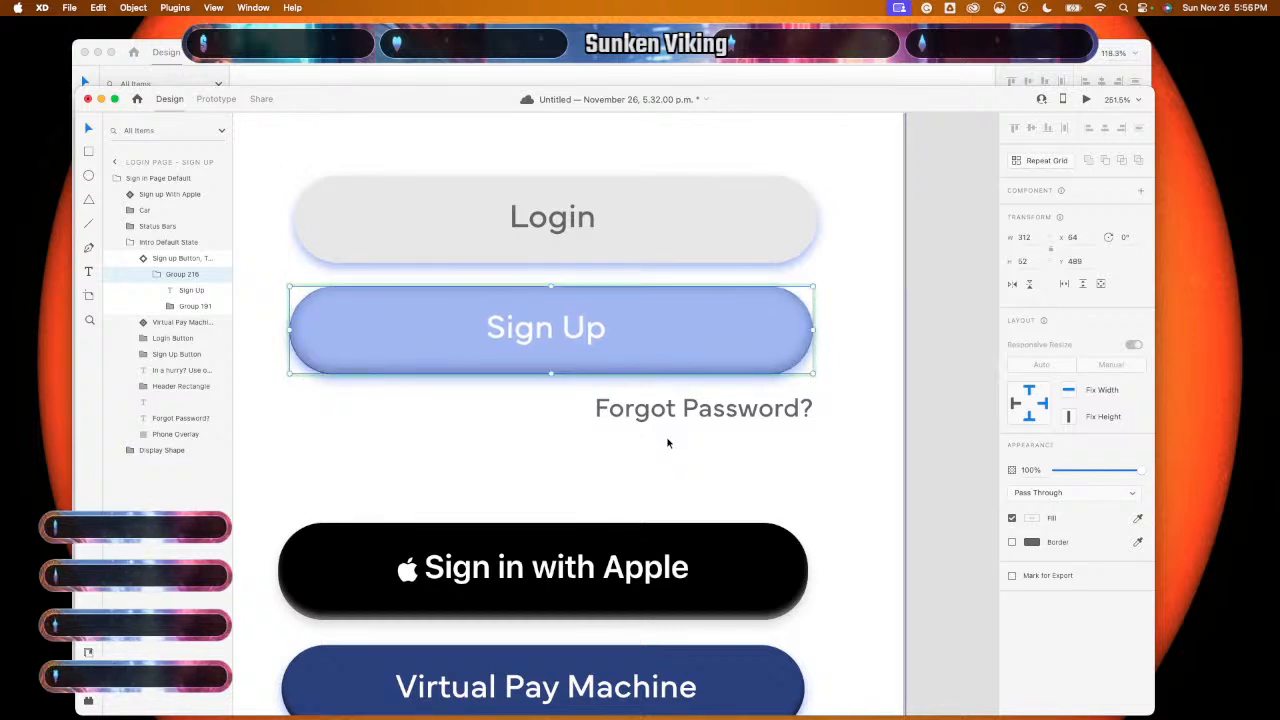
{"action": "key", "text": "Down"}
{"action": "key", "text": "Down"}
{"action": "key", "text": "Down"}
{"action": "key", "text": "Down"}
{"action": "key", "text": "Down"}
{"action": "key", "text": "Down"}
{"action": "key", "text": "Down"}
{"action": "key", "text": "Down"}
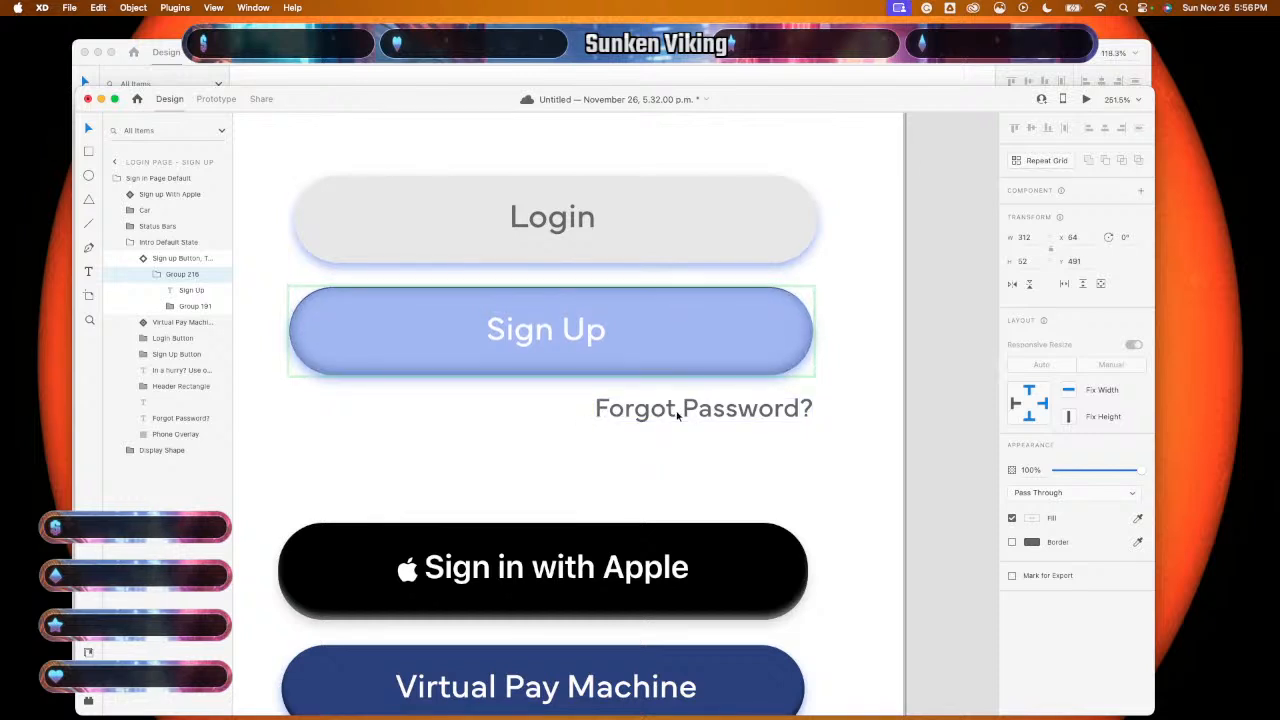
{"action": "key", "text": "Up"}
{"action": "key", "text": "Up"}
{"action": "key", "text": "Up"}
{"action": "key", "text": "Up"}
{"action": "key", "text": "Up"}
{"action": "key", "text": "Up"}
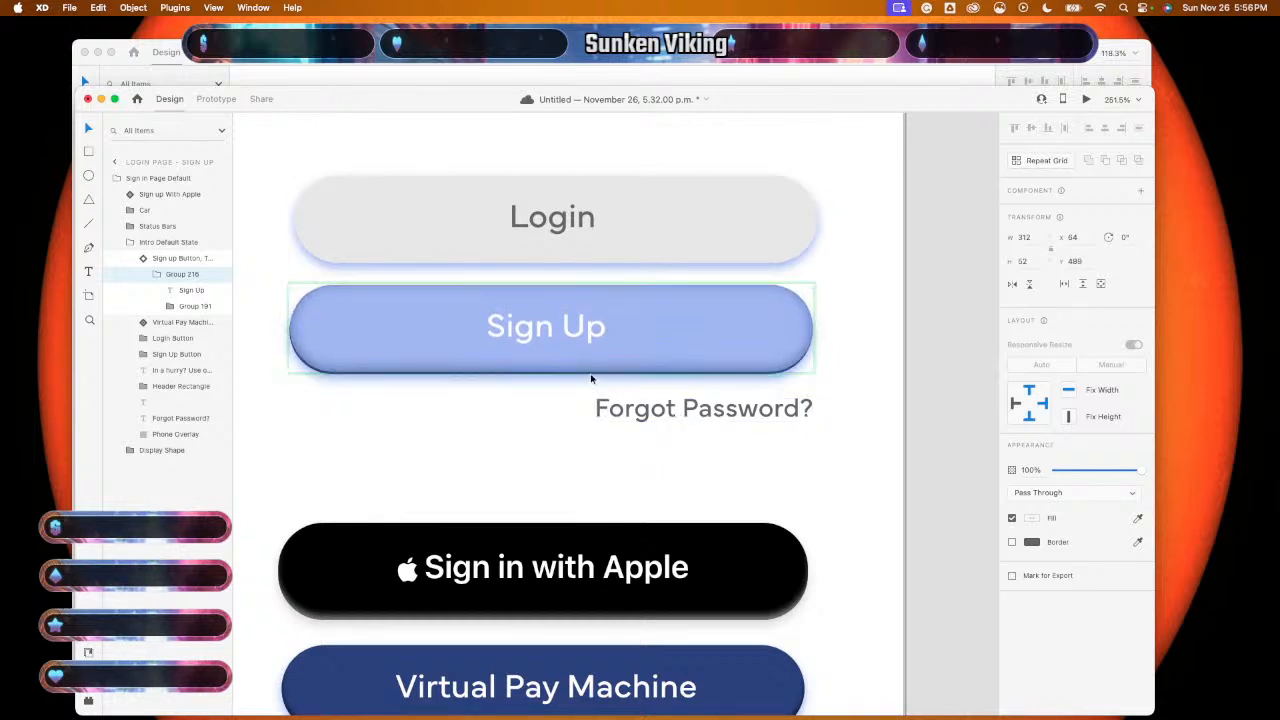
- Delete the old dark Sign Up button, keeping the toggled instance, and deselect
{"action": "left_click", "coordinate": [590, 377]}
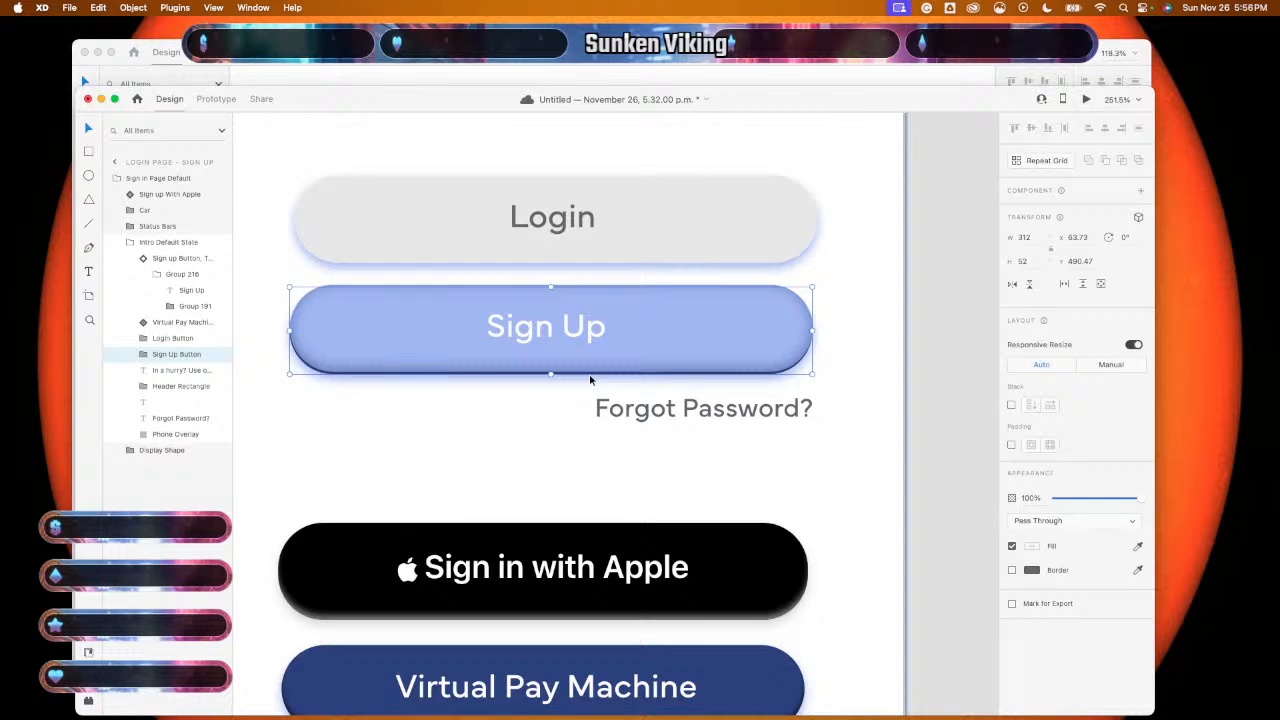
{"action": "key", "text": "Delete"}
{"action": "left_click", "coordinate": [591, 371]}
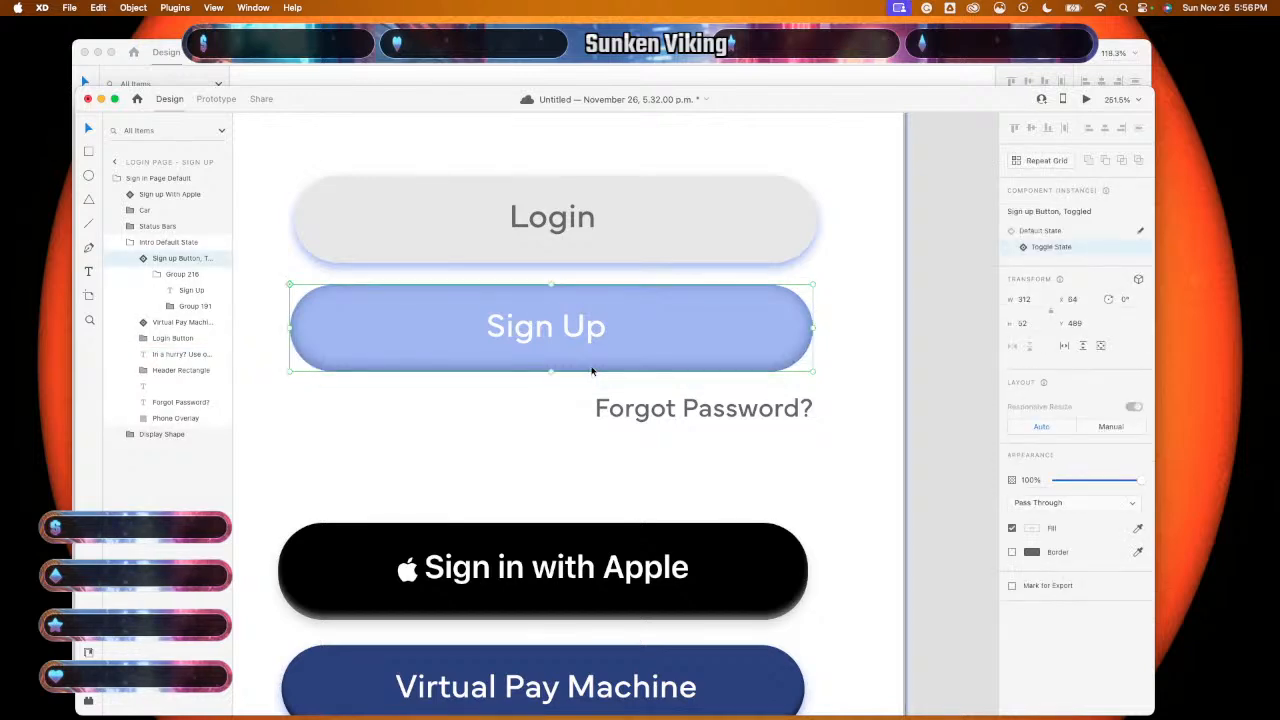
{"action": "left_click", "coordinate": [940, 415]}
{"action": "scroll", "coordinate": [943, 422], "scroll_direction": "down", "scroll_amount": 2}
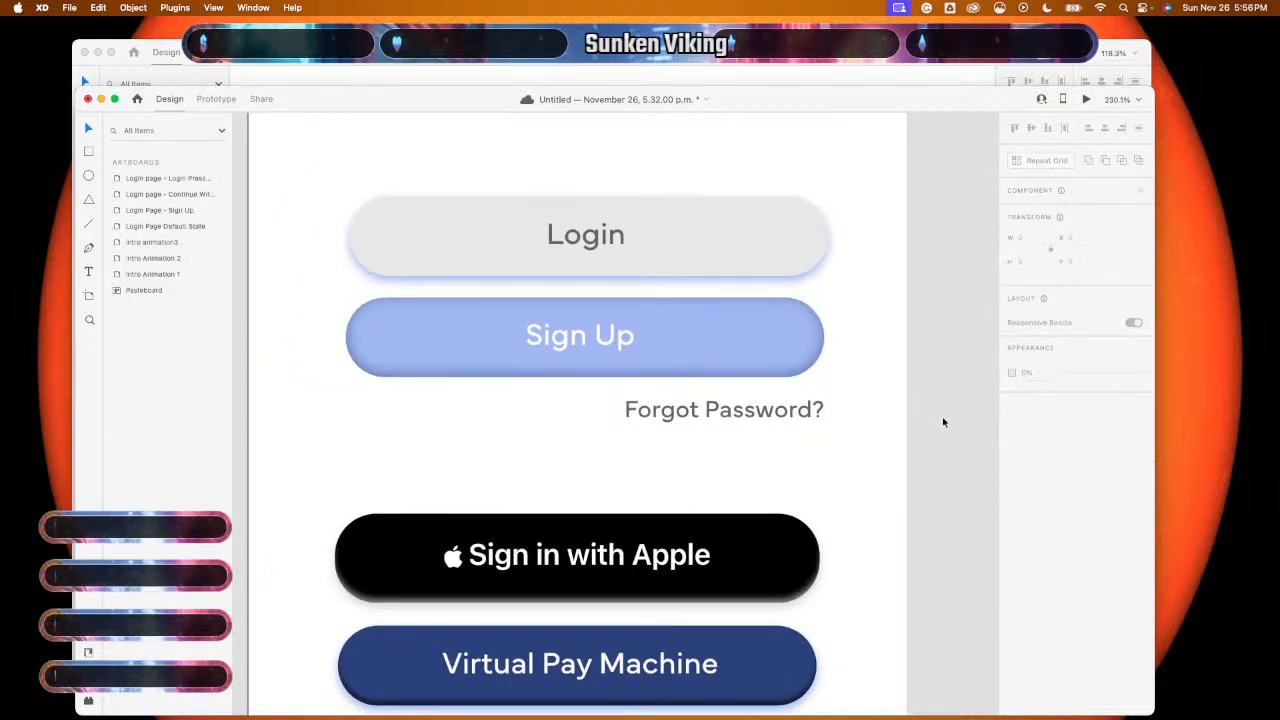
{"action": "scroll", "coordinate": [943, 422], "scroll_direction": "down", "scroll_amount": 10}
{"action": "scroll", "coordinate": [943, 422], "scroll_direction": "right", "scroll_amount": 1}
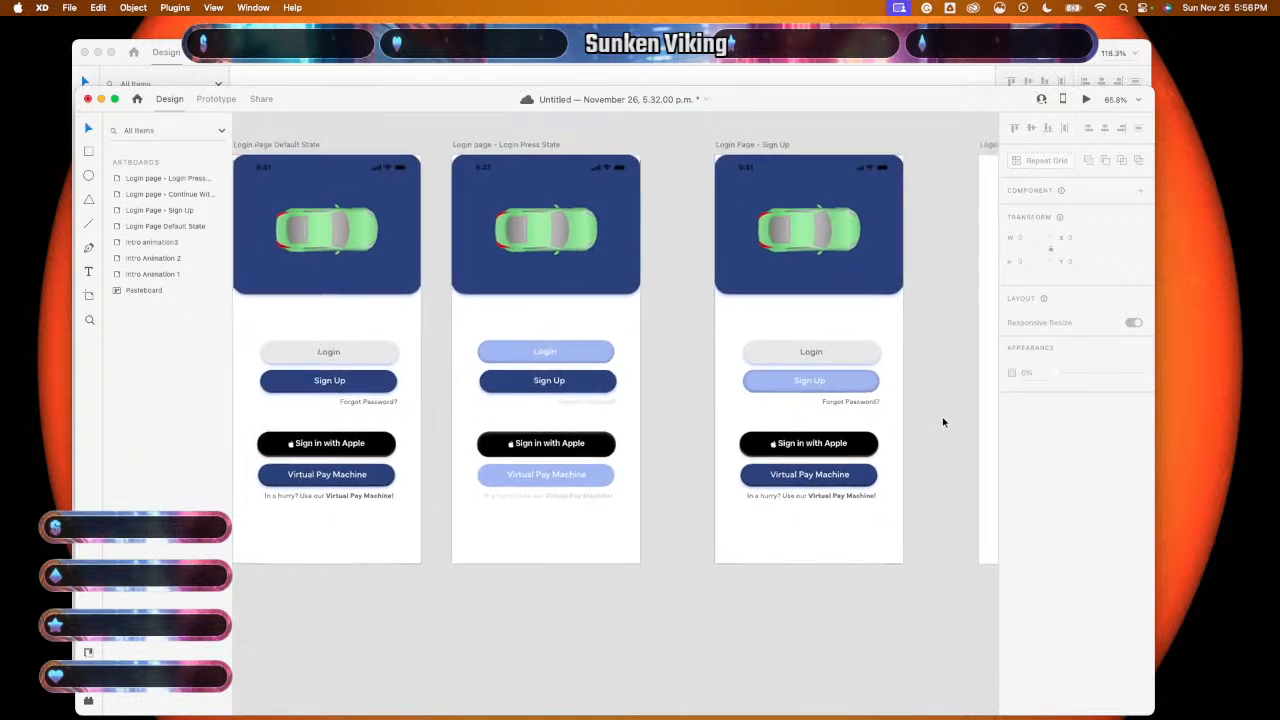
{"action": "scroll", "coordinate": [943, 422], "scroll_direction": "right", "scroll_amount": 3}
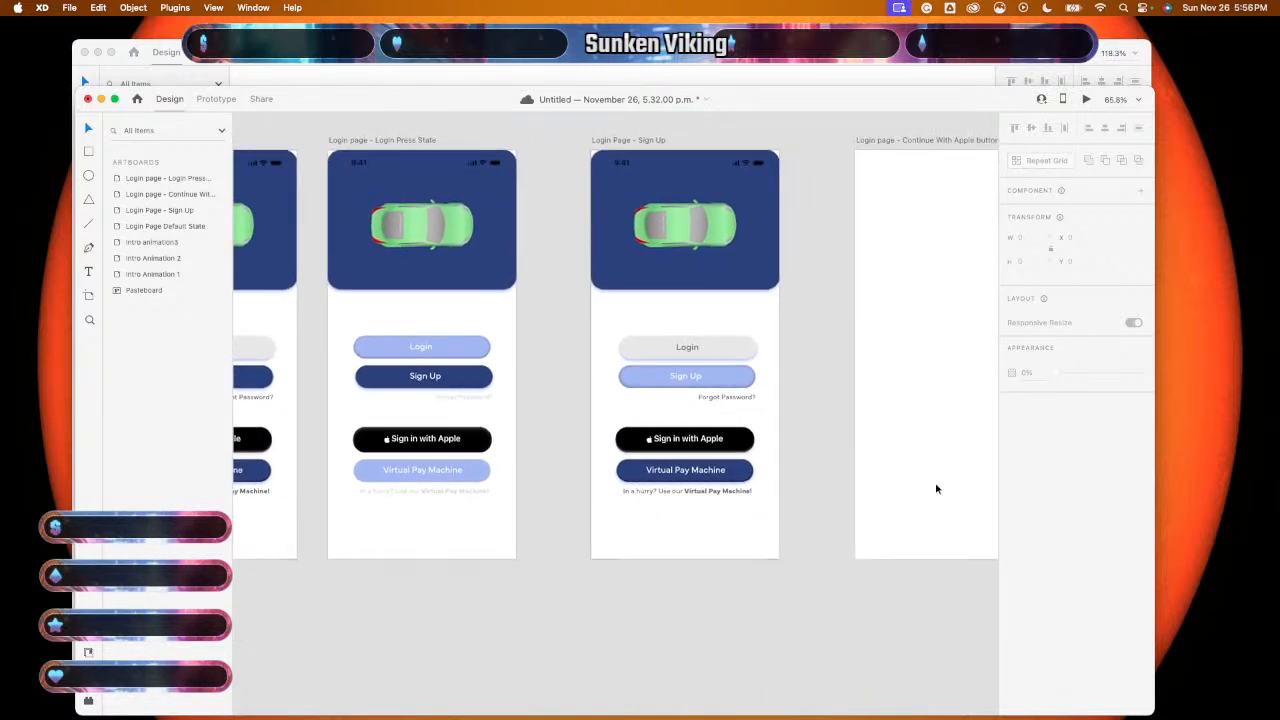
{"action": "scroll", "coordinate": [936, 489], "scroll_direction": "down", "scroll_amount": 3}
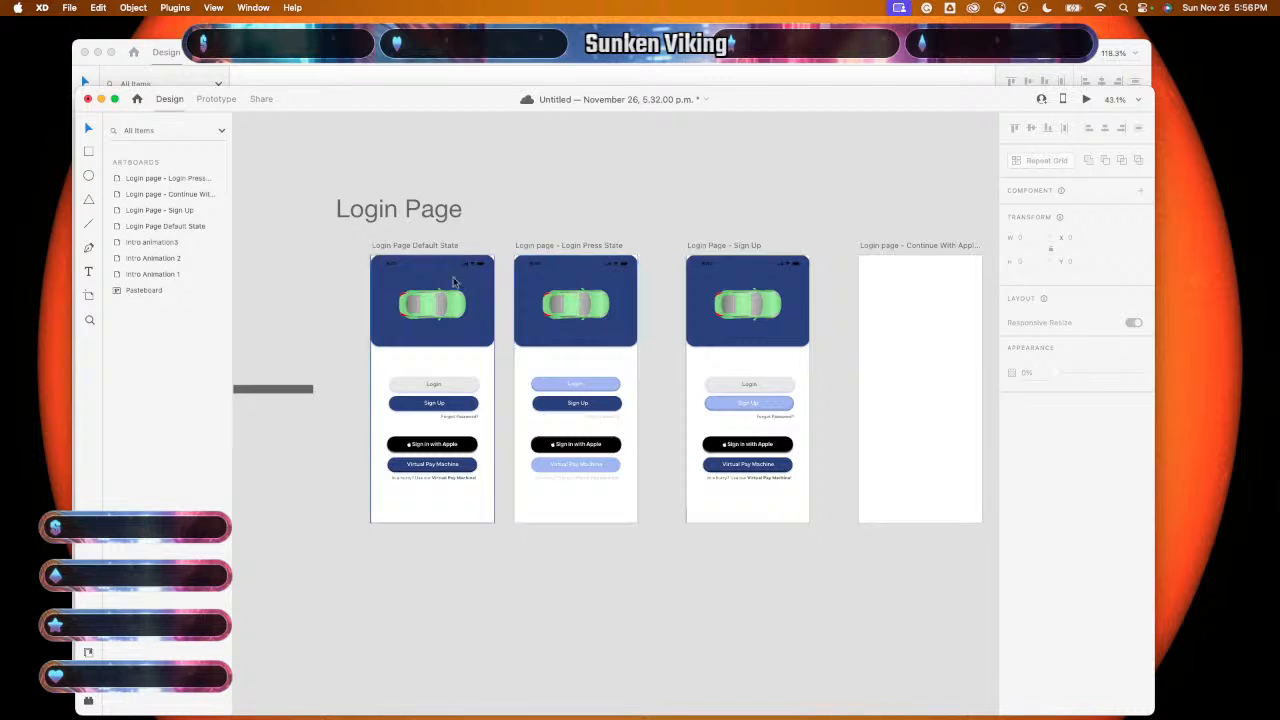
{"action": "left_click", "coordinate": [420, 248]}
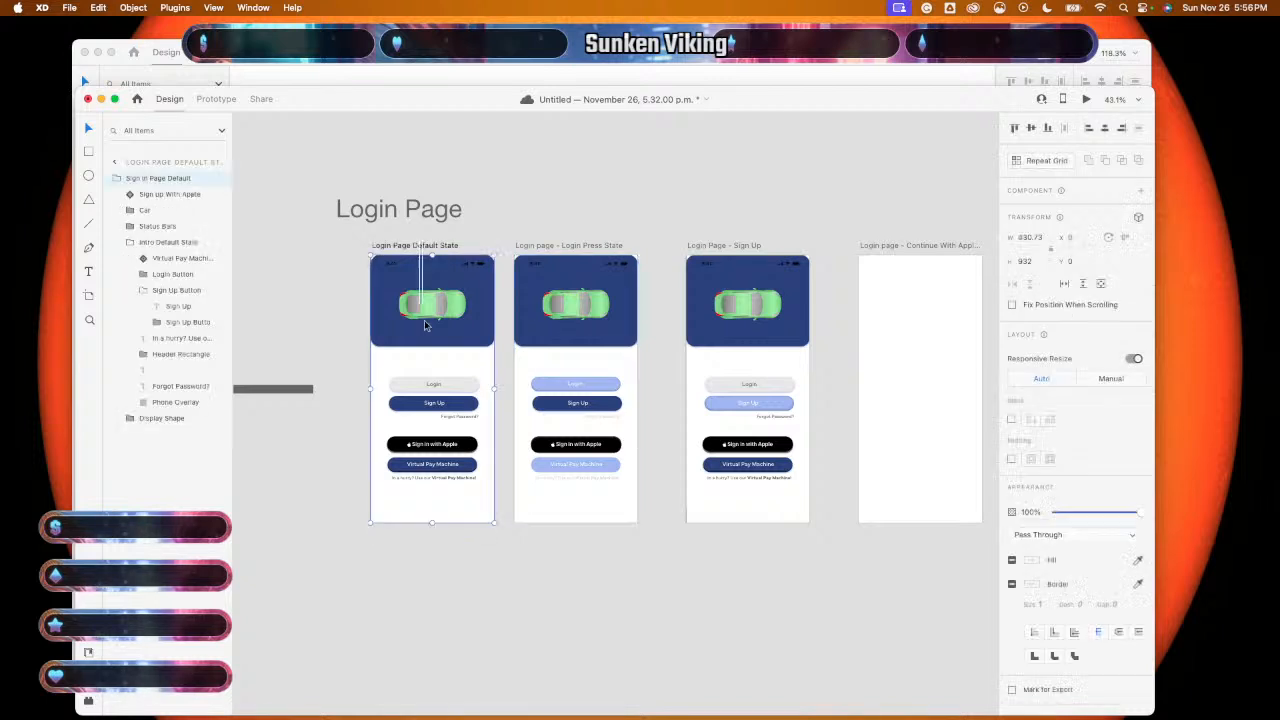
{"action": "scroll", "coordinate": [449, 543], "scroll_direction": "right", "scroll_amount": 5}
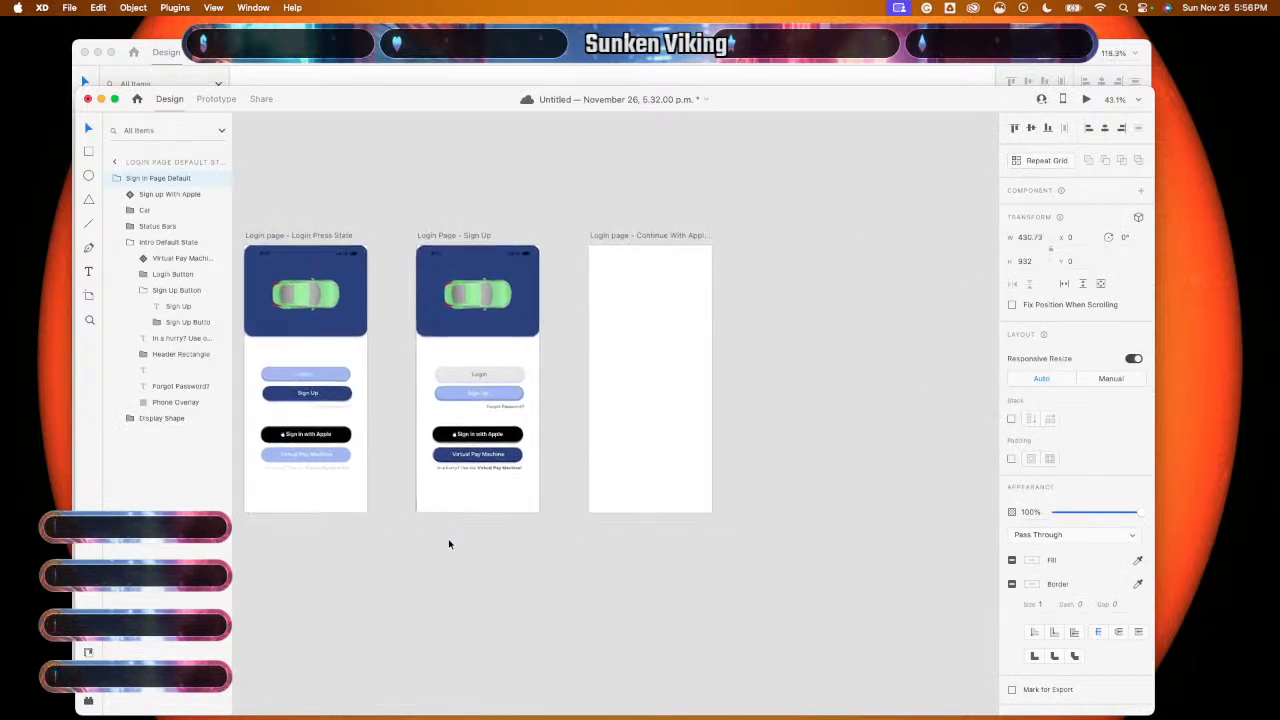
{"action": "left_click", "coordinate": [620, 442]}
{"action": "scroll", "coordinate": [620, 440], "scroll_direction": "up", "scroll_amount": 3}
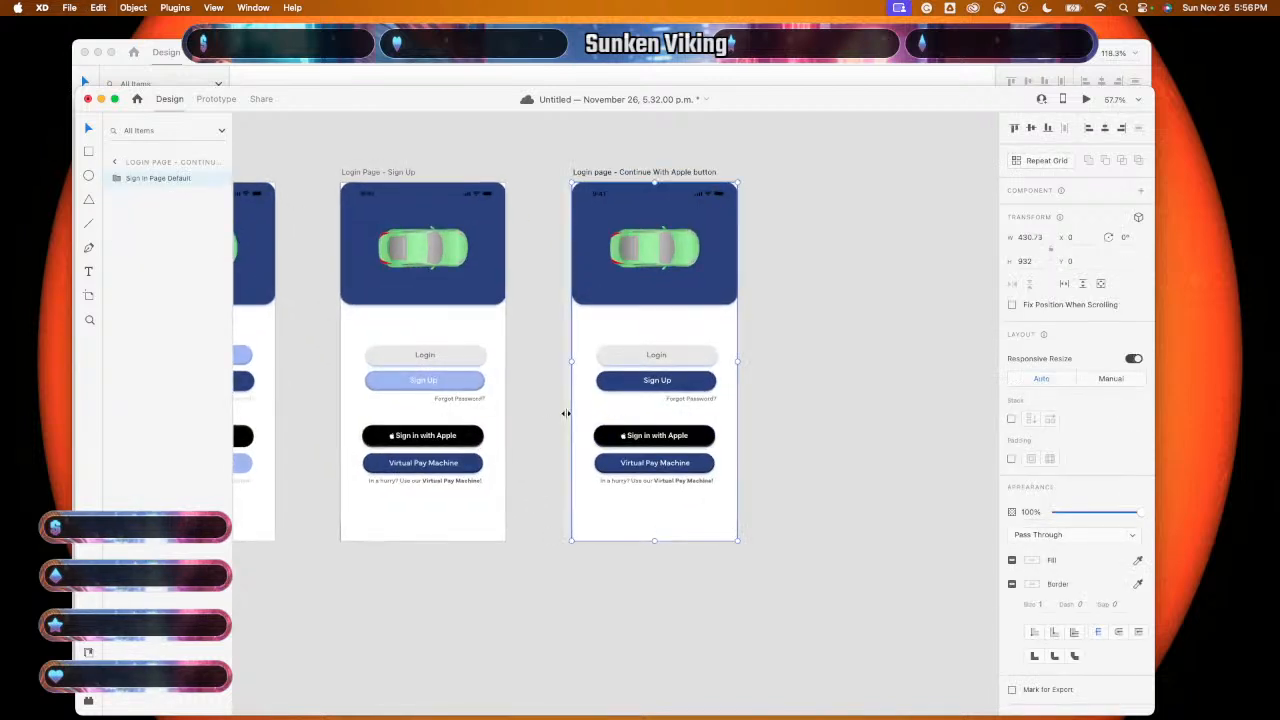
{"action": "scroll", "coordinate": [566, 413], "scroll_direction": "up", "scroll_amount": 4}
{"action": "scroll", "coordinate": [566, 413], "scroll_direction": "right", "scroll_amount": 5}
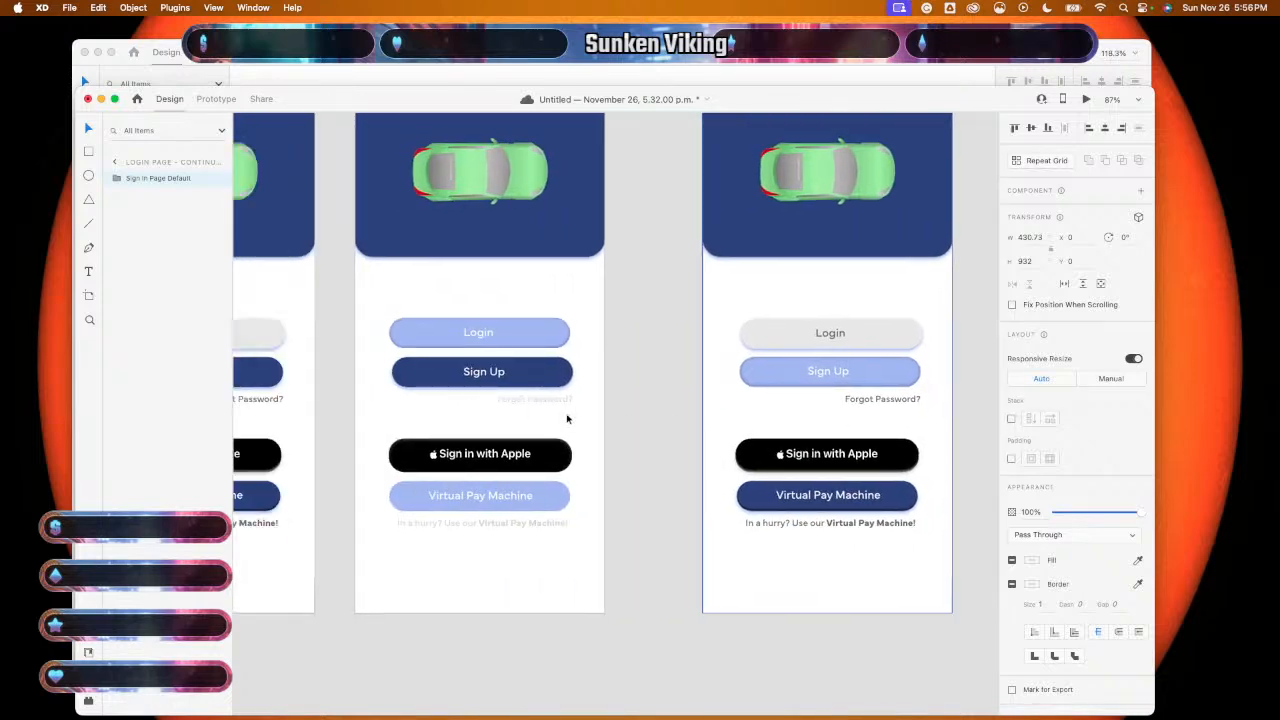
{"action": "left_click", "coordinate": [644, 405]}
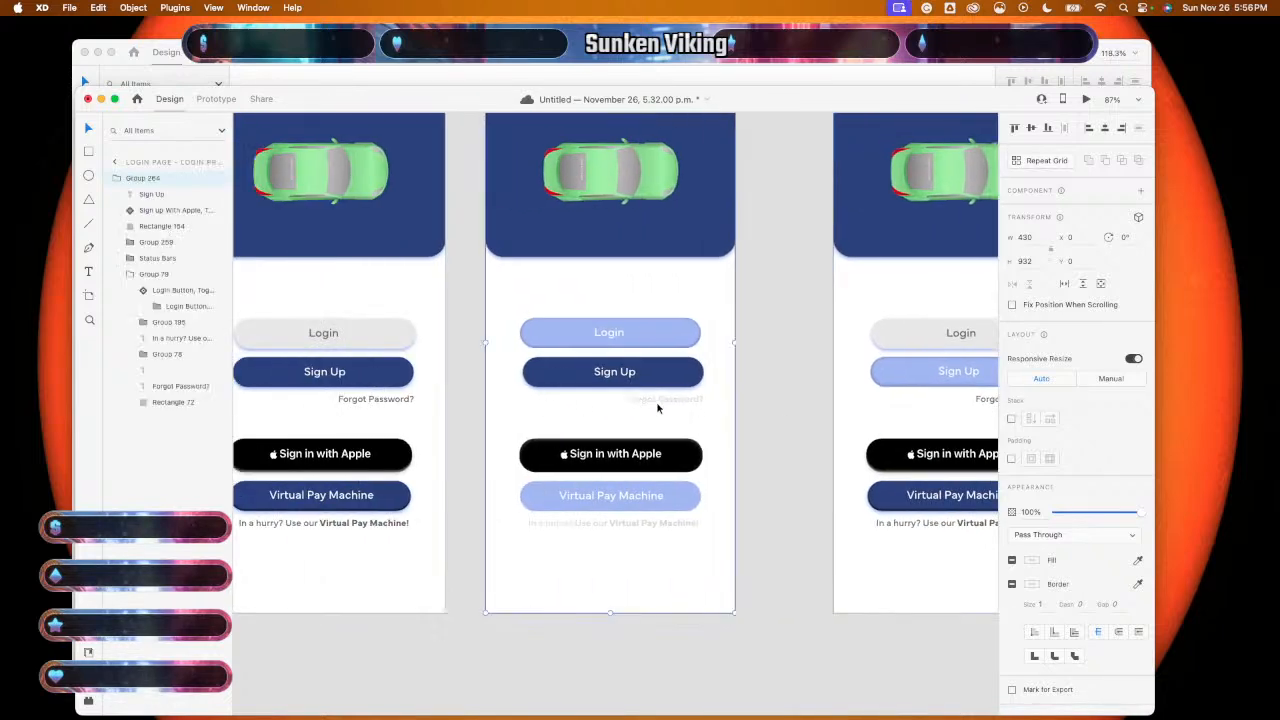
{"action": "double_click", "coordinate": [659, 407]}
{"action": "left_click", "coordinate": [660, 405]}
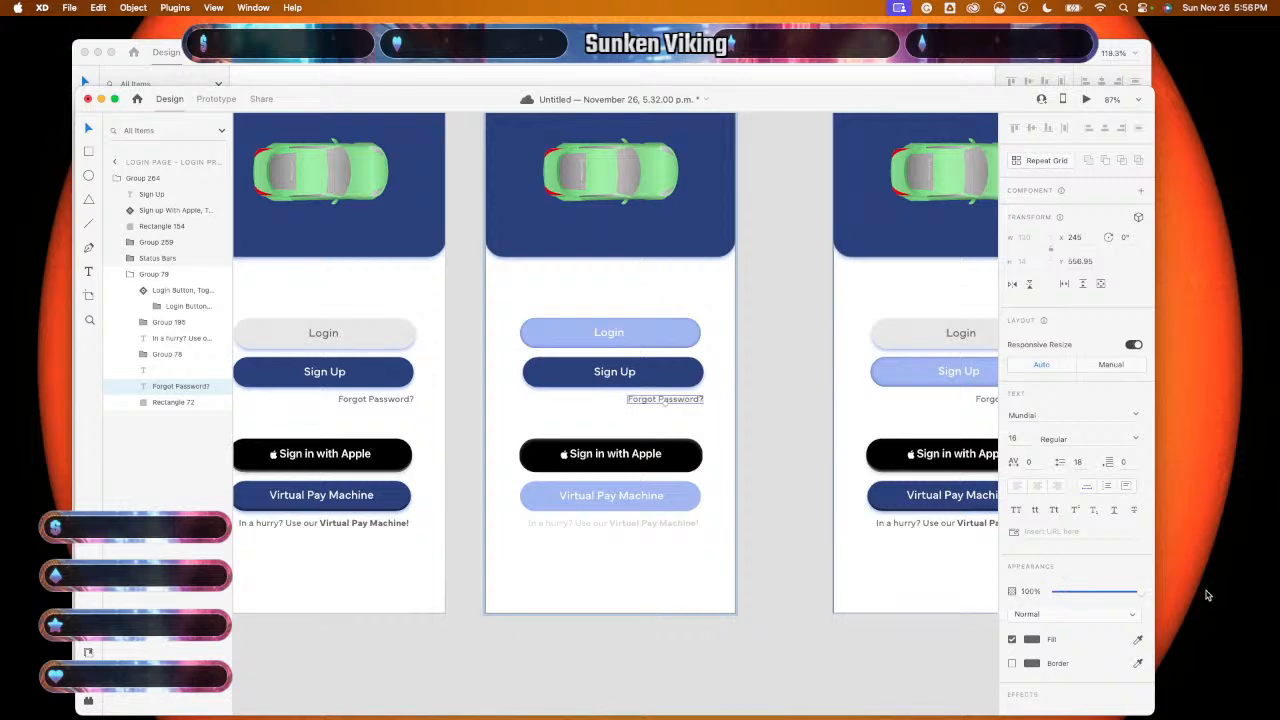
{"action": "double_click", "coordinate": [673, 526]}
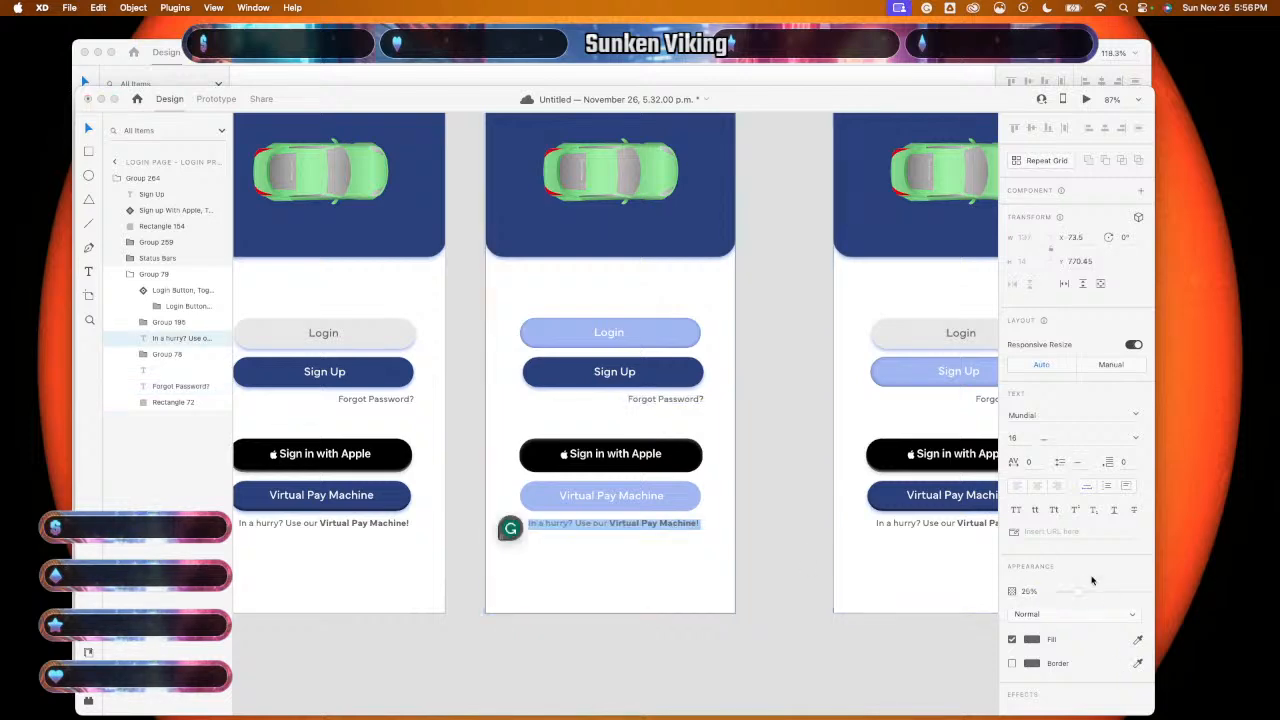
{"action": "left_click", "coordinate": [794, 604]}
{"action": "scroll", "coordinate": [794, 604], "scroll_direction": "down", "scroll_amount": 5}
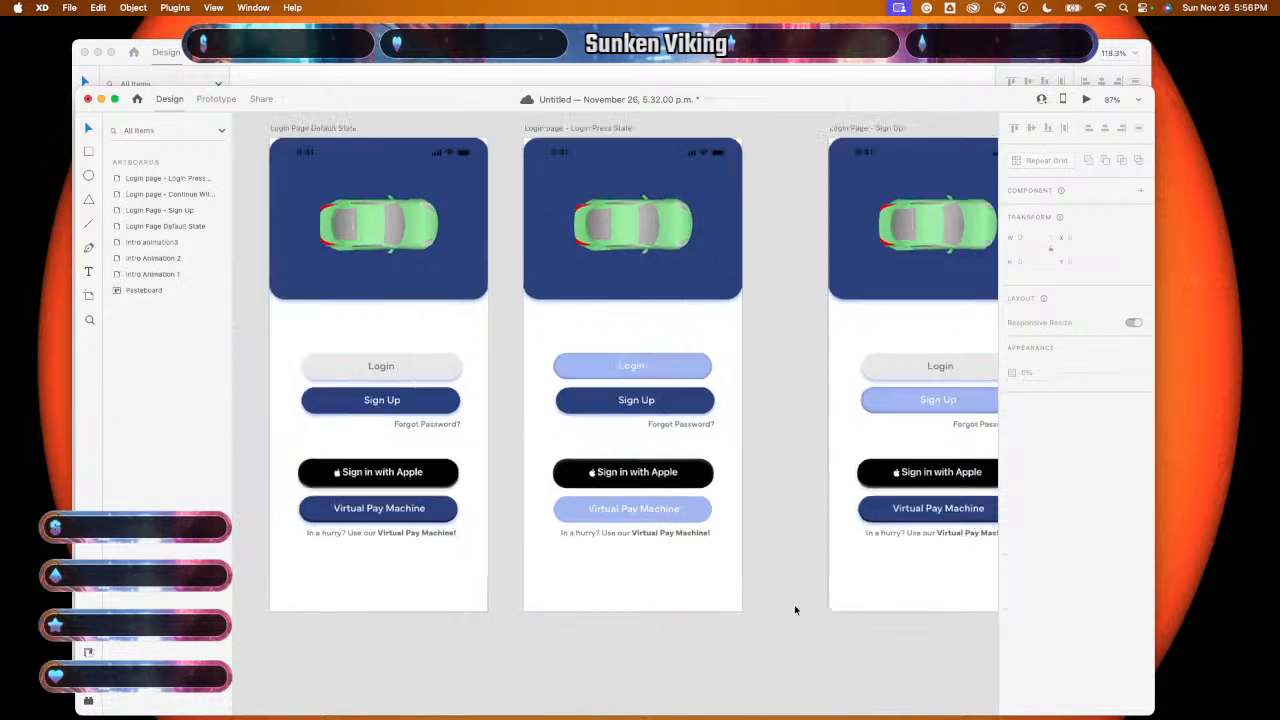
{"action": "scroll", "coordinate": [794, 604], "scroll_direction": "right", "scroll_amount": 5}
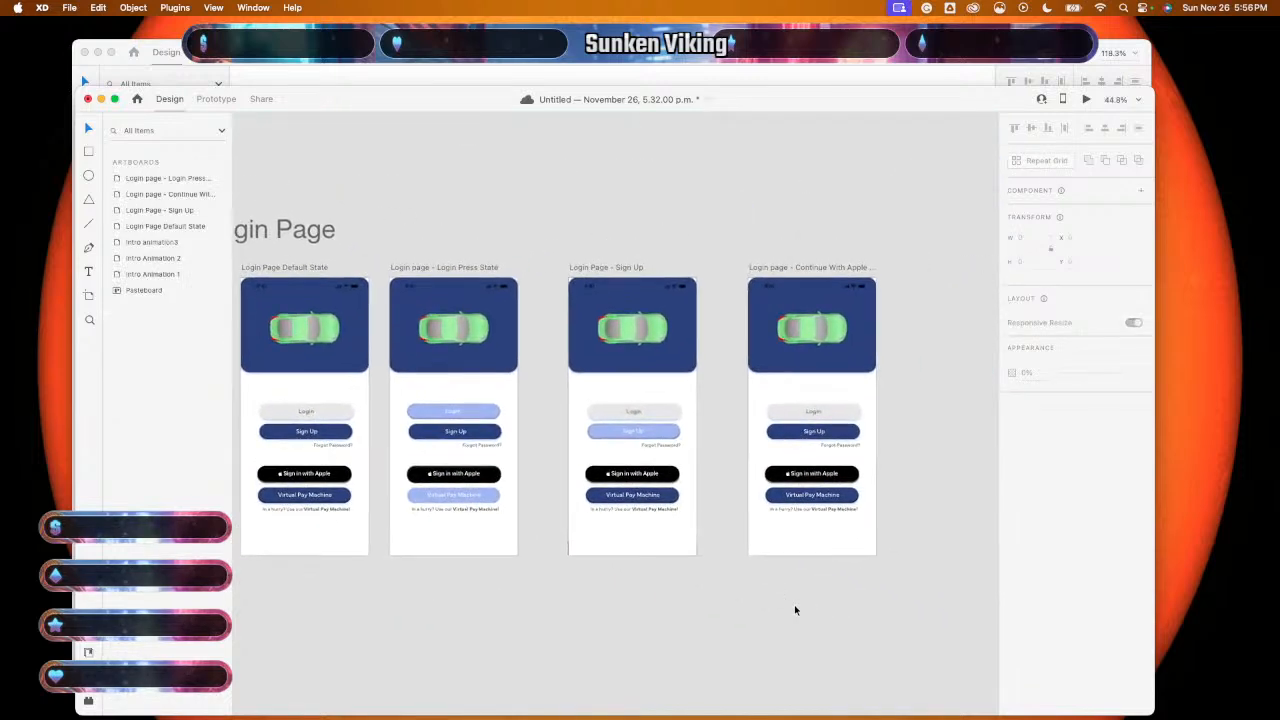
{"action": "scroll", "coordinate": [794, 604], "scroll_direction": "up", "scroll_amount": 2}
{"action": "scroll", "coordinate": [794, 603], "scroll_direction": "up", "scroll_amount": 2}
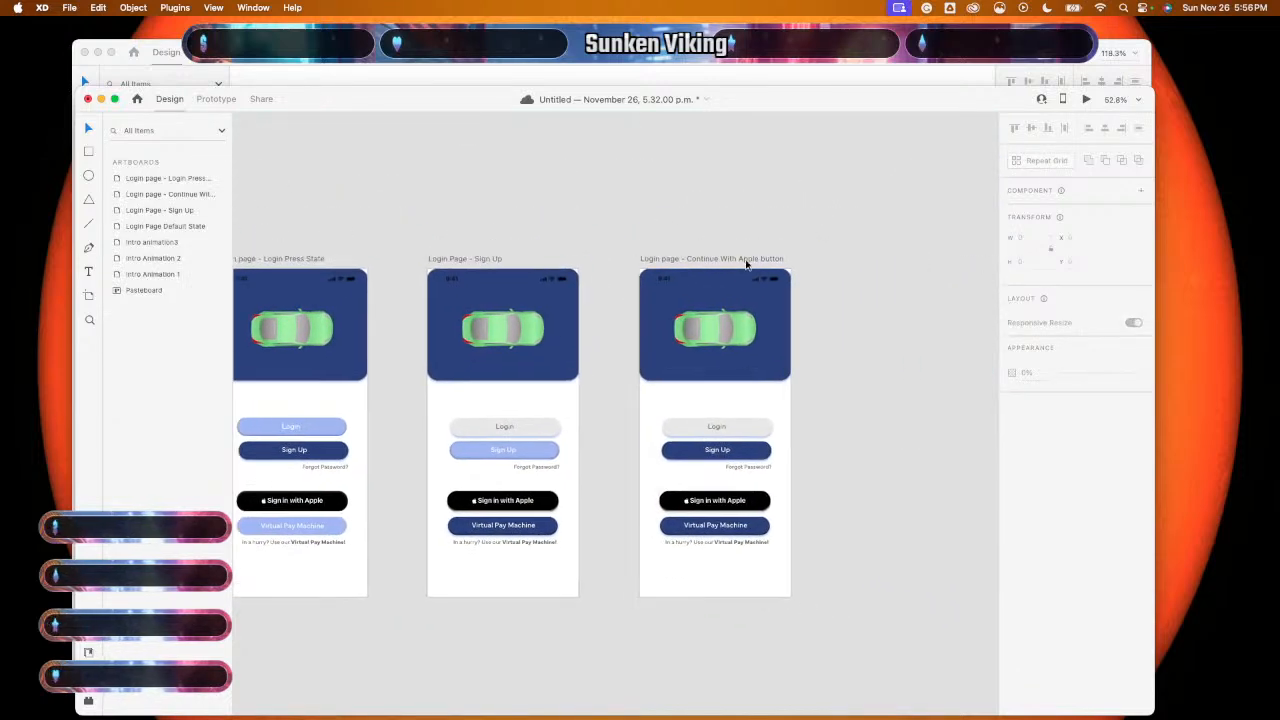
- Rename the fourth artboard to 'Login page - Forgot Password'
{"action": "double_click", "coordinate": [752, 260]}
{"action": "key", "text": "Right"}
{"action": "key", "text": "BackSpace"}
{"action": "key", "text": "BackSpace"}
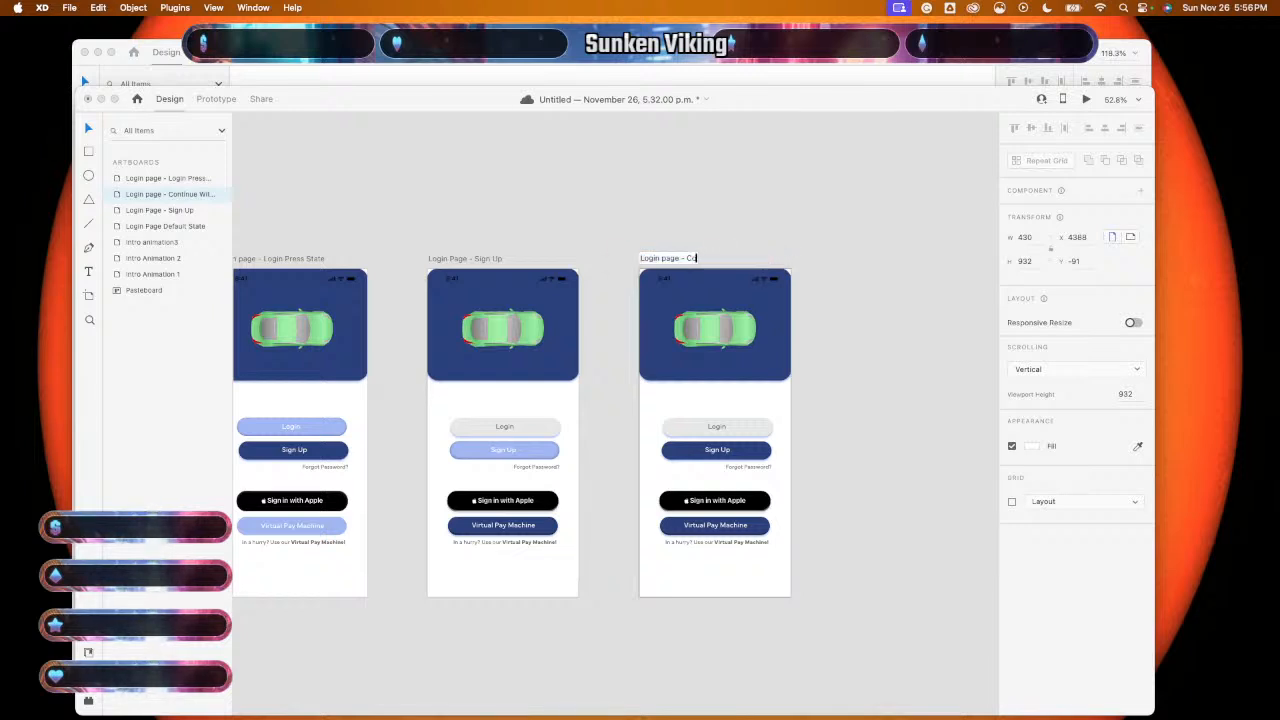
{"action": "type", "text": "Forgot"}
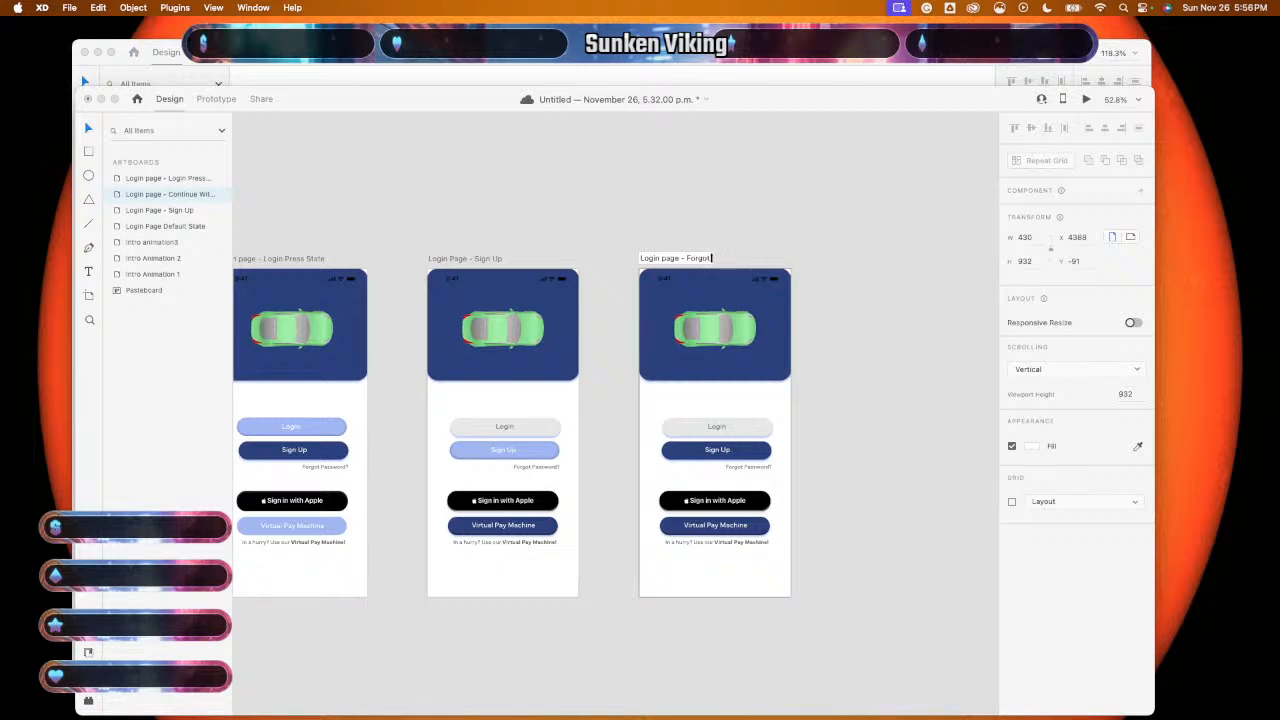
{"action": "type", "text": " Password"}
{"action": "key", "text": "Return"}
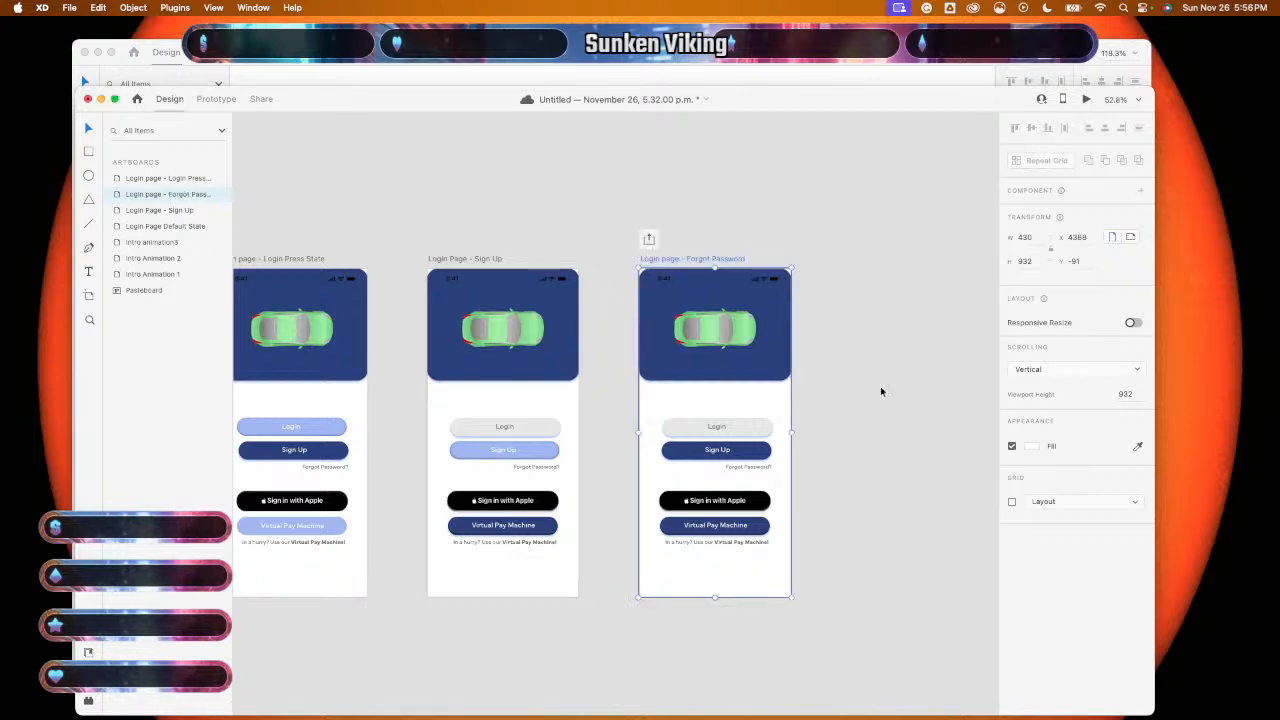
{"action": "left_click", "coordinate": [880, 391]}
- Fade the artboard's Forgot Password? text so it looks pressed
{"action": "scroll", "coordinate": [900, 413], "scroll_direction": "up", "scroll_amount": 5}
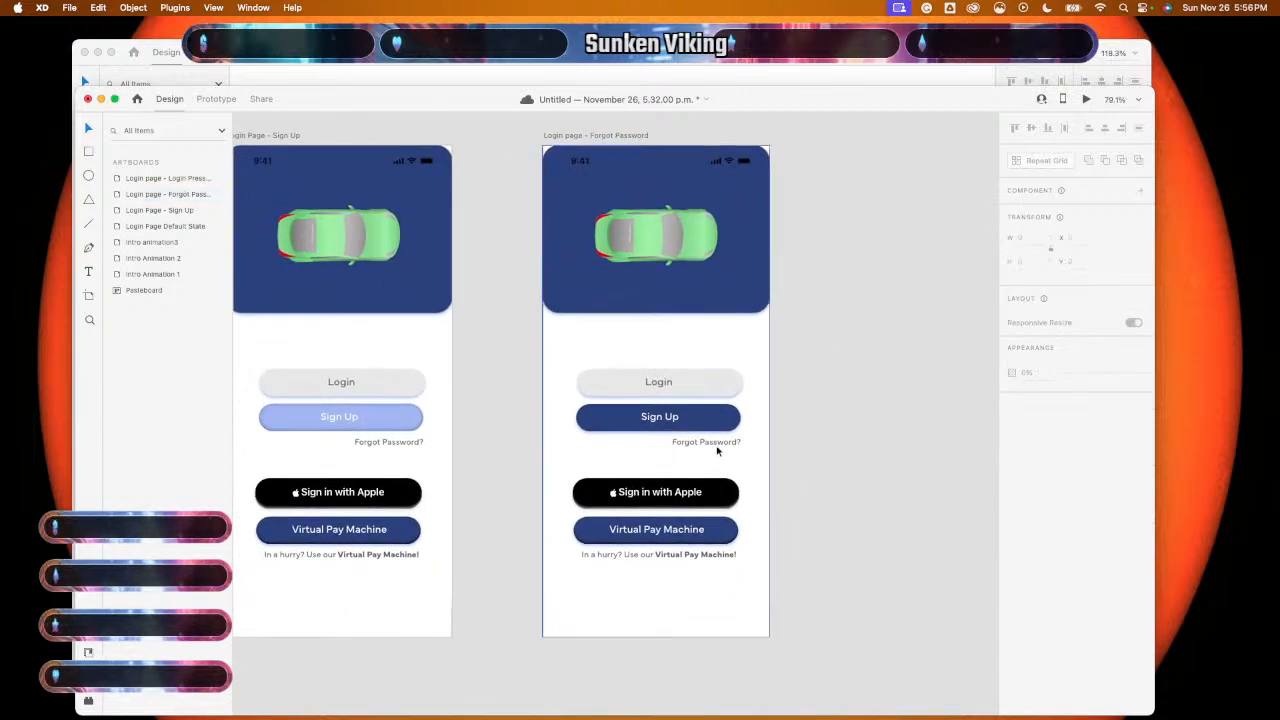
{"action": "double_click", "coordinate": [716, 445]}
{"action": "double_click", "coordinate": [715, 444]}
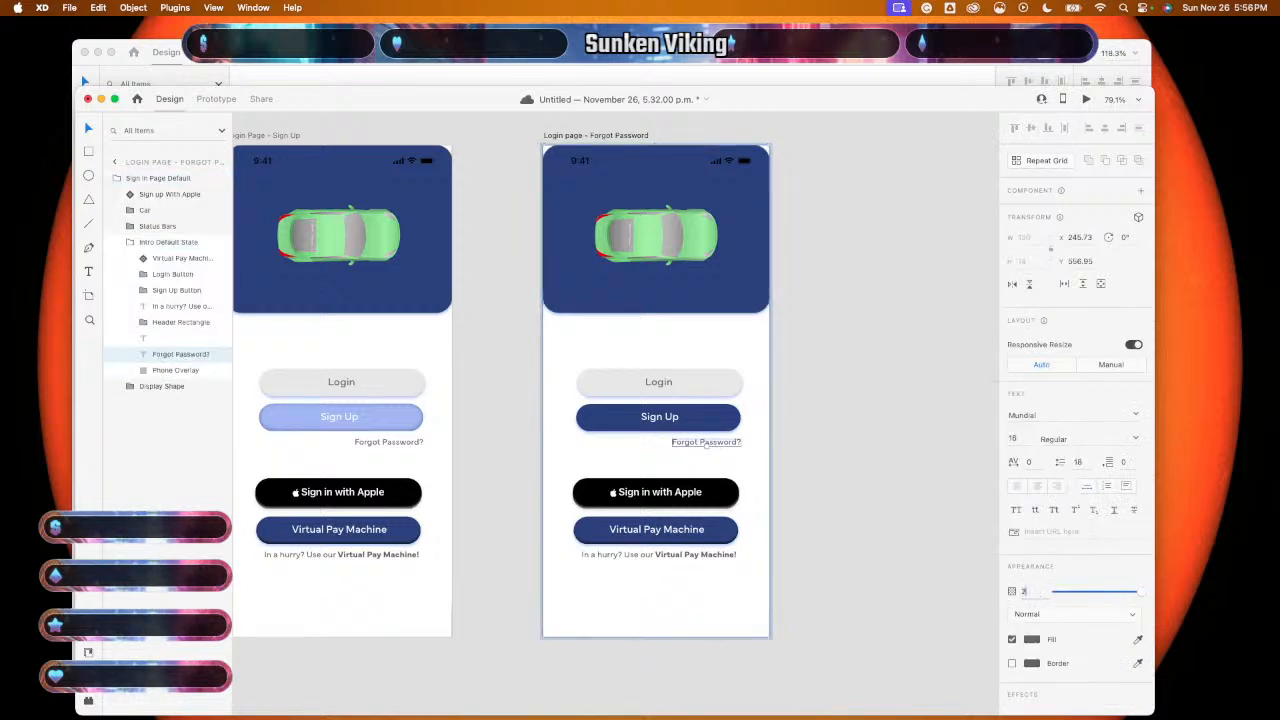
{"action": "left_click", "coordinate": [928, 587]}
{"action": "scroll", "coordinate": [928, 587], "scroll_direction": "down", "scroll_amount": 5}
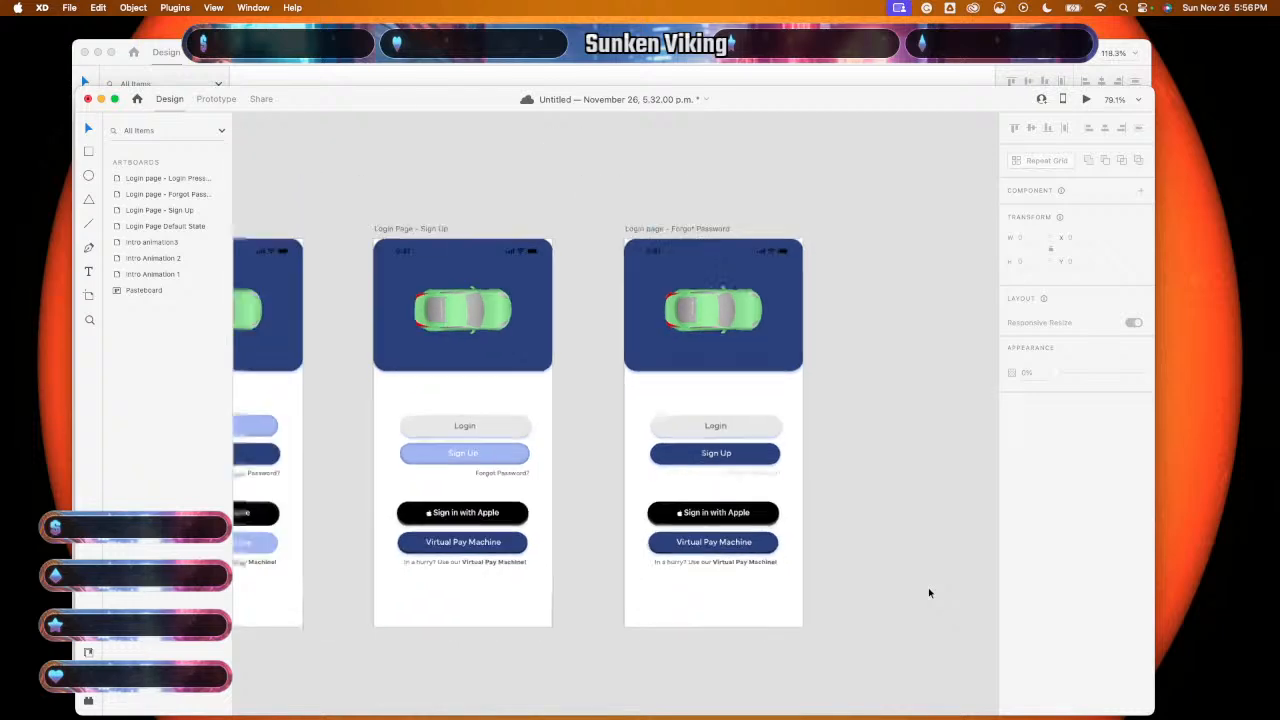
{"action": "scroll", "coordinate": [928, 587], "scroll_direction": "down", "scroll_amount": 1}
{"action": "scroll", "coordinate": [928, 587], "scroll_direction": "down", "scroll_amount": 2}
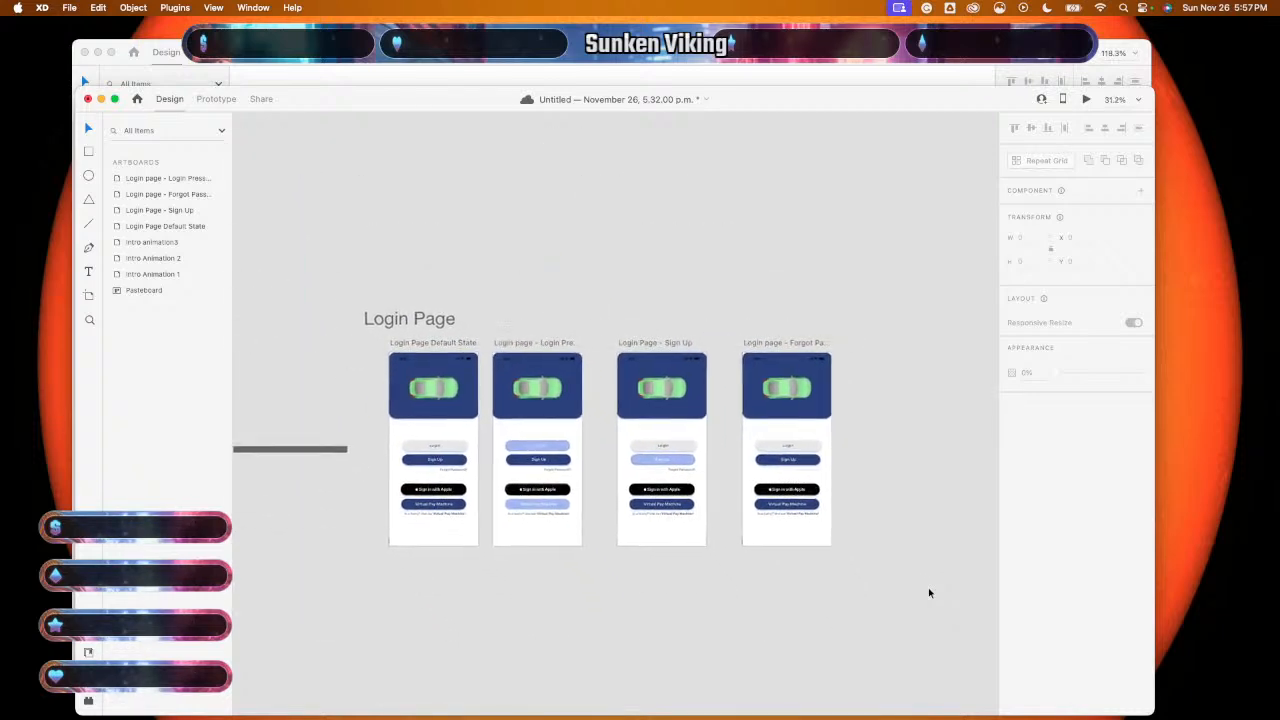
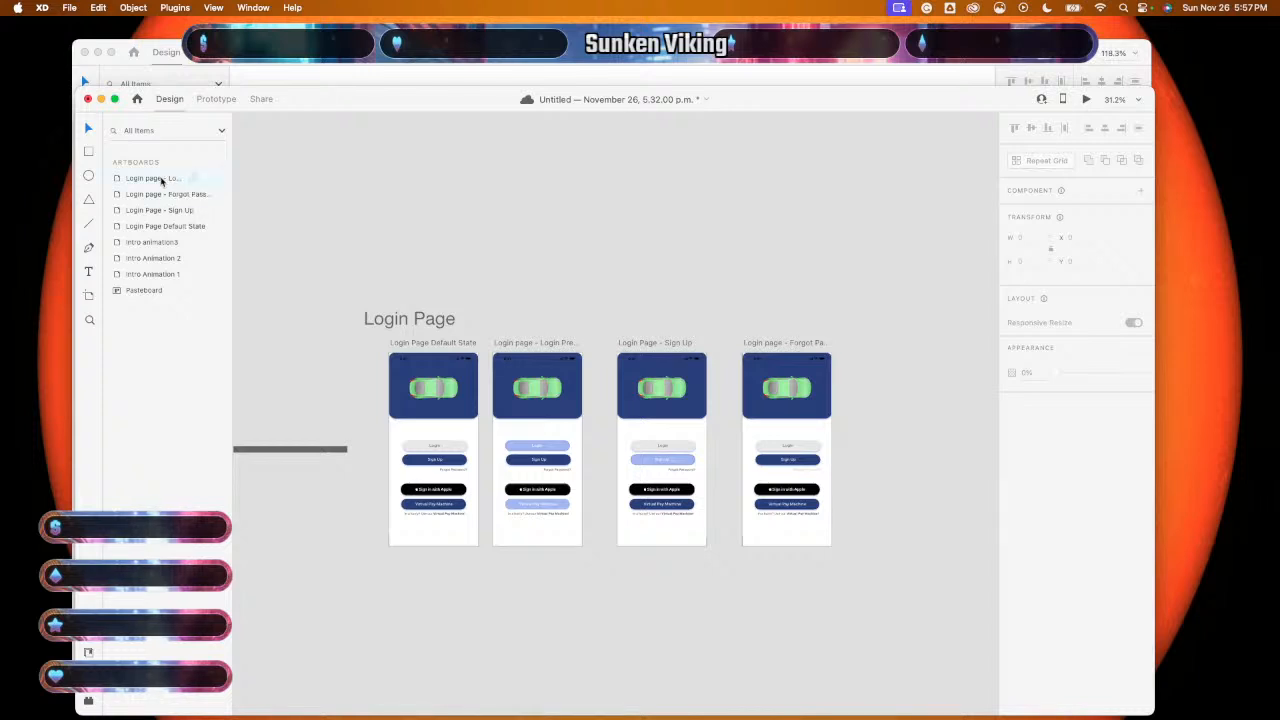
- Duplicate Login Page Default State with Cmd+D and retitle the copy 'Login Page Sign Up With Apple'
{"action": "left_click", "coordinate": [160, 229]}
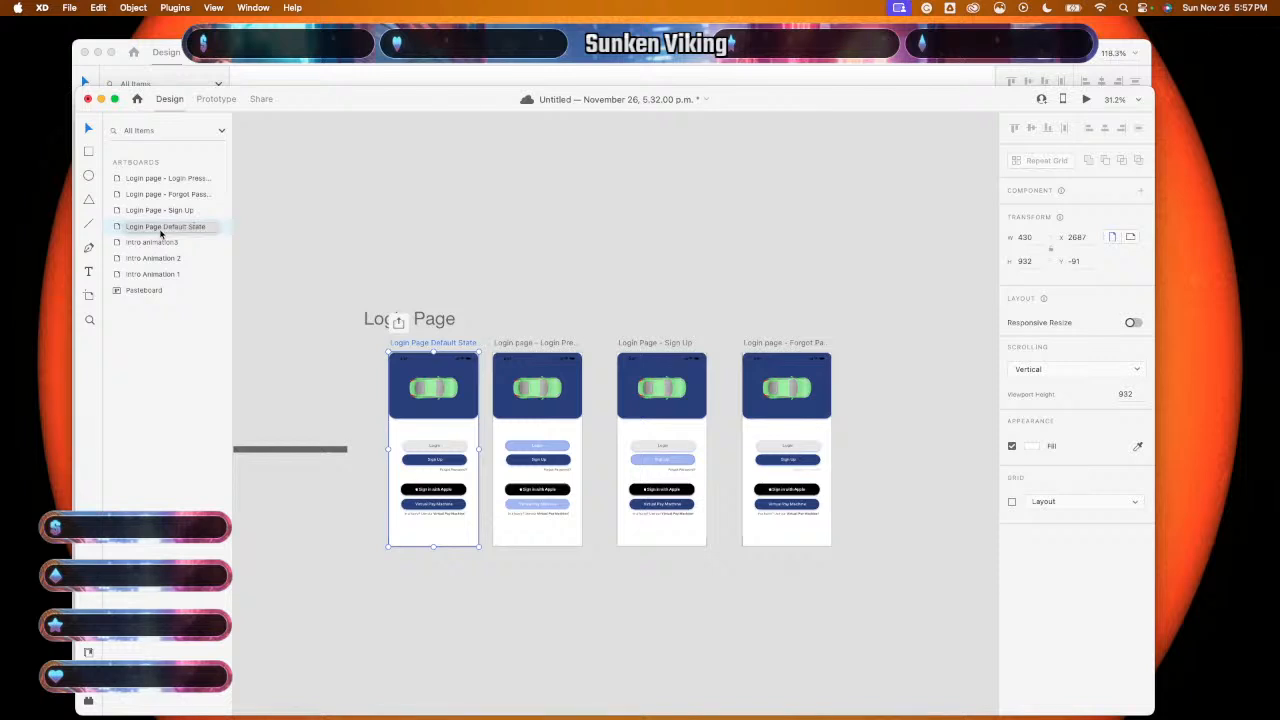
{"action": "key", "text": "super+d"}
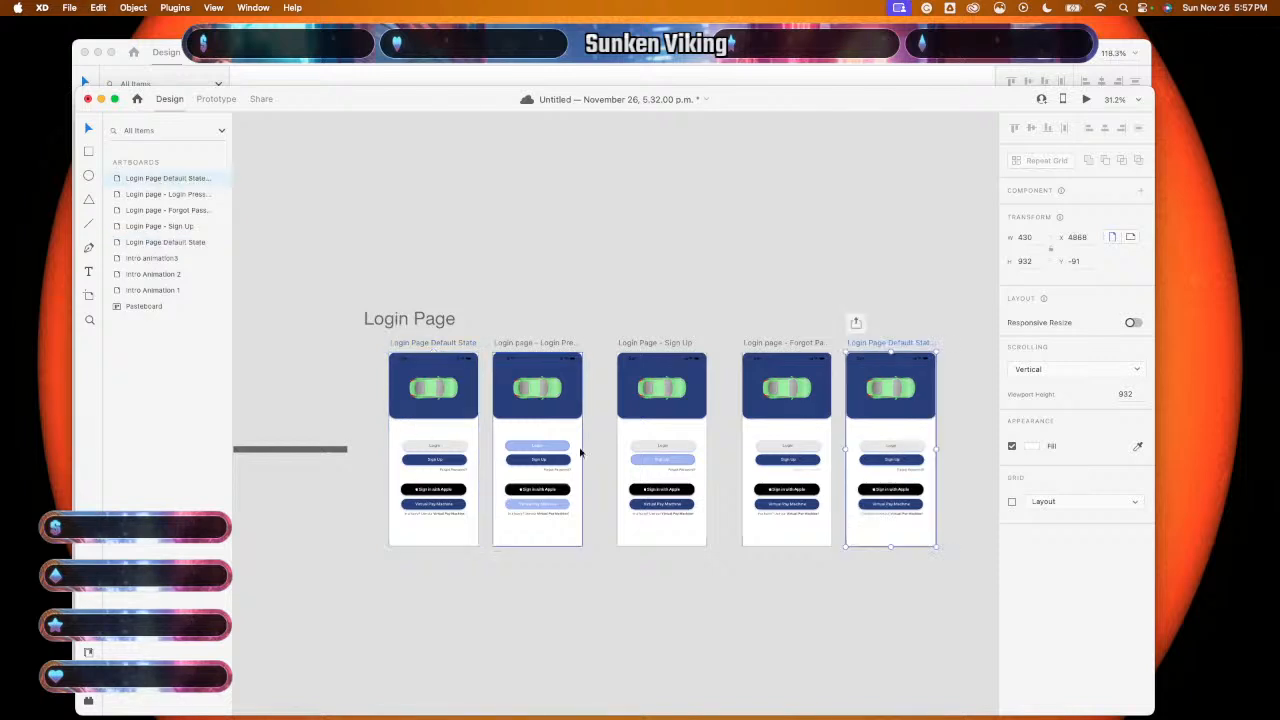
{"action": "double_click", "coordinate": [924, 344]}
{"action": "key", "text": "Right"}
{"action": "key", "text": "BackSpace"}
{"action": "key", "text": "BackSpace"}
{"action": "key", "text": "BackSpace"}
{"action": "key", "text": "BackSpace"}
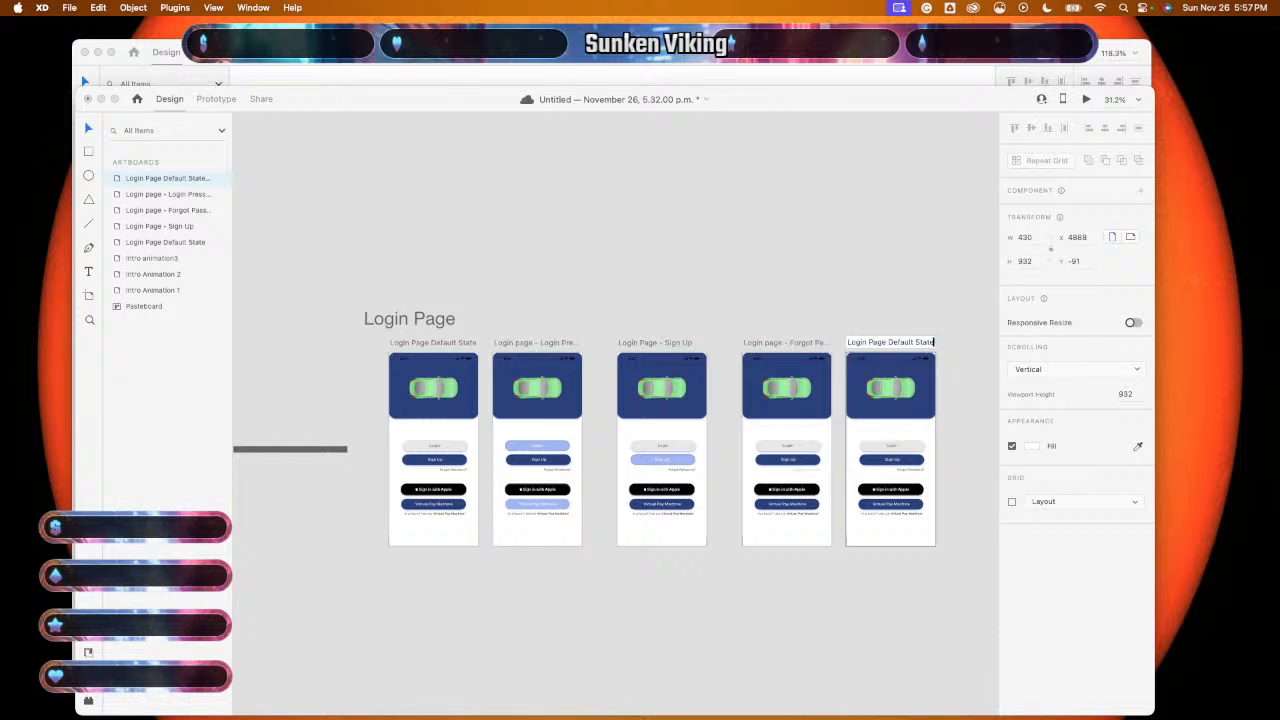
{"action": "key", "text": "BackSpace"}
{"action": "type", "text": "S"}
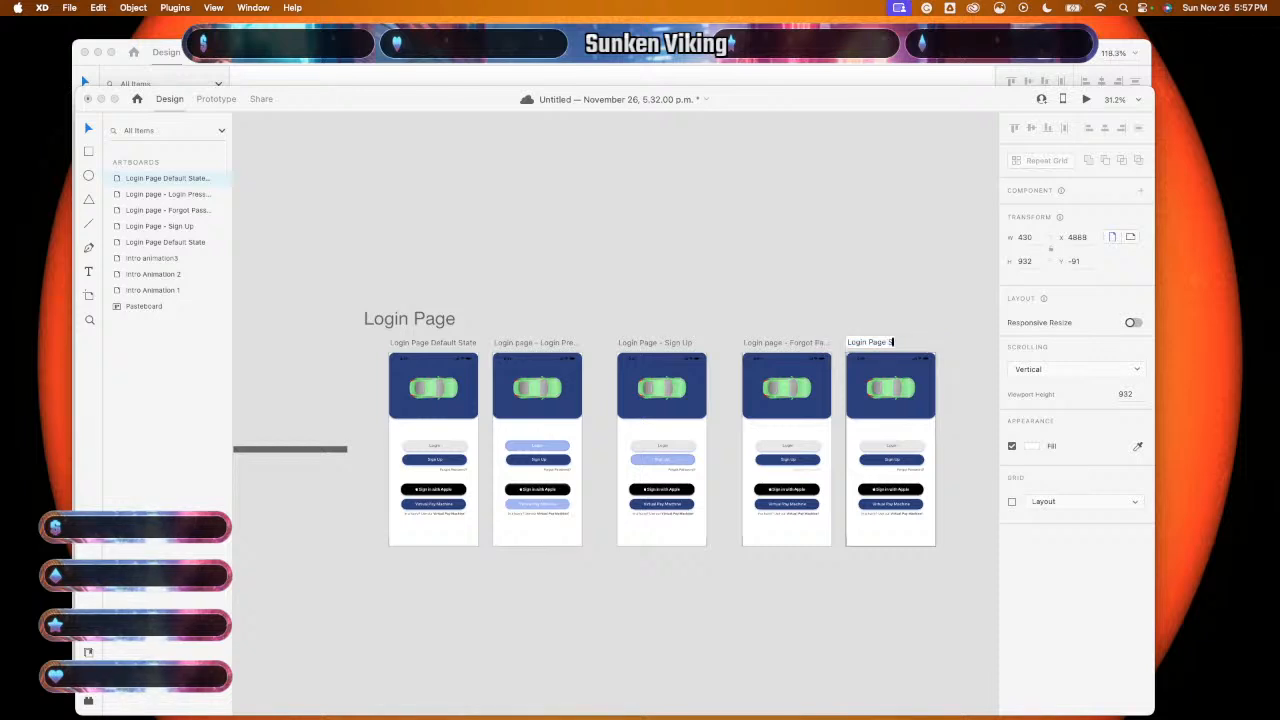
{"action": "type", "text": "ign Up With"}
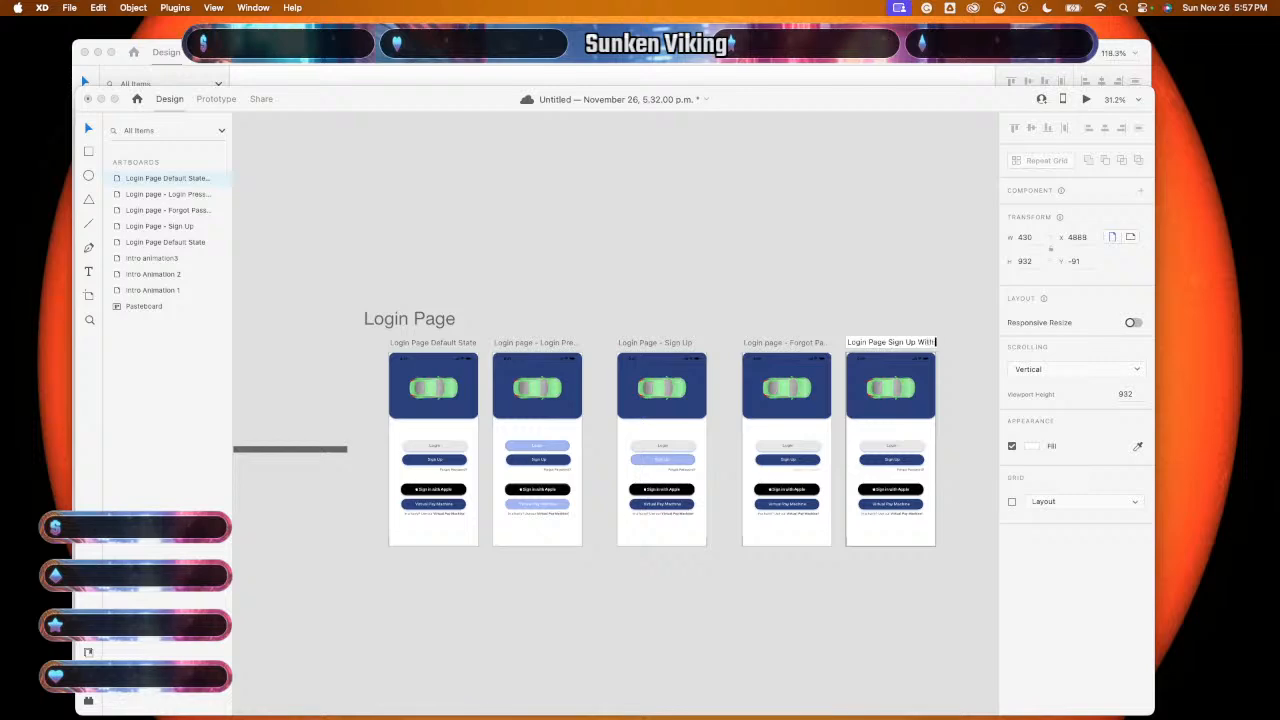
{"action": "type", "text": " App"}
{"action": "key", "text": "Return"}
{"action": "scroll", "coordinate": [986, 419], "scroll_direction": "up", "scroll_amount": 5}
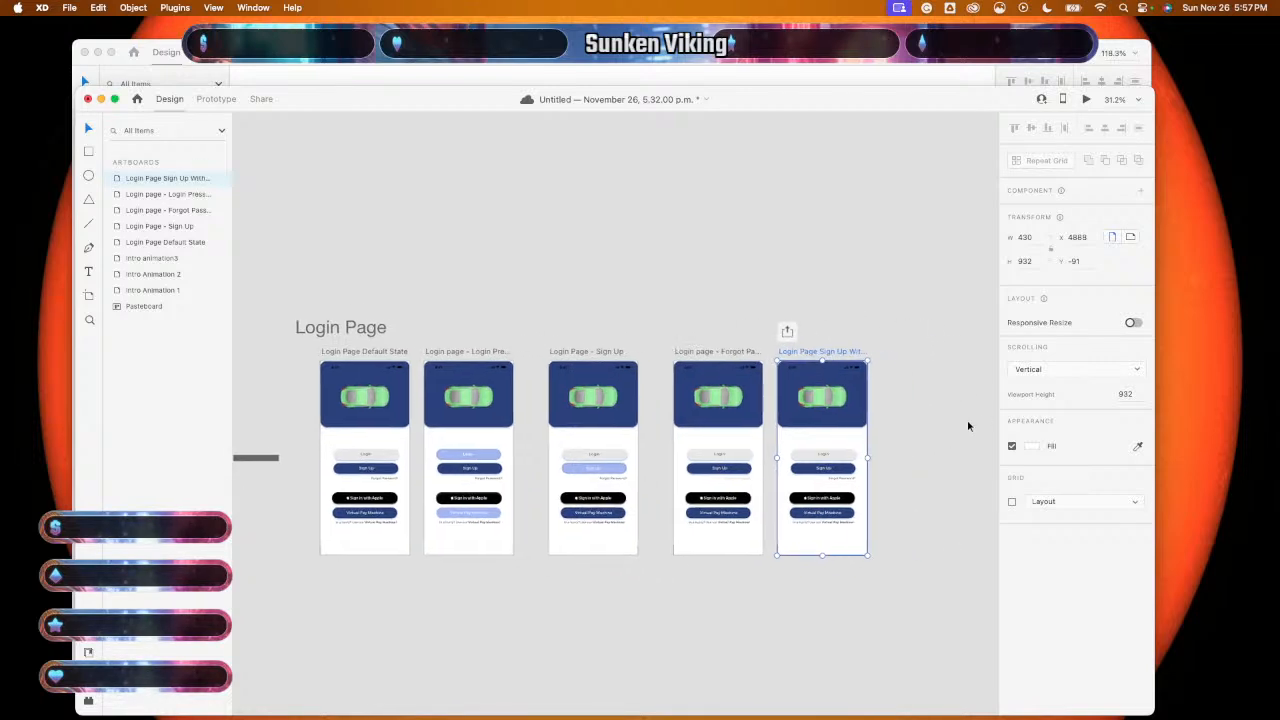
- Copy the toggled Sign in with Apple button from the components file, discarding a misplaced paste
{"action": "scroll", "coordinate": [938, 419], "scroll_direction": "left", "scroll_amount": 4}
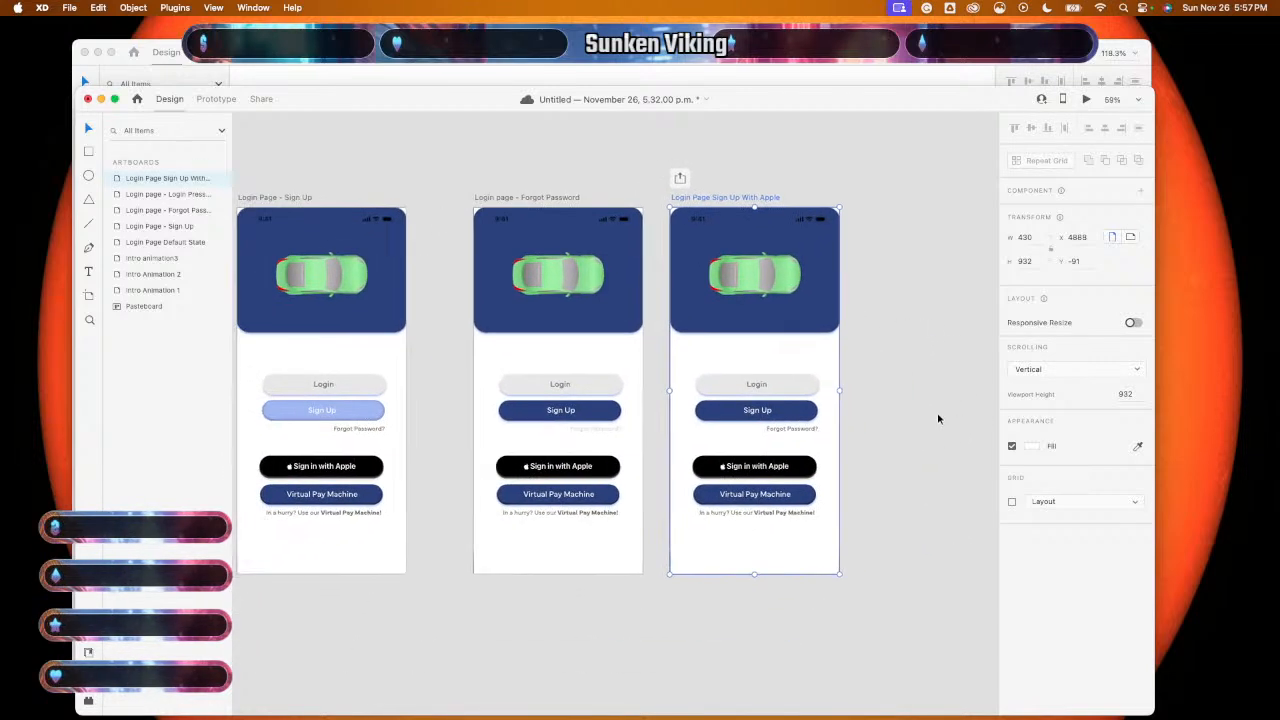
{"action": "scroll", "coordinate": [864, 470], "scroll_direction": "left", "scroll_amount": 2}
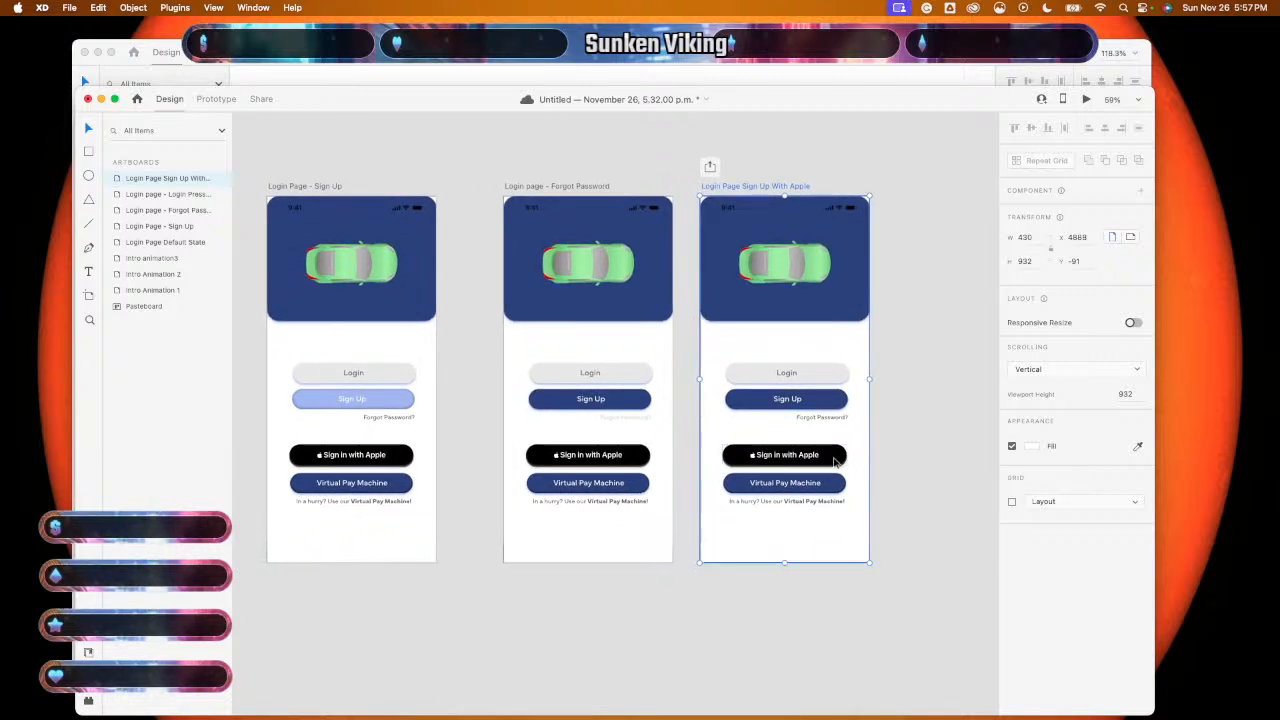
{"action": "left_click", "coordinate": [793, 60]}
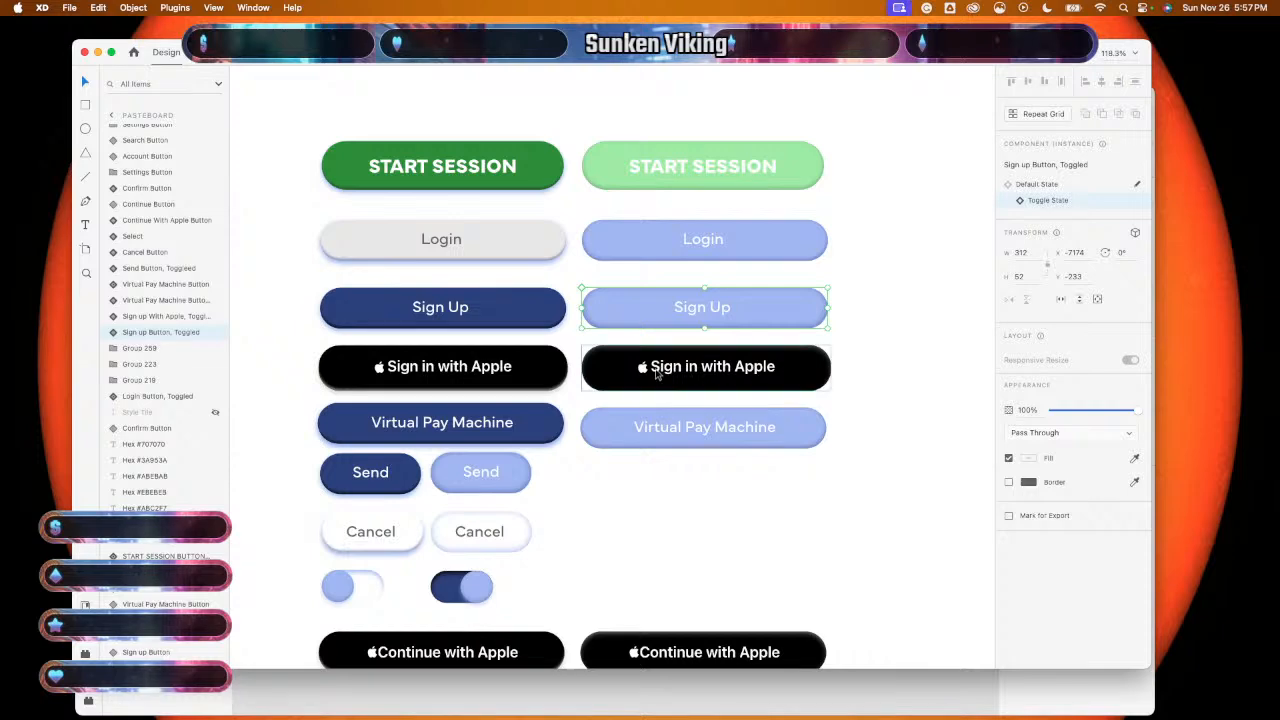
{"action": "scroll", "coordinate": [649, 564], "scroll_direction": "down", "scroll_amount": 1}
{"action": "left_click", "coordinate": [777, 361]}
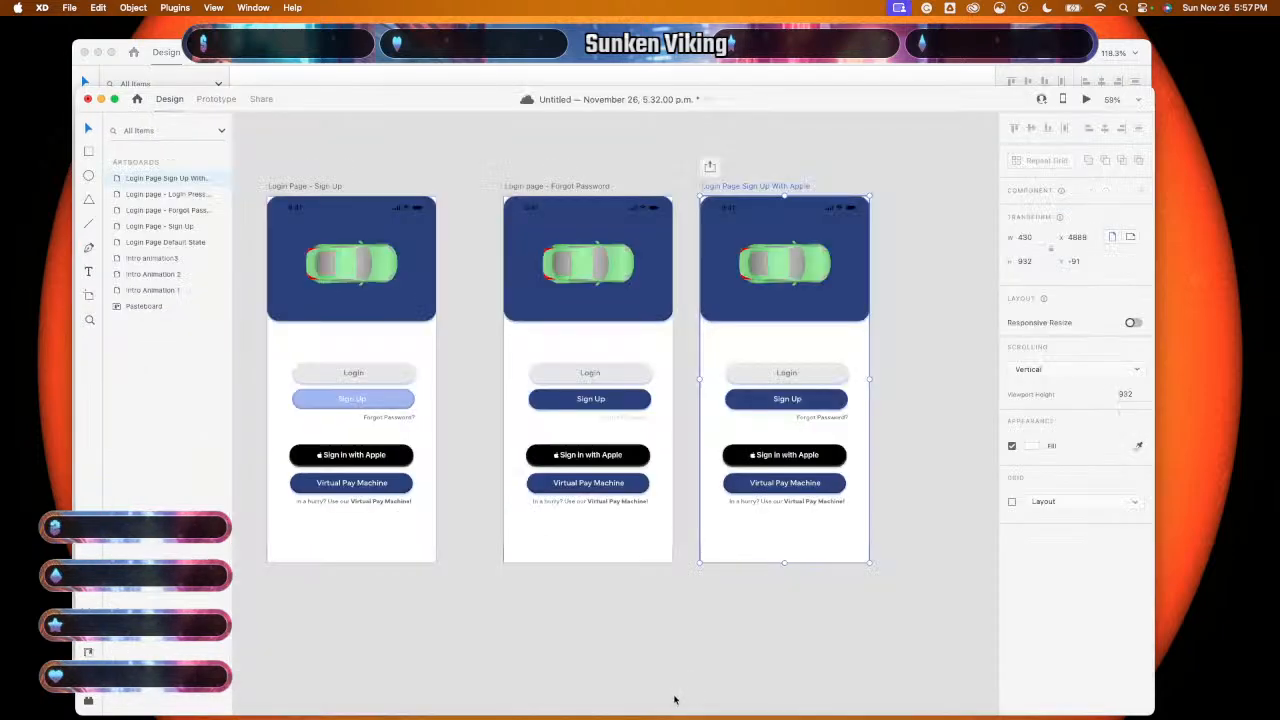
{"action": "left_click", "coordinate": [678, 690]}
{"action": "scroll", "coordinate": [835, 403], "scroll_direction": "up", "scroll_amount": 5}
{"action": "left_click", "coordinate": [807, 465]}
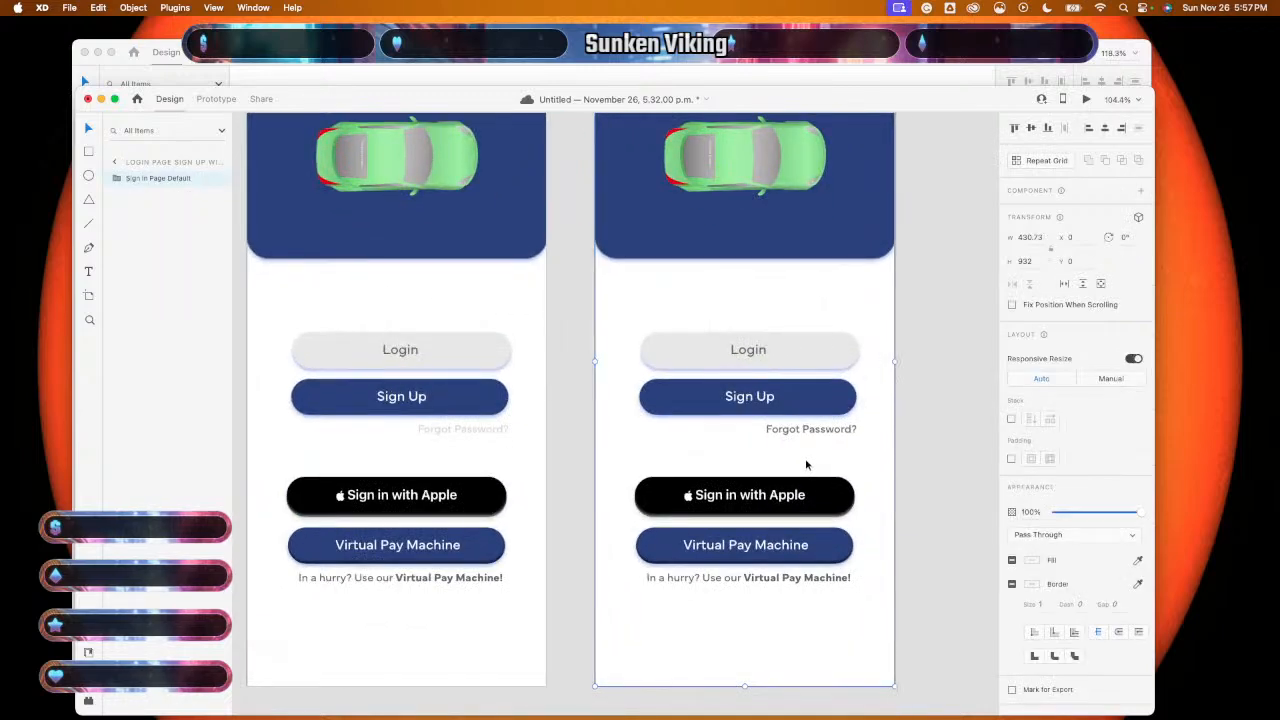
{"action": "key", "text": "super+v"}
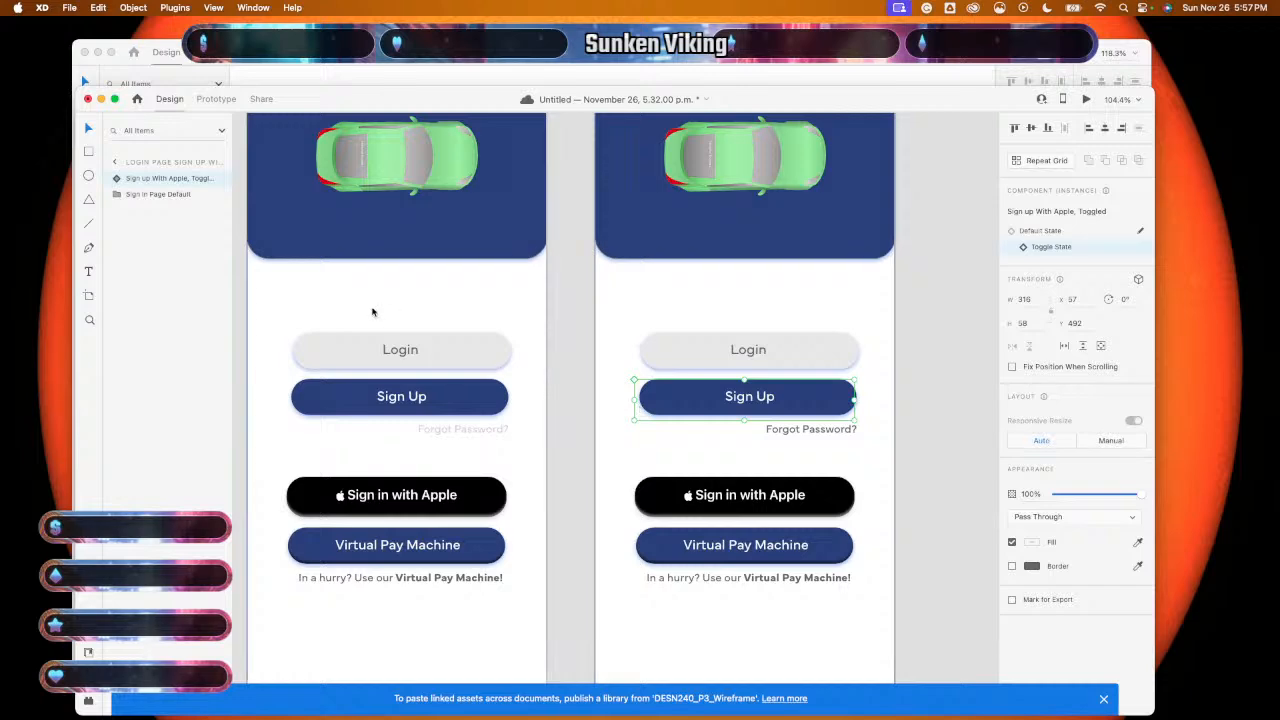
{"action": "key", "text": "Delete"}
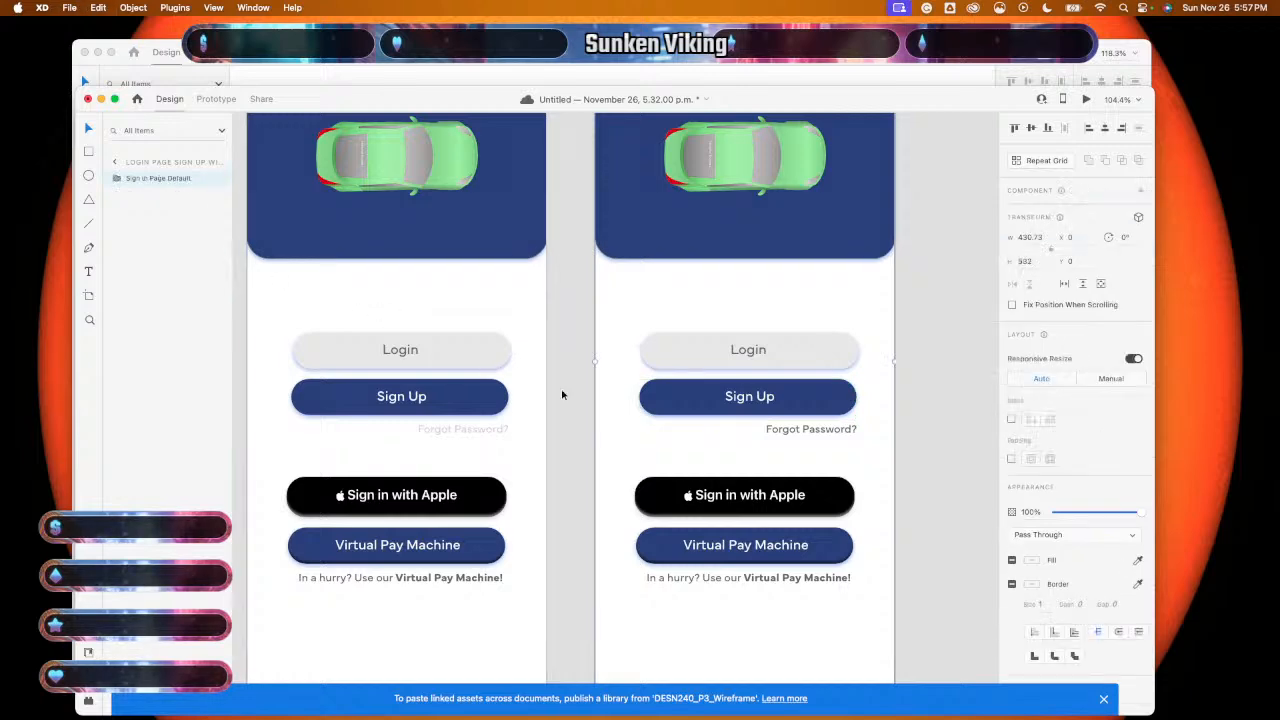
- Find the Login Page Sign Up With Apple artboard in Layers and open its contents
{"action": "left_click", "coordinate": [842, 461]}
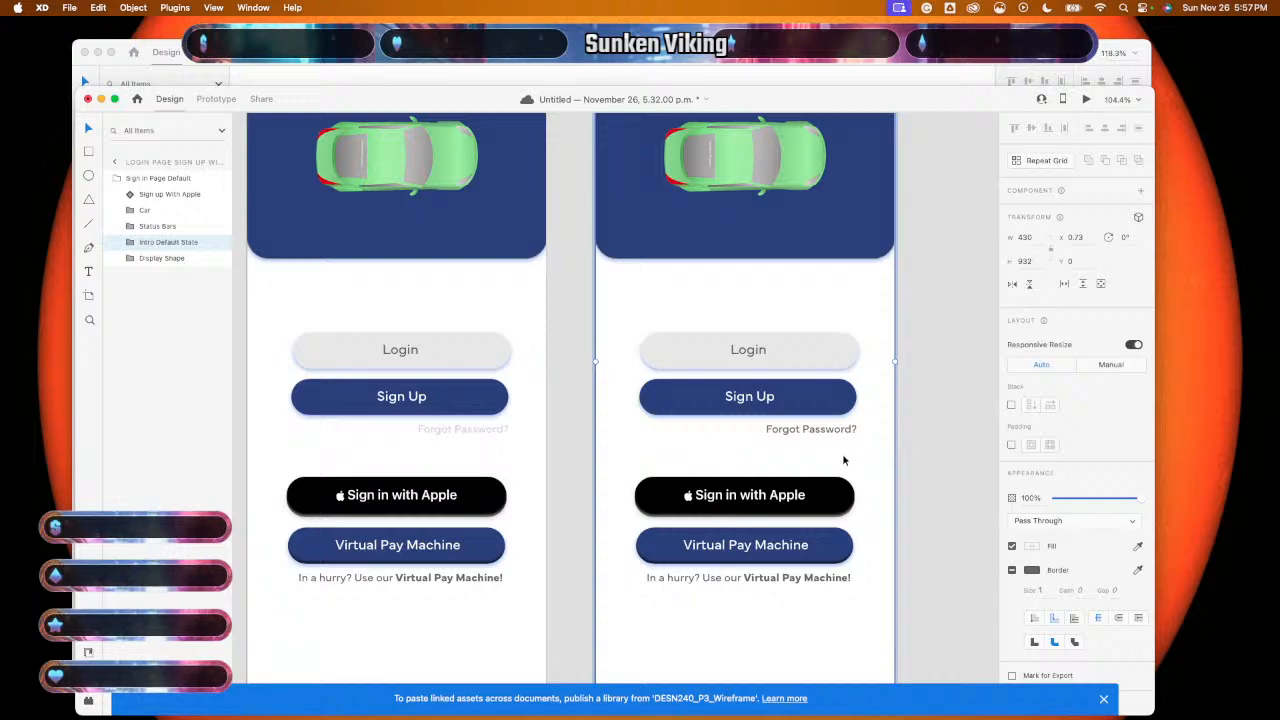
{"action": "scroll", "coordinate": [842, 460], "scroll_direction": "down", "scroll_amount": 5}
{"action": "left_click", "coordinate": [894, 443]}
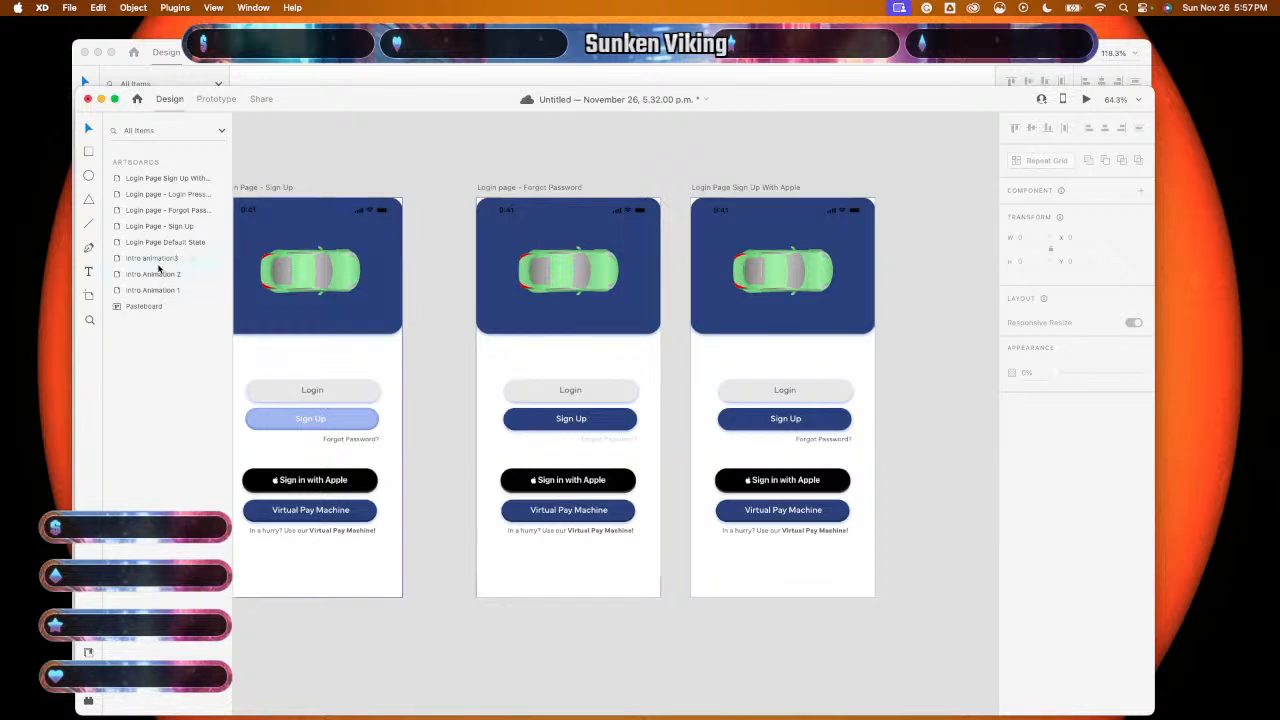
{"action": "left_click", "coordinate": [167, 211]}
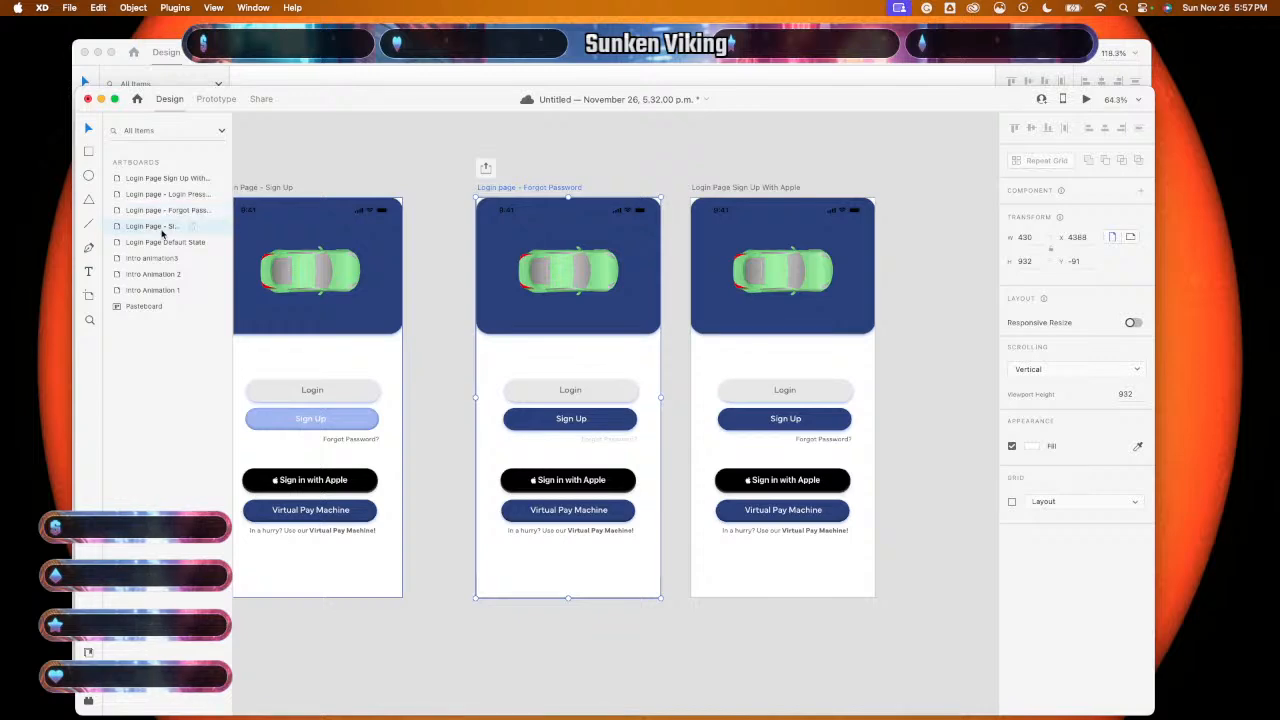
{"action": "left_click", "coordinate": [154, 228]}
{"action": "double_click", "coordinate": [153, 228]}
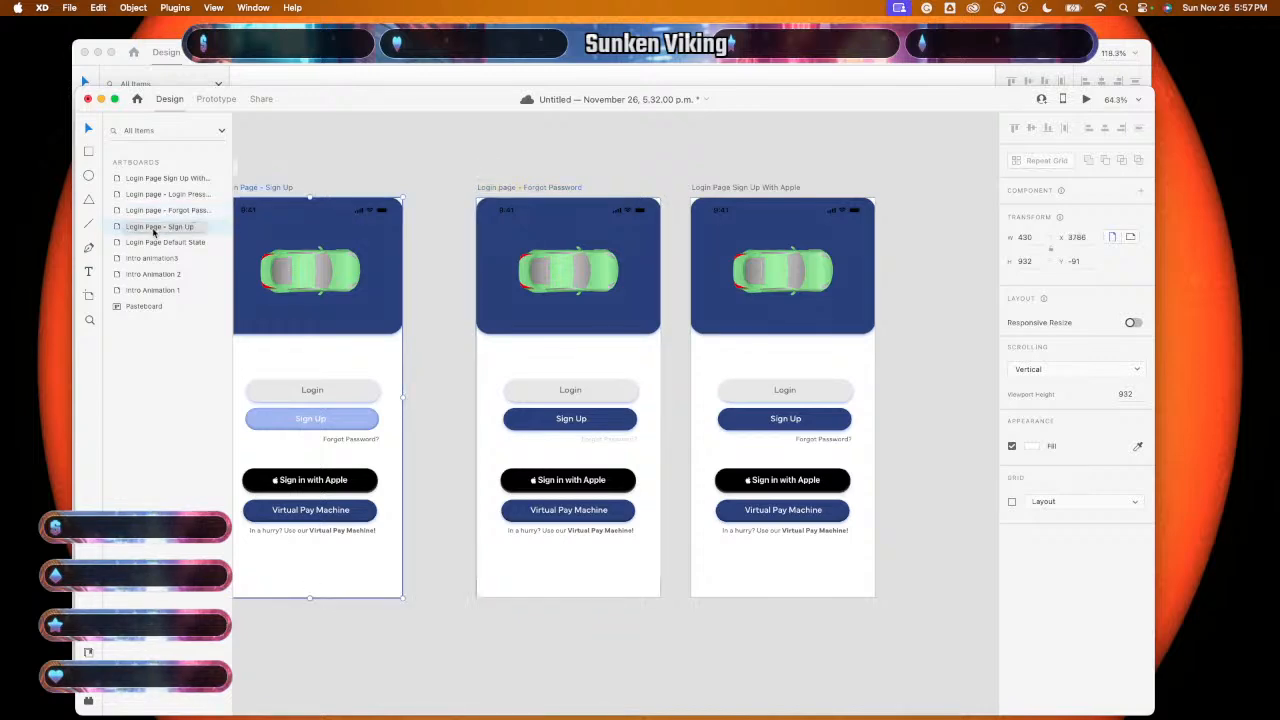
{"action": "double_click", "coordinate": [160, 177]}
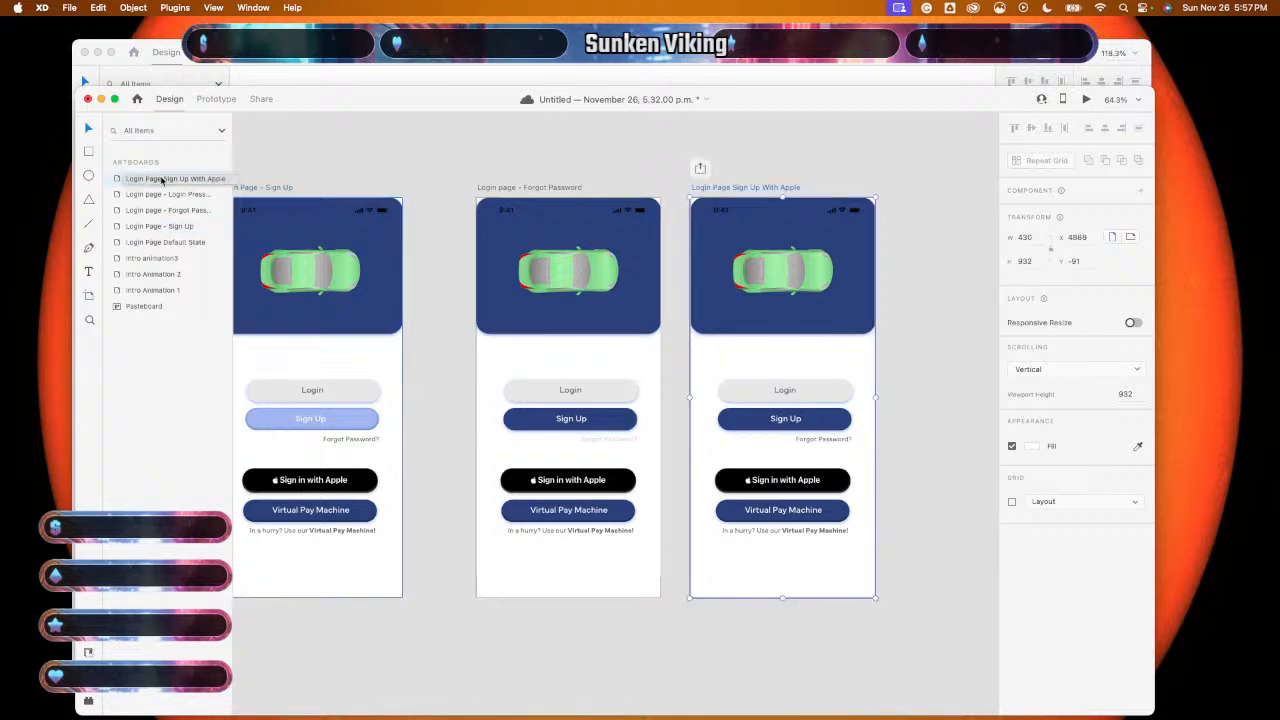
{"action": "double_click", "coordinate": [116, 178]}
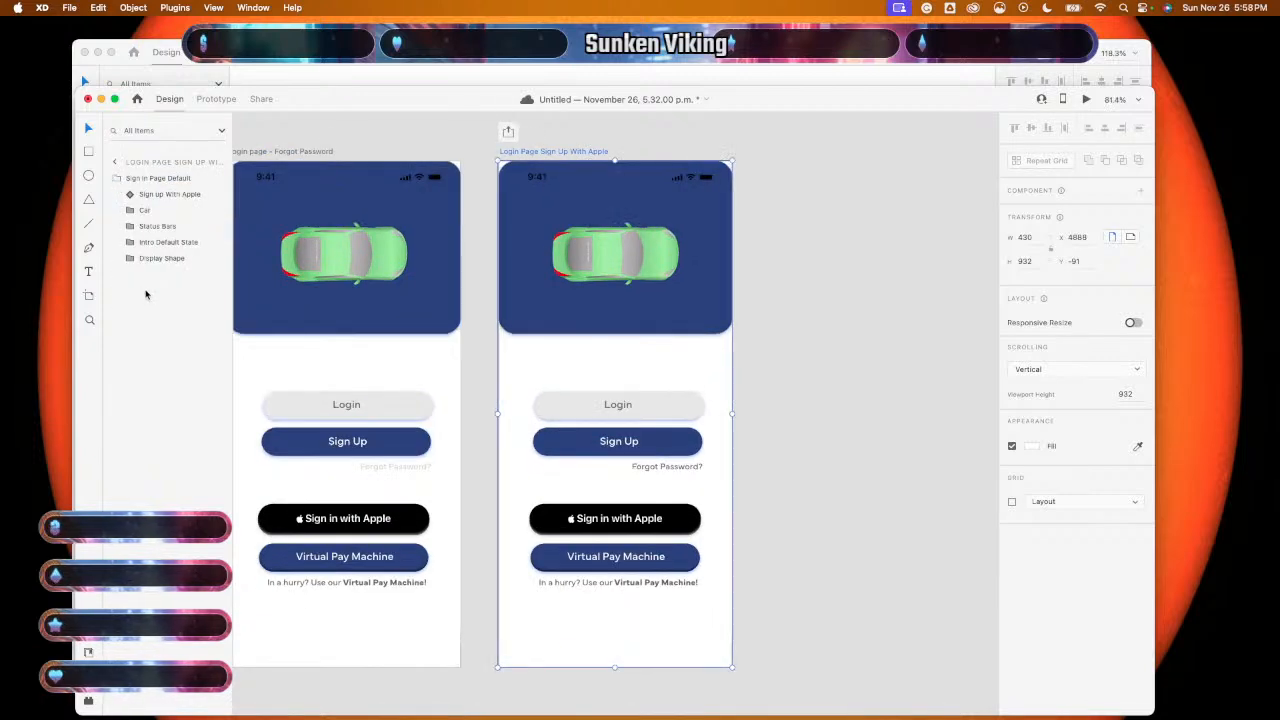
- Paste the toggled Apple button into the artboard's group, place it over the original, and delete the original
{"action": "key", "text": "super+v"}
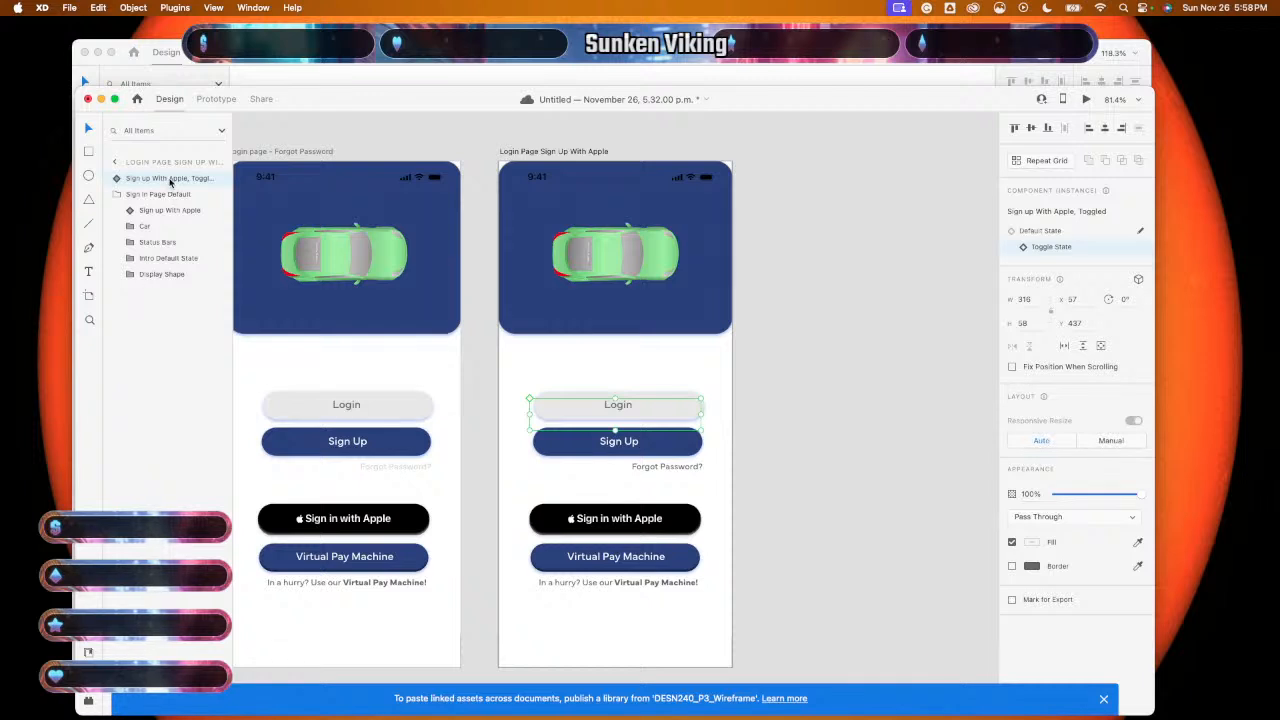
{"action": "left_click_drag", "start_coordinate": [170, 181], "coordinate": [175, 204]}
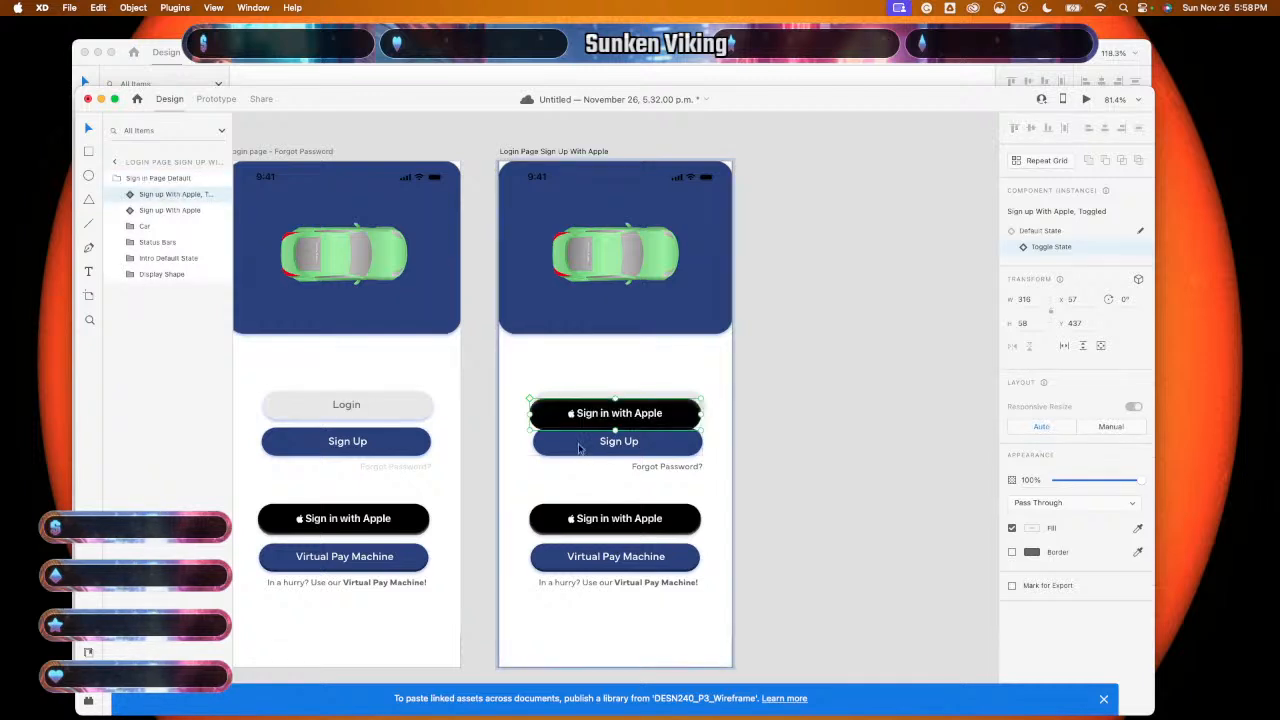
{"action": "left_click_drag", "start_coordinate": [666, 422], "coordinate": [599, 552]}
{"action": "scroll", "coordinate": [753, 519], "scroll_direction": "up", "scroll_amount": 5}
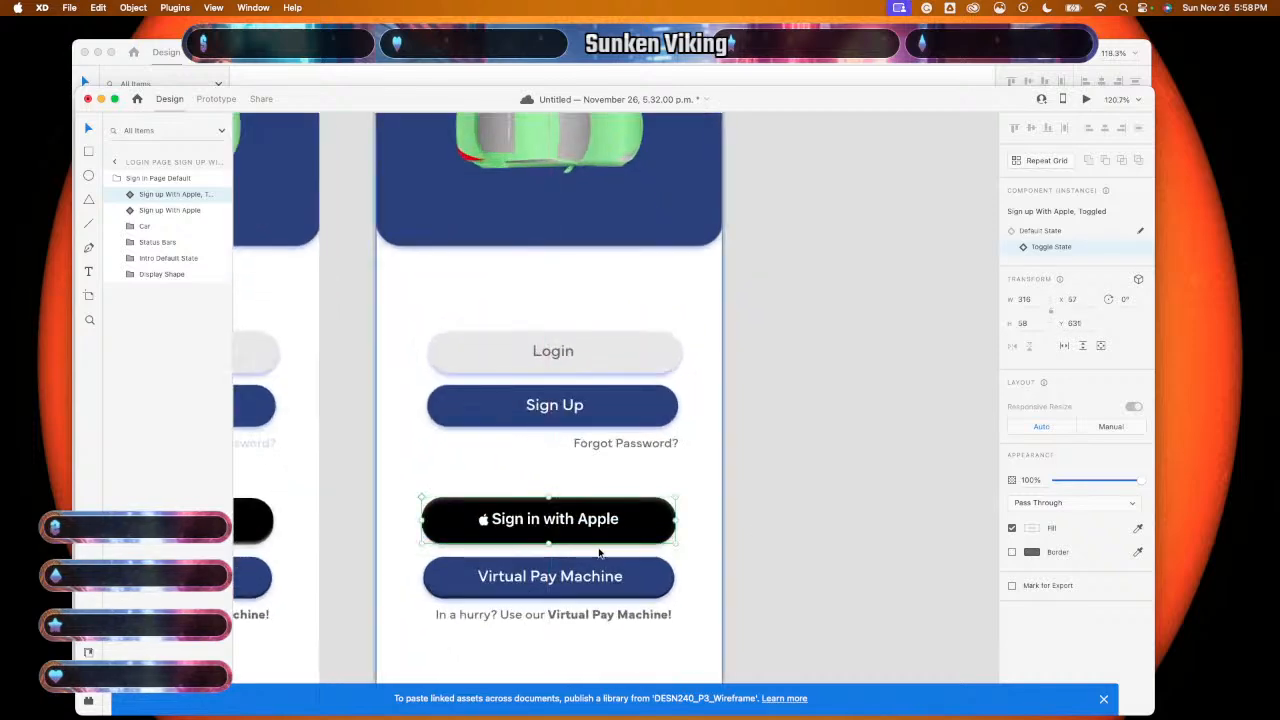
{"action": "left_click", "coordinate": [601, 550]}
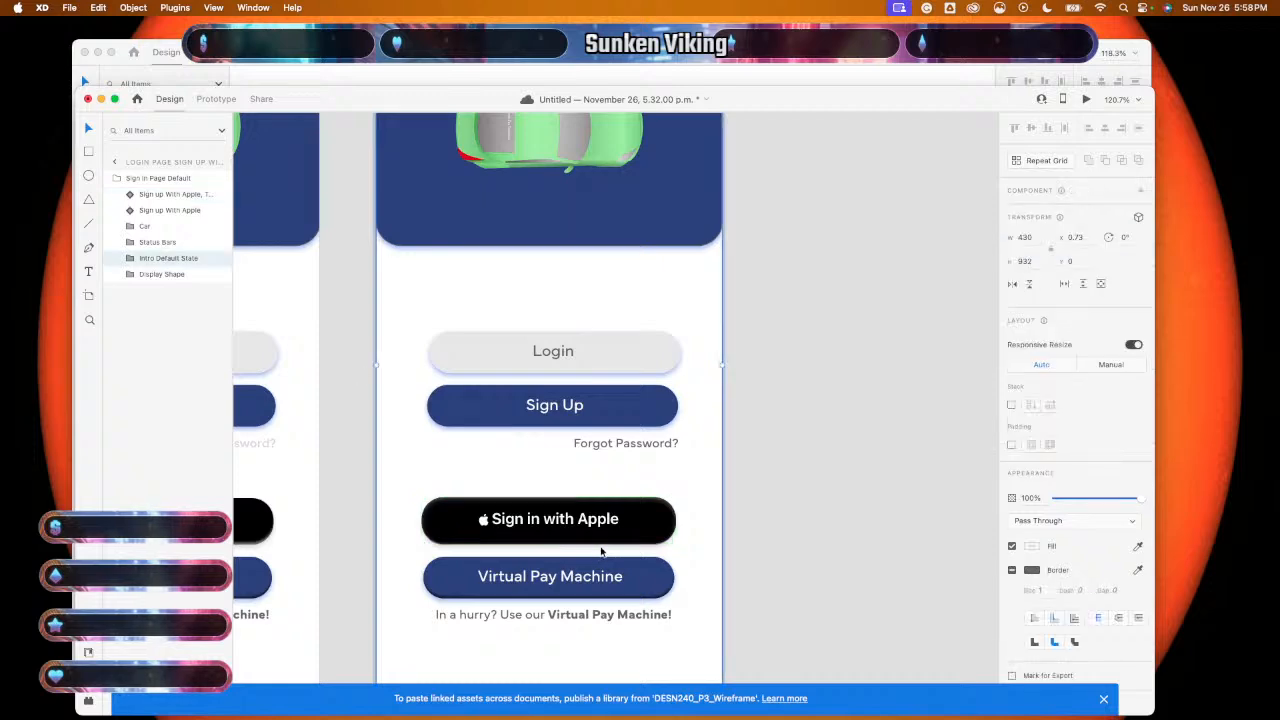
{"action": "scroll", "coordinate": [601, 552], "scroll_direction": "up", "scroll_amount": 10}
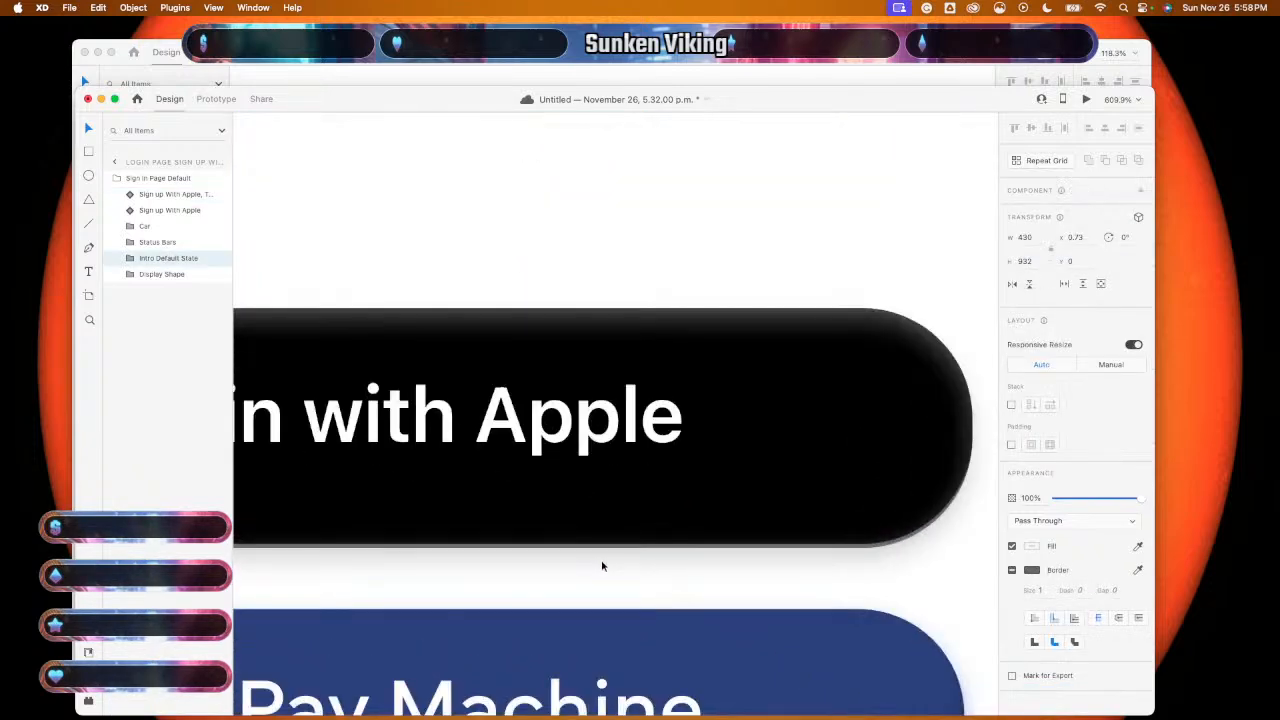
{"action": "left_click", "coordinate": [605, 550]}
{"action": "key", "text": "Delete"}
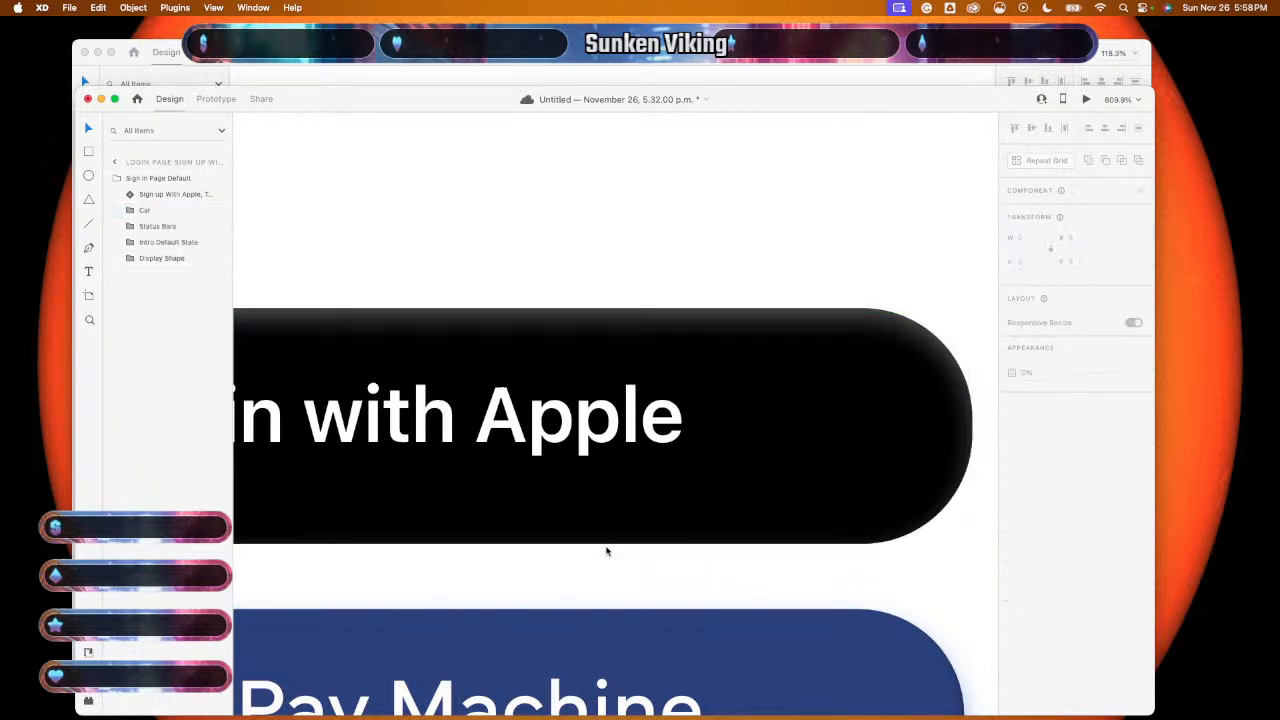
{"action": "left_click", "coordinate": [609, 543]}
{"action": "scroll", "coordinate": [609, 543], "scroll_direction": "down", "scroll_amount": 15}
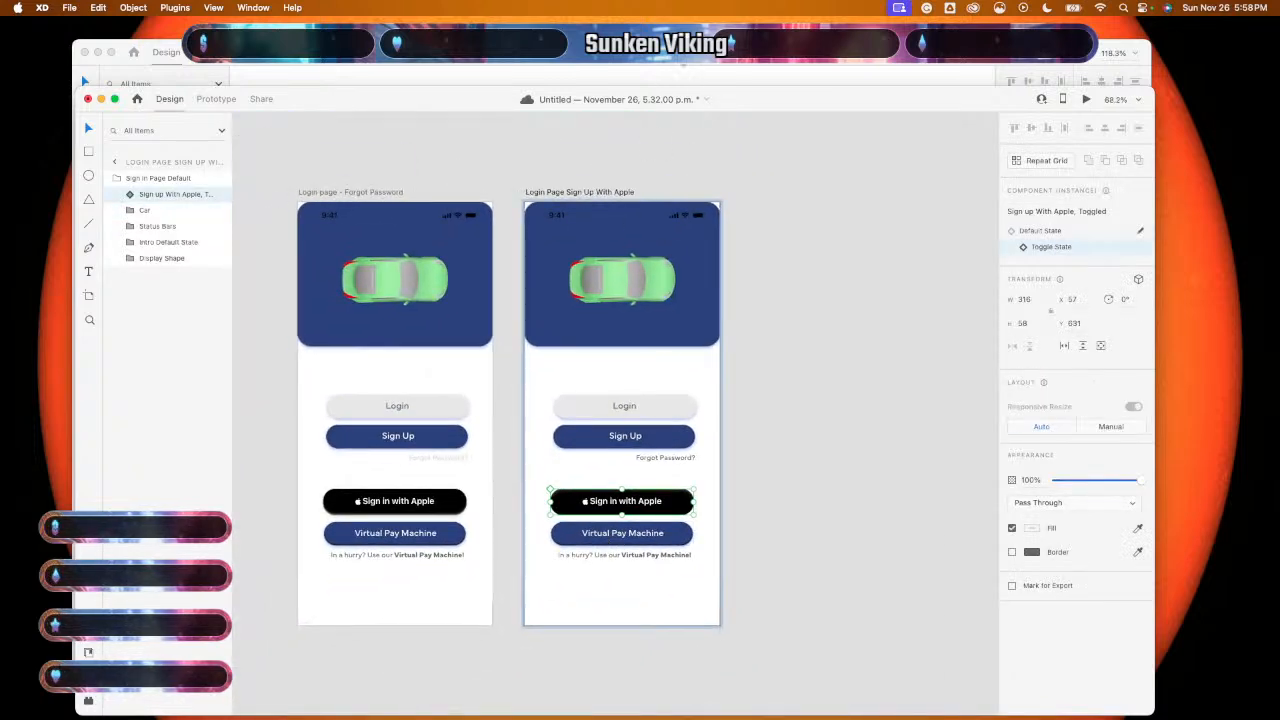
{"action": "left_click", "coordinate": [700, 65]}
- Paste the toggled light-blue Virtual Pay Machine button and drag it over the dark original
{"action": "left_click", "coordinate": [627, 399]}
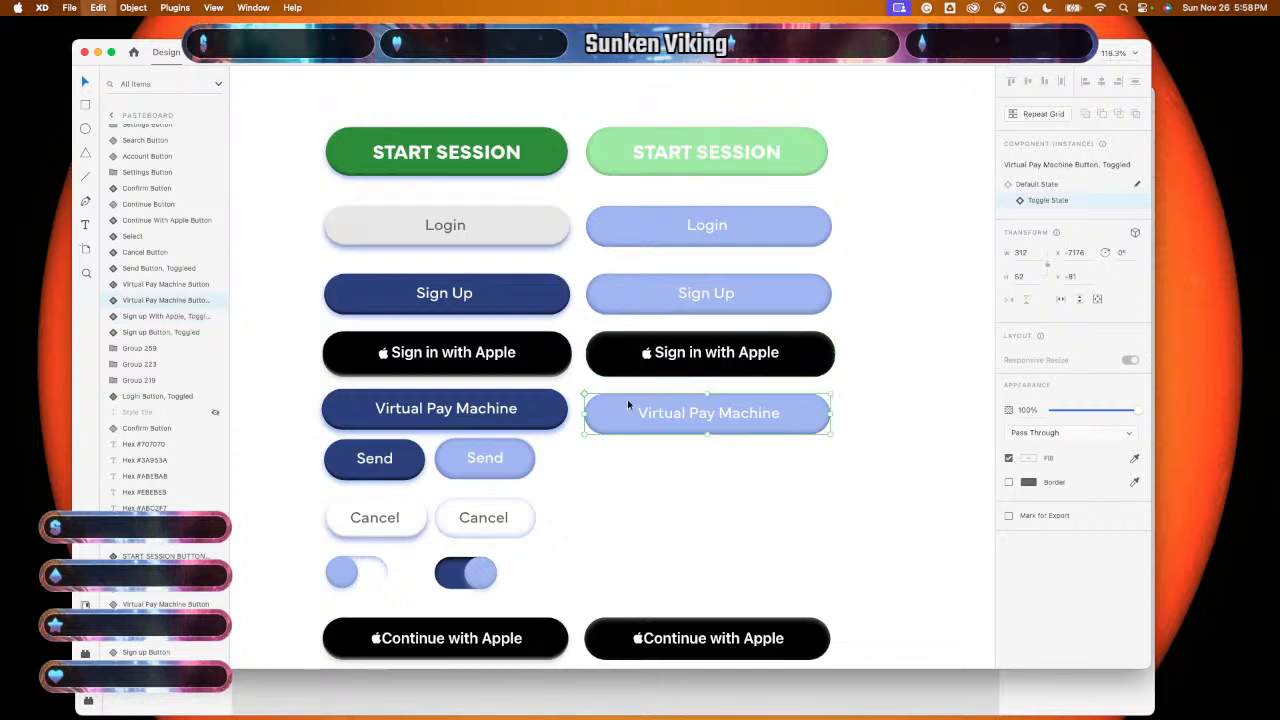
{"action": "left_click", "coordinate": [557, 684]}
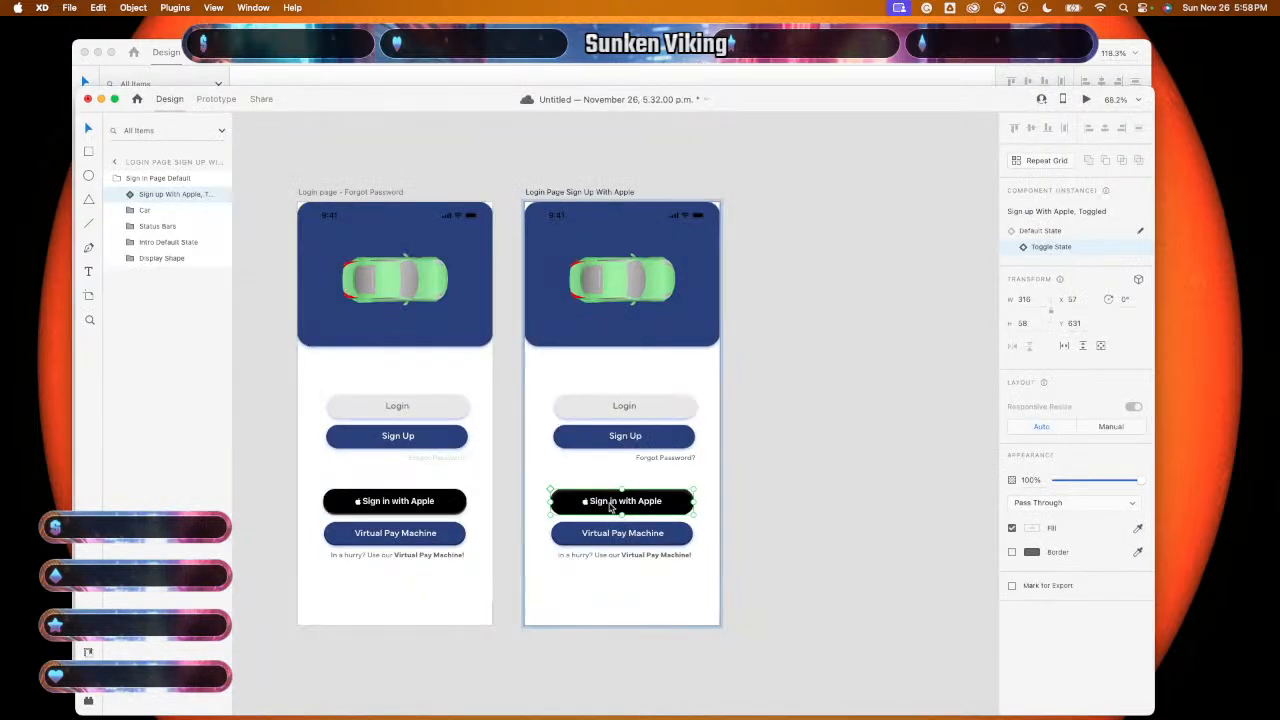
{"action": "scroll", "coordinate": [563, 549], "scroll_direction": "up", "scroll_amount": 3}
{"action": "left_click", "coordinate": [563, 549]}
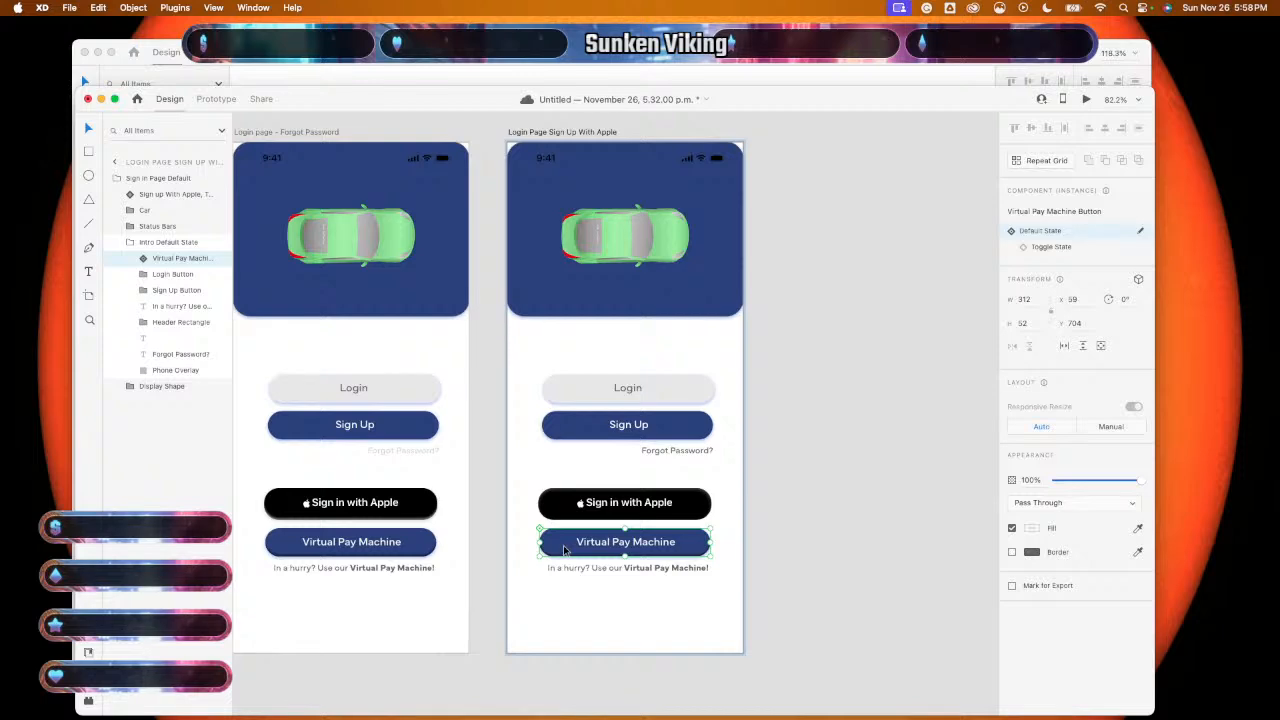
{"action": "key", "text": "cmd+v"}
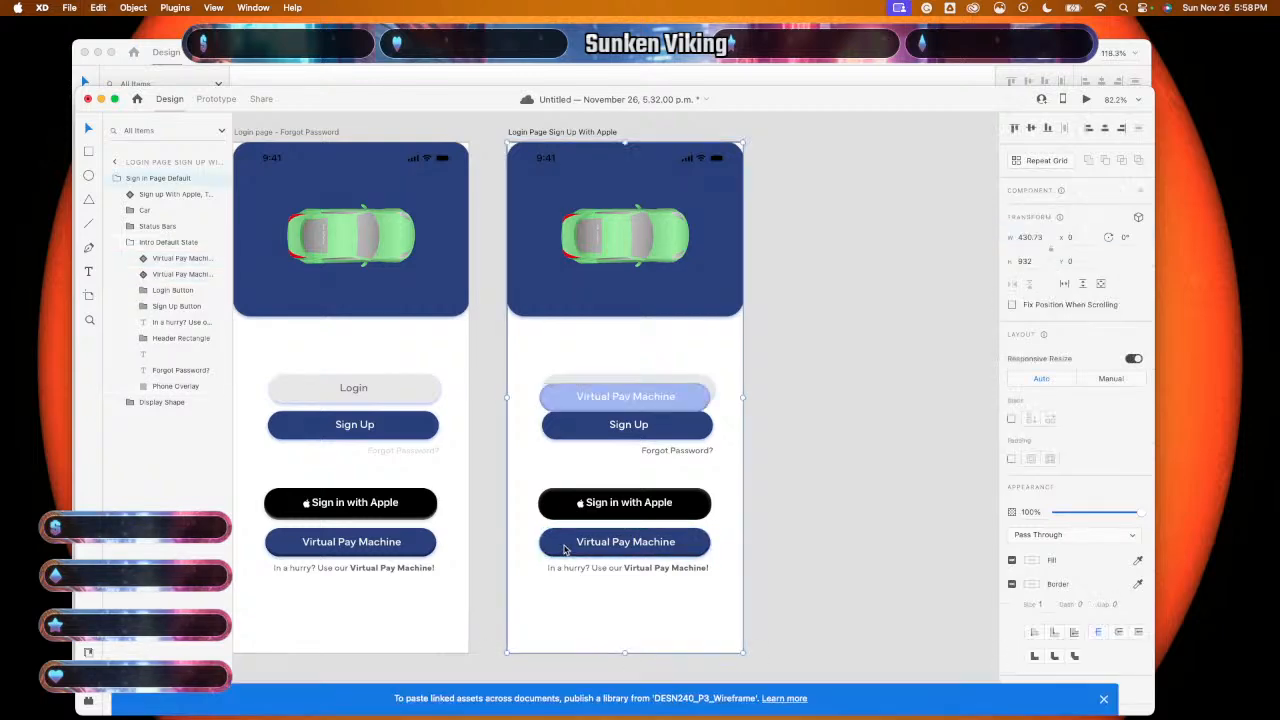
{"action": "scroll", "coordinate": [563, 549], "scroll_direction": "up", "scroll_amount": 3}
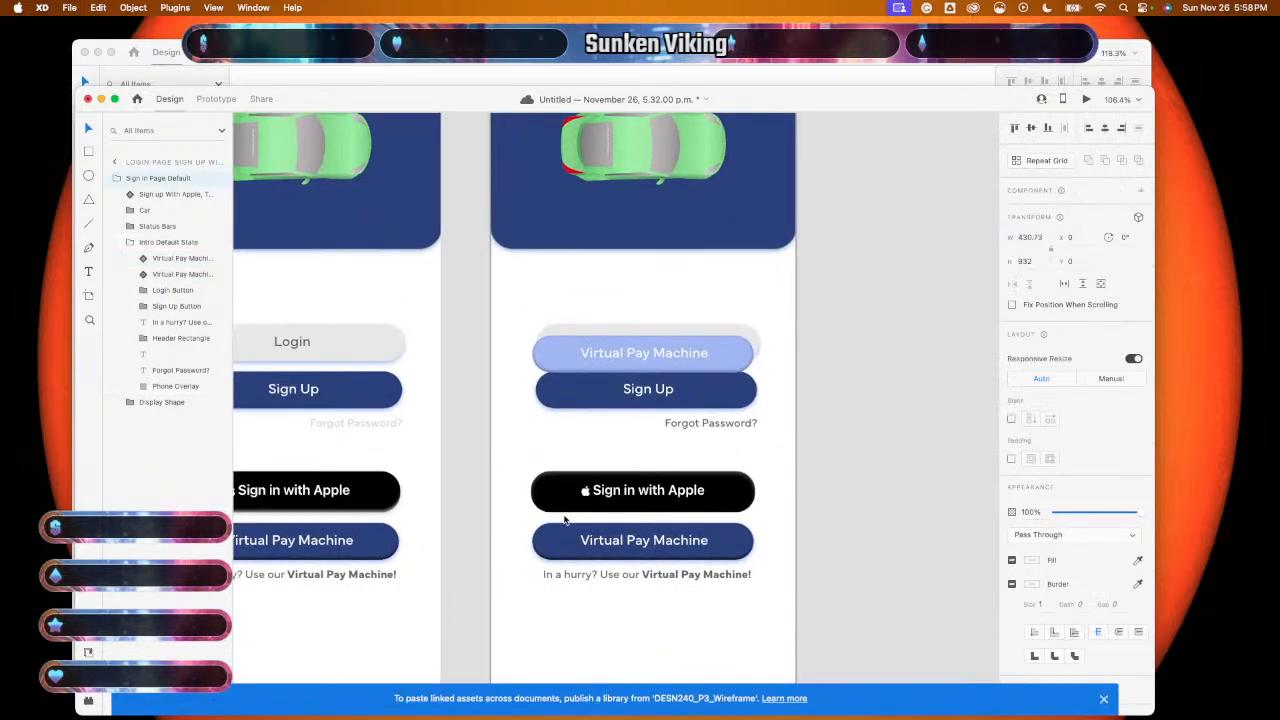
{"action": "left_click", "coordinate": [568, 354]}
{"action": "left_click_drag", "start_coordinate": [568, 354], "coordinate": [570, 543]}
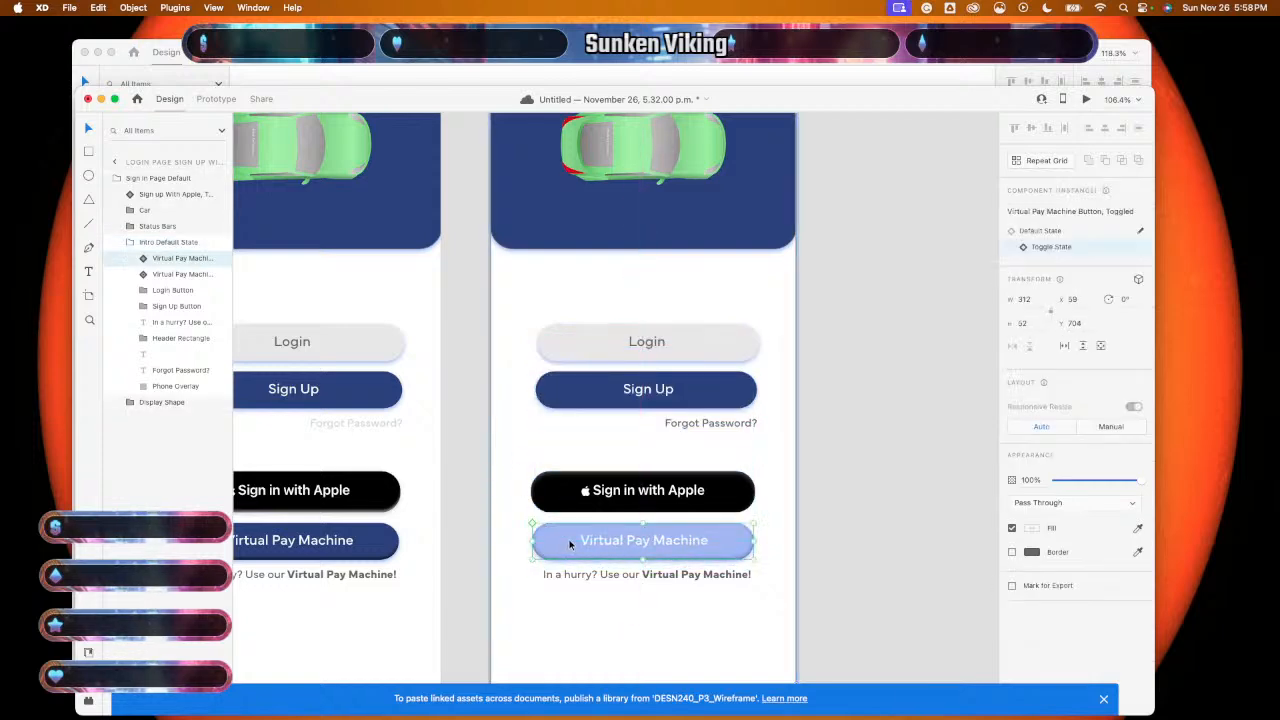
- Delete the shadowed duplicate Virtual Pay Machine layer and zoom back out
{"action": "scroll", "coordinate": [566, 586], "scroll_direction": "up", "scroll_amount": 5}
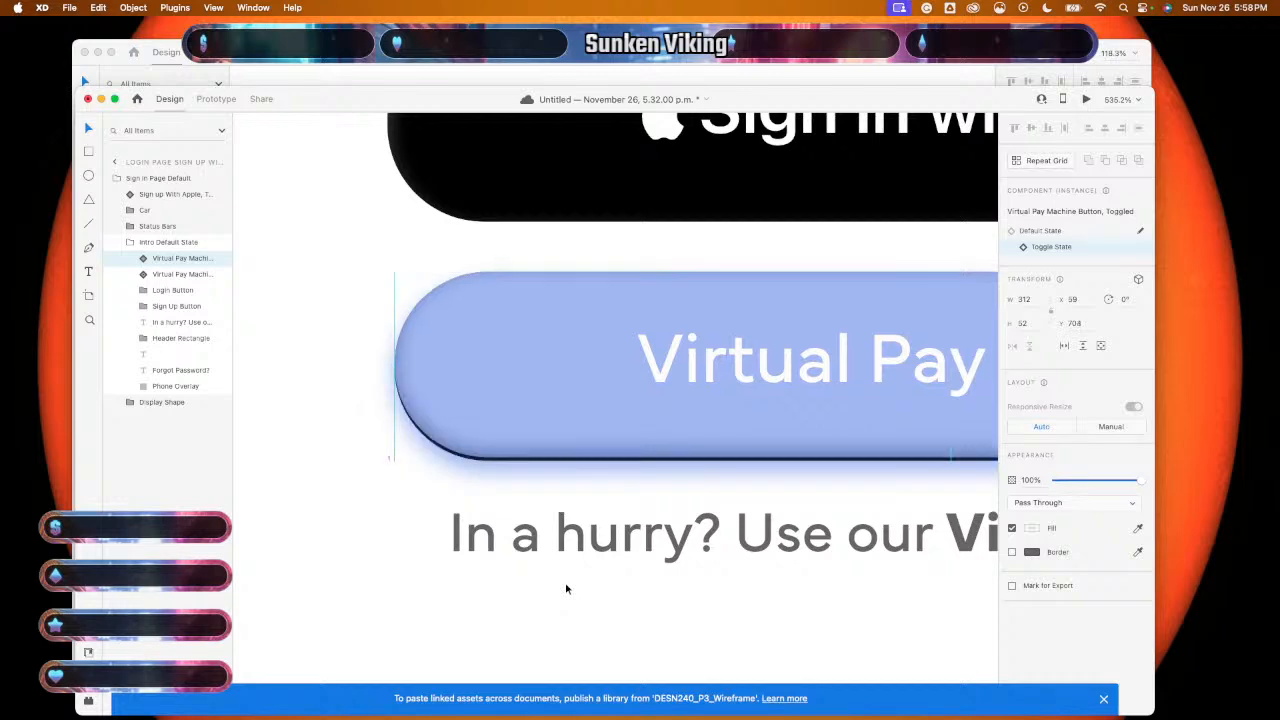
{"action": "left_click", "coordinate": [621, 467]}
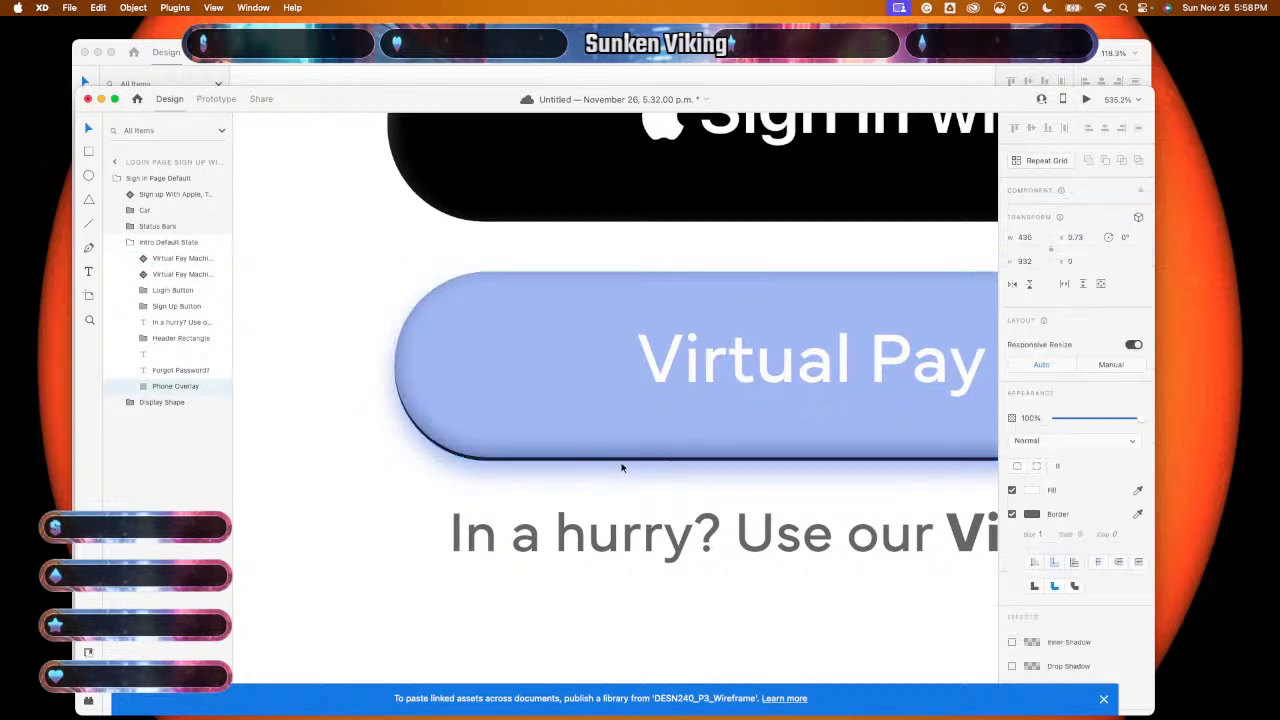
{"action": "left_click", "coordinate": [626, 461]}
{"action": "key", "text": "Delete"}
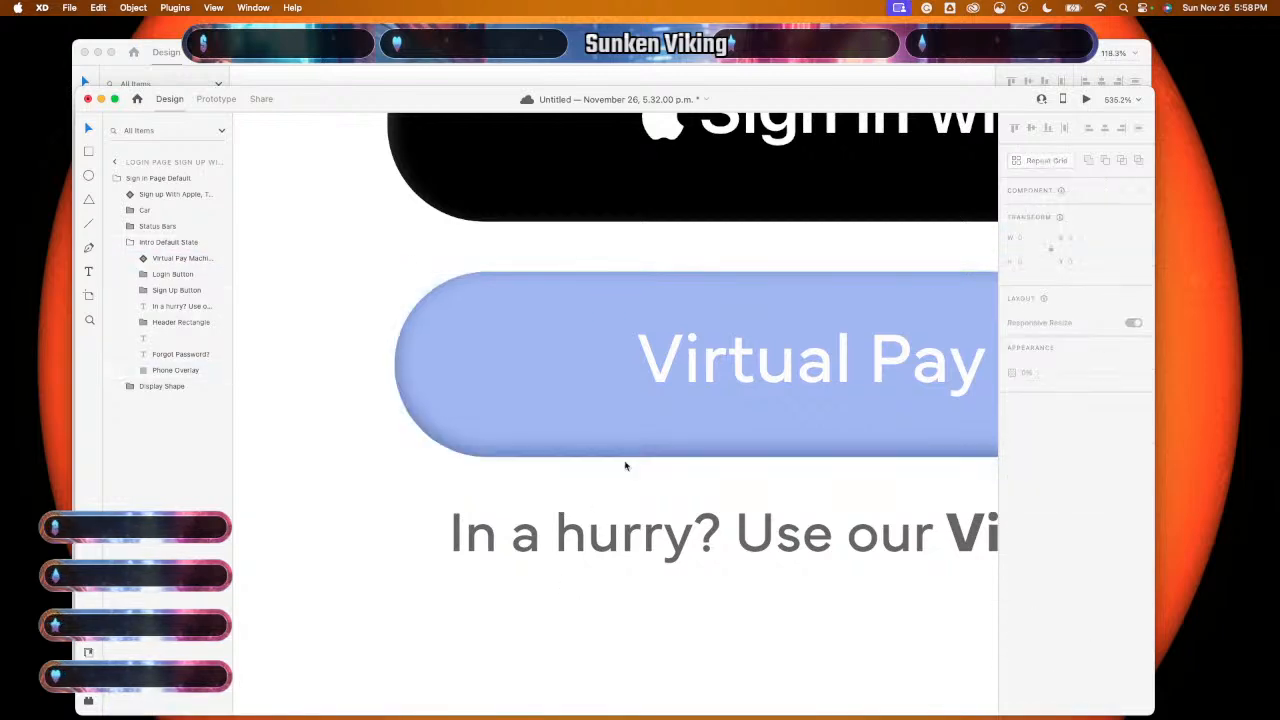
{"action": "left_click", "coordinate": [635, 457]}
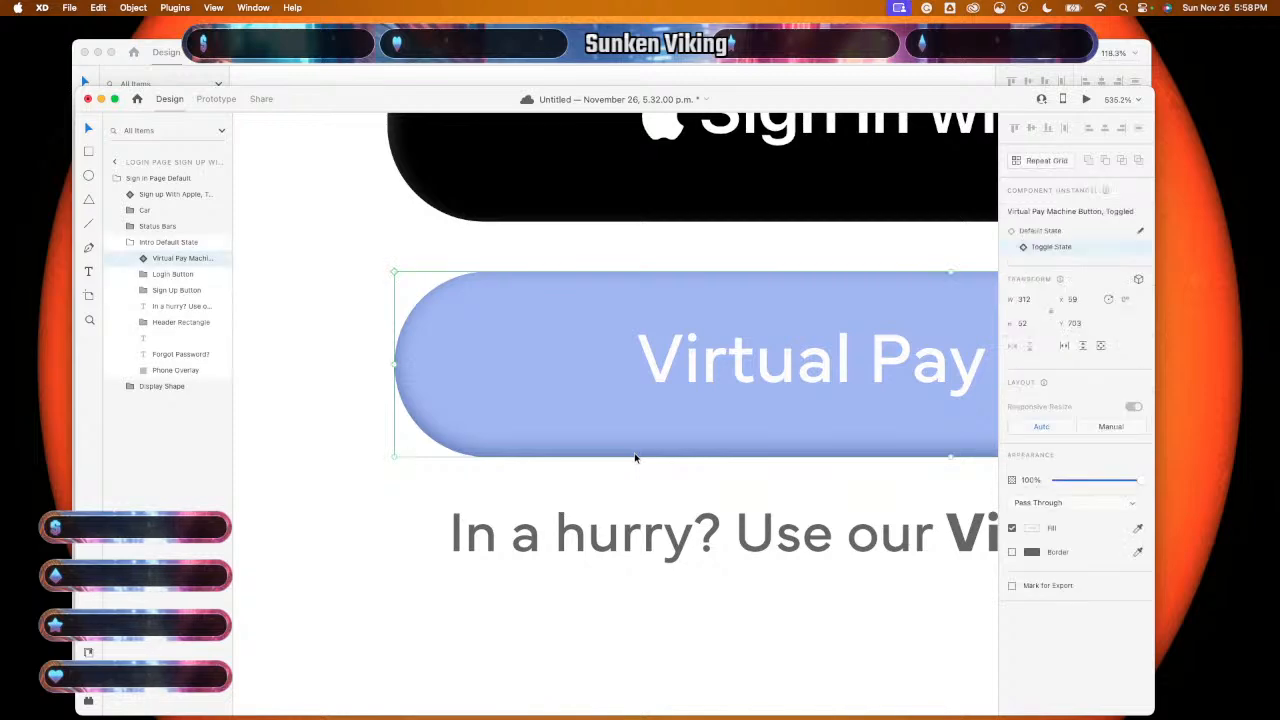
{"action": "left_click", "coordinate": [549, 650]}
{"action": "scroll", "coordinate": [549, 650], "scroll_direction": "down", "scroll_amount": 10}
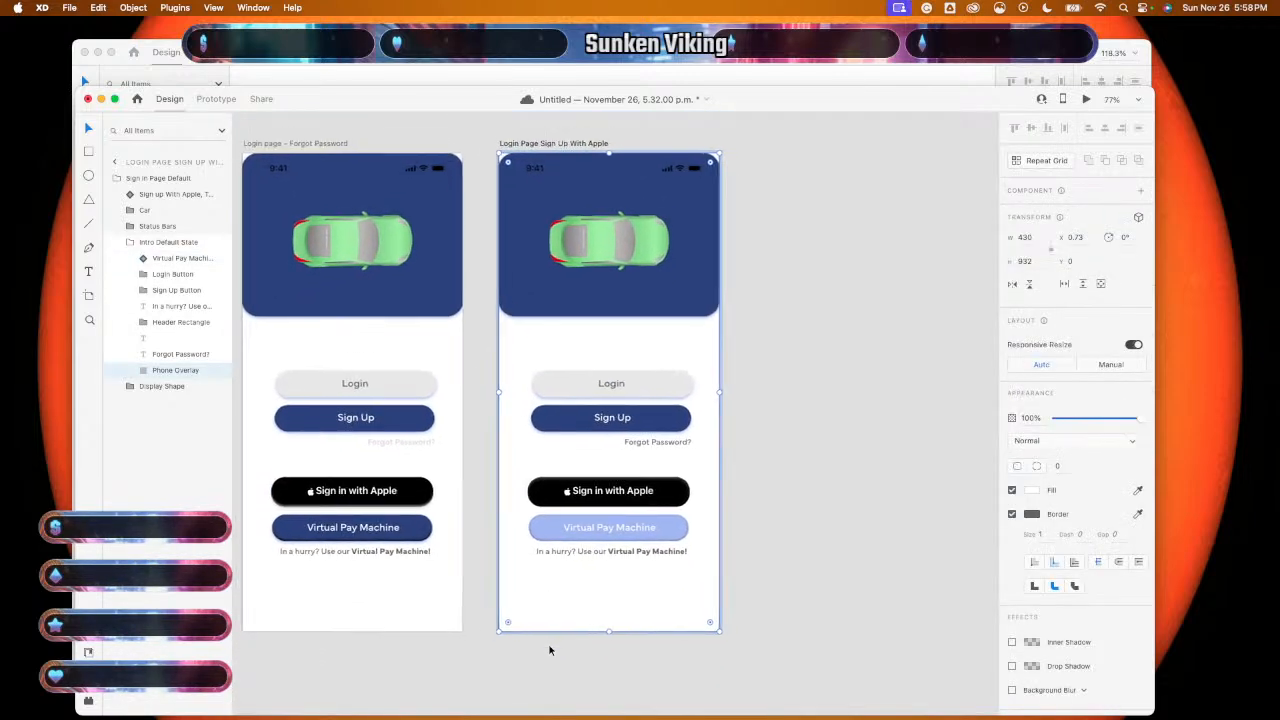
{"action": "scroll", "coordinate": [549, 650], "scroll_direction": "down", "scroll_amount": 2}
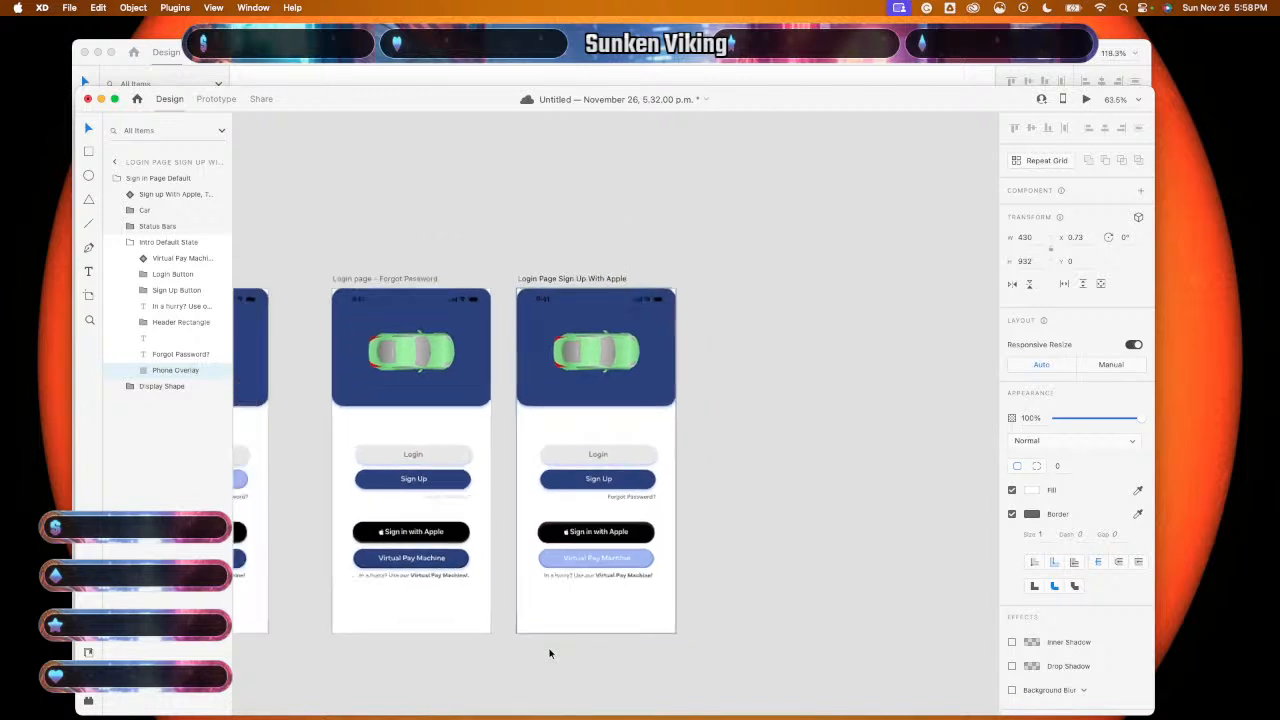
{"action": "scroll", "coordinate": [549, 653], "scroll_direction": "down", "scroll_amount": 3}
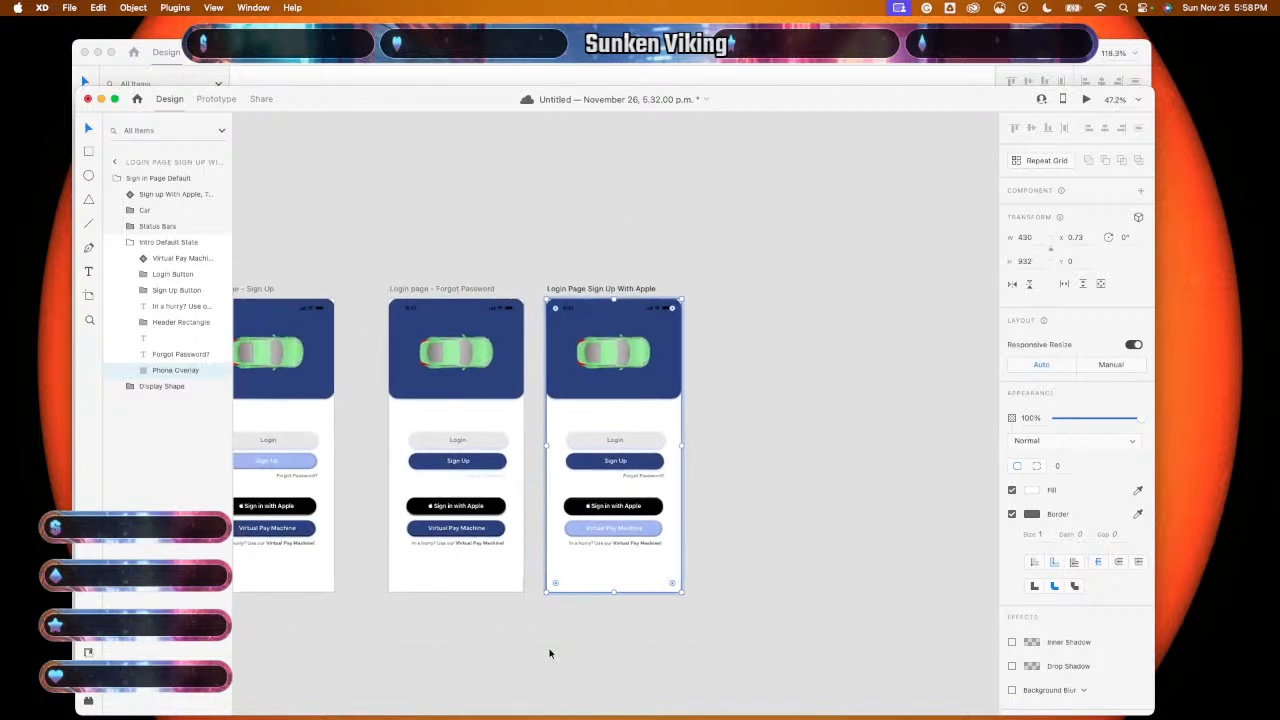
{"action": "scroll", "coordinate": [549, 653], "scroll_direction": "left", "scroll_amount": 1}
{"action": "scroll", "coordinate": [549, 653], "scroll_direction": "down", "scroll_amount": 1}
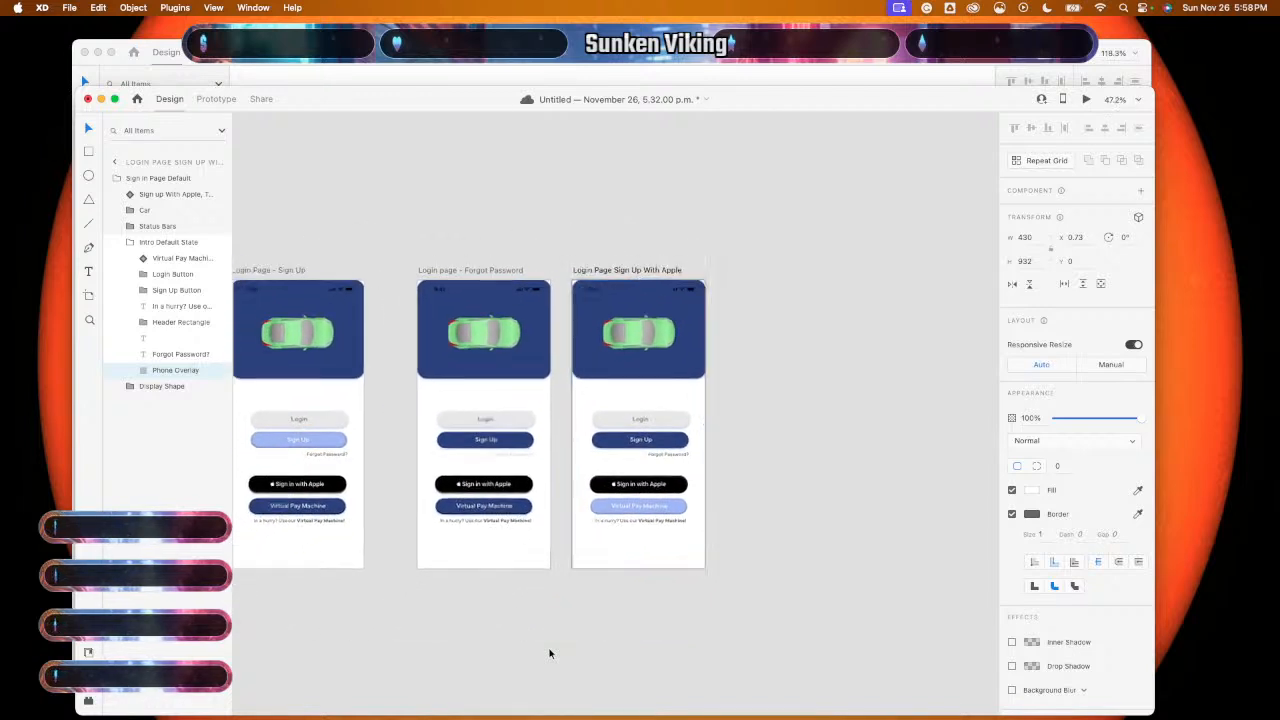
{"action": "scroll", "coordinate": [549, 653], "scroll_direction": "down", "scroll_amount": 3}
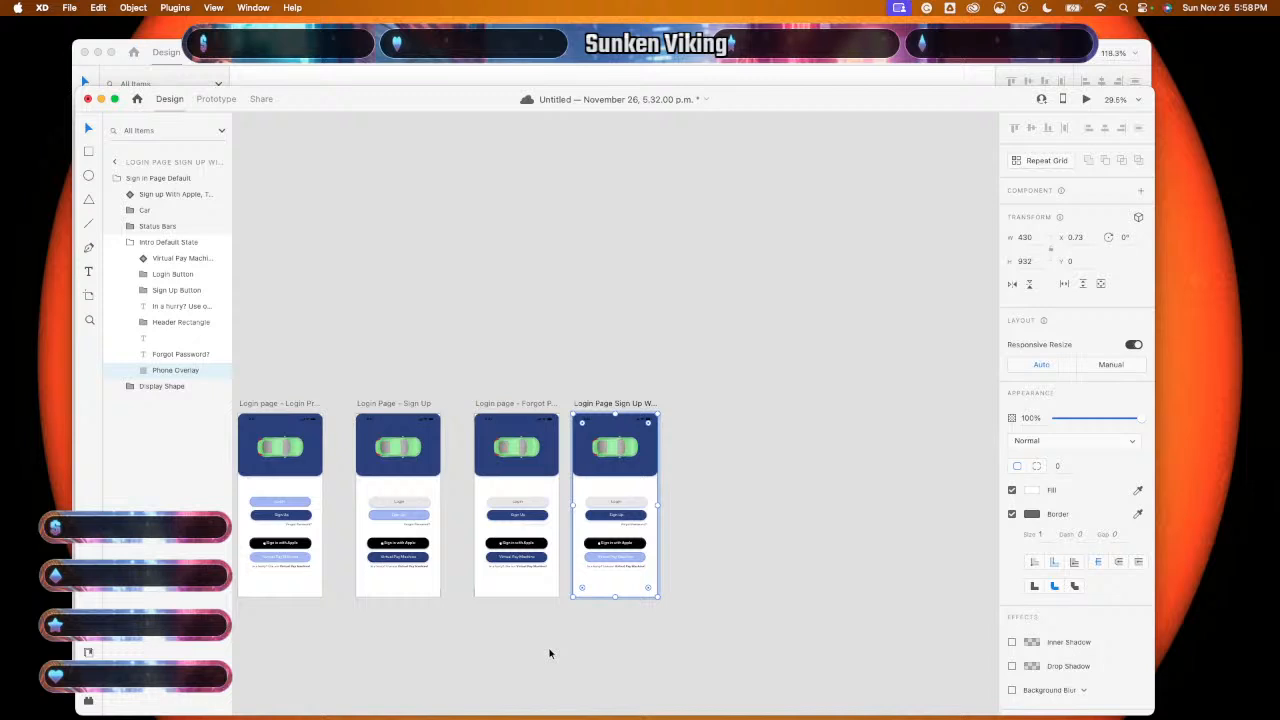
- Duplicate Login Page Default State and name the copy 'Login Page Virtual Pay'
{"action": "left_click", "coordinate": [116, 163]}
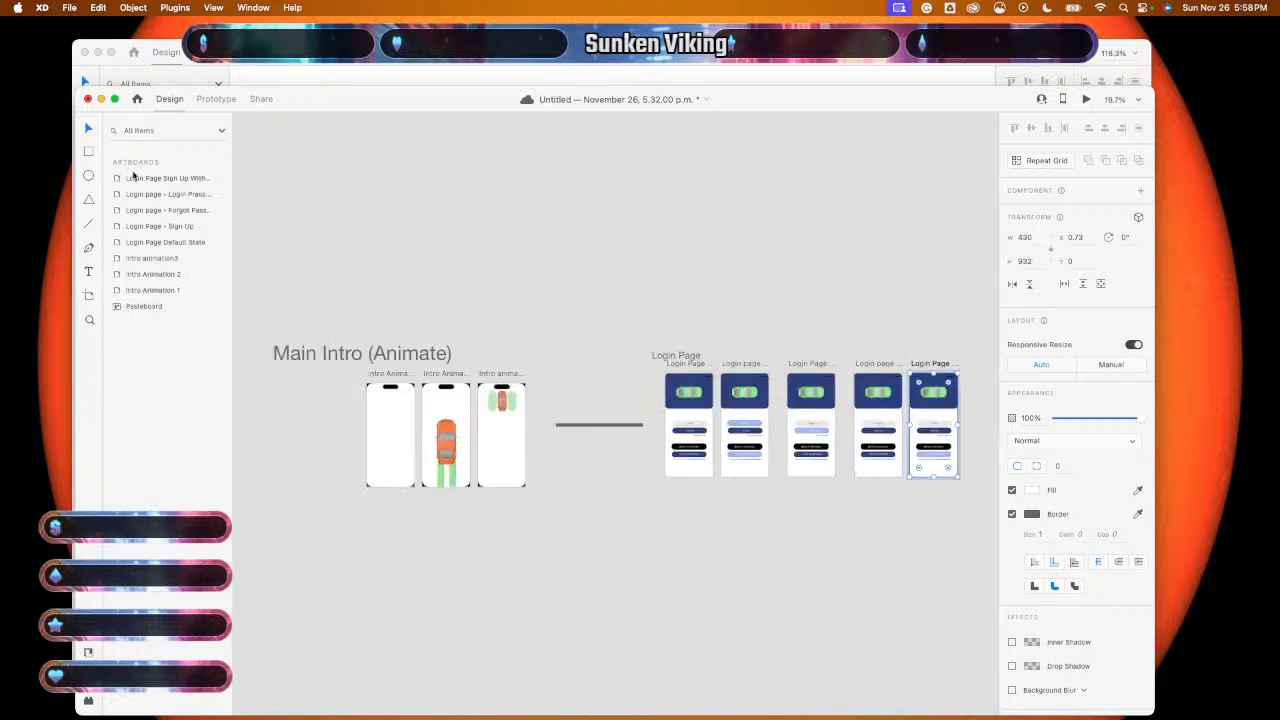
{"action": "left_click", "coordinate": [152, 243]}
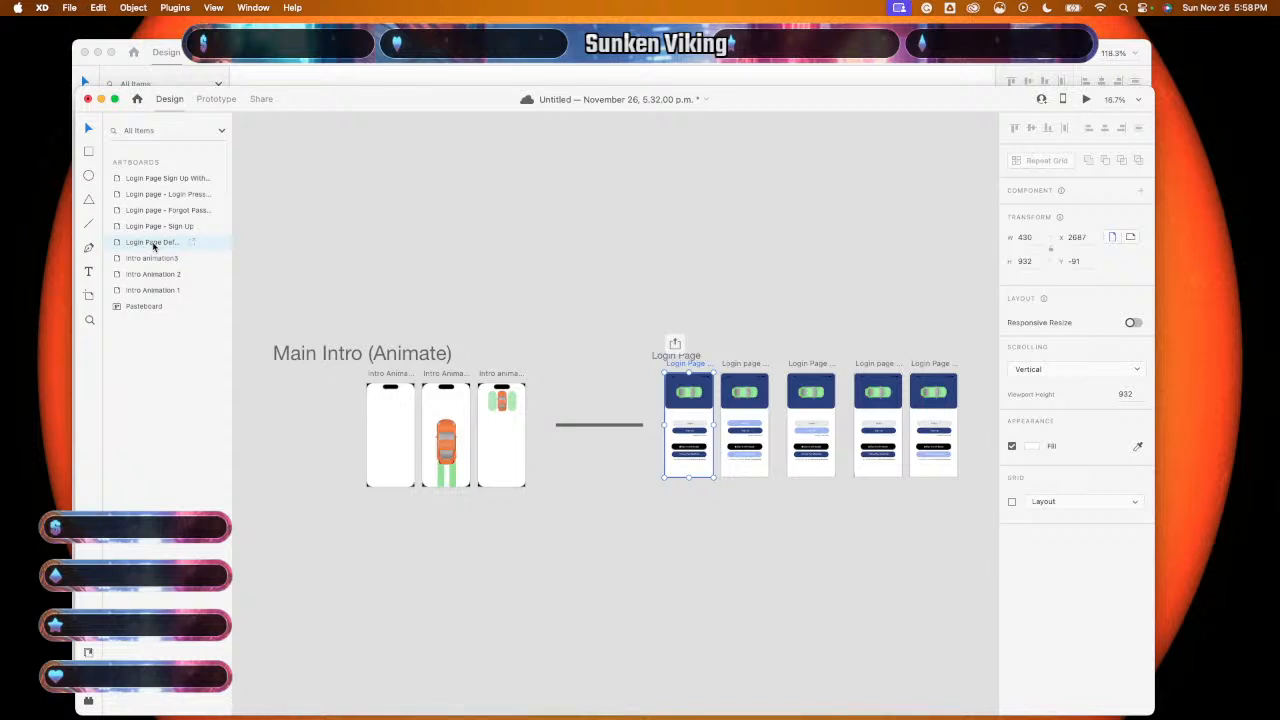
{"action": "key", "text": "super+d"}
{"action": "key", "text": "super+d"}
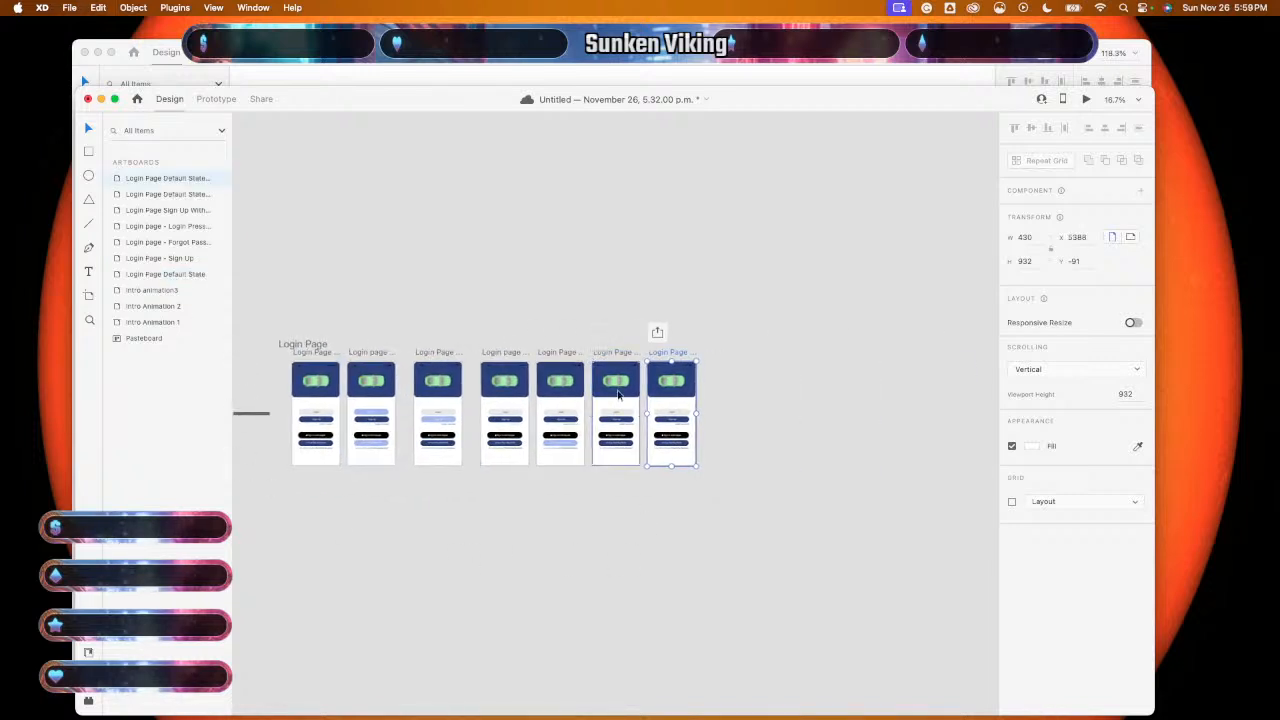
{"action": "left_click", "coordinate": [615, 360]}
{"action": "double_click", "coordinate": [615, 357]}
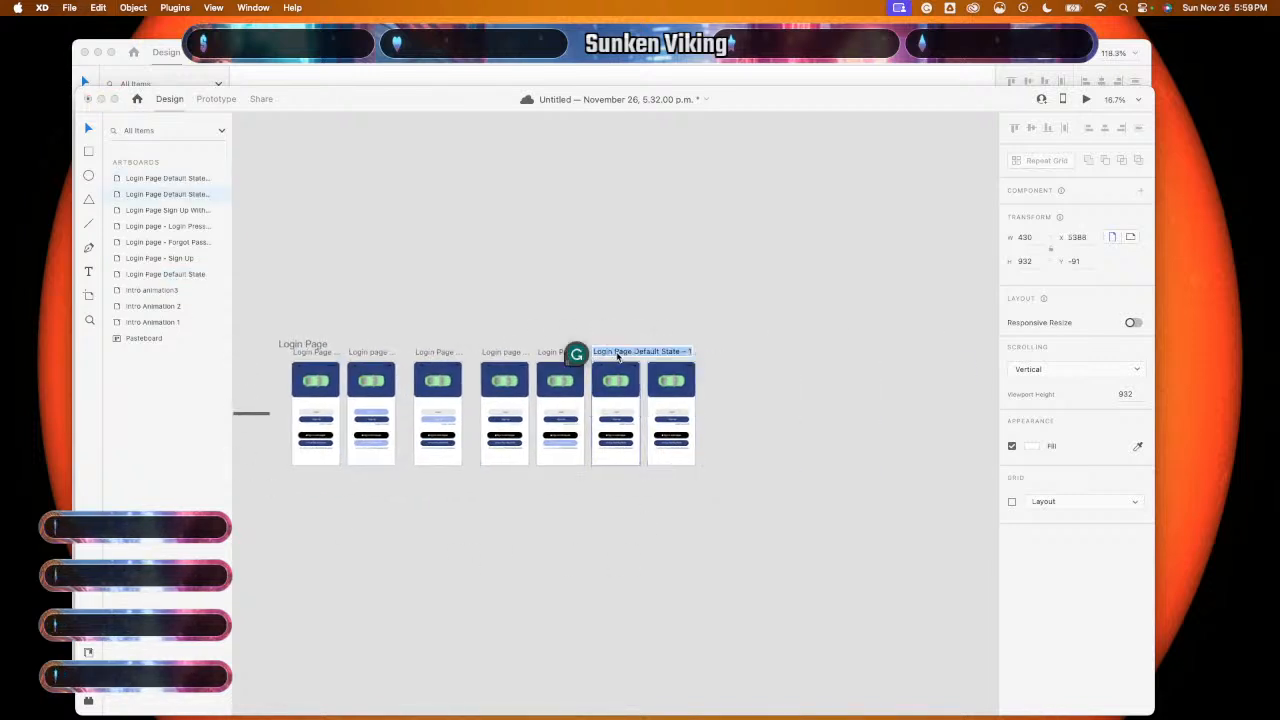
{"action": "key", "text": "Right"}
{"action": "key", "text": "BackSpace"}
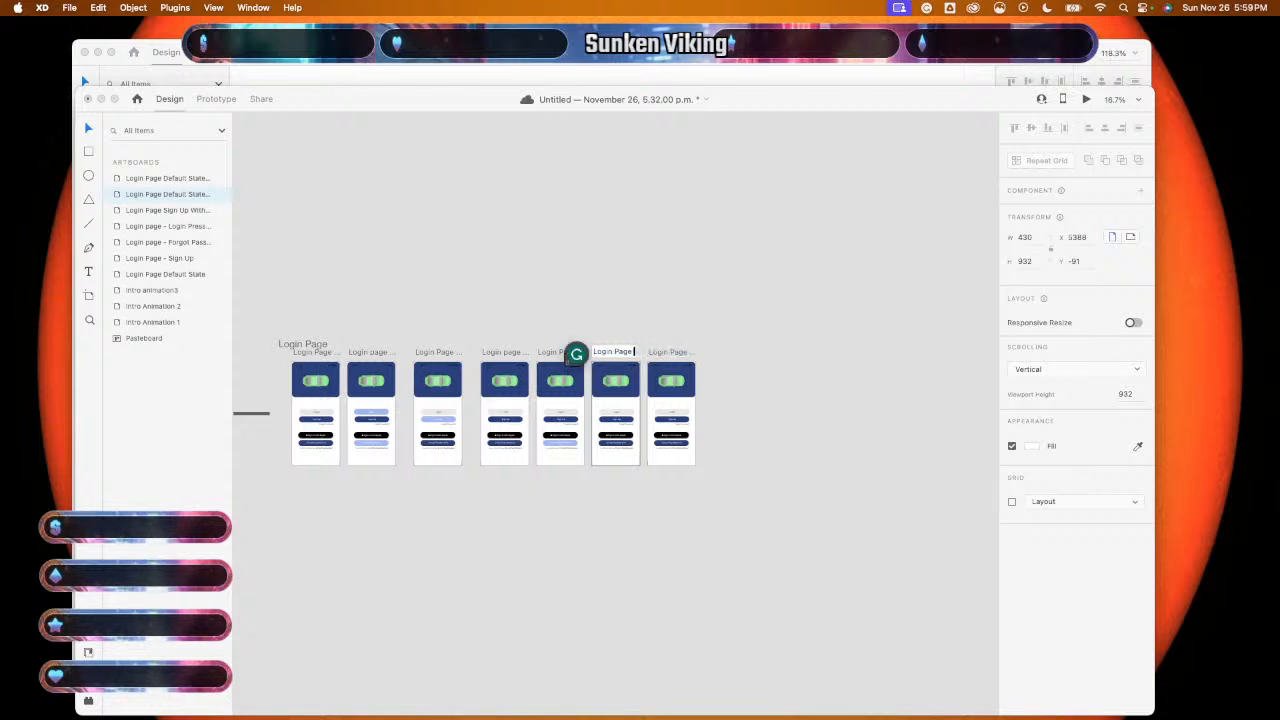
{"action": "type", "text": "Virtual Pay"}
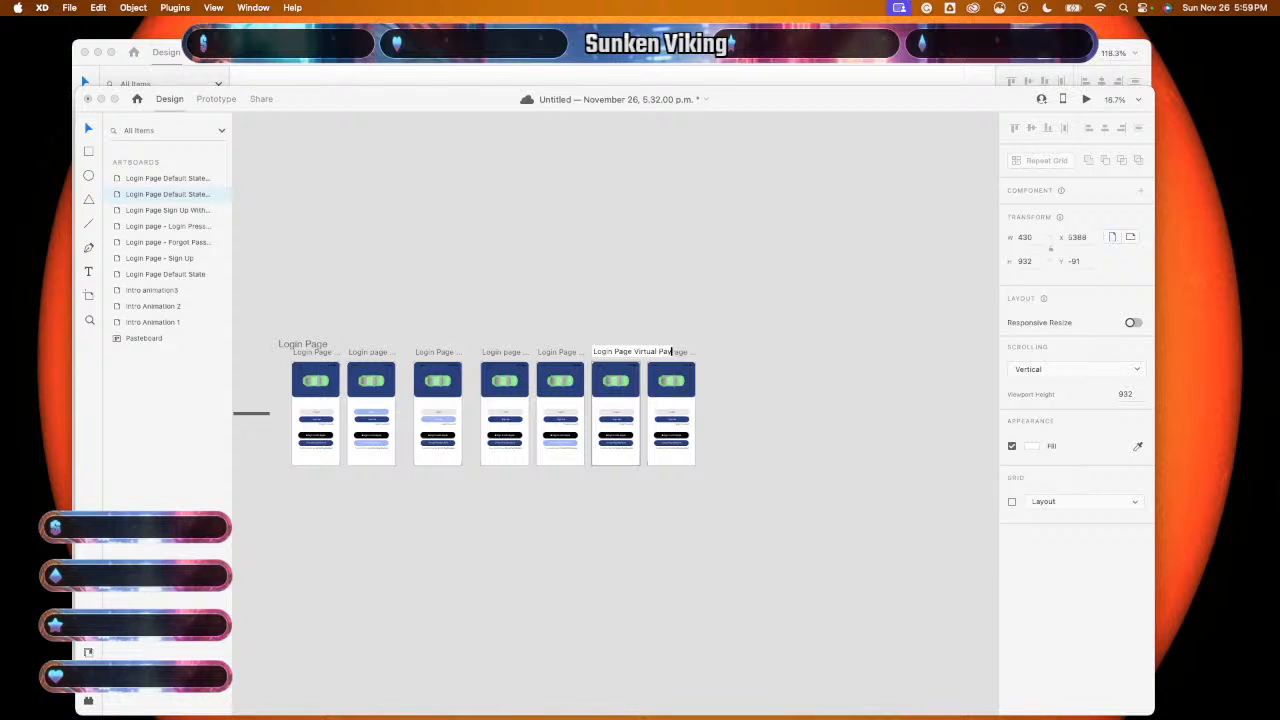
{"action": "key", "text": "Return"}
- Rename the second copy 'Login Page Virtual Pay Lower' and fit it into view
{"action": "double_click", "coordinate": [684, 353]}
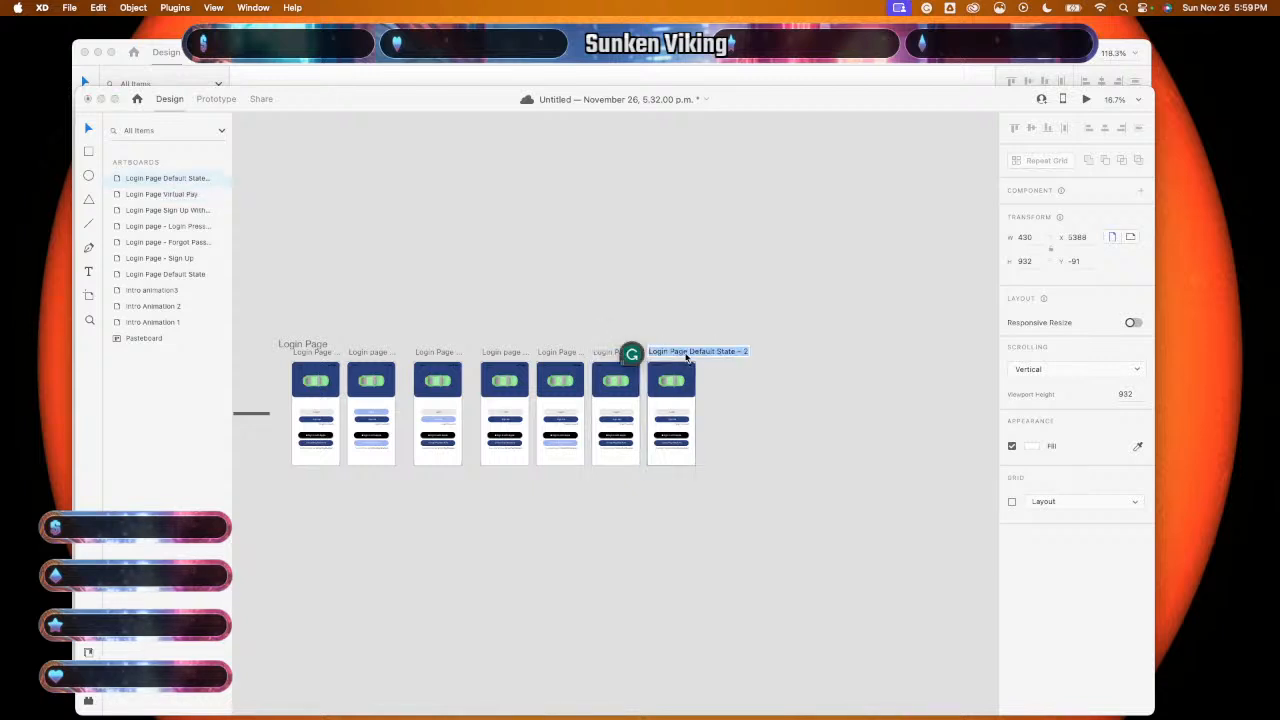
{"action": "key", "text": "Right"}
{"action": "key", "text": "BackSpace"}
{"action": "key", "text": "BackSpace"}
{"action": "key", "text": "BackSpace"}
{"action": "key", "text": "BackSpace"}
{"action": "key", "text": "BackSpace"}
{"action": "key", "text": "BackSpace"}
{"action": "key", "text": "BackSpace"}
{"action": "key", "text": "BackSpace"}
{"action": "key", "text": "BackSpace"}
{"action": "key", "text": "BackSpace"}
{"action": "key", "text": "BackSpace"}
{"action": "key", "text": "BackSpace"}
{"action": "key", "text": "BackSpace"}
{"action": "key", "text": "BackSpace"}
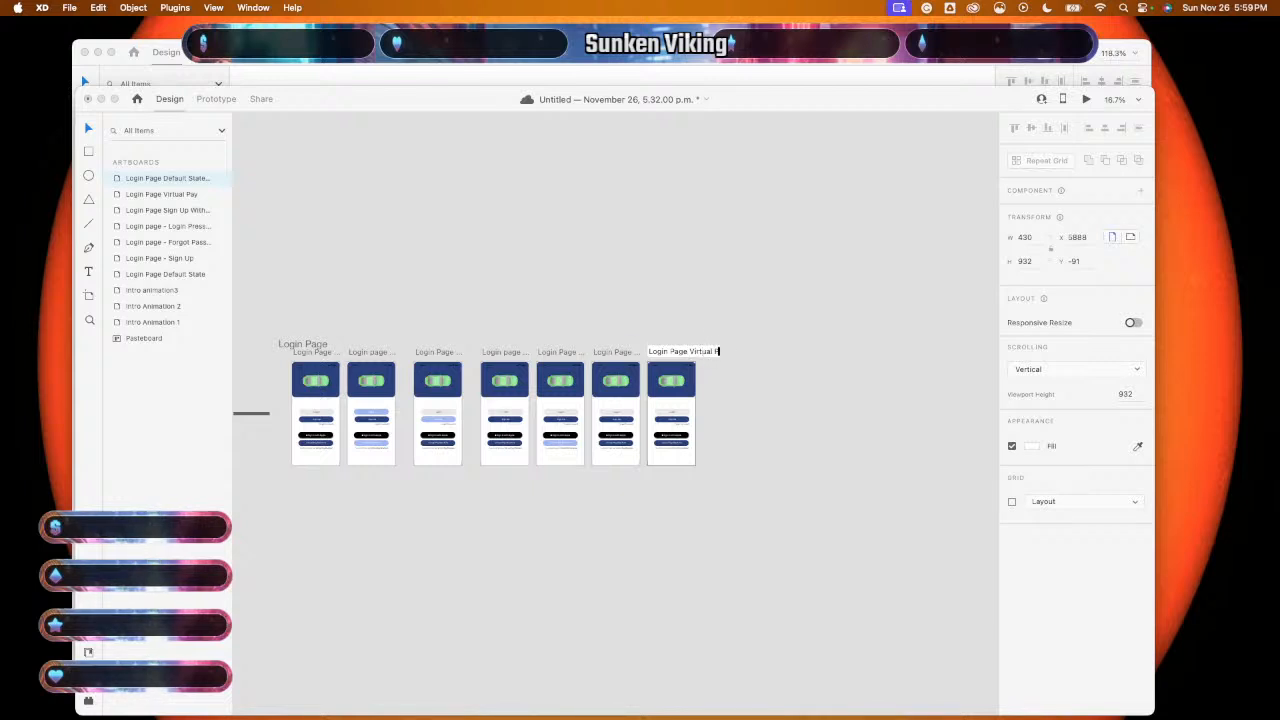
{"action": "type", "text": "Virtual Pay Login"}
{"action": "key", "text": "Return"}
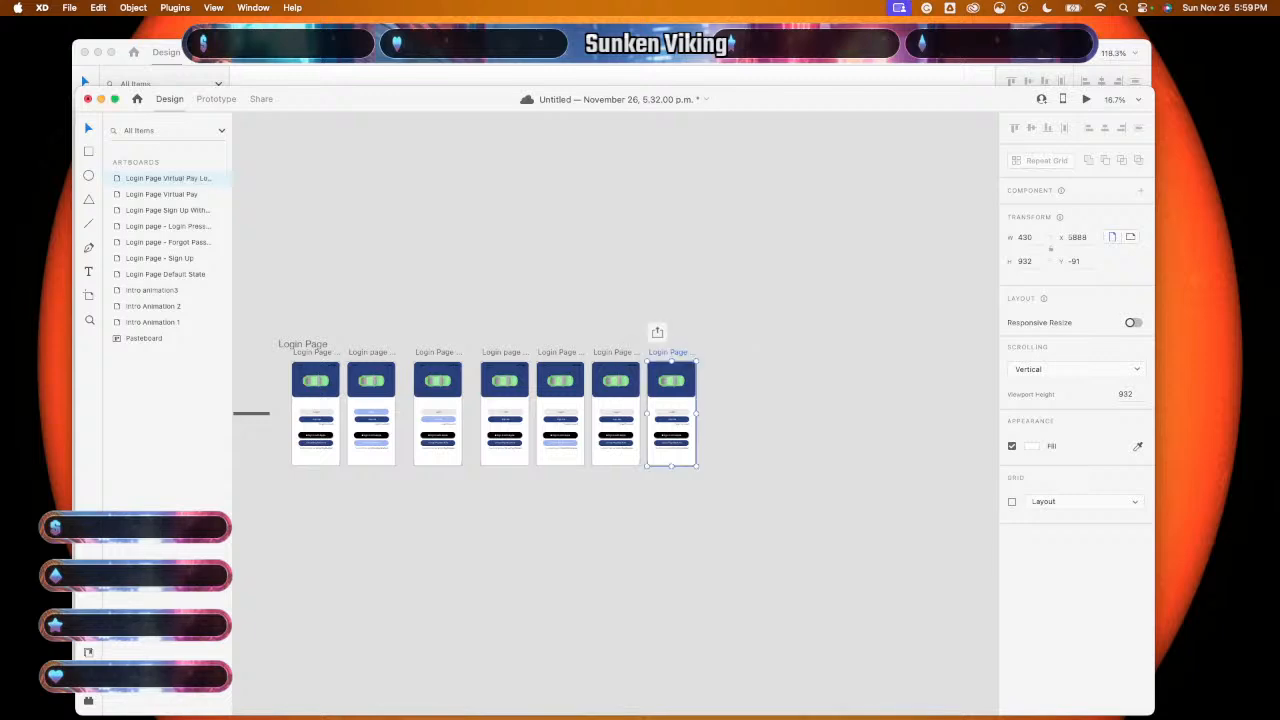
{"action": "key", "text": "super+3"}
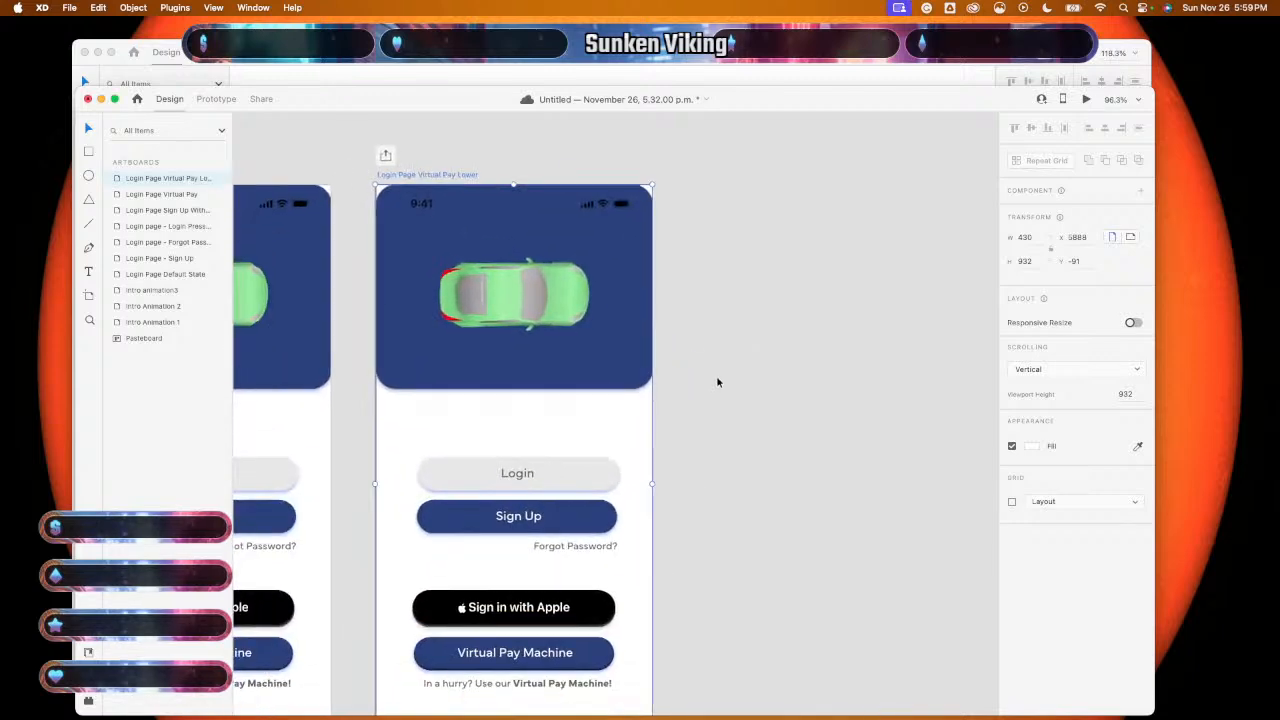
- Remove the light-blue Virtual Pay Machine button from the Sign Up With Apple artboard
{"action": "scroll", "coordinate": [717, 382], "scroll_direction": "down", "scroll_amount": 5}
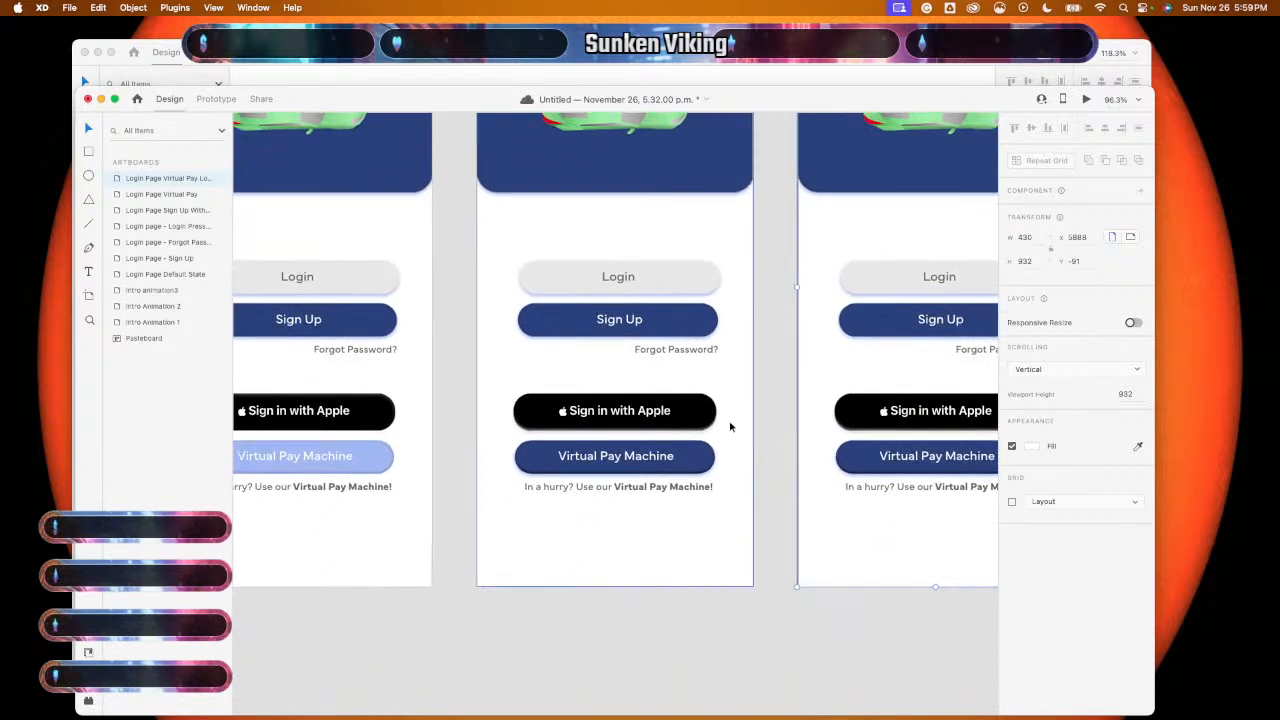
{"action": "scroll", "coordinate": [725, 435], "scroll_direction": "left", "scroll_amount": 2}
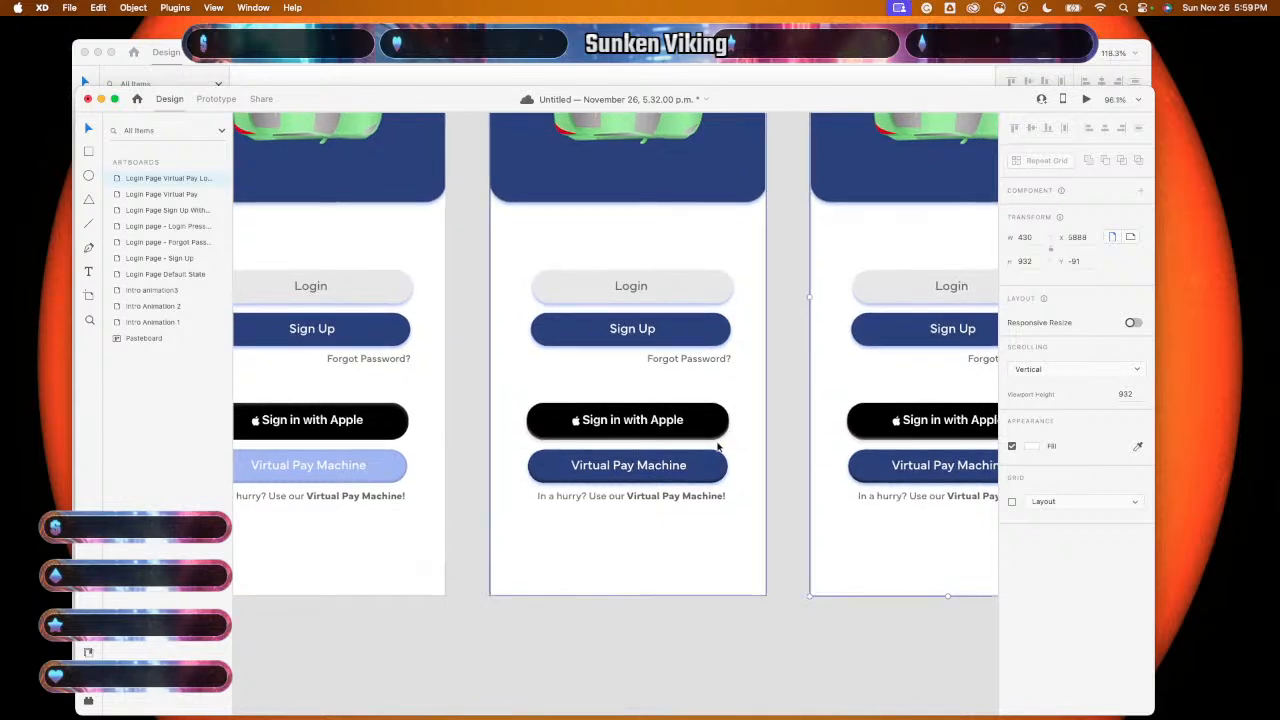
{"action": "scroll", "coordinate": [688, 478], "scroll_direction": "down", "scroll_amount": 6}
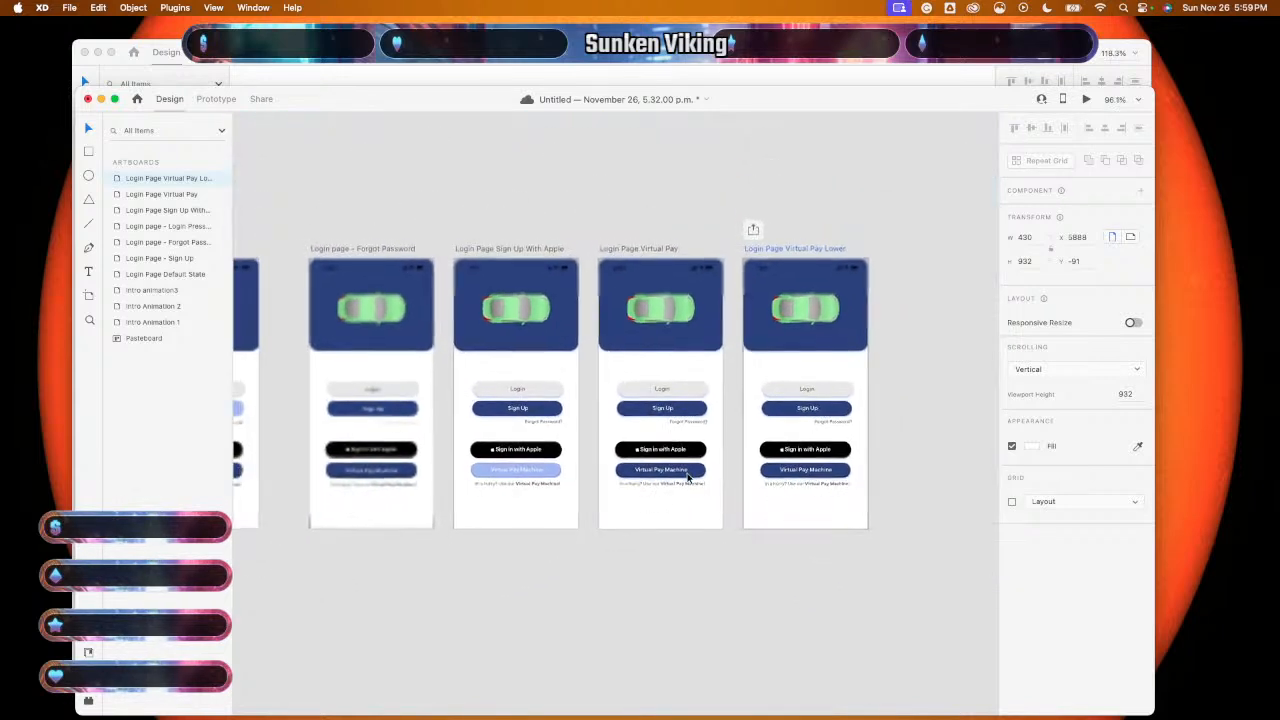
{"action": "scroll", "coordinate": [688, 478], "scroll_direction": "up", "scroll_amount": 1}
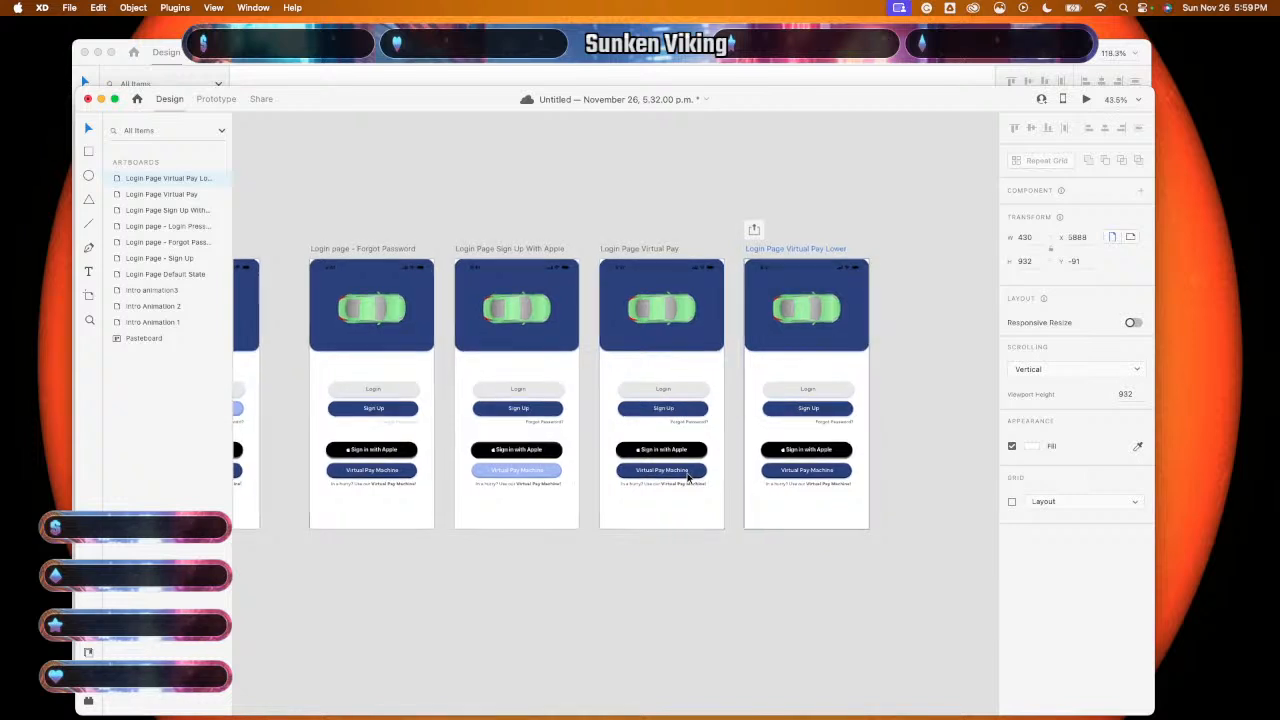
{"action": "scroll", "coordinate": [688, 478], "scroll_direction": "up", "scroll_amount": 1}
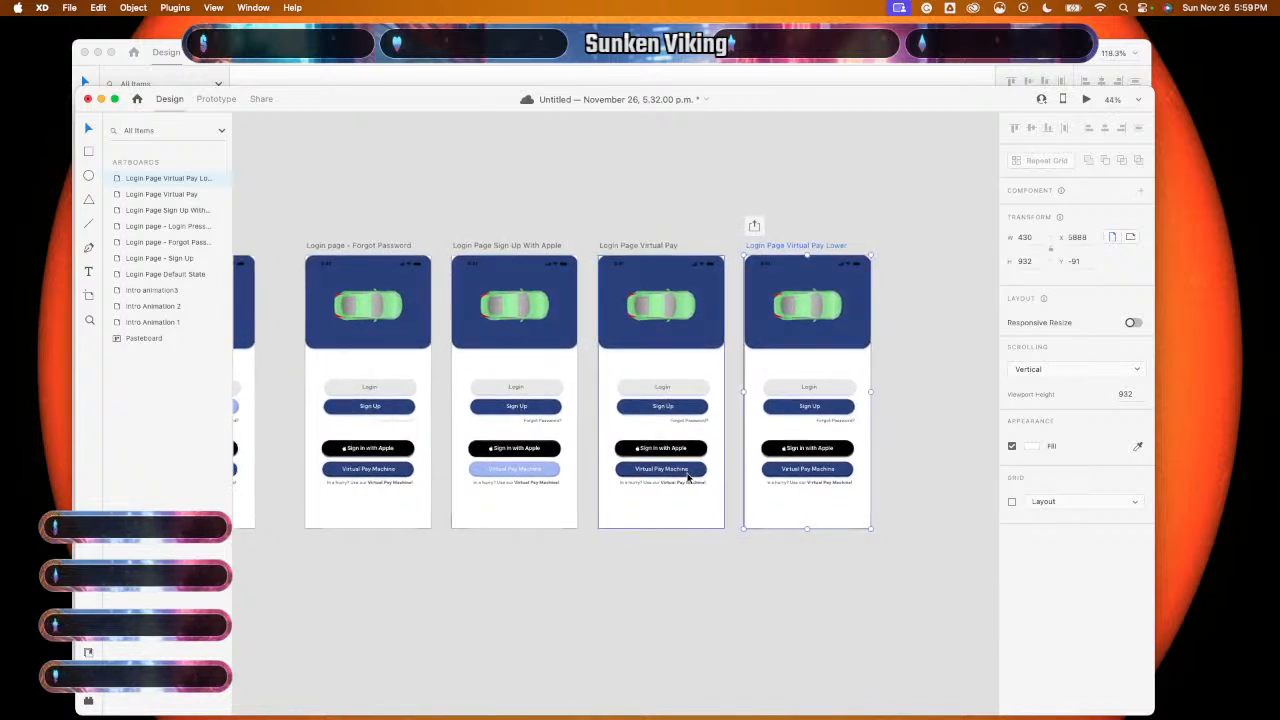
{"action": "scroll", "coordinate": [687, 477], "scroll_direction": "up", "scroll_amount": 5}
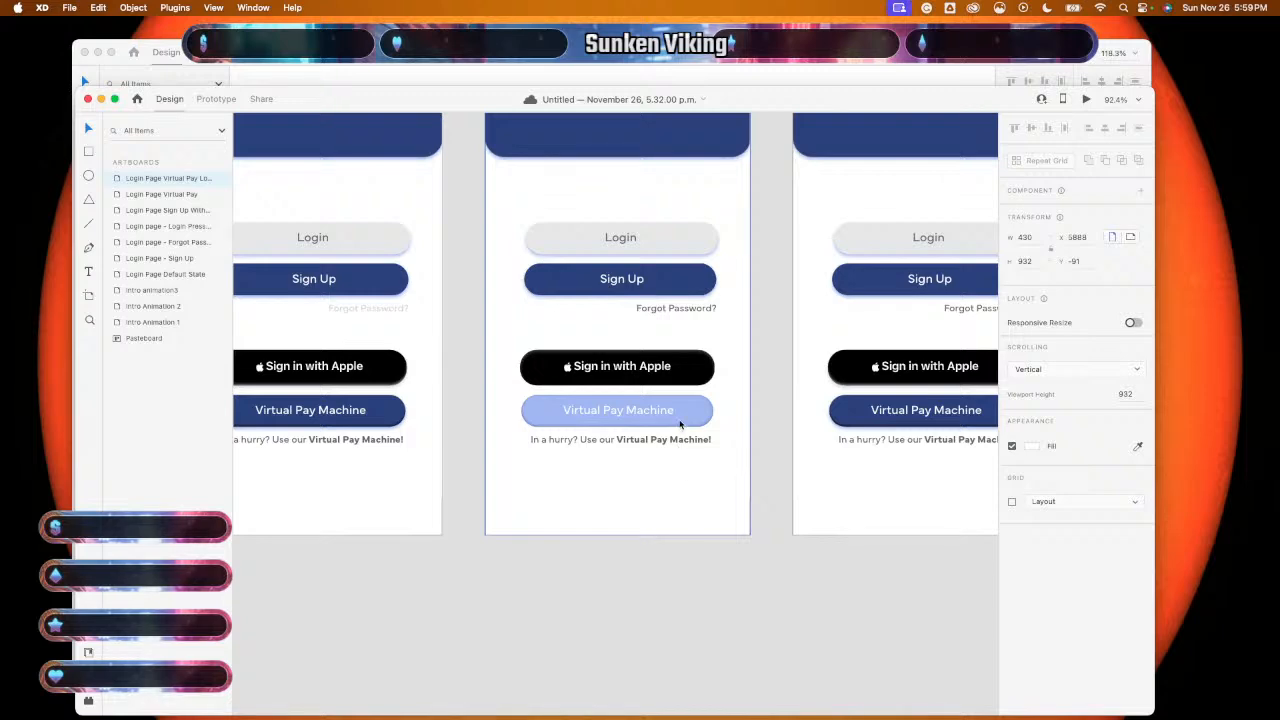
{"action": "scroll", "coordinate": [680, 424], "scroll_direction": "up", "scroll_amount": 5}
{"action": "scroll", "coordinate": [680, 424], "scroll_direction": "right", "scroll_amount": 3}
{"action": "scroll", "coordinate": [680, 424], "scroll_direction": "down", "scroll_amount": 2}
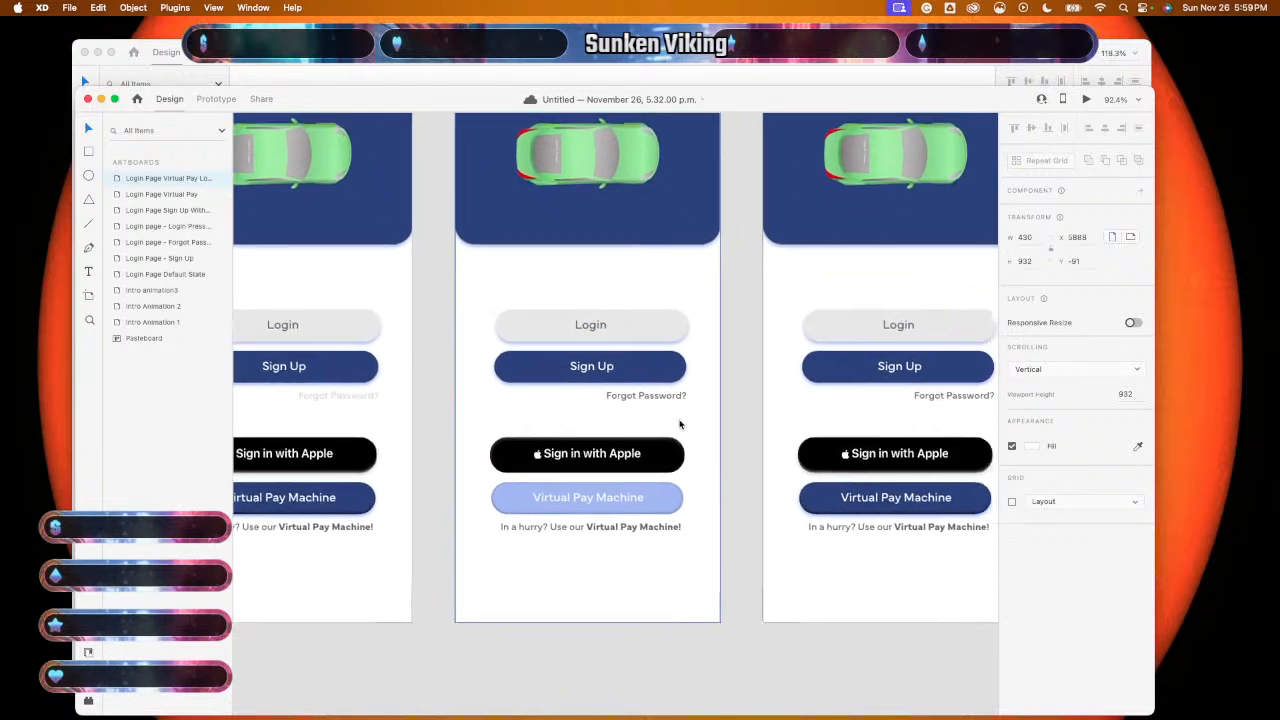
{"action": "left_click", "coordinate": [631, 487]}
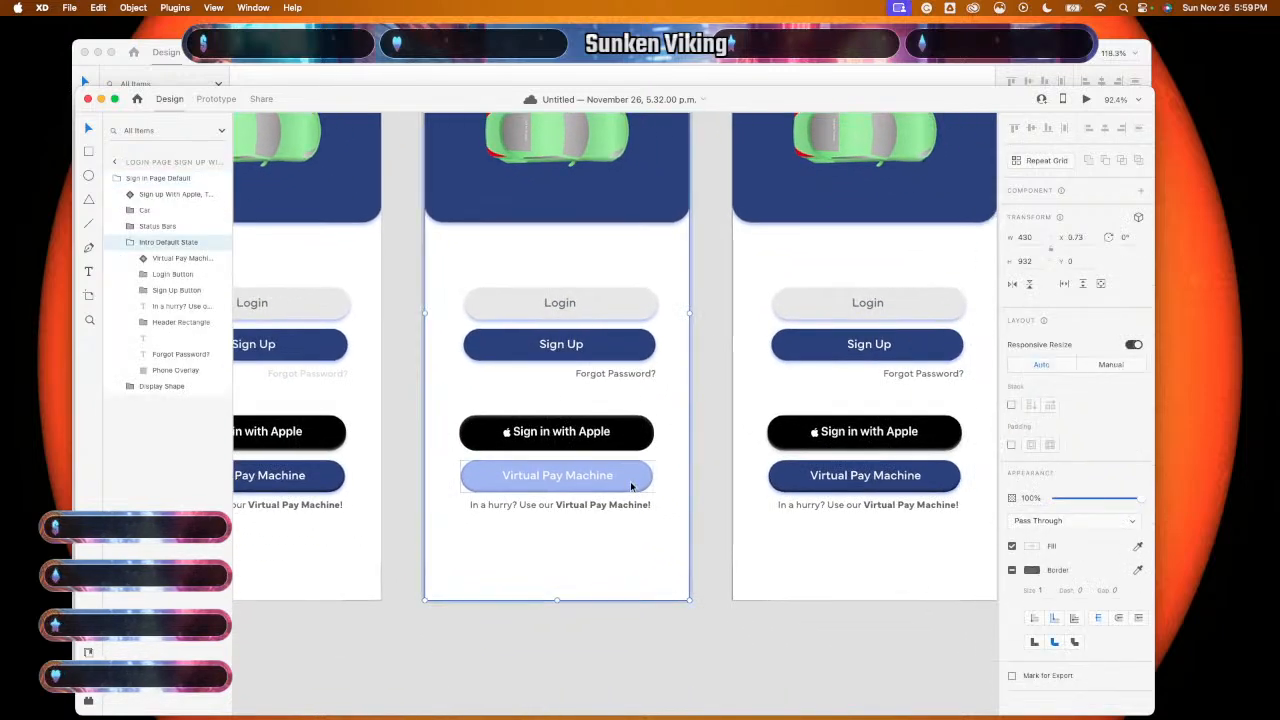
{"action": "double_click", "coordinate": [632, 487]}
{"action": "double_click", "coordinate": [633, 486]}
{"action": "mouse_move", "coordinate": [633, 486]}
{"action": "left_mouse_down"}
{"action": "mouse_move", "coordinate": [940, 485]}
{"action": "mouse_move", "coordinate": [632, 486]}
{"action": "left_mouse_up"}
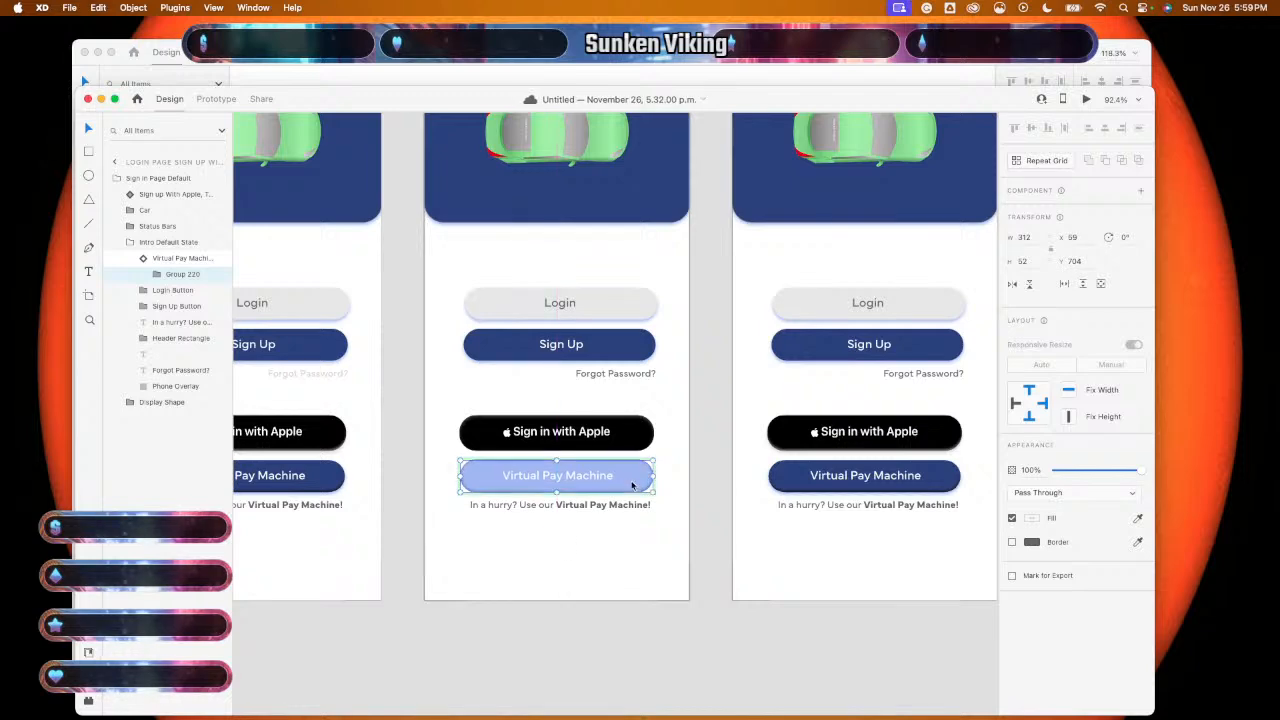
{"action": "key", "text": "Delete"}
- Group the Virtual Pay artboard's Virtual Pay Machine button and move its layer beside Sign up with Apple
{"action": "left_click", "coordinate": [898, 482]}
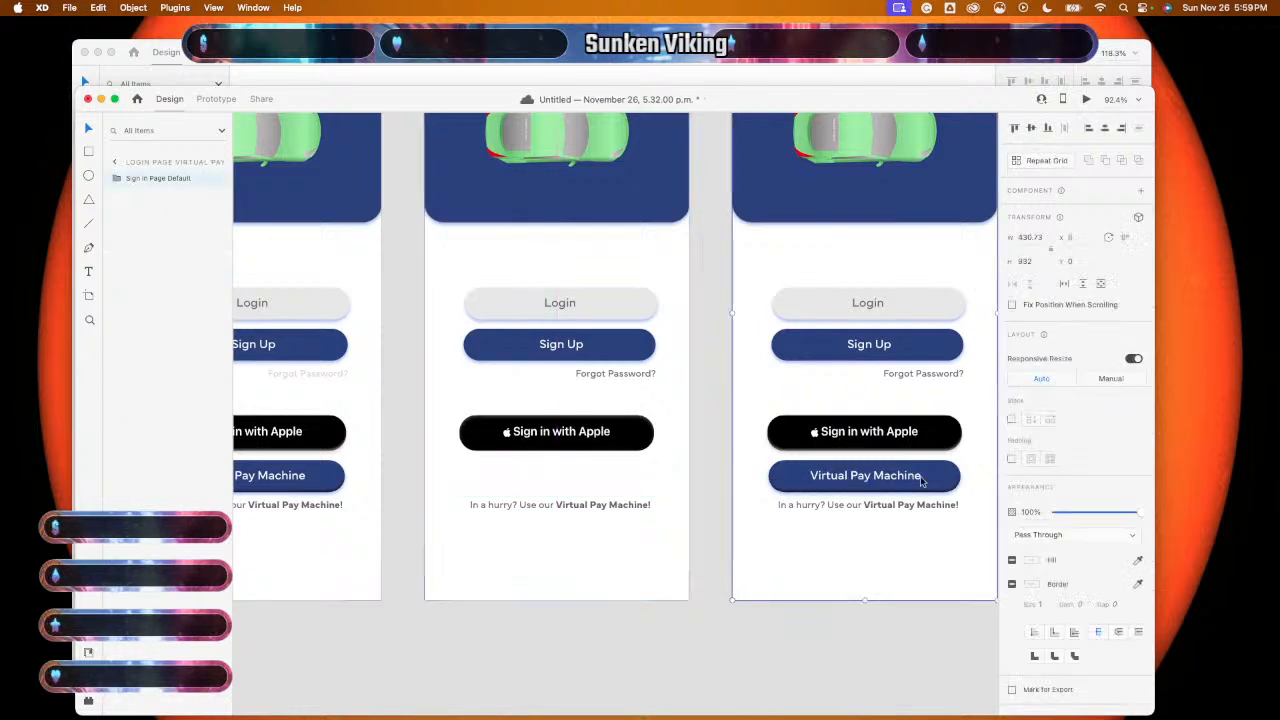
{"action": "double_click", "coordinate": [929, 483]}
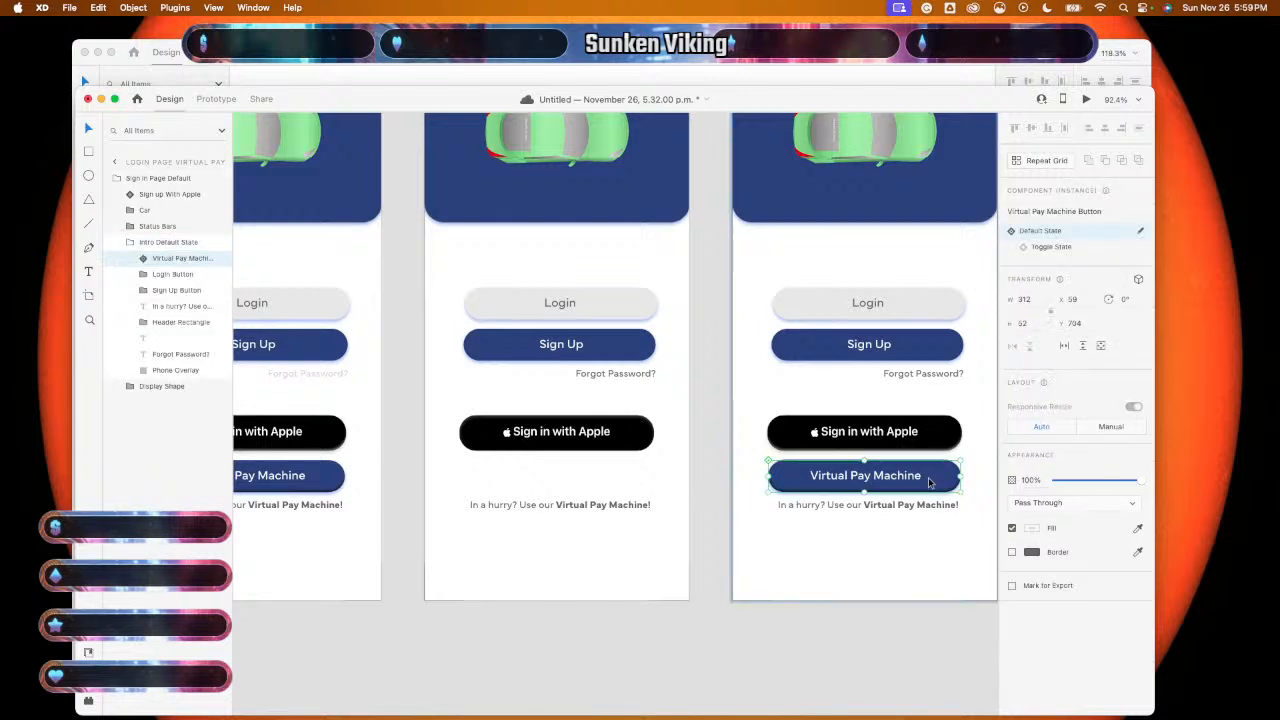
{"action": "key", "text": "super+g"}
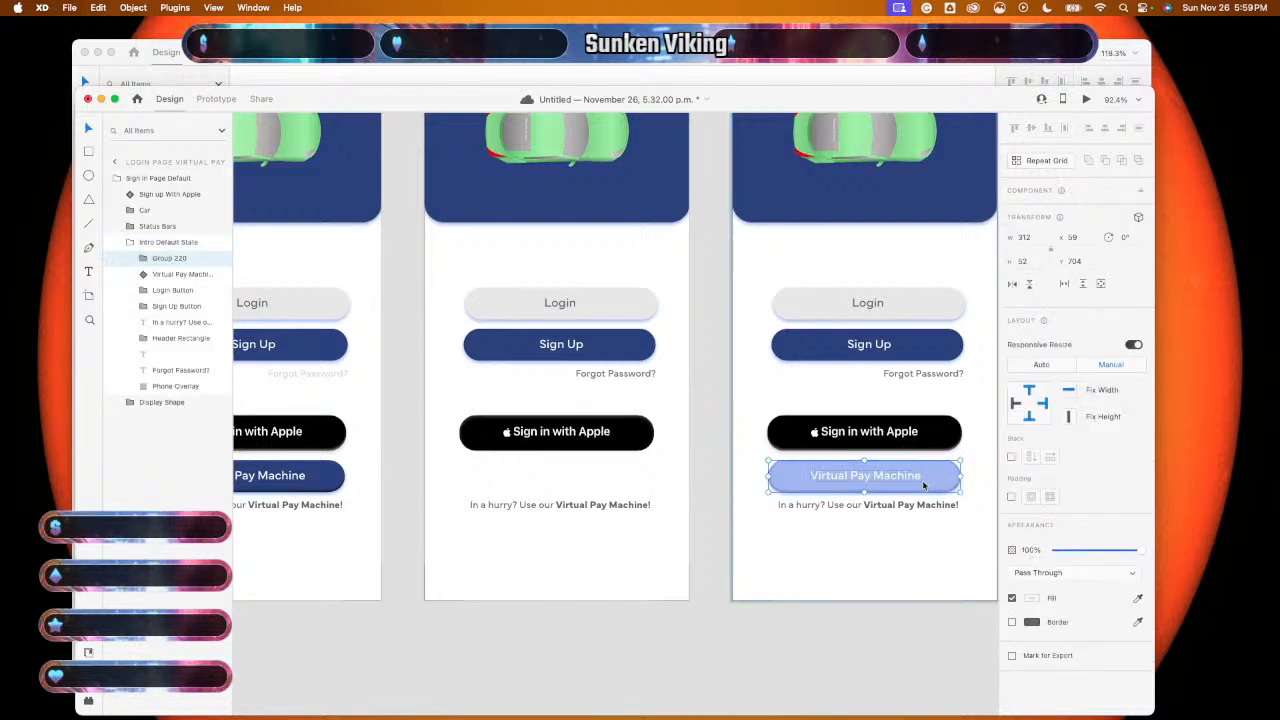
{"action": "left_click", "coordinate": [909, 534]}
{"action": "scroll", "coordinate": [909, 534], "scroll_direction": "up", "scroll_amount": 5}
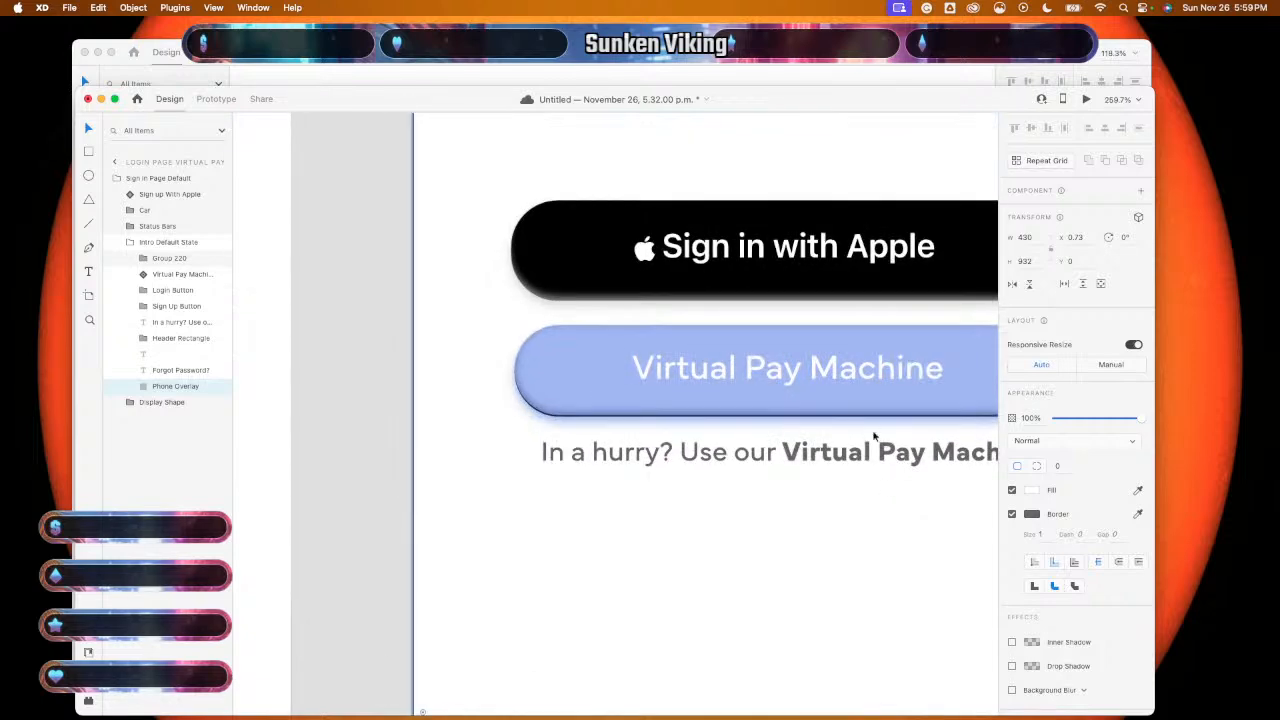
{"action": "left_click", "coordinate": [872, 418]}
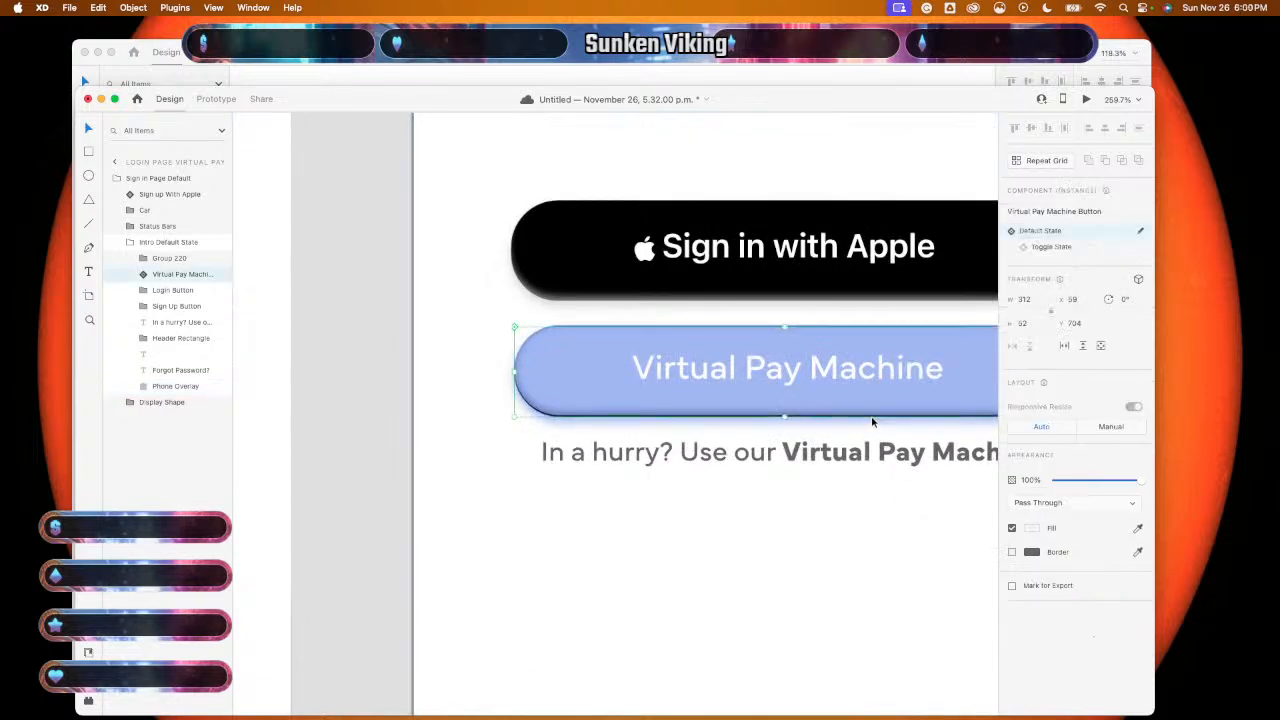
{"action": "key", "text": "Escape"}
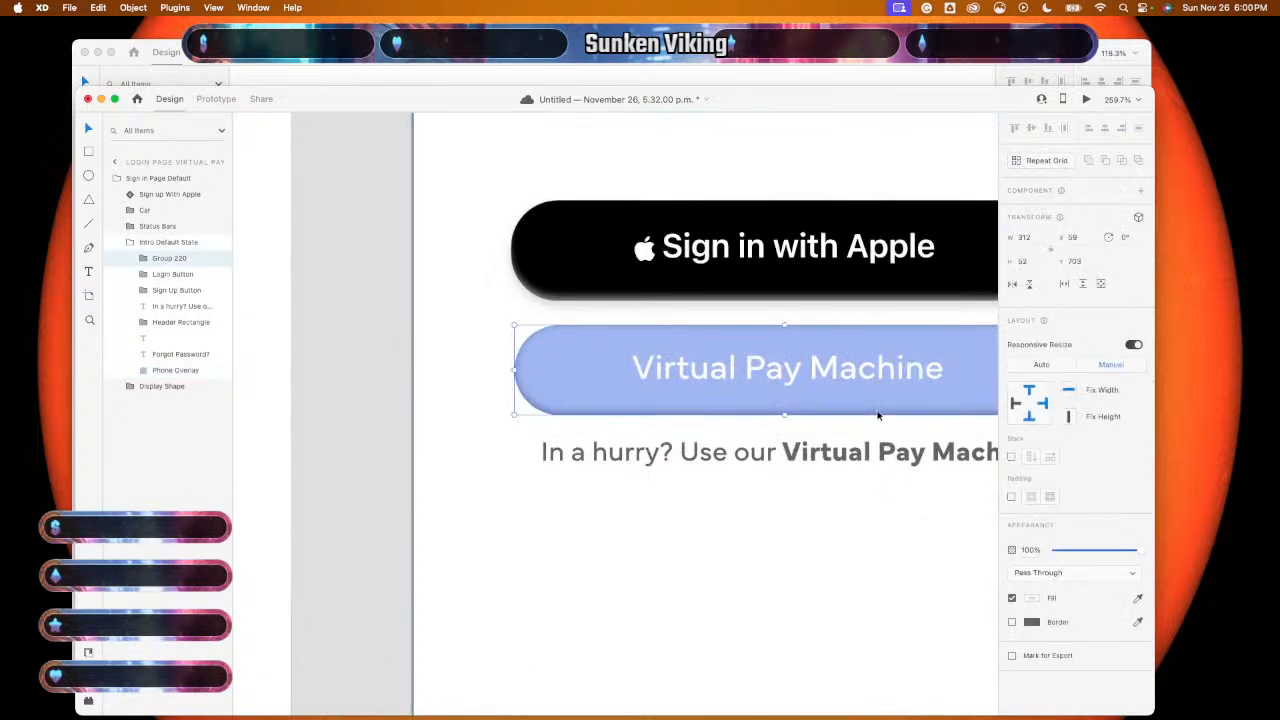
{"action": "left_click", "coordinate": [846, 512]}
{"action": "scroll", "coordinate": [840, 515], "scroll_direction": "left", "scroll_amount": 10}
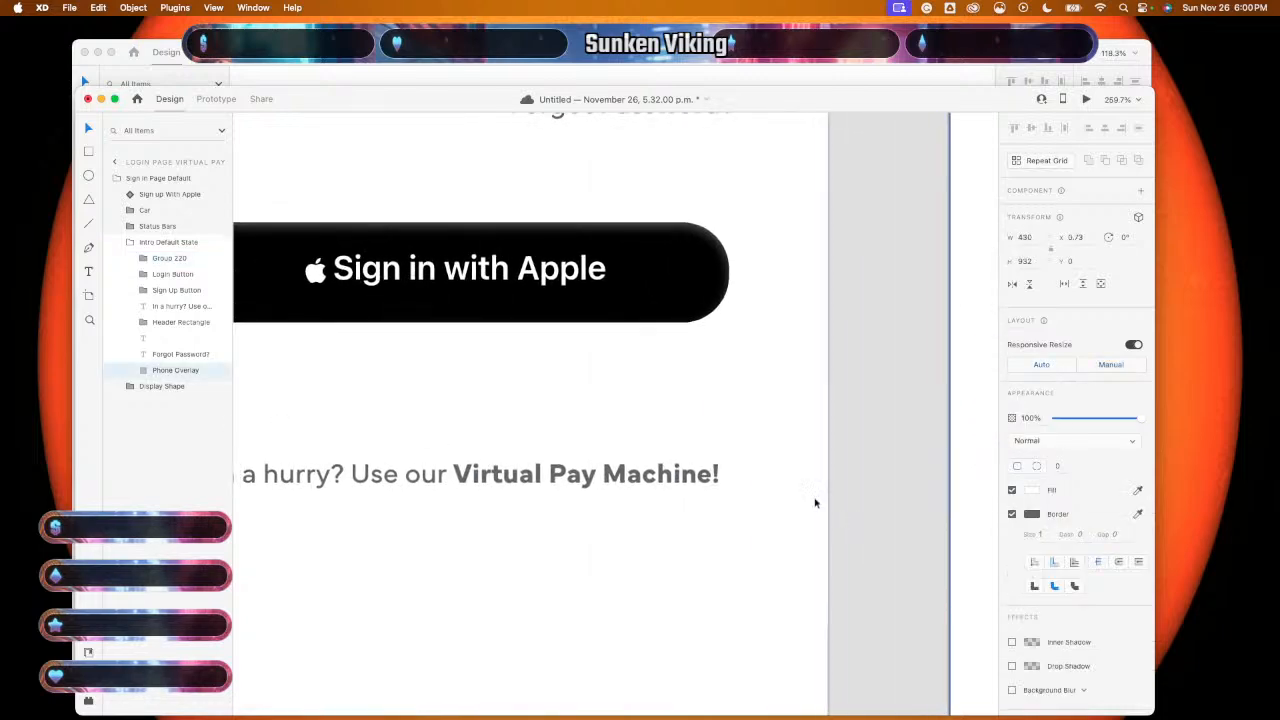
{"action": "left_click", "coordinate": [663, 409]}
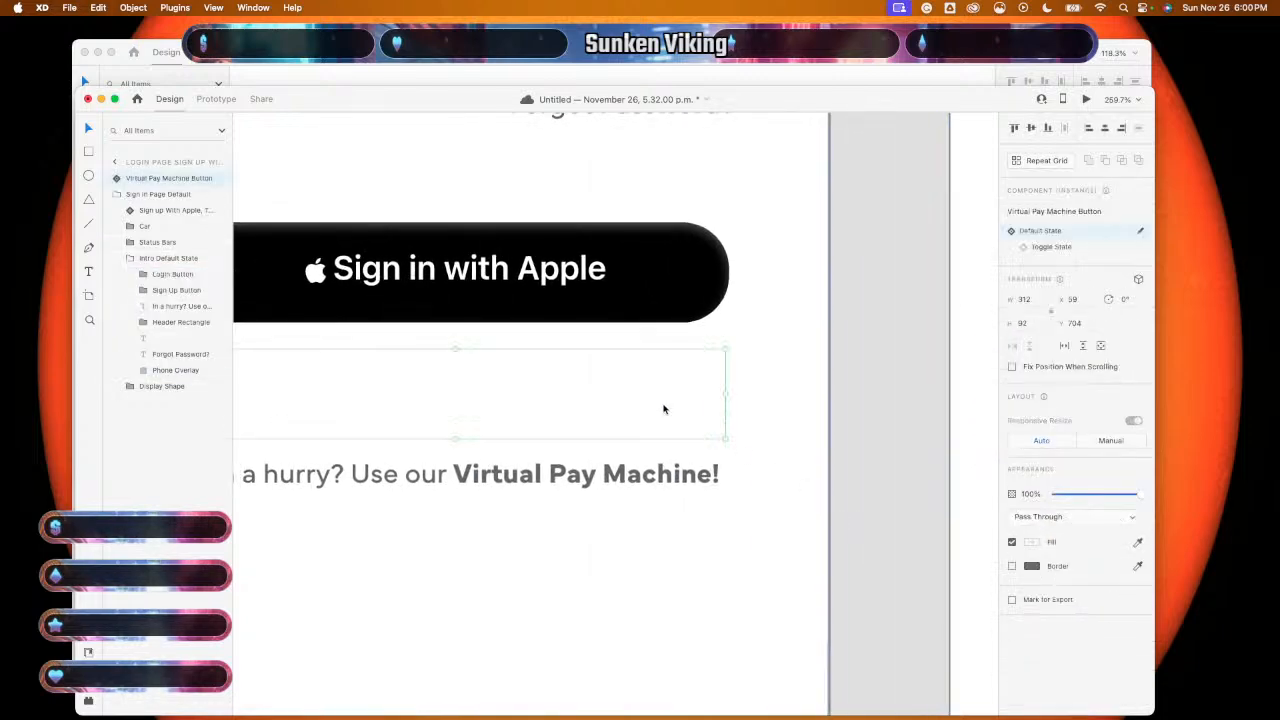
{"action": "mouse_move", "coordinate": [180, 178]}
{"action": "left_mouse_down"}
{"action": "mouse_move", "coordinate": [182, 217]}
{"action": "mouse_move", "coordinate": [183, 201]}
{"action": "left_mouse_up"}
- Set the 'In a hurry?' caption on Virtual Pay Lower to 25% opacity
{"action": "scroll", "coordinate": [335, 368], "scroll_direction": "left", "scroll_amount": 3}
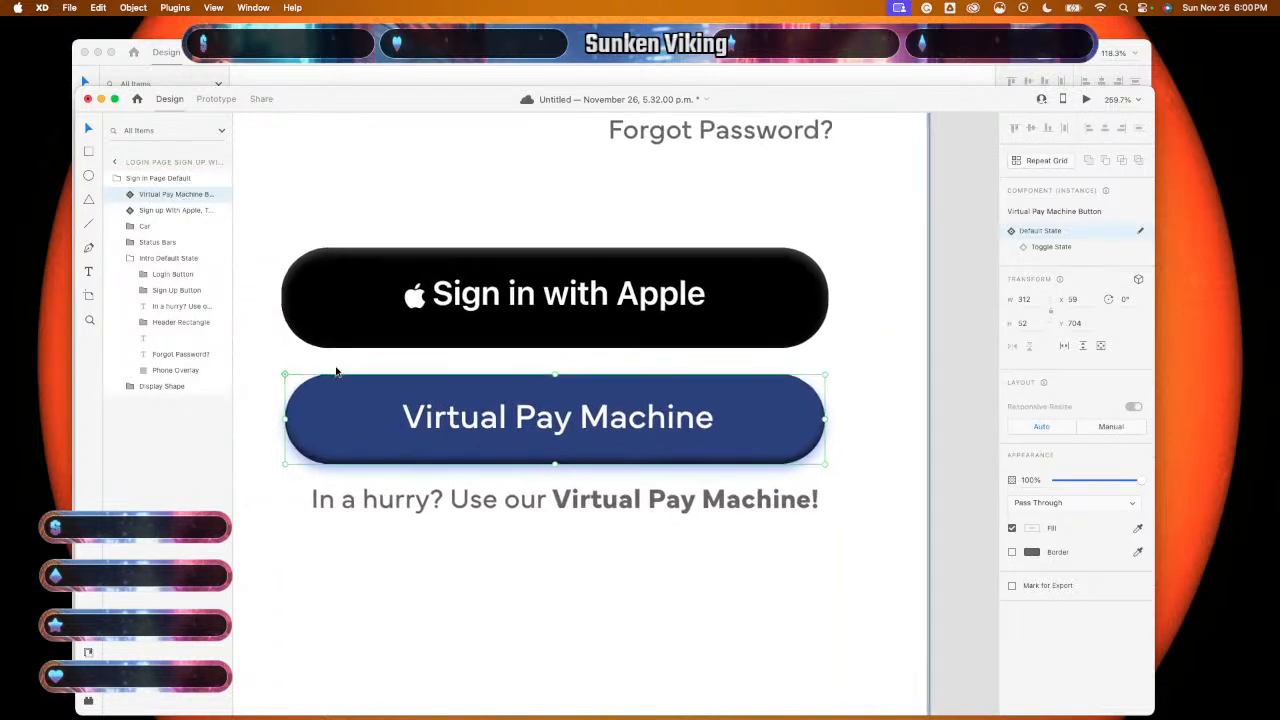
{"action": "left_click", "coordinate": [458, 595]}
{"action": "scroll", "coordinate": [458, 595], "scroll_direction": "down", "scroll_amount": 4}
{"action": "scroll", "coordinate": [458, 598], "scroll_direction": "down", "scroll_amount": 5}
{"action": "scroll", "coordinate": [458, 598], "scroll_direction": "left", "scroll_amount": 3}
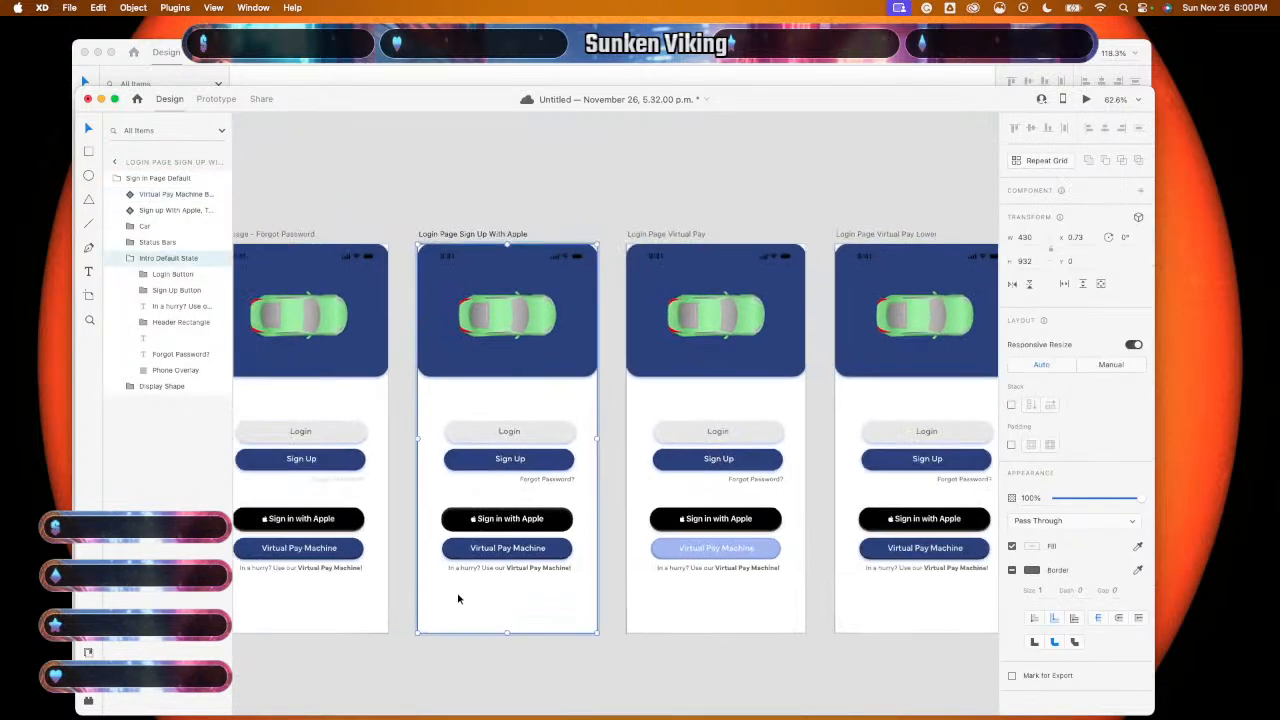
{"action": "scroll", "coordinate": [458, 598], "scroll_direction": "right", "scroll_amount": 8}
{"action": "scroll", "coordinate": [458, 598], "scroll_direction": "down", "scroll_amount": 2}
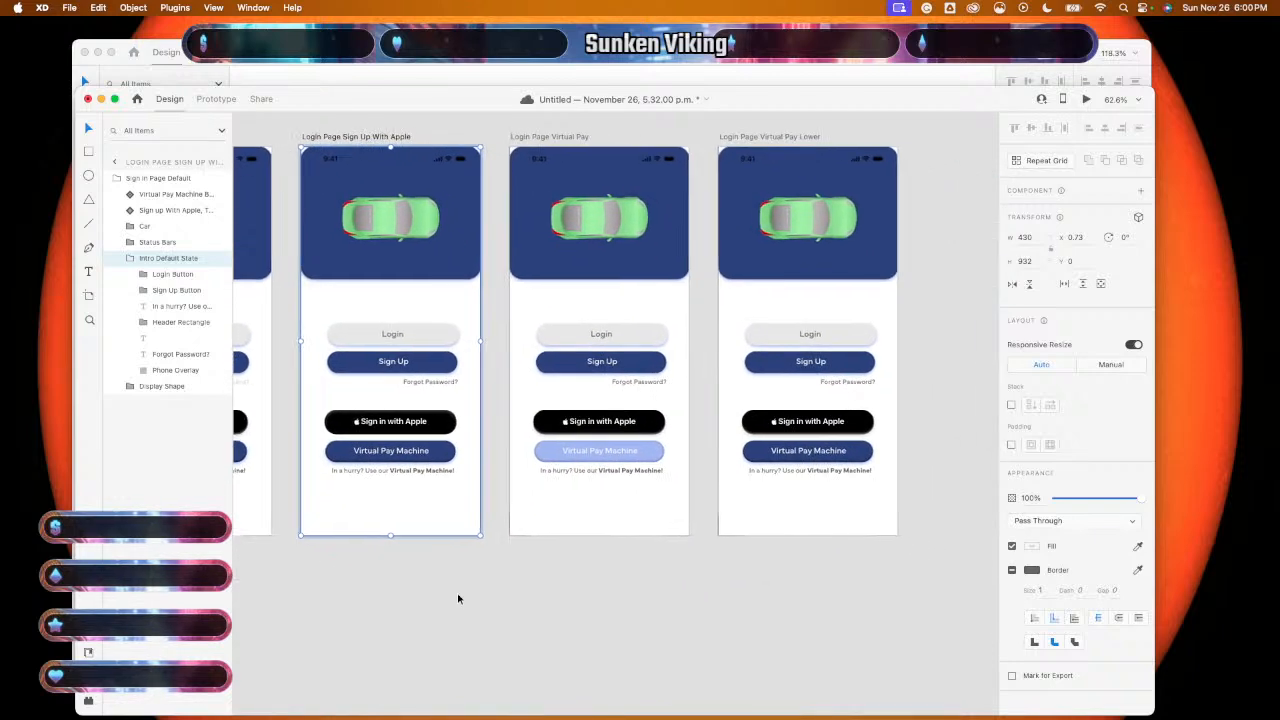
{"action": "scroll", "coordinate": [458, 598], "scroll_direction": "up", "scroll_amount": 2}
{"action": "scroll", "coordinate": [458, 598], "scroll_direction": "right", "scroll_amount": 1}
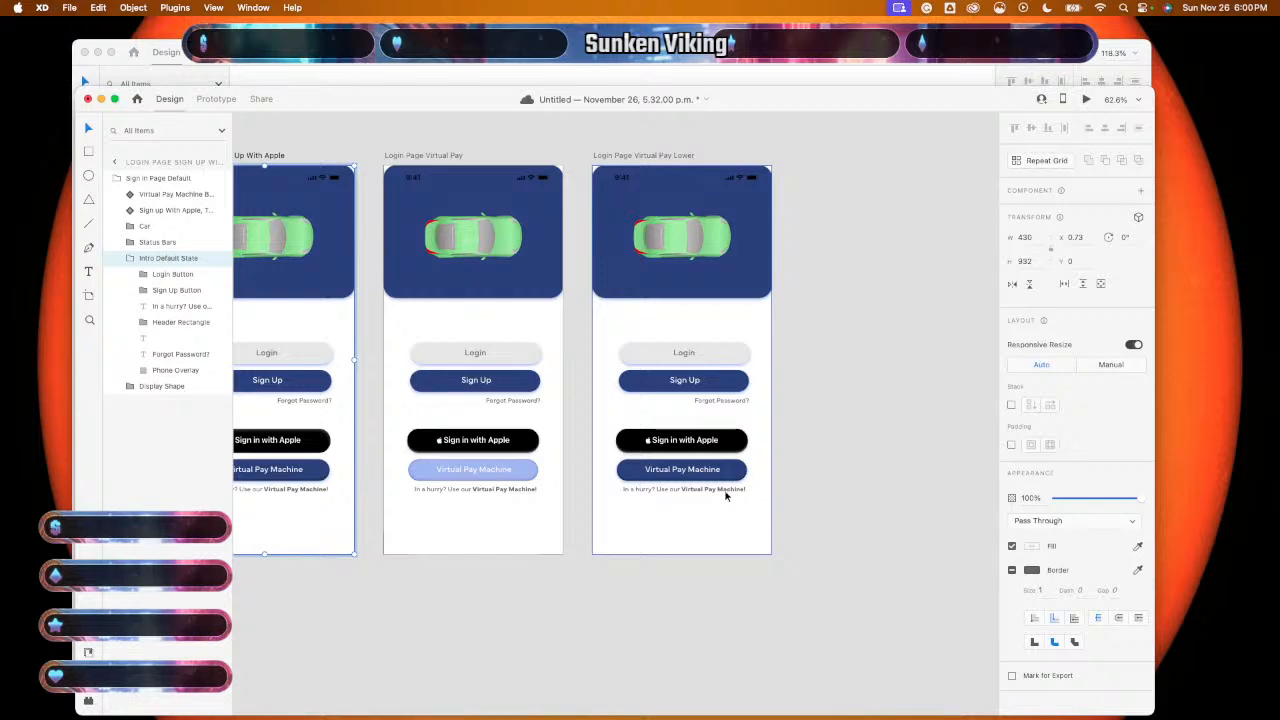
{"action": "scroll", "coordinate": [726, 494], "scroll_direction": "left", "scroll_amount": 10}
{"action": "scroll", "coordinate": [726, 494], "scroll_direction": "right", "scroll_amount": 9}
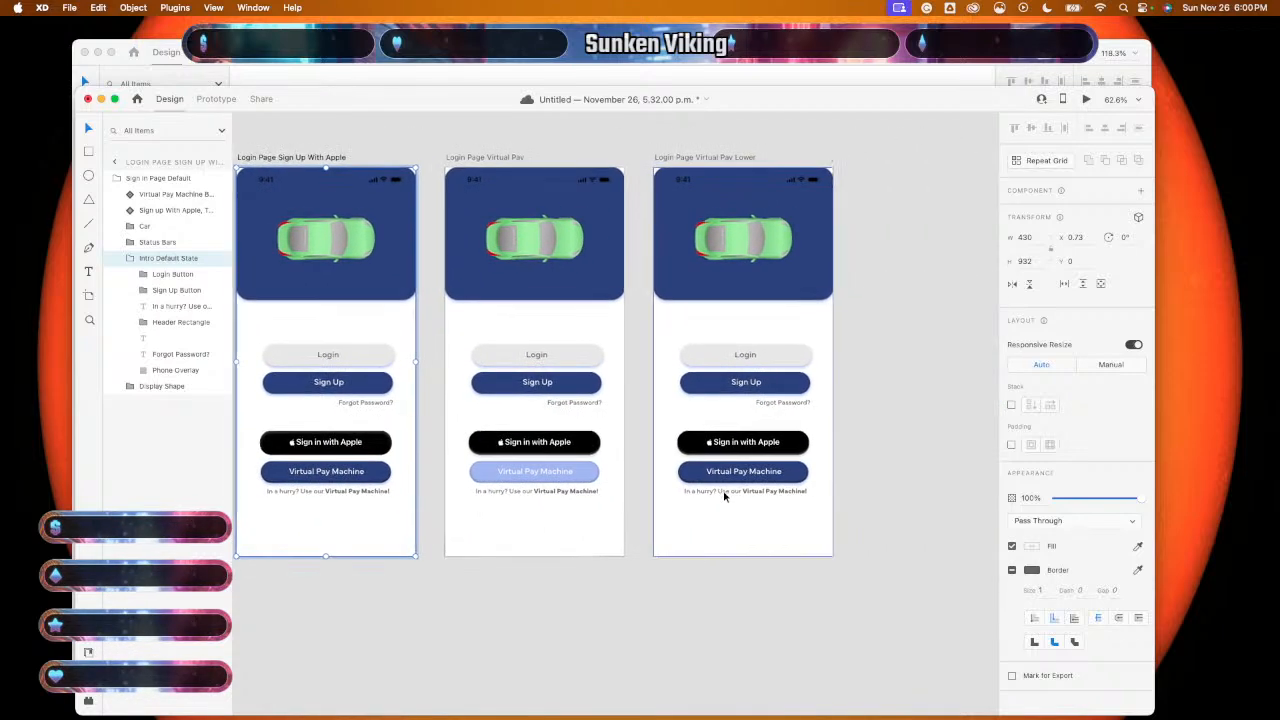
{"action": "double_click", "coordinate": [768, 494]}
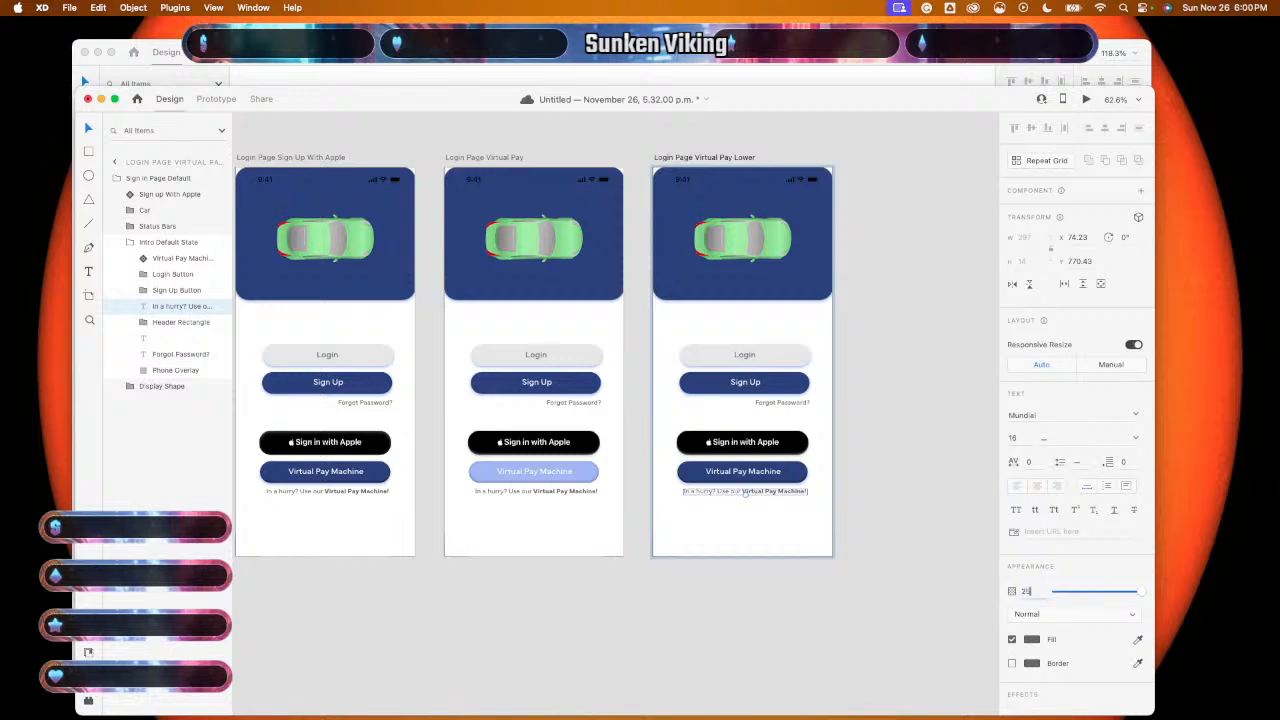
{"action": "type", "text": "25"}
{"action": "key", "text": "Return"}
{"action": "left_click", "coordinate": [920, 636]}
- Make the 'Forgot Password?' text on the Login Press State artboard a component
{"action": "scroll", "coordinate": [902, 636], "scroll_direction": "left", "scroll_amount": 10}
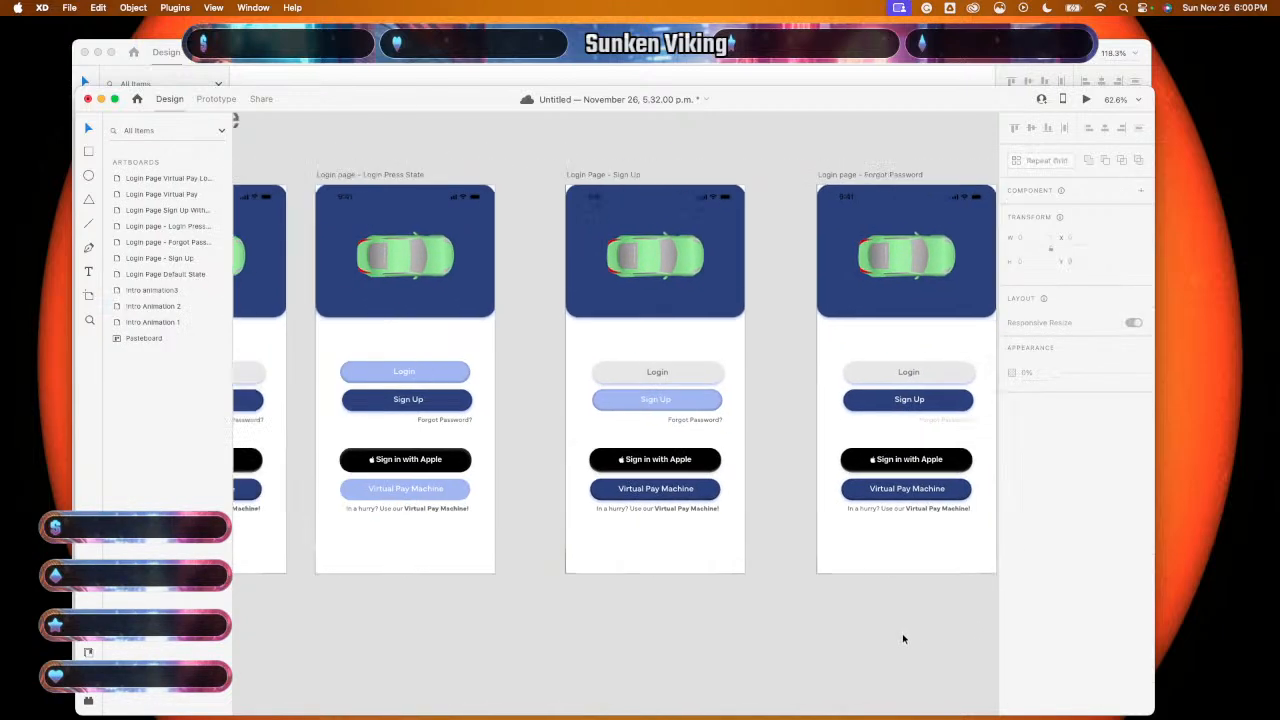
{"action": "scroll", "coordinate": [903, 636], "scroll_direction": "right", "scroll_amount": 3}
{"action": "scroll", "coordinate": [907, 641], "scroll_direction": "down", "scroll_amount": 2}
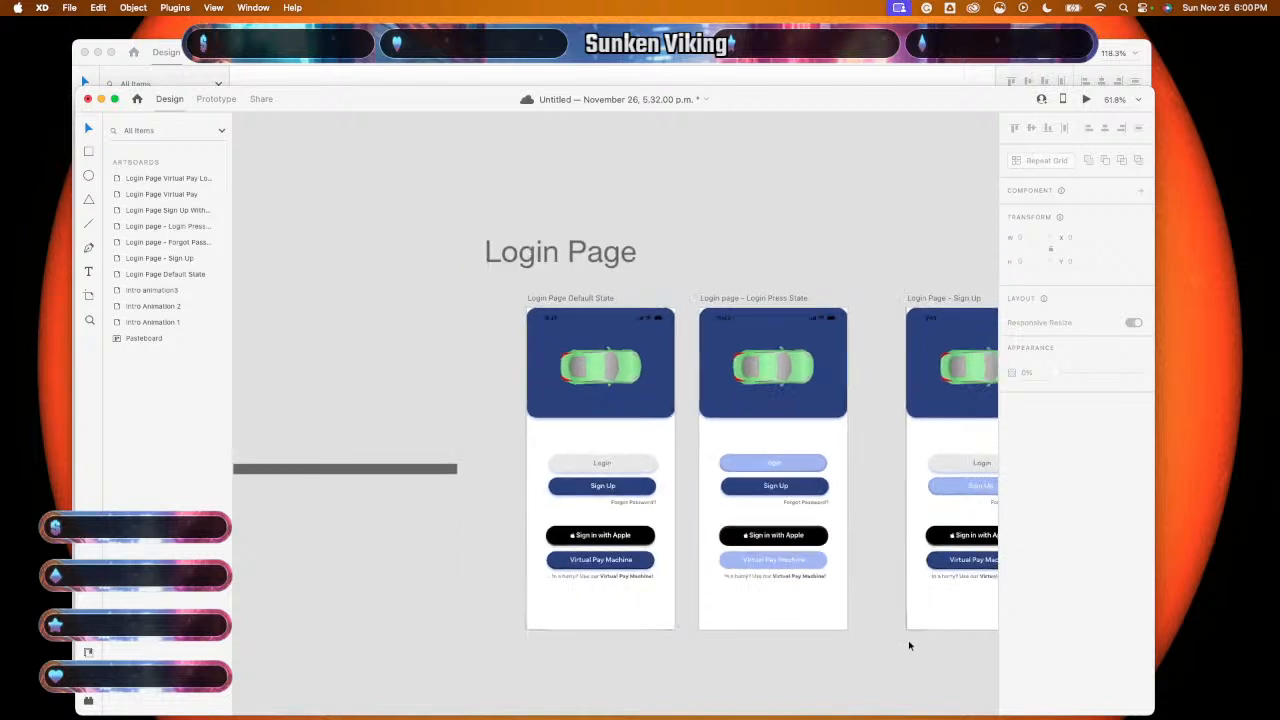
{"action": "scroll", "coordinate": [909, 643], "scroll_direction": "down", "scroll_amount": 2}
{"action": "scroll", "coordinate": [909, 645], "scroll_direction": "right", "scroll_amount": 2}
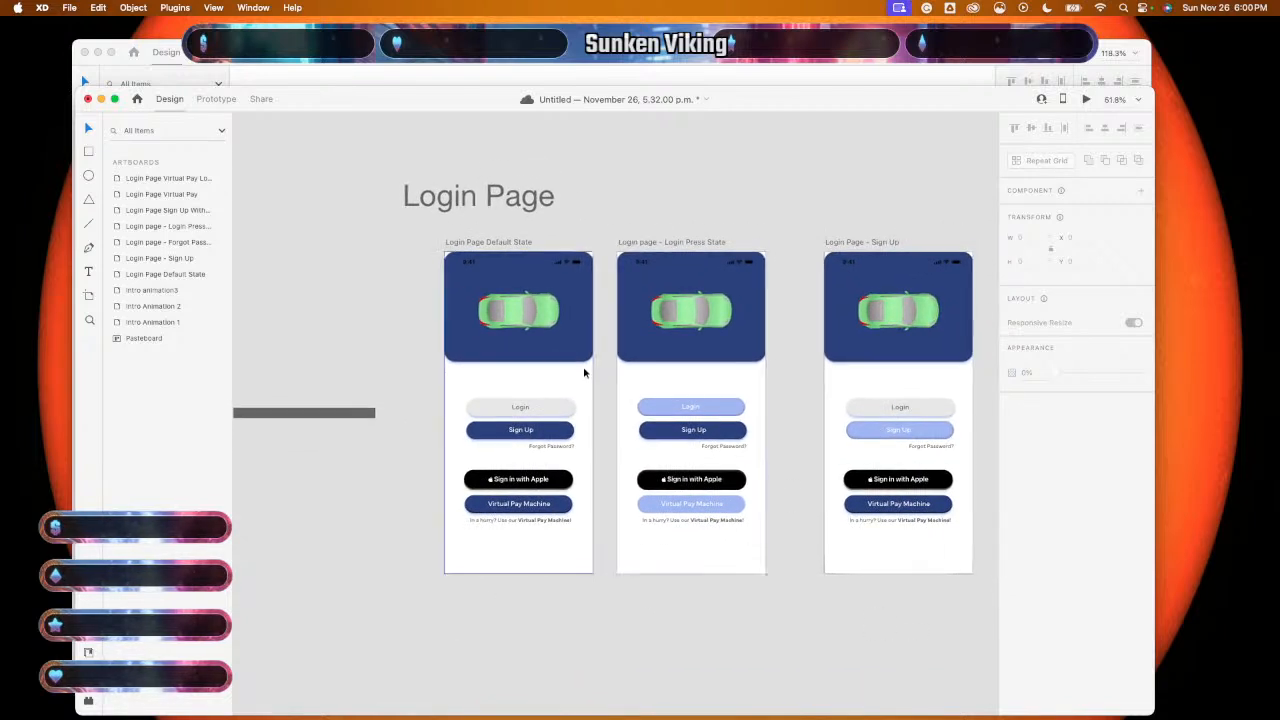
{"action": "left_click", "coordinate": [735, 453]}
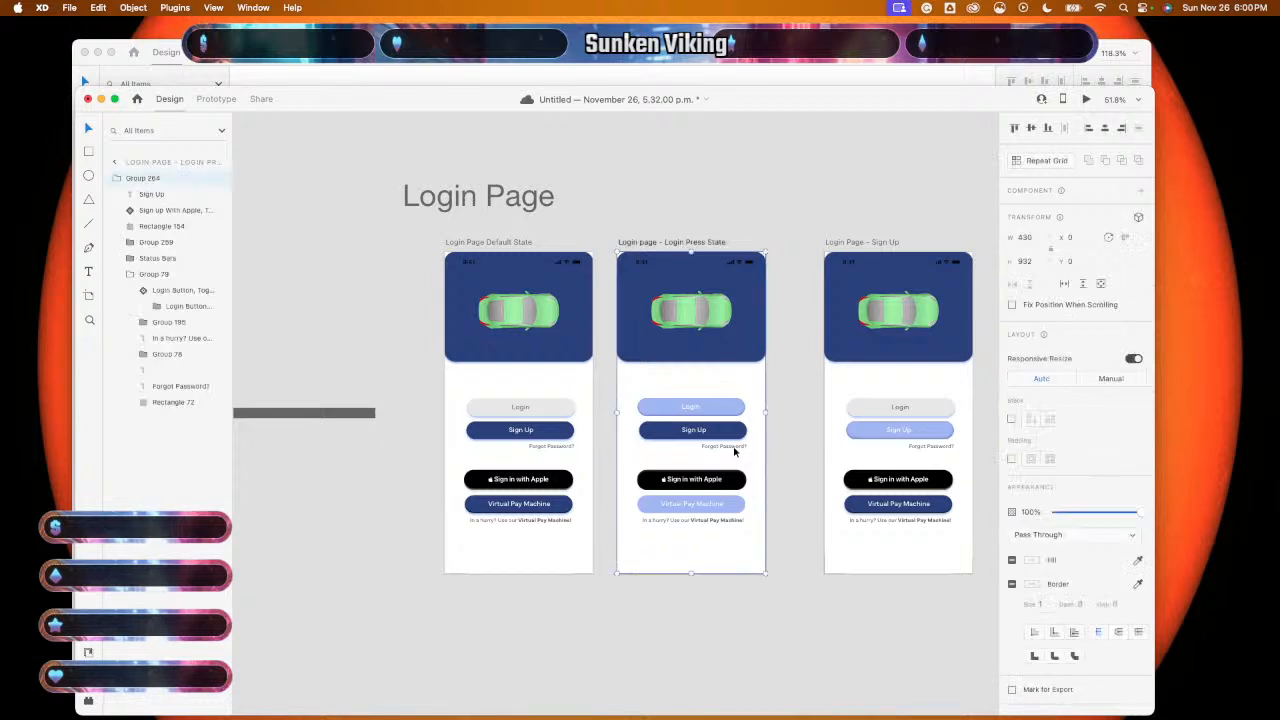
{"action": "double_click", "coordinate": [735, 453]}
{"action": "double_click", "coordinate": [735, 452]}
{"action": "right_click", "coordinate": [736, 452]}
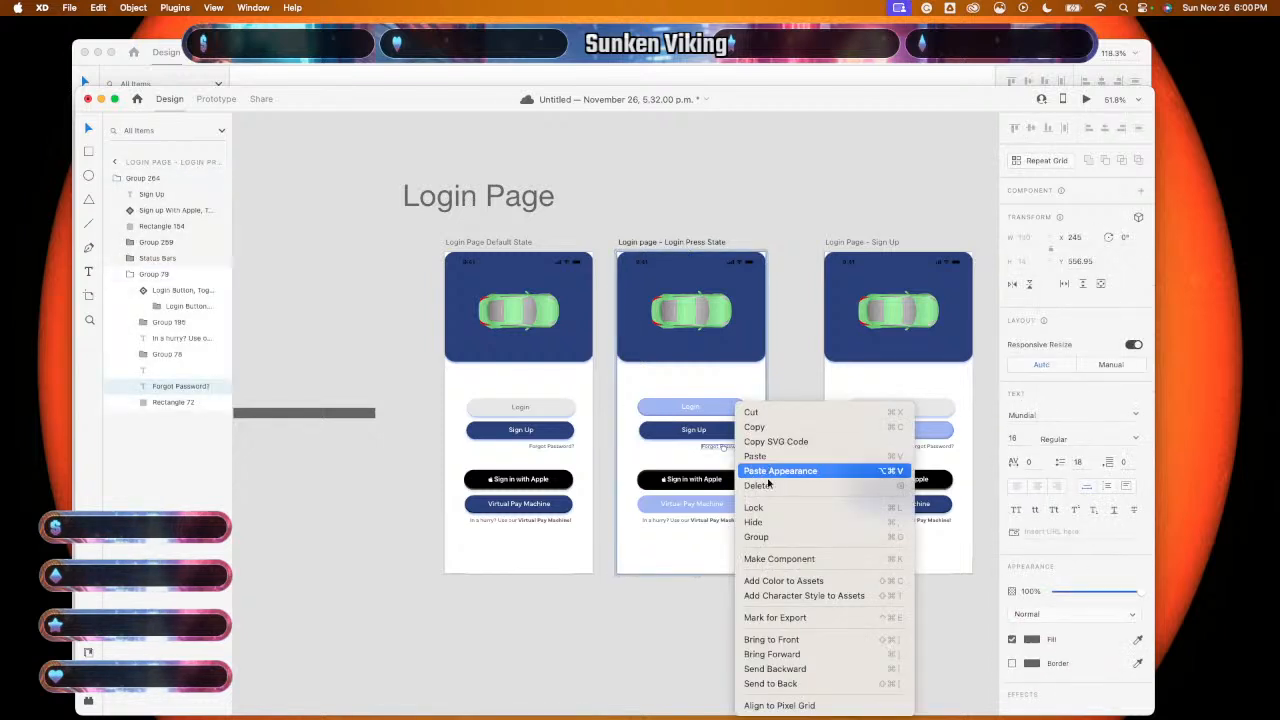
{"action": "left_click", "coordinate": [771, 559]}
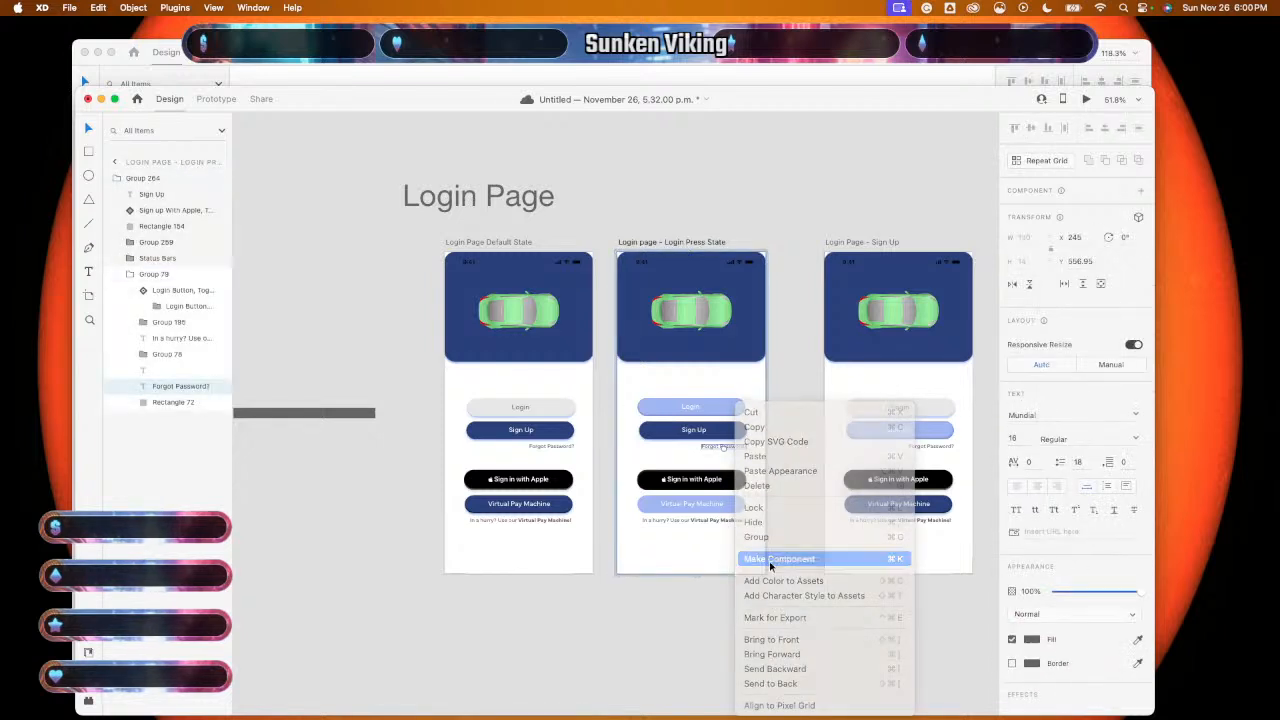
- Make the 'In a hurry?' caption on the Login Press State artboard a component
{"action": "left_click", "coordinate": [716, 520]}
{"action": "right_click", "coordinate": [716, 520]}
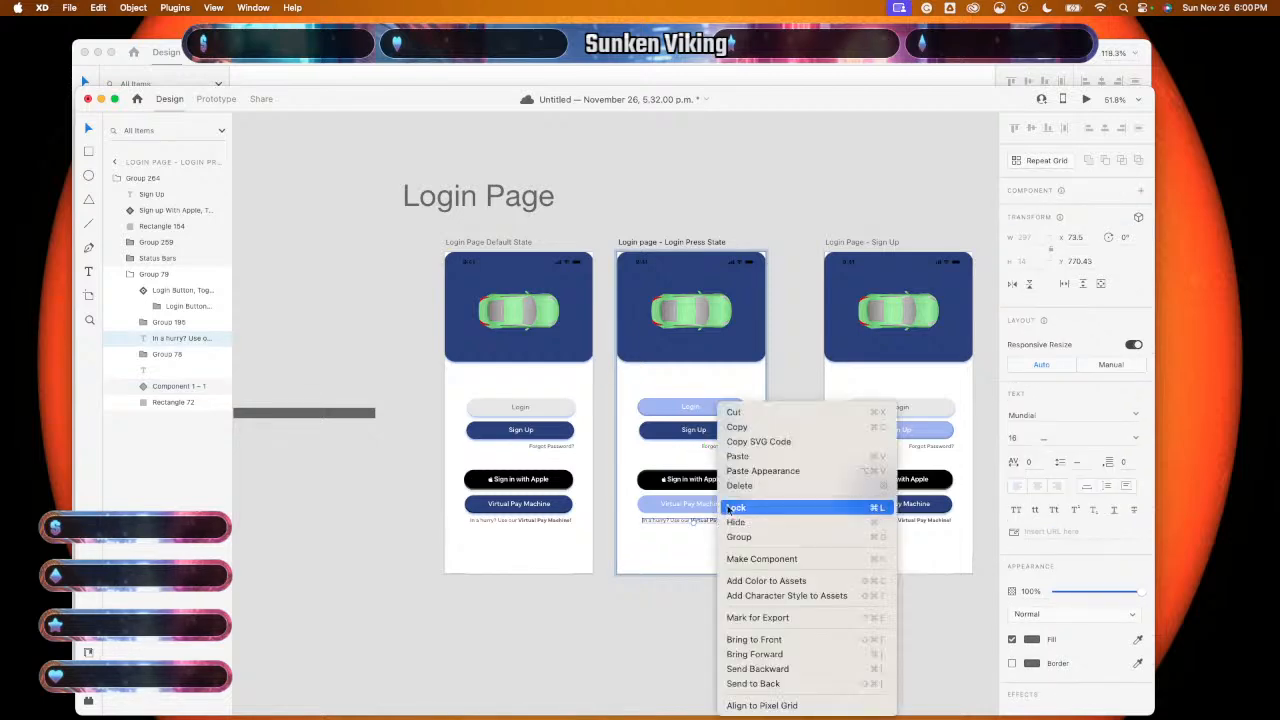
{"action": "left_click", "coordinate": [752, 561]}
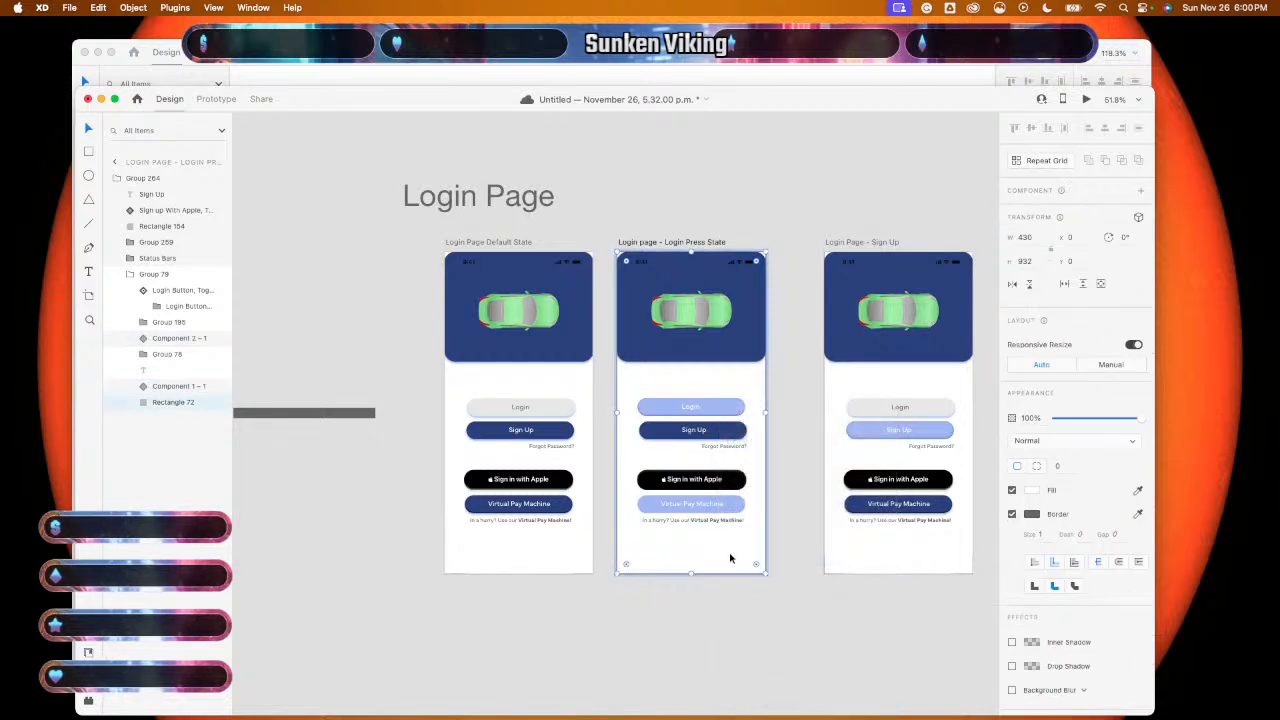
{"action": "left_click", "coordinate": [778, 602]}
{"action": "scroll", "coordinate": [778, 602], "scroll_direction": "right", "scroll_amount": 3}
{"action": "scroll", "coordinate": [778, 602], "scroll_direction": "down", "scroll_amount": 1}
{"action": "scroll", "coordinate": [779, 607], "scroll_direction": "right", "scroll_amount": 2}
{"action": "scroll", "coordinate": [779, 607], "scroll_direction": "up", "scroll_amount": 1}
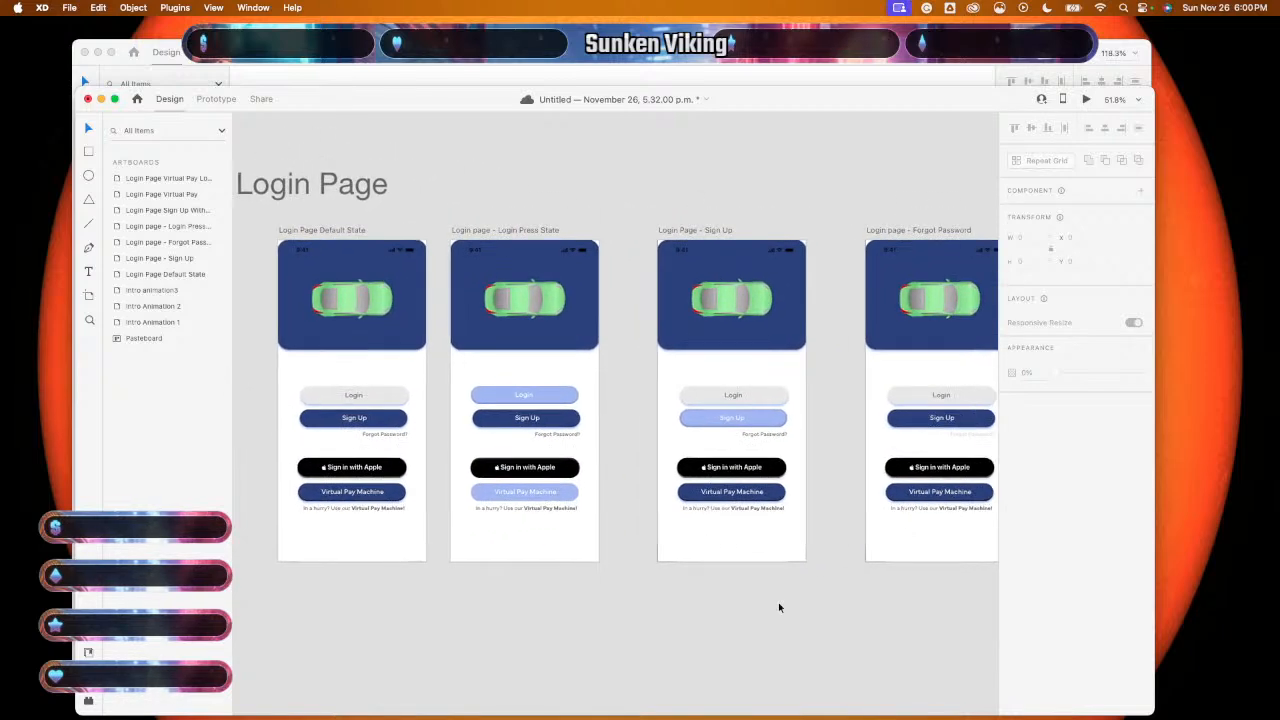
{"action": "scroll", "coordinate": [779, 607], "scroll_direction": "left", "scroll_amount": 3}
{"action": "scroll", "coordinate": [779, 607], "scroll_direction": "up", "scroll_amount": 1}
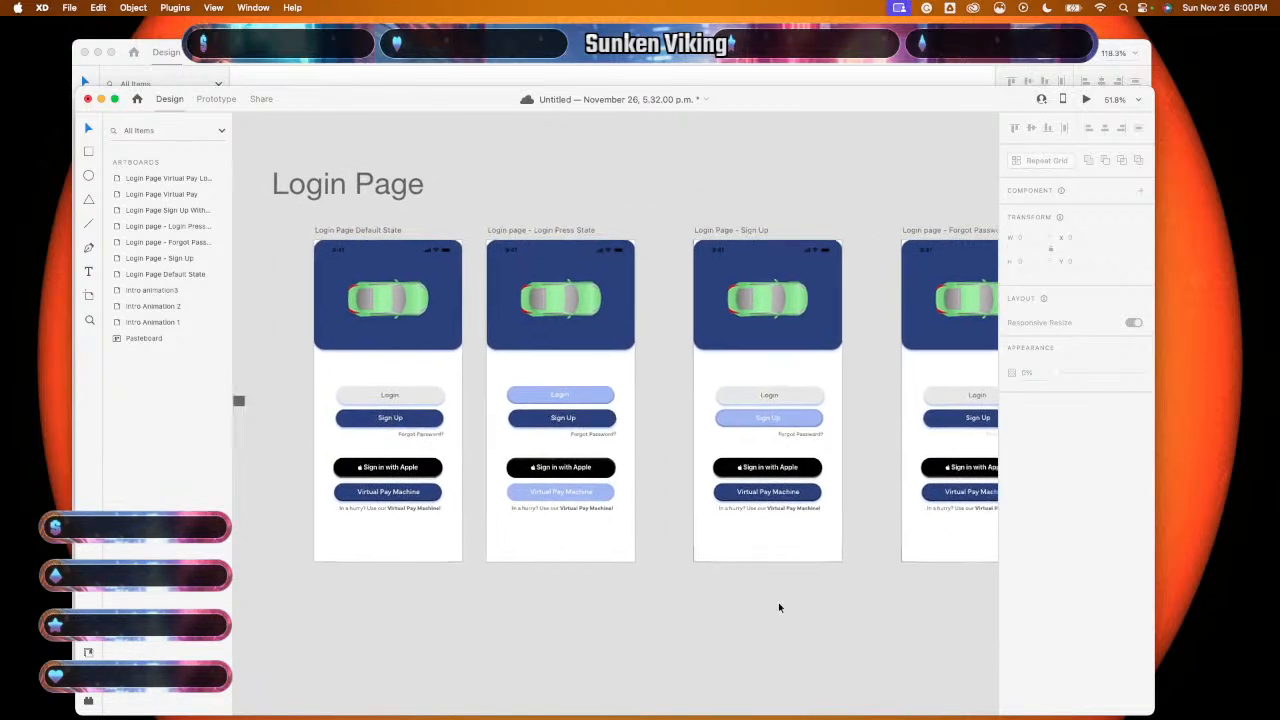
{"action": "scroll", "coordinate": [779, 607], "scroll_direction": "left", "scroll_amount": 5}
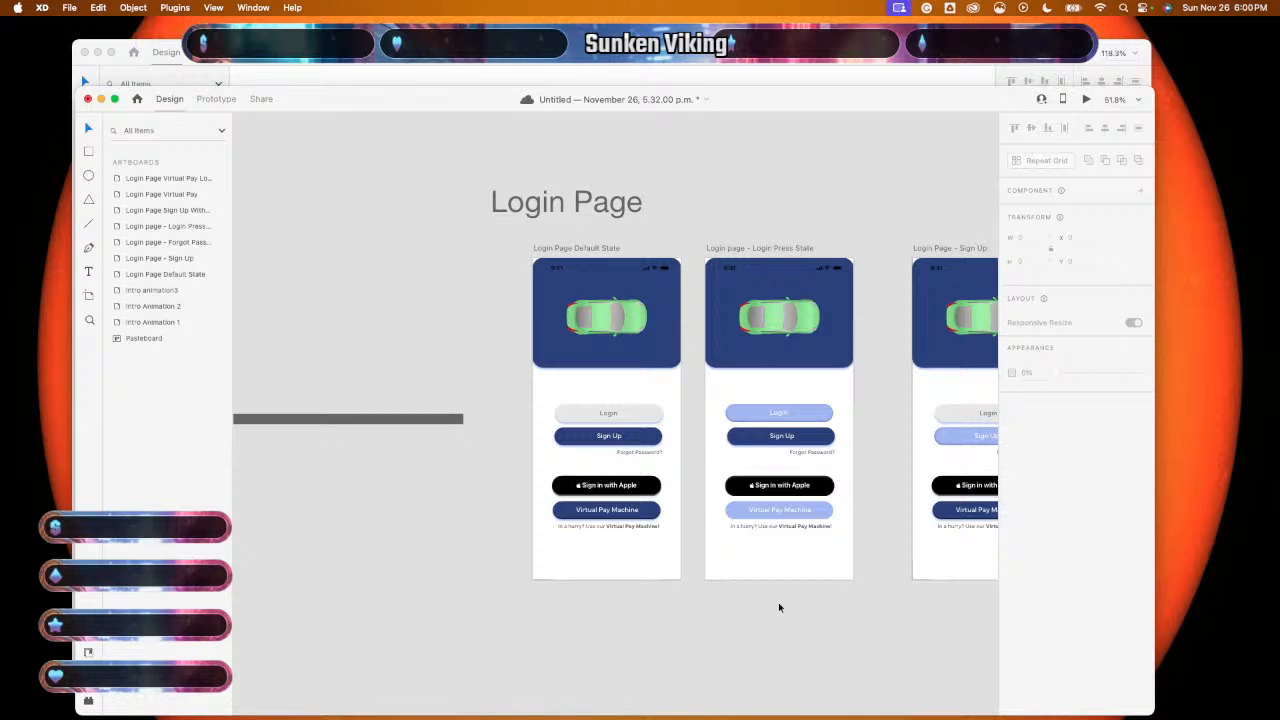
- On the Default State artboard, undo an artboard component and make the 'In a hurry?' caption a component (Cmd+K)
{"action": "key", "text": "super+z"}
{"action": "left_click", "coordinate": [643, 532]}
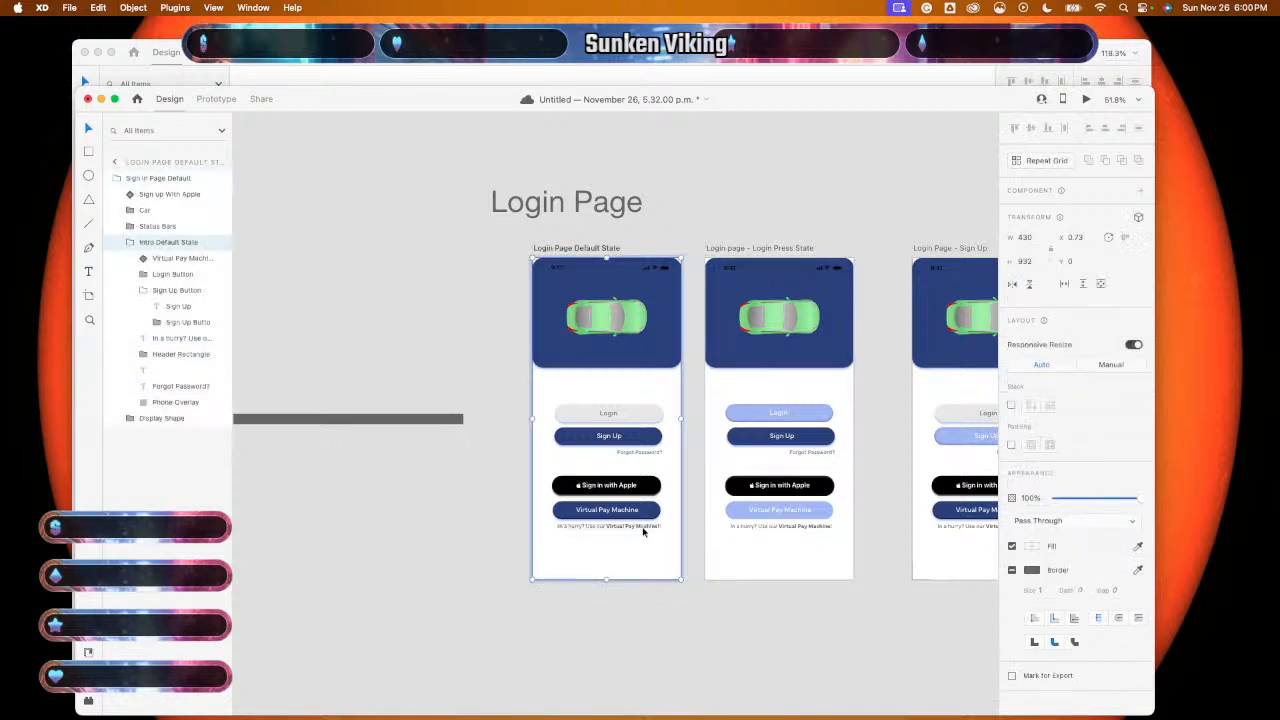
{"action": "right_click", "coordinate": [643, 532]}
{"action": "left_click", "coordinate": [665, 541]}
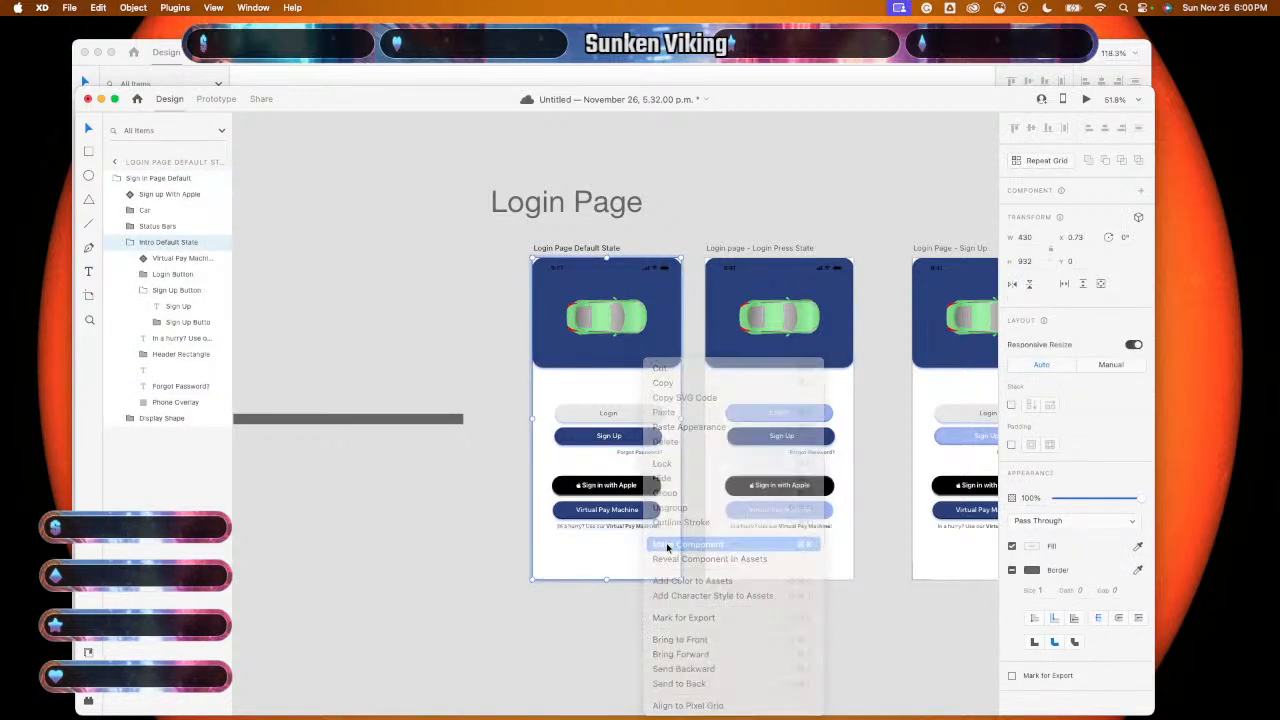
{"action": "key", "text": "super+z"}
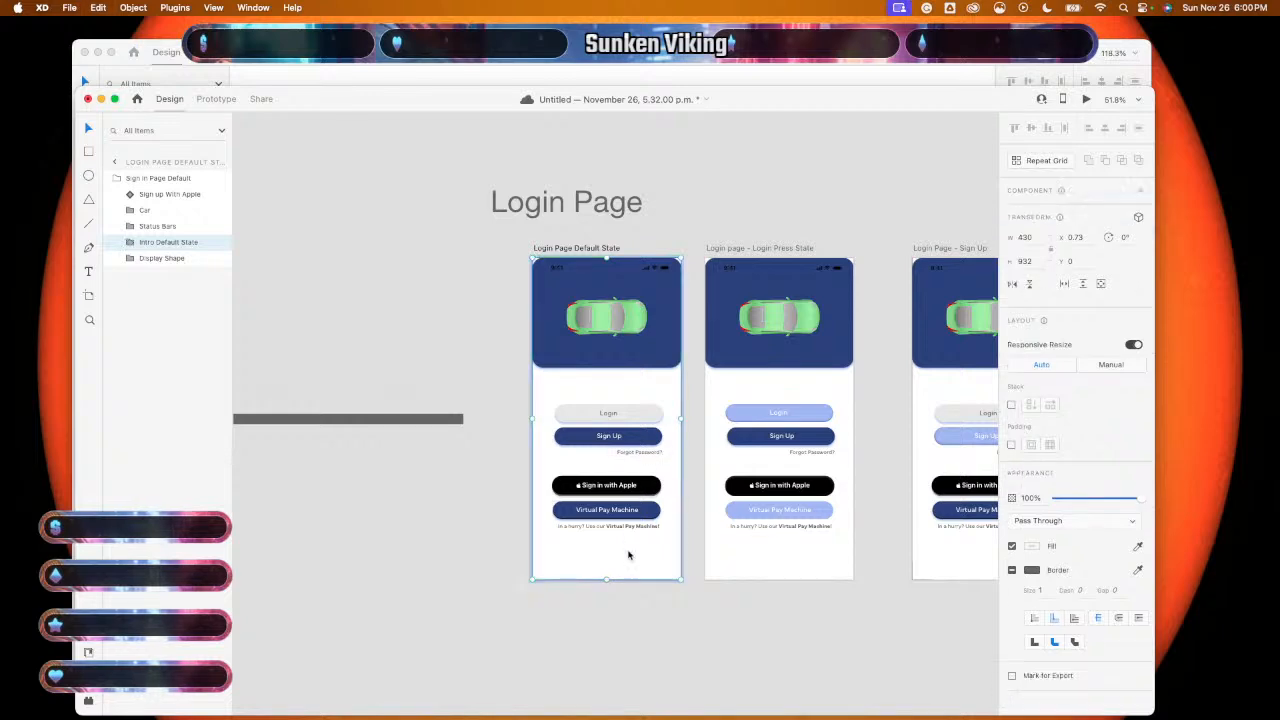
{"action": "double_click", "coordinate": [637, 528]}
{"action": "right_click", "coordinate": [637, 528]}
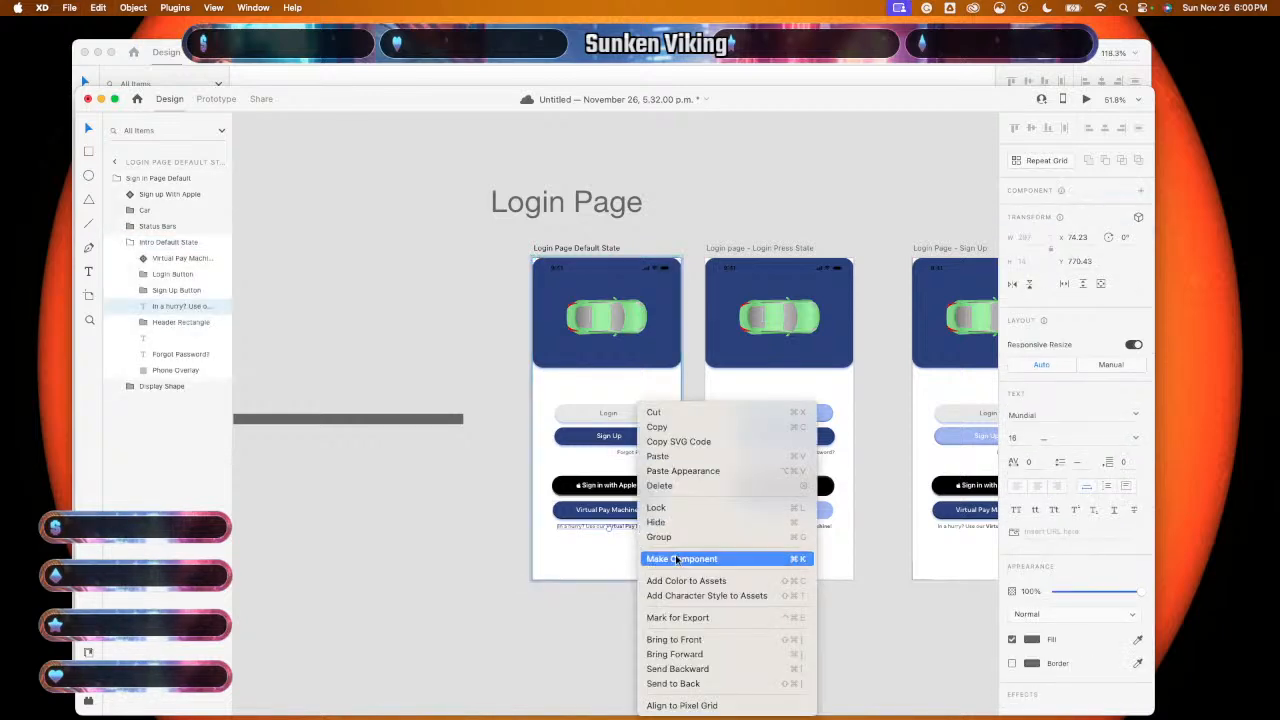
{"action": "key", "text": "Escape"}
{"action": "key", "text": "super+k"}
- Make the Default State 'Forgot Password?' text a component and switch to Prototype mode
{"action": "left_click", "coordinate": [641, 453]}
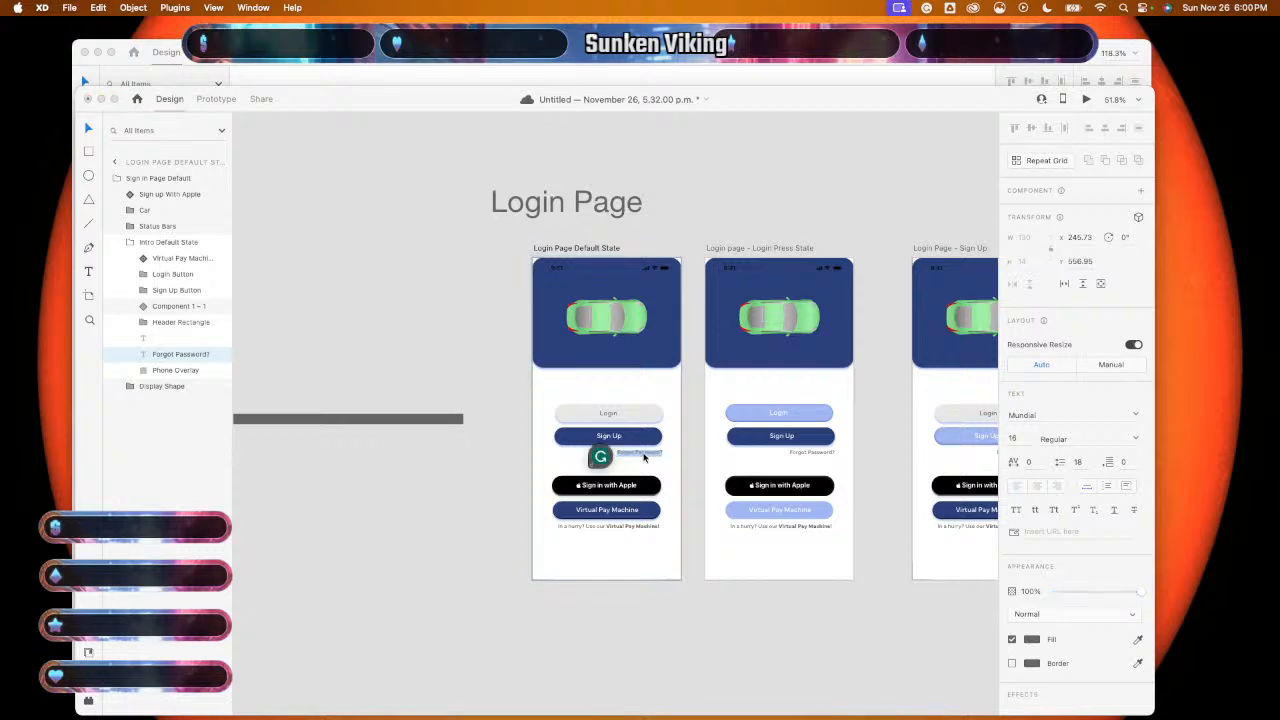
{"action": "right_click", "coordinate": [650, 456]}
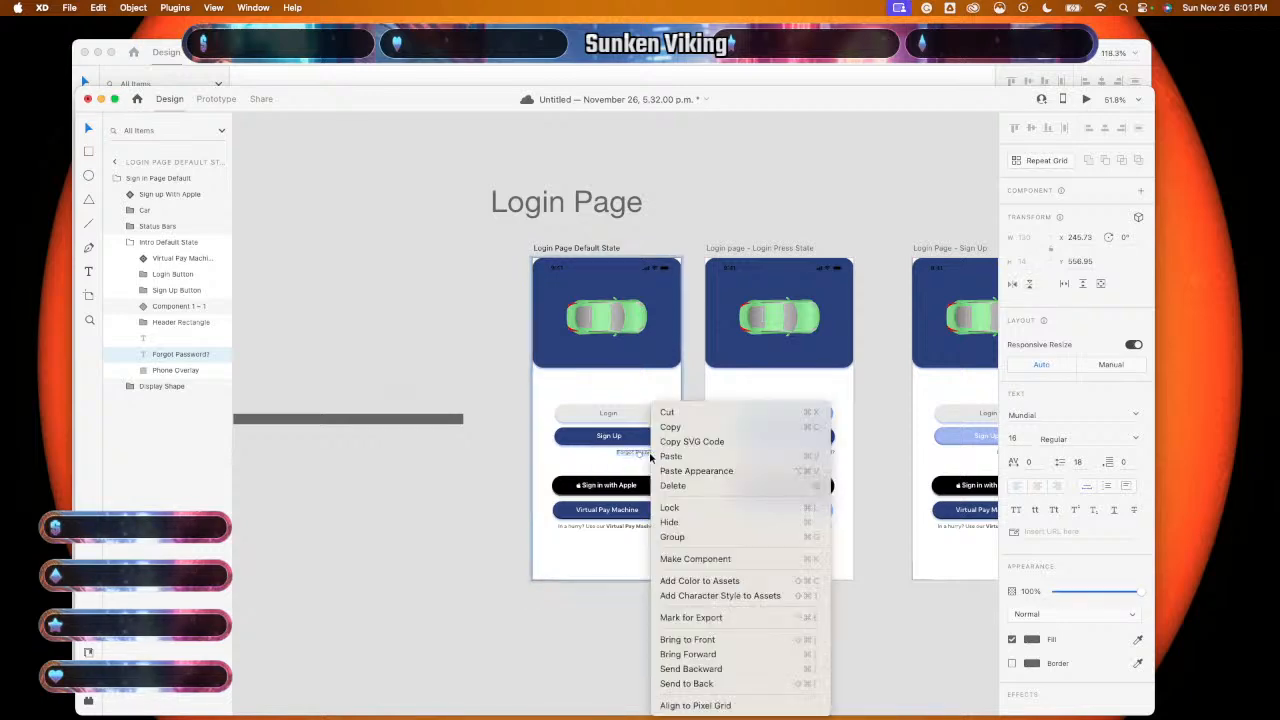
{"action": "left_click", "coordinate": [704, 558]}
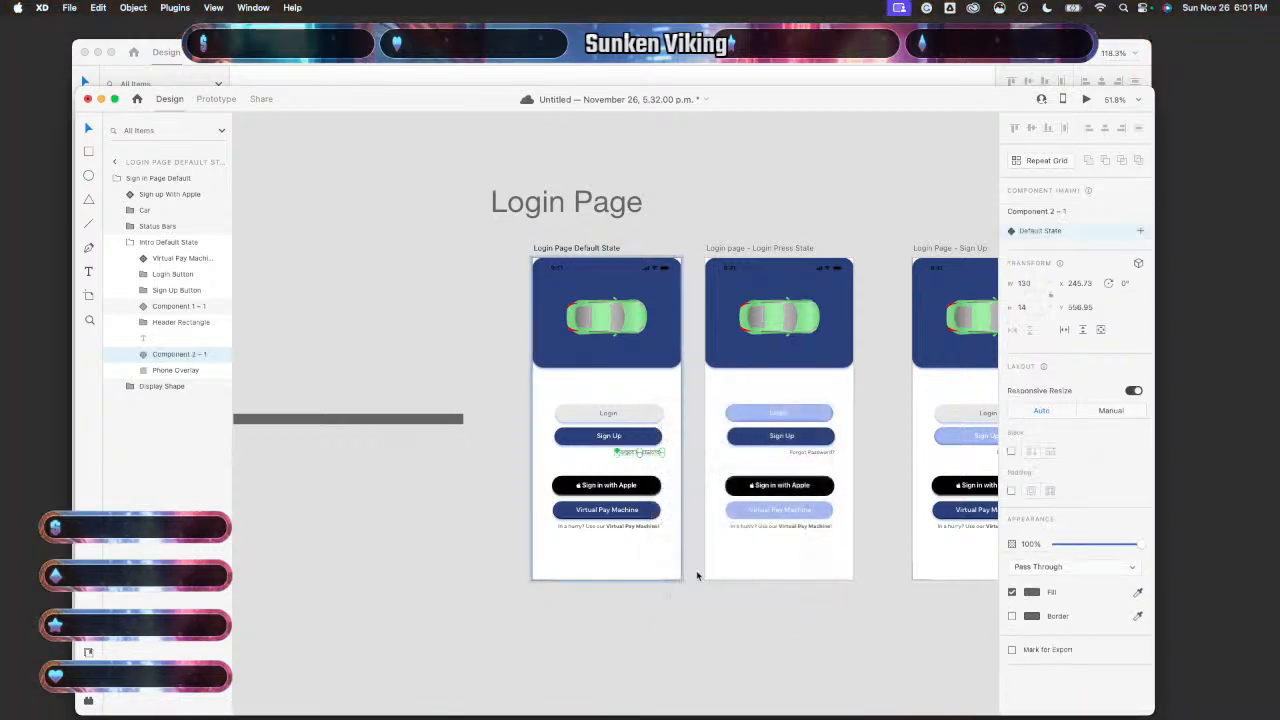
{"action": "left_click", "coordinate": [693, 572]}
{"action": "scroll", "coordinate": [656, 428], "scroll_direction": "down", "scroll_amount": 2}
{"action": "scroll", "coordinate": [656, 428], "scroll_direction": "right", "scroll_amount": 3}
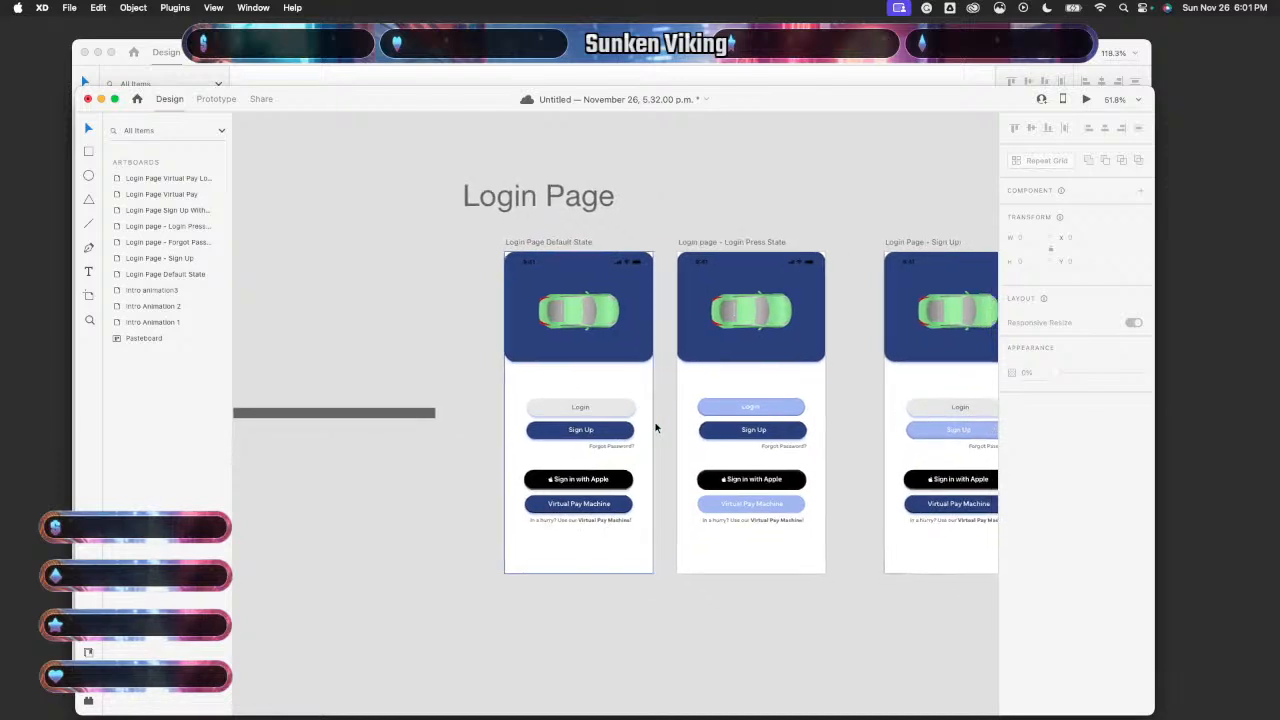
{"action": "left_click", "coordinate": [215, 99]}
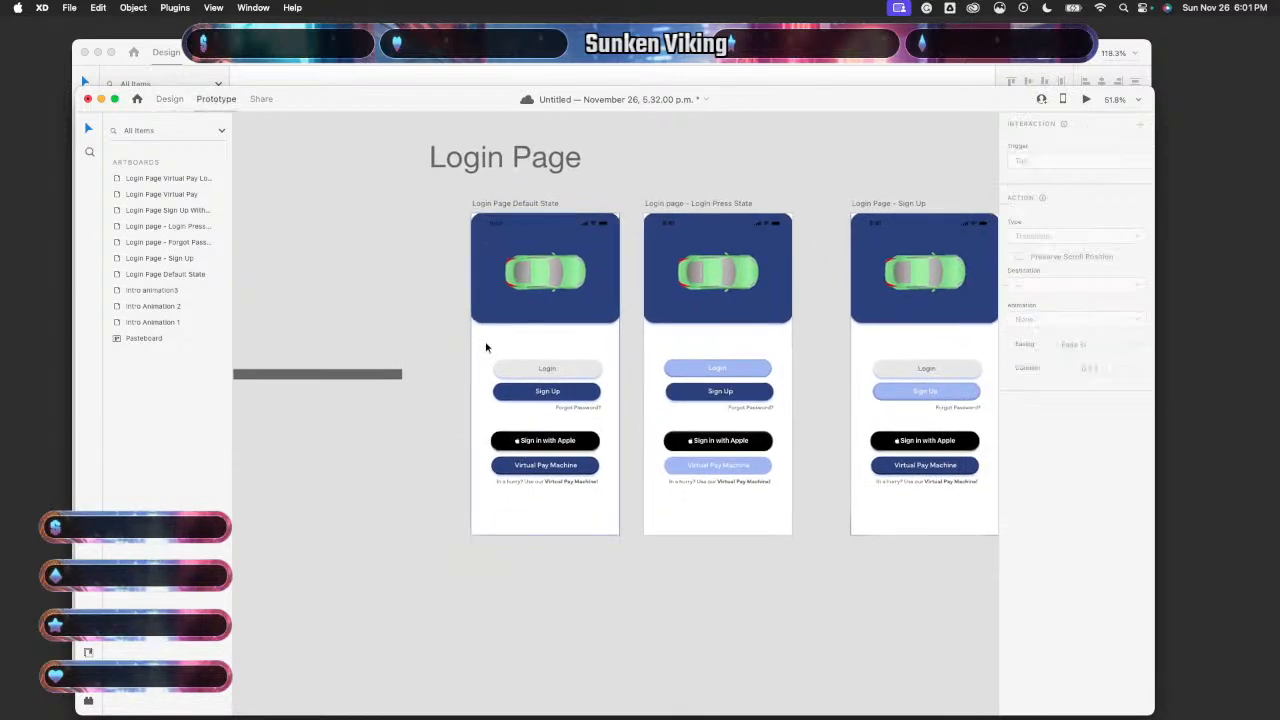
- Back in Design mode, make the Default State Login button a component
{"action": "left_click", "coordinate": [568, 375]}
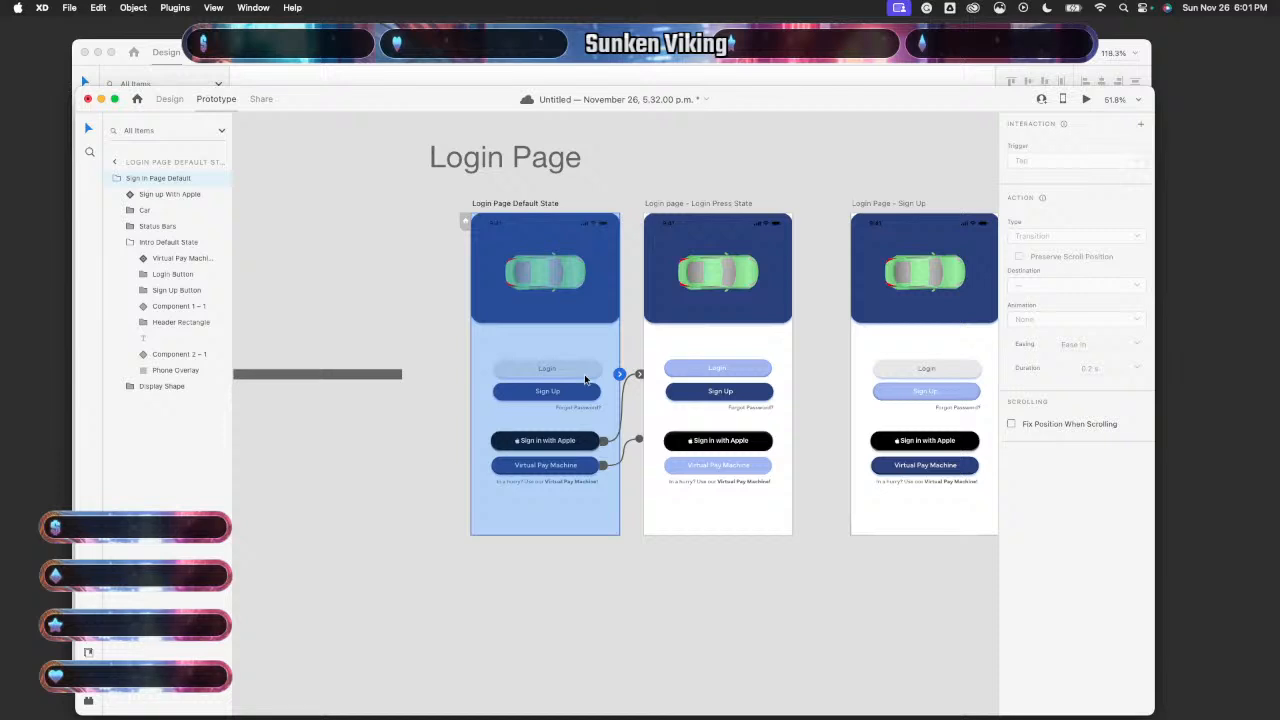
{"action": "left_click", "coordinate": [170, 99]}
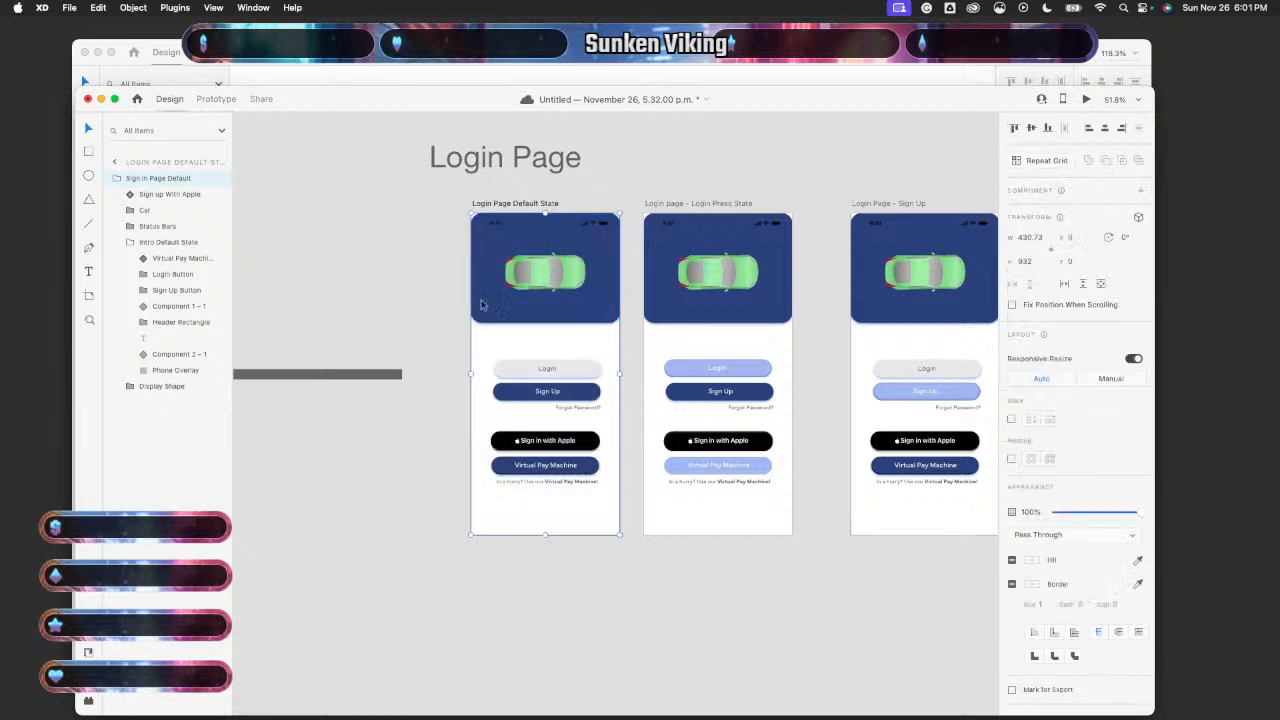
{"action": "double_click", "coordinate": [567, 370]}
{"action": "right_click", "coordinate": [568, 367]}
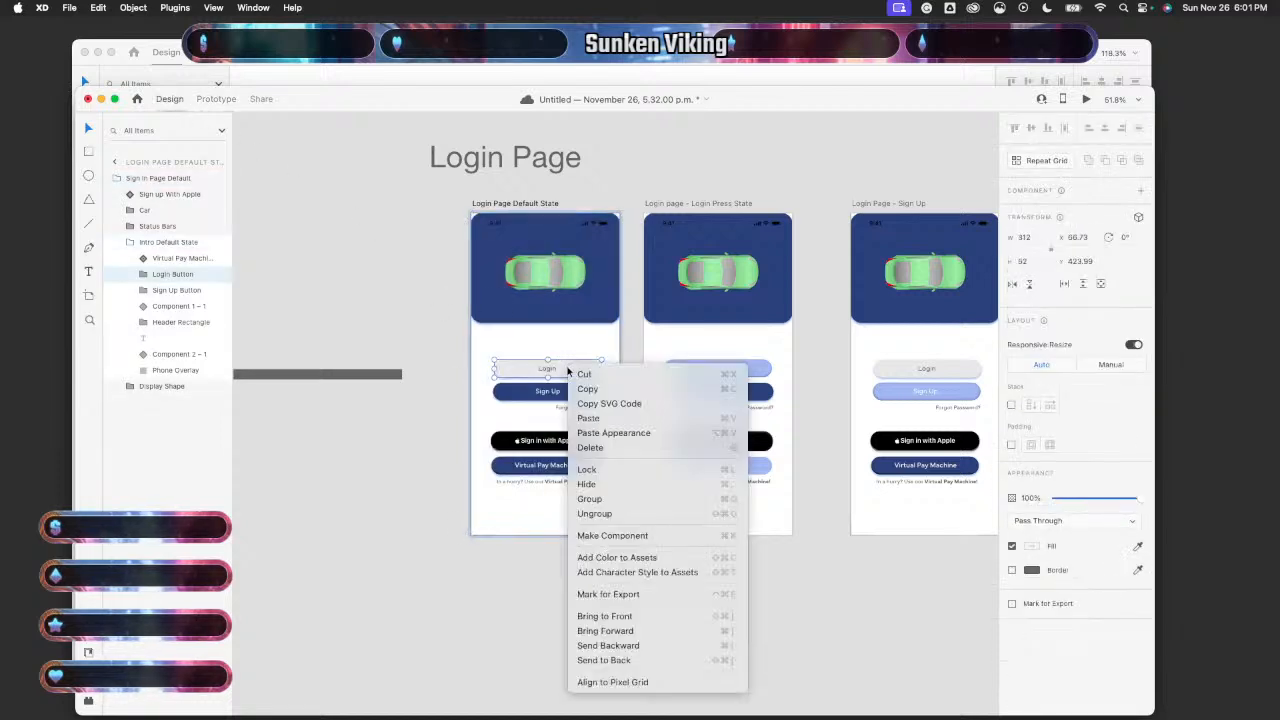
{"action": "left_click", "coordinate": [640, 535]}
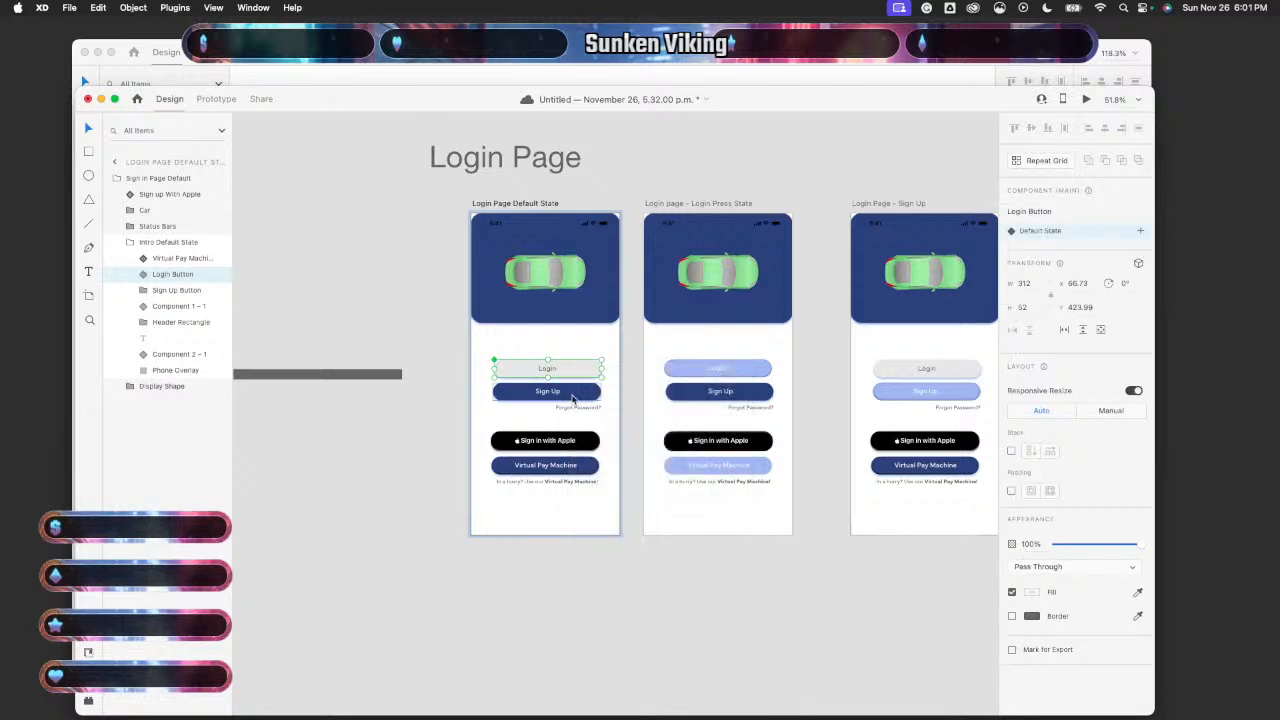
- Make the Sign Up button a component, then select Virtual Pay Machine in Prototype mode
{"action": "double_click", "coordinate": [573, 398]}
{"action": "key", "text": "Escape"}
{"action": "key", "text": "Escape"}
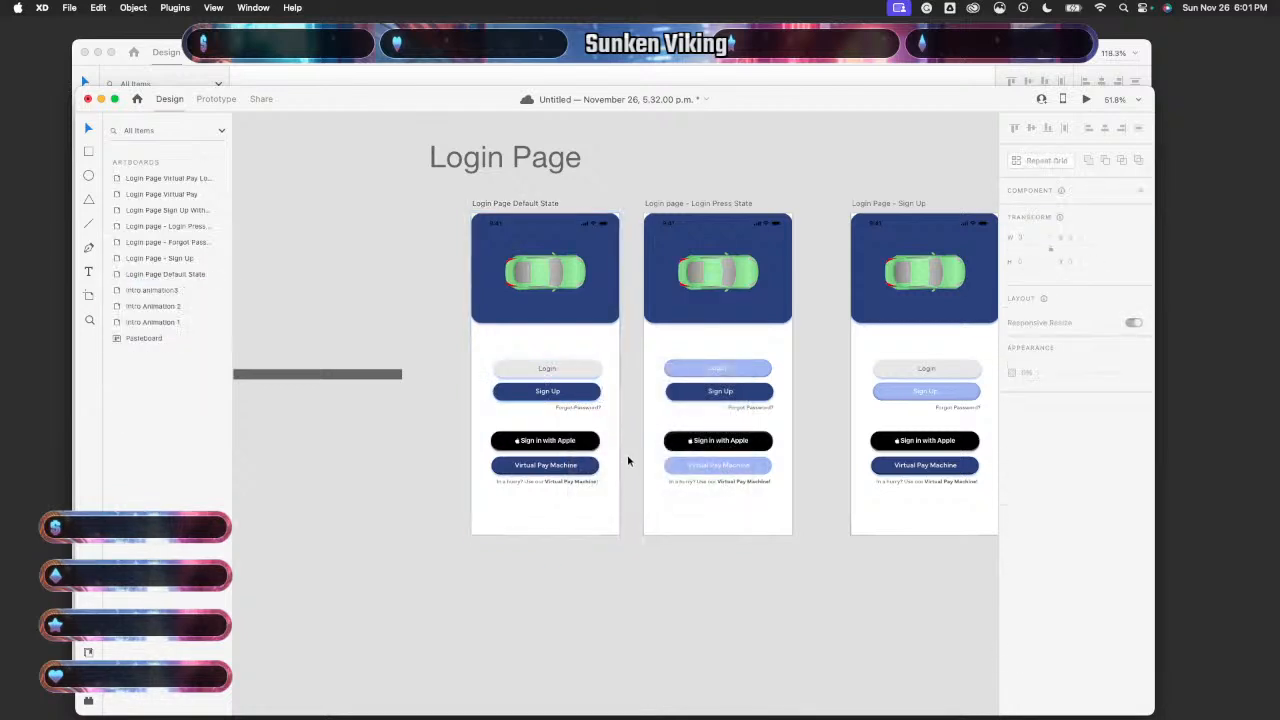
{"action": "double_click", "coordinate": [573, 392]}
{"action": "right_click", "coordinate": [574, 391]}
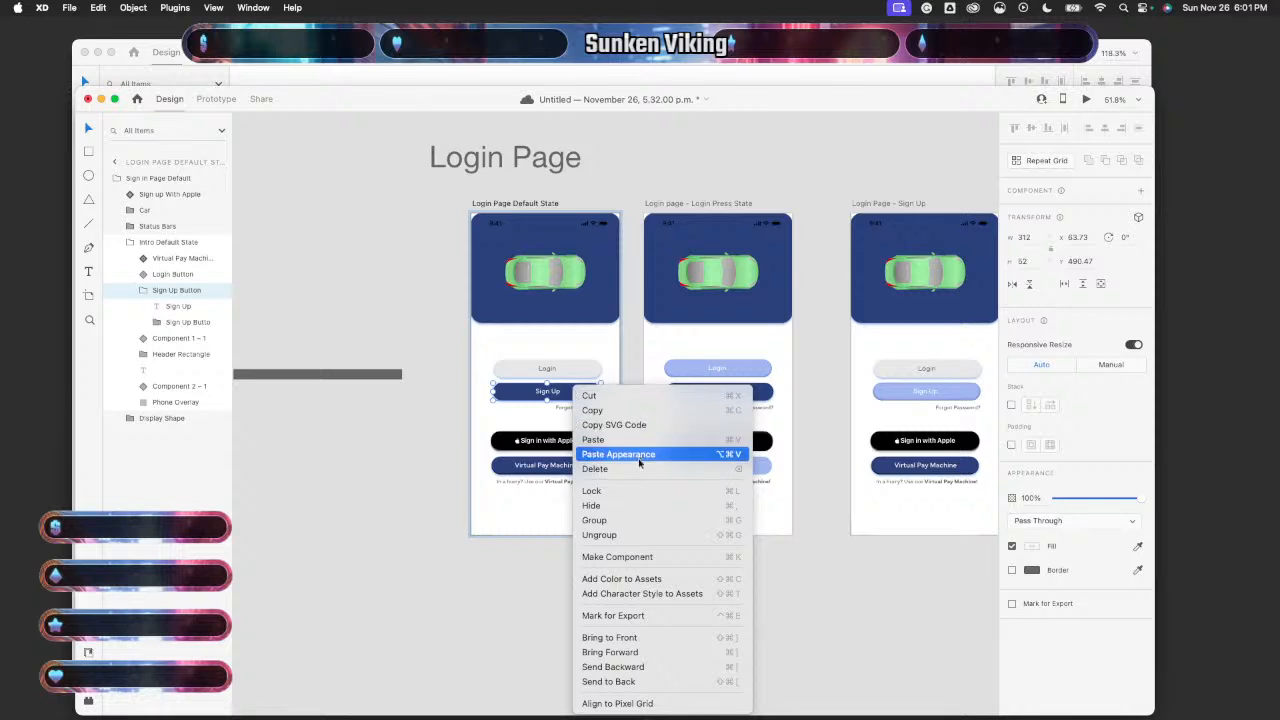
{"action": "left_click", "coordinate": [641, 557]}
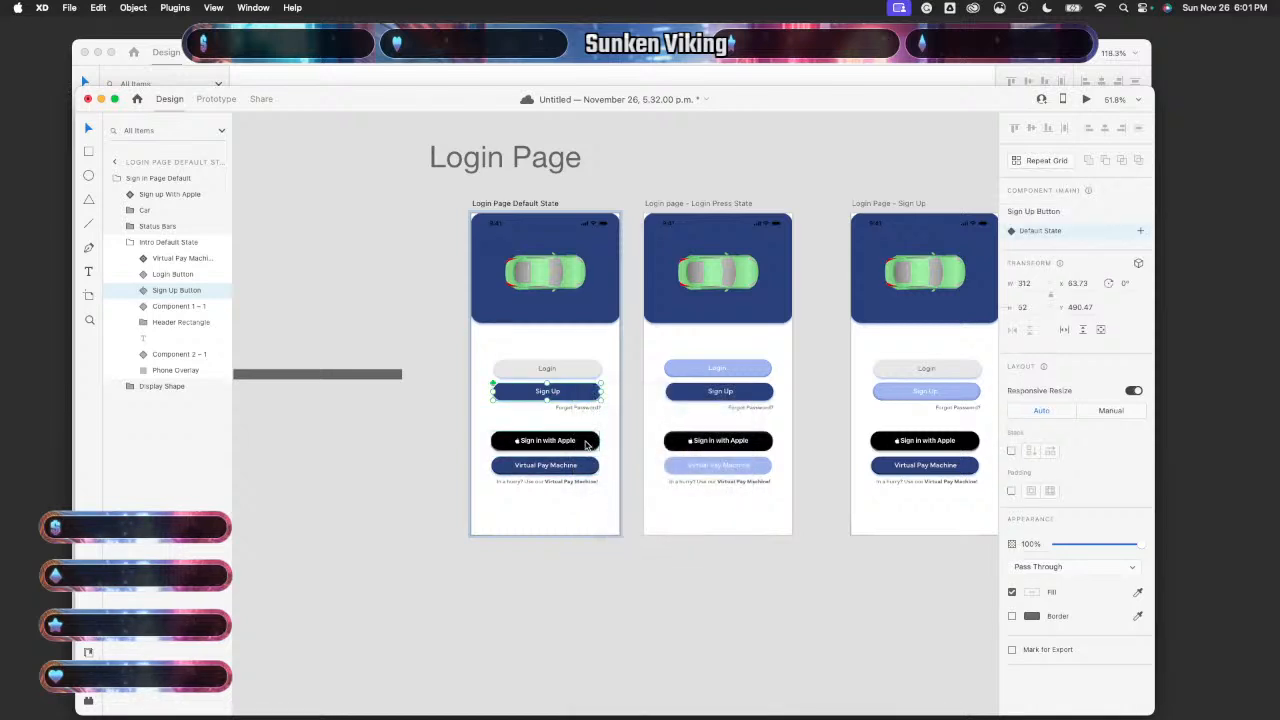
{"action": "left_click", "coordinate": [585, 468]}
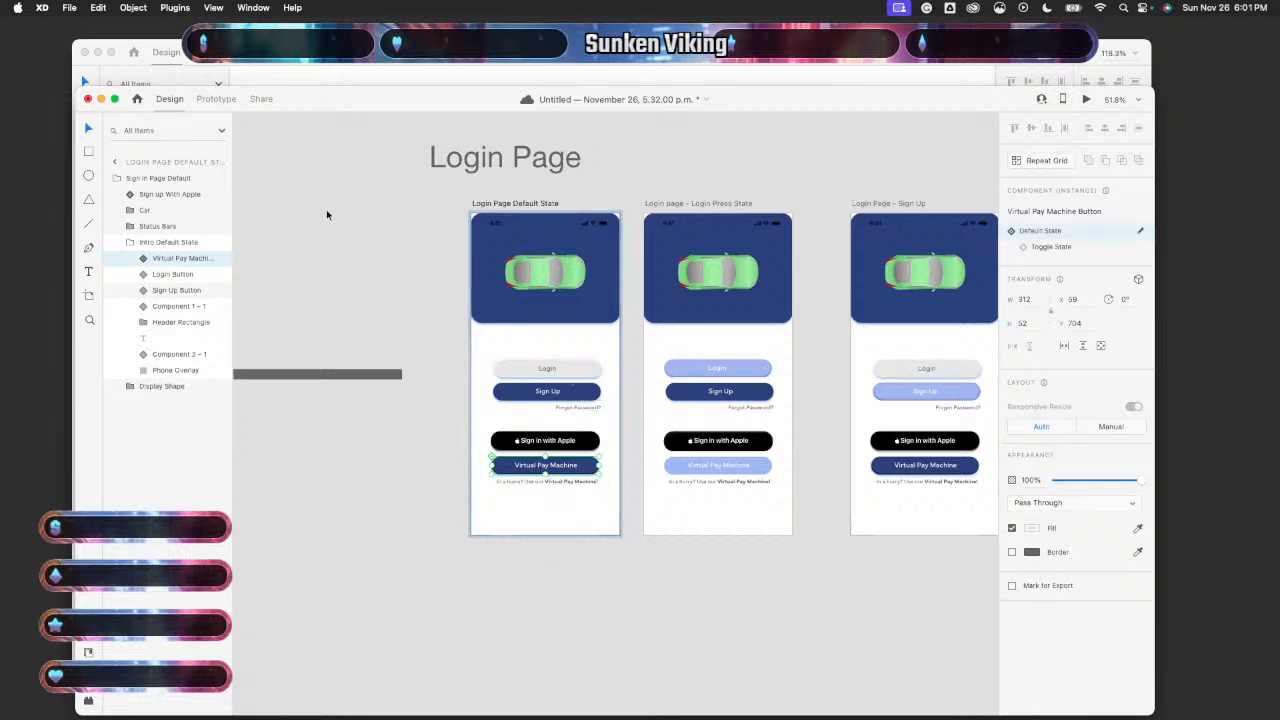
{"action": "left_click", "coordinate": [205, 98]}
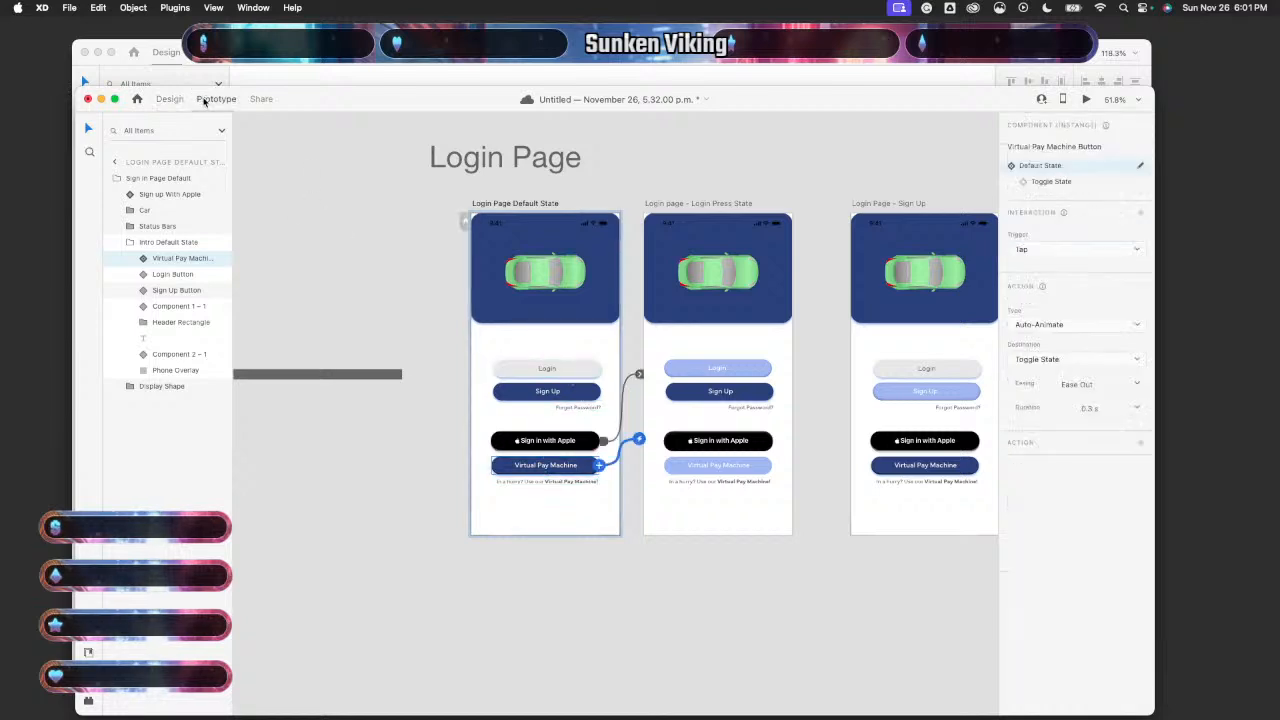
- Link Login to the Login Press State artboard and delete the Apple and Virtual Pay Machine links
{"action": "left_click", "coordinate": [594, 370]}
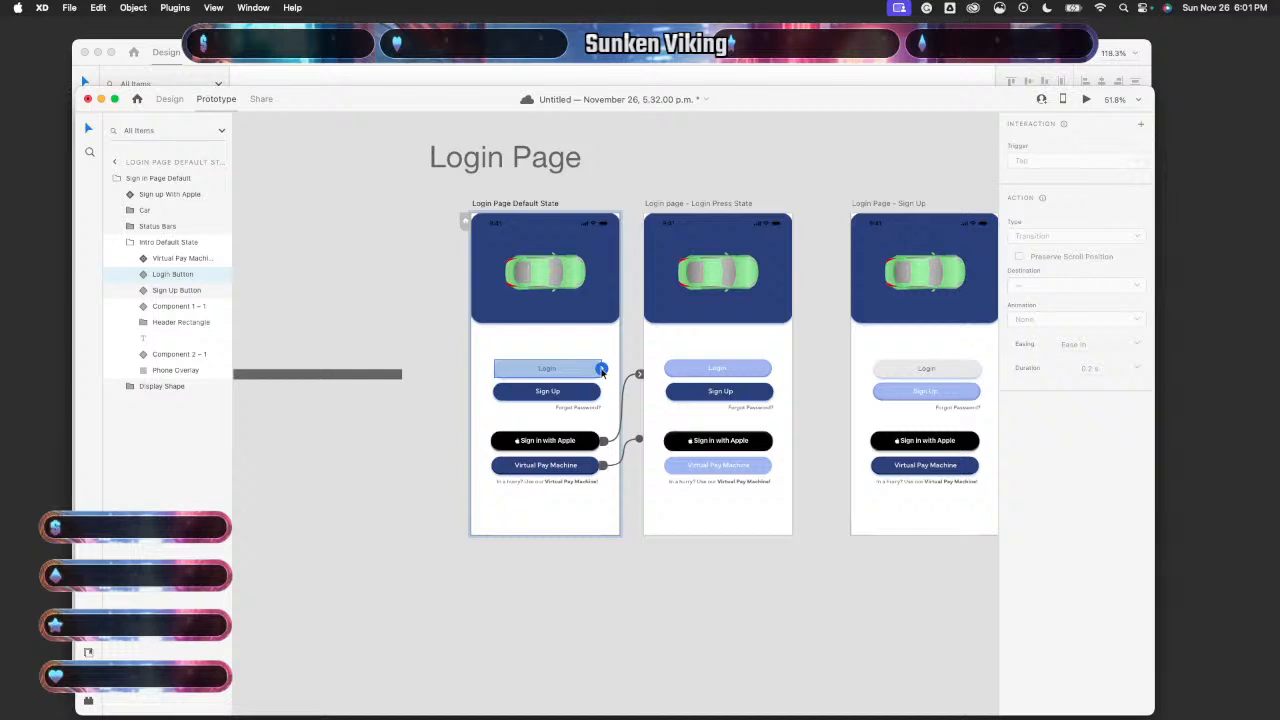
{"action": "left_click_drag", "start_coordinate": [601, 370], "coordinate": [666, 365]}
{"action": "left_click", "coordinate": [626, 405]}
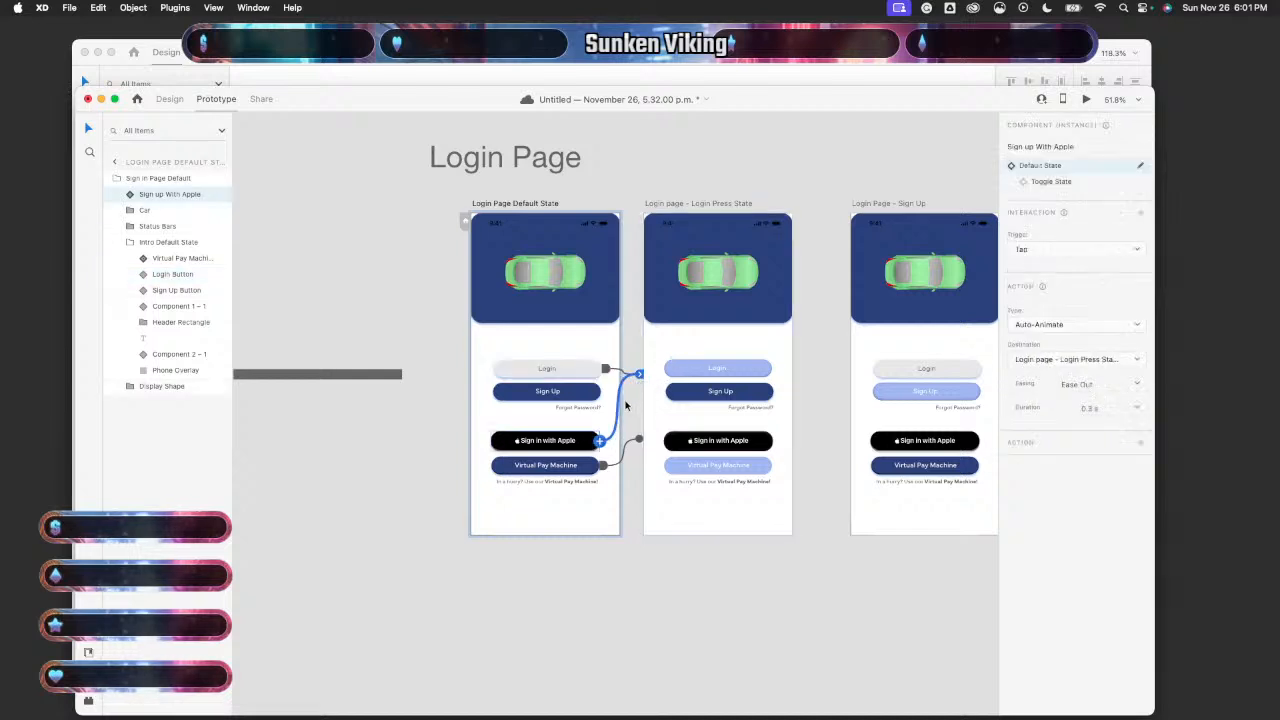
{"action": "key", "text": "Delete"}
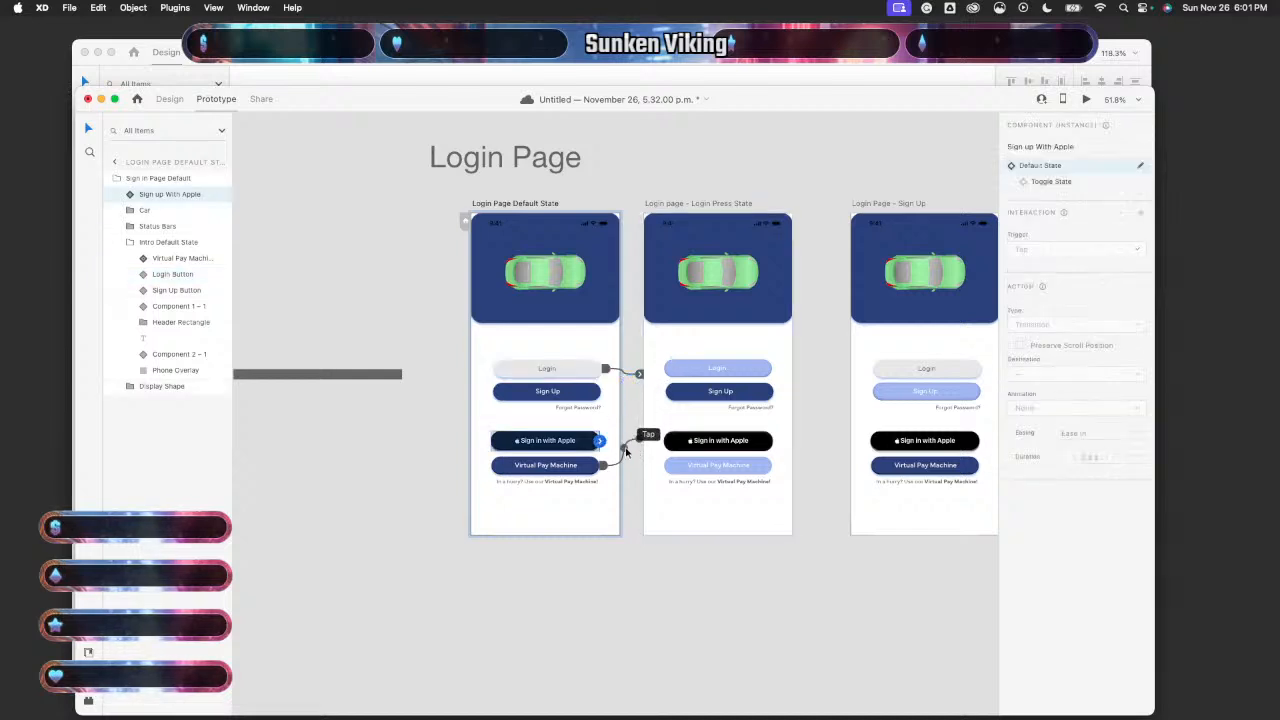
{"action": "left_click", "coordinate": [625, 450]}
{"action": "key", "text": "Delete"}
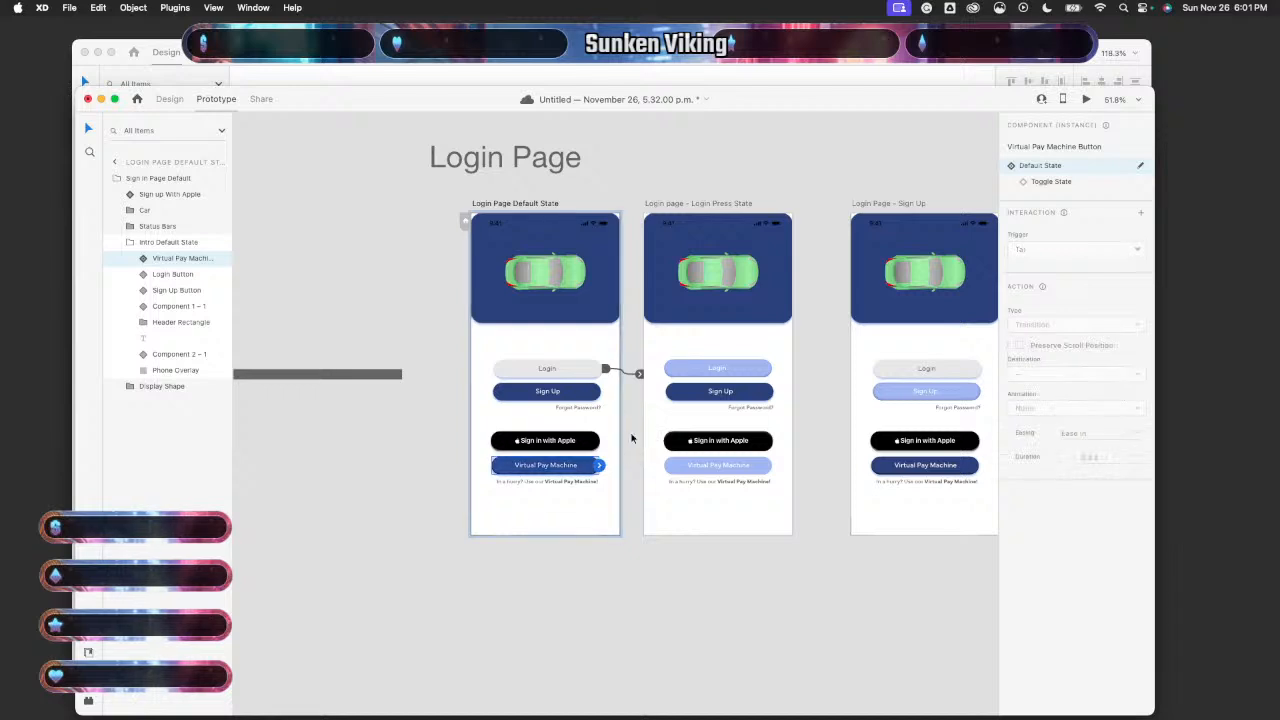
- Link Sign Up to 'Login Page - Sign Up' and Forgot Password to its own artboard
{"action": "scroll", "coordinate": [625, 400], "scroll_direction": "right", "scroll_amount": 5}
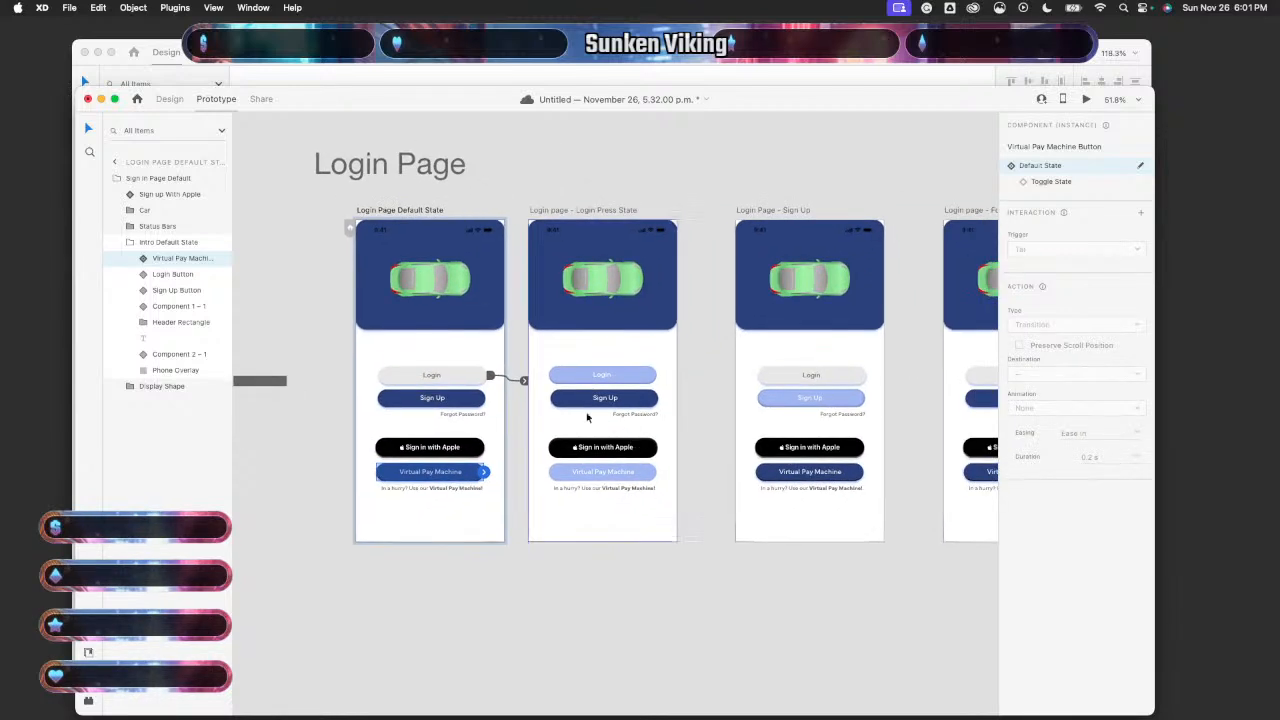
{"action": "left_click", "coordinate": [465, 403]}
{"action": "left_click_drag", "start_coordinate": [485, 403], "coordinate": [835, 405]}
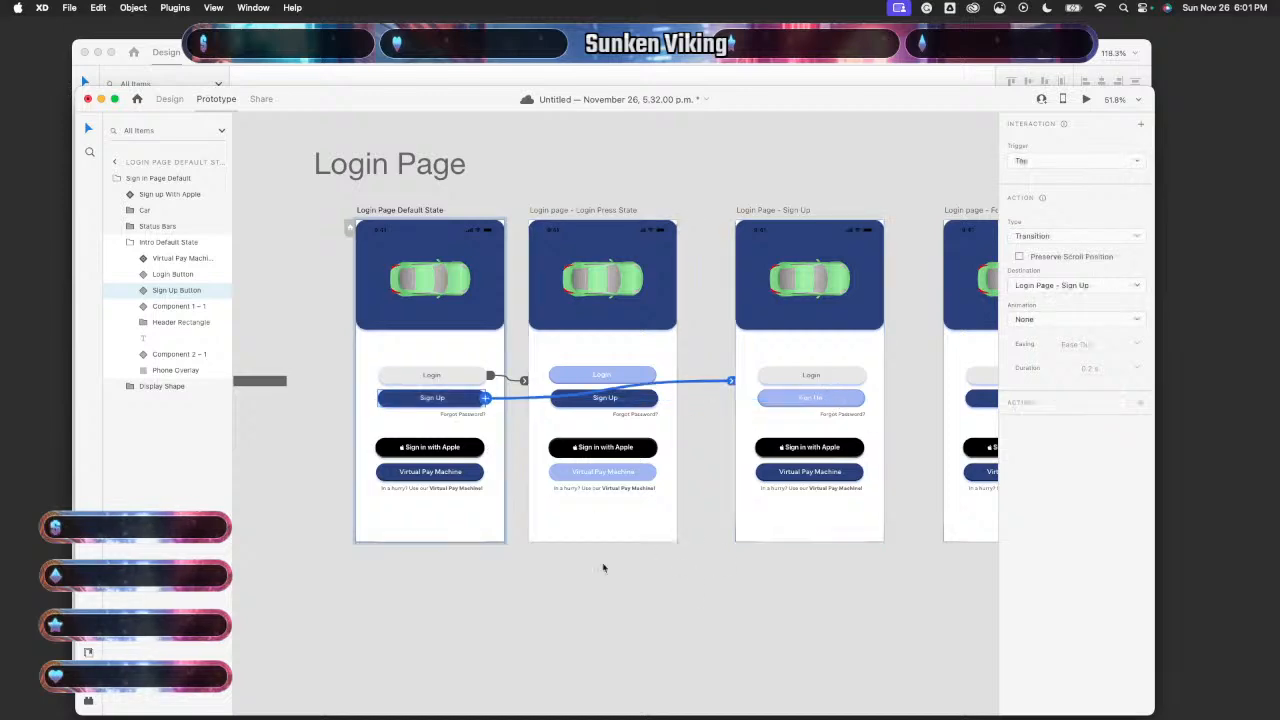
{"action": "scroll", "coordinate": [595, 540], "scroll_direction": "down", "scroll_amount": 3}
{"action": "left_click", "coordinate": [432, 410]}
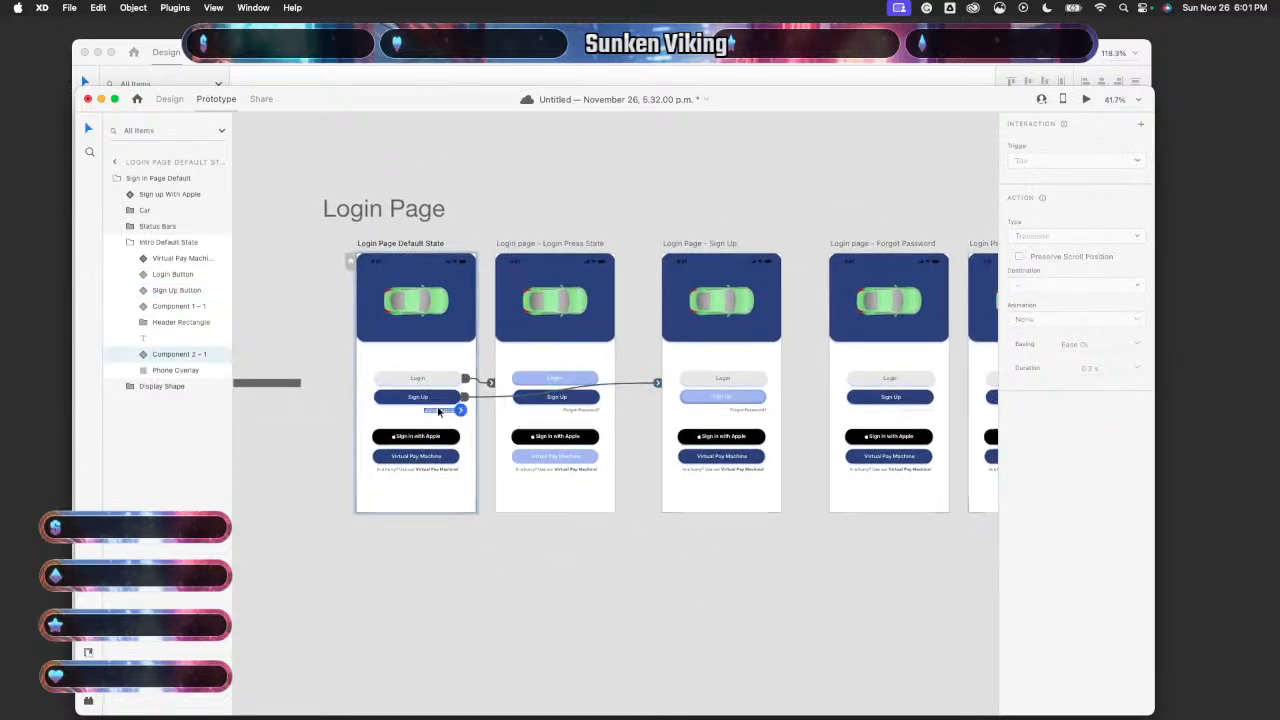
{"action": "left_click_drag", "start_coordinate": [460, 410], "coordinate": [900, 420]}
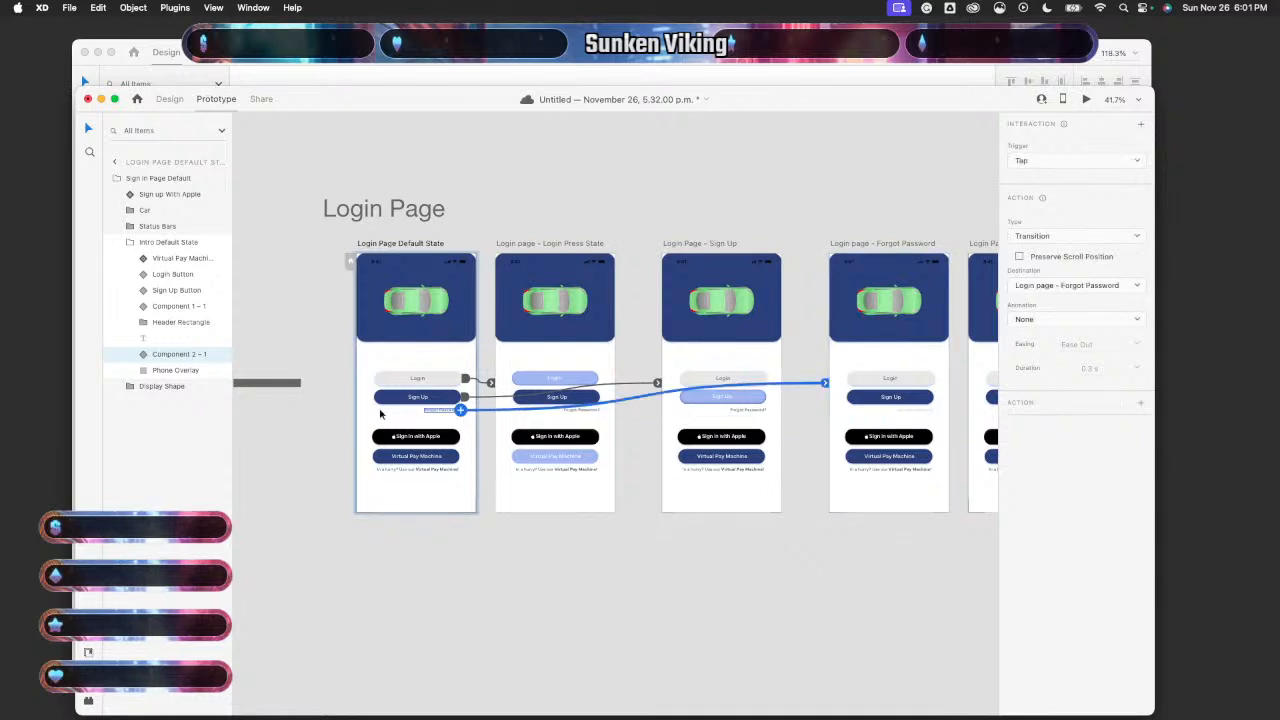
{"action": "left_click", "coordinate": [405, 440]}
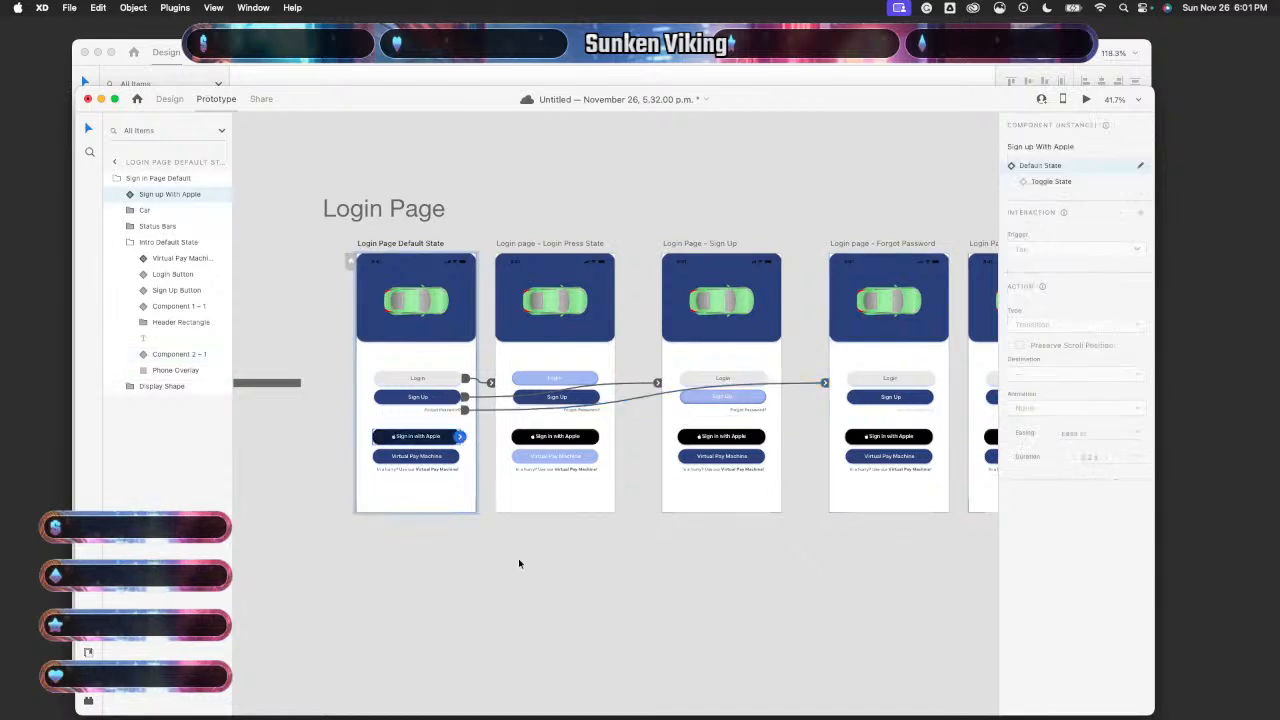
{"action": "scroll", "coordinate": [519, 564], "scroll_direction": "right", "scroll_amount": 3}
{"action": "scroll", "coordinate": [519, 564], "scroll_direction": "down", "scroll_amount": 2}
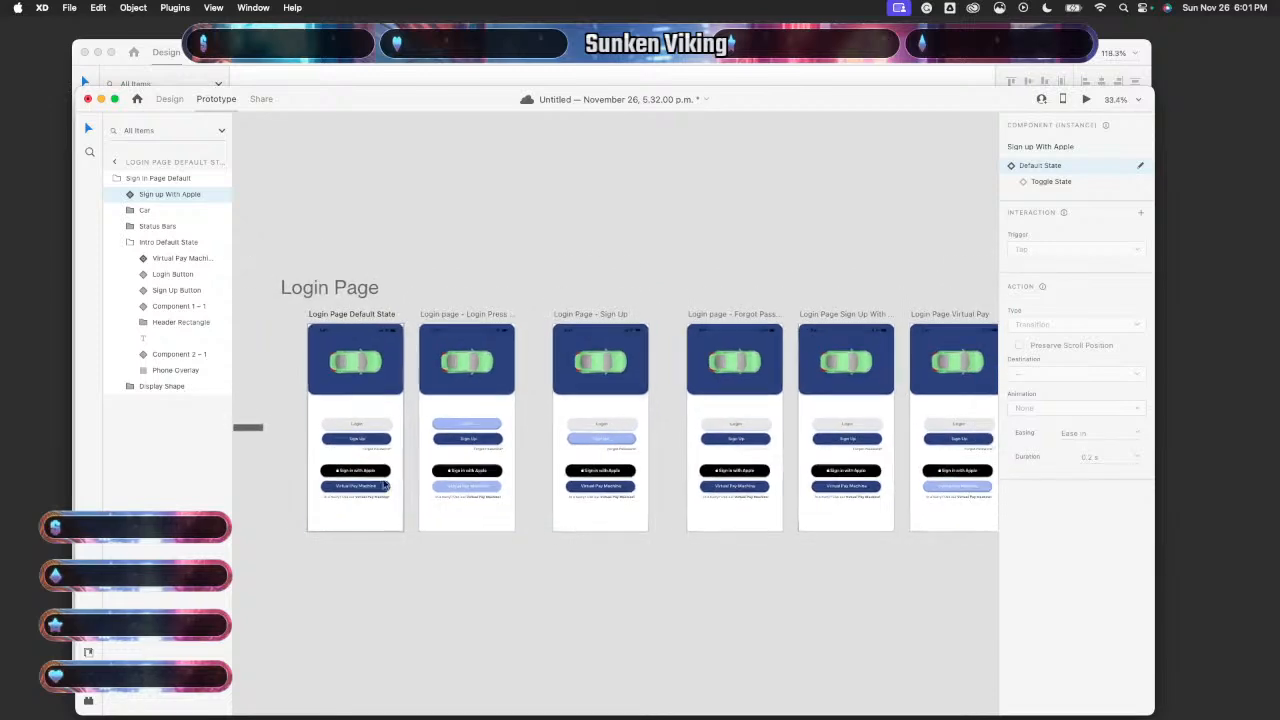
- Link Sign in with Apple to its sign-up artboard and Virtual Pay Machine to Login Page Virtual Pay
{"action": "left_click_drag", "start_coordinate": [391, 470], "coordinate": [793, 428]}
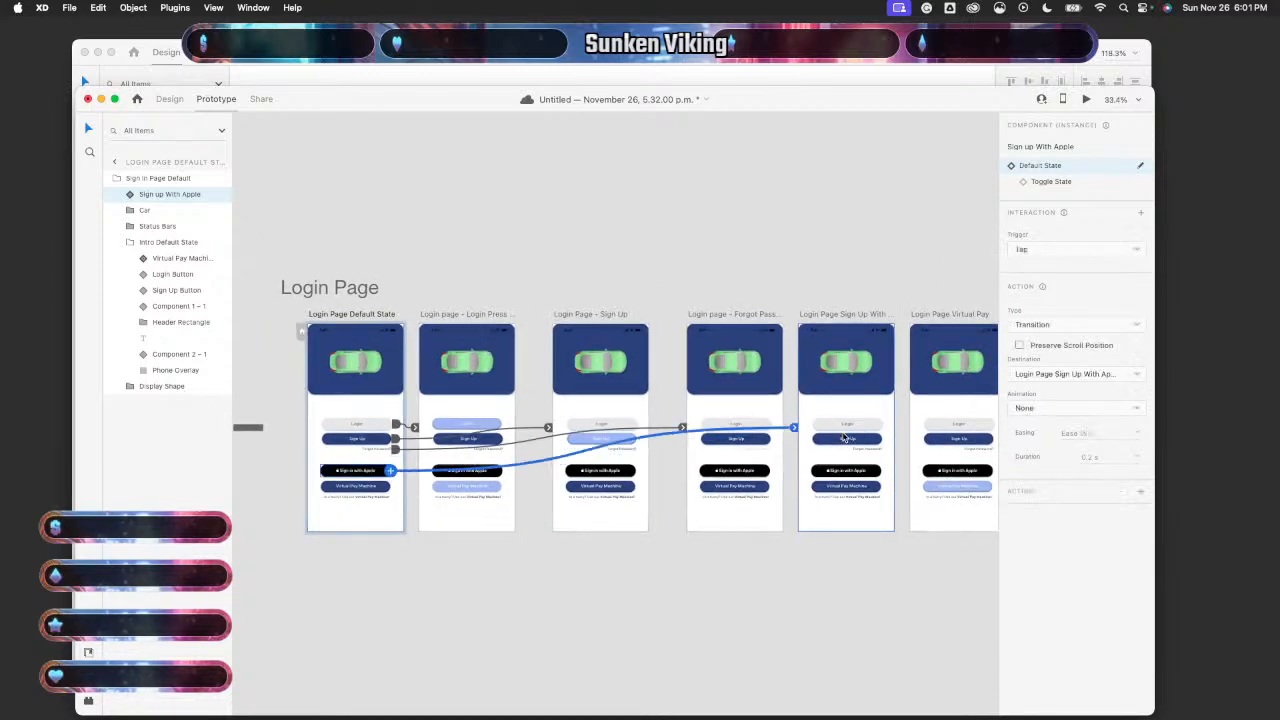
{"action": "left_click", "coordinate": [373, 487]}
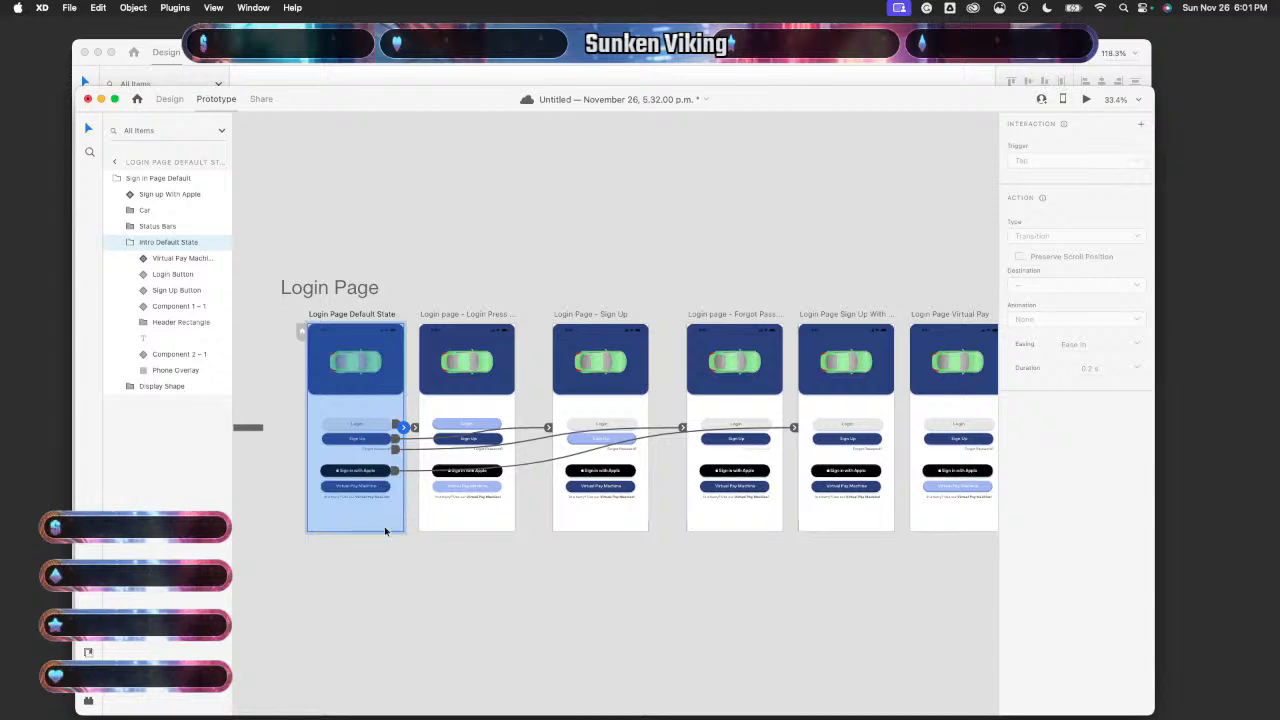
{"action": "scroll", "coordinate": [385, 531], "scroll_direction": "up", "scroll_amount": 5}
{"action": "double_click", "coordinate": [347, 440]}
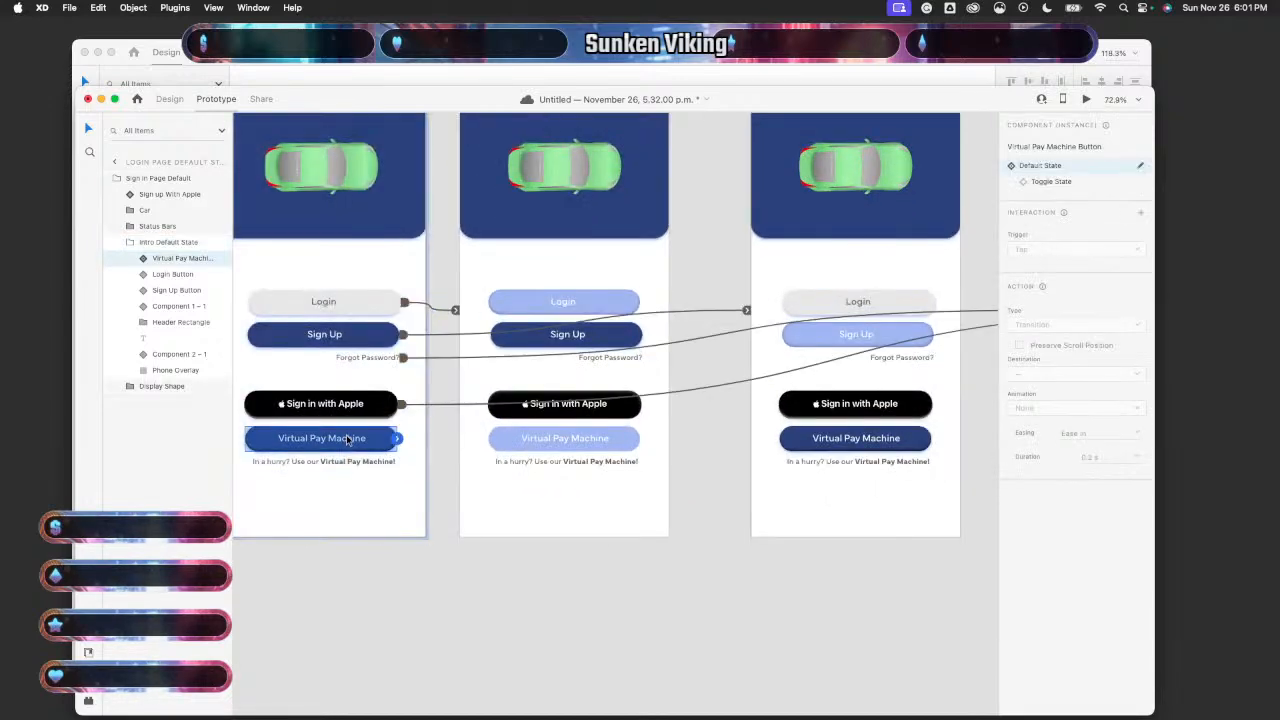
{"action": "scroll", "coordinate": [395, 450], "scroll_direction": "down", "scroll_amount": 6}
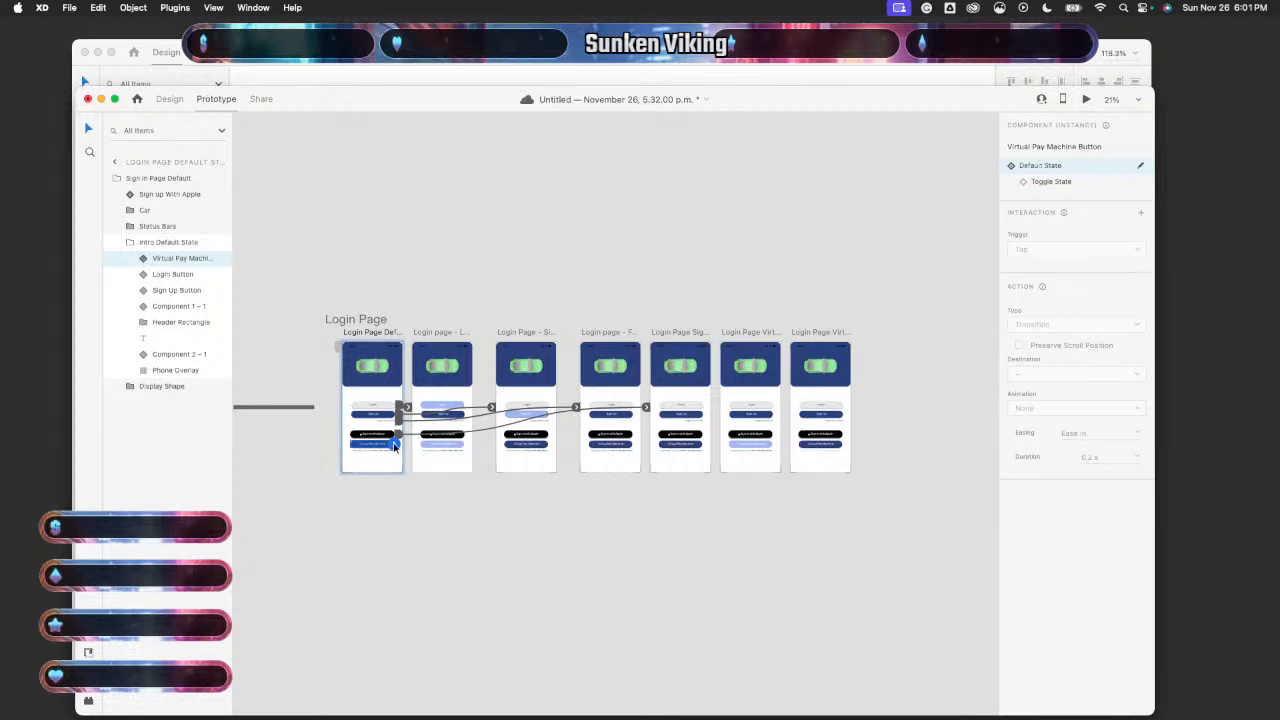
{"action": "left_click_drag", "start_coordinate": [396, 443], "coordinate": [750, 432]}
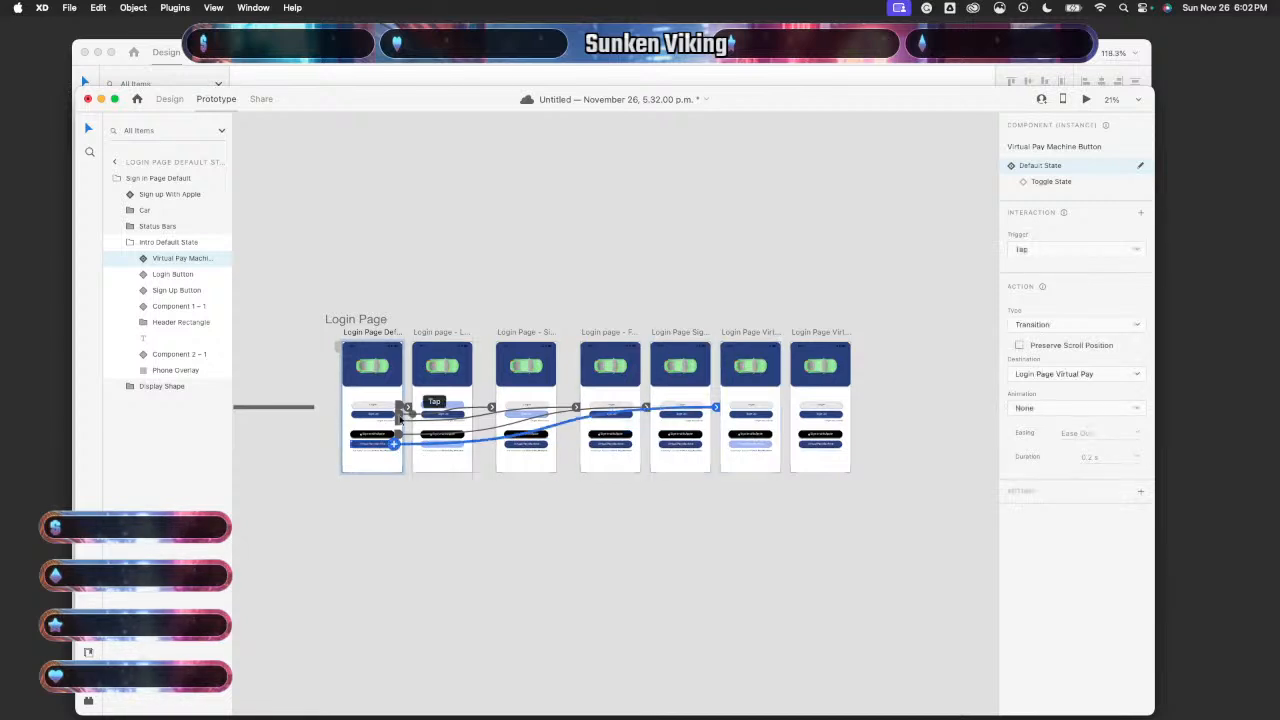
- Link the 'In a hurry?' tagline to Login Page Virtual Pay Lower and show the document assets
{"action": "left_click", "coordinate": [386, 451]}
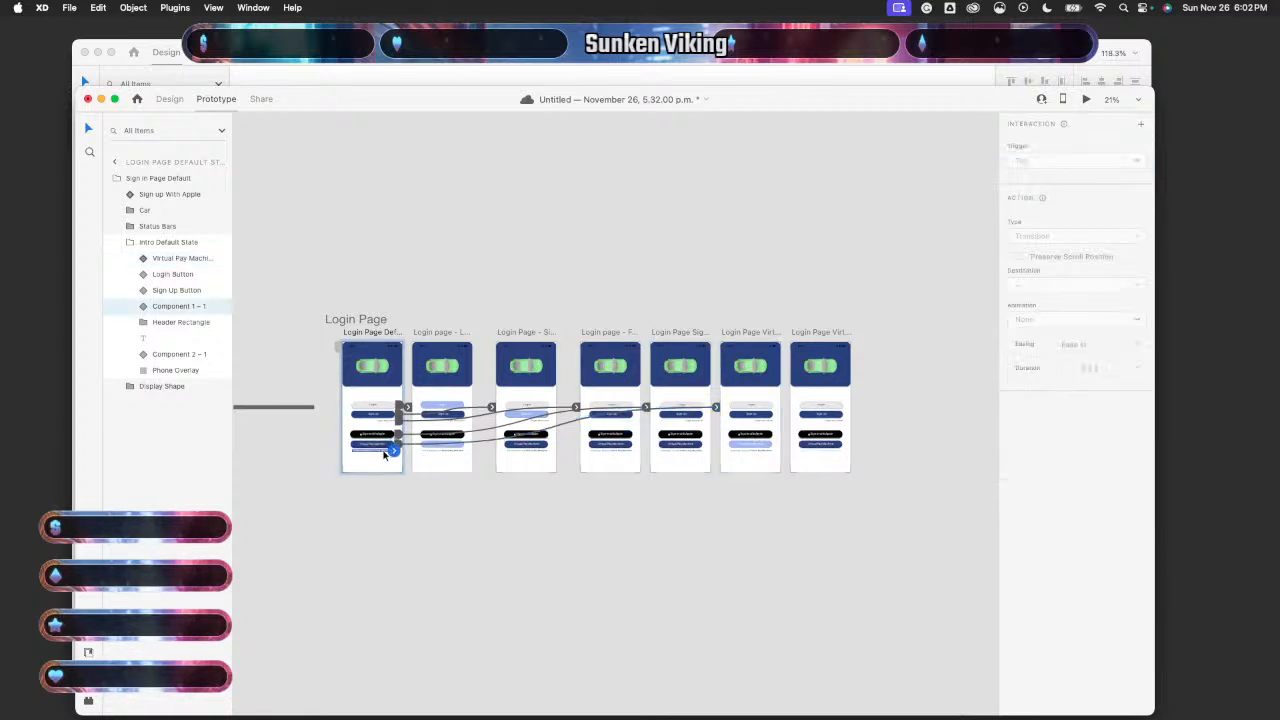
{"action": "left_click_drag", "start_coordinate": [395, 450], "coordinate": [798, 427]}
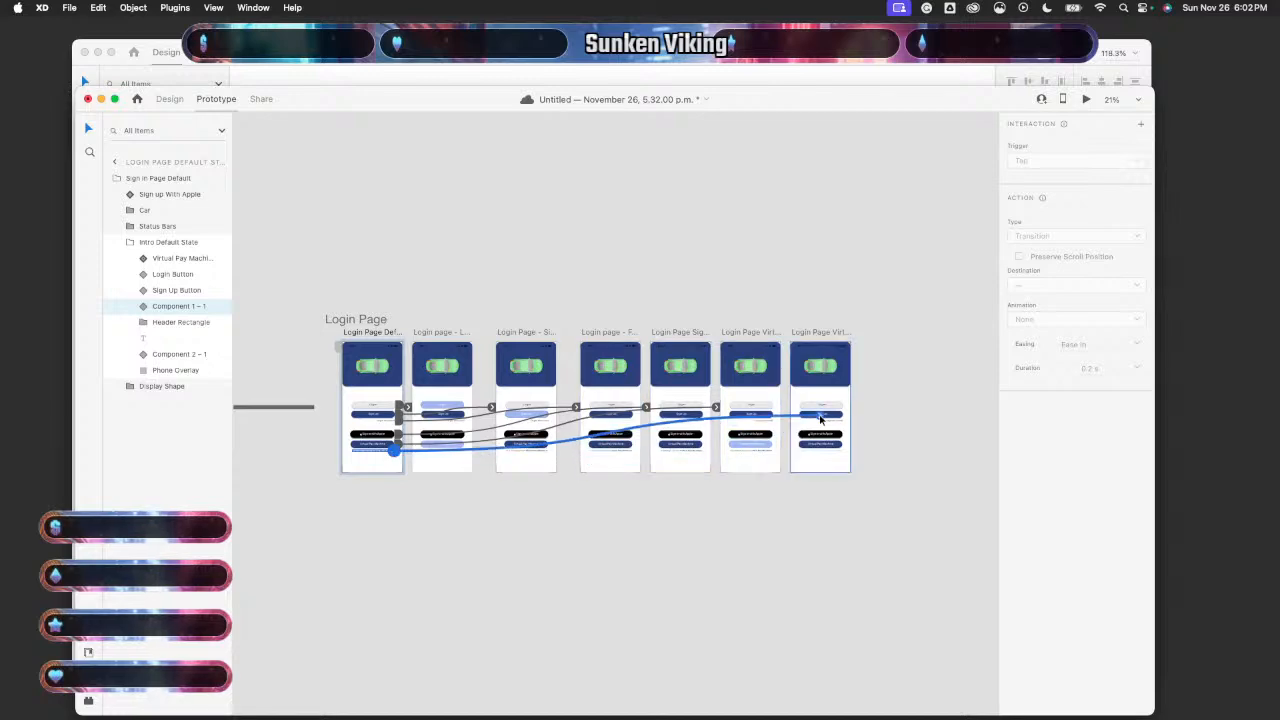
{"action": "scroll", "coordinate": [543, 488], "scroll_direction": "up", "scroll_amount": 5}
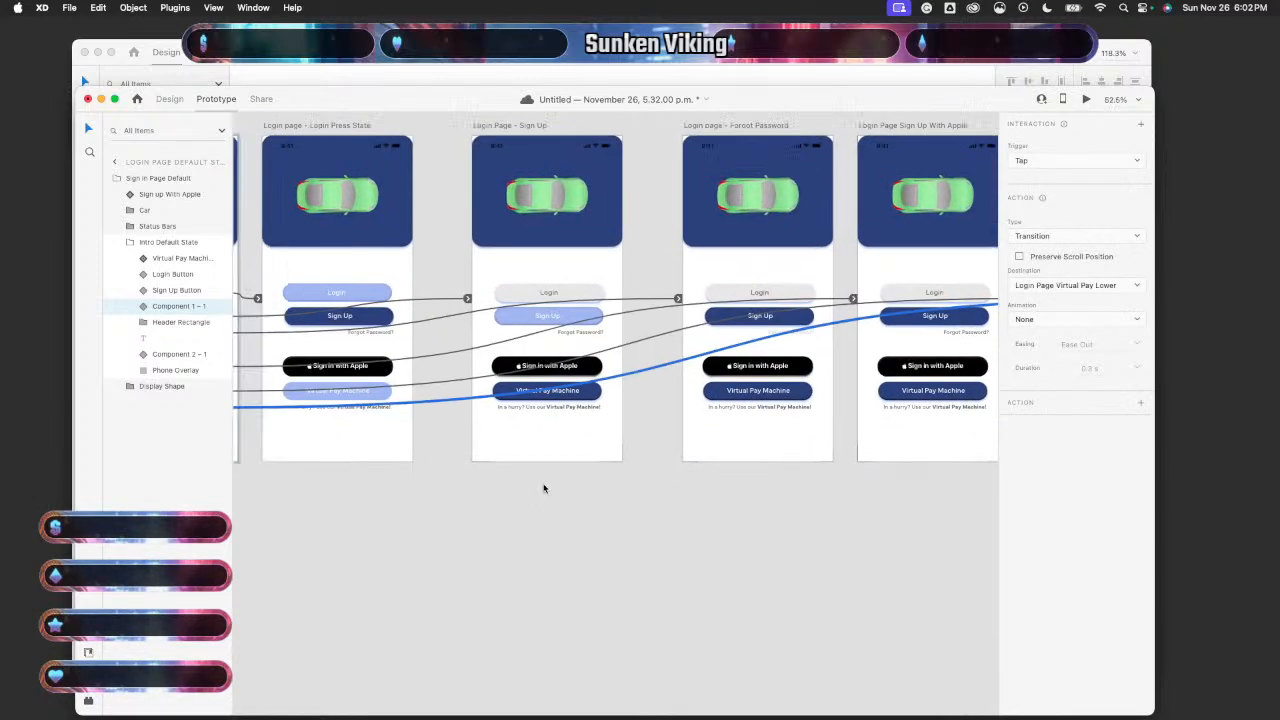
{"action": "scroll", "coordinate": [543, 488], "scroll_direction": "down", "scroll_amount": 5}
{"action": "scroll", "coordinate": [543, 488], "scroll_direction": "down", "scroll_amount": 3}
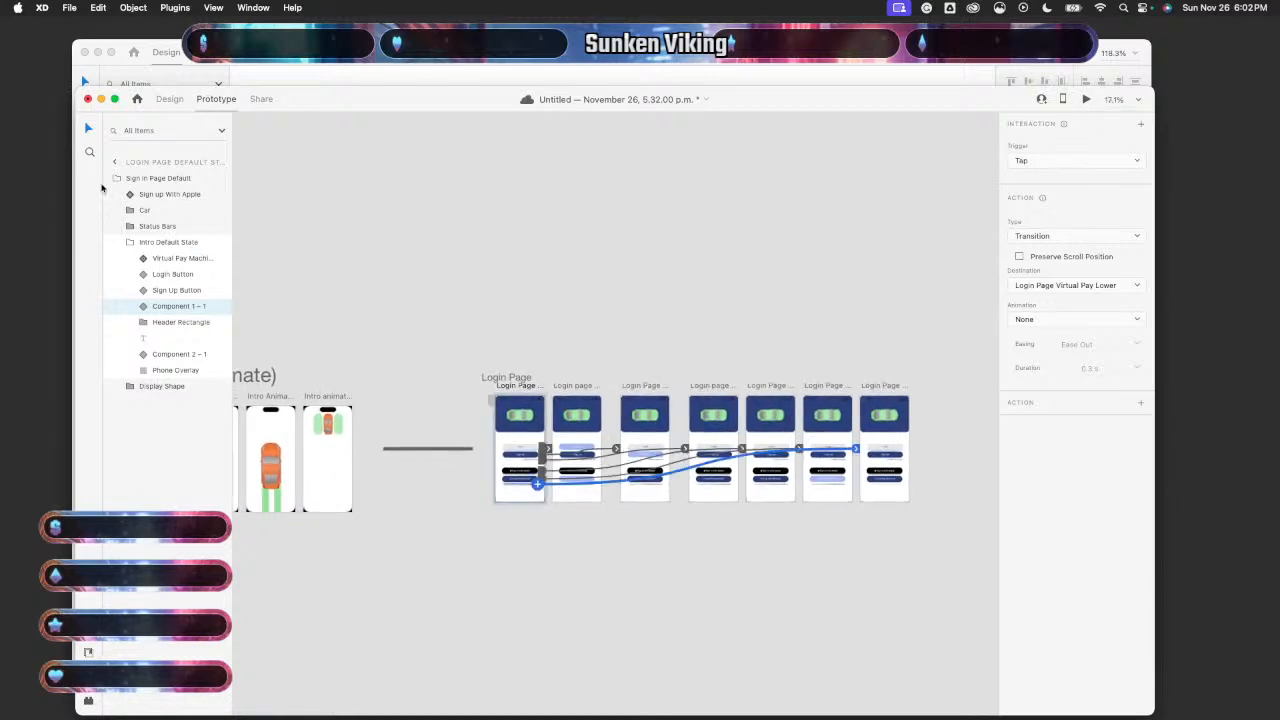
{"action": "left_click", "coordinate": [87, 653]}
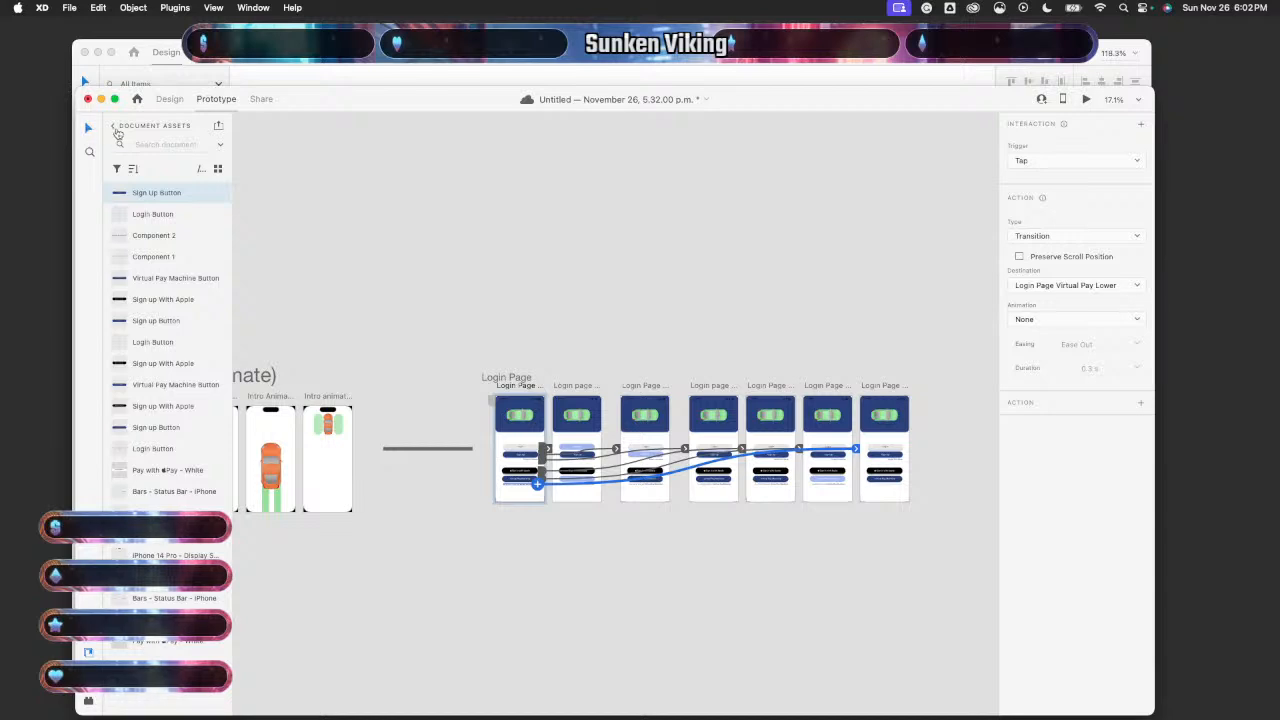
- Show the Layers panel and switch back to Design mode
{"action": "left_click", "coordinate": [114, 126]}
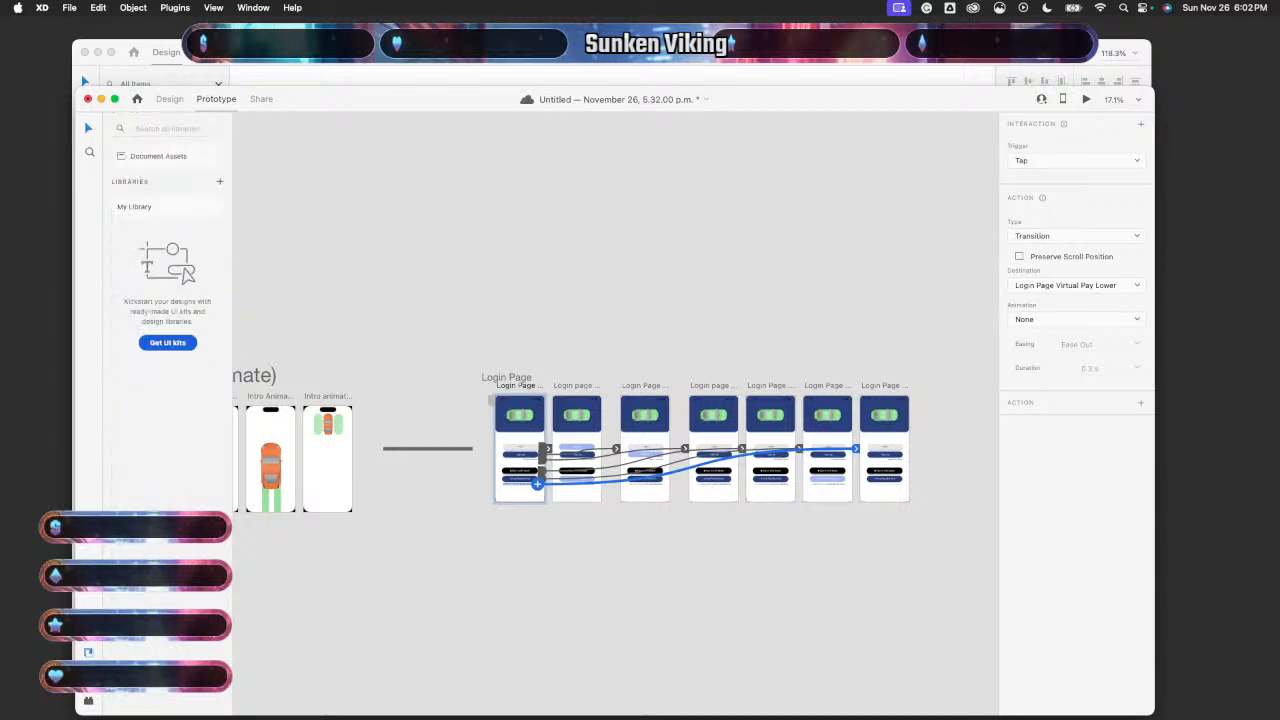
{"action": "left_click", "coordinate": [88, 677]}
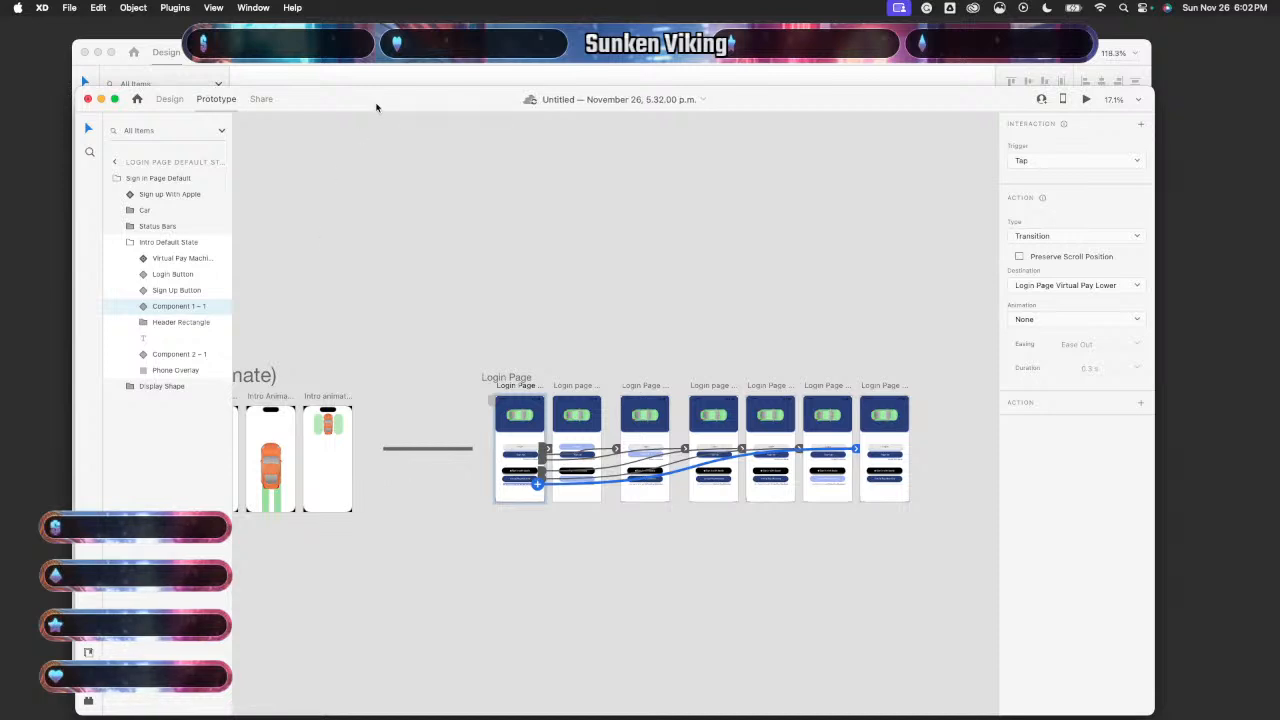
{"action": "left_click", "coordinate": [169, 100]}
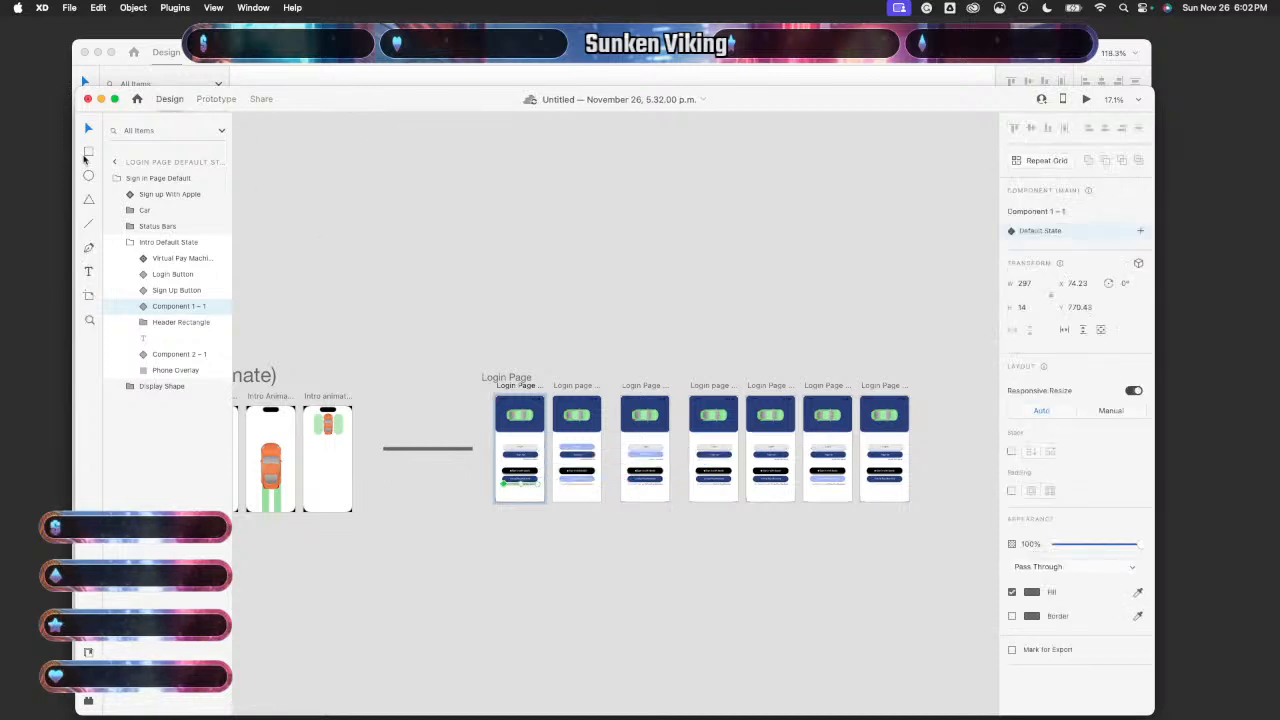
{"action": "scroll", "coordinate": [370, 247], "scroll_direction": "down", "scroll_amount": 3}
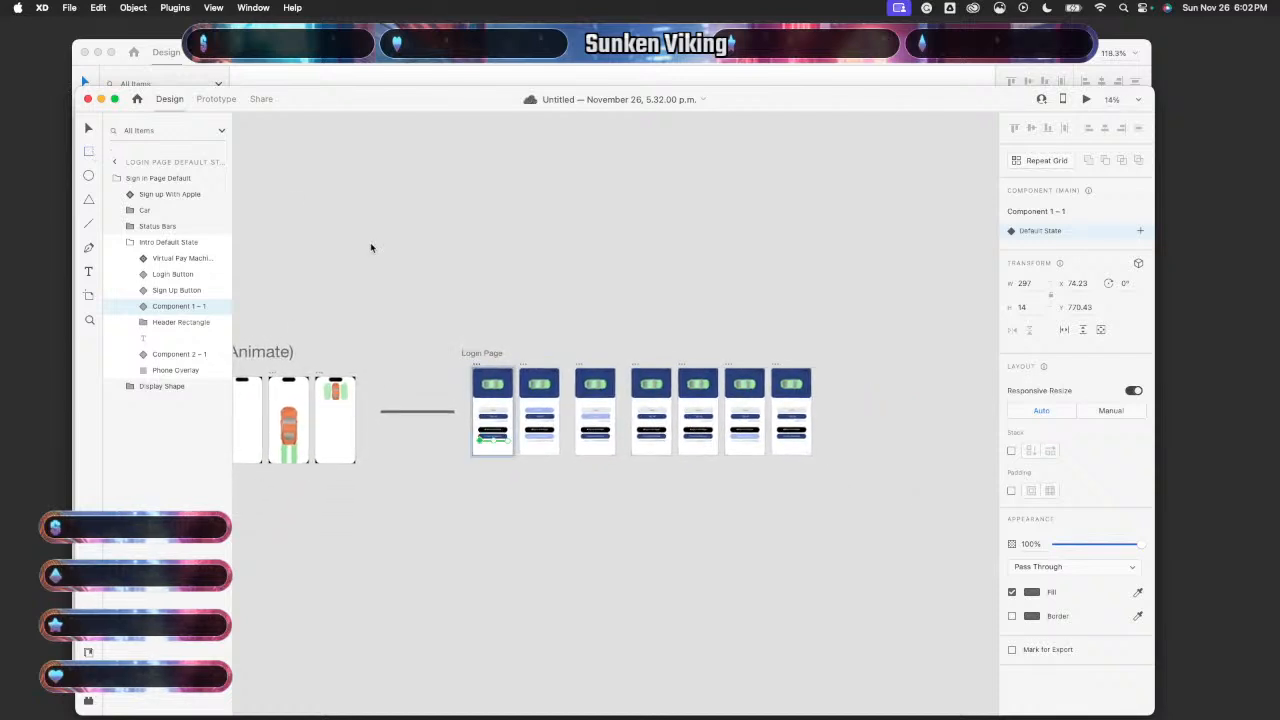
{"action": "scroll", "coordinate": [370, 247], "scroll_direction": "up", "scroll_amount": 2}
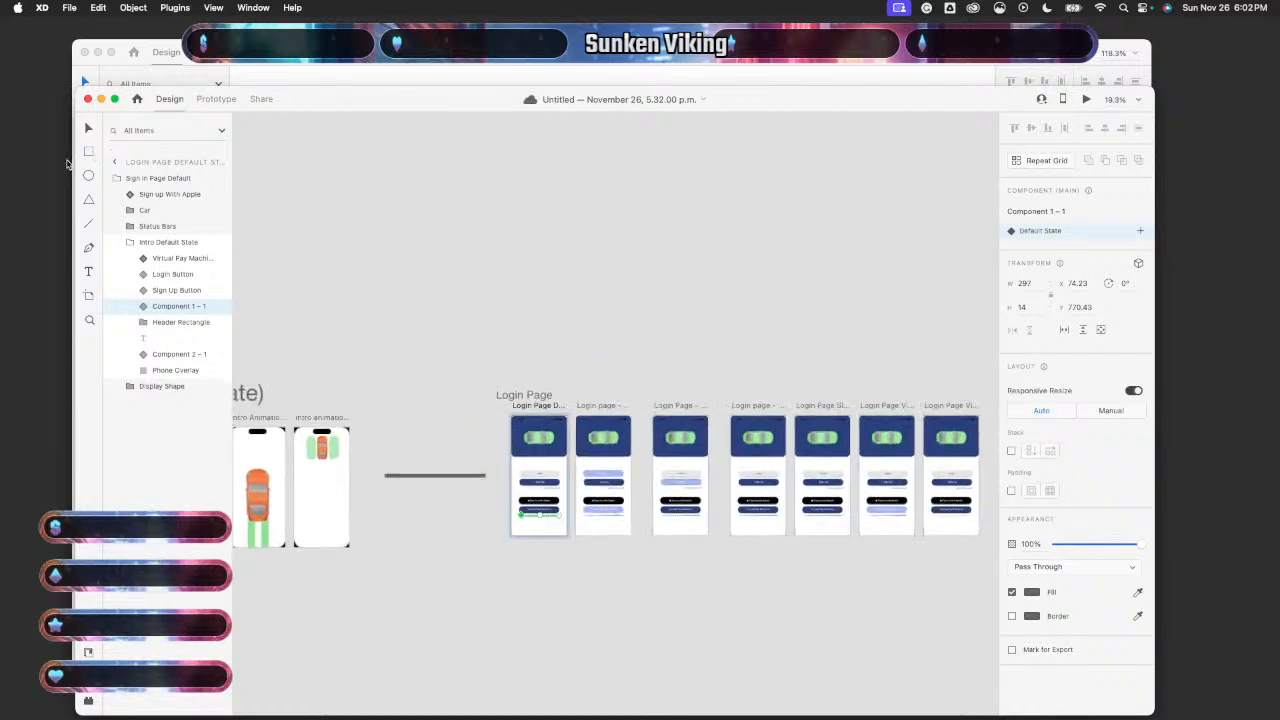
- Draw a stray rectangle, undo it, and select the Login Page Default State artboard
{"action": "key", "text": "r"}
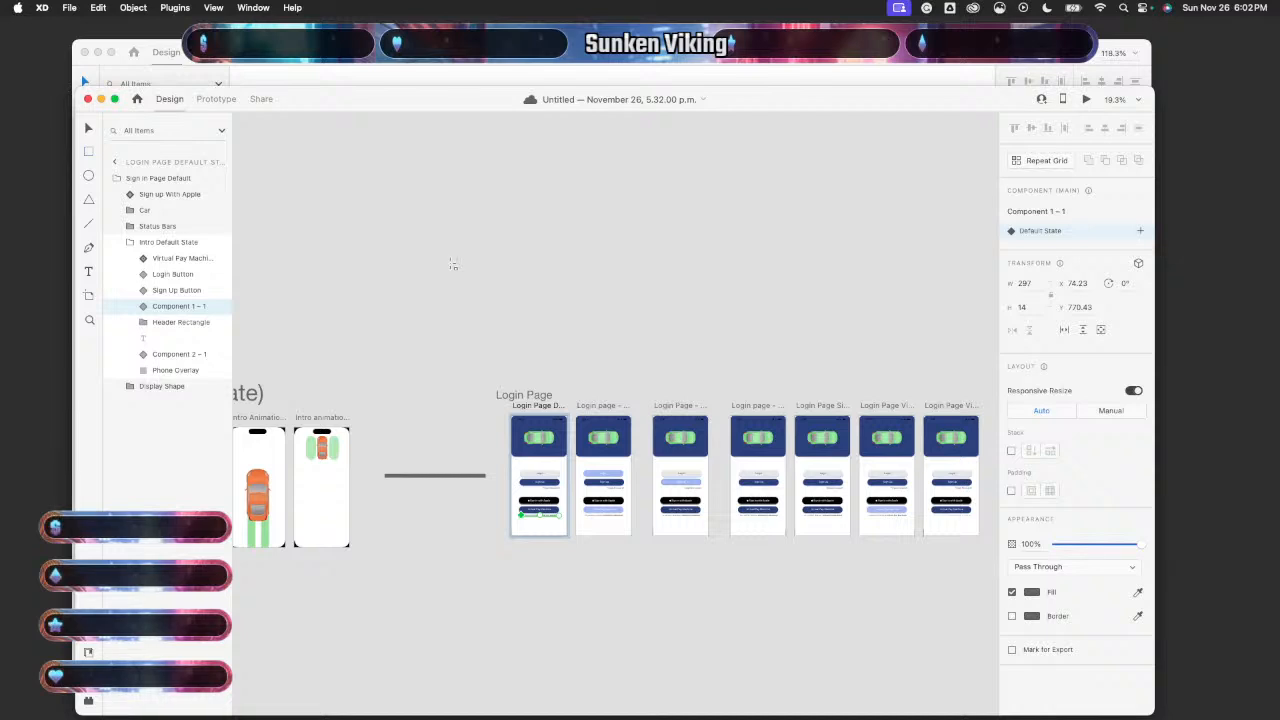
{"action": "mouse_move", "coordinate": [449, 263]}
{"action": "left_mouse_down"}
{"action": "mouse_move", "coordinate": [566, 534]}
{"action": "mouse_move", "coordinate": [1000, 597]}
{"action": "mouse_move", "coordinate": [968, 566]}
{"action": "mouse_move", "coordinate": [820, 586]}
{"action": "mouse_move", "coordinate": [864, 600]}
{"action": "mouse_move", "coordinate": [615, 232]}
{"action": "left_mouse_up"}
{"action": "key", "text": "super+z"}
{"action": "key", "text": "super+z"}
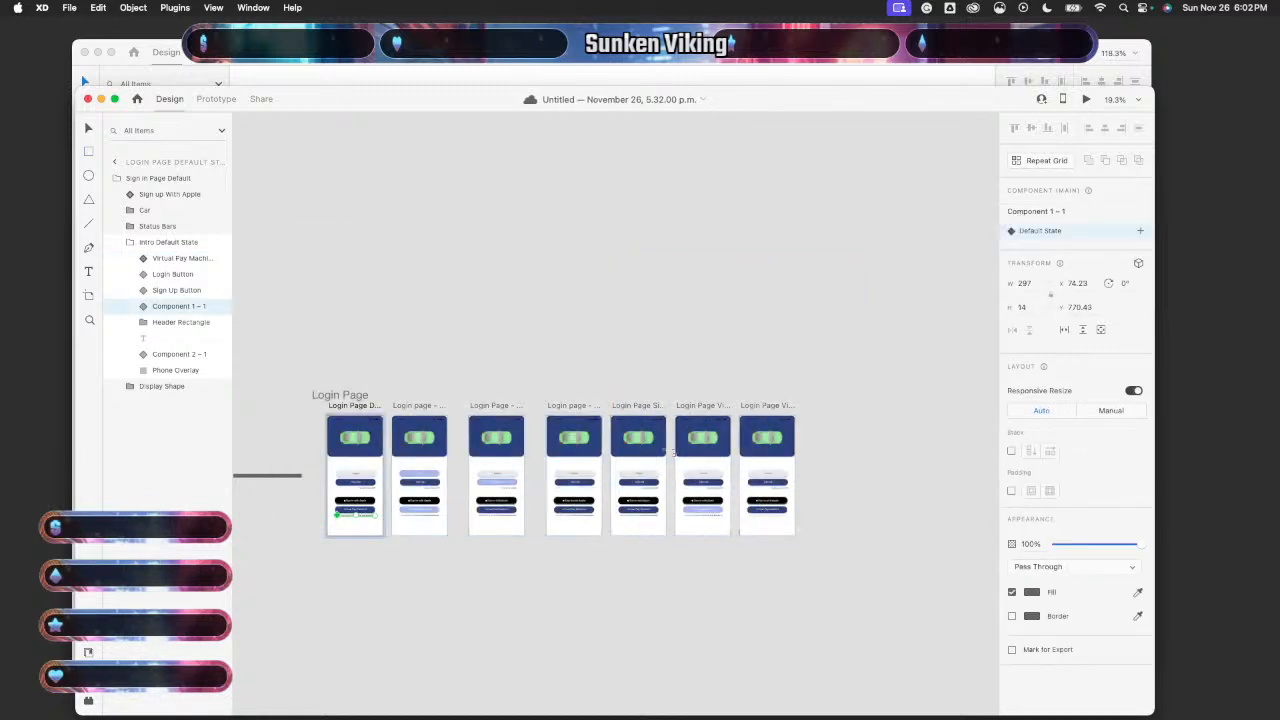
{"action": "scroll", "coordinate": [680, 536], "scroll_direction": "up", "scroll_amount": 6}
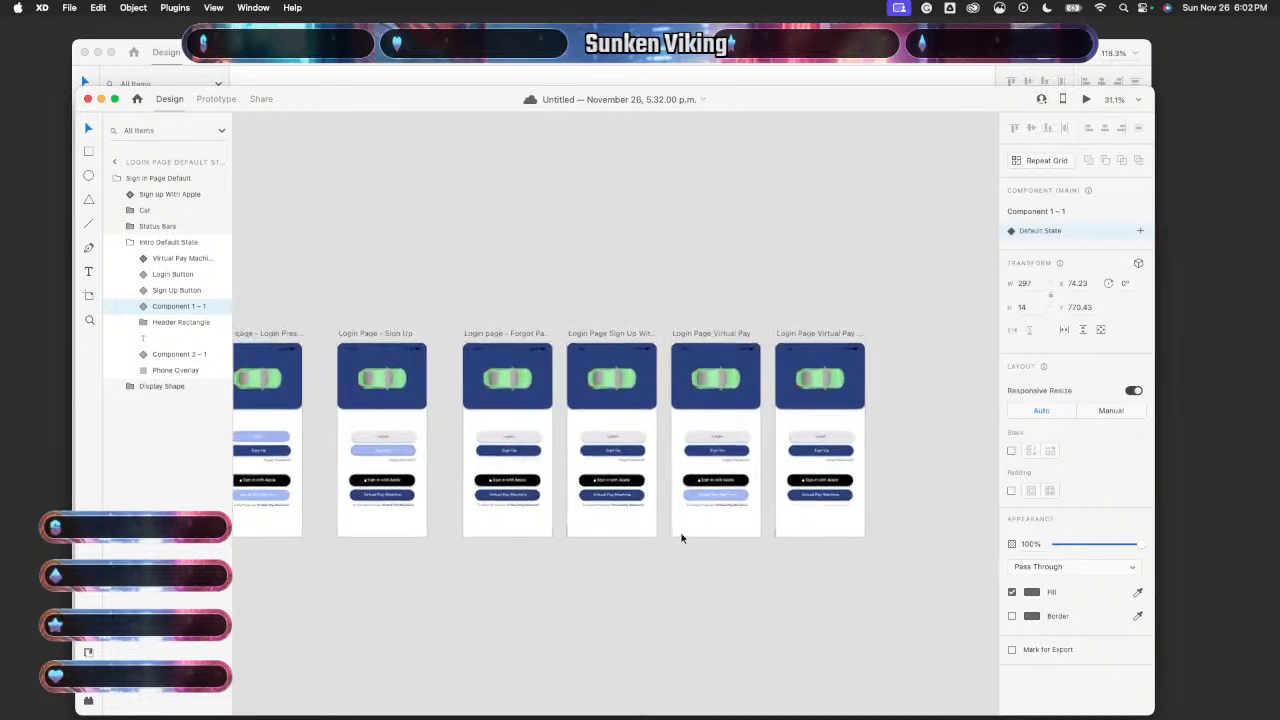
{"action": "scroll", "coordinate": [681, 538], "scroll_direction": "left", "scroll_amount": 10}
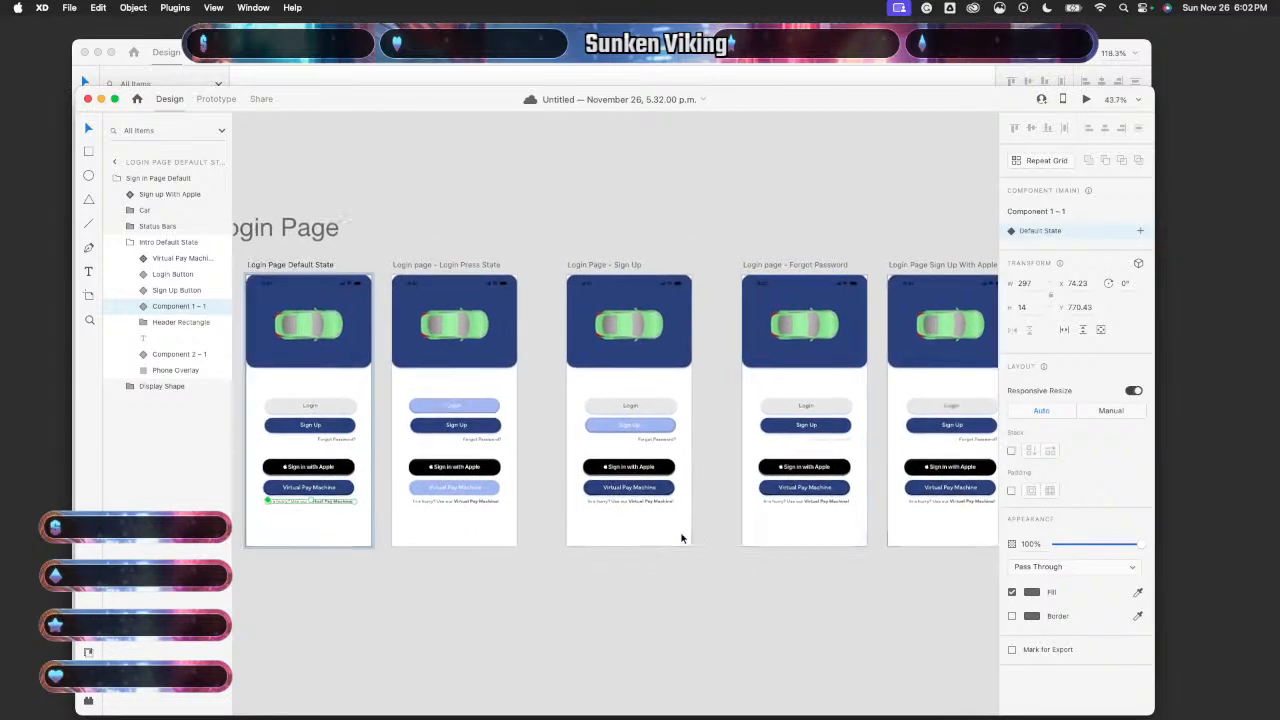
{"action": "left_click", "coordinate": [603, 612]}
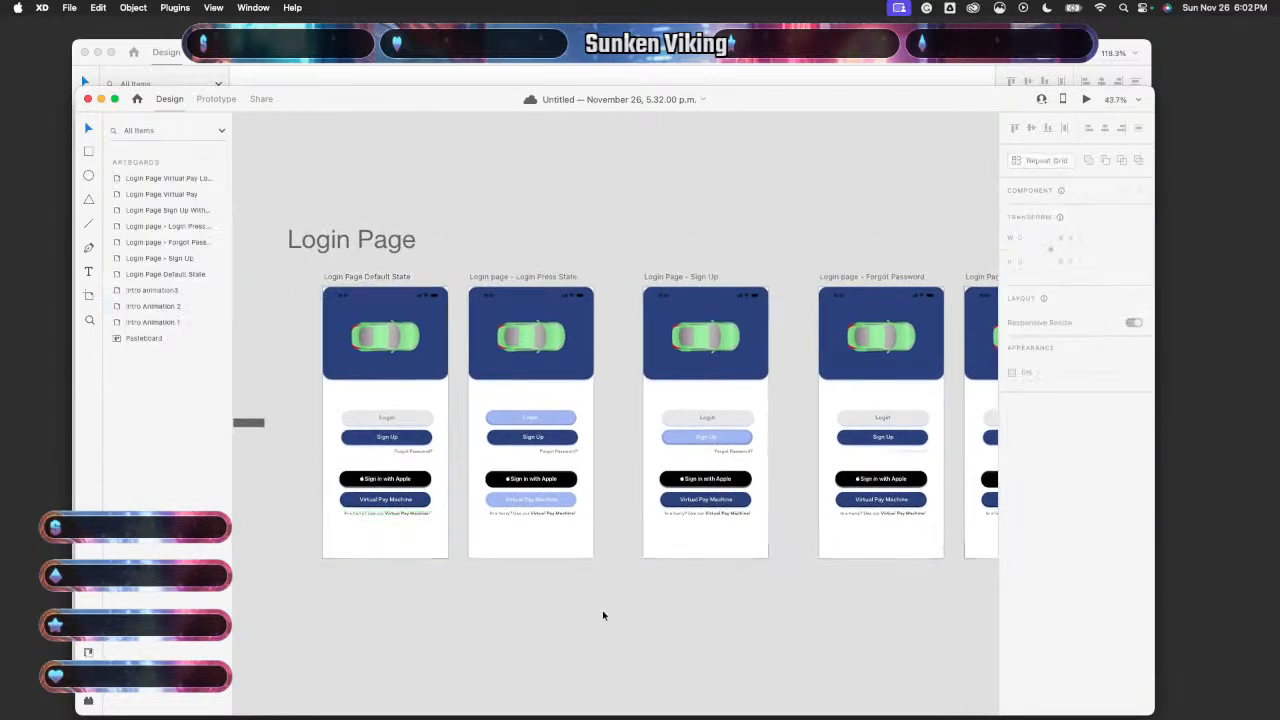
{"action": "scroll", "coordinate": [602, 614], "scroll_direction": "down", "scroll_amount": 5}
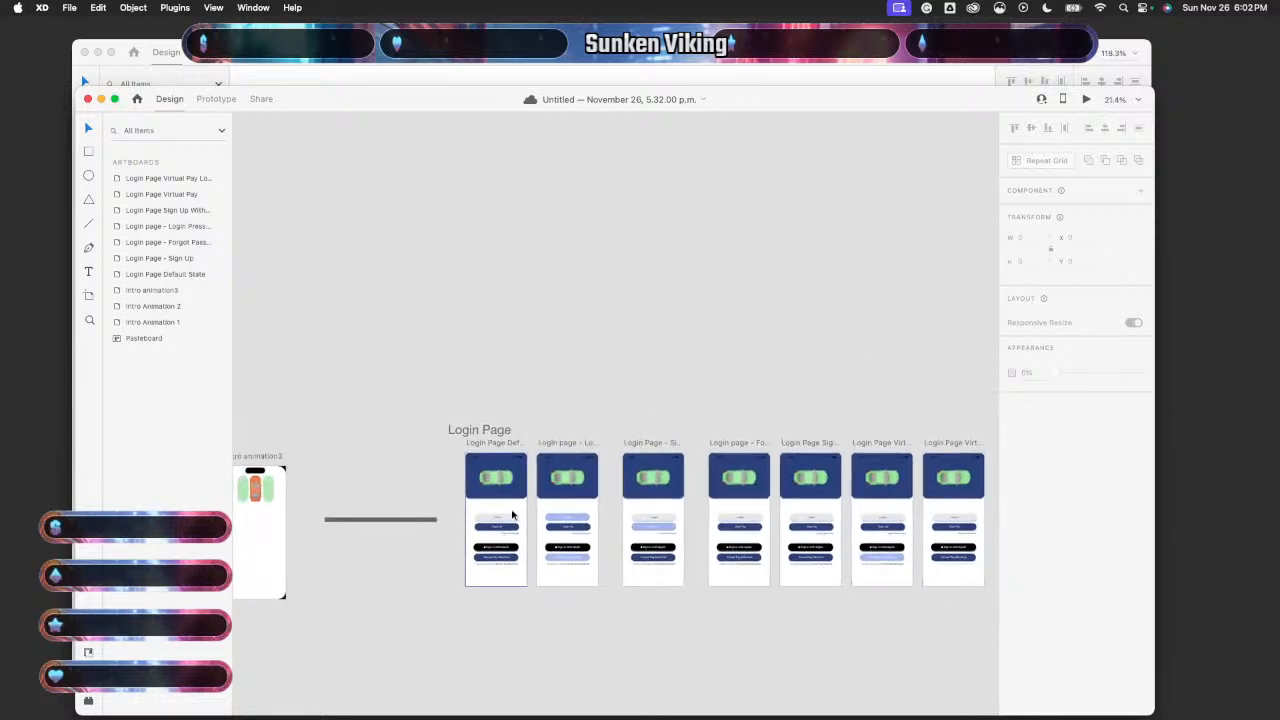
{"action": "left_click", "coordinate": [512, 514]}
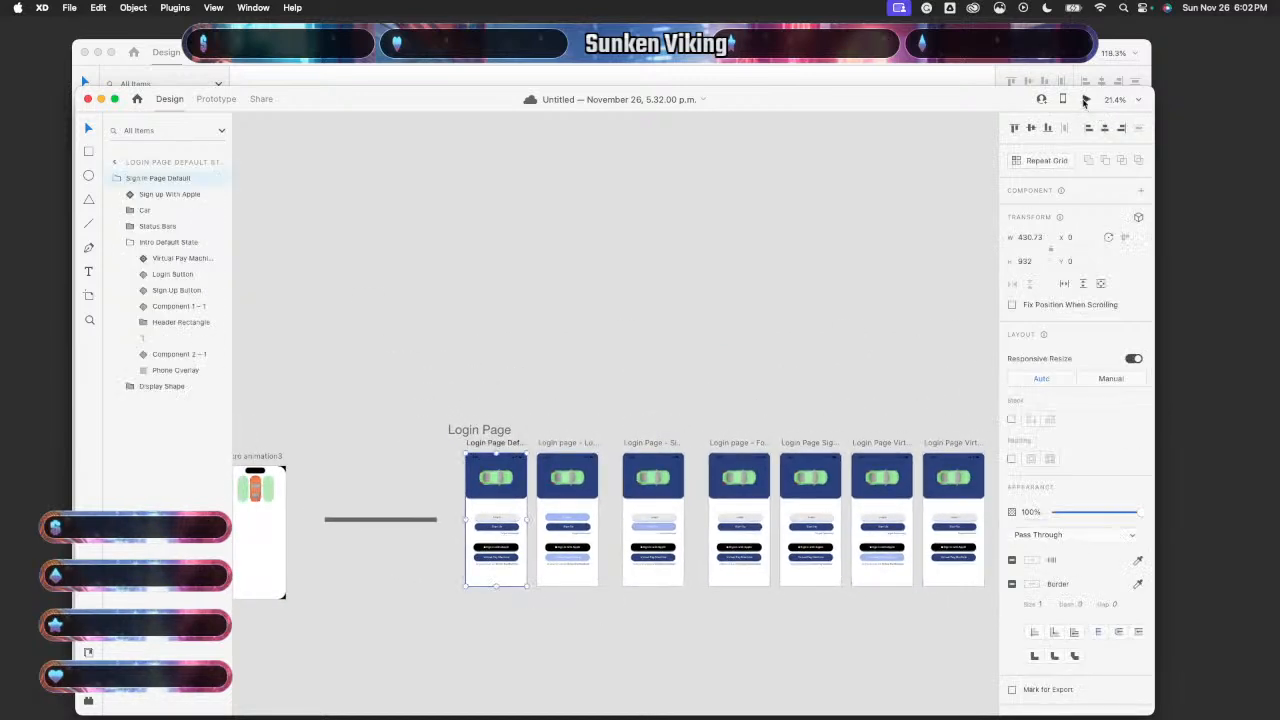
- Preview the selected Login Page artboard, then close the preview
{"action": "left_click", "coordinate": [1085, 100]}
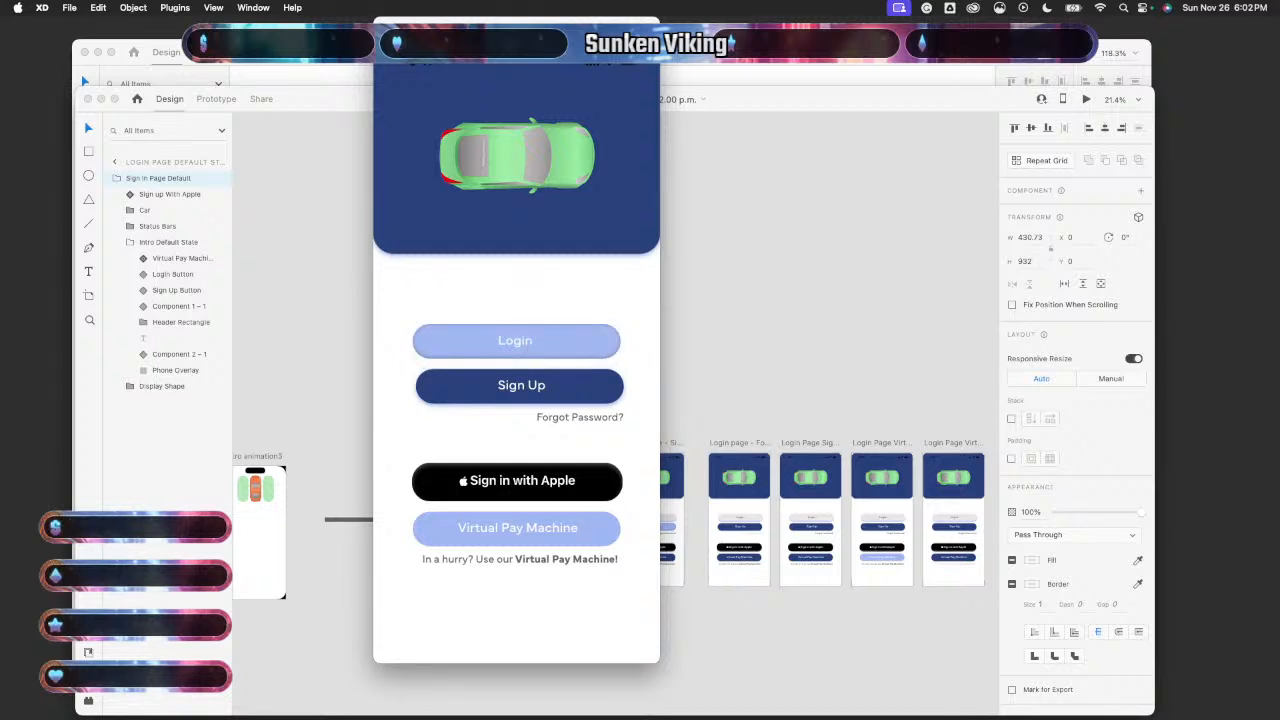
{"action": "left_click", "coordinate": [383, 27]}
{"action": "scroll", "coordinate": [503, 339], "scroll_direction": "right", "scroll_amount": 4}
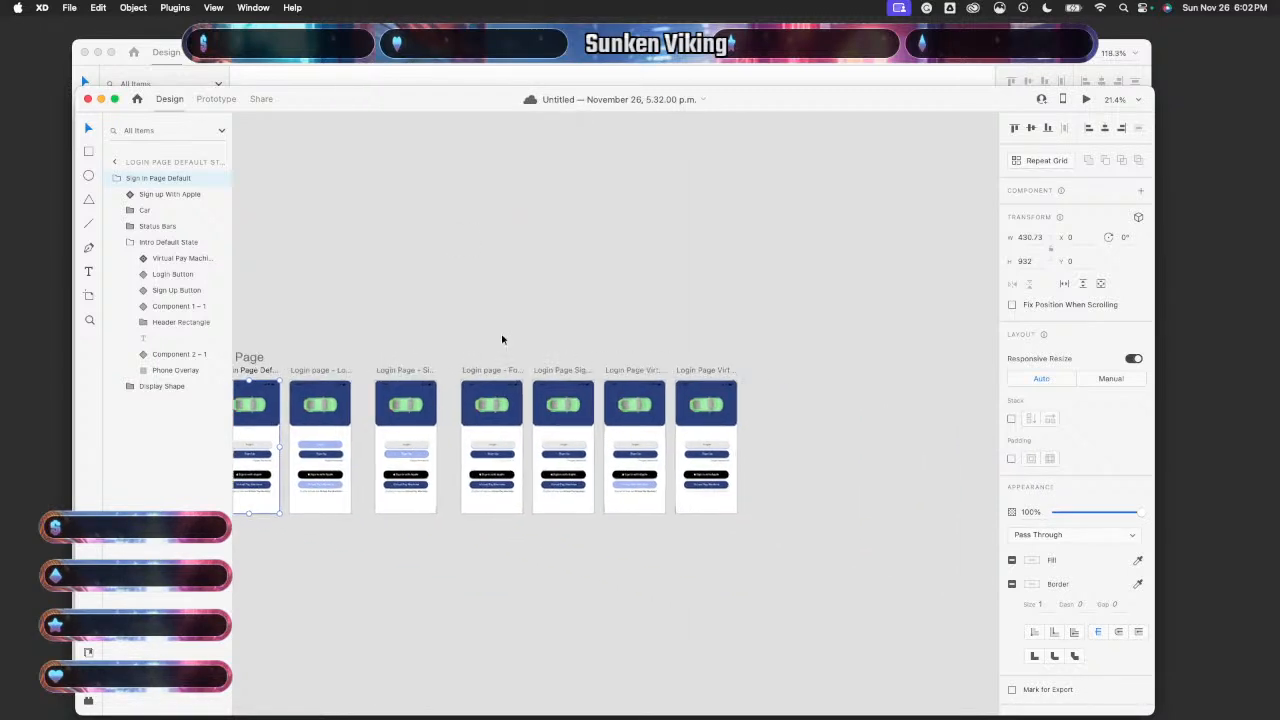
{"action": "scroll", "coordinate": [502, 340], "scroll_direction": "left", "scroll_amount": 2}
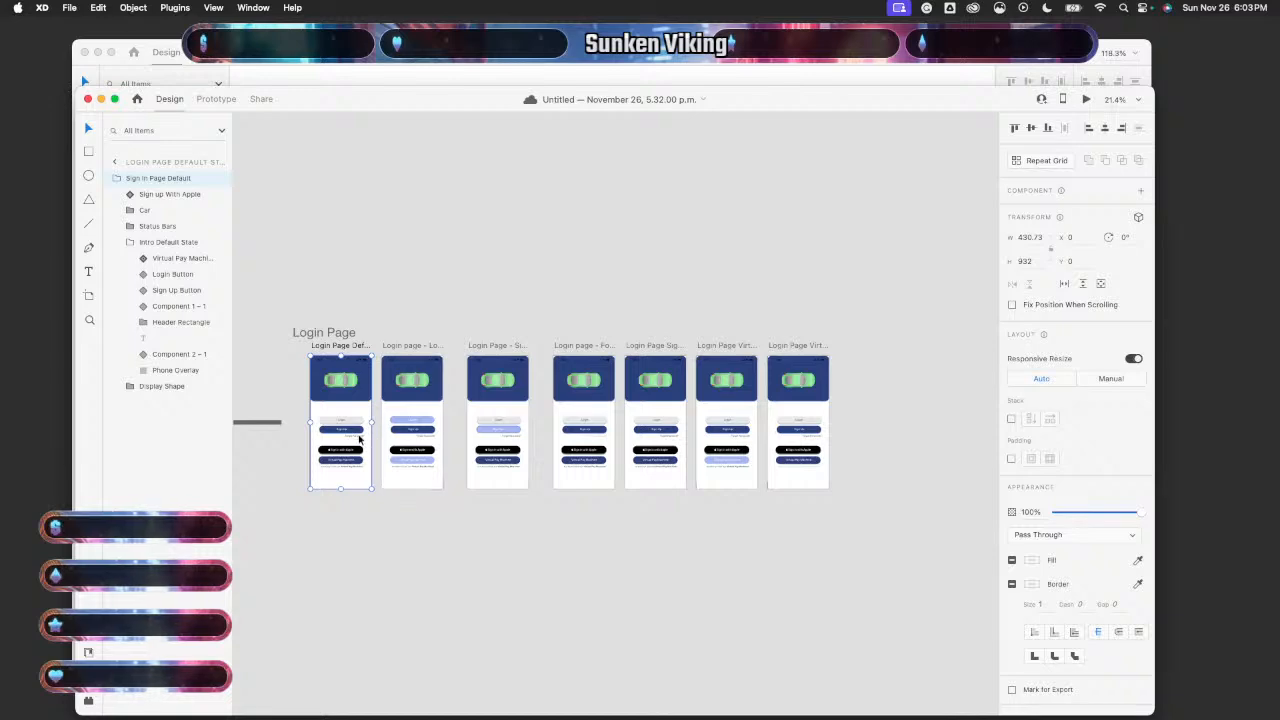
- Replace Login Press State's light-blue Virtual Pay Machine button with the dark-blue button component
{"action": "scroll", "coordinate": [423, 451], "scroll_direction": "up", "scroll_amount": 5}
{"action": "scroll", "coordinate": [423, 450], "scroll_direction": "right", "scroll_amount": 2}
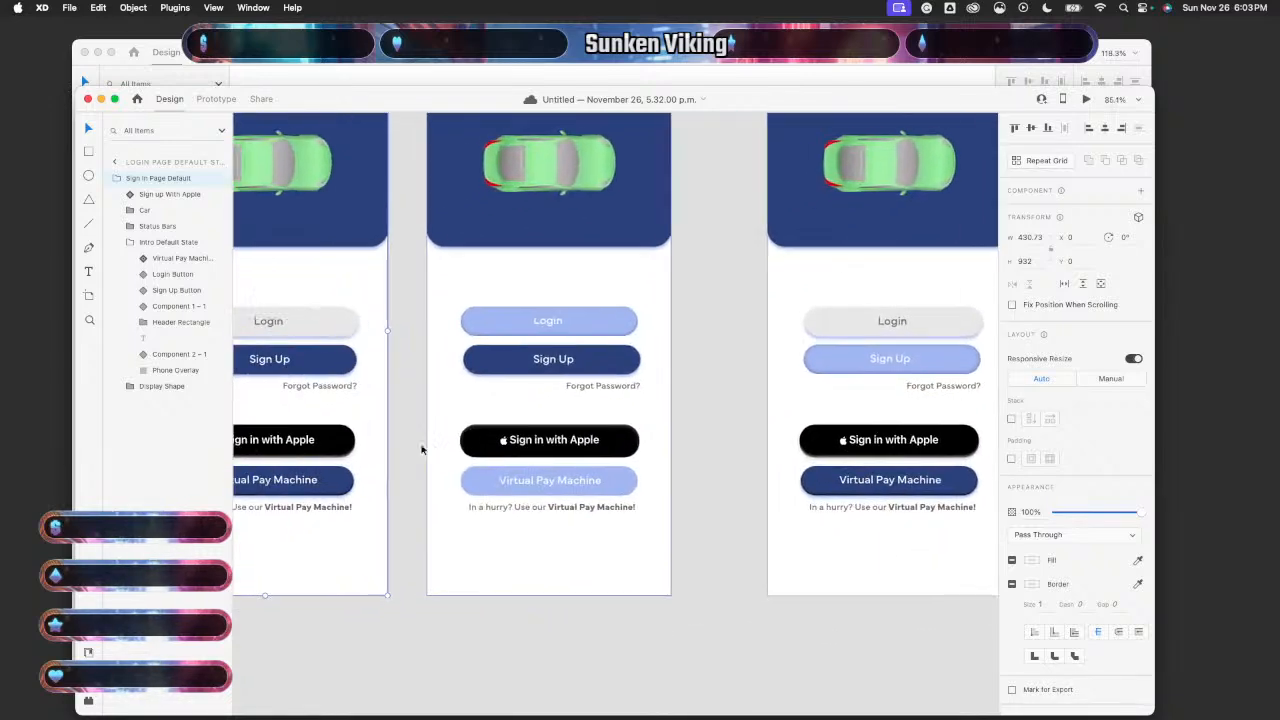
{"action": "left_click", "coordinate": [343, 481]}
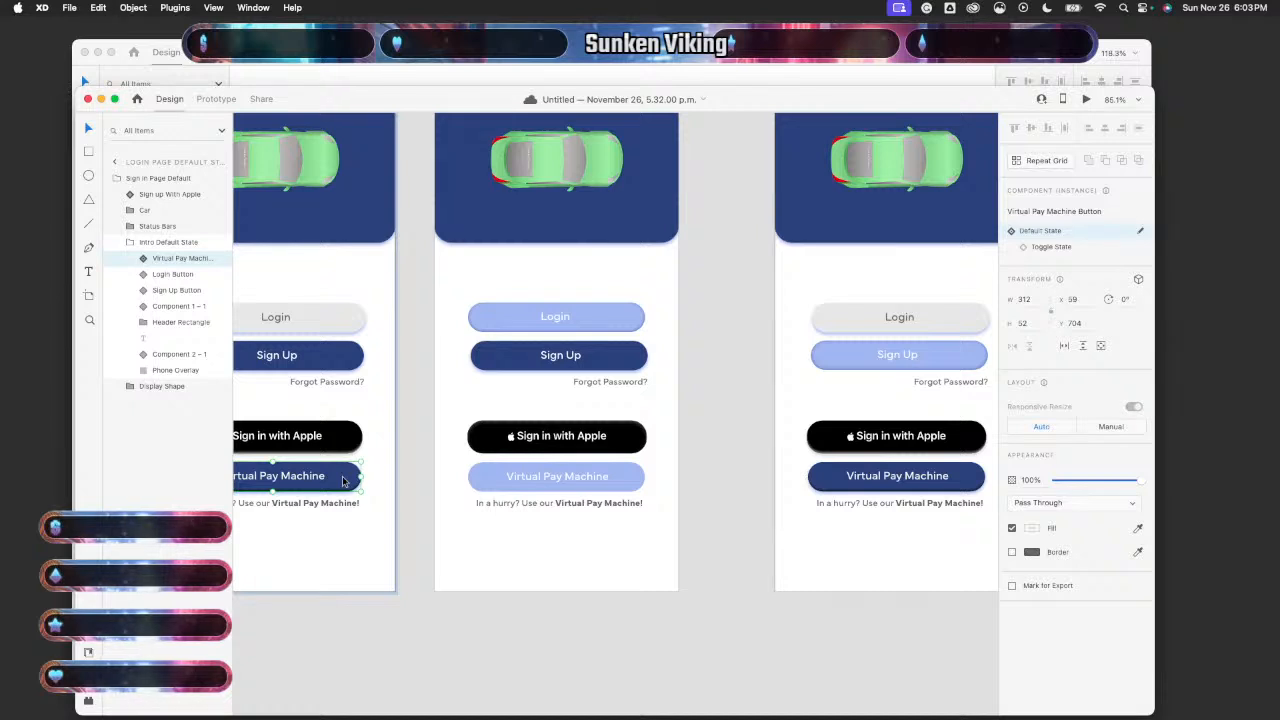
{"action": "left_click", "coordinate": [605, 484]}
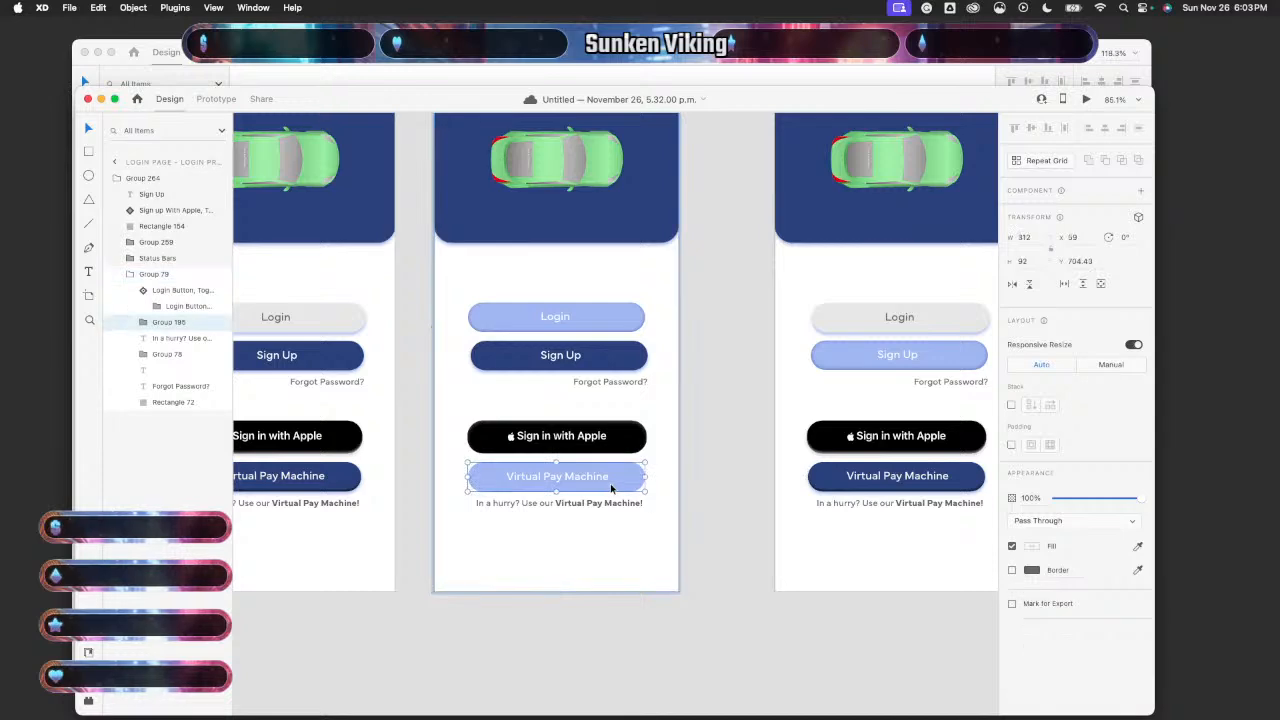
{"action": "key", "text": "Delete"}
{"action": "key", "text": "super+v"}
- Preview the Default State artboard, tap Login twice to confirm it toggles, then return to Prototype mode
{"action": "left_click", "coordinate": [736, 520]}
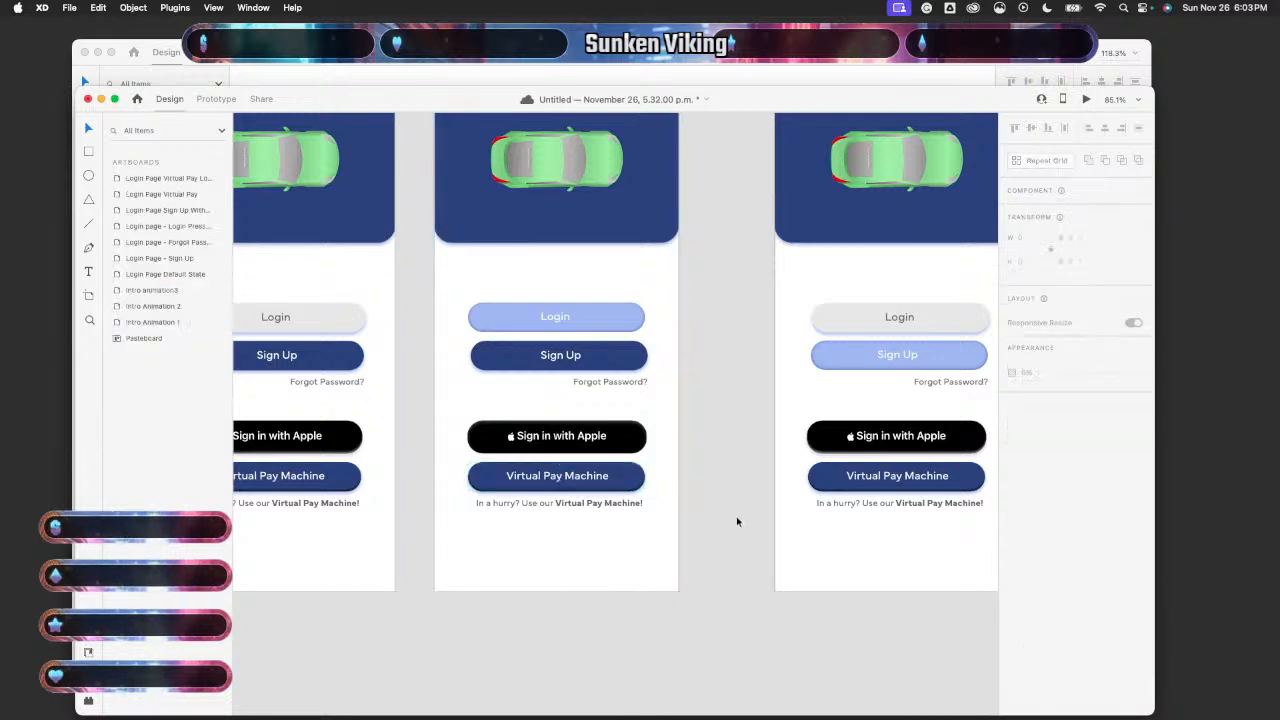
{"action": "scroll", "coordinate": [736, 520], "scroll_direction": "down", "scroll_amount": 6}
{"action": "scroll", "coordinate": [736, 516], "scroll_direction": "up", "scroll_amount": 4}
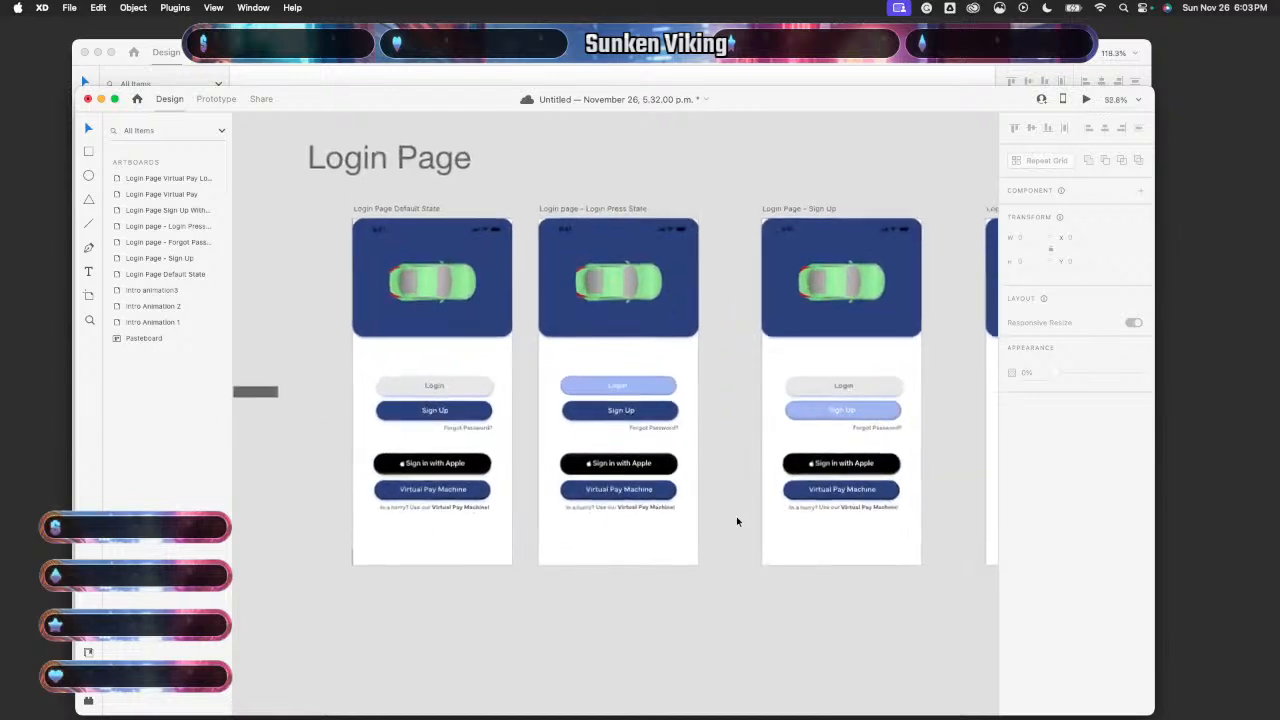
{"action": "left_click", "coordinate": [489, 370]}
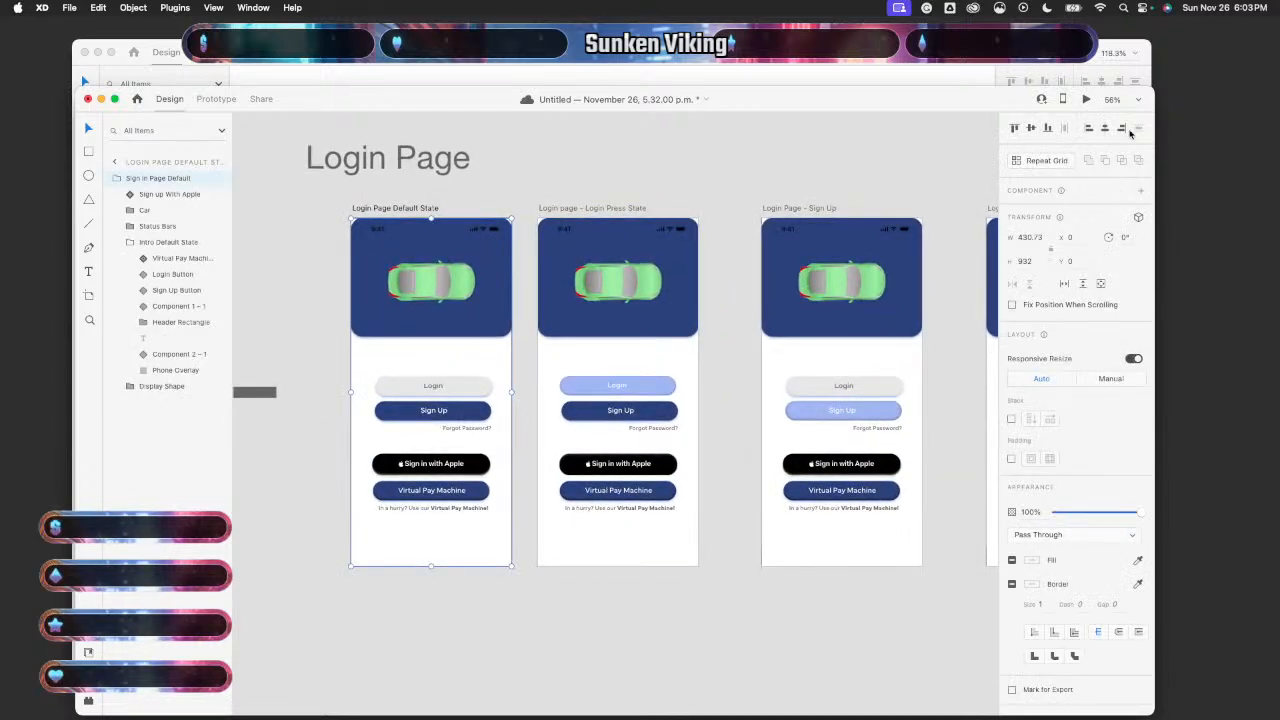
{"action": "left_click", "coordinate": [1088, 102]}
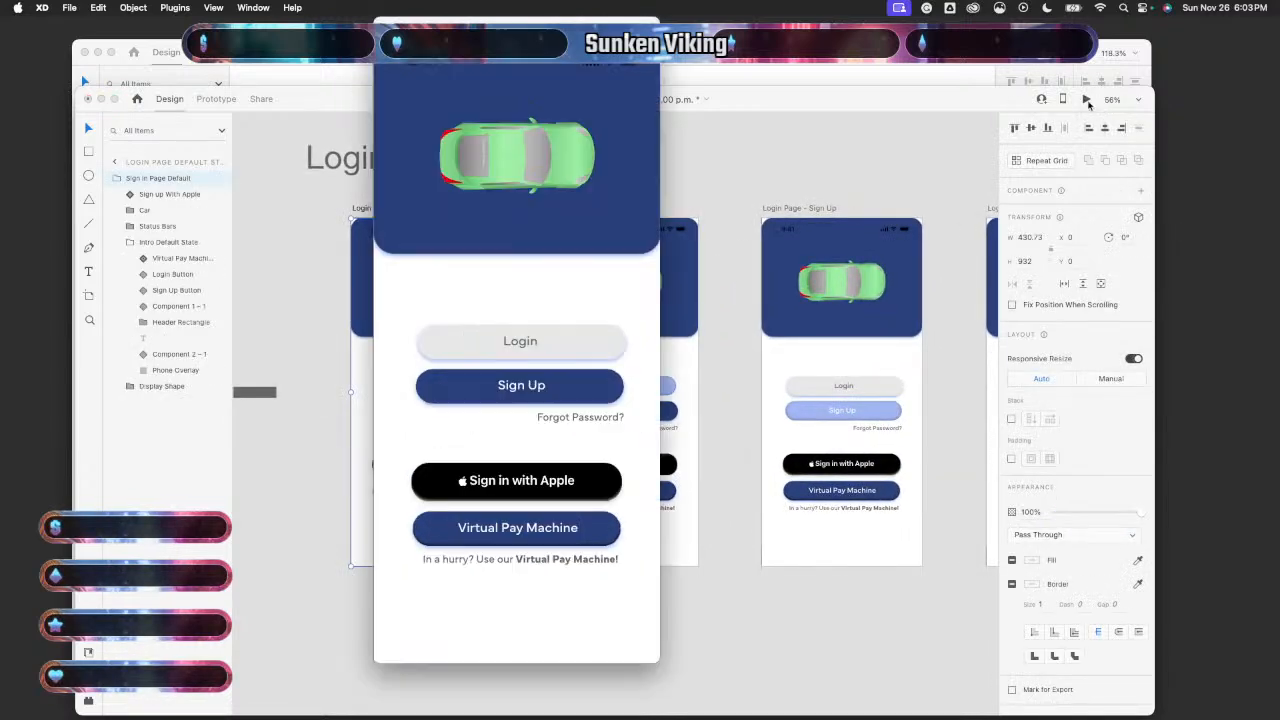
{"action": "left_click", "coordinate": [541, 352]}
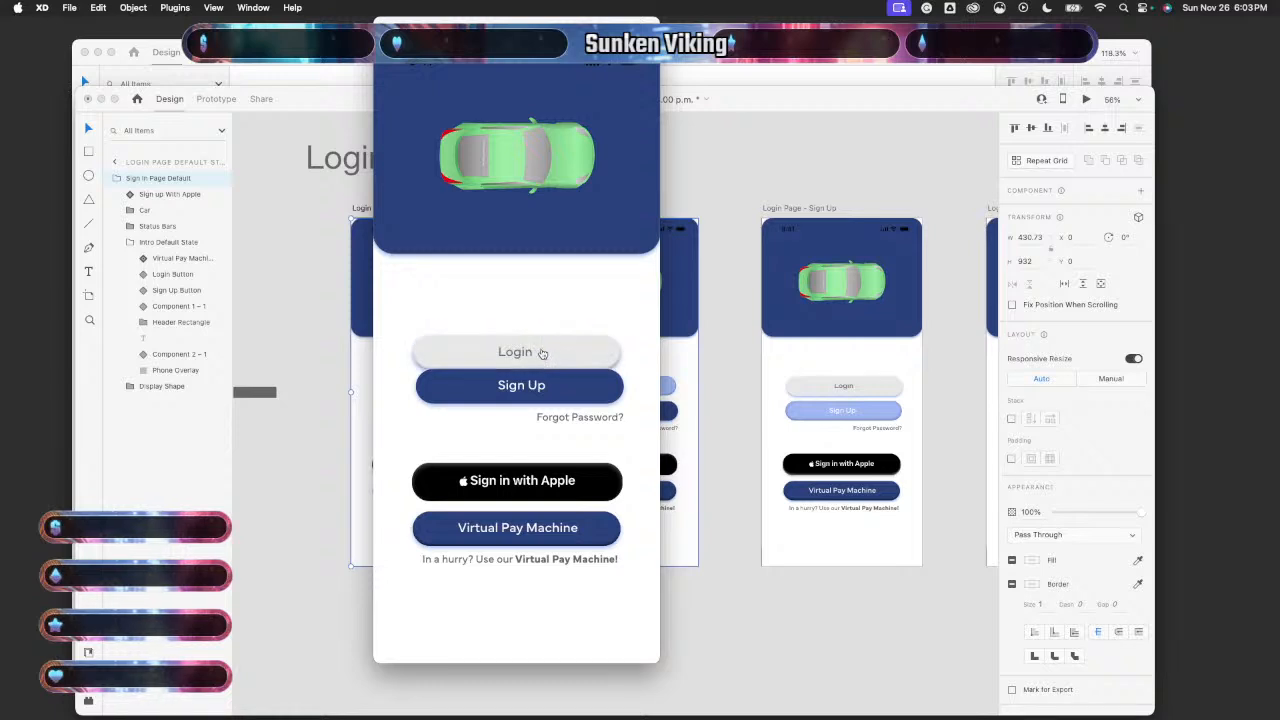
{"action": "left_click", "coordinate": [541, 352]}
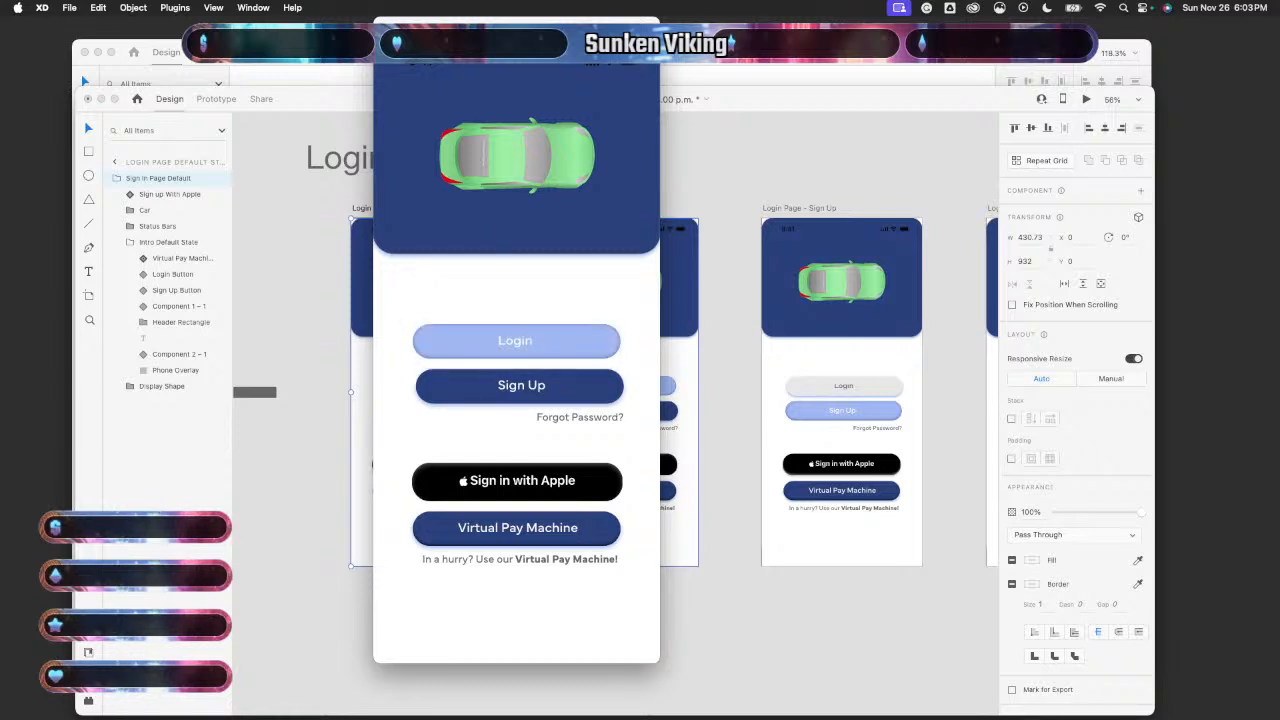
{"action": "key", "text": "super+w"}
{"action": "left_click", "coordinate": [215, 99]}
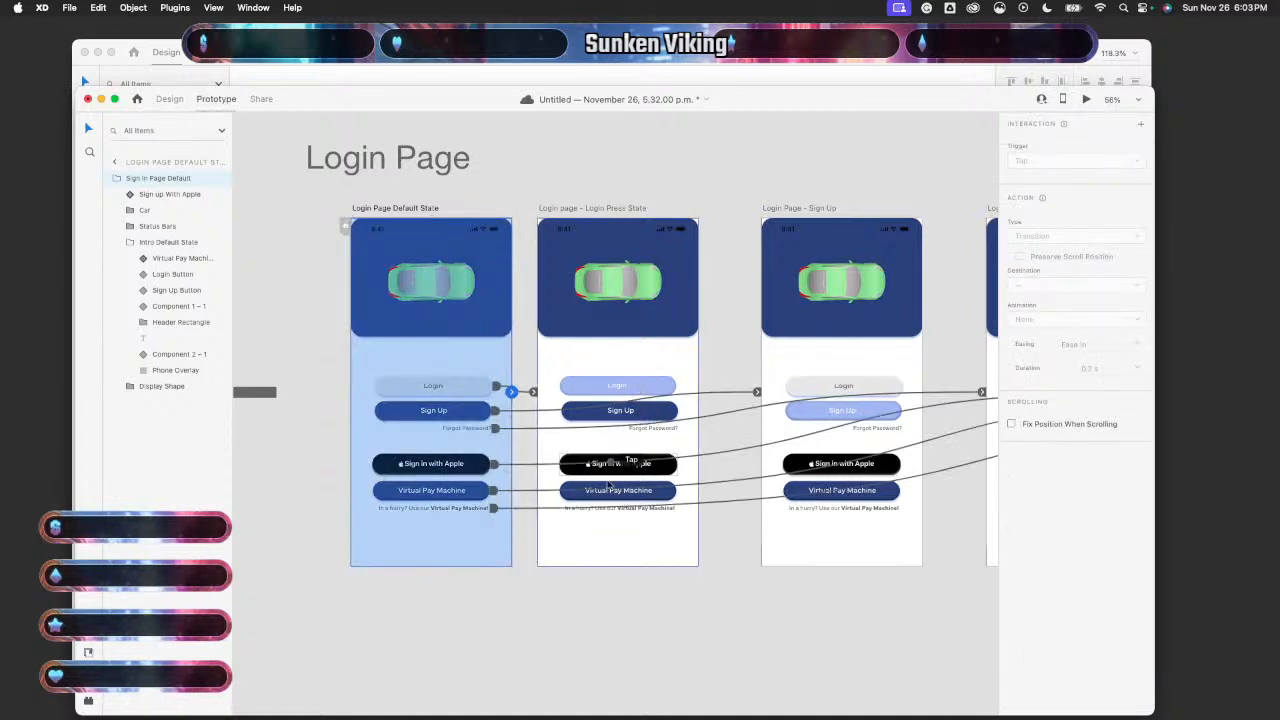
- Zoom around the canvas and select the Login Page Default State artboard
{"action": "scroll", "coordinate": [620, 370], "scroll_direction": "up", "scroll_amount": 5}
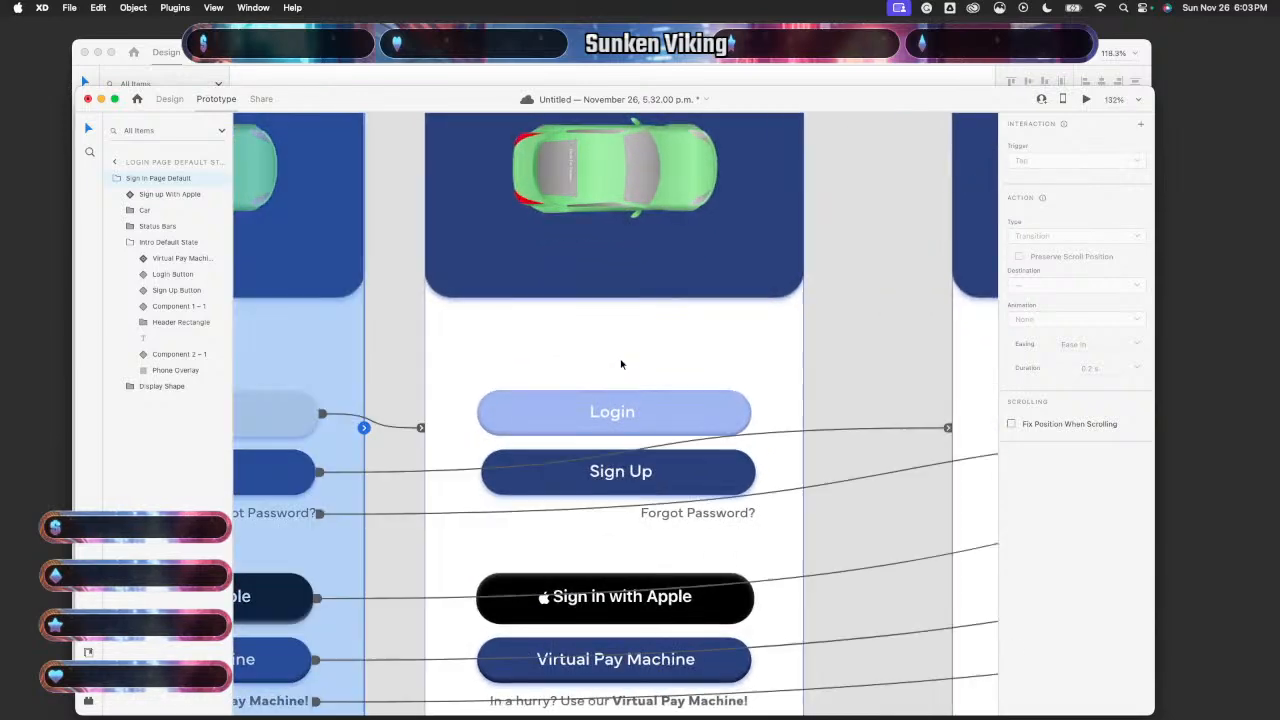
{"action": "scroll", "coordinate": [621, 364], "scroll_direction": "down", "scroll_amount": 10}
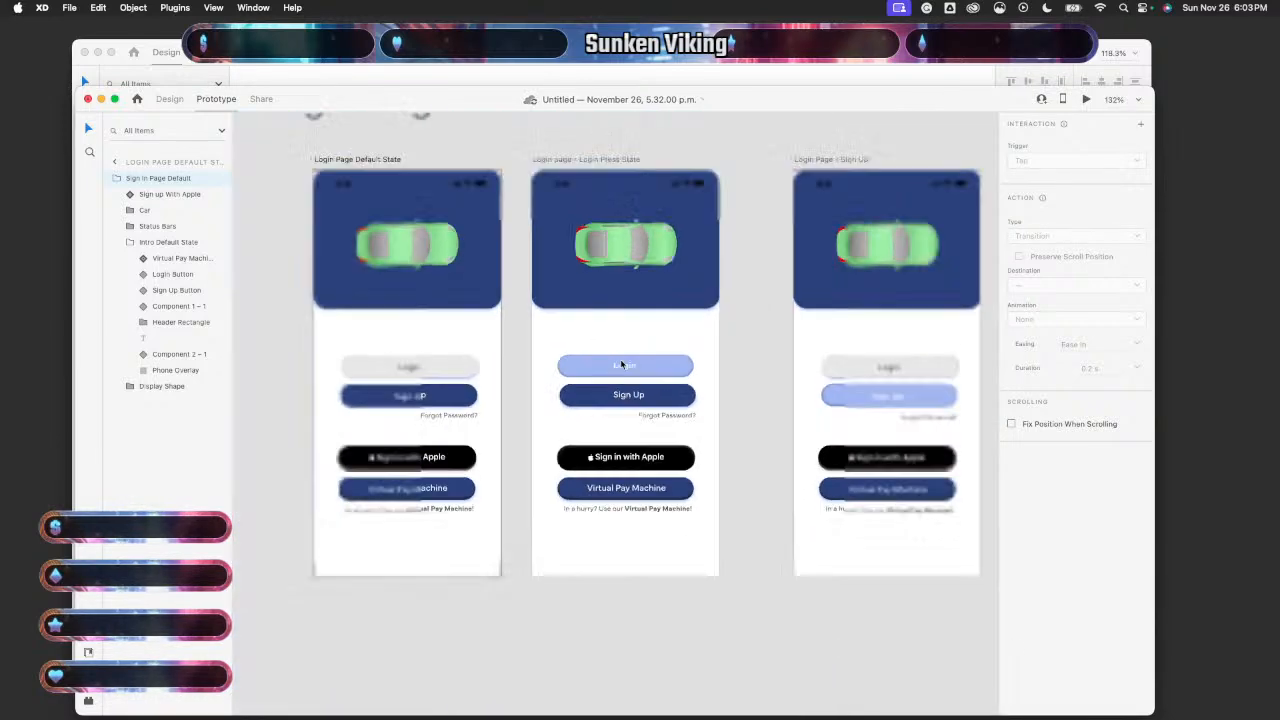
{"action": "scroll", "coordinate": [621, 364], "scroll_direction": "up", "scroll_amount": 8}
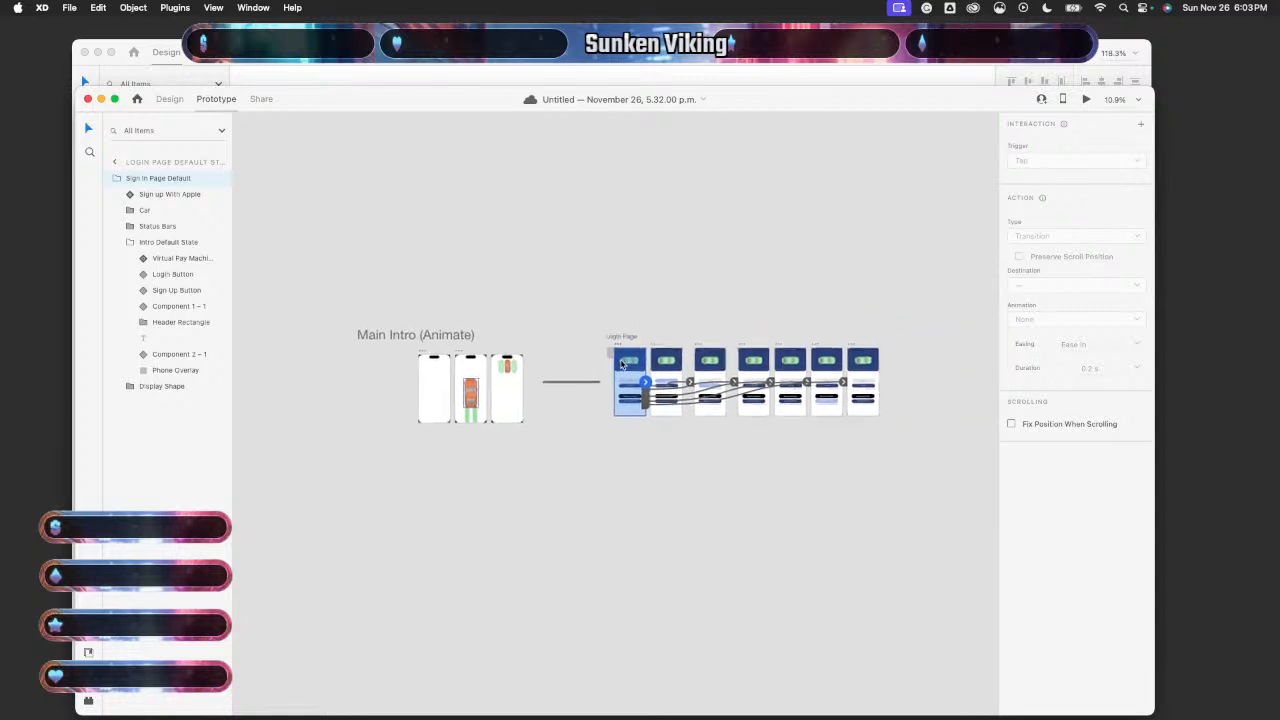
{"action": "left_click", "coordinate": [621, 364]}
{"action": "scroll", "coordinate": [621, 364], "scroll_direction": "down", "scroll_amount": 3}
{"action": "scroll", "coordinate": [621, 364], "scroll_direction": "right", "scroll_amount": 2}
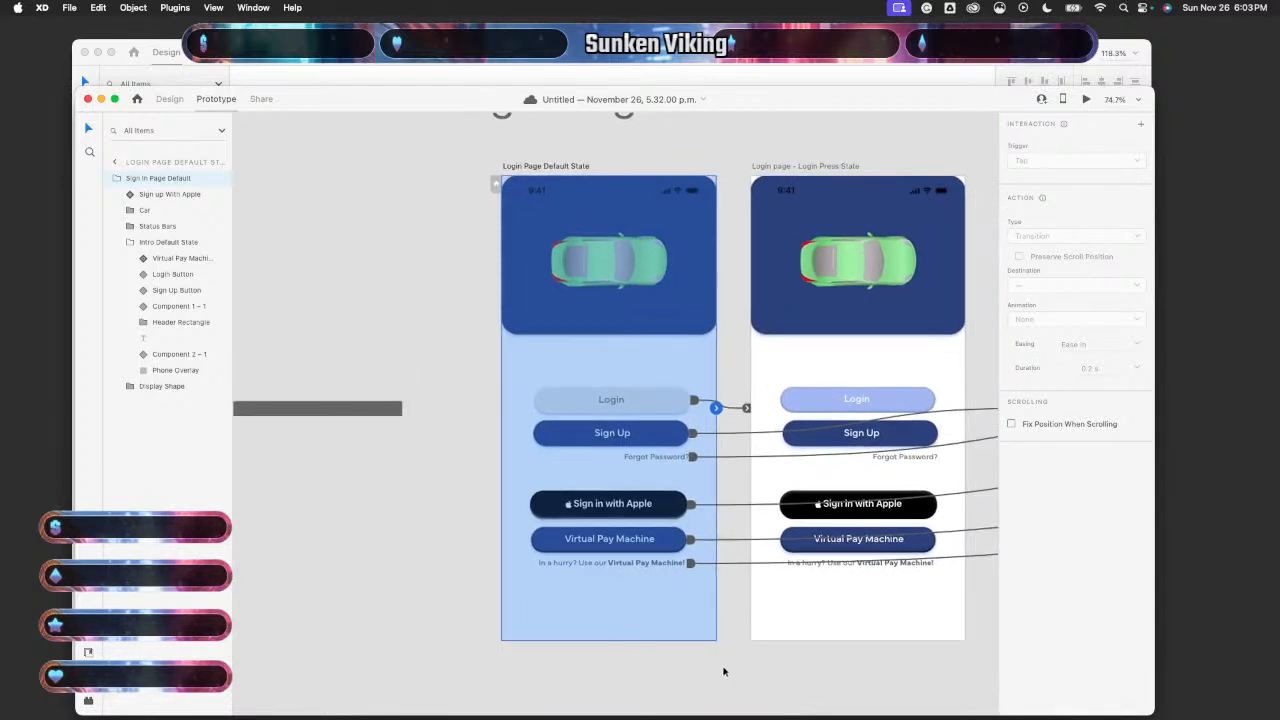
- Preview the login page, tap Login eleven times to toggle its state, then close the preview
{"action": "left_click", "coordinate": [1086, 99]}
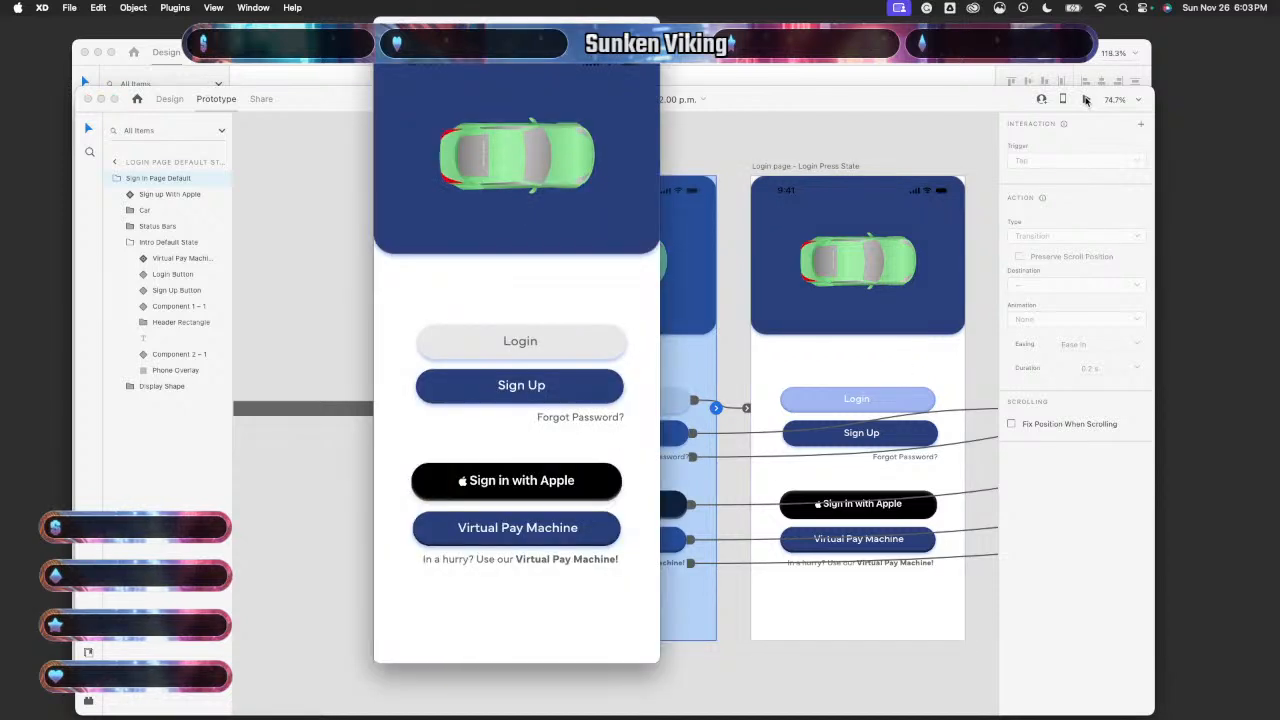
{"action": "left_click", "coordinate": [555, 341]}
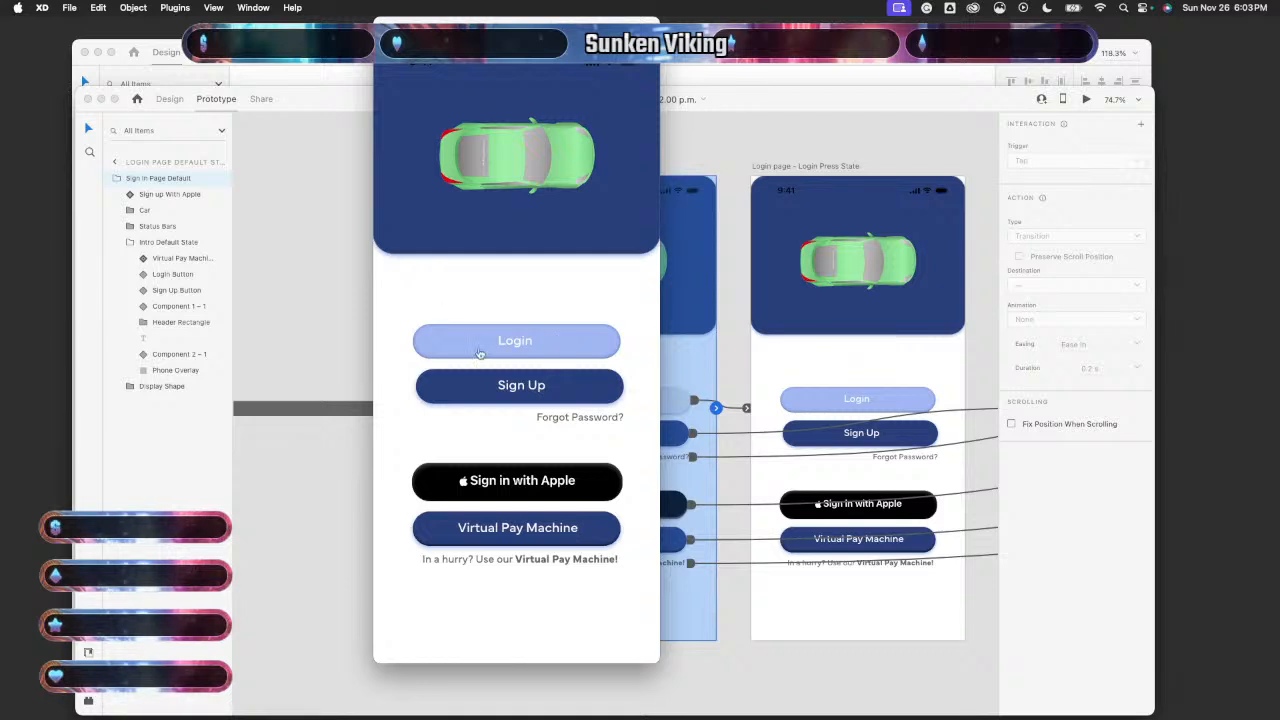
{"action": "left_click", "coordinate": [482, 353]}
{"action": "left_click", "coordinate": [496, 352]}
{"action": "left_click", "coordinate": [501, 343]}
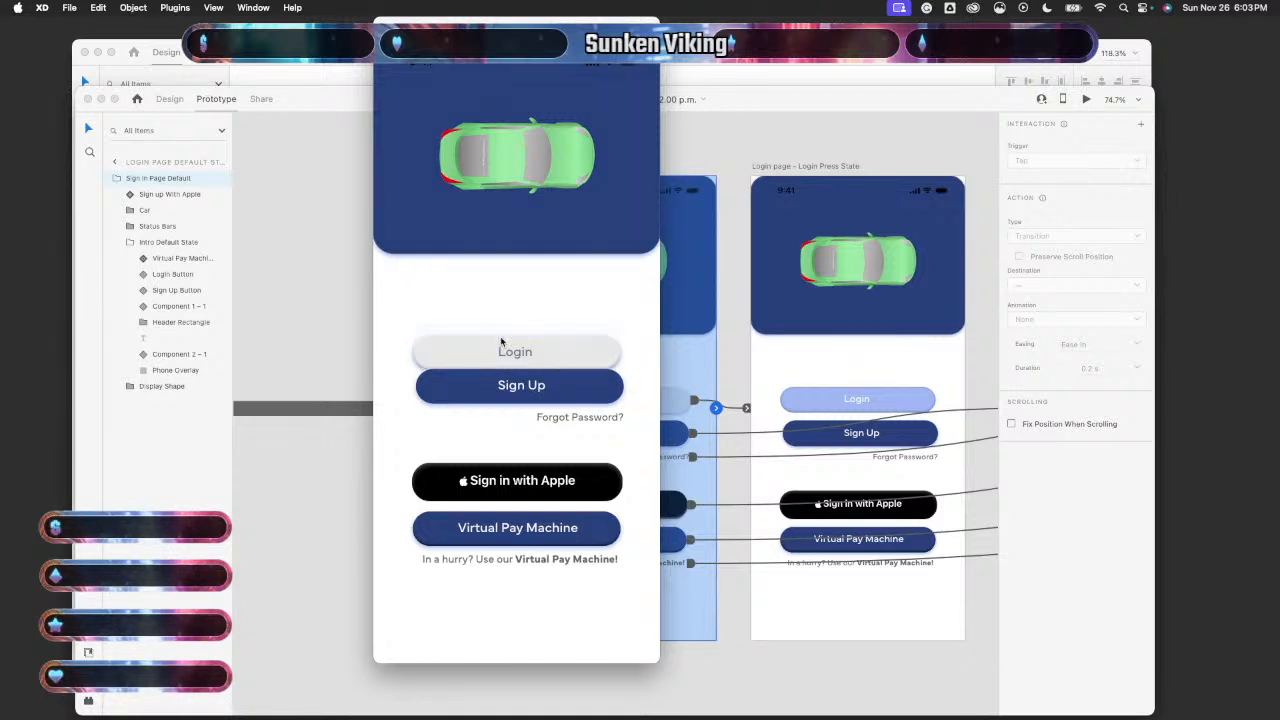
{"action": "left_click", "coordinate": [505, 347]}
{"action": "left_click", "coordinate": [513, 345]}
{"action": "left_click", "coordinate": [513, 350]}
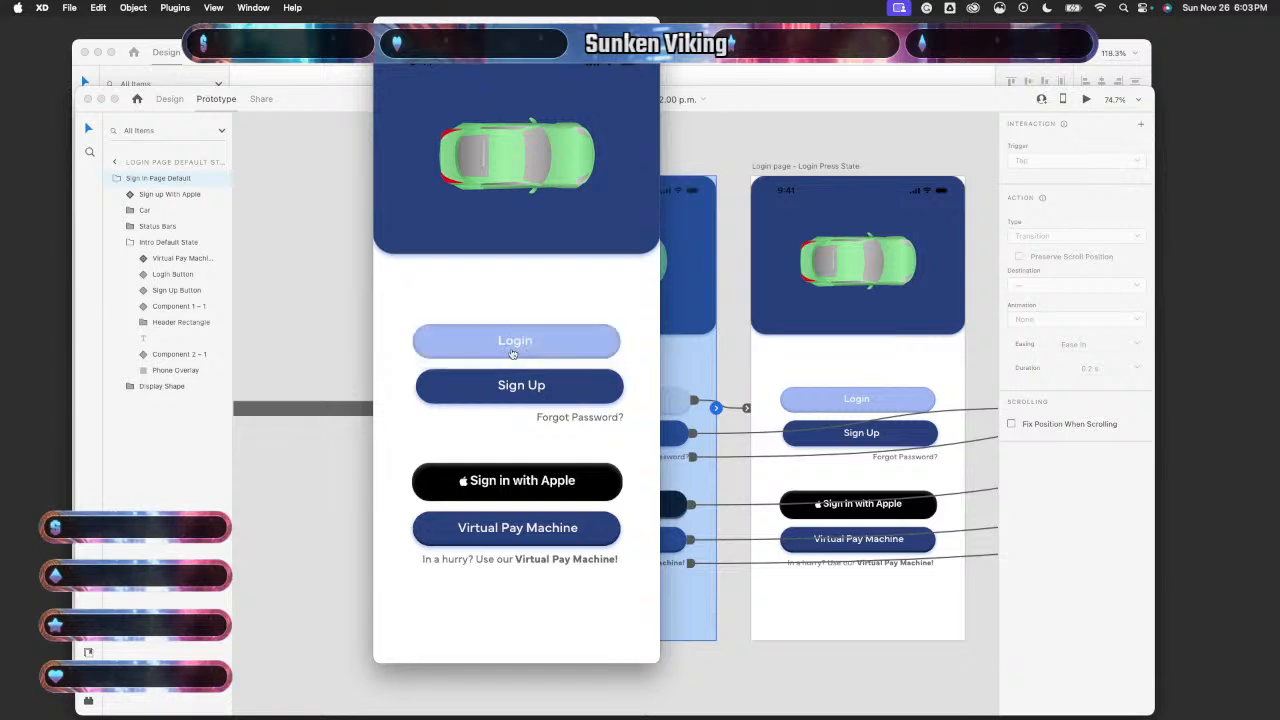
{"action": "left_click", "coordinate": [513, 352]}
{"action": "left_click", "coordinate": [514, 352]}
{"action": "left_click", "coordinate": [515, 360]}
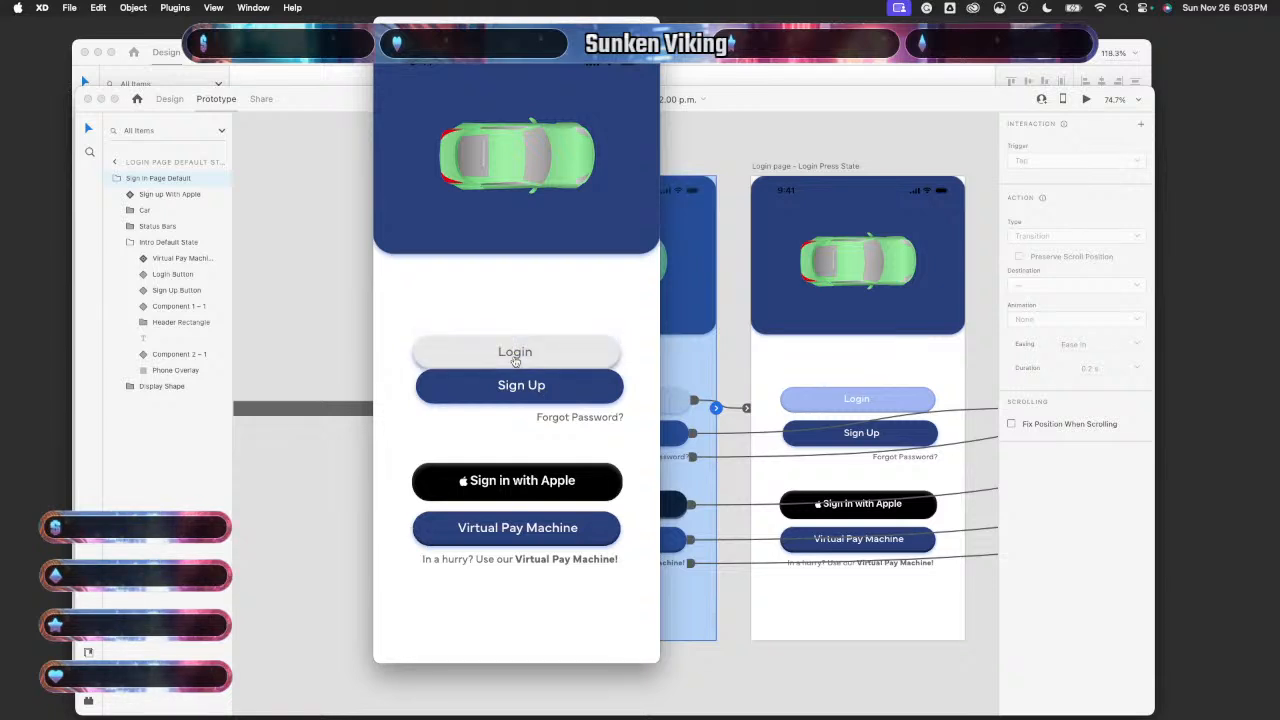
{"action": "left_click", "coordinate": [515, 360]}
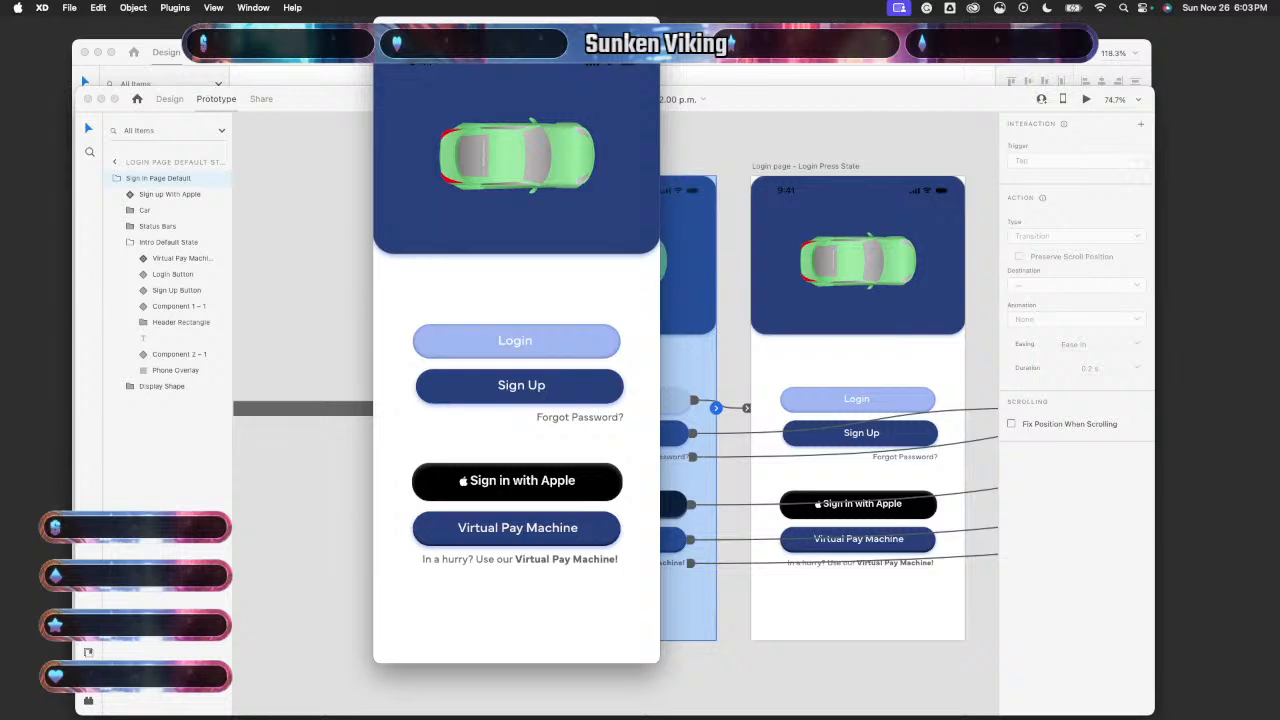
{"action": "left_click", "coordinate": [386, 29]}
{"action": "scroll", "coordinate": [752, 343], "scroll_direction": "right", "scroll_amount": 1}
{"action": "scroll", "coordinate": [752, 343], "scroll_direction": "right", "scroll_amount": 2}
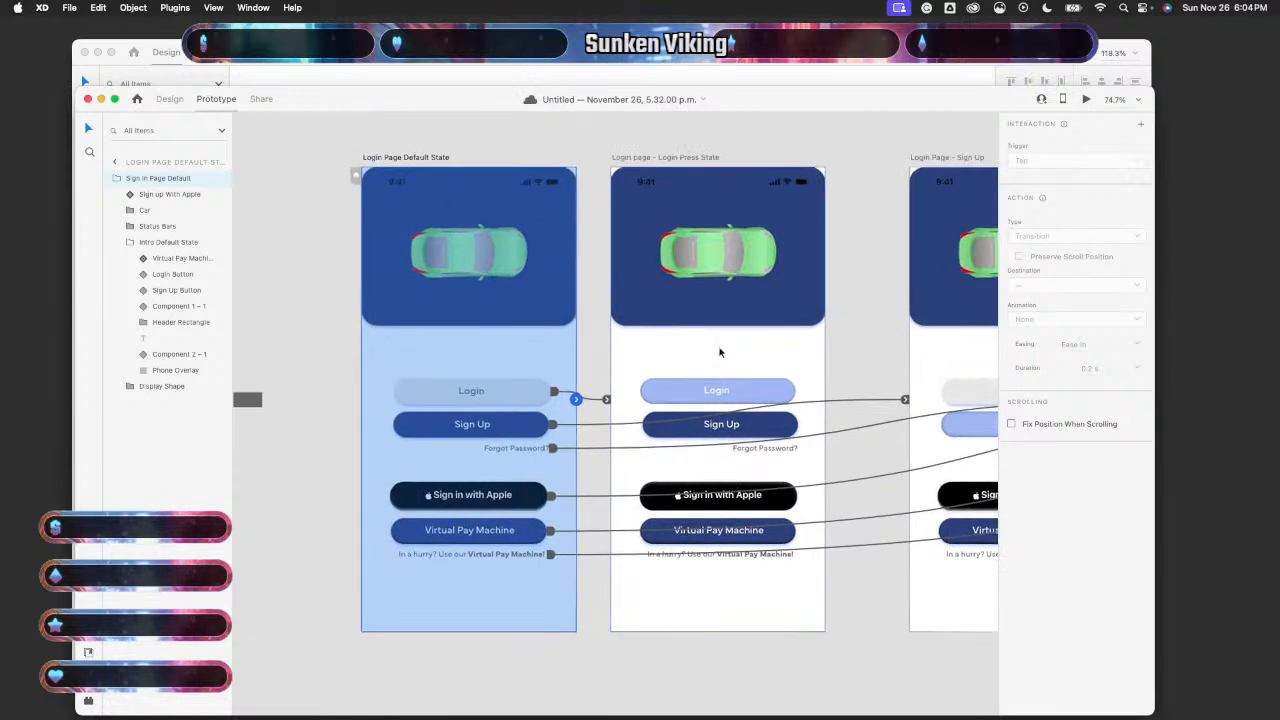
{"action": "scroll", "coordinate": [717, 390], "scroll_direction": "up", "scroll_amount": 3}
{"action": "left_click", "coordinate": [741, 385]}
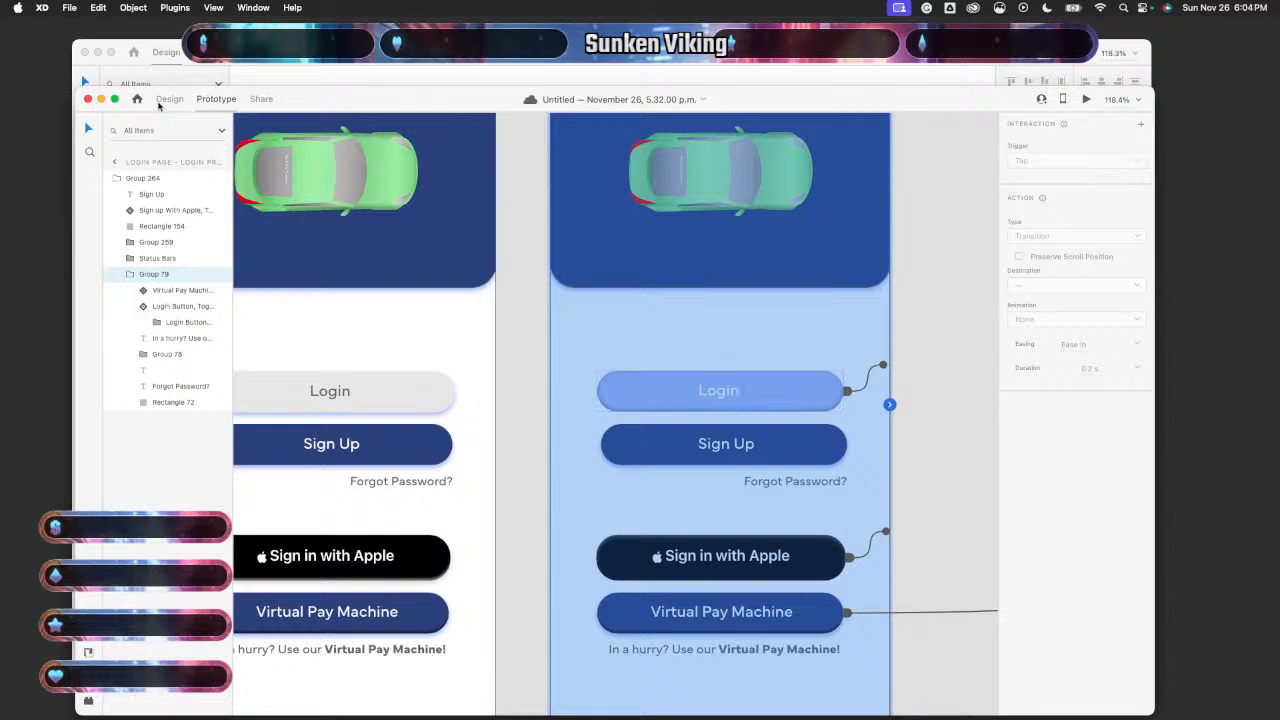
{"action": "left_click", "coordinate": [869, 378]}
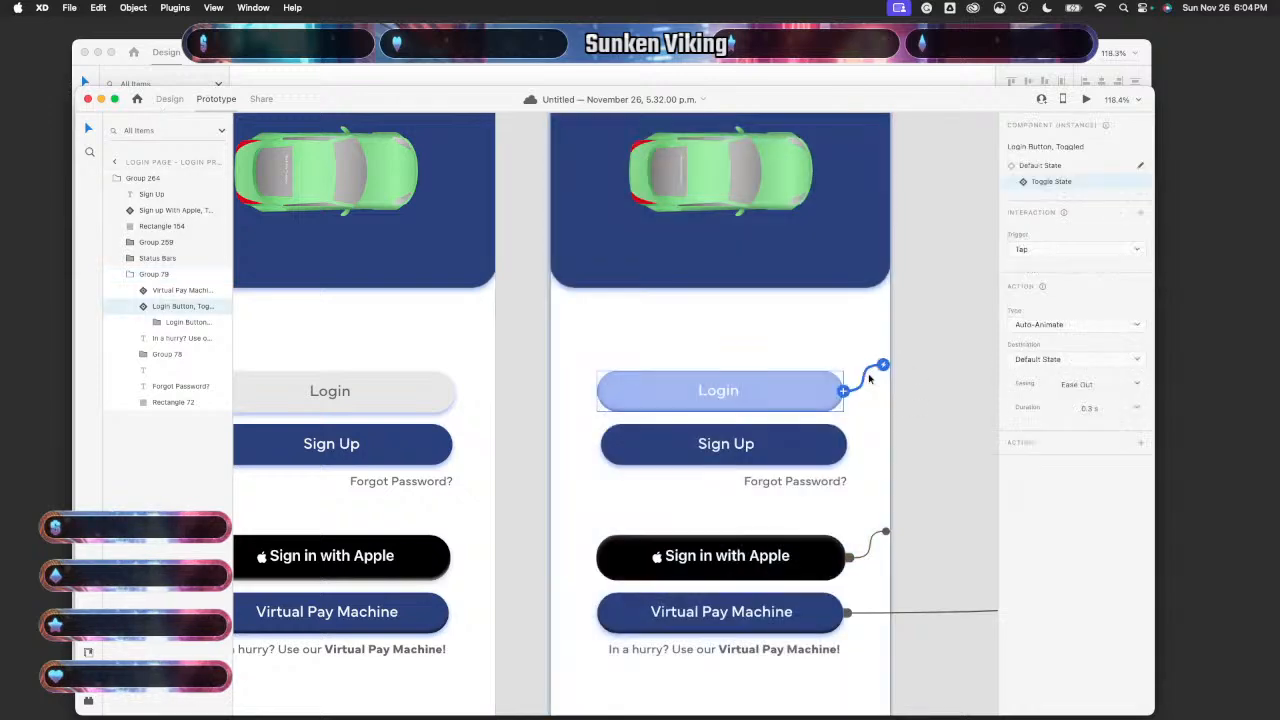
{"action": "left_click", "coordinate": [872, 548]}
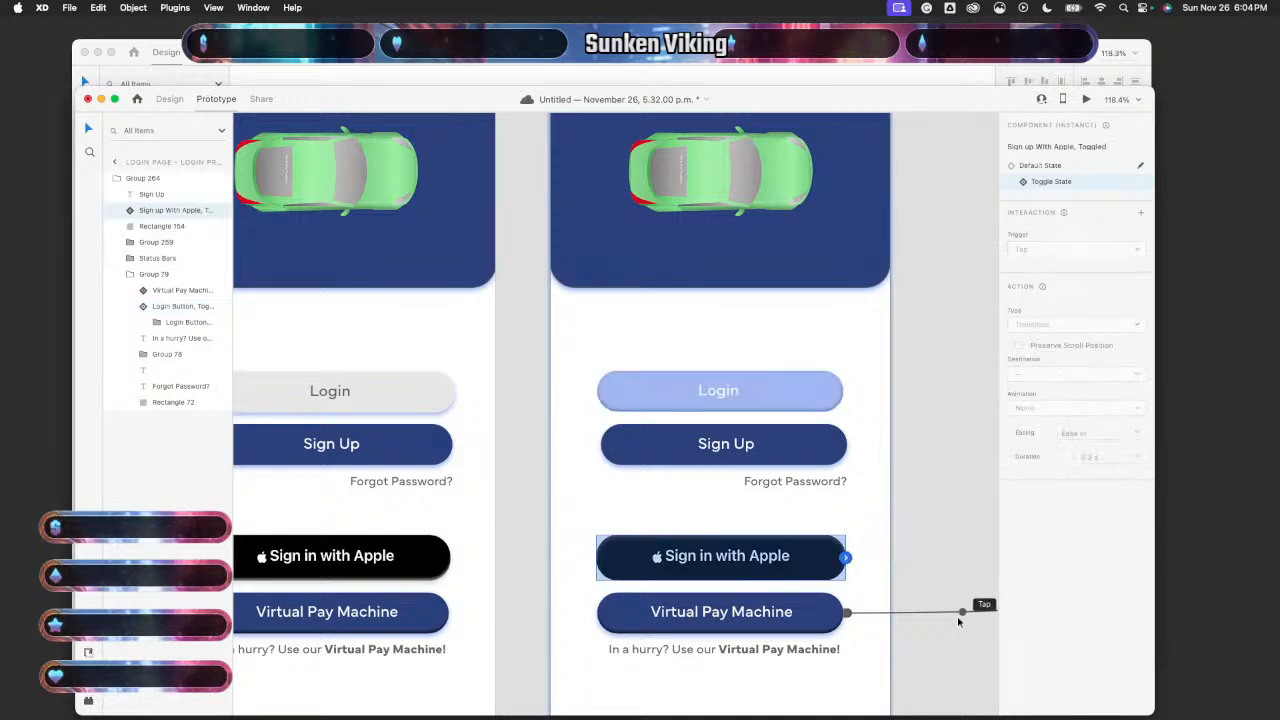
{"action": "left_click", "coordinate": [957, 613]}
{"action": "left_click", "coordinate": [910, 560]}
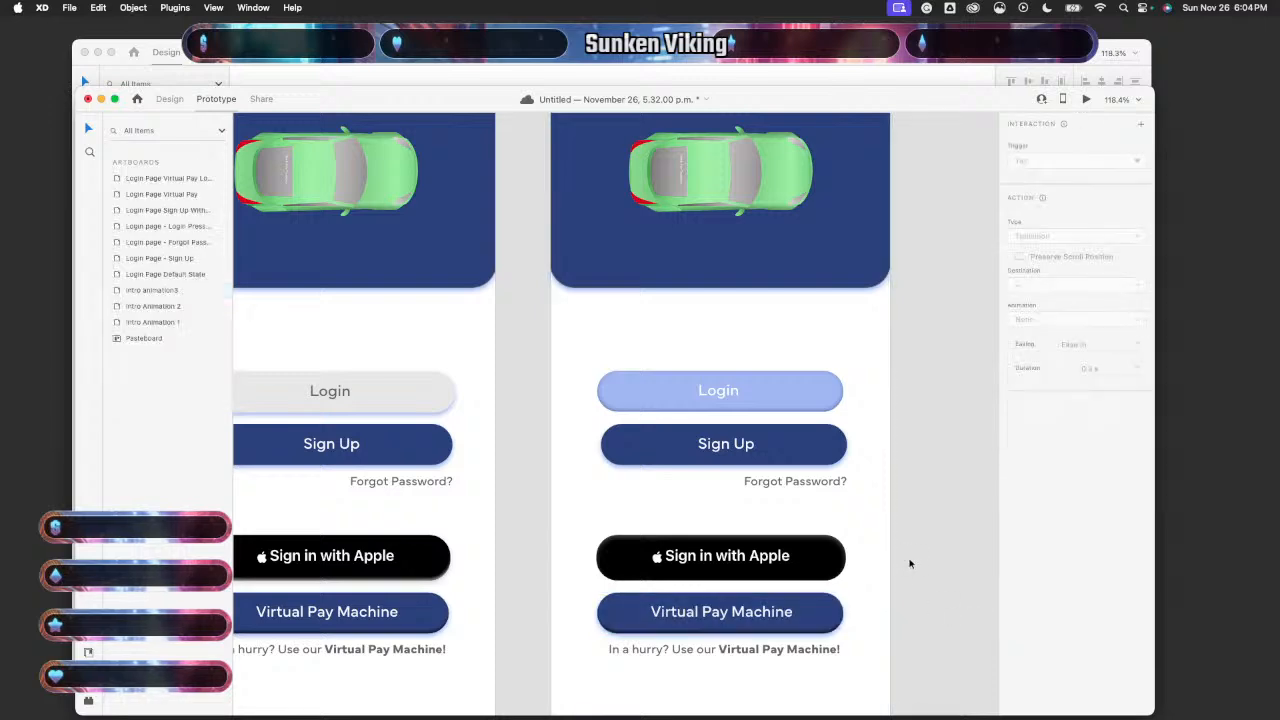
{"action": "scroll", "coordinate": [836, 535], "scroll_direction": "up", "scroll_amount": 3}
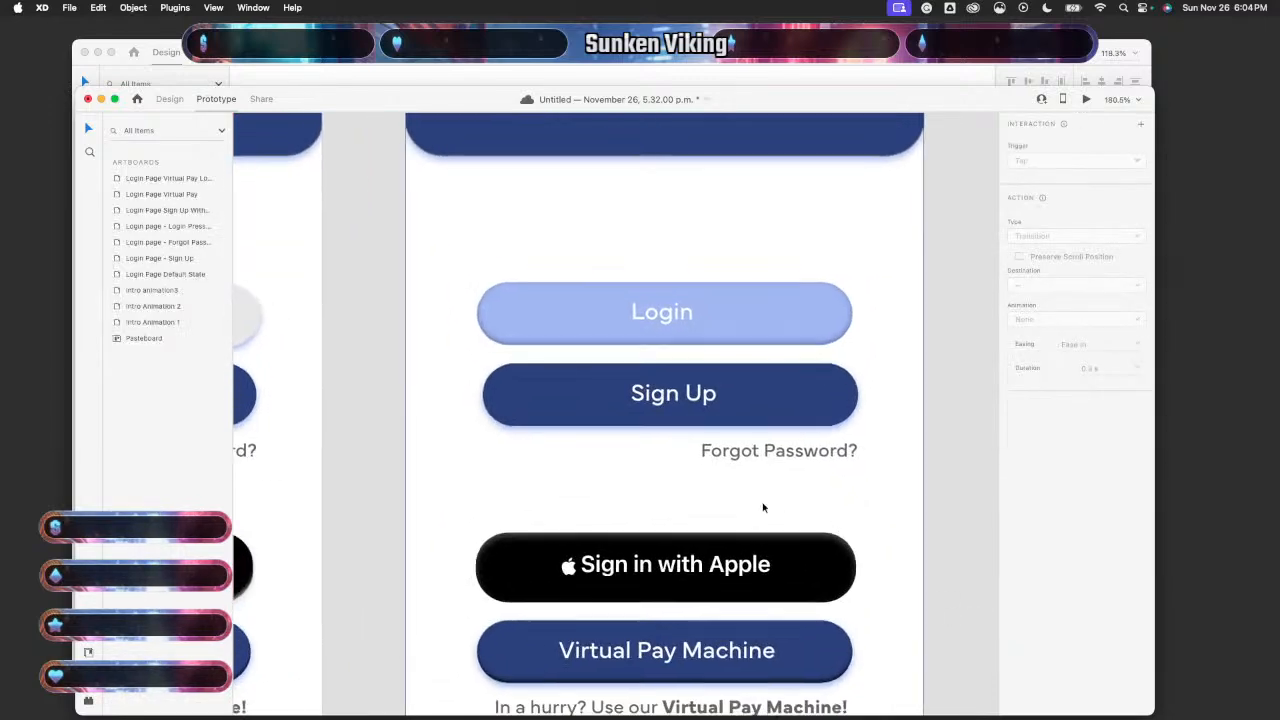
- In Design mode, nudge the Press State Login button 2 px right, from X 61 to 63
{"action": "scroll", "coordinate": [763, 506], "scroll_direction": "up", "scroll_amount": 2}
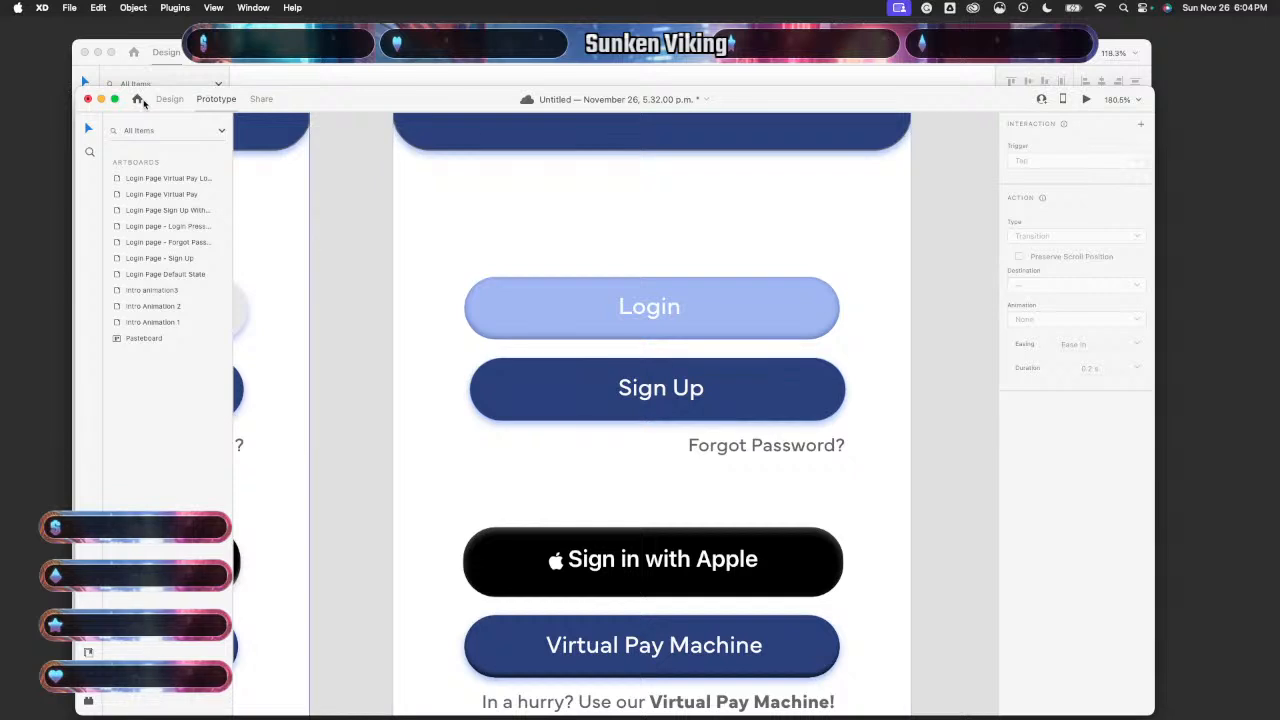
{"action": "left_click", "coordinate": [169, 98]}
{"action": "left_click", "coordinate": [561, 393]}
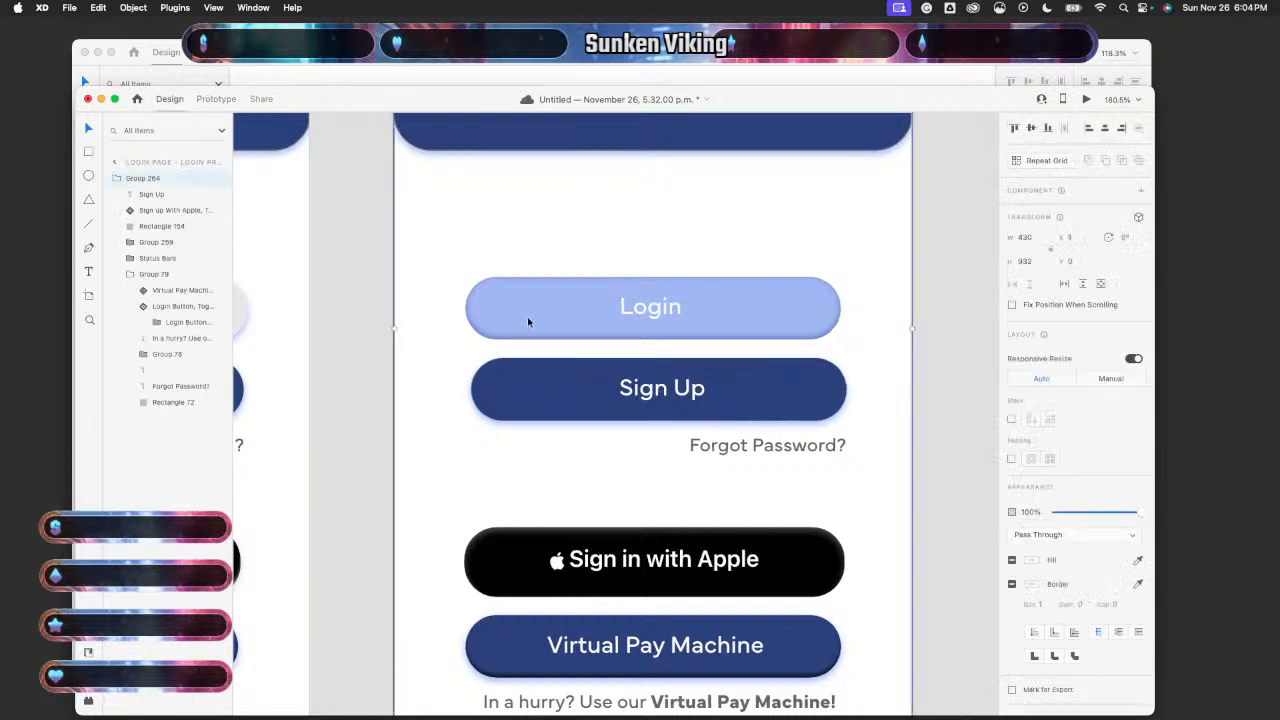
{"action": "key", "text": "super+c"}
{"action": "left_click", "coordinate": [960, 294]}
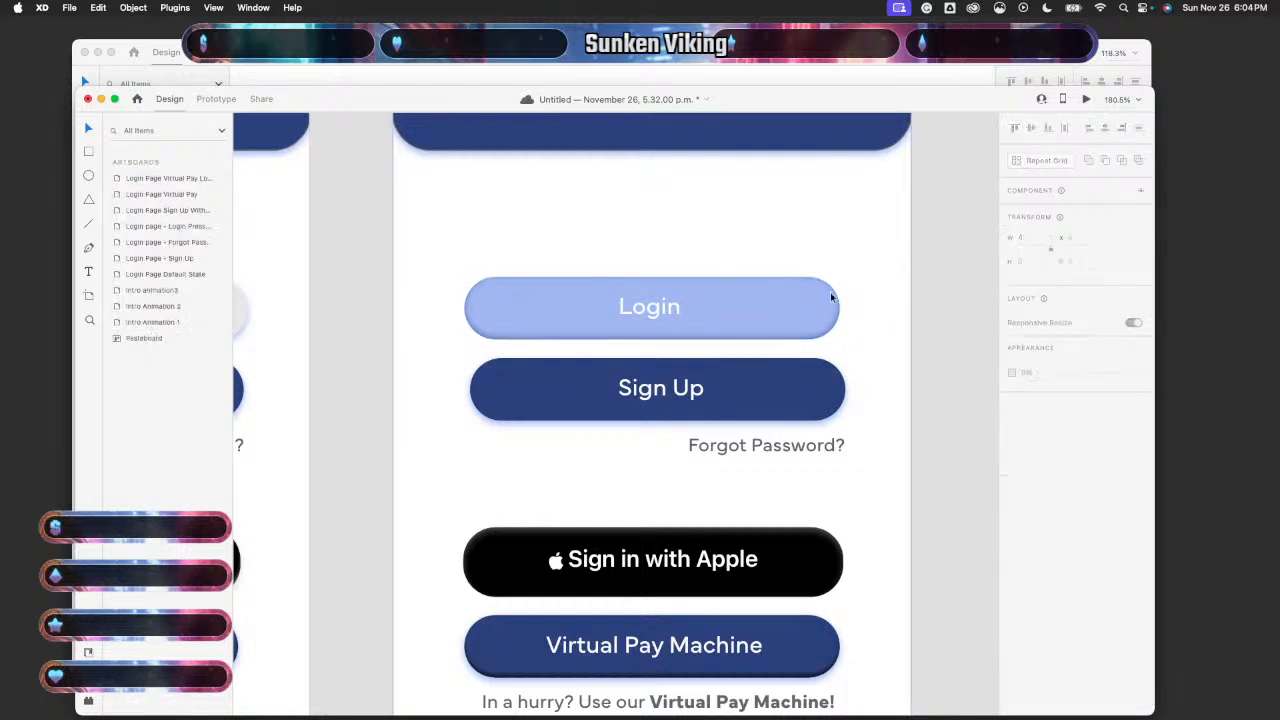
{"action": "double_click", "coordinate": [822, 311]}
{"action": "double_click", "coordinate": [822, 310]}
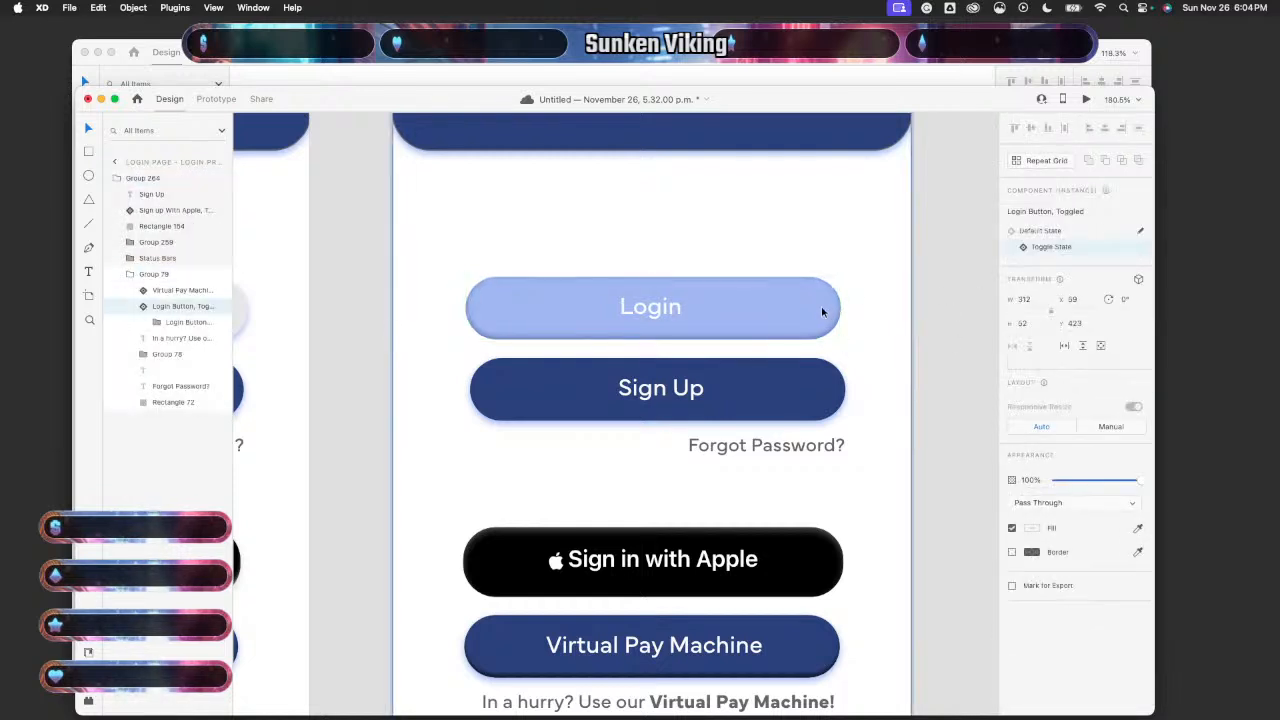
{"action": "key", "text": "Right"}
{"action": "key", "text": "Right"}
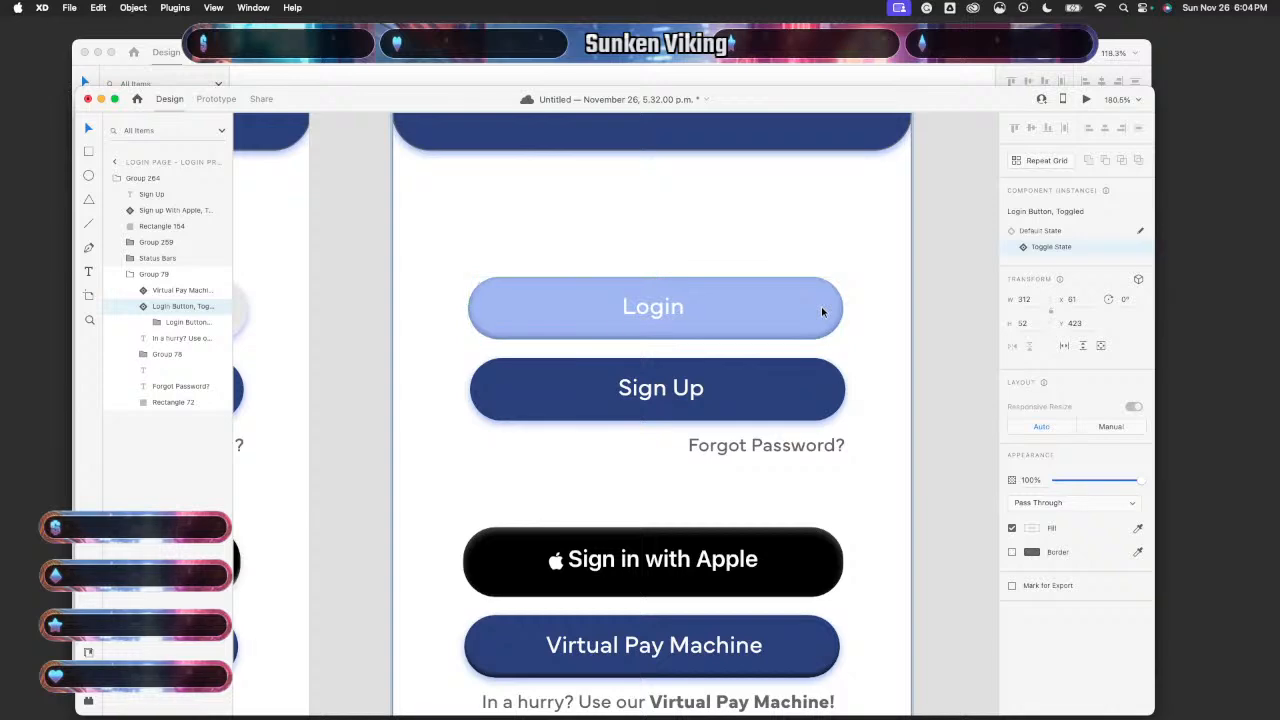
{"action": "left_click", "coordinate": [940, 357]}
{"action": "scroll", "coordinate": [940, 357], "scroll_direction": "down", "scroll_amount": 5}
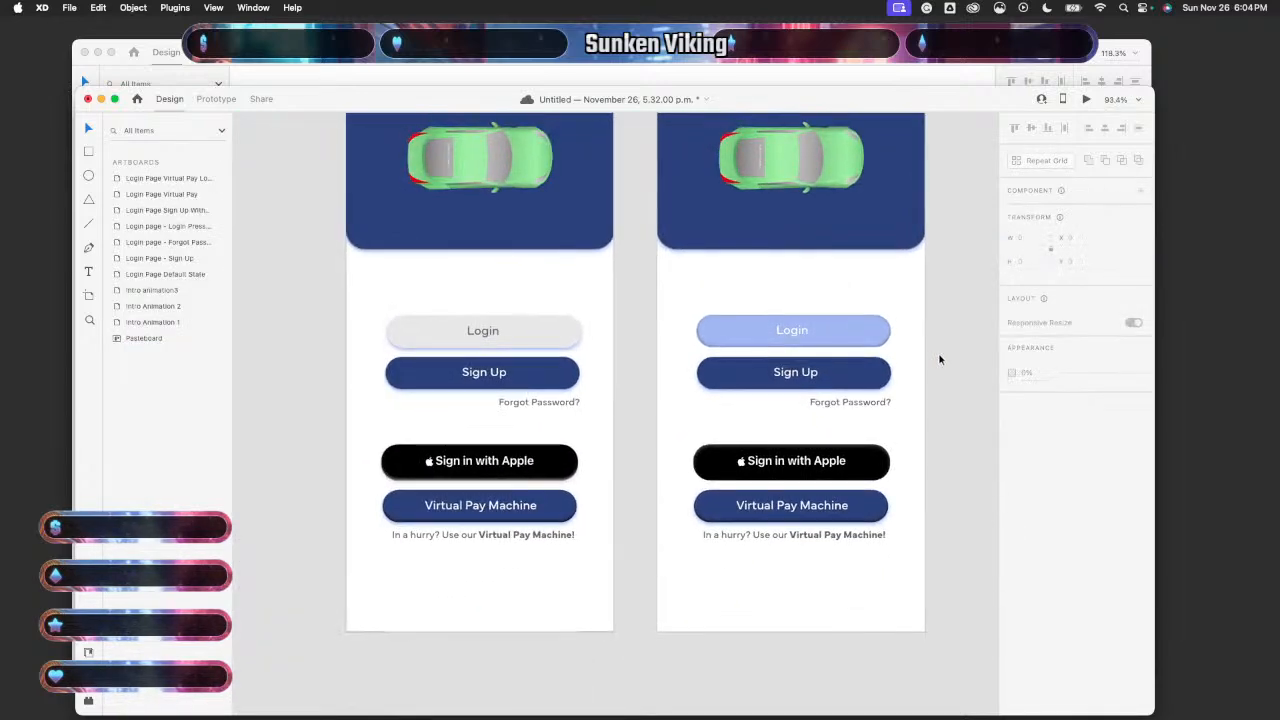
- Preview the Login Page Default State artboard twice, tapping Login to test its pressed state
{"action": "scroll", "coordinate": [940, 359], "scroll_direction": "up", "scroll_amount": 3}
{"action": "scroll", "coordinate": [940, 359], "scroll_direction": "up", "scroll_amount": 1}
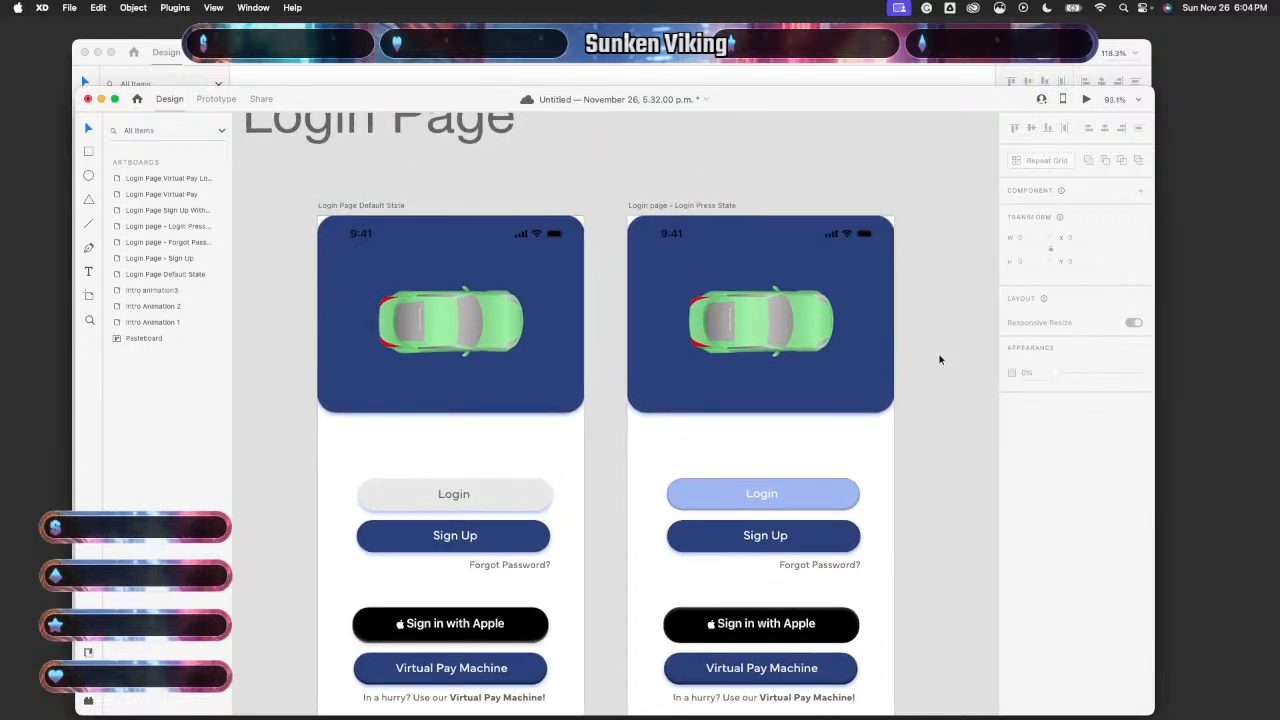
{"action": "scroll", "coordinate": [940, 359], "scroll_direction": "down", "scroll_amount": 1}
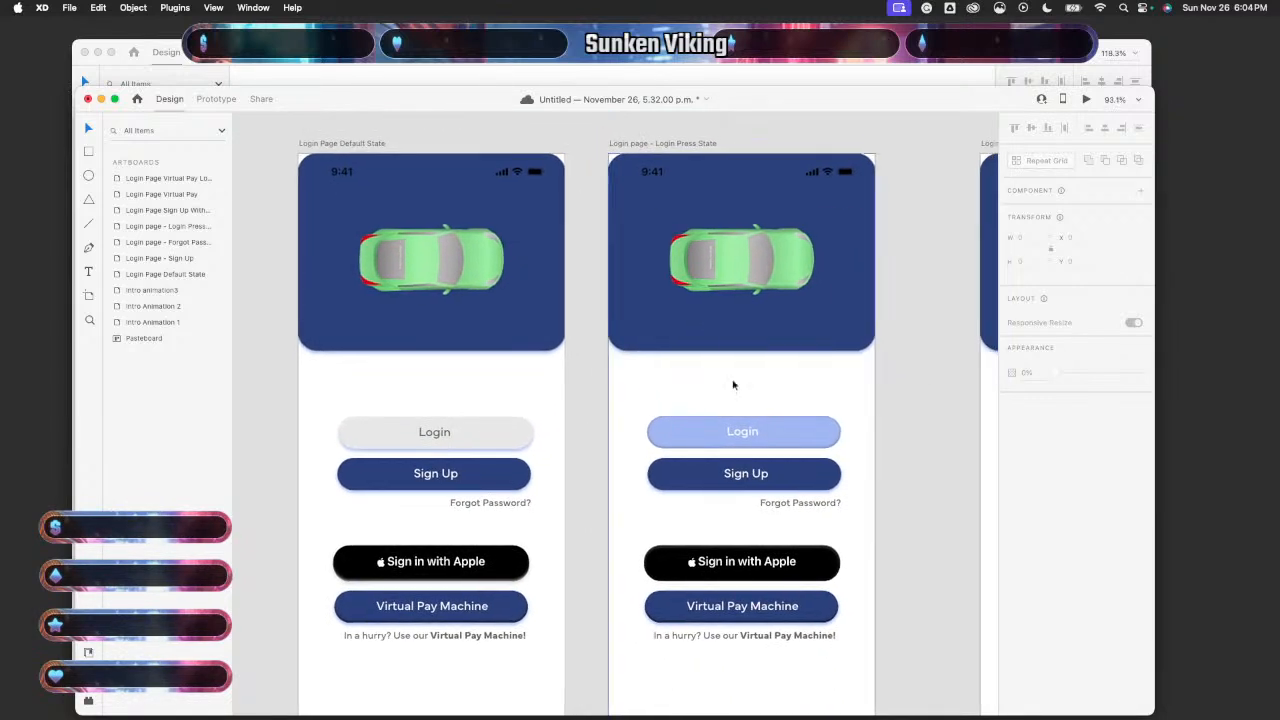
{"action": "left_click", "coordinate": [563, 391]}
{"action": "left_click", "coordinate": [1086, 99]}
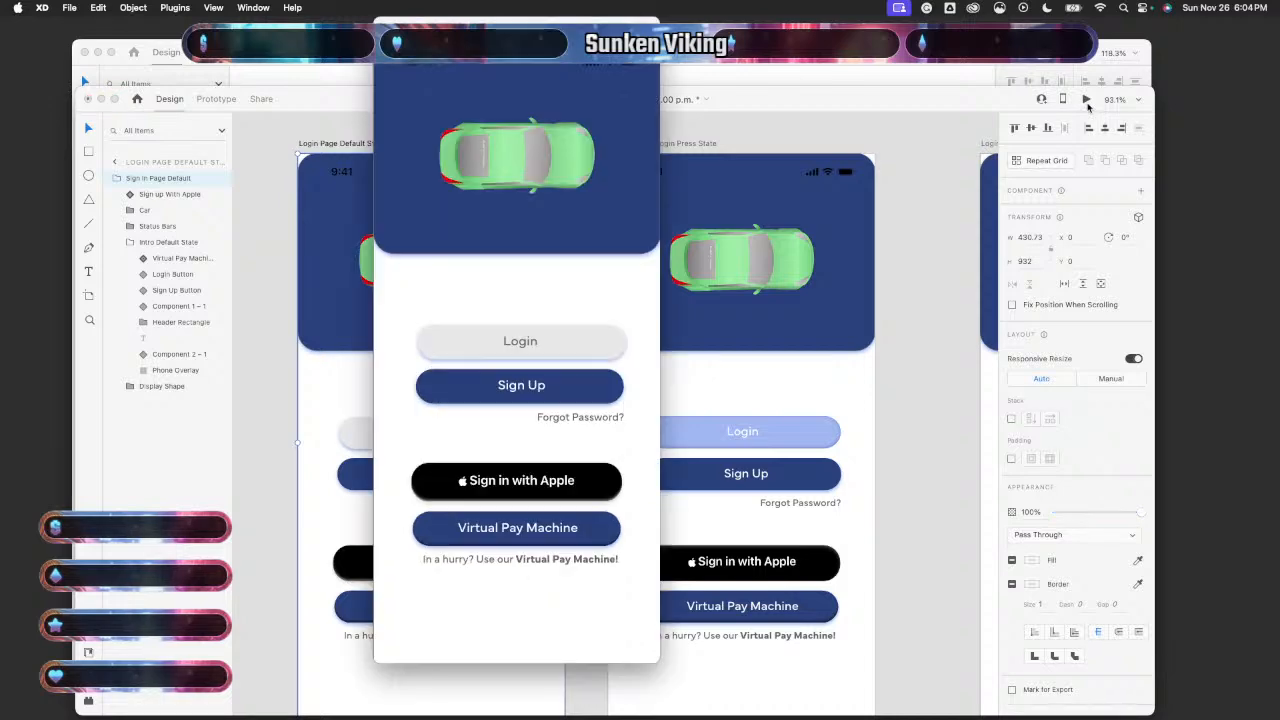
{"action": "left_click", "coordinate": [587, 339]}
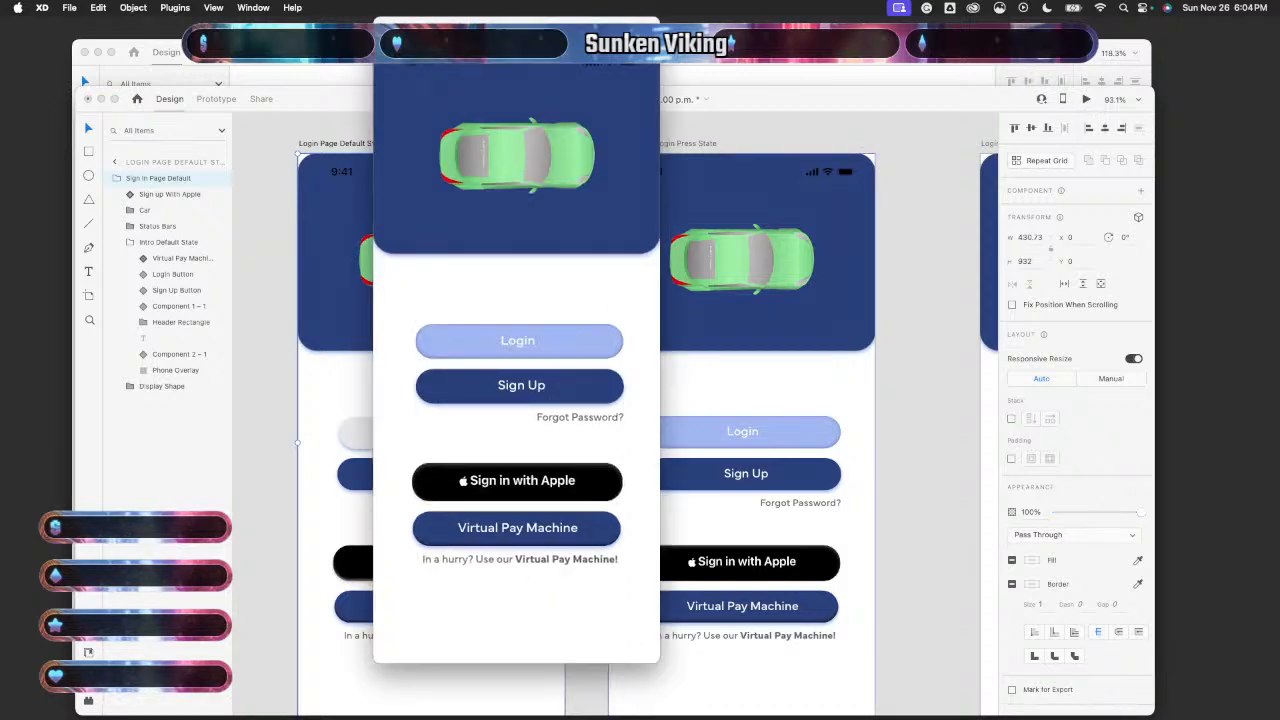
{"action": "left_click", "coordinate": [383, 27]}
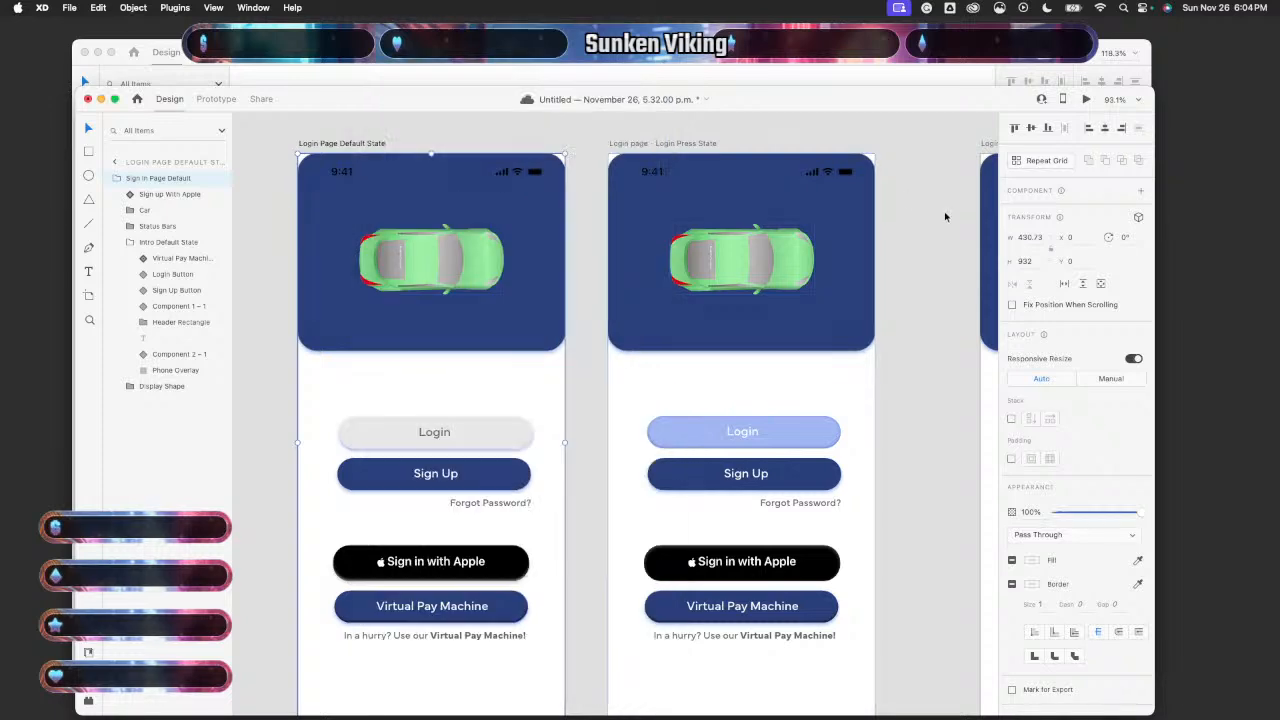
{"action": "left_click", "coordinate": [1087, 99]}
{"action": "left_click", "coordinate": [584, 350]}
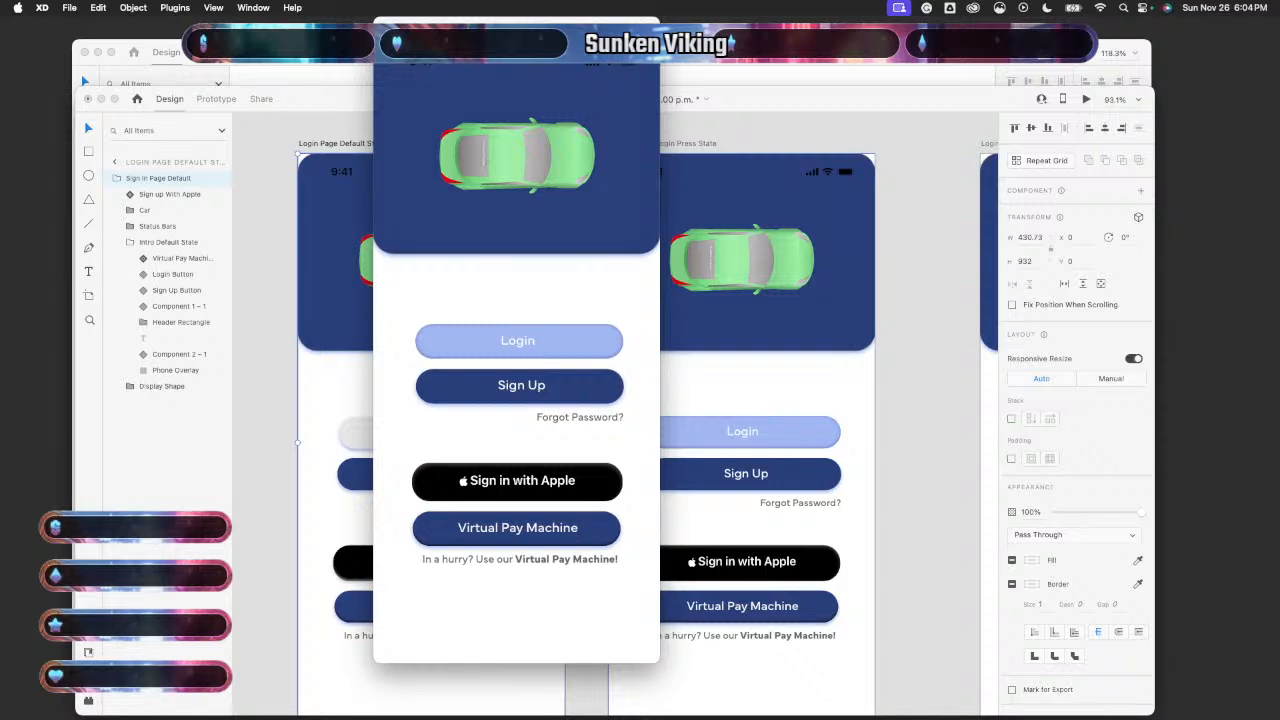
{"action": "left_click", "coordinate": [383, 27]}
- Nudge the Virtual Pay Machine button left and right until it sits on the centre guide
{"action": "double_click", "coordinate": [819, 616]}
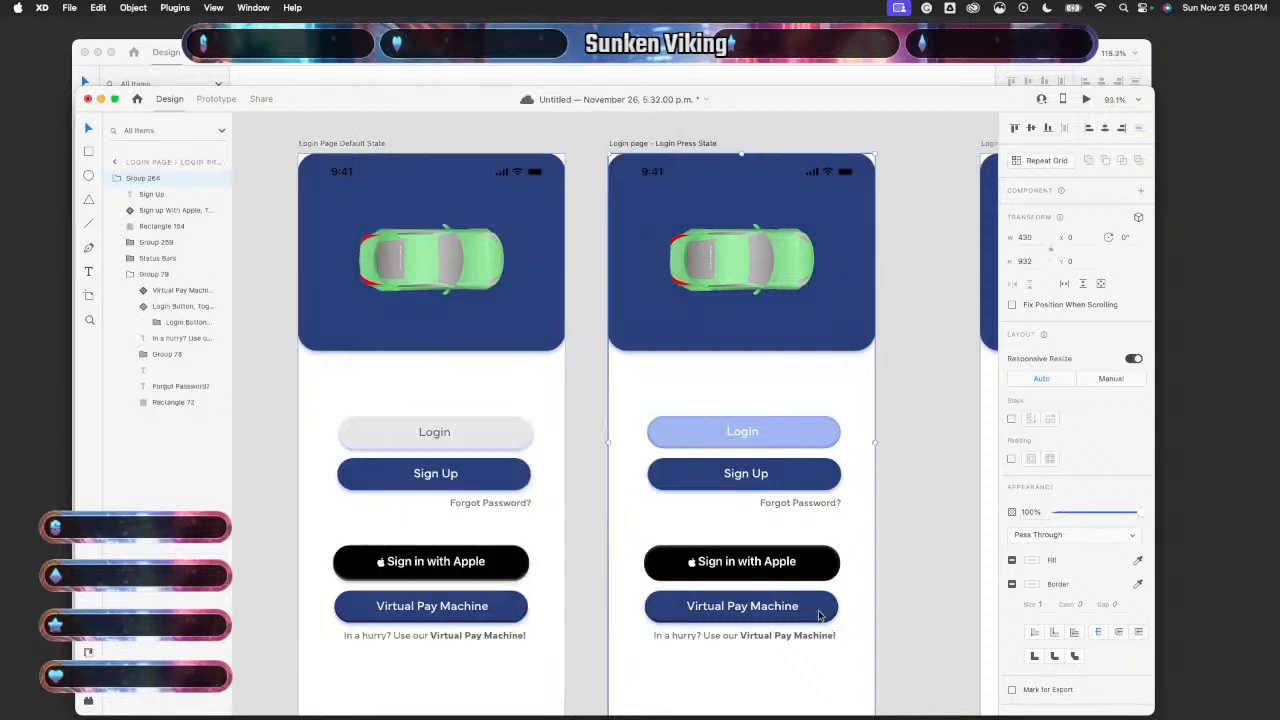
{"action": "key", "text": "Left"}
{"action": "key", "text": "Left"}
{"action": "key", "text": "Left"}
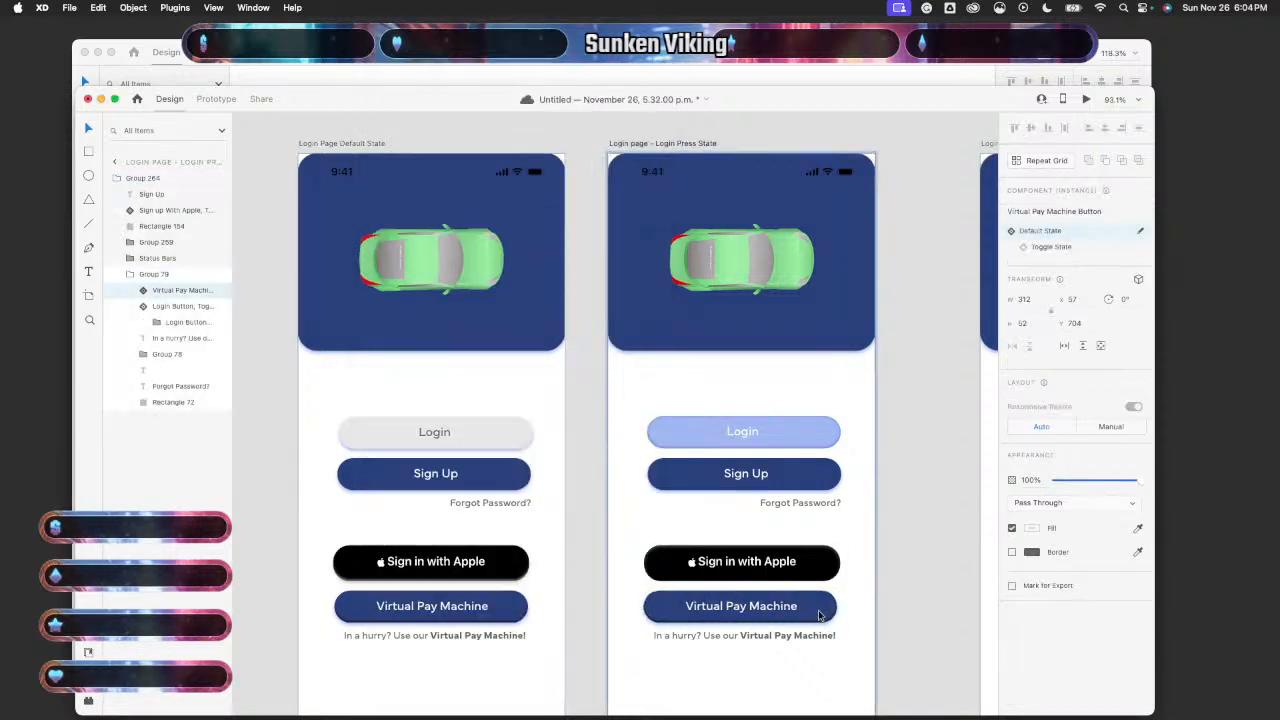
{"action": "key", "text": "Right"}
{"action": "key", "text": "Right"}
{"action": "key", "text": "Right"}
{"action": "key", "text": "Right"}
{"action": "key", "text": "Right"}
{"action": "key", "text": "Right"}
{"action": "key", "text": "Right"}
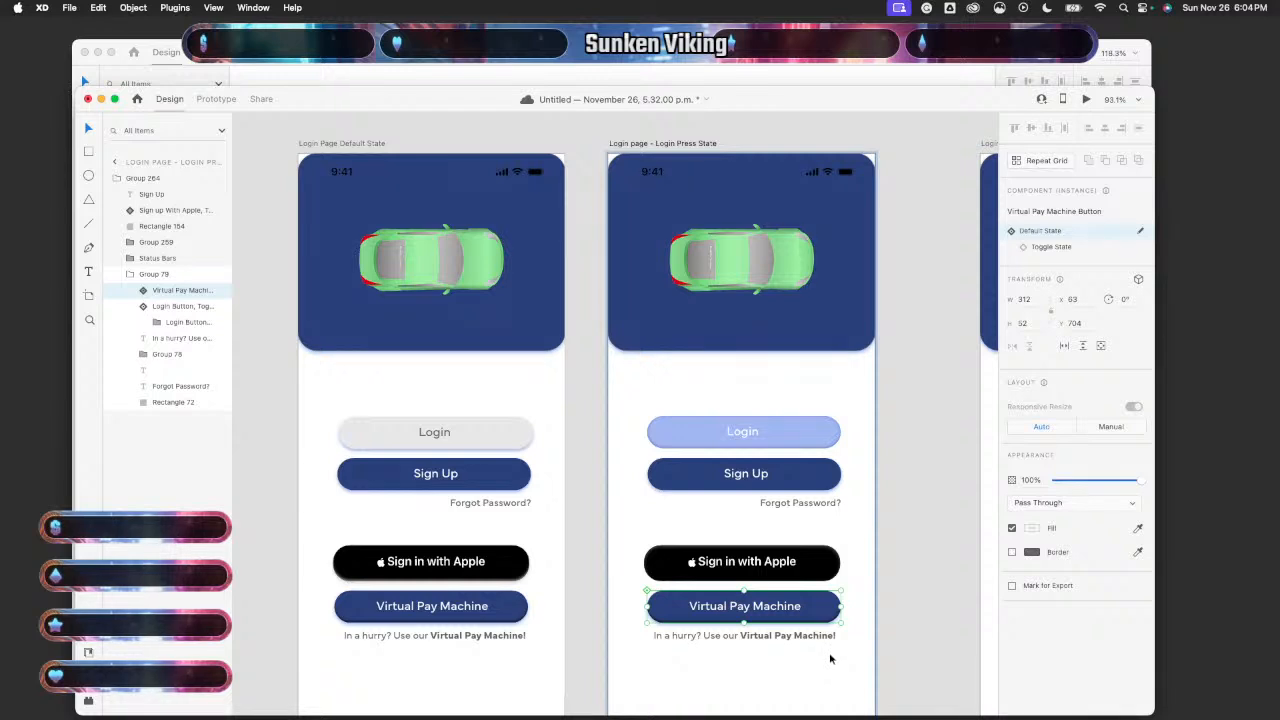
{"action": "key", "text": "Left"}
{"action": "key", "text": "Left"}
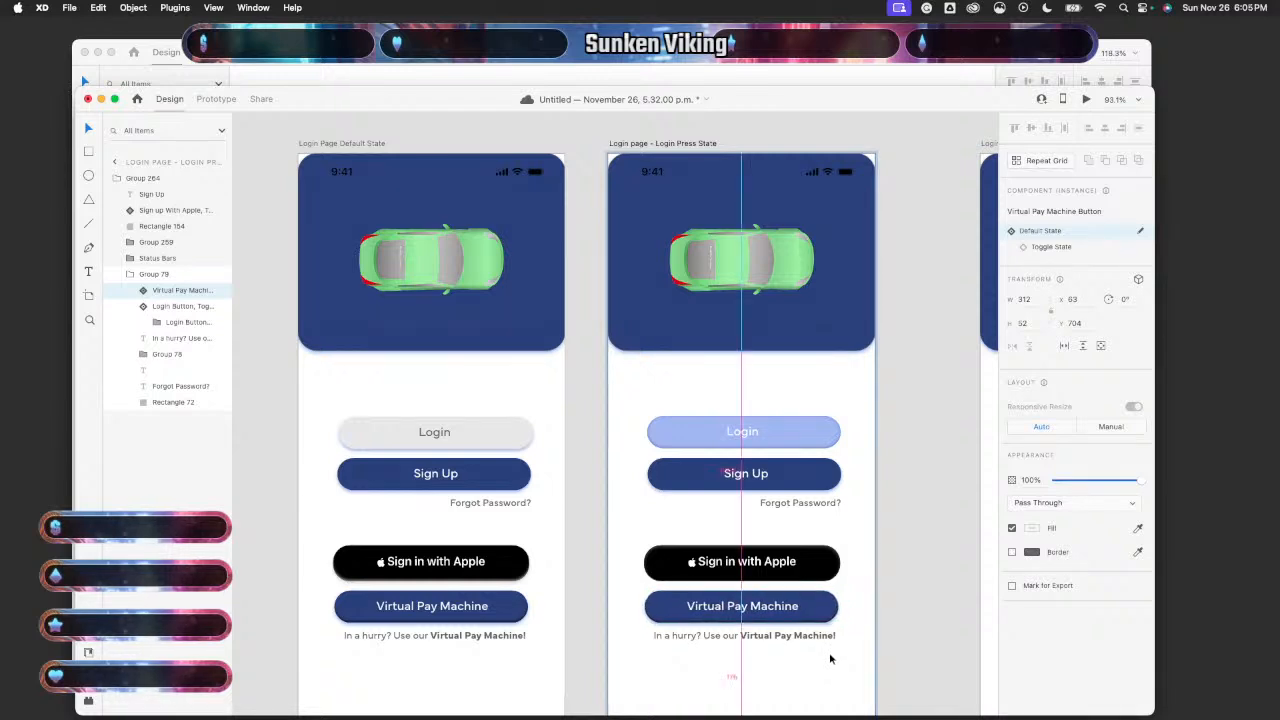
{"action": "left_click", "coordinate": [902, 635]}
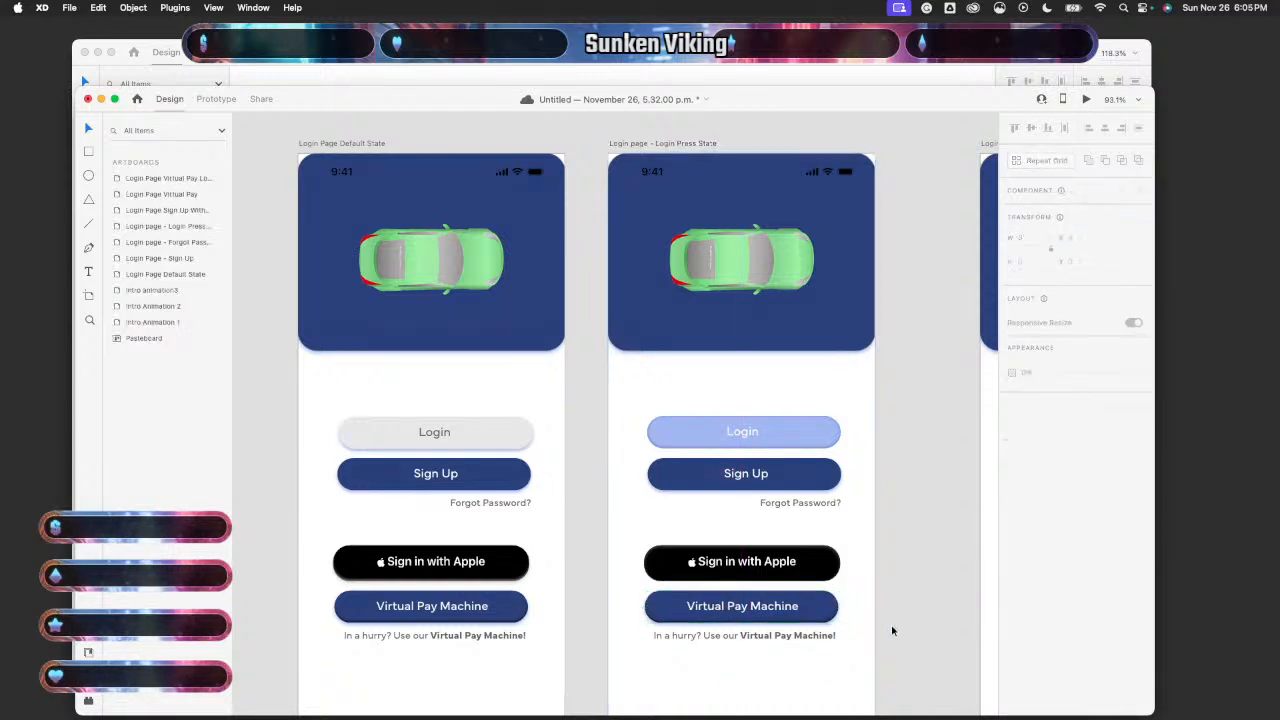
- Preview the Default State artboard again and confirm Login turns light blue when tapped
{"action": "left_click", "coordinate": [532, 400]}
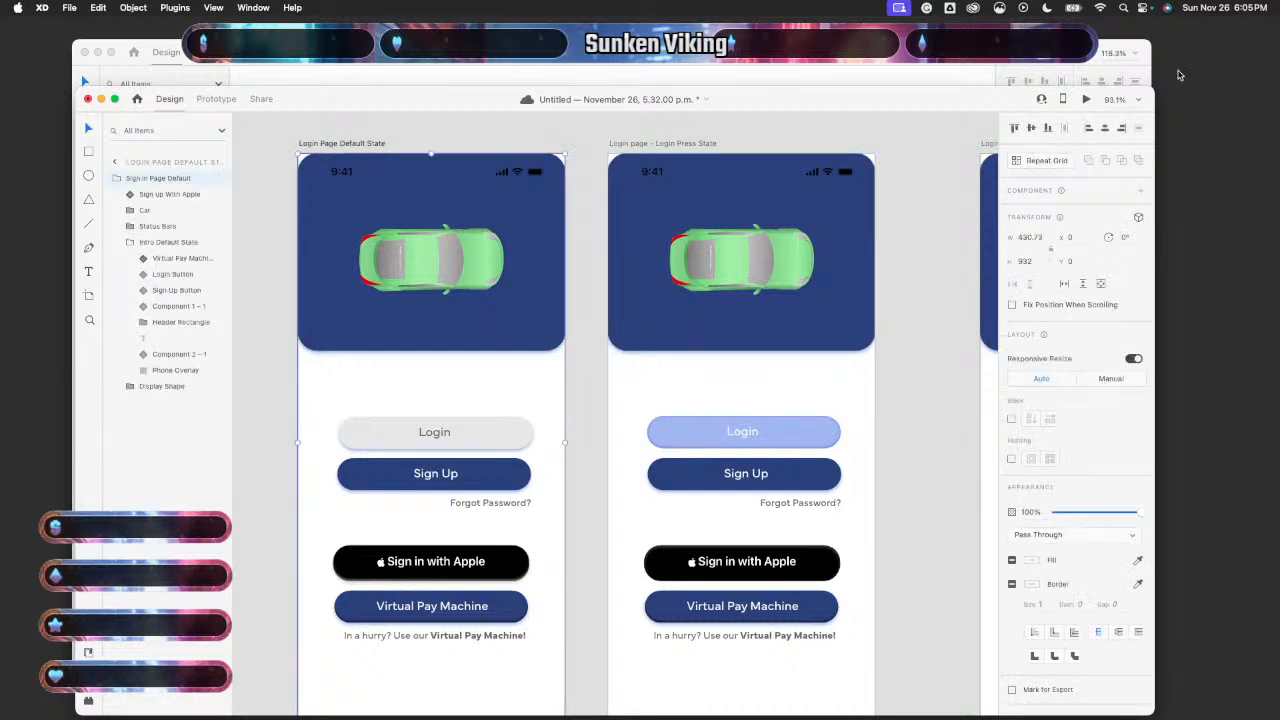
{"action": "left_click", "coordinate": [1086, 99]}
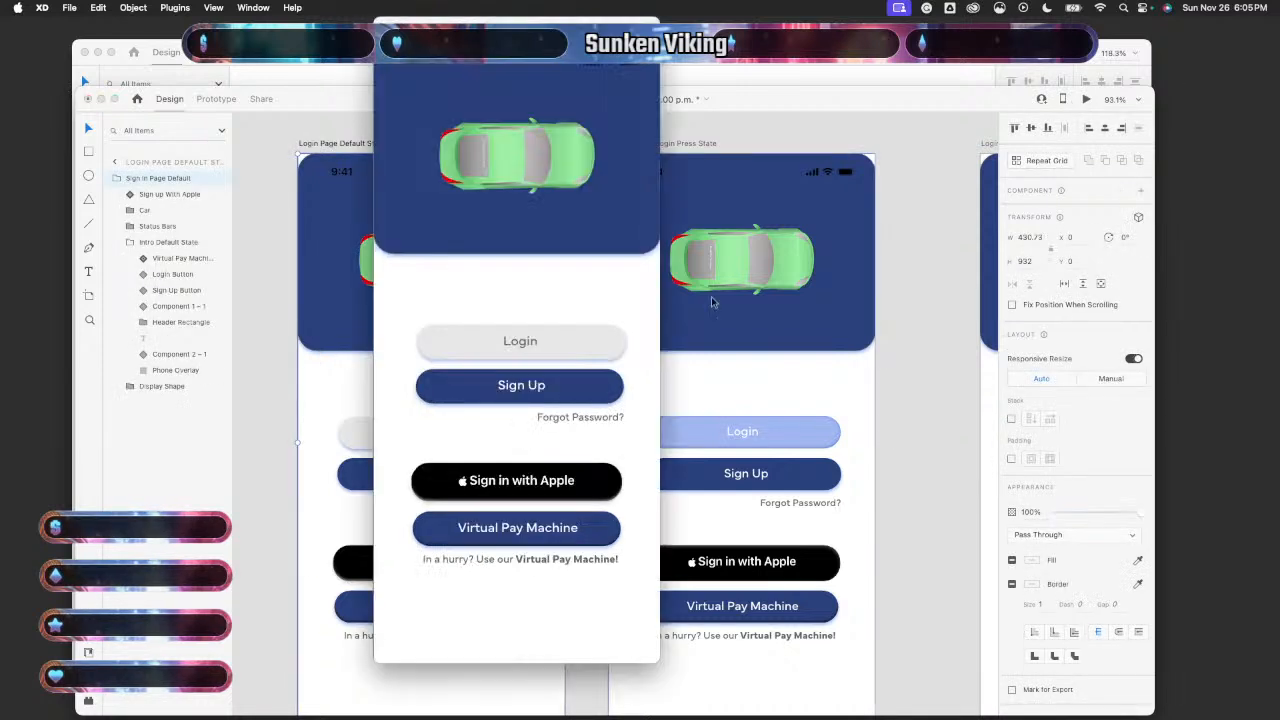
{"action": "left_click", "coordinate": [548, 341]}
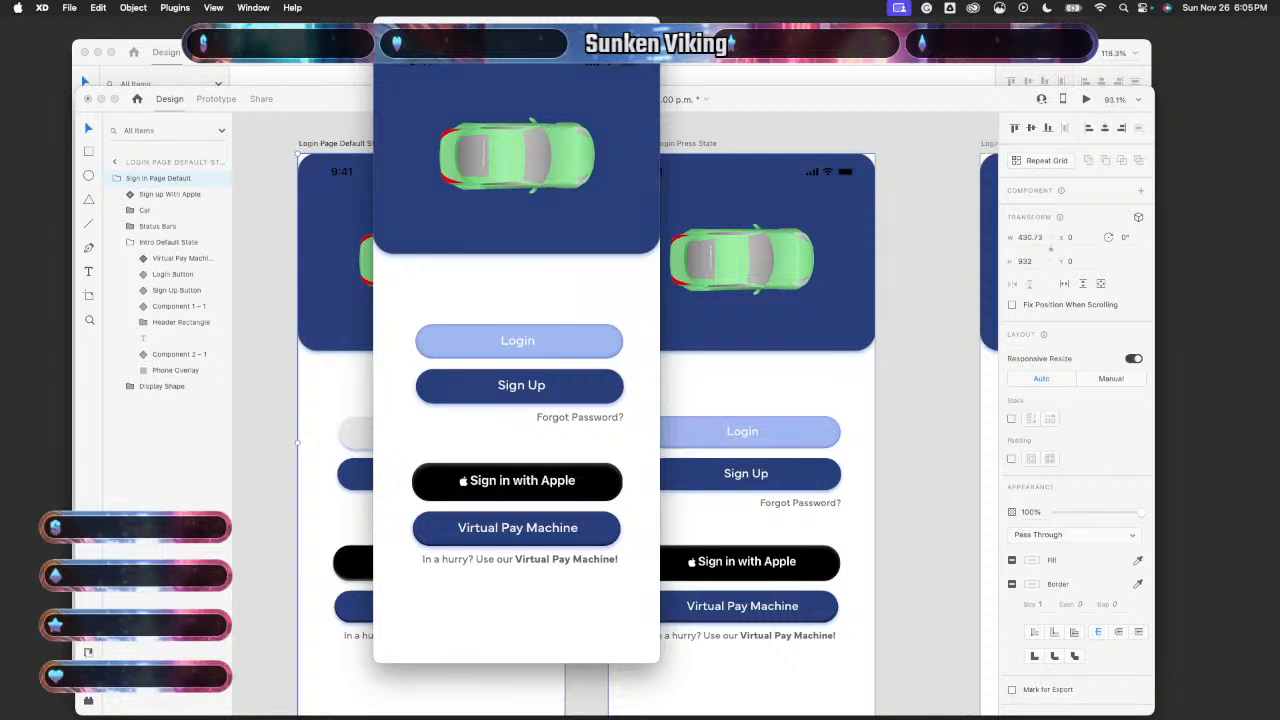
{"action": "left_click", "coordinate": [383, 26]}
{"action": "scroll", "coordinate": [494, 648], "scroll_direction": "down", "scroll_amount": 5}
{"action": "scroll", "coordinate": [494, 648], "scroll_direction": "left", "scroll_amount": 3}
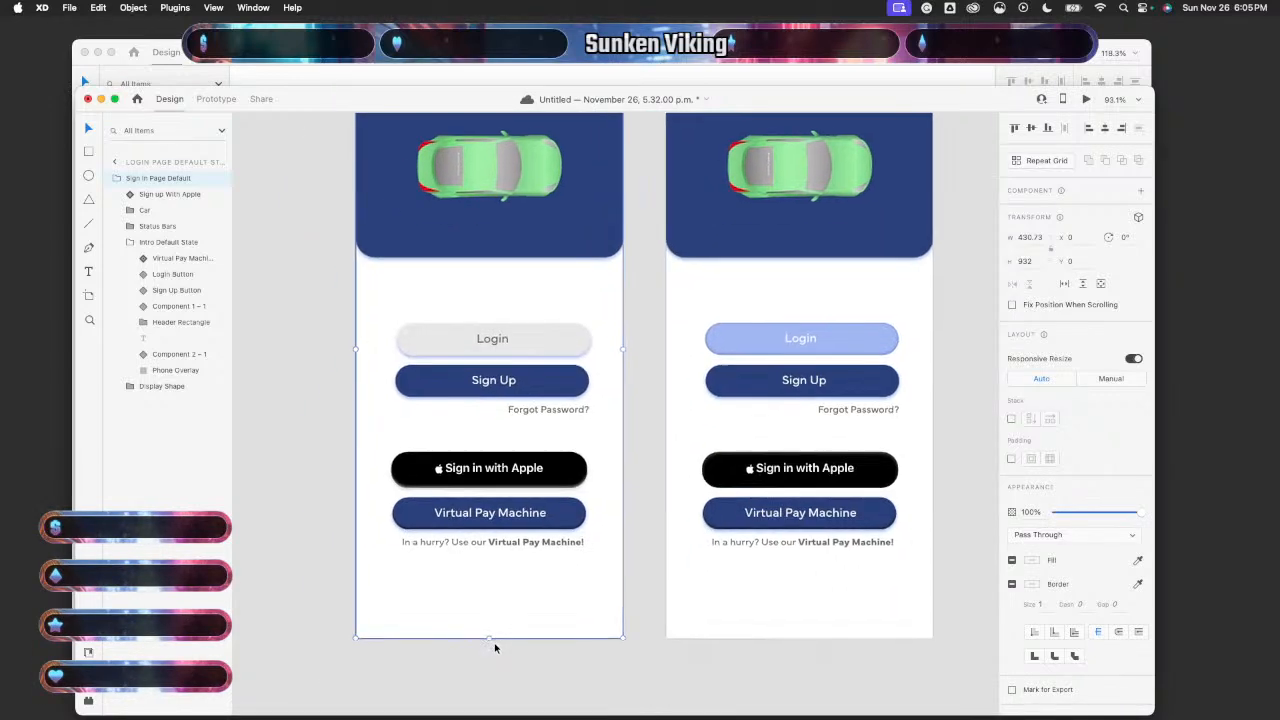
- Centre the Sign in with Apple button on the artboard using arrow-key nudges
{"action": "double_click", "coordinate": [563, 527]}
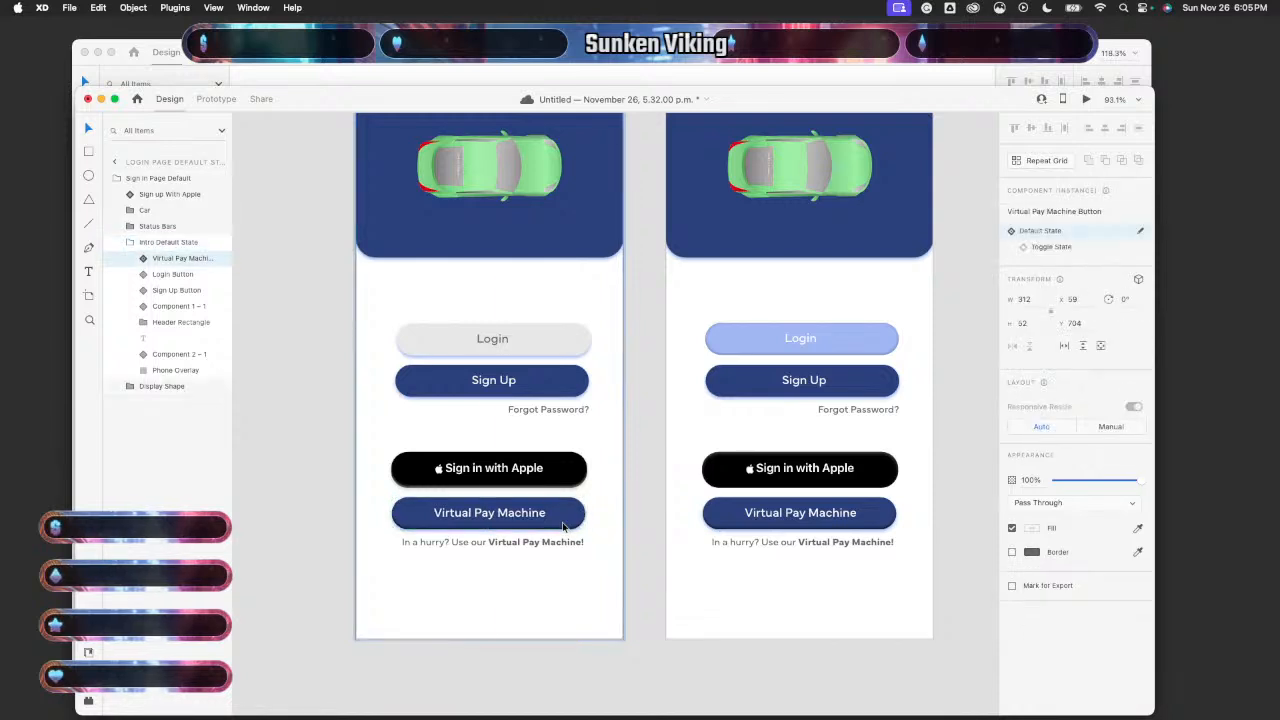
{"action": "key", "text": "alt"}
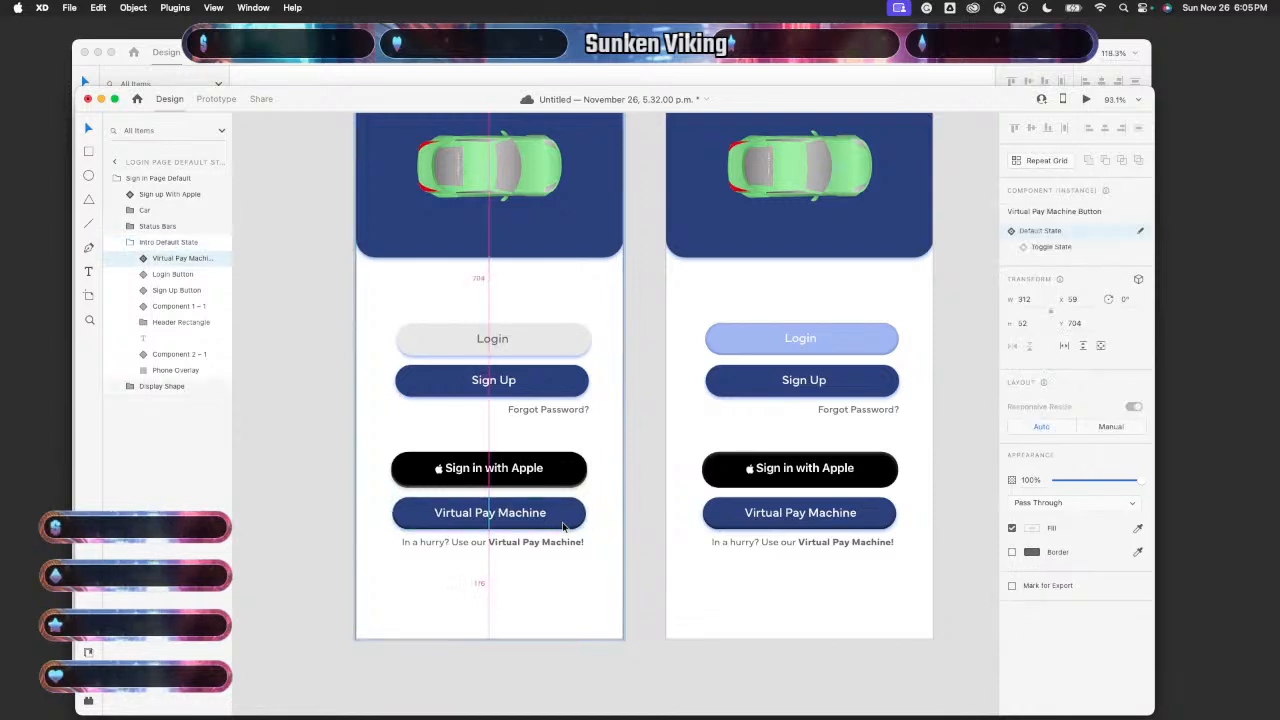
{"action": "double_click", "coordinate": [571, 478]}
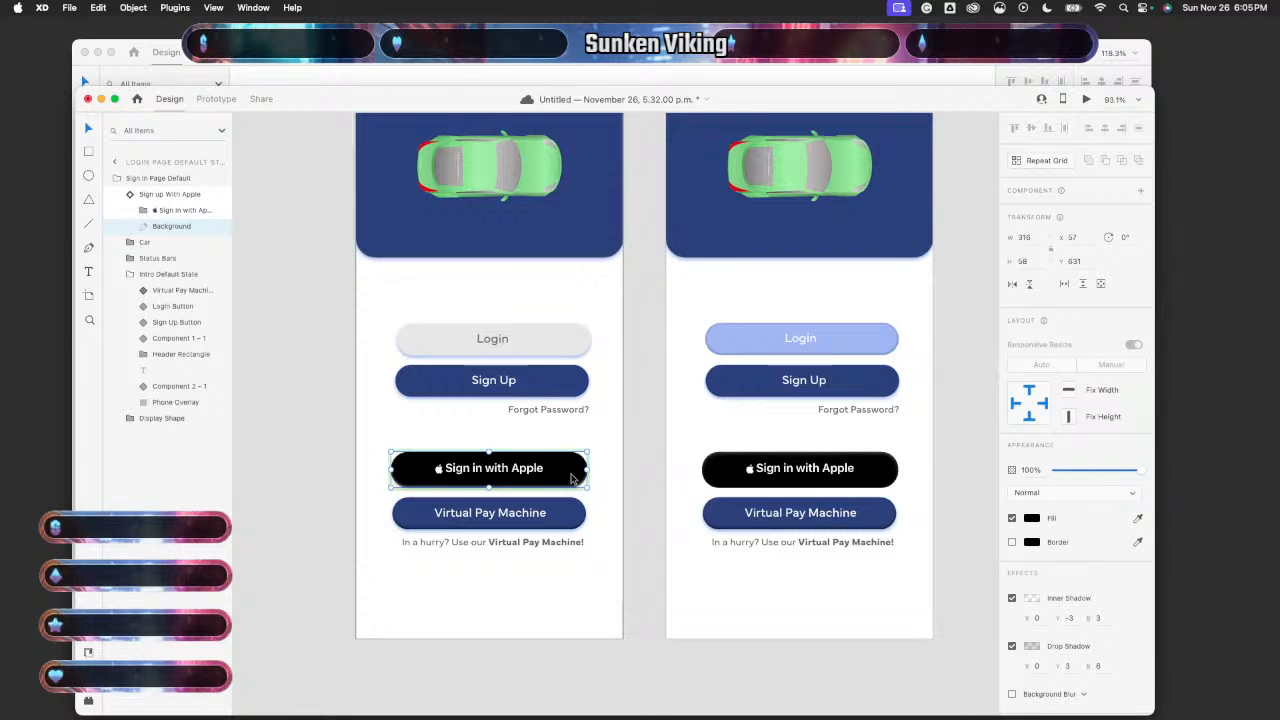
{"action": "key", "text": "Left"}
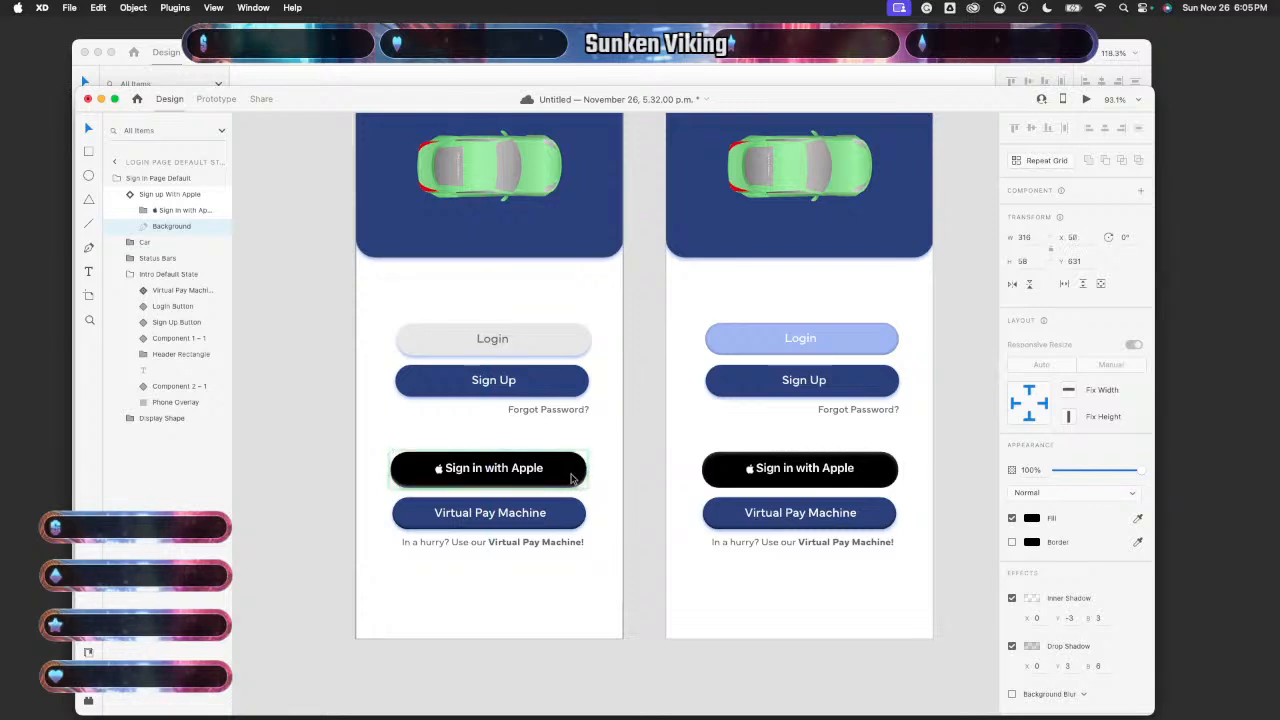
{"action": "key", "text": "Left"}
{"action": "key", "text": "Left"}
{"action": "key", "text": "Left"}
{"action": "key", "text": "Left"}
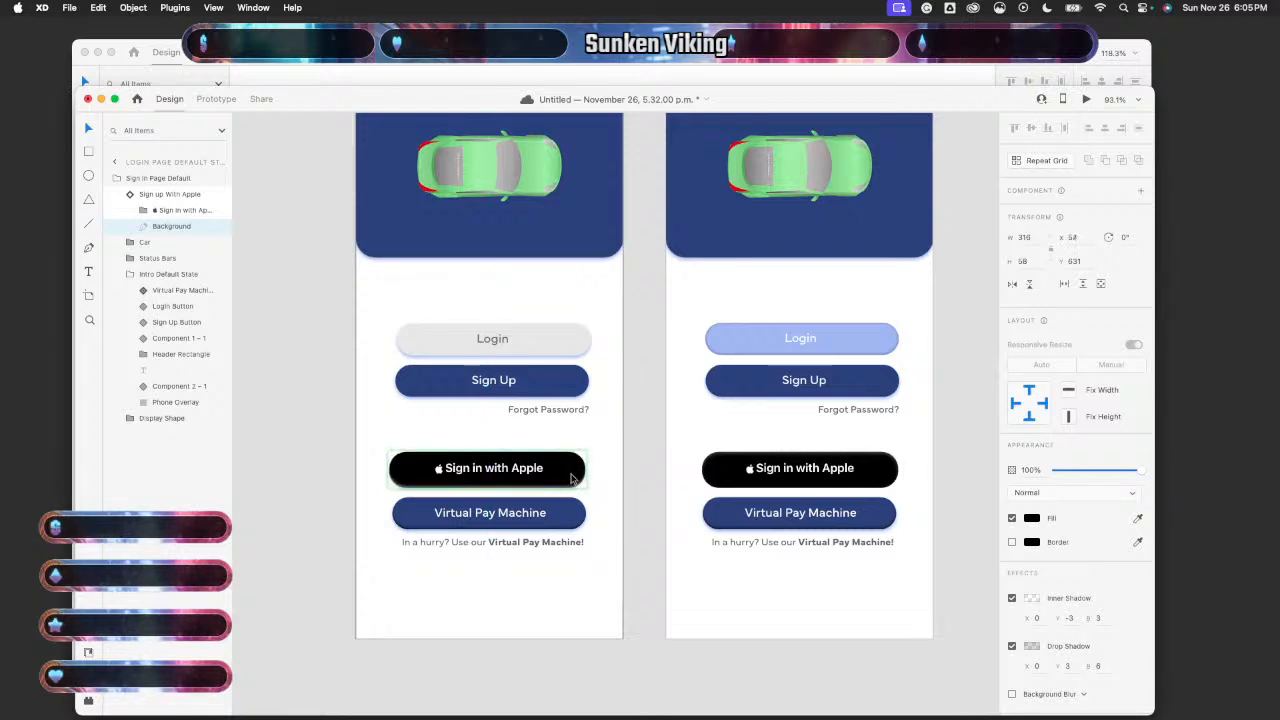
{"action": "key", "text": "Right"}
{"action": "key", "text": "Right"}
{"action": "key", "text": "Right"}
{"action": "key", "text": "Right"}
{"action": "key", "text": "Right"}
{"action": "key", "text": "Right"}
{"action": "key", "text": "Right"}
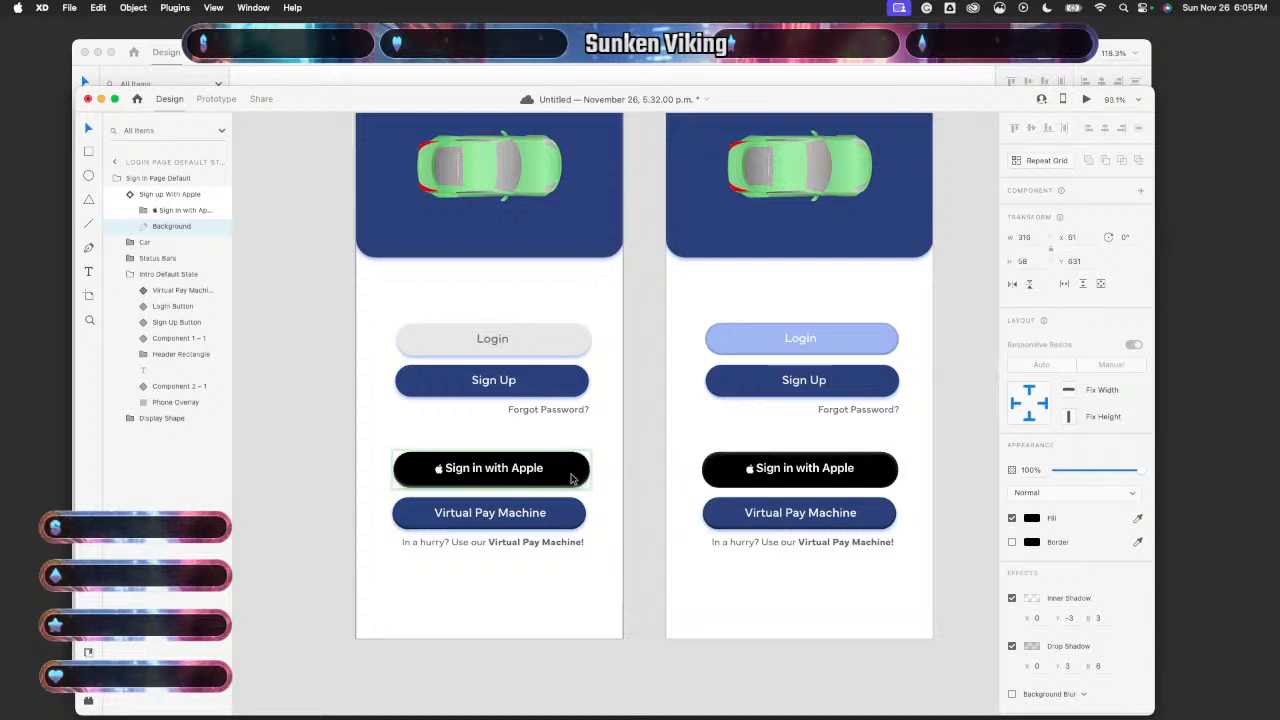
{"action": "key", "text": "Right"}
{"action": "key", "text": "Right"}
{"action": "key", "text": "Right"}
{"action": "key", "text": "Left"}
{"action": "key", "text": "Left"}
{"action": "key", "text": "Left"}
{"action": "key", "text": "Left"}
{"action": "key", "text": "Left"}
{"action": "key", "text": "Left"}
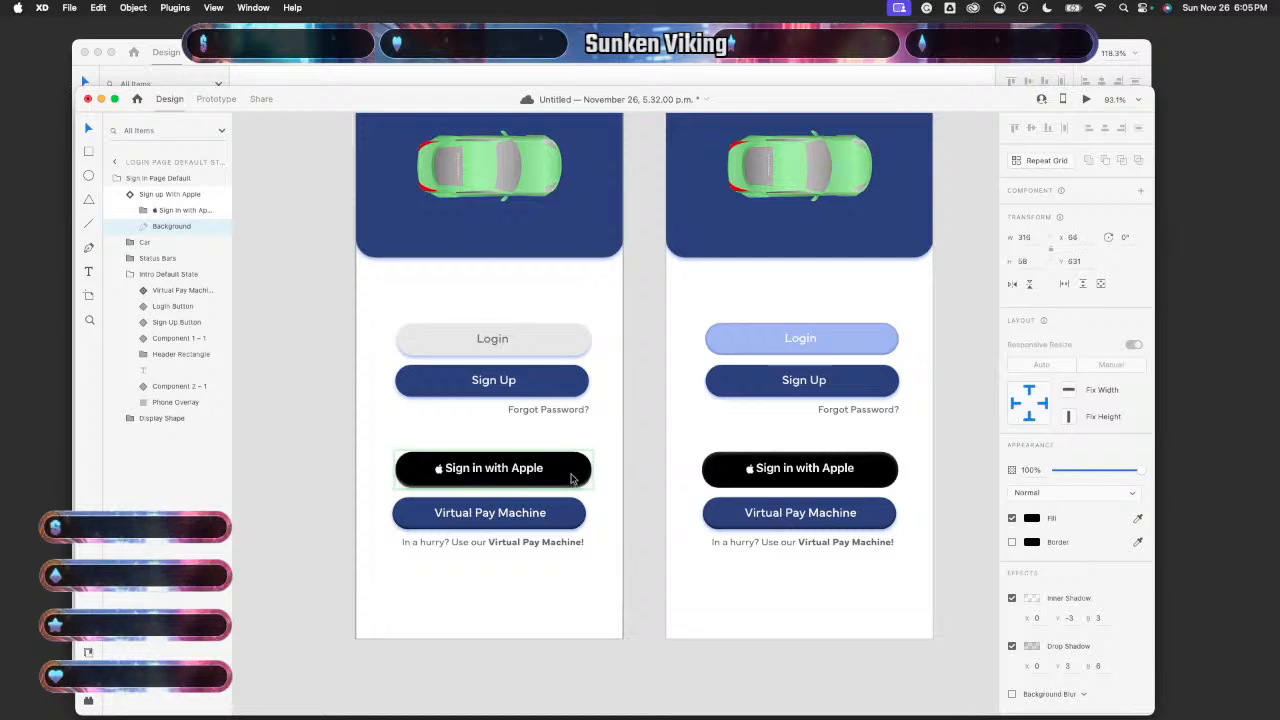
{"action": "key", "text": "Left"}
{"action": "key", "text": "Left"}
{"action": "key", "text": "Left"}
{"action": "key", "text": "Left"}
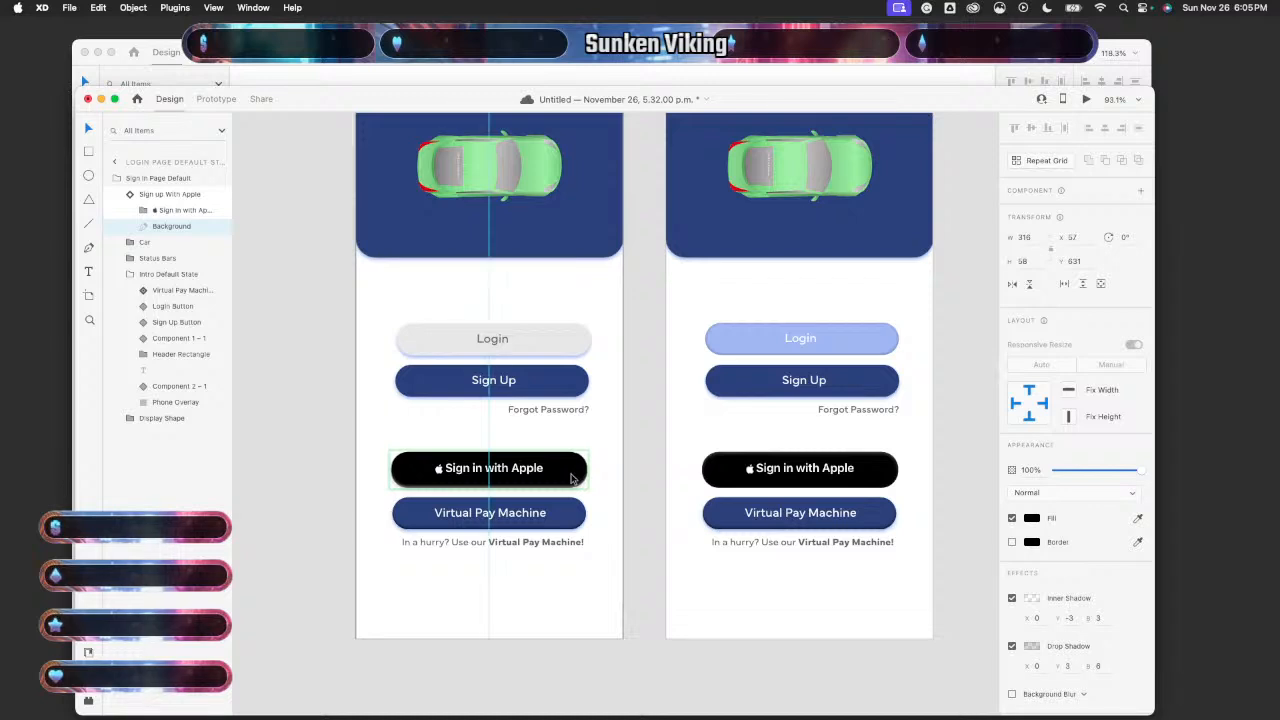
{"action": "left_click", "coordinate": [516, 476]}
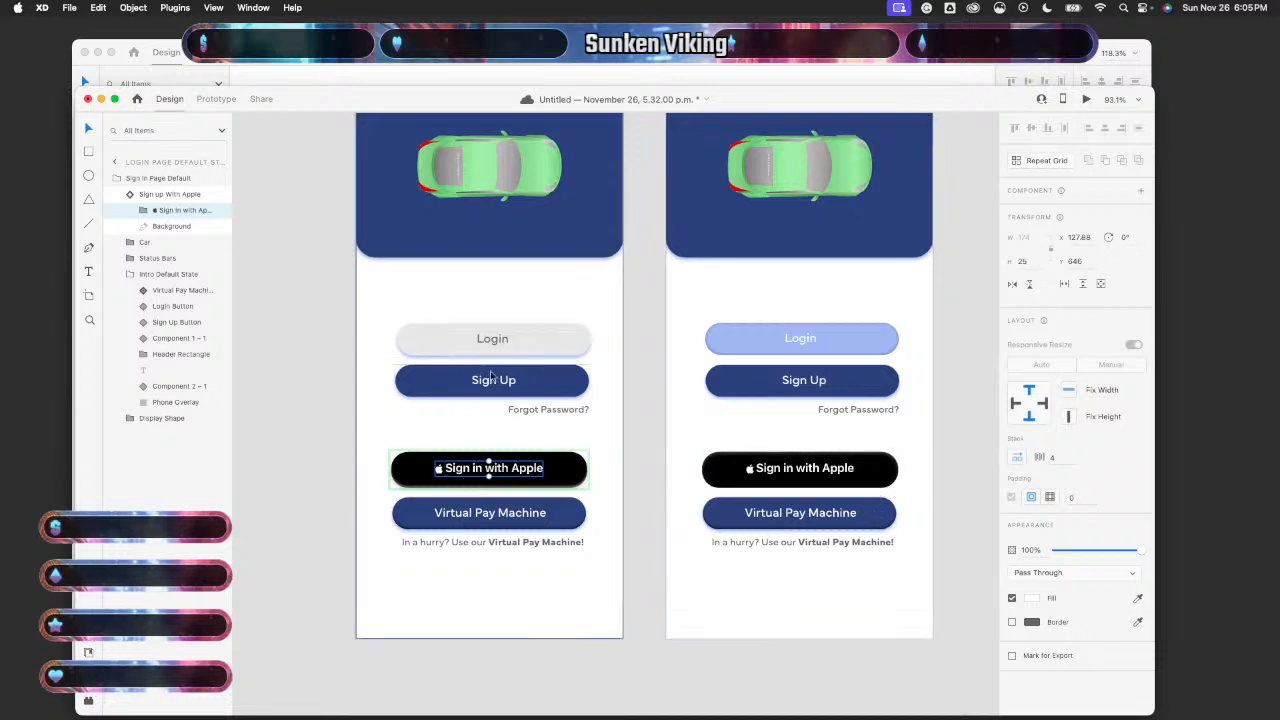
- Nudge the Login buttons on both the left and right artboards onto the centre guide
{"action": "left_click", "coordinate": [570, 380]}
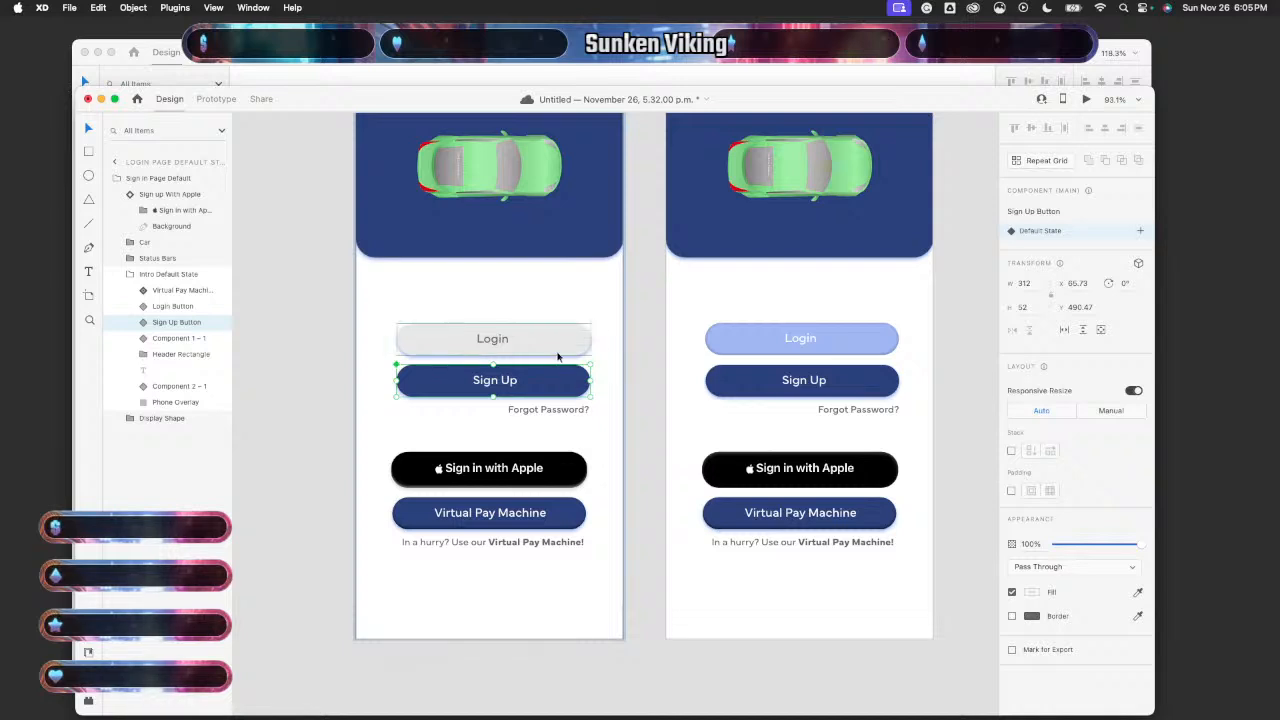
{"action": "left_click", "coordinate": [557, 349]}
{"action": "key", "text": "Right"}
{"action": "key", "text": "Right"}
{"action": "key", "text": "Right"}
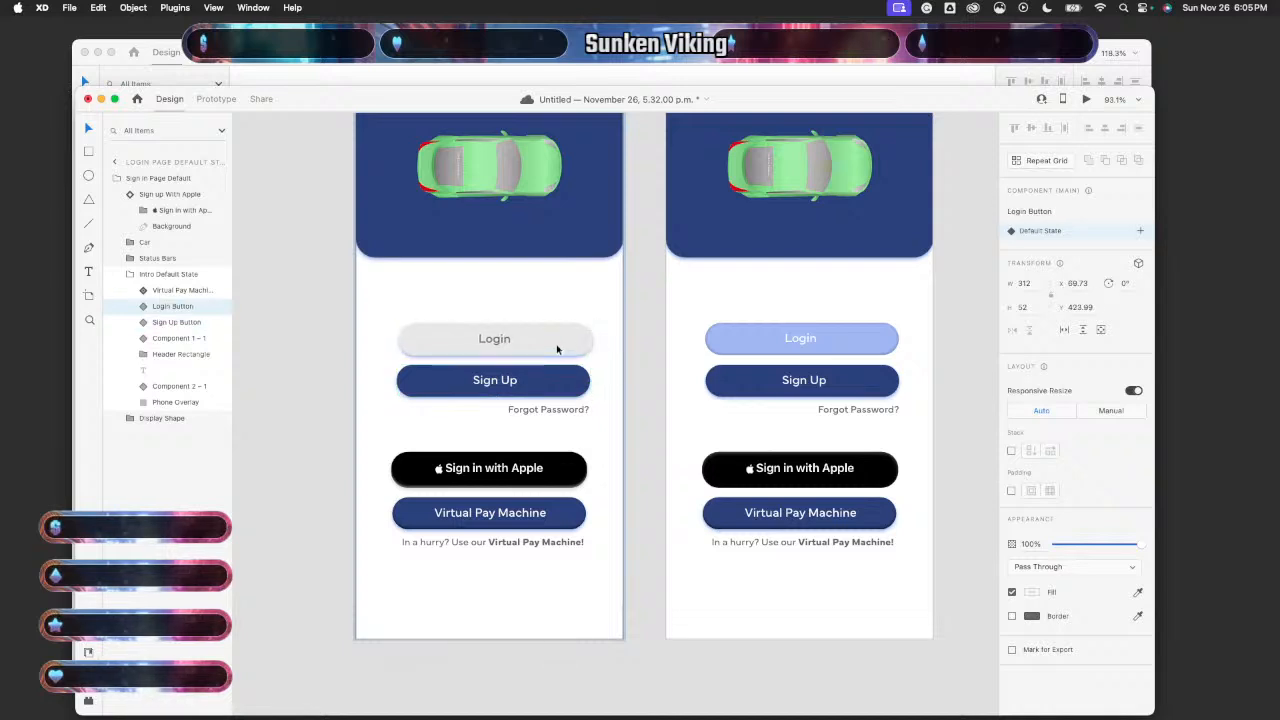
{"action": "key", "text": "Left"}
{"action": "key", "text": "Left"}
{"action": "key", "text": "Left"}
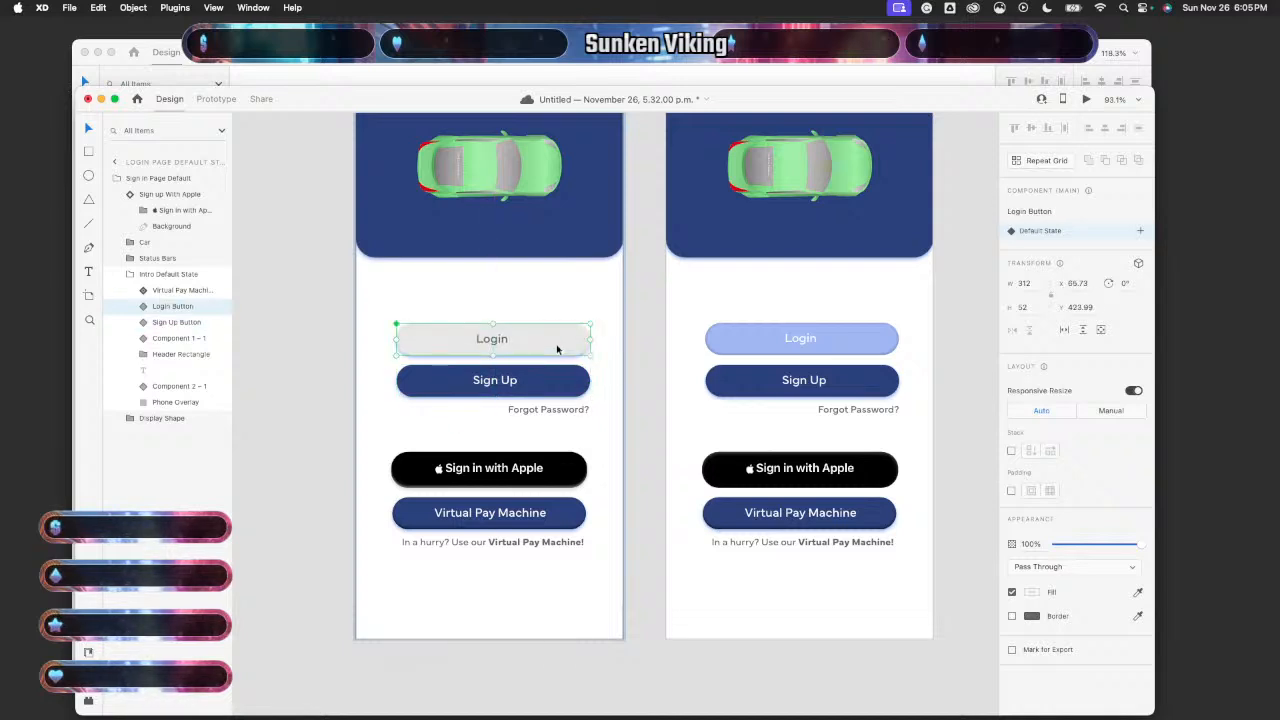
{"action": "left_click", "coordinate": [850, 348]}
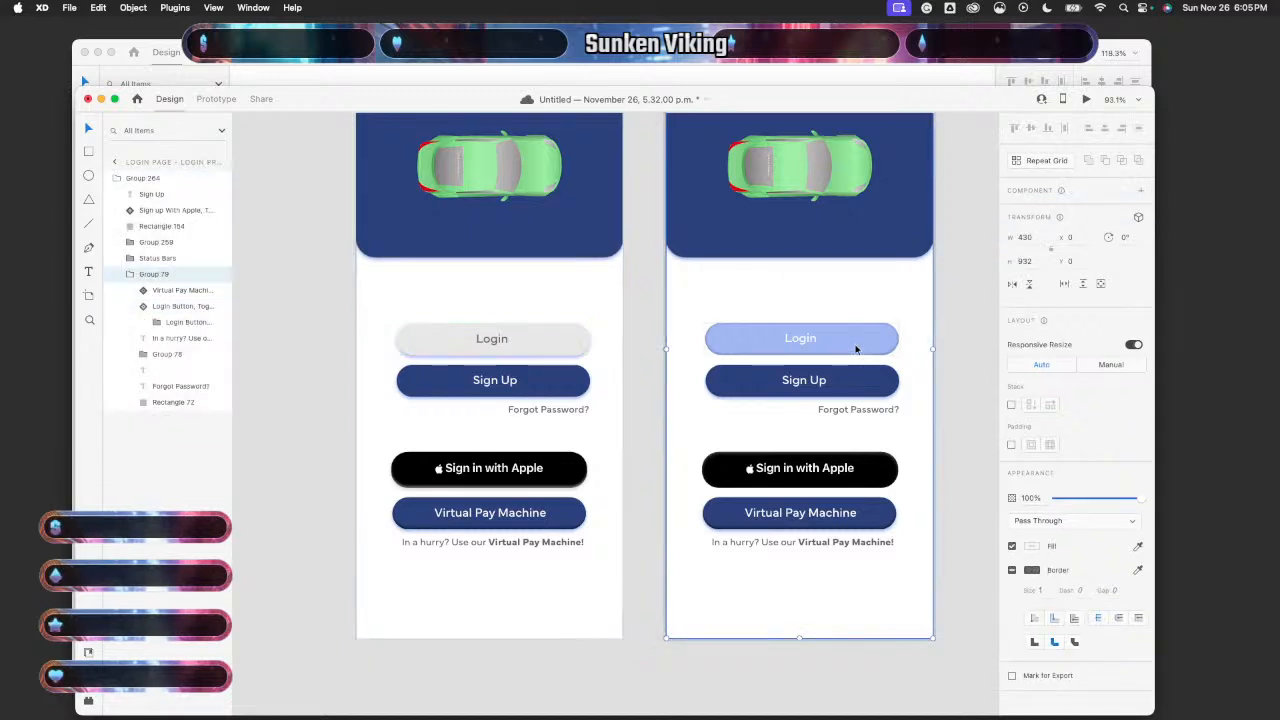
{"action": "double_click", "coordinate": [856, 349]}
{"action": "key", "text": "Right"}
{"action": "key", "text": "Right"}
{"action": "key", "text": "Right"}
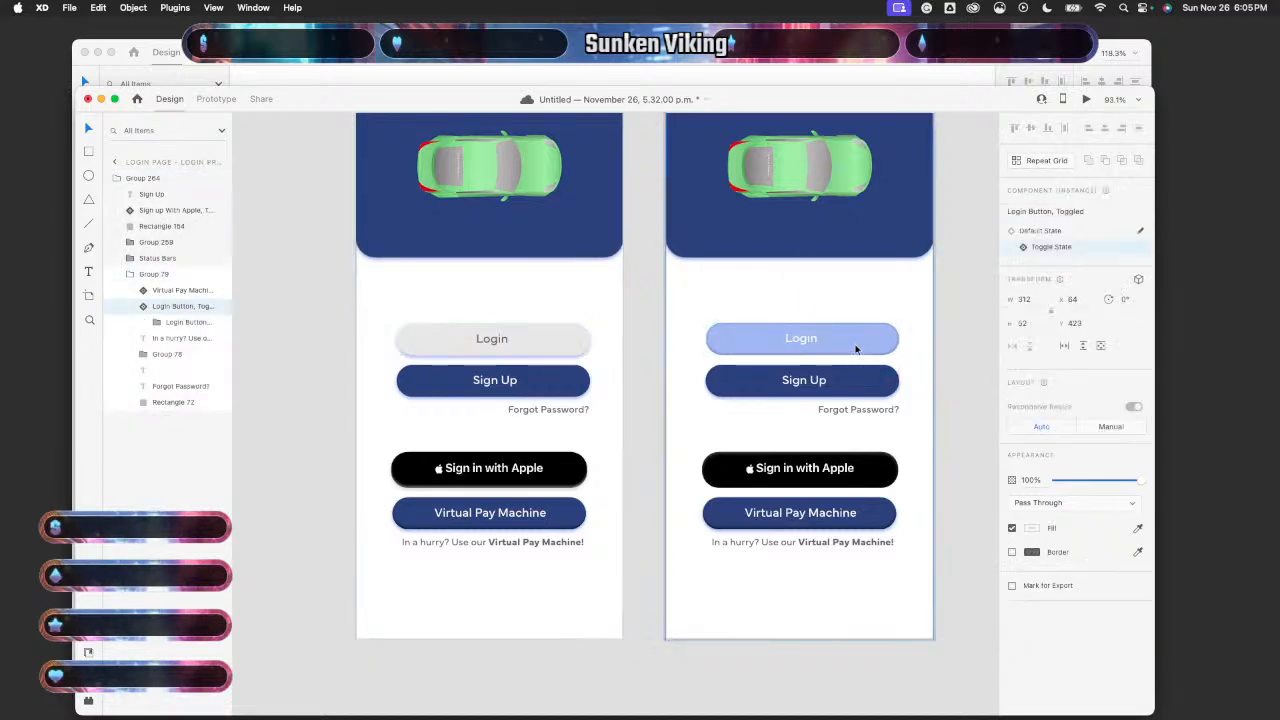
- Centre the right artboard's Sign Up rectangle, then drag its label to centre it in the button
{"action": "left_click", "coordinate": [850, 378]}
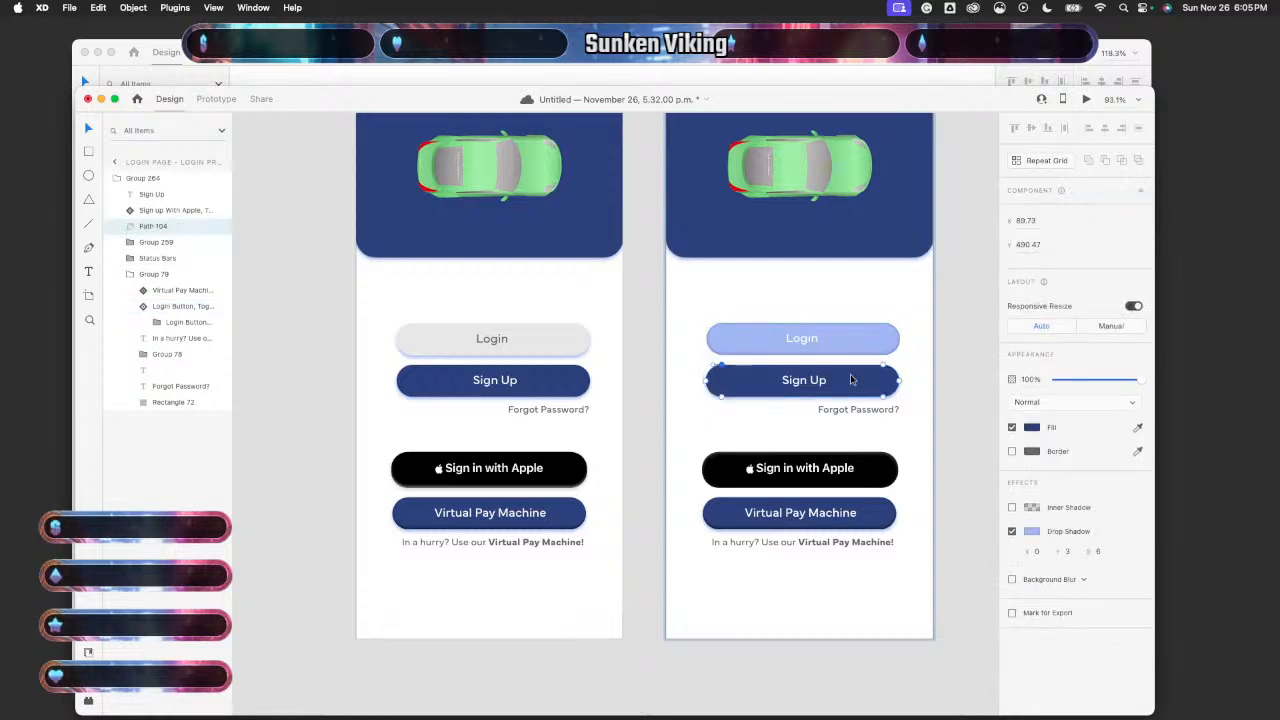
{"action": "left_click", "coordinate": [987, 380]}
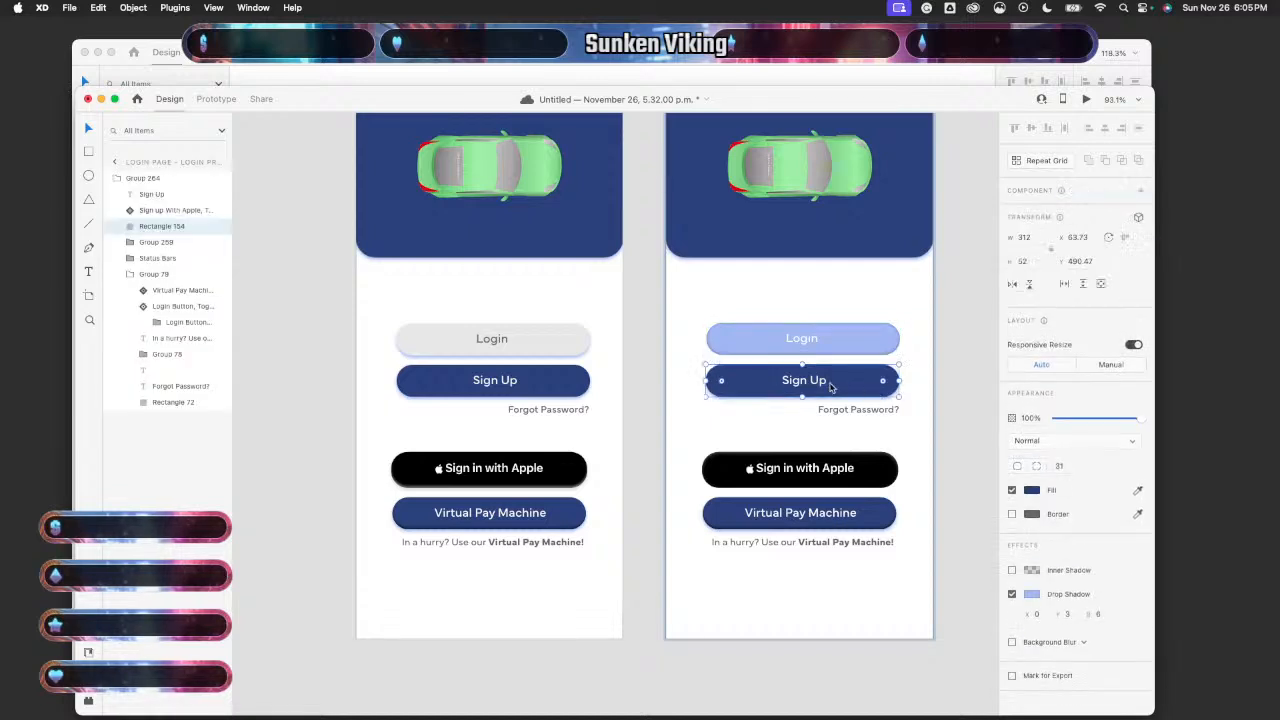
{"action": "key", "text": "Right"}
{"action": "key", "text": "Right"}
{"action": "key", "text": "Right"}
{"action": "key", "text": "Right"}
{"action": "key", "text": "Right"}
{"action": "key", "text": "Right"}
{"action": "key", "text": "Right"}
{"action": "key", "text": "Right"}
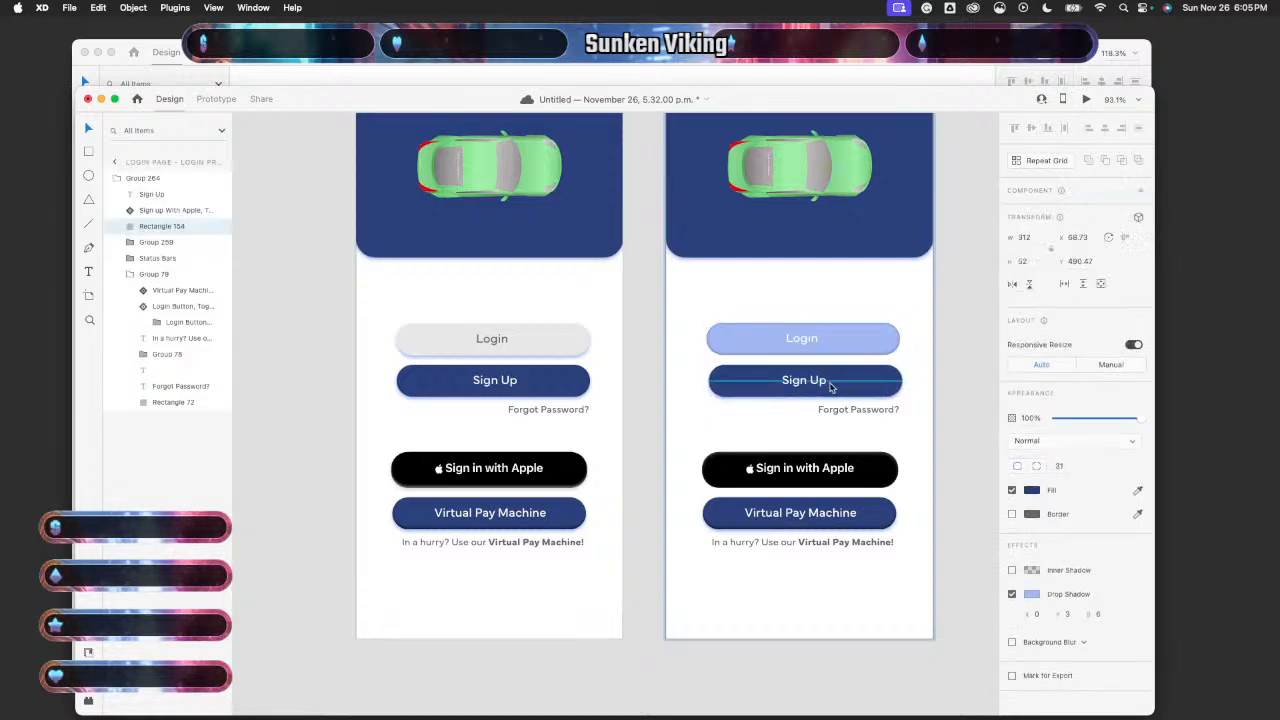
{"action": "key", "text": "Left"}
{"action": "key", "text": "Left"}
{"action": "key", "text": "Left"}
{"action": "key", "text": "Left"}
{"action": "key", "text": "Left"}
{"action": "key", "text": "Left"}
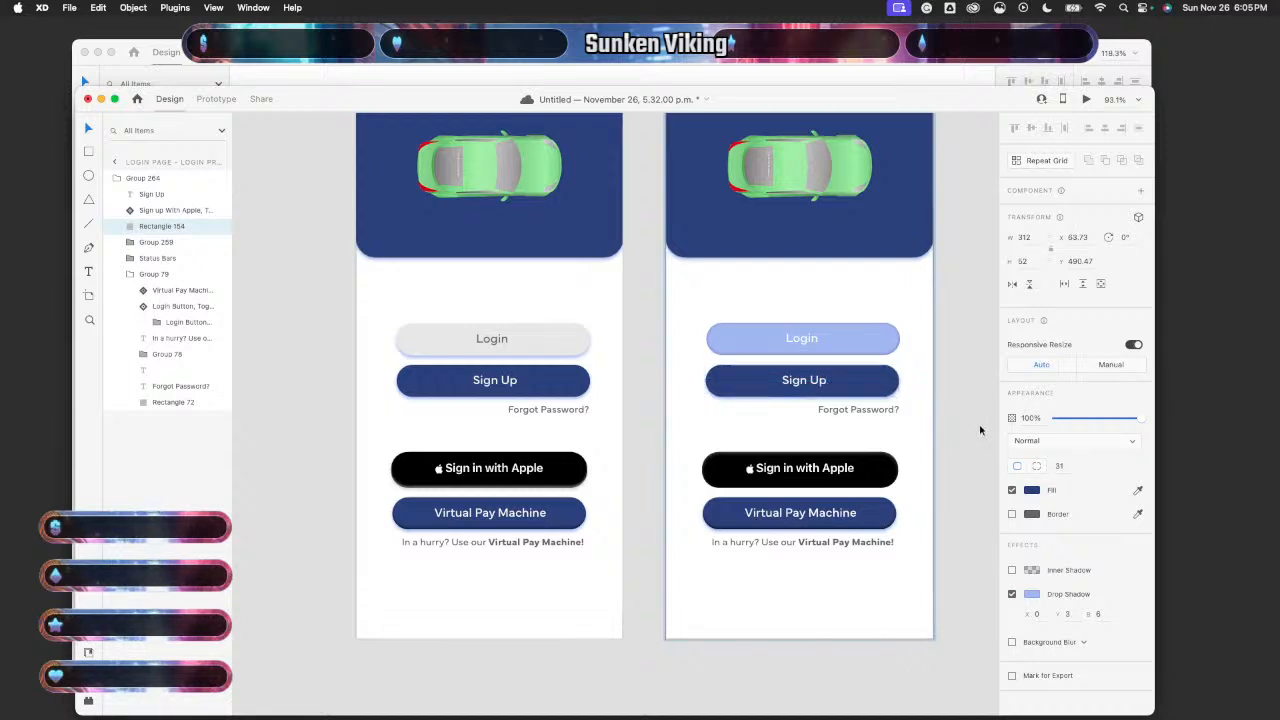
{"action": "key", "text": "Escape"}
{"action": "left_click", "coordinate": [818, 390]}
{"action": "double_click", "coordinate": [818, 390]}
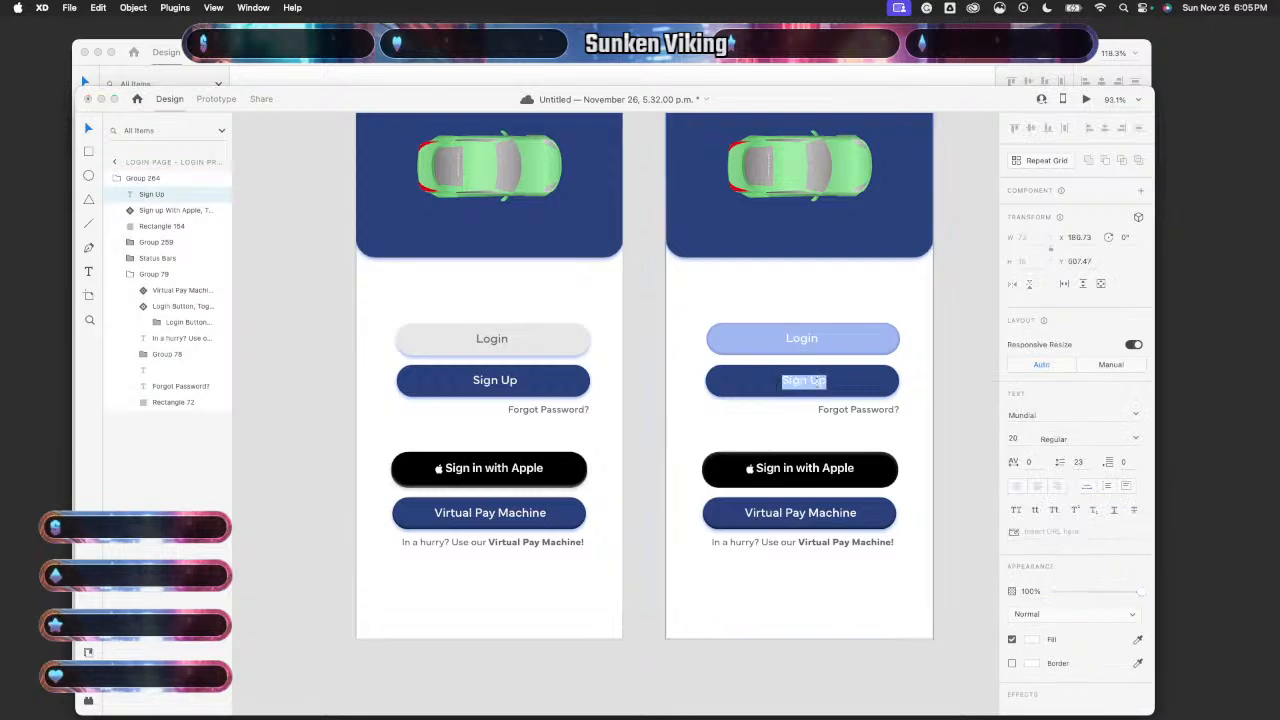
{"action": "left_click_drag", "start_coordinate": [815, 388], "coordinate": [813, 388]}
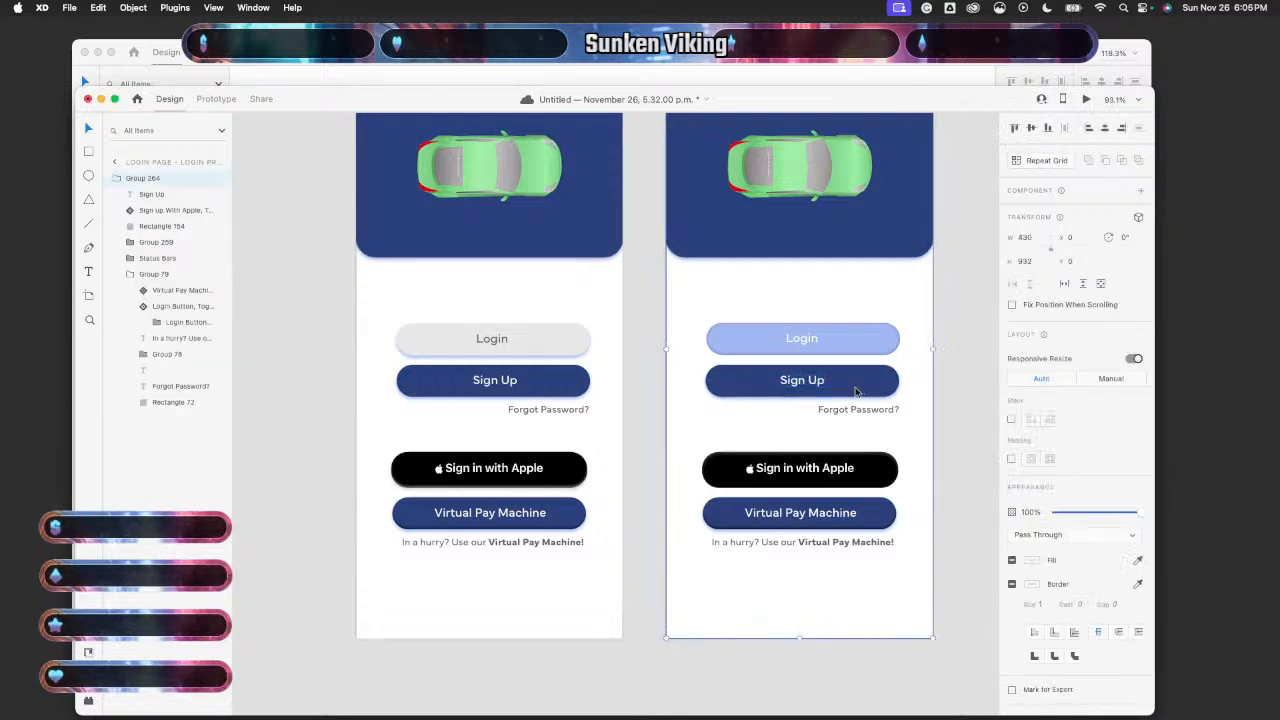
- Undo the stray Sign Up rectangle move, then group the Sign Up button and name it 'sign Up'
{"action": "left_click", "coordinate": [855, 390]}
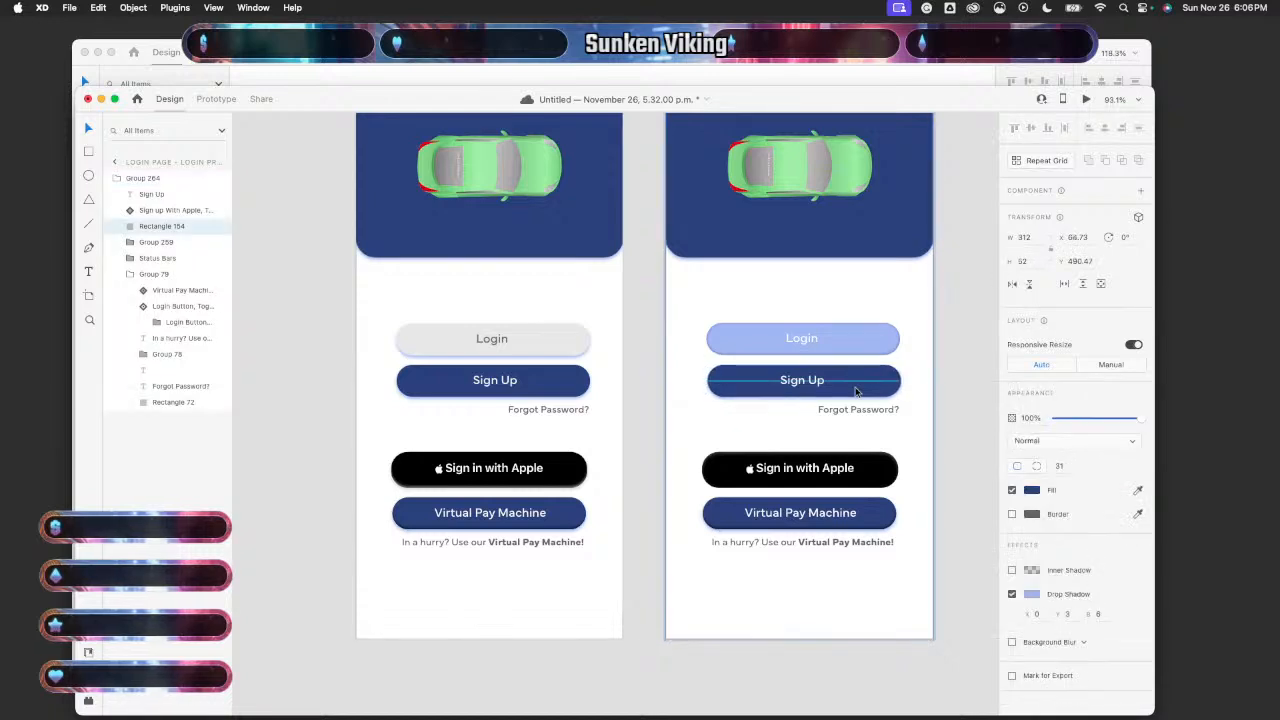
{"action": "left_click", "coordinate": [936, 403]}
{"action": "key", "text": "super+z"}
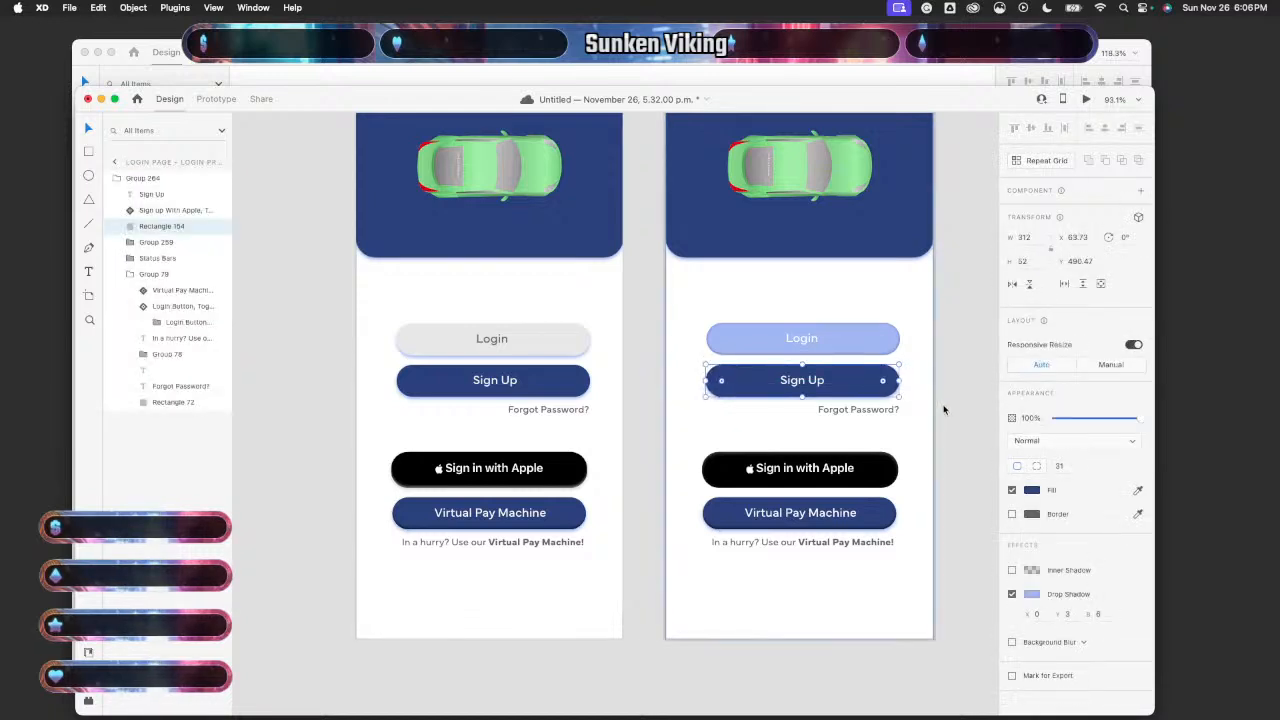
{"action": "left_click", "coordinate": [802, 384]}
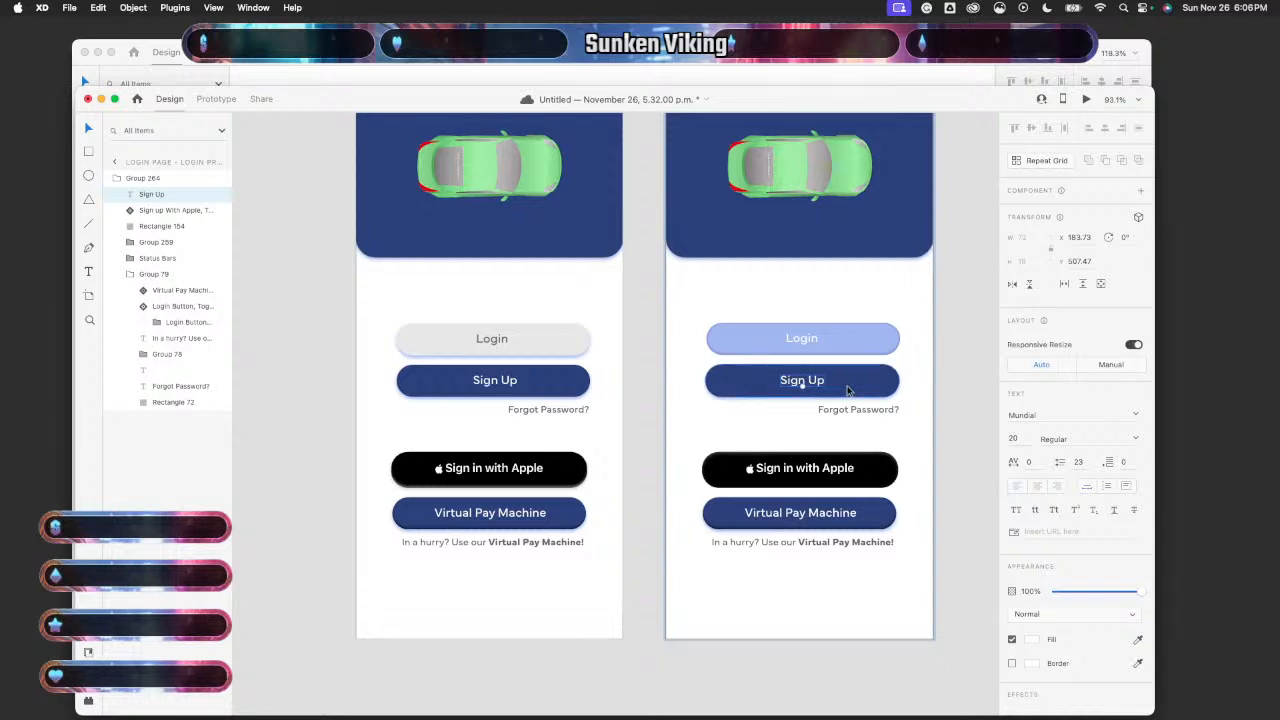
{"action": "left_click", "coordinate": [848, 390]}
{"action": "right_click", "coordinate": [848, 390]}
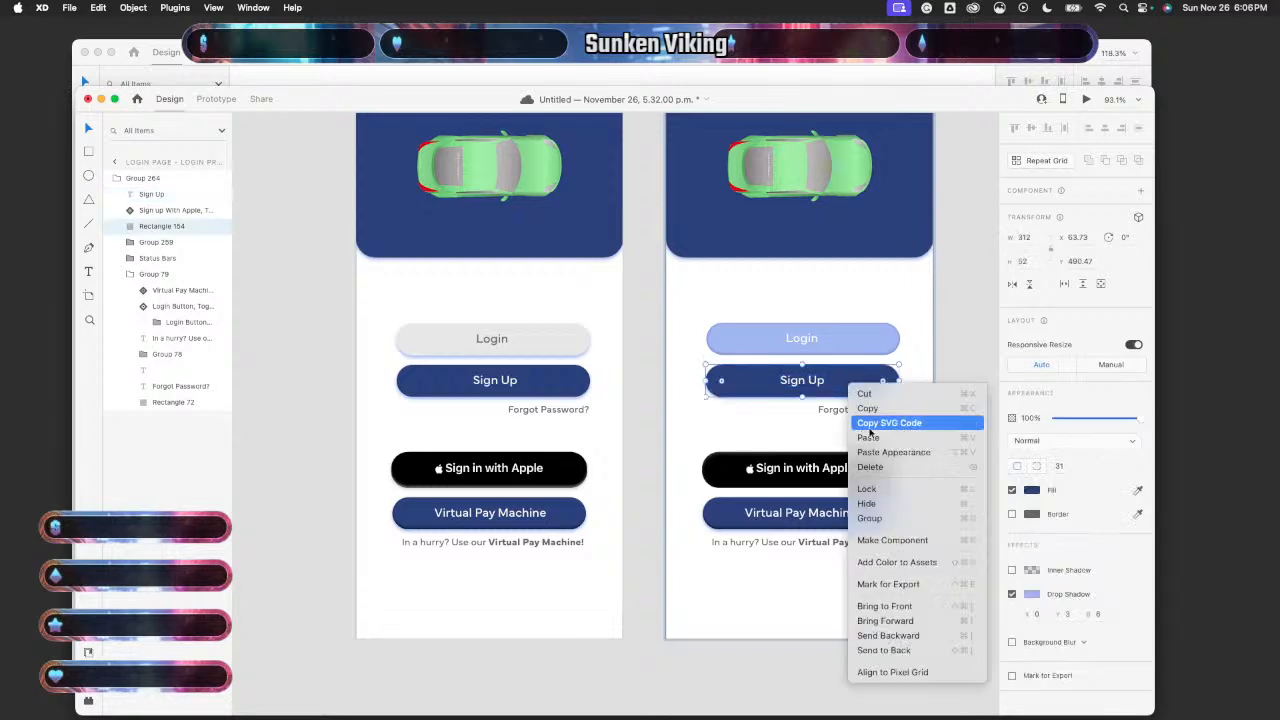
{"action": "left_click", "coordinate": [884, 519]}
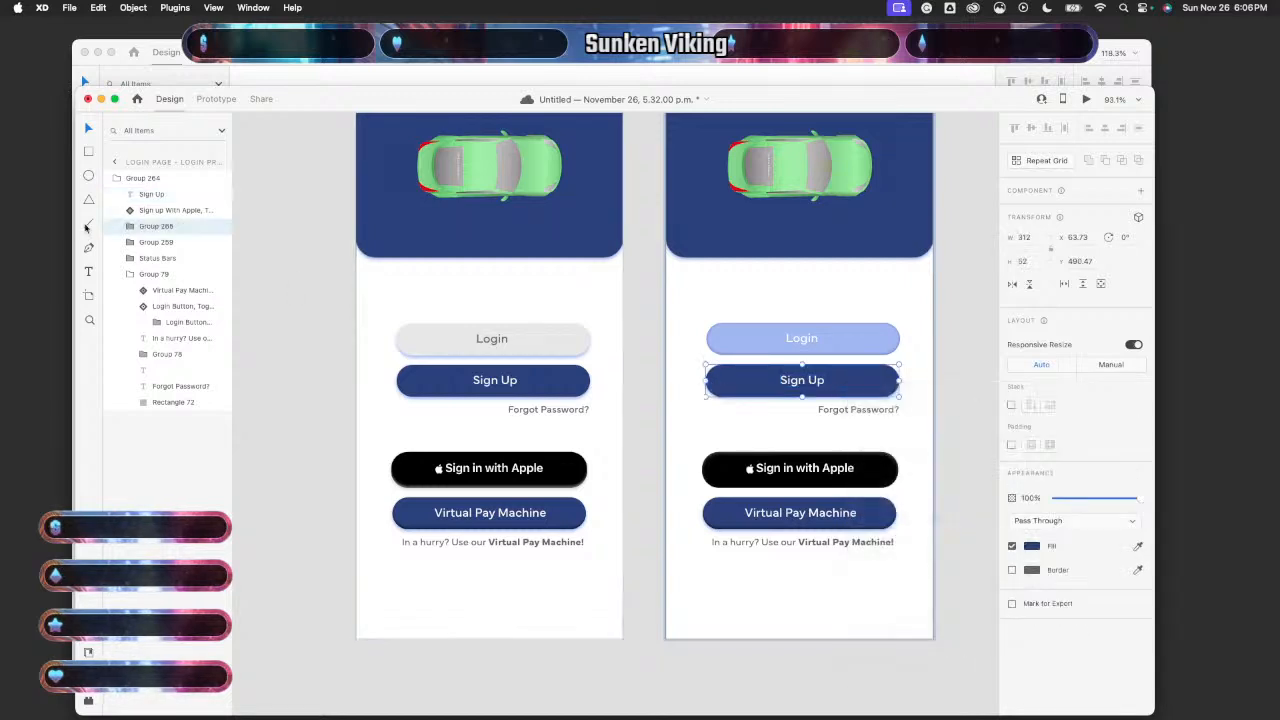
{"action": "double_click", "coordinate": [158, 227]}
{"action": "type", "text": "sign"}
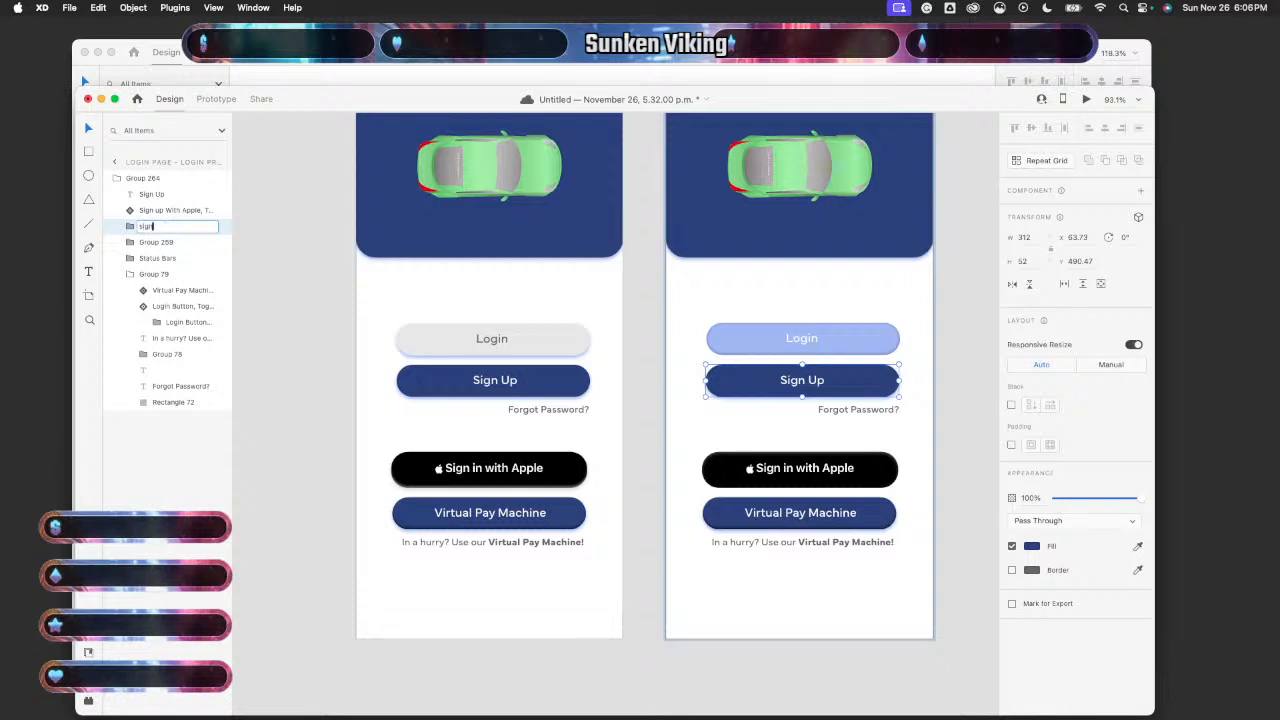
{"action": "type", "text": " Up"}
{"action": "key", "text": "Return"}
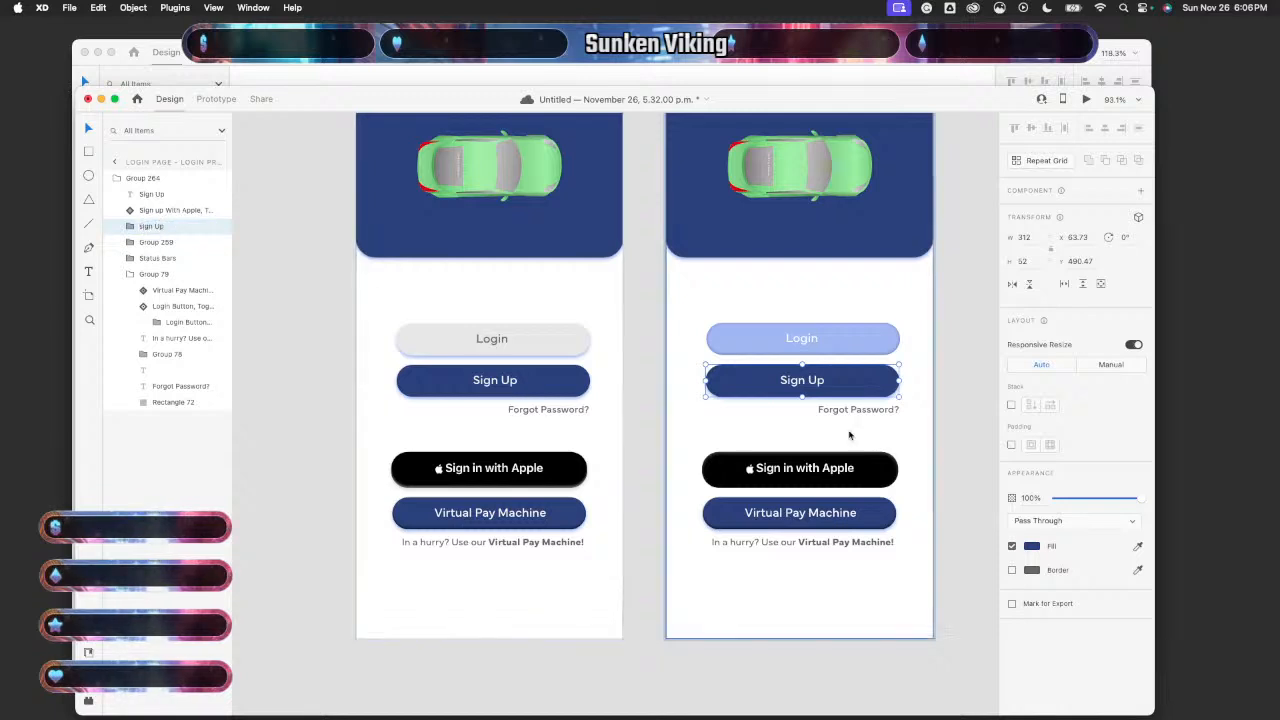
- Shift the 'sign Up' group left to X 59, centring it on the artboard
{"action": "left_click", "coordinate": [803, 405]}
{"action": "double_click", "coordinate": [808, 390]}
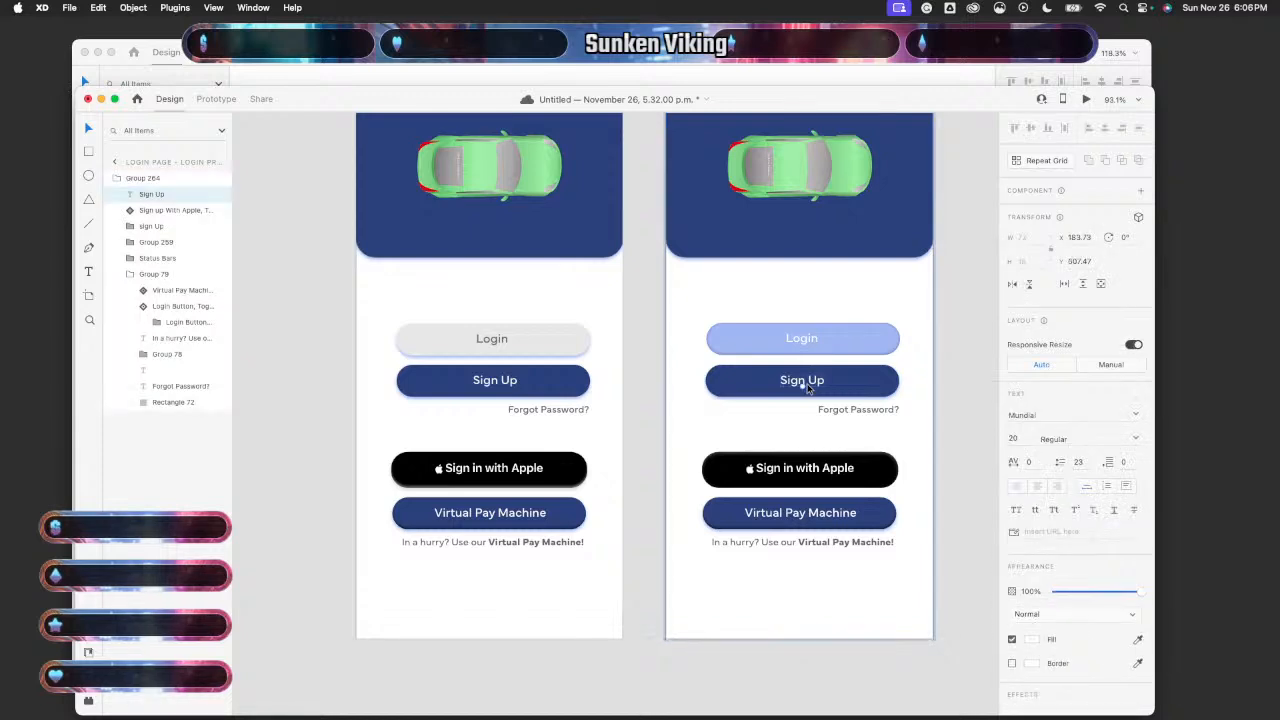
{"action": "left_click", "coordinate": [866, 383]}
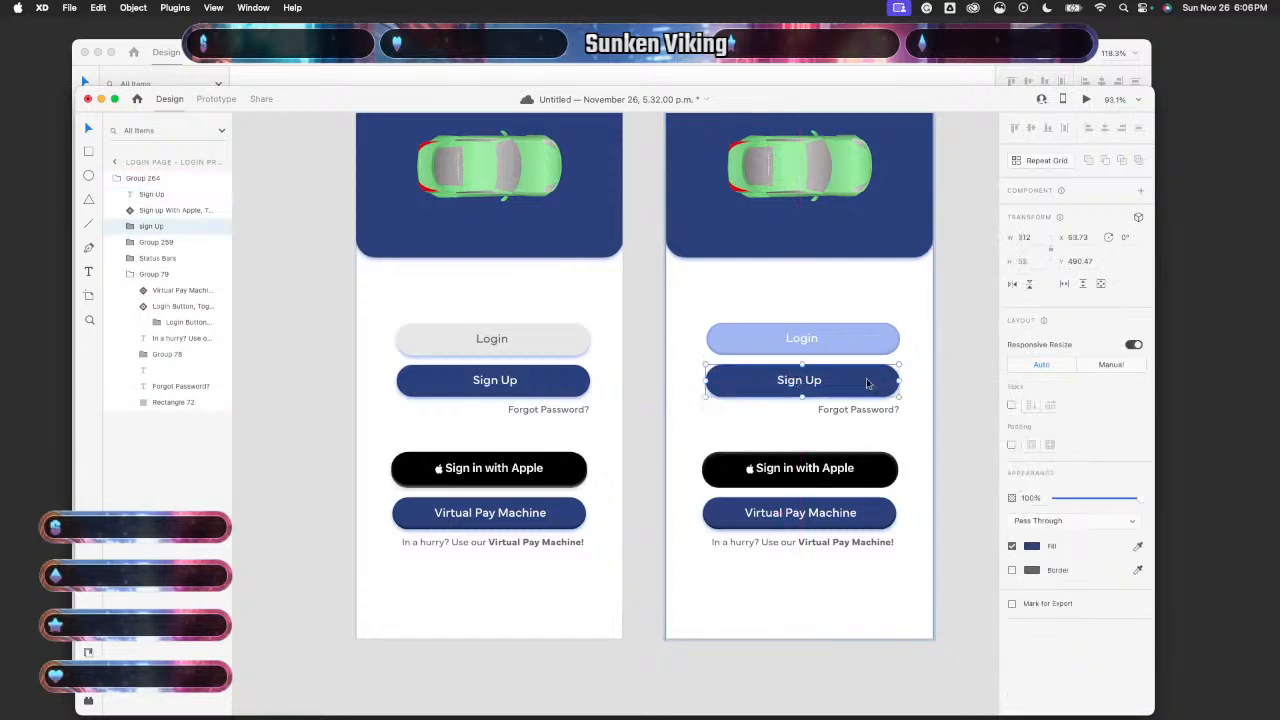
{"action": "left_click_drag", "start_coordinate": [866, 378], "coordinate": [862, 383]}
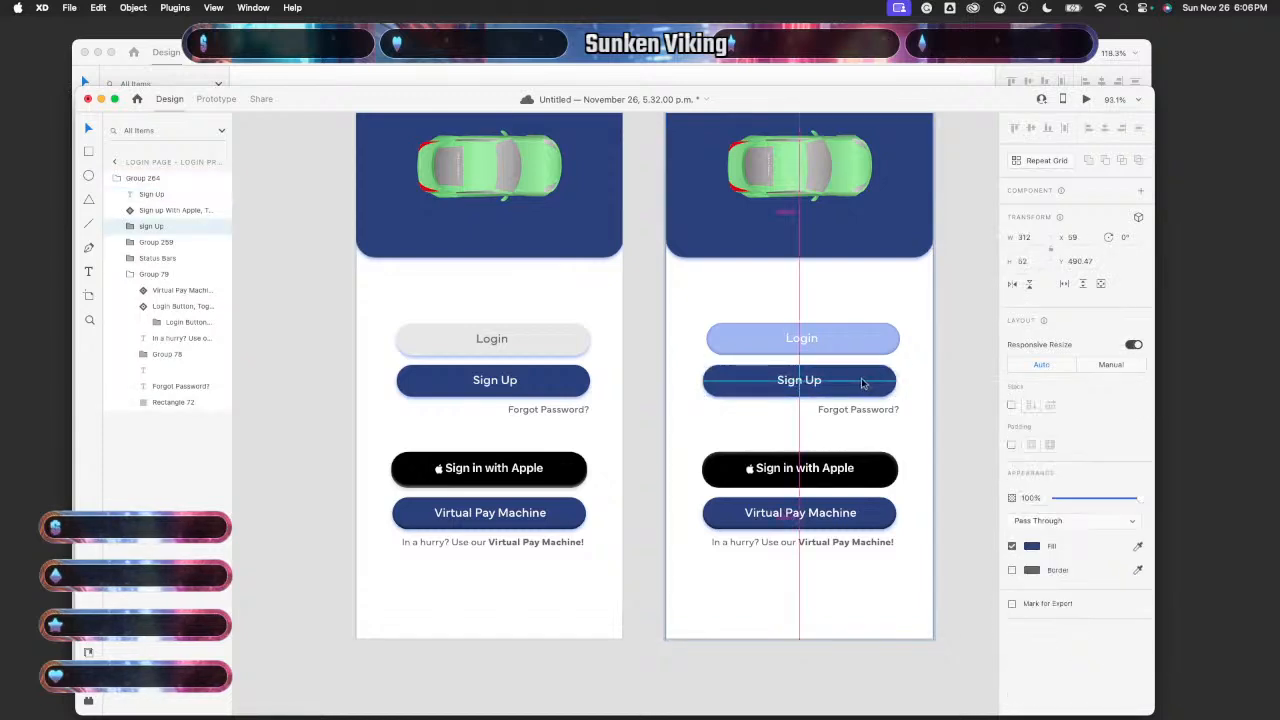
{"action": "left_click", "coordinate": [804, 387]}
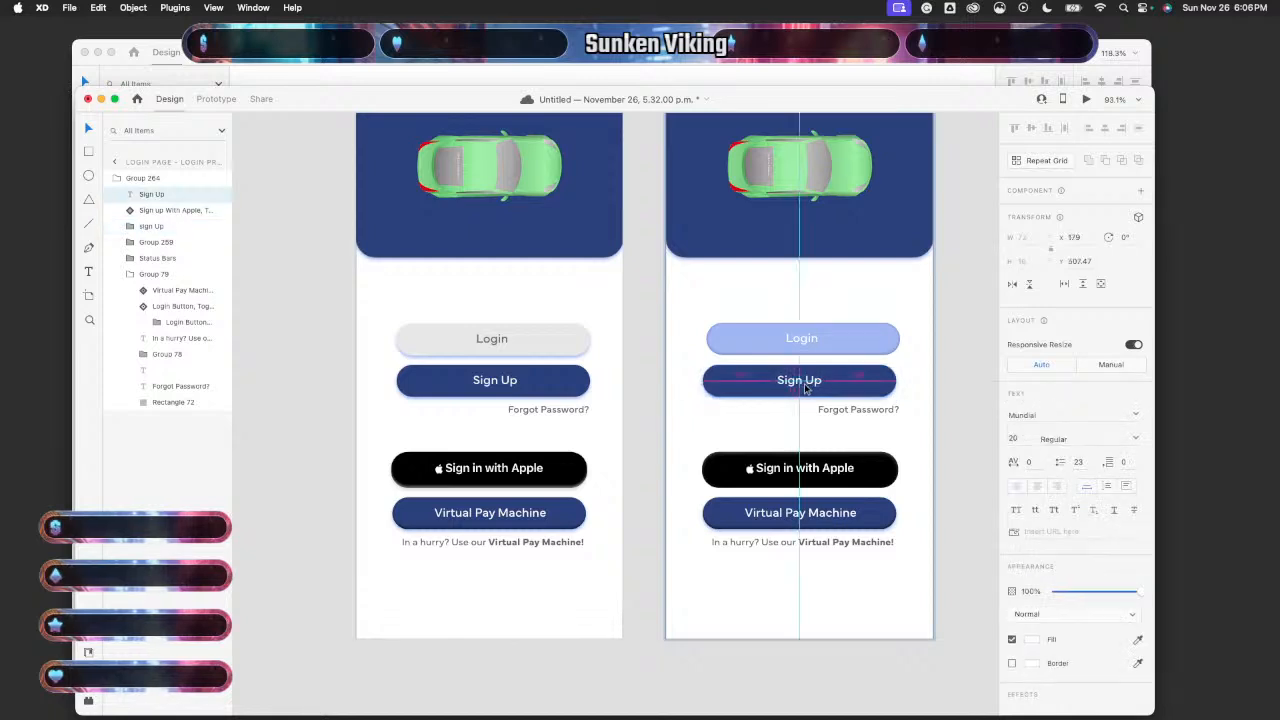
{"action": "left_click", "coordinate": [983, 380]}
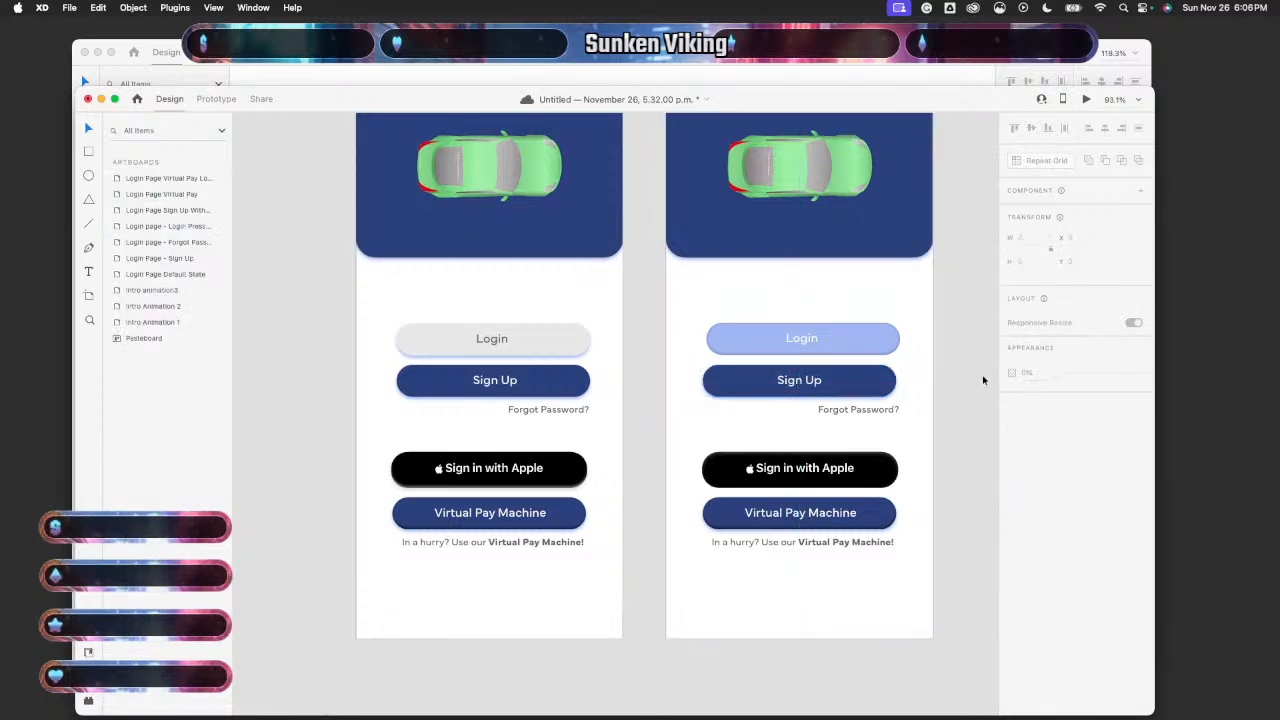
- Reposition the right artboard's light-blue Login button, raising it to Y 426
{"action": "left_click", "coordinate": [846, 343]}
{"action": "left_click", "coordinate": [846, 344]}
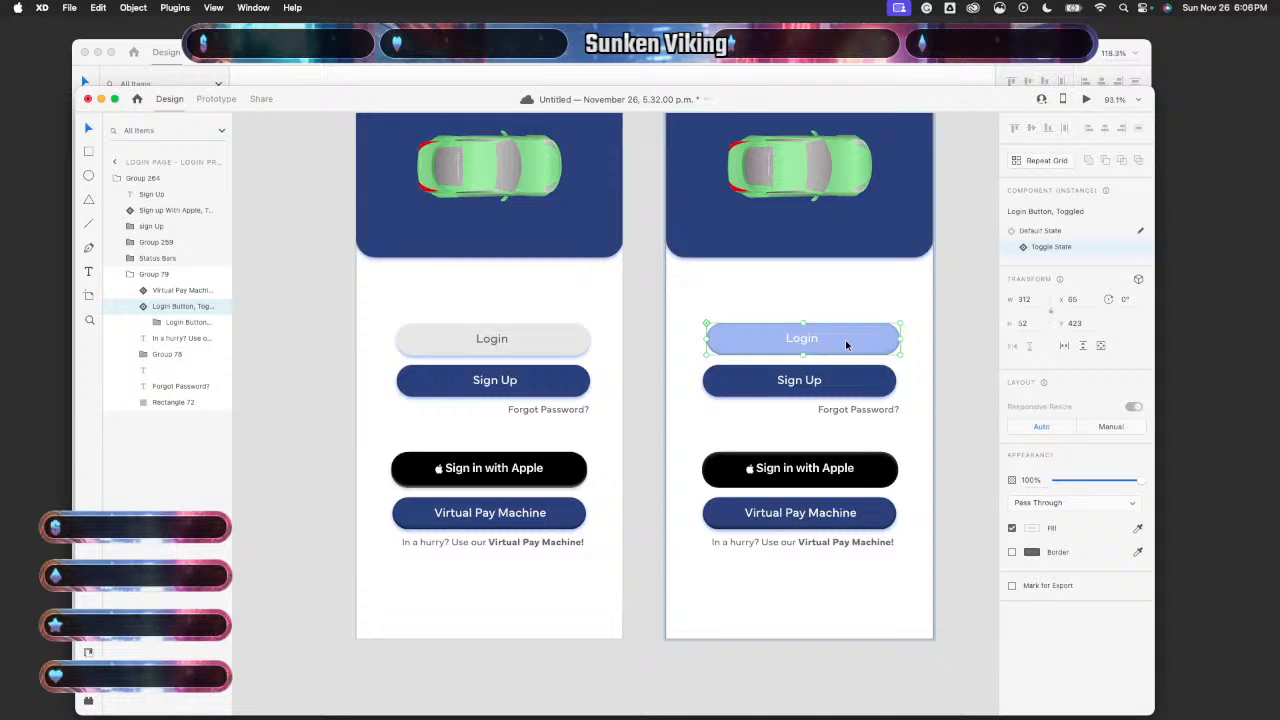
{"action": "left_click_drag", "start_coordinate": [846, 345], "coordinate": [842, 346]}
- Preview the left login artboard and tap Login to confirm it toggles
{"action": "scroll", "coordinate": [842, 346], "scroll_direction": "up", "scroll_amount": 5}
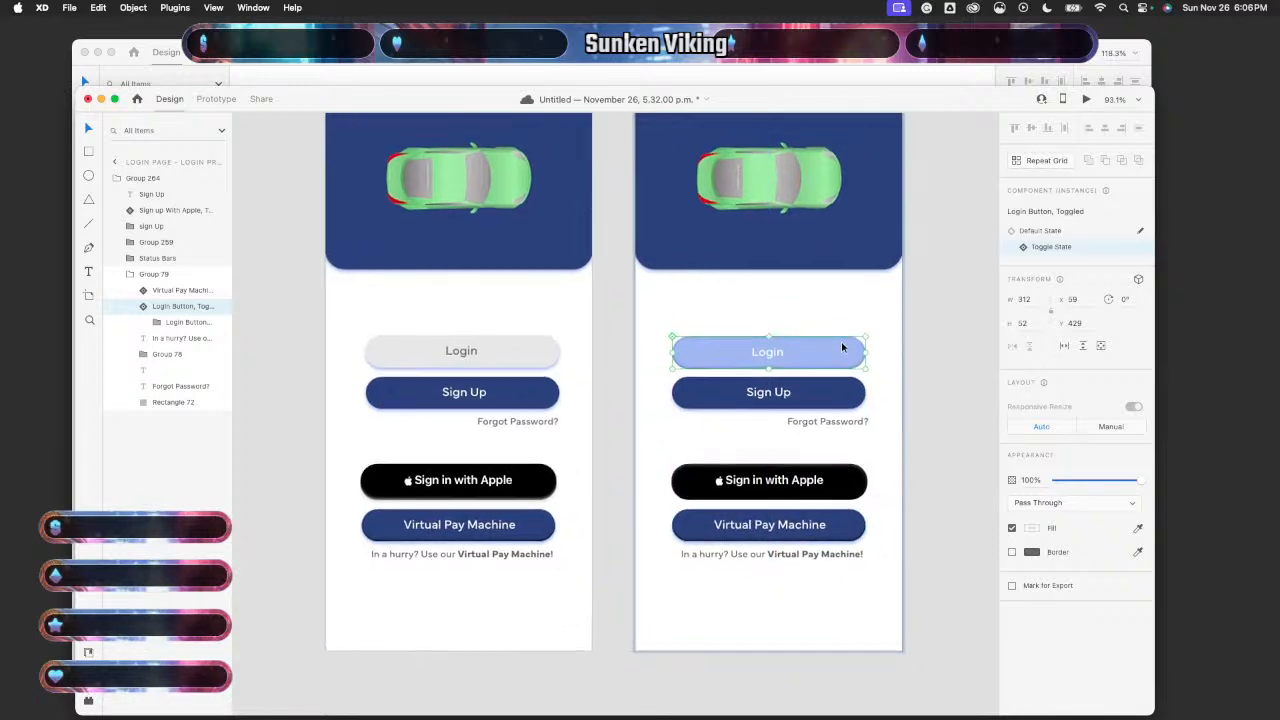
{"action": "scroll", "coordinate": [842, 347], "scroll_direction": "up", "scroll_amount": 1}
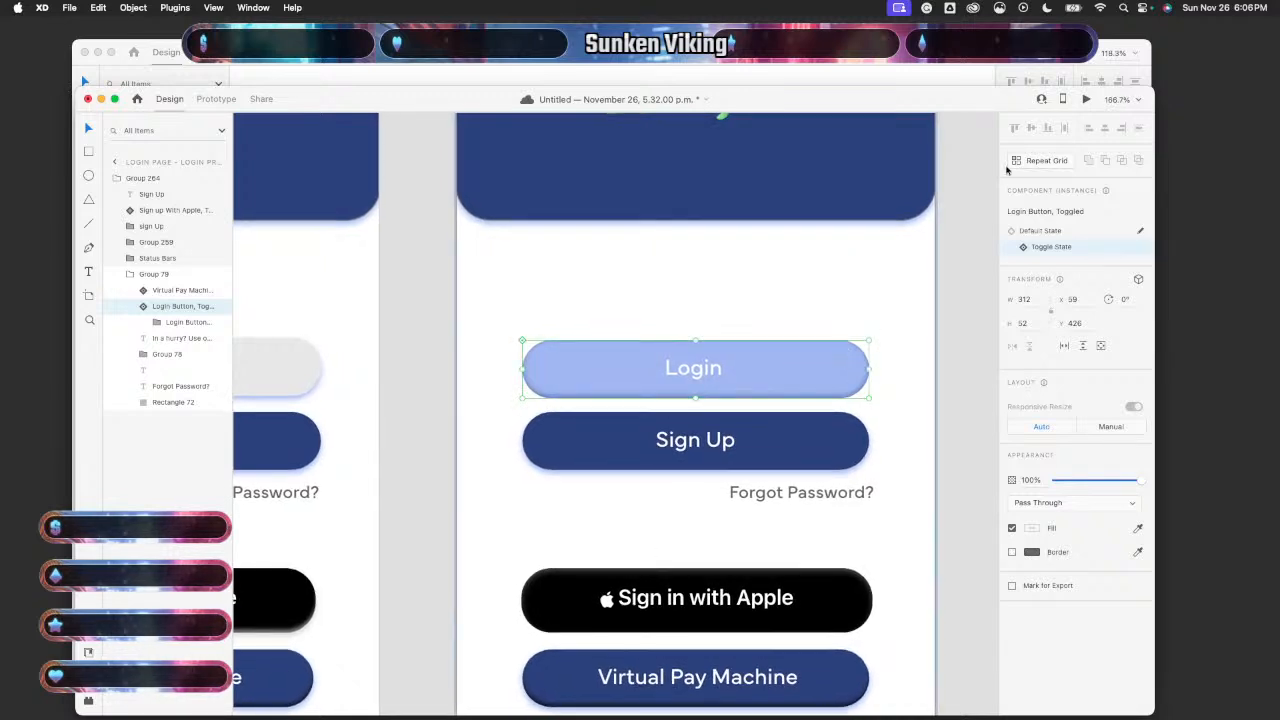
{"action": "left_click", "coordinate": [375, 281]}
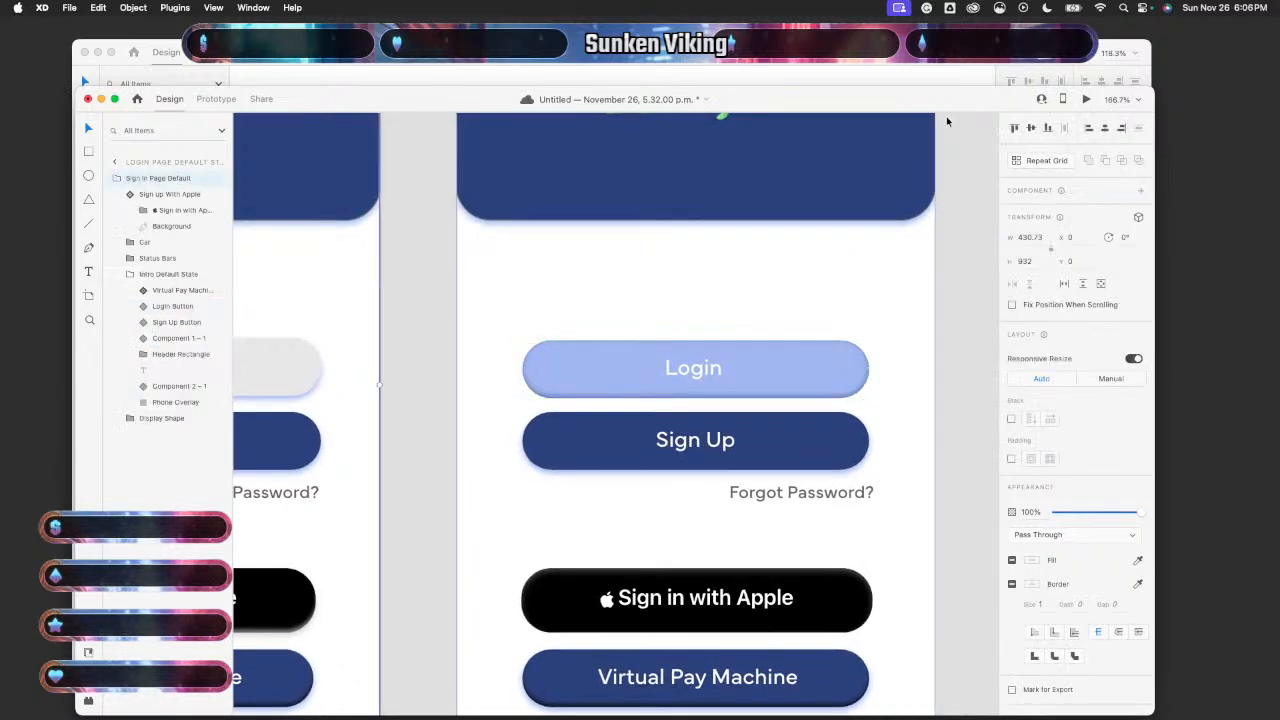
{"action": "left_click", "coordinate": [1086, 99]}
{"action": "left_click", "coordinate": [584, 340]}
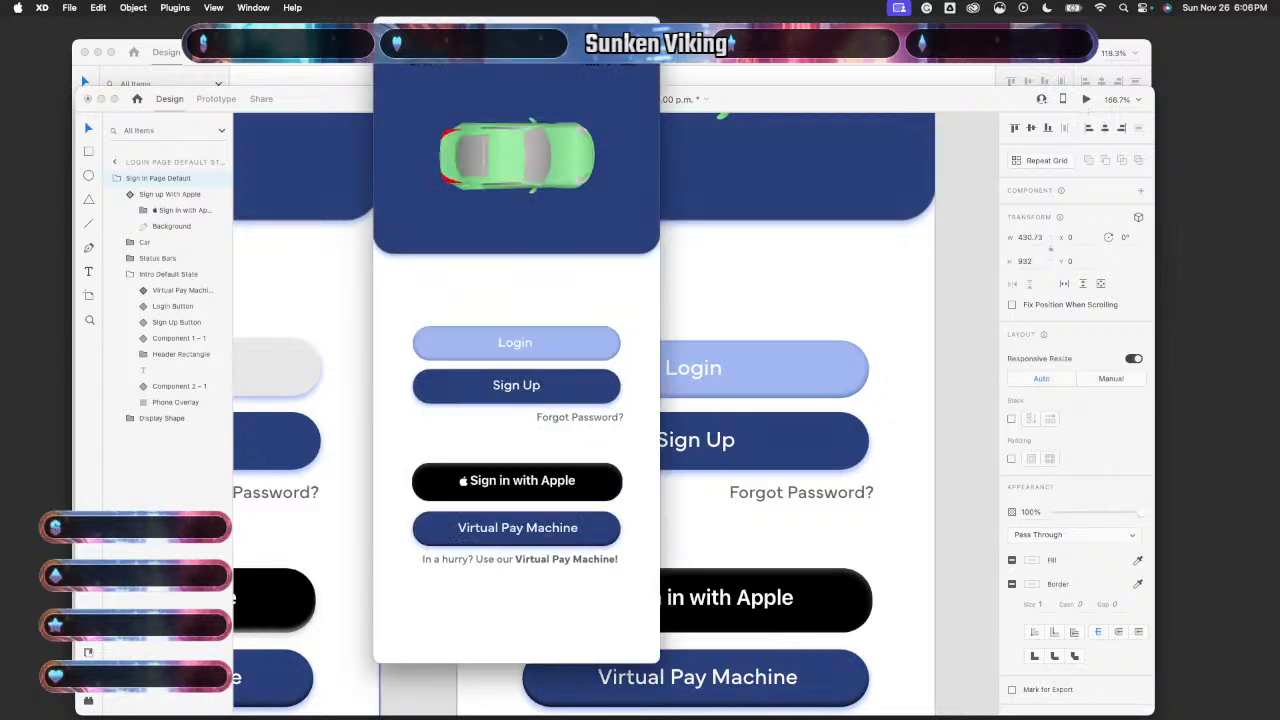
{"action": "left_click", "coordinate": [384, 27]}
- Try nudging the middle artboard's Virtual Pay Machine button, then undo the move
{"action": "scroll", "coordinate": [441, 296], "scroll_direction": "down", "scroll_amount": 5}
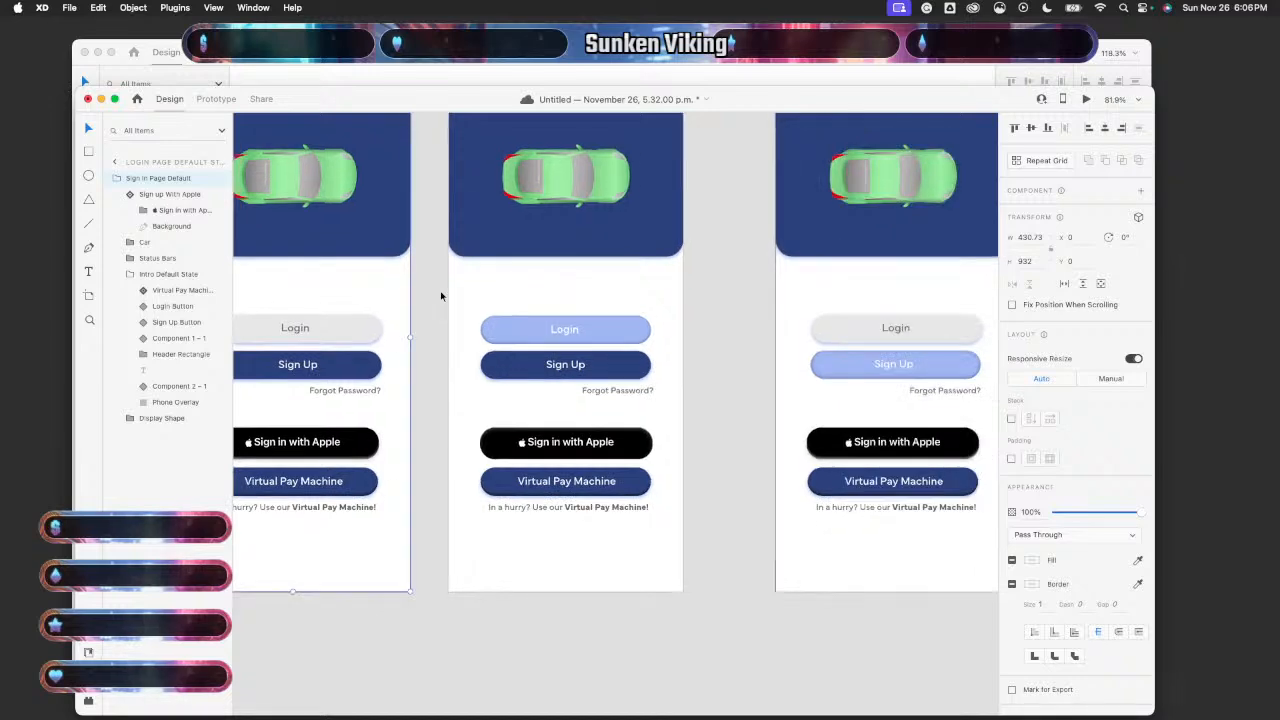
{"action": "scroll", "coordinate": [441, 296], "scroll_direction": "left", "scroll_amount": 5}
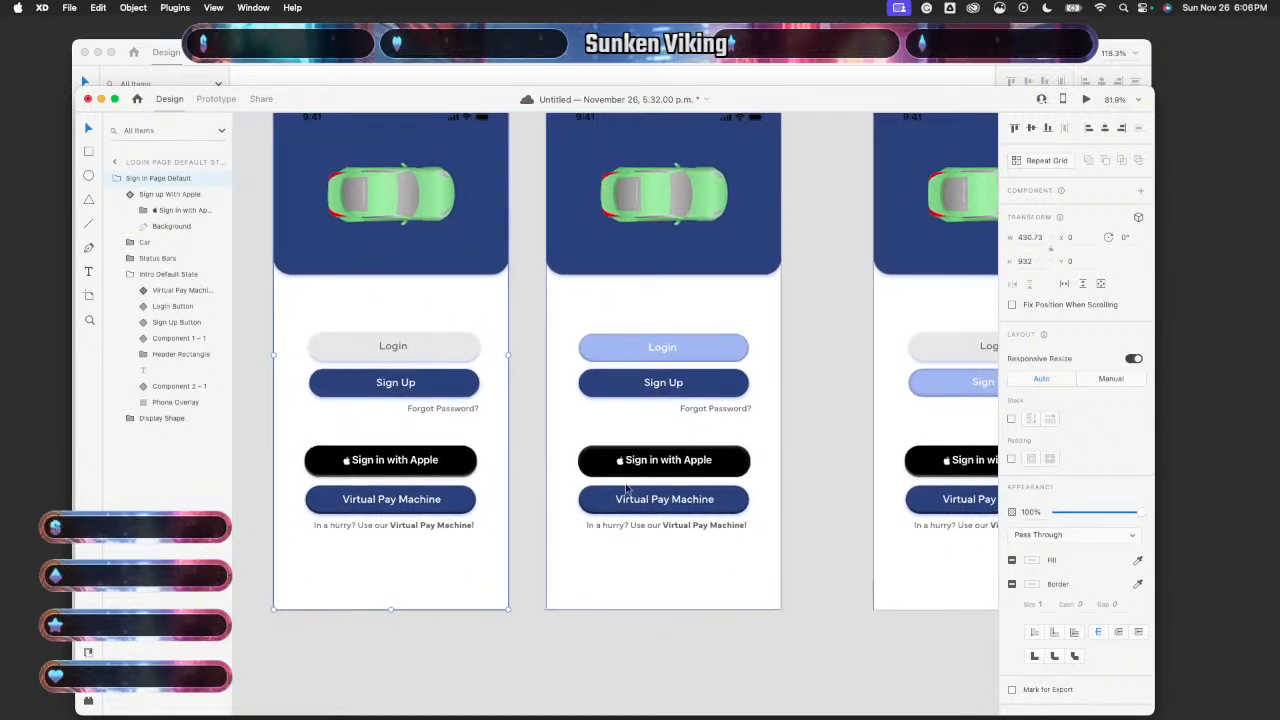
{"action": "double_click", "coordinate": [720, 508]}
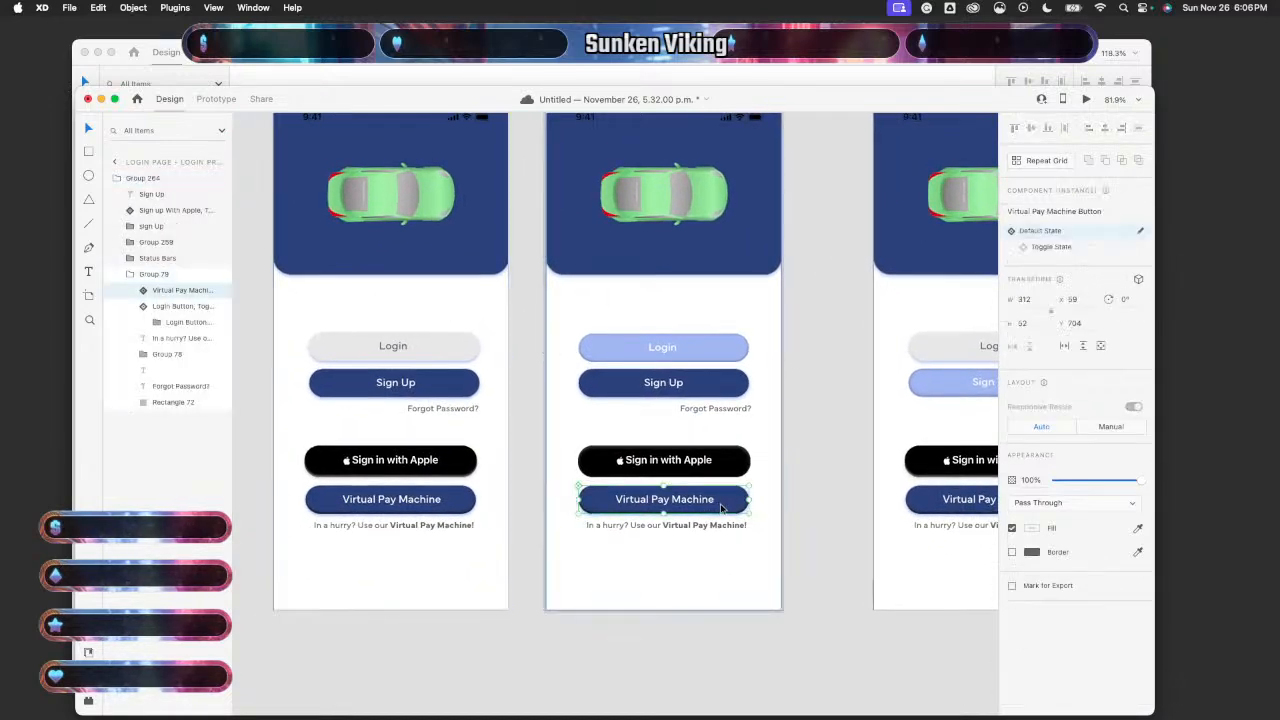
{"action": "left_click_drag", "start_coordinate": [720, 508], "coordinate": [718, 508]}
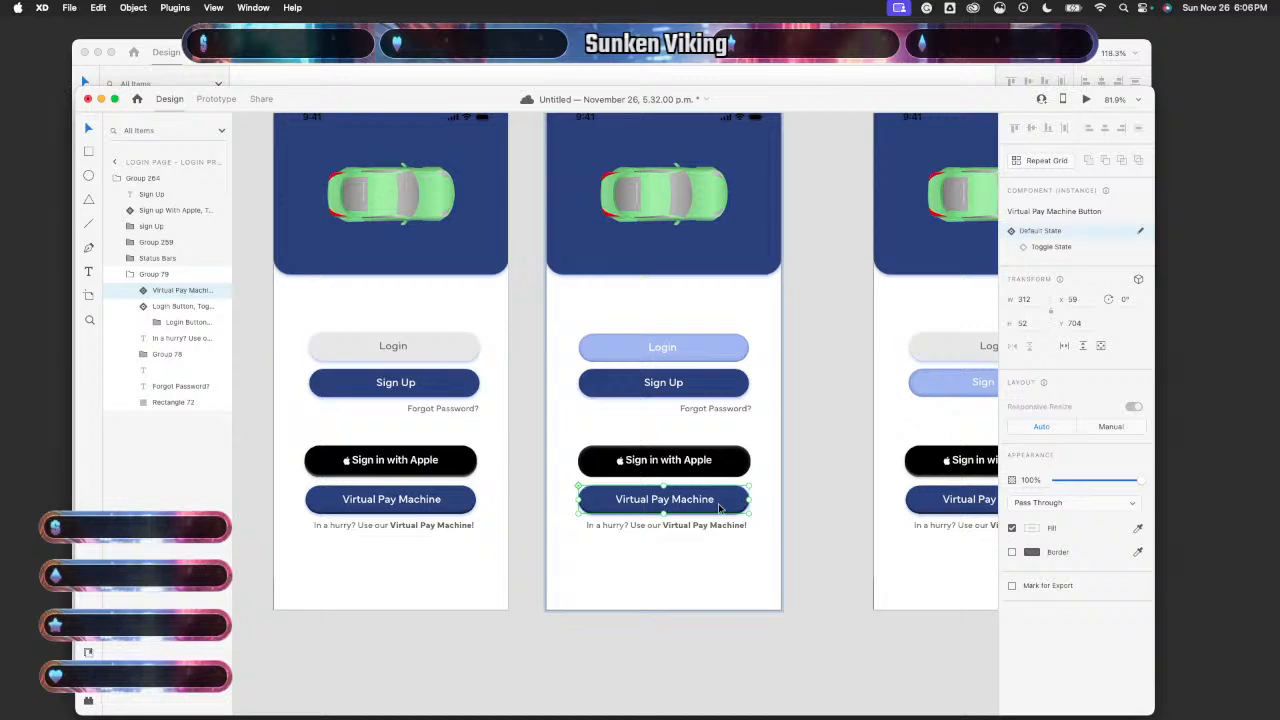
{"action": "key", "text": "super+z"}
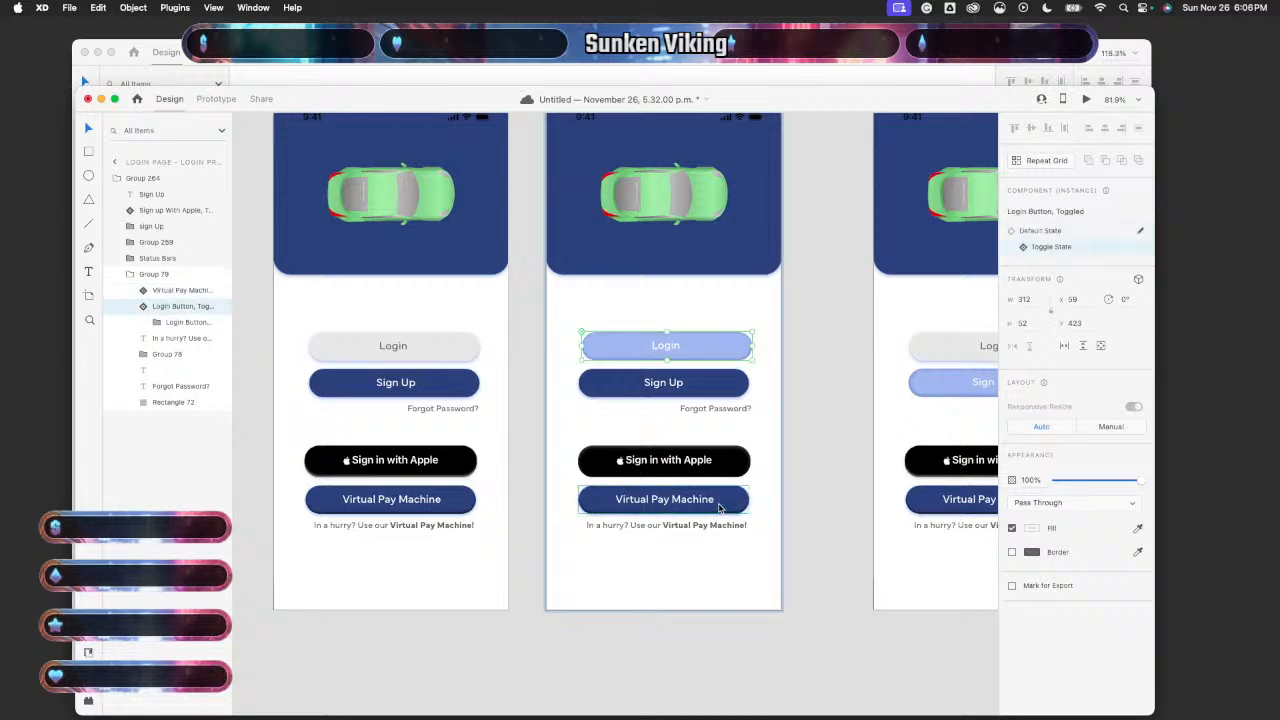
- Re-centre the middle artboard's Sign Up button at X 59 and line its label up with the centre
{"action": "double_click", "coordinate": [712, 352]}
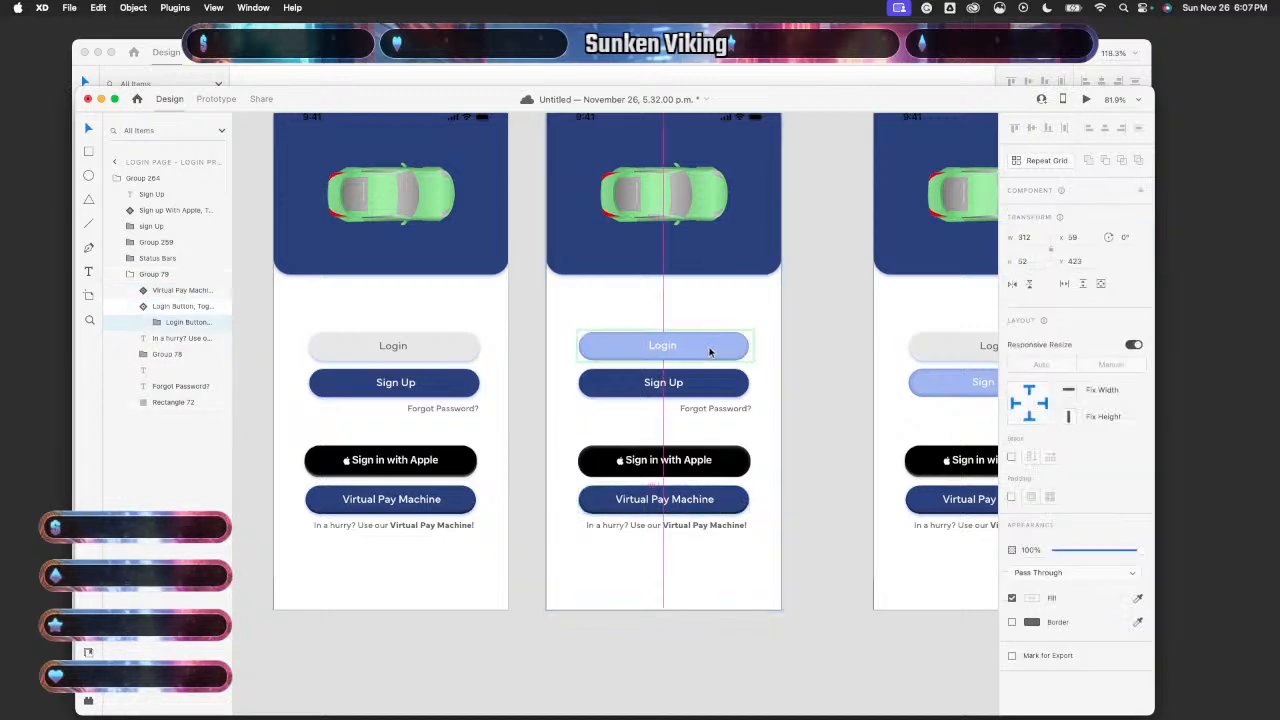
{"action": "left_click", "coordinate": [710, 384]}
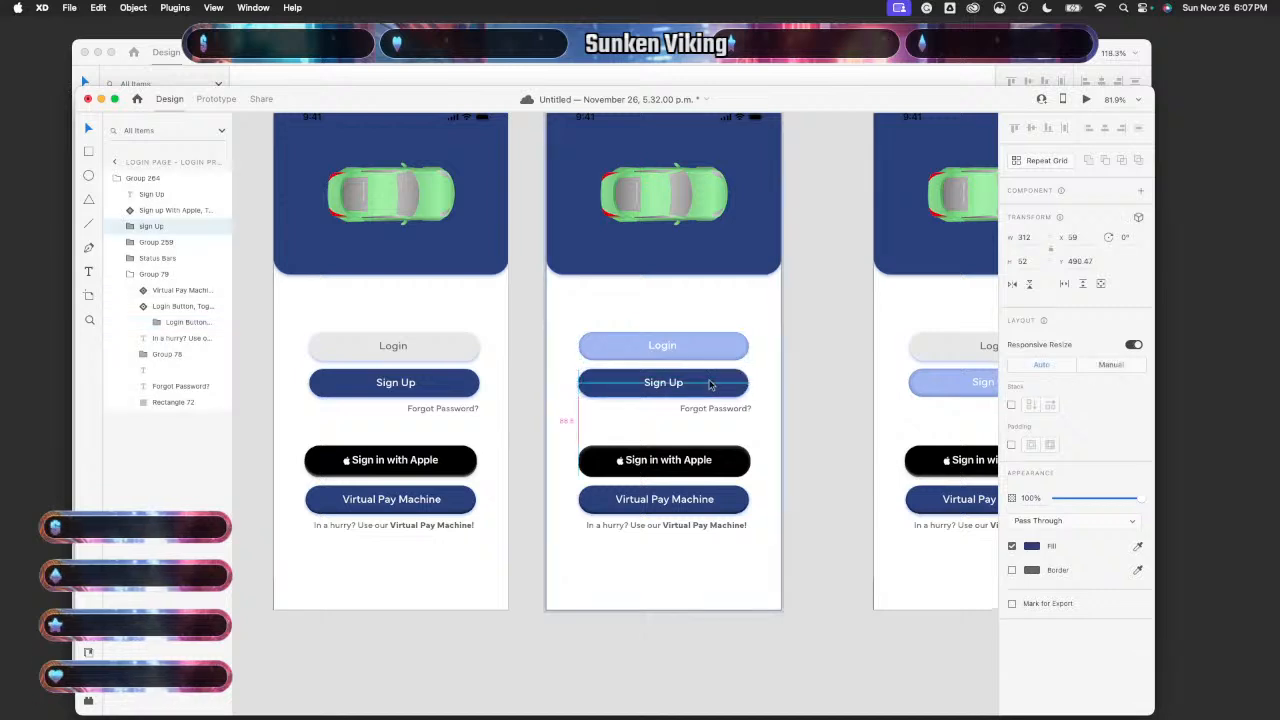
{"action": "key", "text": "Left"}
{"action": "key", "text": "Left"}
{"action": "key", "text": "Left"}
{"action": "key", "text": "Right"}
{"action": "key", "text": "Right"}
{"action": "key", "text": "Right"}
{"action": "key", "text": "Right"}
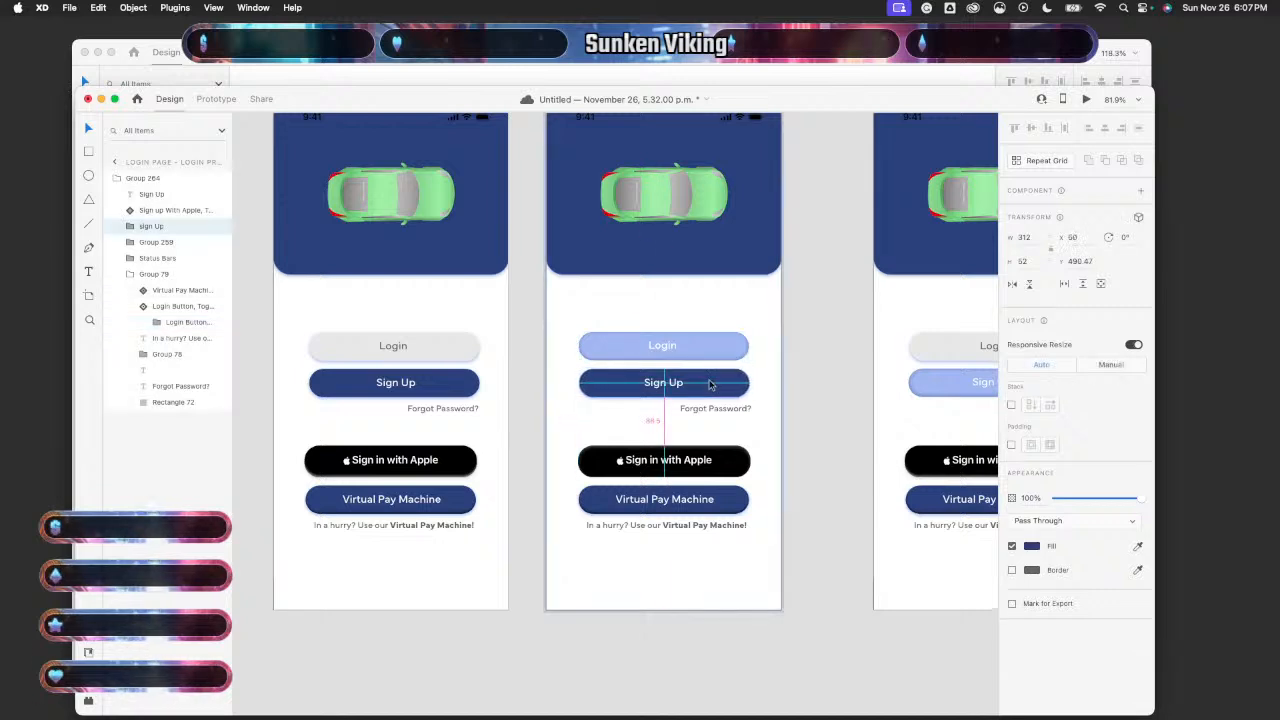
{"action": "key", "text": "Right"}
{"action": "key", "text": "Left"}
{"action": "key", "text": "Left"}
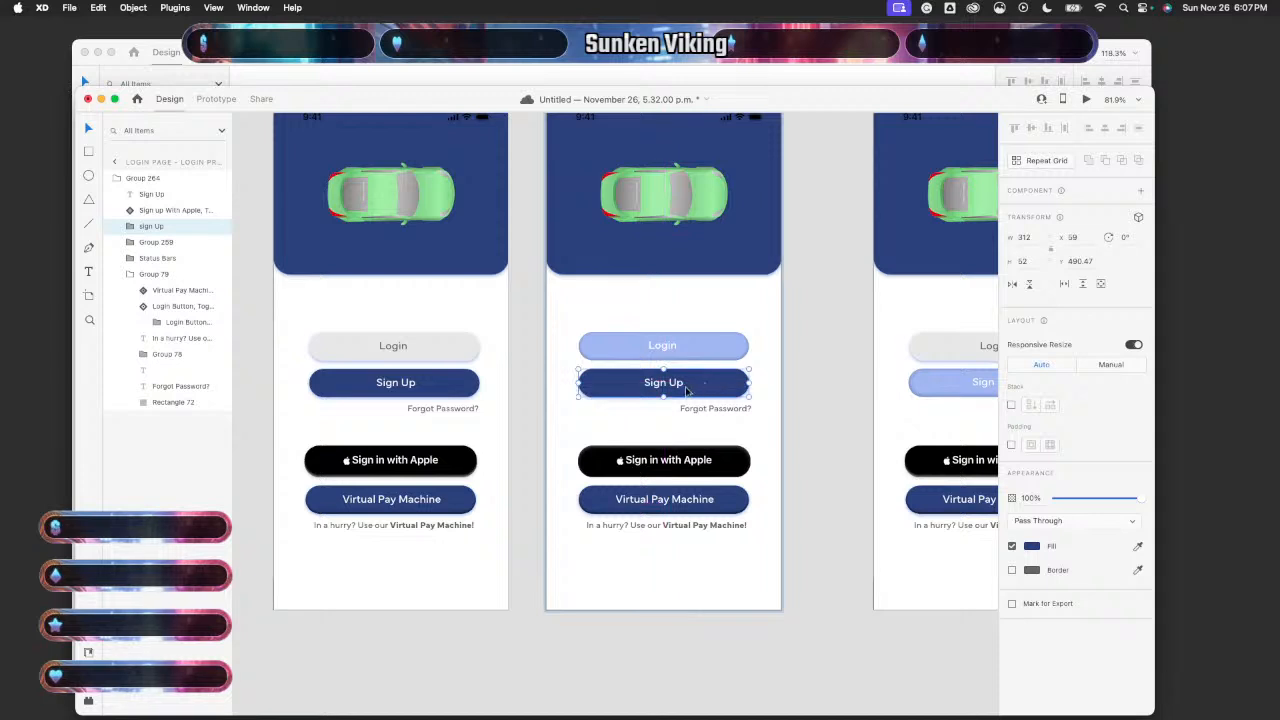
{"action": "double_click", "coordinate": [674, 386]}
{"action": "key", "text": "Left"}
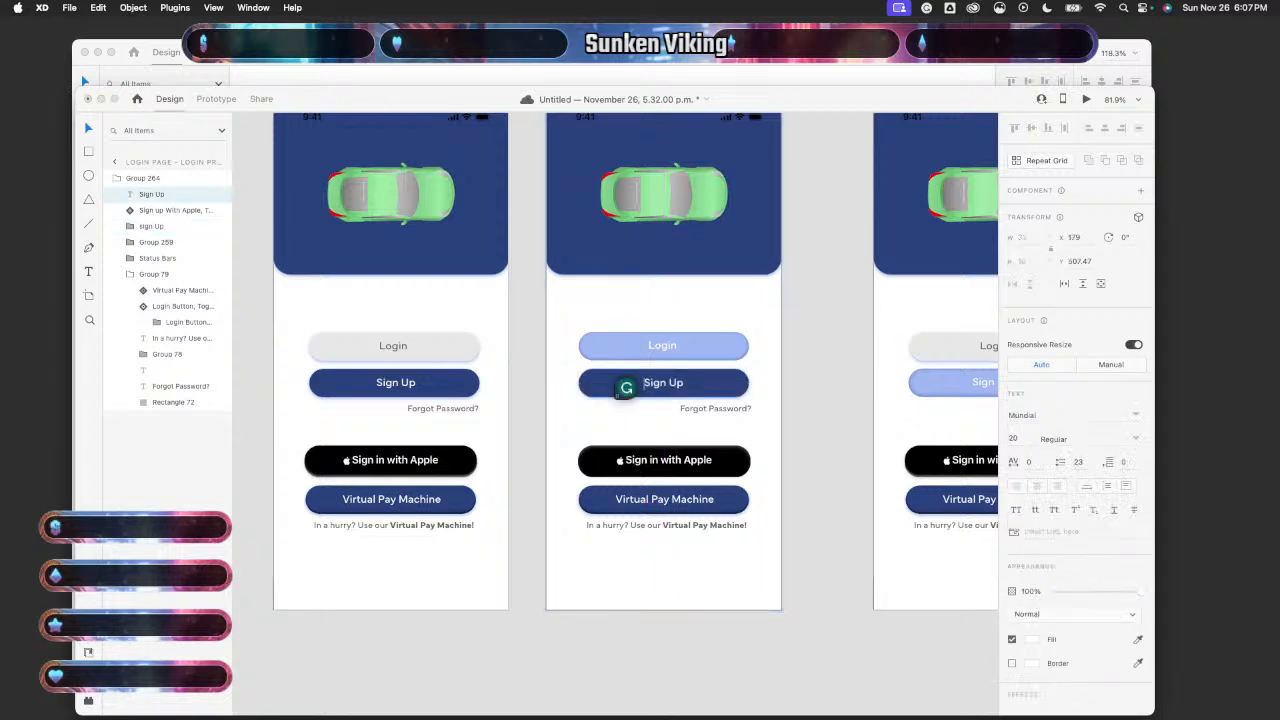
{"action": "left_click", "coordinate": [655, 430]}
{"action": "left_click_drag", "start_coordinate": [675, 383], "coordinate": [677, 385]}
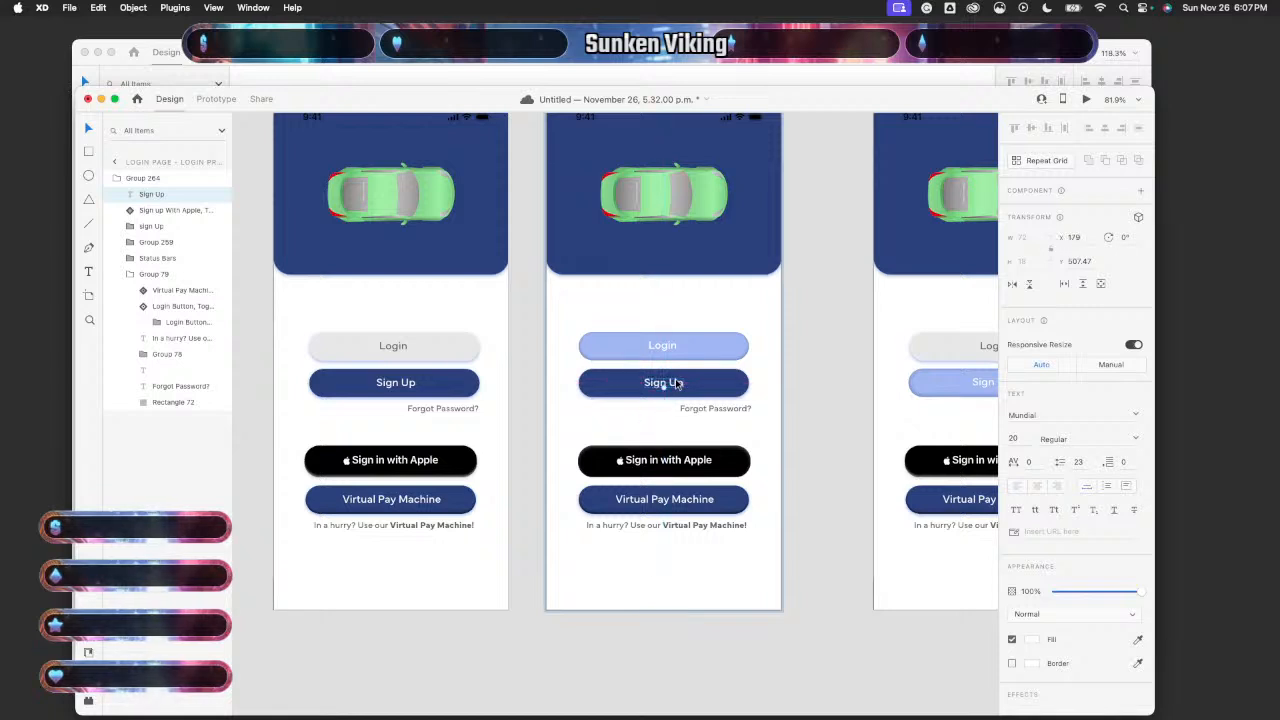
- Drag the Sign in with Apple button into place and reselect the Virtual Pay Machine button
{"action": "left_click", "coordinate": [717, 467]}
{"action": "left_click_drag", "start_coordinate": [717, 467], "coordinate": [722, 502]}
{"action": "left_click", "coordinate": [722, 501]}
- Check the left artboard's Virtual Pay Machine and Apple button backgrounds are centred with test nudges
{"action": "left_click", "coordinate": [443, 510]}
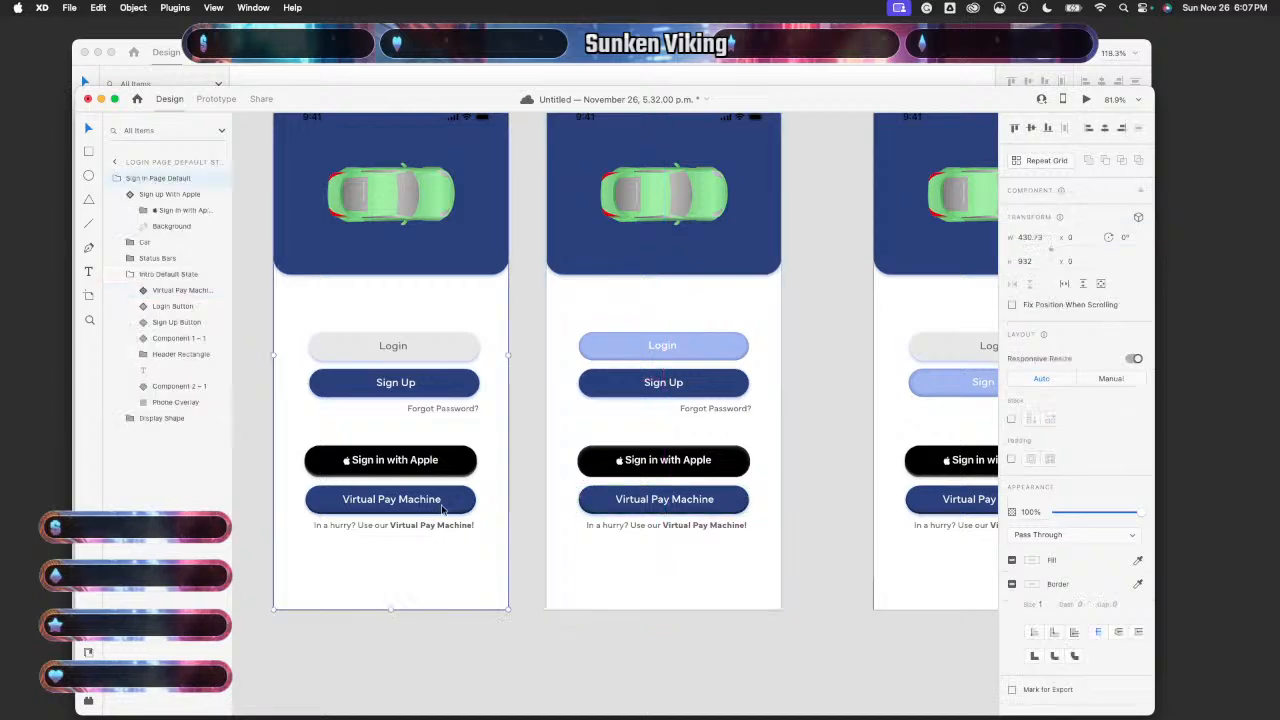
{"action": "left_click", "coordinate": [443, 510]}
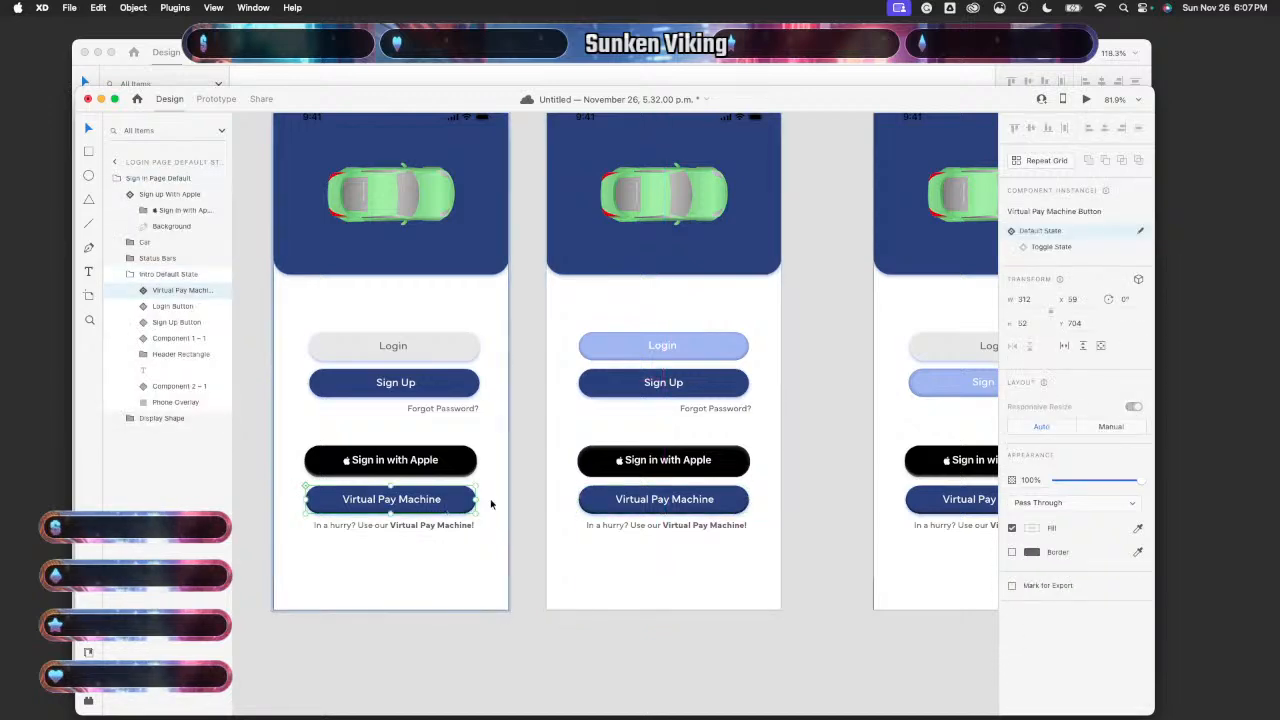
{"action": "key", "text": "Right"}
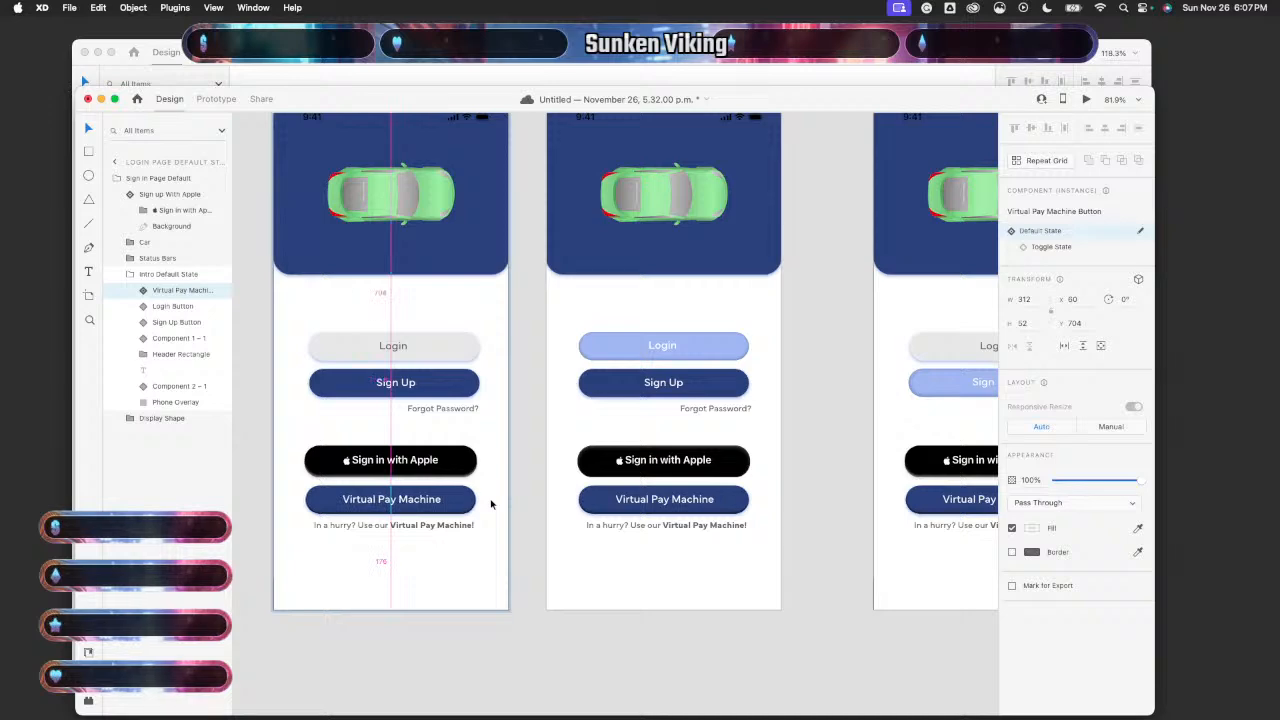
{"action": "key", "text": "Left"}
{"action": "double_click", "coordinate": [463, 461]}
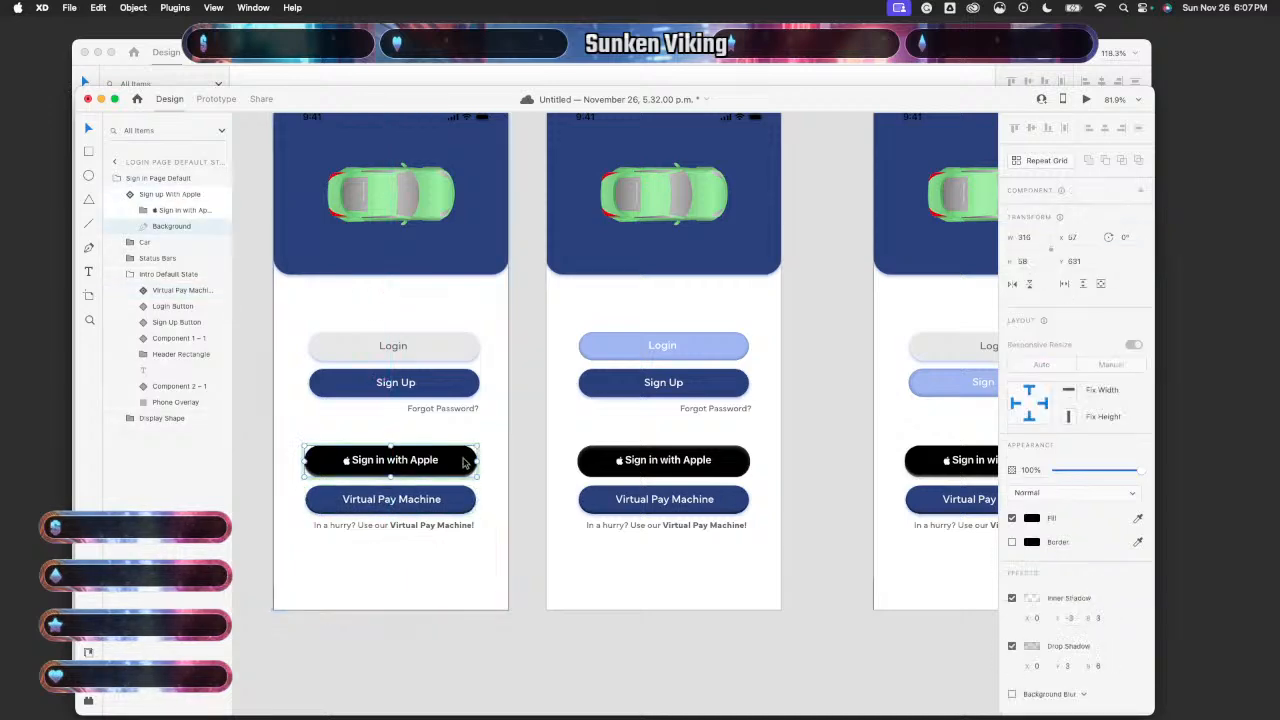
{"action": "key", "text": "Right"}
{"action": "key", "text": "Left"}
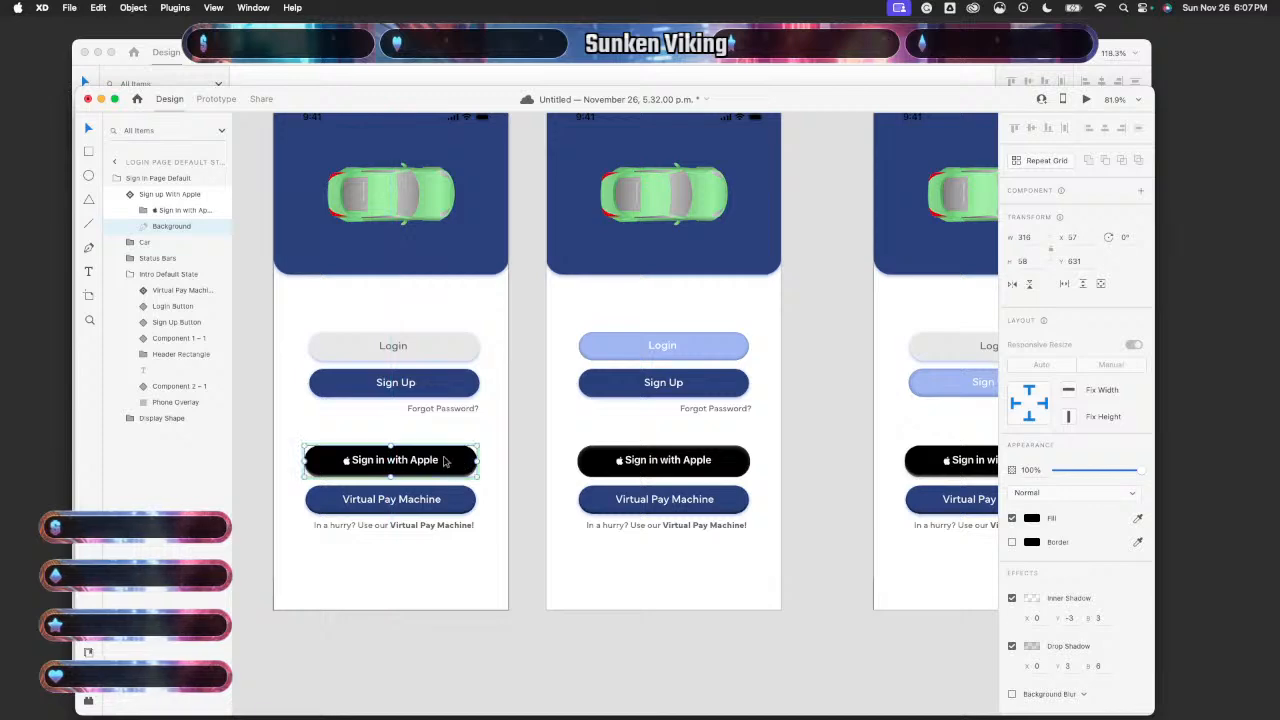
- Centre the Sign in with Apple label at X 127.88, Y 648 and preview the artboard
{"action": "left_click", "coordinate": [444, 461]}
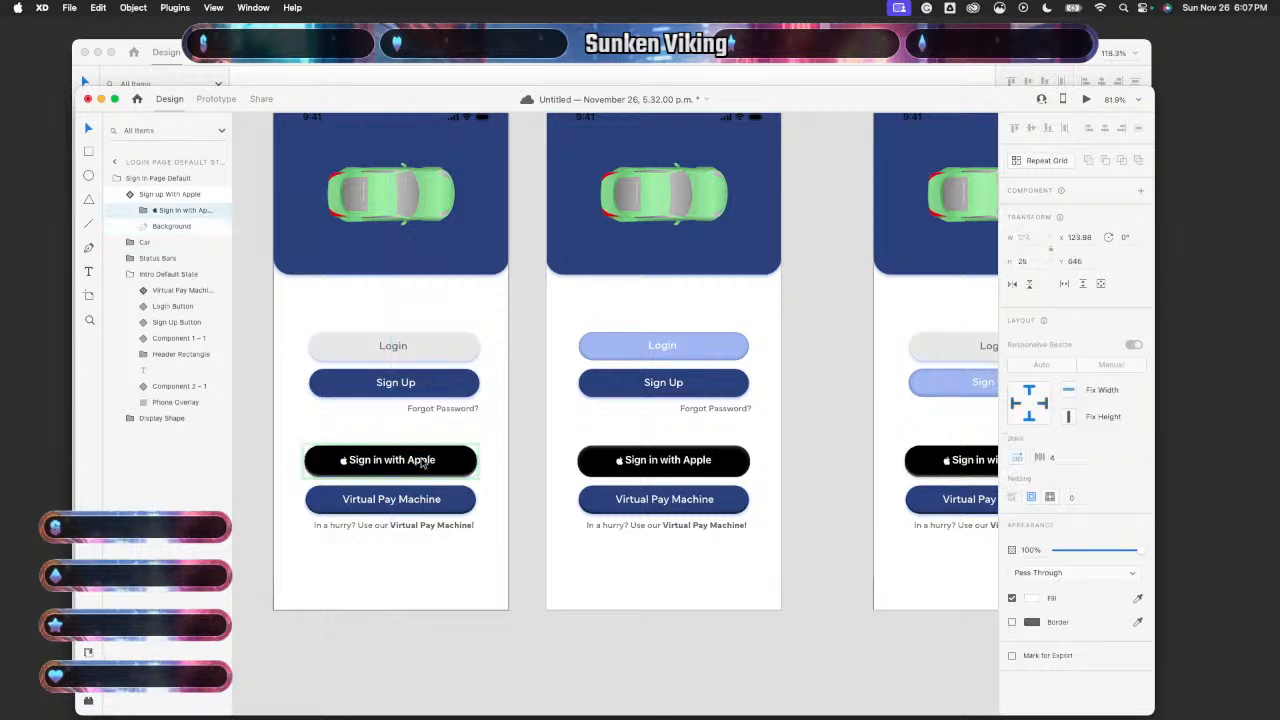
{"action": "key", "text": "Right"}
{"action": "key", "text": "Right"}
{"action": "key", "text": "Right"}
{"action": "key", "text": "Right"}
{"action": "key", "text": "Right"}
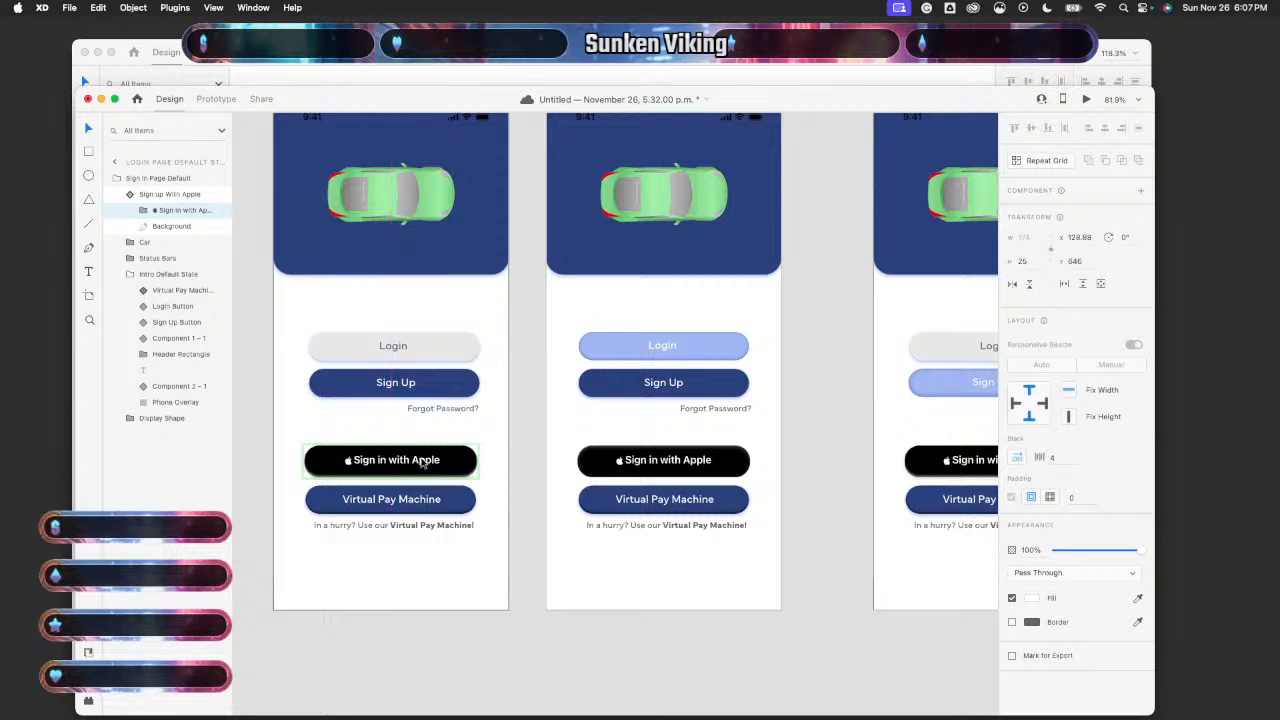
{"action": "key", "text": "Left"}
{"action": "key", "text": "Up"}
{"action": "key", "text": "Up"}
{"action": "key", "text": "Up"}
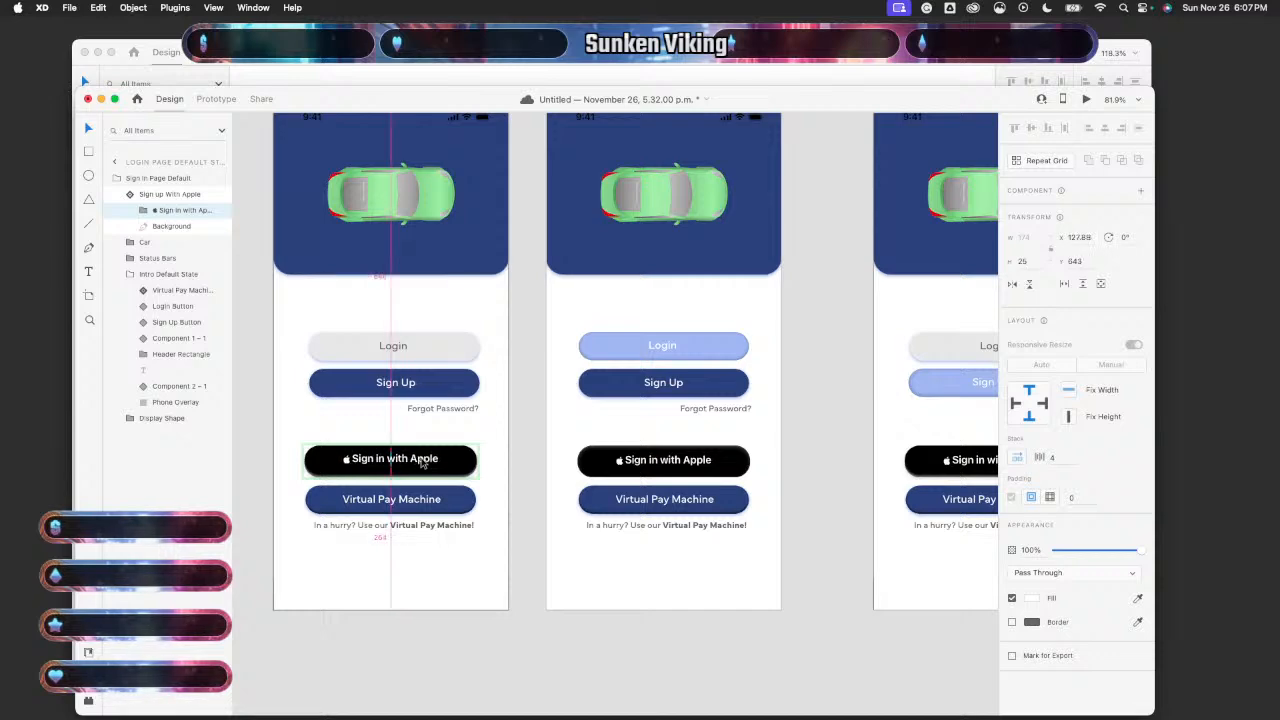
{"action": "key", "text": "Down"}
{"action": "key", "text": "Down"}
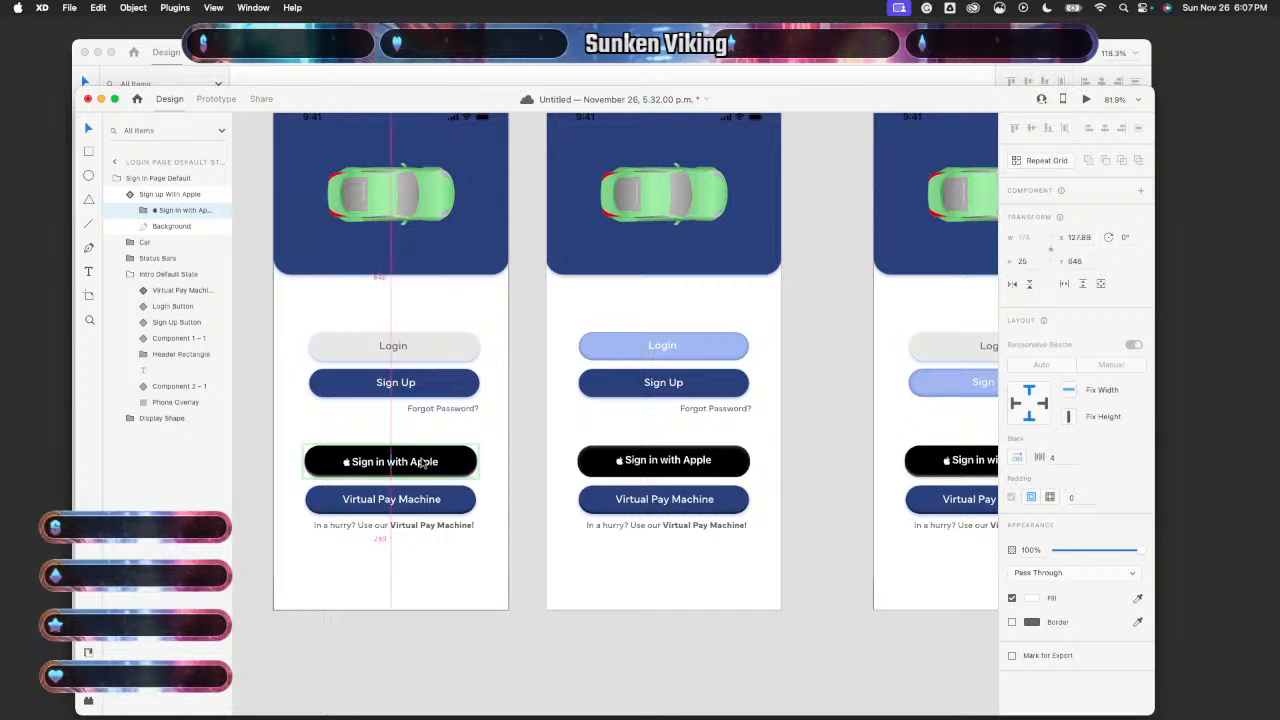
{"action": "key", "text": "Down"}
{"action": "key", "text": "Down"}
{"action": "key", "text": "Down"}
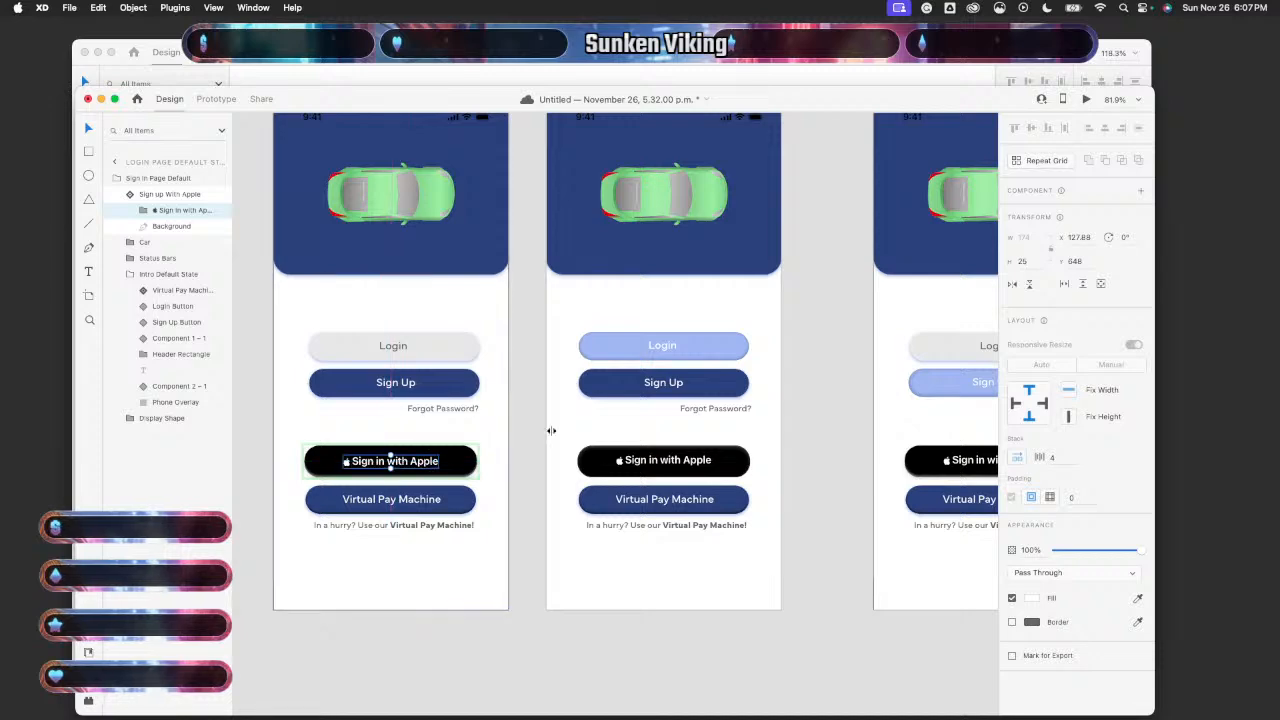
{"action": "left_click", "coordinate": [480, 320]}
{"action": "left_click", "coordinate": [1086, 99]}
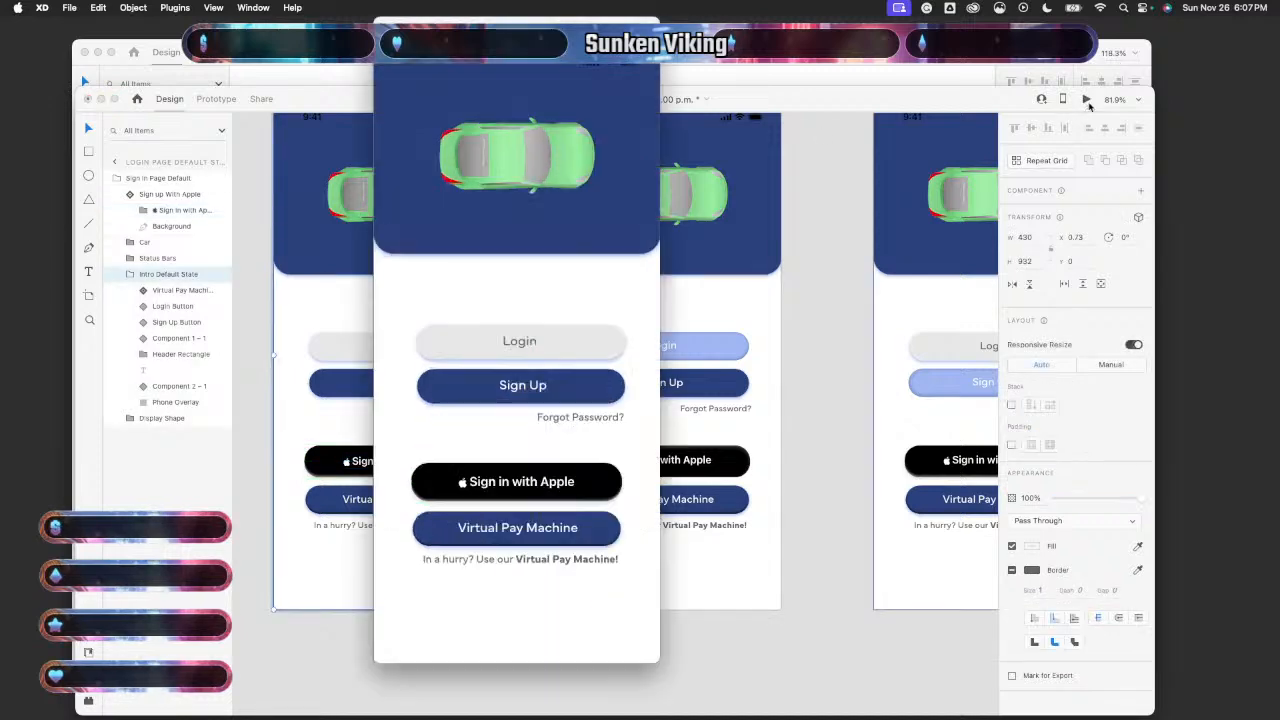
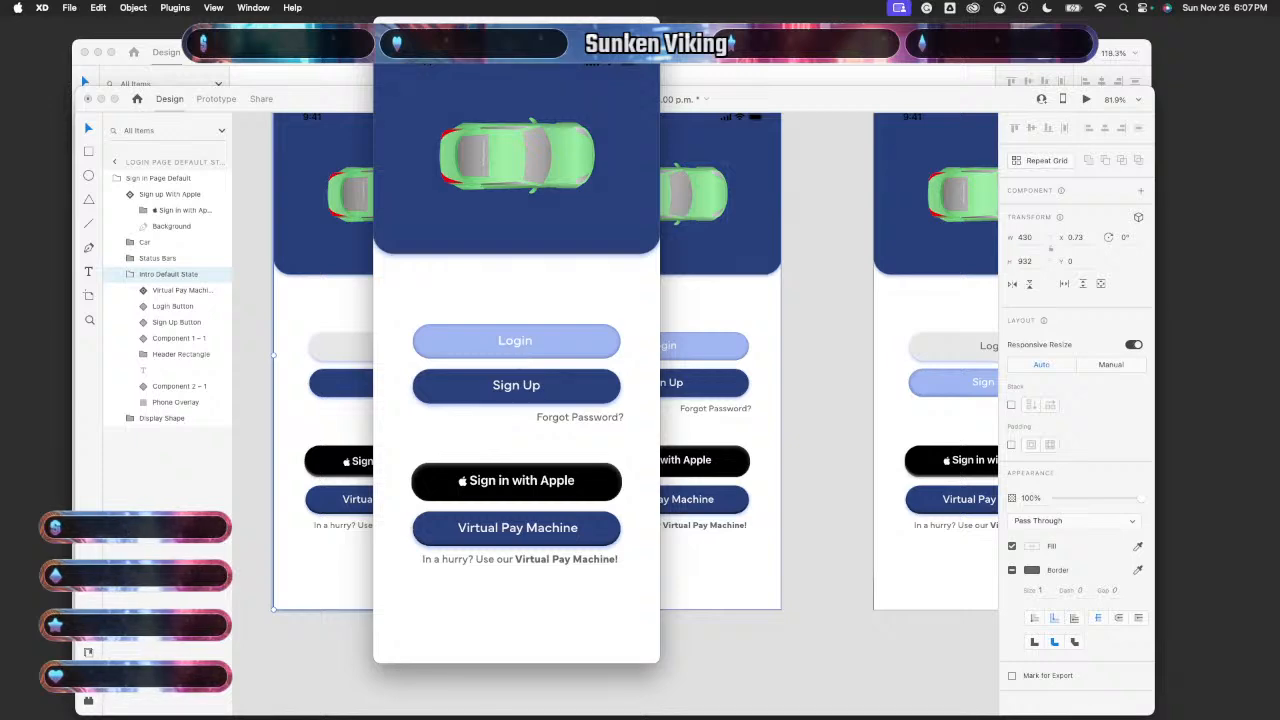
- Preview the login screen full screen and back, then test the Login tap transition
{"action": "left_click", "coordinate": [412, 29]}
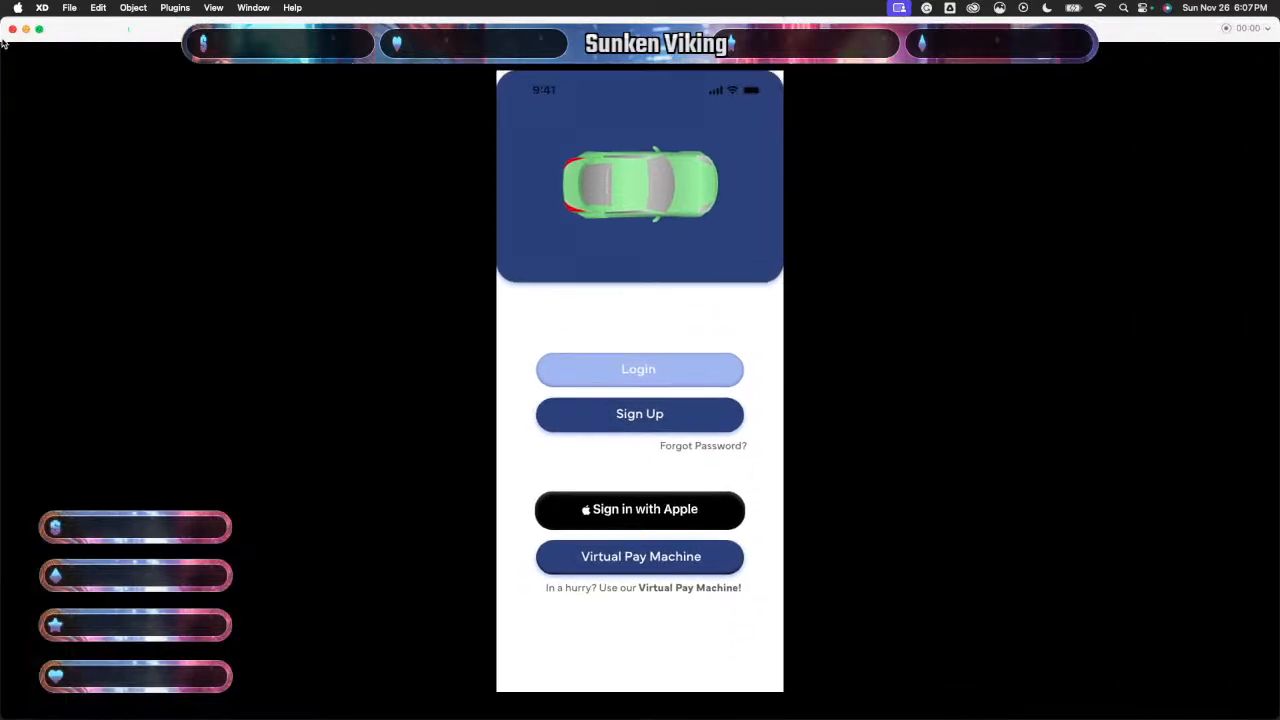
{"action": "left_click", "coordinate": [12, 29]}
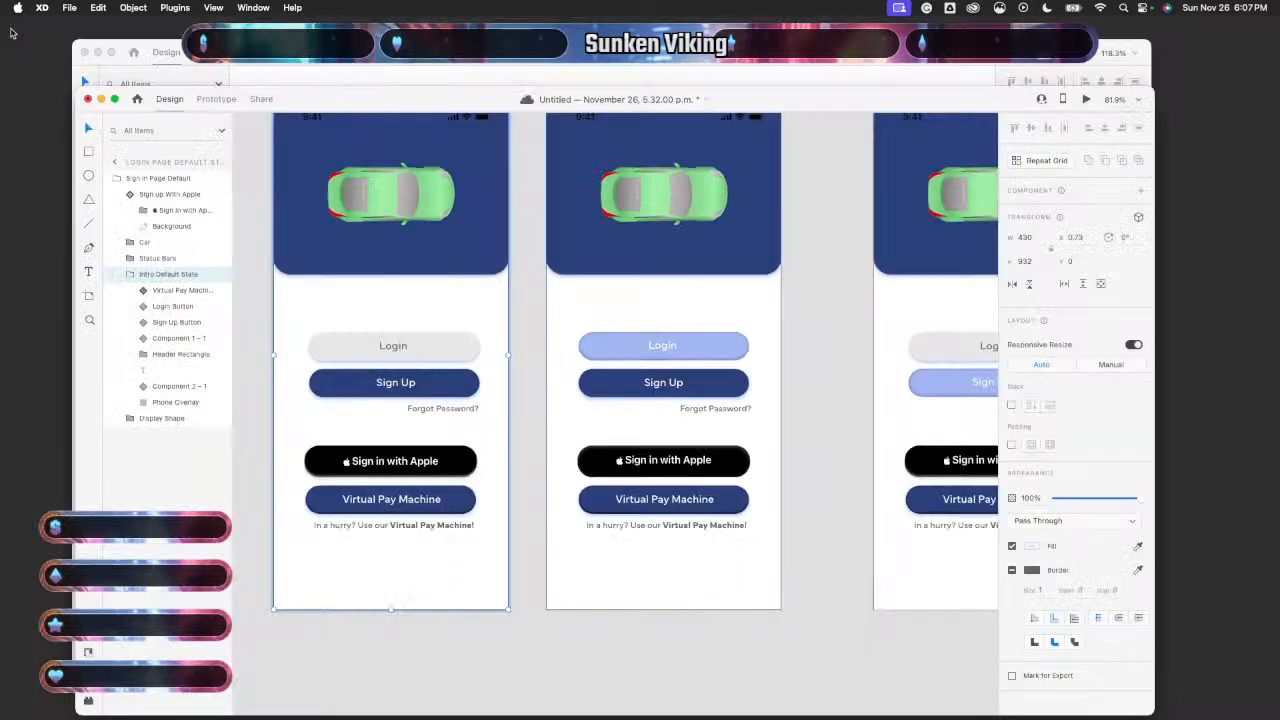
{"action": "left_click", "coordinate": [1086, 100]}
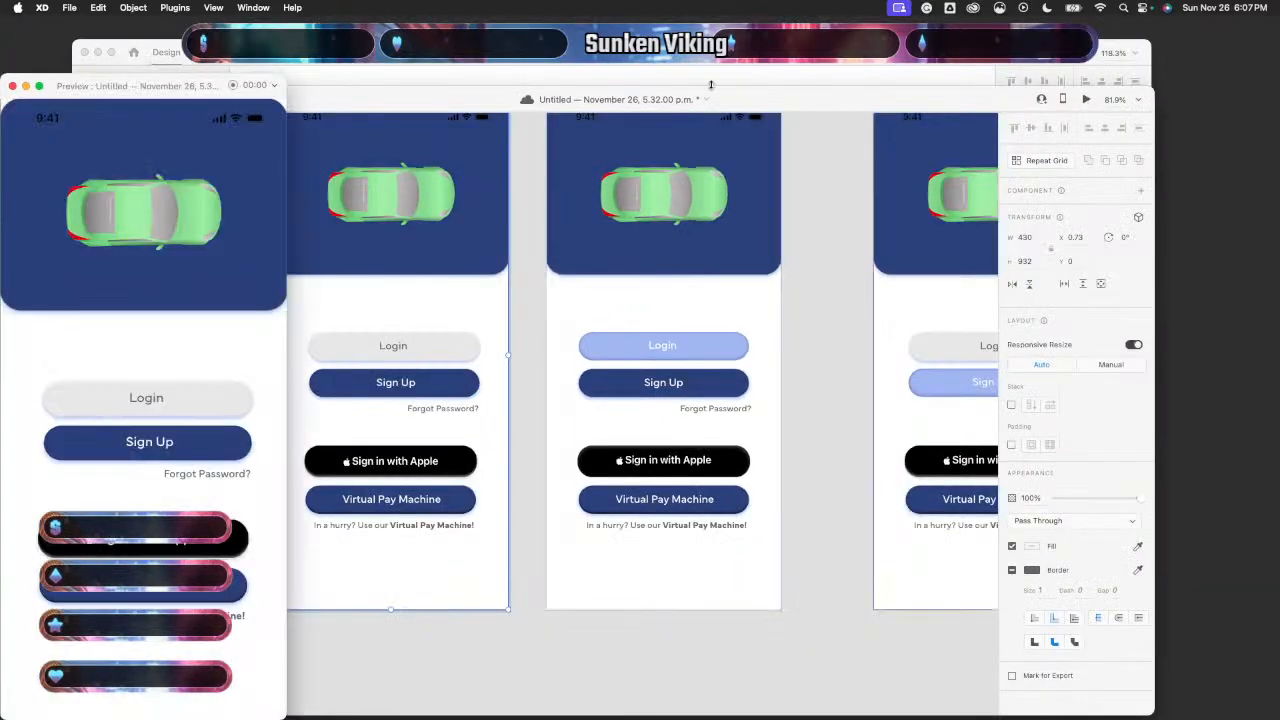
{"action": "left_click", "coordinate": [158, 409]}
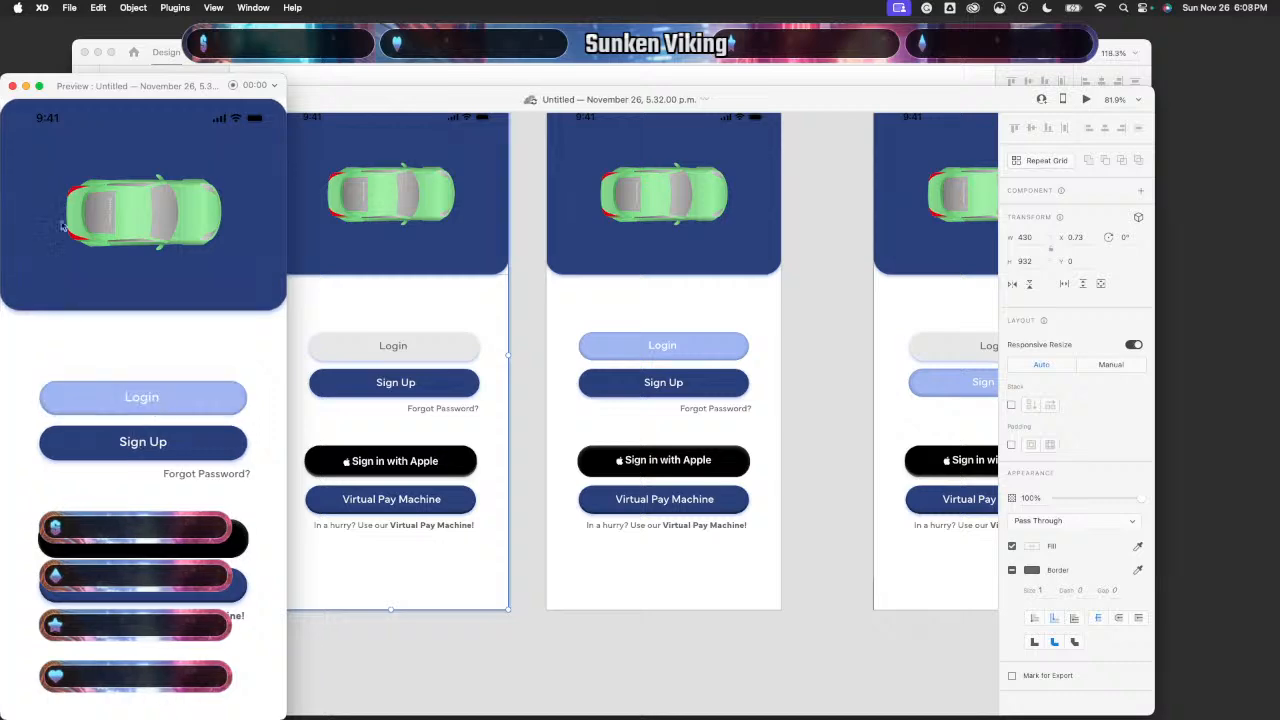
{"action": "left_click", "coordinate": [12, 87]}
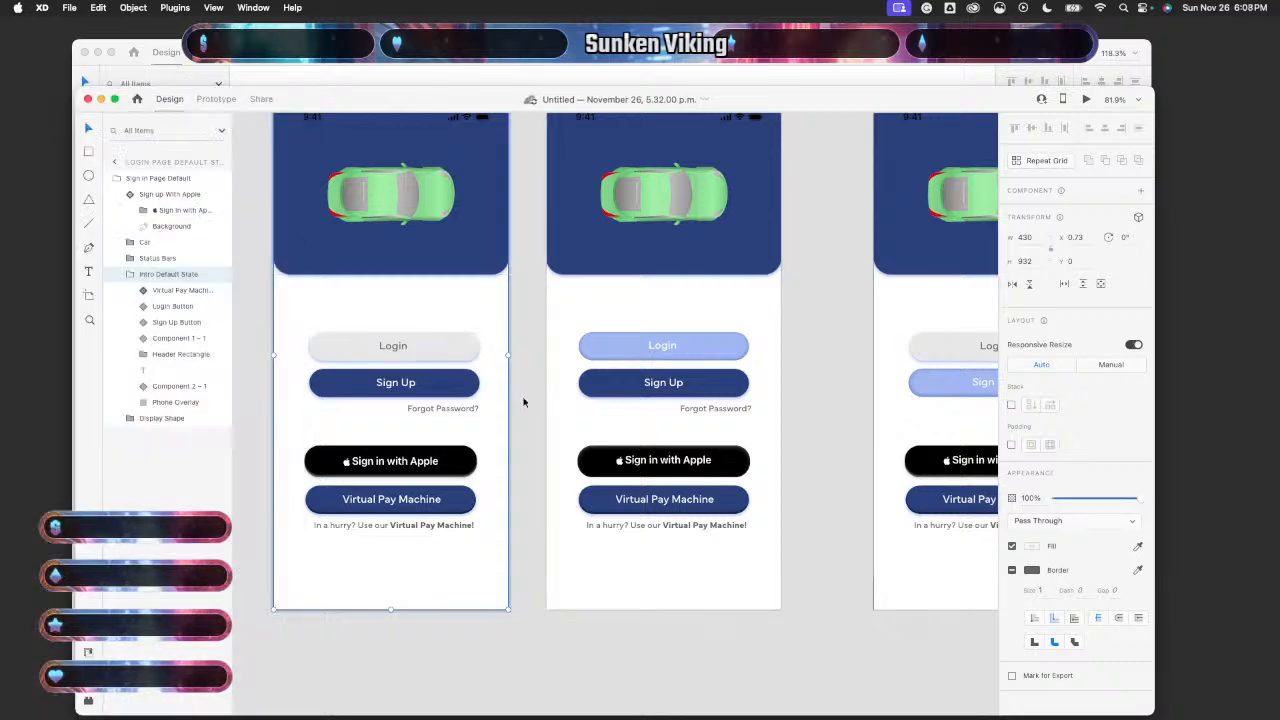
- Nudge the Default State Sign Up button up, down and slightly left to match the press-state artboard
{"action": "left_click", "coordinate": [606, 392]}
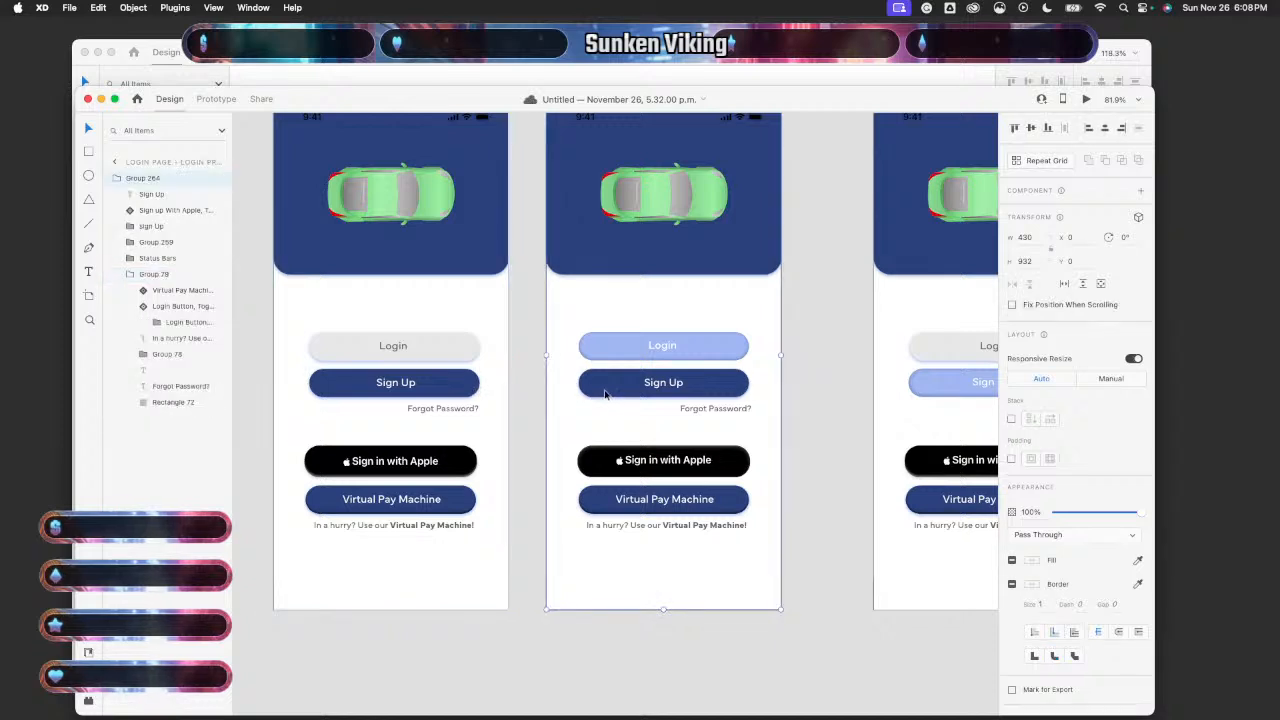
{"action": "double_click", "coordinate": [606, 392]}
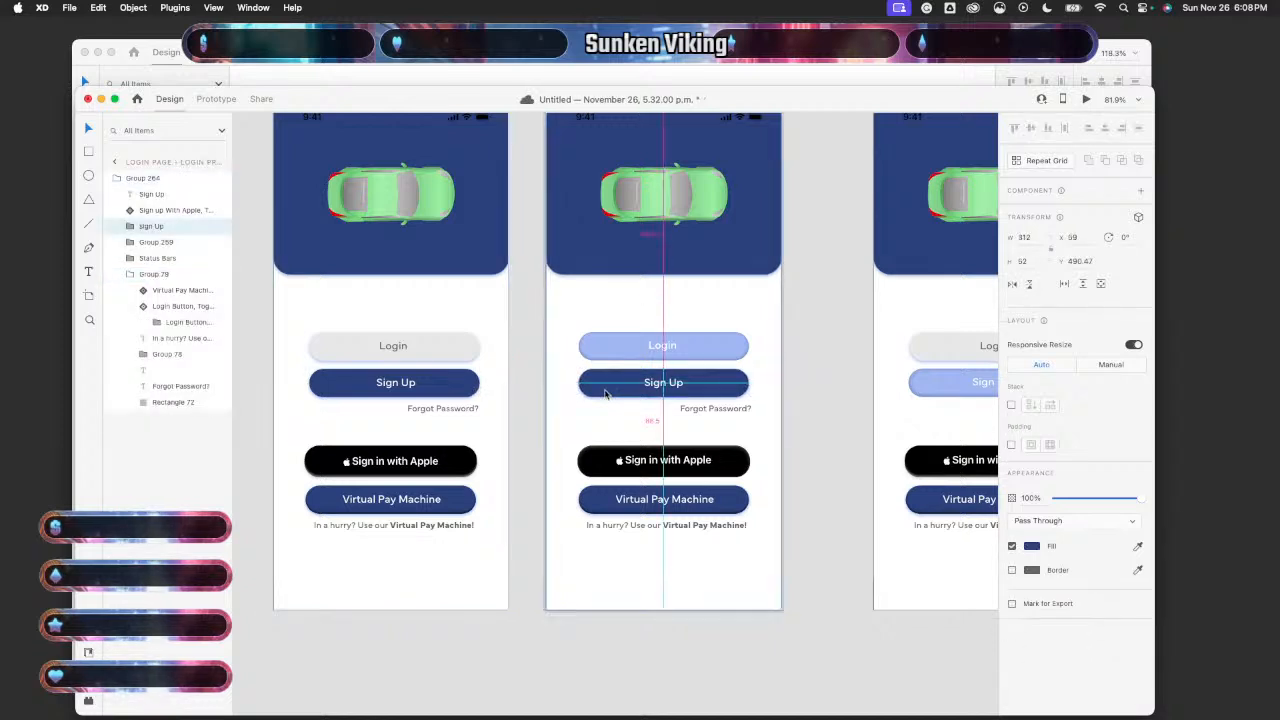
{"action": "double_click", "coordinate": [455, 383]}
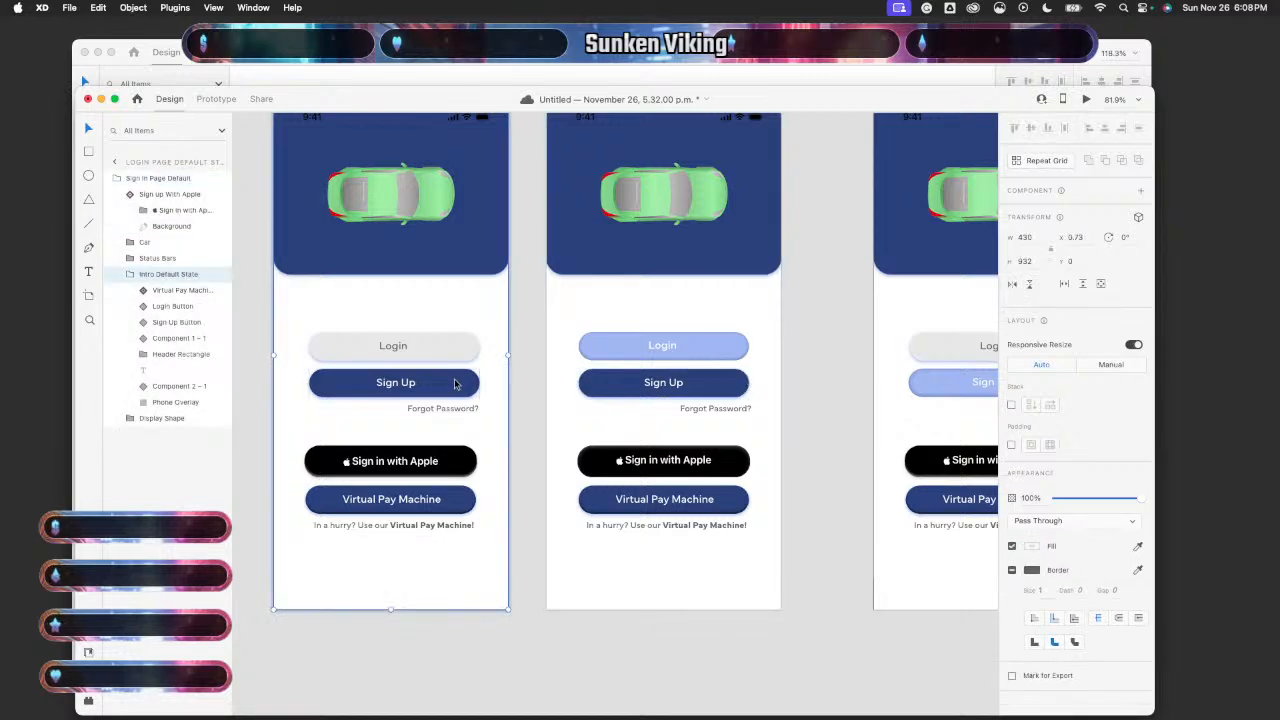
{"action": "left_click_drag", "start_coordinate": [455, 384], "coordinate": [454, 383]}
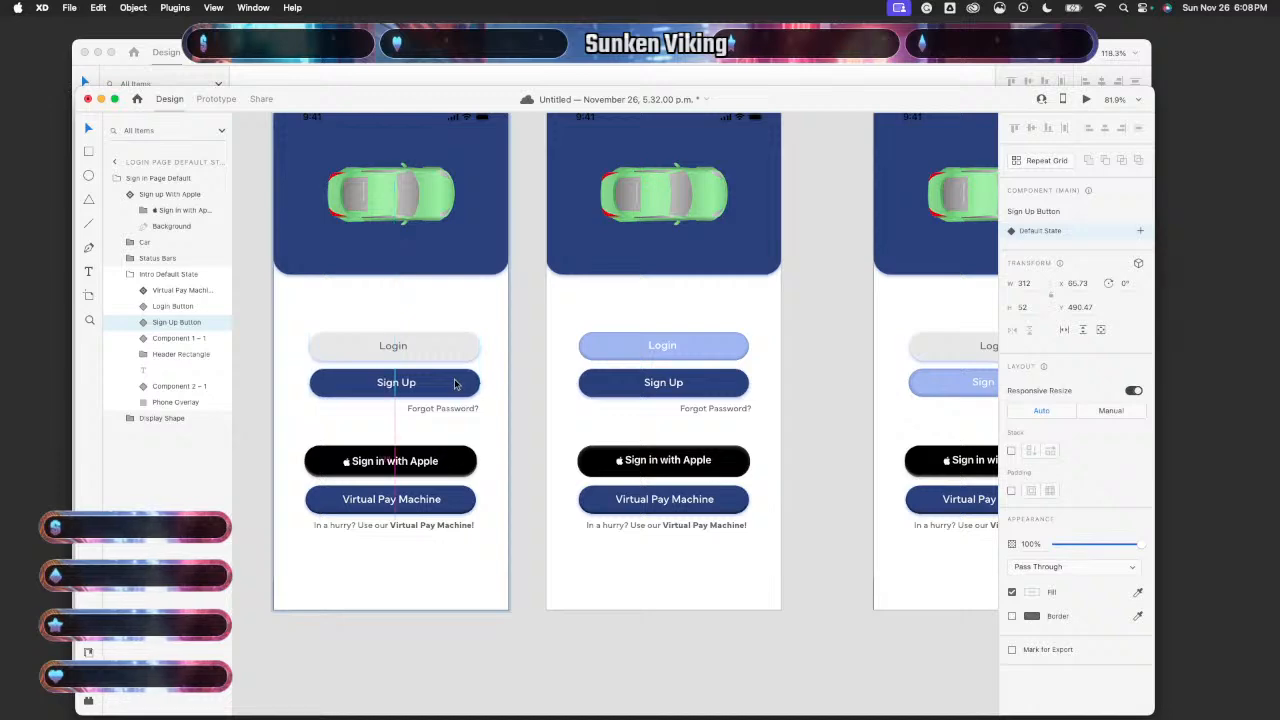
{"action": "key", "text": "Up"}
{"action": "key", "text": "Up"}
{"action": "key", "text": "Up"}
{"action": "key", "text": "Up"}
{"action": "key", "text": "Up"}
{"action": "key", "text": "Up"}
{"action": "key", "text": "Up"}
{"action": "key", "text": "Up"}
{"action": "key", "text": "Down"}
{"action": "key", "text": "Down"}
{"action": "key", "text": "Down"}
{"action": "key", "text": "Down"}
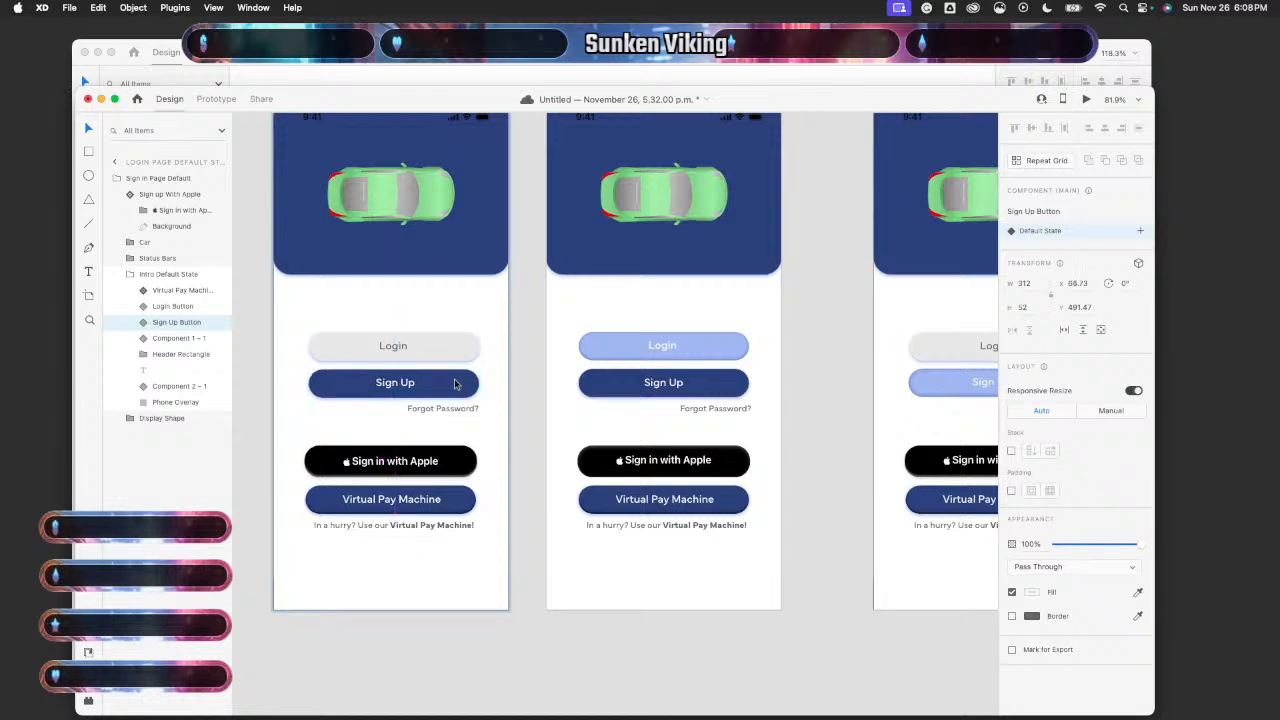
{"action": "mouse_move", "coordinate": [455, 383]}
{"action": "left_mouse_down"}
{"action": "mouse_move", "coordinate": [457, 297]}
{"action": "mouse_move", "coordinate": [451, 382]}
{"action": "left_mouse_up"}
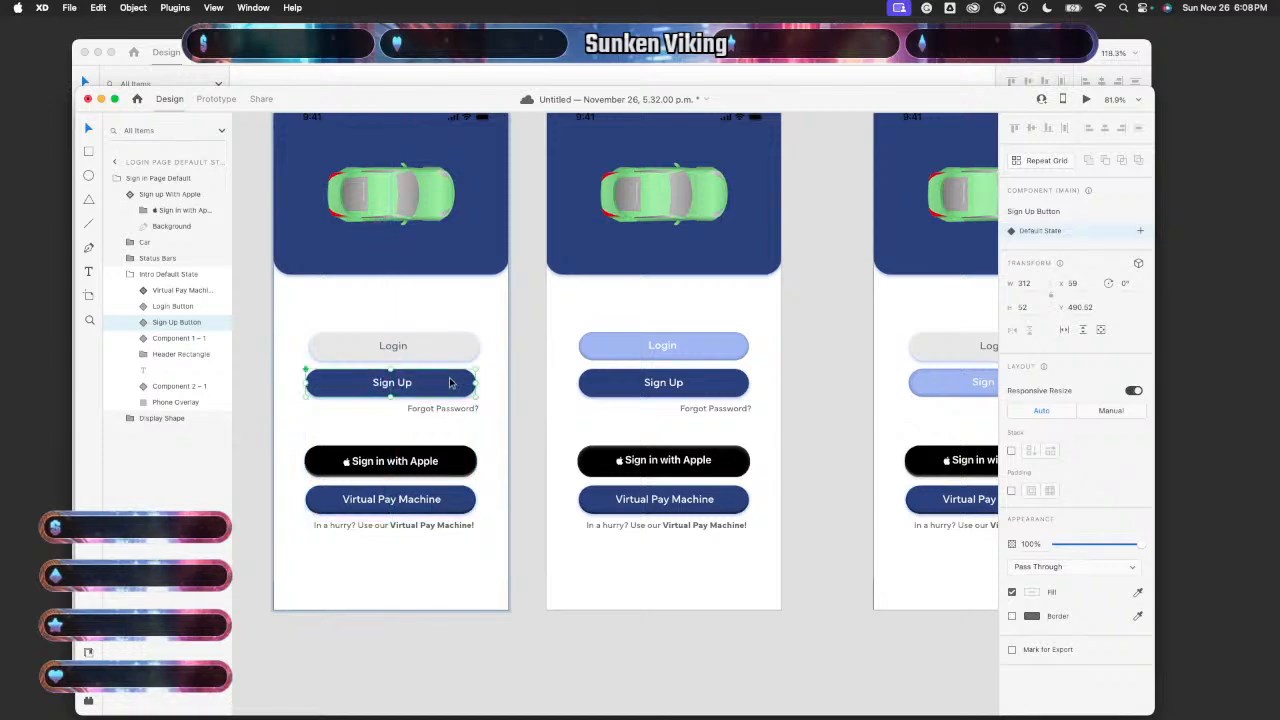
- Compare with the press-state Sign Up button, shift the default one slightly right, and preview it
{"action": "left_click", "coordinate": [711, 387]}
{"action": "mouse_move", "coordinate": [717, 387]}
{"action": "left_mouse_down"}
{"action": "mouse_move", "coordinate": [716, 315]}
{"action": "mouse_move", "coordinate": [718, 387]}
{"action": "left_mouse_up"}
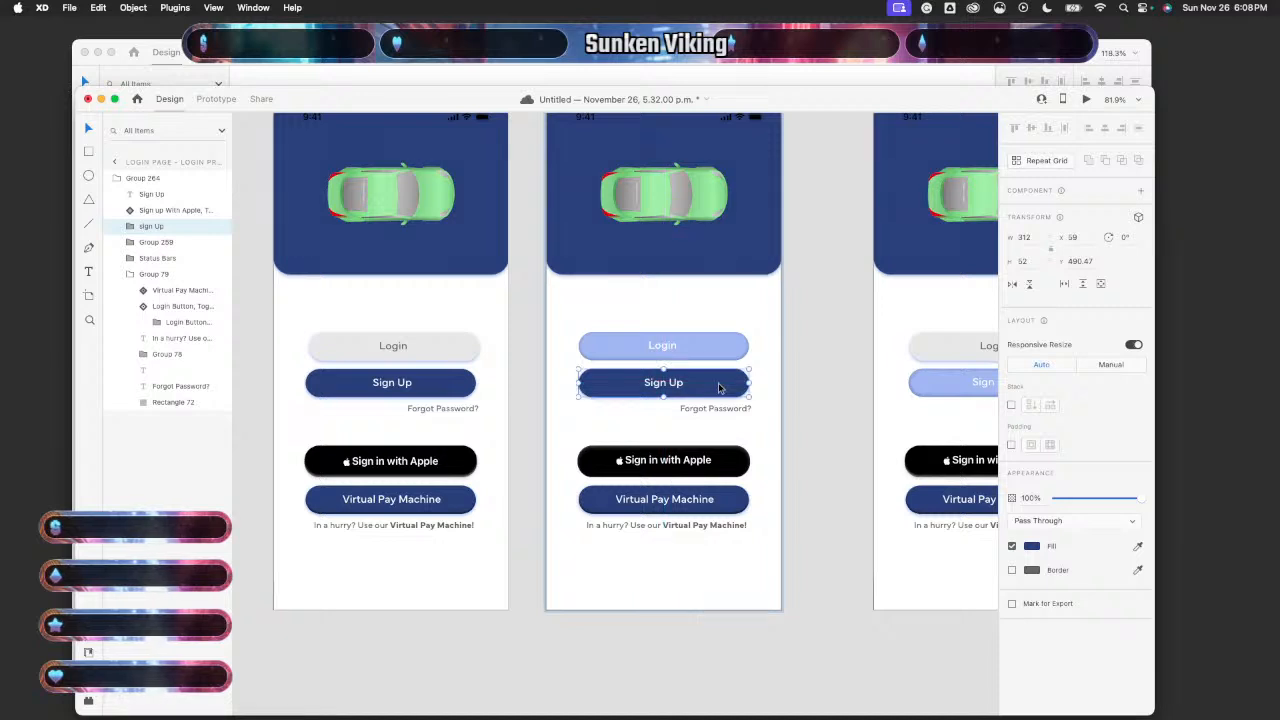
{"action": "double_click", "coordinate": [442, 382]}
{"action": "double_click", "coordinate": [442, 383]}
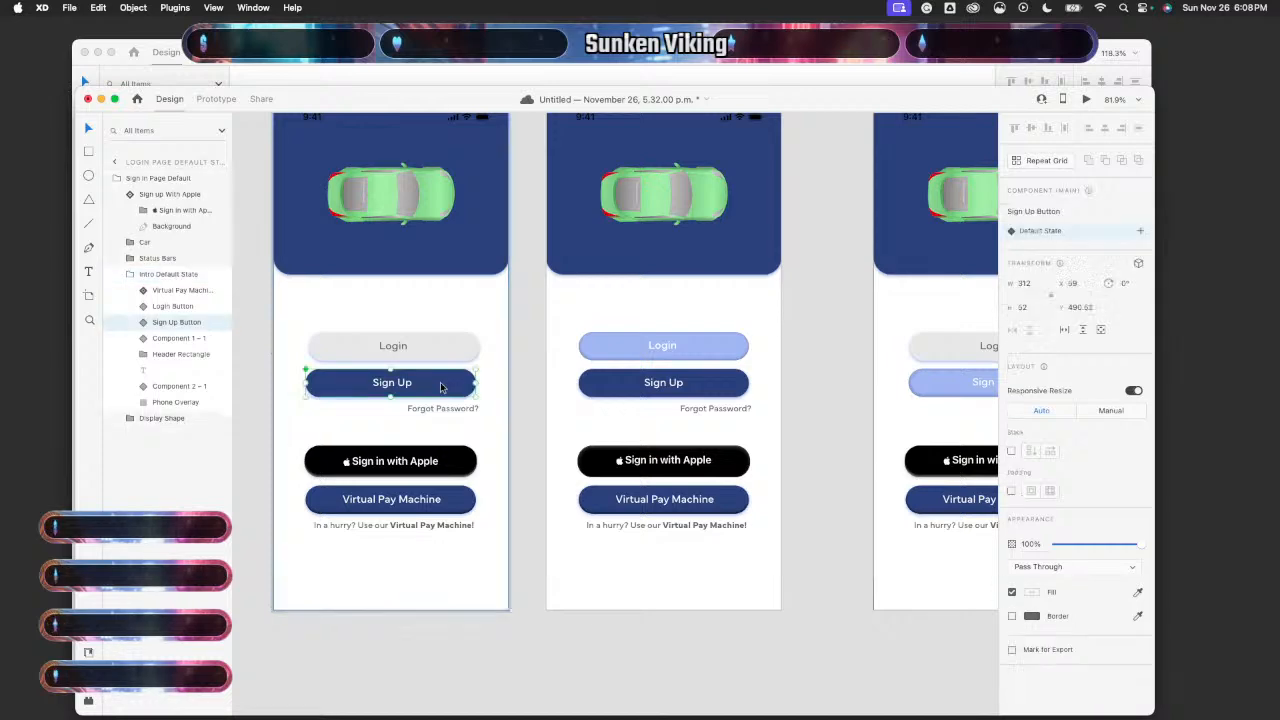
{"action": "left_click_drag", "start_coordinate": [442, 383], "coordinate": [445, 388]}
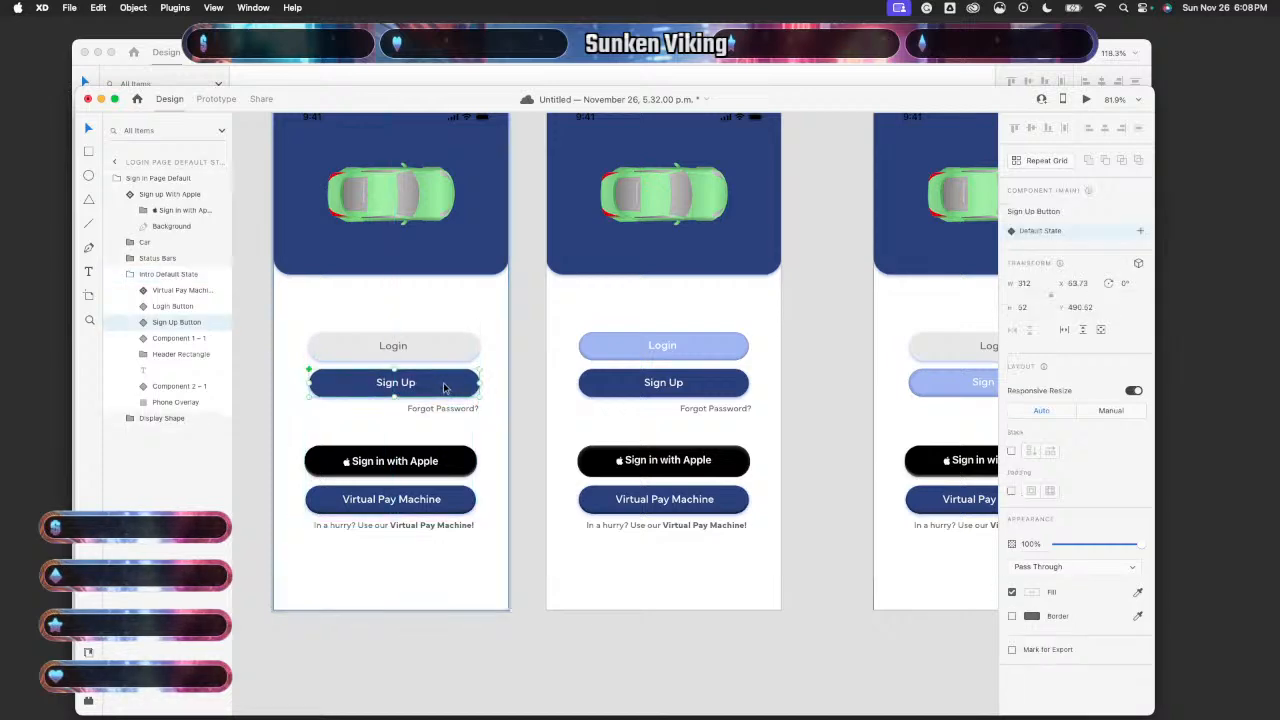
{"action": "left_click", "coordinate": [541, 399]}
{"action": "left_click", "coordinate": [463, 312]}
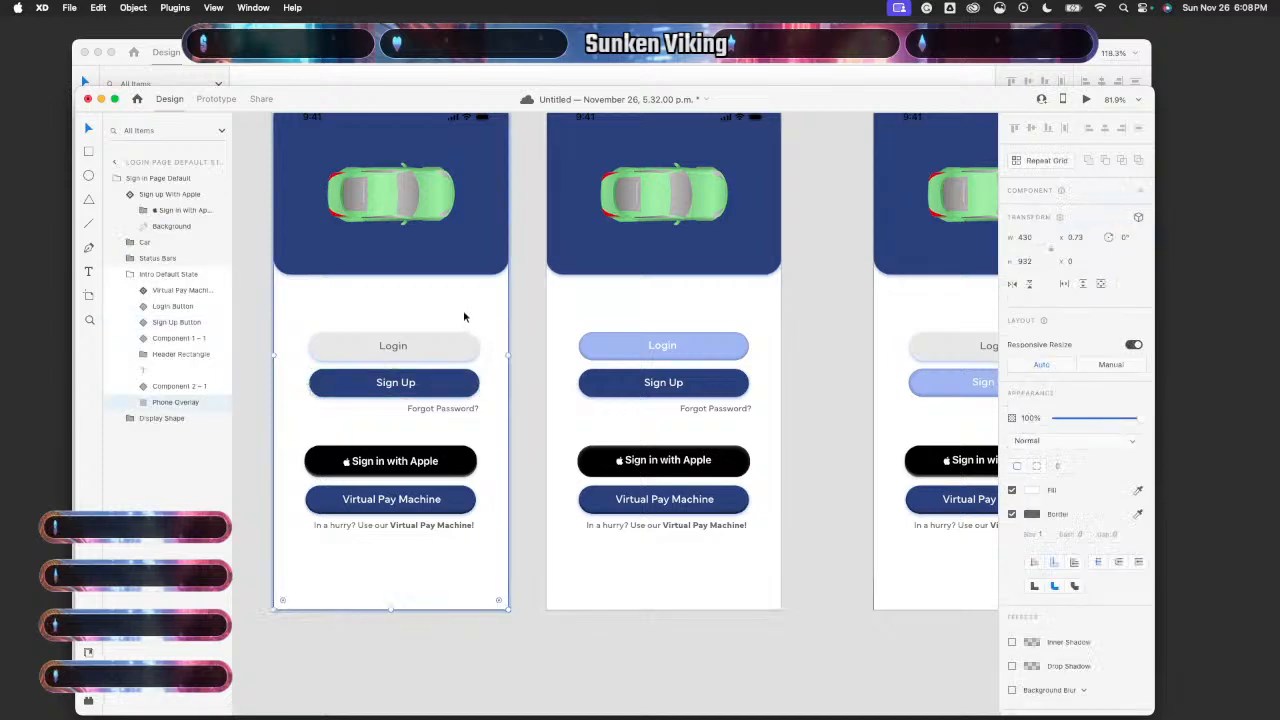
{"action": "left_click", "coordinate": [1088, 99]}
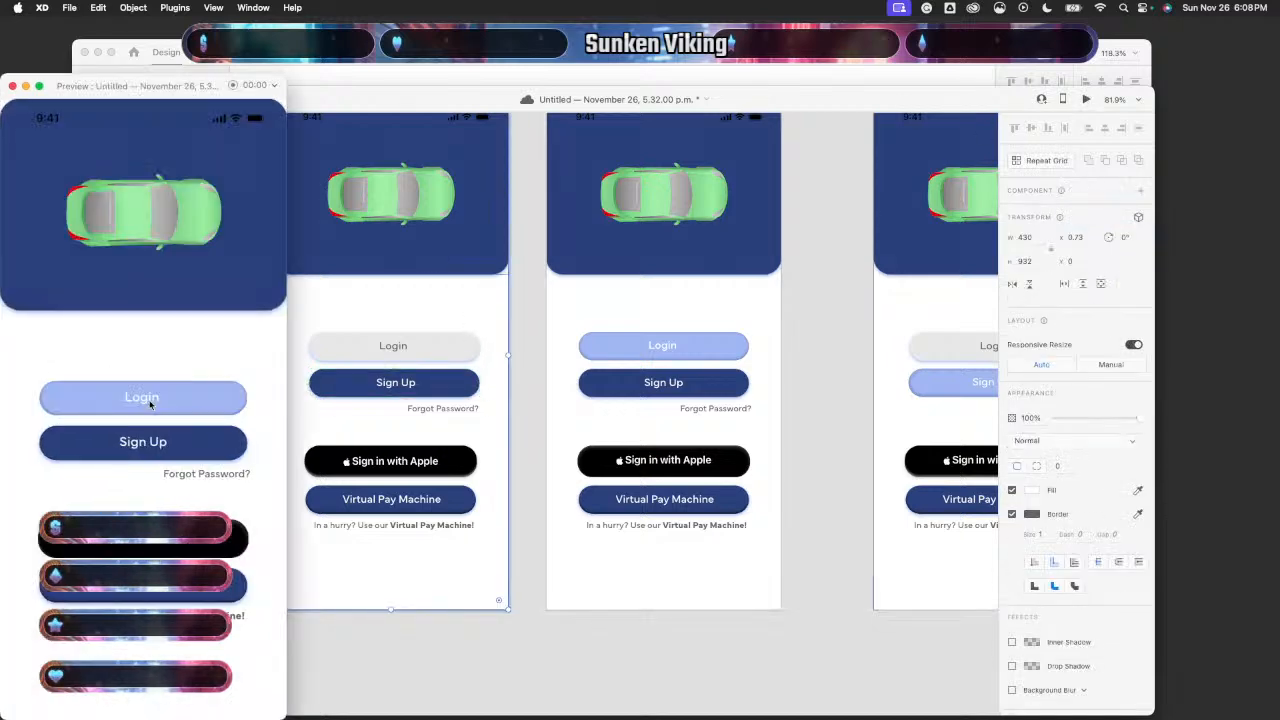
{"action": "left_click", "coordinate": [12, 87]}
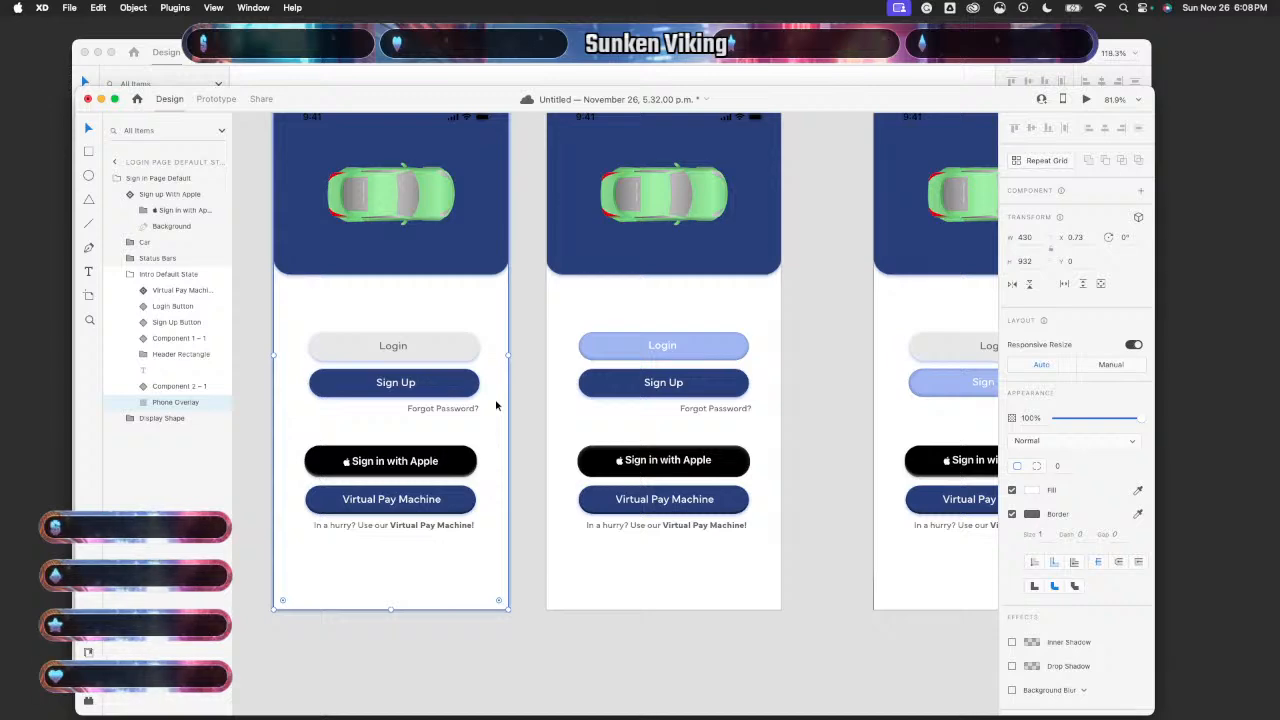
- Align the Default State Login button in line with the Sign Up button
{"action": "scroll", "coordinate": [496, 404], "scroll_direction": "up", "scroll_amount": 3}
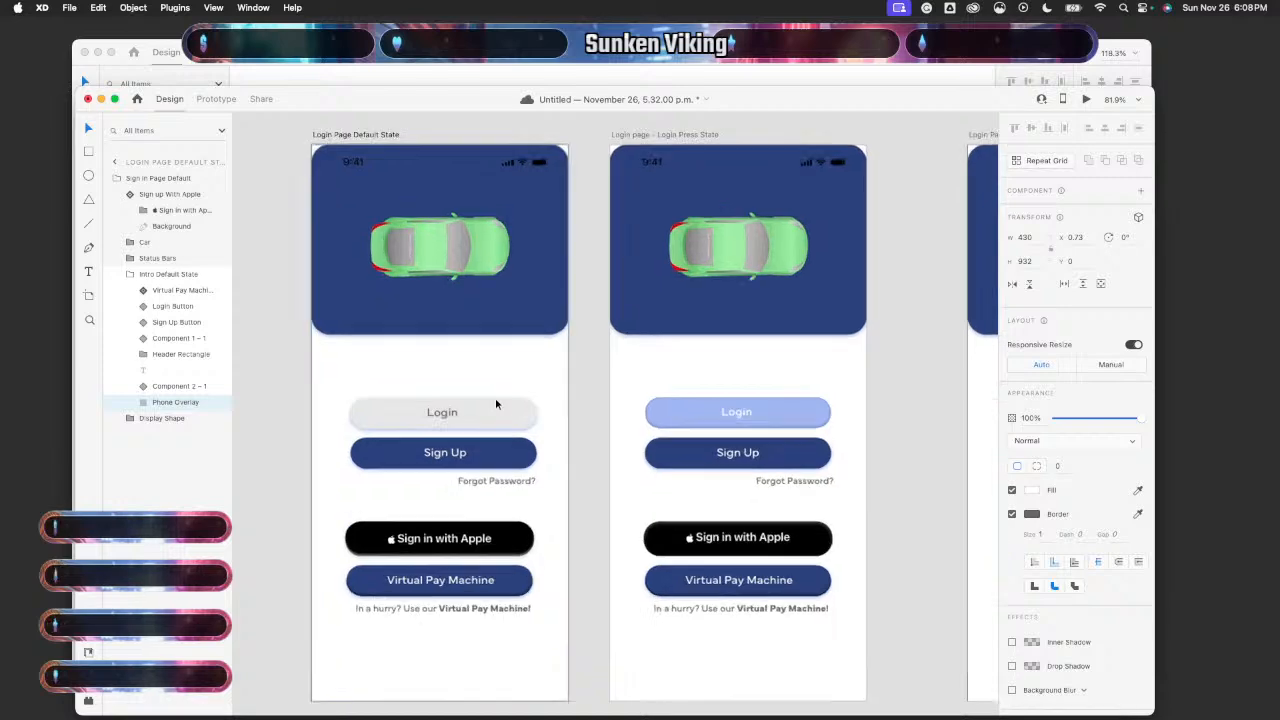
{"action": "scroll", "coordinate": [496, 404], "scroll_direction": "up", "scroll_amount": 3}
{"action": "left_click", "coordinate": [494, 409]}
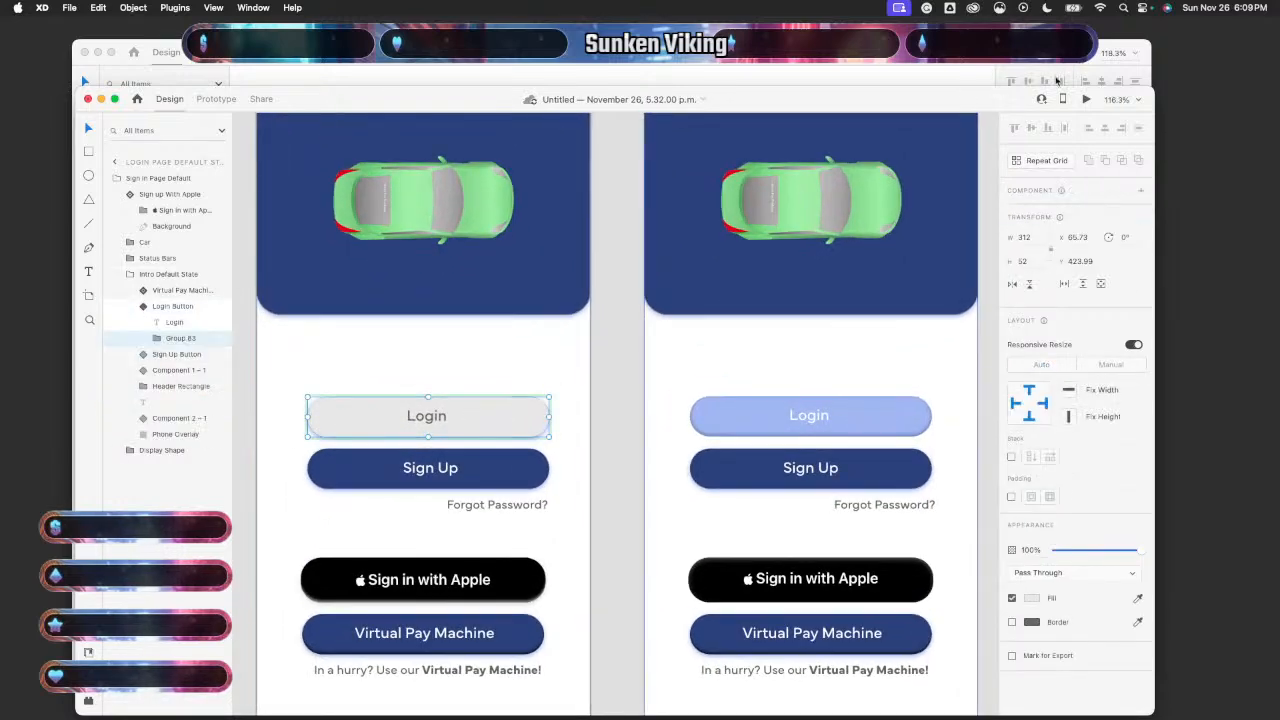
{"action": "left_click", "coordinate": [594, 359]}
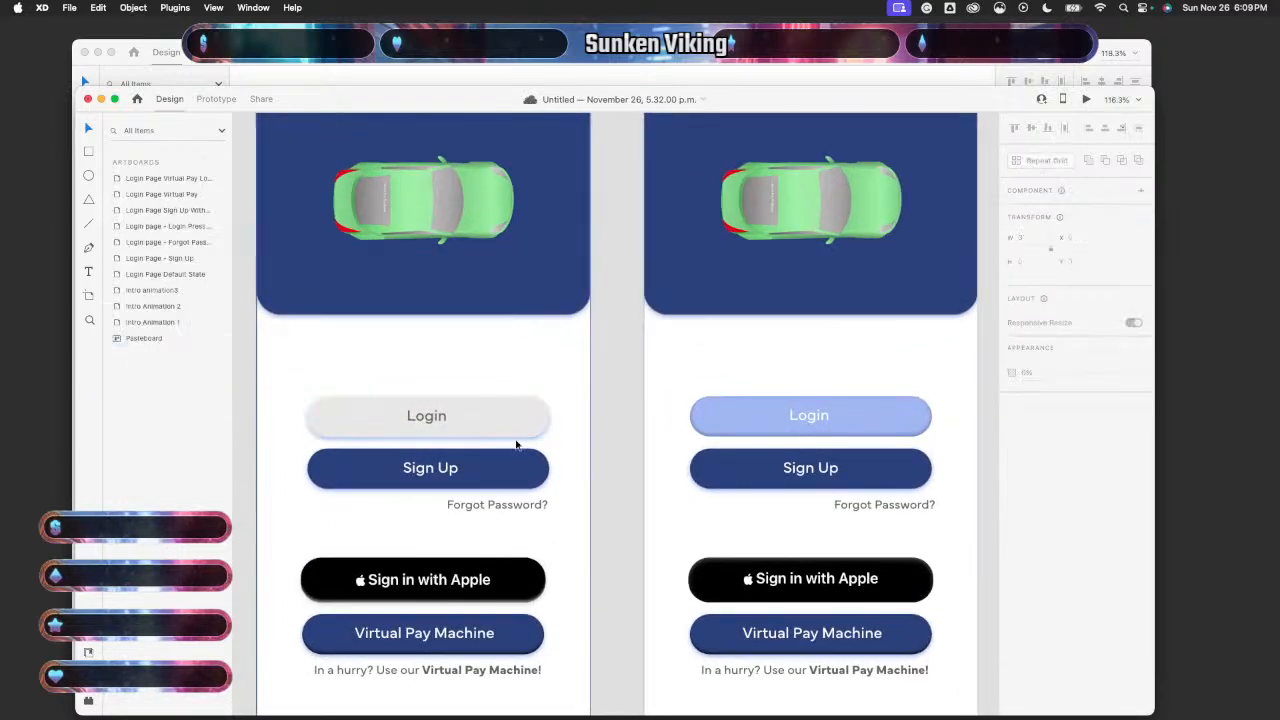
{"action": "left_click", "coordinate": [514, 430]}
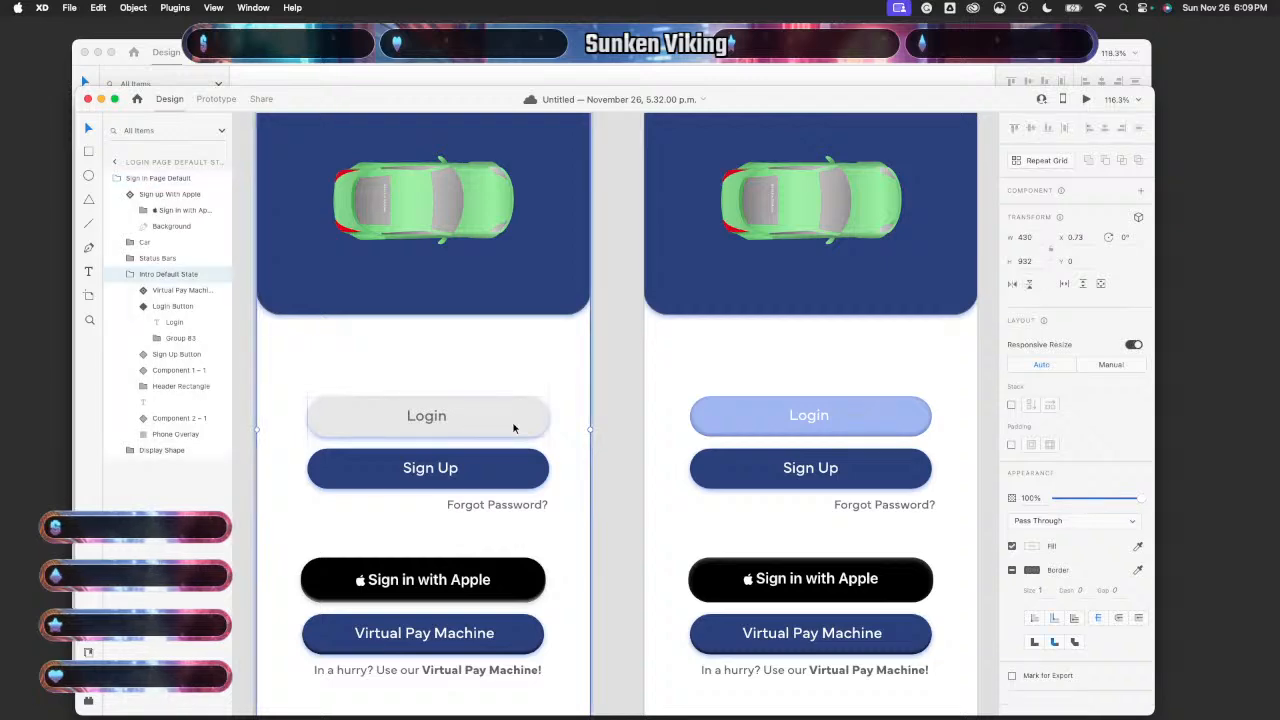
{"action": "double_click", "coordinate": [514, 428]}
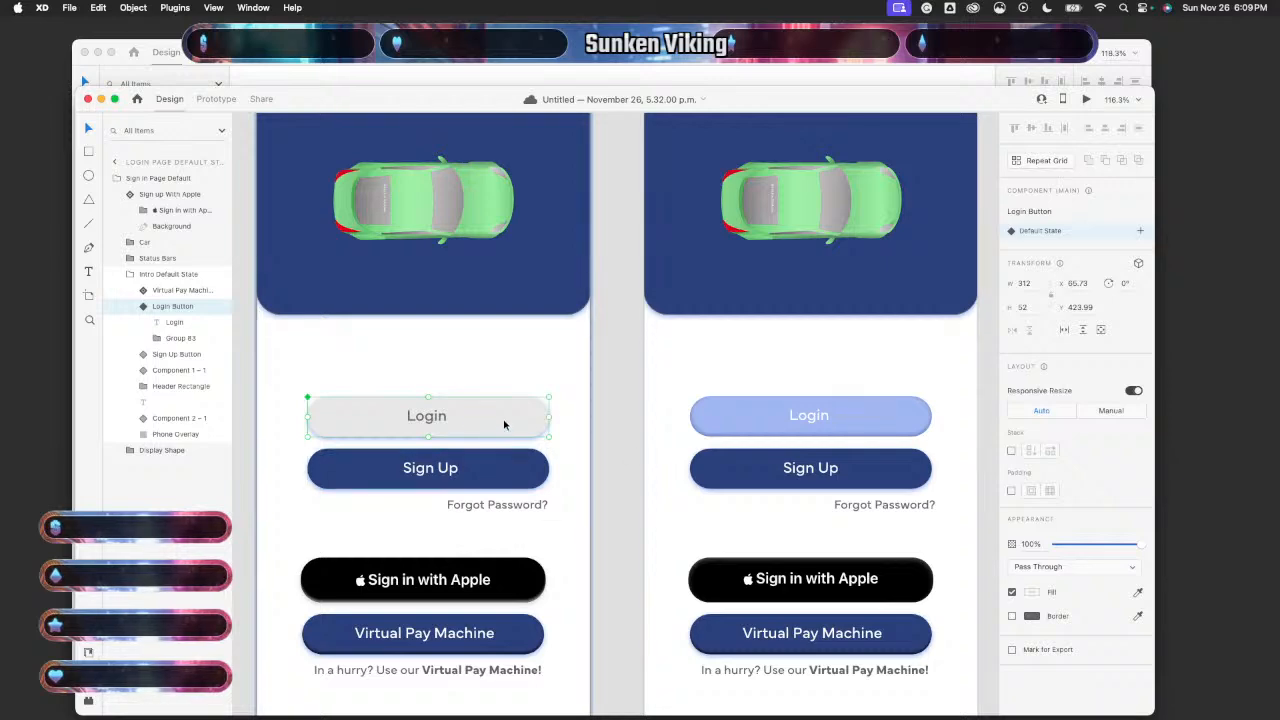
{"action": "left_click_drag", "start_coordinate": [504, 425], "coordinate": [504, 422]}
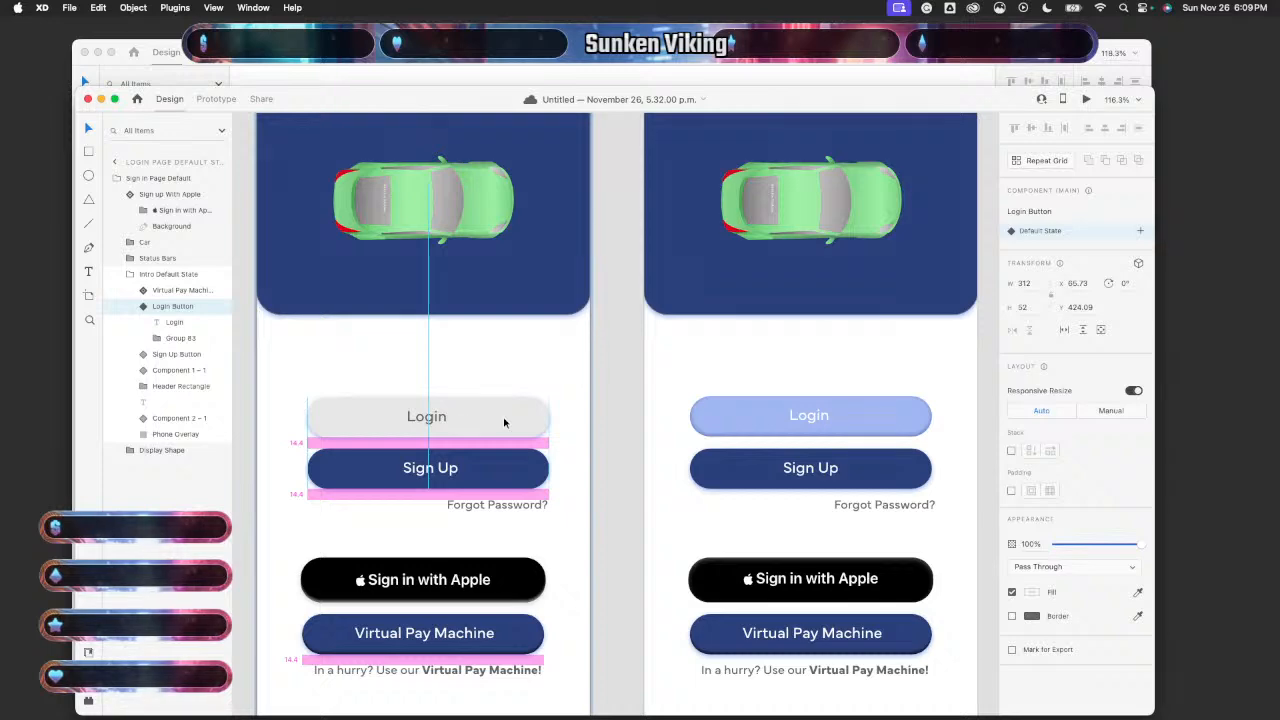
{"action": "left_click_drag", "start_coordinate": [503, 422], "coordinate": [503, 422]}
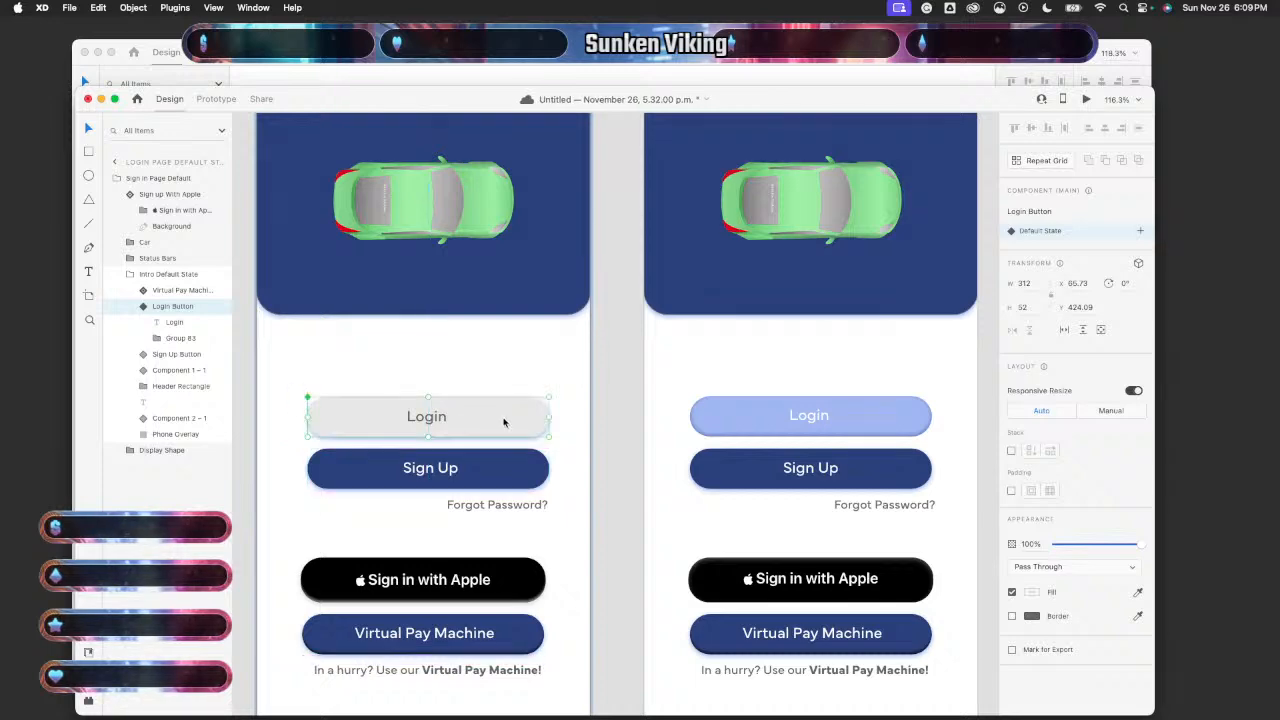
- Preview the login screen and test the Login pressed state
{"action": "scroll", "coordinate": [503, 422], "scroll_direction": "down", "scroll_amount": 5}
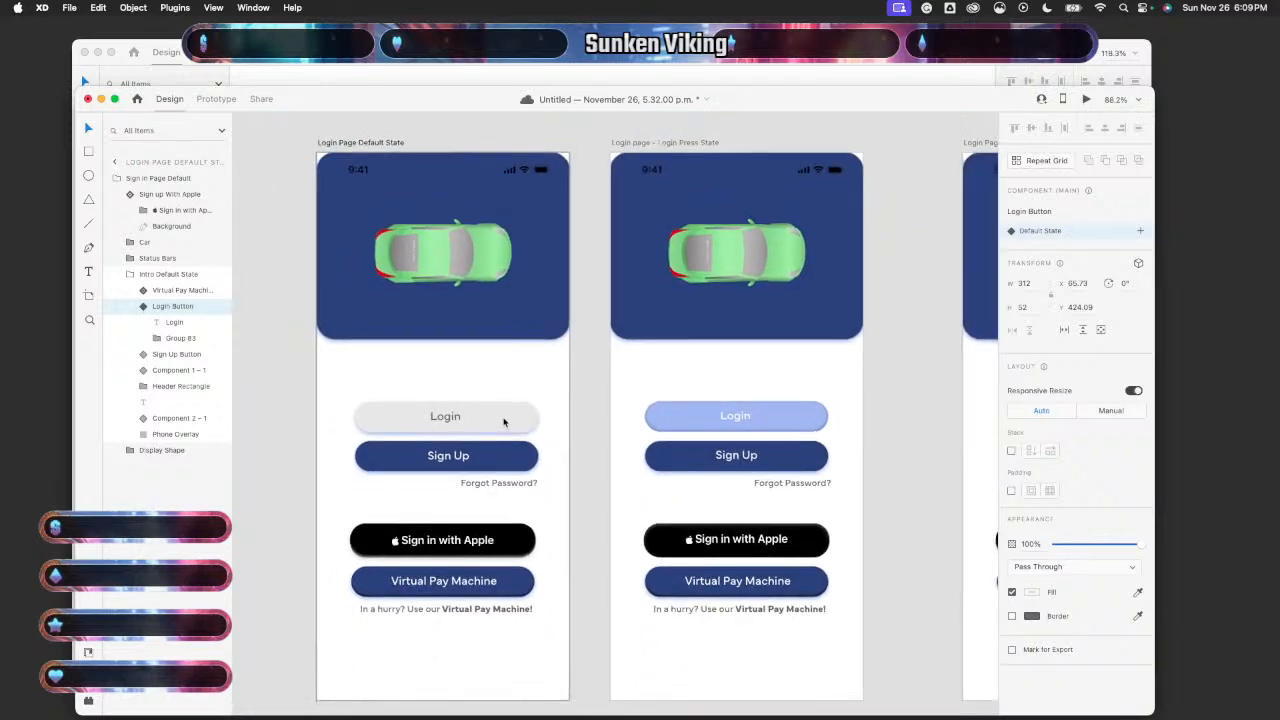
{"action": "left_click", "coordinate": [1086, 99]}
{"action": "left_click", "coordinate": [230, 406]}
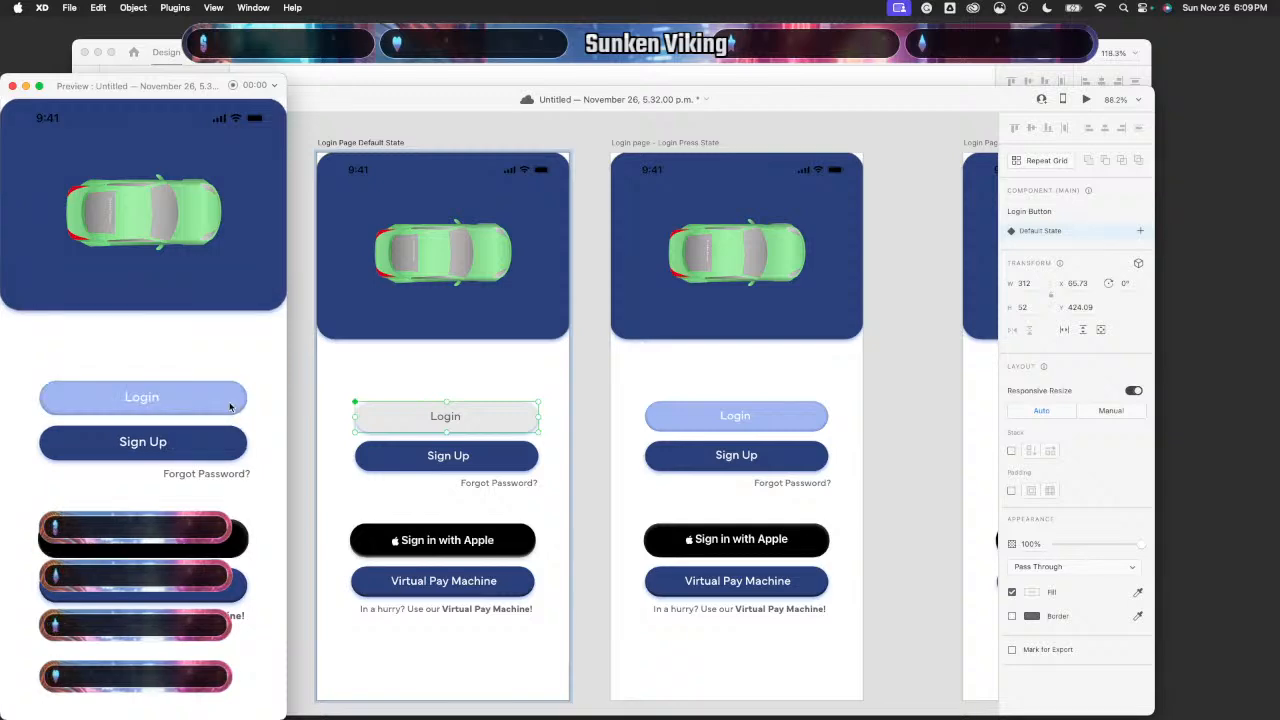
{"action": "left_click", "coordinate": [12, 87]}
- Adjust the Default State Sign Up button's horizontal position with smart guides
{"action": "left_click", "coordinate": [513, 465]}
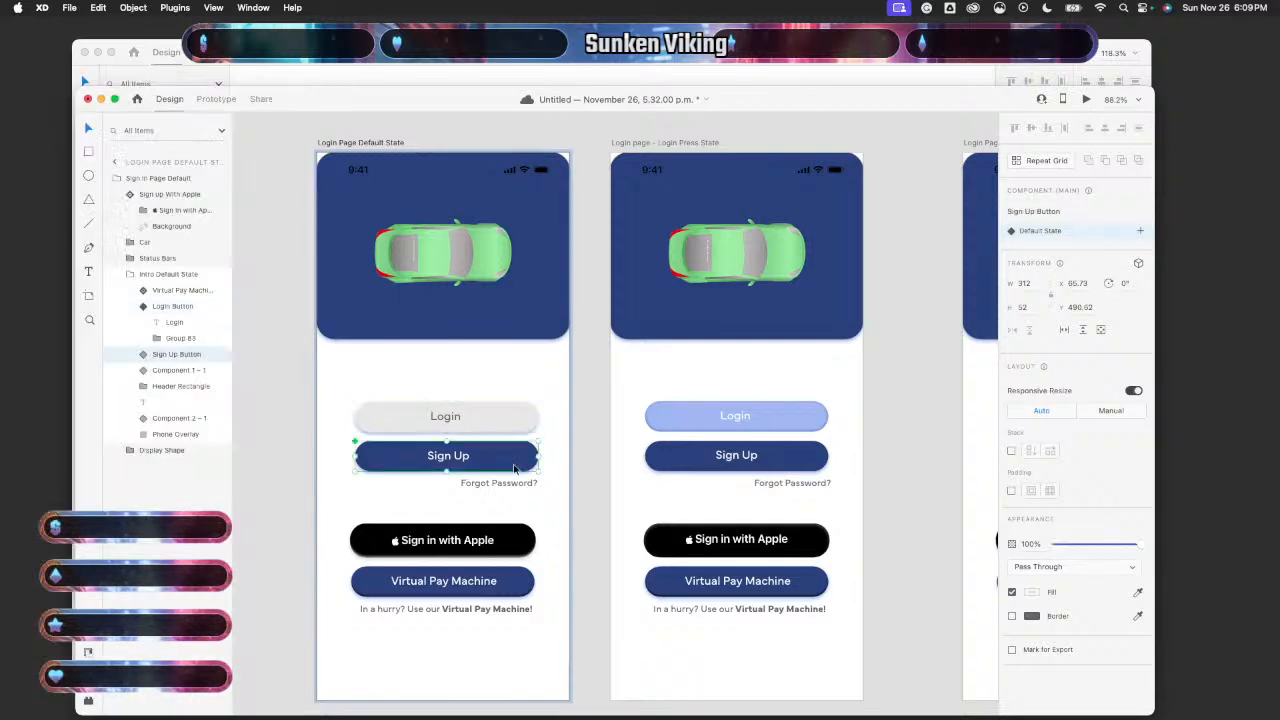
{"action": "left_click_drag", "start_coordinate": [514, 469], "coordinate": [513, 468]}
{"action": "left_click_drag", "start_coordinate": [514, 468], "coordinate": [514, 468]}
- Move the Press State Sign Up button slightly up into alignment
{"action": "left_click", "coordinate": [792, 461]}
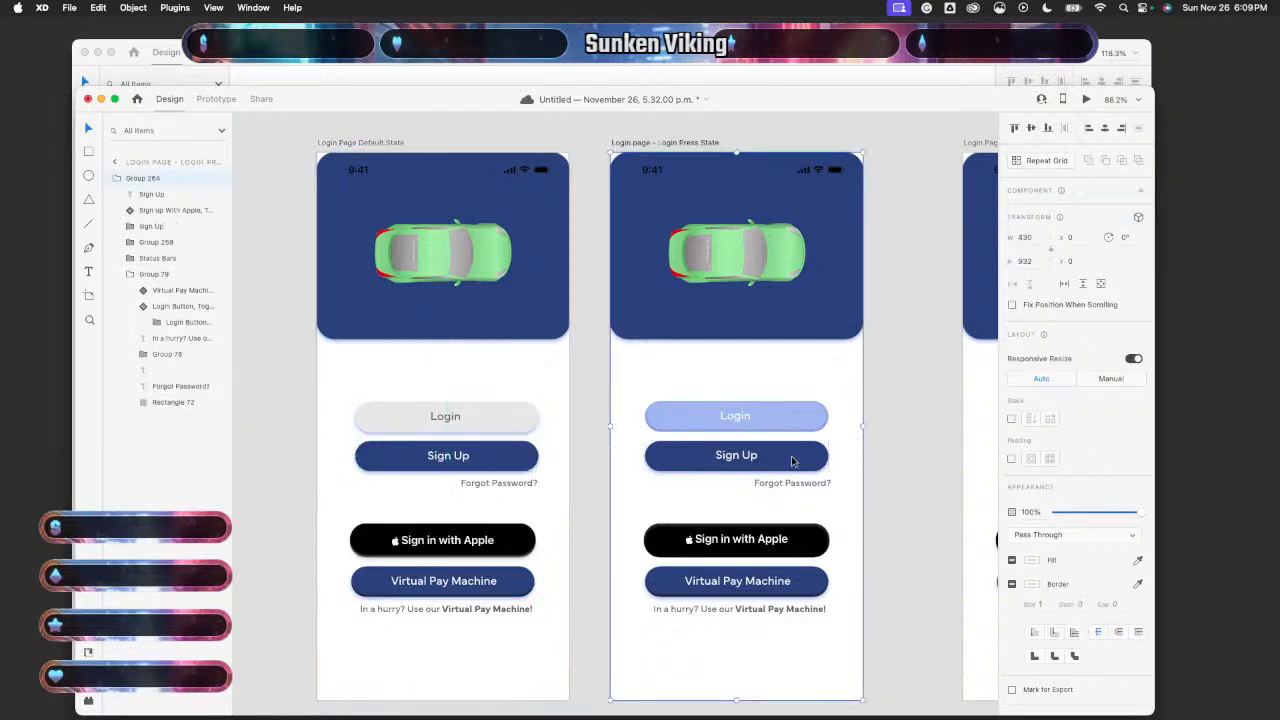
{"action": "double_click", "coordinate": [792, 461]}
{"action": "left_click_drag", "start_coordinate": [794, 461], "coordinate": [792, 460]}
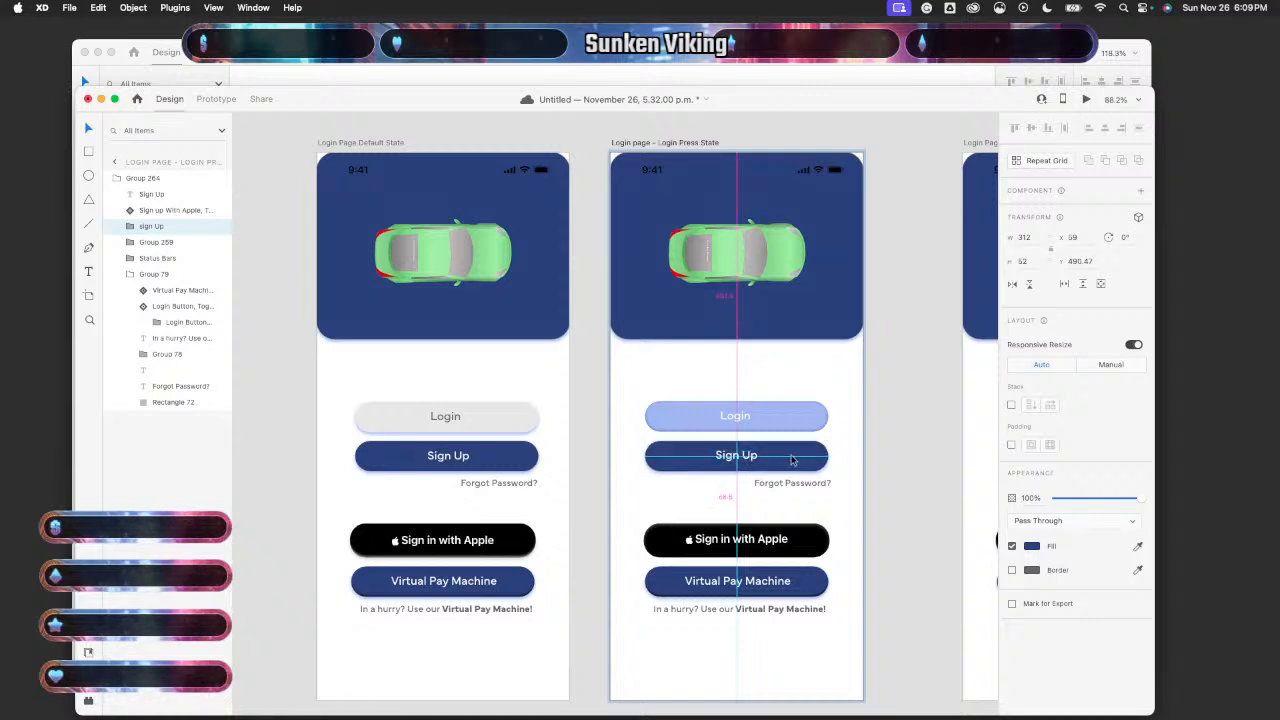
{"action": "left_click_drag", "start_coordinate": [792, 459], "coordinate": [792, 459]}
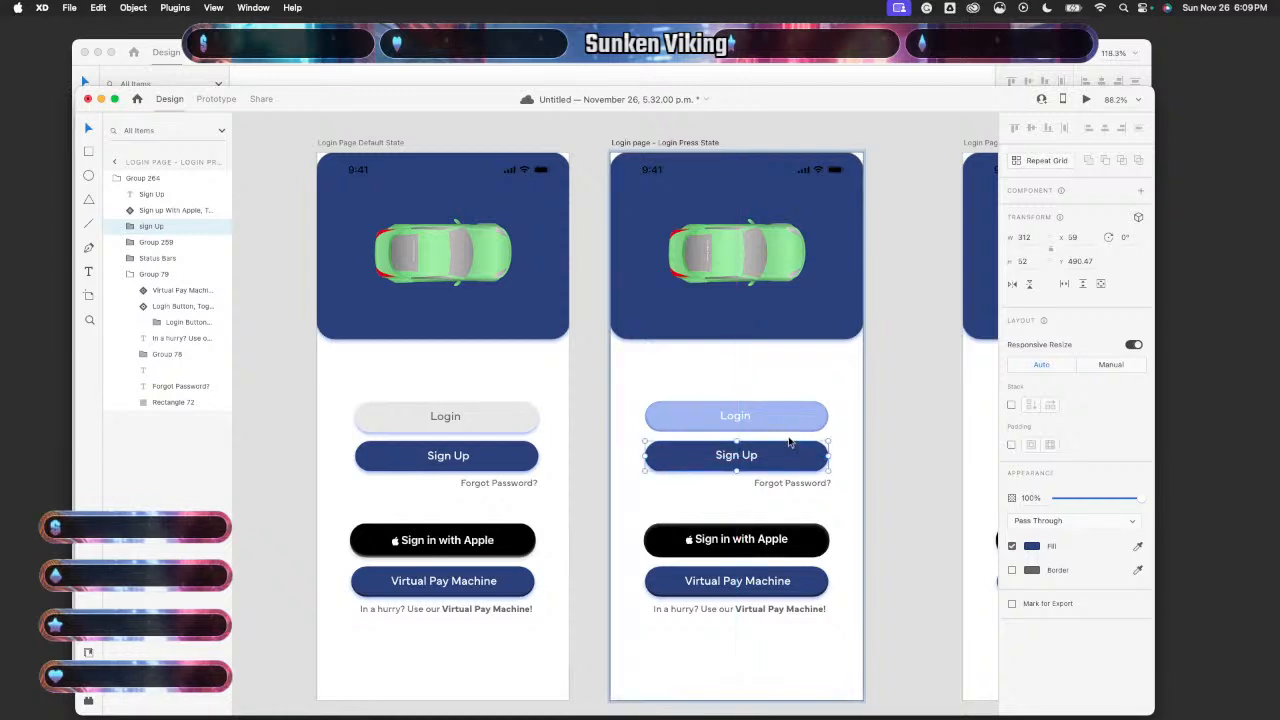
- Nudge the Press State Login button down 1 px and centre its Login label
{"action": "left_click", "coordinate": [788, 432]}
{"action": "double_click", "coordinate": [788, 432]}
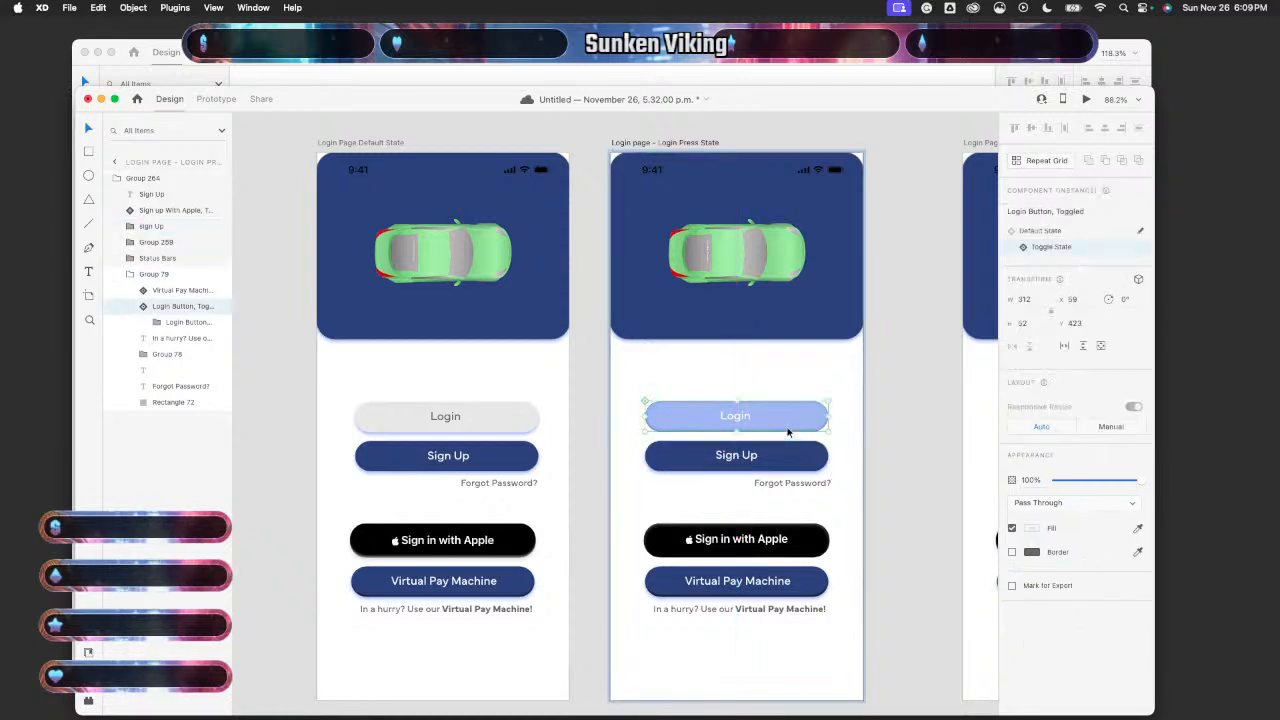
{"action": "left_click_drag", "start_coordinate": [786, 428], "coordinate": [785, 428]}
{"action": "double_click", "coordinate": [746, 418]}
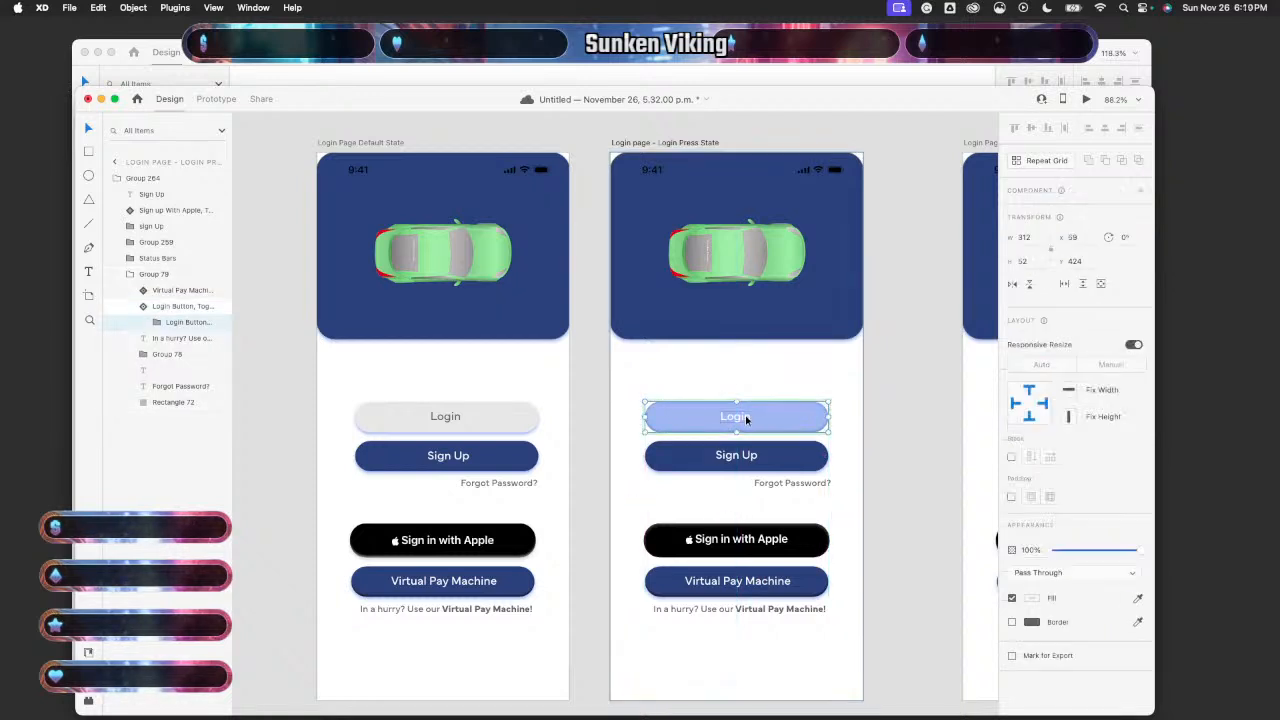
{"action": "left_click_drag", "start_coordinate": [746, 420], "coordinate": [745, 420]}
{"action": "left_click", "coordinate": [890, 307]}
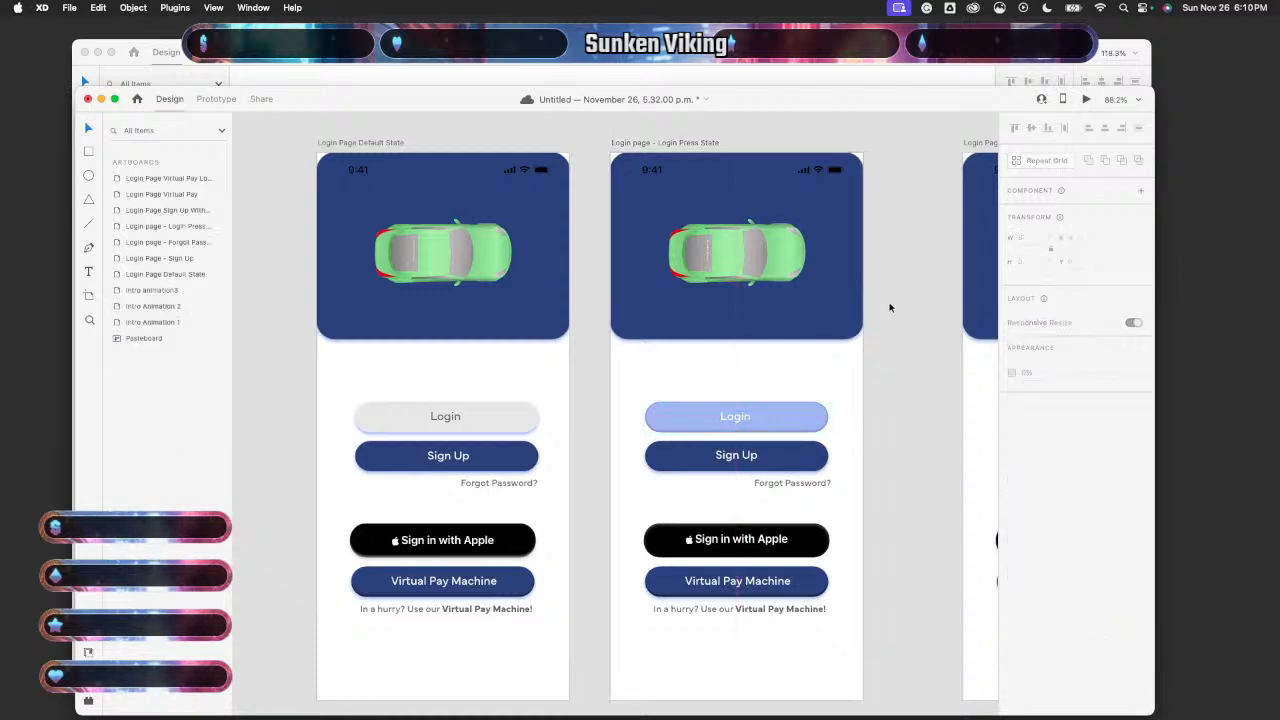
- Preview the Default State login page and test pressing Login
{"action": "left_click", "coordinate": [493, 390]}
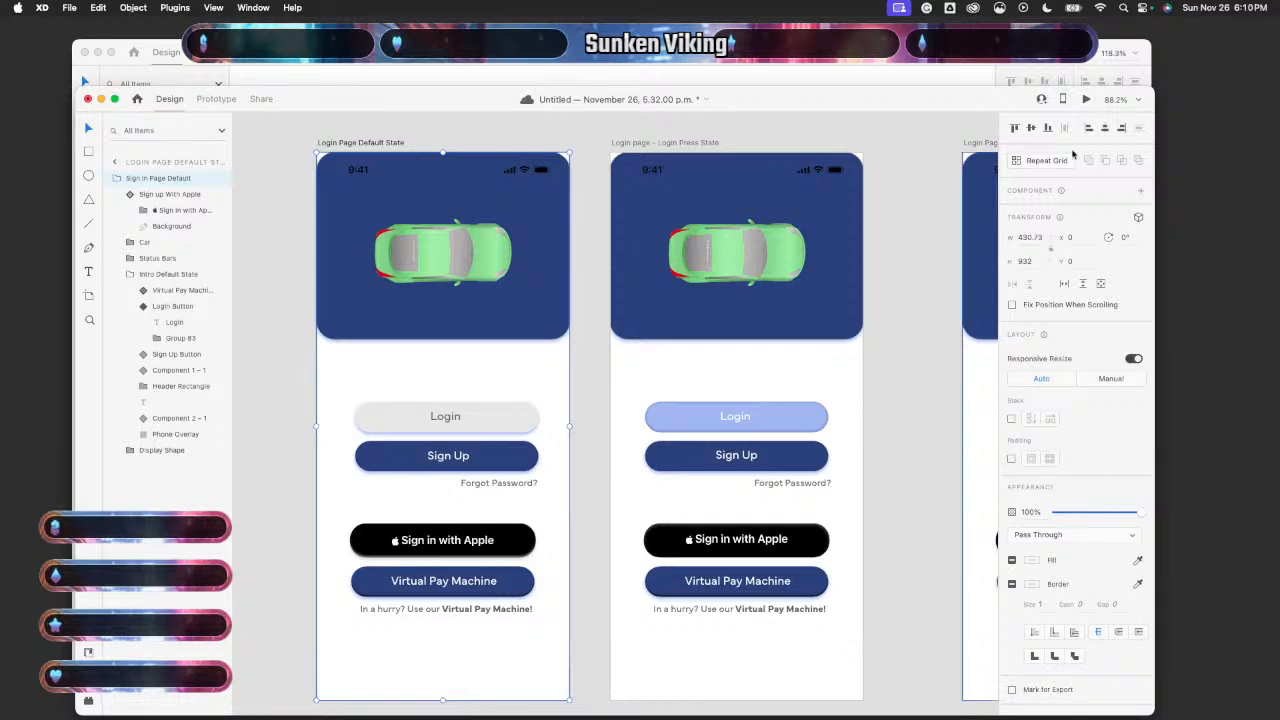
{"action": "left_click", "coordinate": [1087, 100]}
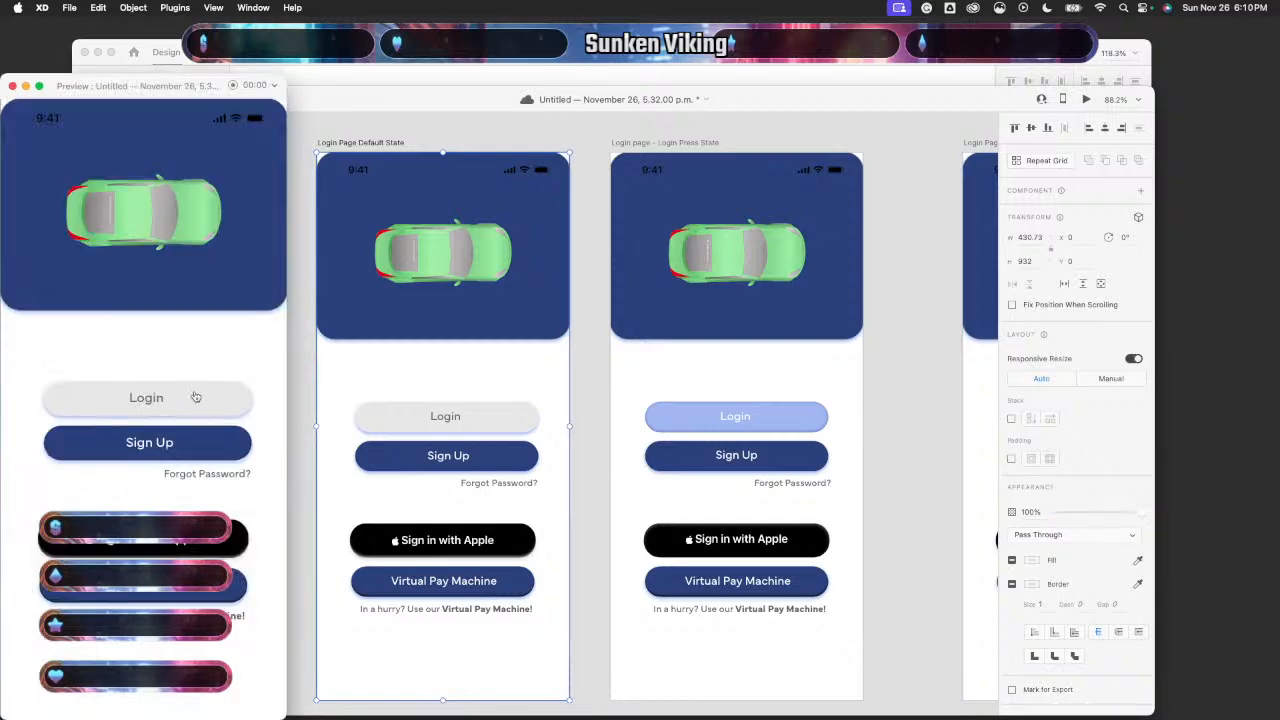
{"action": "left_click", "coordinate": [195, 396]}
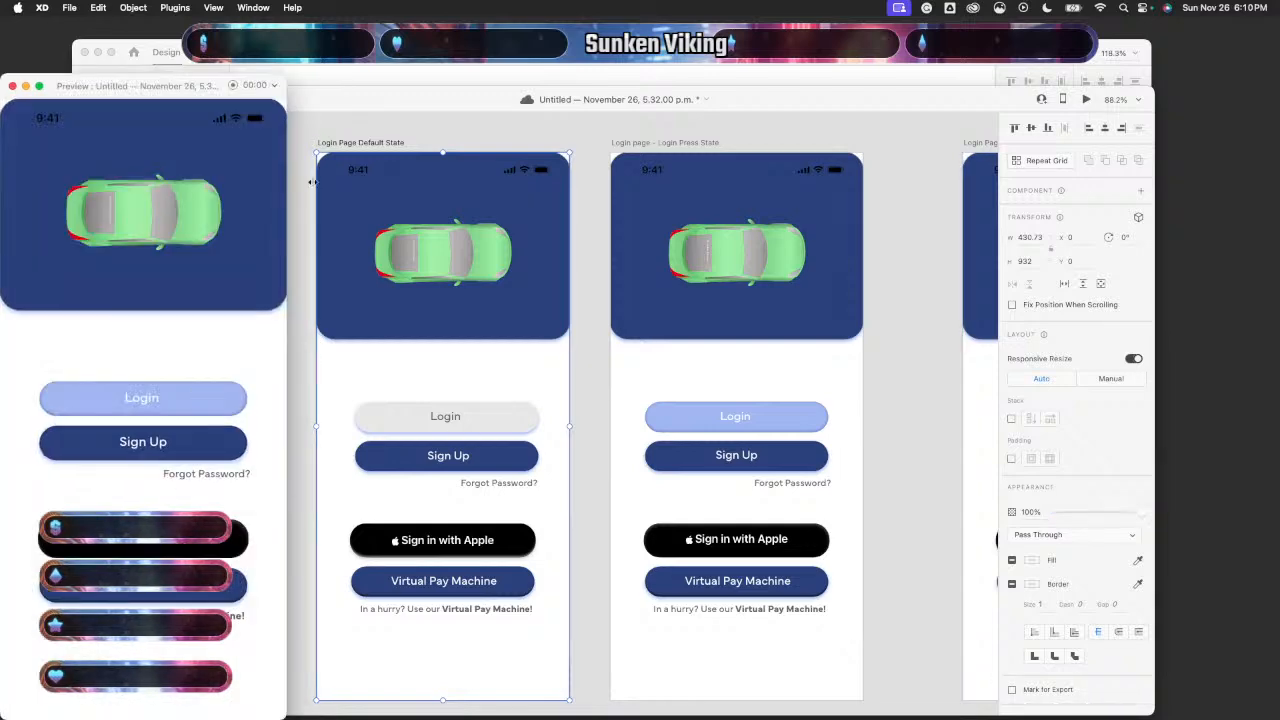
{"action": "left_click", "coordinate": [12, 85]}
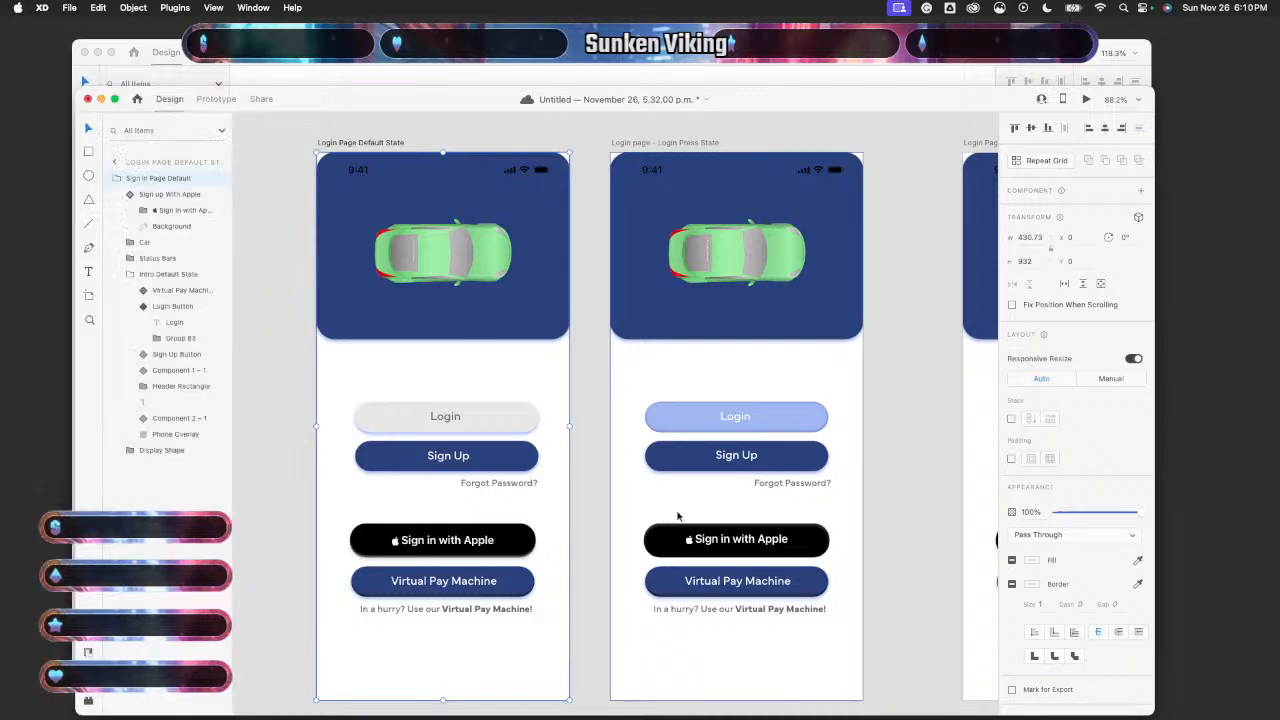
- Realign the Press State Sign Up button and recentre the Default State Sign Up label
{"action": "double_click", "coordinate": [767, 457]}
{"action": "left_click_drag", "start_coordinate": [767, 457], "coordinate": [767, 459]}
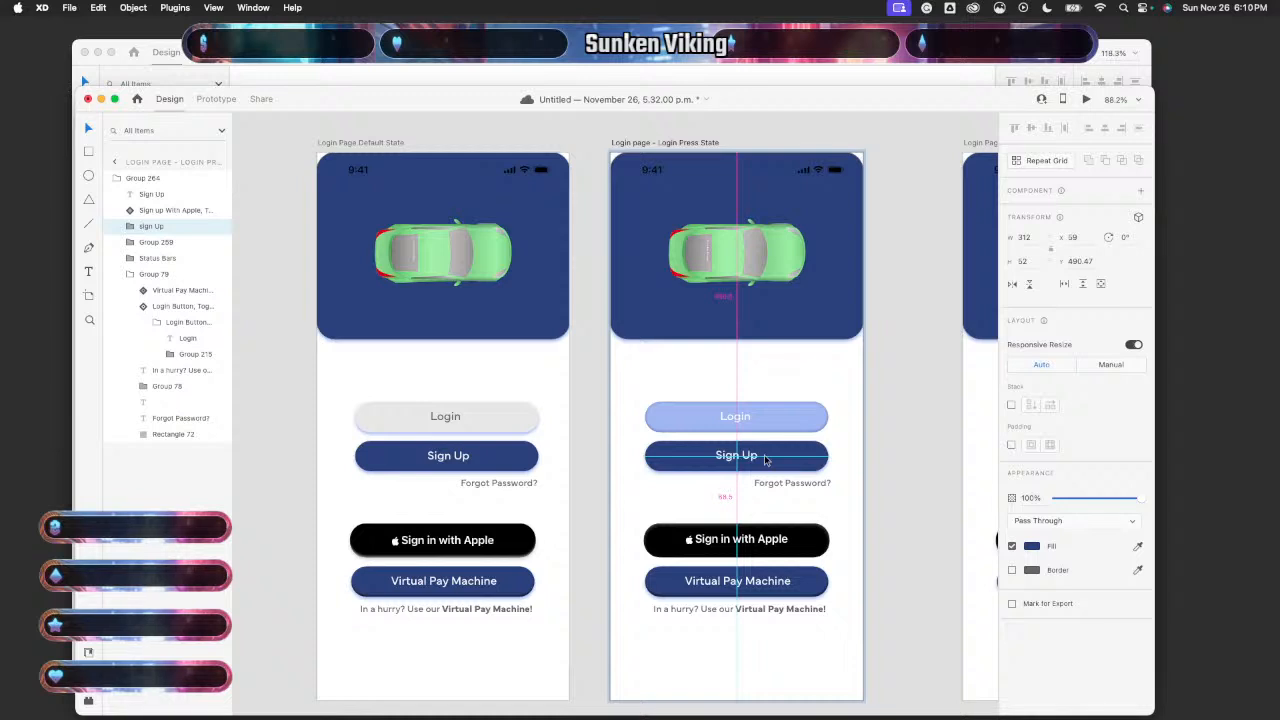
{"action": "left_click", "coordinate": [488, 458]}
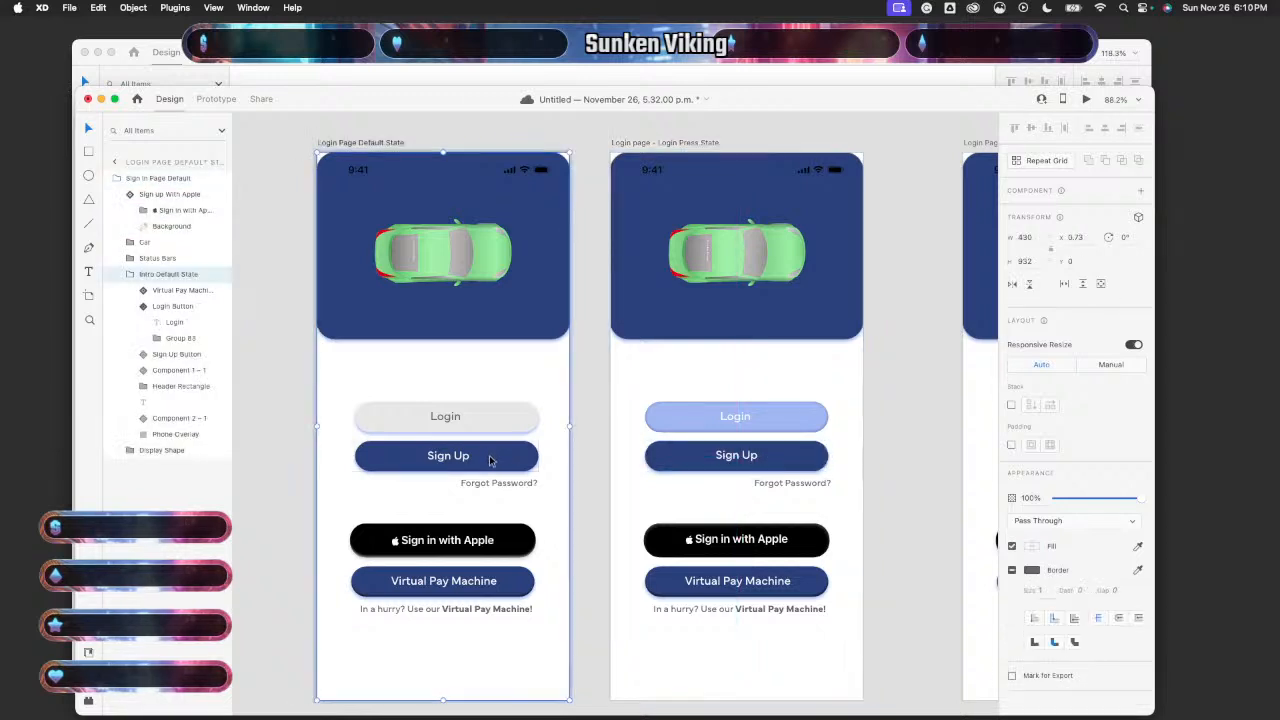
{"action": "double_click", "coordinate": [489, 458]}
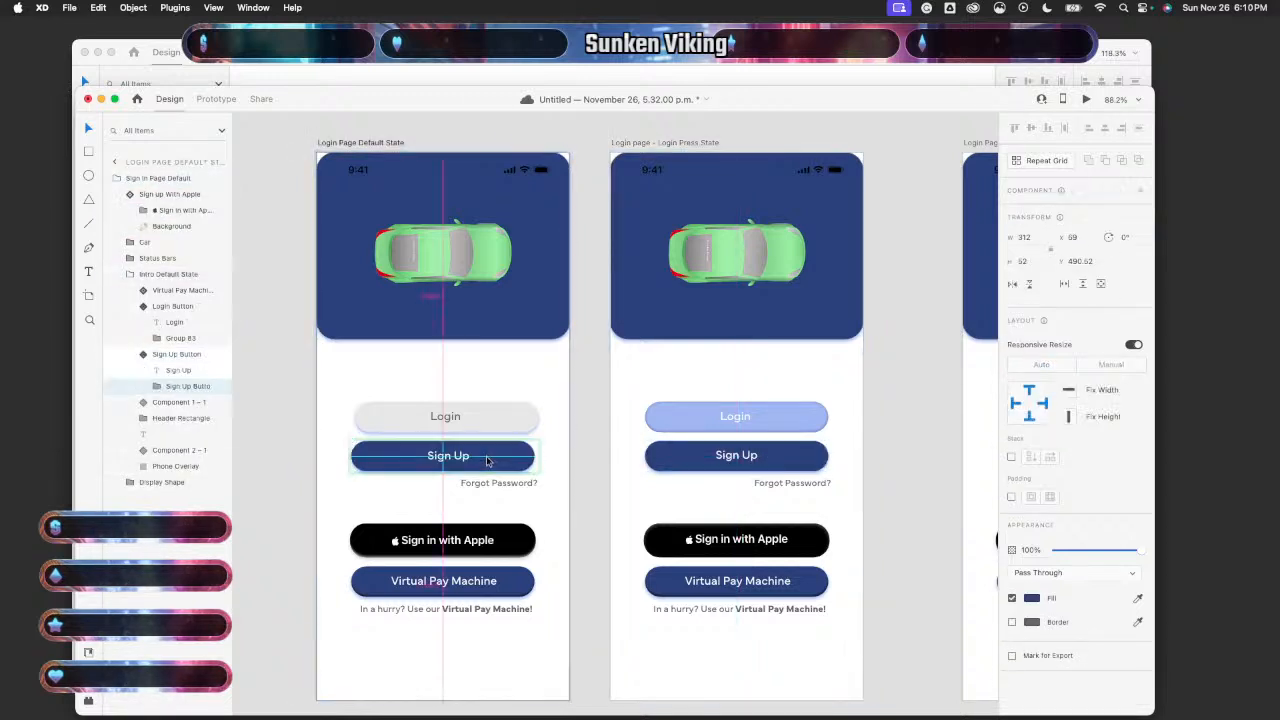
{"action": "left_click", "coordinate": [450, 457]}
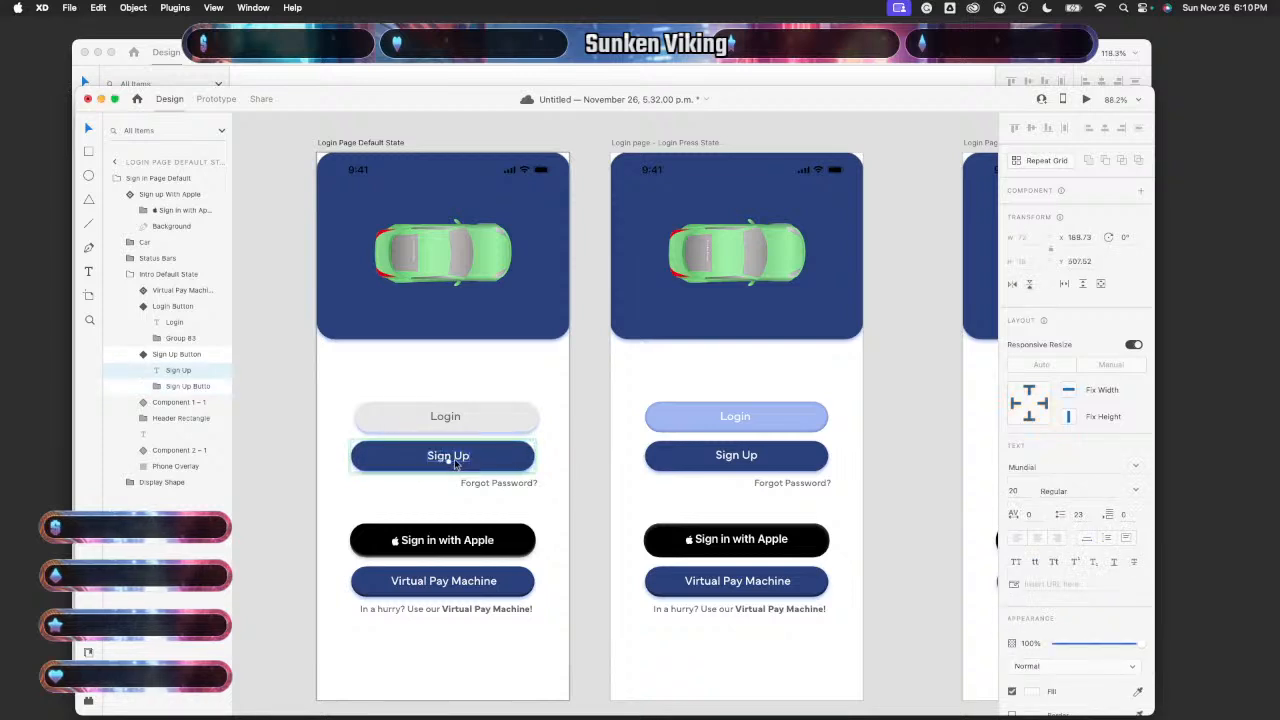
{"action": "left_click_drag", "start_coordinate": [455, 463], "coordinate": [449, 463]}
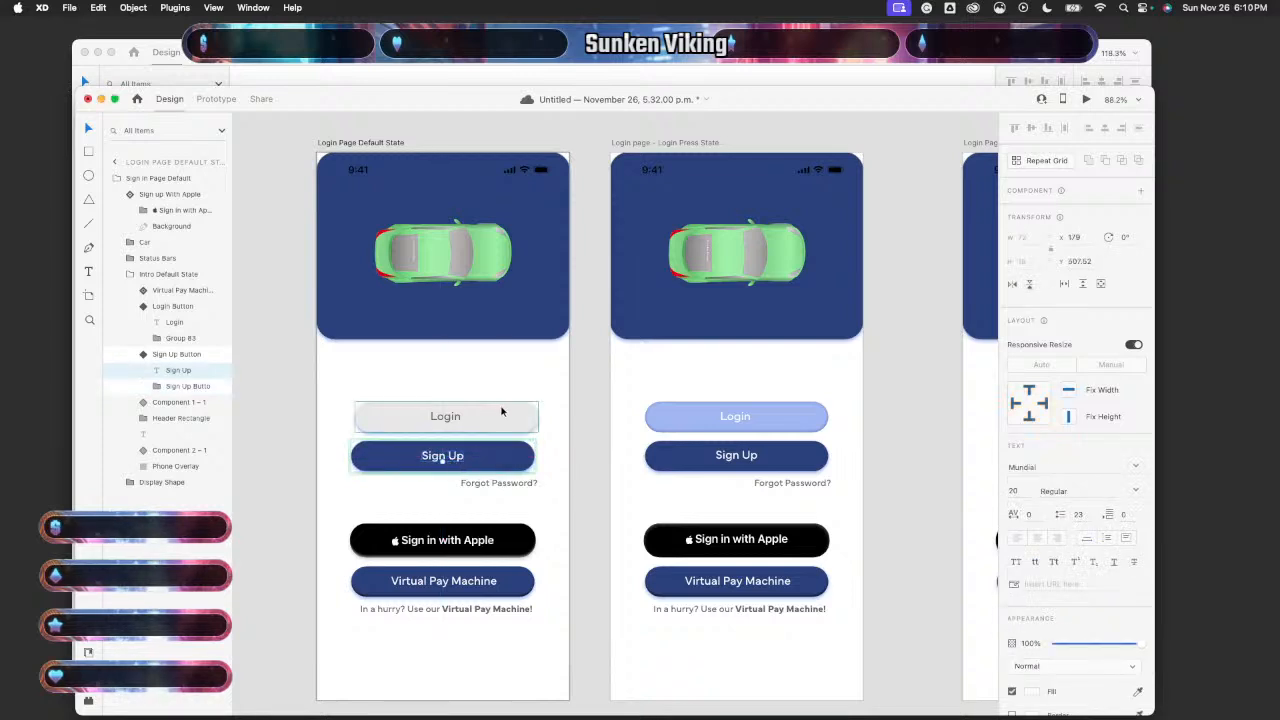
{"action": "left_click", "coordinate": [501, 411]}
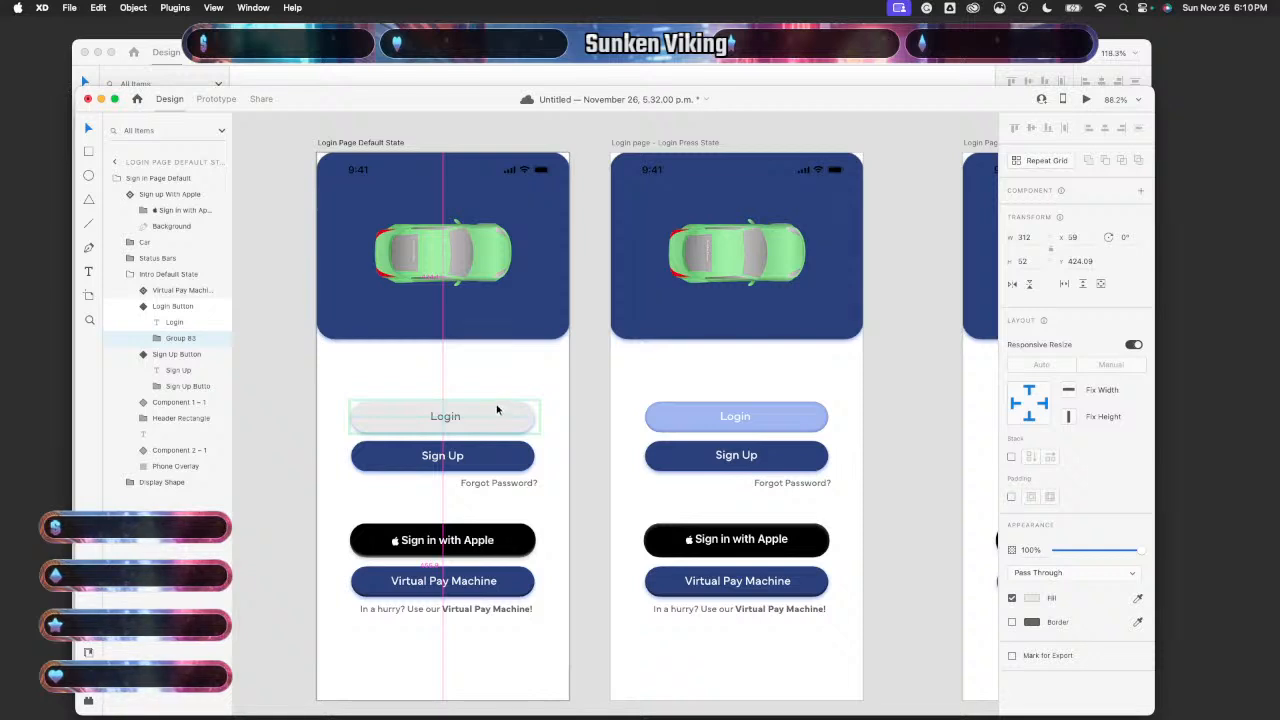
{"action": "left_click", "coordinate": [572, 387]}
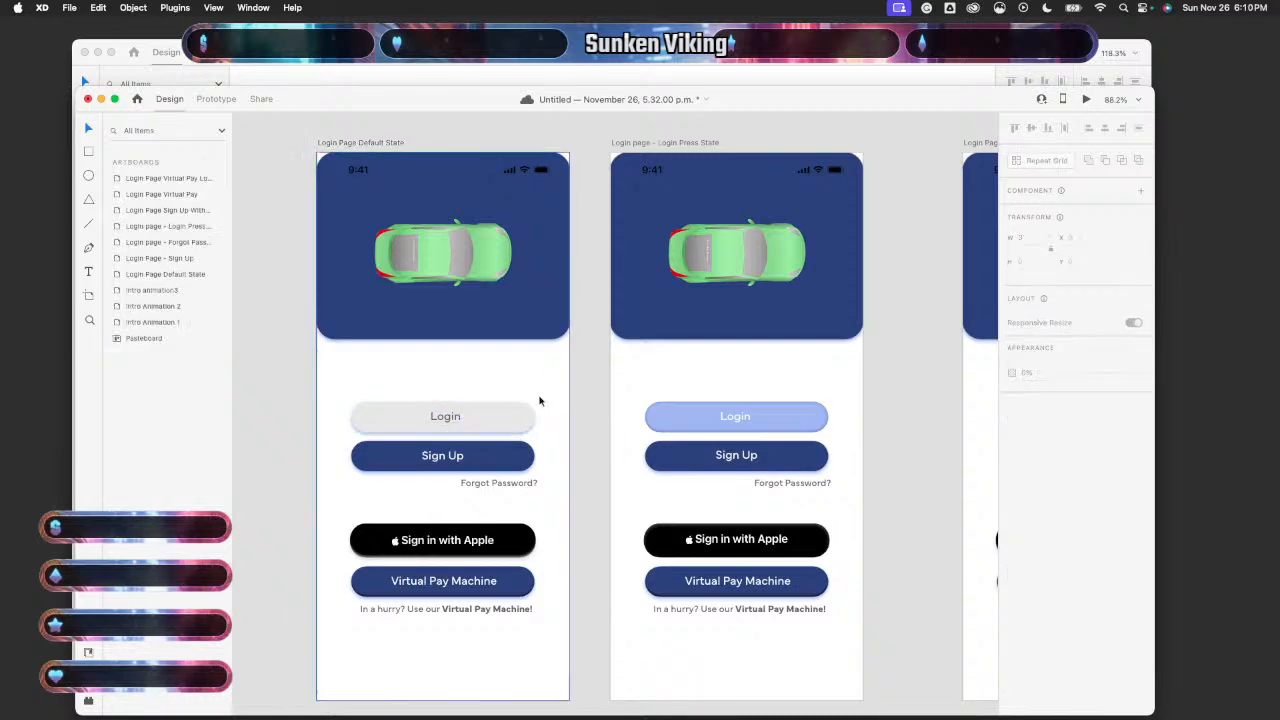
{"action": "left_click", "coordinate": [453, 419]}
{"action": "double_click", "coordinate": [453, 419]}
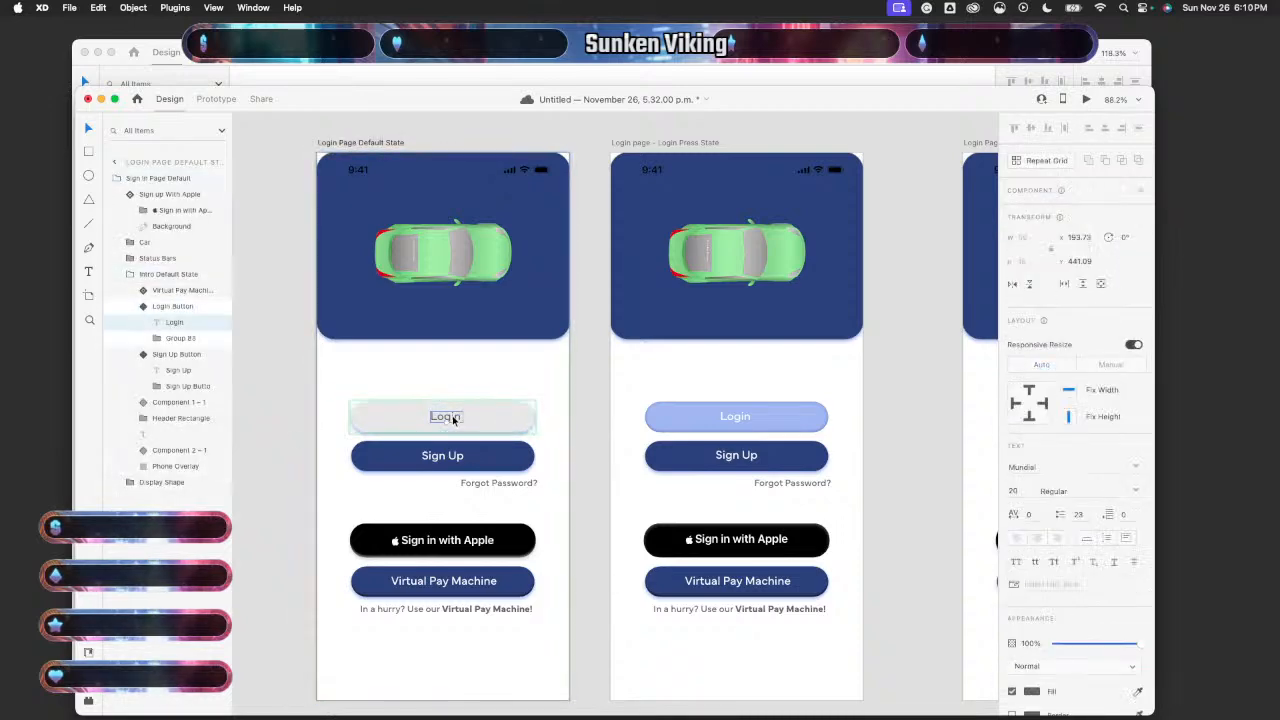
{"action": "left_click", "coordinate": [593, 406]}
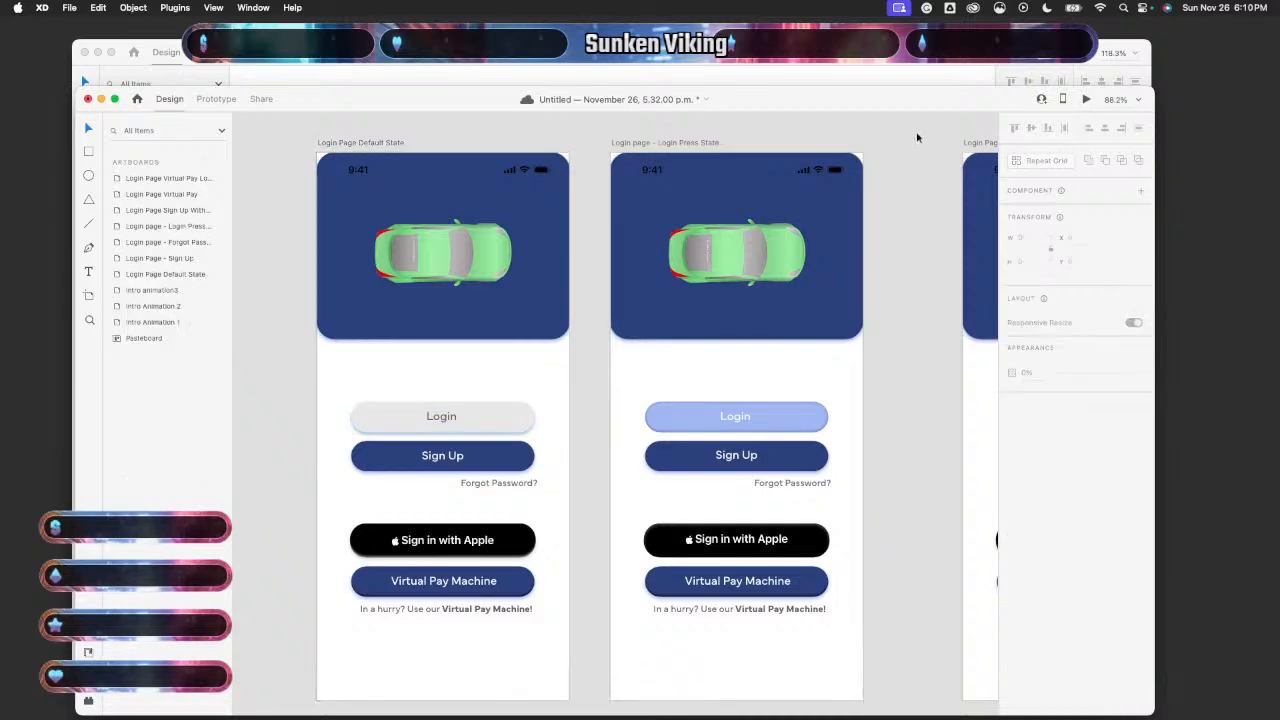
{"action": "left_click", "coordinate": [500, 351]}
{"action": "left_click", "coordinate": [1087, 99]}
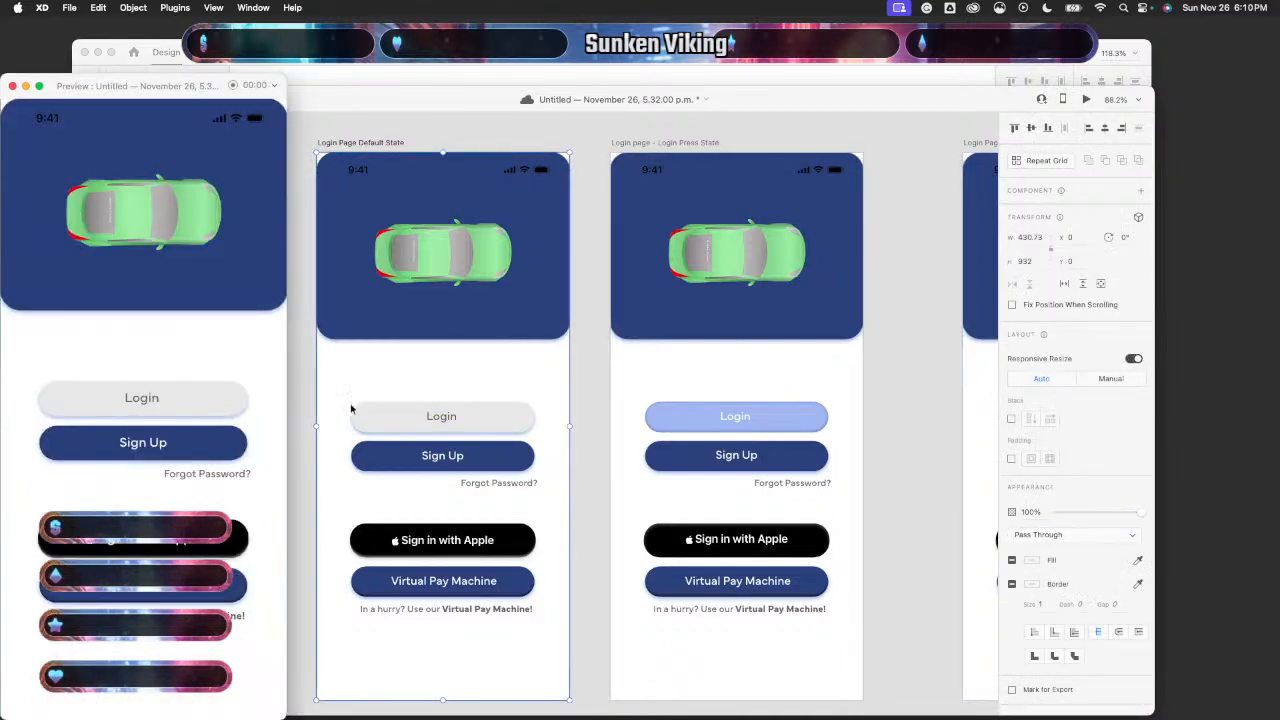
{"action": "left_click", "coordinate": [208, 404]}
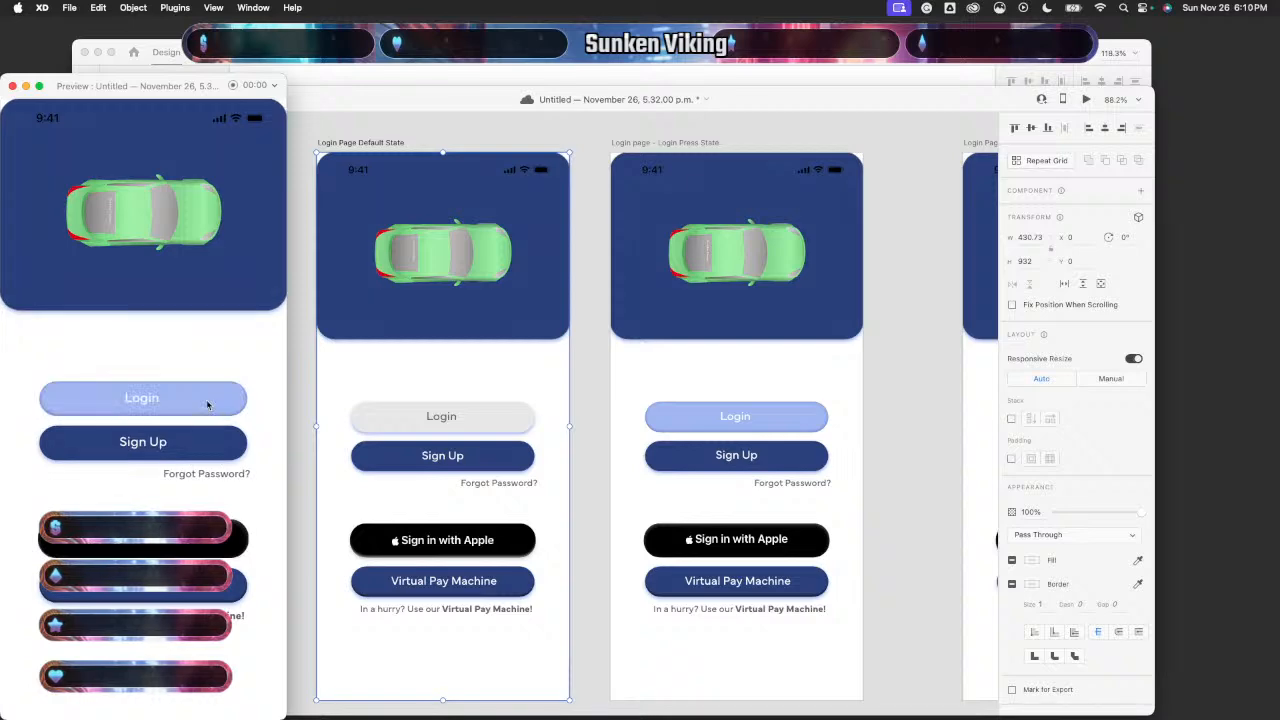
{"action": "left_click", "coordinate": [12, 86]}
{"action": "left_click", "coordinate": [1086, 100]}
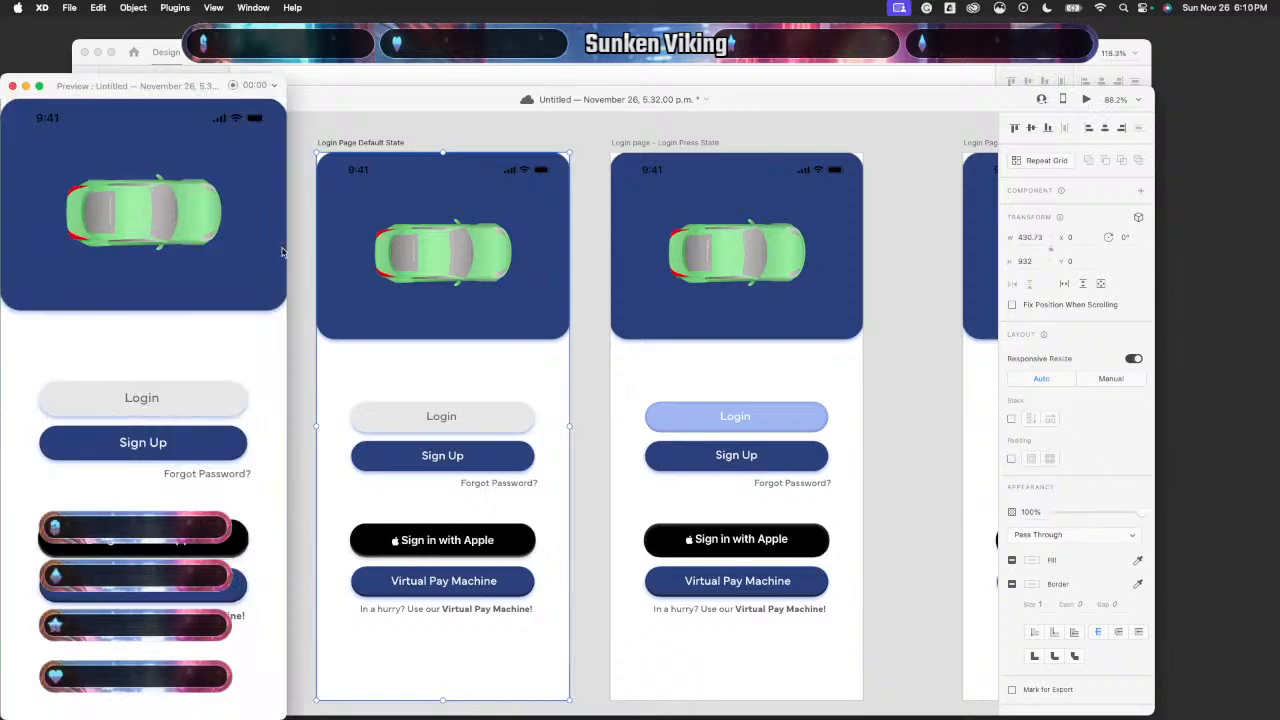
{"action": "left_click", "coordinate": [215, 400]}
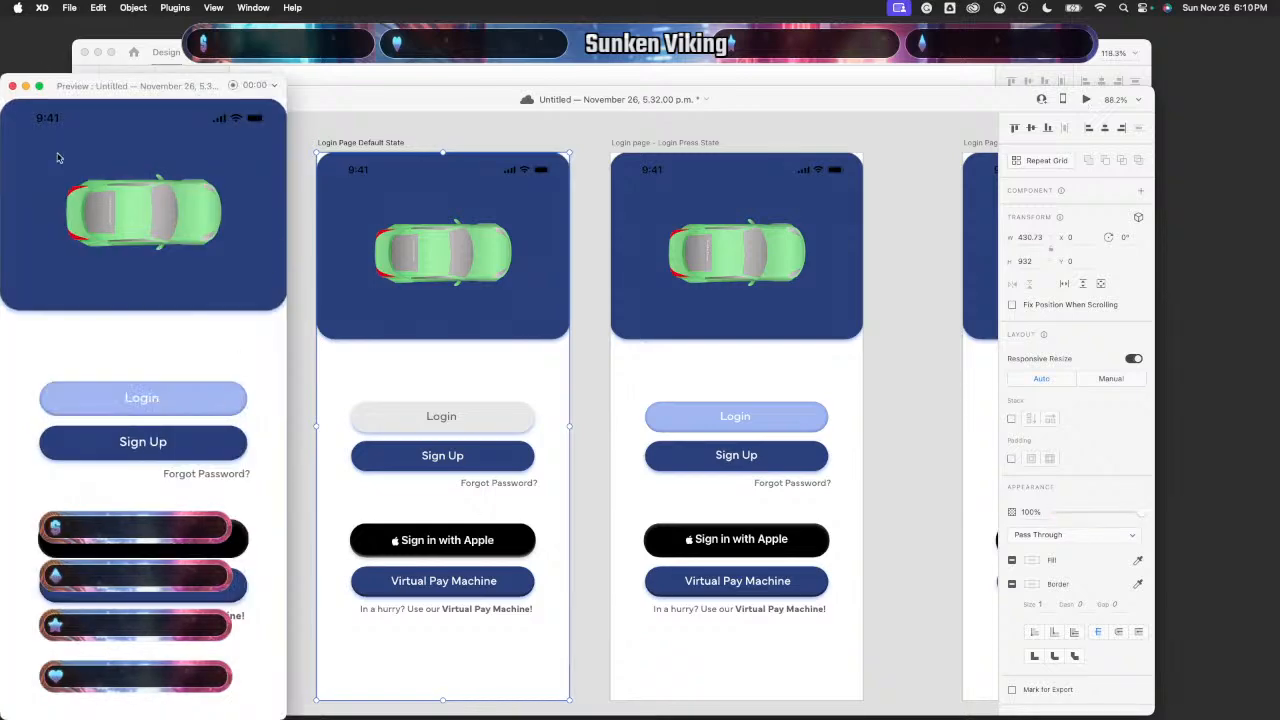
{"action": "left_click", "coordinate": [12, 86]}
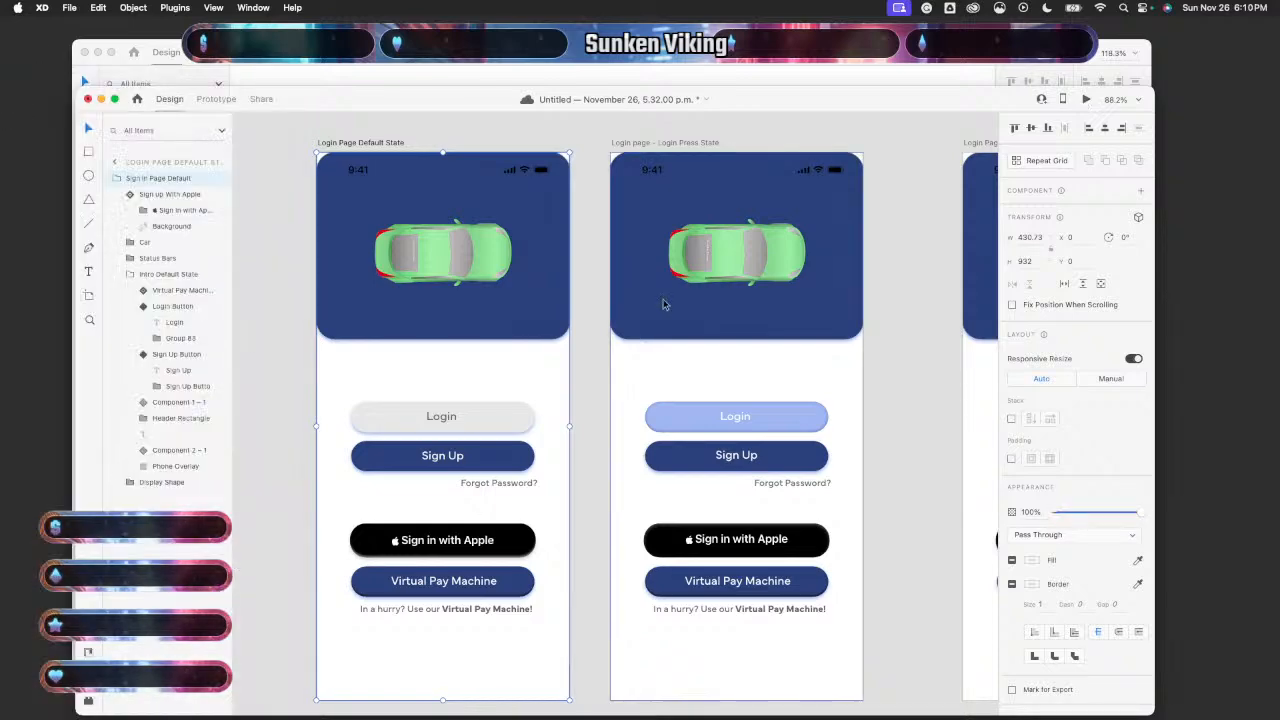
{"action": "left_click", "coordinate": [767, 408]}
{"action": "scroll", "coordinate": [912, 452], "scroll_direction": "right", "scroll_amount": 5}
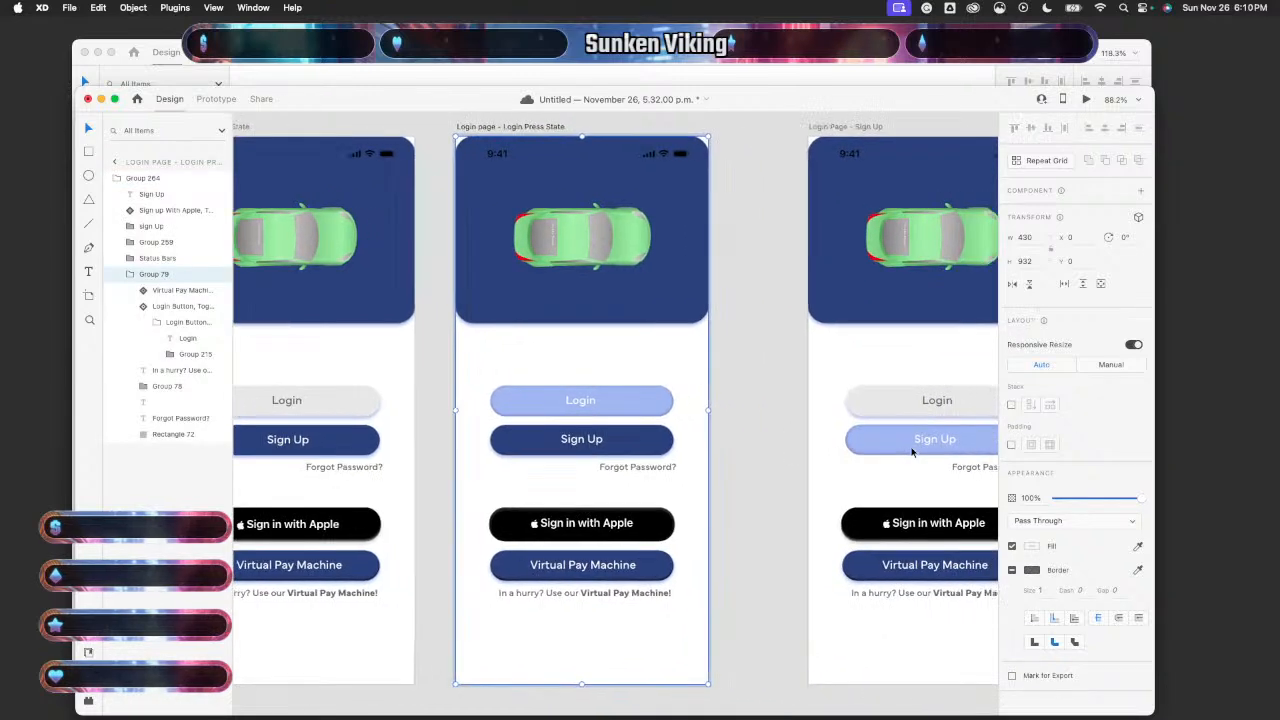
{"action": "scroll", "coordinate": [912, 452], "scroll_direction": "right", "scroll_amount": 10}
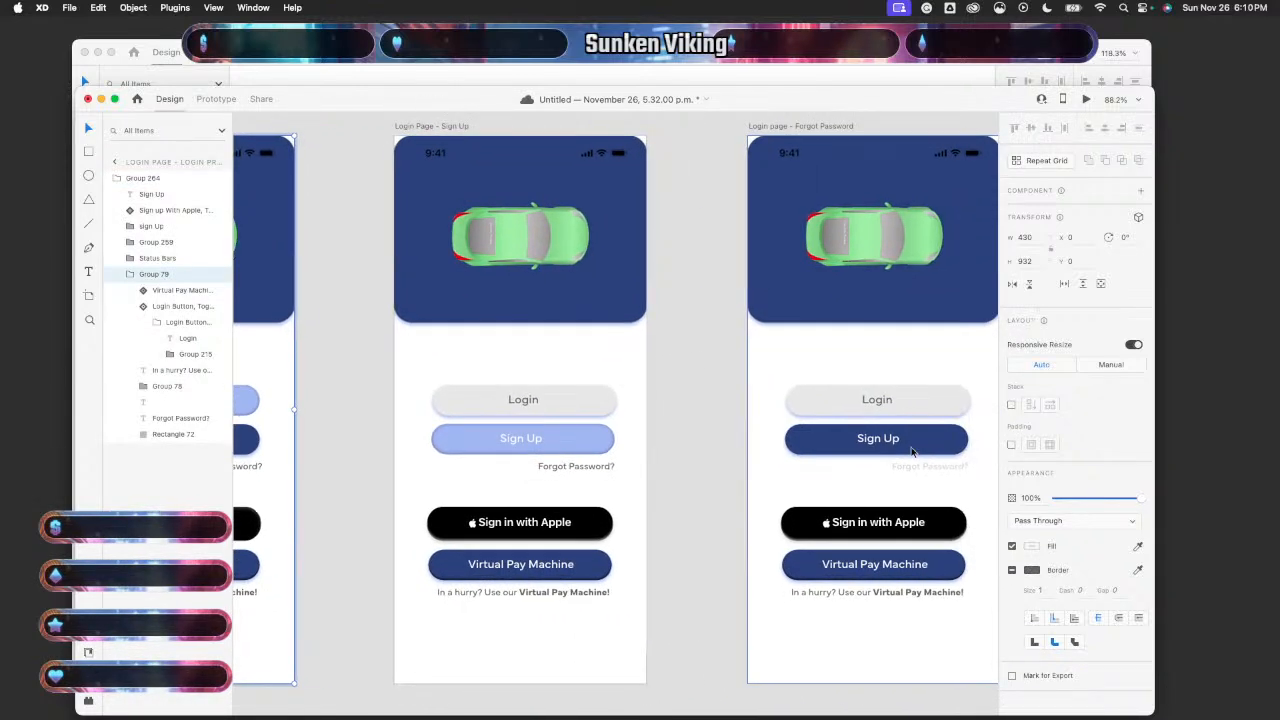
{"action": "scroll", "coordinate": [912, 452], "scroll_direction": "down", "scroll_amount": 5}
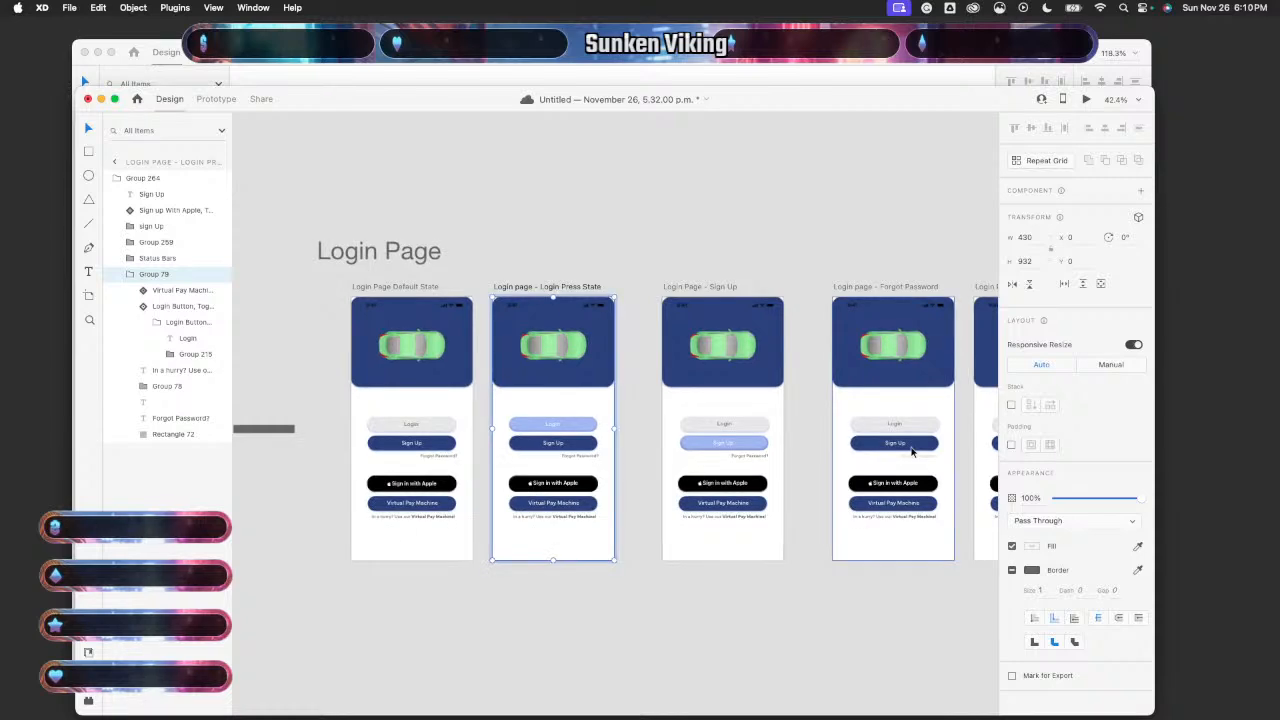
{"action": "scroll", "coordinate": [636, 494], "scroll_direction": "up", "scroll_amount": 3}
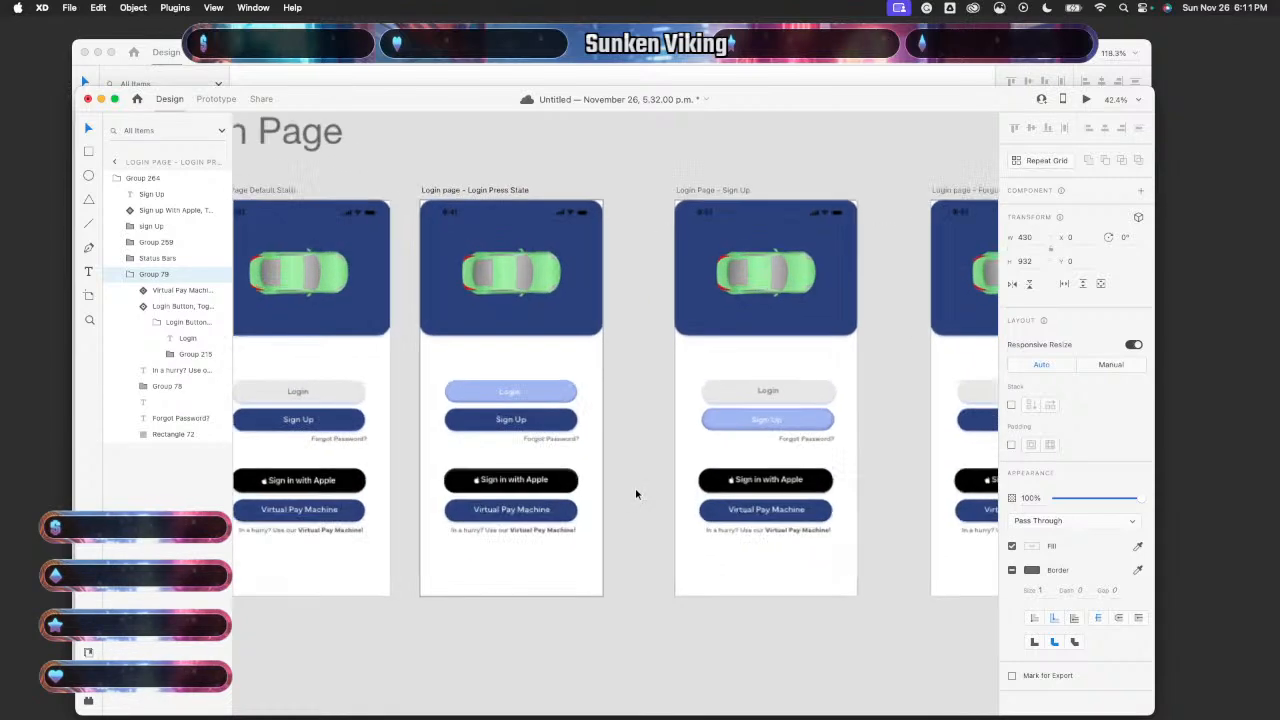
{"action": "scroll", "coordinate": [636, 494], "scroll_direction": "up", "scroll_amount": 5}
{"action": "left_click", "coordinate": [490, 298]}
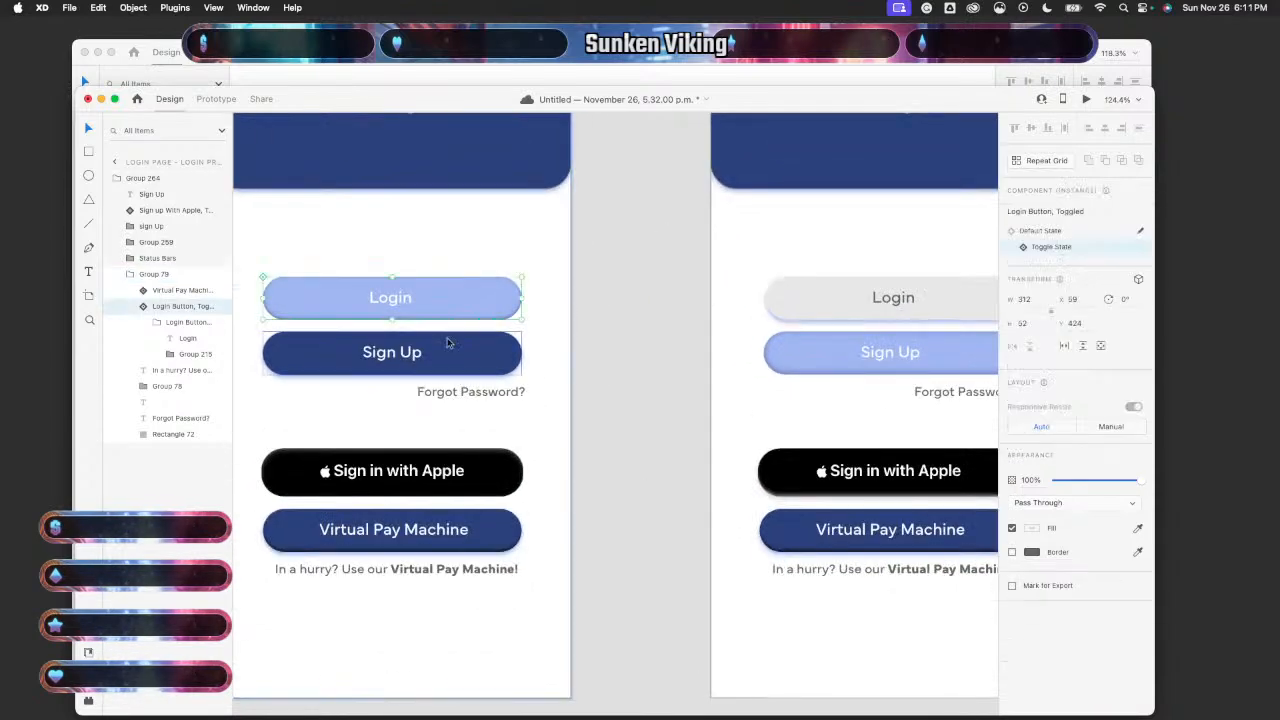
{"action": "scroll", "coordinate": [447, 343], "scroll_direction": "left", "scroll_amount": 5}
{"action": "scroll", "coordinate": [447, 343], "scroll_direction": "up", "scroll_amount": 2}
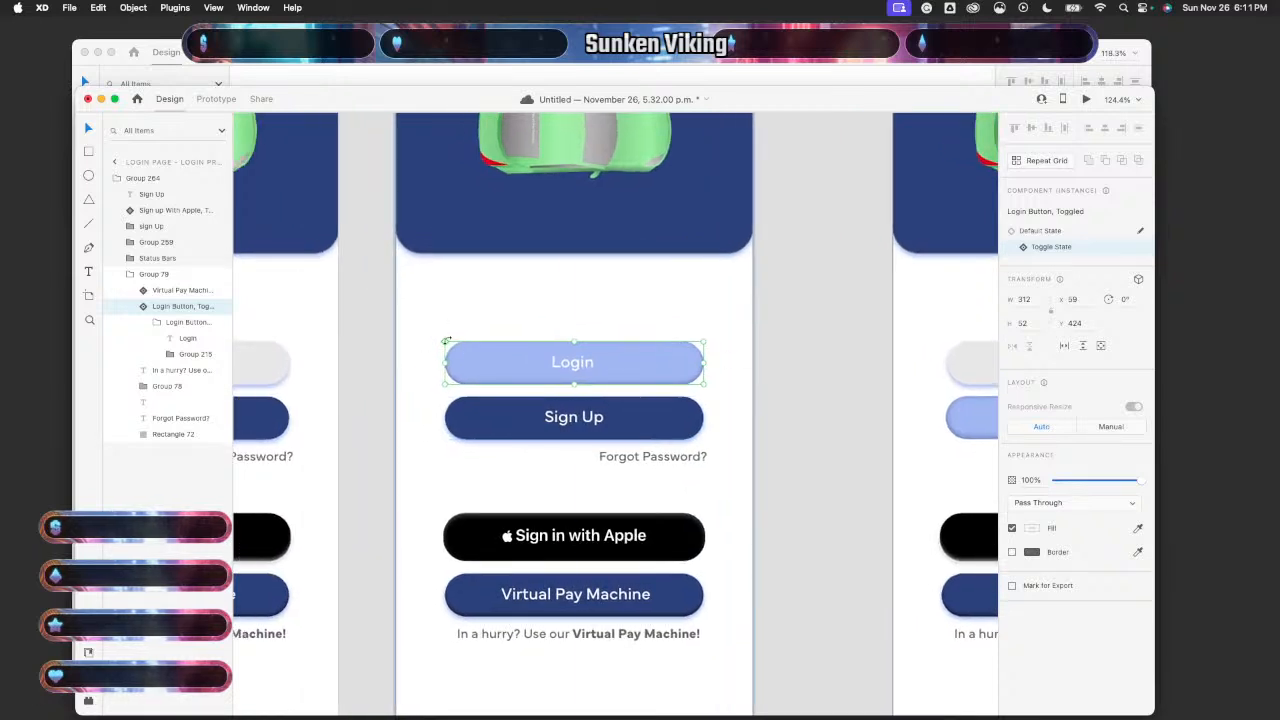
{"action": "left_click_drag", "start_coordinate": [447, 342], "coordinate": [447, 346]}
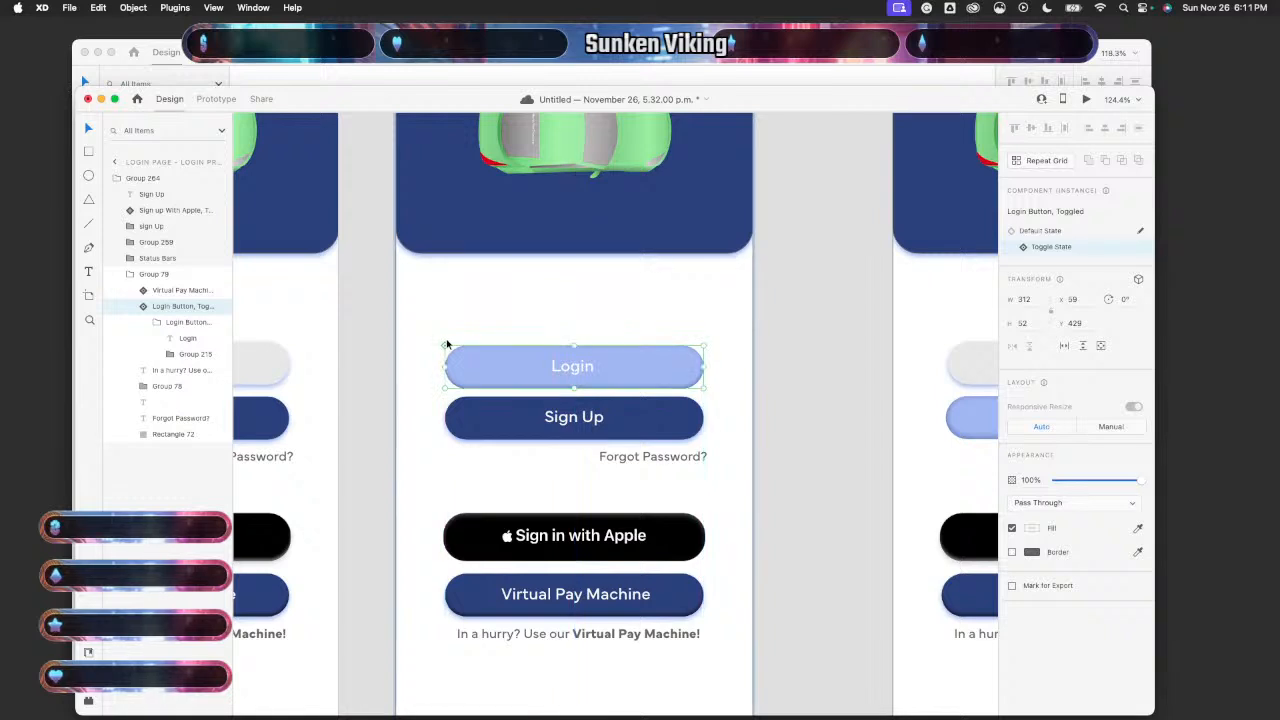
{"action": "left_click", "coordinate": [302, 320]}
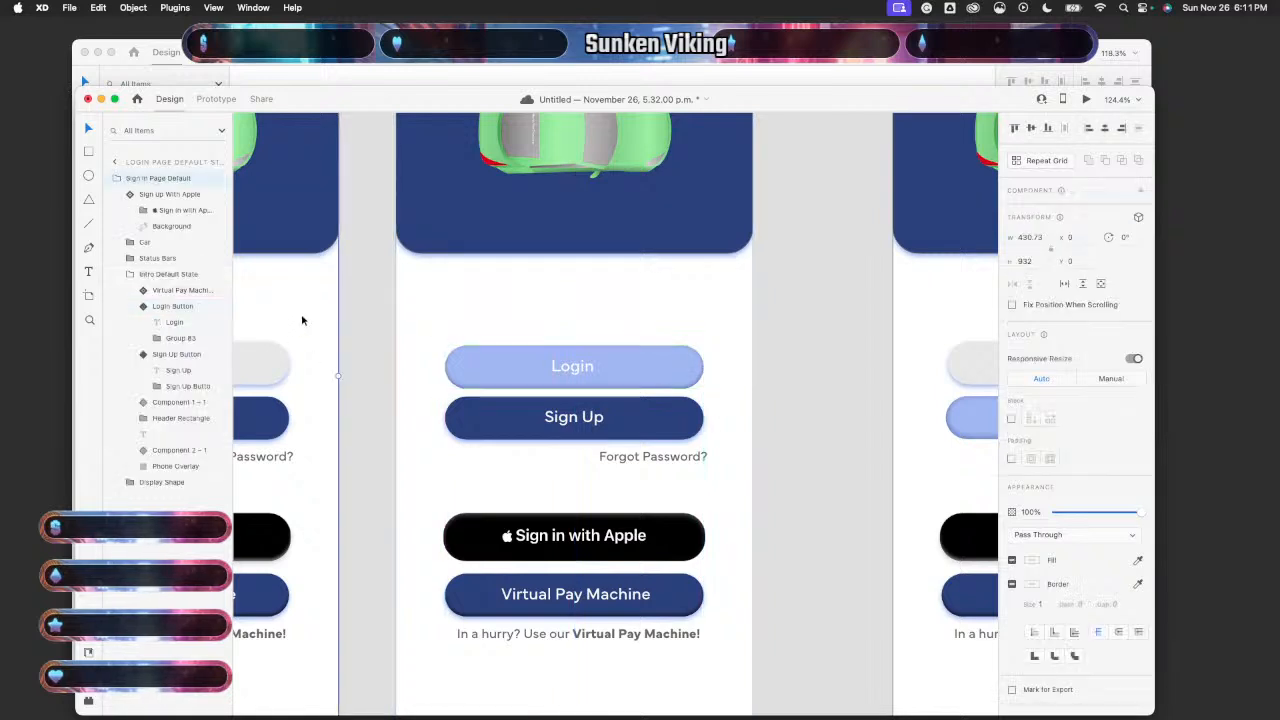
{"action": "left_click", "coordinate": [1086, 100]}
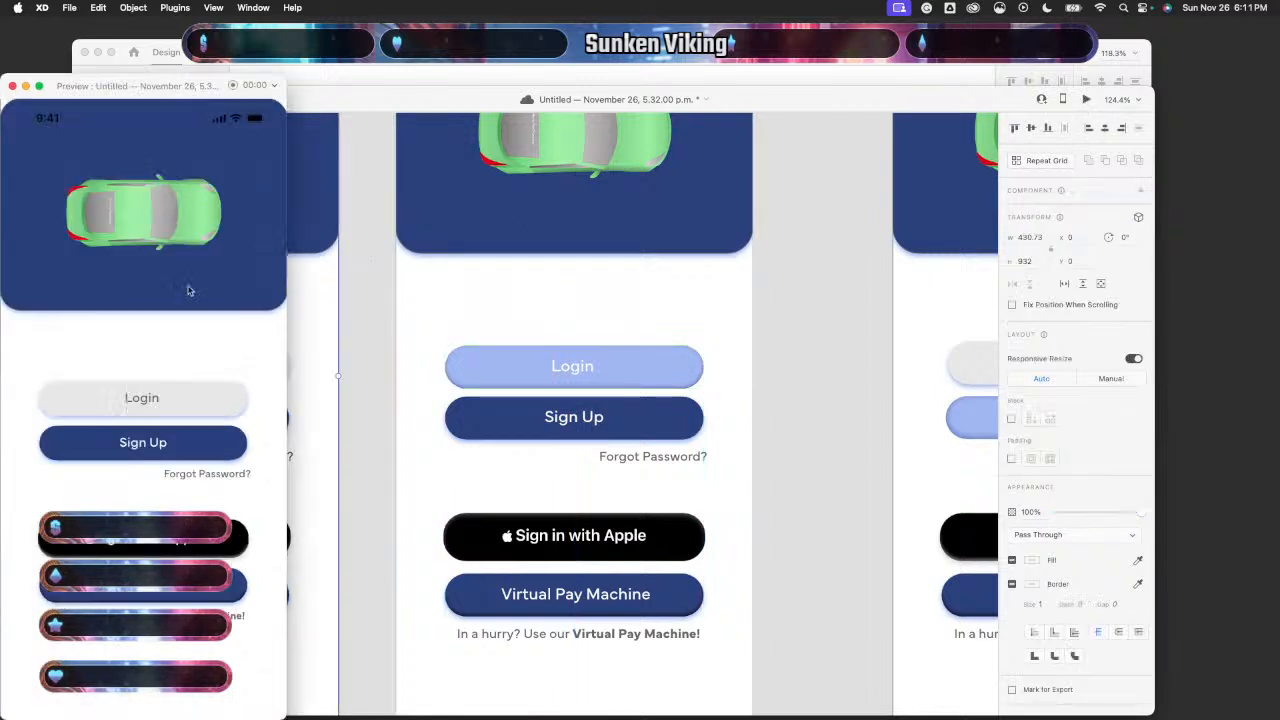
{"action": "left_click", "coordinate": [163, 400]}
{"action": "left_click", "coordinate": [138, 404]}
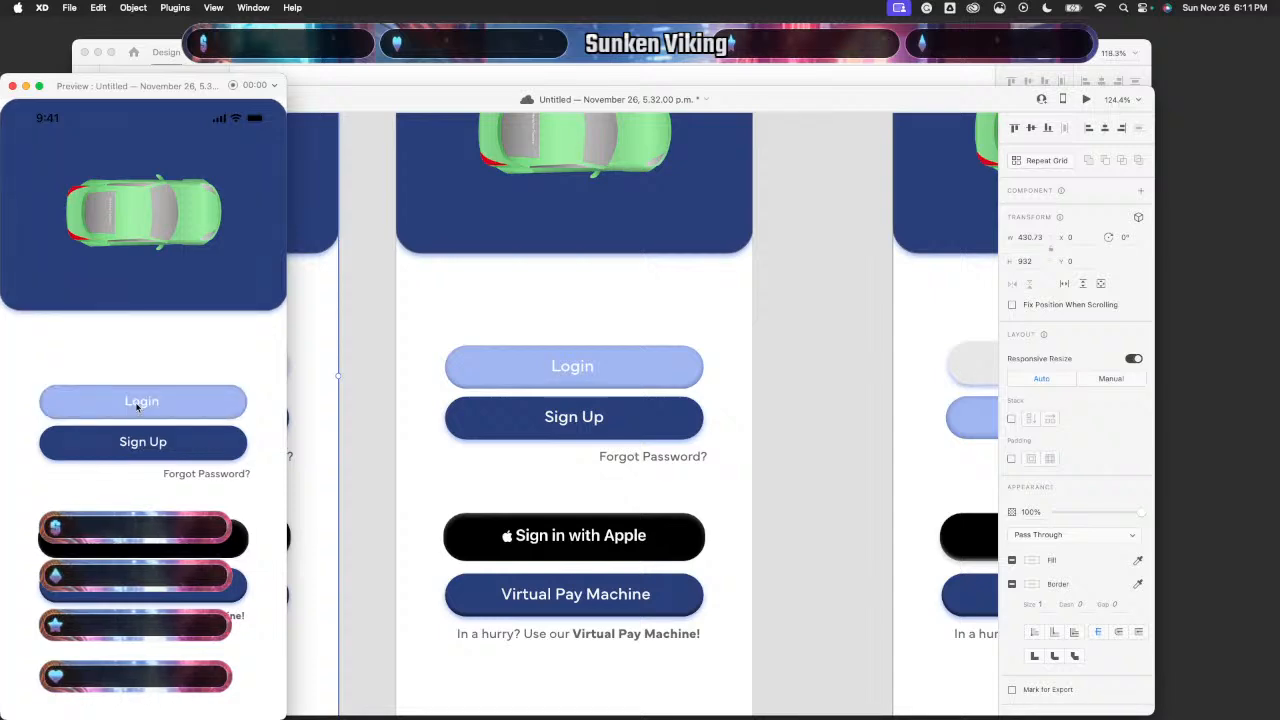
{"action": "left_click", "coordinate": [138, 406]}
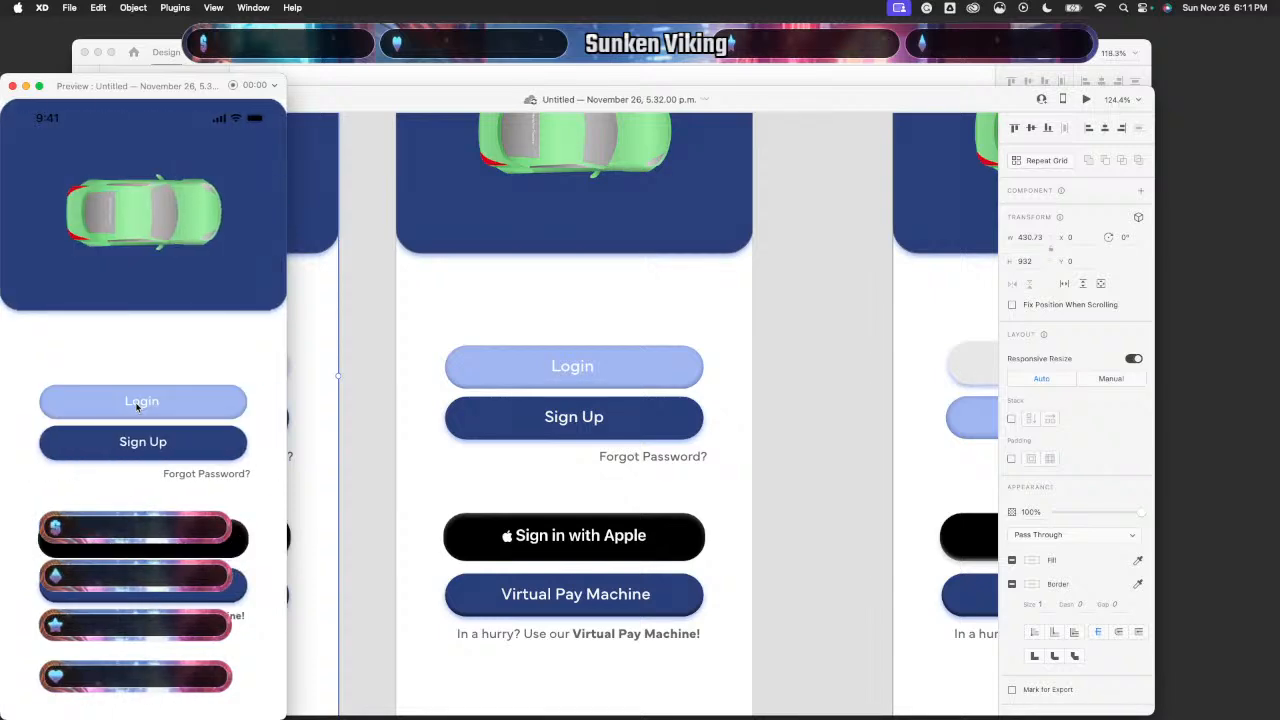
{"action": "left_click", "coordinate": [141, 406]}
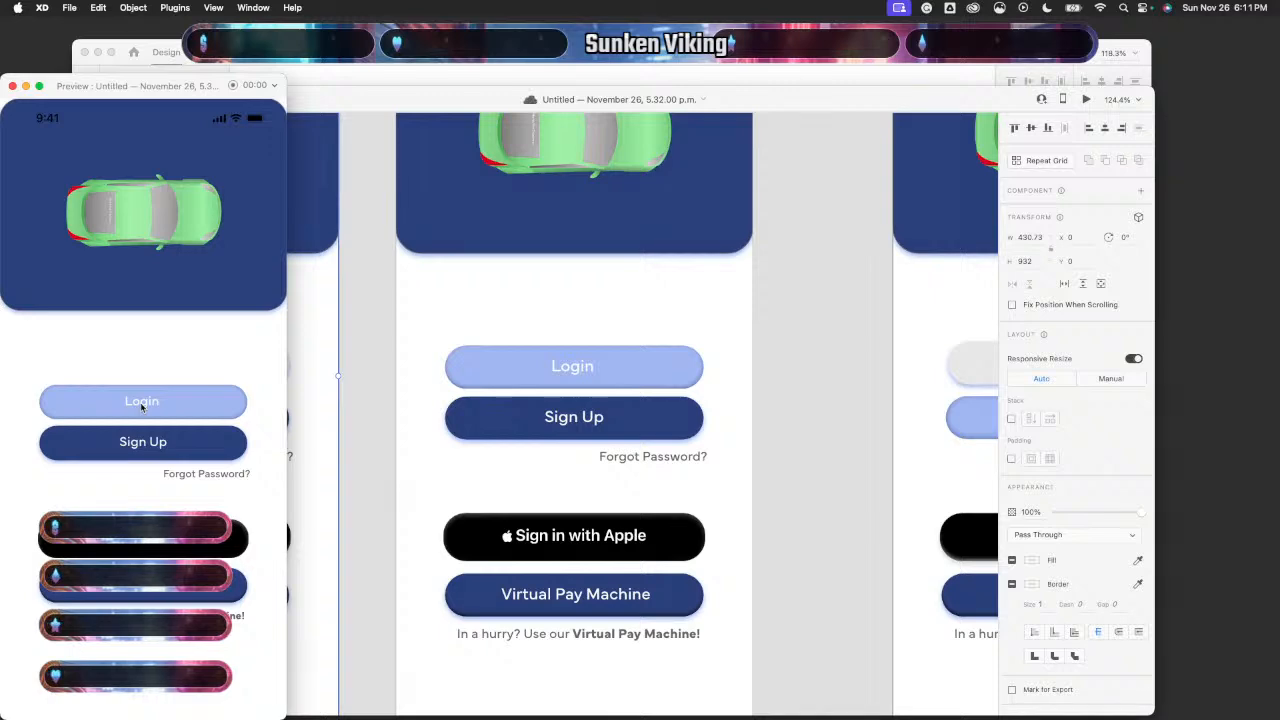
{"action": "left_click", "coordinate": [12, 87]}
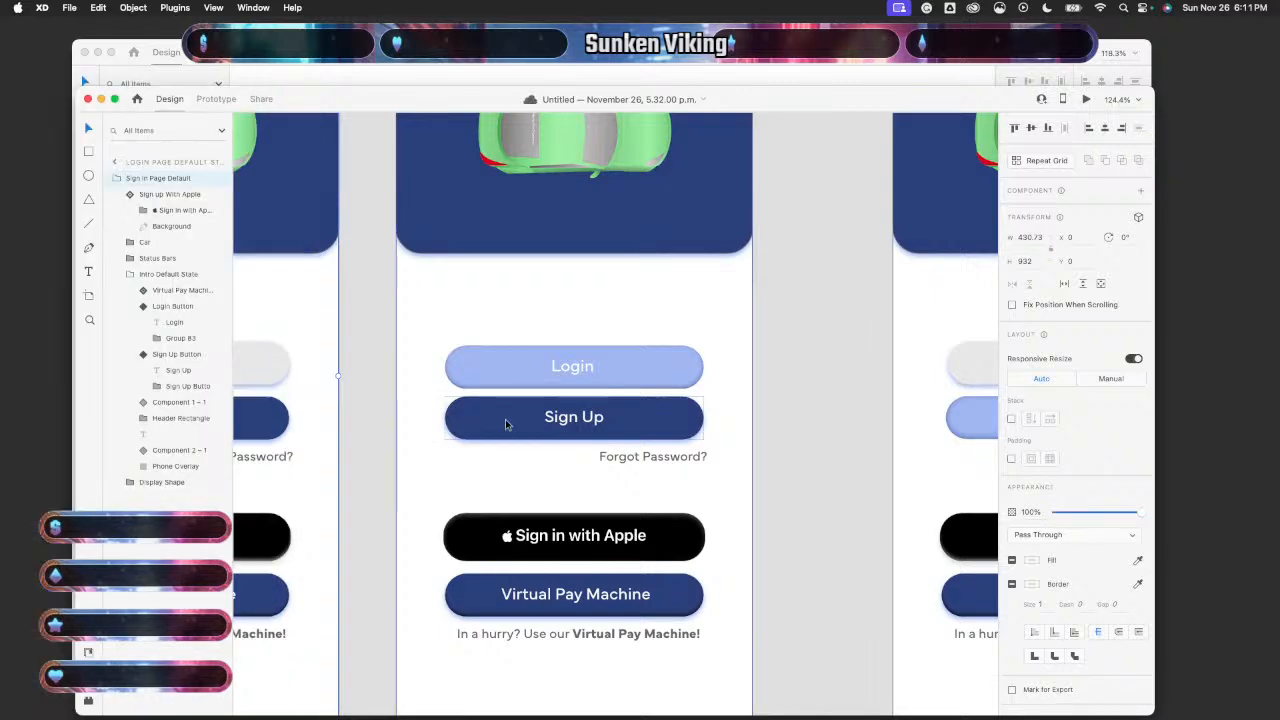
{"action": "scroll", "coordinate": [554, 472], "scroll_direction": "down", "scroll_amount": 5}
{"action": "scroll", "coordinate": [554, 472], "scroll_direction": "up", "scroll_amount": 5}
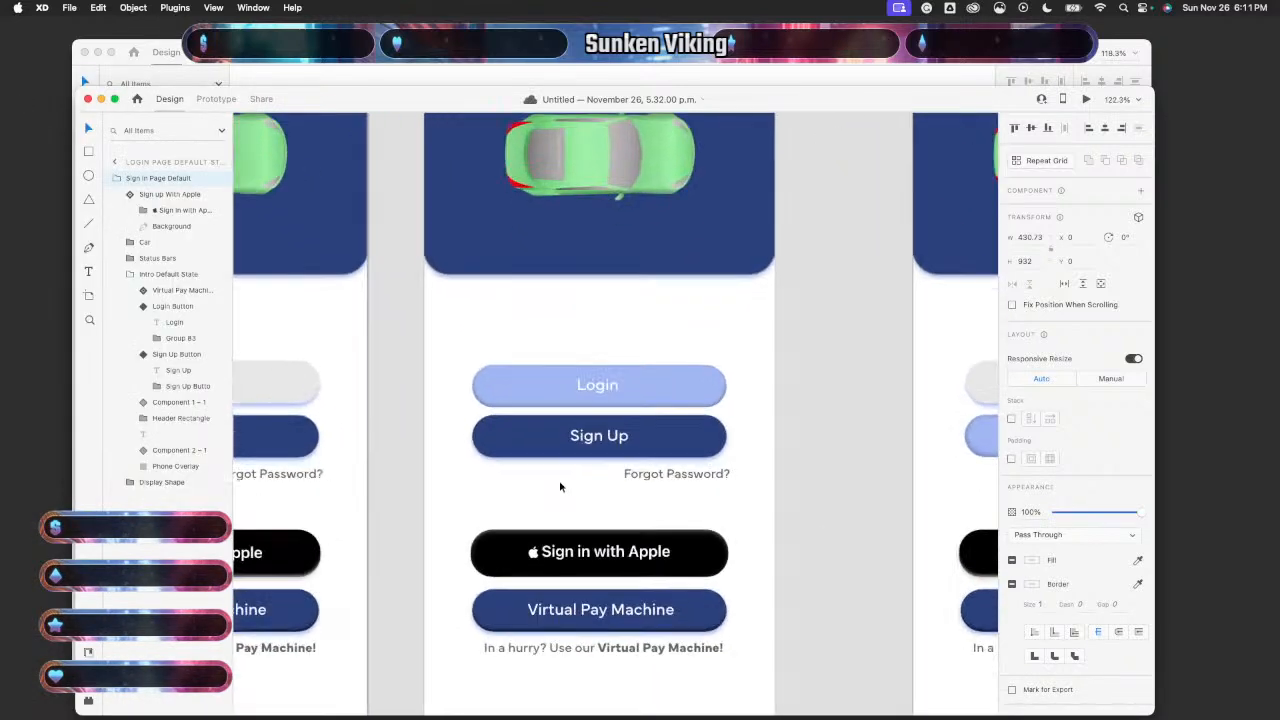
{"action": "left_click", "coordinate": [598, 553]}
{"action": "double_click", "coordinate": [600, 558]}
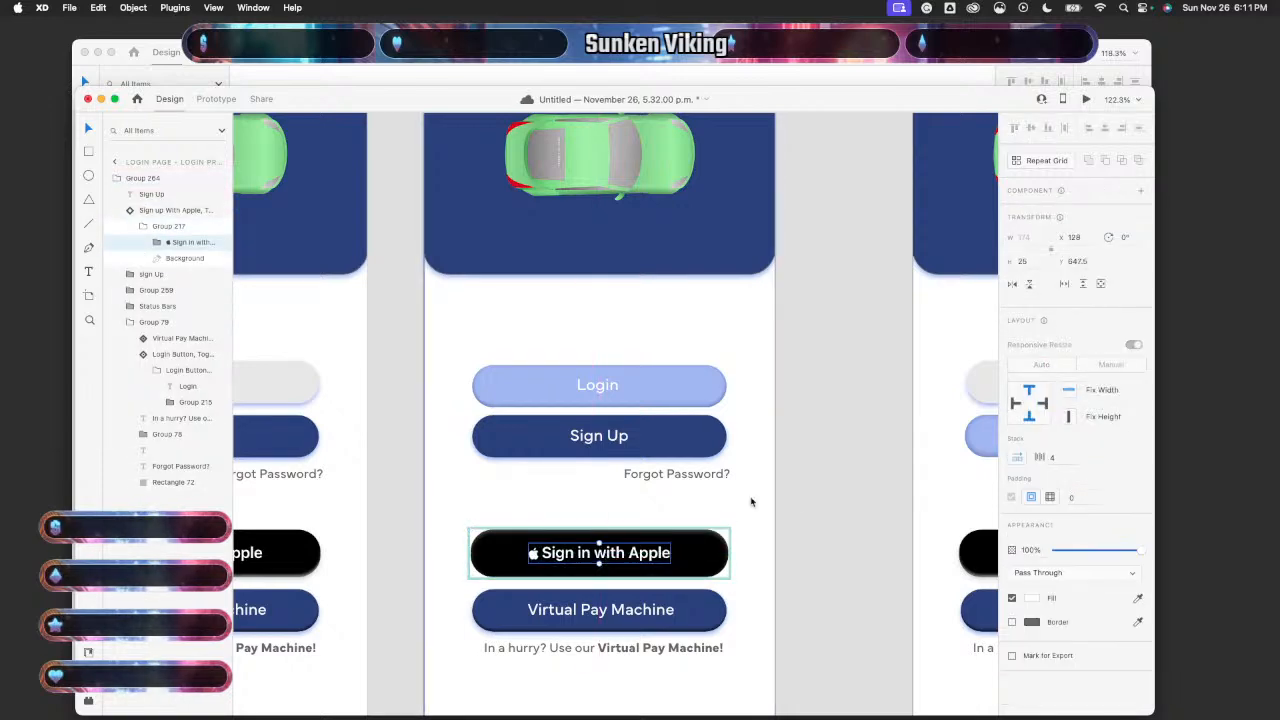
{"action": "left_click", "coordinate": [798, 499]}
{"action": "scroll", "coordinate": [796, 497], "scroll_direction": "down", "scroll_amount": 5}
{"action": "left_click", "coordinate": [603, 494]}
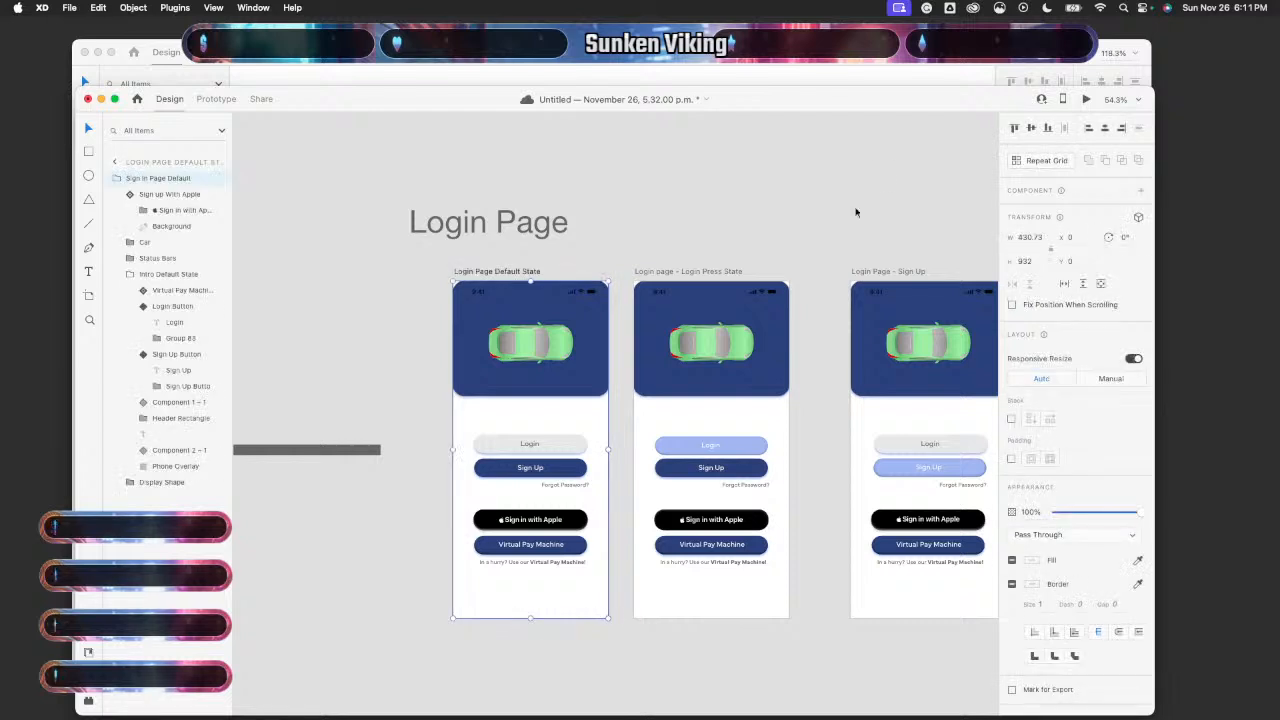
{"action": "left_click", "coordinate": [1084, 100]}
{"action": "left_click", "coordinate": [192, 392]}
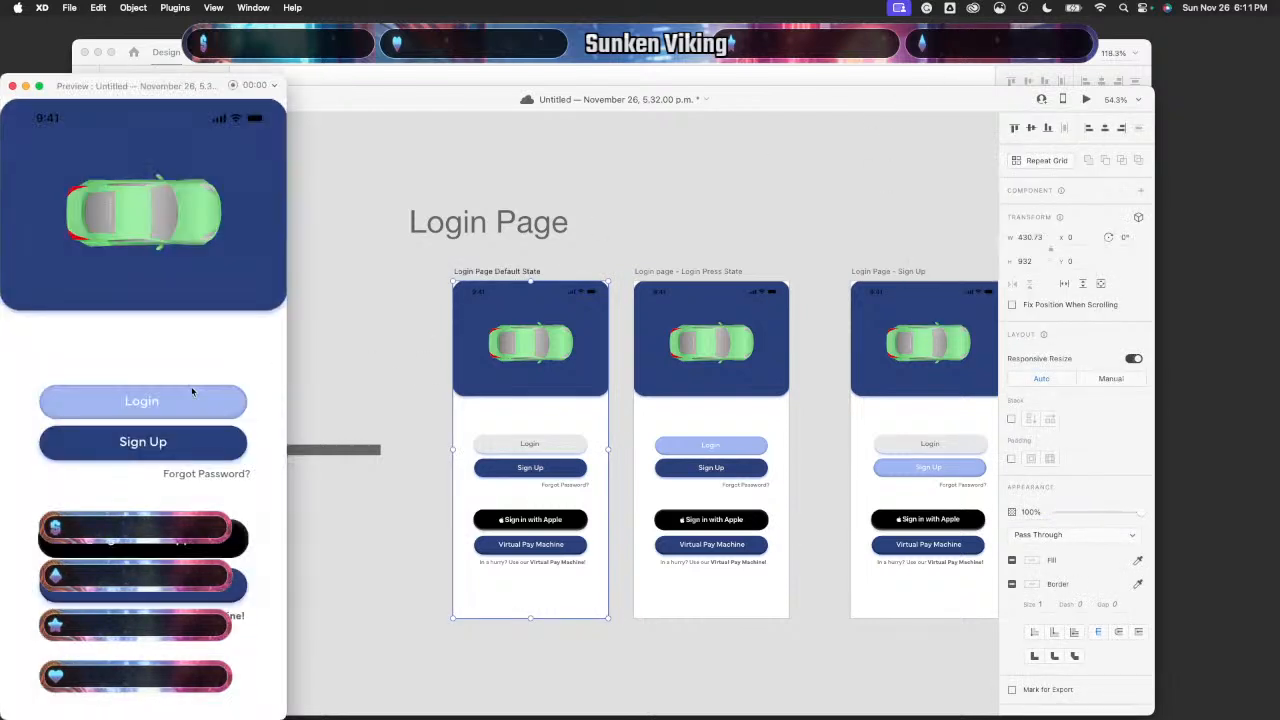
{"action": "left_click", "coordinate": [12, 86]}
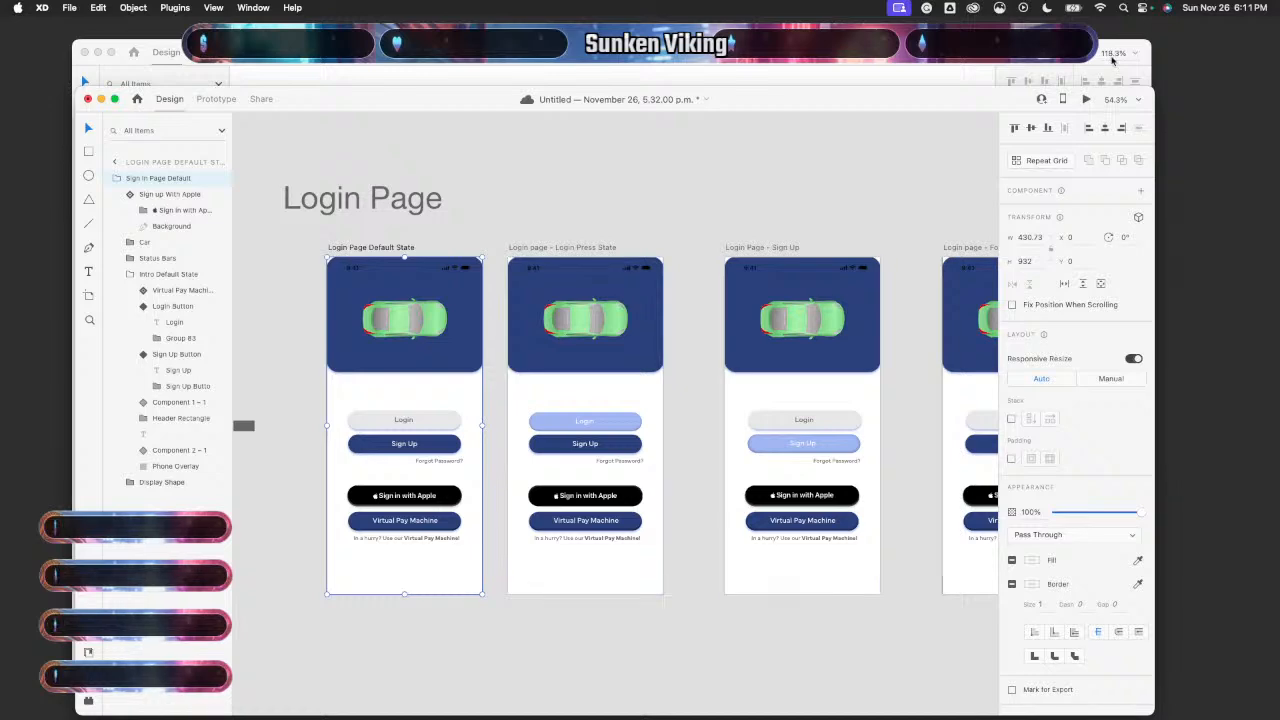
{"action": "left_click", "coordinate": [1084, 98]}
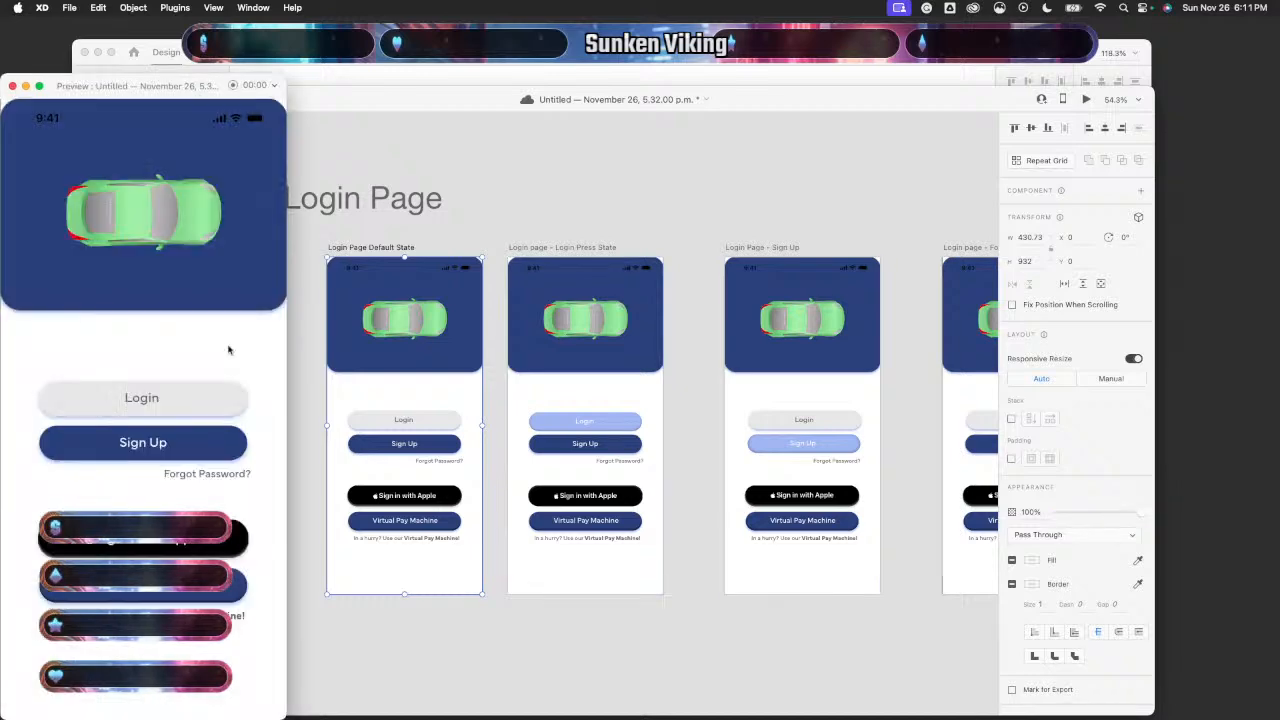
{"action": "left_click", "coordinate": [185, 439]}
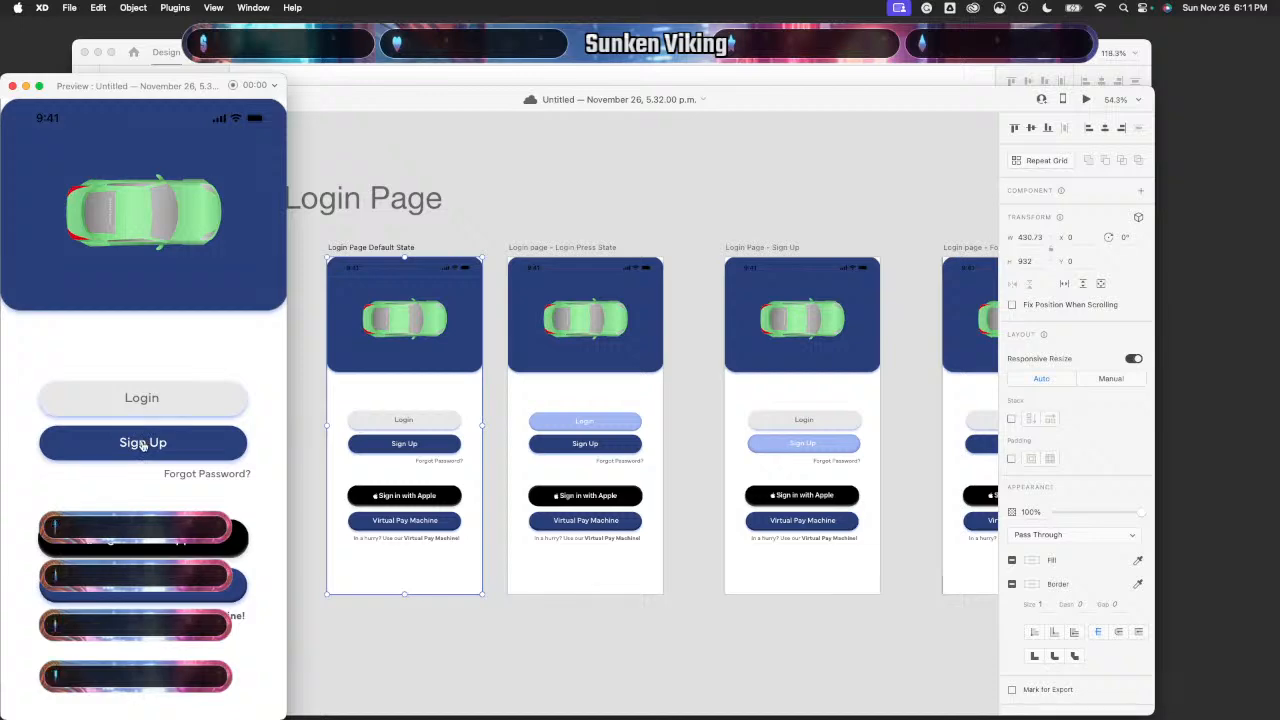
{"action": "left_click", "coordinate": [143, 446]}
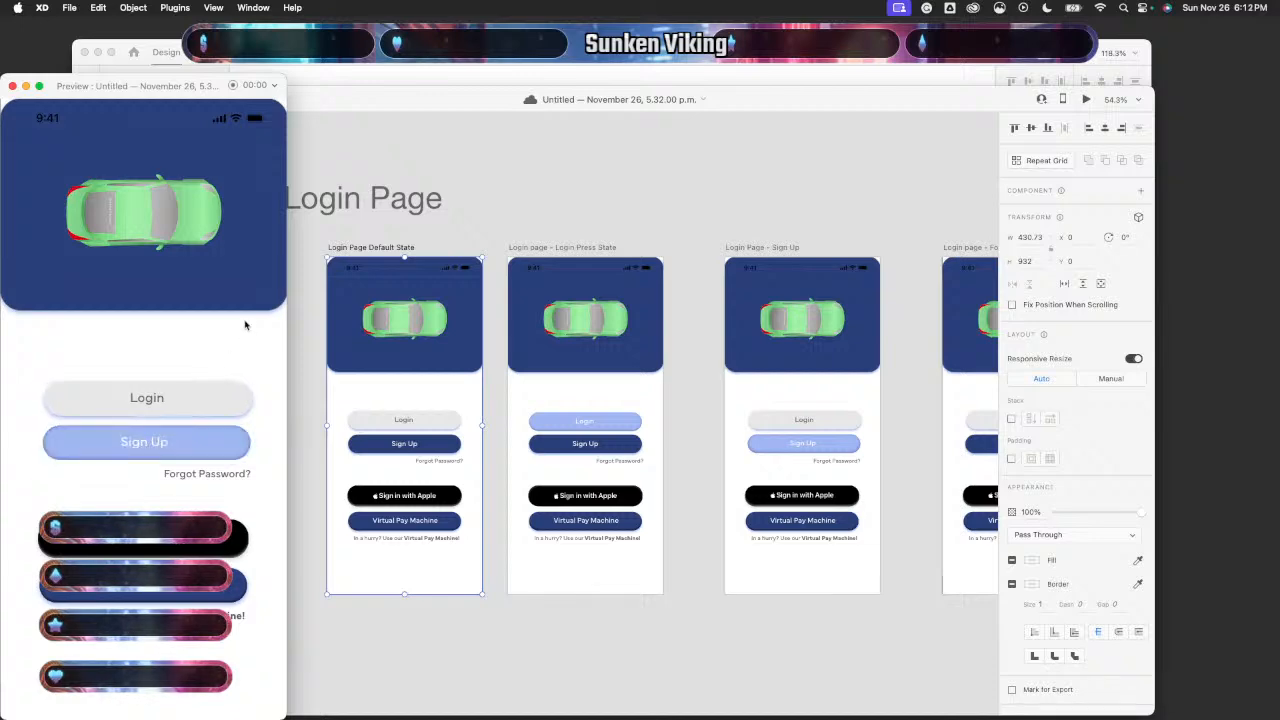
- Nudge the Login button on the Login Page - Sign Up artboard left one pixel
{"action": "left_click", "coordinate": [12, 86]}
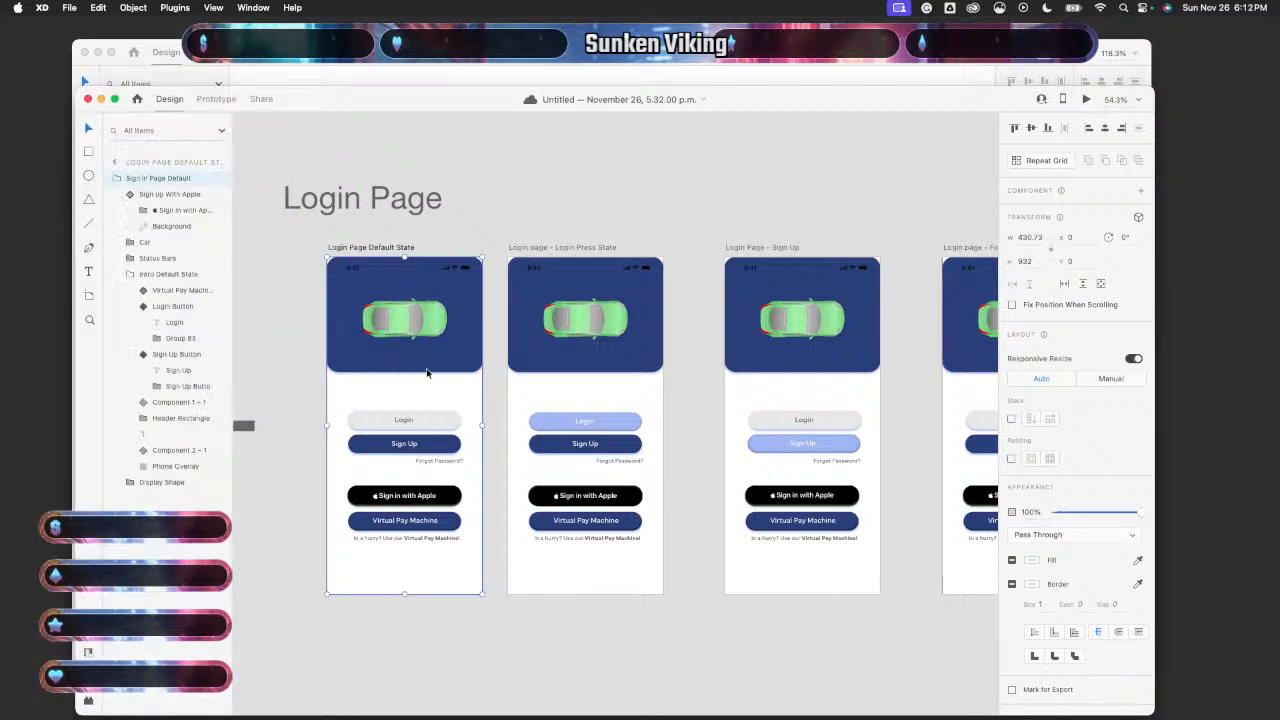
{"action": "scroll", "coordinate": [823, 520], "scroll_direction": "right", "scroll_amount": 3}
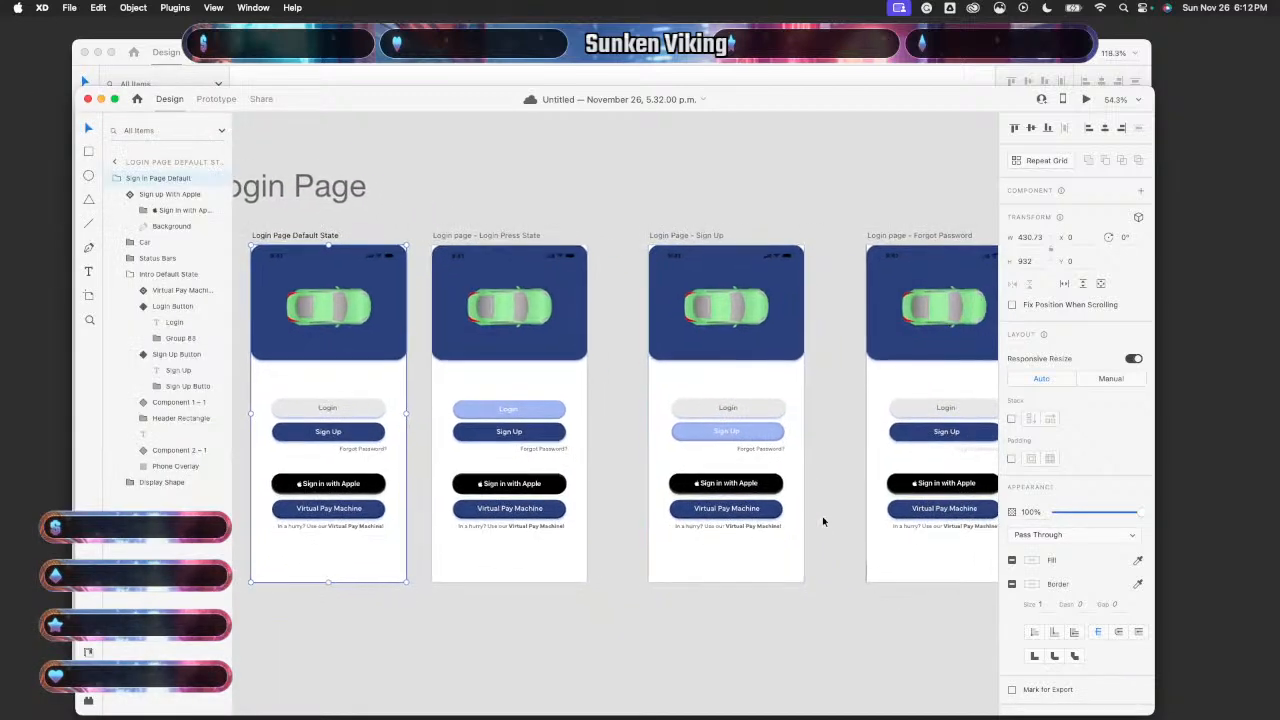
{"action": "left_click", "coordinate": [783, 458]}
{"action": "scroll", "coordinate": [779, 450], "scroll_direction": "up", "scroll_amount": 5}
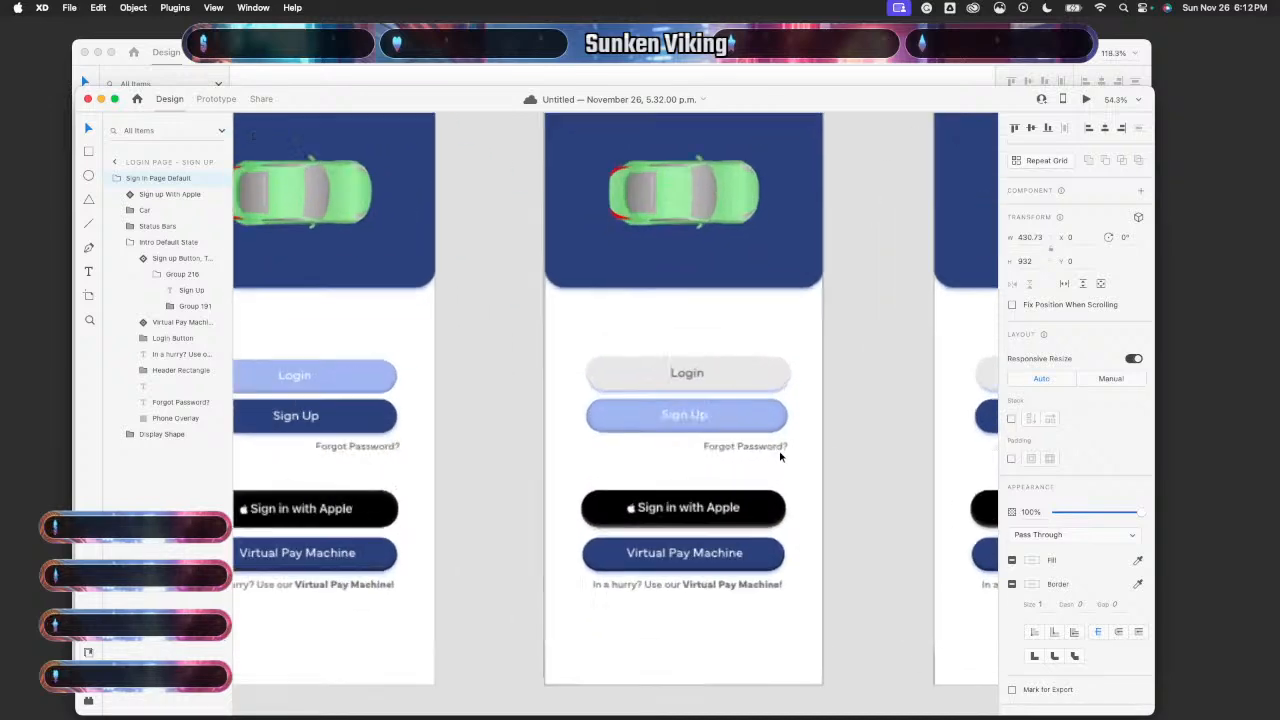
{"action": "scroll", "coordinate": [779, 450], "scroll_direction": "up", "scroll_amount": 5}
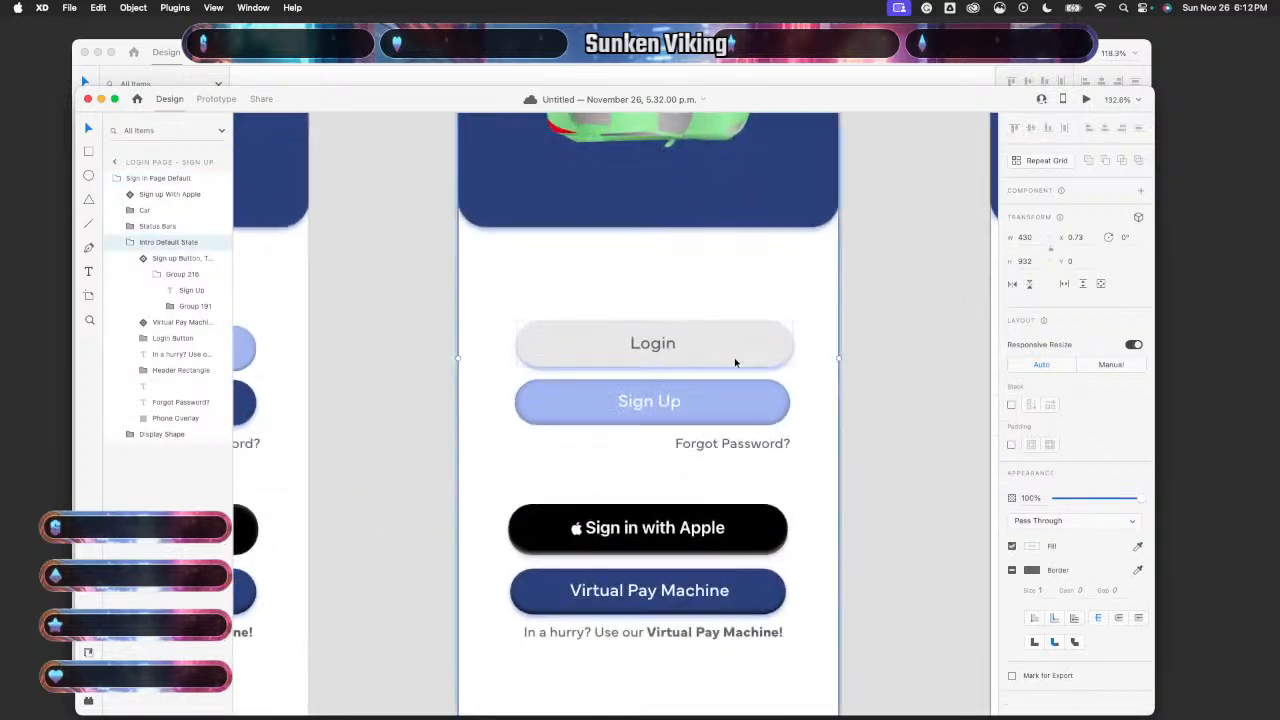
{"action": "double_click", "coordinate": [735, 362]}
{"action": "key", "text": "Left"}
{"action": "key", "text": "Left"}
{"action": "key", "text": "Left"}
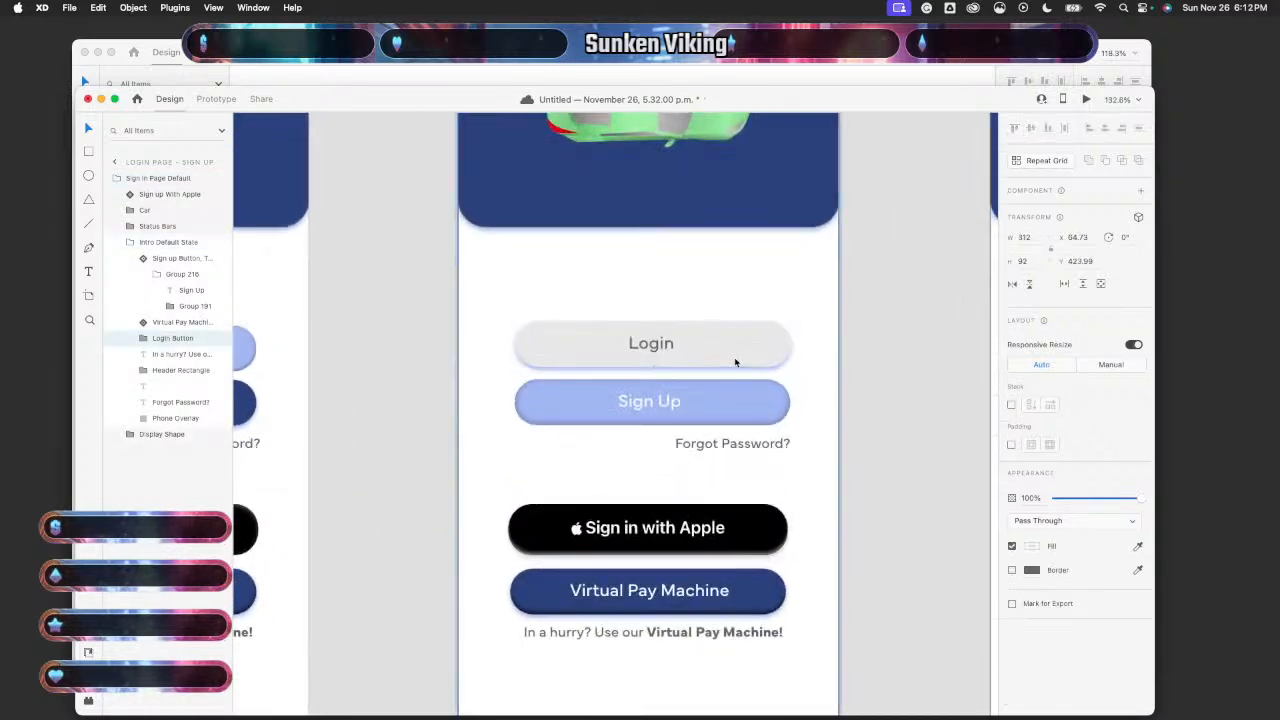
- Preview the Default State screen and test the Sign Up pressed state
{"action": "left_click", "coordinate": [898, 335]}
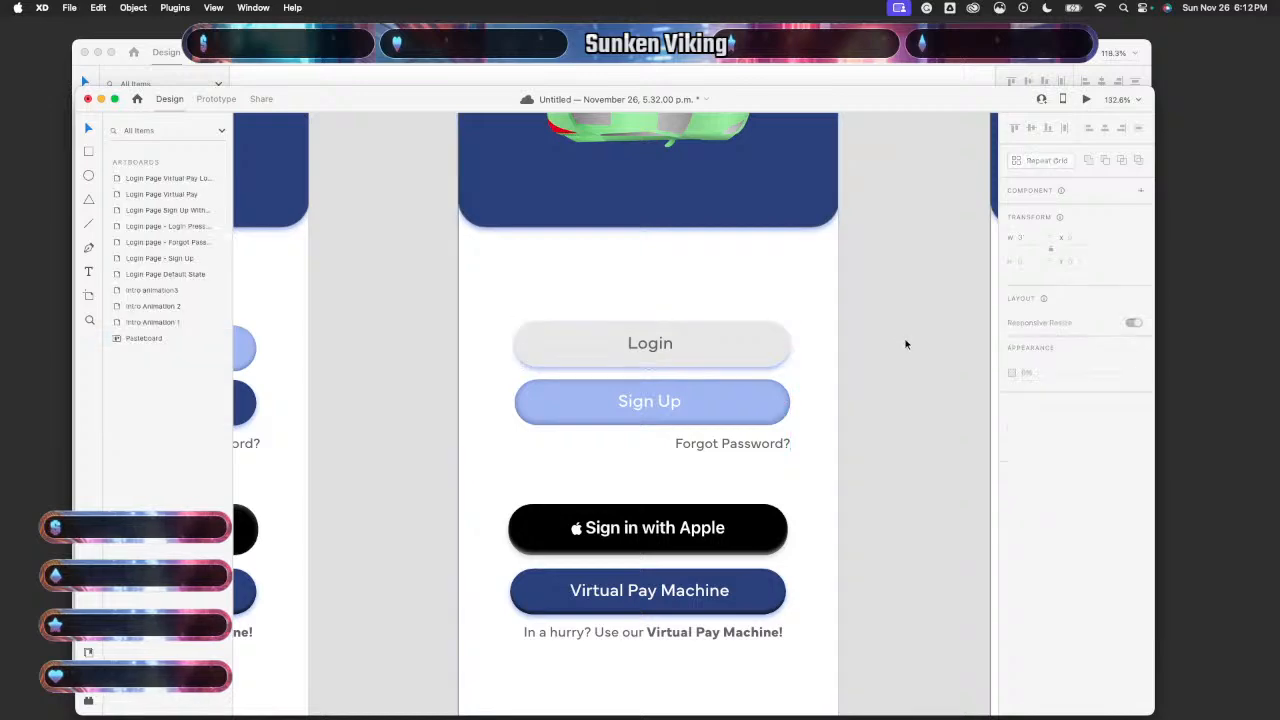
{"action": "scroll", "coordinate": [905, 344], "scroll_direction": "down", "scroll_amount": 5}
{"action": "left_click", "coordinate": [497, 395]}
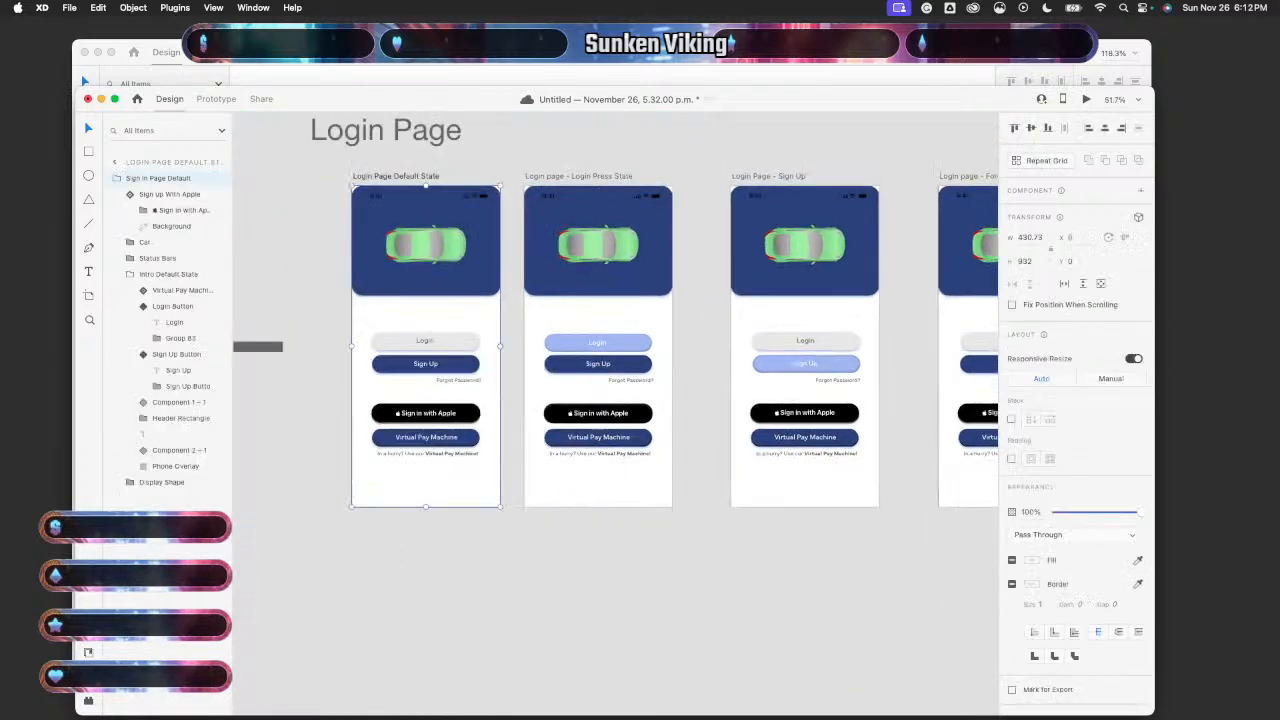
{"action": "left_click", "coordinate": [1082, 99]}
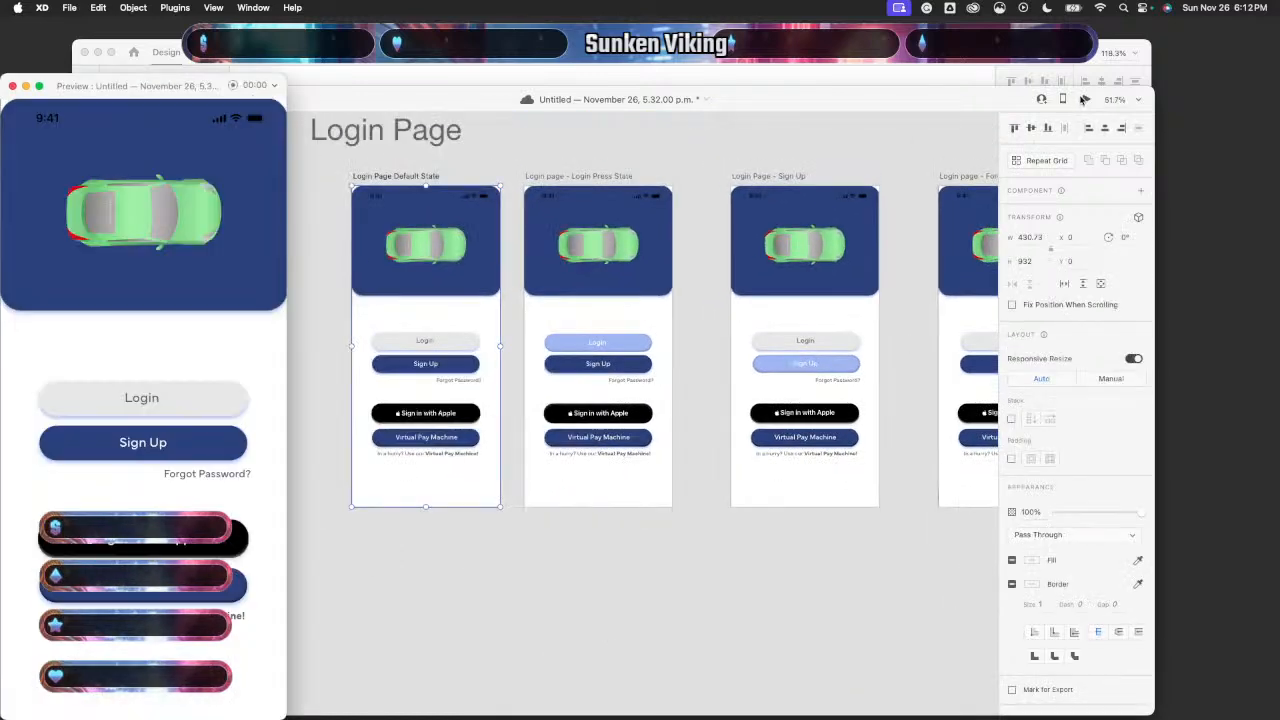
{"action": "left_click", "coordinate": [167, 447]}
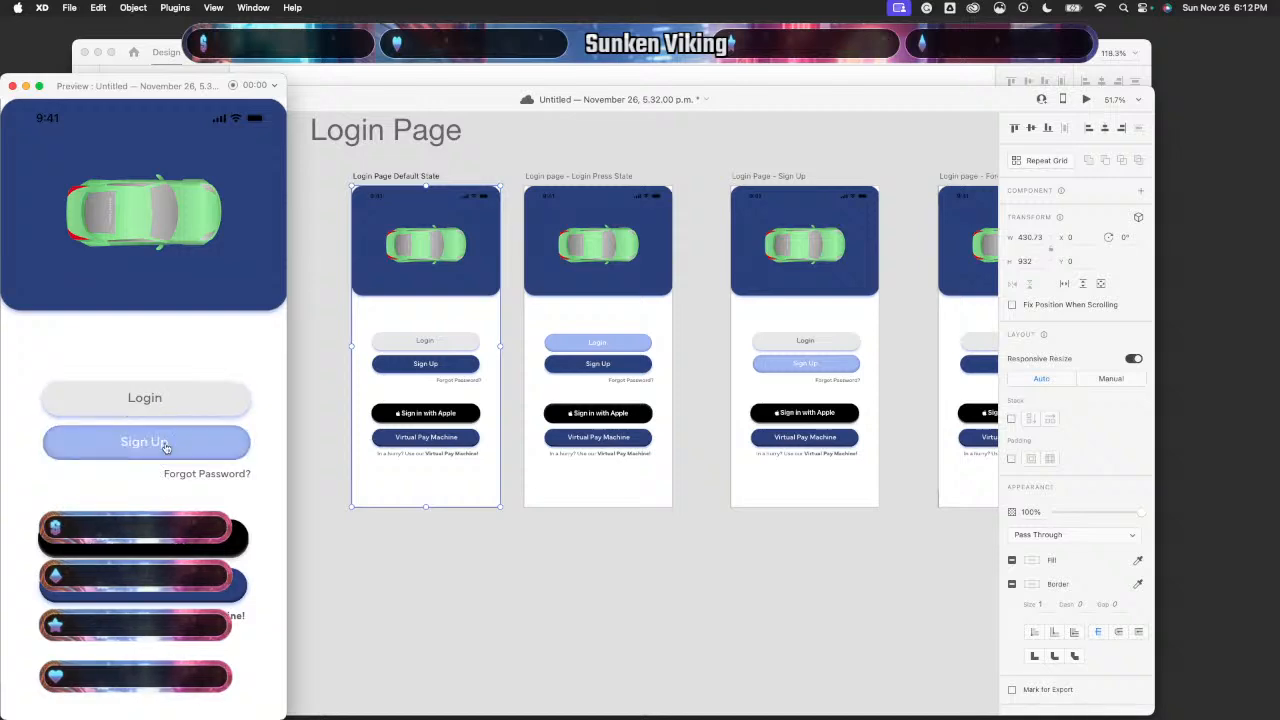
{"action": "left_click", "coordinate": [13, 87]}
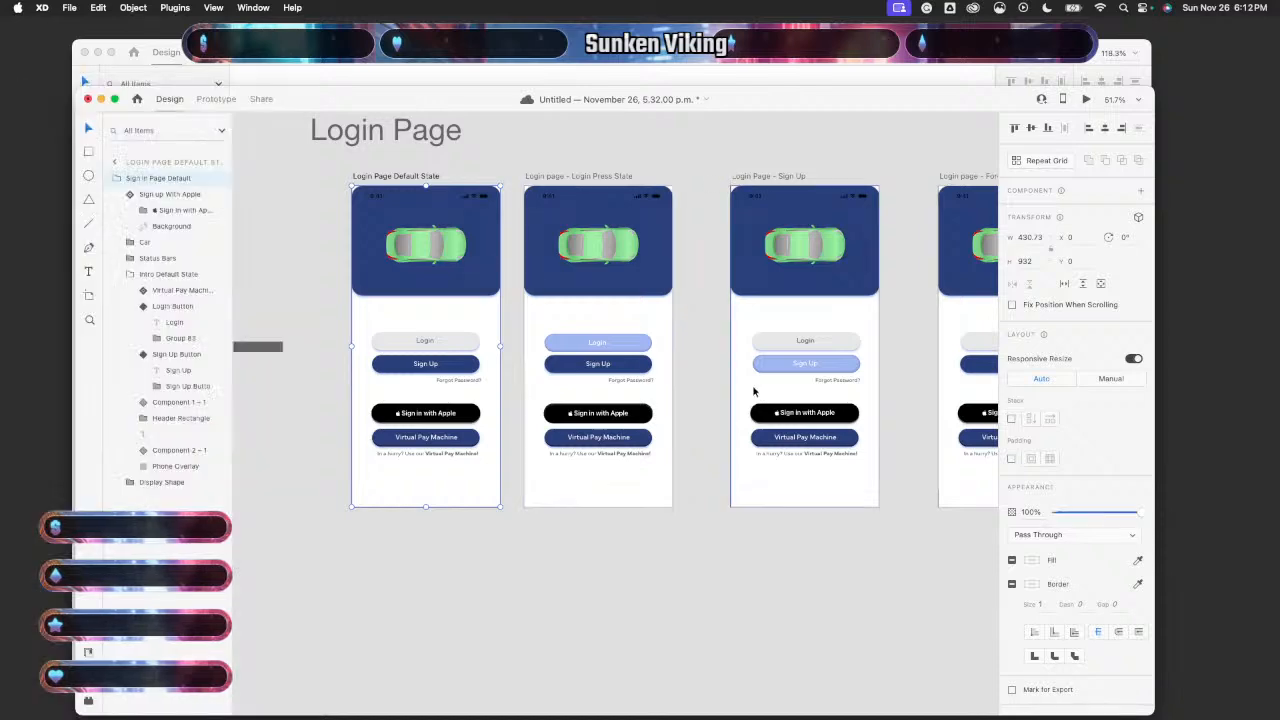
- Drag the Sign Up artboard's Login button left to X 59 into line
{"action": "left_click", "coordinate": [808, 396]}
{"action": "scroll", "coordinate": [806, 394], "scroll_direction": "up", "scroll_amount": 5}
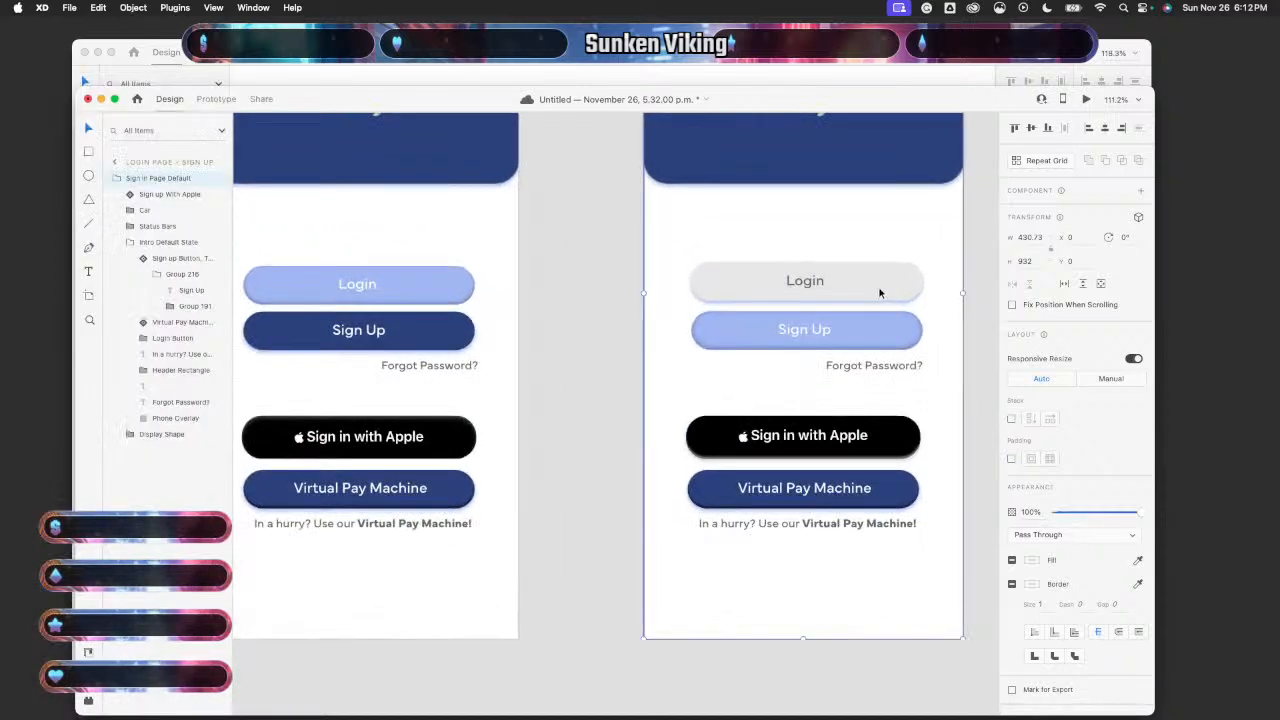
{"action": "scroll", "coordinate": [796, 437], "scroll_direction": "right", "scroll_amount": 5}
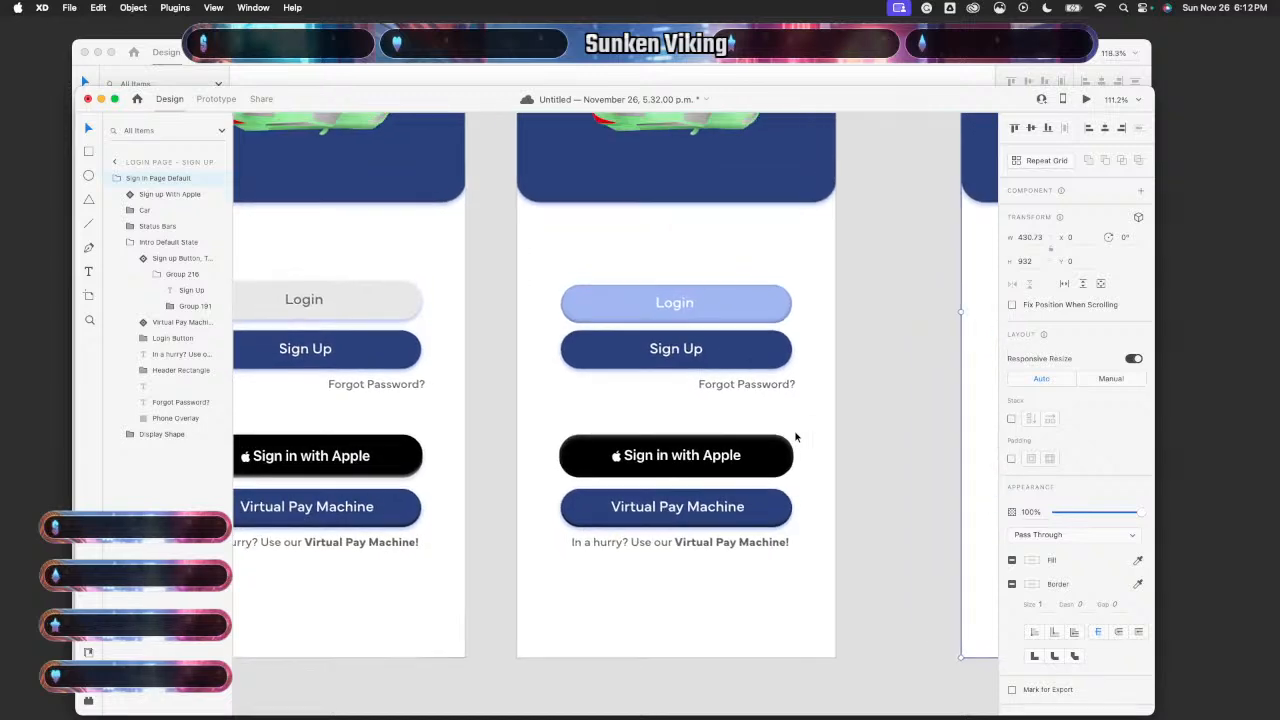
{"action": "scroll", "coordinate": [796, 437], "scroll_direction": "right", "scroll_amount": 5}
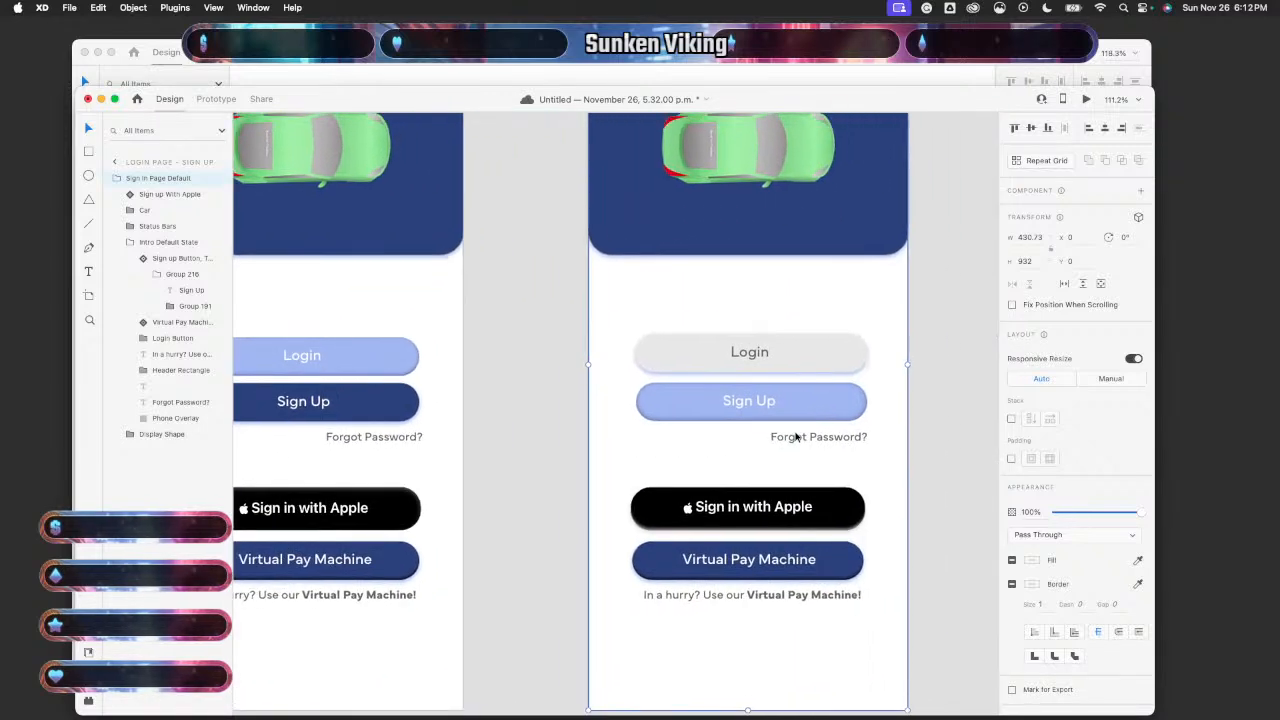
{"action": "scroll", "coordinate": [796, 437], "scroll_direction": "up", "scroll_amount": 3}
{"action": "left_click", "coordinate": [826, 311]}
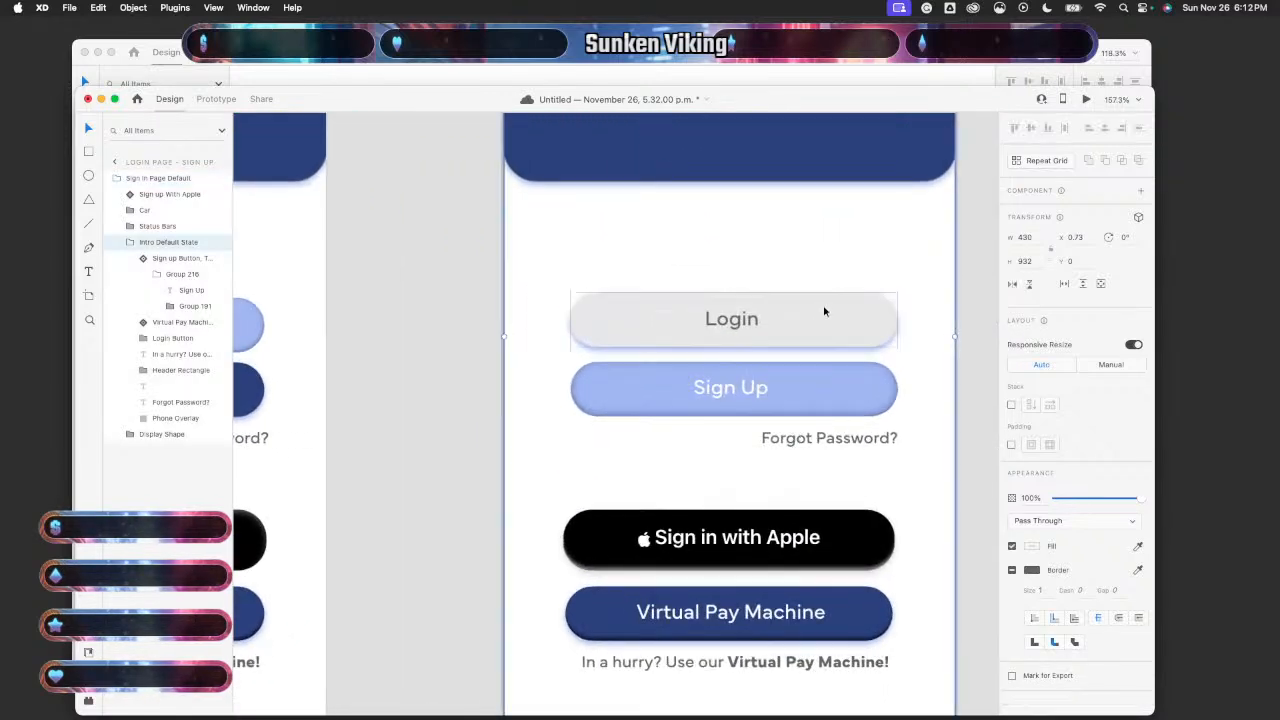
{"action": "double_click", "coordinate": [826, 311]}
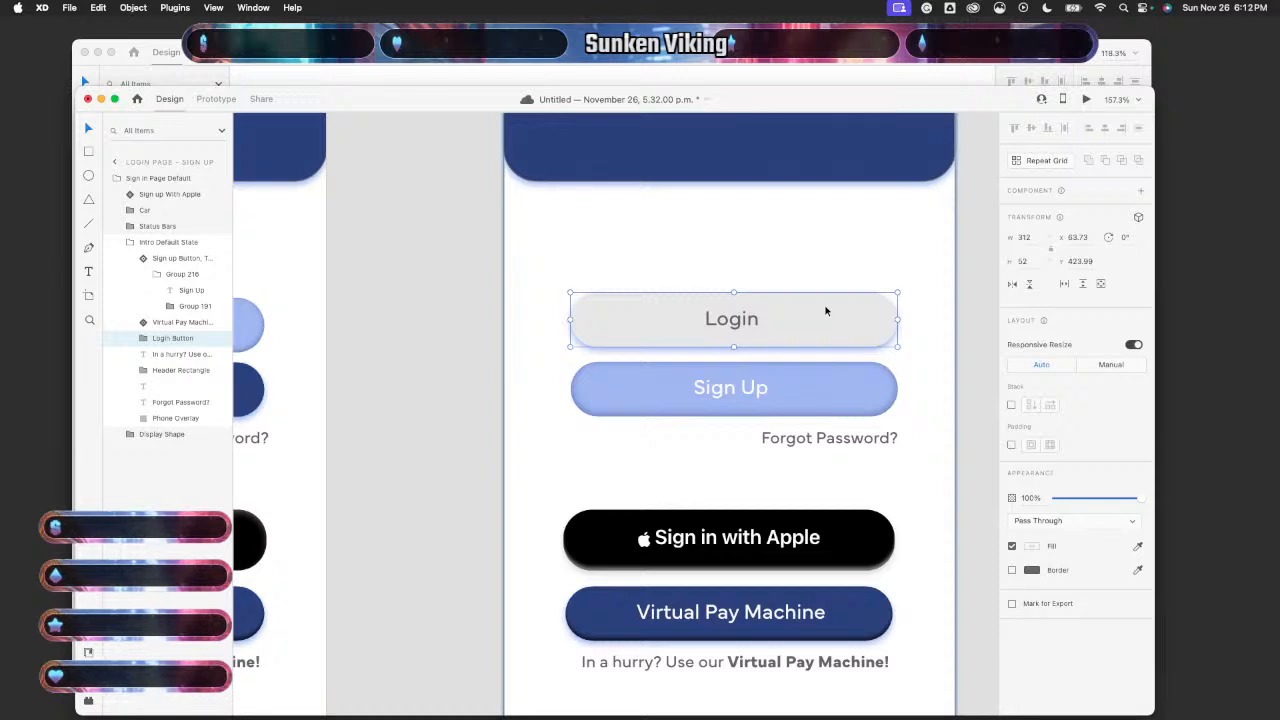
{"action": "mouse_move", "coordinate": [826, 311]}
{"action": "left_mouse_down"}
{"action": "mouse_move", "coordinate": [819, 219]}
{"action": "mouse_move", "coordinate": [822, 316]}
{"action": "left_mouse_up"}
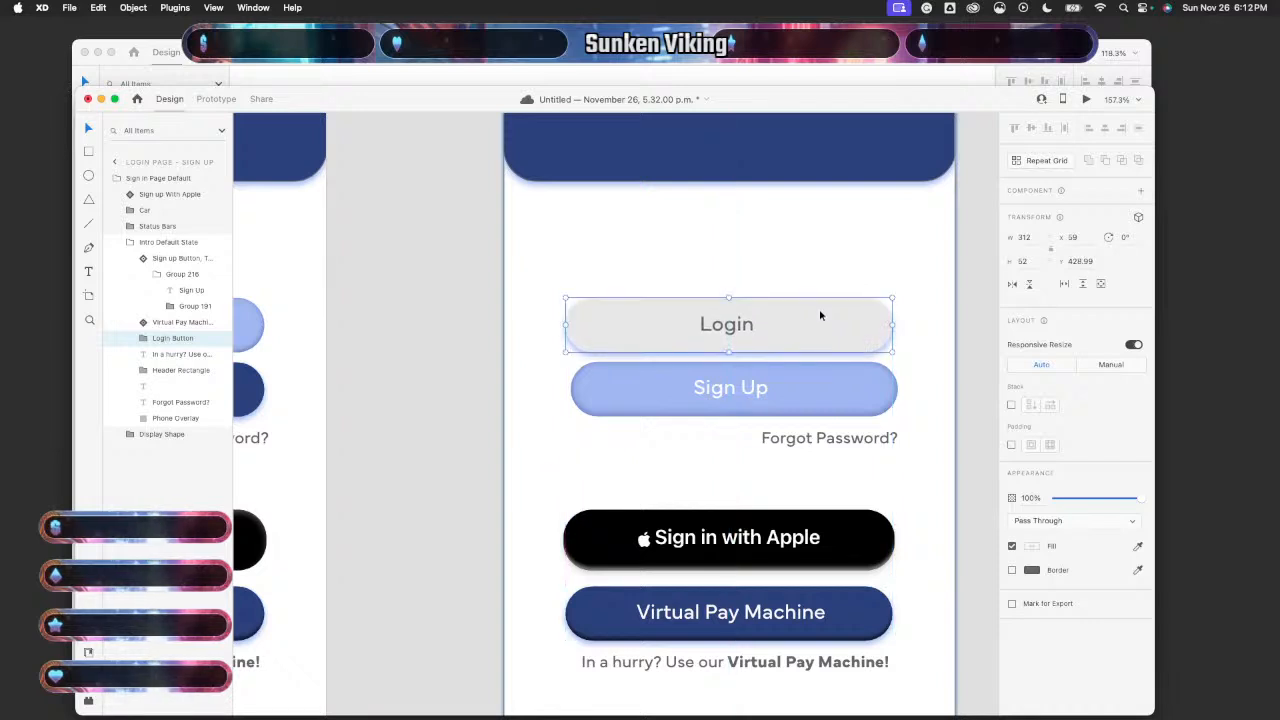
- Try shifting the Sign Up button left, then undo the move
{"action": "left_click", "coordinate": [814, 384]}
{"action": "left_click_drag", "start_coordinate": [814, 386], "coordinate": [812, 386]}
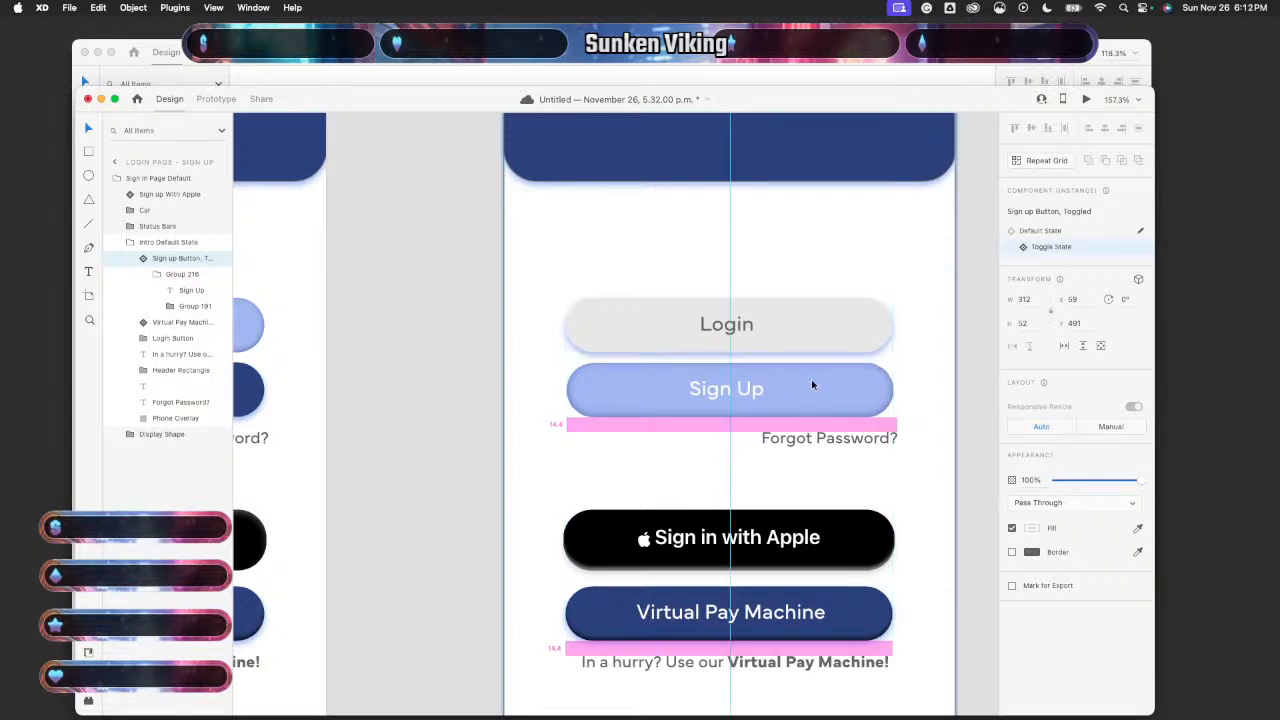
{"action": "left_click_drag", "start_coordinate": [811, 381], "coordinate": [812, 381]}
{"action": "key", "text": "super+z"}
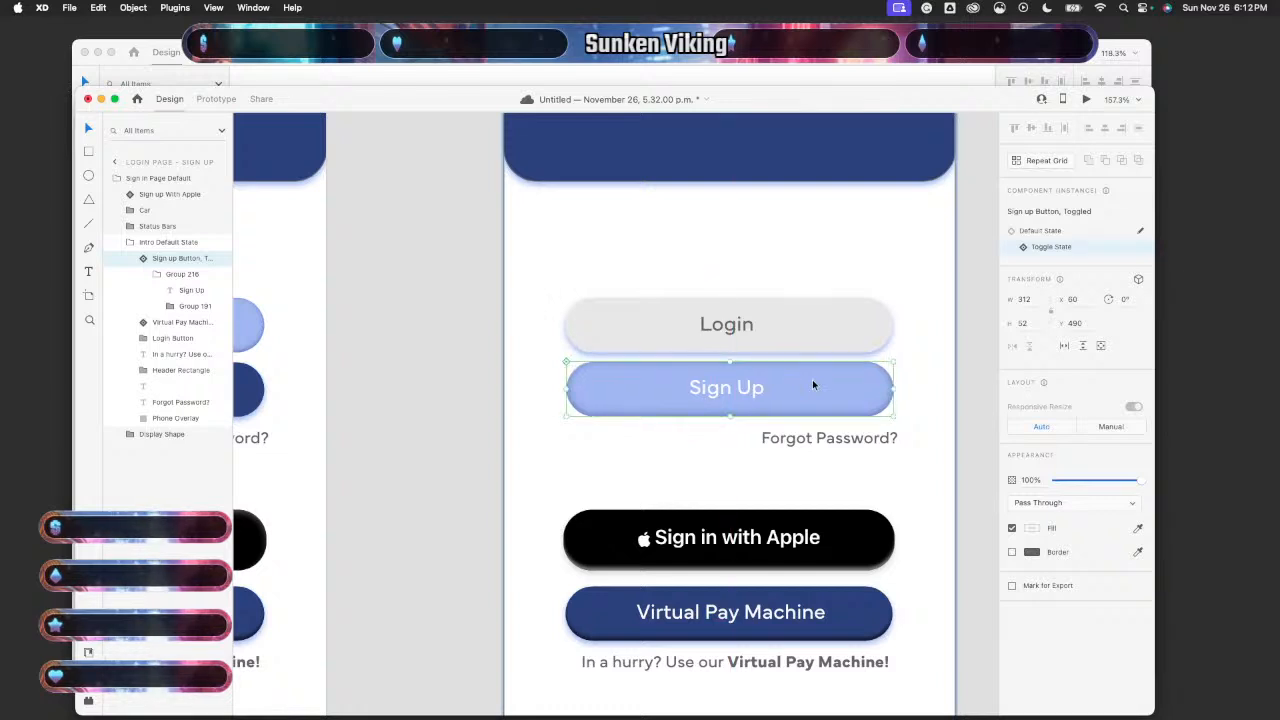
- Move the Sign in with Apple label slightly left inside its button
{"action": "left_click", "coordinate": [820, 539]}
{"action": "left_click", "coordinate": [810, 543]}
{"action": "left_click_drag", "start_coordinate": [796, 546], "coordinate": [791, 543]}
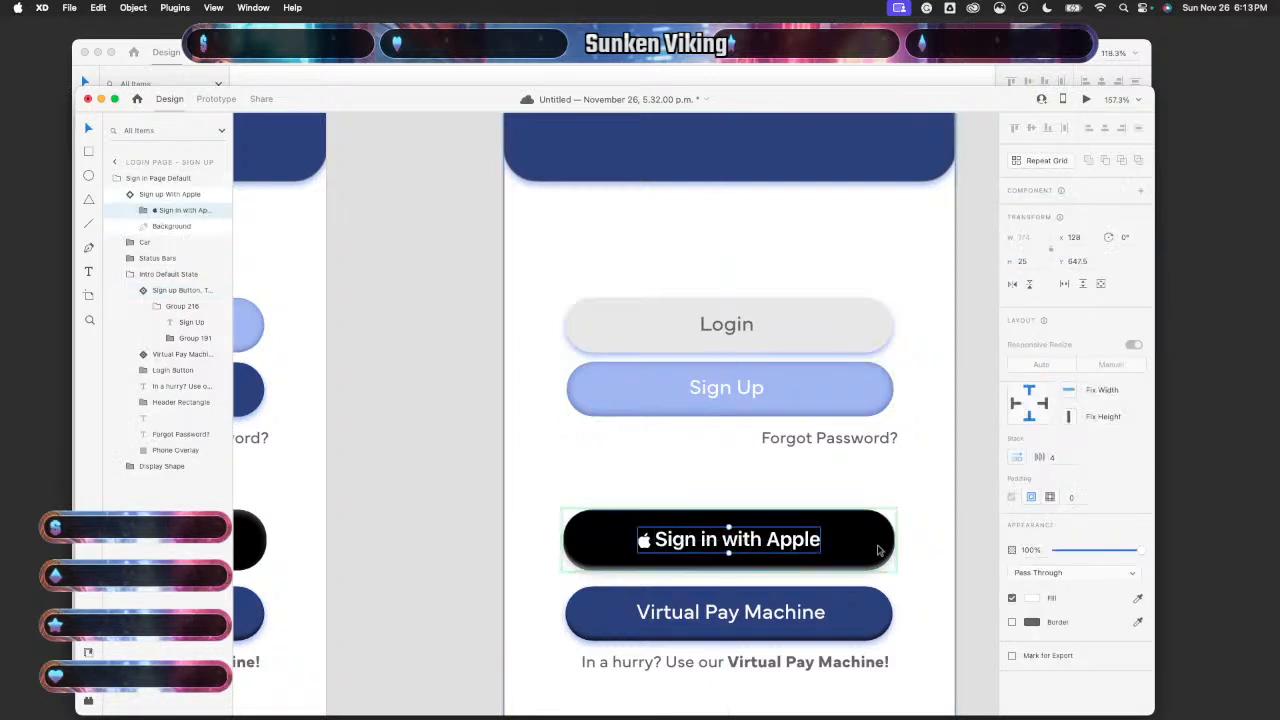
{"action": "scroll", "coordinate": [919, 581], "scroll_direction": "down", "scroll_amount": 3}
- Preview the Default State login page and try the Sign Up button
{"action": "scroll", "coordinate": [920, 587], "scroll_direction": "down", "scroll_amount": 3}
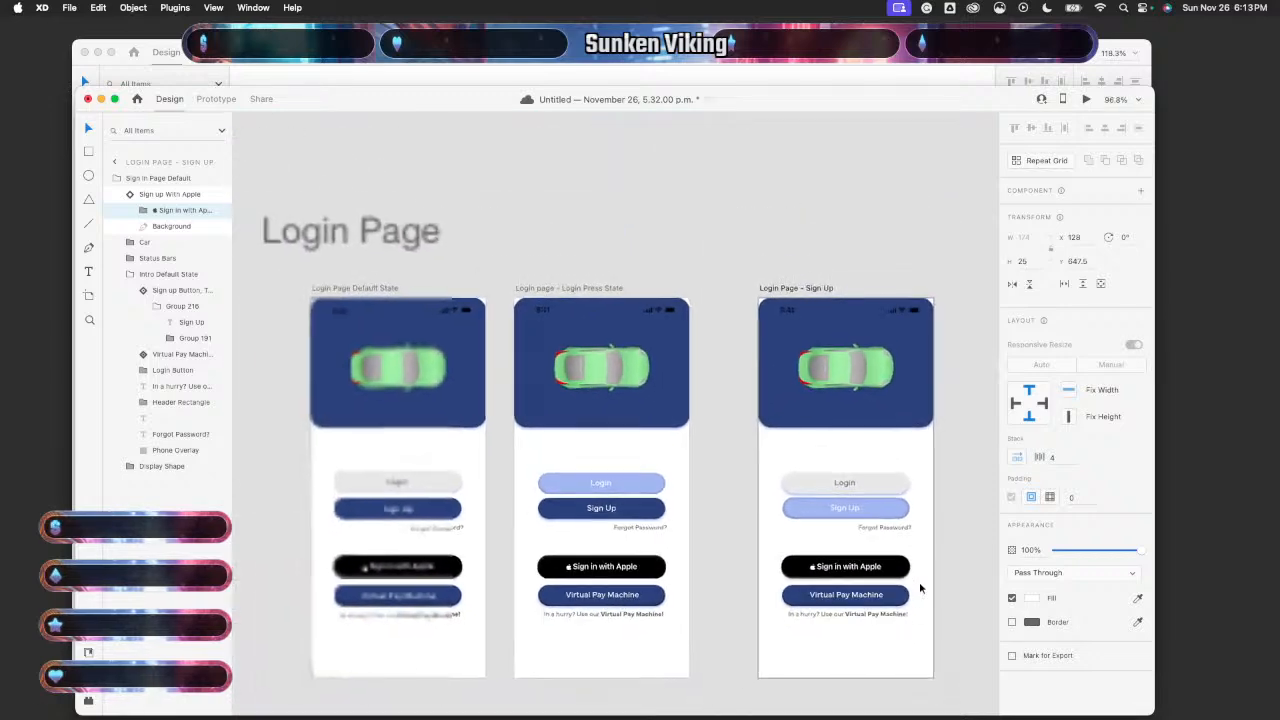
{"action": "left_click", "coordinate": [474, 562]}
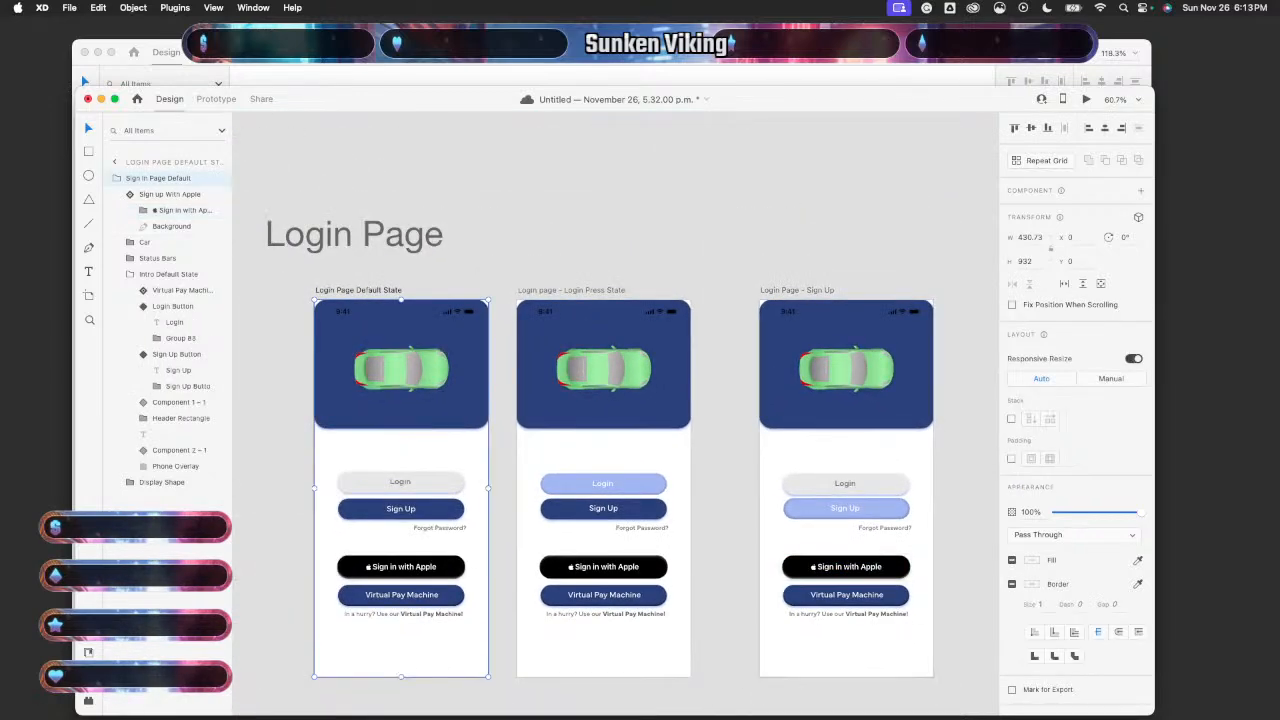
{"action": "left_click", "coordinate": [1088, 99]}
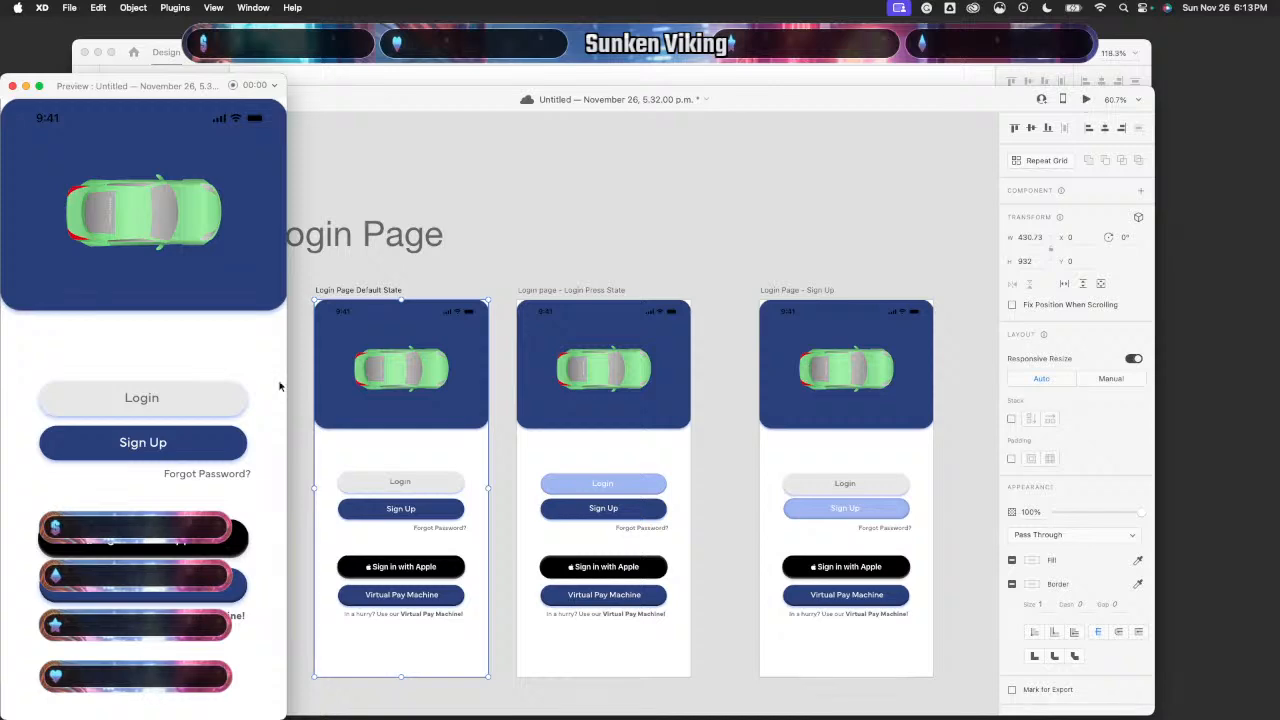
{"action": "left_click", "coordinate": [218, 440]}
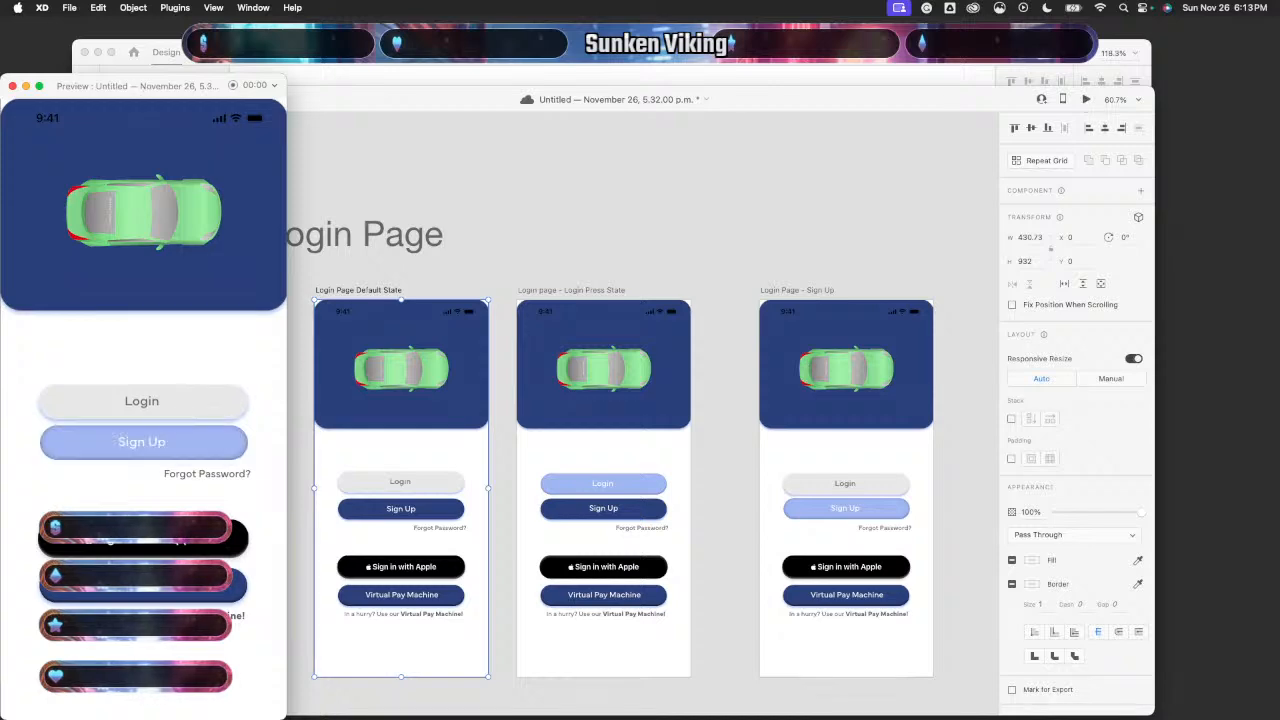
{"action": "left_click", "coordinate": [13, 87]}
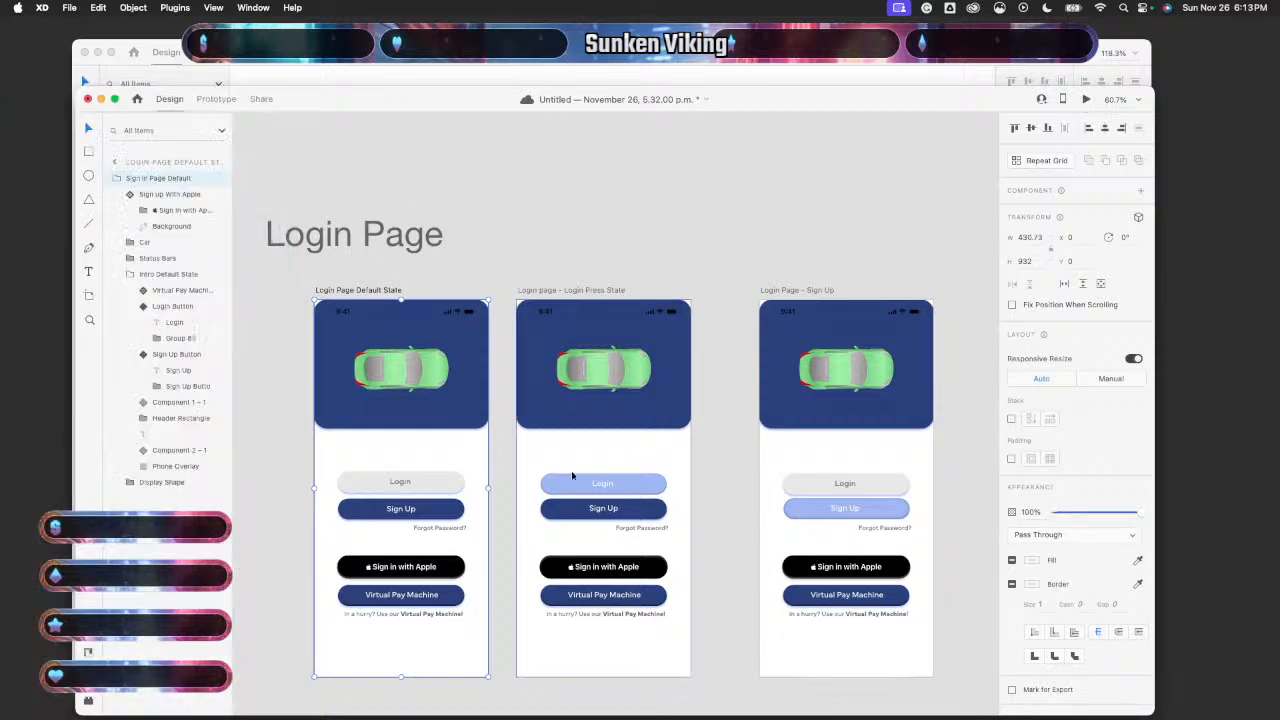
- Nudge the Sign Up artboard's Login button up one pixel
{"action": "left_click", "coordinate": [866, 482]}
{"action": "left_click", "coordinate": [891, 485]}
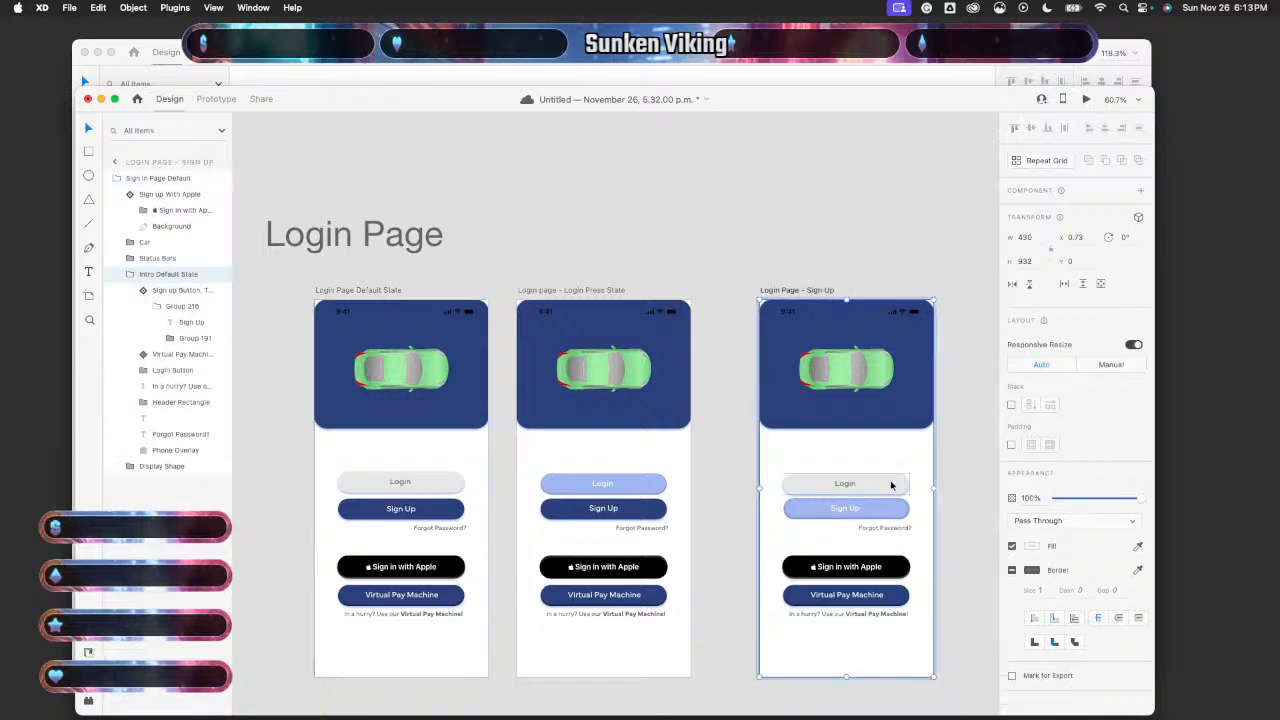
{"action": "double_click", "coordinate": [891, 485]}
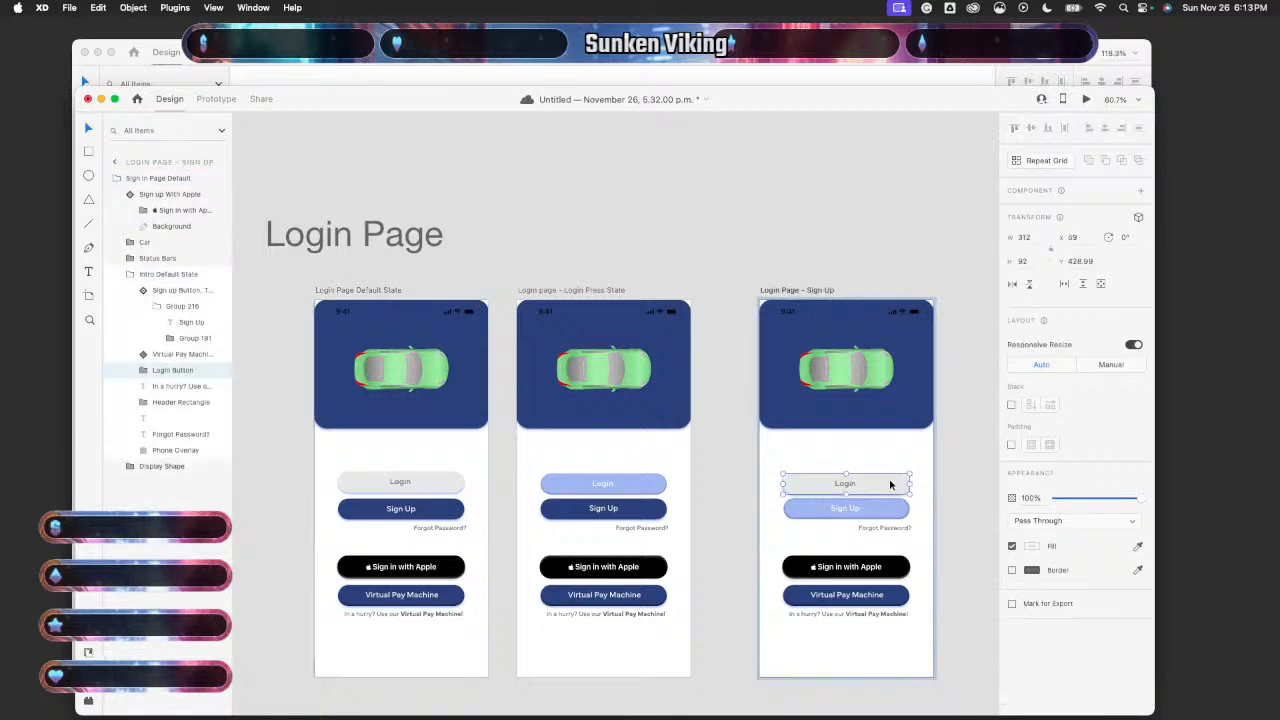
{"action": "key", "text": "Up"}
{"action": "key", "text": "Up"}
{"action": "key", "text": "Up"}
{"action": "key", "text": "Up"}
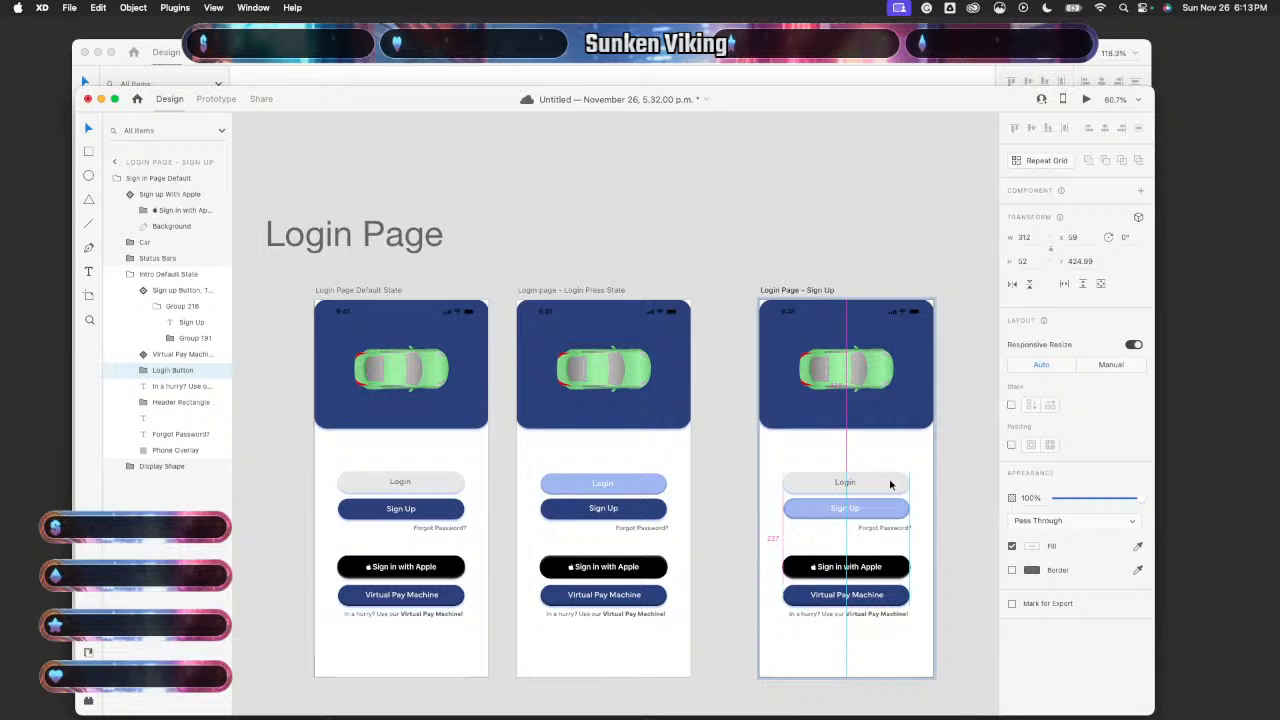
- Preview again and test the Login and Sign Up pressed states
{"action": "left_click", "coordinate": [484, 466]}
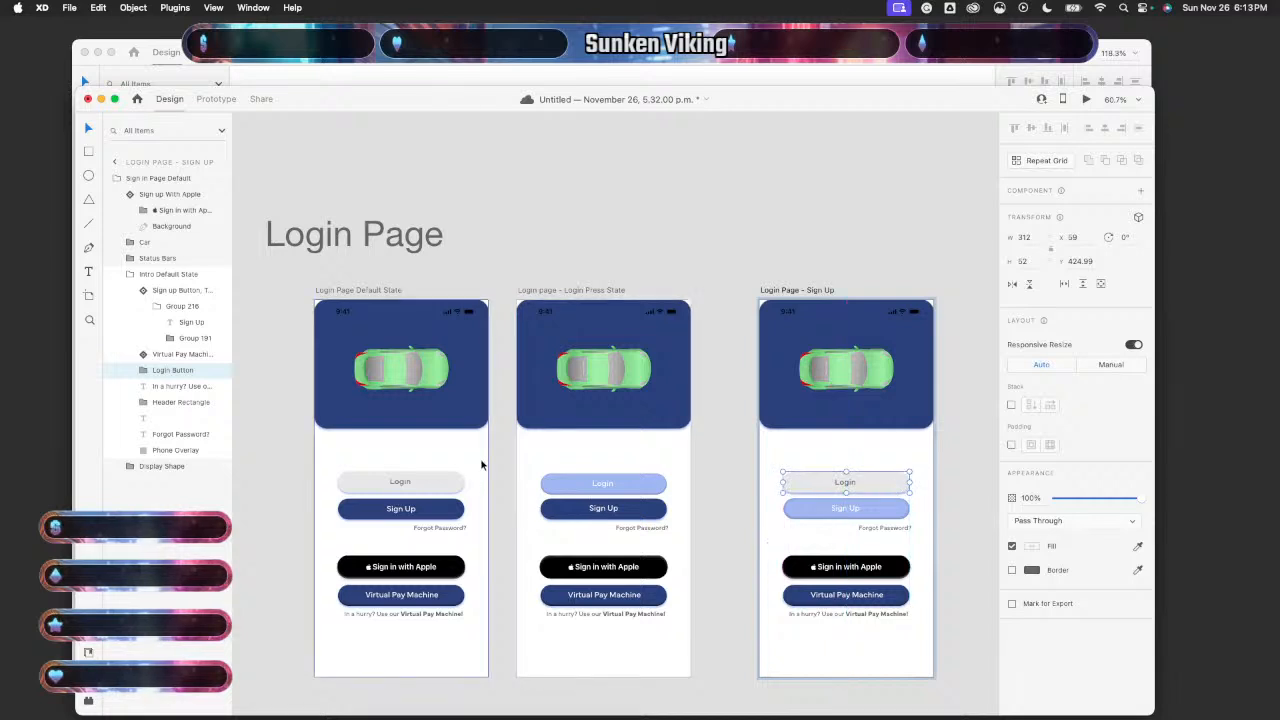
{"action": "left_click", "coordinate": [1088, 100]}
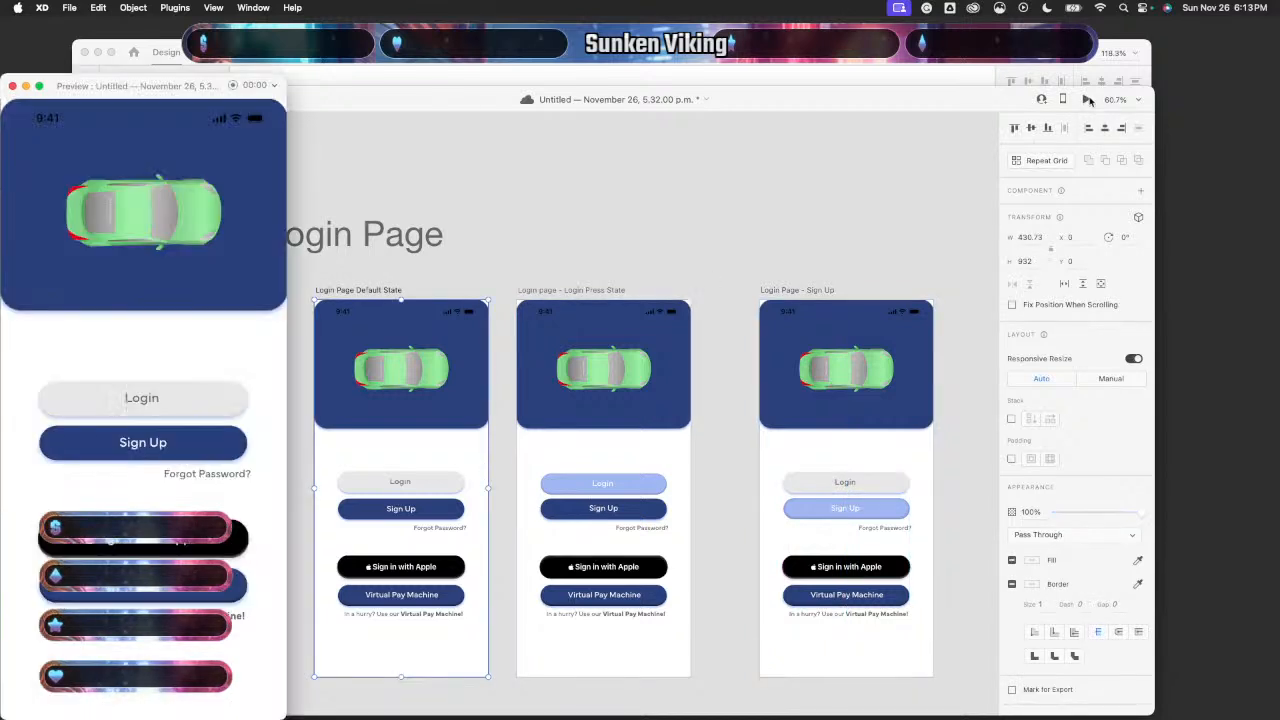
{"action": "left_click", "coordinate": [187, 411]}
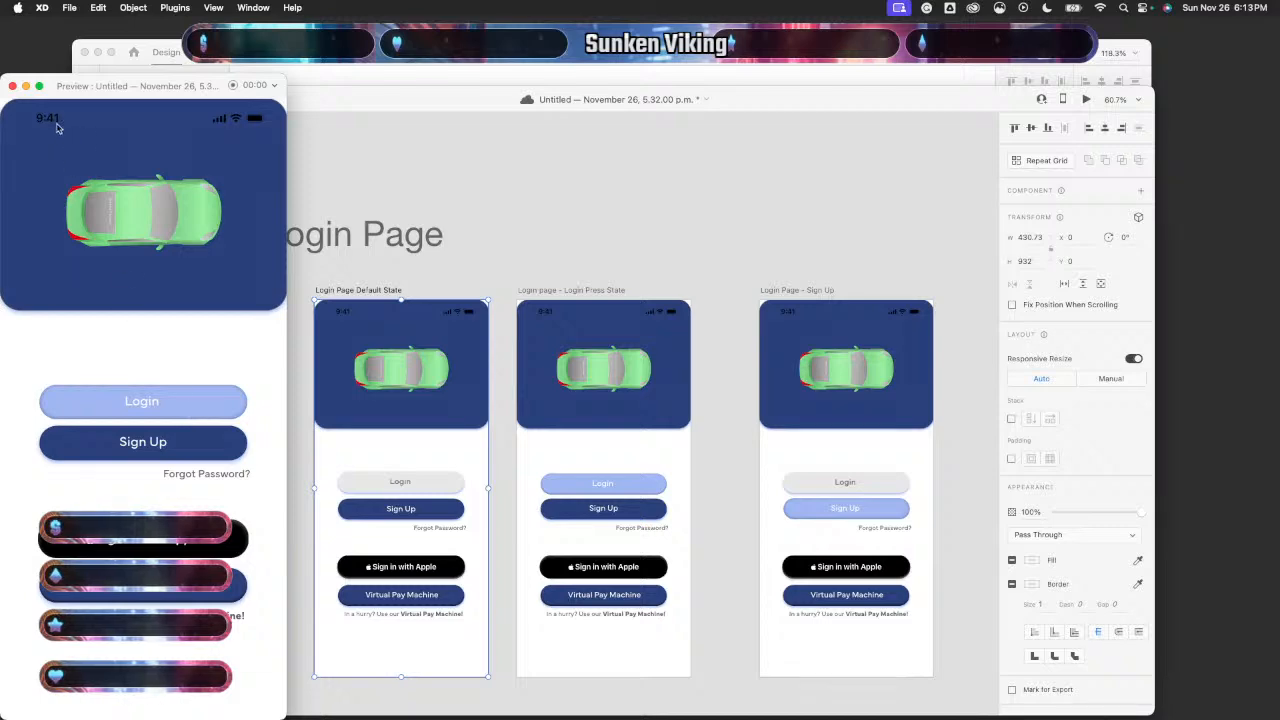
{"action": "left_click", "coordinate": [173, 448]}
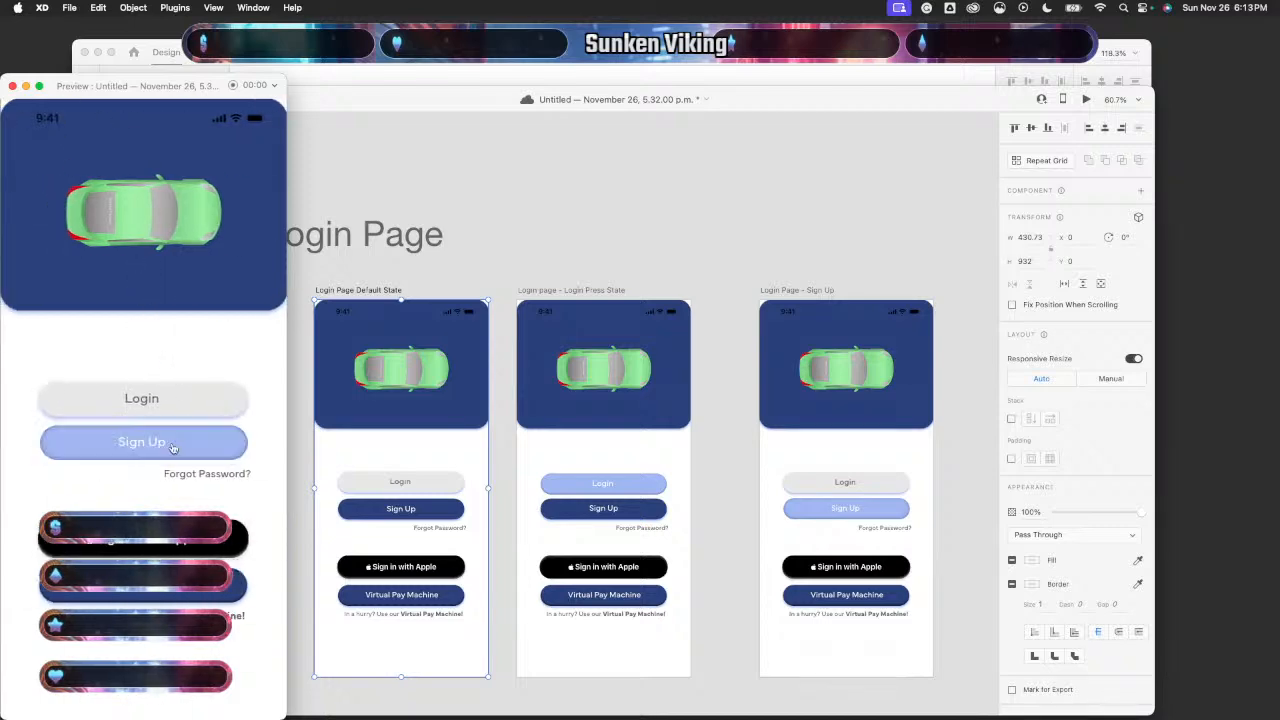
{"action": "left_click", "coordinate": [12, 86]}
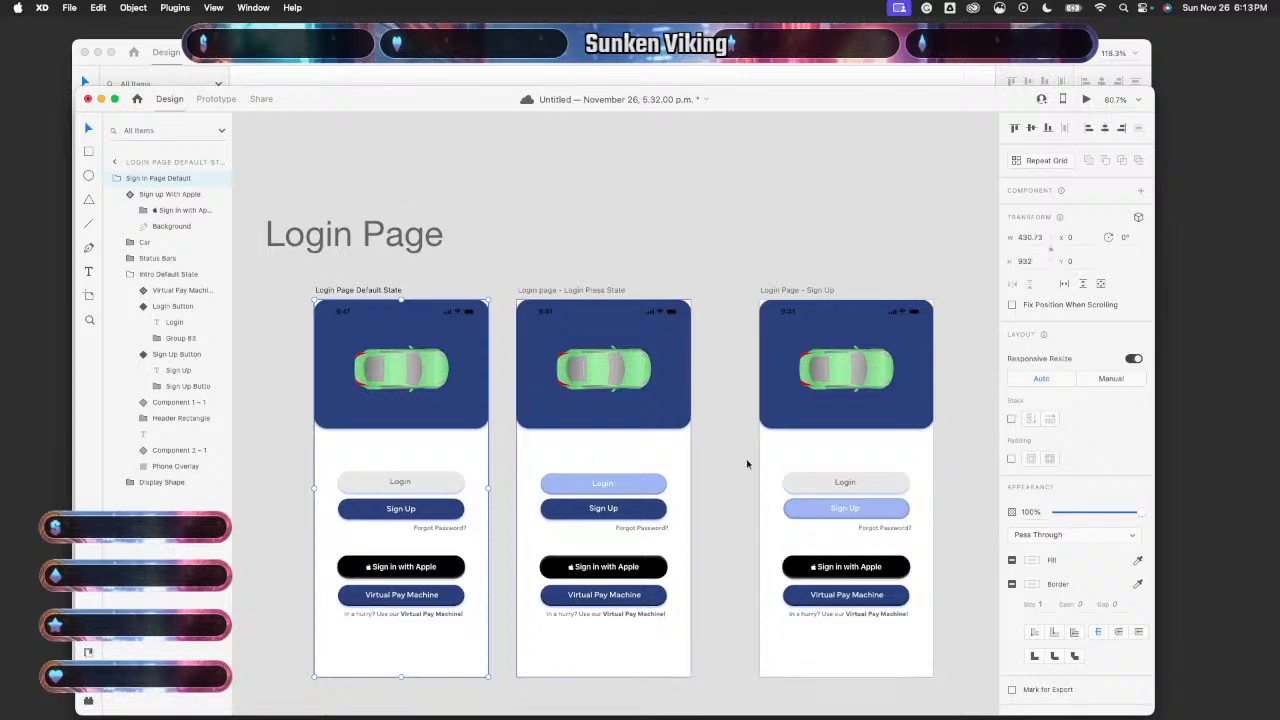
- Raise the Sign Up artboard's Login button one more pixel
{"action": "left_click", "coordinate": [889, 486]}
{"action": "left_click", "coordinate": [889, 486]}
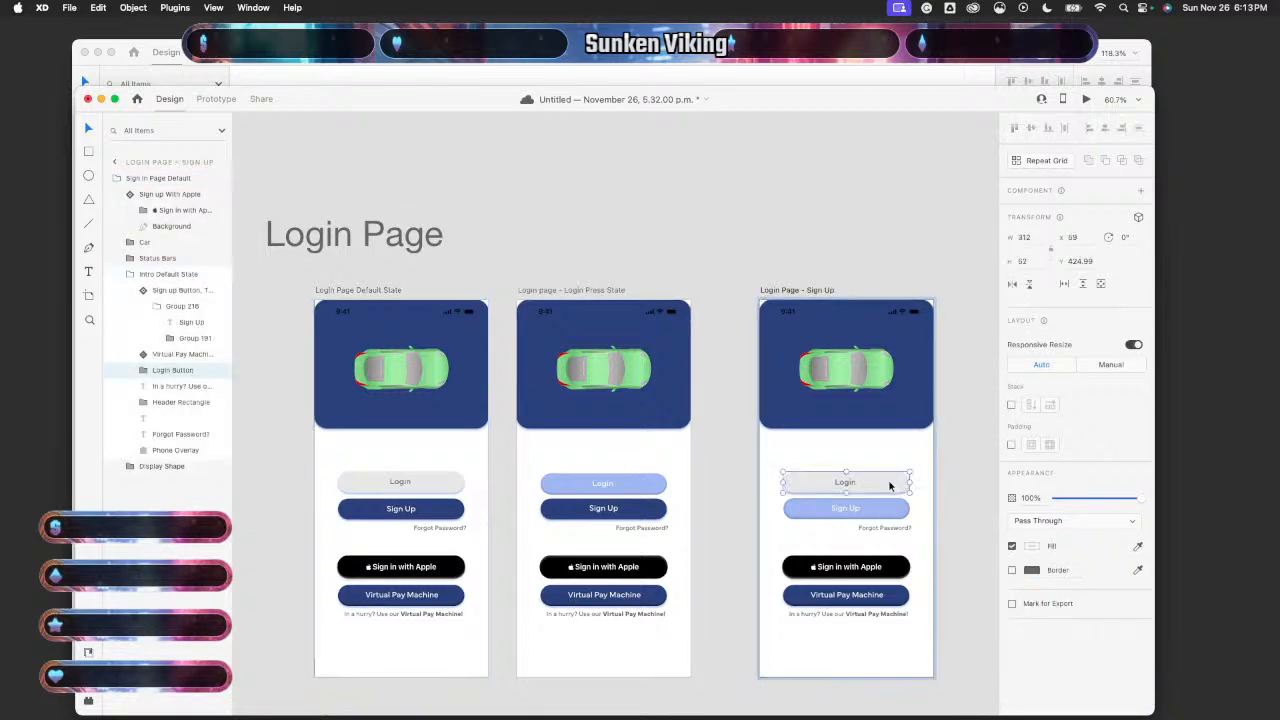
{"action": "key", "text": "Up"}
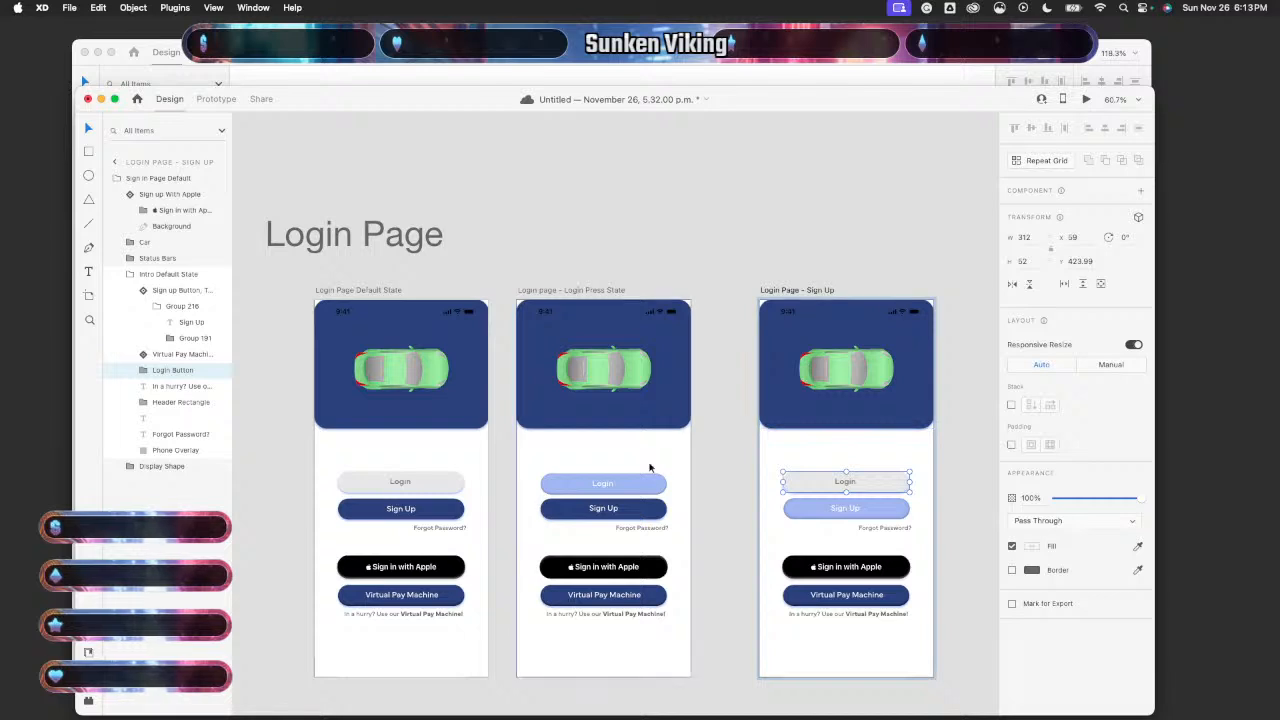
- Preview the Sign Up transition, stepping back and forth between screens
{"action": "left_click", "coordinate": [470, 436]}
{"action": "left_click", "coordinate": [1085, 100]}
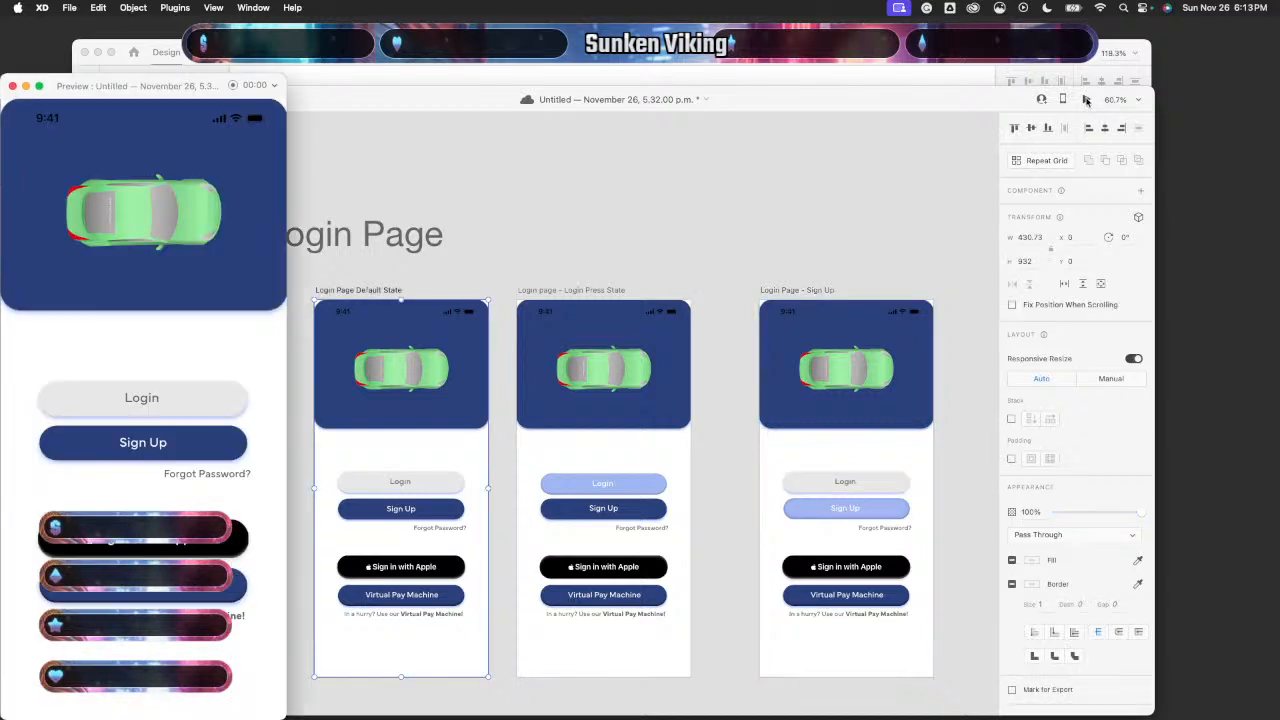
{"action": "left_click", "coordinate": [187, 456]}
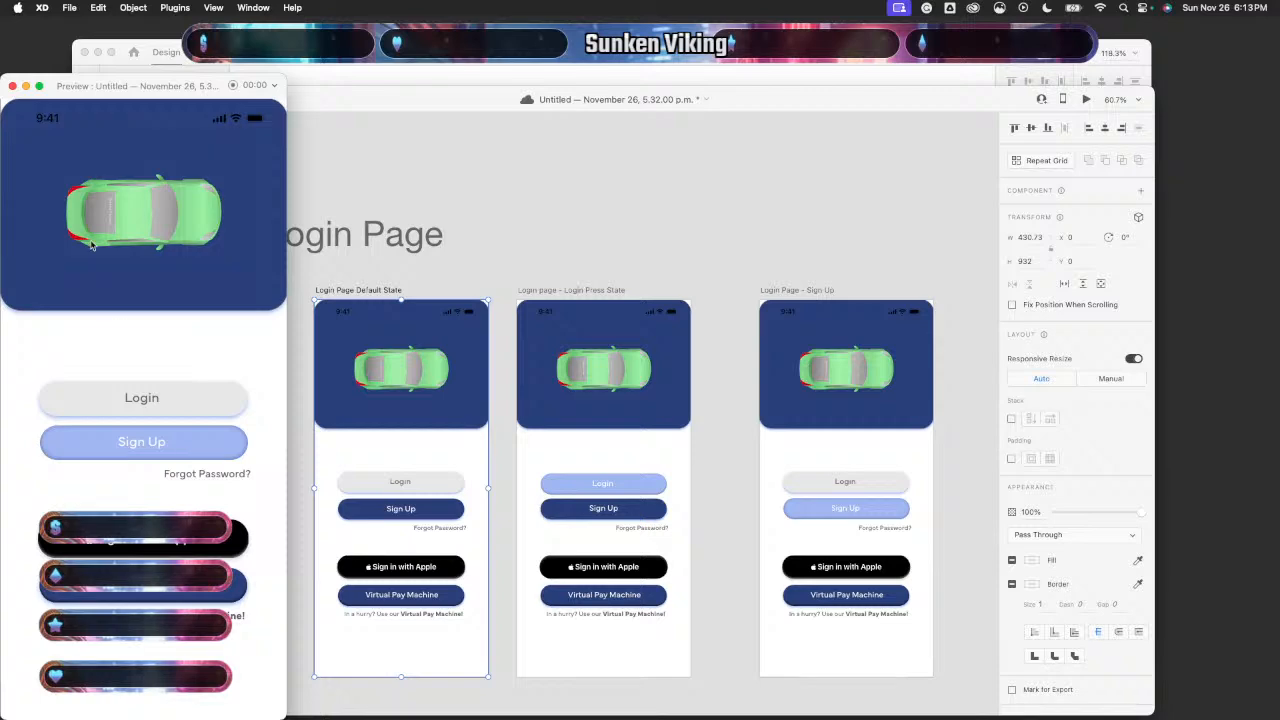
{"action": "key", "text": "Left"}
{"action": "key", "text": "Left"}
{"action": "key", "text": "Left"}
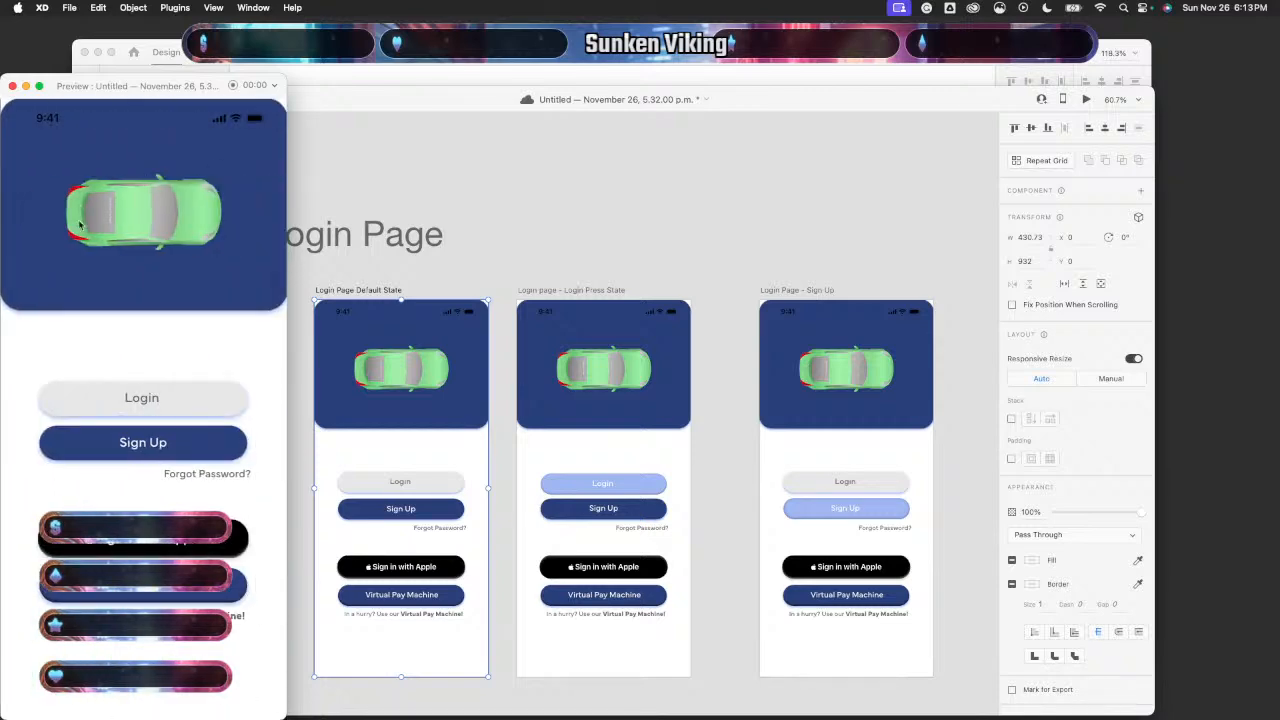
{"action": "left_click", "coordinate": [197, 444]}
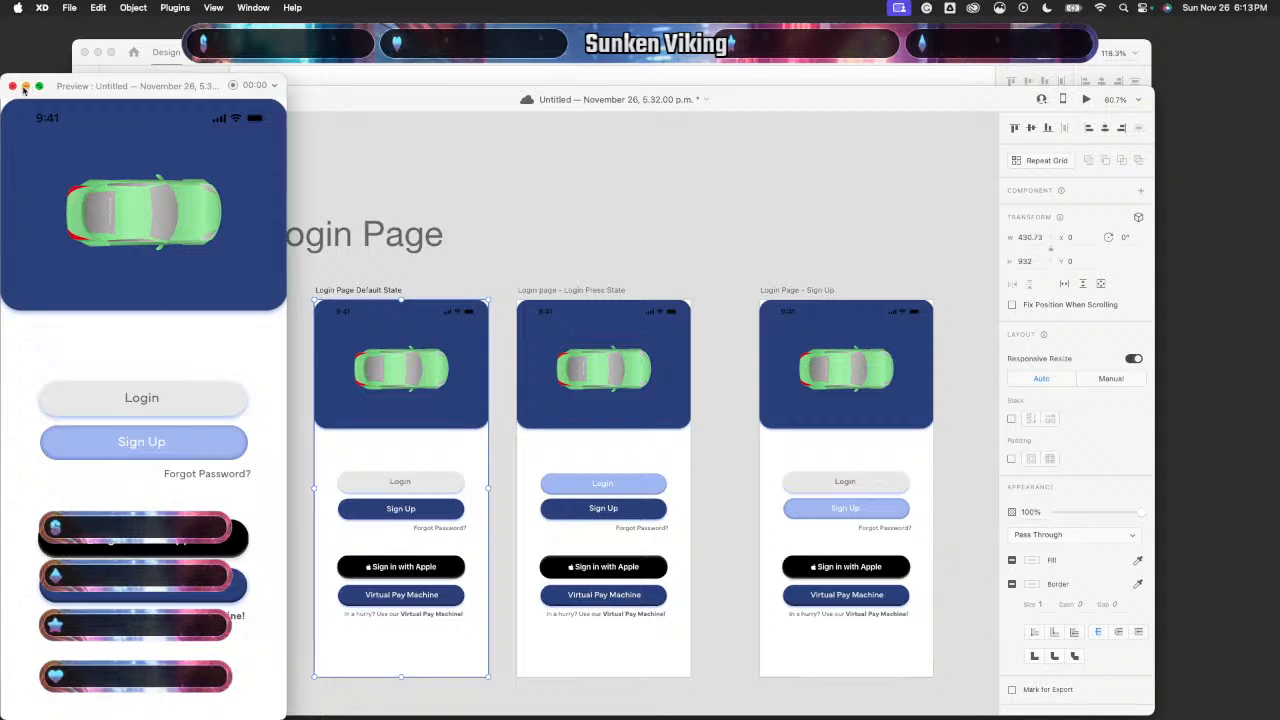
{"action": "key", "text": "Left"}
{"action": "key", "text": "Left"}
{"action": "key", "text": "Left"}
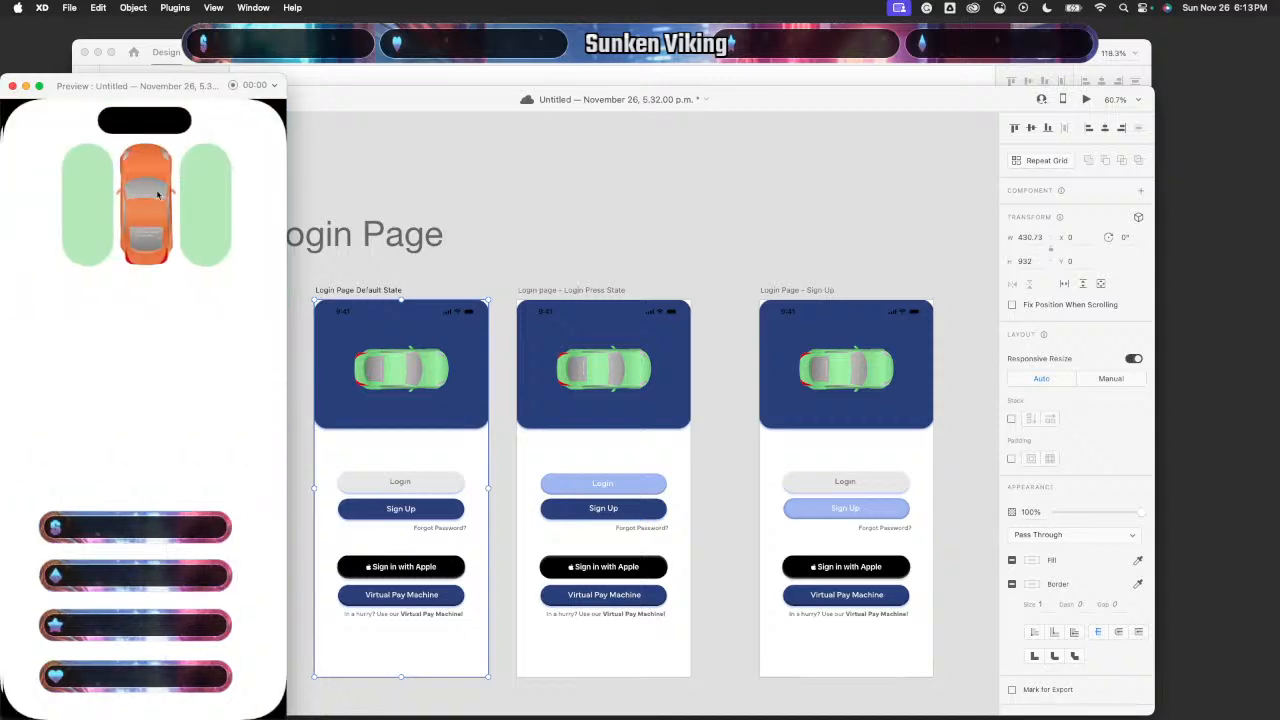
{"action": "key", "text": "Right"}
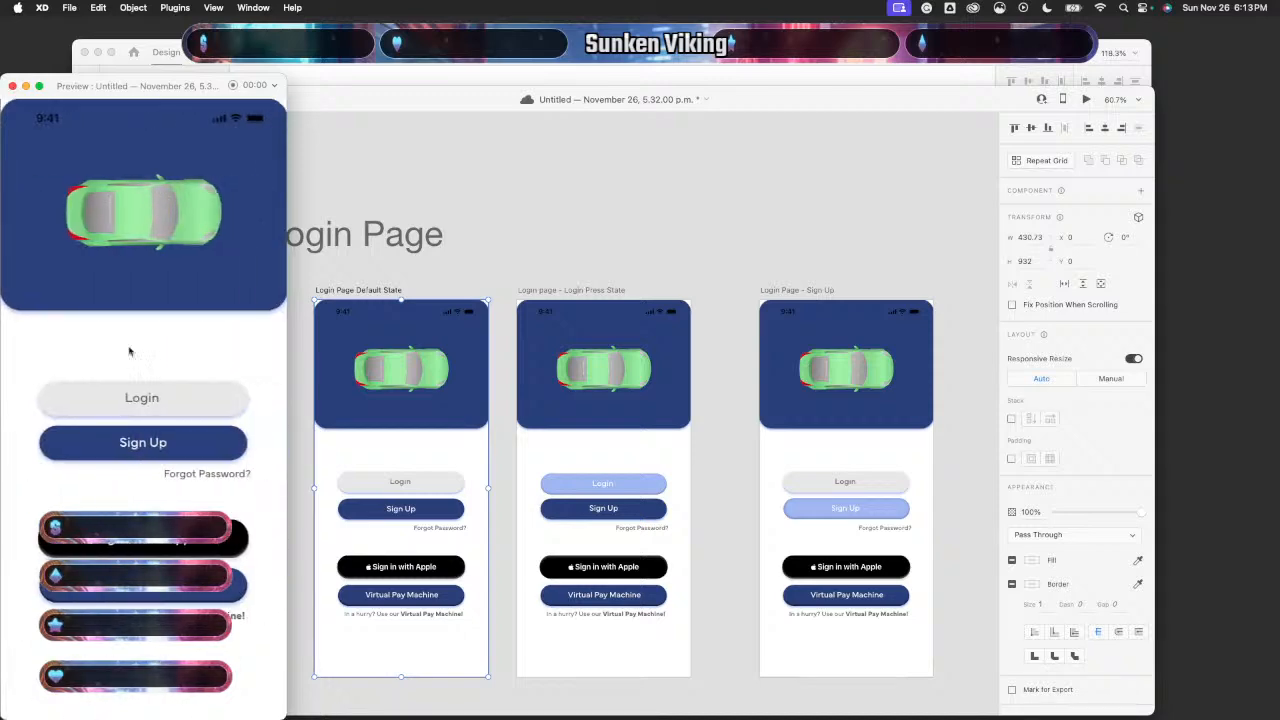
- Test the Forgot Password? transition in preview, then close it
{"action": "left_click", "coordinate": [220, 479]}
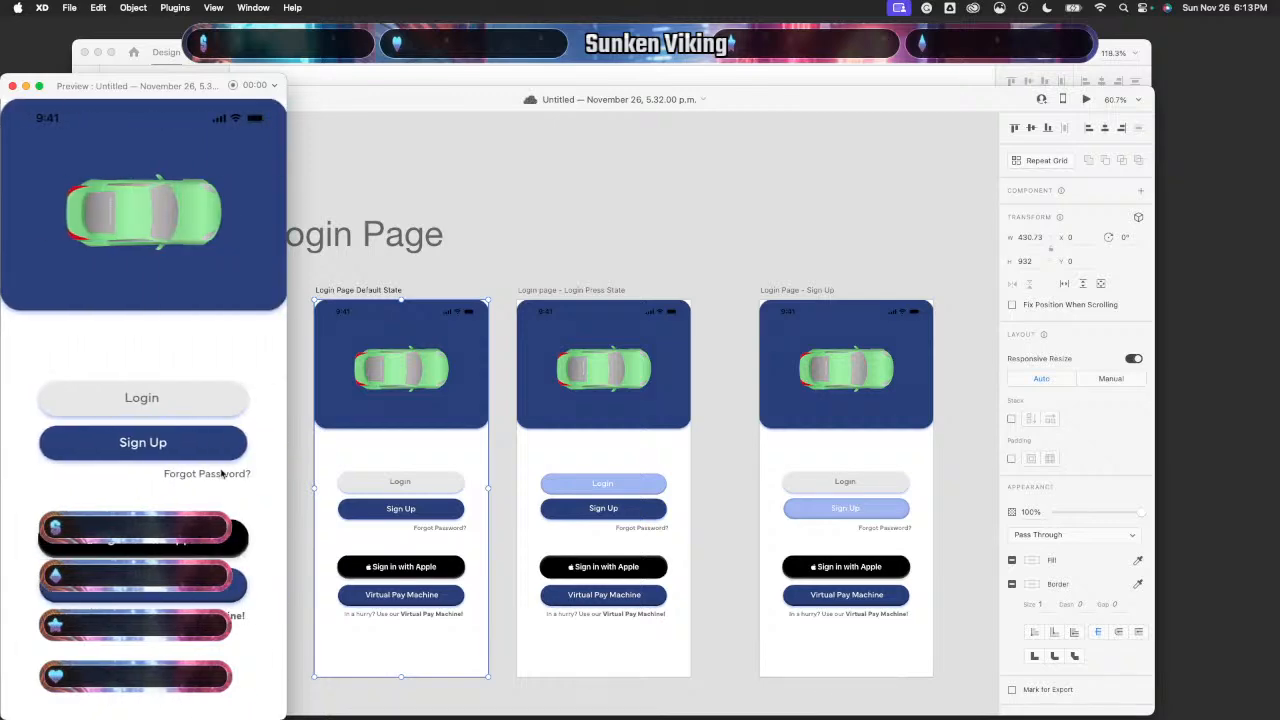
{"action": "left_click", "coordinate": [222, 476]}
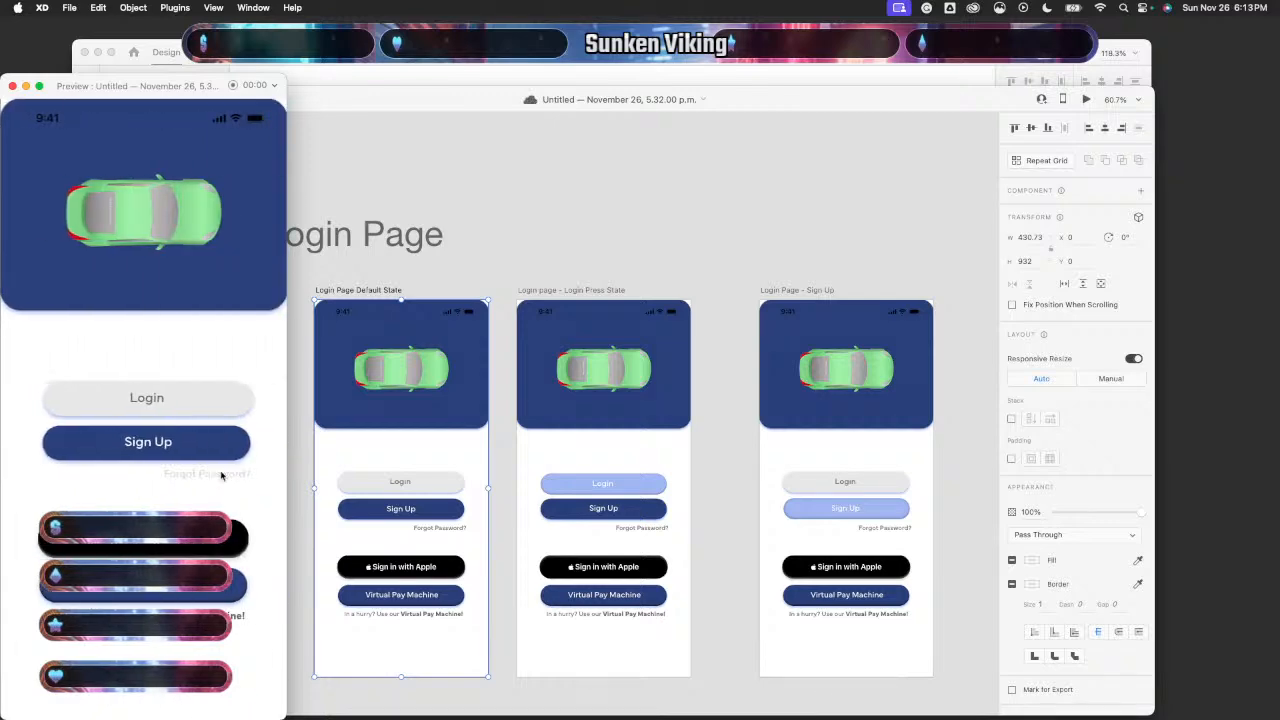
{"action": "left_click", "coordinate": [11, 85]}
{"action": "scroll", "coordinate": [724, 553], "scroll_direction": "right", "scroll_amount": 6}
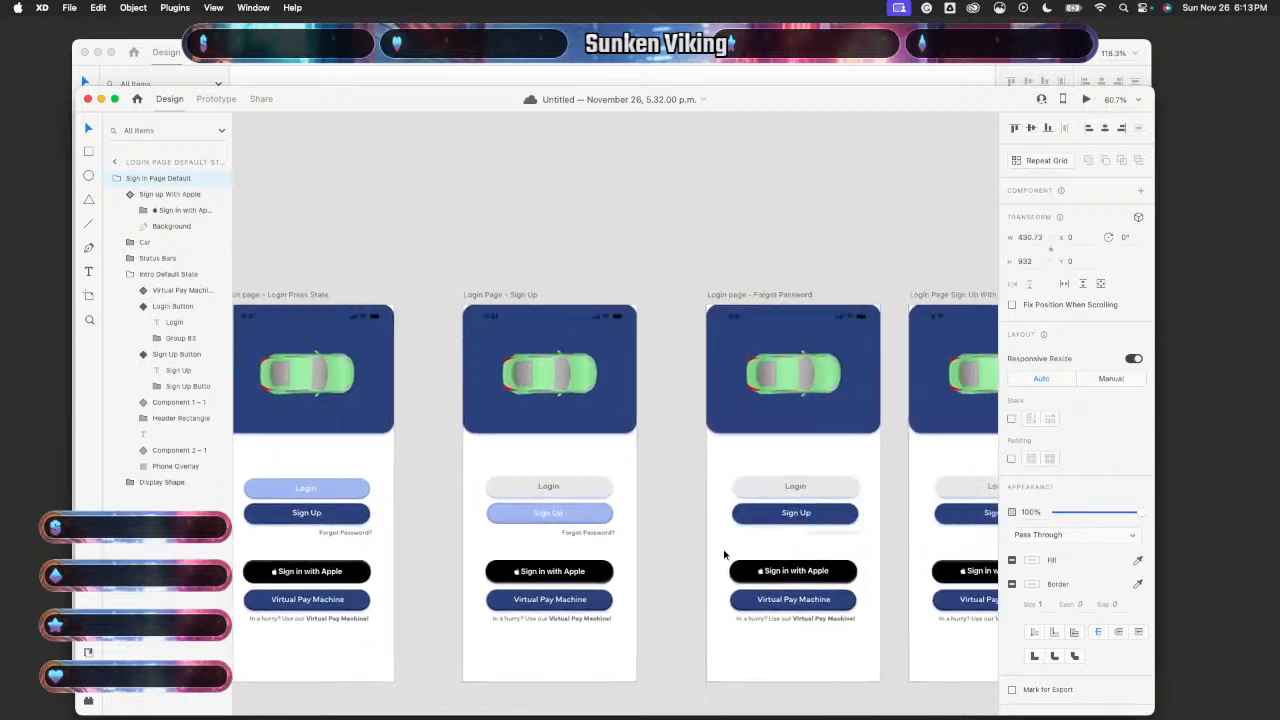
- Nudge the Forgot Password artboard's Login and Sign Up buttons left onto the centre line
{"action": "scroll", "coordinate": [725, 555], "scroll_direction": "right", "scroll_amount": 3}
{"action": "scroll", "coordinate": [725, 555], "scroll_direction": "up", "scroll_amount": 5}
{"action": "left_click", "coordinate": [701, 494]}
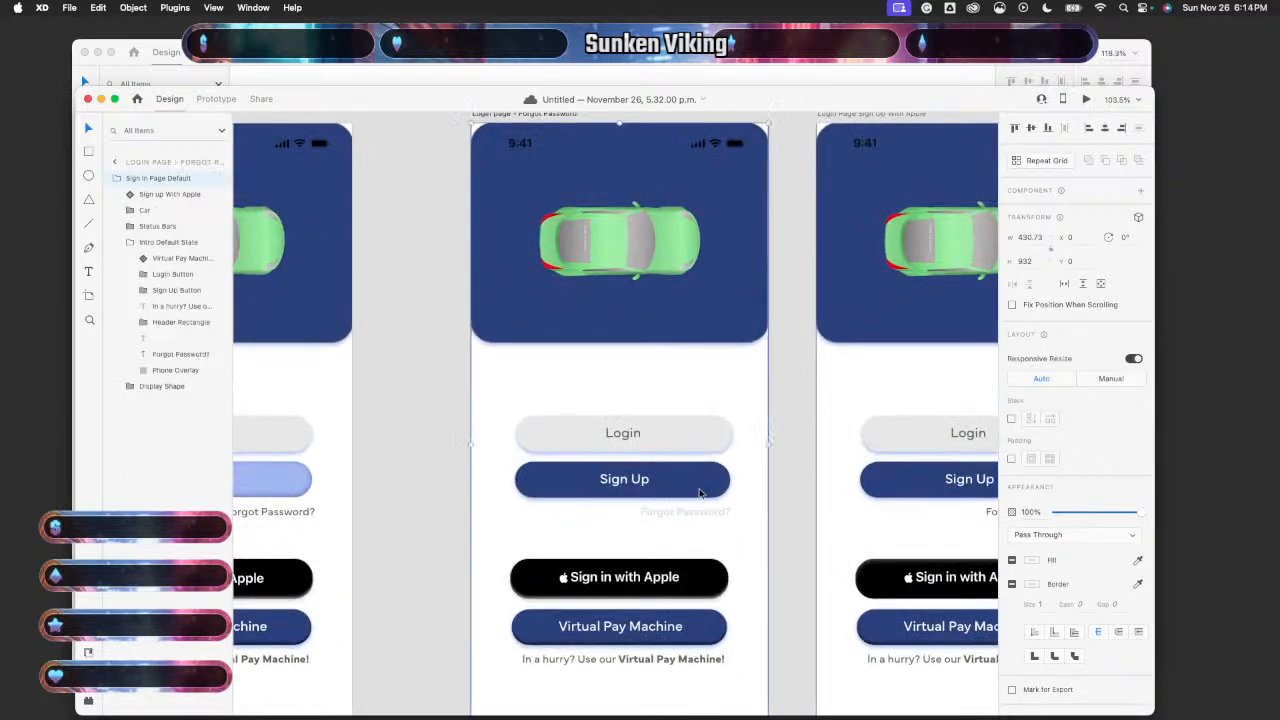
{"action": "double_click", "coordinate": [700, 493]}
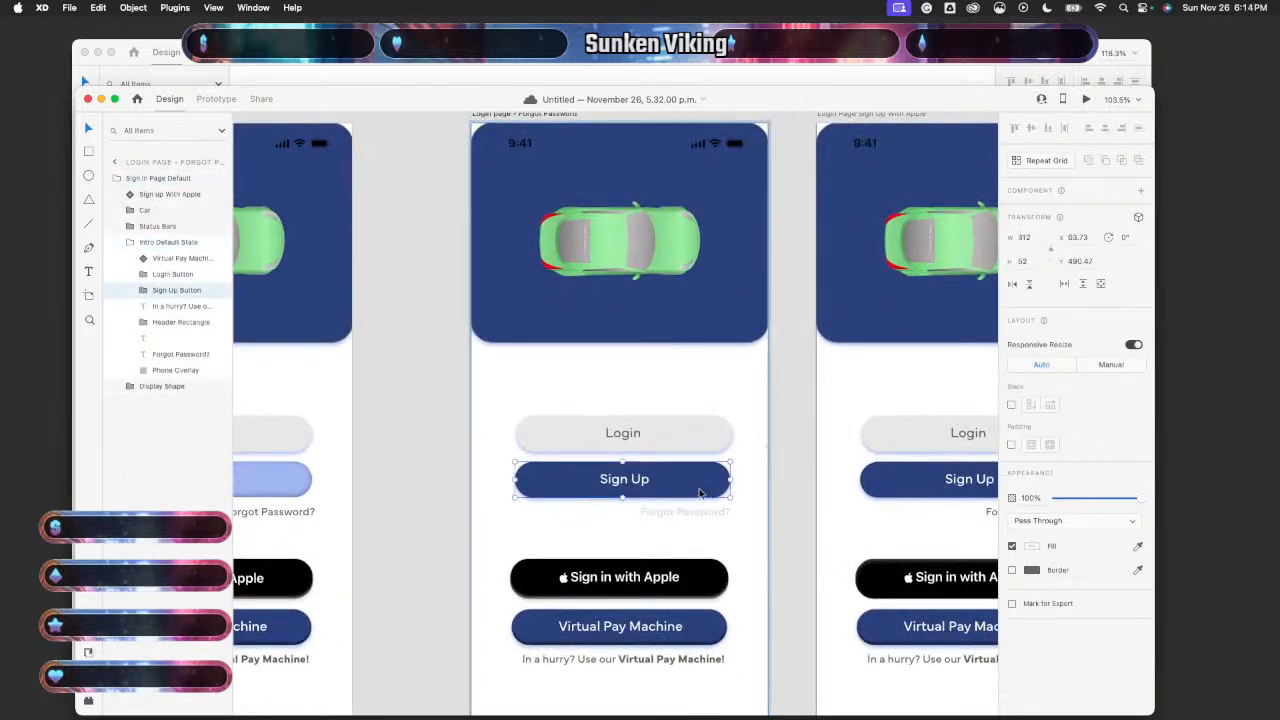
{"action": "left_click", "coordinate": [703, 435], "text": "shift"}
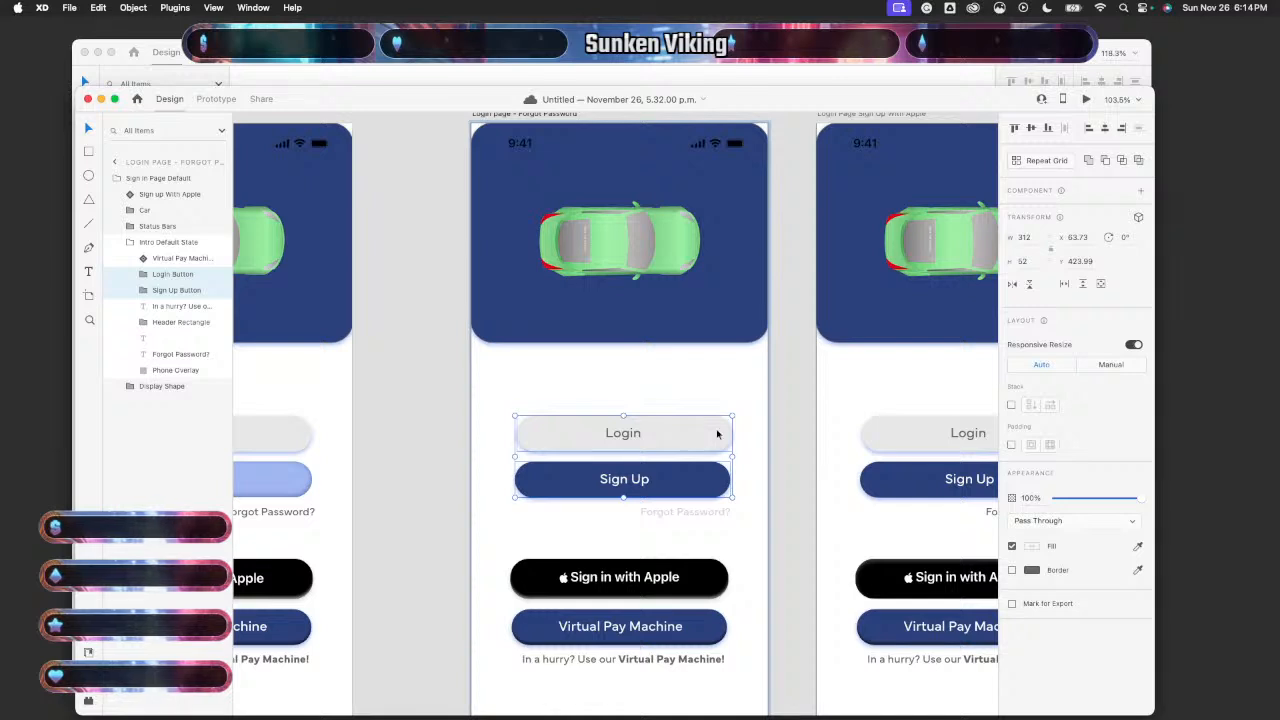
{"action": "key", "text": "Left"}
{"action": "key", "text": "Left"}
{"action": "key", "text": "Left"}
{"action": "key", "text": "Left"}
{"action": "key", "text": "Left"}
{"action": "key", "text": "Left"}
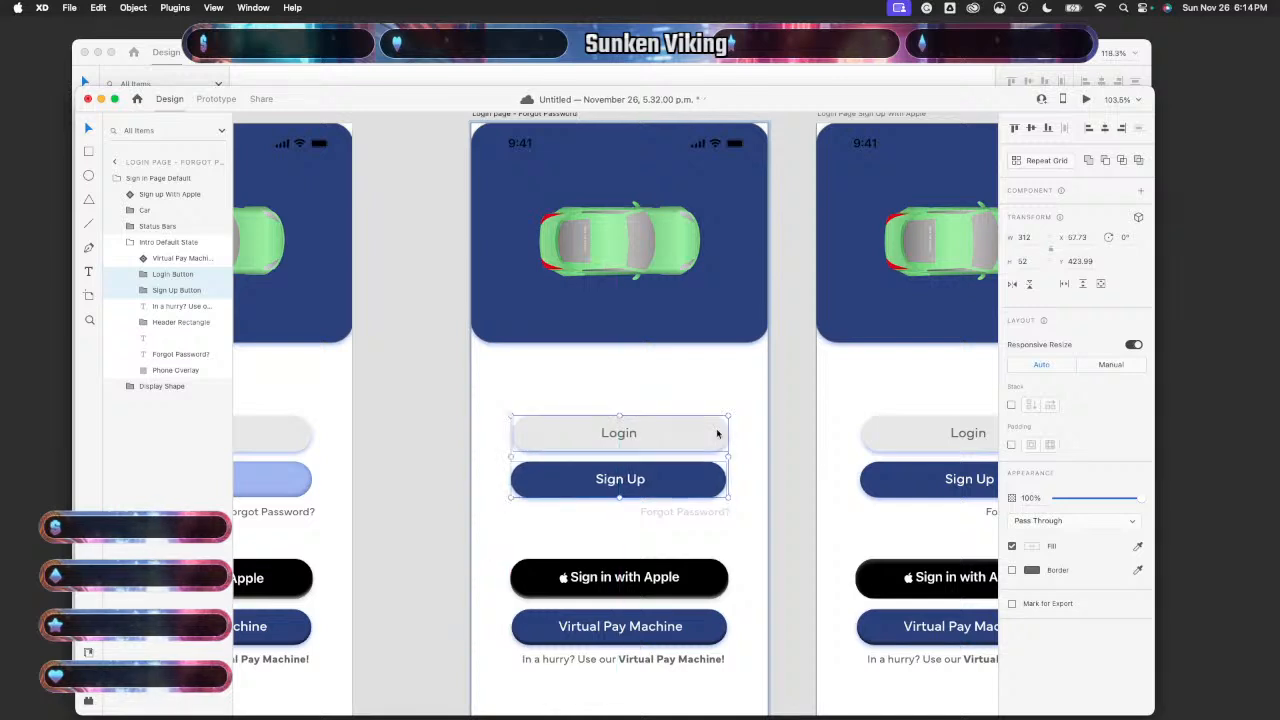
{"action": "left_click", "coordinate": [760, 498]}
- Nudge the next artboard's Login and Sign Up buttons left onto the centre line
{"action": "scroll", "coordinate": [797, 509], "scroll_direction": "right", "scroll_amount": 3}
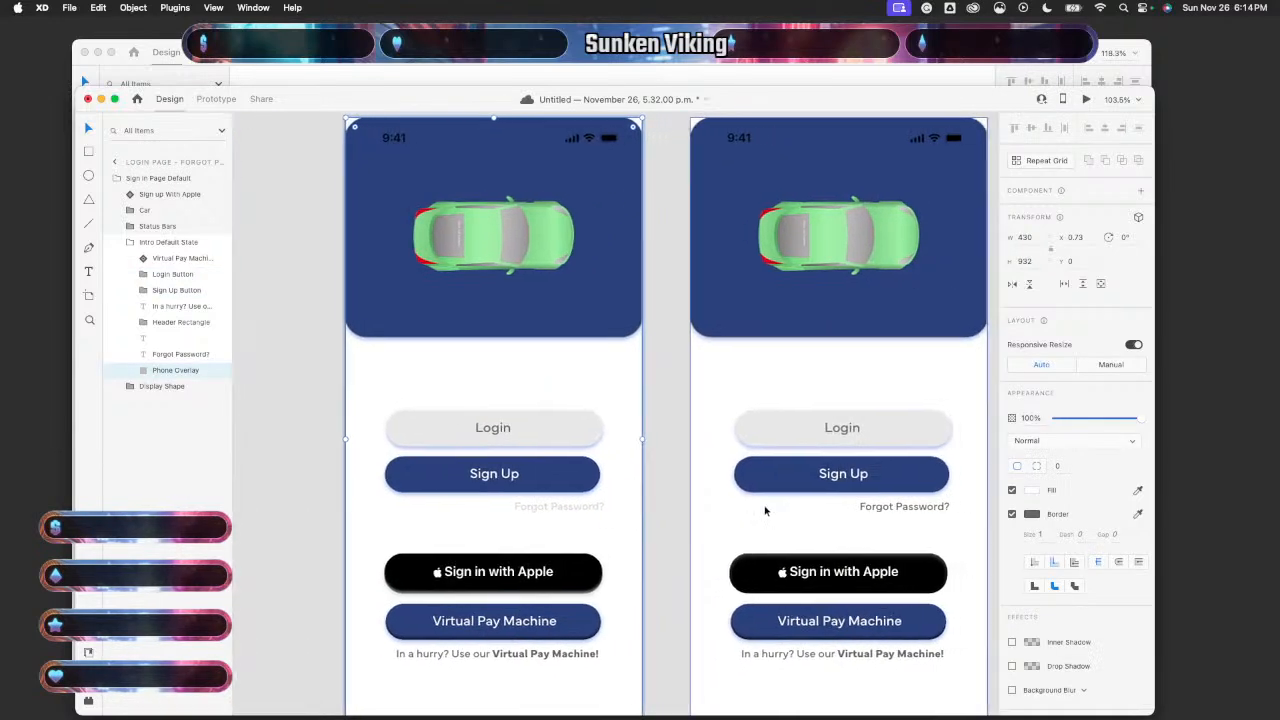
{"action": "scroll", "coordinate": [800, 500], "scroll_direction": "right", "scroll_amount": 2}
{"action": "left_click", "coordinate": [857, 487]}
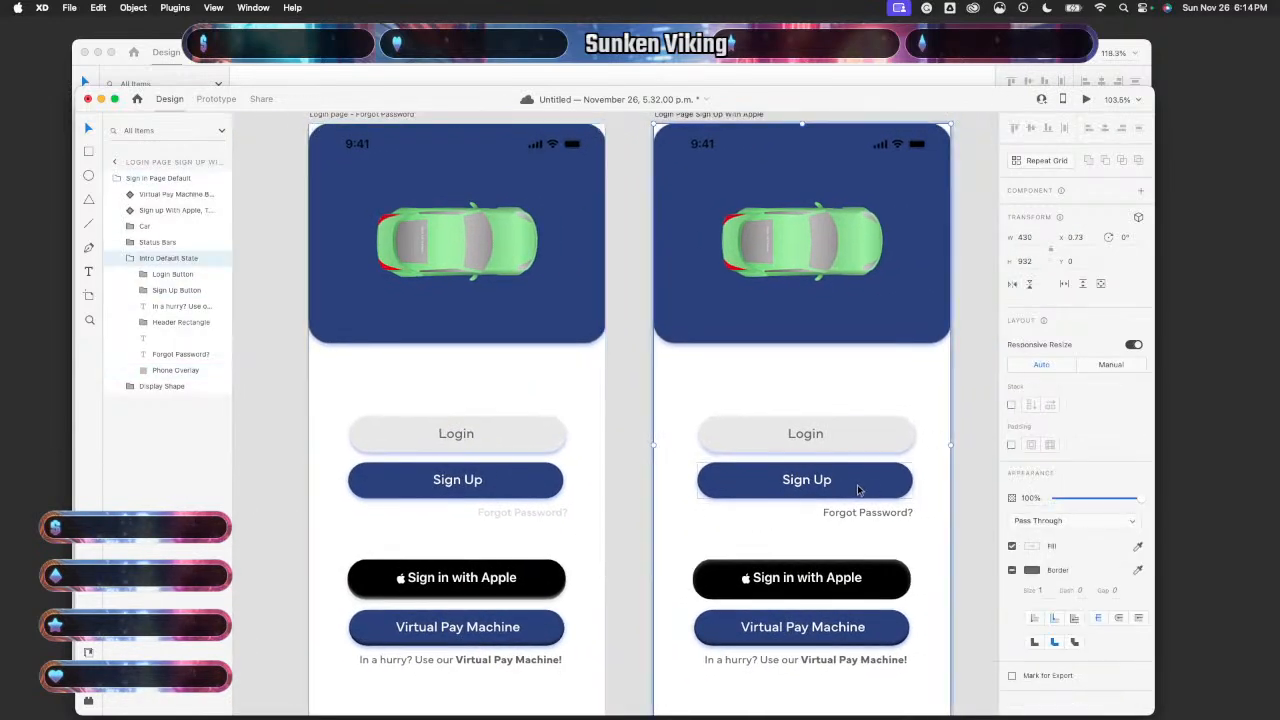
{"action": "left_click", "coordinate": [890, 440], "text": "shift"}
{"action": "key", "text": "Left"}
{"action": "key", "text": "Left"}
{"action": "key", "text": "Left"}
{"action": "key", "text": "Left"}
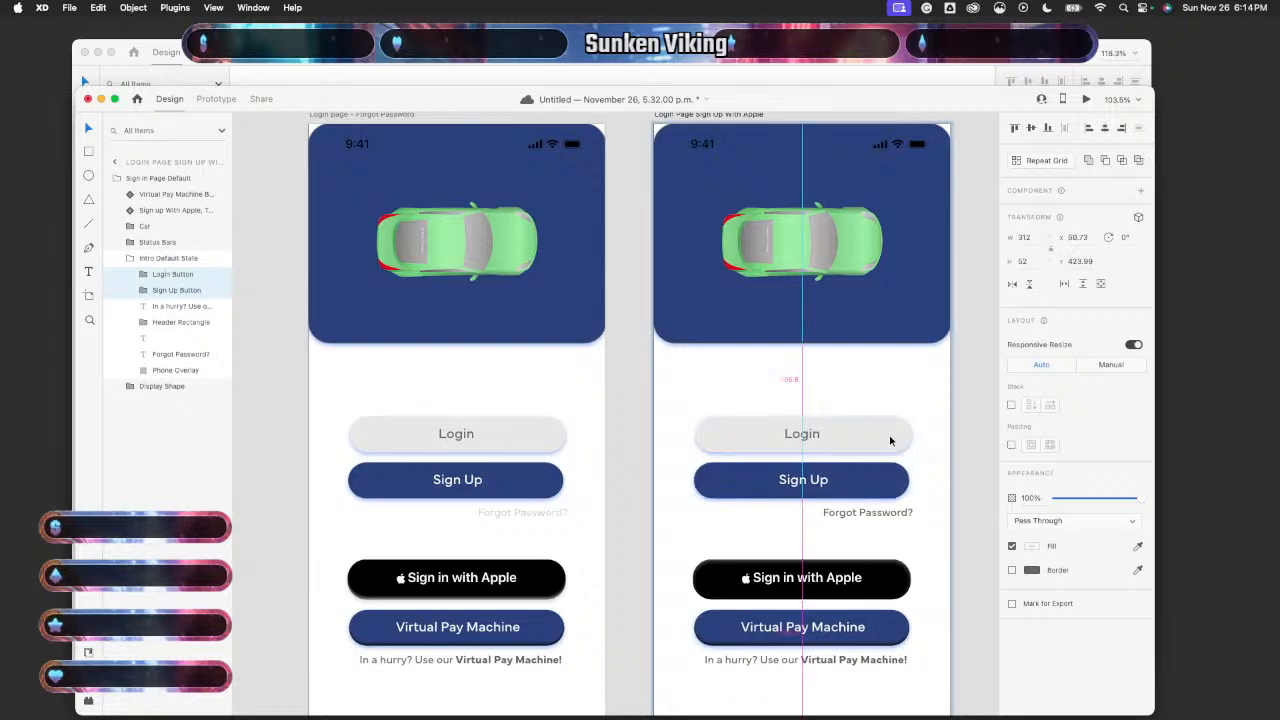
- Centre the Virtual Pay artboard's Login and Sign Up buttons with left and right nudges
{"action": "scroll", "coordinate": [905, 495], "scroll_direction": "right", "scroll_amount": 10}
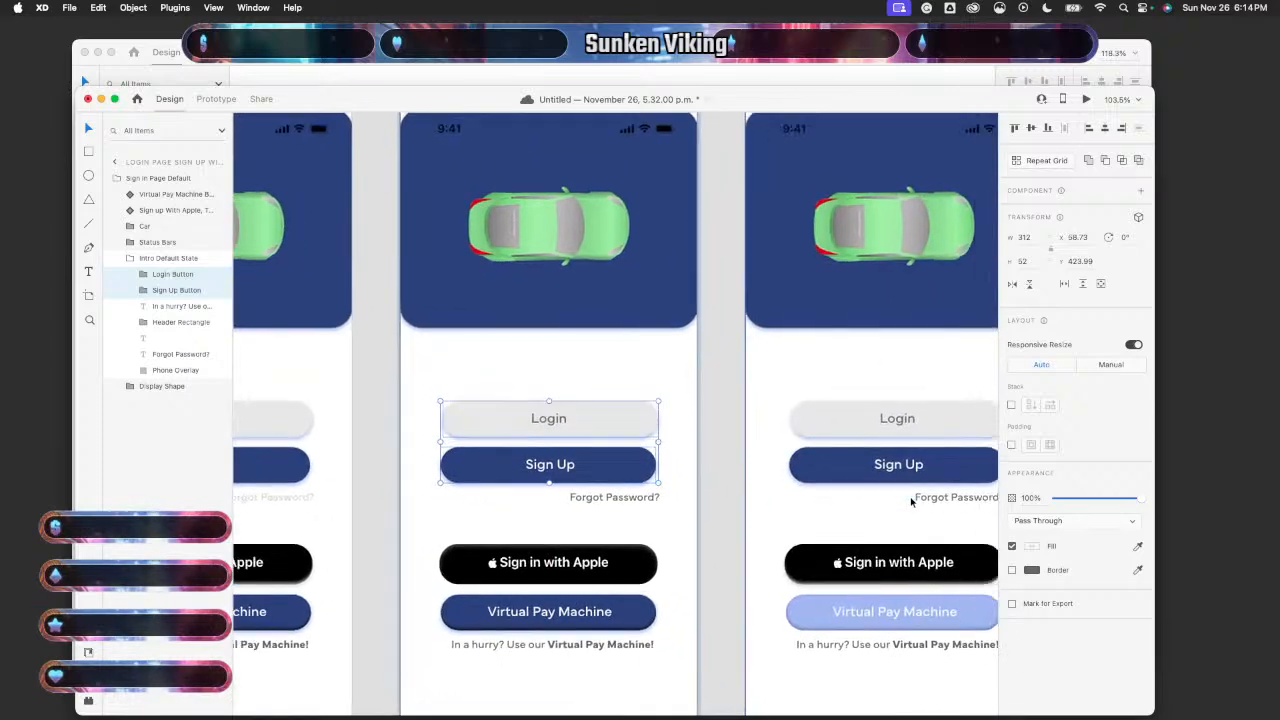
{"action": "double_click", "coordinate": [905, 494]}
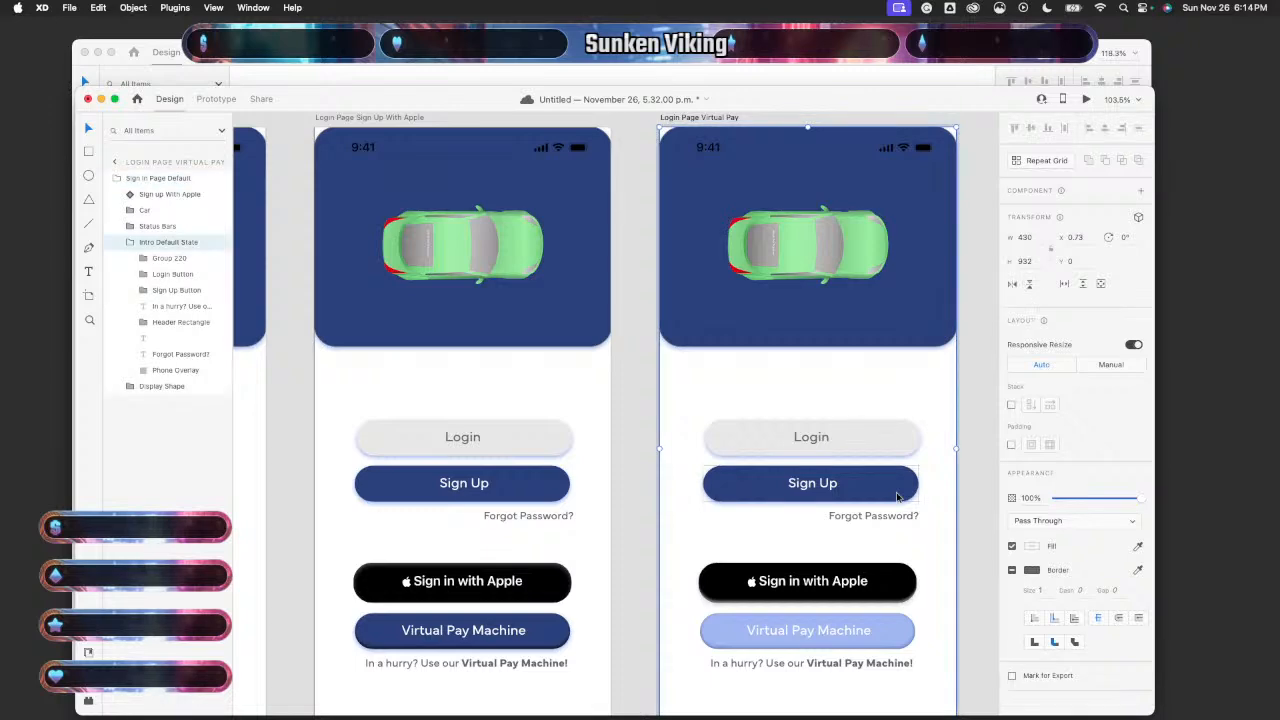
{"action": "left_click", "coordinate": [902, 452], "text": "shift"}
{"action": "key", "text": "Left"}
{"action": "key", "text": "Left"}
{"action": "key", "text": "Left"}
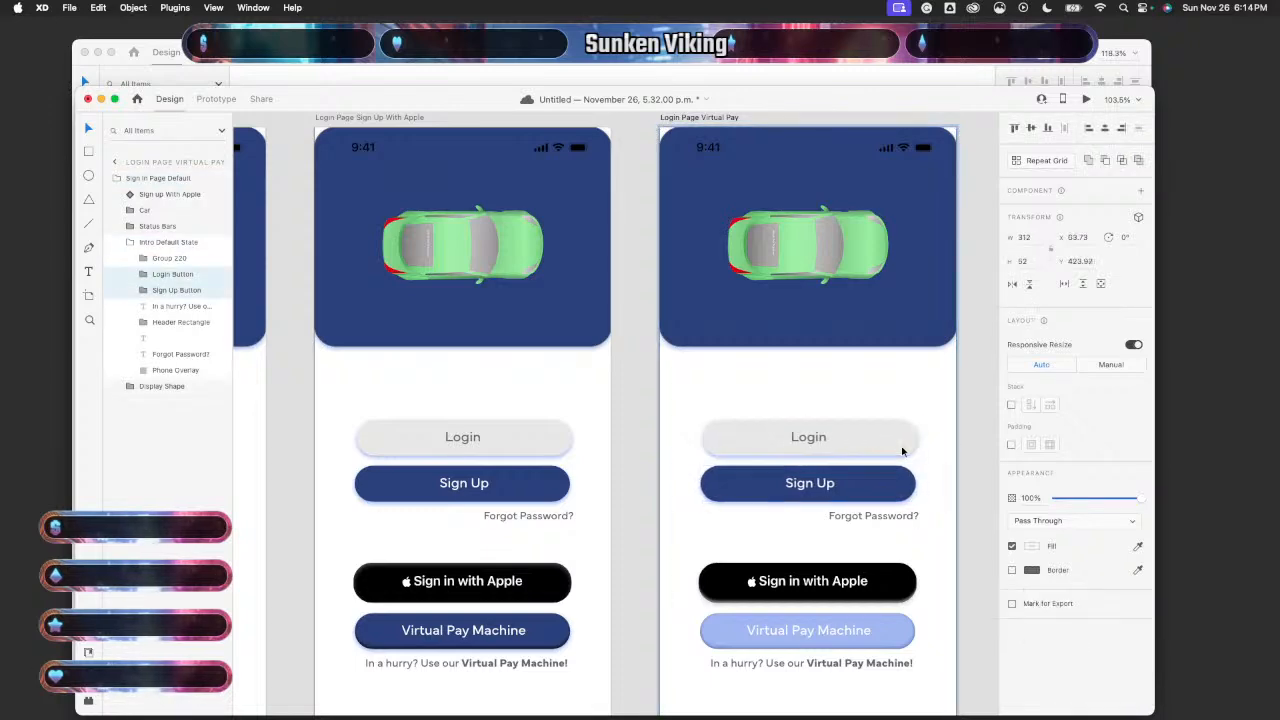
{"action": "key", "text": "Right"}
{"action": "key", "text": "Right"}
{"action": "key", "text": "Right"}
{"action": "key", "text": "Right"}
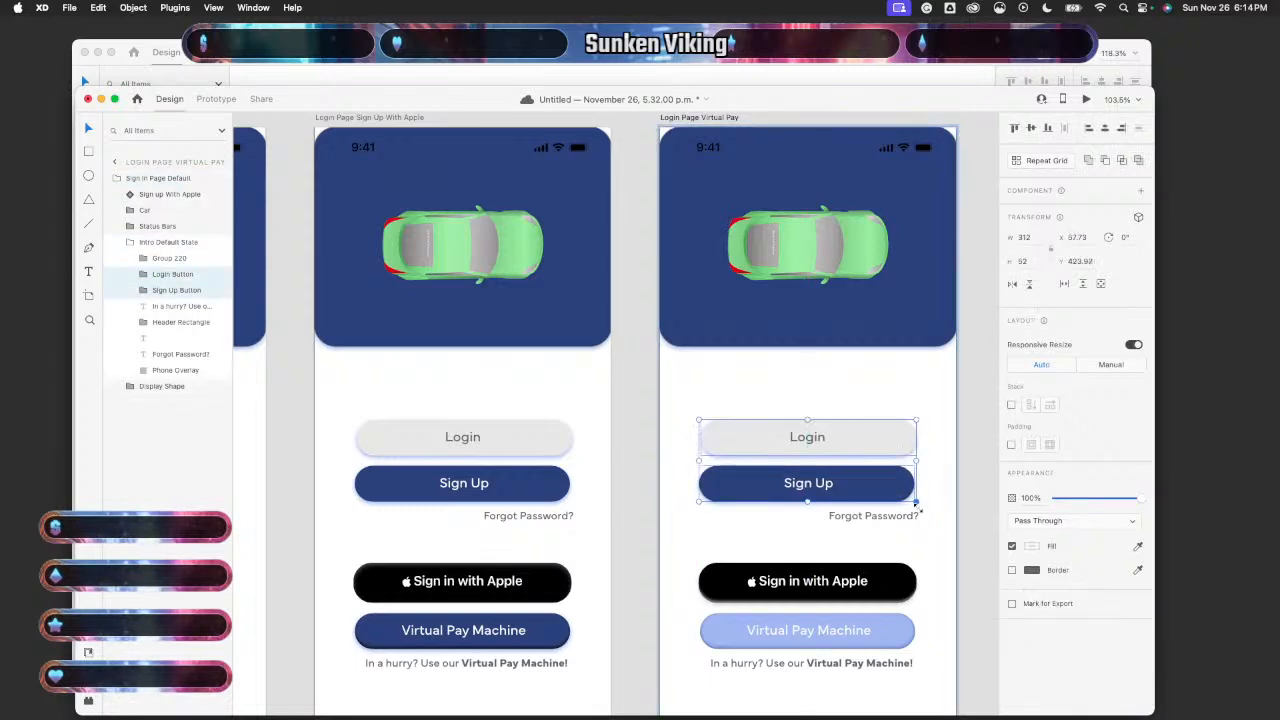
- Dismiss the system notifications panel and clear the button selection
{"action": "scroll", "coordinate": [920, 521], "scroll_direction": "down", "scroll_amount": 2}
{"action": "scroll", "coordinate": [920, 521], "scroll_direction": "right", "scroll_amount": 2}
{"action": "left_click", "coordinate": [920, 521]}
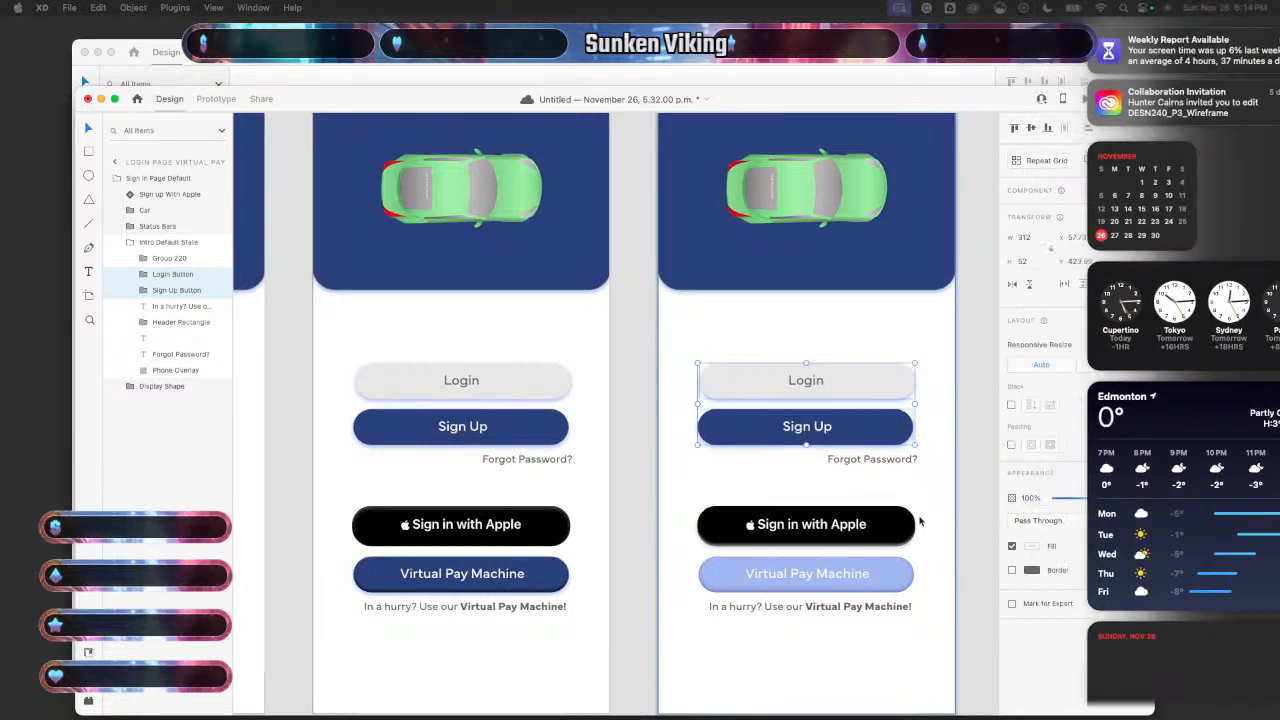
{"action": "left_click", "coordinate": [973, 523]}
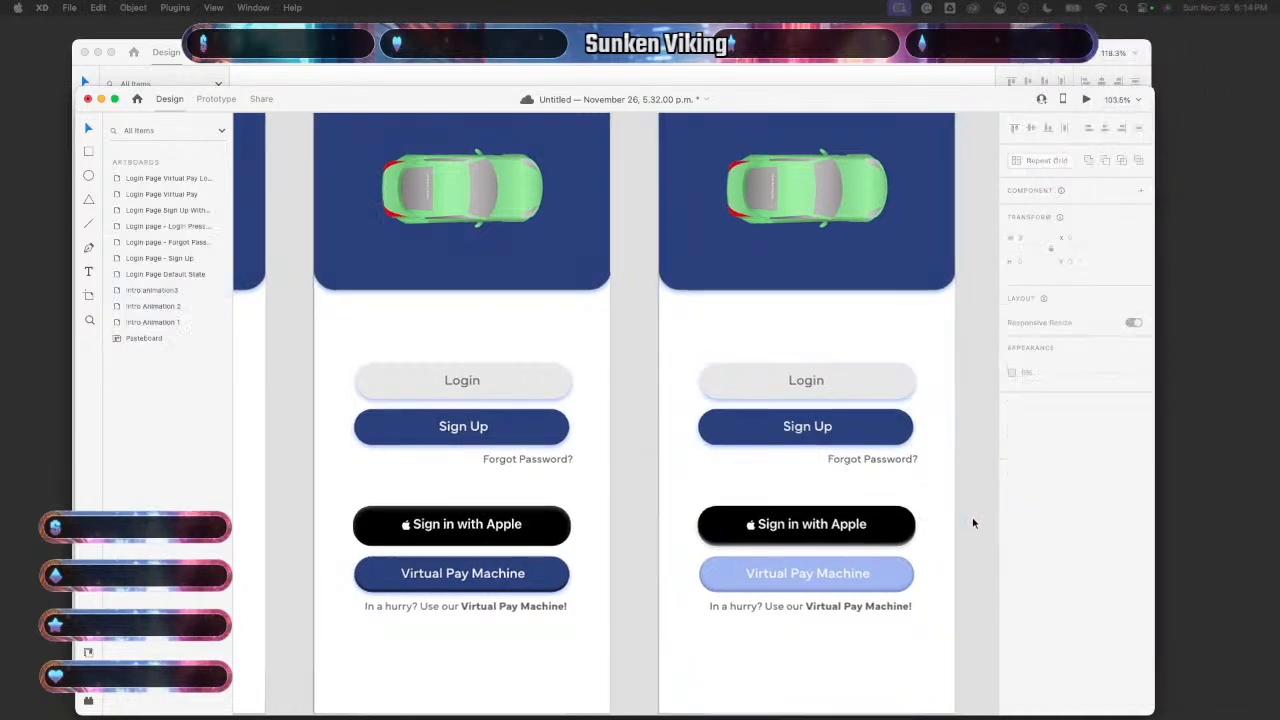
{"action": "scroll", "coordinate": [973, 523], "scroll_direction": "down", "scroll_amount": 5}
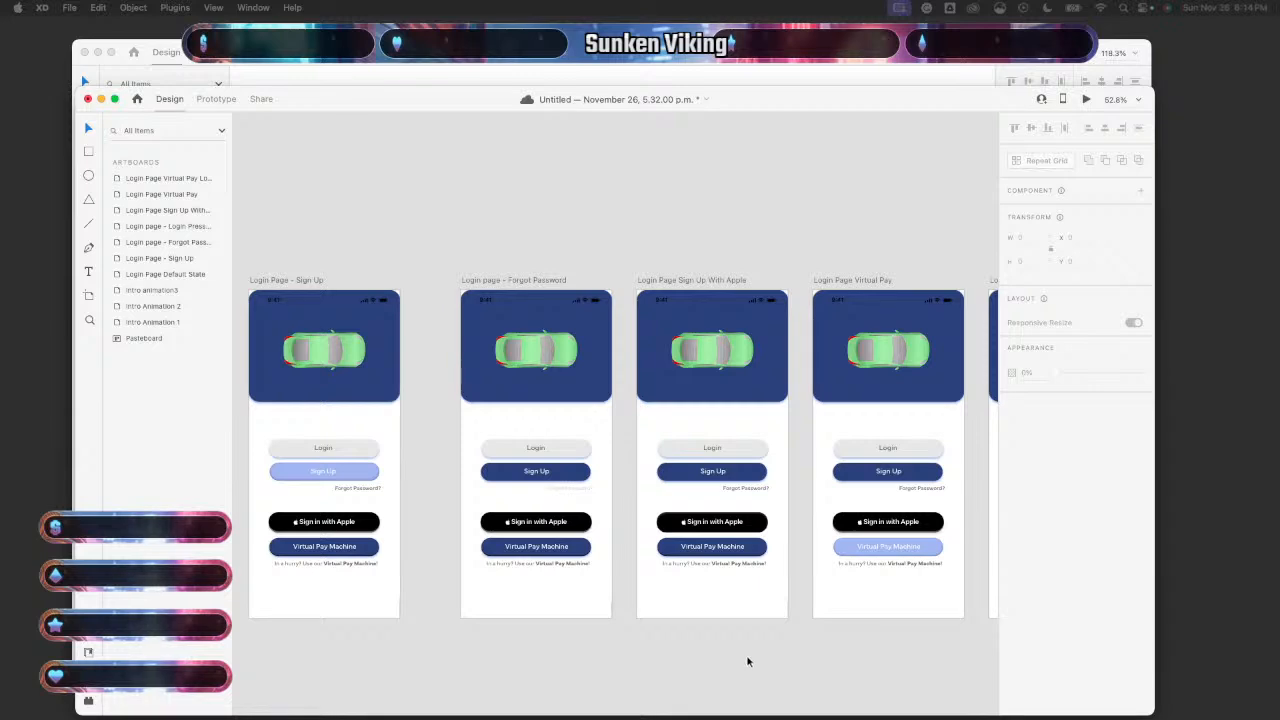
{"action": "scroll", "coordinate": [749, 660], "scroll_direction": "left", "scroll_amount": 10}
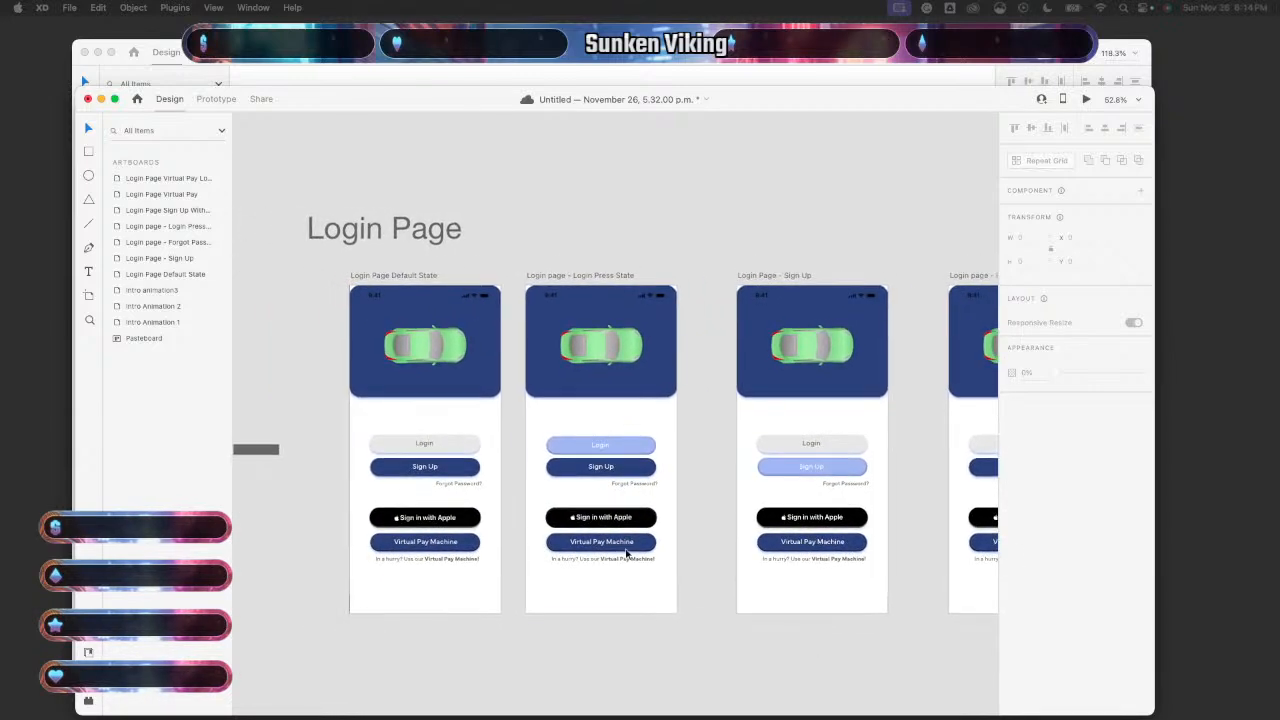
- Preview the Default State screen and test the Forgot Password? link
{"action": "left_click", "coordinate": [489, 443]}
{"action": "left_click", "coordinate": [1087, 100]}
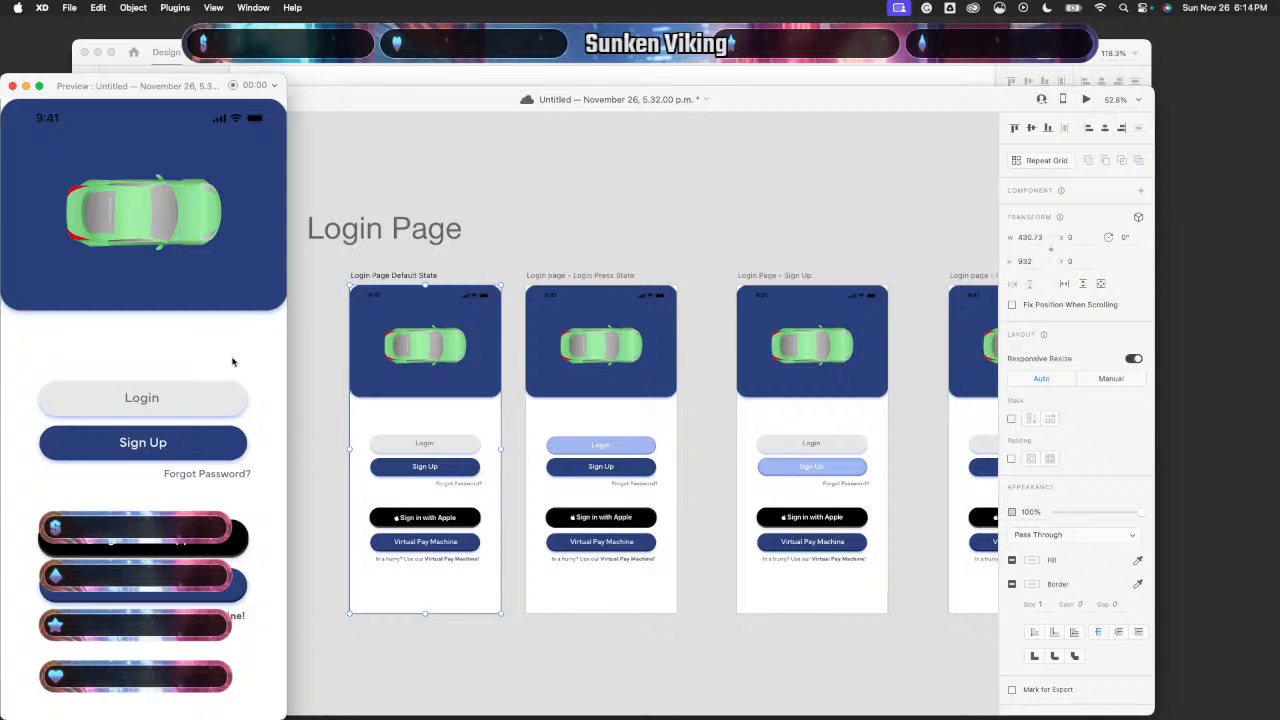
{"action": "left_click", "coordinate": [222, 478]}
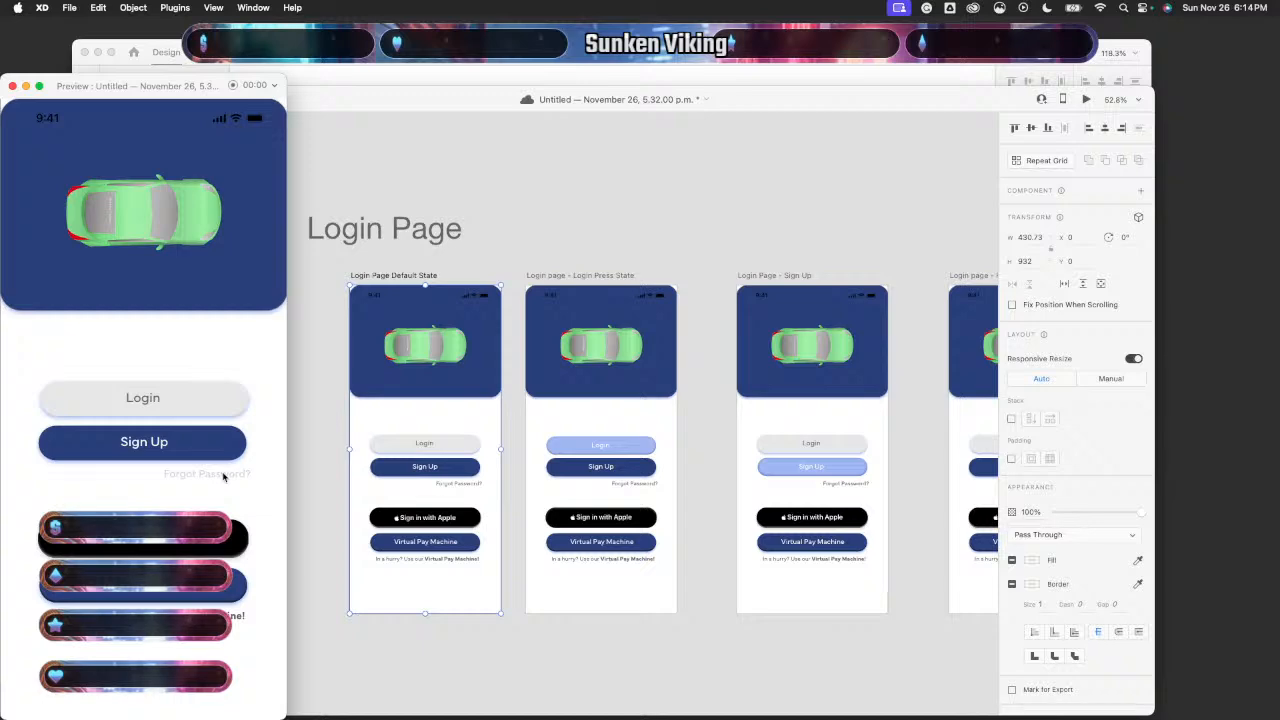
- Centre the Sign Up label inside its button by dragging it slightly left
{"action": "left_click", "coordinate": [12, 86]}
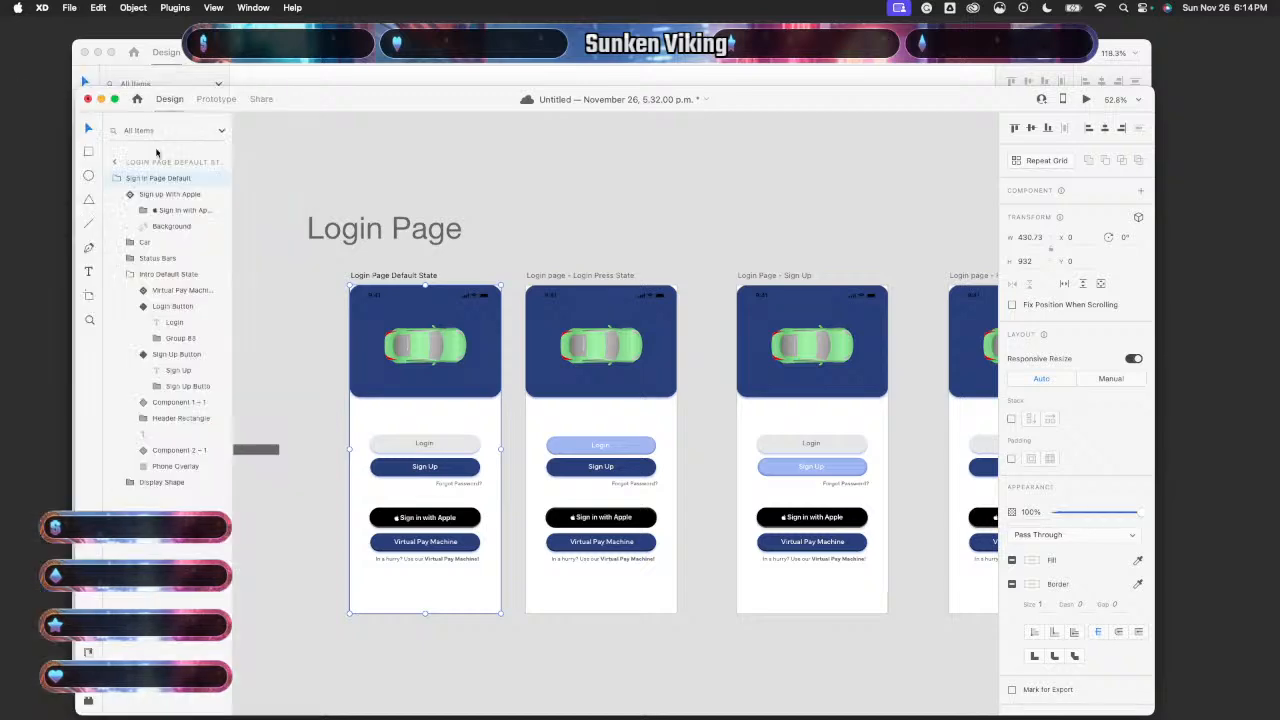
{"action": "scroll", "coordinate": [845, 505], "scroll_direction": "right", "scroll_amount": 5}
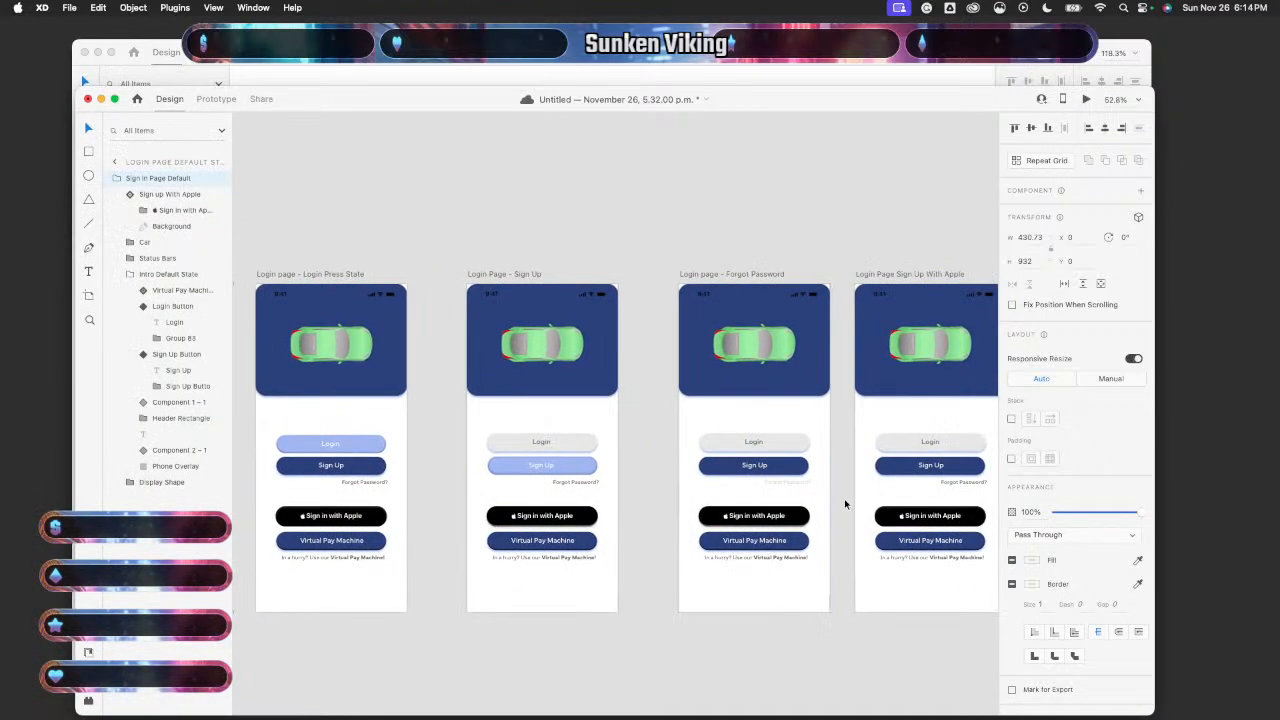
{"action": "scroll", "coordinate": [845, 505], "scroll_direction": "up", "scroll_amount": 6}
{"action": "left_click", "coordinate": [555, 385]}
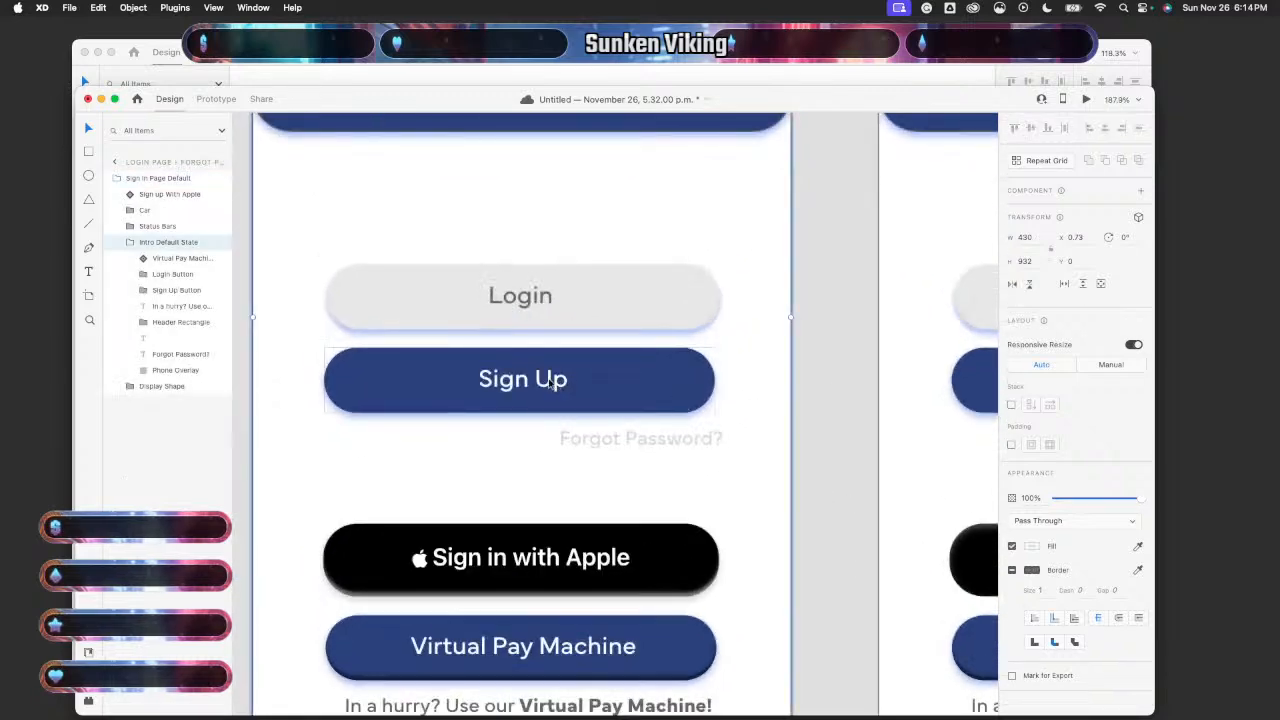
{"action": "double_click", "coordinate": [550, 385]}
{"action": "left_click_drag", "start_coordinate": [550, 385], "coordinate": [547, 385]}
- Check the Login label's position inside the Login button, then clear the selection
{"action": "left_click", "coordinate": [537, 300]}
{"action": "double_click", "coordinate": [537, 300]}
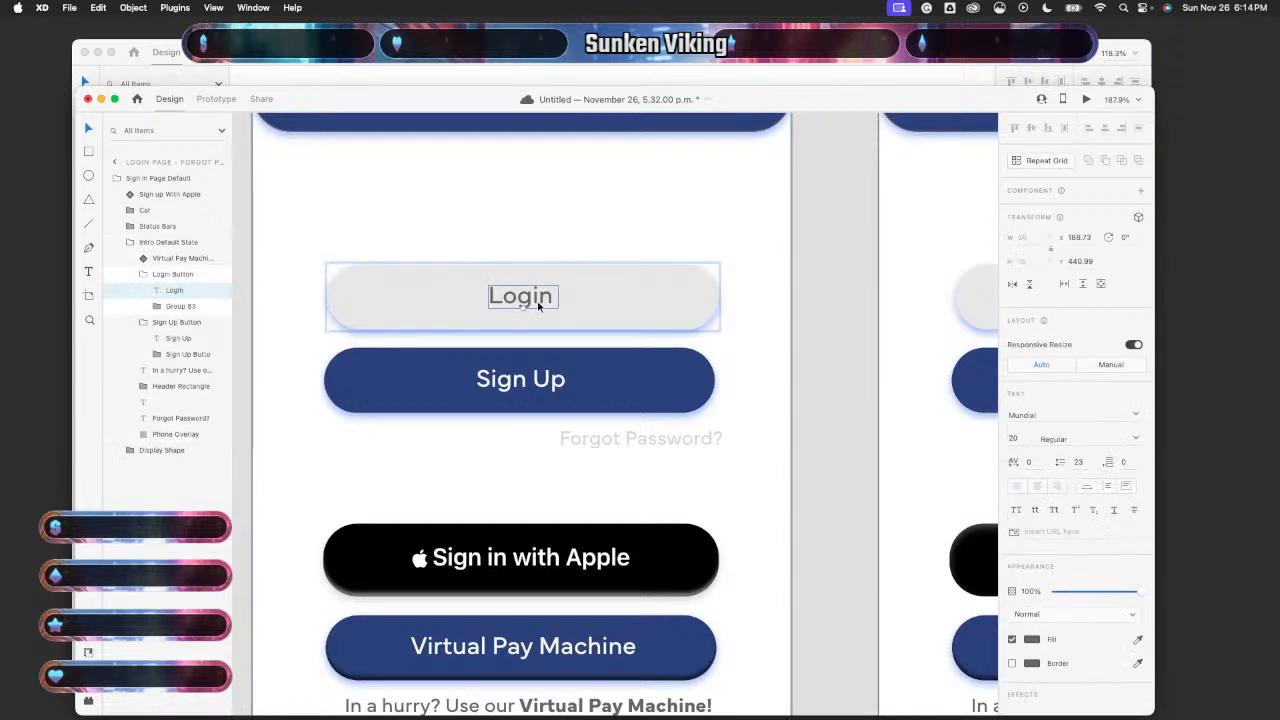
{"action": "left_click", "coordinate": [658, 504]}
{"action": "scroll", "coordinate": [658, 504], "scroll_direction": "down", "scroll_amount": 5}
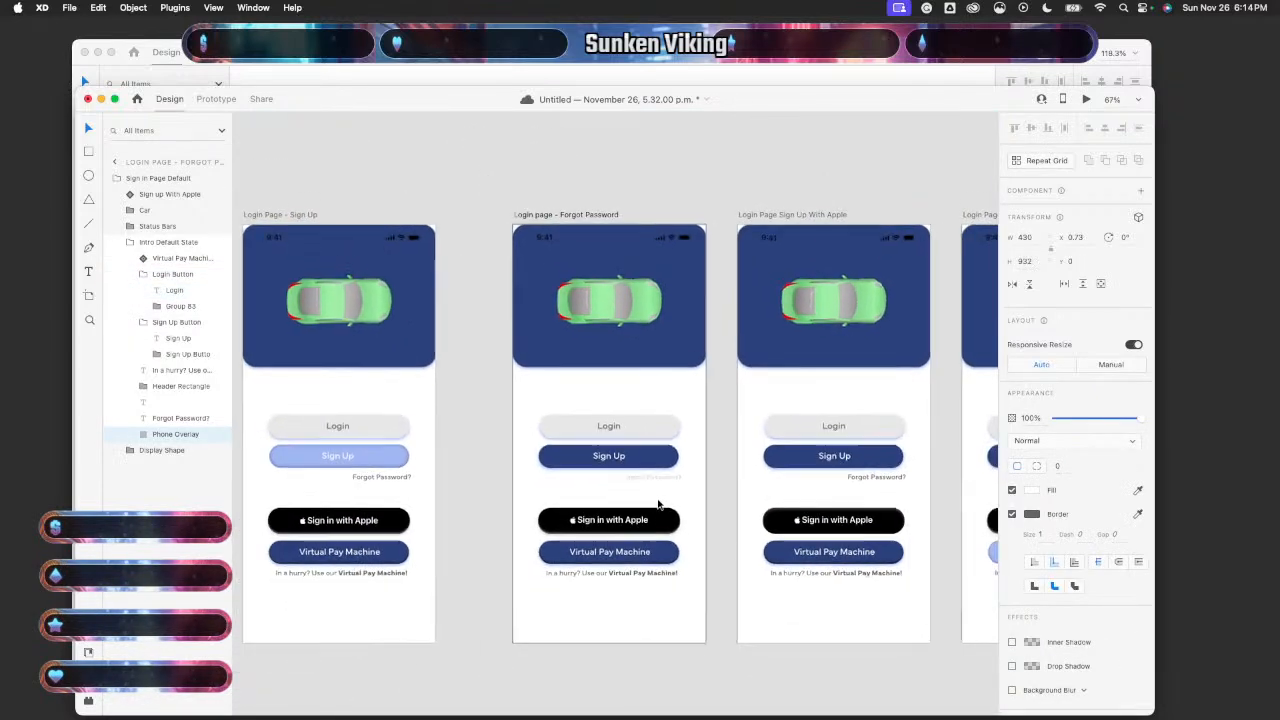
{"action": "scroll", "coordinate": [658, 504], "scroll_direction": "left", "scroll_amount": 4}
{"action": "scroll", "coordinate": [658, 504], "scroll_direction": "left", "scroll_amount": 5}
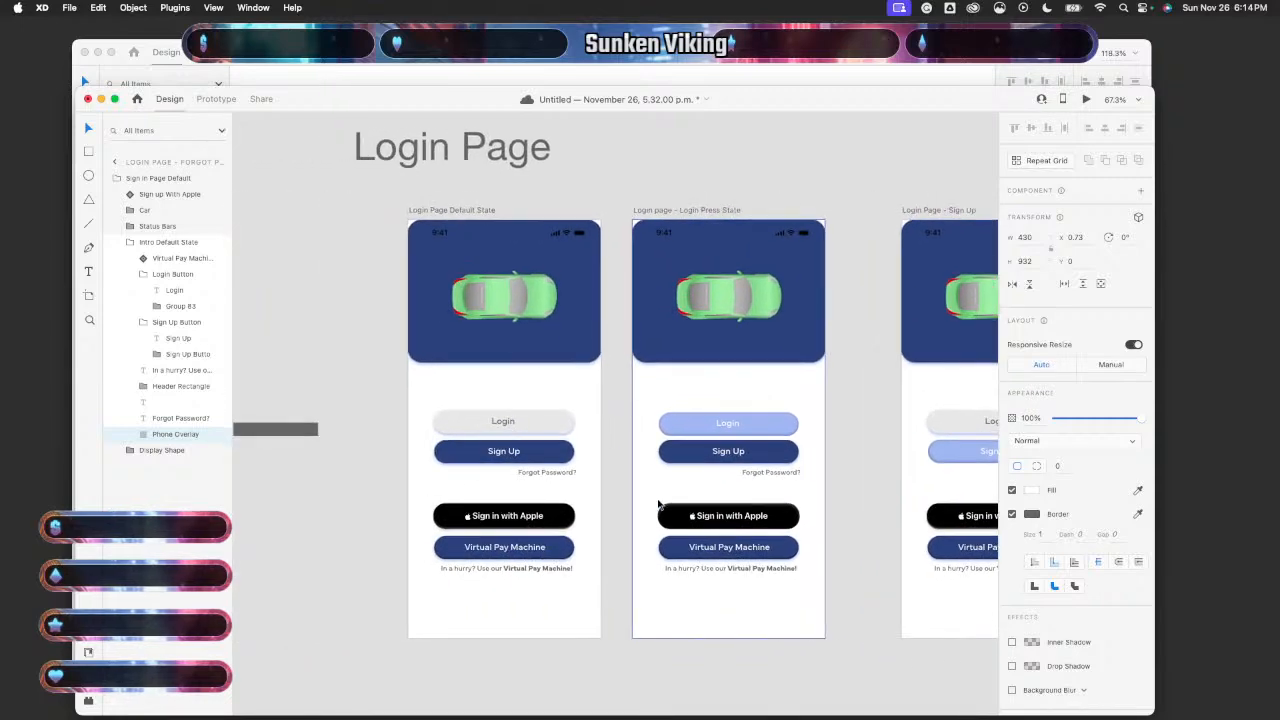
{"action": "scroll", "coordinate": [658, 504], "scroll_direction": "right", "scroll_amount": 4}
{"action": "scroll", "coordinate": [658, 504], "scroll_direction": "left", "scroll_amount": 1}
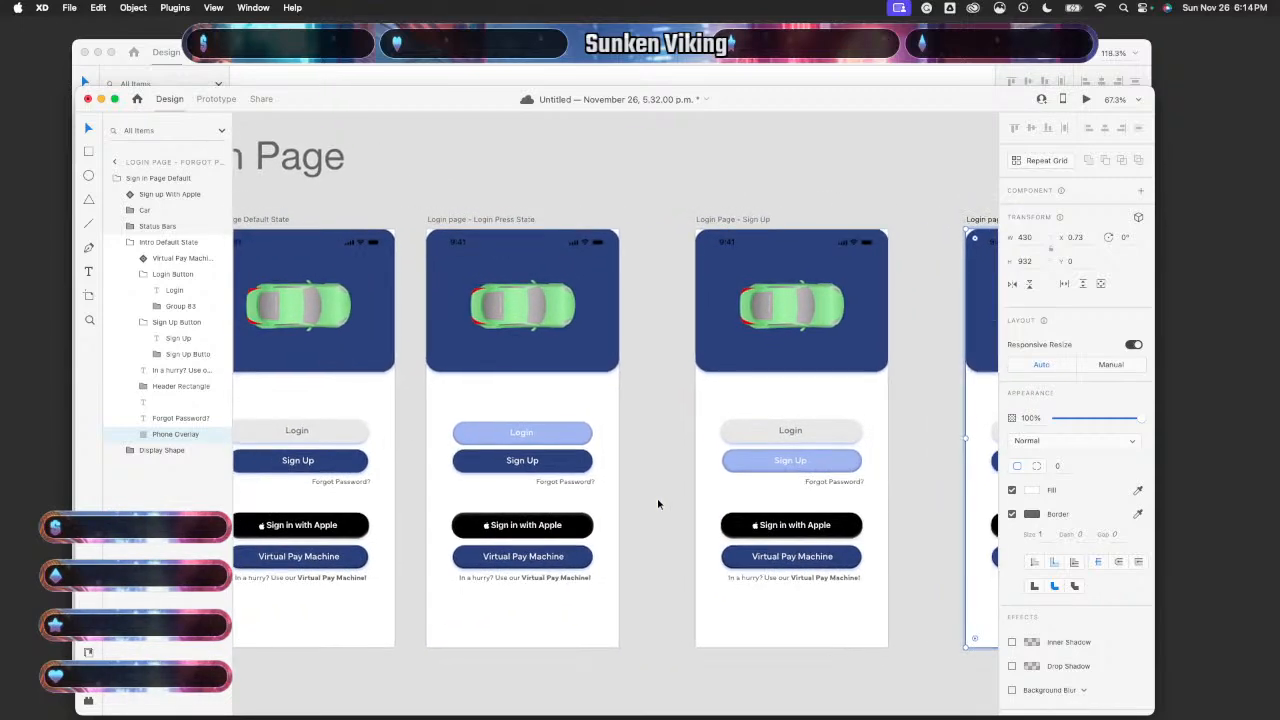
{"action": "scroll", "coordinate": [658, 504], "scroll_direction": "down", "scroll_amount": 2}
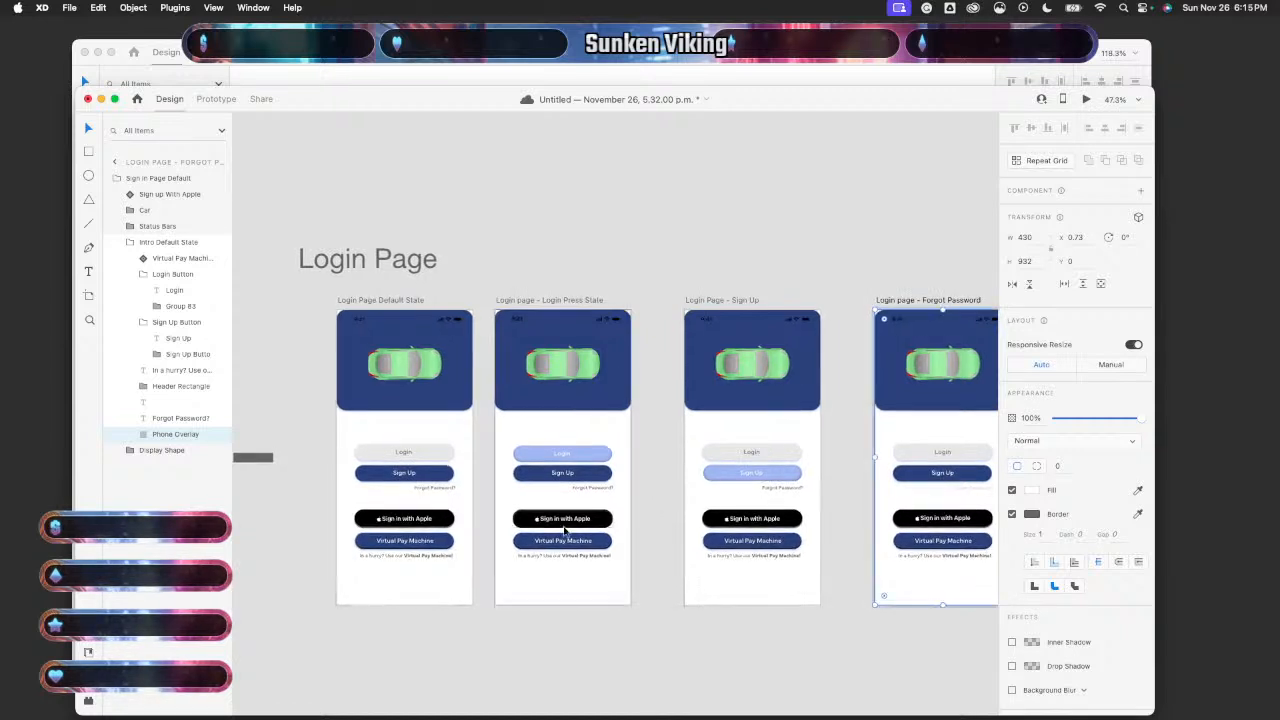
- Preview the Login Page Default State artboard and test the Forgot Password? link
{"action": "left_click", "coordinate": [471, 508]}
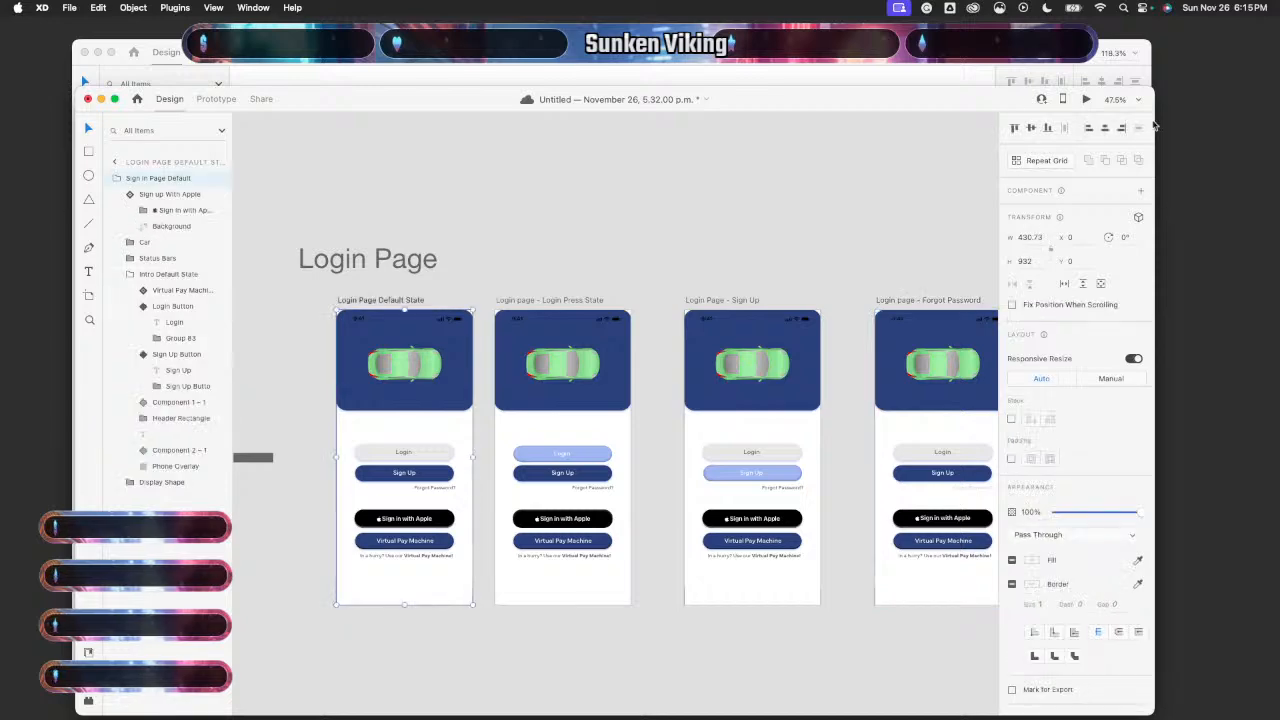
{"action": "left_click", "coordinate": [1086, 99]}
{"action": "left_click", "coordinate": [240, 477]}
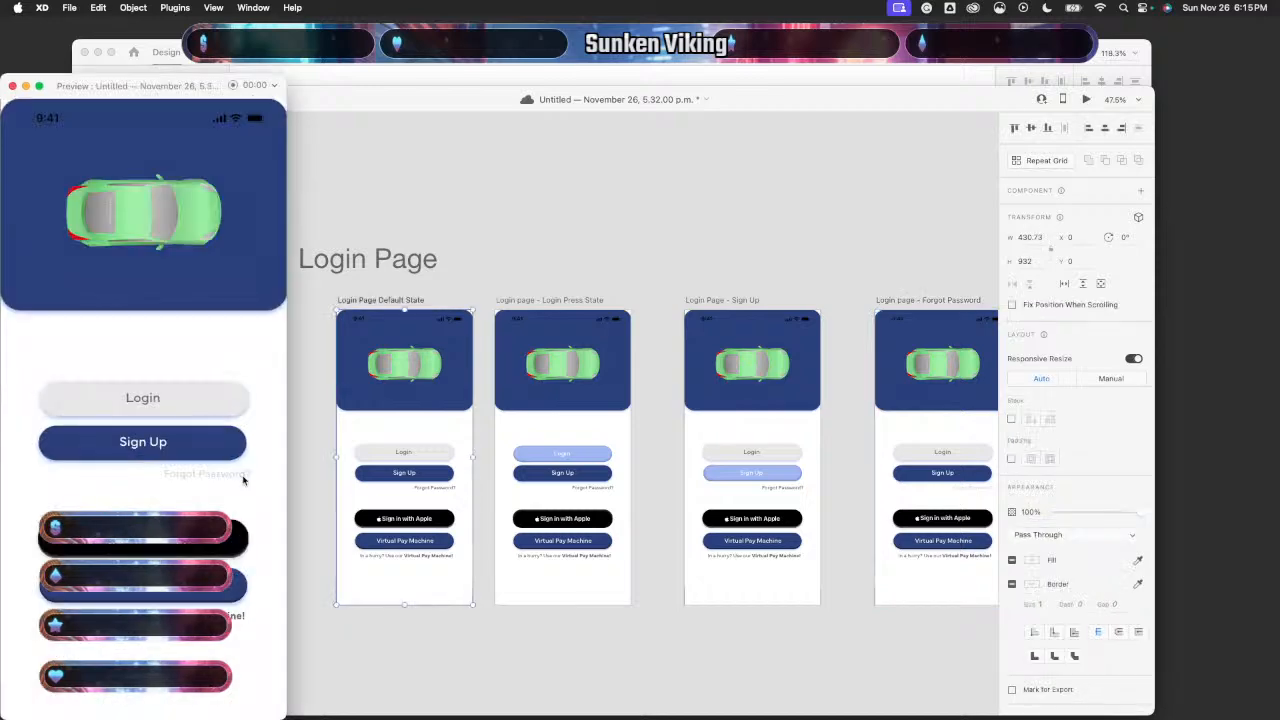
- On the Forgot Password artboard, shift the Sign Up label 1 px left and check the Login label's alignment
{"action": "left_click", "coordinate": [12, 86]}
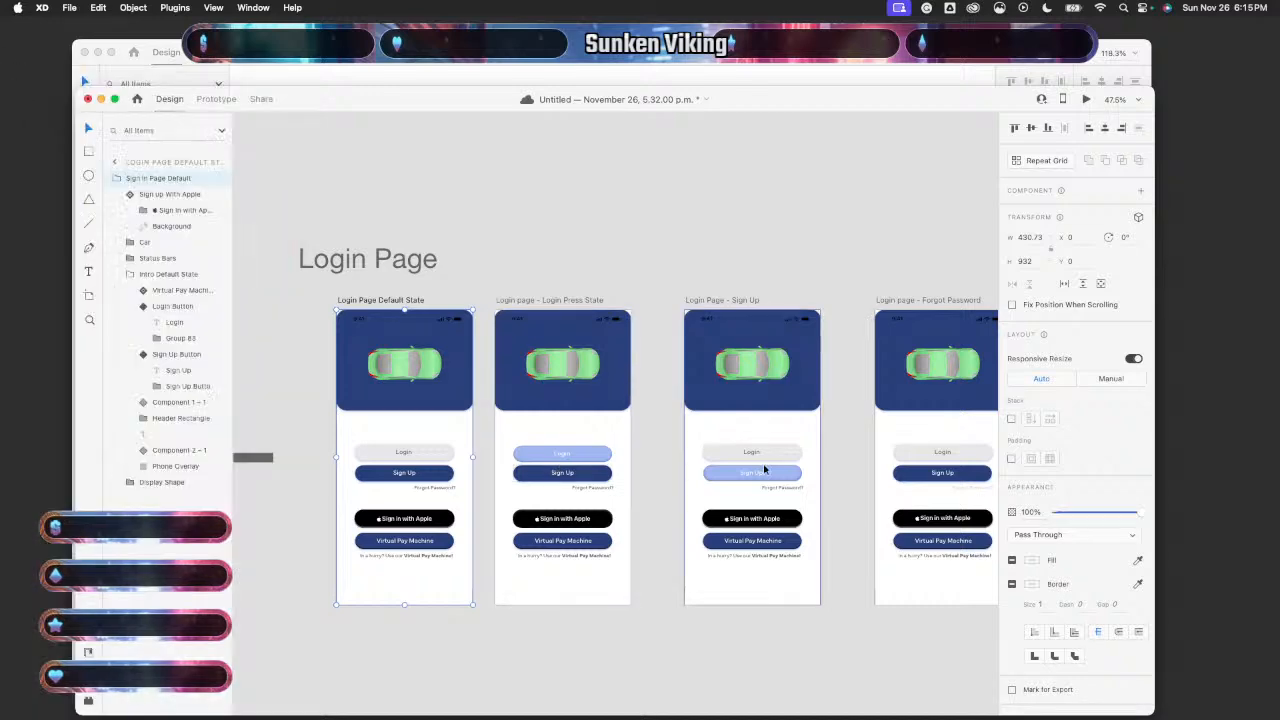
{"action": "scroll", "coordinate": [764, 469], "scroll_direction": "up", "scroll_amount": 10}
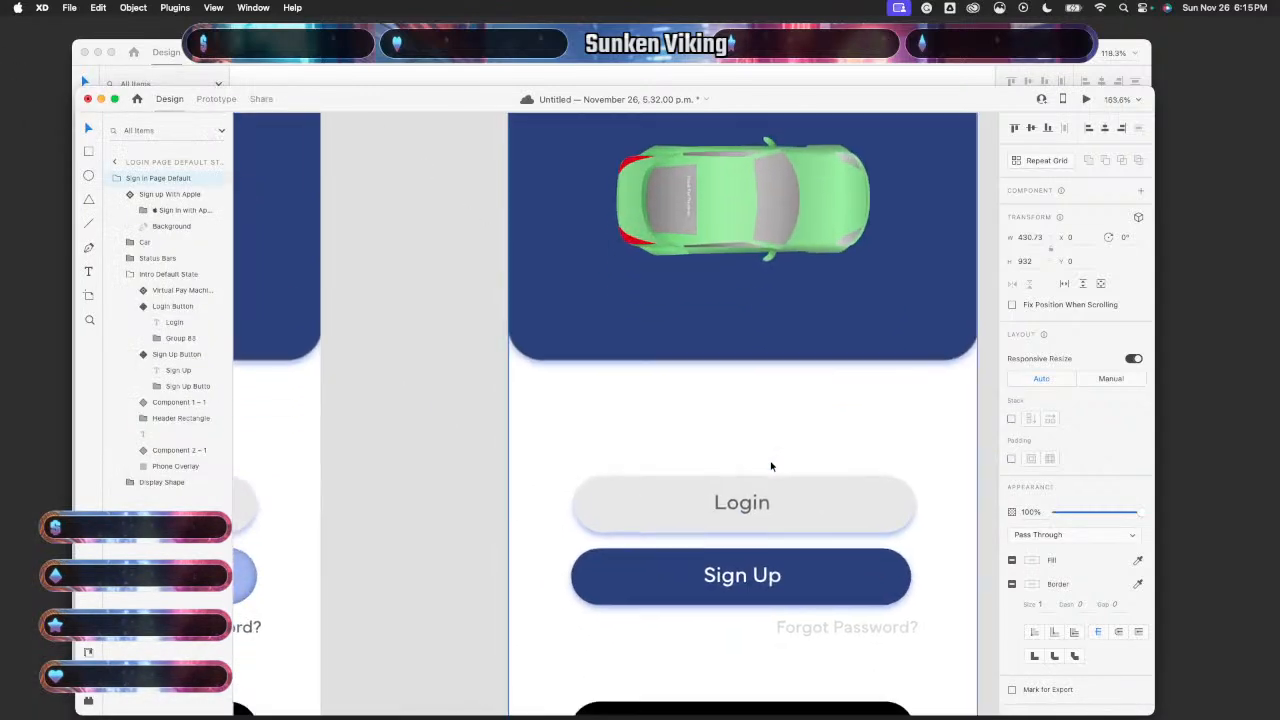
{"action": "double_click", "coordinate": [831, 509]}
{"action": "double_click", "coordinate": [831, 509]}
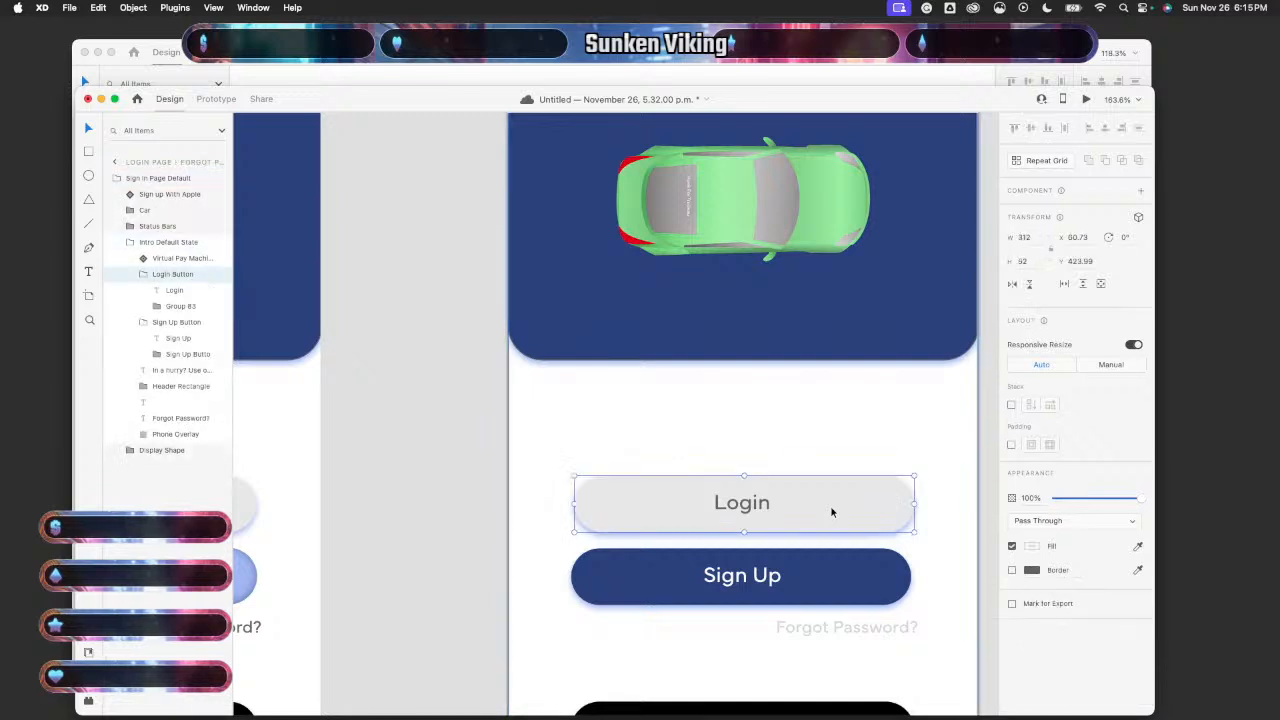
{"action": "double_click", "coordinate": [846, 566]}
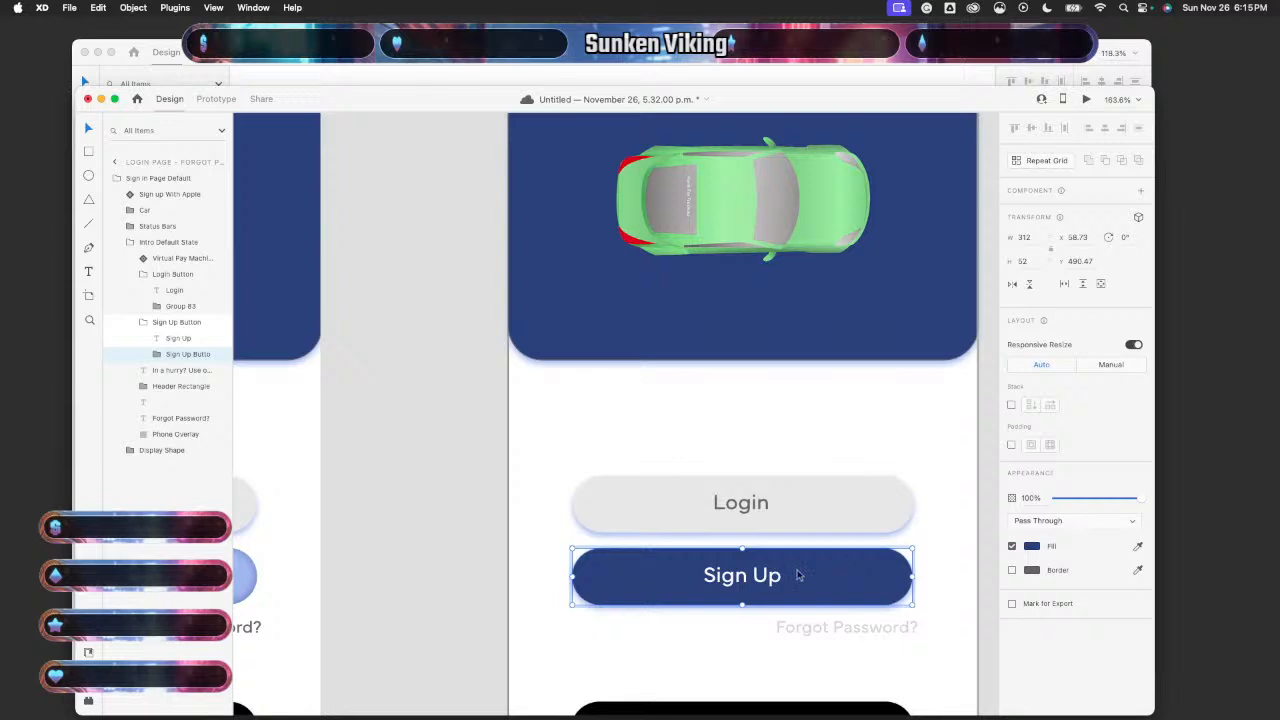
{"action": "left_click", "coordinate": [782, 579]}
{"action": "left_click_drag", "start_coordinate": [773, 581], "coordinate": [772, 580]}
{"action": "left_click", "coordinate": [755, 502]}
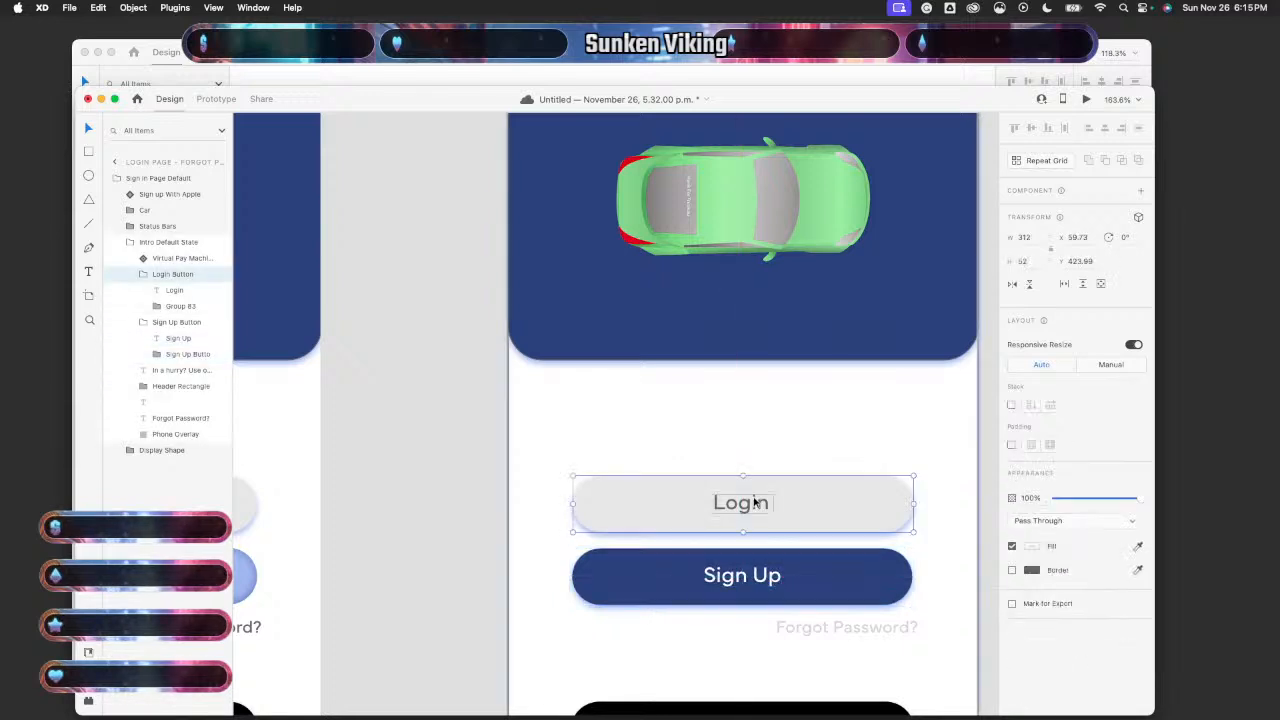
{"action": "double_click", "coordinate": [755, 502]}
{"action": "left_click_drag", "start_coordinate": [755, 502], "coordinate": [756, 502]}
{"action": "left_click", "coordinate": [854, 435]}
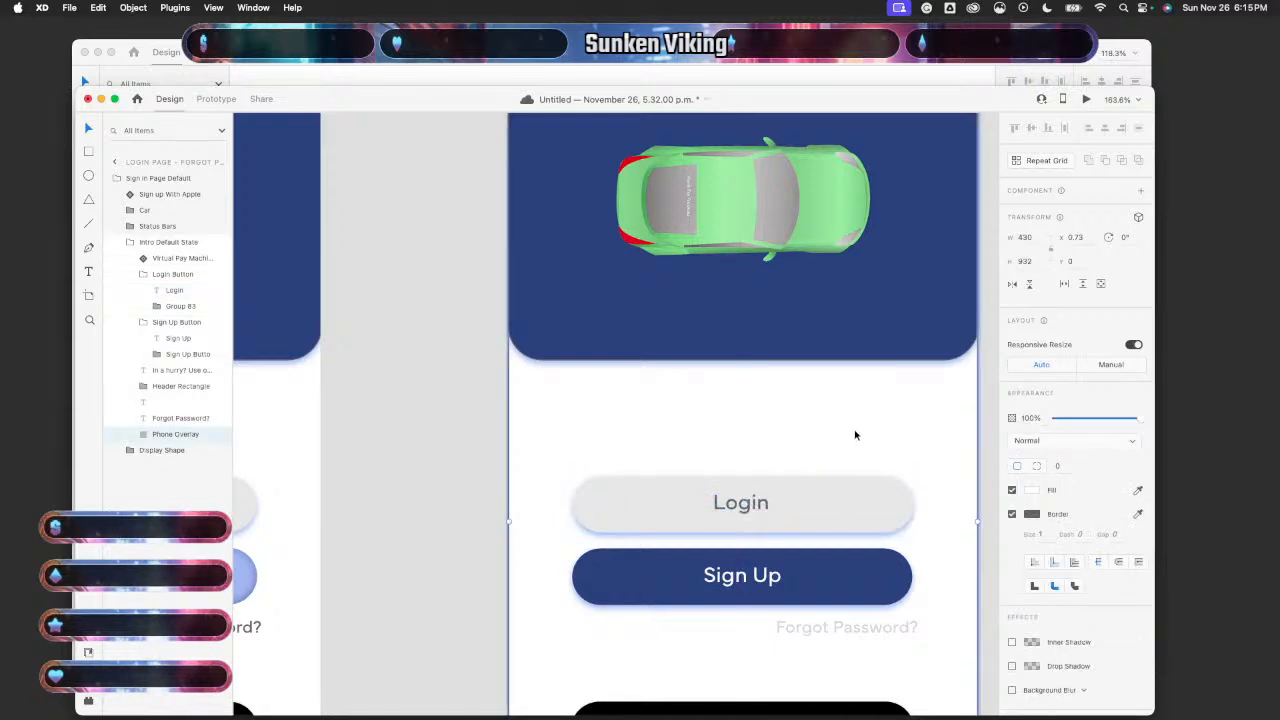
- On the Sign Up With Apple artboard, centre the Sign Up button and nudge Login into alignment
{"action": "scroll", "coordinate": [855, 435], "scroll_direction": "down", "scroll_amount": 5}
{"action": "scroll", "coordinate": [855, 435], "scroll_direction": "right", "scroll_amount": 5}
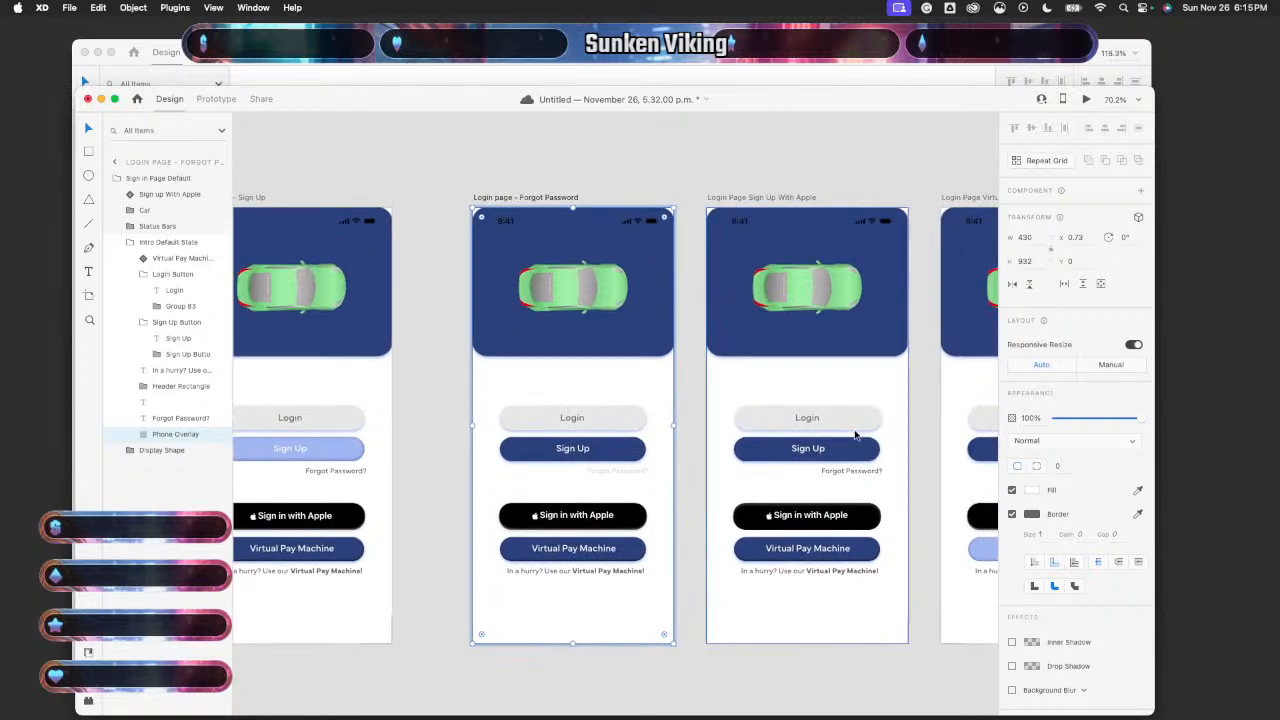
{"action": "scroll", "coordinate": [855, 435], "scroll_direction": "up", "scroll_amount": 4}
{"action": "left_click", "coordinate": [858, 478]}
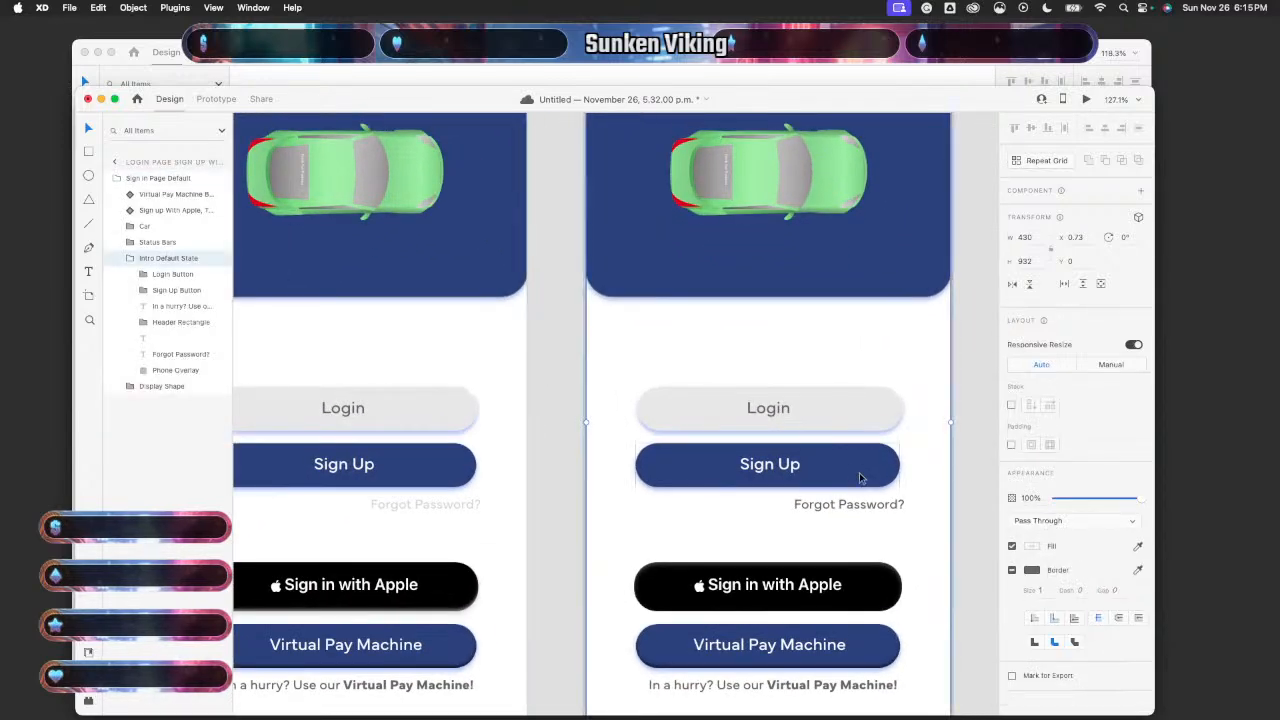
{"action": "left_click", "coordinate": [855, 478]}
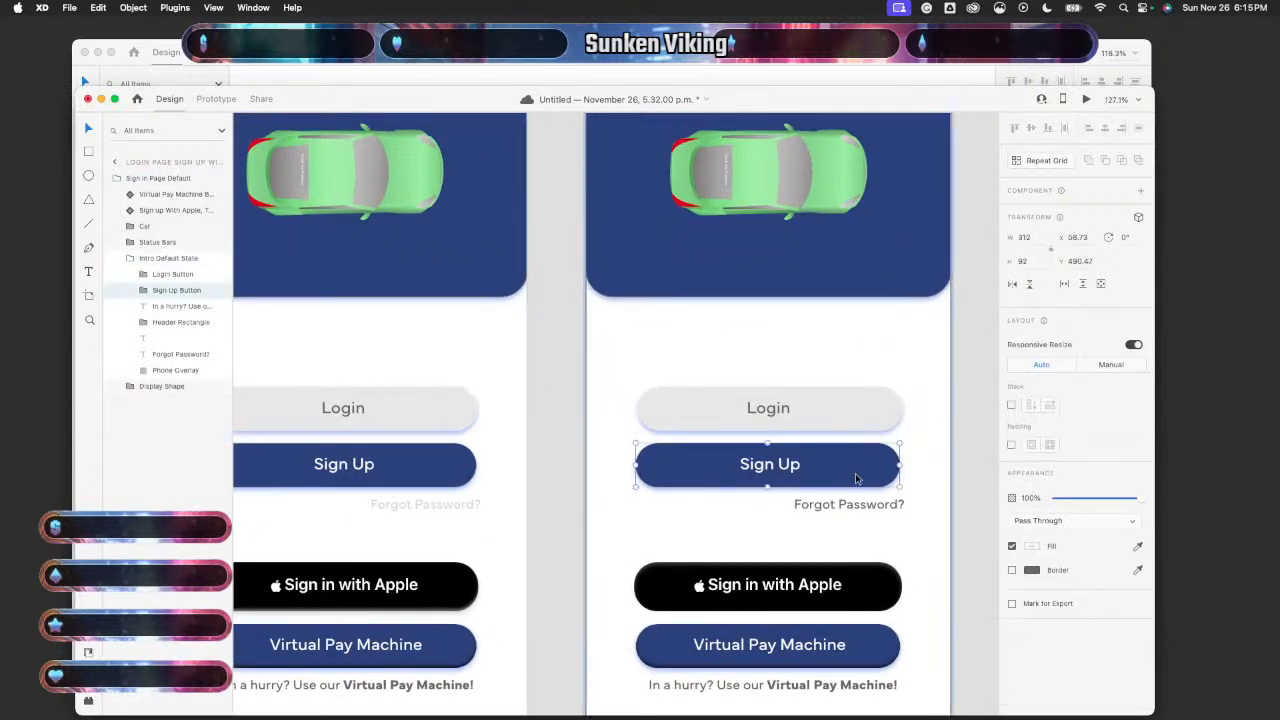
{"action": "left_click", "coordinate": [864, 420]}
{"action": "double_click", "coordinate": [864, 420]}
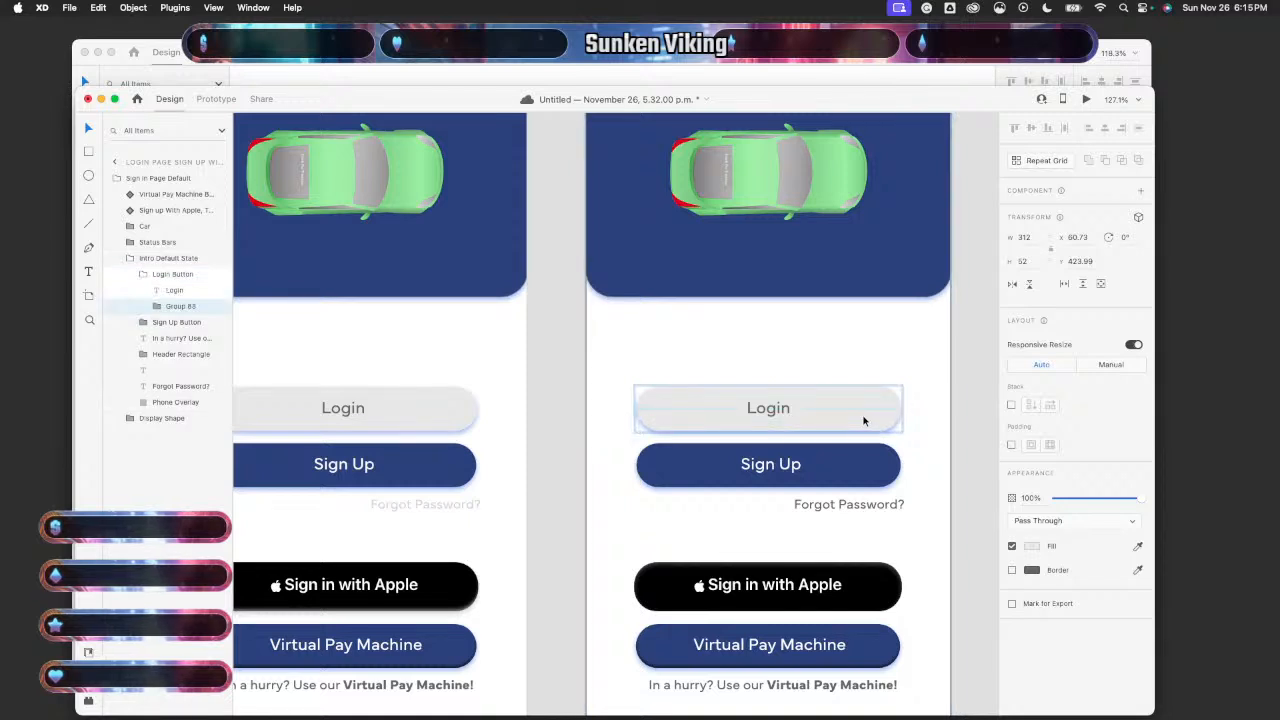
{"action": "key", "text": "super+z"}
{"action": "key", "text": "super+z"}
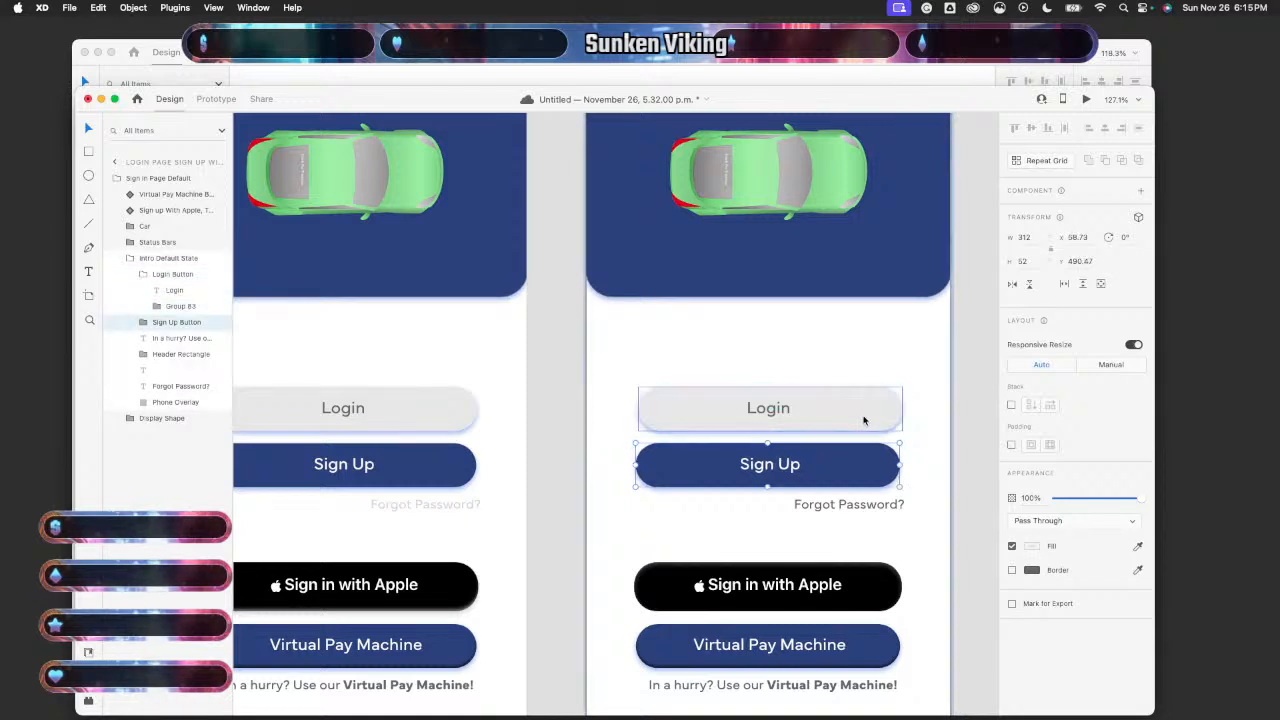
{"action": "left_click_drag", "start_coordinate": [877, 471], "coordinate": [875, 472]}
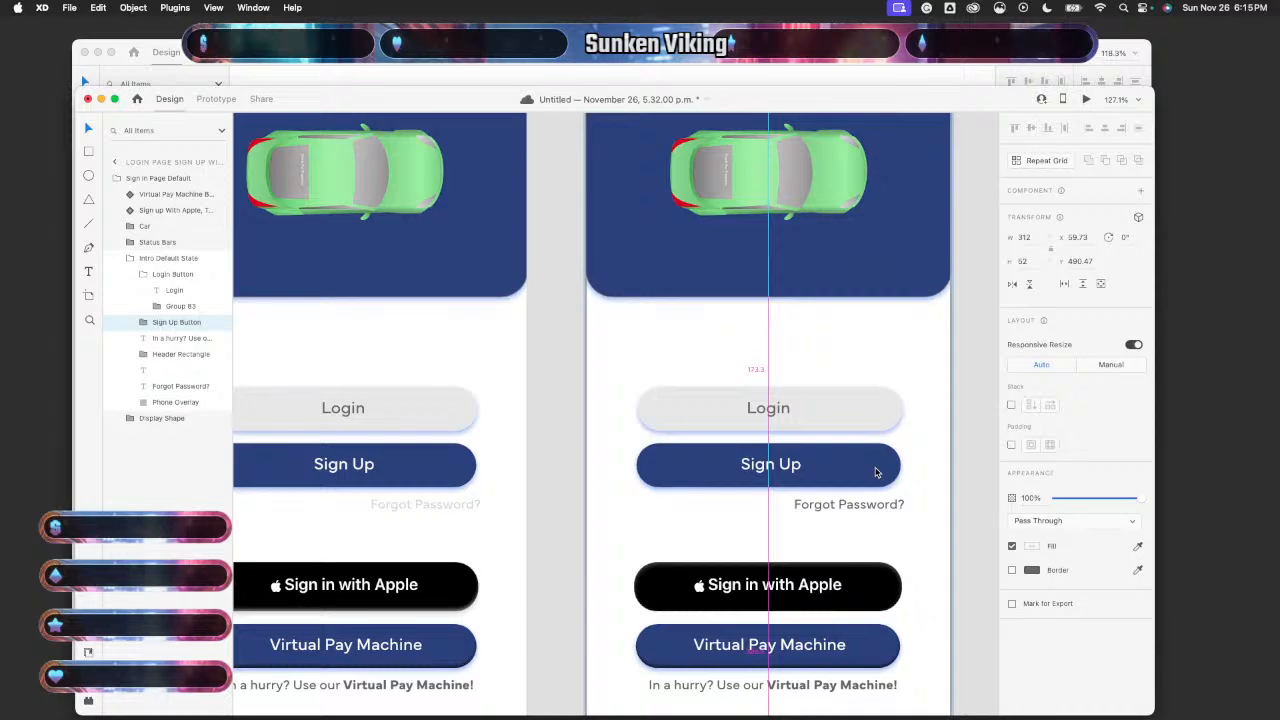
{"action": "left_click_drag", "start_coordinate": [866, 404], "coordinate": [866, 406]}
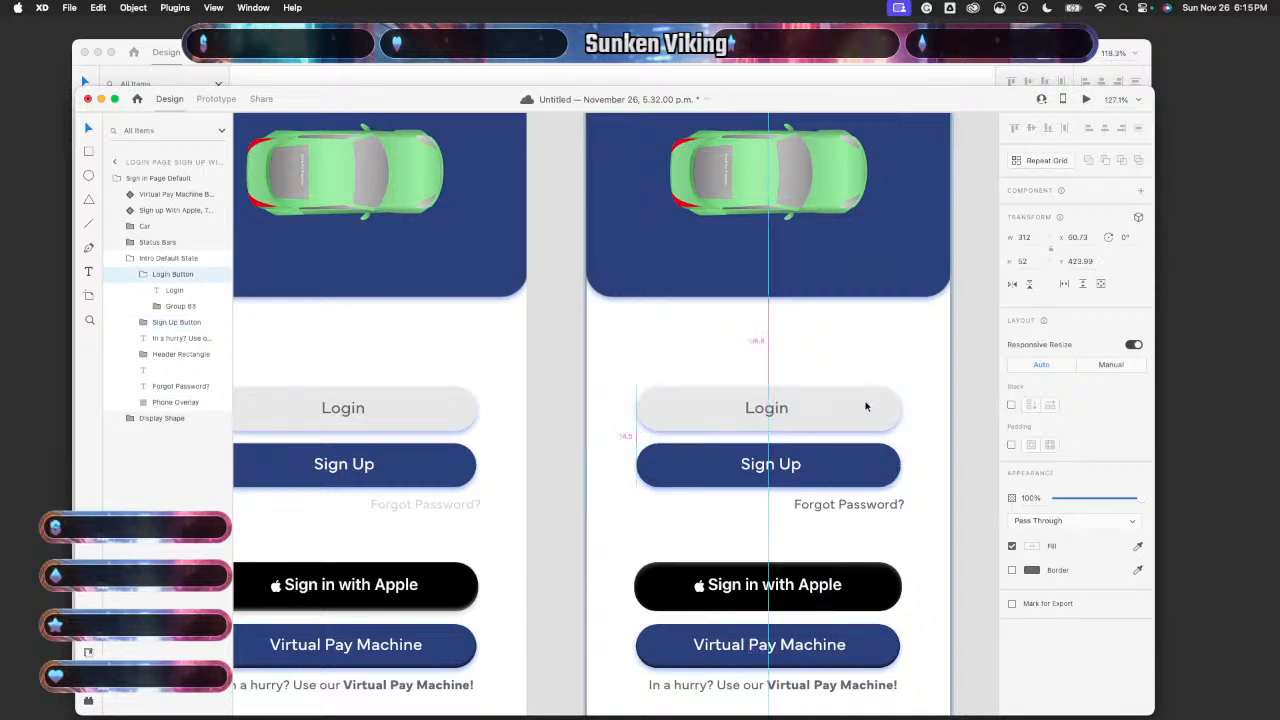
{"action": "key", "text": "Right"}
{"action": "key", "text": "Left"}
{"action": "key", "text": "Left"}
- Inspect the Sign Up and Login buttons on the Virtual Pay artboard
{"action": "scroll", "coordinate": [896, 562], "scroll_direction": "down", "scroll_amount": 5}
{"action": "scroll", "coordinate": [895, 563], "scroll_direction": "right", "scroll_amount": 3}
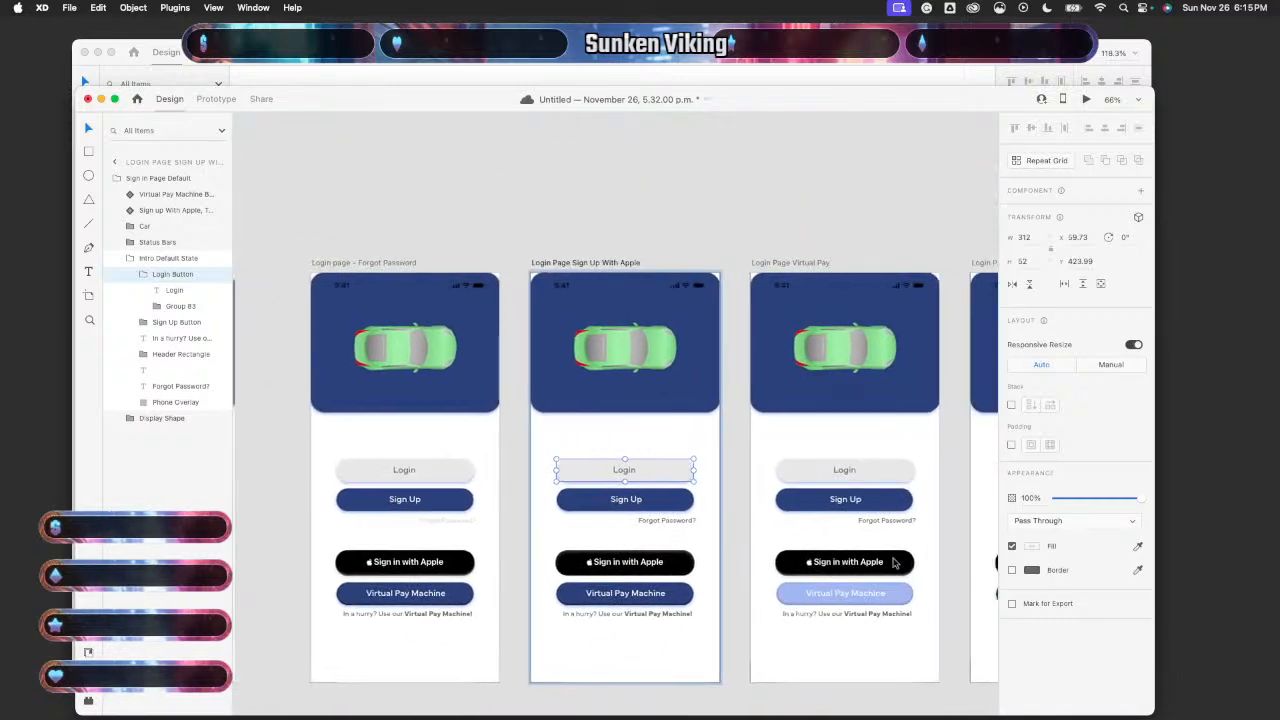
{"action": "scroll", "coordinate": [892, 555], "scroll_direction": "up", "scroll_amount": 5}
{"action": "left_click", "coordinate": [862, 466]}
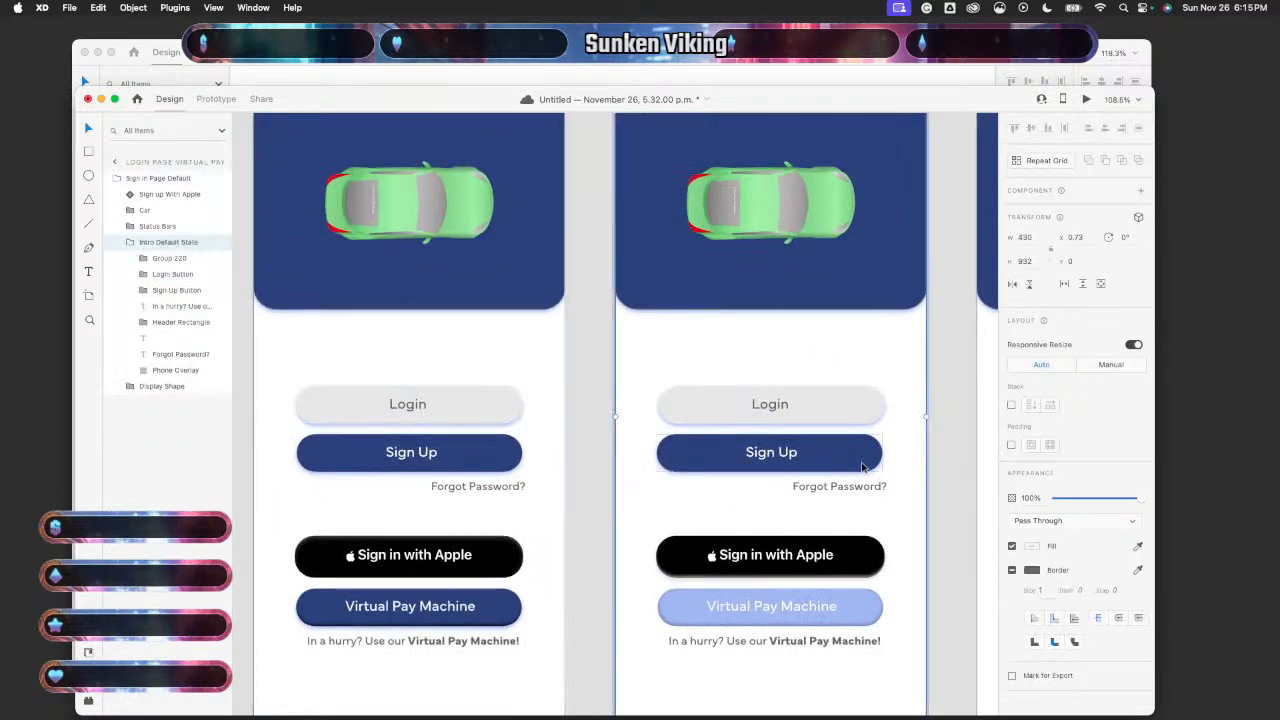
{"action": "double_click", "coordinate": [857, 466]}
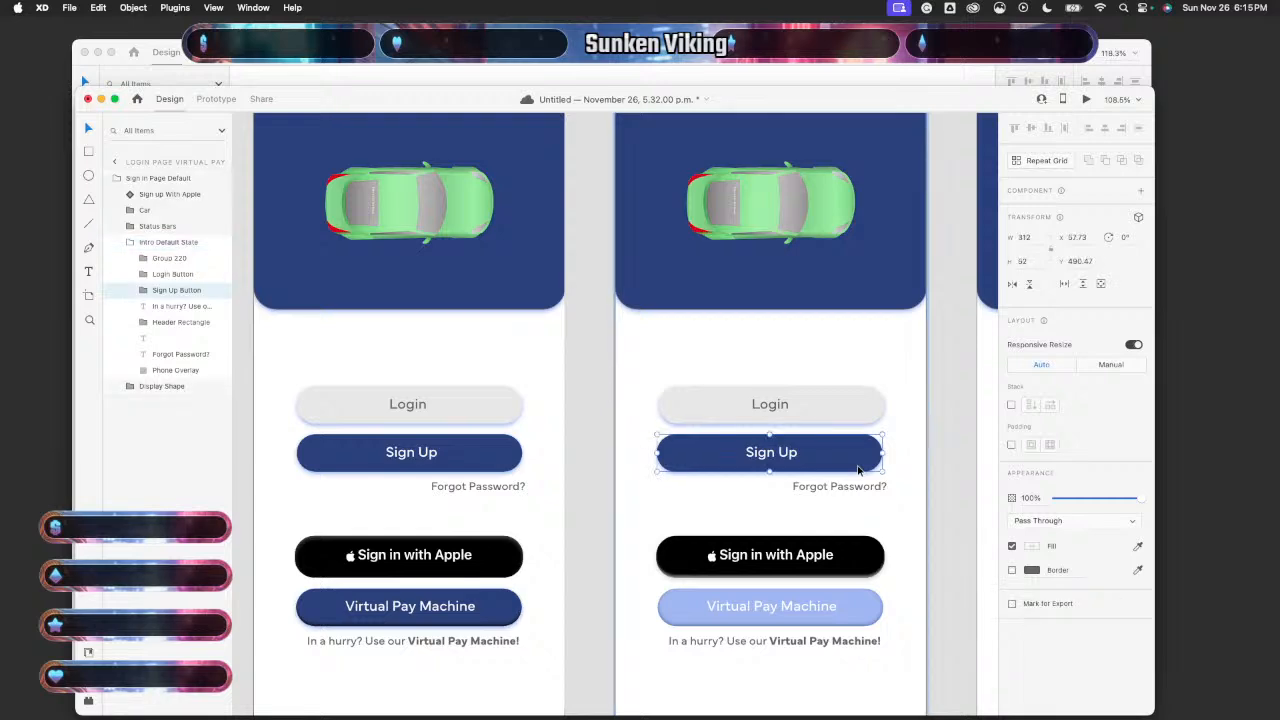
{"action": "left_click", "coordinate": [866, 413]}
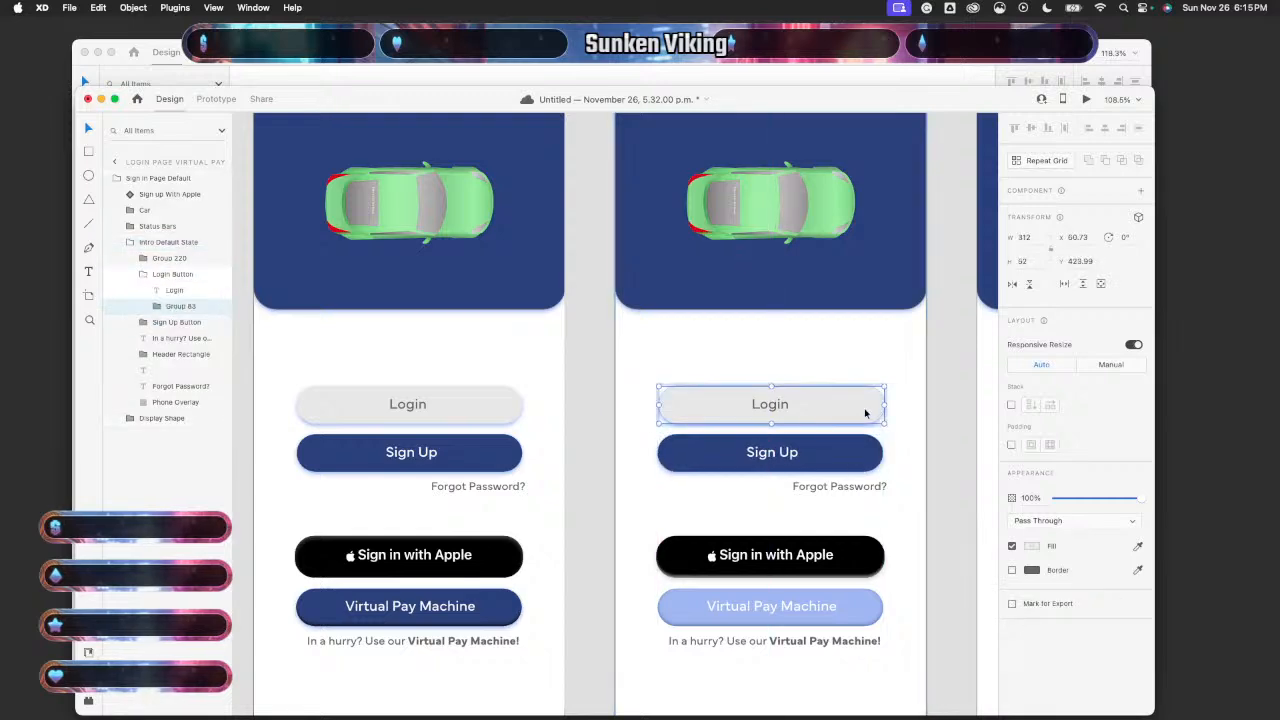
{"action": "left_click", "coordinate": [929, 414]}
{"action": "left_click", "coordinate": [838, 413]}
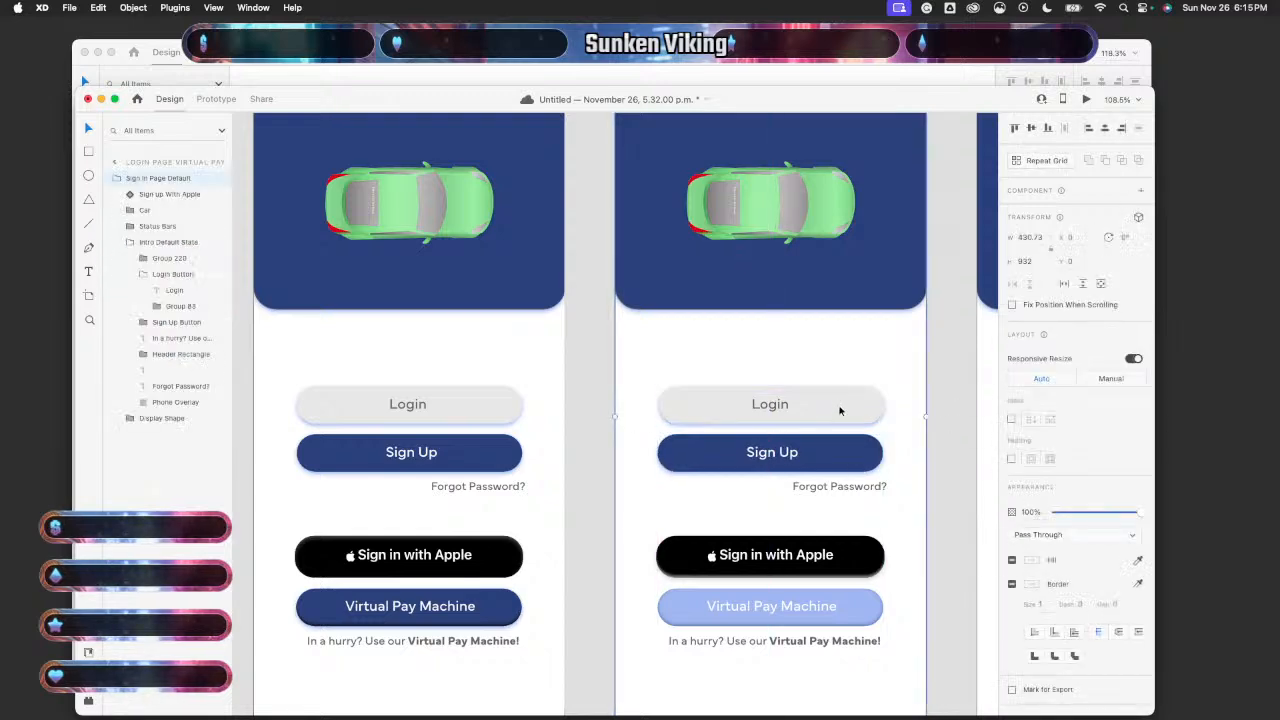
{"action": "double_click", "coordinate": [840, 411]}
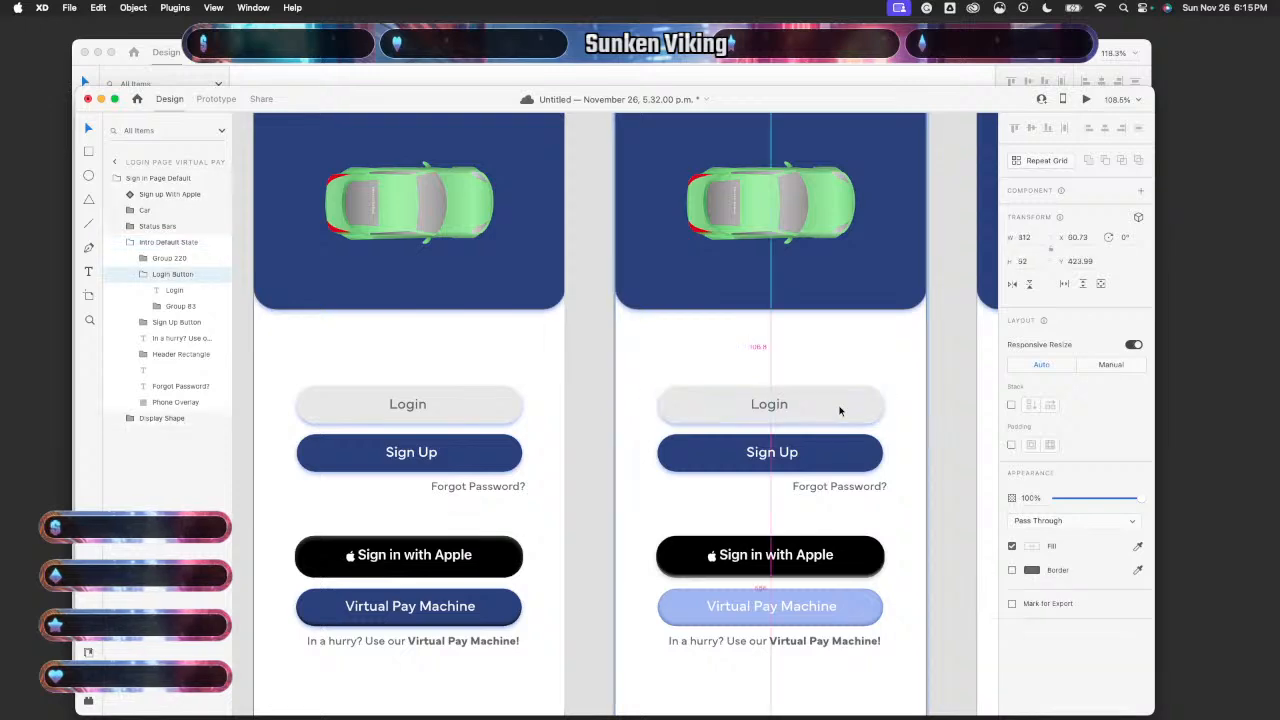
- On the next Virtual Pay artboard, shift the Sign Up button 1 px to centre it under Login
{"action": "scroll", "coordinate": [913, 459], "scroll_direction": "right", "scroll_amount": 5}
{"action": "left_click", "coordinate": [806, 429]}
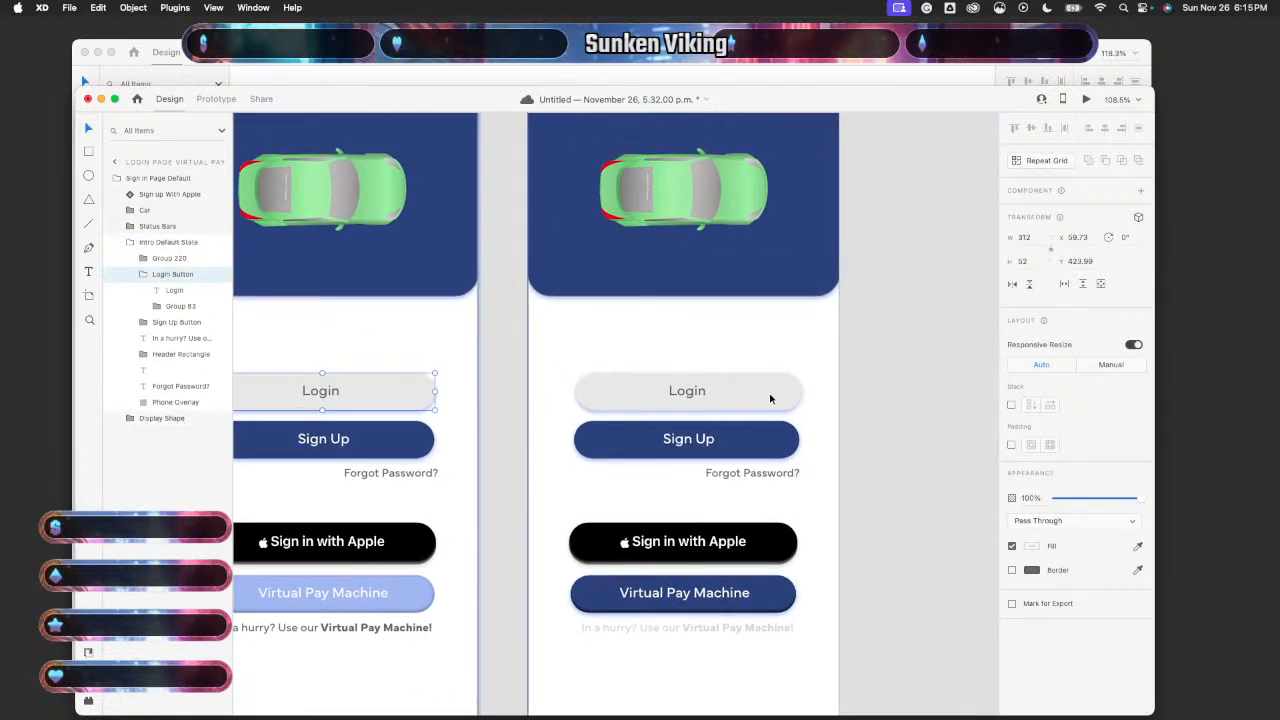
{"action": "double_click", "coordinate": [770, 398]}
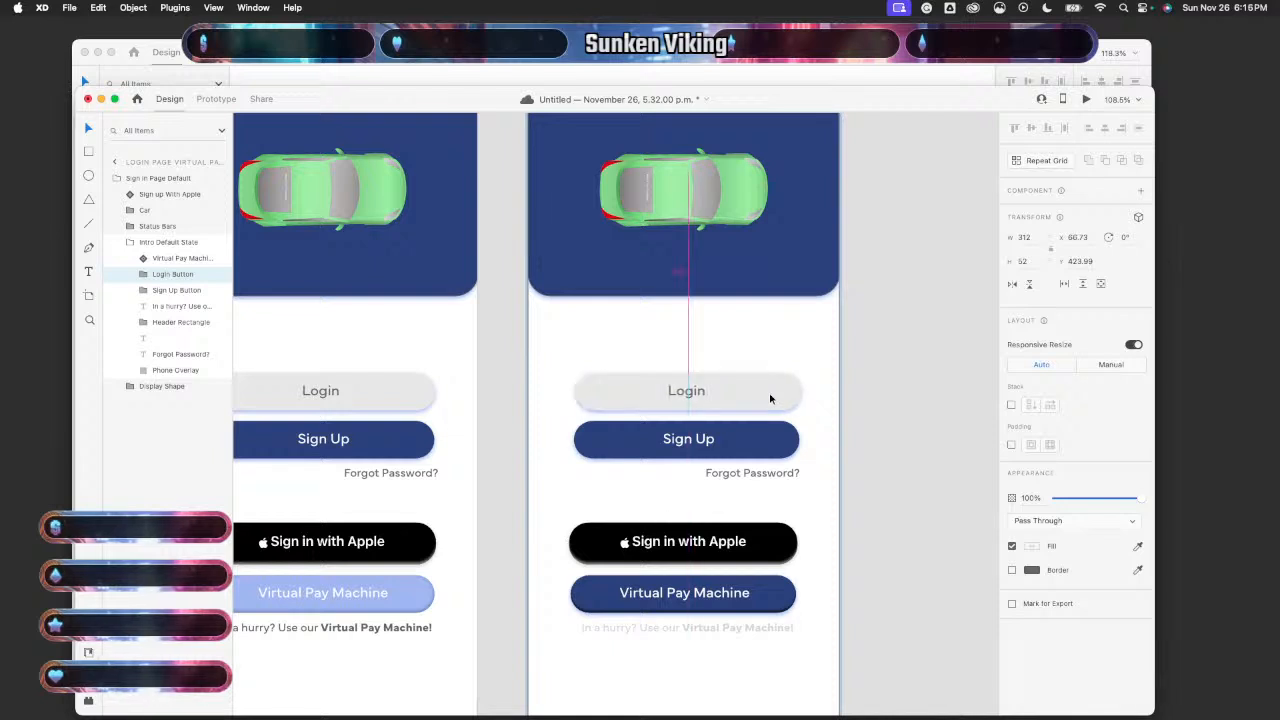
{"action": "left_click", "coordinate": [772, 428]}
{"action": "left_click_drag", "start_coordinate": [773, 425], "coordinate": [774, 424]}
{"action": "left_click", "coordinate": [848, 443]}
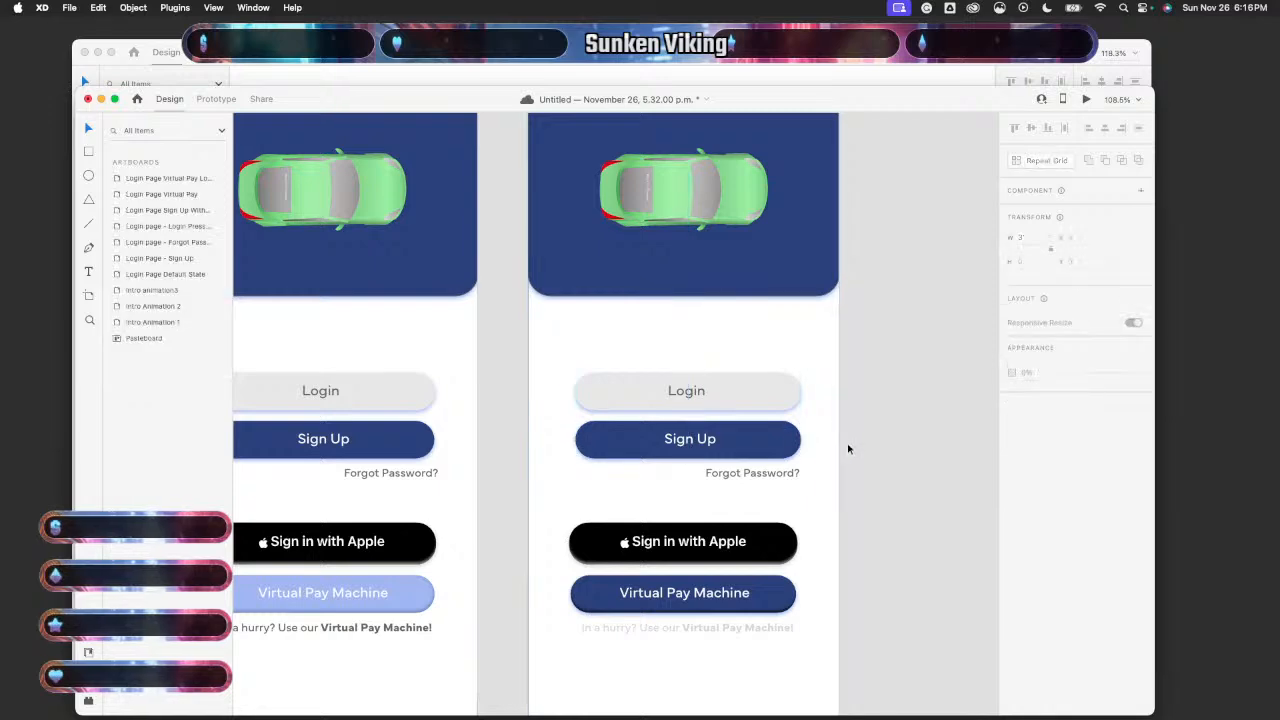
- Preview the Login Page Default State screen
{"action": "scroll", "coordinate": [848, 443], "scroll_direction": "down", "scroll_amount": 5}
{"action": "scroll", "coordinate": [847, 448], "scroll_direction": "left", "scroll_amount": 10}
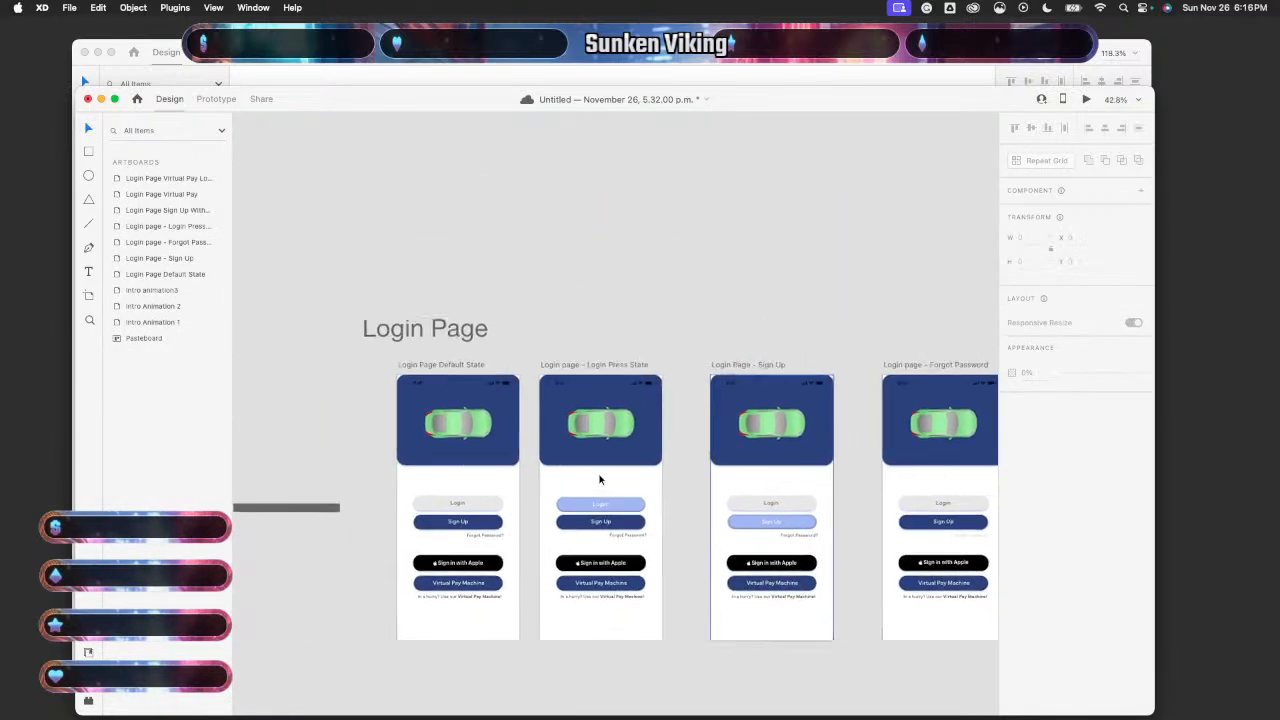
{"action": "left_click", "coordinate": [600, 480]}
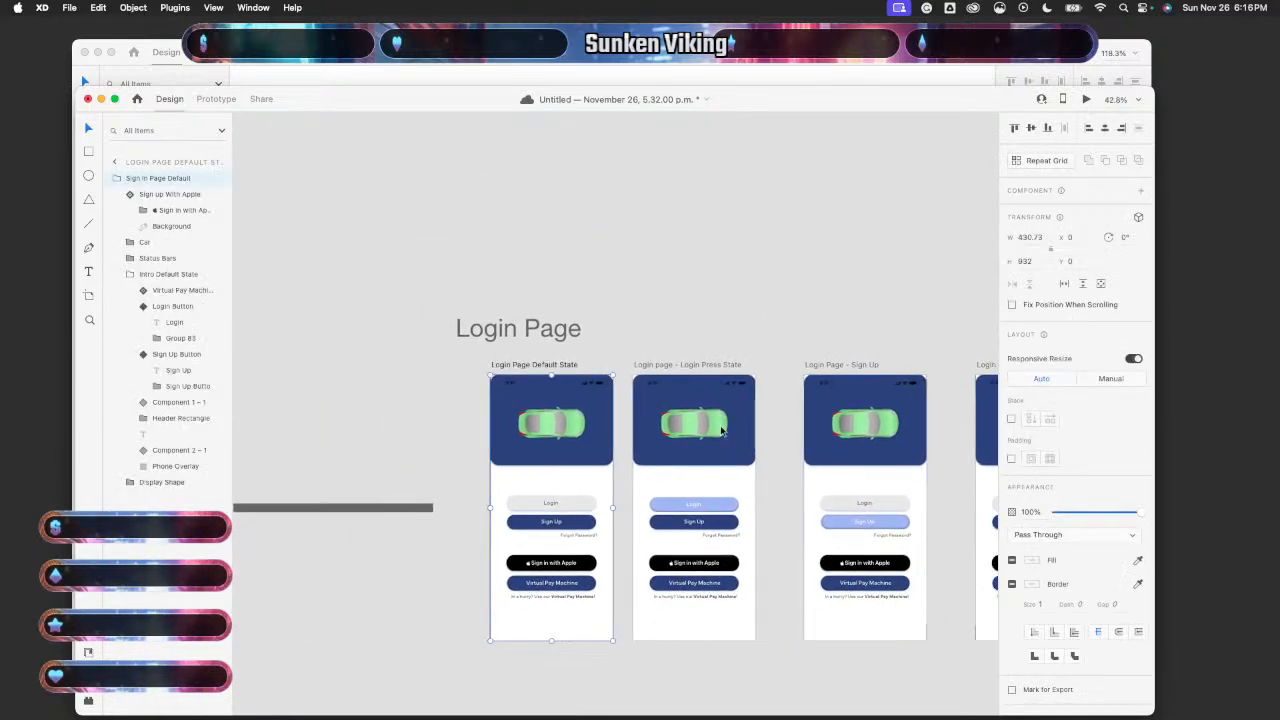
{"action": "left_click", "coordinate": [1086, 100]}
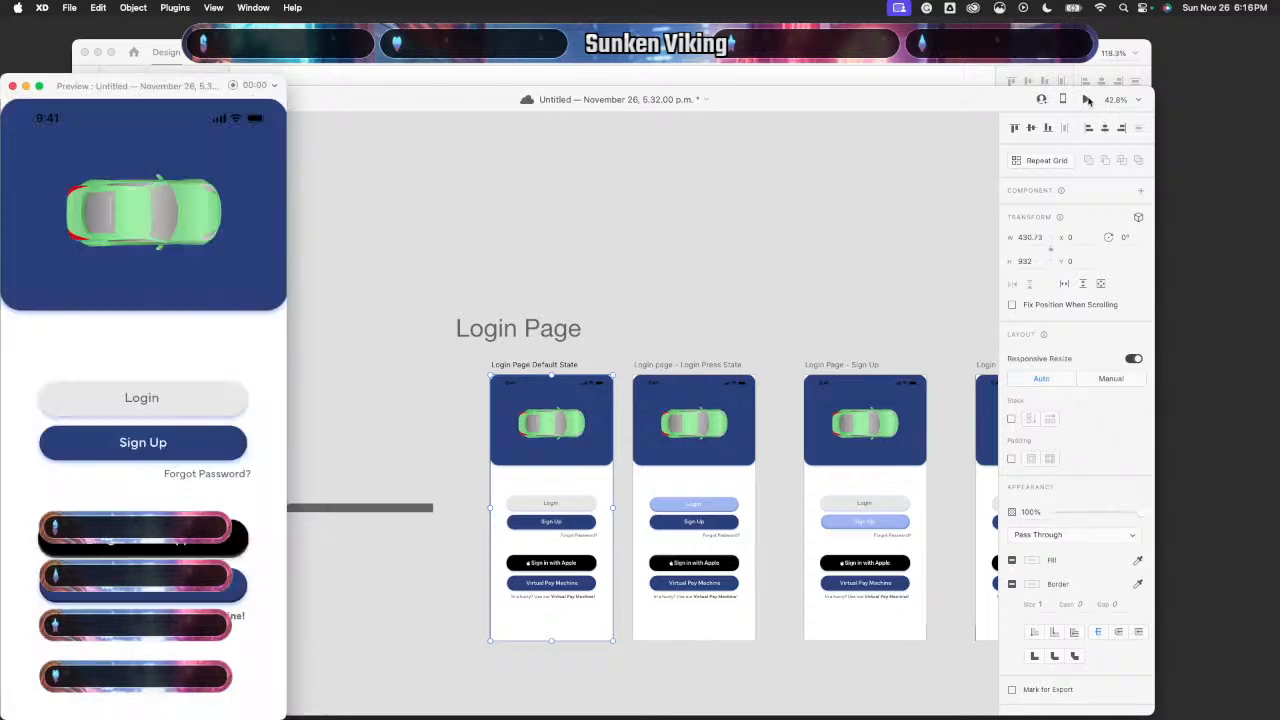
- Try the Forgot Password? link, then inspect the Login button on the Forgot Password artboard
{"action": "left_click", "coordinate": [205, 479]}
{"action": "left_click", "coordinate": [12, 87]}
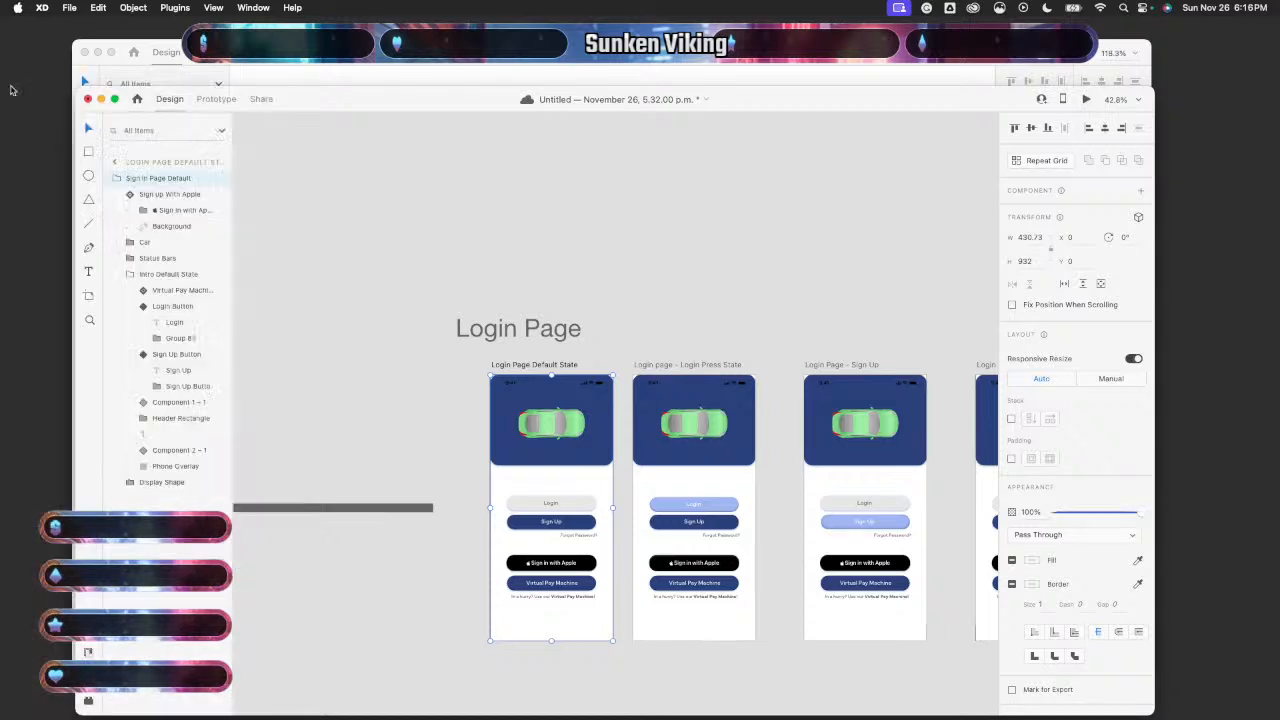
{"action": "scroll", "coordinate": [637, 336], "scroll_direction": "right", "scroll_amount": 5}
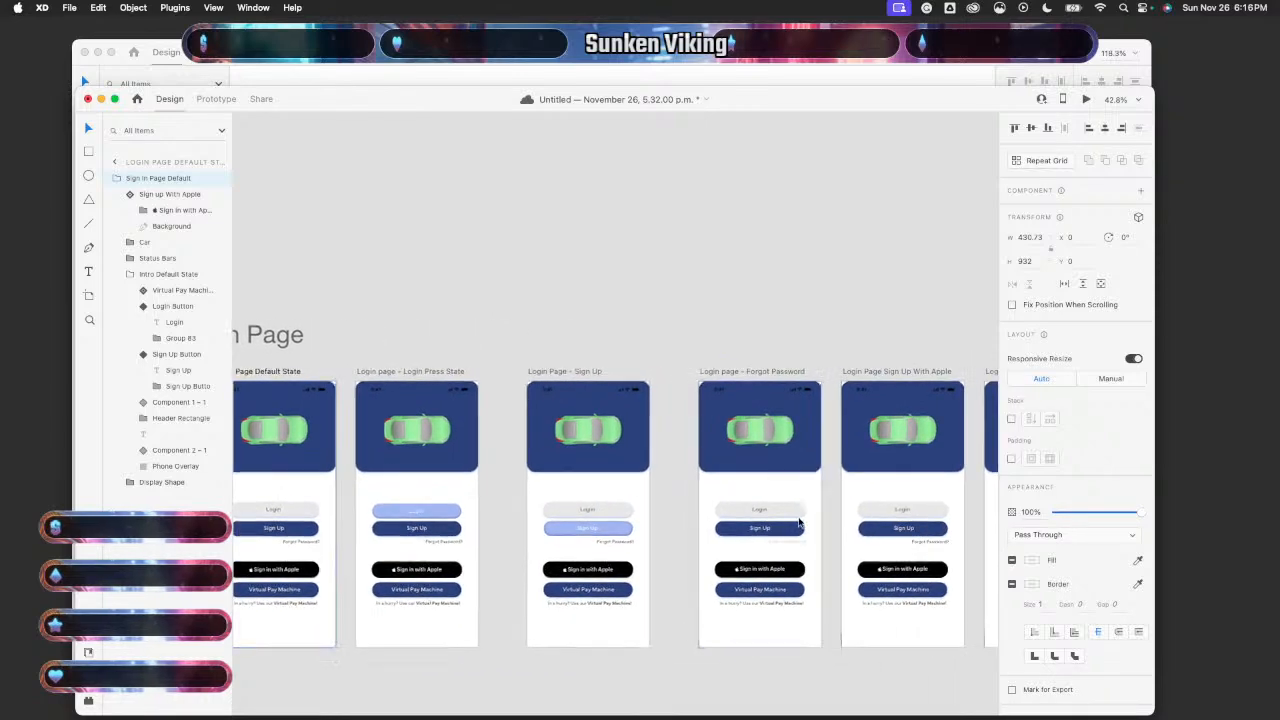
{"action": "scroll", "coordinate": [749, 380], "scroll_direction": "up", "scroll_amount": 3}
{"action": "left_click", "coordinate": [792, 517]}
{"action": "left_click", "coordinate": [792, 517]}
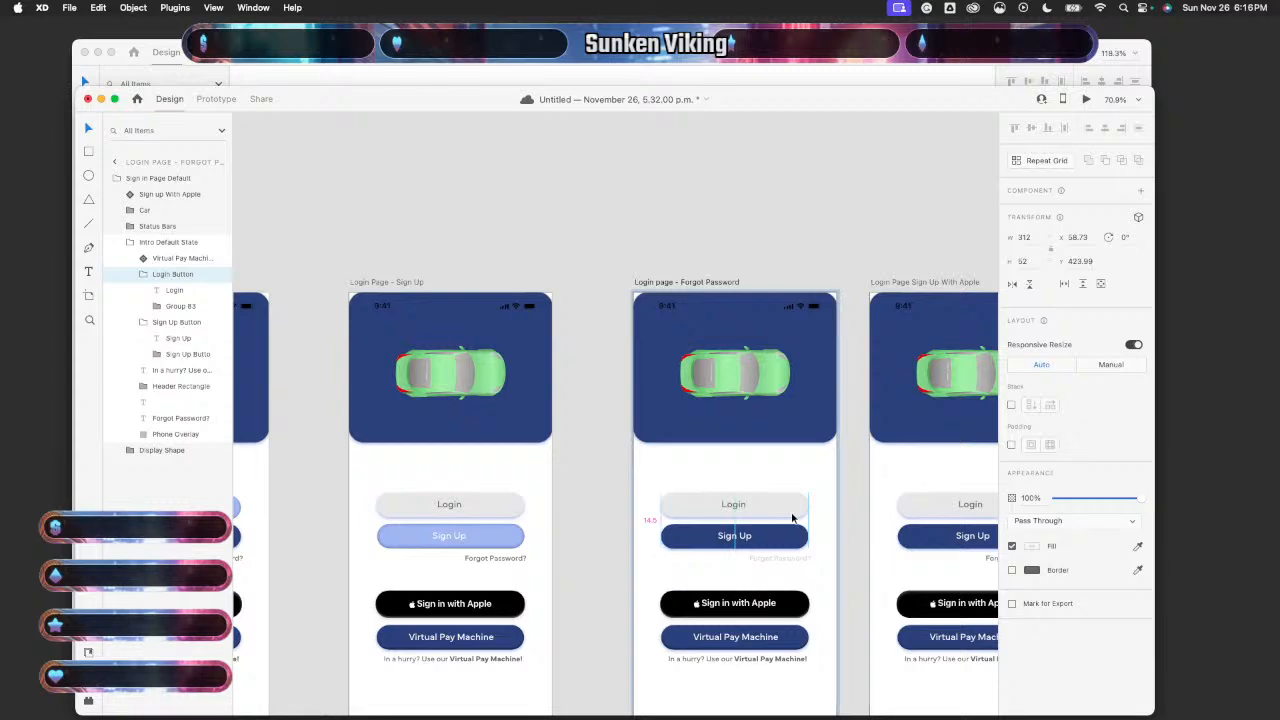
{"action": "left_click", "coordinate": [792, 517]}
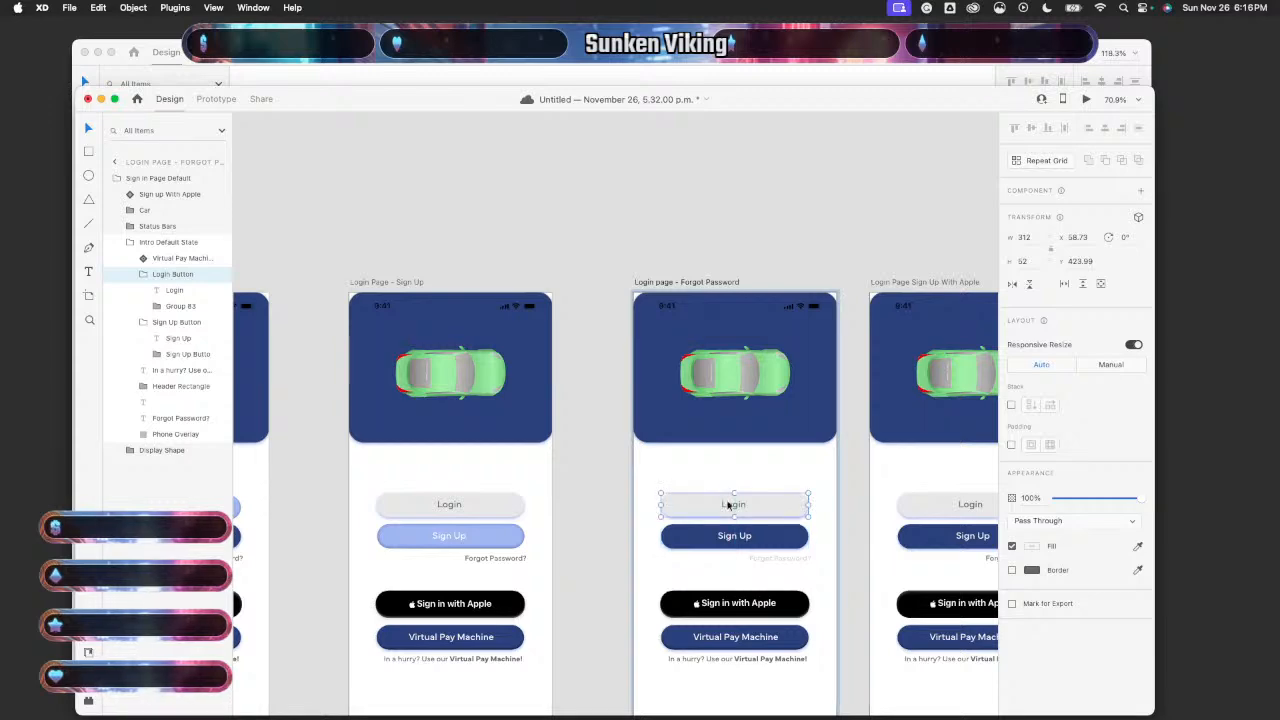
{"action": "scroll", "coordinate": [508, 491], "scroll_direction": "down", "scroll_amount": 5}
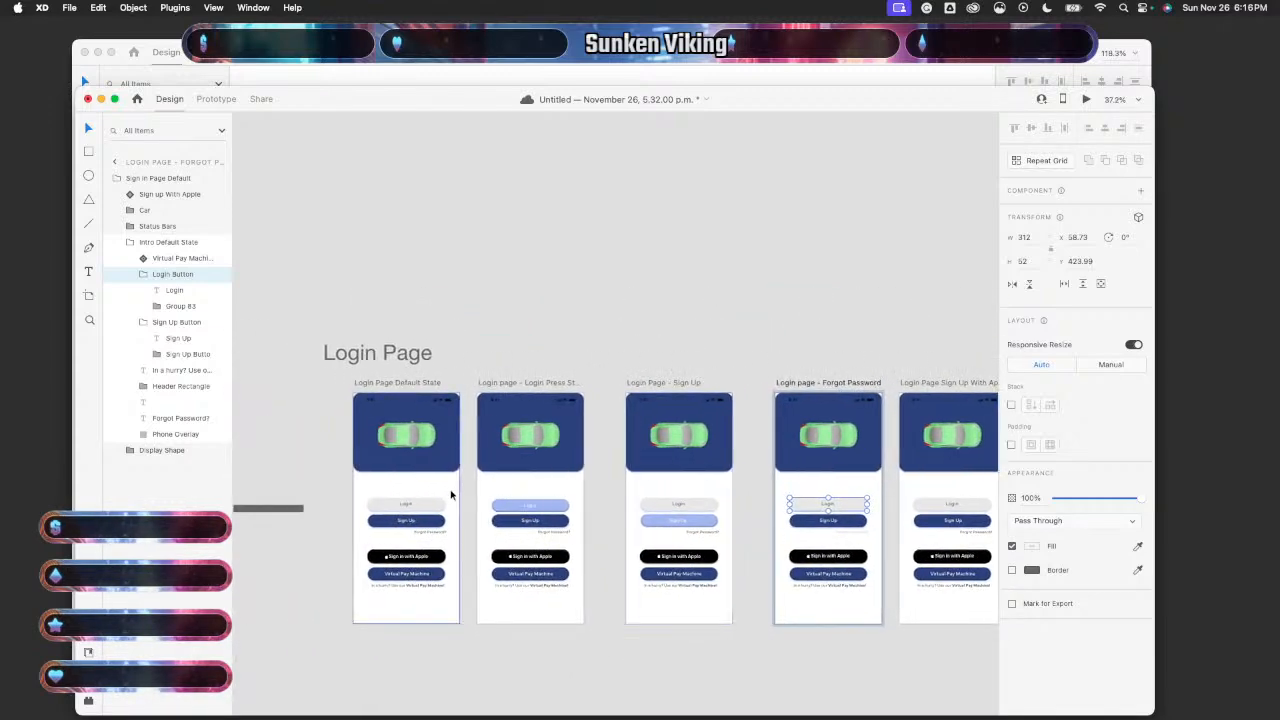
- Preview the Default State again, test Forgot Password? and step through the states, then close
{"action": "left_click", "coordinate": [451, 495]}
{"action": "left_click", "coordinate": [1086, 99]}
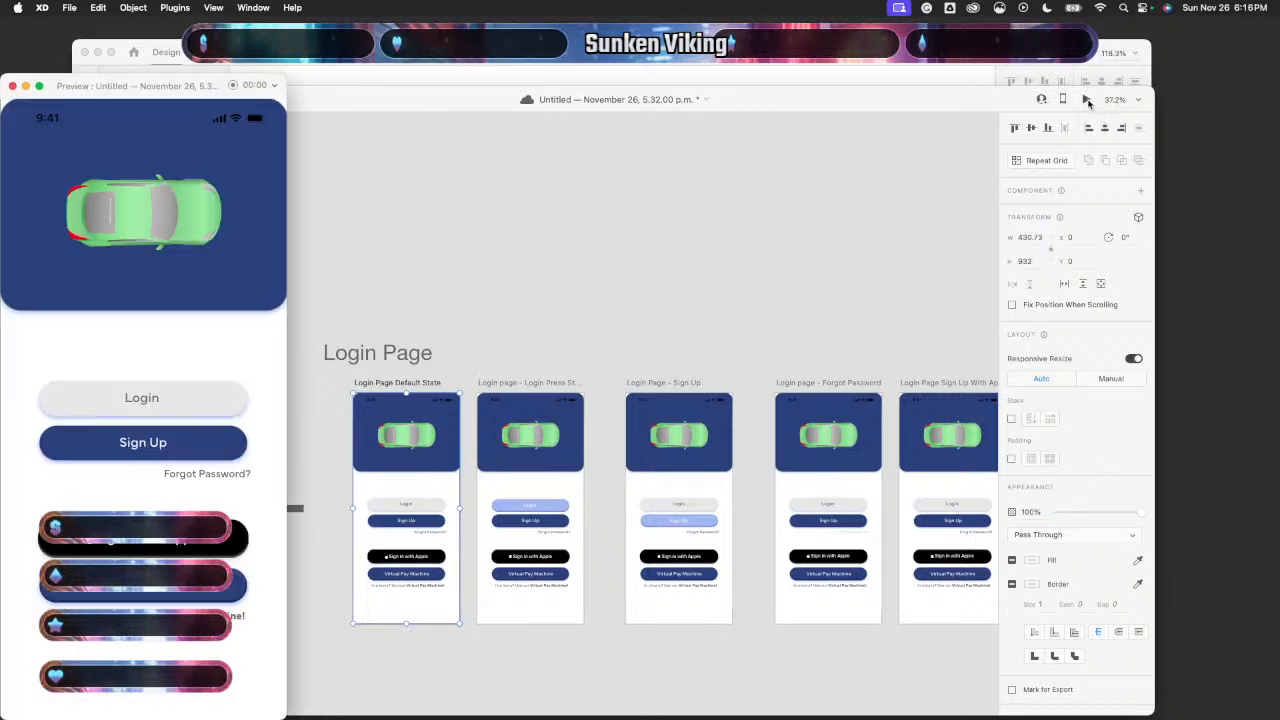
{"action": "left_click", "coordinate": [197, 476]}
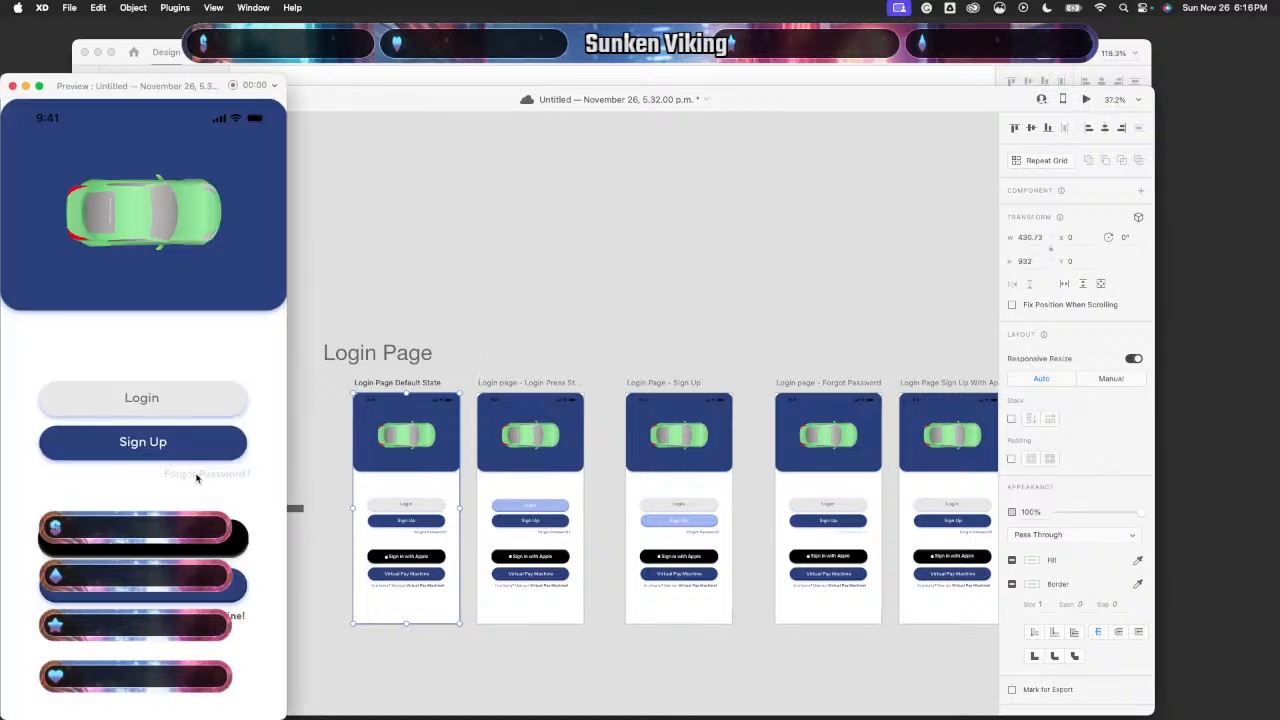
{"action": "key", "text": "Left"}
{"action": "key", "text": "Left"}
{"action": "key", "text": "Left"}
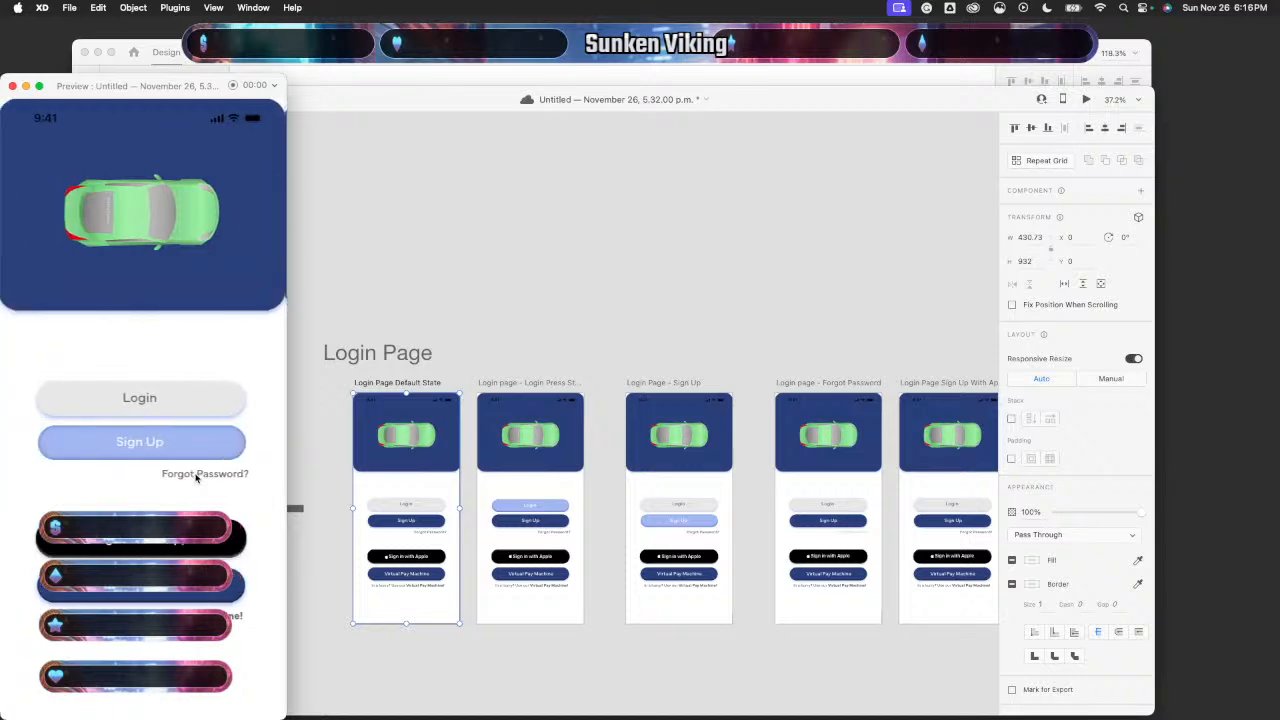
{"action": "left_click", "coordinate": [231, 479]}
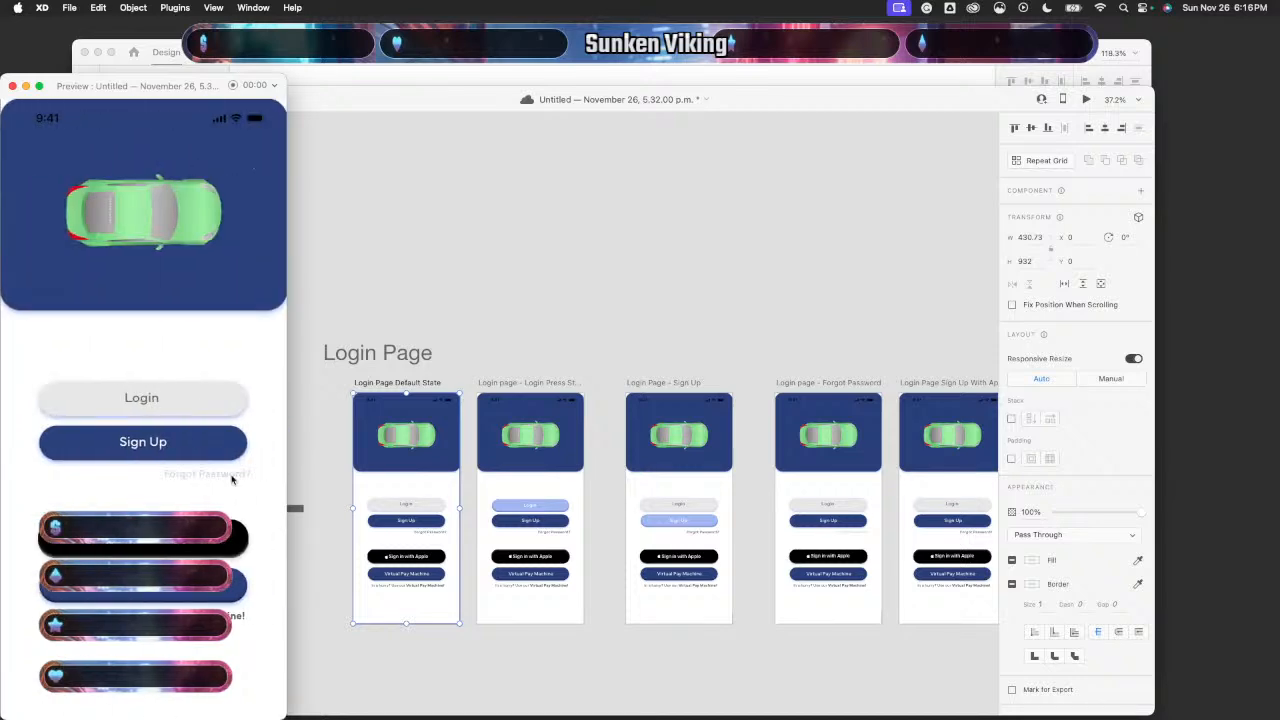
{"action": "left_click", "coordinate": [13, 87]}
- Nudge the Sign in with Apple label down on the first two artboards, the second to Y 648
{"action": "scroll", "coordinate": [624, 500], "scroll_direction": "right", "scroll_amount": 5}
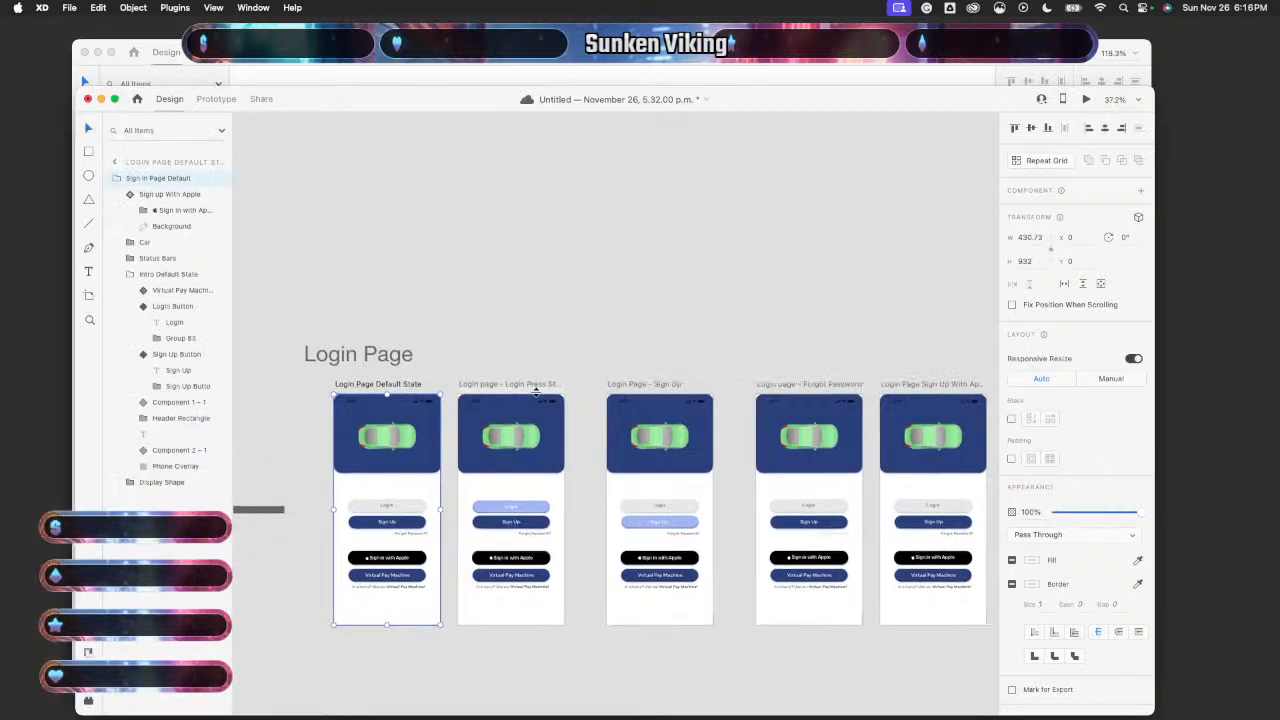
{"action": "scroll", "coordinate": [624, 500], "scroll_direction": "up", "scroll_amount": 10}
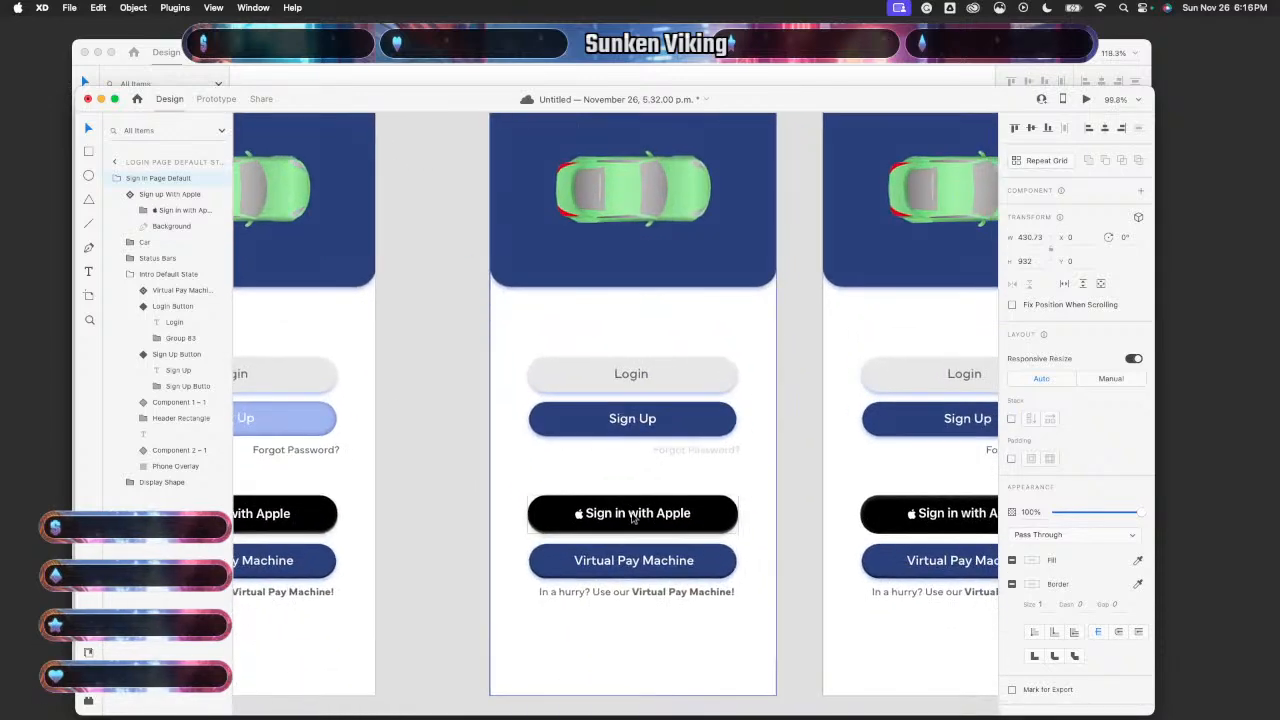
{"action": "left_click", "coordinate": [633, 517]}
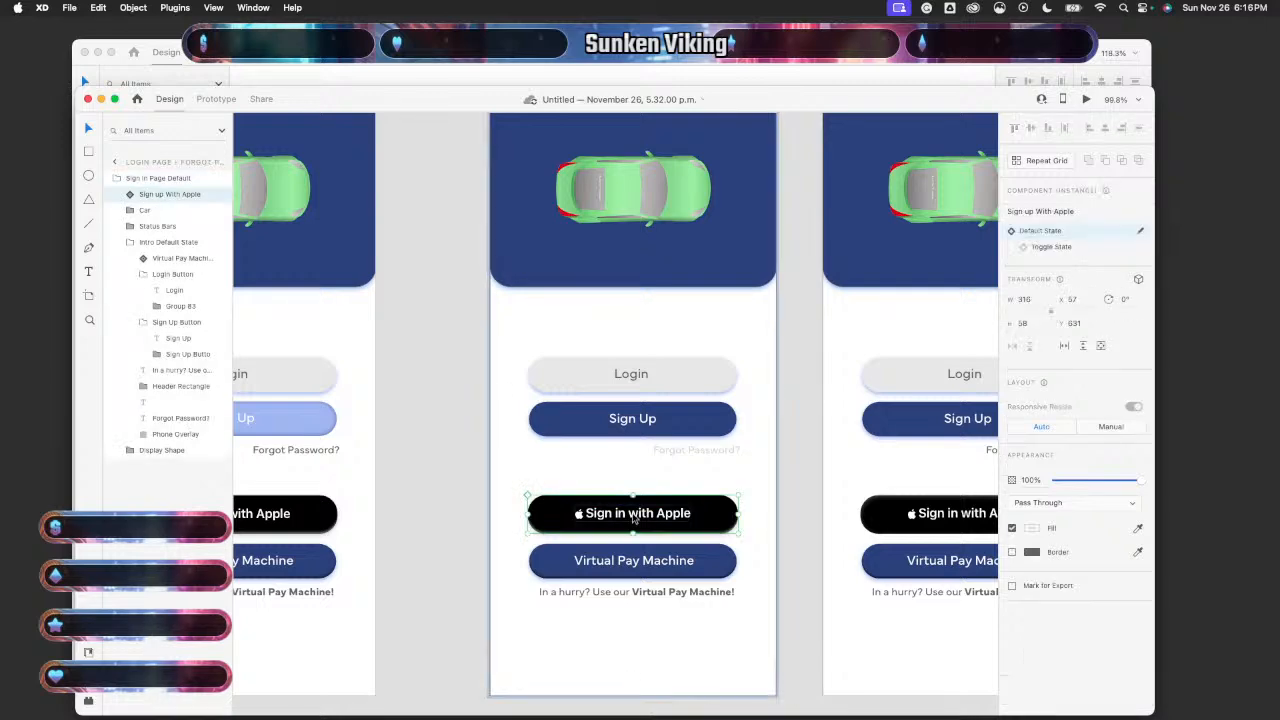
{"action": "double_click", "coordinate": [633, 517]}
{"action": "left_click_drag", "start_coordinate": [633, 517], "coordinate": [633, 517]}
{"action": "scroll", "coordinate": [795, 500], "scroll_direction": "right", "scroll_amount": 5}
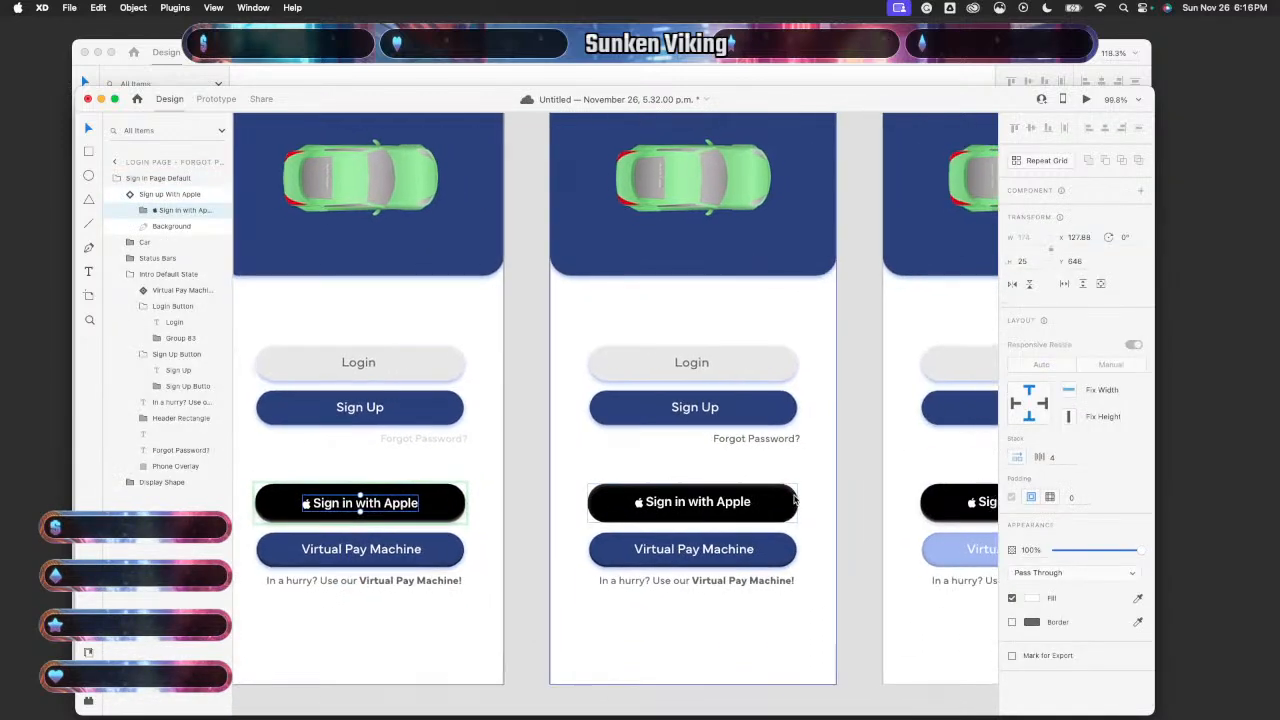
{"action": "double_click", "coordinate": [718, 512]}
{"action": "double_click", "coordinate": [718, 512]}
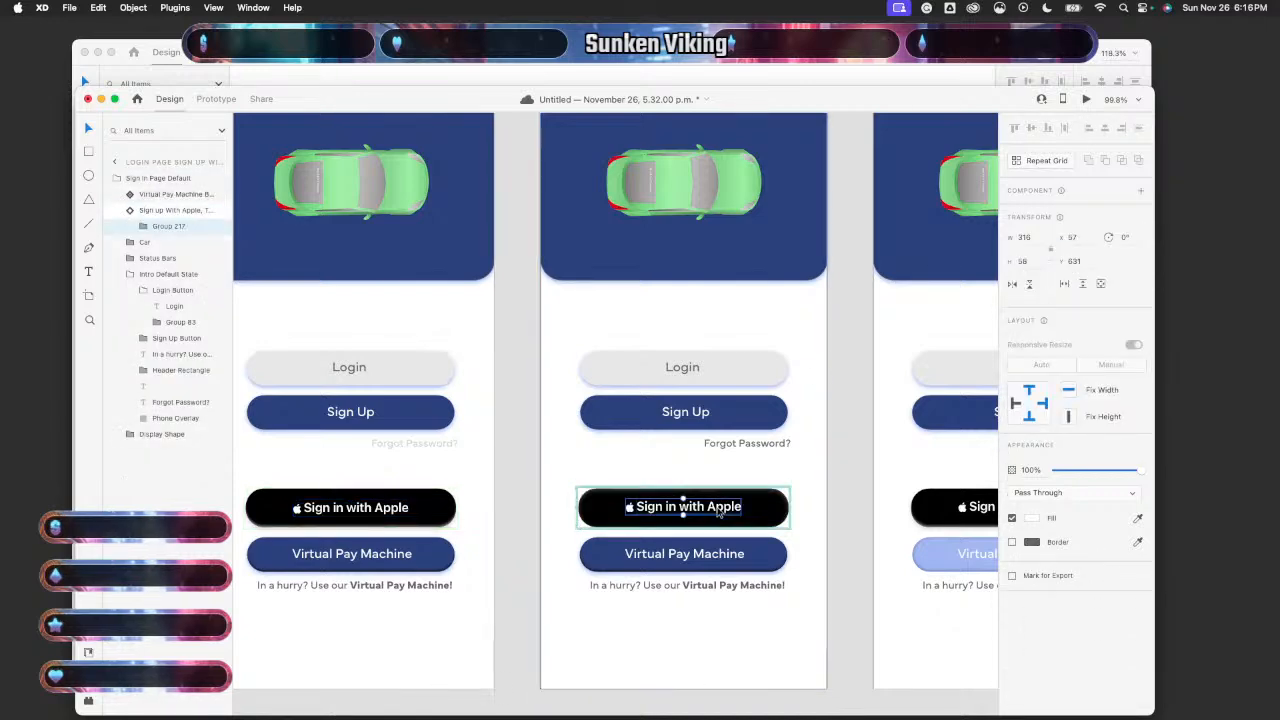
{"action": "left_click", "coordinate": [718, 512]}
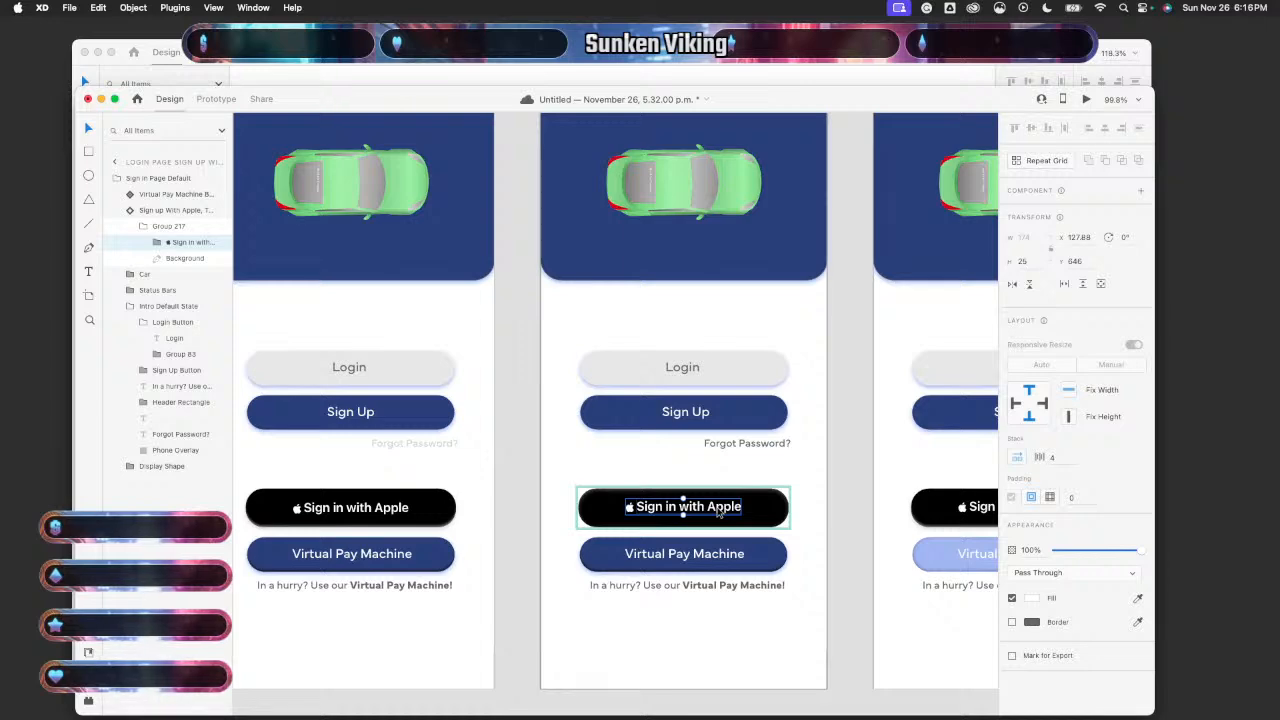
{"action": "left_click_drag", "start_coordinate": [718, 508], "coordinate": [718, 510]}
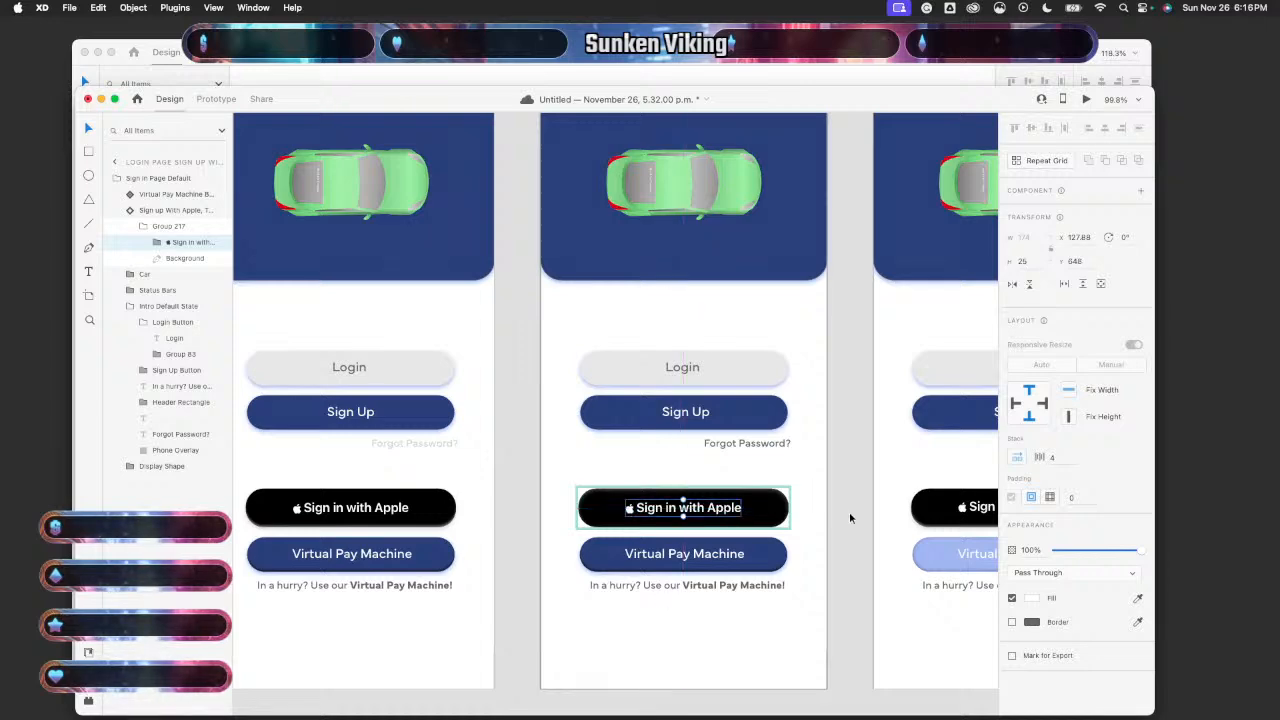
- Nudge the Sign in with Apple label down 1 px and 2 px on the next two artboards
{"action": "scroll", "coordinate": [850, 513], "scroll_direction": "right", "scroll_amount": 2}
{"action": "scroll", "coordinate": [849, 512], "scroll_direction": "right", "scroll_amount": 3}
{"action": "left_click", "coordinate": [811, 494]}
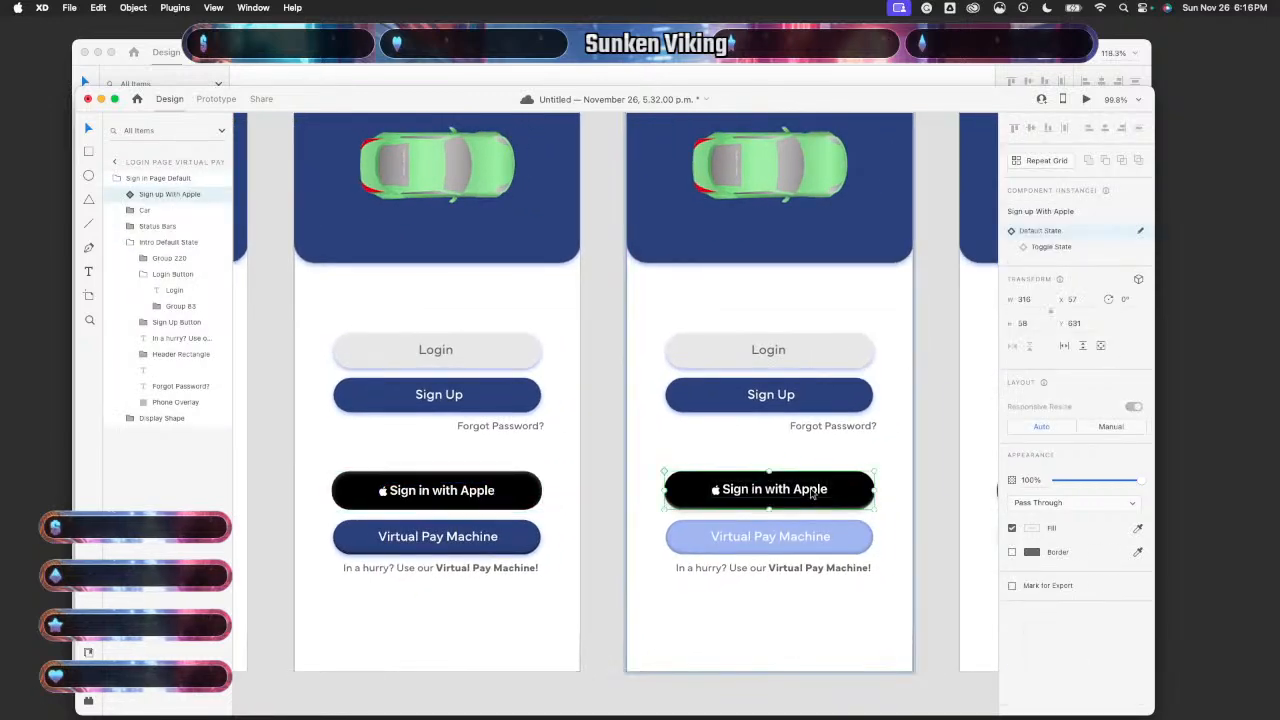
{"action": "left_click_drag", "start_coordinate": [811, 494], "coordinate": [811, 495]}
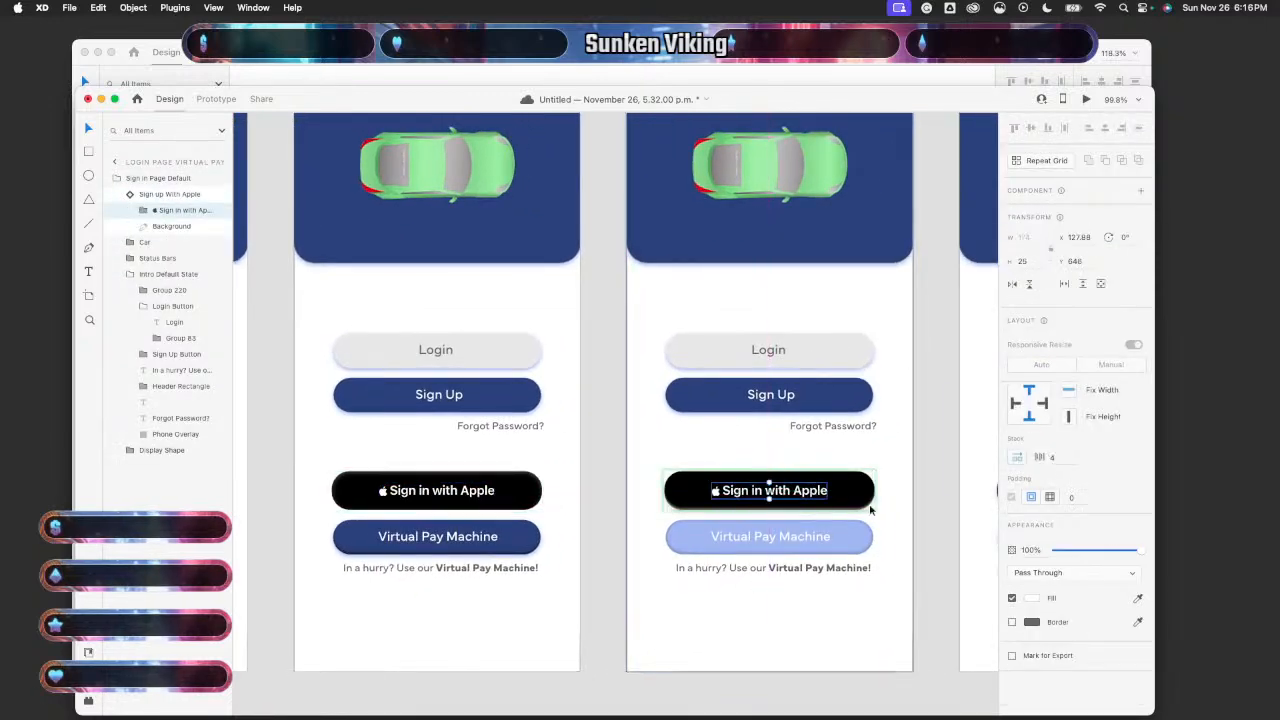
{"action": "scroll", "coordinate": [870, 509], "scroll_direction": "right", "scroll_amount": 3}
{"action": "scroll", "coordinate": [938, 517], "scroll_direction": "right", "scroll_amount": 4}
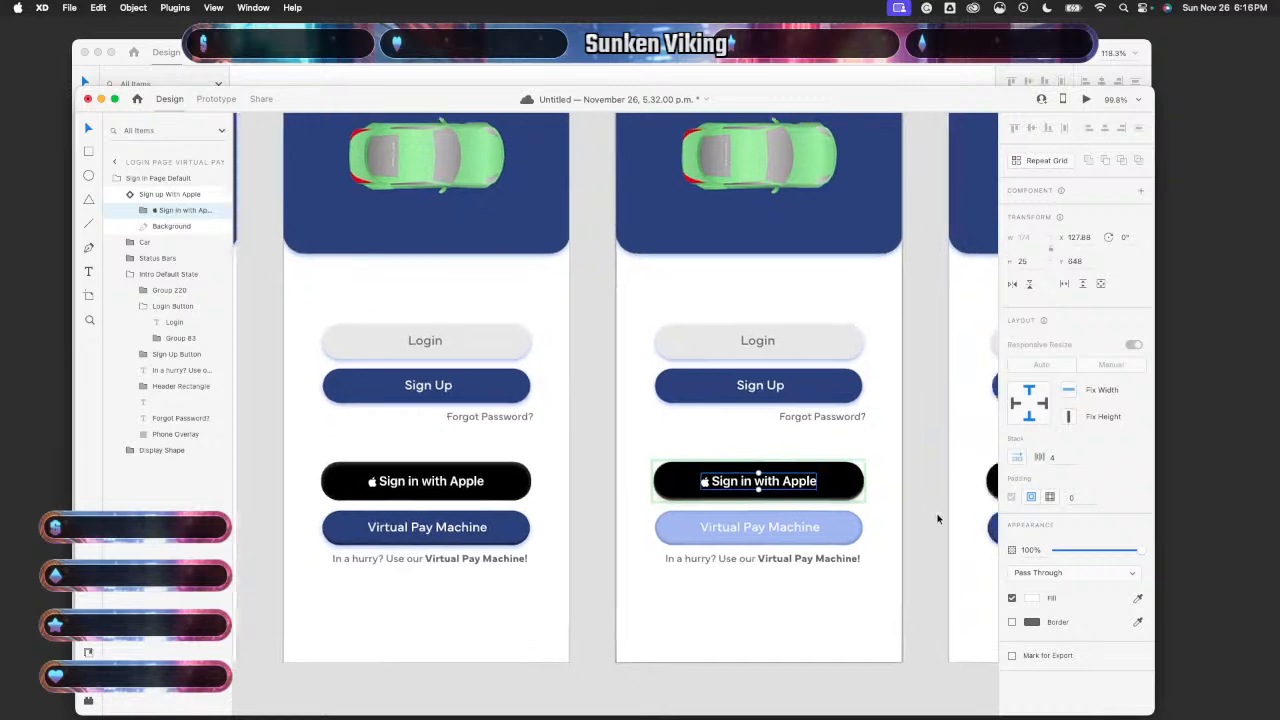
{"action": "scroll", "coordinate": [938, 517], "scroll_direction": "right", "scroll_amount": 3}
{"action": "scroll", "coordinate": [938, 517], "scroll_direction": "up", "scroll_amount": 1}
{"action": "left_click", "coordinate": [760, 537]}
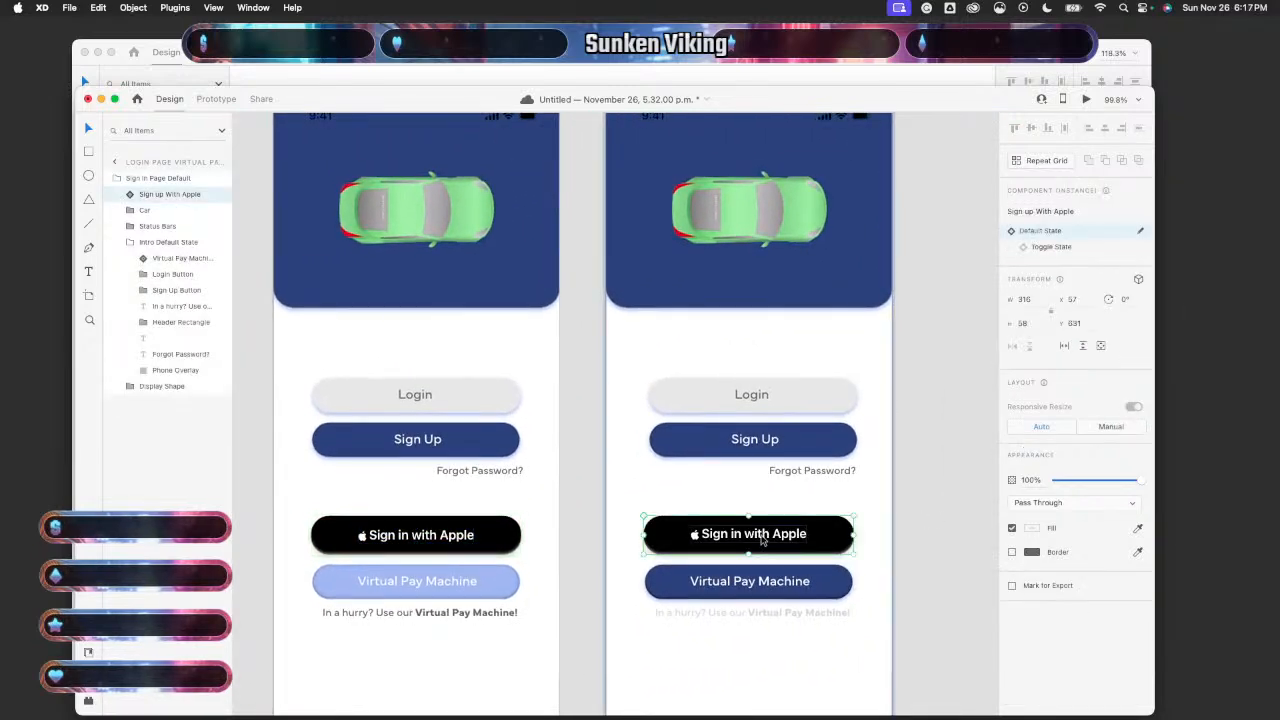
{"action": "left_click_drag", "start_coordinate": [766, 537], "coordinate": [765, 539]}
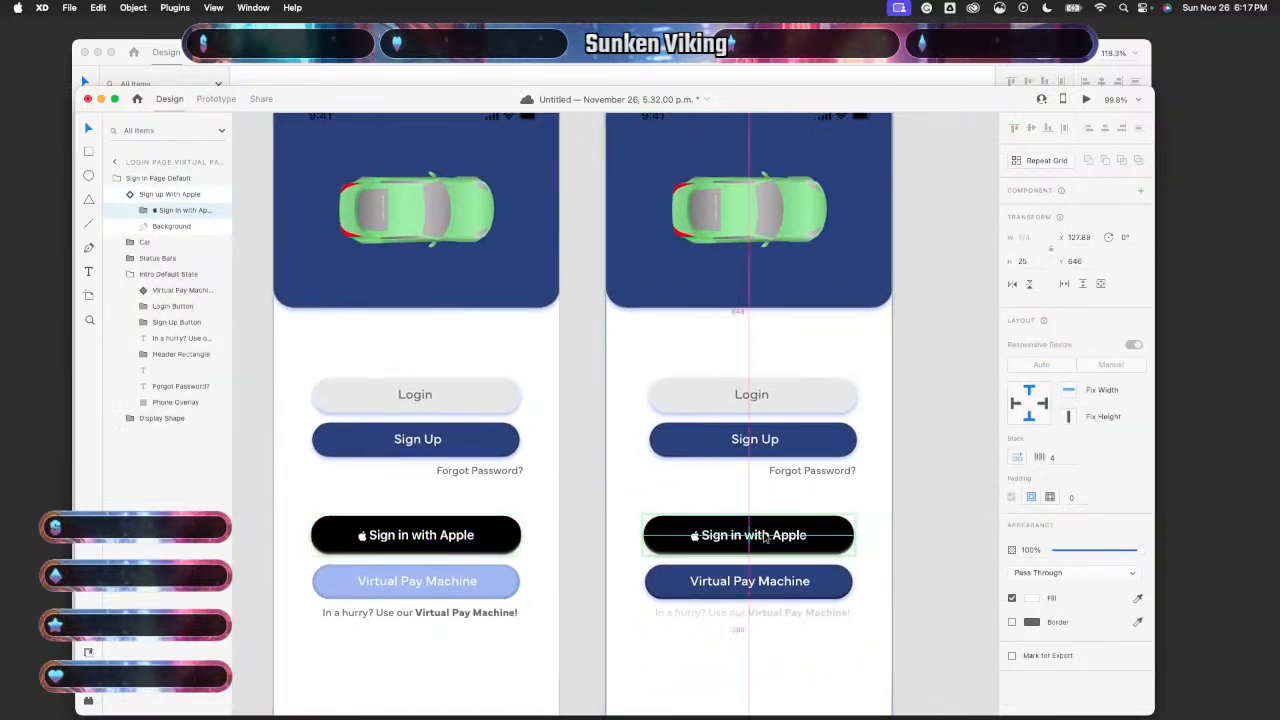
{"action": "left_click", "coordinate": [909, 527]}
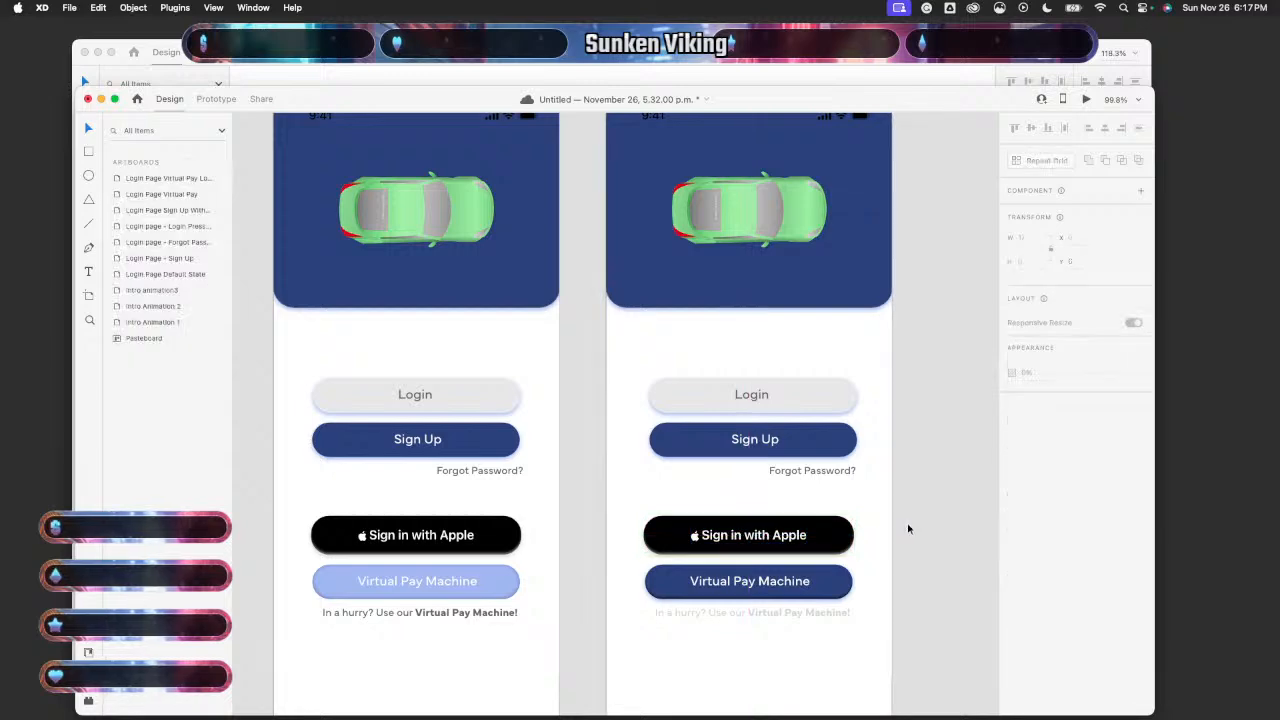
{"action": "scroll", "coordinate": [908, 529], "scroll_direction": "right", "scroll_amount": 6}
{"action": "scroll", "coordinate": [906, 531], "scroll_direction": "down", "scroll_amount": 5}
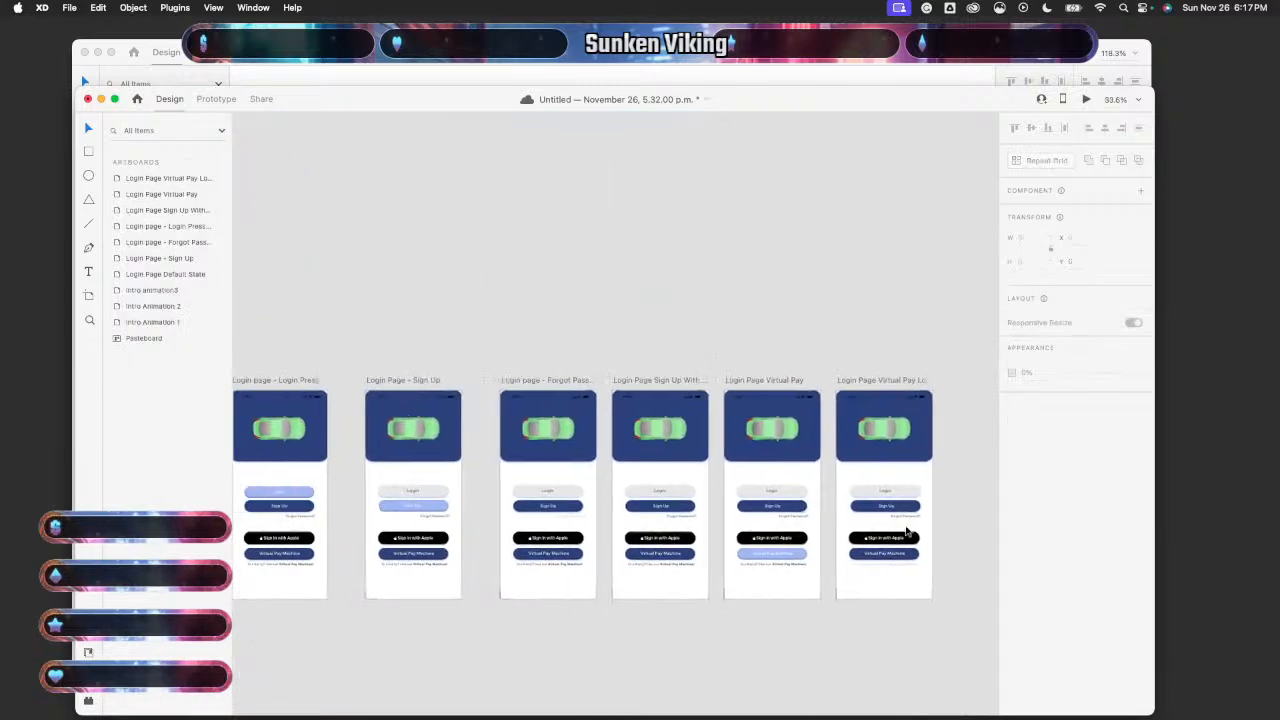
{"action": "scroll", "coordinate": [906, 531], "scroll_direction": "left", "scroll_amount": 3}
{"action": "left_click", "coordinate": [653, 459]}
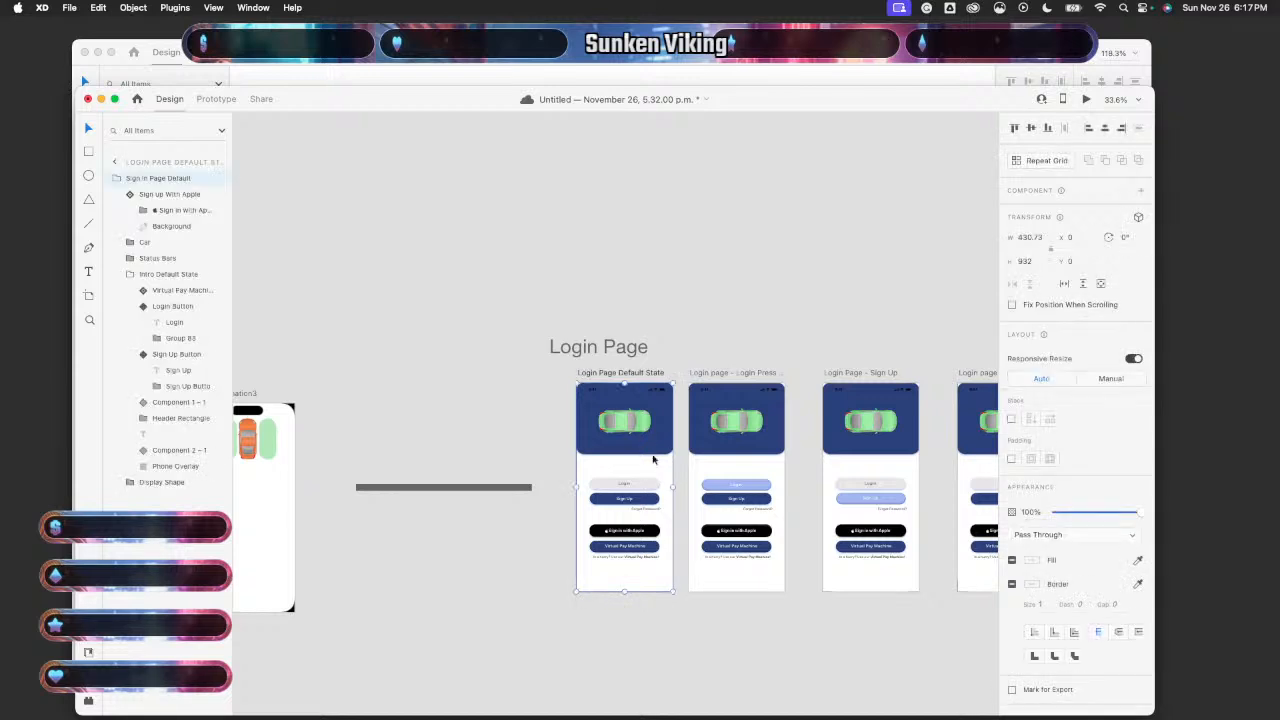
- Preview the login page, testing the Forgot Password link and Sign Up button transitions
{"action": "left_click", "coordinate": [1086, 99]}
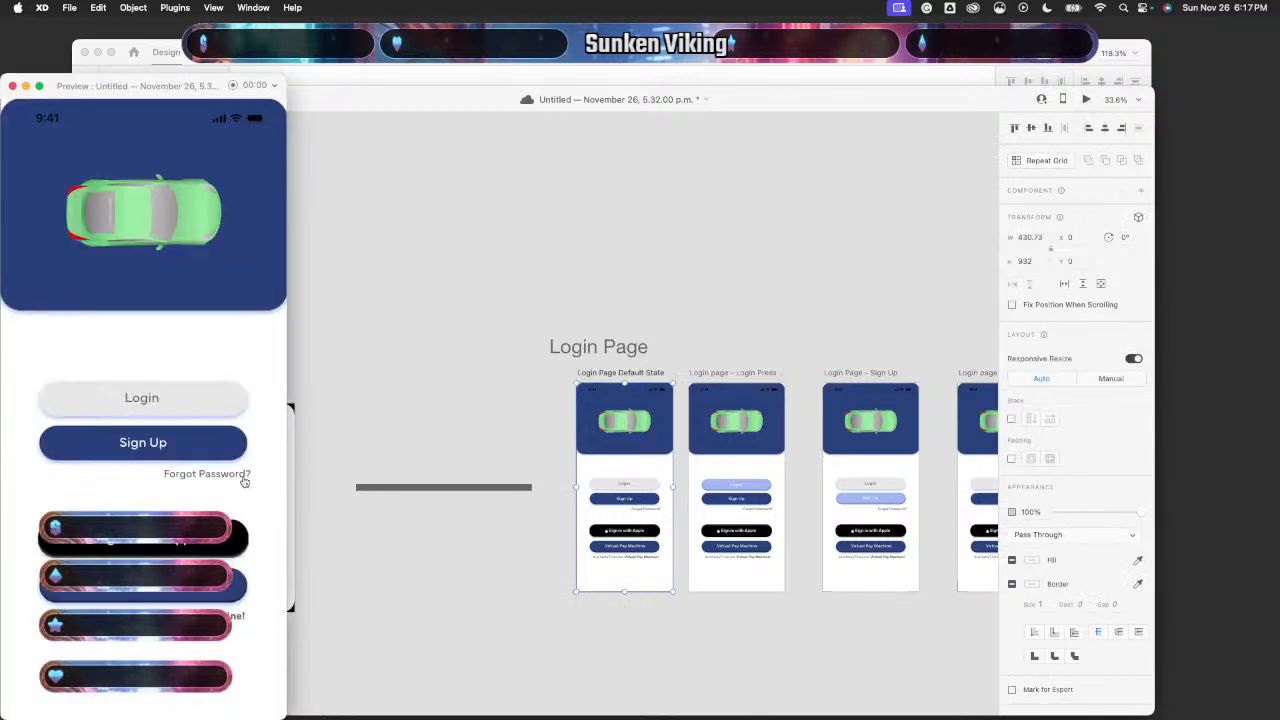
{"action": "left_click", "coordinate": [236, 476]}
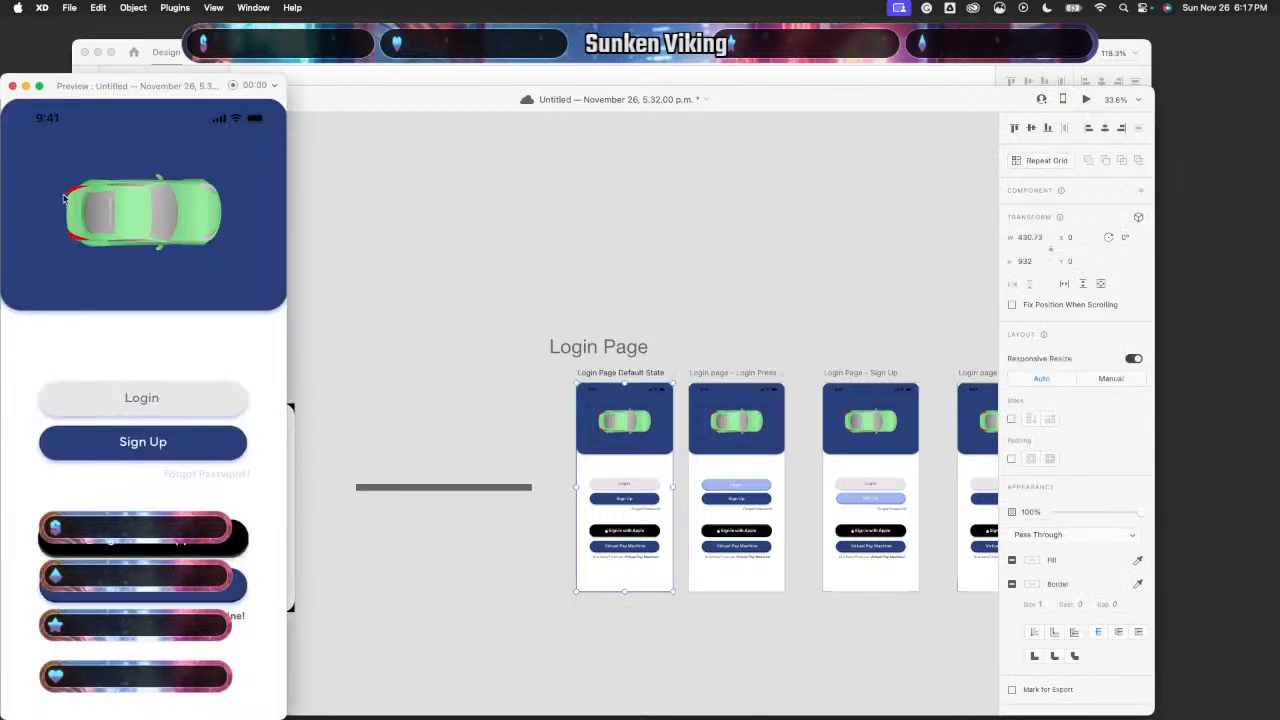
{"action": "left_click", "coordinate": [150, 446]}
{"action": "left_click", "coordinate": [73, 193]}
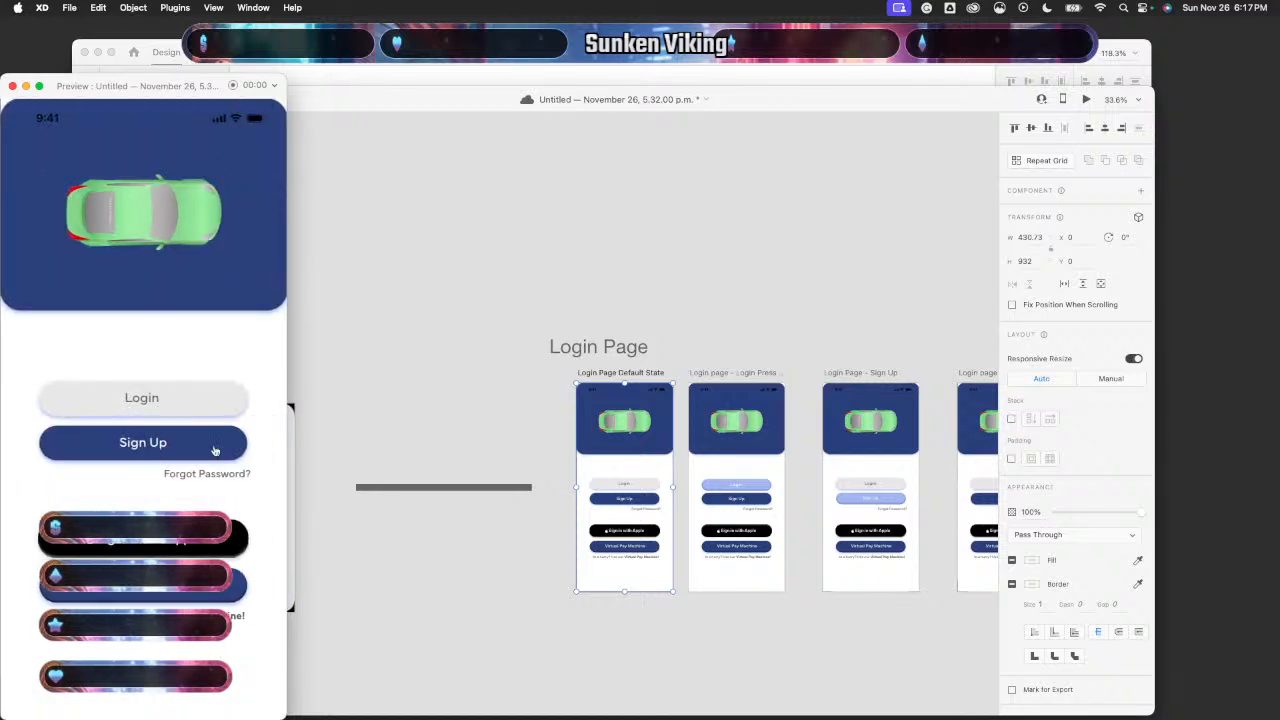
{"action": "left_click", "coordinate": [206, 478]}
{"action": "left_click", "coordinate": [12, 86]}
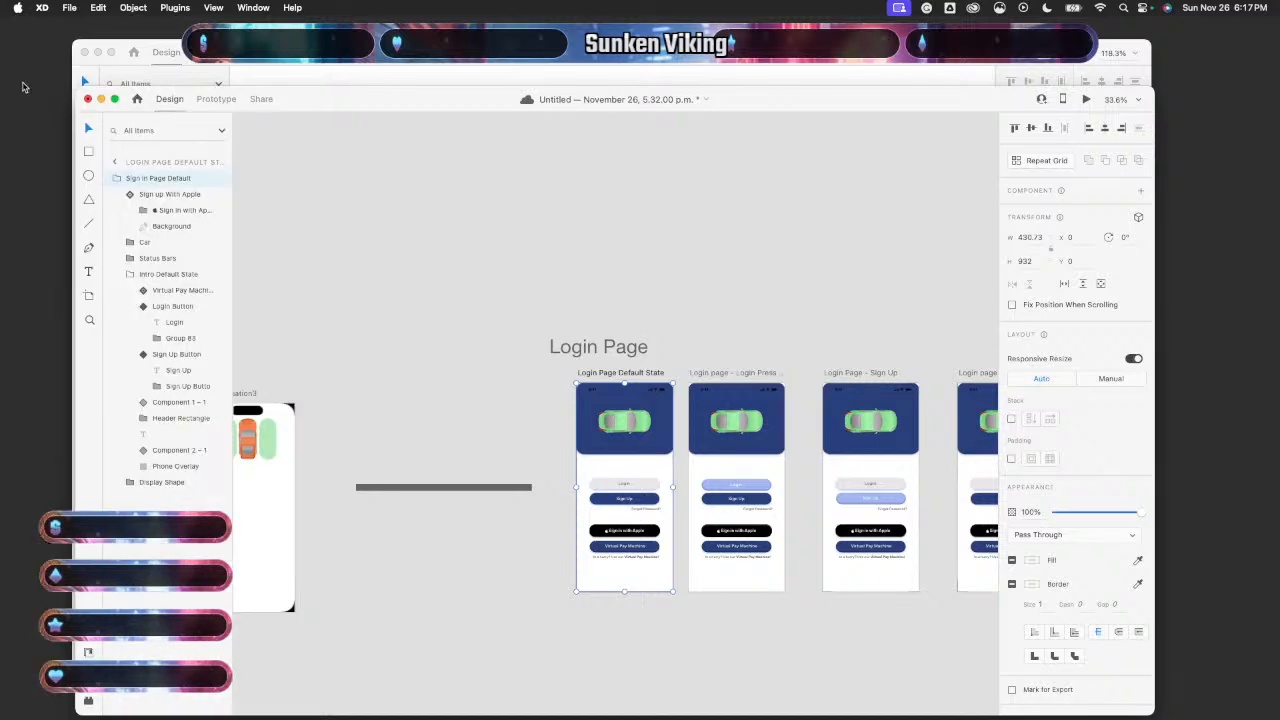
- Nudge the Forgot Password artboard's Sign Up label up one pixel to Y 507.47
{"action": "scroll", "coordinate": [797, 493], "scroll_direction": "right", "scroll_amount": 5}
{"action": "scroll", "coordinate": [797, 492], "scroll_direction": "up", "scroll_amount": 5}
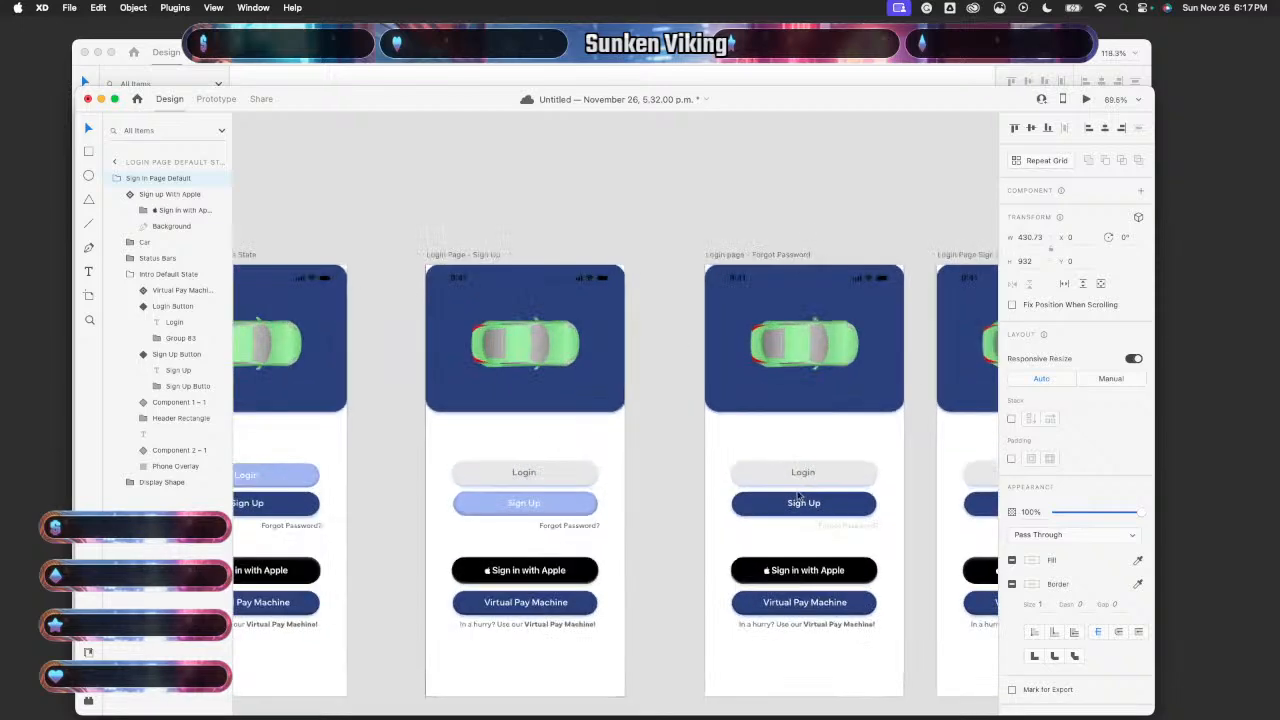
{"action": "scroll", "coordinate": [804, 502], "scroll_direction": "up", "scroll_amount": 4}
{"action": "double_click", "coordinate": [808, 509]}
{"action": "double_click", "coordinate": [808, 509]}
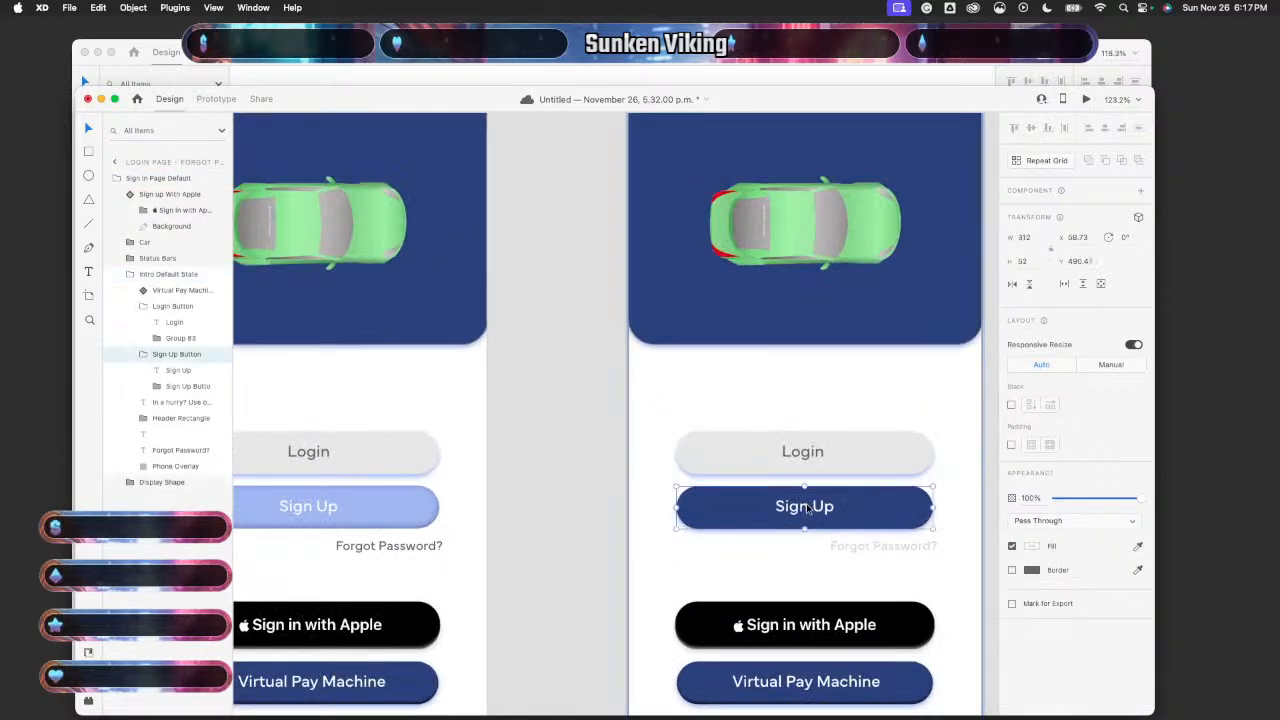
{"action": "double_click", "coordinate": [808, 509]}
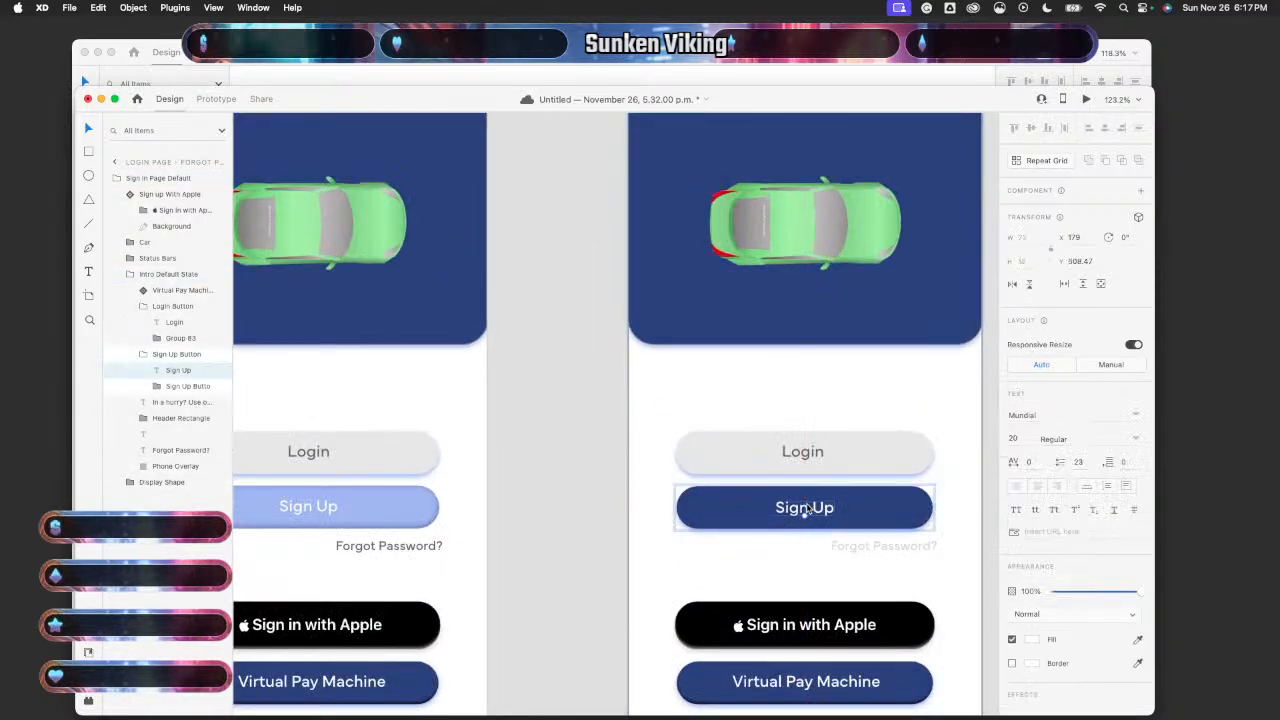
{"action": "key", "text": "Up"}
{"action": "key", "text": "Up"}
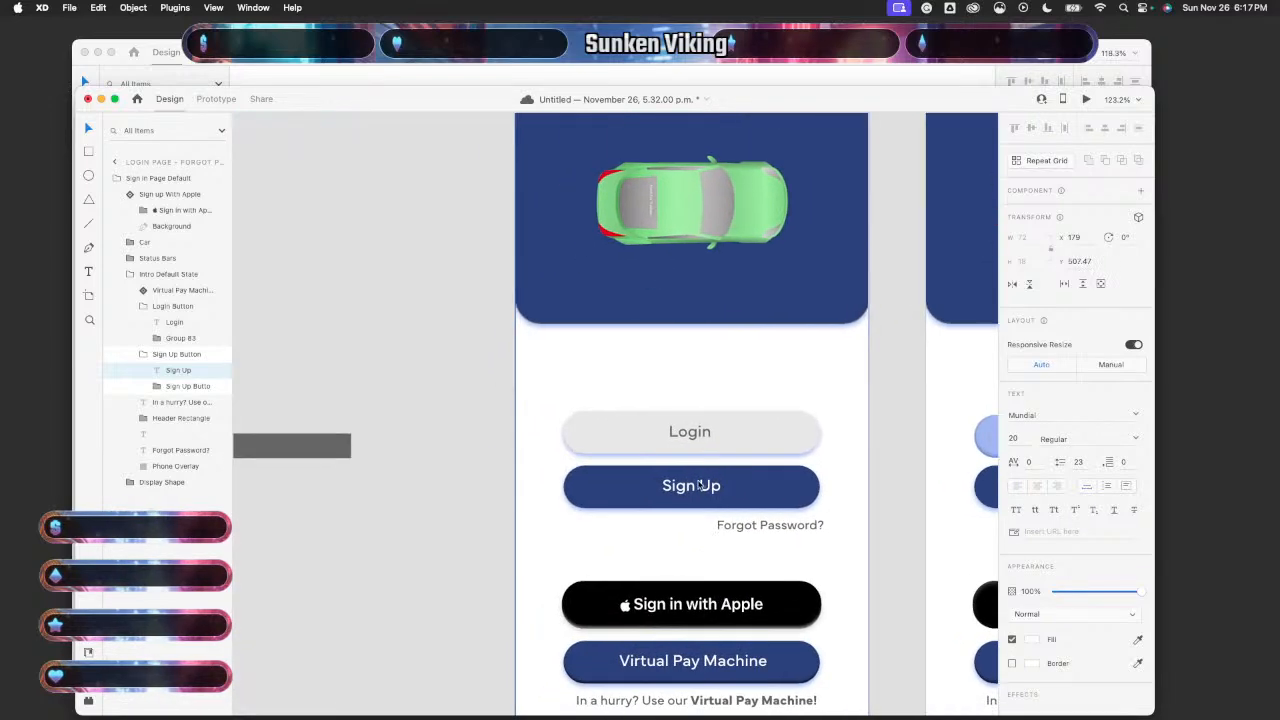
- Recheck the Sign Up label's alignment within its button, then deselect
{"action": "left_click", "coordinate": [698, 495]}
{"action": "double_click", "coordinate": [698, 495]}
{"action": "double_click", "coordinate": [698, 495]}
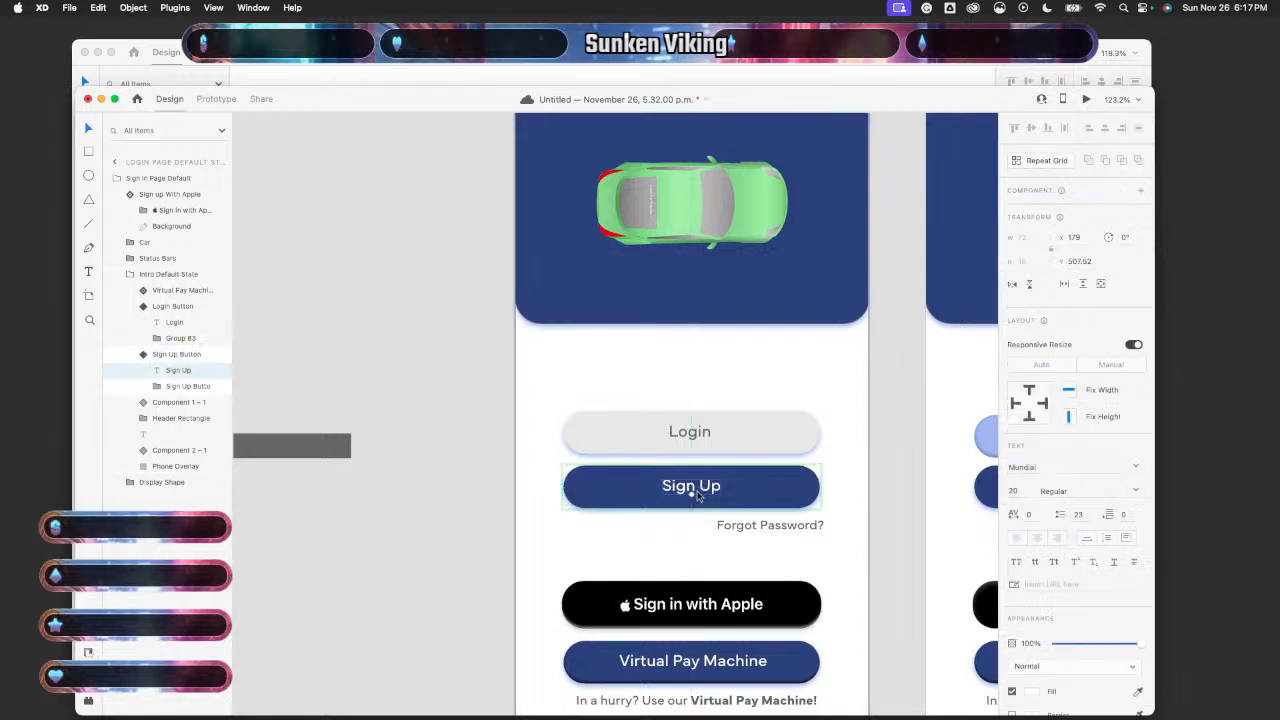
{"action": "left_click", "coordinate": [885, 513]}
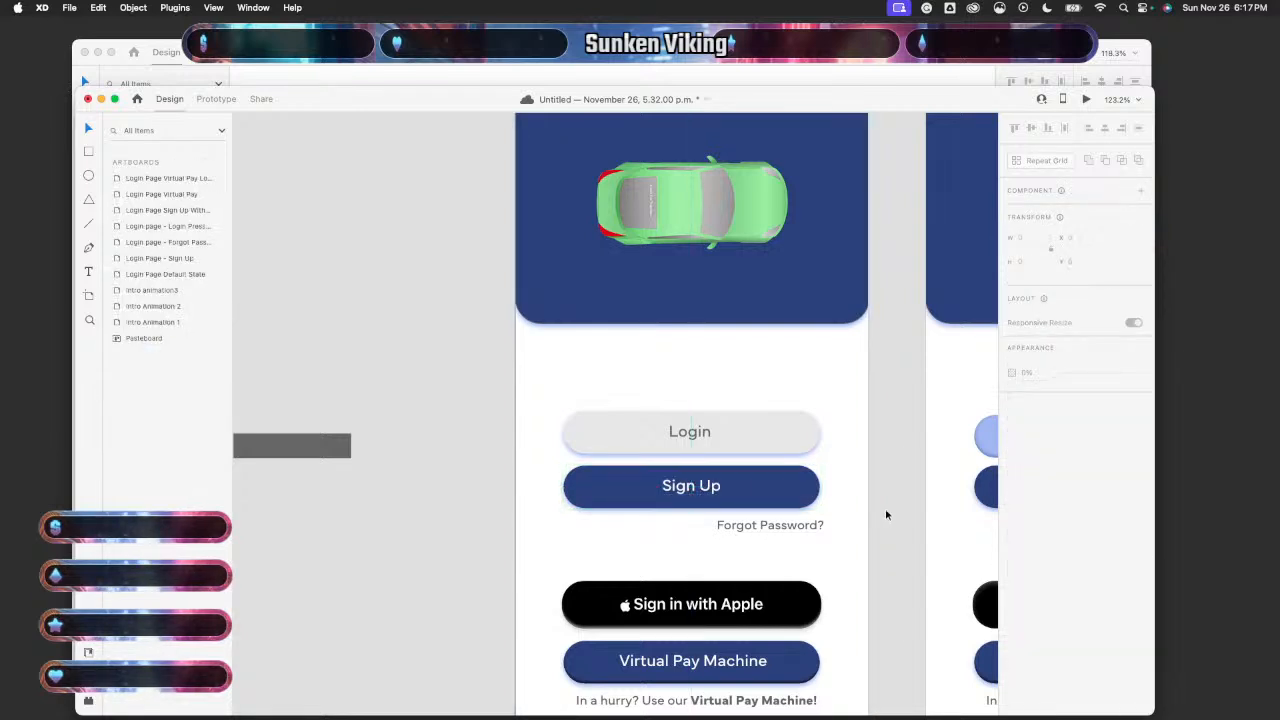
{"action": "scroll", "coordinate": [886, 515], "scroll_direction": "down", "scroll_amount": 5}
{"action": "scroll", "coordinate": [886, 515], "scroll_direction": "right", "scroll_amount": 1}
- Preview the Default State screen and test the Forgot Password link
{"action": "left_click", "coordinate": [810, 436]}
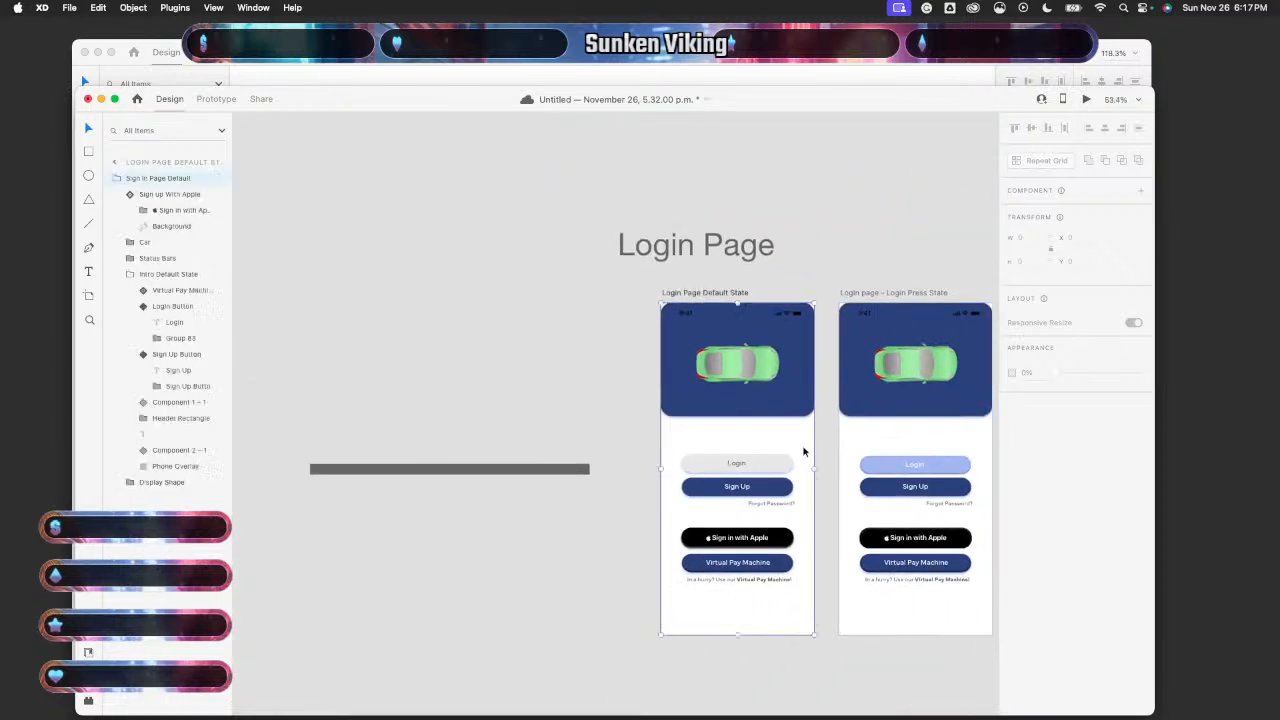
{"action": "left_click", "coordinate": [1085, 98]}
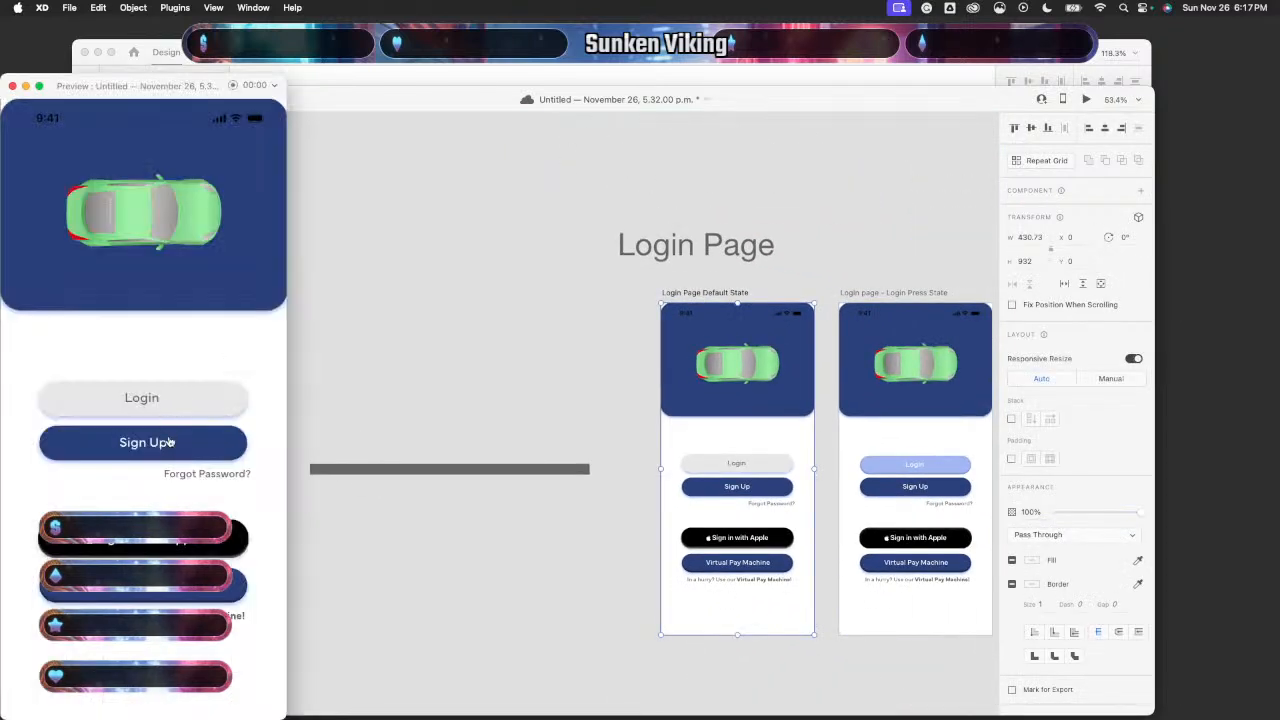
{"action": "left_click", "coordinate": [195, 476]}
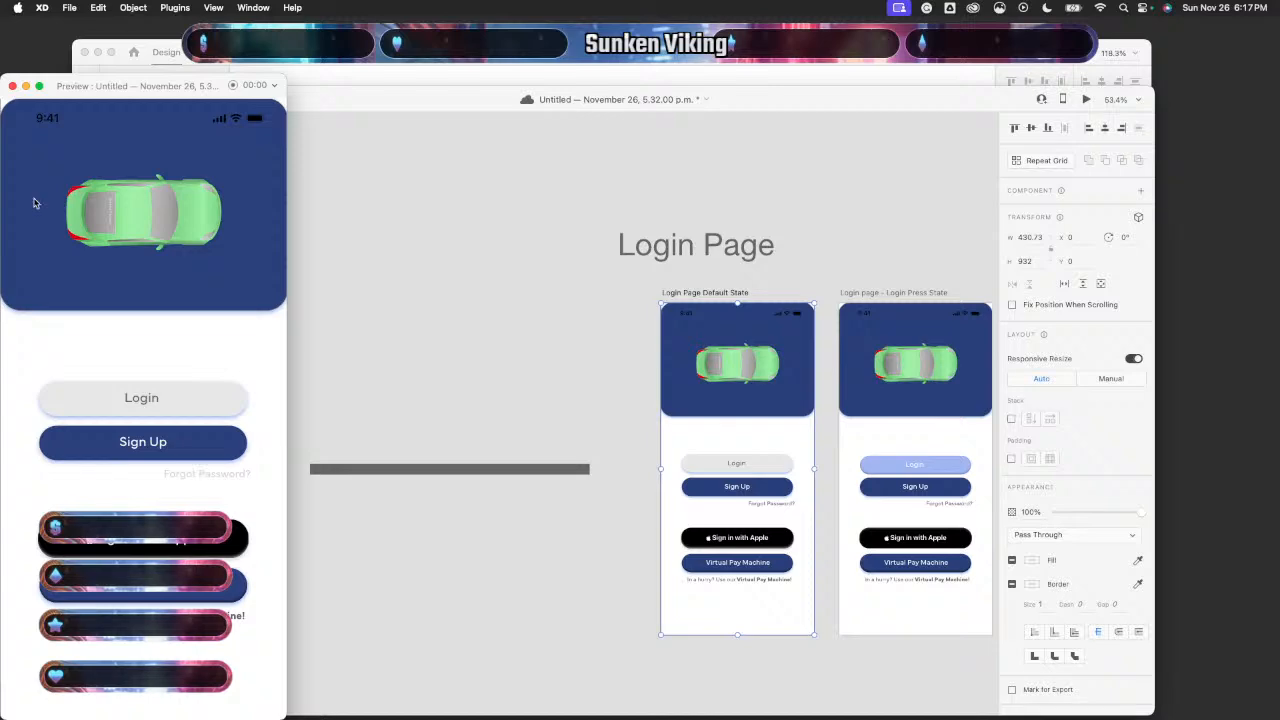
{"action": "left_click", "coordinate": [12, 86]}
- Centre the Sign Up label in its button on the Forgot Password artboard
{"action": "scroll", "coordinate": [449, 349], "scroll_direction": "right", "scroll_amount": 5}
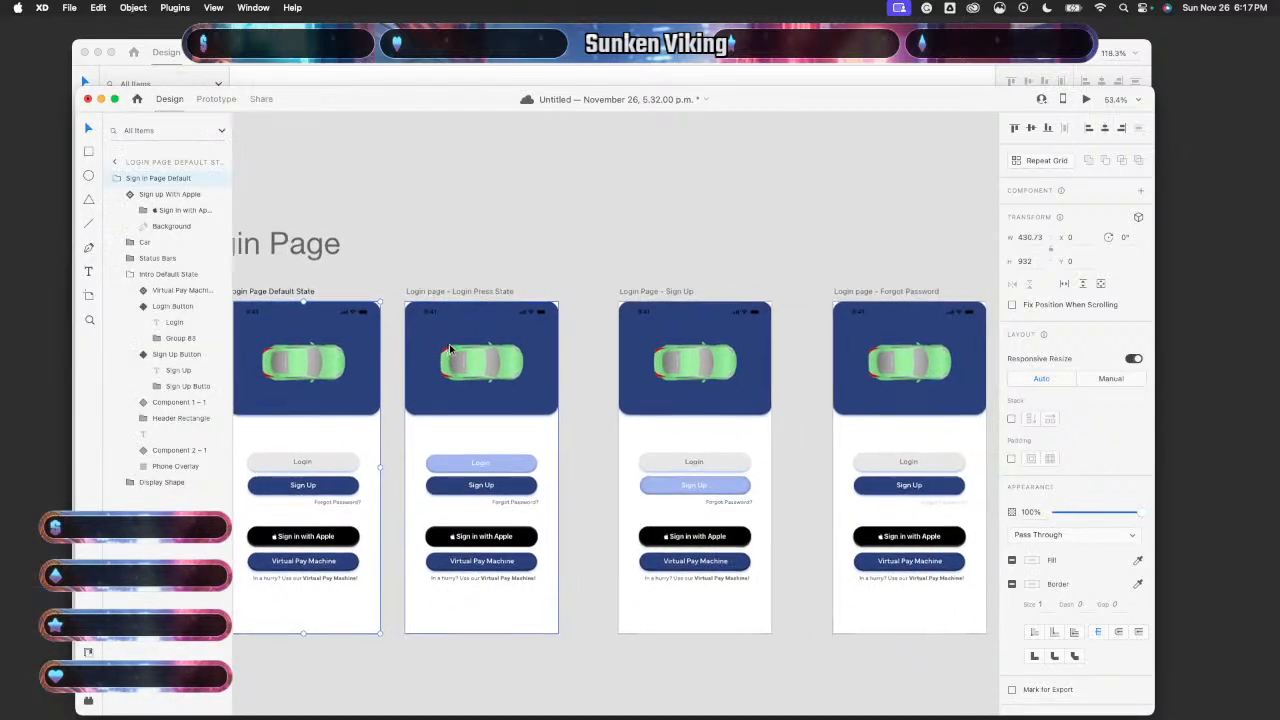
{"action": "scroll", "coordinate": [449, 349], "scroll_direction": "right", "scroll_amount": 3}
{"action": "scroll", "coordinate": [810, 487], "scroll_direction": "up", "scroll_amount": 5}
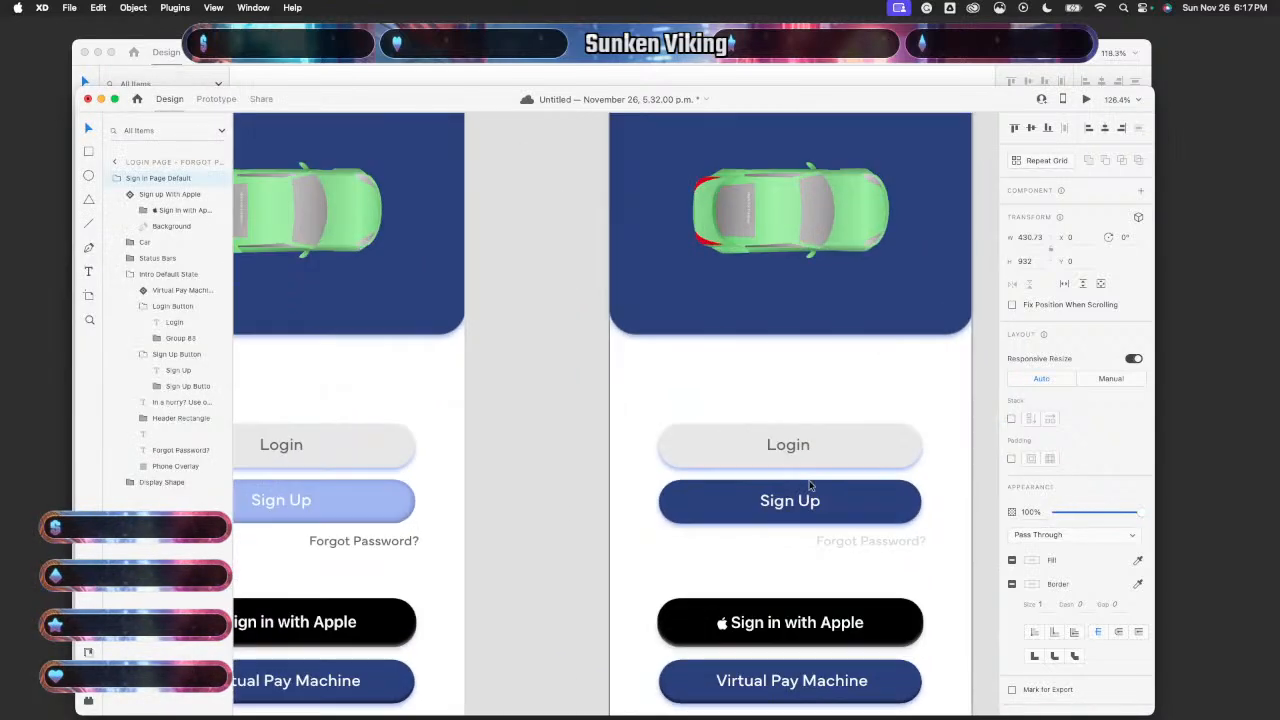
{"action": "left_click", "coordinate": [806, 498]}
{"action": "left_click", "coordinate": [803, 504]}
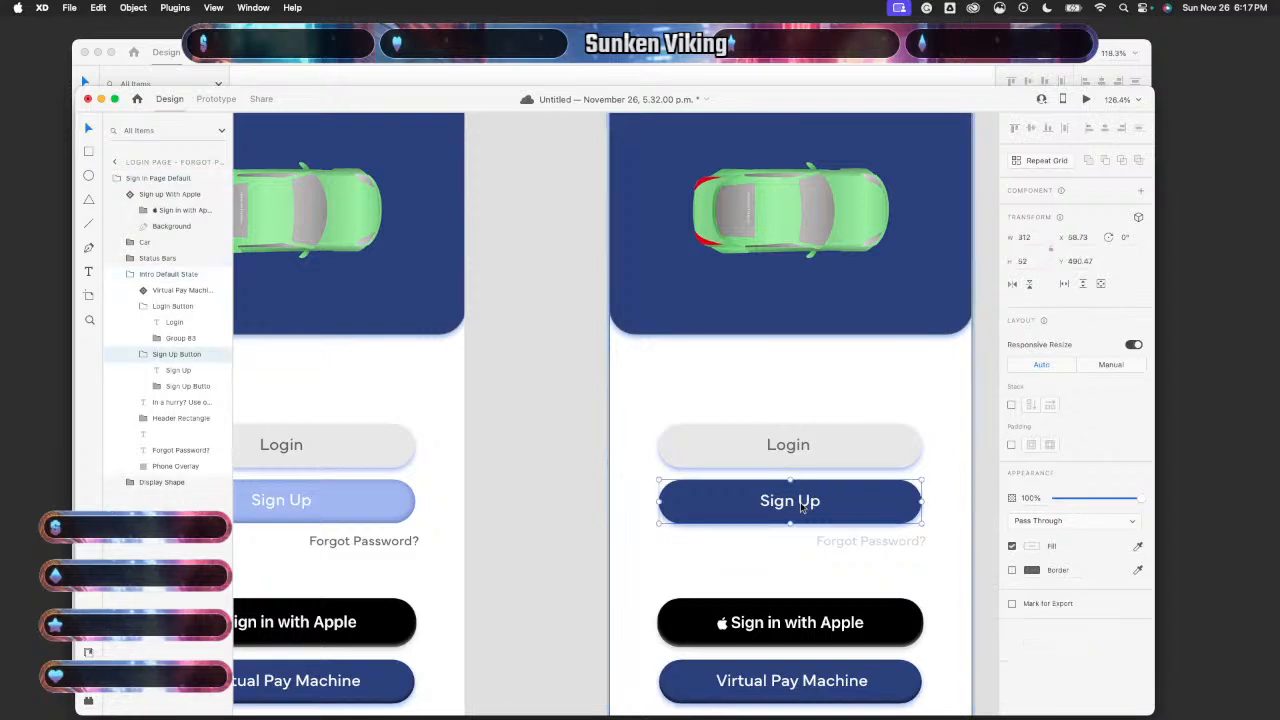
{"action": "double_click", "coordinate": [802, 508]}
{"action": "left_click_drag", "start_coordinate": [801, 507], "coordinate": [802, 508]}
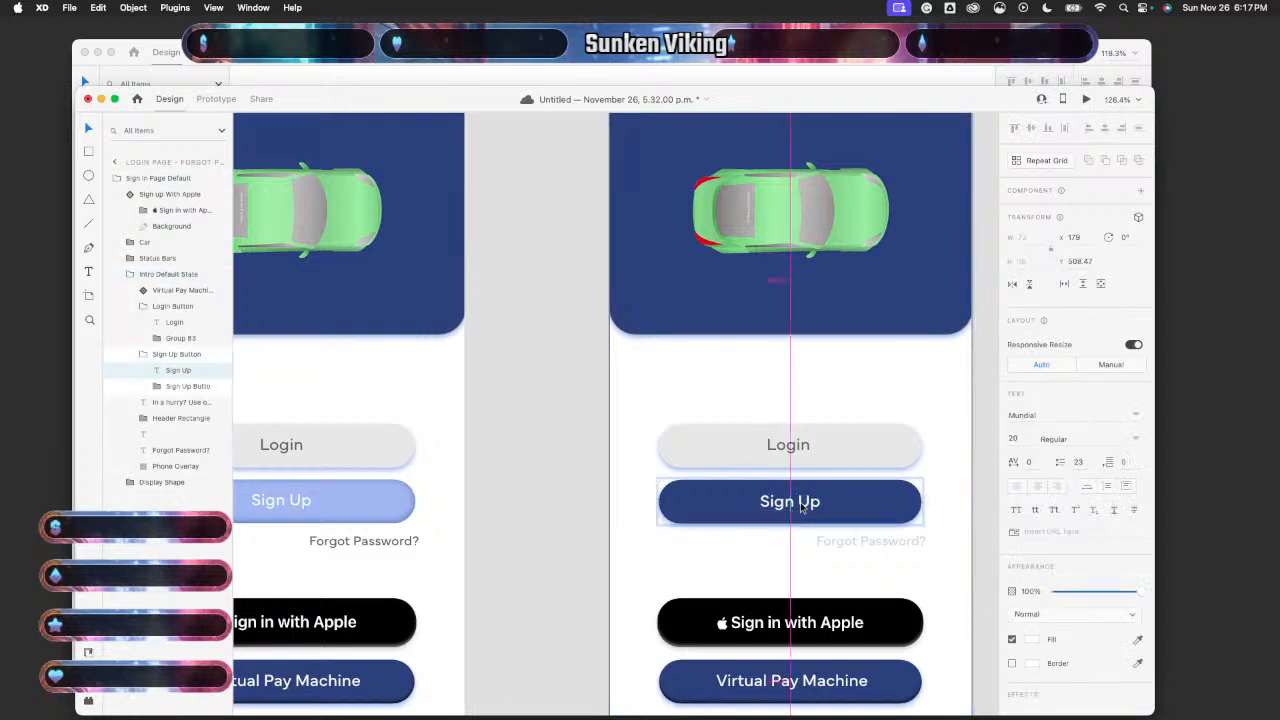
{"action": "left_click", "coordinate": [963, 417]}
- Preview from the Default State, testing Forgot Password, screen stepping and the Login pressed state
{"action": "scroll", "coordinate": [963, 417], "scroll_direction": "down", "scroll_amount": 5}
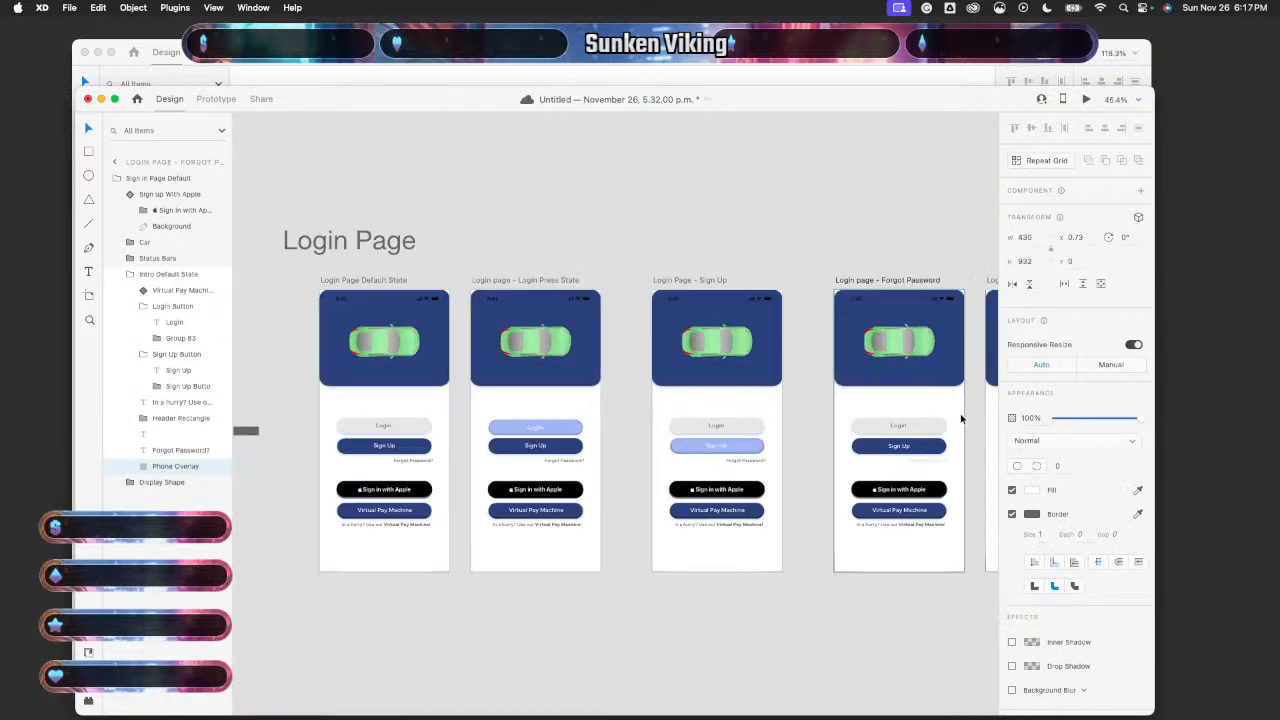
{"action": "scroll", "coordinate": [809, 470], "scroll_direction": "left", "scroll_amount": 3}
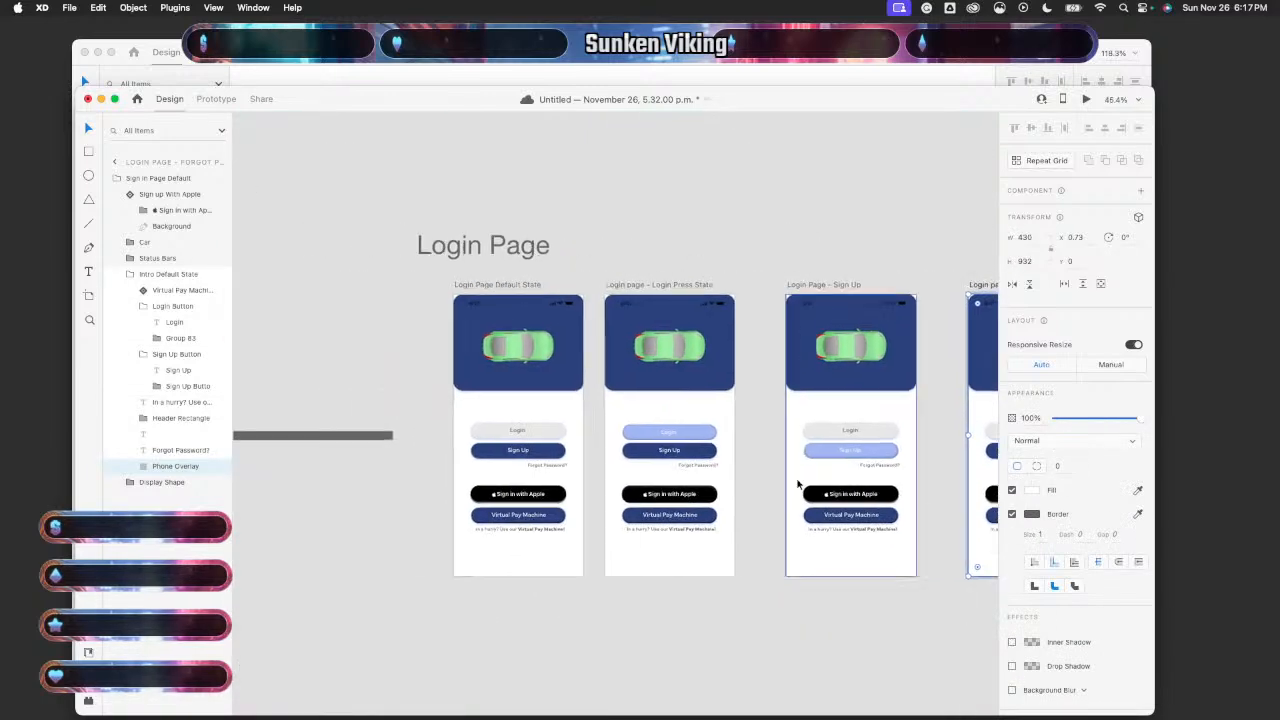
{"action": "left_click", "coordinate": [548, 459]}
{"action": "left_click", "coordinate": [1085, 101]}
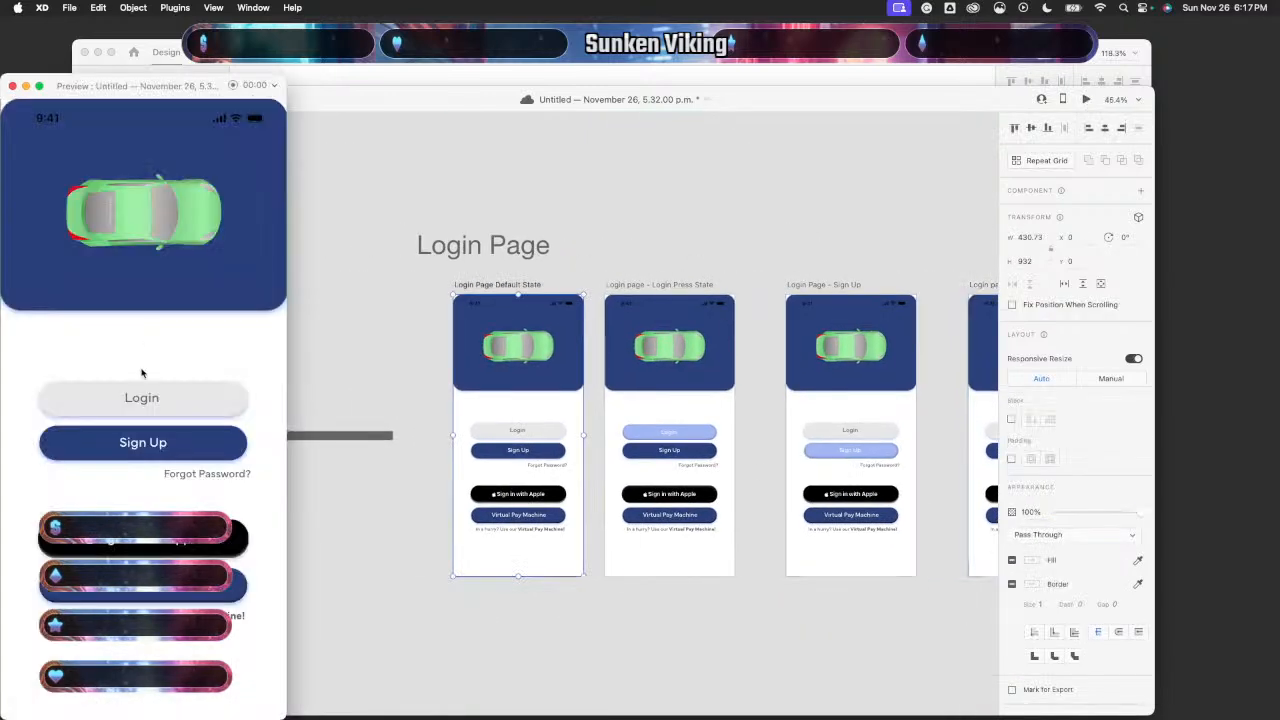
{"action": "left_click", "coordinate": [196, 481]}
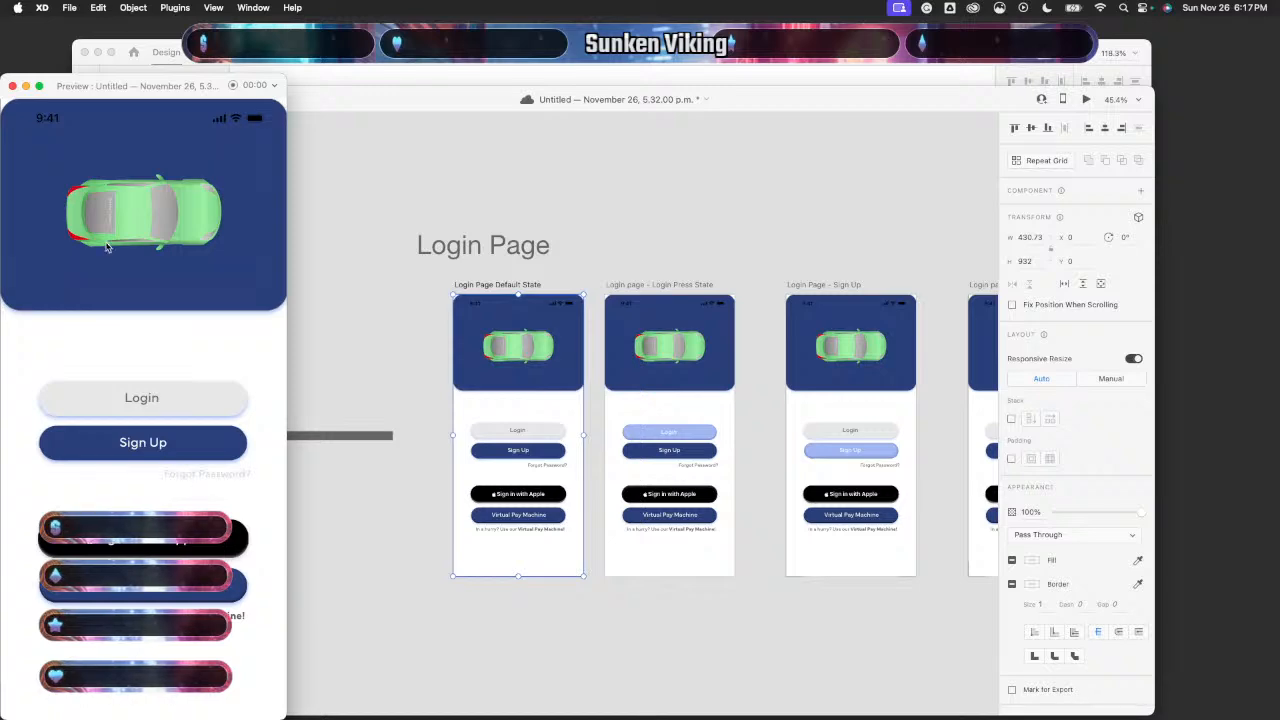
{"action": "key", "text": "Left"}
{"action": "key", "text": "Left"}
{"action": "key", "text": "Left"}
{"action": "key", "text": "Left"}
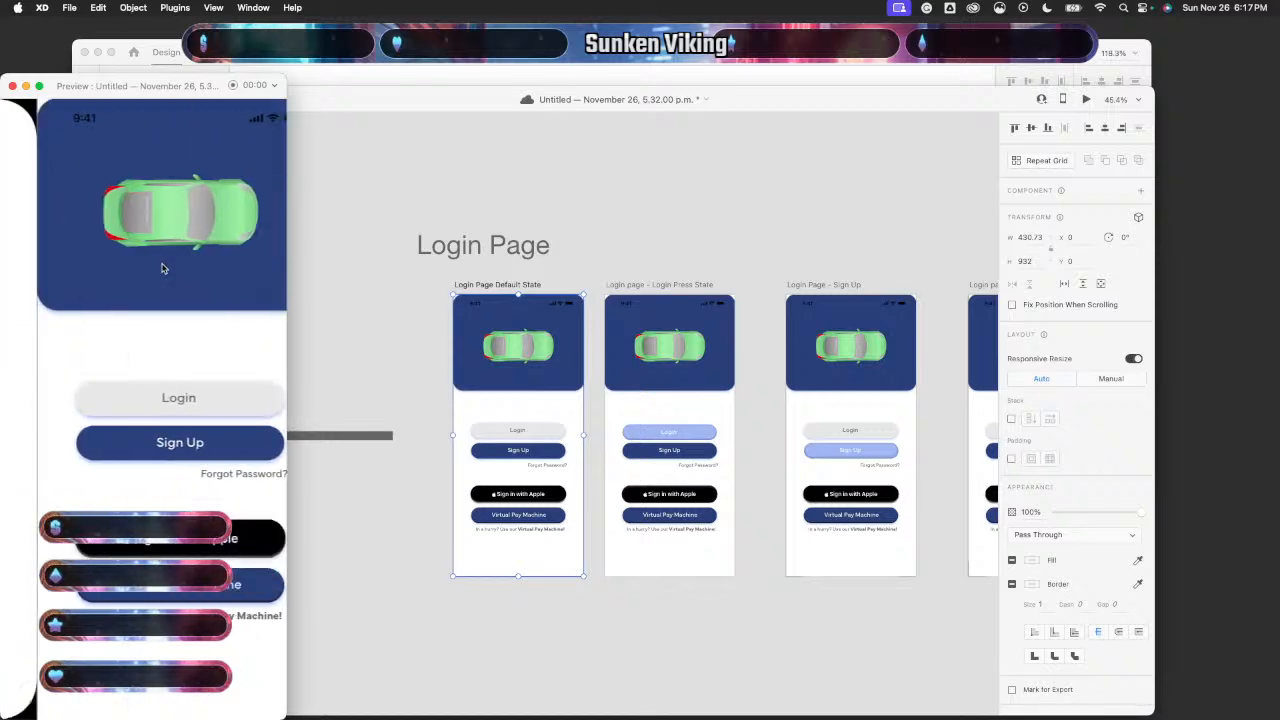
{"action": "key", "text": "Right"}
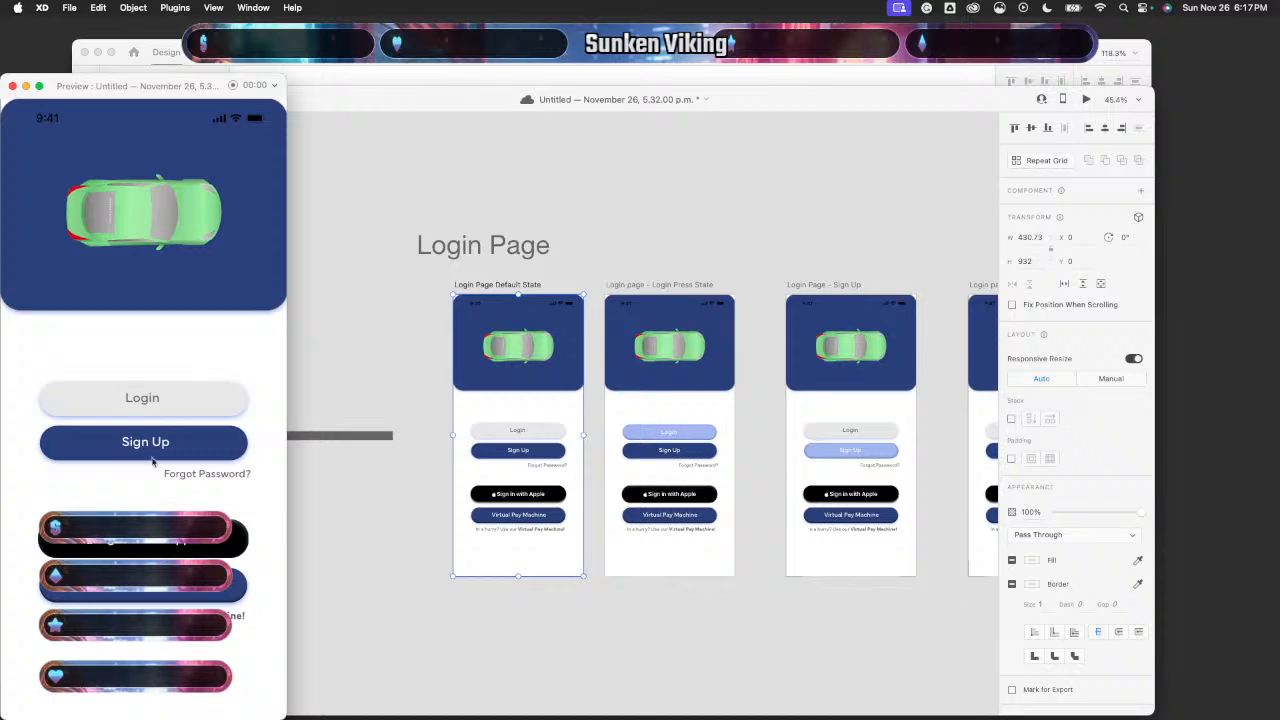
{"action": "left_click", "coordinate": [132, 400]}
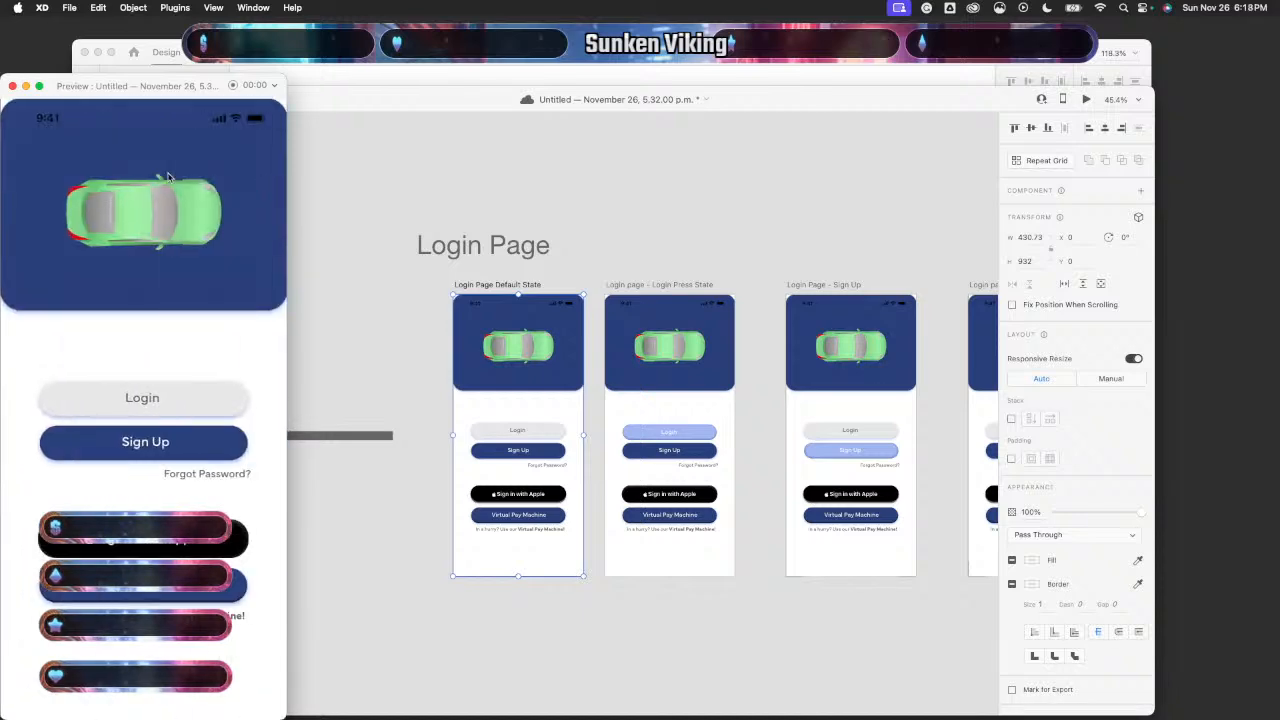
- Leave the preview, then centre the Login label (2 px left) and Sign Up label (3 px left) in their buttons
{"action": "left_click", "coordinate": [12, 86]}
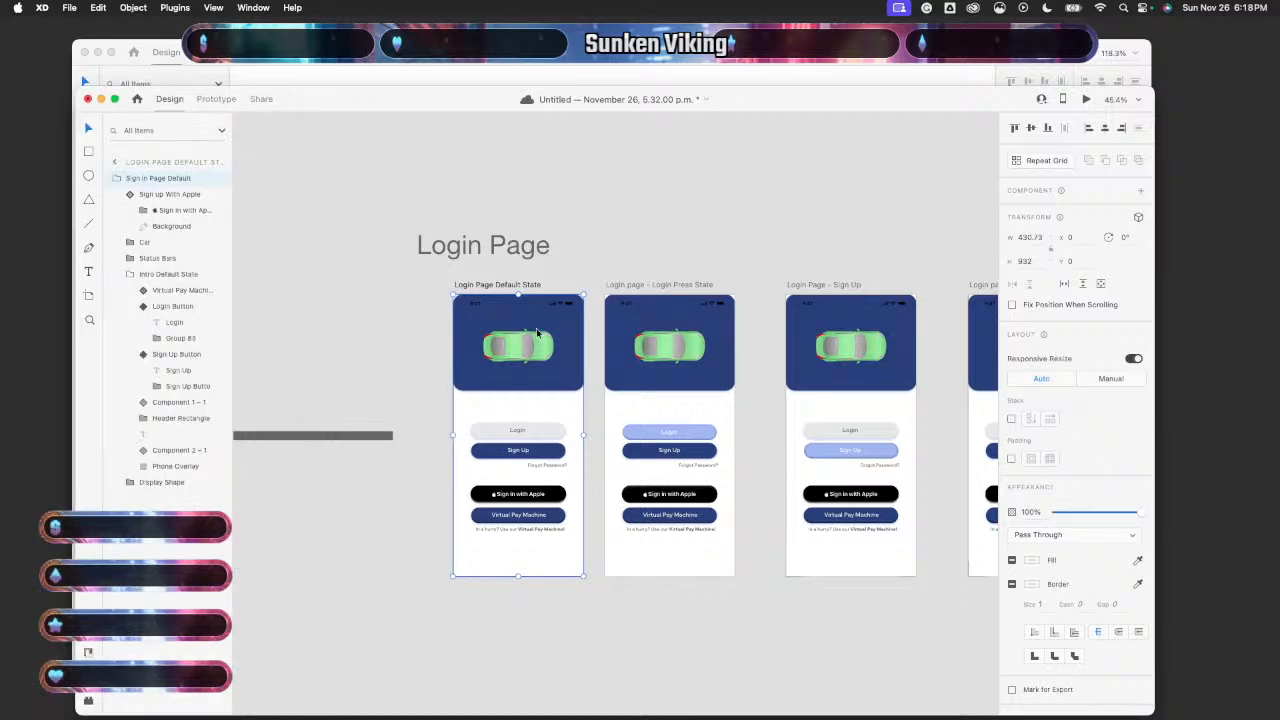
{"action": "scroll", "coordinate": [536, 330], "scroll_direction": "right", "scroll_amount": 10}
{"action": "scroll", "coordinate": [680, 455], "scroll_direction": "up", "scroll_amount": 5}
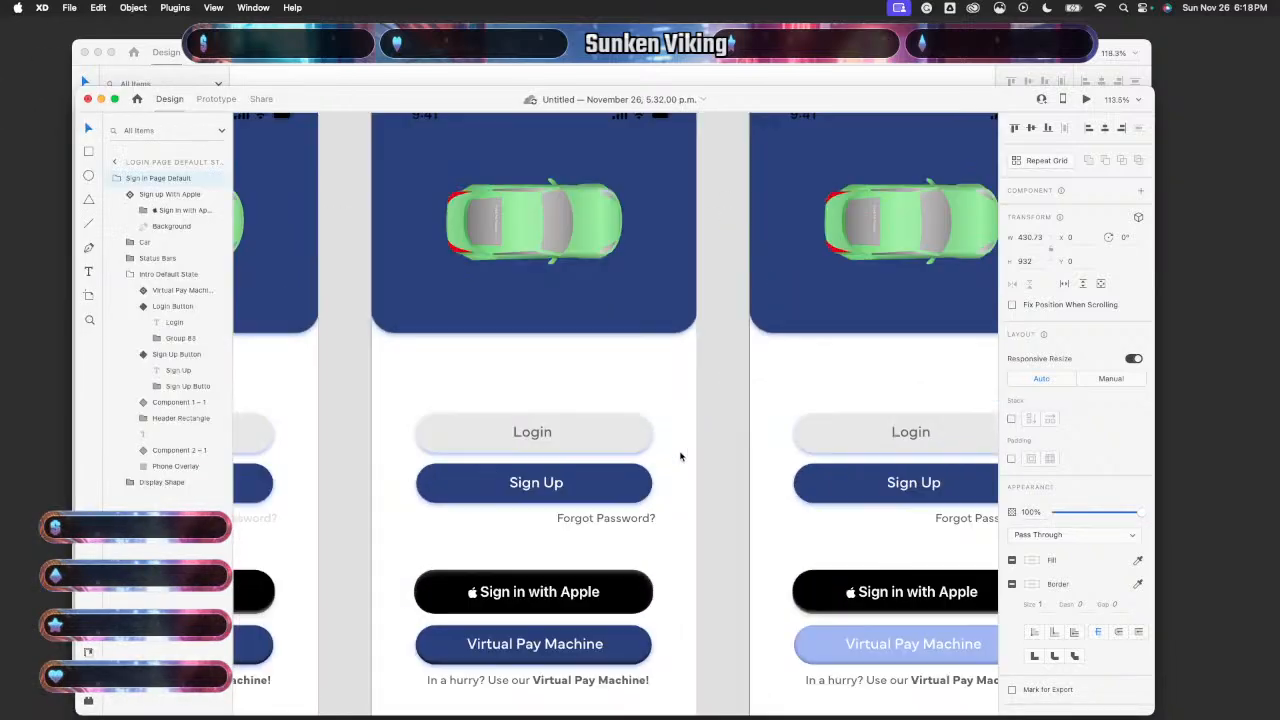
{"action": "double_click", "coordinate": [541, 435]}
{"action": "double_click", "coordinate": [541, 436]}
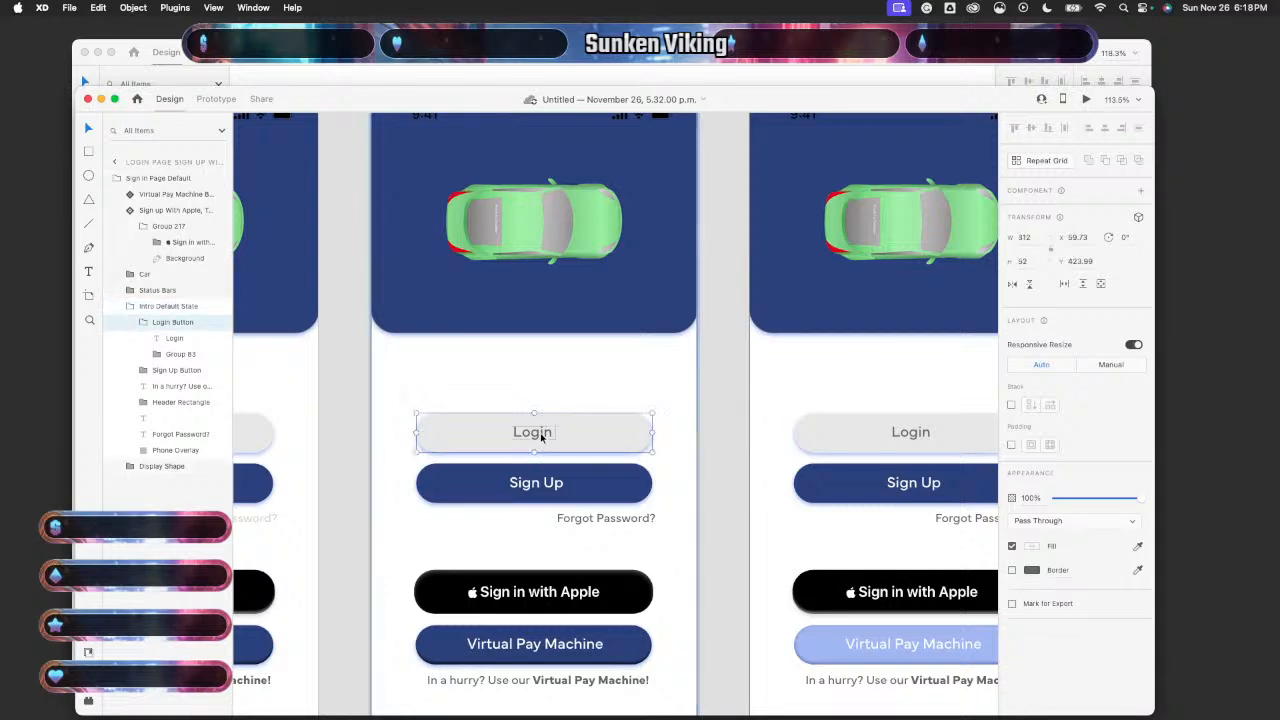
{"action": "double_click", "coordinate": [541, 436]}
{"action": "left_click_drag", "start_coordinate": [541, 436], "coordinate": [539, 436]}
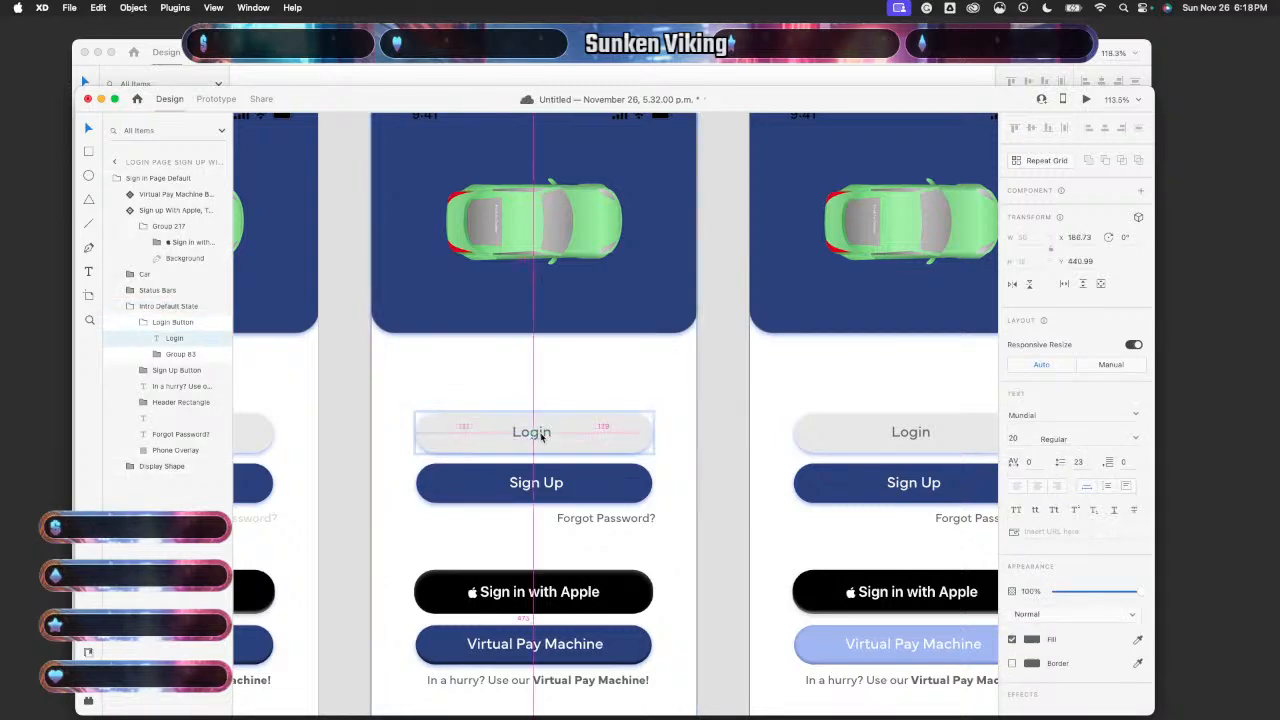
{"action": "double_click", "coordinate": [540, 484]}
{"action": "left_click_drag", "start_coordinate": [540, 488], "coordinate": [537, 488]}
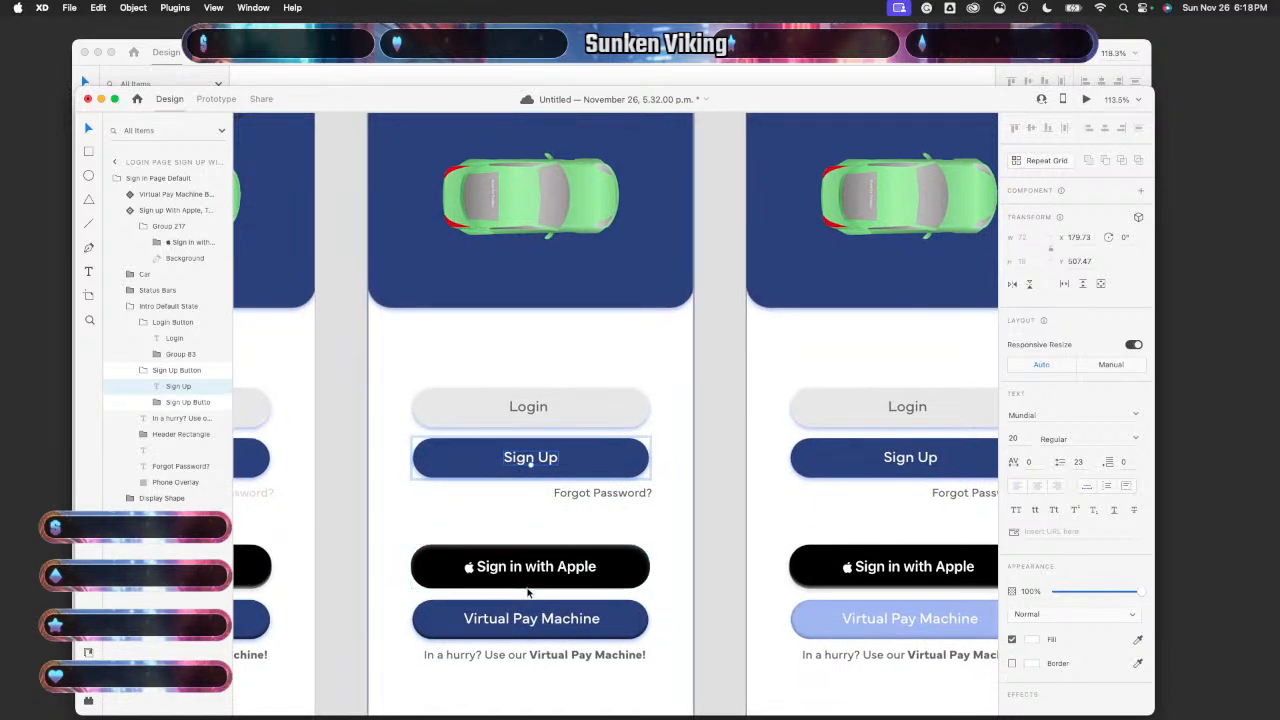
- On the next artboard, centre the Login label and shift the Sign Up label 3 px left
{"action": "scroll", "coordinate": [700, 550], "scroll_direction": "right", "scroll_amount": 3}
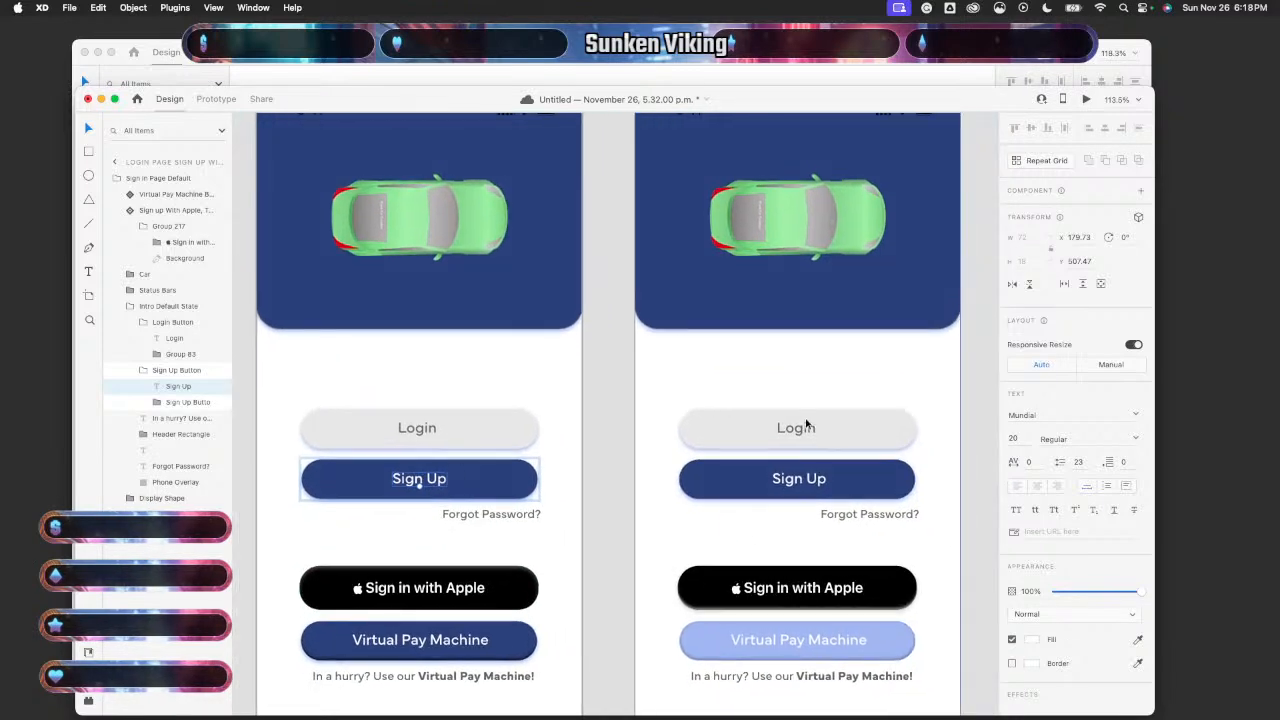
{"action": "left_click", "coordinate": [806, 426]}
{"action": "double_click", "coordinate": [801, 428]}
{"action": "left_click_drag", "start_coordinate": [801, 428], "coordinate": [800, 430]}
{"action": "double_click", "coordinate": [808, 480]}
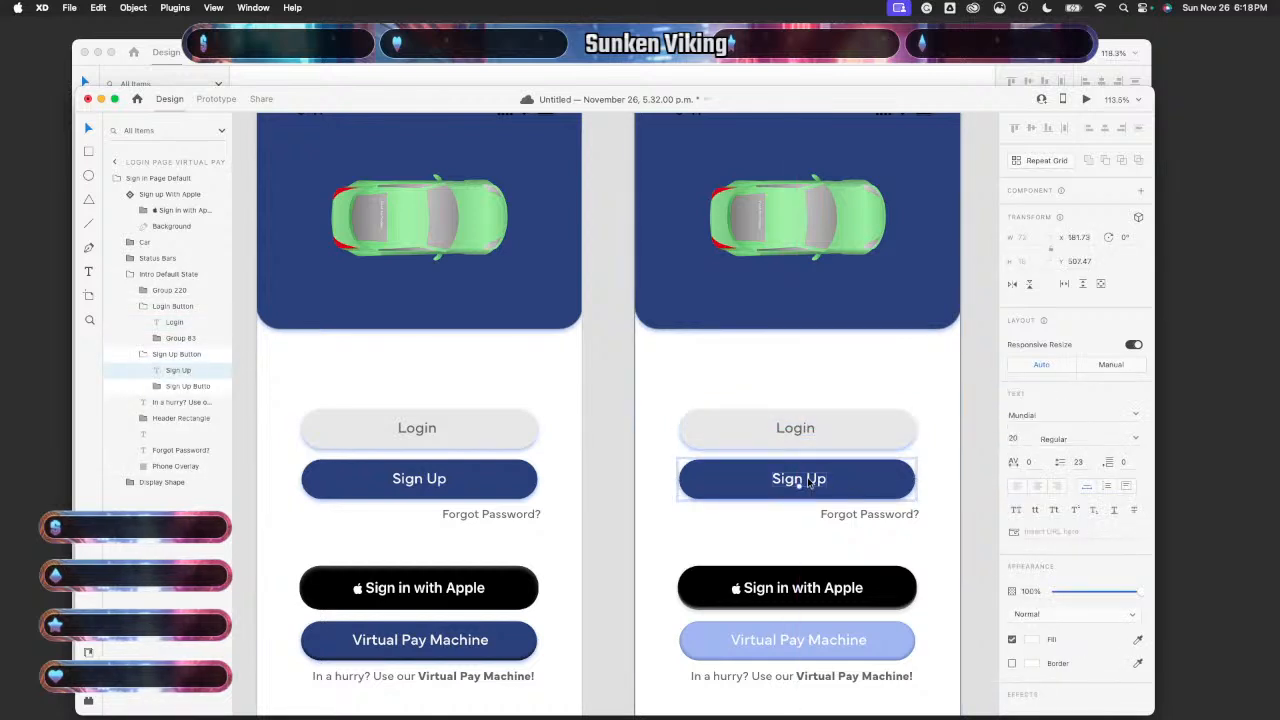
{"action": "left_click_drag", "start_coordinate": [810, 482], "coordinate": [807, 482]}
{"action": "left_click", "coordinate": [988, 468]}
- Check that the Login and Sign Up labels on the last artboard are centred in their buttons
{"action": "scroll", "coordinate": [920, 516], "scroll_direction": "down", "scroll_amount": 6}
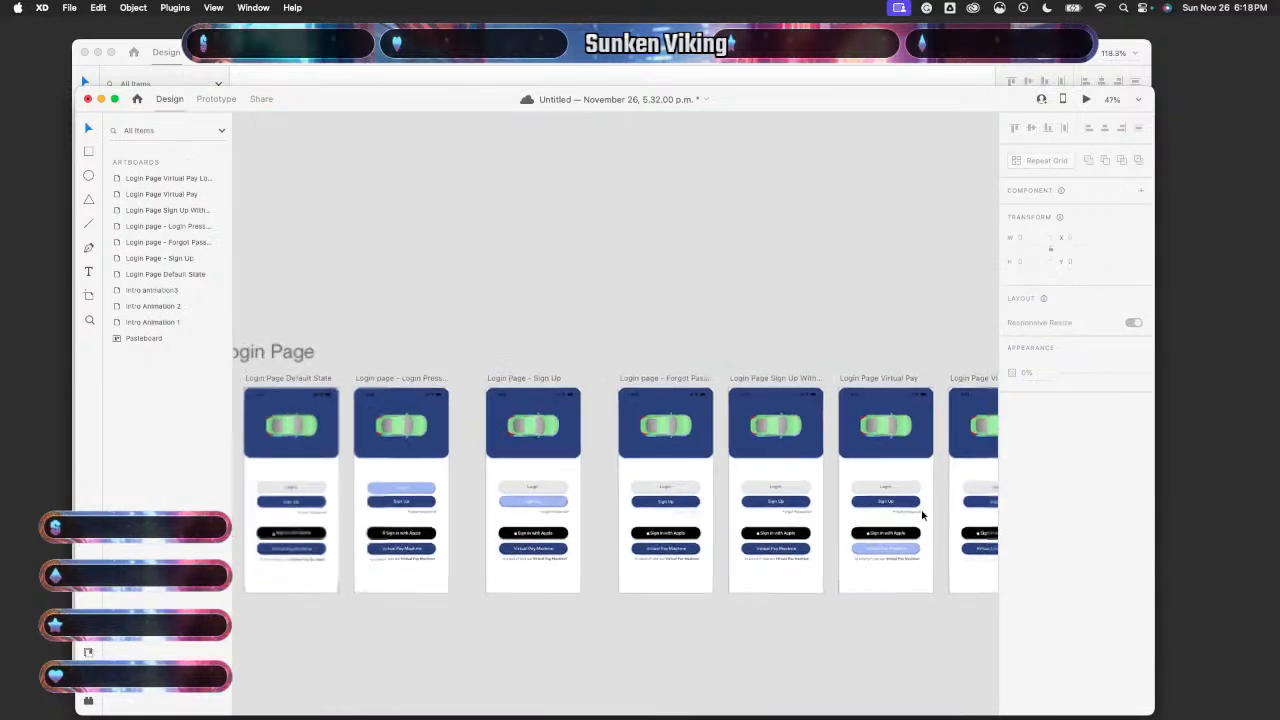
{"action": "scroll", "coordinate": [922, 516], "scroll_direction": "up", "scroll_amount": 6}
{"action": "scroll", "coordinate": [760, 523], "scroll_direction": "left", "scroll_amount": 4}
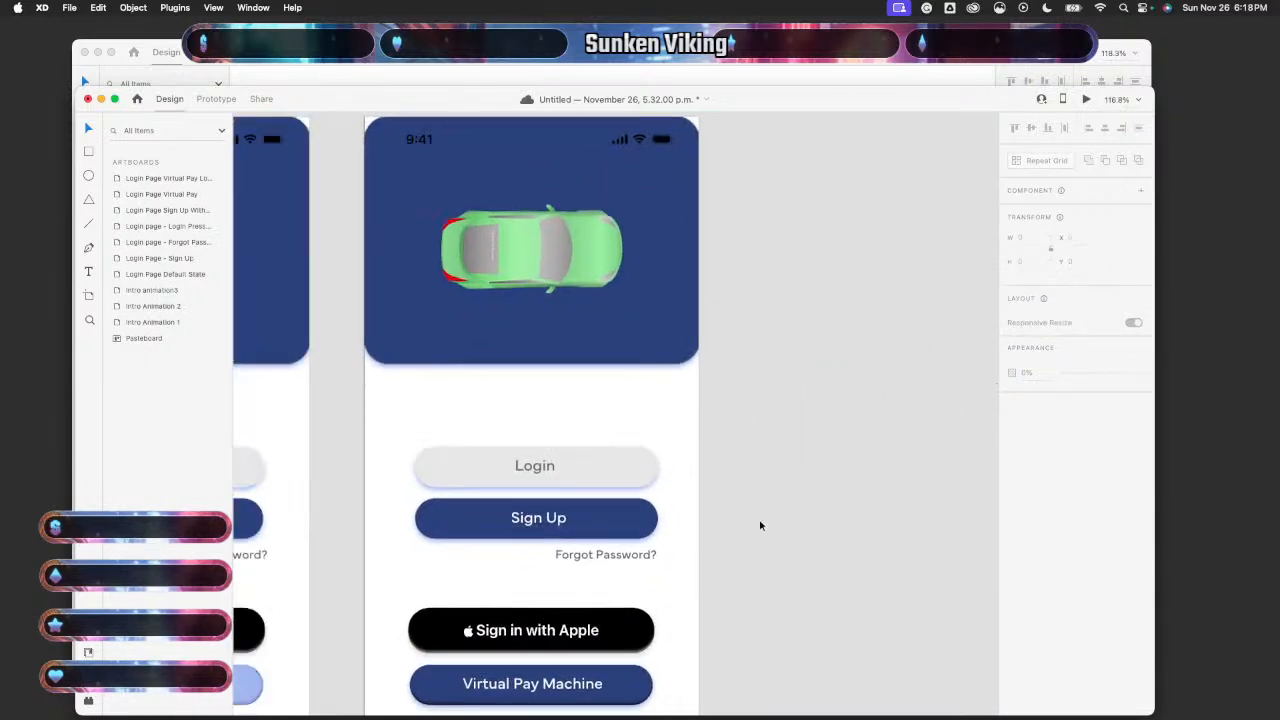
{"action": "left_click", "coordinate": [623, 457]}
{"action": "left_click", "coordinate": [623, 457]}
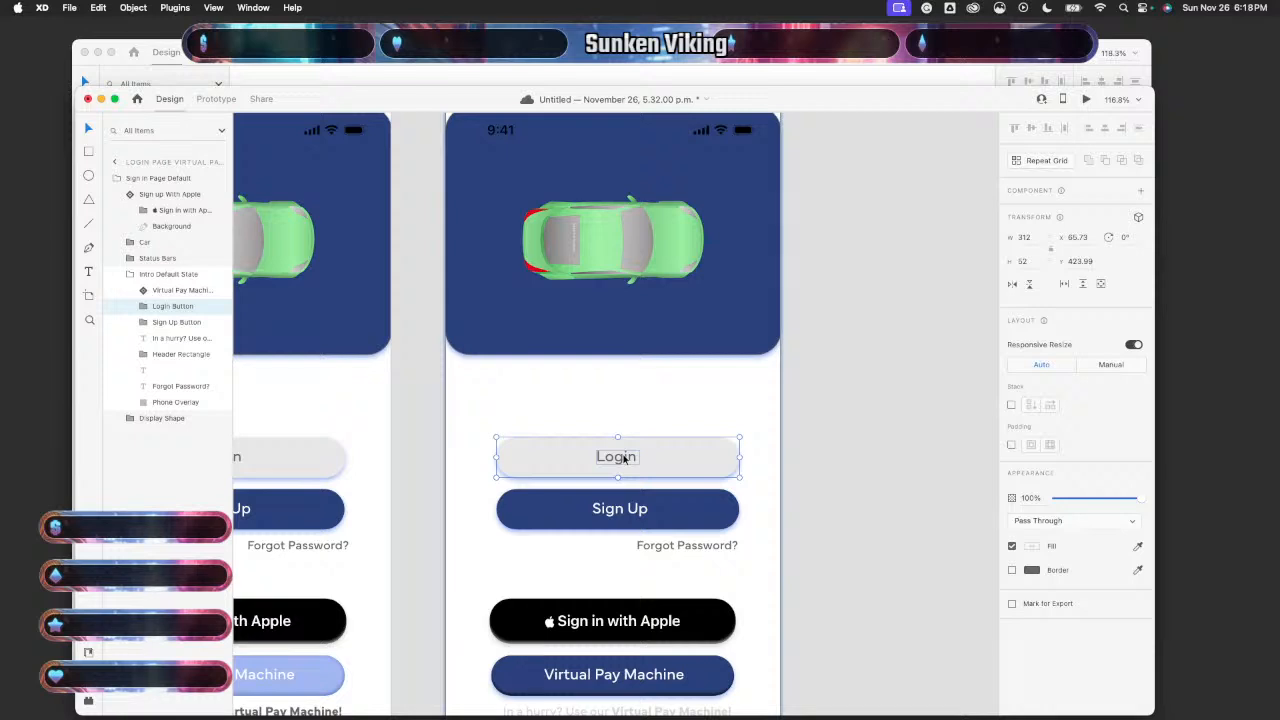
{"action": "left_click", "coordinate": [623, 457]}
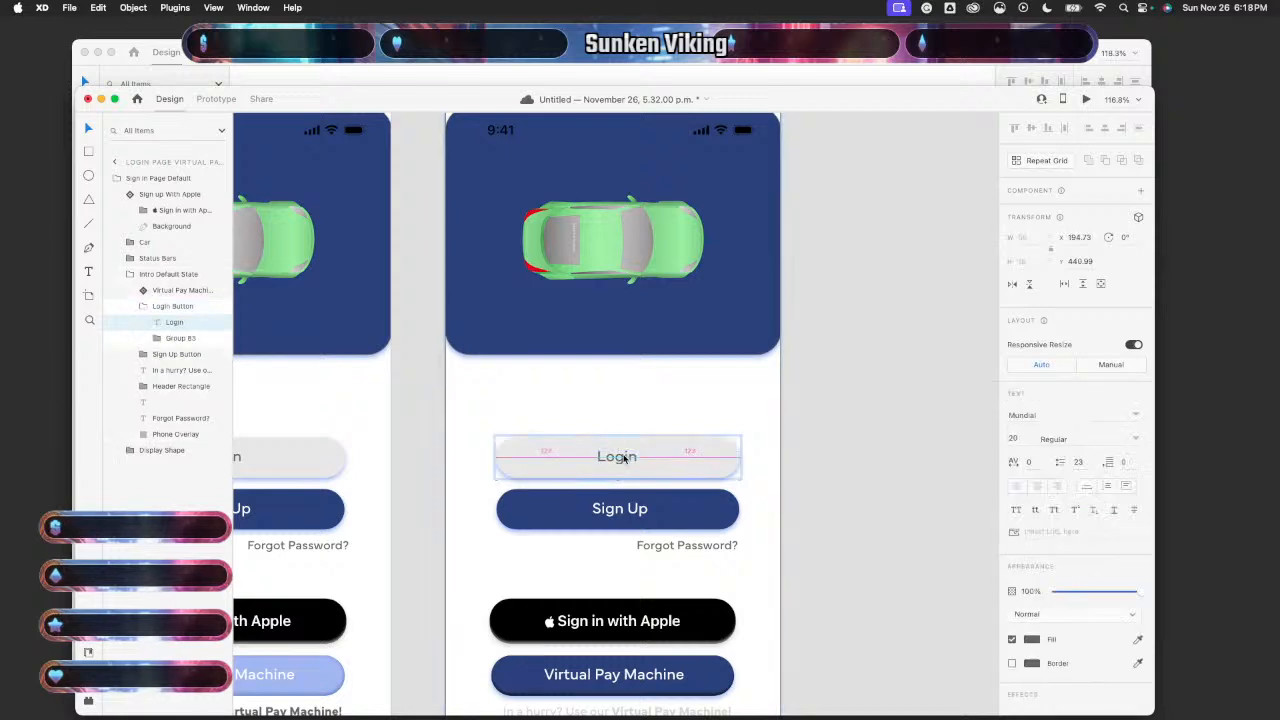
{"action": "left_click", "coordinate": [608, 516]}
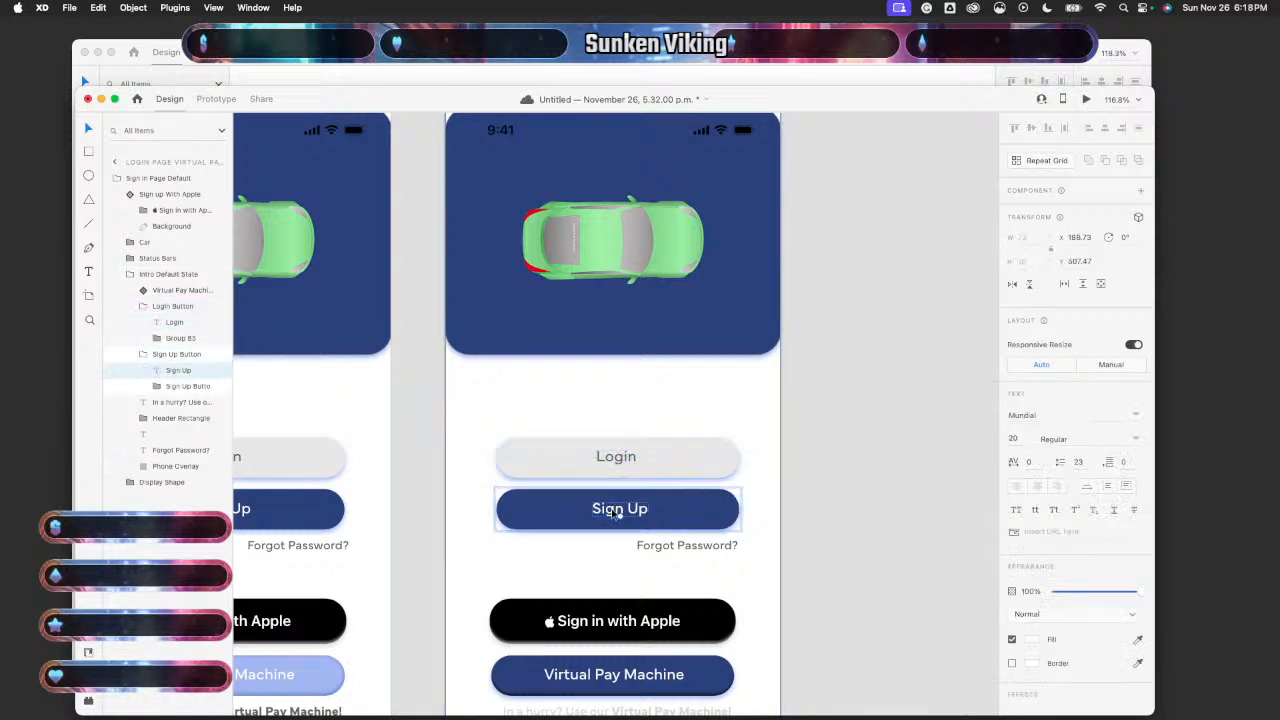
{"action": "double_click", "coordinate": [617, 512]}
{"action": "left_click", "coordinate": [856, 489]}
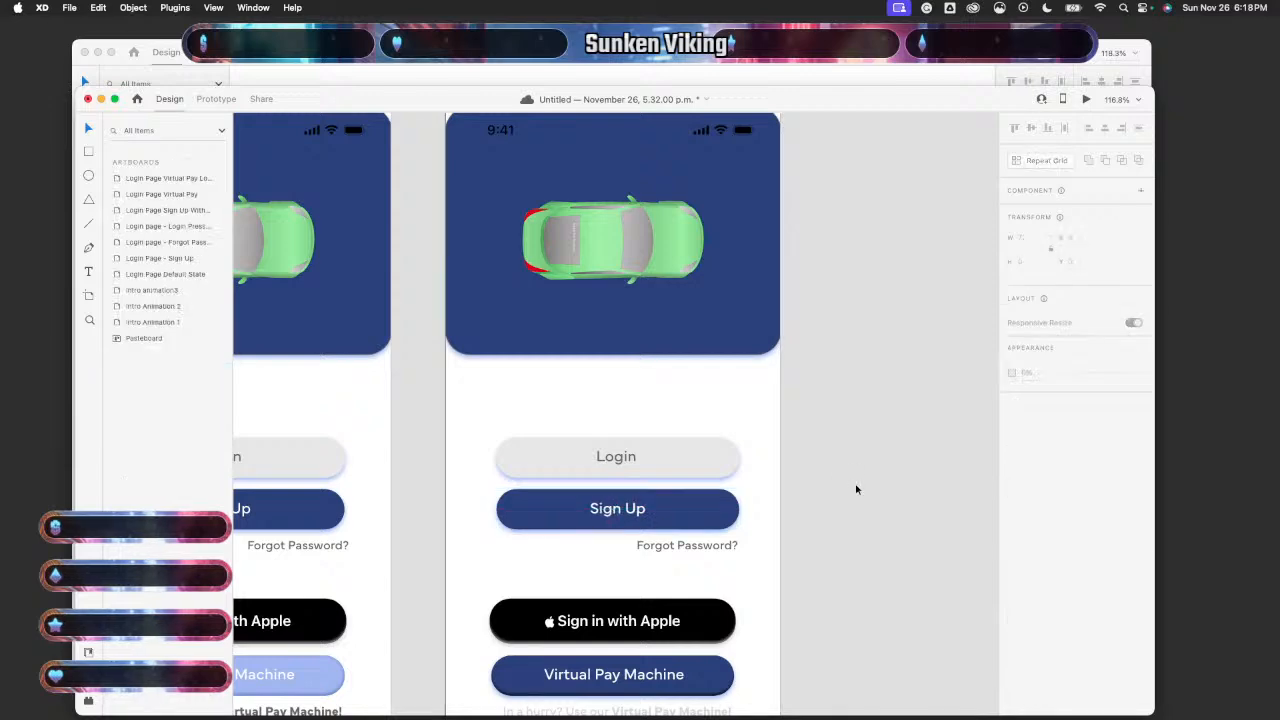
{"action": "scroll", "coordinate": [856, 489], "scroll_direction": "down", "scroll_amount": 6}
{"action": "scroll", "coordinate": [856, 489], "scroll_direction": "left", "scroll_amount": 5}
- Preview the Login Page Default State artboard and step through the prototype screens
{"action": "left_click", "coordinate": [546, 485]}
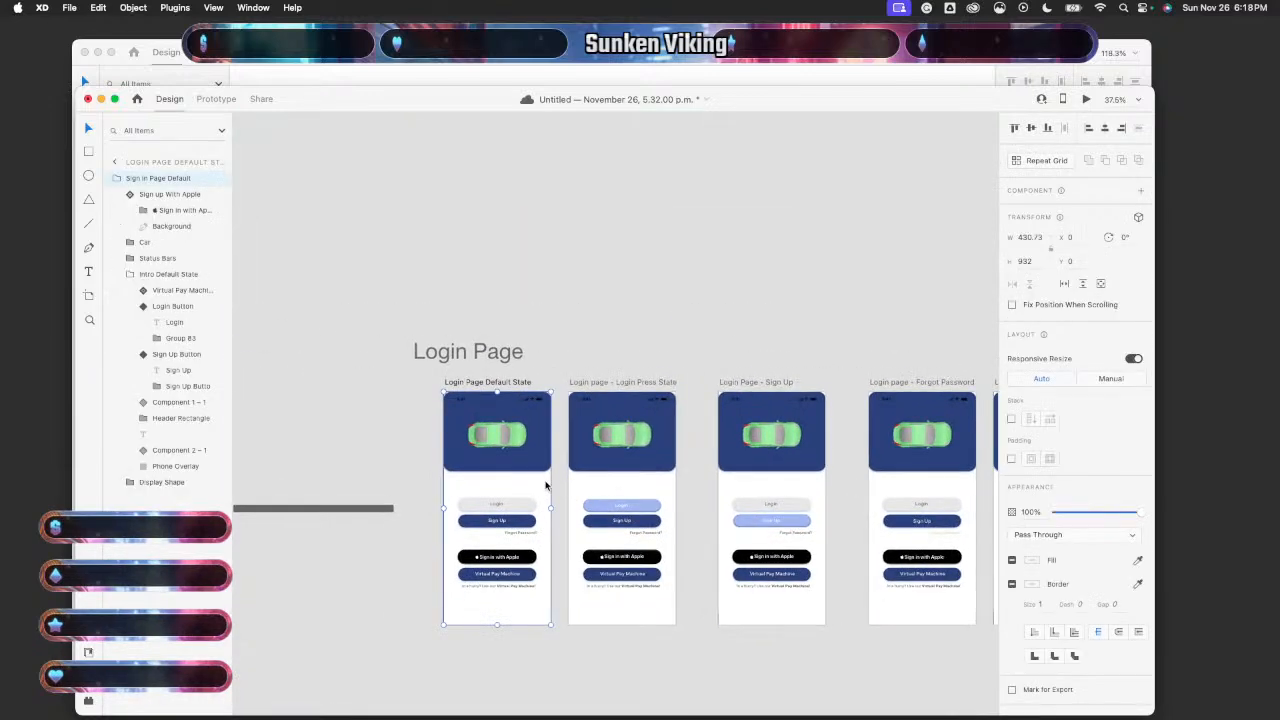
{"action": "left_click", "coordinate": [1086, 101]}
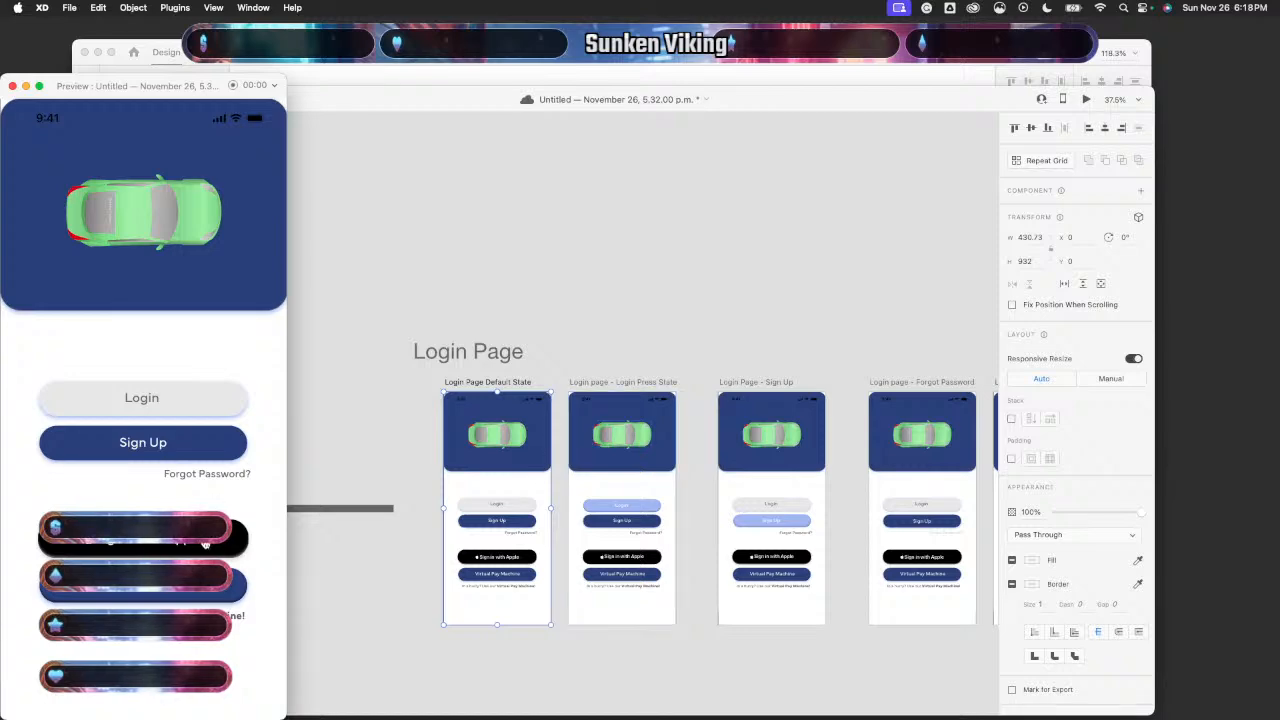
{"action": "key", "text": "Right"}
{"action": "key", "text": "Right"}
{"action": "key", "text": "Right"}
{"action": "key", "text": "Right"}
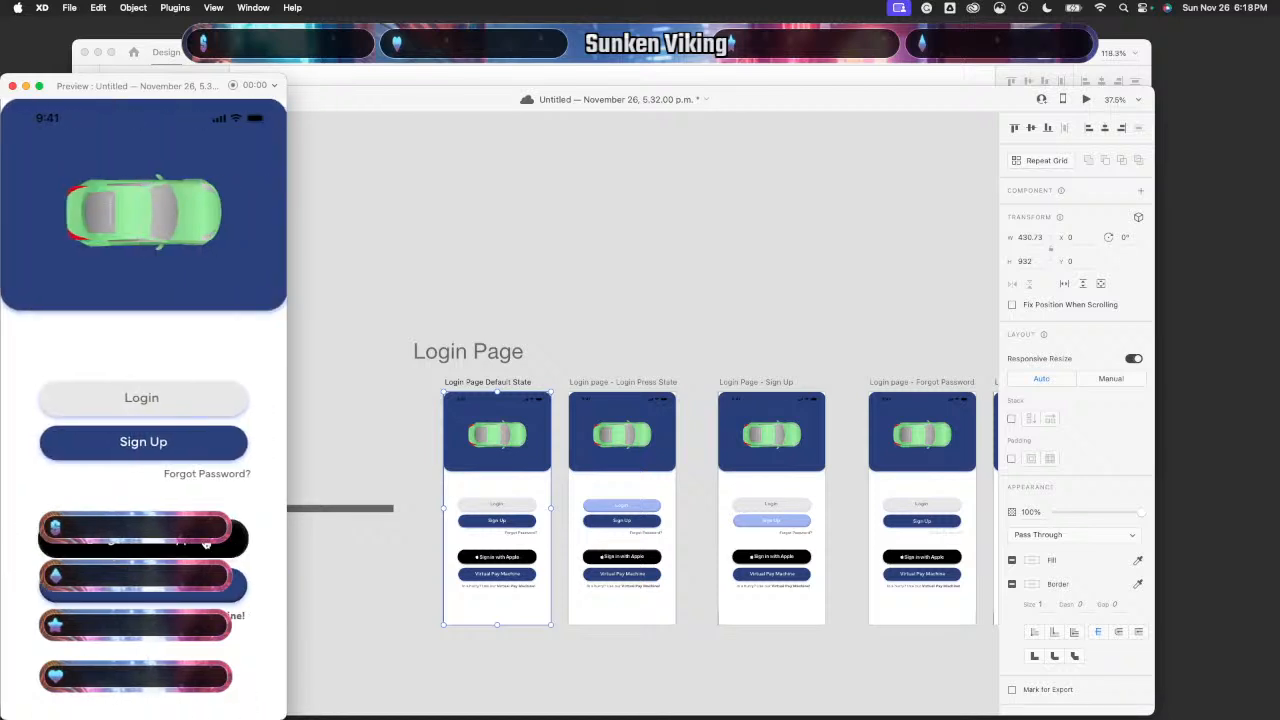
{"action": "left_click", "coordinate": [13, 86]}
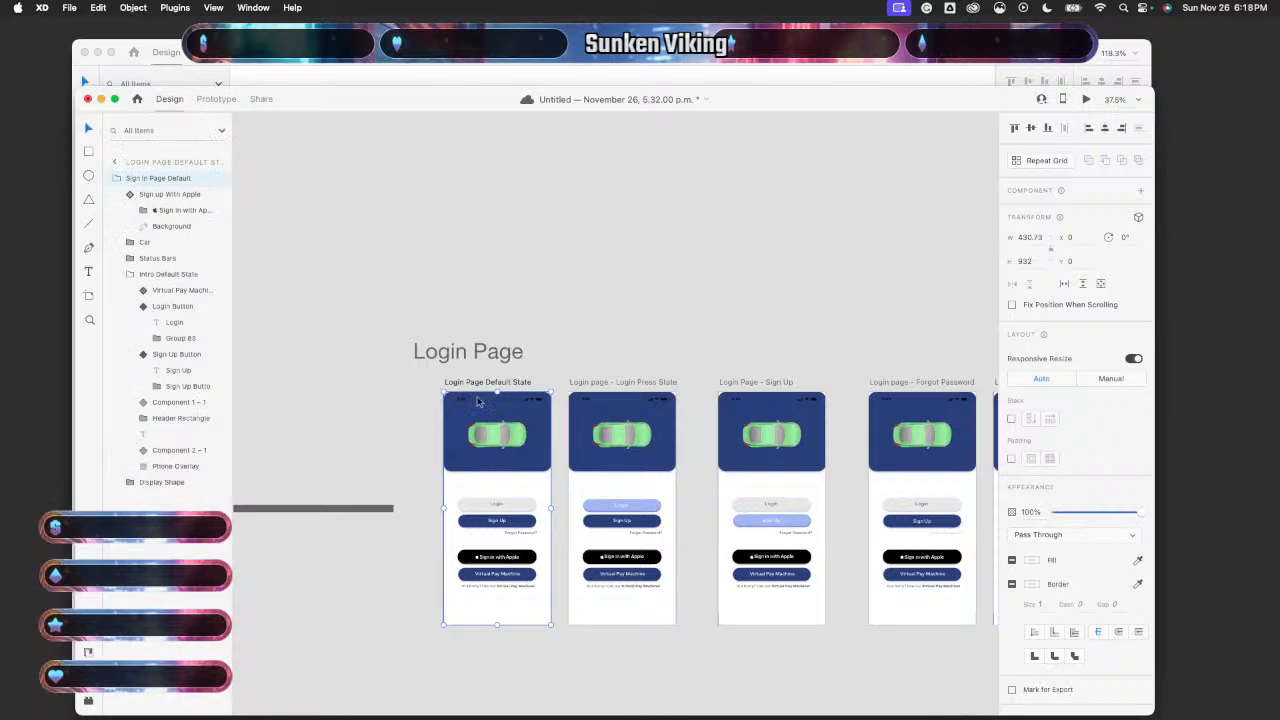
- Nudge the Sign Up label 1 px left on the Sign Up With Apple artboard
{"action": "scroll", "coordinate": [594, 548], "scroll_direction": "right", "scroll_amount": 5}
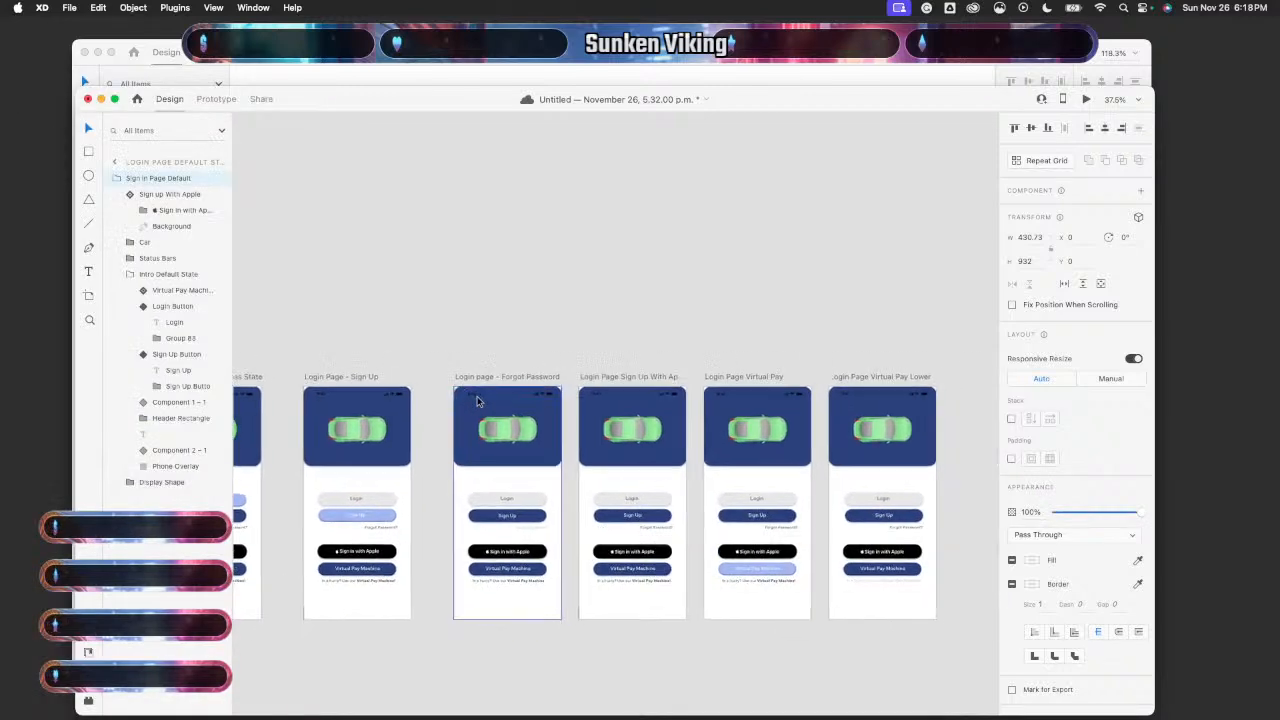
{"action": "left_click", "coordinate": [619, 548]}
{"action": "scroll", "coordinate": [619, 548], "scroll_direction": "up", "scroll_amount": 5}
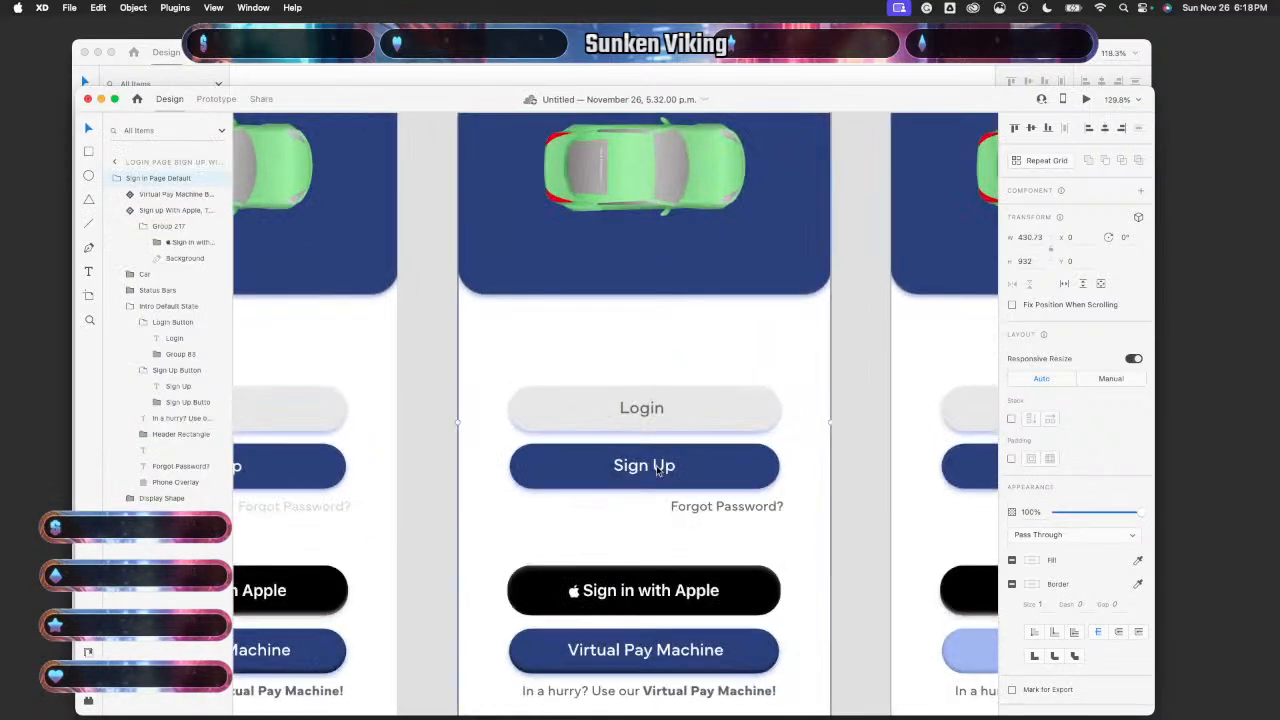
{"action": "double_click", "coordinate": [658, 470]}
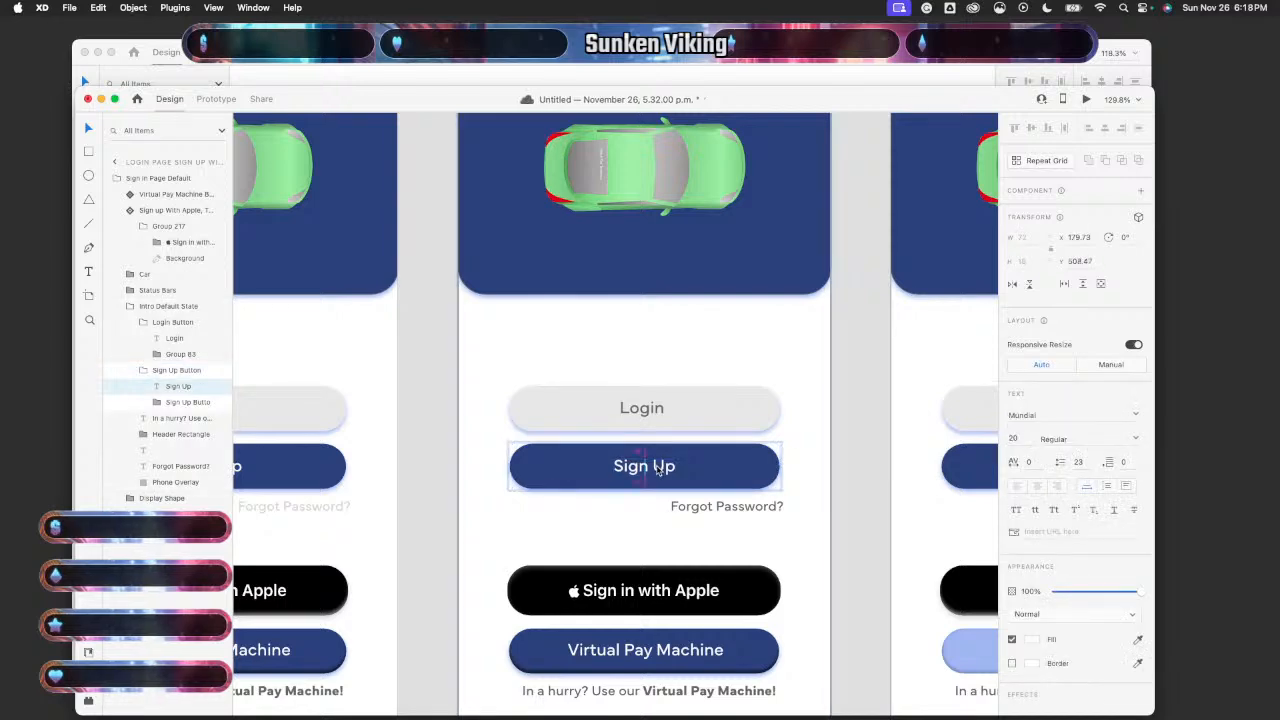
{"action": "key", "text": "Left"}
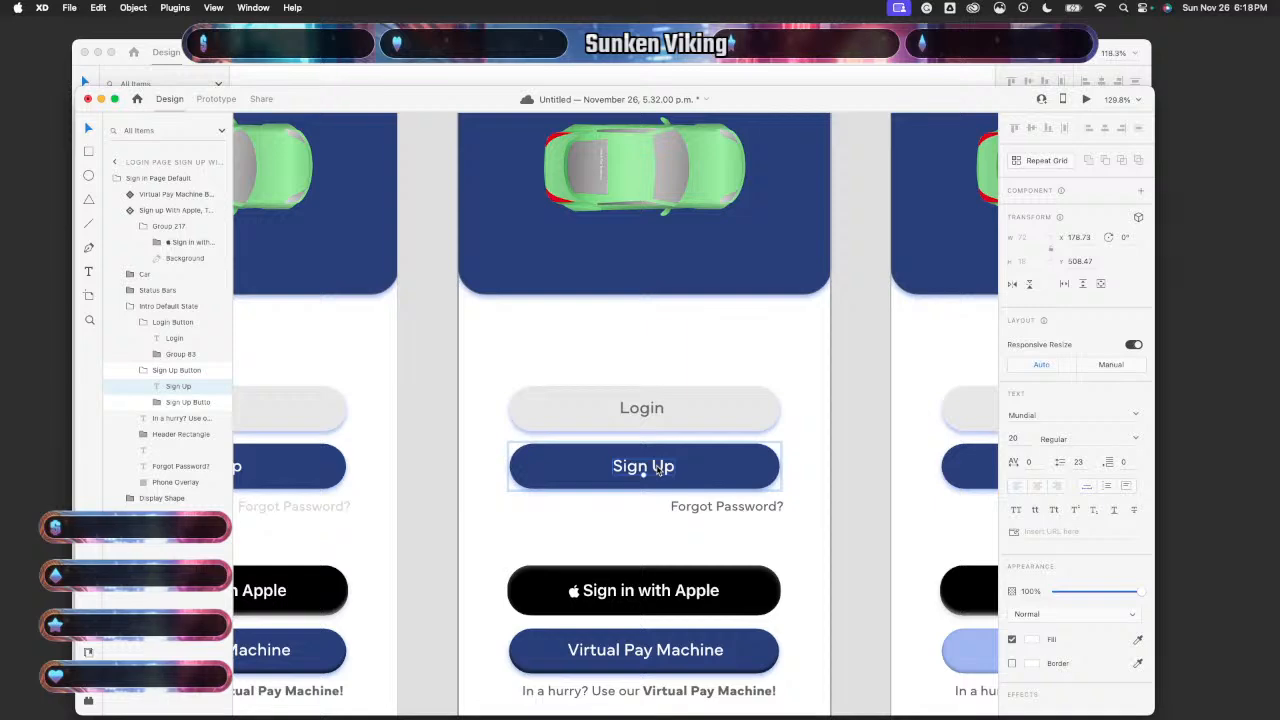
{"action": "left_click", "coordinate": [838, 543]}
- Preview the Default State login page again and test its page transition
{"action": "scroll", "coordinate": [838, 545], "scroll_direction": "down", "scroll_amount": 5}
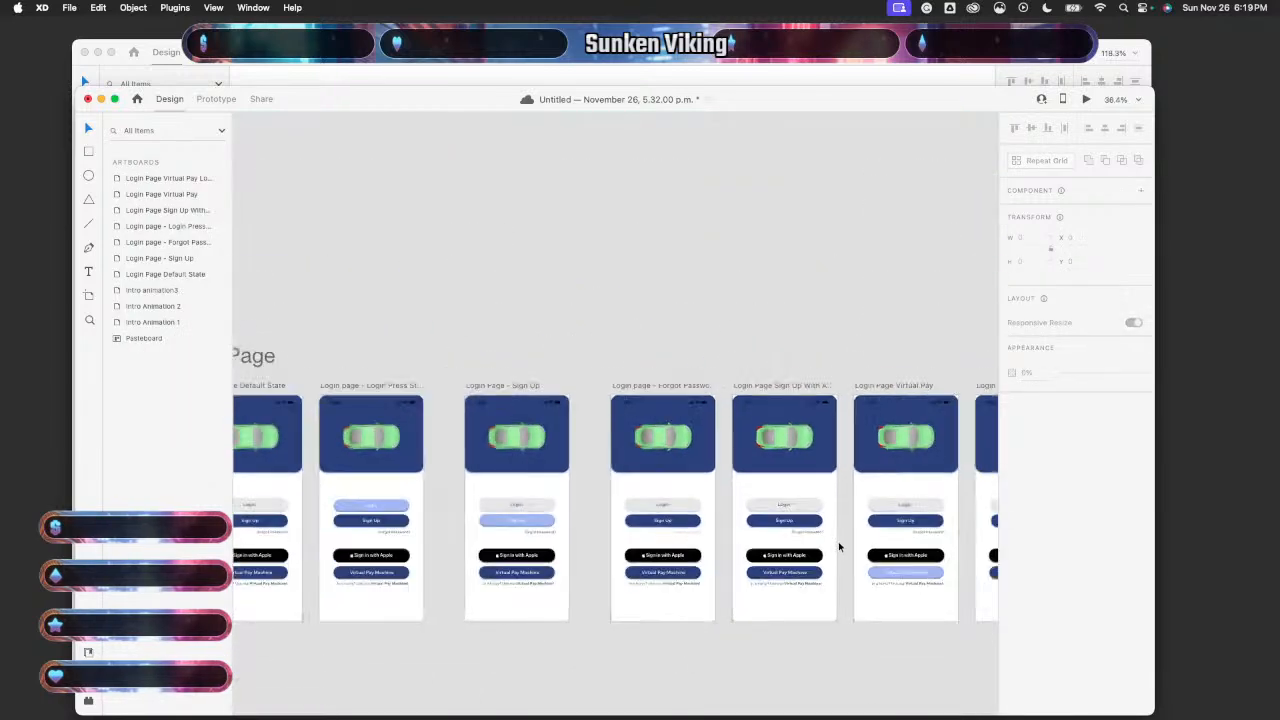
{"action": "scroll", "coordinate": [838, 547], "scroll_direction": "left", "scroll_amount": 4}
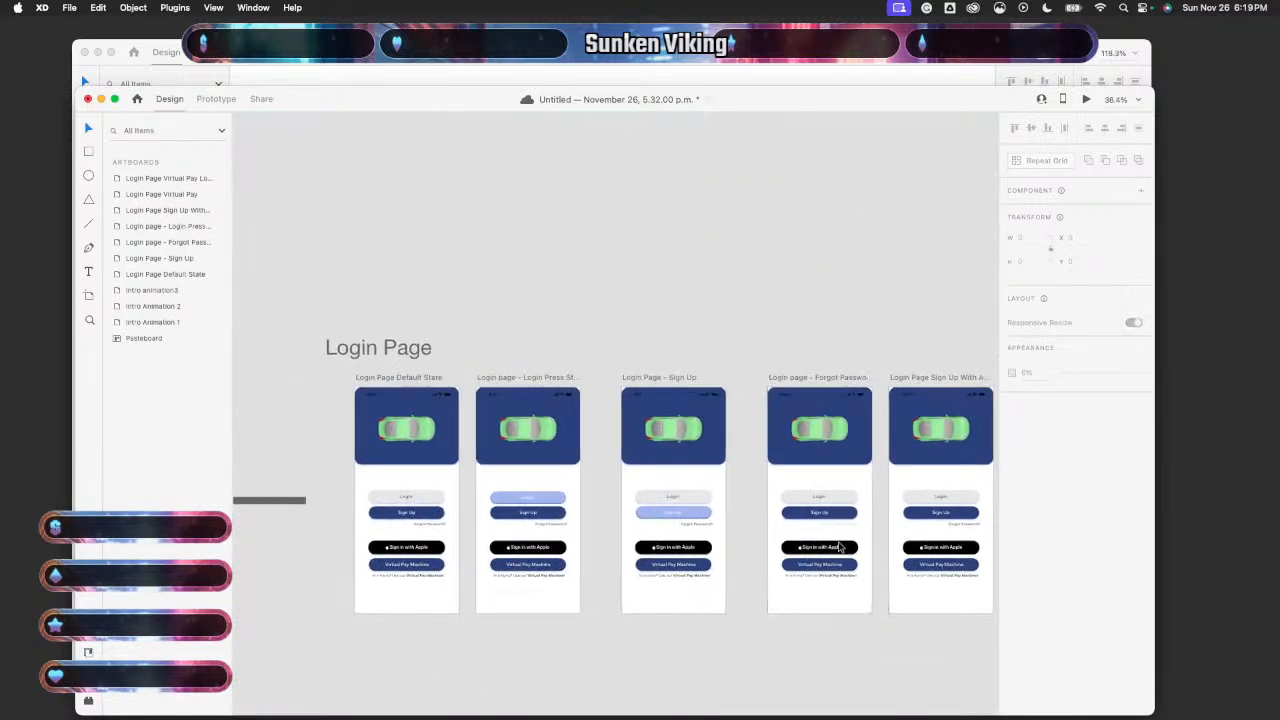
{"action": "left_click", "coordinate": [452, 541]}
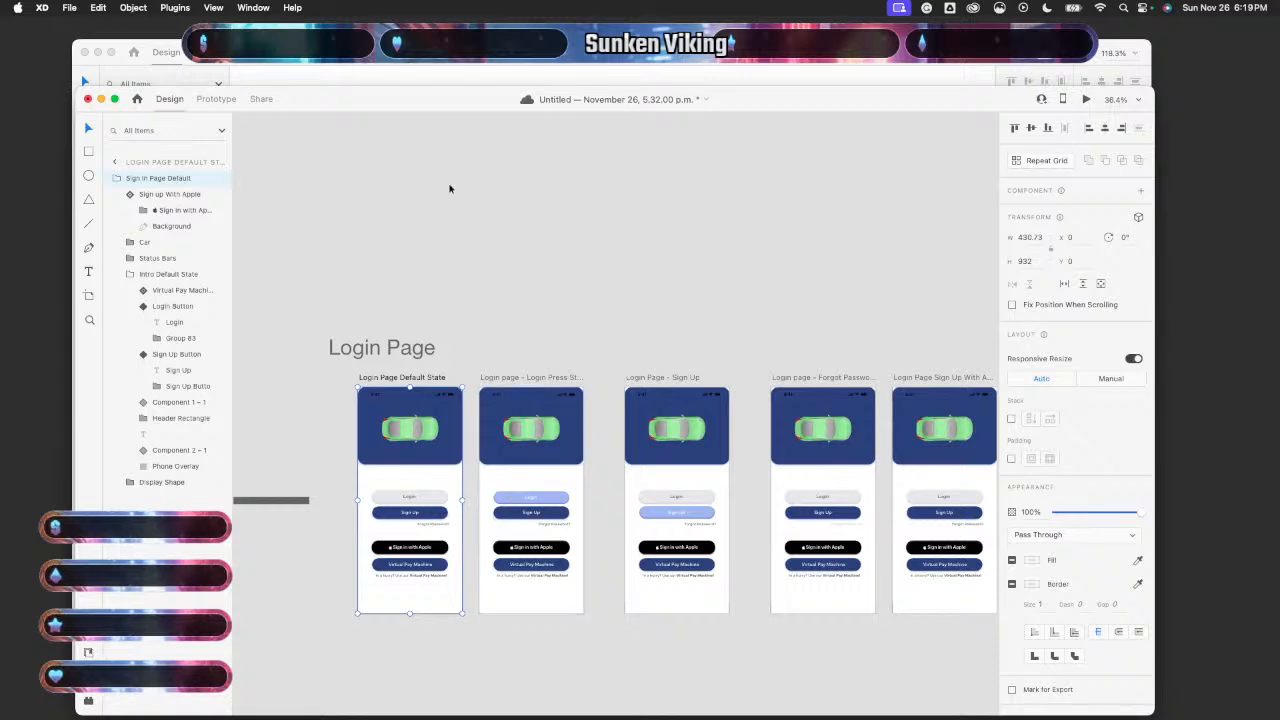
{"action": "left_click", "coordinate": [1088, 100]}
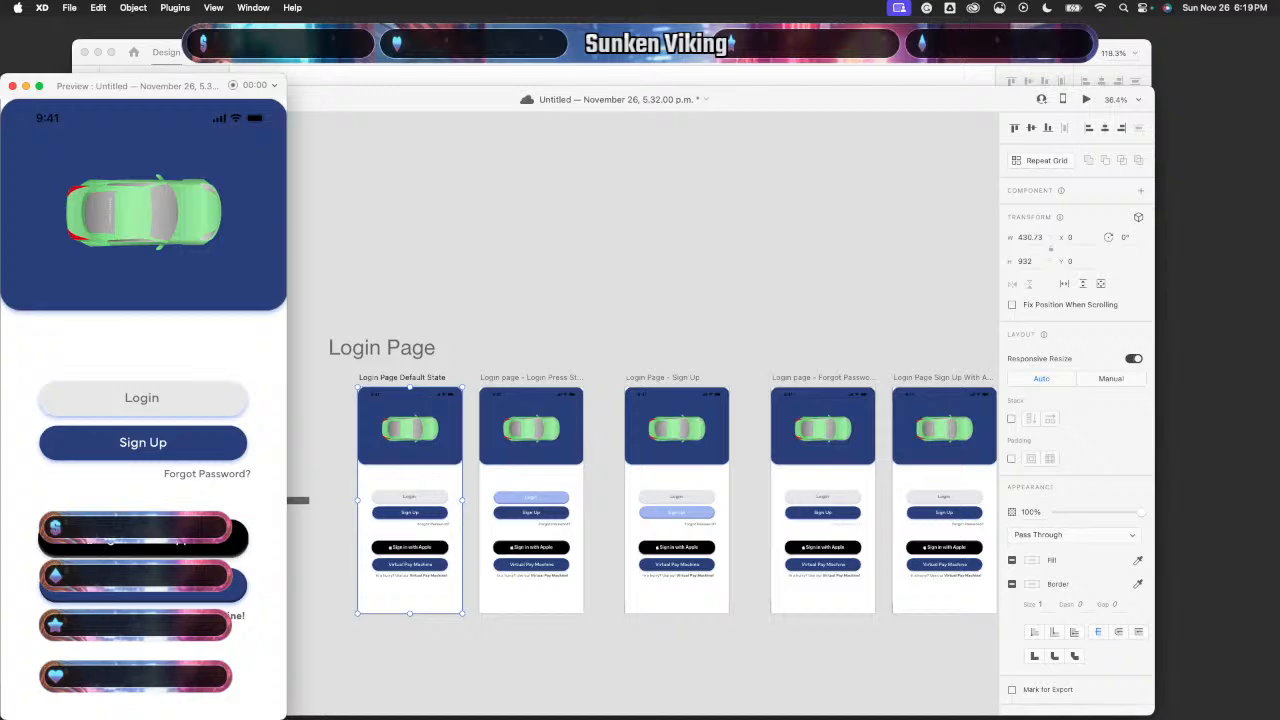
{"action": "left_click", "coordinate": [143, 443]}
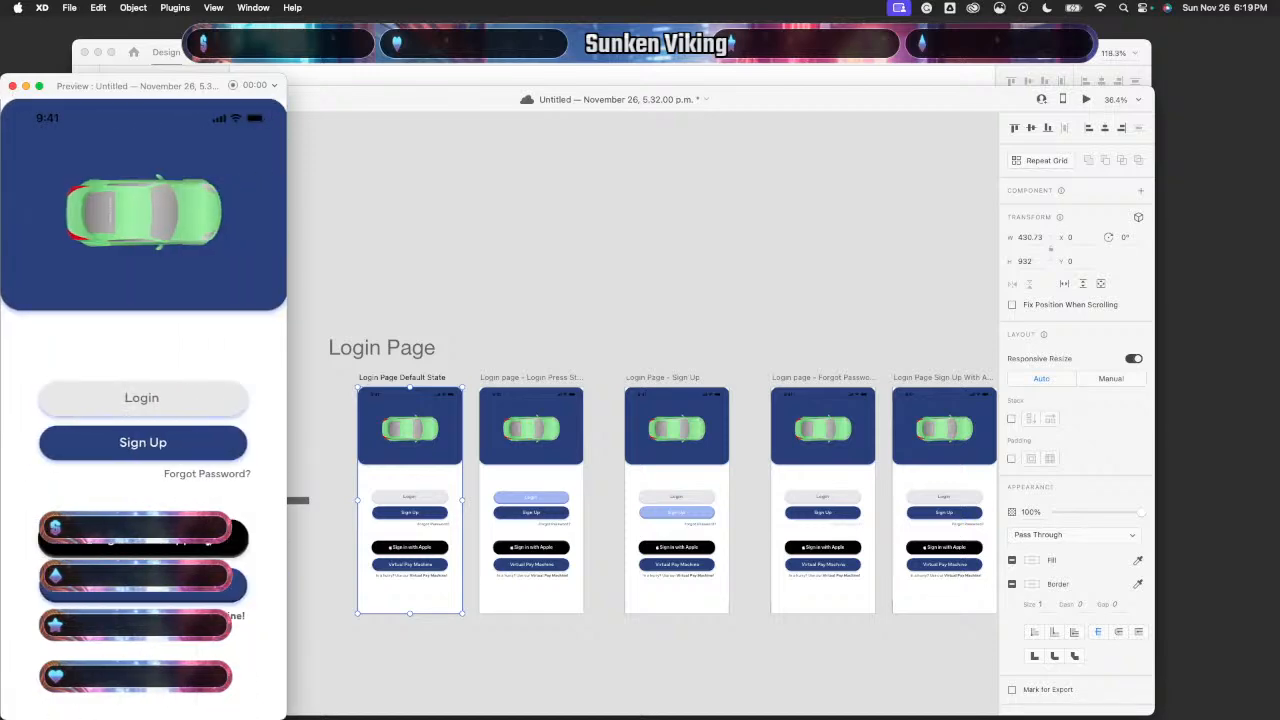
{"action": "left_click", "coordinate": [12, 86]}
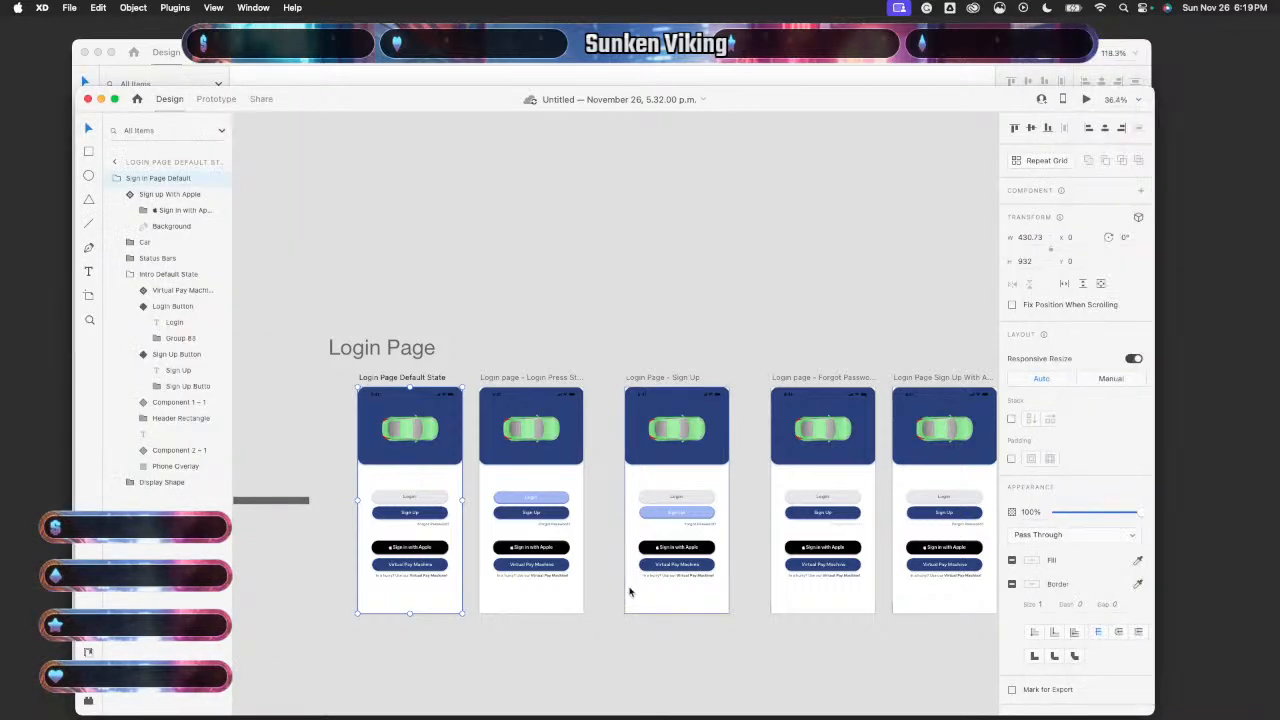
- Nudge the Sign in with Apple button with the arrow keys until it is centred
{"action": "scroll", "coordinate": [691, 528], "scroll_direction": "right", "scroll_amount": 5}
{"action": "scroll", "coordinate": [697, 531], "scroll_direction": "up", "scroll_amount": 3}
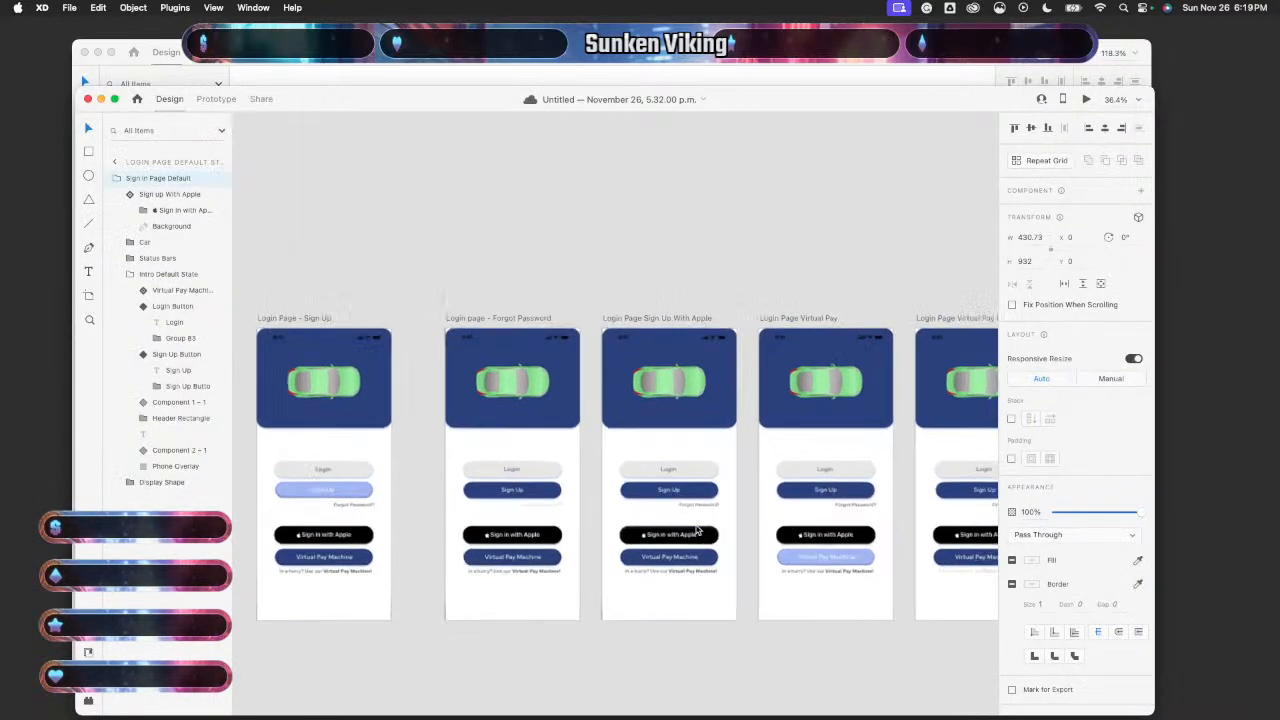
{"action": "scroll", "coordinate": [697, 531], "scroll_direction": "up", "scroll_amount": 5}
{"action": "left_click", "coordinate": [697, 538]}
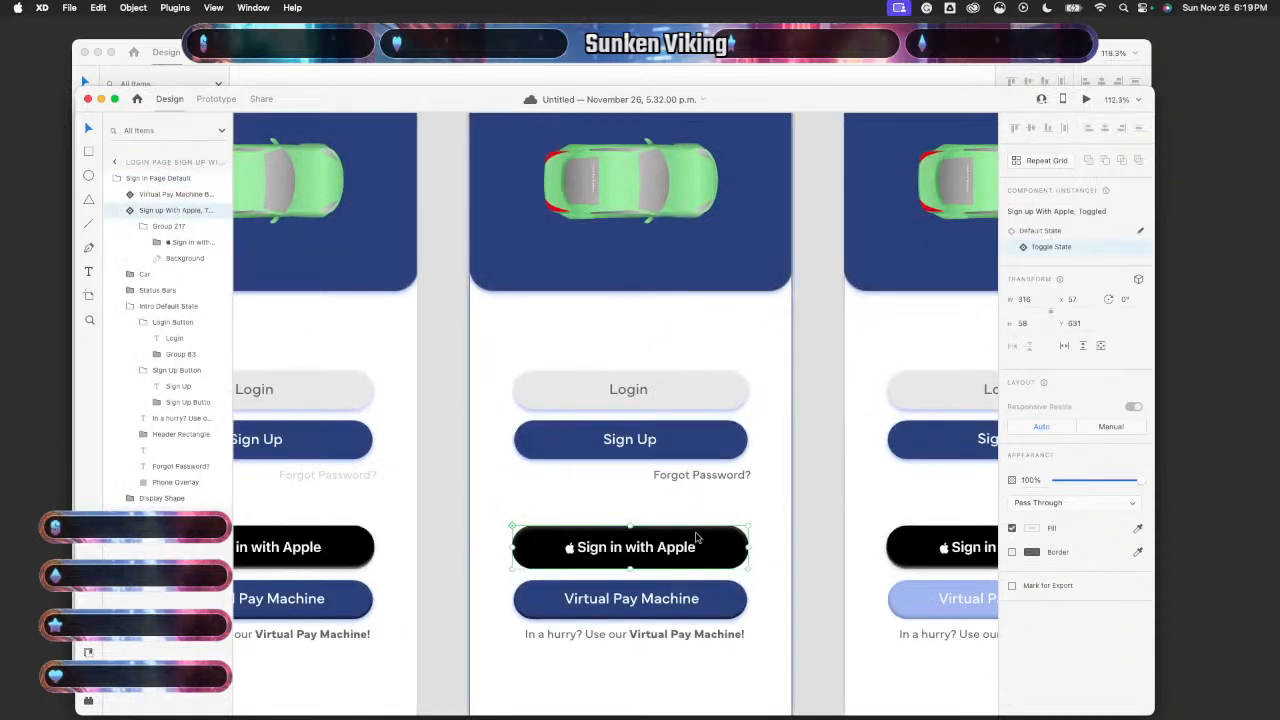
{"action": "key", "text": "Left"}
{"action": "key", "text": "Left"}
{"action": "key", "text": "Right"}
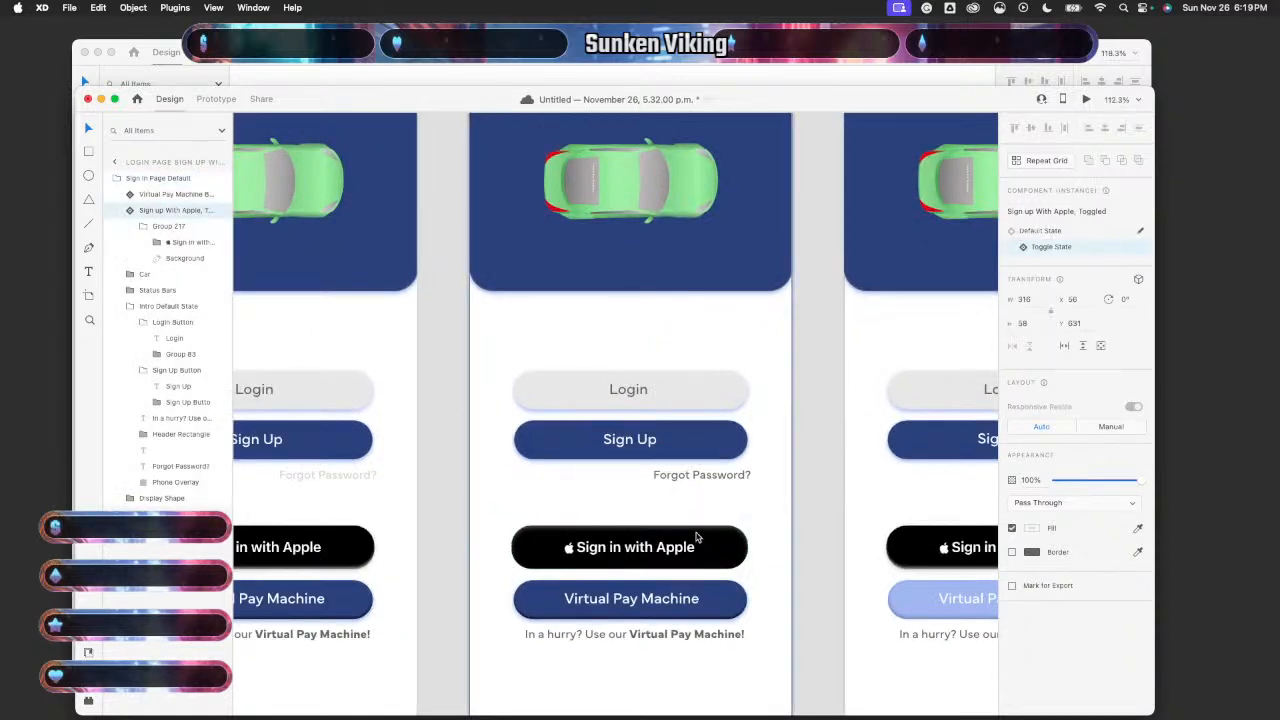
{"action": "key", "text": "Right"}
{"action": "key", "text": "Left"}
{"action": "key", "text": "Left"}
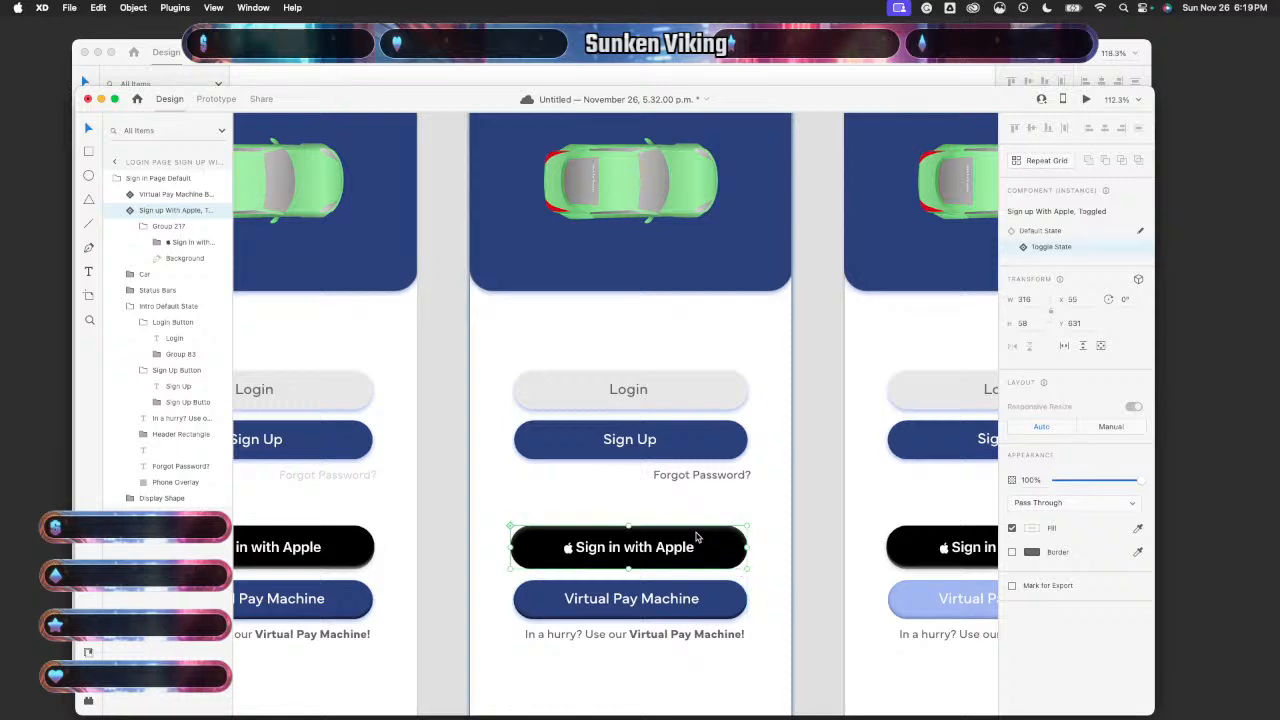
{"action": "left_click", "coordinate": [816, 573]}
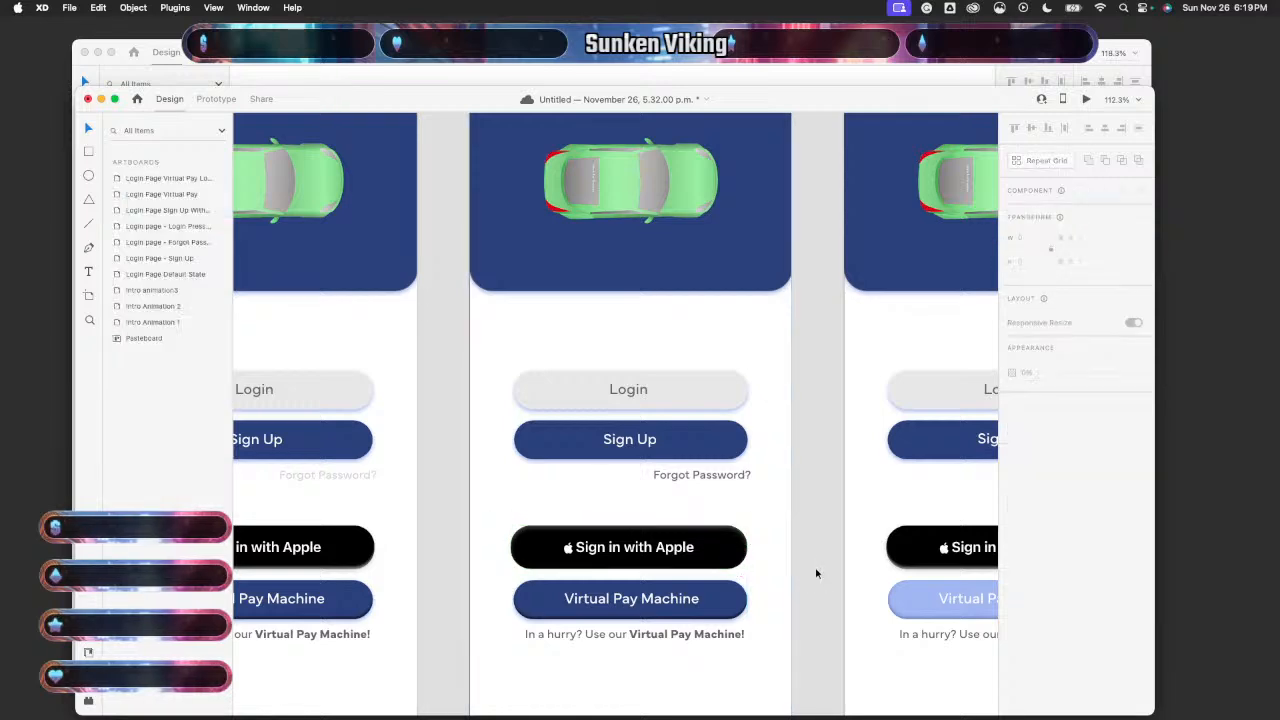
- Preview the Login Page Default State artboard to check the result
{"action": "scroll", "coordinate": [816, 573], "scroll_direction": "down", "scroll_amount": 5}
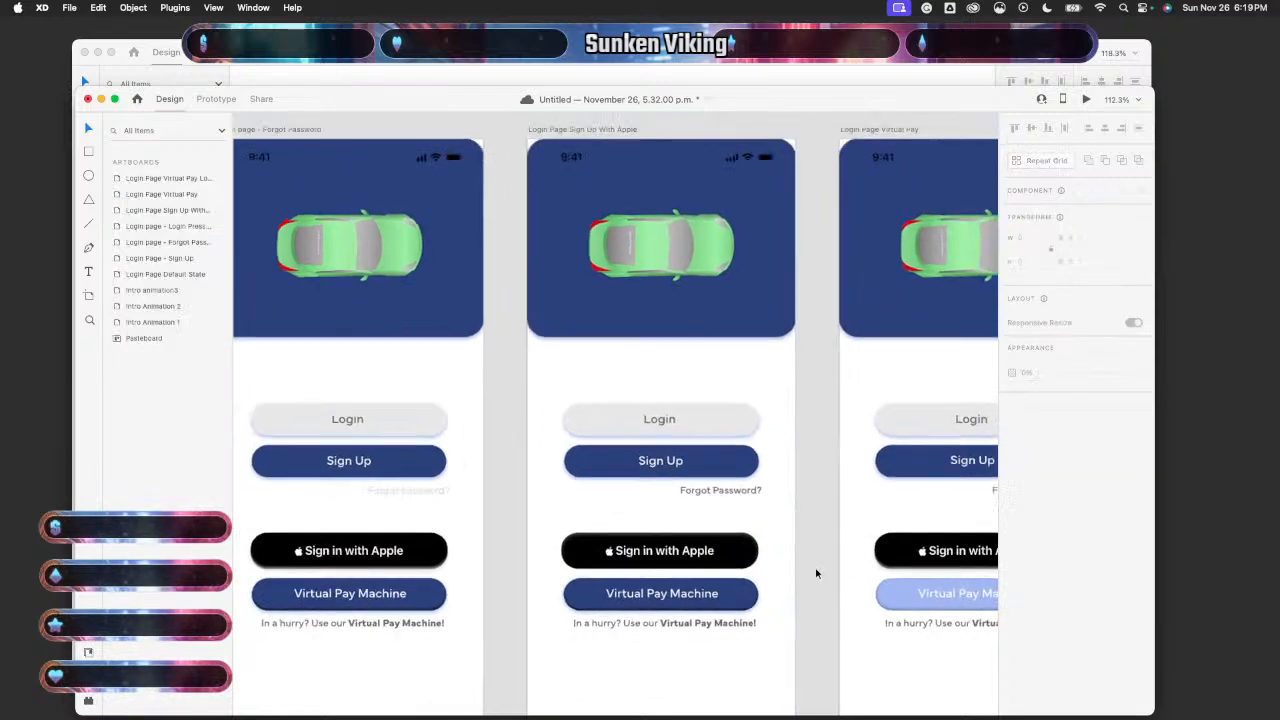
{"action": "scroll", "coordinate": [812, 573], "scroll_direction": "down", "scroll_amount": 5}
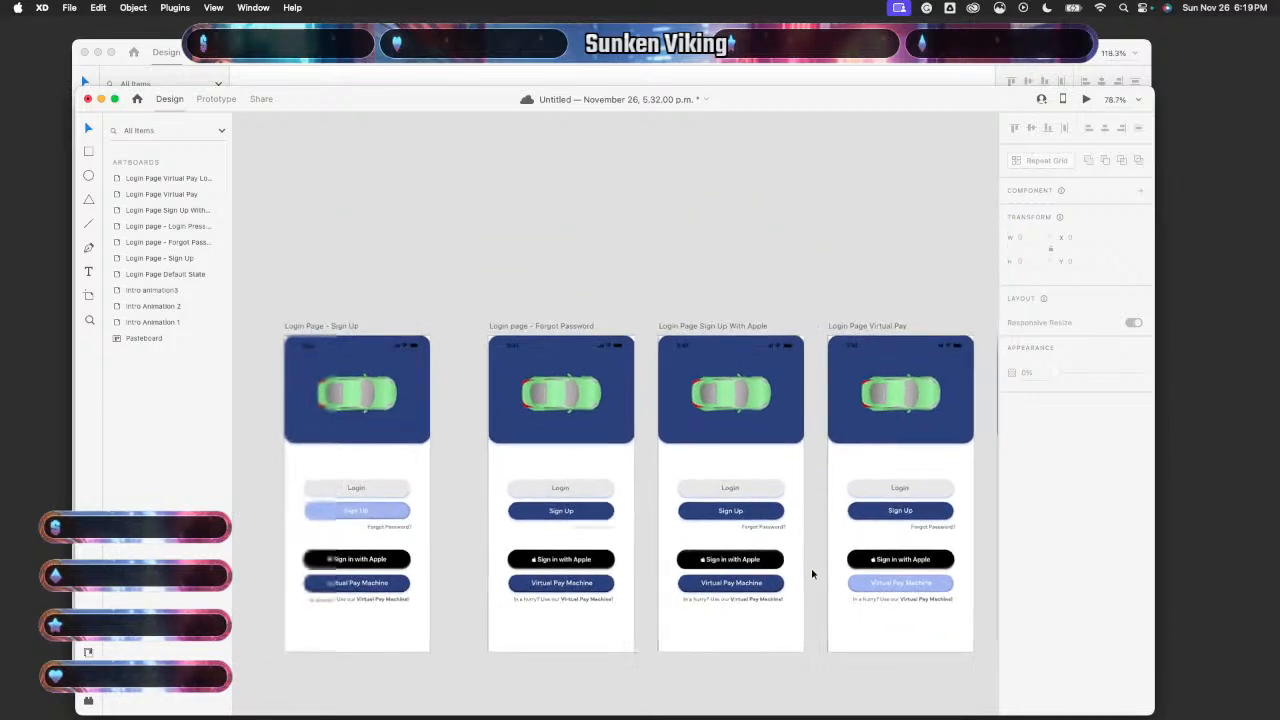
{"action": "scroll", "coordinate": [816, 575], "scroll_direction": "left", "scroll_amount": 3}
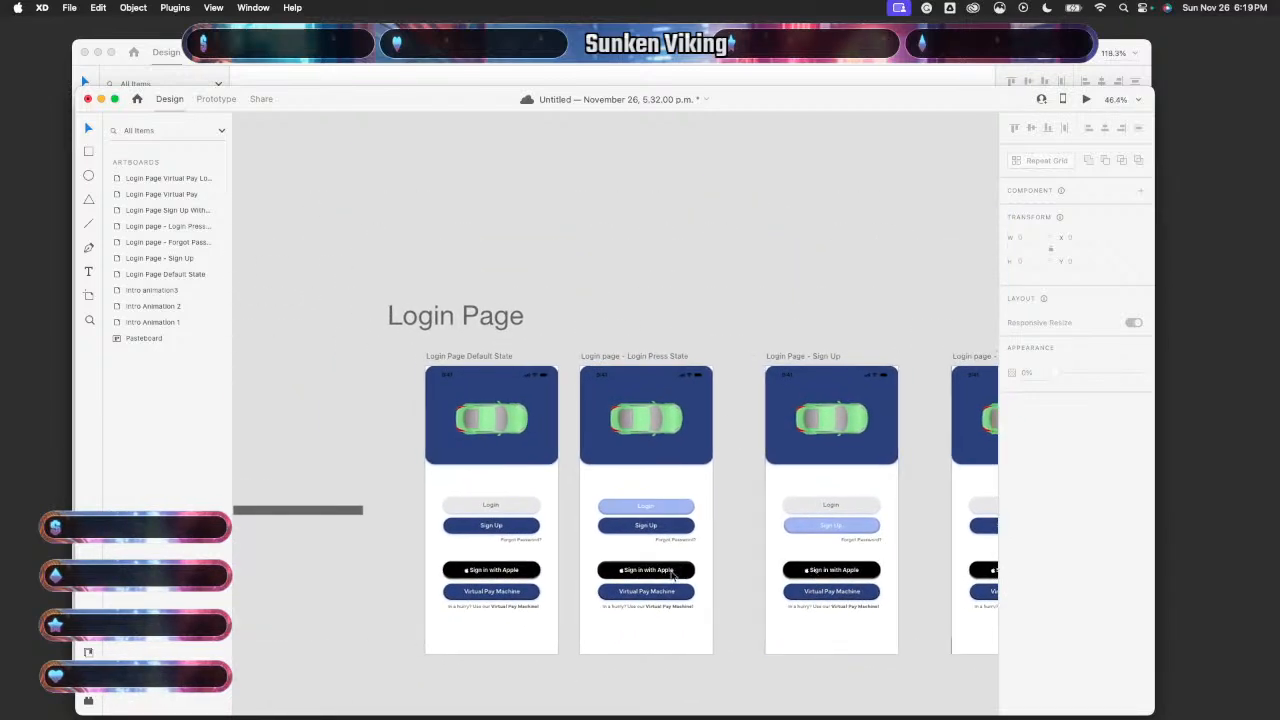
{"action": "left_click", "coordinate": [546, 558]}
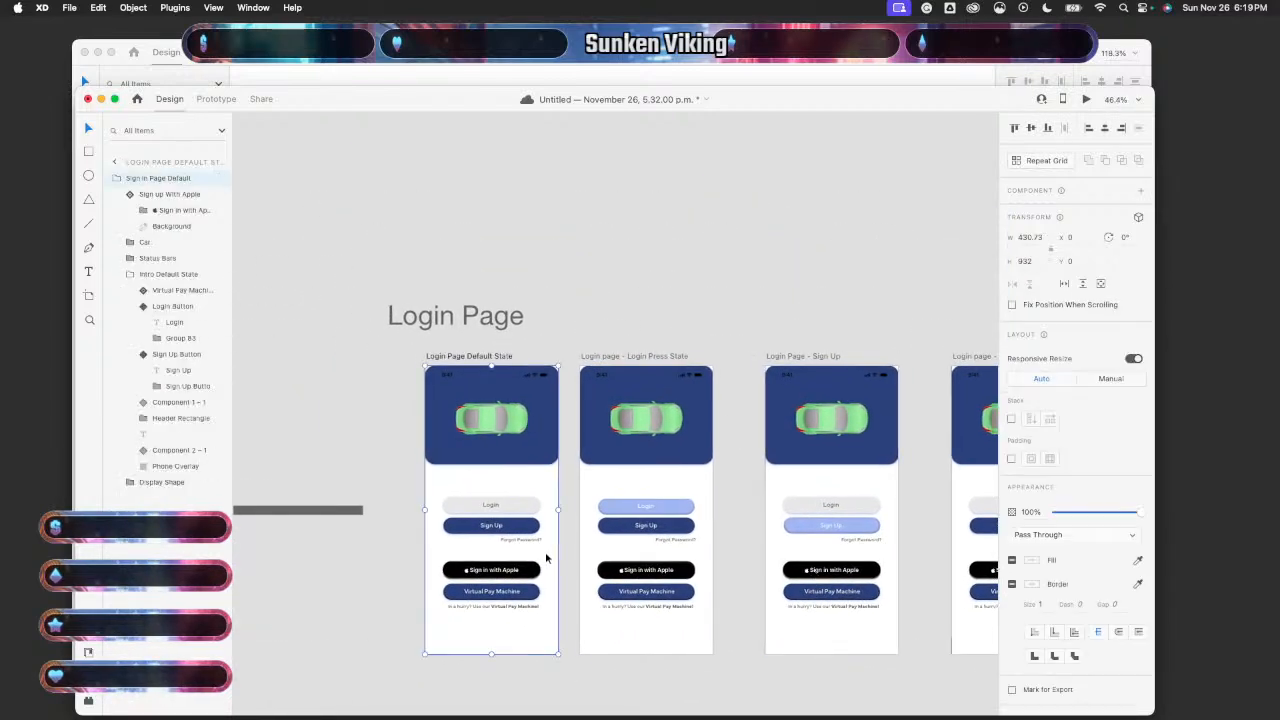
{"action": "left_click", "coordinate": [1086, 100]}
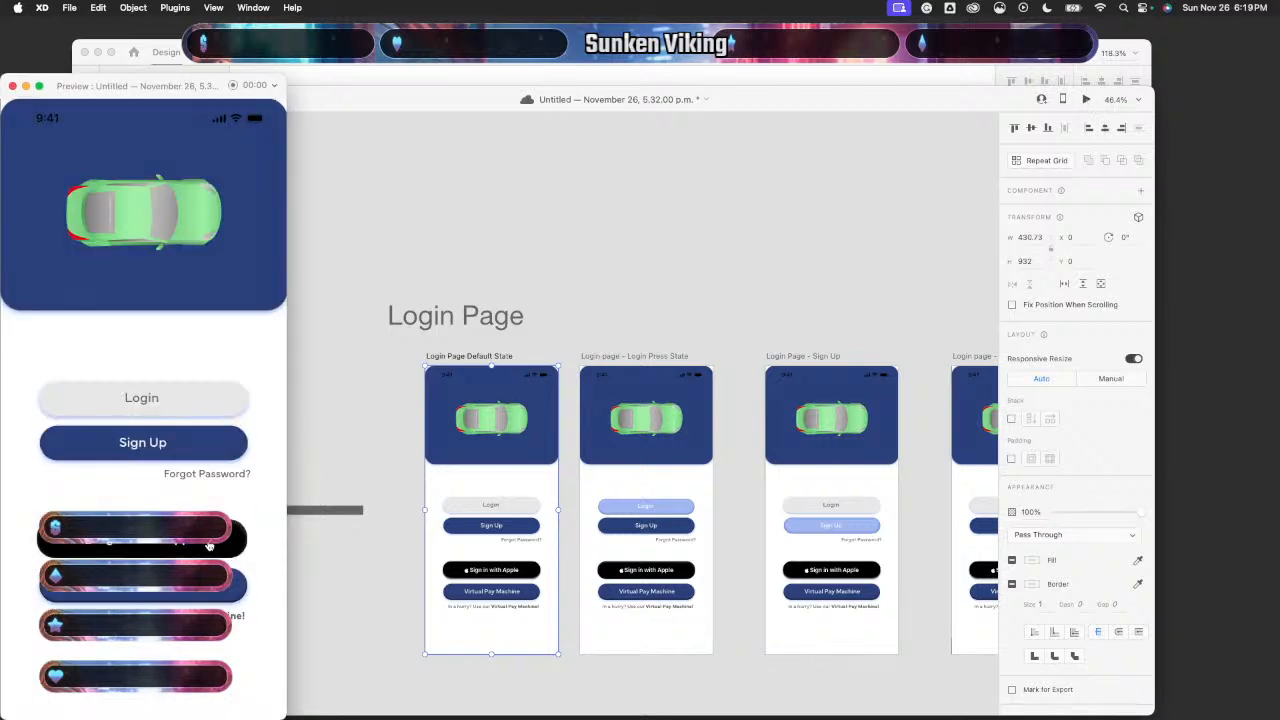
{"action": "left_click", "coordinate": [12, 86]}
- Recheck the Sign in with Apple button's position on the Sign Up With Apple artboard
{"action": "scroll", "coordinate": [515, 510], "scroll_direction": "right", "scroll_amount": 10}
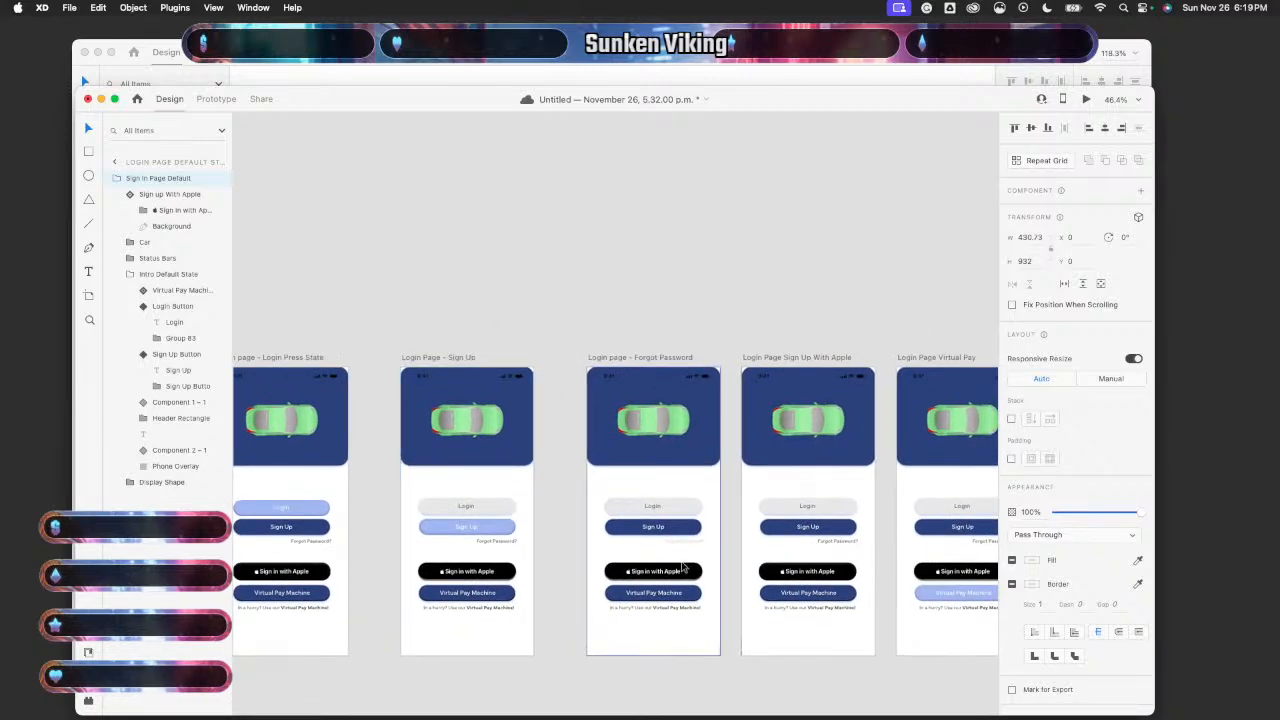
{"action": "left_click_drag", "start_coordinate": [853, 643], "coordinate": [764, 613]}
{"action": "left_click", "coordinate": [764, 612]}
{"action": "scroll", "coordinate": [767, 590], "scroll_direction": "up", "scroll_amount": 3}
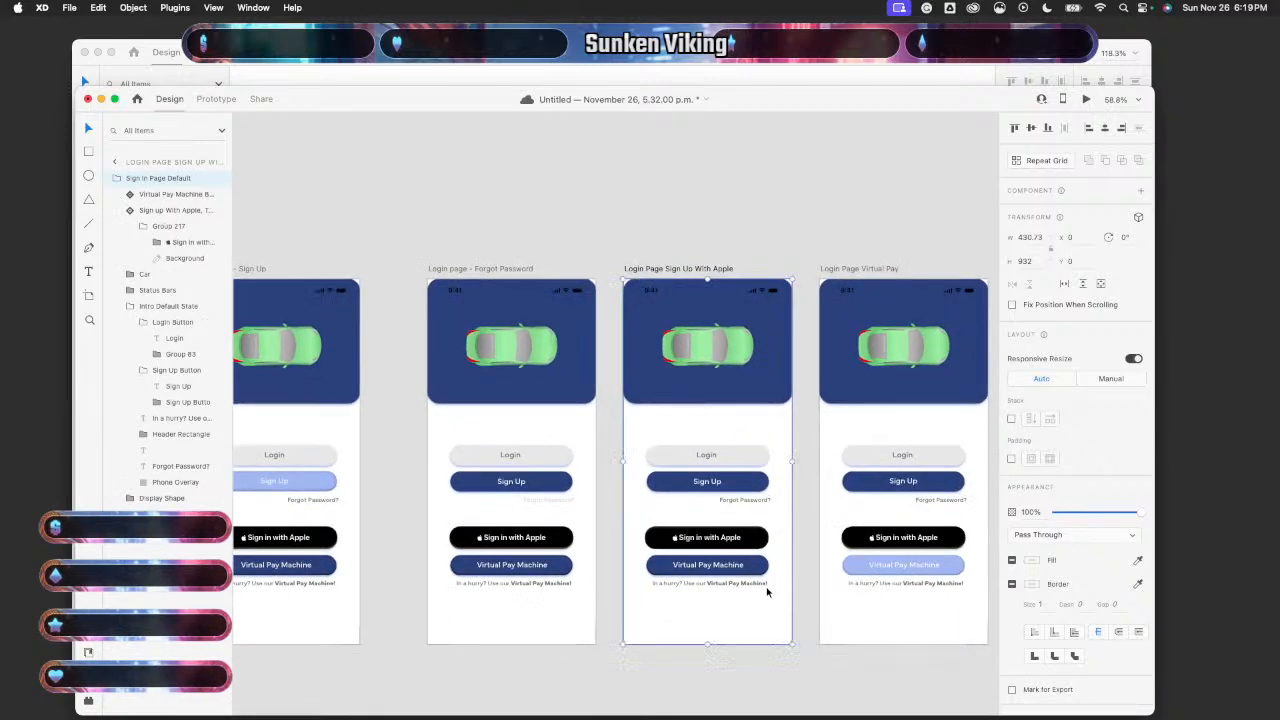
{"action": "scroll", "coordinate": [767, 593], "scroll_direction": "up", "scroll_amount": 5}
{"action": "left_click", "coordinate": [743, 510]}
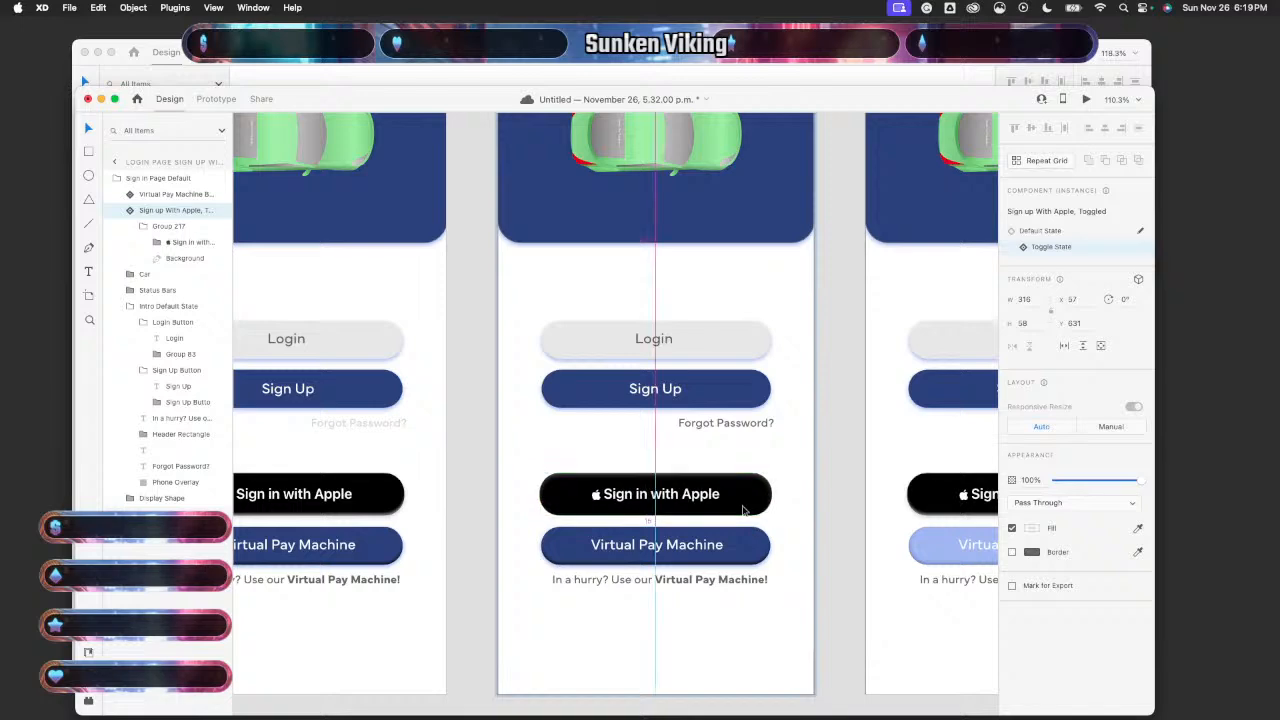
{"action": "left_click", "coordinate": [723, 657]}
- Reopen the desktop preview from the Login Page Default State artboard
{"action": "scroll", "coordinate": [723, 657], "scroll_direction": "down", "scroll_amount": 6}
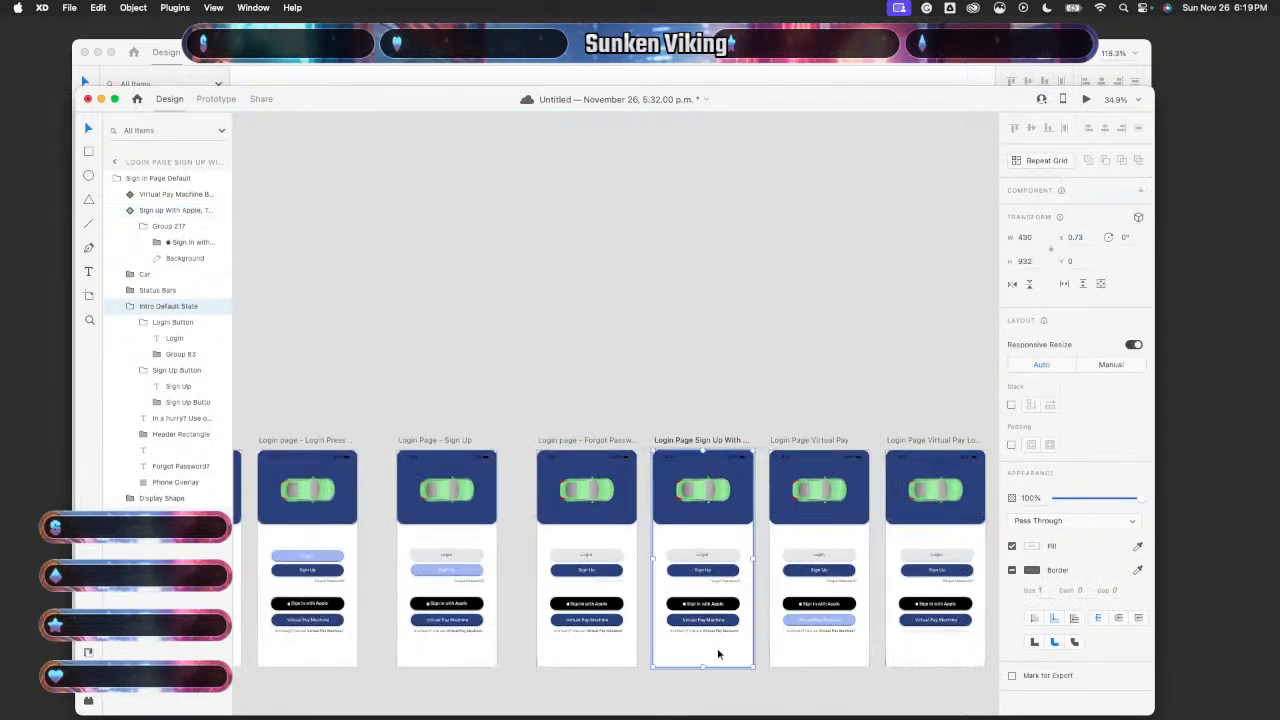
{"action": "scroll", "coordinate": [433, 567], "scroll_direction": "left", "scroll_amount": 2}
{"action": "left_click", "coordinate": [496, 541]}
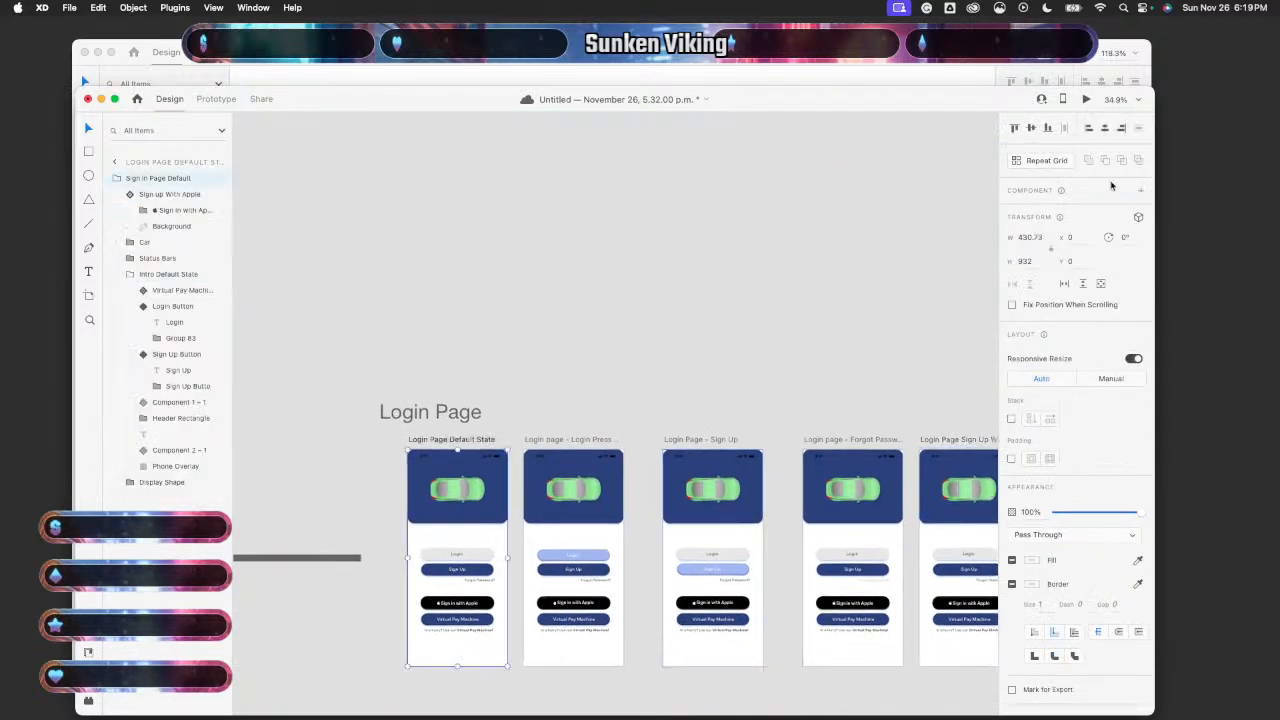
{"action": "left_click", "coordinate": [1089, 99]}
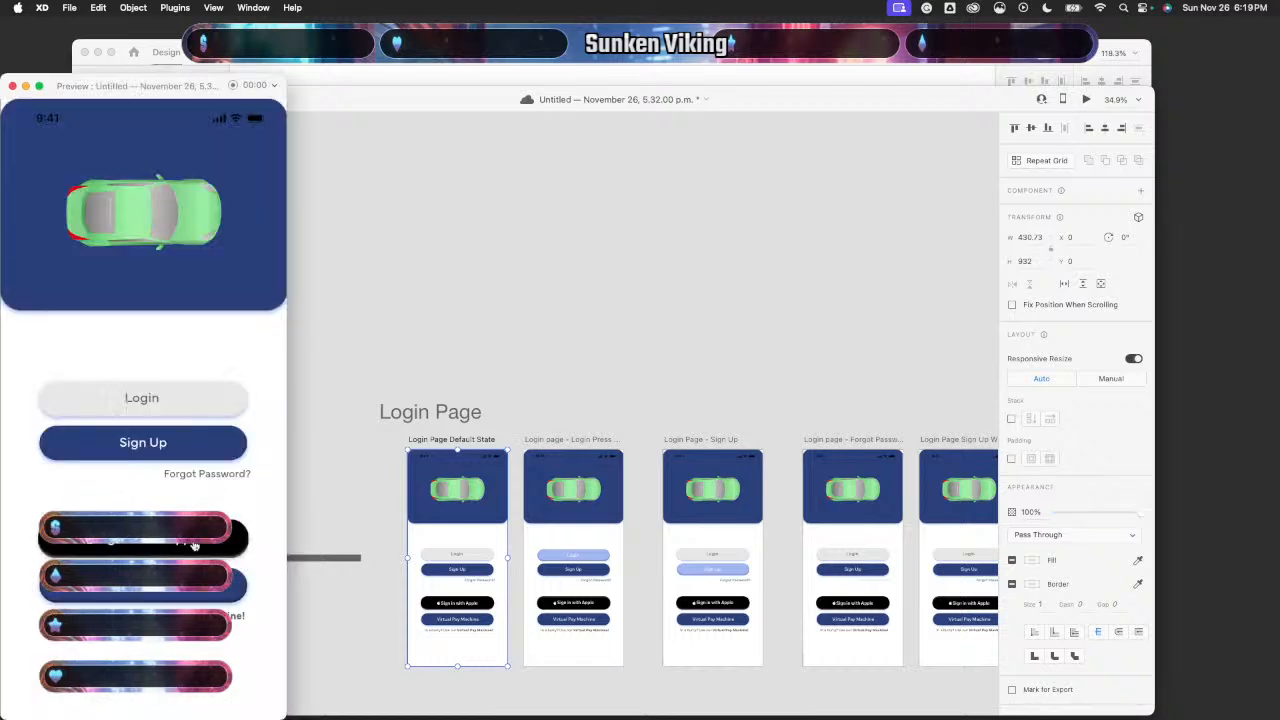
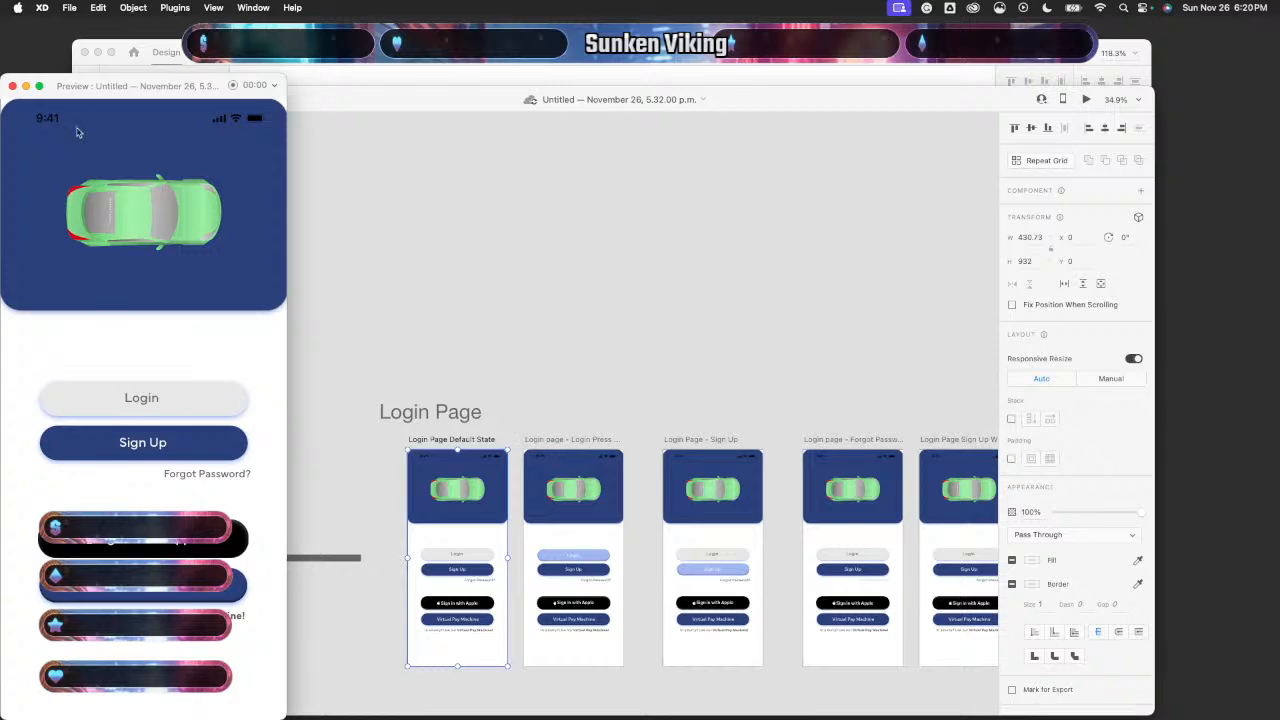
- Close the preview and review the Login button's links on the Login Press State artboard
{"action": "left_click", "coordinate": [12, 86]}
{"action": "left_click", "coordinate": [216, 98]}
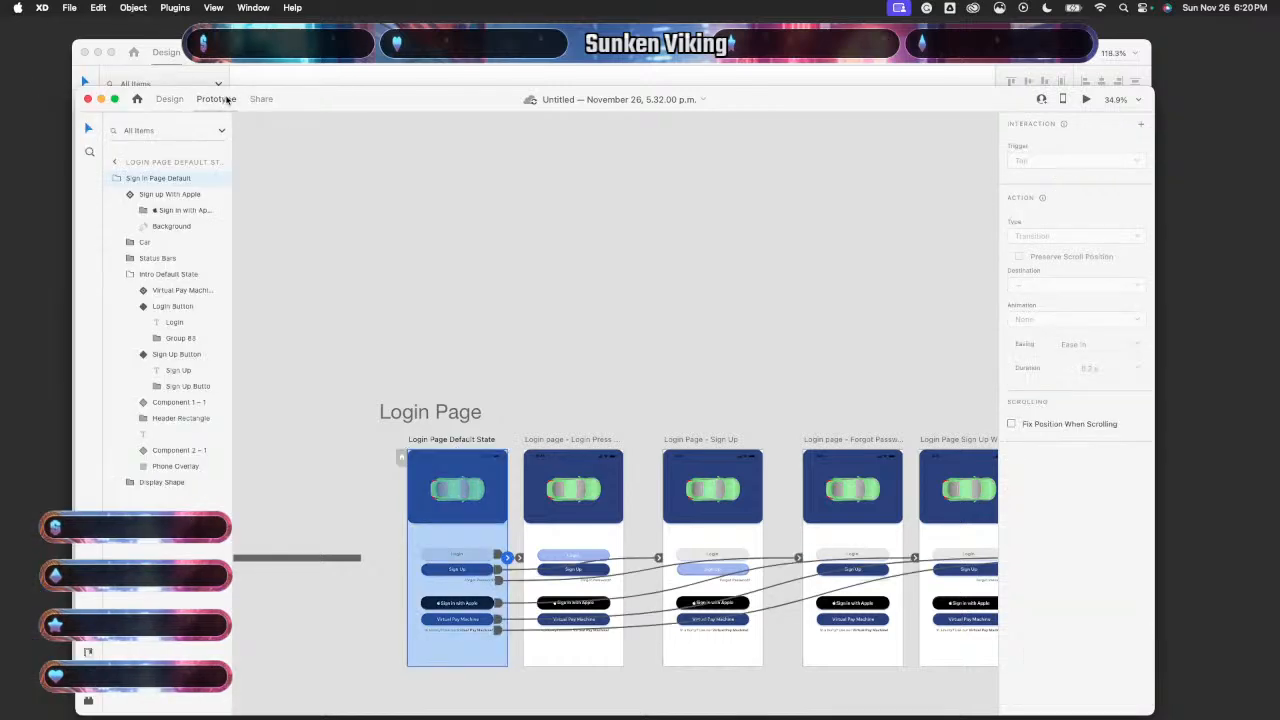
{"action": "scroll", "coordinate": [452, 272], "scroll_direction": "down", "scroll_amount": 3}
{"action": "scroll", "coordinate": [452, 272], "scroll_direction": "down", "scroll_amount": 1}
{"action": "scroll", "coordinate": [452, 272], "scroll_direction": "up", "scroll_amount": 5}
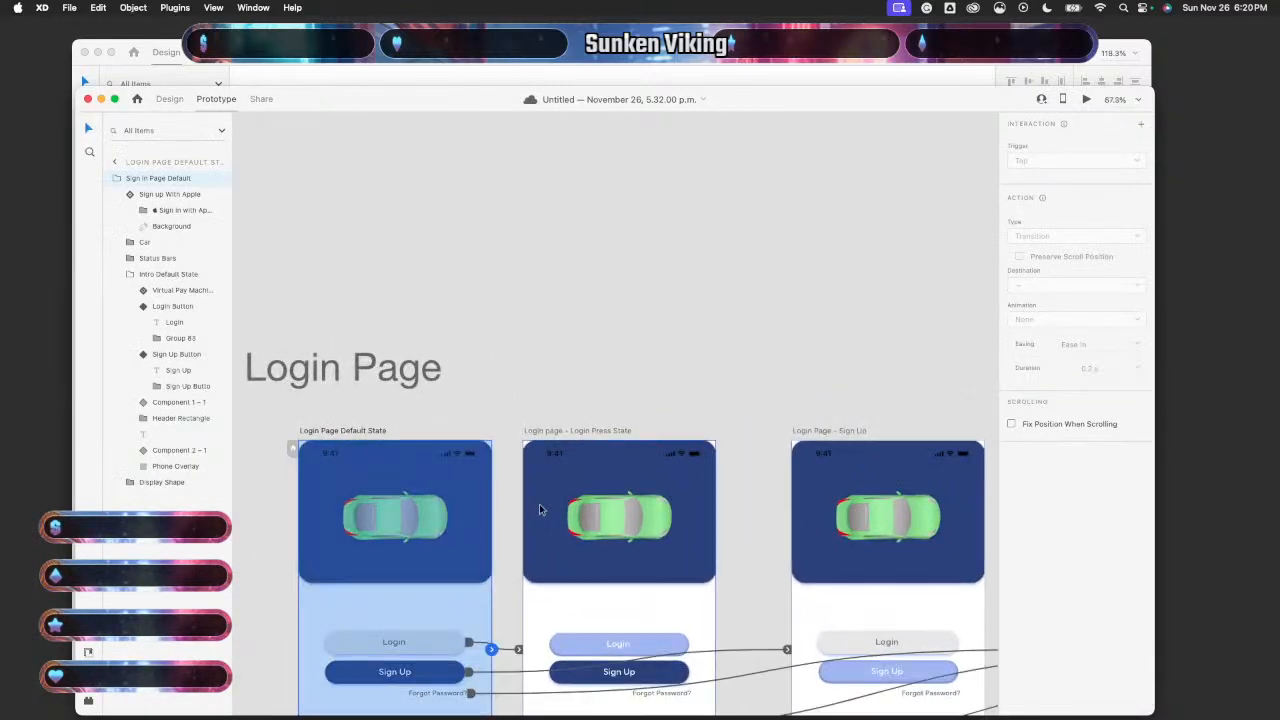
{"action": "scroll", "coordinate": [600, 526], "scroll_direction": "down", "scroll_amount": 3}
{"action": "left_click", "coordinate": [650, 517]}
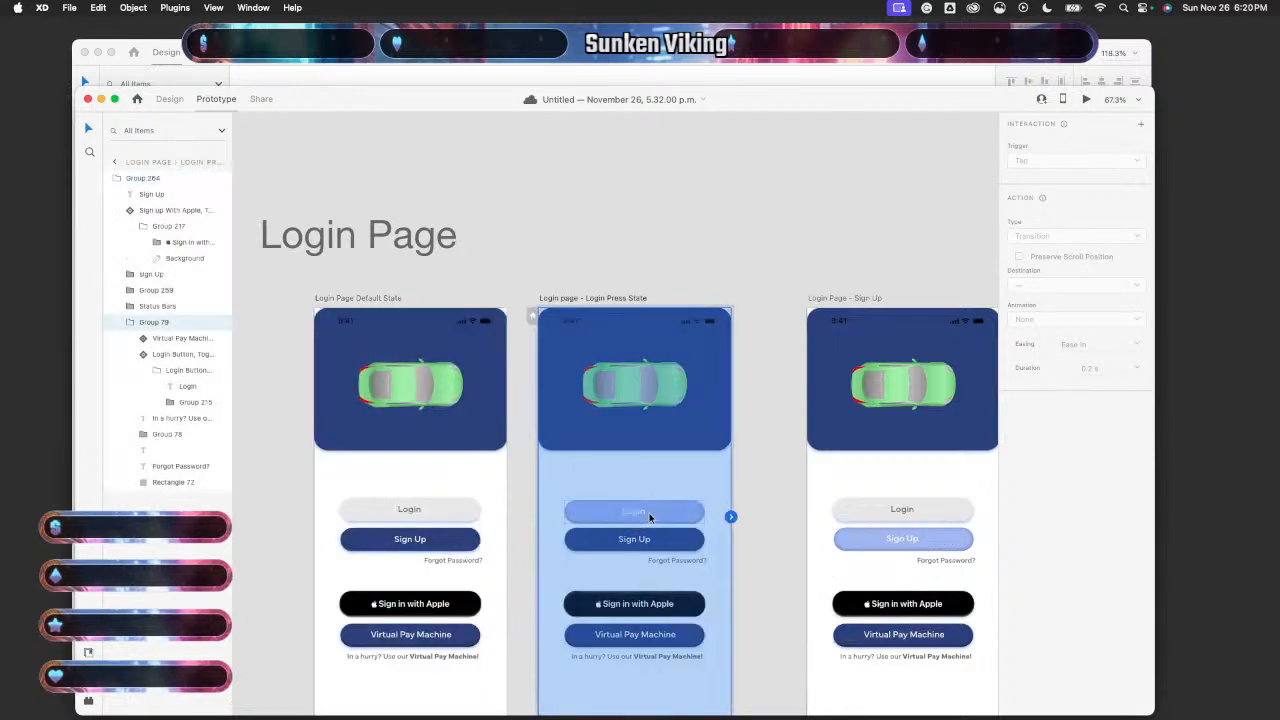
- Fit the Login Press State Login button's bounds to its content
{"action": "left_click", "coordinate": [169, 99]}
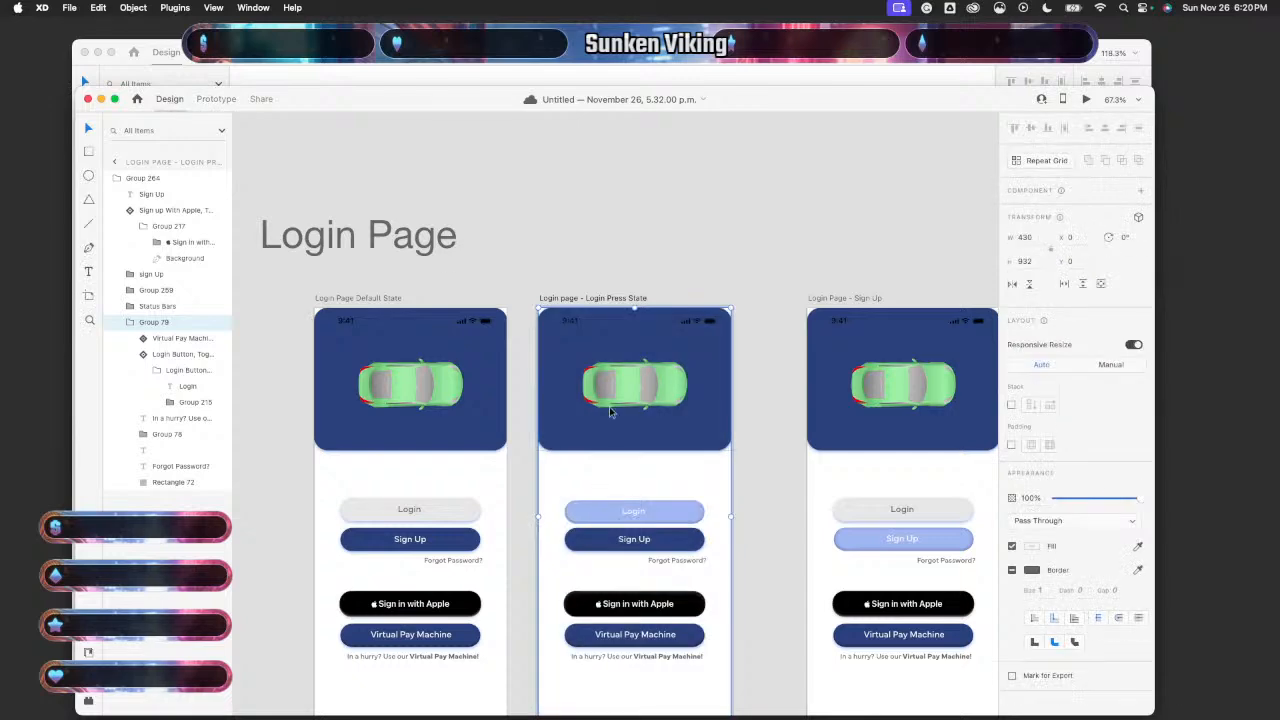
{"action": "scroll", "coordinate": [592, 396], "scroll_direction": "up", "scroll_amount": 2}
{"action": "left_click", "coordinate": [674, 528]}
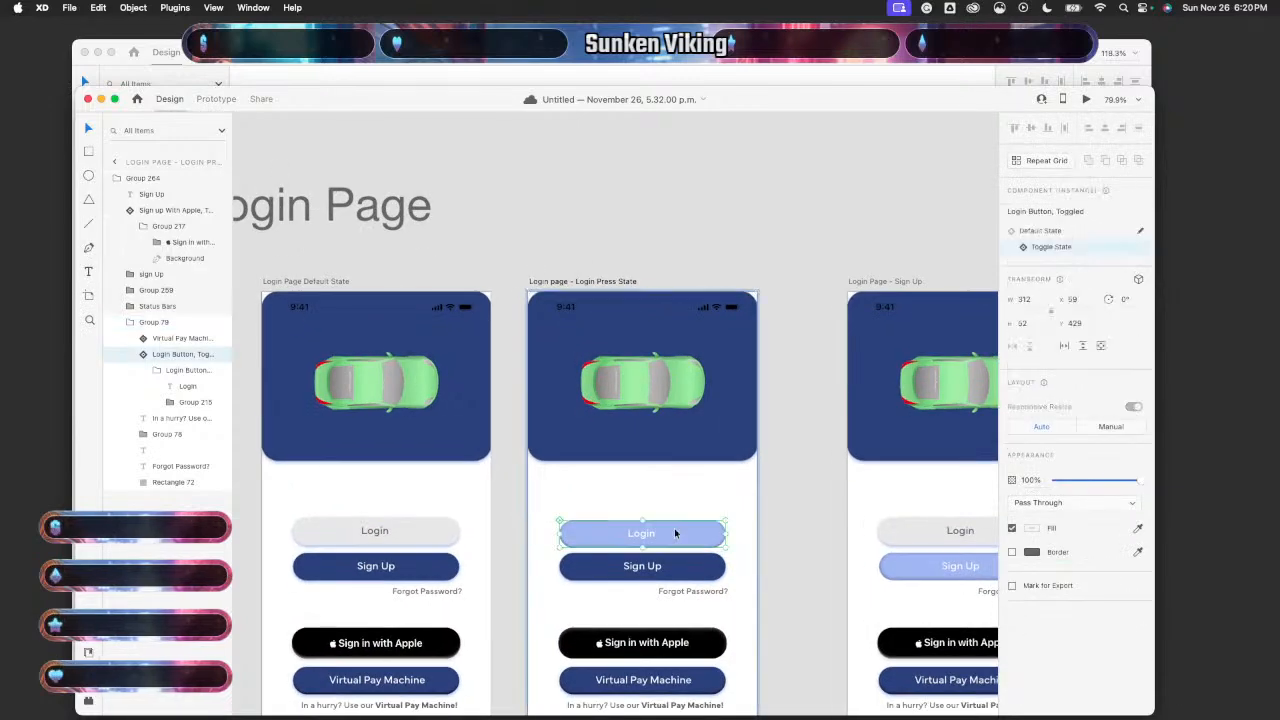
{"action": "right_click", "coordinate": [674, 528]}
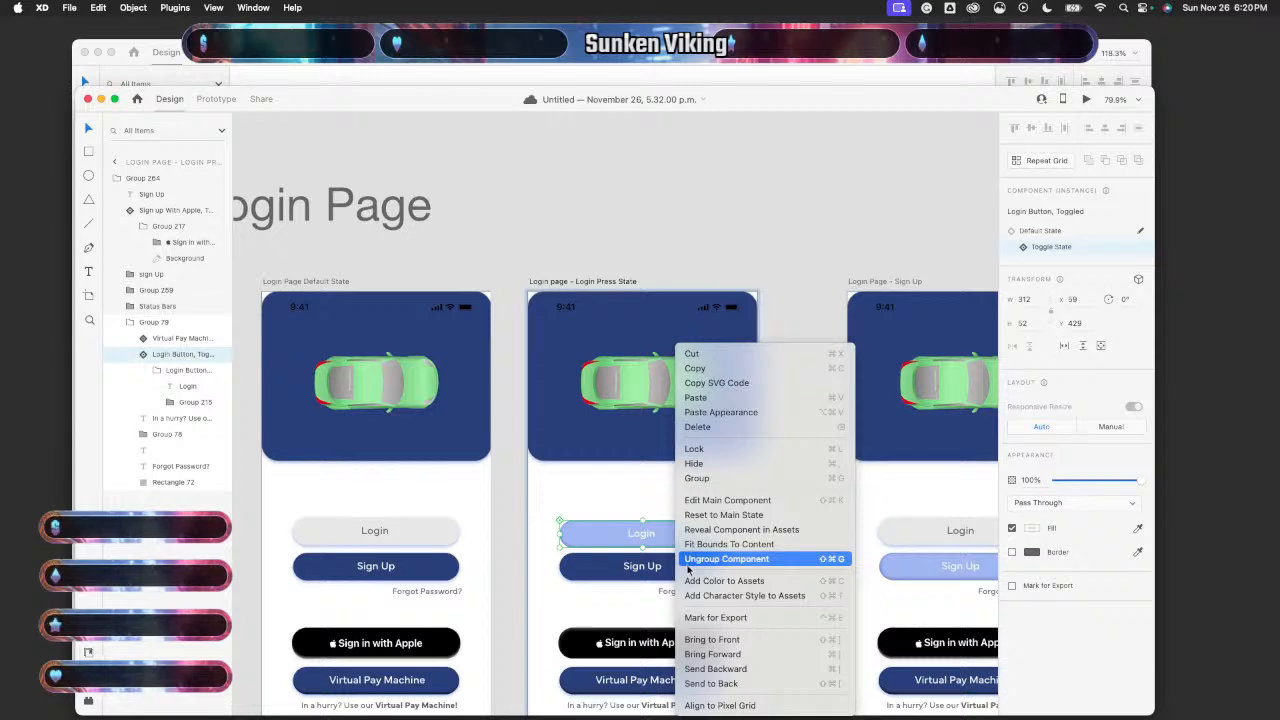
{"action": "left_click", "coordinate": [700, 544]}
- Check the Sign Up button rectangle's options without changing it, then return to prototyping
{"action": "scroll", "coordinate": [797, 434], "scroll_direction": "down", "scroll_amount": 2}
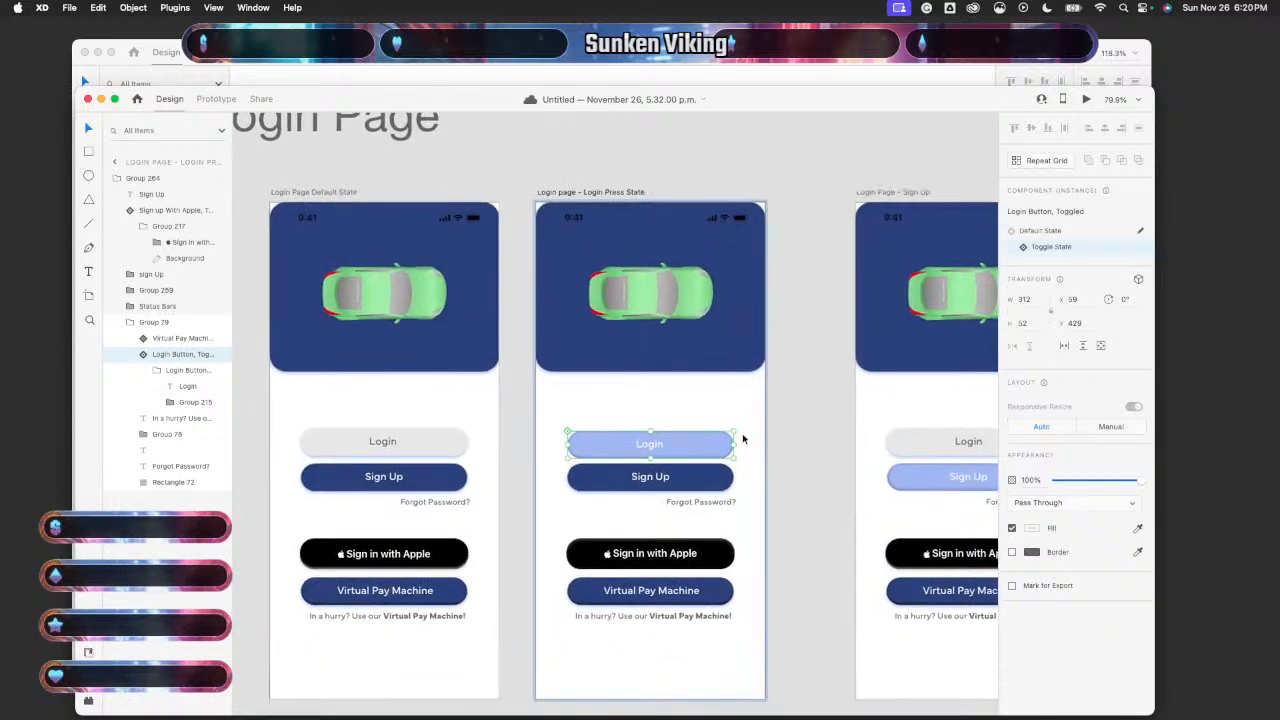
{"action": "double_click", "coordinate": [688, 476]}
{"action": "right_click", "coordinate": [688, 477]}
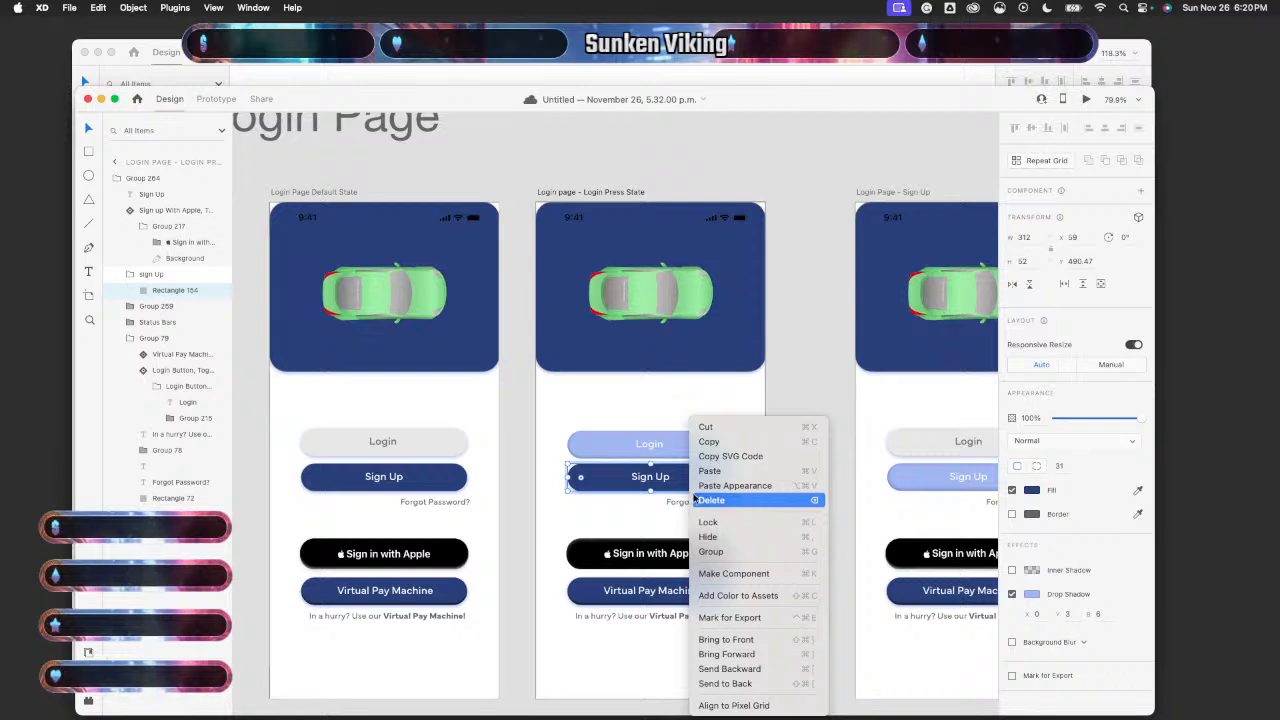
{"action": "left_click", "coordinate": [785, 399]}
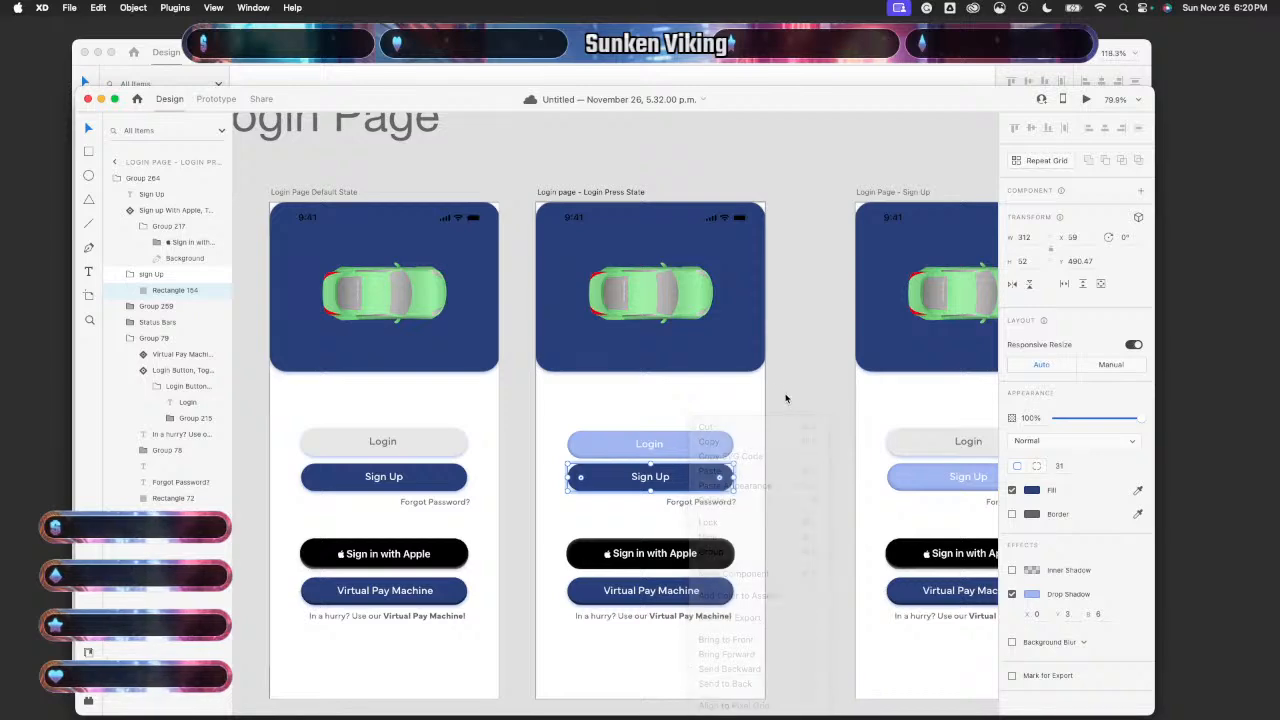
{"action": "scroll", "coordinate": [785, 399], "scroll_direction": "down", "scroll_amount": 3}
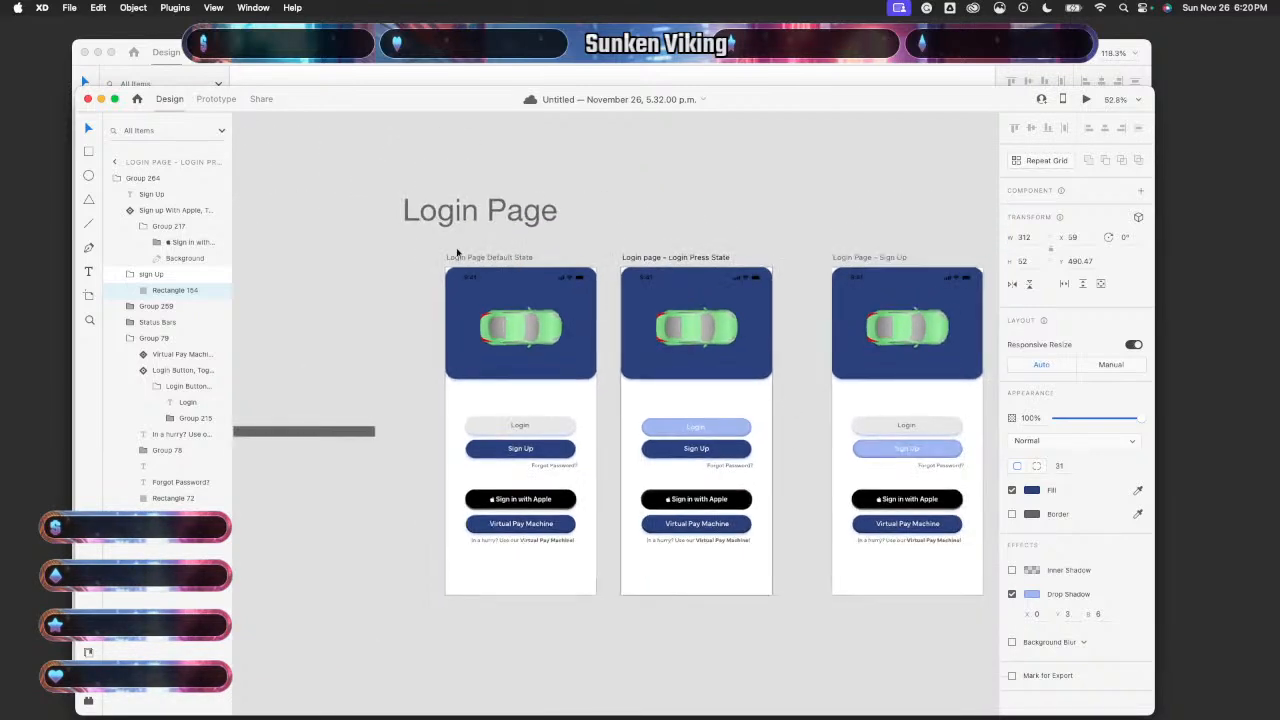
{"action": "left_click", "coordinate": [222, 100]}
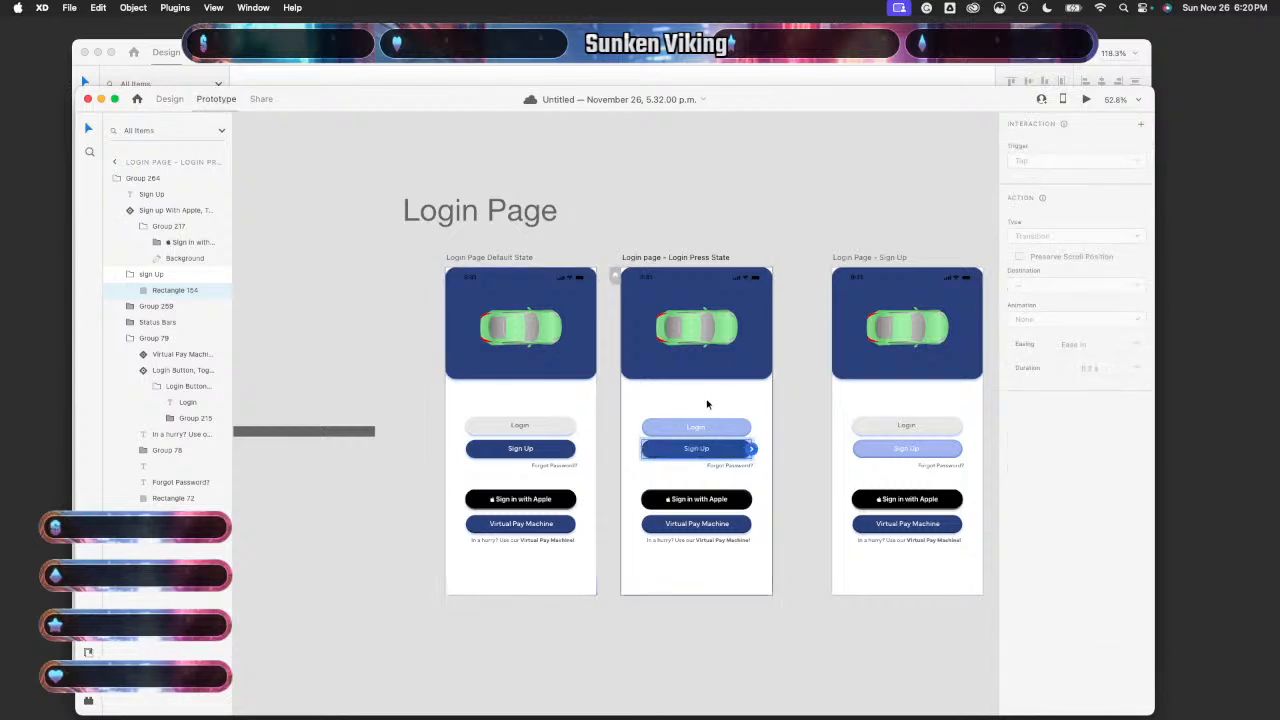
- Link Login Press State back to the Default State artboard on tap
{"action": "left_click", "coordinate": [709, 405]}
{"action": "left_click_drag", "start_coordinate": [772, 432], "coordinate": [530, 420]}
{"action": "scroll", "coordinate": [813, 458], "scroll_direction": "right", "scroll_amount": 2}
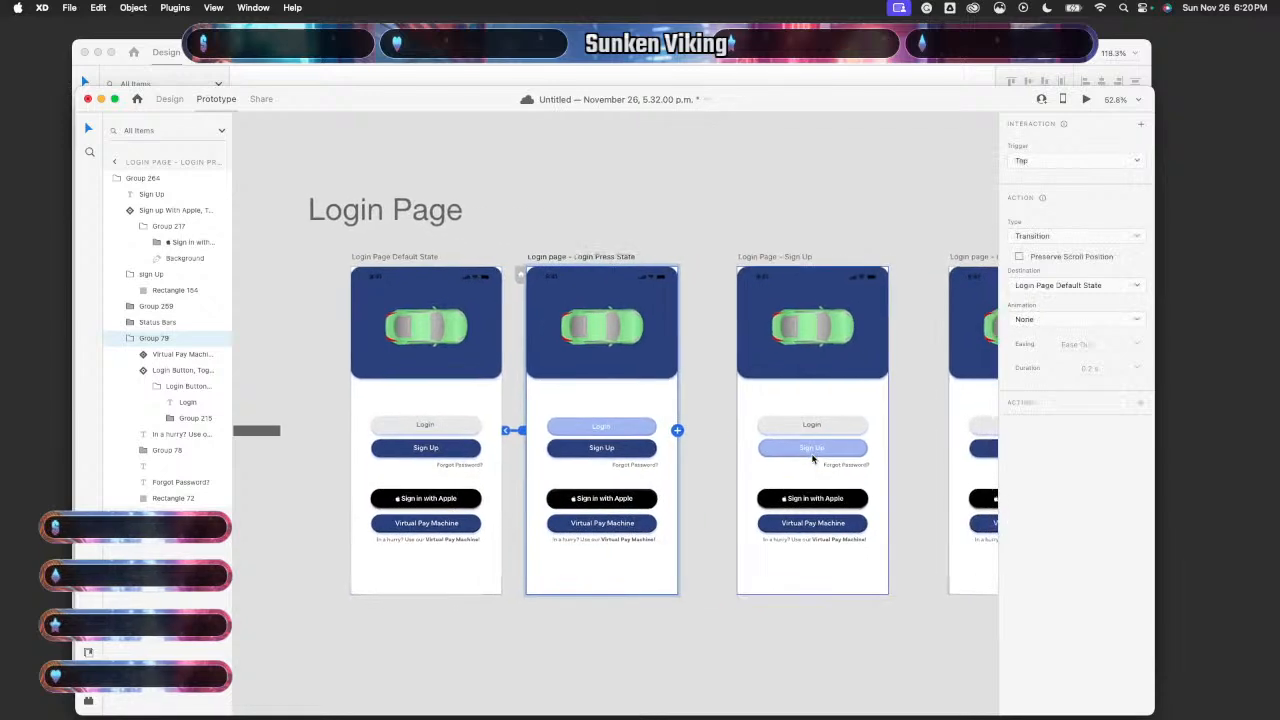
{"action": "scroll", "coordinate": [813, 458], "scroll_direction": "down", "scroll_amount": 3}
{"action": "scroll", "coordinate": [838, 468], "scroll_direction": "down", "scroll_amount": 3}
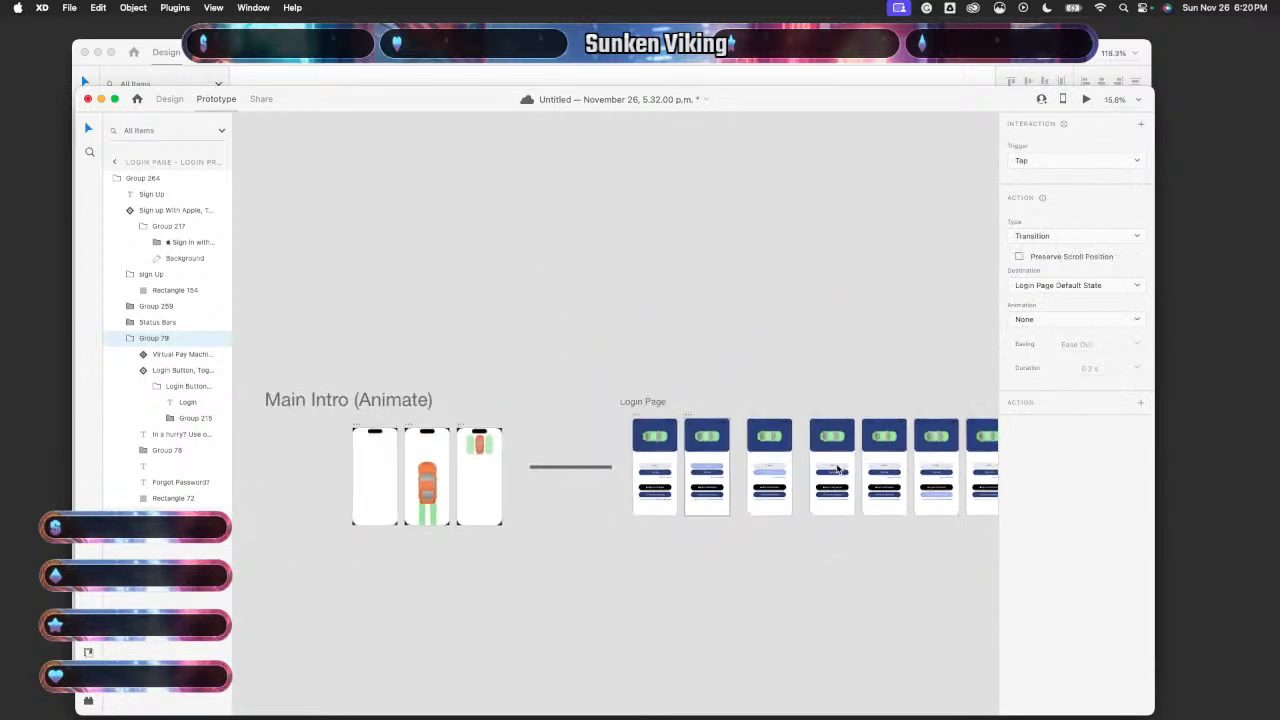
{"action": "scroll", "coordinate": [700, 480], "scroll_direction": "right", "scroll_amount": 2}
- Delete the Sign in with Apple tap link on the Login Page Sign Up artboard
{"action": "left_click", "coordinate": [655, 498]}
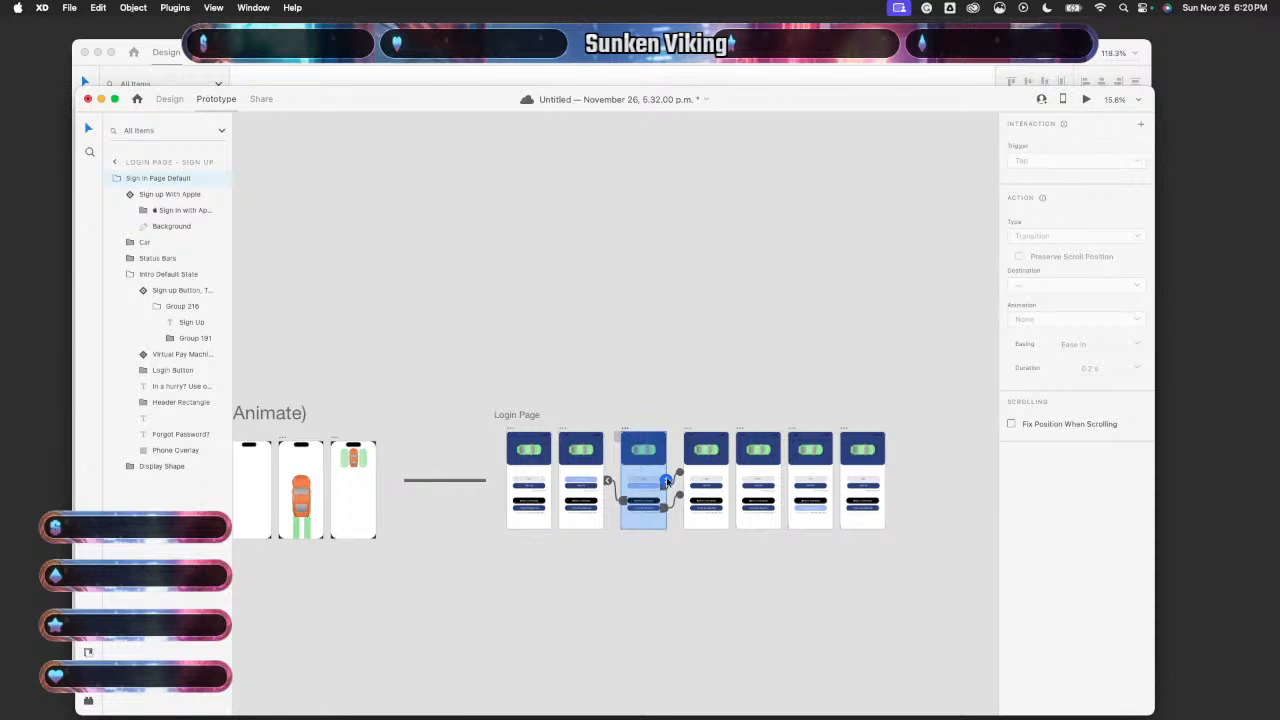
{"action": "scroll", "coordinate": [666, 476], "scroll_direction": "up", "scroll_amount": 5}
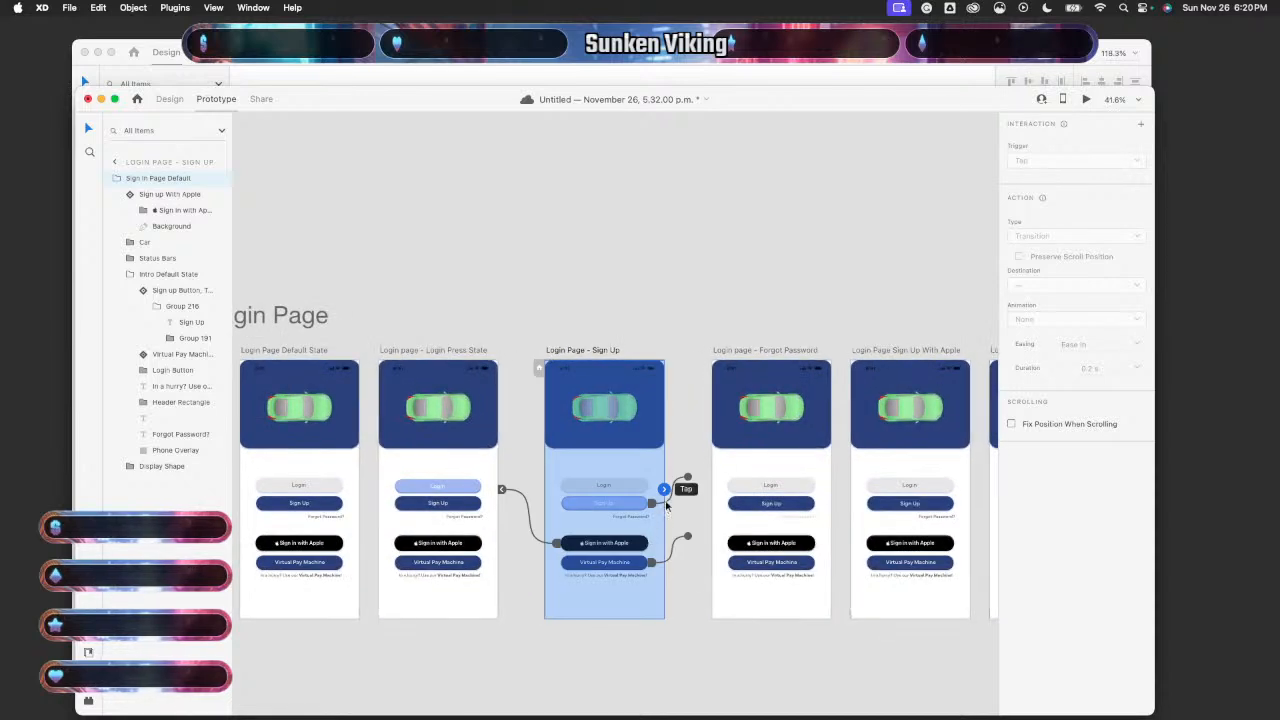
{"action": "scroll", "coordinate": [674, 489], "scroll_direction": "left", "scroll_amount": 2}
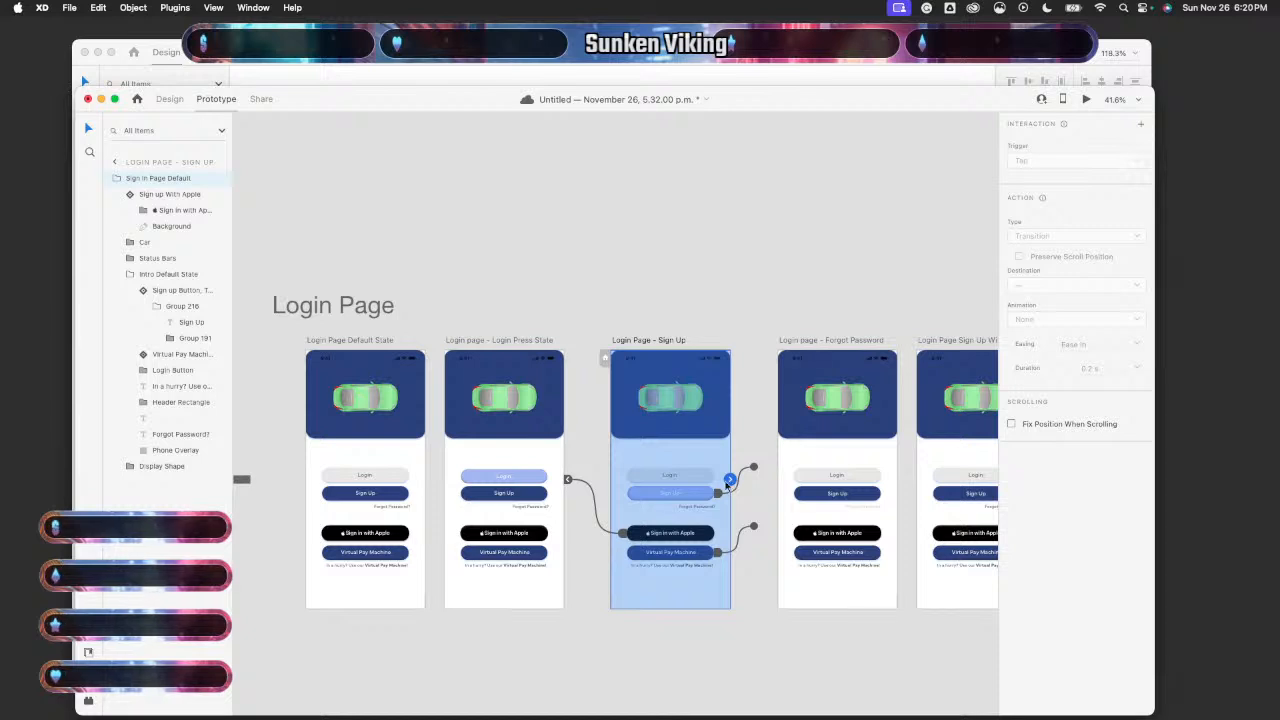
{"action": "left_click", "coordinate": [591, 496]}
{"action": "key", "text": "Delete"}
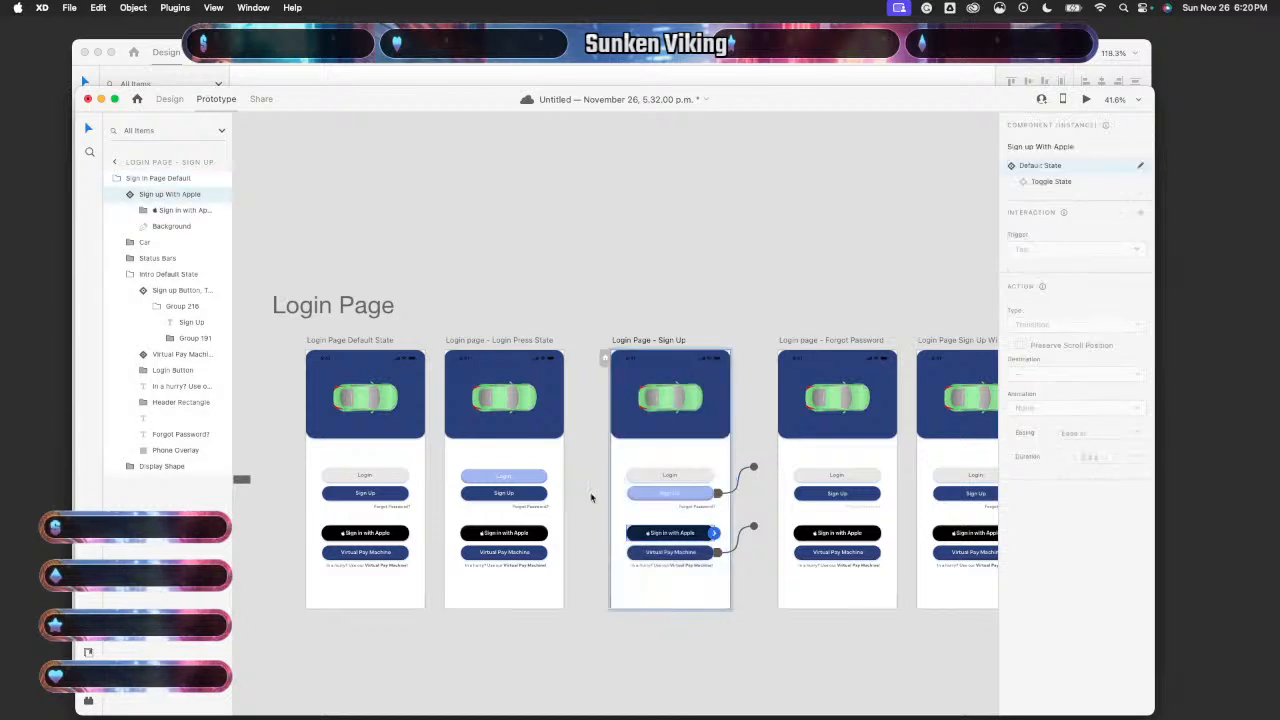
- Delete the Virtual Pay Machine link on Forgot Password and the Sign in with Apple link to Press State
{"action": "left_click", "coordinate": [740, 485]}
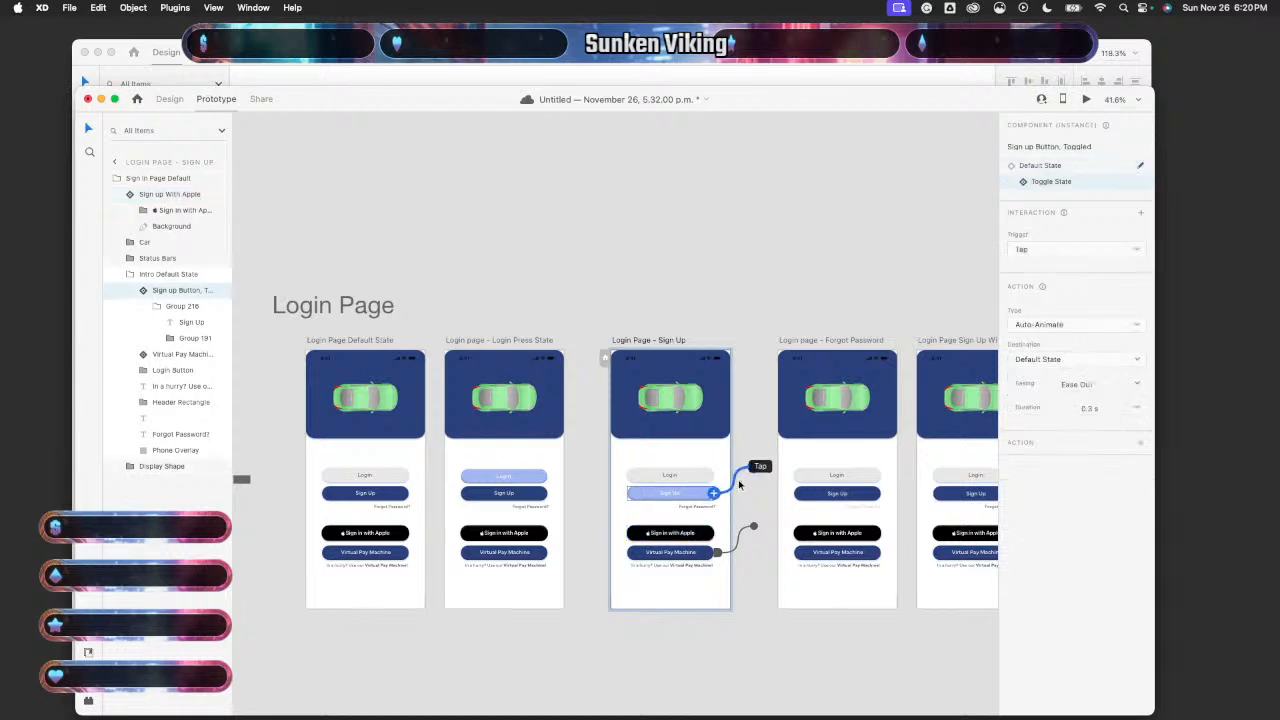
{"action": "left_click", "coordinate": [743, 538]}
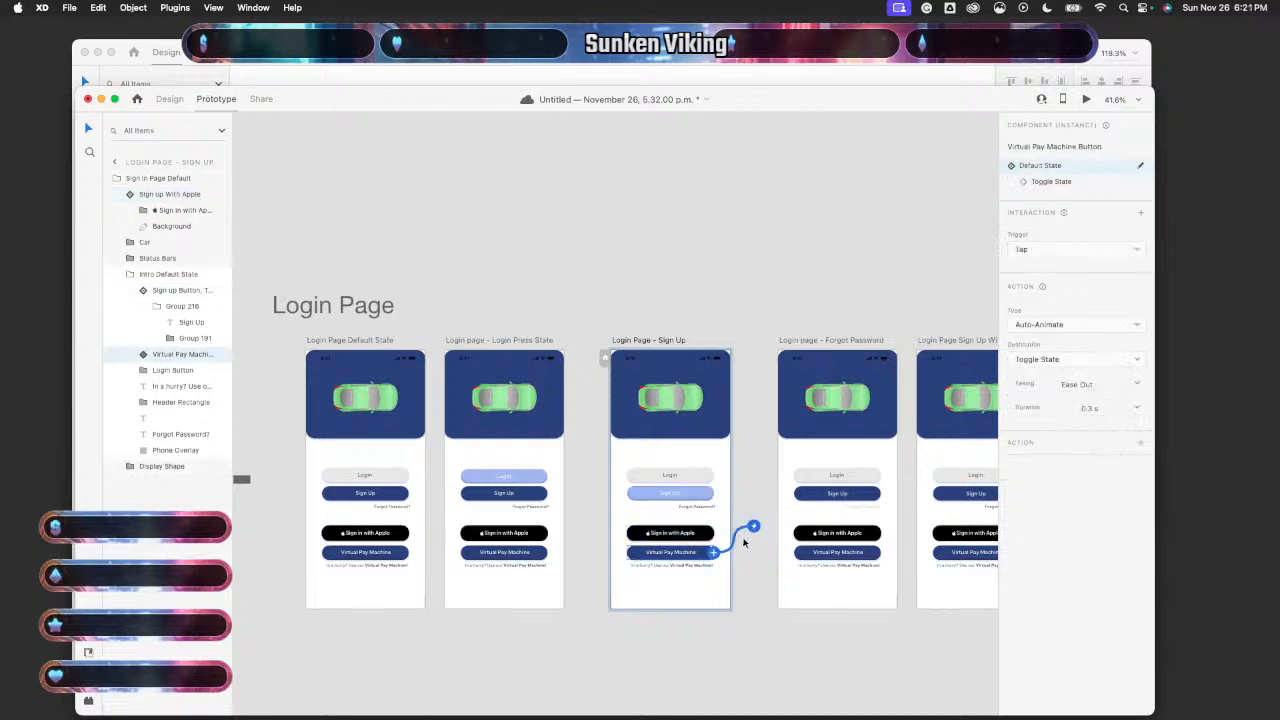
{"action": "left_click", "coordinate": [843, 471]}
{"action": "scroll", "coordinate": [843, 471], "scroll_direction": "right", "scroll_amount": 4}
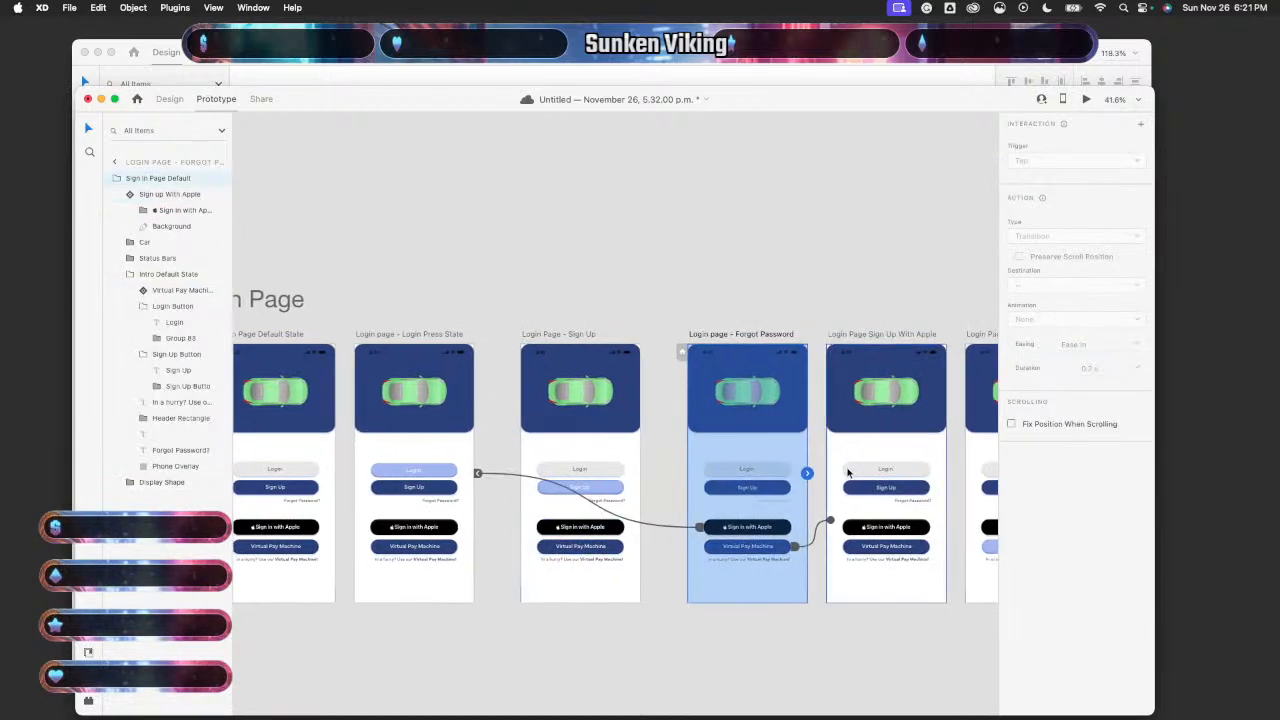
{"action": "left_click", "coordinate": [816, 536]}
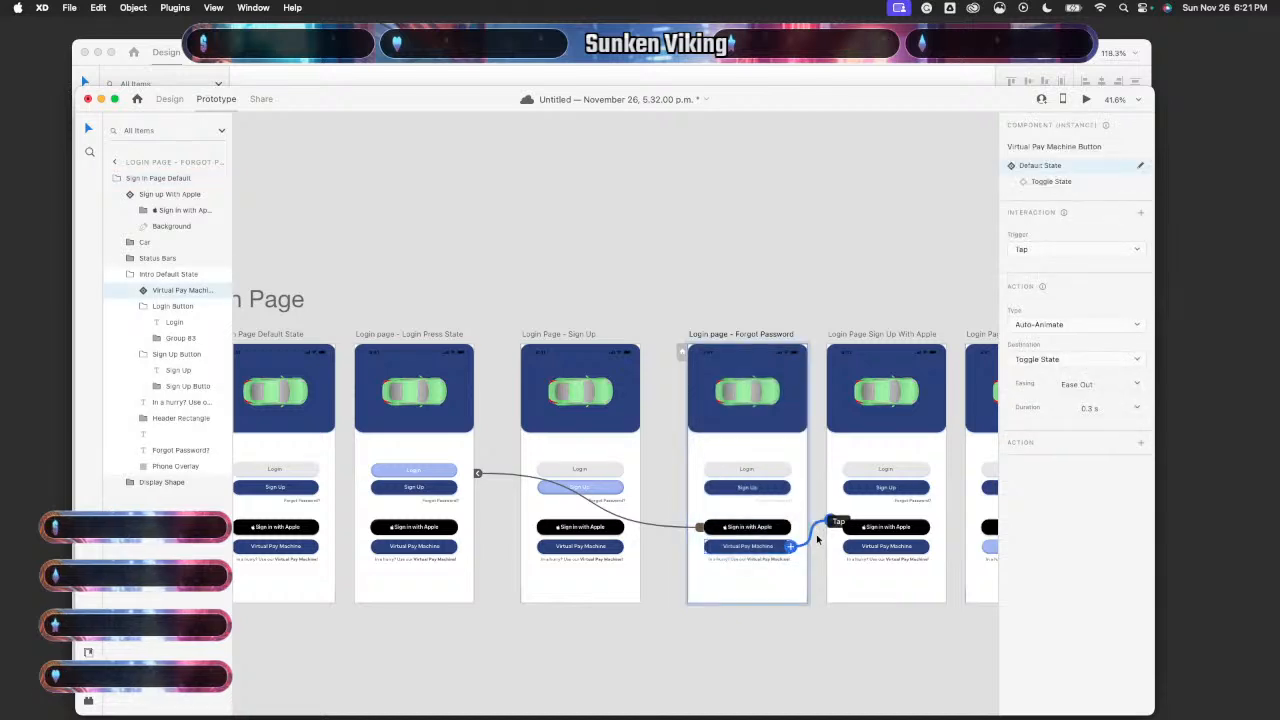
{"action": "key", "text": "Delete"}
{"action": "left_click_drag", "start_coordinate": [646, 533], "coordinate": [648, 527]}
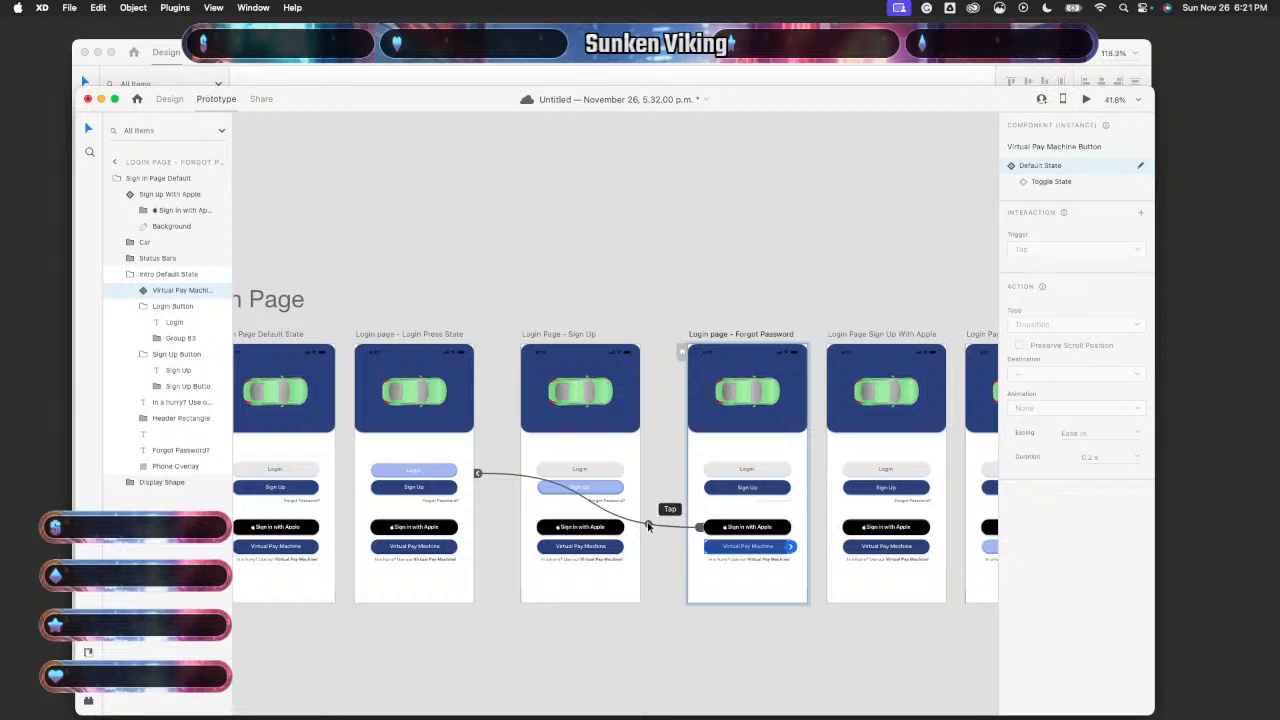
{"action": "left_click", "coordinate": [648, 527]}
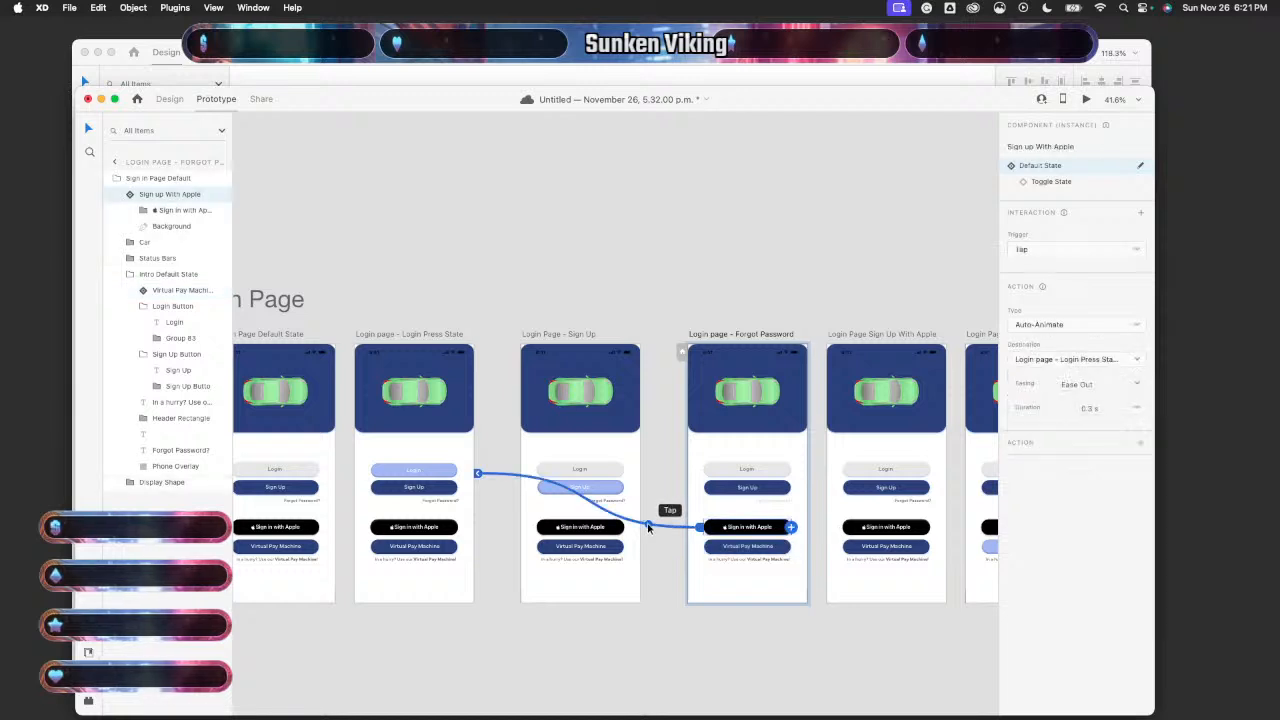
{"action": "key", "text": "Delete"}
- Inspect the Virtual Pay Machine and Sign in with Apple links on the Sign Up With Apple and Virtual Pay artboards
{"action": "scroll", "coordinate": [648, 528], "scroll_direction": "right", "scroll_amount": 5}
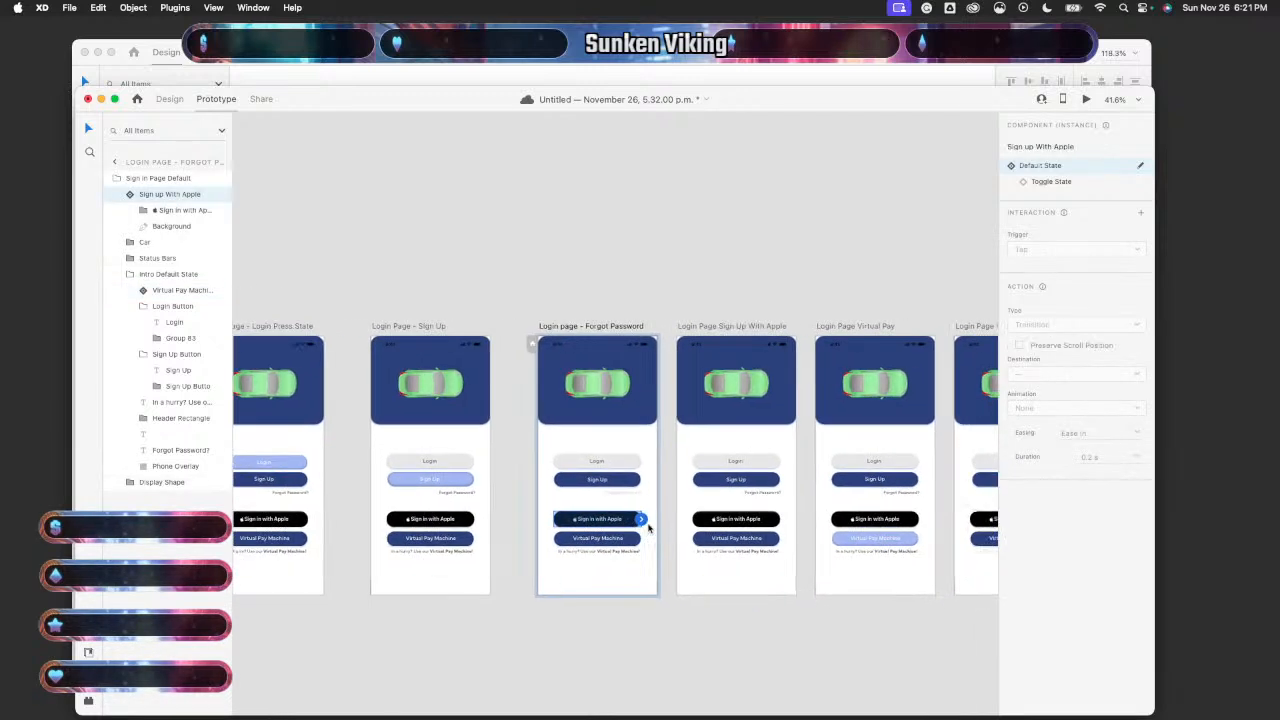
{"action": "left_click", "coordinate": [766, 578]}
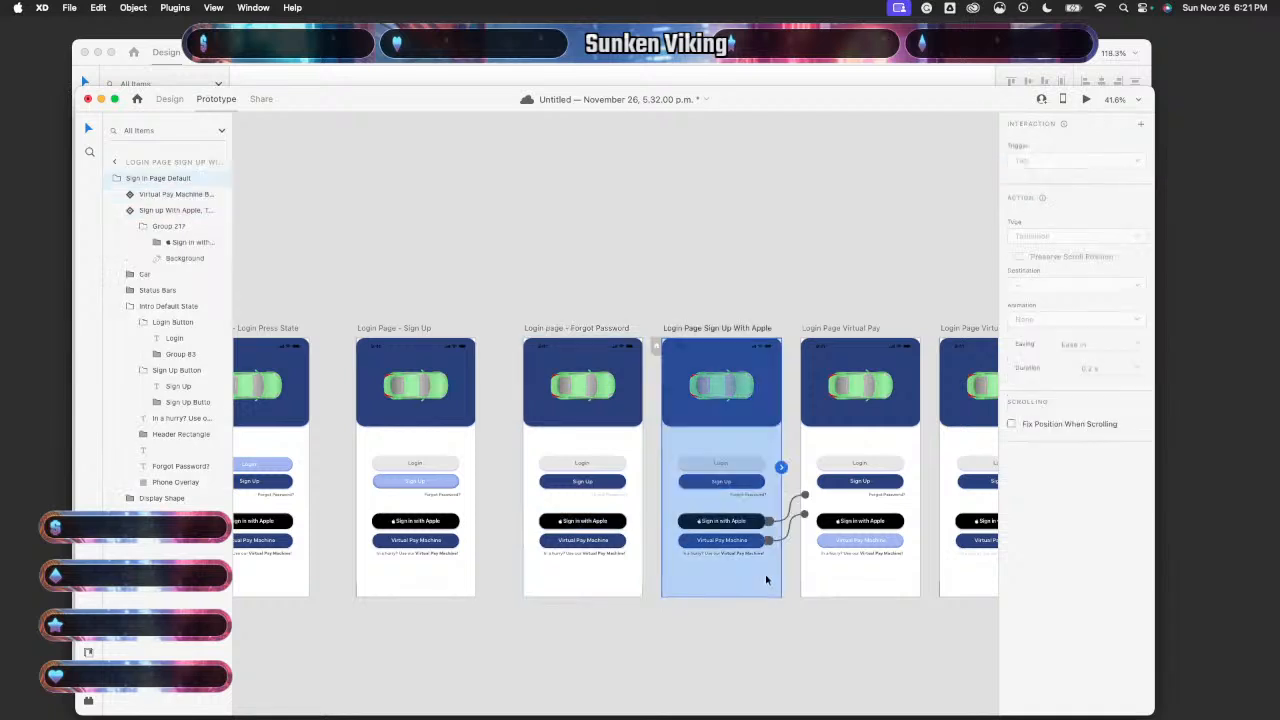
{"action": "left_click", "coordinate": [790, 515]}
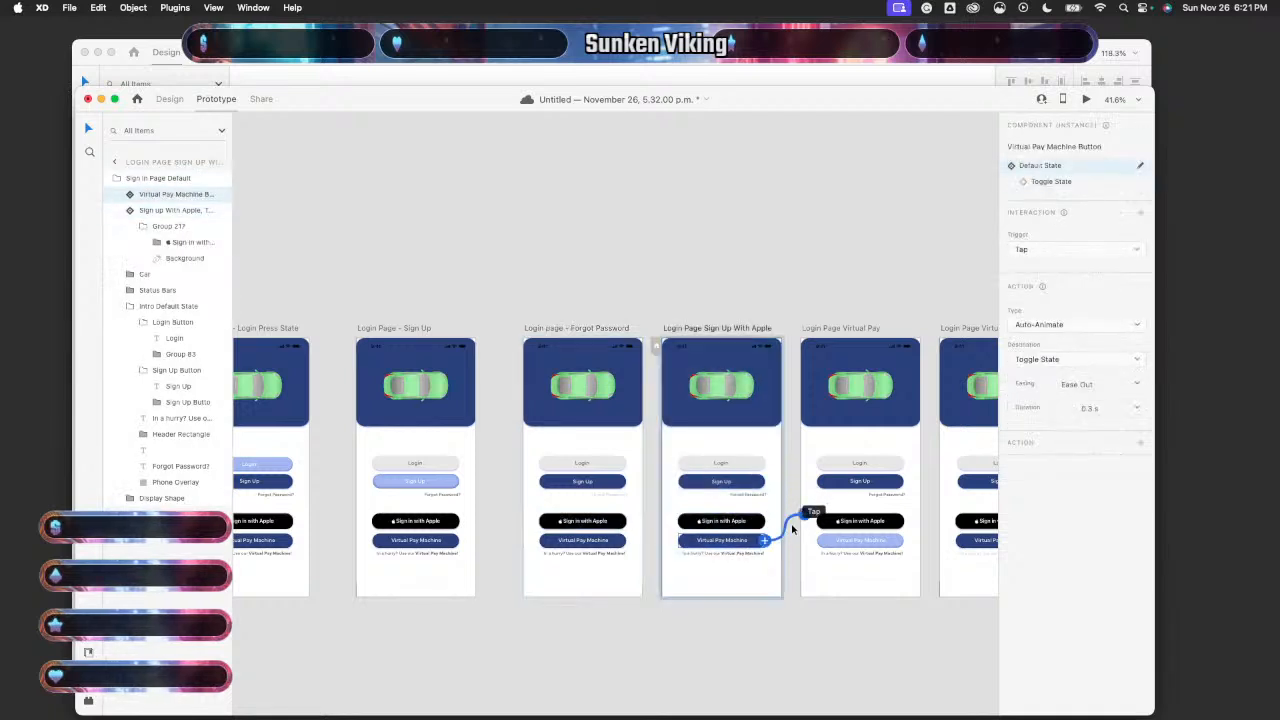
{"action": "scroll", "coordinate": [792, 528], "scroll_direction": "right", "scroll_amount": 3}
{"action": "left_click", "coordinate": [802, 515]}
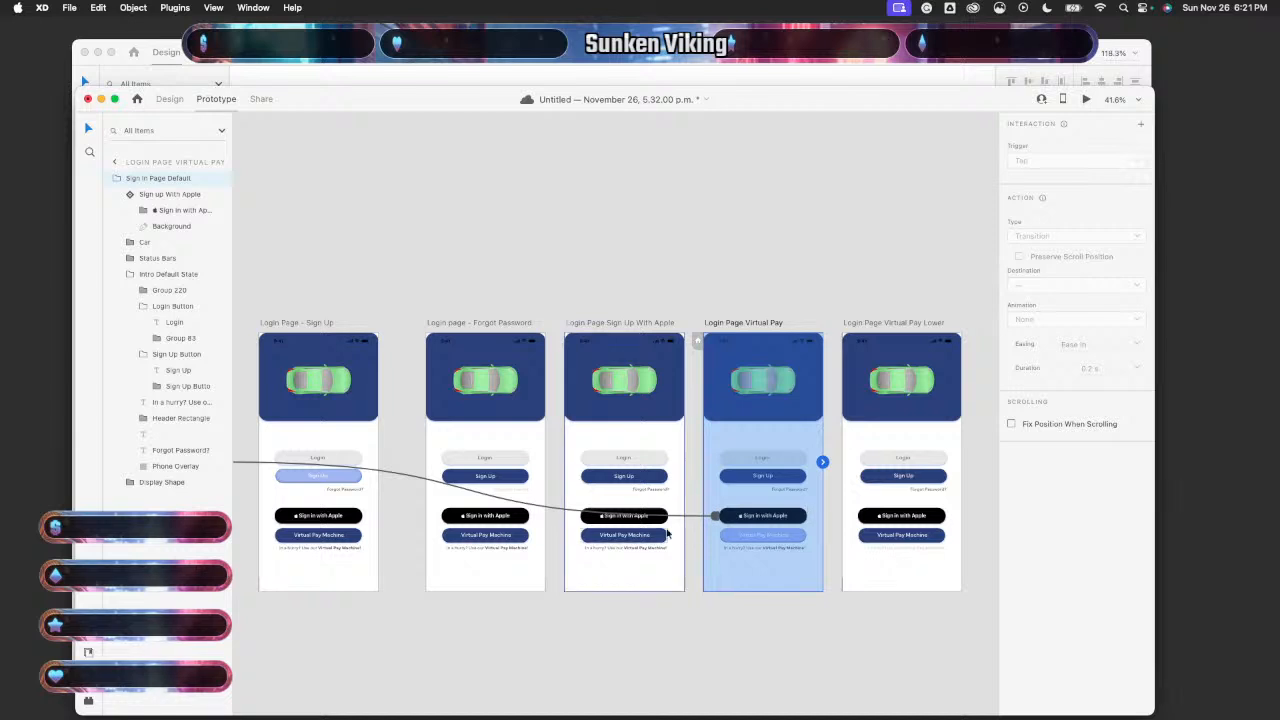
{"action": "left_click", "coordinate": [700, 516]}
{"action": "scroll", "coordinate": [688, 521], "scroll_direction": "right", "scroll_amount": 8}
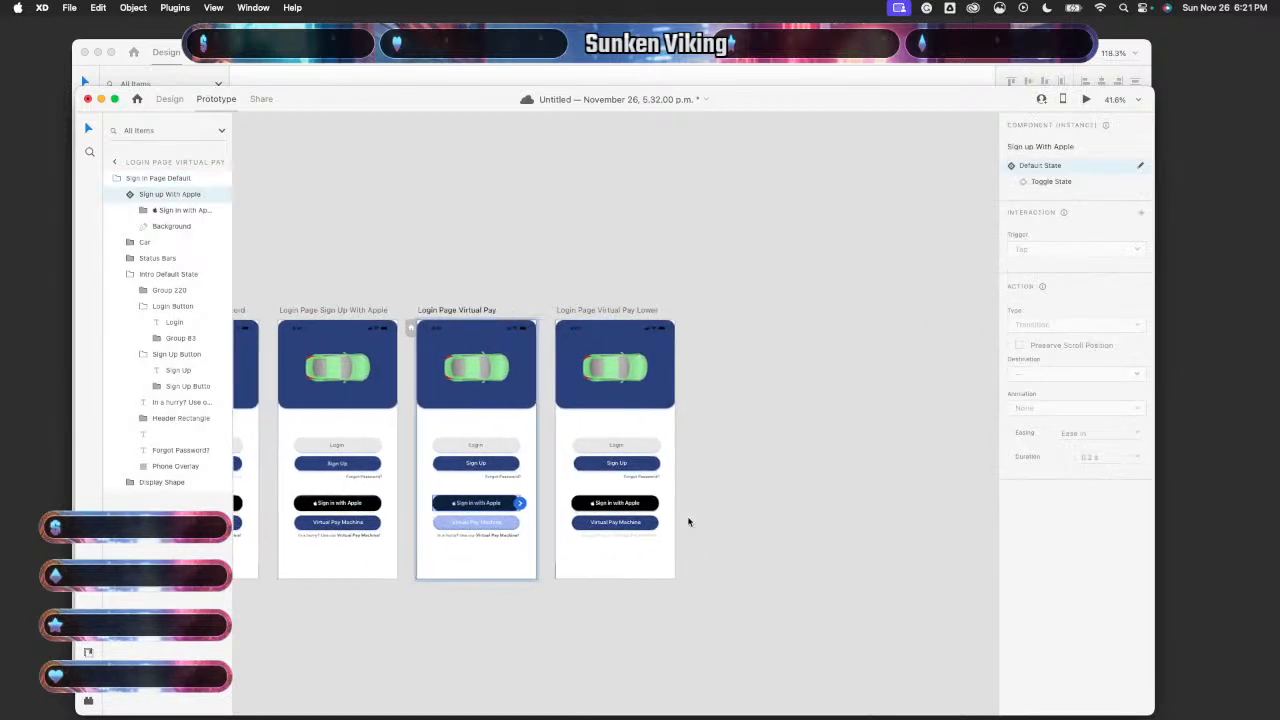
- Delete the Sign in with Apple and Virtual Pay Machine tap links on Login Page Virtual Pay Lower
{"action": "left_click", "coordinate": [626, 561]}
{"action": "left_click", "coordinate": [546, 506]}
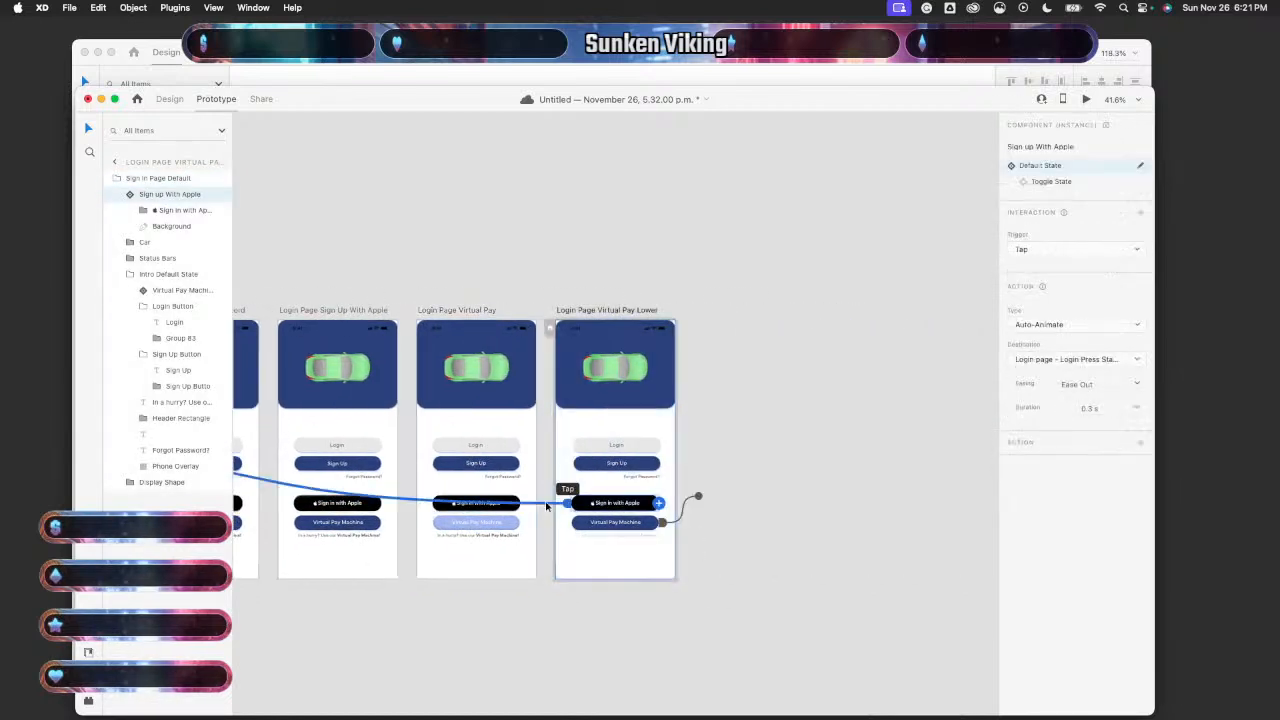
{"action": "key", "text": "Delete"}
{"action": "left_click", "coordinate": [688, 515]}
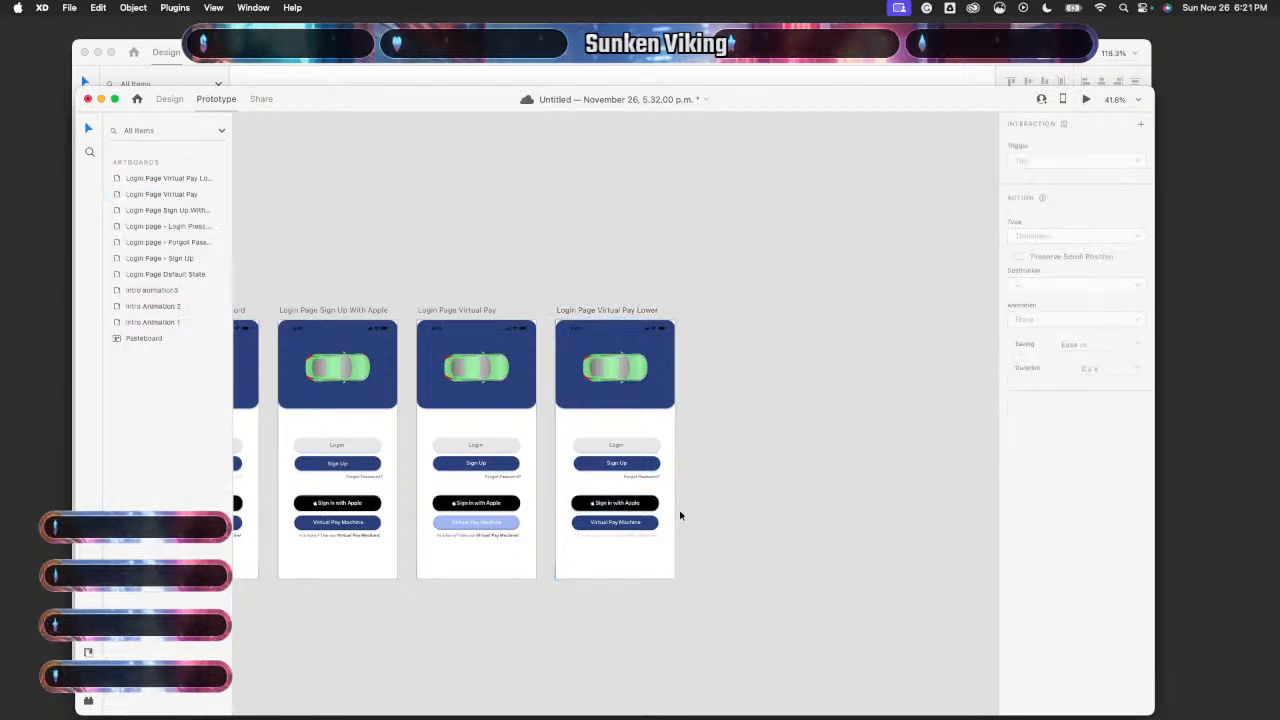
{"action": "left_click", "coordinate": [660, 570]}
{"action": "left_click", "coordinate": [686, 508]}
{"action": "key", "text": "Delete"}
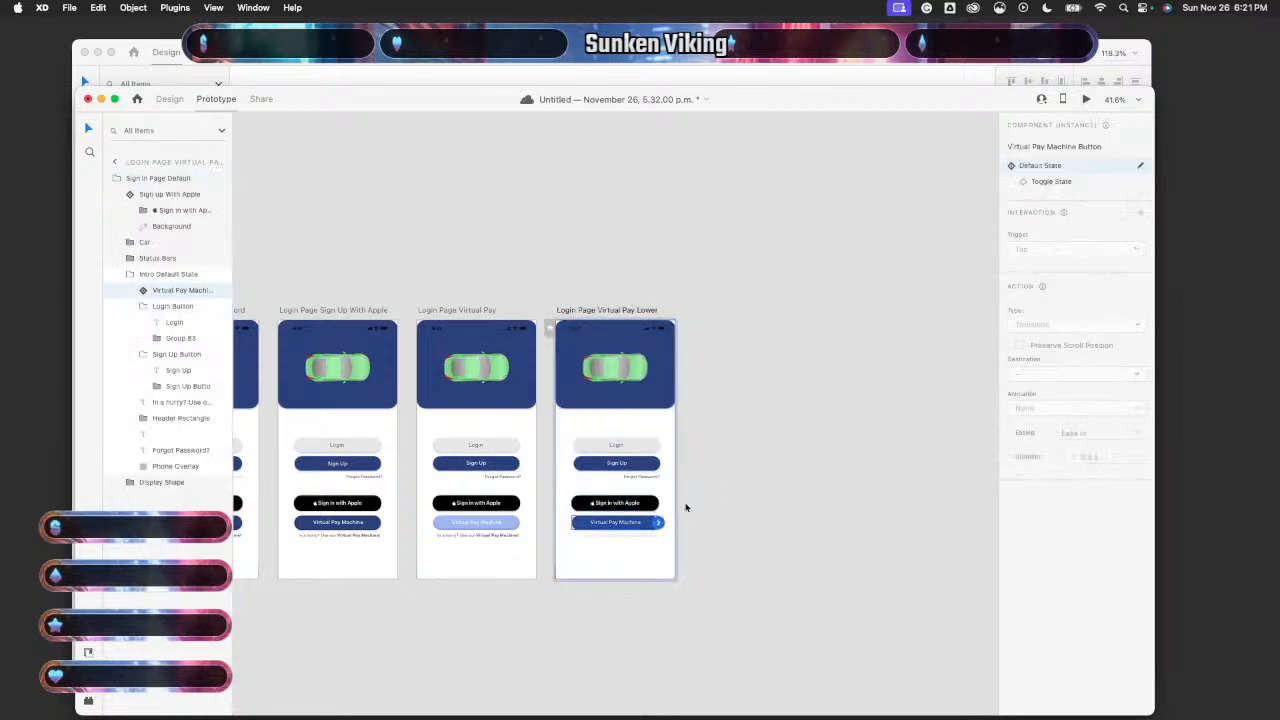
- Review the remaining wires from the Login Page Default State artboard
{"action": "scroll", "coordinate": [686, 508], "scroll_direction": "up", "scroll_amount": 2}
{"action": "scroll", "coordinate": [686, 508], "scroll_direction": "left", "scroll_amount": 10}
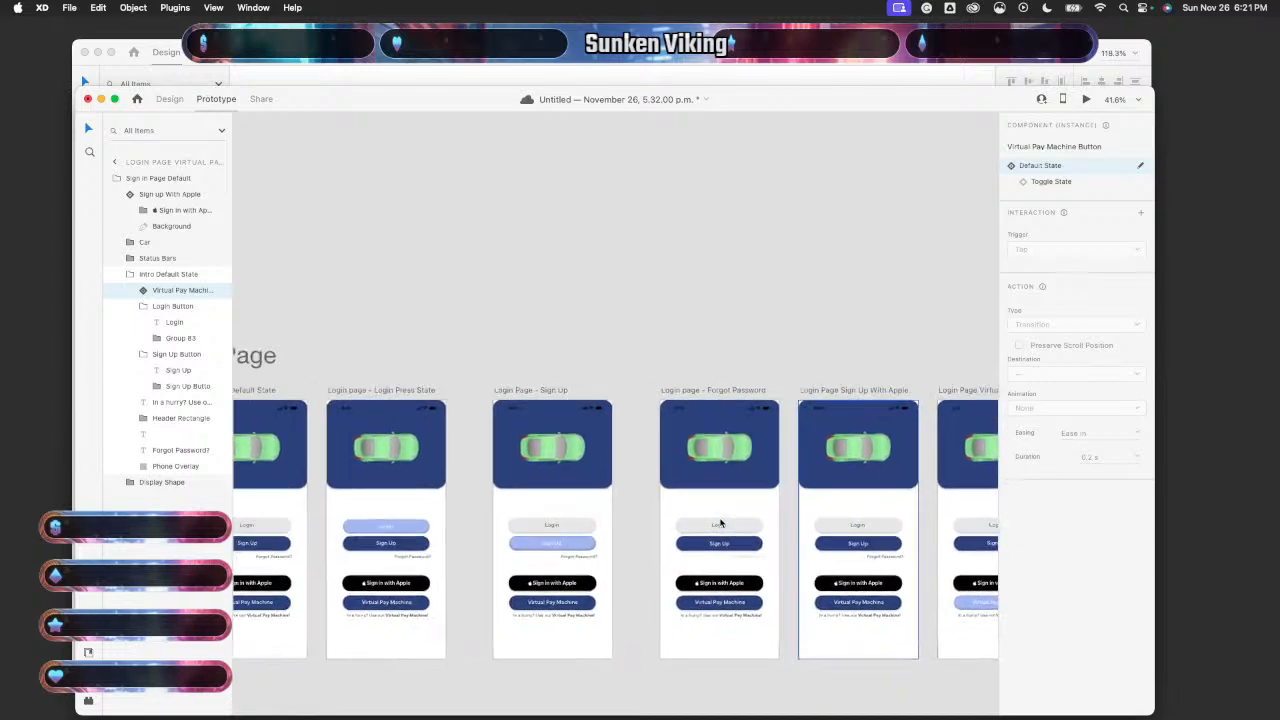
{"action": "left_click", "coordinate": [617, 630]}
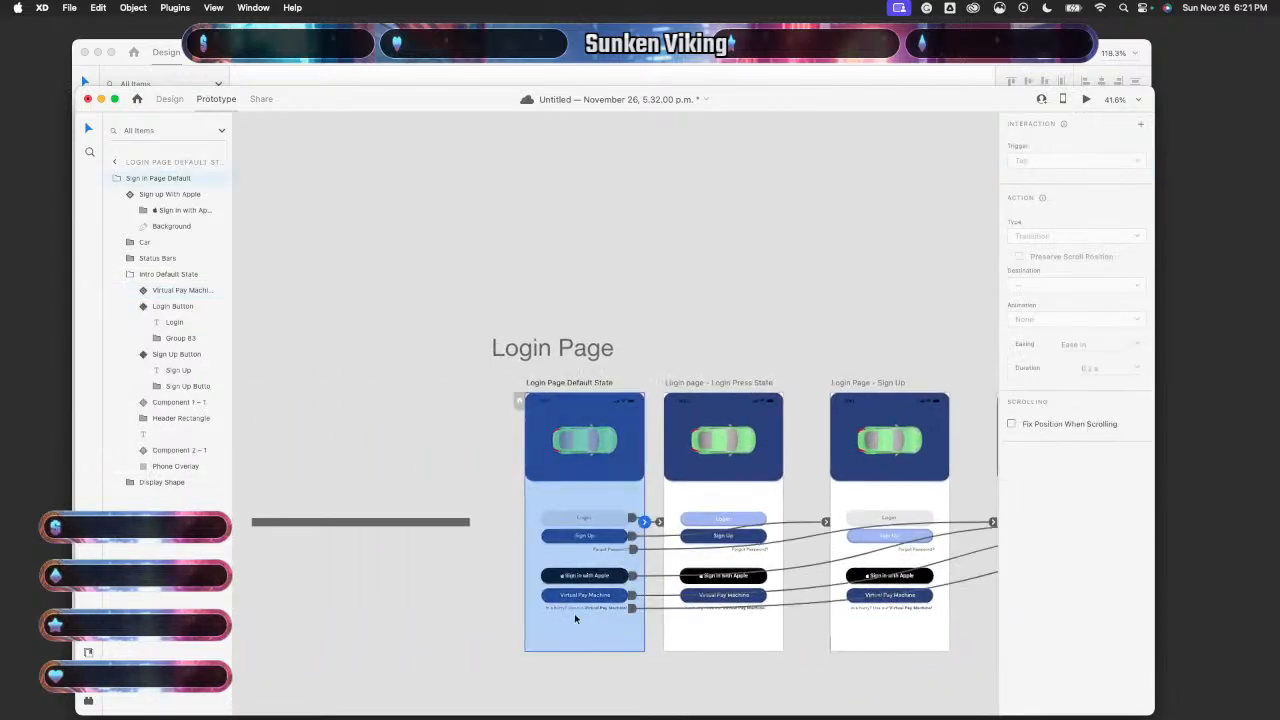
{"action": "scroll", "coordinate": [574, 618], "scroll_direction": "down", "scroll_amount": 1}
{"action": "scroll", "coordinate": [574, 613], "scroll_direction": "up", "scroll_amount": 5}
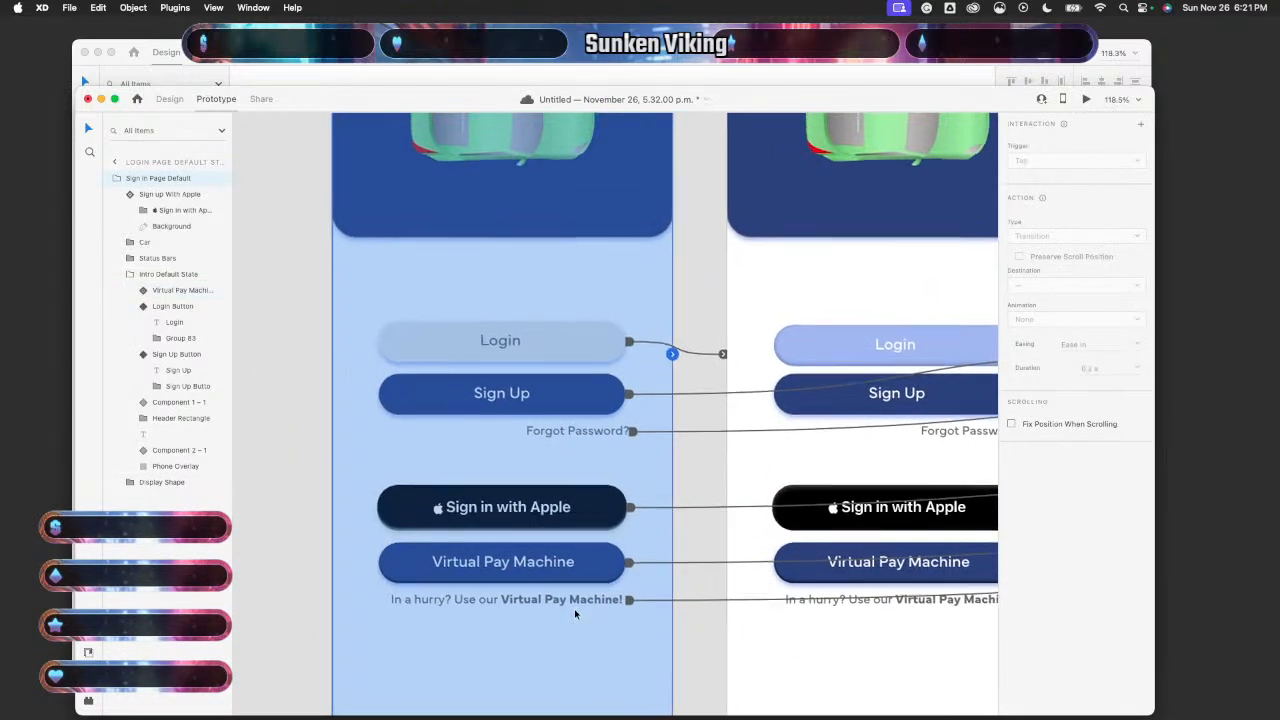
{"action": "scroll", "coordinate": [575, 614], "scroll_direction": "up", "scroll_amount": 1}
{"action": "scroll", "coordinate": [574, 628], "scroll_direction": "down", "scroll_amount": 4}
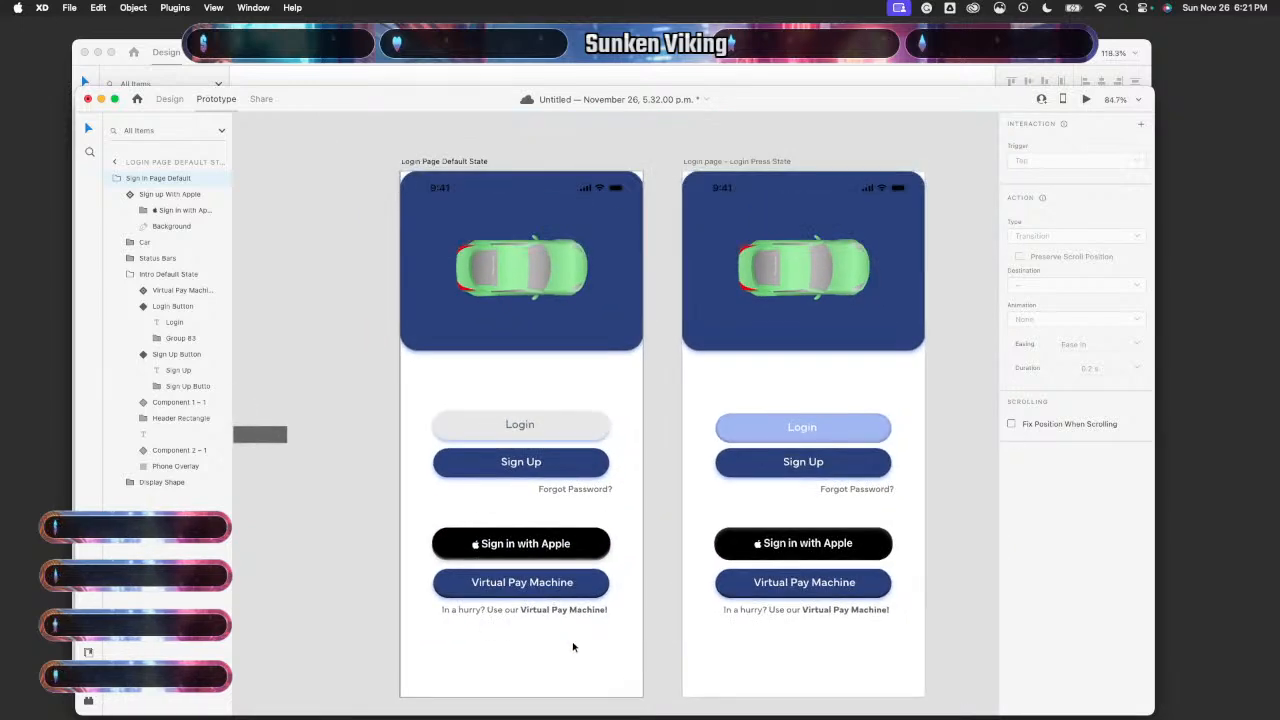
{"action": "scroll", "coordinate": [577, 644], "scroll_direction": "down", "scroll_amount": 5}
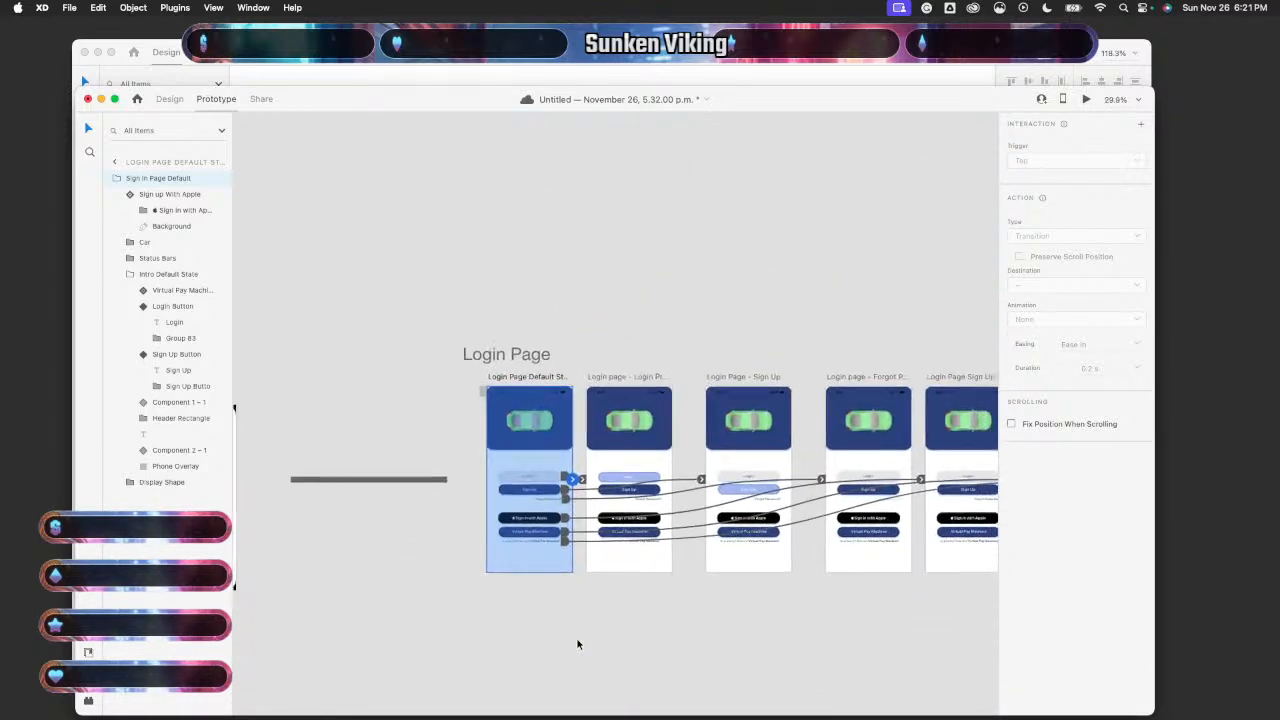
{"action": "scroll", "coordinate": [577, 644], "scroll_direction": "down", "scroll_amount": 1}
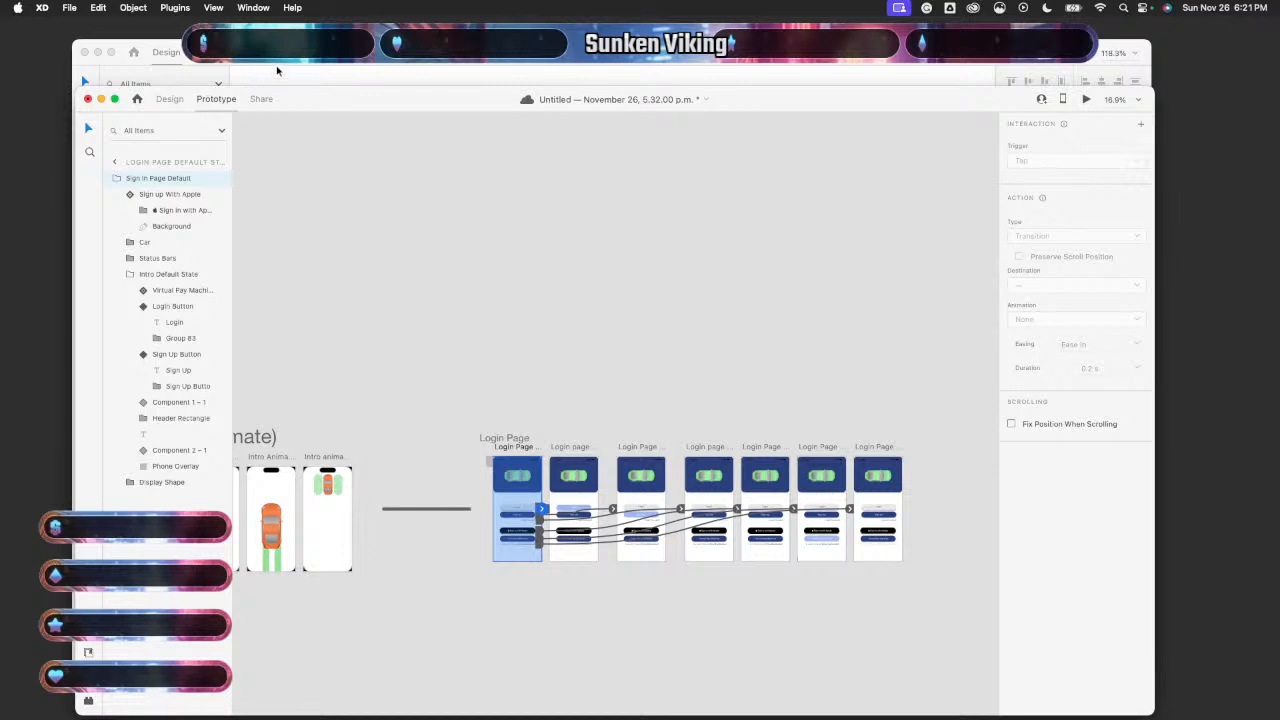
- Copy the Homescreen – 1 contents from the other document, undoing the misplaced first paste
{"action": "left_click", "coordinate": [520, 53]}
{"action": "scroll", "coordinate": [502, 291], "scroll_direction": "down", "scroll_amount": 10}
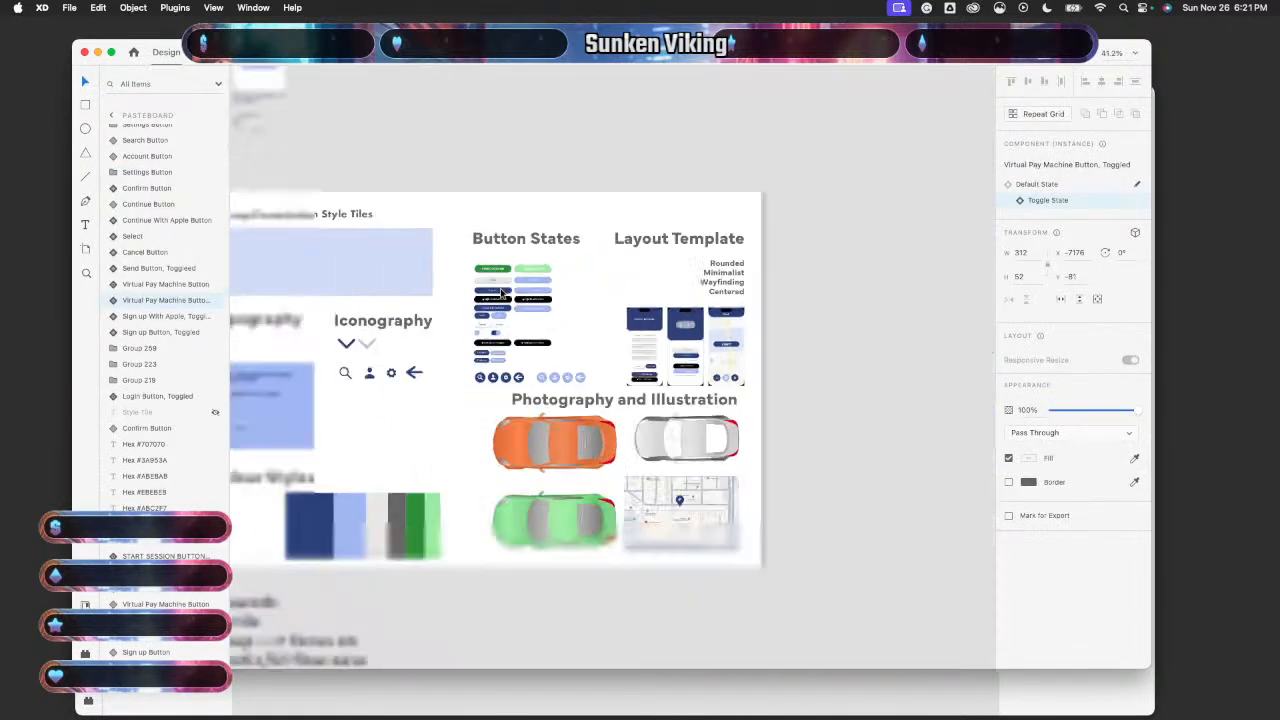
{"action": "scroll", "coordinate": [500, 291], "scroll_direction": "up", "scroll_amount": 5}
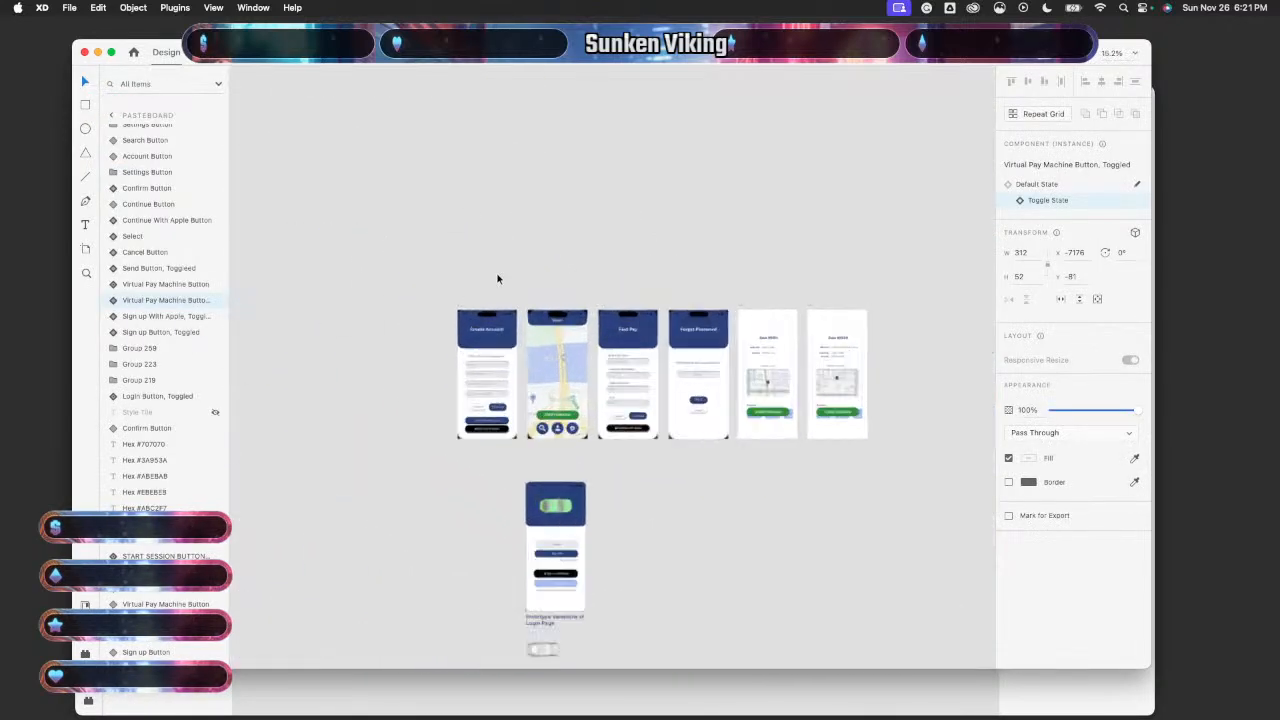
{"action": "left_click_drag", "start_coordinate": [571, 300], "coordinate": [605, 562]}
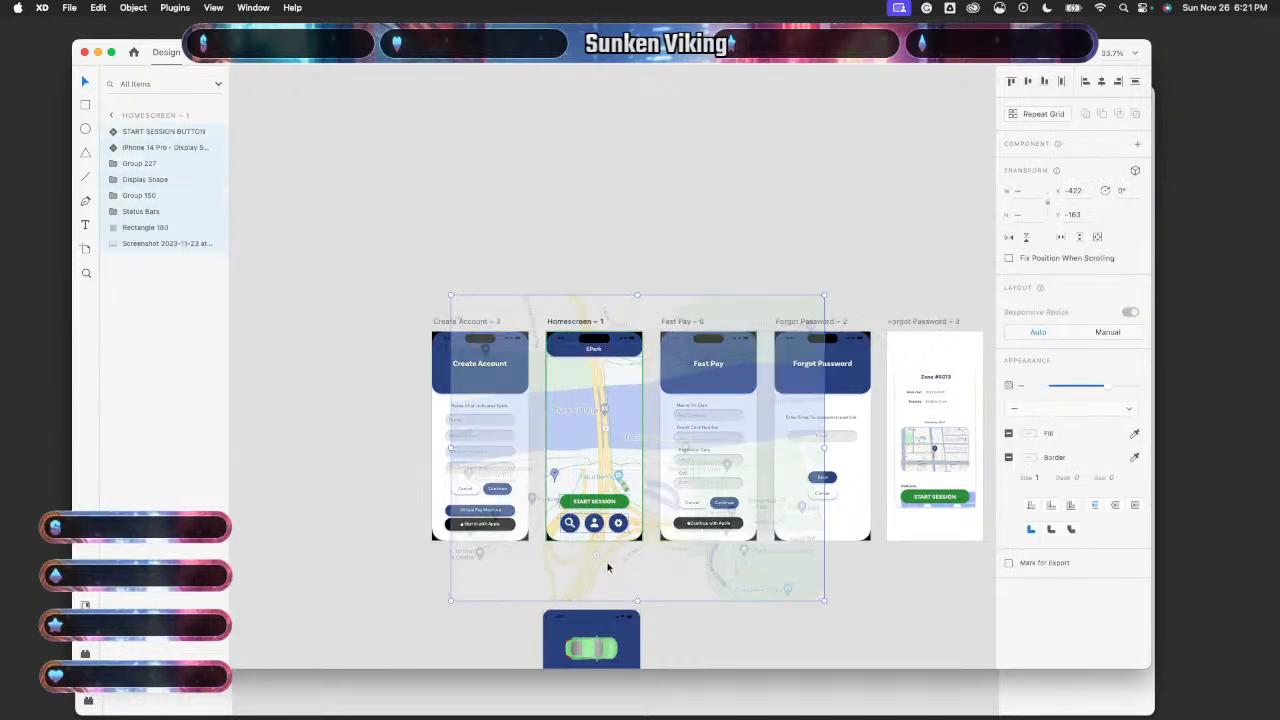
{"action": "left_click", "coordinate": [728, 686]}
{"action": "left_click", "coordinate": [651, 382]}
{"action": "key", "text": "super+v"}
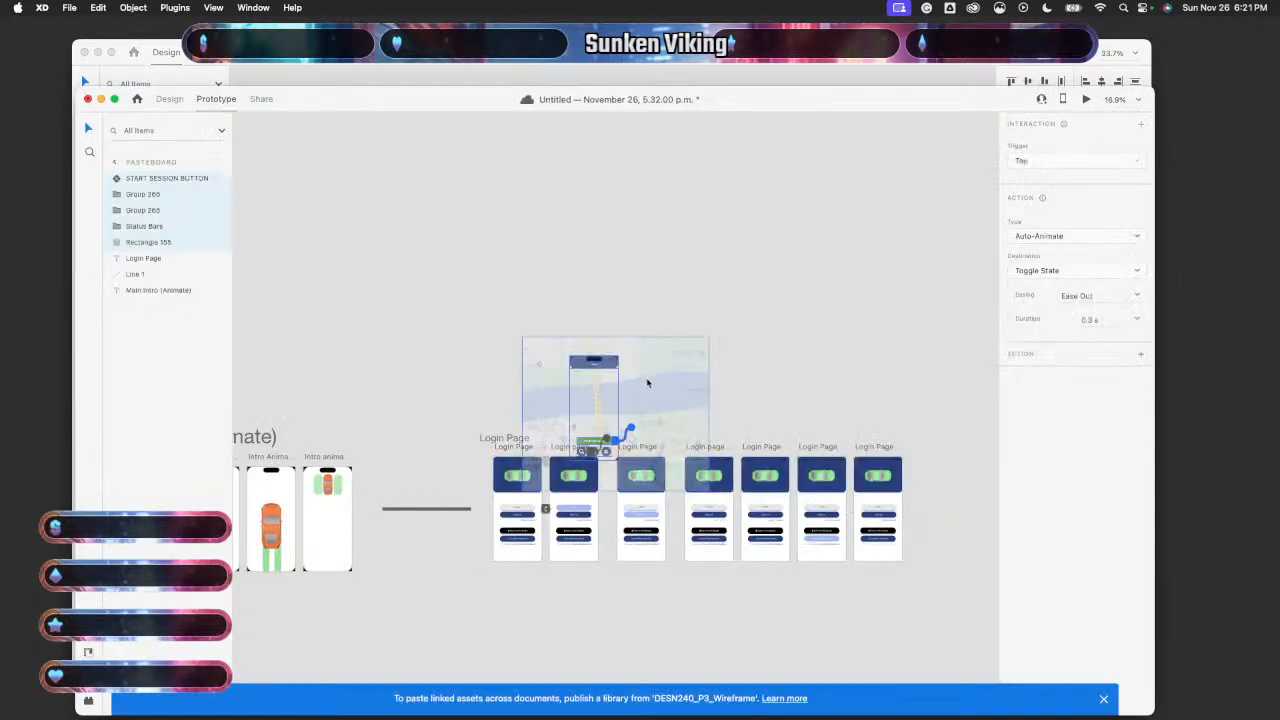
{"action": "key", "text": "super+z"}
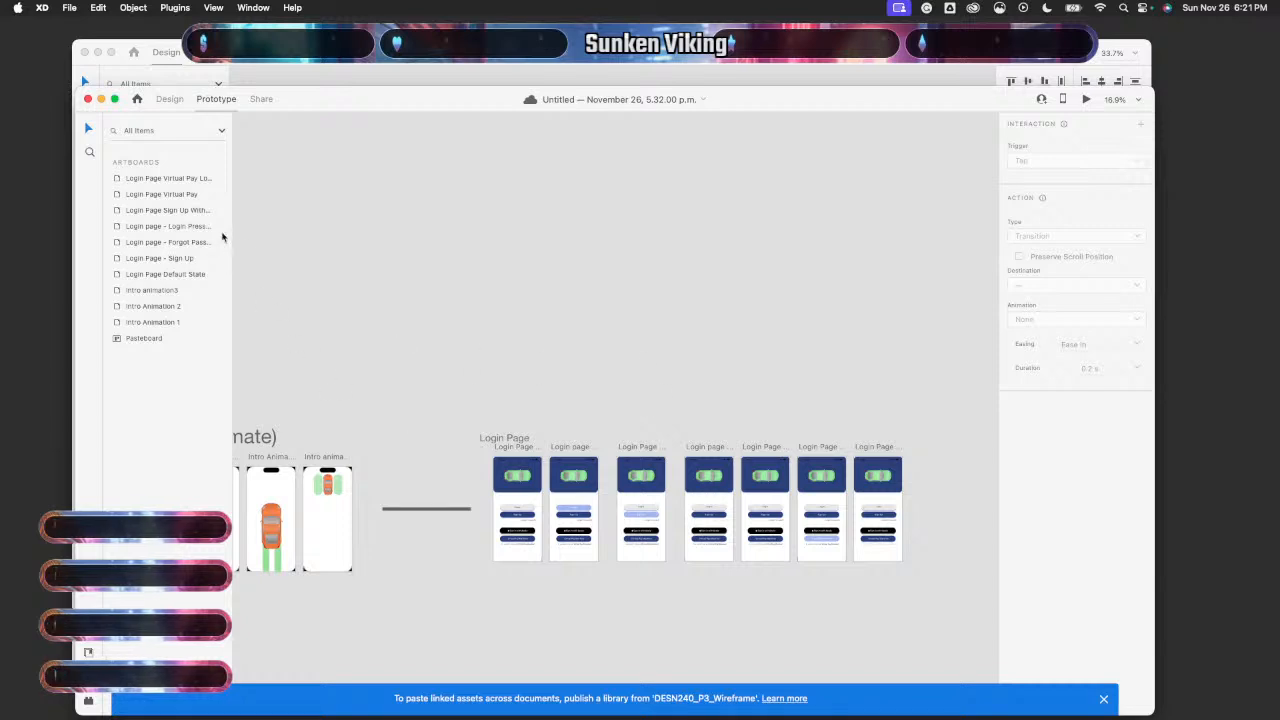
- Duplicate the Login Page Virtual Pay Lower artboard and delete all of the copy's contents
{"action": "left_click", "coordinate": [146, 180]}
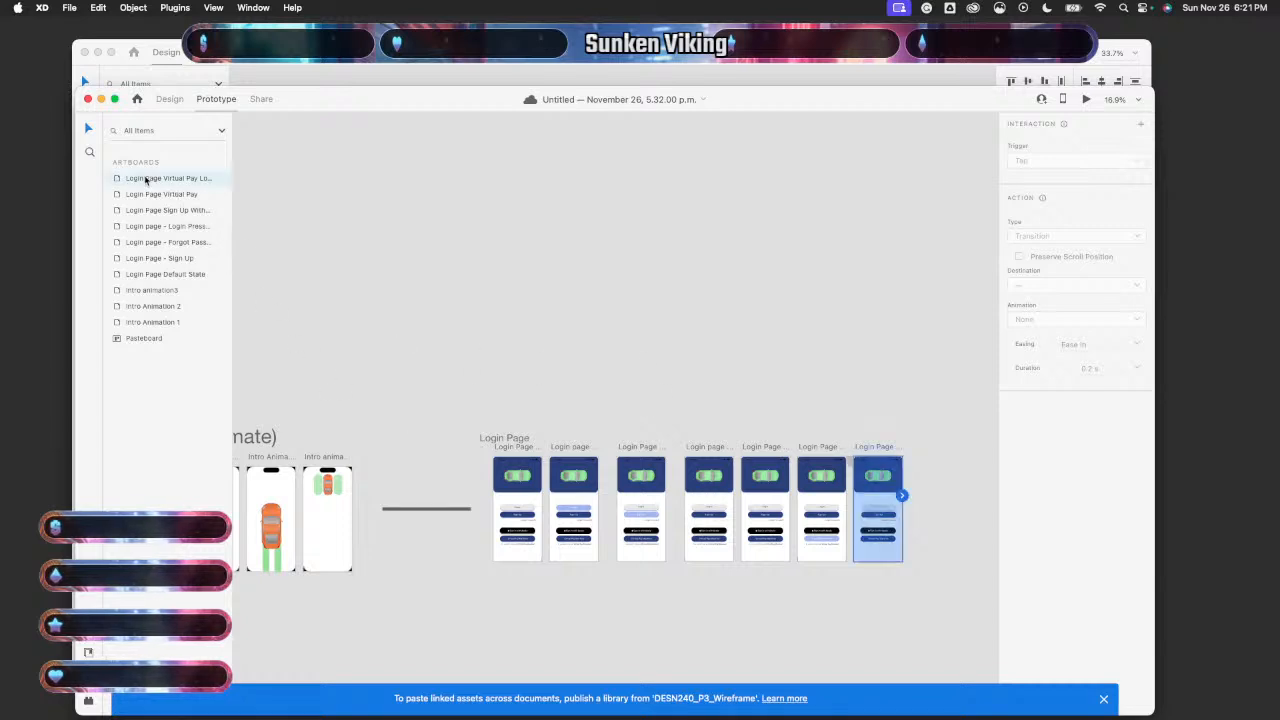
{"action": "key", "text": "super+c"}
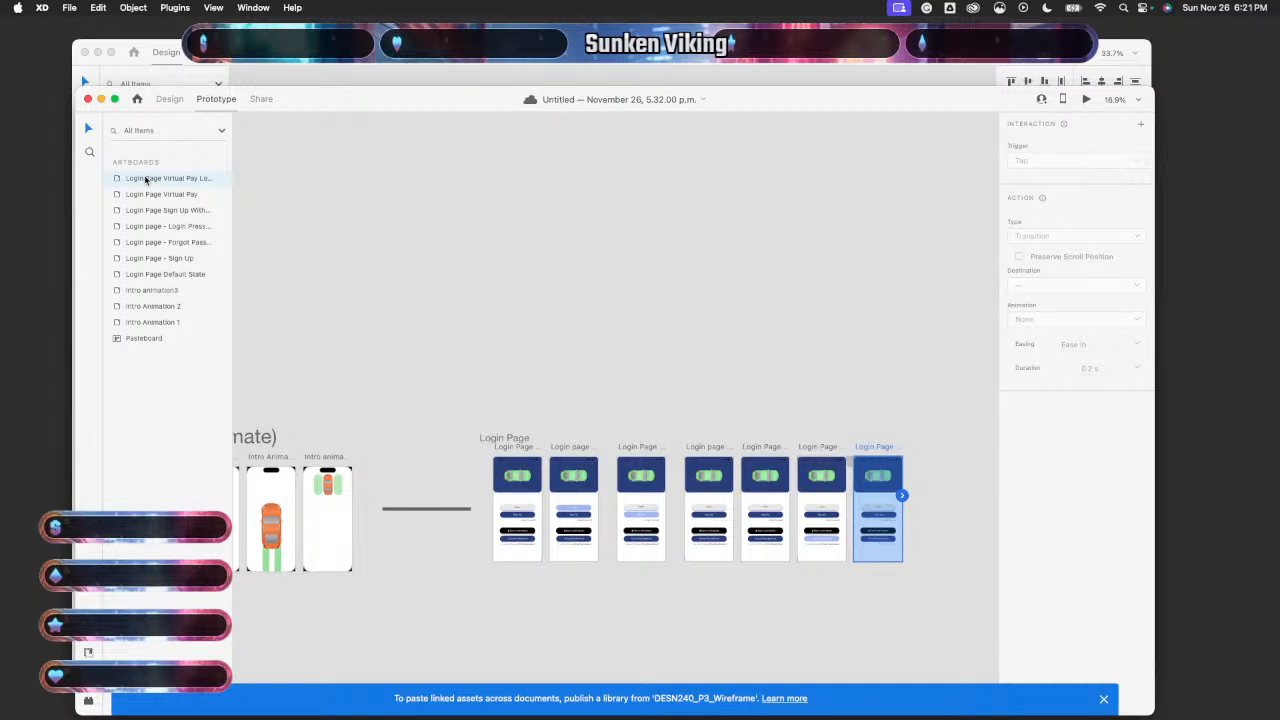
{"action": "key", "text": "super+v"}
{"action": "scroll", "coordinate": [780, 444], "scroll_direction": "right", "scroll_amount": 3}
{"action": "left_click", "coordinate": [780, 442]}
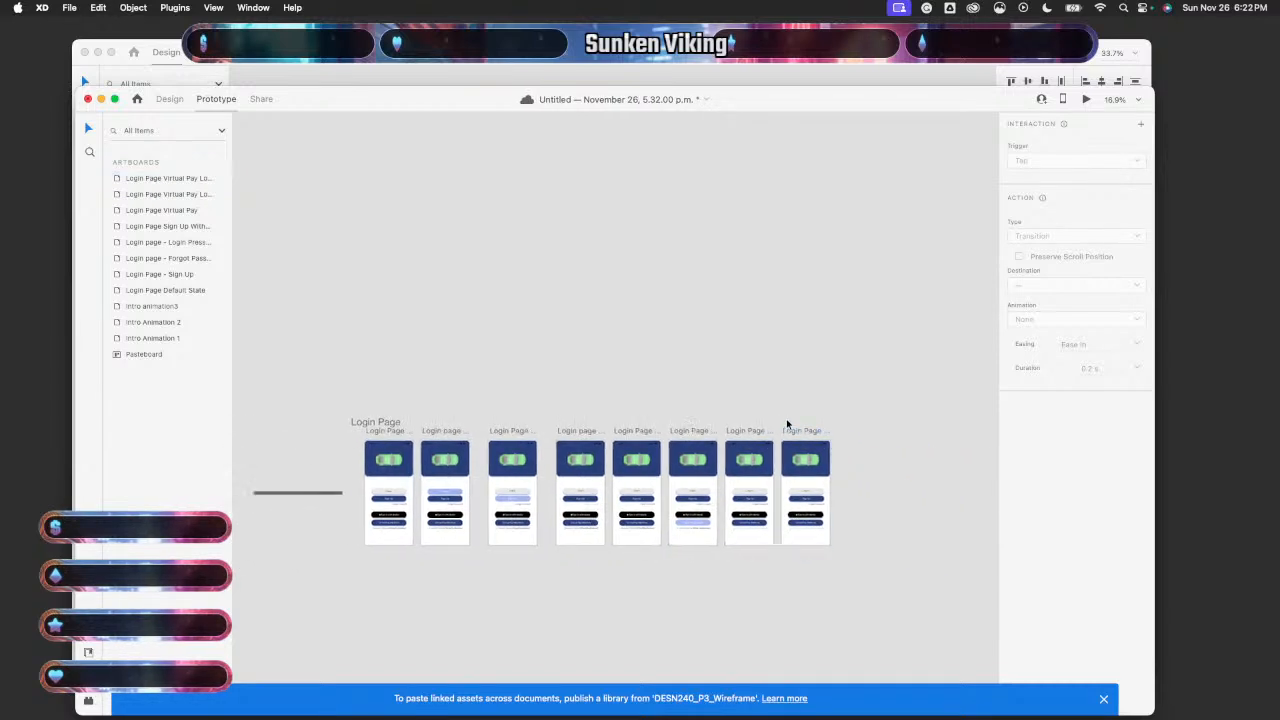
{"action": "left_click_drag", "start_coordinate": [788, 419], "coordinate": [834, 561]}
{"action": "key", "text": "Delete"}
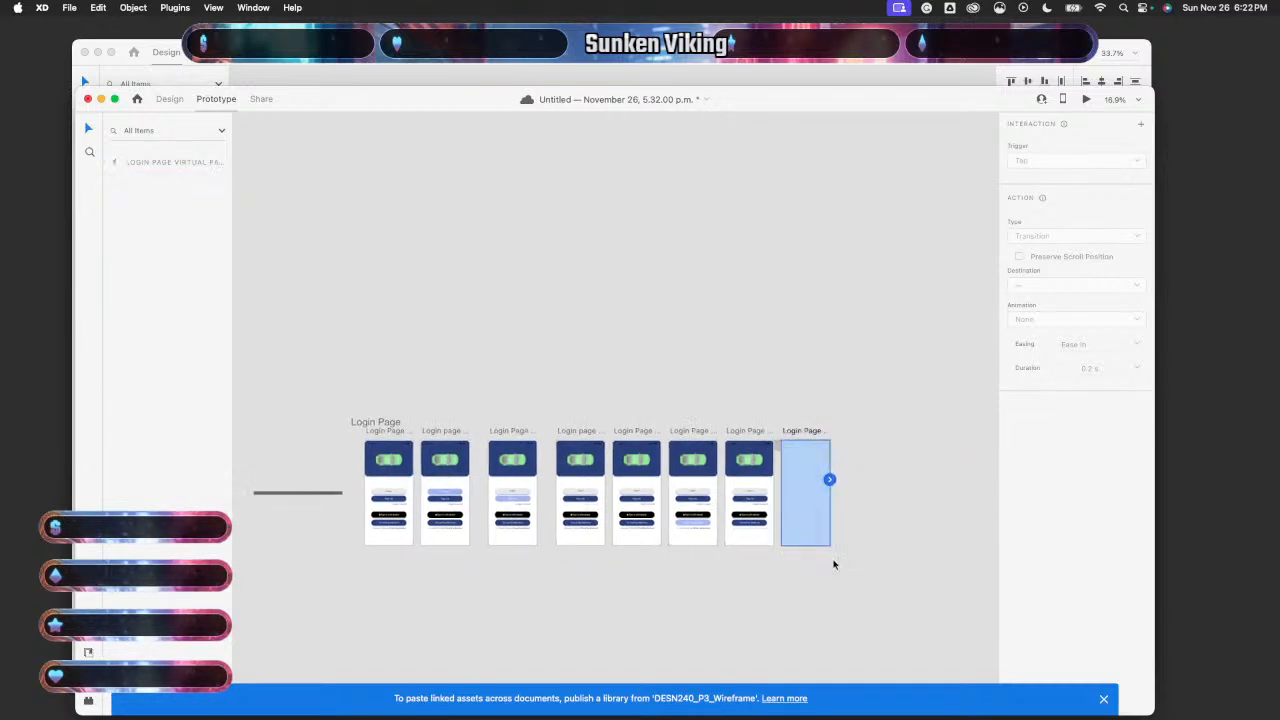
{"action": "scroll", "coordinate": [820, 552], "scroll_direction": "down", "scroll_amount": 3}
{"action": "left_click", "coordinate": [806, 460]}
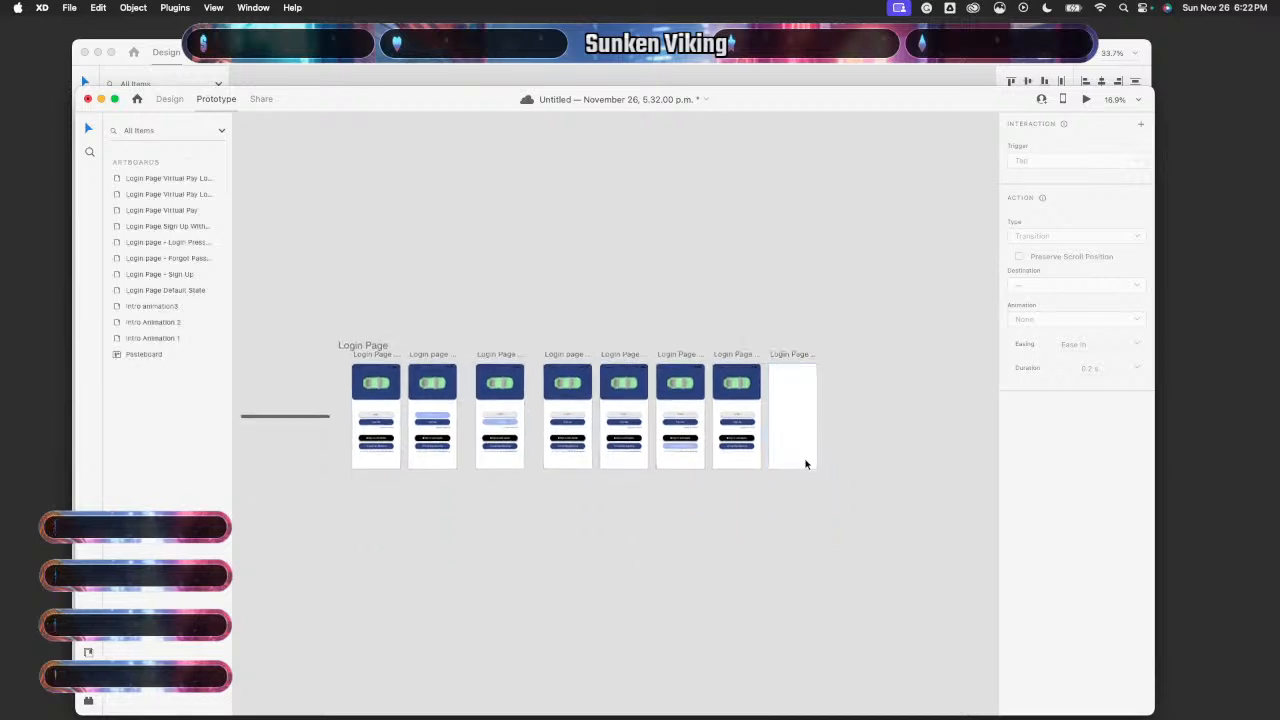
- Move the empty artboard to the right of the login row
{"action": "left_click", "coordinate": [165, 98]}
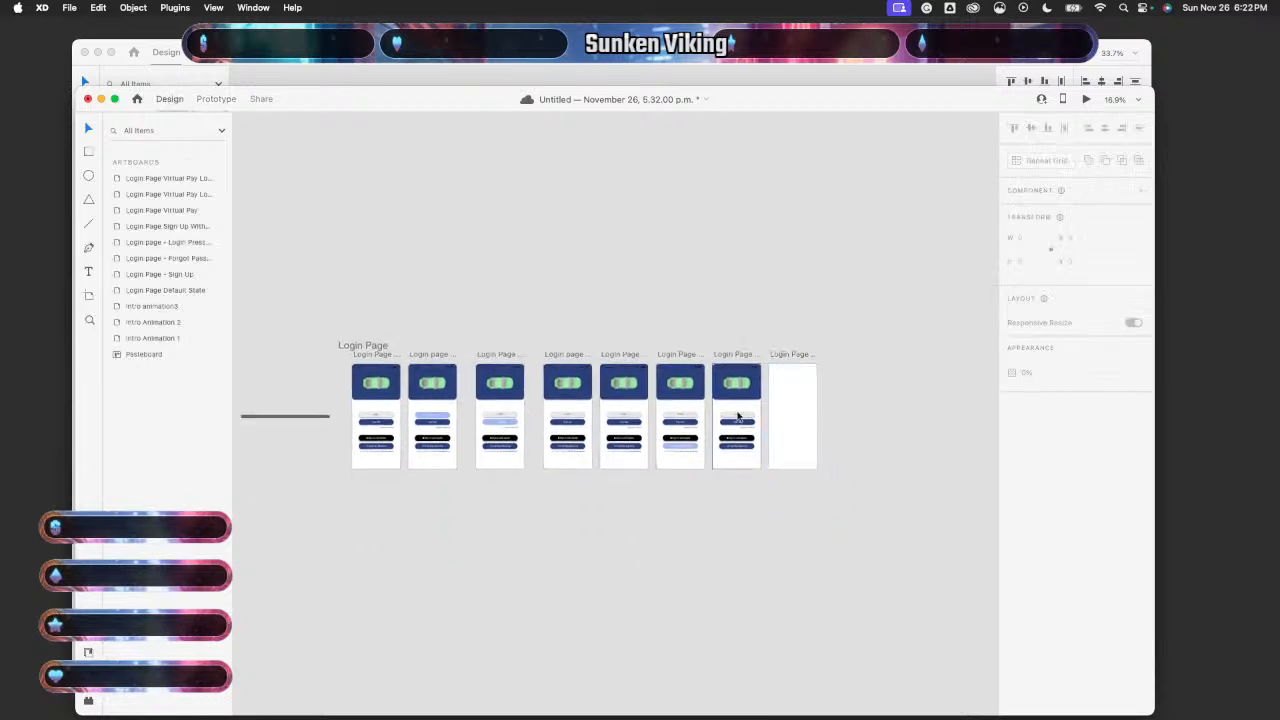
{"action": "left_click_drag", "start_coordinate": [796, 420], "coordinate": [872, 541]}
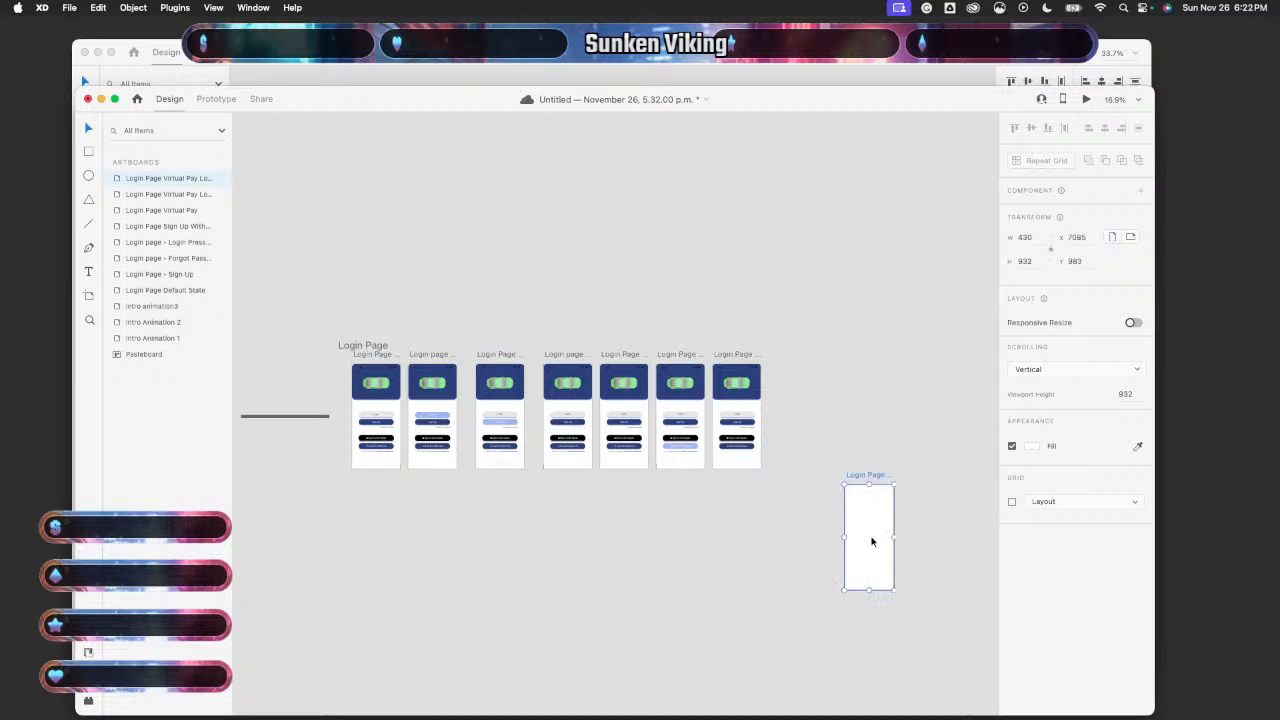
{"action": "scroll", "coordinate": [872, 541], "scroll_direction": "right", "scroll_amount": 3}
{"action": "left_click_drag", "start_coordinate": [743, 531], "coordinate": [721, 500]}
{"action": "scroll", "coordinate": [721, 500], "scroll_direction": "right", "scroll_amount": 2}
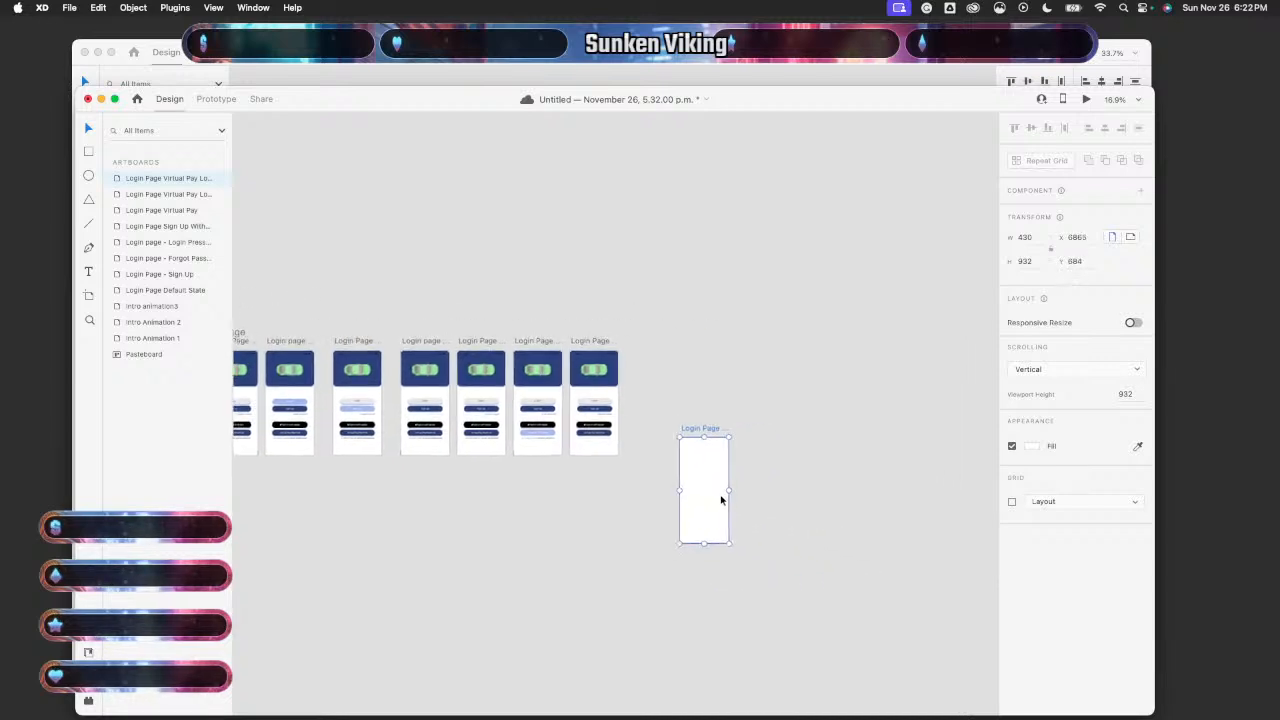
- Paste the EPark map homescreen with START SESSION into the empty artboard
{"action": "left_click", "coordinate": [708, 76]}
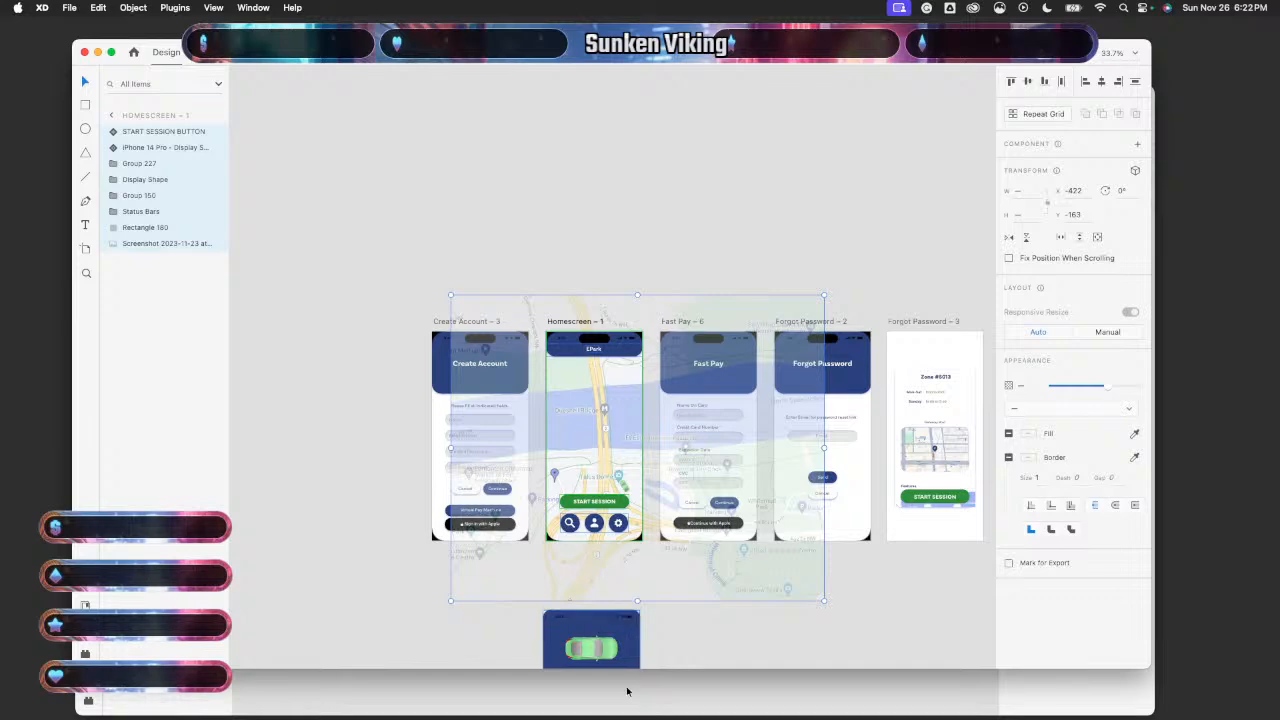
{"action": "left_click", "coordinate": [627, 691]}
{"action": "key", "text": "super+v"}
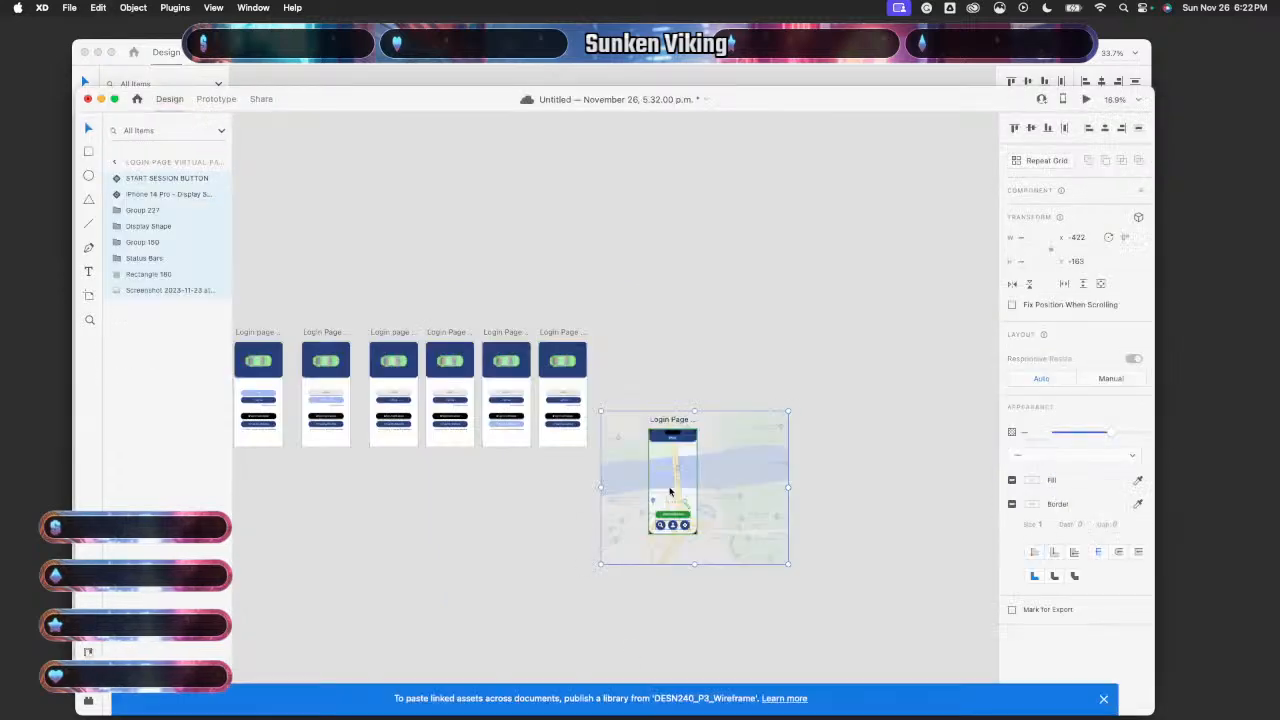
{"action": "left_click", "coordinate": [685, 406]}
{"action": "scroll", "coordinate": [725, 497], "scroll_direction": "up", "scroll_amount": 5}
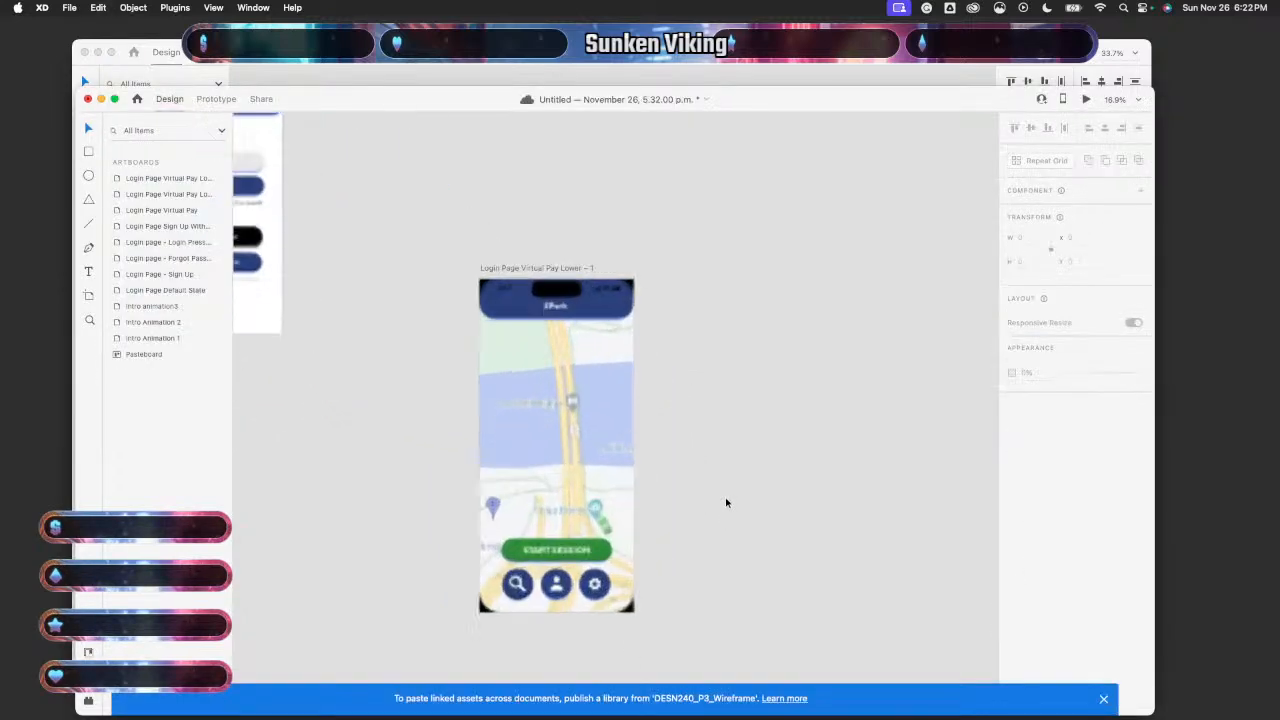
{"action": "scroll", "coordinate": [725, 502], "scroll_direction": "left", "scroll_amount": 5}
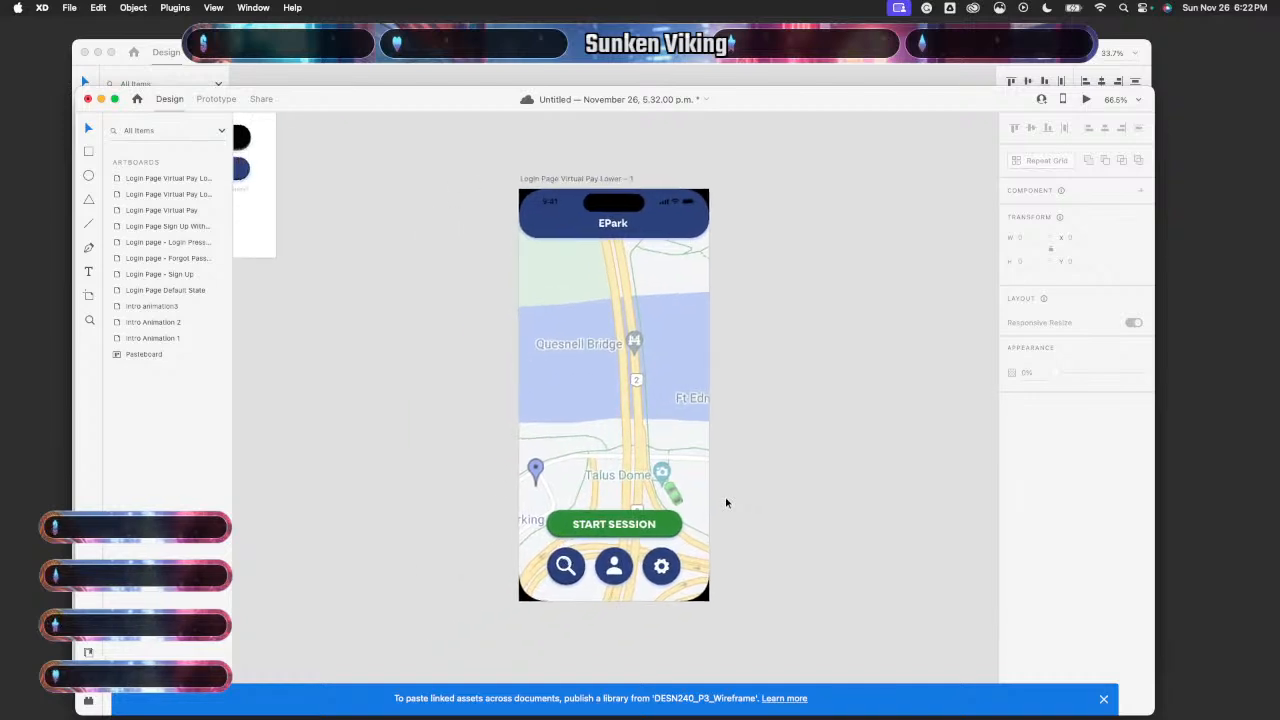
{"action": "scroll", "coordinate": [726, 498], "scroll_direction": "down", "scroll_amount": 4}
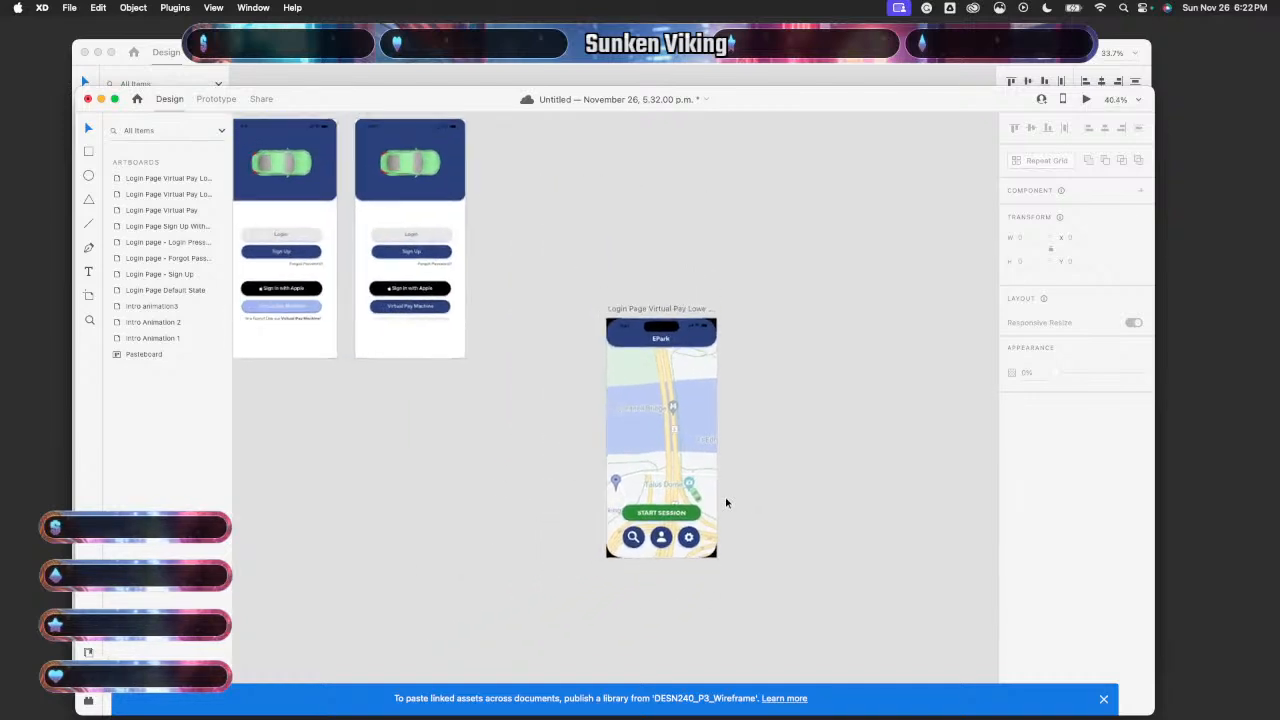
{"action": "scroll", "coordinate": [725, 498], "scroll_direction": "down", "scroll_amount": 6}
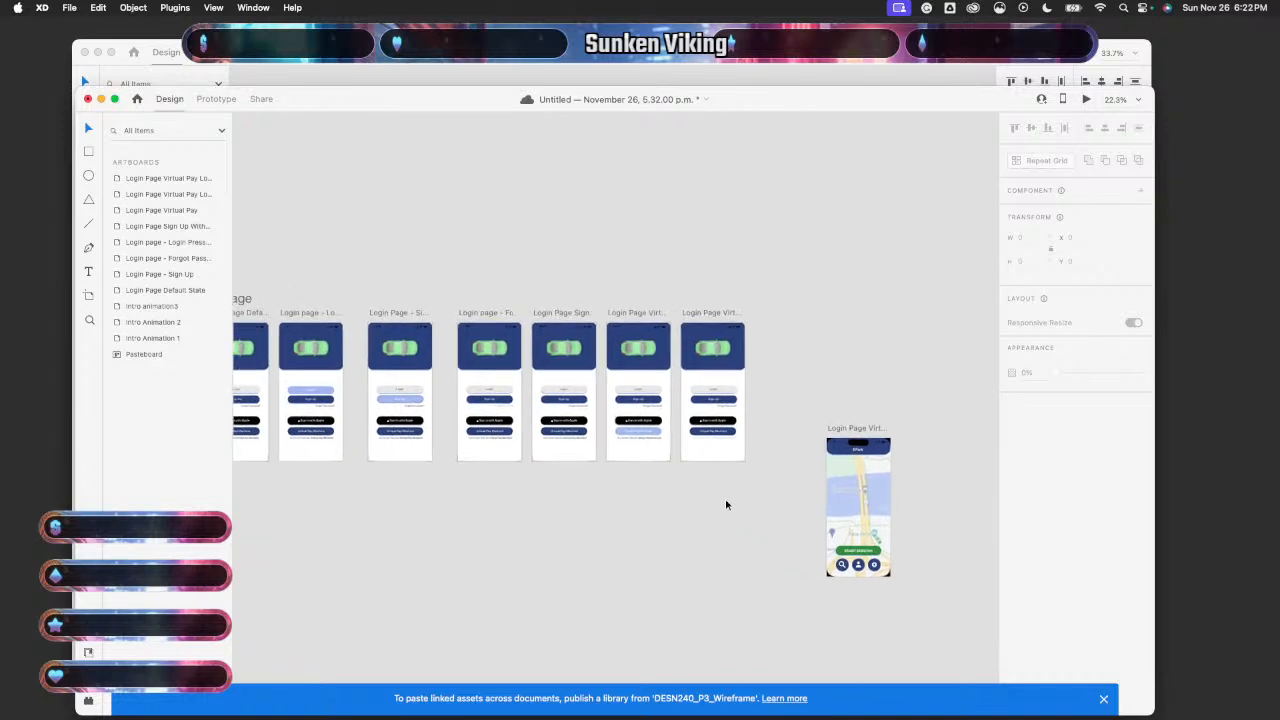
{"action": "left_click", "coordinate": [216, 99]}
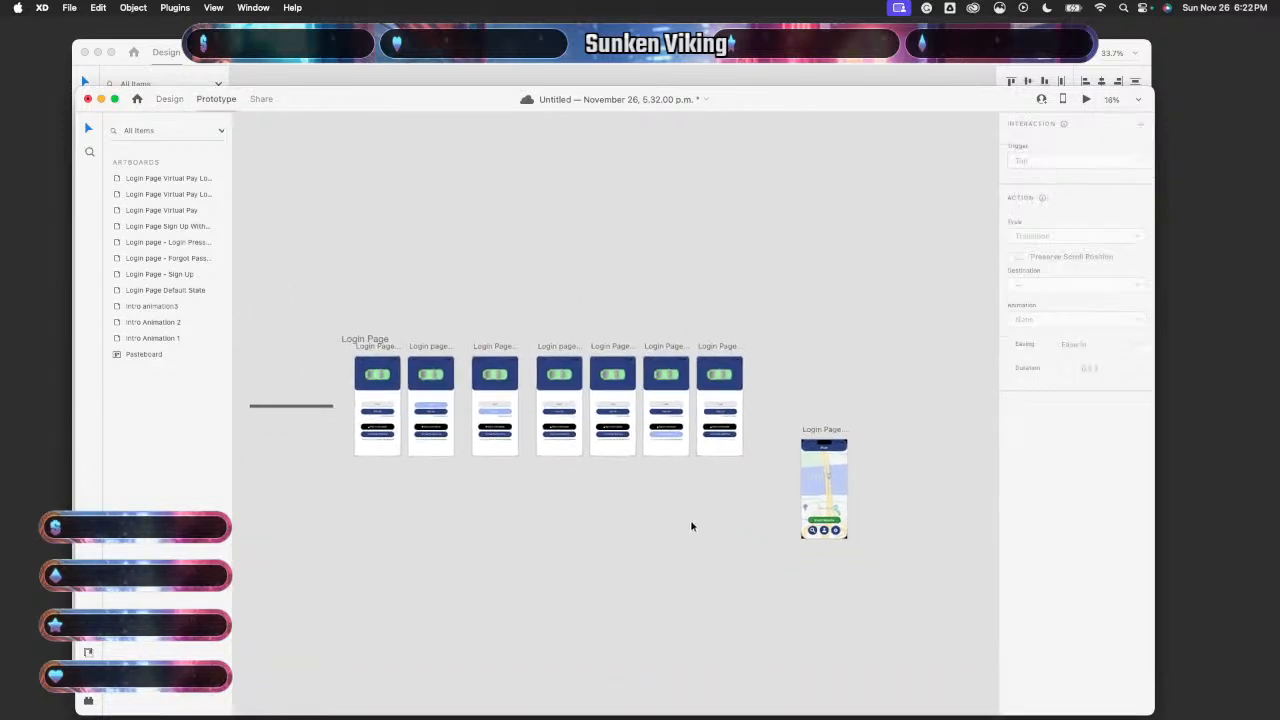
- Wire the second, third and fourth login artboards' elements to the map artboard on tap
{"action": "scroll", "coordinate": [692, 517], "scroll_direction": "up", "scroll_amount": 5}
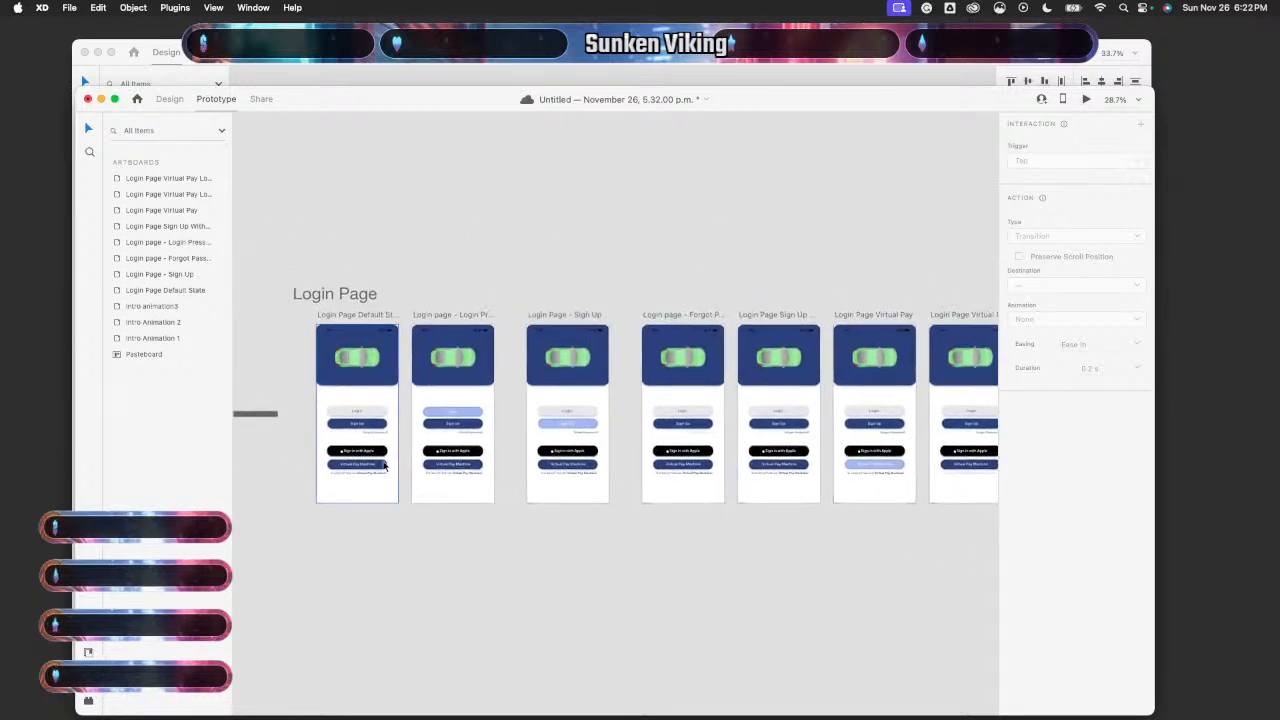
{"action": "left_click", "coordinate": [380, 480]}
{"action": "scroll", "coordinate": [430, 540], "scroll_direction": "right", "scroll_amount": 1}
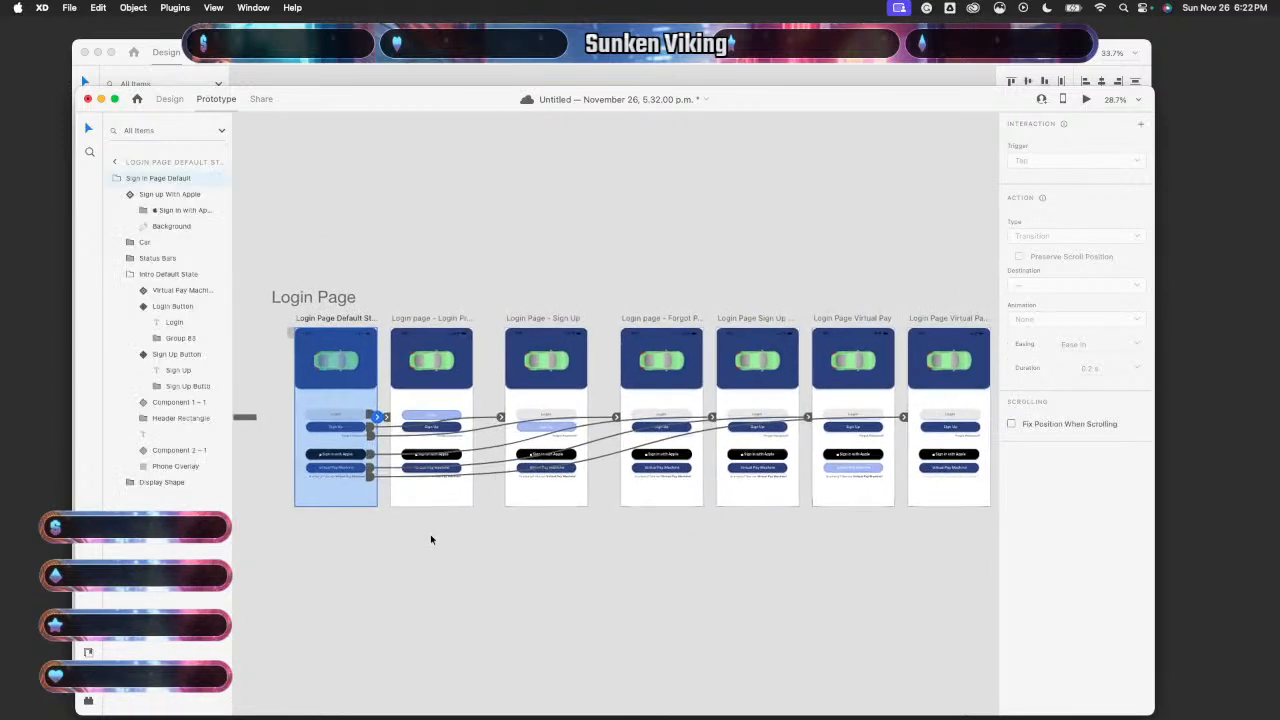
{"action": "left_click", "coordinate": [470, 405]}
{"action": "scroll", "coordinate": [485, 427], "scroll_direction": "down", "scroll_amount": 4}
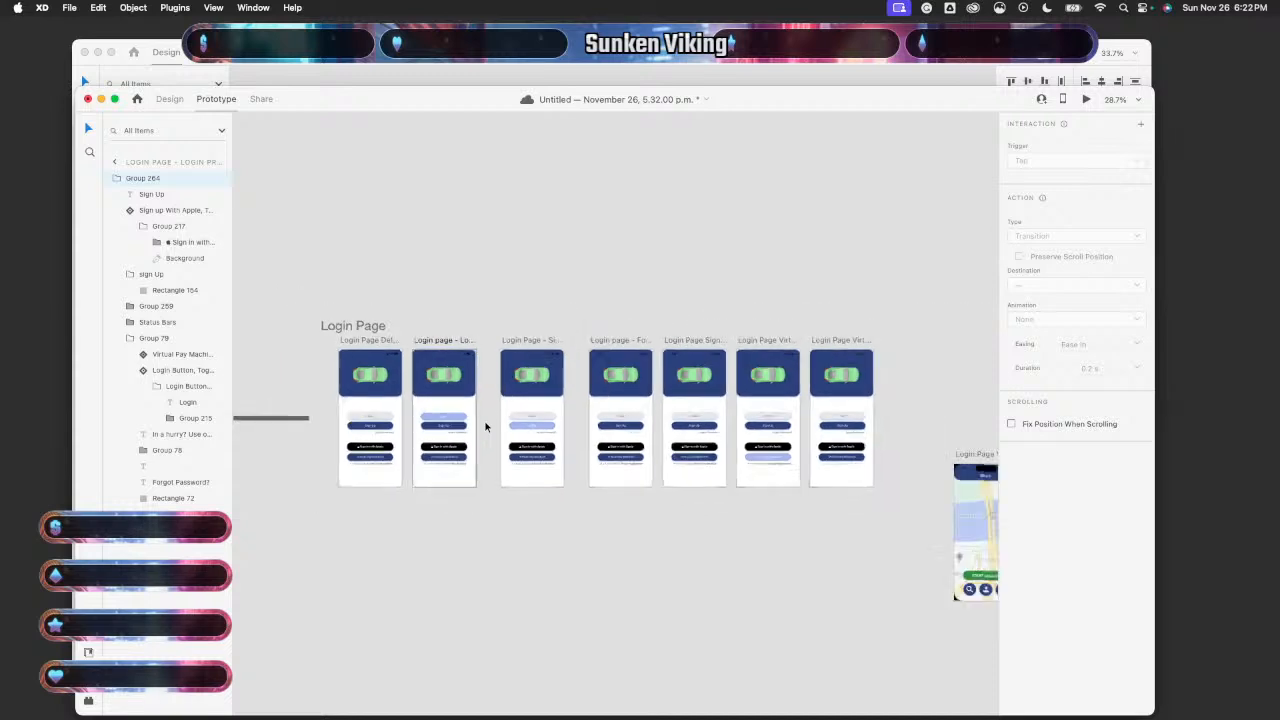
{"action": "left_click_drag", "start_coordinate": [383, 403], "coordinate": [775, 490]}
{"action": "left_click", "coordinate": [449, 400]}
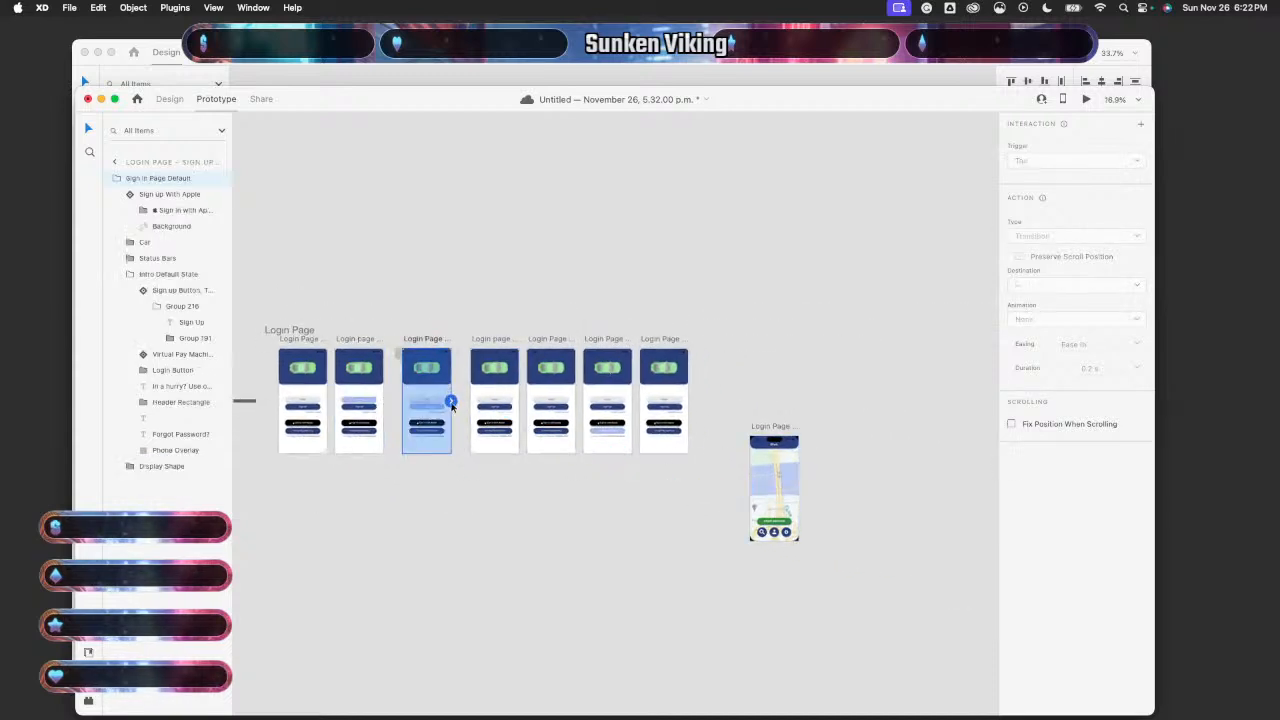
{"action": "left_click_drag", "start_coordinate": [451, 401], "coordinate": [775, 488]}
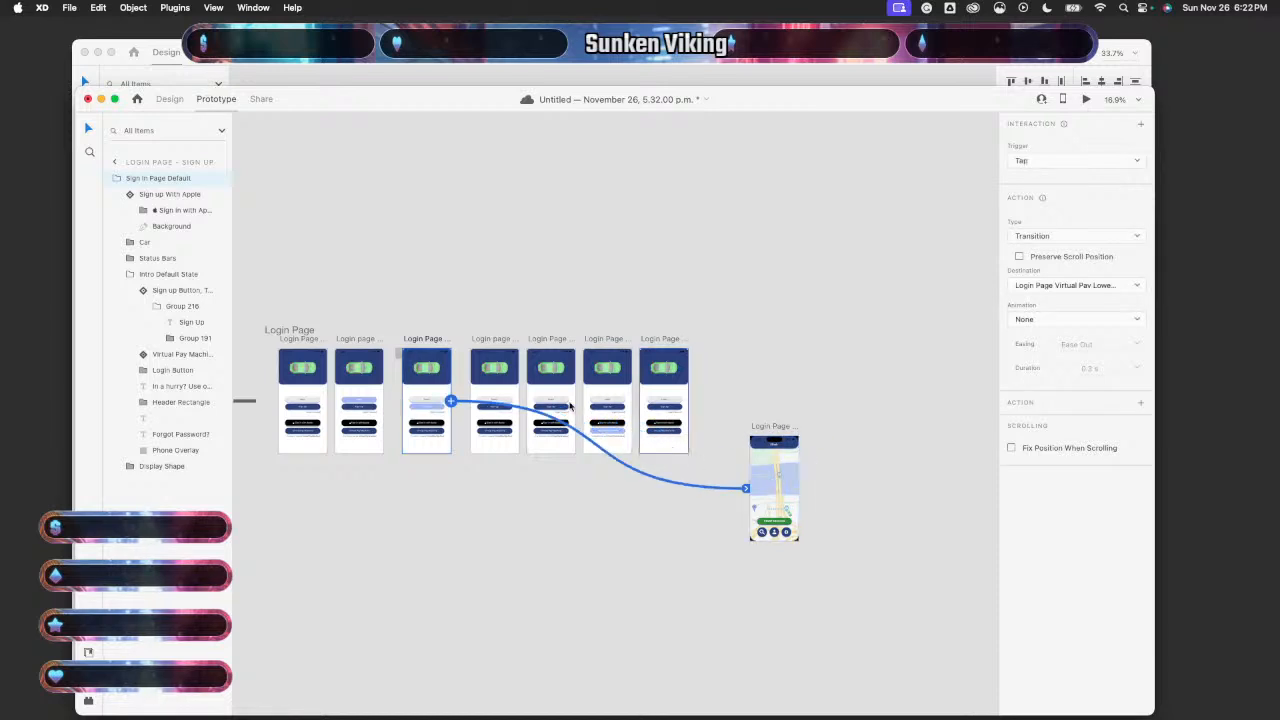
{"action": "left_click", "coordinate": [506, 389]}
{"action": "left_click_drag", "start_coordinate": [518, 401], "coordinate": [776, 490]}
- Wire the fifth, sixth and seventh login artboards' elements to the map artboard on tap
{"action": "left_click", "coordinate": [572, 397]}
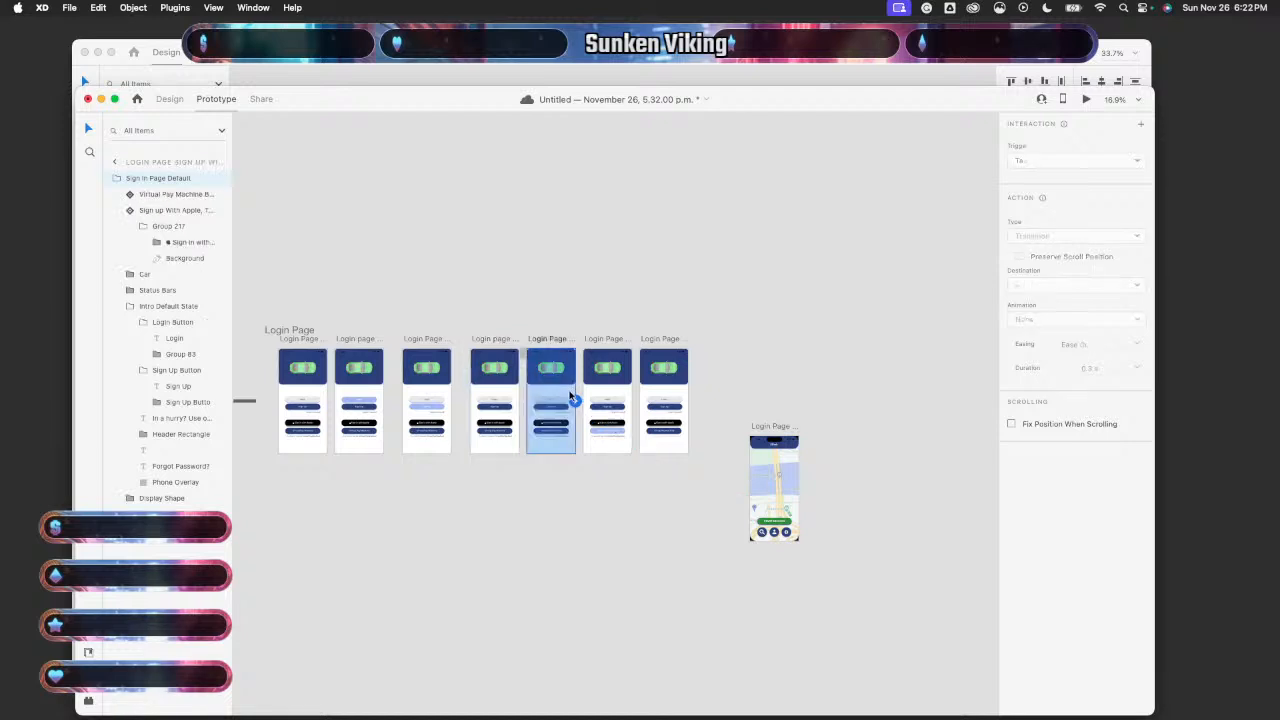
{"action": "left_click_drag", "start_coordinate": [575, 401], "coordinate": [775, 480]}
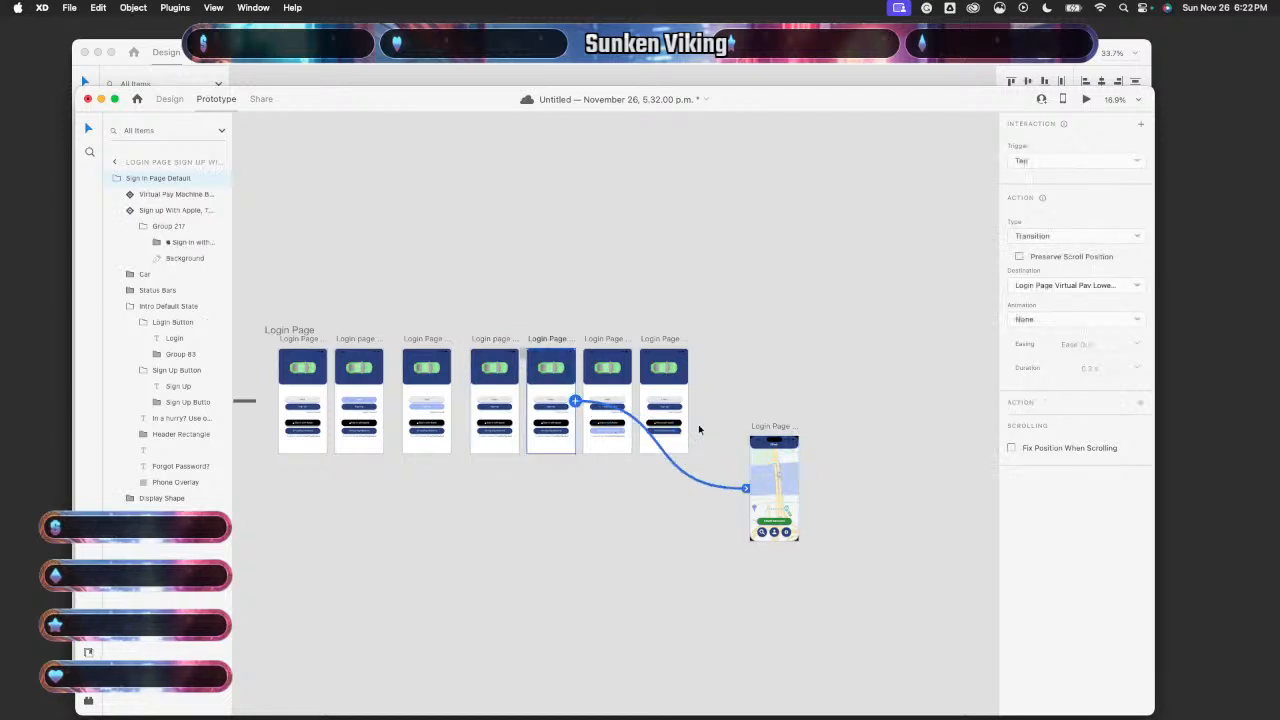
{"action": "left_click", "coordinate": [628, 400]}
{"action": "left_click_drag", "start_coordinate": [631, 400], "coordinate": [774, 486]}
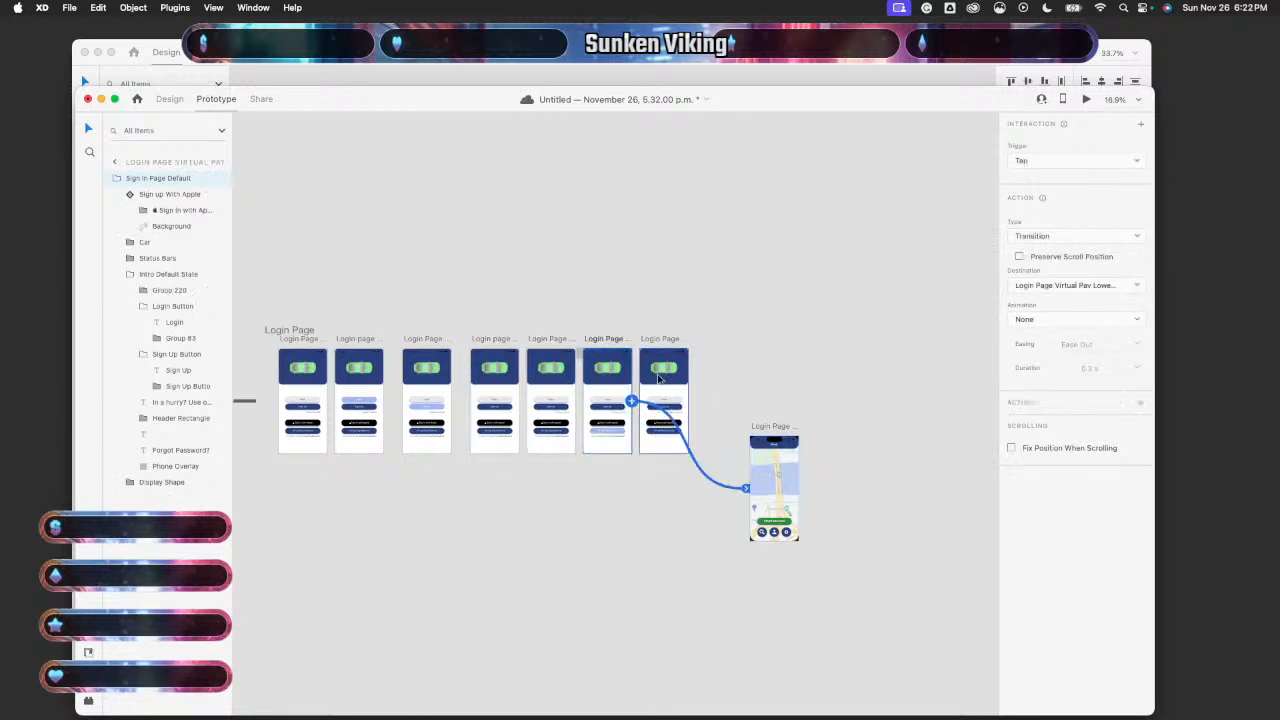
{"action": "left_click", "coordinate": [673, 393]}
{"action": "left_click_drag", "start_coordinate": [690, 402], "coordinate": [774, 485]}
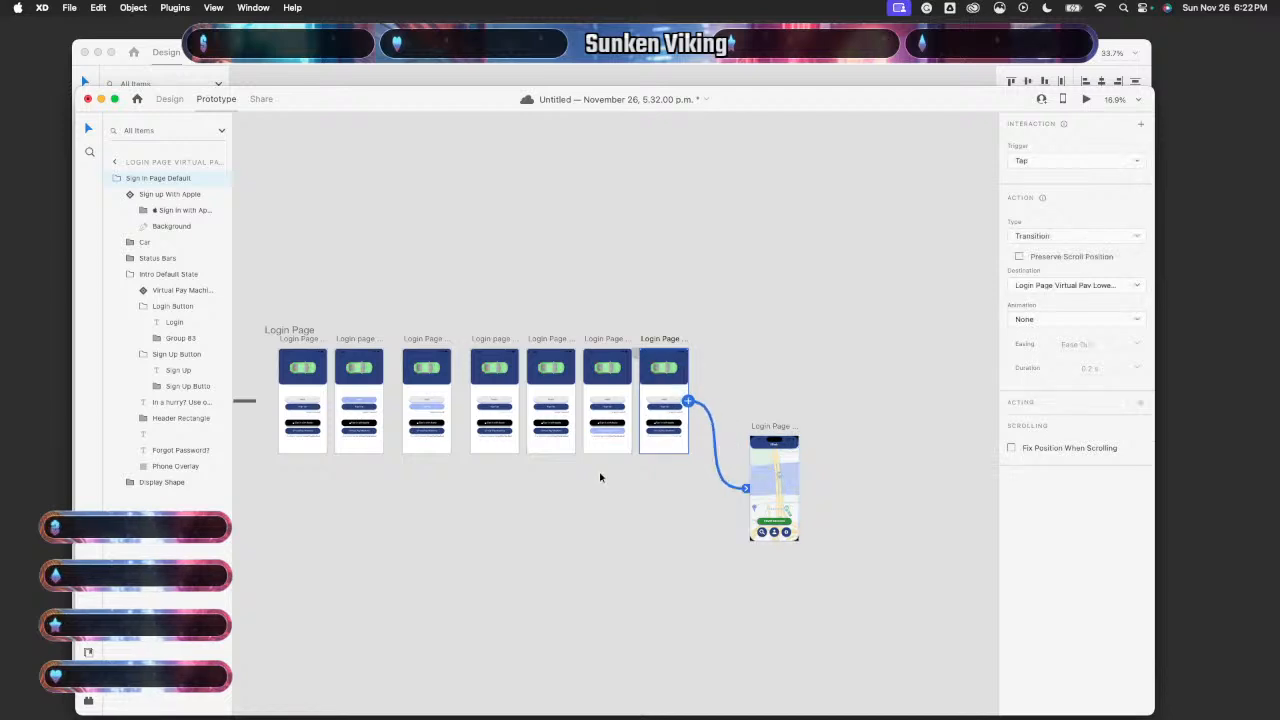
{"action": "scroll", "coordinate": [600, 477], "scroll_direction": "left", "scroll_amount": 3}
{"action": "scroll", "coordinate": [517, 459], "scroll_direction": "up", "scroll_amount": 5}
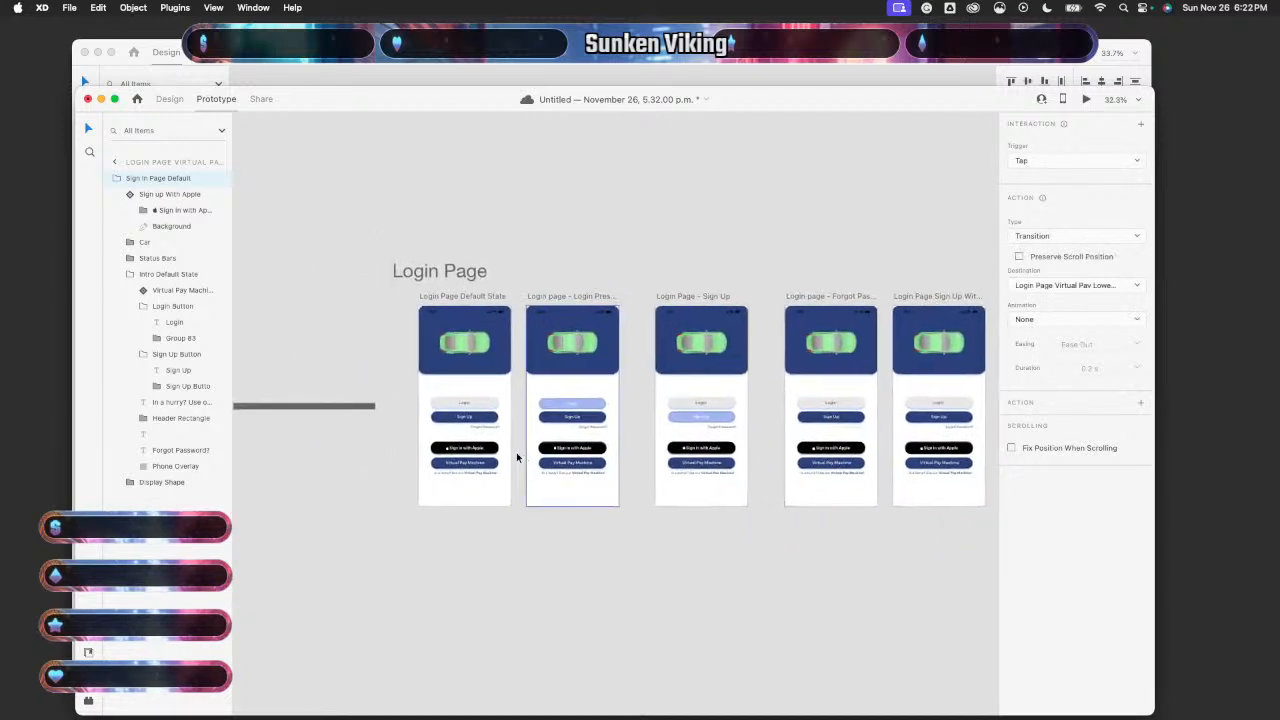
- Review the pressed Login button's link, leaving it as Tap with no animation
{"action": "left_click", "coordinate": [498, 398]}
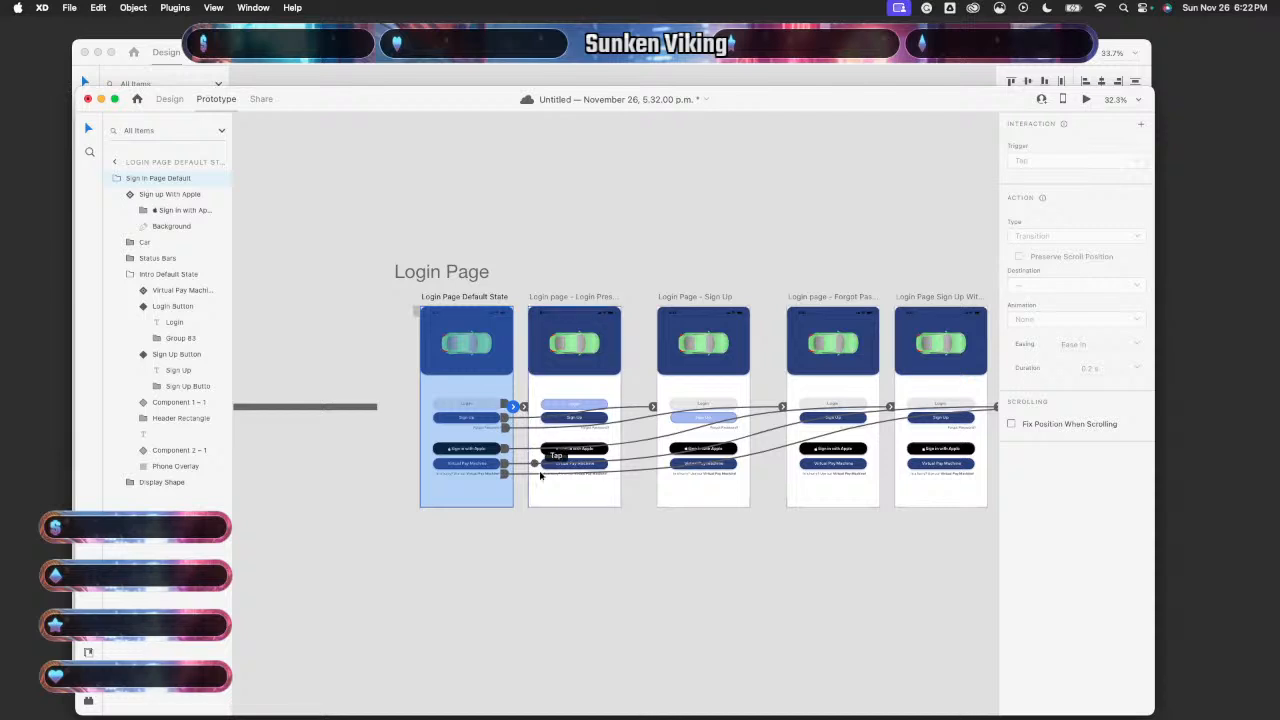
{"action": "left_click", "coordinate": [592, 404]}
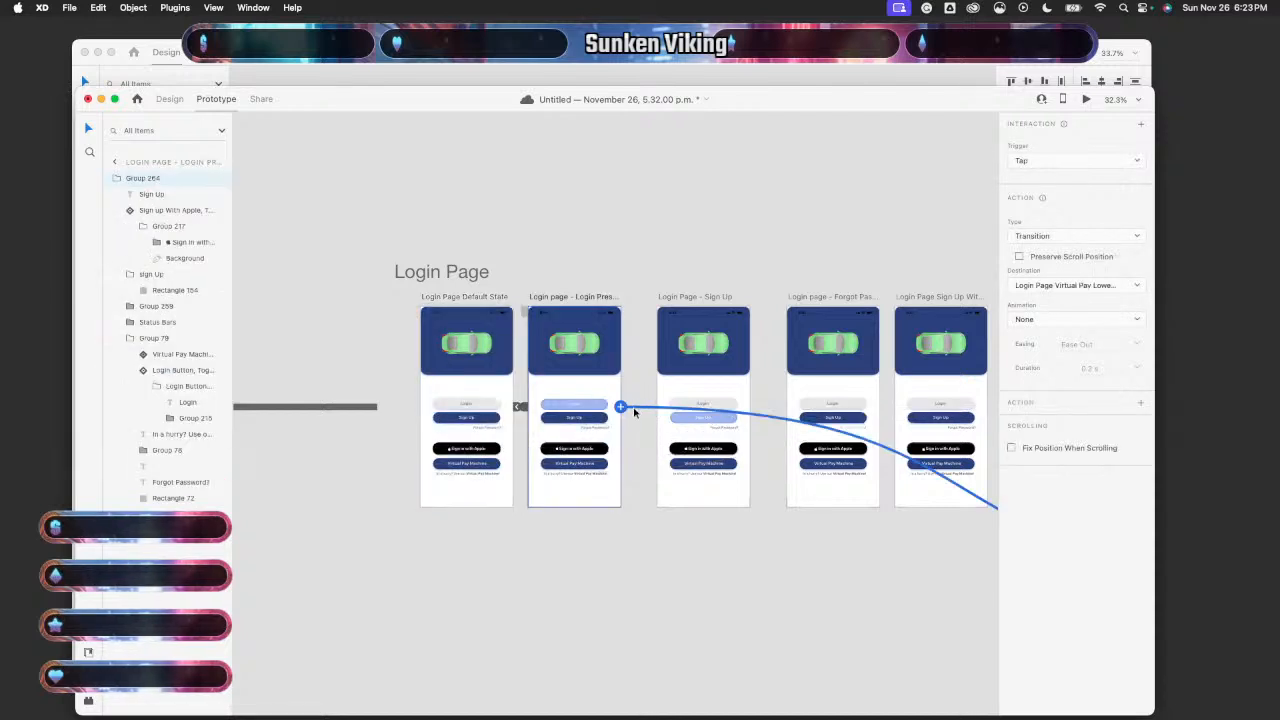
{"action": "left_click", "coordinate": [1078, 166]}
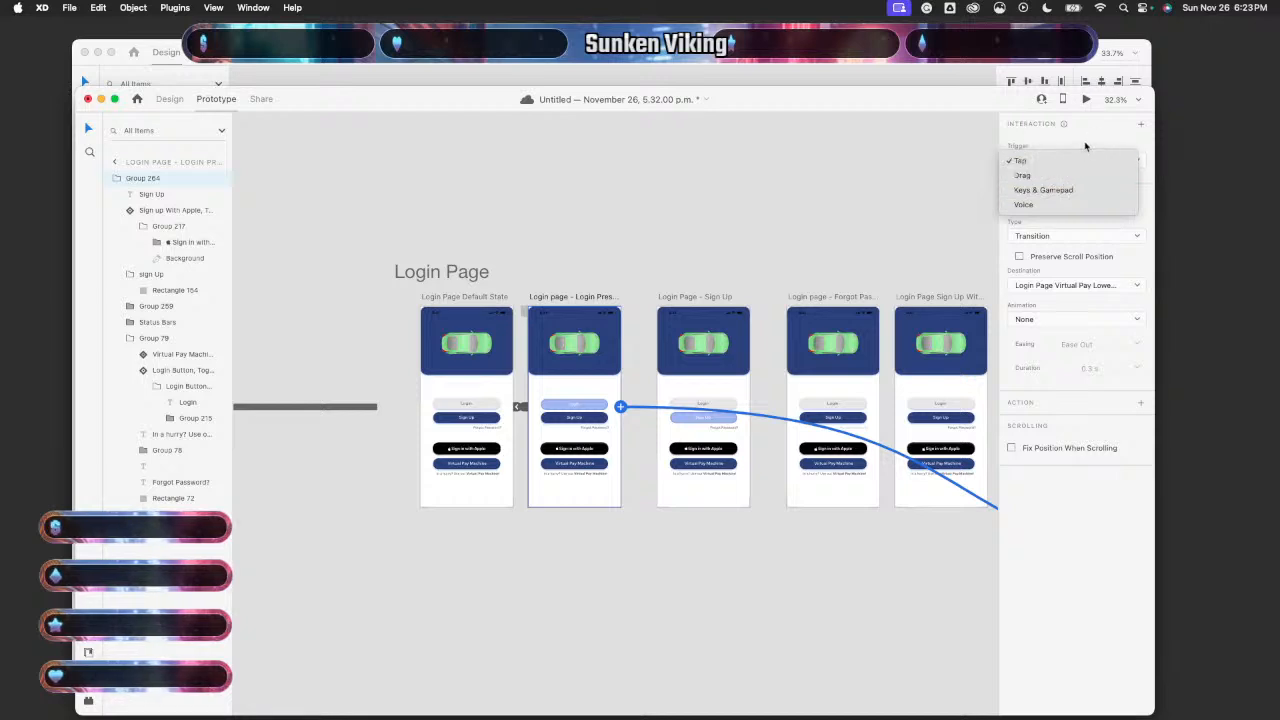
{"action": "left_click", "coordinate": [1085, 146]}
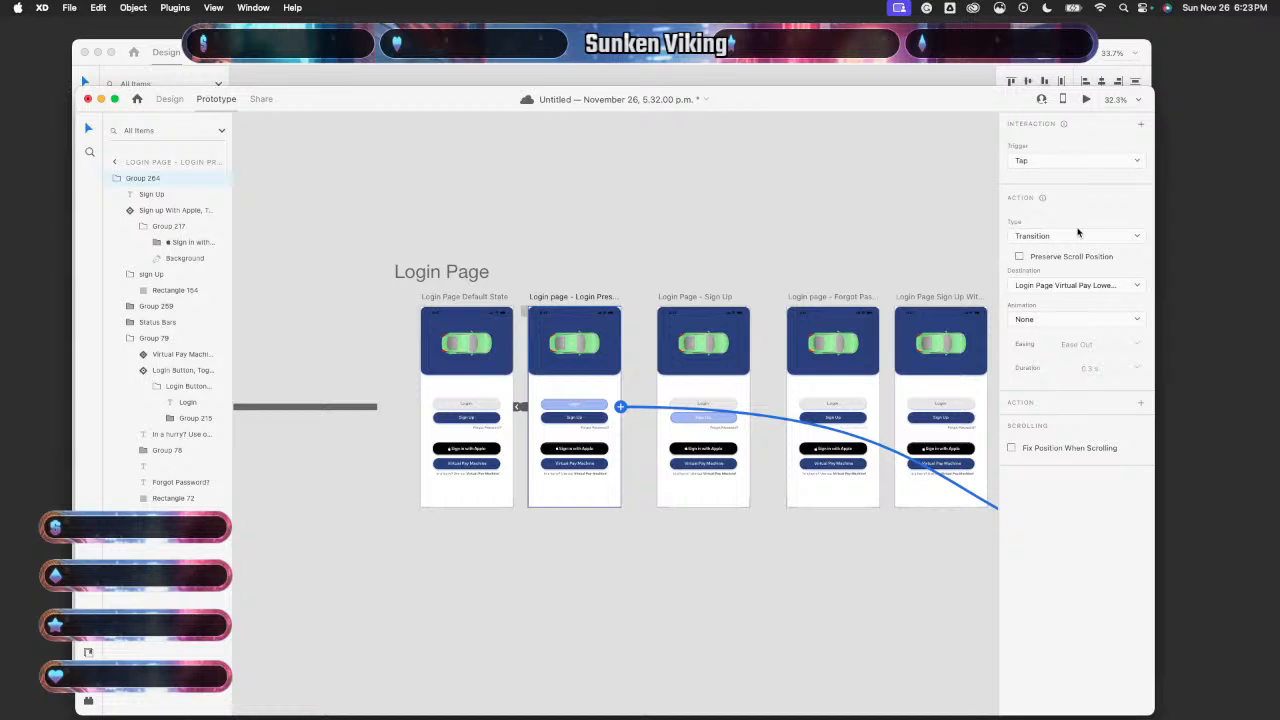
{"action": "left_click", "coordinate": [1052, 321]}
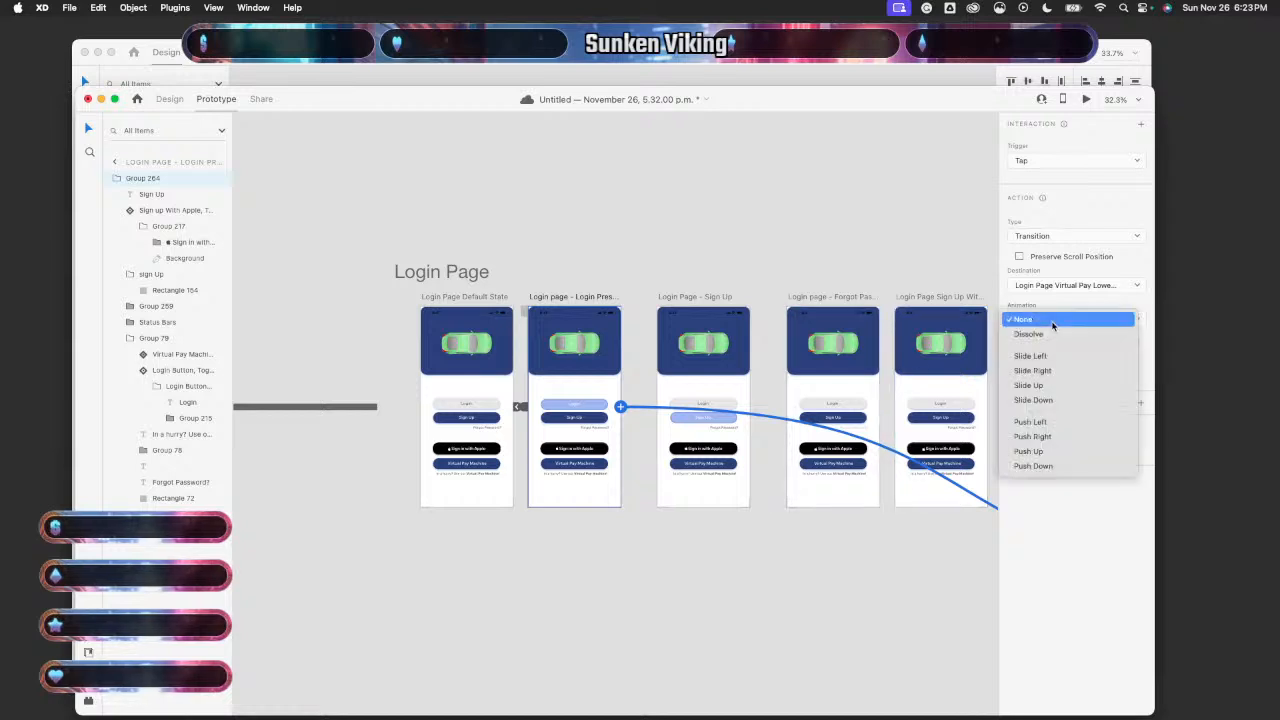
{"action": "left_click", "coordinate": [1052, 320]}
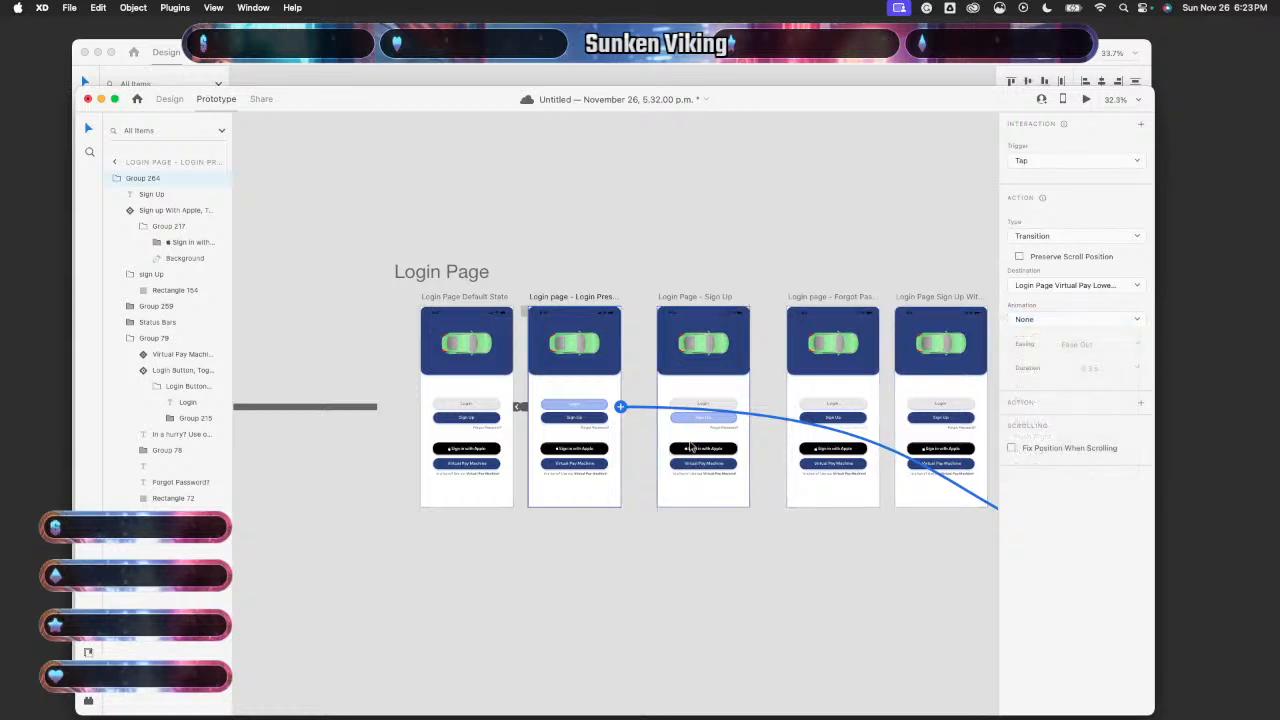
{"action": "scroll", "coordinate": [690, 447], "scroll_direction": "up", "scroll_amount": 3}
{"action": "scroll", "coordinate": [690, 447], "scroll_direction": "down", "scroll_amount": 3}
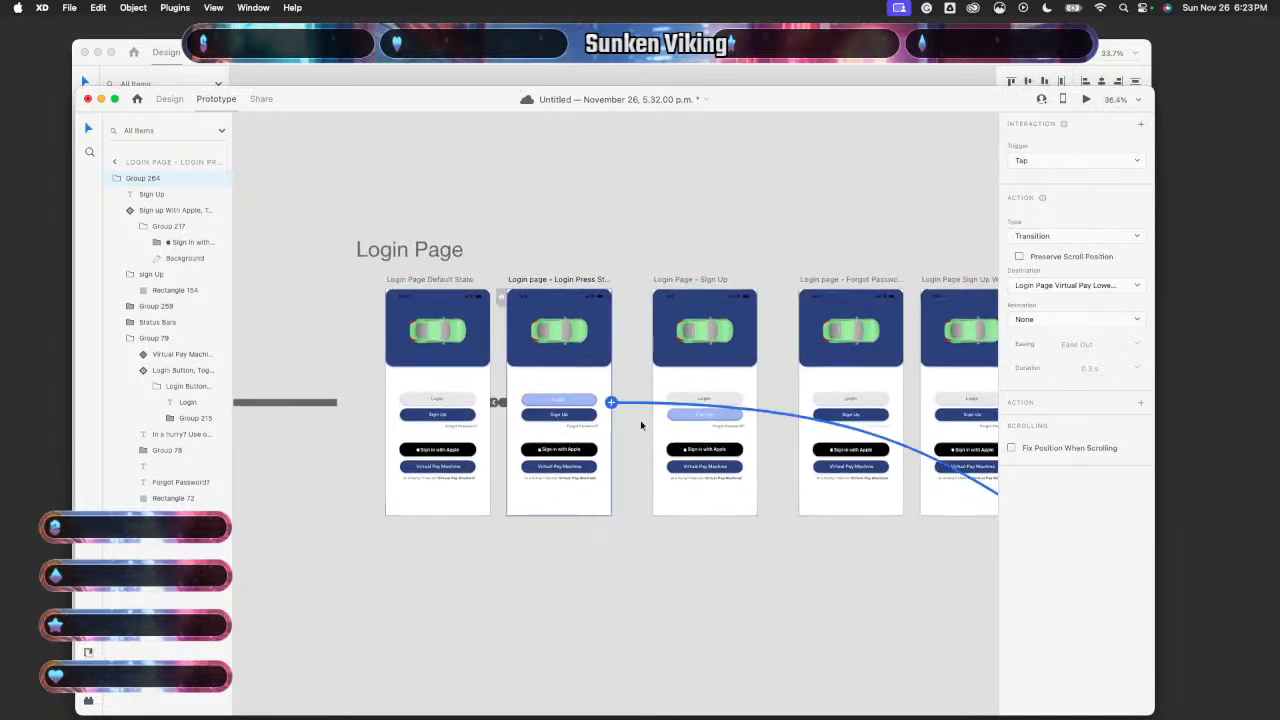
{"action": "scroll", "coordinate": [715, 495], "scroll_direction": "right", "scroll_amount": 2}
{"action": "scroll", "coordinate": [715, 495], "scroll_direction": "right", "scroll_amount": 5}
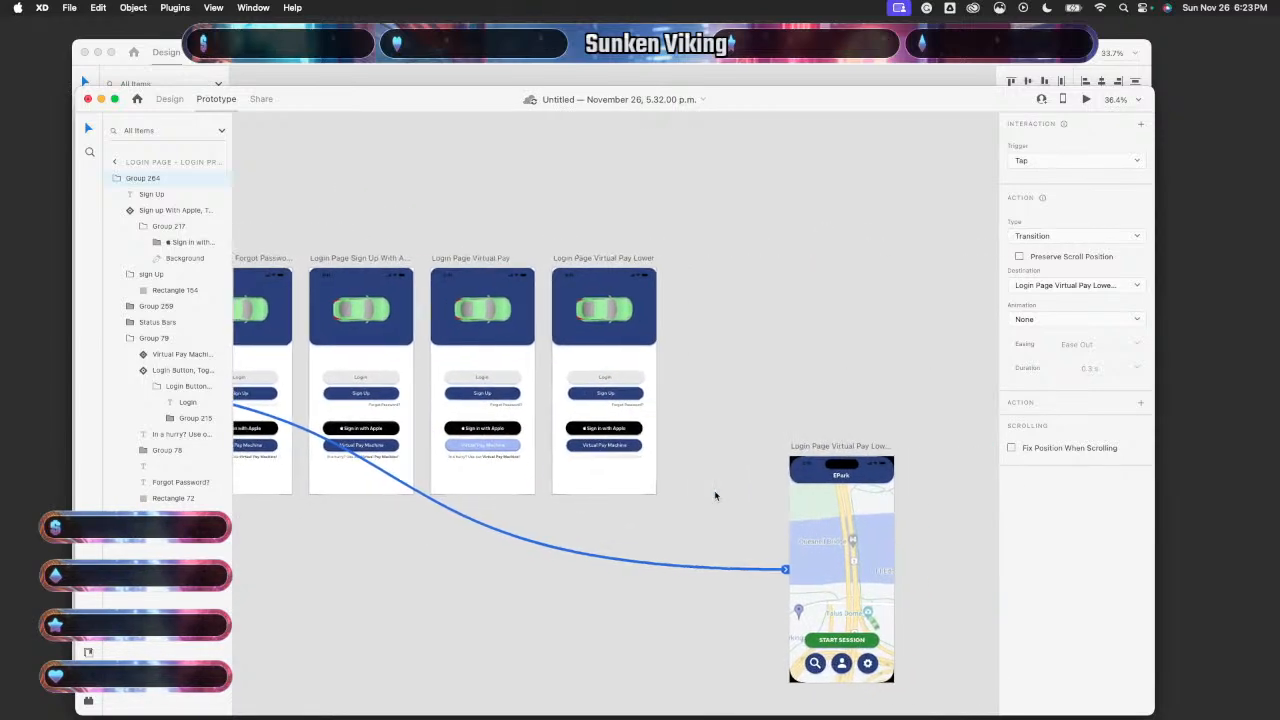
{"action": "scroll", "coordinate": [714, 490], "scroll_direction": "left", "scroll_amount": 8}
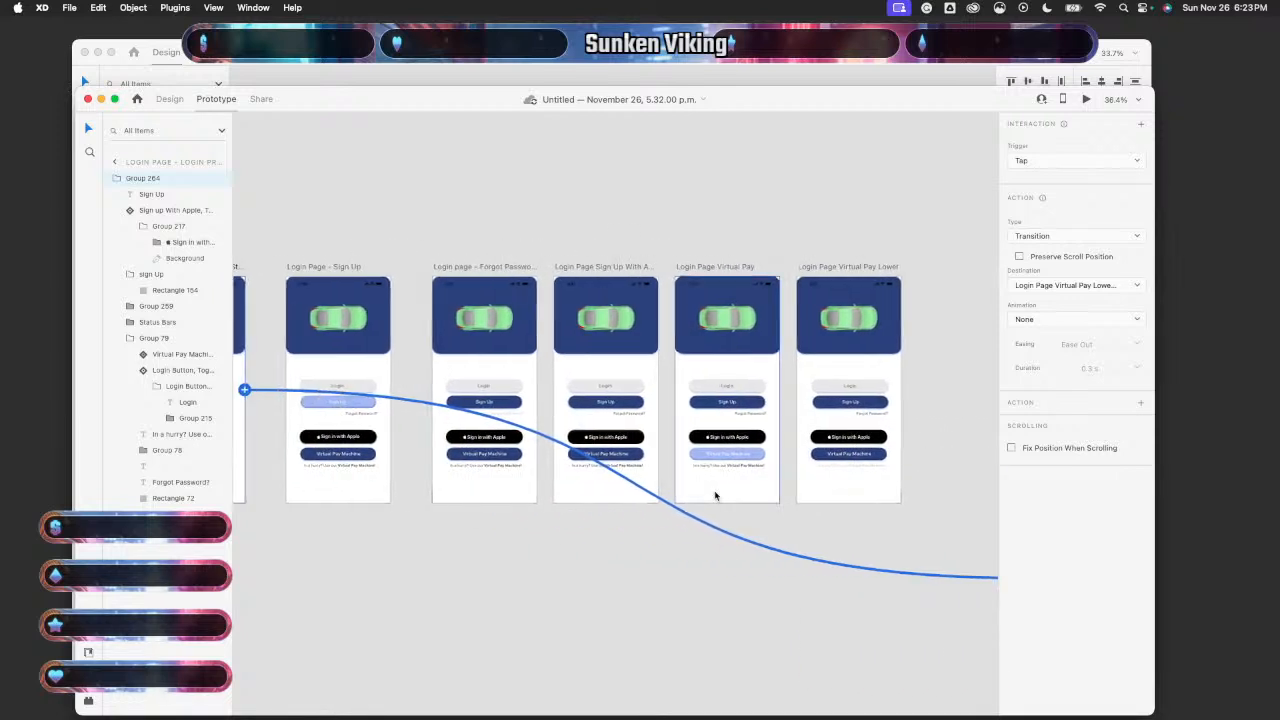
{"action": "scroll", "coordinate": [714, 495], "scroll_direction": "left", "scroll_amount": 3}
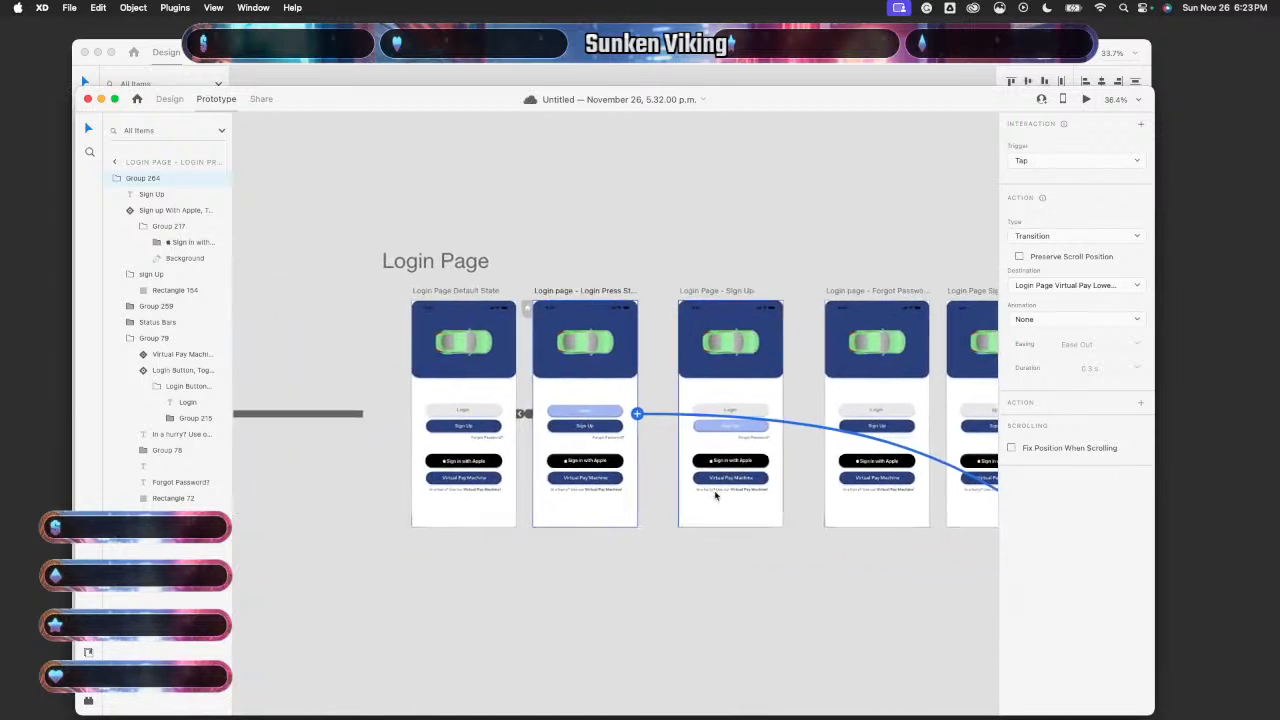
- Discard an extra drag interaction and check the tap and Virtual Pay Lower links stay Tap
{"action": "left_click", "coordinate": [1140, 124]}
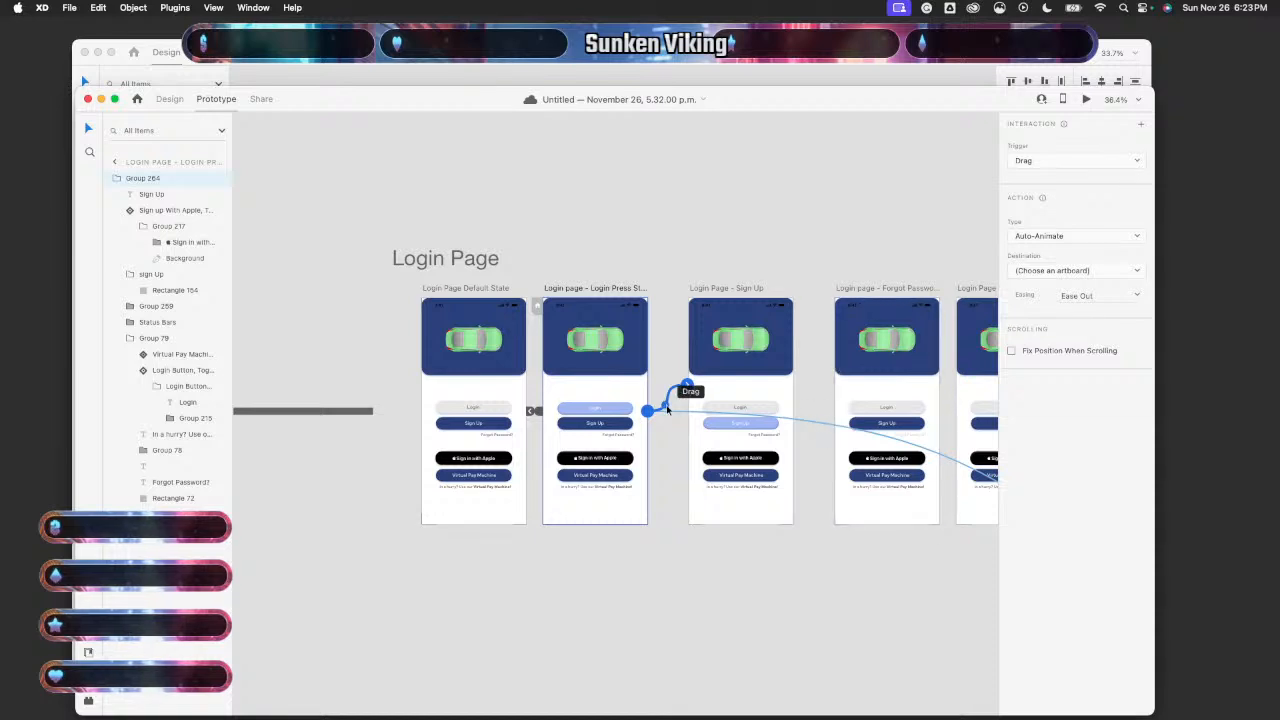
{"action": "left_click", "coordinate": [669, 404]}
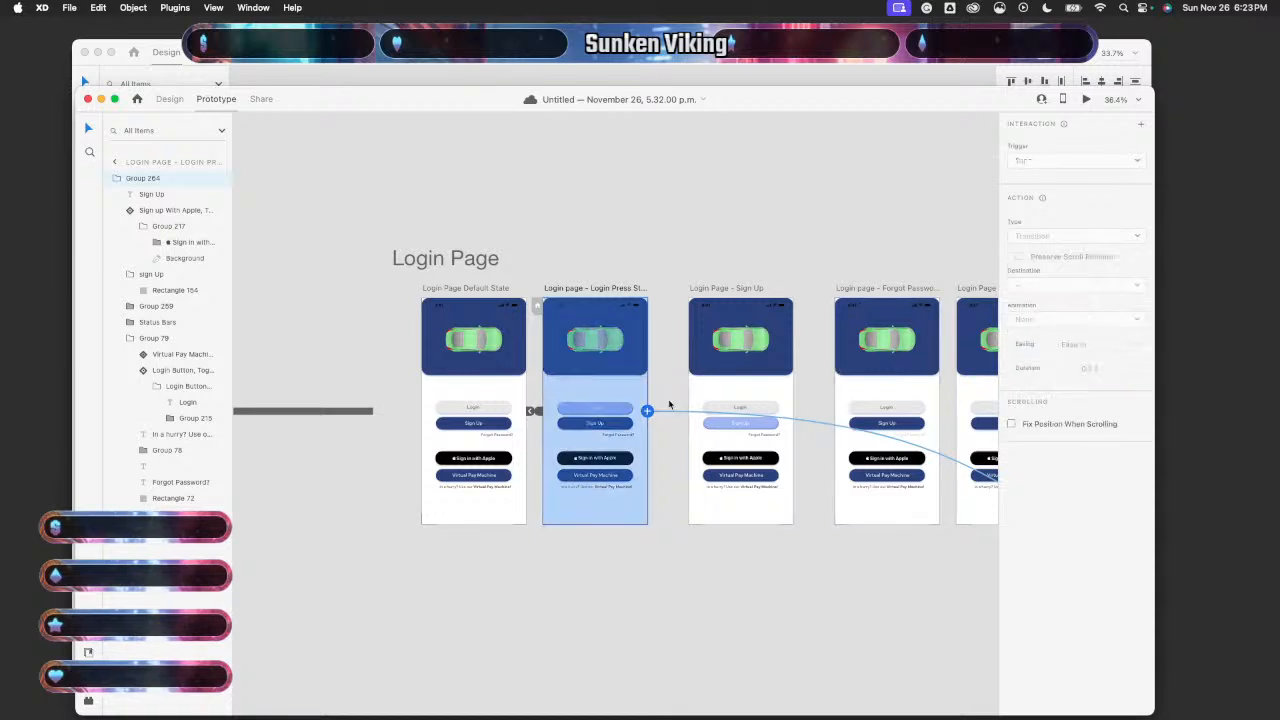
{"action": "left_click", "coordinate": [682, 412]}
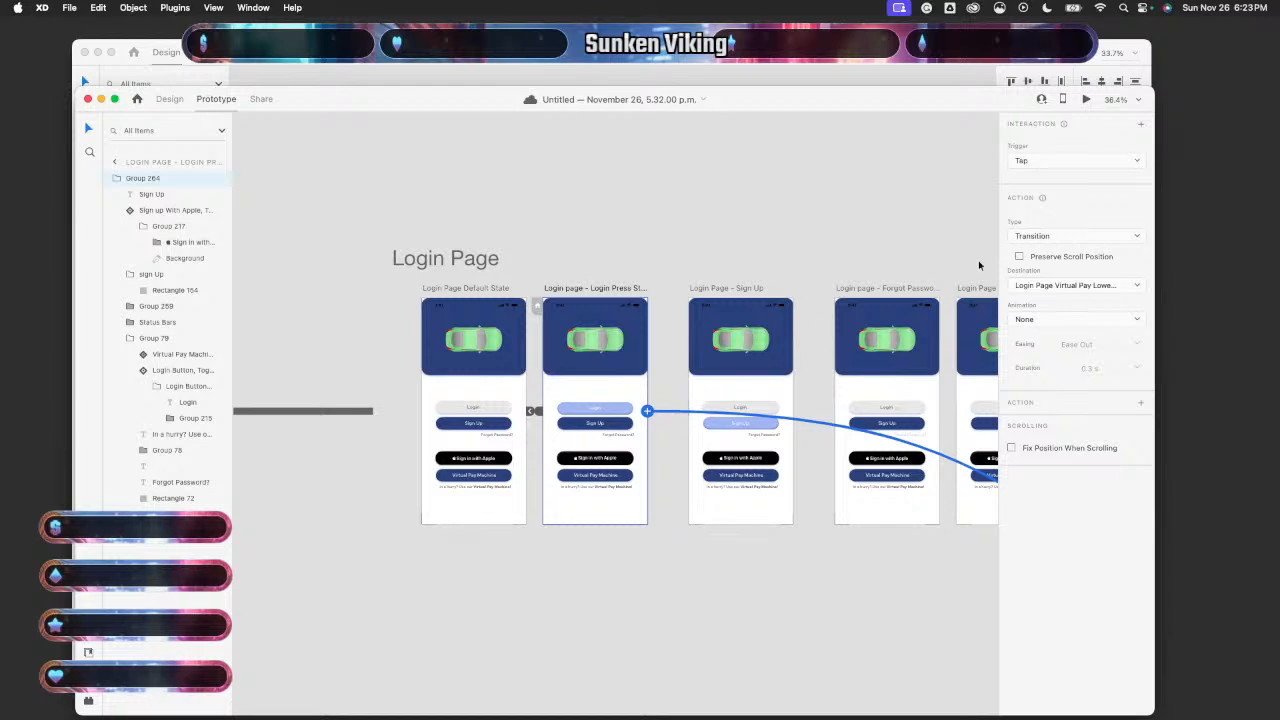
{"action": "left_click", "coordinate": [1088, 164]}
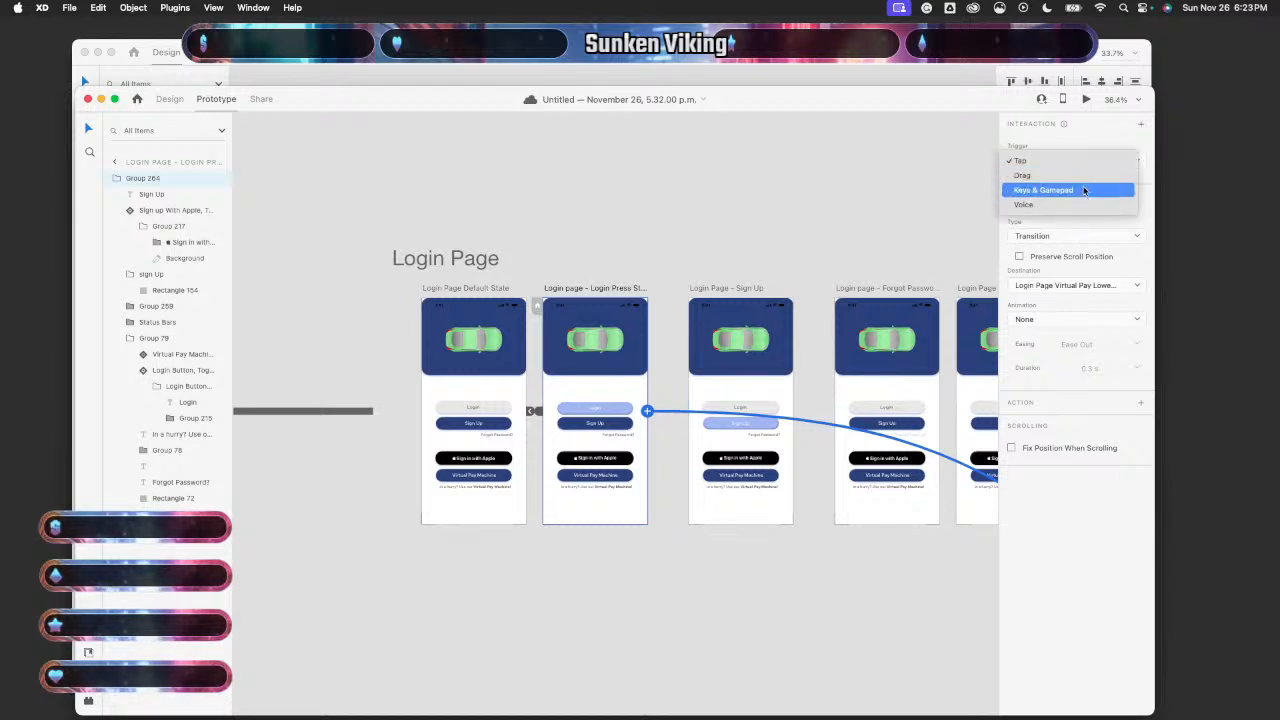
{"action": "left_click", "coordinate": [1015, 530]}
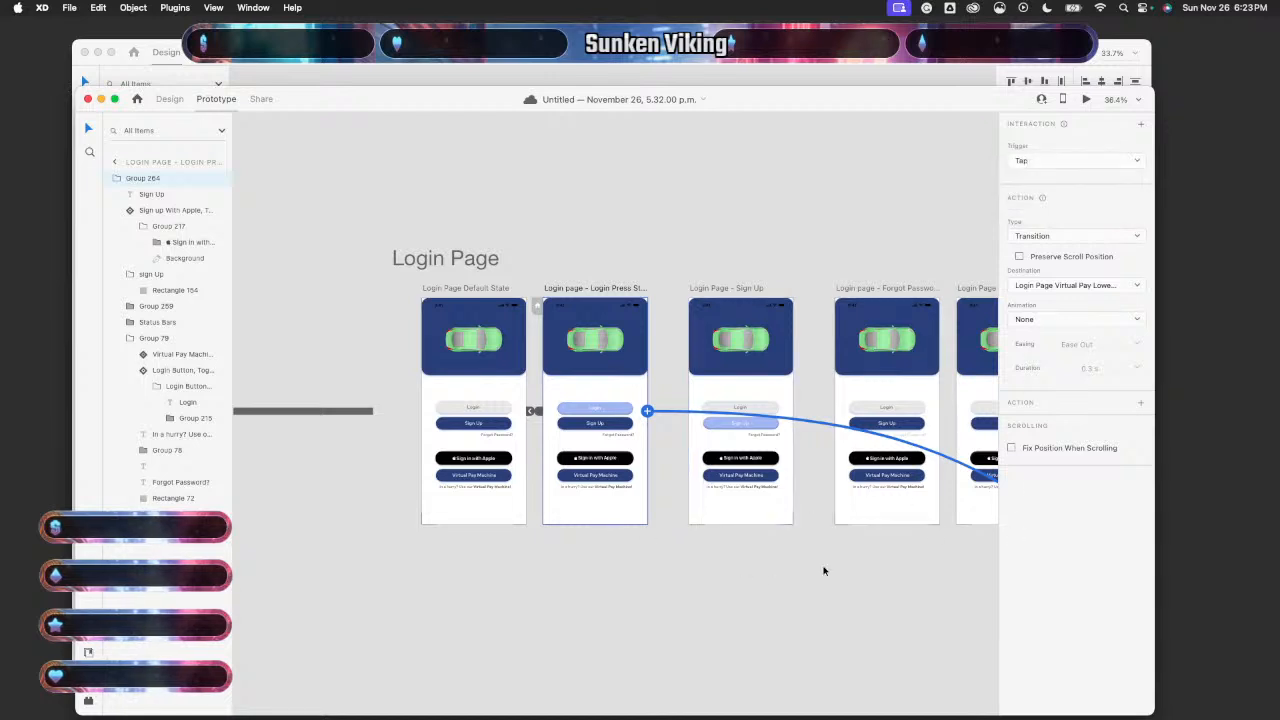
{"action": "scroll", "coordinate": [908, 583], "scroll_direction": "right", "scroll_amount": 10}
{"action": "left_click", "coordinate": [908, 583]}
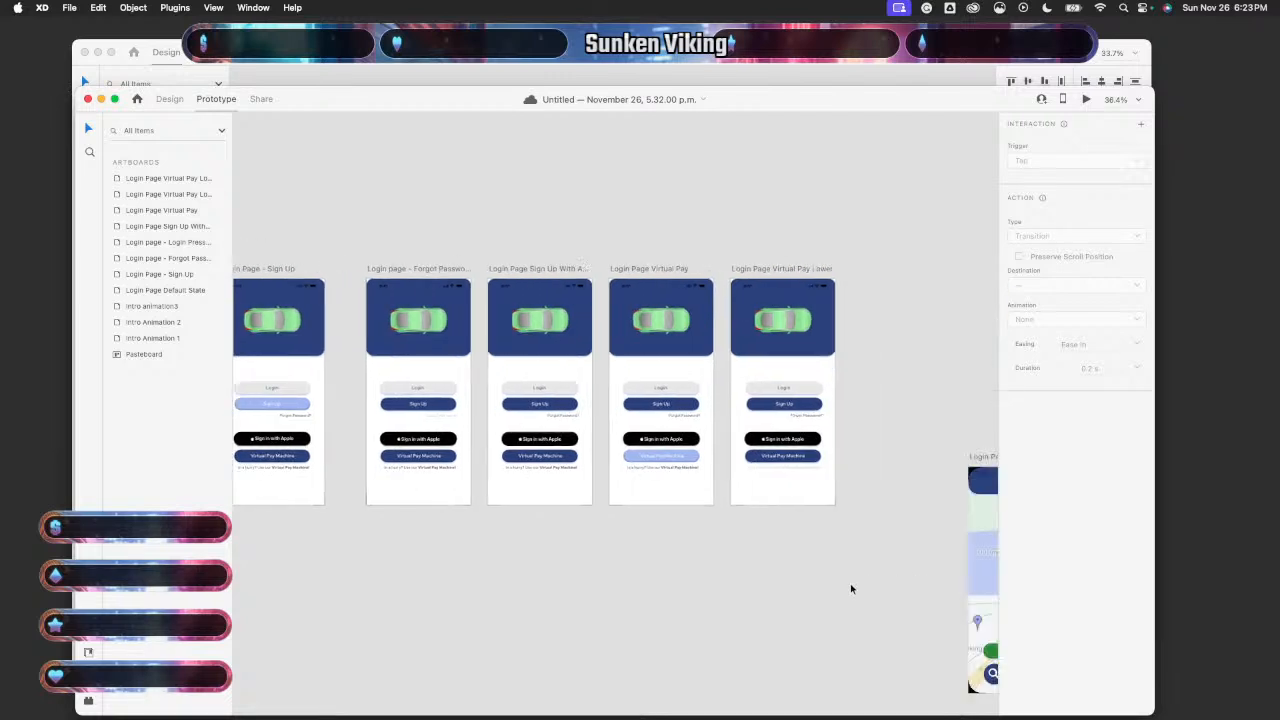
{"action": "left_click", "coordinate": [690, 482]}
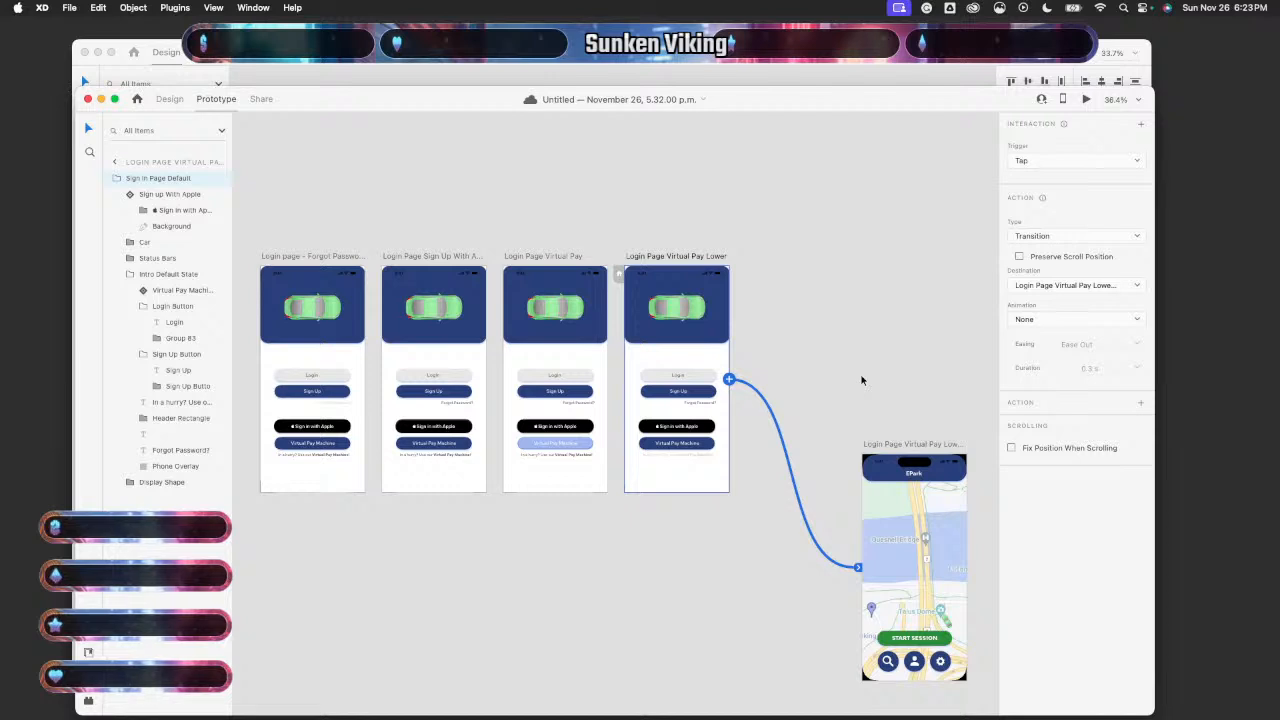
{"action": "left_click", "coordinate": [1088, 169]}
{"action": "left_click", "coordinate": [1091, 143]}
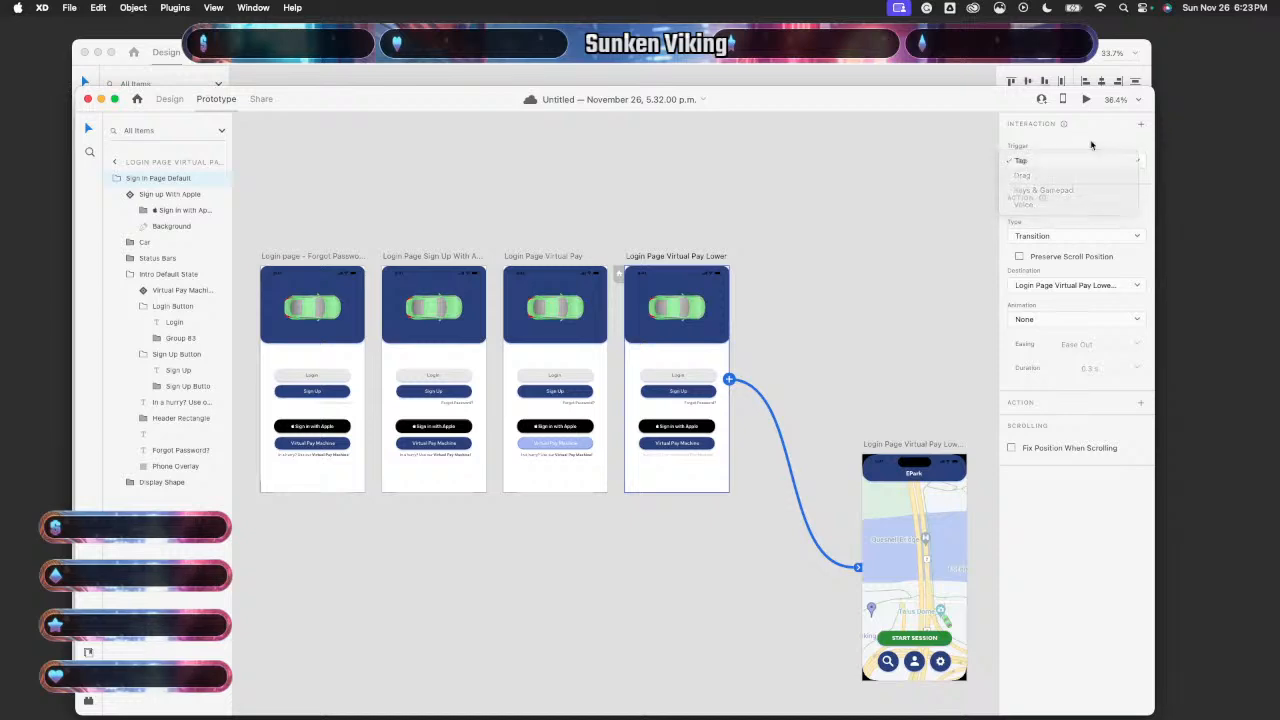
{"action": "scroll", "coordinate": [523, 634], "scroll_direction": "left", "scroll_amount": 10}
{"action": "scroll", "coordinate": [523, 634], "scroll_direction": "right", "scroll_amount": 1}
- Inspect the Login button's link, then delete the Tap link from the Login Press wired group
{"action": "left_click", "coordinate": [740, 360]}
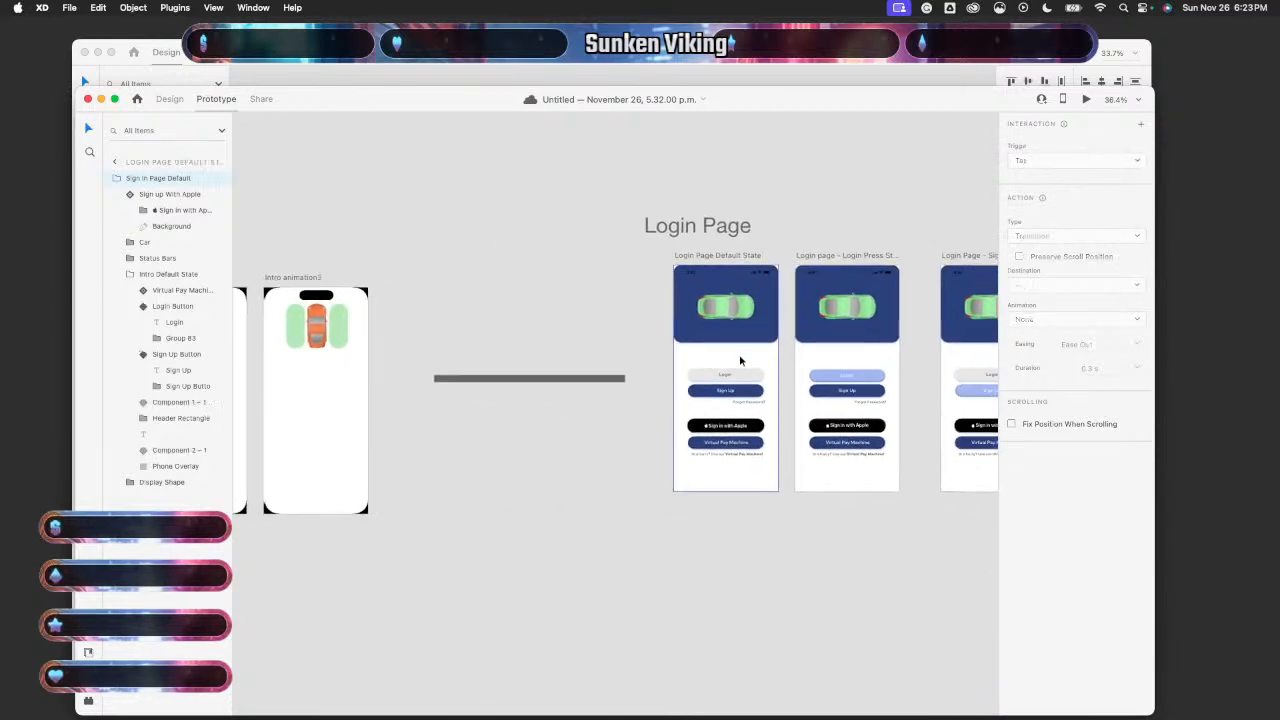
{"action": "scroll", "coordinate": [782, 377], "scroll_direction": "up", "scroll_amount": 5}
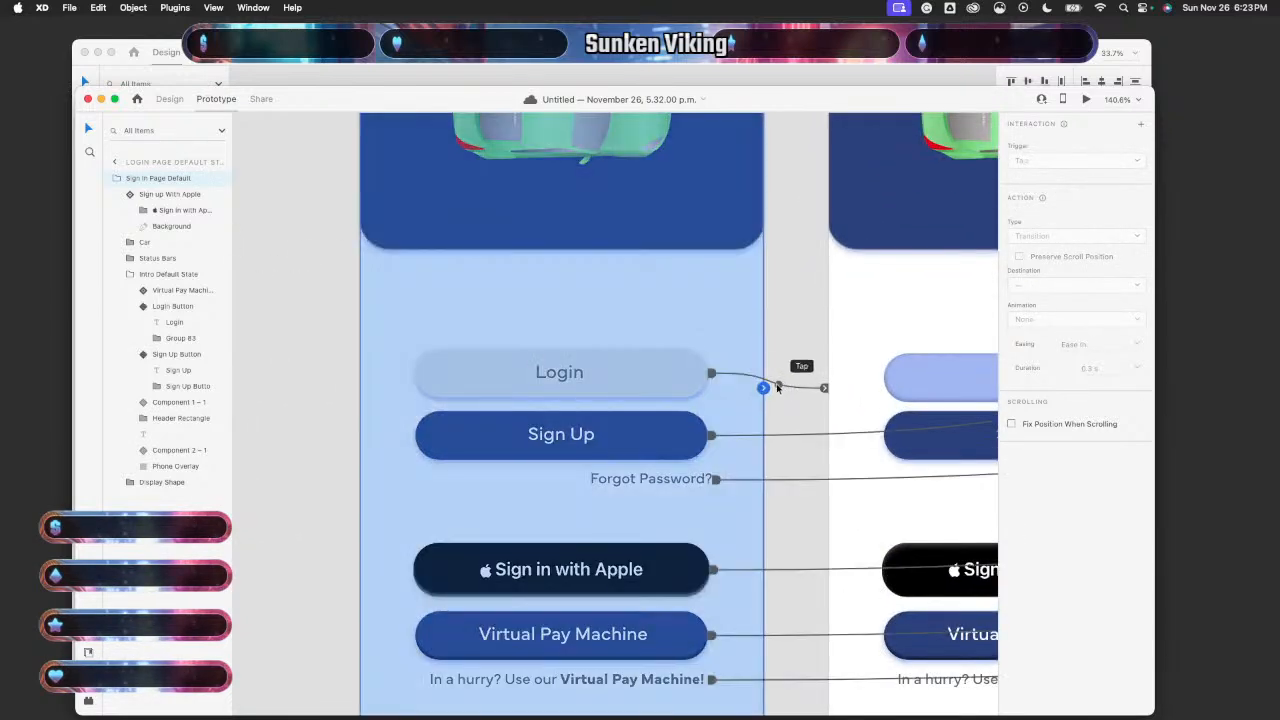
{"action": "left_click", "coordinate": [797, 389]}
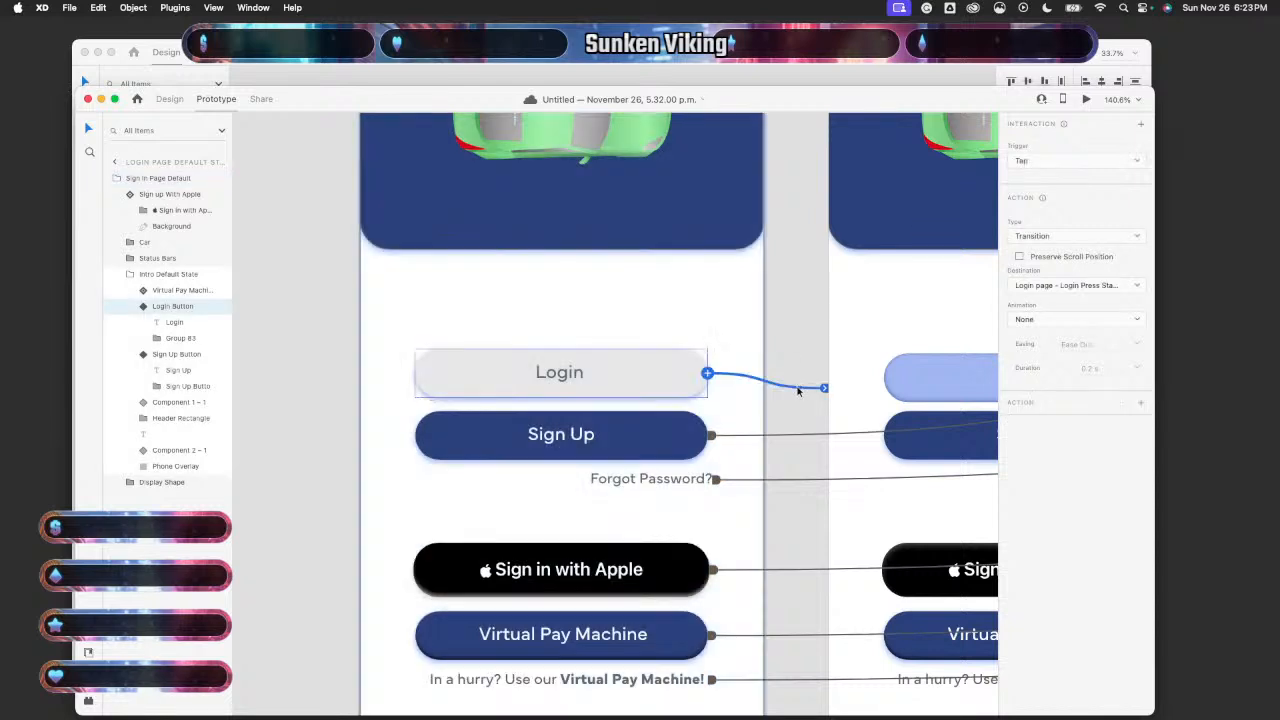
{"action": "left_click", "coordinate": [1045, 161]}
{"action": "left_click", "coordinate": [1025, 162]}
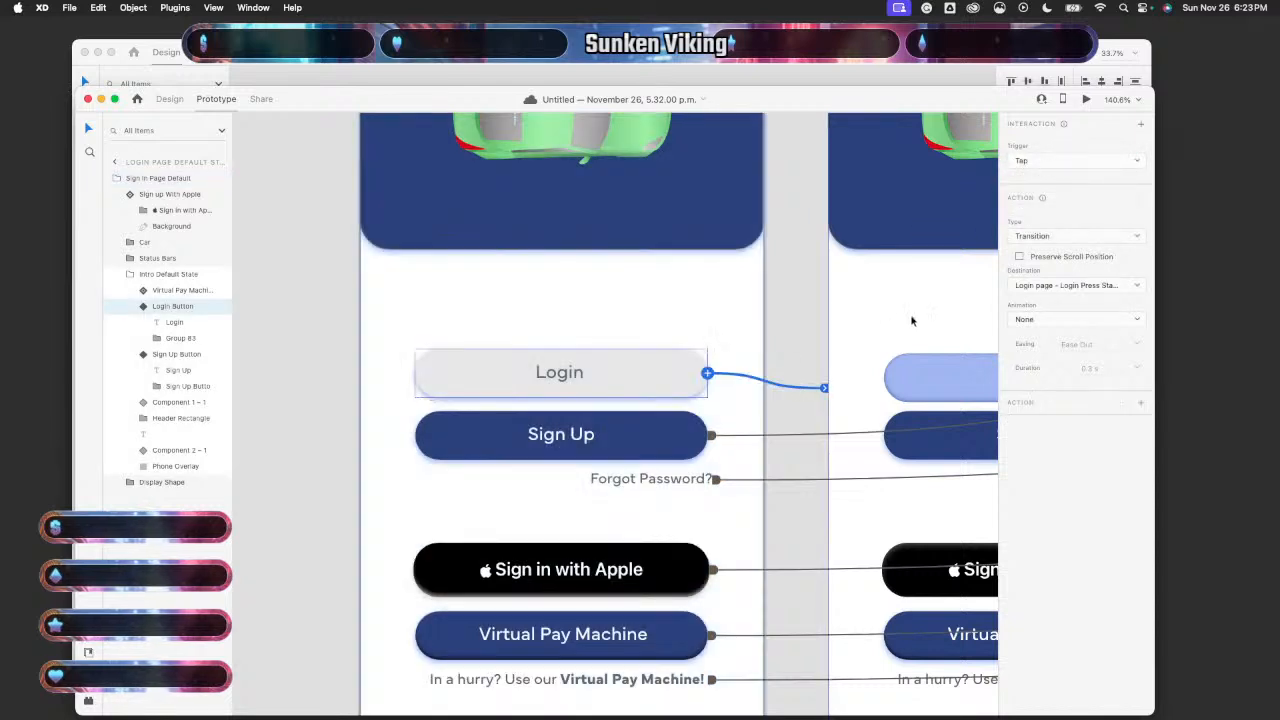
{"action": "scroll", "coordinate": [912, 321], "scroll_direction": "right", "scroll_amount": 8}
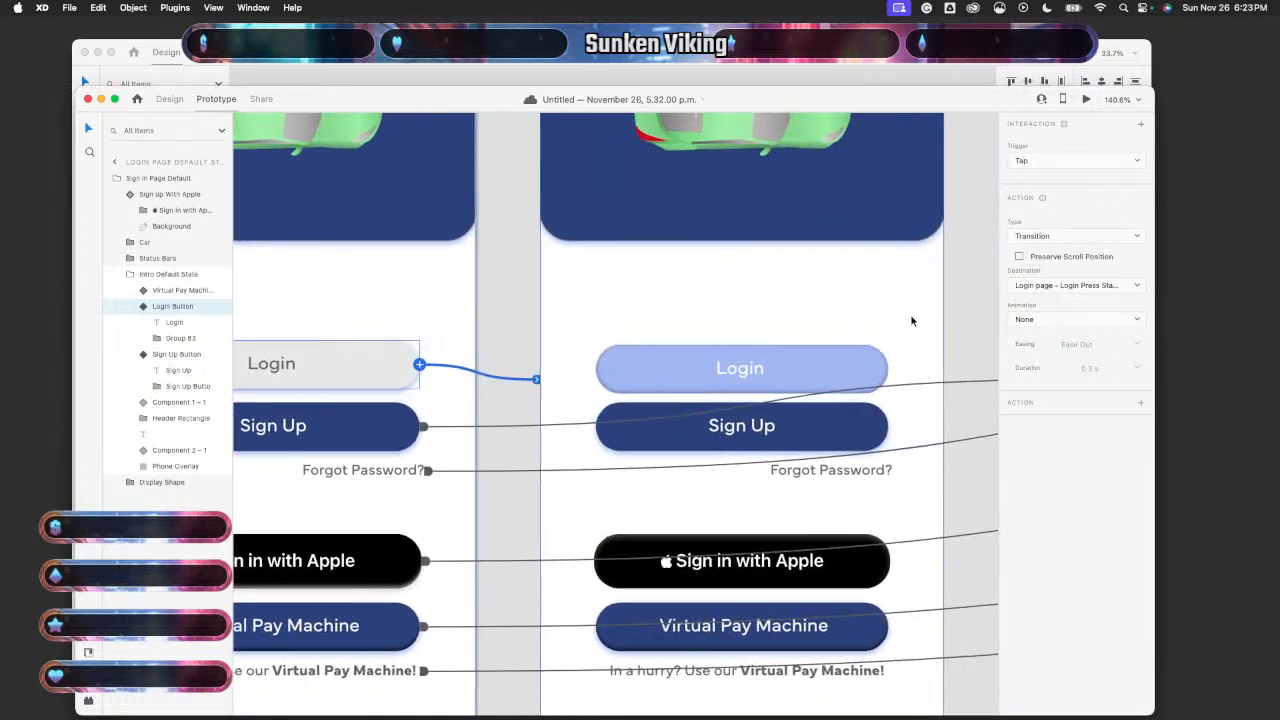
{"action": "scroll", "coordinate": [898, 323], "scroll_direction": "down", "scroll_amount": 5}
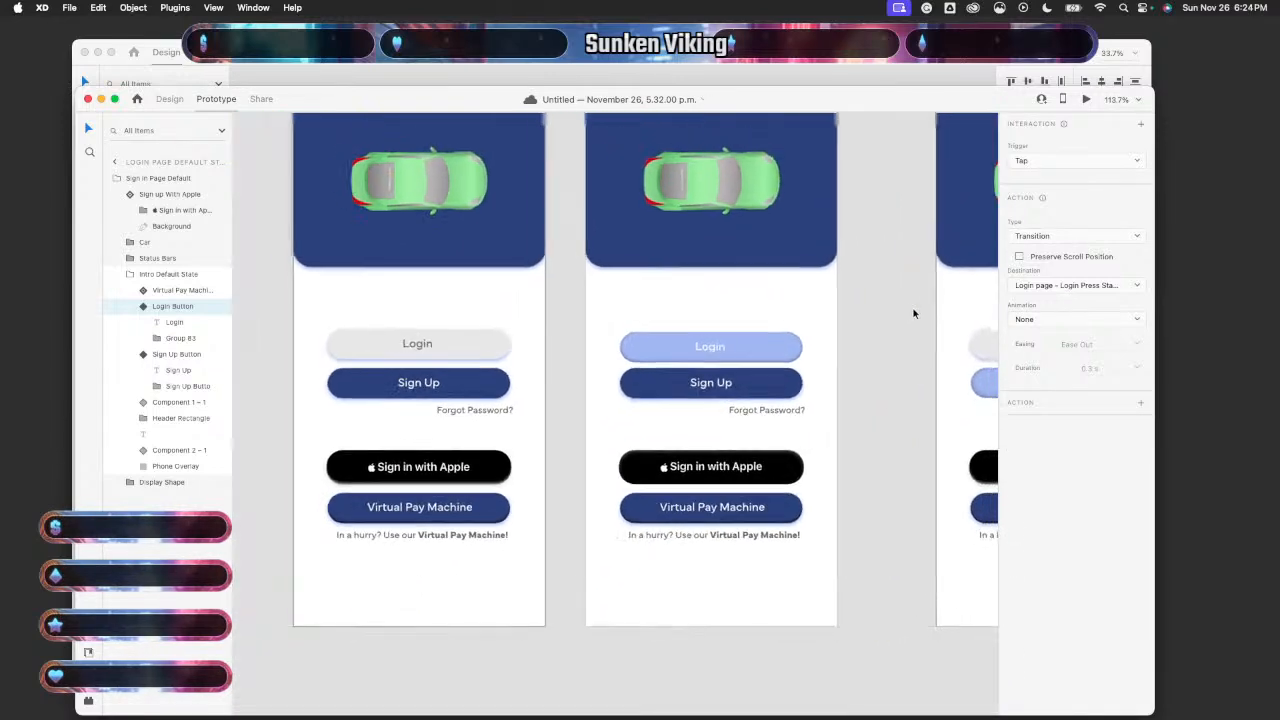
{"action": "left_click", "coordinate": [811, 321]}
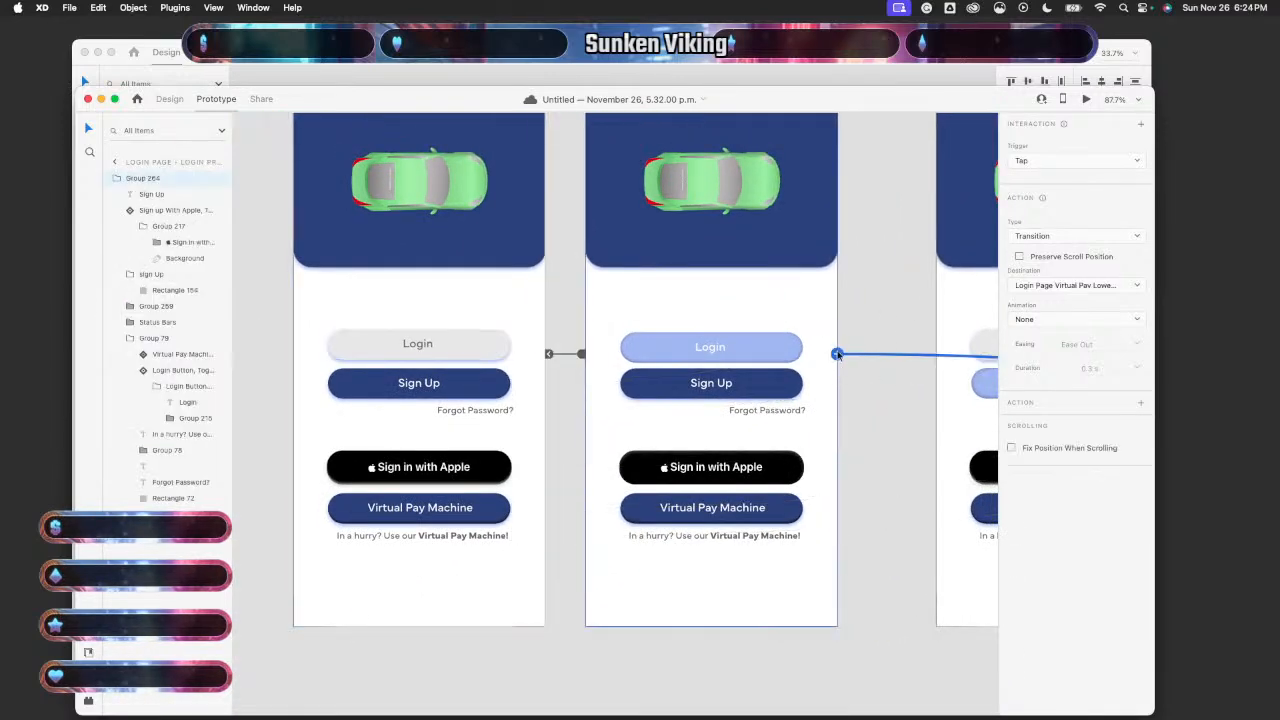
{"action": "scroll", "coordinate": [837, 354], "scroll_direction": "down", "scroll_amount": 5}
{"action": "scroll", "coordinate": [838, 370], "scroll_direction": "up", "scroll_amount": 2}
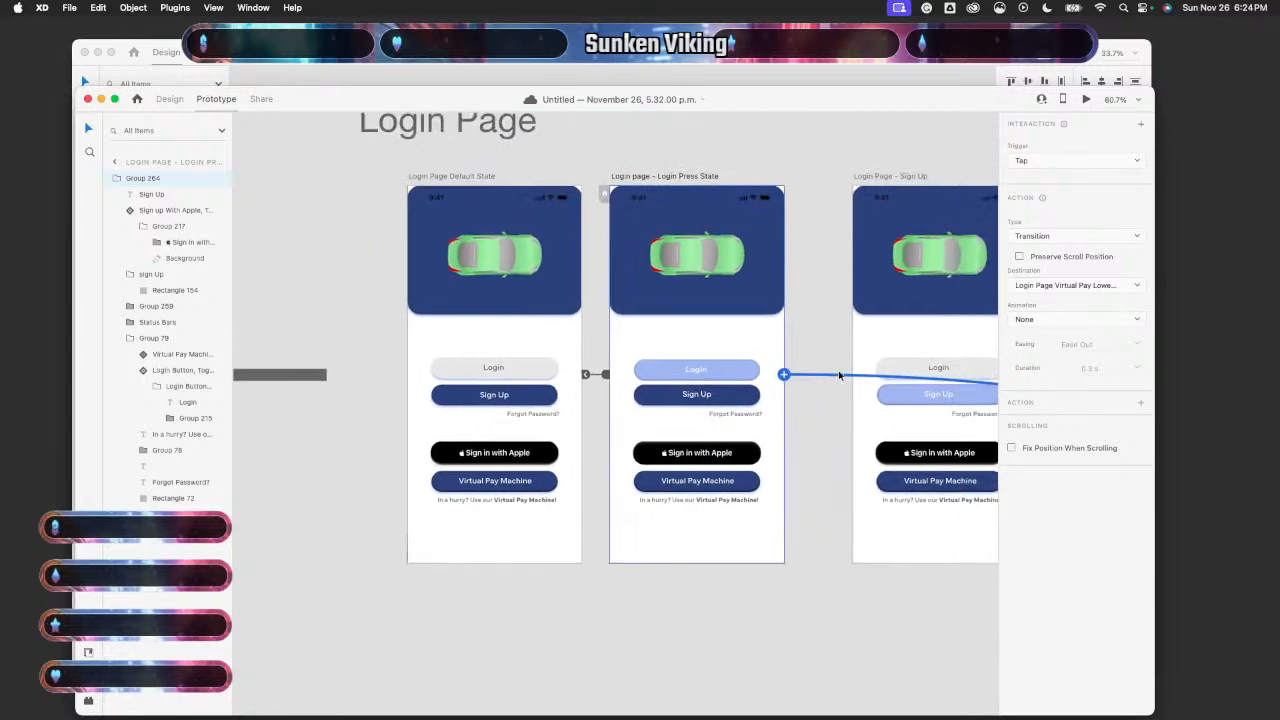
{"action": "scroll", "coordinate": [838, 376], "scroll_direction": "down", "scroll_amount": 3}
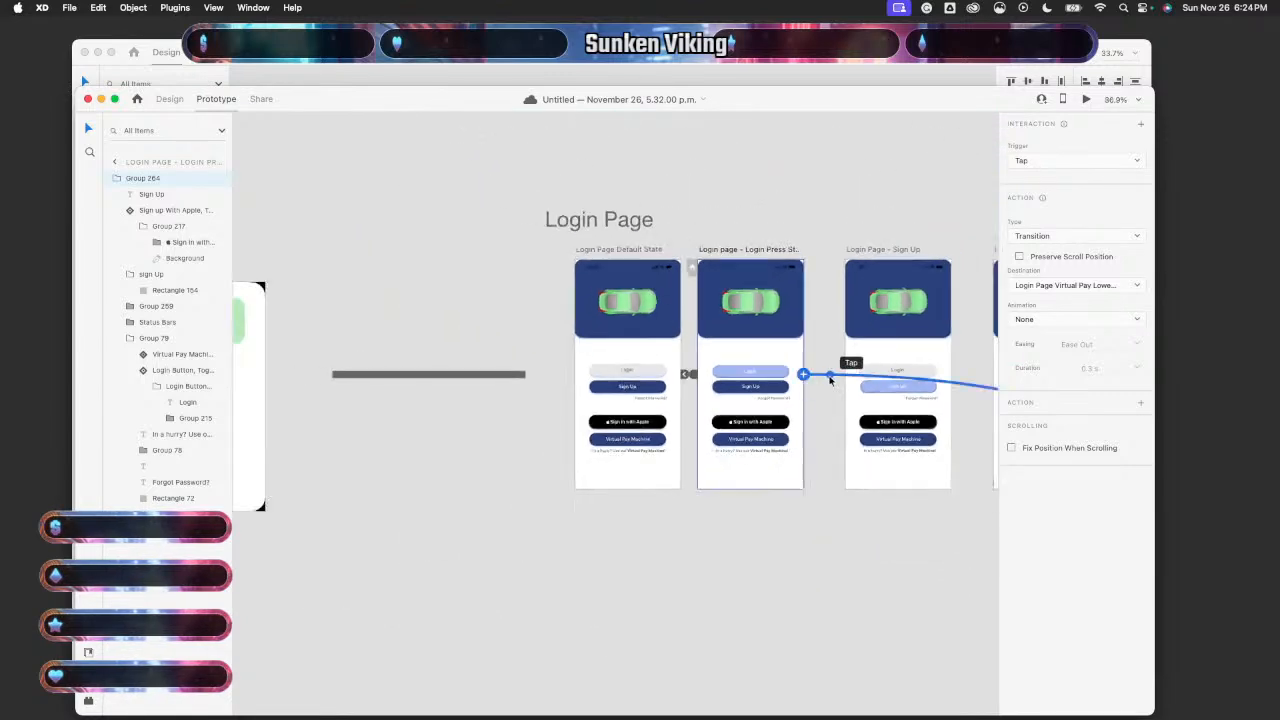
{"action": "key", "text": "Delete"}
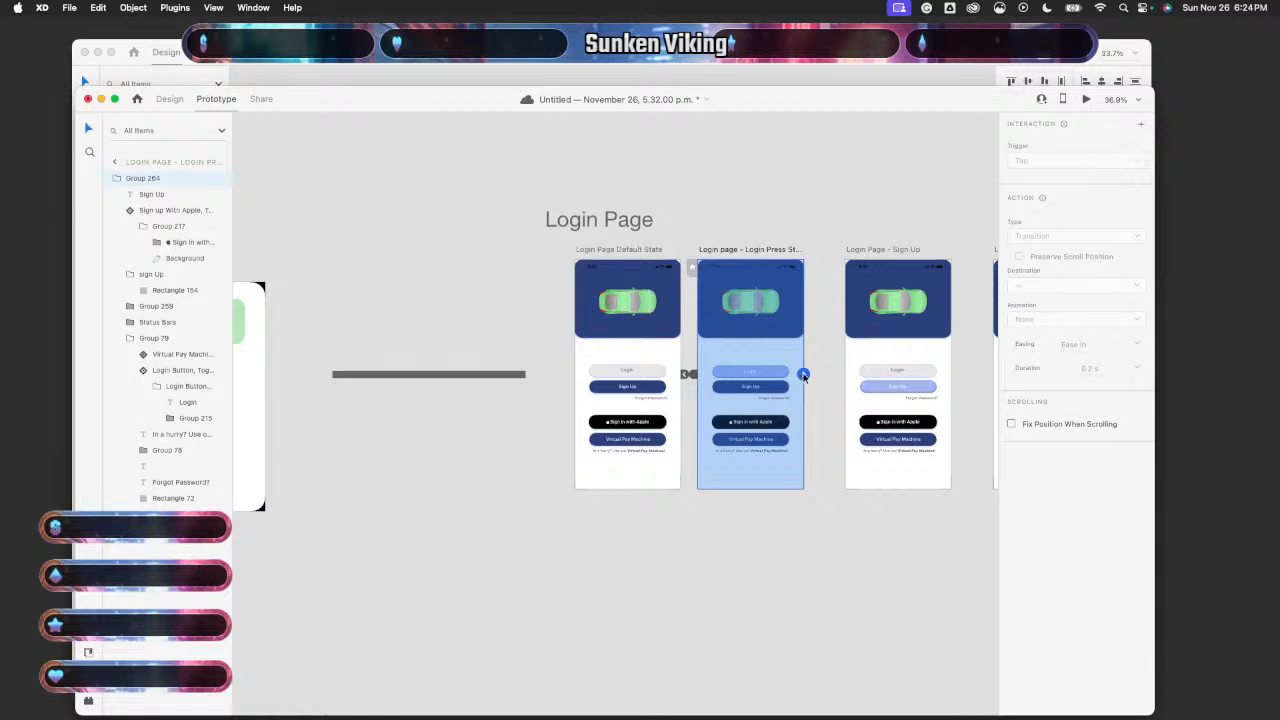
- Wire Login Press as a Tap Auto-Animate to Login Page Virtual Pay Lower - 1
{"action": "left_click_drag", "start_coordinate": [804, 375], "coordinate": [885, 370]}
{"action": "left_click", "coordinate": [1044, 170]}
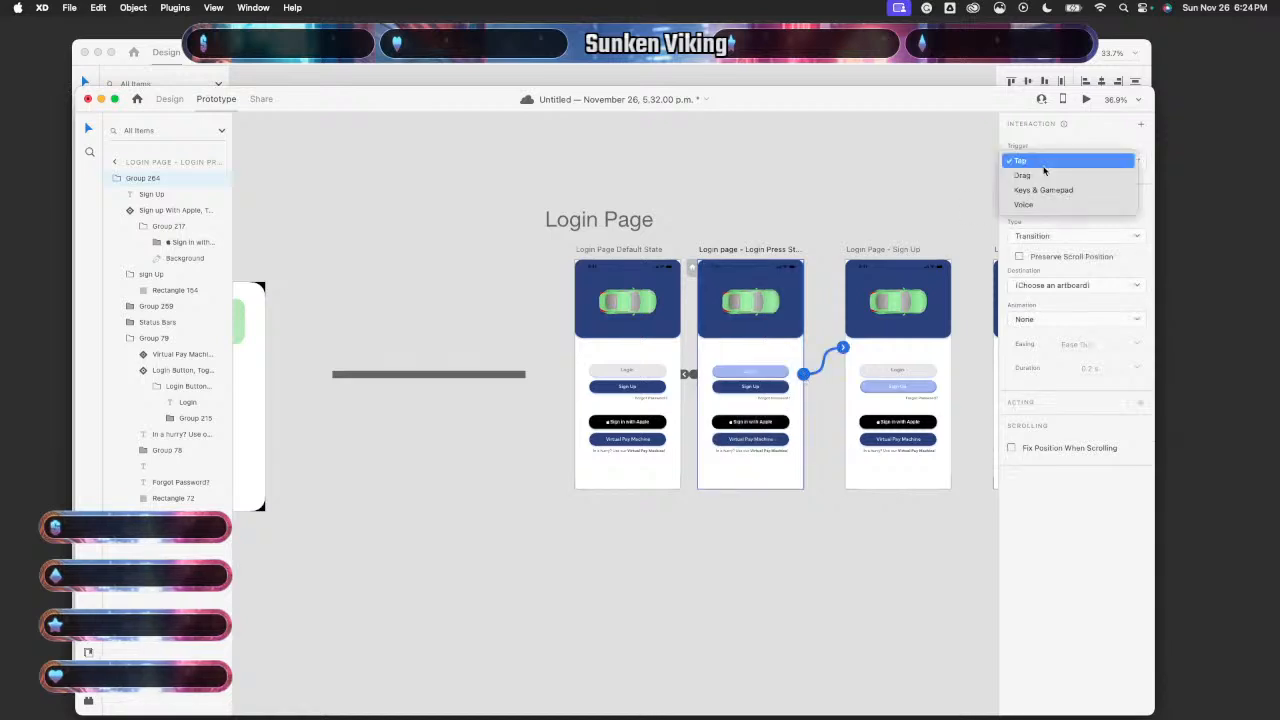
{"action": "left_click", "coordinate": [1044, 168]}
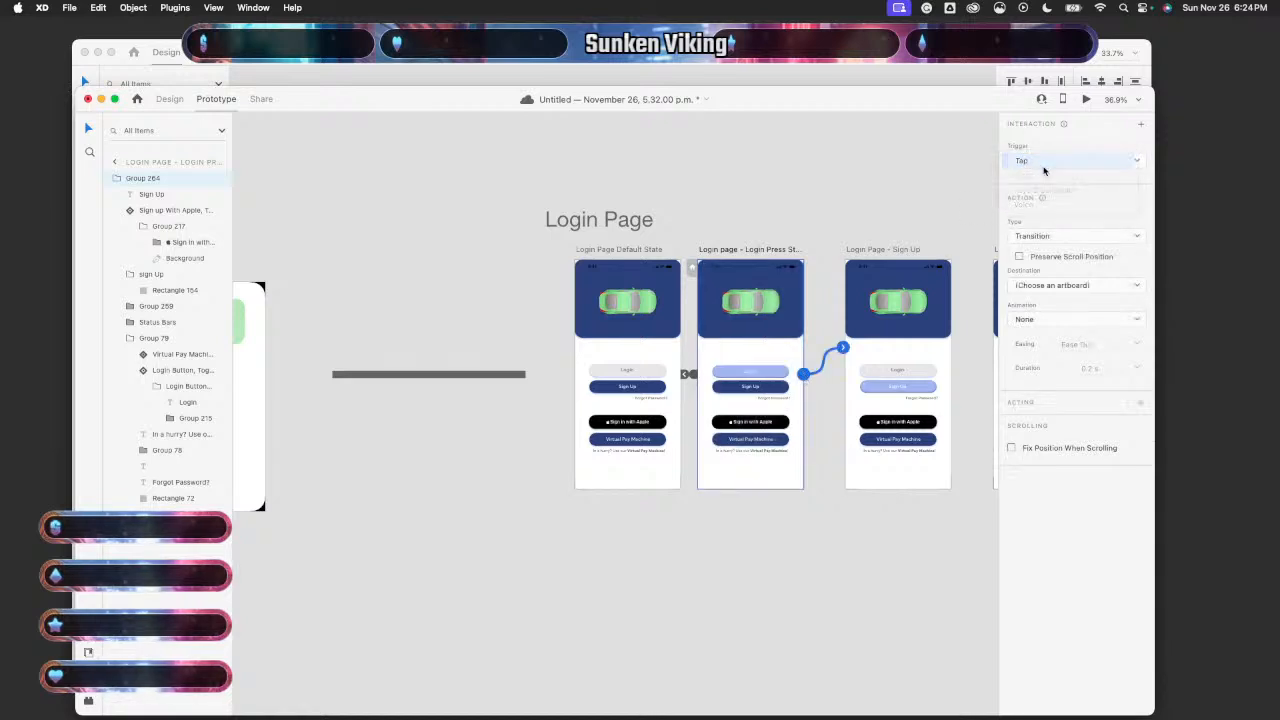
{"action": "left_click", "coordinate": [1050, 235]}
{"action": "left_click", "coordinate": [1052, 251]}
{"action": "left_click", "coordinate": [1073, 161]}
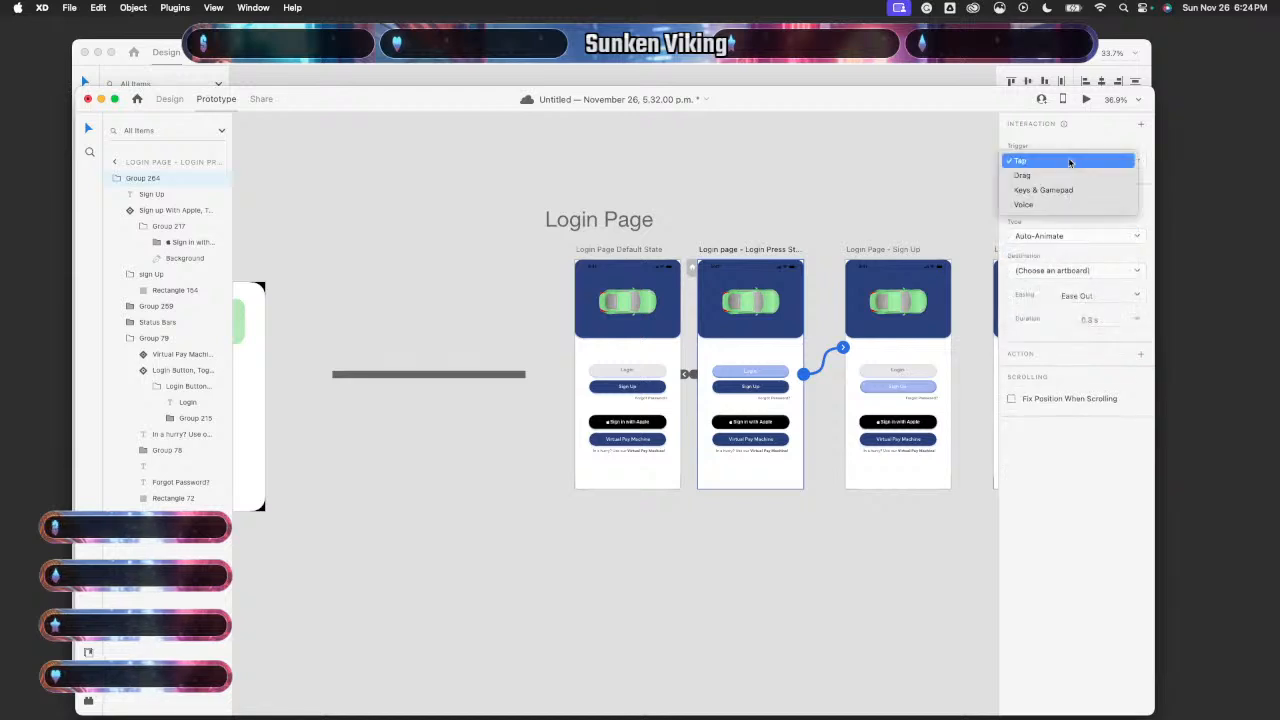
{"action": "left_click", "coordinate": [1071, 165]}
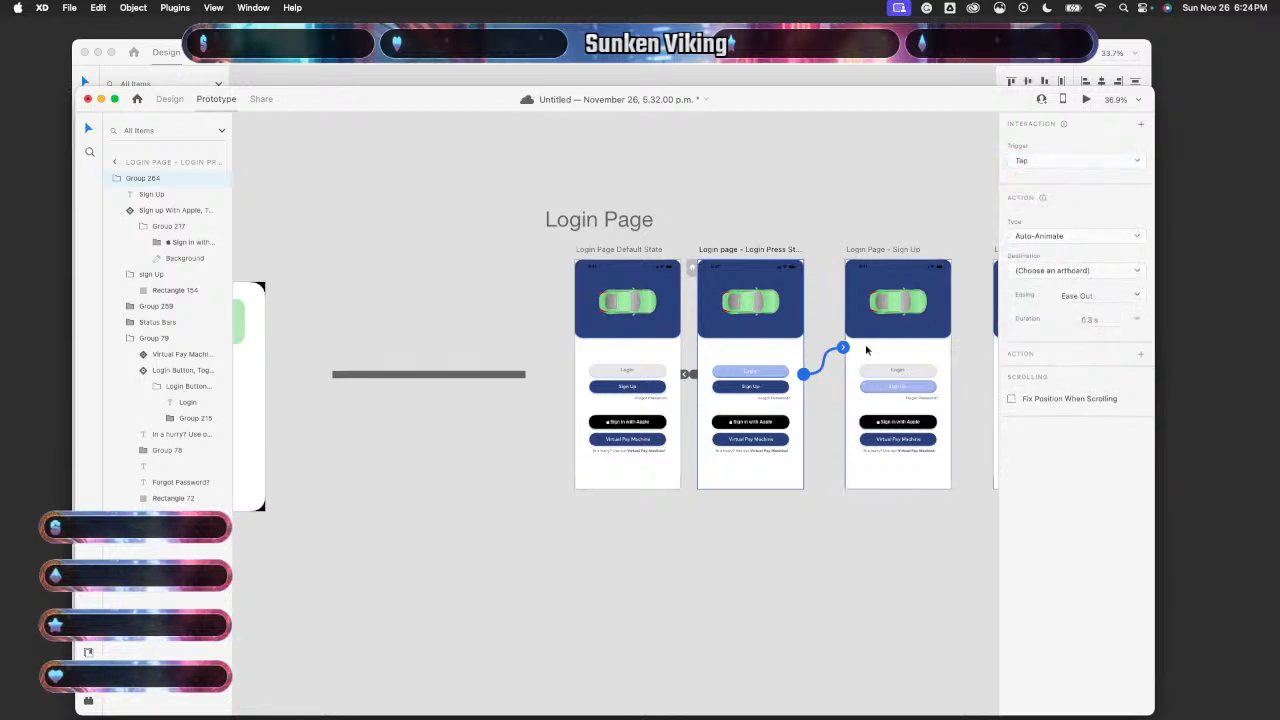
{"action": "left_click", "coordinate": [1090, 272]}
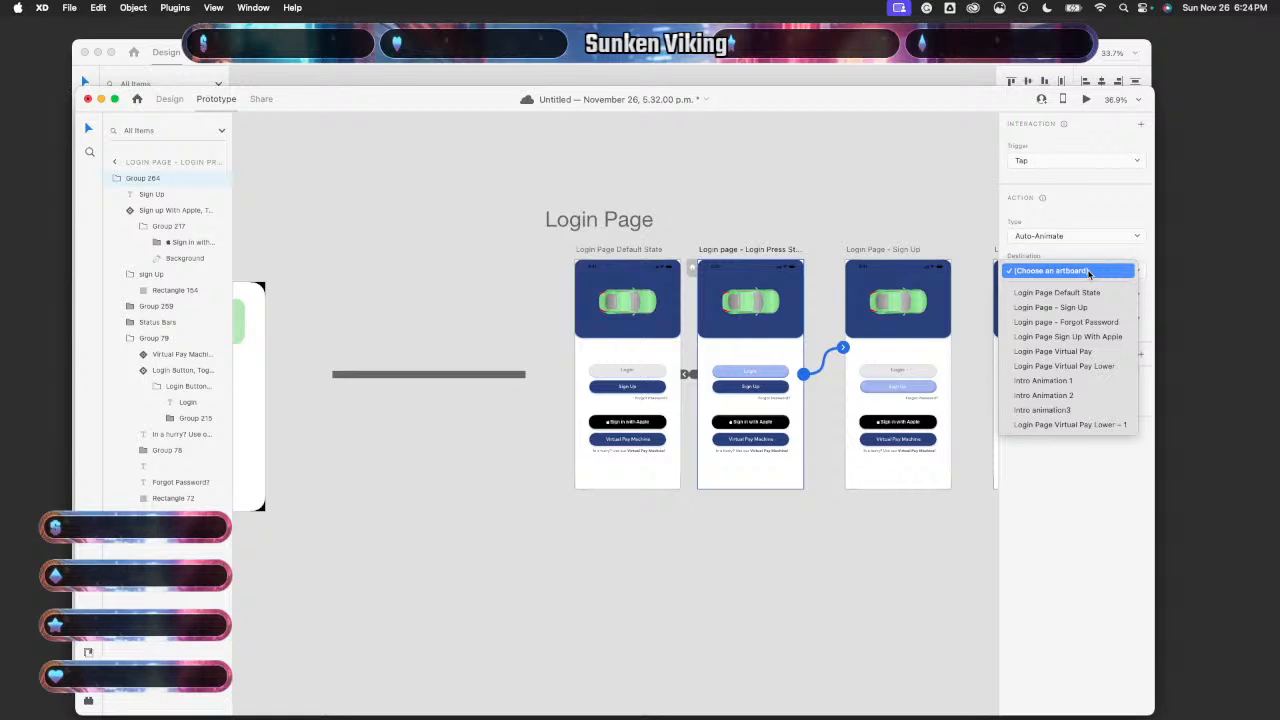
{"action": "left_click", "coordinate": [1074, 425]}
{"action": "scroll", "coordinate": [901, 495], "scroll_direction": "right", "scroll_amount": 10}
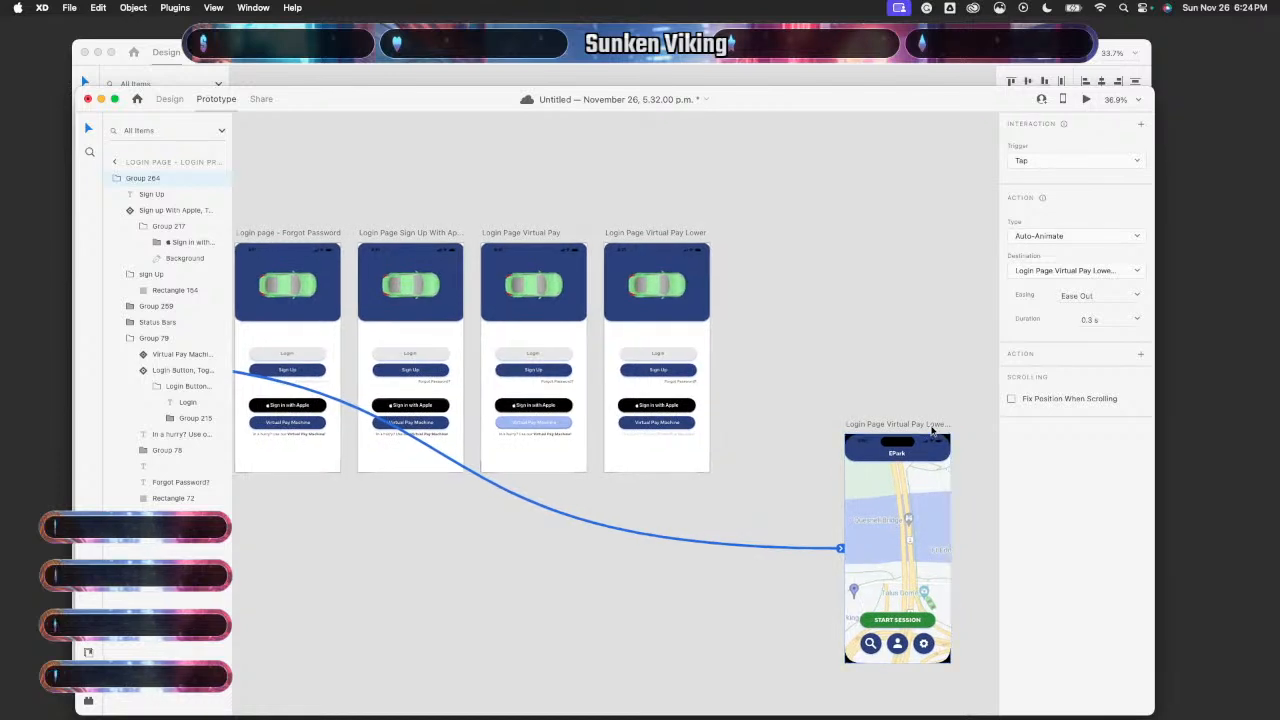
- Inspect the map artboard's incoming link, Start Session button, Search button and phone component
{"action": "left_click", "coordinate": [934, 426]}
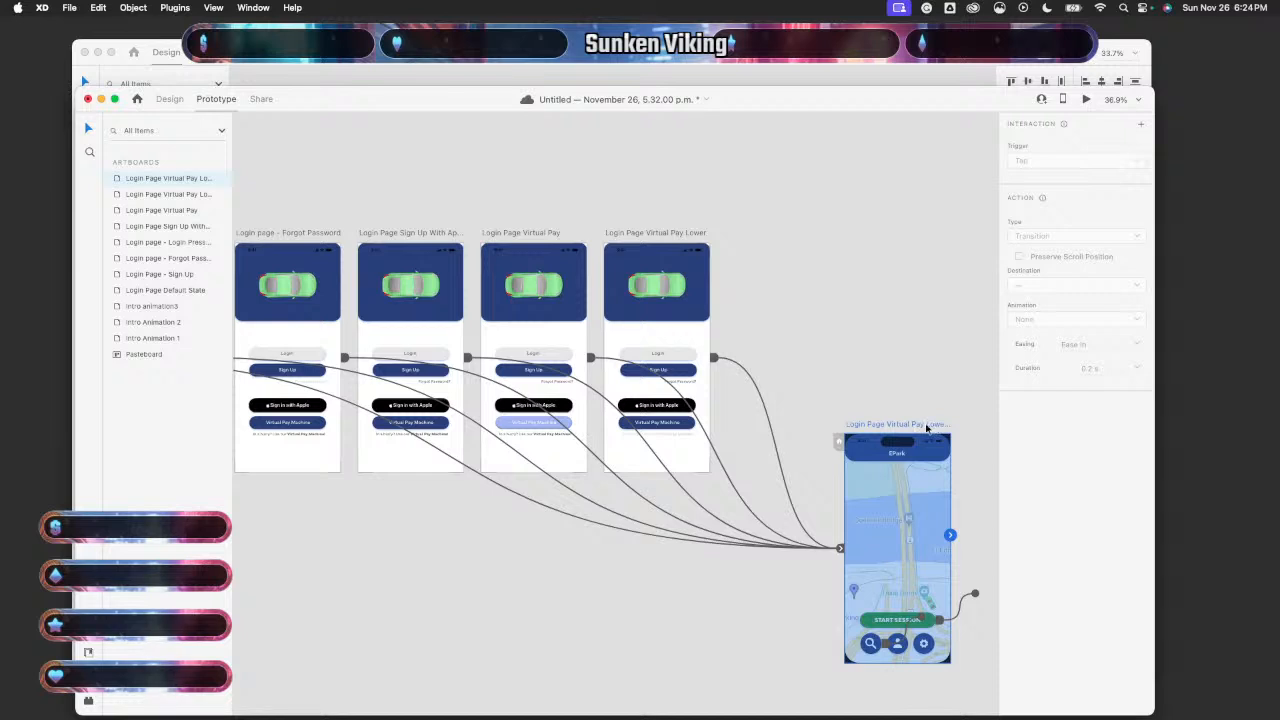
{"action": "left_click_drag", "start_coordinate": [802, 471], "coordinate": [771, 502]}
{"action": "left_click", "coordinate": [911, 422]}
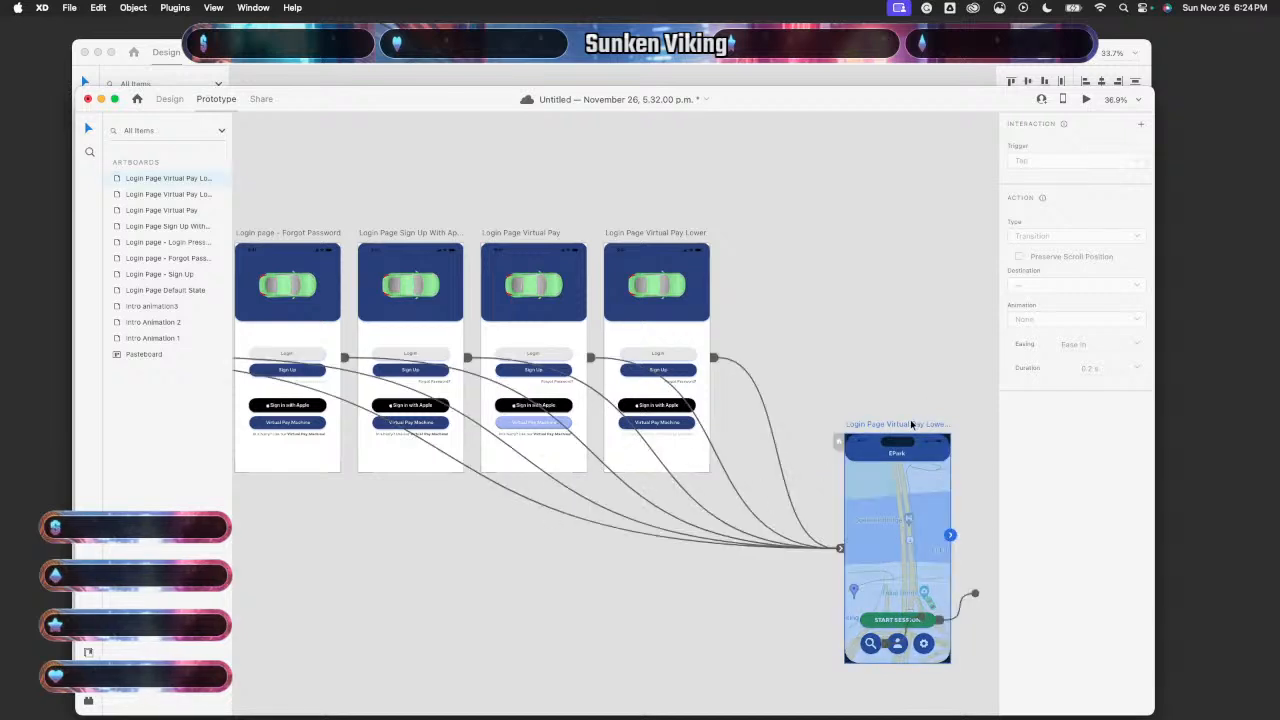
{"action": "left_click", "coordinate": [796, 505]}
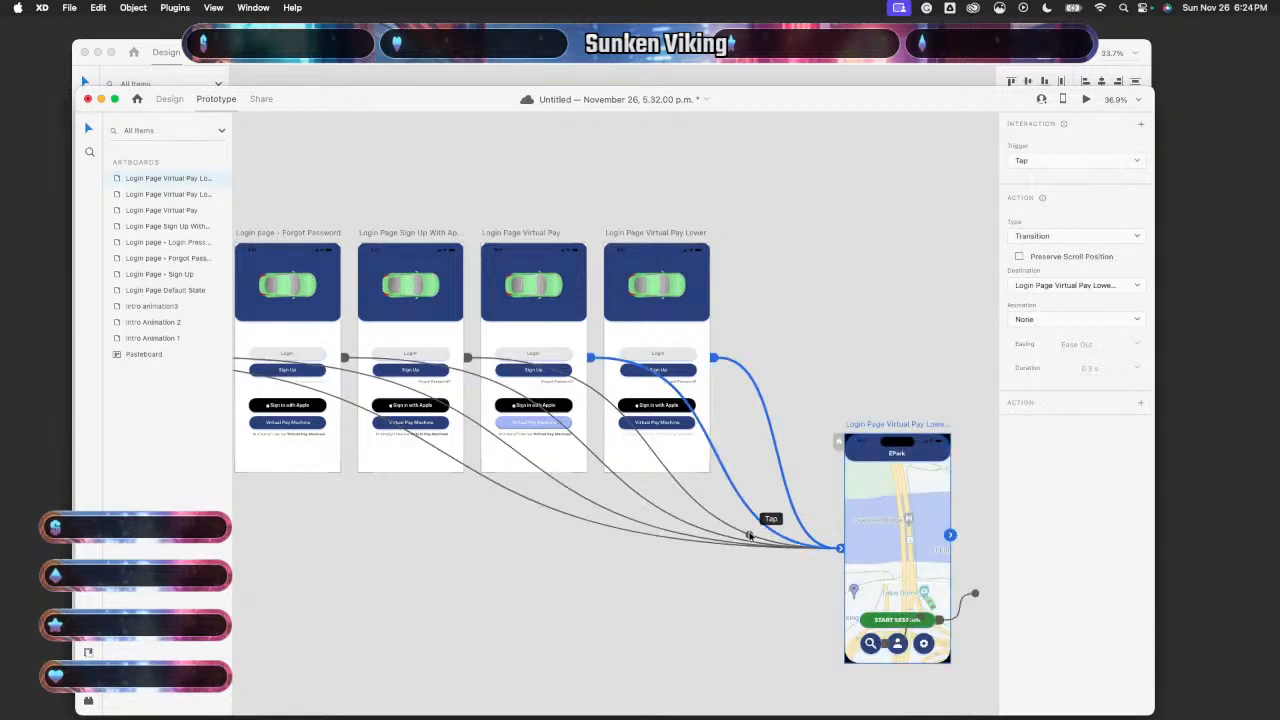
{"action": "left_click", "coordinate": [961, 610]}
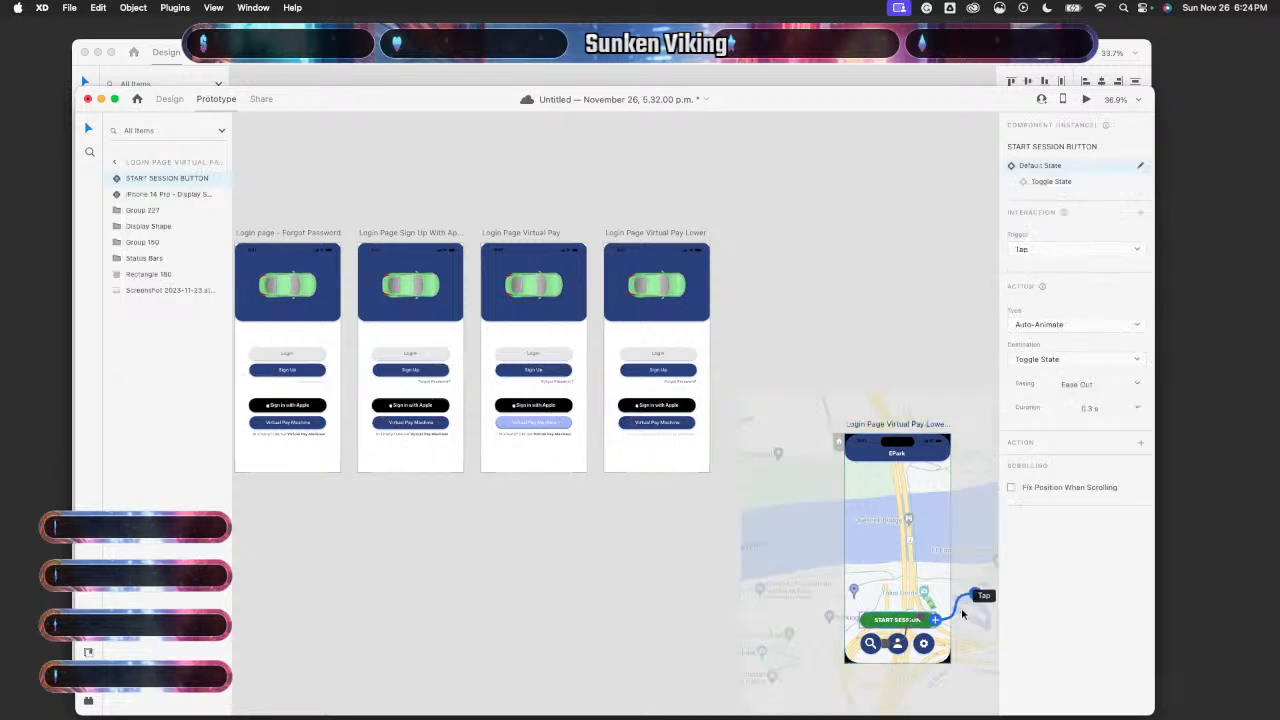
{"action": "double_click", "coordinate": [878, 642]}
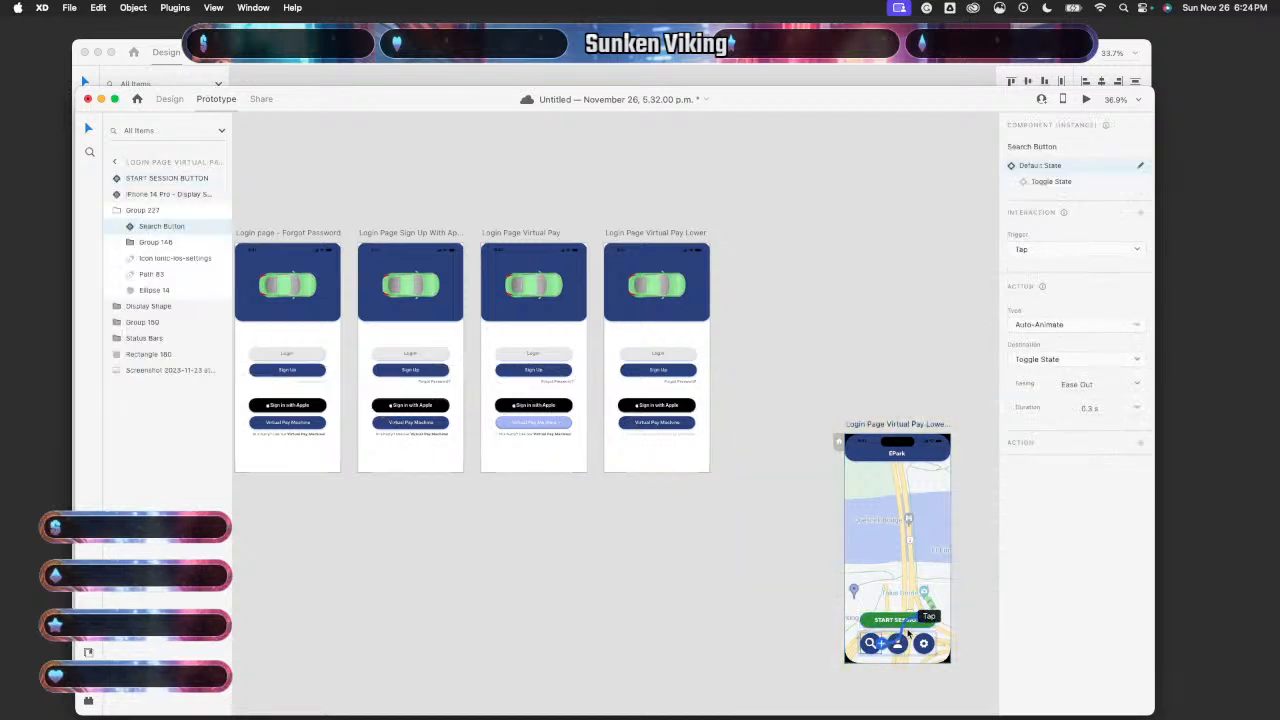
{"action": "scroll", "coordinate": [908, 633], "scroll_direction": "down", "scroll_amount": 2}
{"action": "scroll", "coordinate": [908, 633], "scroll_direction": "right", "scroll_amount": 2}
{"action": "left_click", "coordinate": [909, 568]}
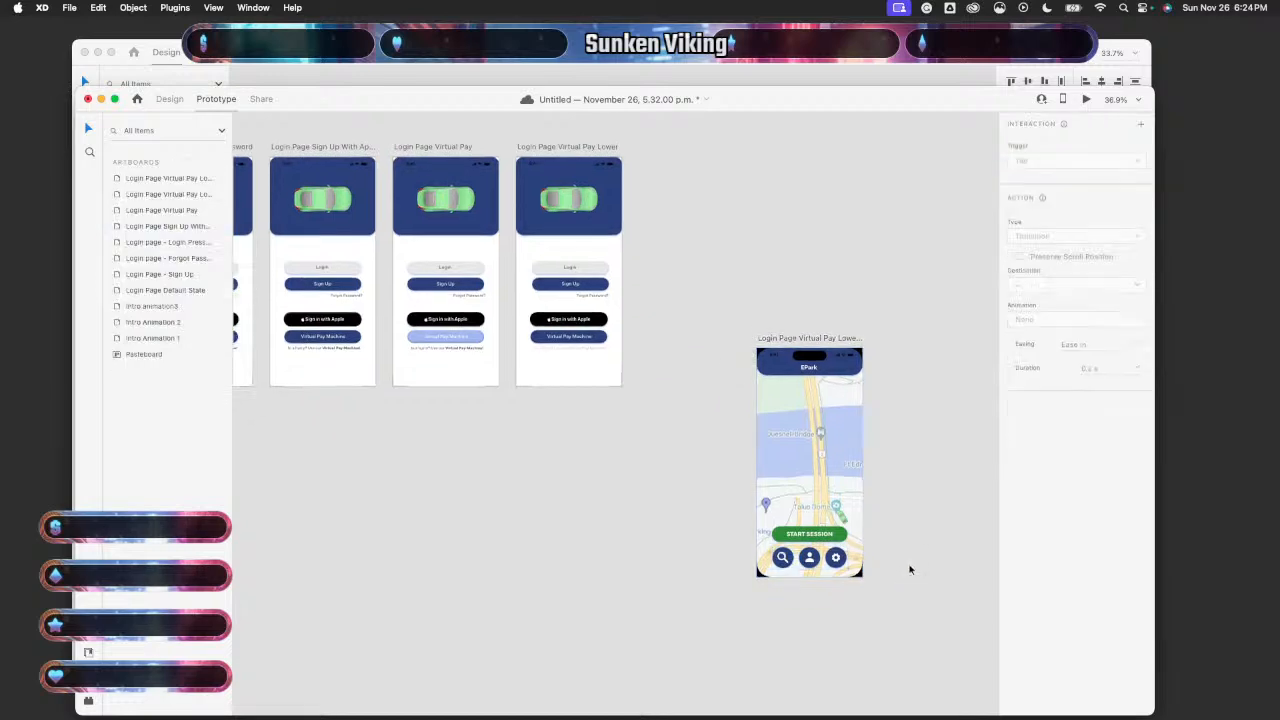
{"action": "left_click", "coordinate": [832, 475]}
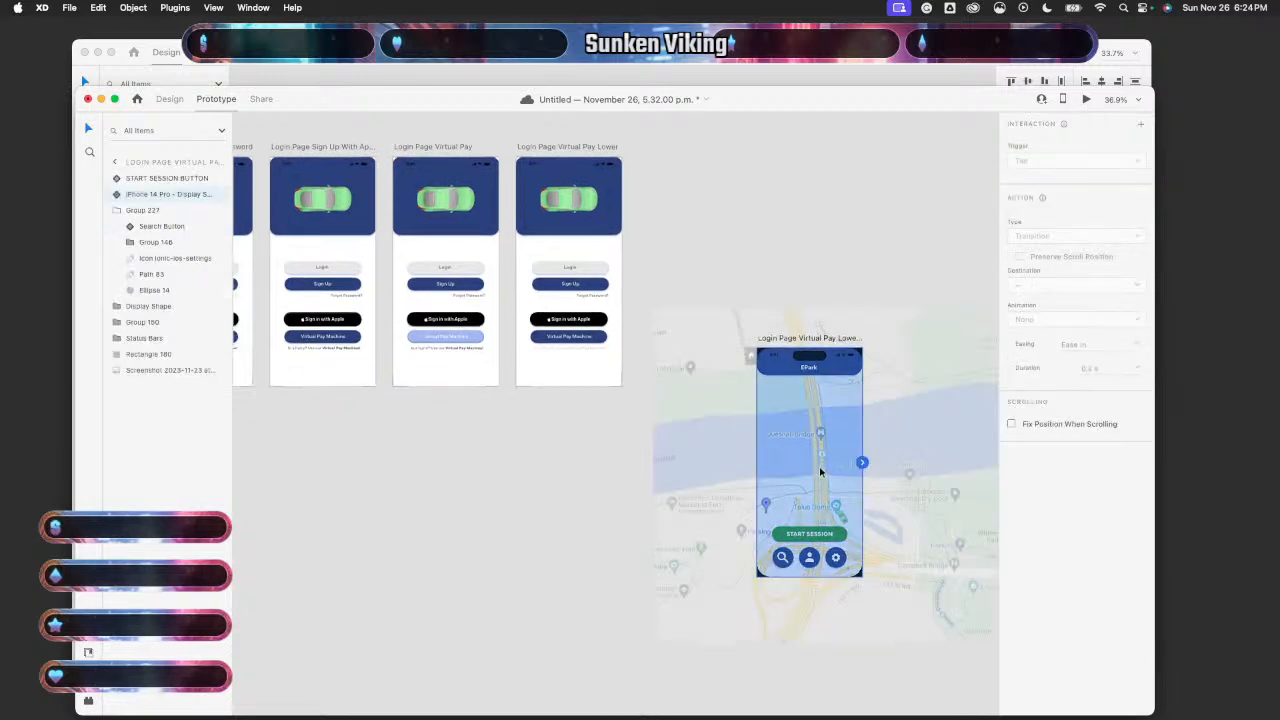
{"action": "scroll", "coordinate": [819, 466], "scroll_direction": "left", "scroll_amount": 5}
{"action": "scroll", "coordinate": [819, 466], "scroll_direction": "up", "scroll_amount": 2}
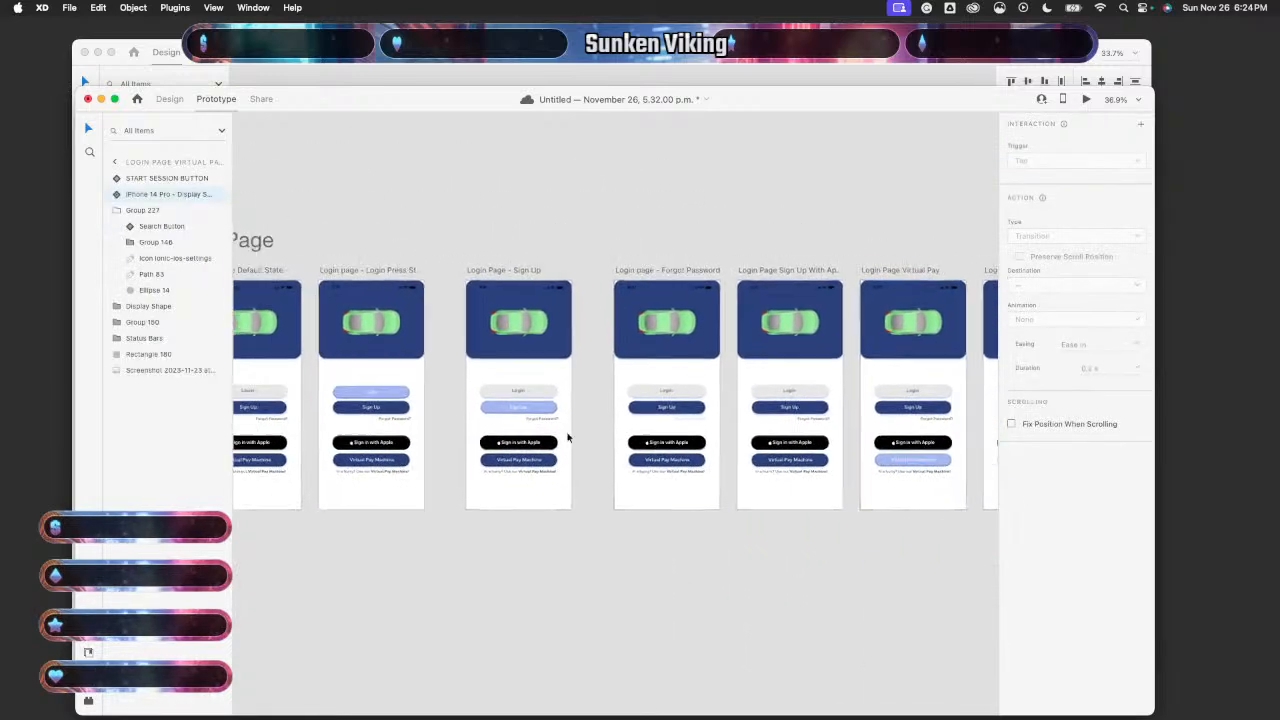
- Set the Login Press link's easing to None, keeping Tap, and remove an added second action
{"action": "left_click", "coordinate": [531, 423]}
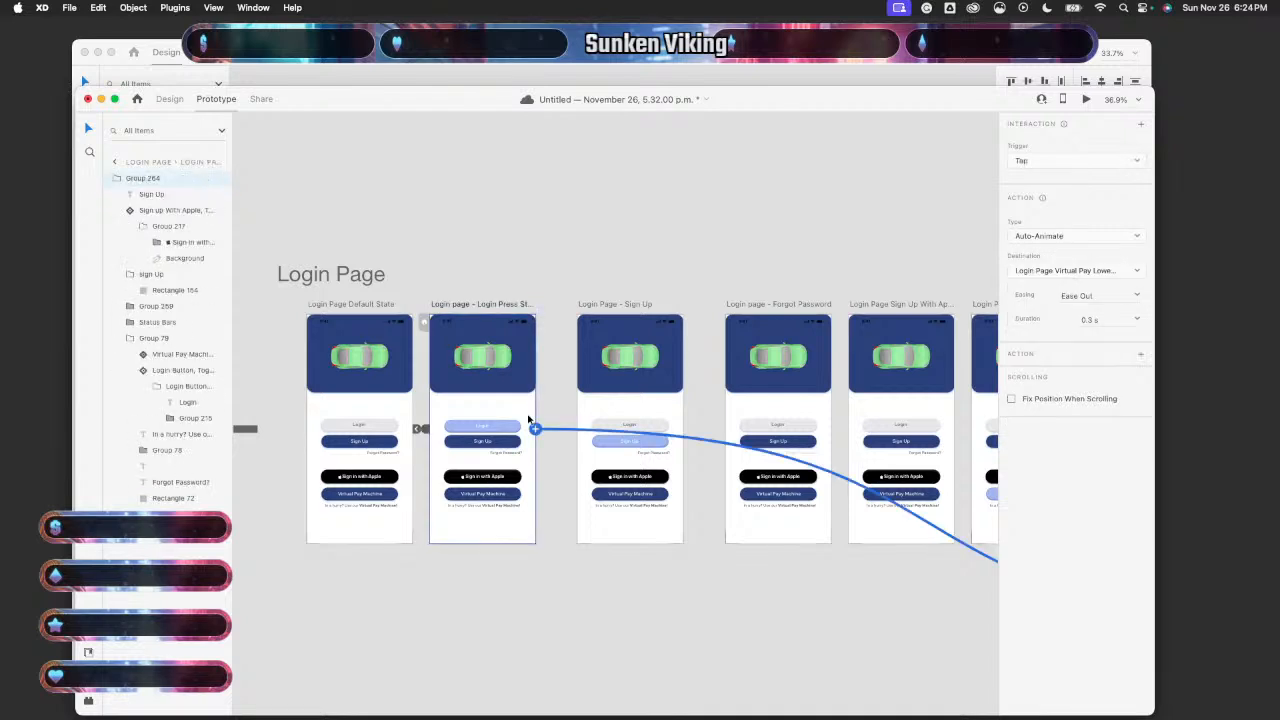
{"action": "left_click", "coordinate": [1097, 166]}
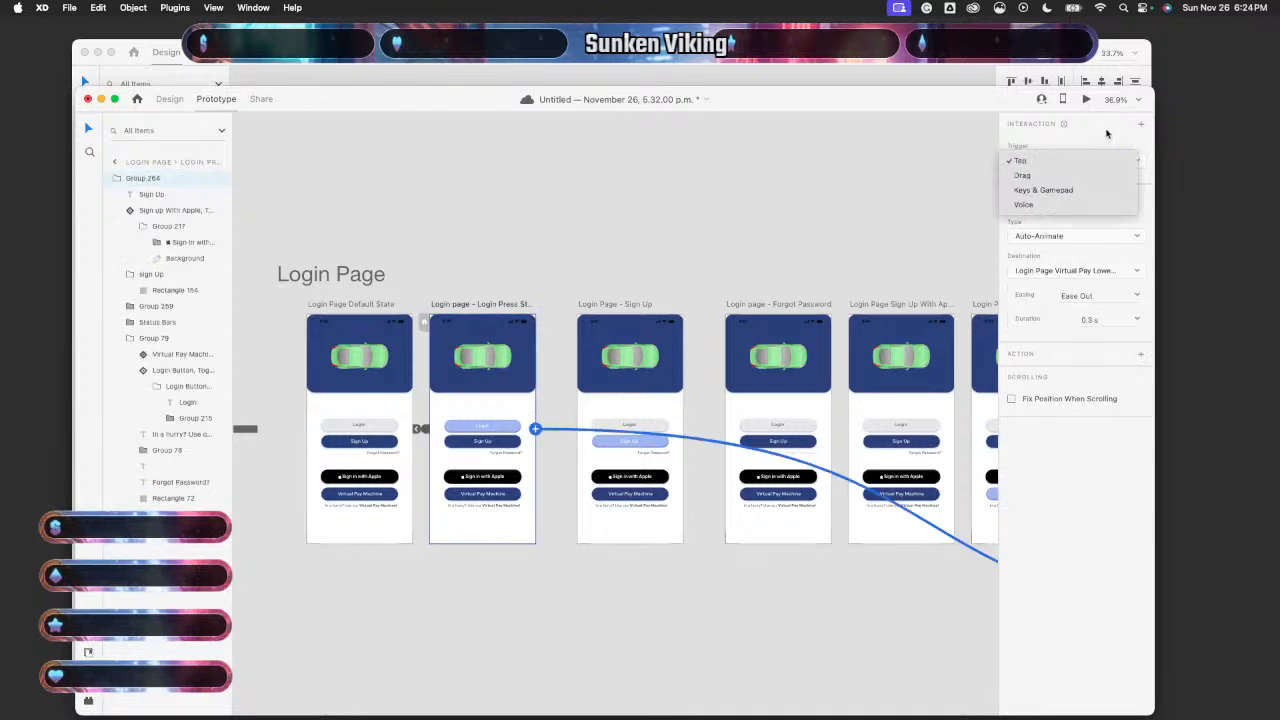
{"action": "left_click", "coordinate": [1106, 133]}
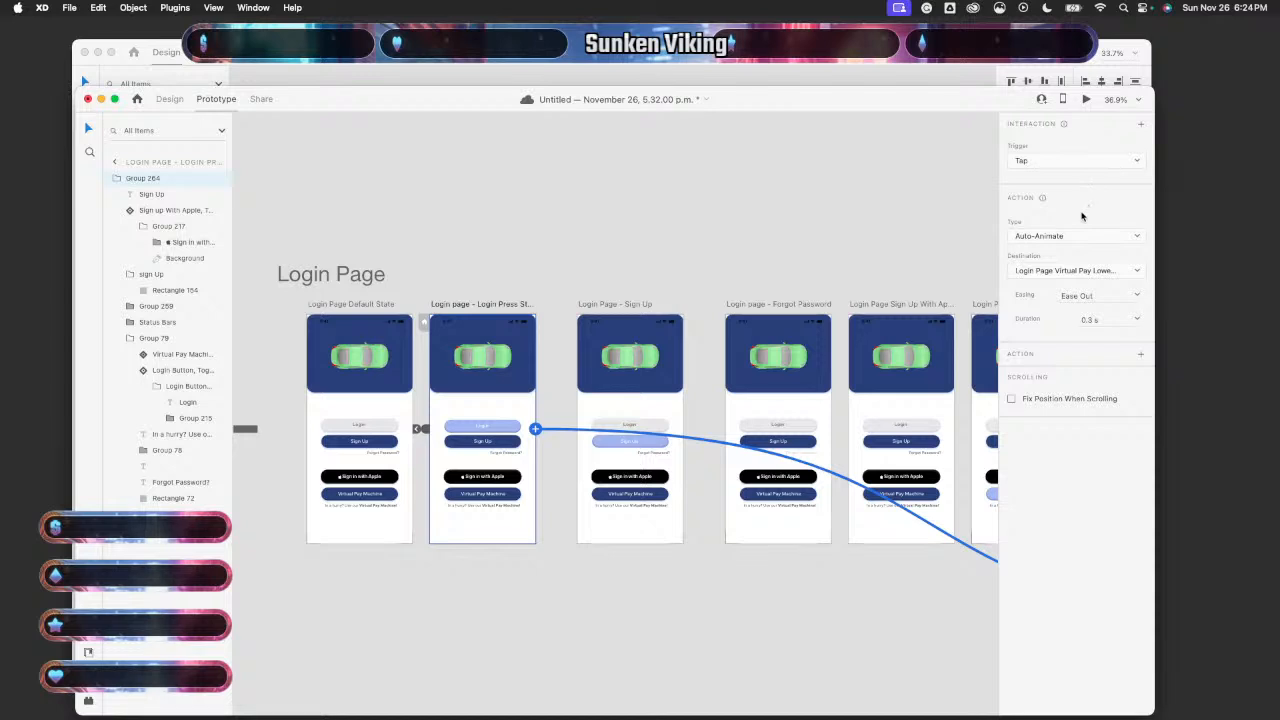
{"action": "left_click", "coordinate": [1100, 293]}
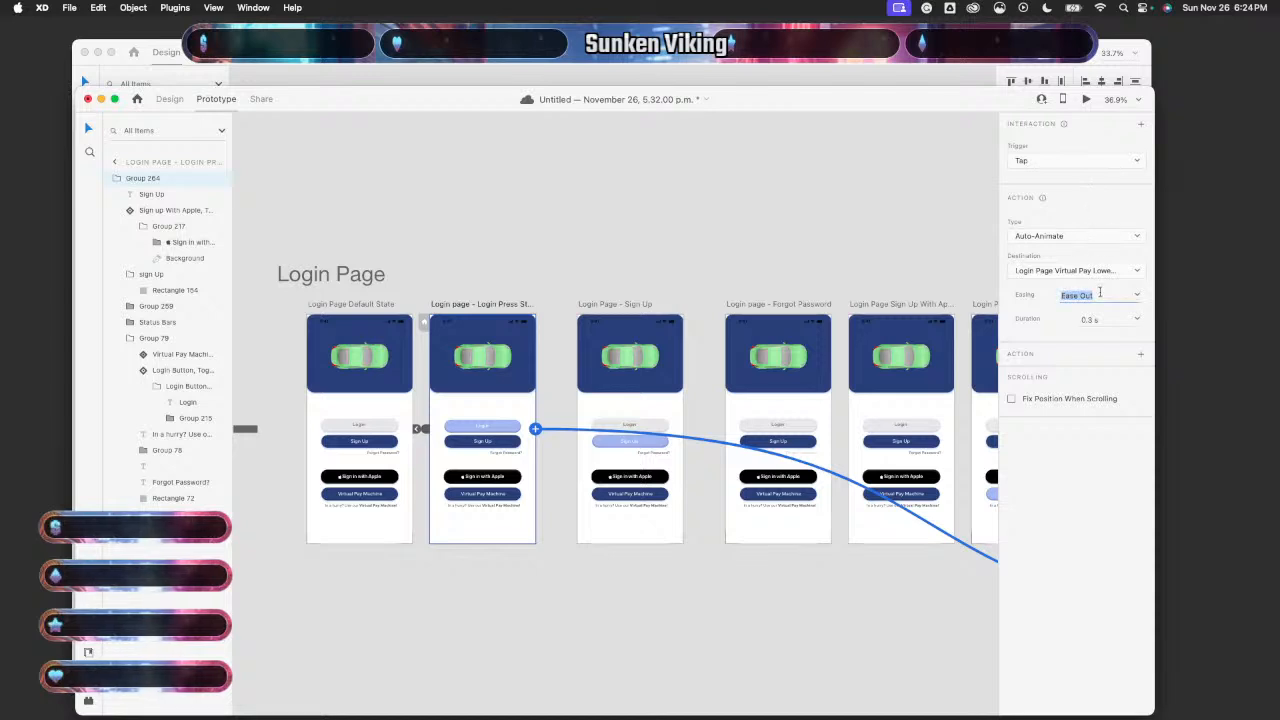
{"action": "left_click", "coordinate": [1135, 296]}
{"action": "left_click", "coordinate": [1116, 312]}
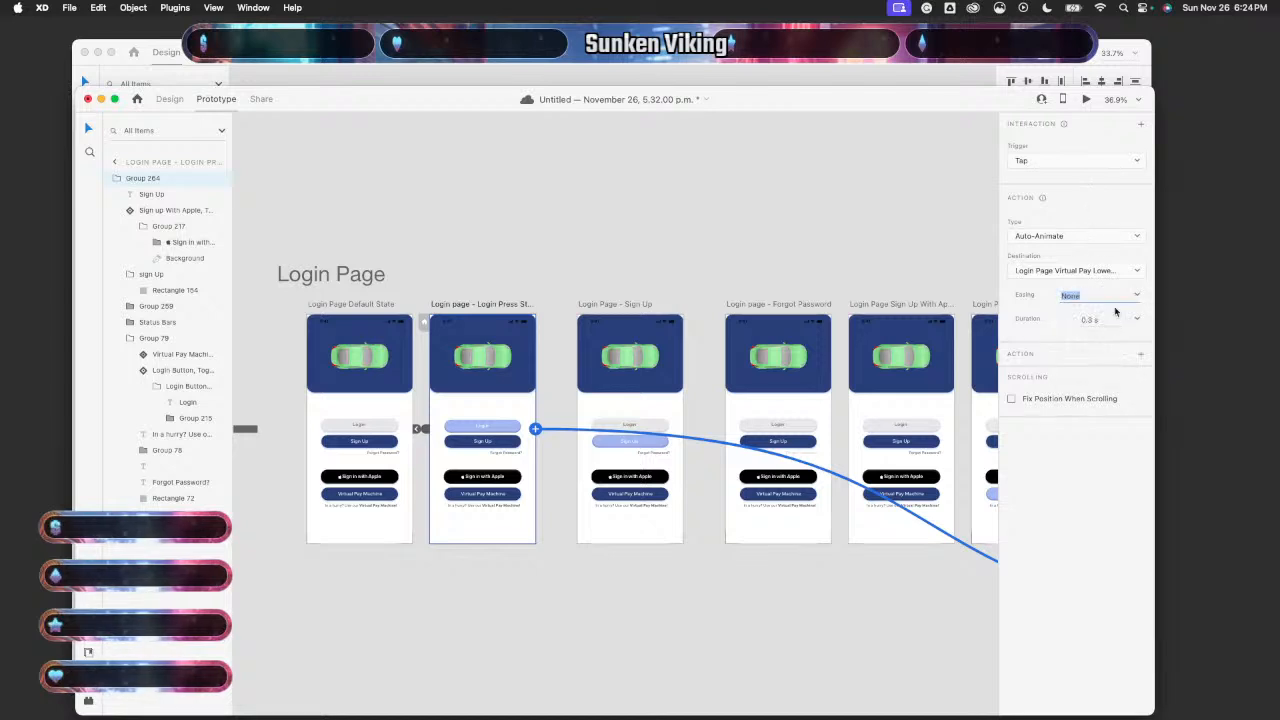
{"action": "left_click", "coordinate": [1049, 157]}
{"action": "left_click", "coordinate": [1052, 160]}
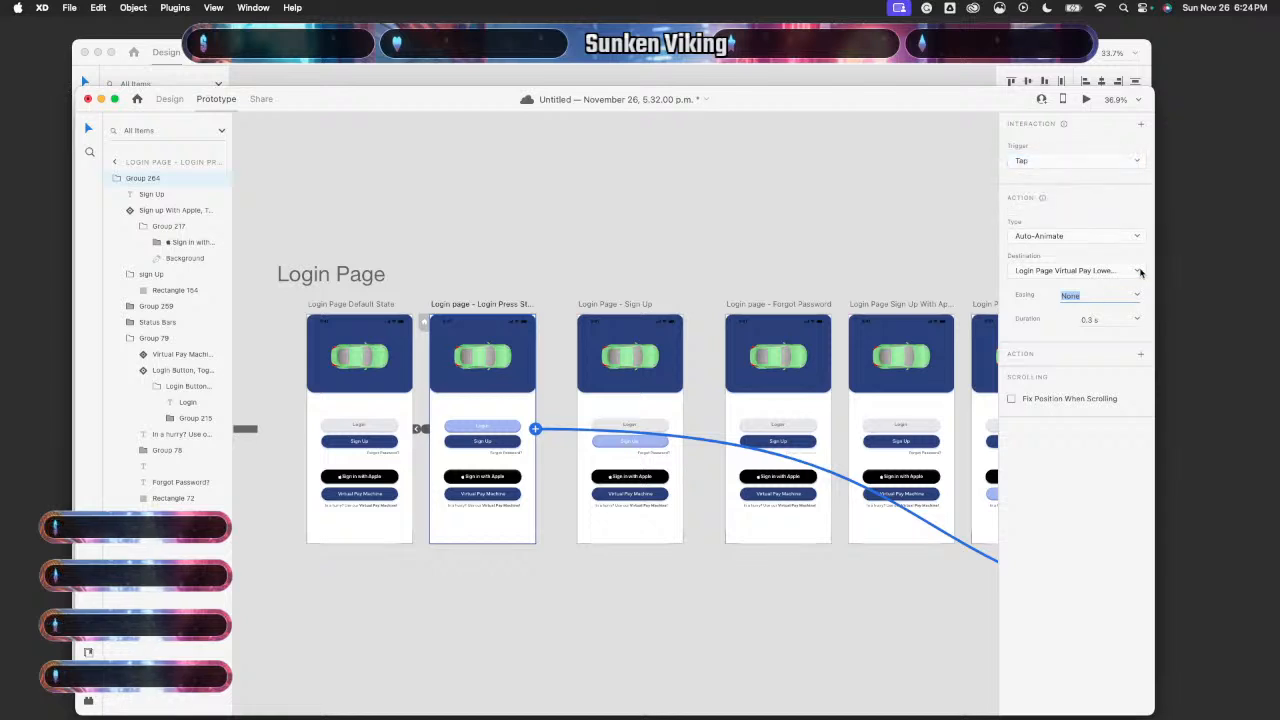
{"action": "left_click", "coordinate": [1053, 320]}
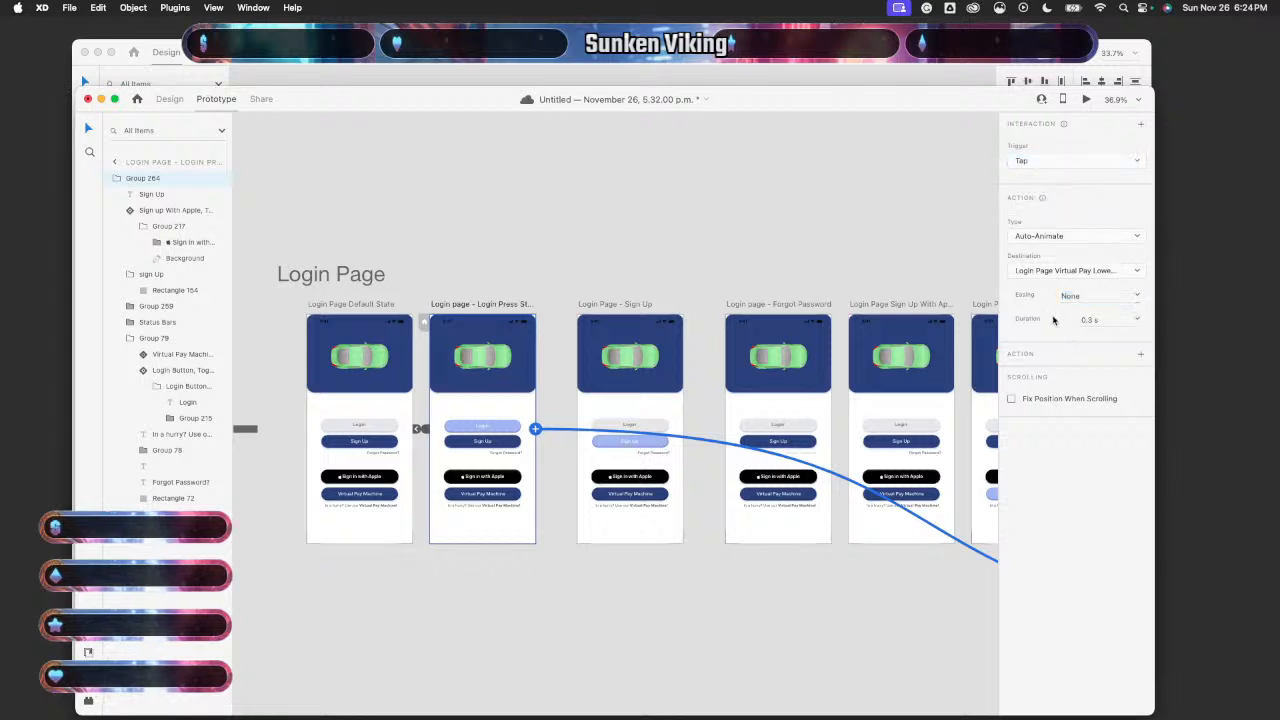
{"action": "left_click", "coordinate": [1141, 354]}
{"action": "left_click", "coordinate": [1071, 388]}
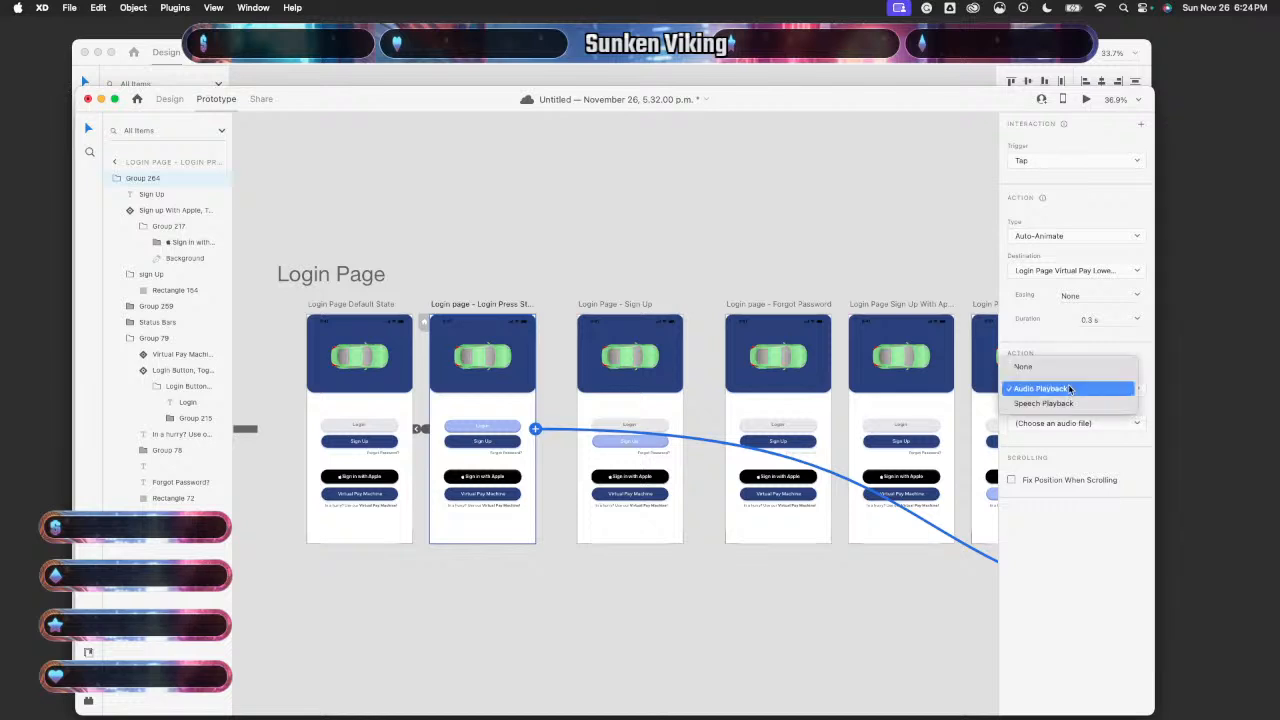
{"action": "left_click", "coordinate": [1030, 366]}
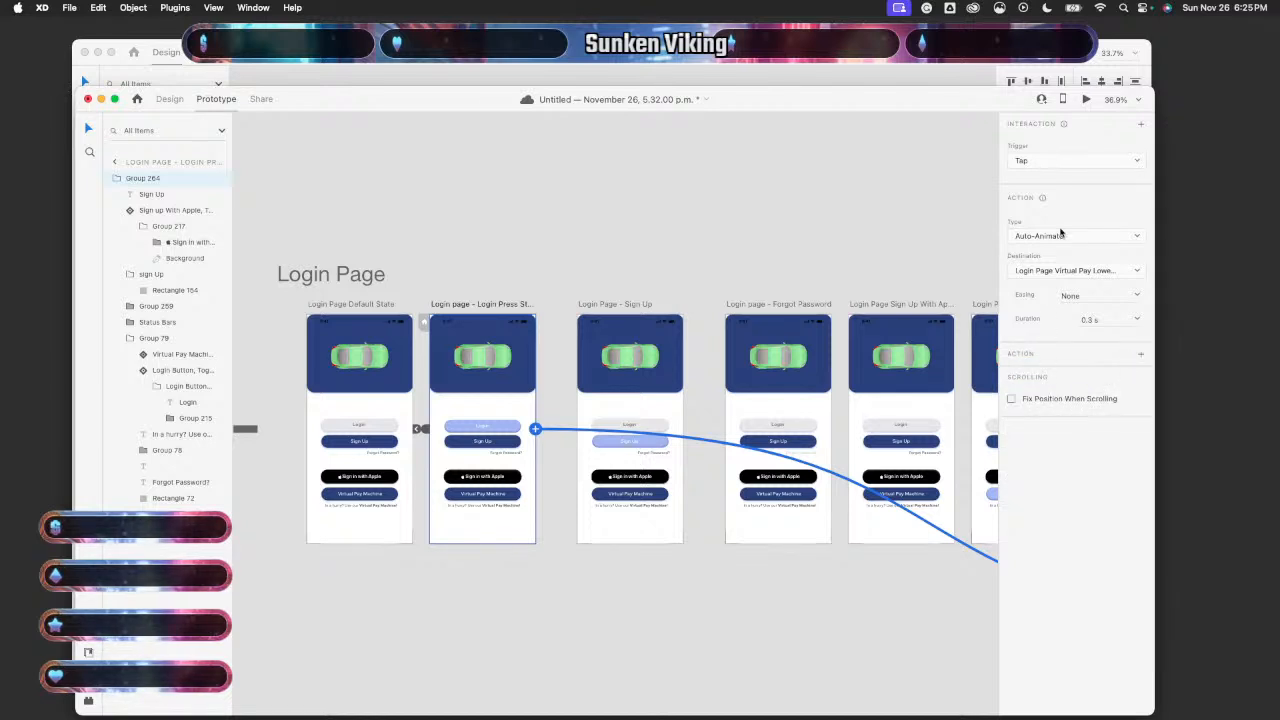
{"action": "scroll", "coordinate": [525, 415], "scroll_direction": "left", "scroll_amount": 5}
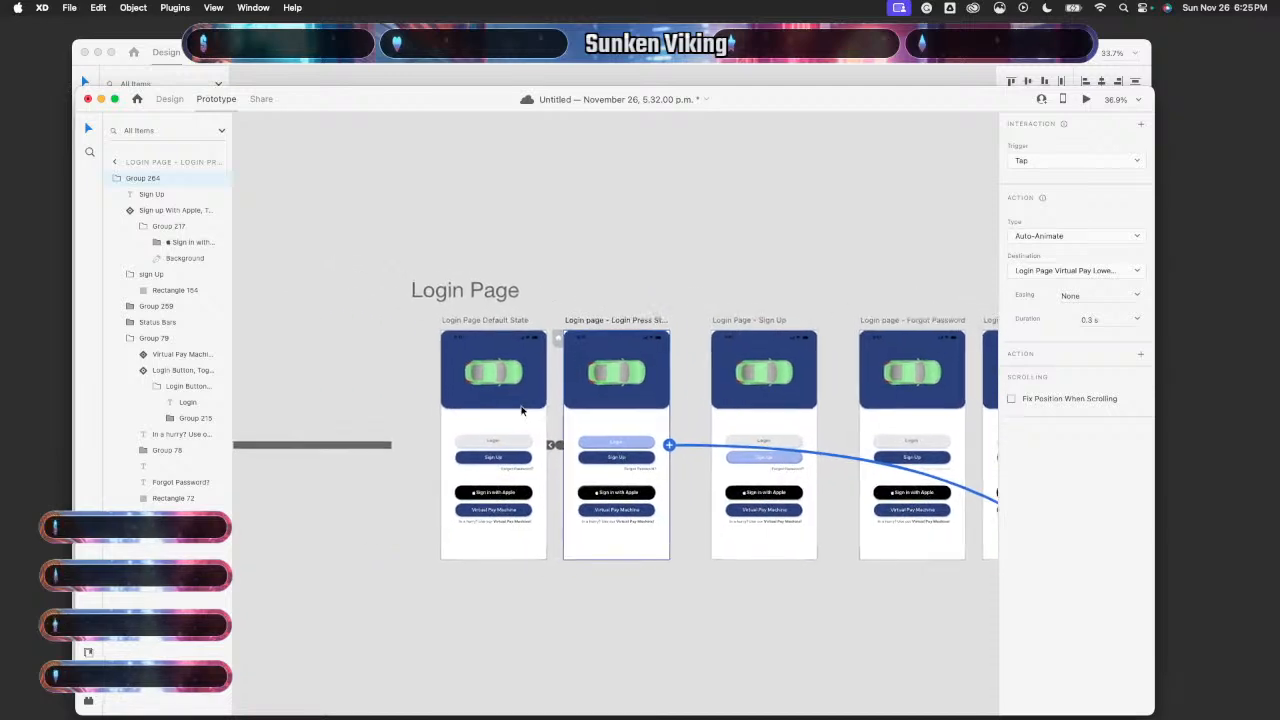
- Inspect the Virtual Pay Machine link on Login Page Default State, keeping its Tap trigger
{"action": "left_click", "coordinate": [526, 420]}
{"action": "scroll", "coordinate": [527, 430], "scroll_direction": "up", "scroll_amount": 10}
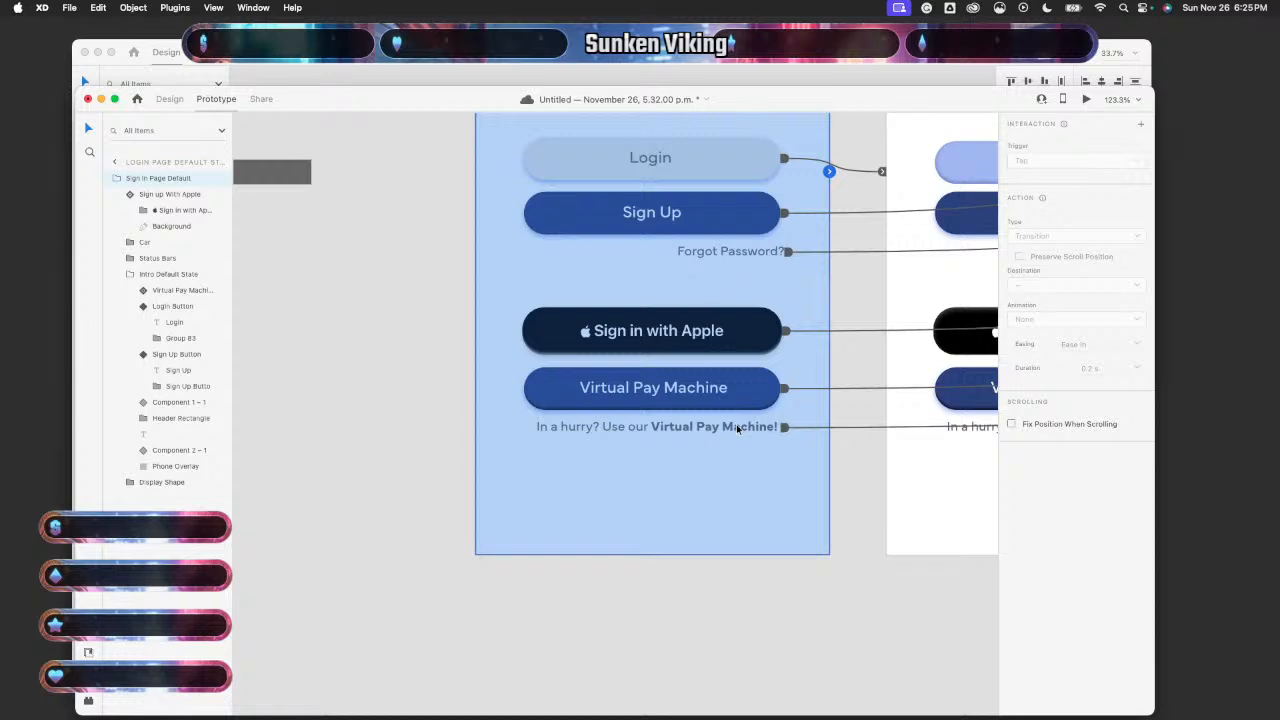
{"action": "left_click", "coordinate": [785, 427]}
{"action": "left_click", "coordinate": [1090, 161]}
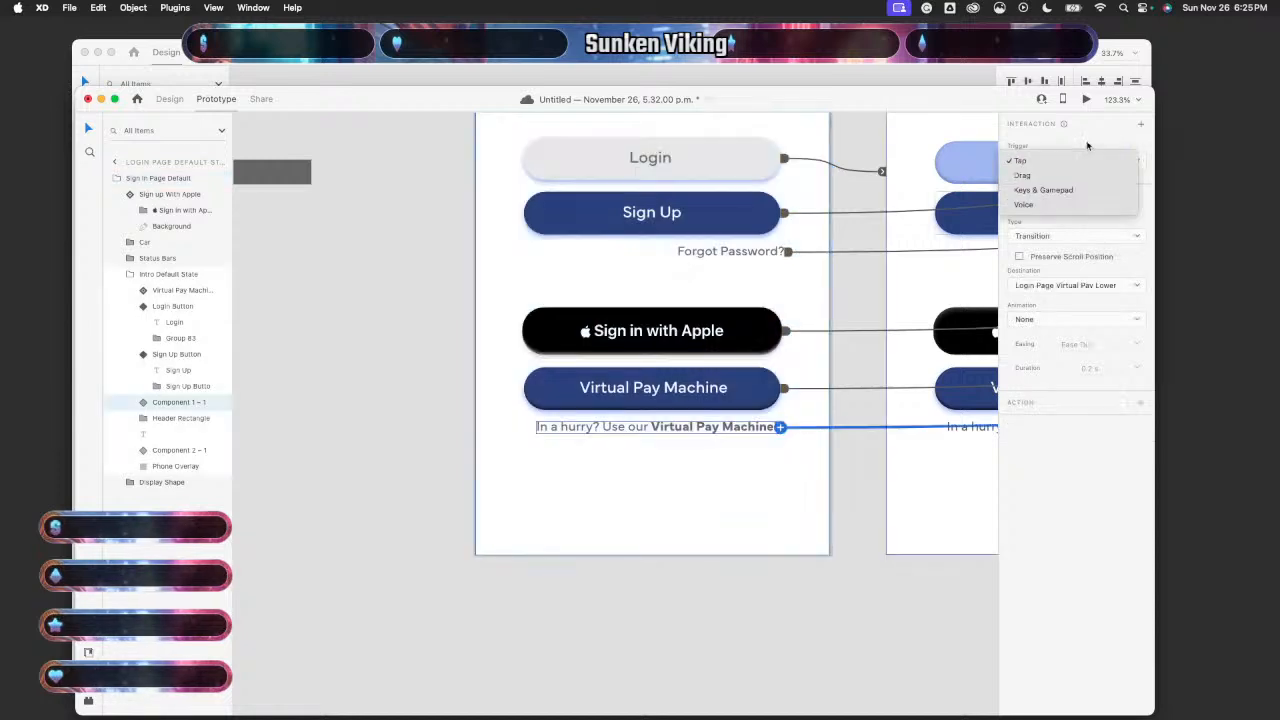
{"action": "left_click", "coordinate": [1088, 146]}
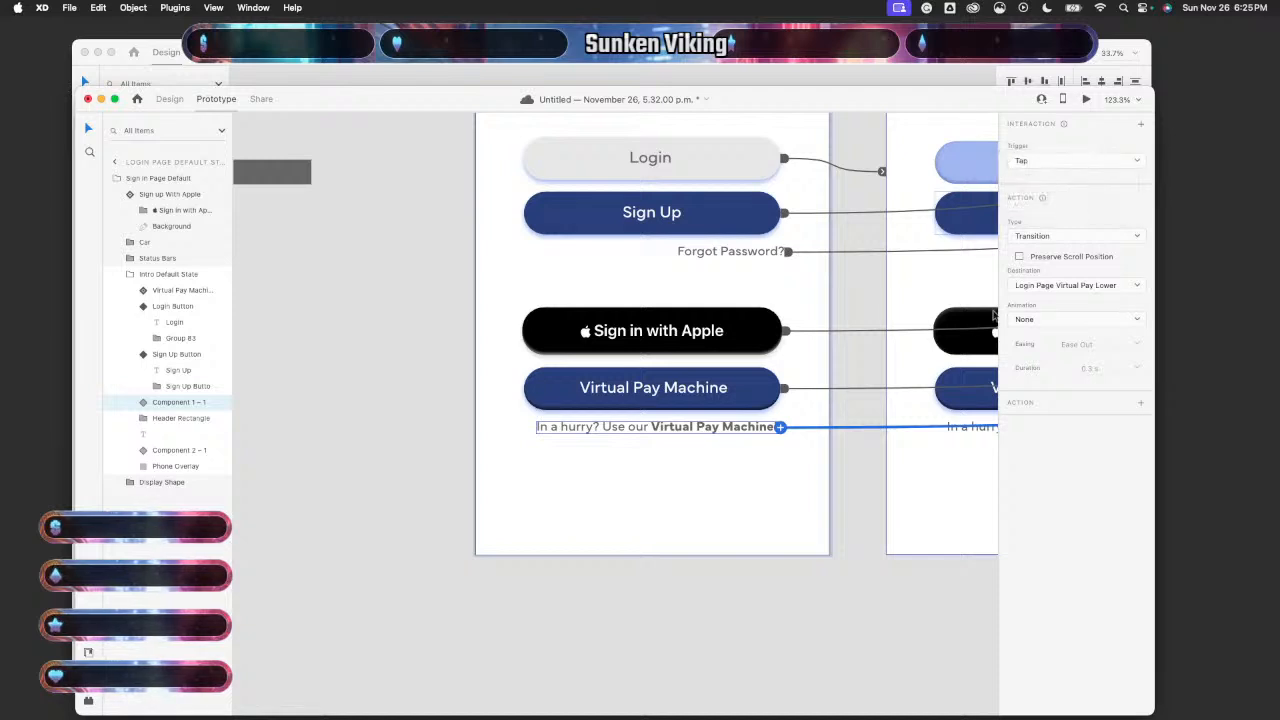
- Pan across the artboards, check the Login Press State's Auto-Animate link, and return to Design mode
{"action": "scroll", "coordinate": [783, 629], "scroll_direction": "down", "scroll_amount": 5}
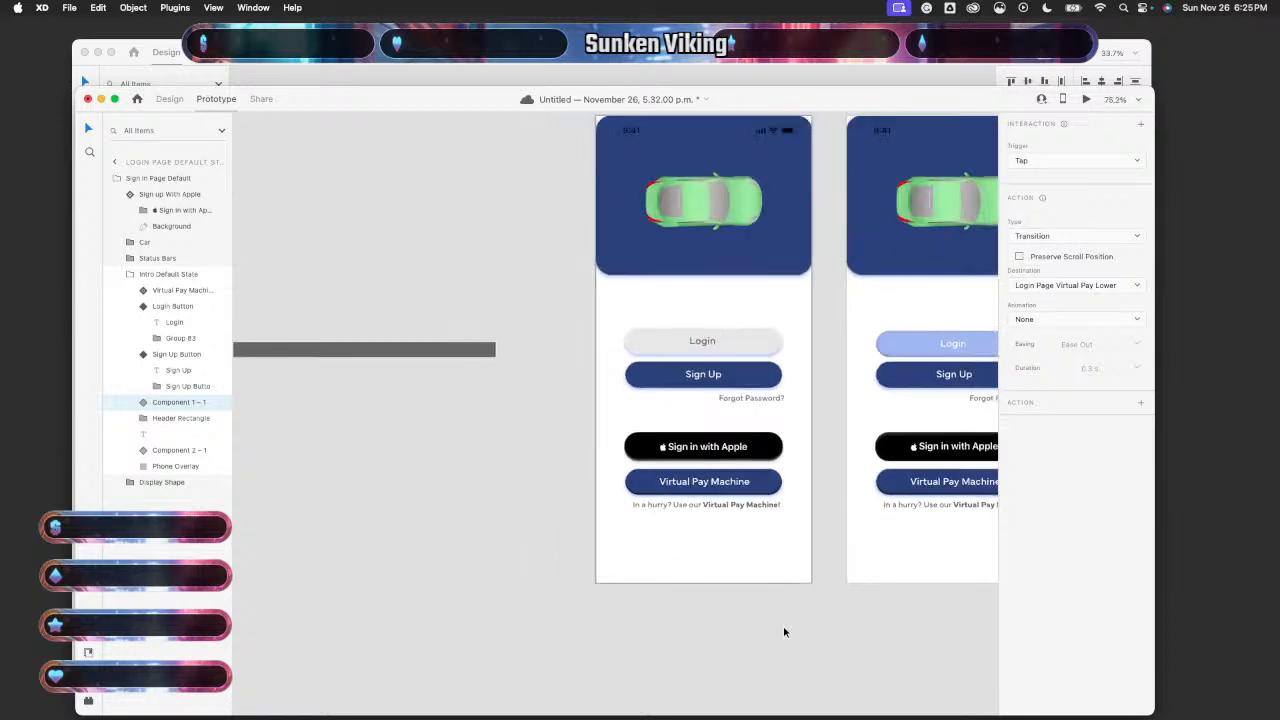
{"action": "scroll", "coordinate": [783, 631], "scroll_direction": "right", "scroll_amount": 5}
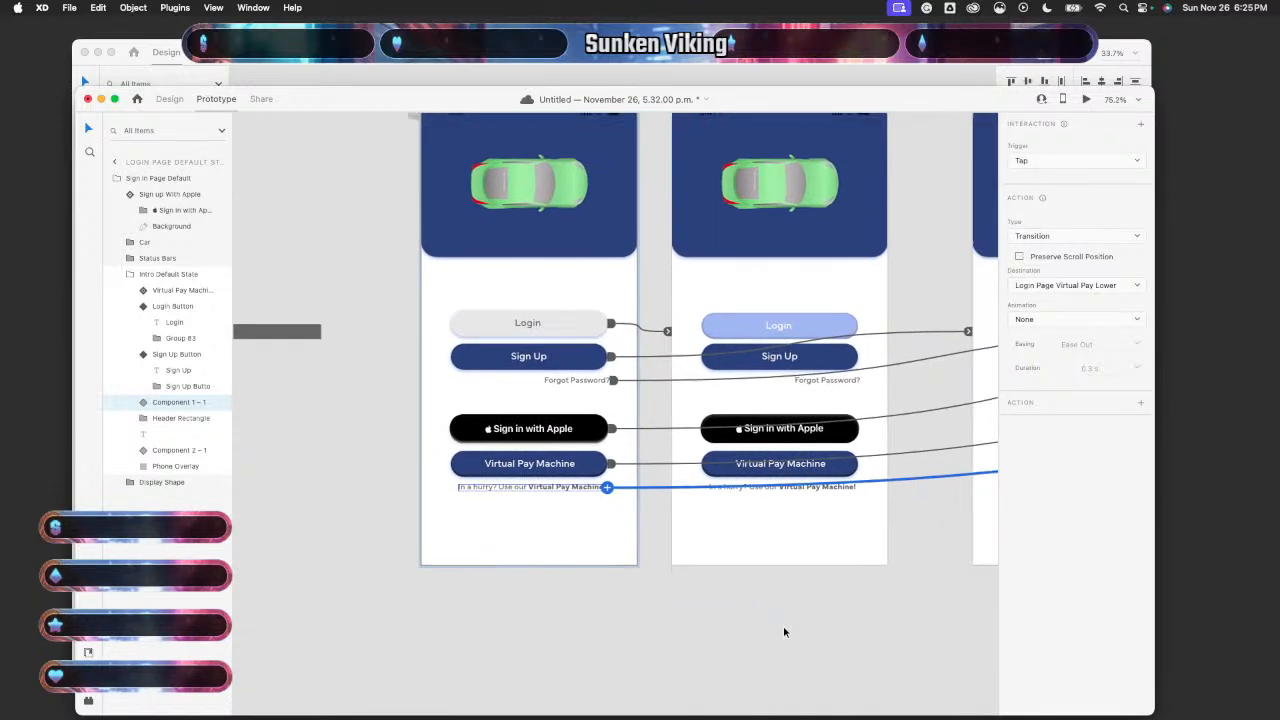
{"action": "scroll", "coordinate": [784, 632], "scroll_direction": "down", "scroll_amount": 5}
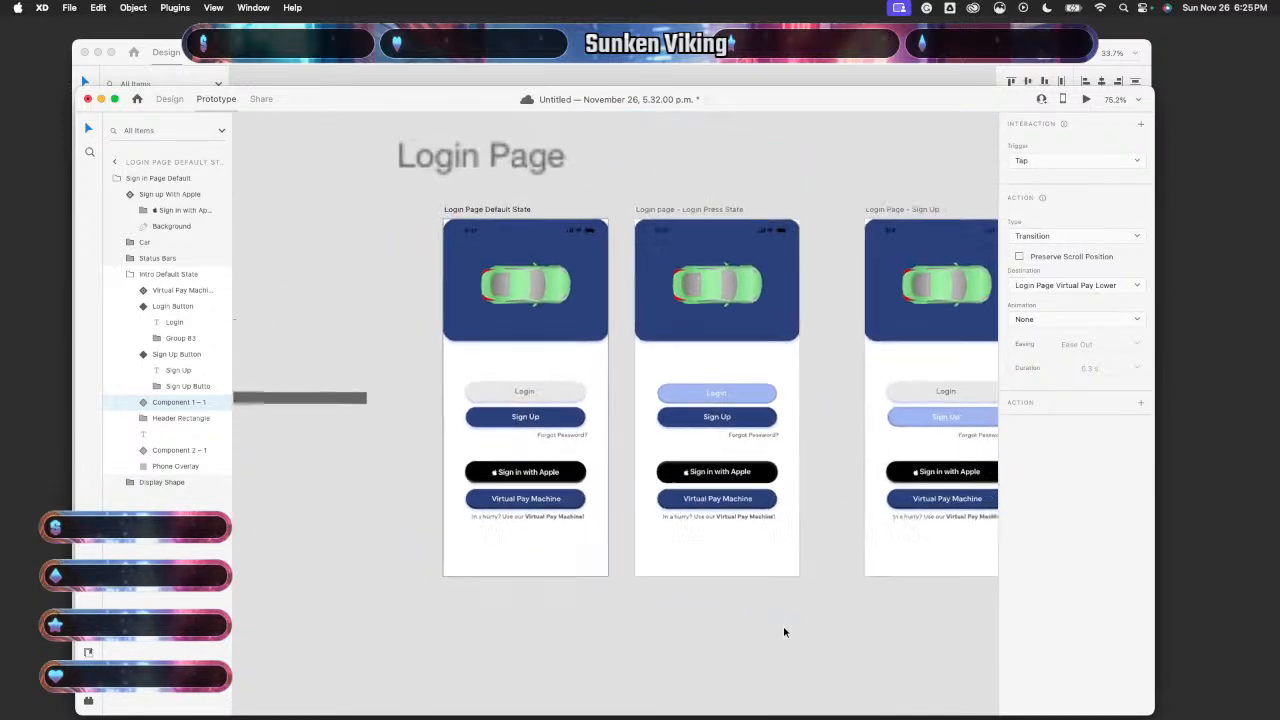
{"action": "scroll", "coordinate": [784, 632], "scroll_direction": "right", "scroll_amount": 3}
{"action": "scroll", "coordinate": [784, 632], "scroll_direction": "right", "scroll_amount": 5}
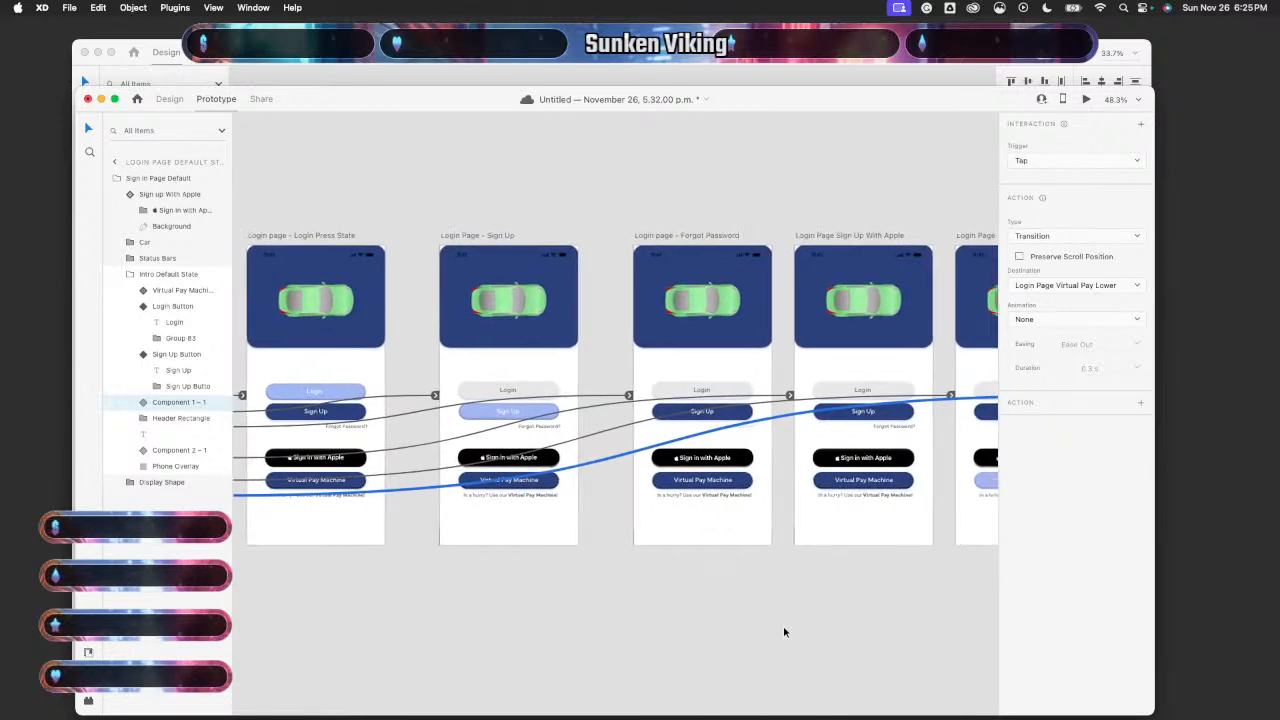
{"action": "scroll", "coordinate": [784, 632], "scroll_direction": "right", "scroll_amount": 7}
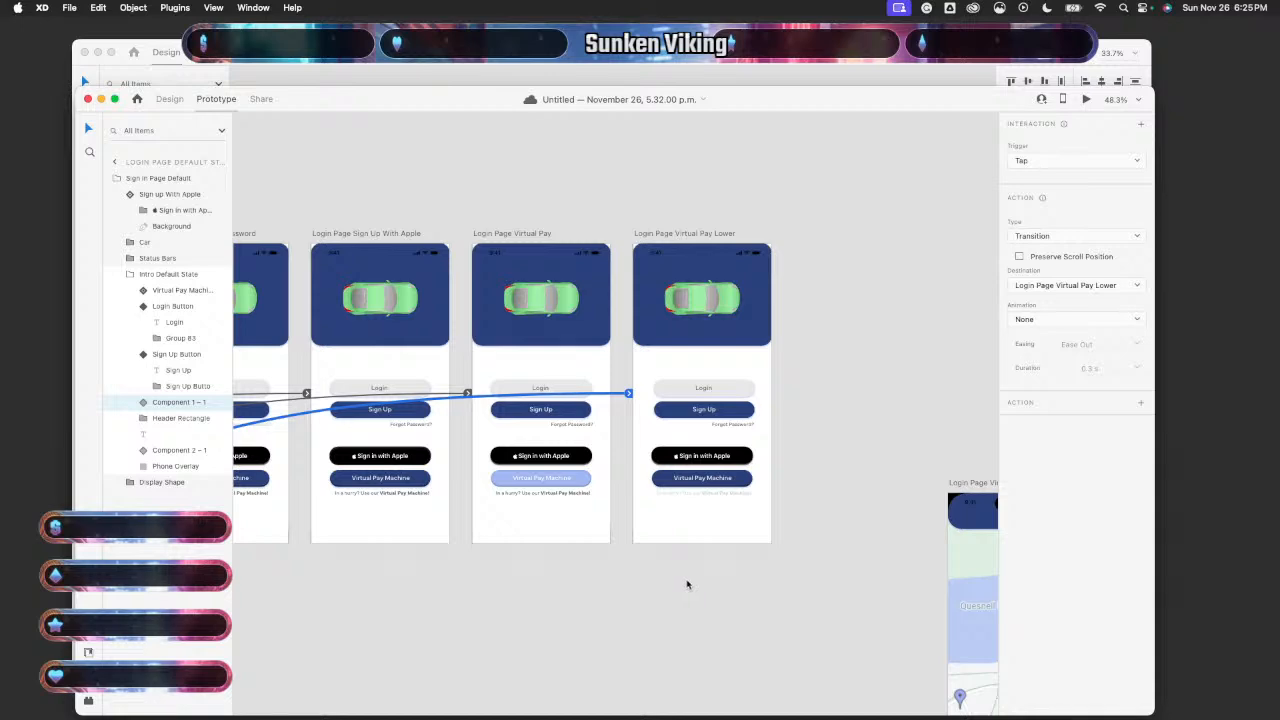
{"action": "scroll", "coordinate": [687, 585], "scroll_direction": "left", "scroll_amount": 6}
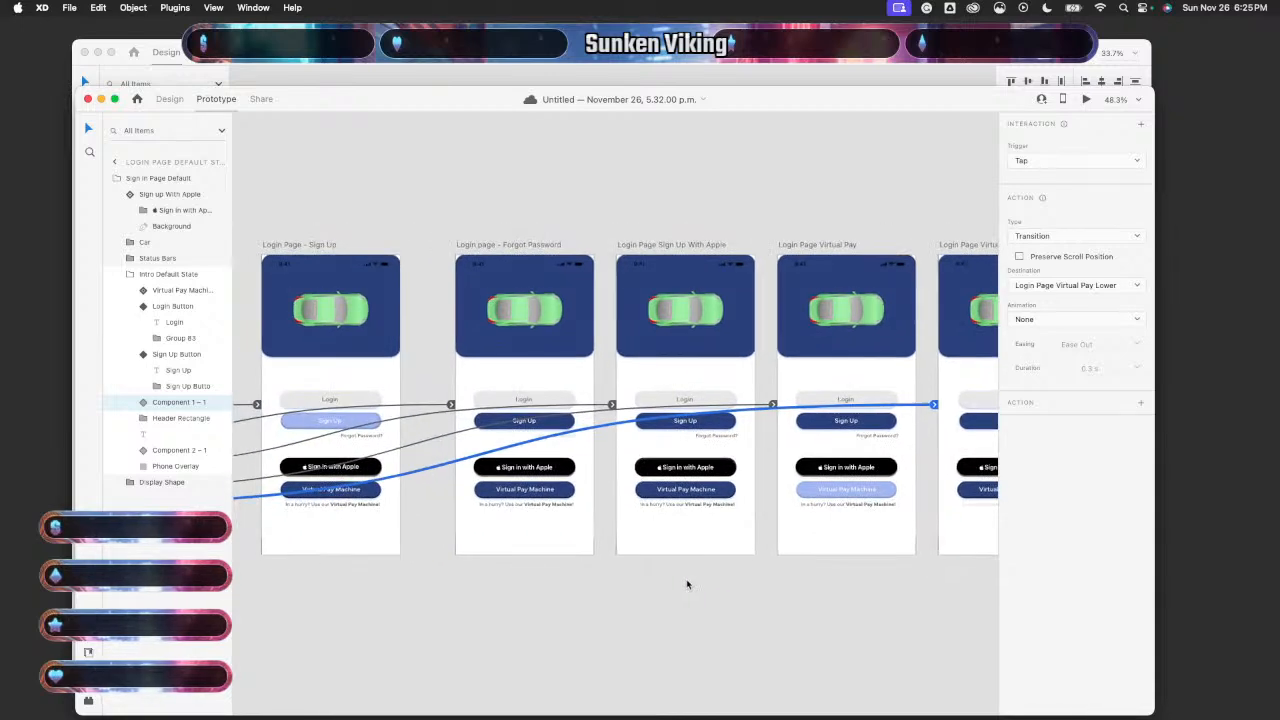
{"action": "scroll", "coordinate": [687, 585], "scroll_direction": "left", "scroll_amount": 7}
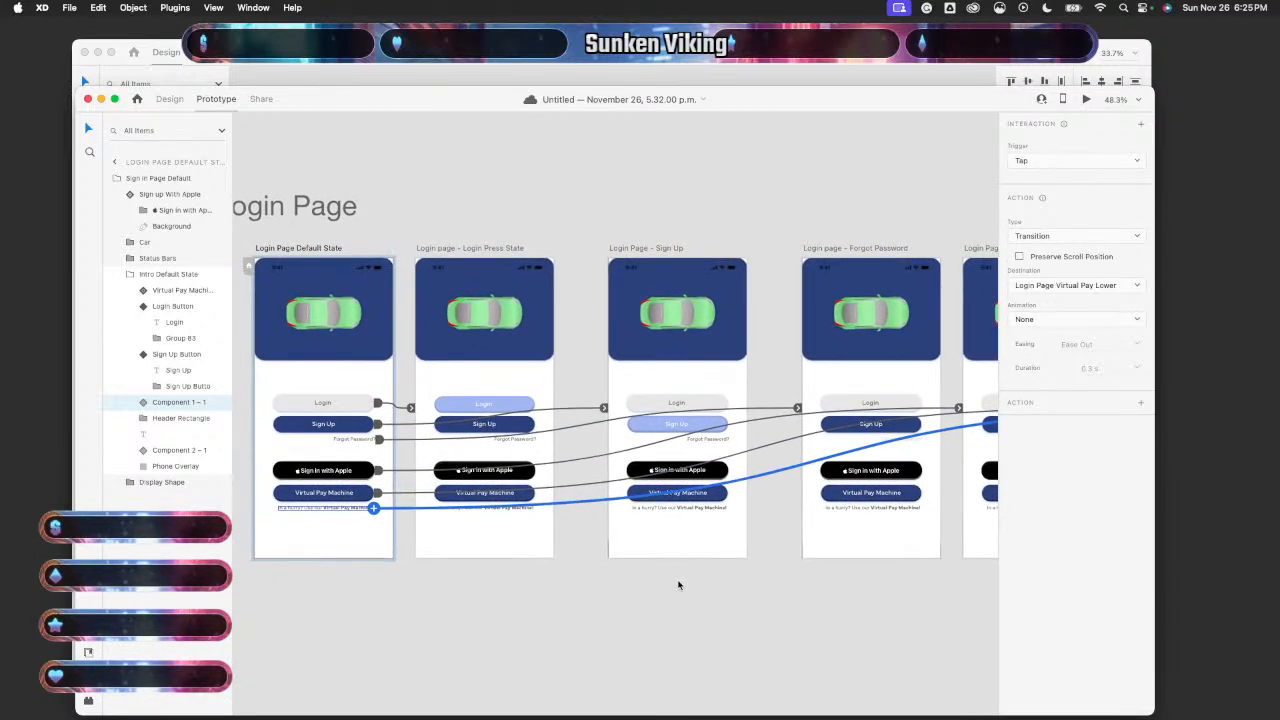
{"action": "left_click", "coordinate": [535, 389]}
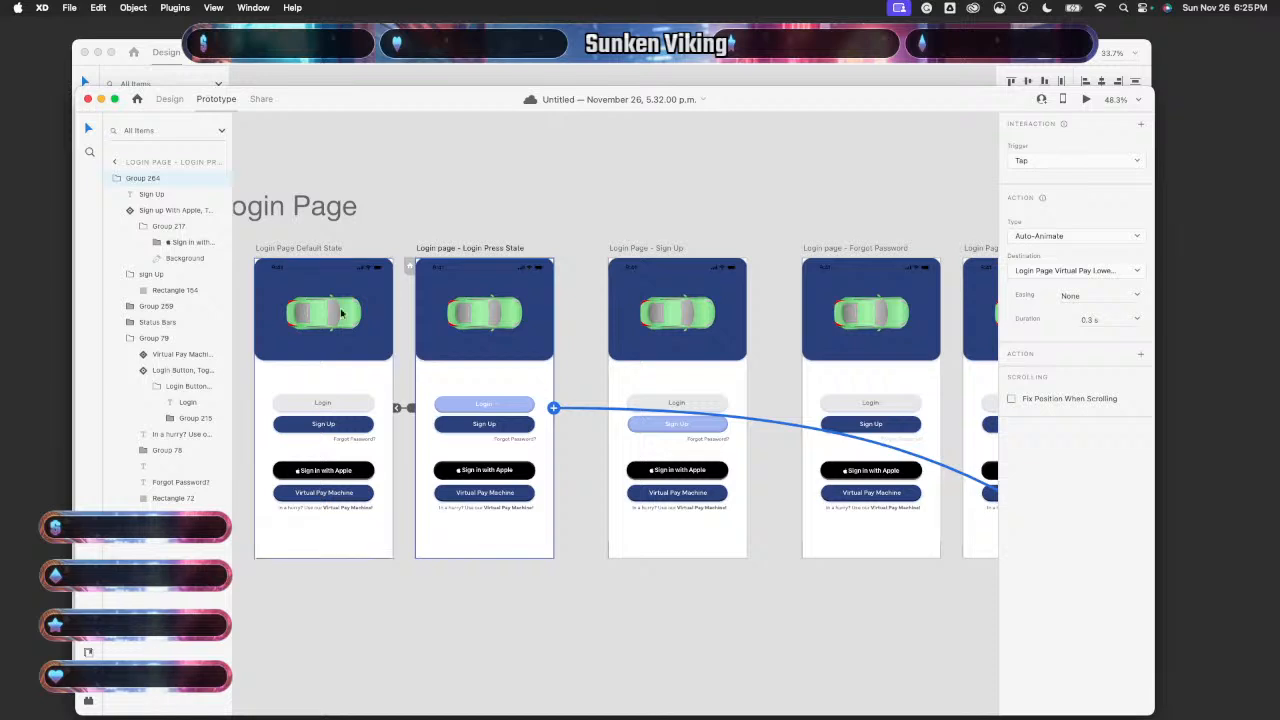
{"action": "left_click", "coordinate": [170, 100]}
- Preview from Login Page Default State, tap Sign Up to reach the EPark map, then return to Prototype mode
{"action": "left_click", "coordinate": [336, 384]}
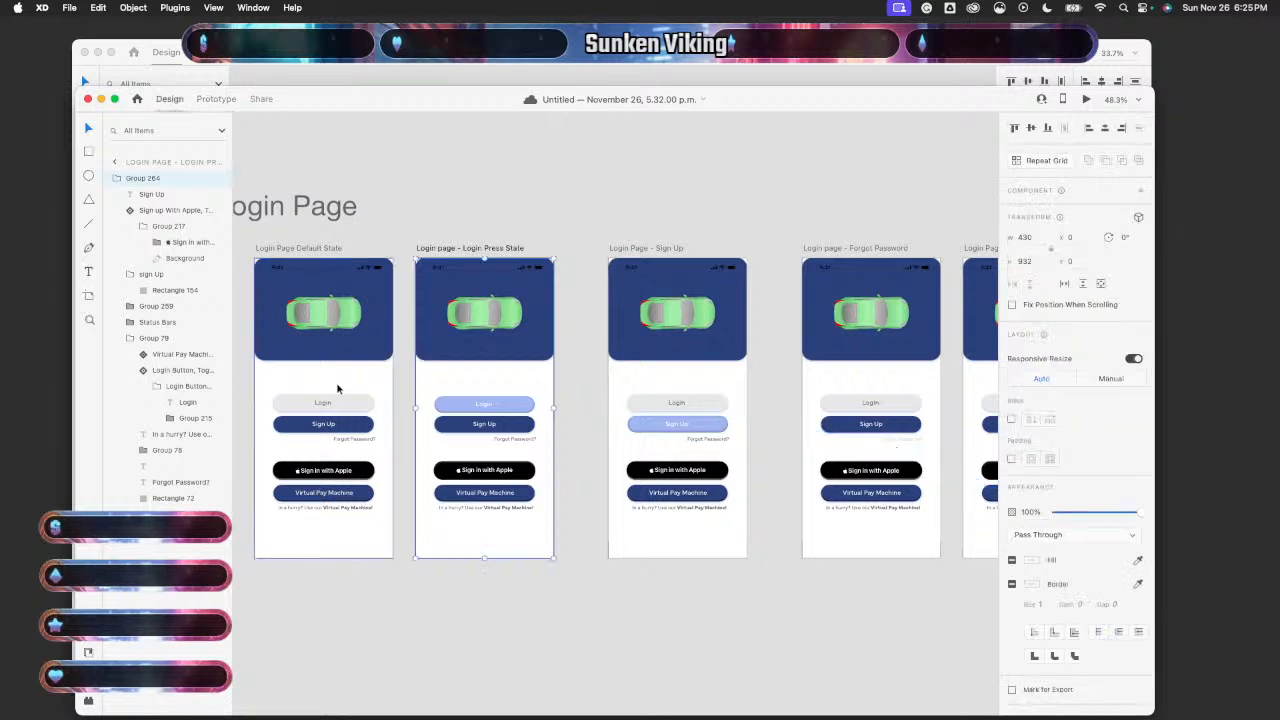
{"action": "left_click", "coordinate": [1087, 100]}
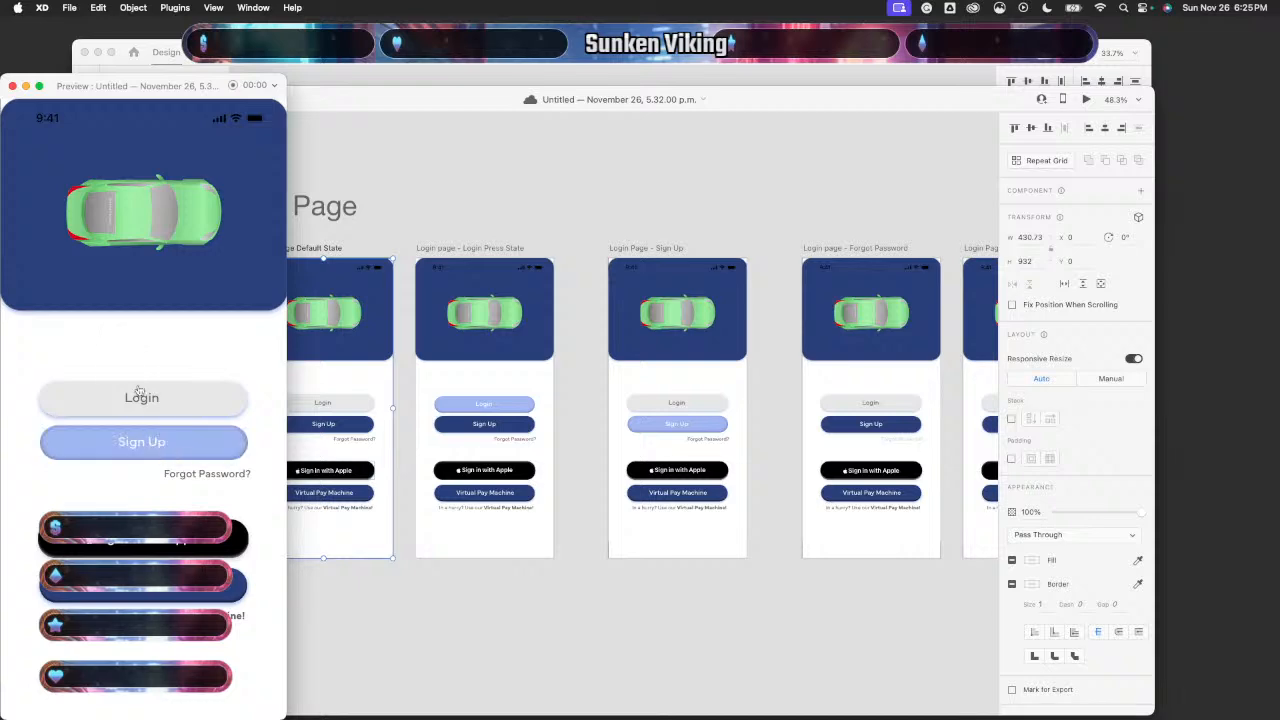
{"action": "left_click", "coordinate": [147, 450]}
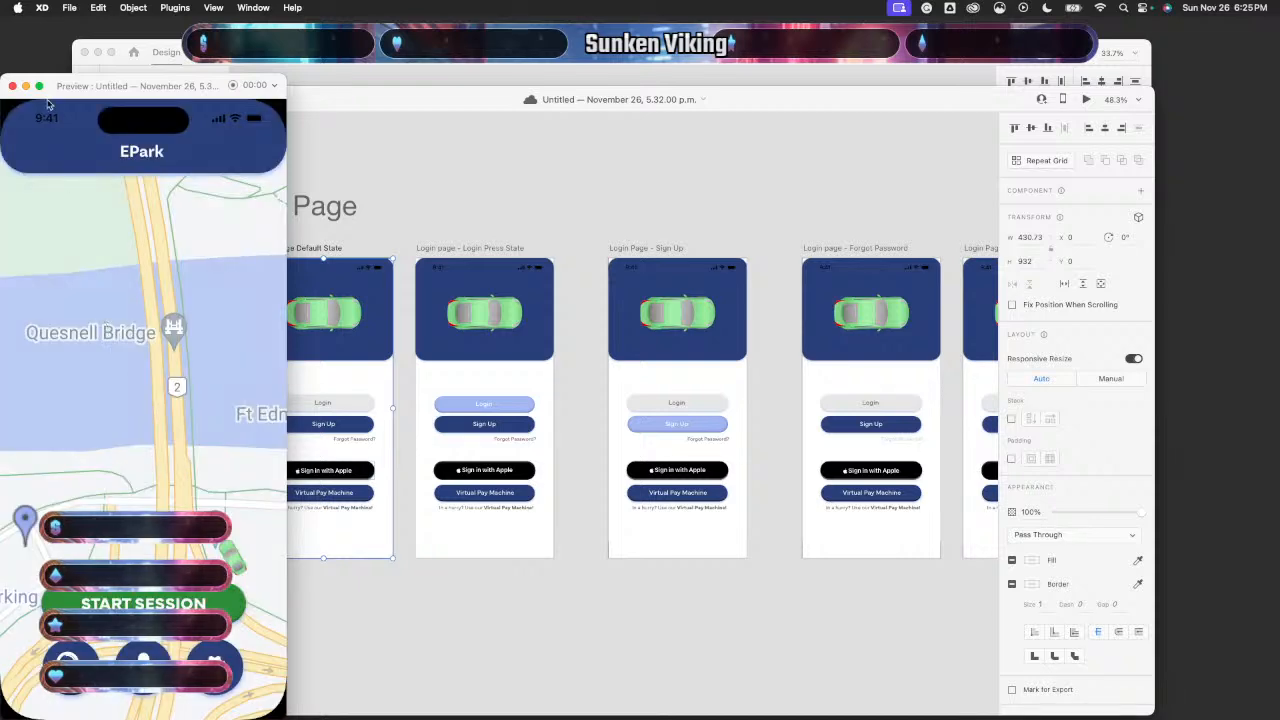
{"action": "left_click", "coordinate": [13, 87]}
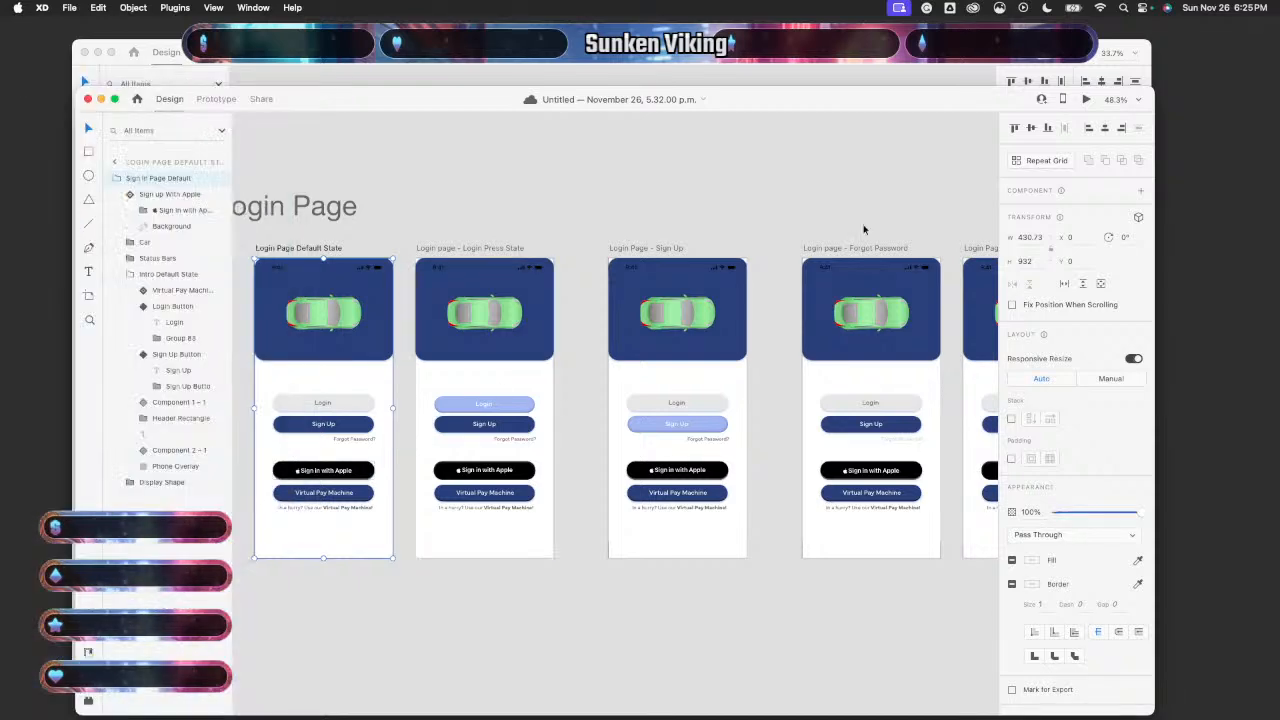
{"action": "left_click", "coordinate": [216, 98]}
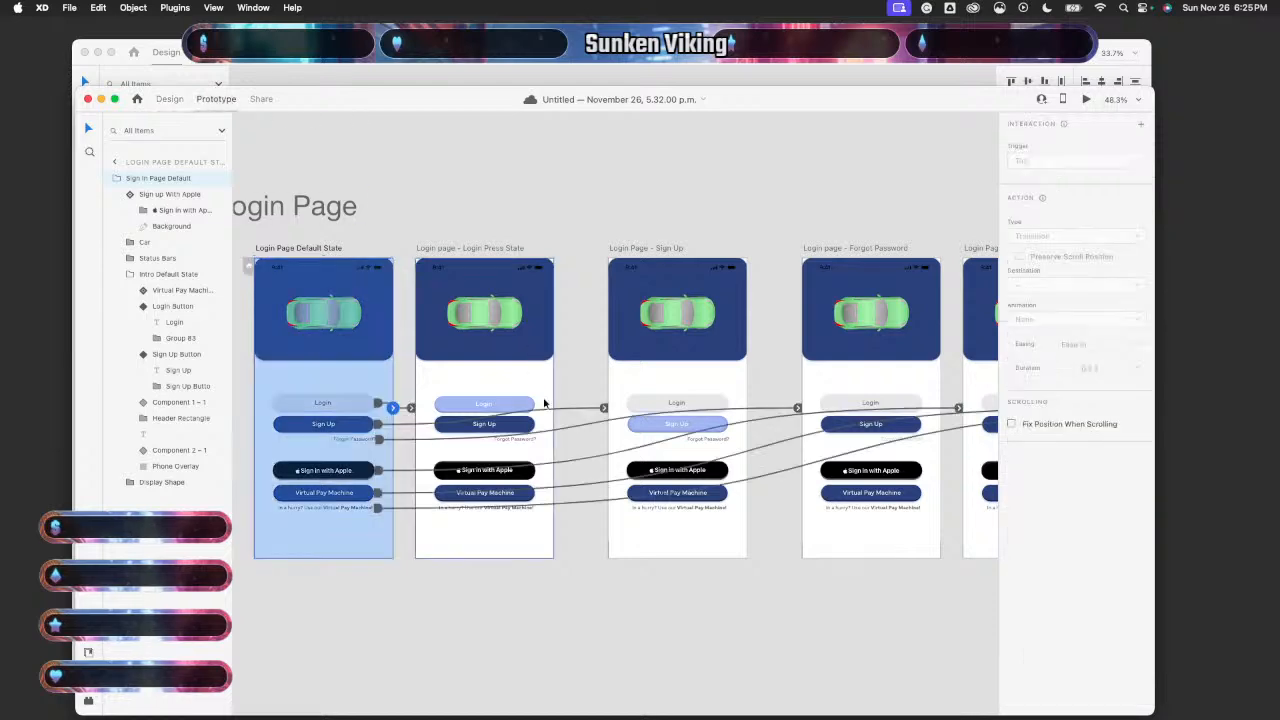
- Select and deselect the Login Press State button group to locate its wiring handle
{"action": "left_click", "coordinate": [540, 397]}
{"action": "scroll", "coordinate": [576, 431], "scroll_direction": "down", "scroll_amount": 5}
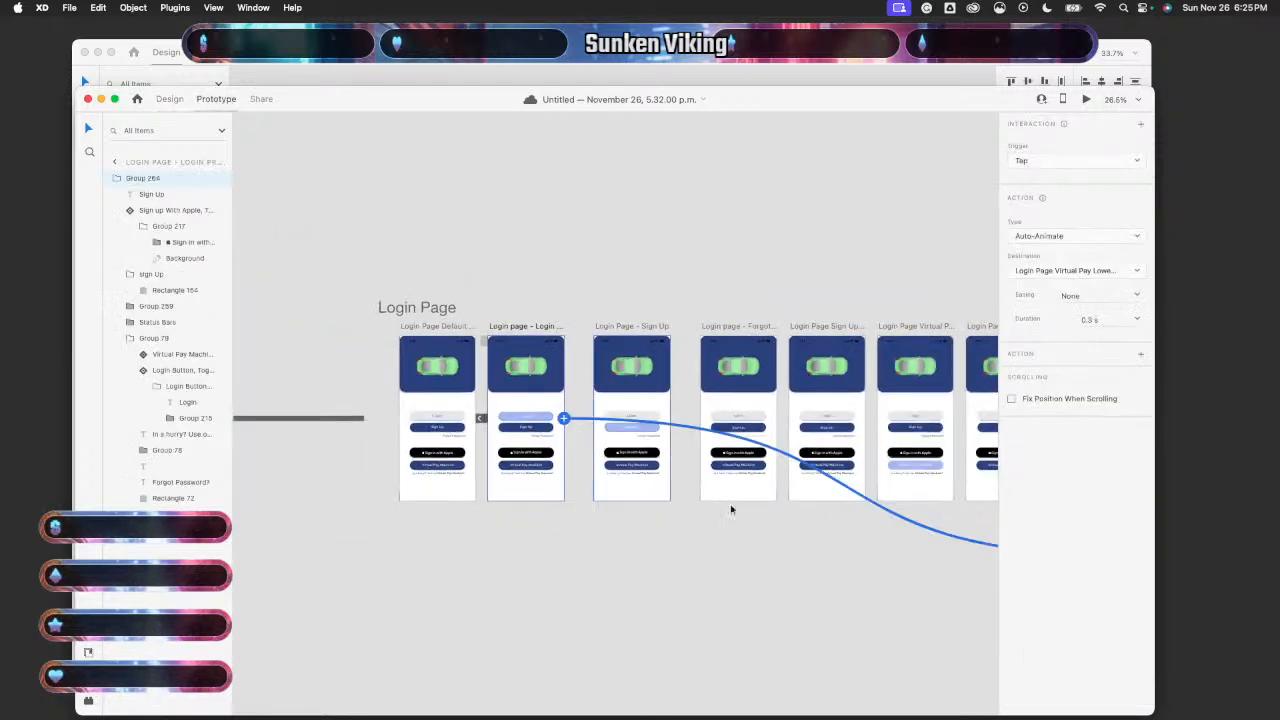
{"action": "scroll", "coordinate": [778, 541], "scroll_direction": "right", "scroll_amount": 5}
{"action": "left_click", "coordinate": [612, 521]}
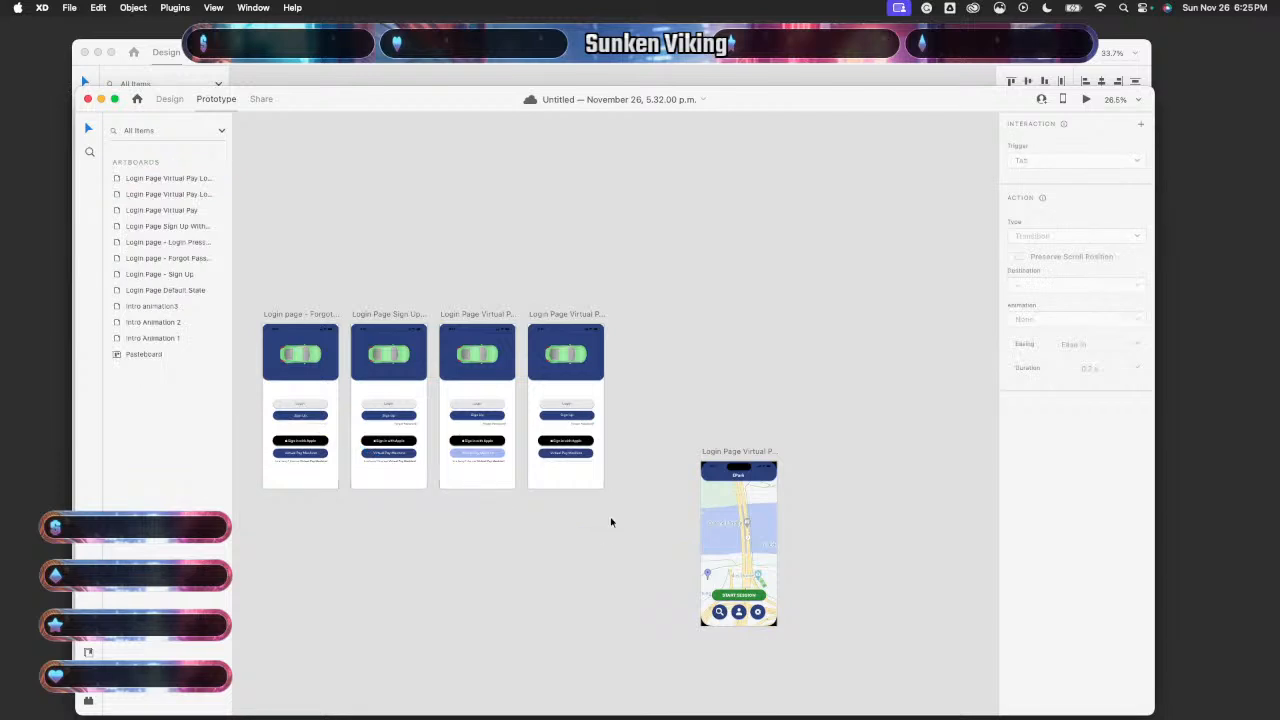
{"action": "scroll", "coordinate": [607, 537], "scroll_direction": "left", "scroll_amount": 5}
{"action": "scroll", "coordinate": [607, 537], "scroll_direction": "up", "scroll_amount": 1}
{"action": "left_click", "coordinate": [475, 476]}
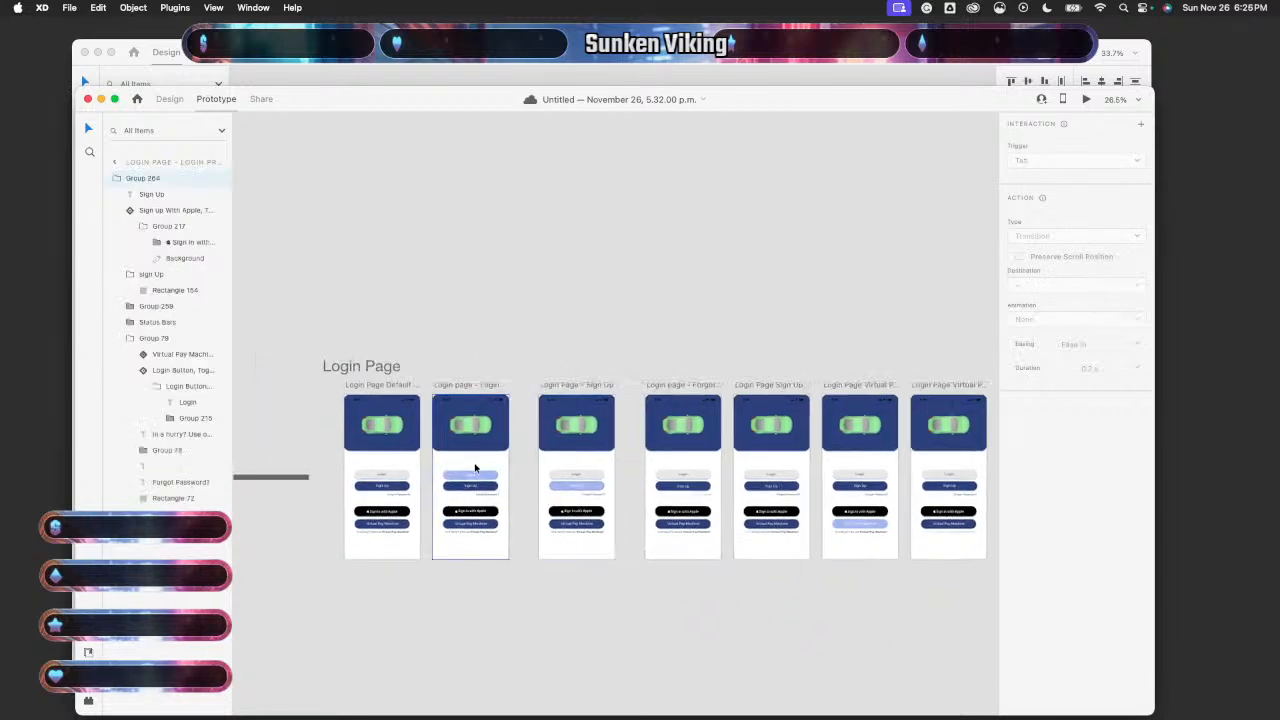
{"action": "left_click", "coordinate": [530, 484]}
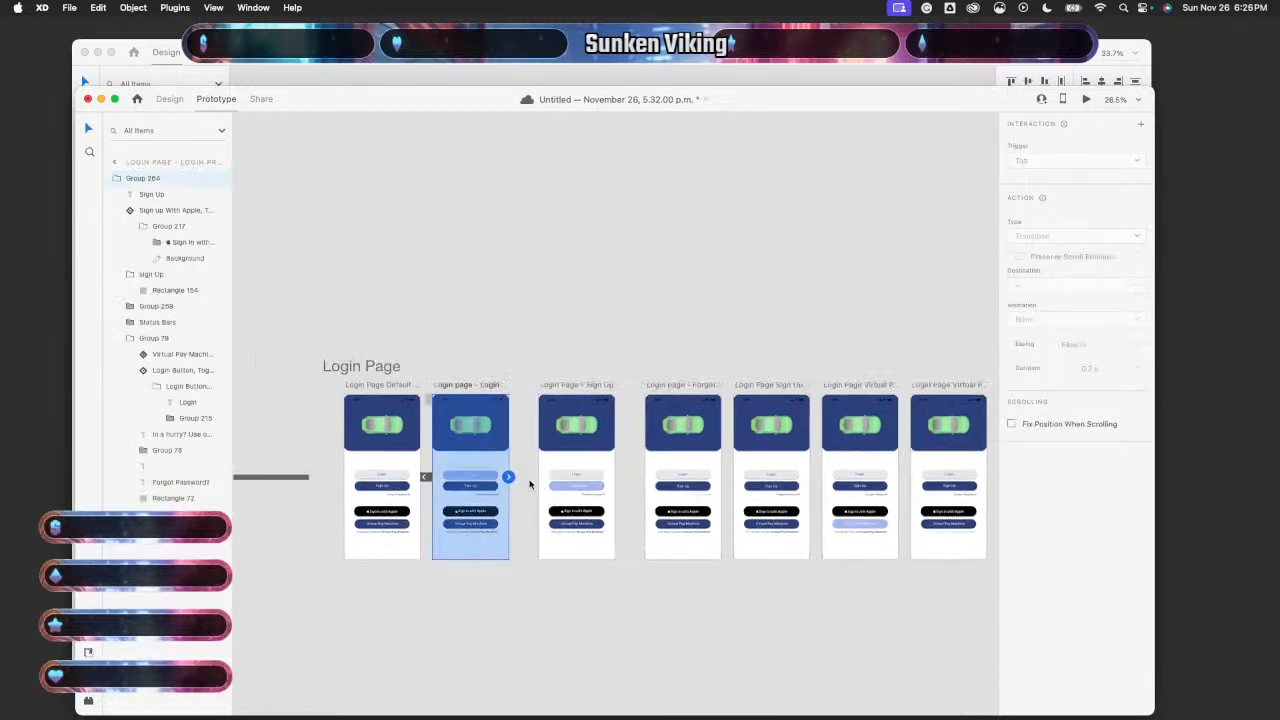
{"action": "scroll", "coordinate": [528, 455], "scroll_direction": "up", "scroll_amount": 2}
- Wire Login Press State with a Tap trigger to Login Page Virtual Pay Lower - 1
{"action": "left_click_drag", "start_coordinate": [504, 482], "coordinate": [520, 469]}
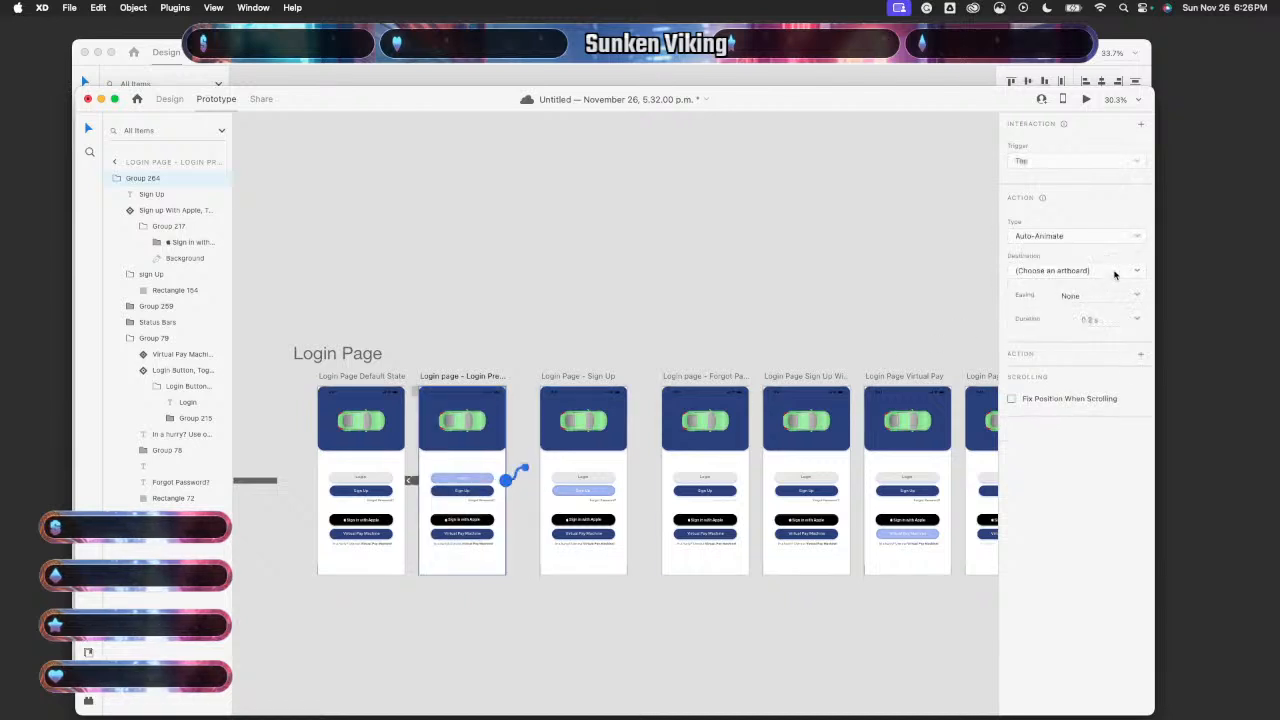
{"action": "left_click", "coordinate": [1128, 163]}
{"action": "left_click", "coordinate": [1128, 165]}
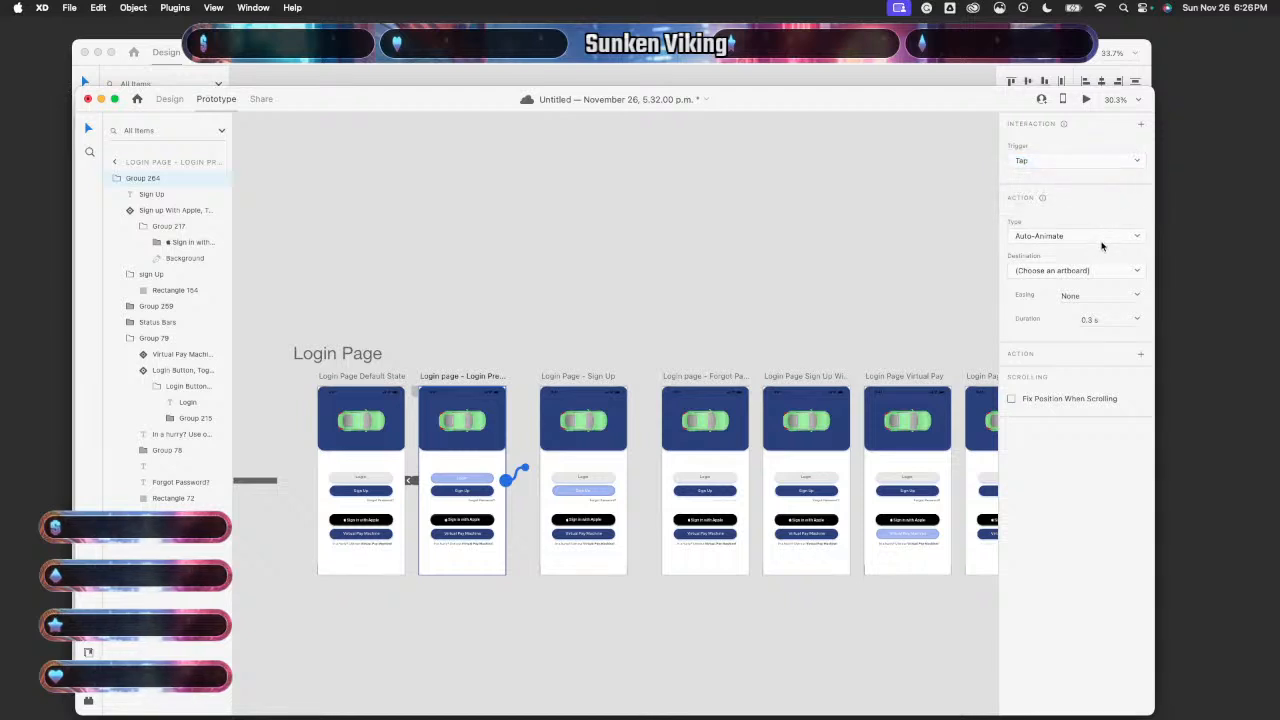
{"action": "left_click", "coordinate": [1085, 273]}
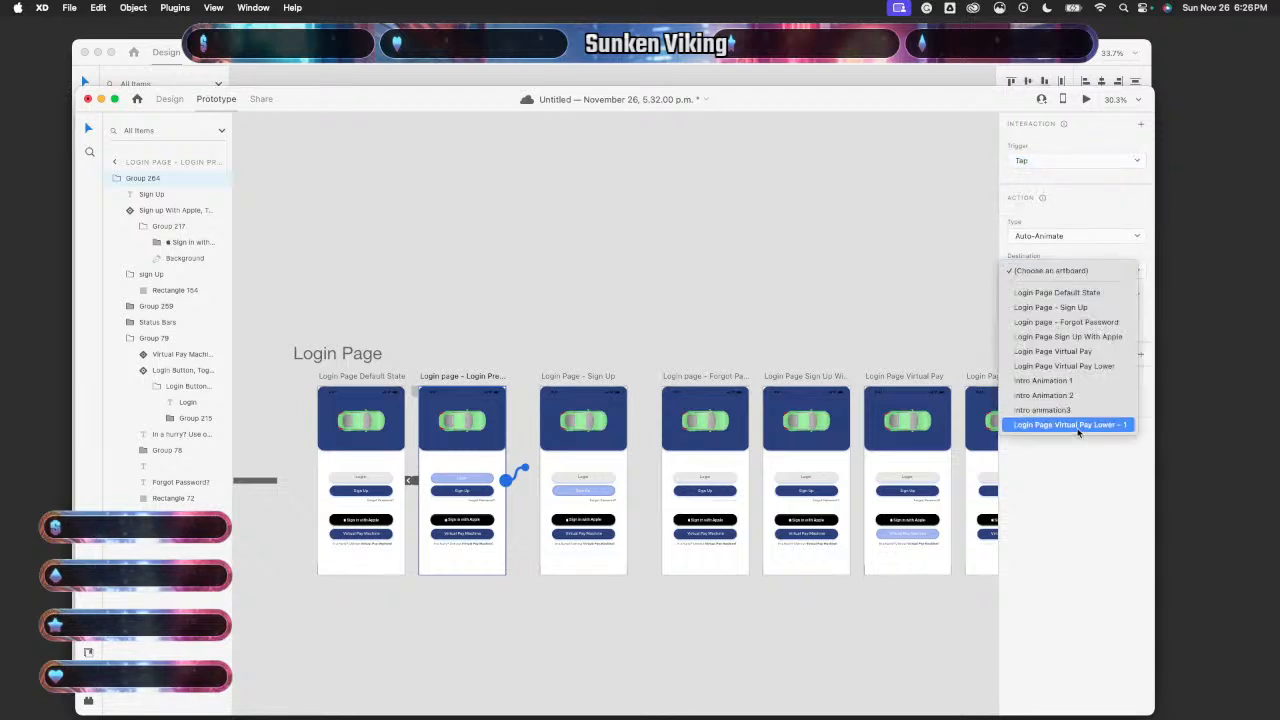
{"action": "left_click", "coordinate": [1078, 428]}
{"action": "scroll", "coordinate": [760, 572], "scroll_direction": "right", "scroll_amount": 7}
{"action": "scroll", "coordinate": [760, 572], "scroll_direction": "down", "scroll_amount": 3}
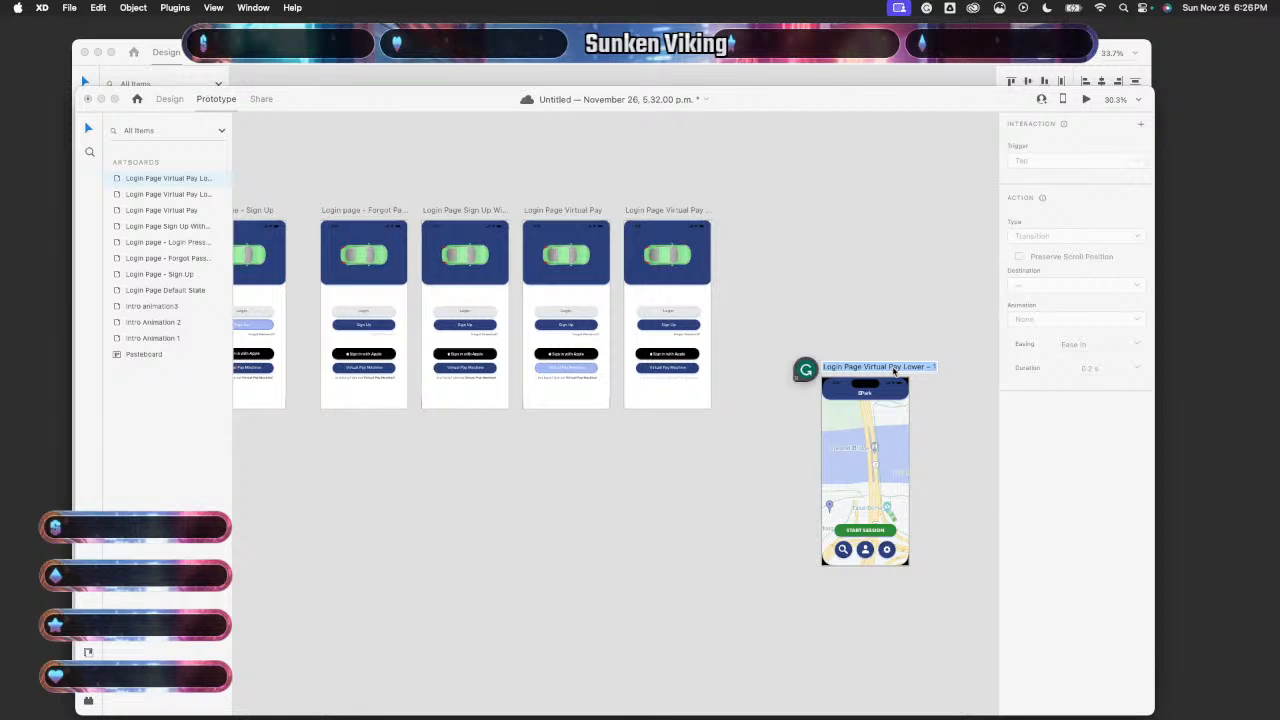
- Rename the map artboard 'Start Session Map' and verify the Login Press State link targets it
{"action": "type", "text": "Start"}
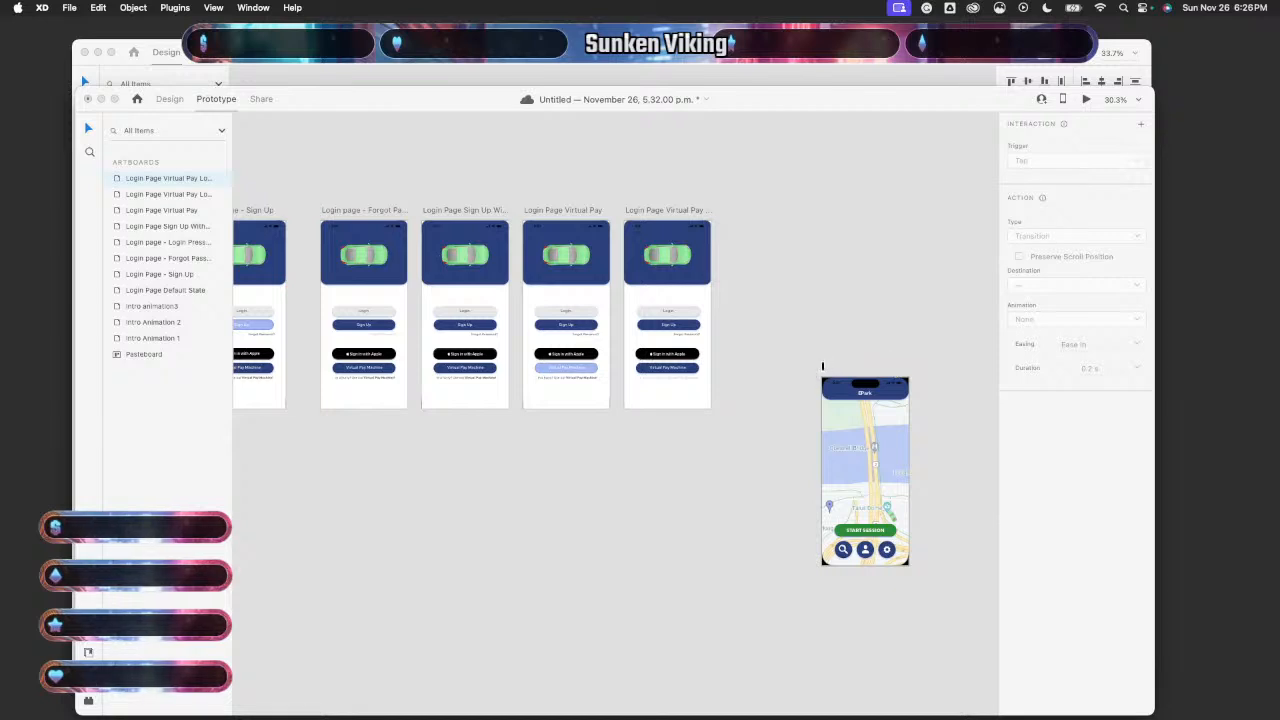
{"action": "type", "text": " Se"}
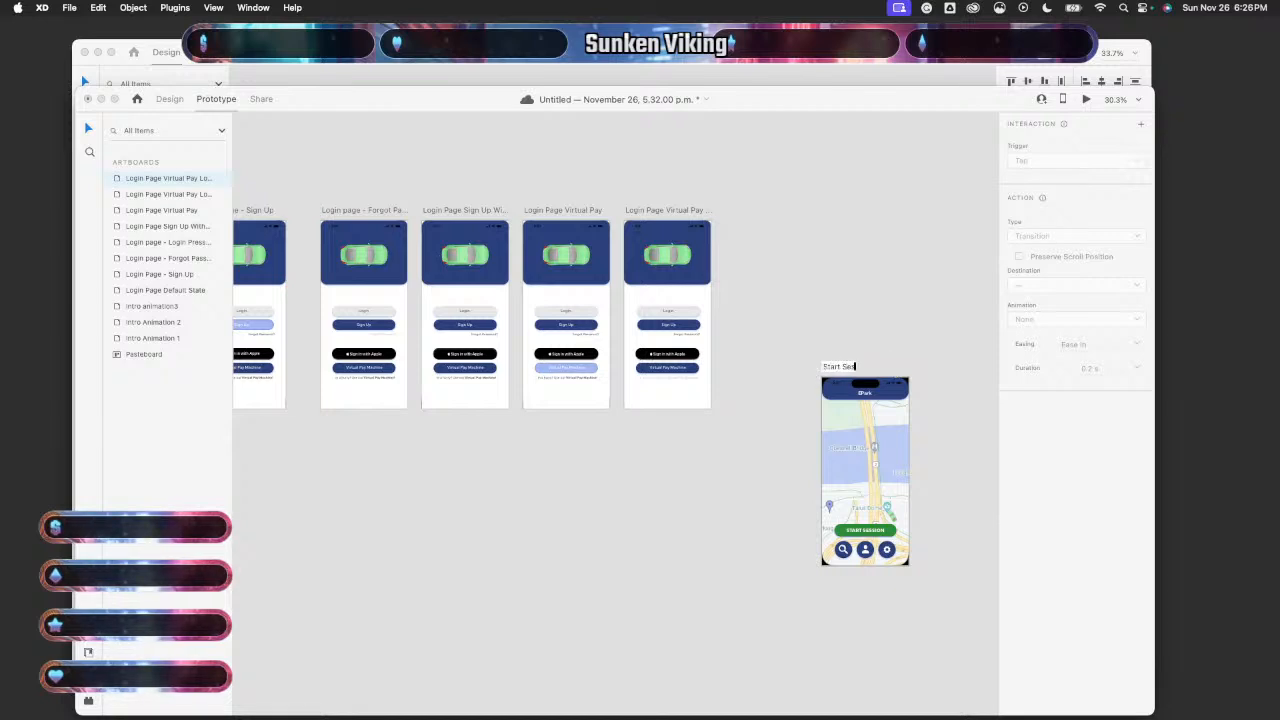
{"action": "type", "text": "ssion Map"}
{"action": "key", "text": "Return"}
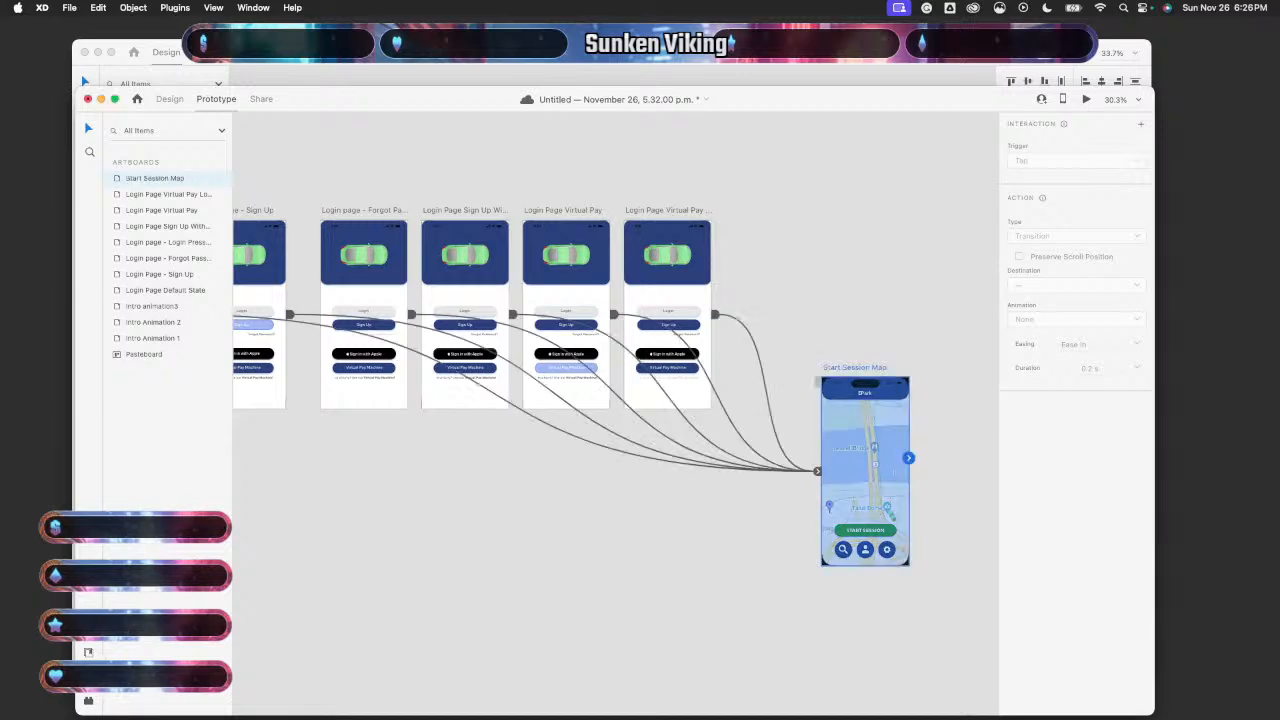
{"action": "scroll", "coordinate": [774, 514], "scroll_direction": "left", "scroll_amount": 5}
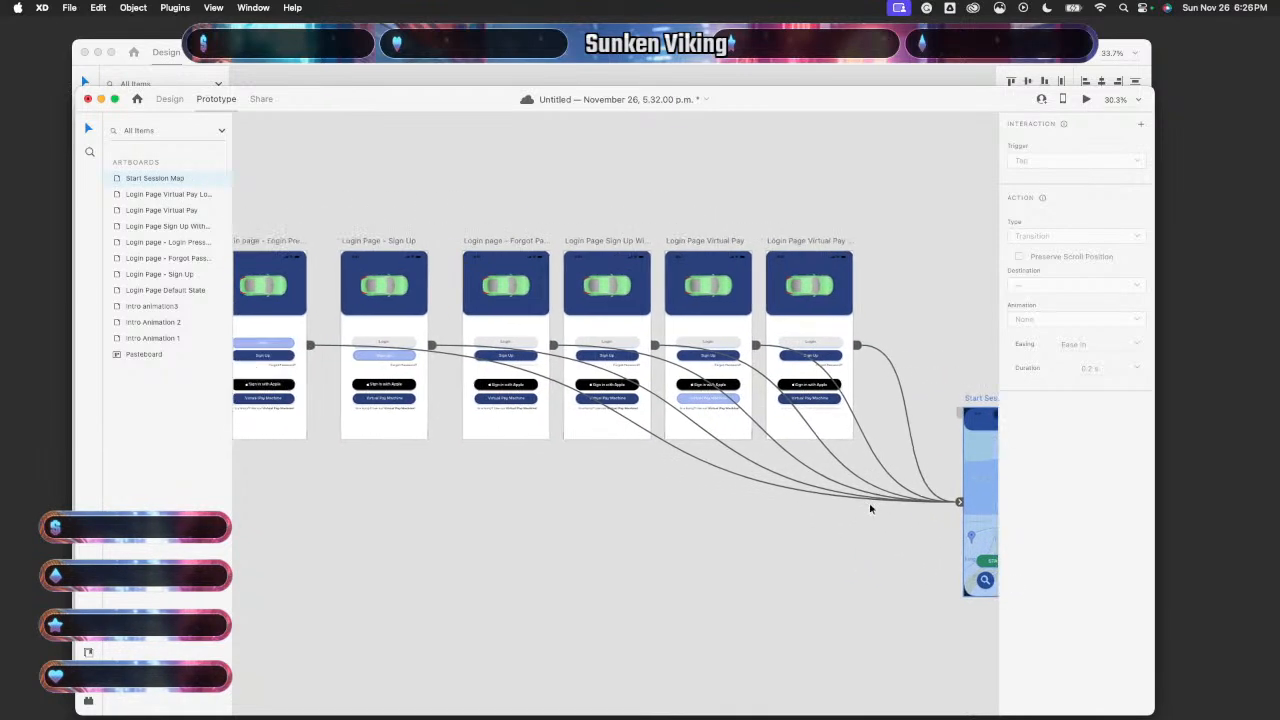
{"action": "scroll", "coordinate": [870, 509], "scroll_direction": "left", "scroll_amount": 10}
{"action": "scroll", "coordinate": [870, 509], "scroll_direction": "up", "scroll_amount": 2}
{"action": "left_click", "coordinate": [612, 401]}
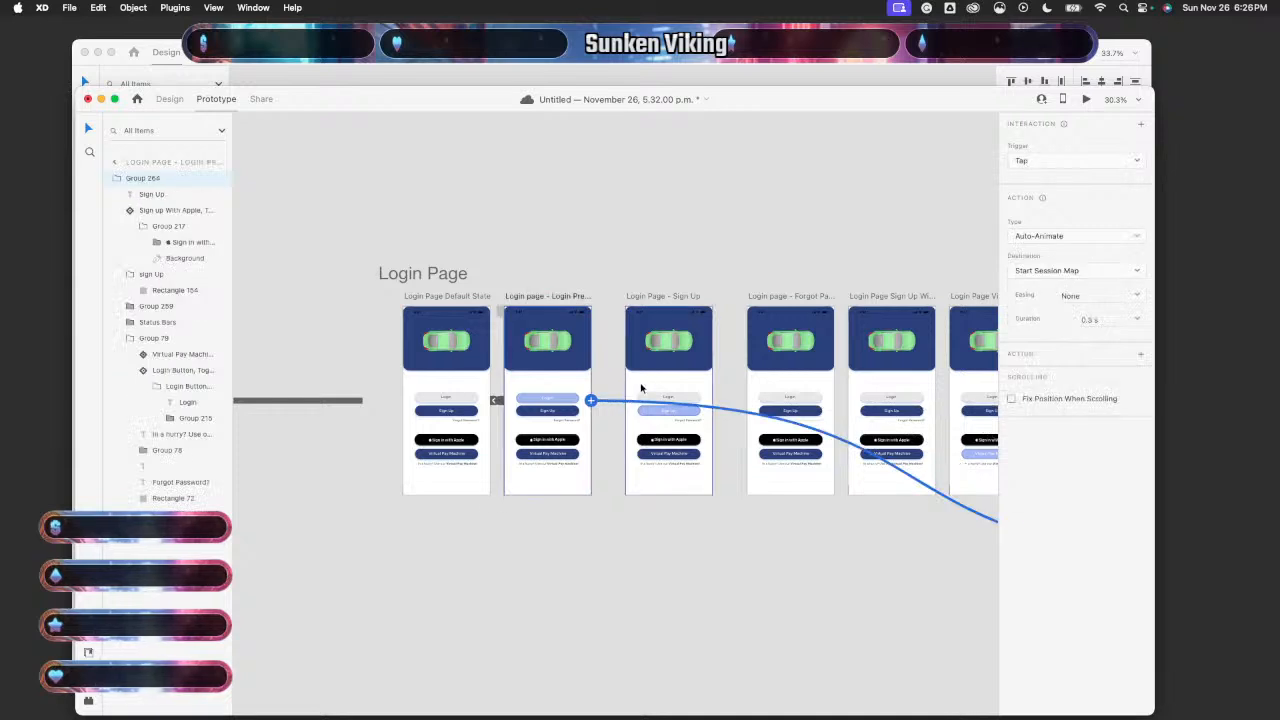
{"action": "left_click", "coordinate": [486, 384]}
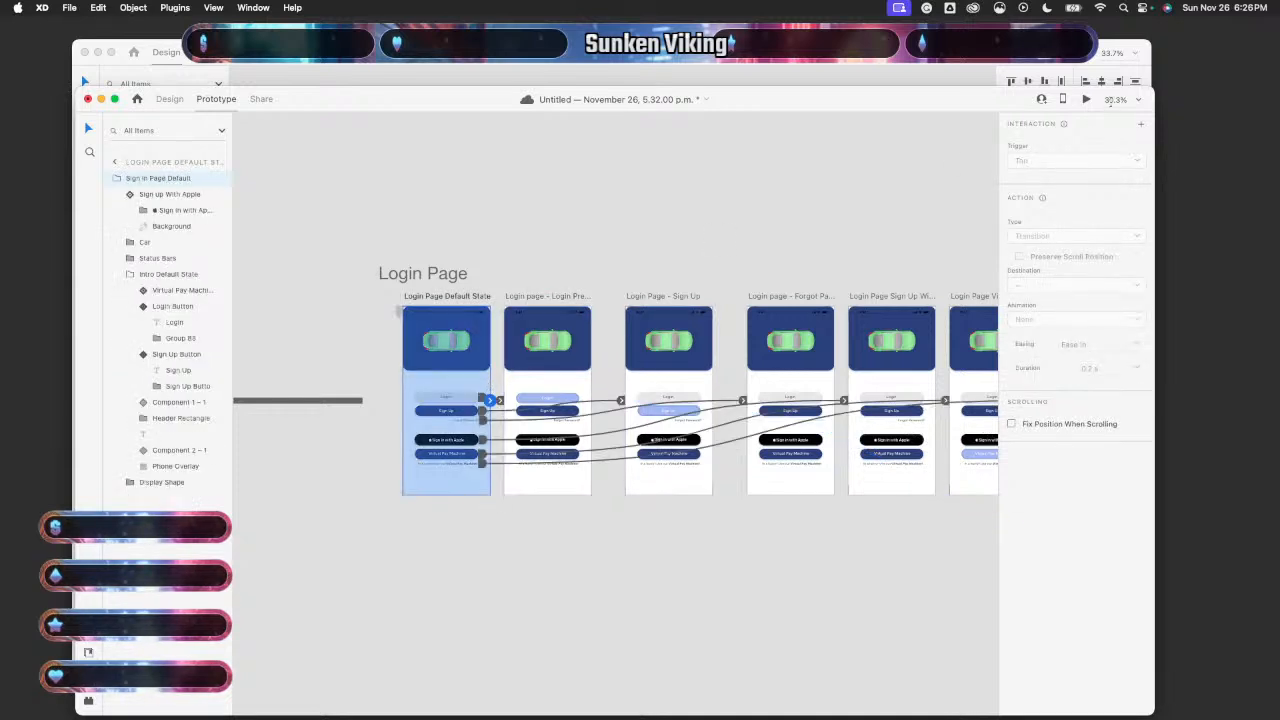
{"action": "left_click", "coordinate": [1086, 100]}
{"action": "left_click", "coordinate": [145, 406]}
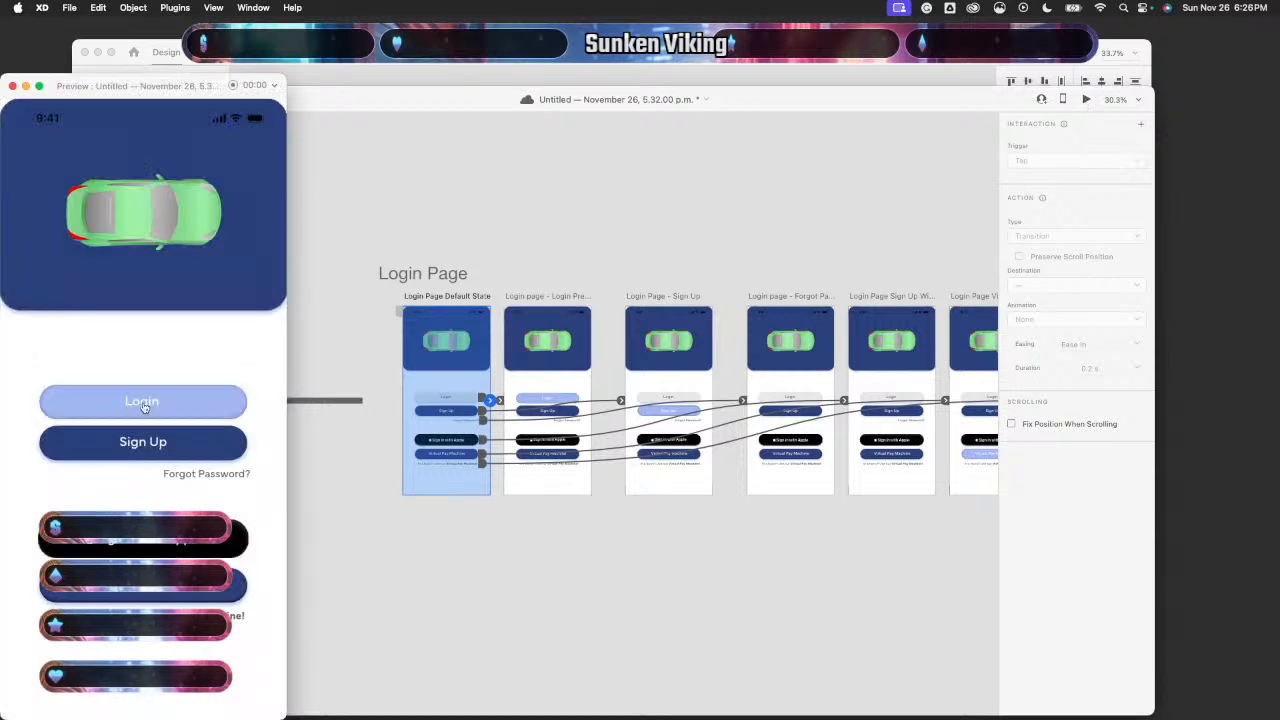
{"action": "left_click", "coordinate": [153, 407]}
{"action": "left_click", "coordinate": [153, 407]}
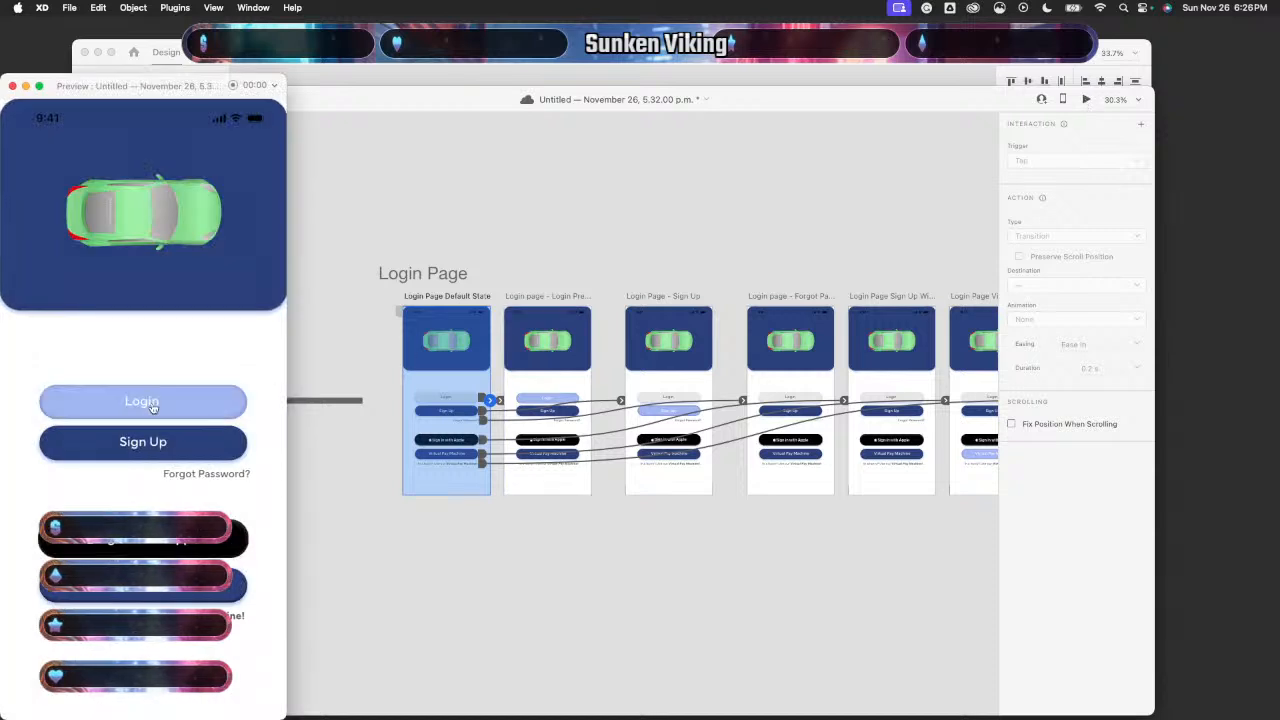
{"action": "left_click", "coordinate": [153, 407]}
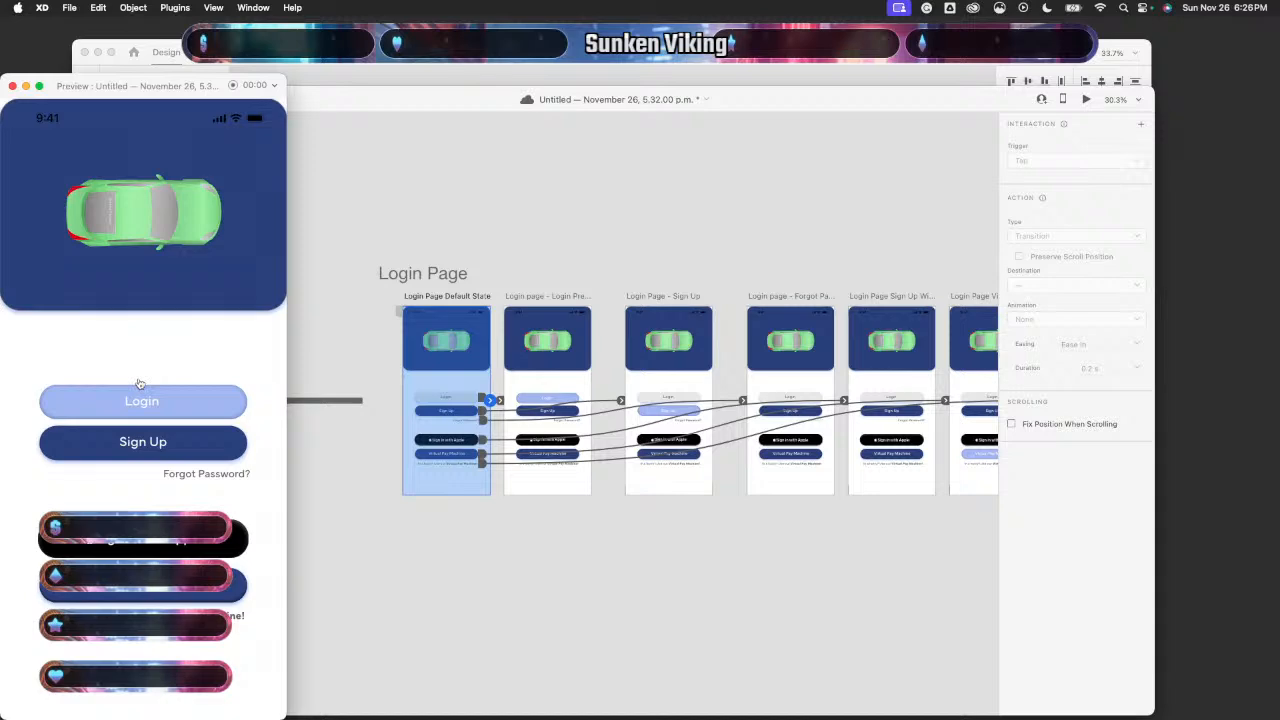
{"action": "left_click", "coordinate": [139, 395]}
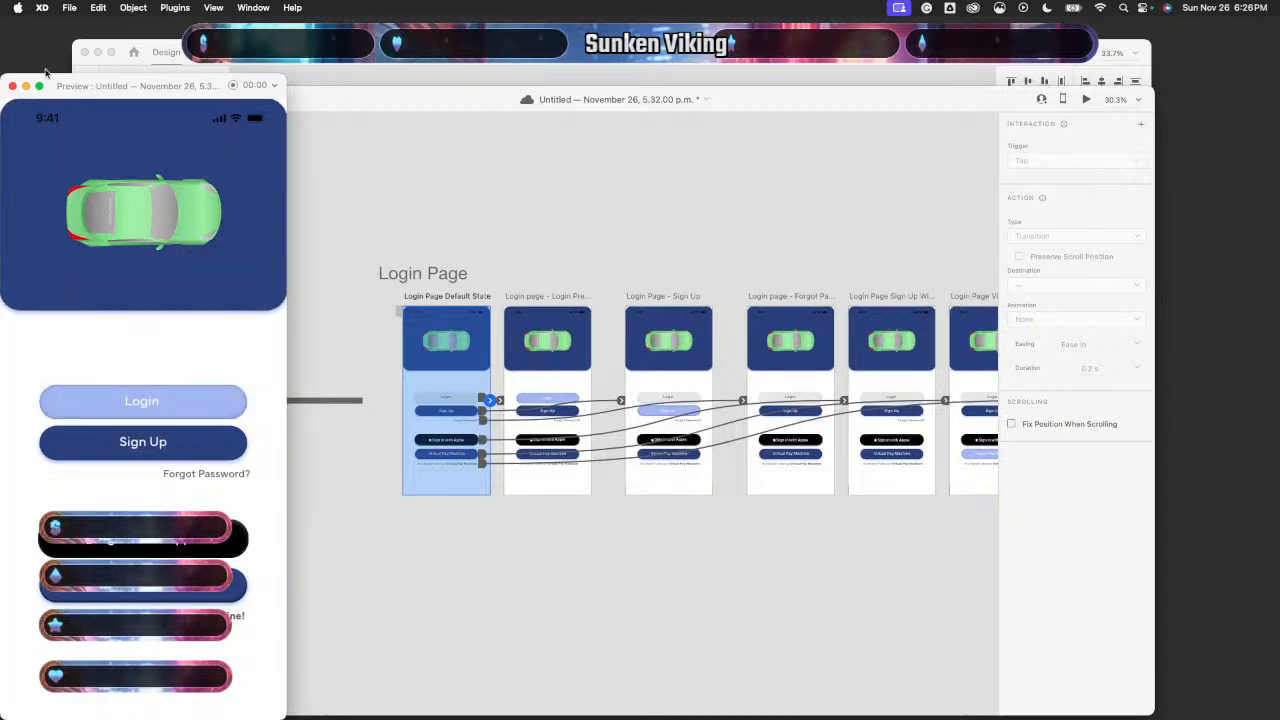
{"action": "left_click", "coordinate": [13, 87]}
{"action": "scroll", "coordinate": [586, 400], "scroll_direction": "up", "scroll_amount": 5}
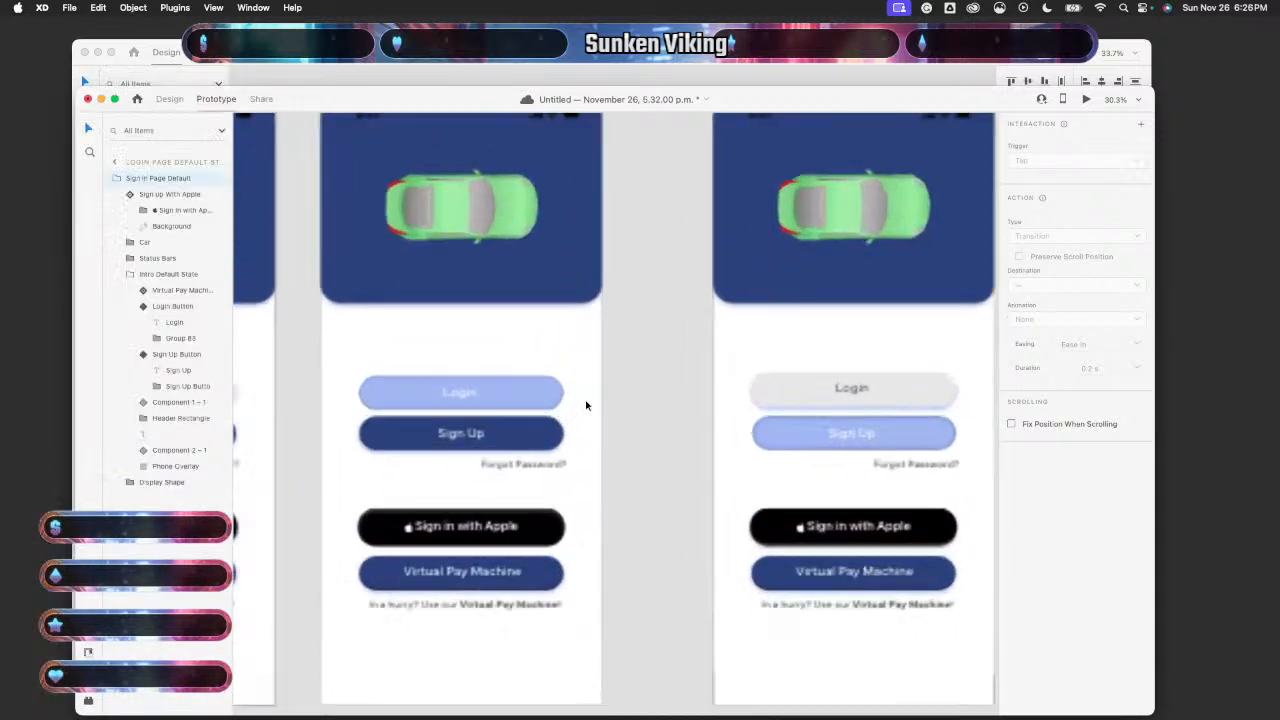
{"action": "scroll", "coordinate": [548, 366], "scroll_direction": "left", "scroll_amount": 5}
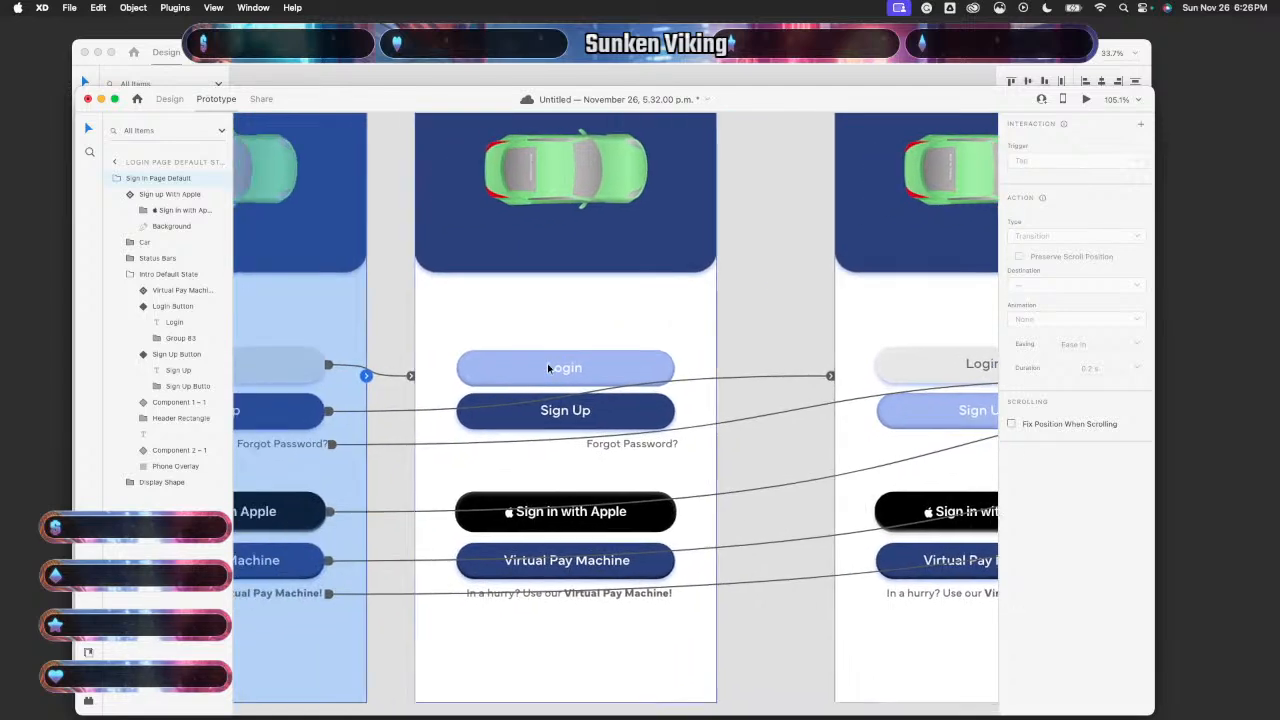
{"action": "left_click", "coordinate": [397, 376]}
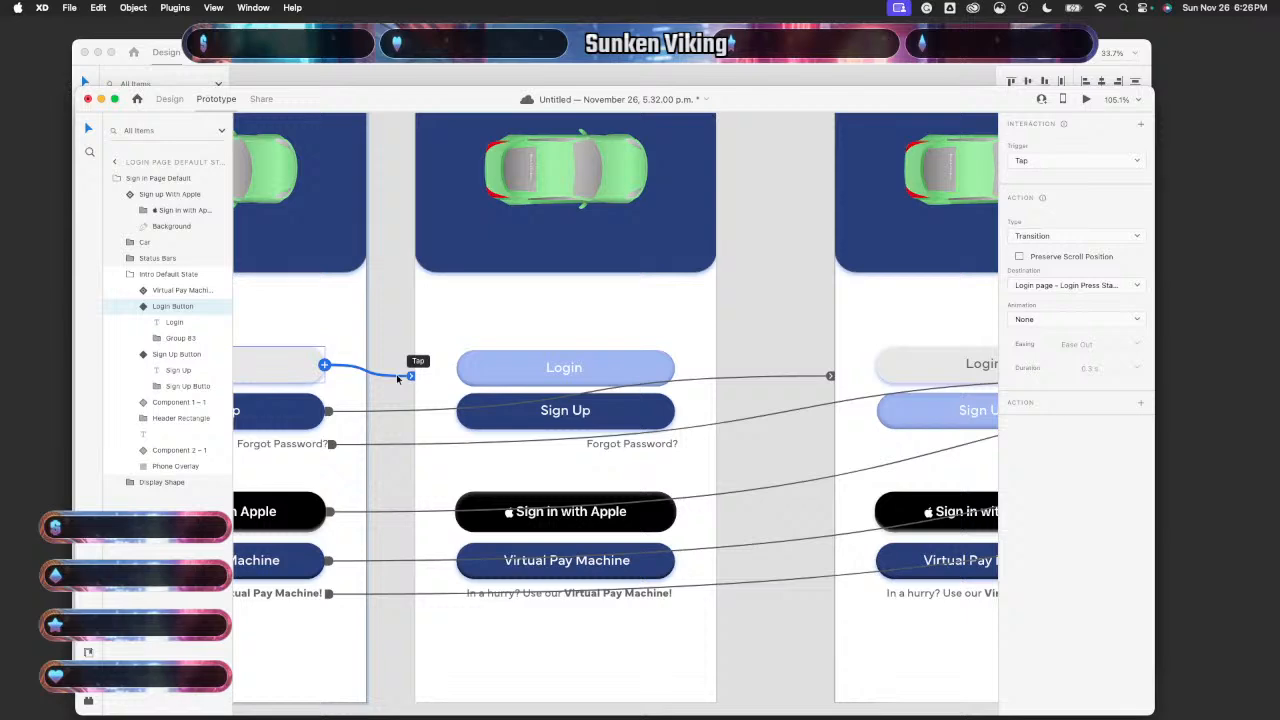
{"action": "scroll", "coordinate": [397, 376], "scroll_direction": "left", "scroll_amount": 5}
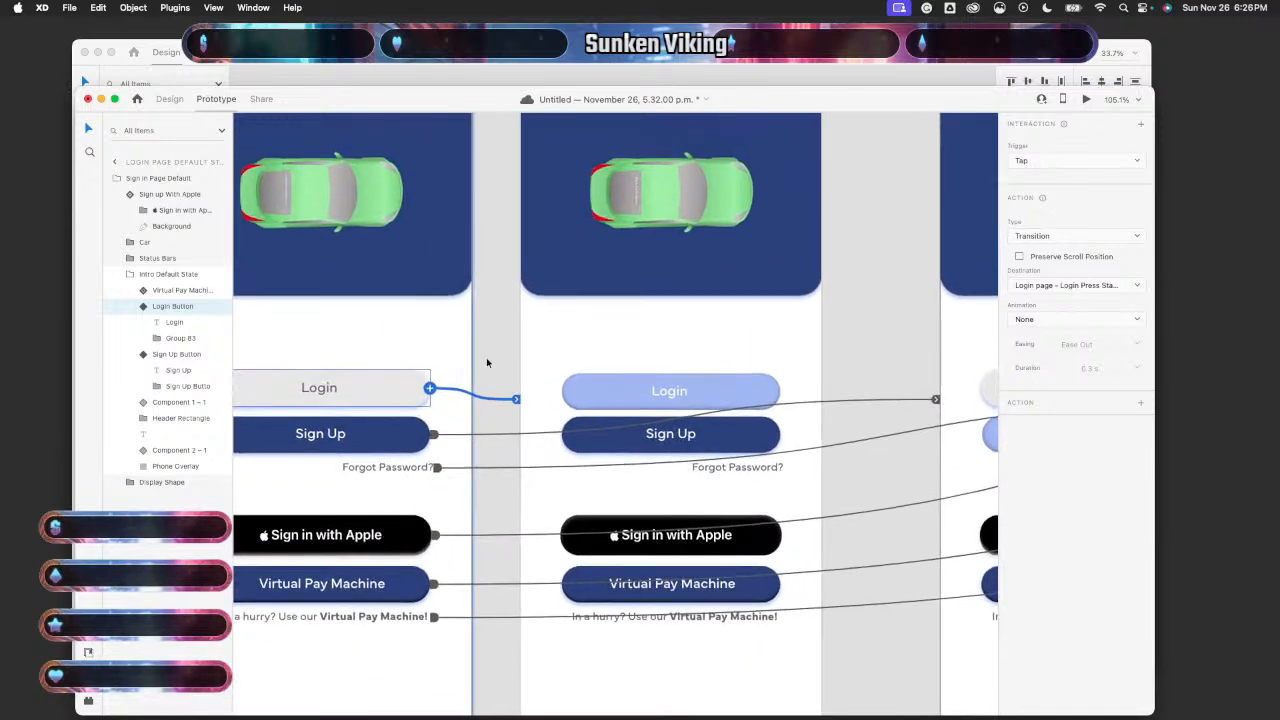
{"action": "left_click", "coordinate": [577, 342]}
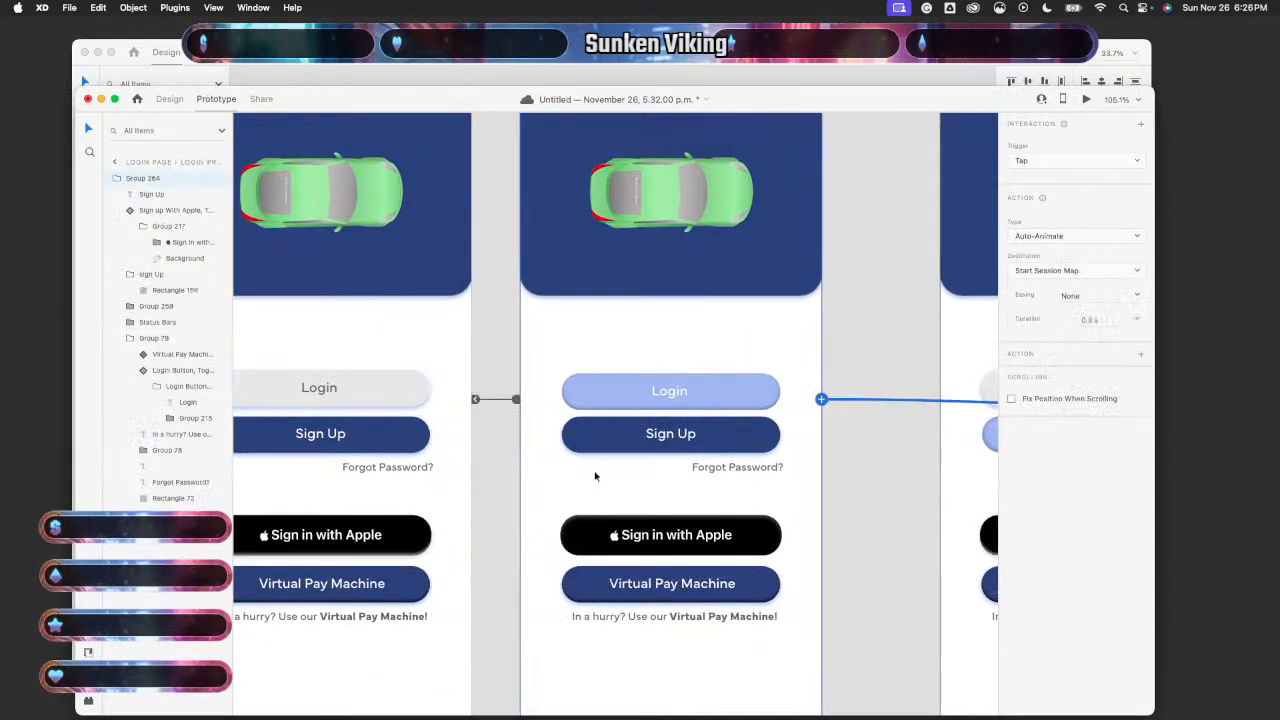
{"action": "left_click", "coordinate": [495, 399]}
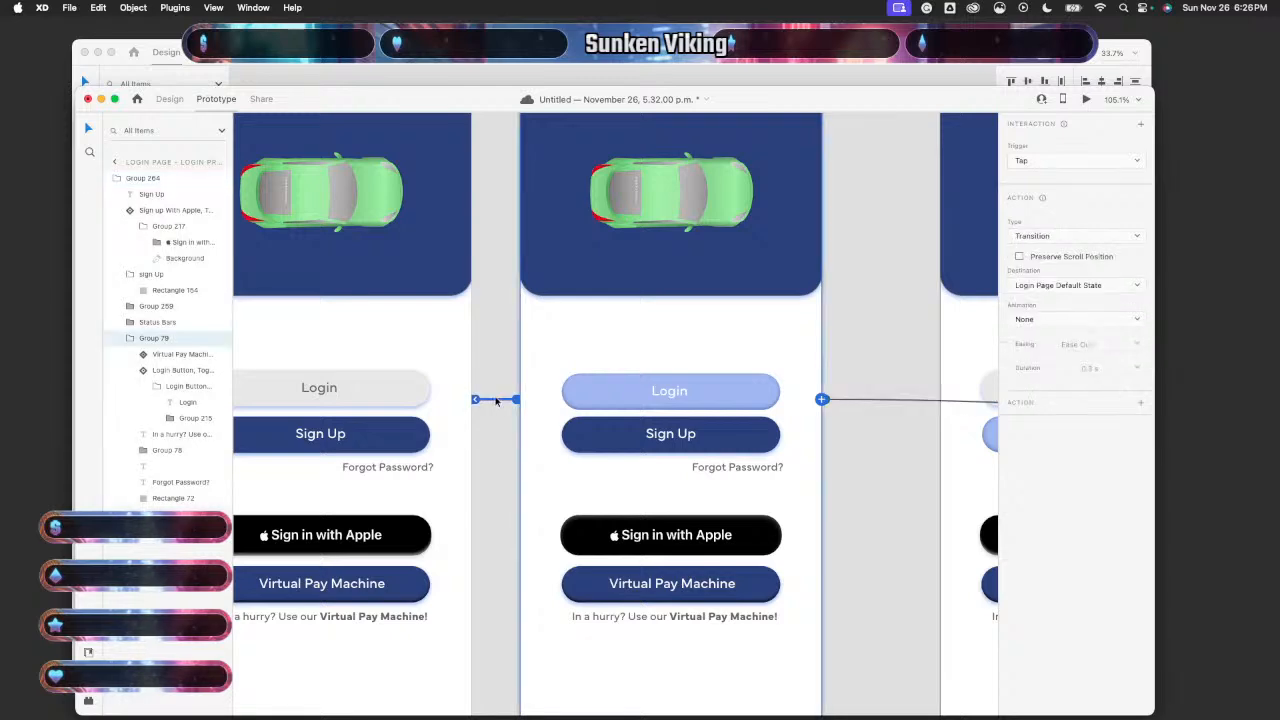
{"action": "scroll", "coordinate": [530, 357], "scroll_direction": "down", "scroll_amount": 4}
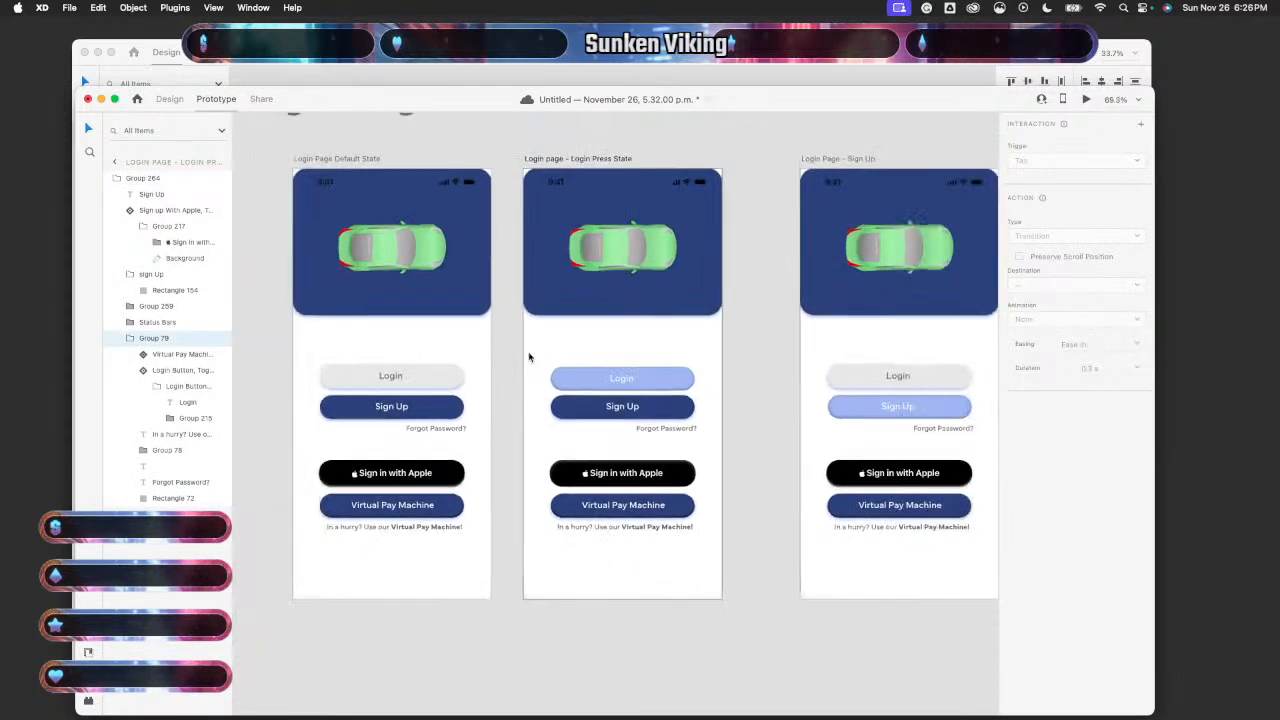
{"action": "left_click", "coordinate": [483, 356]}
{"action": "left_click", "coordinate": [600, 378]}
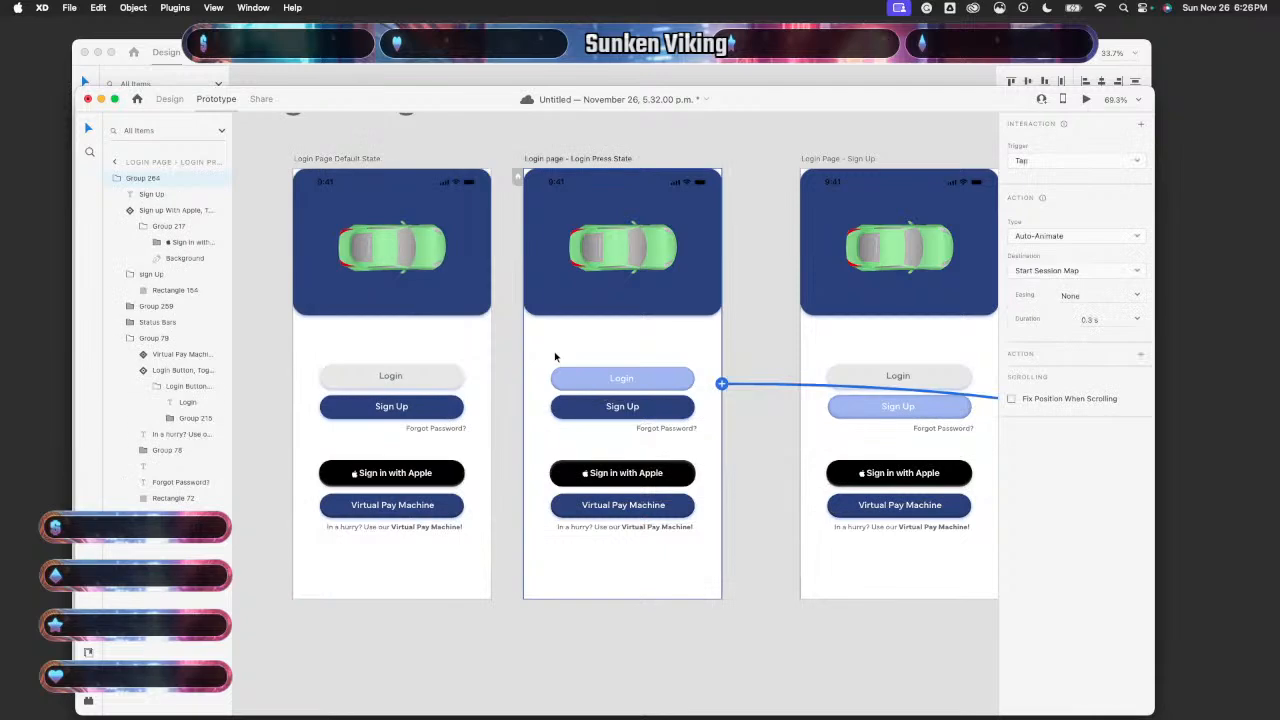
{"action": "scroll", "coordinate": [757, 386], "scroll_direction": "up", "scroll_amount": 5}
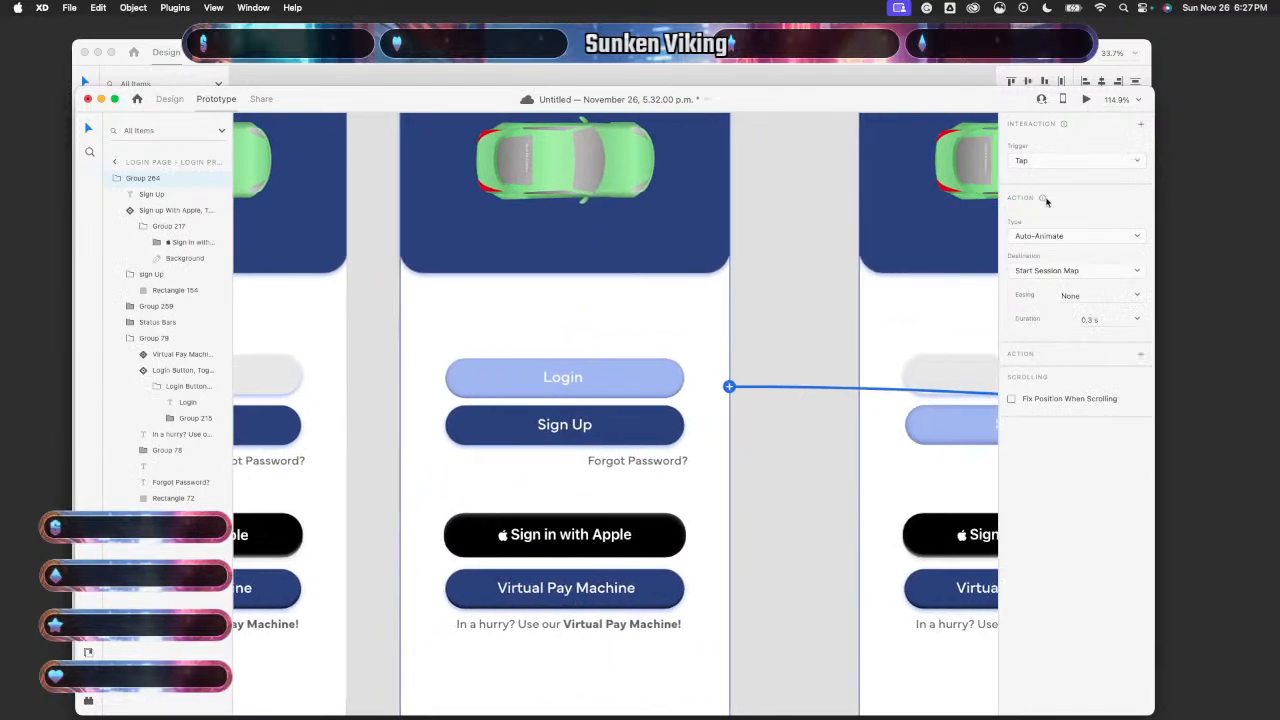
{"action": "left_click", "coordinate": [1084, 162]}
{"action": "left_click", "coordinate": [1084, 162]}
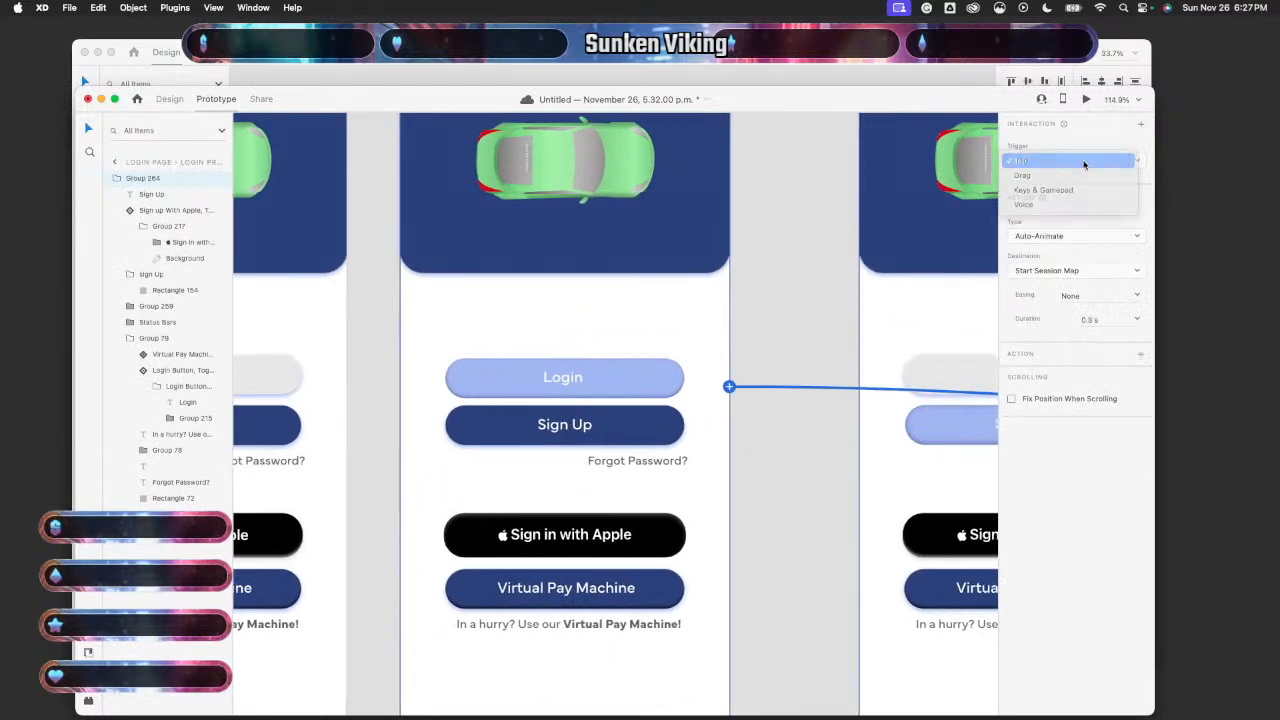
{"action": "scroll", "coordinate": [720, 500], "scroll_direction": "down", "scroll_amount": 5}
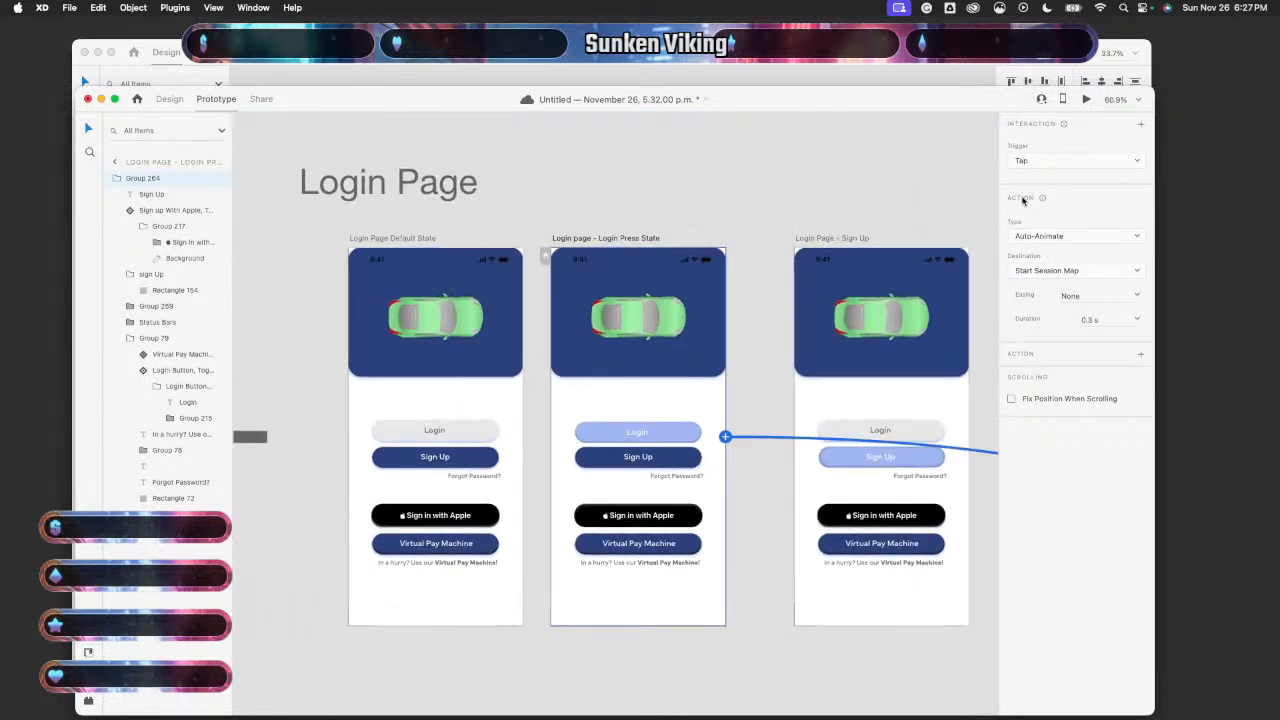
{"action": "left_click", "coordinate": [493, 416]}
{"action": "left_click", "coordinate": [1084, 101]}
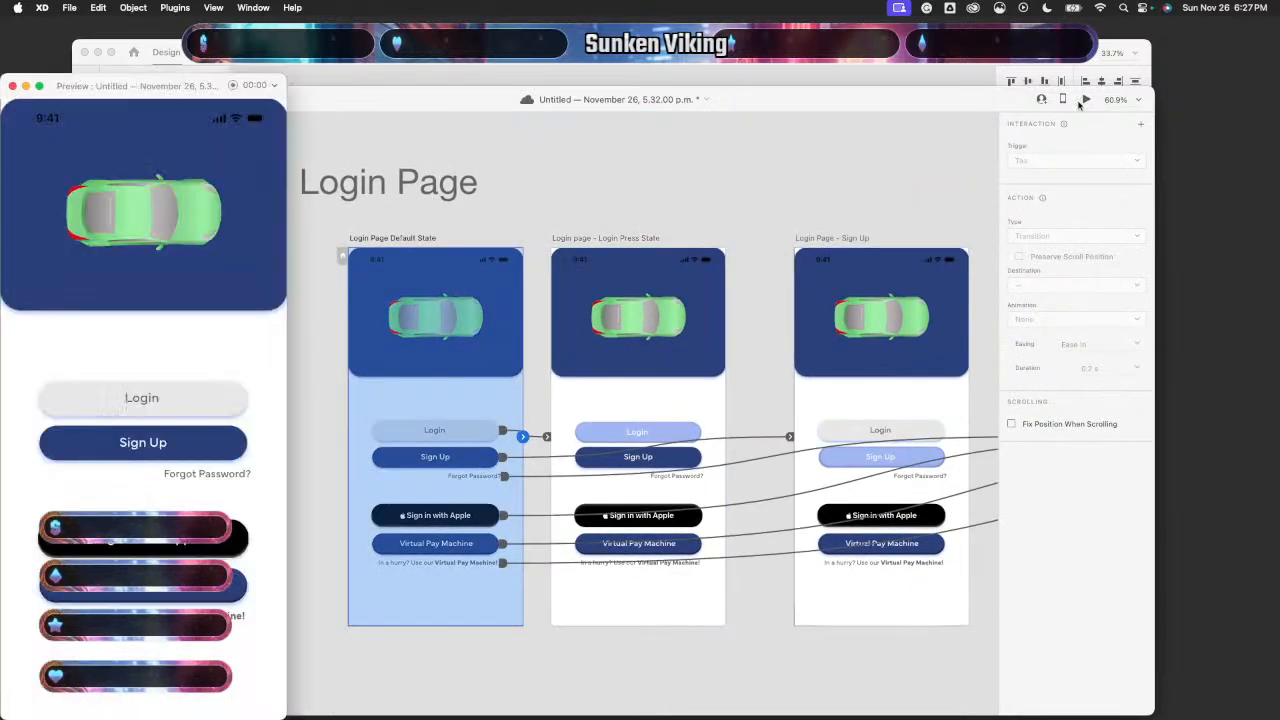
- Press Login in the preview to reach the Start Session map, then close the preview
{"action": "left_click", "coordinate": [221, 401]}
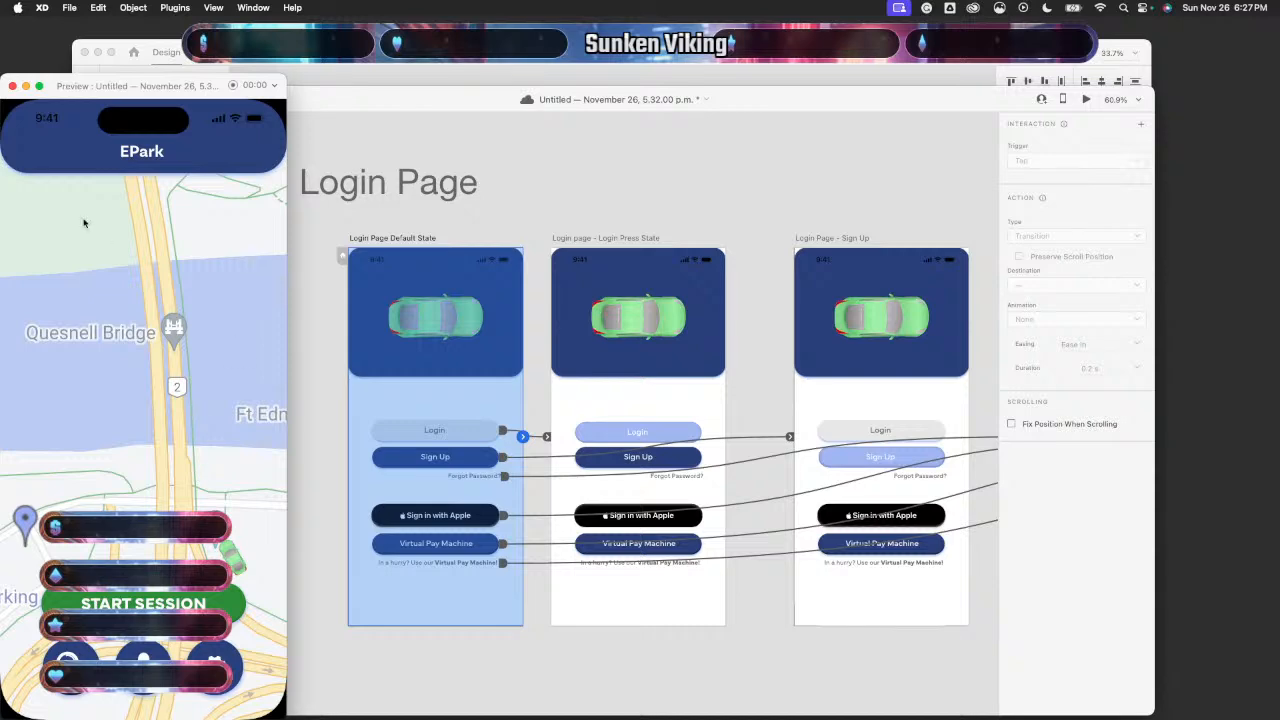
{"action": "left_click", "coordinate": [12, 86]}
{"action": "left_click", "coordinate": [589, 410]}
{"action": "scroll", "coordinate": [588, 403], "scroll_direction": "up", "scroll_amount": 5}
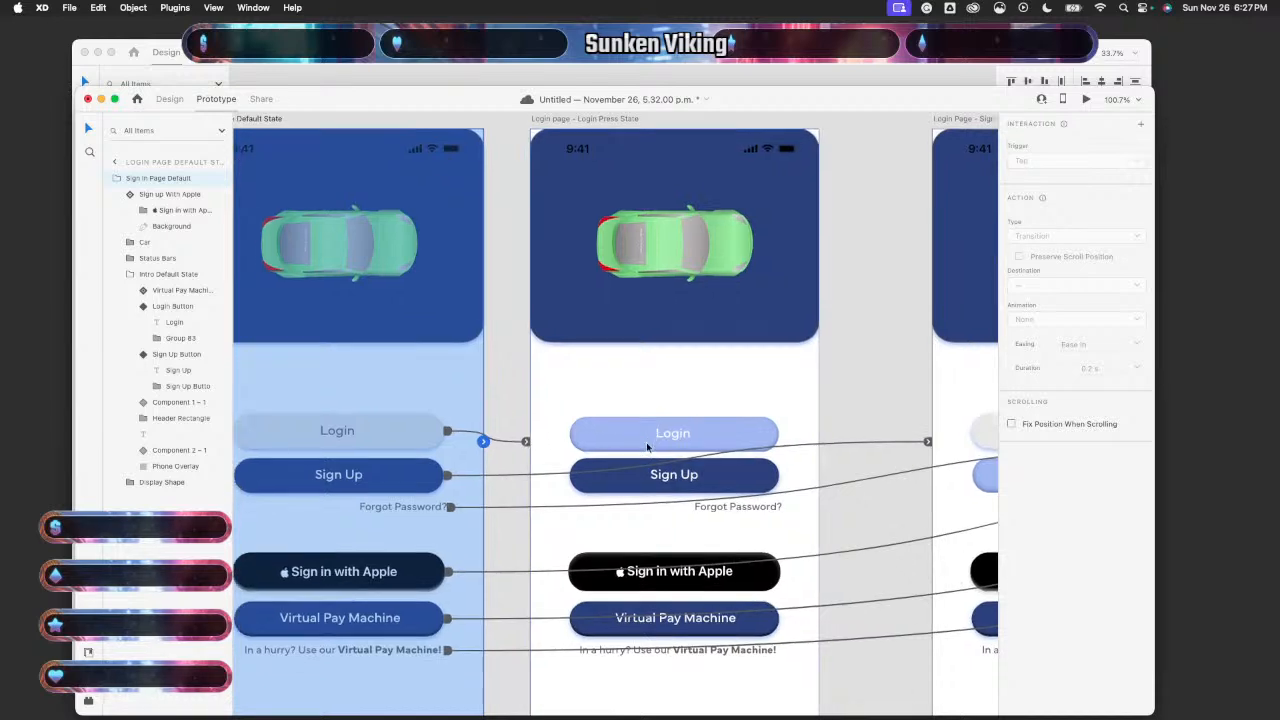
{"action": "scroll", "coordinate": [592, 442], "scroll_direction": "down", "scroll_amount": 2}
{"action": "scroll", "coordinate": [592, 442], "scroll_direction": "right", "scroll_amount": 2}
- Keep Auto-Animate on the Press State Login button and switch its trigger from Tap to Drag
{"action": "left_click", "coordinate": [689, 403]}
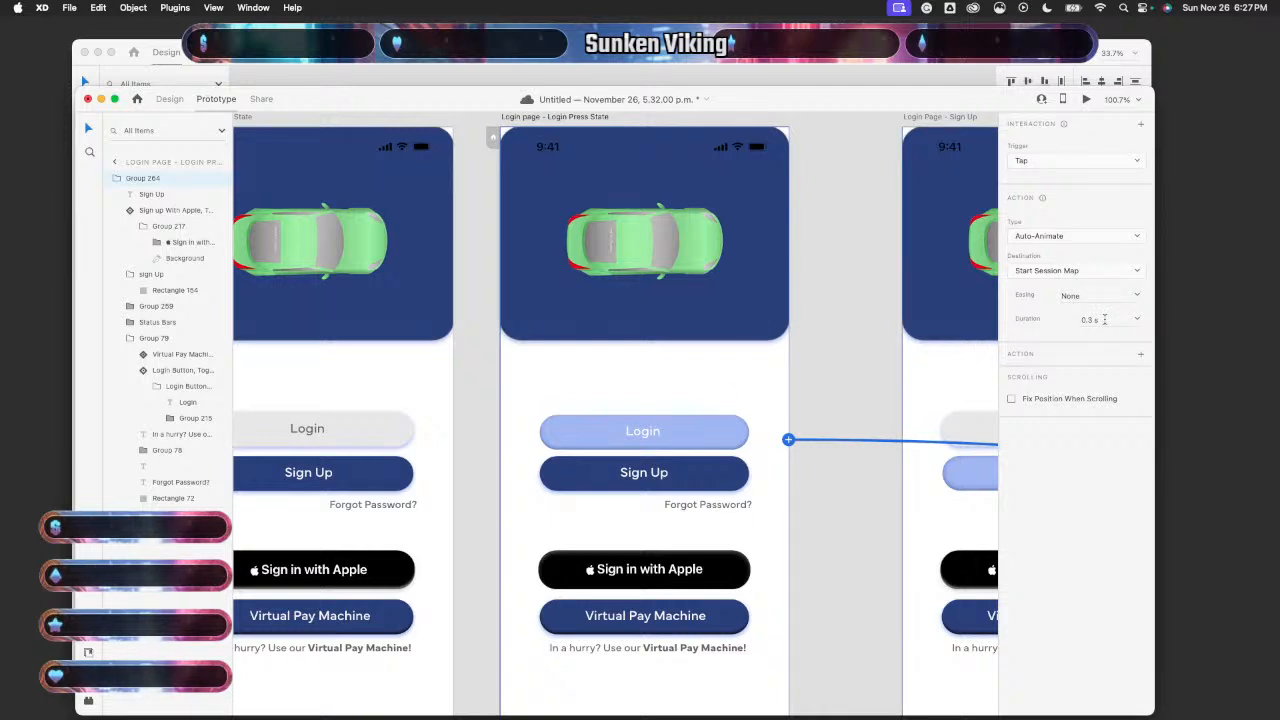
{"action": "left_click", "coordinate": [1097, 235]}
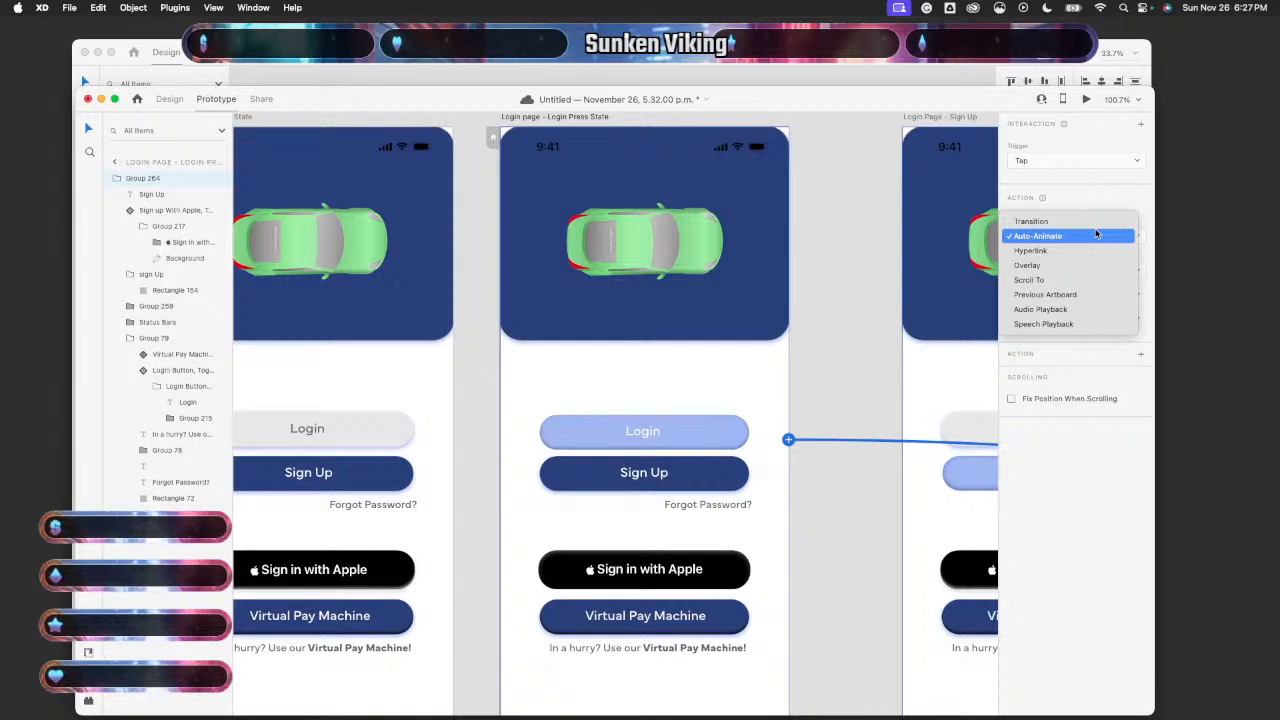
{"action": "left_click", "coordinate": [1097, 235]}
{"action": "left_click", "coordinate": [1107, 162]}
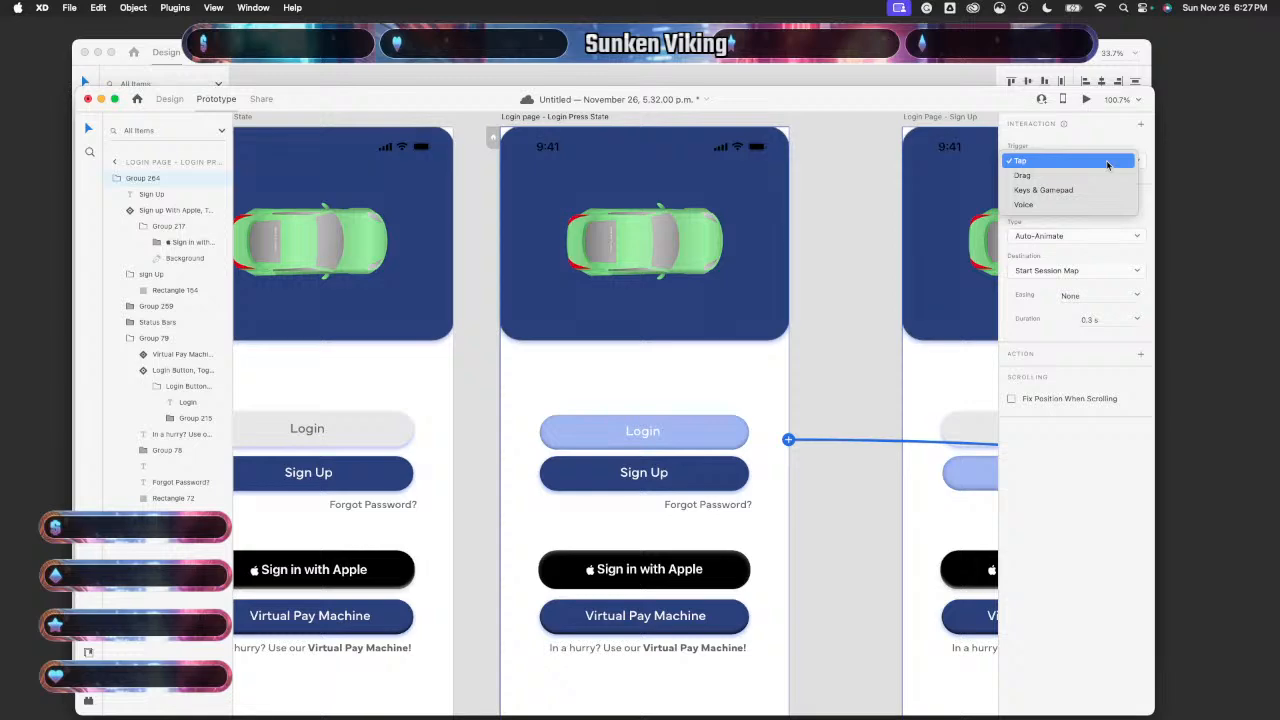
{"action": "left_click", "coordinate": [1022, 175]}
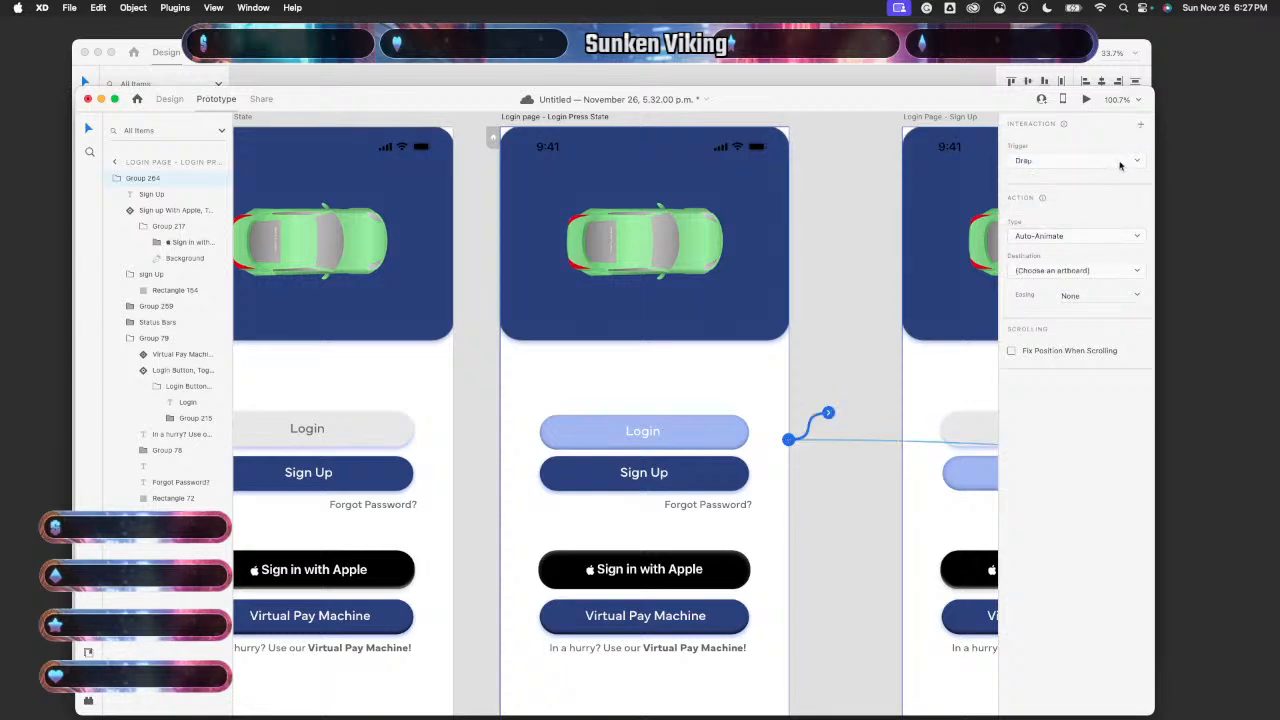
{"action": "left_click", "coordinate": [1118, 164]}
{"action": "left_click", "coordinate": [1117, 148]}
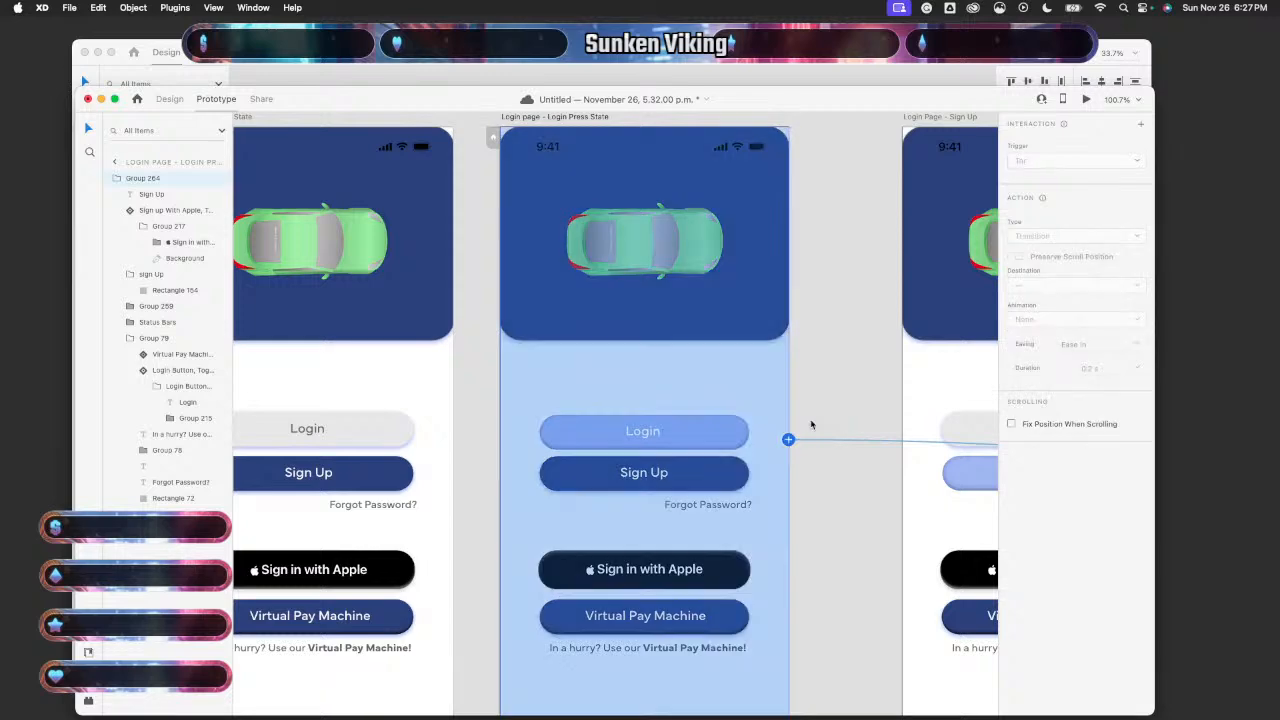
{"action": "scroll", "coordinate": [823, 437], "scroll_direction": "down", "scroll_amount": 3}
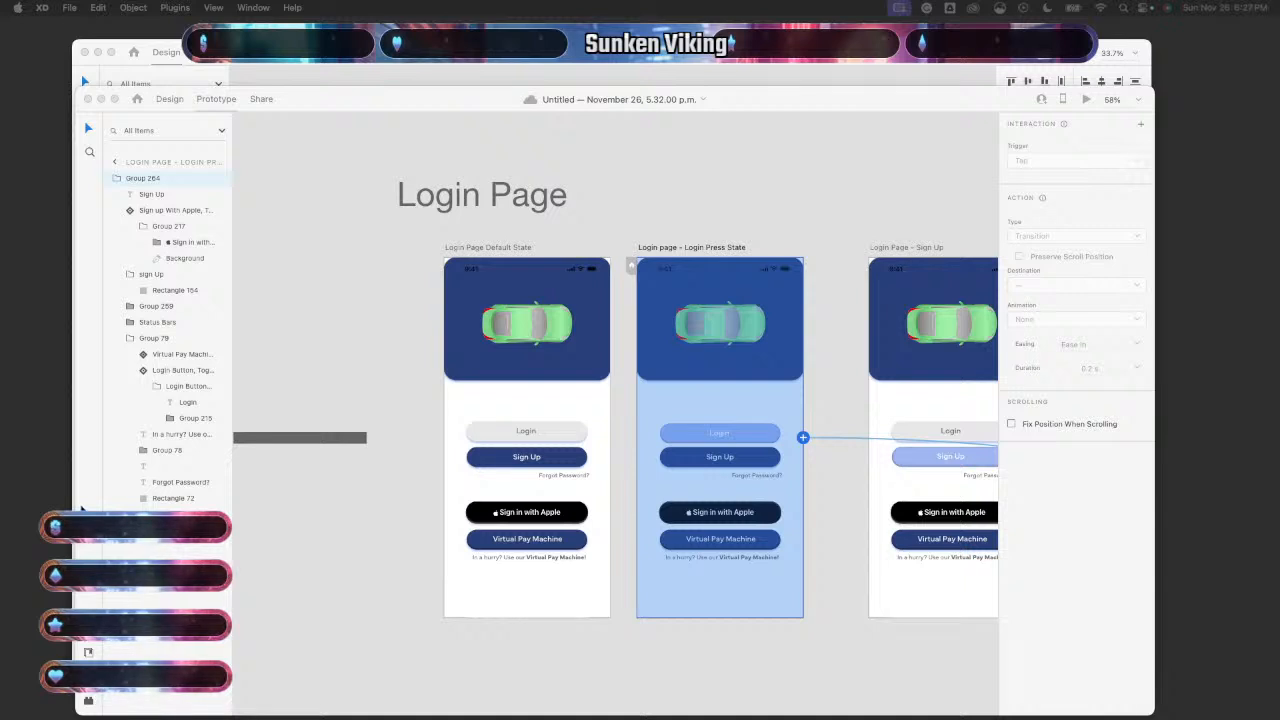
{"action": "scroll", "coordinate": [546, 494], "scroll_direction": "right", "scroll_amount": 5}
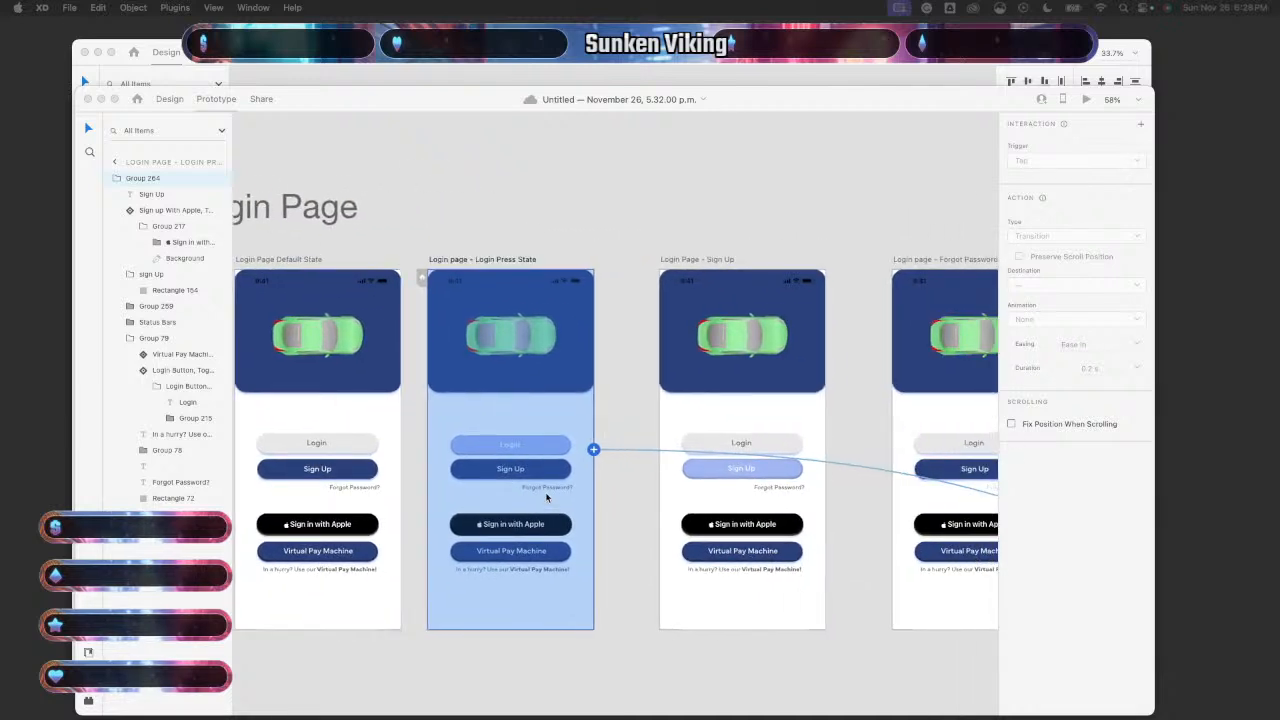
{"action": "left_click", "coordinate": [374, 427]}
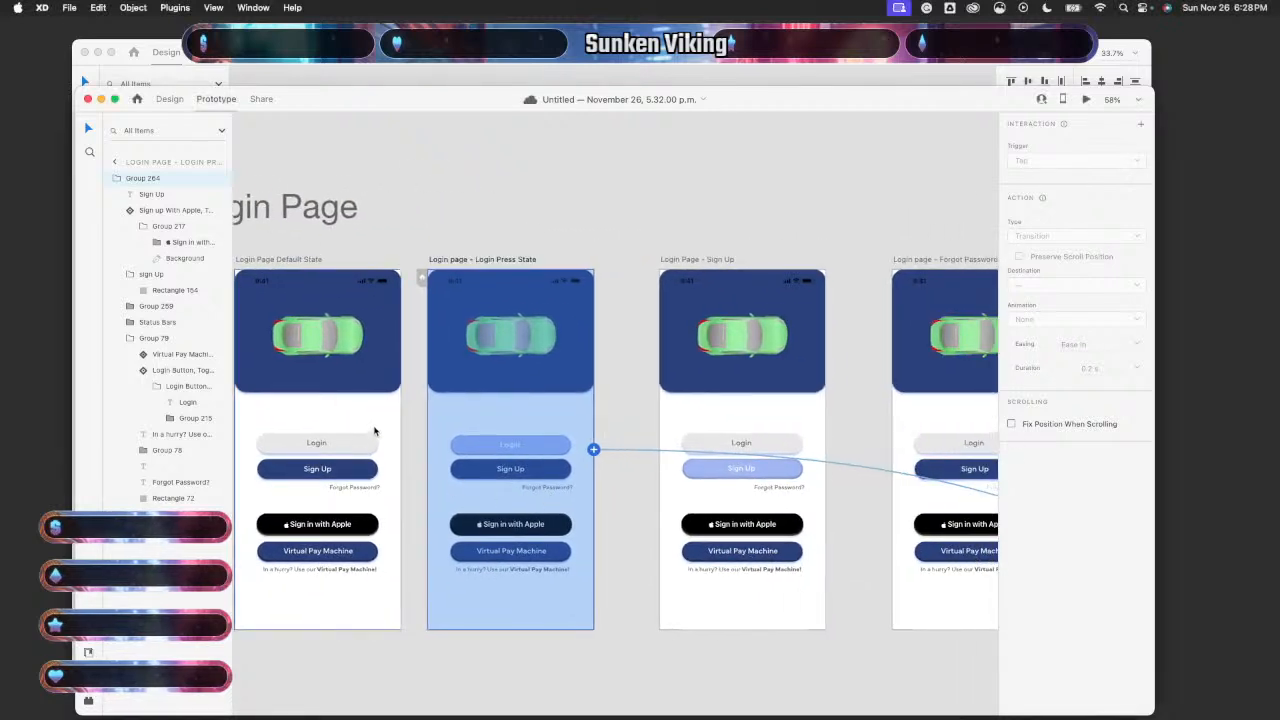
{"action": "left_click", "coordinate": [515, 444]}
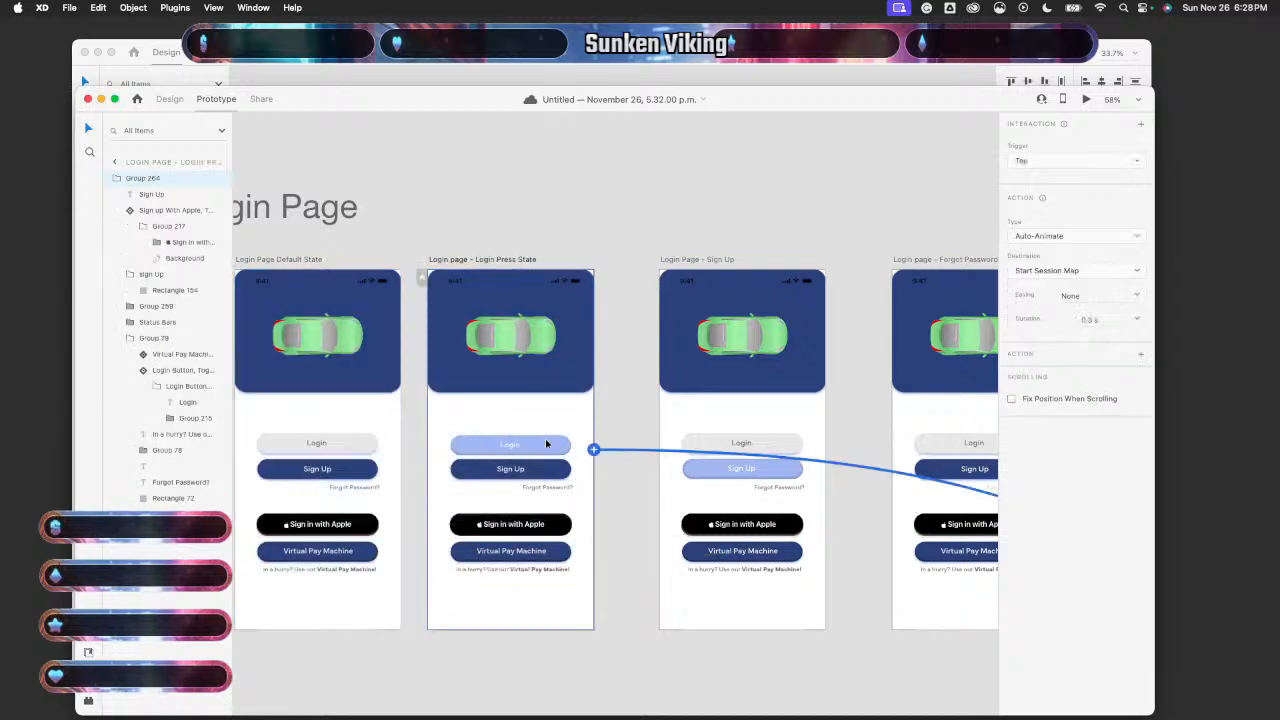
{"action": "scroll", "coordinate": [576, 467], "scroll_direction": "down", "scroll_amount": 3}
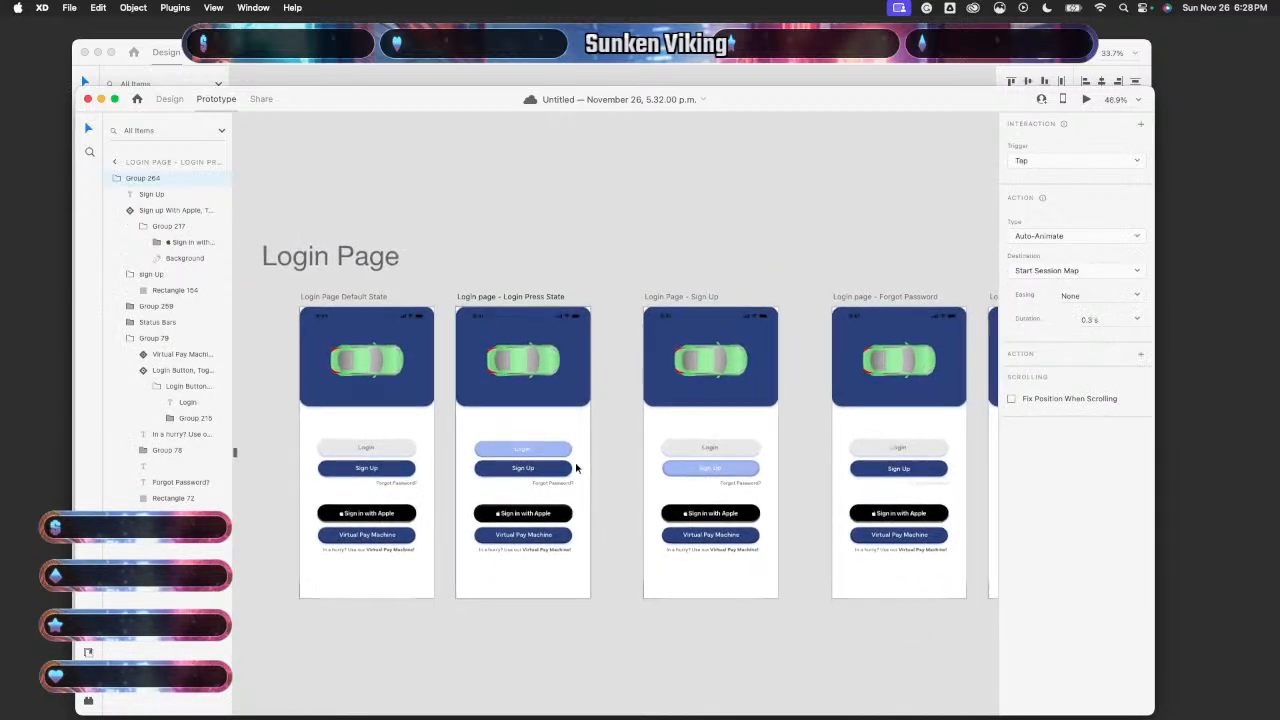
{"action": "scroll", "coordinate": [570, 466], "scroll_direction": "down", "scroll_amount": 3}
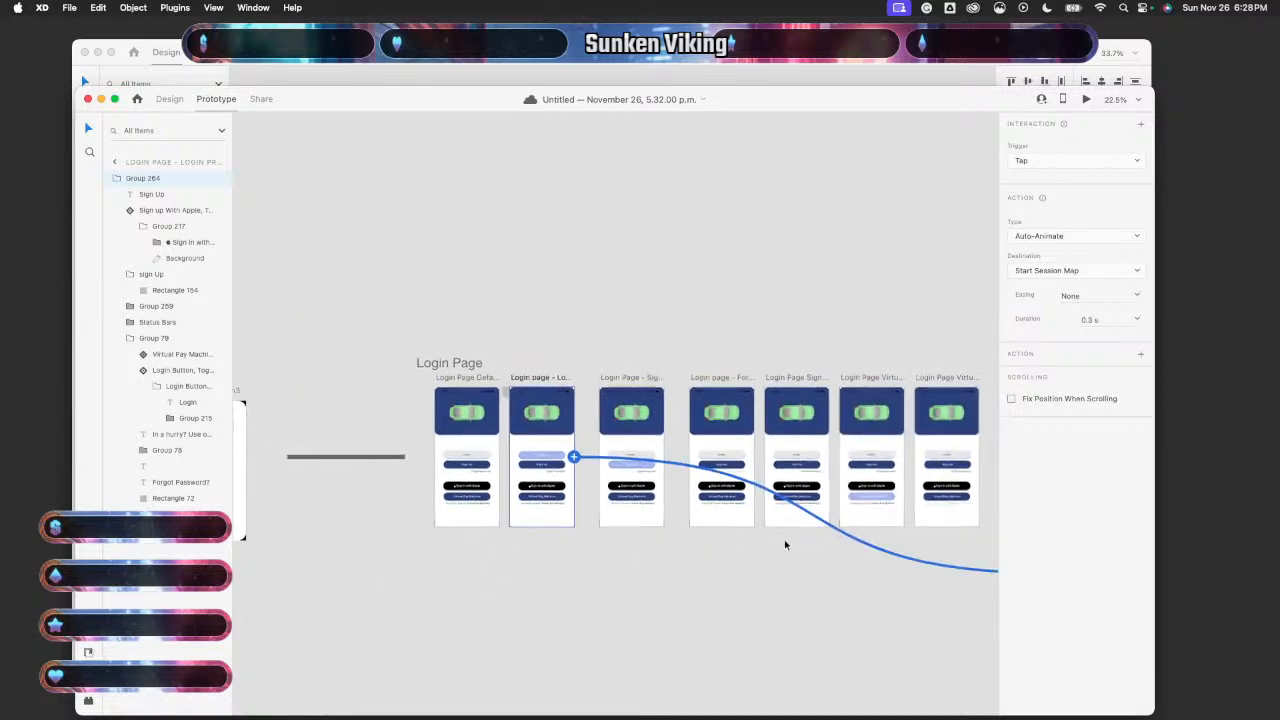
{"action": "scroll", "coordinate": [784, 539], "scroll_direction": "right", "scroll_amount": 3}
{"action": "scroll", "coordinate": [784, 539], "scroll_direction": "down", "scroll_amount": 2}
{"action": "left_click", "coordinate": [338, 340]}
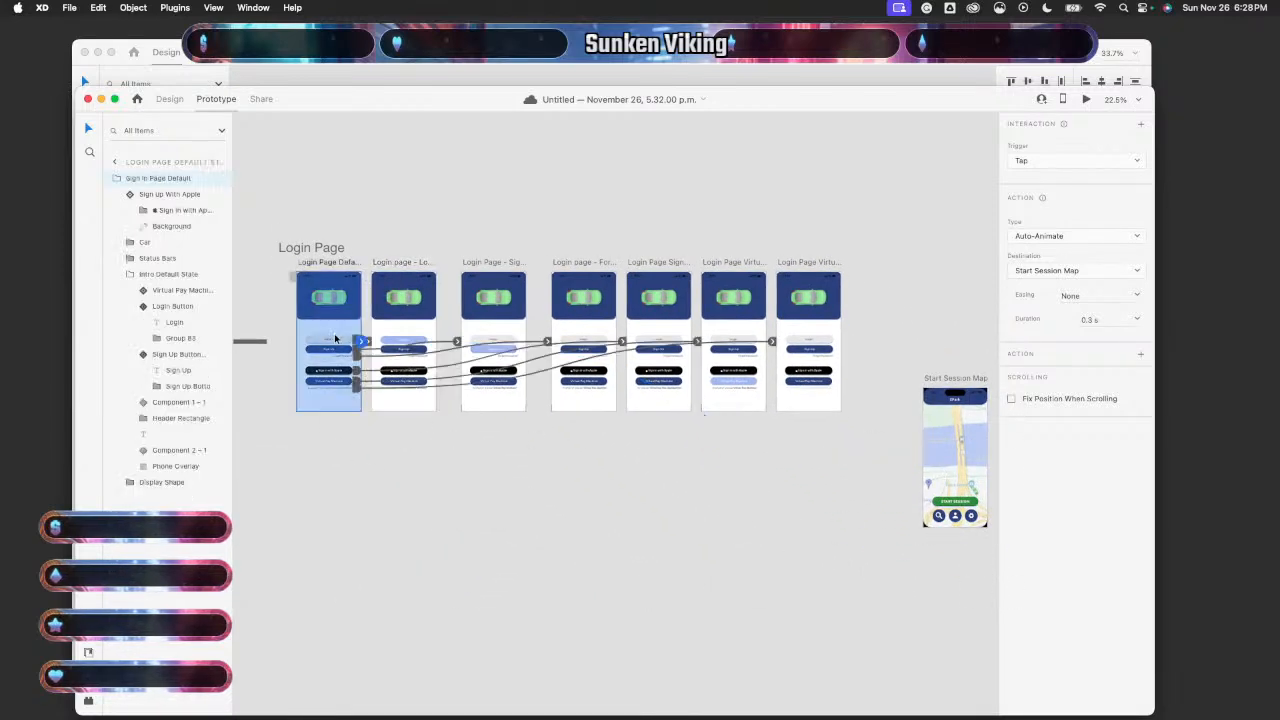
{"action": "left_click", "coordinate": [1086, 100]}
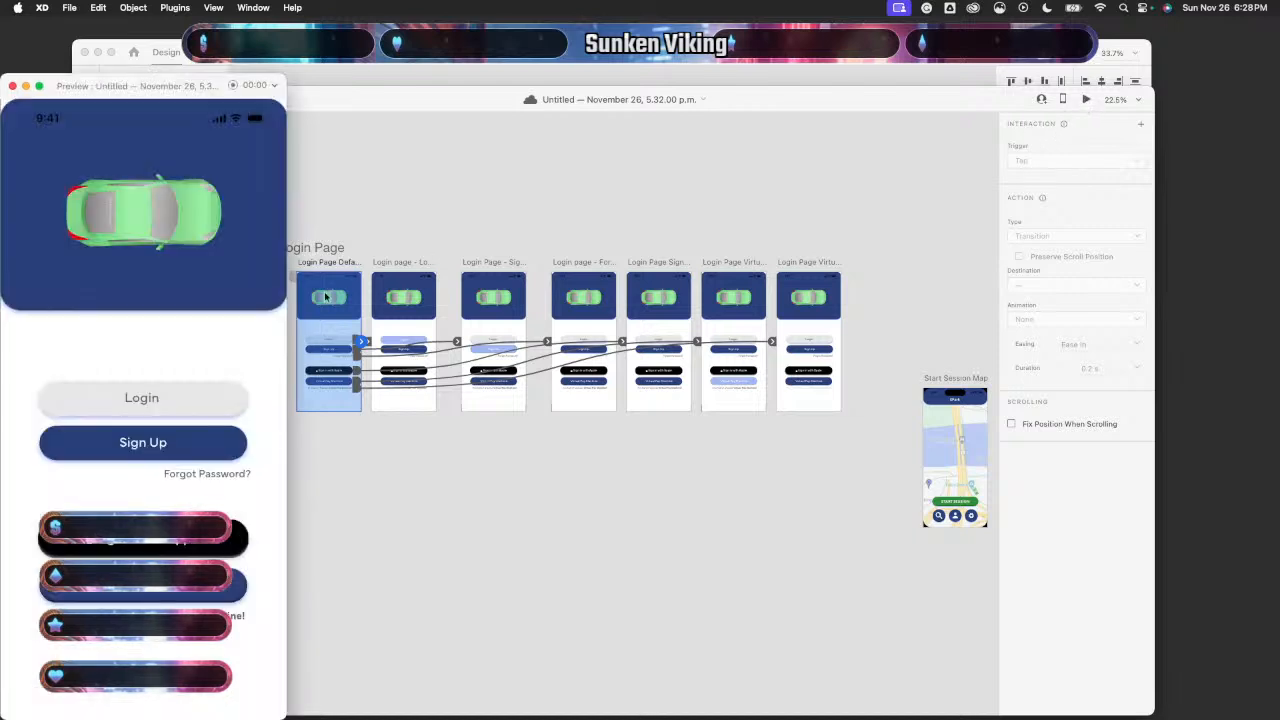
{"action": "left_click", "coordinate": [150, 400]}
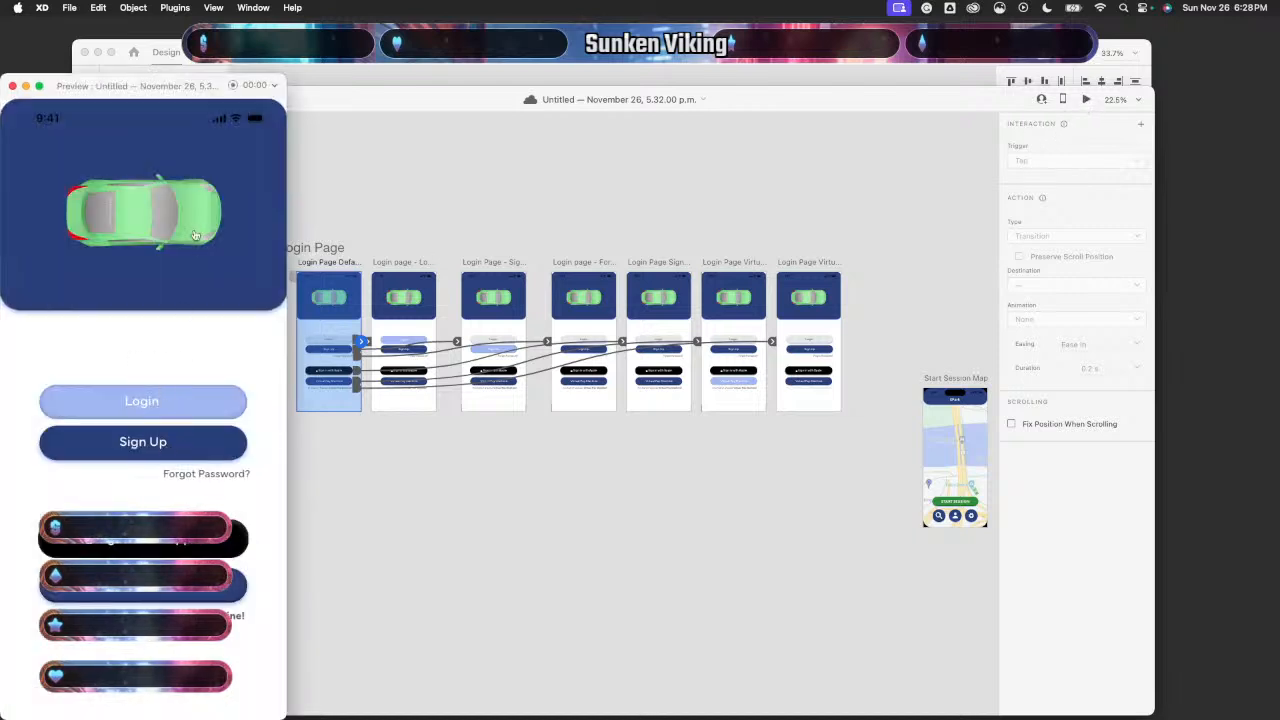
{"action": "left_click", "coordinate": [169, 400]}
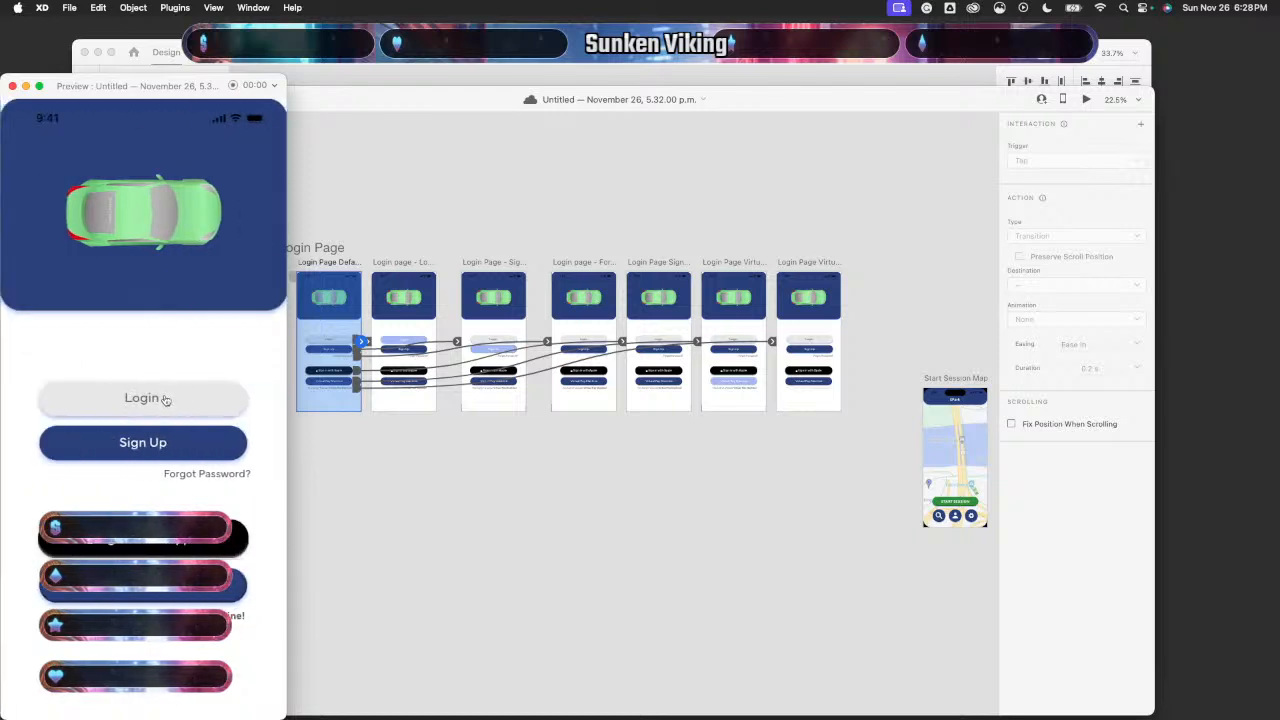
{"action": "left_click", "coordinate": [169, 400]}
{"action": "left_click", "coordinate": [169, 400]}
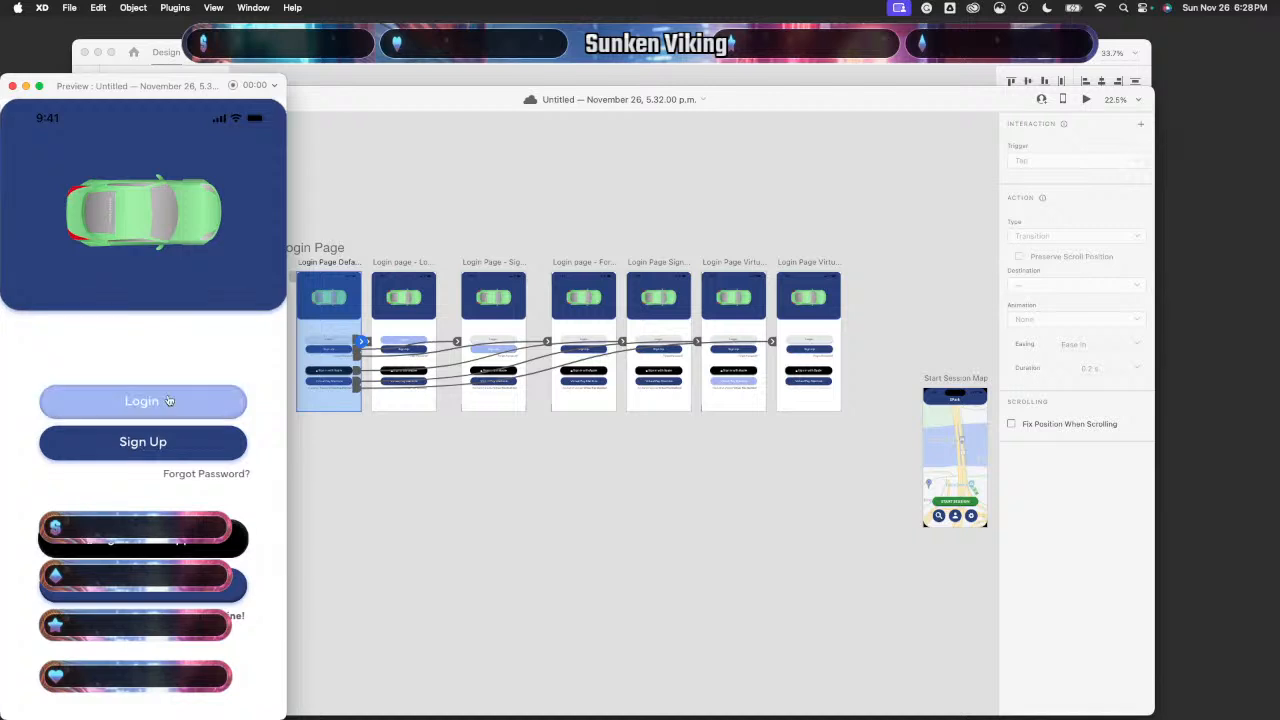
{"action": "left_click", "coordinate": [169, 400]}
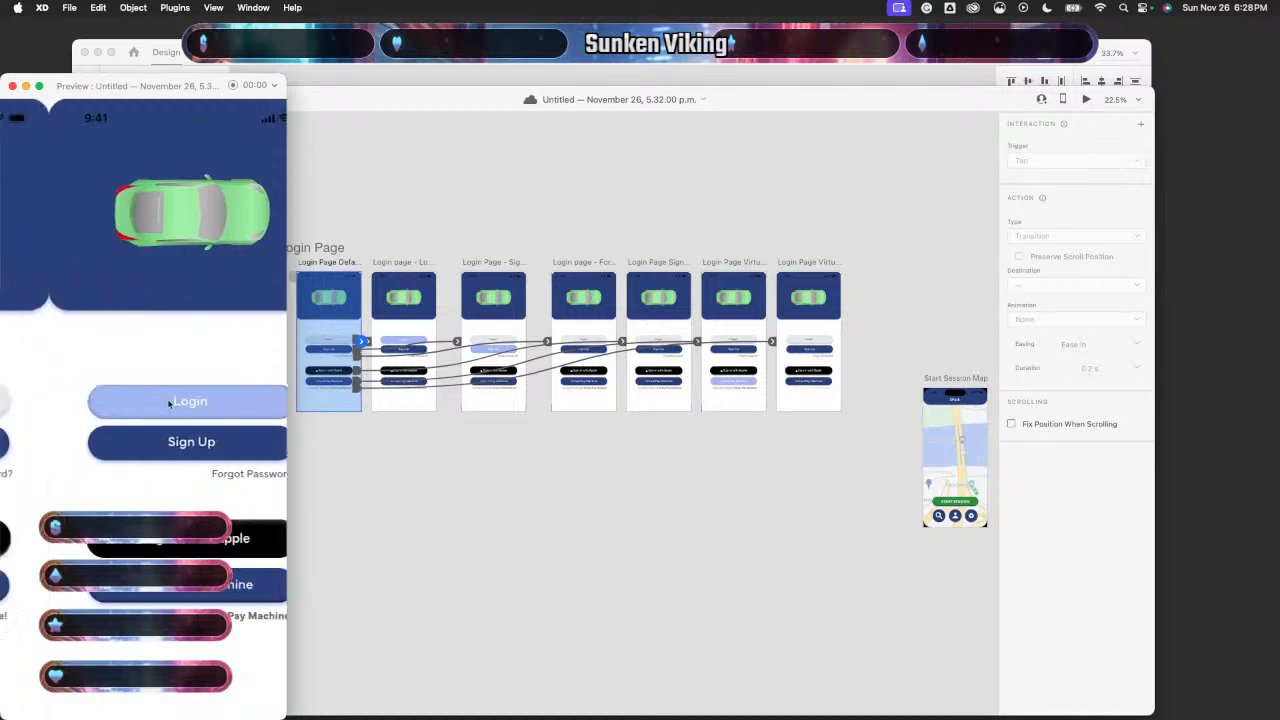
{"action": "left_click", "coordinate": [169, 402]}
{"action": "left_click", "coordinate": [169, 402]}
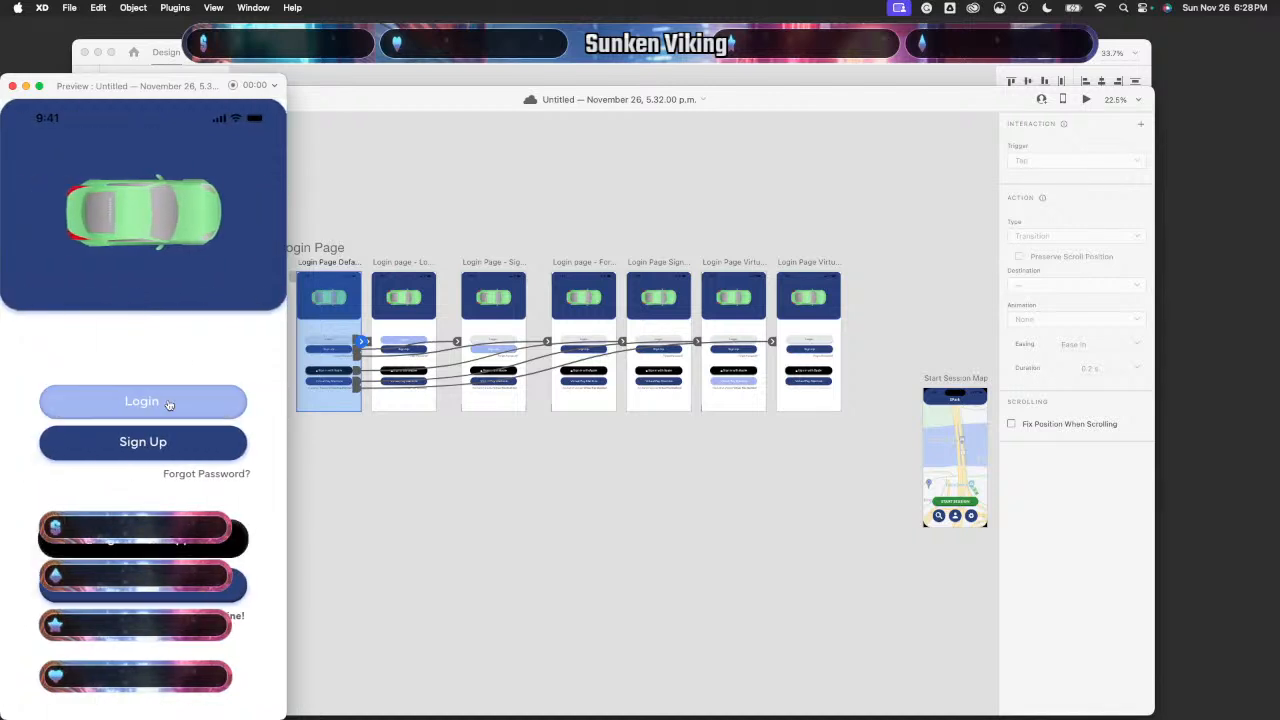
{"action": "left_click", "coordinate": [169, 403]}
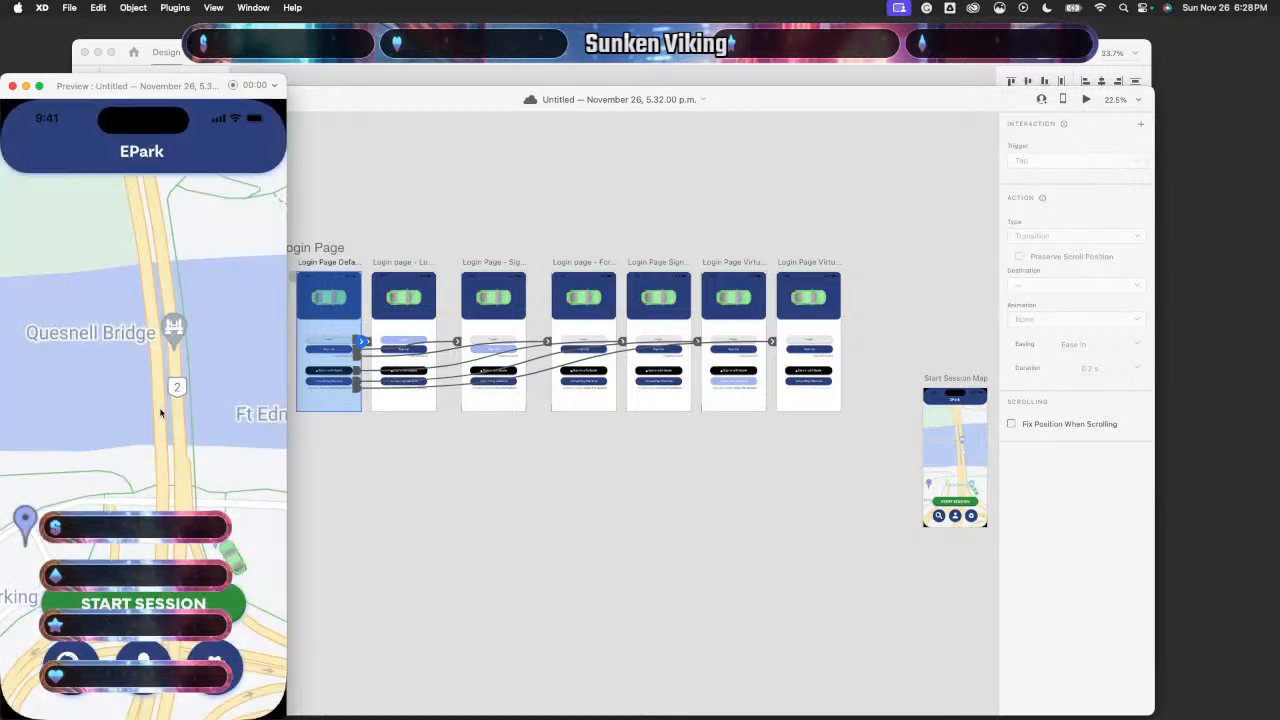
{"action": "left_click", "coordinate": [12, 86]}
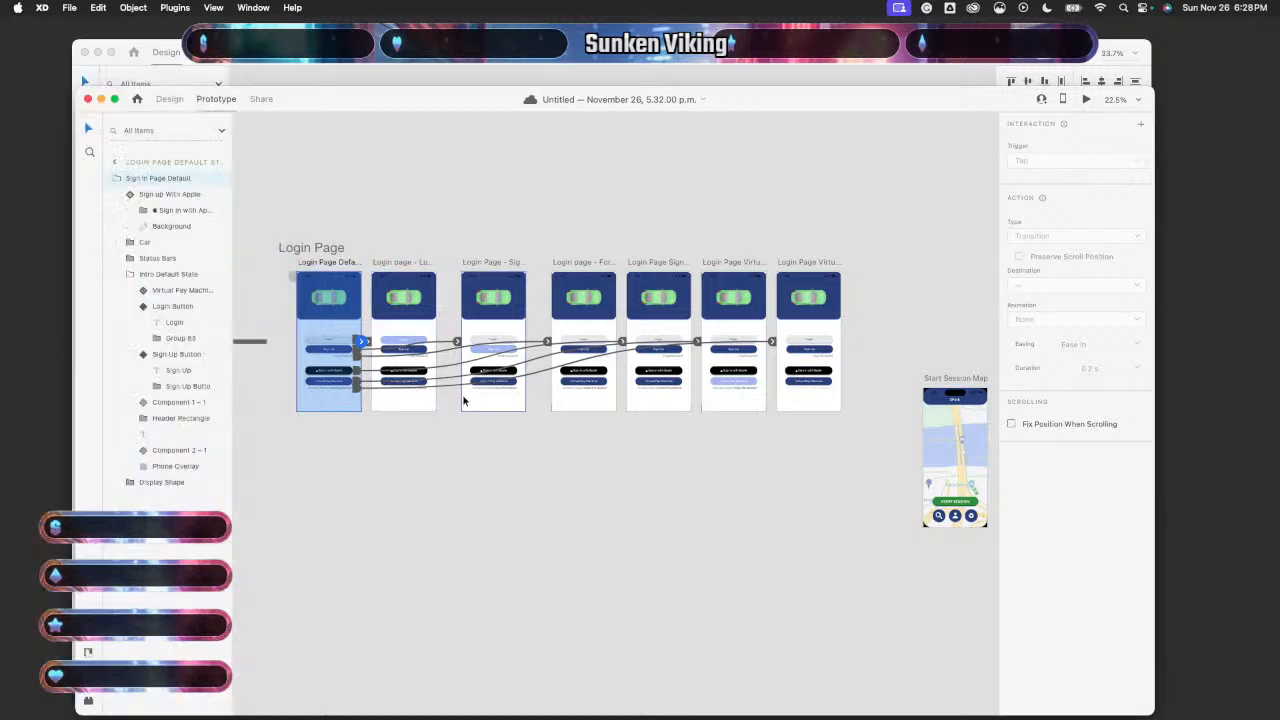
{"action": "scroll", "coordinate": [462, 393], "scroll_direction": "up", "scroll_amount": 5}
{"action": "scroll", "coordinate": [462, 396], "scroll_direction": "left", "scroll_amount": 5}
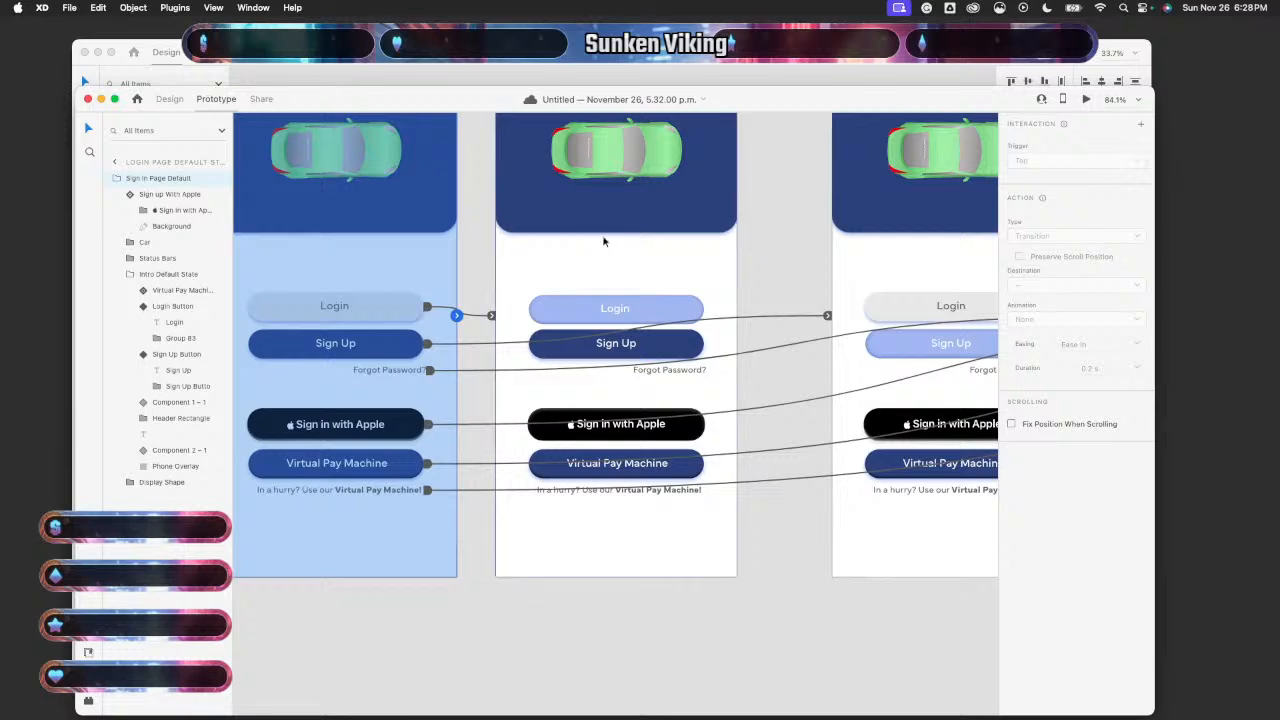
{"action": "left_click", "coordinate": [603, 245]}
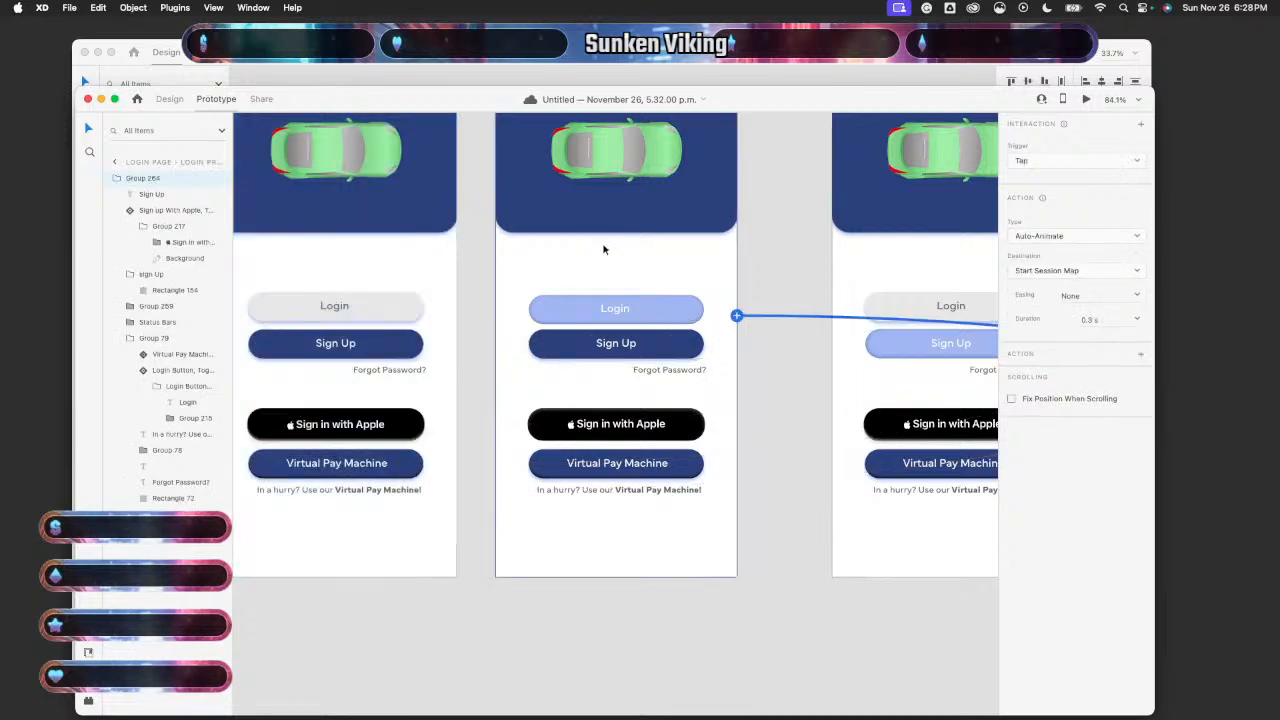
{"action": "scroll", "coordinate": [600, 255], "scroll_direction": "right", "scroll_amount": 3}
{"action": "scroll", "coordinate": [600, 255], "scroll_direction": "up", "scroll_amount": 2}
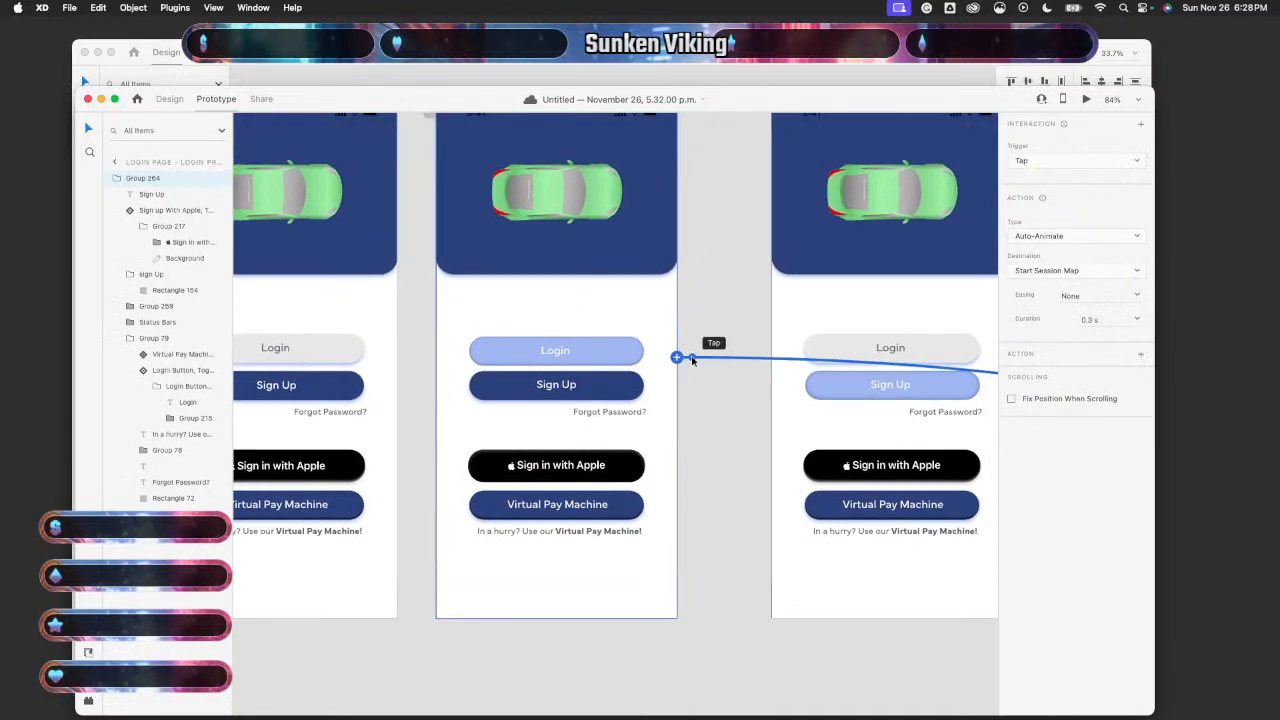
{"action": "left_click", "coordinate": [1129, 163]}
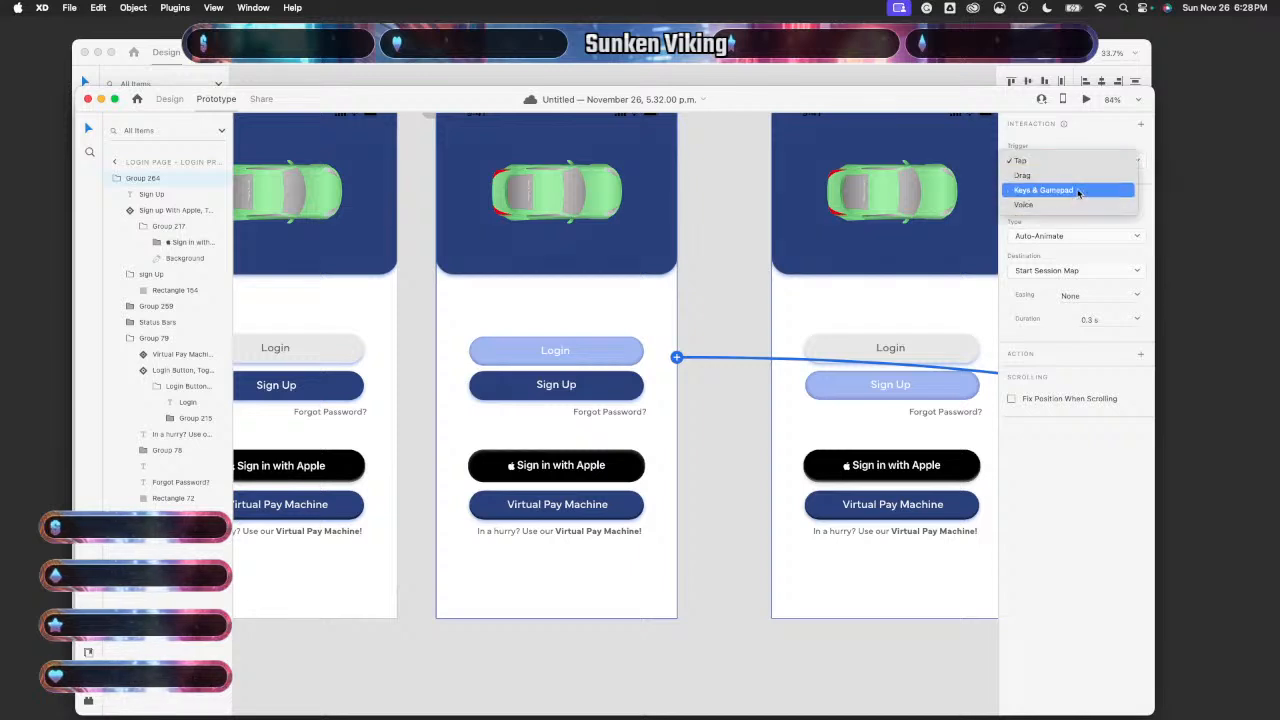
{"action": "left_click", "coordinate": [1096, 137]}
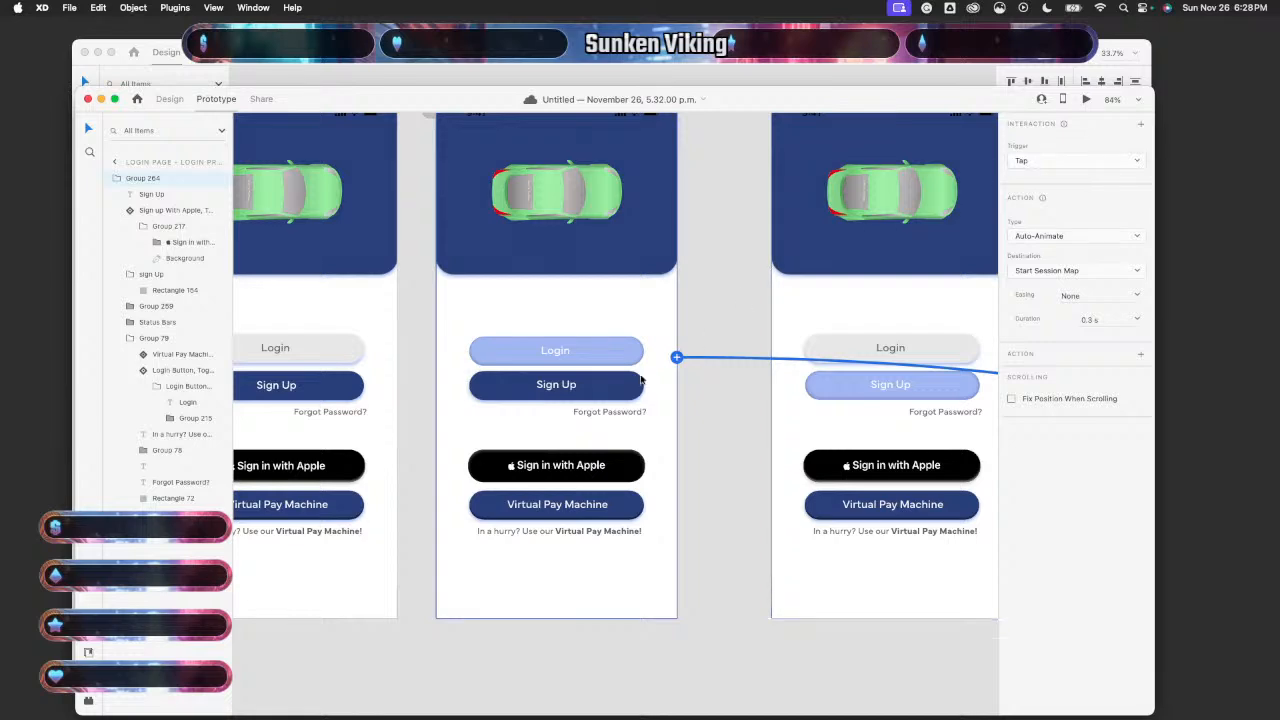
{"action": "scroll", "coordinate": [622, 388], "scroll_direction": "down", "scroll_amount": 6}
{"action": "scroll", "coordinate": [622, 388], "scroll_direction": "down", "scroll_amount": 5}
{"action": "scroll", "coordinate": [622, 388], "scroll_direction": "right", "scroll_amount": 5}
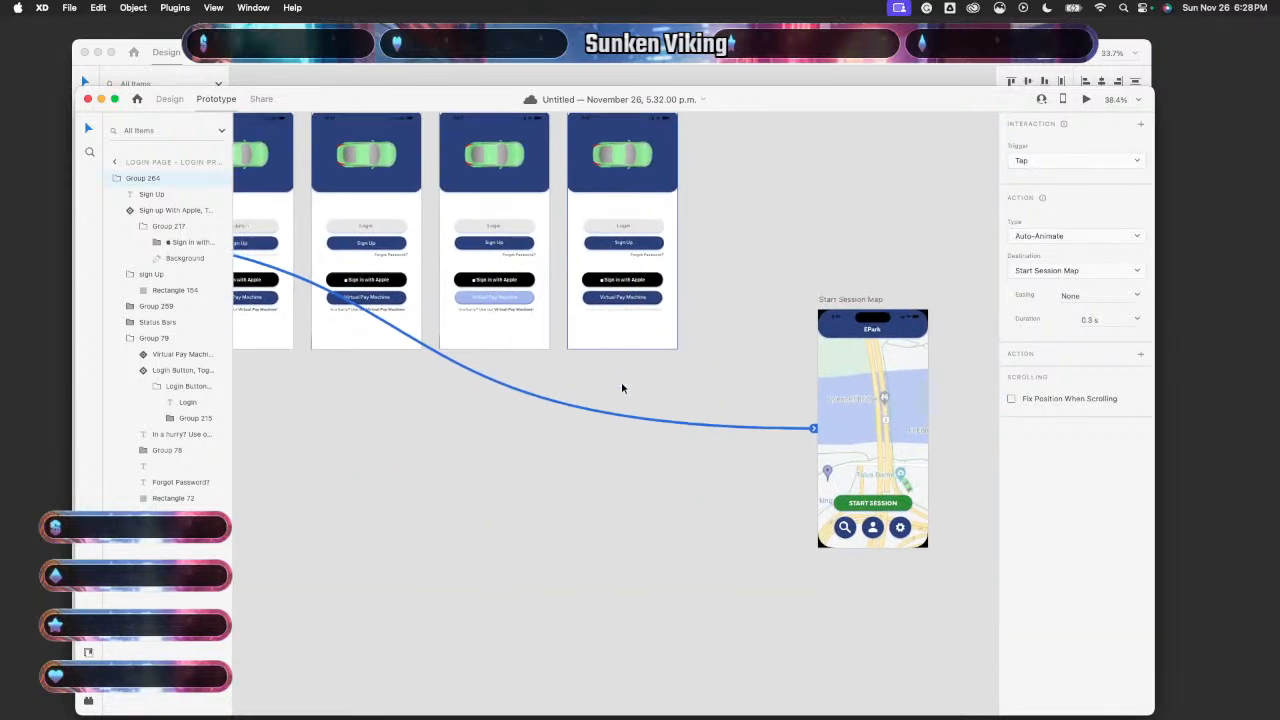
{"action": "left_click", "coordinate": [784, 378]}
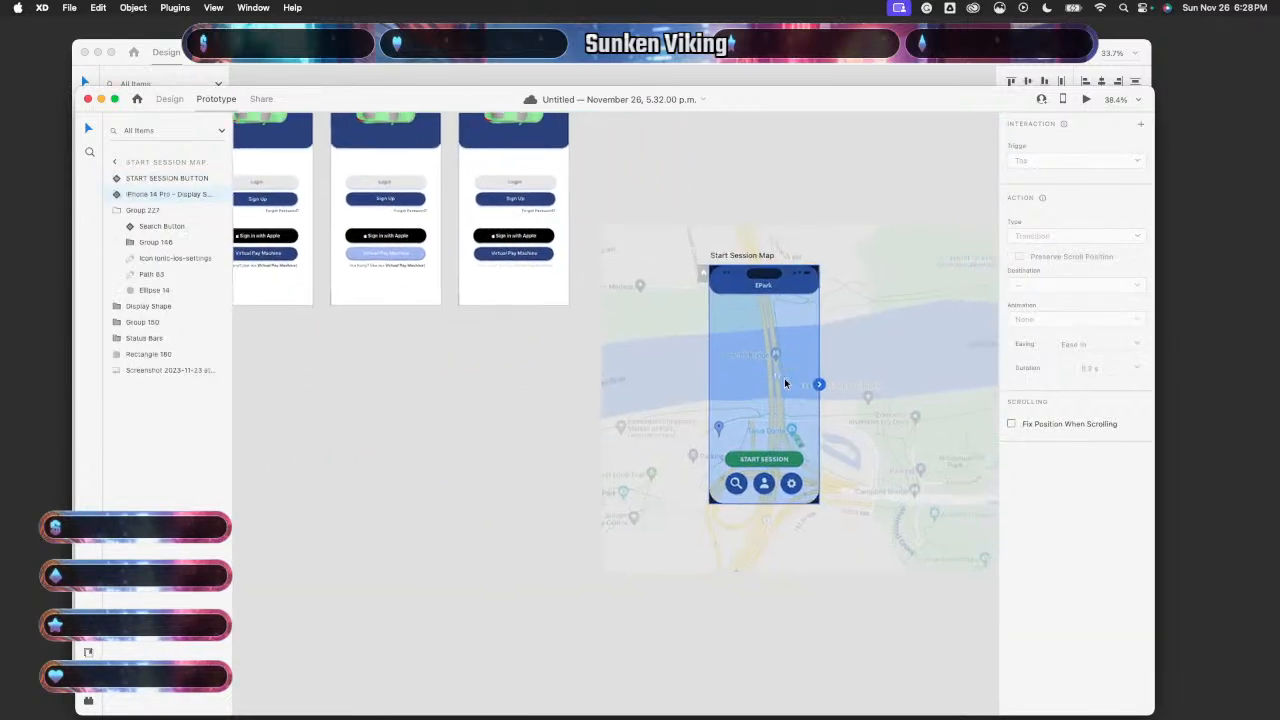
{"action": "scroll", "coordinate": [446, 406], "scroll_direction": "up", "scroll_amount": 5}
{"action": "scroll", "coordinate": [446, 406], "scroll_direction": "left", "scroll_amount": 5}
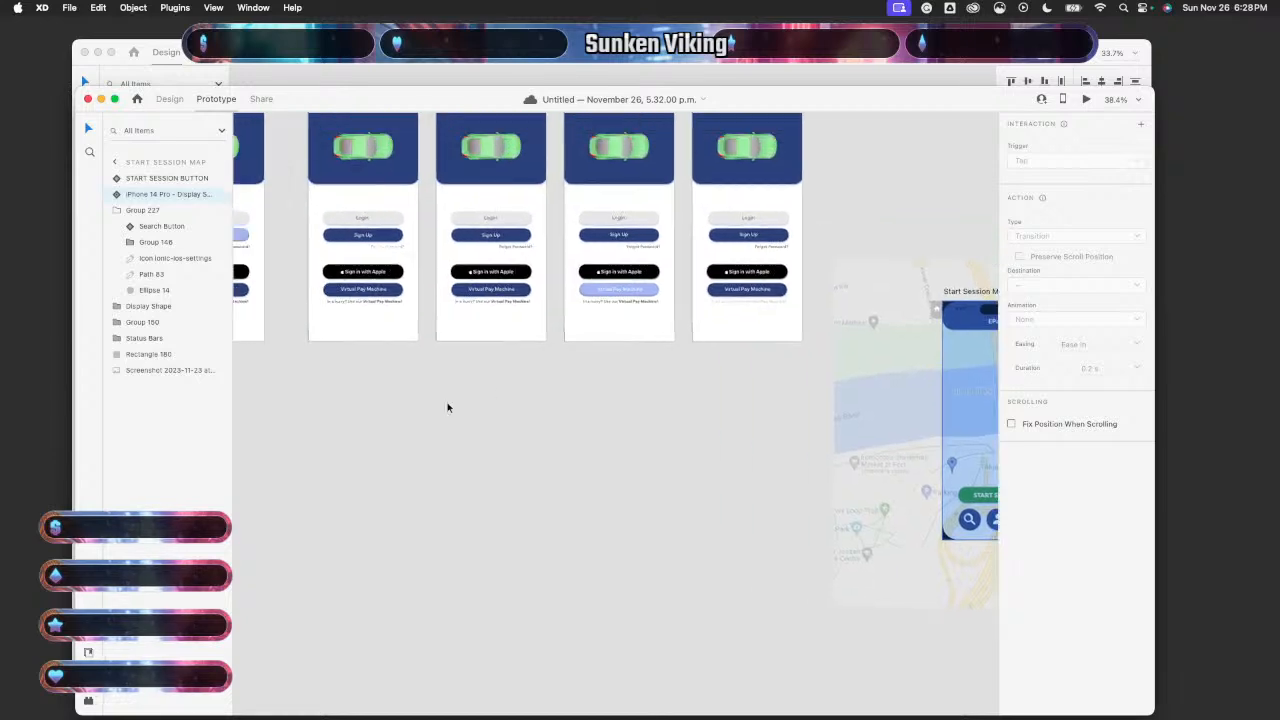
{"action": "left_click", "coordinate": [524, 343]}
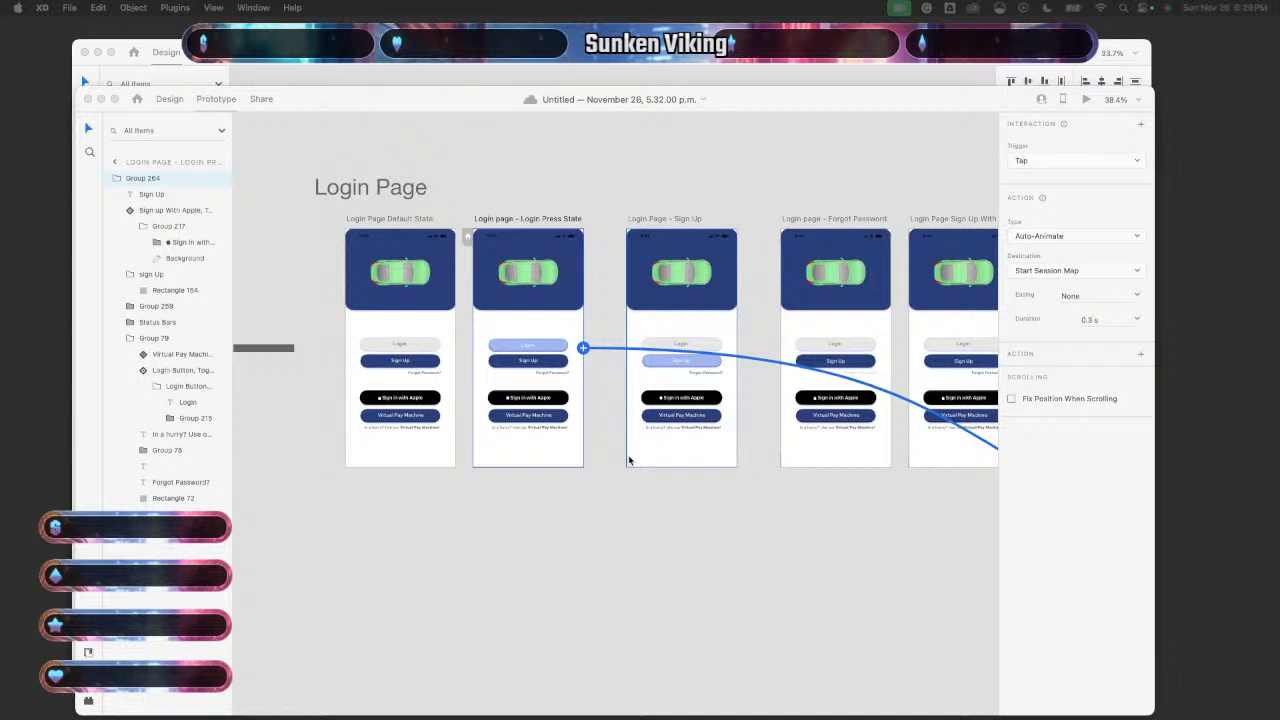
- Switch from Prototype mode back to Design mode
{"action": "left_click", "coordinate": [169, 99]}
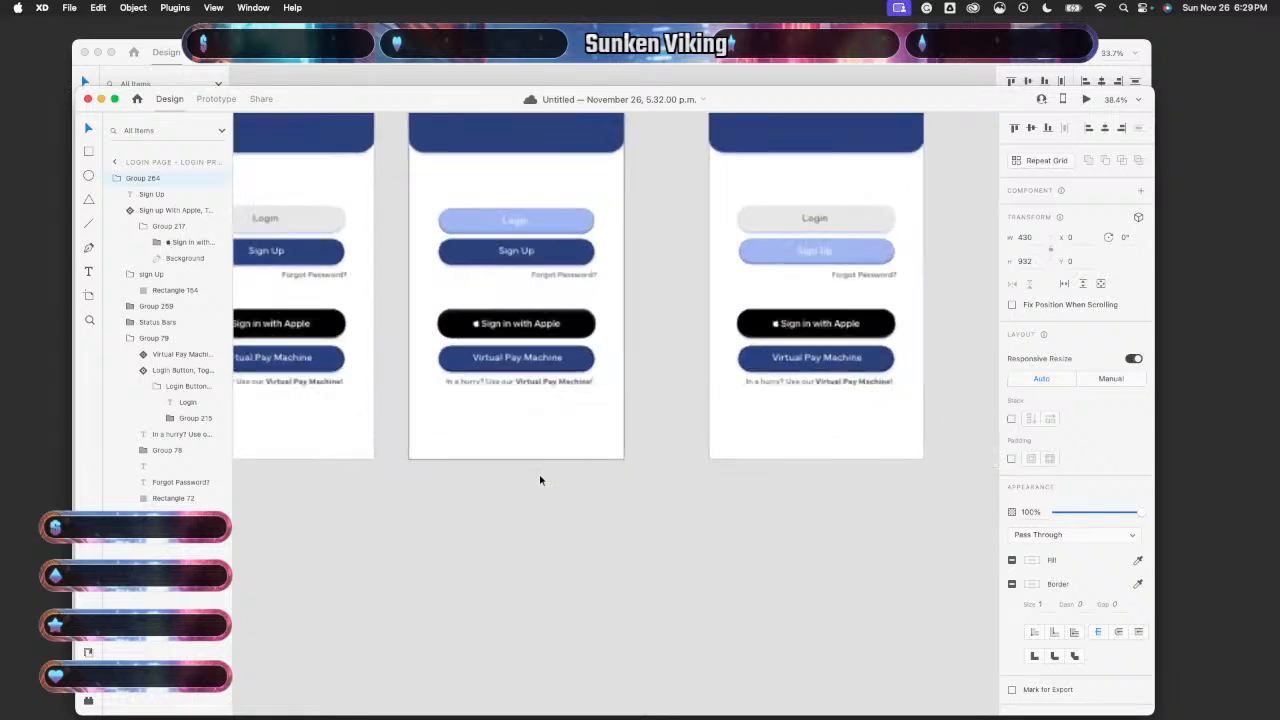
- Shorten the Press State, Sign Up and Forgot Password artboards to about 920 px tall
{"action": "scroll", "coordinate": [529, 466], "scroll_direction": "up", "scroll_amount": 5}
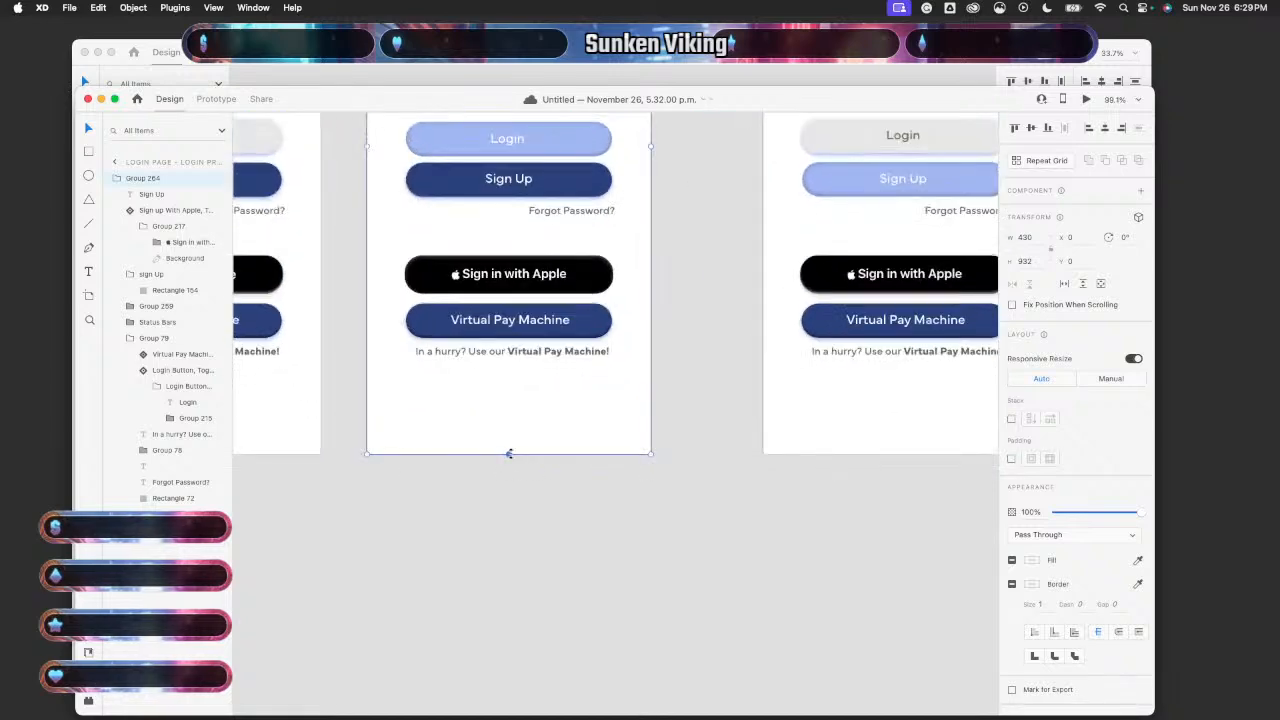
{"action": "left_click_drag", "start_coordinate": [510, 453], "coordinate": [514, 449]}
{"action": "scroll", "coordinate": [677, 491], "scroll_direction": "right", "scroll_amount": 2}
{"action": "scroll", "coordinate": [677, 491], "scroll_direction": "down", "scroll_amount": 1}
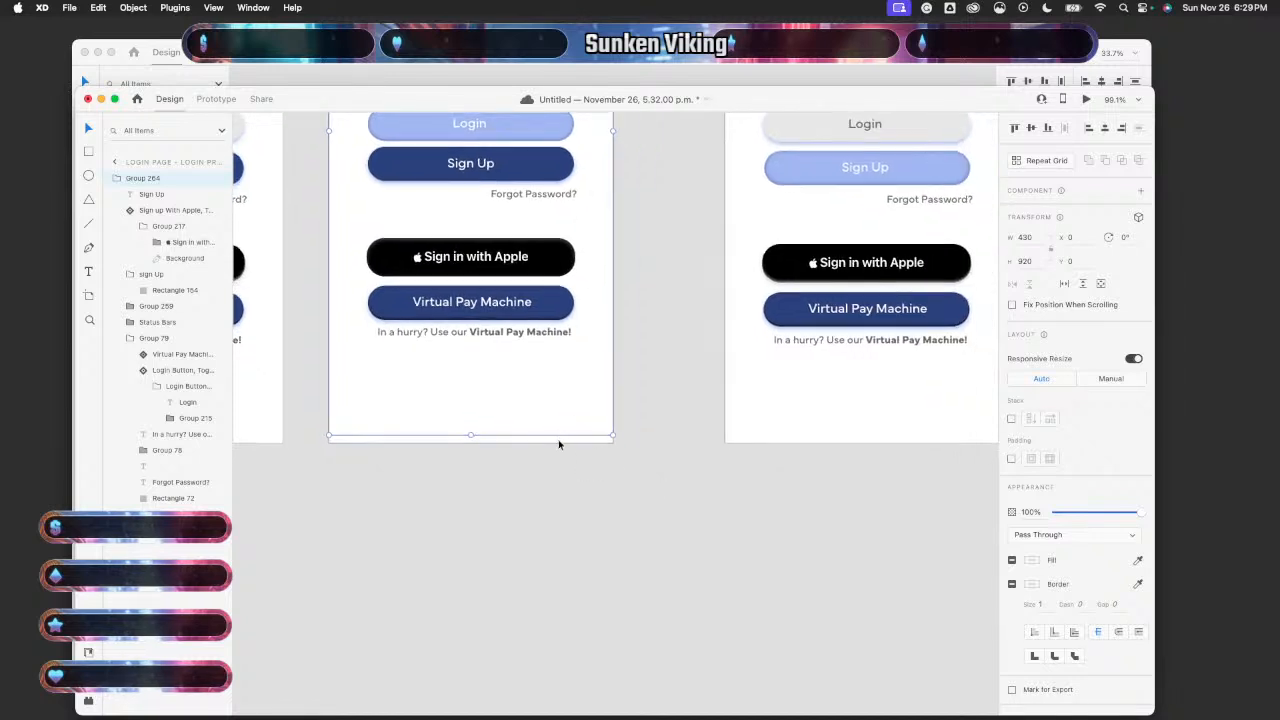
{"action": "scroll", "coordinate": [558, 443], "scroll_direction": "right", "scroll_amount": 5}
{"action": "left_click", "coordinate": [627, 433]}
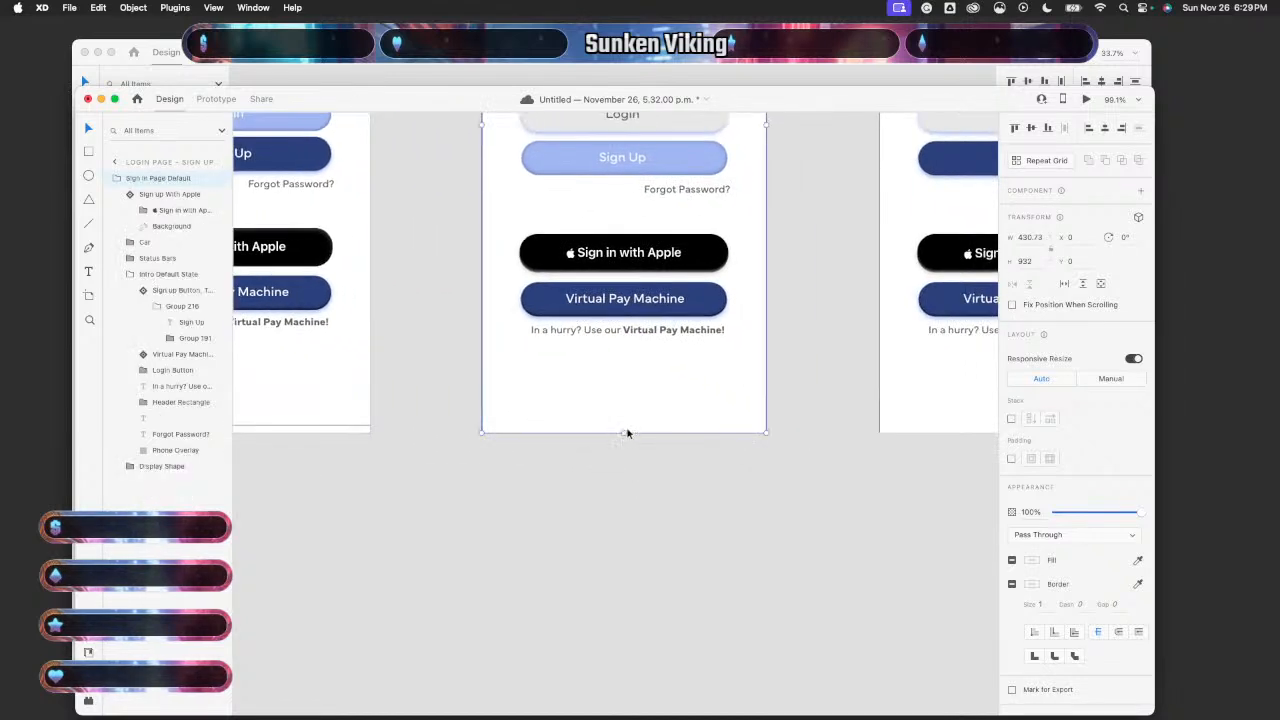
{"action": "left_click_drag", "start_coordinate": [623, 432], "coordinate": [623, 426]}
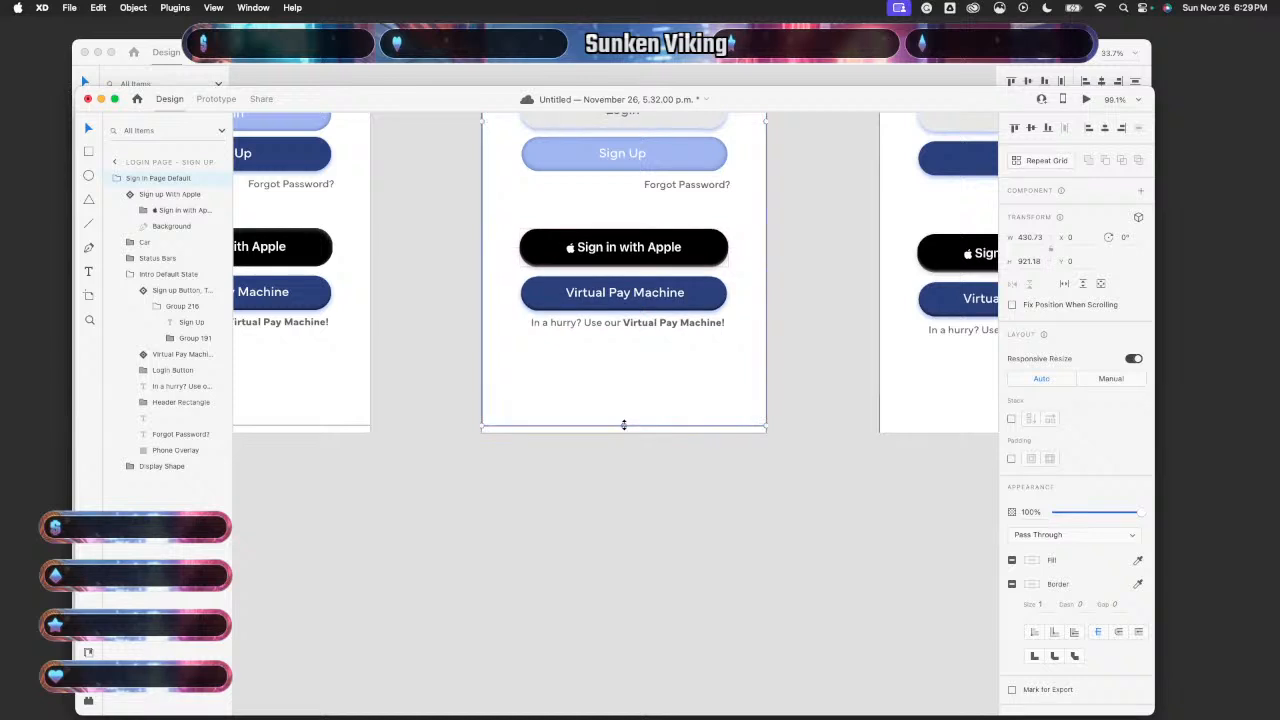
{"action": "scroll", "coordinate": [757, 480], "scroll_direction": "right", "scroll_amount": 5}
{"action": "scroll", "coordinate": [756, 467], "scroll_direction": "up", "scroll_amount": 1}
{"action": "left_click", "coordinate": [757, 421]}
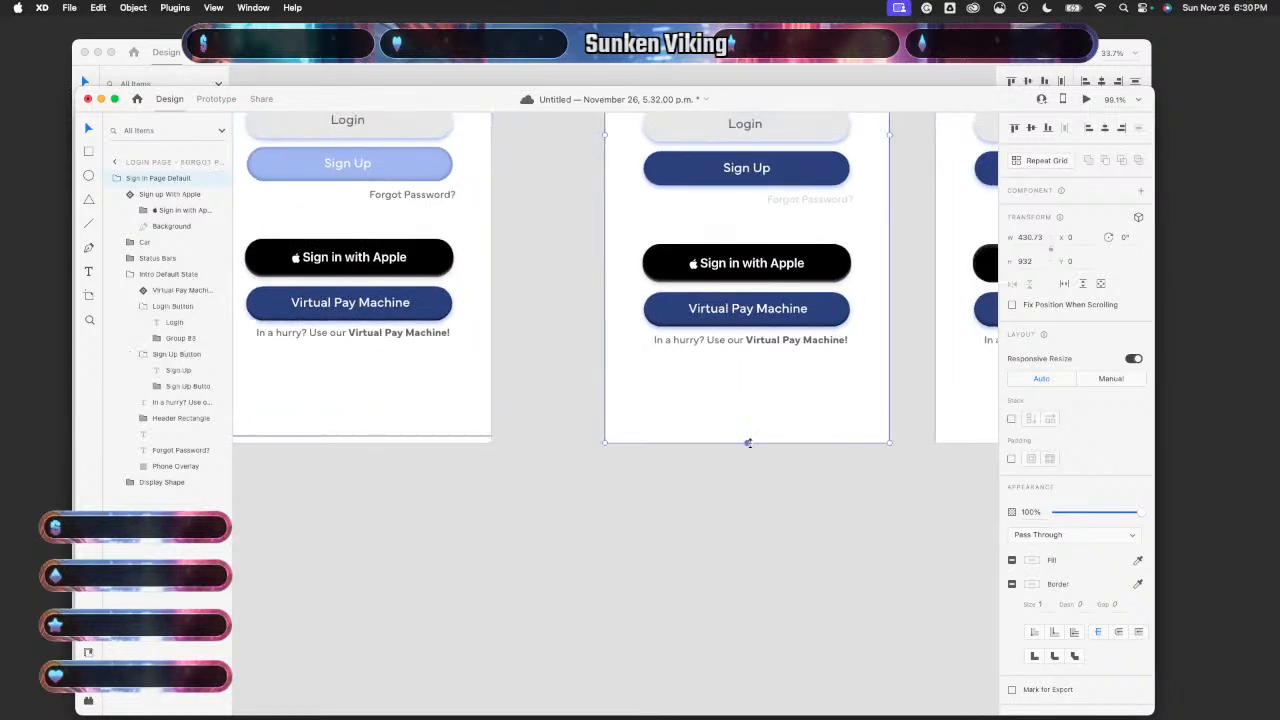
{"action": "left_click_drag", "start_coordinate": [747, 442], "coordinate": [747, 434]}
- Trim the Virtual Pay Machine artboard's height slightly and check the rest of the row
{"action": "scroll", "coordinate": [794, 494], "scroll_direction": "right", "scroll_amount": 7}
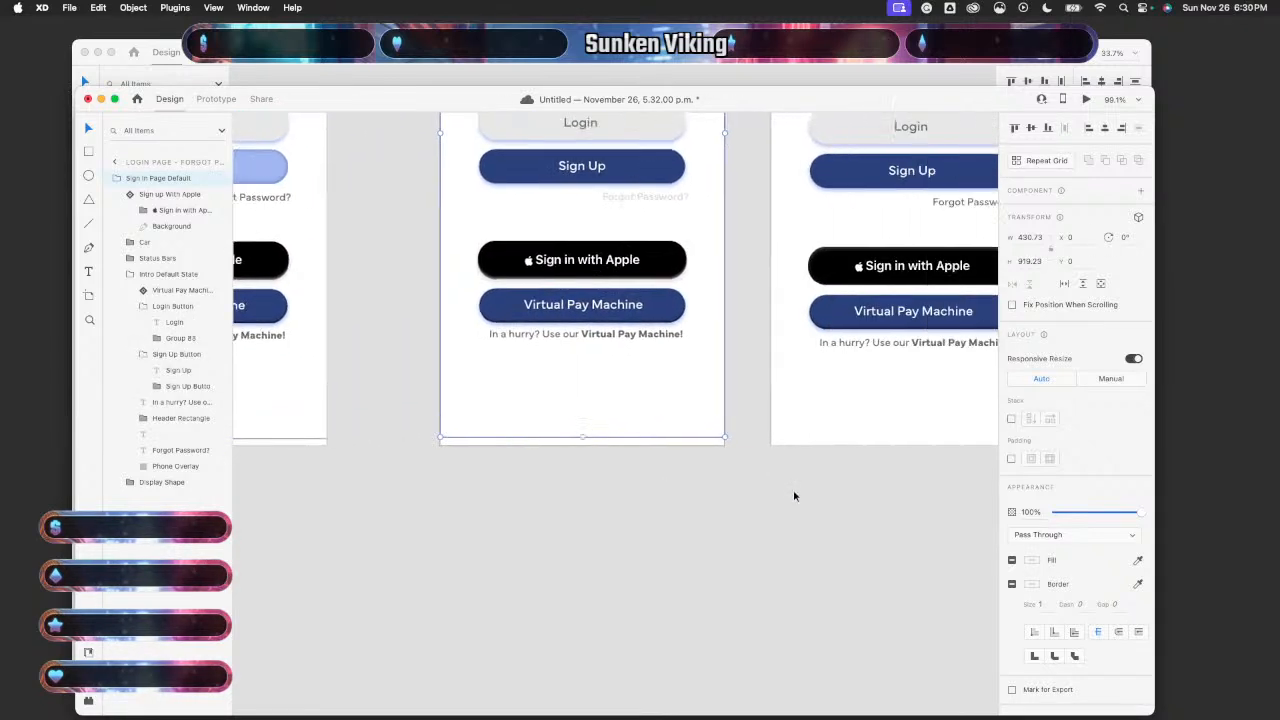
{"action": "left_click", "coordinate": [760, 449]}
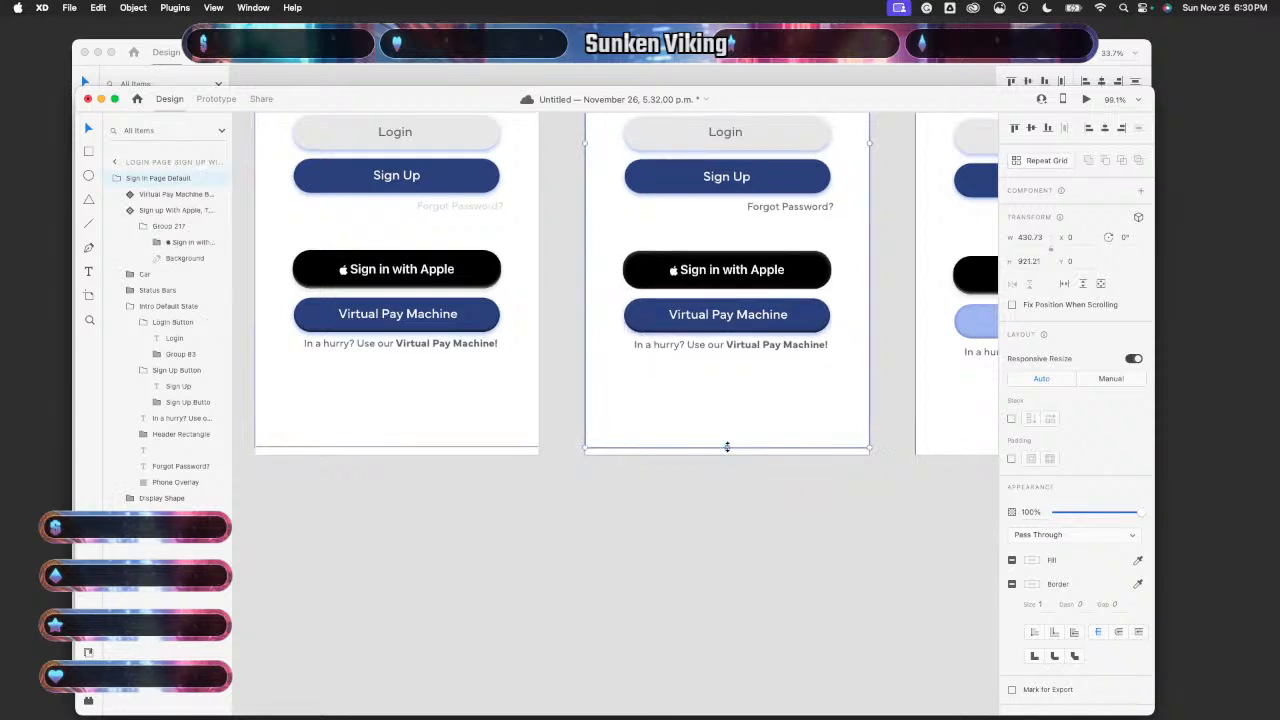
{"action": "scroll", "coordinate": [688, 497], "scroll_direction": "right", "scroll_amount": 5}
{"action": "left_click", "coordinate": [770, 456]}
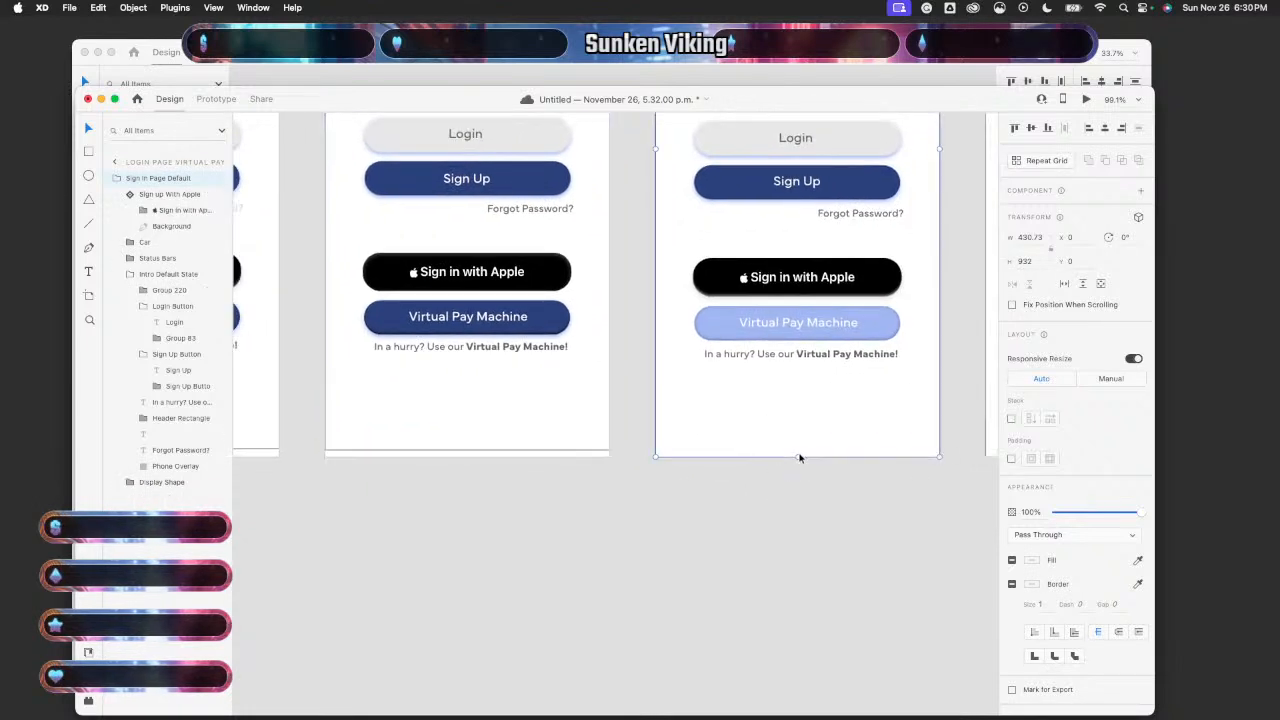
{"action": "left_click_drag", "start_coordinate": [798, 456], "coordinate": [791, 449]}
{"action": "scroll", "coordinate": [800, 516], "scroll_direction": "right", "scroll_amount": 7}
{"action": "left_click", "coordinate": [787, 455]}
{"action": "scroll", "coordinate": [762, 516], "scroll_direction": "right", "scroll_amount": 4}
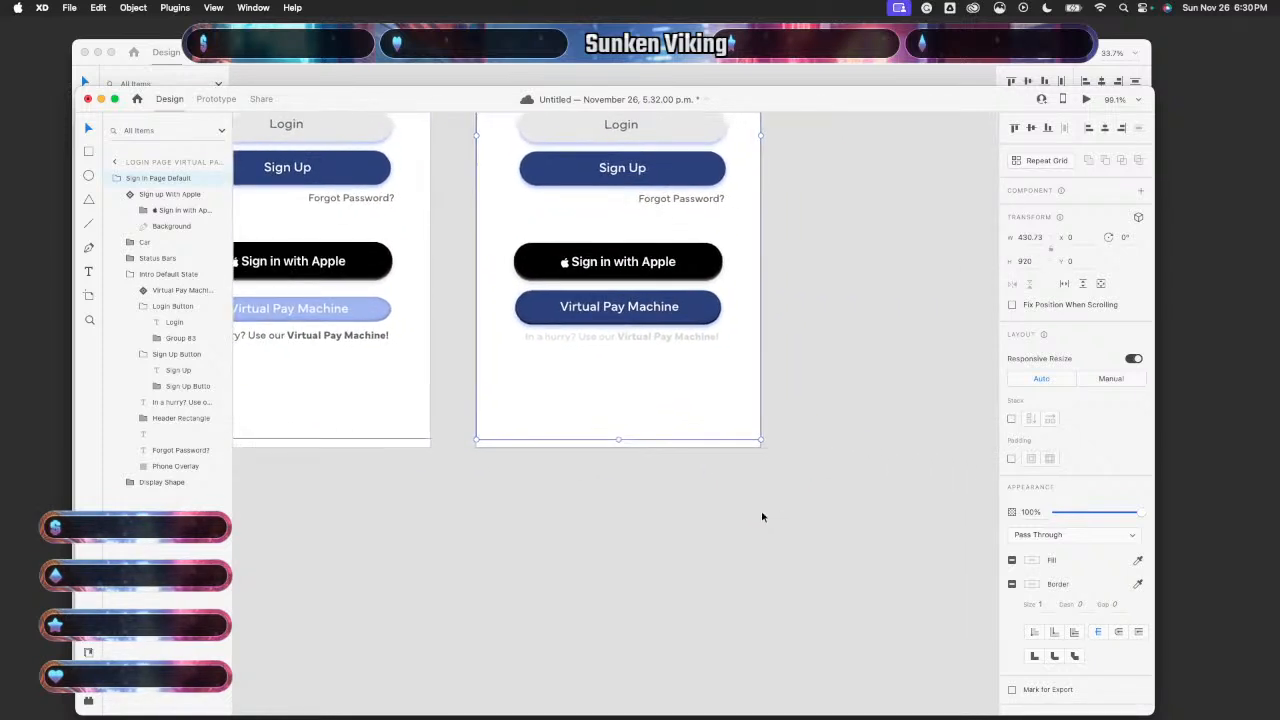
{"action": "scroll", "coordinate": [762, 516], "scroll_direction": "down", "scroll_amount": 5}
{"action": "scroll", "coordinate": [762, 517], "scroll_direction": "left", "scroll_amount": 1}
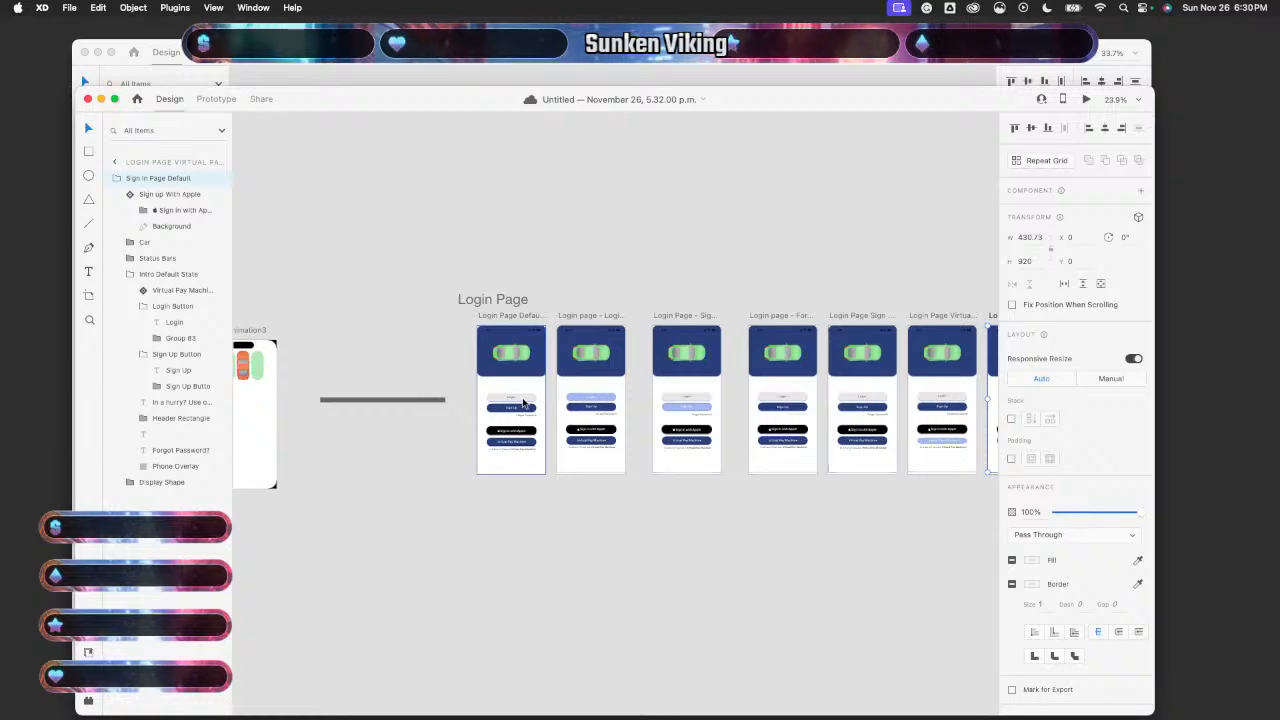
- Scroll back to the start of the Login Page artboards and enter Prototype mode
{"action": "scroll", "coordinate": [522, 402], "scroll_direction": "up", "scroll_amount": 3}
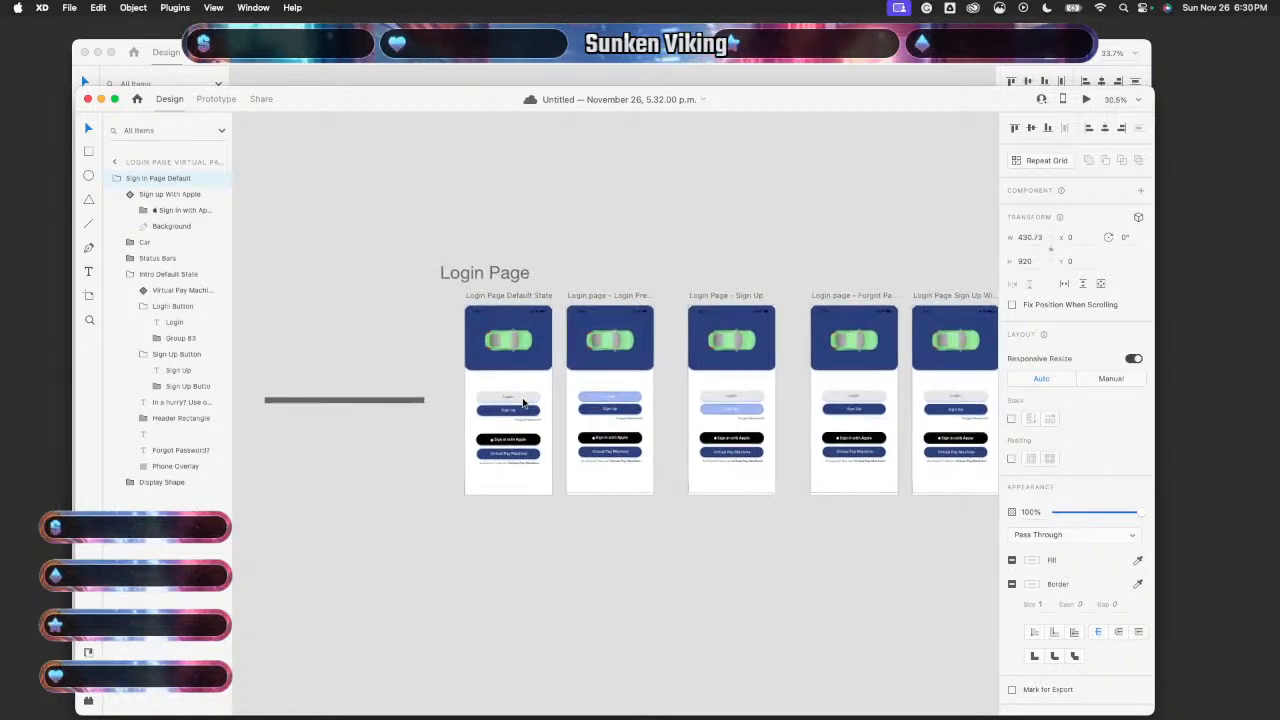
{"action": "scroll", "coordinate": [522, 402], "scroll_direction": "right", "scroll_amount": 3}
{"action": "scroll", "coordinate": [522, 402], "scroll_direction": "left", "scroll_amount": 1}
{"action": "scroll", "coordinate": [522, 402], "scroll_direction": "up", "scroll_amount": 1}
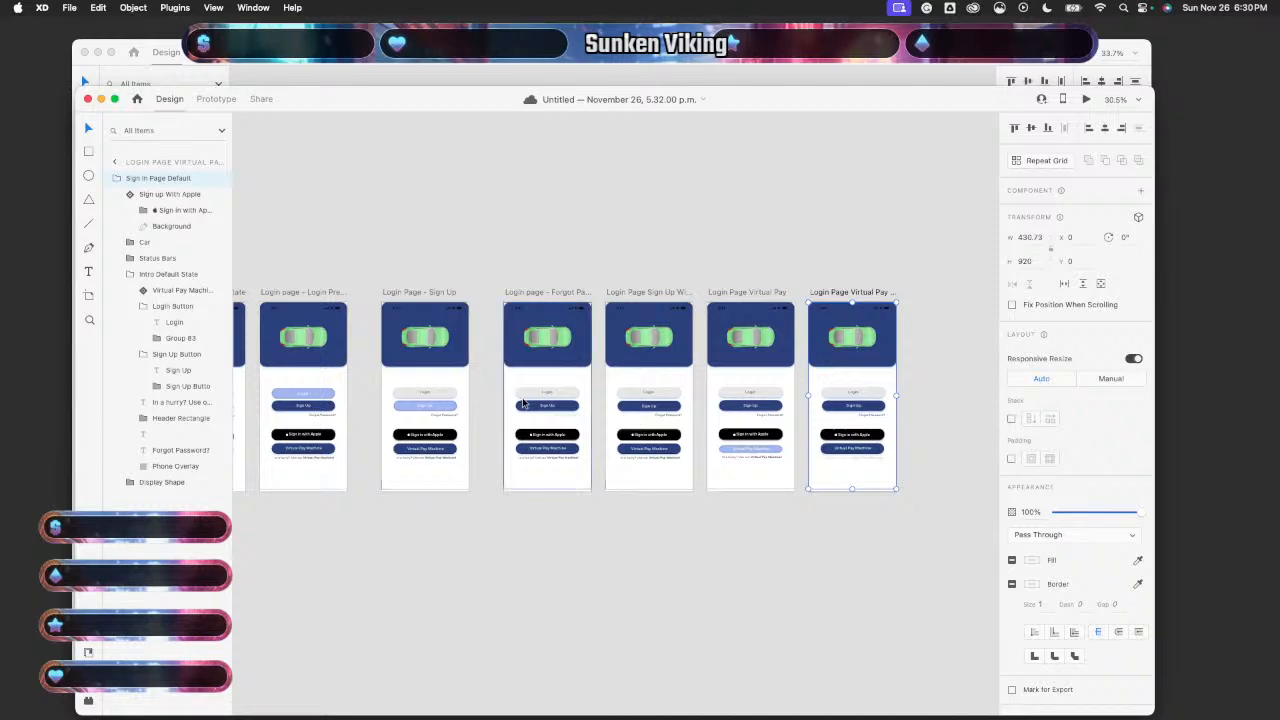
{"action": "scroll", "coordinate": [522, 402], "scroll_direction": "left", "scroll_amount": 4}
{"action": "scroll", "coordinate": [522, 402], "scroll_direction": "up", "scroll_amount": 2}
{"action": "scroll", "coordinate": [522, 402], "scroll_direction": "left", "scroll_amount": 2}
{"action": "scroll", "coordinate": [522, 402], "scroll_direction": "up", "scroll_amount": 1}
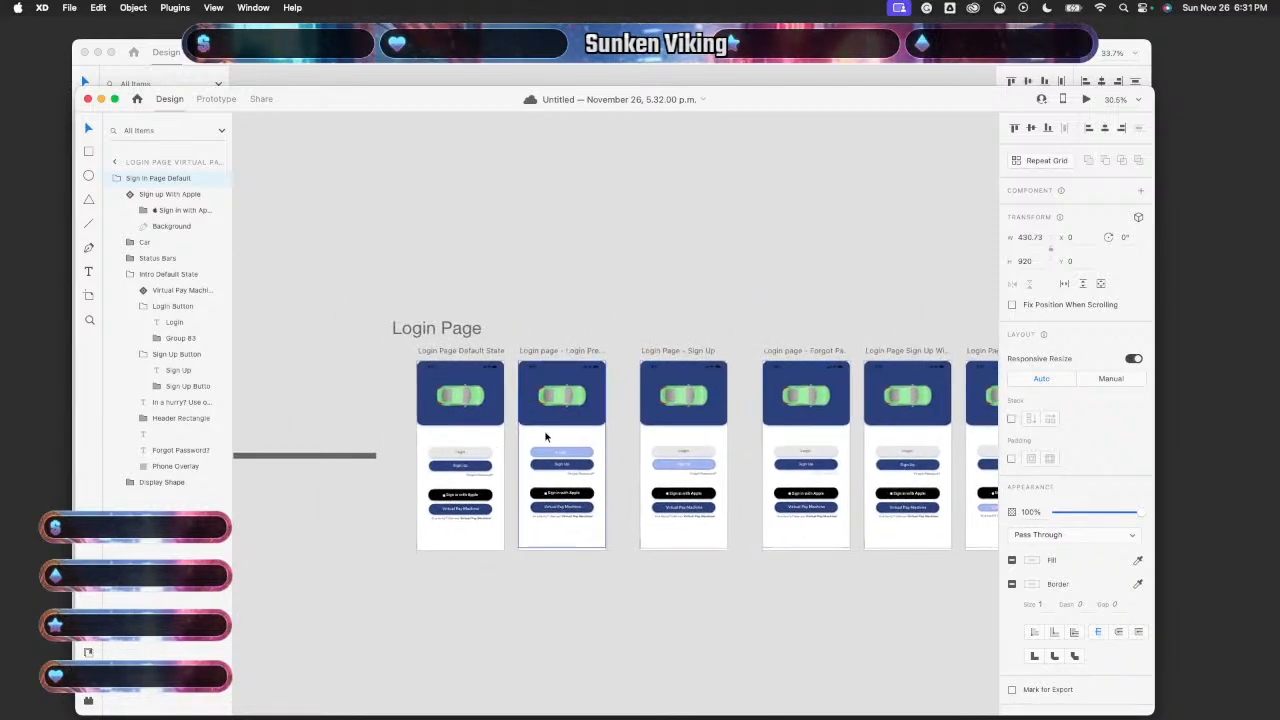
{"action": "left_click", "coordinate": [226, 101]}
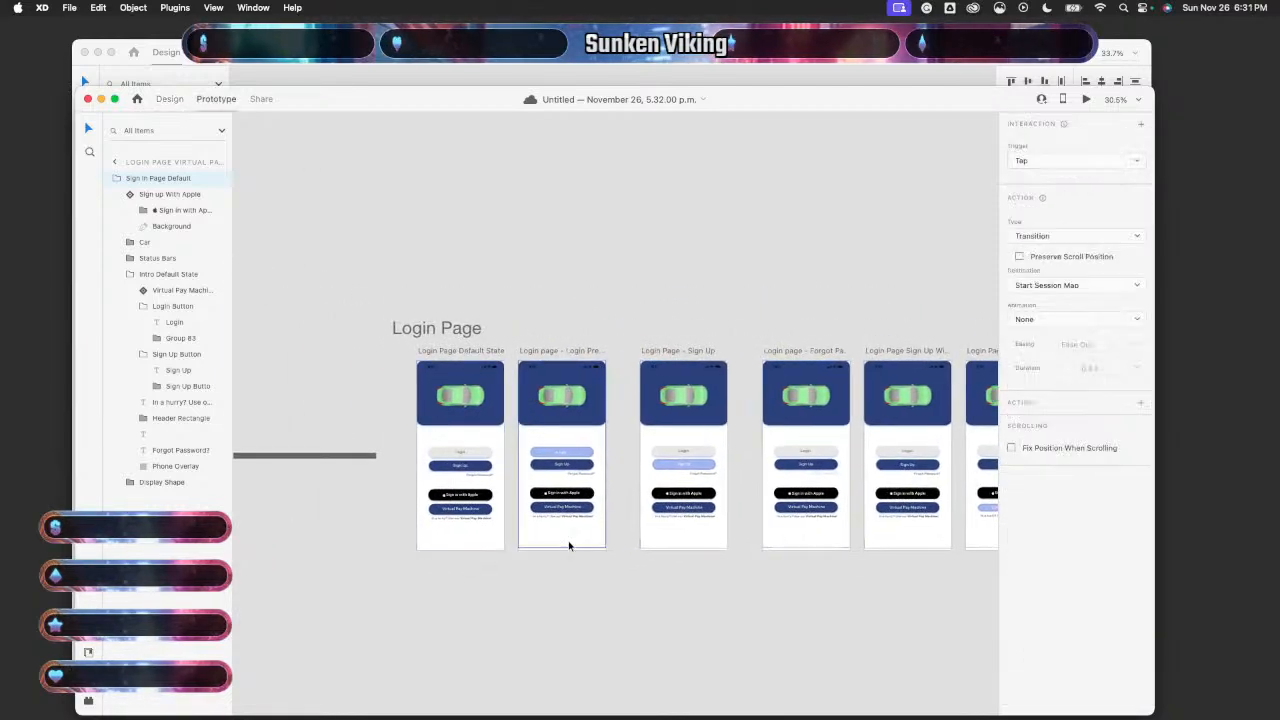
- Inspect the Login Press and Sign Up links, then delete the forgot-password artboard's Tap link
{"action": "scroll", "coordinate": [568, 551], "scroll_direction": "up", "scroll_amount": 5}
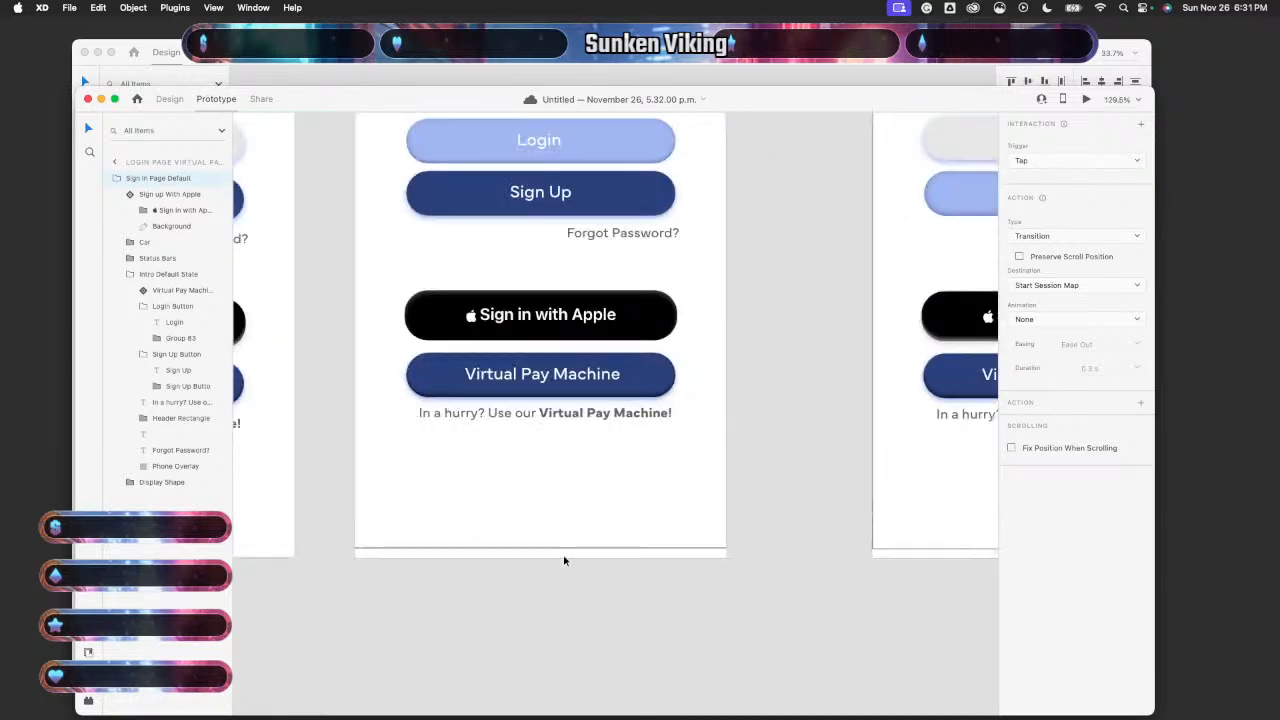
{"action": "left_click", "coordinate": [565, 557]}
{"action": "scroll", "coordinate": [565, 558], "scroll_direction": "down", "scroll_amount": 5}
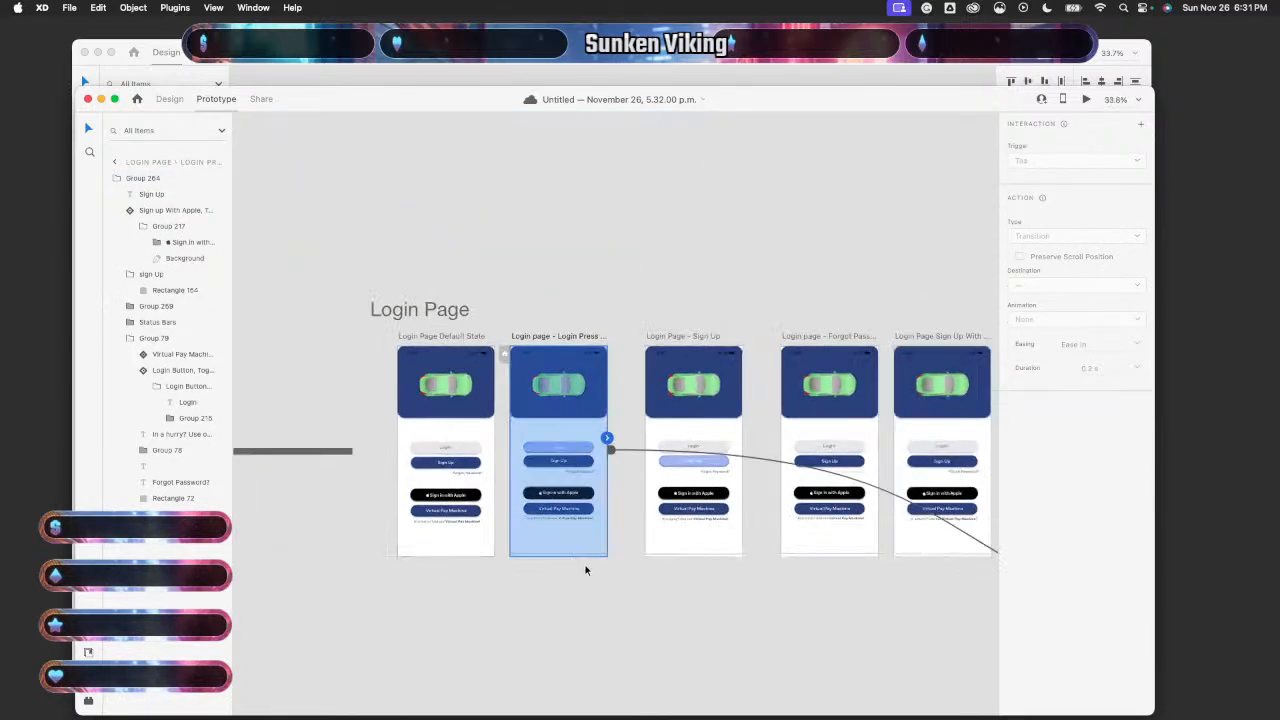
{"action": "left_click", "coordinate": [610, 430]}
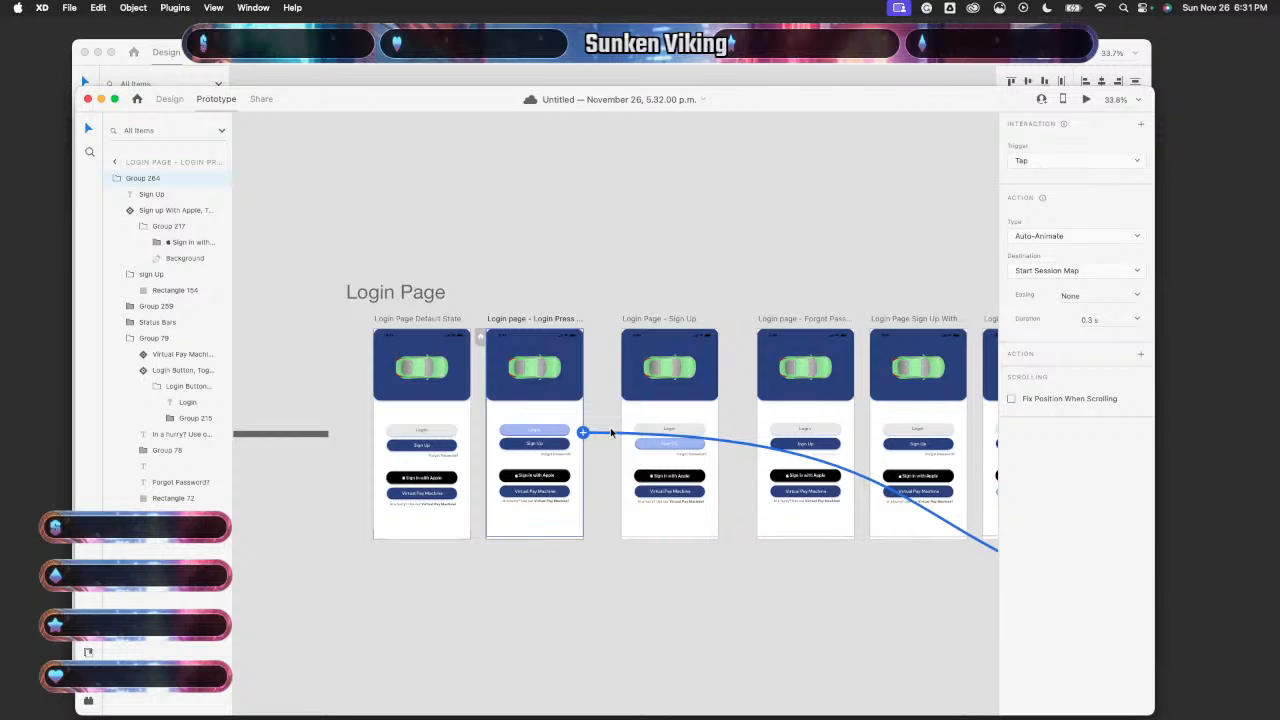
{"action": "left_click", "coordinate": [700, 428]}
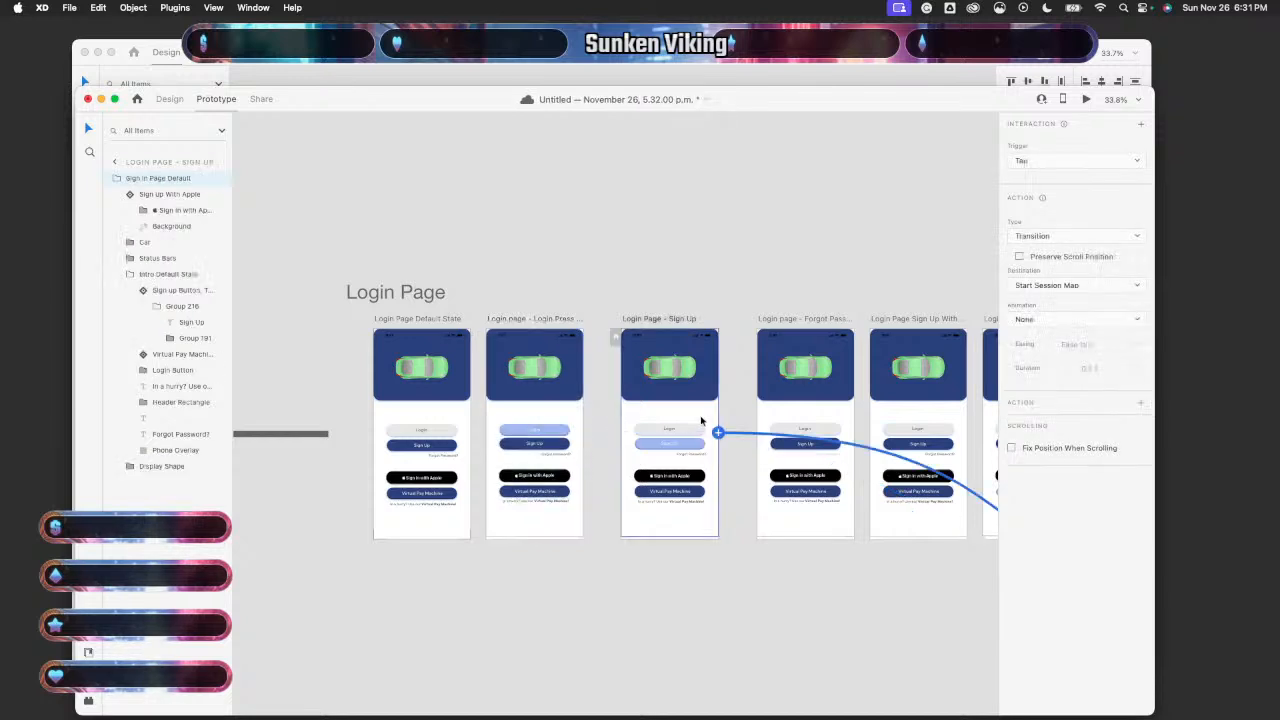
{"action": "scroll", "coordinate": [737, 434], "scroll_direction": "right", "scroll_amount": 2}
{"action": "left_click", "coordinate": [751, 425]}
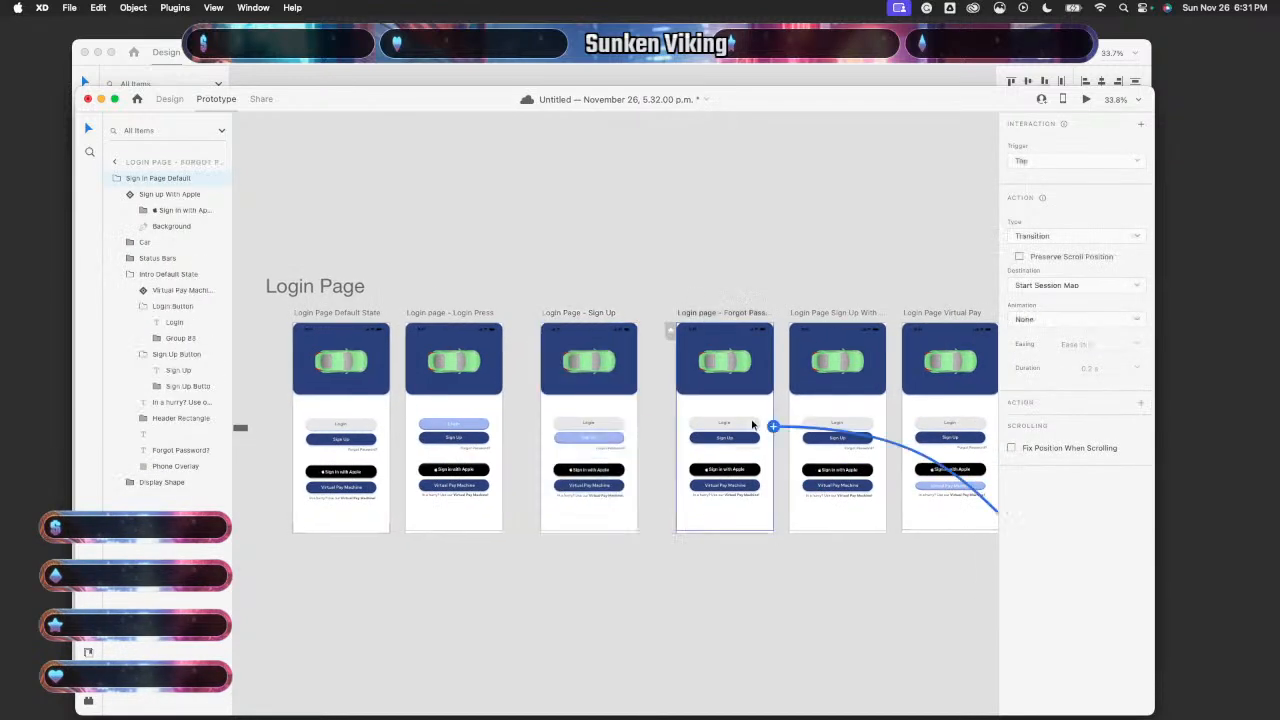
{"action": "left_click", "coordinate": [805, 428]}
{"action": "key", "text": "Delete"}
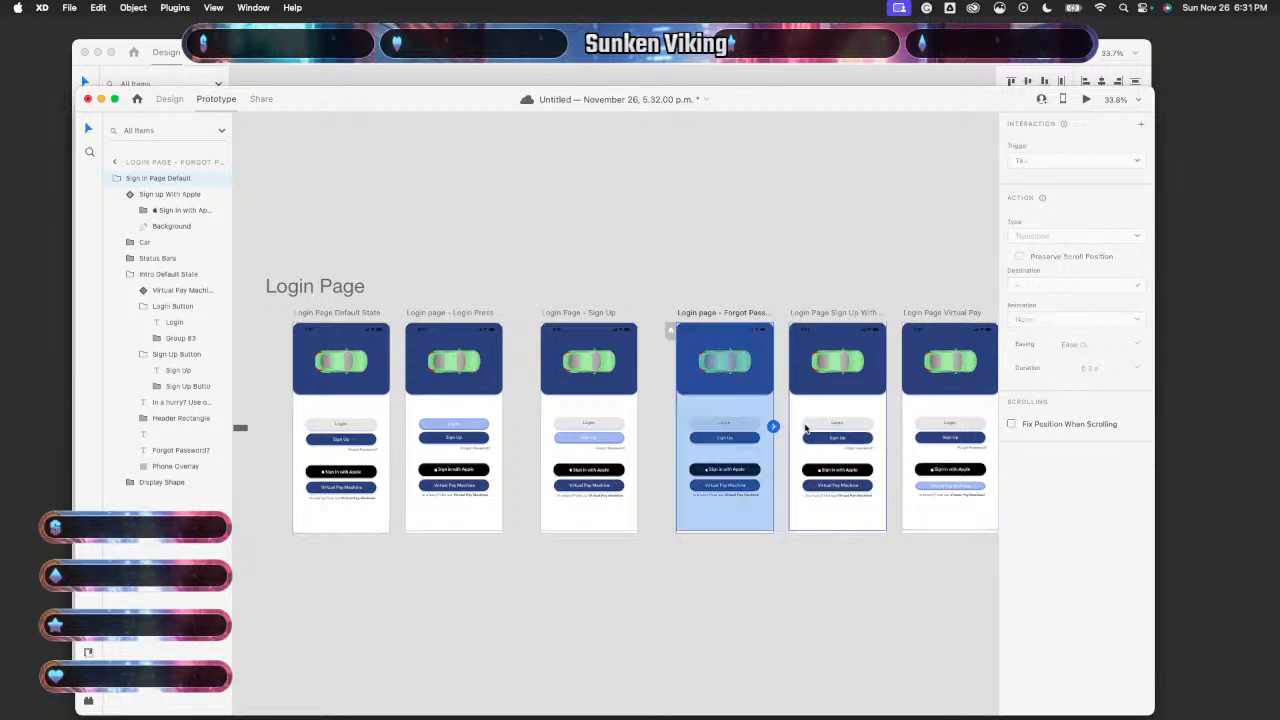
- Delete the Tap links from the sign-up-with and both Virtual Pay artboards
{"action": "scroll", "coordinate": [805, 428], "scroll_direction": "right", "scroll_amount": 2}
{"action": "left_click", "coordinate": [812, 428]}
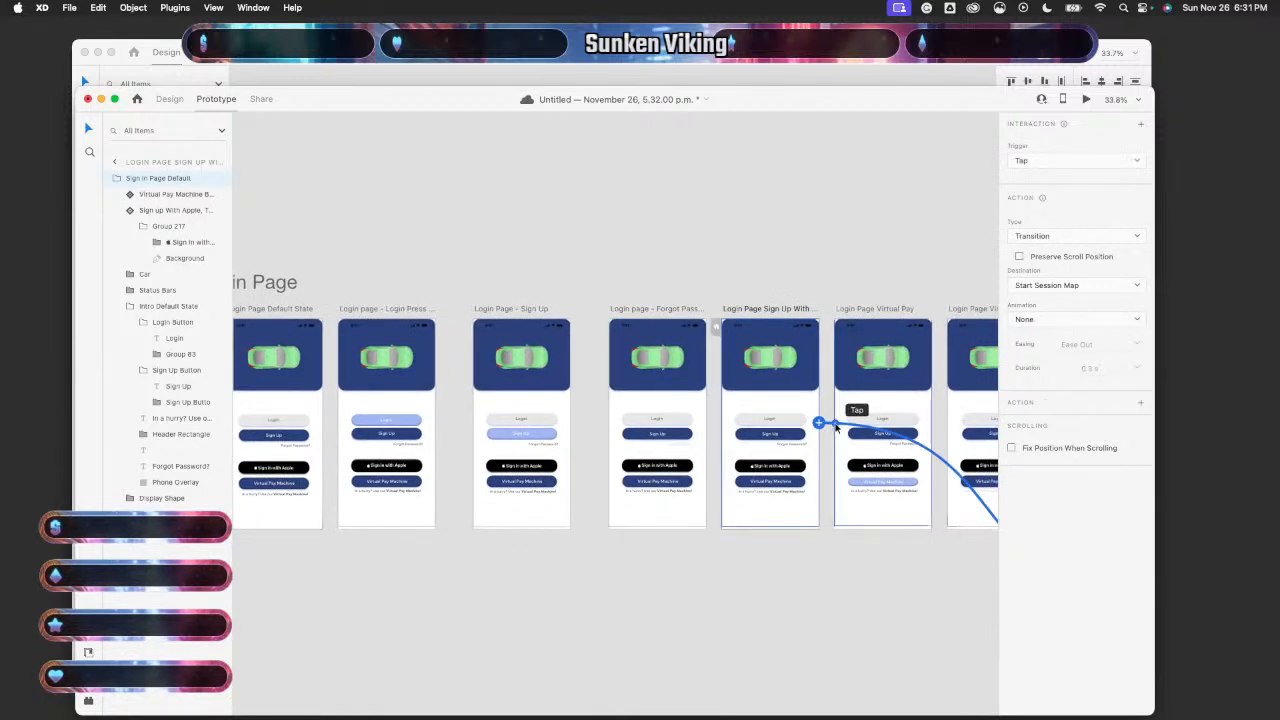
{"action": "left_click", "coordinate": [836, 428]}
{"action": "key", "text": "Delete"}
{"action": "scroll", "coordinate": [820, 427], "scroll_direction": "right", "scroll_amount": 2}
{"action": "left_click", "coordinate": [810, 426]}
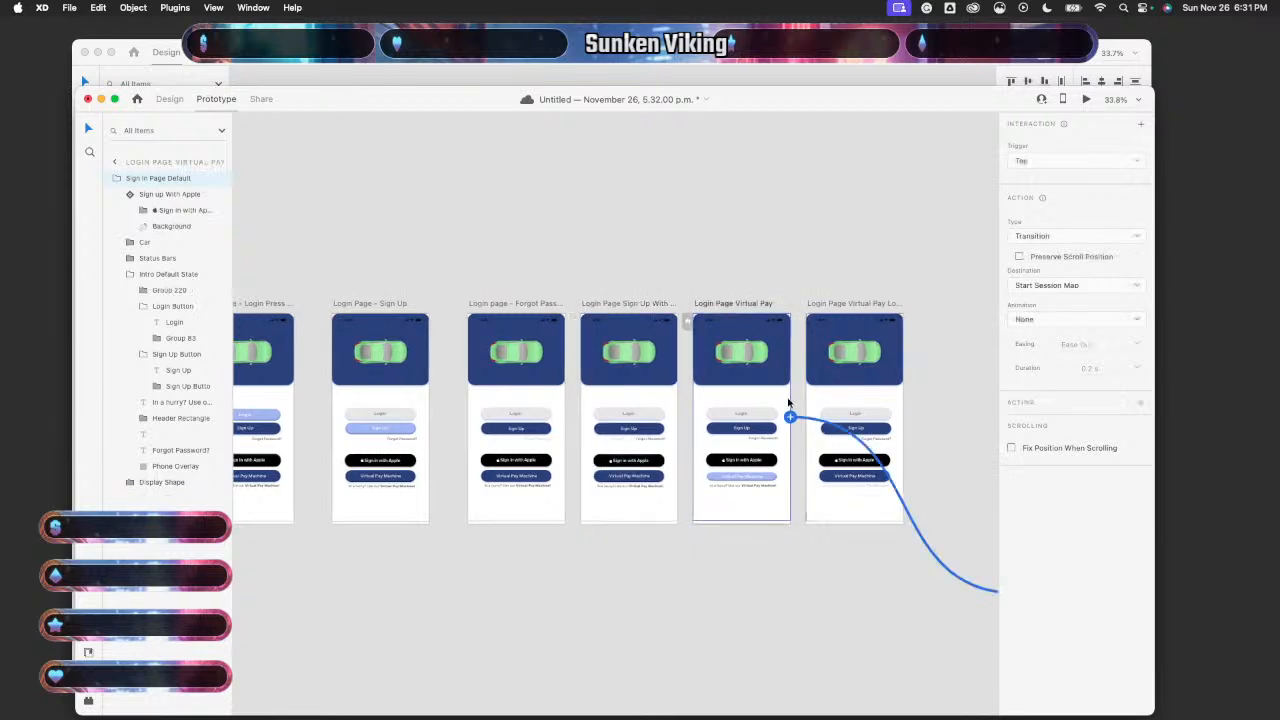
{"action": "key", "text": "Delete"}
{"action": "scroll", "coordinate": [808, 428], "scroll_direction": "right", "scroll_amount": 2}
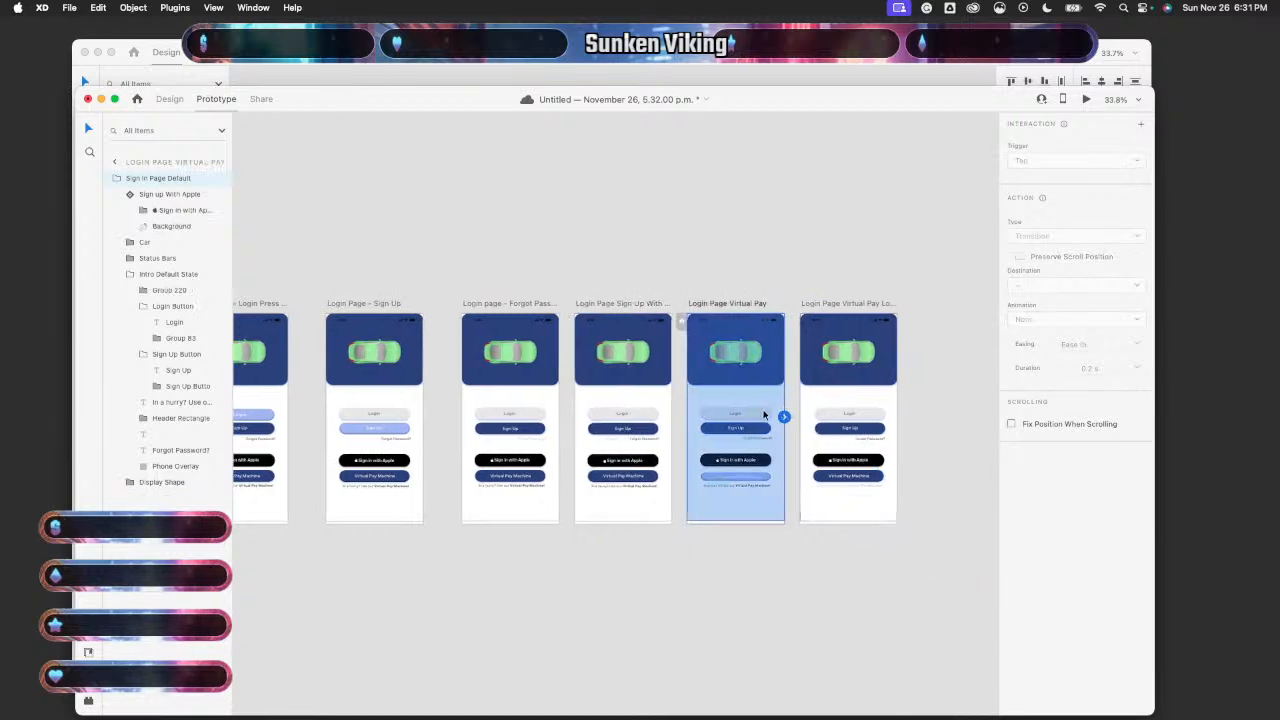
{"action": "left_click", "coordinate": [765, 404]}
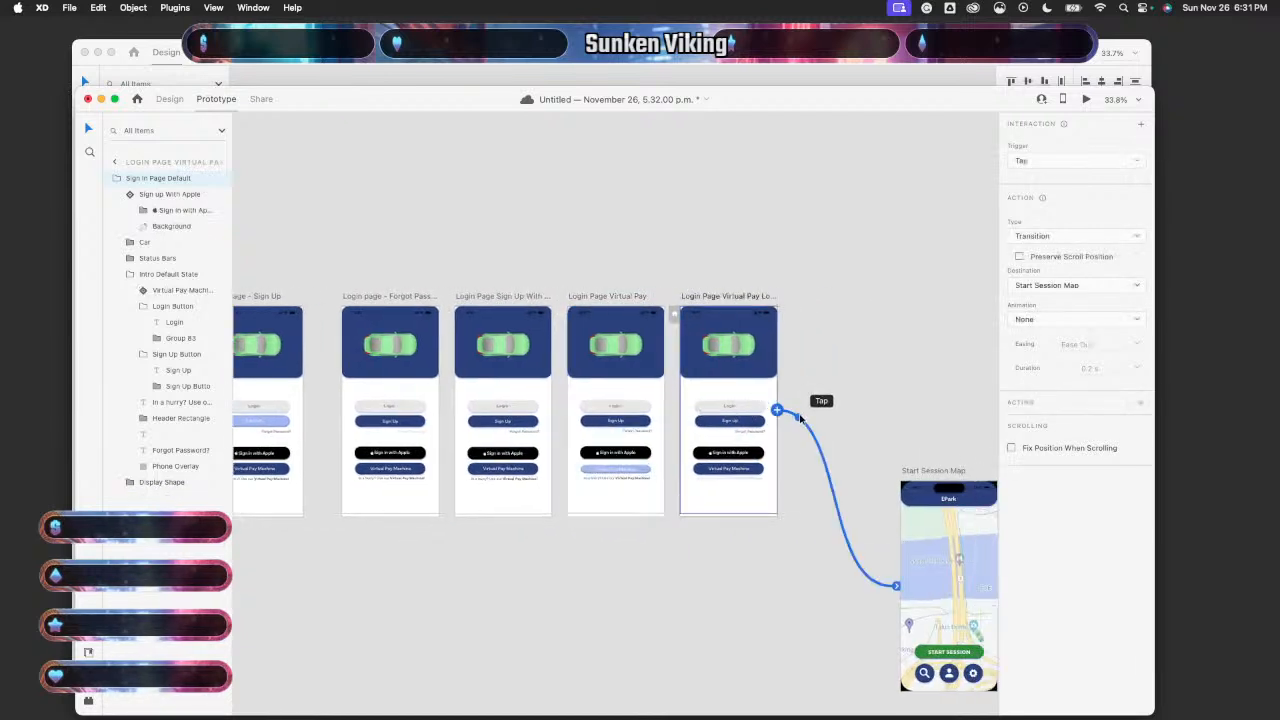
{"action": "key", "text": "Delete"}
- Wire the Login Press artboard to Start Session Map
{"action": "scroll", "coordinate": [623, 503], "scroll_direction": "left", "scroll_amount": 5}
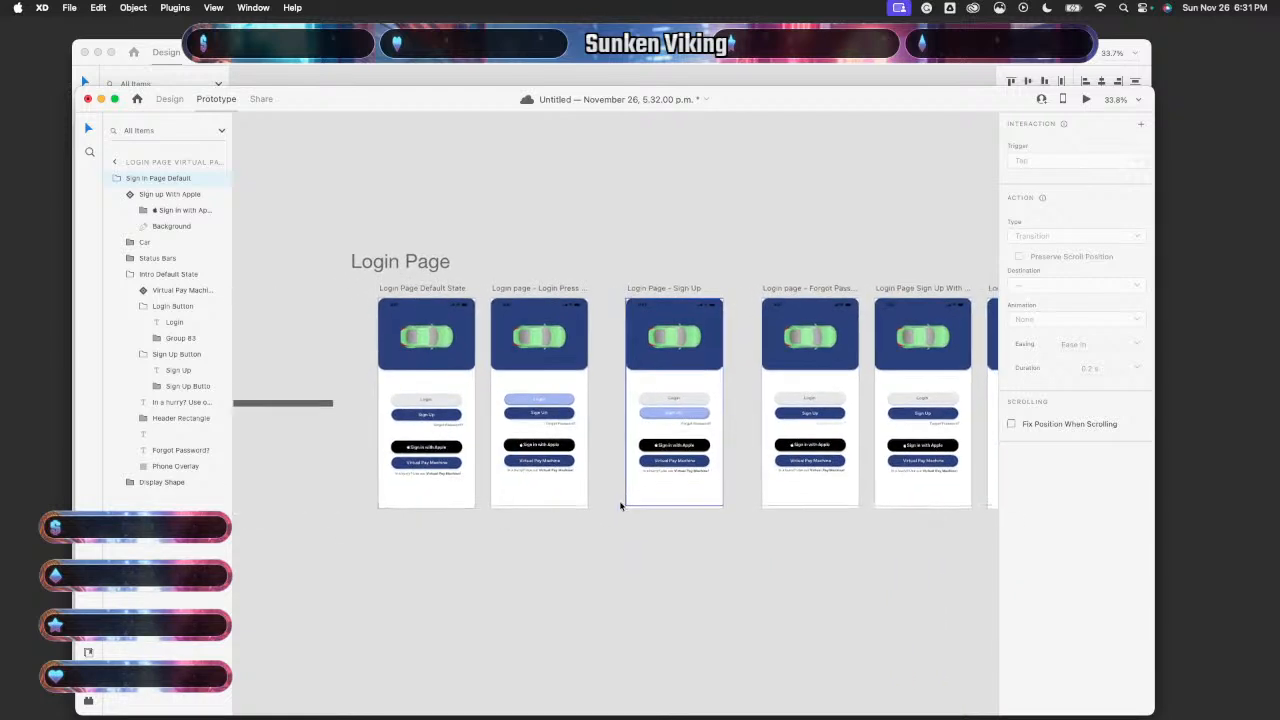
{"action": "left_click", "coordinate": [565, 391]}
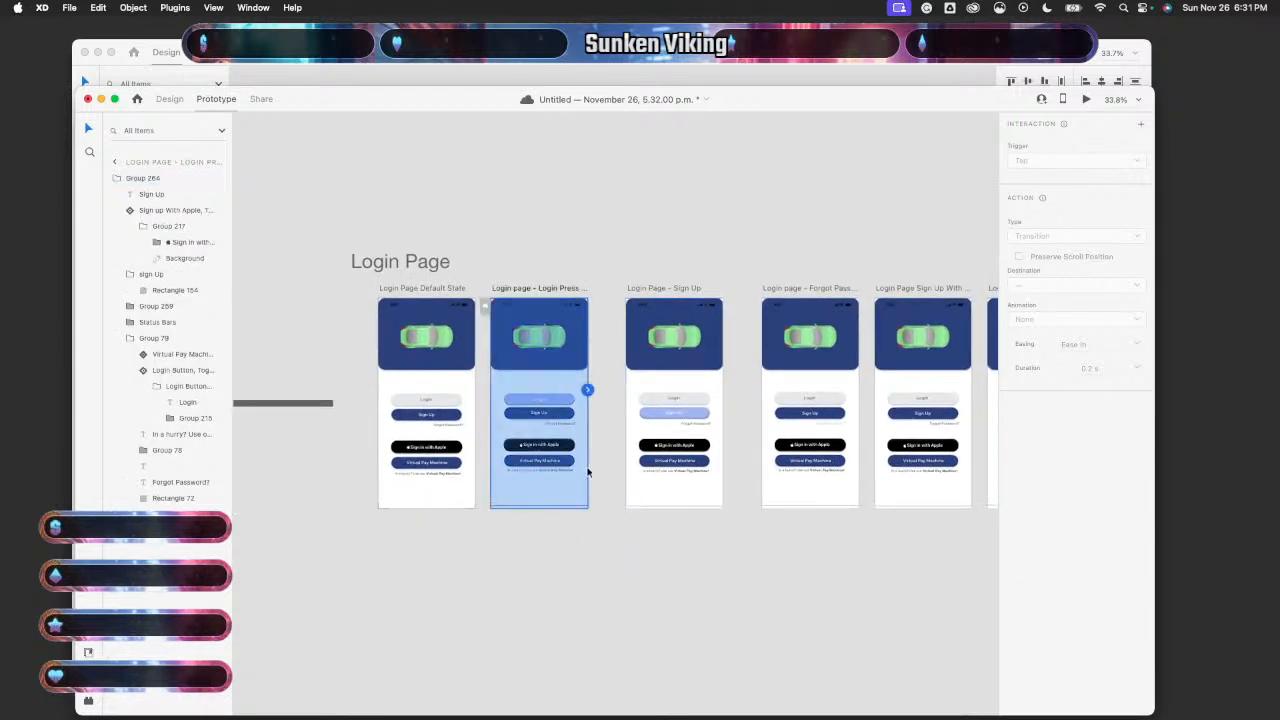
{"action": "scroll", "coordinate": [589, 393], "scroll_direction": "down", "scroll_amount": 5}
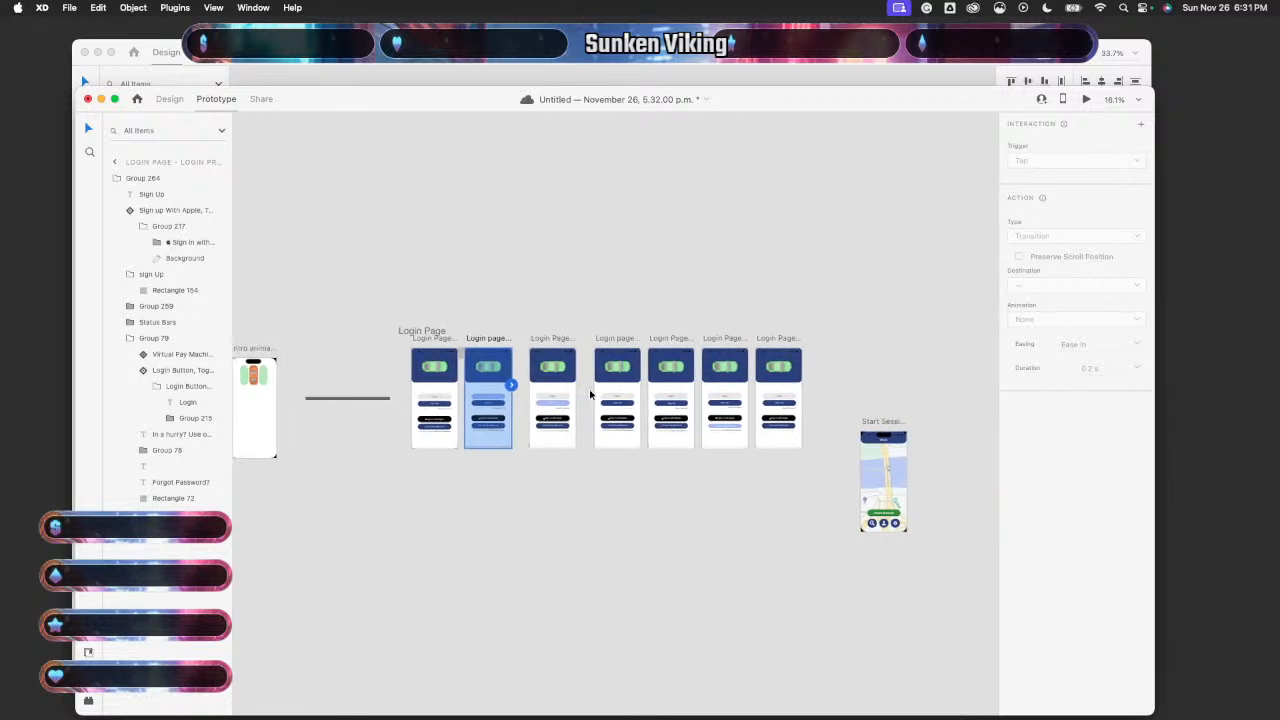
{"action": "left_click_drag", "start_coordinate": [481, 390], "coordinate": [854, 480]}
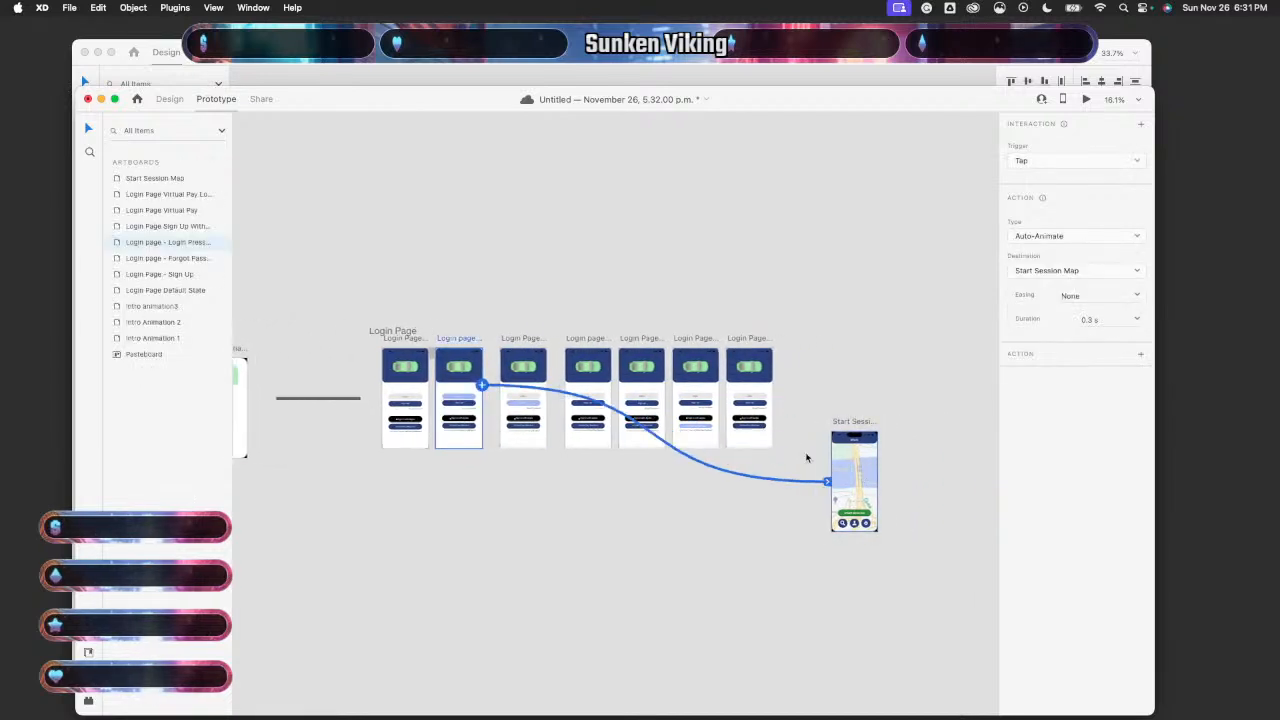
- Set the Login Press link's trigger to Time, delay 1 s, easing Ease In
{"action": "left_click", "coordinate": [1046, 163]}
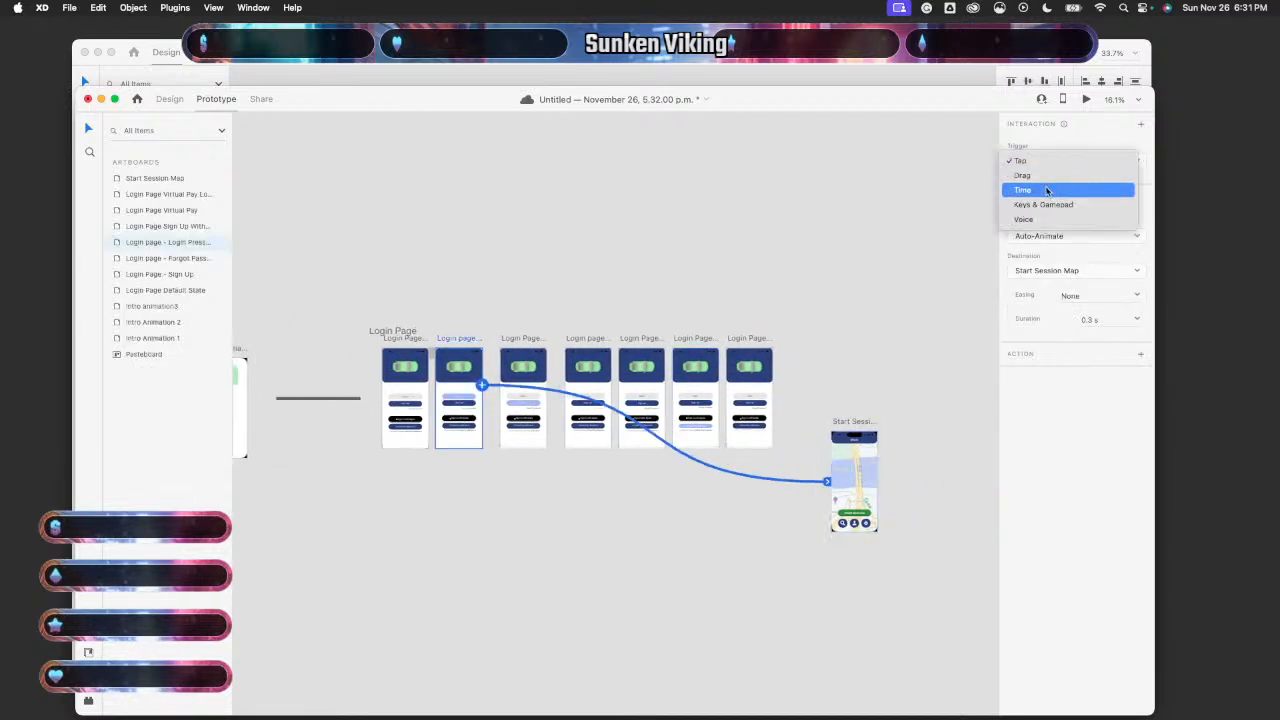
{"action": "left_click", "coordinate": [1050, 190]}
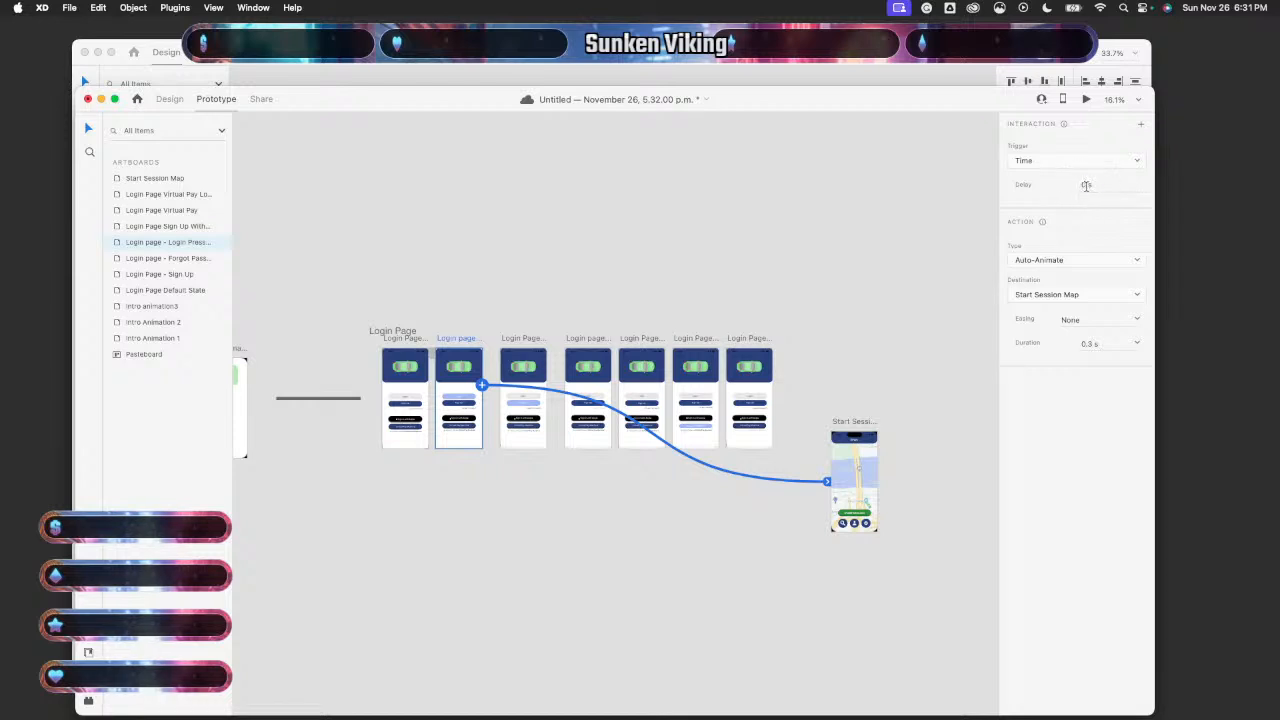
{"action": "left_click", "coordinate": [1086, 185]}
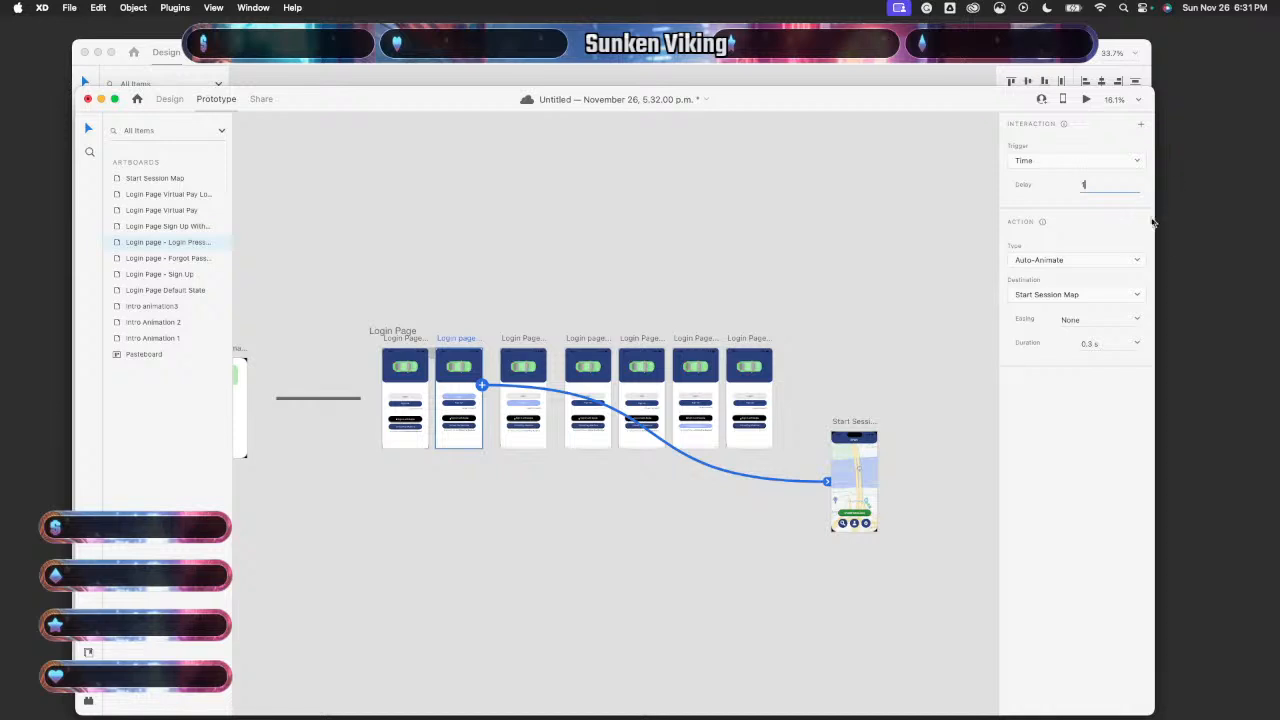
{"action": "left_click", "coordinate": [1098, 318]}
{"action": "left_click", "coordinate": [1137, 320]}
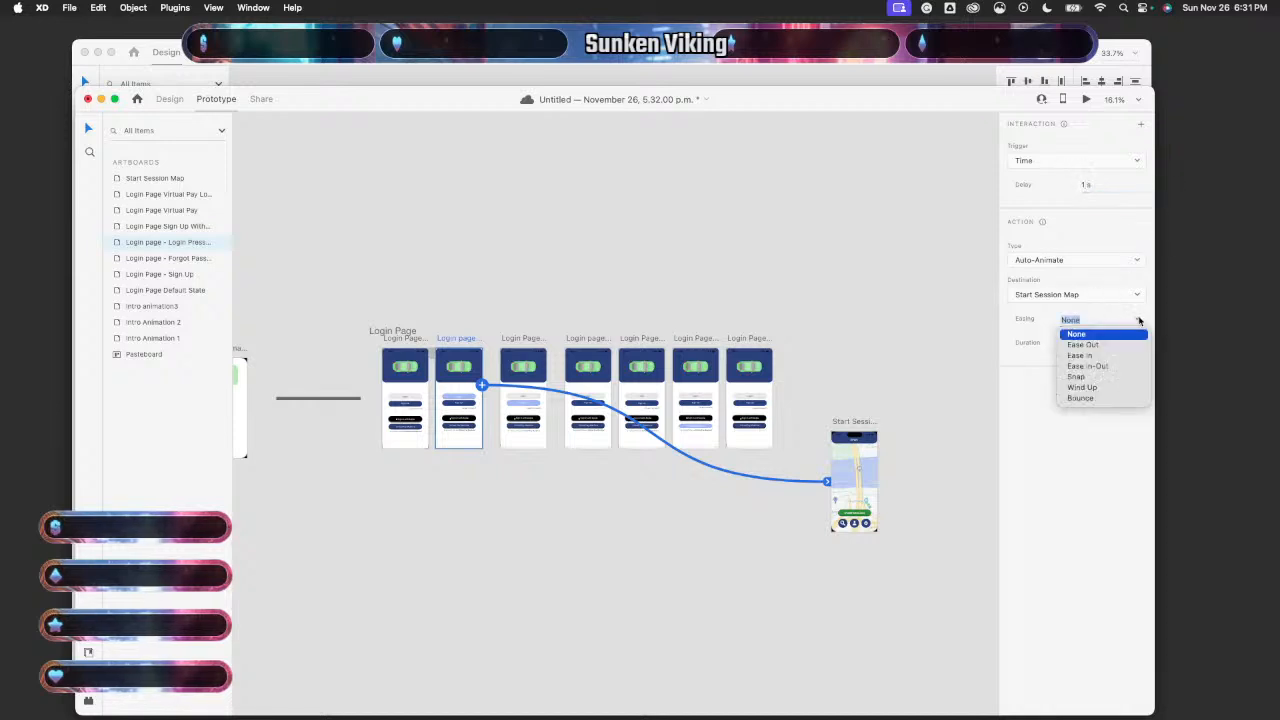
{"action": "left_click", "coordinate": [1082, 356]}
{"action": "left_click", "coordinate": [603, 481]}
- Preview the prototype from the first Login Page, then edit the Time link's delay
{"action": "left_click", "coordinate": [405, 405]}
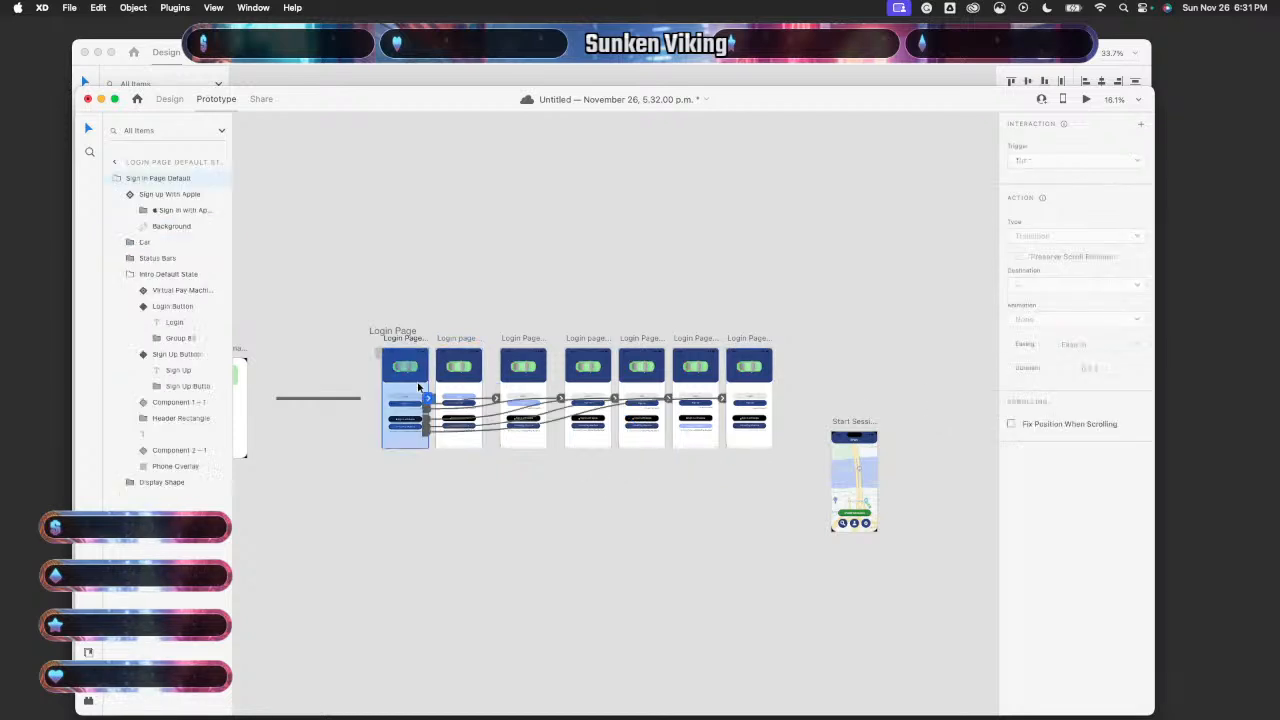
{"action": "left_click", "coordinate": [1086, 98]}
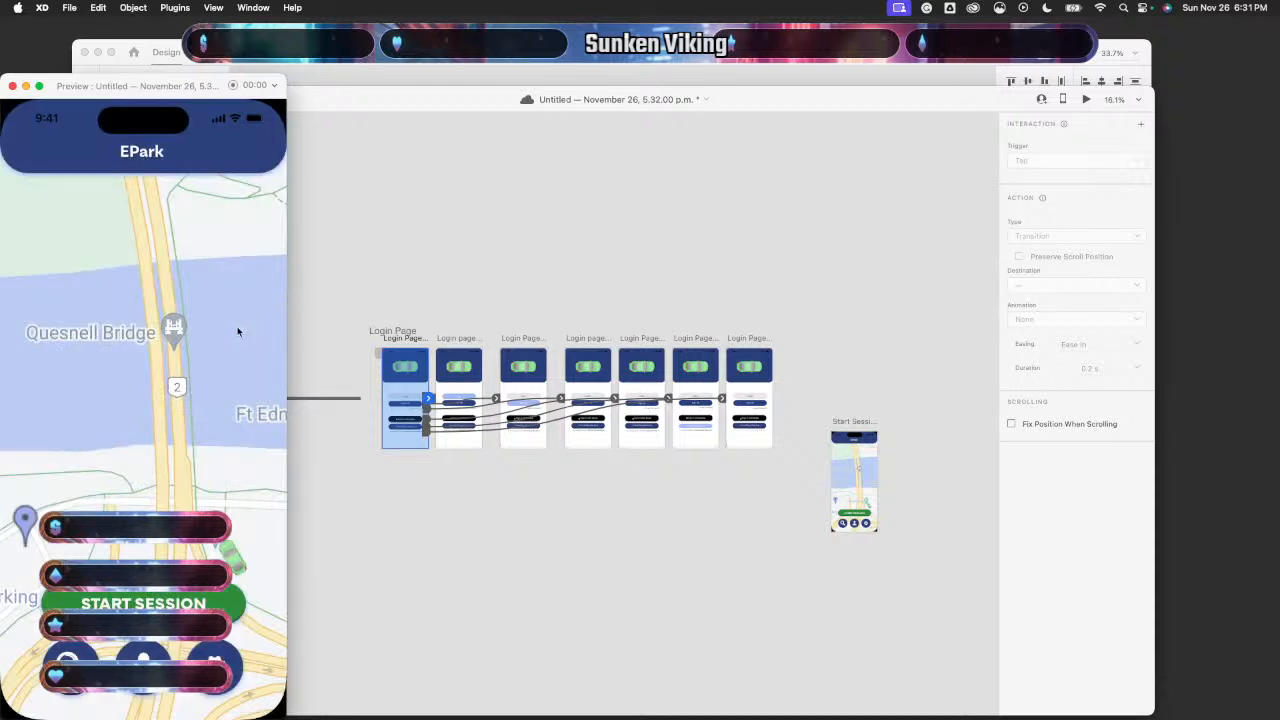
{"action": "left_click", "coordinate": [12, 86]}
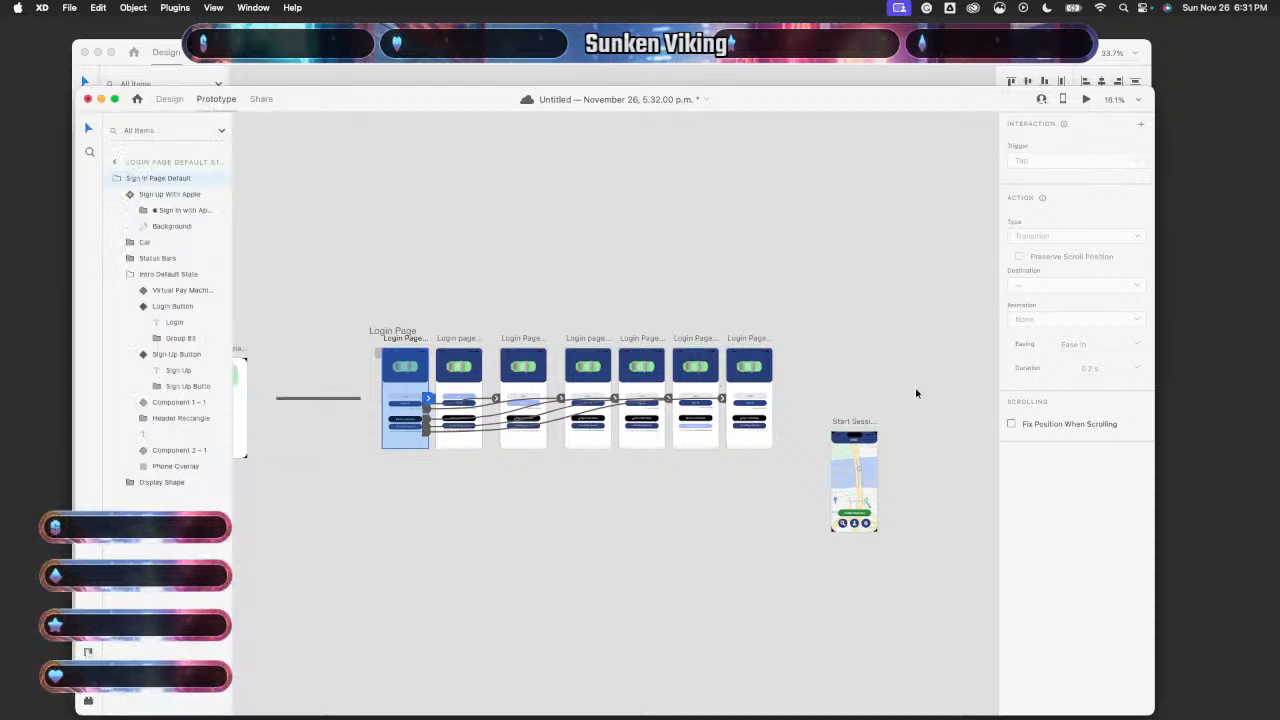
{"action": "left_click", "coordinate": [480, 350]}
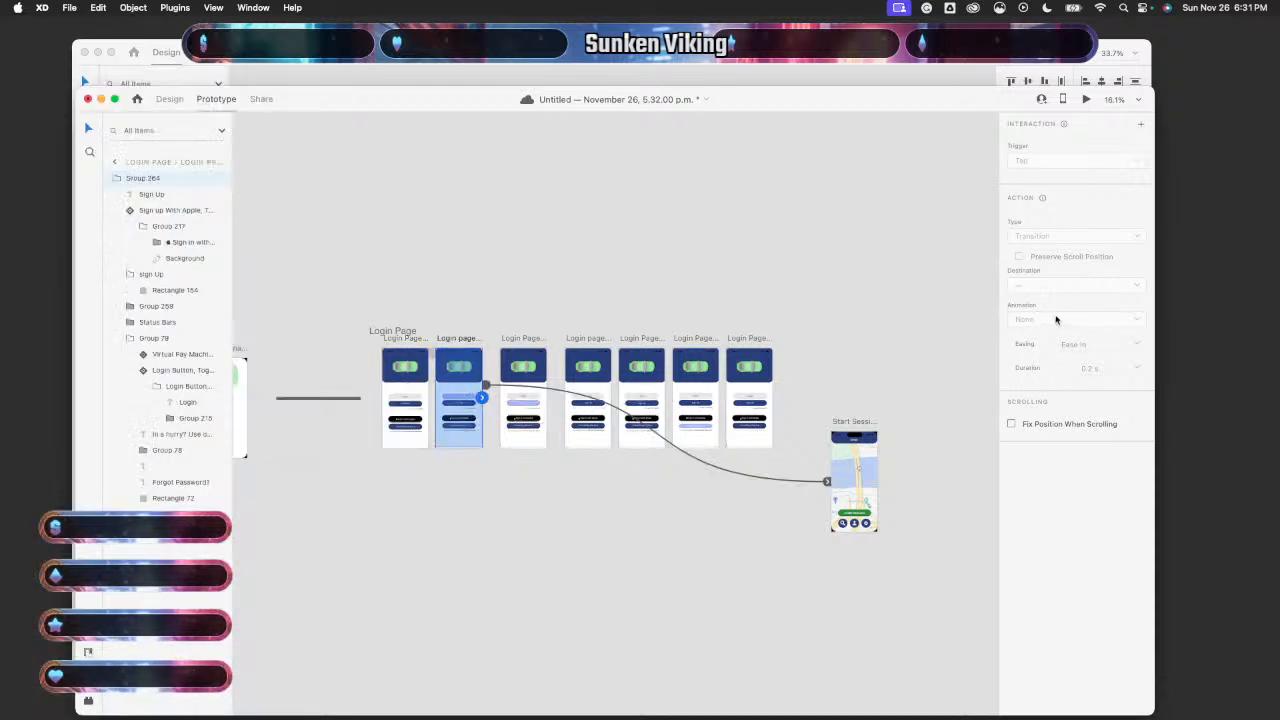
{"action": "left_click", "coordinate": [497, 390]}
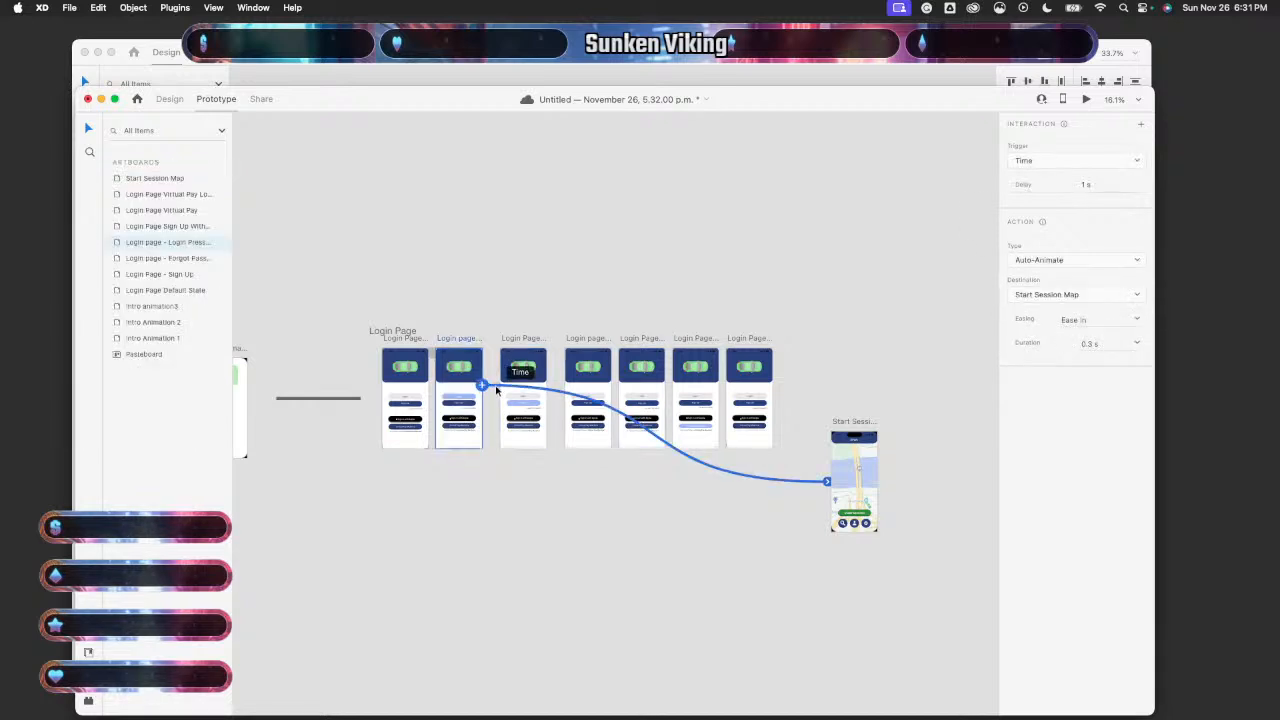
{"action": "left_click", "coordinate": [1090, 184]}
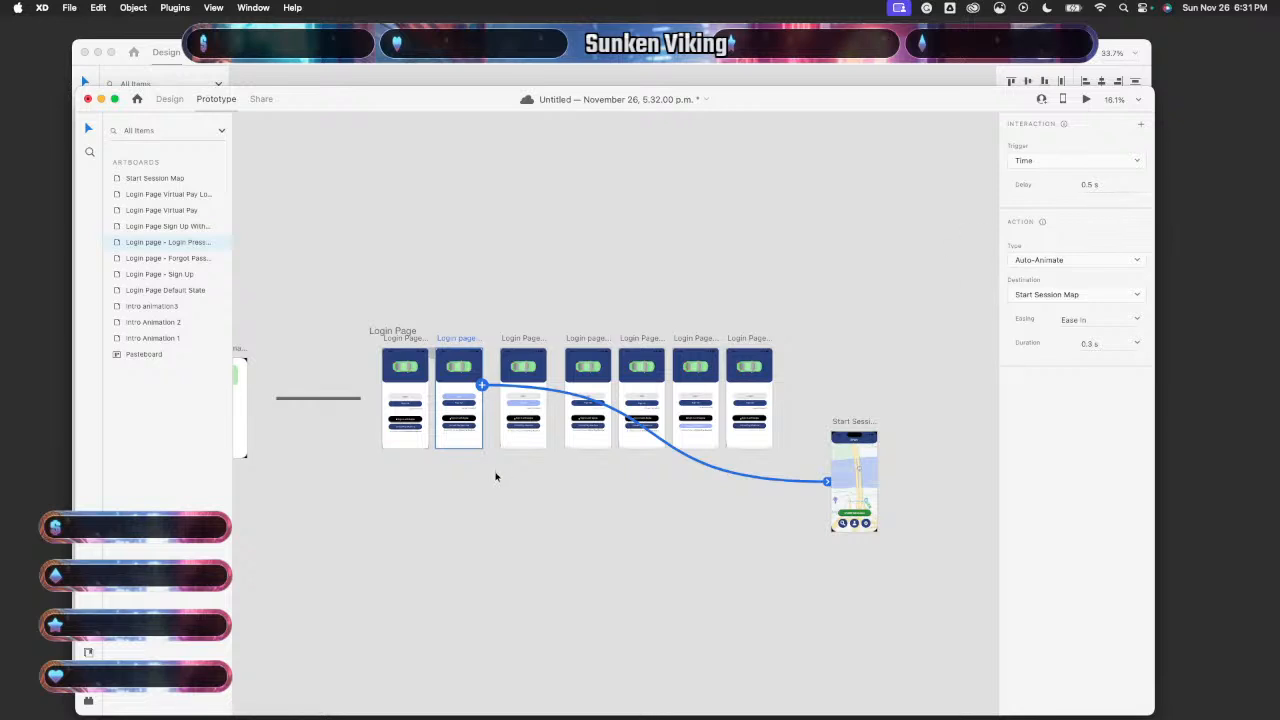
- Preview again from the first Login Page and test the transition to the map
{"action": "left_click", "coordinate": [416, 395]}
{"action": "left_click", "coordinate": [1087, 99]}
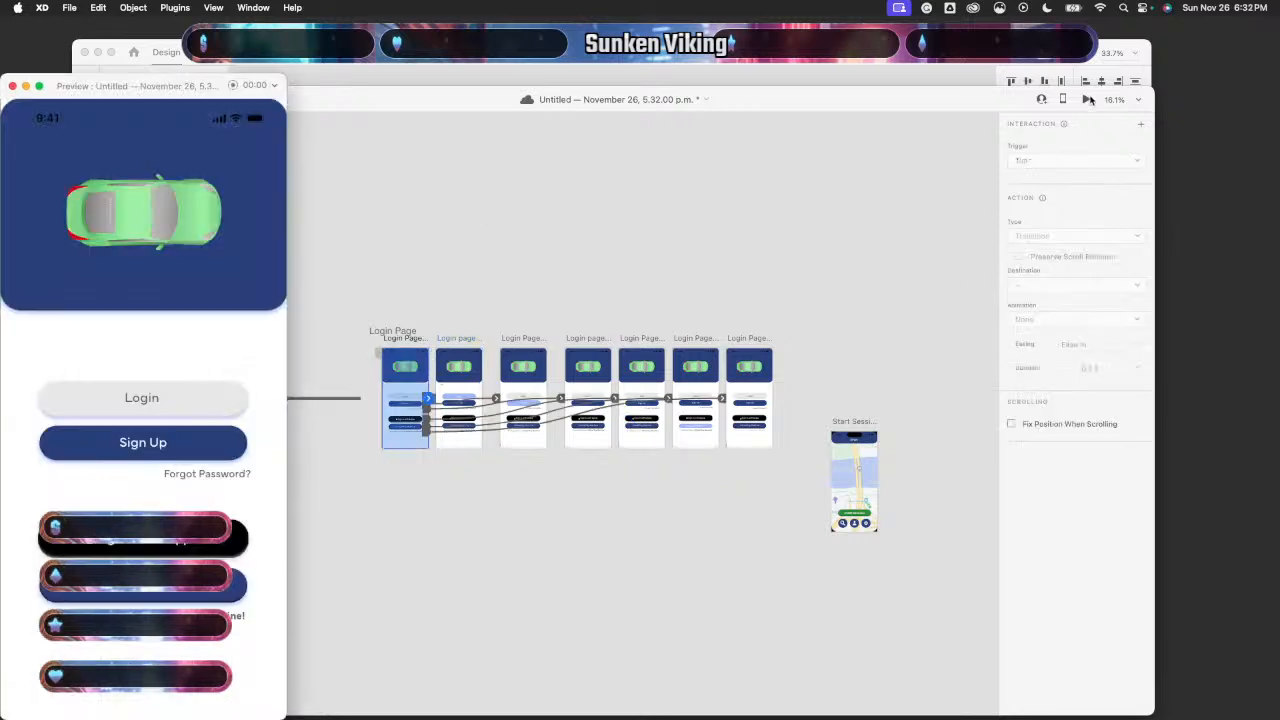
{"action": "left_click", "coordinate": [223, 404]}
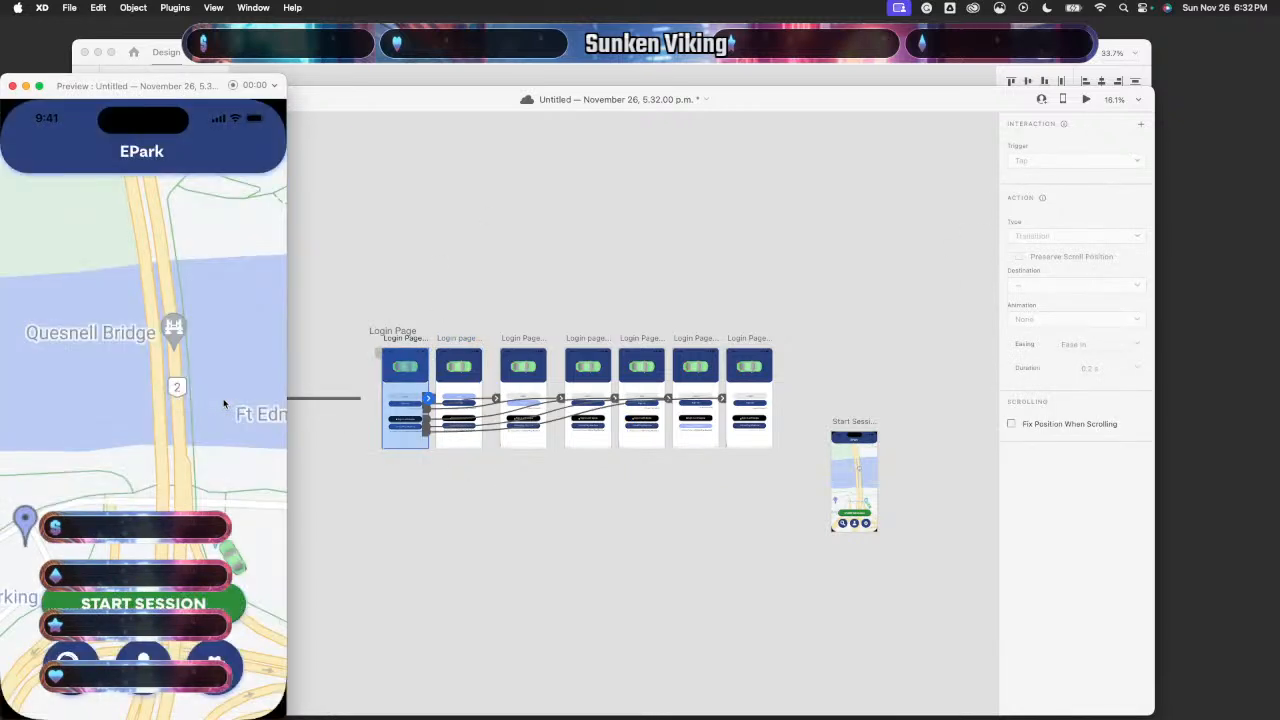
{"action": "left_click", "coordinate": [12, 87]}
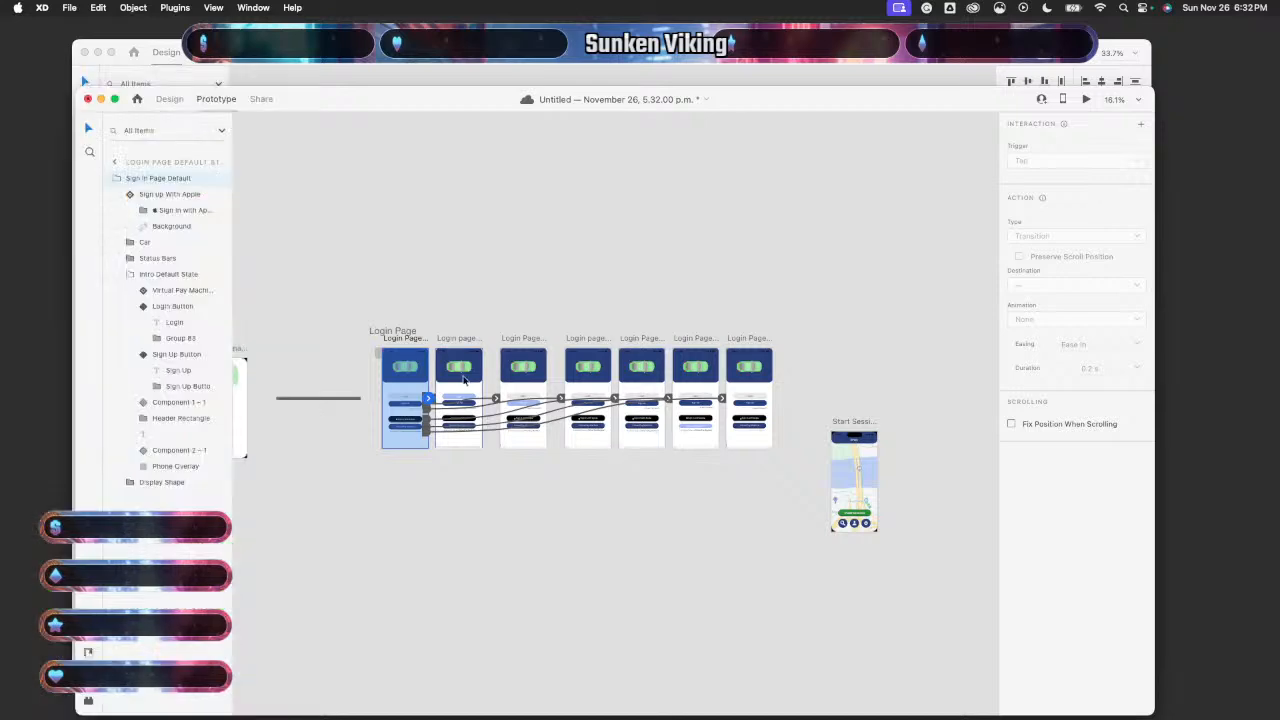
- Set the Login Press Time link's delay to 0.3 s
{"action": "left_click", "coordinate": [458, 410]}
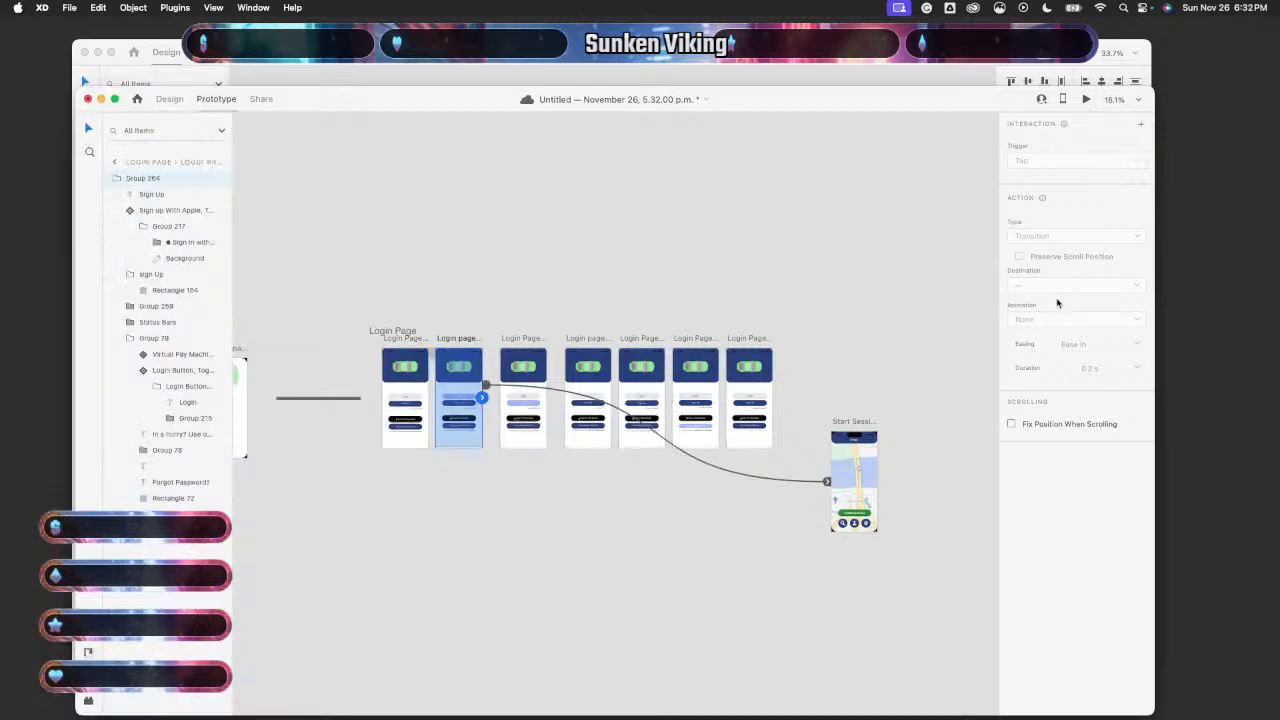
{"action": "left_click", "coordinate": [552, 392]}
{"action": "left_click", "coordinate": [1093, 184]}
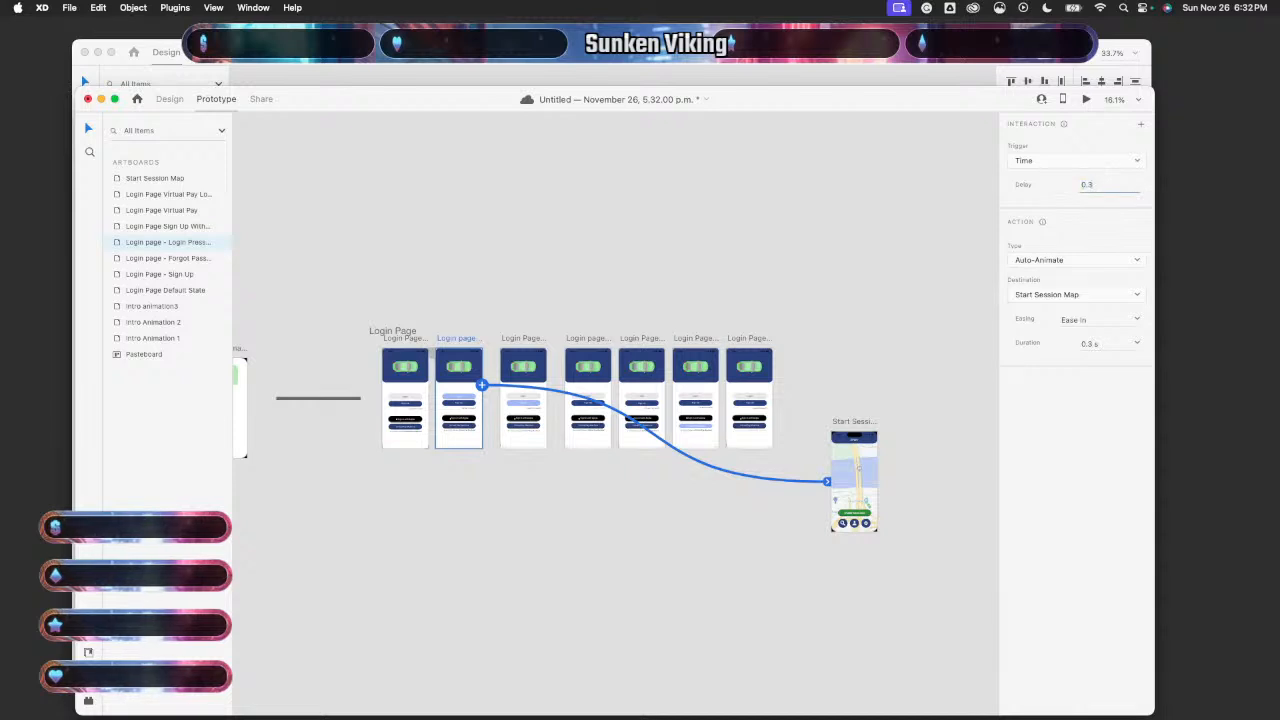
{"action": "key", "text": "Return"}
- Preview the prototype from the first Login Page, pressing Login twice to test the map transition
{"action": "left_click", "coordinate": [414, 392]}
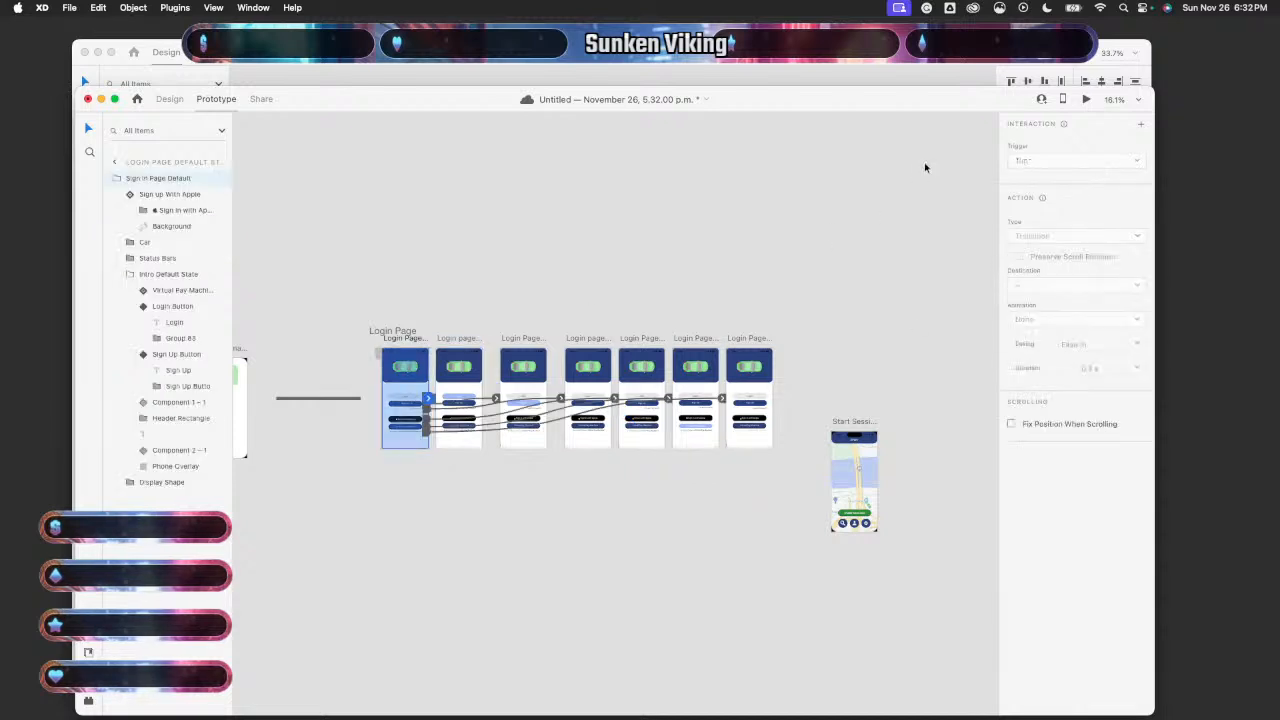
{"action": "left_click", "coordinate": [1086, 99]}
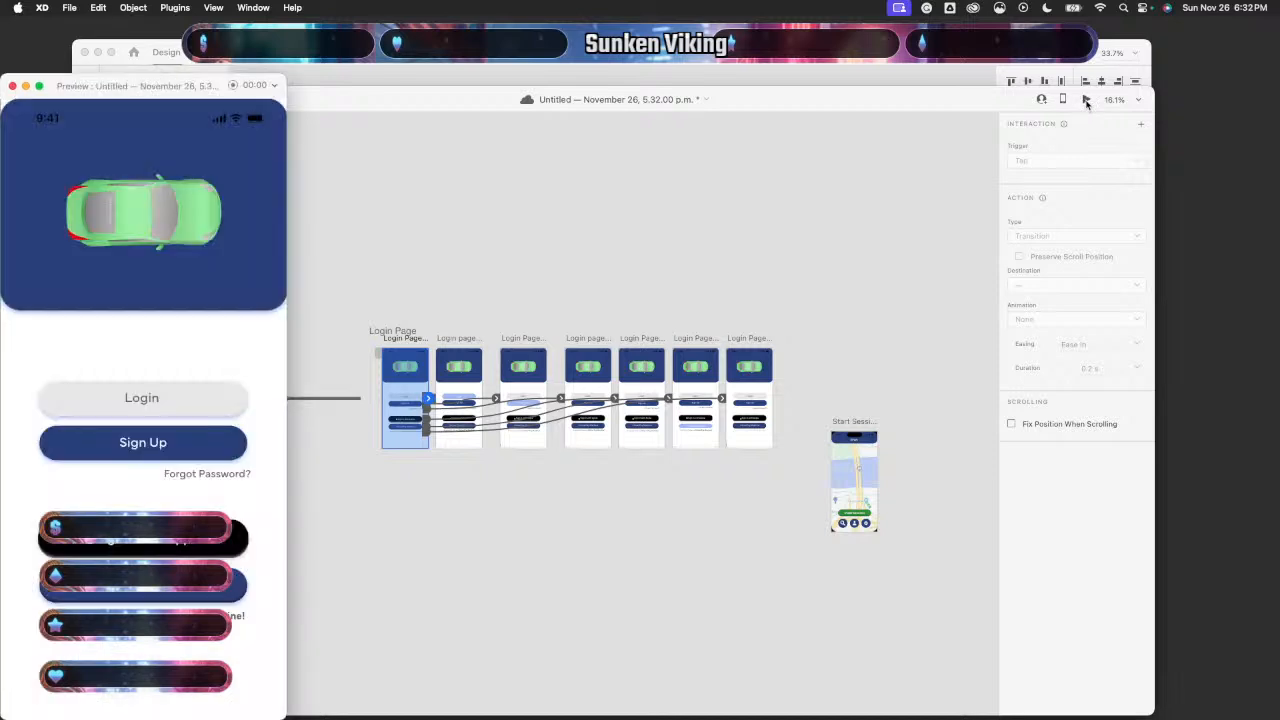
{"action": "left_click", "coordinate": [200, 400]}
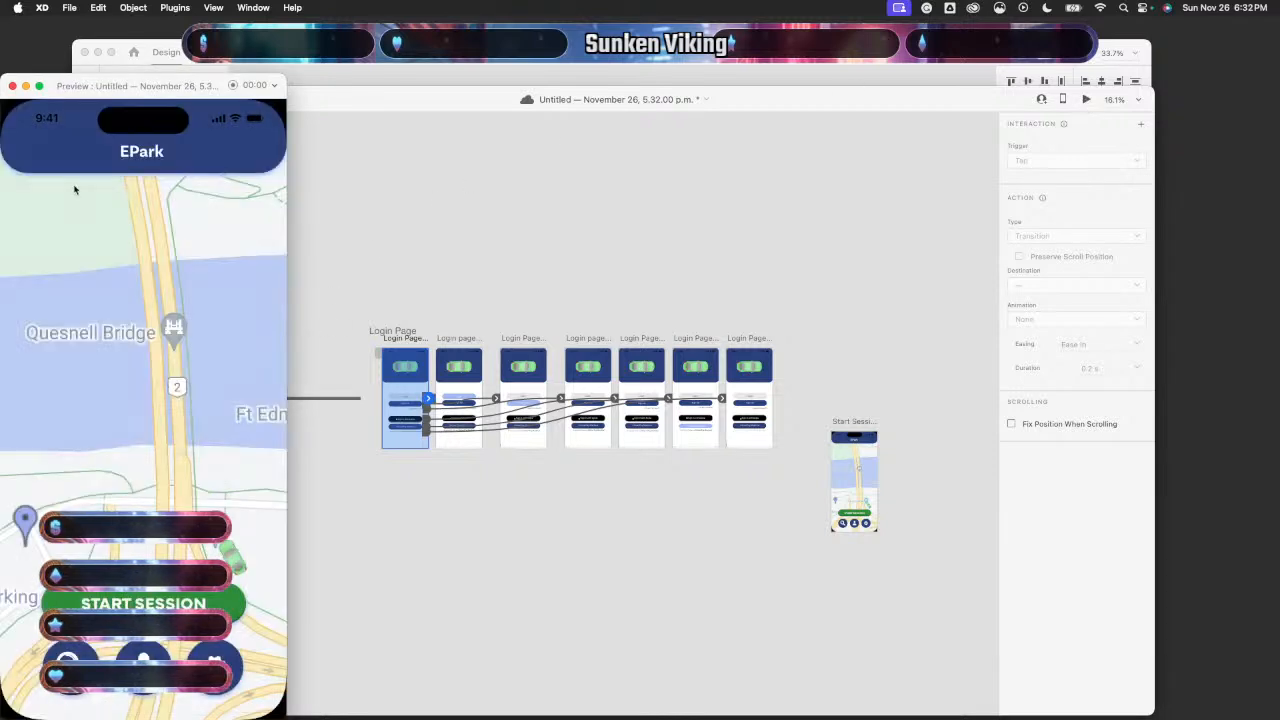
{"action": "left_click", "coordinate": [12, 86]}
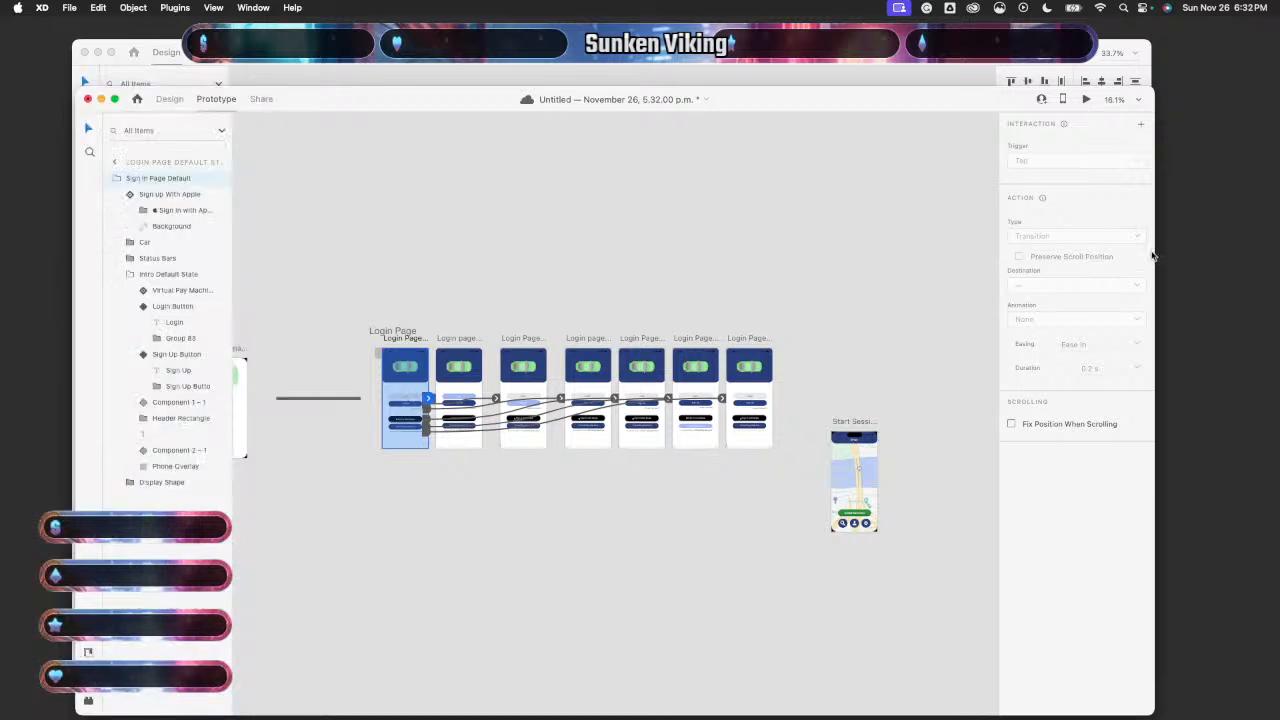
{"action": "left_click", "coordinate": [1086, 99]}
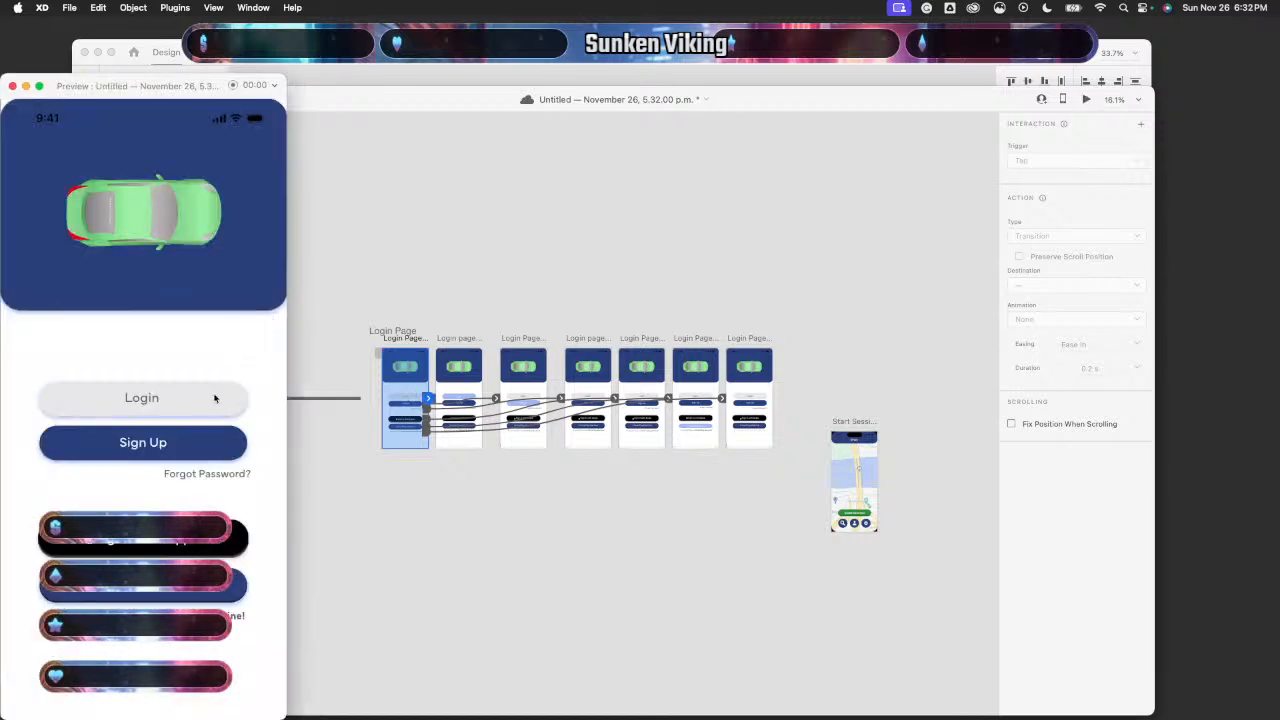
{"action": "left_click", "coordinate": [214, 398]}
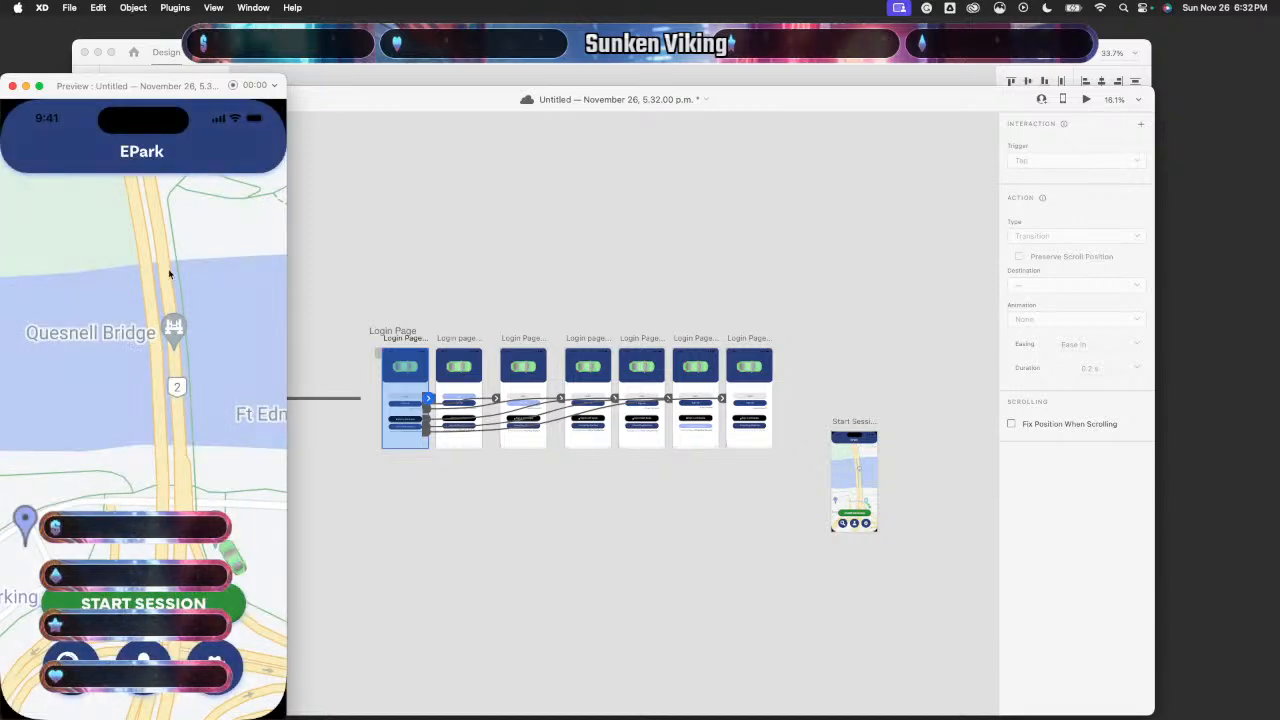
{"action": "key", "text": "Left"}
{"action": "key", "text": "Left"}
{"action": "key", "text": "Left"}
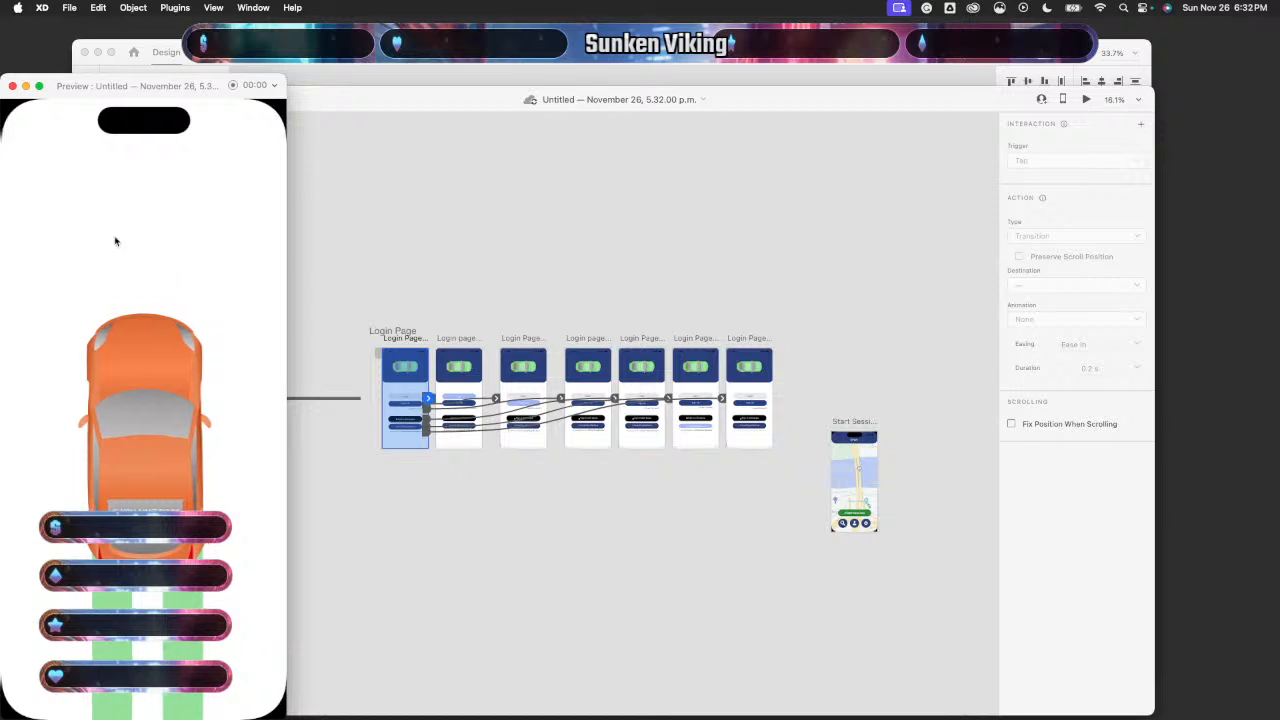
{"action": "left_click", "coordinate": [13, 87]}
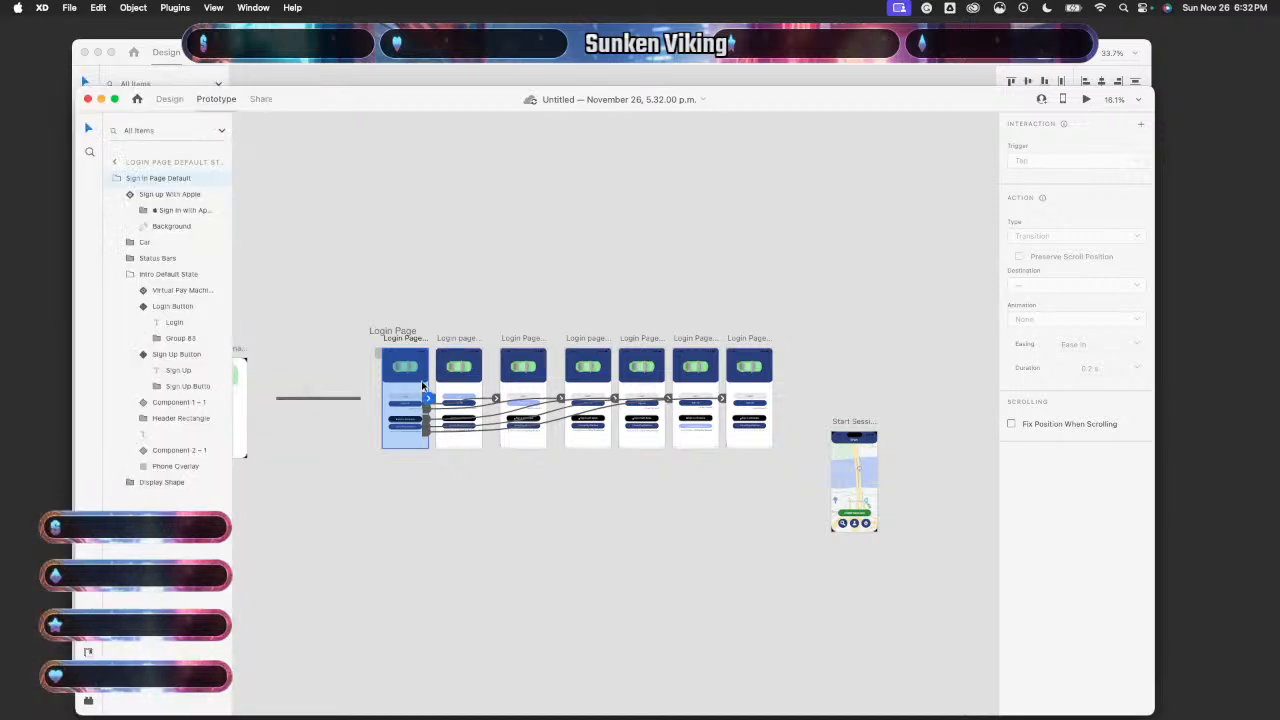
- Replay the preview from the login screen and confirm Login reaches the EPark map
{"action": "left_click", "coordinate": [1083, 99]}
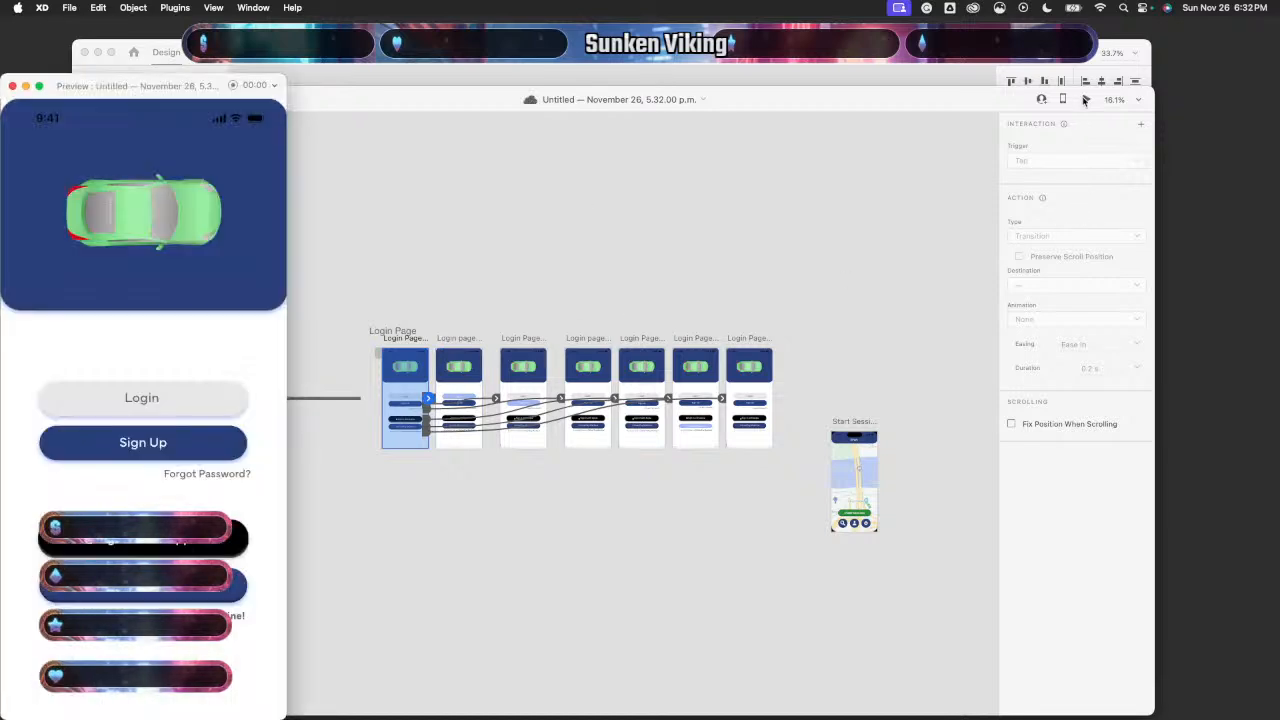
{"action": "key", "text": "Right"}
{"action": "key", "text": "Left"}
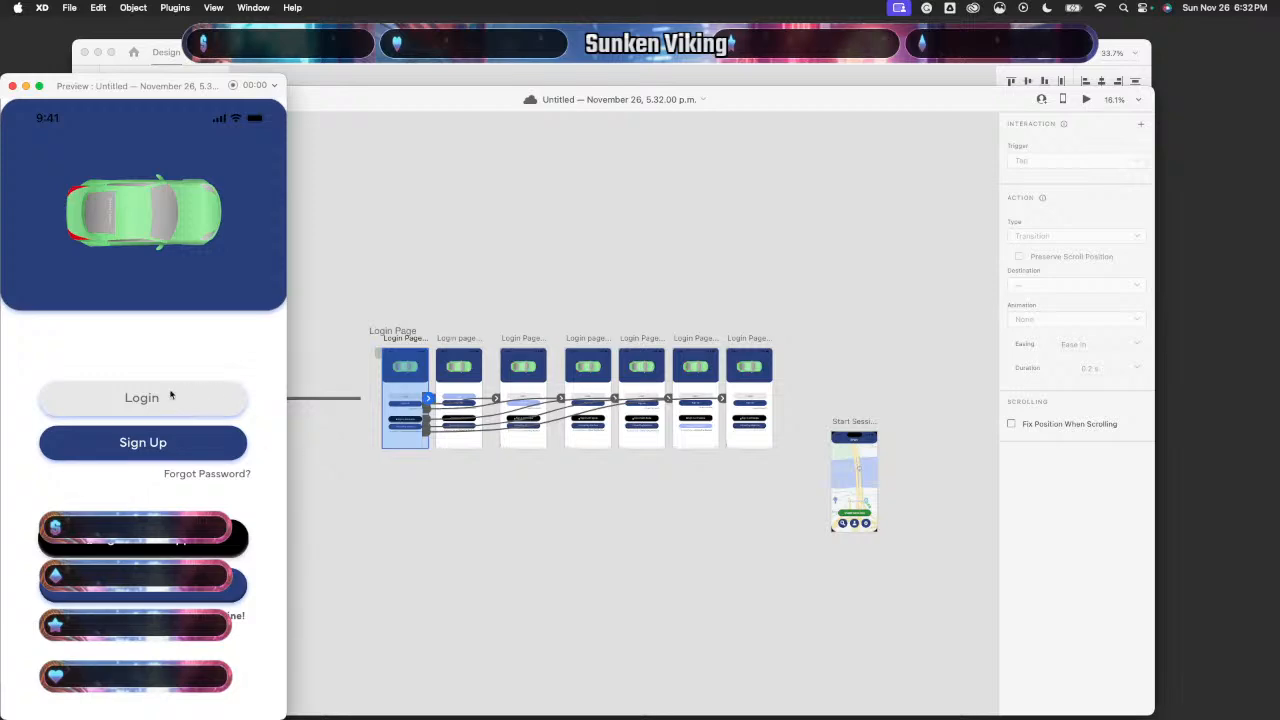
{"action": "left_click", "coordinate": [171, 397]}
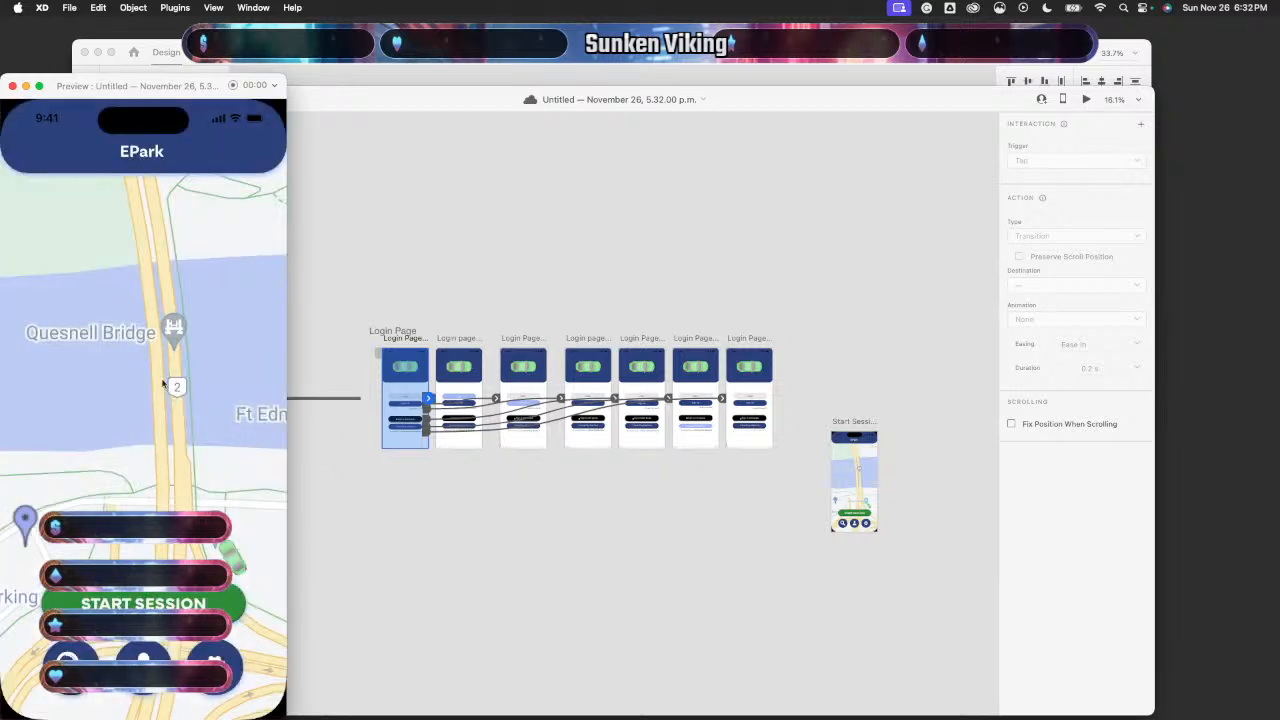
{"action": "left_click", "coordinate": [12, 86]}
- In Design mode, nudge the right artboard's Sign Up button with the arrow keys
{"action": "scroll", "coordinate": [354, 451], "scroll_direction": "up", "scroll_amount": 10}
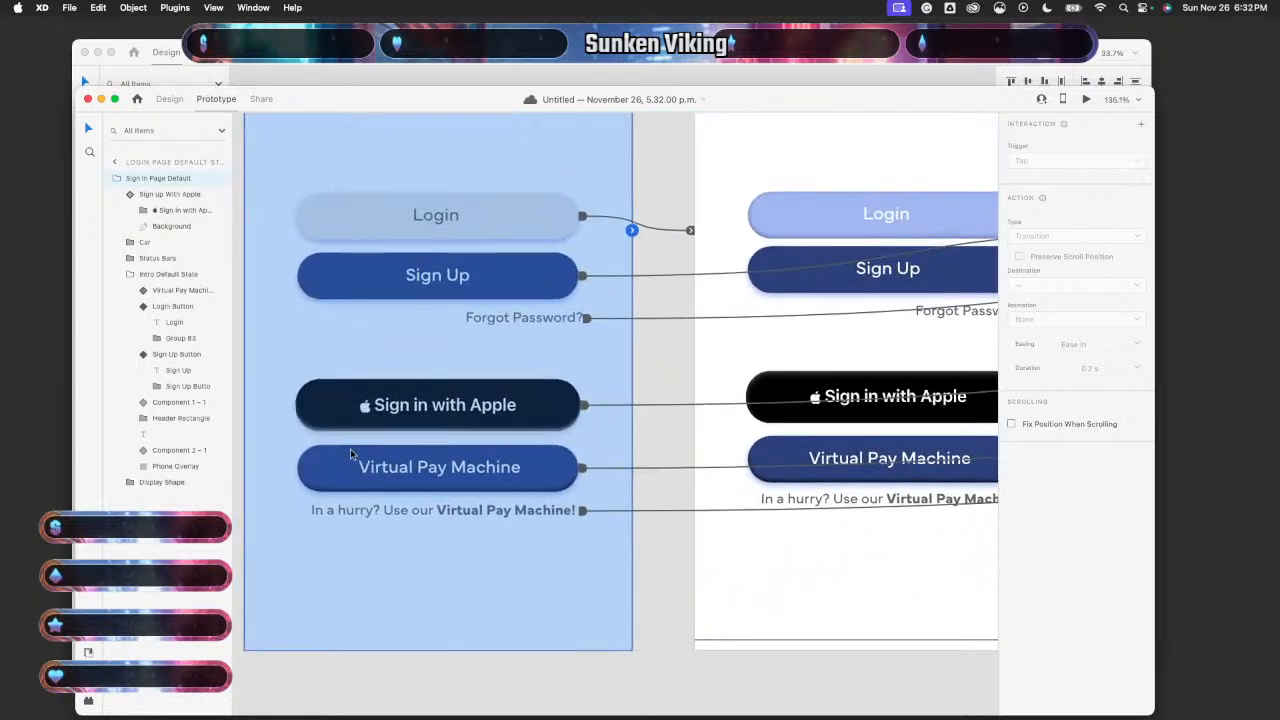
{"action": "scroll", "coordinate": [352, 455], "scroll_direction": "right", "scroll_amount": 1}
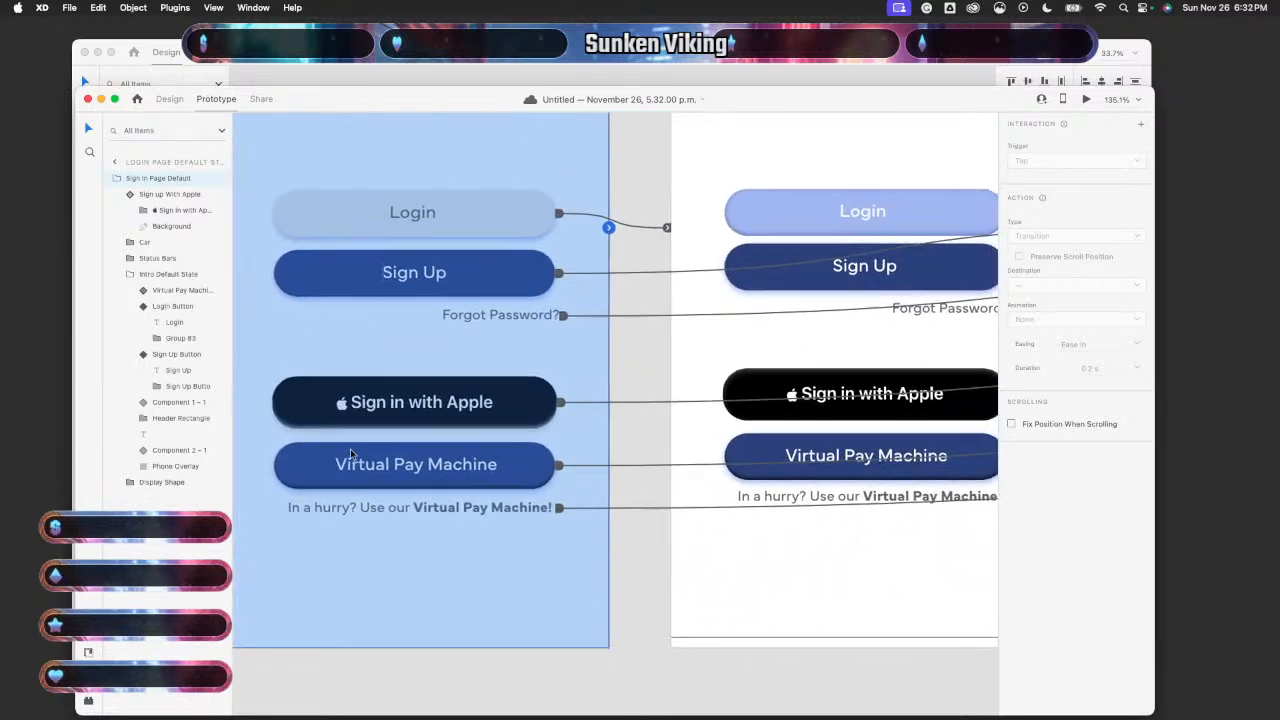
{"action": "left_click", "coordinate": [165, 99]}
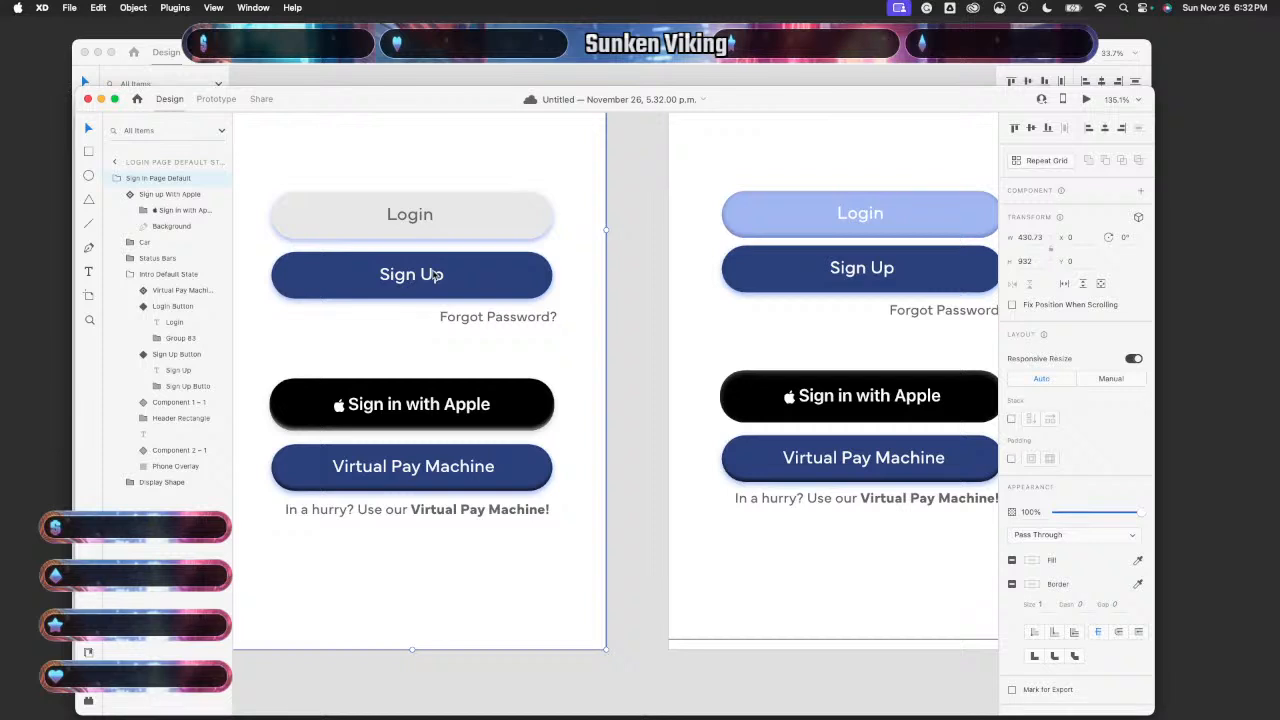
{"action": "scroll", "coordinate": [803, 407], "scroll_direction": "right", "scroll_amount": 2}
{"action": "scroll", "coordinate": [803, 407], "scroll_direction": "up", "scroll_amount": 2}
{"action": "left_click", "coordinate": [851, 343]}
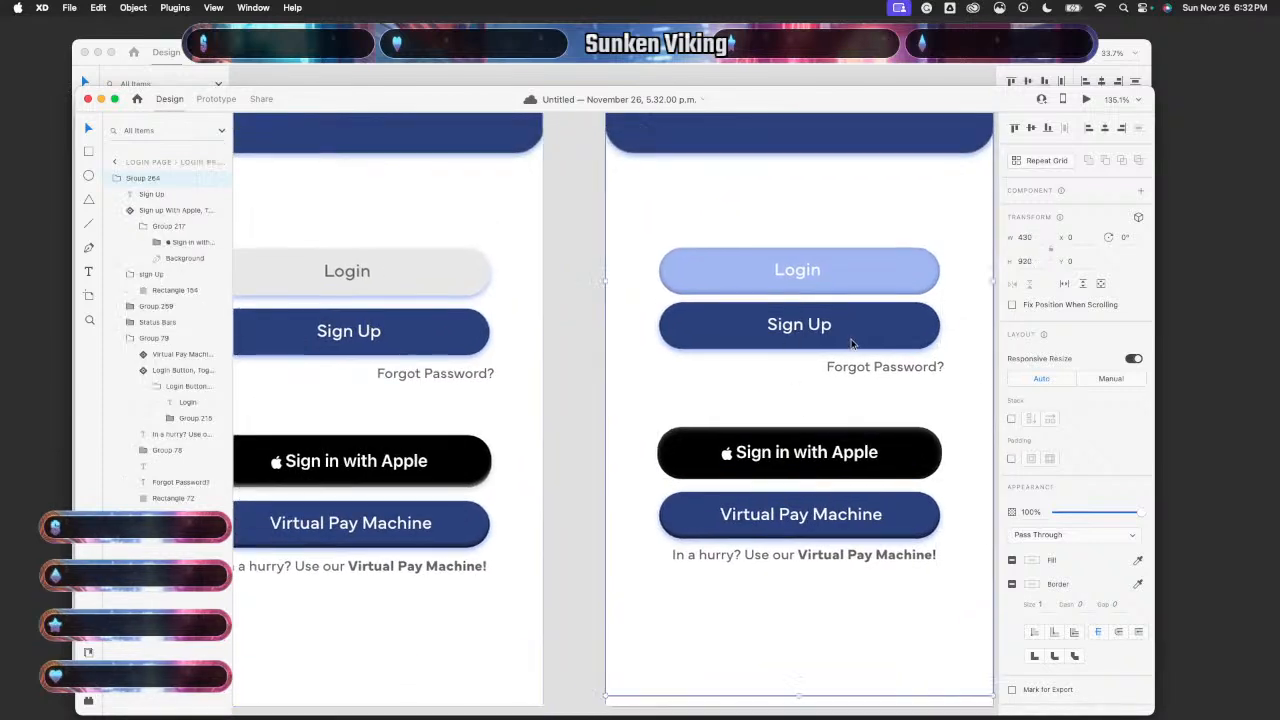
{"action": "double_click", "coordinate": [851, 343]}
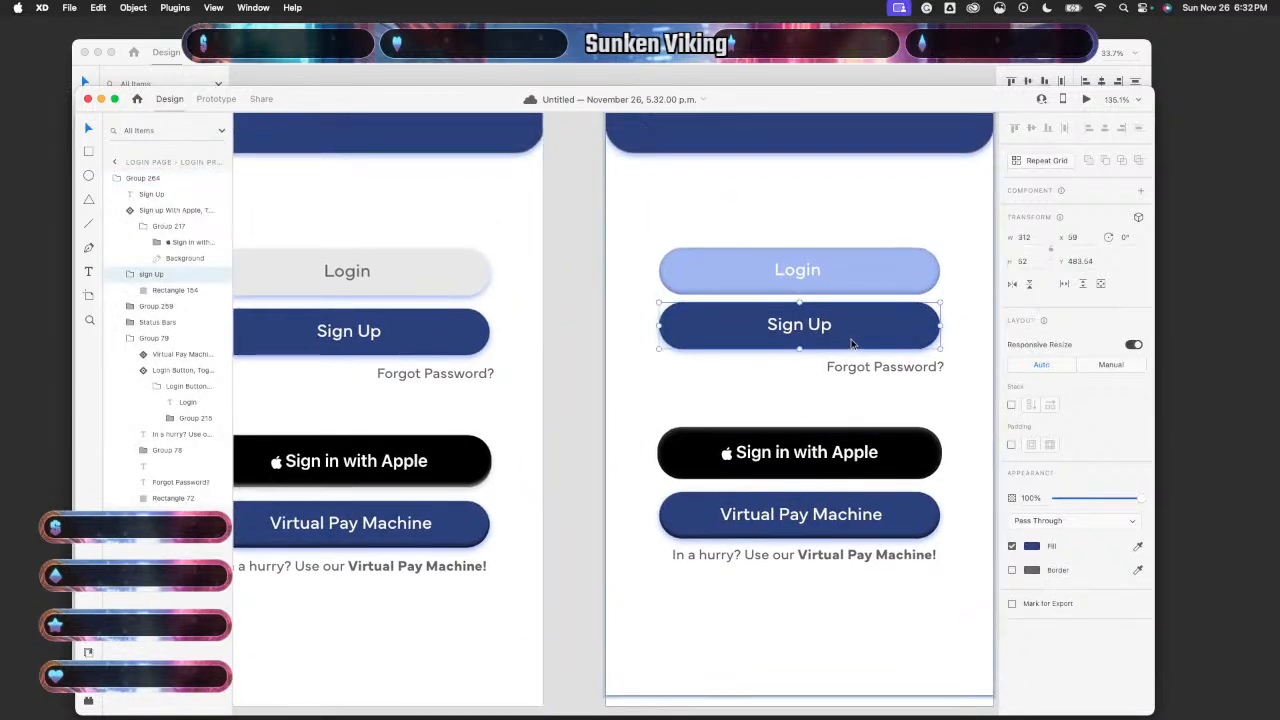
{"action": "key", "text": "Down"}
{"action": "key", "text": "Down"}
{"action": "key", "text": "Down"}
{"action": "key", "text": "Down"}
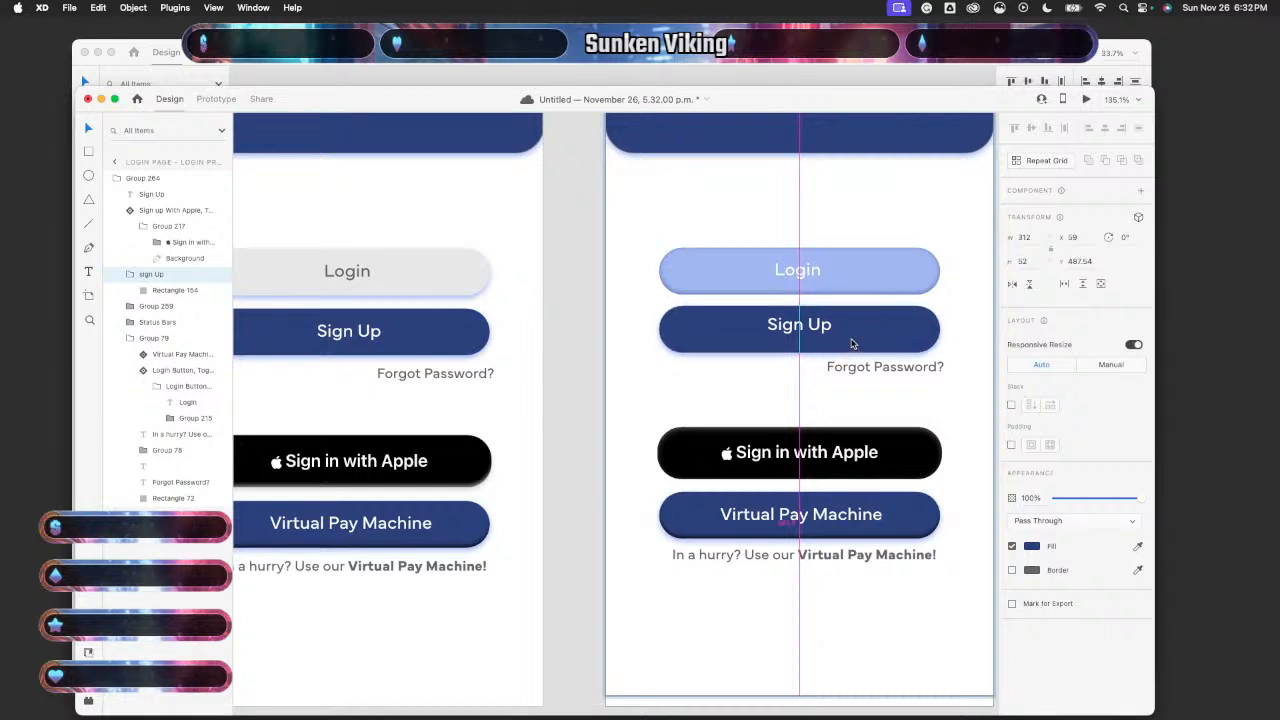
{"action": "key", "text": "Up"}
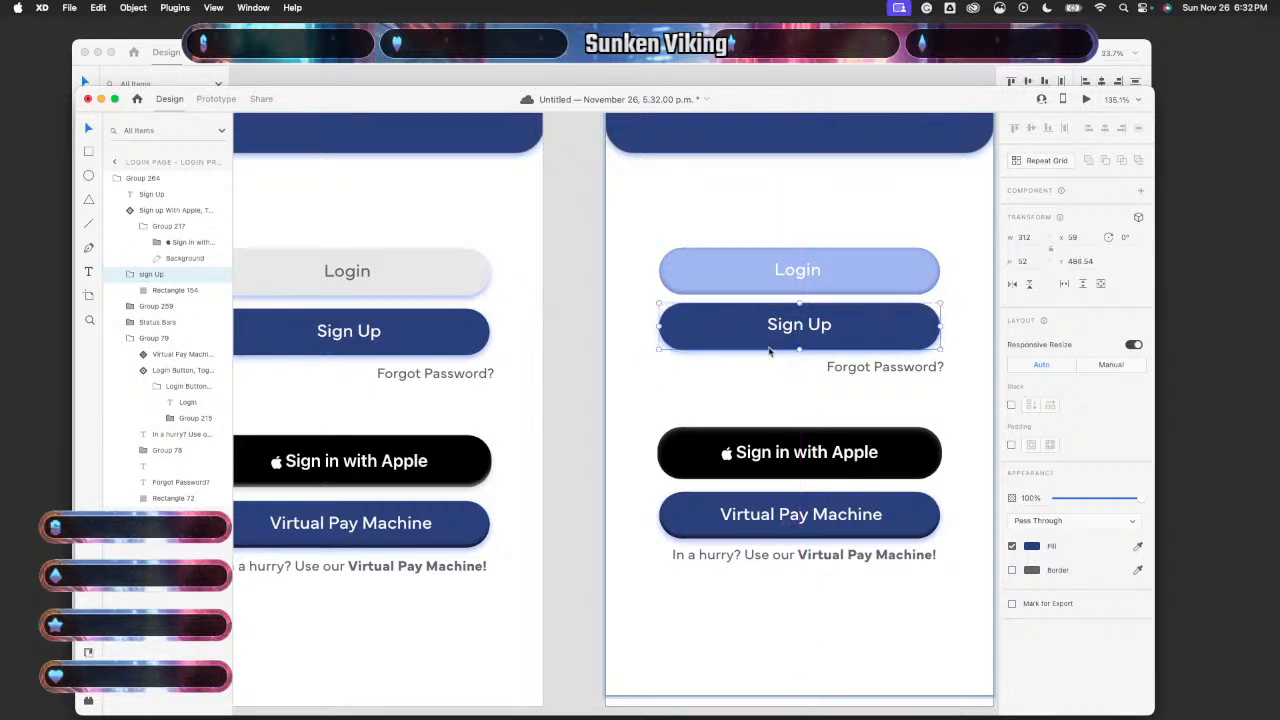
{"action": "scroll", "coordinate": [760, 400], "scroll_direction": "down", "scroll_amount": 5}
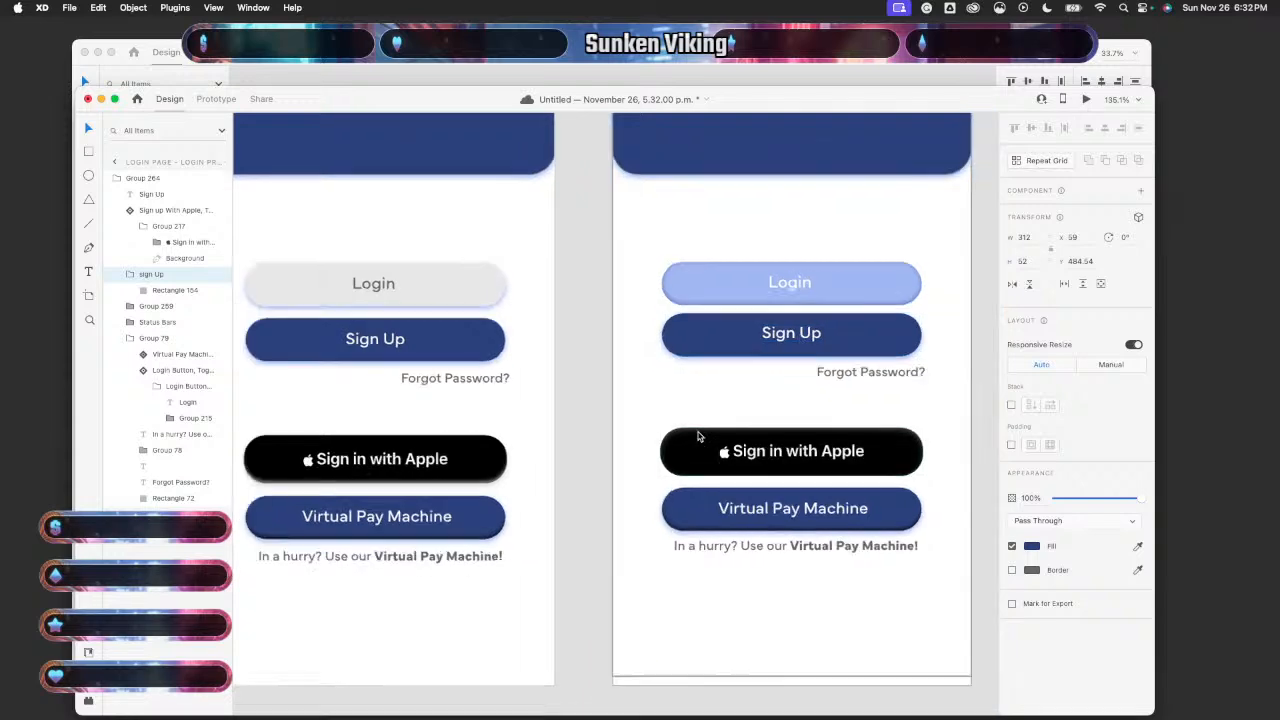
{"action": "left_click", "coordinate": [864, 418]}
- Move the press-state artboard's Sign Up button and label down about 4 px, to y 503.54
{"action": "scroll", "coordinate": [864, 416], "scroll_direction": "up", "scroll_amount": 8}
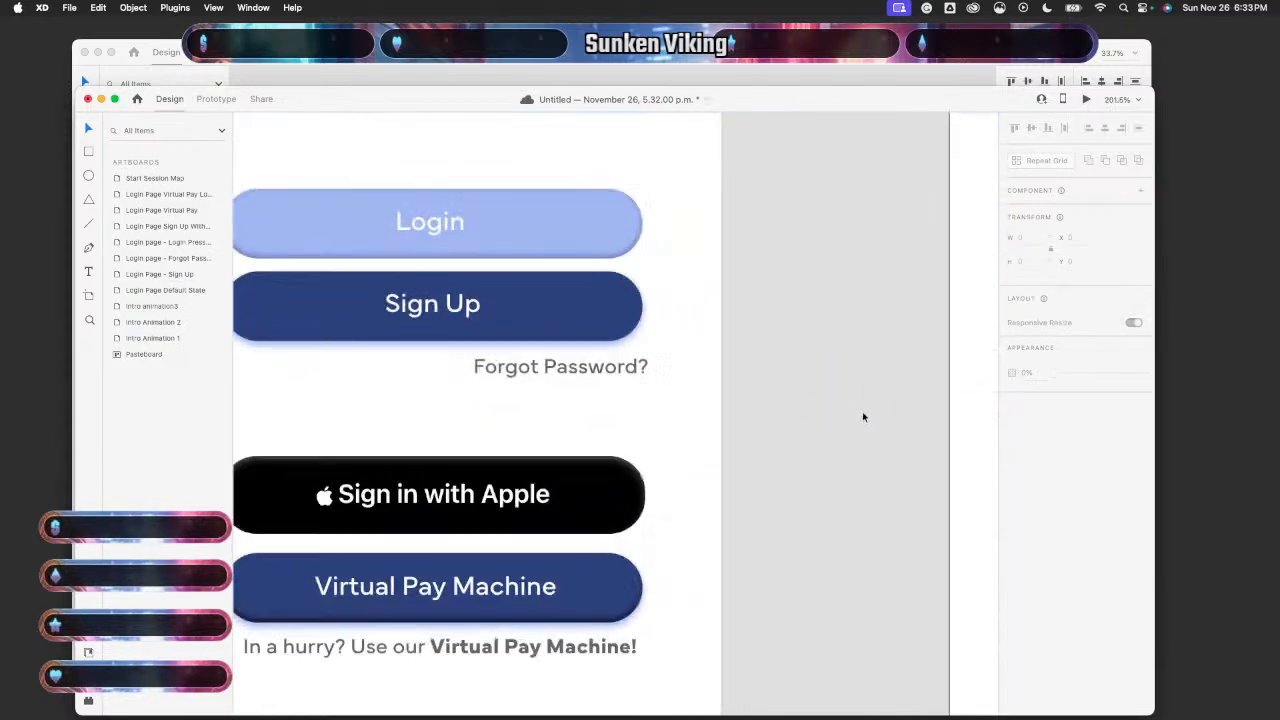
{"action": "left_click", "coordinate": [458, 308]}
{"action": "double_click", "coordinate": [545, 320]}
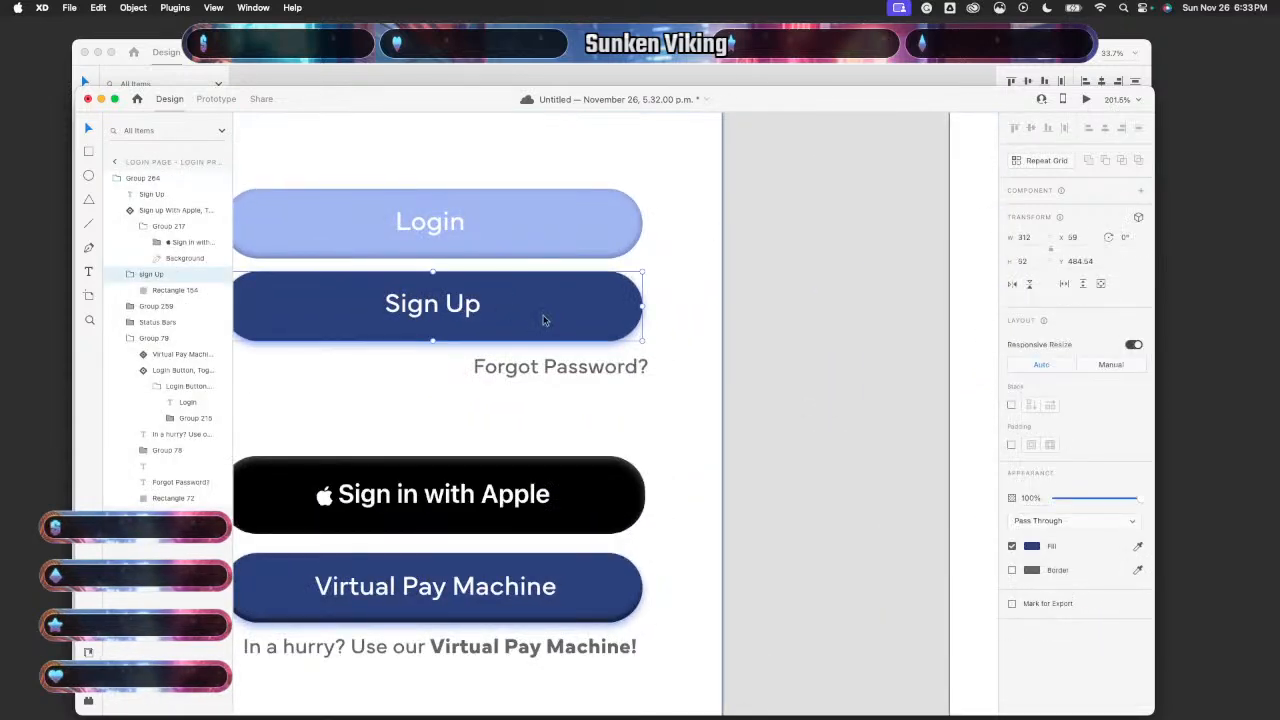
{"action": "left_click_drag", "start_coordinate": [551, 320], "coordinate": [551, 324]}
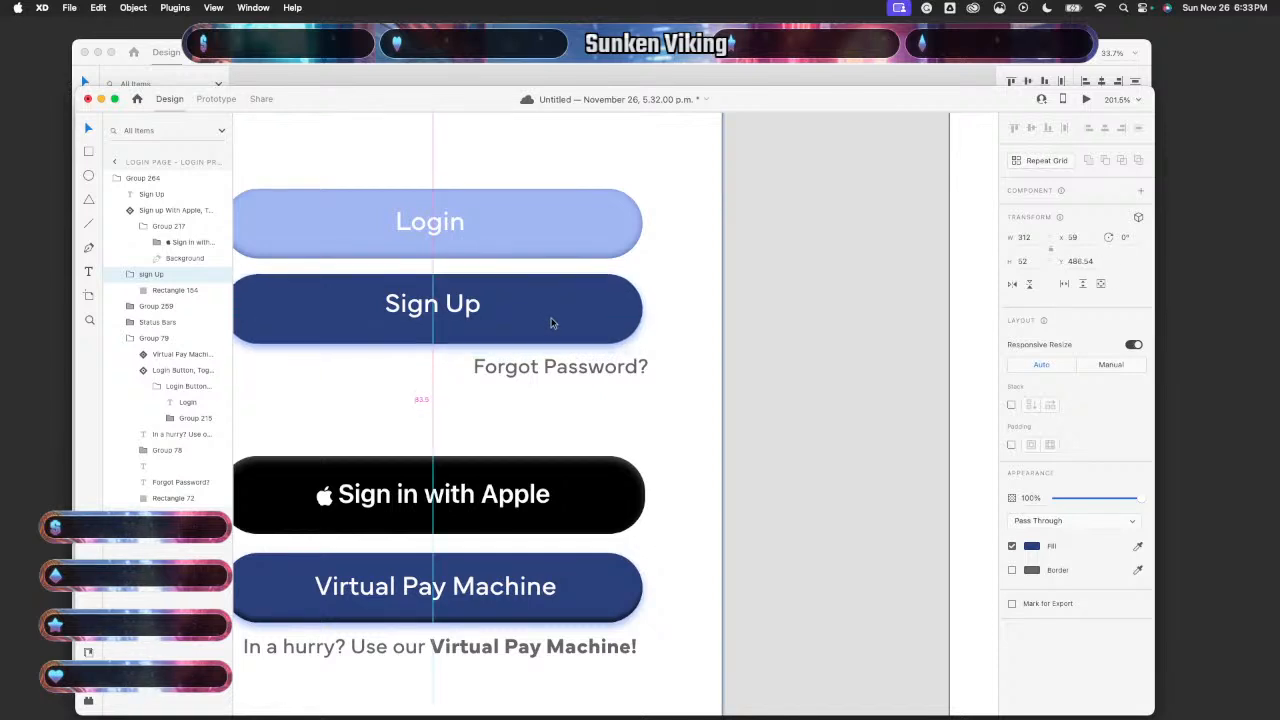
{"action": "double_click", "coordinate": [463, 311]}
{"action": "left_click_drag", "start_coordinate": [462, 311], "coordinate": [463, 315]}
{"action": "left_click", "coordinate": [524, 317]}
{"action": "left_click", "coordinate": [455, 312]}
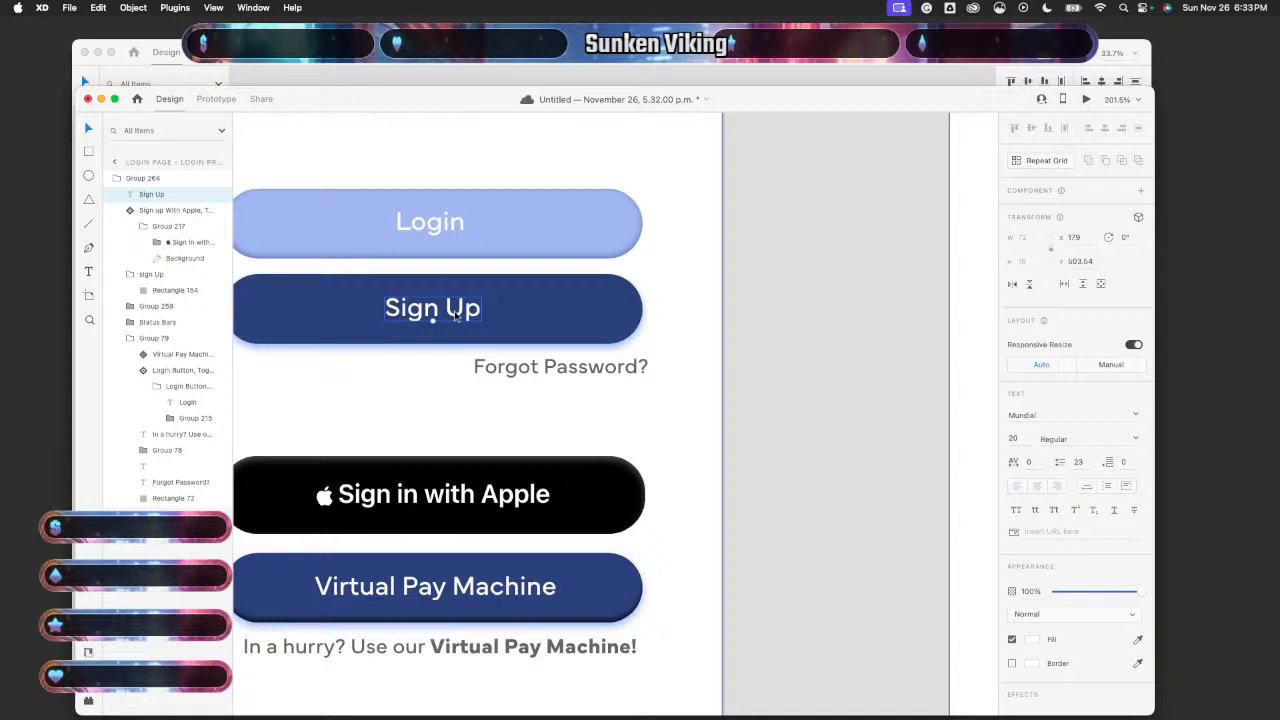
{"action": "left_click", "coordinate": [519, 318]}
{"action": "right_click", "coordinate": [520, 317]}
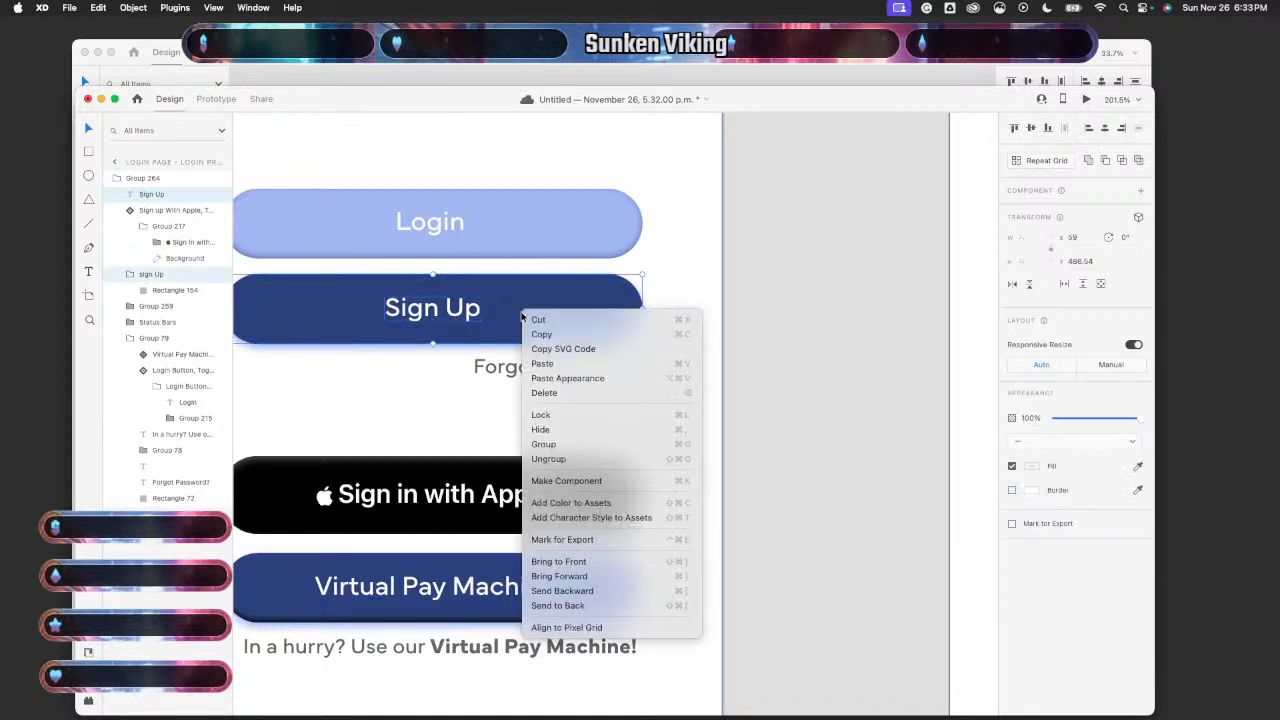
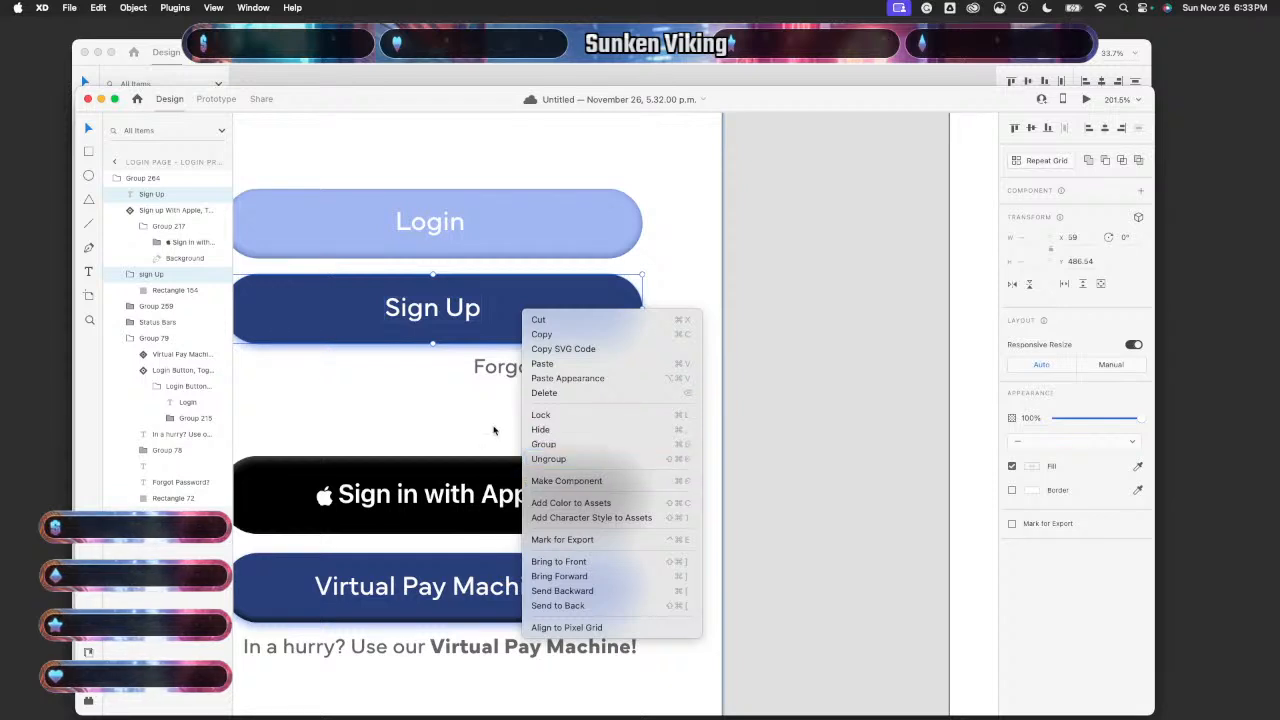
- Group the Sign Up label with its button on the Login Press State artboard
{"action": "left_click", "coordinate": [493, 331]}
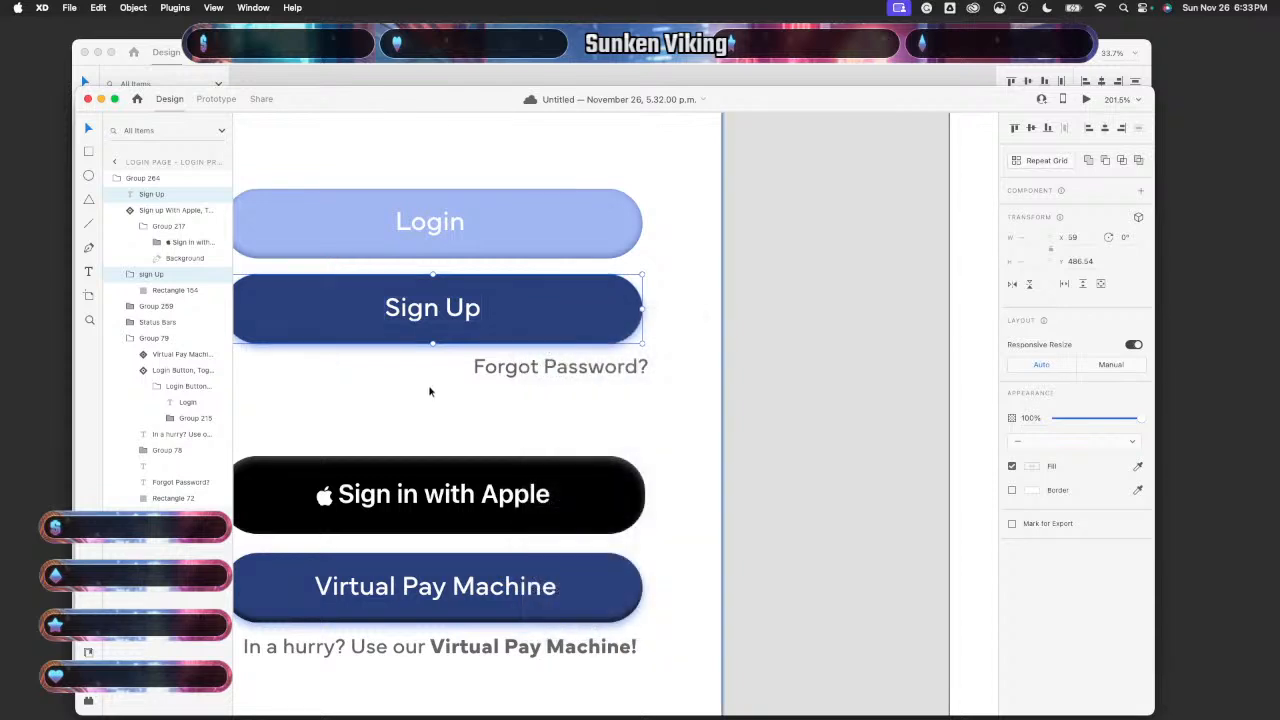
{"action": "left_click", "coordinate": [430, 391]}
{"action": "left_click", "coordinate": [461, 298]}
{"action": "double_click", "coordinate": [461, 298]}
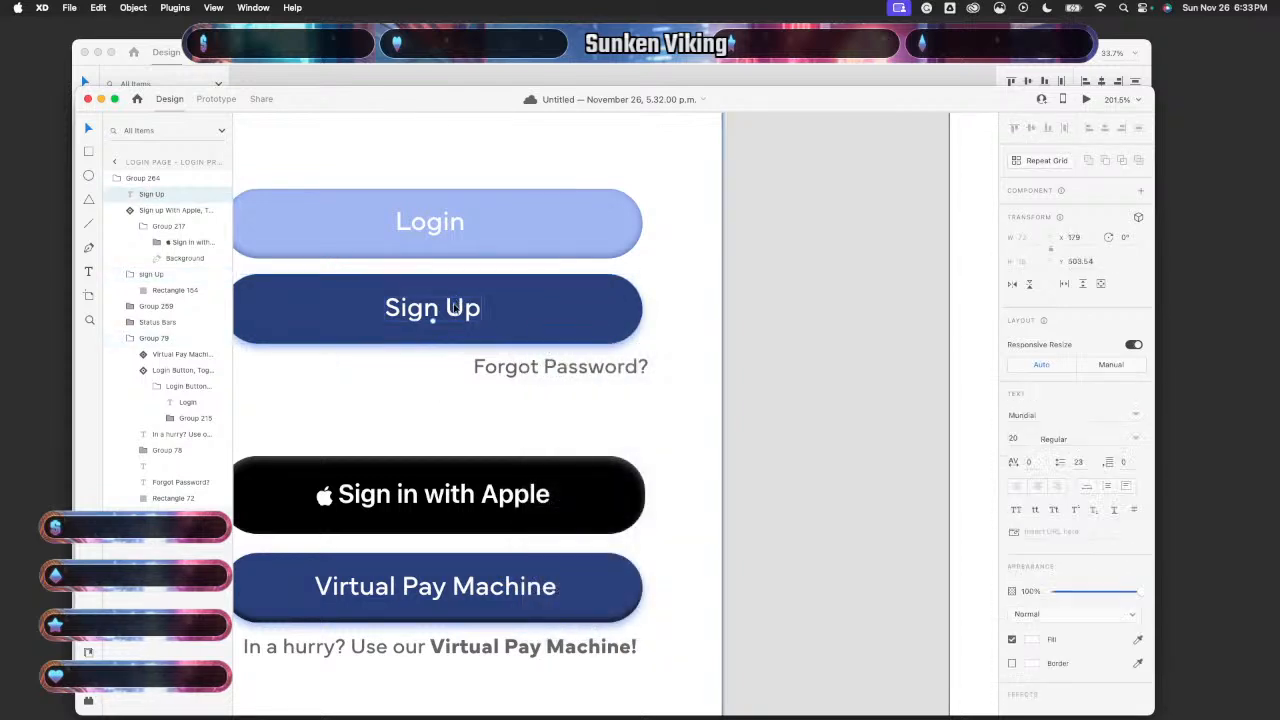
{"action": "right_click", "coordinate": [509, 315]}
{"action": "left_click", "coordinate": [556, 447]}
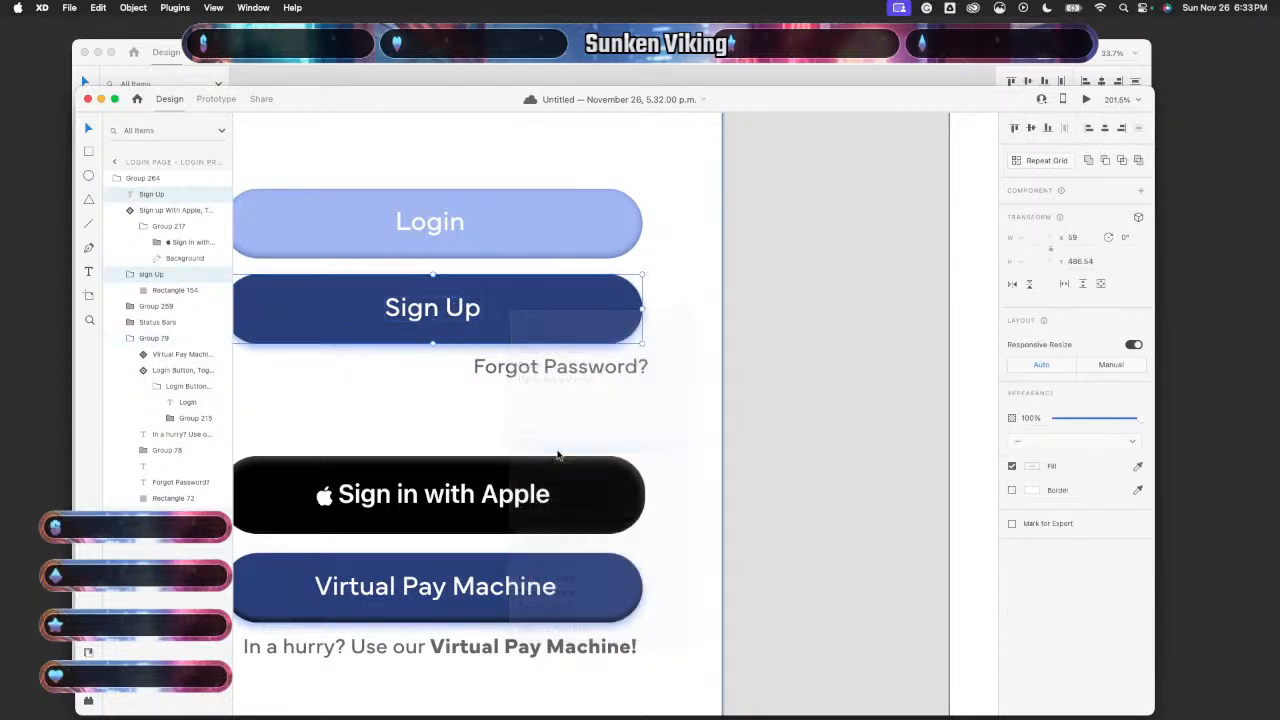
{"action": "left_click", "coordinate": [757, 374]}
{"action": "left_click", "coordinate": [413, 318]}
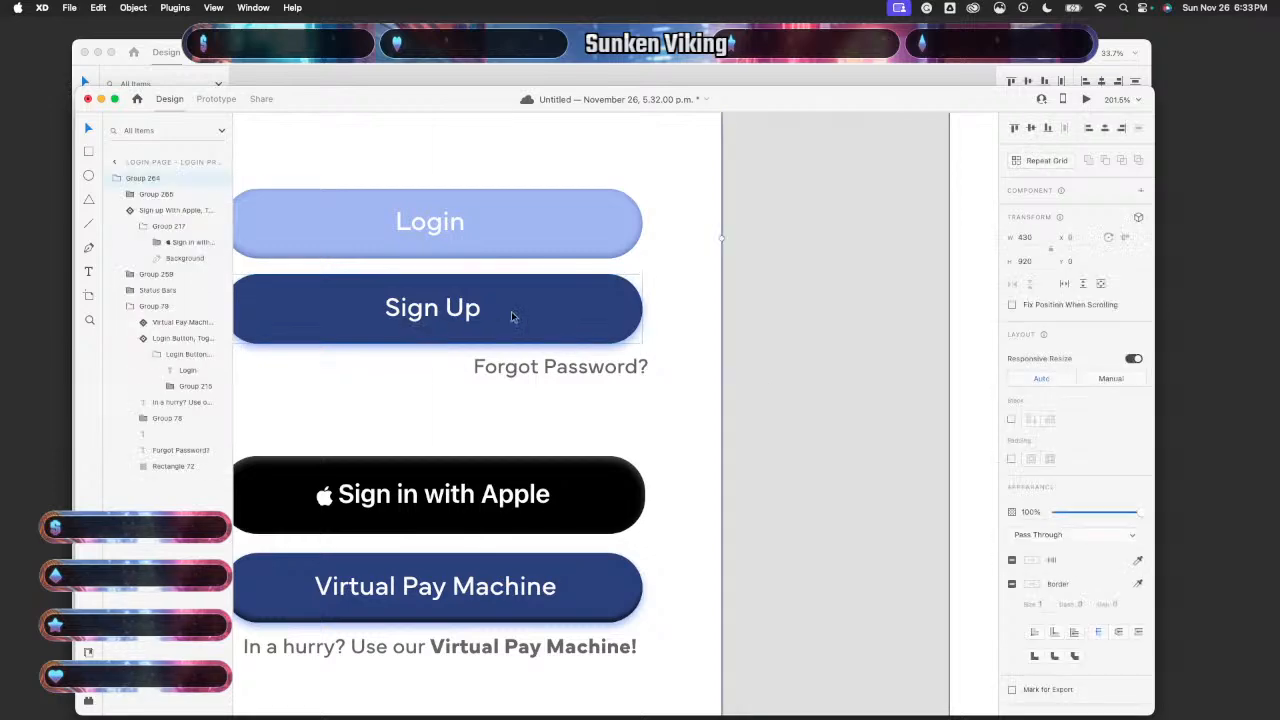
{"action": "scroll", "coordinate": [512, 320], "scroll_direction": "up", "scroll_amount": 1}
{"action": "scroll", "coordinate": [512, 319], "scroll_direction": "down", "scroll_amount": 1}
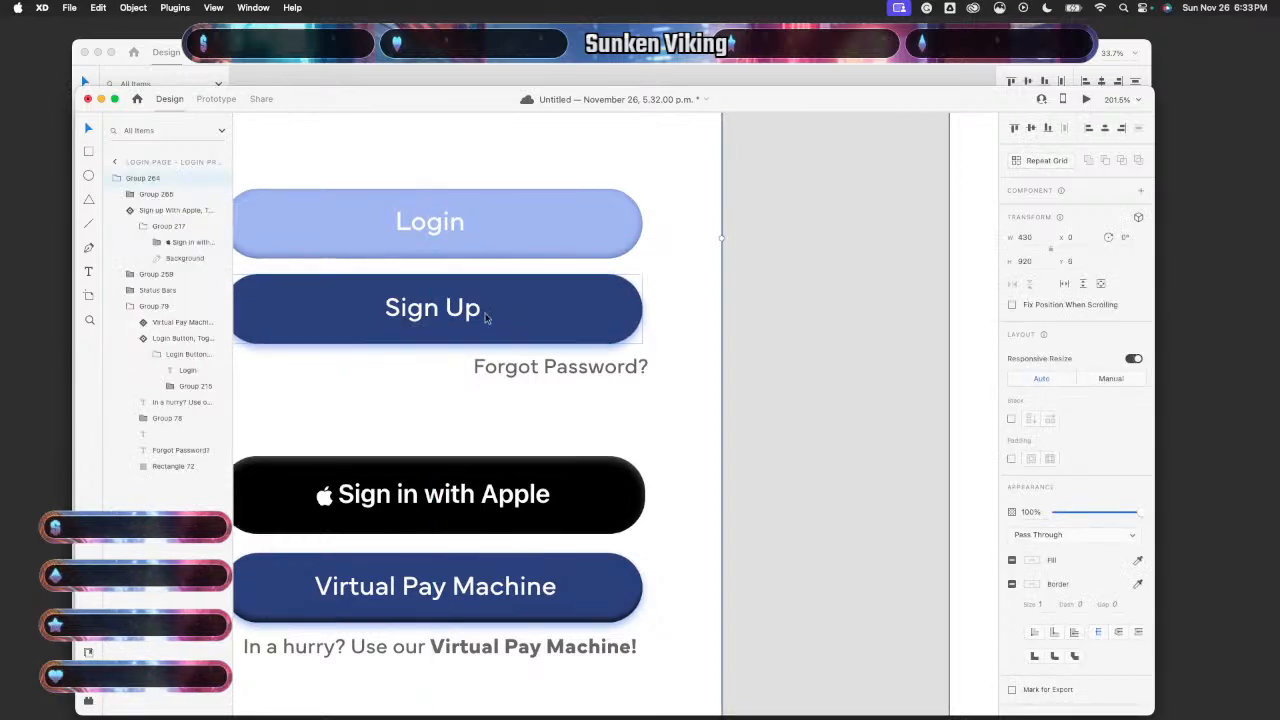
{"action": "left_click", "coordinate": [497, 311]}
{"action": "mouse_move", "coordinate": [497, 311]}
{"action": "left_mouse_down"}
{"action": "mouse_move", "coordinate": [497, 322]}
{"action": "mouse_move", "coordinate": [497, 309]}
{"action": "left_mouse_up"}
- Stretch the press-state artboard's content group from 920 to 932 tall
{"action": "scroll", "coordinate": [725, 365], "scroll_direction": "left", "scroll_amount": 5}
{"action": "scroll", "coordinate": [725, 365], "scroll_direction": "up", "scroll_amount": 1}
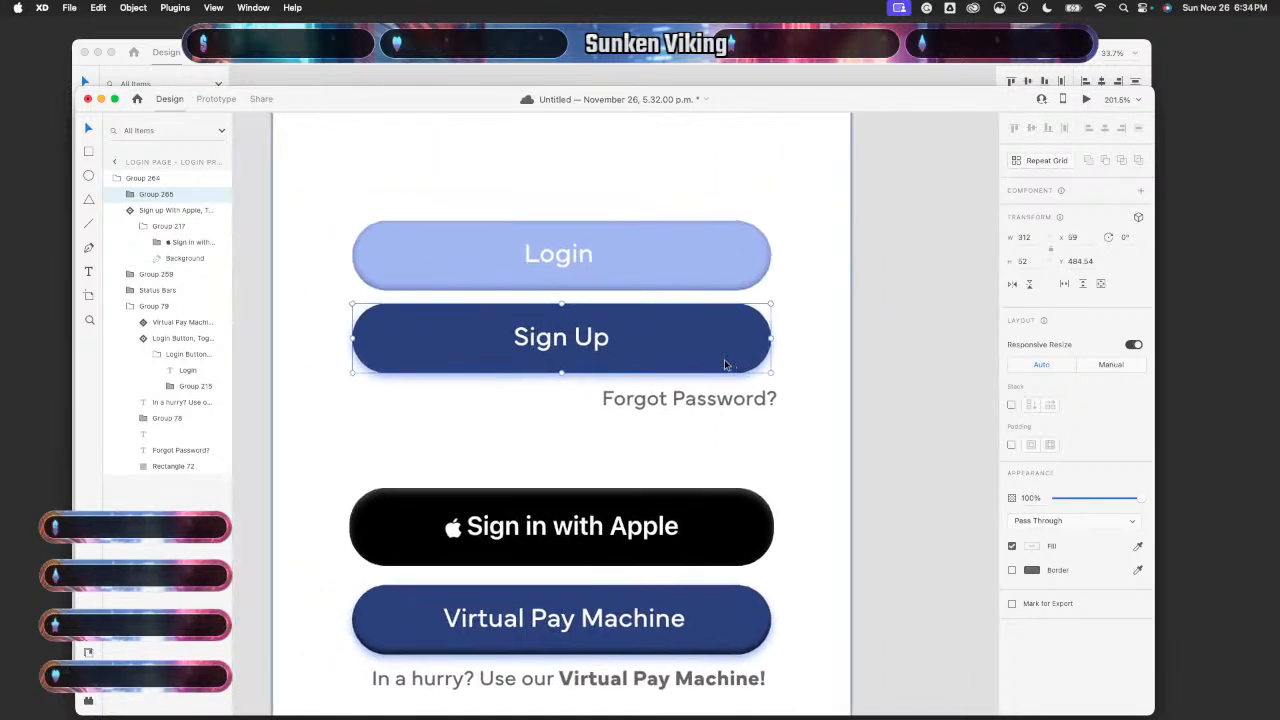
{"action": "scroll", "coordinate": [724, 365], "scroll_direction": "down", "scroll_amount": 5}
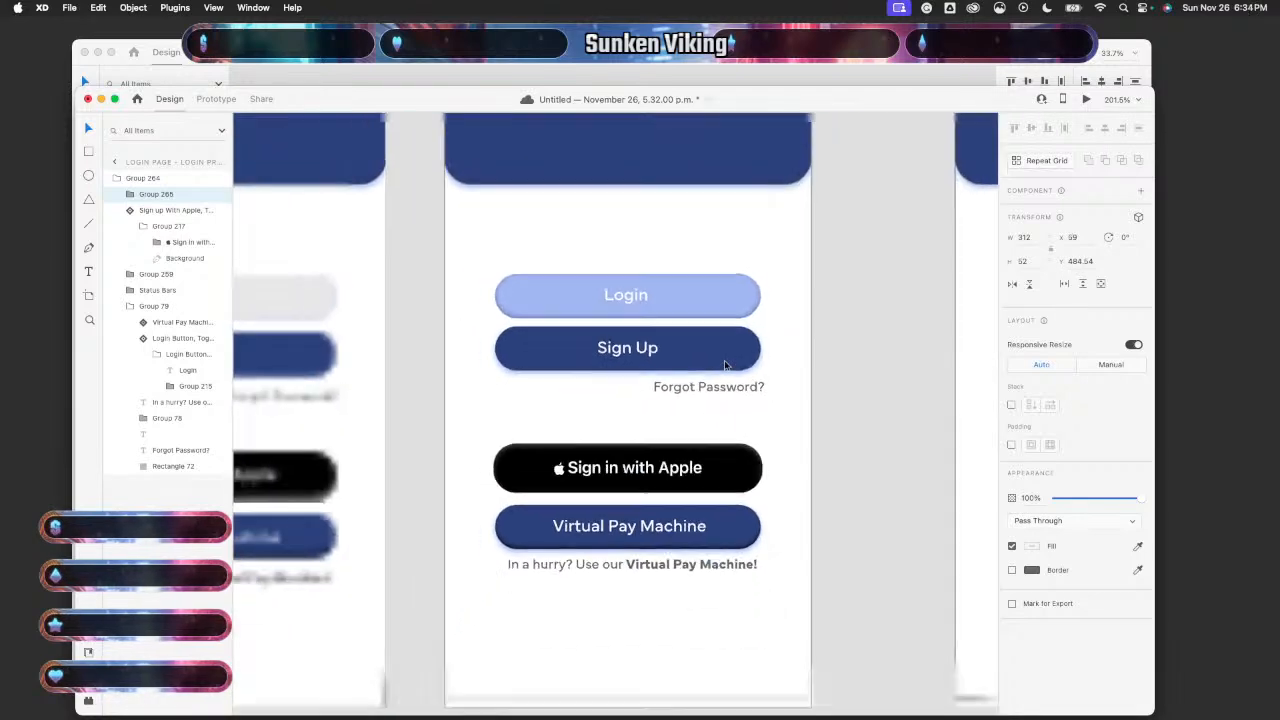
{"action": "scroll", "coordinate": [600, 391], "scroll_direction": "up", "scroll_amount": 2}
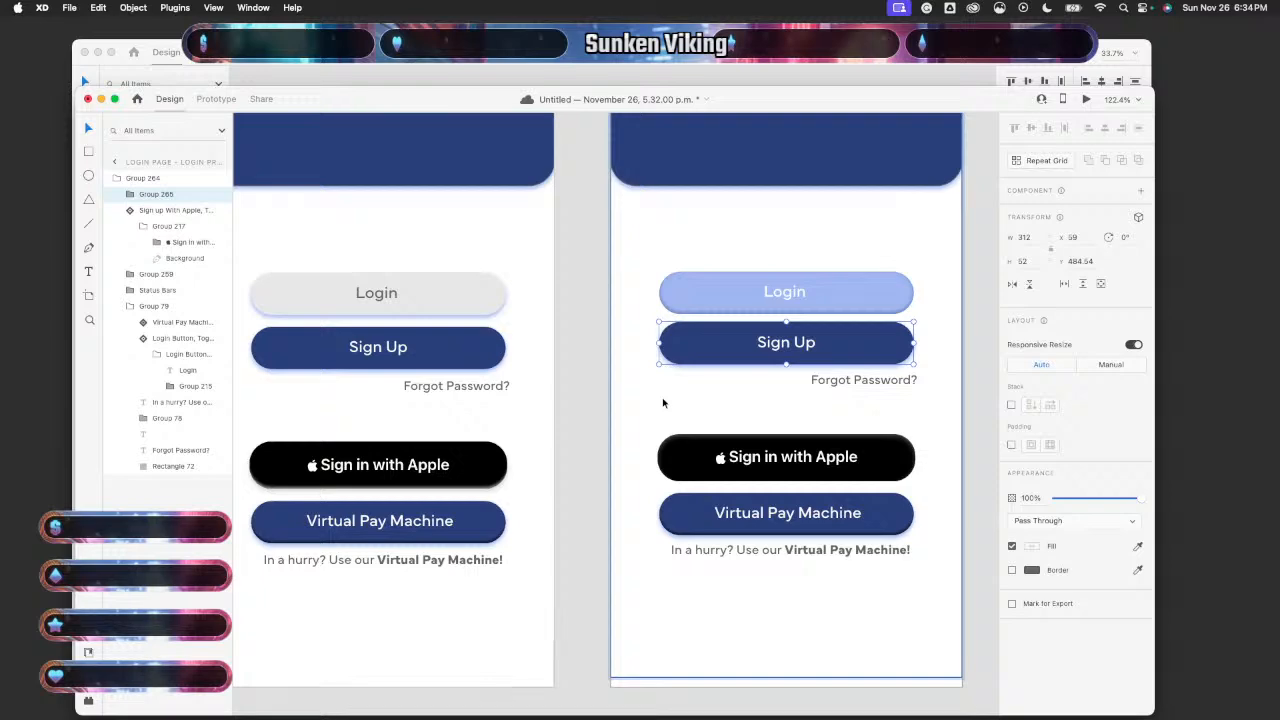
{"action": "left_click", "coordinate": [720, 606]}
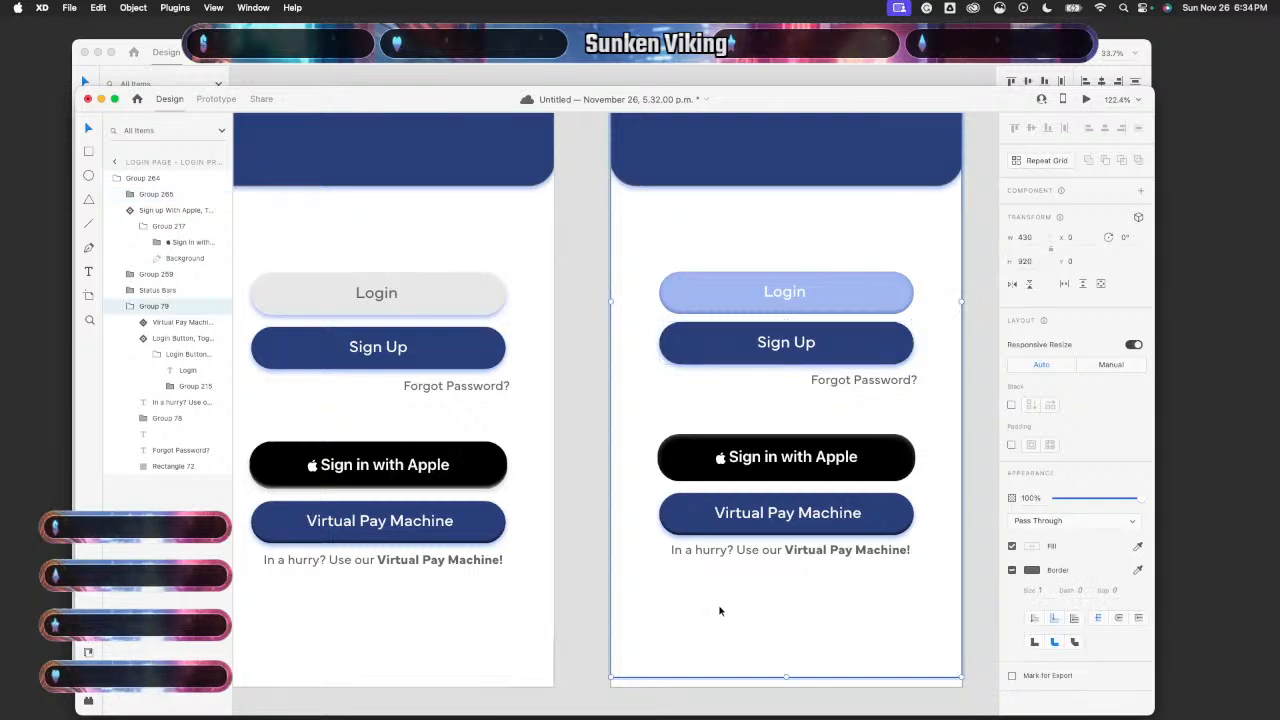
{"action": "scroll", "coordinate": [801, 685], "scroll_direction": "down", "scroll_amount": 3}
{"action": "scroll", "coordinate": [800, 686], "scroll_direction": "up", "scroll_amount": 3}
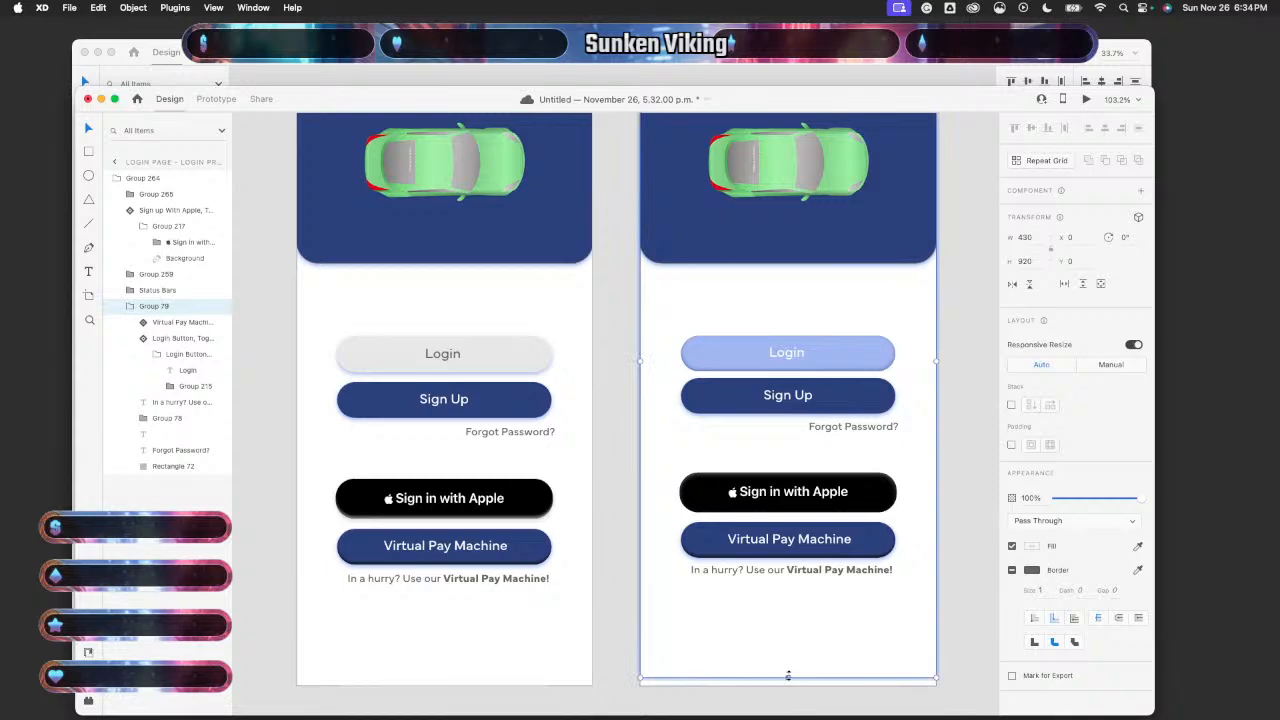
{"action": "left_click_drag", "start_coordinate": [788, 676], "coordinate": [788, 688]}
- Select the Sign Up artboard's content group, then the Login Page Default State content
{"action": "scroll", "coordinate": [845, 666], "scroll_direction": "right", "scroll_amount": 1}
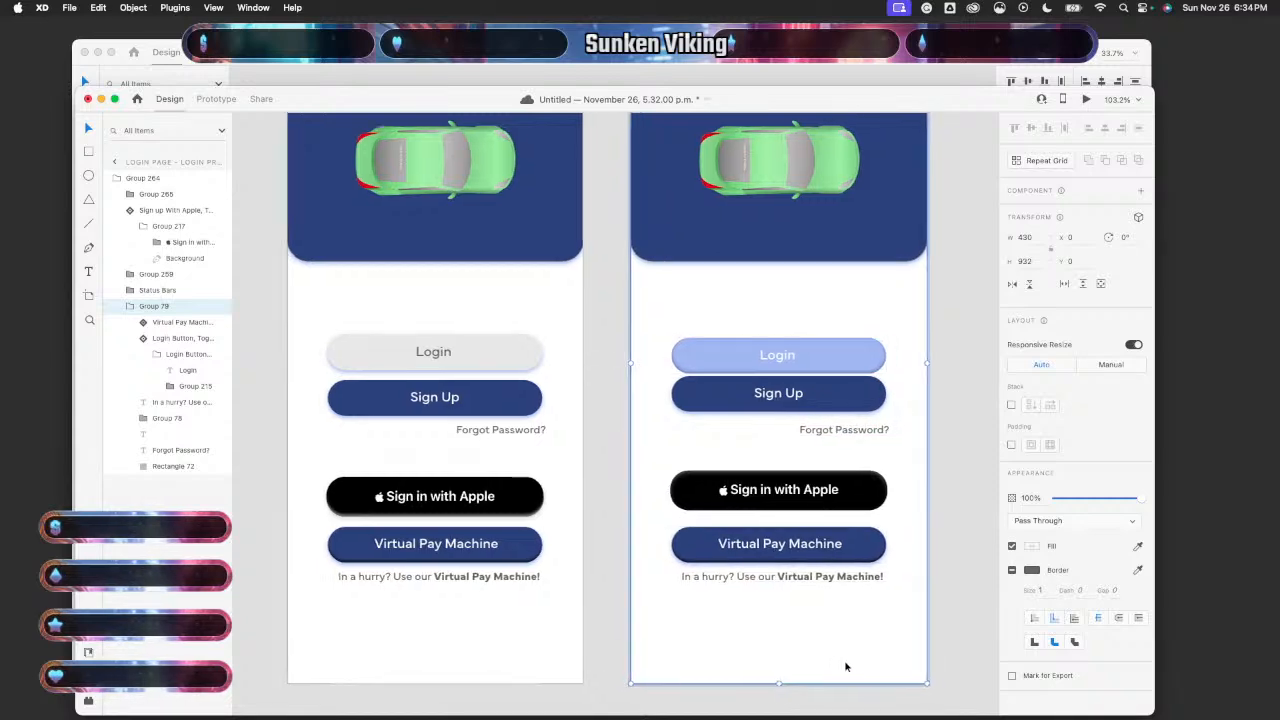
{"action": "scroll", "coordinate": [845, 666], "scroll_direction": "right", "scroll_amount": 6}
{"action": "left_click", "coordinate": [860, 640]}
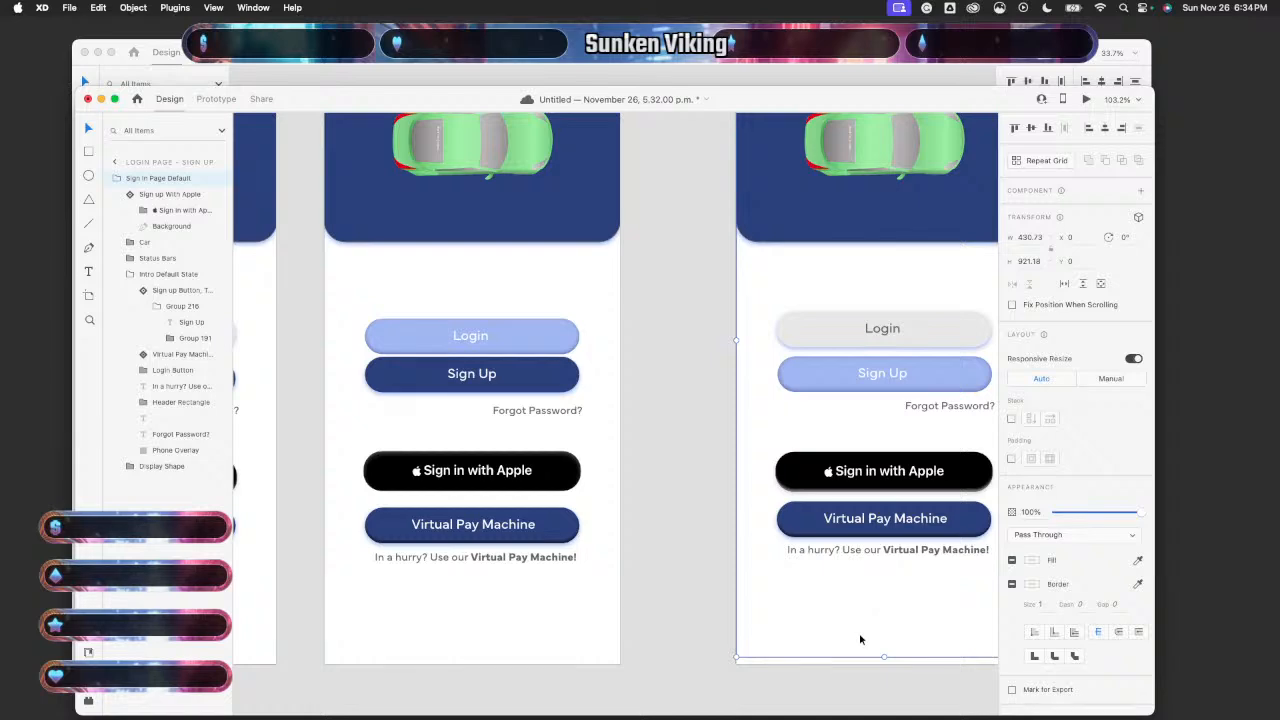
{"action": "scroll", "coordinate": [858, 631], "scroll_direction": "right", "scroll_amount": 1}
{"action": "scroll", "coordinate": [628, 512], "scroll_direction": "down", "scroll_amount": 5}
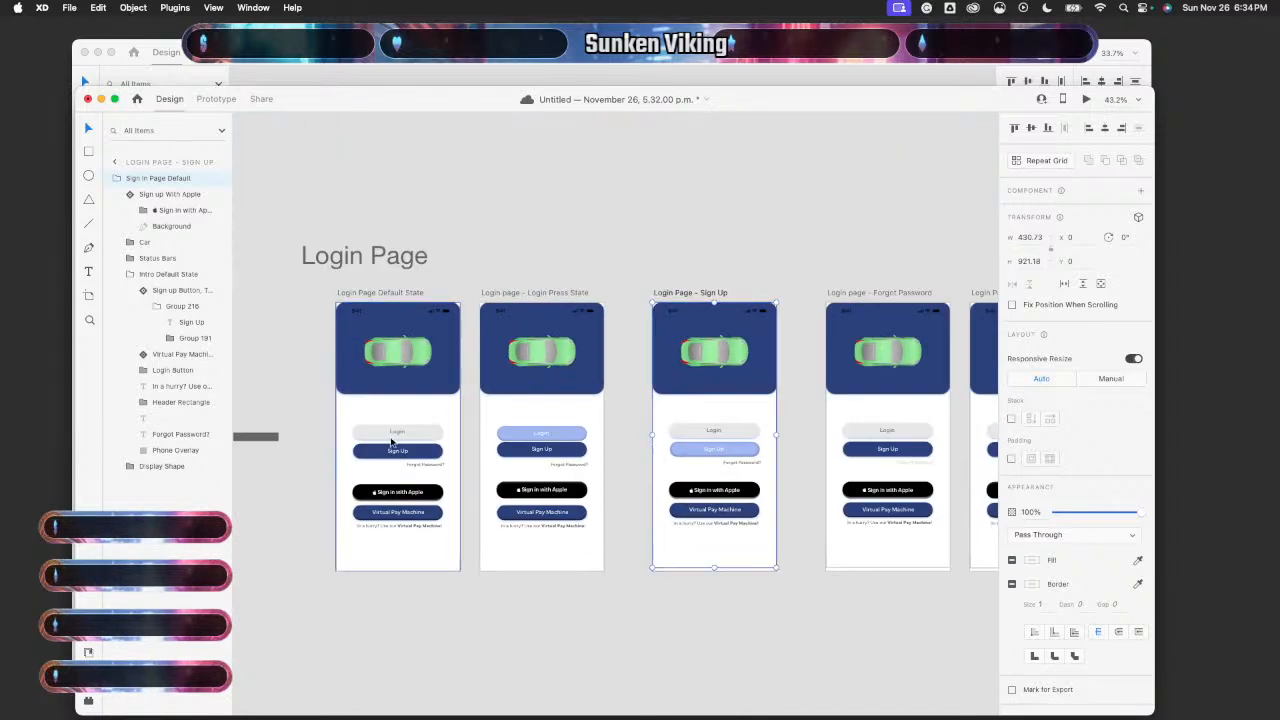
{"action": "left_click", "coordinate": [413, 424]}
- Preview the default login screen and test the Login transition
{"action": "left_click", "coordinate": [1086, 100]}
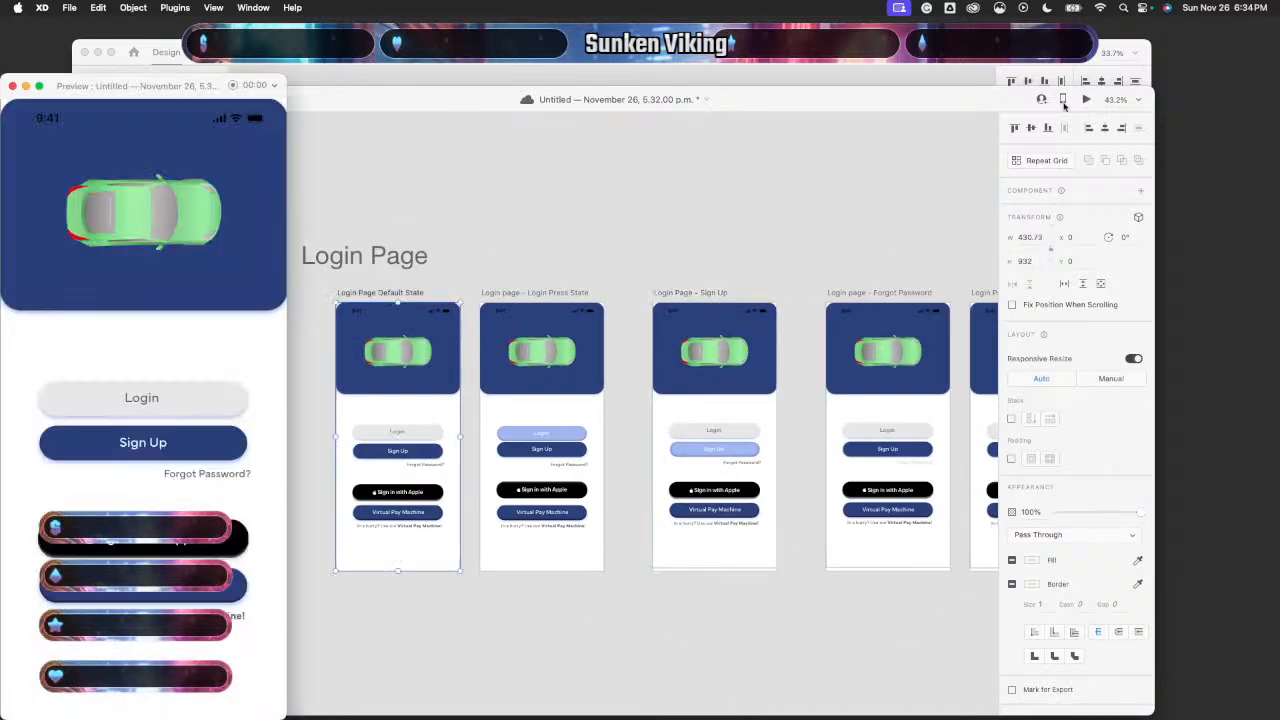
{"action": "left_click", "coordinate": [183, 400]}
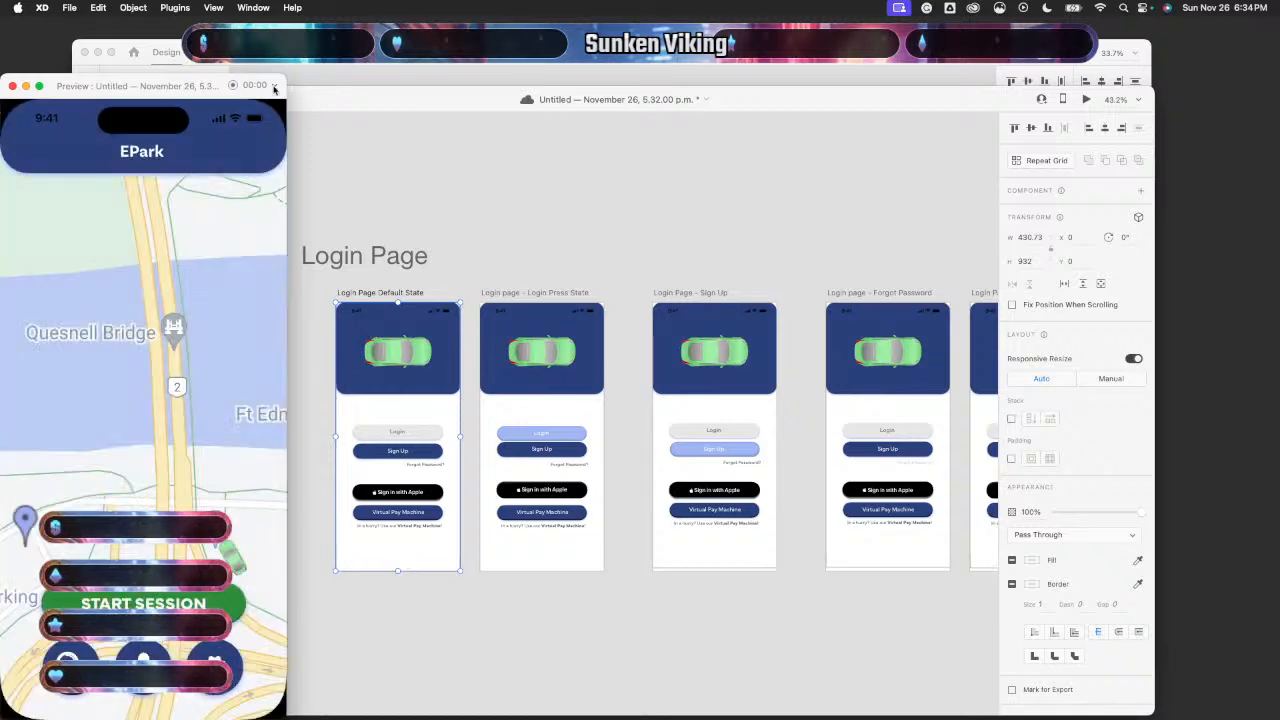
{"action": "left_click", "coordinate": [275, 88]}
- Undo the resize and Sign Up grouping, then extend the Login Press State layout to 932 tall
{"action": "scroll", "coordinate": [490, 443], "scroll_direction": "up", "scroll_amount": 3}
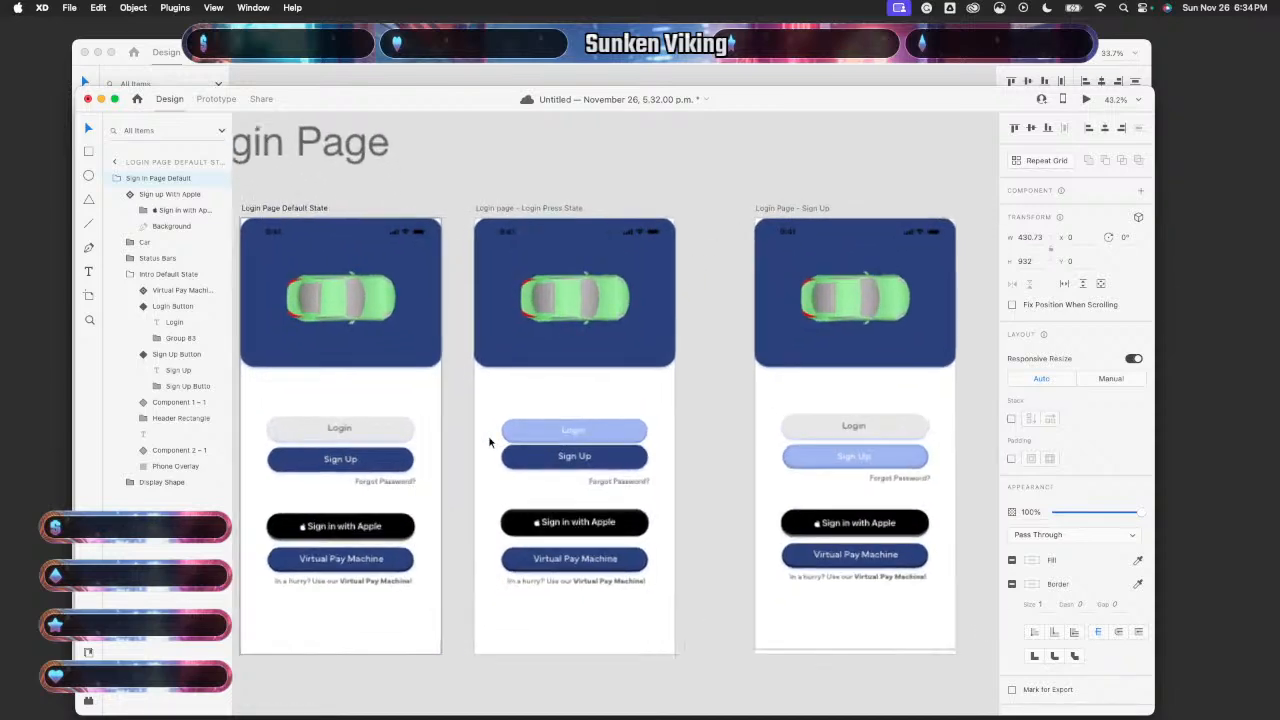
{"action": "scroll", "coordinate": [490, 443], "scroll_direction": "up", "scroll_amount": 2}
{"action": "left_click", "coordinate": [490, 443]}
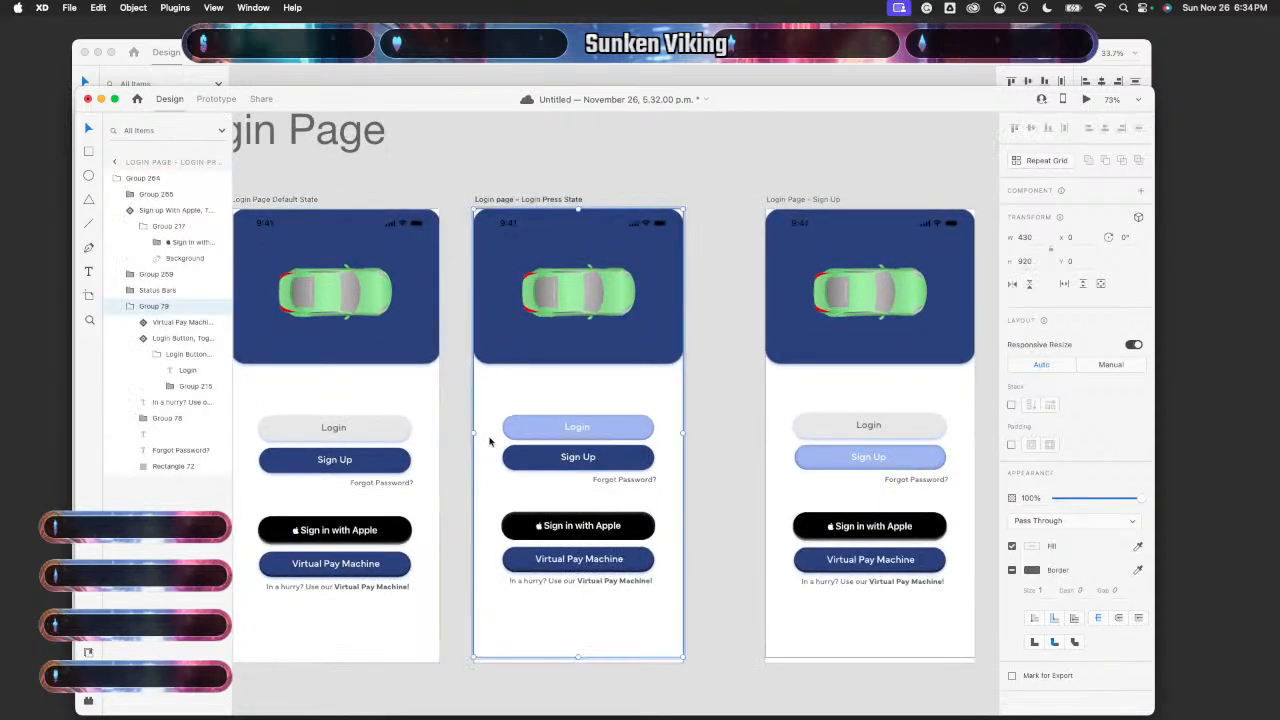
{"action": "key", "text": "super+z"}
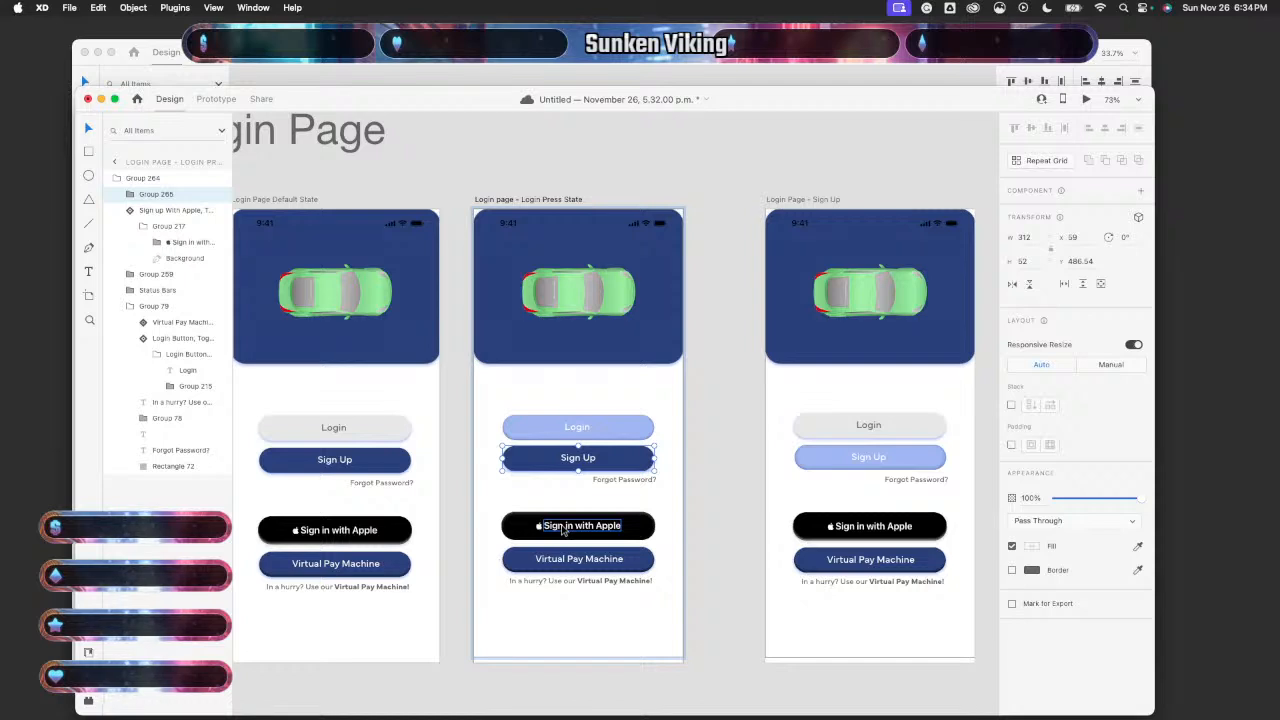
{"action": "key", "text": "super+z"}
{"action": "left_click", "coordinate": [685, 523]}
{"action": "left_click", "coordinate": [625, 646]}
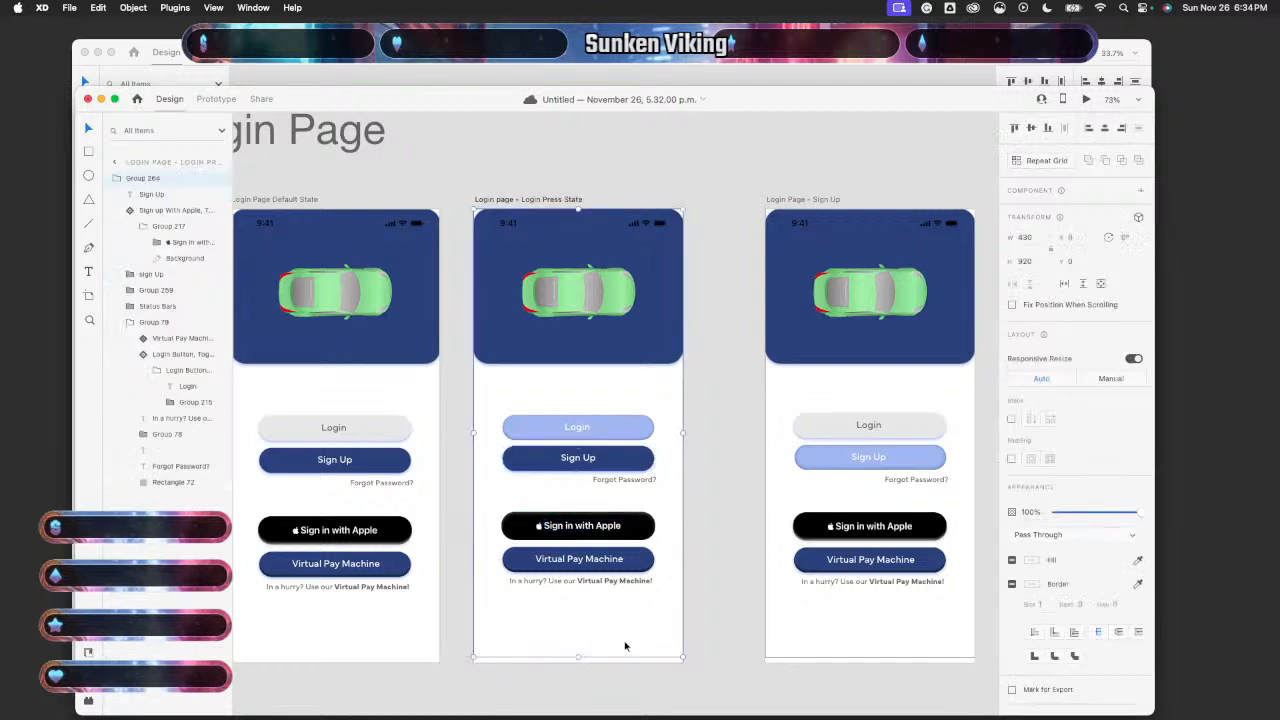
{"action": "left_click_drag", "start_coordinate": [577, 654], "coordinate": [577, 663]}
- Preview from the default state artboard and confirm Login opens the EPark map
{"action": "left_click", "coordinate": [366, 402]}
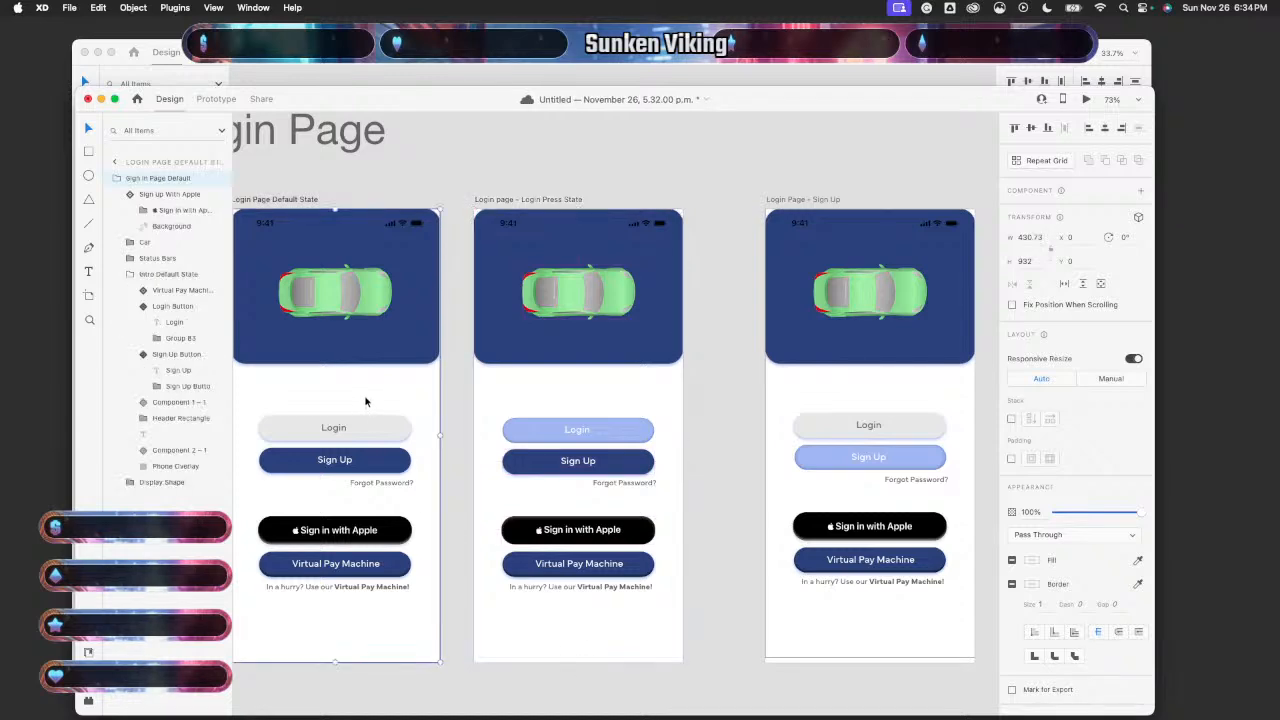
{"action": "left_click", "coordinate": [1087, 99]}
{"action": "left_click", "coordinate": [140, 398]}
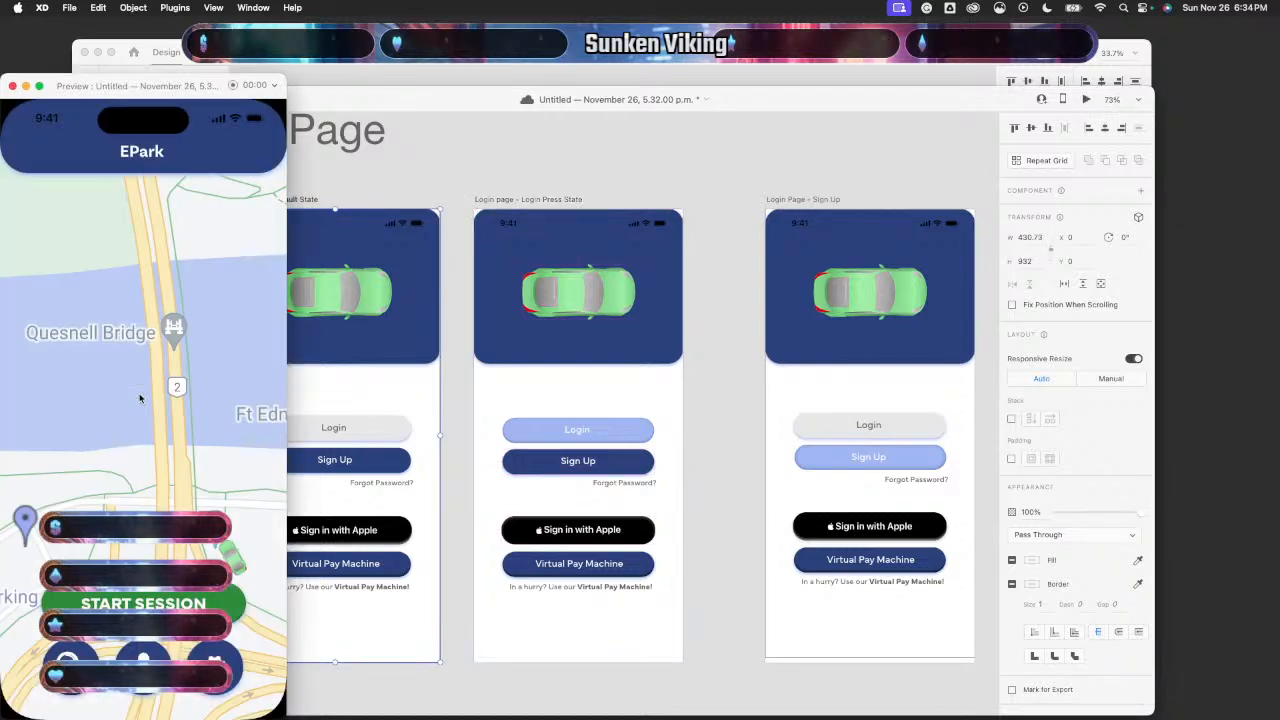
{"action": "left_click", "coordinate": [12, 86]}
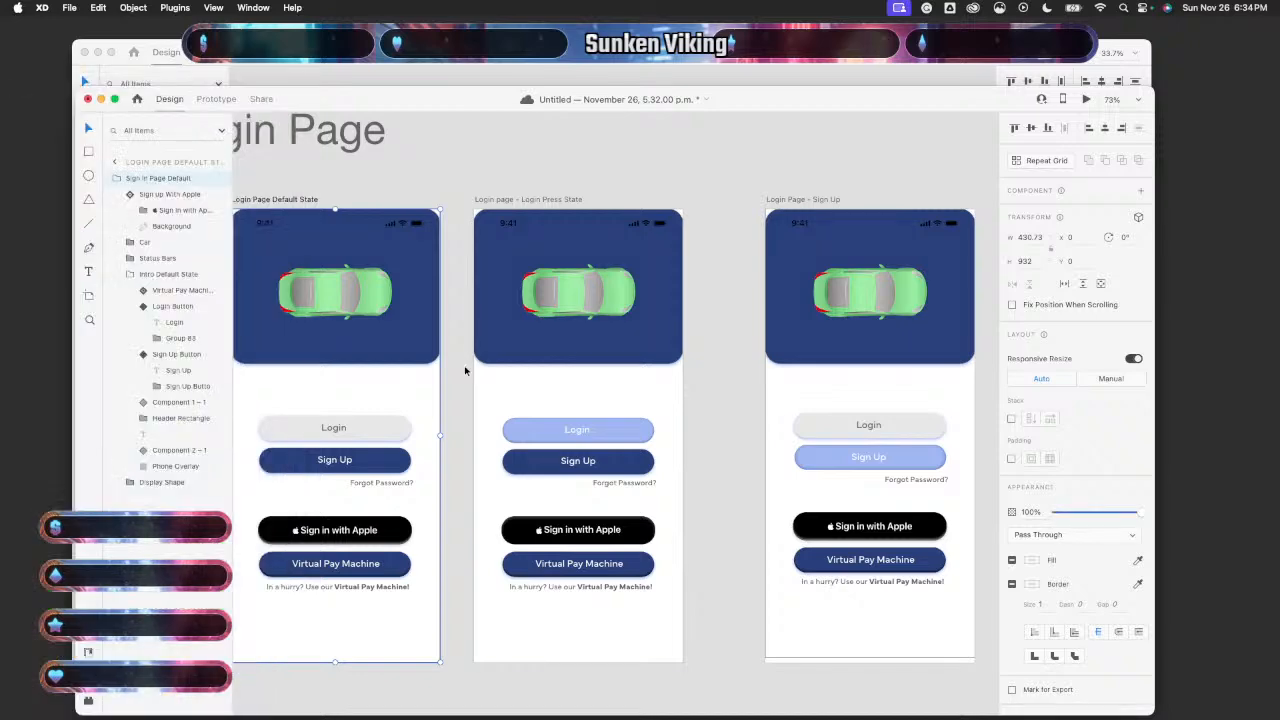
- Nudge the press-state Sign Up button up 1 px
{"action": "left_click", "coordinate": [620, 462]}
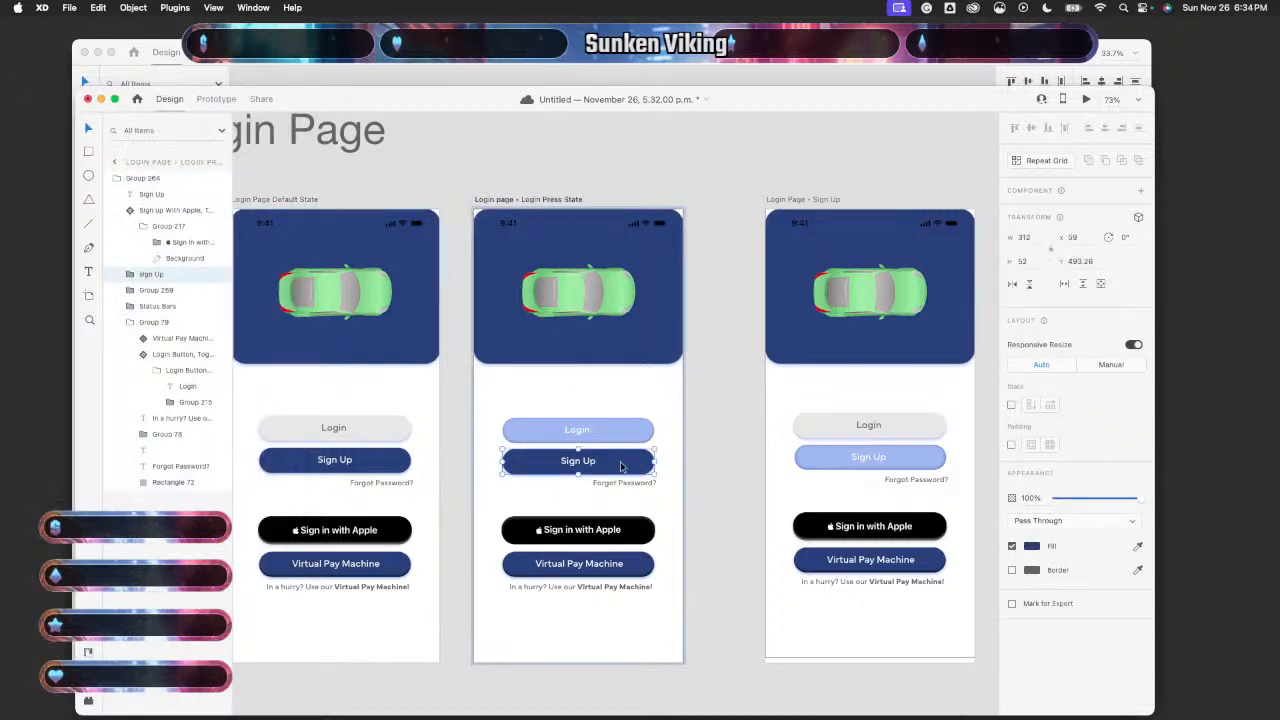
{"action": "key", "text": "Up"}
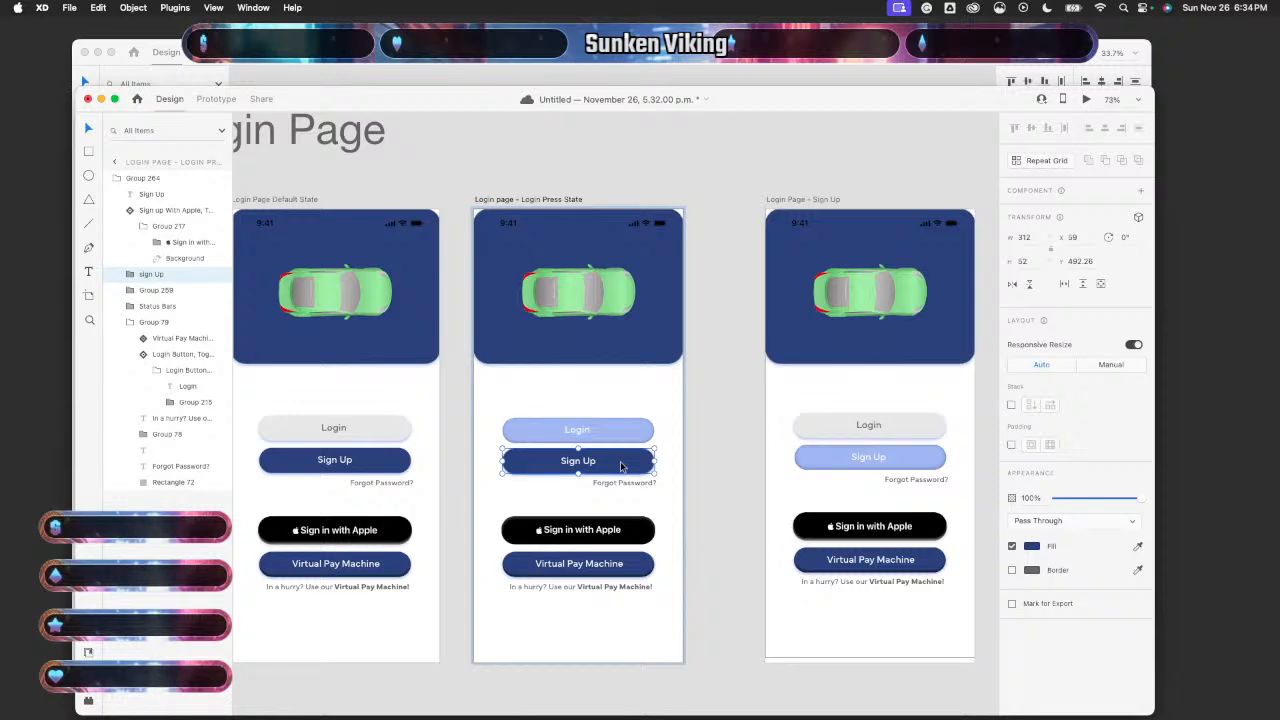
{"action": "left_click", "coordinate": [688, 486]}
{"action": "scroll", "coordinate": [588, 448], "scroll_direction": "up", "scroll_amount": 5}
- Group the Sign Up label and button into Group 265 inside Group 264
{"action": "left_click", "coordinate": [573, 481]}
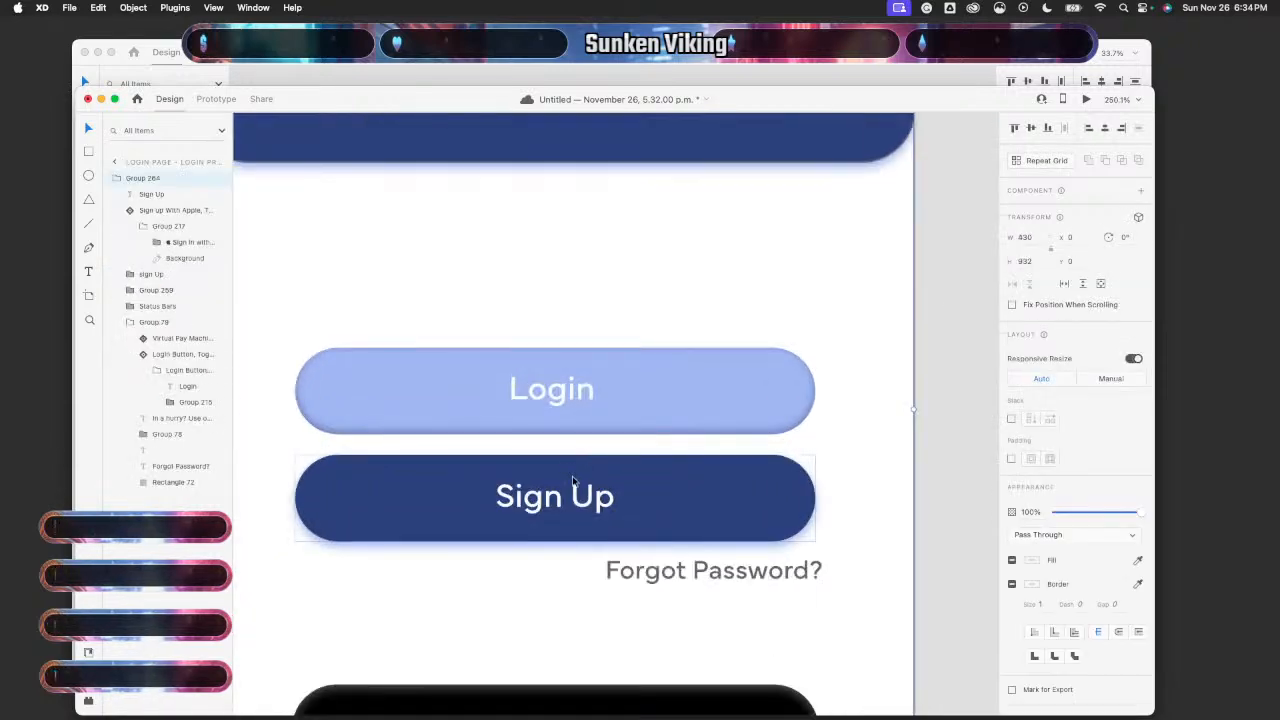
{"action": "double_click", "coordinate": [575, 485]}
{"action": "left_click", "coordinate": [698, 497]}
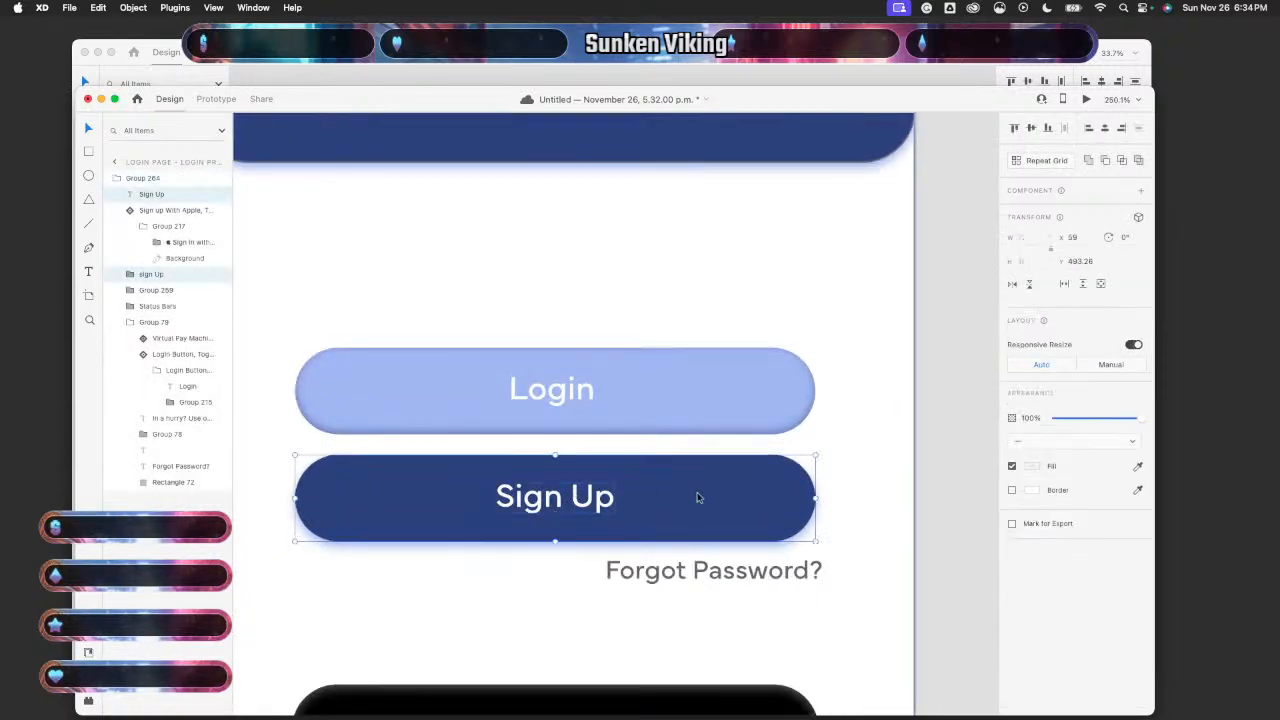
{"action": "right_click", "coordinate": [698, 497]}
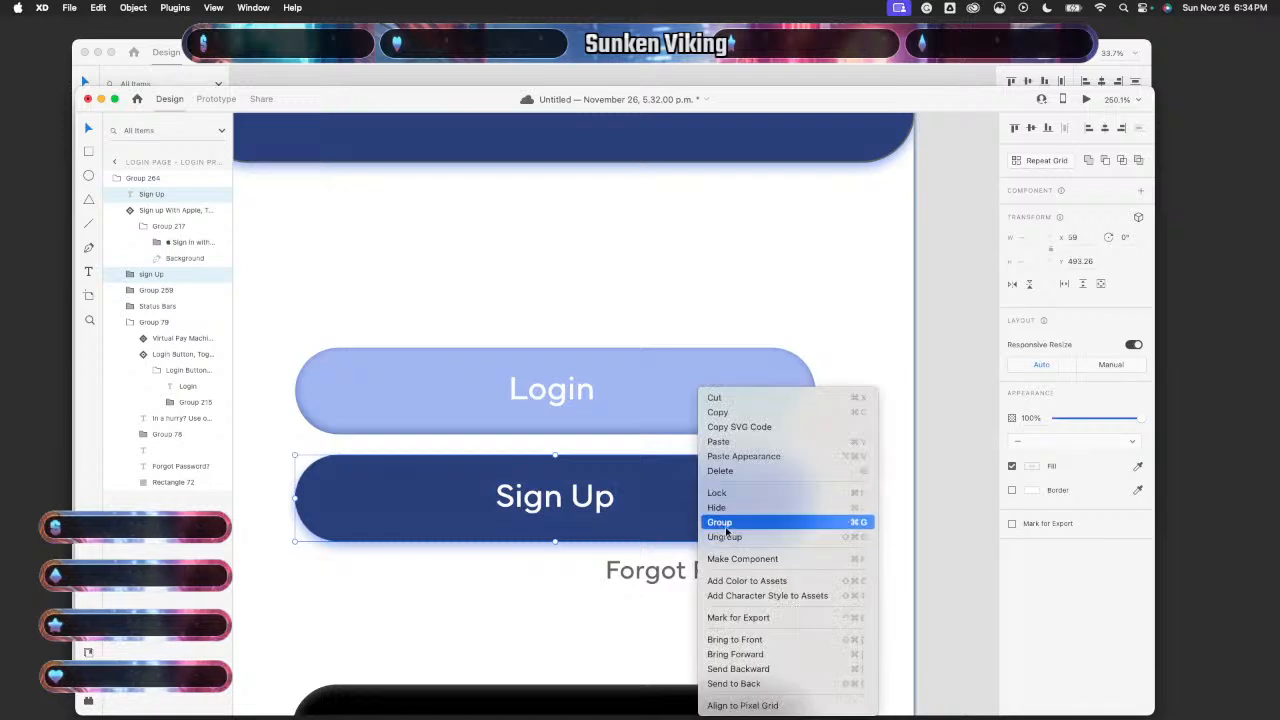
{"action": "left_click", "coordinate": [731, 524]}
{"action": "left_click", "coordinate": [905, 515]}
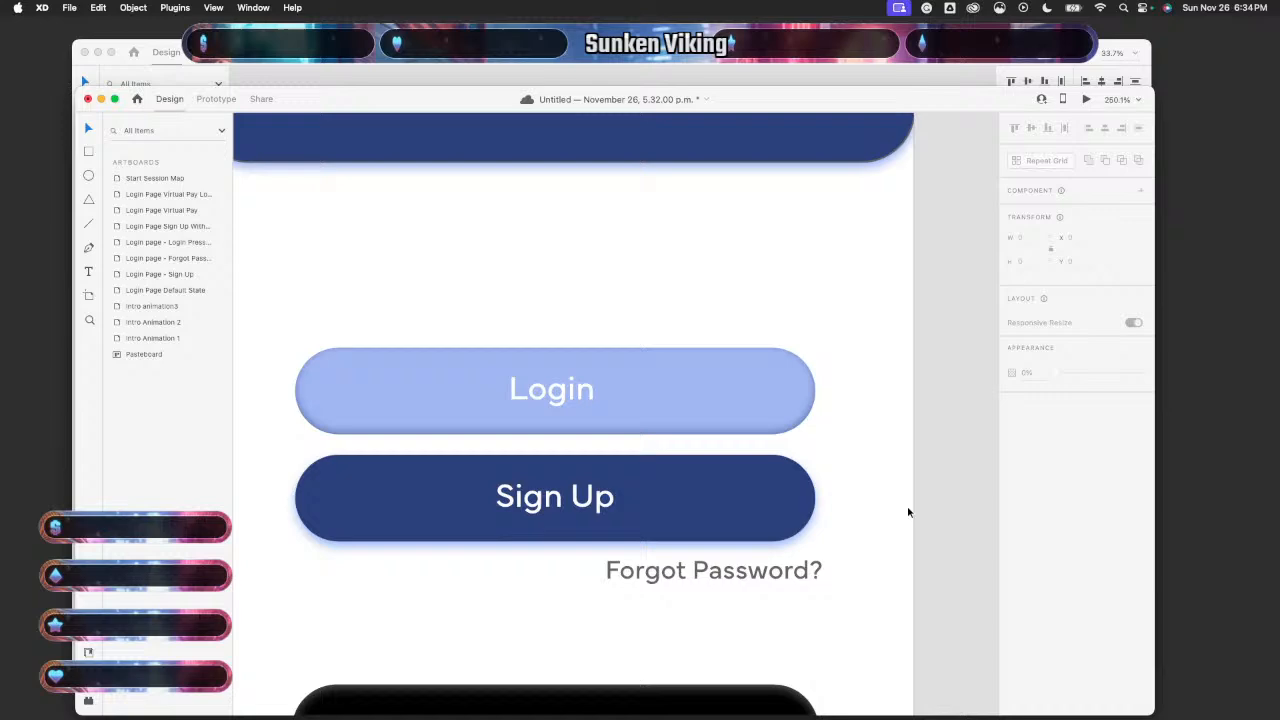
{"action": "left_click", "coordinate": [638, 506]}
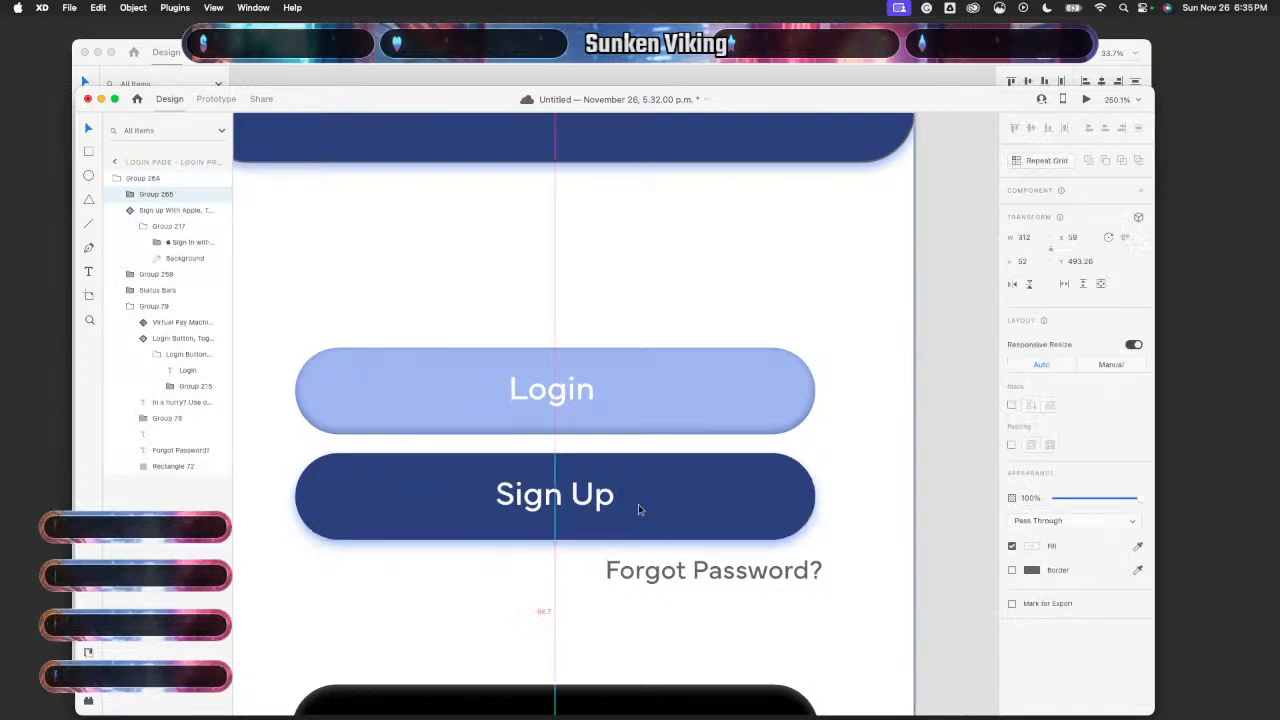
{"action": "scroll", "coordinate": [638, 504], "scroll_direction": "down", "scroll_amount": 8}
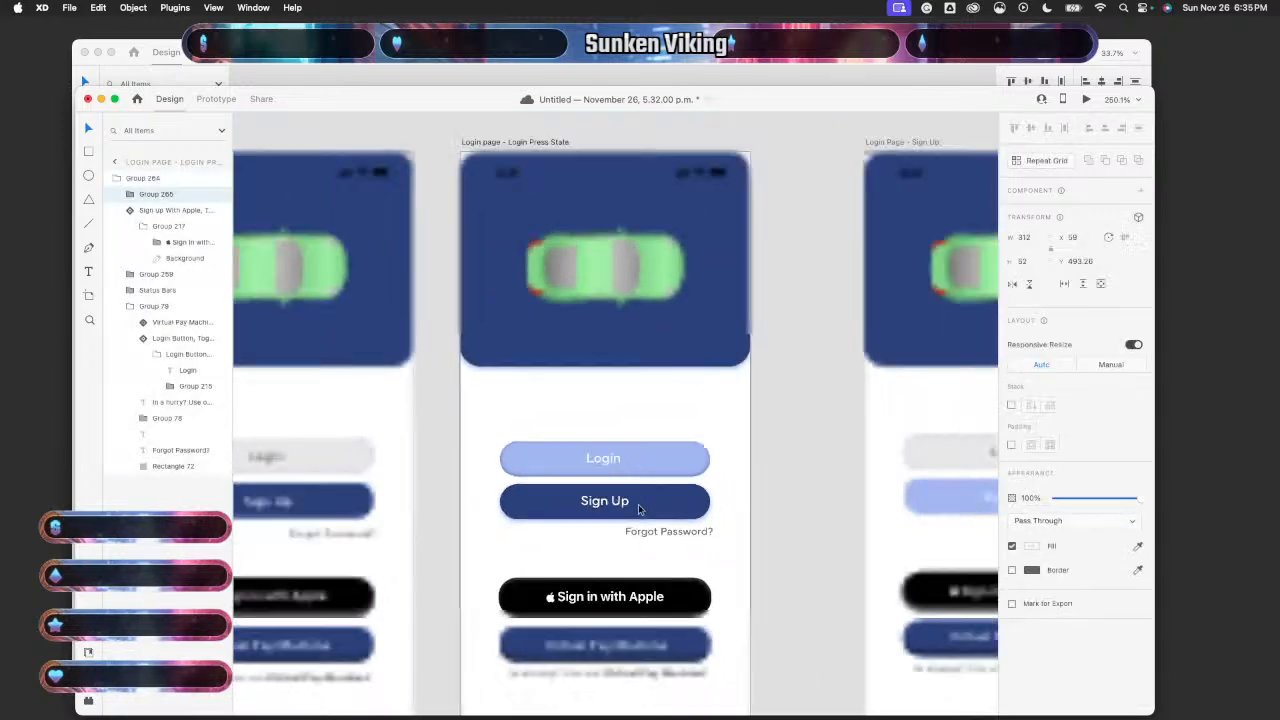
{"action": "left_click", "coordinate": [462, 458]}
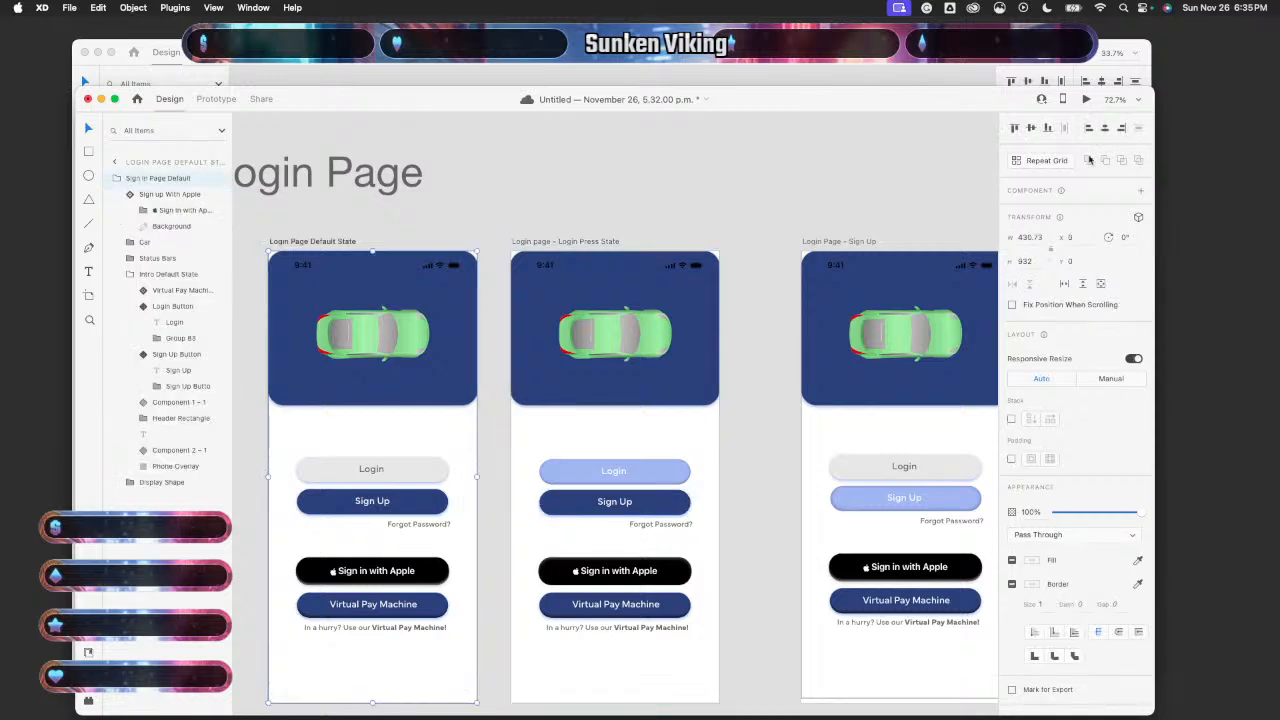
- Preview the login screen twice, tapping Login to test its pressed state and transition
{"action": "left_click", "coordinate": [1086, 99]}
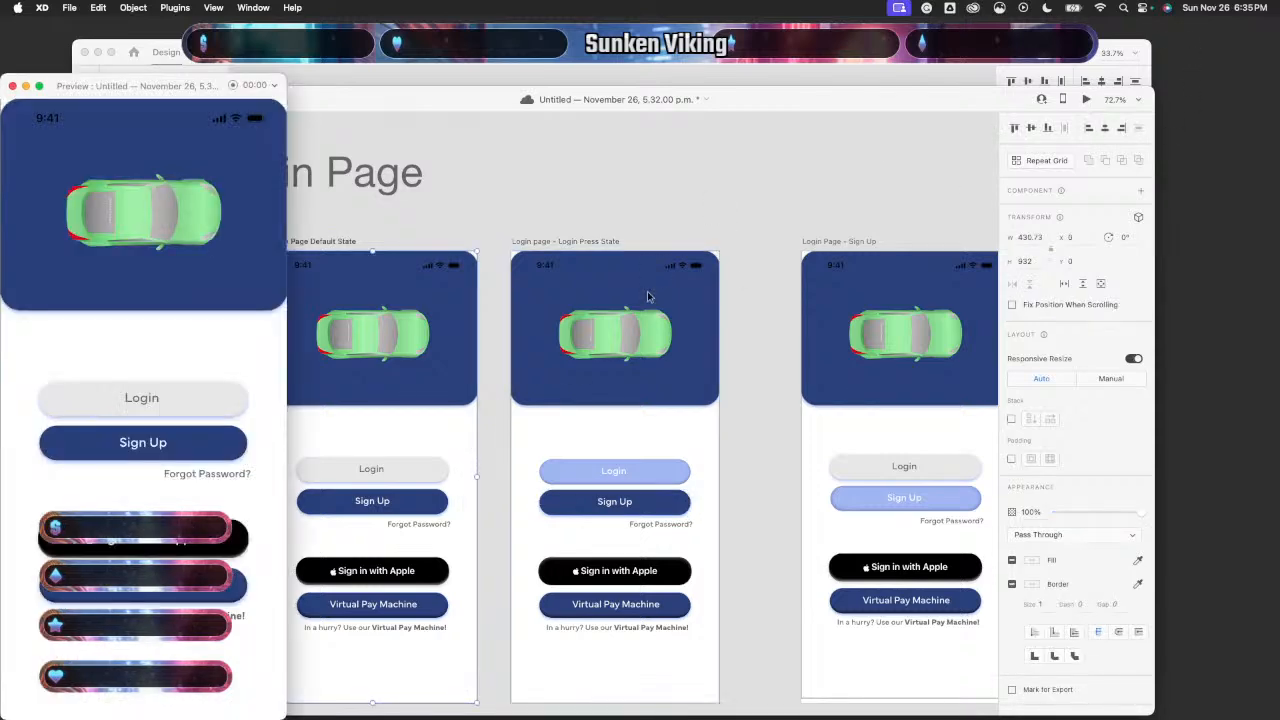
{"action": "left_click", "coordinate": [200, 411]}
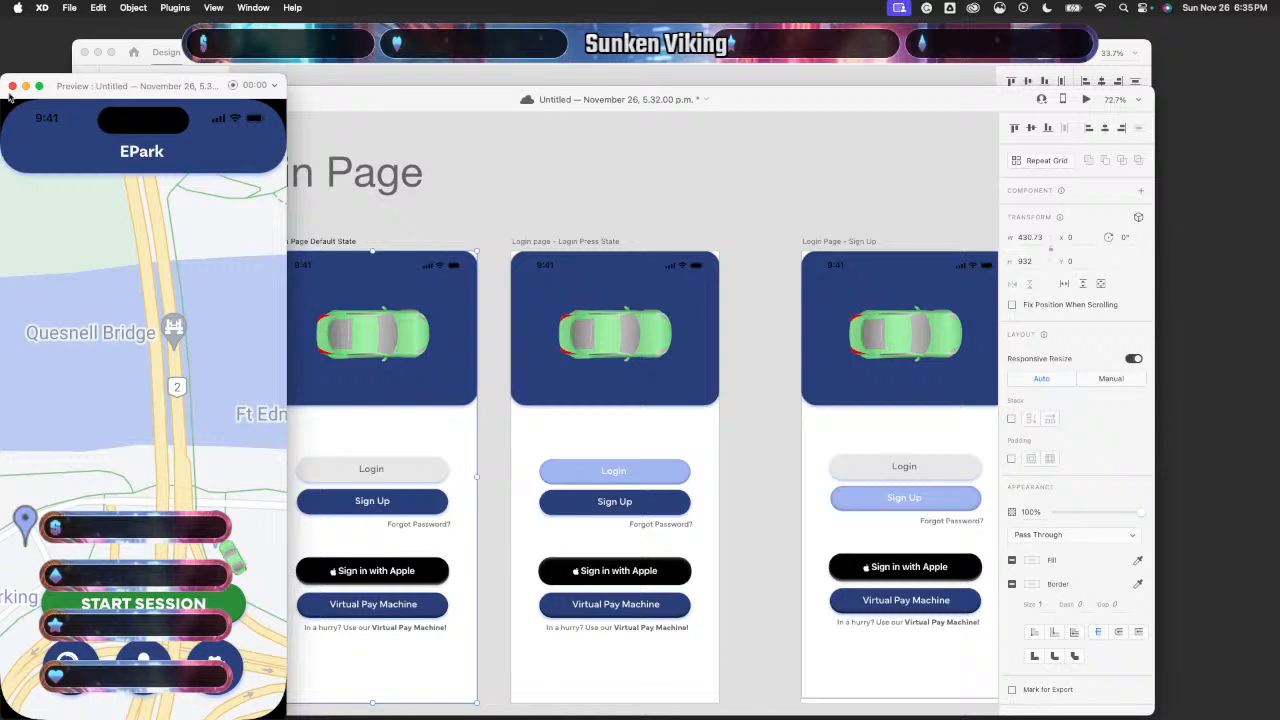
{"action": "left_click", "coordinate": [11, 87]}
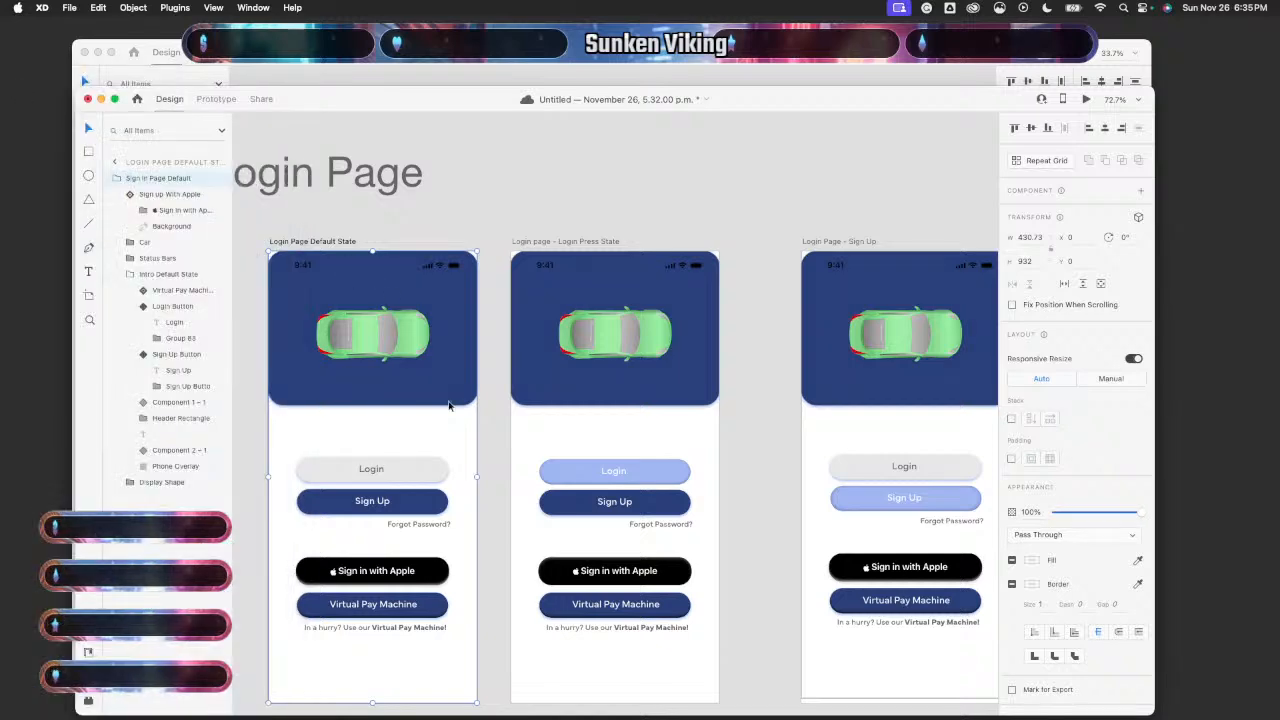
{"action": "left_click", "coordinate": [1085, 98]}
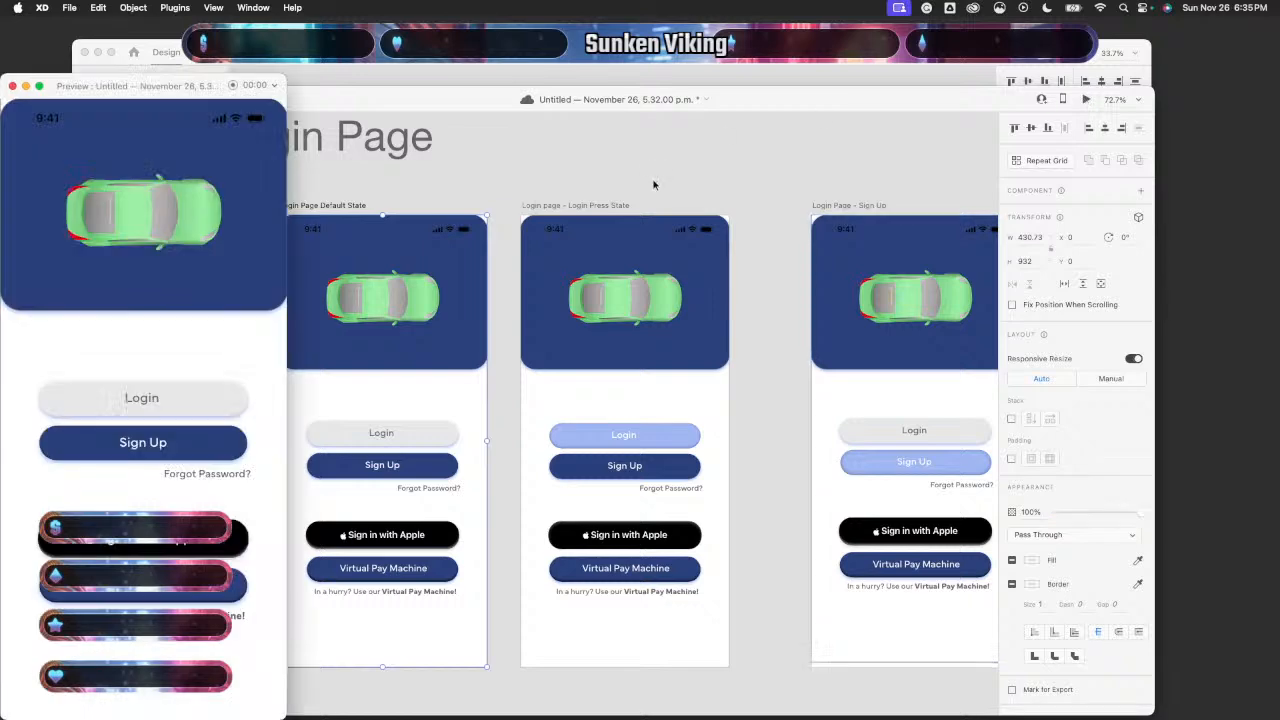
{"action": "left_click", "coordinate": [180, 402]}
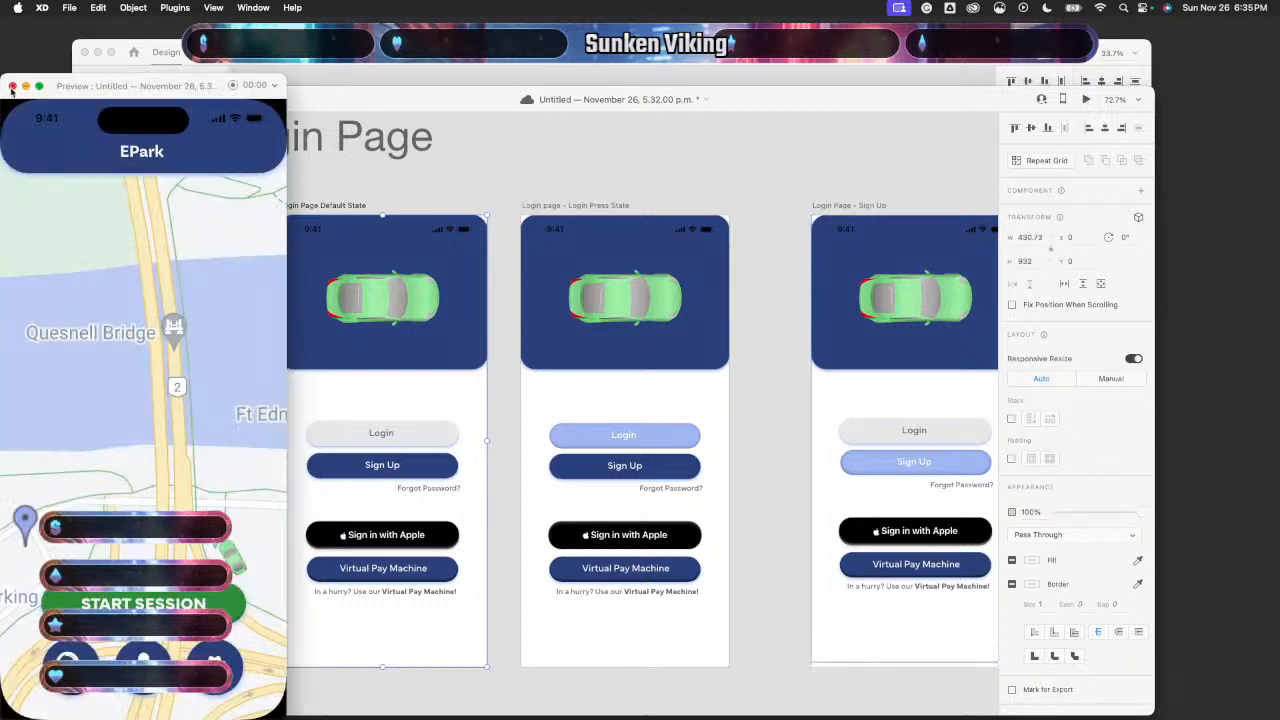
{"action": "left_click", "coordinate": [12, 86]}
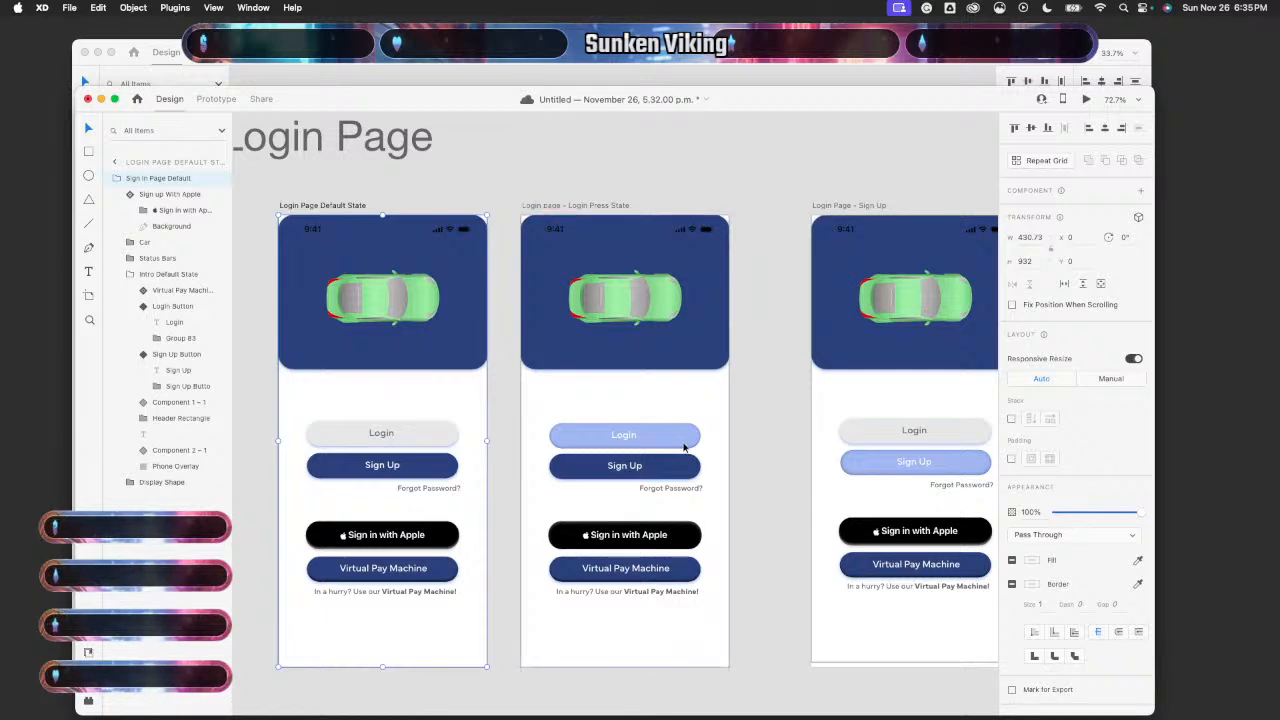
{"action": "scroll", "coordinate": [684, 447], "scroll_direction": "up", "scroll_amount": 3}
{"action": "scroll", "coordinate": [684, 447], "scroll_direction": "up", "scroll_amount": 3}
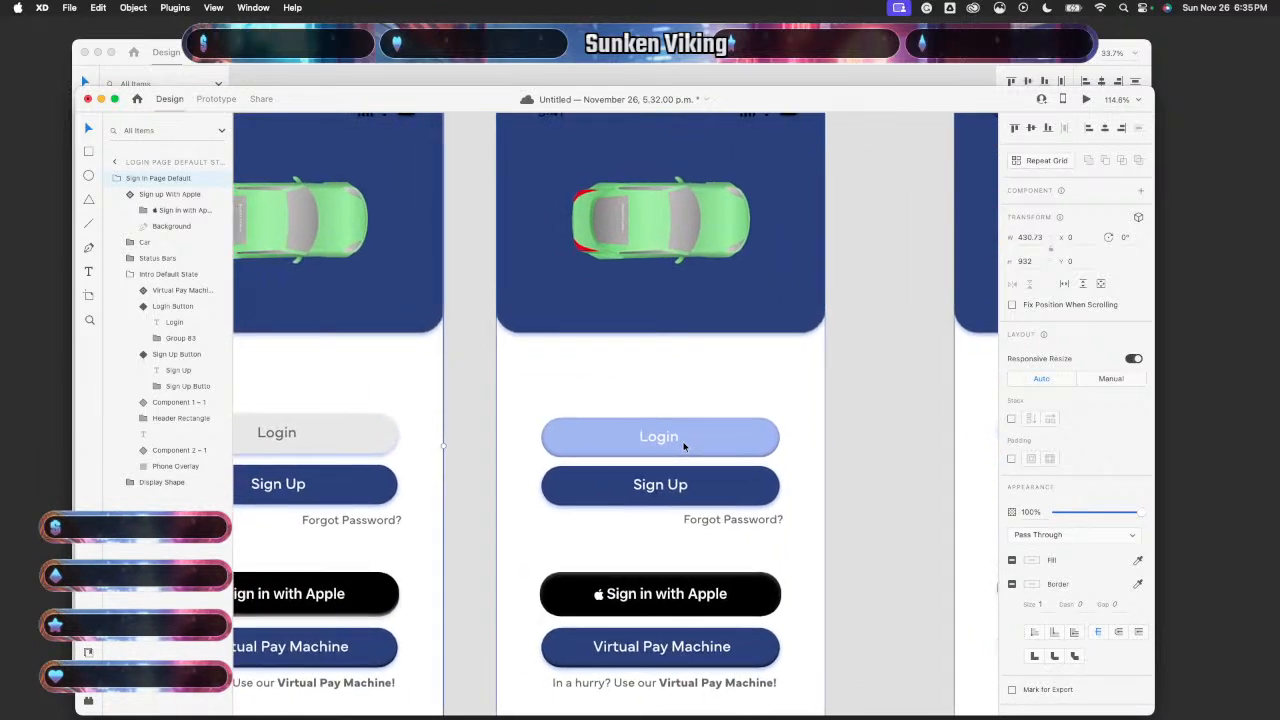
- Nudge the press-state Login button up to Y 428 and re-test Login in preview
{"action": "double_click", "coordinate": [763, 430]}
{"action": "key", "text": "Up"}
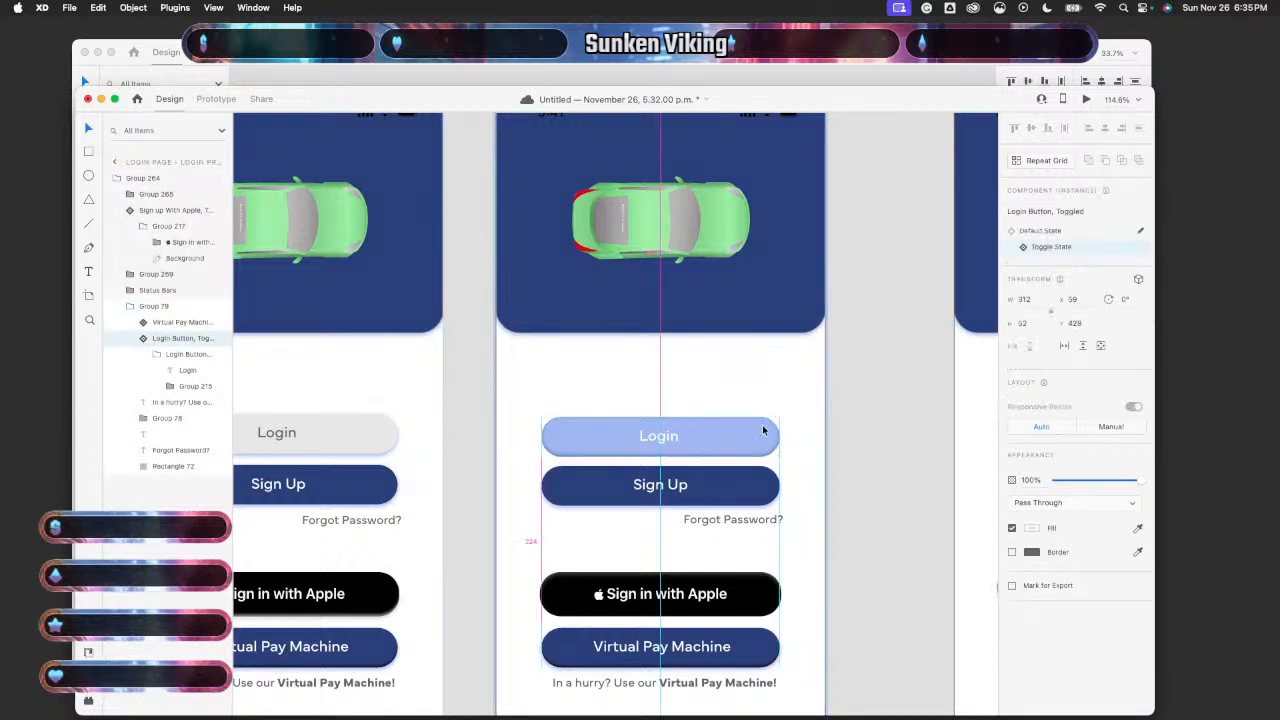
{"action": "left_click", "coordinate": [931, 462]}
{"action": "left_click", "coordinate": [394, 380]}
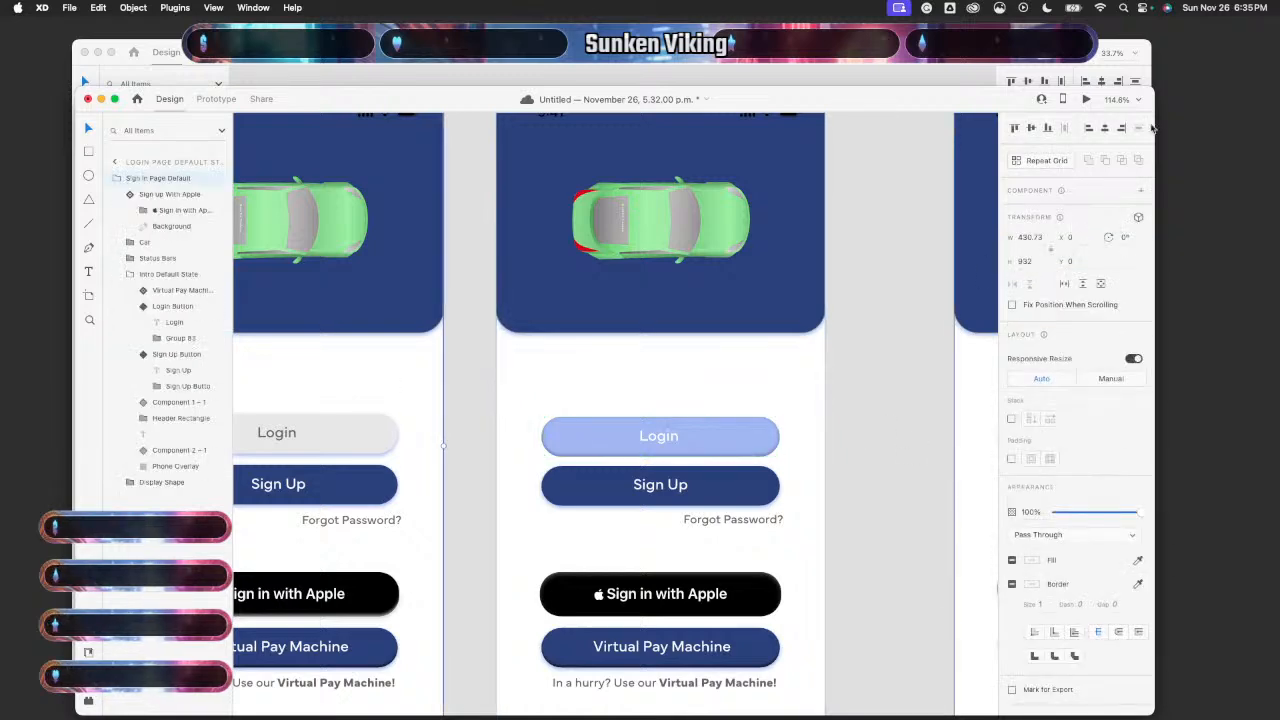
{"action": "left_click", "coordinate": [1085, 99]}
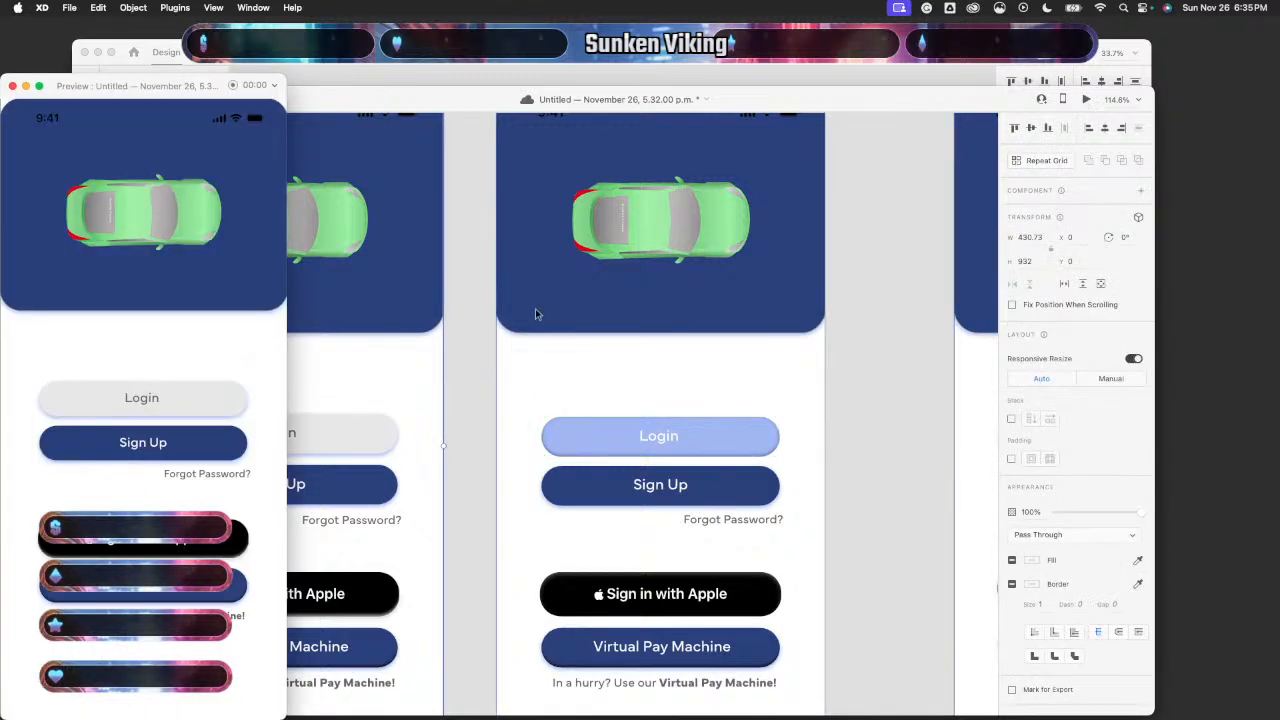
{"action": "left_click", "coordinate": [212, 387]}
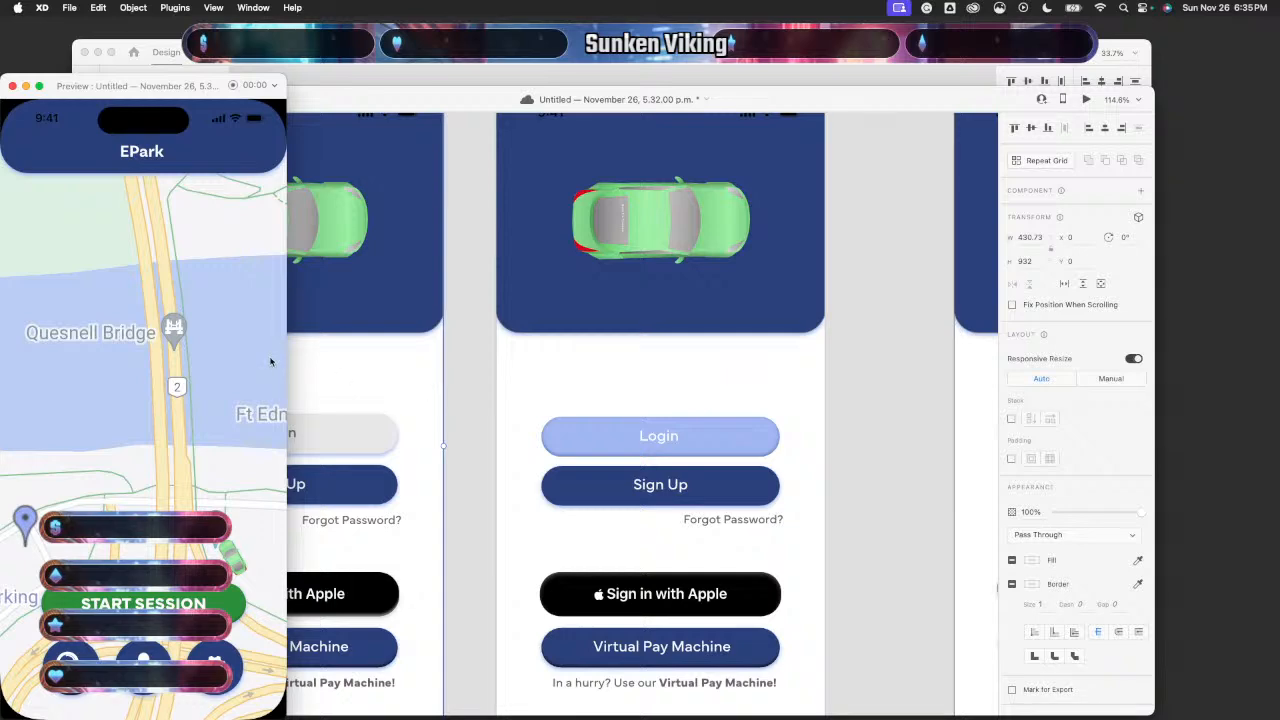
{"action": "left_click", "coordinate": [12, 86]}
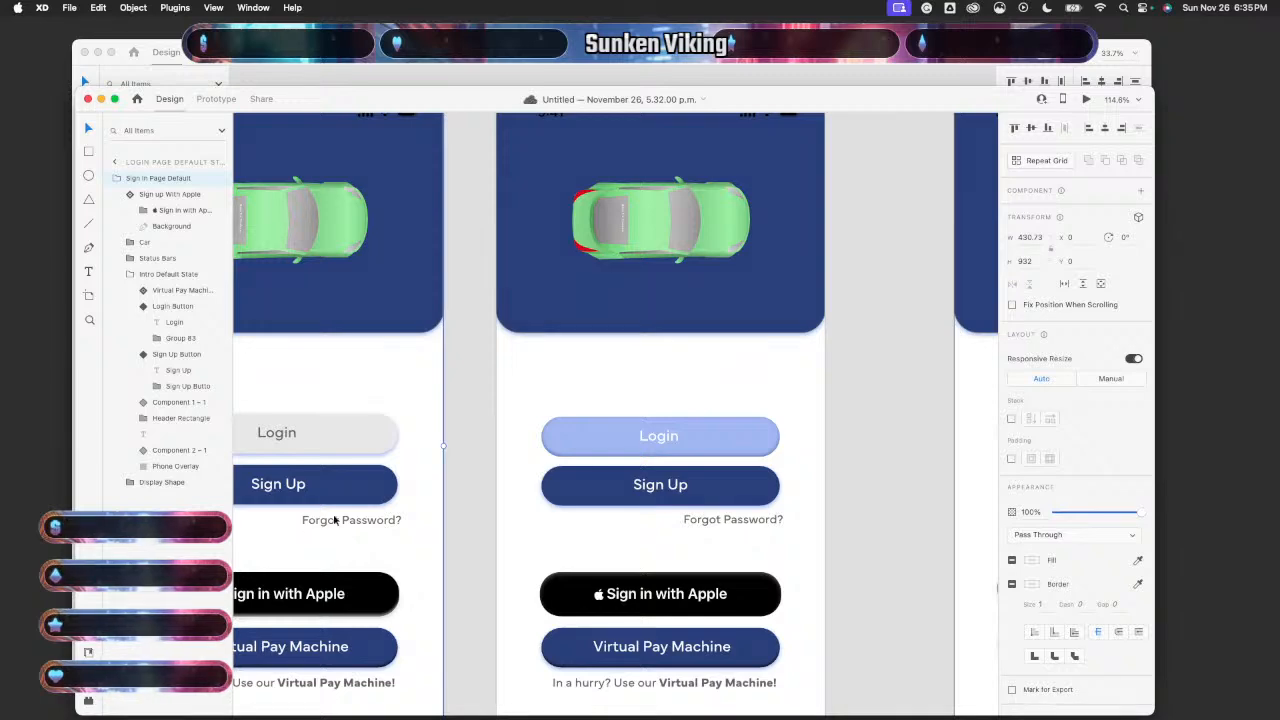
- Preview the Login Page Default State again and confirm Login opens the EPark map
{"action": "scroll", "coordinate": [465, 537], "scroll_direction": "left", "scroll_amount": 2}
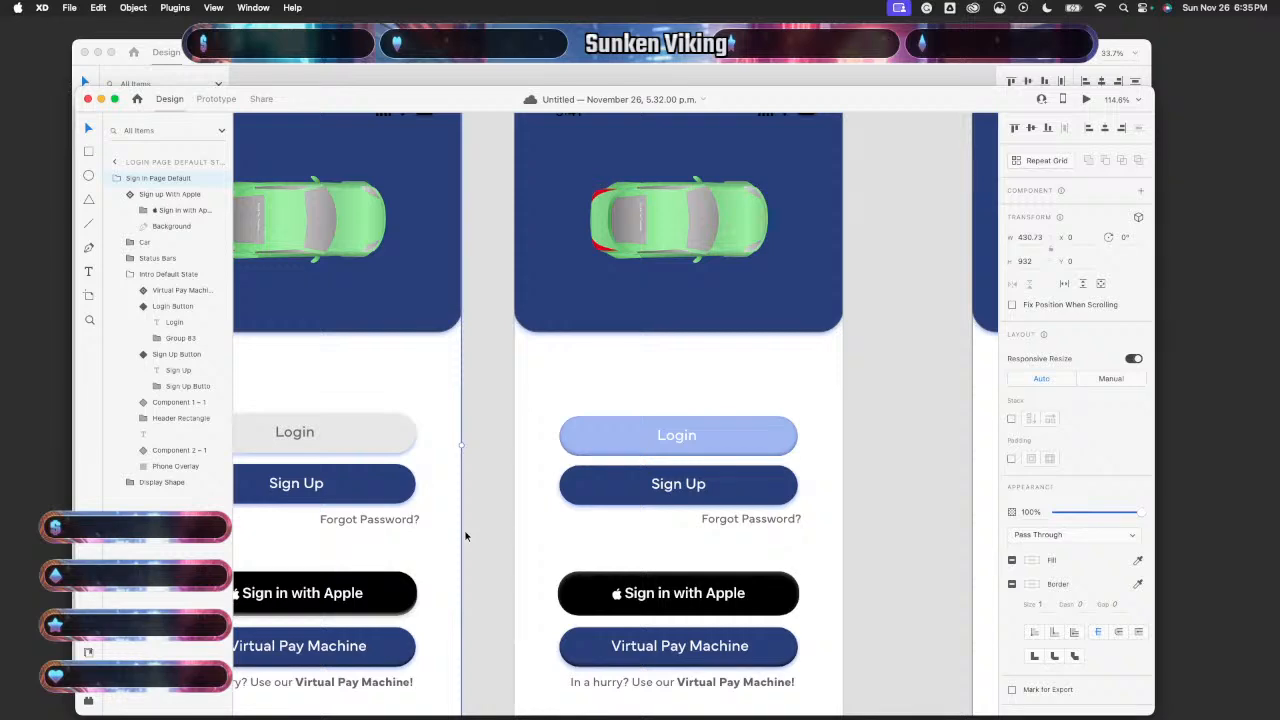
{"action": "scroll", "coordinate": [465, 537], "scroll_direction": "left", "scroll_amount": 5}
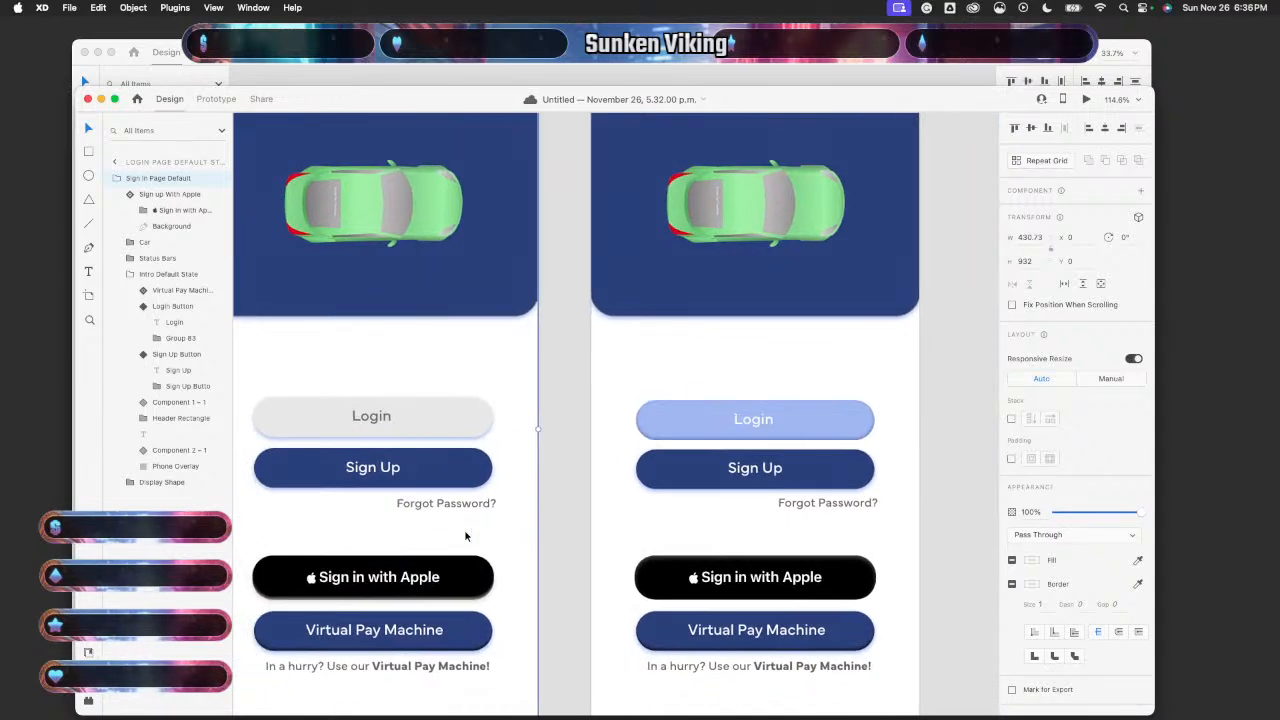
{"action": "scroll", "coordinate": [487, 510], "scroll_direction": "down", "scroll_amount": 5}
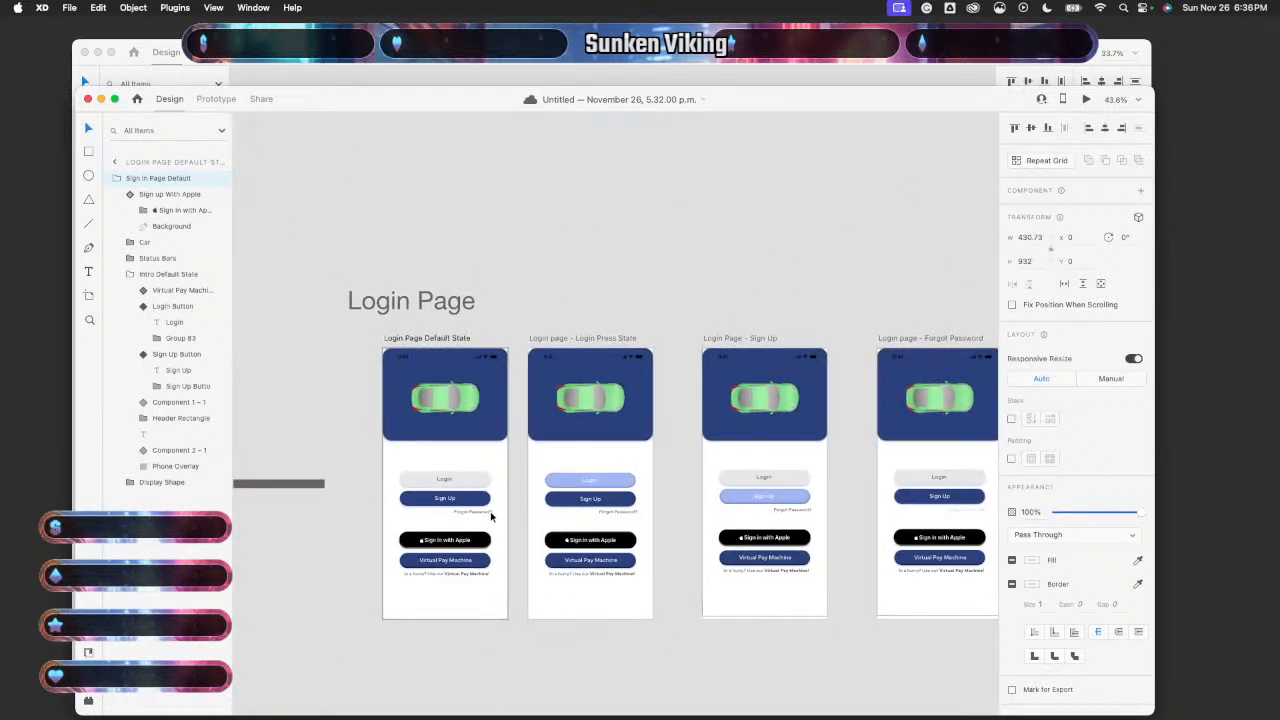
{"action": "left_click", "coordinate": [490, 516]}
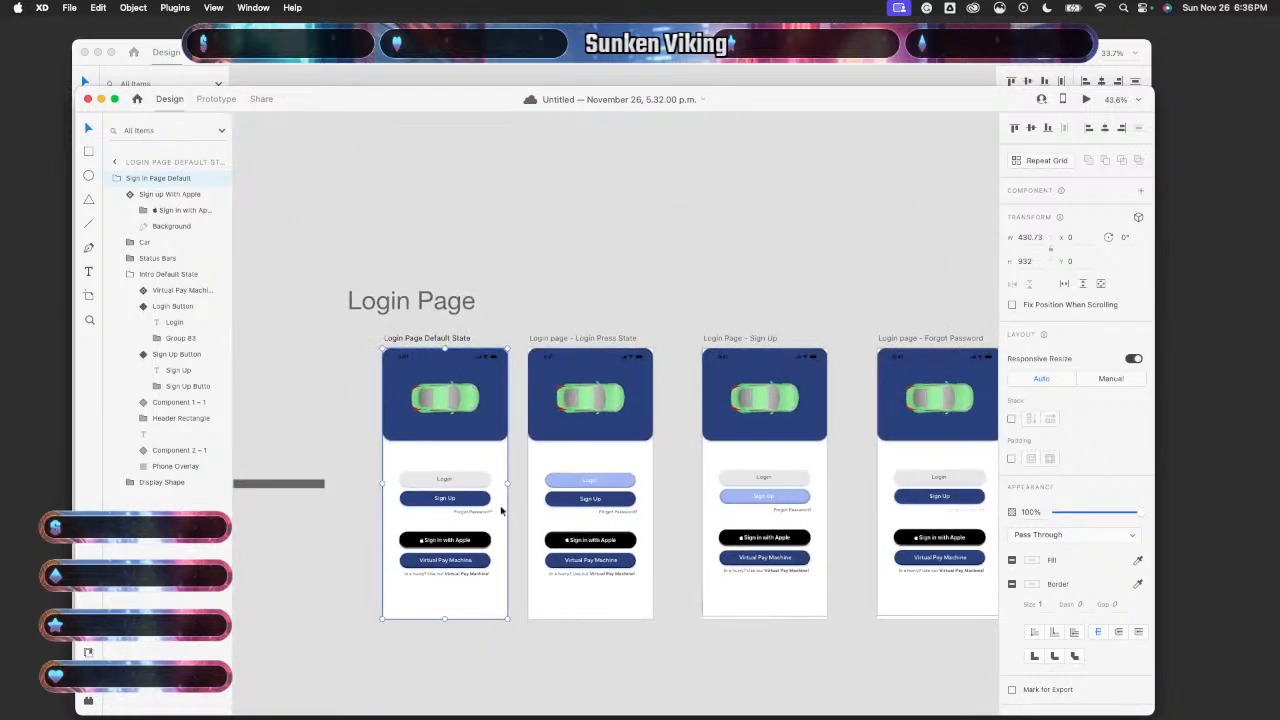
{"action": "left_click", "coordinate": [1085, 100]}
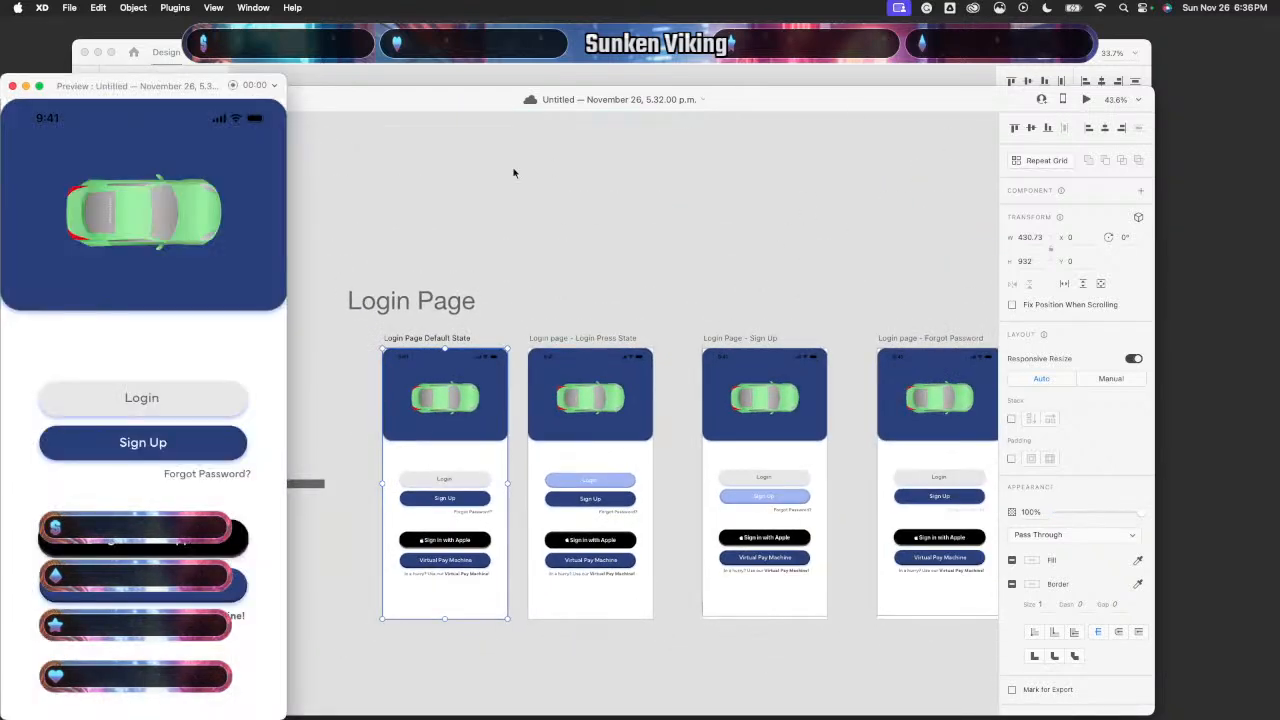
{"action": "left_click", "coordinate": [152, 392]}
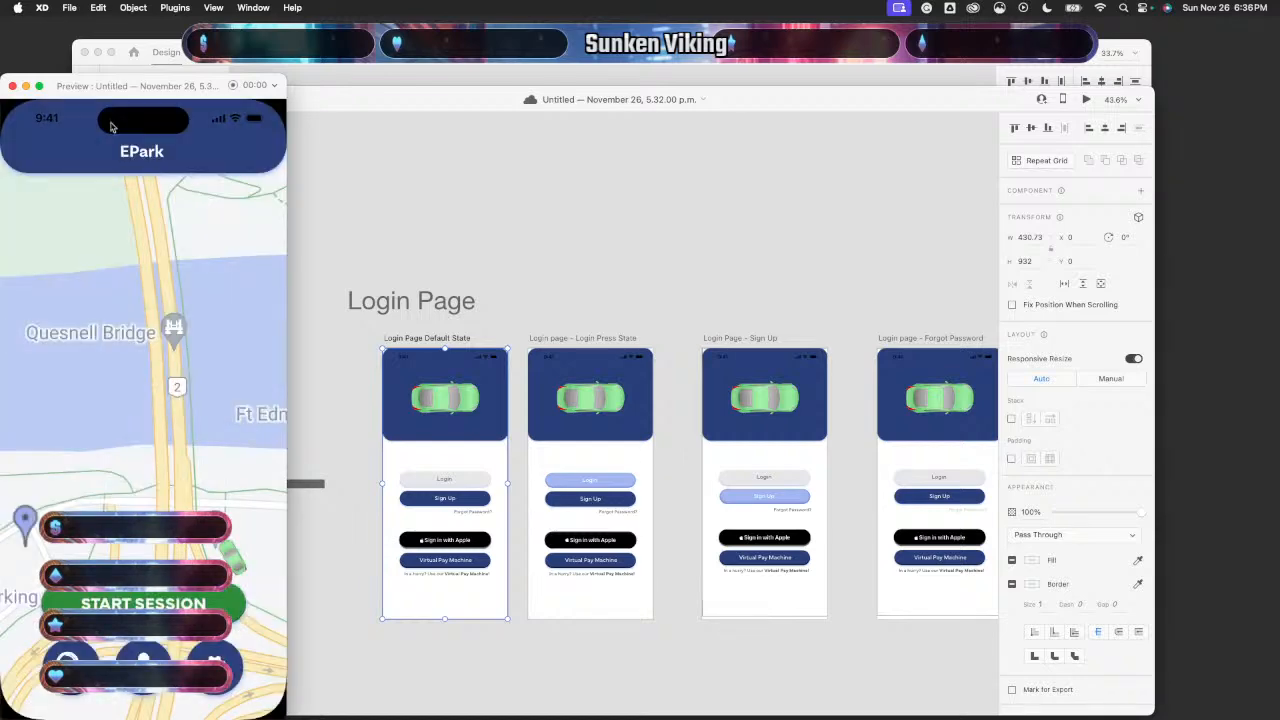
{"action": "left_click", "coordinate": [12, 86]}
{"action": "scroll", "coordinate": [573, 496], "scroll_direction": "up", "scroll_amount": 8}
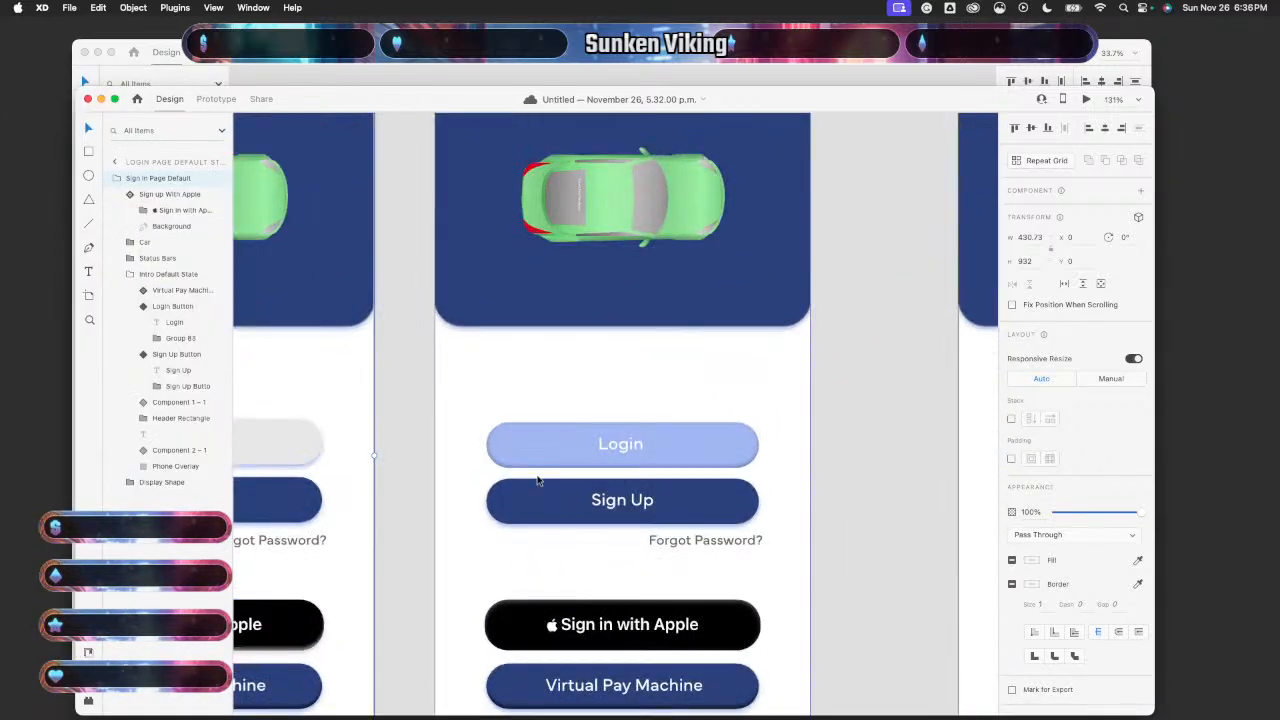
{"action": "scroll", "coordinate": [540, 488], "scroll_direction": "down", "scroll_amount": 3}
{"action": "scroll", "coordinate": [536, 480], "scroll_direction": "down", "scroll_amount": 2}
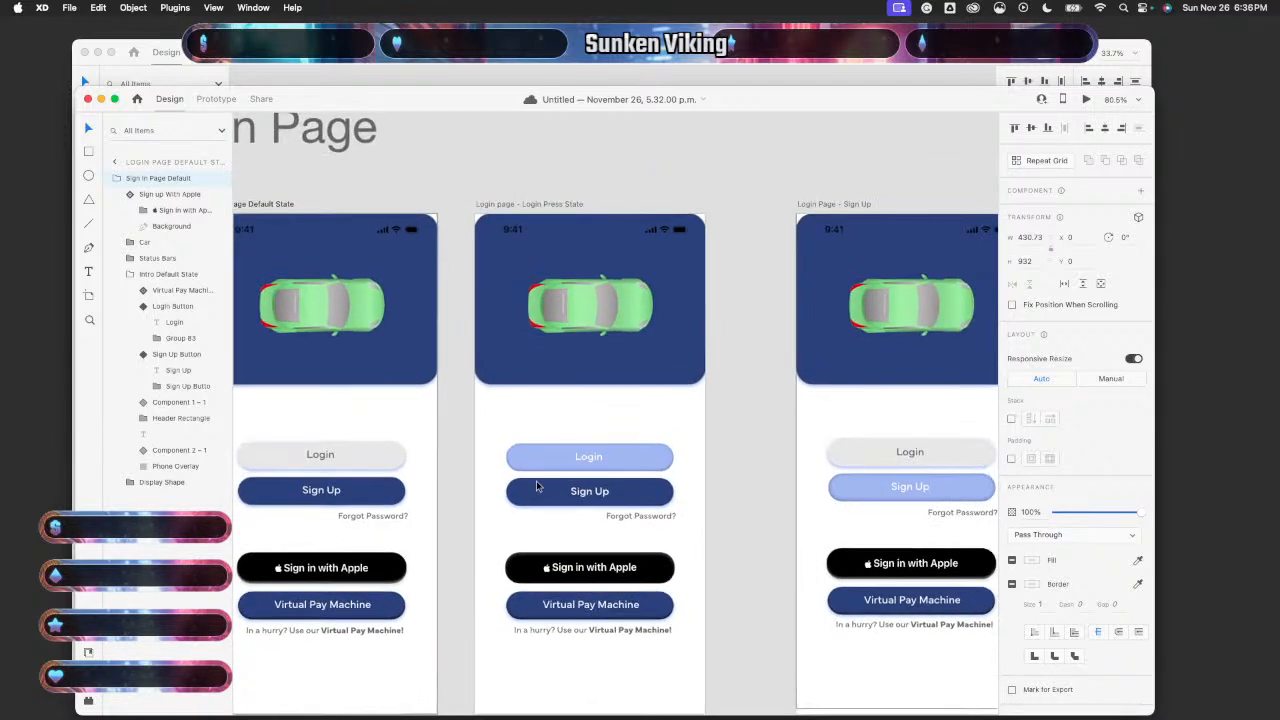
{"action": "left_click", "coordinate": [551, 467]}
{"action": "double_click", "coordinate": [551, 464]}
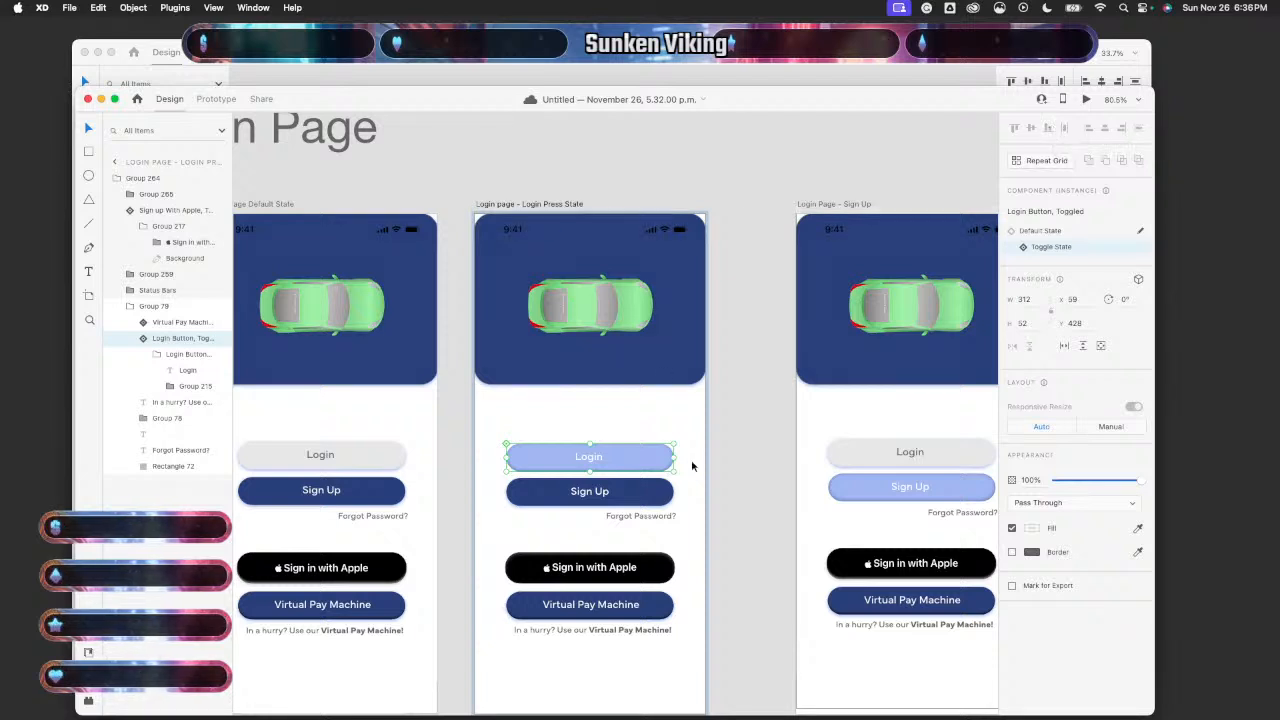
{"action": "left_click", "coordinate": [648, 516]}
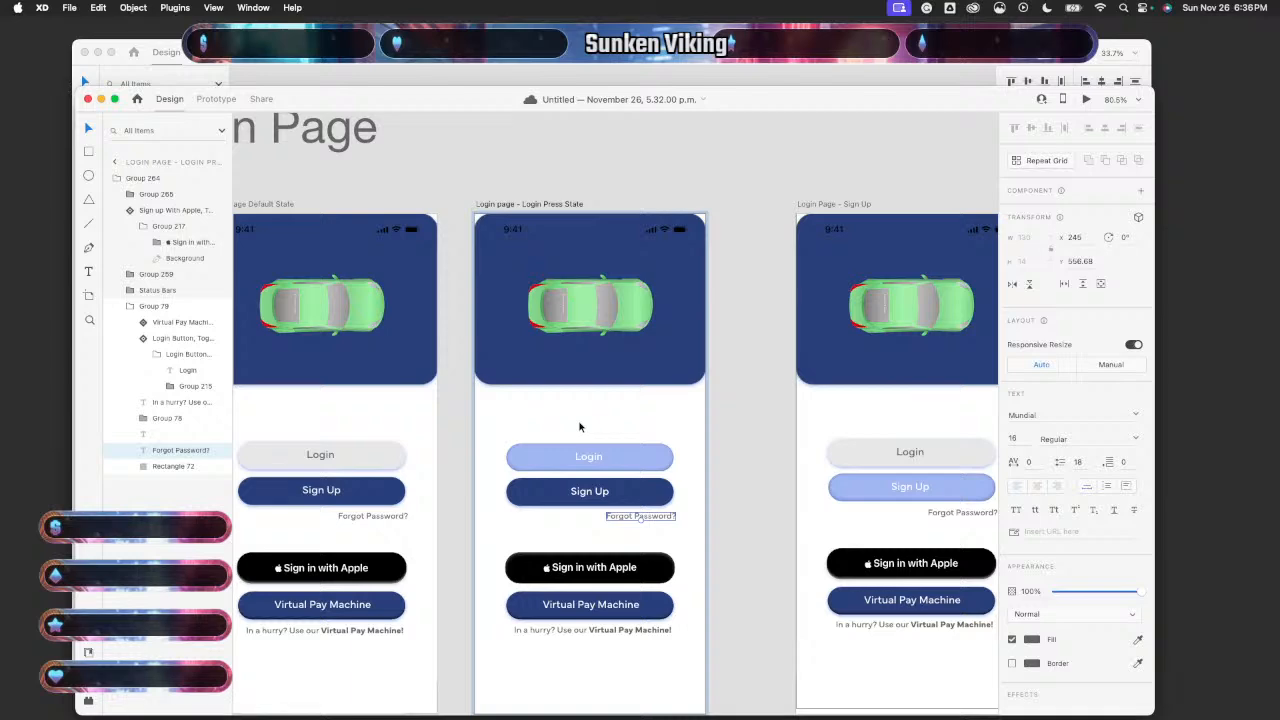
{"action": "scroll", "coordinate": [487, 217], "scroll_direction": "down", "scroll_amount": 5}
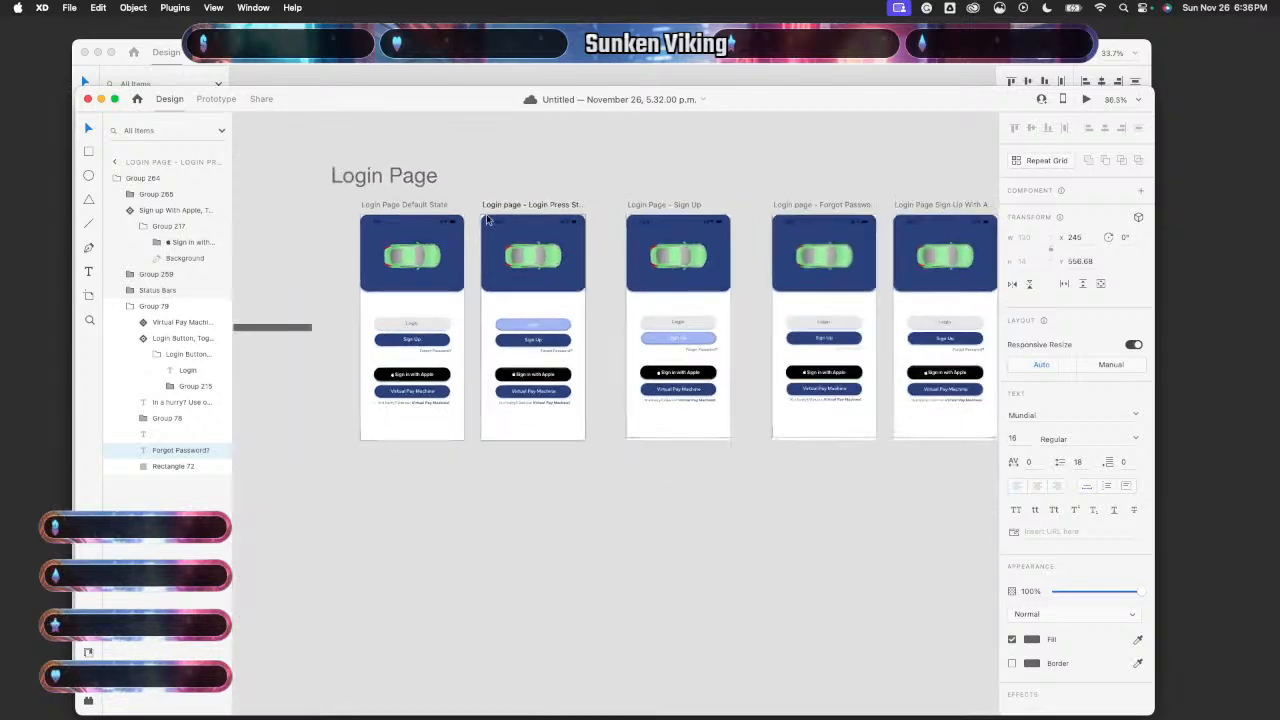
{"action": "scroll", "coordinate": [487, 217], "scroll_direction": "down", "scroll_amount": 2}
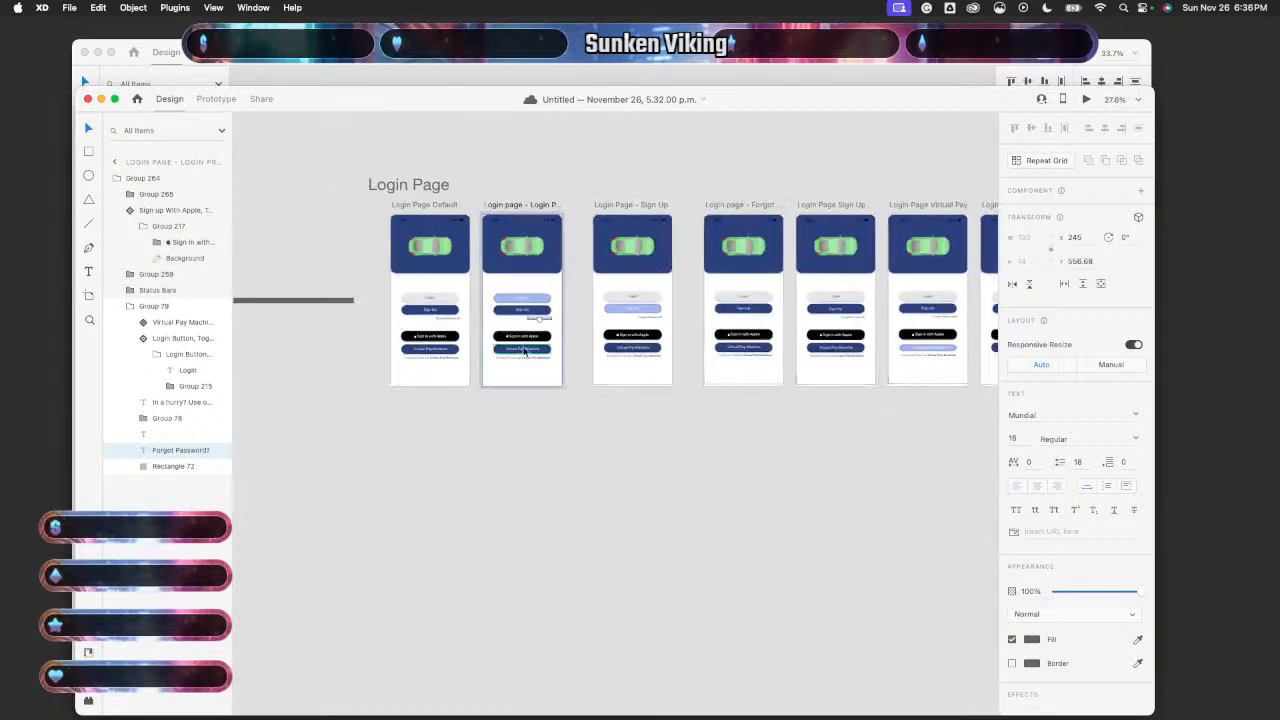
{"action": "scroll", "coordinate": [536, 312], "scroll_direction": "up", "scroll_amount": 6}
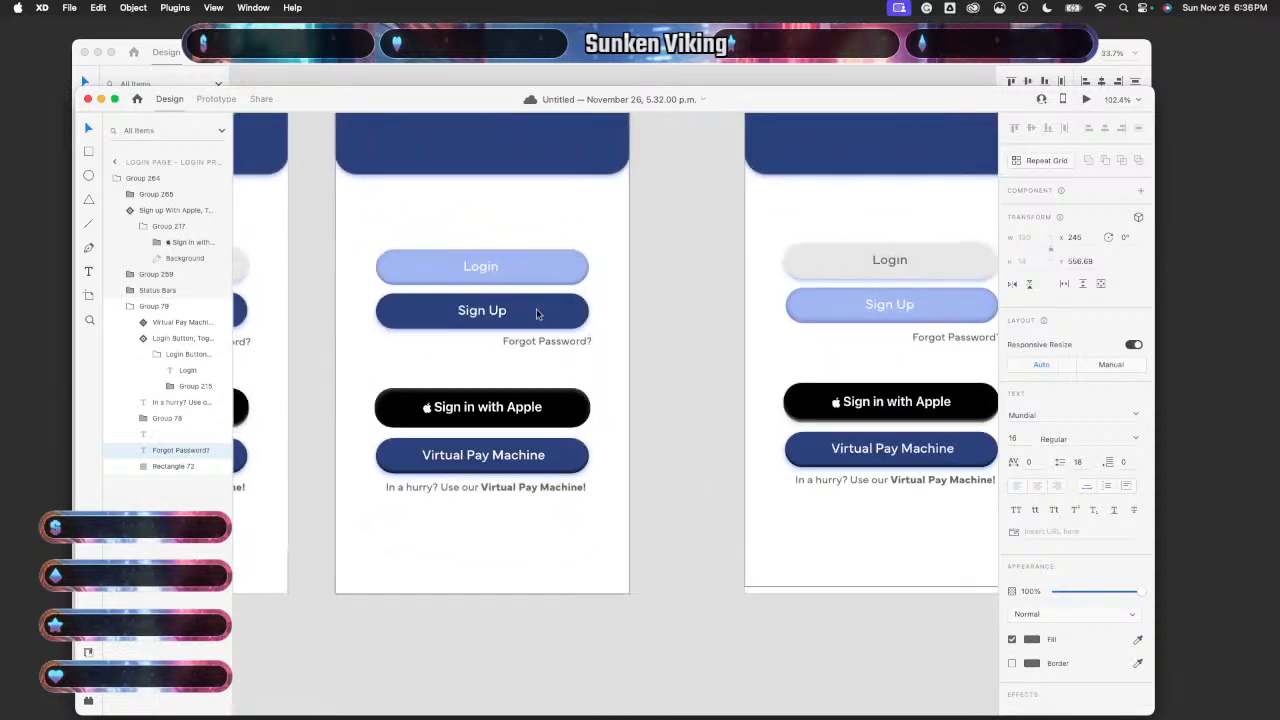
{"action": "scroll", "coordinate": [536, 312], "scroll_direction": "up", "scroll_amount": 3}
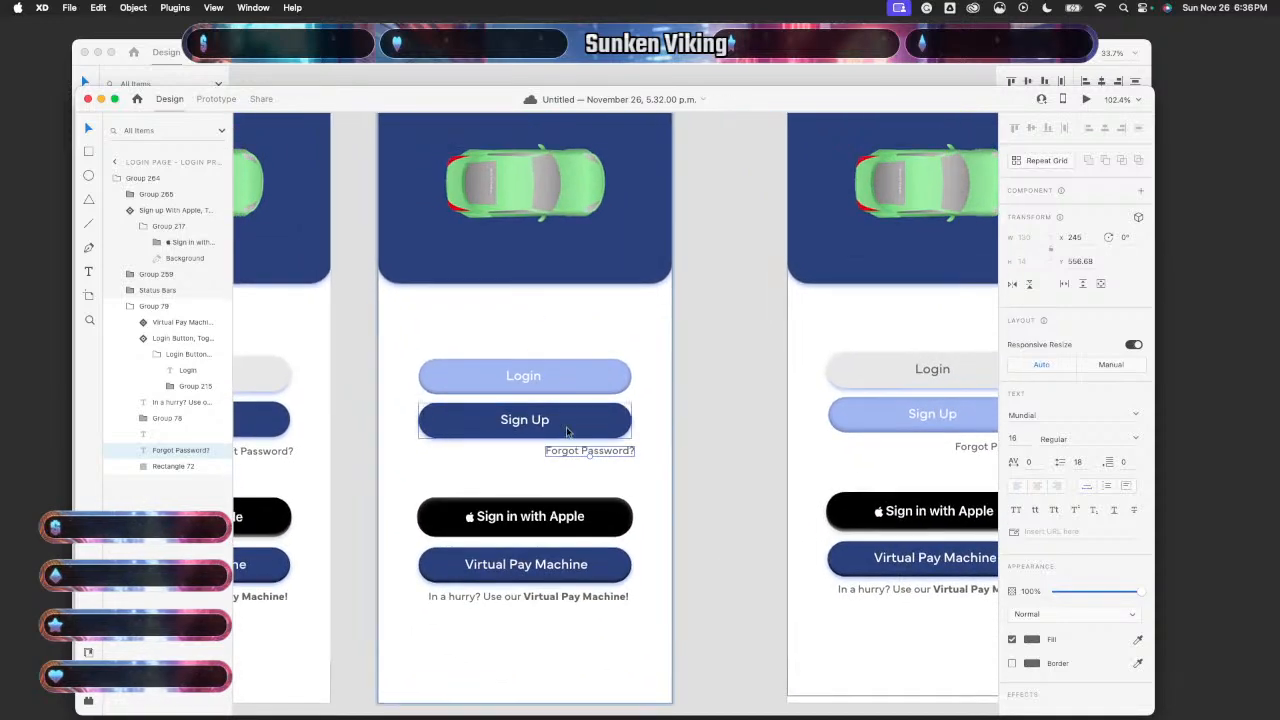
{"action": "scroll", "coordinate": [566, 432], "scroll_direction": "left", "scroll_amount": 5}
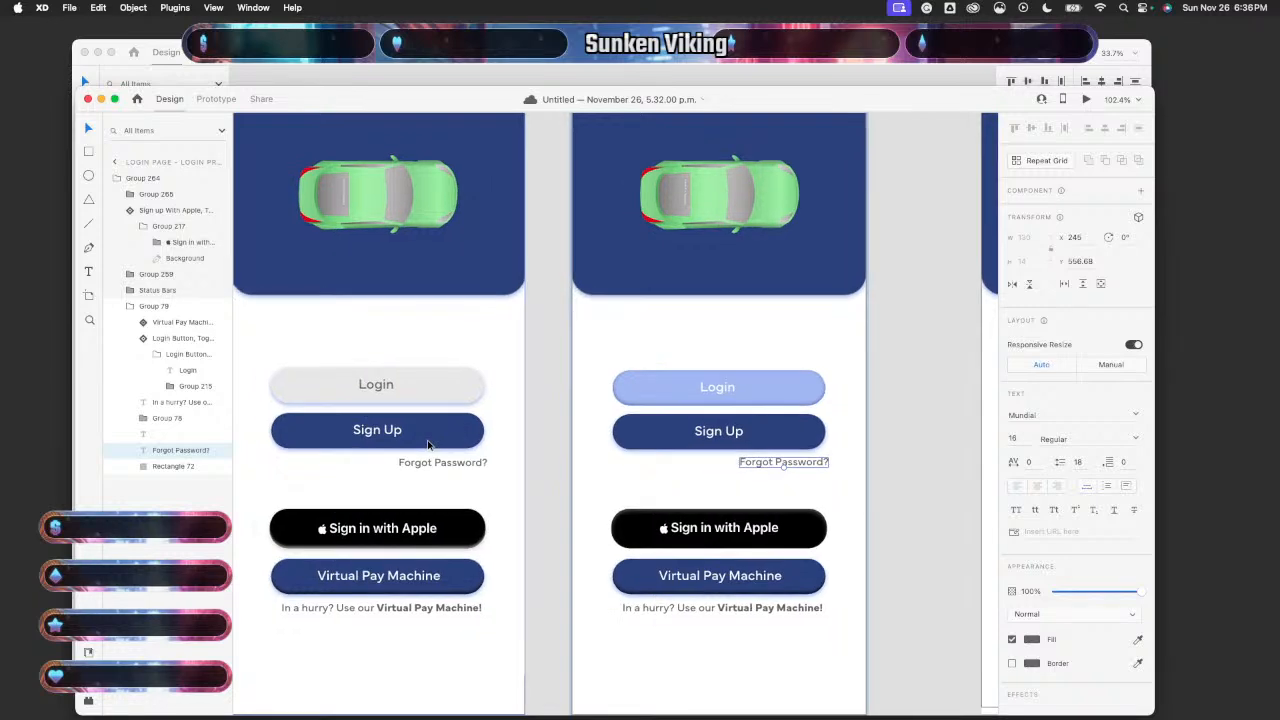
{"action": "left_click_drag", "start_coordinate": [767, 384], "coordinate": [768, 378]}
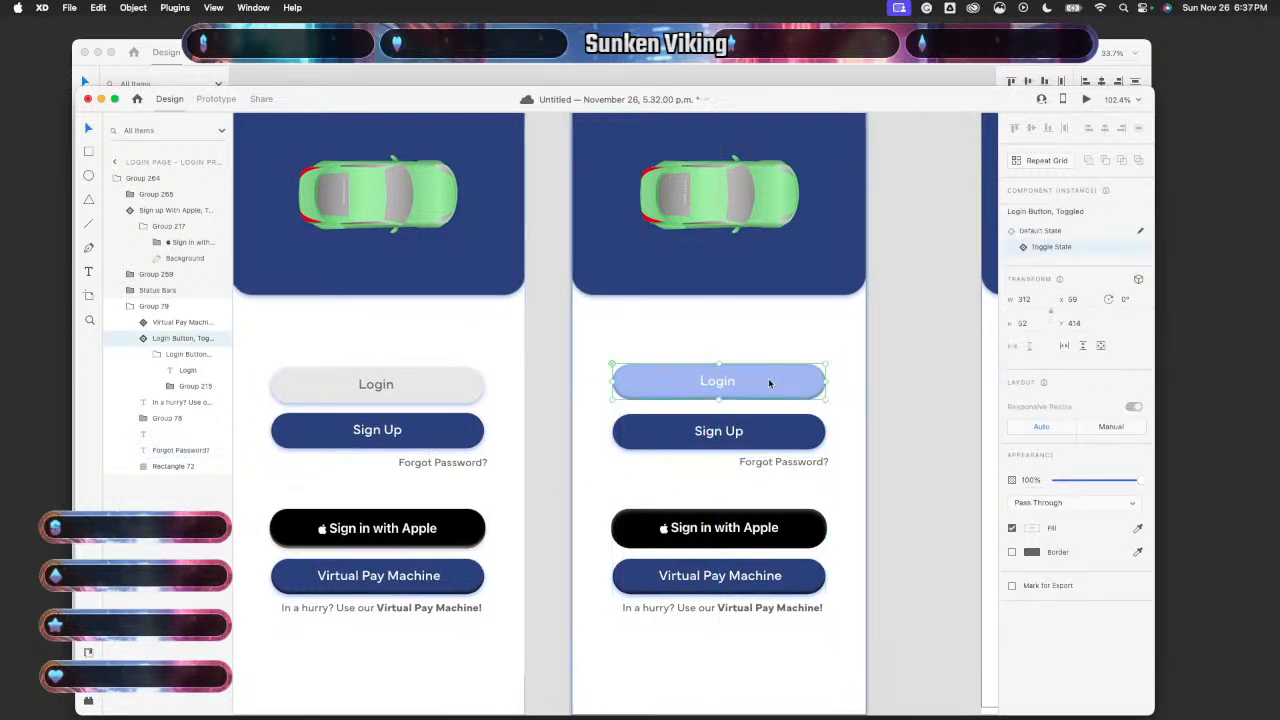
{"action": "key", "text": "super+z"}
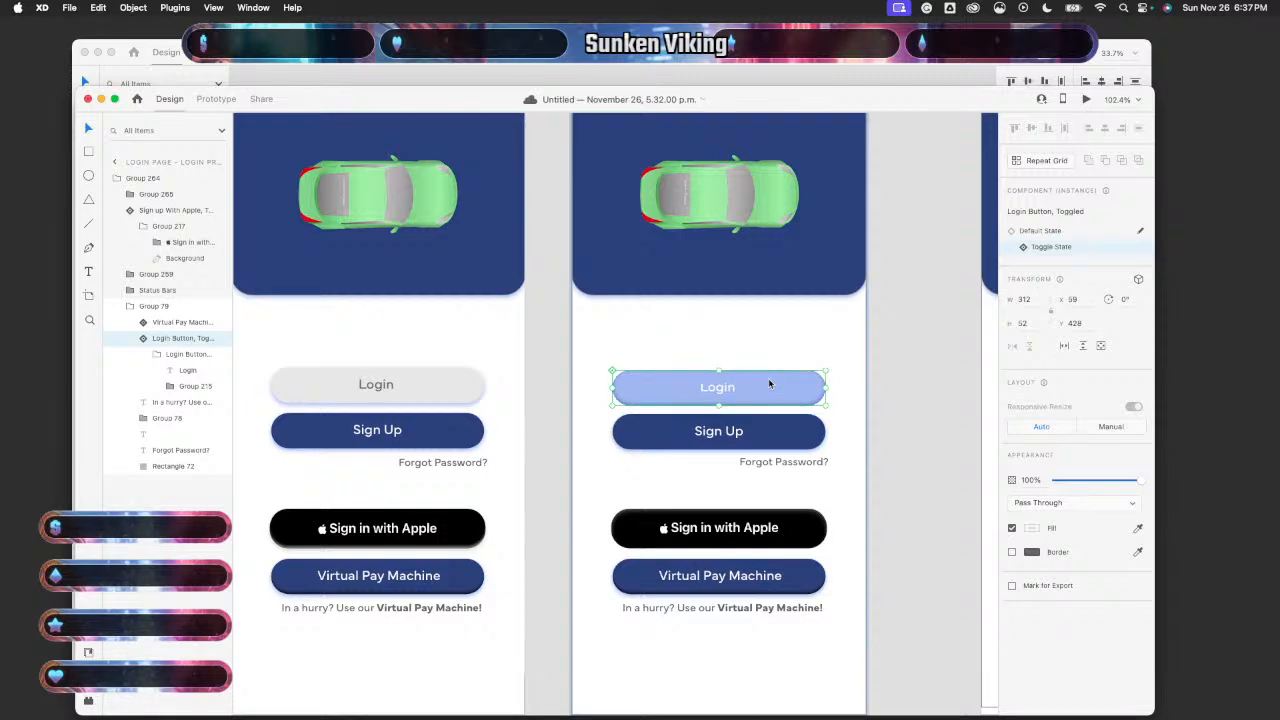
{"action": "left_click", "coordinate": [500, 337]}
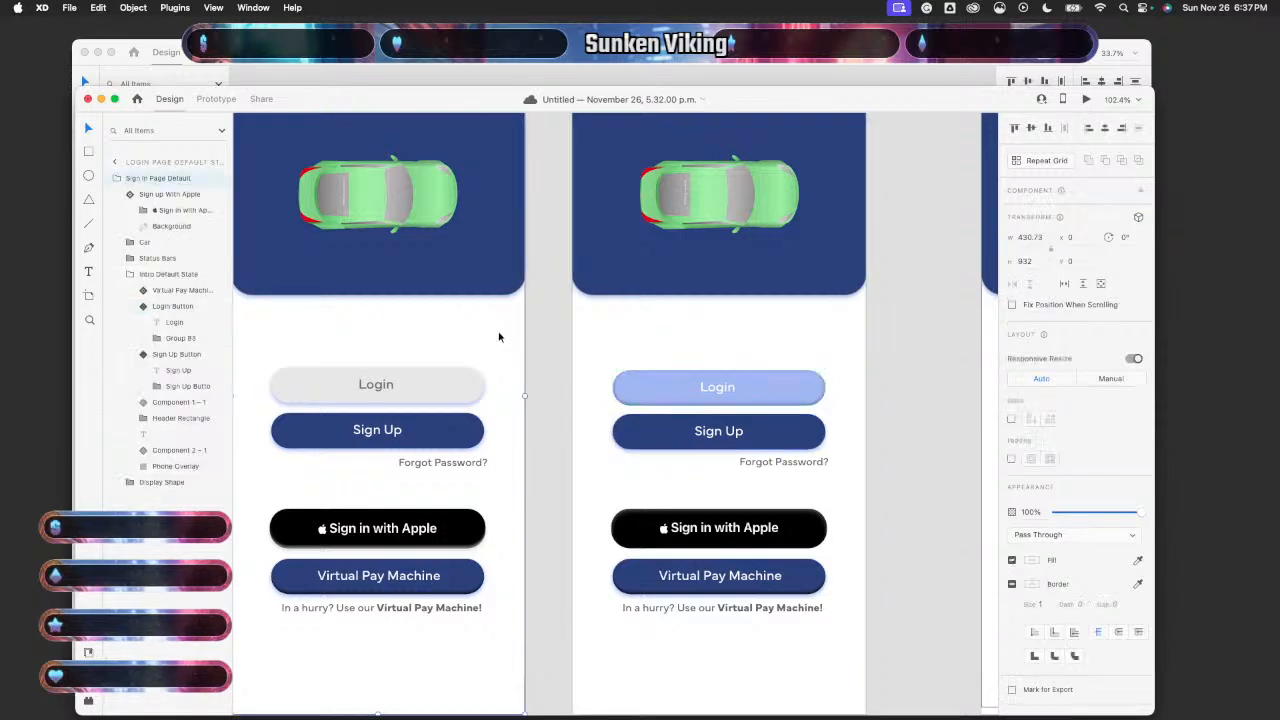
- Preview the sign-in screen and test Login's transition
{"action": "left_click", "coordinate": [1086, 99]}
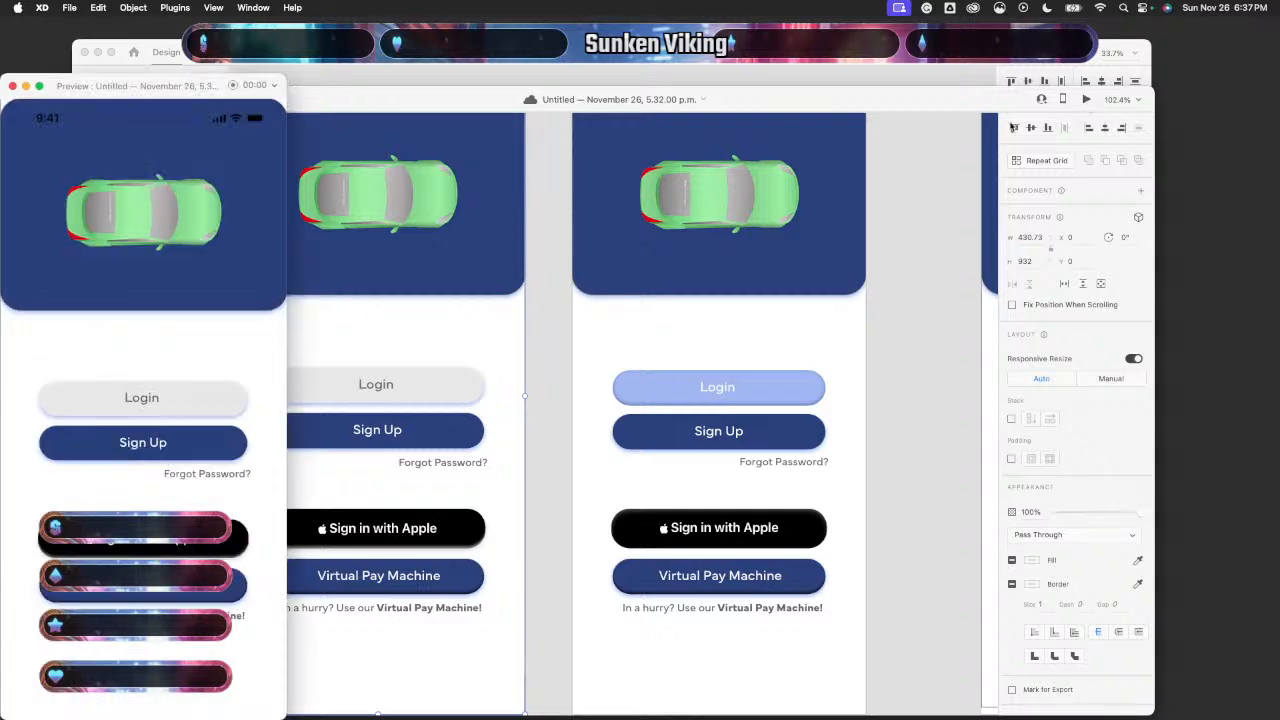
{"action": "left_click", "coordinate": [180, 405]}
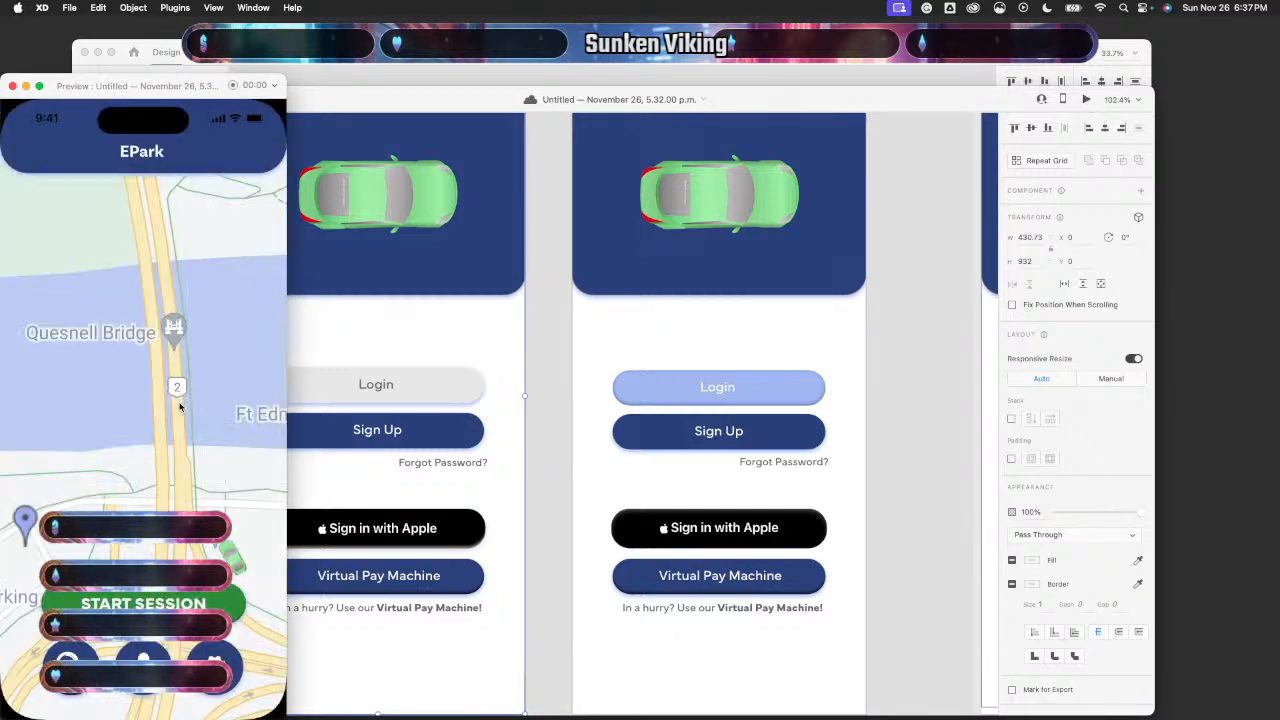
{"action": "left_click", "coordinate": [12, 86]}
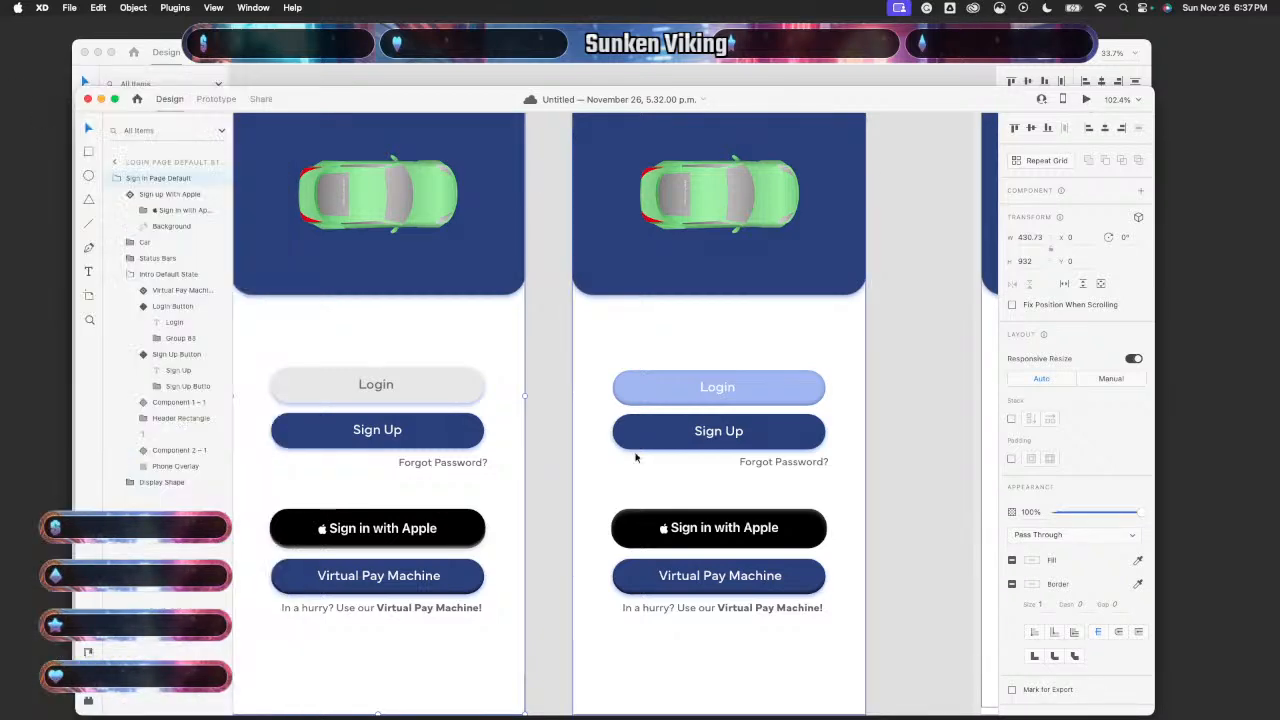
- Nudge the pressed-state Sign Up button up 1 px and re-test Login in preview
{"action": "left_click", "coordinate": [768, 436]}
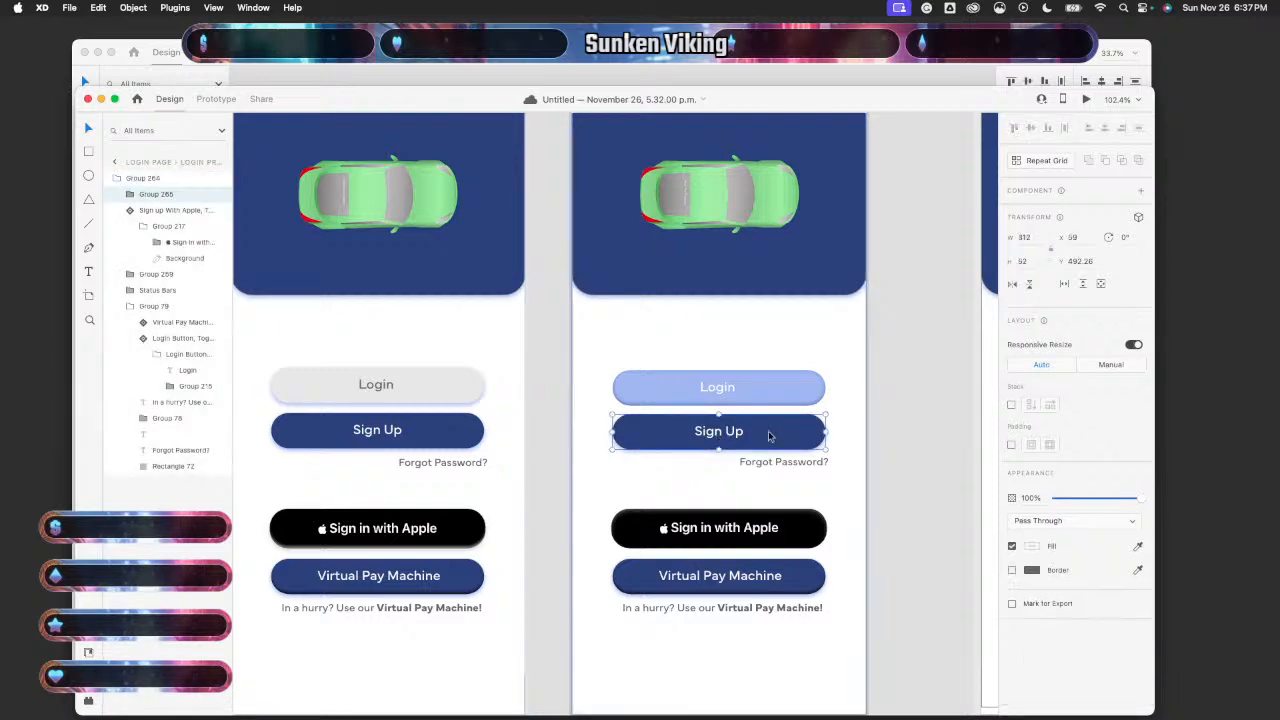
{"action": "key", "text": "Up"}
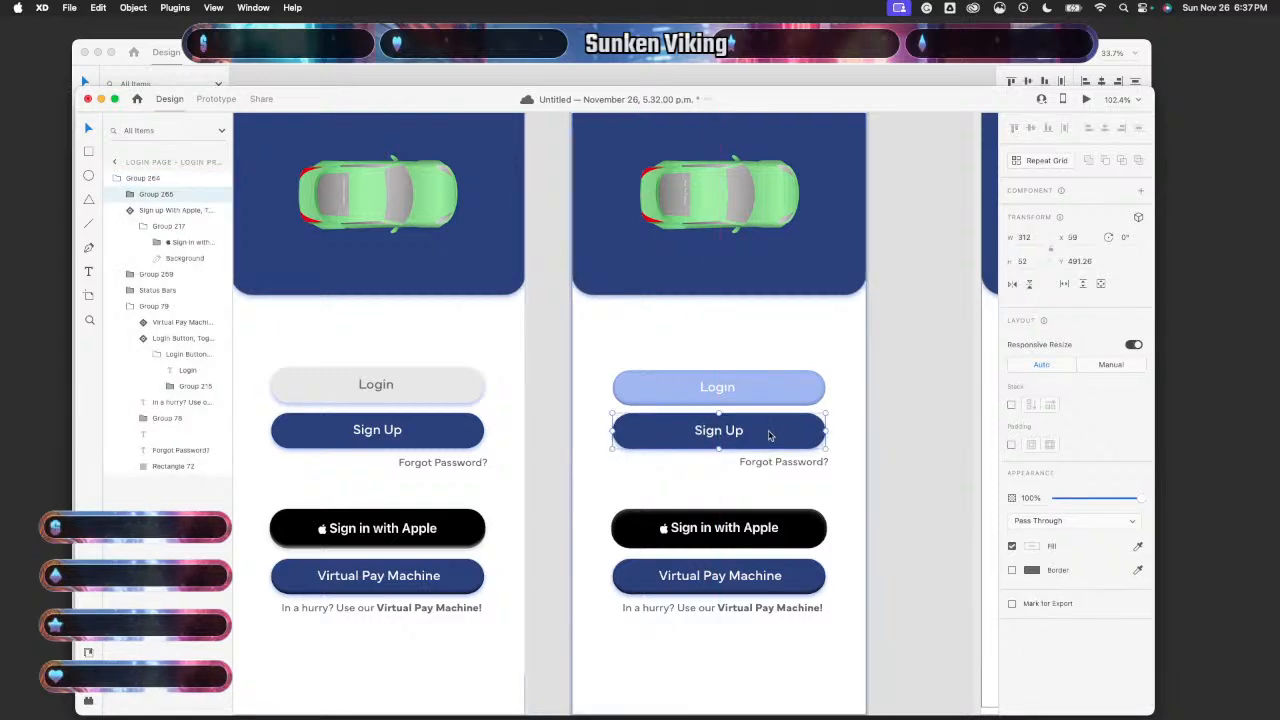
{"action": "left_click", "coordinate": [931, 428]}
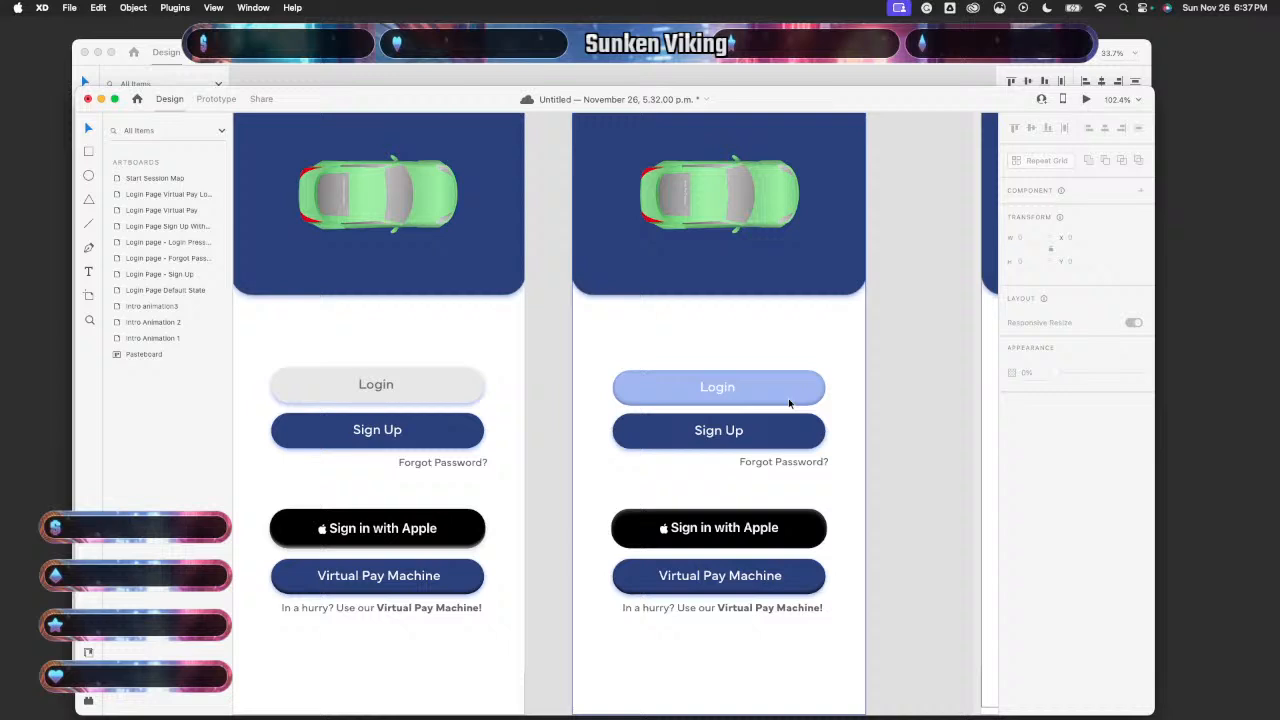
{"action": "left_click", "coordinate": [492, 345]}
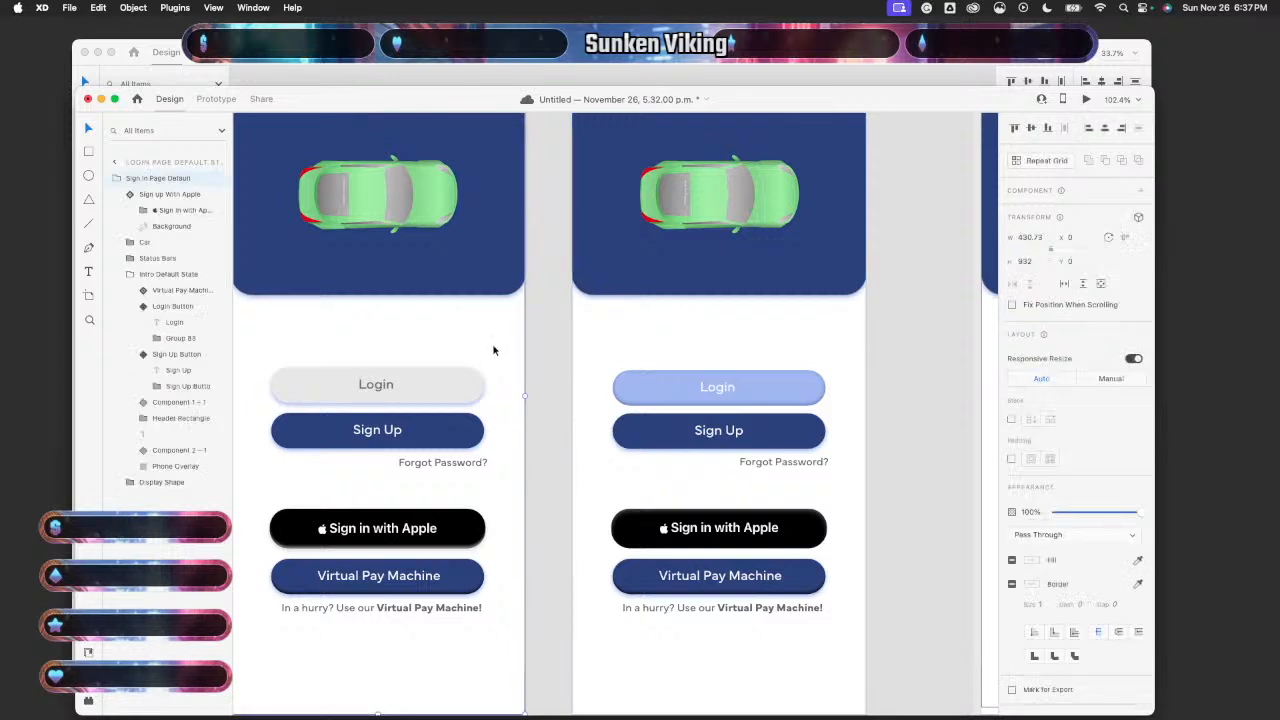
{"action": "left_click", "coordinate": [1089, 100]}
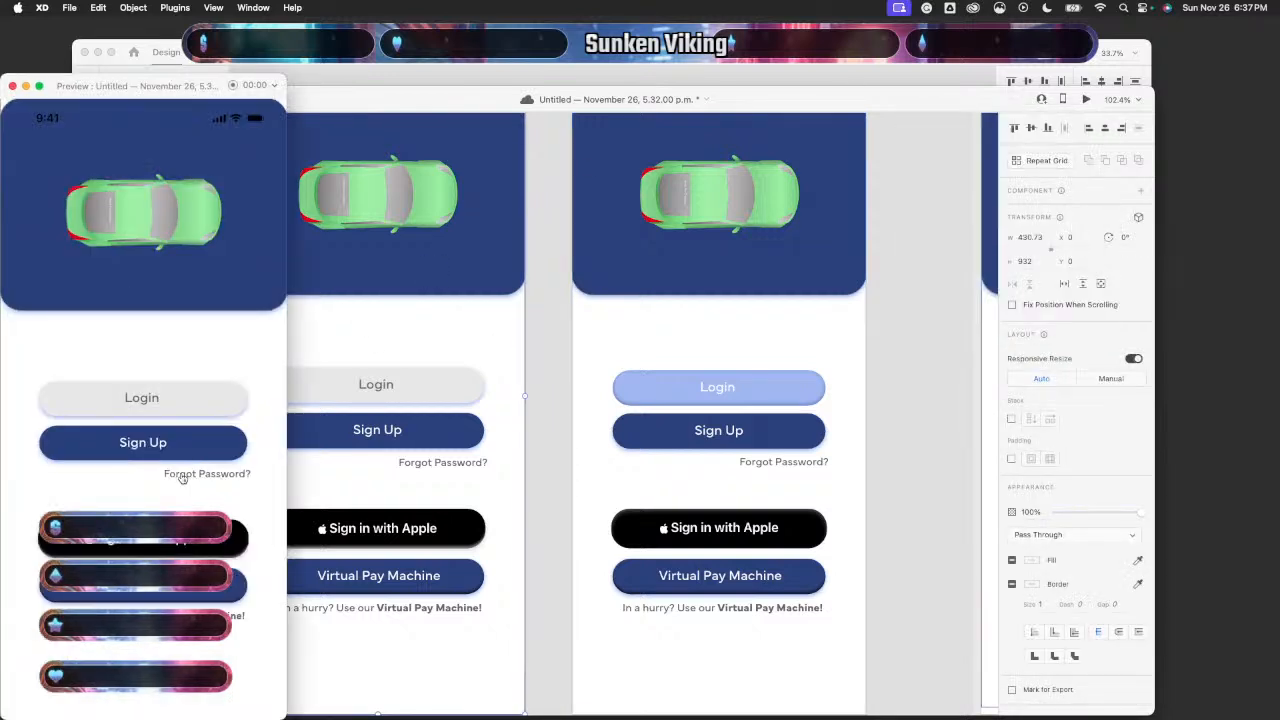
{"action": "left_click", "coordinate": [197, 405]}
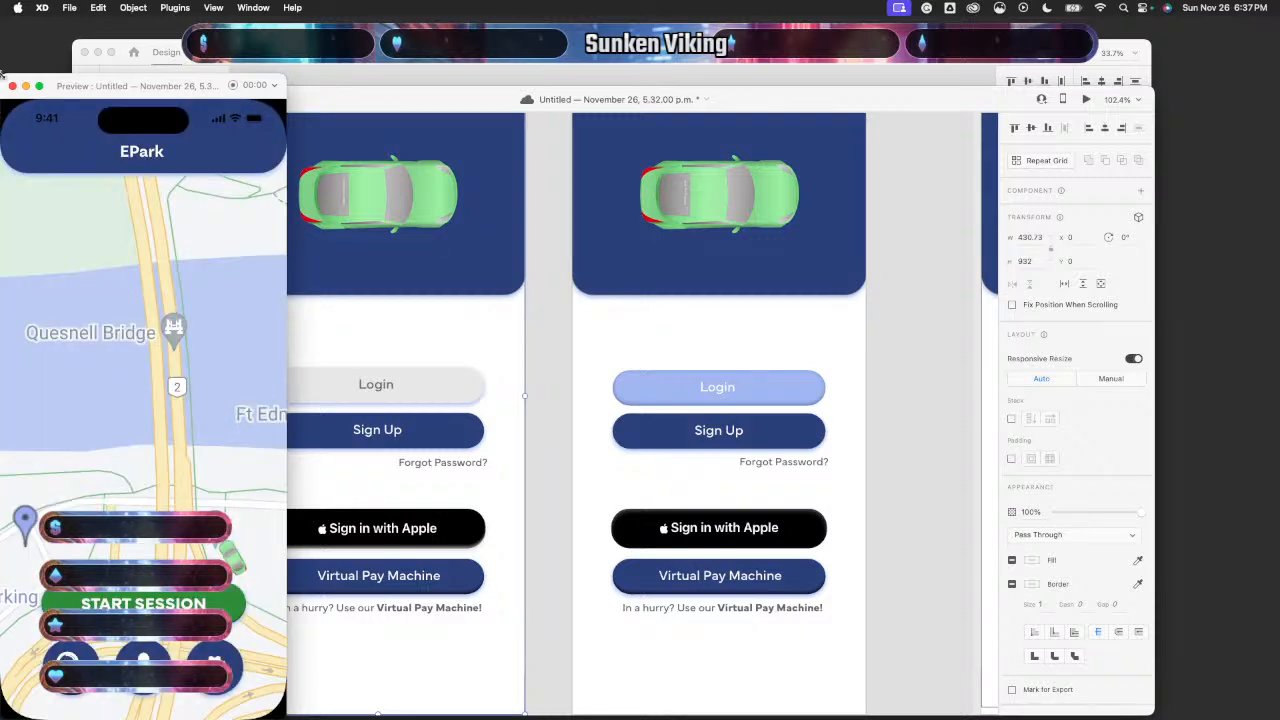
{"action": "left_click", "coordinate": [12, 87]}
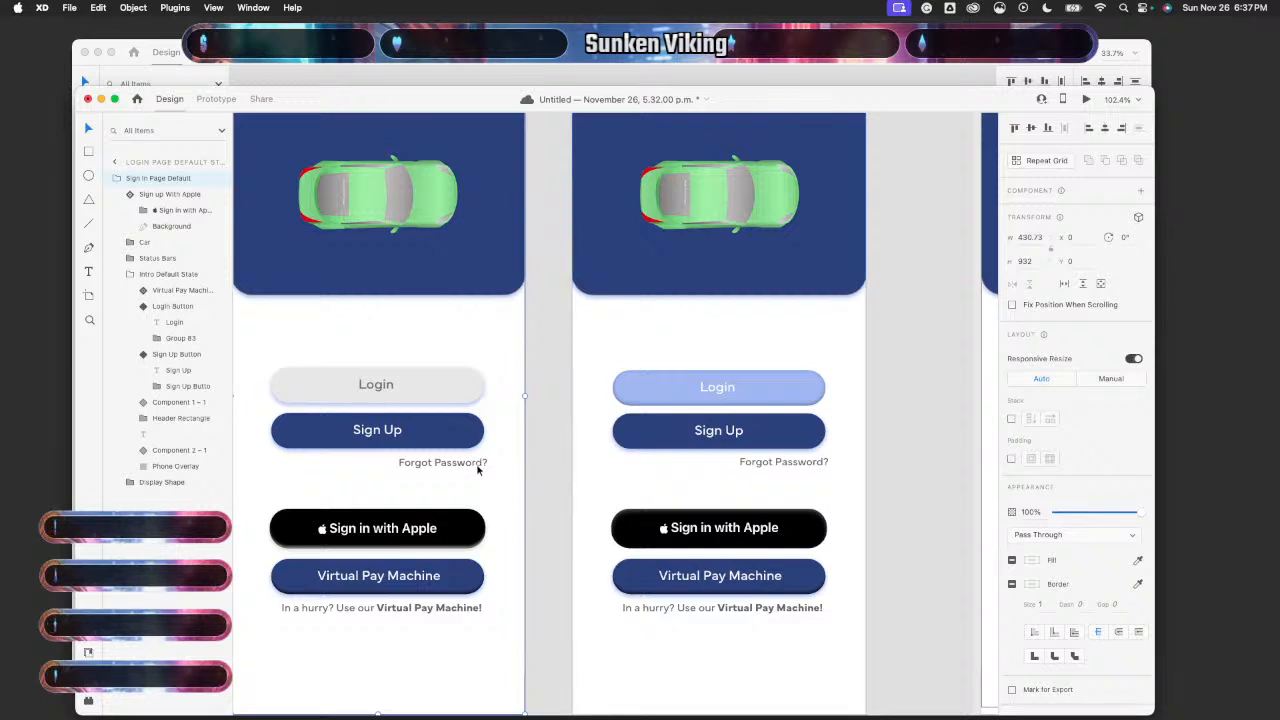
- Inspect the pressed-state Forgot Password? text, then preview Login from the default artboard
{"action": "left_click", "coordinate": [806, 468]}
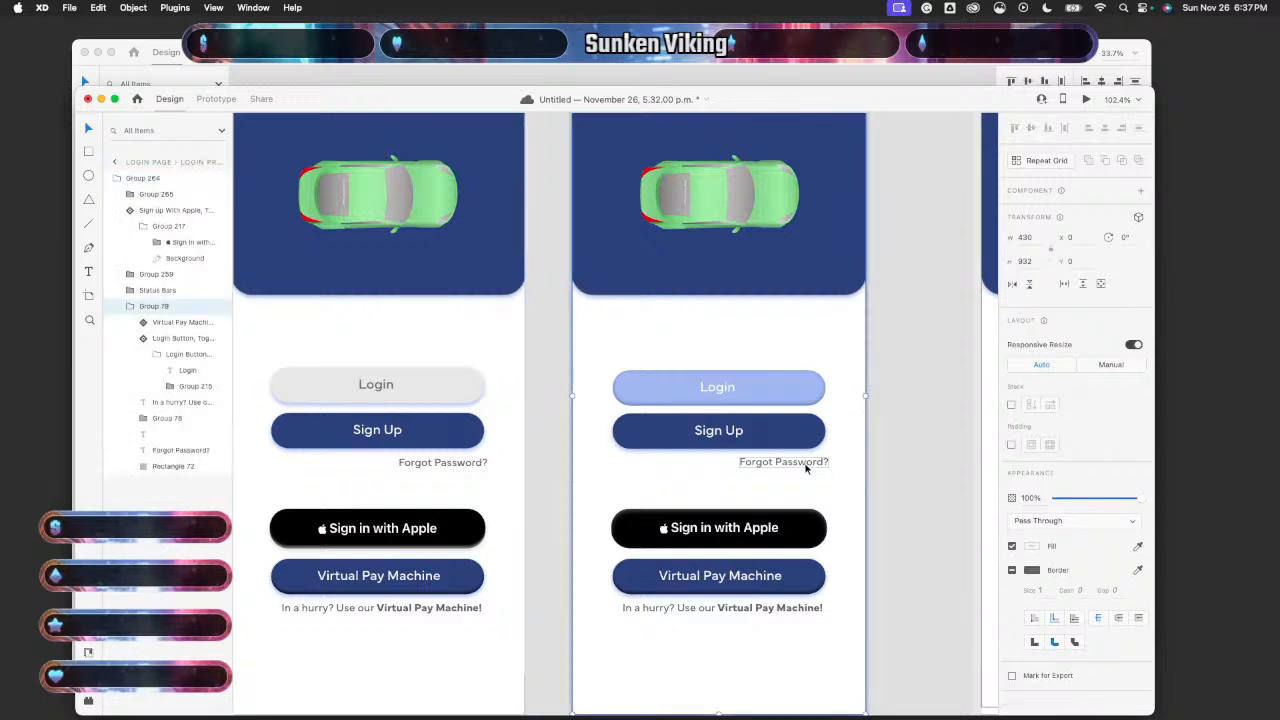
{"action": "double_click", "coordinate": [808, 464]}
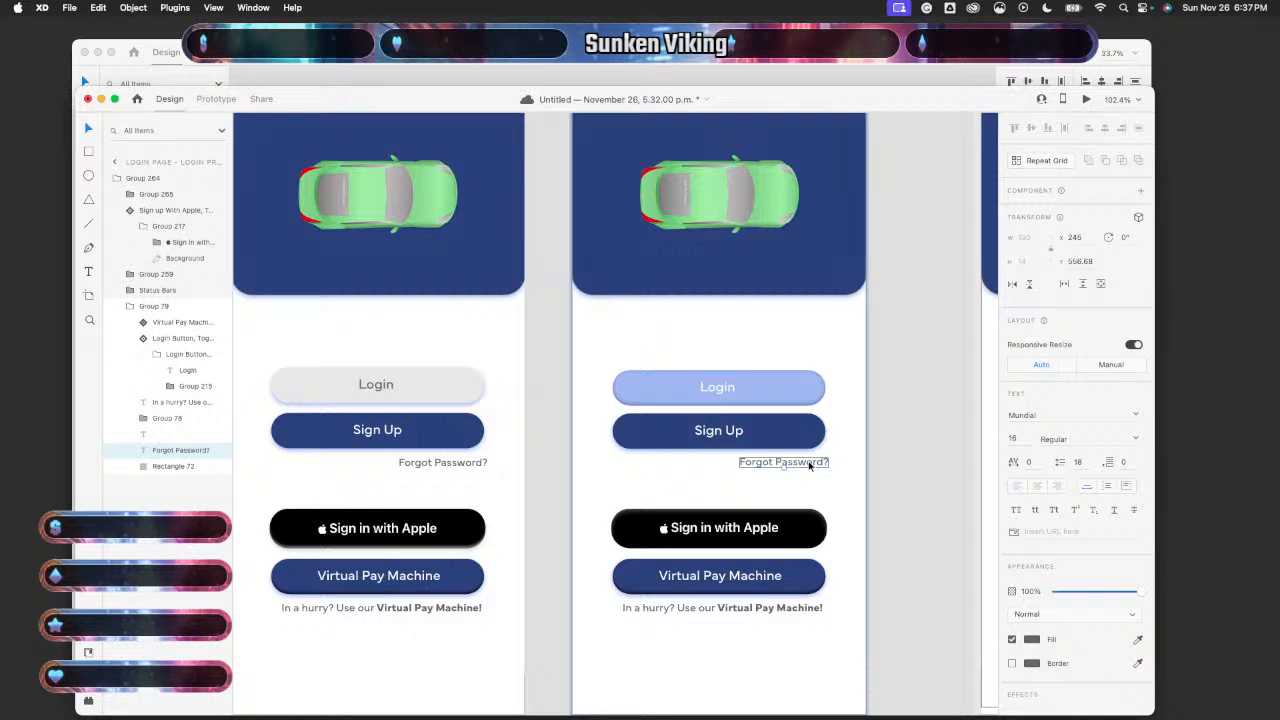
{"action": "left_click", "coordinate": [877, 494]}
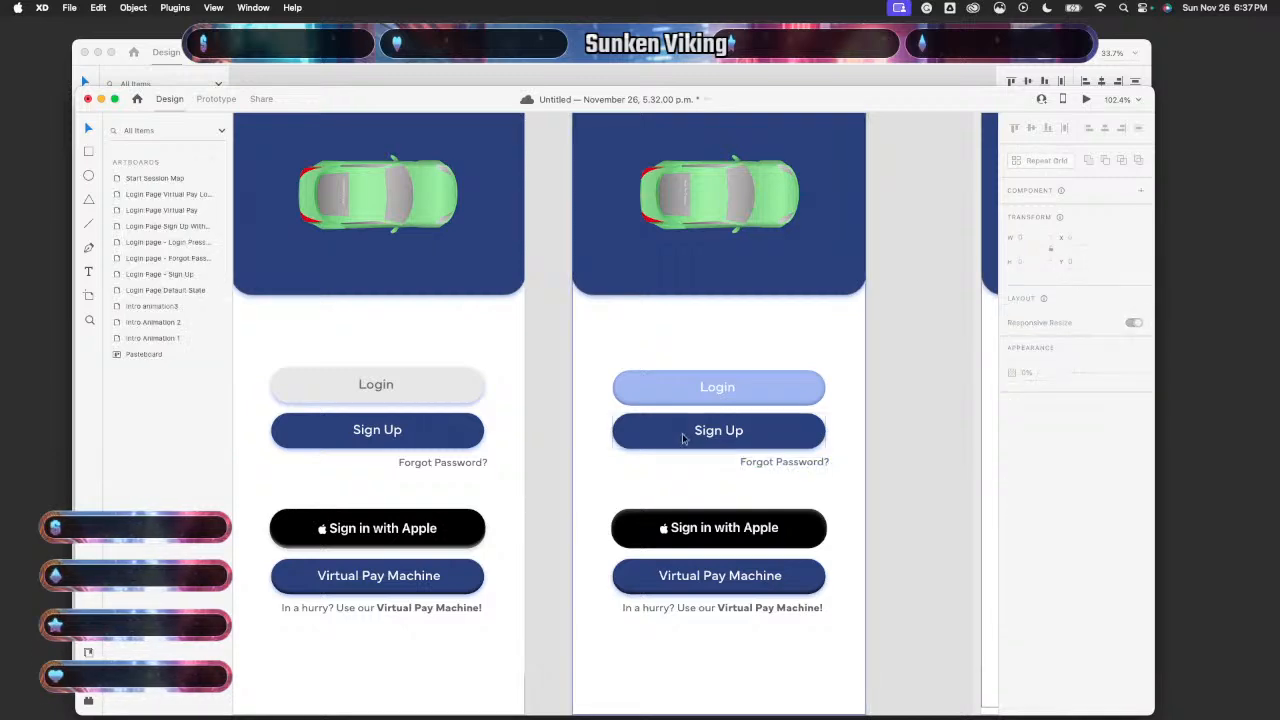
{"action": "left_click", "coordinate": [397, 338]}
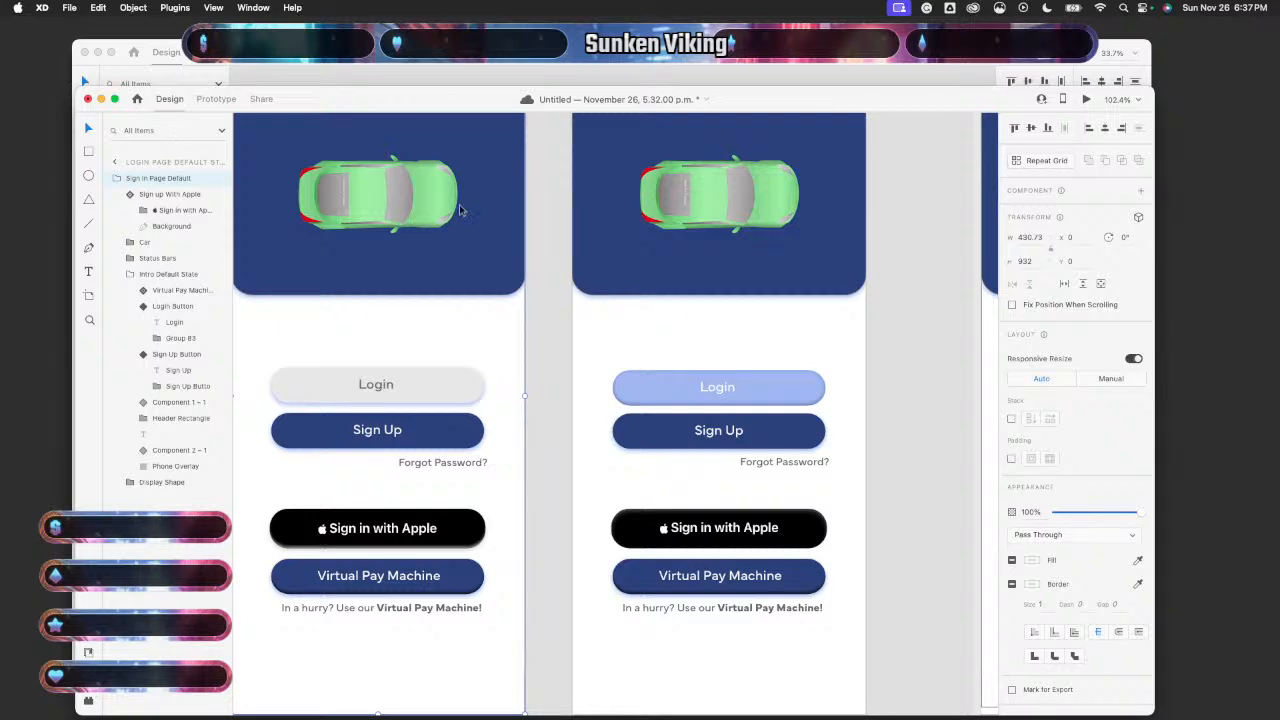
{"action": "left_click", "coordinate": [1087, 100]}
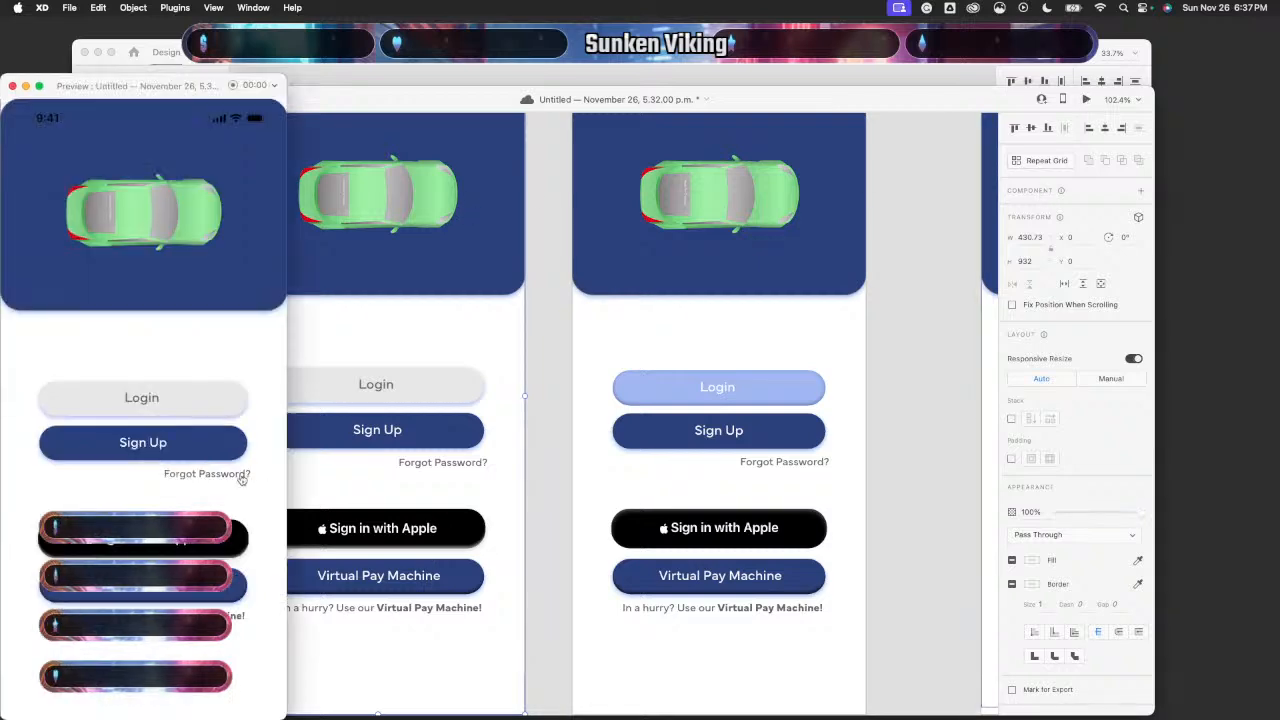
{"action": "left_click", "coordinate": [194, 404]}
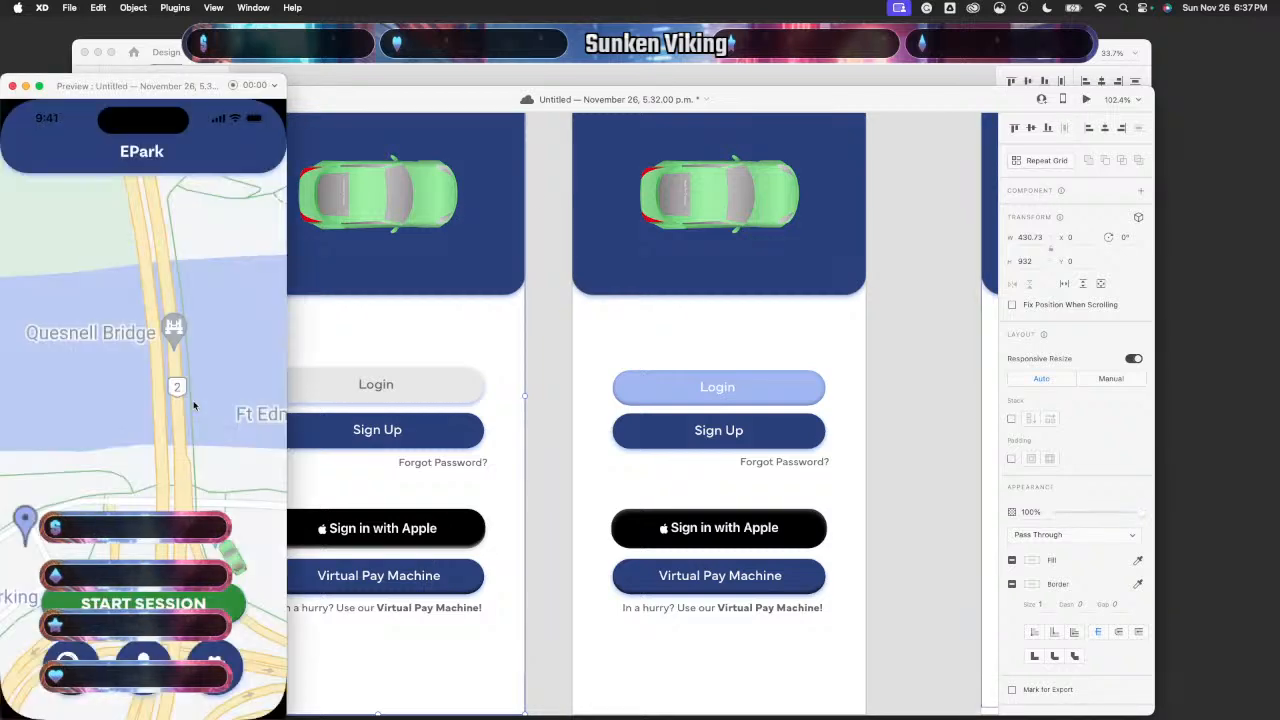
{"action": "left_click", "coordinate": [13, 87]}
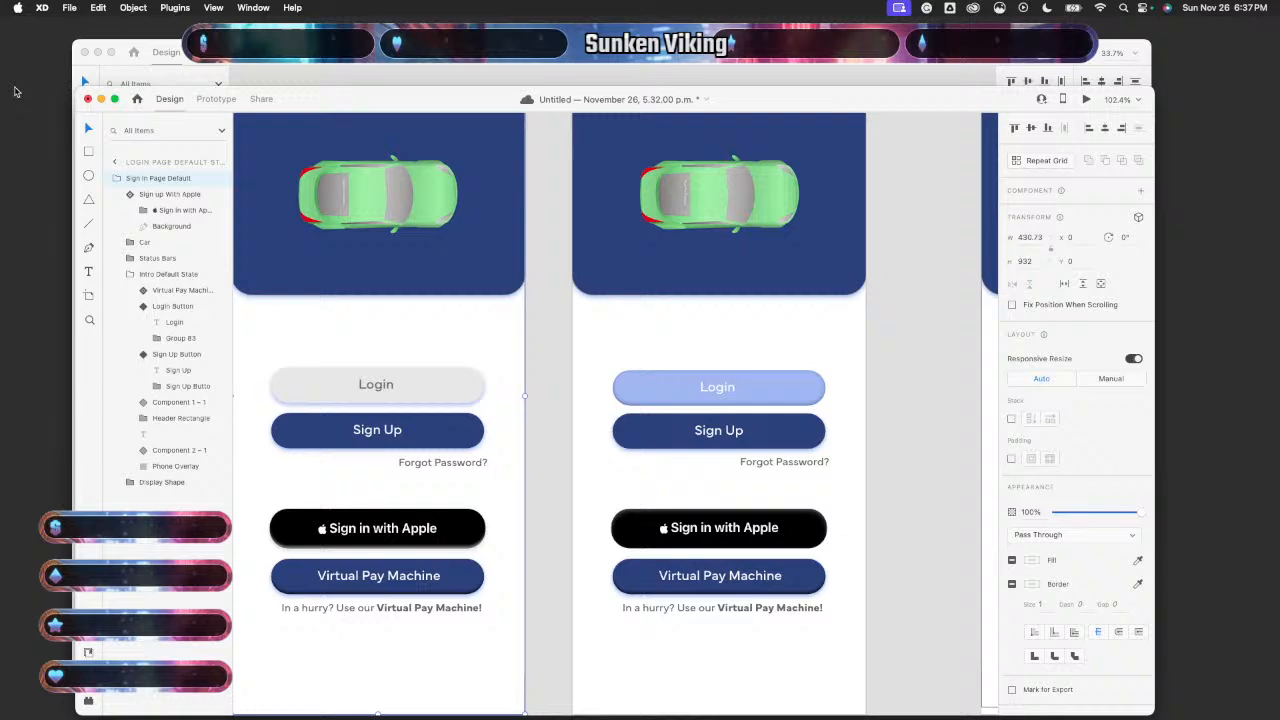
- Replay the preview twice, checking Login's pressed state and transition to the map
{"action": "left_click", "coordinate": [1087, 100]}
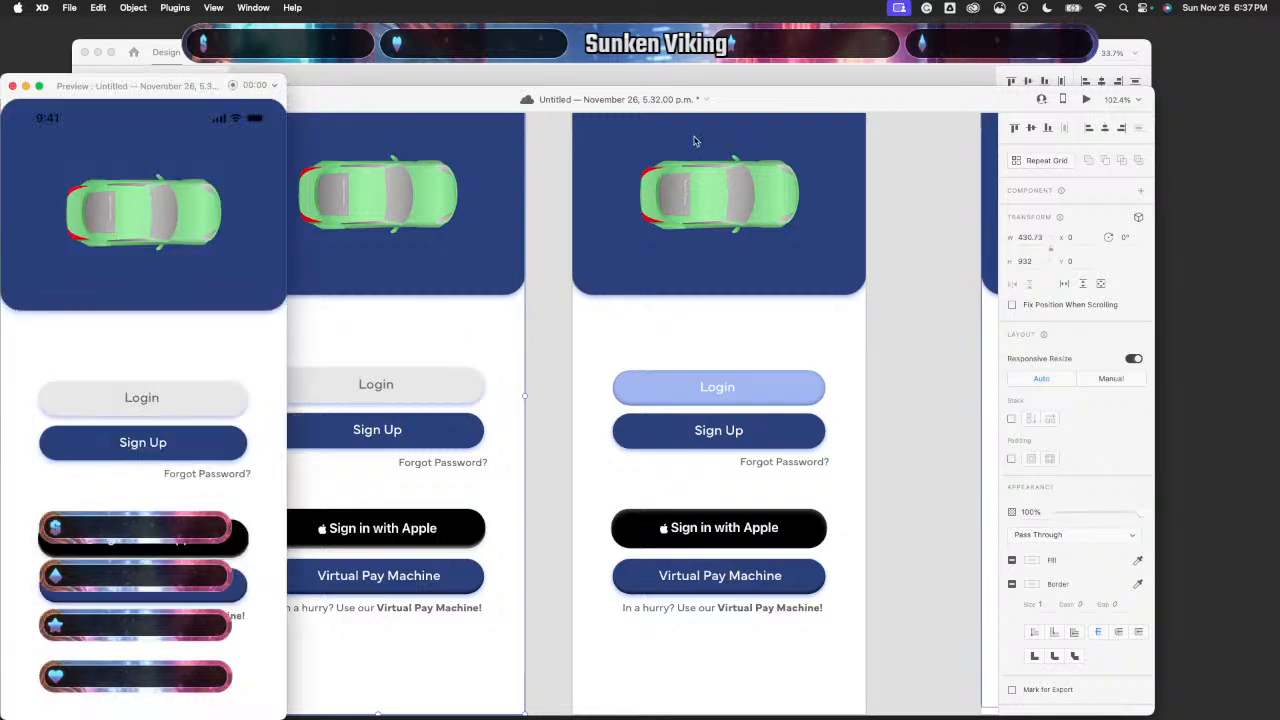
{"action": "left_click", "coordinate": [154, 398]}
{"action": "left_click", "coordinate": [12, 86]}
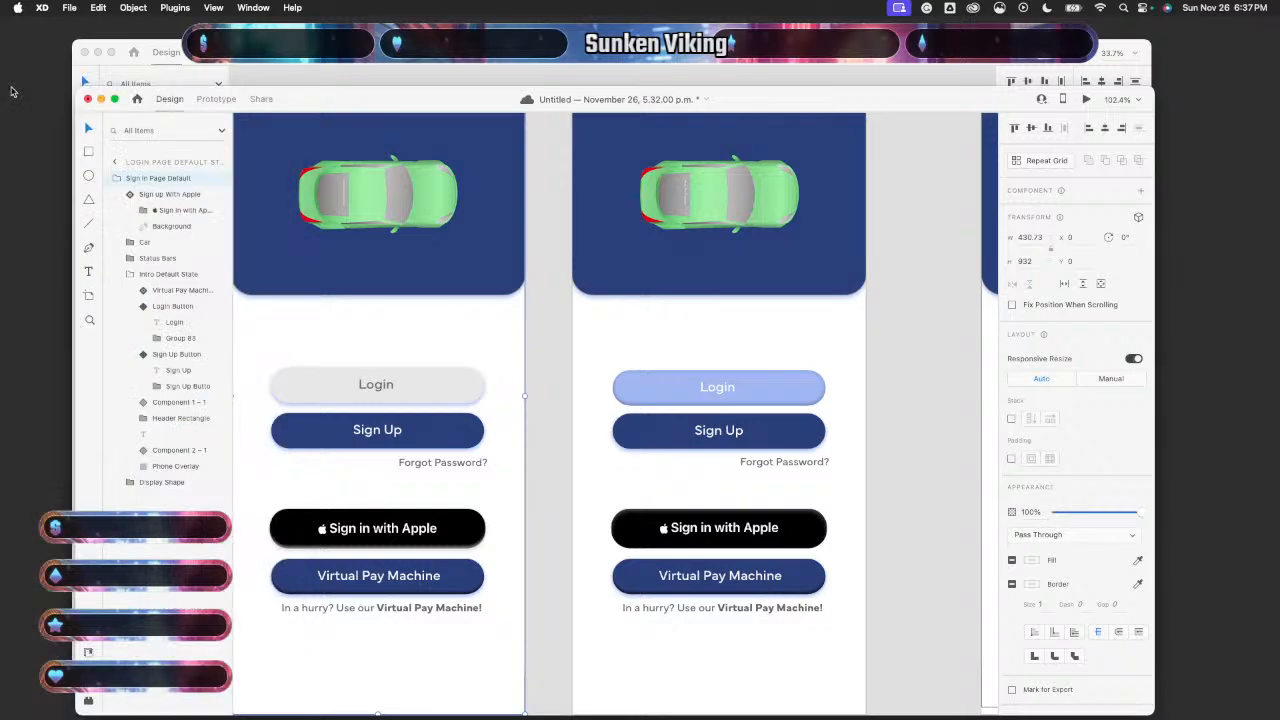
{"action": "left_click", "coordinate": [1088, 100]}
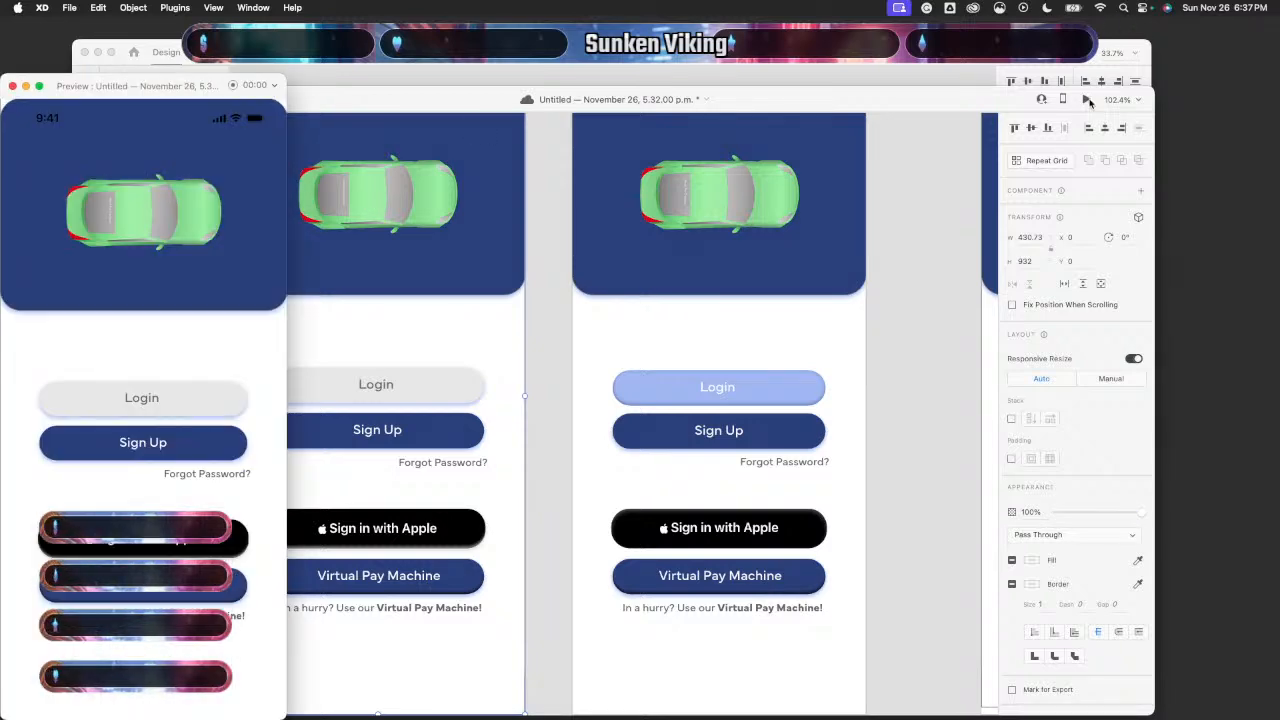
{"action": "left_click", "coordinate": [240, 397]}
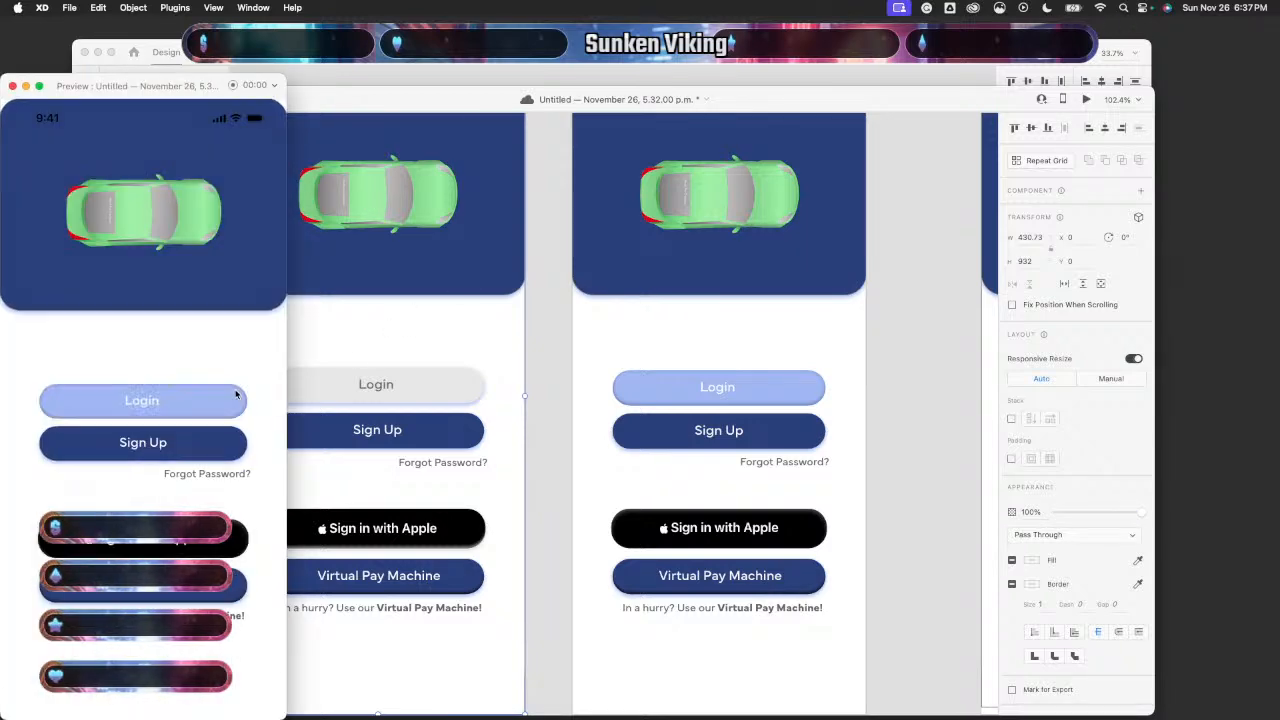
{"action": "left_click", "coordinate": [12, 86]}
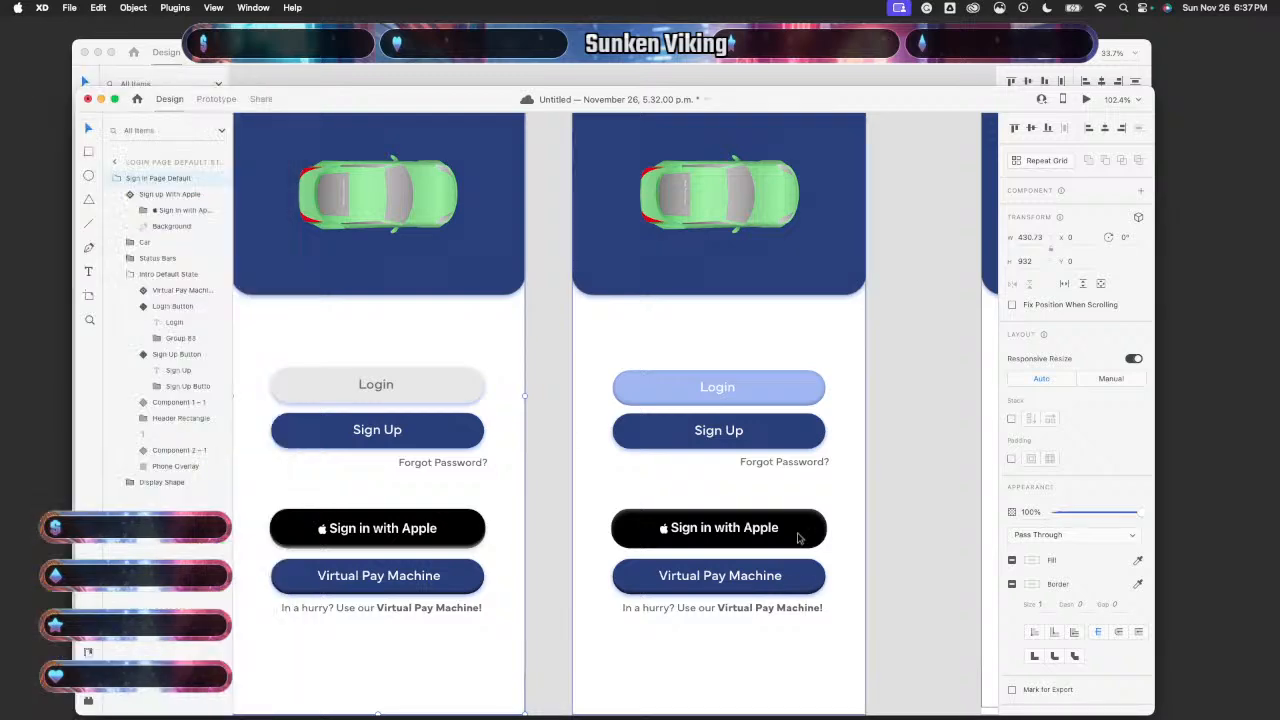
- Recheck the pressed-state Sign Up button's position and preview Login once more
{"action": "double_click", "coordinate": [800, 440]}
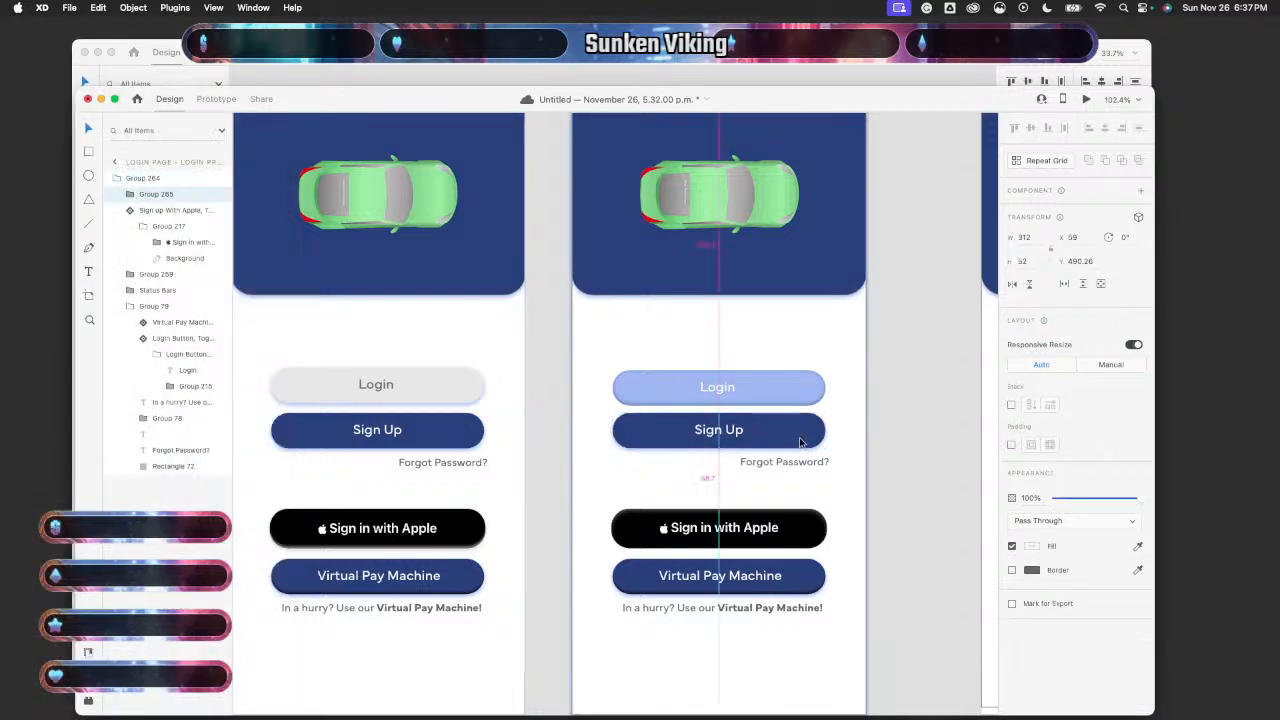
{"action": "left_click", "coordinate": [880, 459]}
{"action": "left_click", "coordinate": [416, 319]}
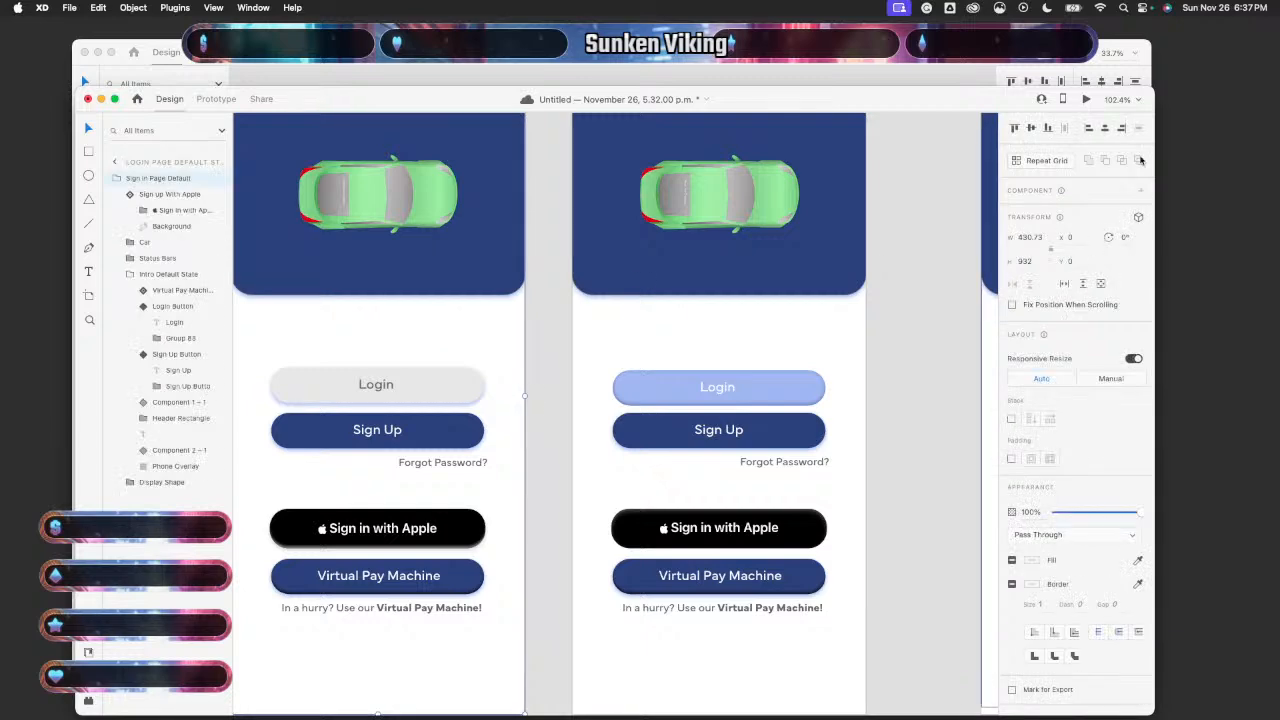
{"action": "left_click", "coordinate": [1084, 100]}
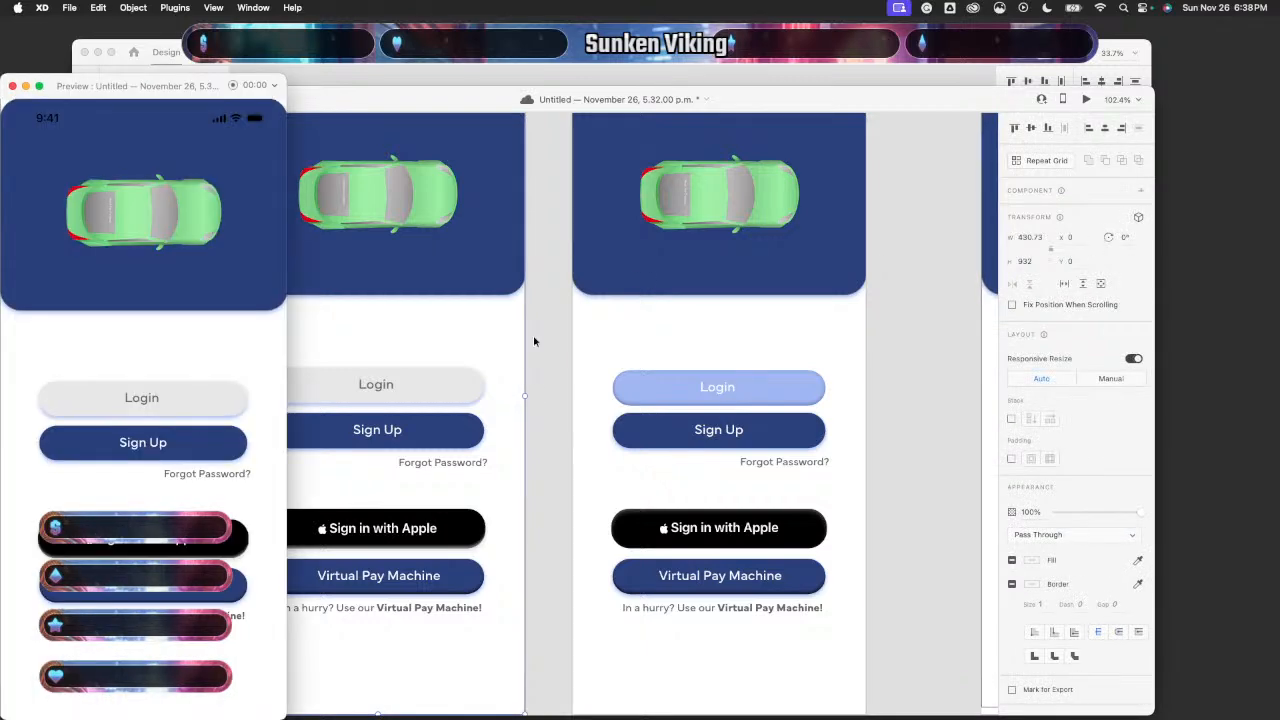
{"action": "left_click", "coordinate": [214, 401]}
{"action": "left_click", "coordinate": [12, 87]}
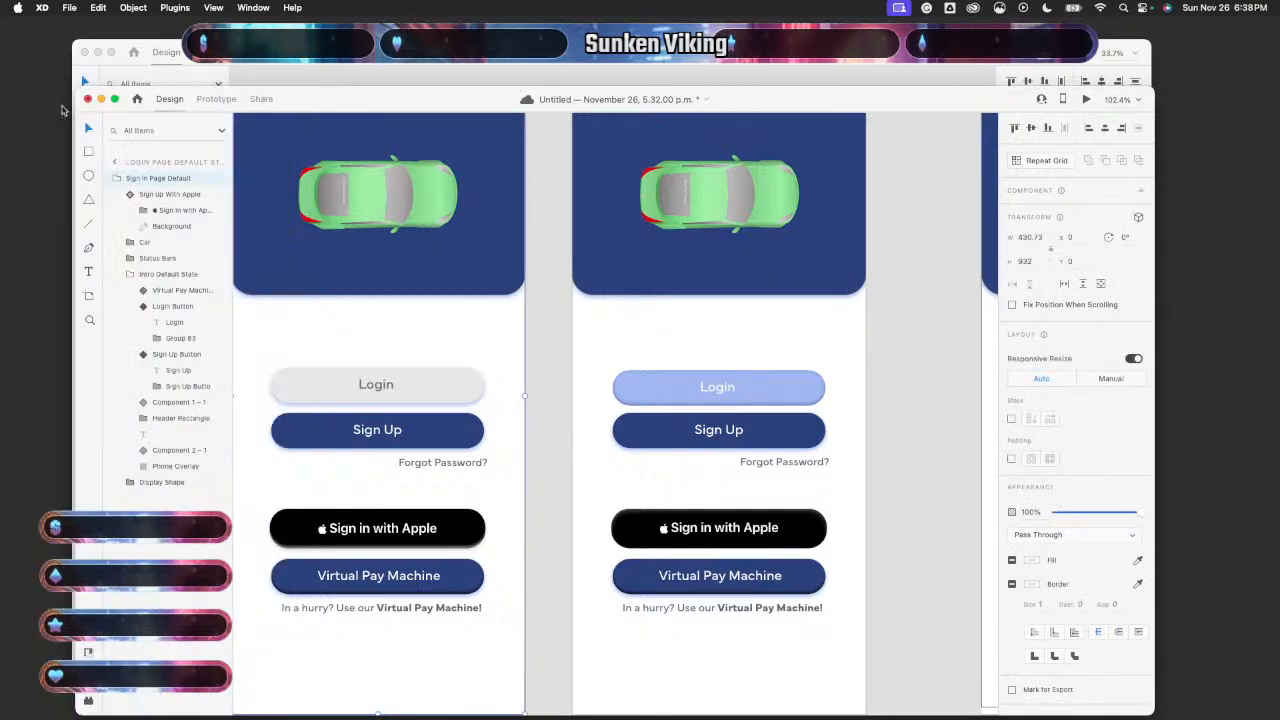
{"action": "left_click", "coordinate": [810, 428]}
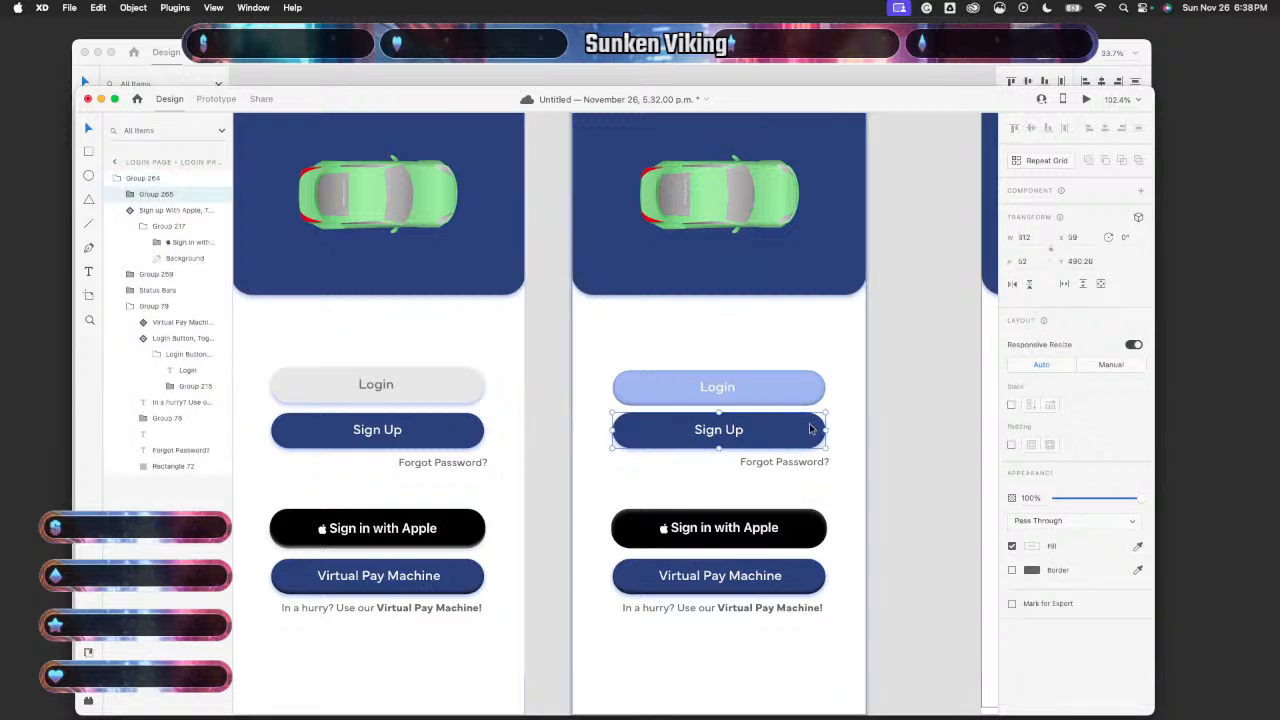
{"action": "left_click", "coordinate": [884, 450]}
- Pan across the Login Page artboards and switch to Prototype mode
{"action": "scroll", "coordinate": [884, 450], "scroll_direction": "down", "scroll_amount": 5}
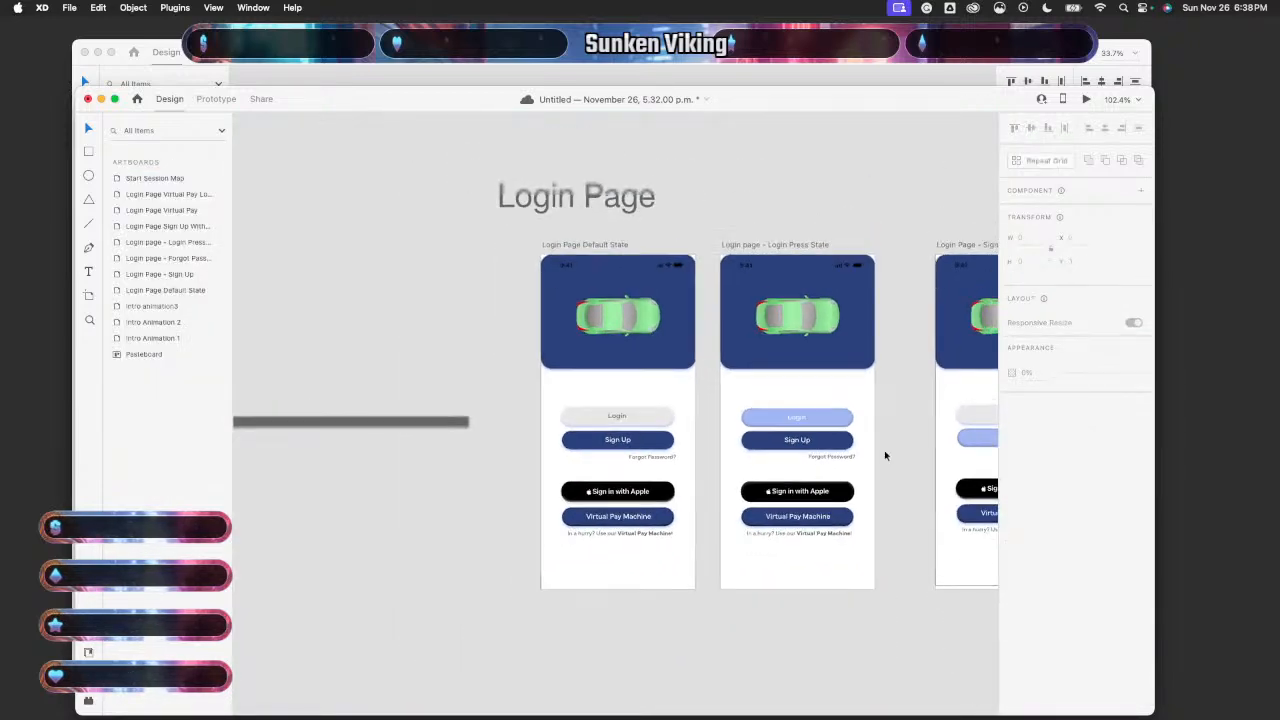
{"action": "scroll", "coordinate": [884, 455], "scroll_direction": "right", "scroll_amount": 5}
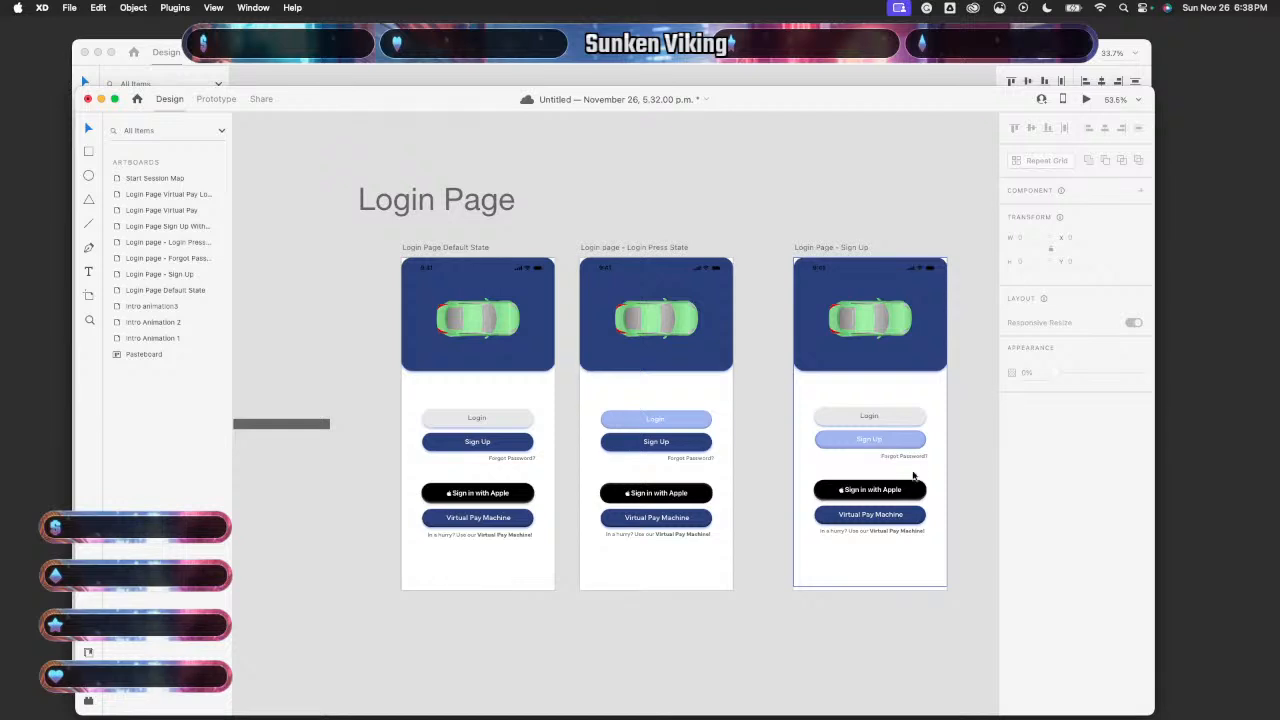
{"action": "scroll", "coordinate": [822, 567], "scroll_direction": "right", "scroll_amount": 5}
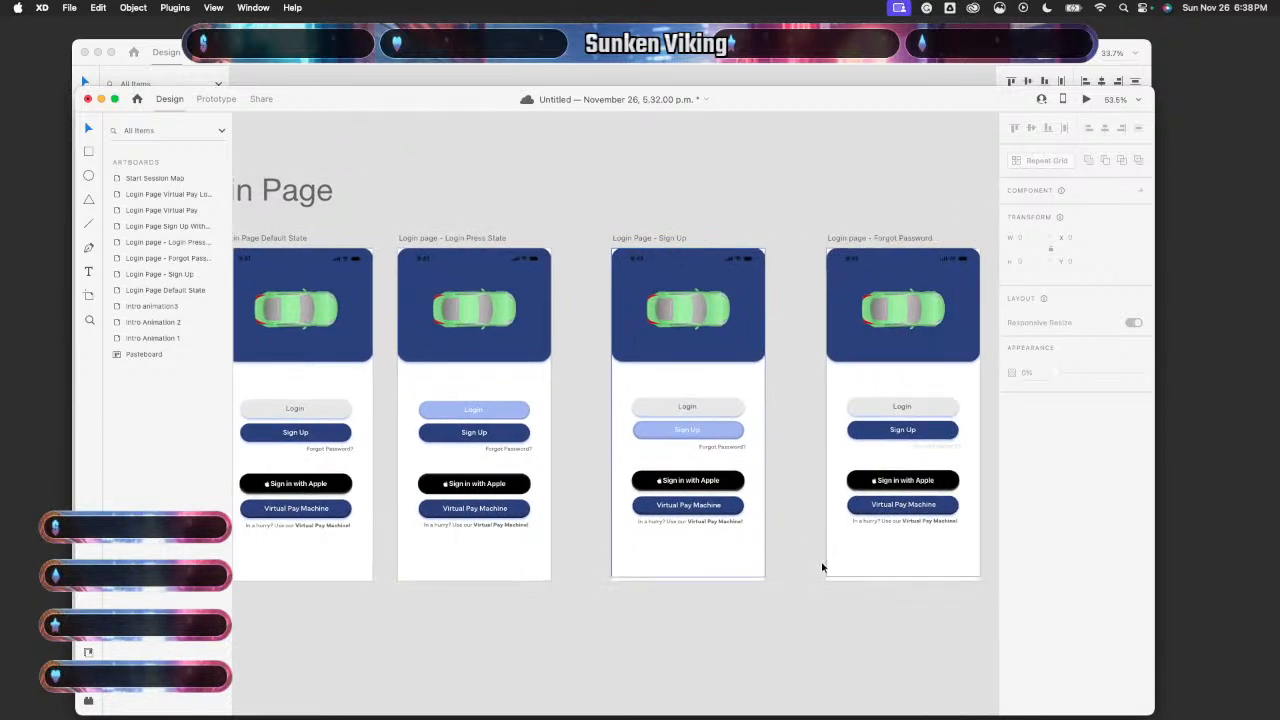
{"action": "scroll", "coordinate": [757, 574], "scroll_direction": "right", "scroll_amount": 2}
{"action": "scroll", "coordinate": [757, 574], "scroll_direction": "down", "scroll_amount": 2}
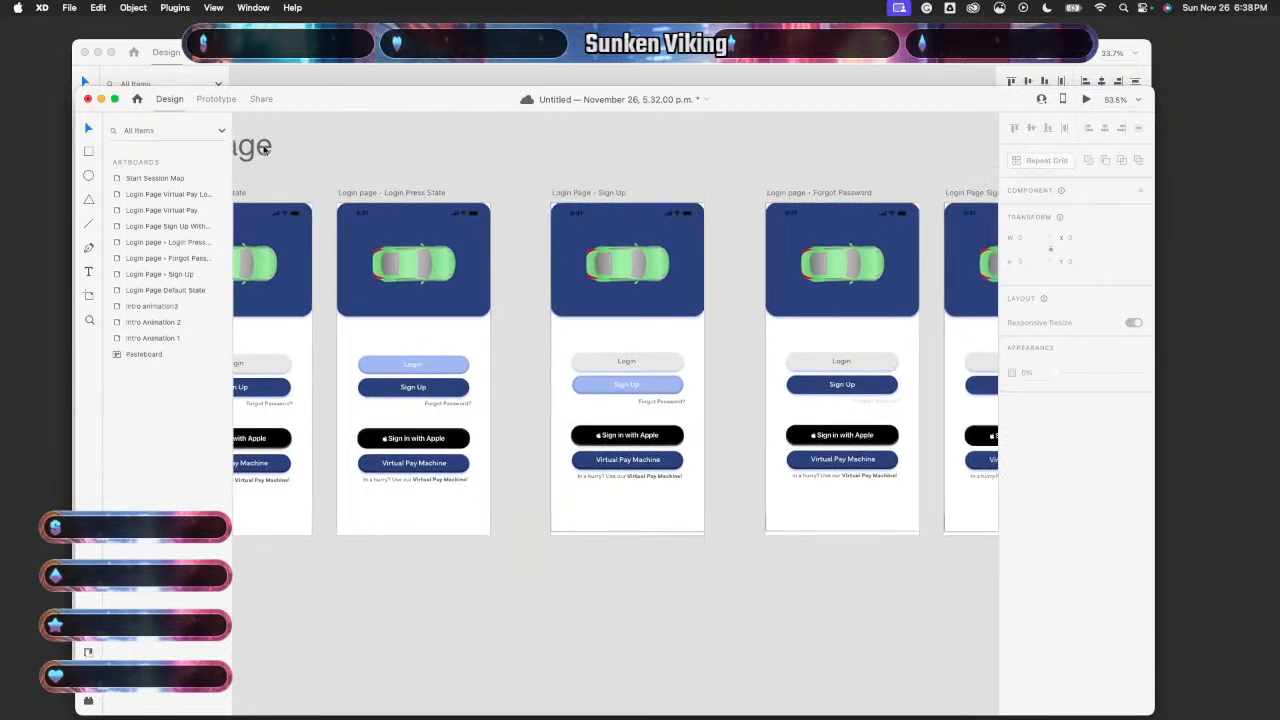
{"action": "left_click", "coordinate": [216, 99]}
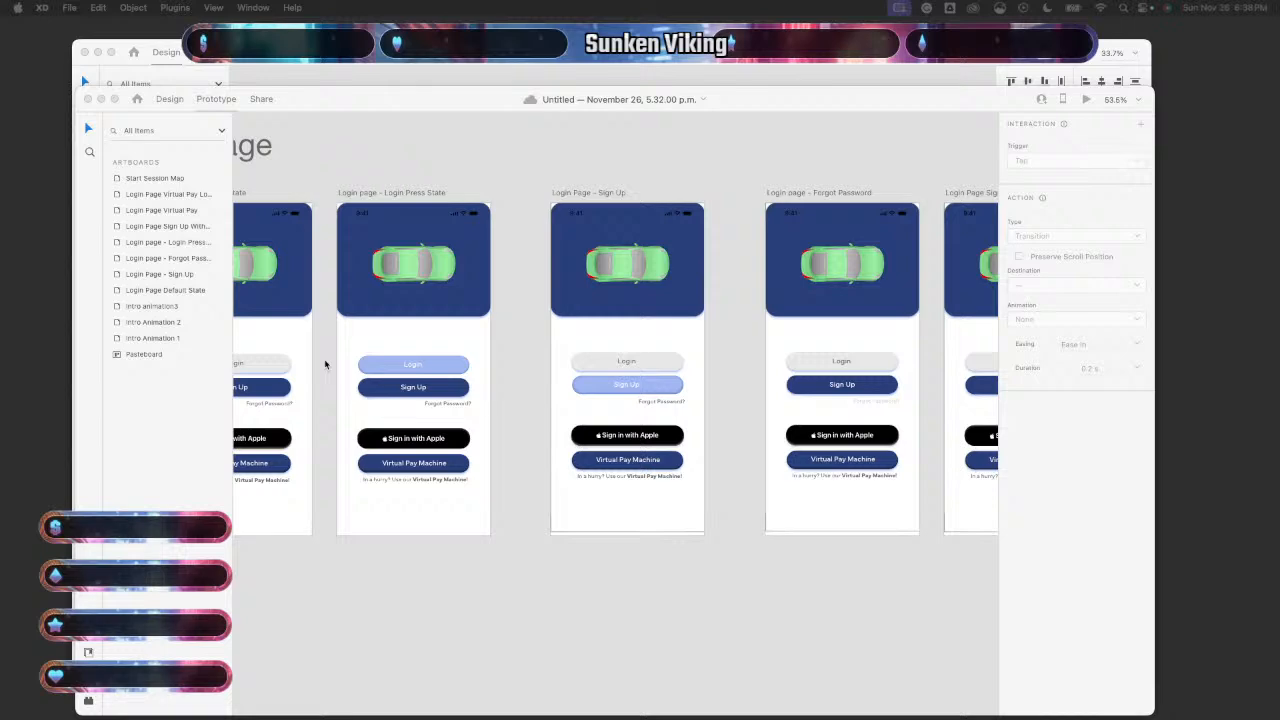
- Pan over the Default, Login Press, Sign Up and Forgot Password state artboards to review them
{"action": "scroll", "coordinate": [325, 365], "scroll_direction": "left", "scroll_amount": 5}
{"action": "scroll", "coordinate": [325, 365], "scroll_direction": "up", "scroll_amount": 2}
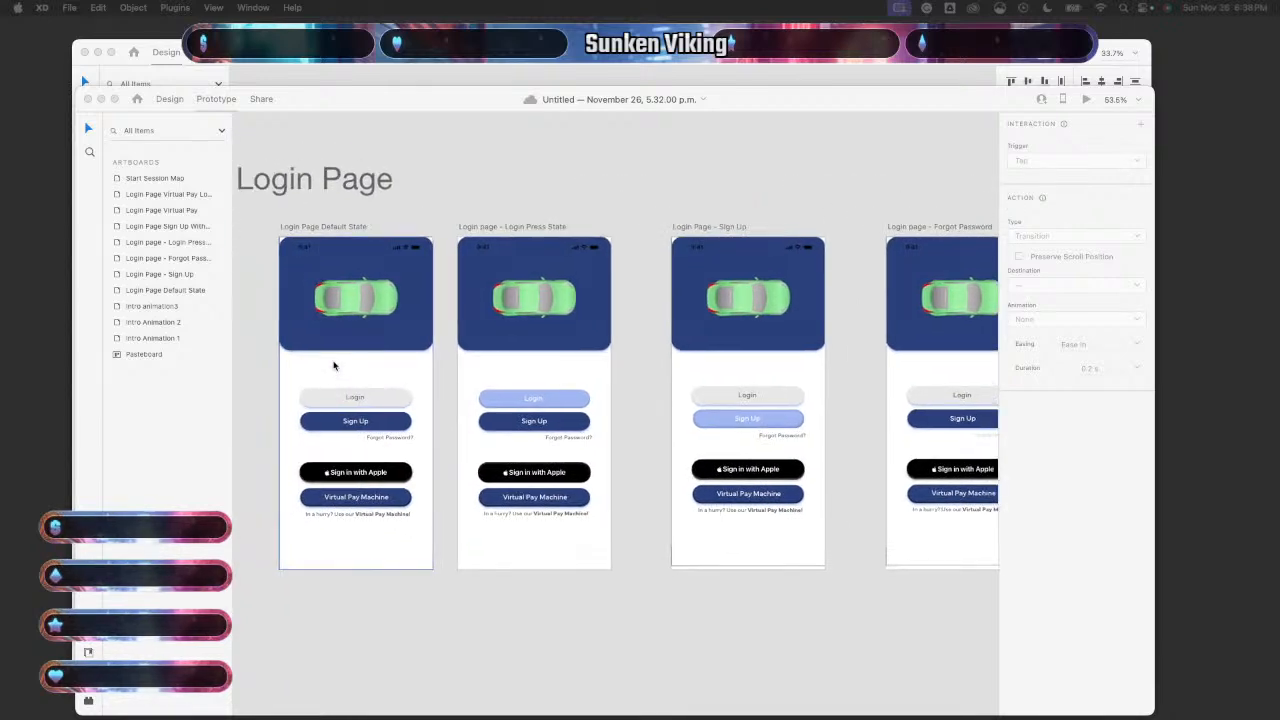
{"action": "scroll", "coordinate": [334, 366], "scroll_direction": "down", "scroll_amount": 1}
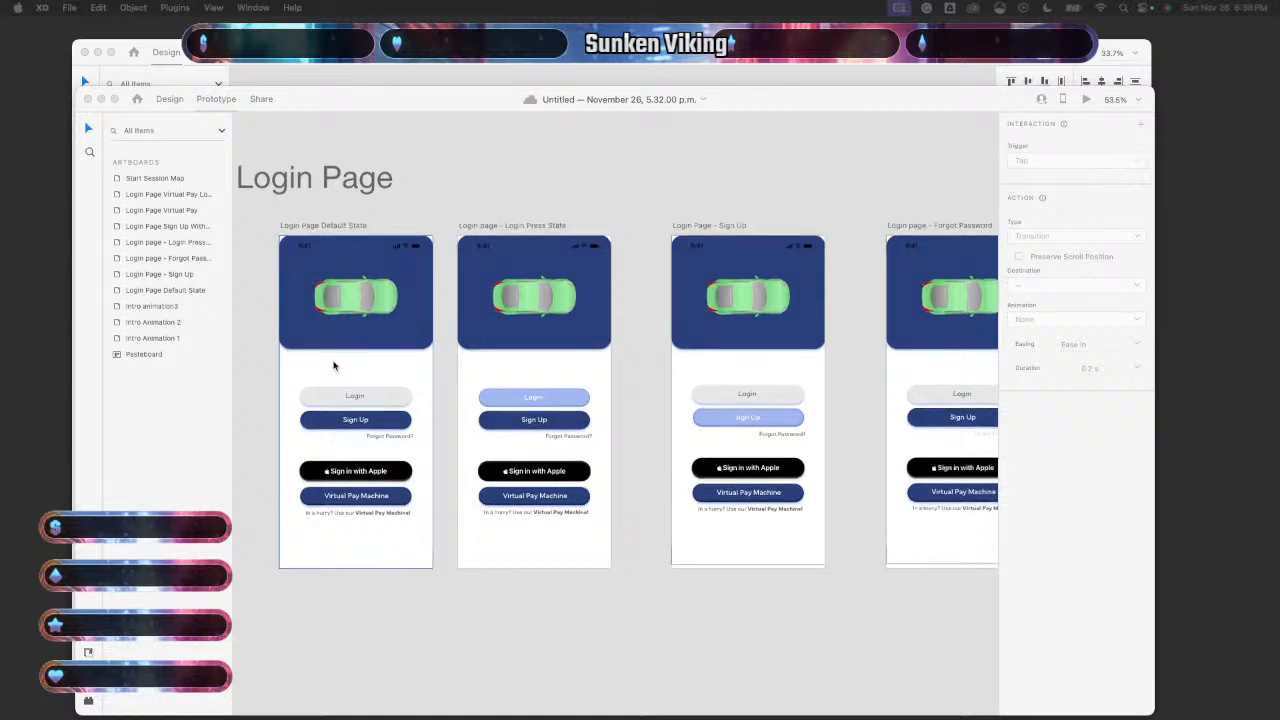
{"action": "scroll", "coordinate": [334, 366], "scroll_direction": "down", "scroll_amount": 2}
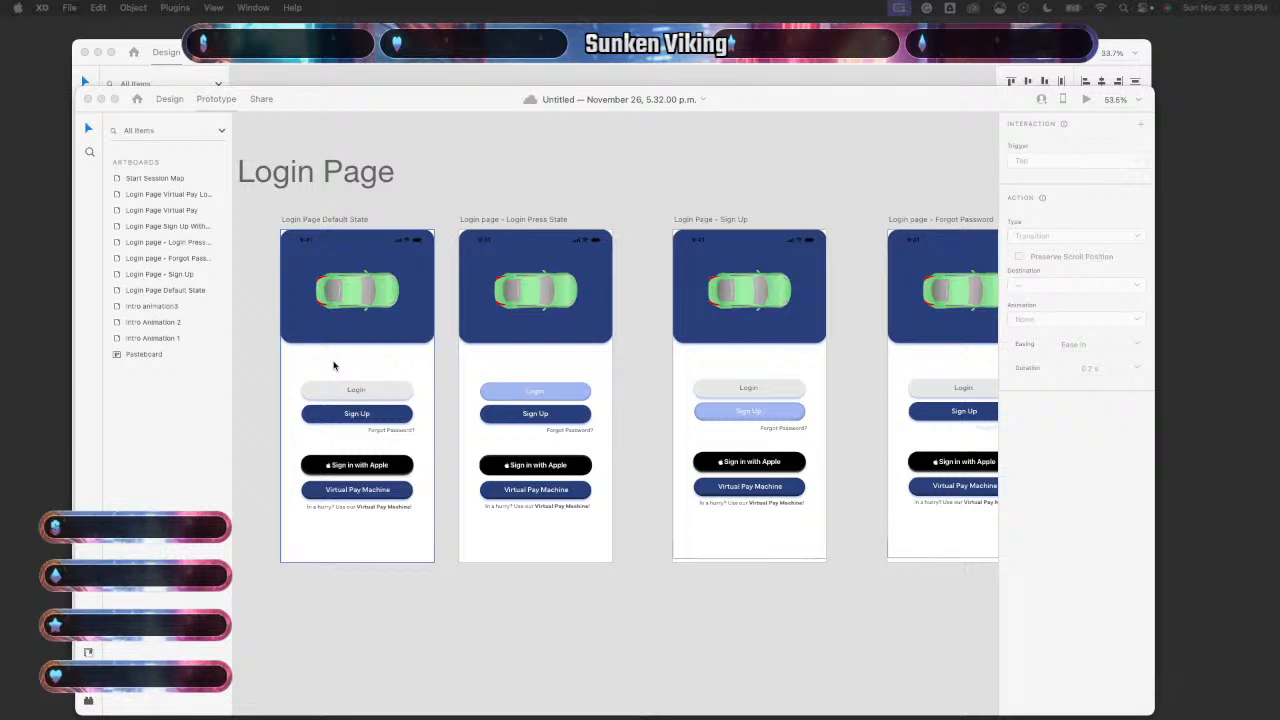
{"action": "scroll", "coordinate": [334, 366], "scroll_direction": "right", "scroll_amount": 2}
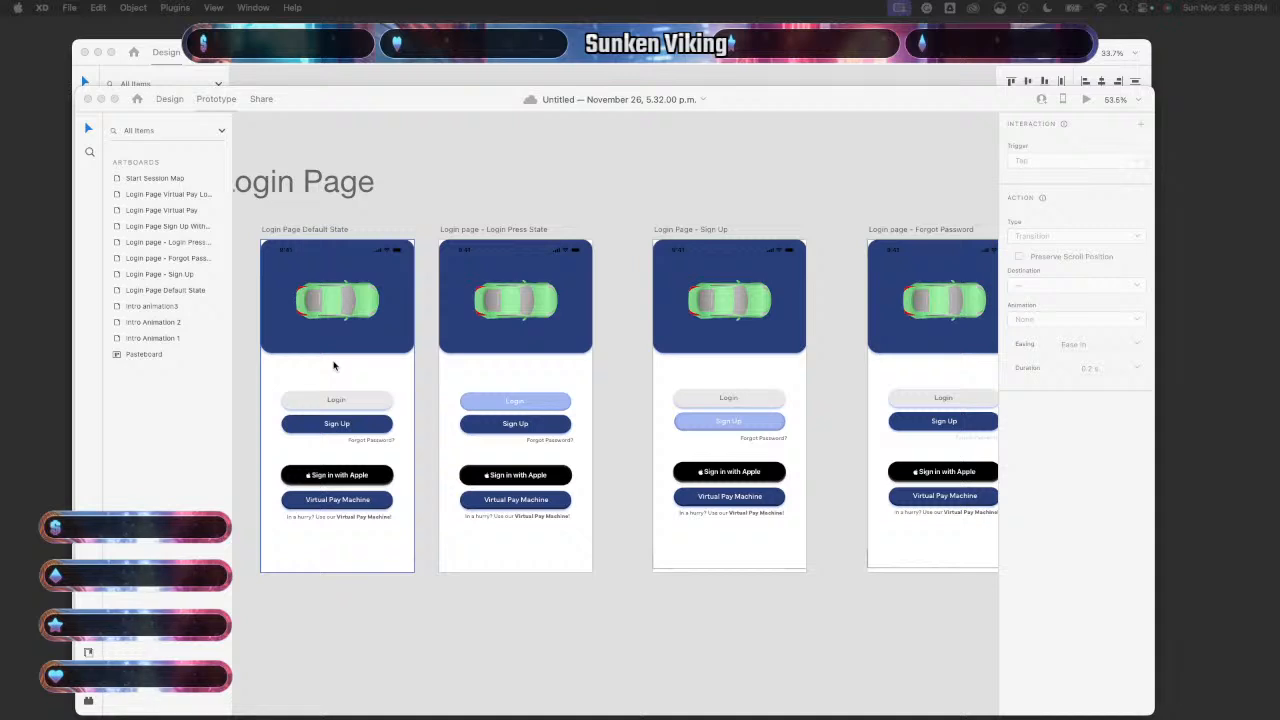
{"action": "scroll", "coordinate": [334, 366], "scroll_direction": "down", "scroll_amount": 1}
{"action": "scroll", "coordinate": [334, 366], "scroll_direction": "right", "scroll_amount": 2}
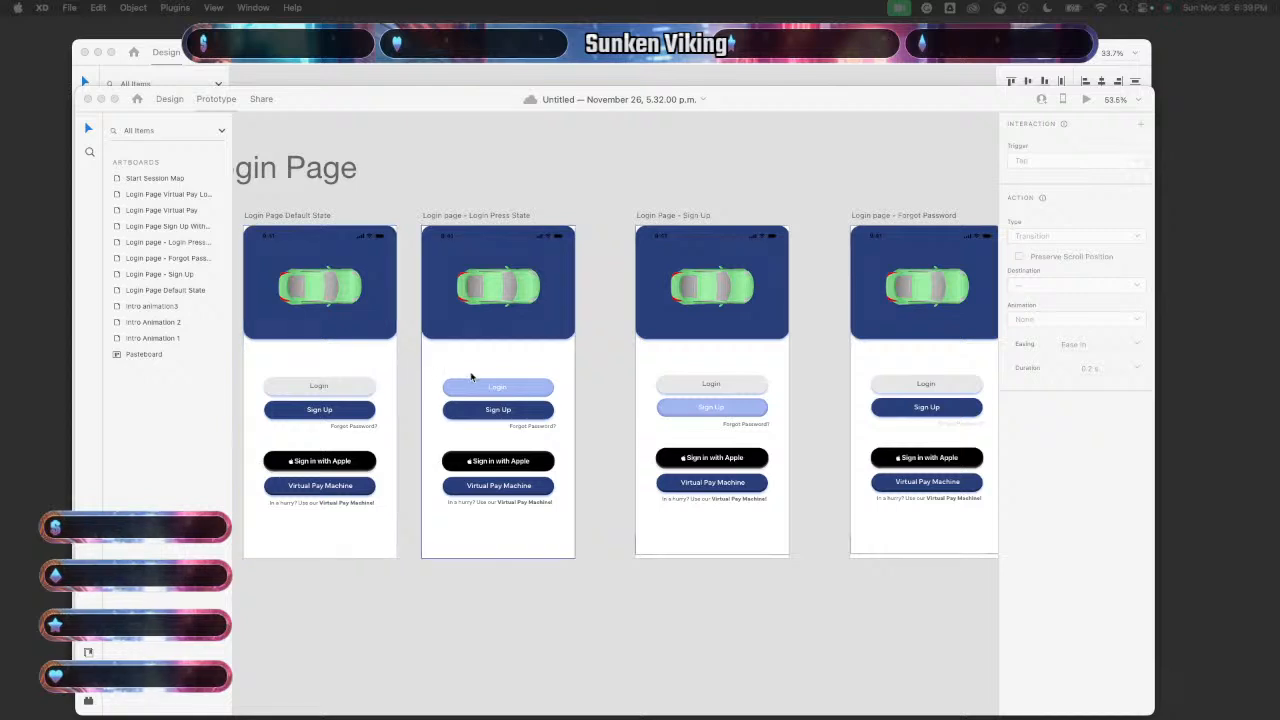
{"action": "scroll", "coordinate": [645, 502], "scroll_direction": "right", "scroll_amount": 2}
{"action": "scroll", "coordinate": [652, 510], "scroll_direction": "right", "scroll_amount": 1}
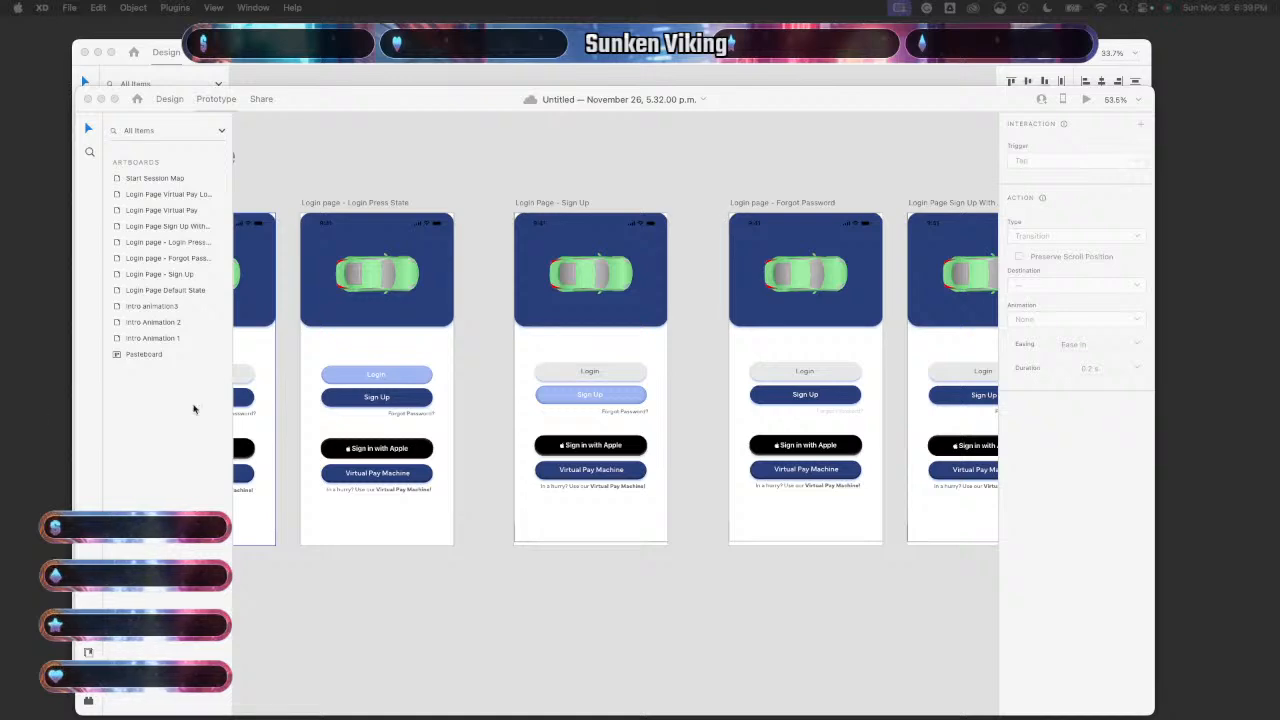
{"action": "scroll", "coordinate": [432, 472], "scroll_direction": "left", "scroll_amount": 3}
{"action": "scroll", "coordinate": [432, 472], "scroll_direction": "up", "scroll_amount": 1}
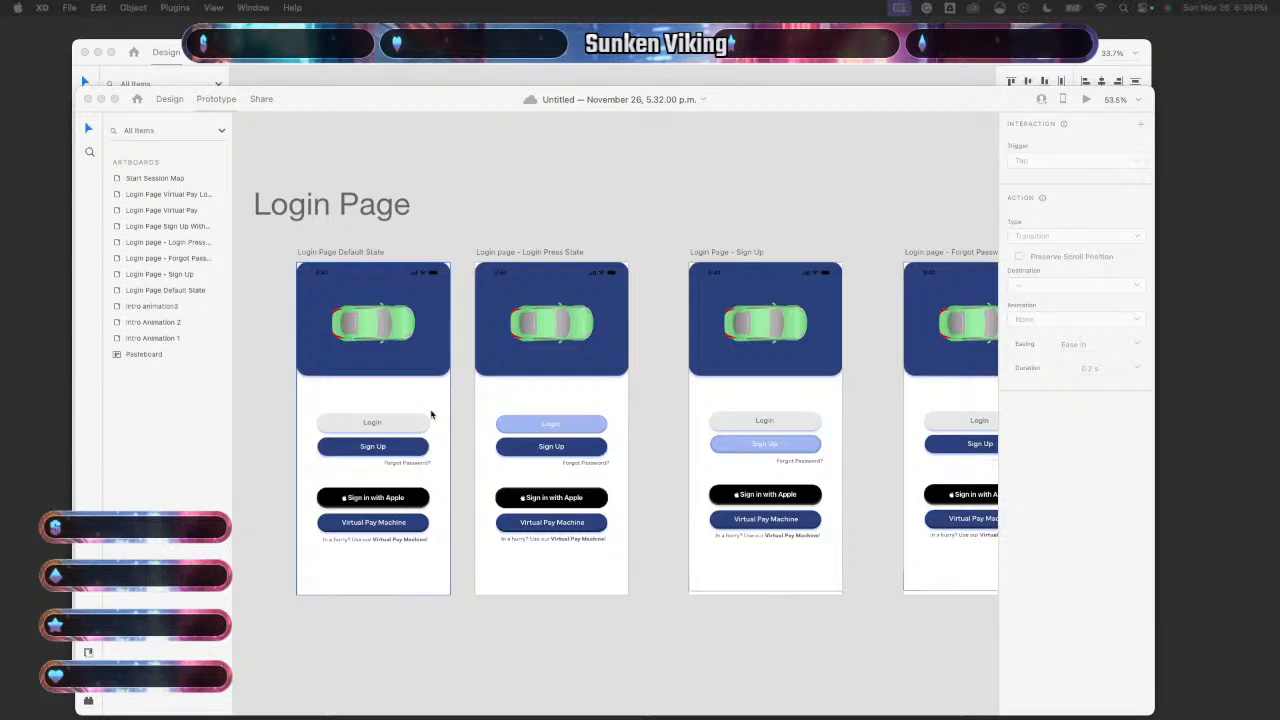
- Preview the default login screen, tap Login, then reselect the Default State artboard
{"action": "left_click", "coordinate": [1086, 99]}
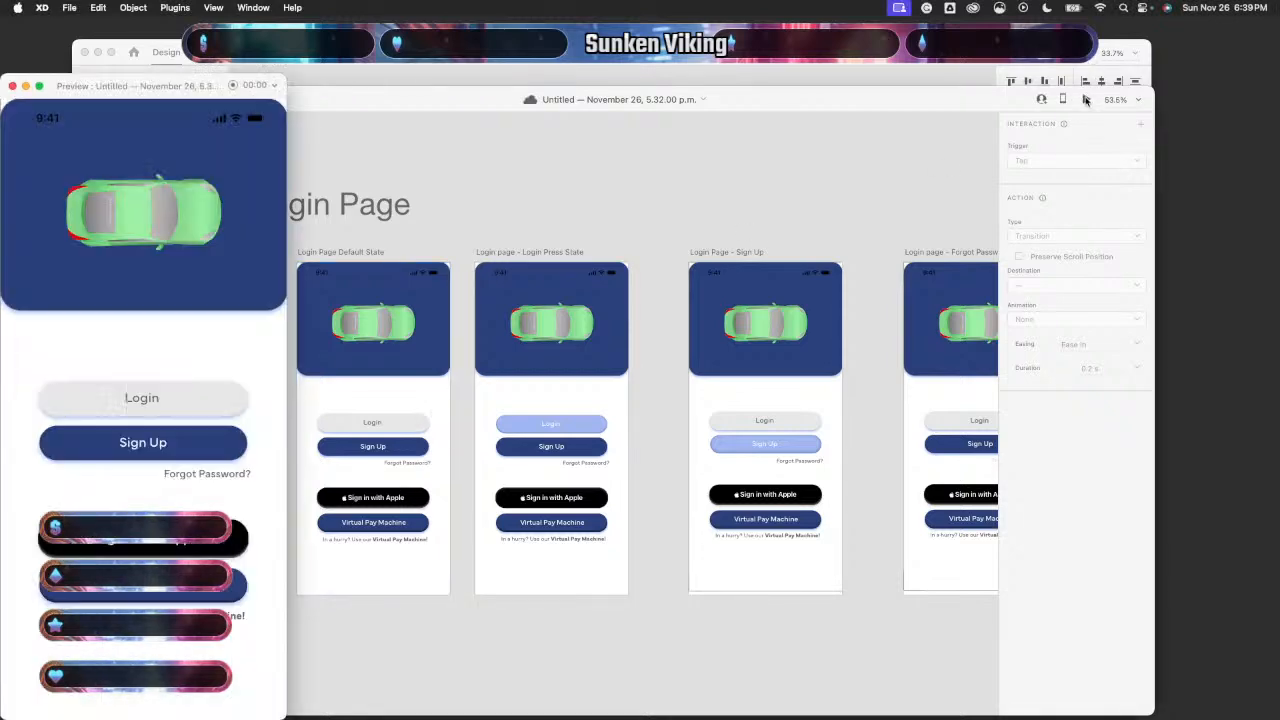
{"action": "left_click", "coordinate": [200, 408]}
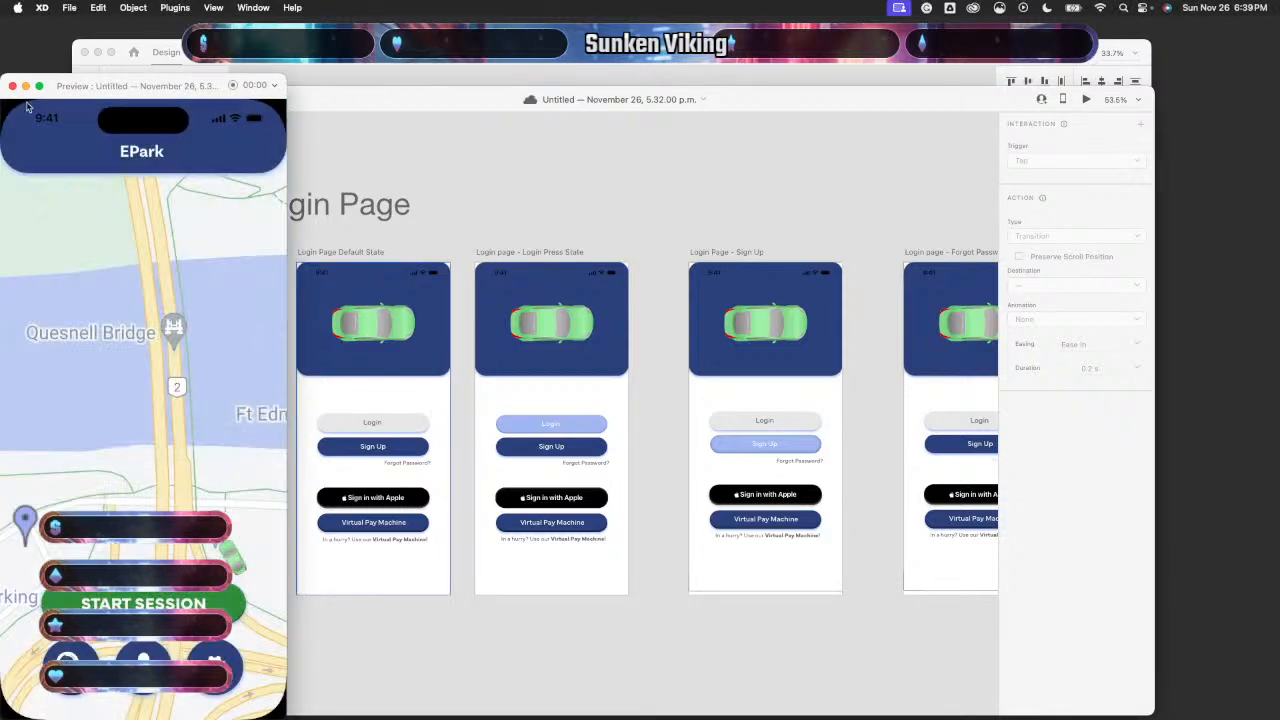
{"action": "left_click", "coordinate": [13, 87]}
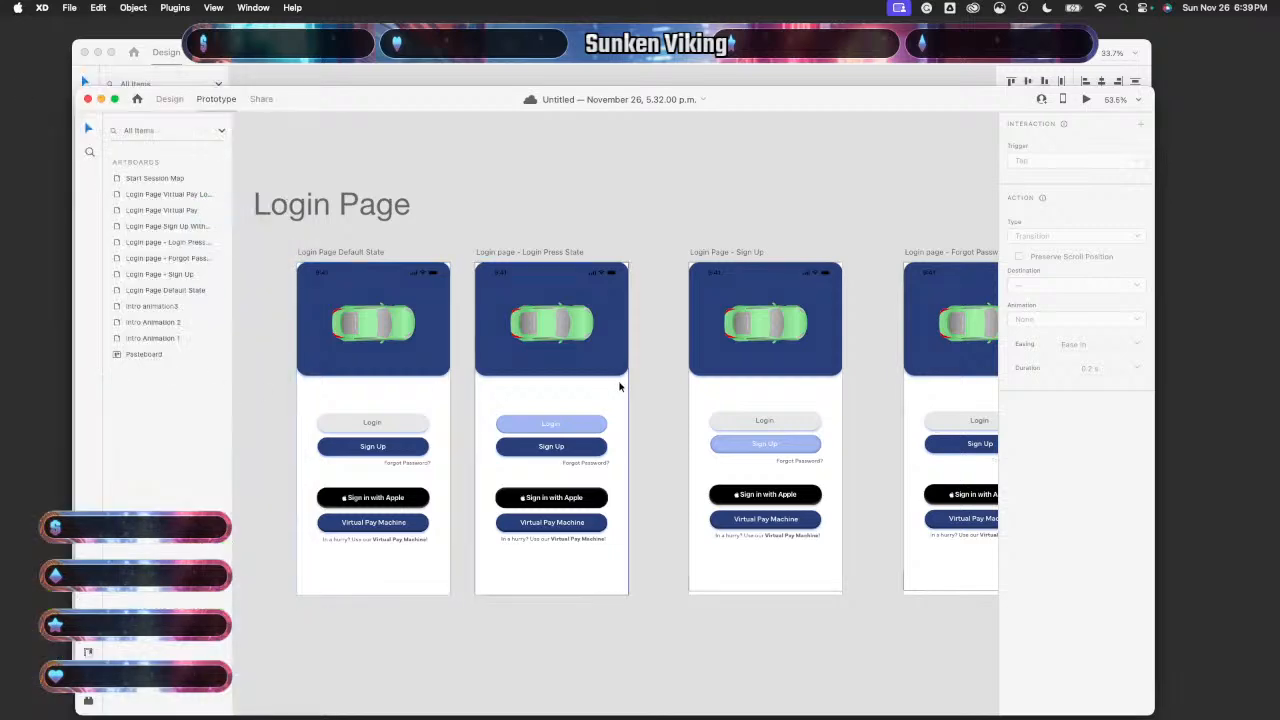
{"action": "left_click", "coordinate": [620, 386]}
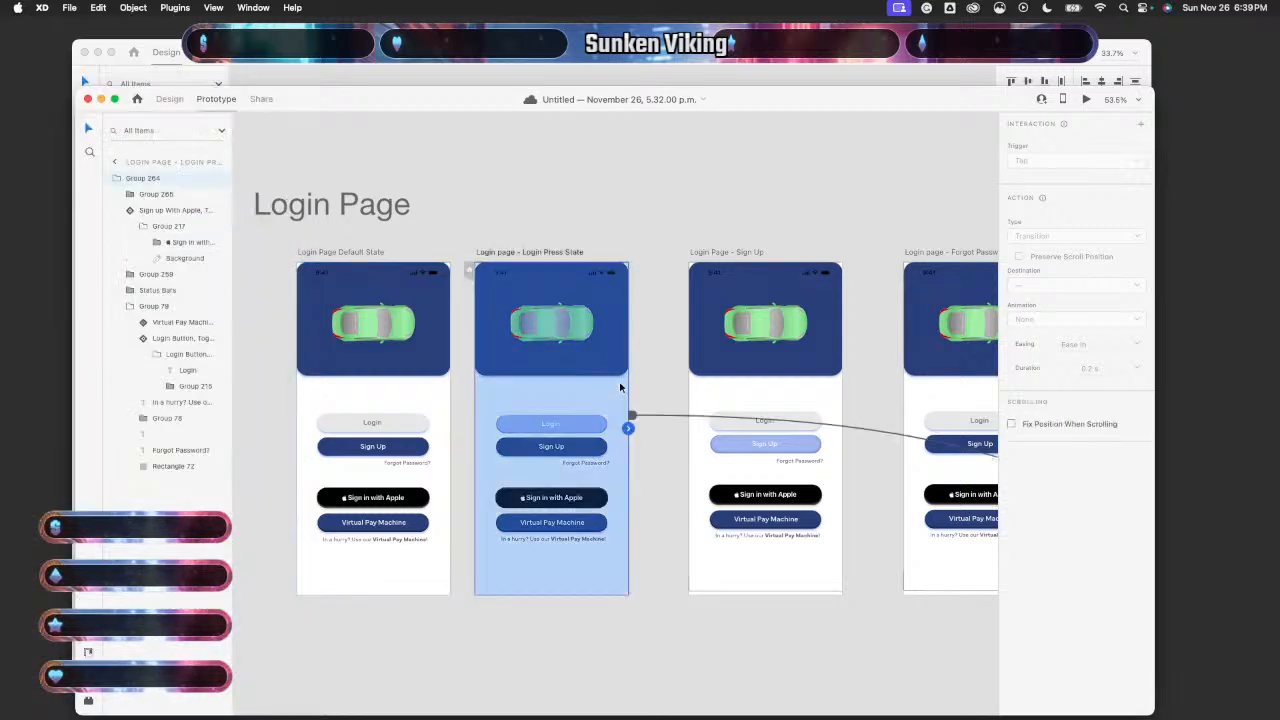
{"action": "left_click", "coordinate": [392, 414]}
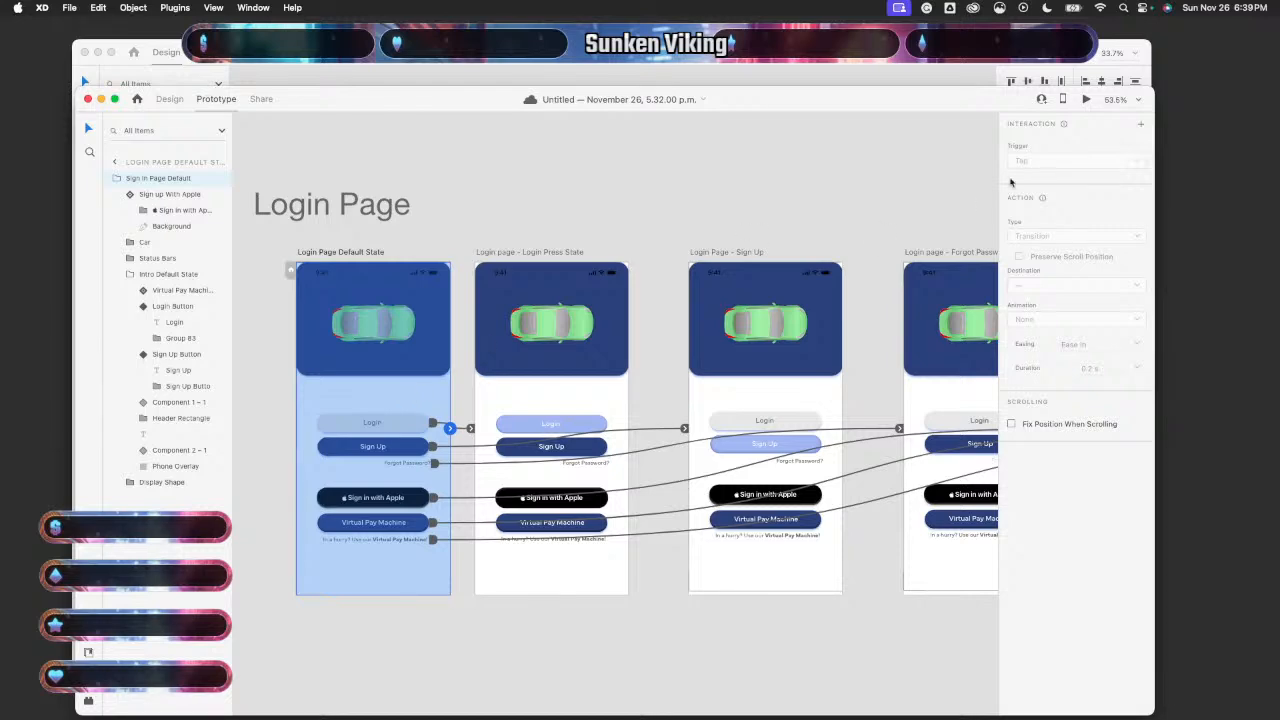
- Replay the preview twice from the default state, confirming Login opens the EPark map
{"action": "left_click", "coordinate": [1087, 100]}
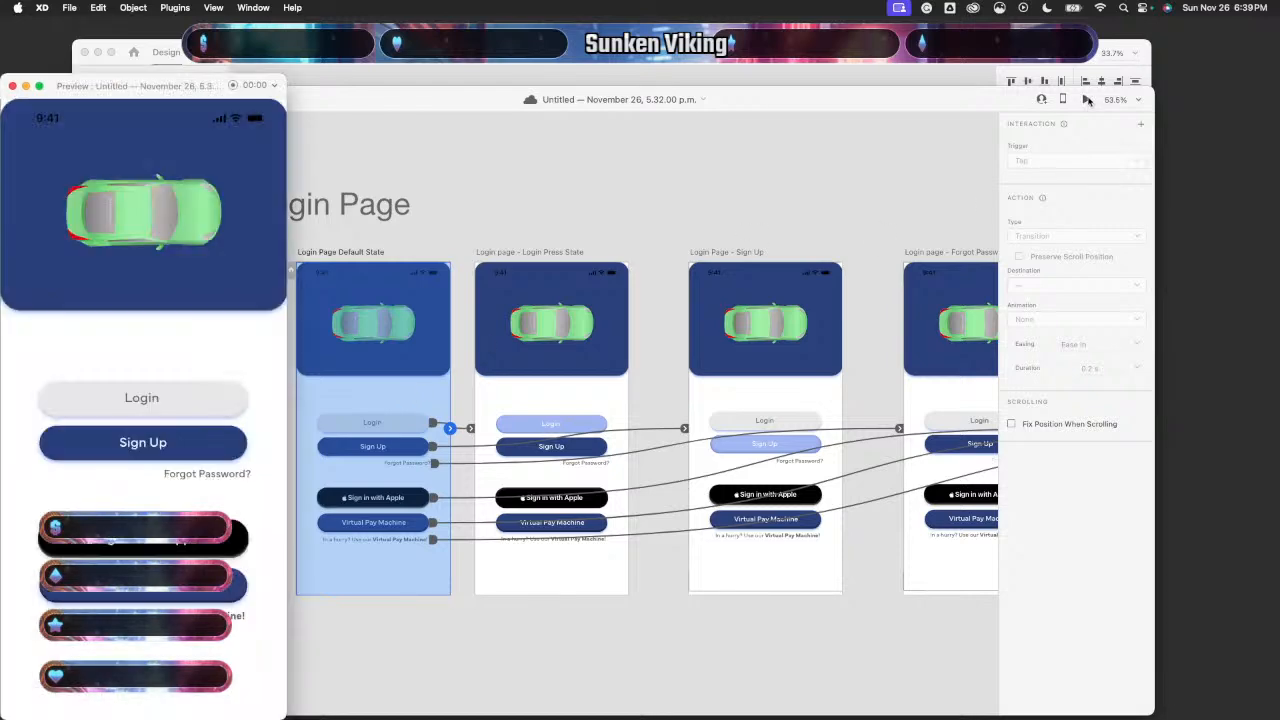
{"action": "left_click", "coordinate": [175, 416]}
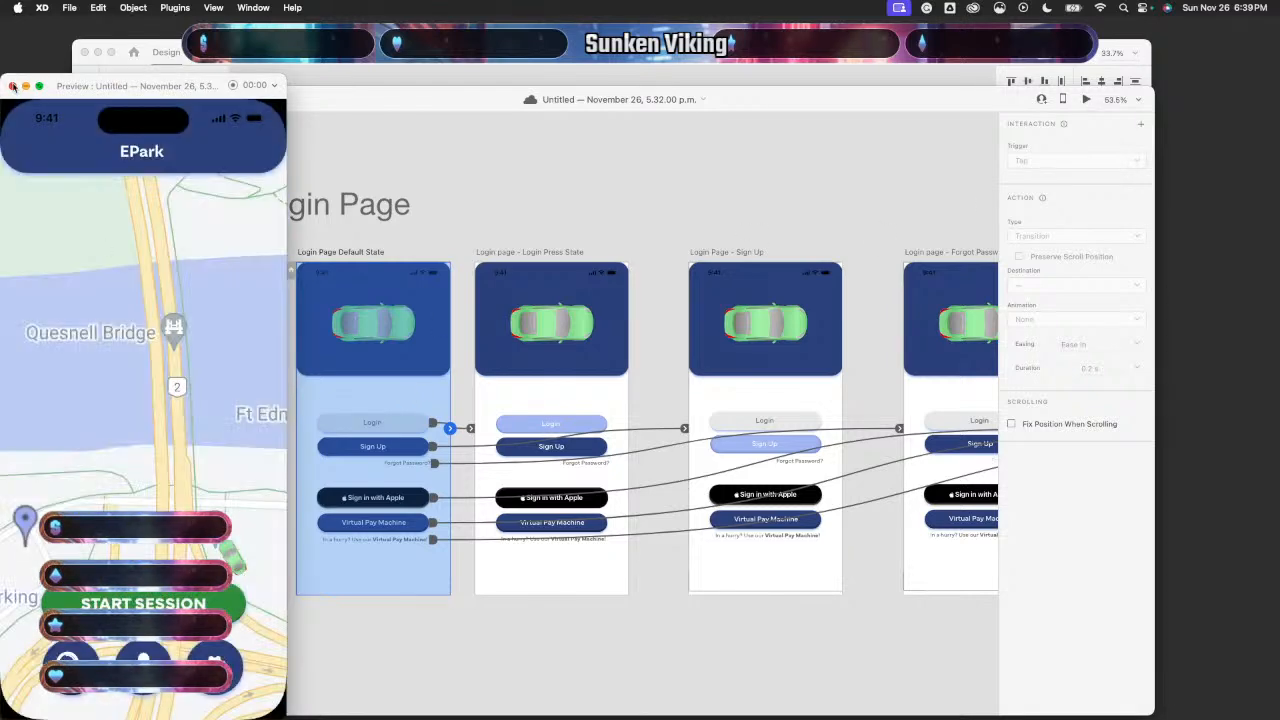
{"action": "left_click", "coordinate": [12, 86]}
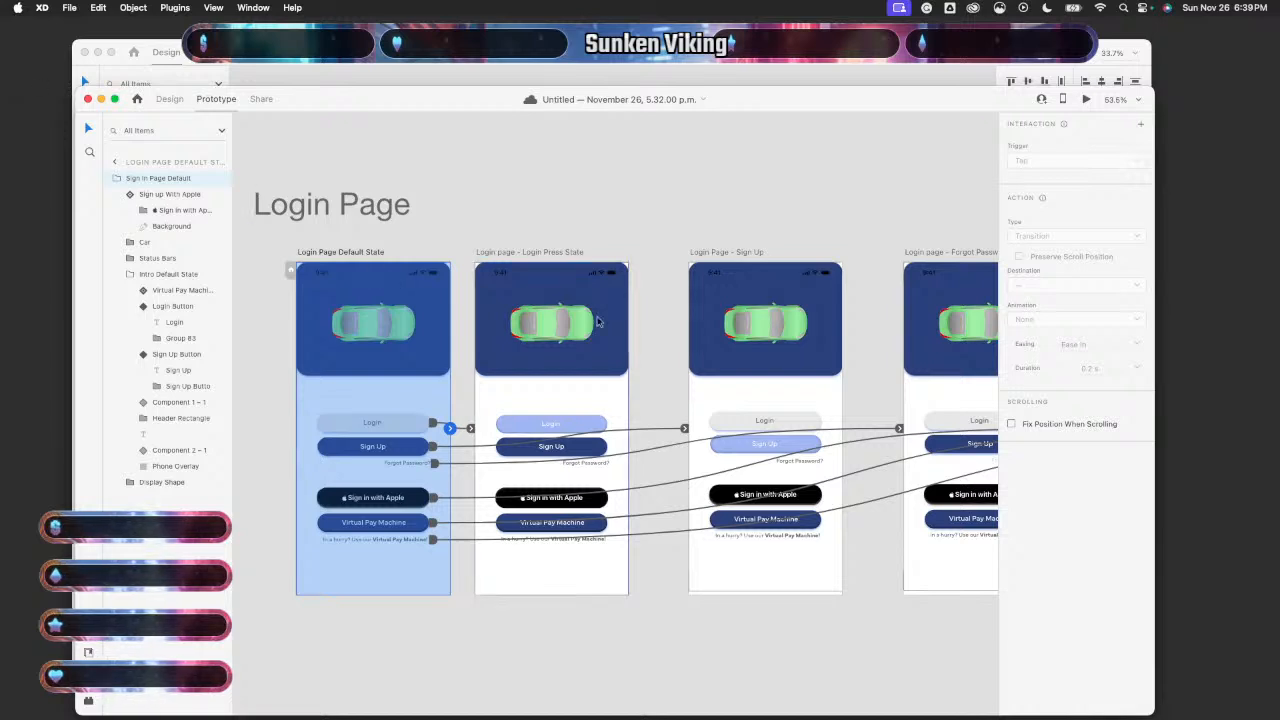
{"action": "left_click", "coordinate": [1086, 100]}
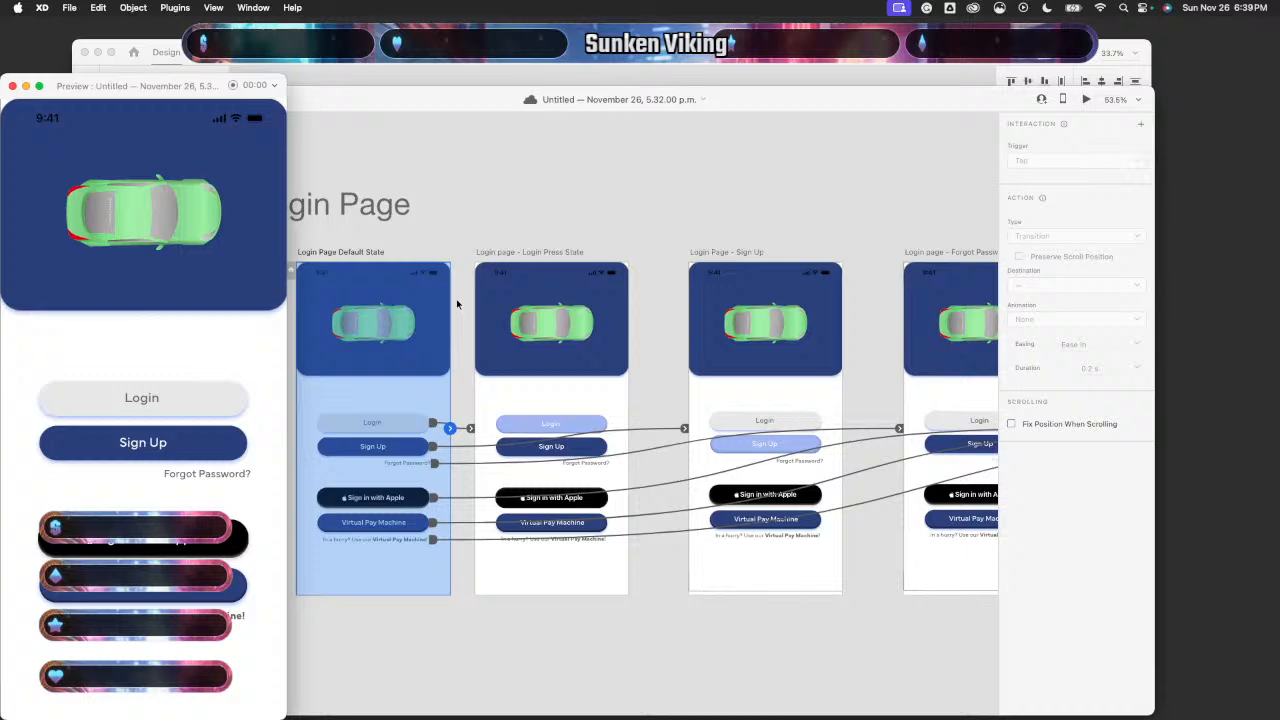
{"action": "left_click", "coordinate": [200, 413]}
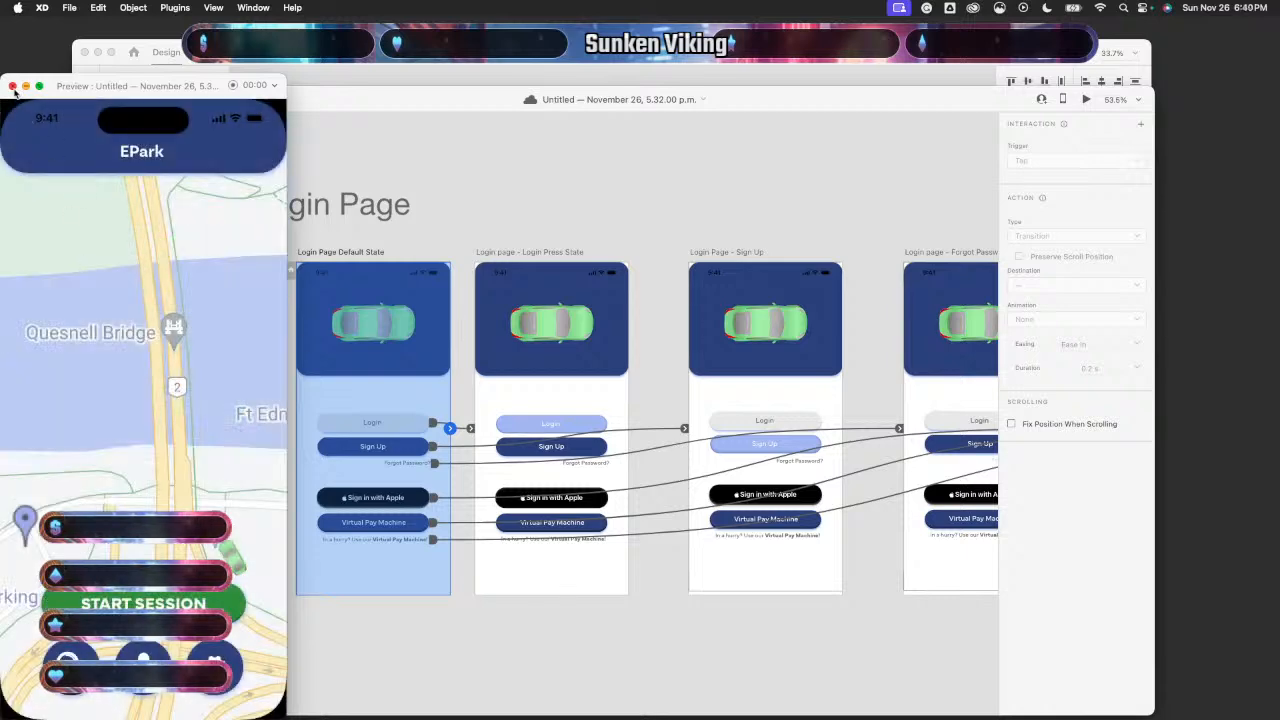
{"action": "left_click", "coordinate": [12, 86]}
- Centre the press-state artboard's Sign Up label inside its button
{"action": "scroll", "coordinate": [590, 452], "scroll_direction": "up", "scroll_amount": 5}
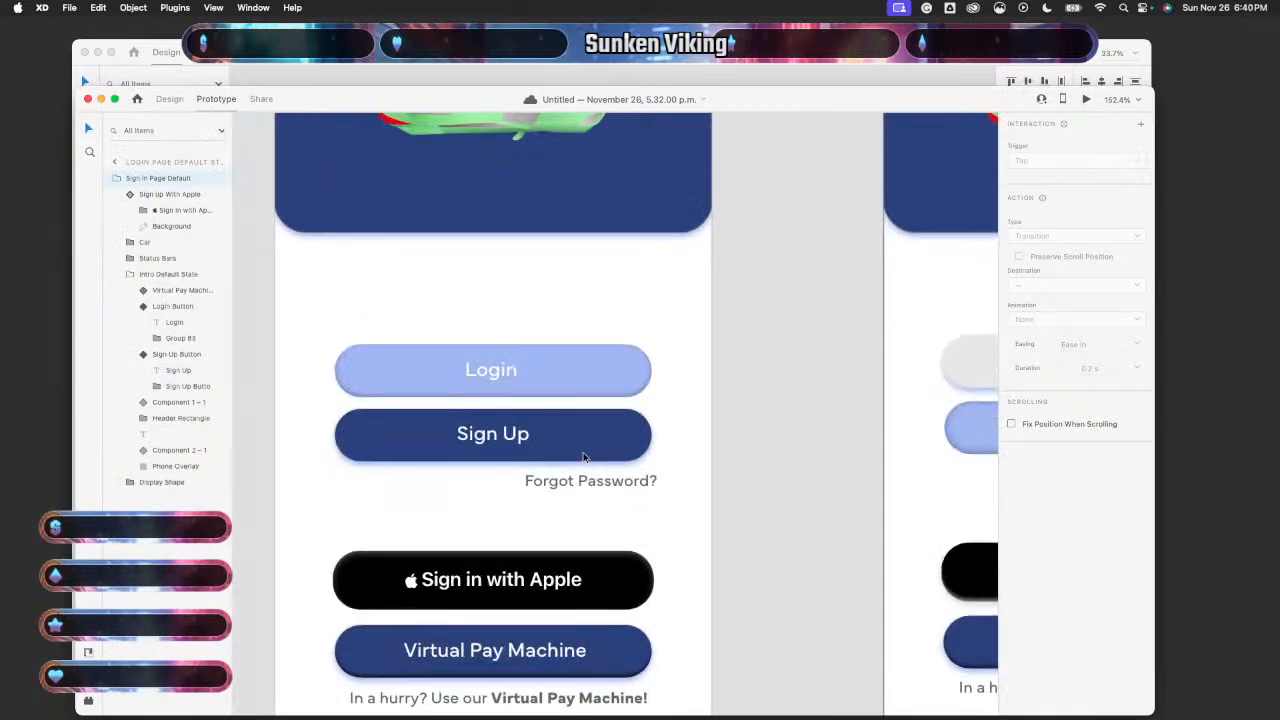
{"action": "double_click", "coordinate": [520, 436]}
{"action": "double_click", "coordinate": [519, 436]}
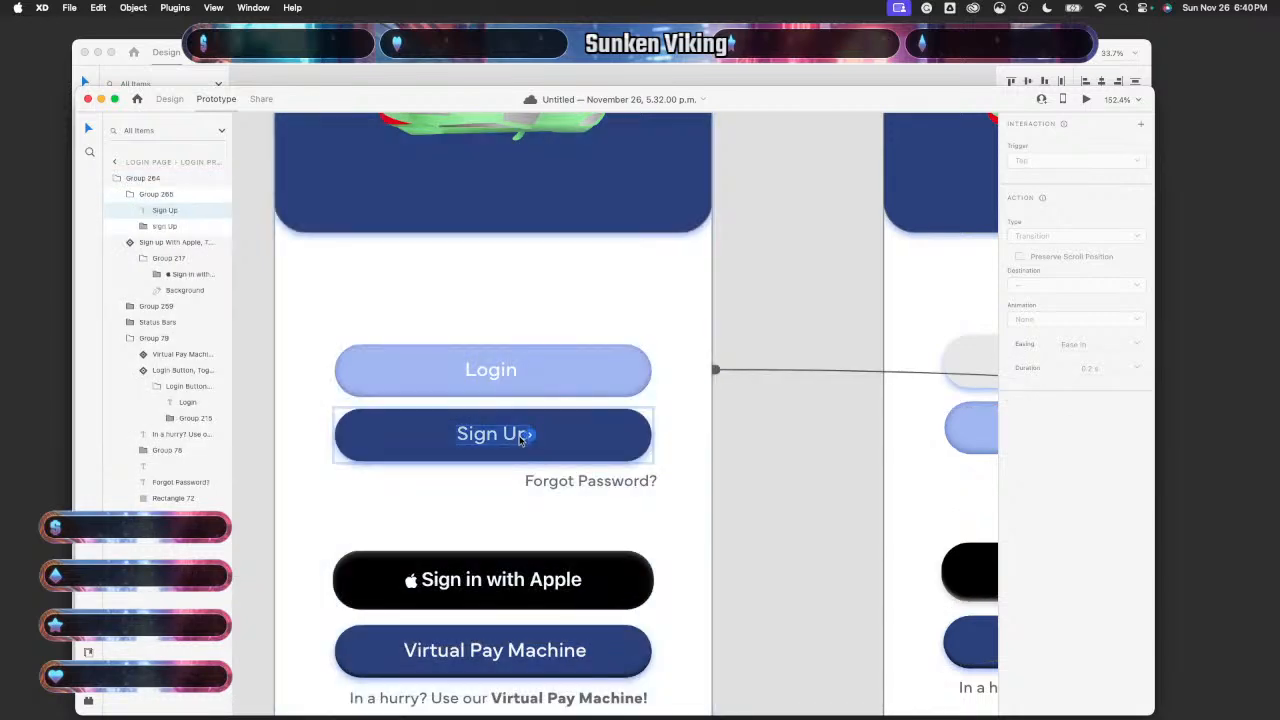
{"action": "left_click", "coordinate": [169, 98]}
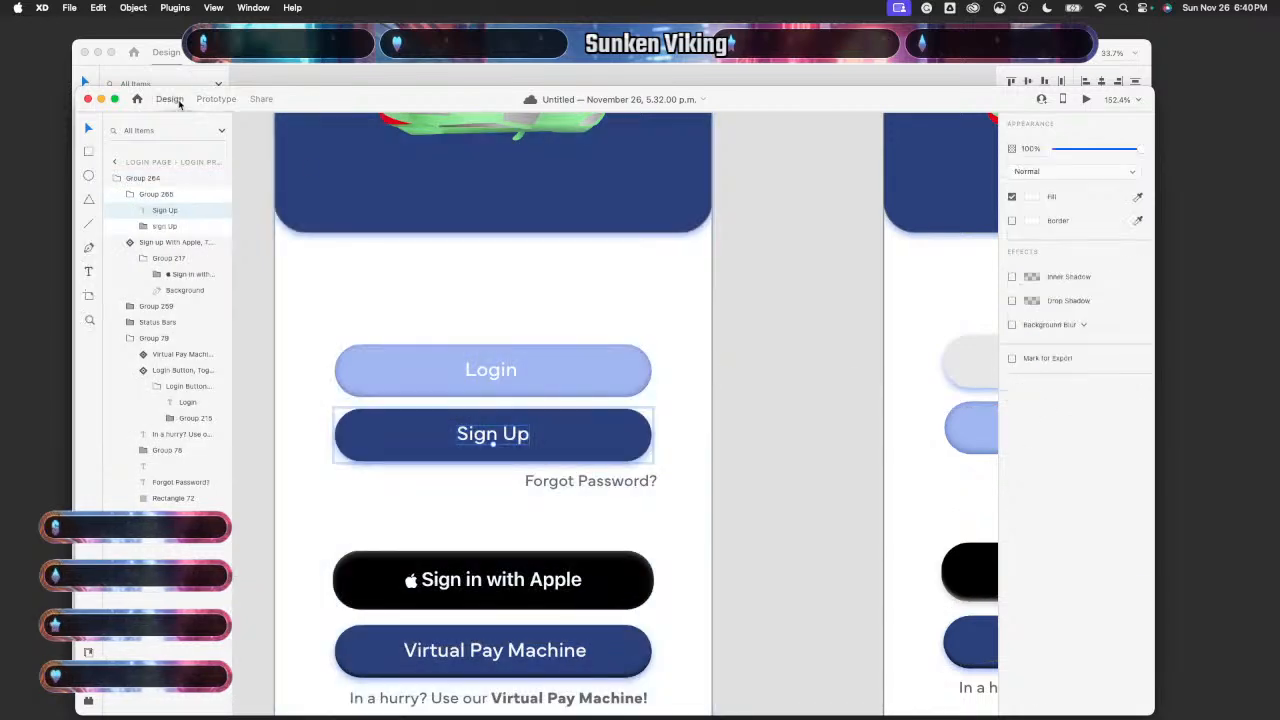
{"action": "double_click", "coordinate": [506, 443]}
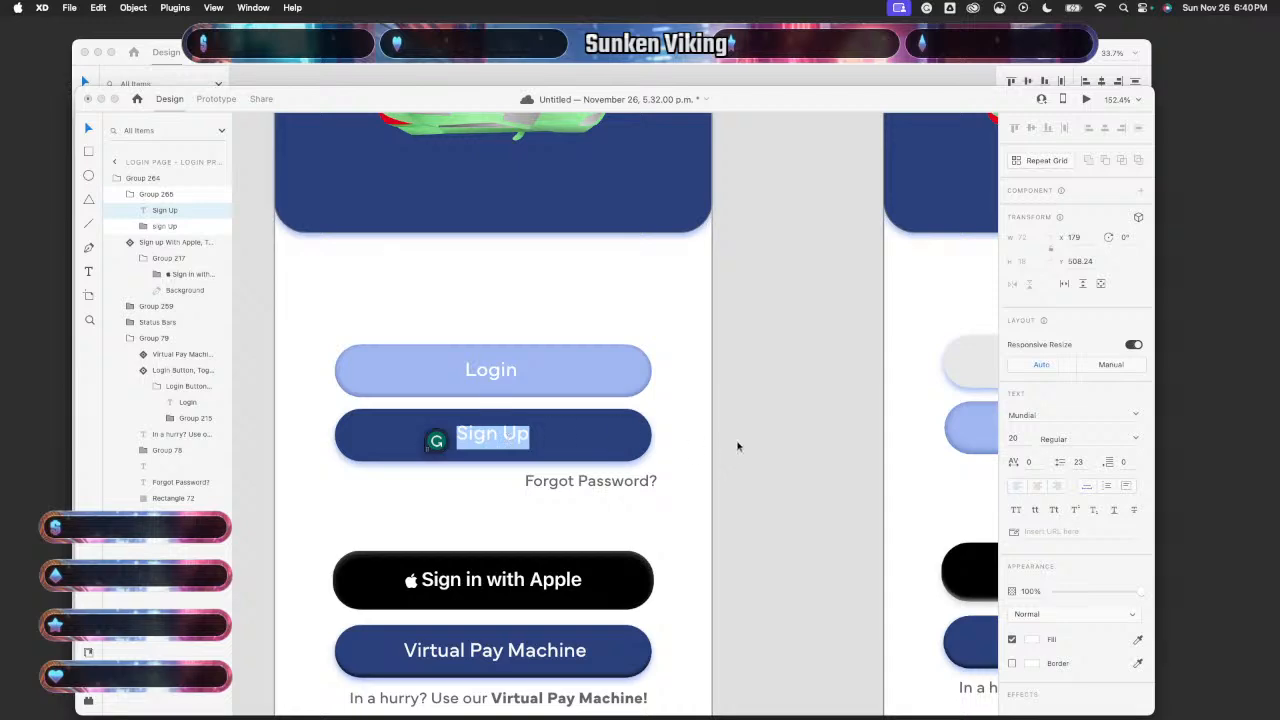
{"action": "key", "text": "Escape"}
{"action": "left_click_drag", "start_coordinate": [488, 435], "coordinate": [491, 434]}
- Centre the Default State's Sign Up label within its button
{"action": "scroll", "coordinate": [451, 440], "scroll_direction": "left", "scroll_amount": 10}
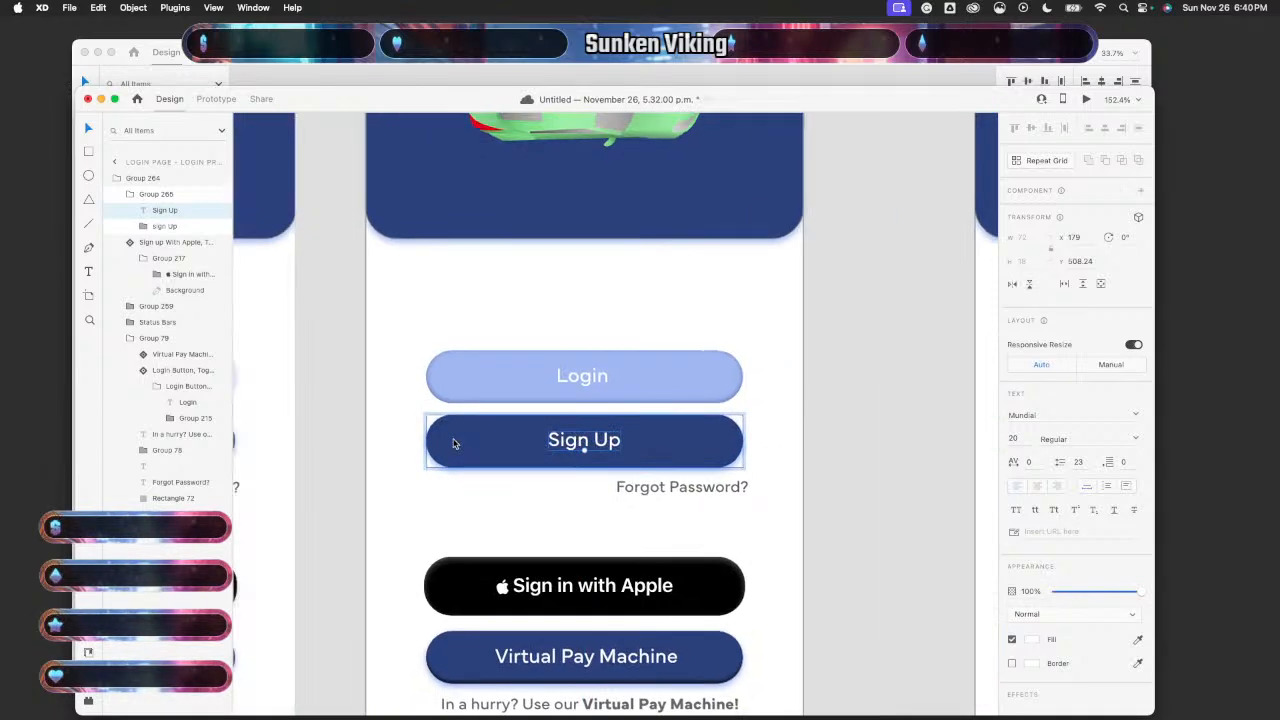
{"action": "left_click", "coordinate": [437, 450]}
{"action": "double_click", "coordinate": [437, 450]}
{"action": "double_click", "coordinate": [437, 450]}
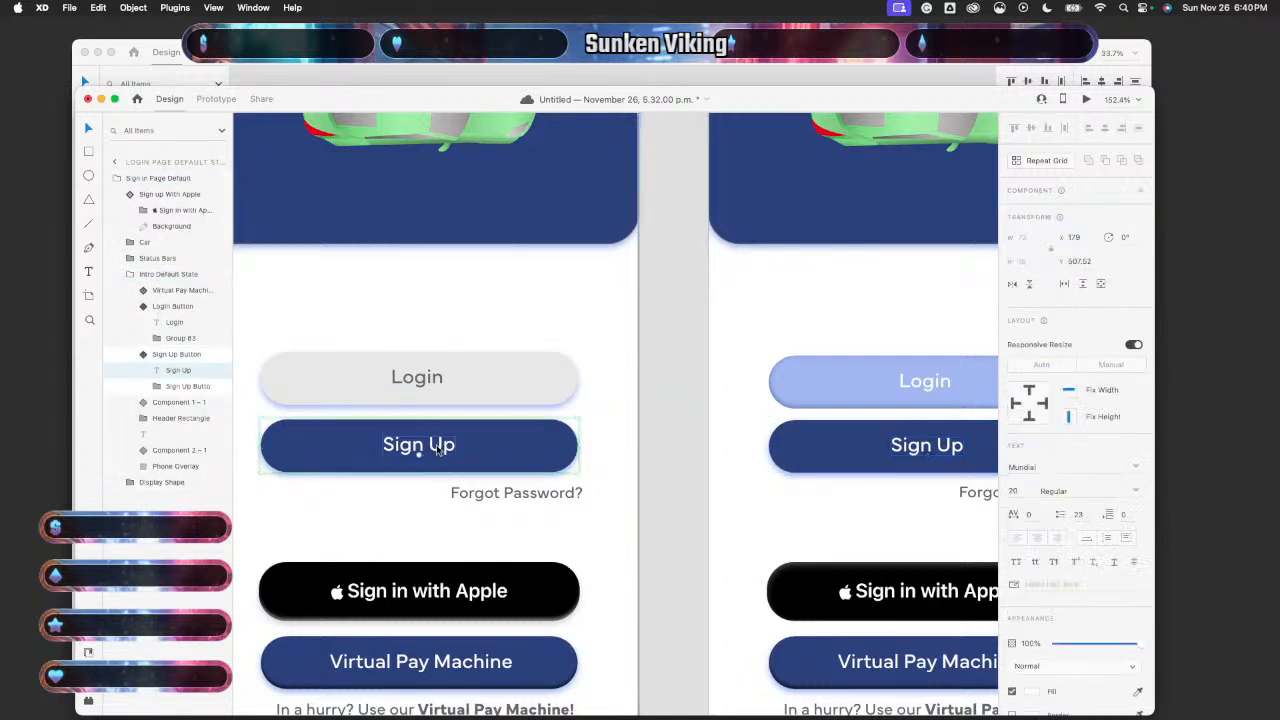
{"action": "left_click_drag", "start_coordinate": [437, 450], "coordinate": [437, 450]}
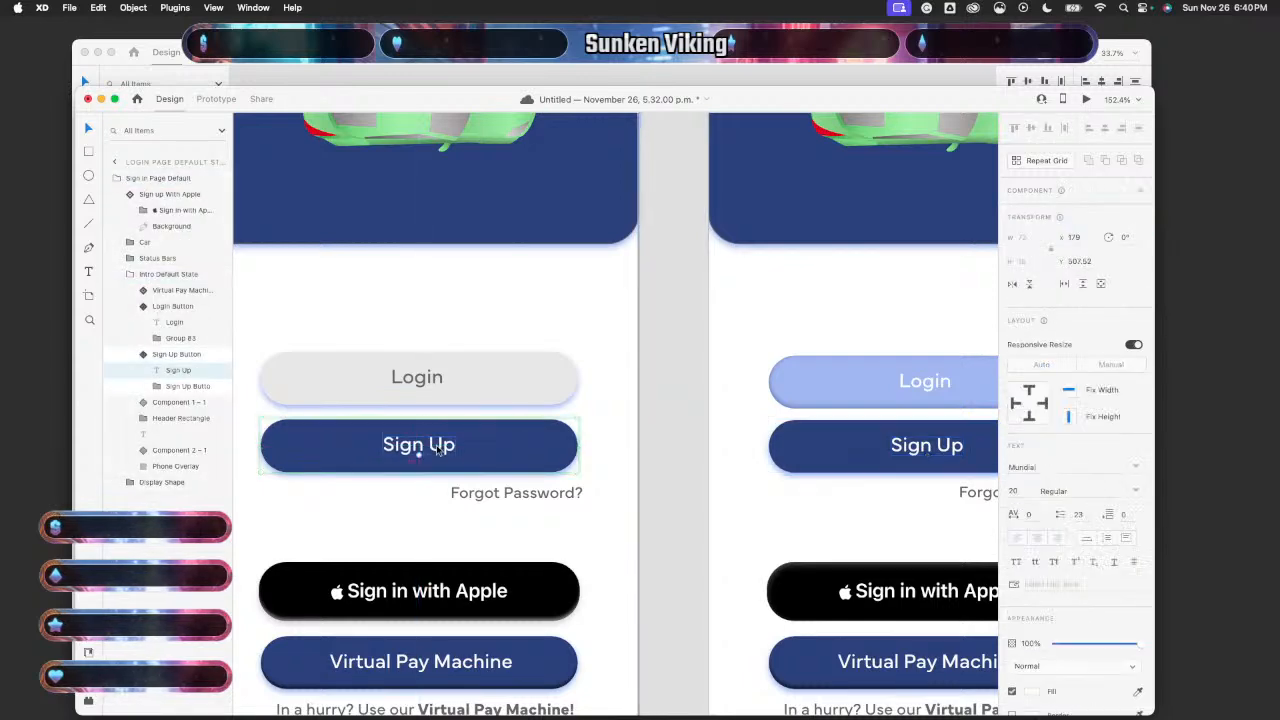
- Check the Login label's centring, then settle the Login Button component at Y 424.09
{"action": "double_click", "coordinate": [439, 378]}
{"action": "key", "text": "Up"}
{"action": "key", "text": "Down"}
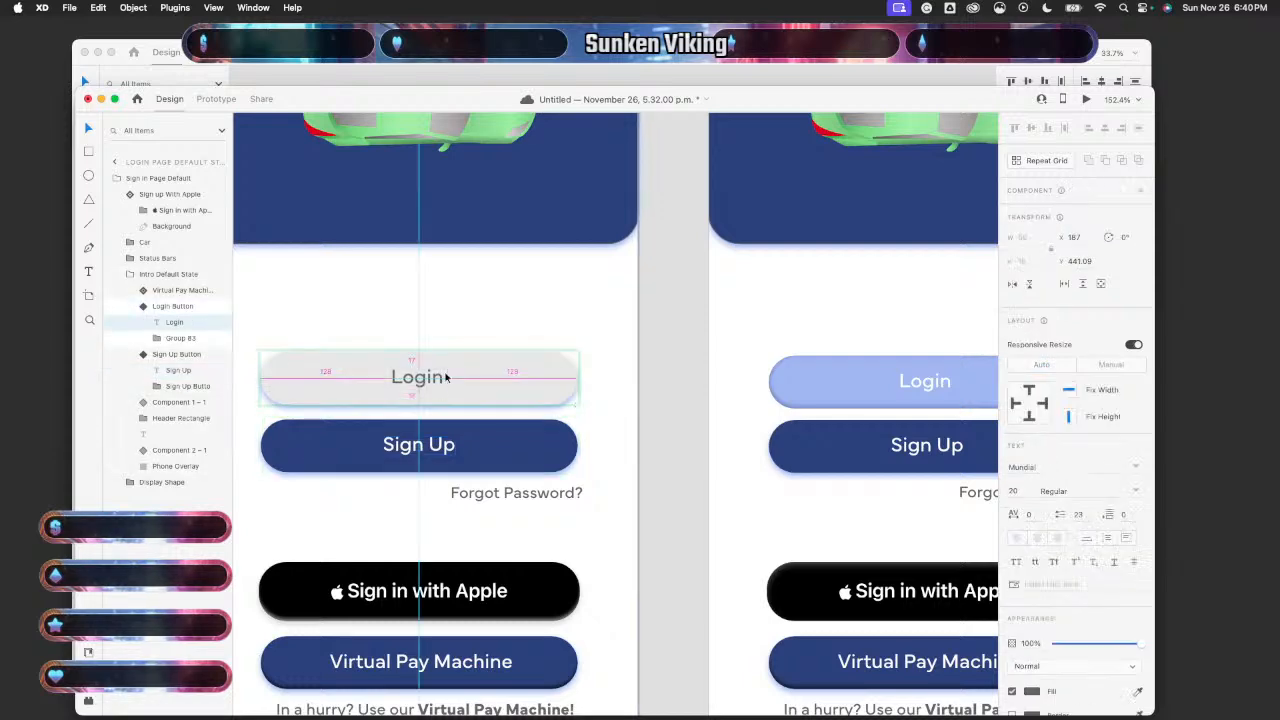
{"action": "left_click", "coordinate": [490, 397]}
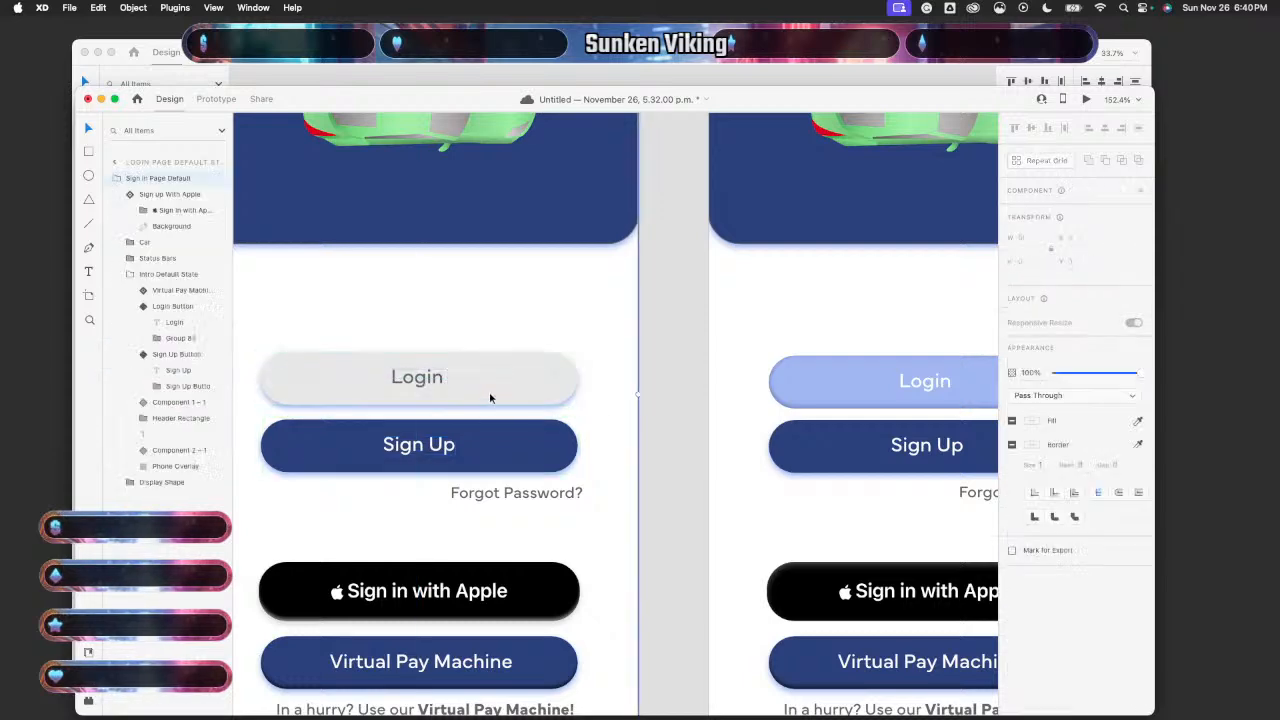
{"action": "key", "text": "Up"}
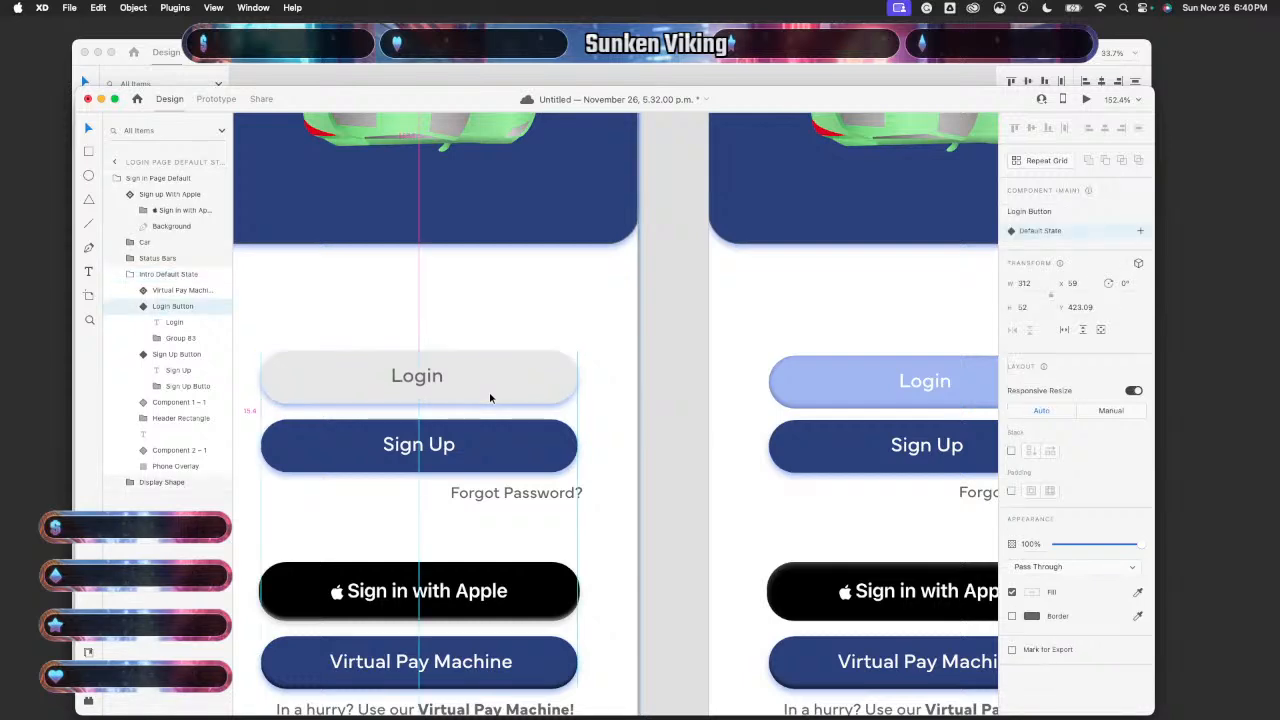
{"action": "scroll", "coordinate": [538, 383], "scroll_direction": "up", "scroll_amount": 3}
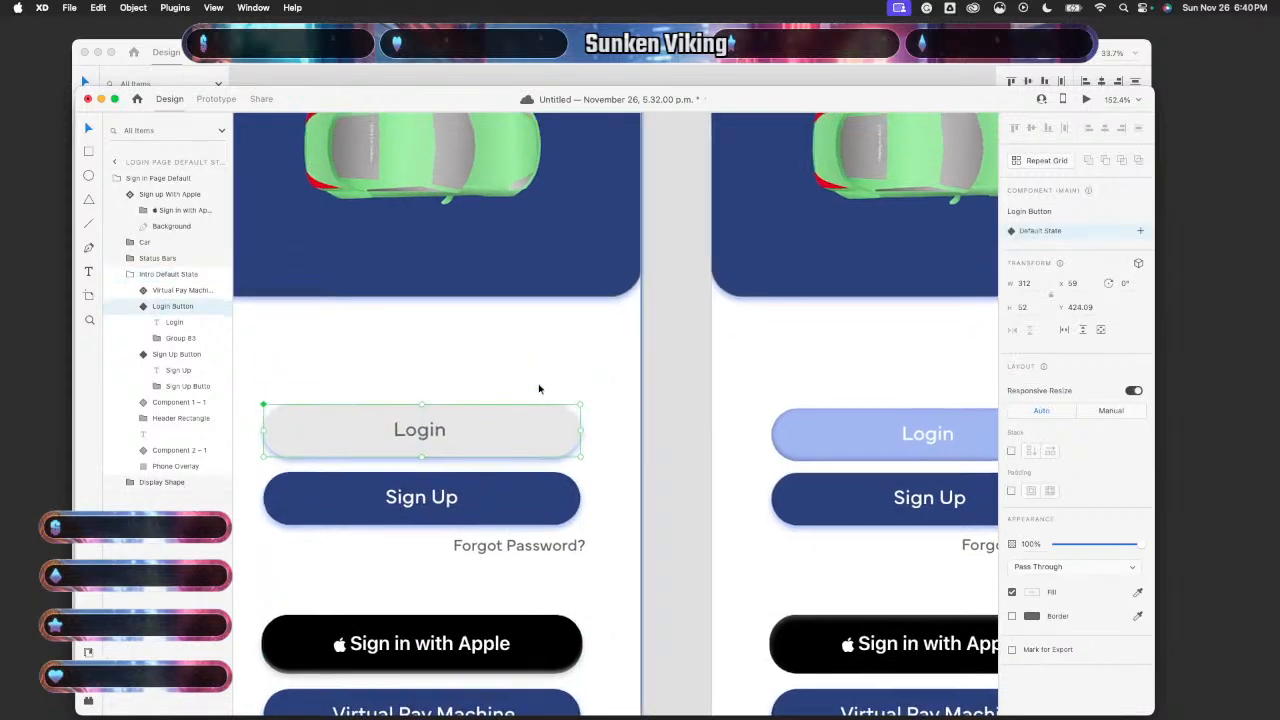
{"action": "scroll", "coordinate": [538, 383], "scroll_direction": "left", "scroll_amount": 2}
{"action": "key", "text": "Down"}
{"action": "key", "text": "Up"}
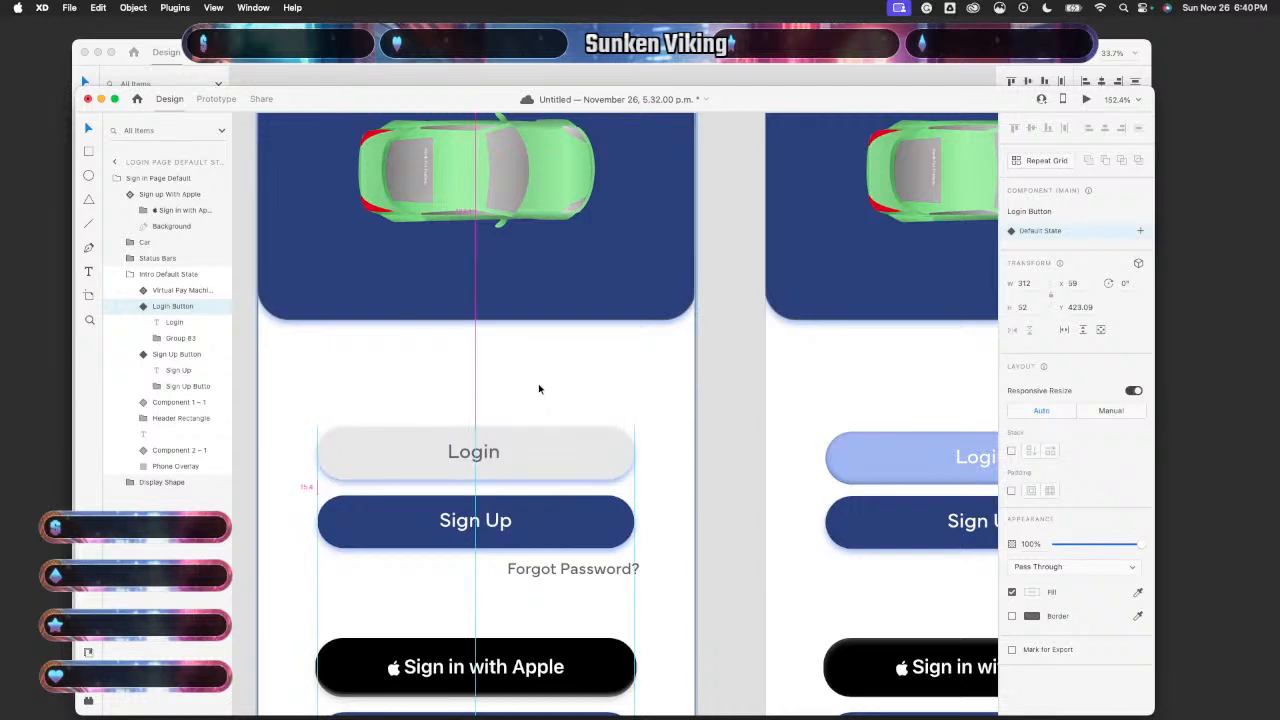
{"action": "key", "text": "Down"}
{"action": "scroll", "coordinate": [682, 383], "scroll_direction": "right", "scroll_amount": 5}
{"action": "scroll", "coordinate": [682, 383], "scroll_direction": "up", "scroll_amount": 1}
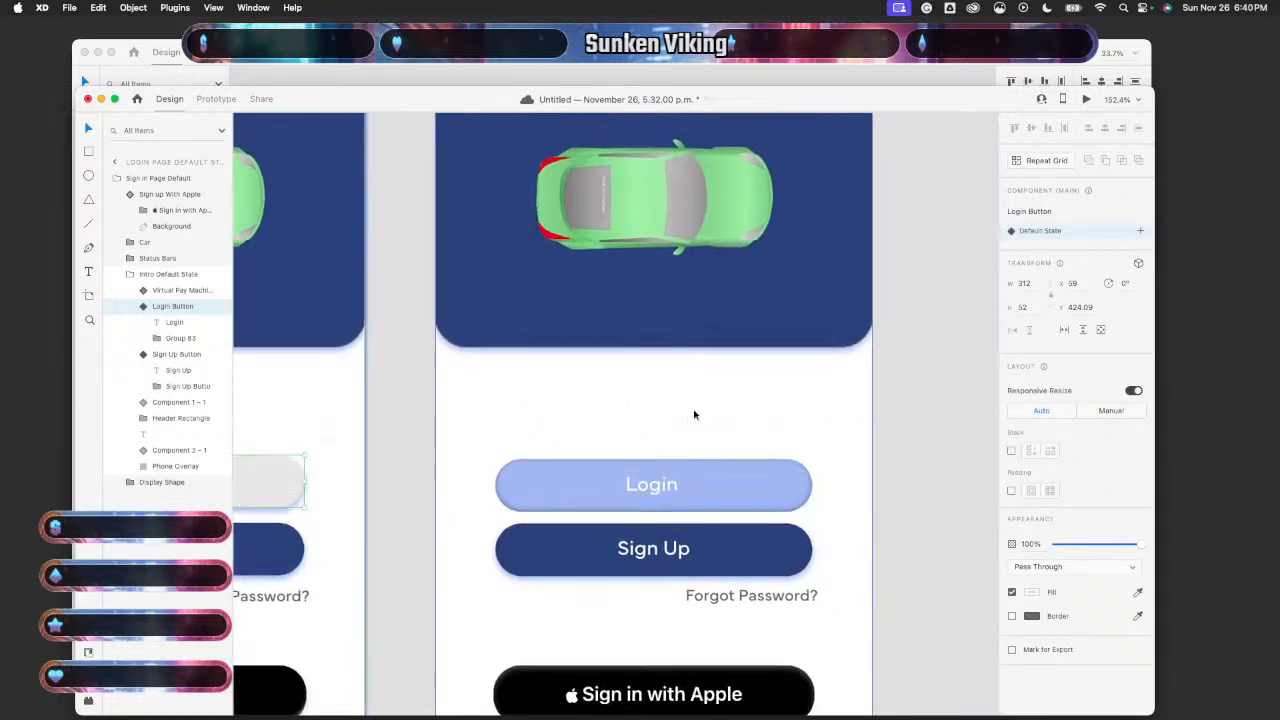
- Nudge the right artboard's toggled Login button down and back up to line it up
{"action": "left_click", "coordinate": [714, 506]}
{"action": "left_click", "coordinate": [714, 506]}
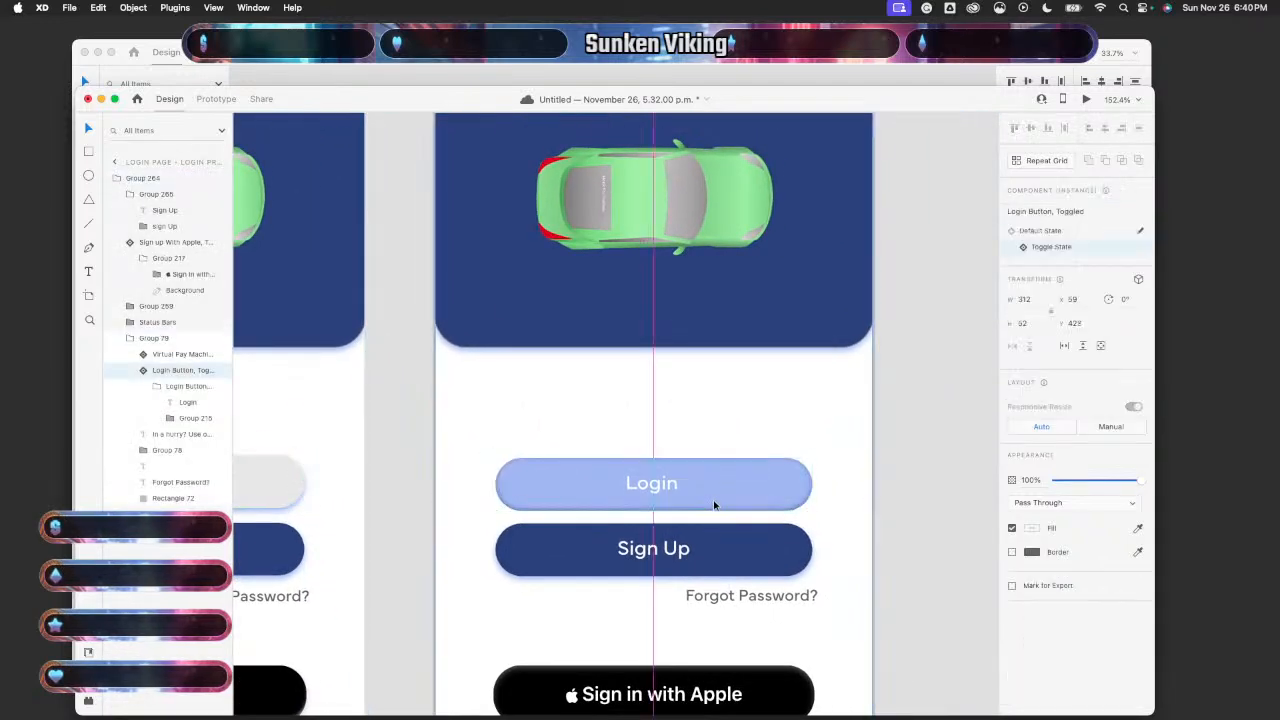
{"action": "key", "text": "Down"}
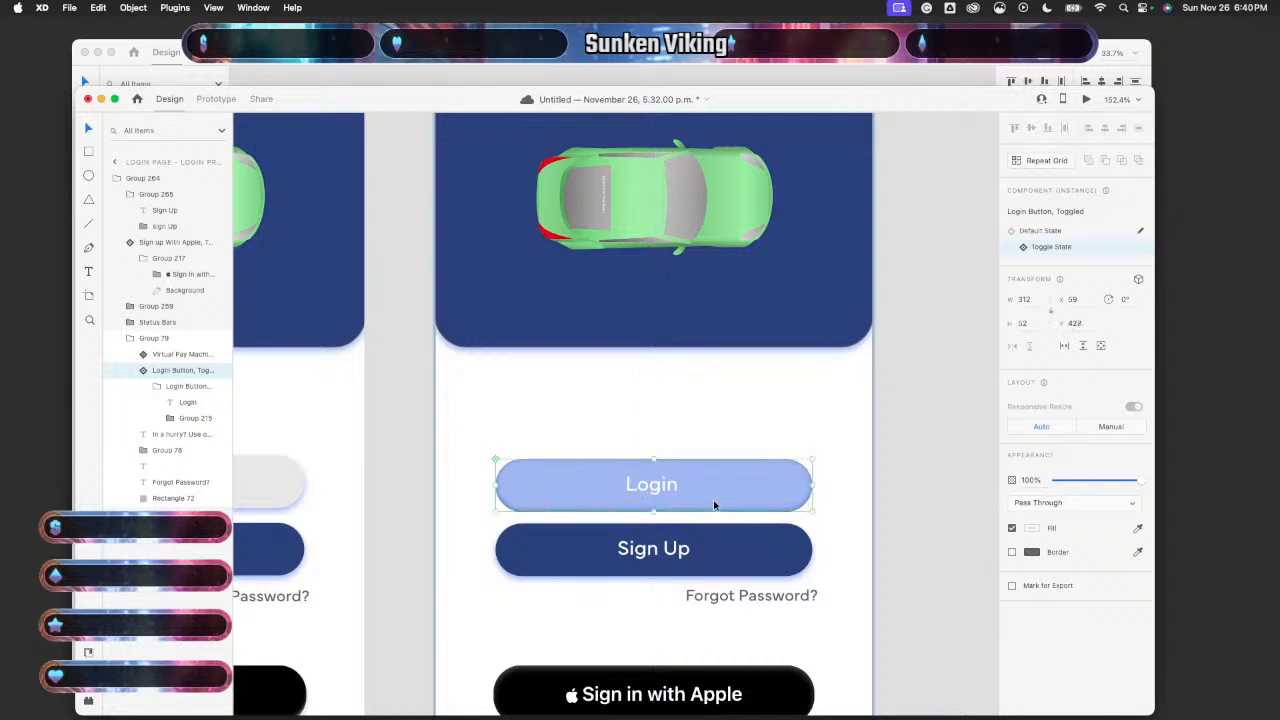
{"action": "key", "text": "Down"}
{"action": "key", "text": "Down"}
{"action": "key", "text": "Up"}
{"action": "key", "text": "Up"}
{"action": "key", "text": "Up"}
{"action": "key", "text": "Up"}
{"action": "key", "text": "Up"}
{"action": "key", "text": "Up"}
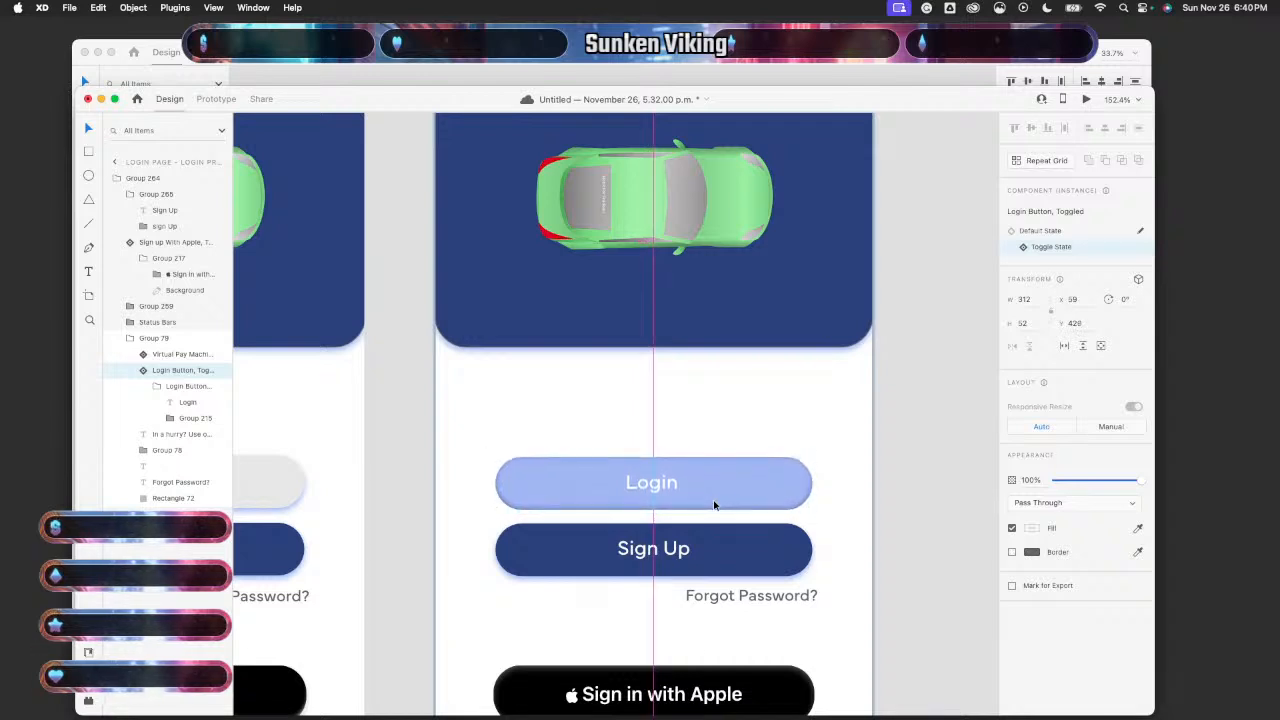
- Compare the Login buttons on the left and right artboards using spacing guides
{"action": "scroll", "coordinate": [714, 505], "scroll_direction": "left", "scroll_amount": 5}
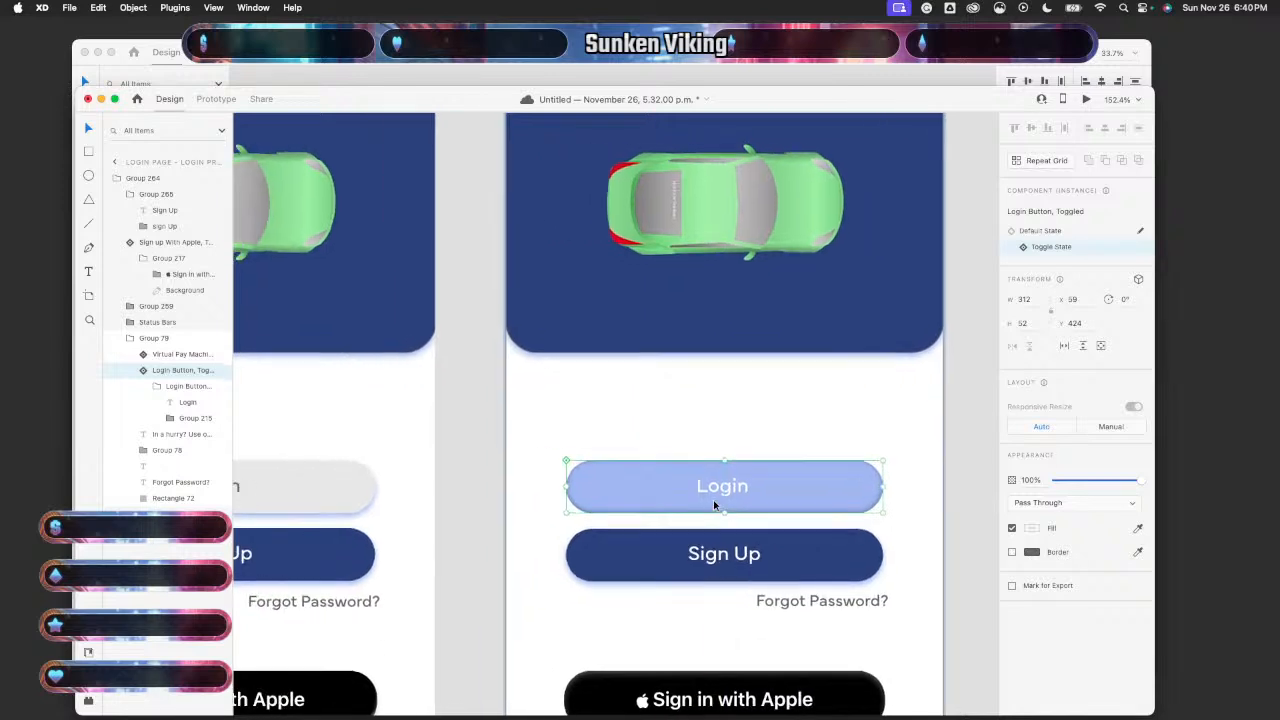
{"action": "left_click", "coordinate": [510, 490]}
{"action": "double_click", "coordinate": [510, 490]}
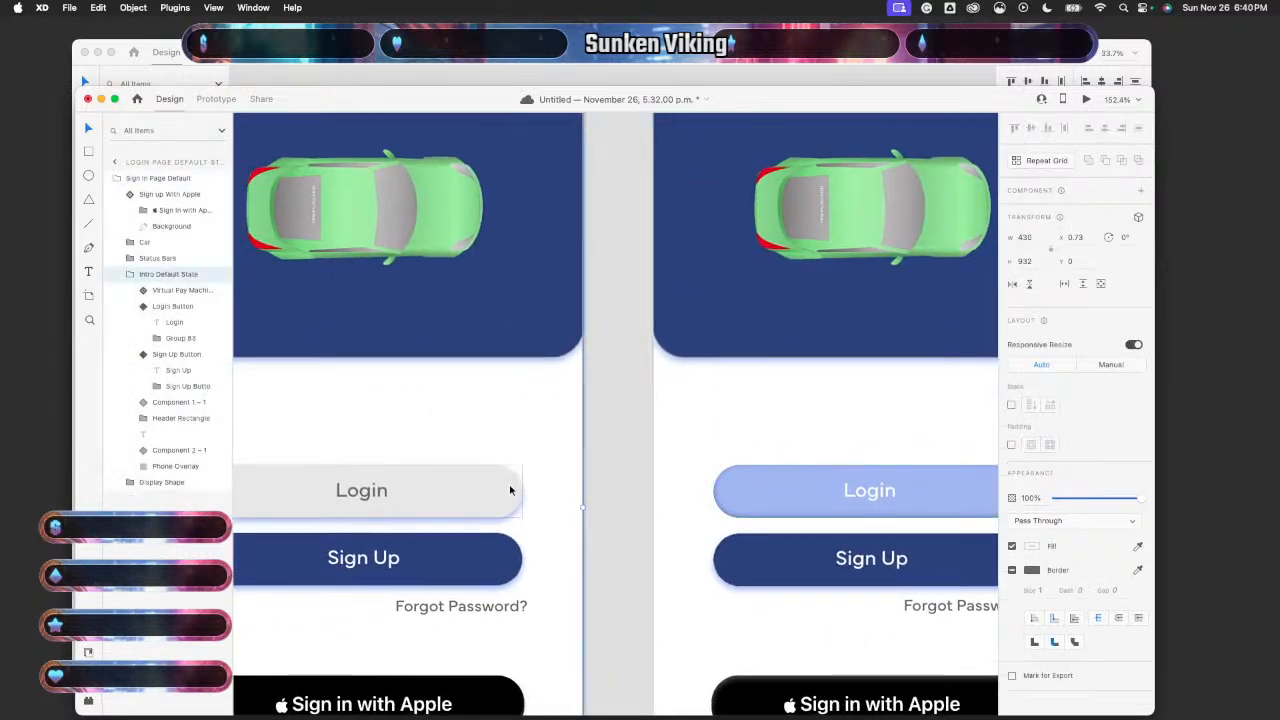
{"action": "key", "text": "Up"}
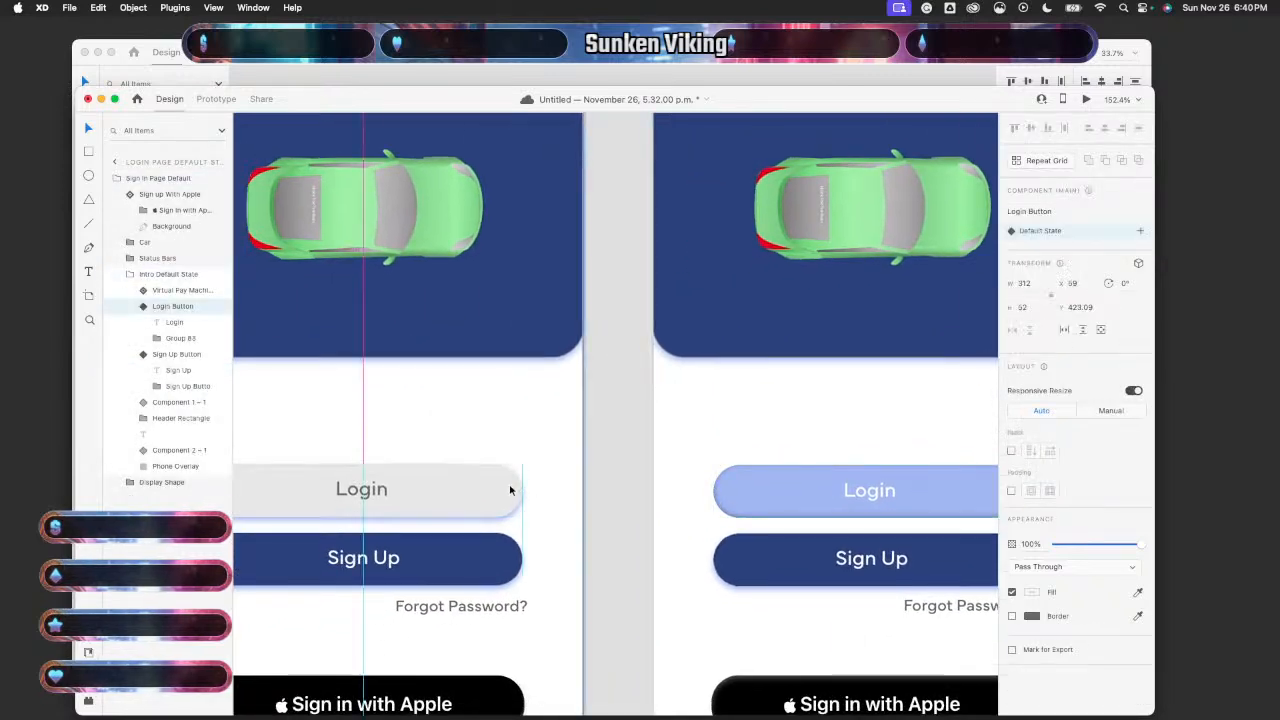
{"action": "scroll", "coordinate": [620, 489], "scroll_direction": "right", "scroll_amount": 4}
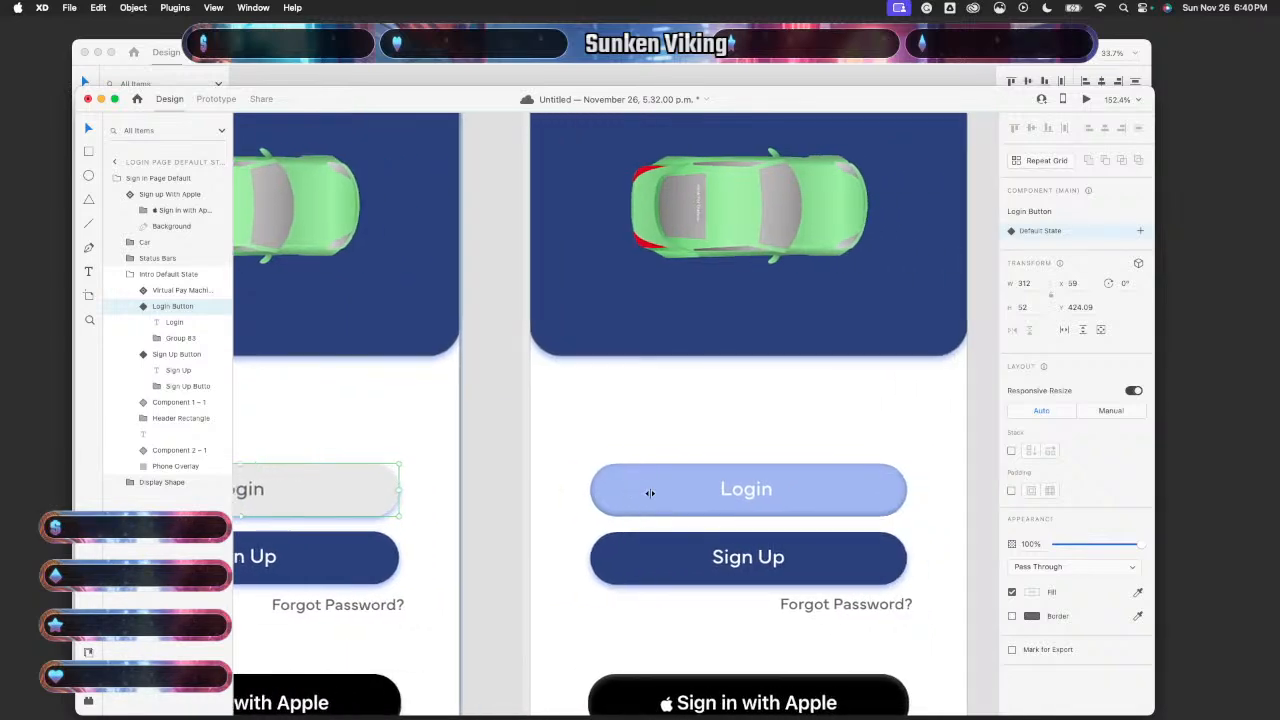
{"action": "left_click", "coordinate": [715, 494]}
{"action": "double_click", "coordinate": [715, 494]}
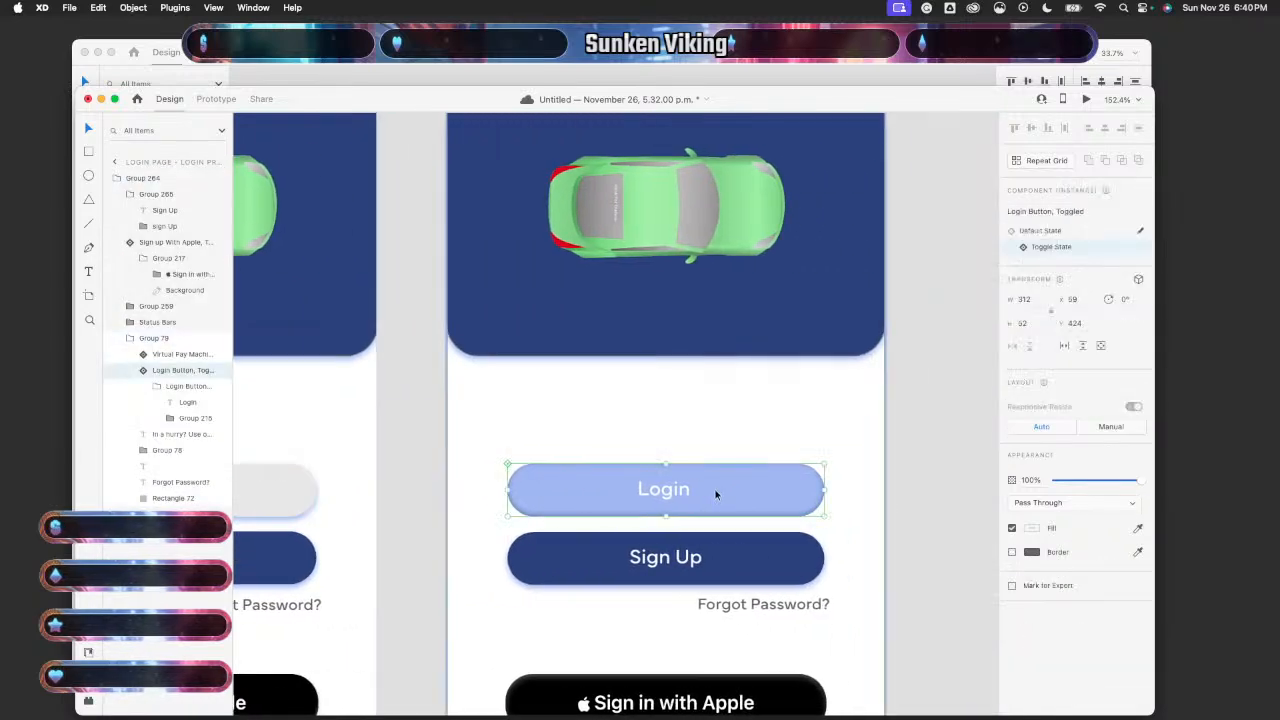
- Nudge the left artboard's Sign Up button up one pixel and back
{"action": "scroll", "coordinate": [393, 544], "scroll_direction": "left", "scroll_amount": 3}
{"action": "left_click", "coordinate": [395, 544]}
{"action": "double_click", "coordinate": [395, 544]}
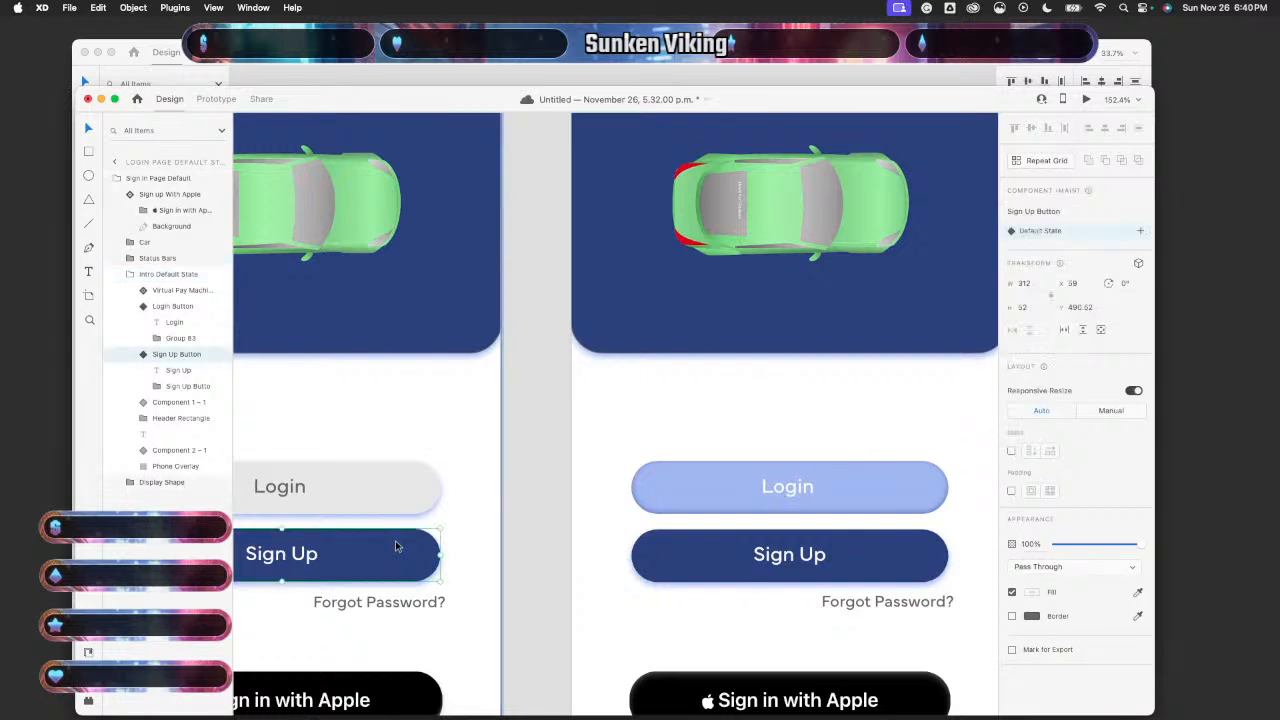
{"action": "scroll", "coordinate": [395, 544], "scroll_direction": "left", "scroll_amount": 8}
{"action": "scroll", "coordinate": [395, 545], "scroll_direction": "right", "scroll_amount": 1}
{"action": "key", "text": "Up"}
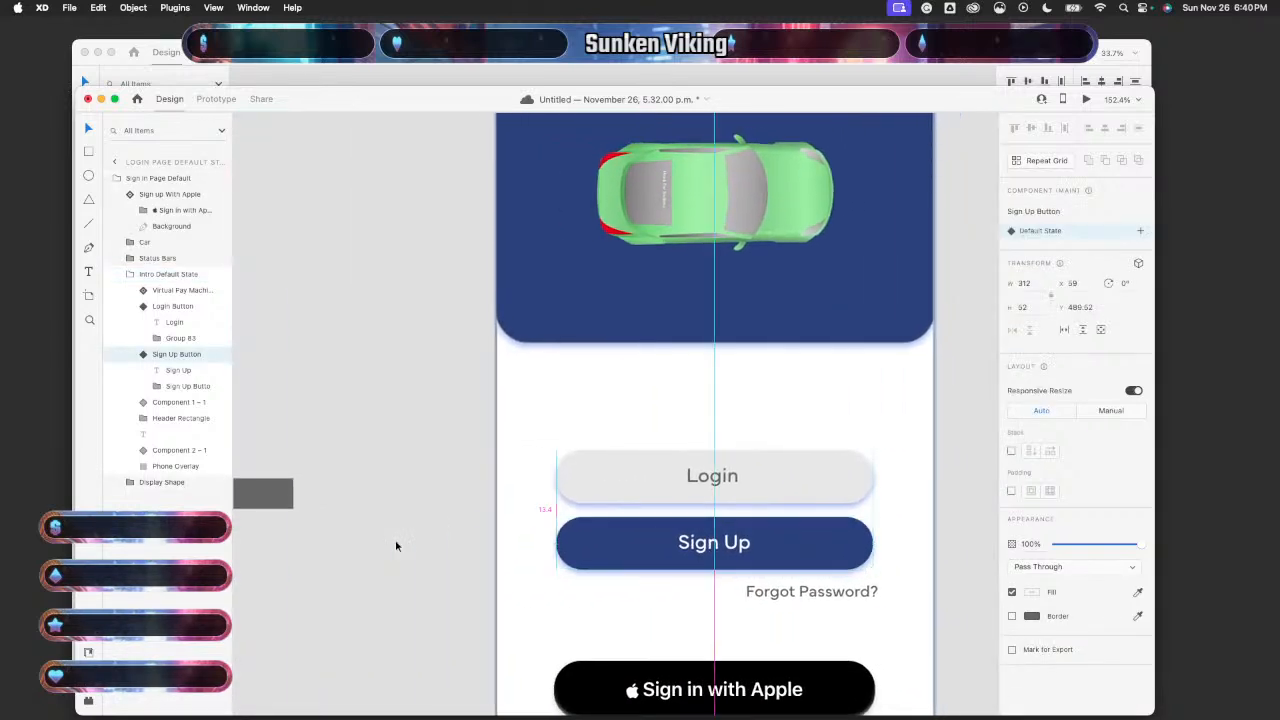
{"action": "key", "text": "Down"}
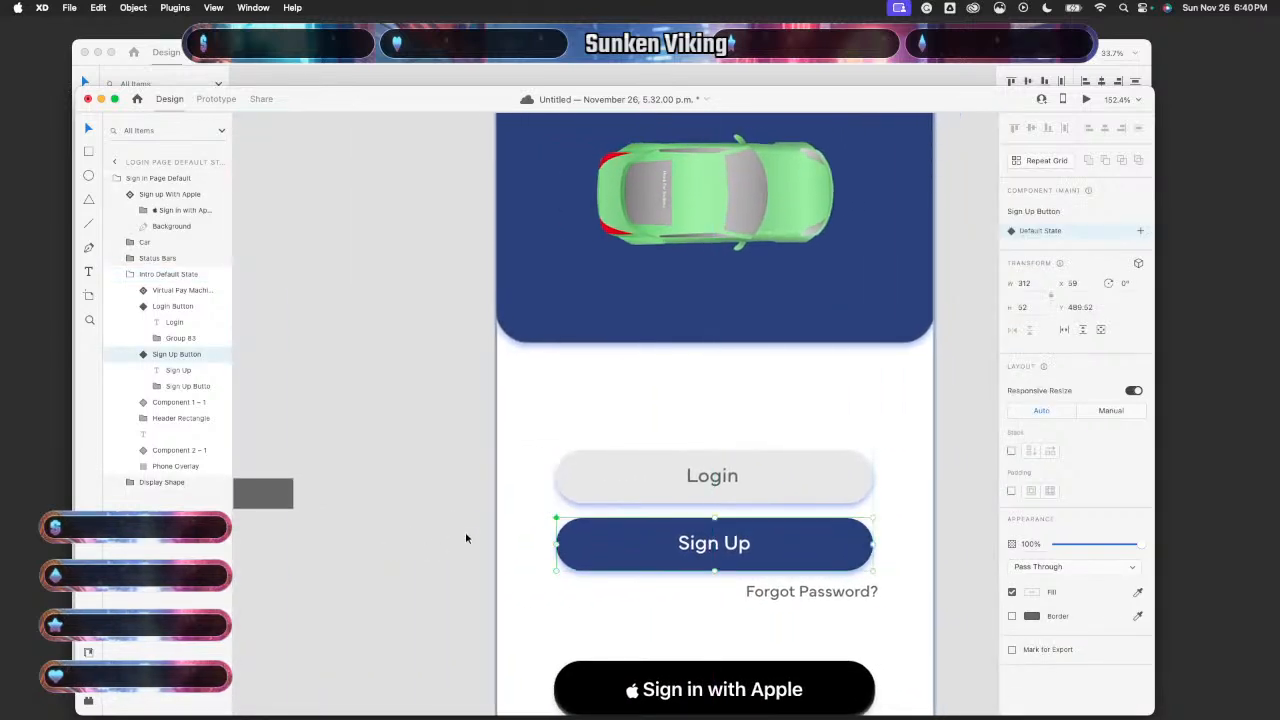
{"action": "scroll", "coordinate": [465, 531], "scroll_direction": "right", "scroll_amount": 4}
{"action": "scroll", "coordinate": [465, 537], "scroll_direction": "right", "scroll_amount": 4}
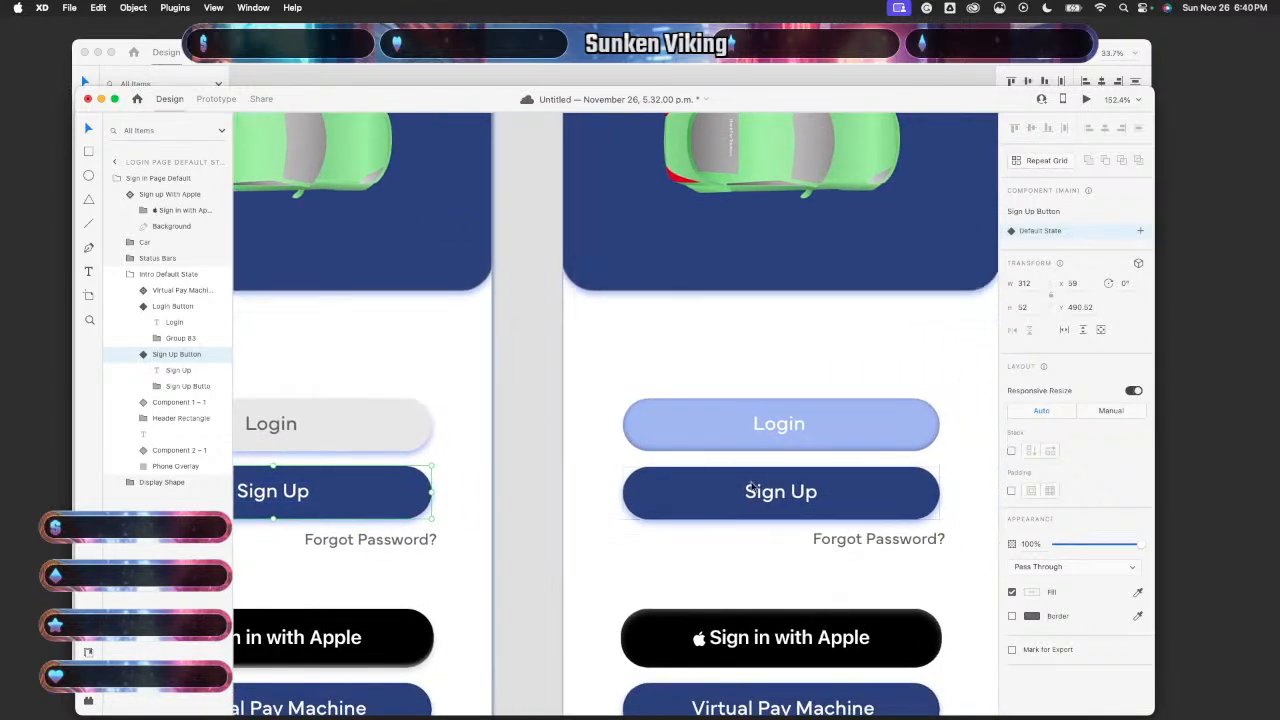
- Test-nudge the right artboard's Sign Up button and return it to centre
{"action": "left_click", "coordinate": [700, 488]}
{"action": "key", "text": "Down"}
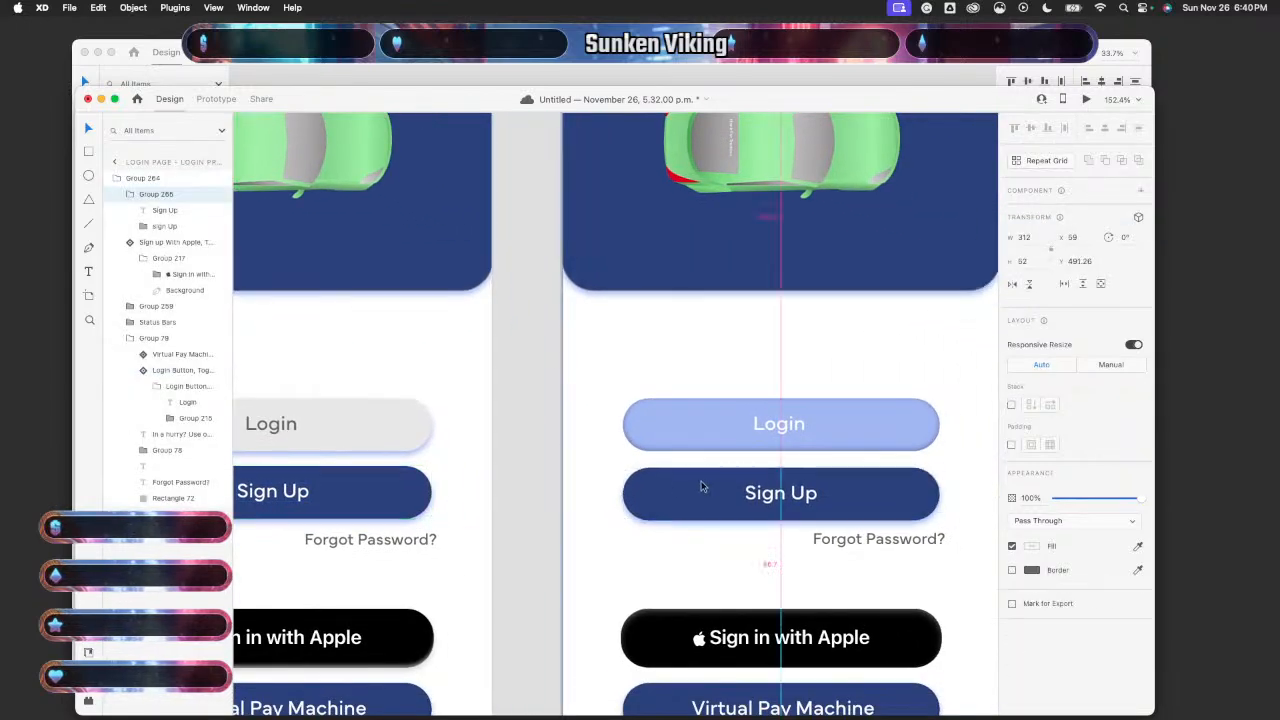
{"action": "key", "text": "Up"}
{"action": "key", "text": "Right"}
{"action": "key", "text": "Left"}
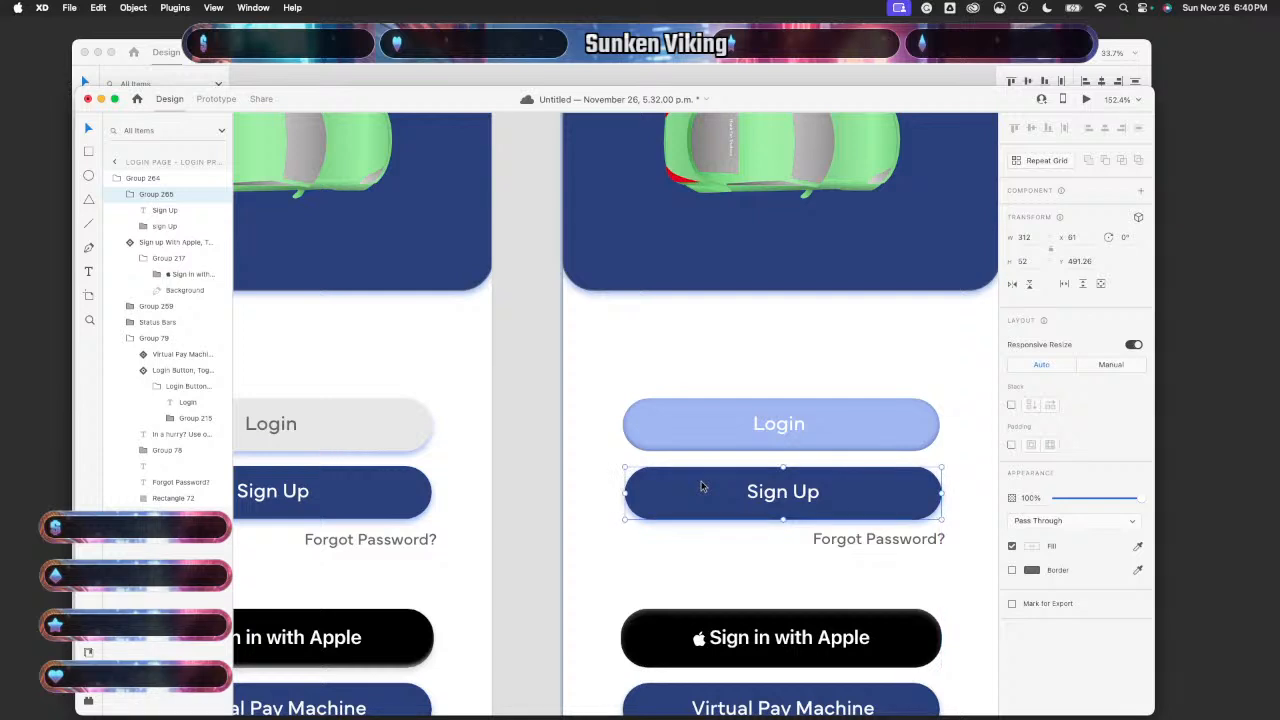
{"action": "key", "text": "Right"}
{"action": "key", "text": "Right"}
{"action": "key", "text": "Right"}
{"action": "key", "text": "Right"}
{"action": "key", "text": "Right"}
{"action": "key", "text": "Right"}
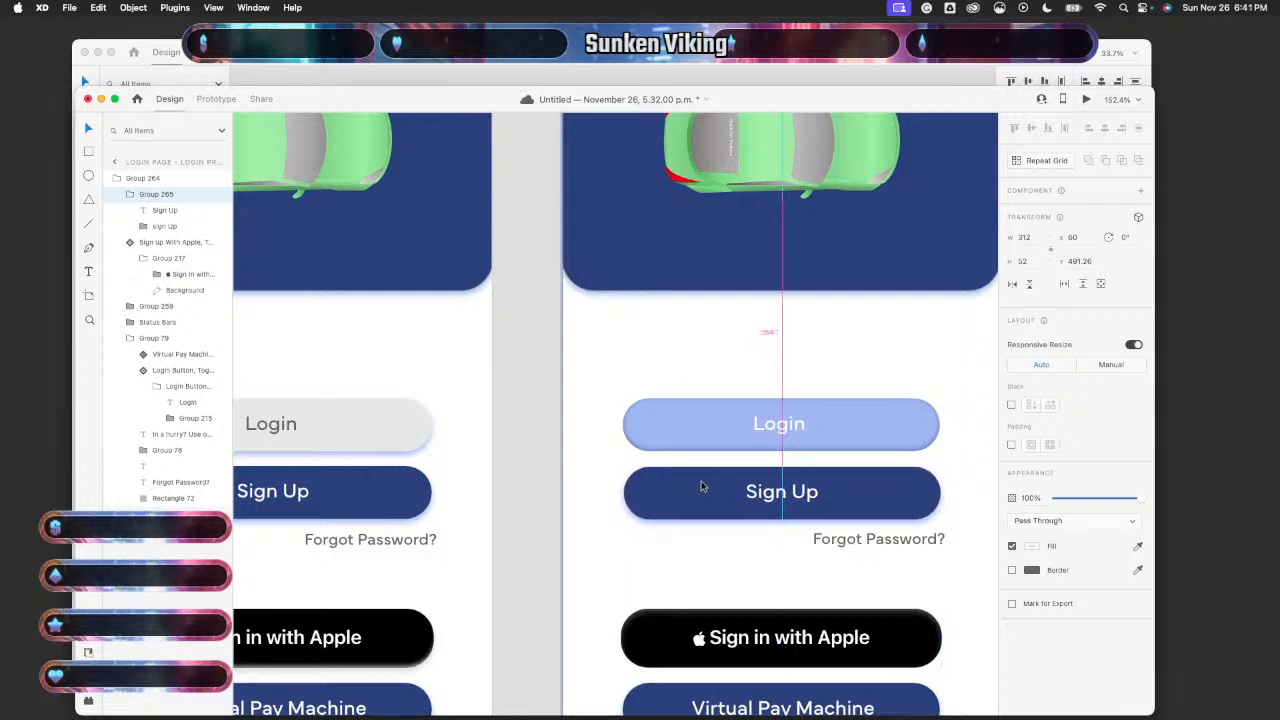
{"action": "key", "text": "Left"}
{"action": "key", "text": "Left"}
{"action": "key", "text": "Left"}
{"action": "key", "text": "Left"}
{"action": "key", "text": "Left"}
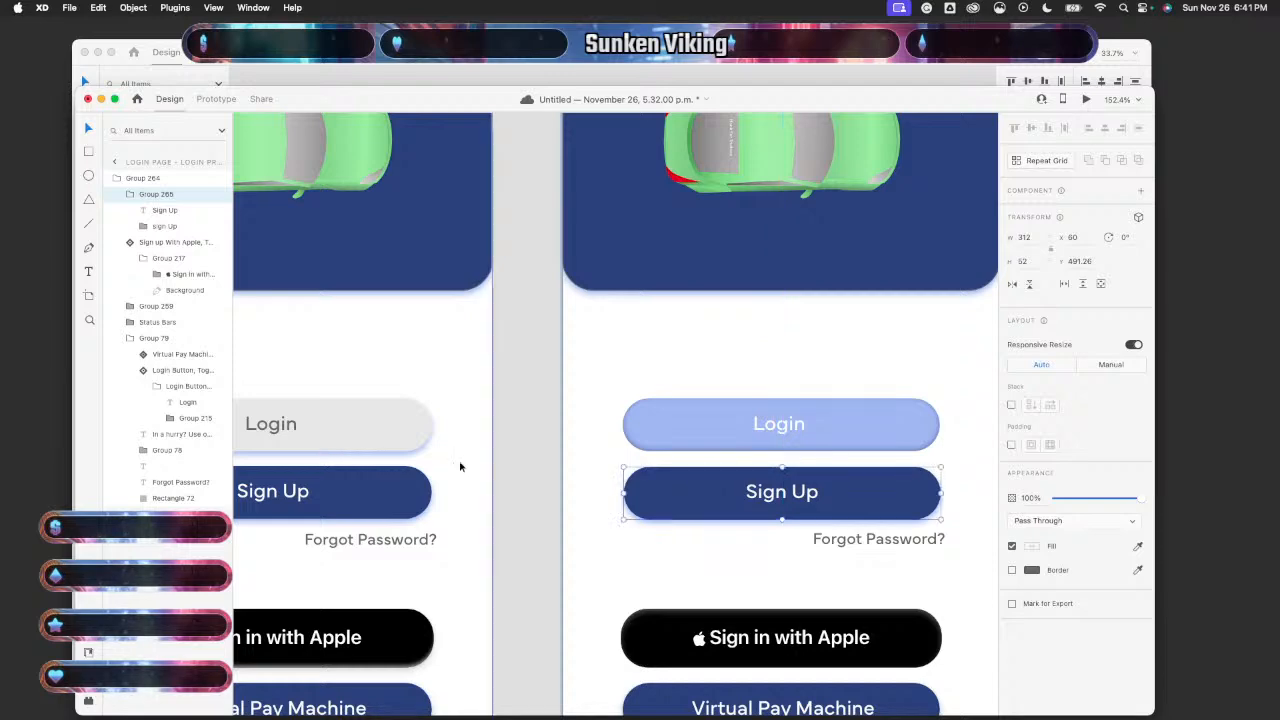
- Nudge the left Sign Up button 1 px right and back, then deselect to check it
{"action": "scroll", "coordinate": [460, 465], "scroll_direction": "left", "scroll_amount": 2}
{"action": "left_click", "coordinate": [469, 511]}
{"action": "double_click", "coordinate": [468, 509]}
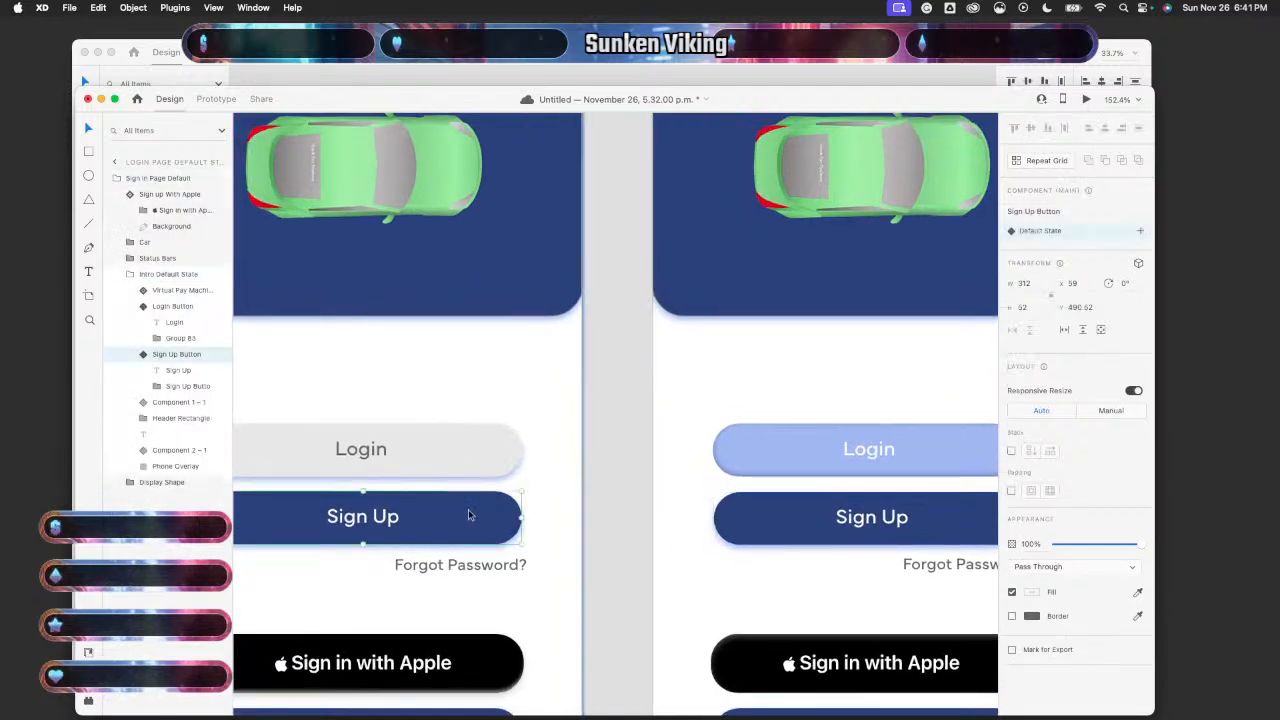
{"action": "key", "text": "Right"}
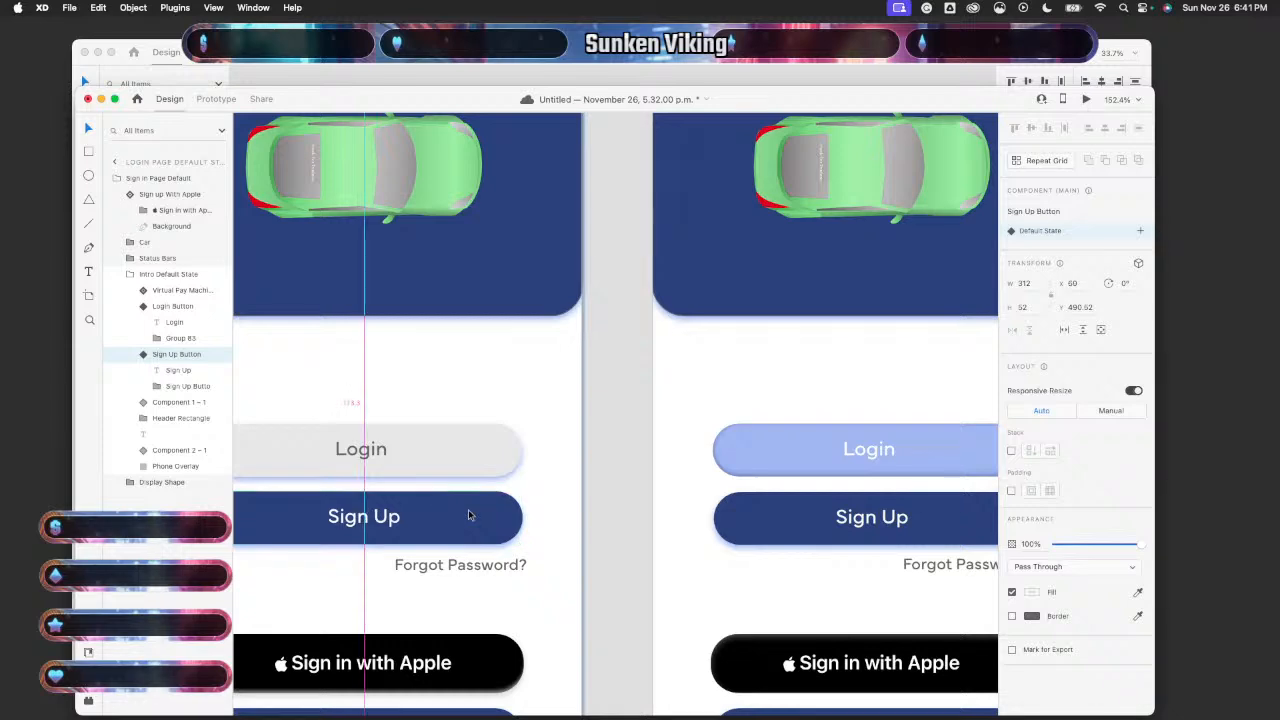
{"action": "key", "text": "Left"}
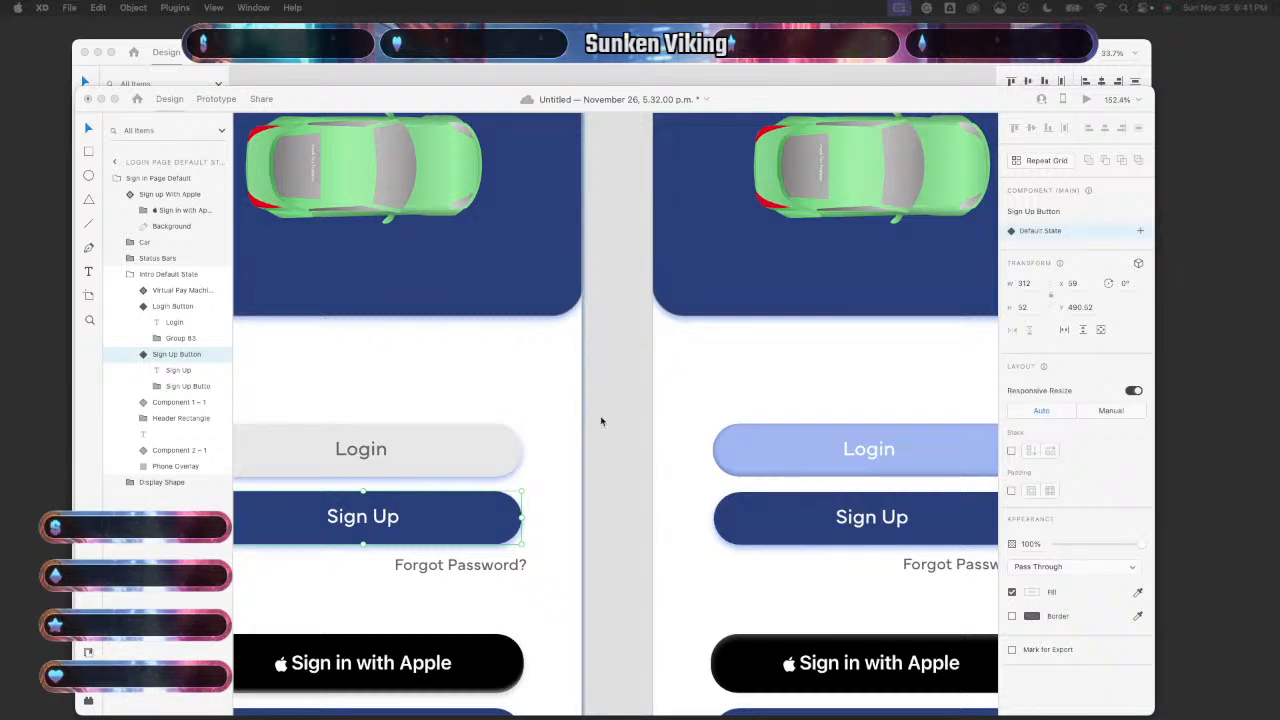
{"action": "scroll", "coordinate": [630, 455], "scroll_direction": "down", "scroll_amount": 5}
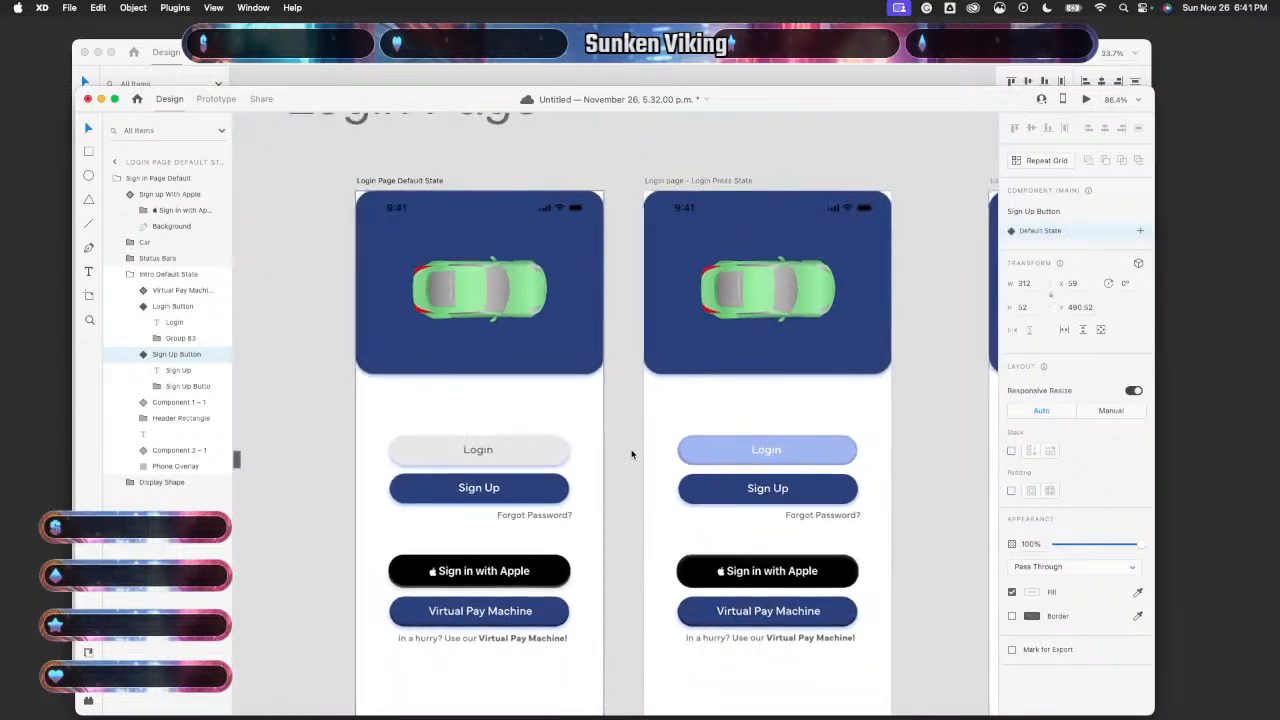
{"action": "scroll", "coordinate": [631, 452], "scroll_direction": "up", "scroll_amount": 4}
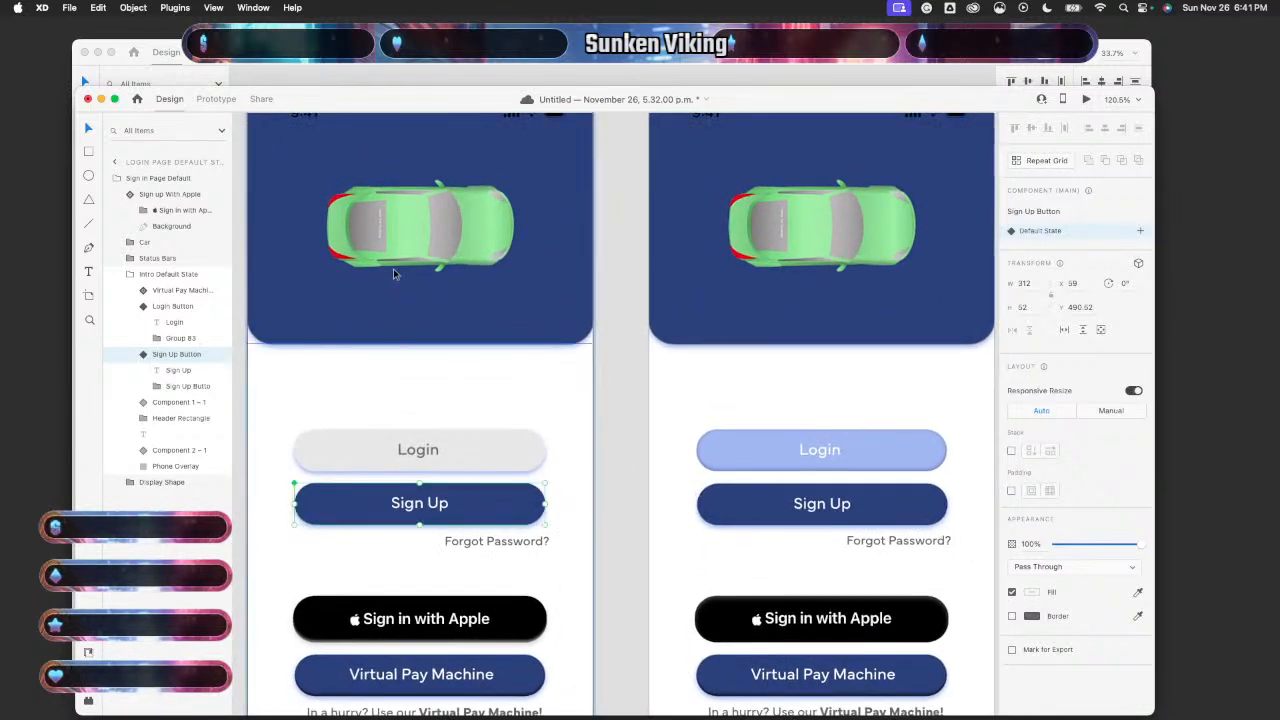
{"action": "scroll", "coordinate": [746, 538], "scroll_direction": "right", "scroll_amount": 3}
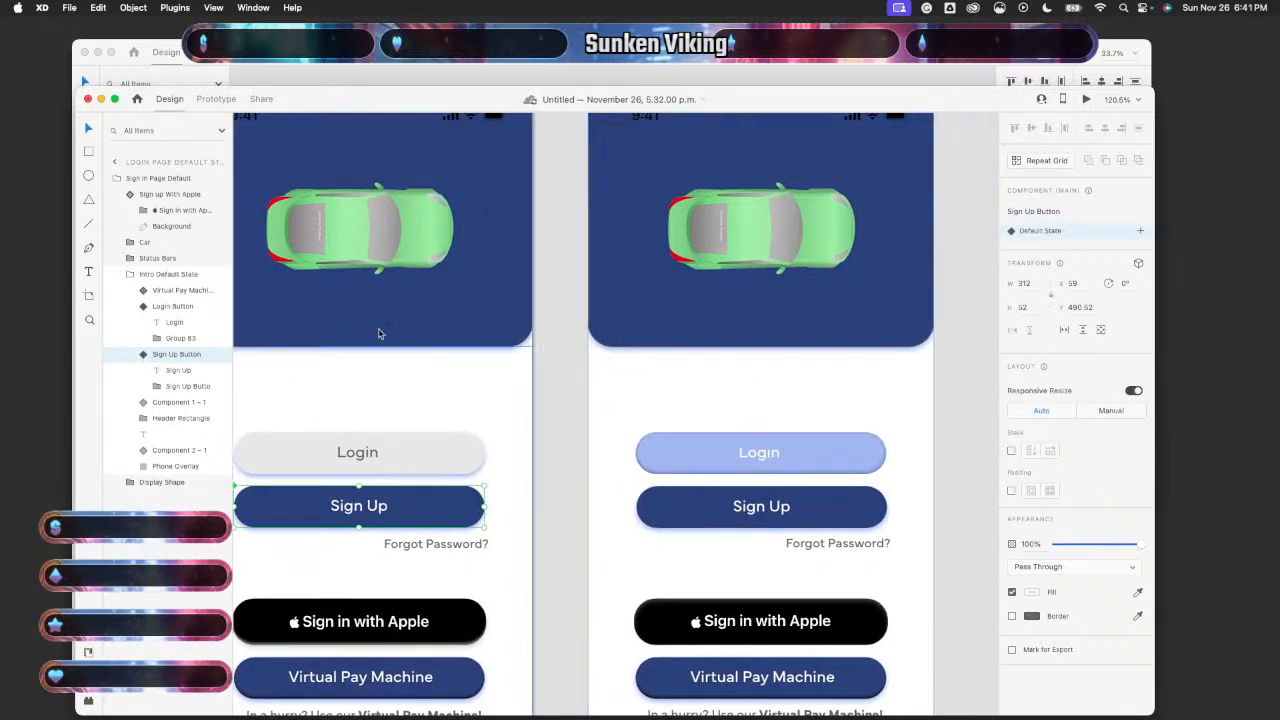
{"action": "scroll", "coordinate": [393, 371], "scroll_direction": "left", "scroll_amount": 3}
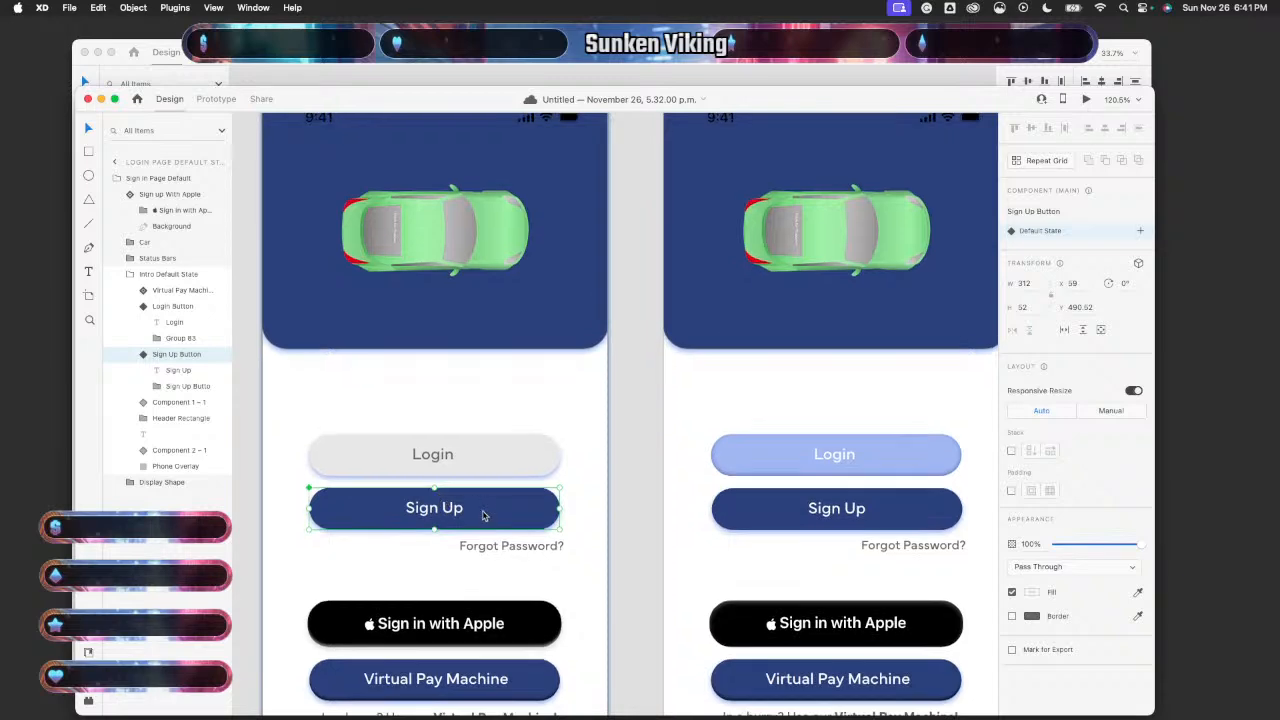
{"action": "left_click", "coordinate": [485, 511]}
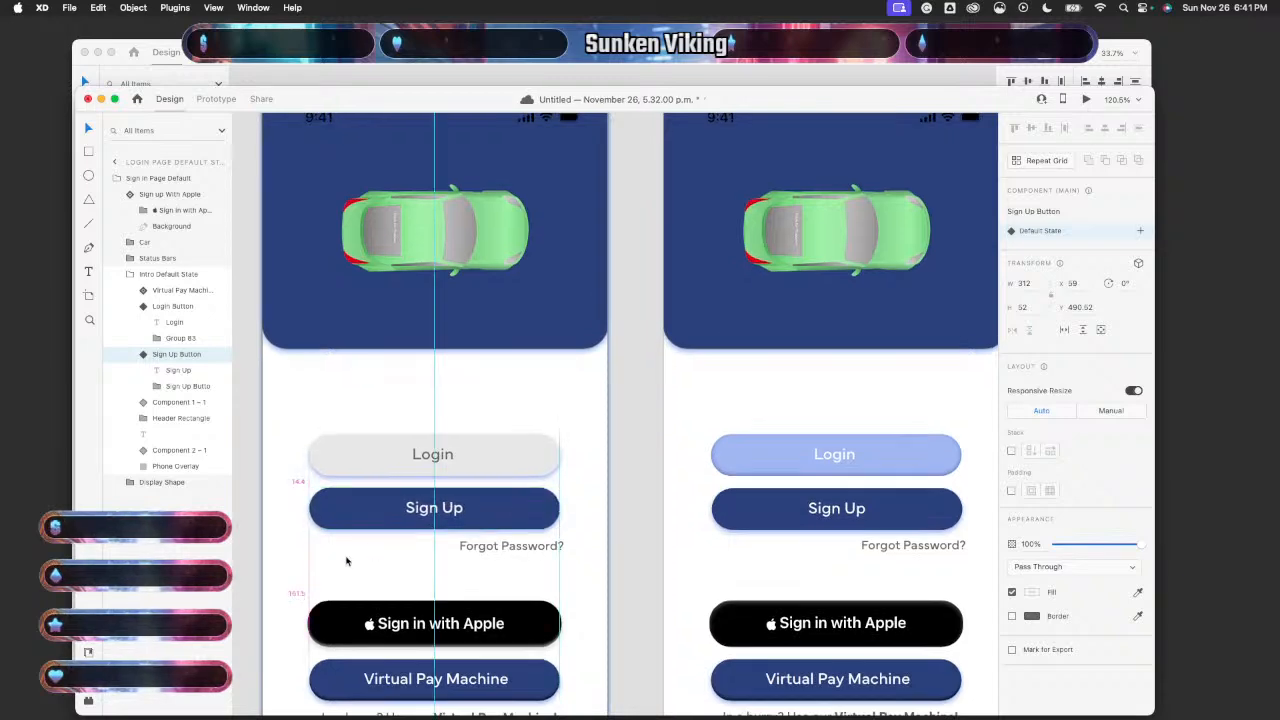
- Check the left Sign Up button's spacing to its neighbours against the right one
{"action": "left_click", "coordinate": [777, 518]}
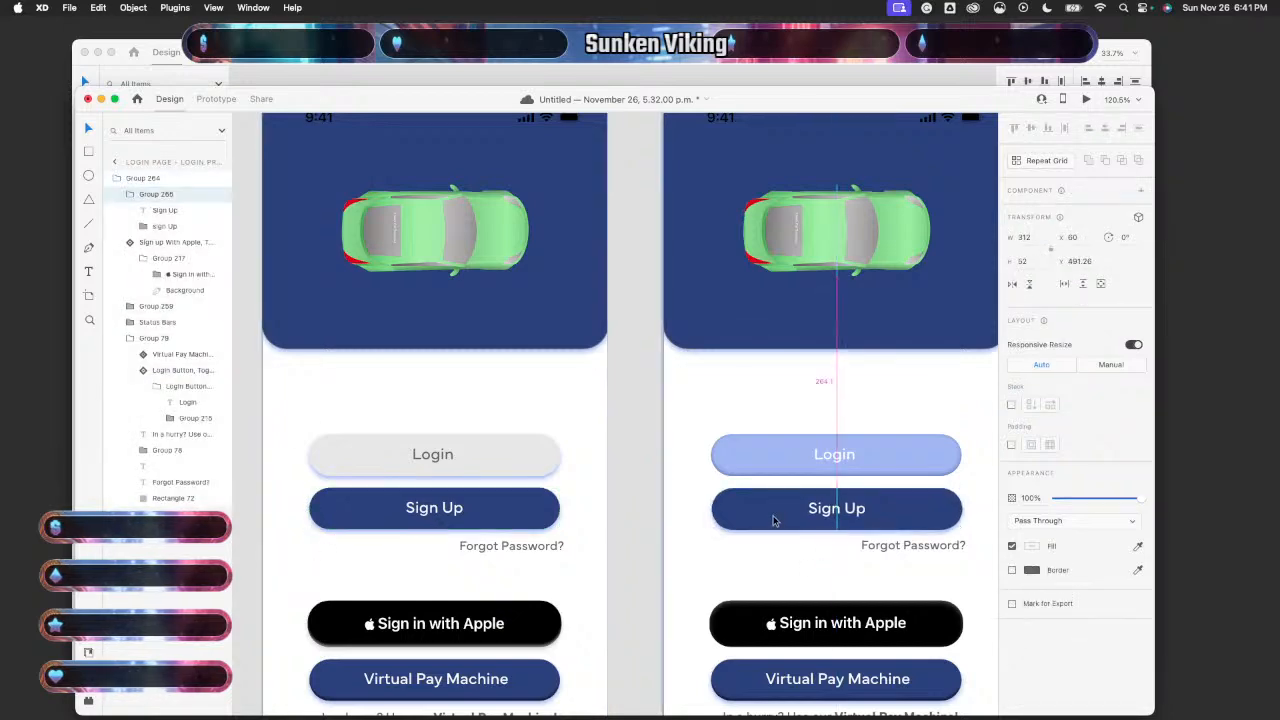
{"action": "scroll", "coordinate": [773, 519], "scroll_direction": "right", "scroll_amount": 5}
{"action": "scroll", "coordinate": [773, 519], "scroll_direction": "down", "scroll_amount": 2}
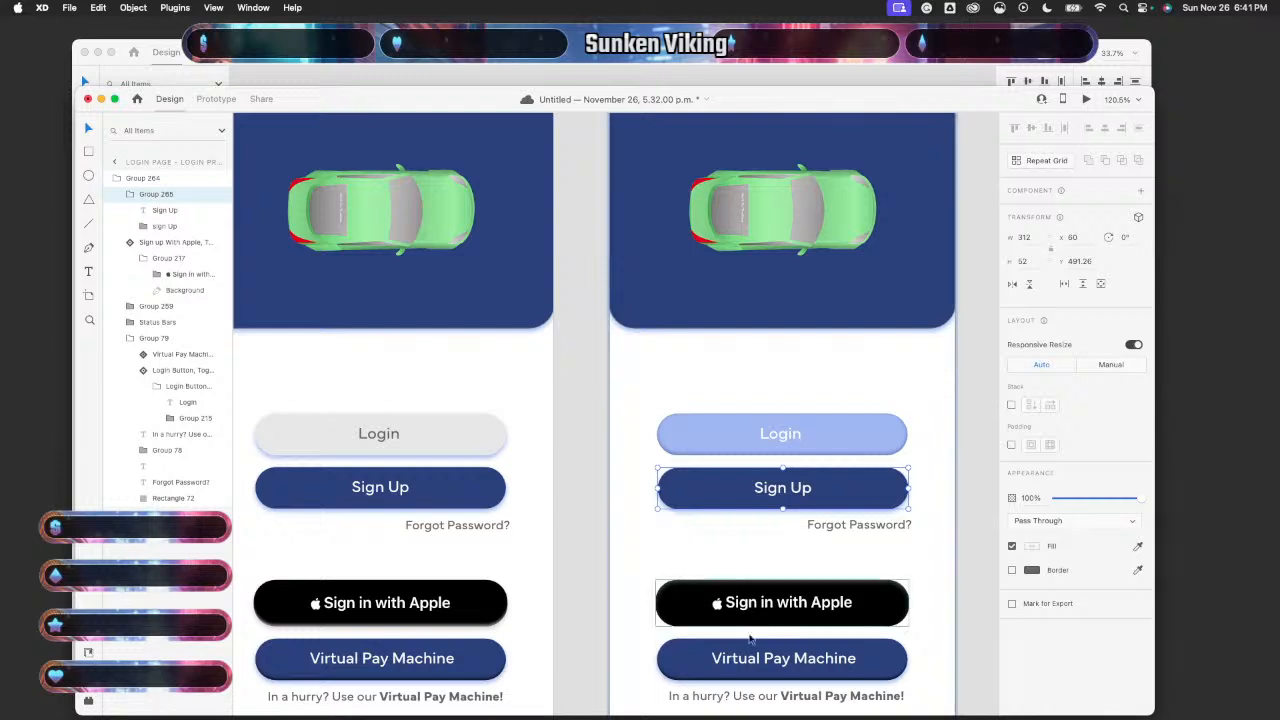
{"action": "left_click", "coordinate": [422, 491]}
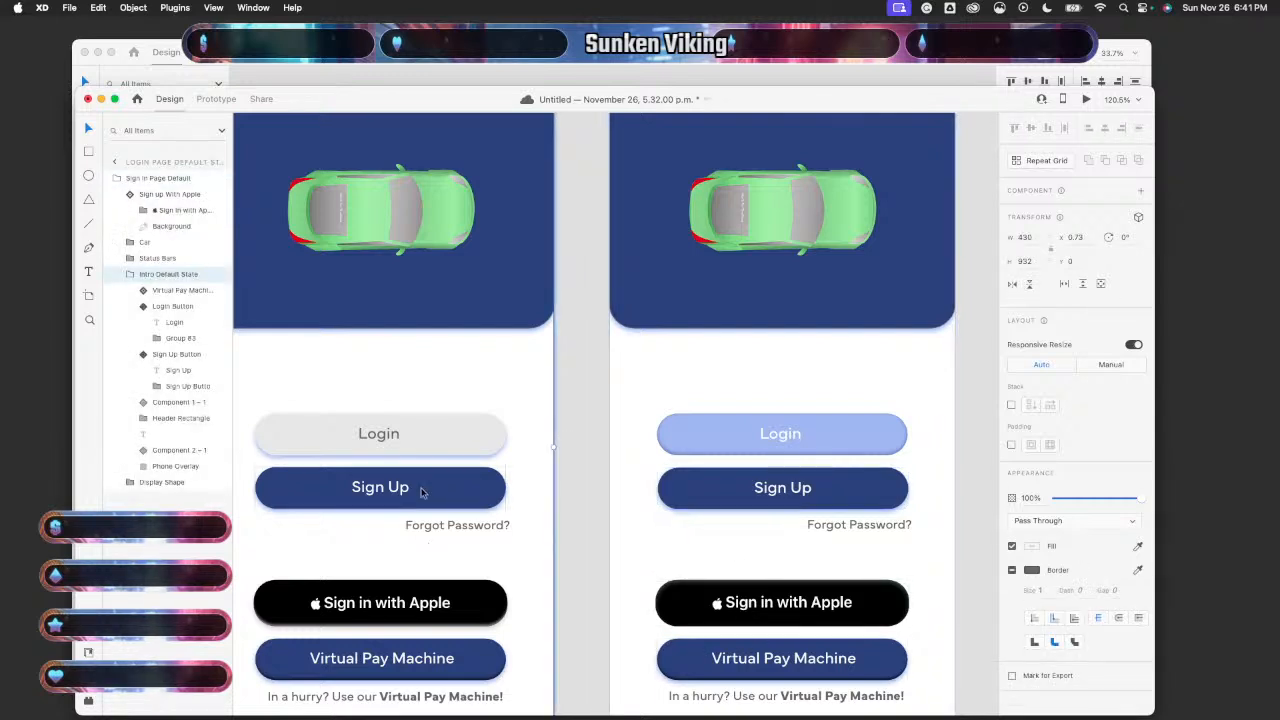
{"action": "double_click", "coordinate": [420, 491]}
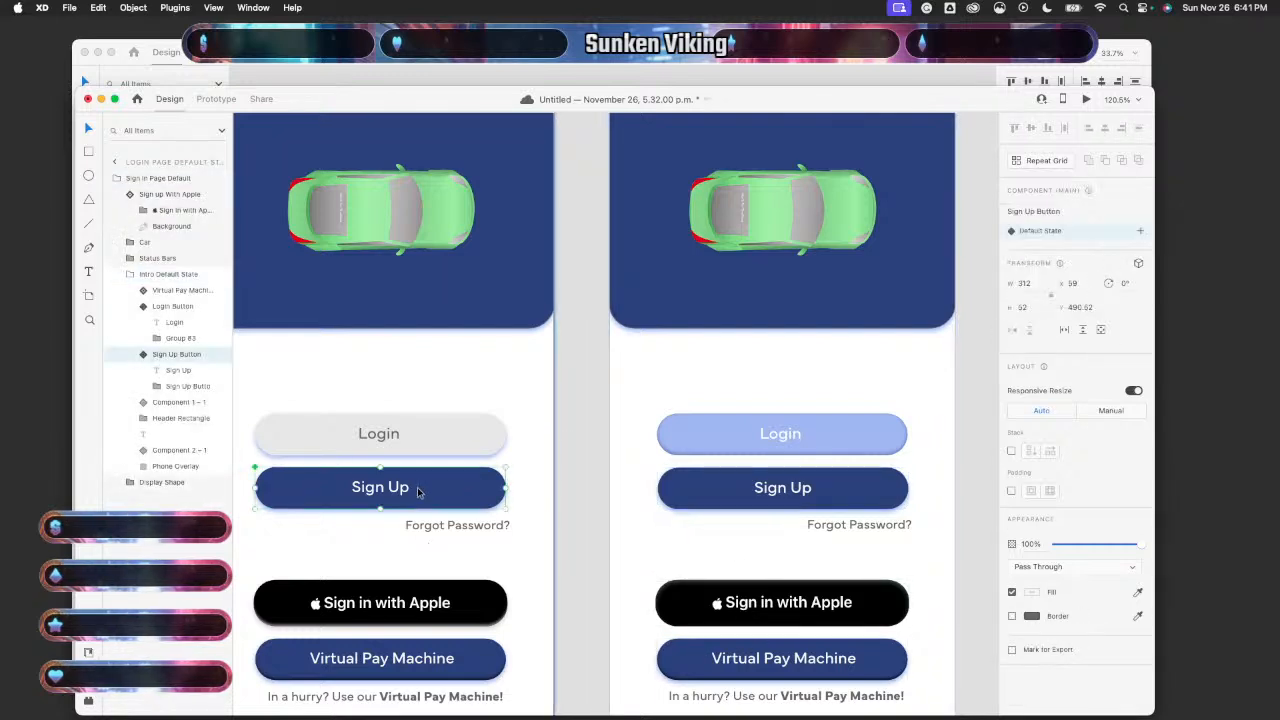
{"action": "left_click_drag", "start_coordinate": [418, 492], "coordinate": [418, 492]}
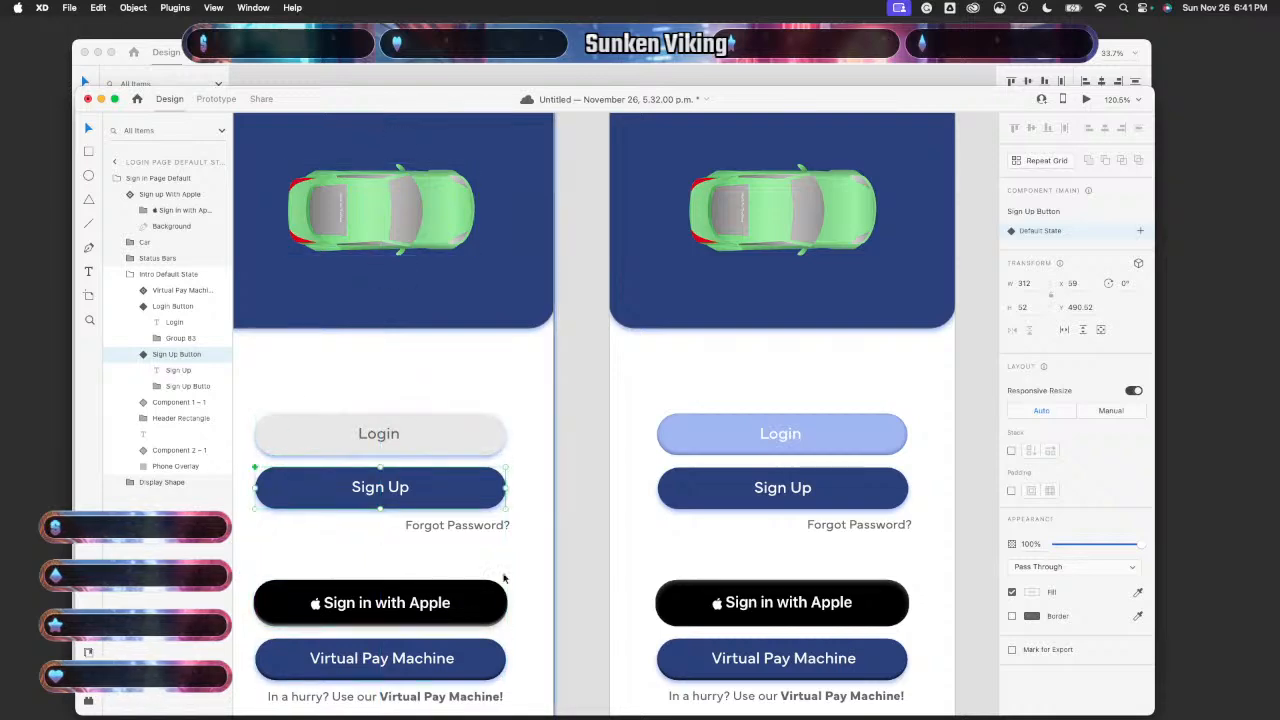
- Compare Sign Up button positions: default state at Y 490.52, press state at Y 491.26
{"action": "scroll", "coordinate": [407, 580], "scroll_direction": "right", "scroll_amount": 3}
{"action": "left_click", "coordinate": [745, 485]}
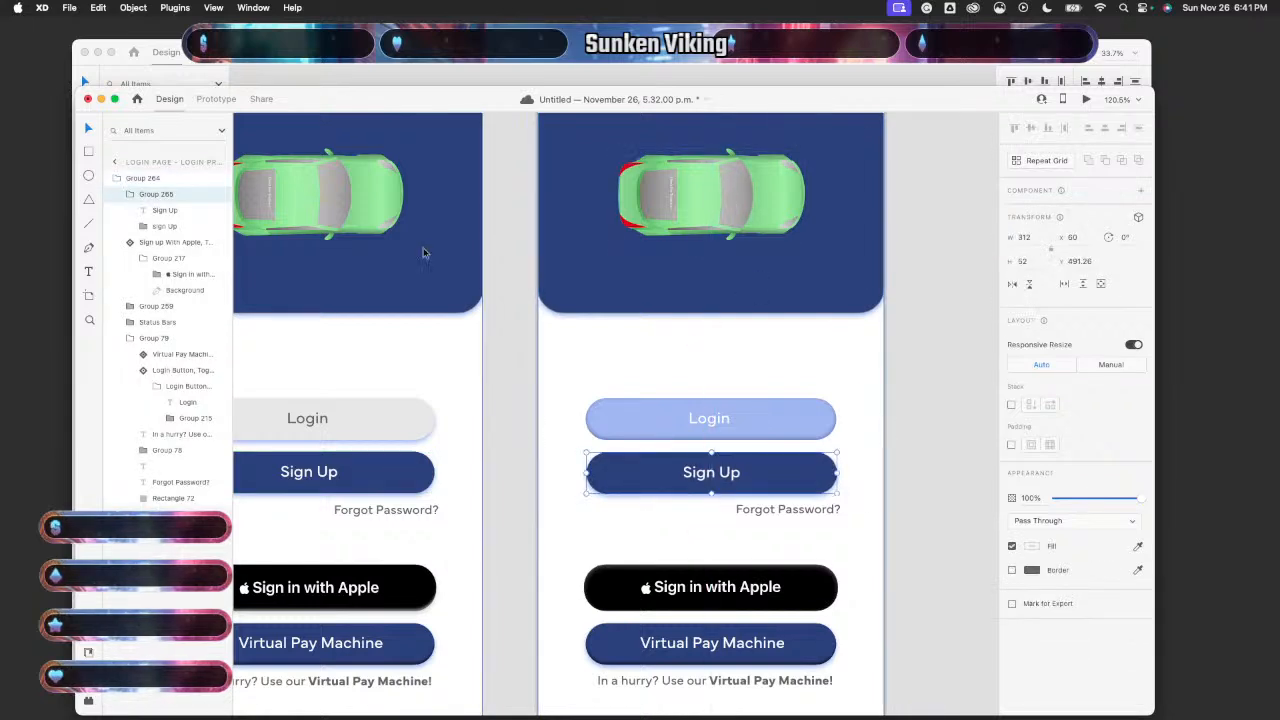
{"action": "scroll", "coordinate": [424, 253], "scroll_direction": "up", "scroll_amount": 2}
{"action": "scroll", "coordinate": [424, 253], "scroll_direction": "left", "scroll_amount": 2}
{"action": "scroll", "coordinate": [424, 253], "scroll_direction": "left", "scroll_amount": 1}
{"action": "left_click", "coordinate": [454, 510]}
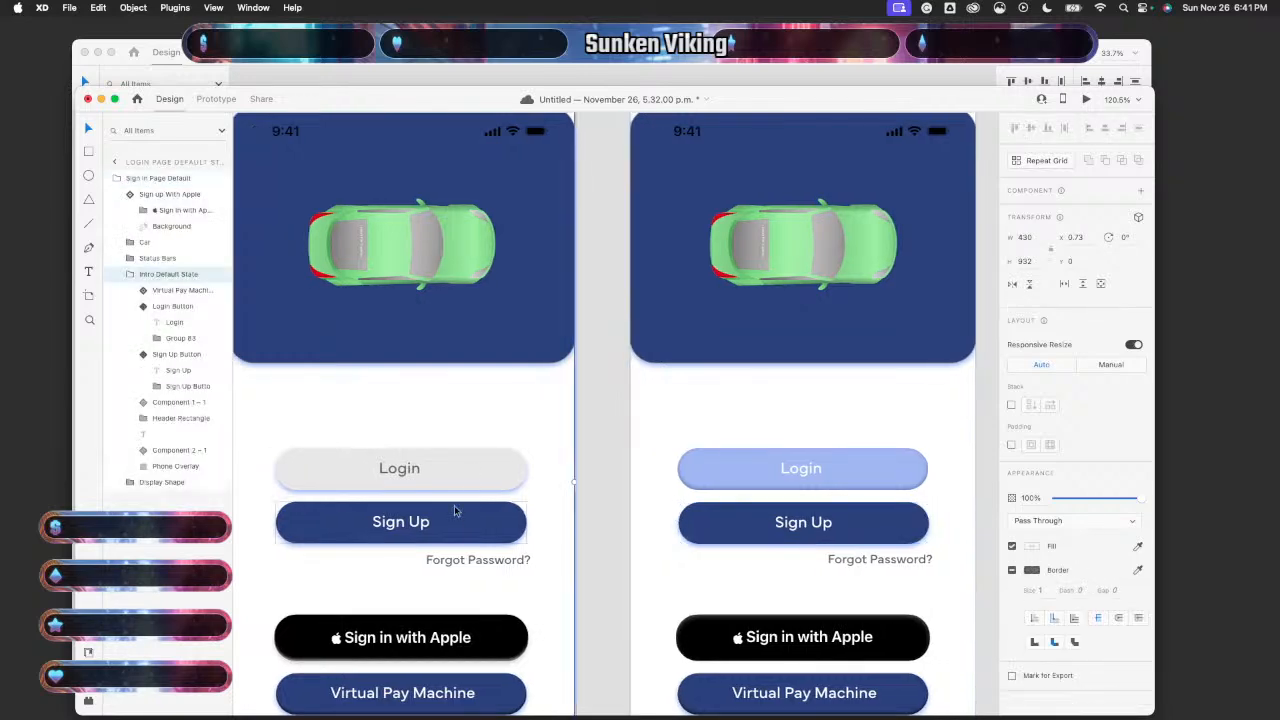
{"action": "double_click", "coordinate": [454, 510]}
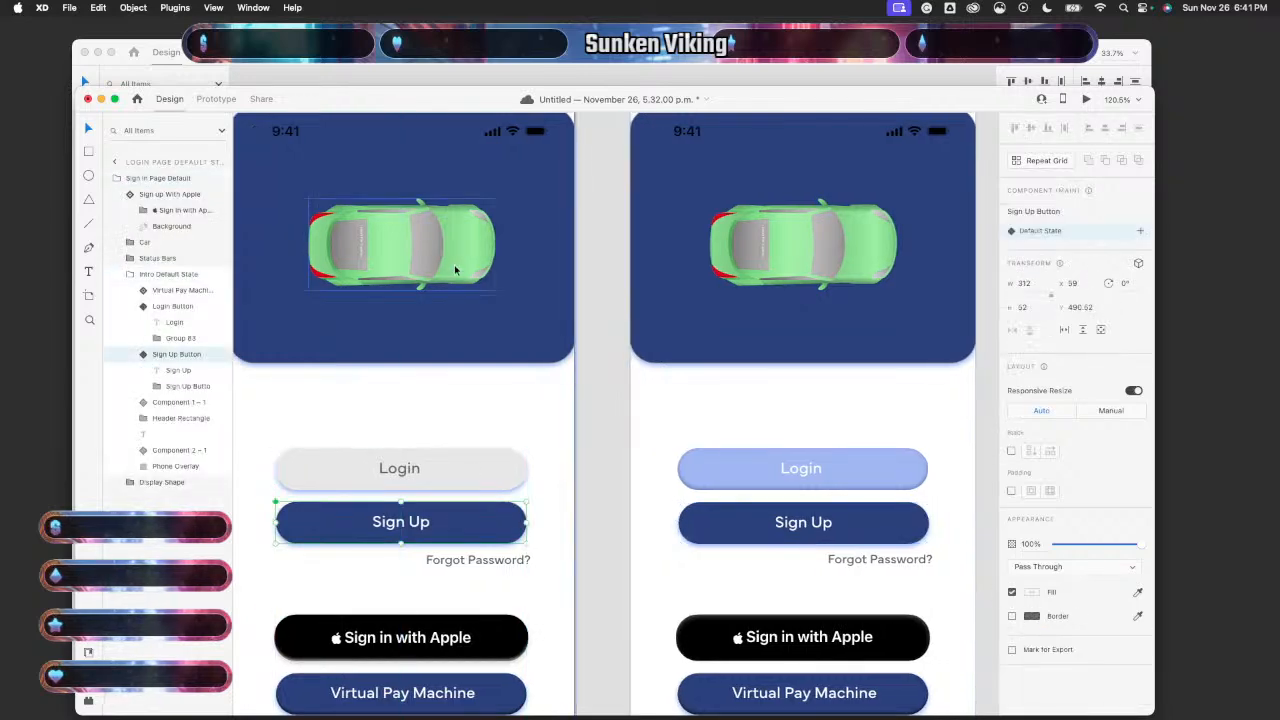
{"action": "scroll", "coordinate": [734, 353], "scroll_direction": "right", "scroll_amount": 3}
{"action": "scroll", "coordinate": [734, 354], "scroll_direction": "right", "scroll_amount": 2}
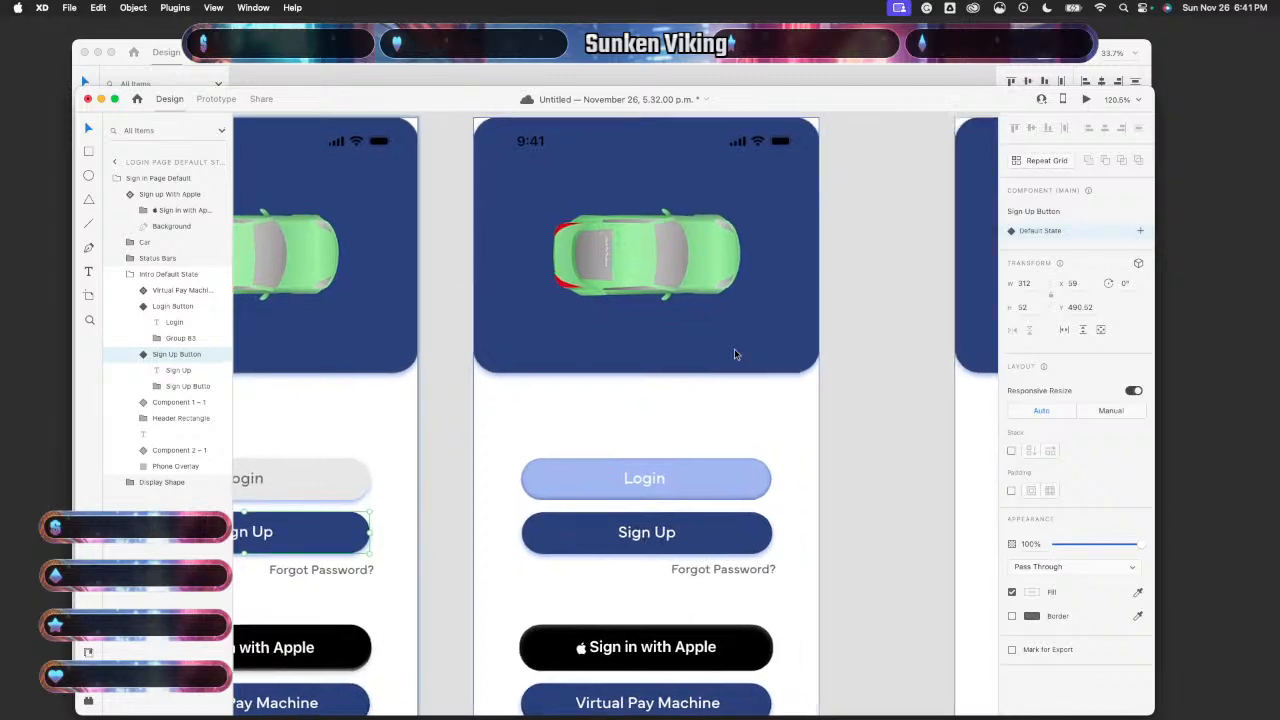
{"action": "scroll", "coordinate": [734, 354], "scroll_direction": "down", "scroll_amount": 2}
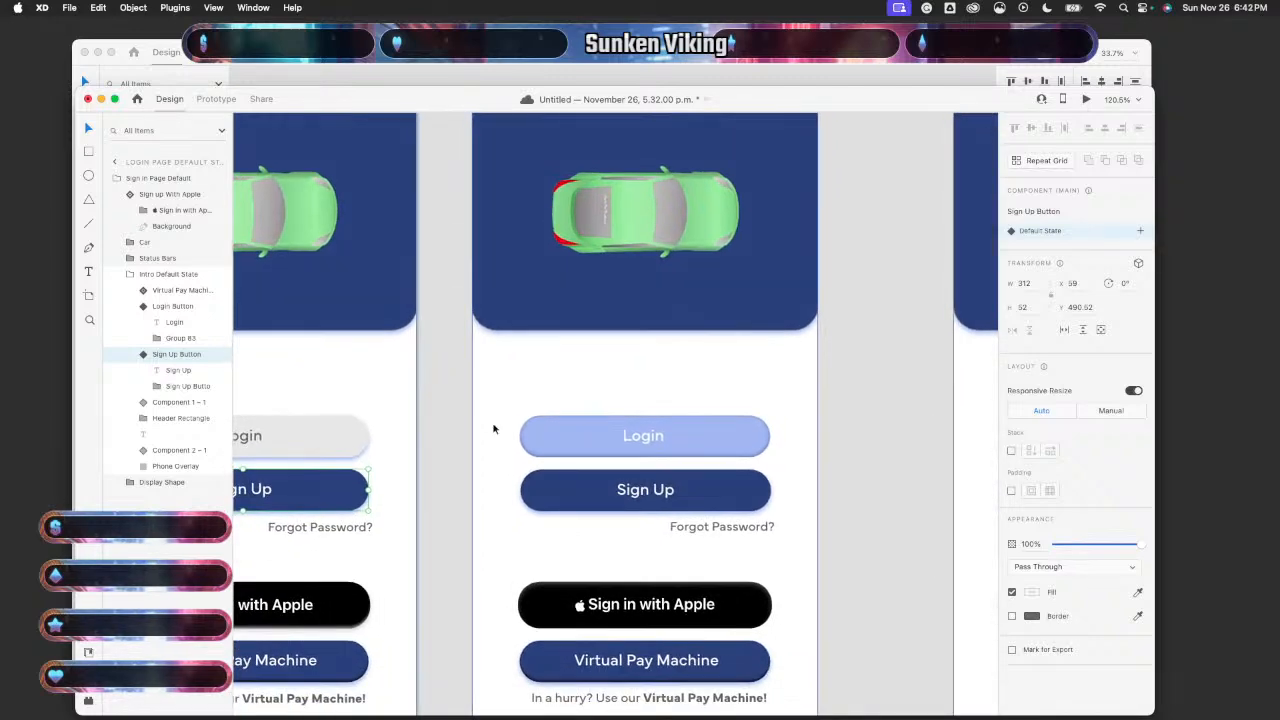
{"action": "left_click", "coordinate": [451, 423]}
- Match the Press State Sign Up group to the Default State button, shifting it to X 61
{"action": "scroll", "coordinate": [453, 427], "scroll_direction": "down", "scroll_amount": 3}
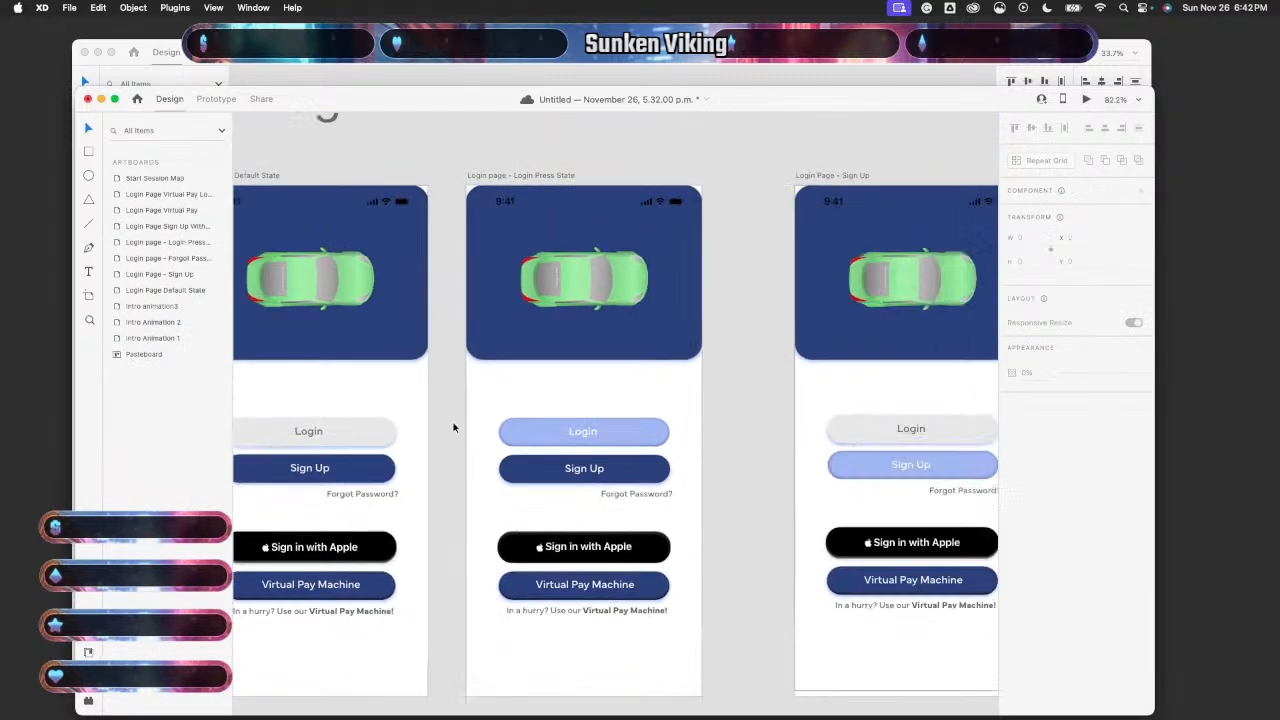
{"action": "scroll", "coordinate": [516, 455], "scroll_direction": "left", "scroll_amount": 3}
{"action": "scroll", "coordinate": [516, 455], "scroll_direction": "down", "scroll_amount": 1}
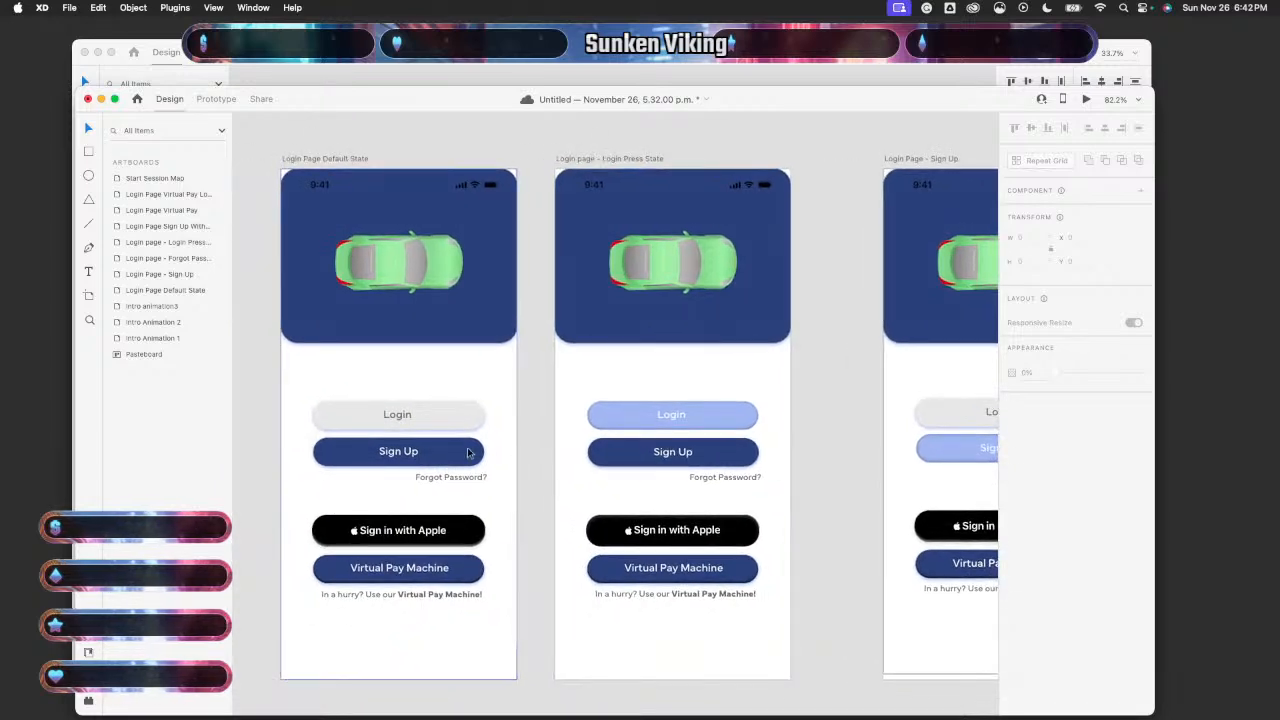
{"action": "double_click", "coordinate": [731, 461]}
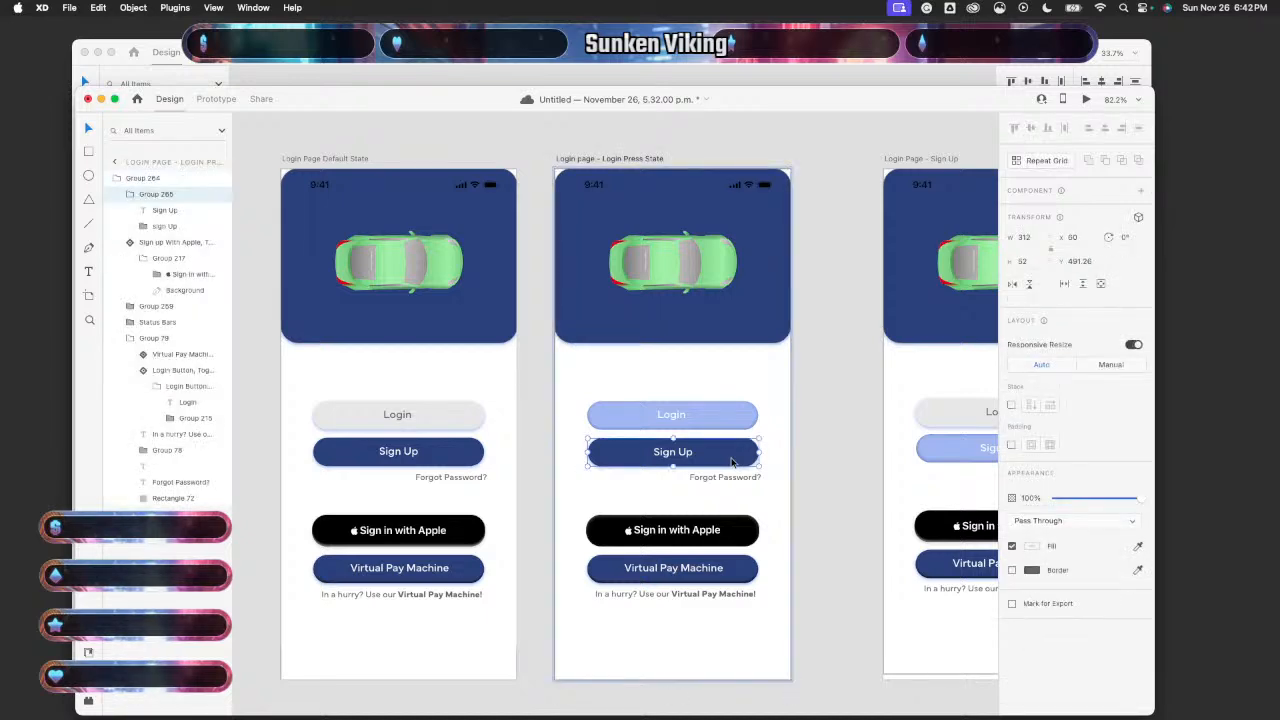
{"action": "scroll", "coordinate": [789, 478], "scroll_direction": "up", "scroll_amount": 5}
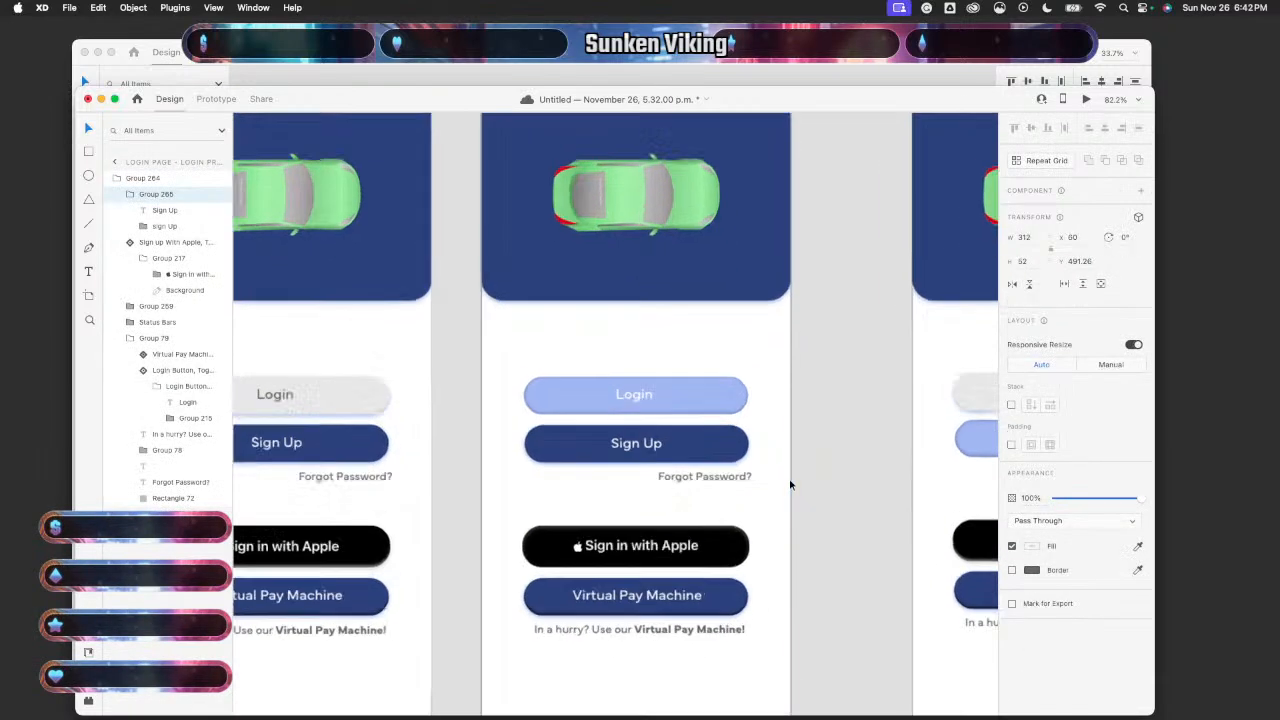
{"action": "scroll", "coordinate": [563, 510], "scroll_direction": "left", "scroll_amount": 5}
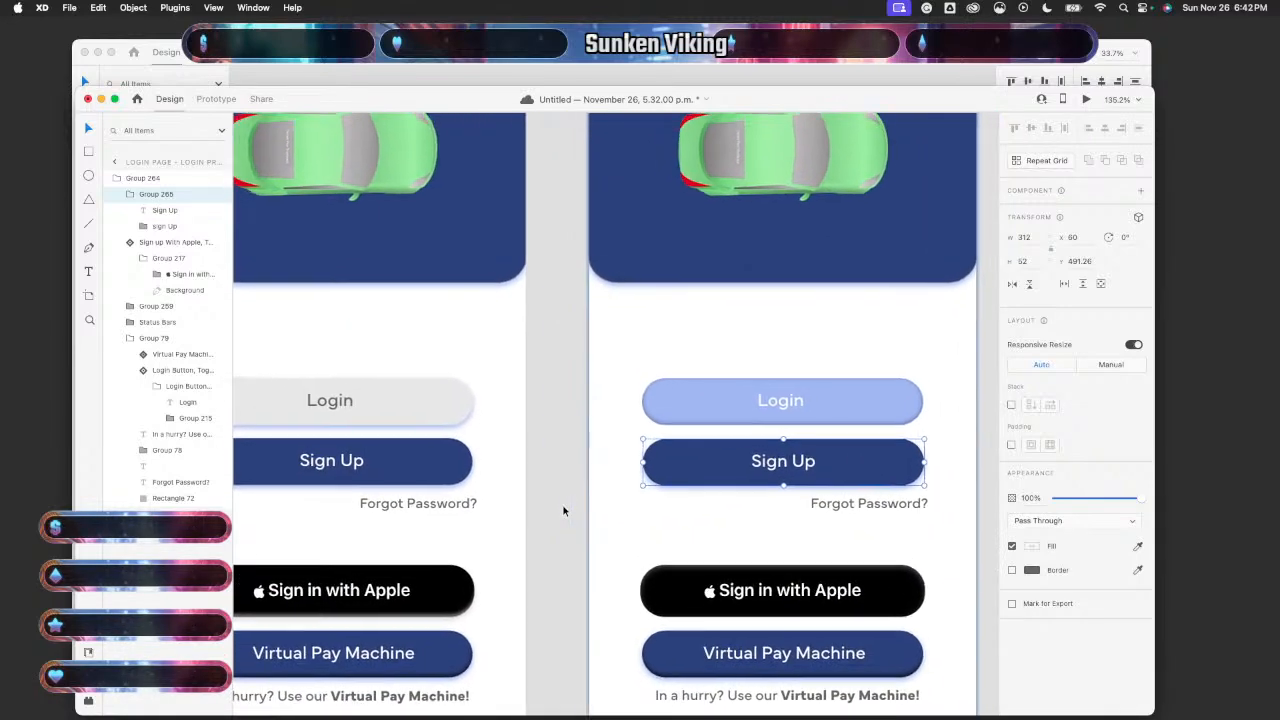
{"action": "left_click", "coordinate": [421, 481]}
{"action": "left_click", "coordinate": [421, 481]}
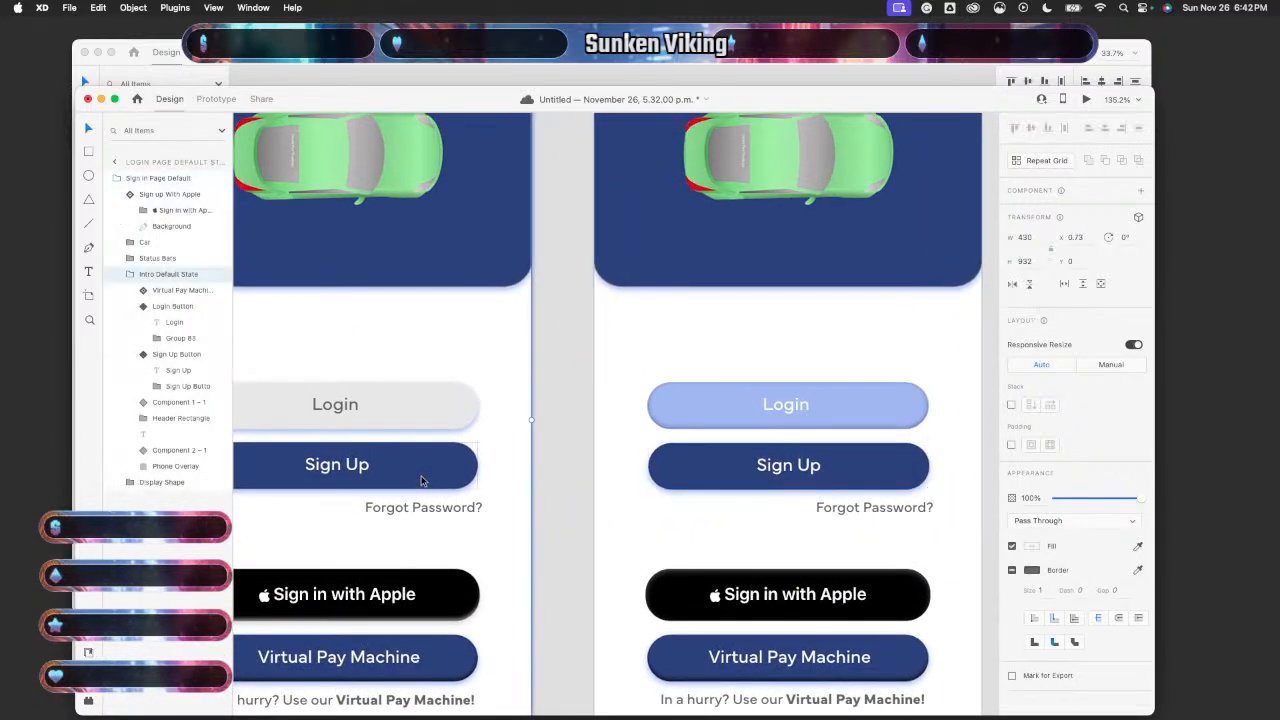
{"action": "left_click", "coordinate": [421, 481]}
{"action": "scroll", "coordinate": [522, 528], "scroll_direction": "right", "scroll_amount": 3}
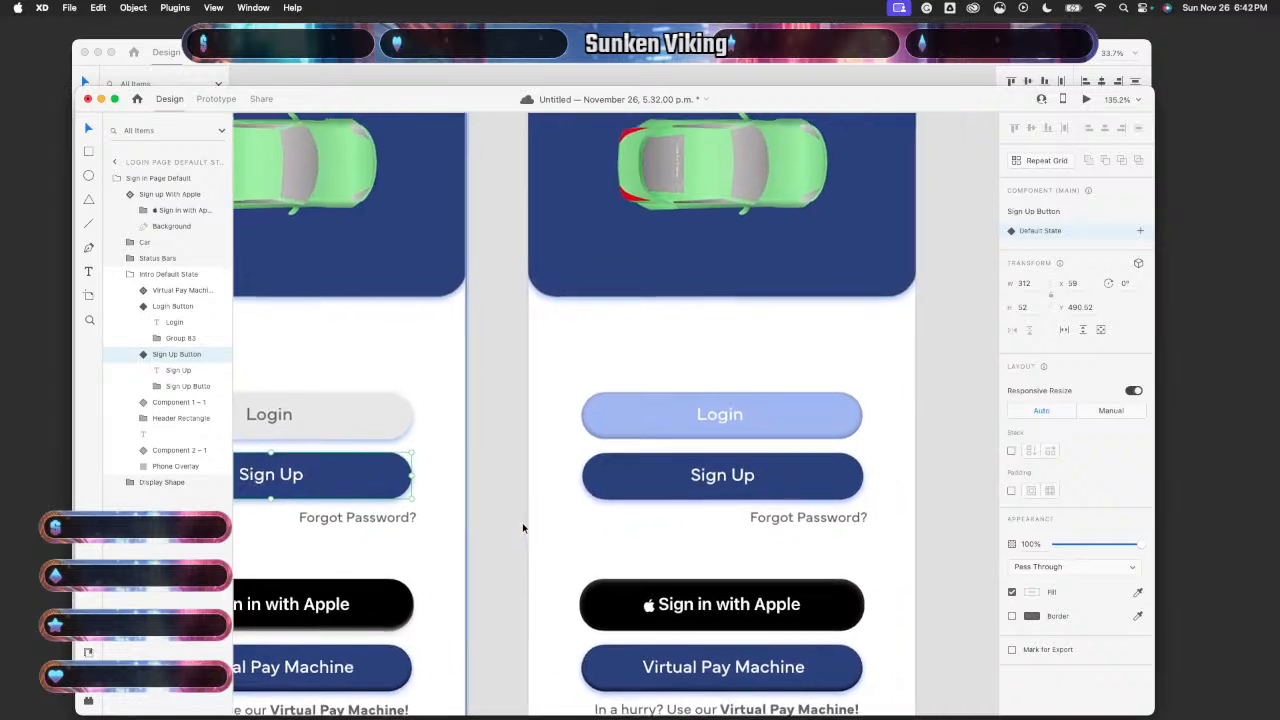
{"action": "left_click", "coordinate": [794, 478]}
{"action": "mouse_move", "coordinate": [795, 478]}
{"action": "left_mouse_down"}
{"action": "mouse_move", "coordinate": [805, 460]}
{"action": "mouse_move", "coordinate": [789, 474]}
{"action": "mouse_move", "coordinate": [791, 417]}
{"action": "mouse_move", "coordinate": [778, 453]}
{"action": "mouse_move", "coordinate": [812, 462]}
{"action": "mouse_move", "coordinate": [800, 438]}
{"action": "mouse_move", "coordinate": [798, 476]}
{"action": "left_mouse_up"}
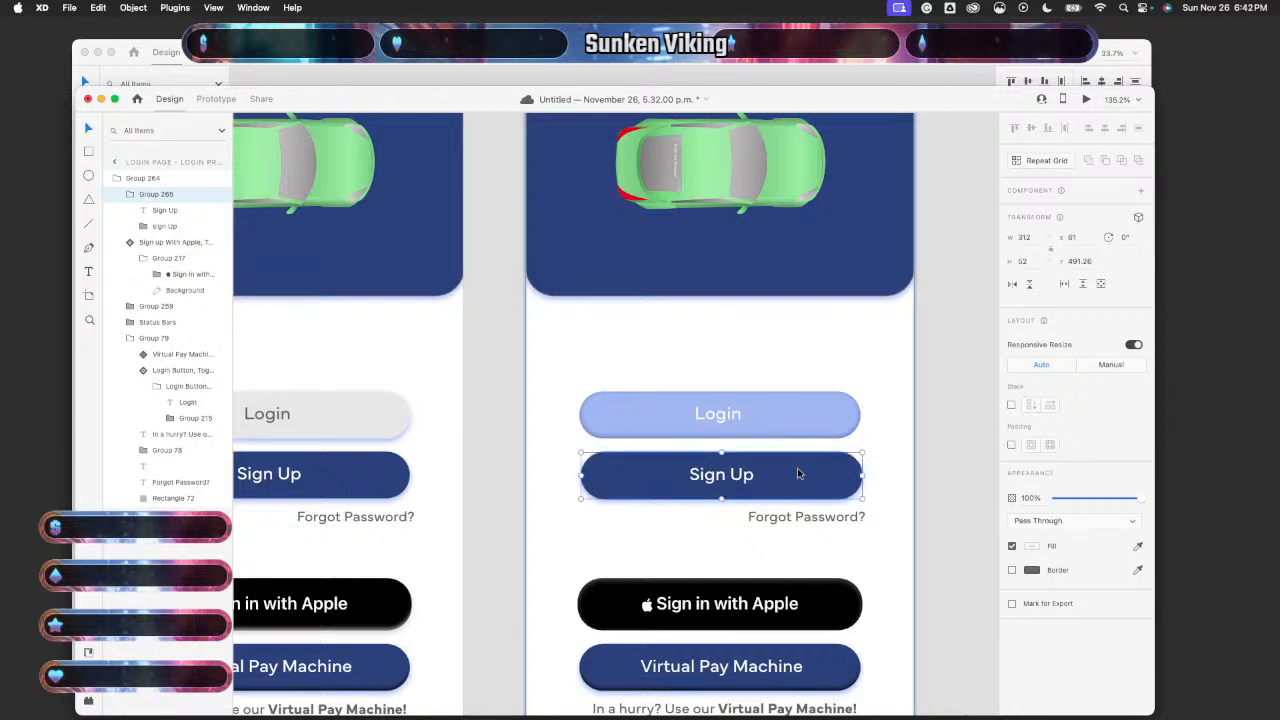
- Undo accidental shifts and move the Default State Sign Up button up slightly
{"action": "scroll", "coordinate": [366, 473], "scroll_direction": "left", "scroll_amount": 3}
{"action": "left_click_drag", "start_coordinate": [499, 492], "coordinate": [506, 481]}
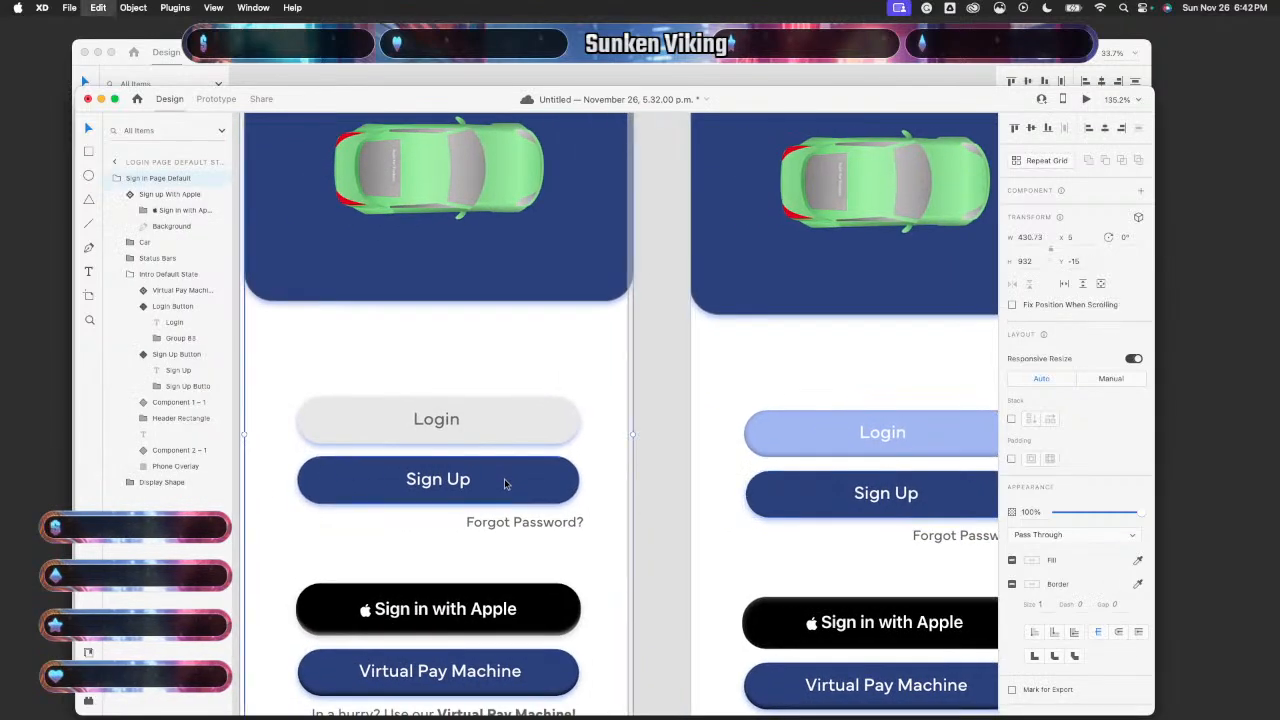
{"action": "key", "text": "super+z"}
{"action": "double_click", "coordinate": [499, 493]}
{"action": "double_click", "coordinate": [499, 493]}
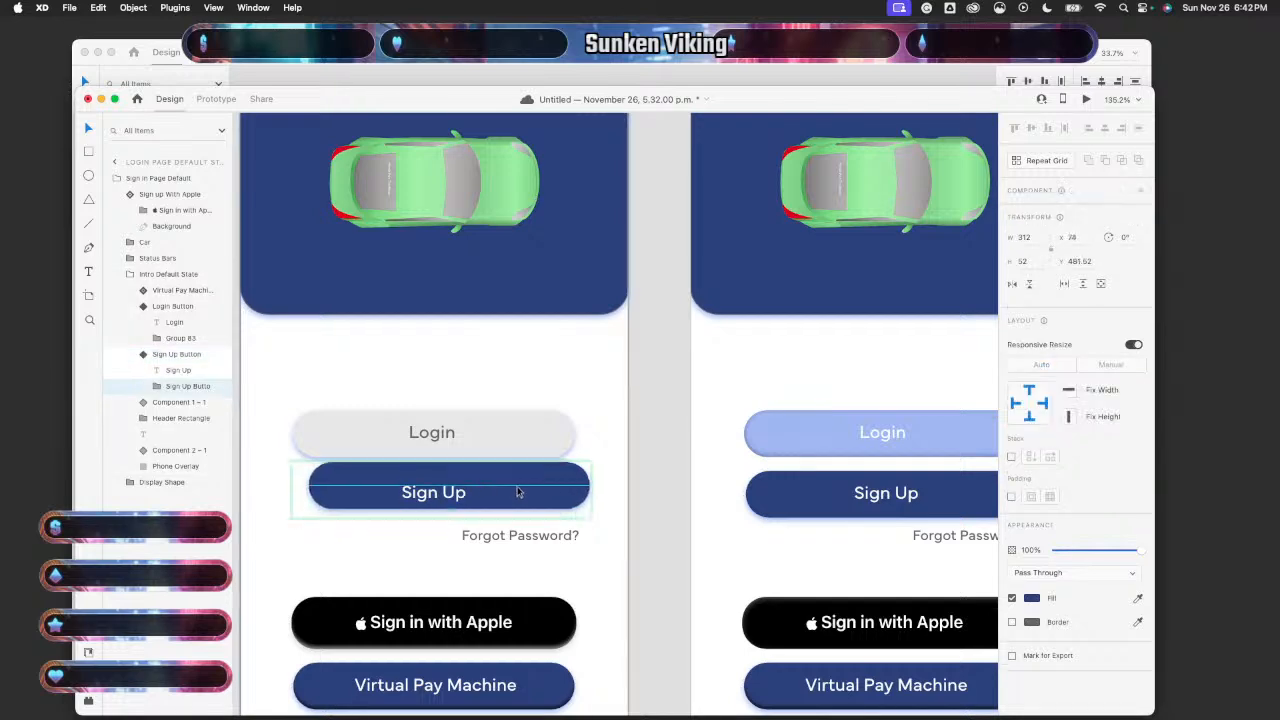
{"action": "left_click_drag", "start_coordinate": [498, 497], "coordinate": [480, 493]}
{"action": "key", "text": "super+z"}
{"action": "left_click", "coordinate": [640, 519]}
{"action": "left_click", "coordinate": [479, 495]}
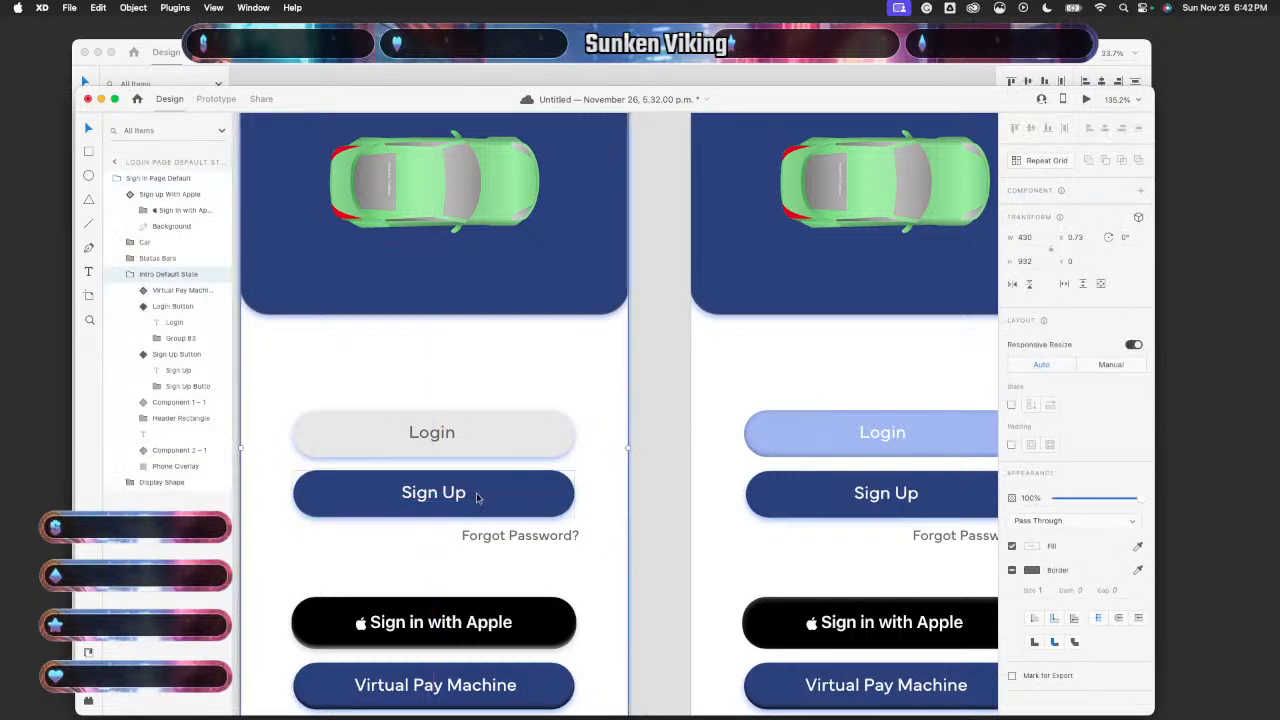
{"action": "double_click", "coordinate": [478, 497]}
{"action": "mouse_move", "coordinate": [500, 500]}
{"action": "left_mouse_down"}
{"action": "mouse_move", "coordinate": [498, 486]}
{"action": "mouse_move", "coordinate": [486, 563]}
{"action": "mouse_move", "coordinate": [514, 580]}
{"action": "mouse_move", "coordinate": [471, 509]}
{"action": "mouse_move", "coordinate": [517, 494]}
{"action": "left_mouse_up"}
- Place the Press State Sign Up button under Login and move Group 265 above Group 264
{"action": "scroll", "coordinate": [714, 551], "scroll_direction": "right", "scroll_amount": 5}
{"action": "left_click", "coordinate": [730, 487]}
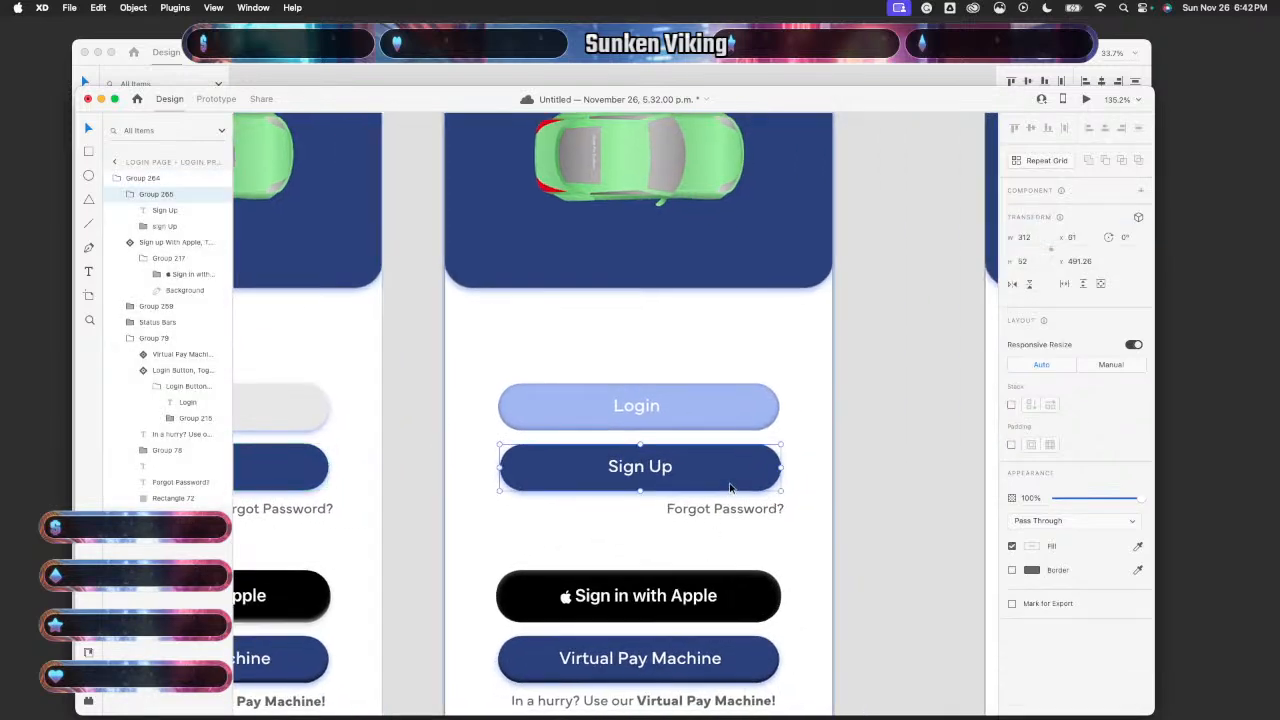
{"action": "left_click_drag", "start_coordinate": [730, 487], "coordinate": [717, 587]}
{"action": "left_click_drag", "start_coordinate": [730, 578], "coordinate": [727, 481]}
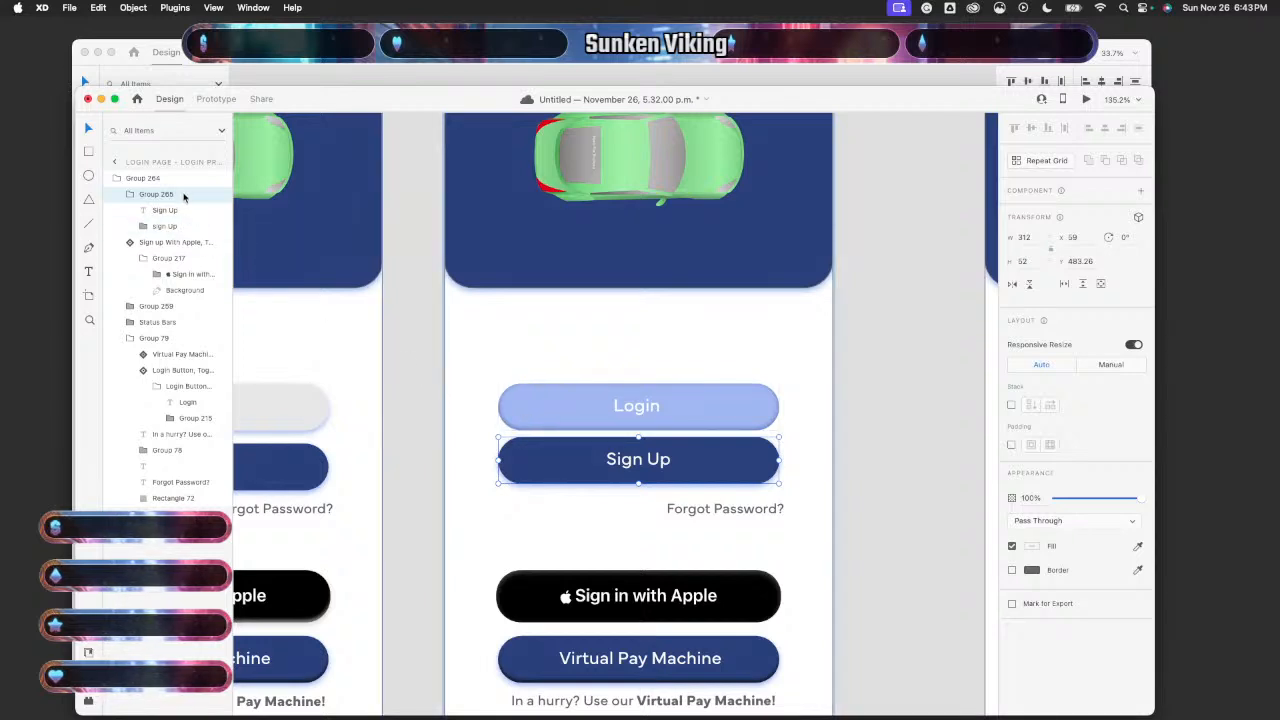
{"action": "left_click_drag", "start_coordinate": [184, 197], "coordinate": [176, 180]}
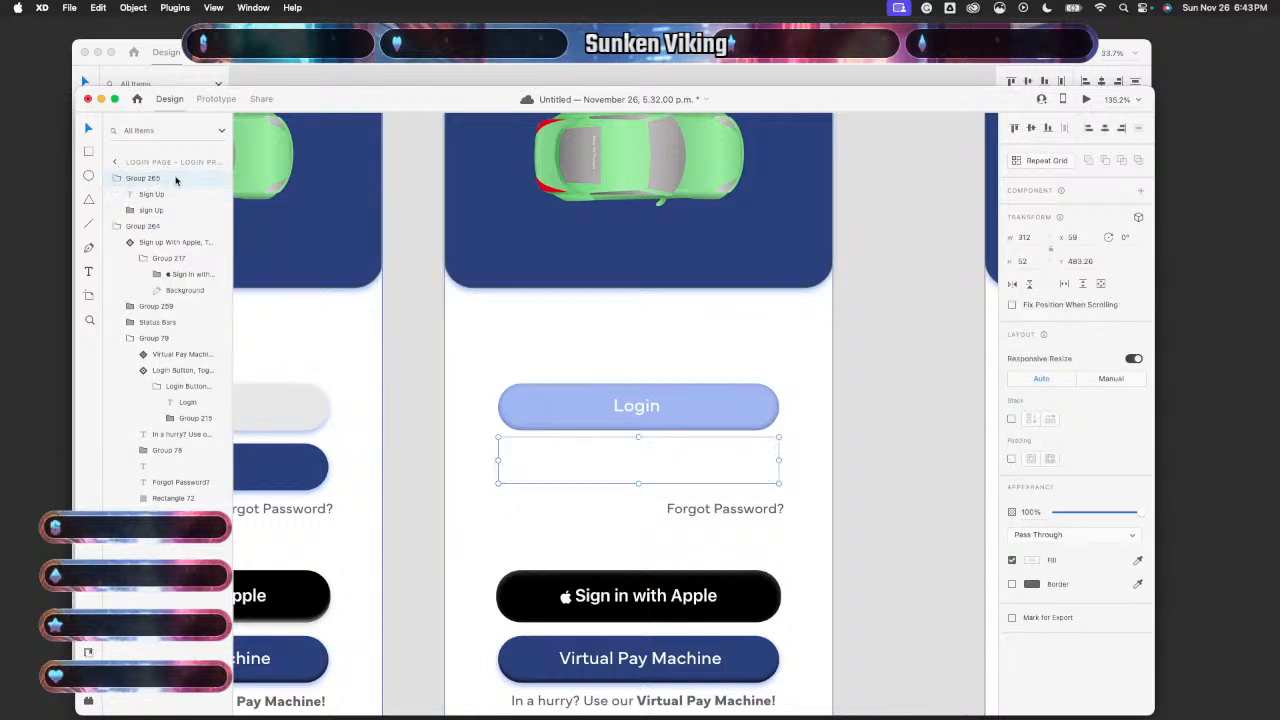
- Undo the layer reorder so the Sign Up button shows again
{"action": "key", "text": "super+z"}
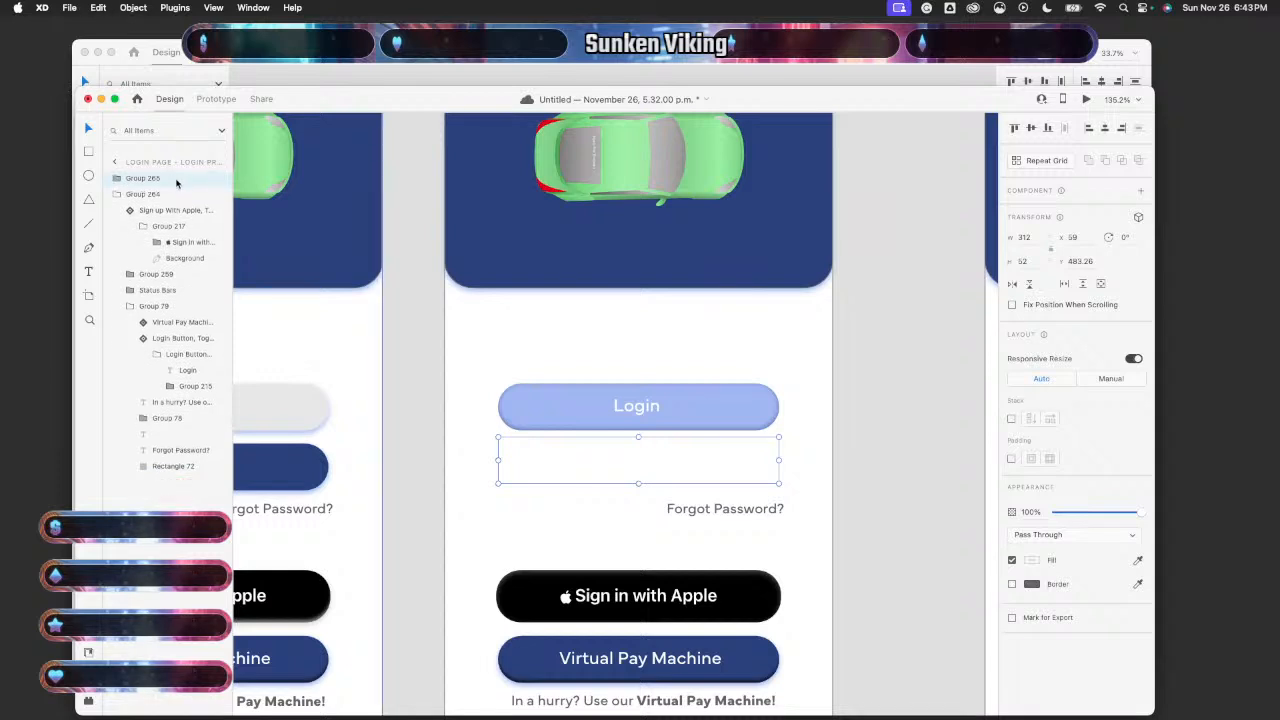
{"action": "key", "text": "super+z"}
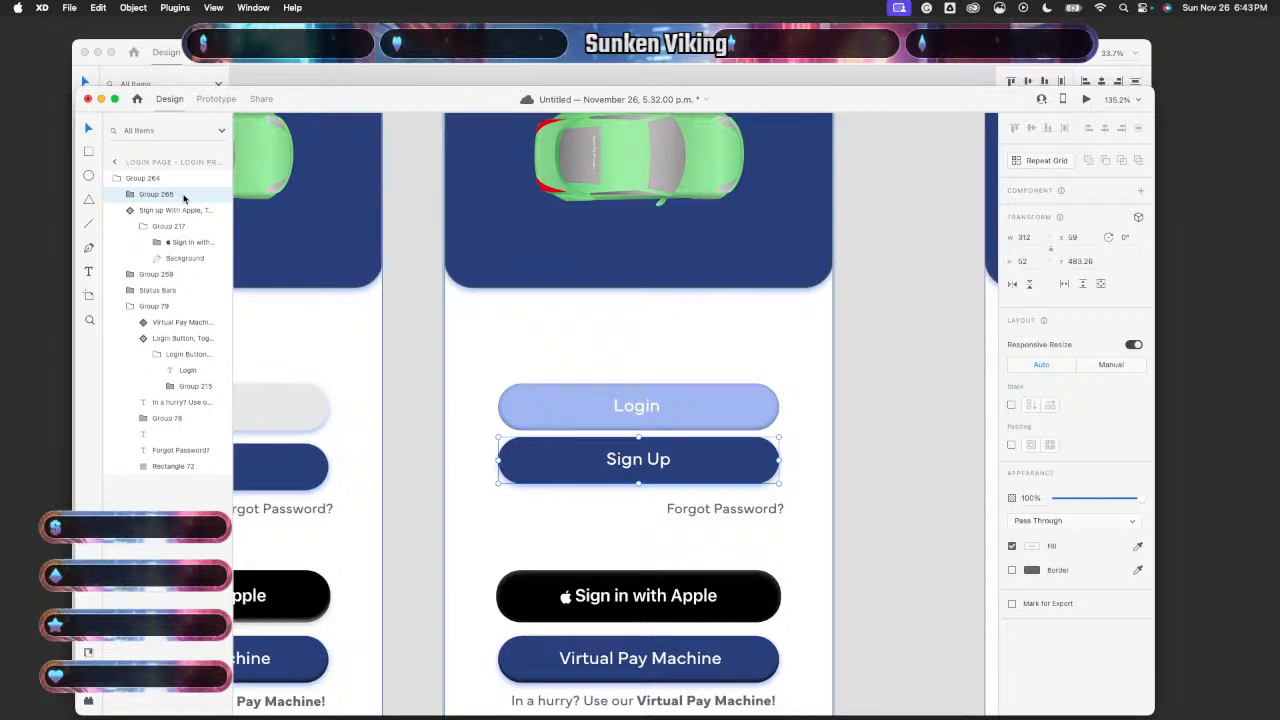
{"action": "right_click", "coordinate": [183, 199]}
{"action": "key", "text": "Escape"}
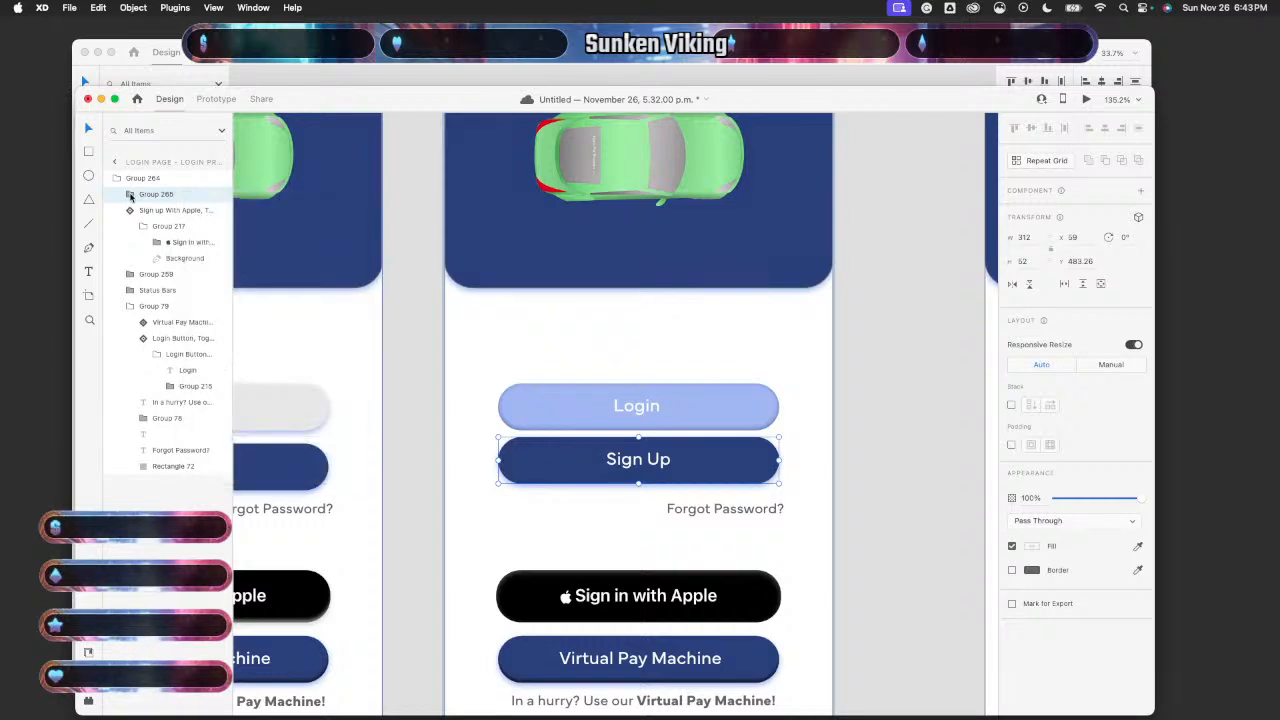
- Move the button's rectangle out of its nested subgroup beside the Sign Up label
{"action": "left_click", "coordinate": [130, 196]}
{"action": "left_click", "coordinate": [170, 212]}
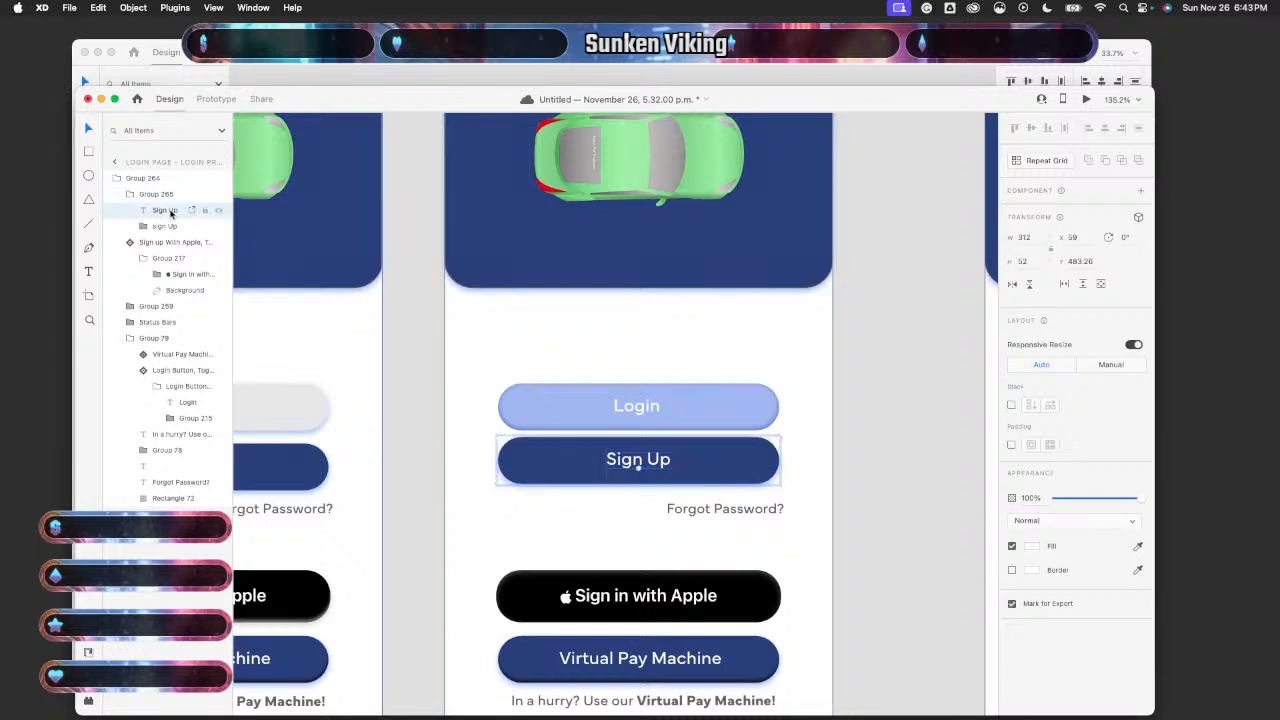
{"action": "left_click", "coordinate": [173, 180]}
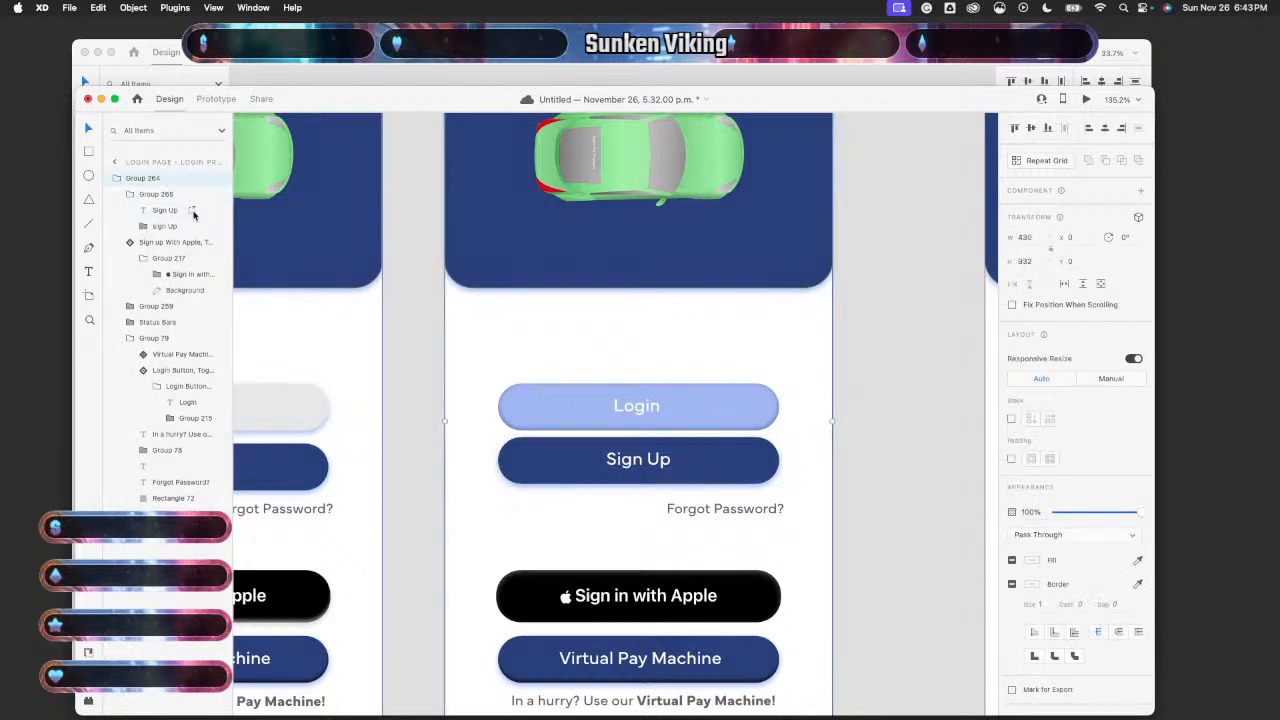
{"action": "left_click", "coordinate": [149, 195]}
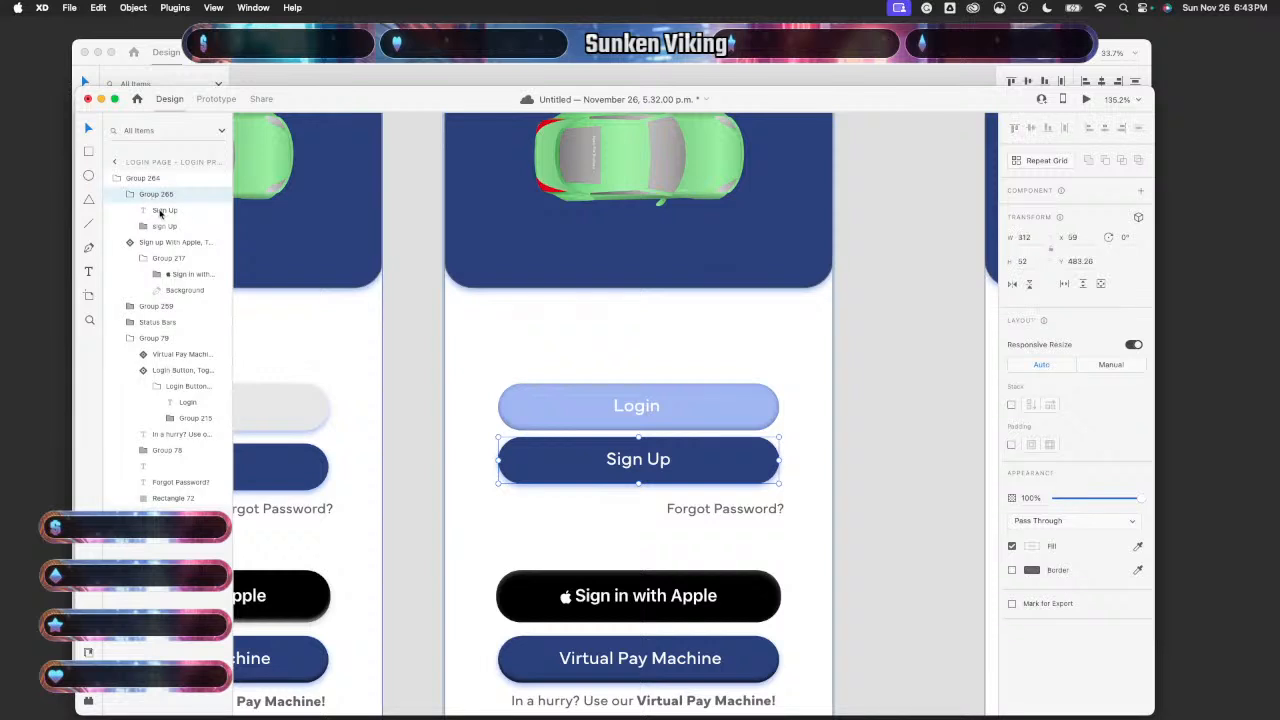
{"action": "left_click", "coordinate": [162, 210]}
{"action": "left_click", "coordinate": [143, 228]}
{"action": "left_click", "coordinate": [155, 243]}
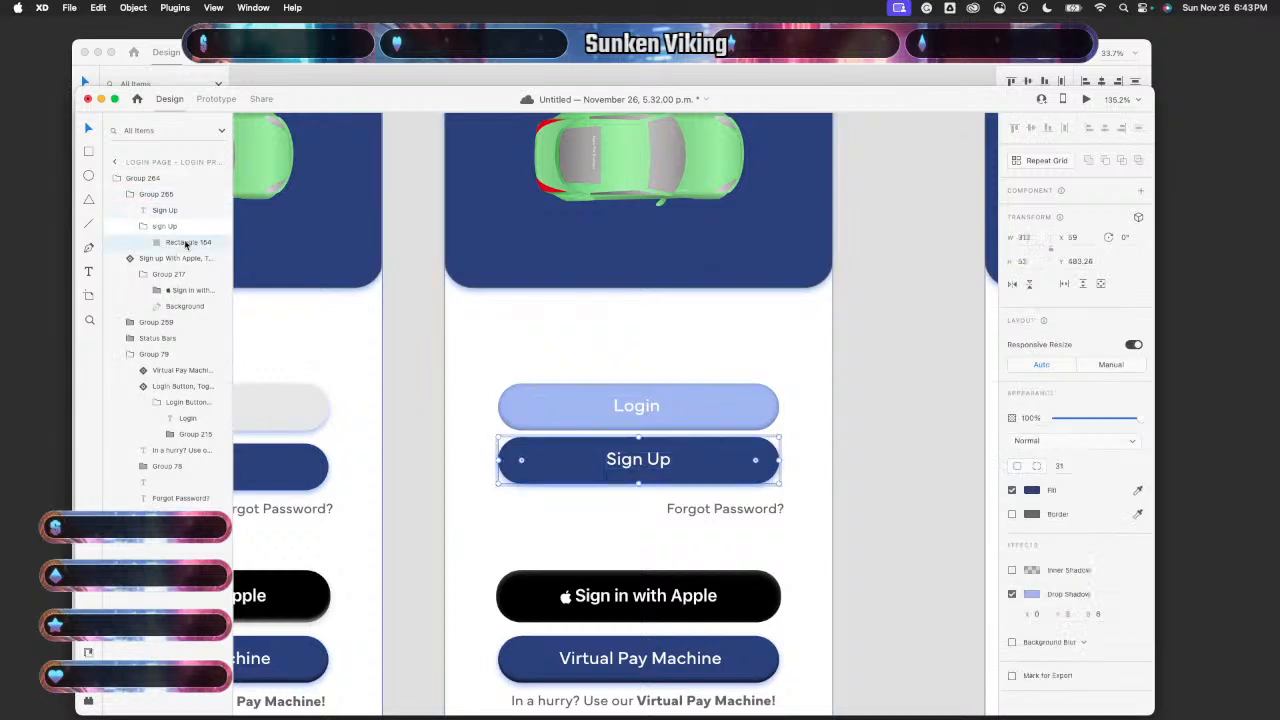
{"action": "left_click_drag", "start_coordinate": [155, 243], "coordinate": [172, 222]}
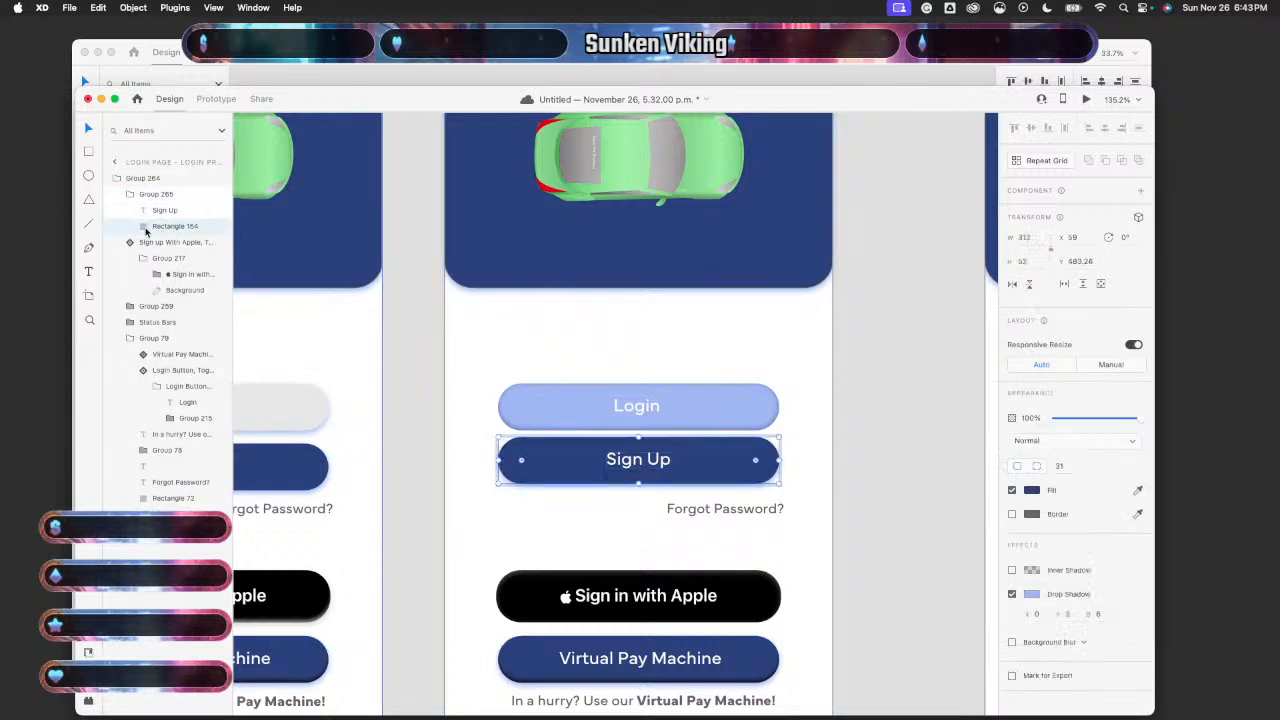
- Move the Sign Up text layer up into Group 264
{"action": "left_click", "coordinate": [869, 457]}
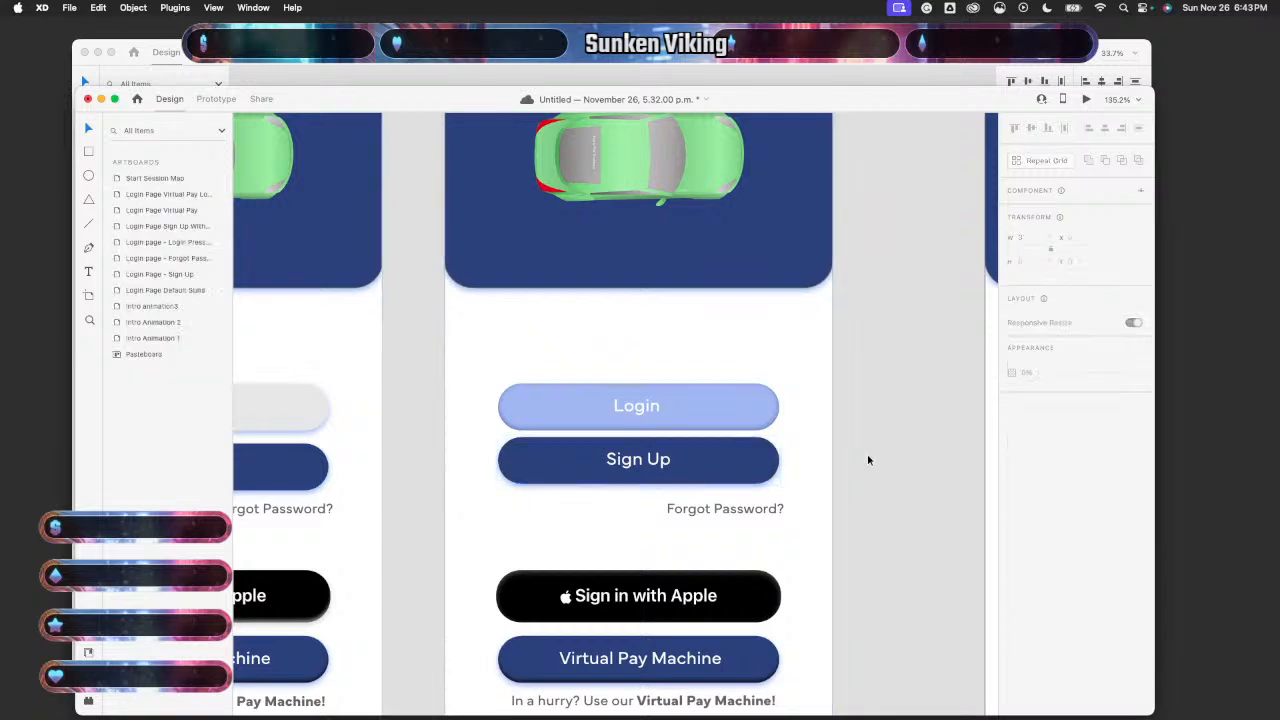
{"action": "left_click", "coordinate": [710, 480]}
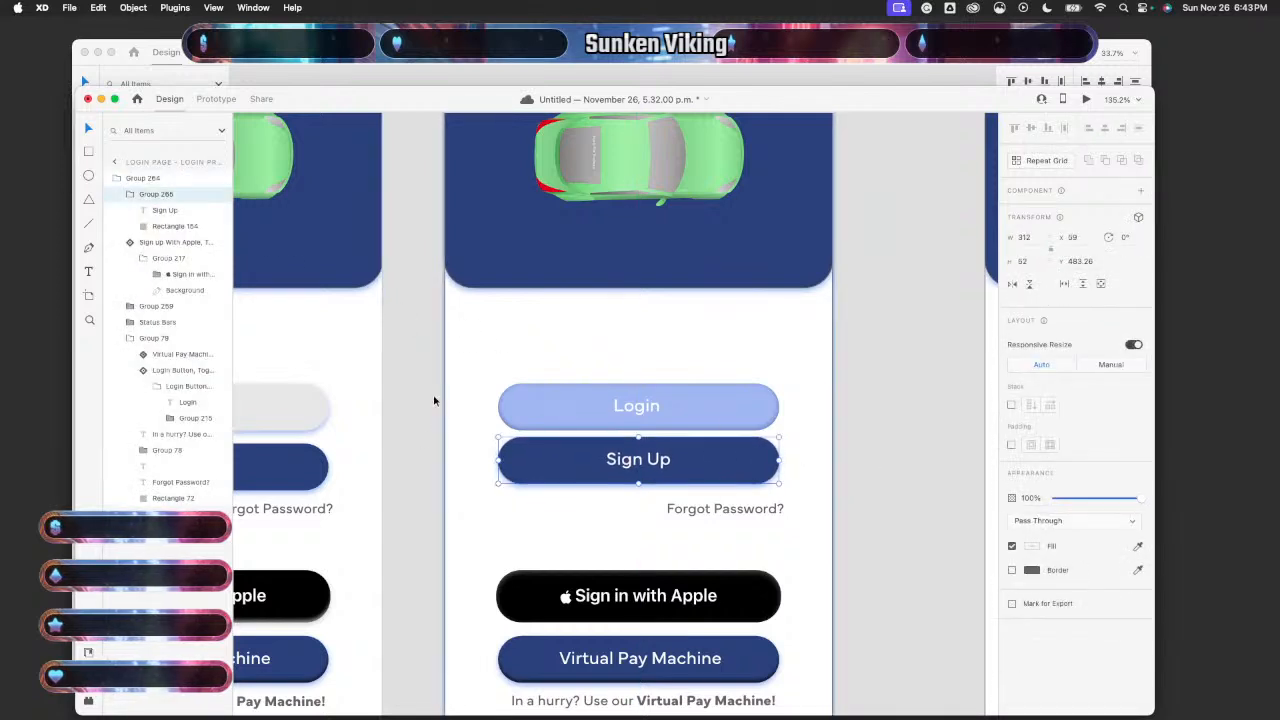
{"action": "left_click", "coordinate": [178, 212]}
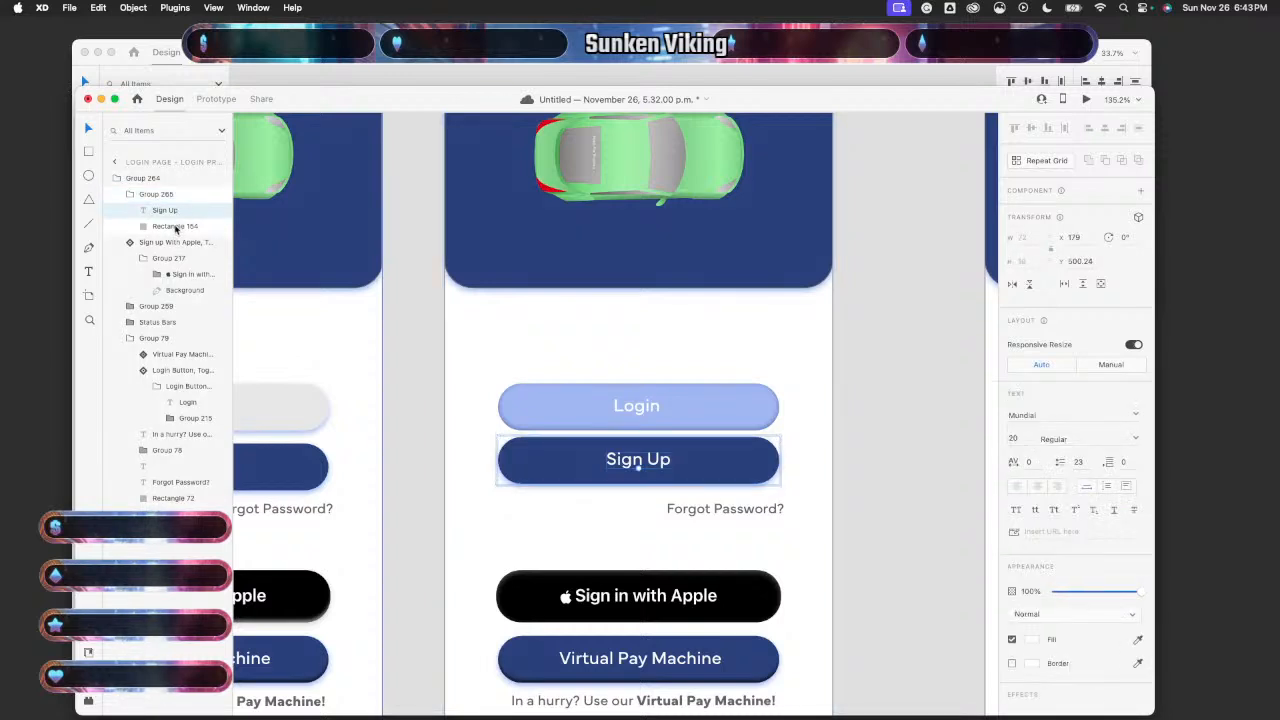
{"action": "left_click", "coordinate": [174, 228]}
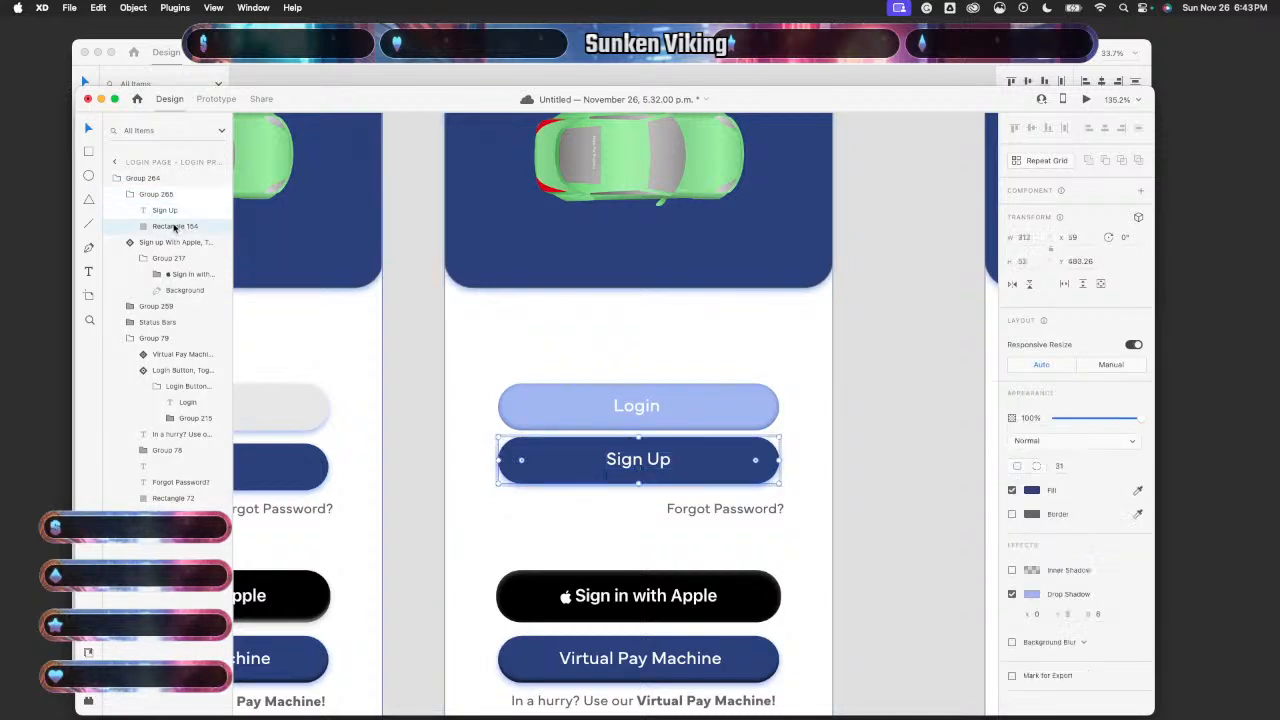
{"action": "mouse_move", "coordinate": [165, 210]}
{"action": "left_mouse_down"}
{"action": "mouse_move", "coordinate": [157, 193]}
{"action": "mouse_move", "coordinate": [158, 208]}
{"action": "left_mouse_up"}
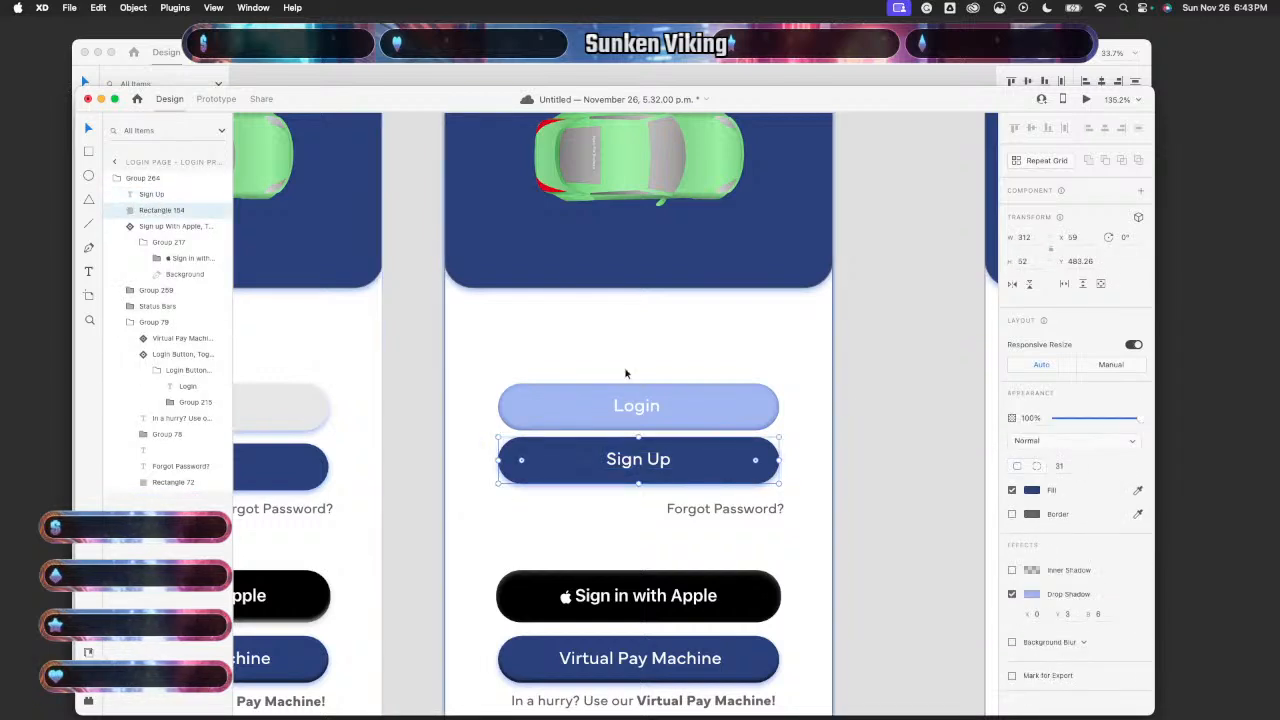
- Recentre the button rectangle under the Sign Up label
{"action": "left_click", "coordinate": [853, 382]}
{"action": "left_click", "coordinate": [695, 463]}
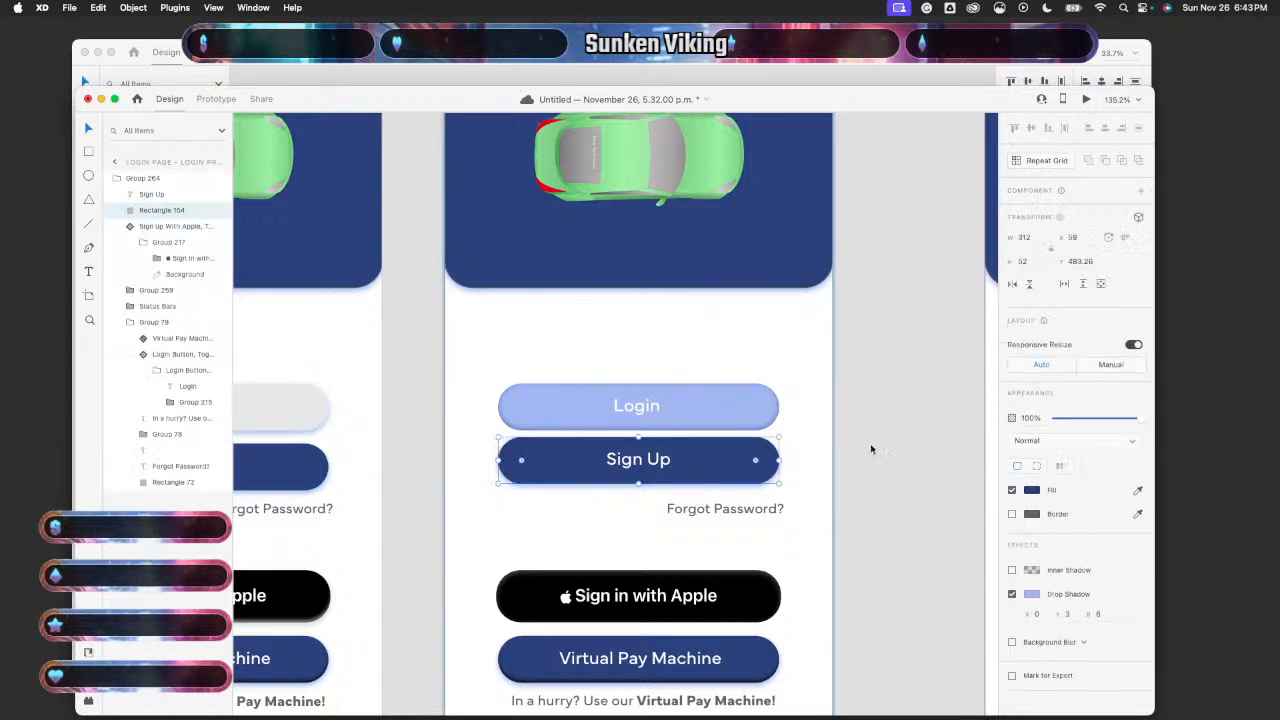
{"action": "left_click", "coordinate": [742, 478]}
{"action": "mouse_move", "coordinate": [741, 479]}
{"action": "left_mouse_down"}
{"action": "mouse_move", "coordinate": [731, 490]}
{"action": "mouse_move", "coordinate": [737, 477]}
{"action": "left_mouse_up"}
- Move the Virtual Pay Machine button out of Group 79 into the artboard's main group
{"action": "left_click", "coordinate": [559, 413]}
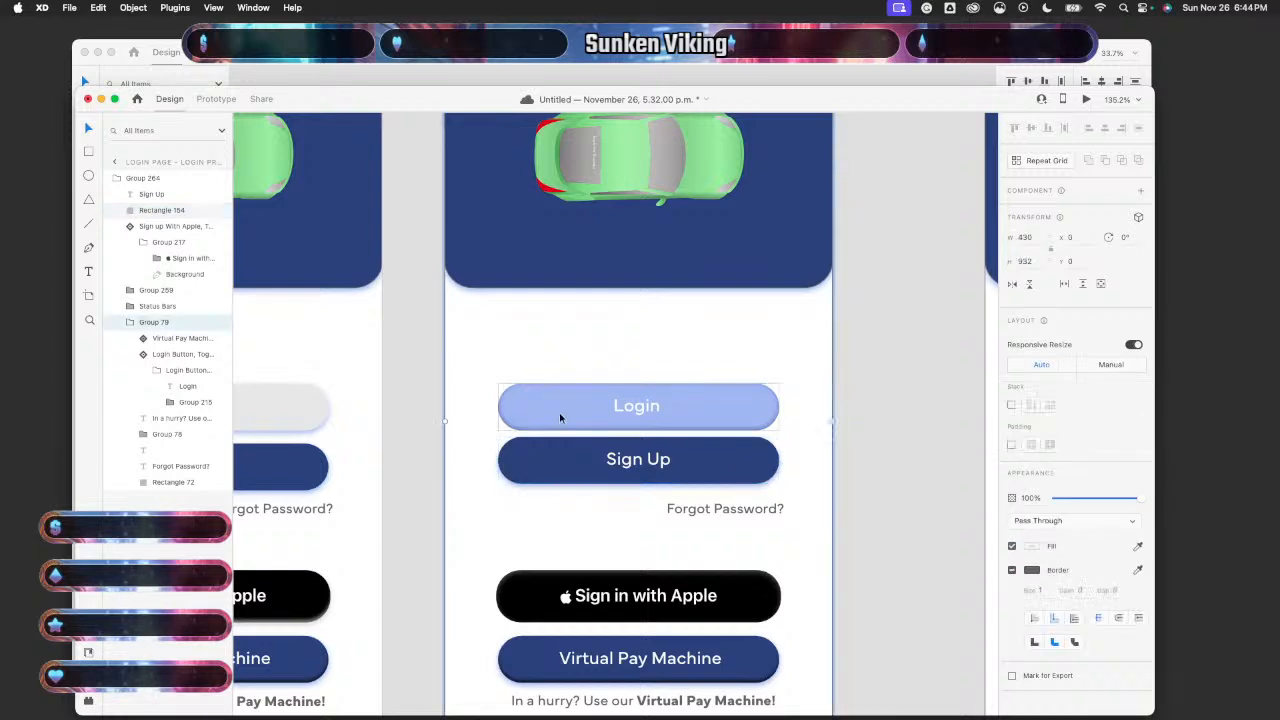
{"action": "double_click", "coordinate": [559, 412]}
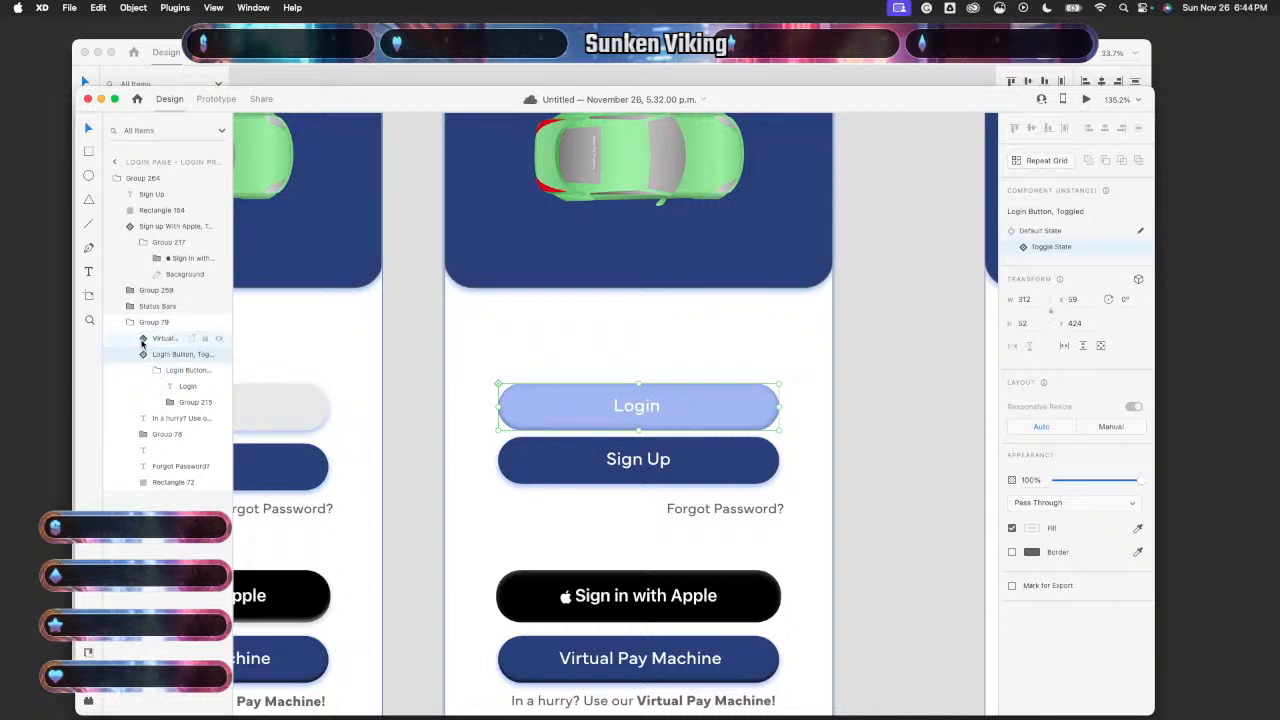
{"action": "mouse_move", "coordinate": [142, 342]}
{"action": "left_mouse_down"}
{"action": "mouse_move", "coordinate": [141, 318]}
{"action": "mouse_move", "coordinate": [141, 360]}
{"action": "mouse_move", "coordinate": [136, 337]}
{"action": "left_mouse_up"}
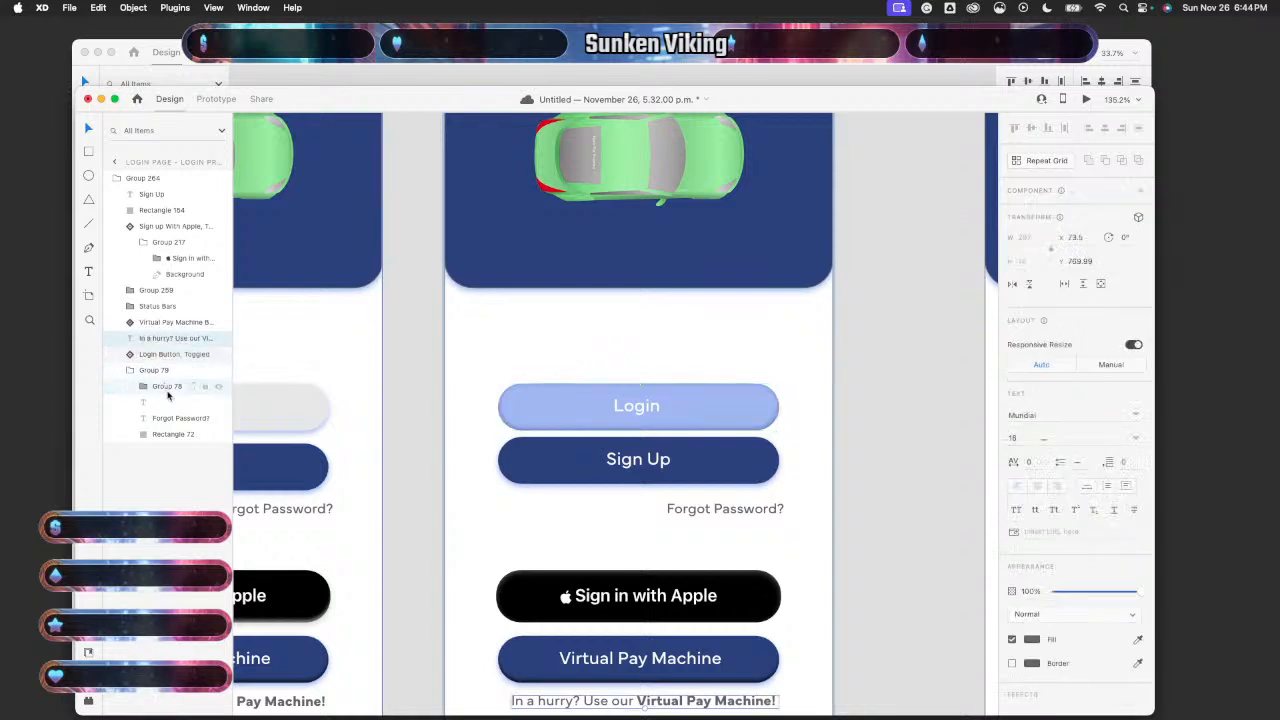
- Move Group 78, Rectangle 72 and Forgot Password? out, then delete the emptied Group 79
{"action": "left_click_drag", "start_coordinate": [148, 386], "coordinate": [139, 338]}
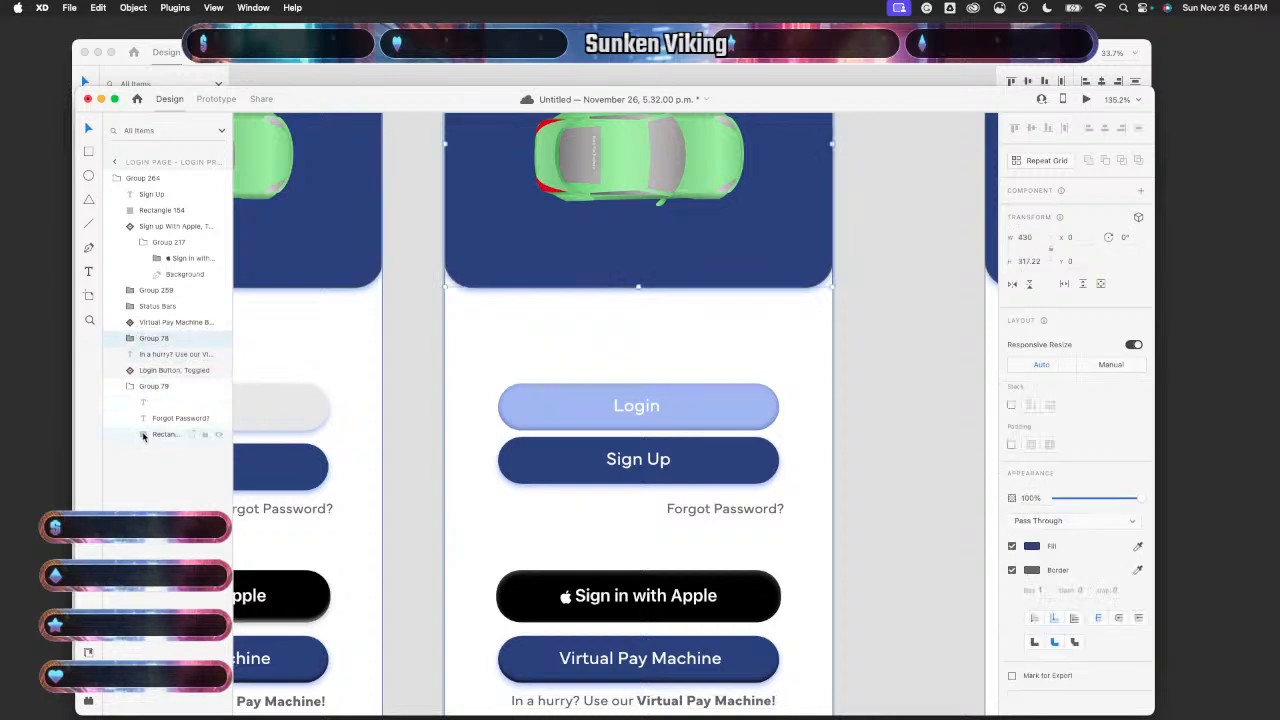
{"action": "left_click_drag", "start_coordinate": [143, 436], "coordinate": [140, 356]}
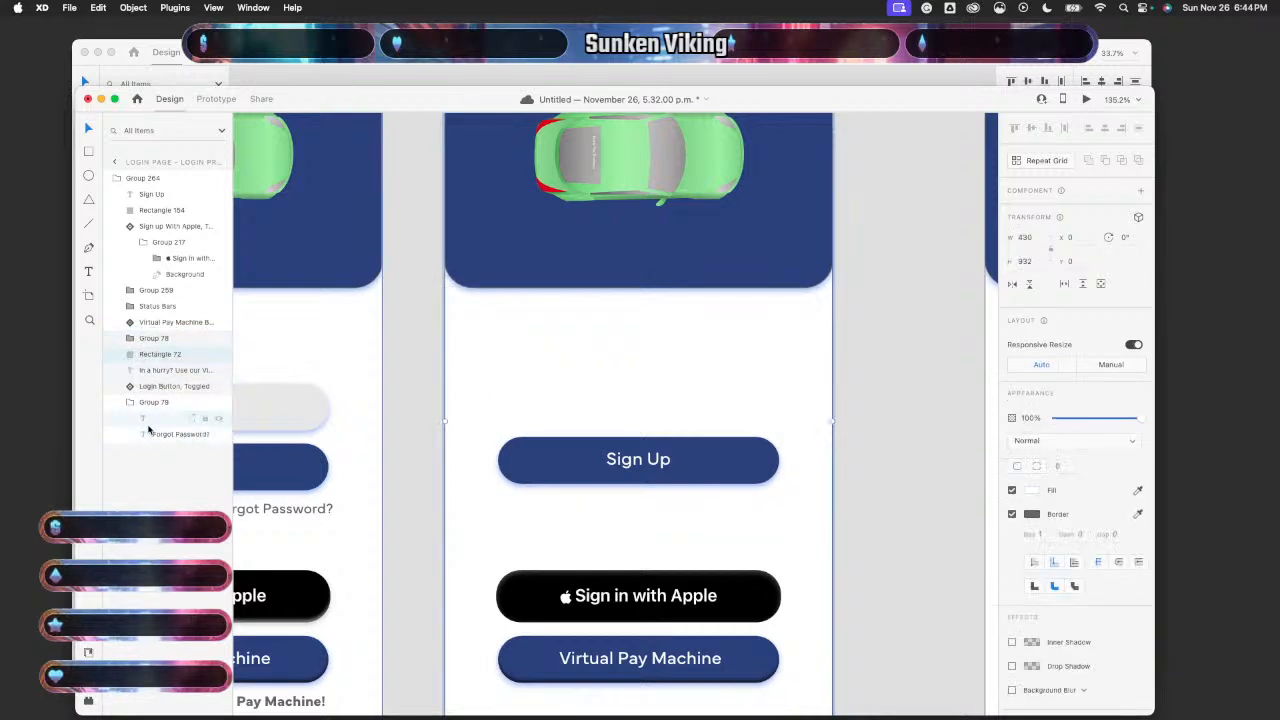
{"action": "left_click_drag", "start_coordinate": [155, 437], "coordinate": [148, 351]}
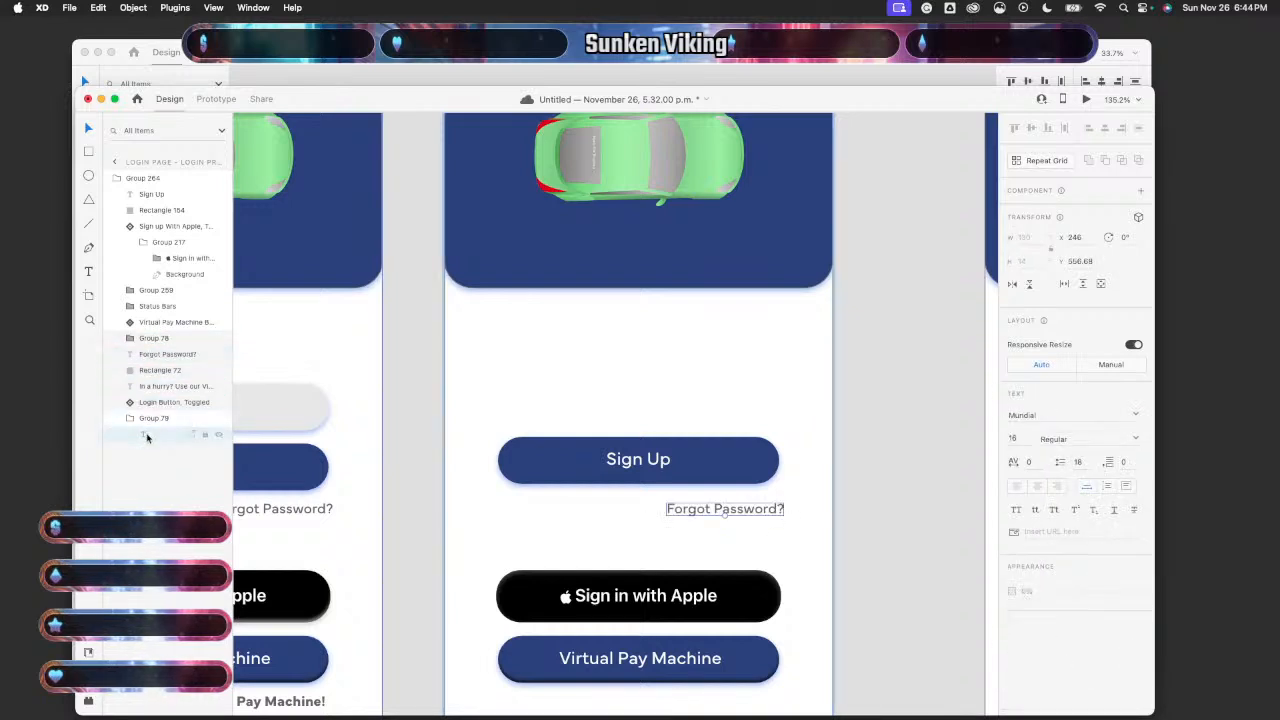
{"action": "left_click", "coordinate": [146, 436]}
{"action": "left_click", "coordinate": [157, 470]}
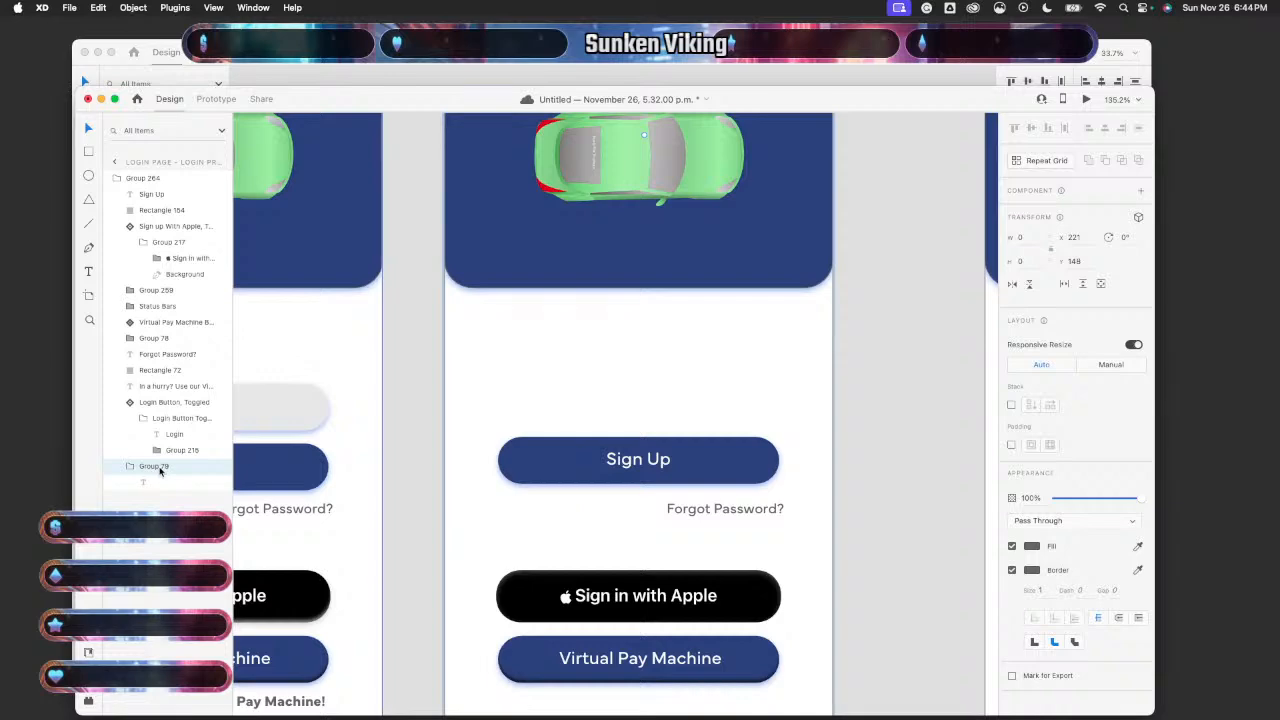
{"action": "key", "text": "Delete"}
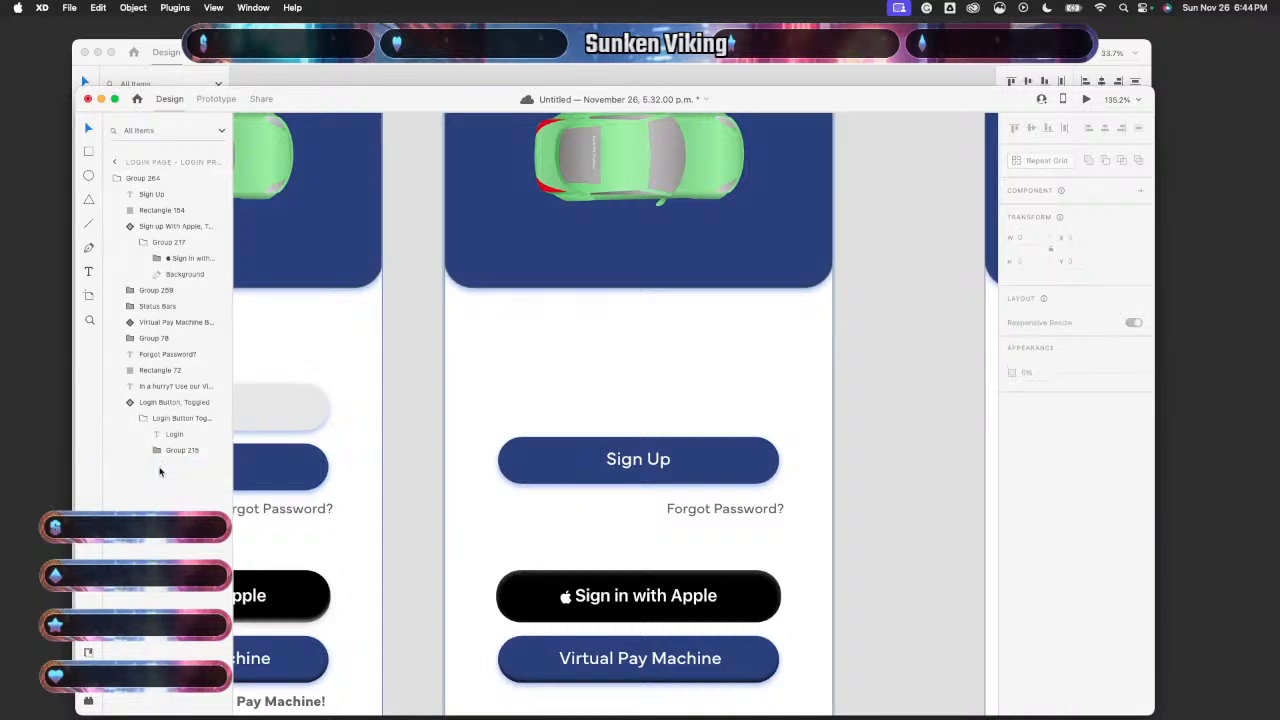
- Undo the regrouping to bring back the hidden Login button
{"action": "scroll", "coordinate": [400, 458], "scroll_direction": "down", "scroll_amount": 5}
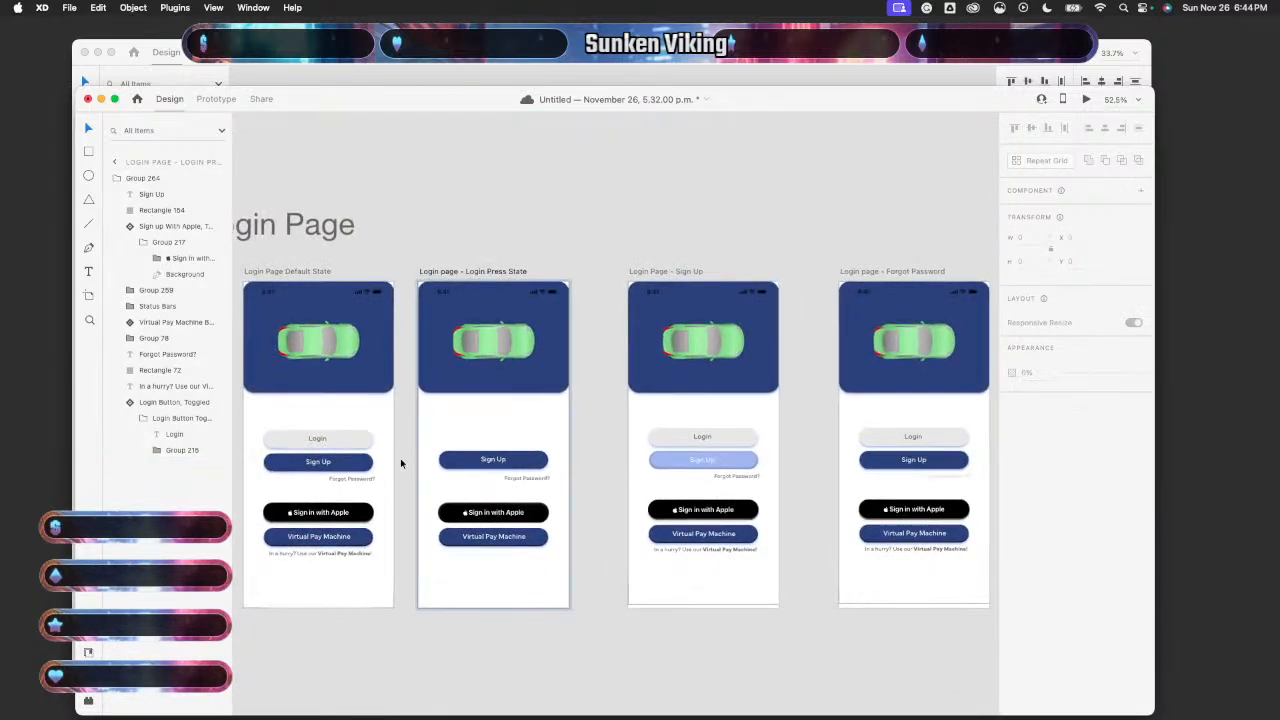
{"action": "scroll", "coordinate": [400, 458], "scroll_direction": "up", "scroll_amount": 2}
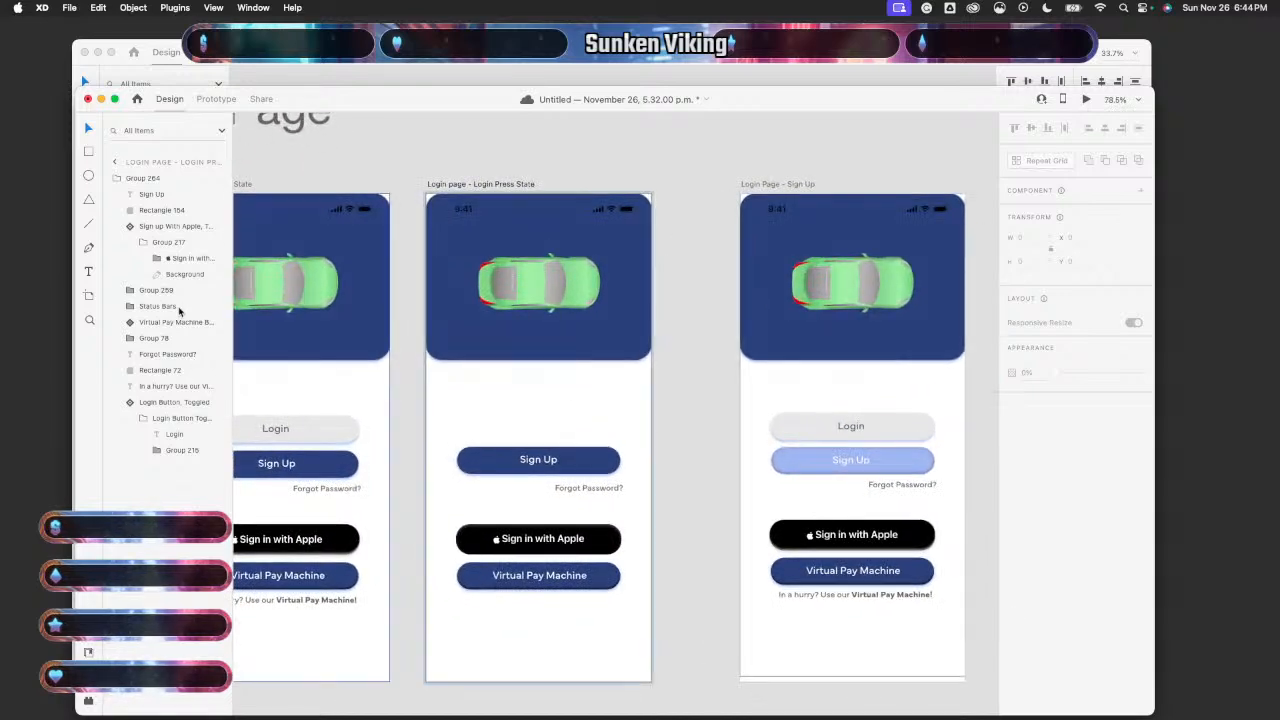
{"action": "left_click", "coordinate": [170, 450]}
{"action": "left_click", "coordinate": [158, 451]}
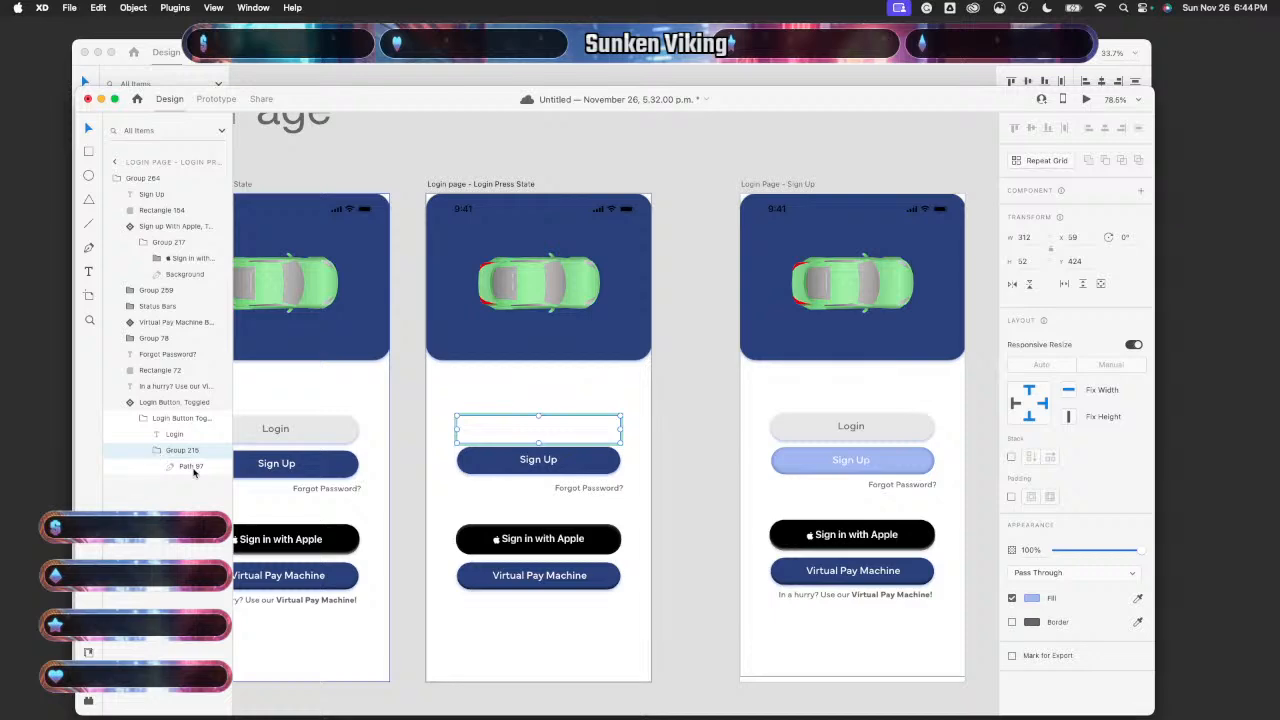
{"action": "key", "text": "super+z"}
{"action": "key", "text": "super+z"}
{"action": "key", "text": "super+z"}
{"action": "key", "text": "super+z"}
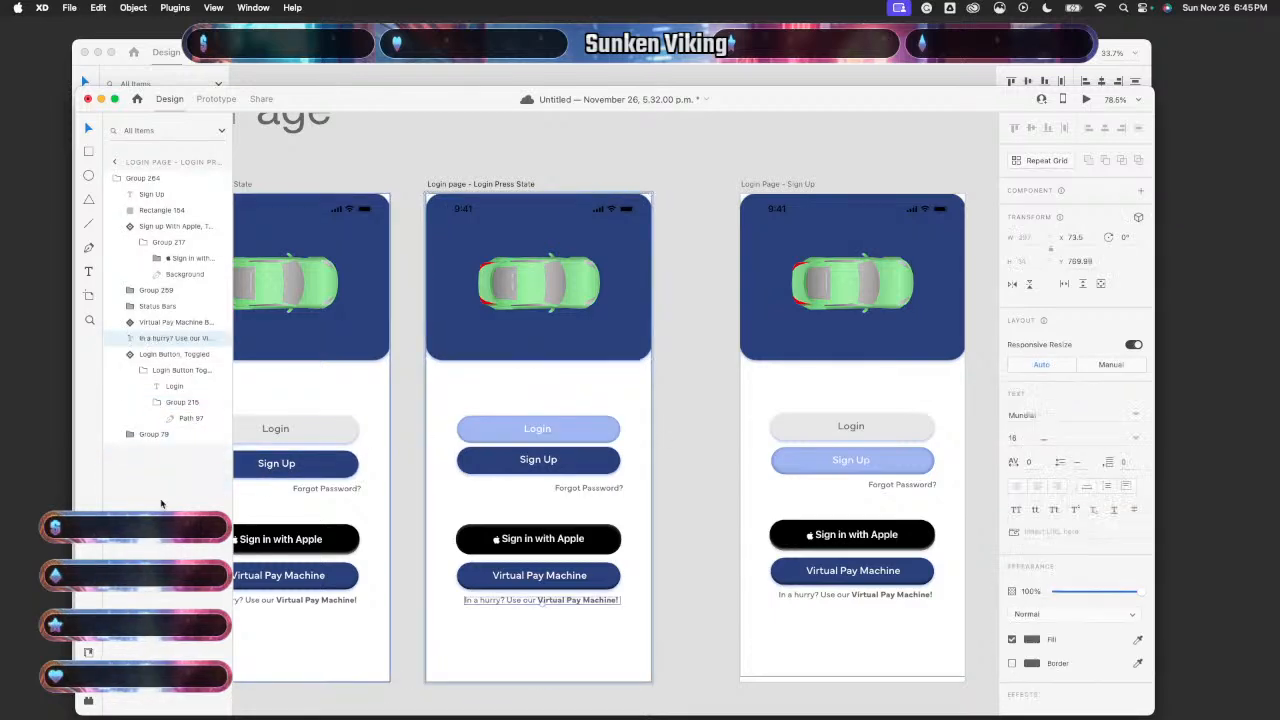
- Move Forgot Password? out of Group 79 to the top of Group 264
{"action": "left_click", "coordinate": [155, 449]}
{"action": "left_click", "coordinate": [130, 434]}
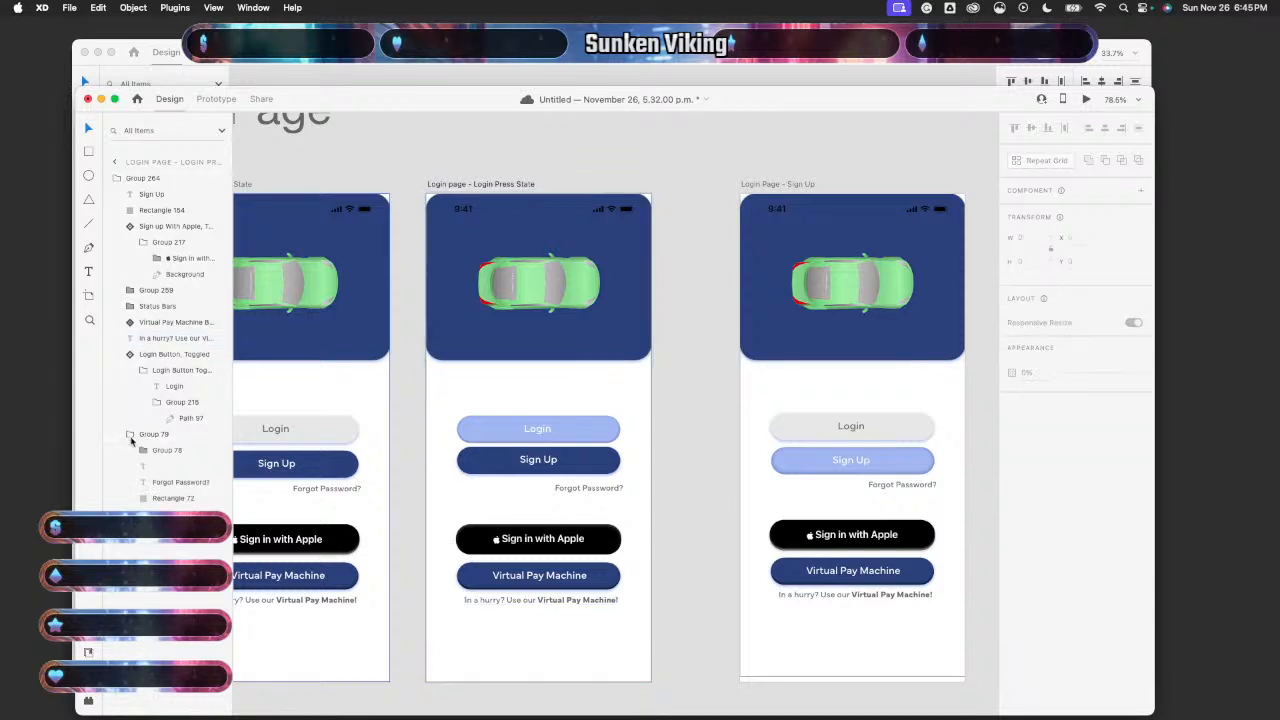
{"action": "left_click_drag", "start_coordinate": [160, 485], "coordinate": [153, 195]}
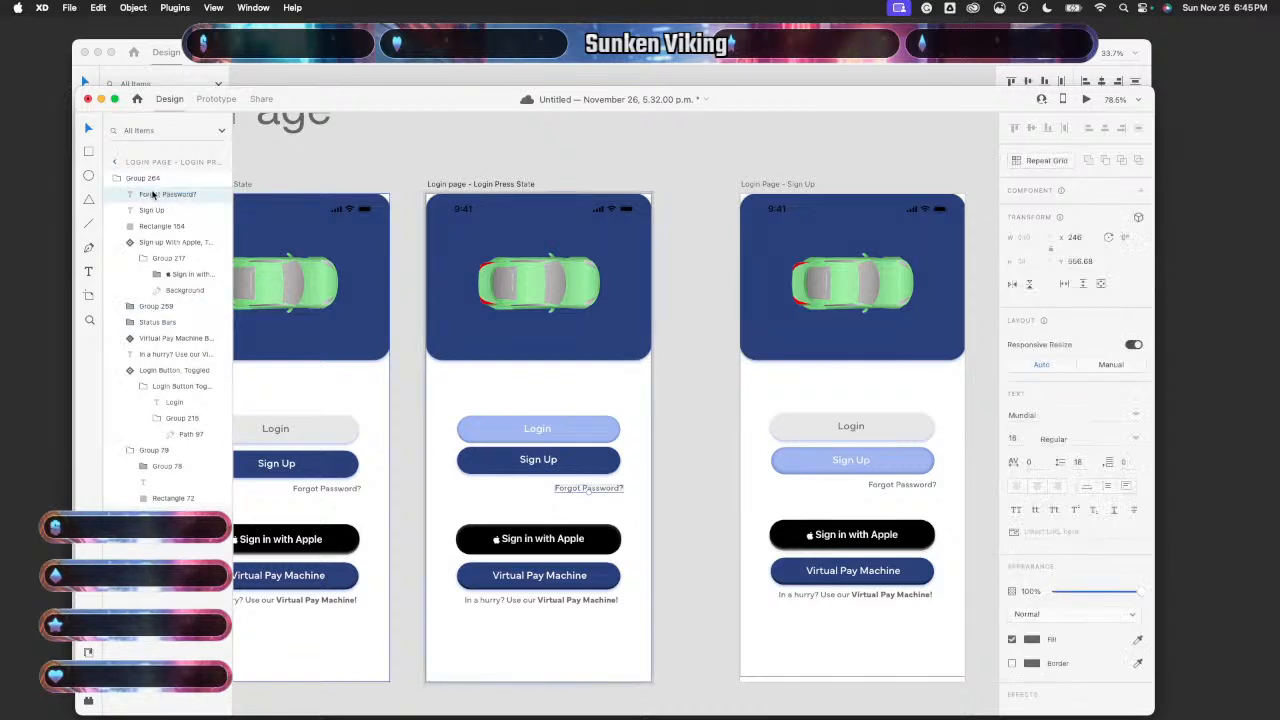
- Try moving Rectangle 72 higher in the layers, undoing each misplaced move
{"action": "left_click_drag", "start_coordinate": [171, 498], "coordinate": [152, 192]}
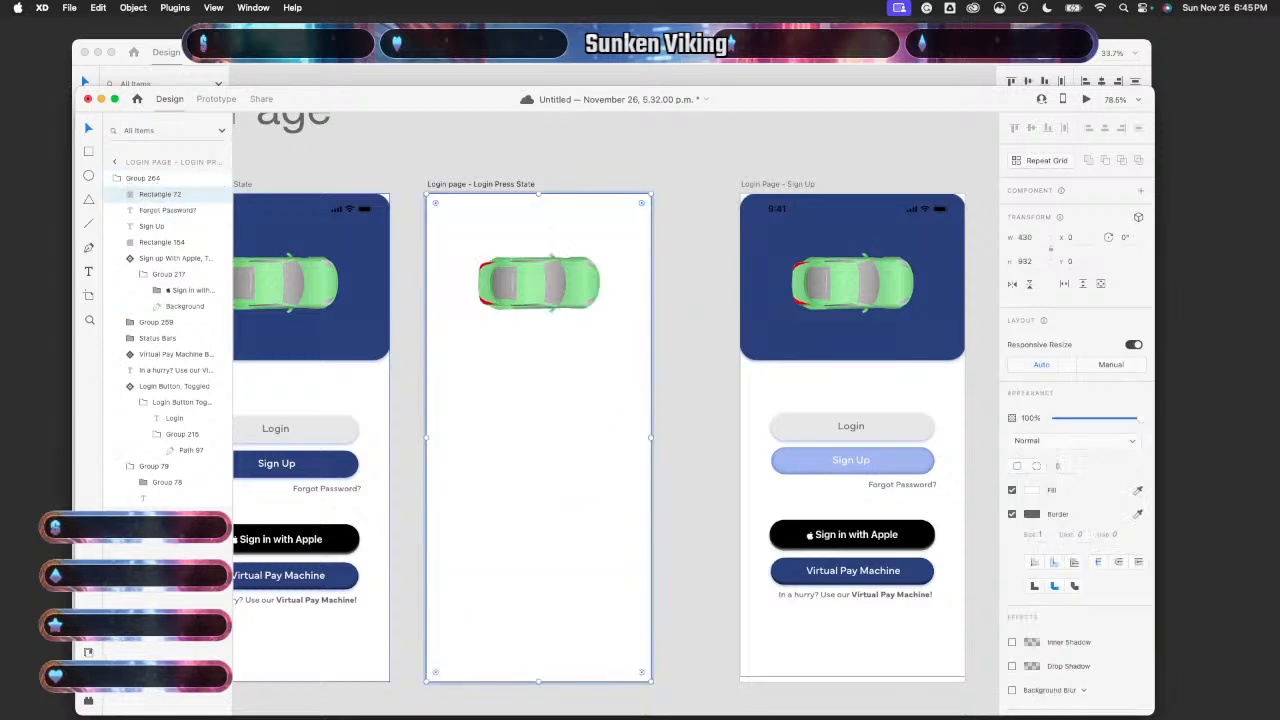
{"action": "key", "text": "super+z"}
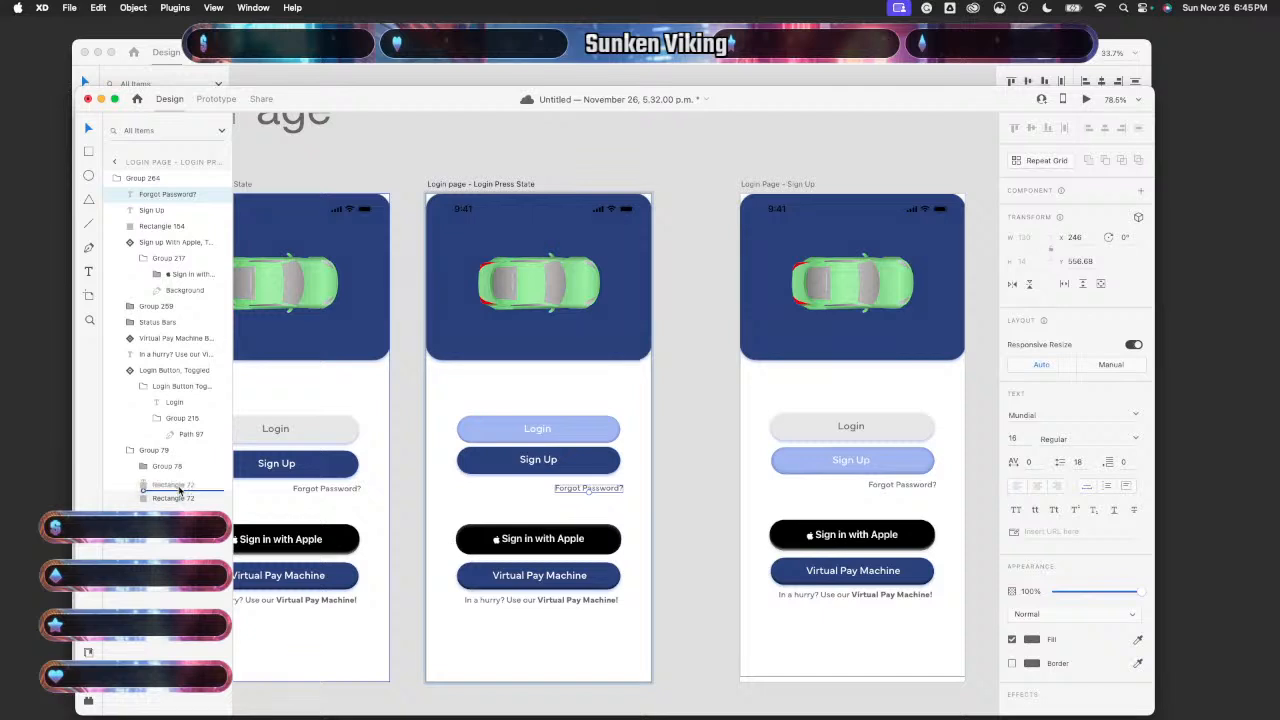
{"action": "left_click_drag", "start_coordinate": [180, 489], "coordinate": [166, 220]}
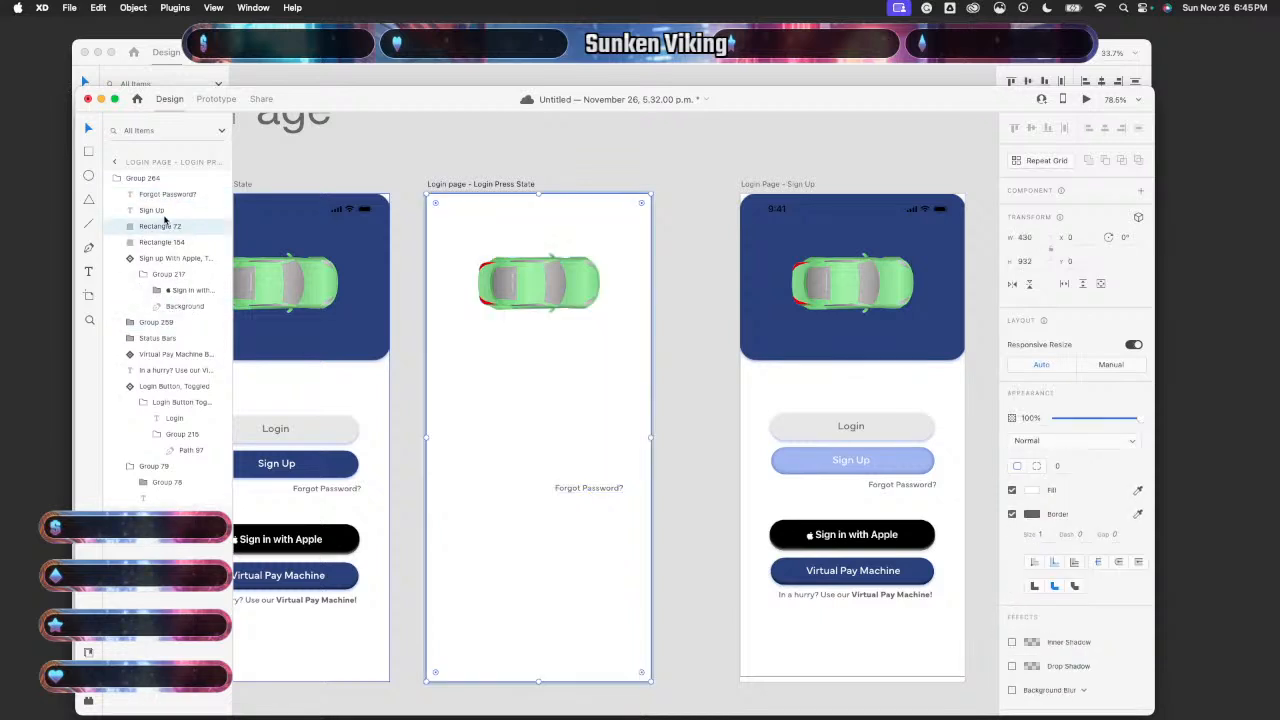
{"action": "key", "text": "ctrl+z"}
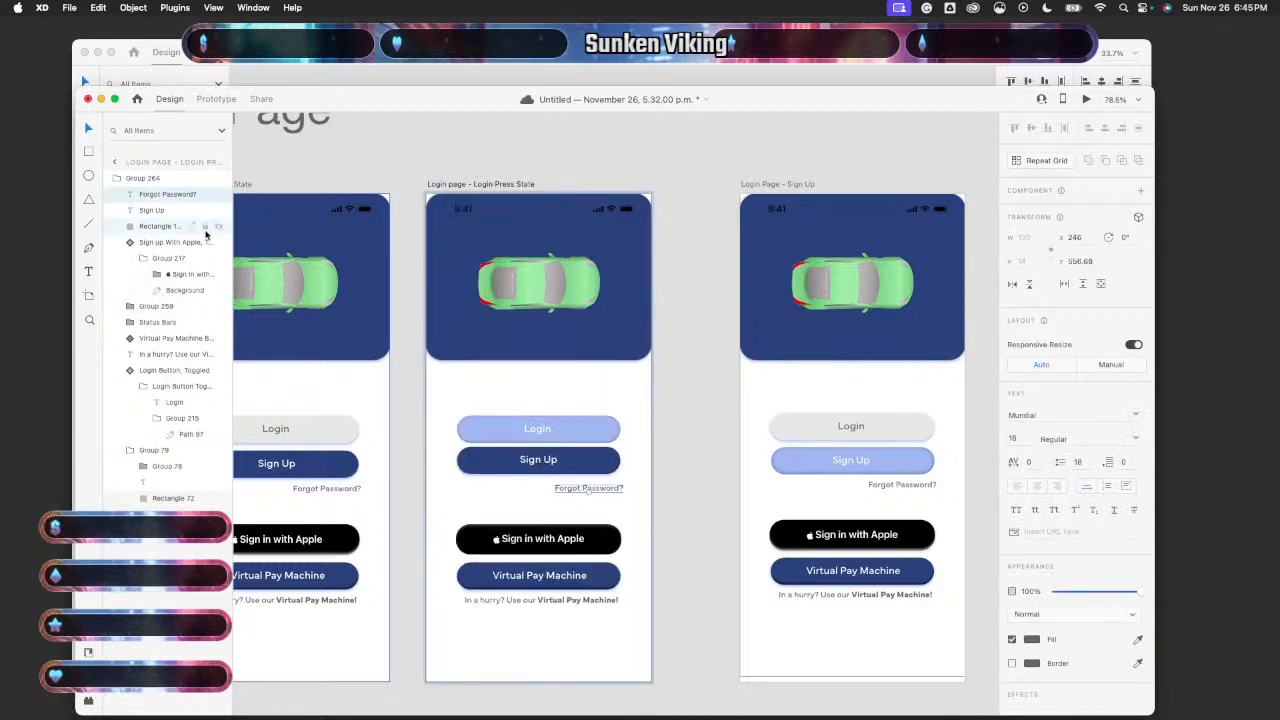
{"action": "left_click_drag", "start_coordinate": [165, 500], "coordinate": [148, 362]}
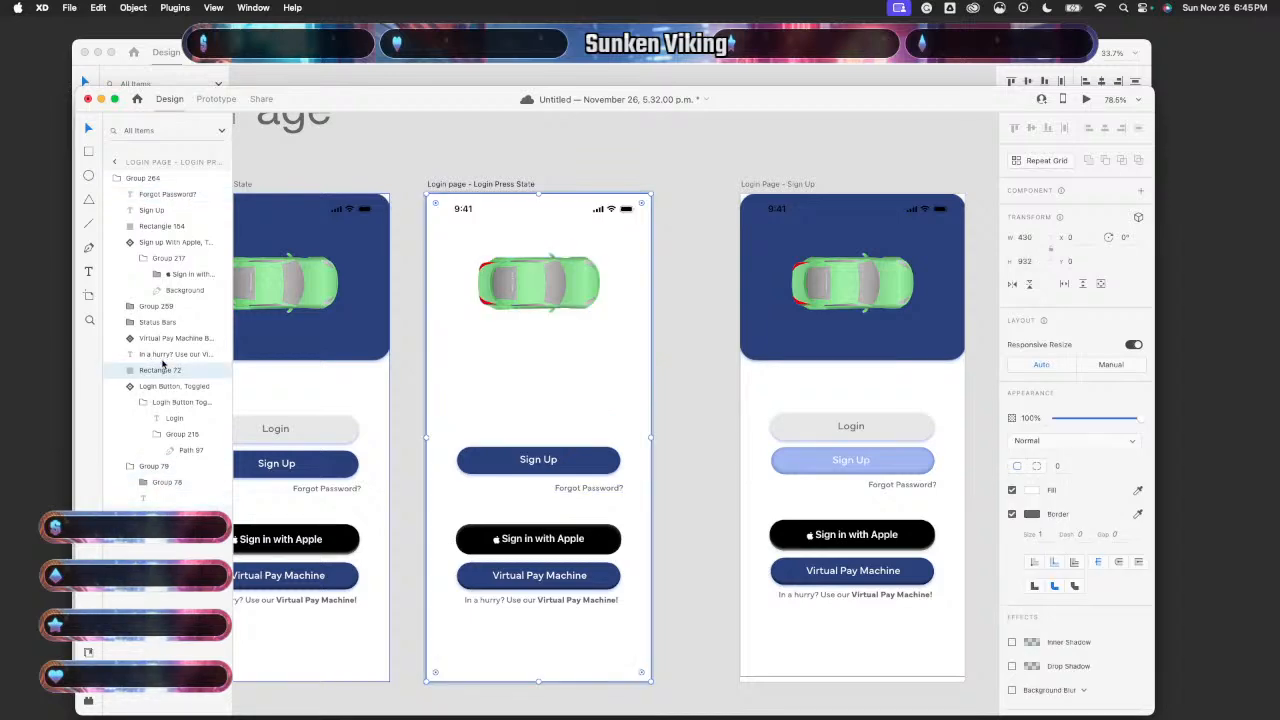
{"action": "key", "text": "ctrl+z"}
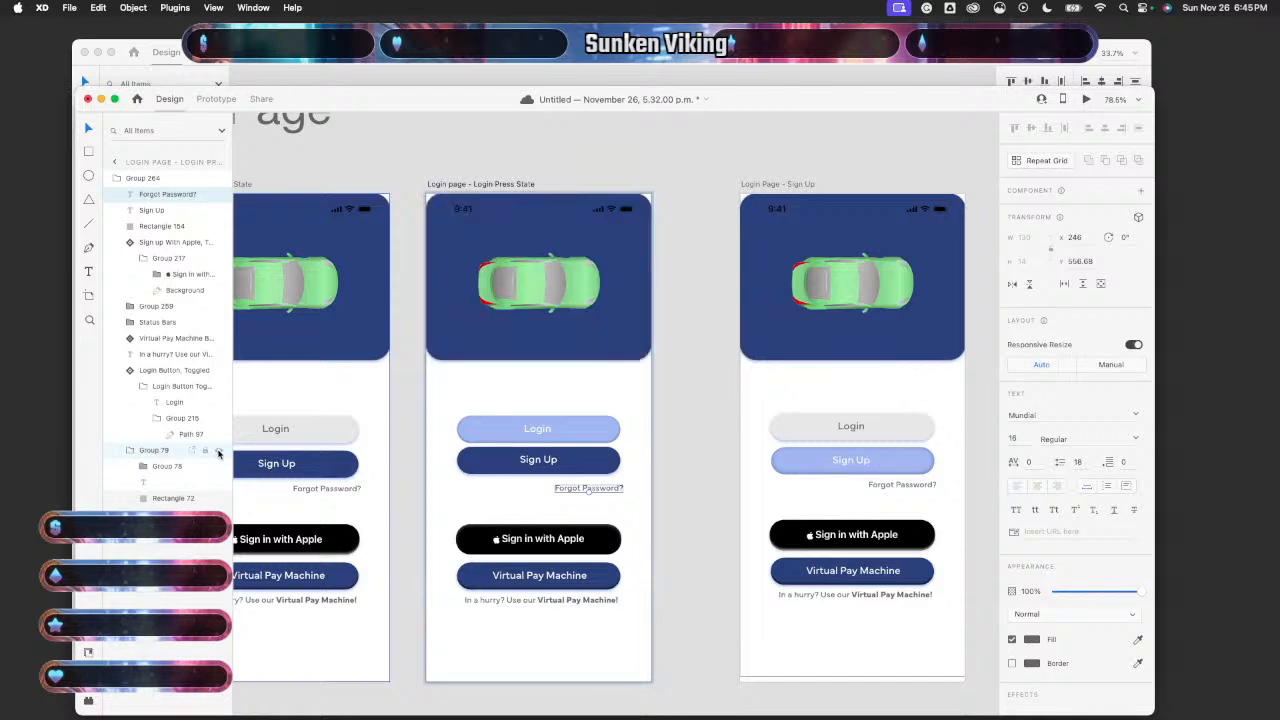
- Line up the middle artboard's Sign Up button beneath Login and inspect the default Login button
{"action": "left_click", "coordinate": [151, 484]}
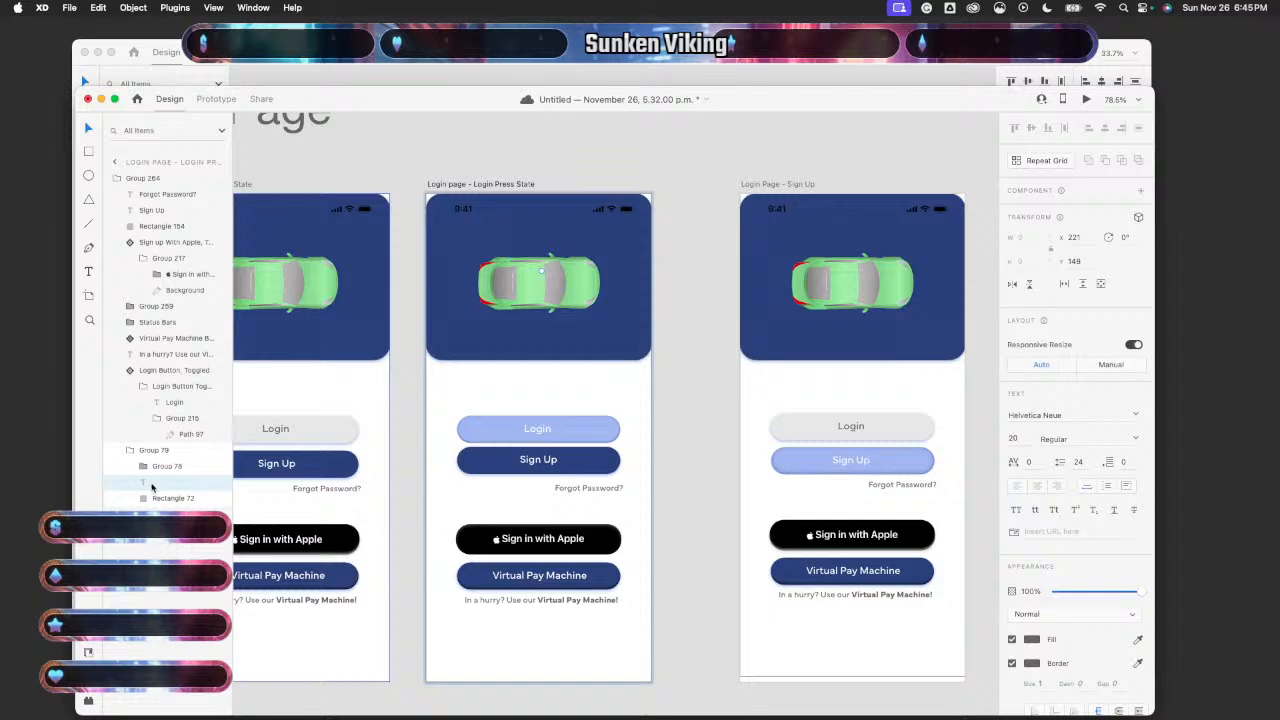
{"action": "left_click", "coordinate": [578, 466]}
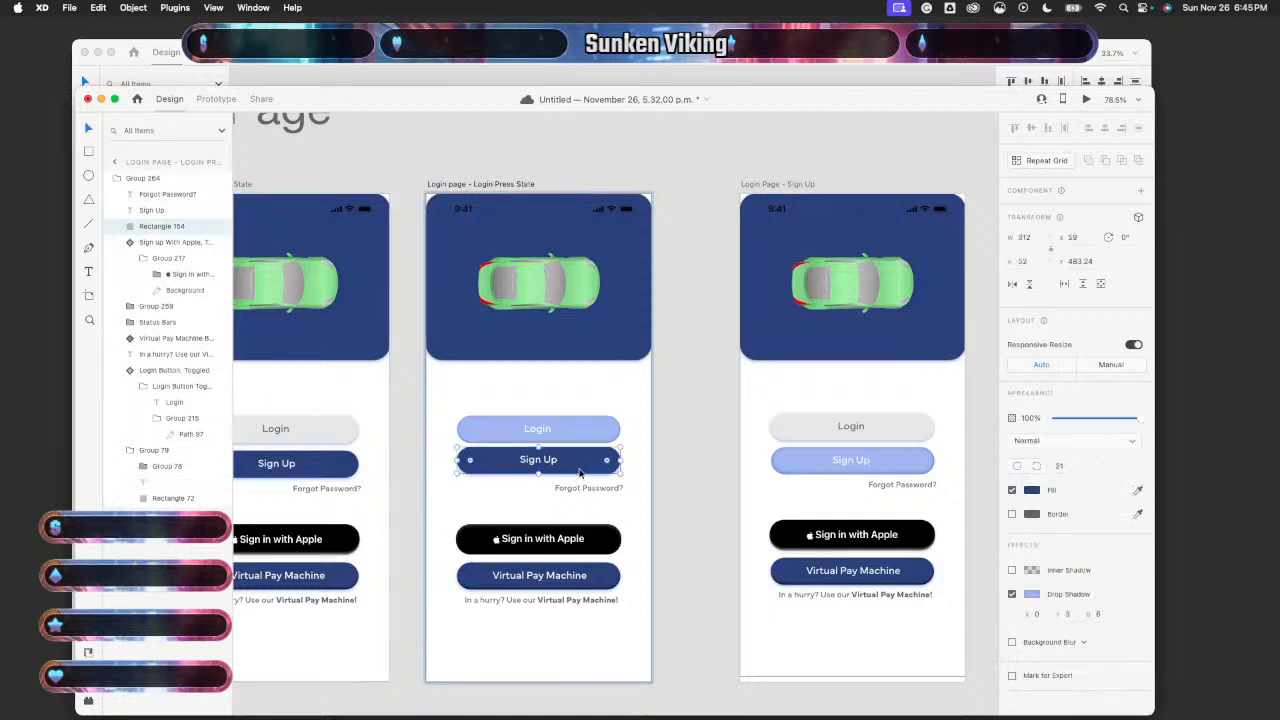
{"action": "left_click_drag", "start_coordinate": [579, 472], "coordinate": [581, 473]}
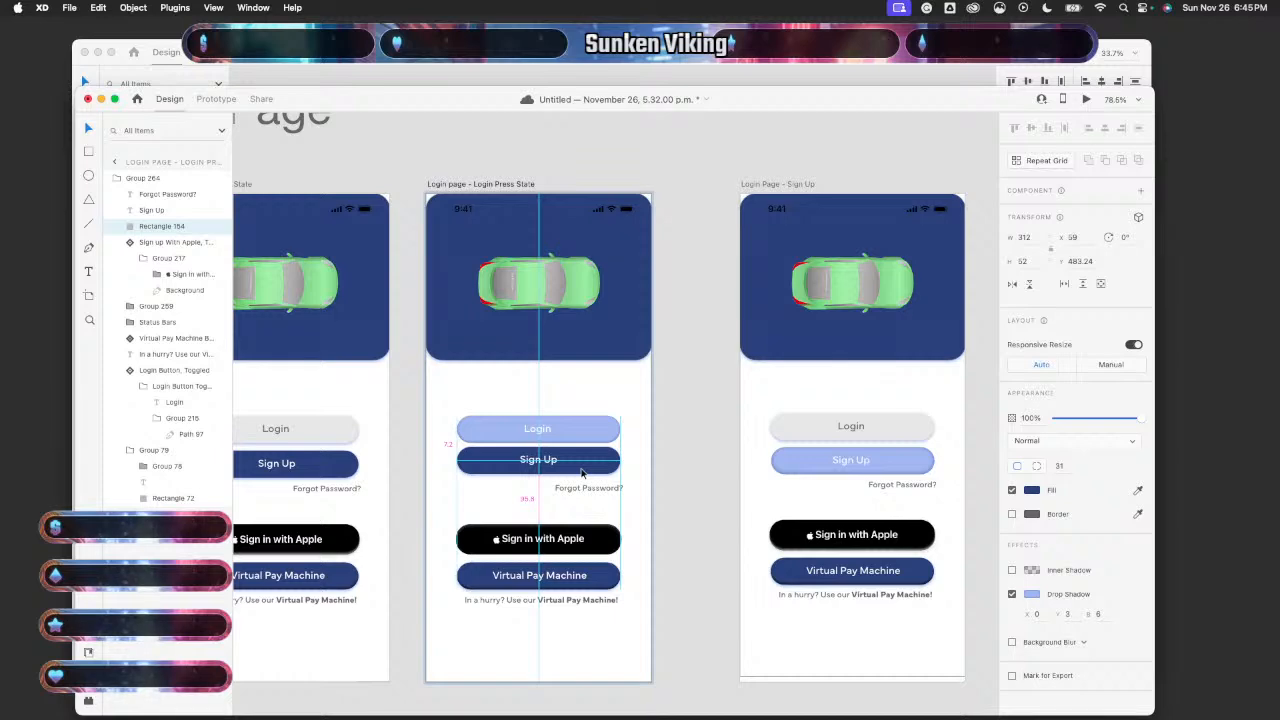
{"action": "left_click_drag", "start_coordinate": [582, 473], "coordinate": [582, 473]}
{"action": "scroll", "coordinate": [437, 487], "scroll_direction": "left", "scroll_amount": 3}
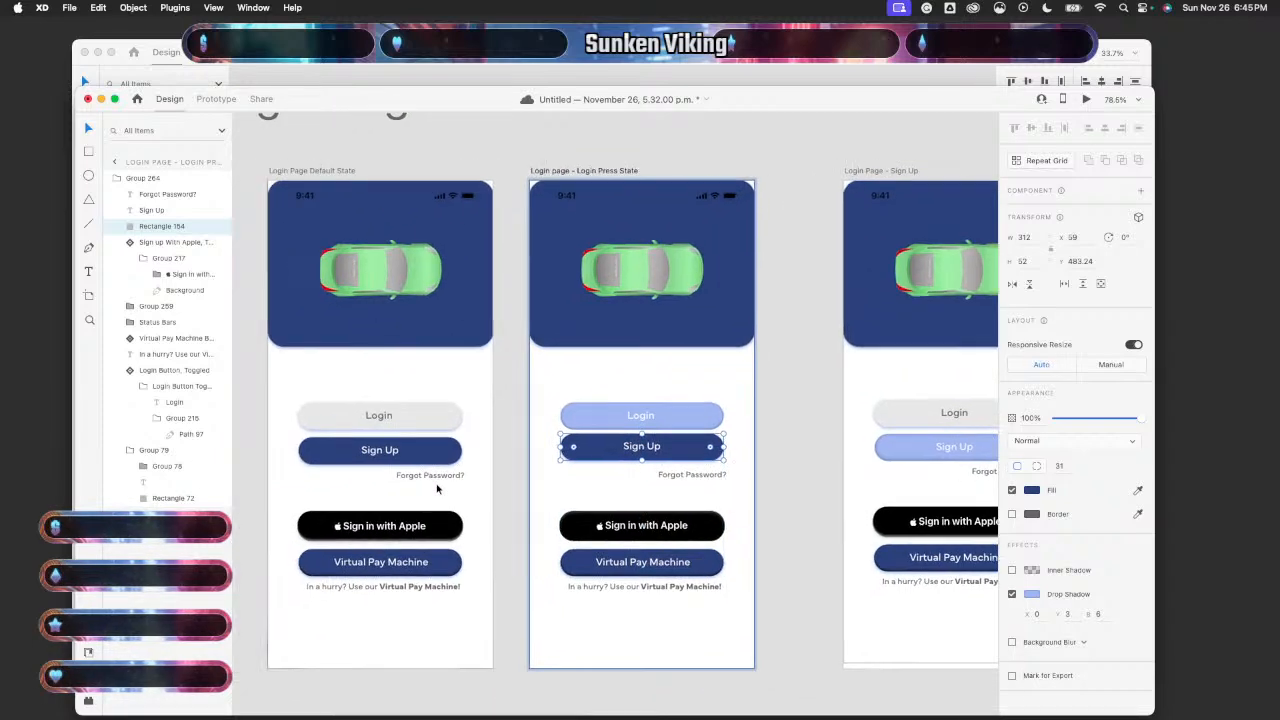
{"action": "scroll", "coordinate": [447, 454], "scroll_direction": "up", "scroll_amount": 5}
{"action": "scroll", "coordinate": [452, 452], "scroll_direction": "up", "scroll_amount": 5}
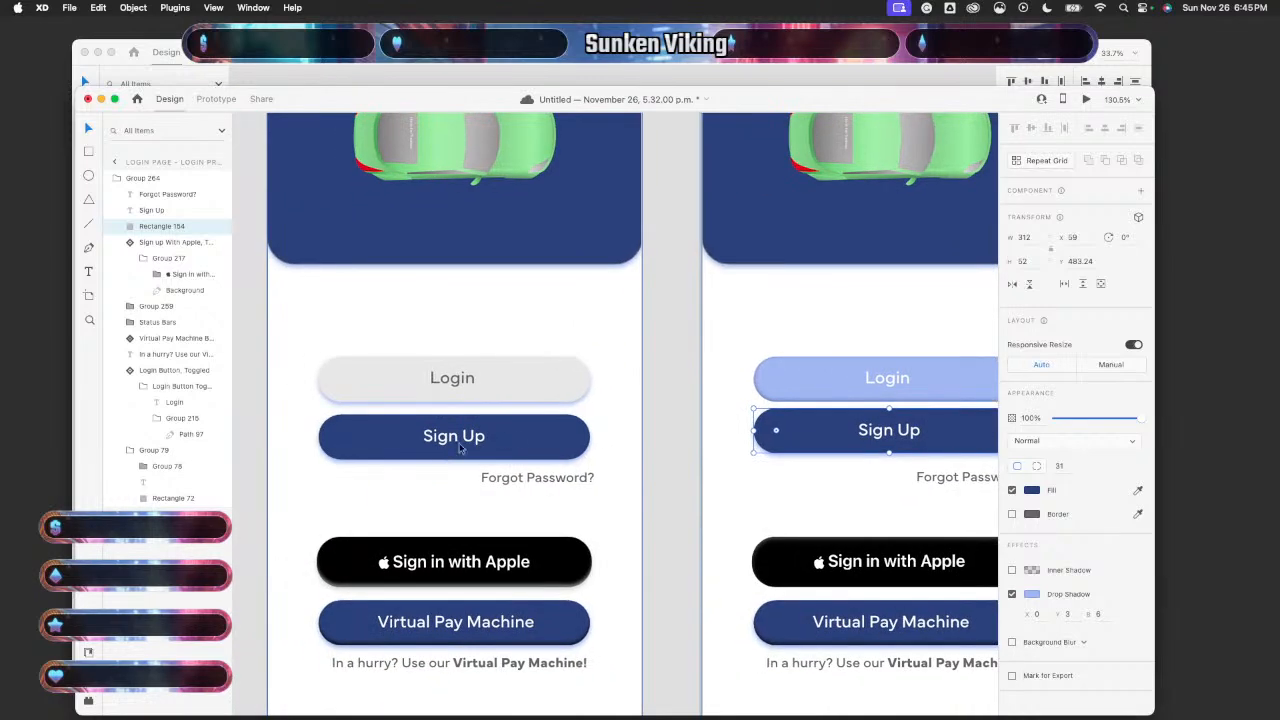
{"action": "left_click", "coordinate": [521, 446]}
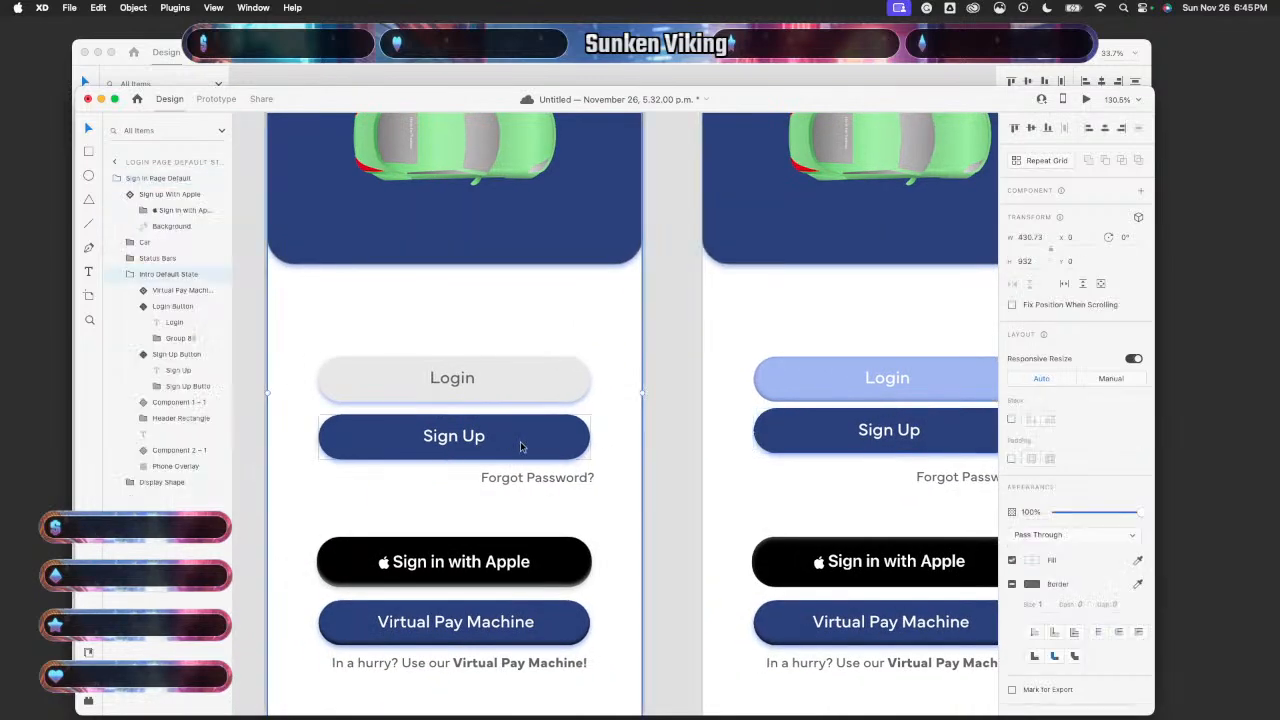
{"action": "scroll", "coordinate": [522, 446], "scroll_direction": "down", "scroll_amount": 3}
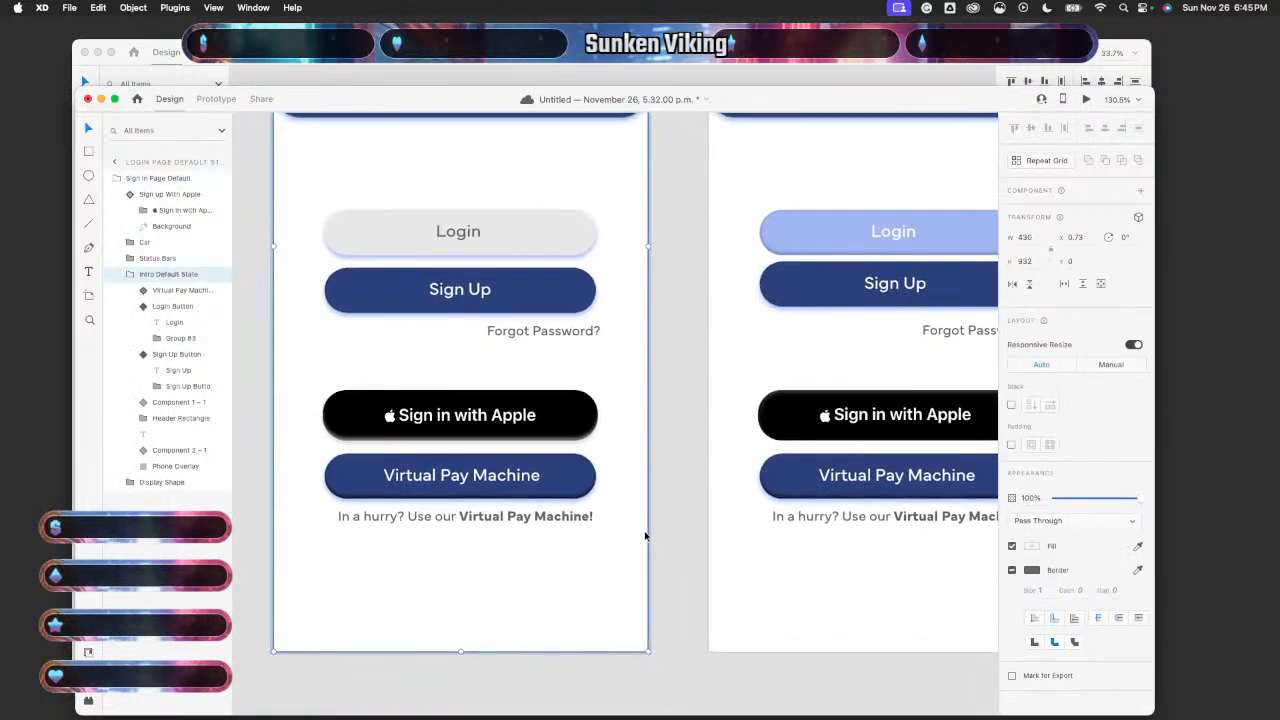
{"action": "scroll", "coordinate": [584, 484], "scroll_direction": "up", "scroll_amount": 5}
{"action": "double_click", "coordinate": [574, 471]}
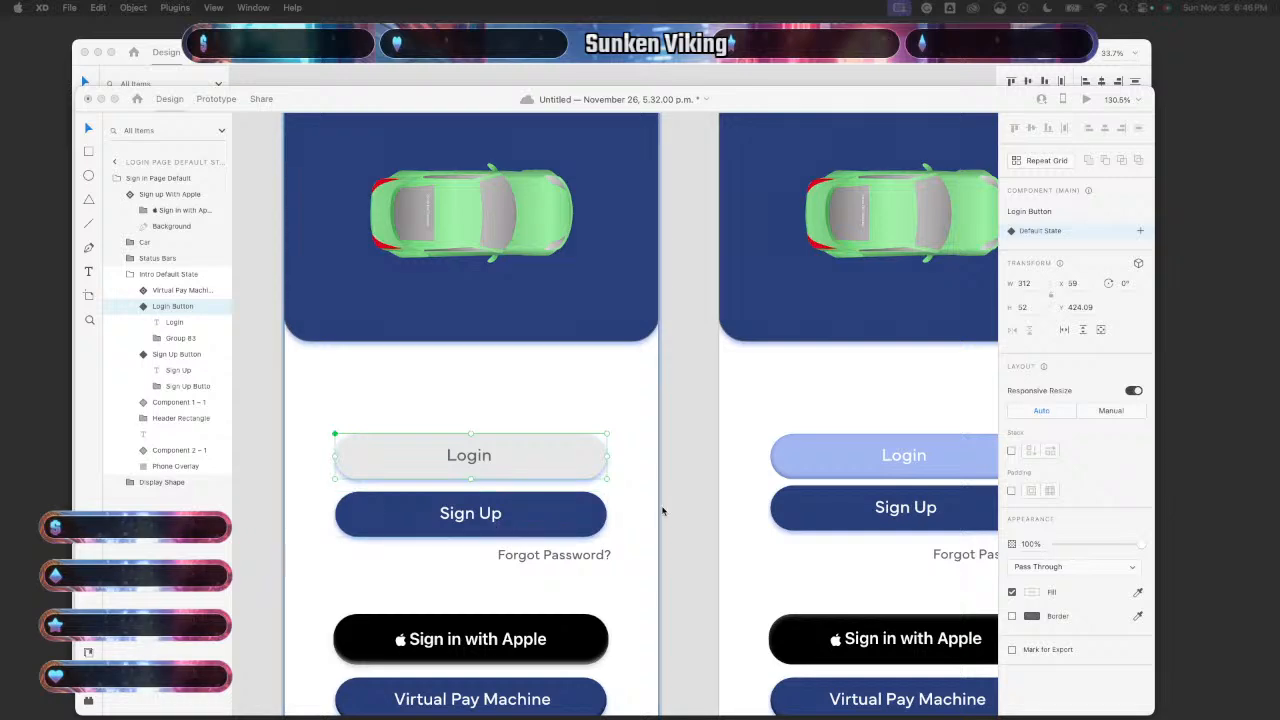
- Check the left Sign Up spacing and nudge the right Sign Up button down to Y 490.24
{"action": "left_click", "coordinate": [737, 543]}
{"action": "scroll", "coordinate": [737, 543], "scroll_direction": "right", "scroll_amount": 5}
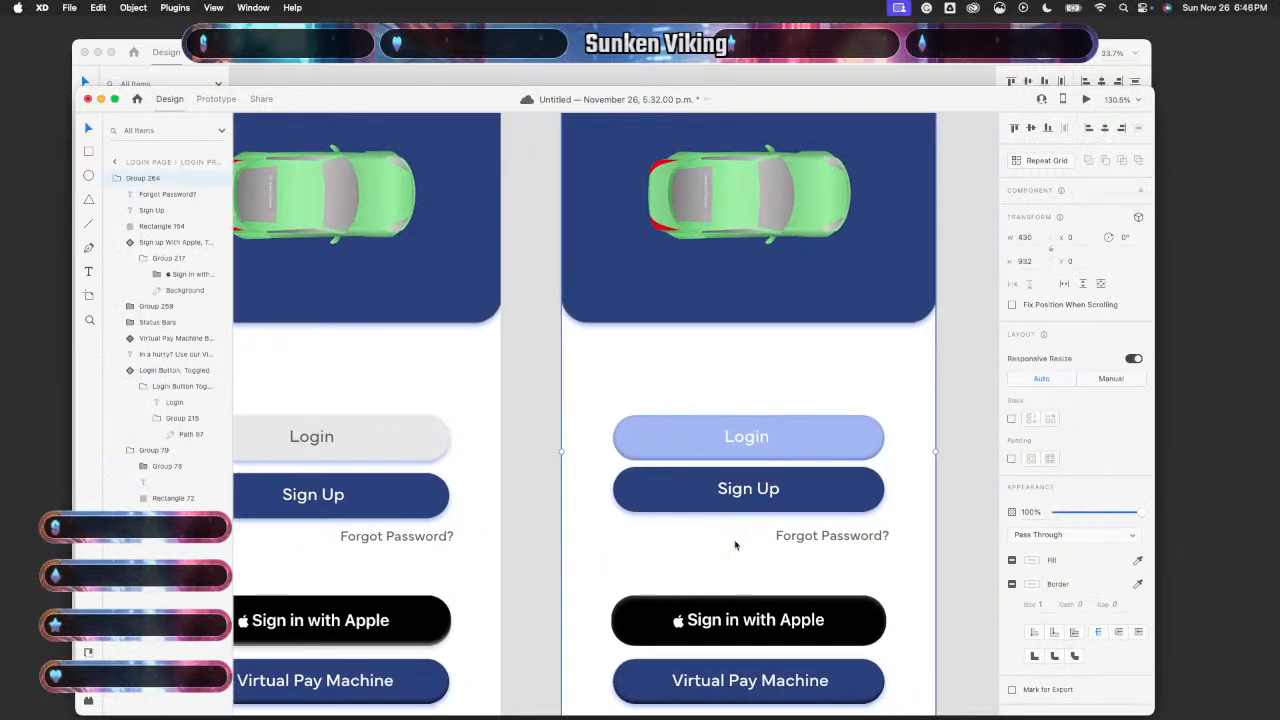
{"action": "scroll", "coordinate": [736, 545], "scroll_direction": "down", "scroll_amount": 3}
{"action": "scroll", "coordinate": [736, 545], "scroll_direction": "up", "scroll_amount": 4}
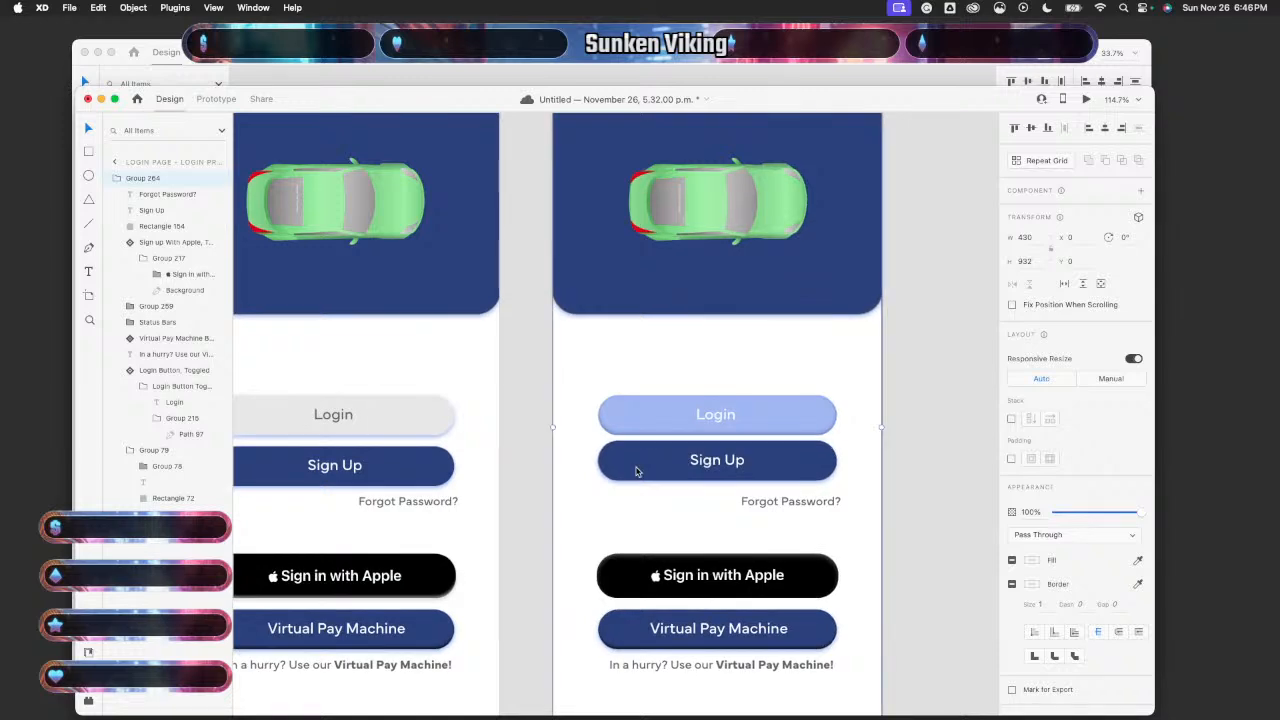
{"action": "scroll", "coordinate": [455, 444], "scroll_direction": "left", "scroll_amount": 1}
{"action": "scroll", "coordinate": [455, 444], "scroll_direction": "left", "scroll_amount": 1}
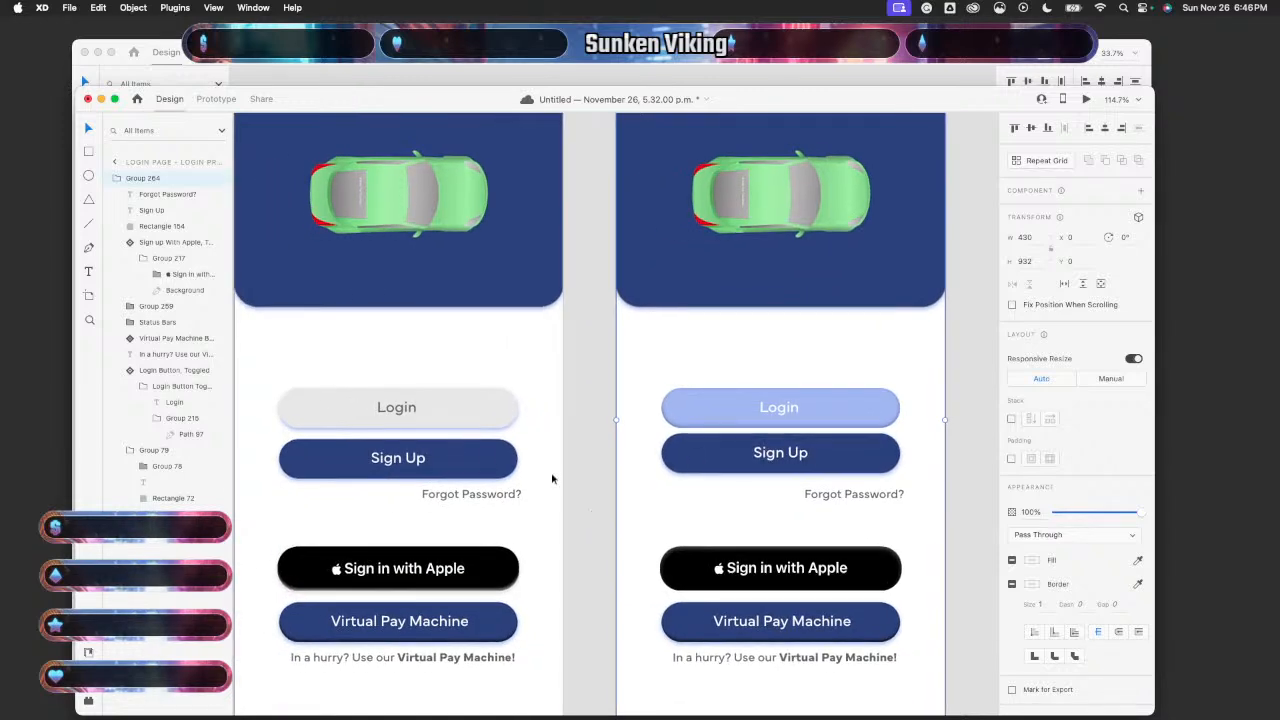
{"action": "left_click", "coordinate": [474, 459]}
{"action": "double_click", "coordinate": [474, 459]}
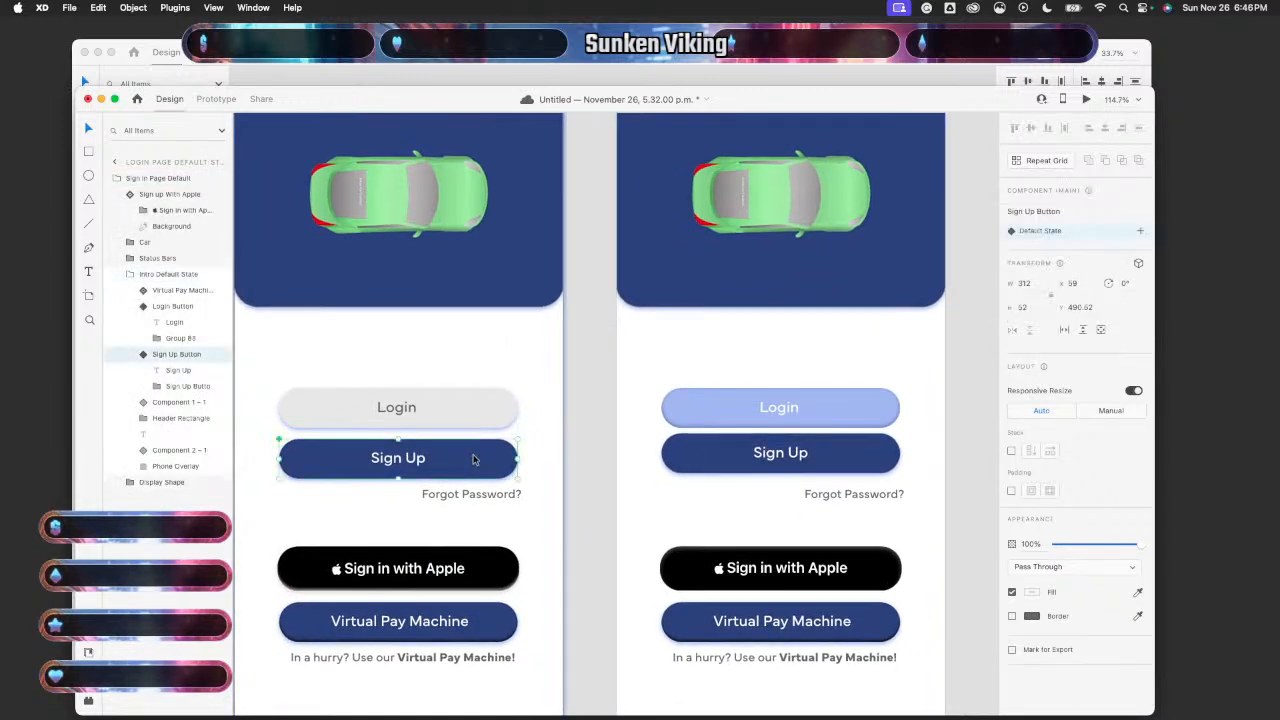
{"action": "key", "text": "alt"}
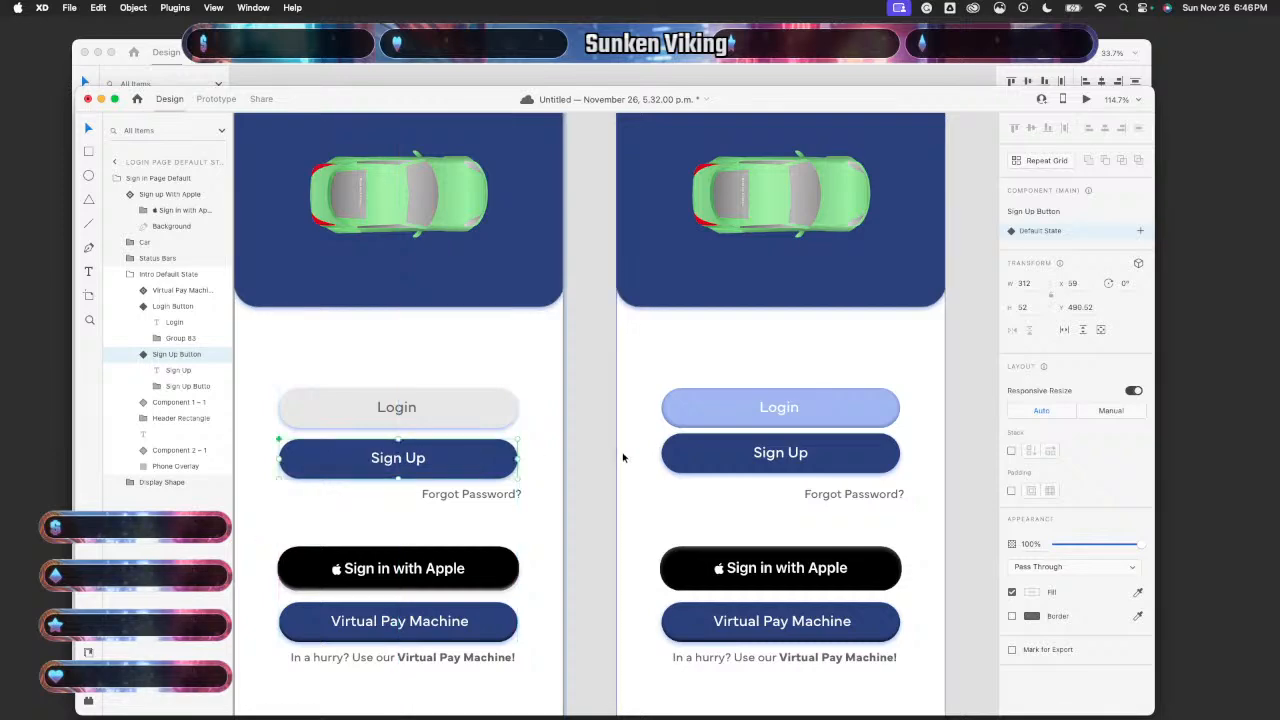
{"action": "double_click", "coordinate": [698, 460]}
{"action": "key", "text": "Down"}
{"action": "key", "text": "Down"}
{"action": "key", "text": "Down"}
{"action": "key", "text": "Down"}
{"action": "key", "text": "Down"}
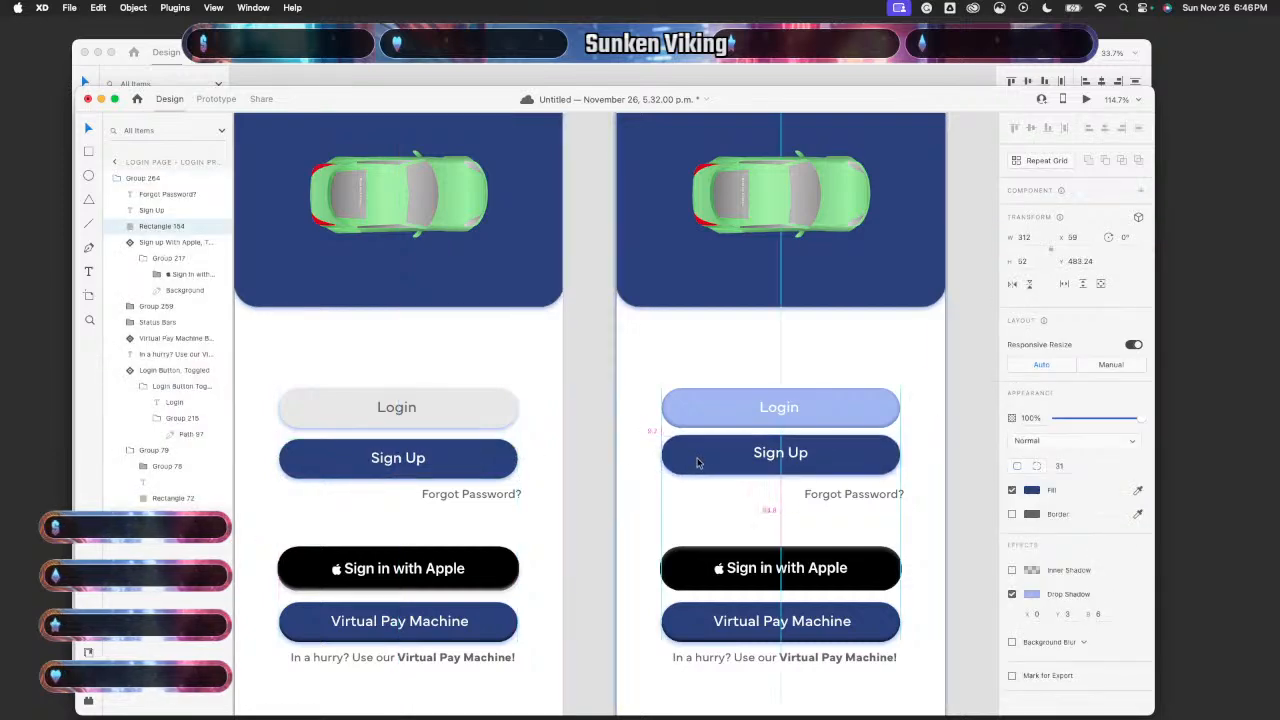
{"action": "left_click_drag", "start_coordinate": [698, 462], "coordinate": [698, 462]}
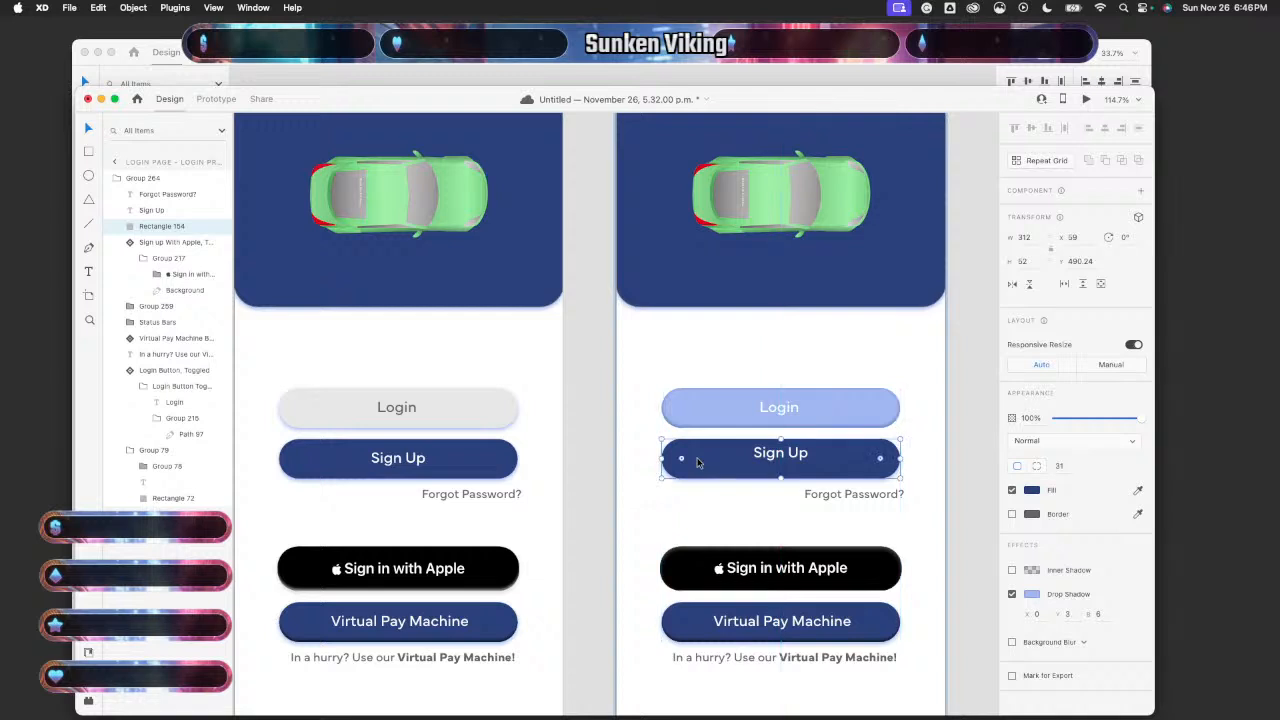
- Position the left artboard's Forgot Password? at X 243, with Component 2 – 1 topmost in layers
{"action": "left_click", "coordinate": [500, 494]}
{"action": "key", "text": "Down"}
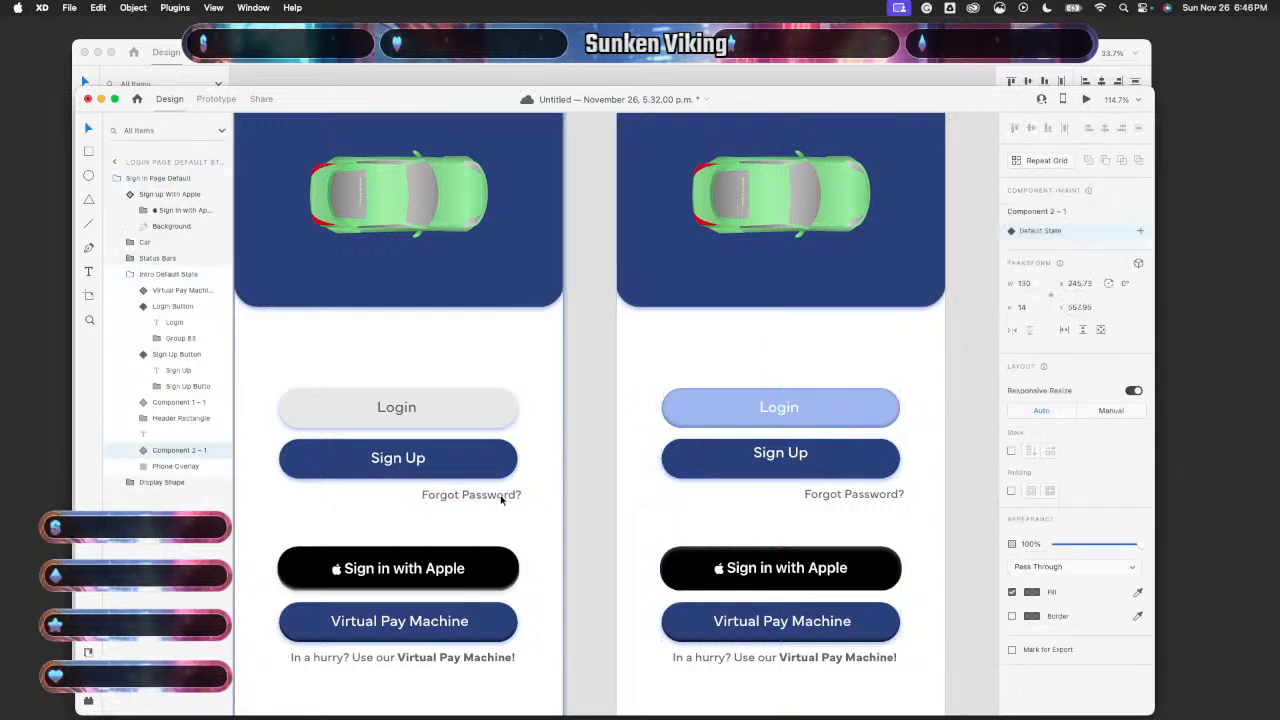
{"action": "key", "text": "Up"}
{"action": "key", "text": "Up"}
{"action": "key", "text": "Up"}
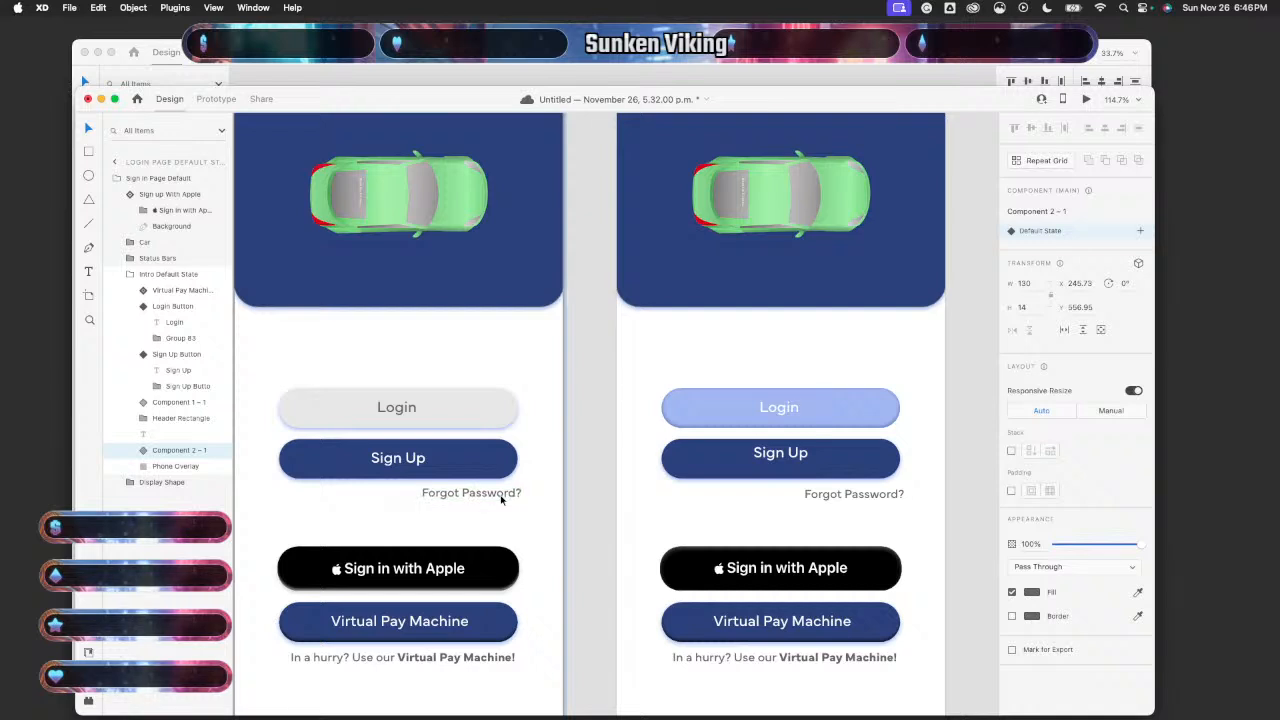
{"action": "double_click", "coordinate": [500, 496]}
{"action": "left_click_drag", "start_coordinate": [500, 496], "coordinate": [499, 496]}
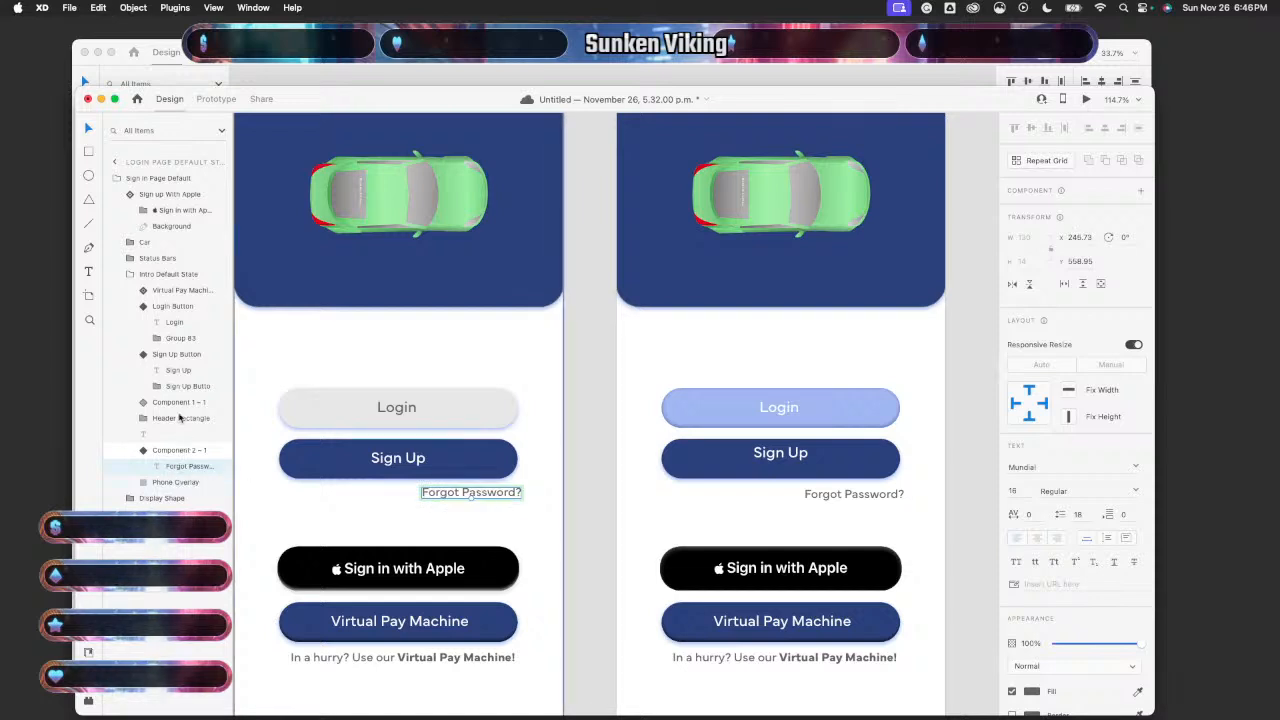
{"action": "left_click", "coordinate": [177, 530]}
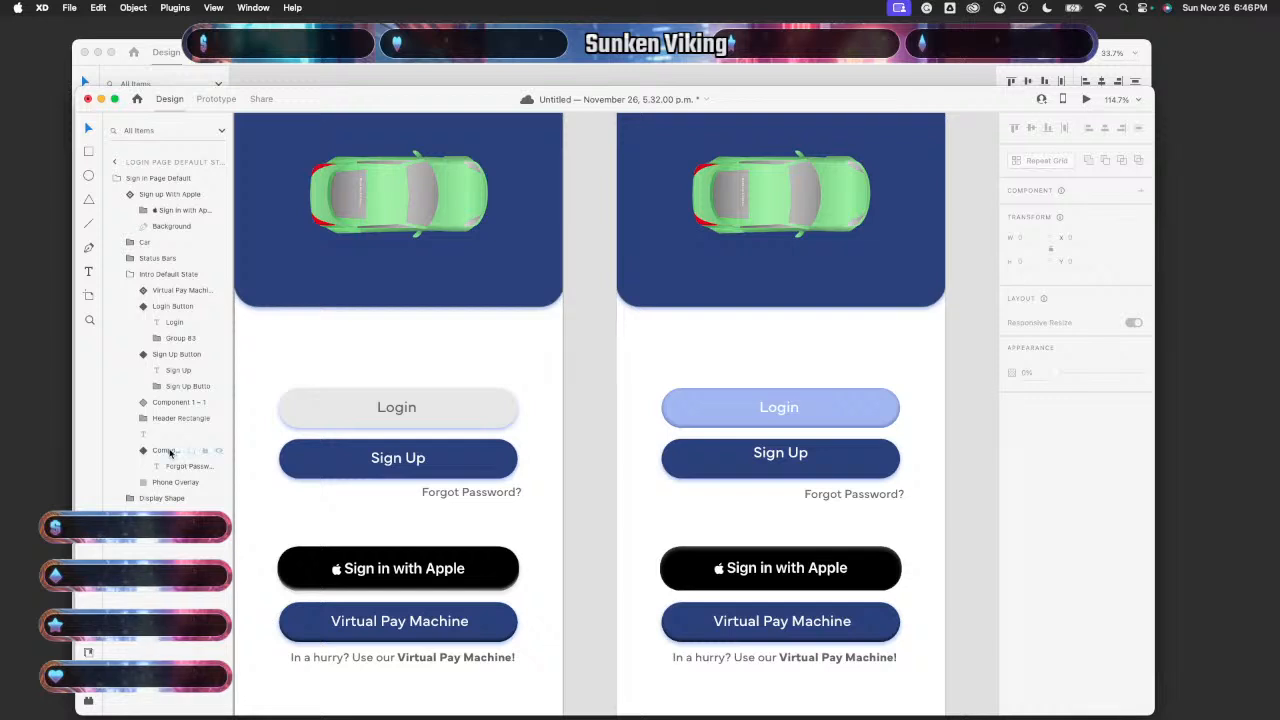
{"action": "left_click_drag", "start_coordinate": [170, 453], "coordinate": [172, 195]}
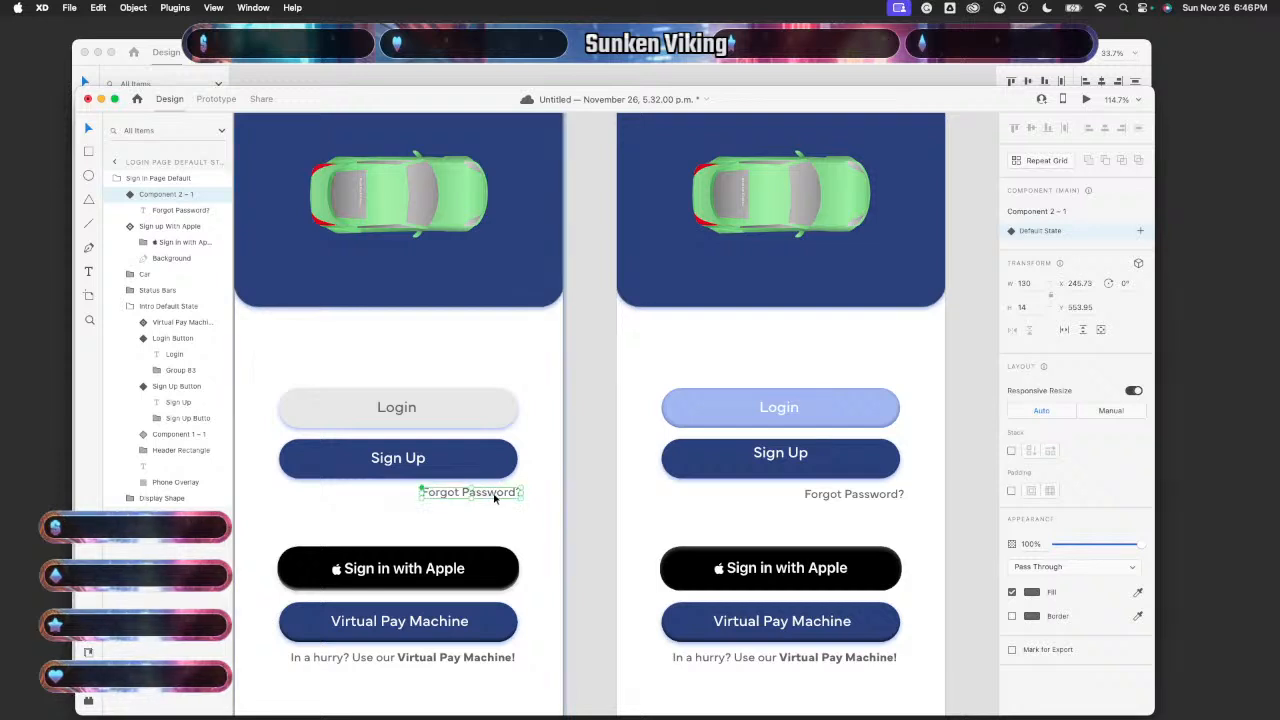
{"action": "left_click_drag", "start_coordinate": [492, 497], "coordinate": [493, 497]}
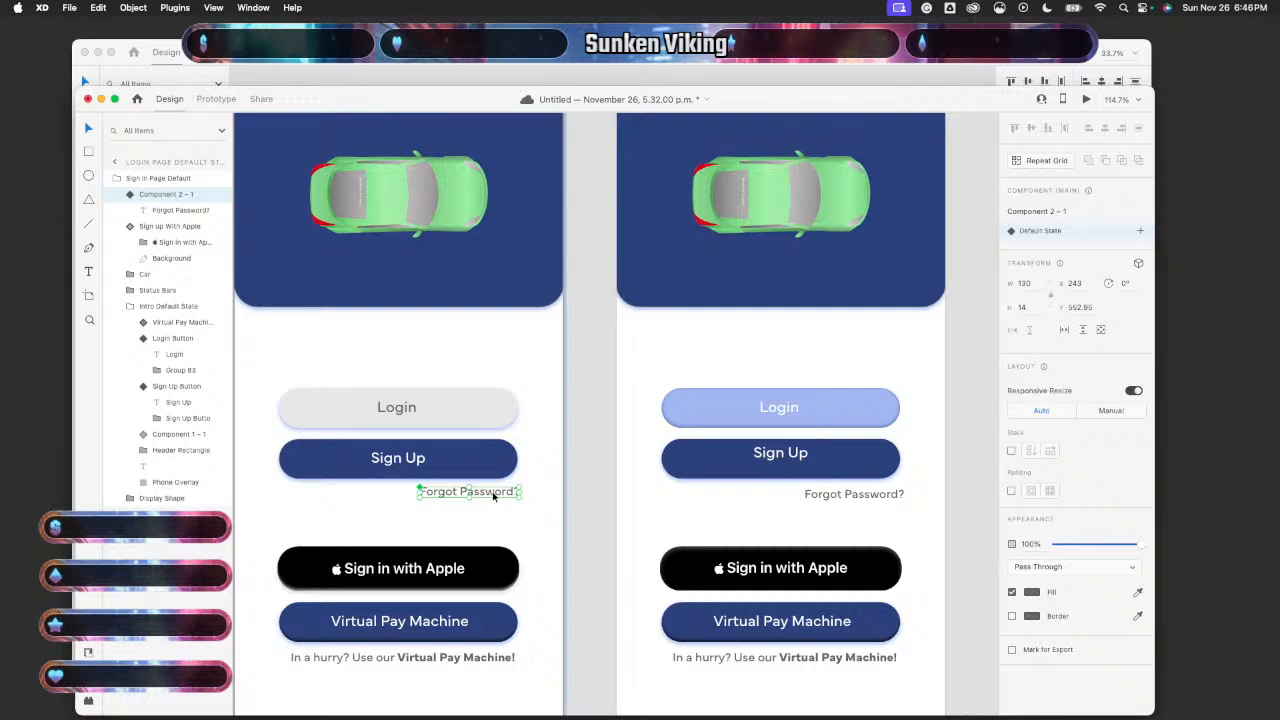
- Move the middle artboard's Forgot Password? to X 243, Y 551.68
{"action": "scroll", "coordinate": [571, 520], "scroll_direction": "right", "scroll_amount": 5}
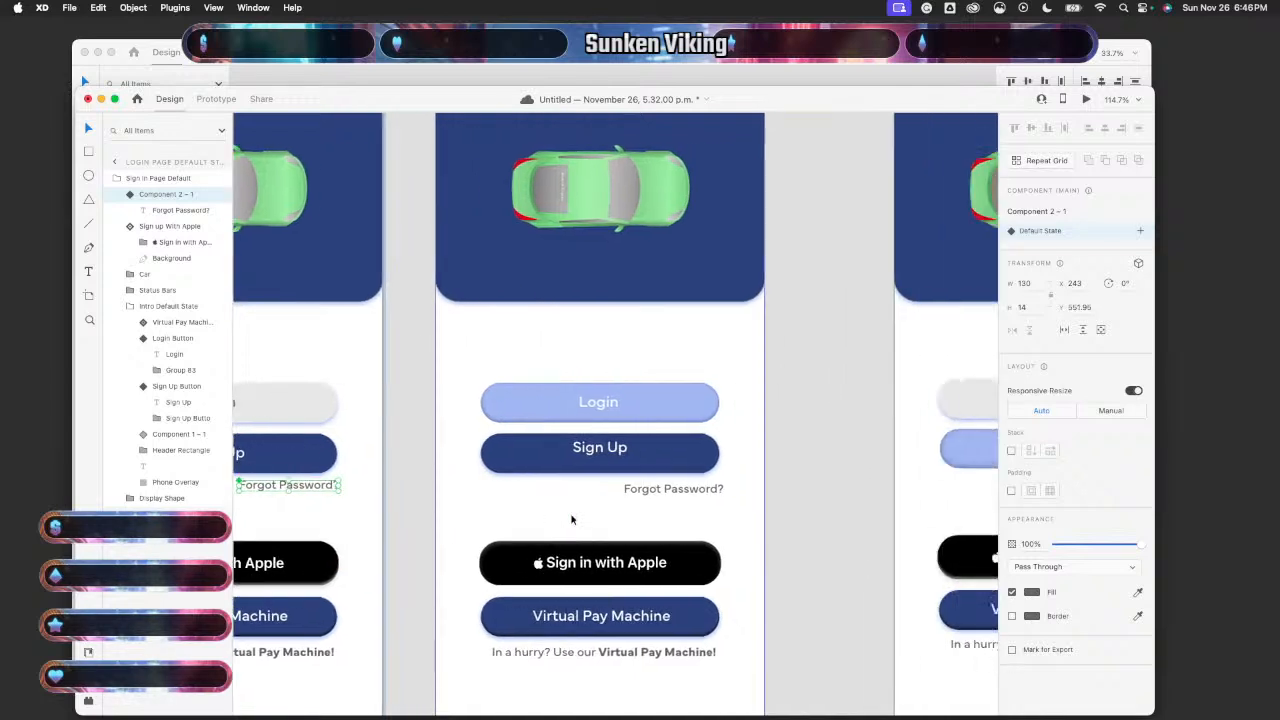
{"action": "left_click_drag", "start_coordinate": [673, 491], "coordinate": [675, 491]}
{"action": "double_click", "coordinate": [675, 491]}
{"action": "double_click", "coordinate": [675, 491]}
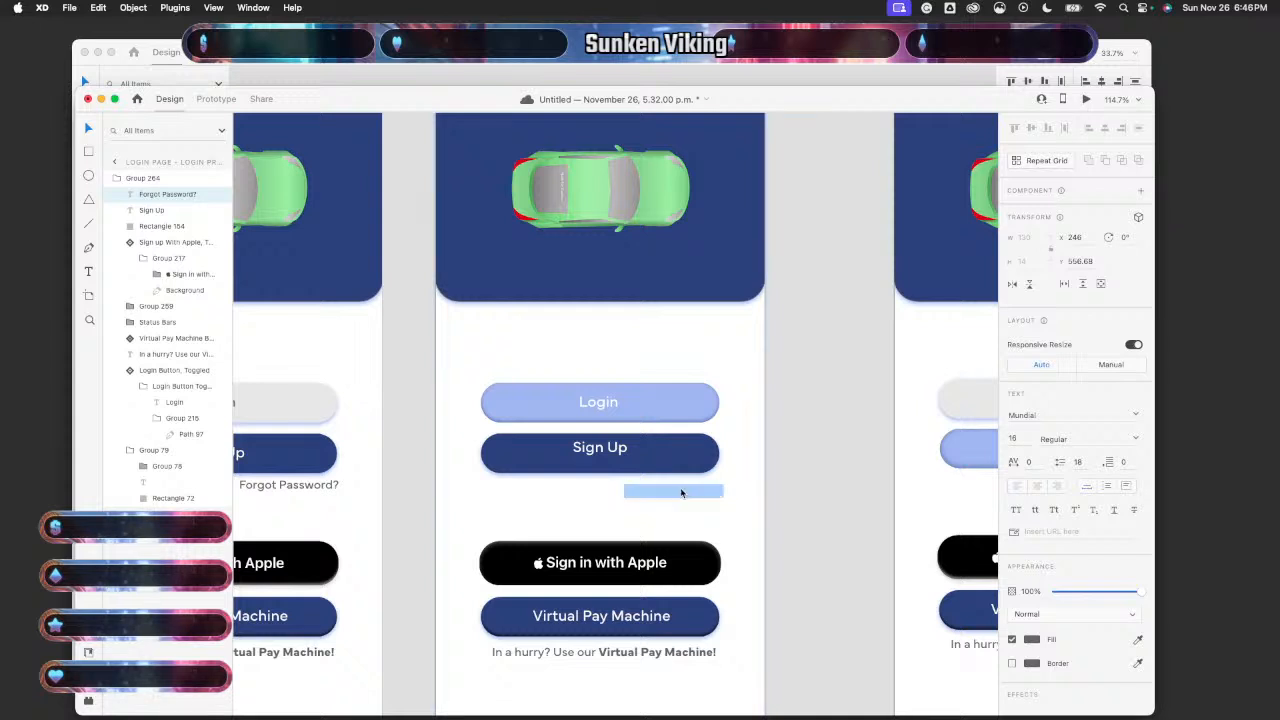
{"action": "key", "text": "Escape"}
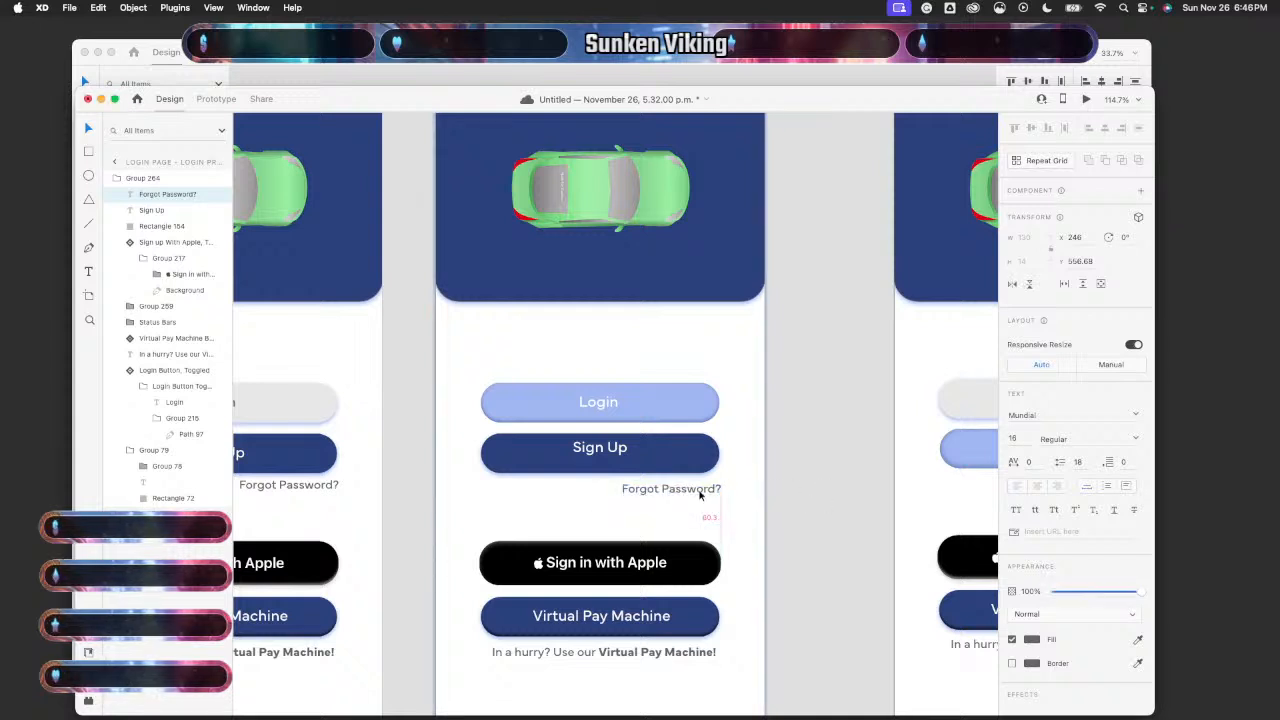
{"action": "left_click_drag", "start_coordinate": [706, 499], "coordinate": [700, 496]}
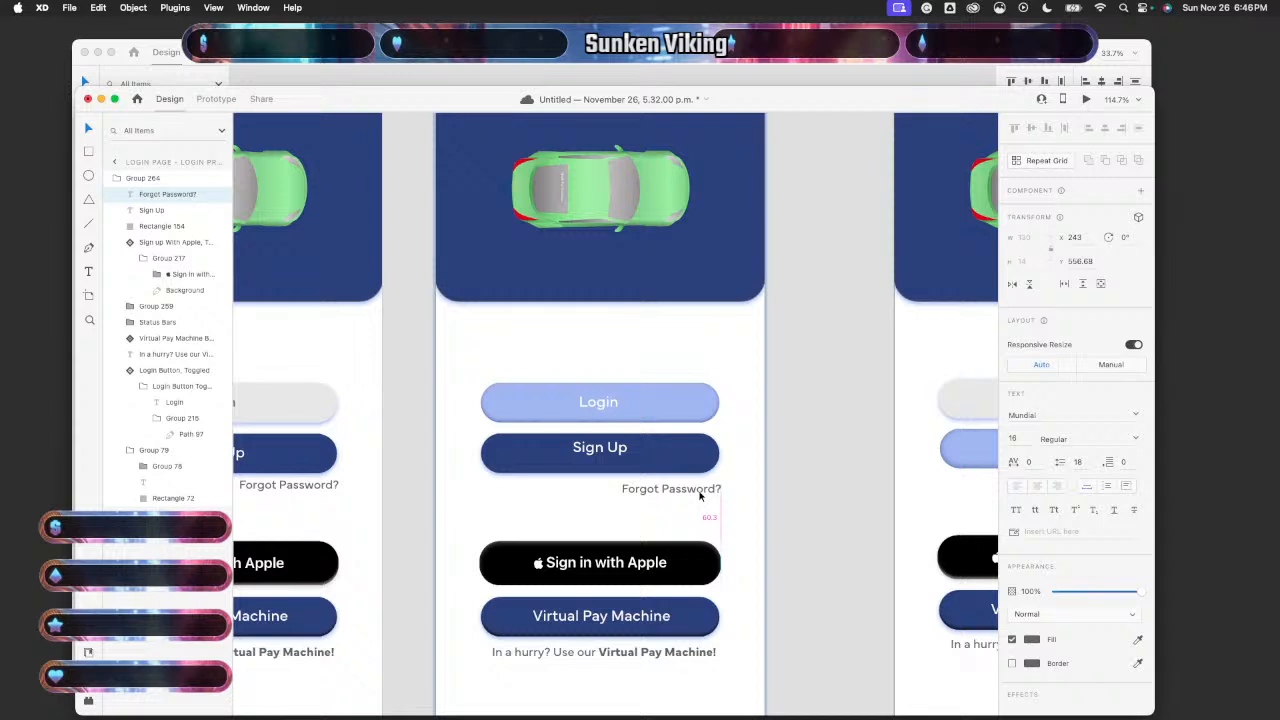
{"action": "left_click", "coordinate": [312, 489]}
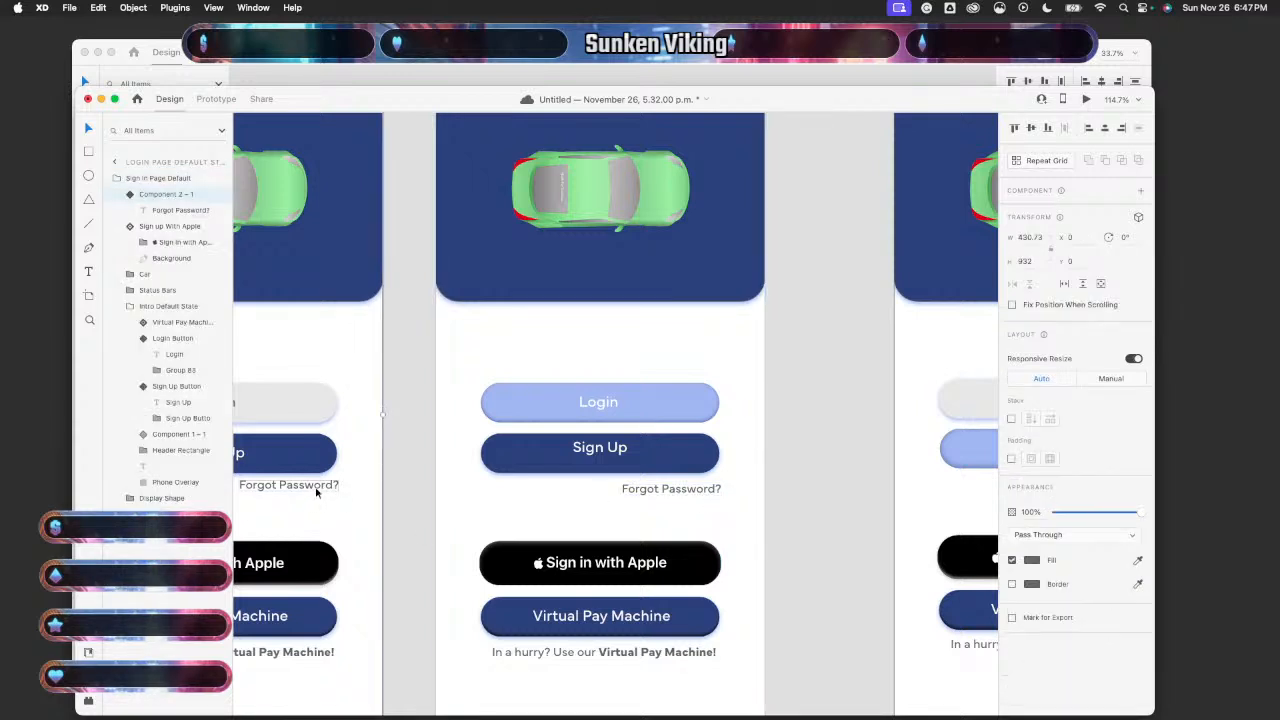
{"action": "left_click_drag", "start_coordinate": [317, 491], "coordinate": [317, 490]}
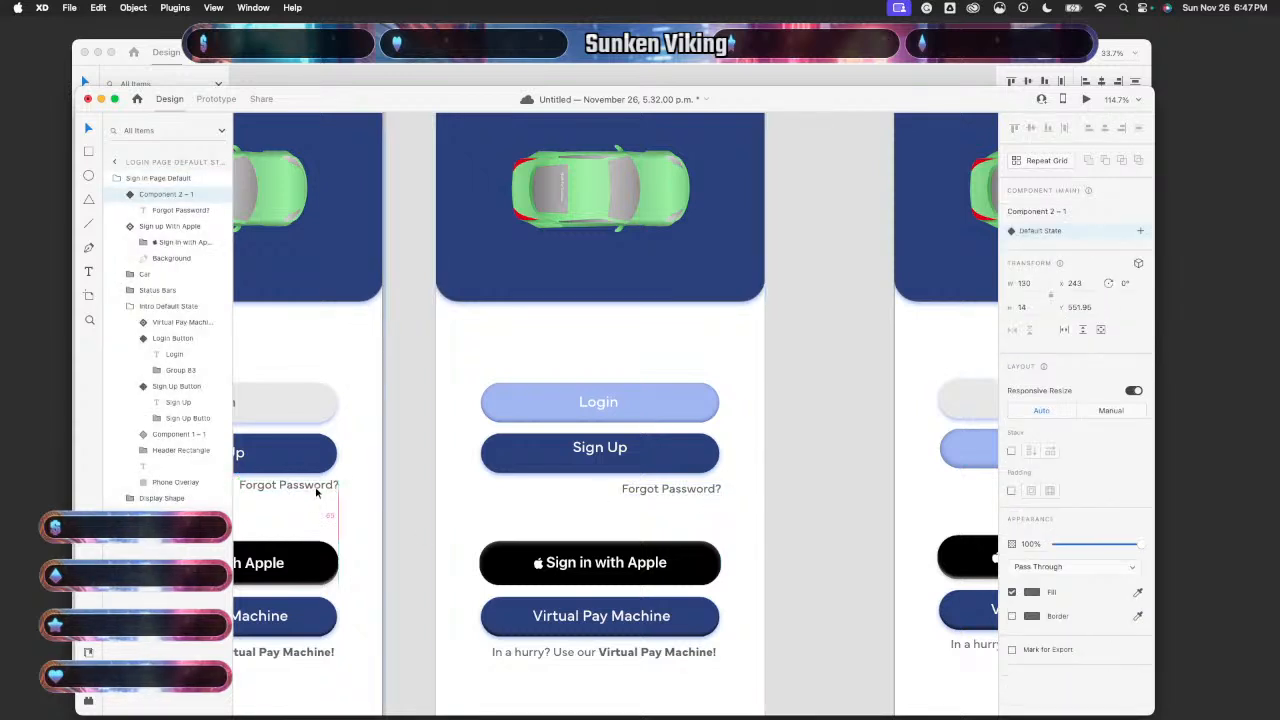
{"action": "left_click", "coordinate": [668, 490]}
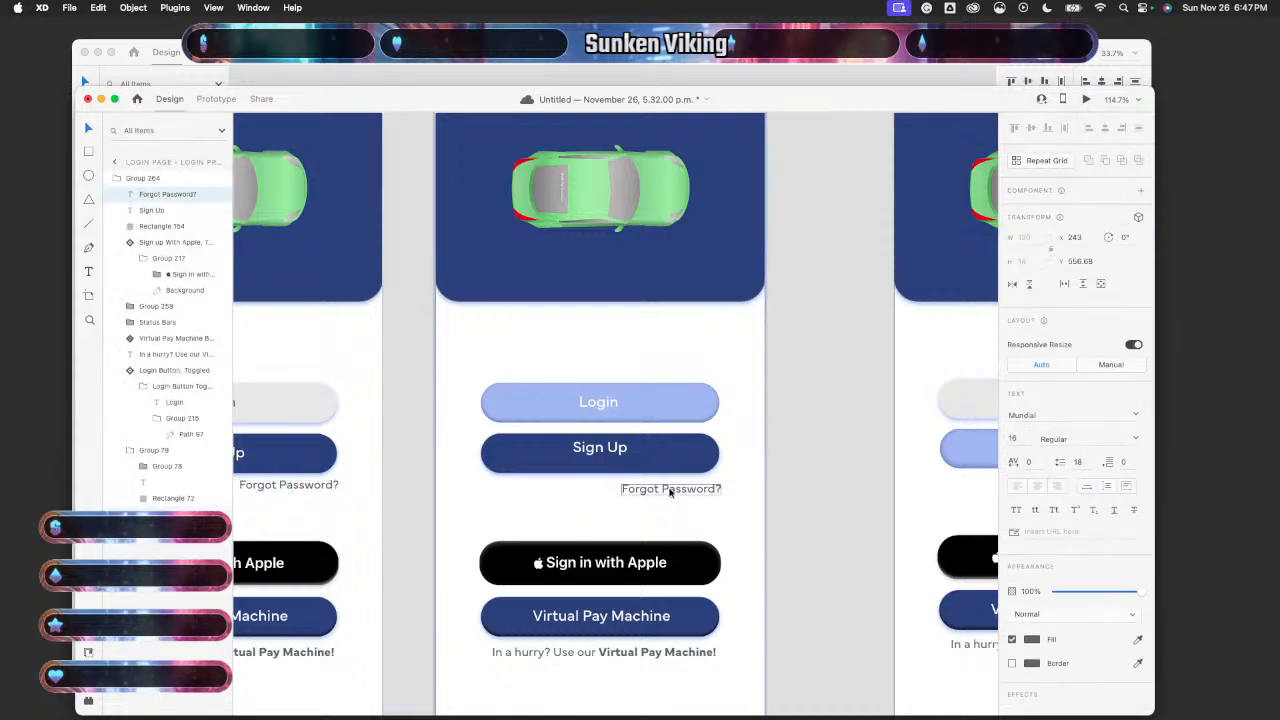
{"action": "key", "text": "Up"}
{"action": "key", "text": "Up"}
{"action": "key", "text": "Up"}
{"action": "key", "text": "Up"}
{"action": "key", "text": "Up"}
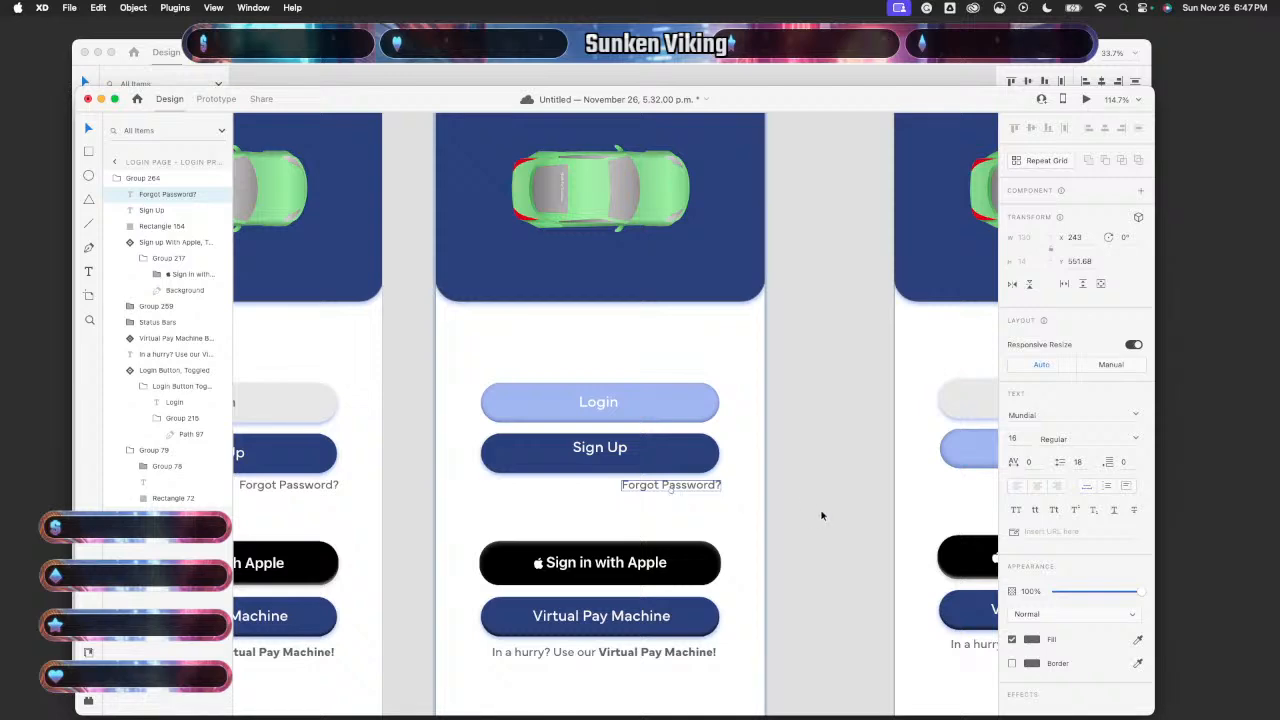
- Replace the Sign Up artboard's misplaced Forgot Password? with the aligned copy
{"action": "scroll", "coordinate": [822, 515], "scroll_direction": "right", "scroll_amount": 5}
{"action": "left_click", "coordinate": [786, 497]}
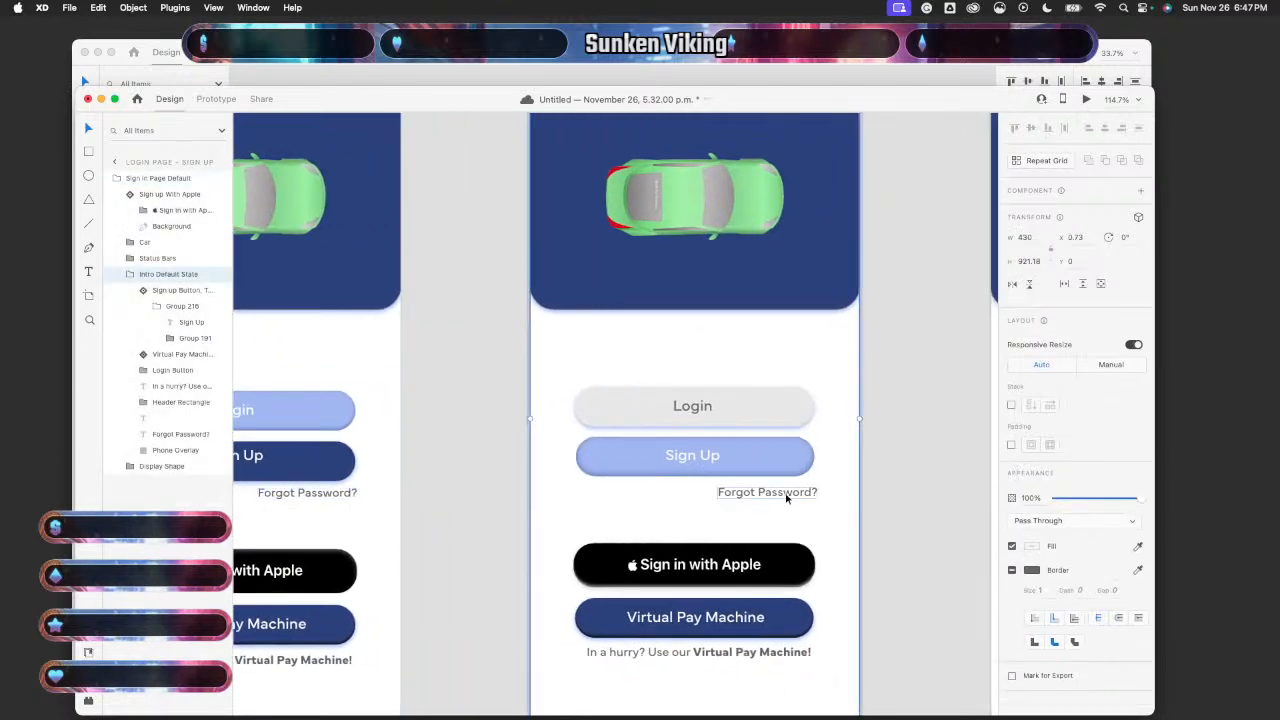
{"action": "double_click", "coordinate": [786, 497]}
{"action": "mouse_move", "coordinate": [786, 497]}
{"action": "left_mouse_down"}
{"action": "mouse_move", "coordinate": [796, 500]}
{"action": "mouse_move", "coordinate": [782, 513]}
{"action": "mouse_move", "coordinate": [784, 501]}
{"action": "left_mouse_up"}
{"action": "left_click", "coordinate": [320, 495]}
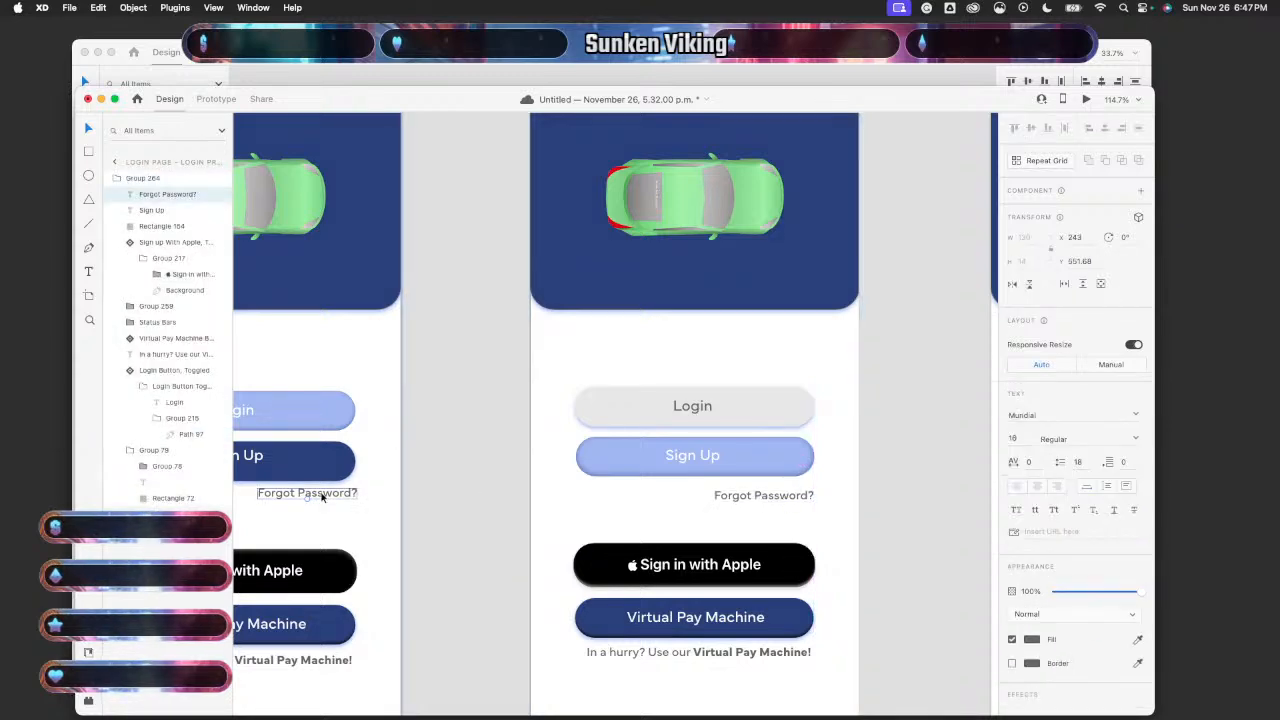
{"action": "left_click_drag", "start_coordinate": [322, 497], "coordinate": [322, 497]}
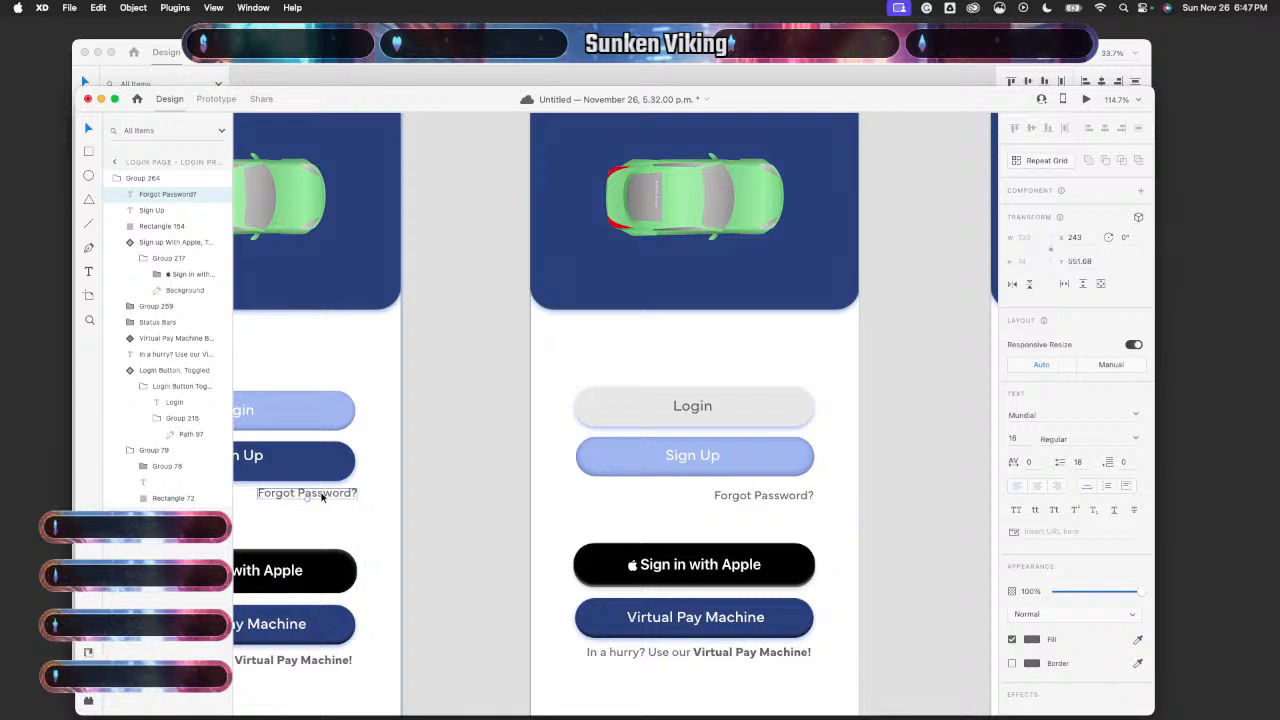
{"action": "left_click", "coordinate": [789, 503]}
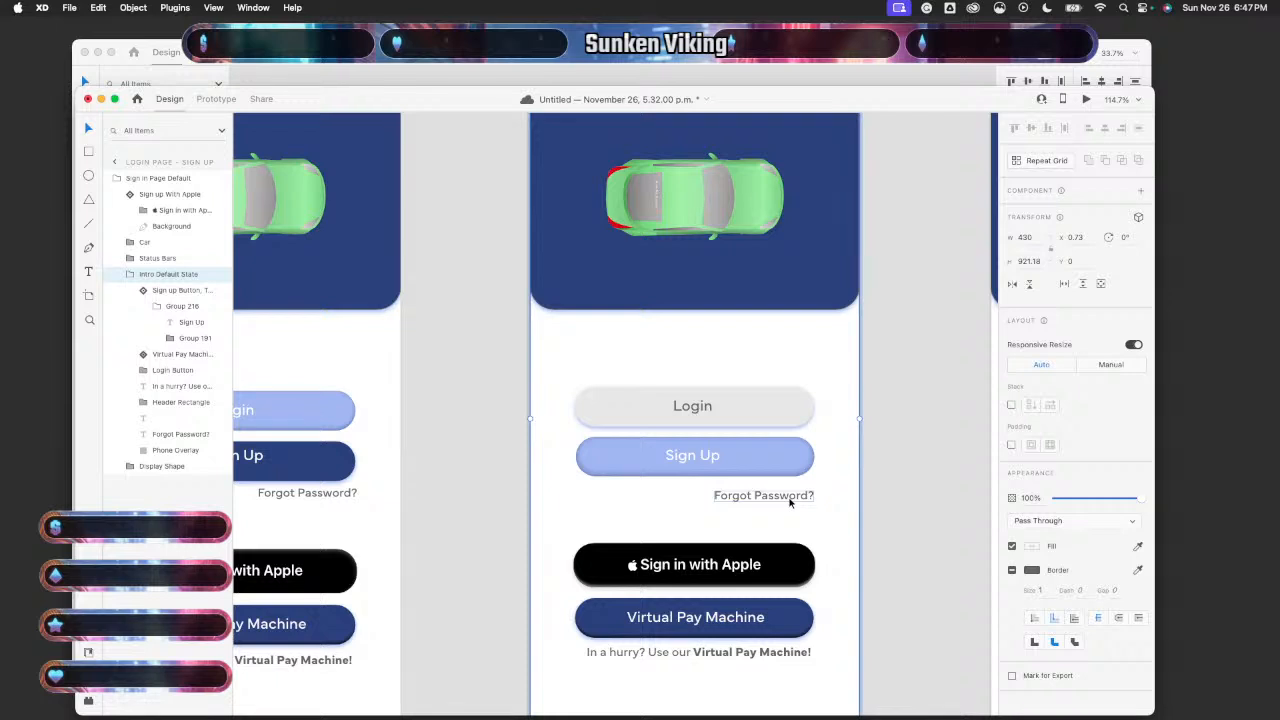
{"action": "double_click", "coordinate": [789, 503]}
{"action": "key", "text": "ctrl+x"}
{"action": "key", "text": "ctrl+v"}
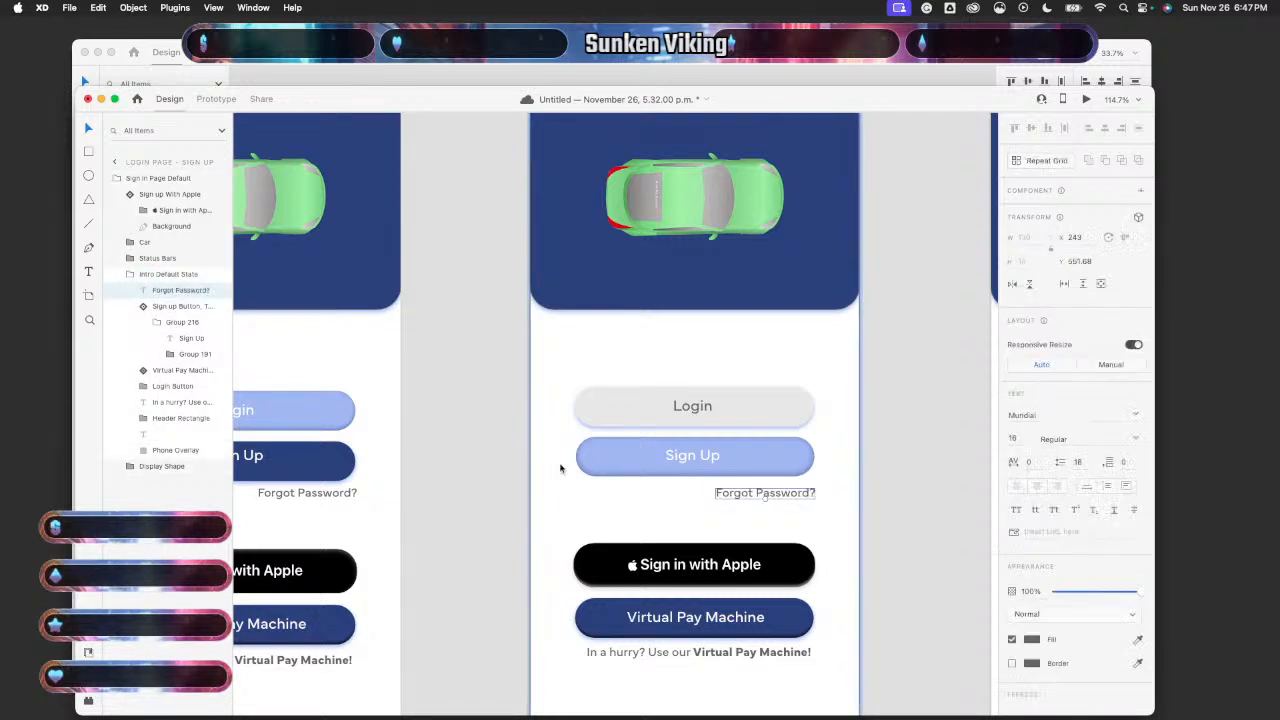
- Swap the faded Forgot Password? for the aligned copy at 25% opacity
{"action": "scroll", "coordinate": [561, 468], "scroll_direction": "right", "scroll_amount": 1}
{"action": "scroll", "coordinate": [561, 468], "scroll_direction": "left", "scroll_amount": 1}
{"action": "scroll", "coordinate": [561, 468], "scroll_direction": "up", "scroll_amount": 1}
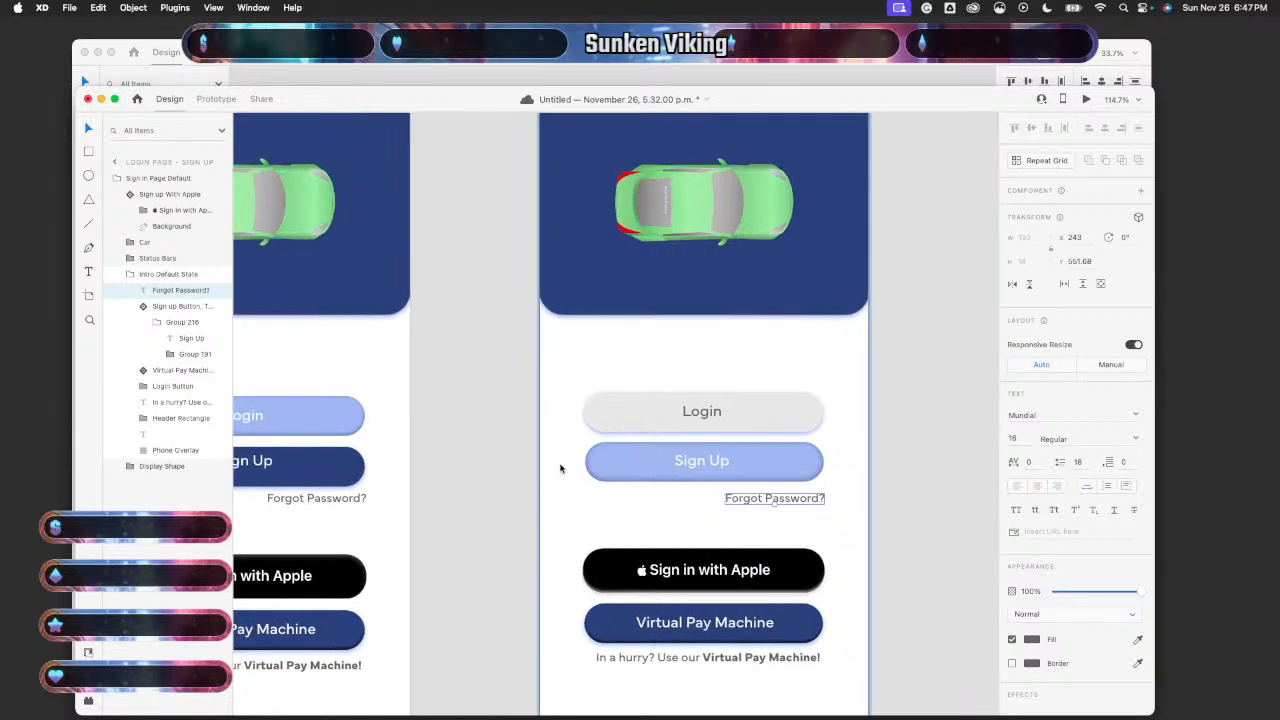
{"action": "scroll", "coordinate": [553, 470], "scroll_direction": "right", "scroll_amount": 10}
{"action": "scroll", "coordinate": [553, 470], "scroll_direction": "down", "scroll_amount": 2}
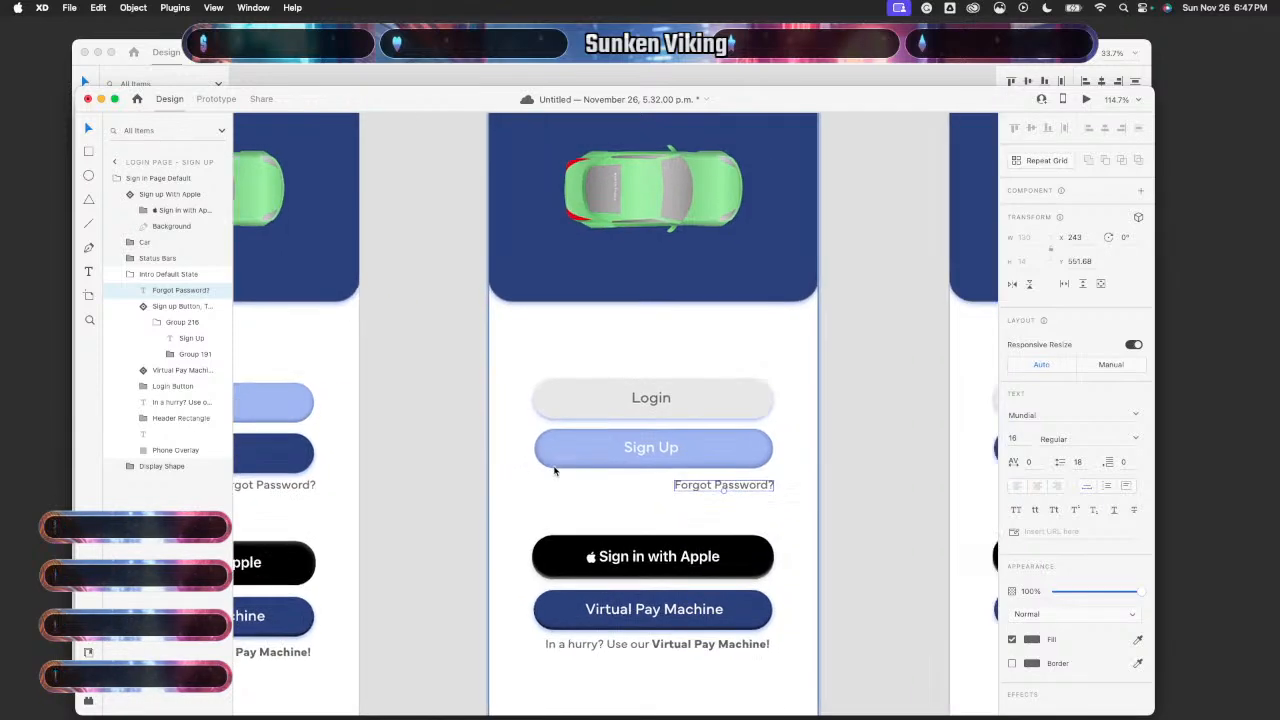
{"action": "scroll", "coordinate": [637, 478], "scroll_direction": "right", "scroll_amount": 5}
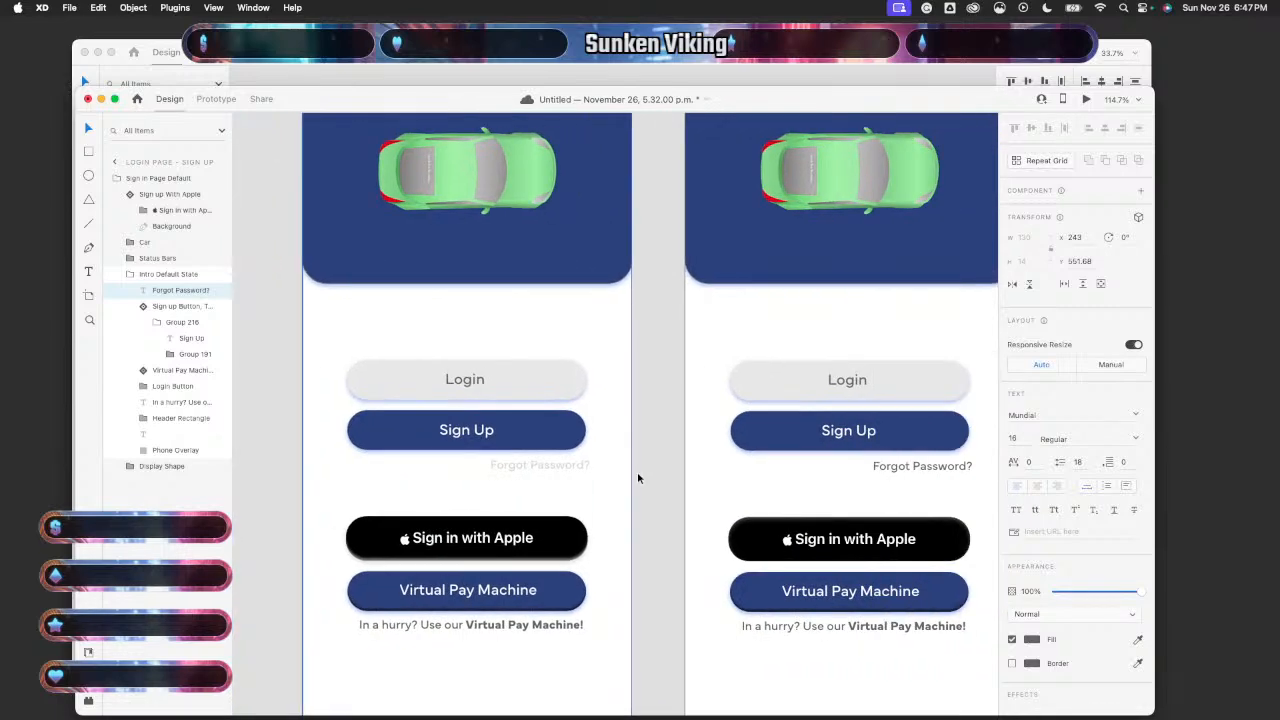
{"action": "left_click", "coordinate": [545, 461]}
{"action": "double_click", "coordinate": [545, 461]}
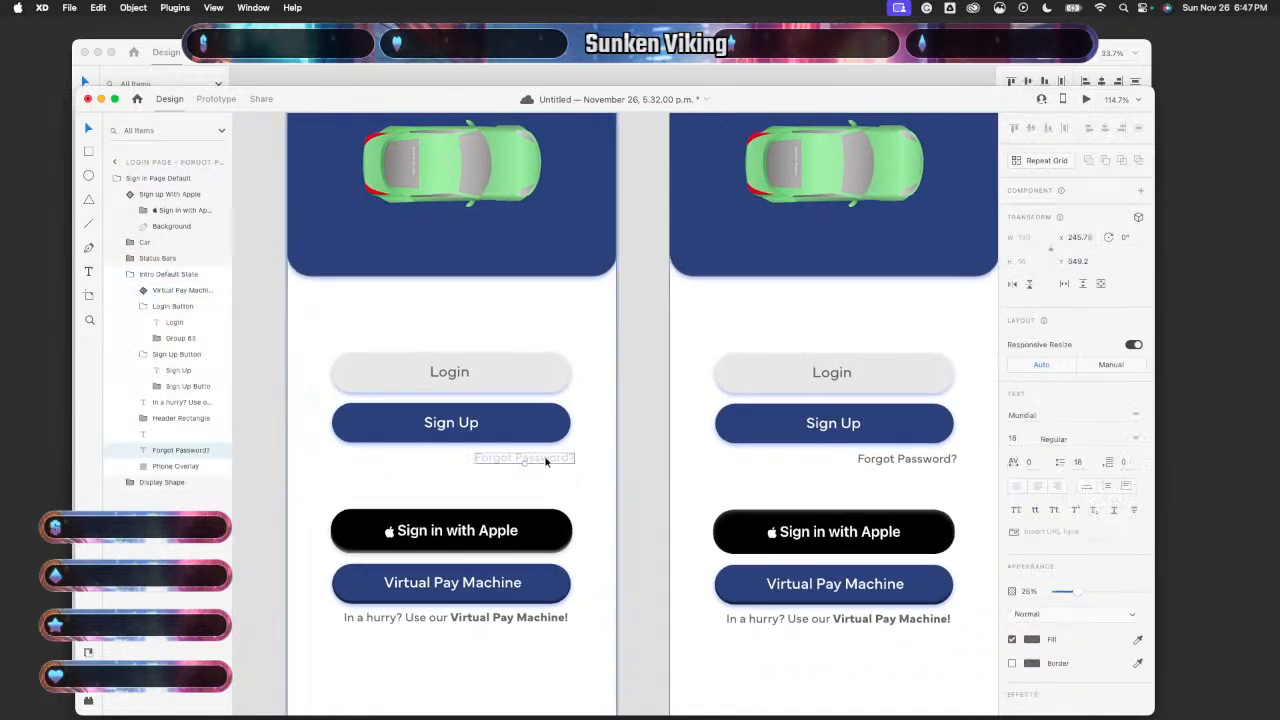
{"action": "key", "text": "BackSpace"}
{"action": "key", "text": "super+v"}
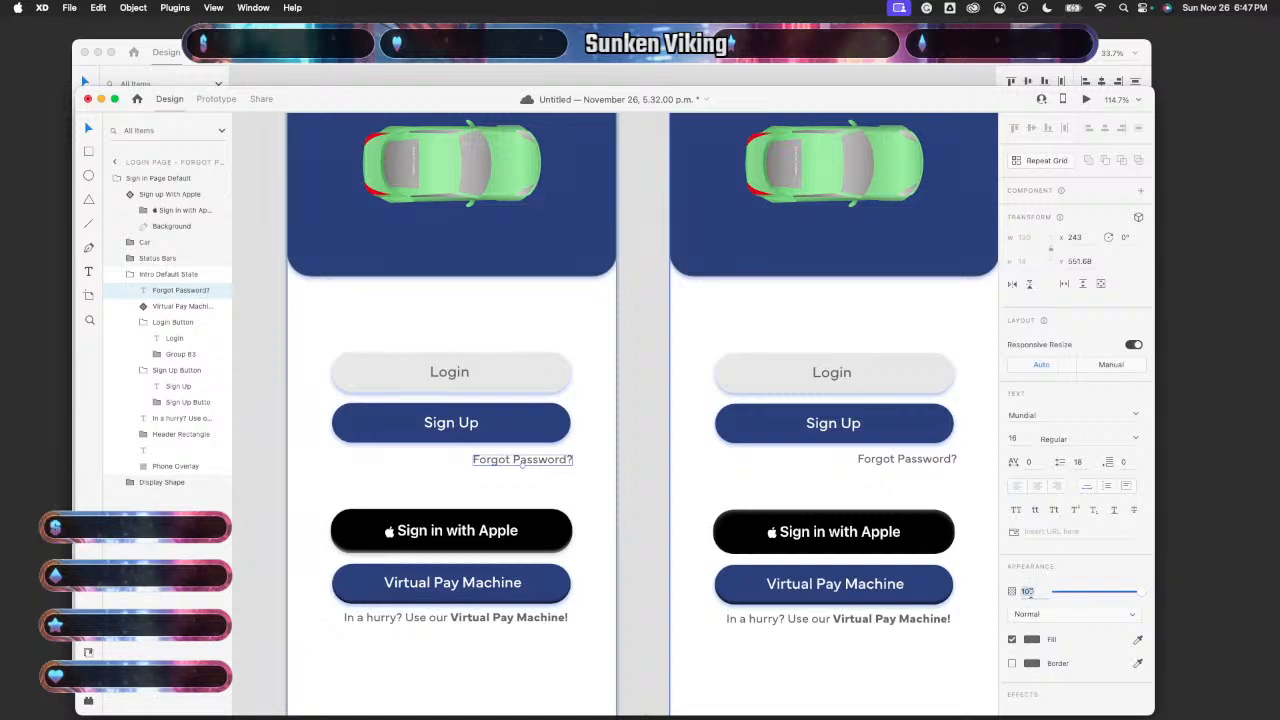
{"action": "key", "text": "Return"}
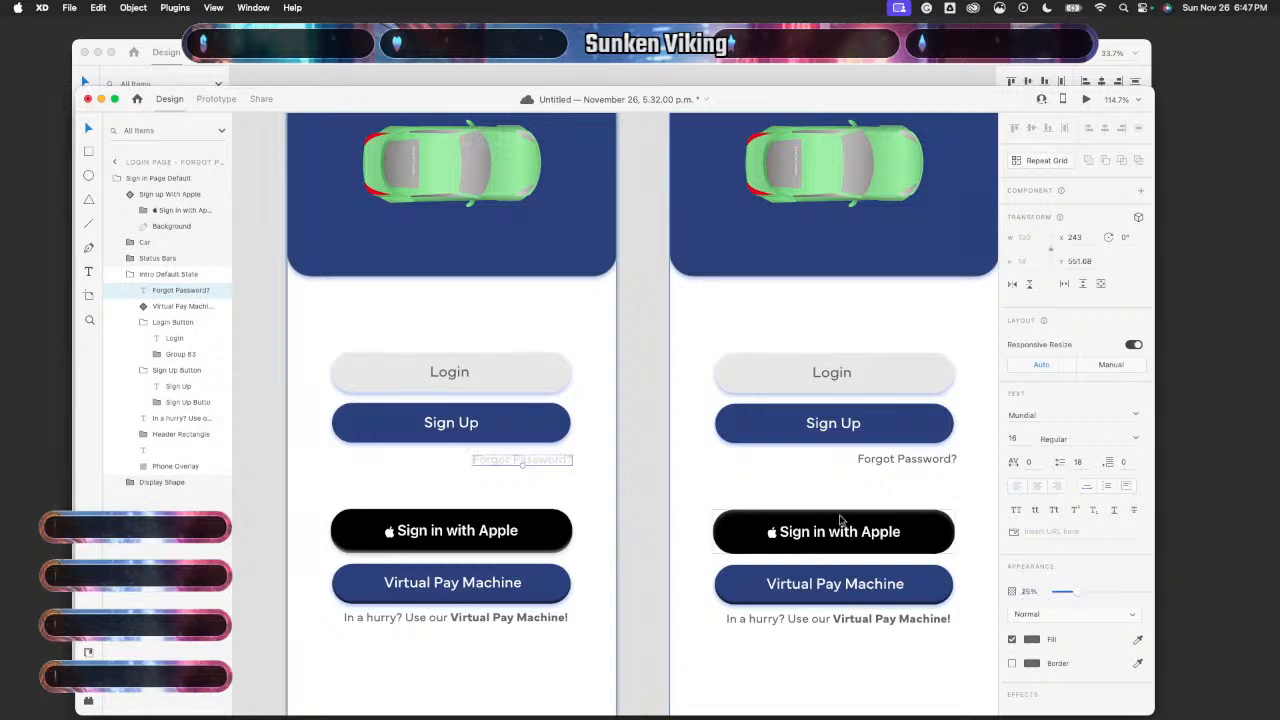
- Replace Forgot Password? on the remaining right artboards, including Virtual Pay Lower, at X 243, Y 551.68
{"action": "scroll", "coordinate": [853, 480], "scroll_direction": "right", "scroll_amount": 3}
{"action": "left_click", "coordinate": [851, 466]}
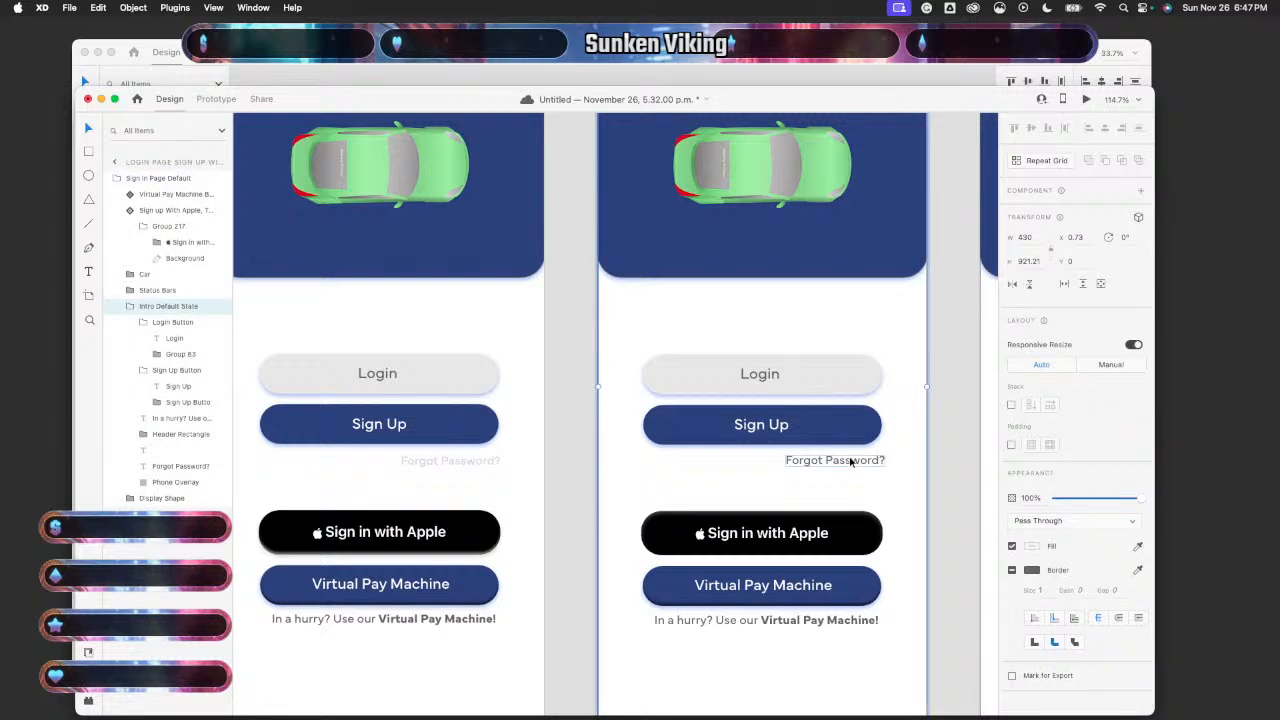
{"action": "left_click", "coordinate": [851, 462]}
{"action": "key", "text": "Delete"}
{"action": "key", "text": "super+v"}
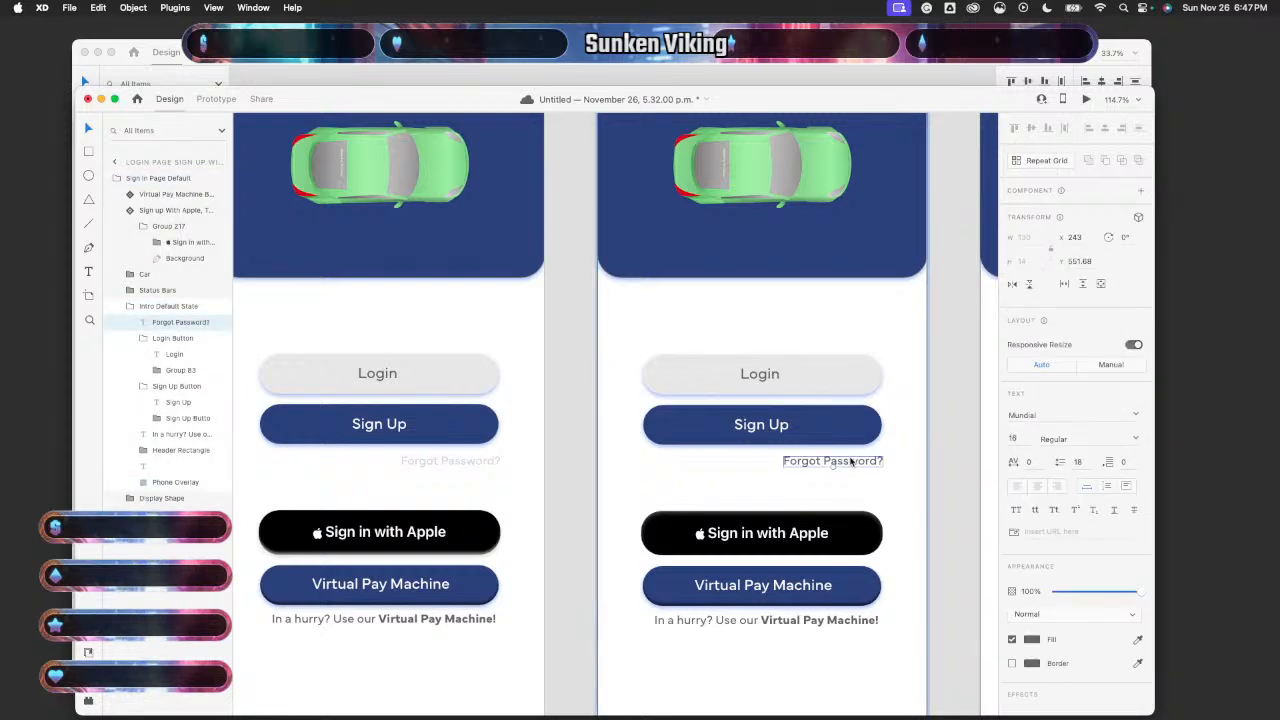
{"action": "scroll", "coordinate": [860, 499], "scroll_direction": "right", "scroll_amount": 5}
{"action": "scroll", "coordinate": [858, 498], "scroll_direction": "right", "scroll_amount": 4}
{"action": "left_click", "coordinate": [896, 454]}
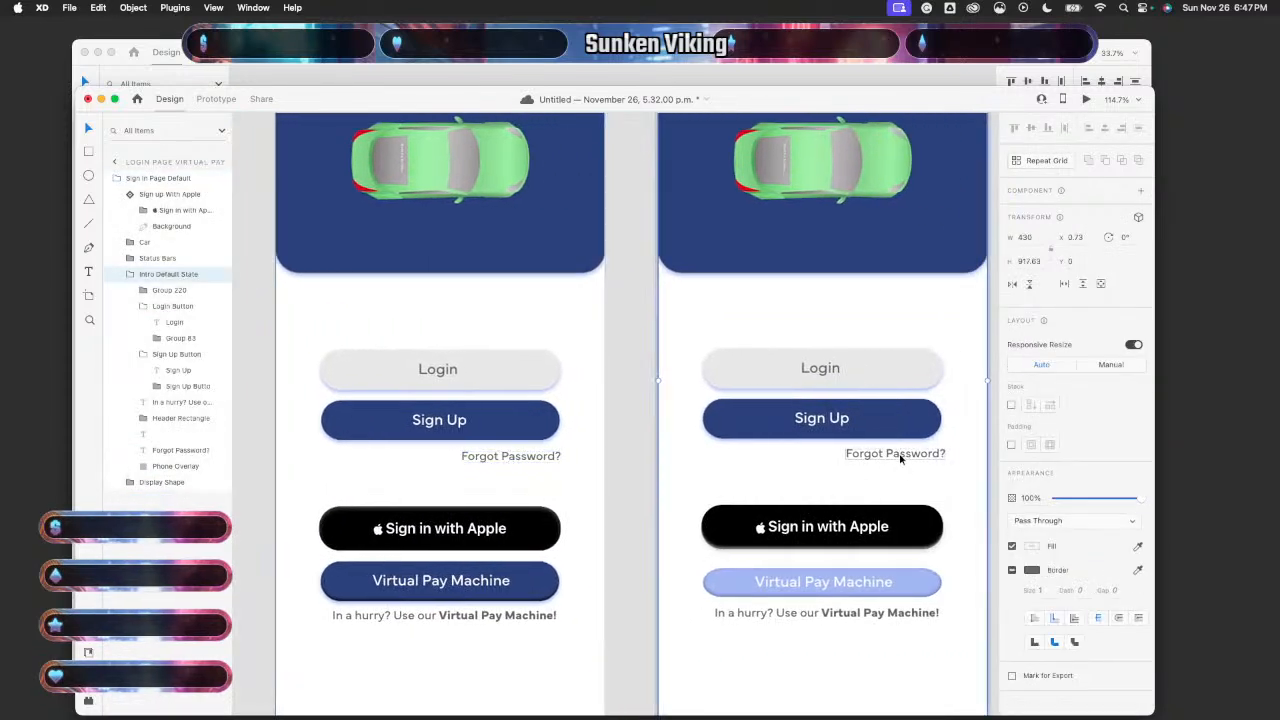
{"action": "key", "text": "Delete"}
{"action": "key", "text": "super+v"}
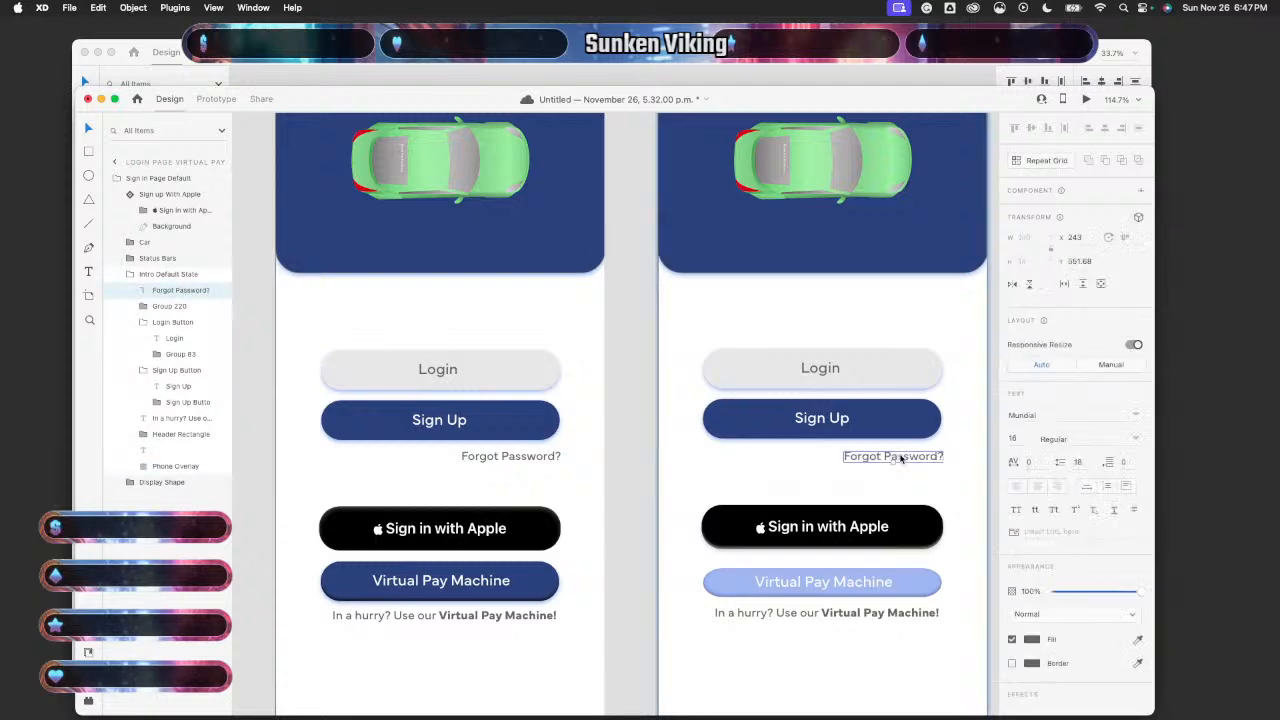
{"action": "scroll", "coordinate": [901, 459], "scroll_direction": "right", "scroll_amount": 10}
{"action": "left_click", "coordinate": [932, 438]}
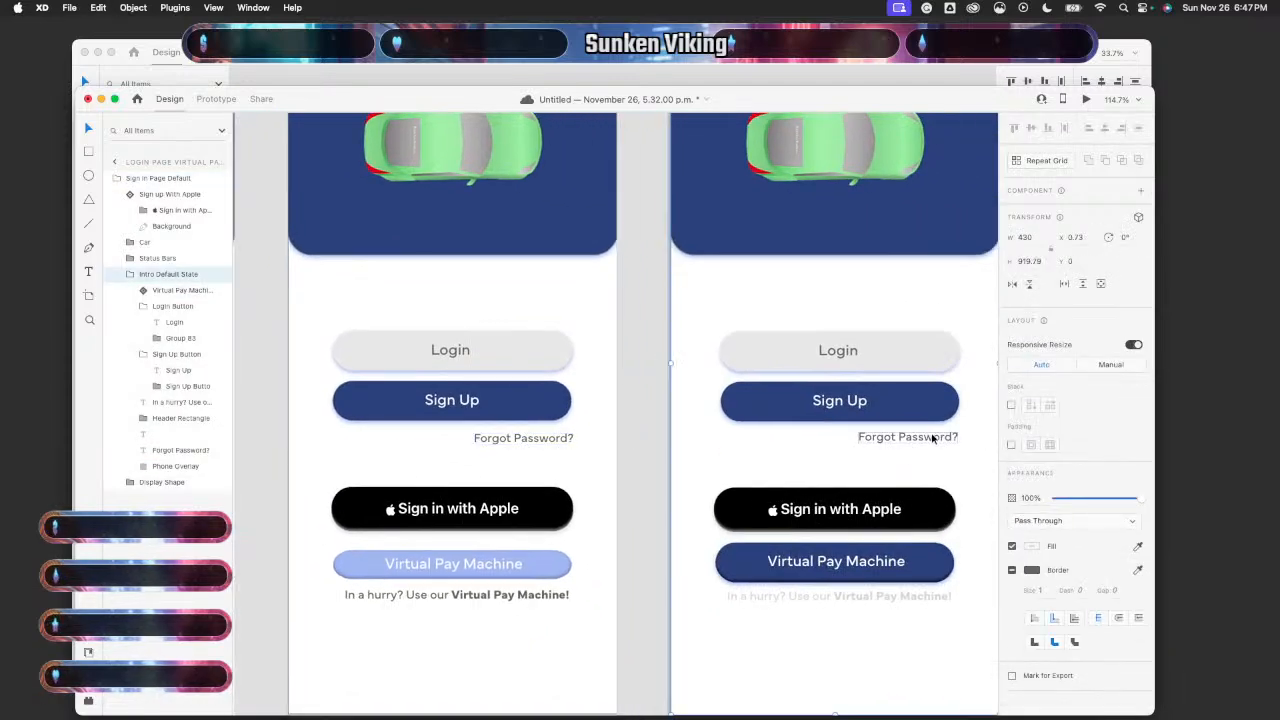
{"action": "key", "text": "Delete"}
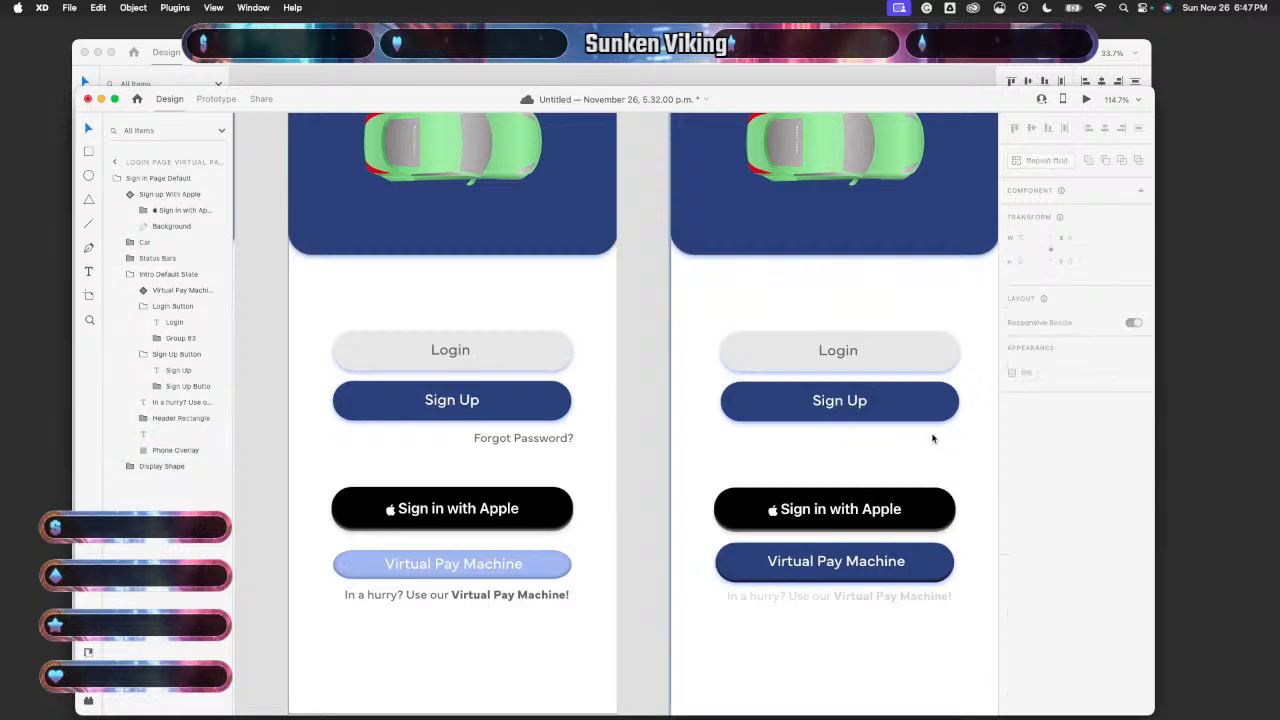
{"action": "key", "text": "super+v"}
{"action": "scroll", "coordinate": [930, 438], "scroll_direction": "right", "scroll_amount": 8}
{"action": "scroll", "coordinate": [929, 438], "scroll_direction": "left", "scroll_amount": 4}
- Centre the Sign Up label within its button
{"action": "scroll", "coordinate": [928, 438], "scroll_direction": "down", "scroll_amount": 6}
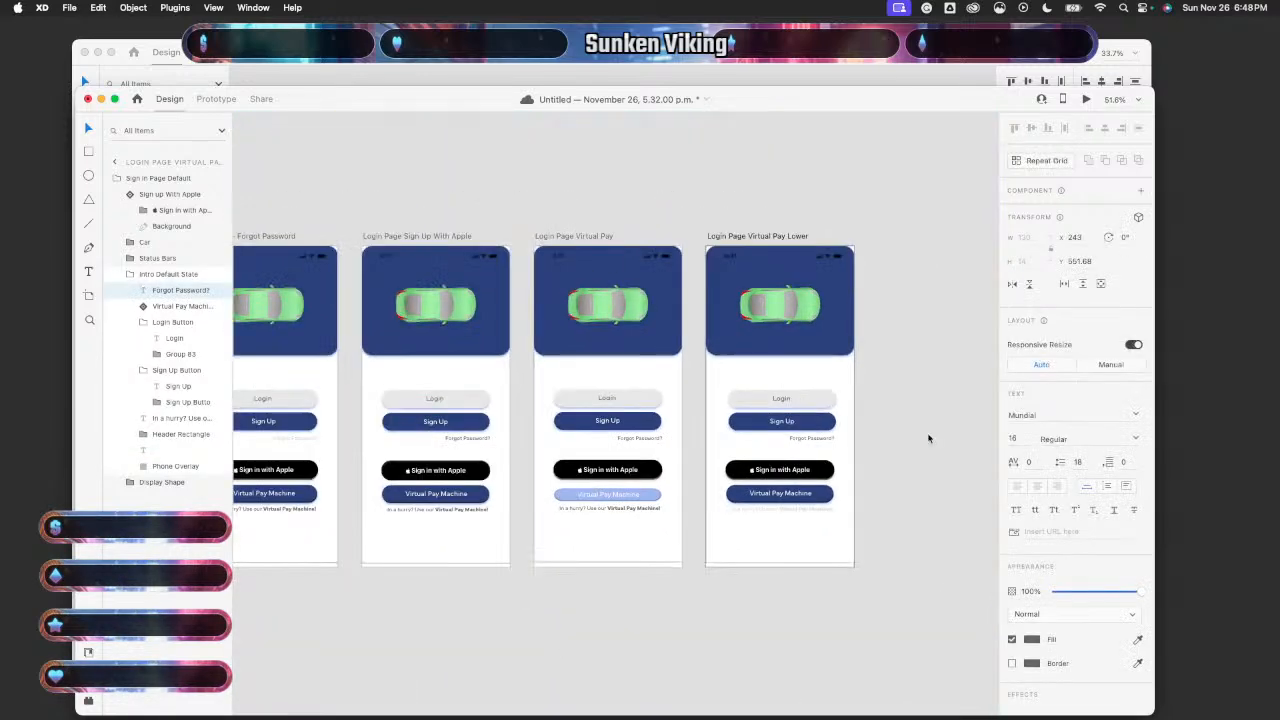
{"action": "scroll", "coordinate": [928, 438], "scroll_direction": "up", "scroll_amount": 6}
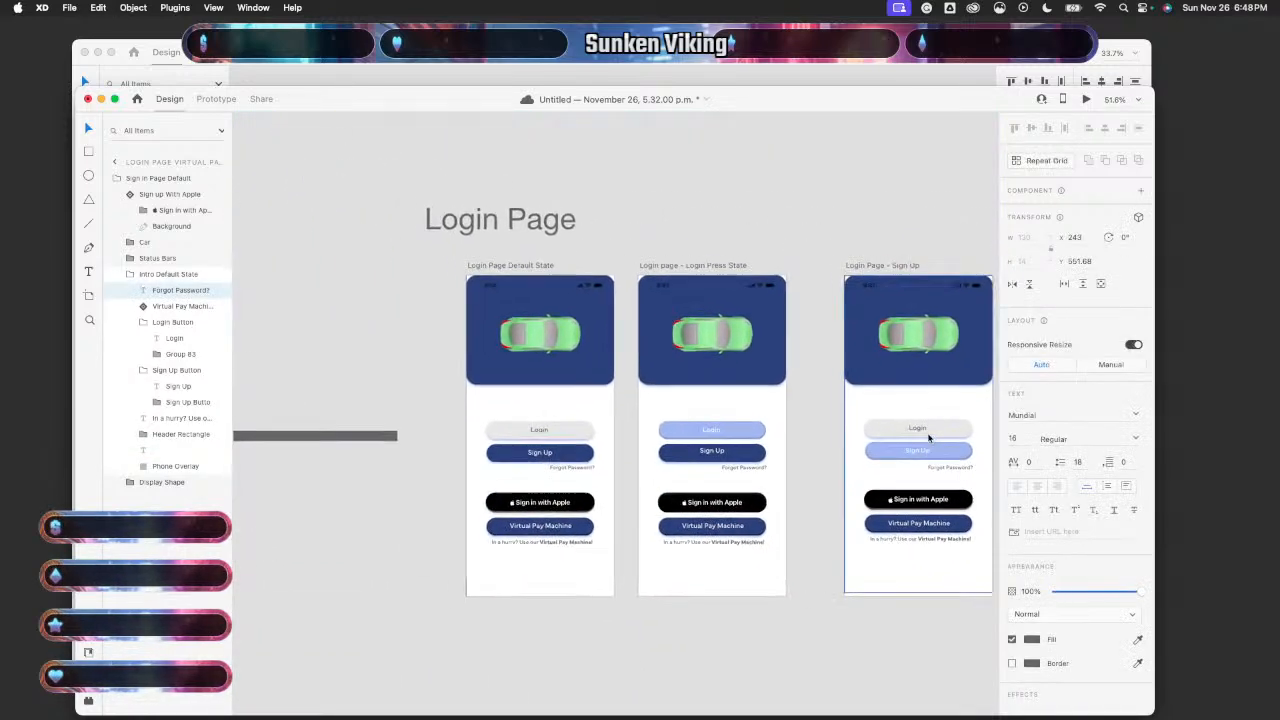
{"action": "scroll", "coordinate": [928, 438], "scroll_direction": "down", "scroll_amount": 1}
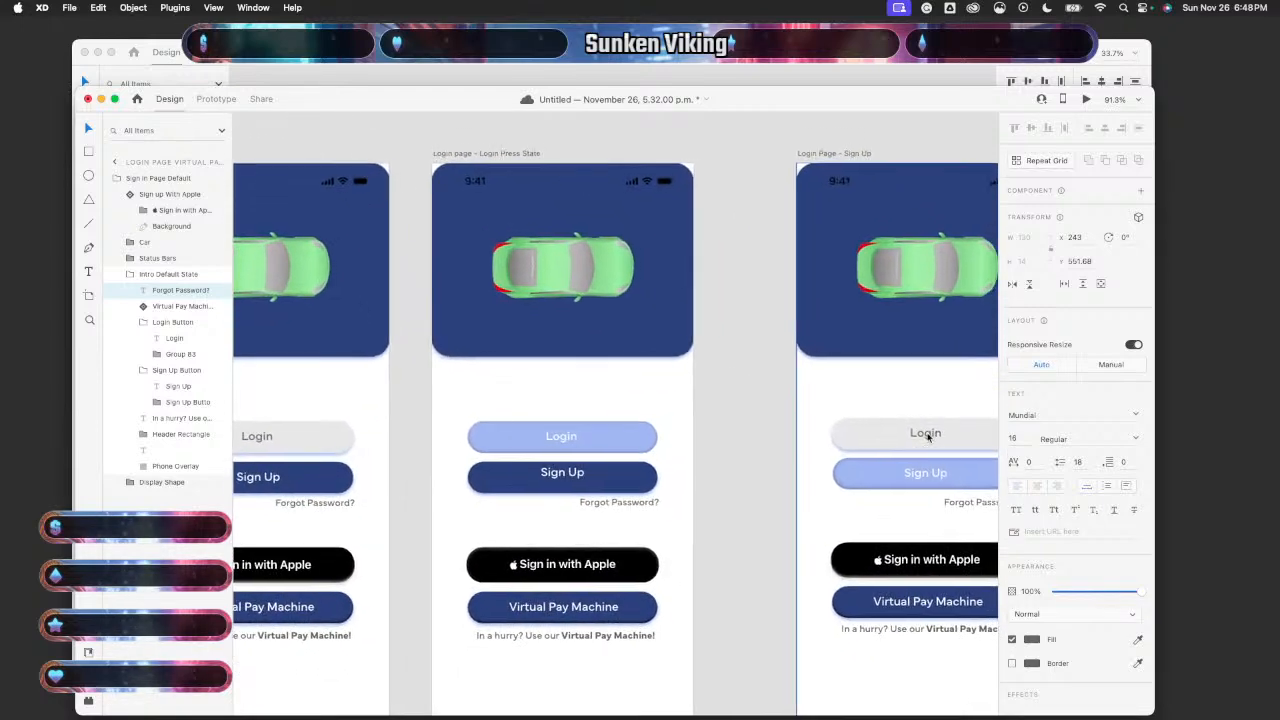
{"action": "double_click", "coordinate": [574, 476]}
{"action": "left_click_drag", "start_coordinate": [574, 476], "coordinate": [574, 480]}
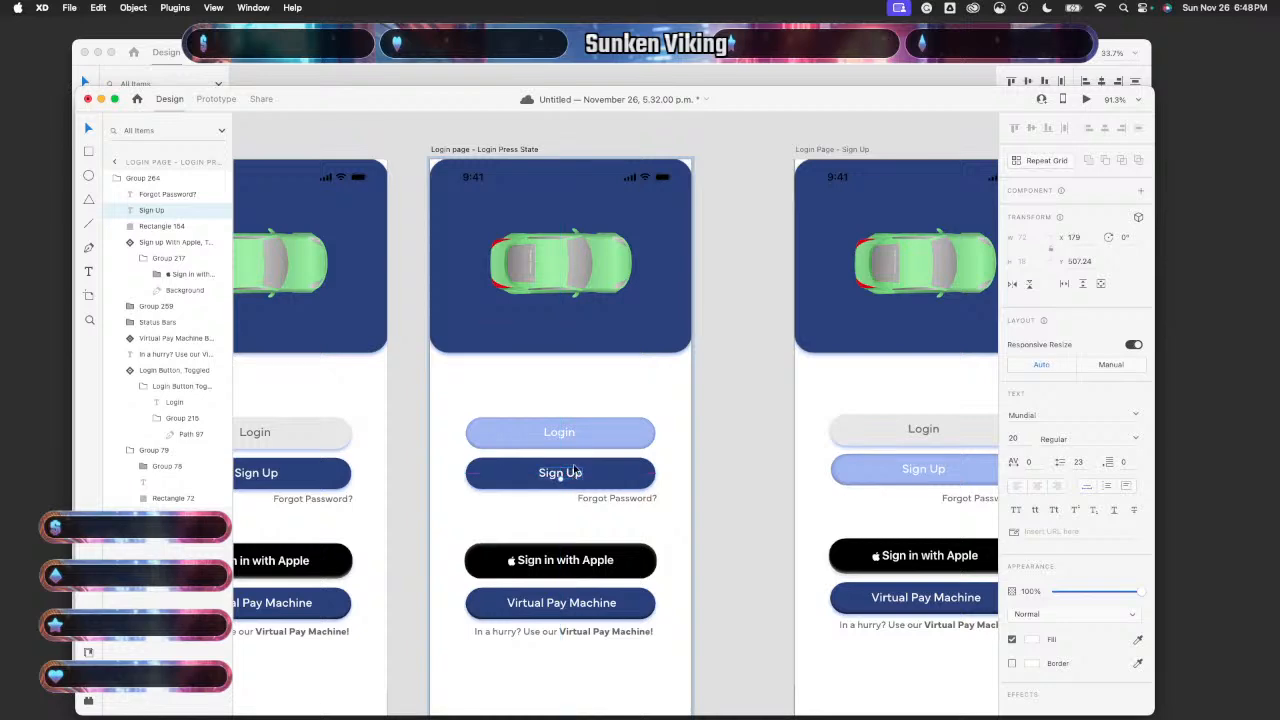
- Centre the Login label within the Login button
{"action": "left_click", "coordinate": [566, 436]}
{"action": "double_click", "coordinate": [566, 436]}
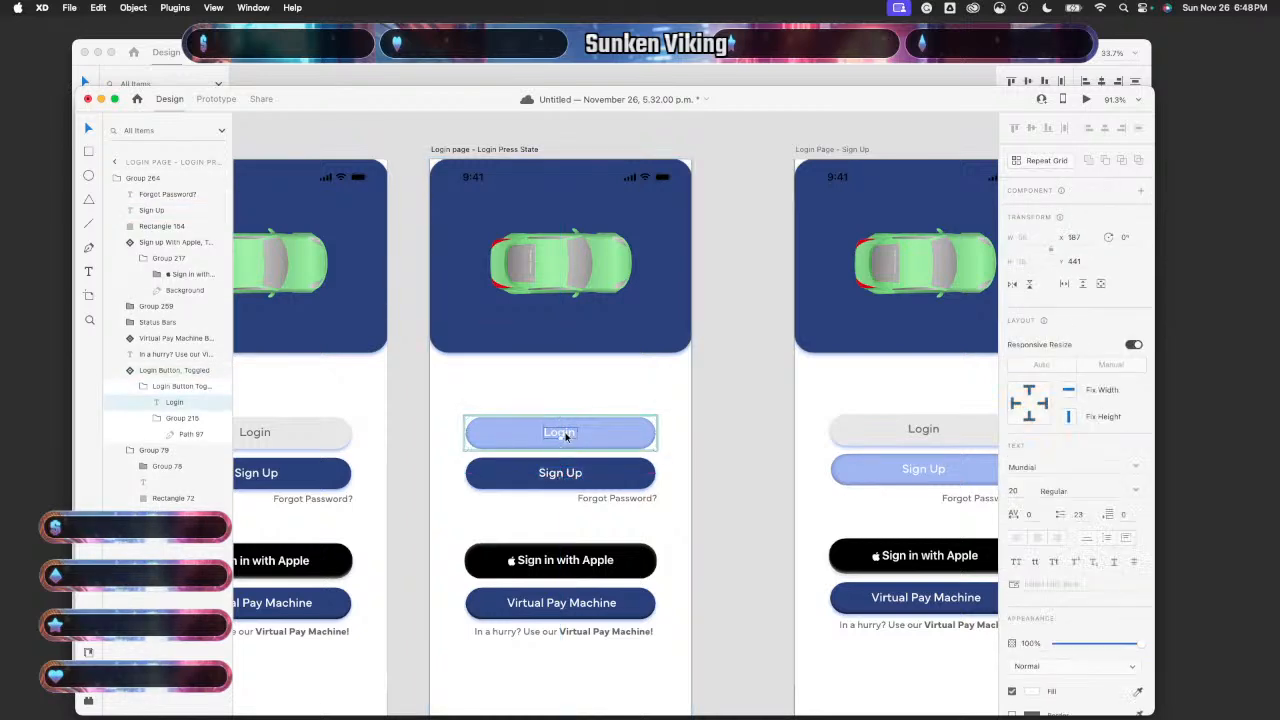
{"action": "double_click", "coordinate": [566, 436]}
{"action": "left_click", "coordinate": [626, 393]}
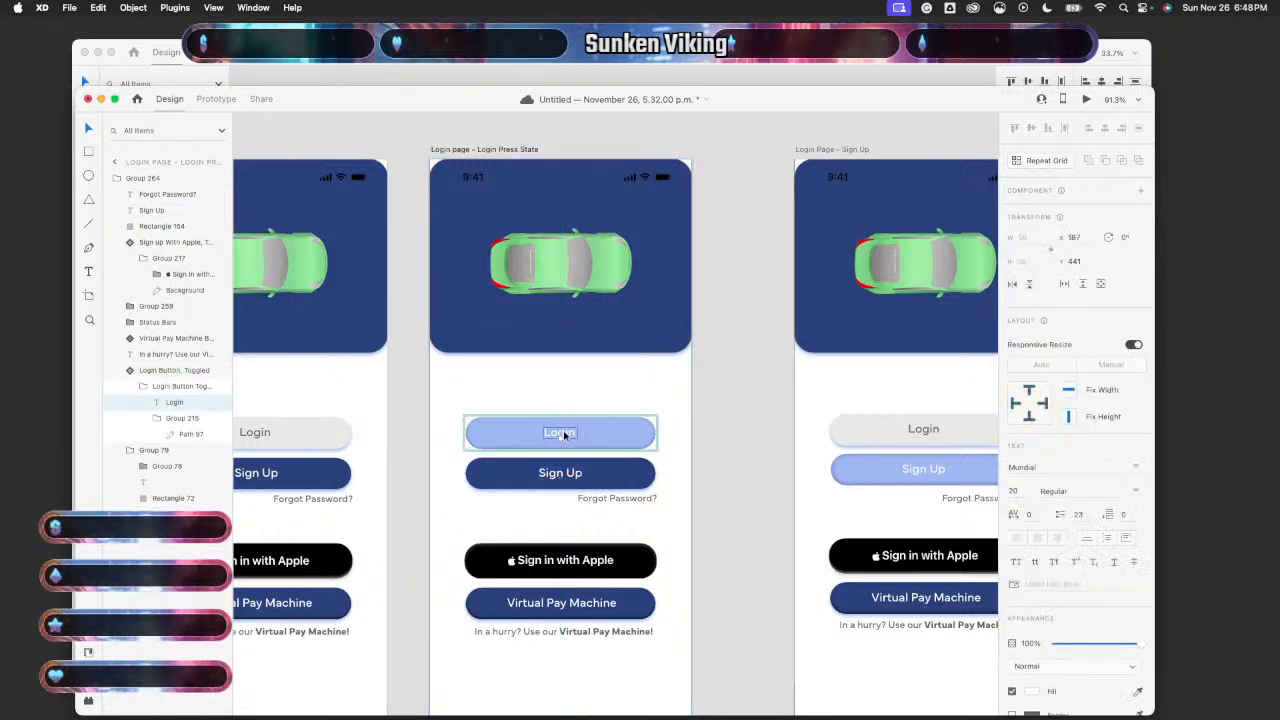
{"action": "left_click_drag", "start_coordinate": [565, 436], "coordinate": [564, 437]}
{"action": "left_click", "coordinate": [761, 446]}
{"action": "scroll", "coordinate": [761, 446], "scroll_direction": "down", "scroll_amount": 1}
{"action": "scroll", "coordinate": [761, 446], "scroll_direction": "left", "scroll_amount": 1}
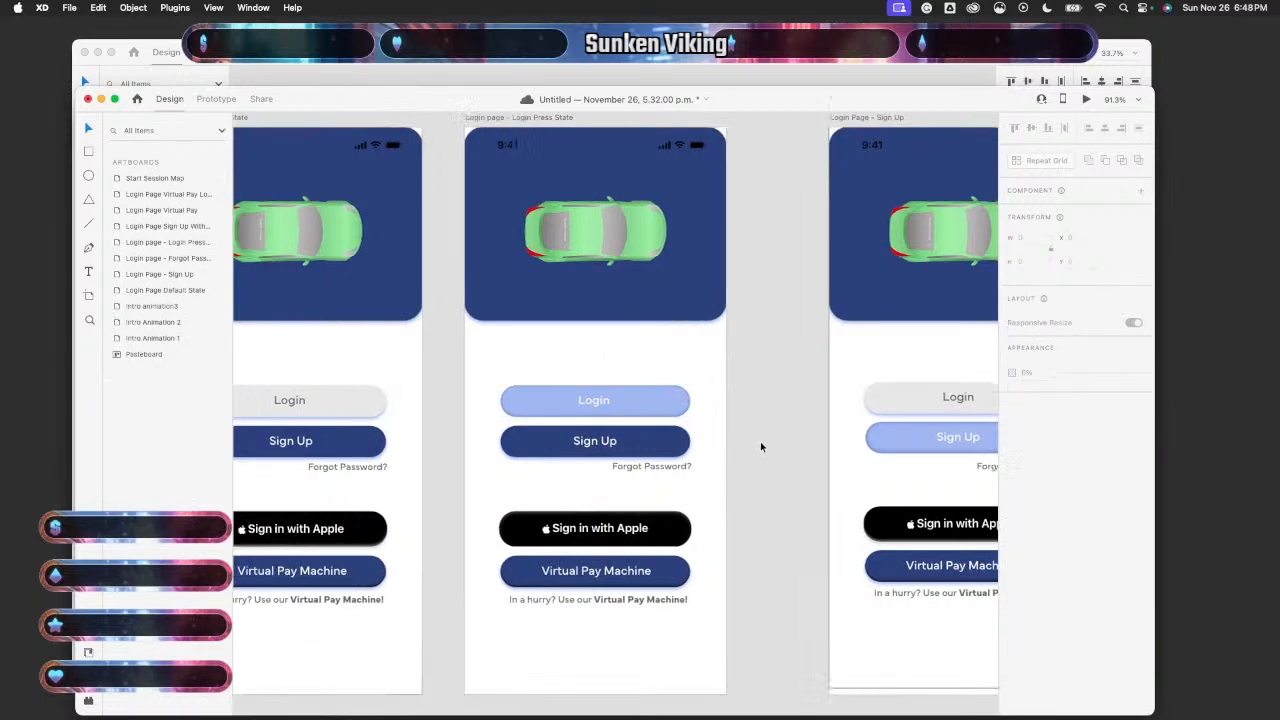
{"action": "scroll", "coordinate": [760, 446], "scroll_direction": "down", "scroll_amount": 1}
{"action": "scroll", "coordinate": [760, 446], "scroll_direction": "left", "scroll_amount": 1}
{"action": "scroll", "coordinate": [760, 446], "scroll_direction": "down", "scroll_amount": 3}
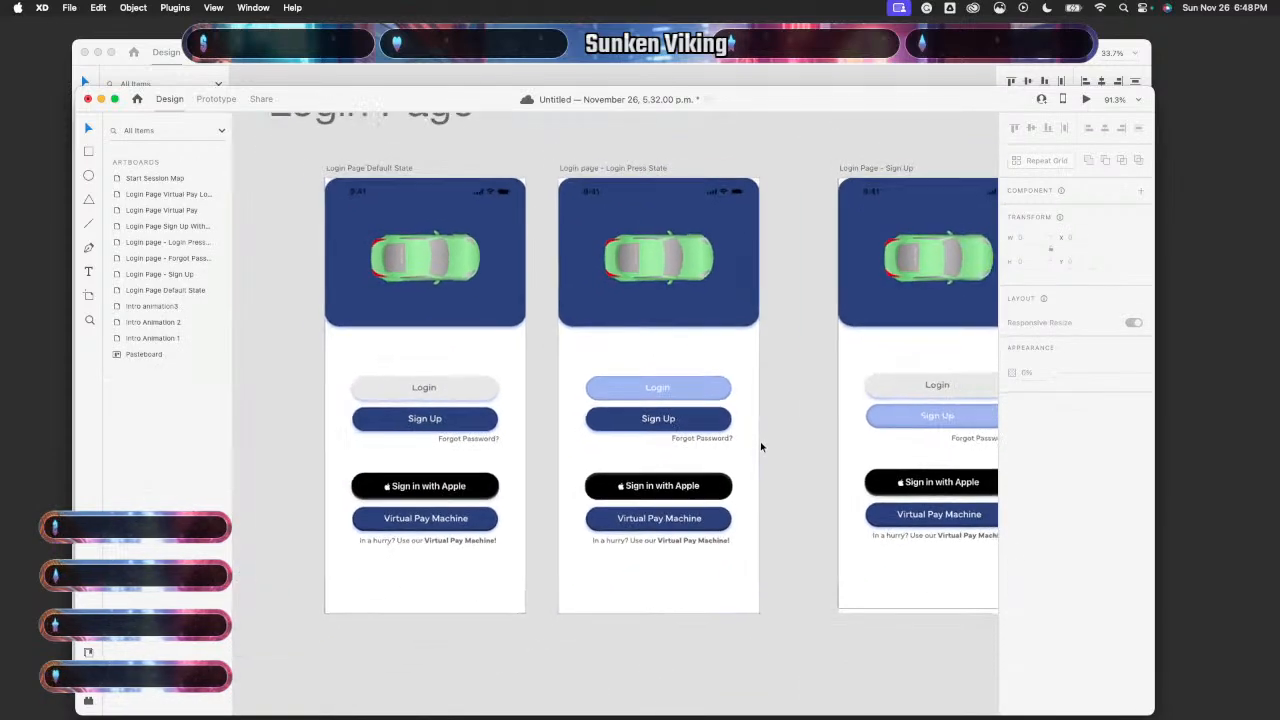
{"action": "scroll", "coordinate": [760, 446], "scroll_direction": "down", "scroll_amount": 1}
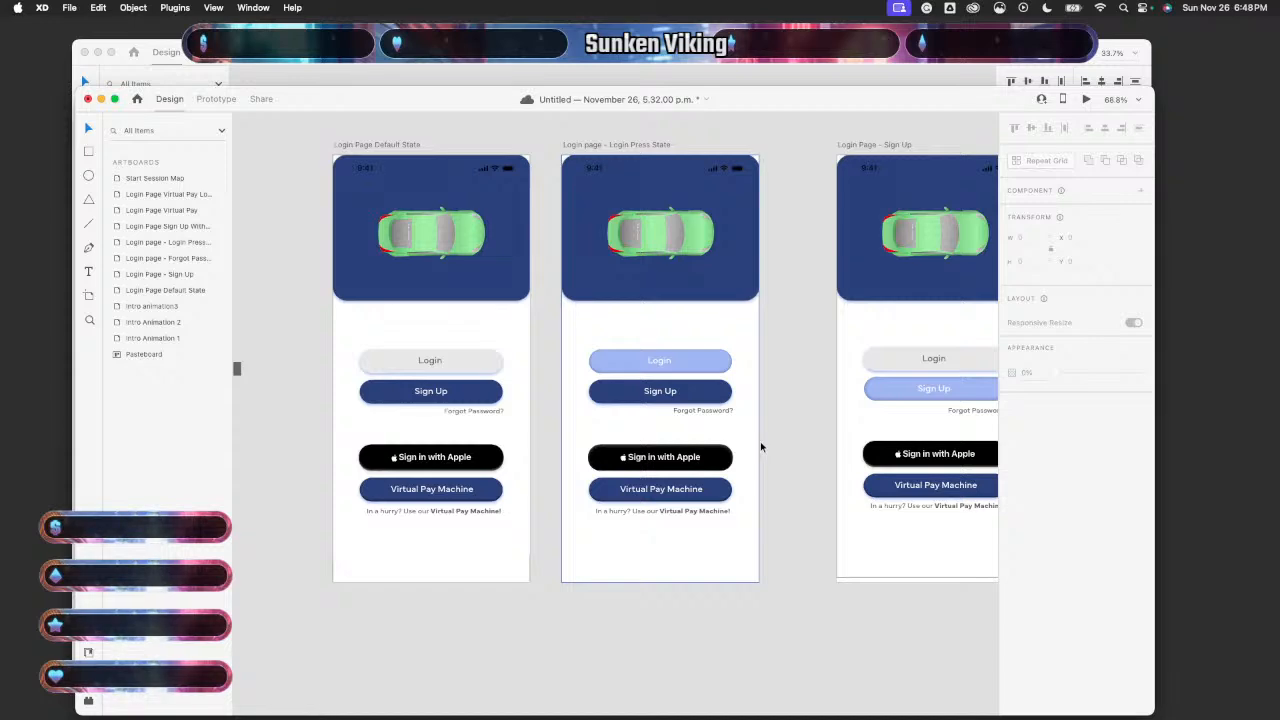
{"action": "scroll", "coordinate": [760, 446], "scroll_direction": "up", "scroll_amount": 2}
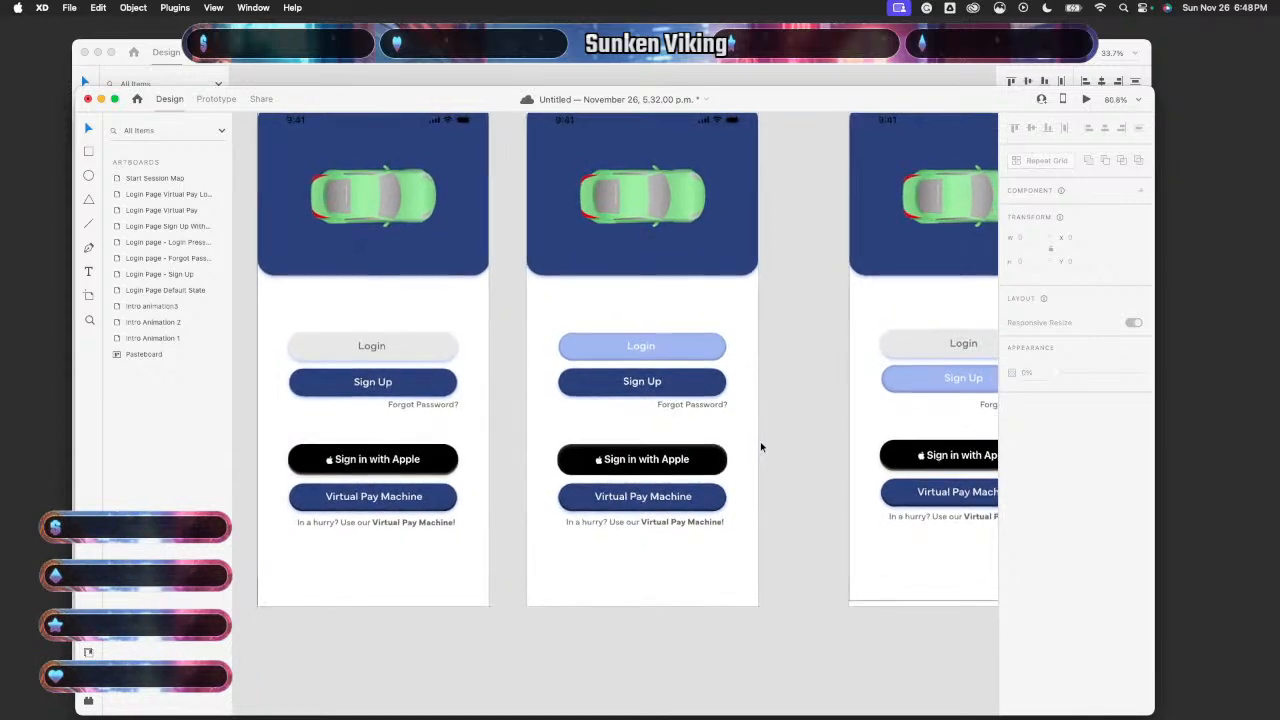
{"action": "left_click", "coordinate": [477, 309]}
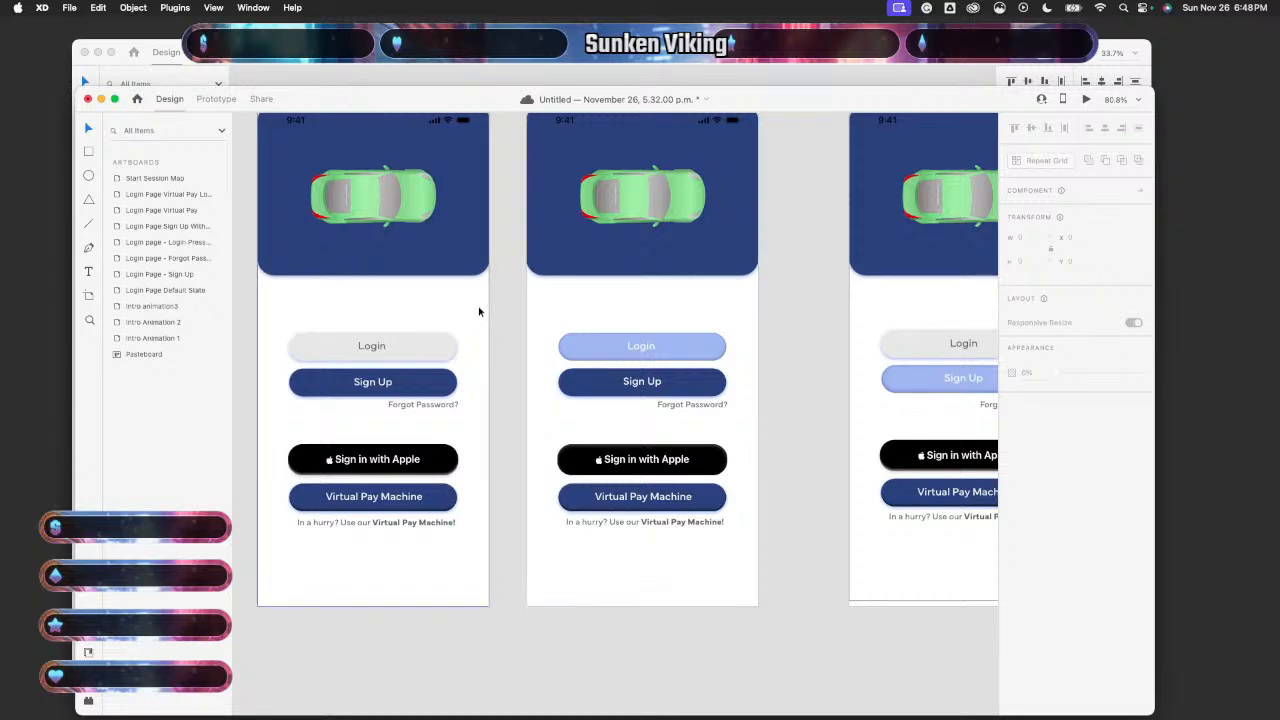
{"action": "left_click", "coordinate": [1086, 100]}
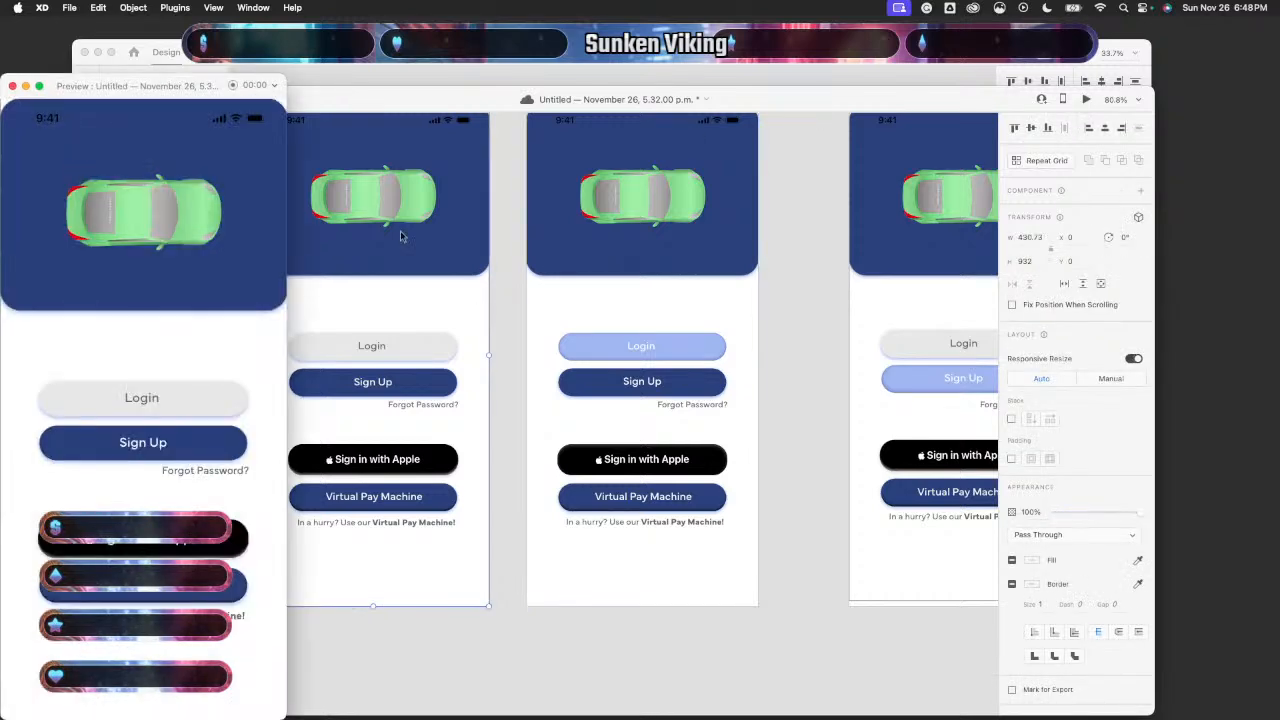
{"action": "left_click", "coordinate": [148, 398]}
{"action": "left_click", "coordinate": [12, 86]}
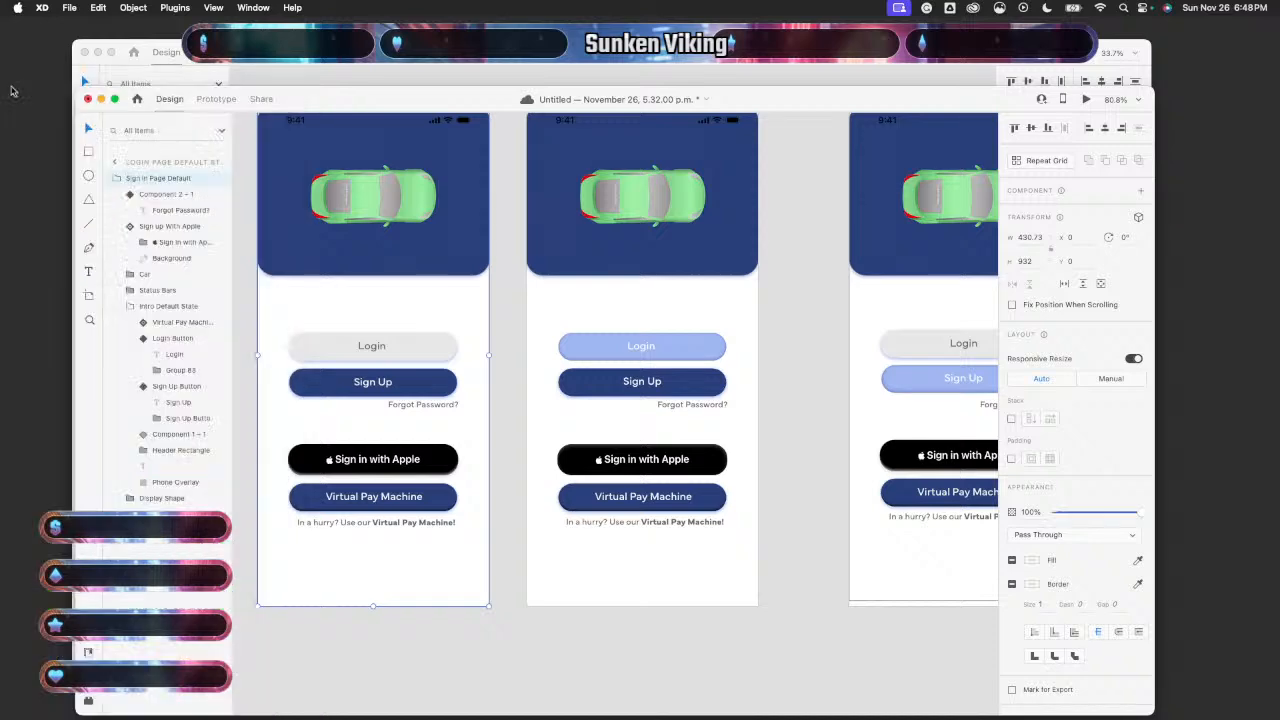
{"action": "left_click", "coordinate": [604, 353]}
{"action": "left_click", "coordinate": [604, 353]}
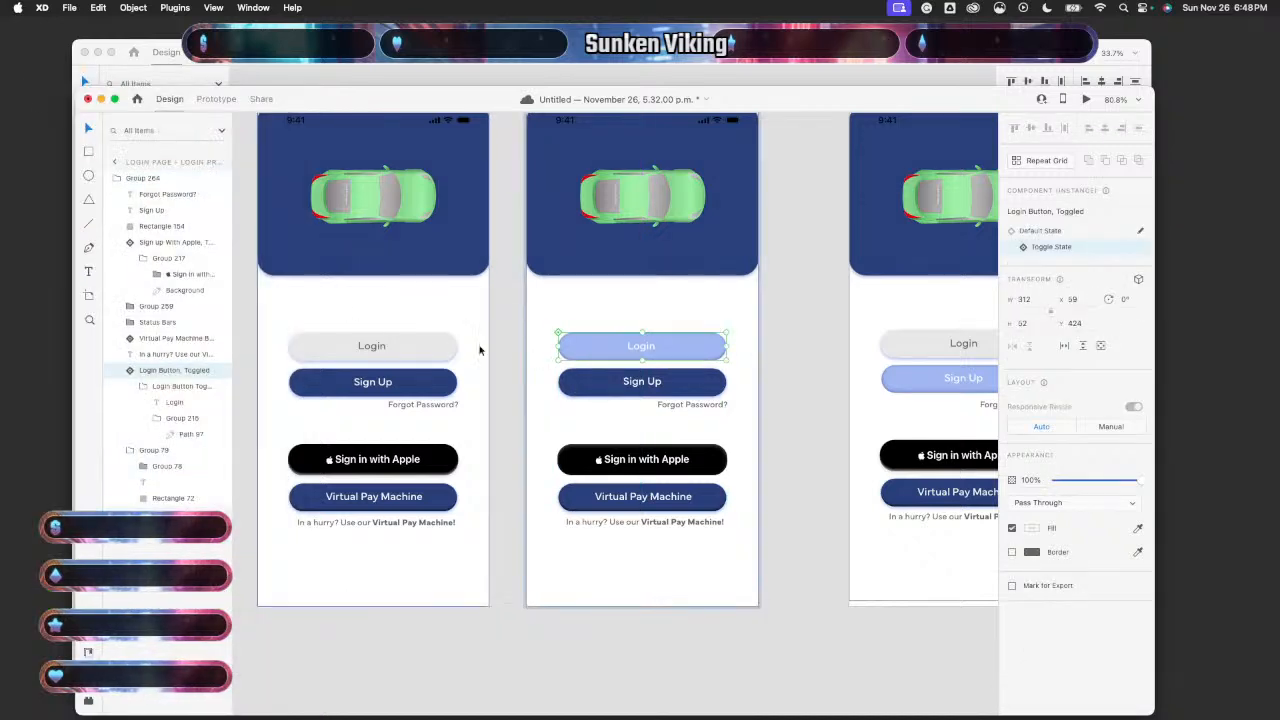
{"action": "left_click", "coordinate": [429, 352]}
{"action": "left_click_drag", "start_coordinate": [429, 352], "coordinate": [429, 352]}
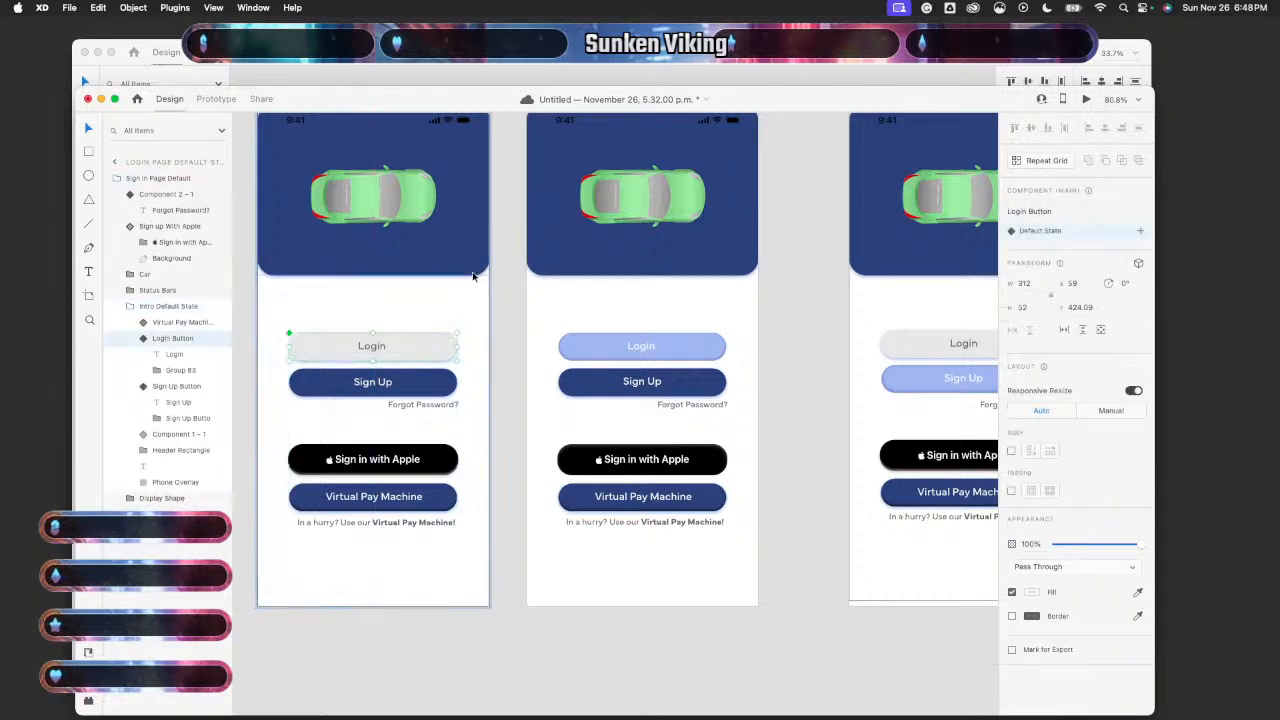
{"action": "scroll", "coordinate": [474, 277], "scroll_direction": "up", "scroll_amount": 2}
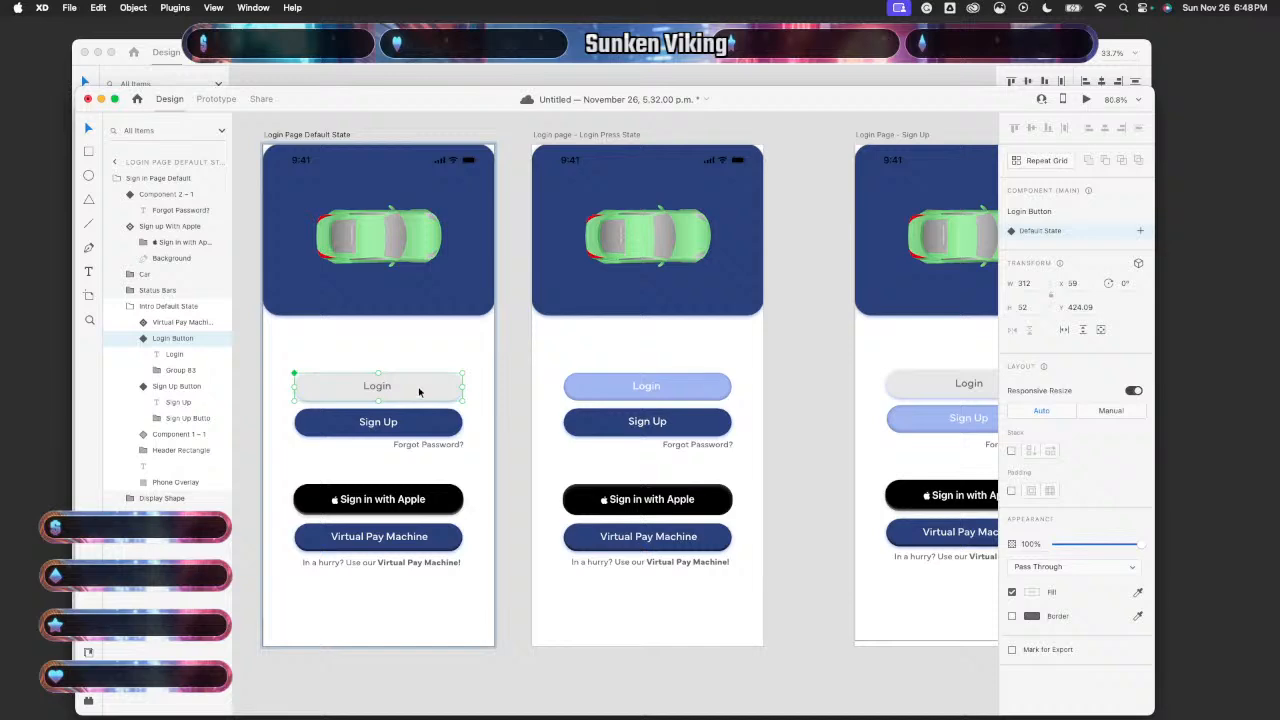
{"action": "left_click_drag", "start_coordinate": [419, 392], "coordinate": [420, 386]}
{"action": "key", "text": "super+z"}
{"action": "left_click", "coordinate": [655, 389]}
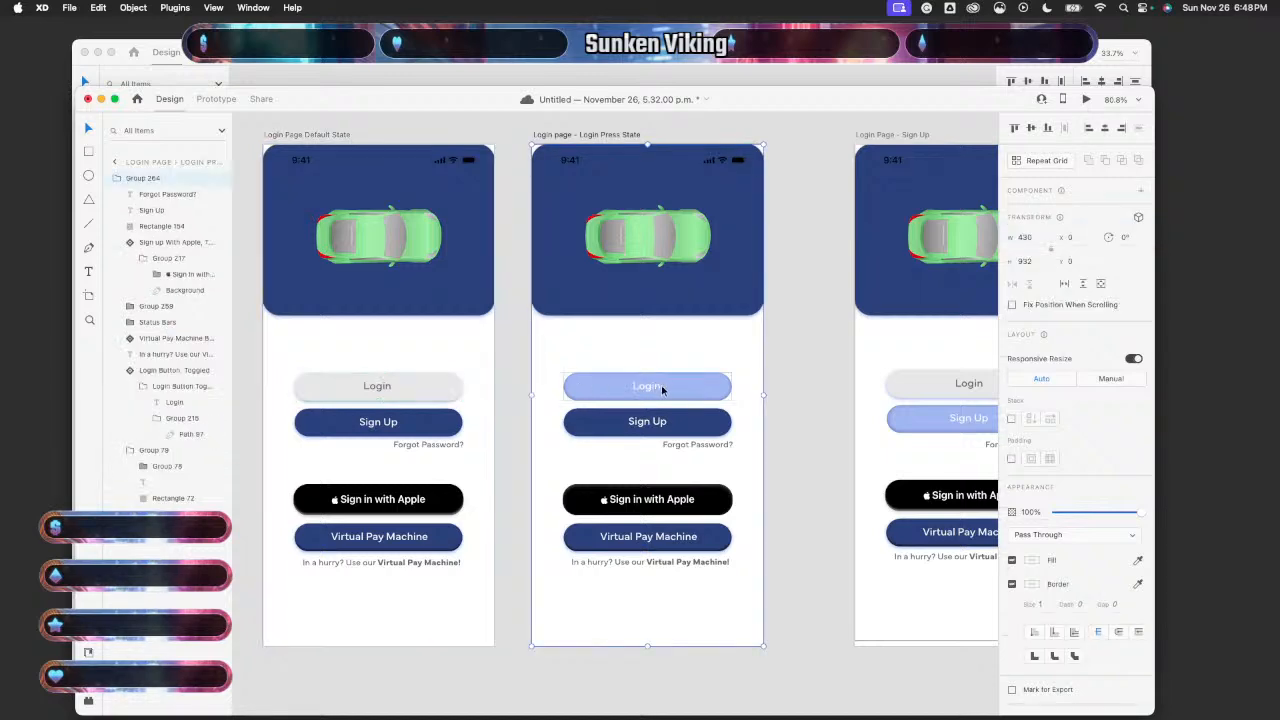
{"action": "left_click", "coordinate": [670, 389]}
{"action": "left_click_drag", "start_coordinate": [670, 389], "coordinate": [669, 380]}
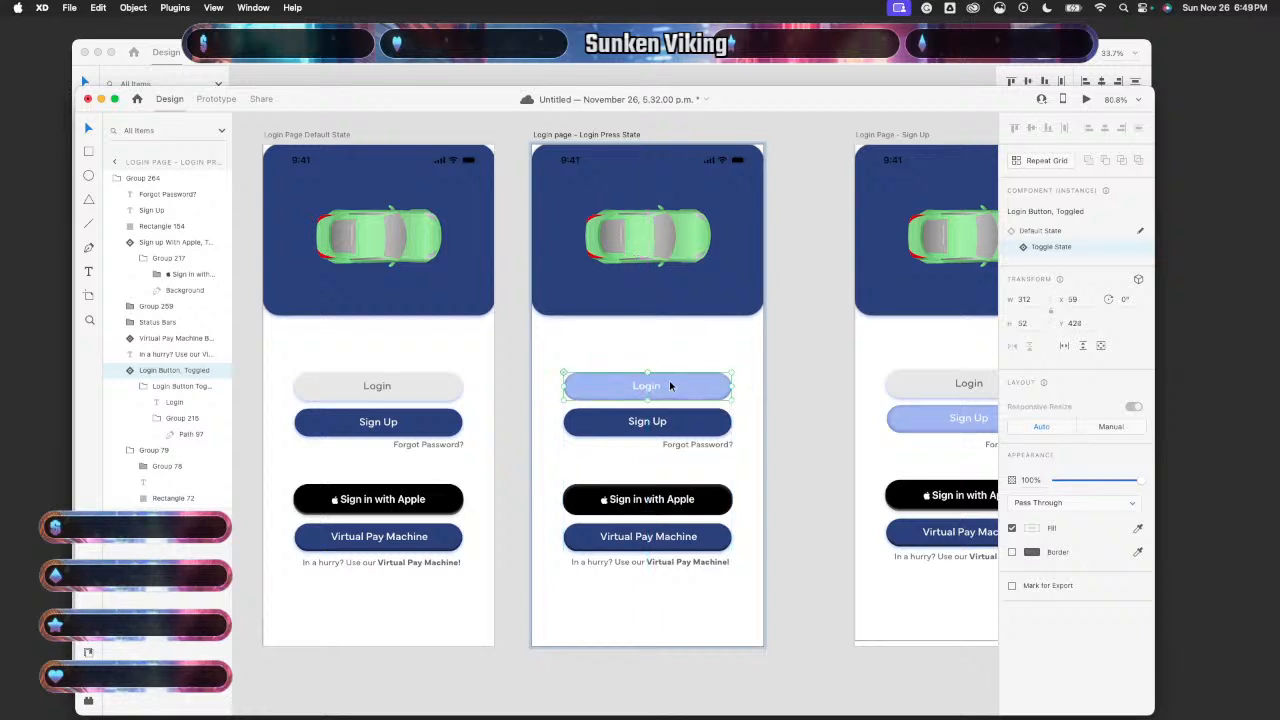
{"action": "left_click", "coordinate": [801, 404]}
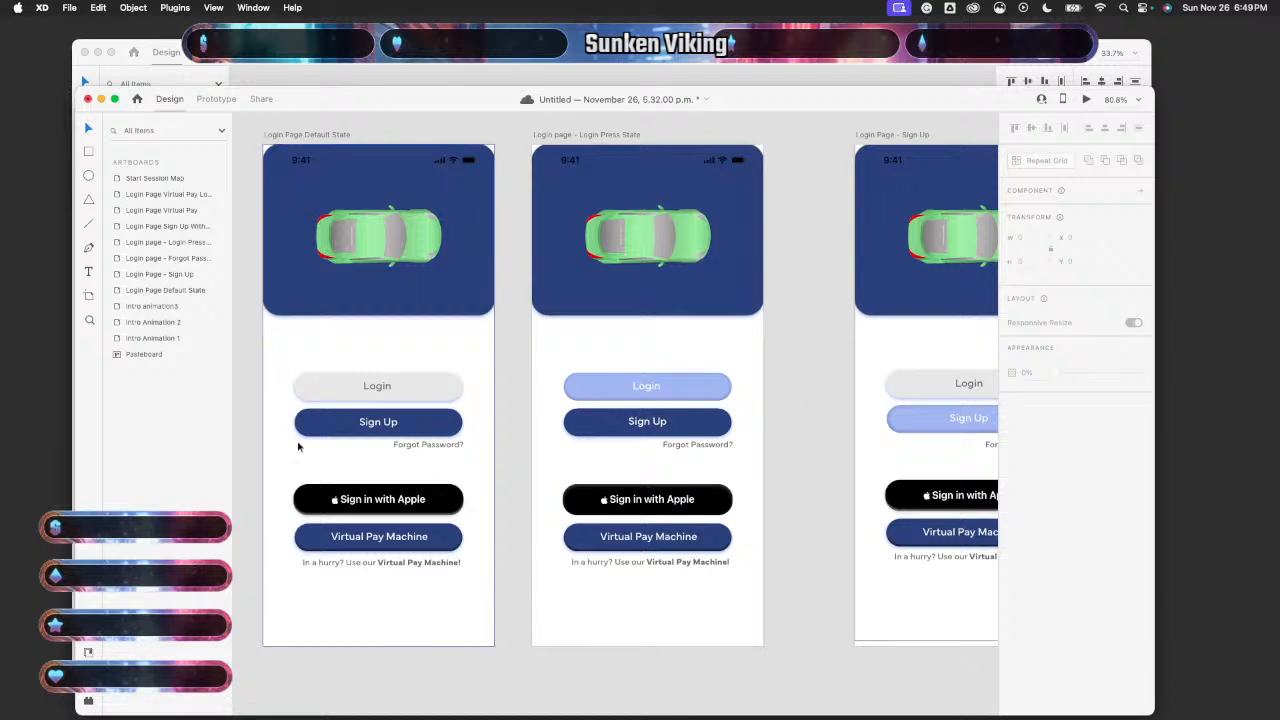
{"action": "left_click", "coordinate": [474, 337]}
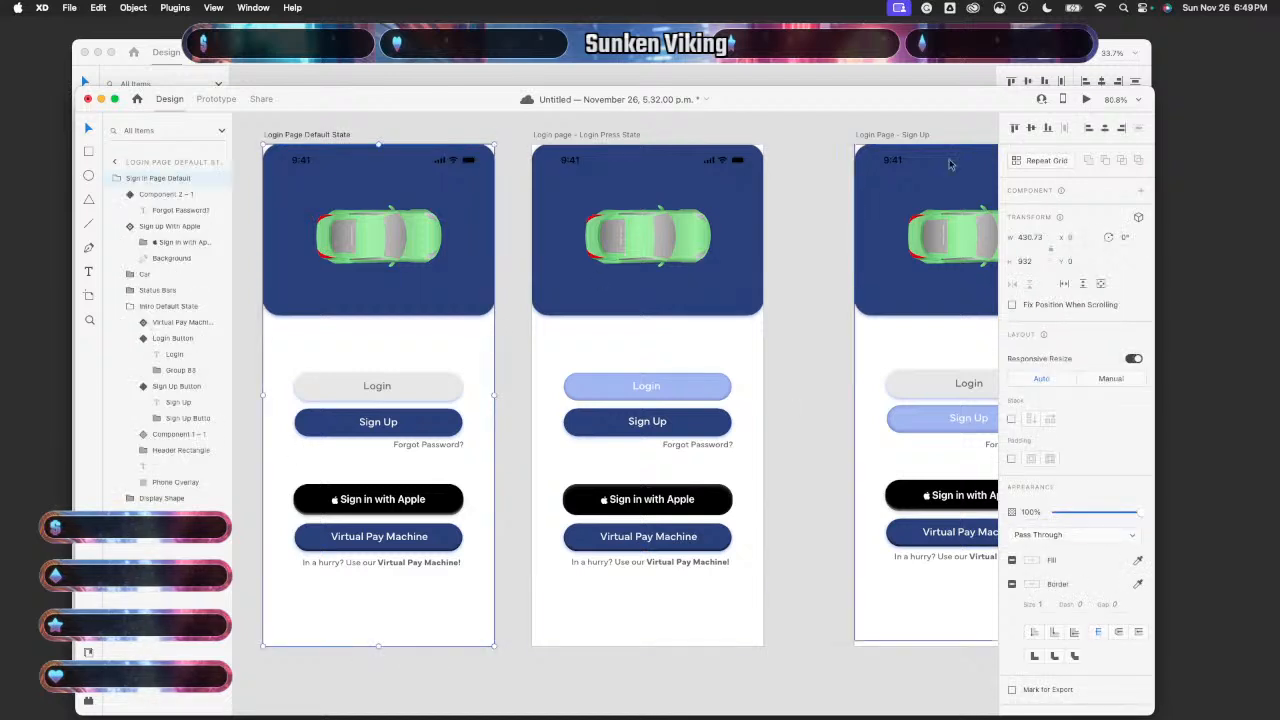
{"action": "left_click", "coordinate": [1086, 99]}
{"action": "left_click", "coordinate": [186, 392]}
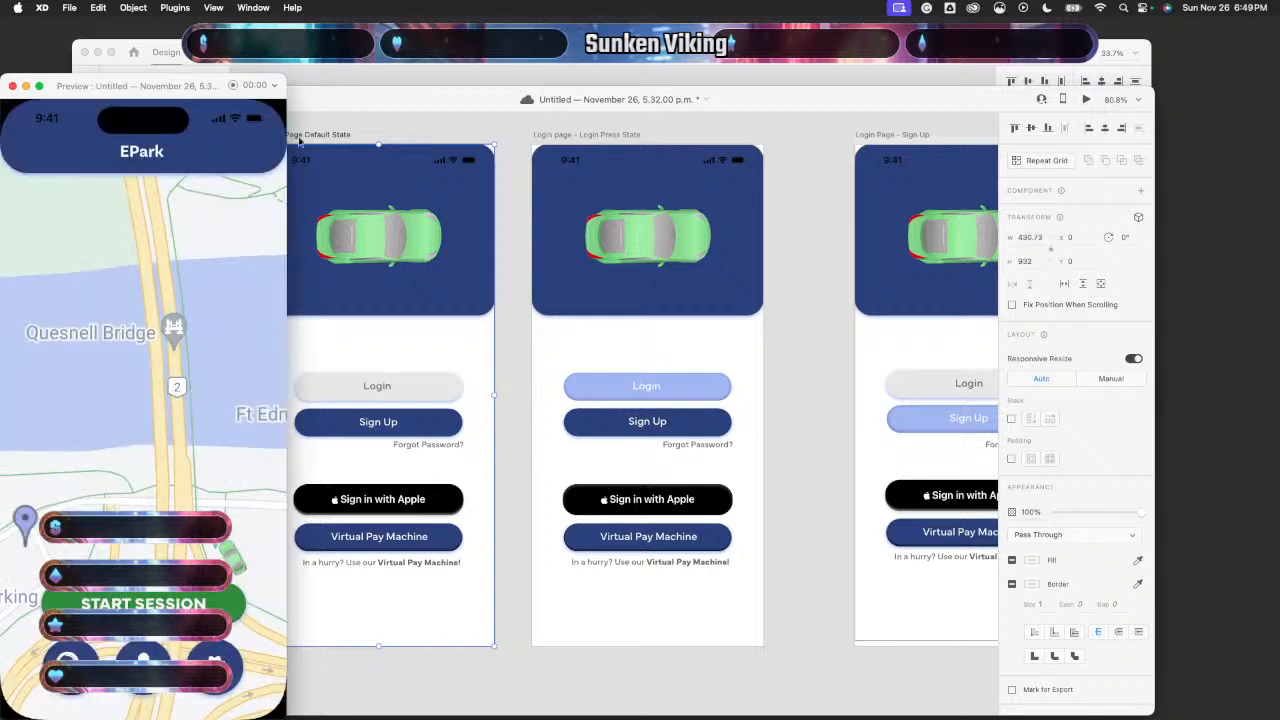
{"action": "left_click", "coordinate": [12, 86]}
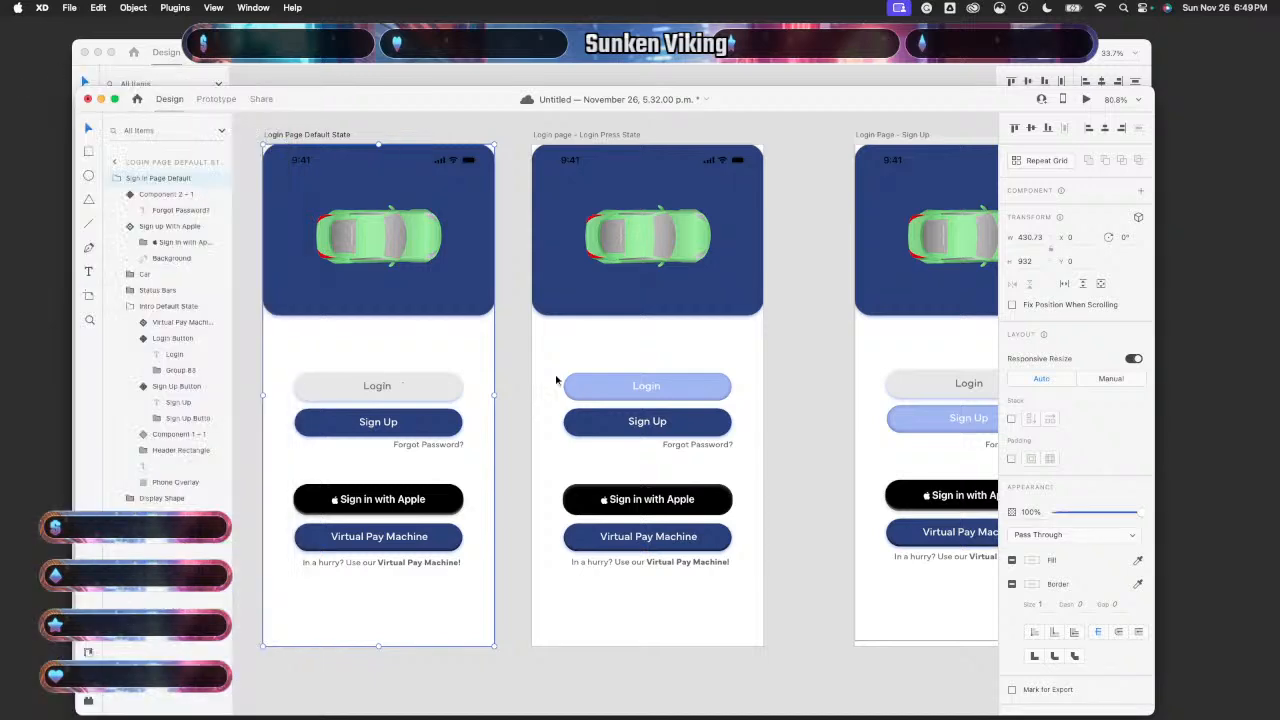
{"action": "scroll", "coordinate": [666, 455], "scroll_direction": "up", "scroll_amount": 2}
- Delete the toggled Login button and paste a Login Button component instance into Login Press State
{"action": "double_click", "coordinate": [700, 377]}
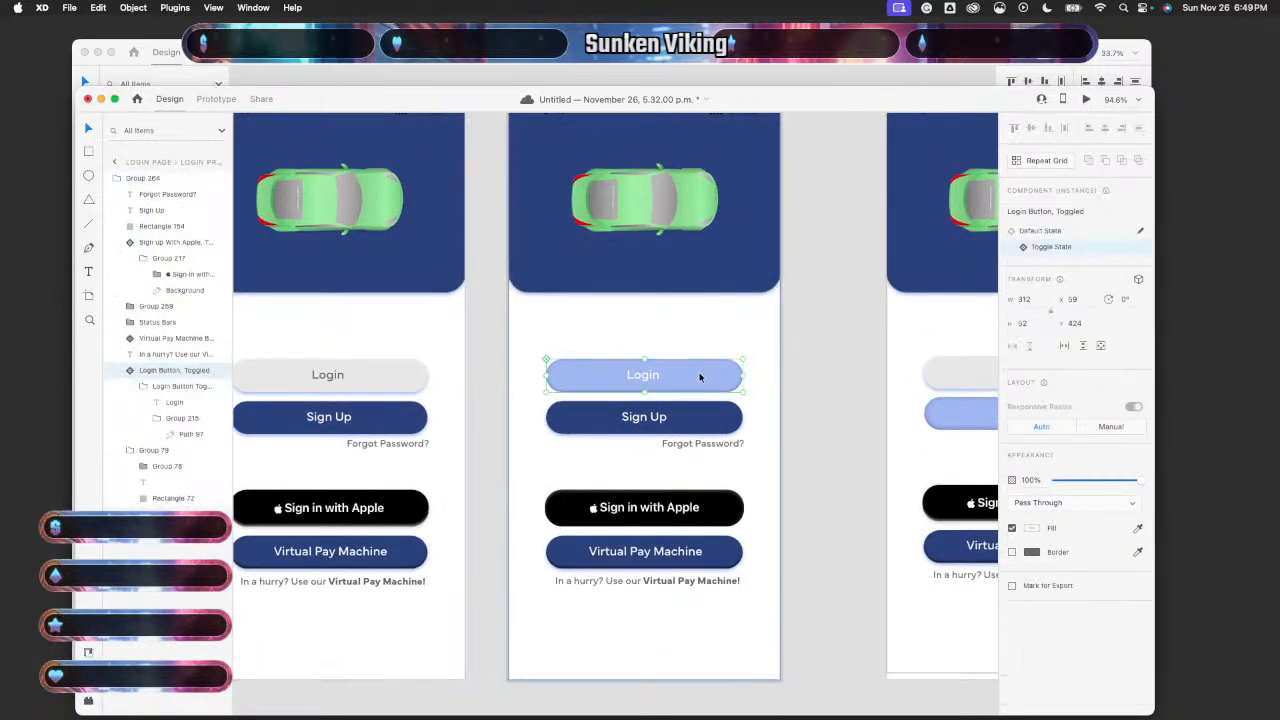
{"action": "key", "text": "Delete"}
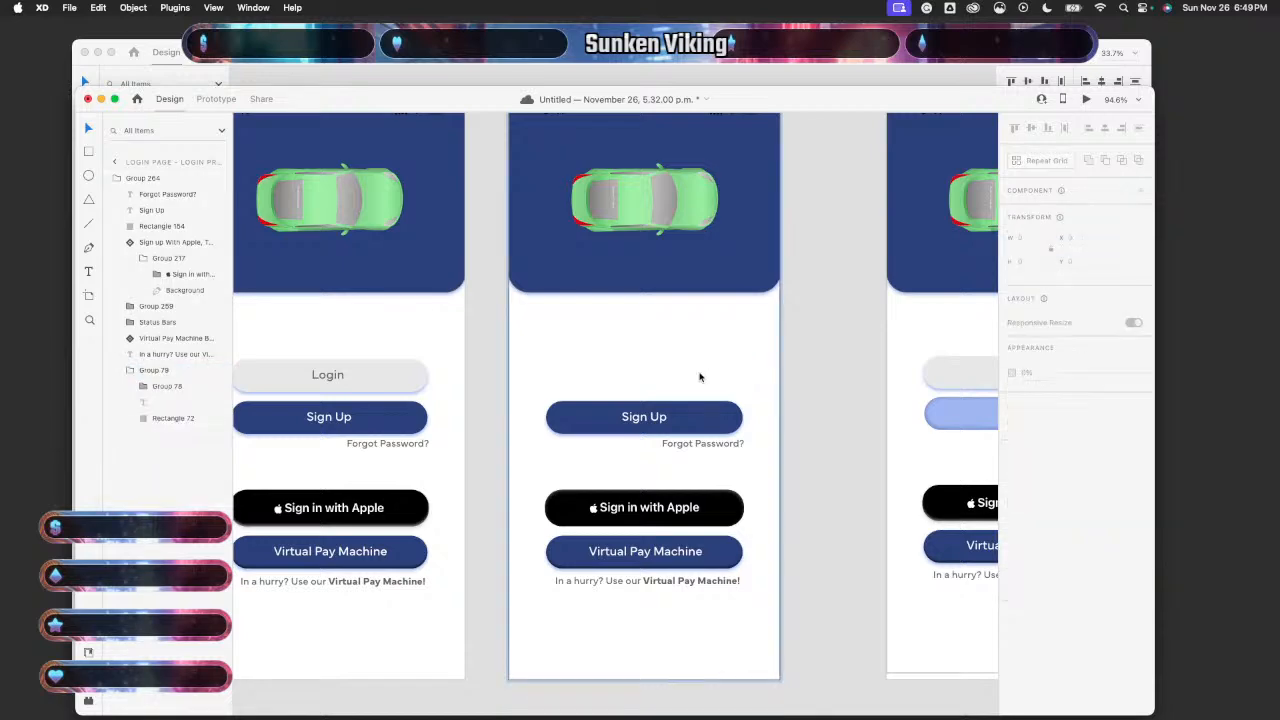
{"action": "left_click", "coordinate": [422, 374]}
{"action": "double_click", "coordinate": [422, 374]}
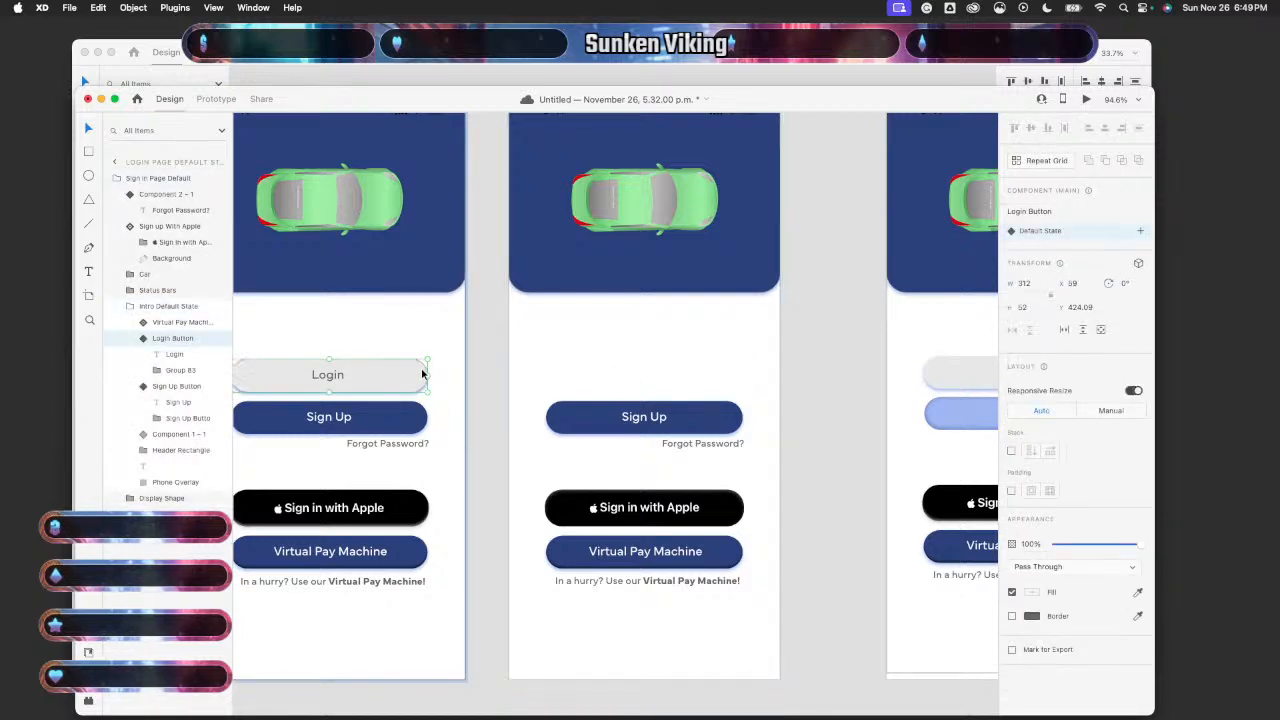
{"action": "left_click", "coordinate": [703, 362]}
{"action": "key", "text": "super+v"}
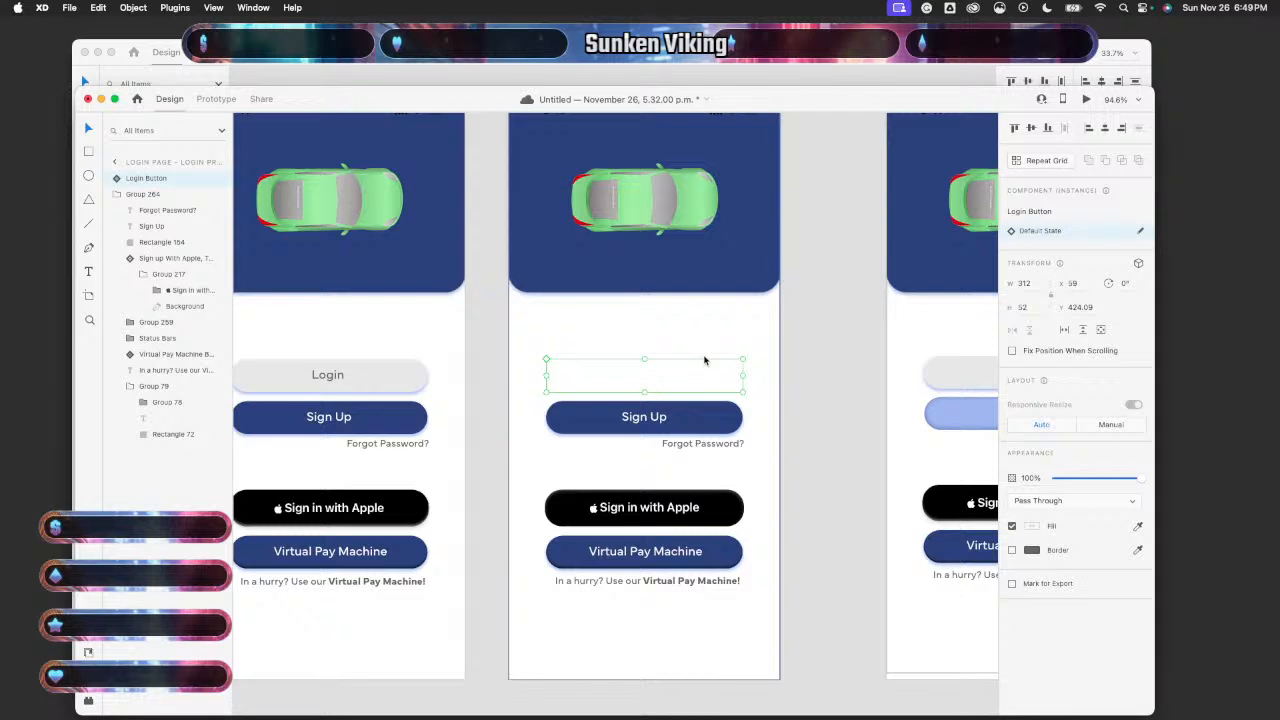
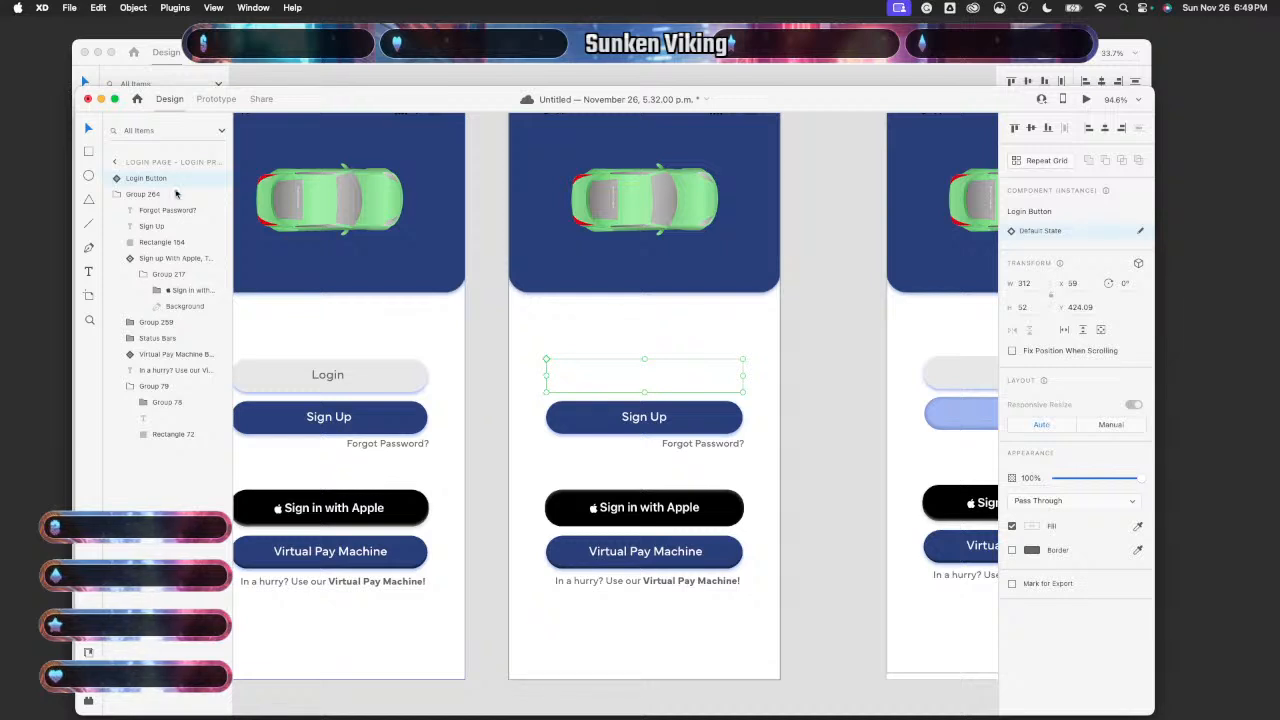
- Move the Login Button into Group 264 and eyedrop the toggled button's light blue into its rectangle fill
{"action": "left_click_drag", "start_coordinate": [171, 178], "coordinate": [172, 204]}
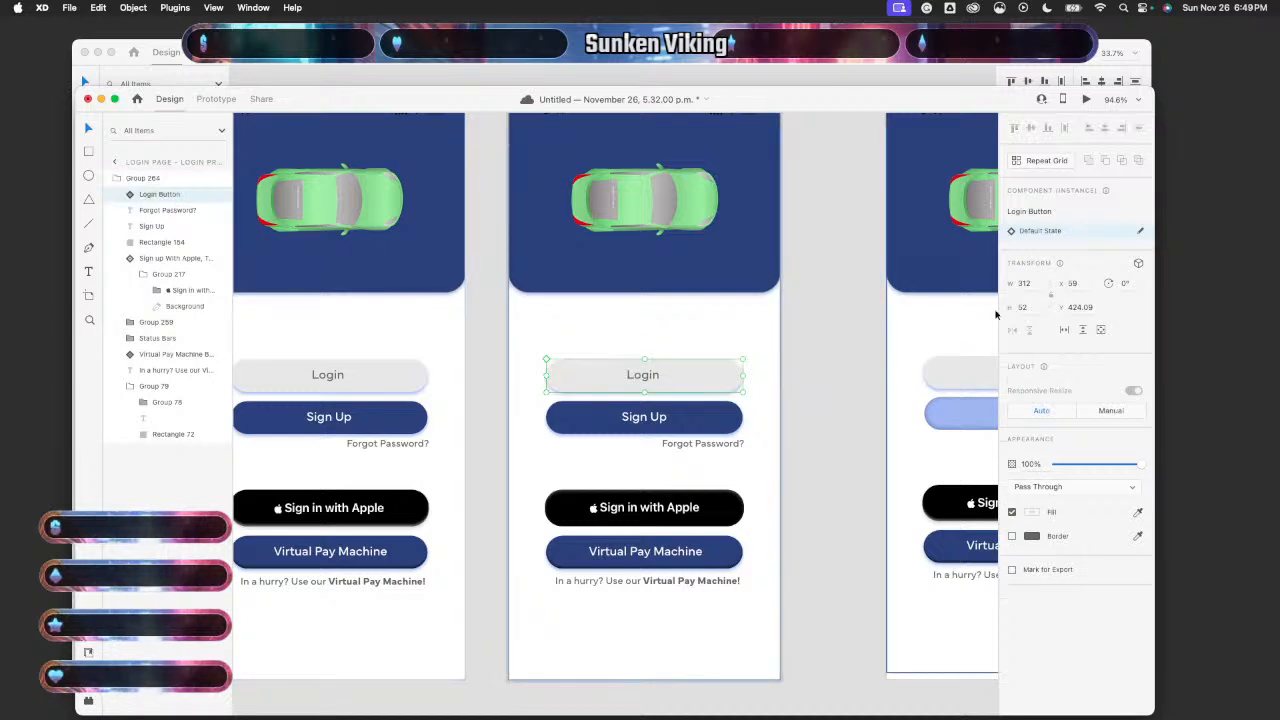
{"action": "double_click", "coordinate": [719, 386]}
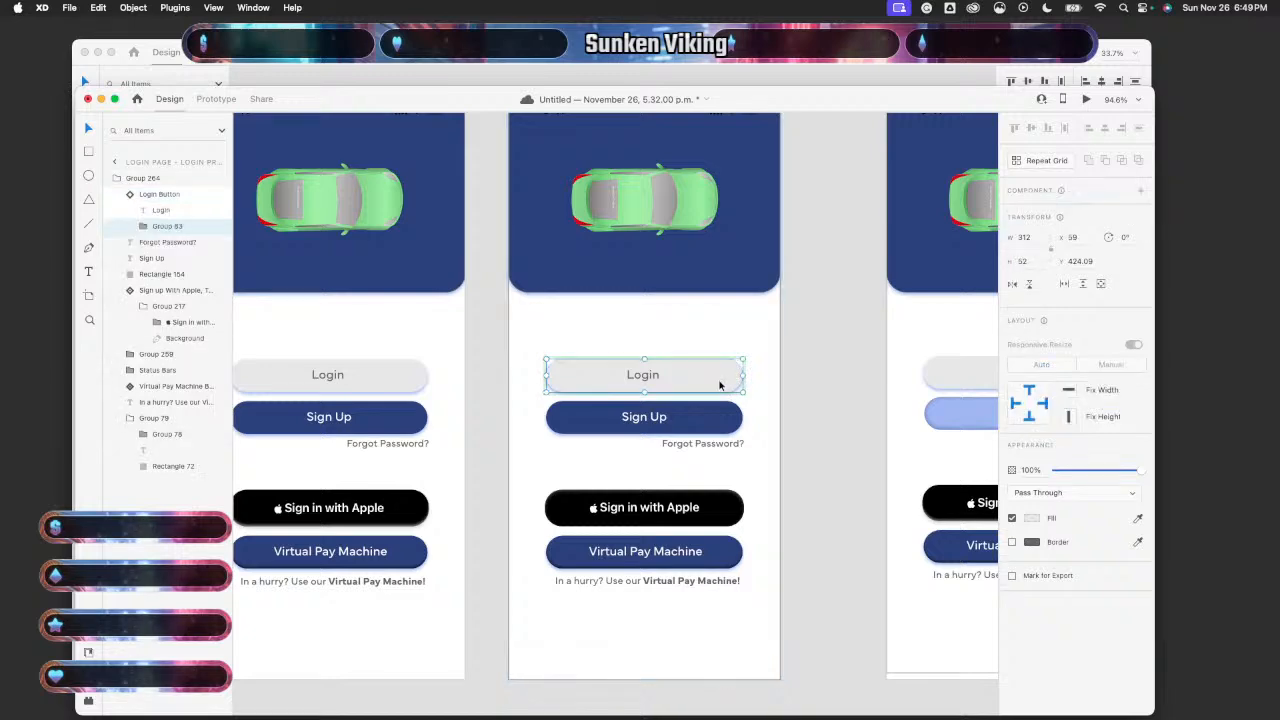
{"action": "double_click", "coordinate": [719, 386]}
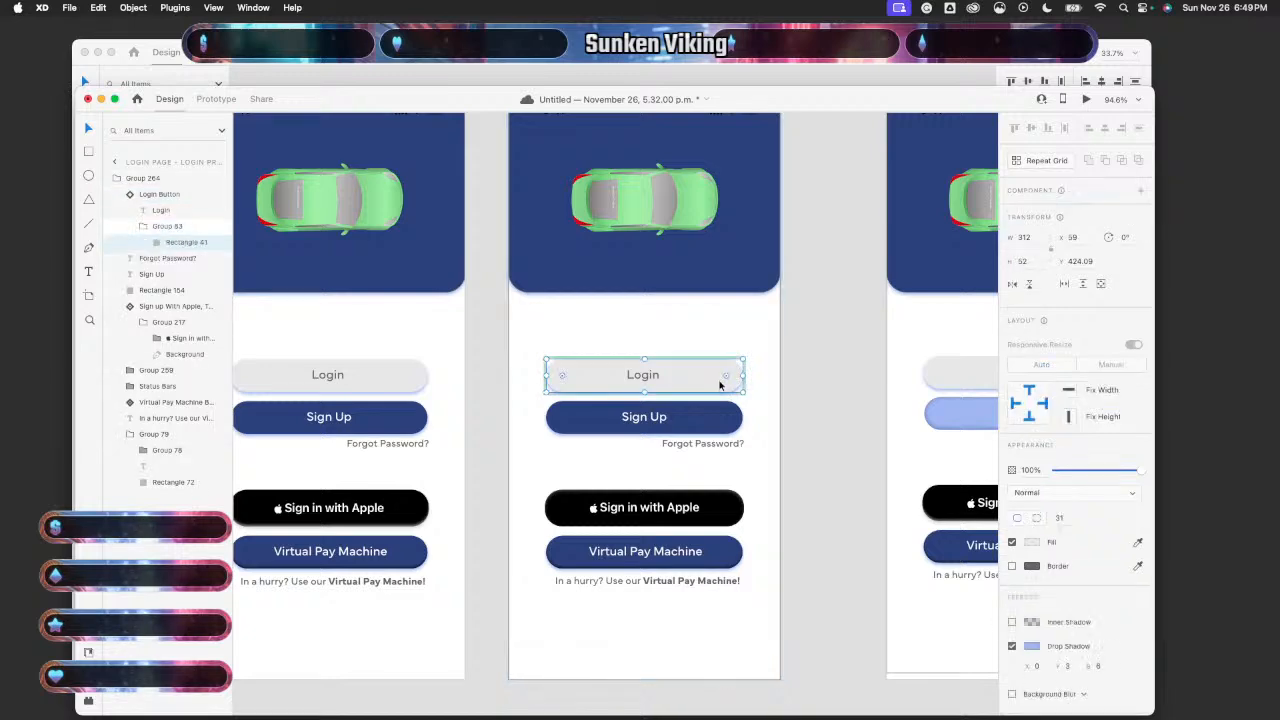
{"action": "left_click", "coordinate": [1035, 543]}
{"action": "left_click", "coordinate": [1138, 542]}
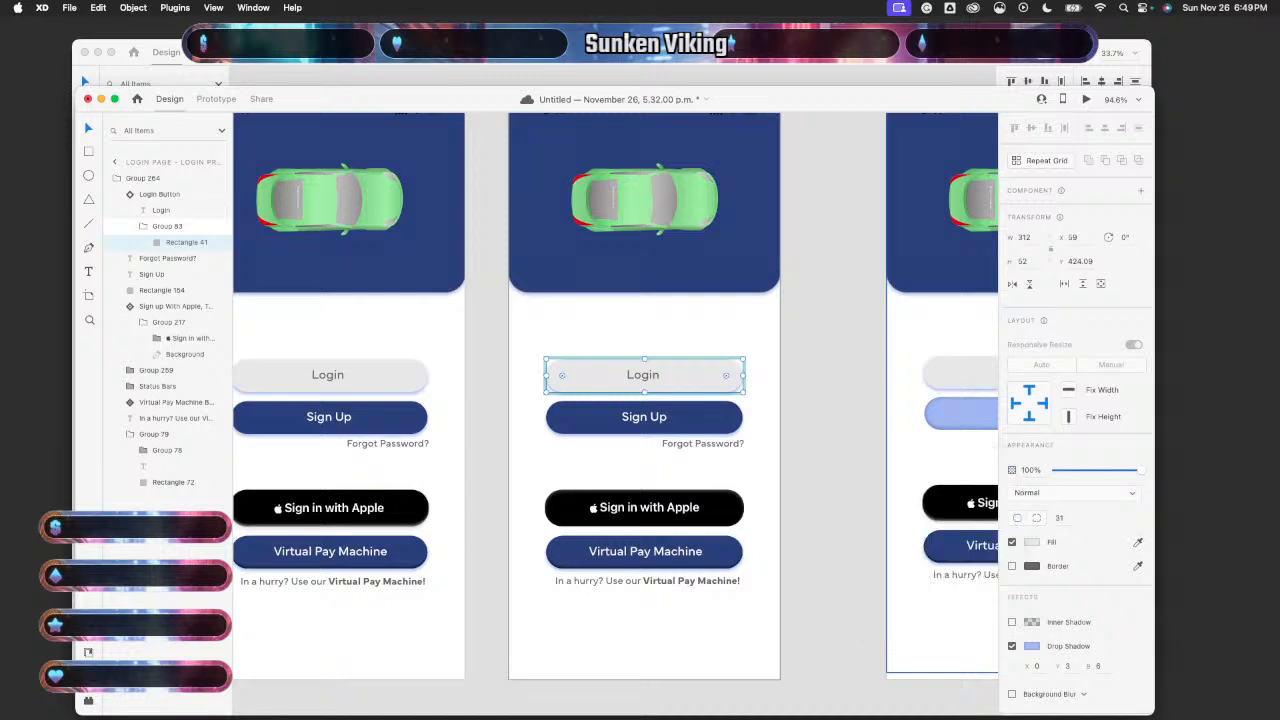
{"action": "left_click", "coordinate": [961, 424]}
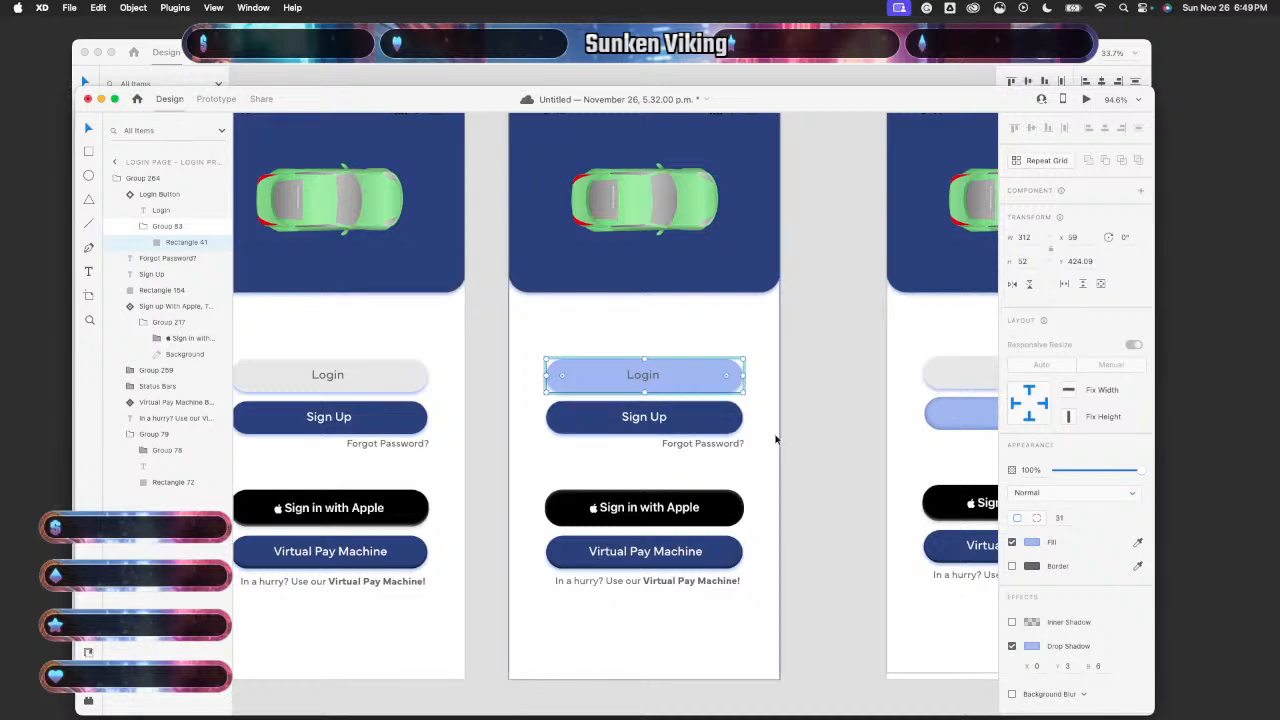
{"action": "left_click", "coordinate": [941, 421]}
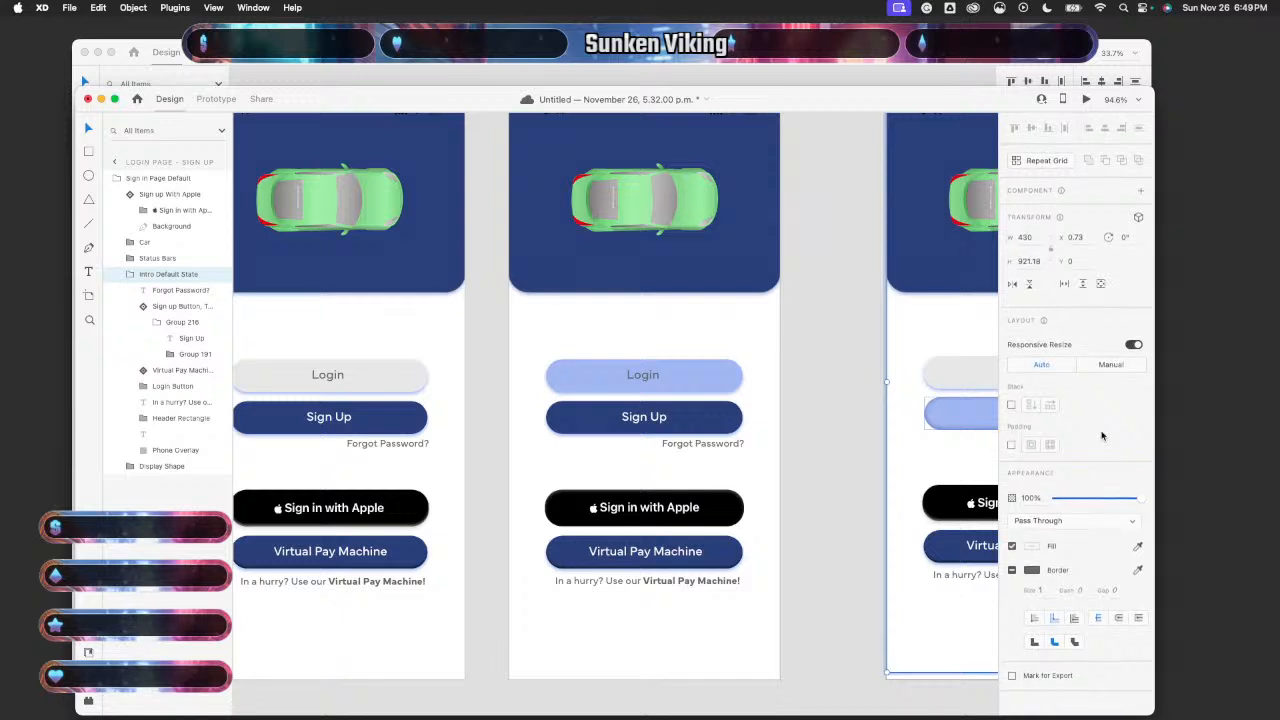
- Inspect the inner shadow colour on the toggled Sign up button's background rectangle
{"action": "double_click", "coordinate": [958, 419]}
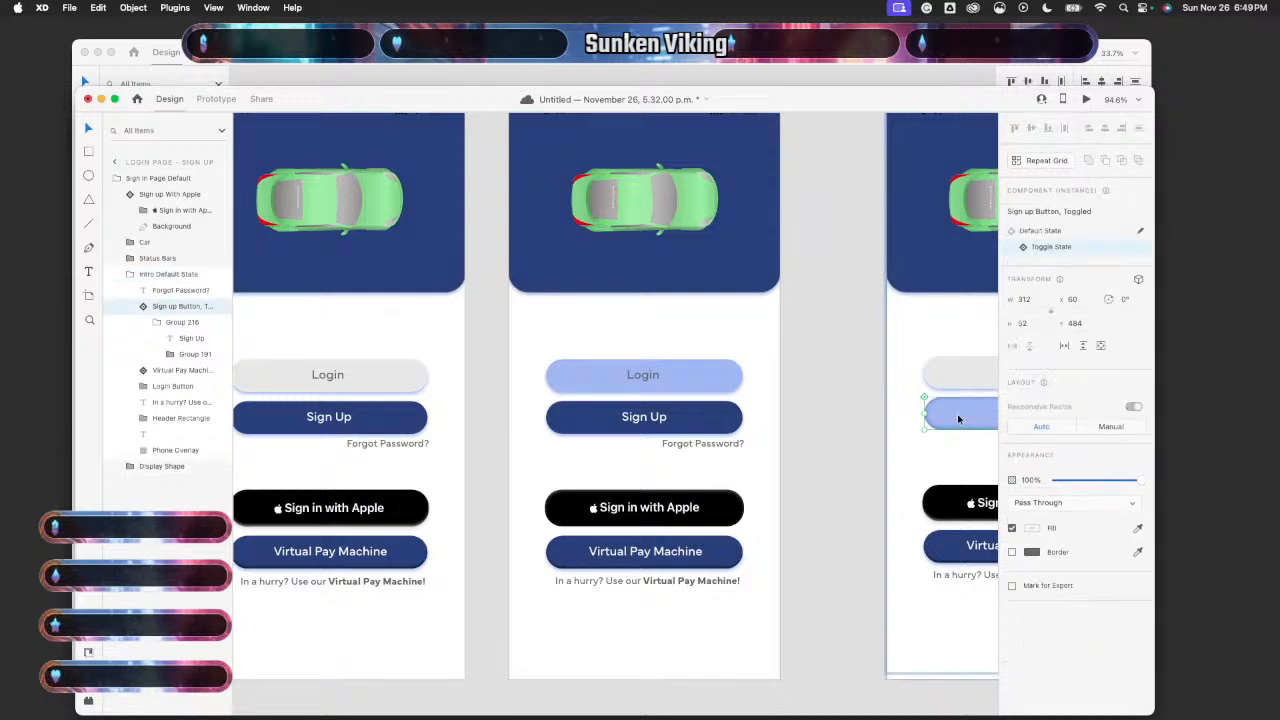
{"action": "double_click", "coordinate": [958, 419]}
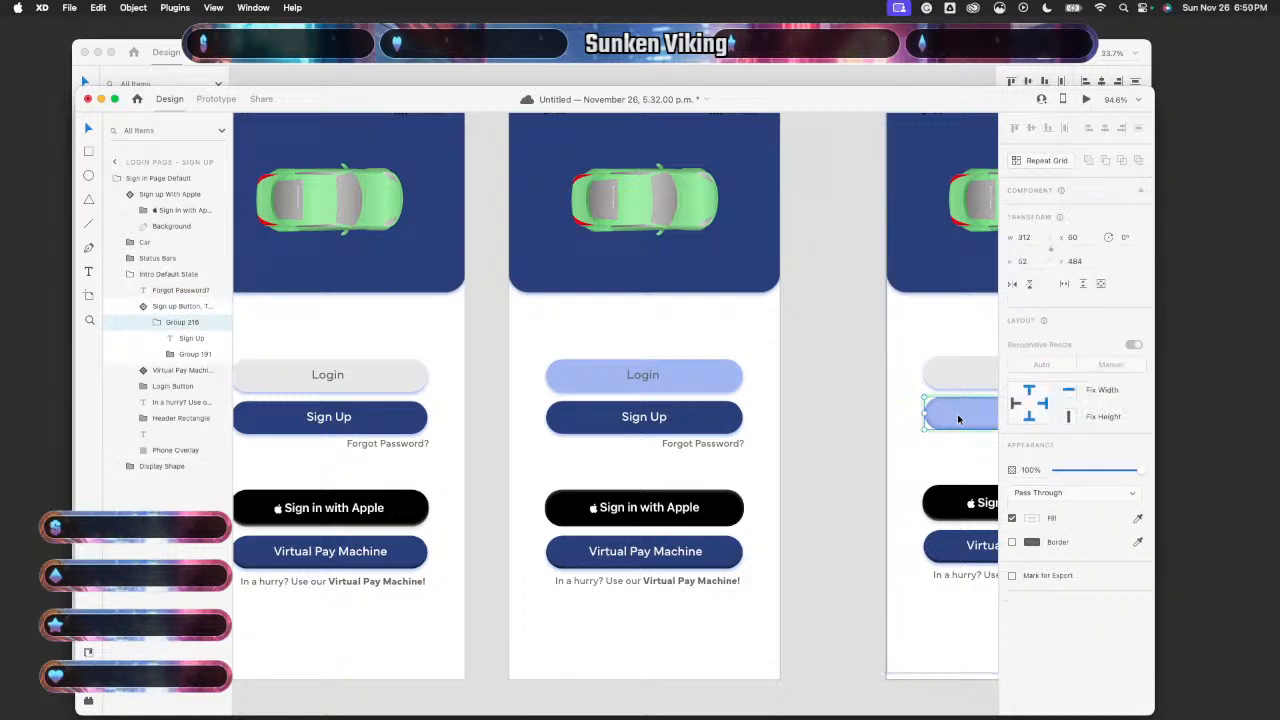
{"action": "double_click", "coordinate": [958, 419]}
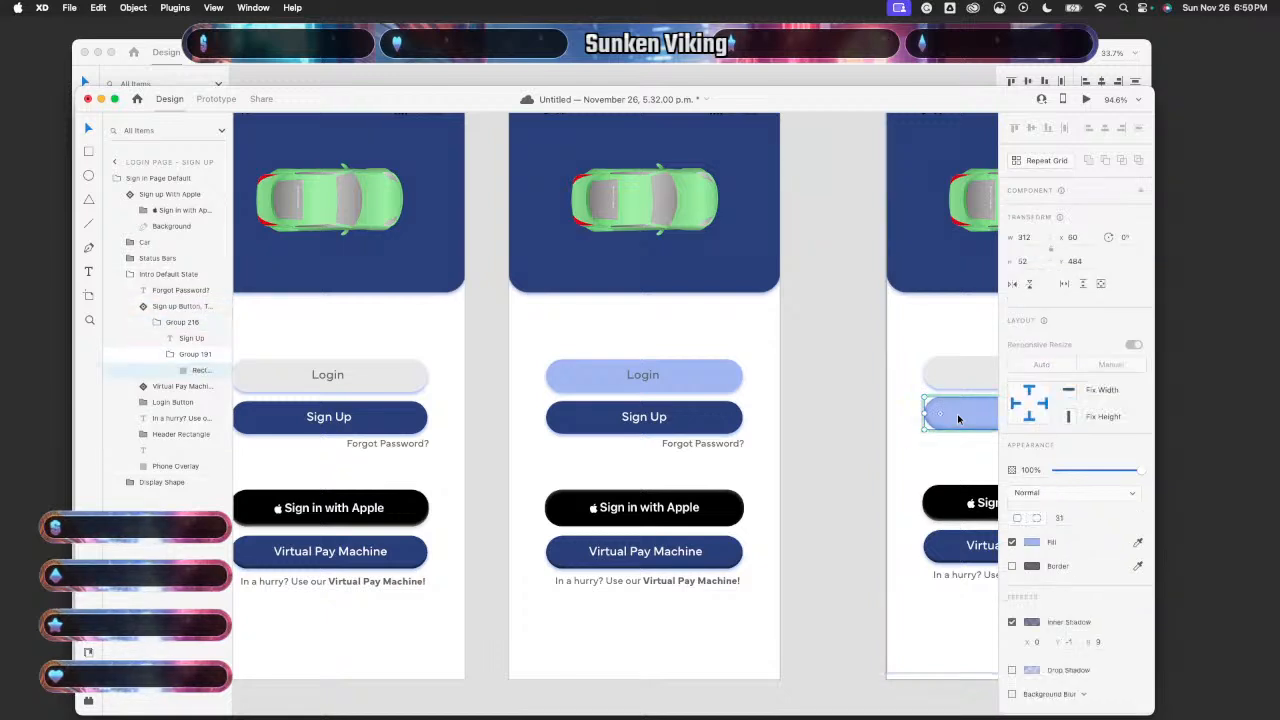
{"action": "scroll", "coordinate": [1052, 540], "scroll_direction": "down", "scroll_amount": 2}
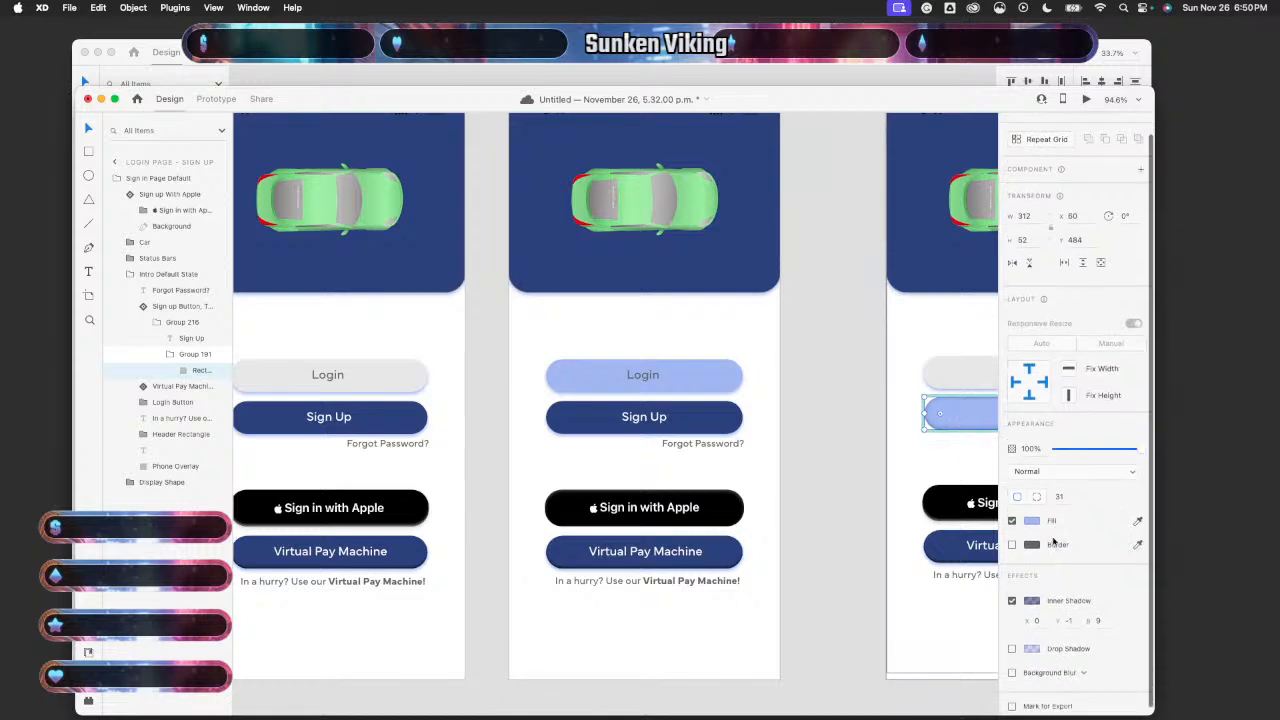
{"action": "left_click", "coordinate": [1033, 594]}
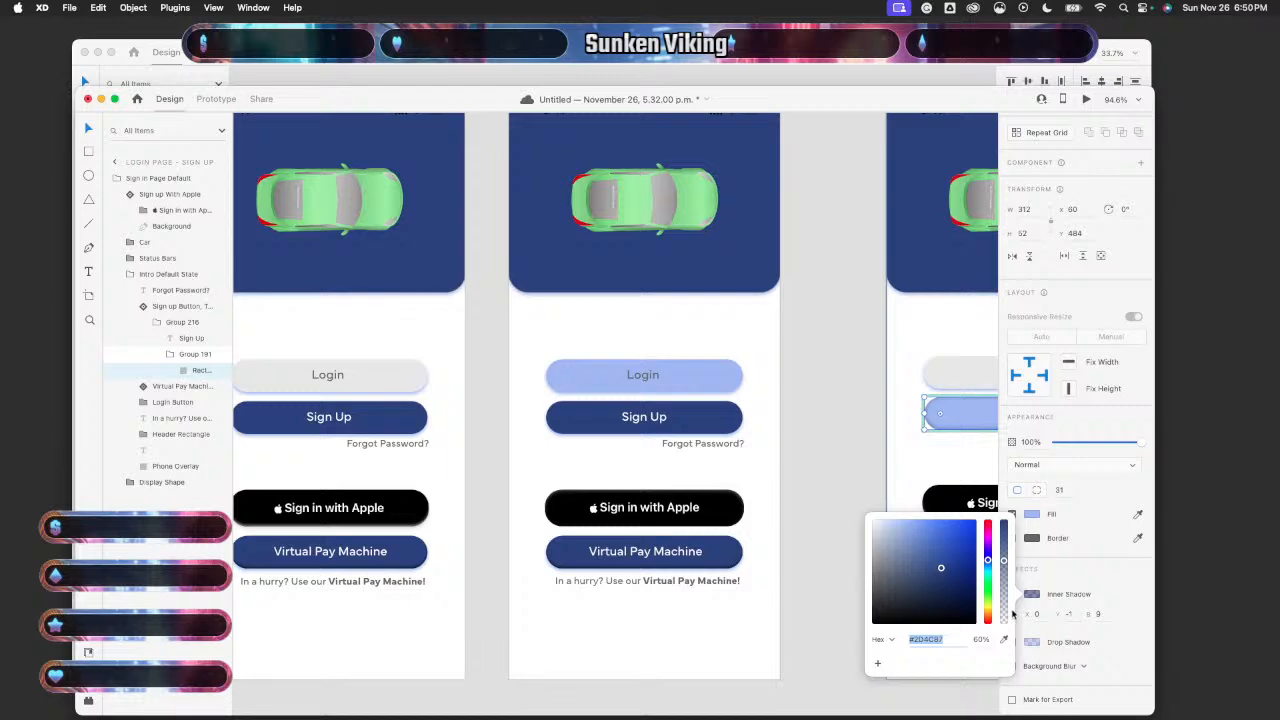
- Replace the Login button's drop shadow with an inner shadow at Y offset -1 and edit its hex colour
{"action": "double_click", "coordinate": [682, 376]}
{"action": "double_click", "coordinate": [682, 376]}
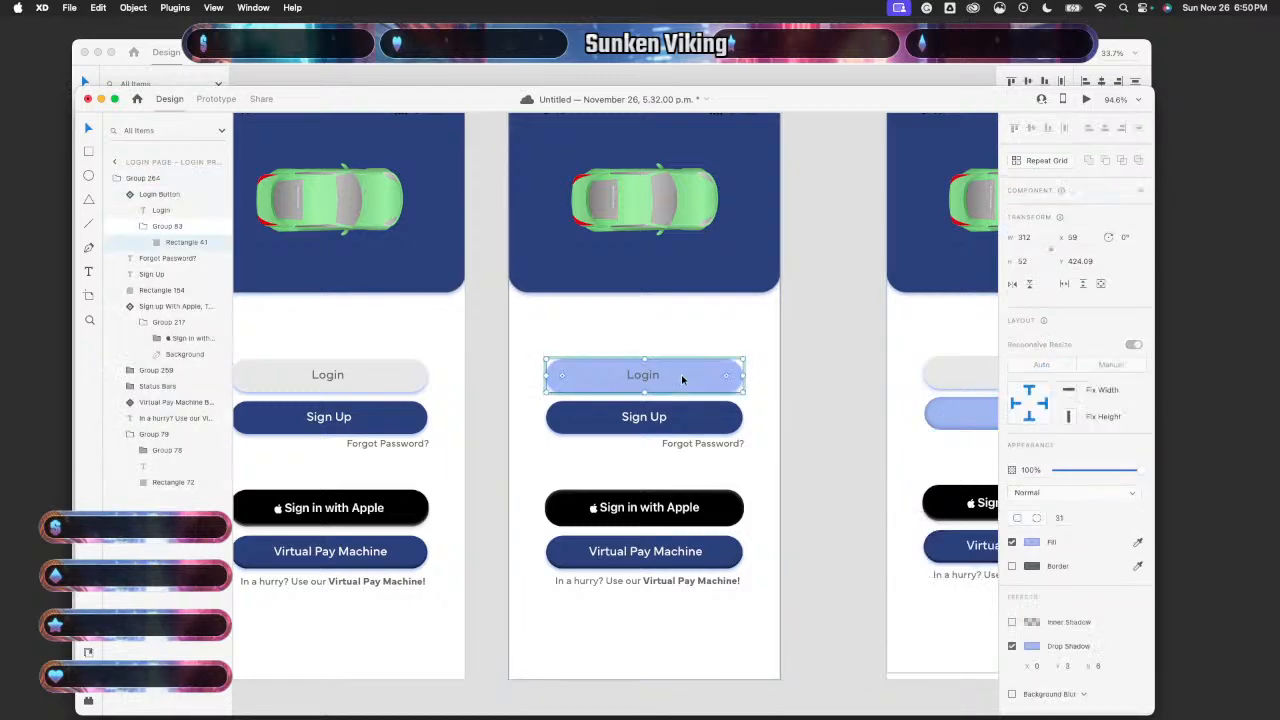
{"action": "double_click", "coordinate": [681, 374]}
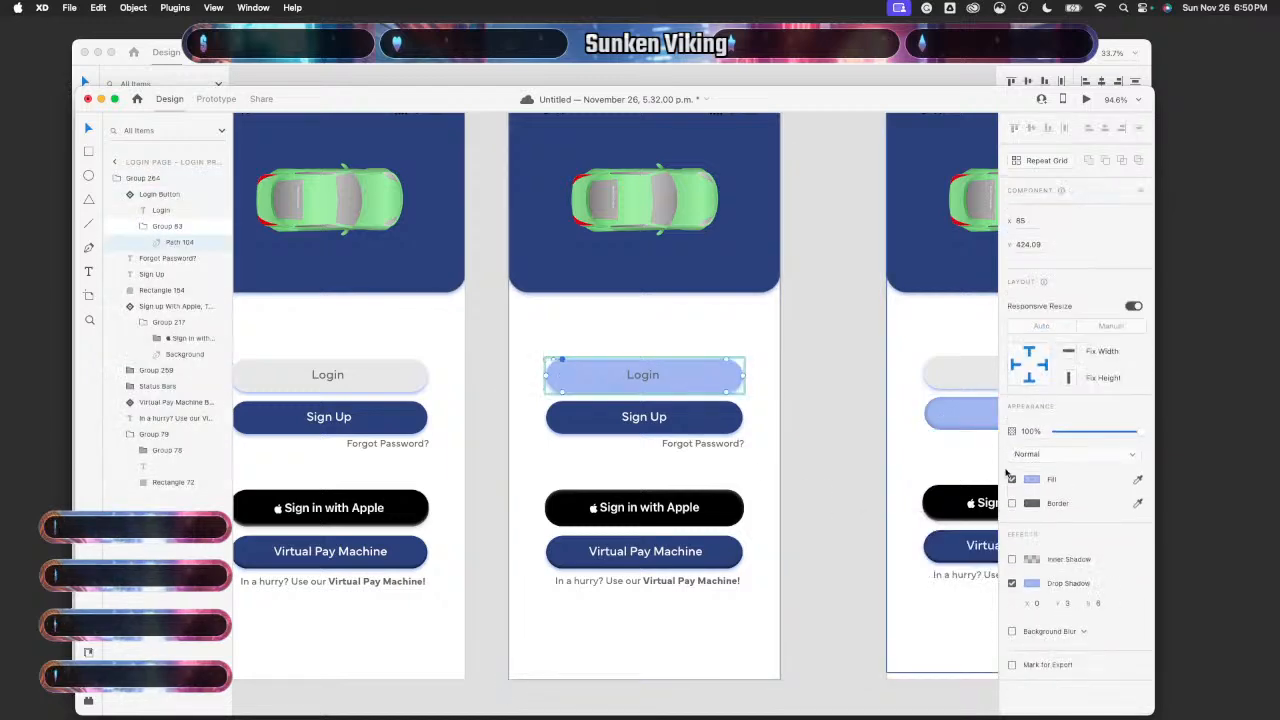
{"action": "left_click", "coordinate": [1012, 584]}
{"action": "left_click", "coordinate": [1013, 560]}
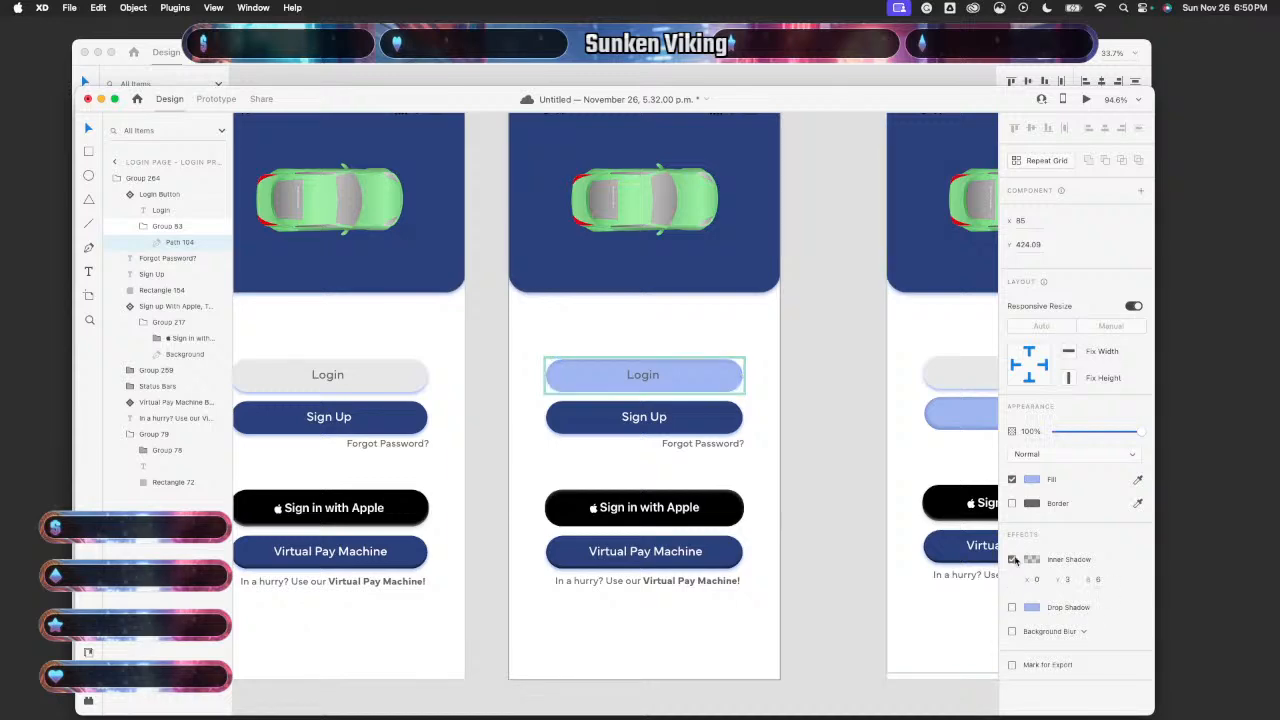
{"action": "left_click", "coordinate": [1070, 579]}
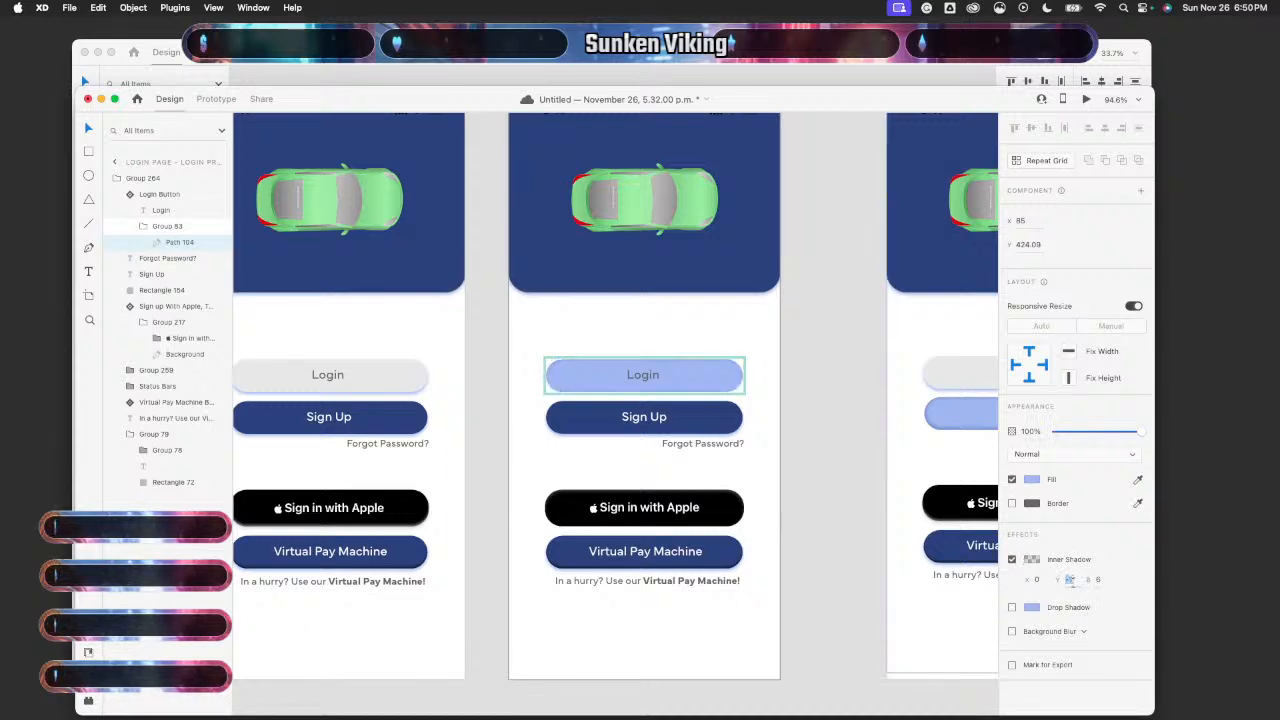
{"action": "type", "text": "-1"}
{"action": "key", "text": "Tab"}
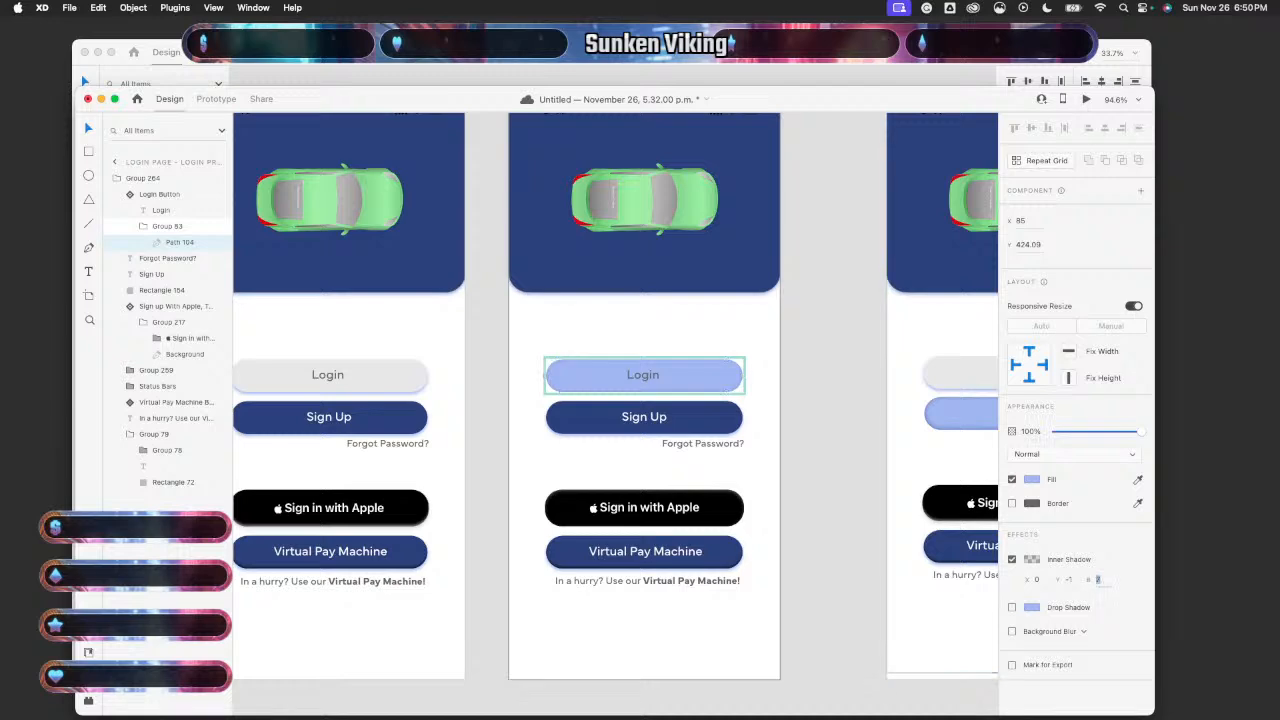
{"action": "left_click", "coordinate": [1033, 559]}
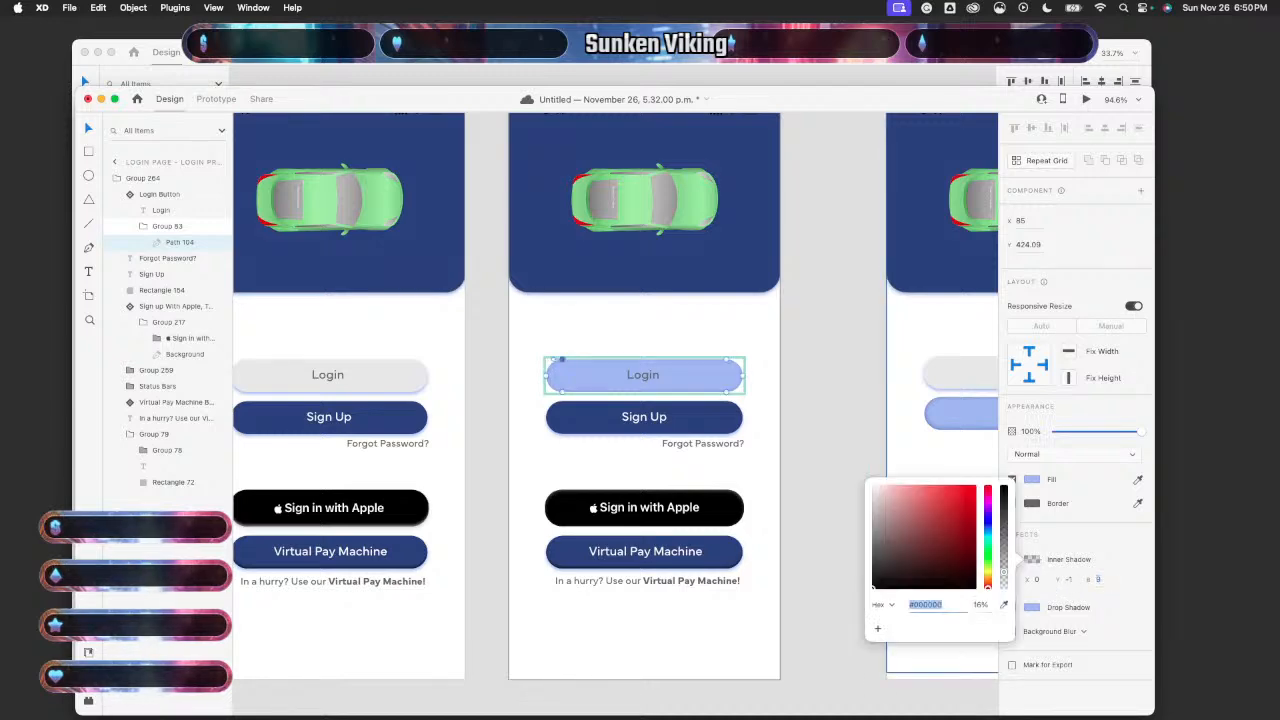
{"action": "left_click", "coordinate": [1004, 604]}
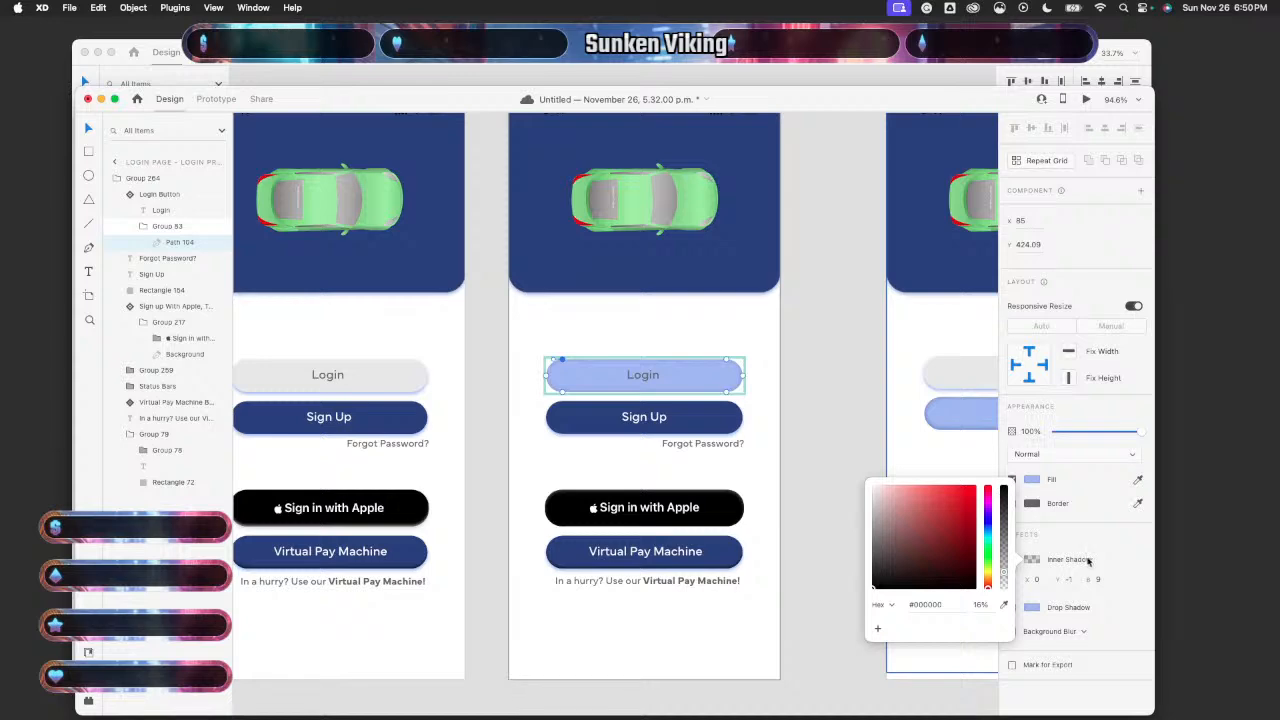
{"action": "left_click", "coordinate": [1048, 549]}
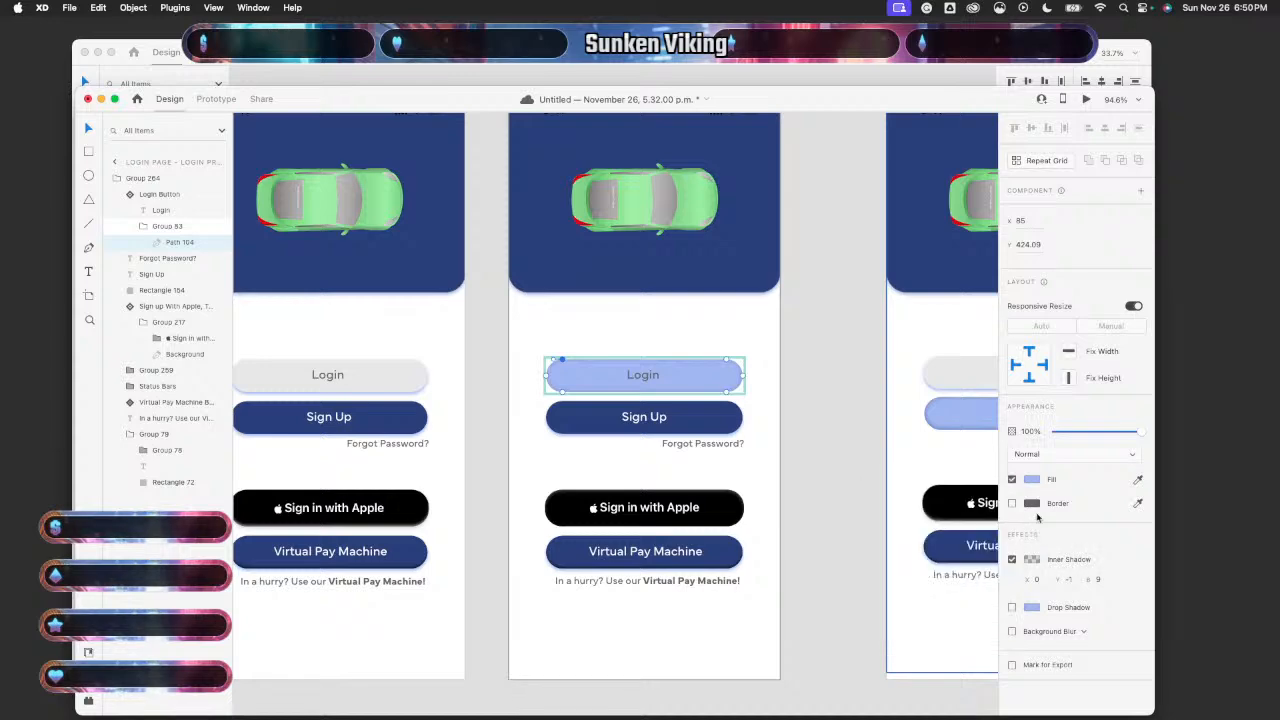
- Compare the toggled Sign up button's inner shadow colour with the Login button's
{"action": "left_click", "coordinate": [945, 406]}
{"action": "double_click", "coordinate": [945, 406]}
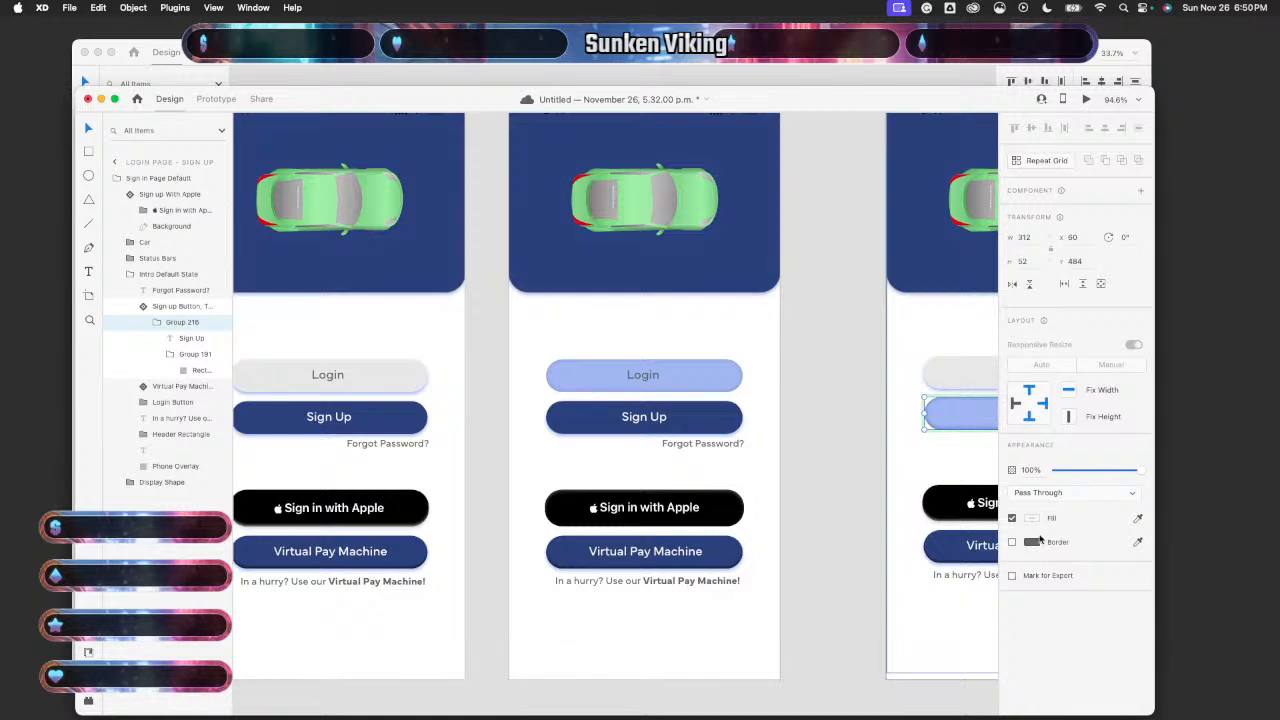
{"action": "double_click", "coordinate": [968, 417]}
{"action": "double_click", "coordinate": [968, 417]}
{"action": "double_click", "coordinate": [968, 417]}
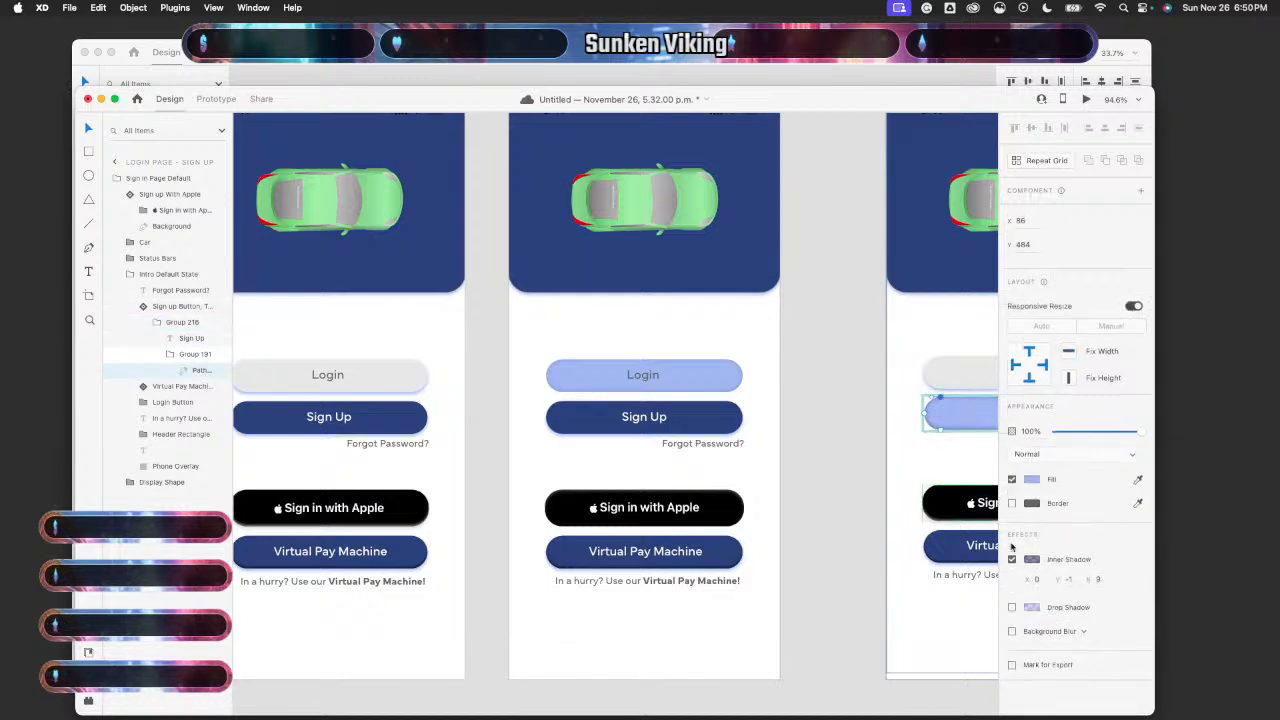
{"action": "left_click", "coordinate": [1032, 560]}
{"action": "key", "text": "super+c"}
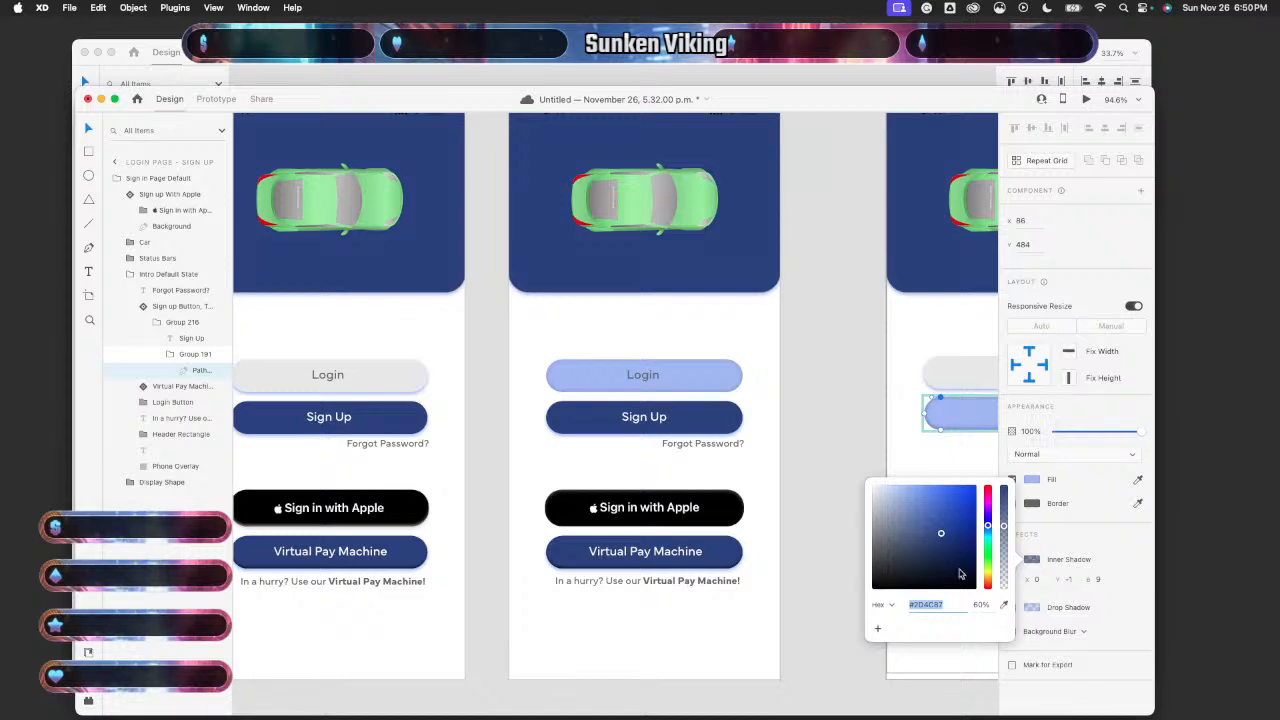
{"action": "left_click", "coordinate": [709, 372]}
{"action": "double_click", "coordinate": [709, 374]}
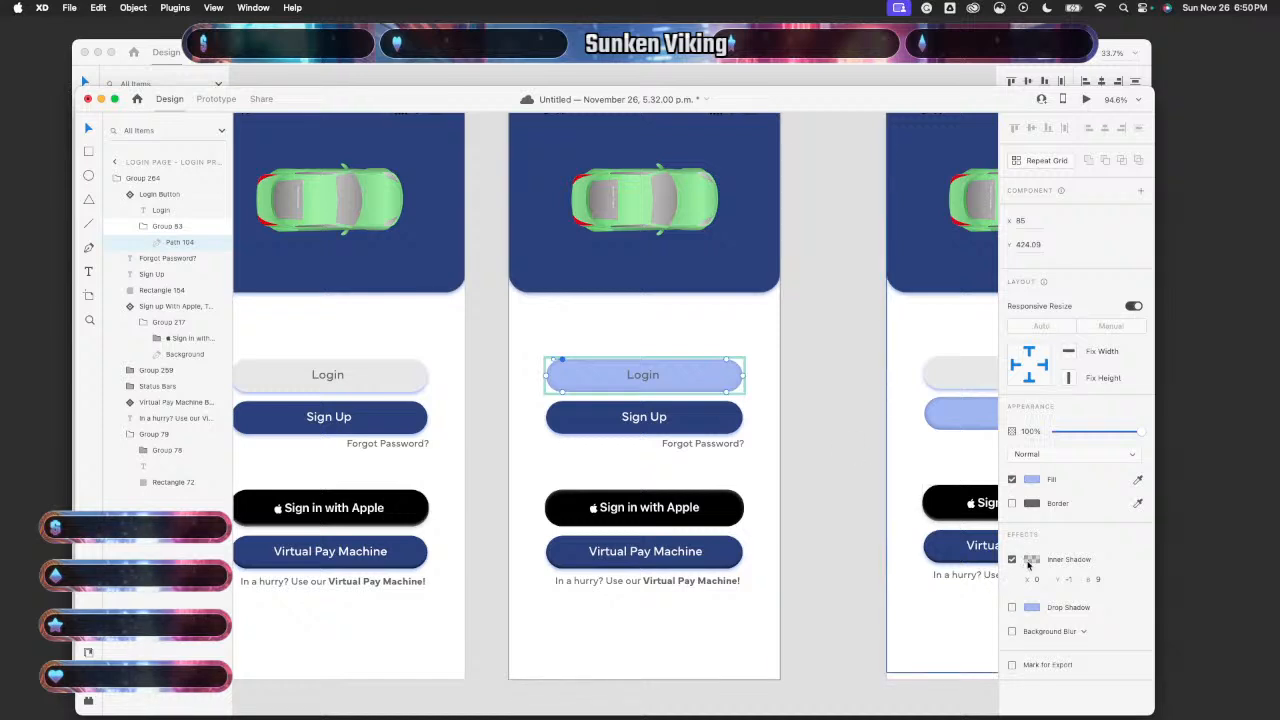
{"action": "left_click", "coordinate": [1030, 560]}
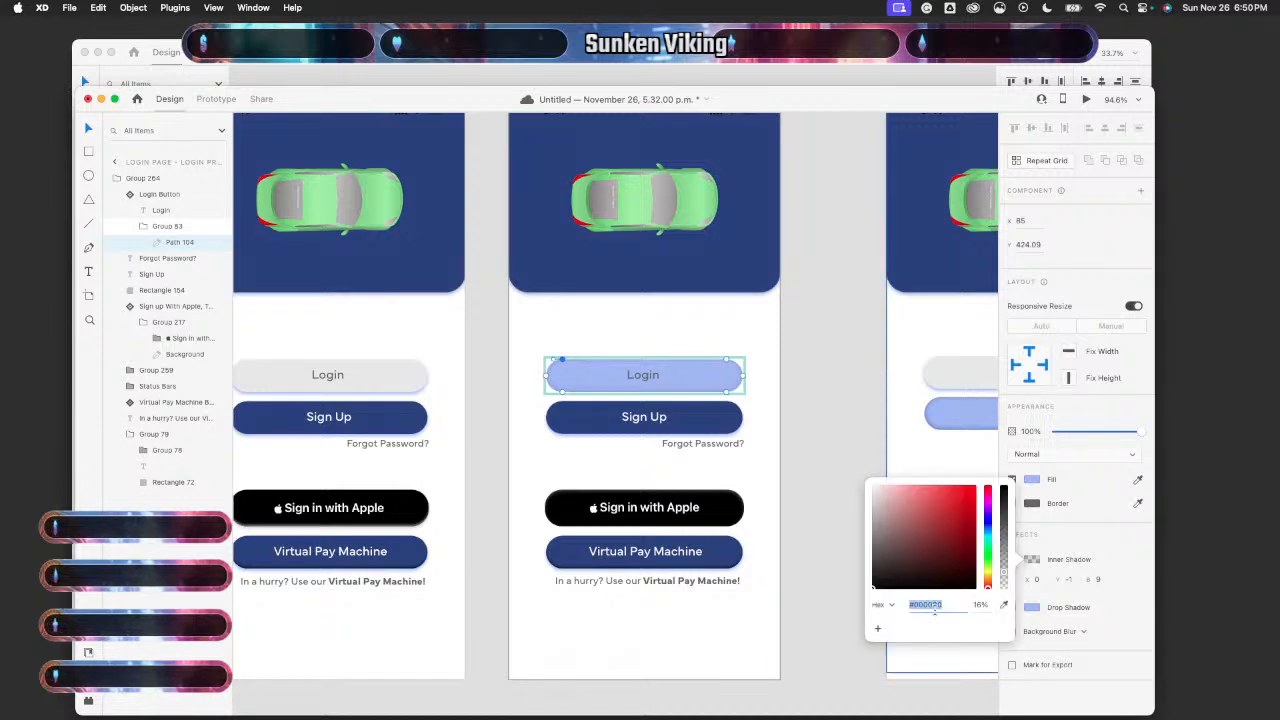
{"action": "left_click", "coordinate": [964, 418]}
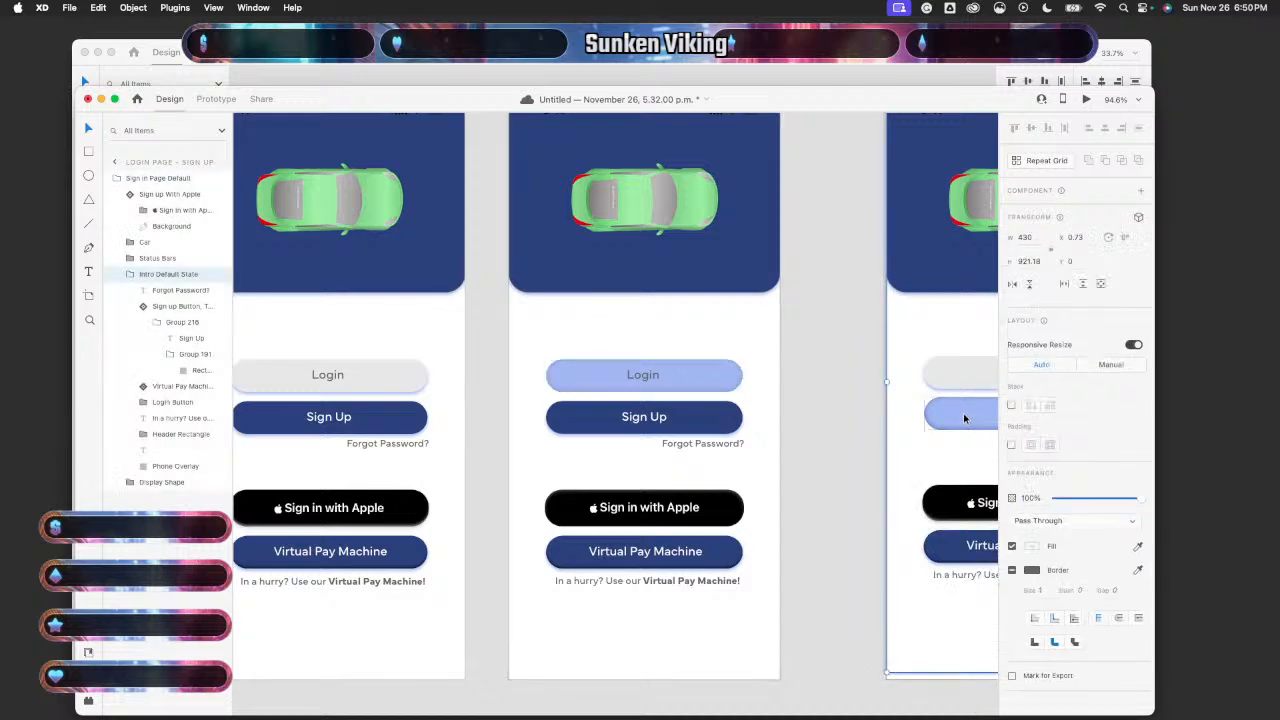
- Paste #2D4C87 from the toggled button into the Login button's inner shadow colour
{"action": "double_click", "coordinate": [964, 418]}
{"action": "double_click", "coordinate": [962, 420]}
{"action": "double_click", "coordinate": [962, 420]}
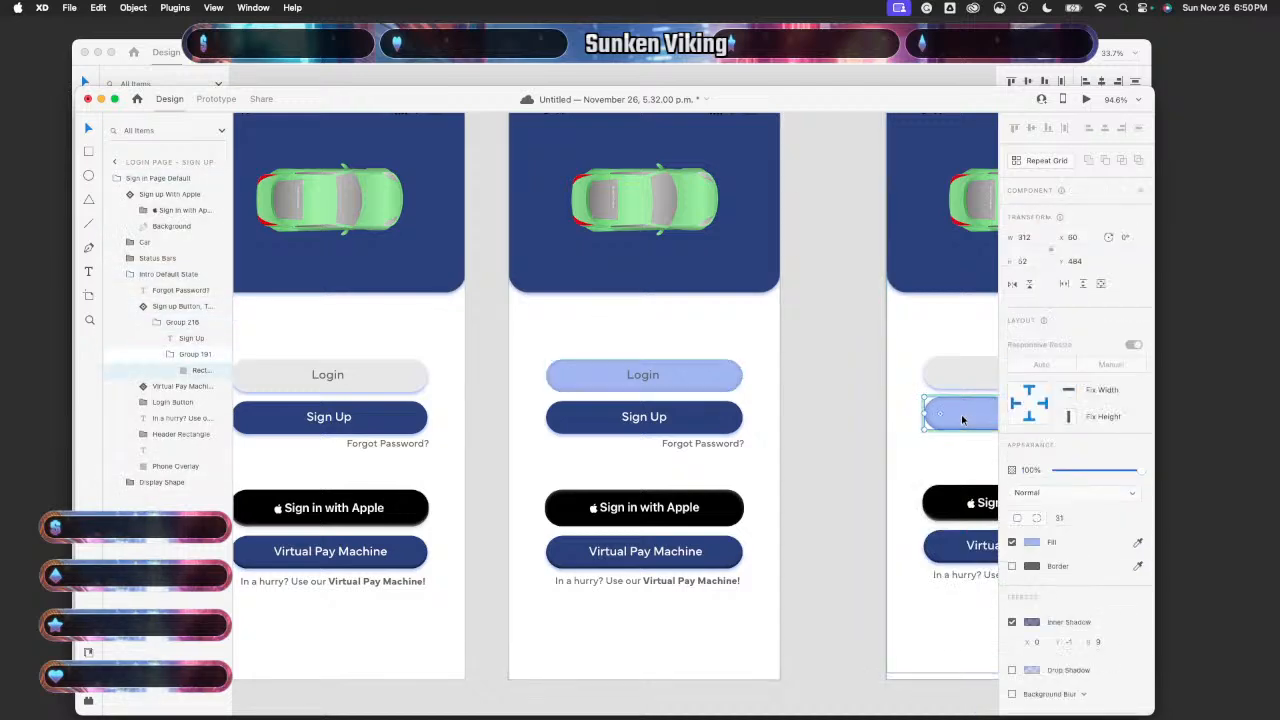
{"action": "left_click", "coordinate": [1031, 622]}
{"action": "left_click", "coordinate": [702, 377]}
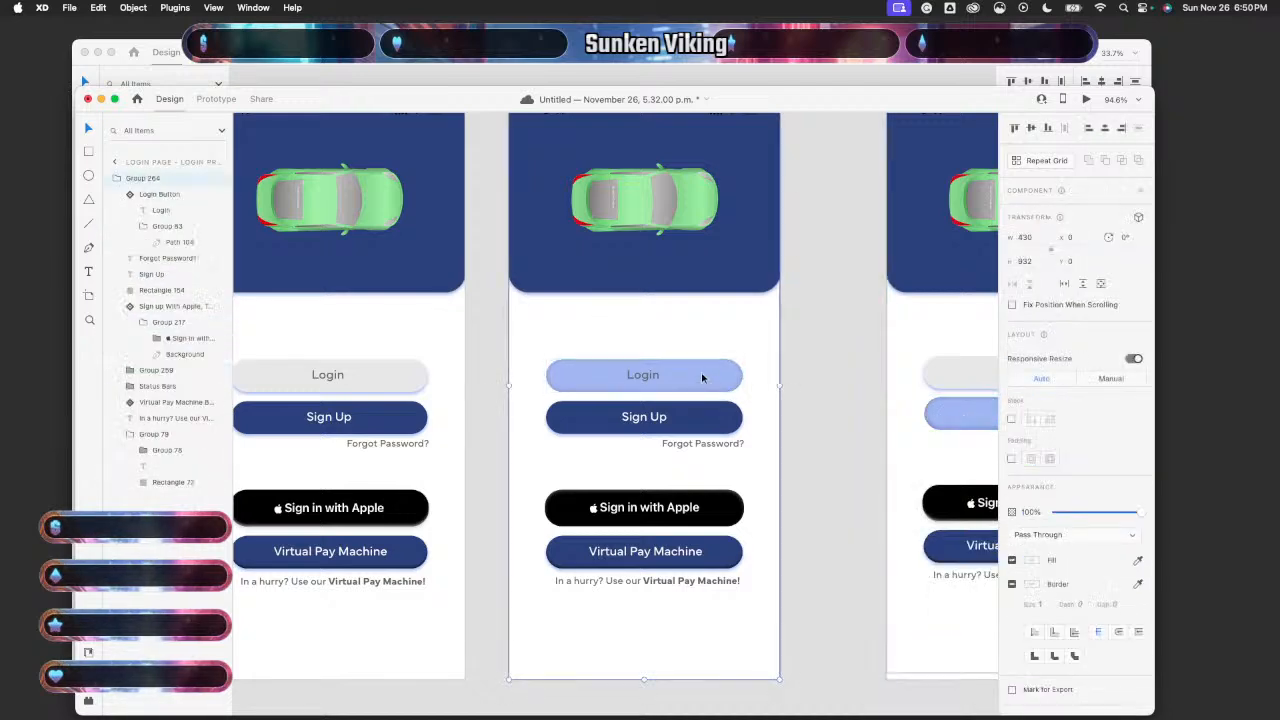
{"action": "double_click", "coordinate": [702, 377]}
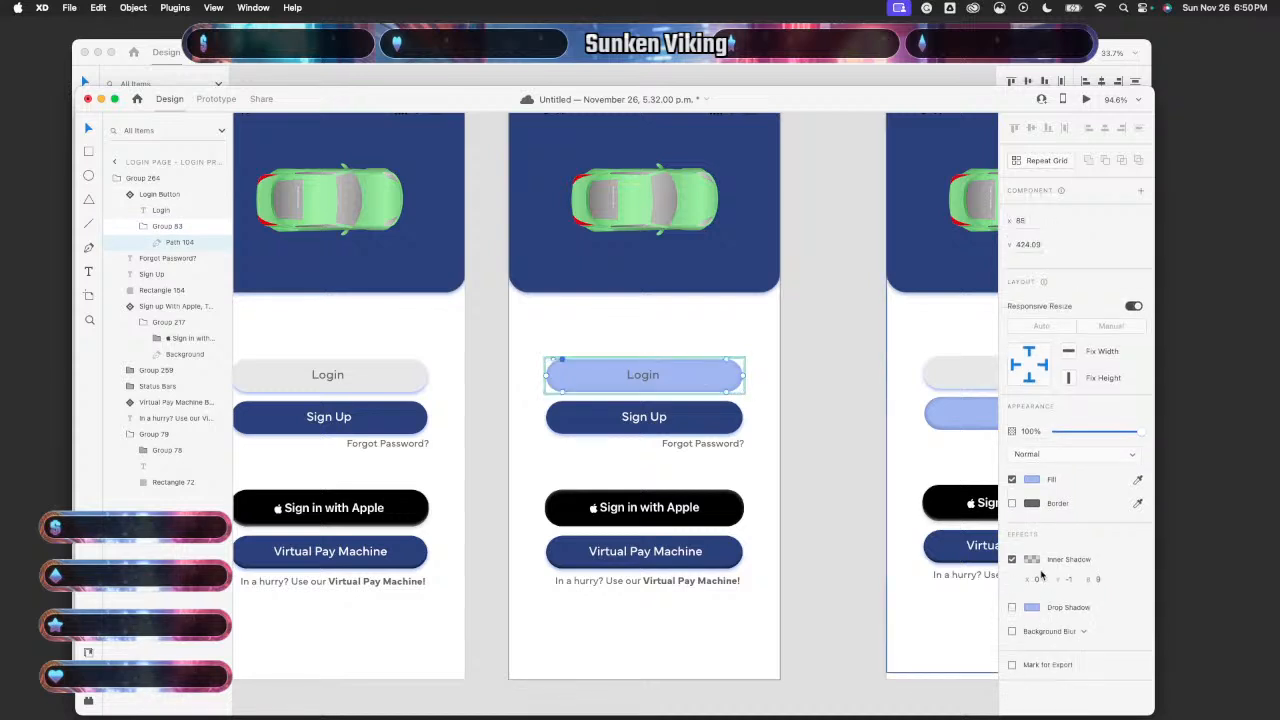
{"action": "left_click", "coordinate": [1032, 560]}
{"action": "key", "text": "super+v"}
{"action": "key", "text": "Return"}
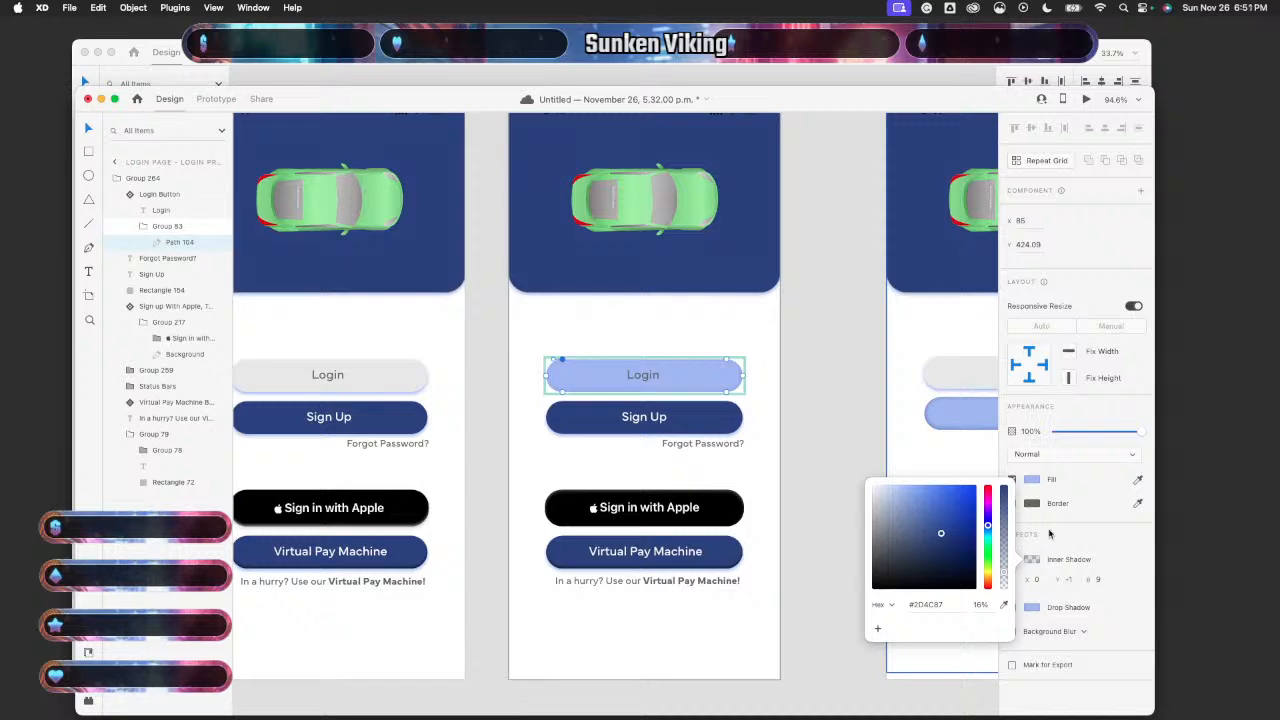
{"action": "left_click", "coordinate": [1050, 535]}
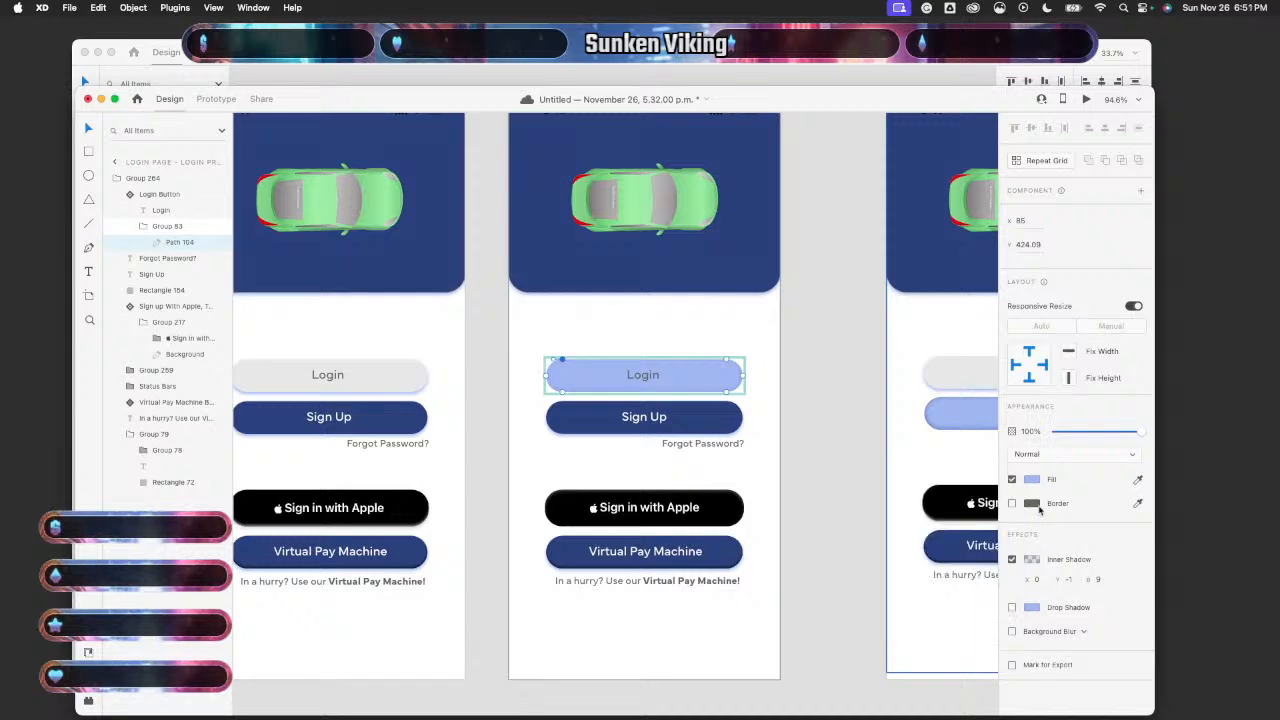
{"action": "left_click", "coordinate": [849, 422]}
- Check the inner shadow colour settings on the right artboard's Sign Up button
{"action": "scroll", "coordinate": [849, 425], "scroll_direction": "right", "scroll_amount": 3}
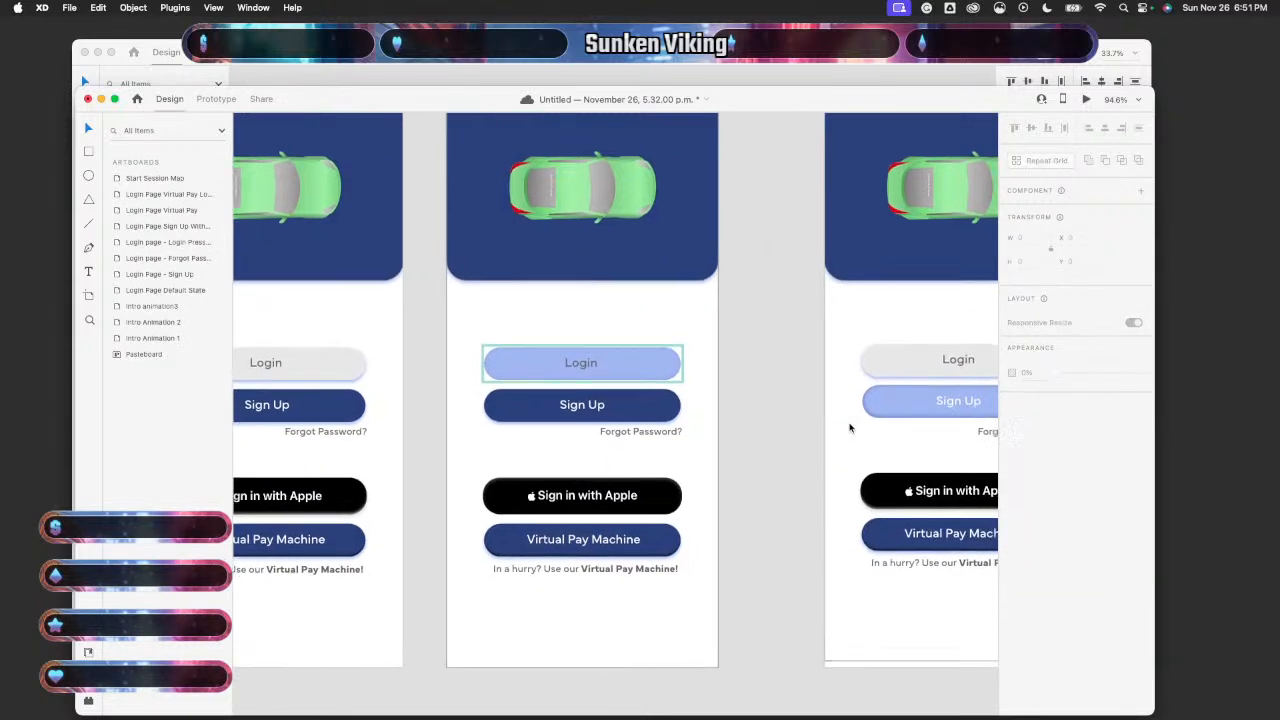
{"action": "left_click", "coordinate": [890, 407]}
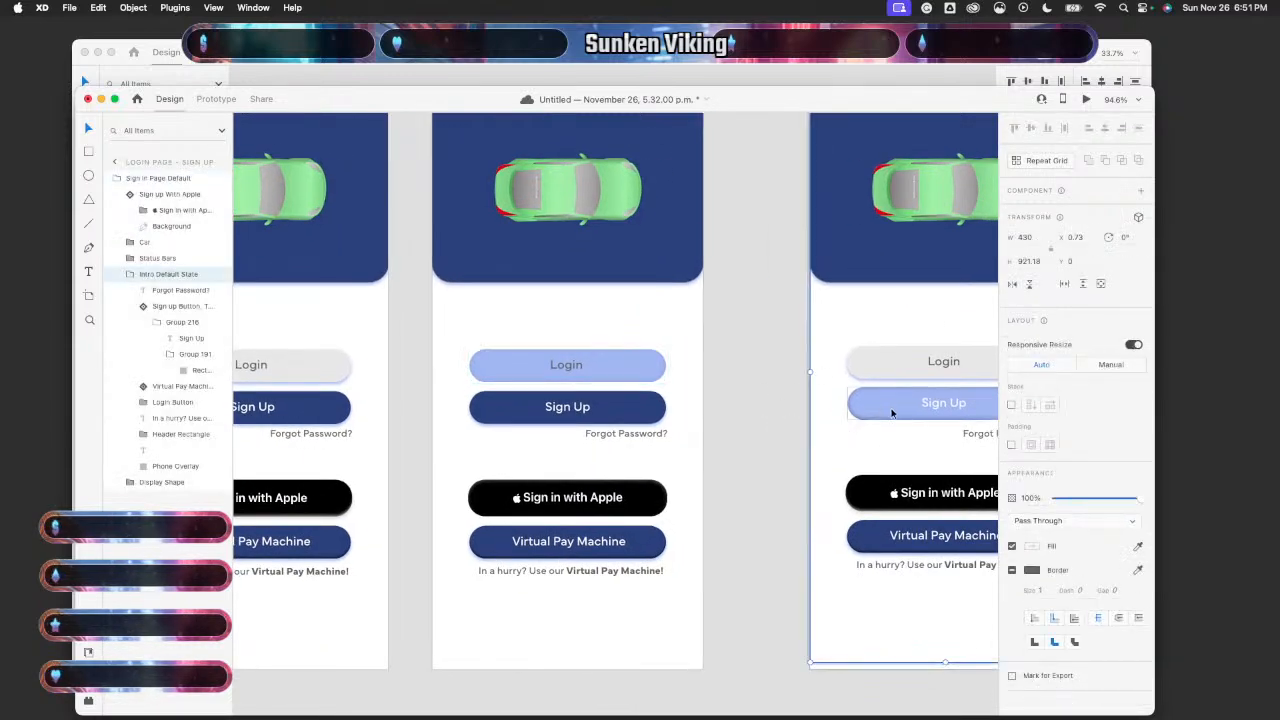
{"action": "double_click", "coordinate": [892, 413]}
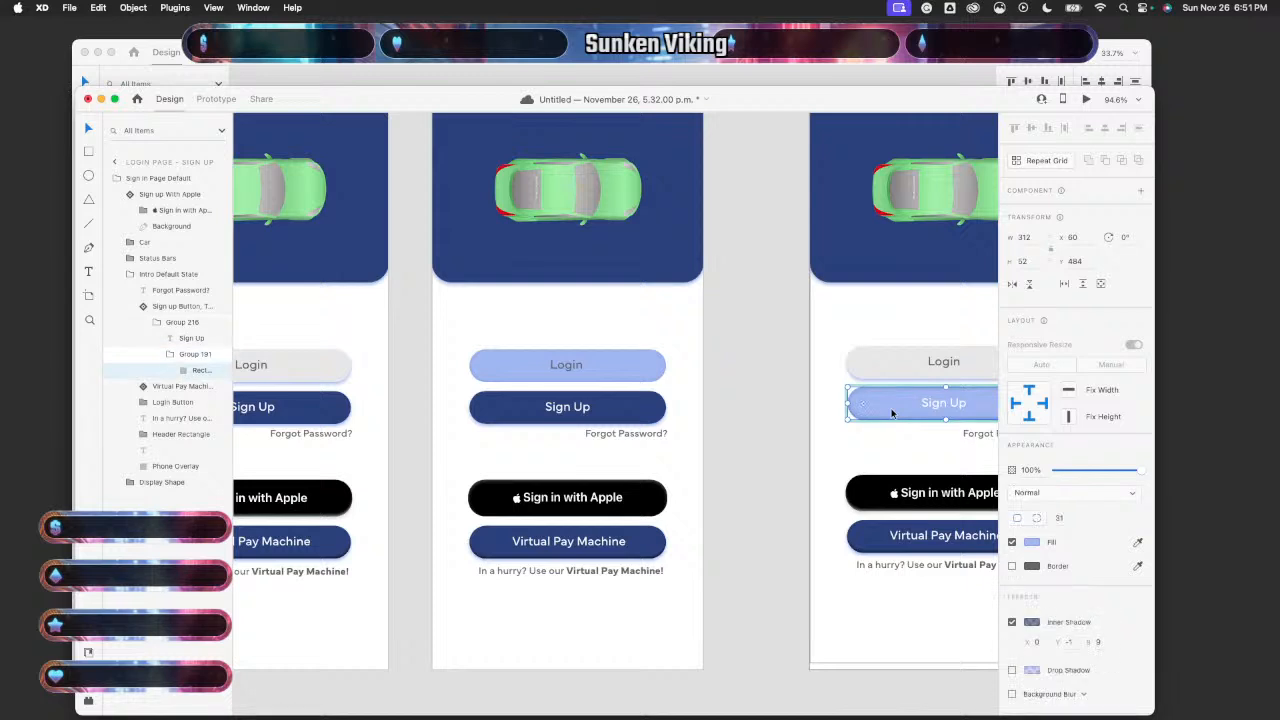
{"action": "scroll", "coordinate": [1105, 596], "scroll_direction": "down", "scroll_amount": 1}
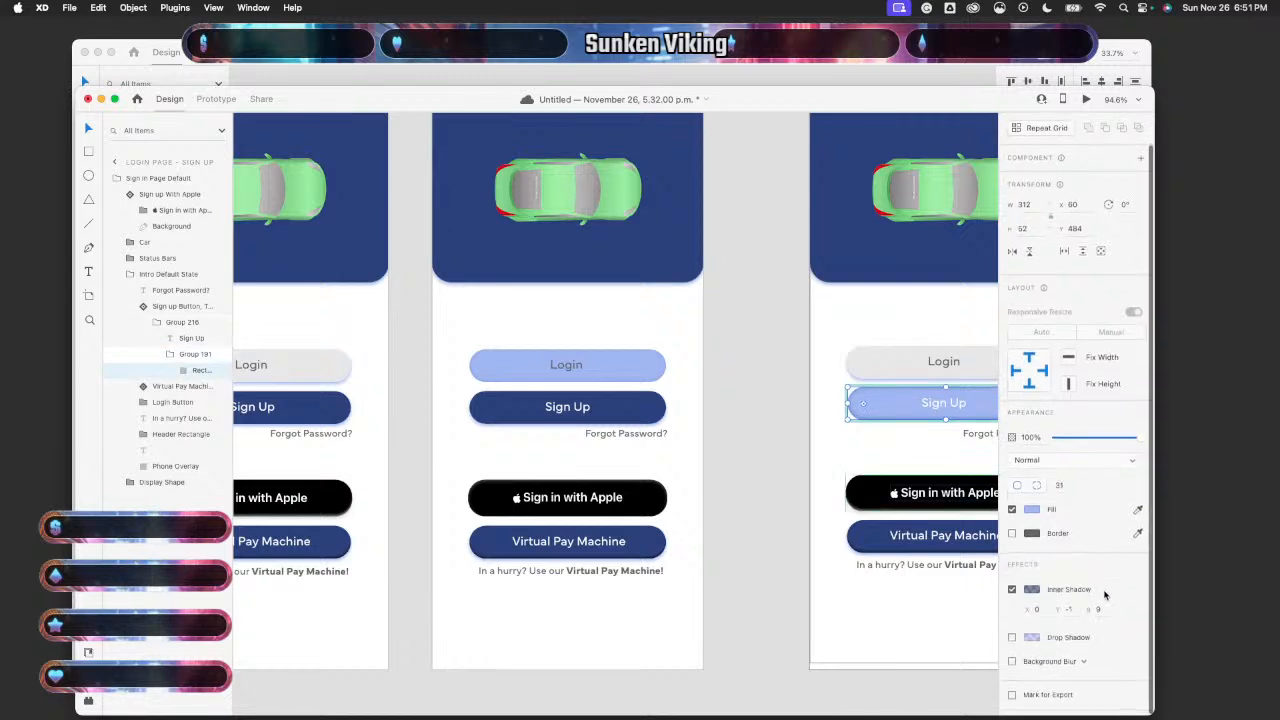
{"action": "left_click", "coordinate": [1032, 595]}
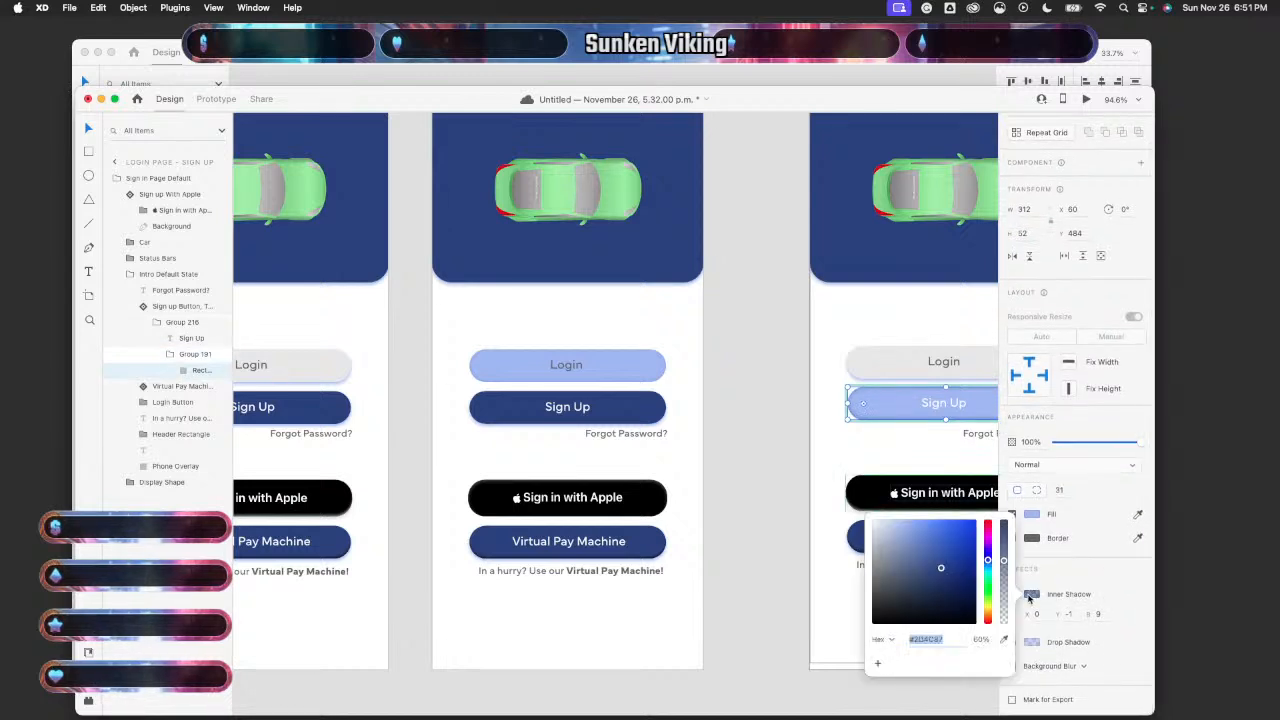
- Set the middle Login button's inner shadow opacity to 60%
{"action": "left_click", "coordinate": [632, 364]}
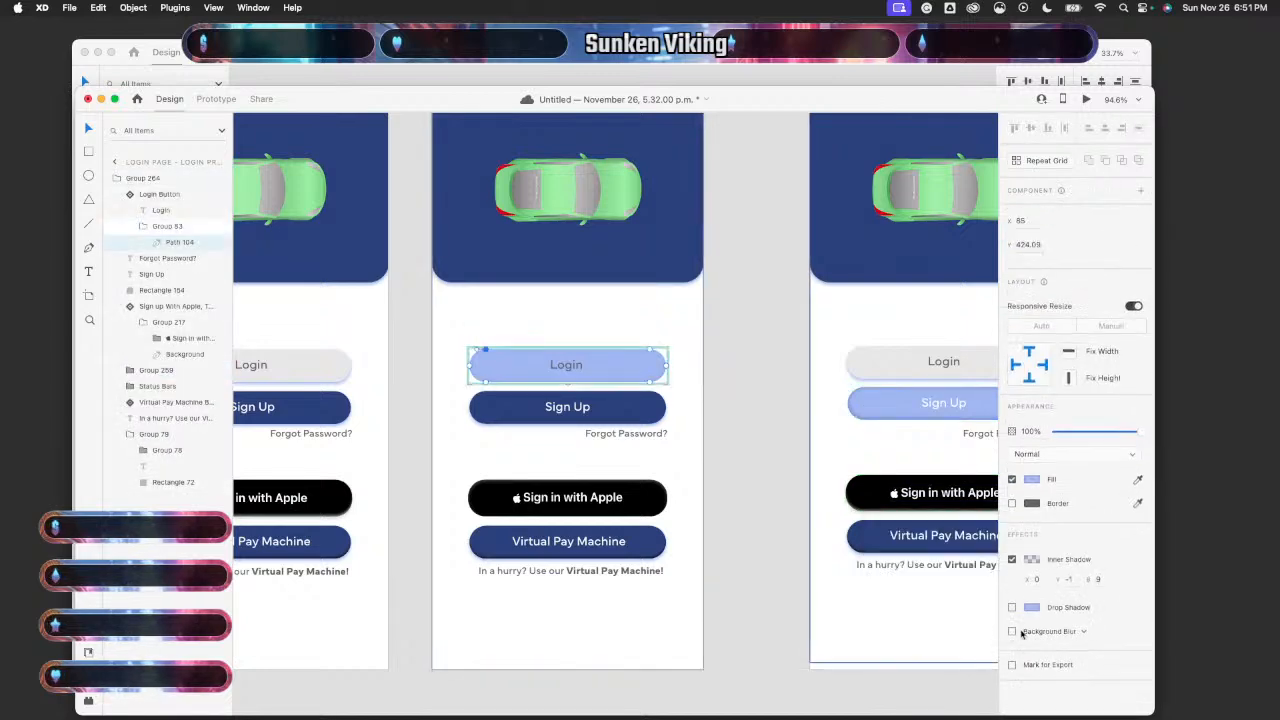
{"action": "left_click", "coordinate": [1033, 560]}
{"action": "key", "text": "Tab"}
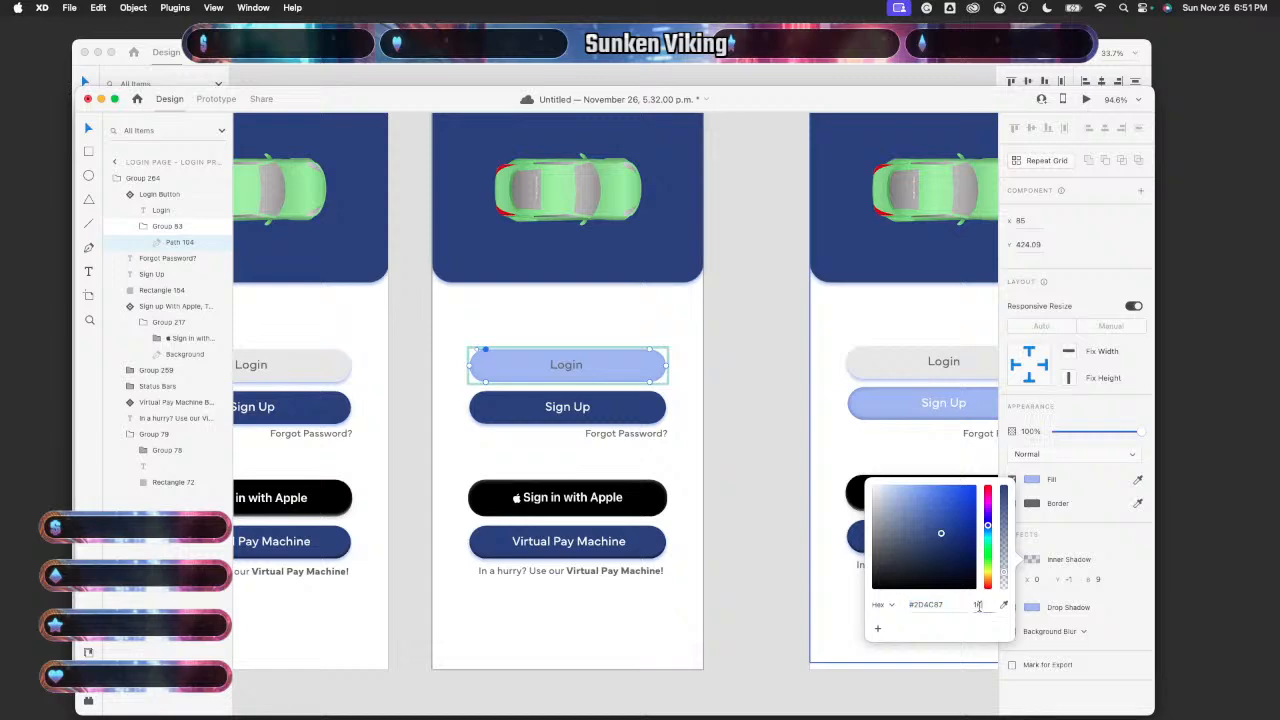
{"action": "type", "text": "60"}
{"action": "key", "text": "Return"}
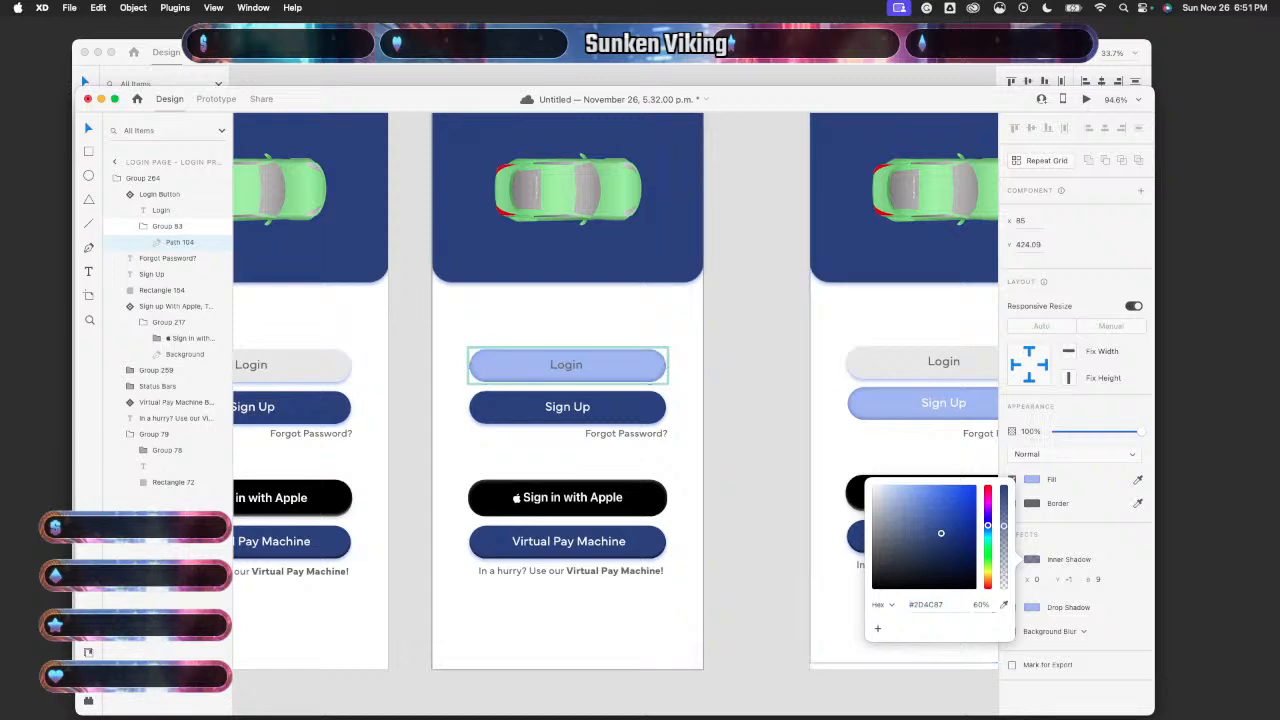
{"action": "left_click", "coordinate": [760, 554]}
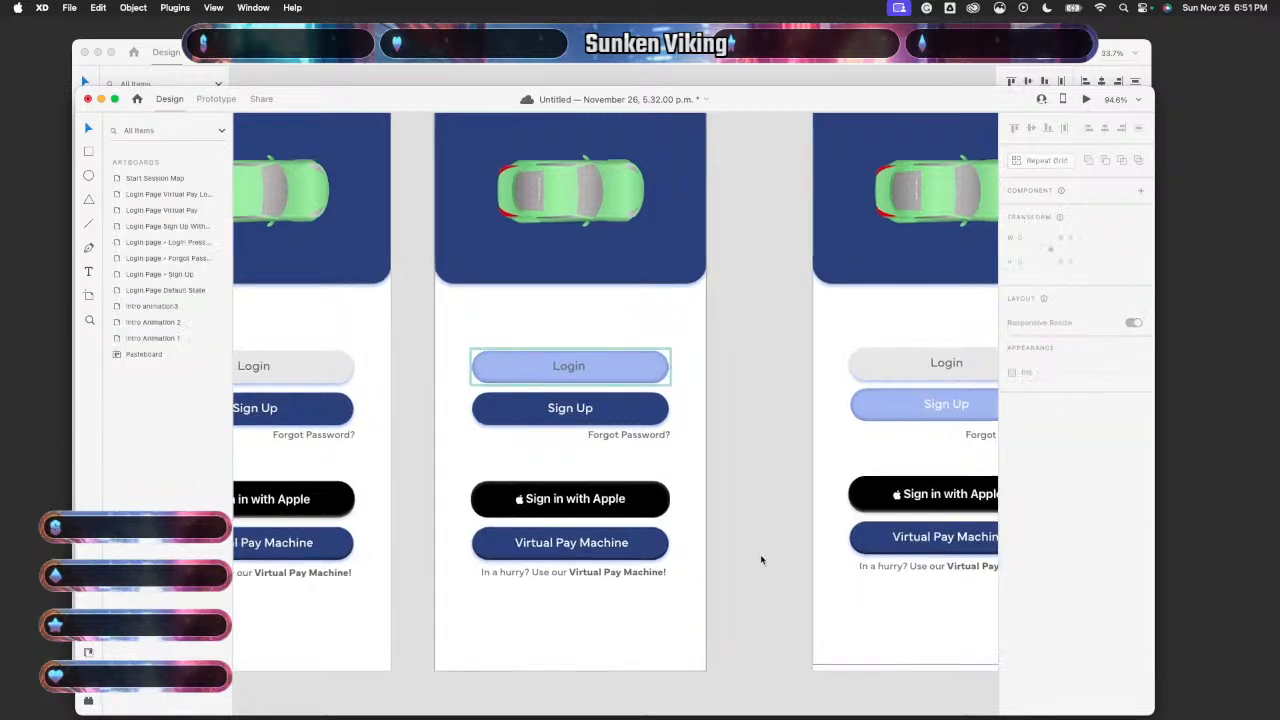
{"action": "scroll", "coordinate": [760, 554], "scroll_direction": "up", "scroll_amount": 1}
{"action": "scroll", "coordinate": [760, 560], "scroll_direction": "left", "scroll_amount": 3}
{"action": "scroll", "coordinate": [760, 560], "scroll_direction": "up", "scroll_amount": 1}
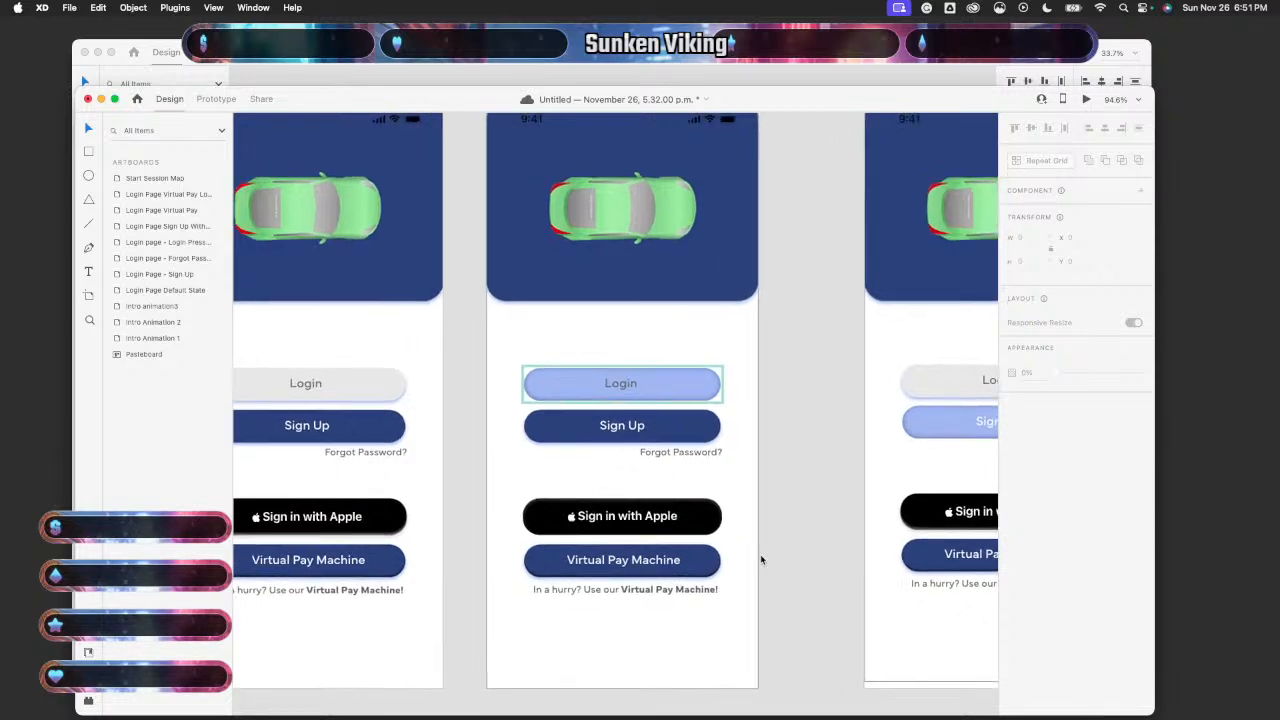
{"action": "scroll", "coordinate": [762, 560], "scroll_direction": "down", "scroll_amount": 5}
{"action": "left_click", "coordinate": [597, 528]}
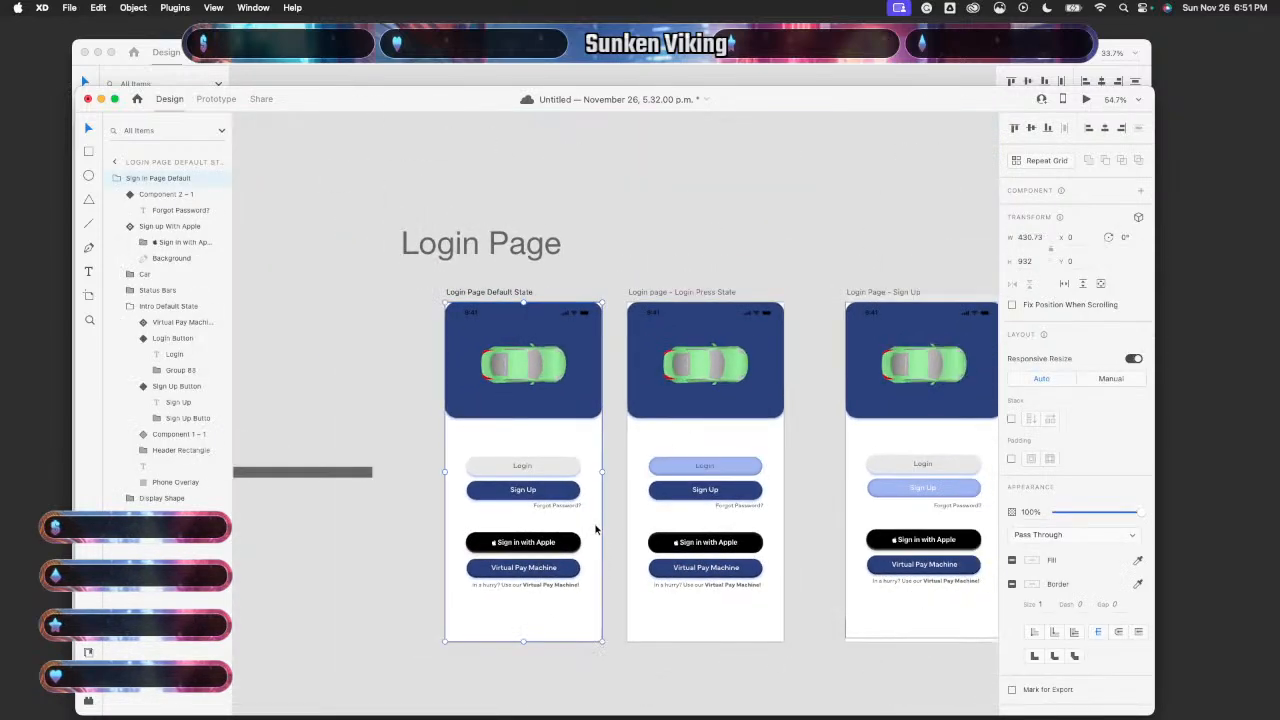
{"action": "left_click", "coordinate": [1086, 99]}
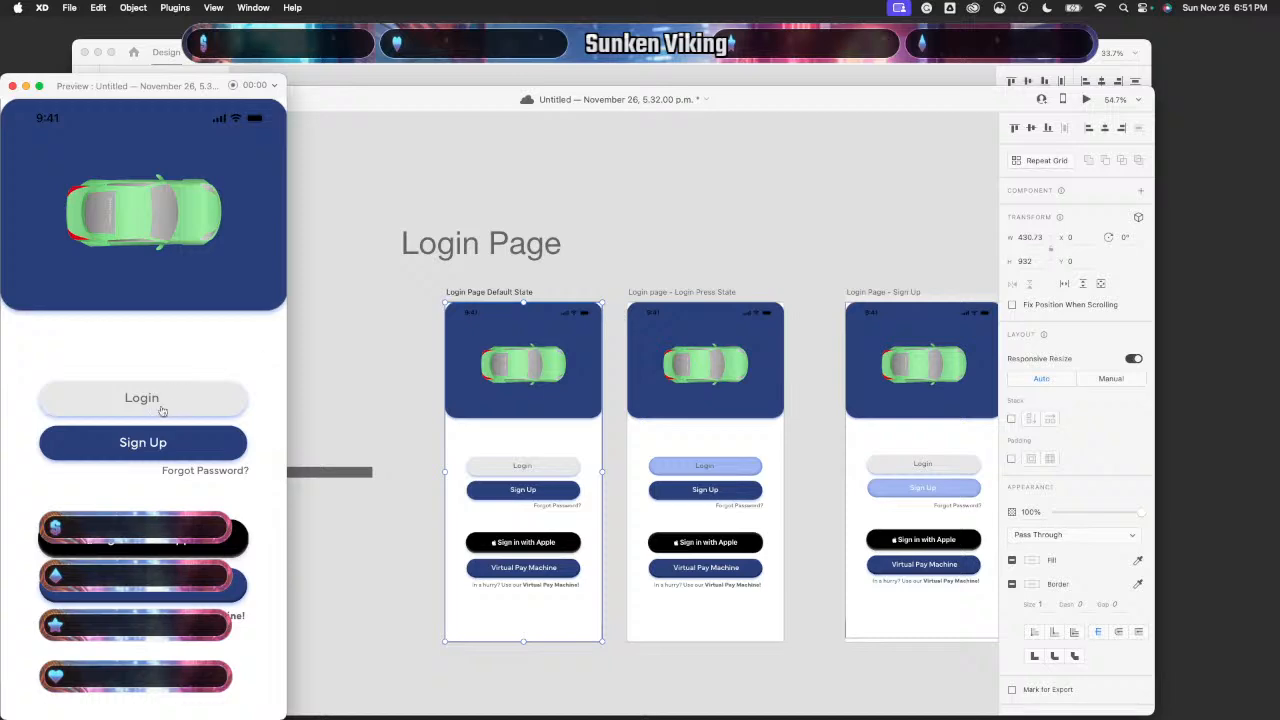
{"action": "left_click", "coordinate": [162, 400]}
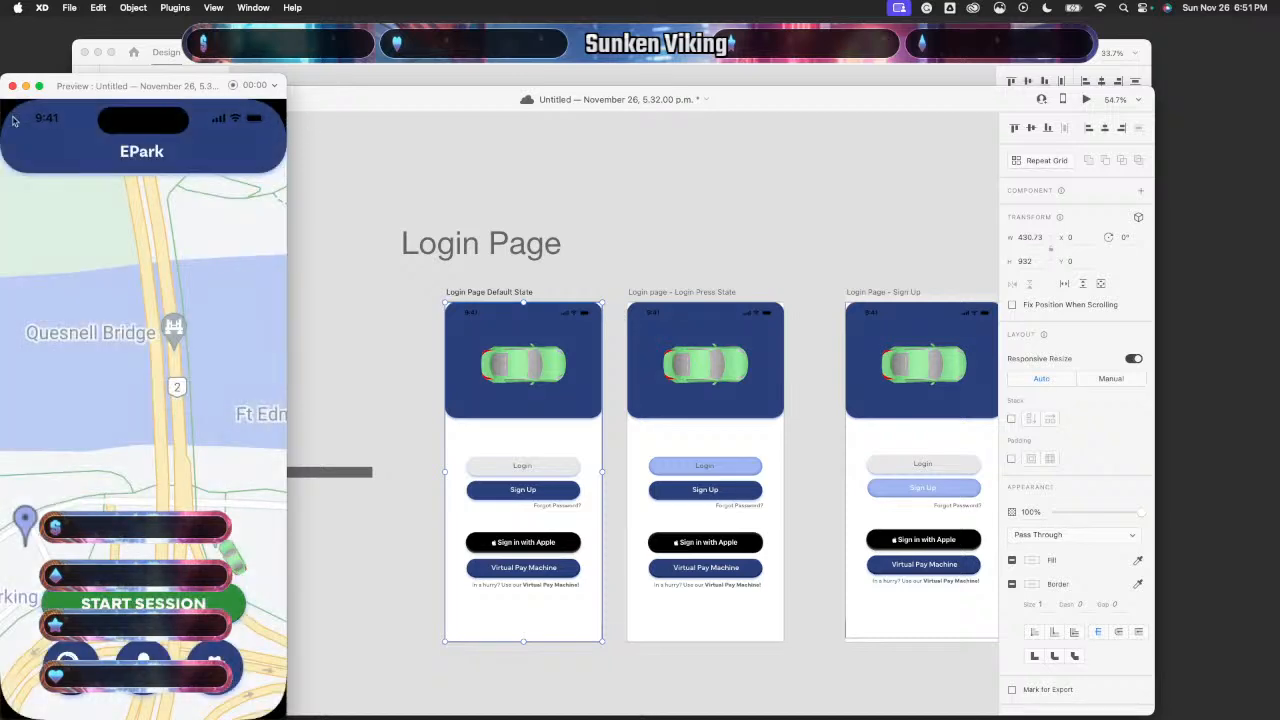
{"action": "left_click", "coordinate": [12, 86]}
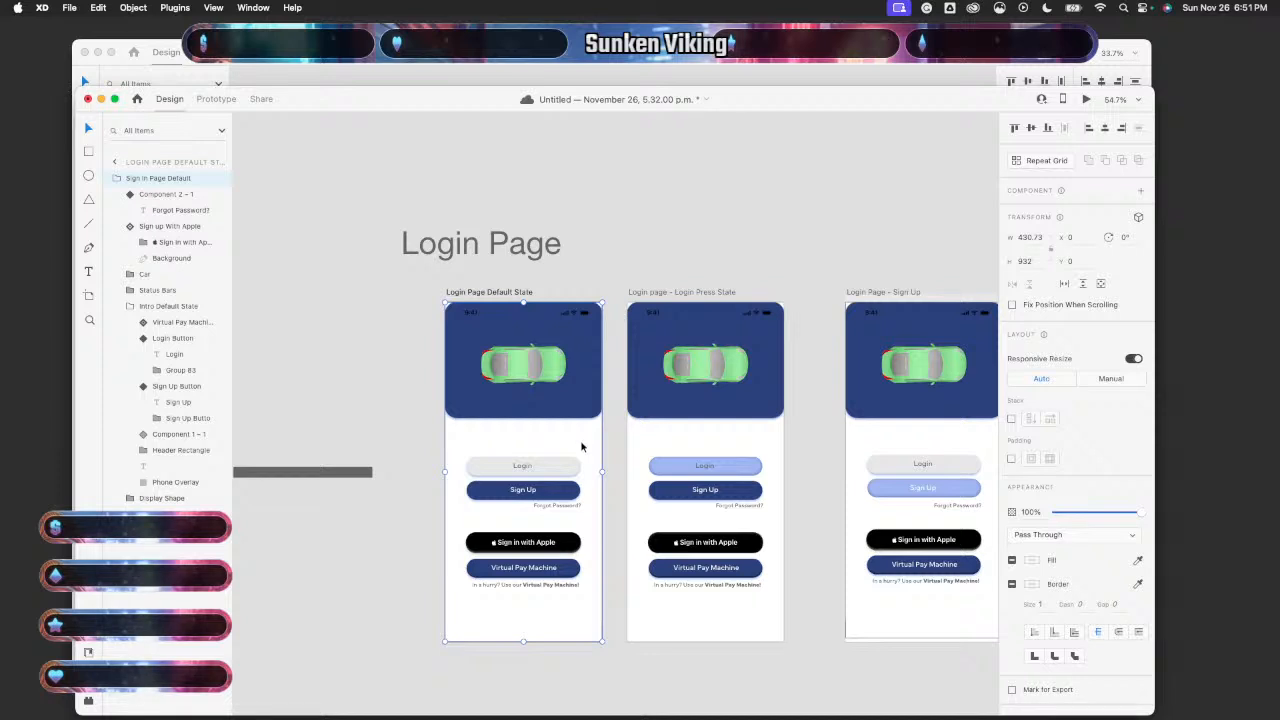
{"action": "left_click", "coordinate": [1086, 99]}
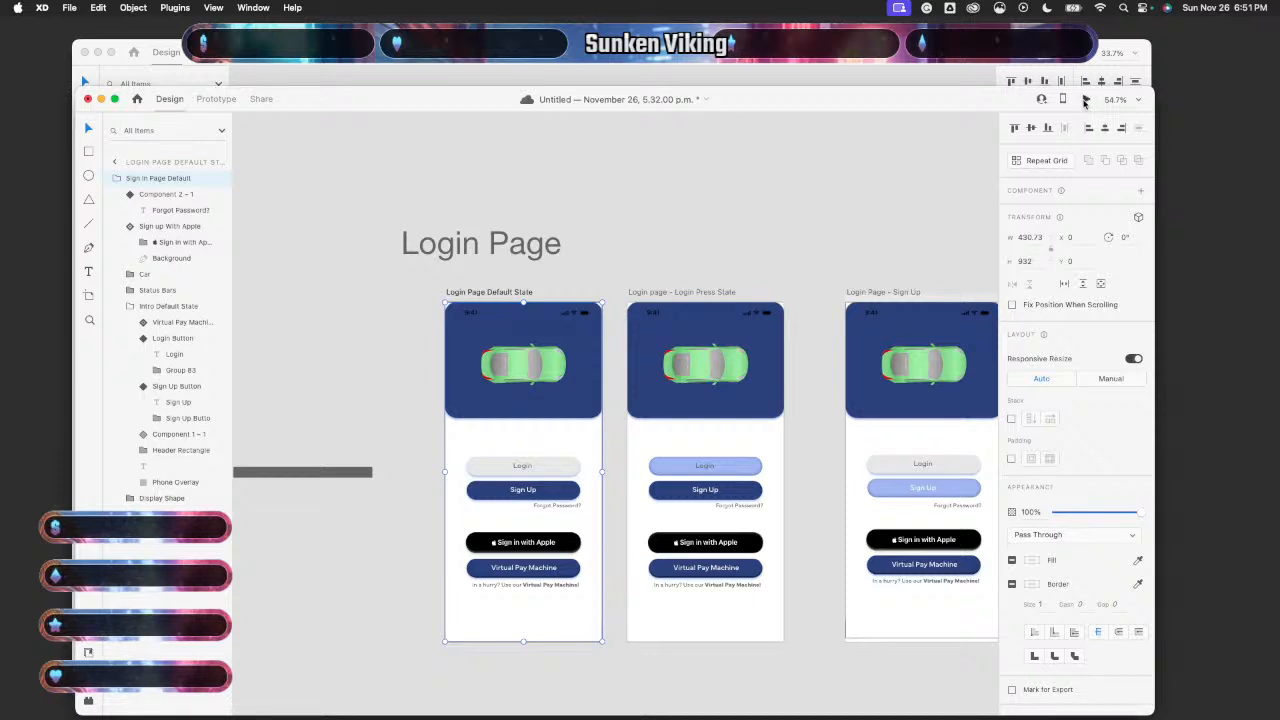
{"action": "left_click", "coordinate": [220, 403]}
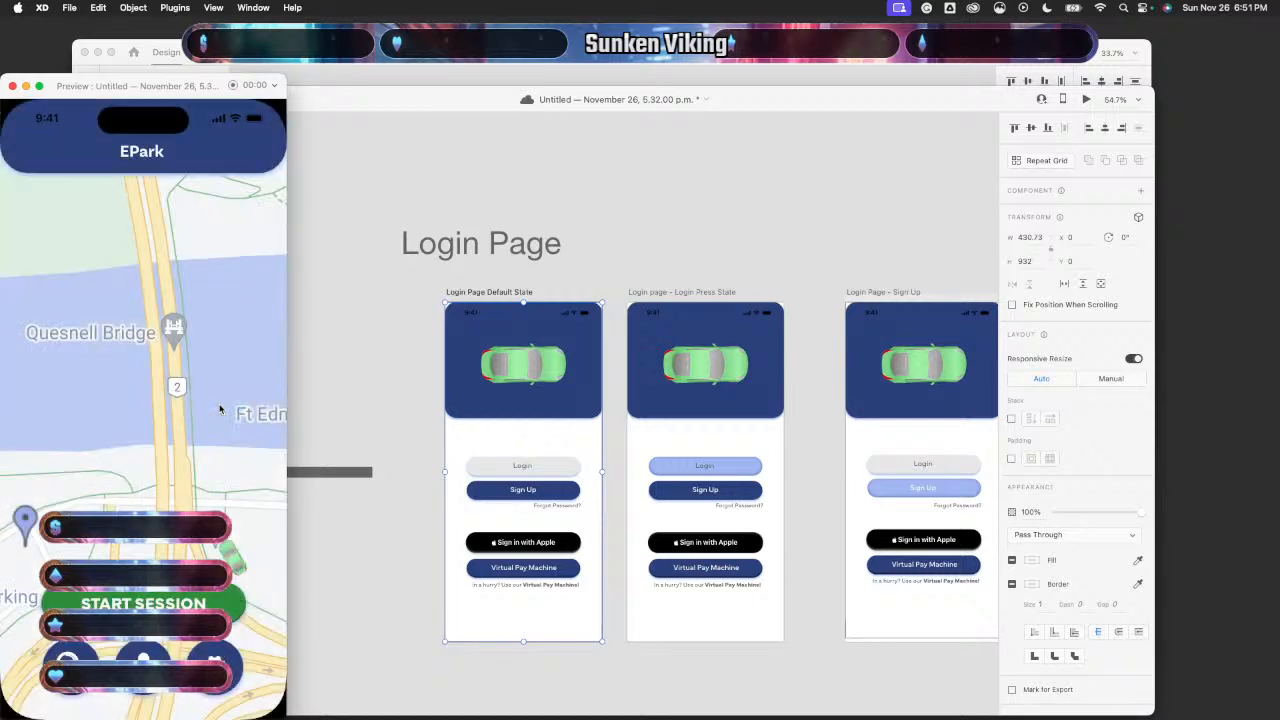
{"action": "left_click", "coordinate": [12, 87]}
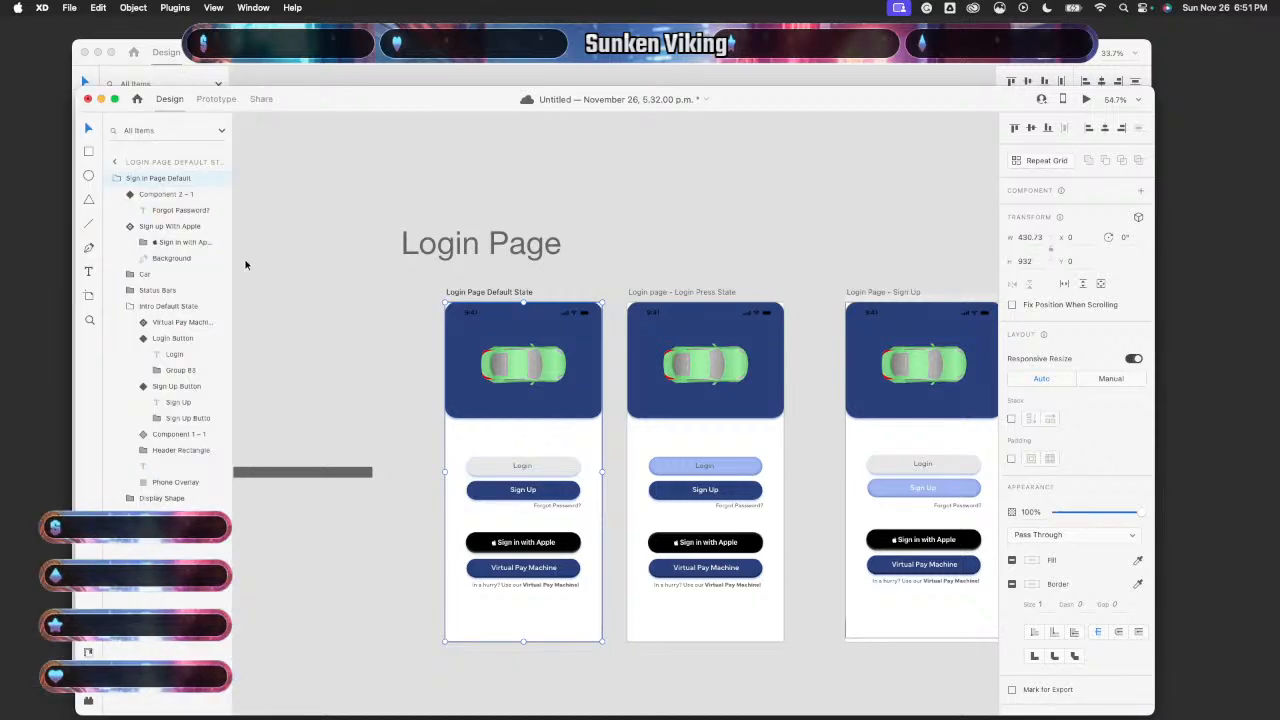
{"action": "scroll", "coordinate": [453, 325], "scroll_direction": "up", "scroll_amount": 5}
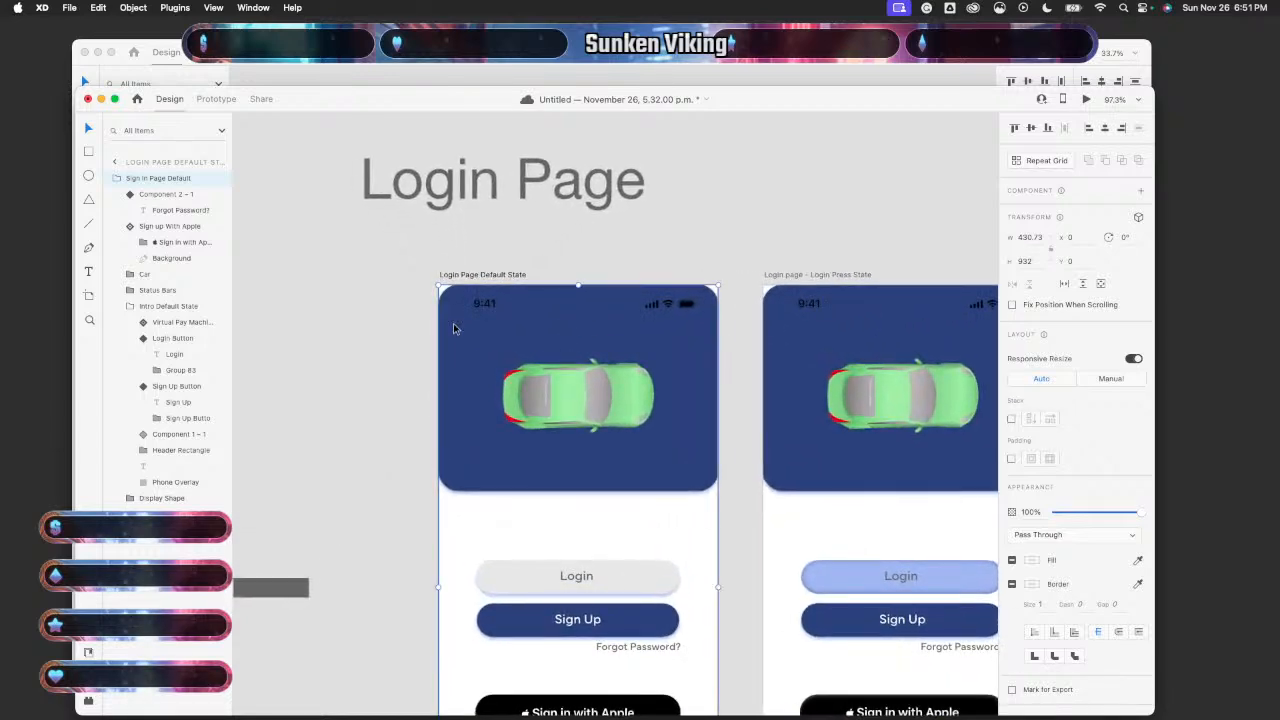
{"action": "scroll", "coordinate": [453, 328], "scroll_direction": "down", "scroll_amount": 5}
{"action": "scroll", "coordinate": [453, 328], "scroll_direction": "right", "scroll_amount": 3}
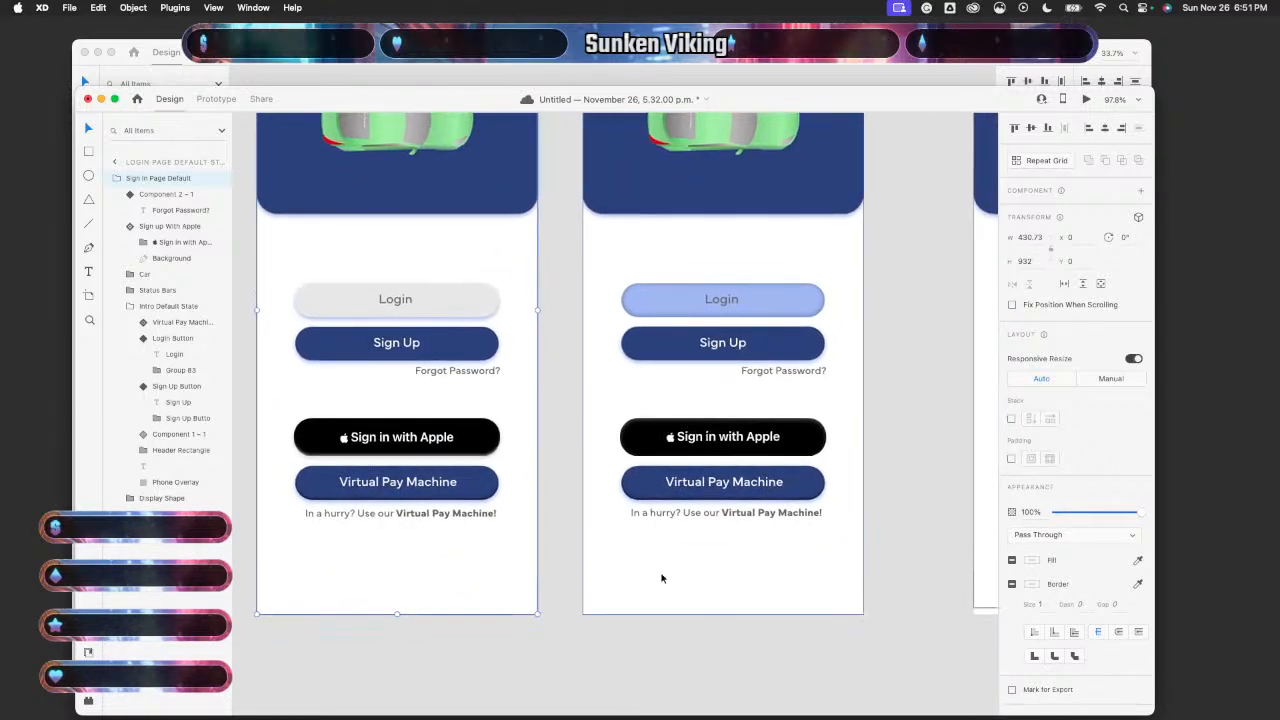
{"action": "left_click", "coordinate": [667, 580]}
{"action": "scroll", "coordinate": [667, 578], "scroll_direction": "up", "scroll_amount": 6}
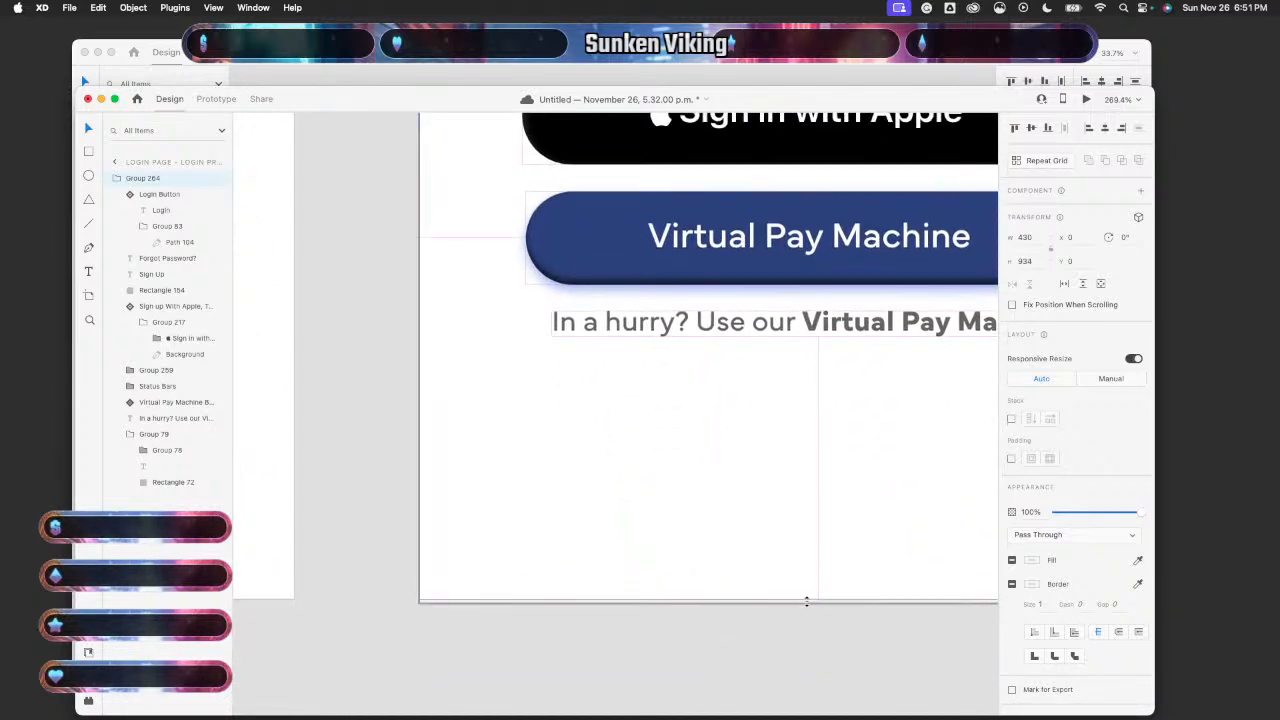
{"action": "scroll", "coordinate": [531, 638], "scroll_direction": "down", "scroll_amount": 8}
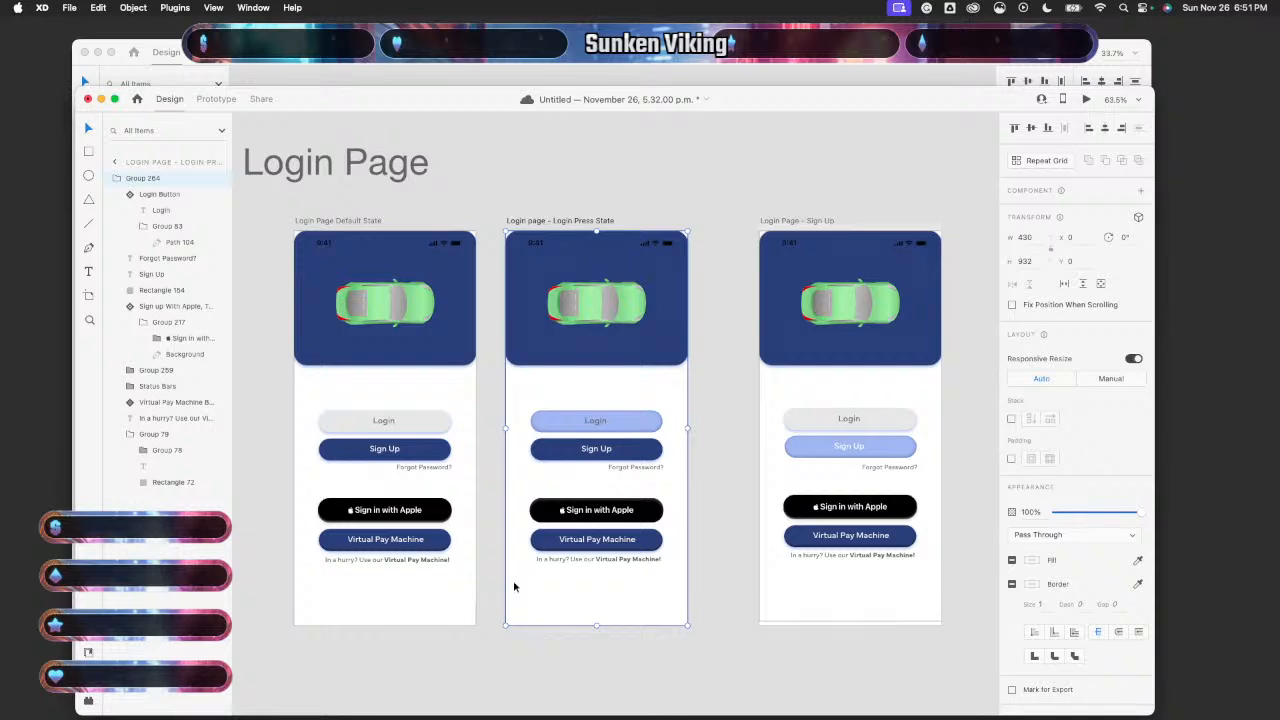
{"action": "left_click", "coordinate": [456, 393]}
{"action": "left_click", "coordinate": [1090, 99]}
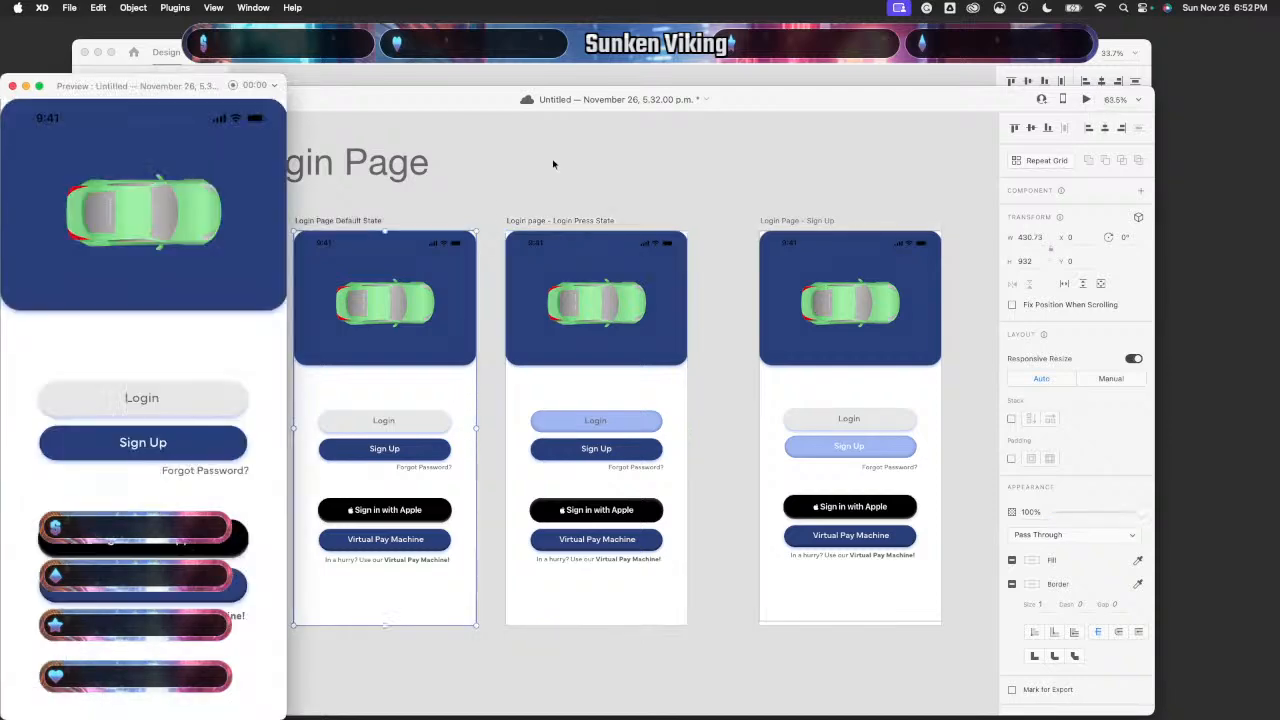
{"action": "left_click", "coordinate": [222, 397]}
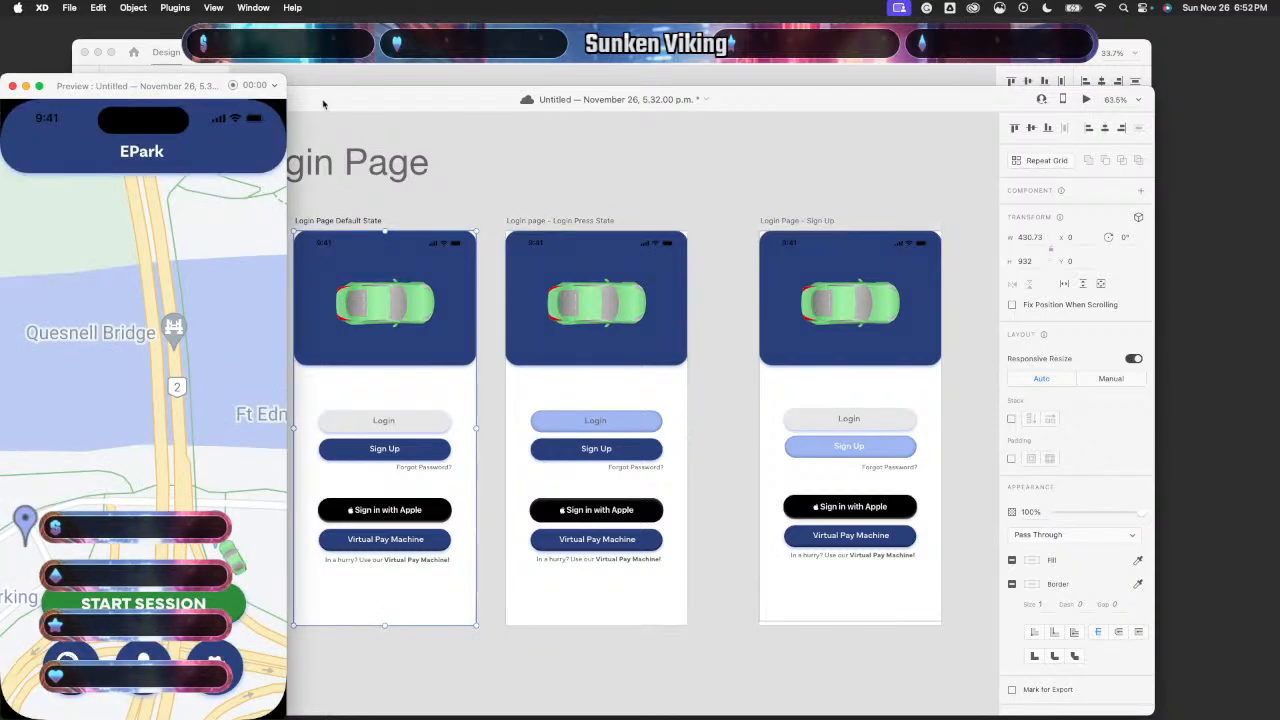
{"action": "left_click", "coordinate": [13, 86]}
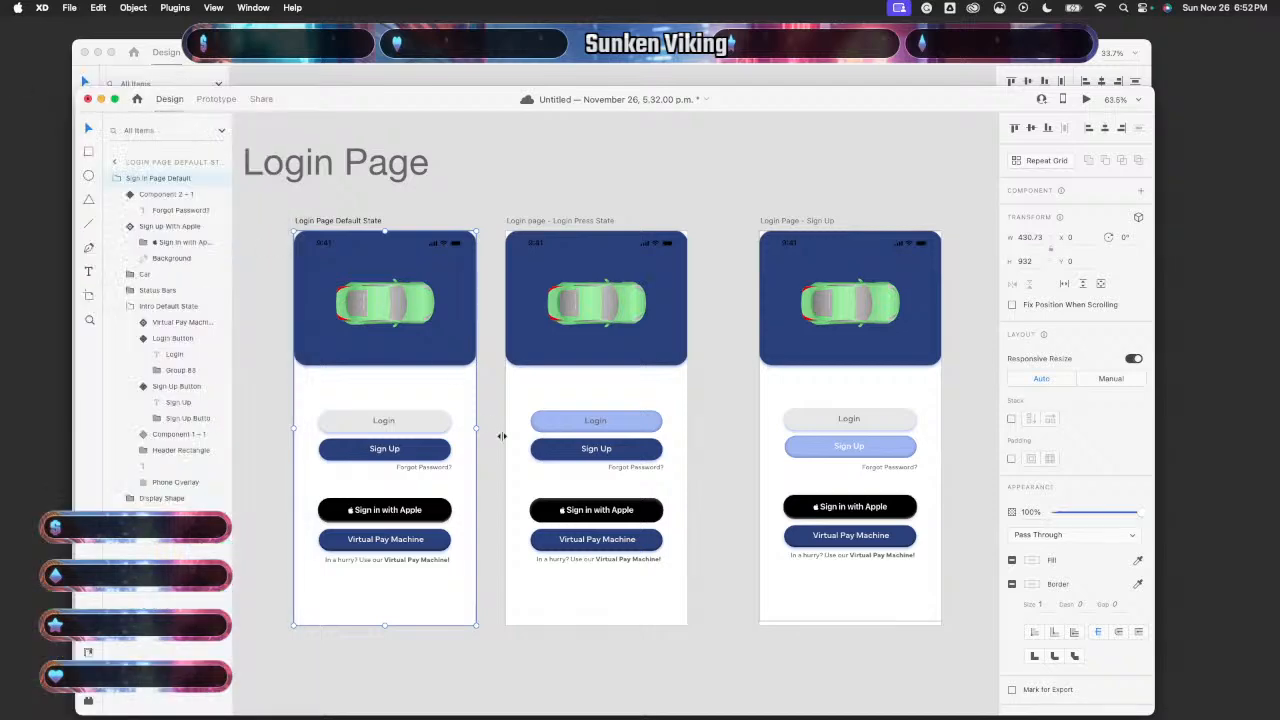
- Replace the middle artboard's Sign Up button with a pasted Sign Up button component
{"action": "double_click", "coordinate": [428, 456]}
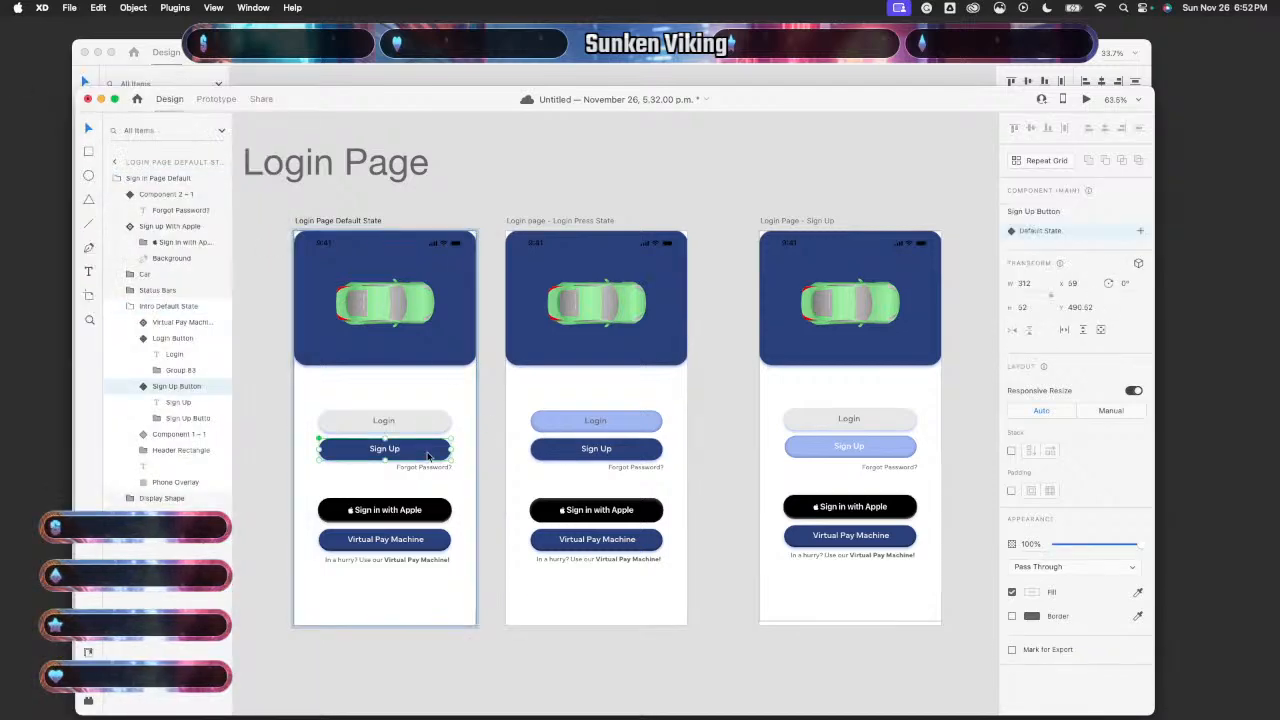
{"action": "double_click", "coordinate": [632, 450]}
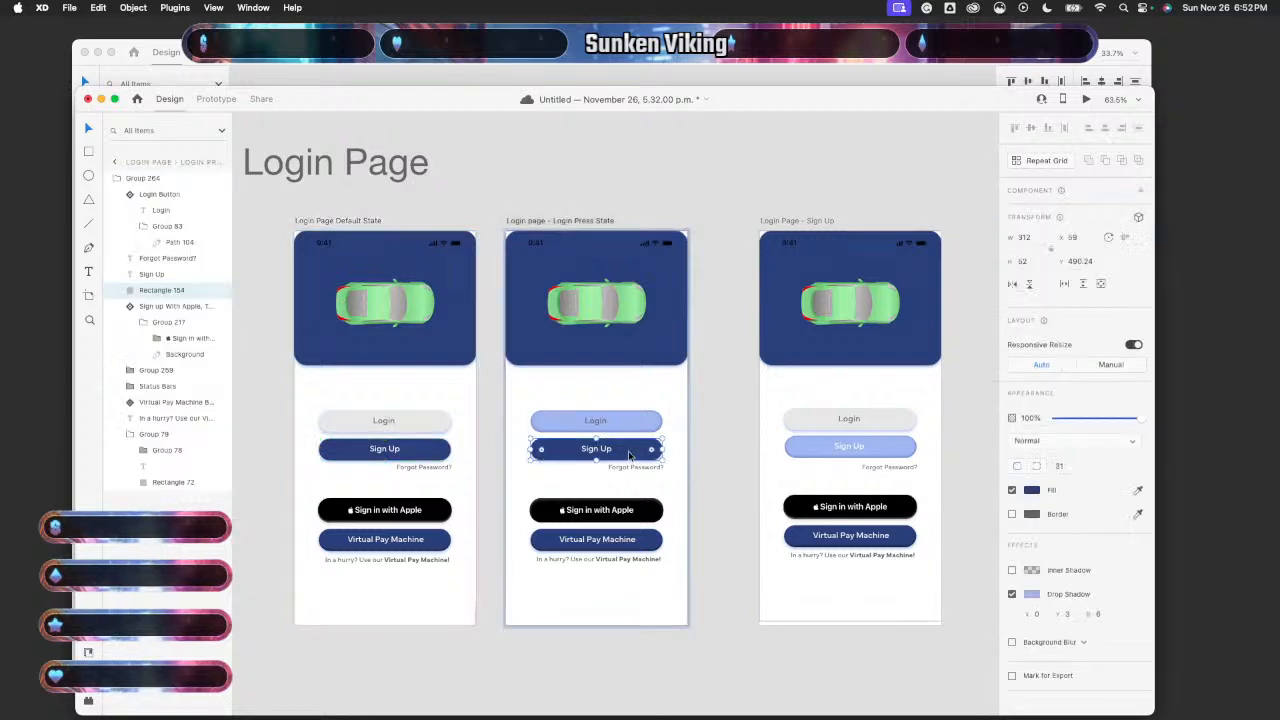
{"action": "key", "text": "Delete"}
{"action": "left_click", "coordinate": [629, 456]}
{"action": "key", "text": "ctrl+v"}
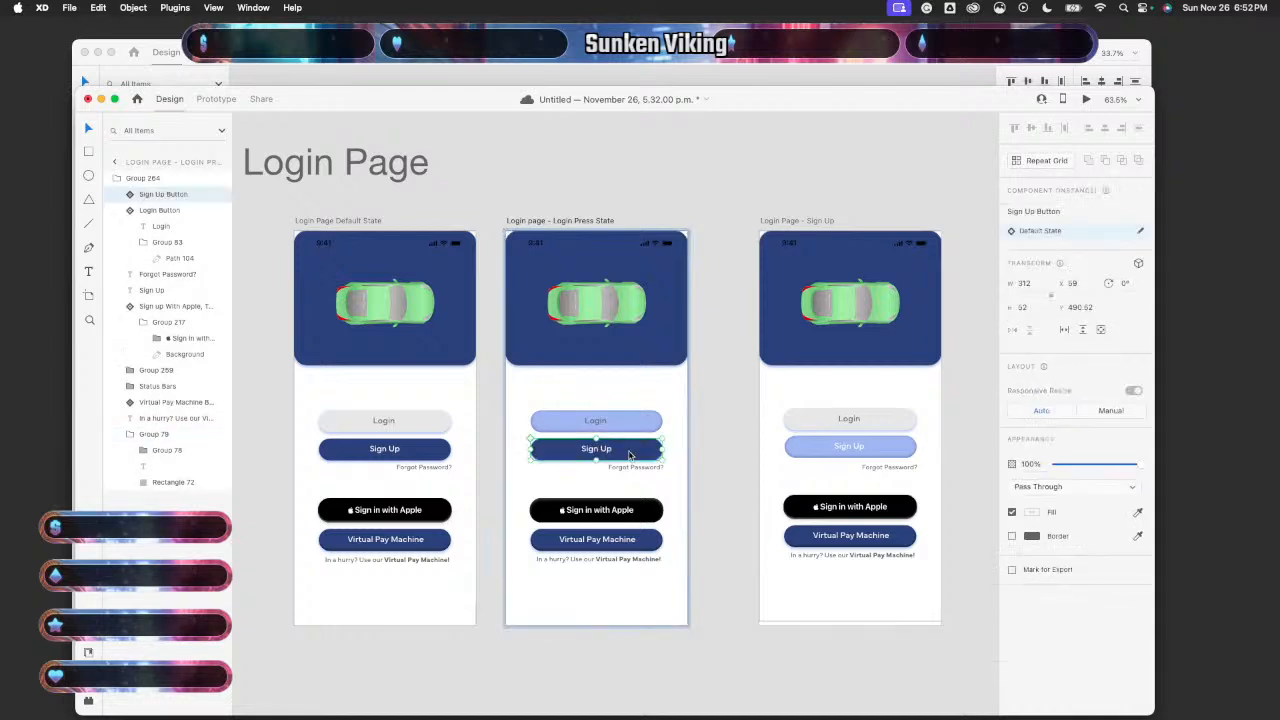
{"action": "left_click", "coordinate": [720, 452]}
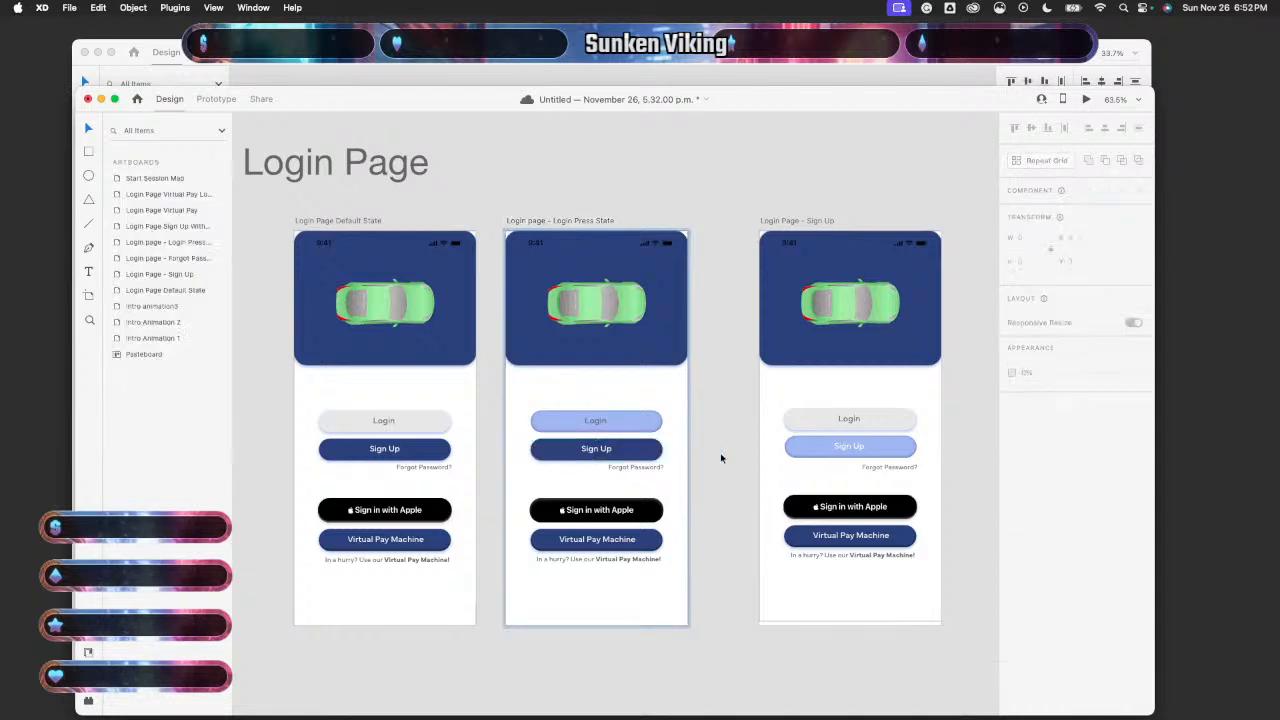
- Preview the Default State and tap Login to test the transition
{"action": "left_click", "coordinate": [425, 385]}
{"action": "left_click", "coordinate": [1086, 99]}
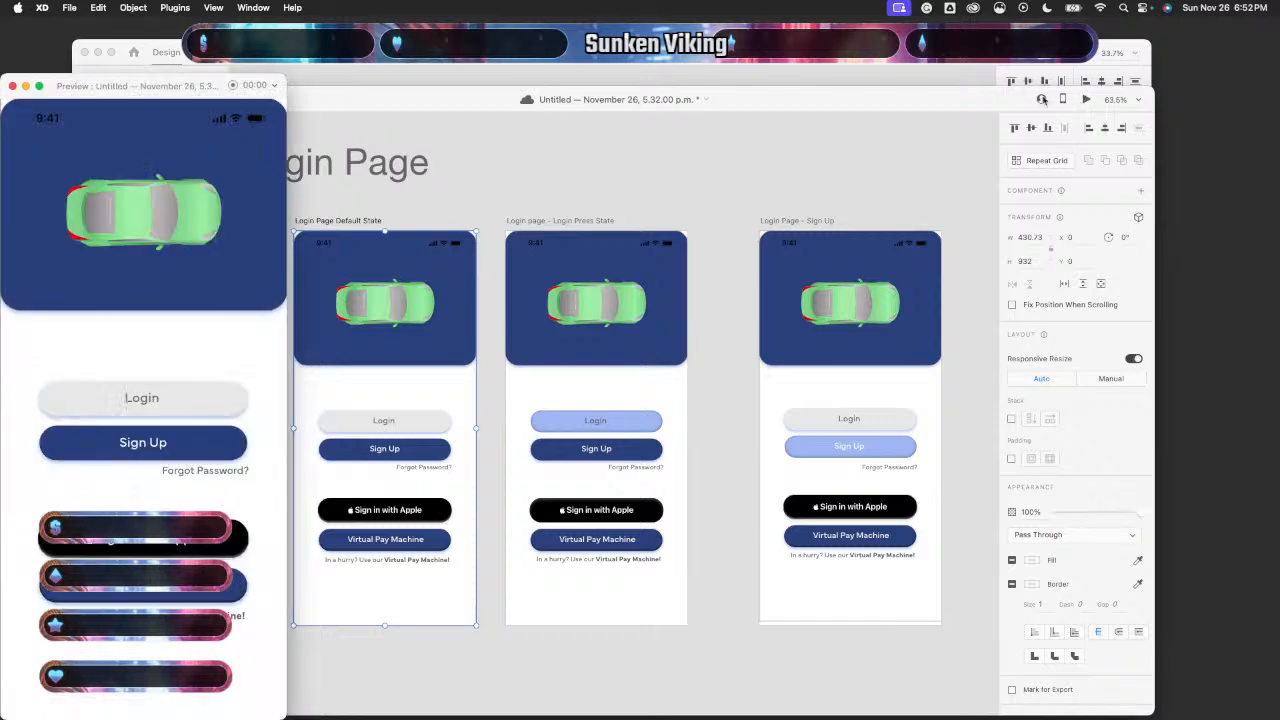
{"action": "left_click", "coordinate": [172, 400]}
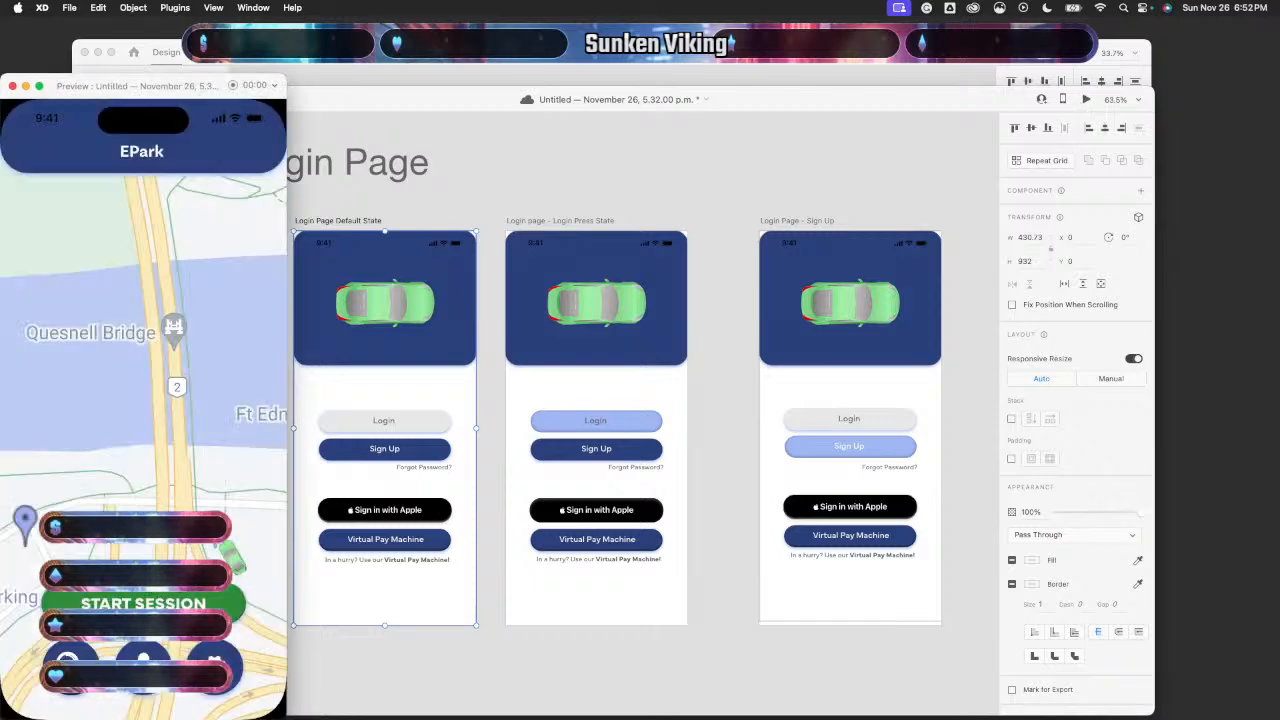
{"action": "left_click", "coordinate": [12, 86]}
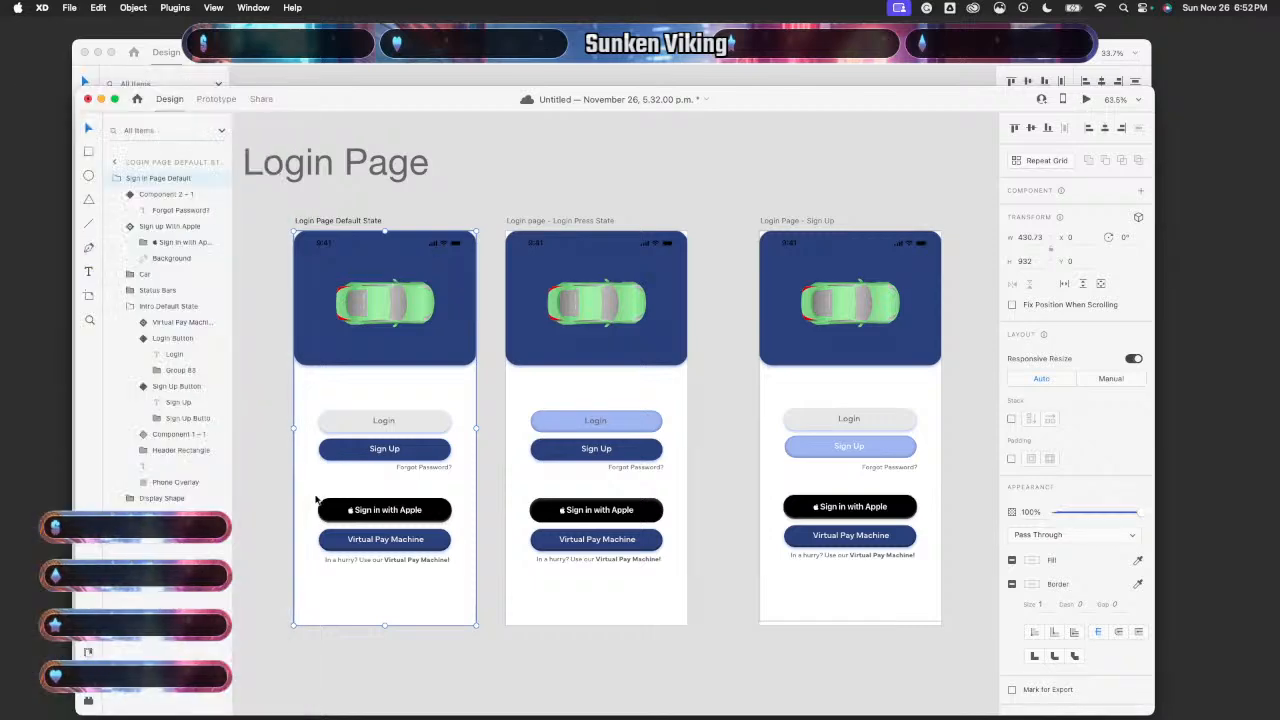
- Swap the Login Press State's plain caption for the Virtual Pay Machine caption component
{"action": "left_click", "coordinate": [416, 561]}
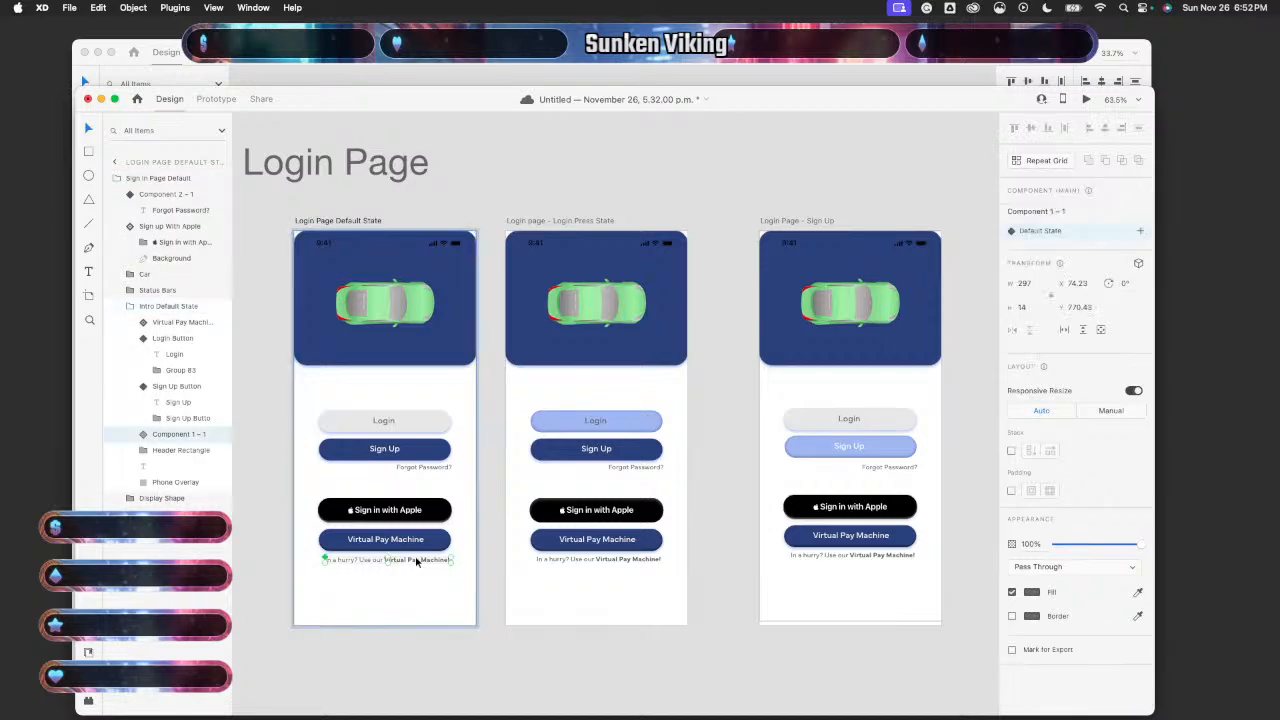
{"action": "left_click", "coordinate": [646, 563]}
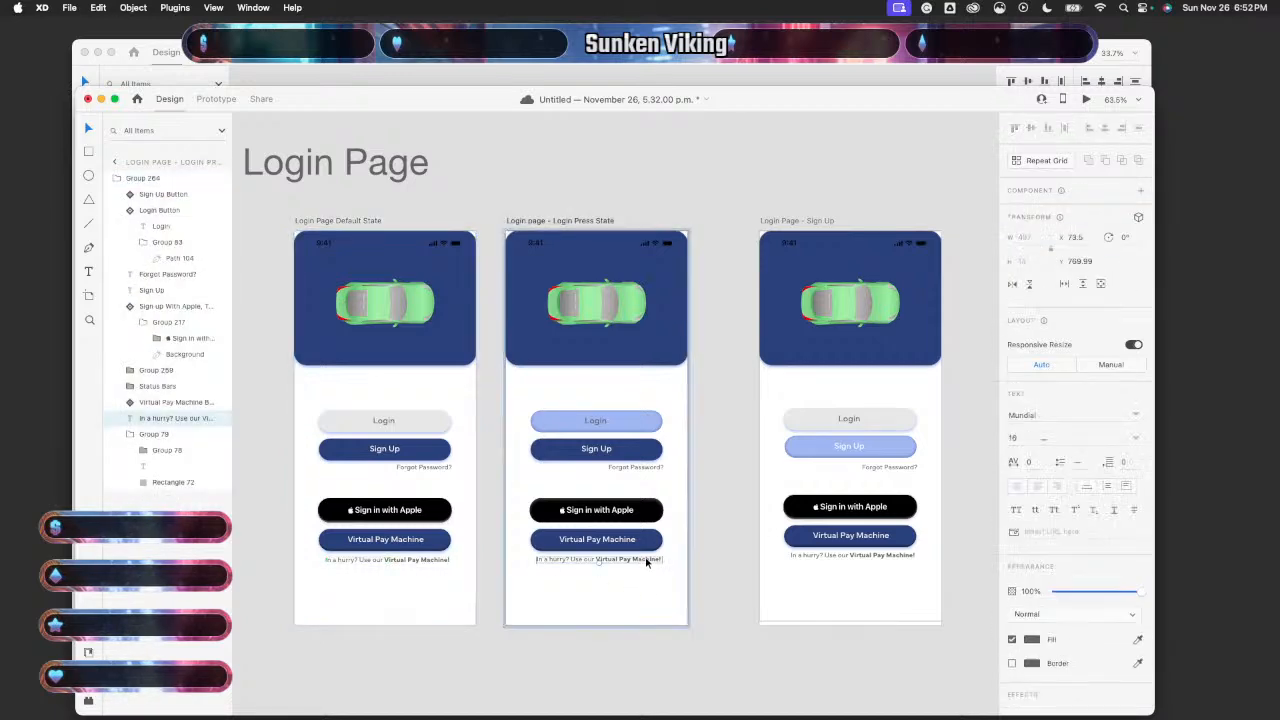
{"action": "key", "text": "Delete"}
{"action": "key", "text": "super+v"}
{"action": "scroll", "coordinate": [745, 592], "scroll_direction": "right", "scroll_amount": 2}
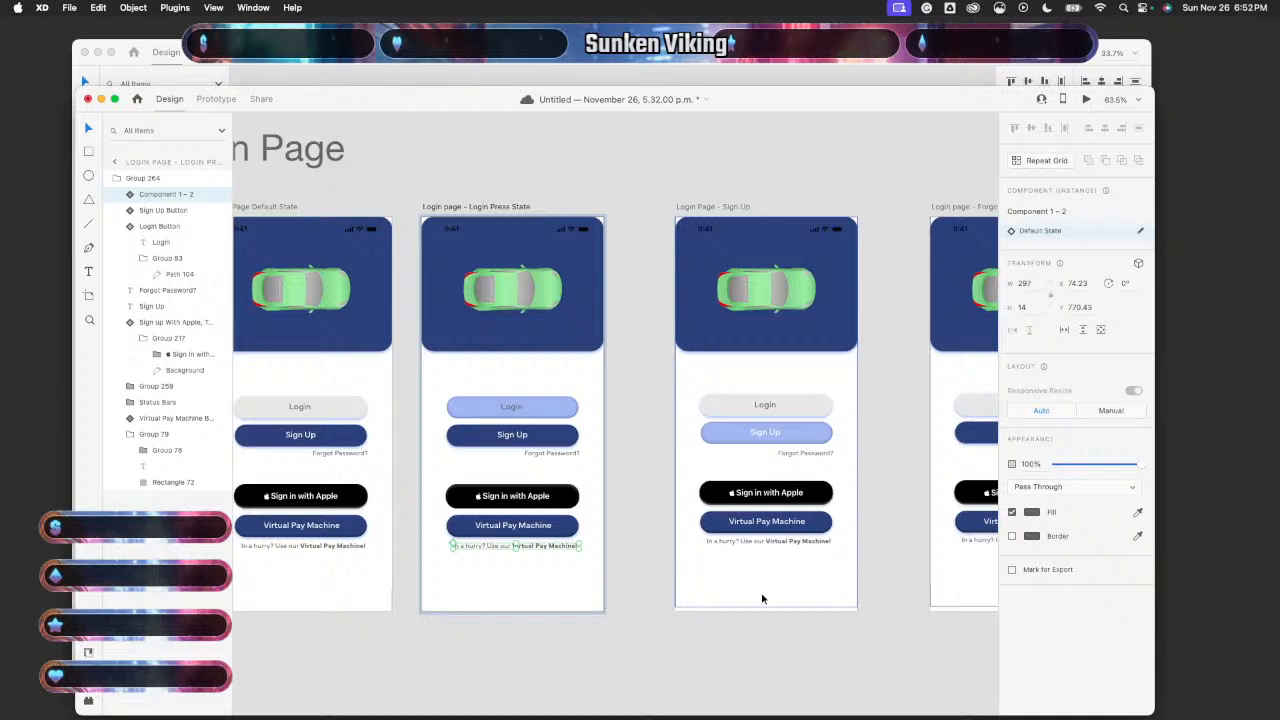
{"action": "left_click", "coordinate": [797, 543]}
{"action": "left_click", "coordinate": [797, 543]}
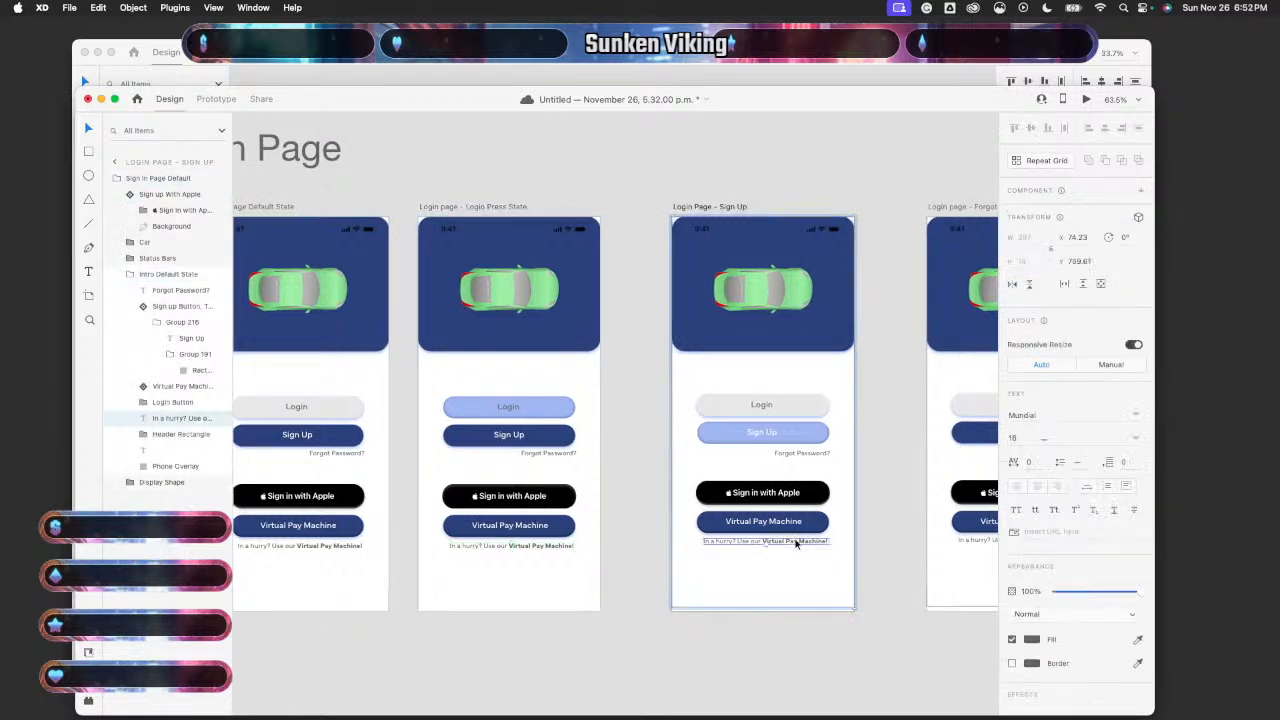
{"action": "left_click", "coordinate": [749, 617]}
- Preview the prototype again from the Default State, tapping Login to check the flow
{"action": "scroll", "coordinate": [516, 599], "scroll_direction": "left", "scroll_amount": 2}
{"action": "left_click", "coordinate": [449, 383]}
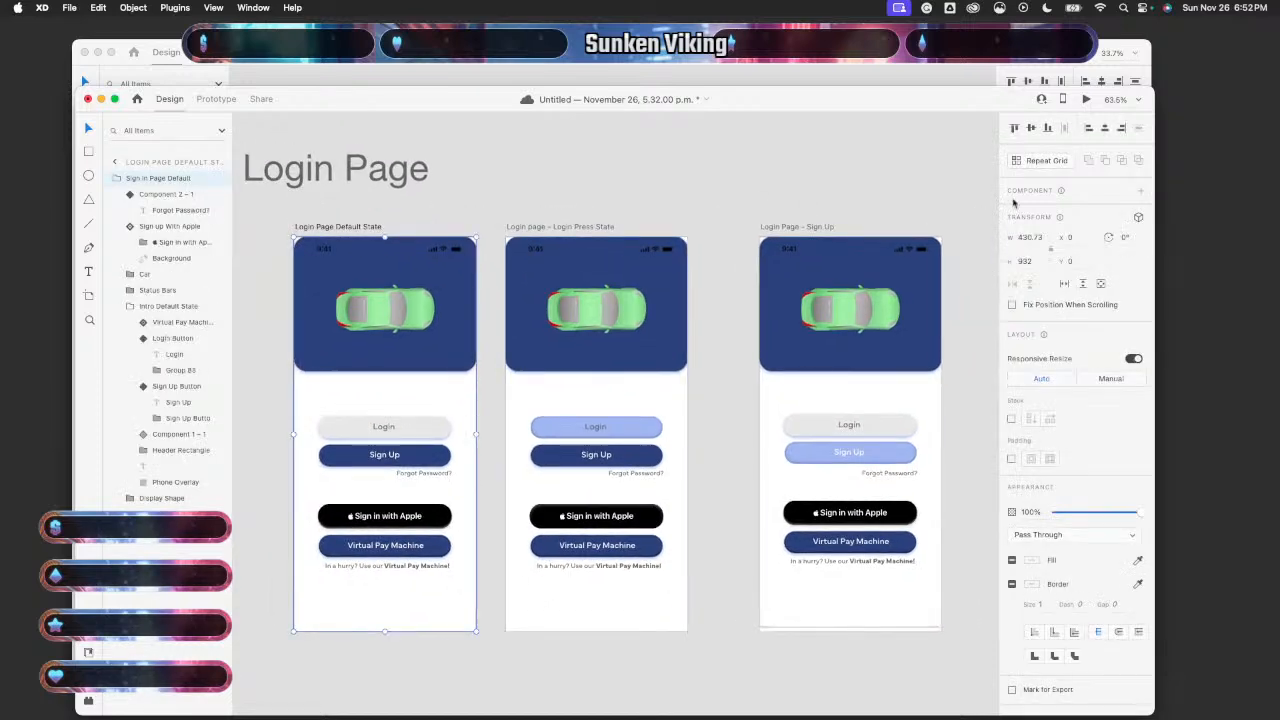
{"action": "left_click", "coordinate": [1089, 99]}
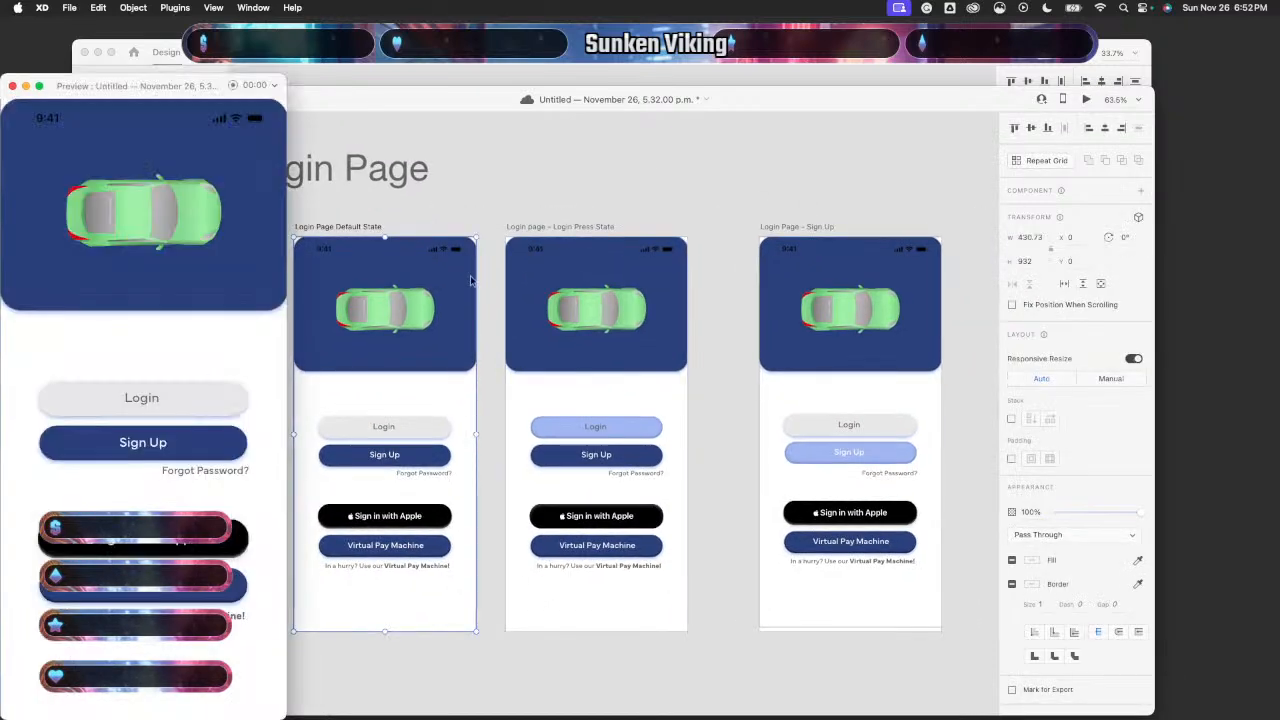
{"action": "left_click", "coordinate": [192, 394]}
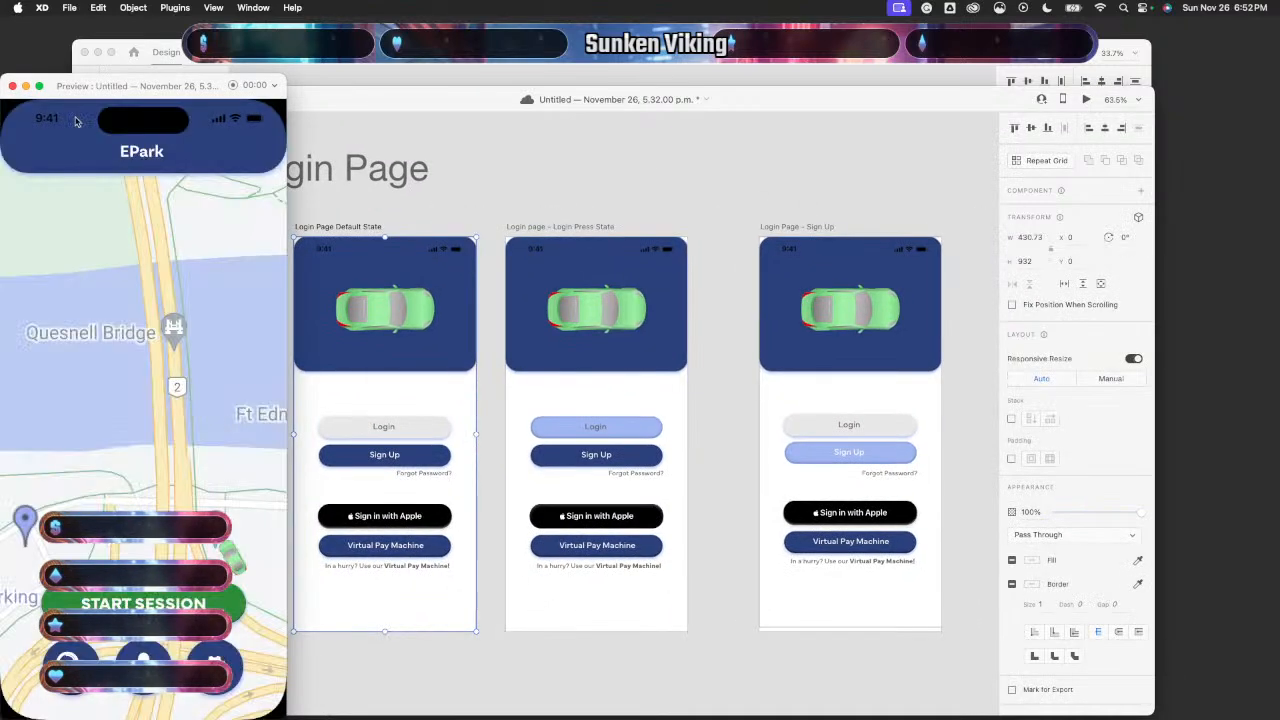
{"action": "left_click", "coordinate": [12, 86]}
{"action": "scroll", "coordinate": [528, 463], "scroll_direction": "right", "scroll_amount": 5}
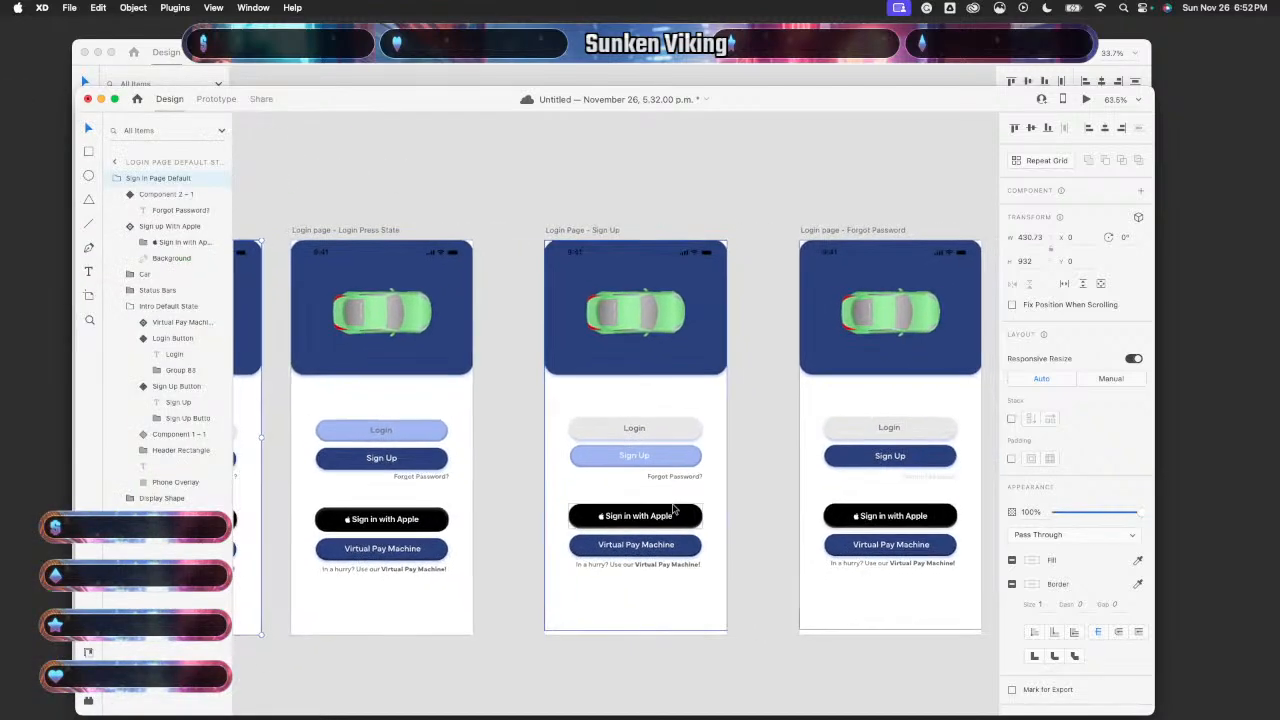
- In Prototype mode, link the Sign Up and Forgot Password artboards to Start Session Map
{"action": "left_click", "coordinate": [216, 99]}
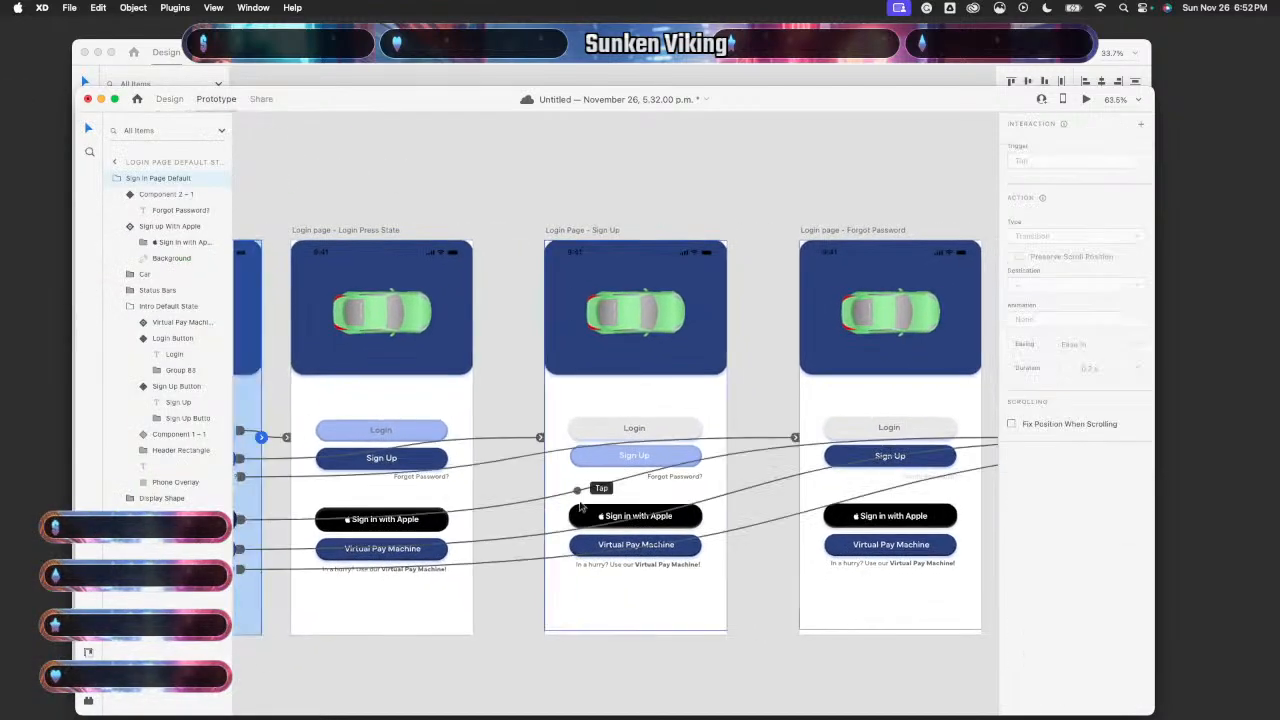
{"action": "left_click", "coordinate": [659, 632]}
{"action": "scroll", "coordinate": [711, 546], "scroll_direction": "right", "scroll_amount": 3}
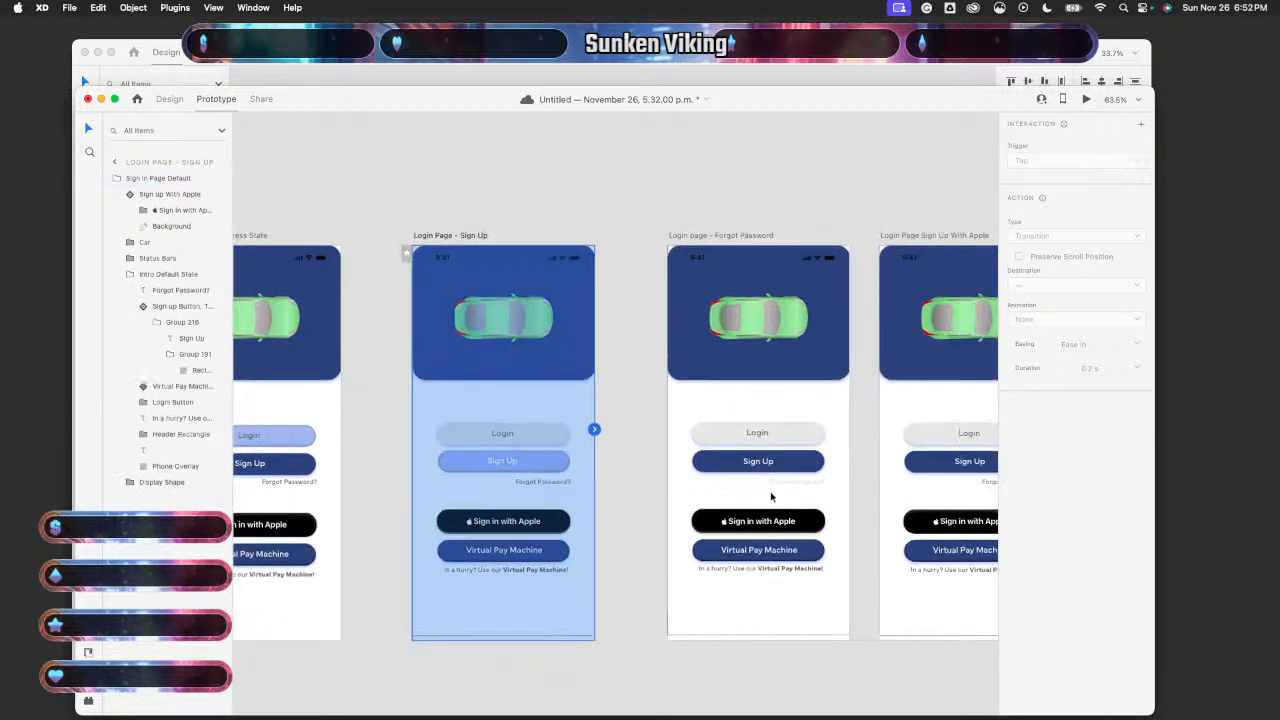
{"action": "scroll", "coordinate": [771, 497], "scroll_direction": "down", "scroll_amount": 5}
{"action": "scroll", "coordinate": [771, 497], "scroll_direction": "right", "scroll_amount": 3}
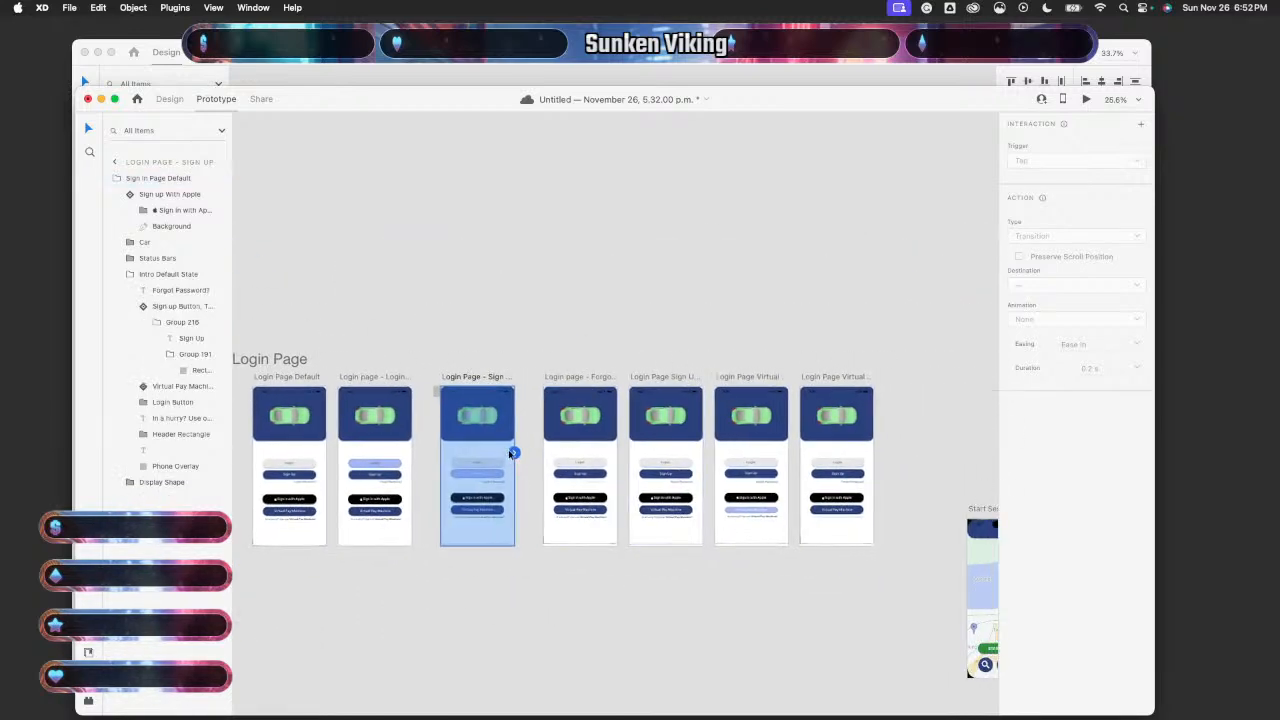
{"action": "scroll", "coordinate": [513, 453], "scroll_direction": "right", "scroll_amount": 2}
{"action": "left_click_drag", "start_coordinate": [453, 397], "coordinate": [935, 535]}
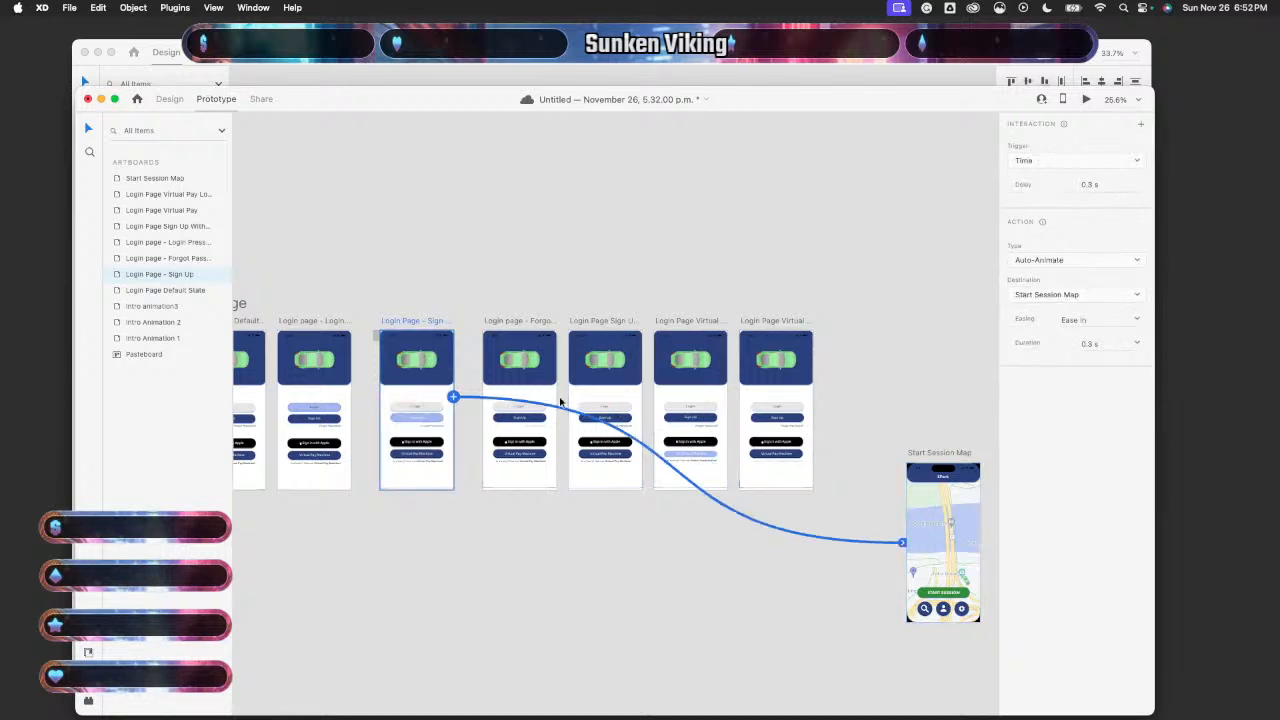
{"action": "left_click", "coordinate": [530, 487]}
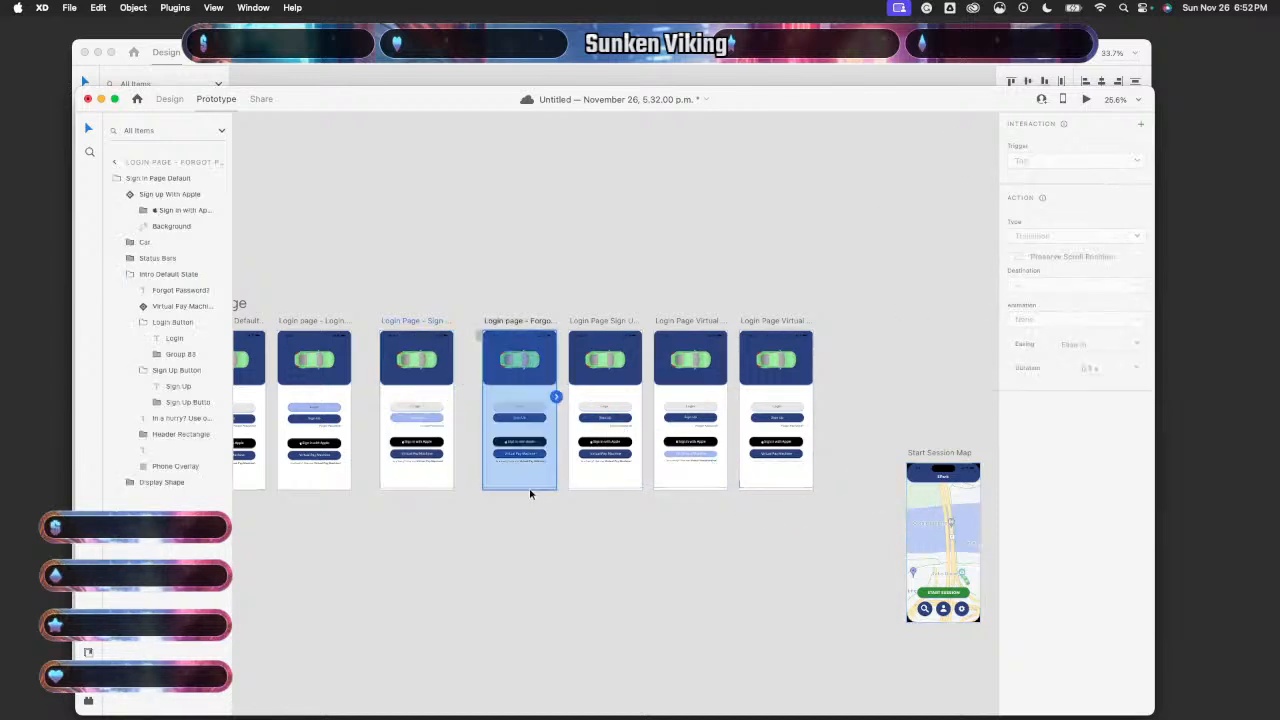
{"action": "left_click_drag", "start_coordinate": [556, 397], "coordinate": [946, 520]}
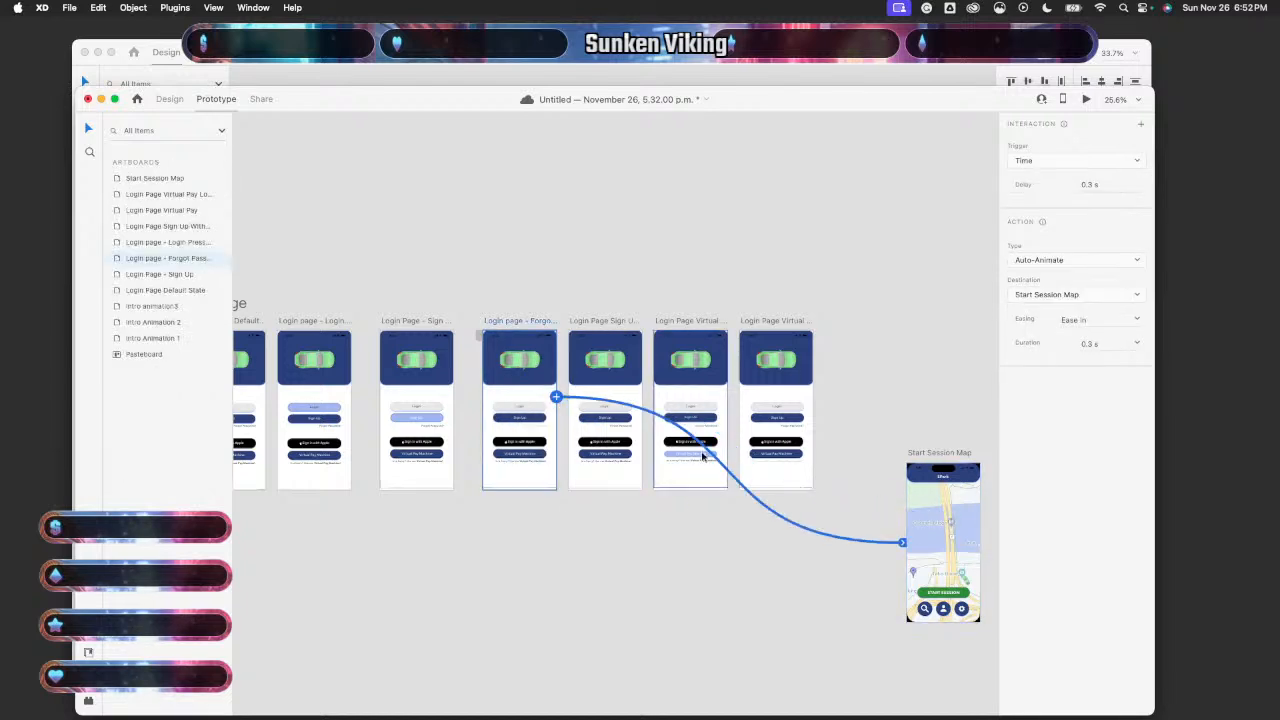
- Link Sign Up With Apple, Virtual Pay and Virtual Pay Lower artboards to Start Session Map, then return to Design
{"action": "left_click", "coordinate": [599, 493]}
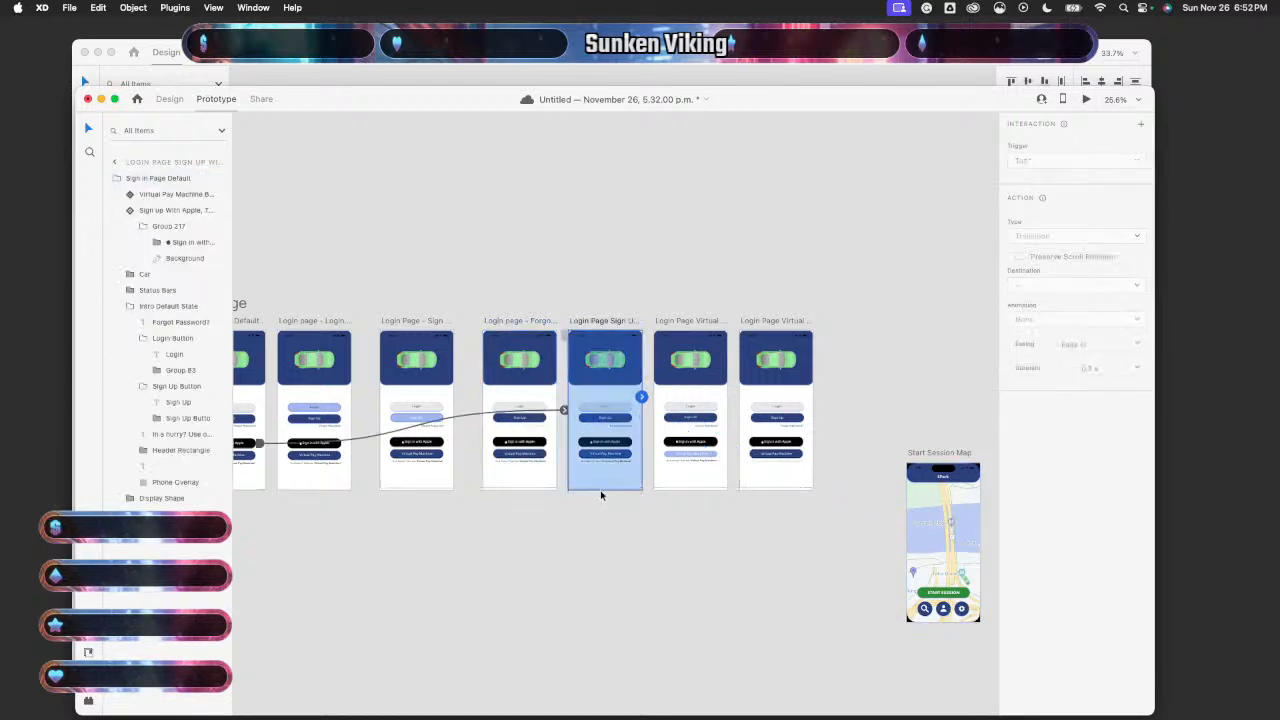
{"action": "left_click_drag", "start_coordinate": [924, 510], "coordinate": [924, 512]}
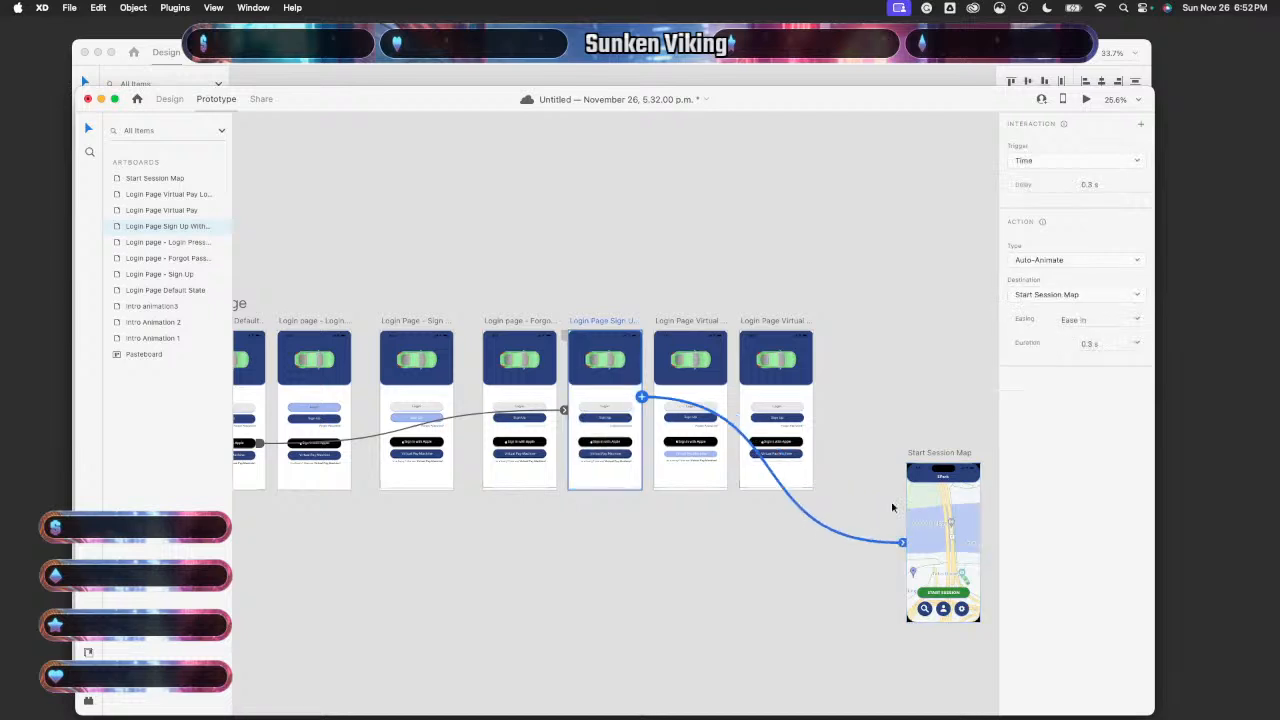
{"action": "left_click", "coordinate": [674, 487]}
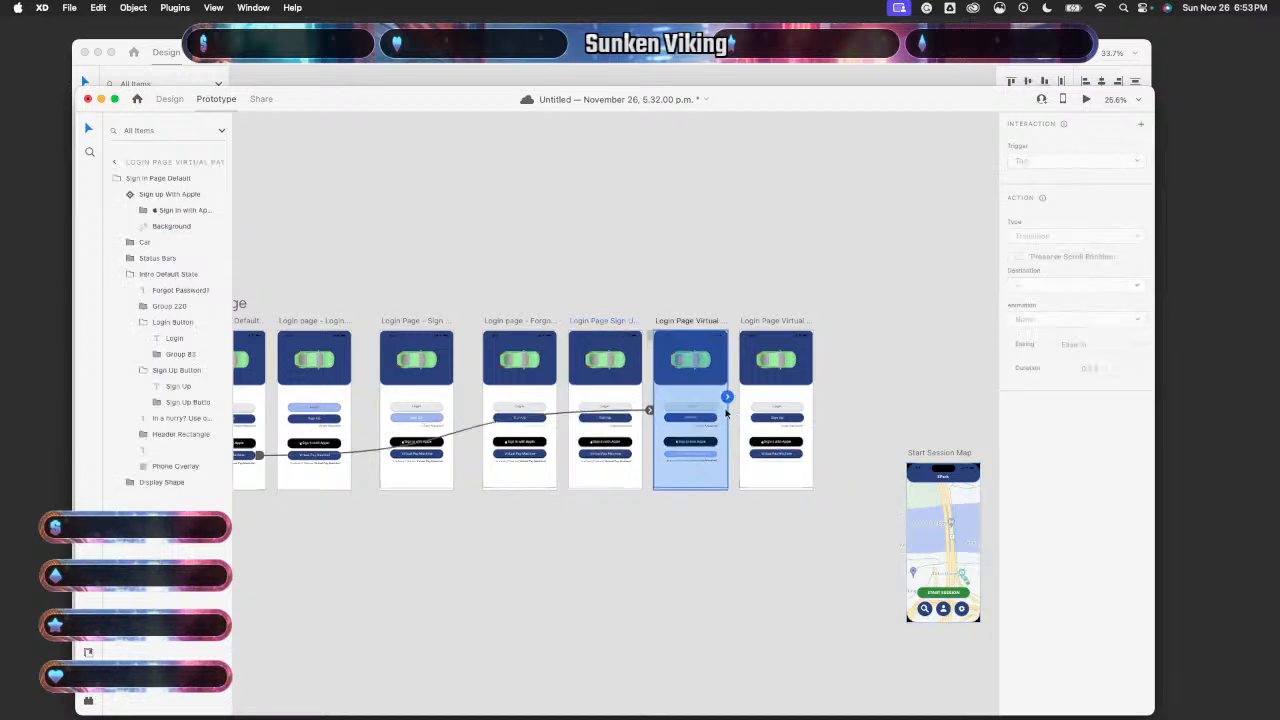
{"action": "left_click_drag", "start_coordinate": [727, 397], "coordinate": [932, 508]}
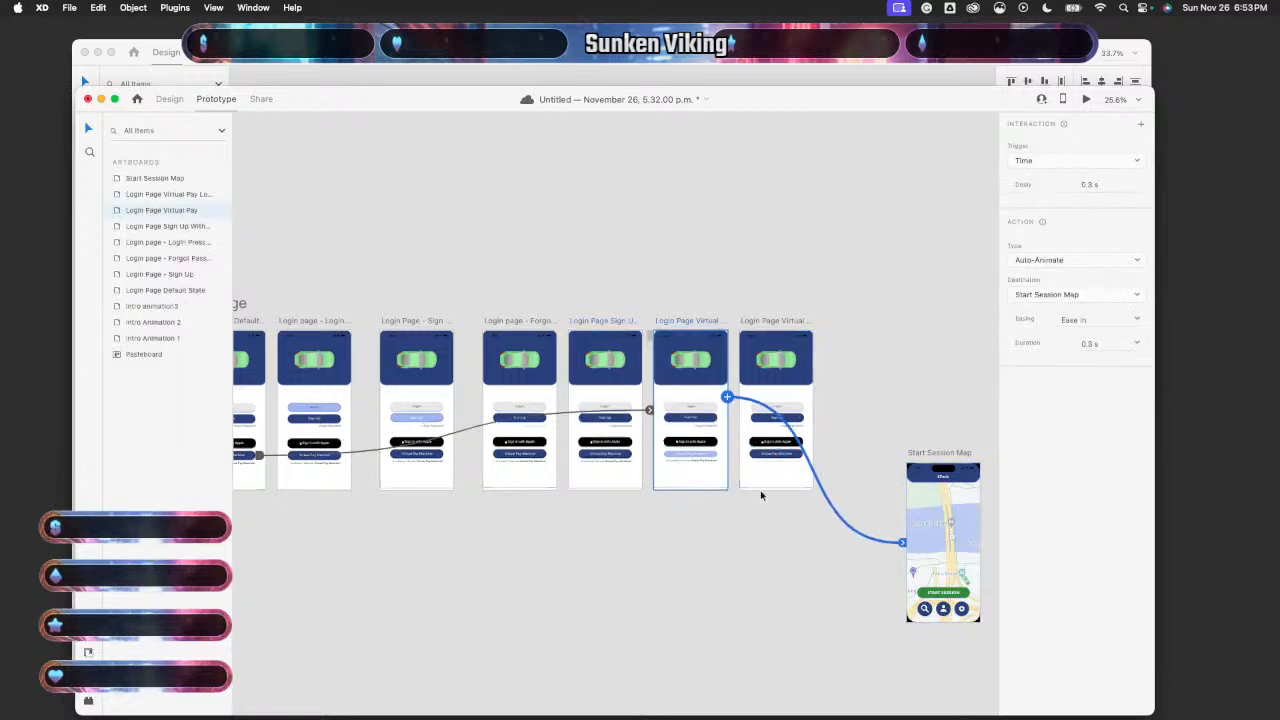
{"action": "left_click", "coordinate": [760, 489]}
{"action": "left_click_drag", "start_coordinate": [812, 397], "coordinate": [957, 580]}
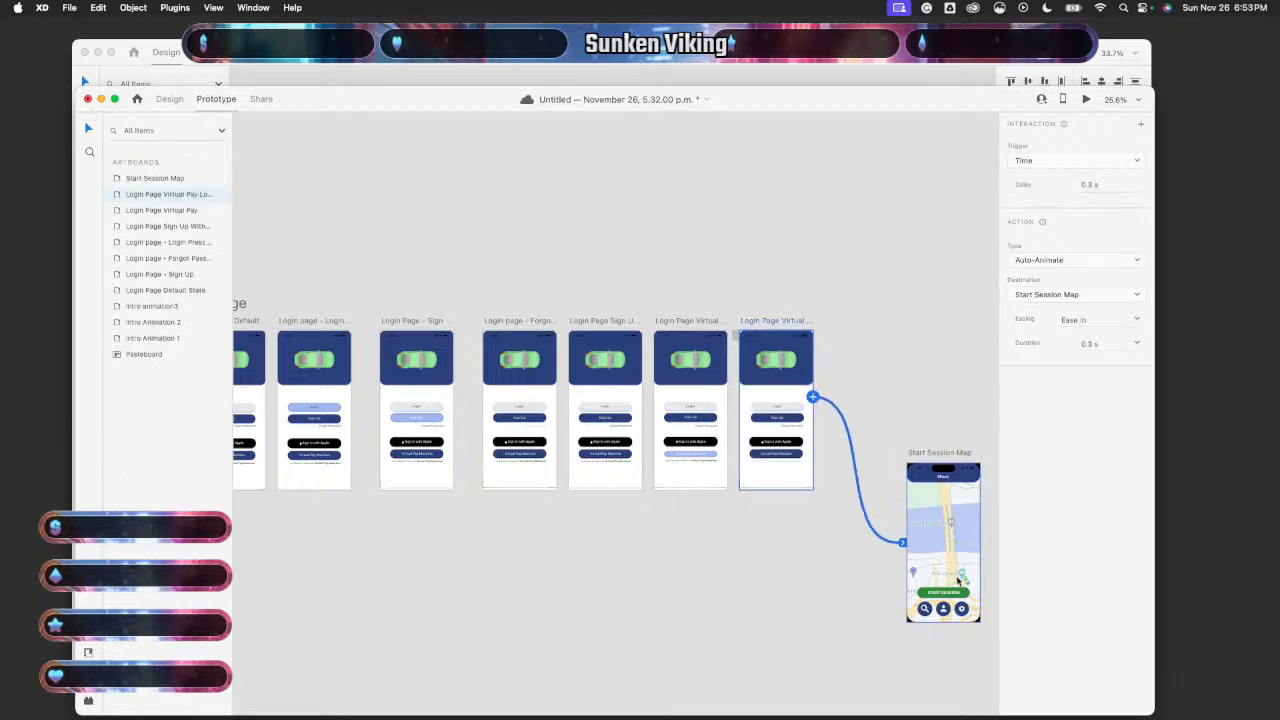
{"action": "left_click", "coordinate": [169, 98]}
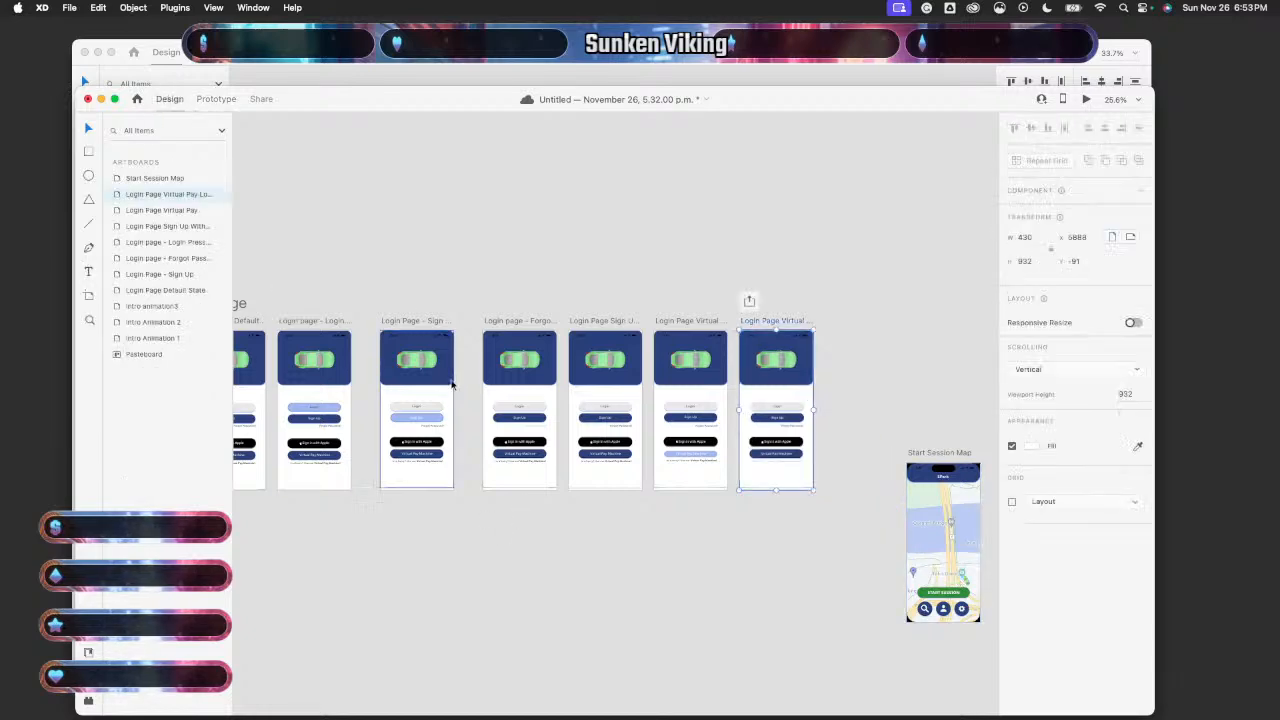
{"action": "scroll", "coordinate": [451, 383], "scroll_direction": "up", "scroll_amount": 5}
- Stretch the main group to 932 px tall on the Sign Up, Forgot Password and Sign Up With Apple artboards
{"action": "scroll", "coordinate": [451, 383], "scroll_direction": "up", "scroll_amount": 4}
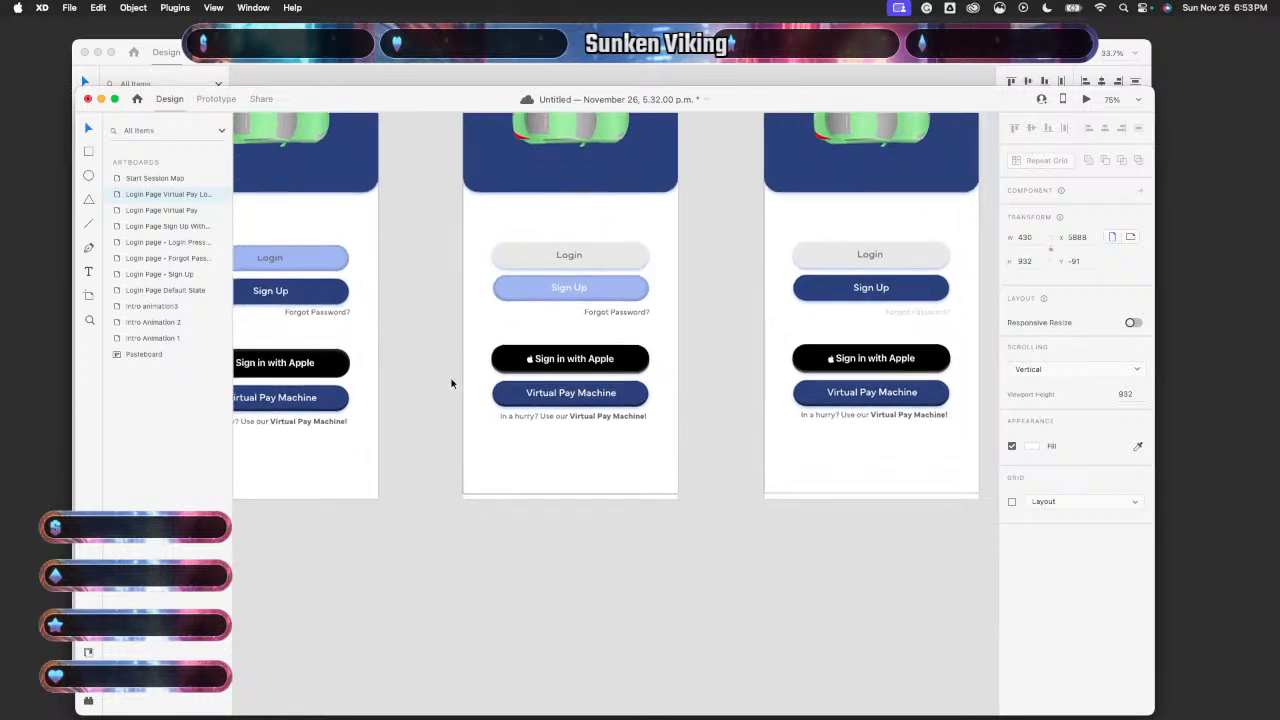
{"action": "left_click", "coordinate": [492, 489]}
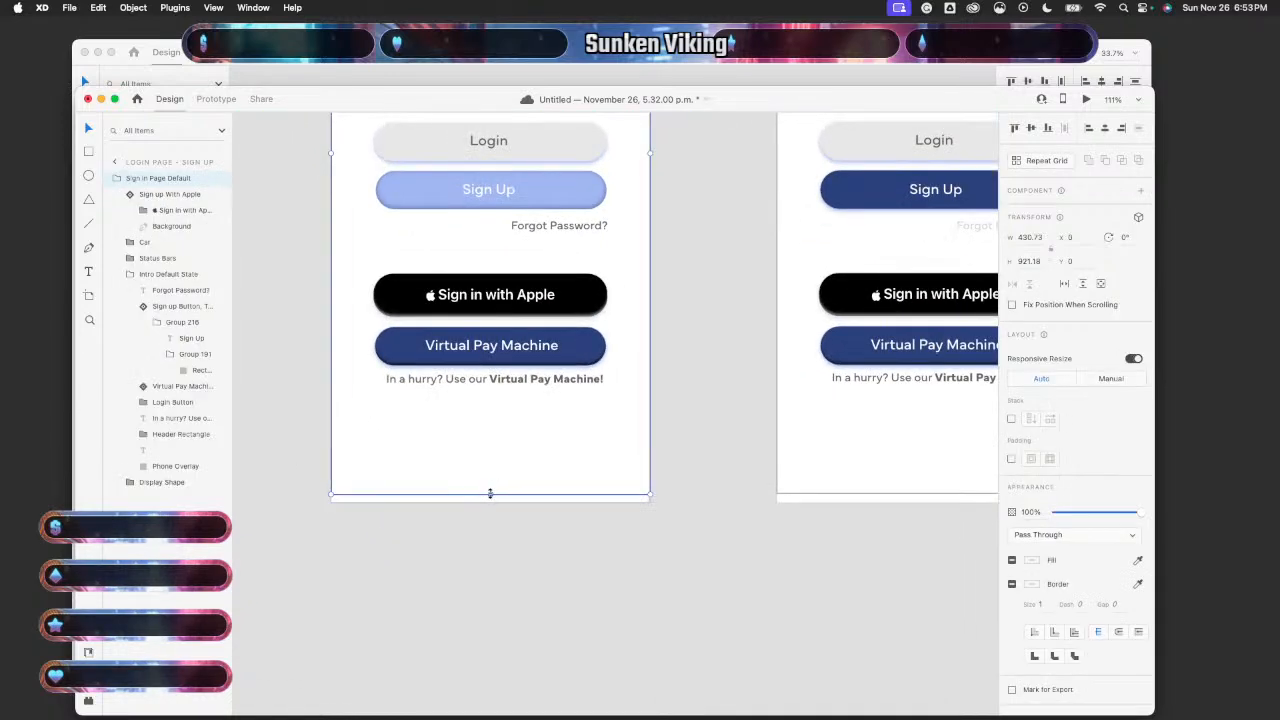
{"action": "left_click_drag", "start_coordinate": [490, 493], "coordinate": [489, 504]}
{"action": "scroll", "coordinate": [655, 517], "scroll_direction": "right", "scroll_amount": 5}
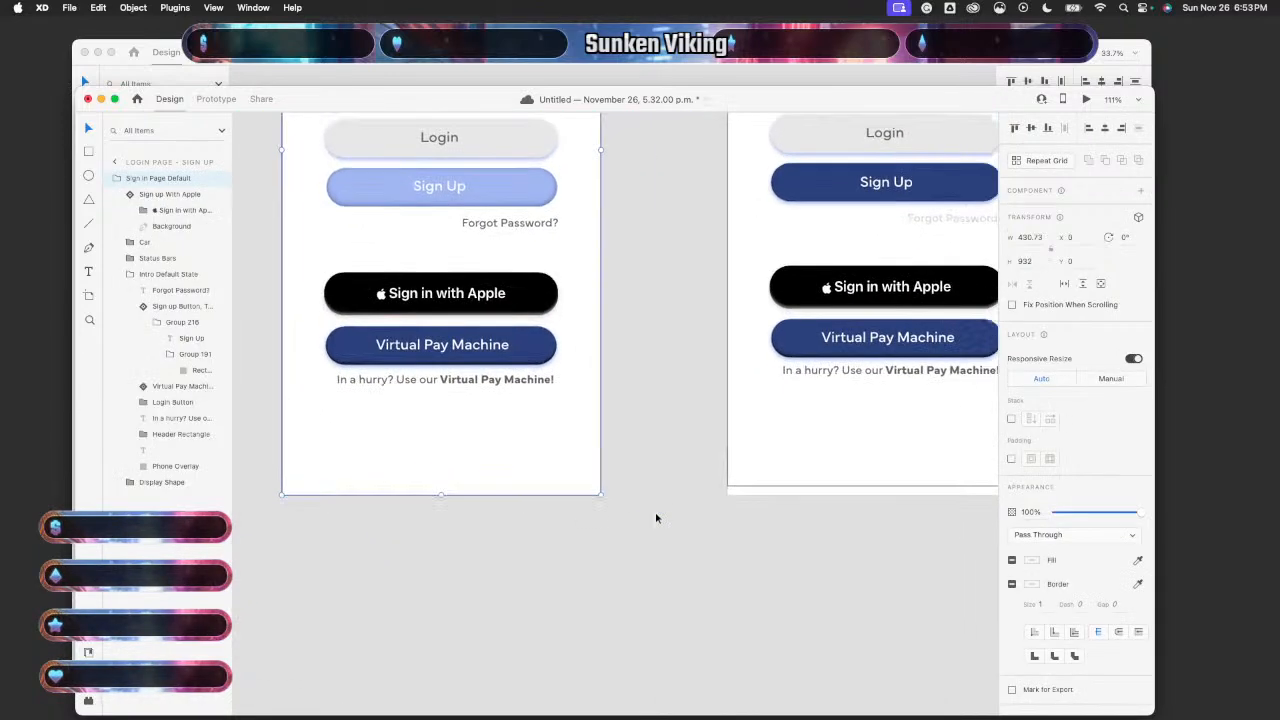
{"action": "left_click", "coordinate": [643, 466]}
{"action": "left_click_drag", "start_coordinate": [646, 475], "coordinate": [652, 461]}
{"action": "scroll", "coordinate": [645, 512], "scroll_direction": "up", "scroll_amount": 6}
{"action": "scroll", "coordinate": [673, 510], "scroll_direction": "right", "scroll_amount": 8}
{"action": "left_click", "coordinate": [638, 416]}
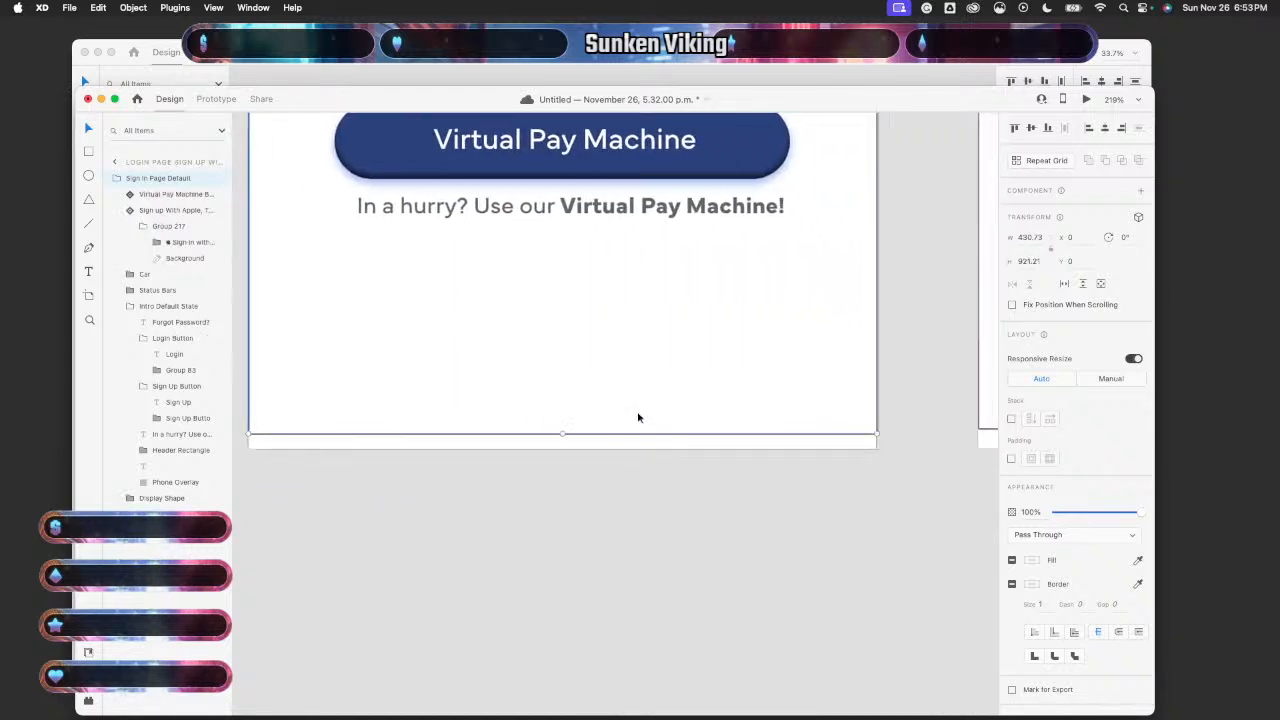
{"action": "left_click_drag", "start_coordinate": [562, 433], "coordinate": [563, 446]}
- Stretch the main group to 932 px tall on the Virtual Pay and Virtual Pay Lower artboards
{"action": "scroll", "coordinate": [621, 475], "scroll_direction": "right", "scroll_amount": 5}
{"action": "scroll", "coordinate": [621, 475], "scroll_direction": "right", "scroll_amount": 3}
{"action": "left_click", "coordinate": [697, 371]}
{"action": "scroll", "coordinate": [706, 364], "scroll_direction": "right", "scroll_amount": 3}
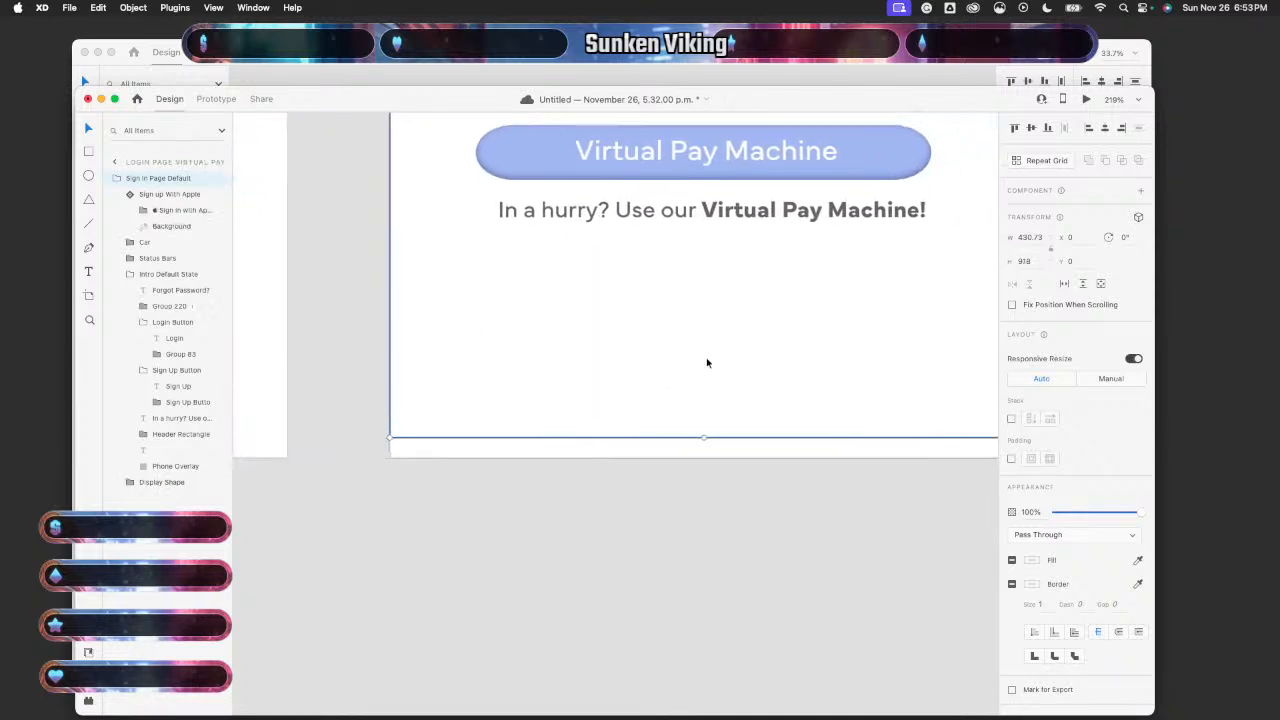
{"action": "left_click_drag", "start_coordinate": [637, 445], "coordinate": [637, 460]}
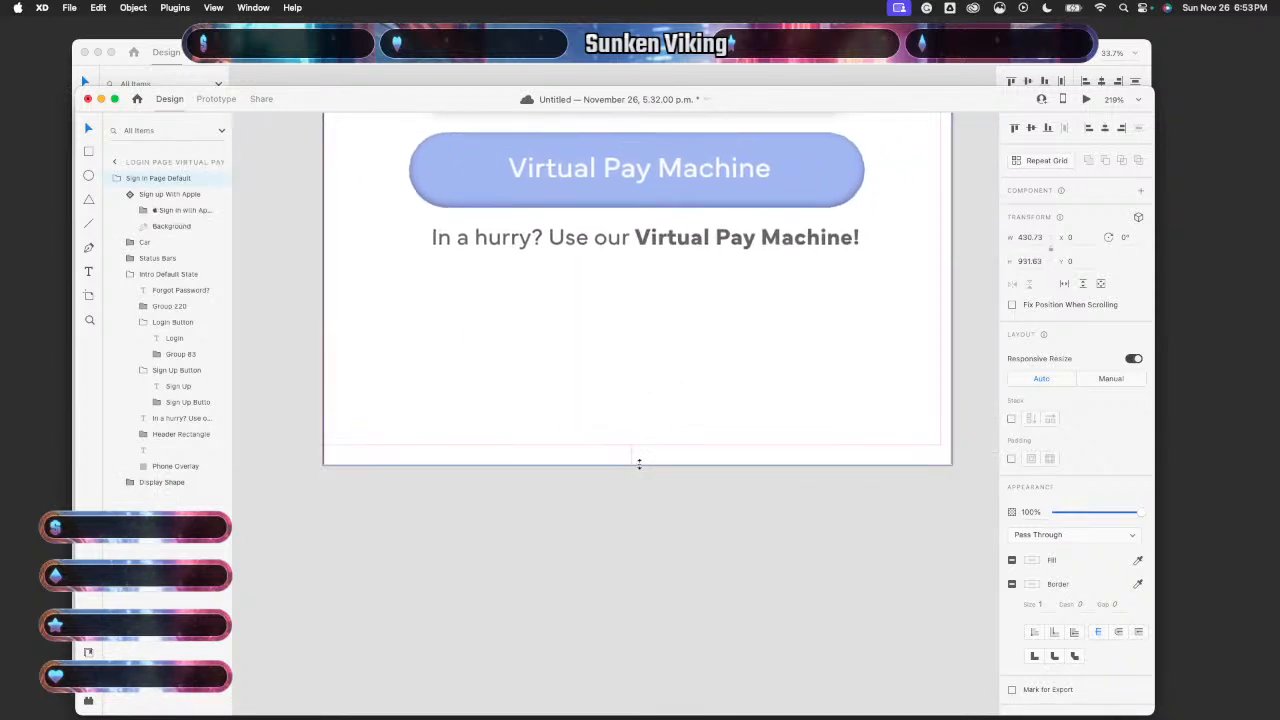
{"action": "scroll", "coordinate": [705, 495], "scroll_direction": "right", "scroll_amount": 3}
{"action": "left_click", "coordinate": [732, 425]}
{"action": "scroll", "coordinate": [732, 425], "scroll_direction": "right", "scroll_amount": 5}
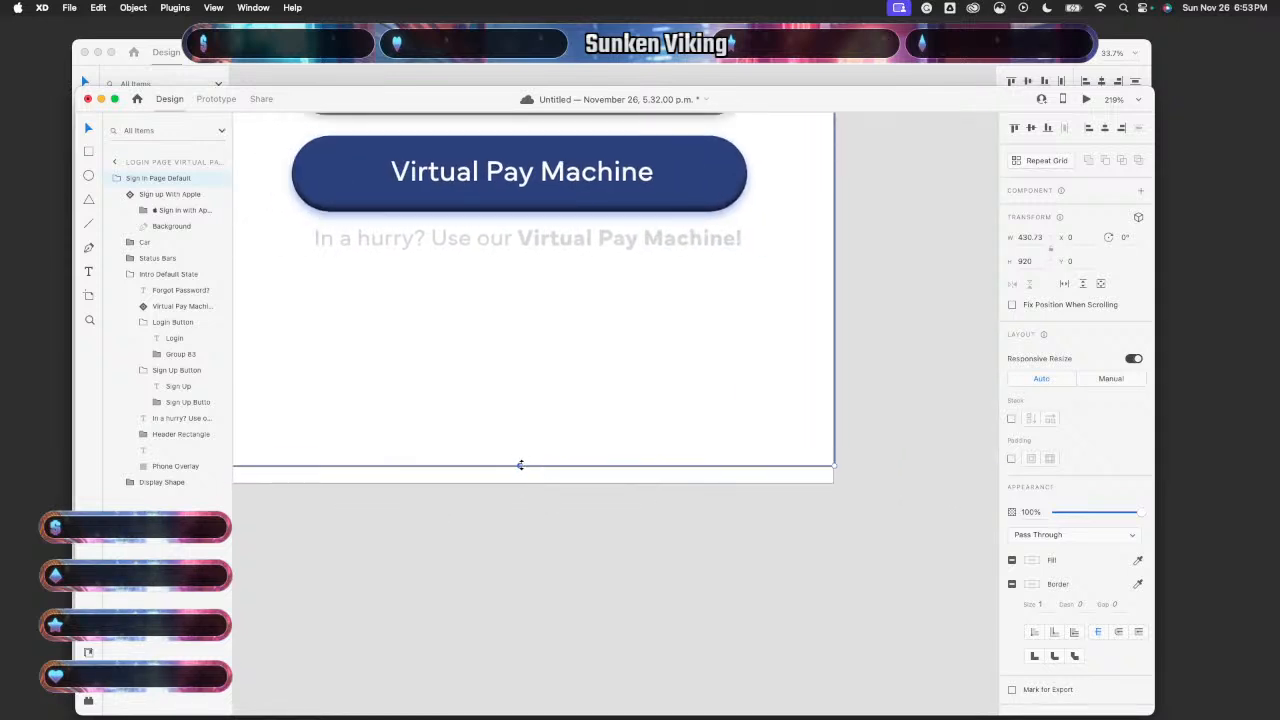
{"action": "mouse_move", "coordinate": [520, 465]}
{"action": "left_mouse_down"}
{"action": "mouse_move", "coordinate": [521, 486]}
{"action": "mouse_move", "coordinate": [511, 460]}
{"action": "mouse_move", "coordinate": [509, 484]}
{"action": "left_mouse_up"}
{"action": "scroll", "coordinate": [534, 486], "scroll_direction": "down", "scroll_amount": 10}
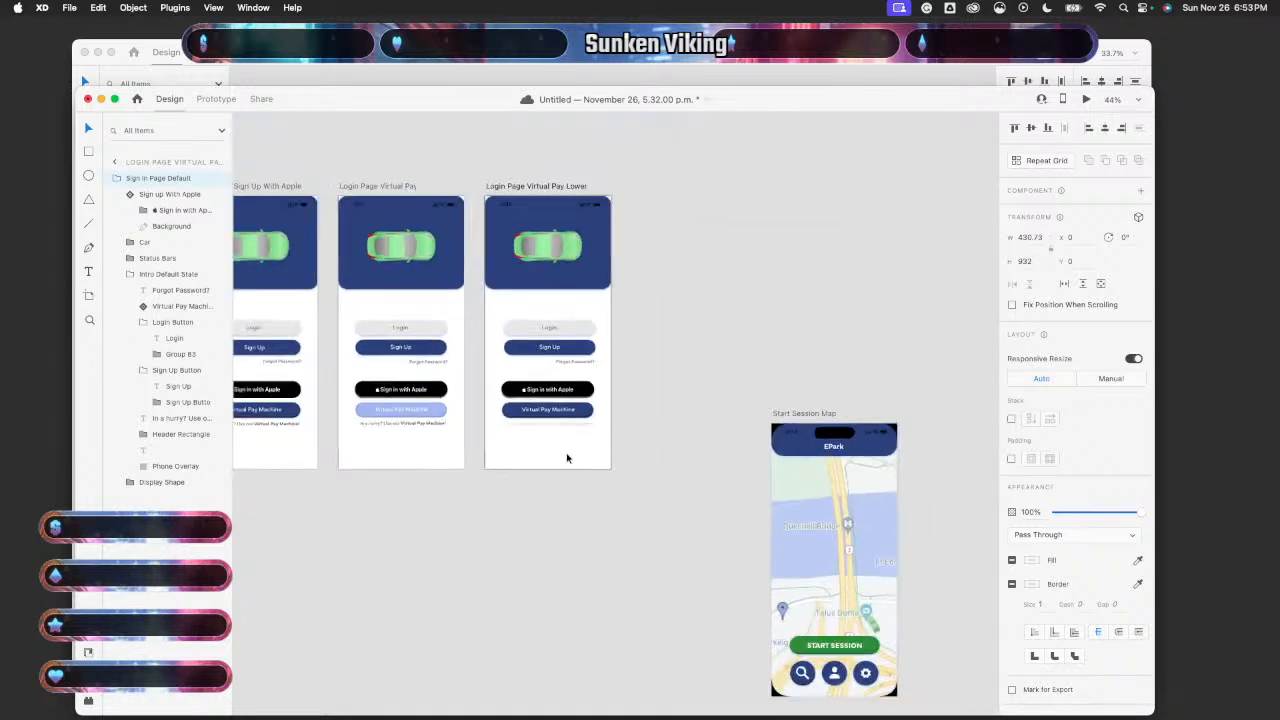
- Replace the Sign Up artboard's Login button with a Login Button component instance by cutting and pasting it
{"action": "scroll", "coordinate": [566, 455], "scroll_direction": "up", "scroll_amount": 5}
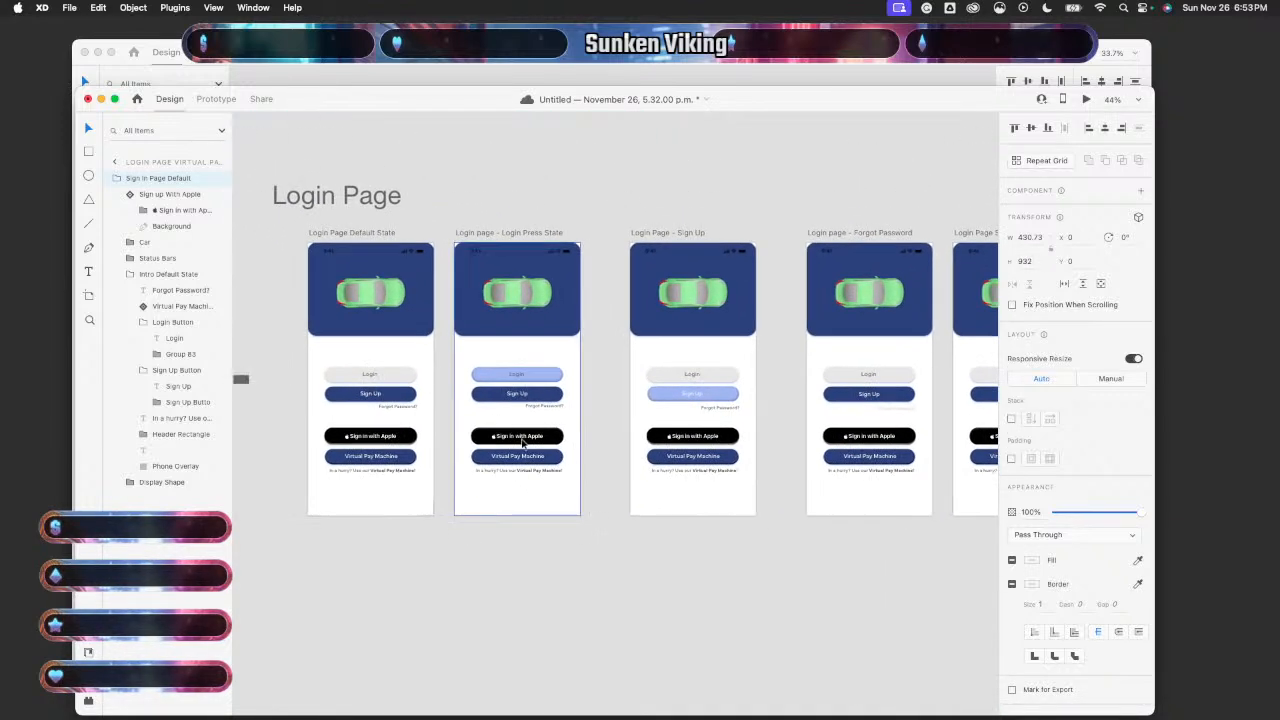
{"action": "scroll", "coordinate": [557, 414], "scroll_direction": "up", "scroll_amount": 2}
{"action": "scroll", "coordinate": [557, 414], "scroll_direction": "right", "scroll_amount": 2}
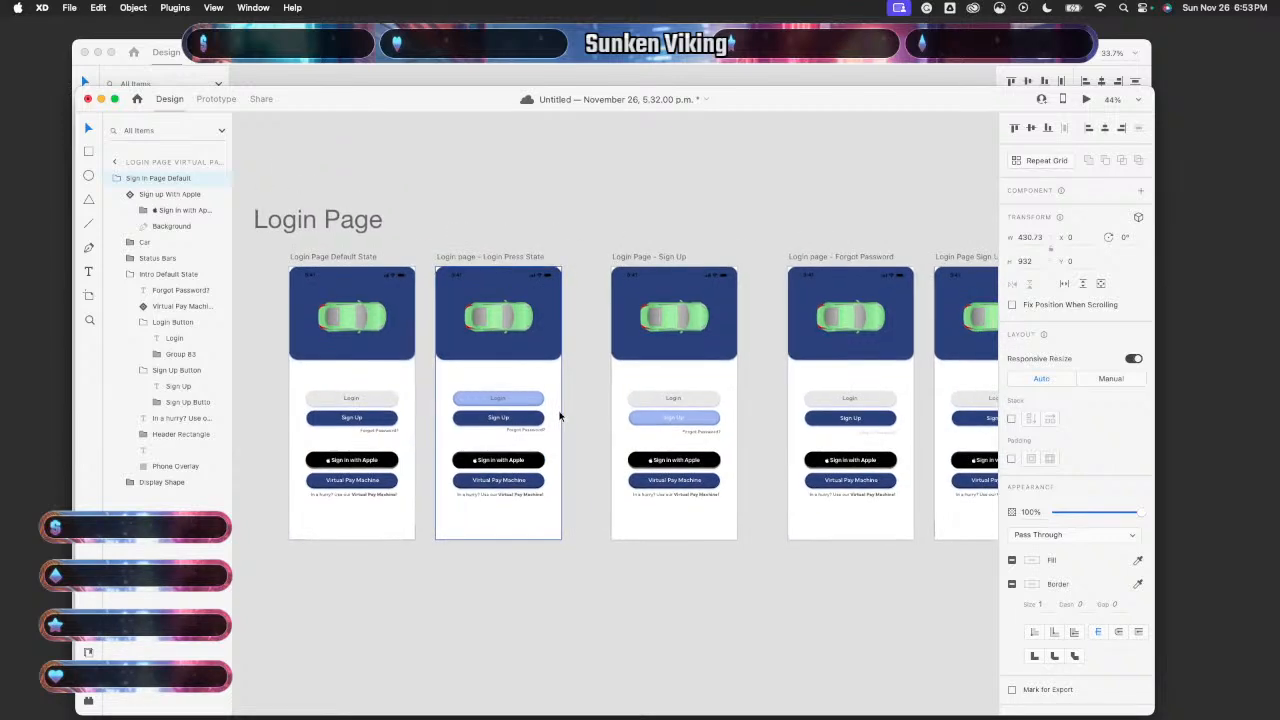
{"action": "scroll", "coordinate": [559, 415], "scroll_direction": "up", "scroll_amount": 5}
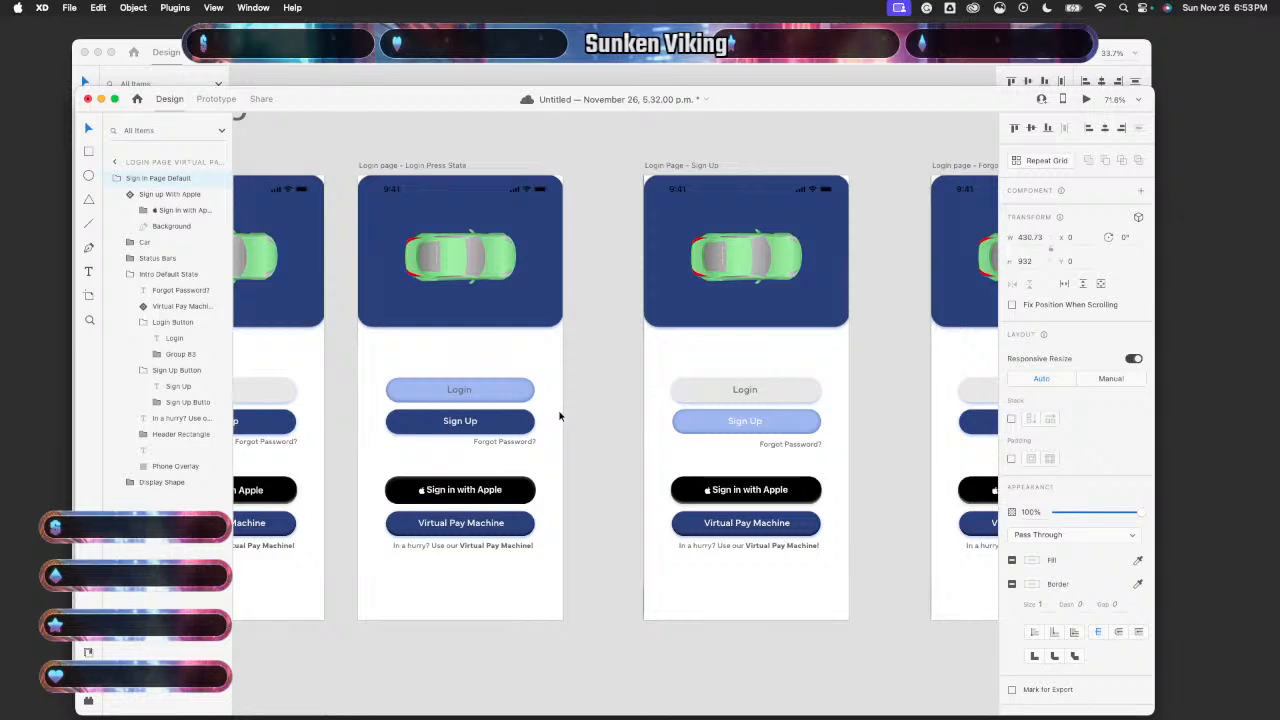
{"action": "scroll", "coordinate": [559, 415], "scroll_direction": "down", "scroll_amount": 2}
{"action": "scroll", "coordinate": [559, 415], "scroll_direction": "right", "scroll_amount": 3}
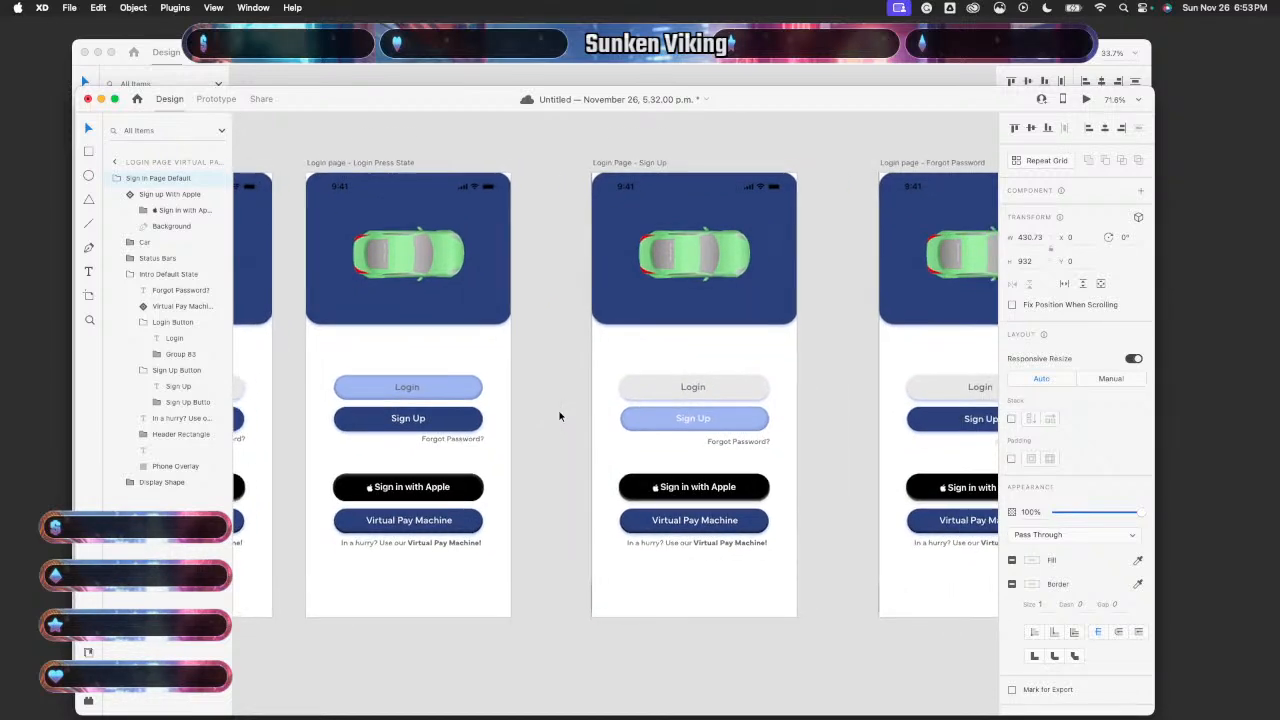
{"action": "scroll", "coordinate": [559, 415], "scroll_direction": "up", "scroll_amount": 4}
{"action": "scroll", "coordinate": [559, 415], "scroll_direction": "left", "scroll_amount": 5}
{"action": "scroll", "coordinate": [559, 415], "scroll_direction": "right", "scroll_amount": 3}
{"action": "scroll", "coordinate": [559, 415], "scroll_direction": "left", "scroll_amount": 3}
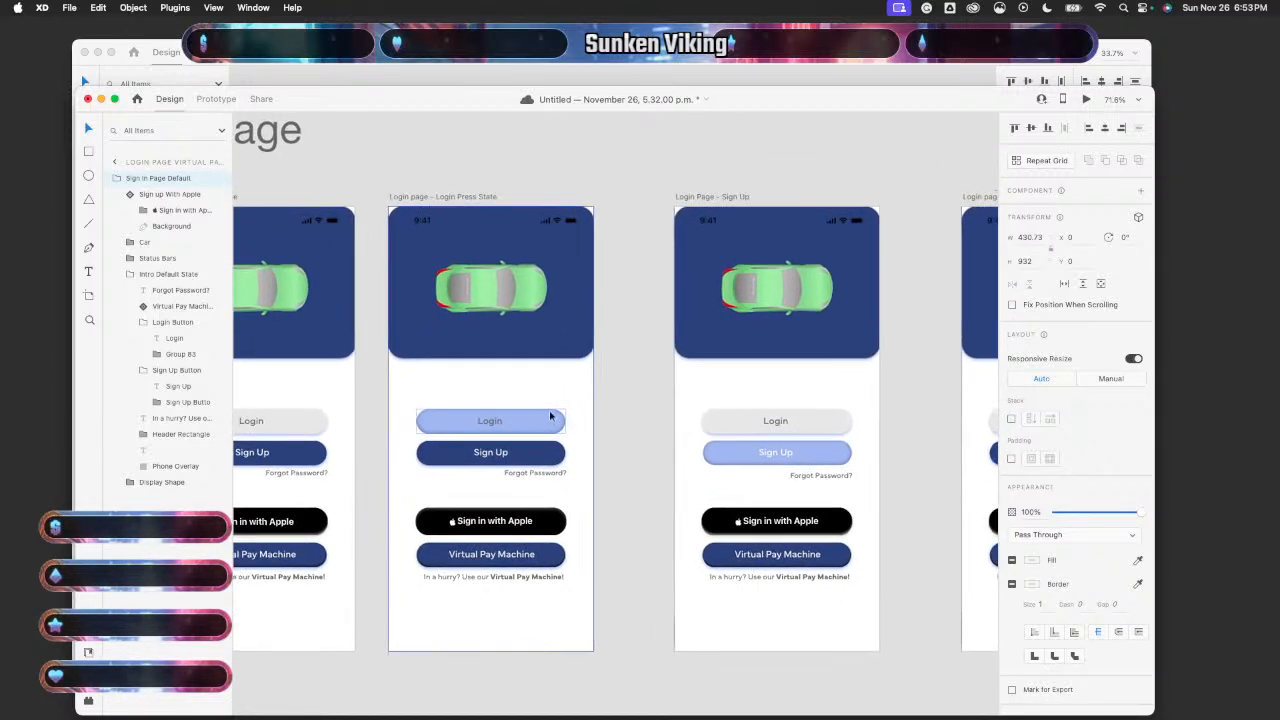
{"action": "left_click", "coordinate": [330, 433]}
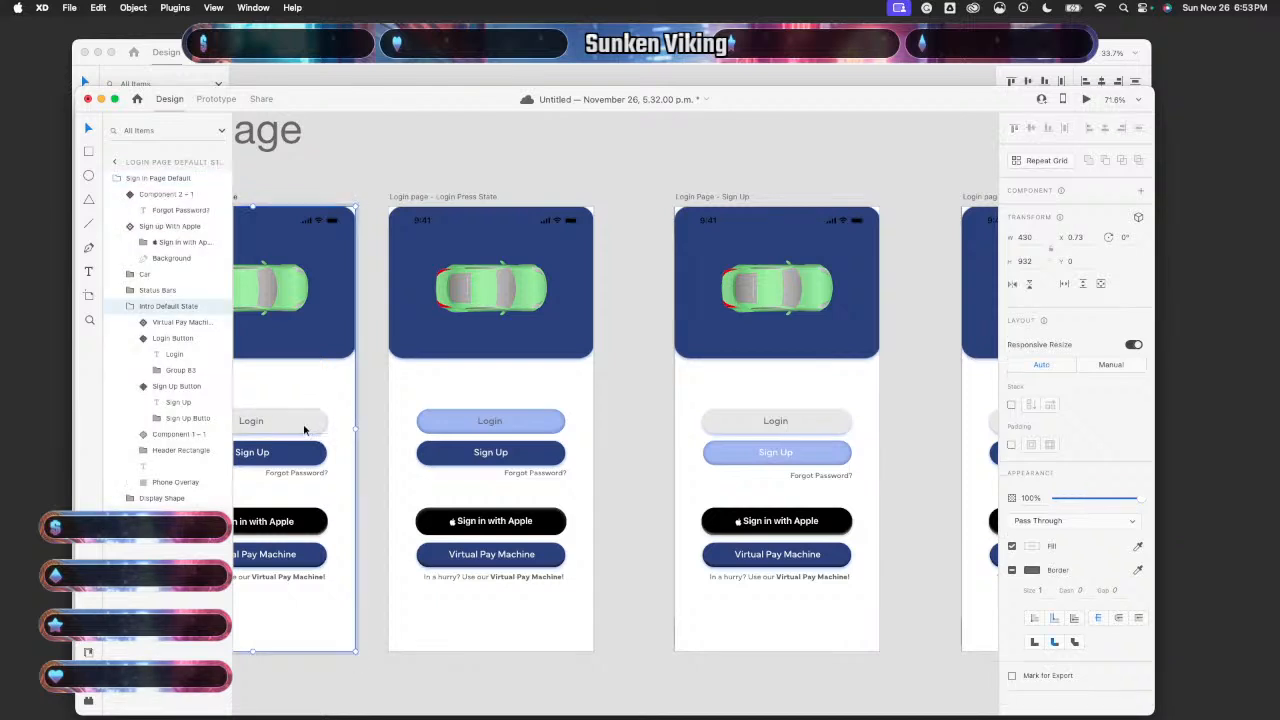
{"action": "double_click", "coordinate": [304, 430]}
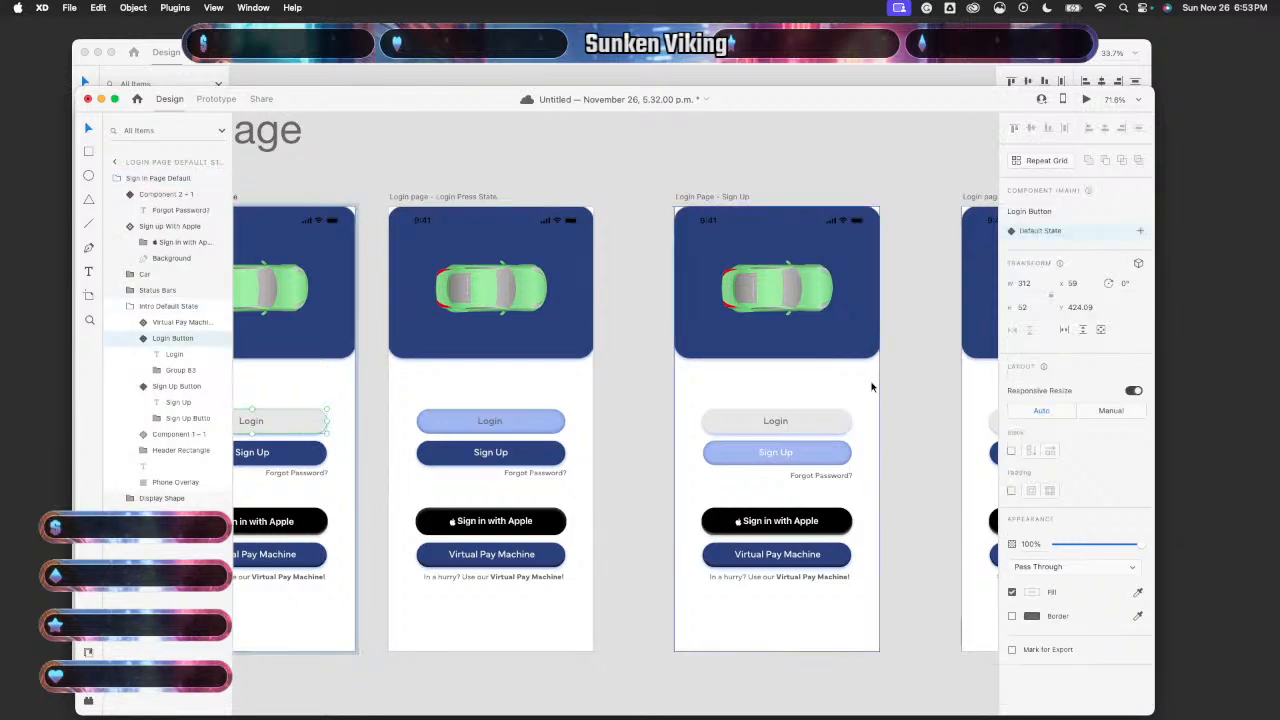
{"action": "double_click", "coordinate": [820, 430]}
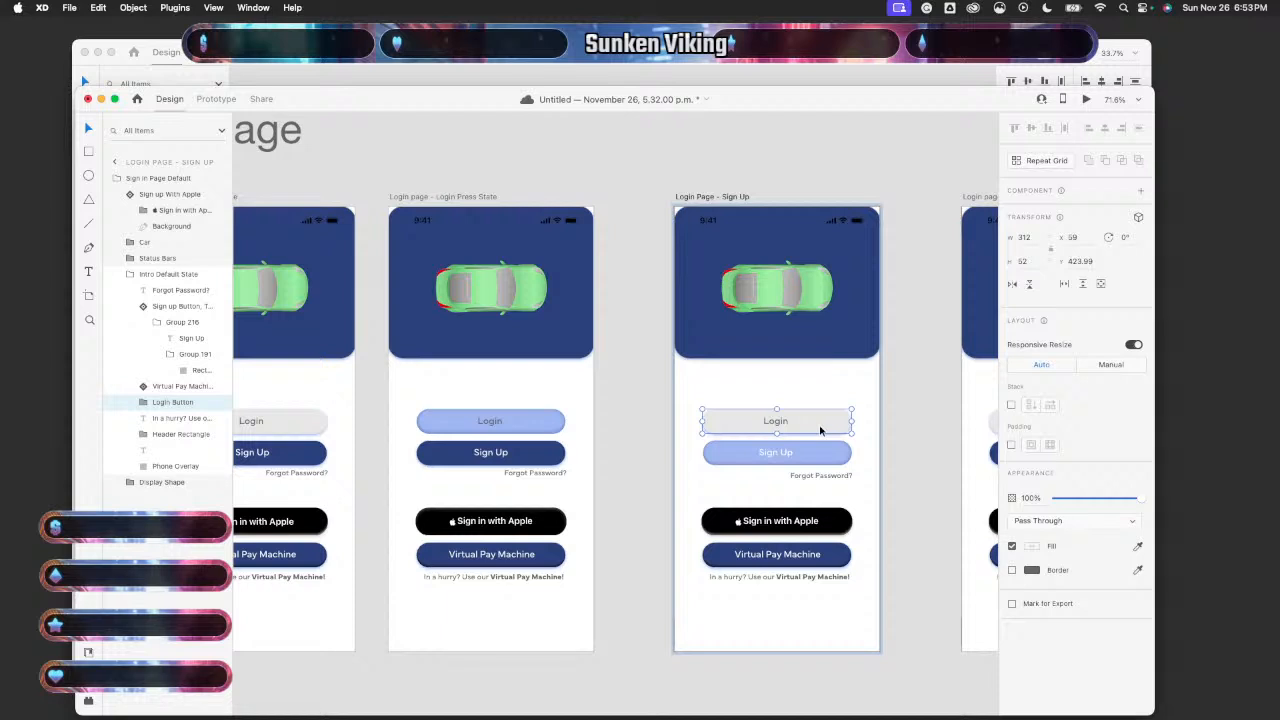
{"action": "key", "text": "super+x"}
{"action": "key", "text": "super+v"}
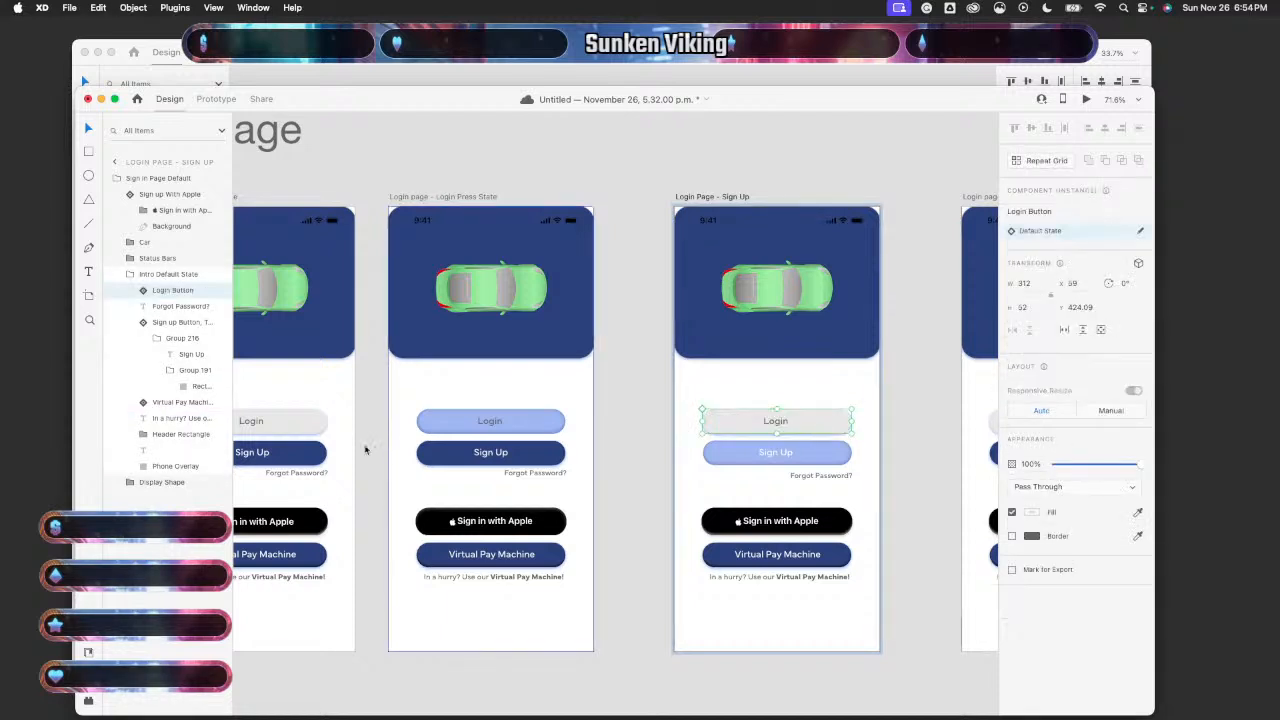
- Try swapping the toggled Sign Up button for the blue Login button, then undo to keep the pale one
{"action": "double_click", "coordinate": [305, 459]}
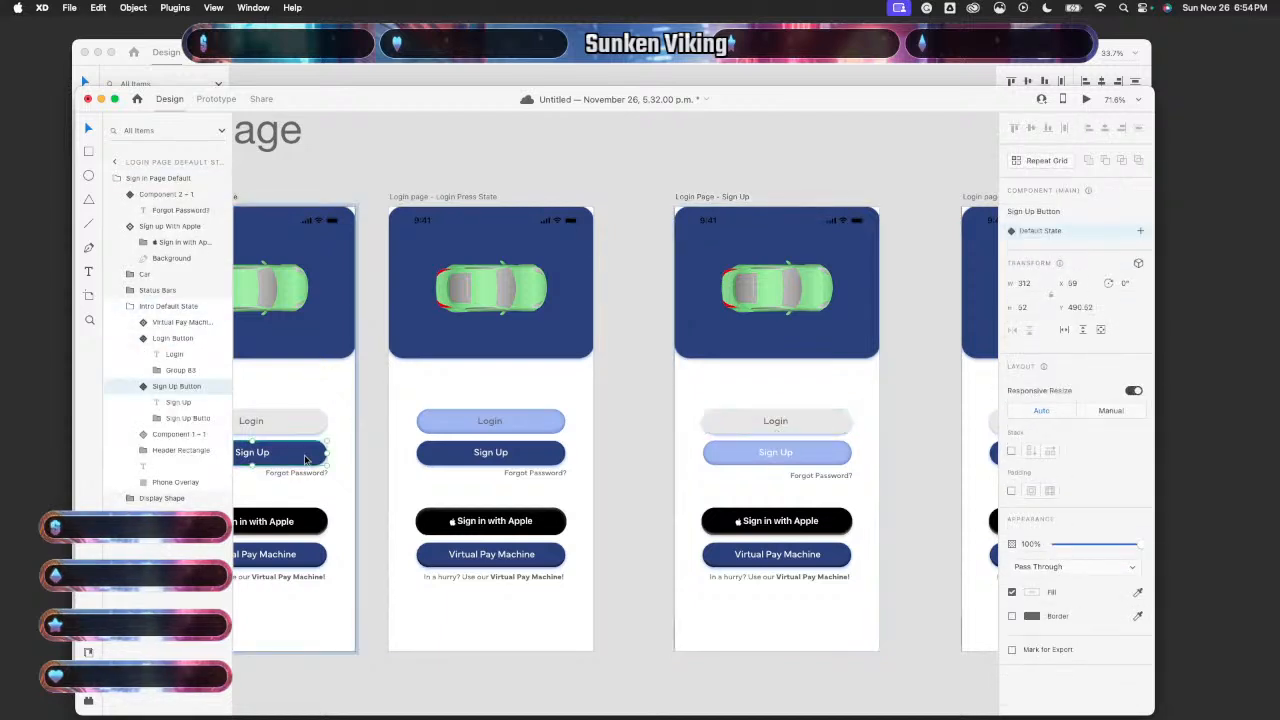
{"action": "left_click", "coordinate": [834, 455]}
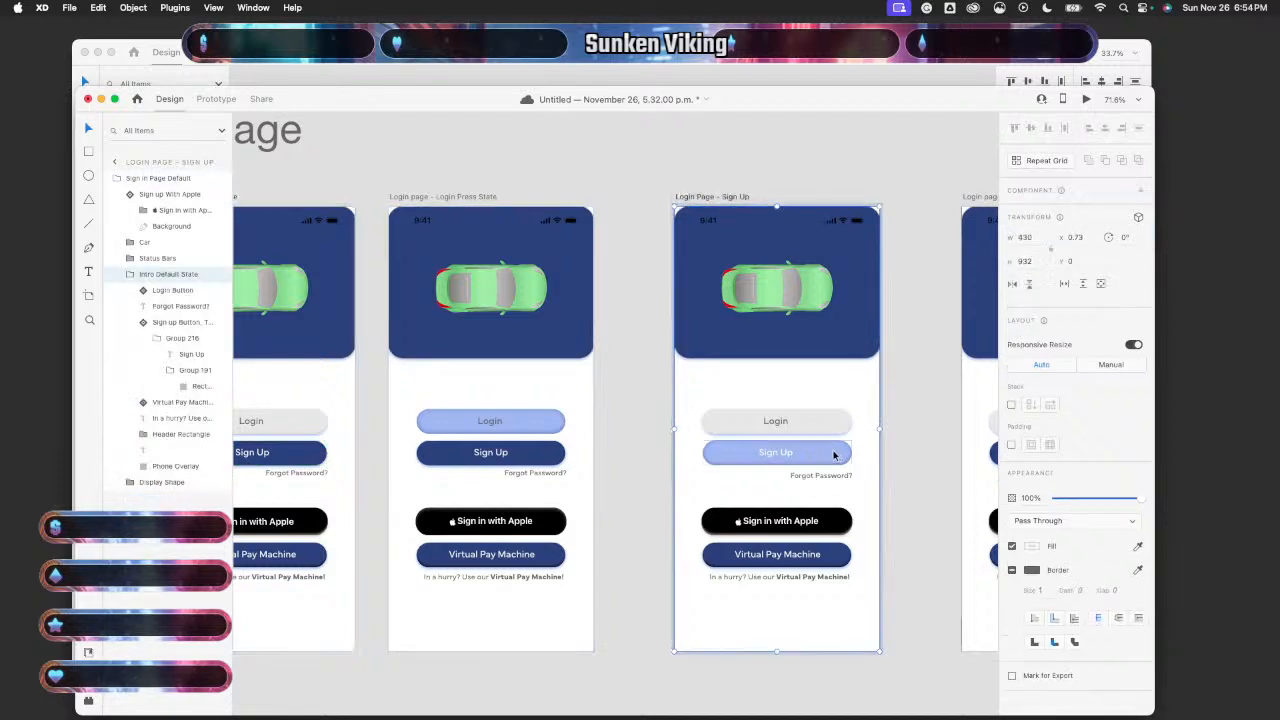
{"action": "scroll", "coordinate": [834, 452], "scroll_direction": "right", "scroll_amount": 4}
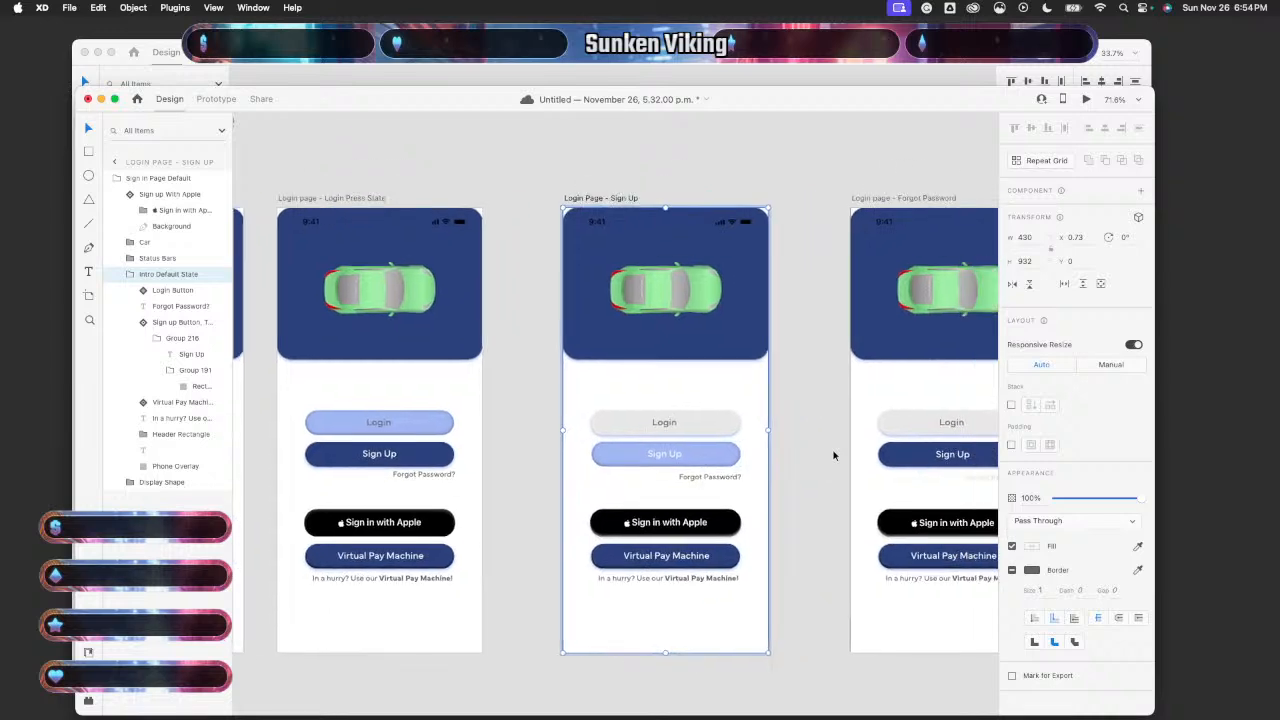
{"action": "scroll", "coordinate": [427, 425], "scroll_direction": "left", "scroll_amount": 9}
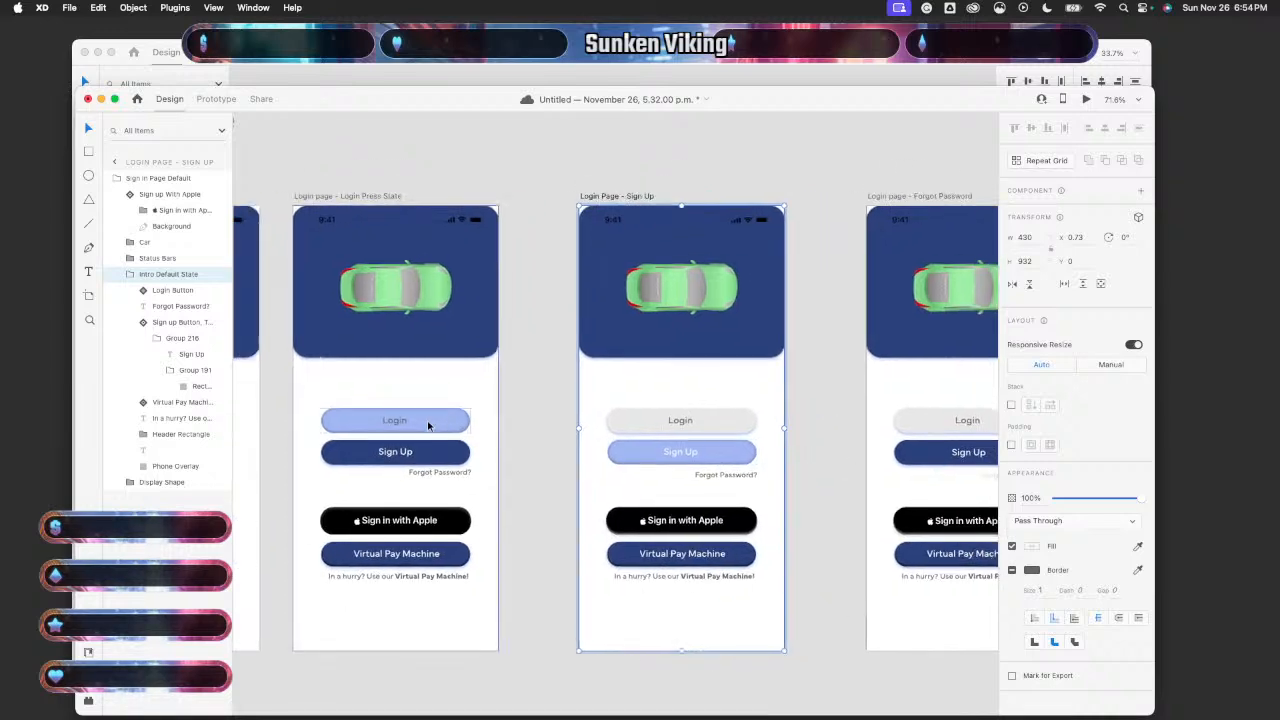
{"action": "scroll", "coordinate": [428, 426], "scroll_direction": "right", "scroll_amount": 4}
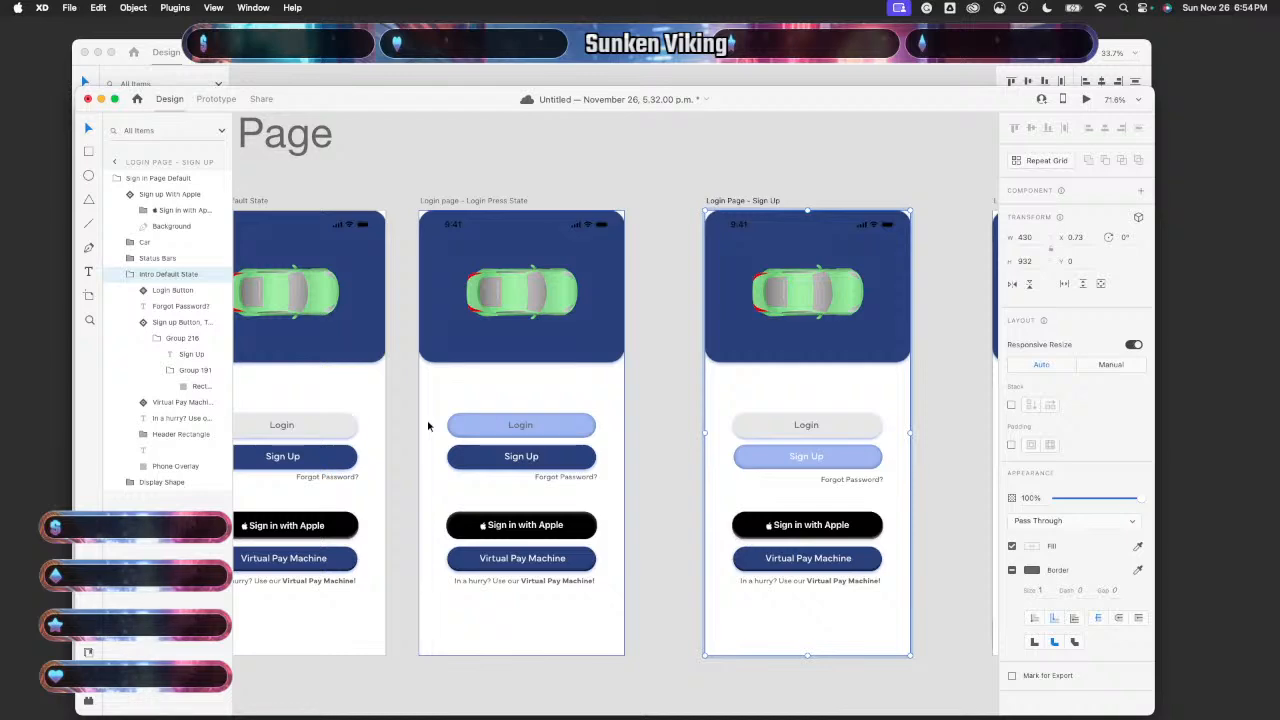
{"action": "scroll", "coordinate": [428, 426], "scroll_direction": "right", "scroll_amount": 2}
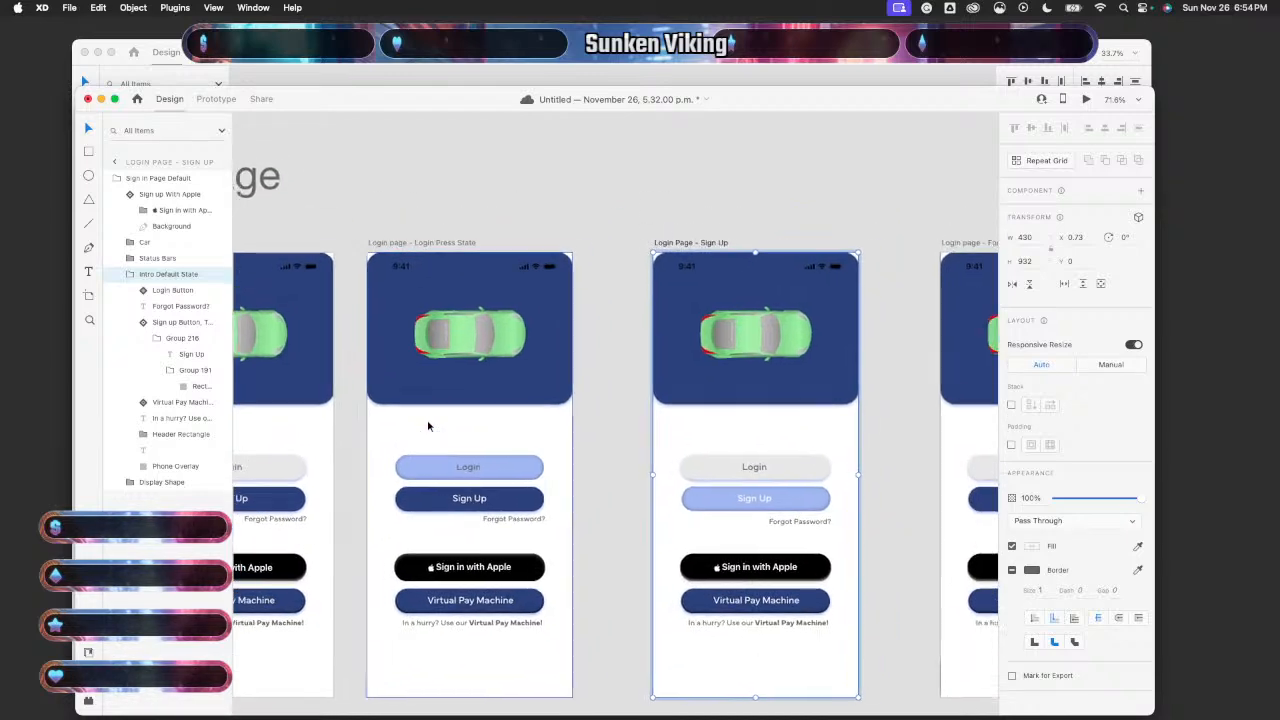
{"action": "scroll", "coordinate": [428, 426], "scroll_direction": "left", "scroll_amount": 4}
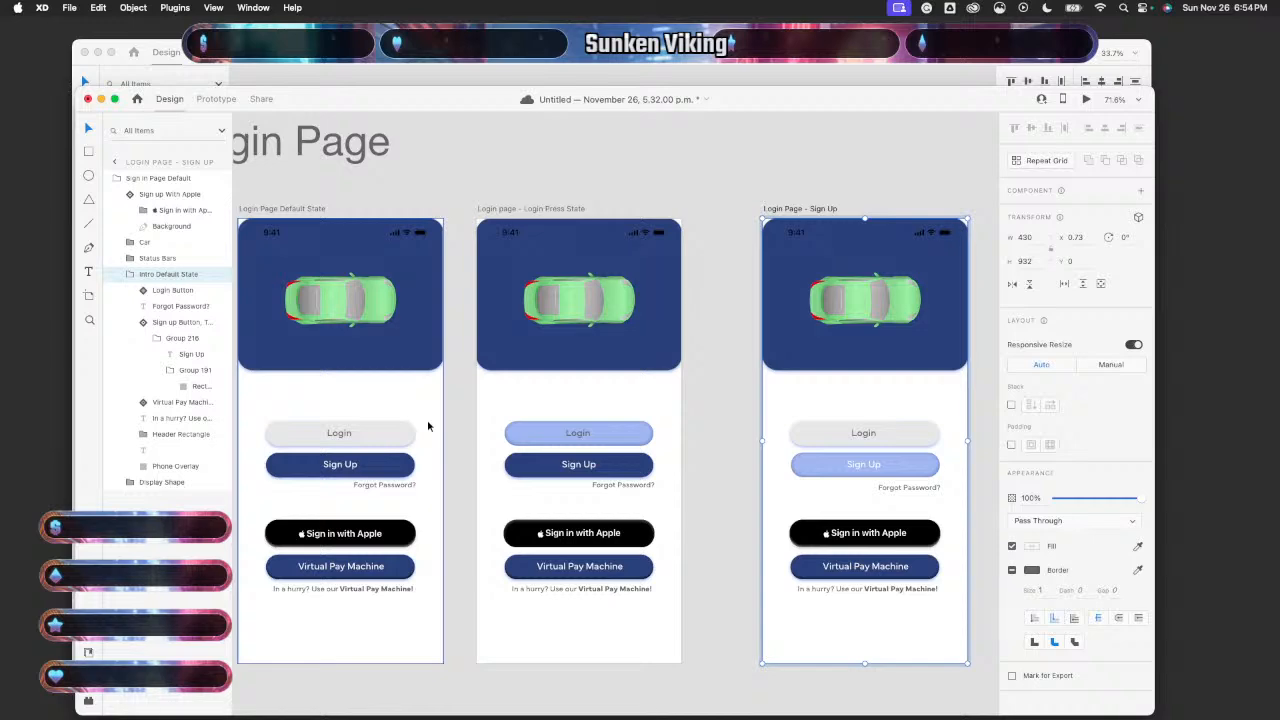
{"action": "scroll", "coordinate": [428, 426], "scroll_direction": "right", "scroll_amount": 4}
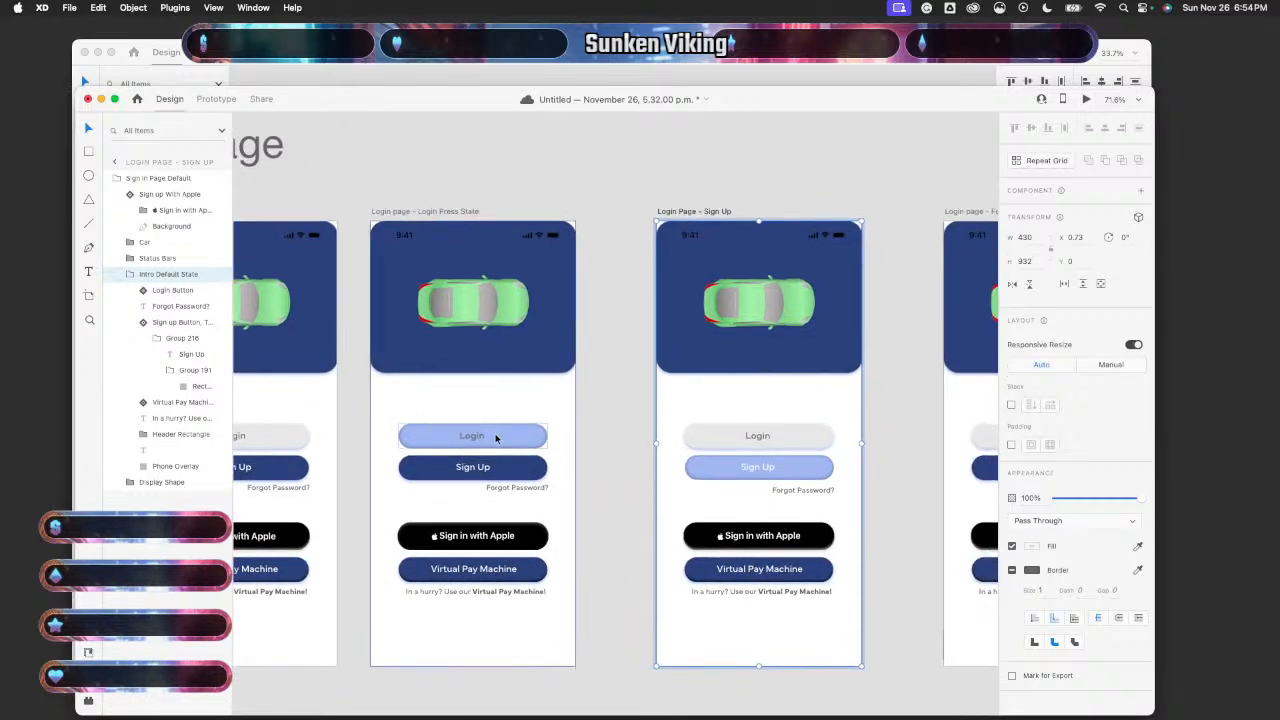
{"action": "left_click", "coordinate": [494, 436]}
{"action": "double_click", "coordinate": [494, 436]}
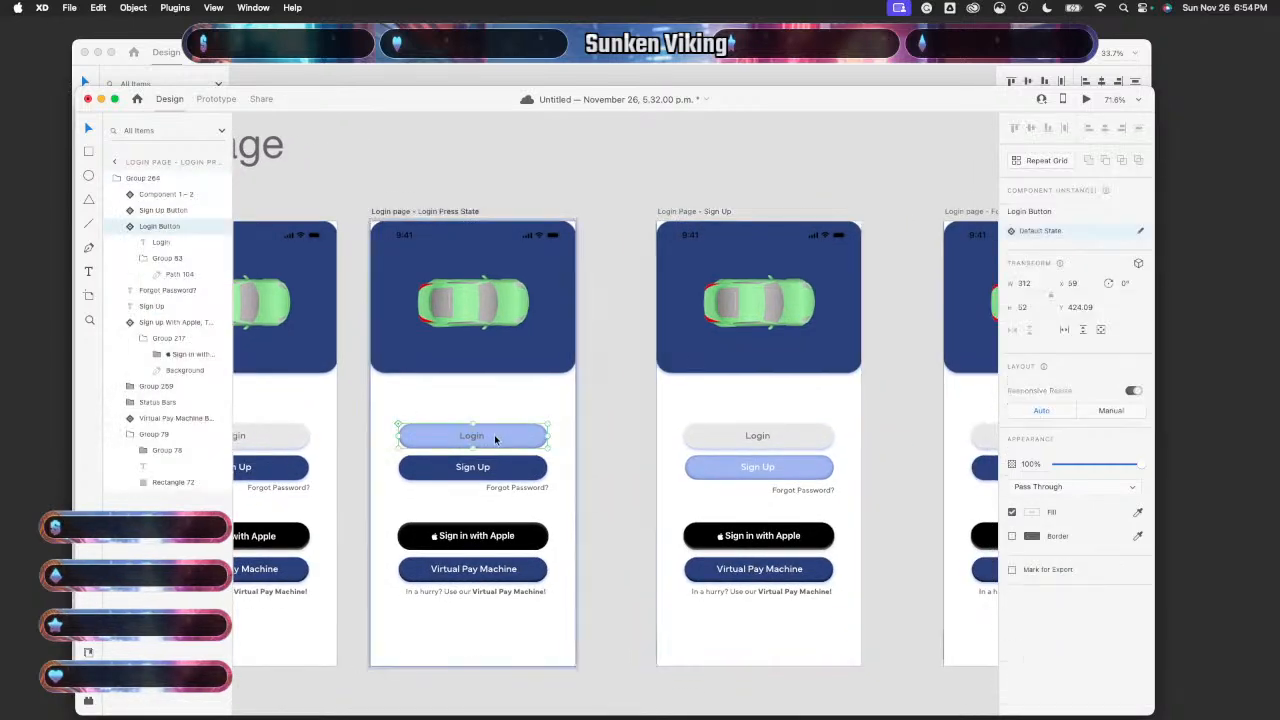
{"action": "double_click", "coordinate": [779, 470]}
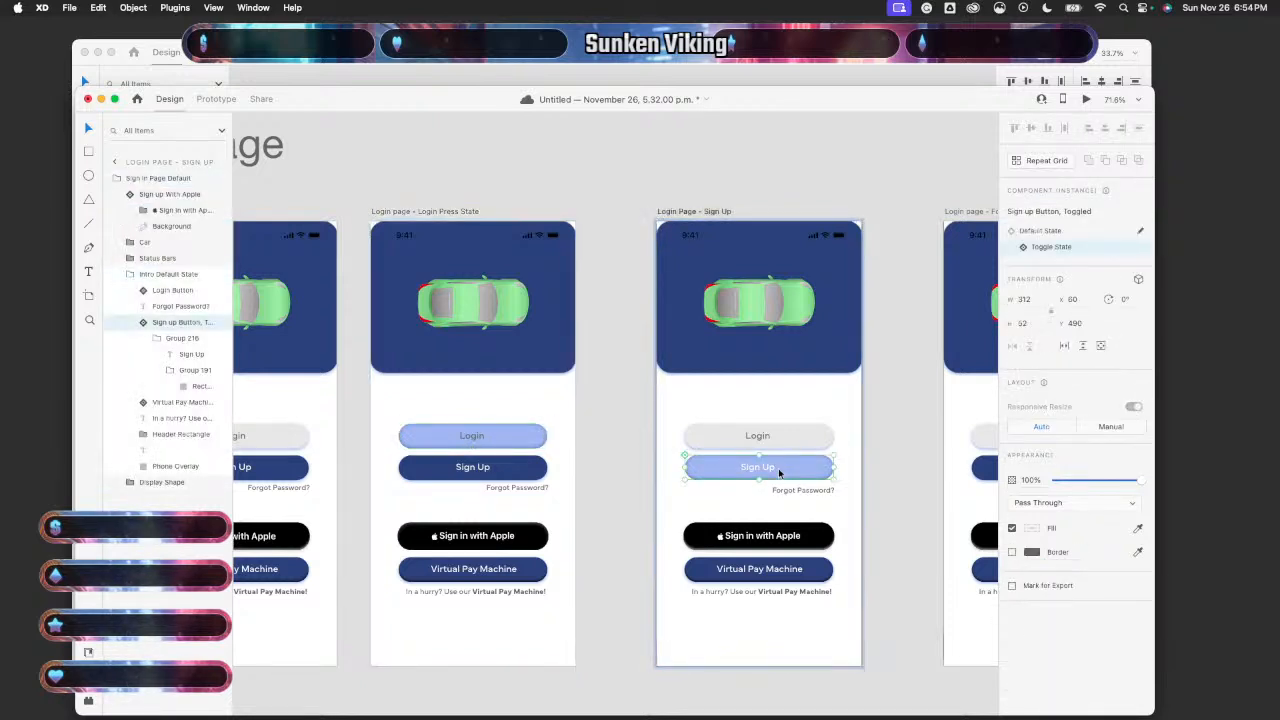
{"action": "key", "text": "Delete"}
{"action": "key", "text": "super+v"}
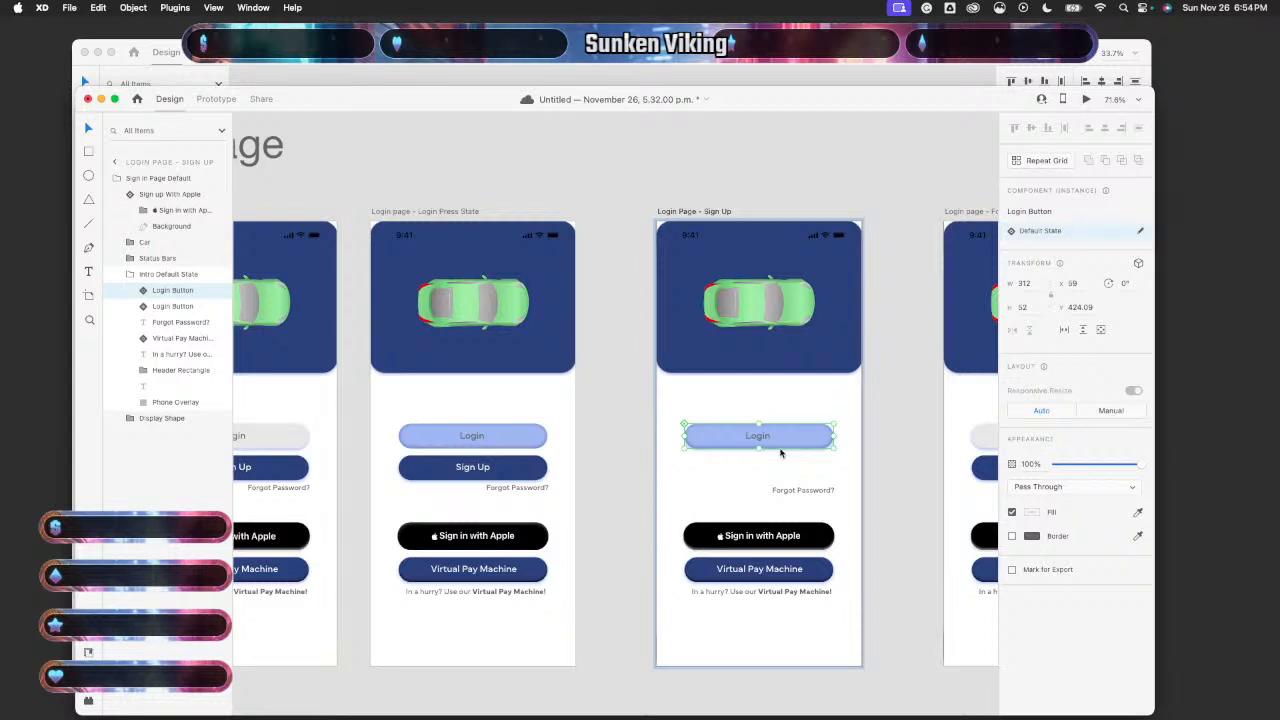
{"action": "key", "text": "super+z"}
{"action": "key", "text": "super+z"}
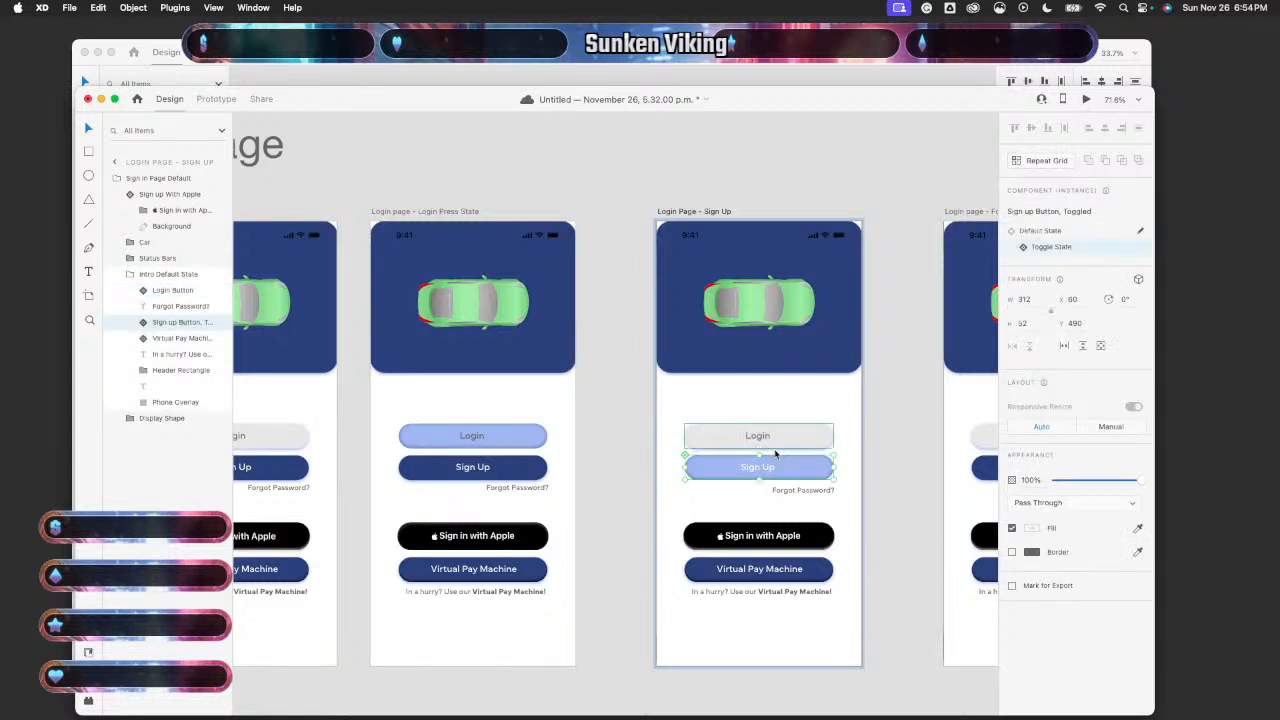
- Return to the Login Page Default State artboard and select its content
{"action": "scroll", "coordinate": [580, 480], "scroll_direction": "down", "scroll_amount": 2}
{"action": "scroll", "coordinate": [580, 480], "scroll_direction": "right", "scroll_amount": 2}
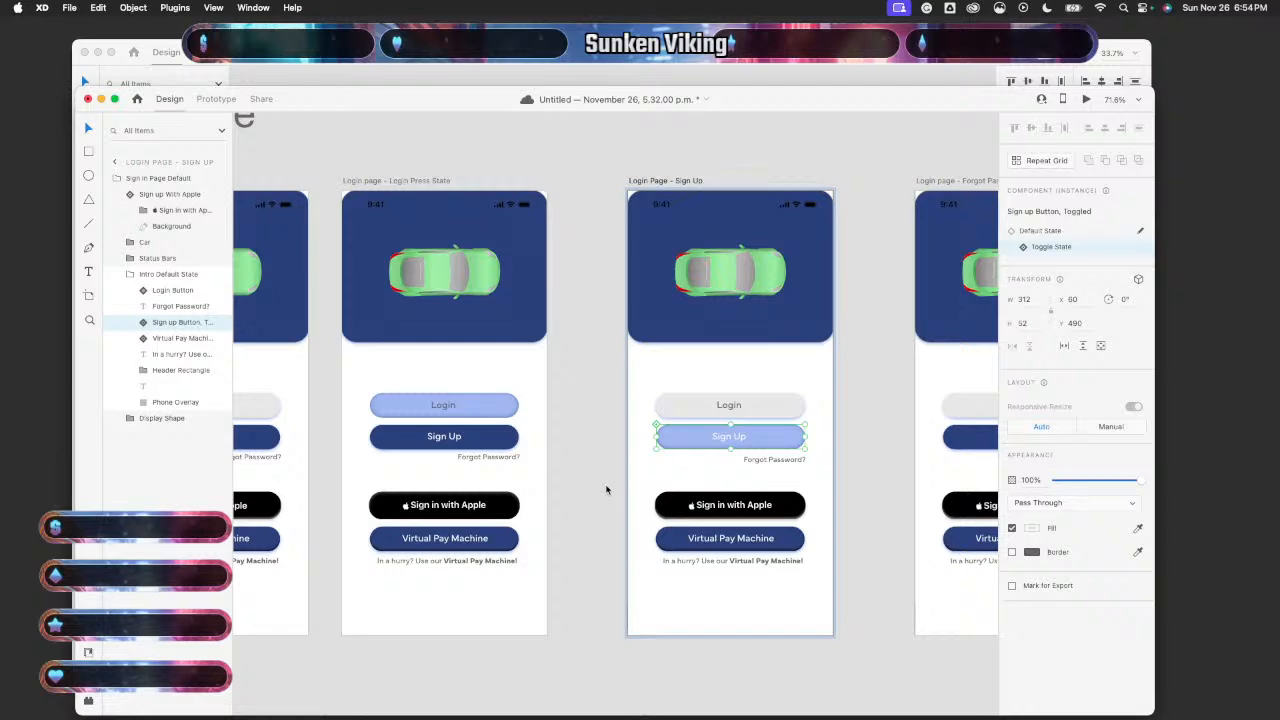
{"action": "scroll", "coordinate": [606, 489], "scroll_direction": "up", "scroll_amount": 3}
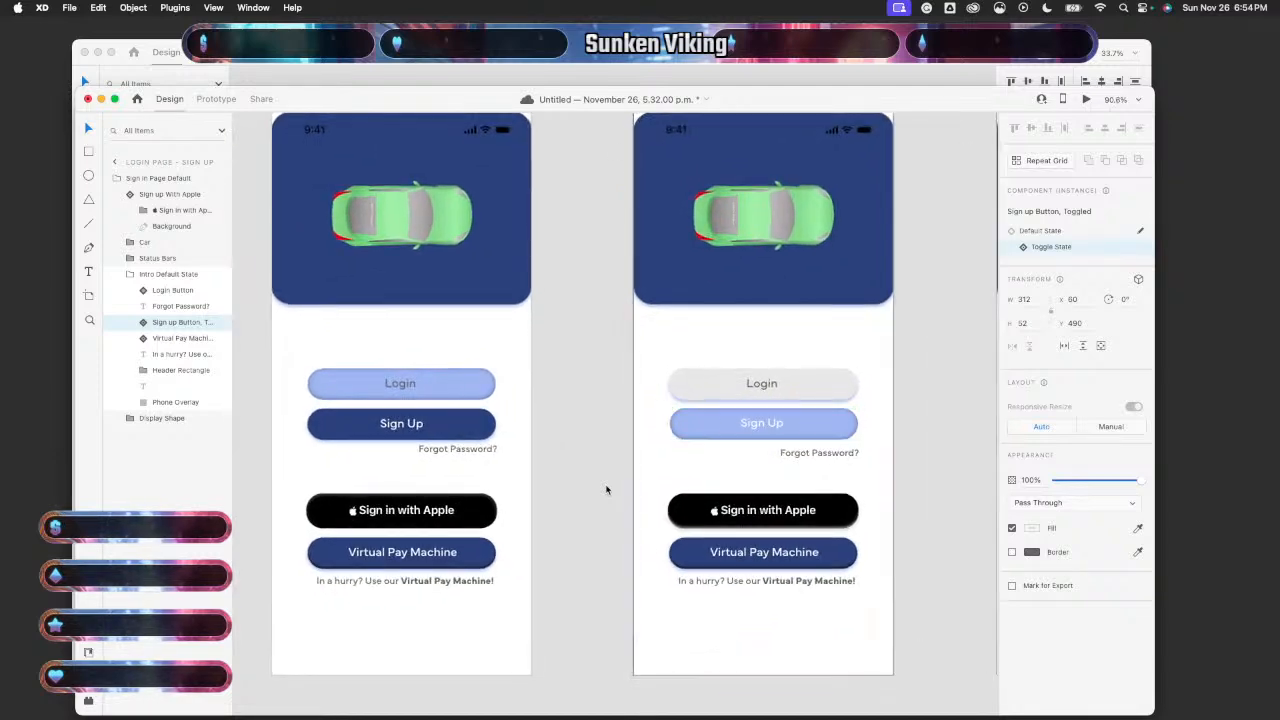
{"action": "scroll", "coordinate": [606, 489], "scroll_direction": "down", "scroll_amount": 4}
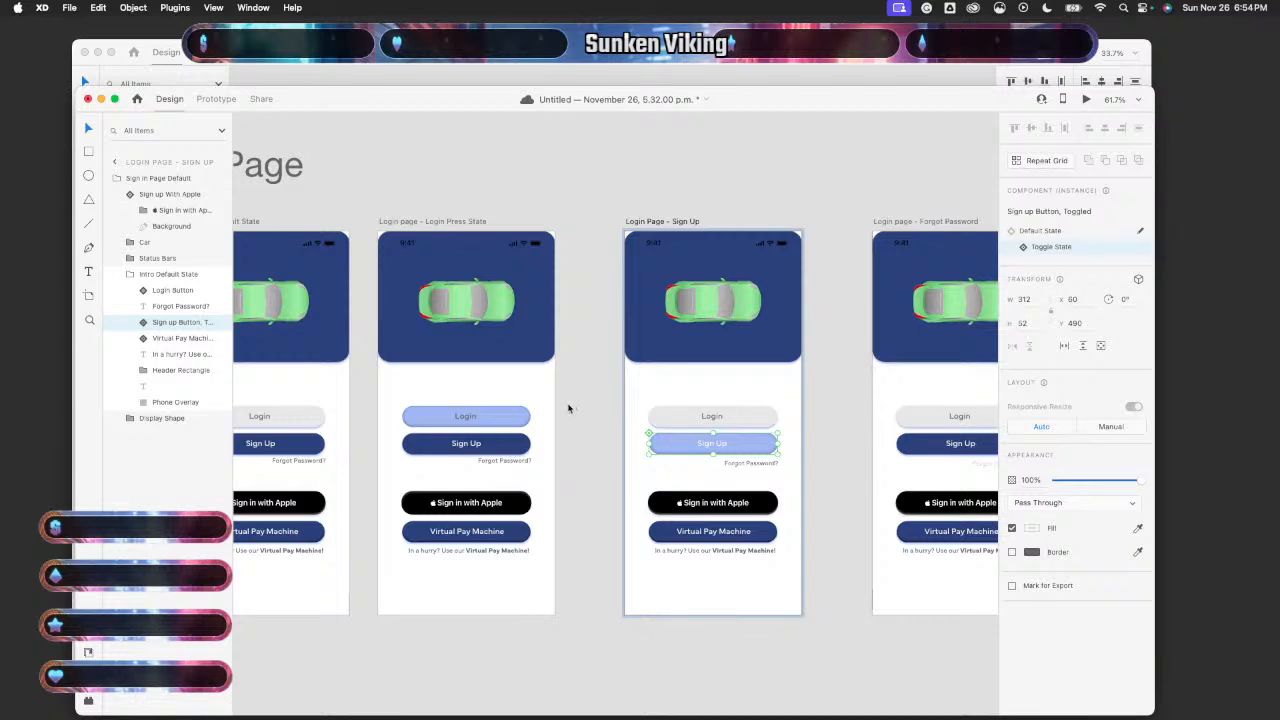
{"action": "scroll", "coordinate": [523, 389], "scroll_direction": "left", "scroll_amount": 3}
{"action": "scroll", "coordinate": [523, 389], "scroll_direction": "down", "scroll_amount": 4}
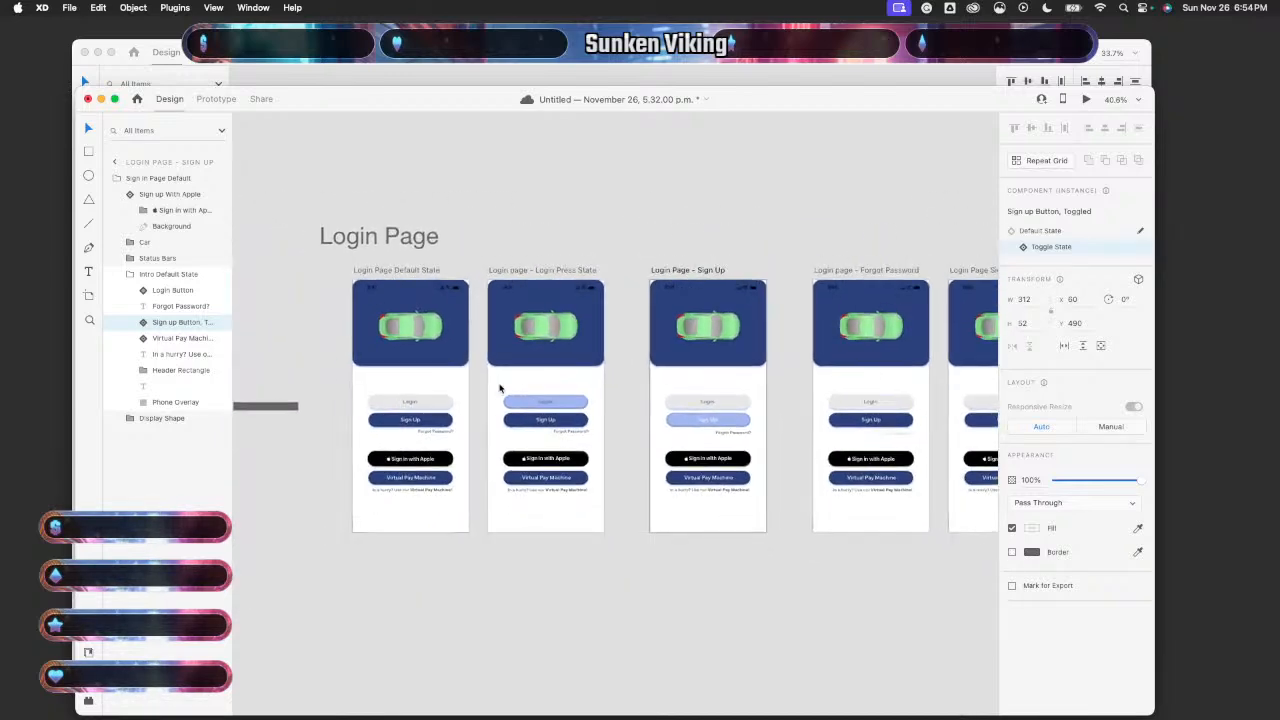
{"action": "left_click", "coordinate": [448, 362]}
- Preview the prototype, test the Sign Up tap, and close the preview
{"action": "left_click", "coordinate": [1088, 100]}
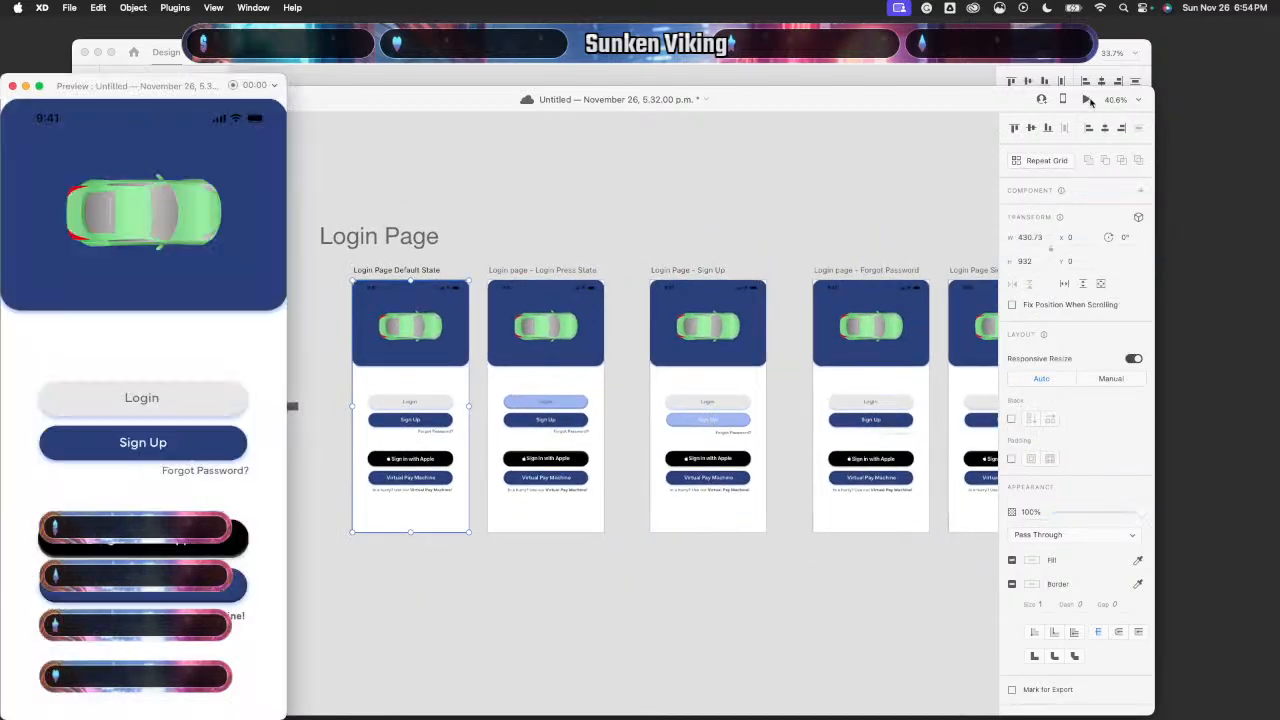
{"action": "left_click", "coordinate": [196, 440]}
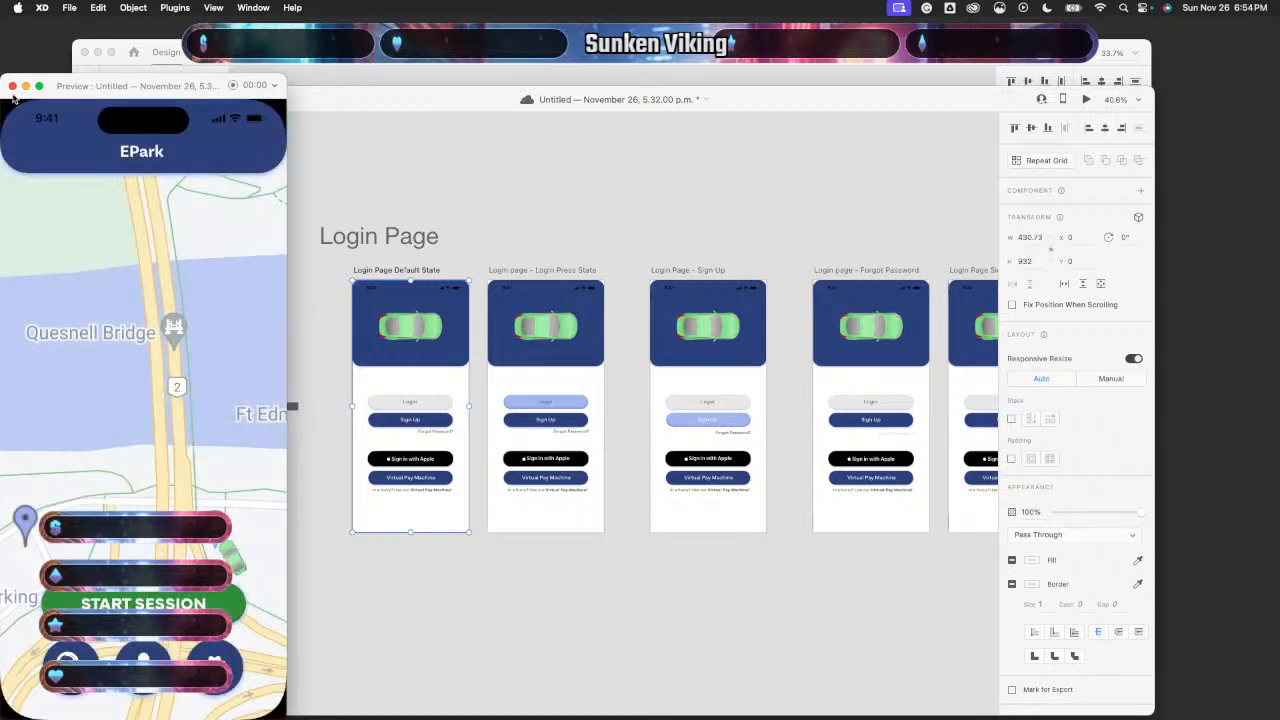
{"action": "left_click", "coordinate": [12, 86]}
- Make the Forgot Password? text on the Login Page - Sign Up artboard a component instance
{"action": "scroll", "coordinate": [502, 411], "scroll_direction": "up", "scroll_amount": 3}
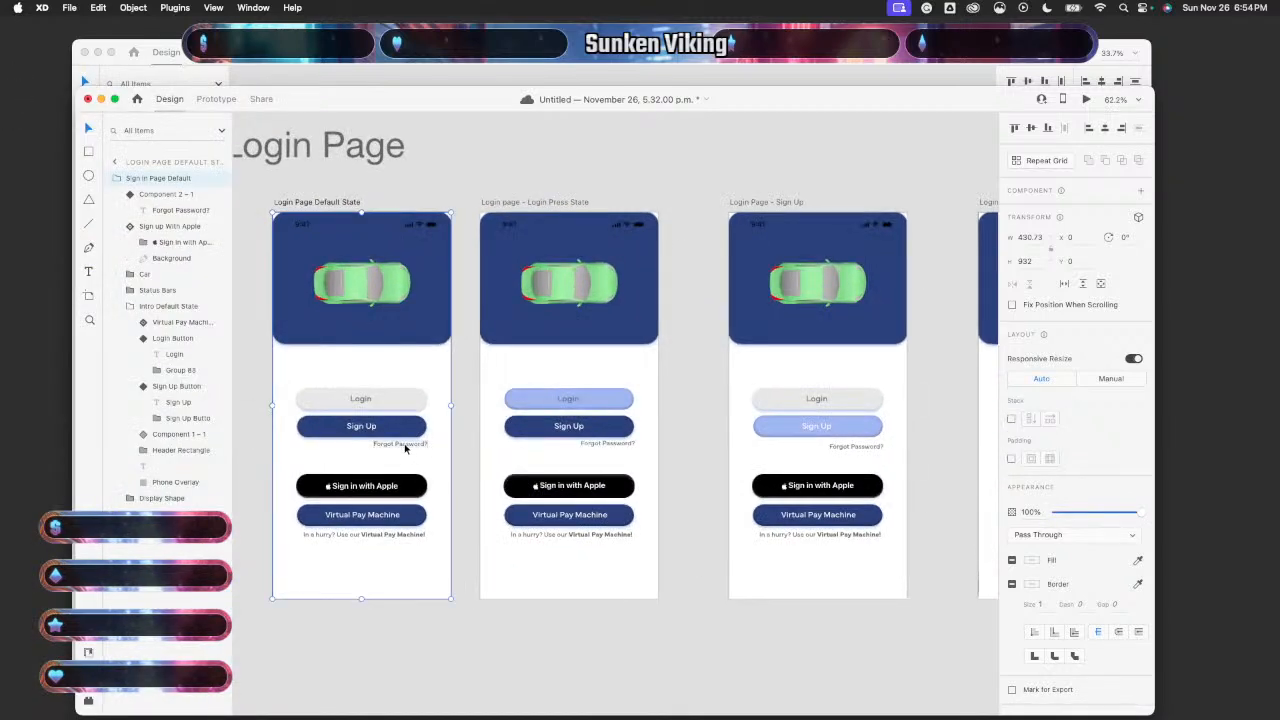
{"action": "left_click", "coordinate": [484, 444]}
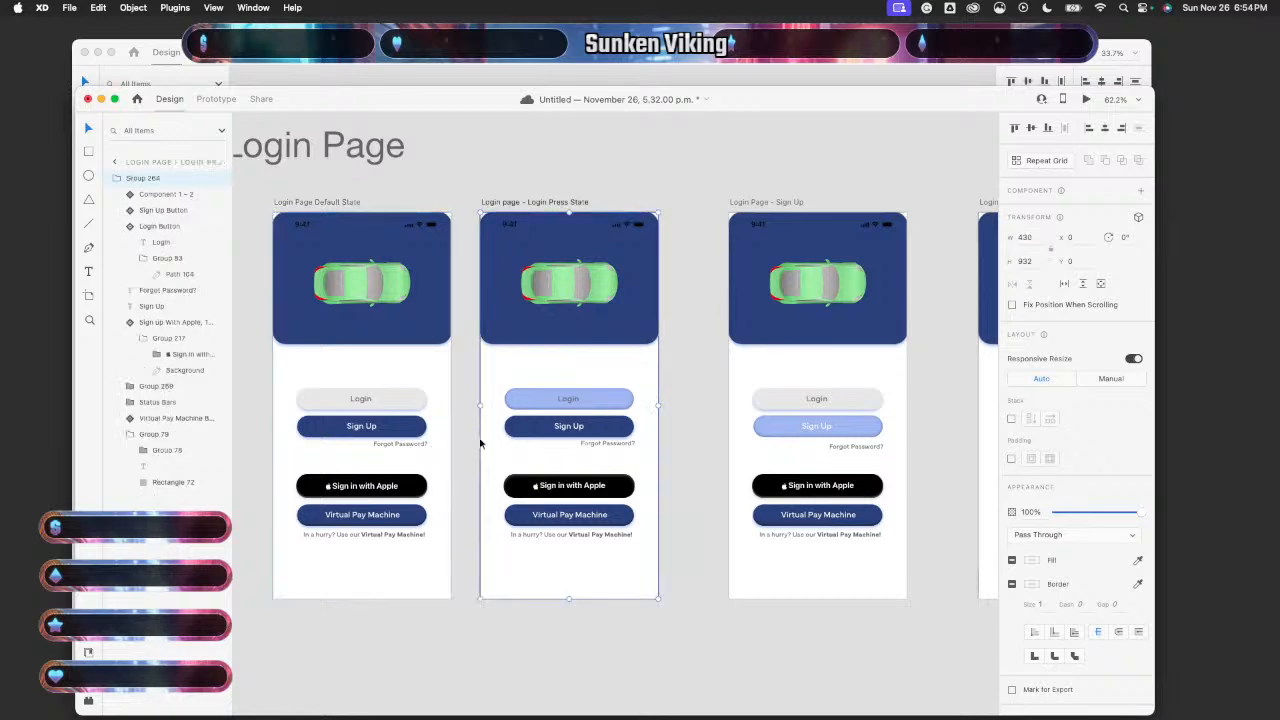
{"action": "left_click", "coordinate": [465, 447]}
{"action": "left_click", "coordinate": [420, 446]}
{"action": "left_click", "coordinate": [400, 446]}
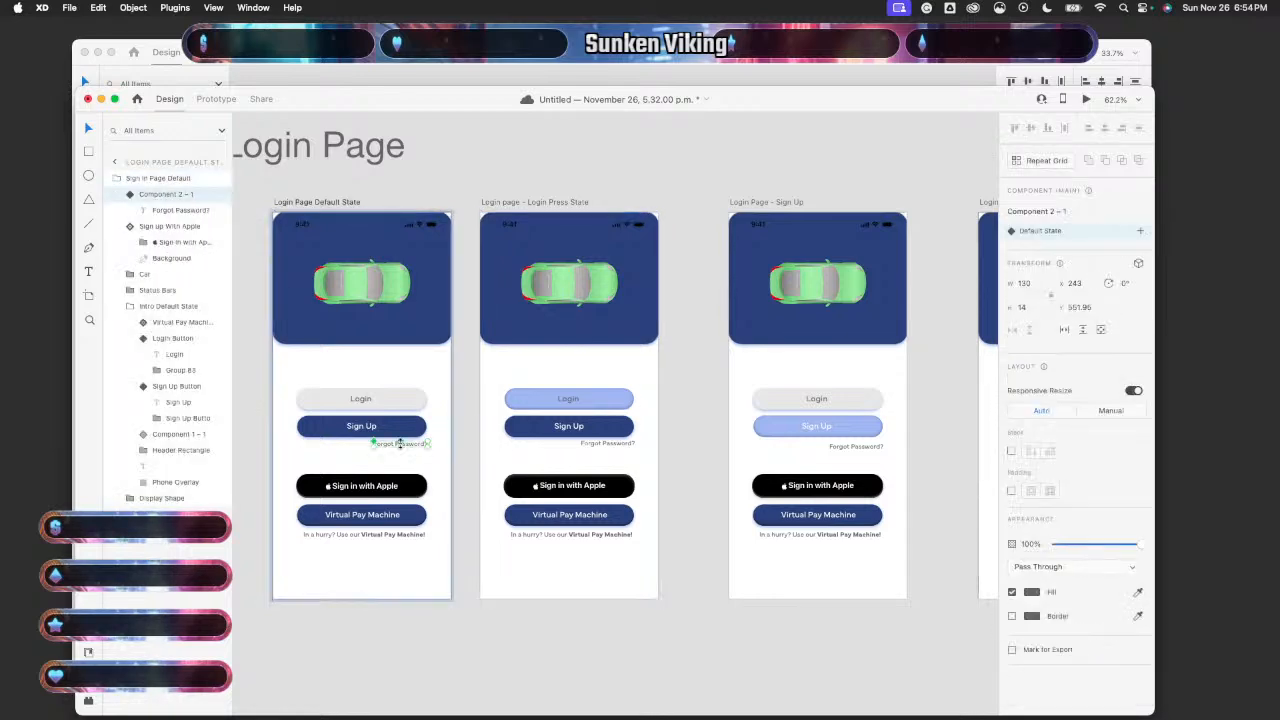
{"action": "left_click", "coordinate": [870, 450]}
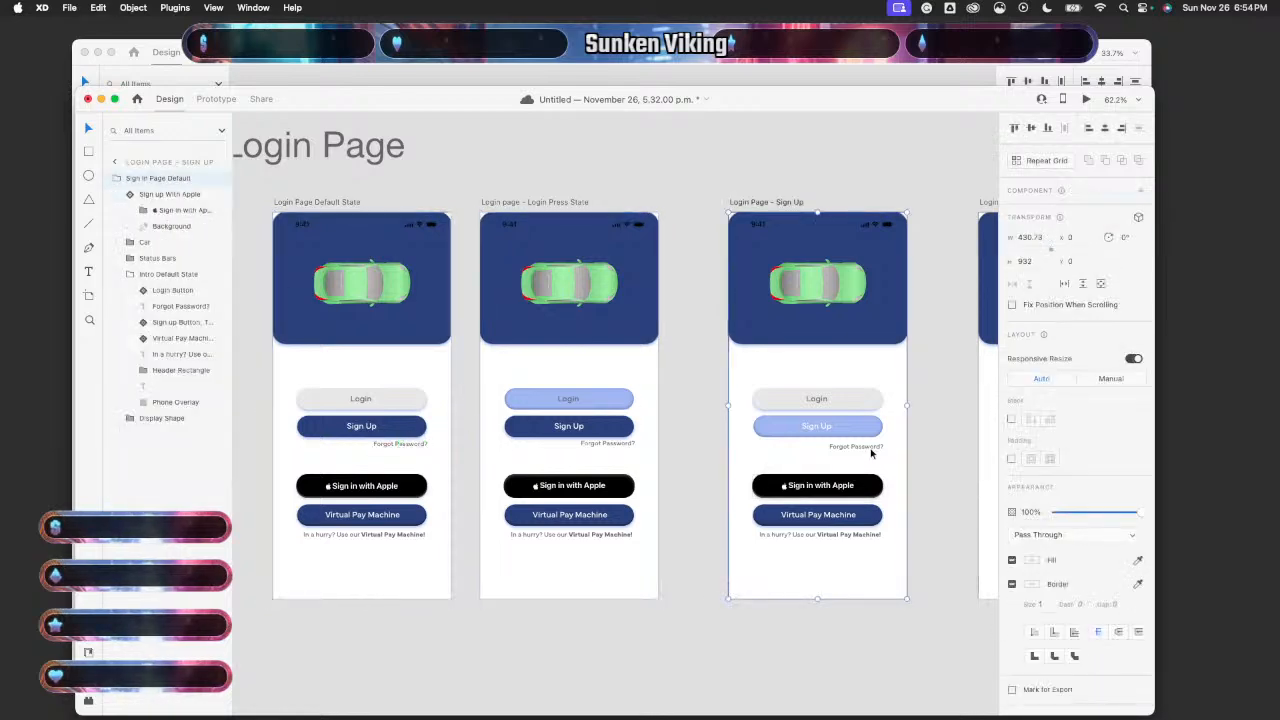
{"action": "left_click", "coordinate": [866, 450]}
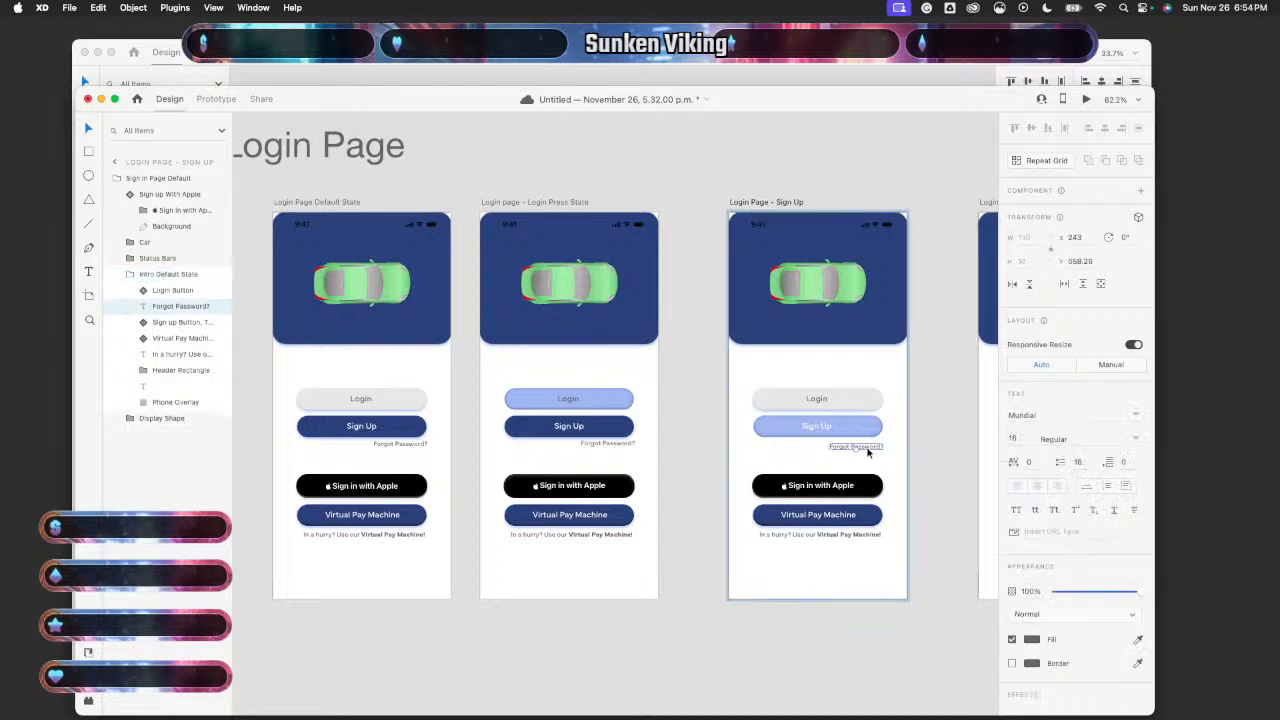
{"action": "key", "text": "super+k"}
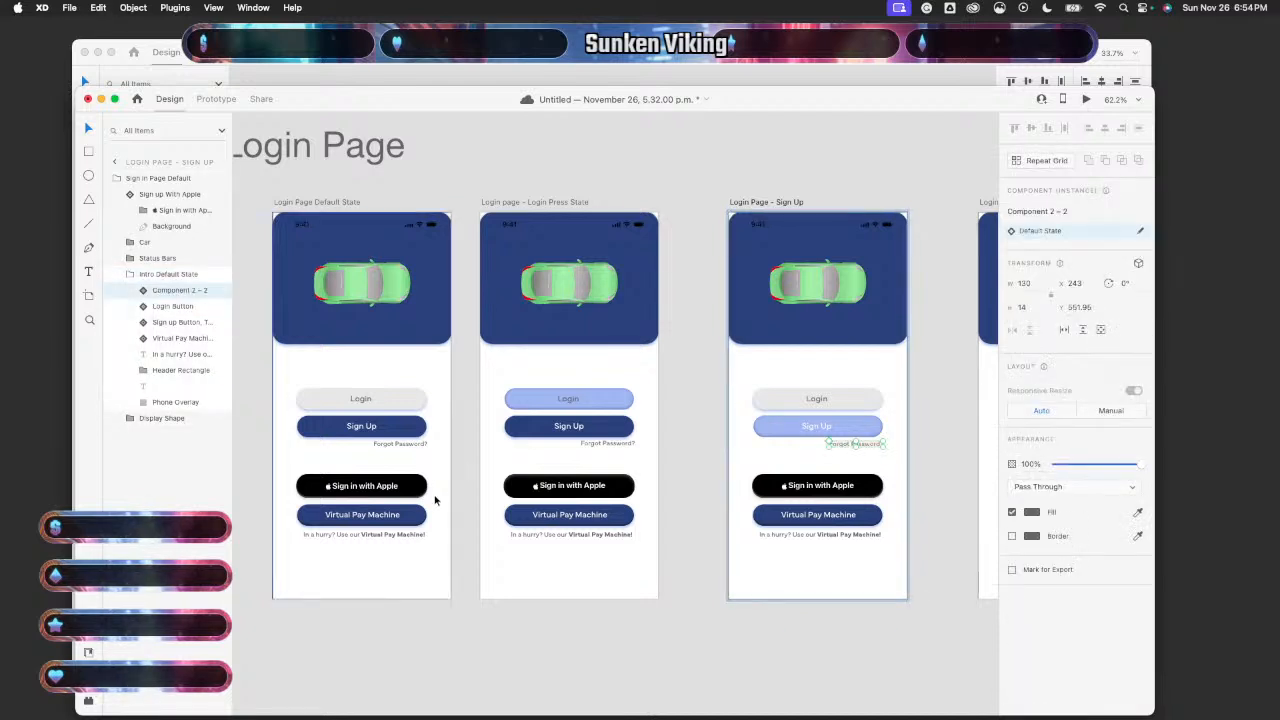
- Make the Forgot Password artboard's Forgot Password? text a component and fade it to 25% opacity
{"action": "scroll", "coordinate": [526, 554], "scroll_direction": "right", "scroll_amount": 8}
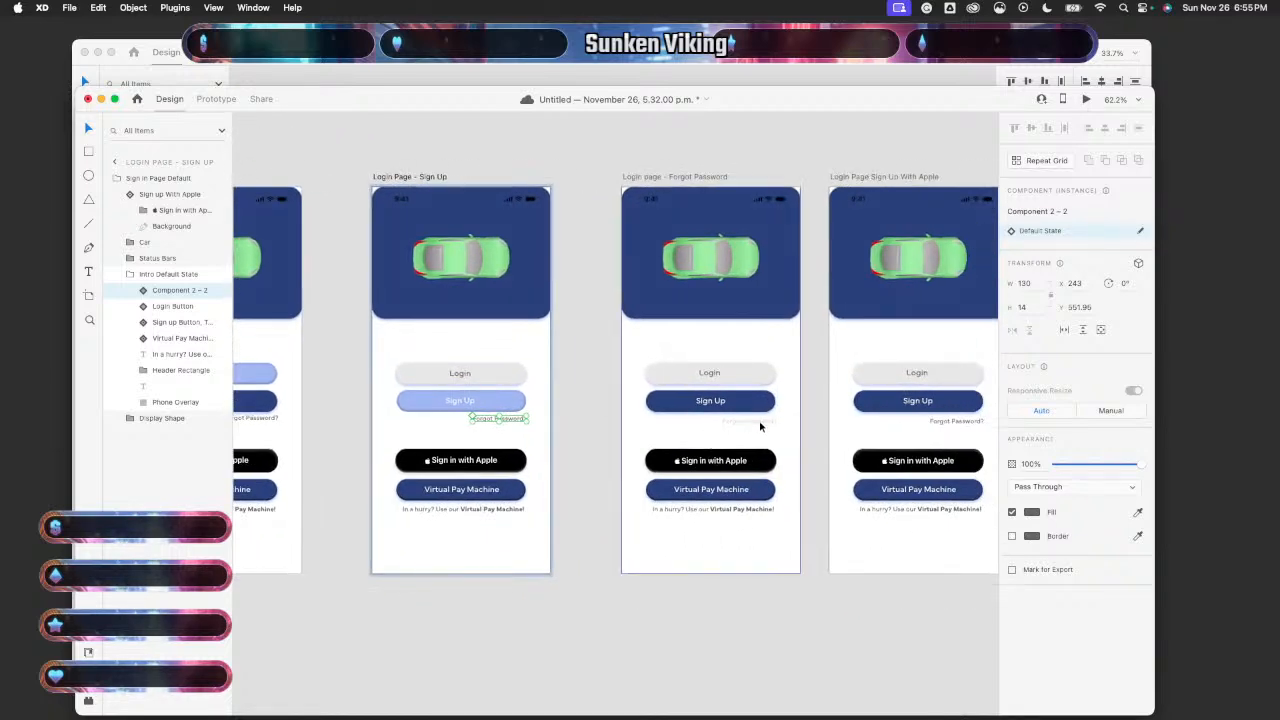
{"action": "scroll", "coordinate": [760, 426], "scroll_direction": "right", "scroll_amount": 1}
{"action": "double_click", "coordinate": [725, 447]}
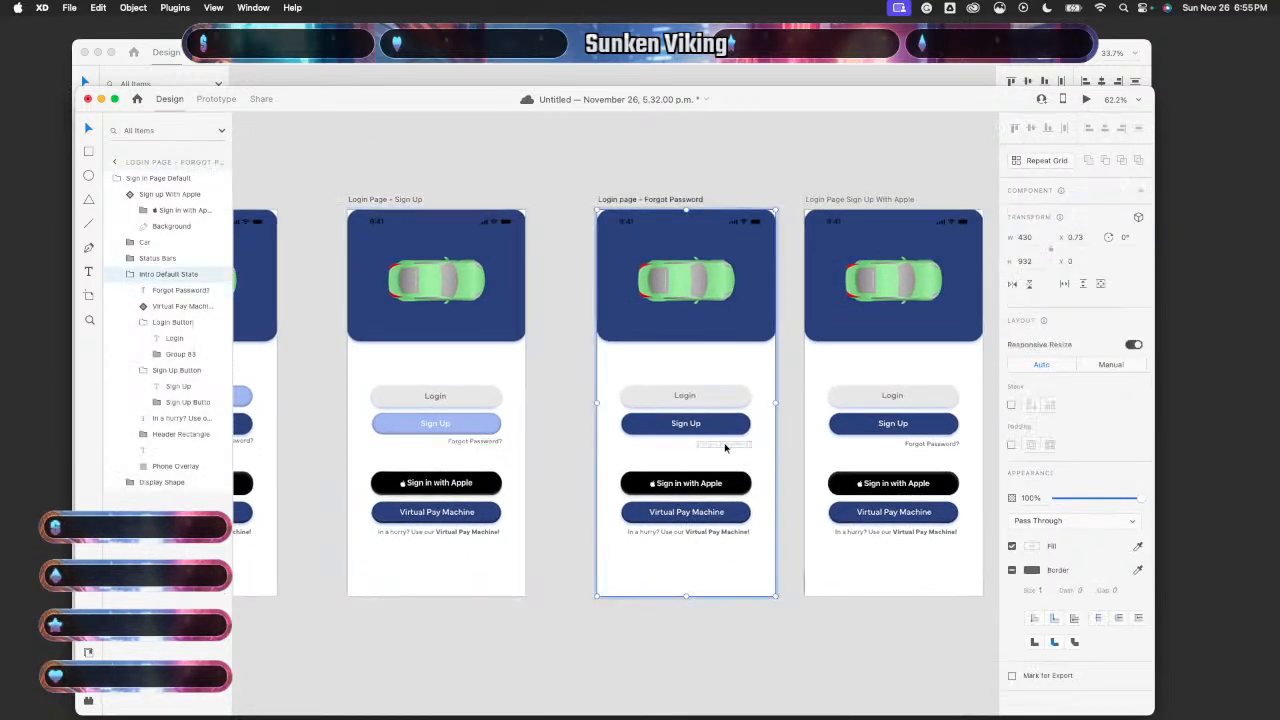
{"action": "double_click", "coordinate": [725, 447]}
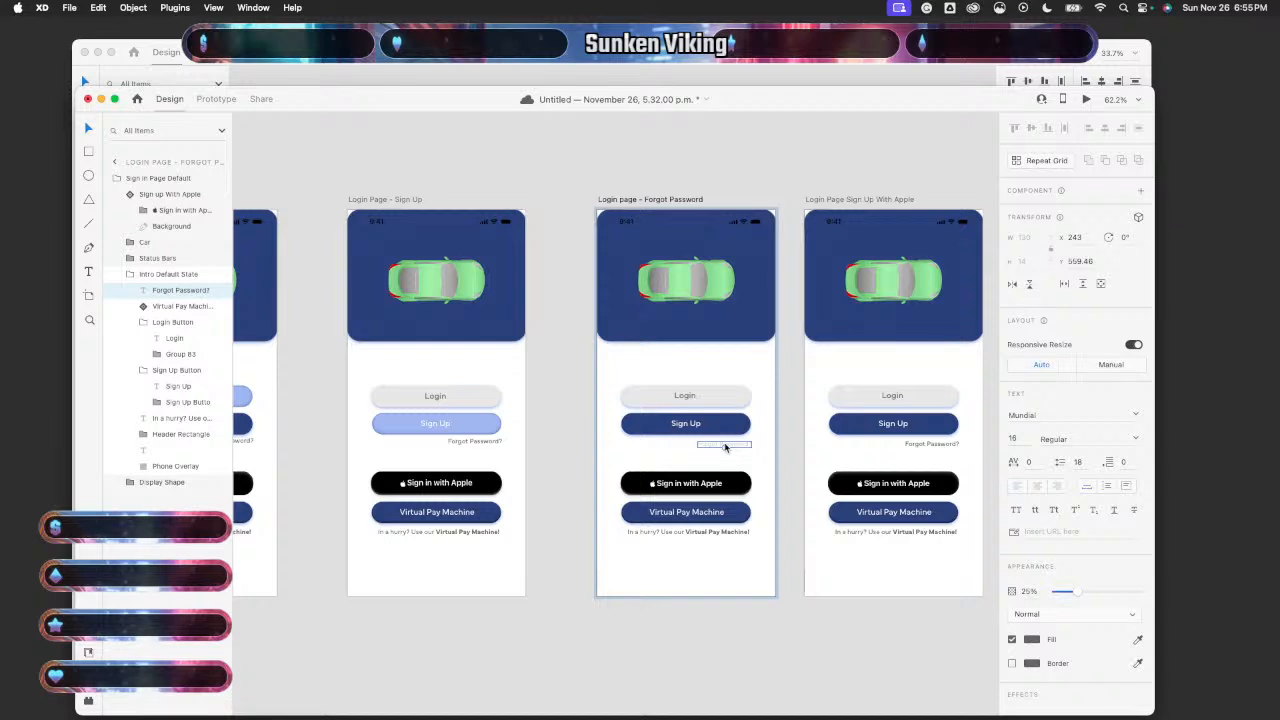
{"action": "key", "text": "super+k"}
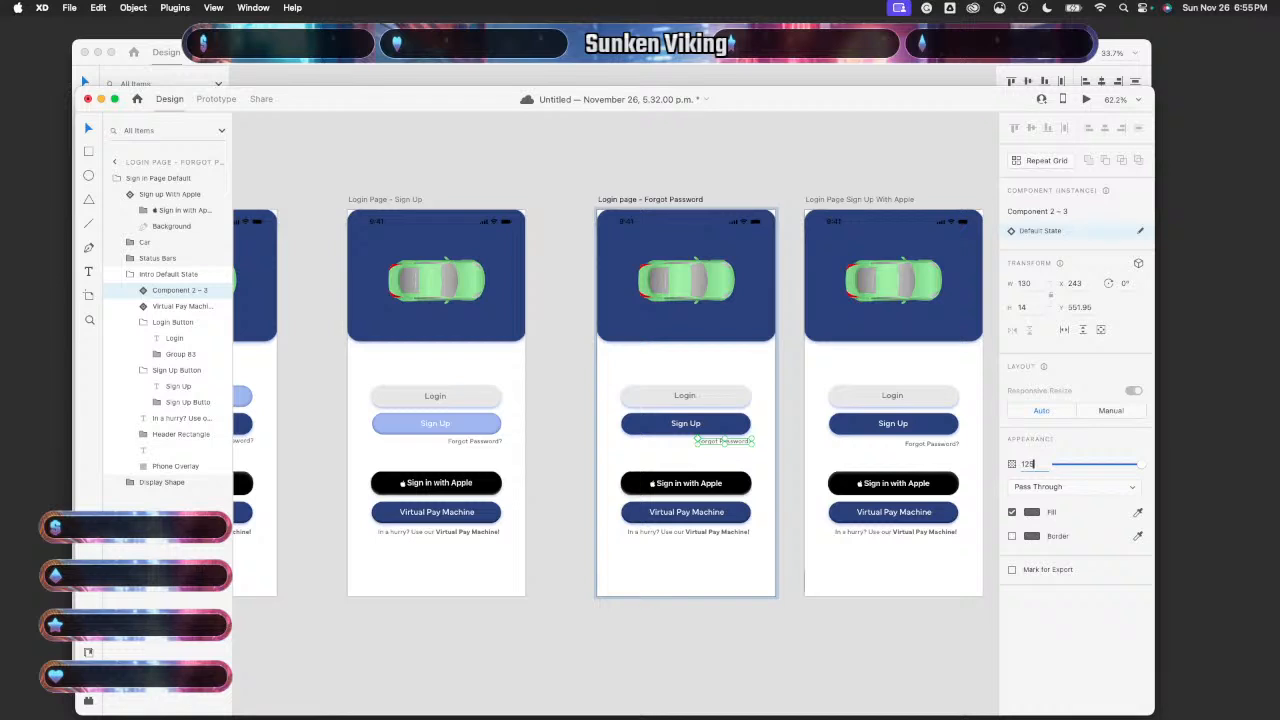
{"action": "type", "text": "5"}
{"action": "key", "text": "Return"}
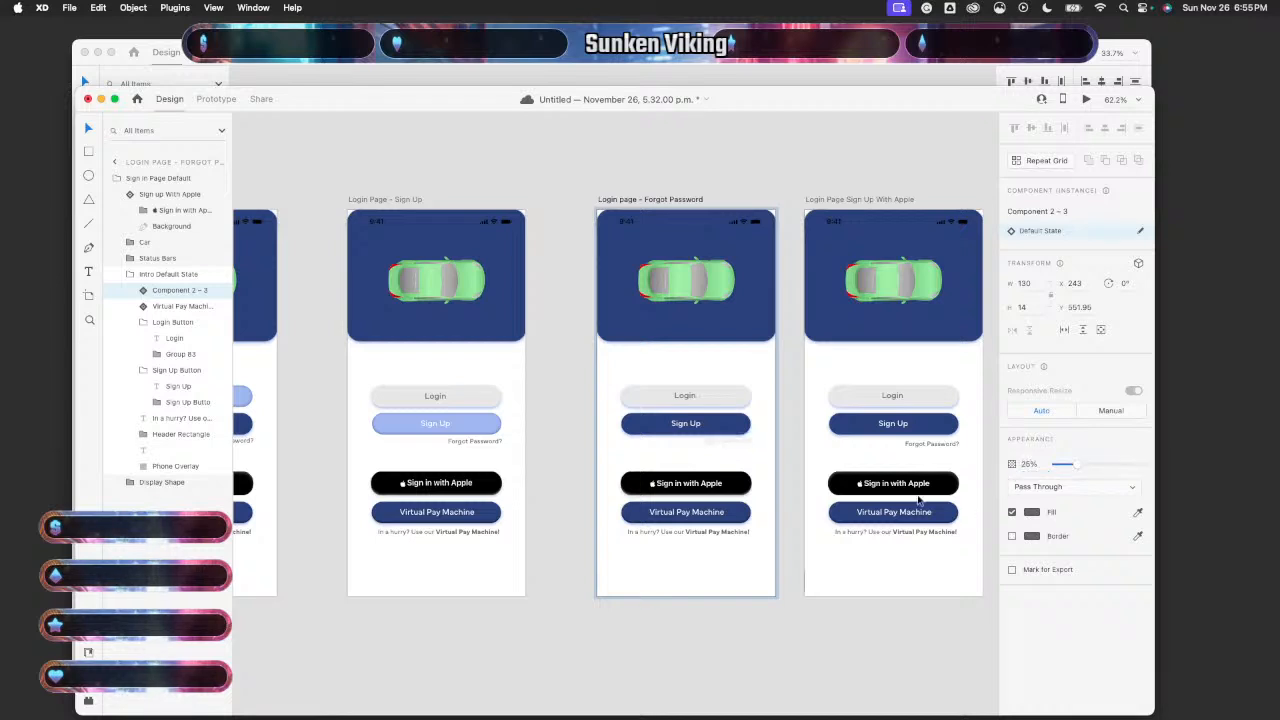
- Make the Sign Up With Apple artboard's Forgot Password? text a component instance
{"action": "left_click", "coordinate": [933, 452]}
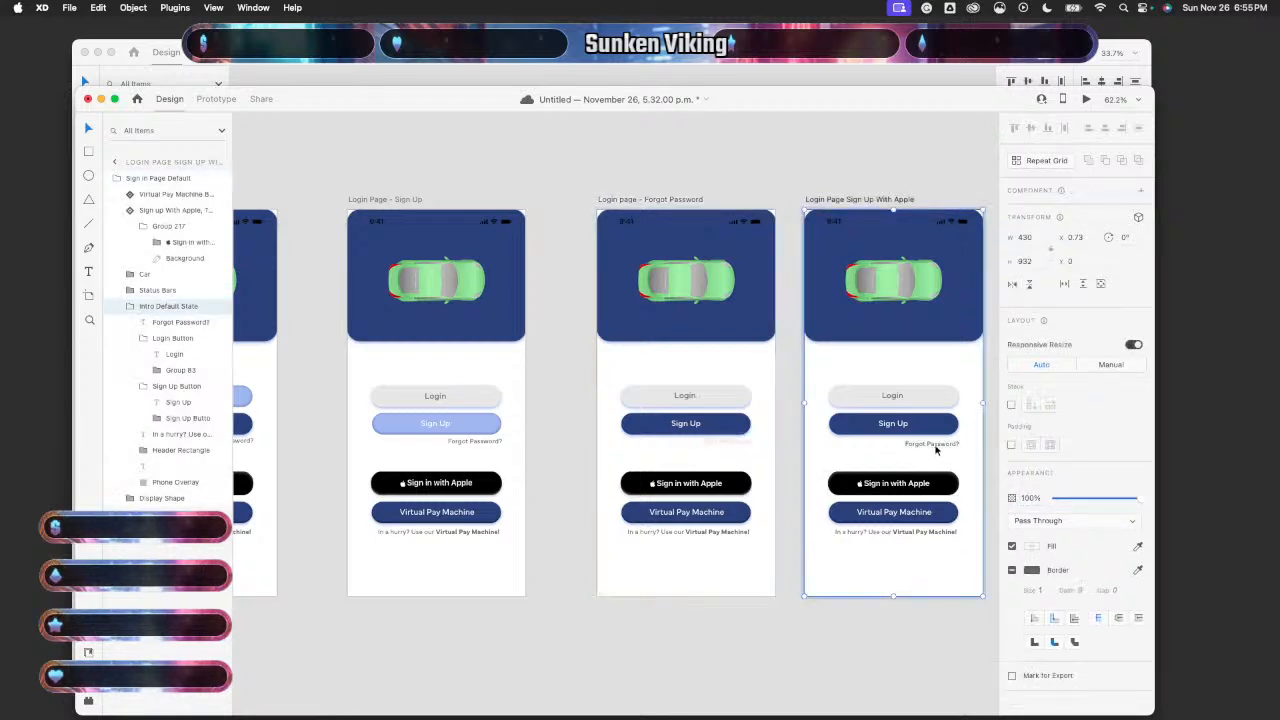
{"action": "double_click", "coordinate": [933, 446]}
{"action": "key", "text": "super+k"}
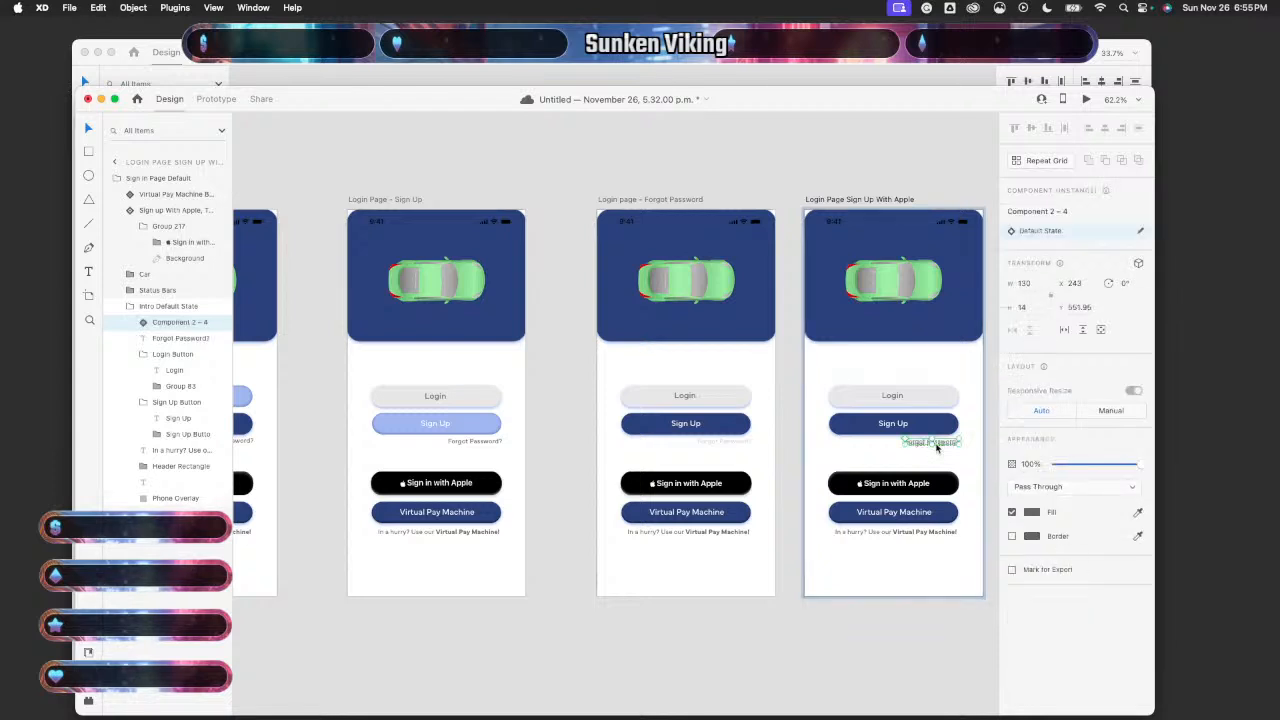
{"action": "key", "text": "super+z"}
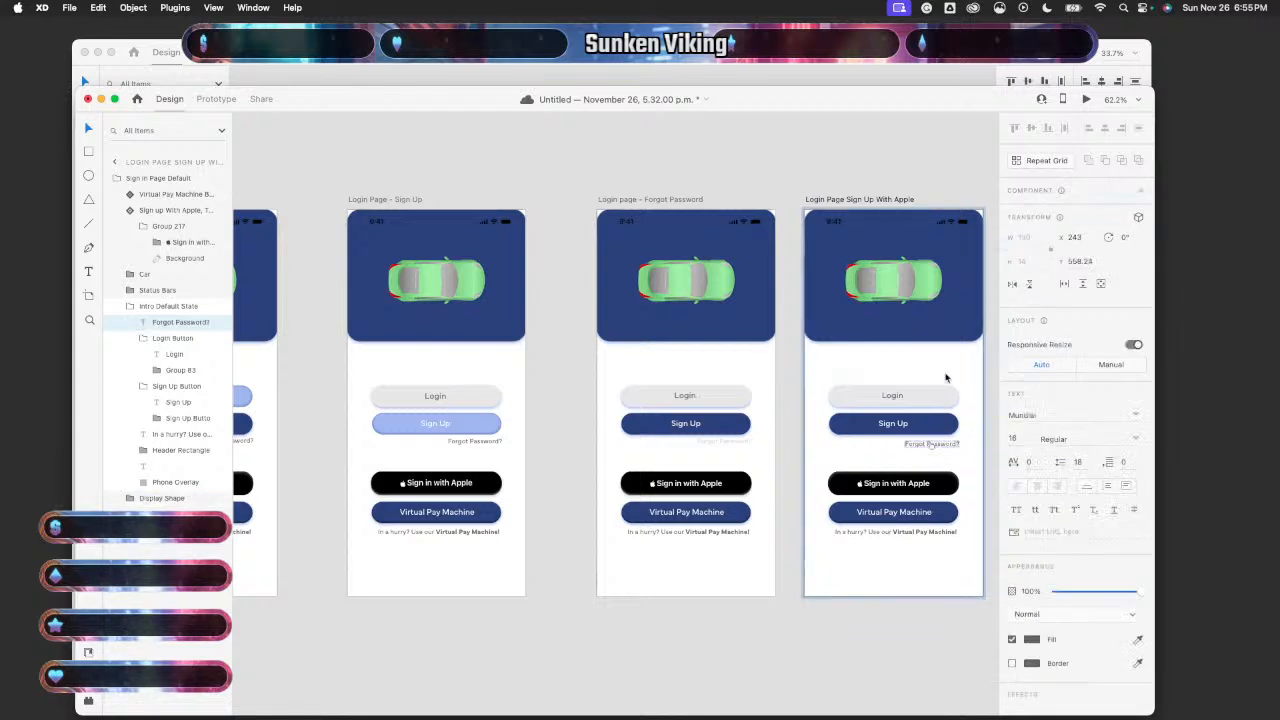
{"action": "key", "text": "Delete"}
{"action": "key", "text": "super+z"}
- Make the Forgot Password? text on the Virtual Pay Lower artboard a component instance
{"action": "scroll", "coordinate": [946, 375], "scroll_direction": "right", "scroll_amount": 5}
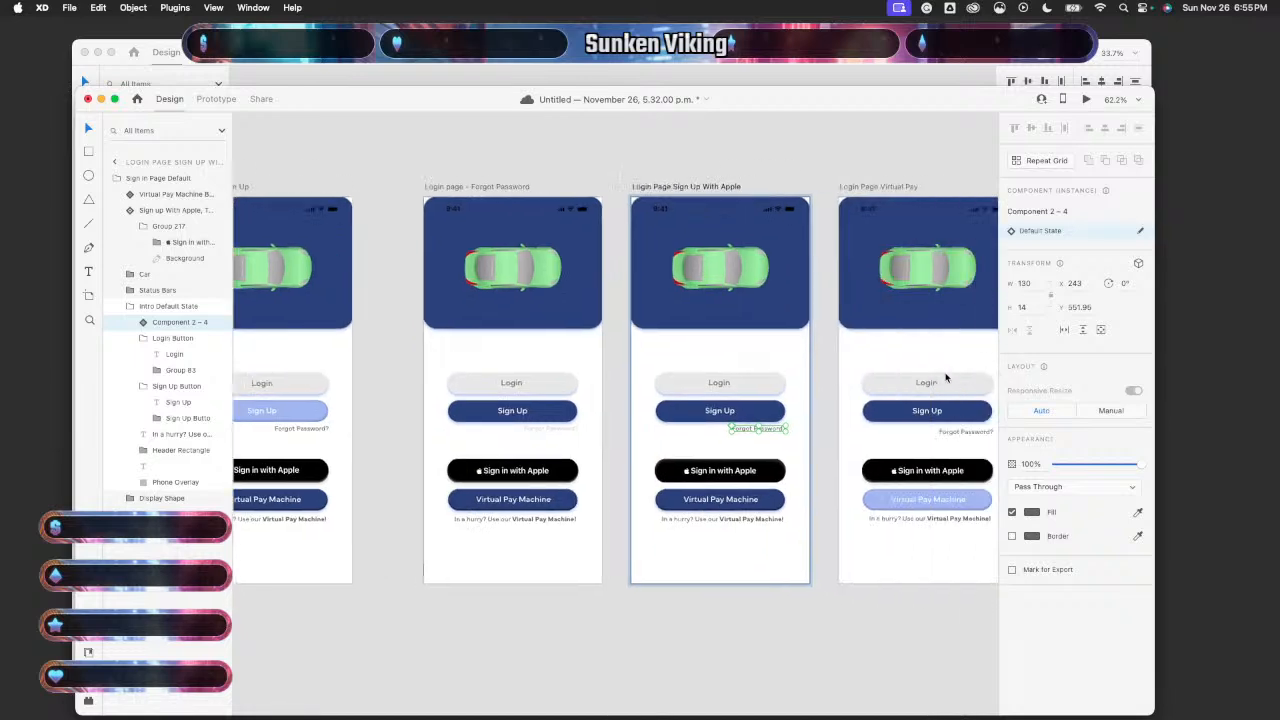
{"action": "double_click", "coordinate": [805, 438]}
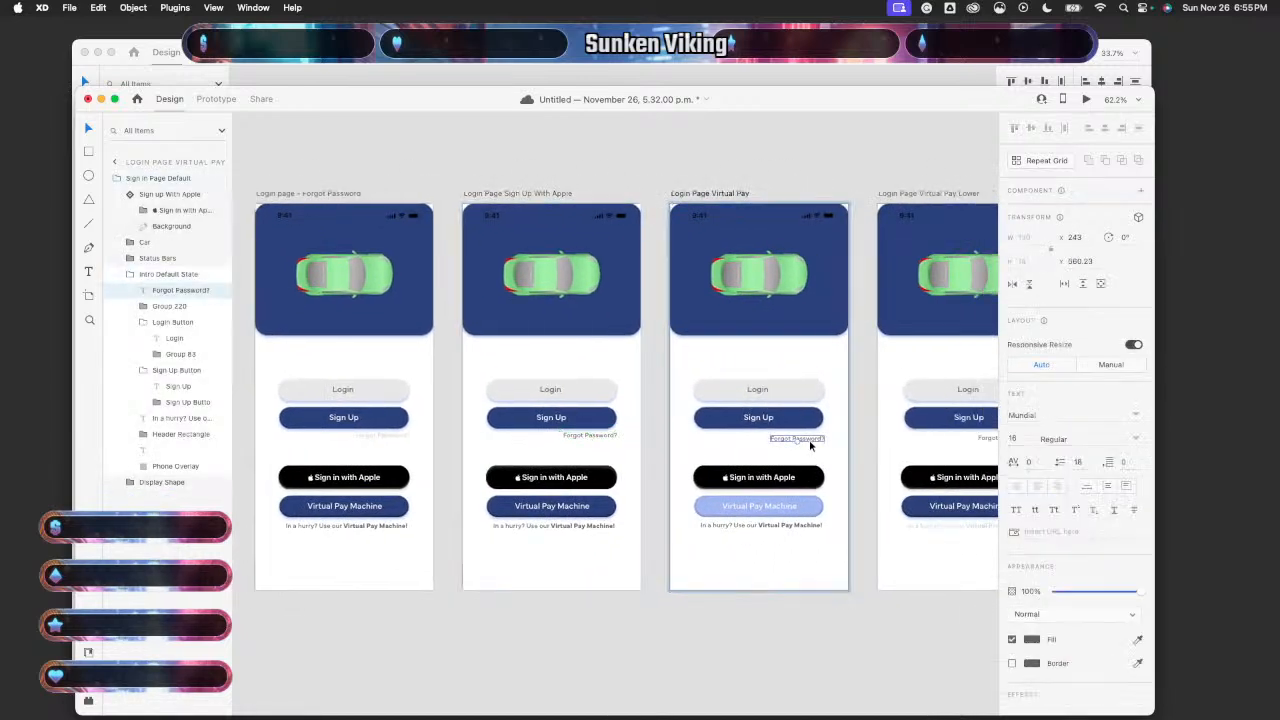
{"action": "scroll", "coordinate": [811, 443], "scroll_direction": "right", "scroll_amount": 5}
{"action": "left_click", "coordinate": [762, 442]}
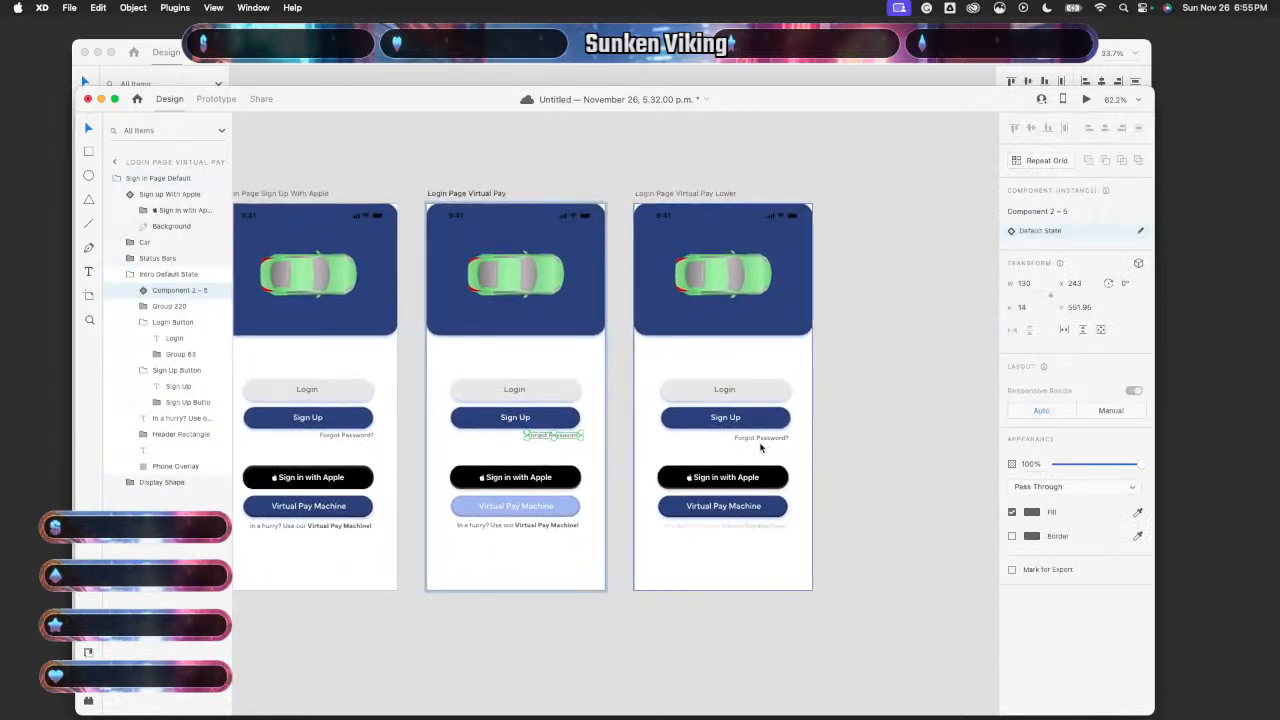
{"action": "double_click", "coordinate": [763, 441]}
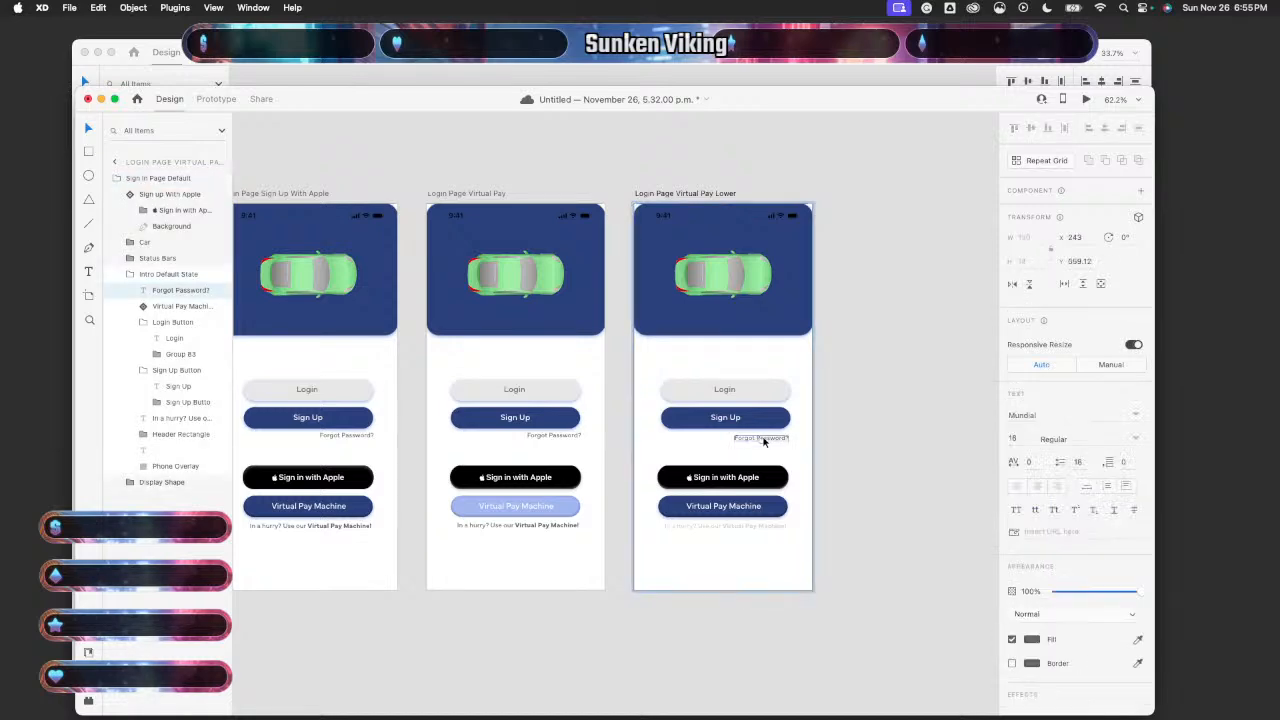
{"action": "key", "text": "super+k"}
{"action": "scroll", "coordinate": [763, 441], "scroll_direction": "left", "scroll_amount": 10}
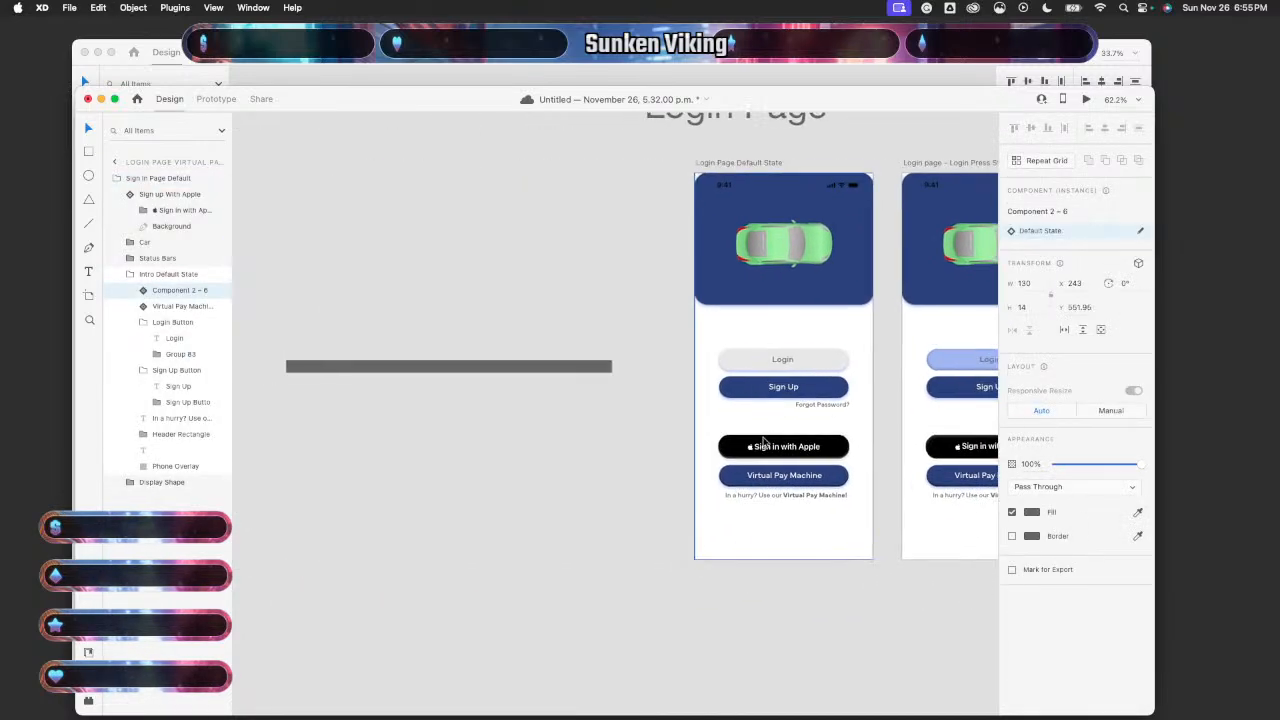
{"action": "scroll", "coordinate": [763, 441], "scroll_direction": "right", "scroll_amount": 5}
- Select the In a hurry? line across the first artboards and make Sign Up With Apple's a component
{"action": "left_click", "coordinate": [512, 521]}
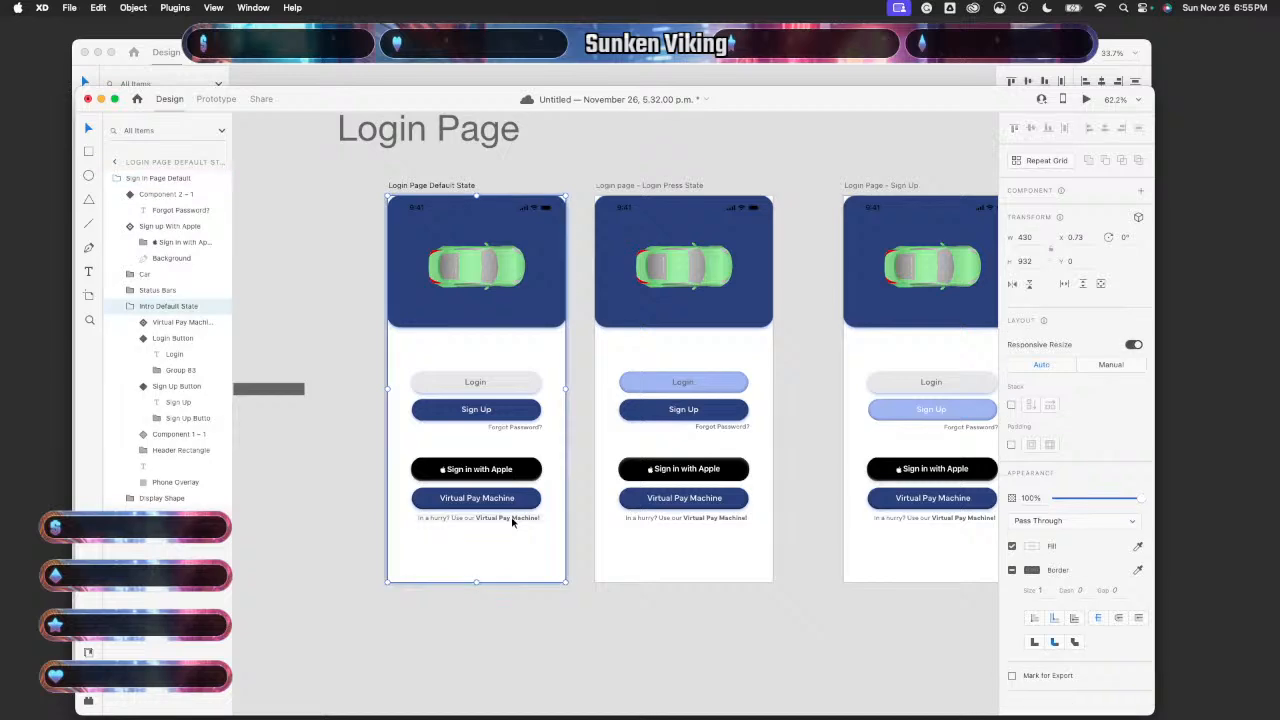
{"action": "left_click", "coordinate": [512, 521]}
{"action": "scroll", "coordinate": [706, 517], "scroll_direction": "right", "scroll_amount": 5}
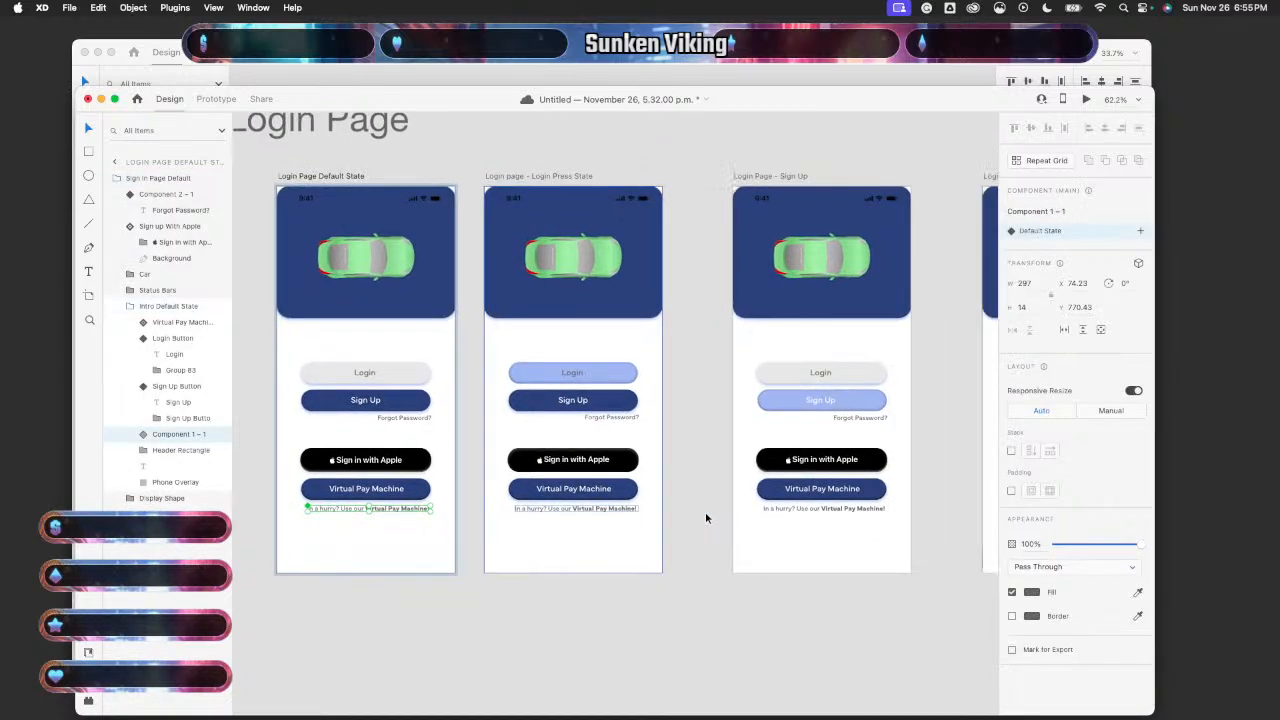
{"action": "left_click", "coordinate": [700, 512]}
{"action": "left_click", "coordinate": [700, 512]}
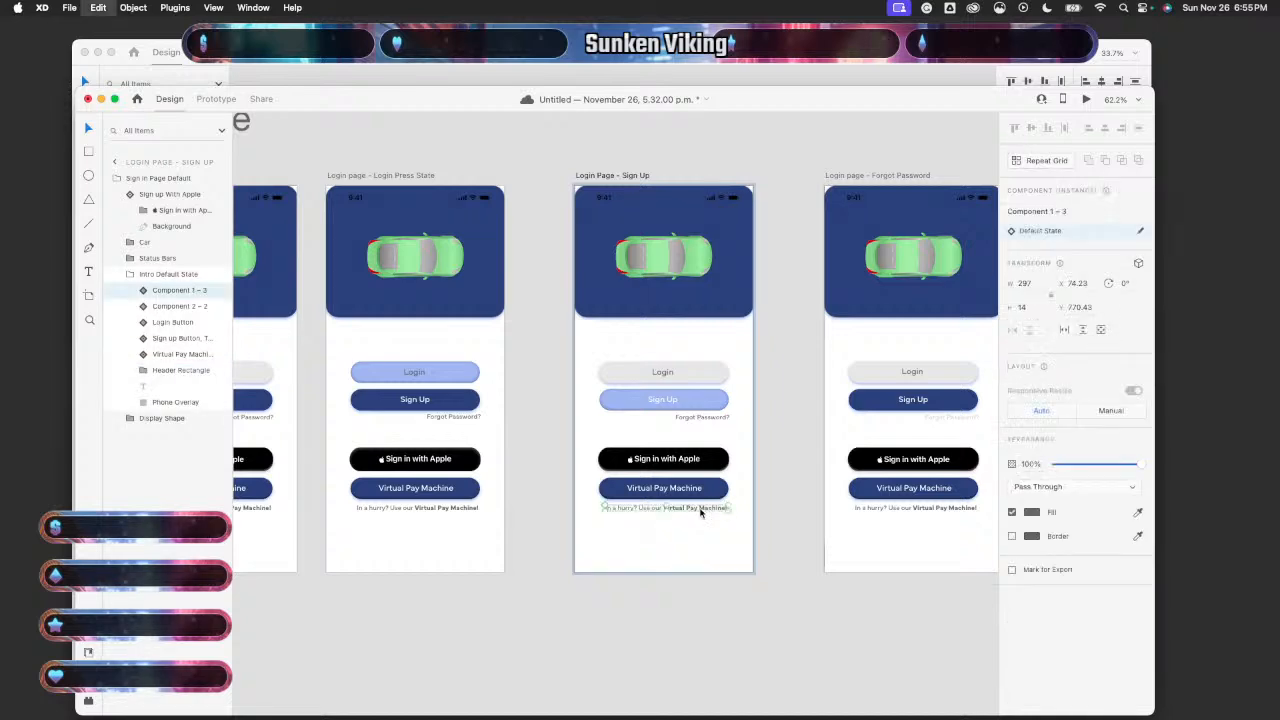
{"action": "scroll", "coordinate": [712, 505], "scroll_direction": "right", "scroll_amount": 4}
{"action": "left_click", "coordinate": [714, 502]}
{"action": "left_click", "coordinate": [714, 502]}
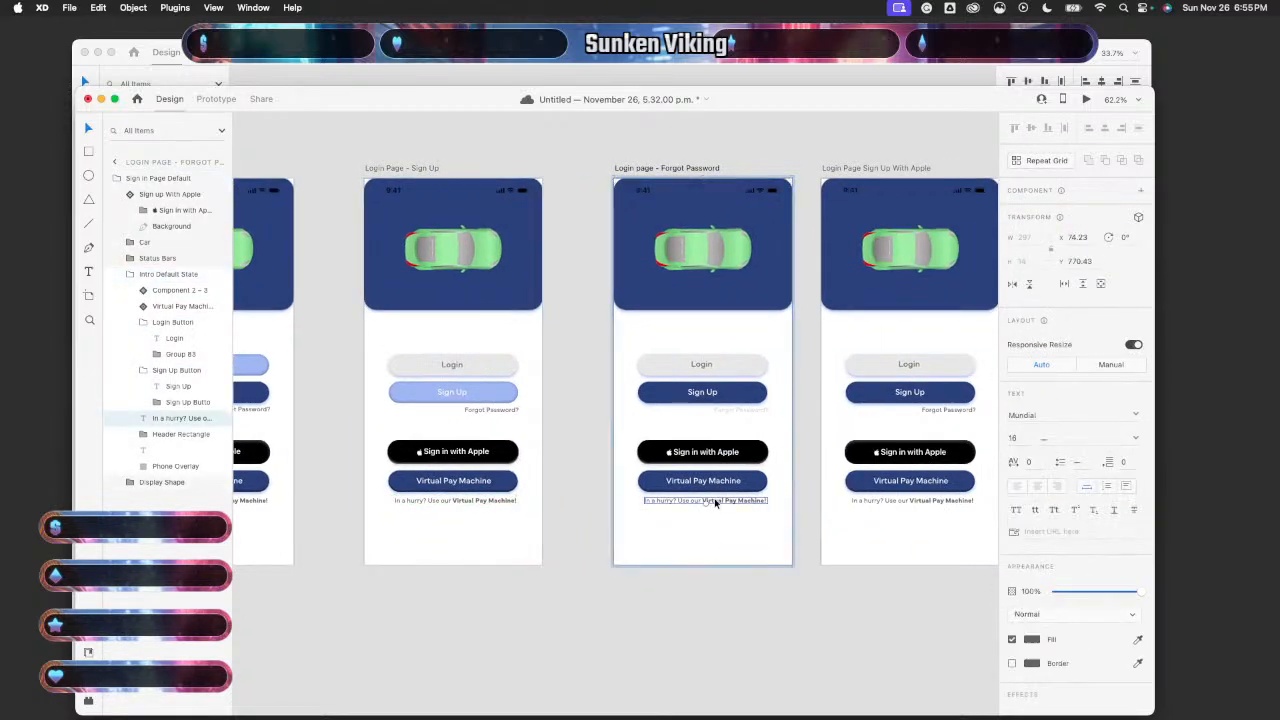
{"action": "scroll", "coordinate": [714, 502], "scroll_direction": "right", "scroll_amount": 4}
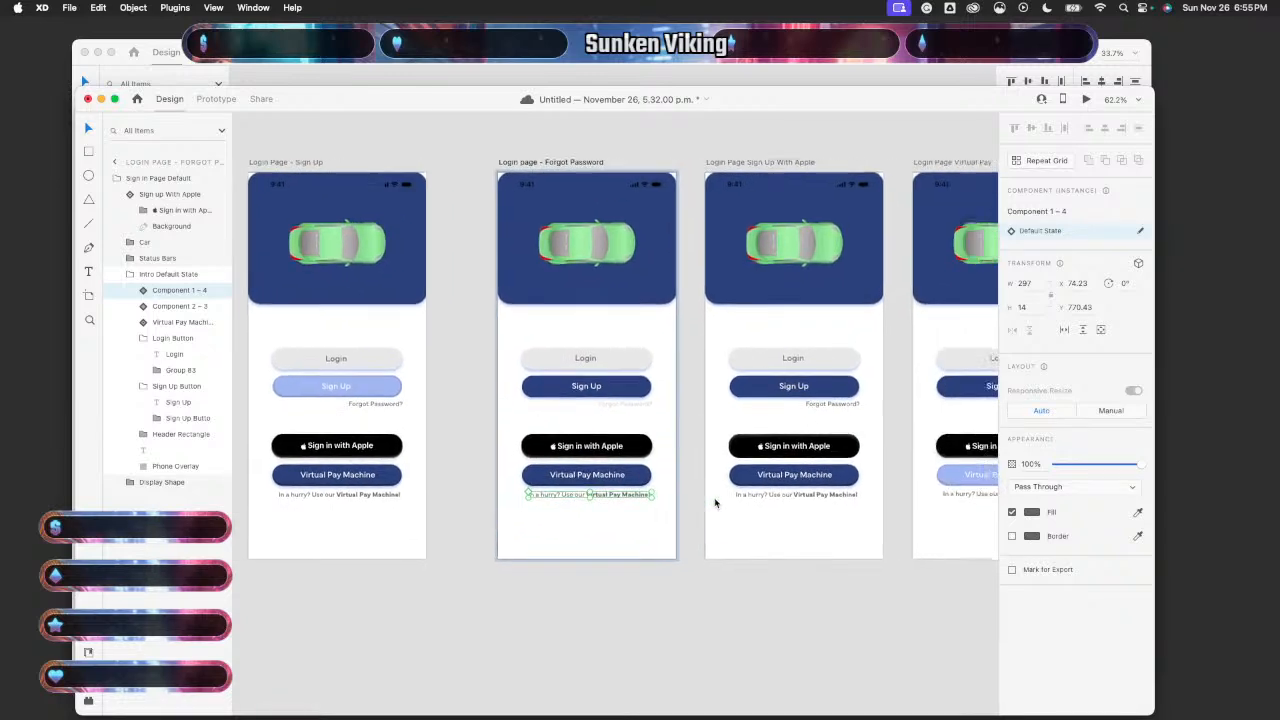
{"action": "left_click", "coordinate": [714, 502]}
{"action": "left_click", "coordinate": [714, 502]}
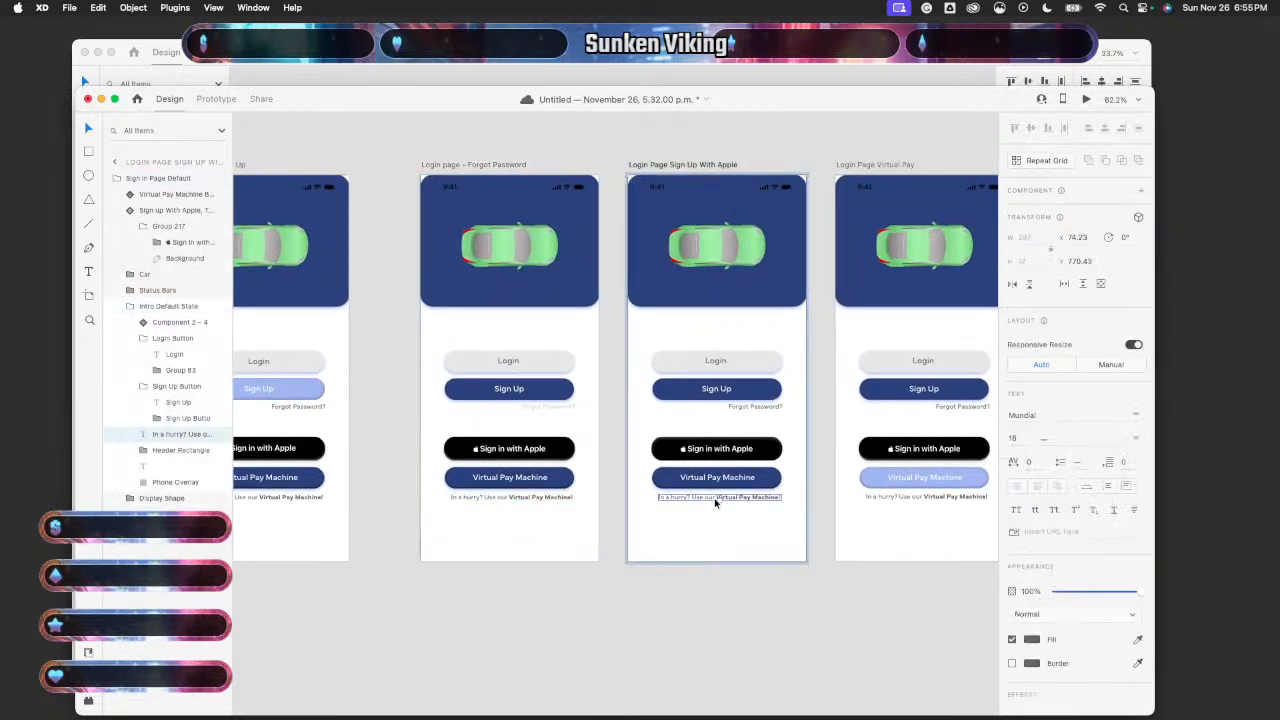
{"action": "key", "text": "super+k"}
- Make the In a hurry? text a component on Virtual Pay and Virtual Pay Lower, at 25% opacity on Lower
{"action": "scroll", "coordinate": [714, 502], "scroll_direction": "right", "scroll_amount": 4}
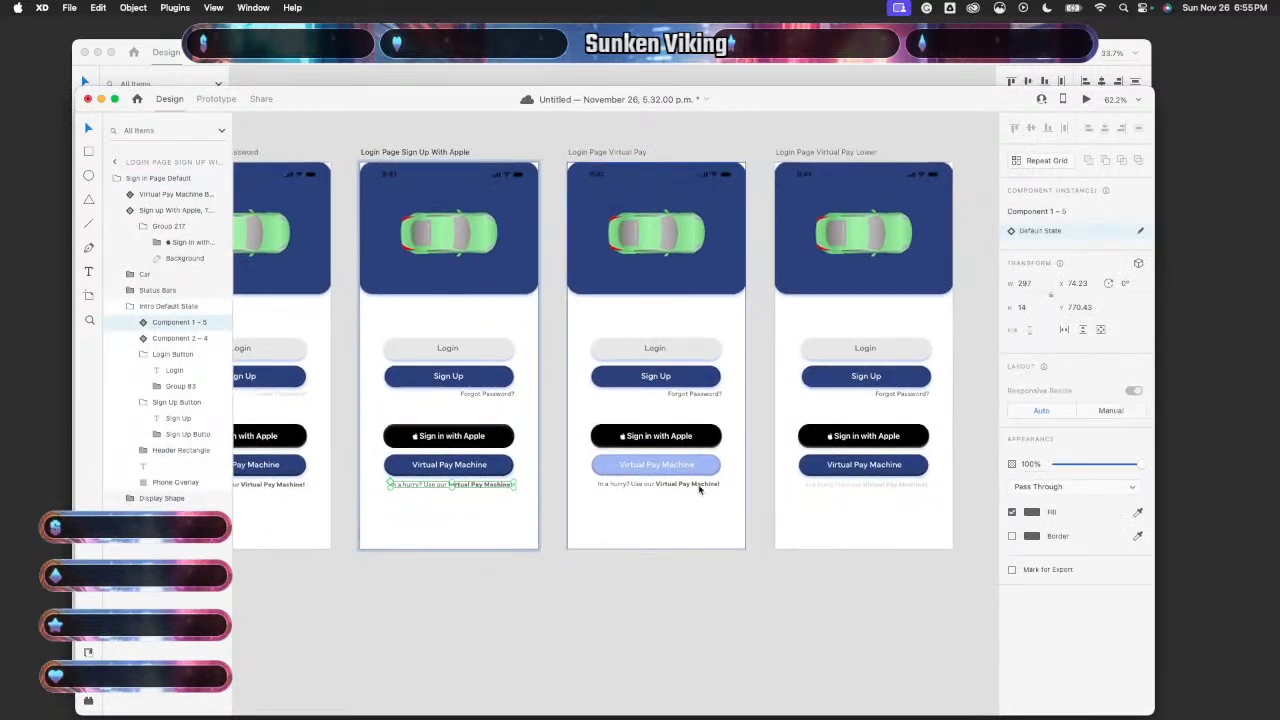
{"action": "left_click", "coordinate": [700, 489]}
{"action": "left_click", "coordinate": [700, 489]}
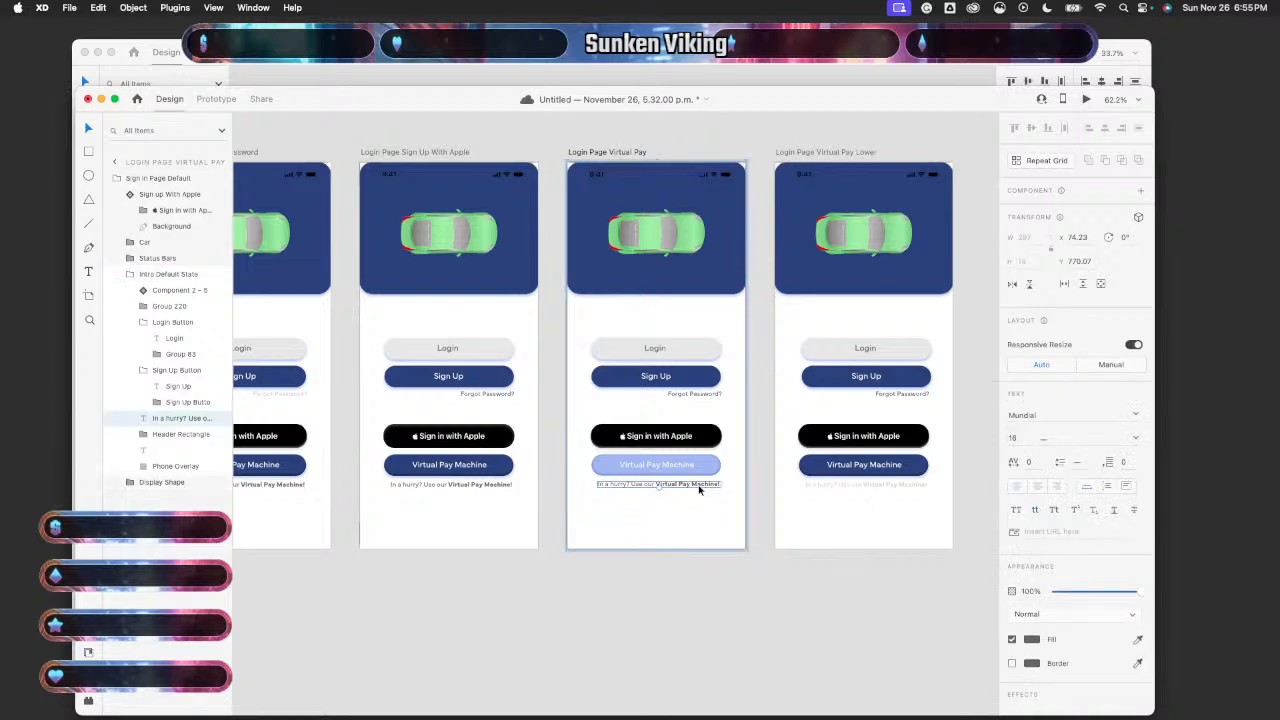
{"action": "key", "text": "super+k"}
{"action": "scroll", "coordinate": [700, 489], "scroll_direction": "right", "scroll_amount": 3}
{"action": "double_click", "coordinate": [726, 489]}
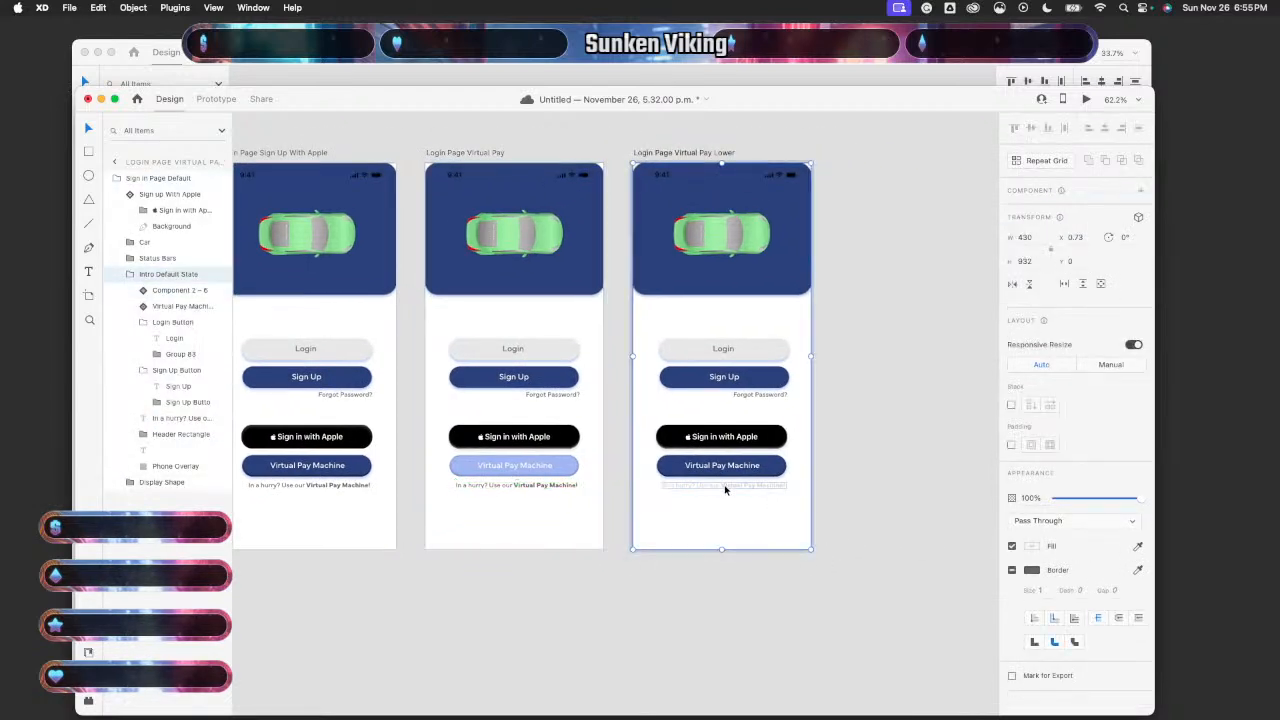
{"action": "double_click", "coordinate": [724, 486]}
{"action": "key", "text": "super+k"}
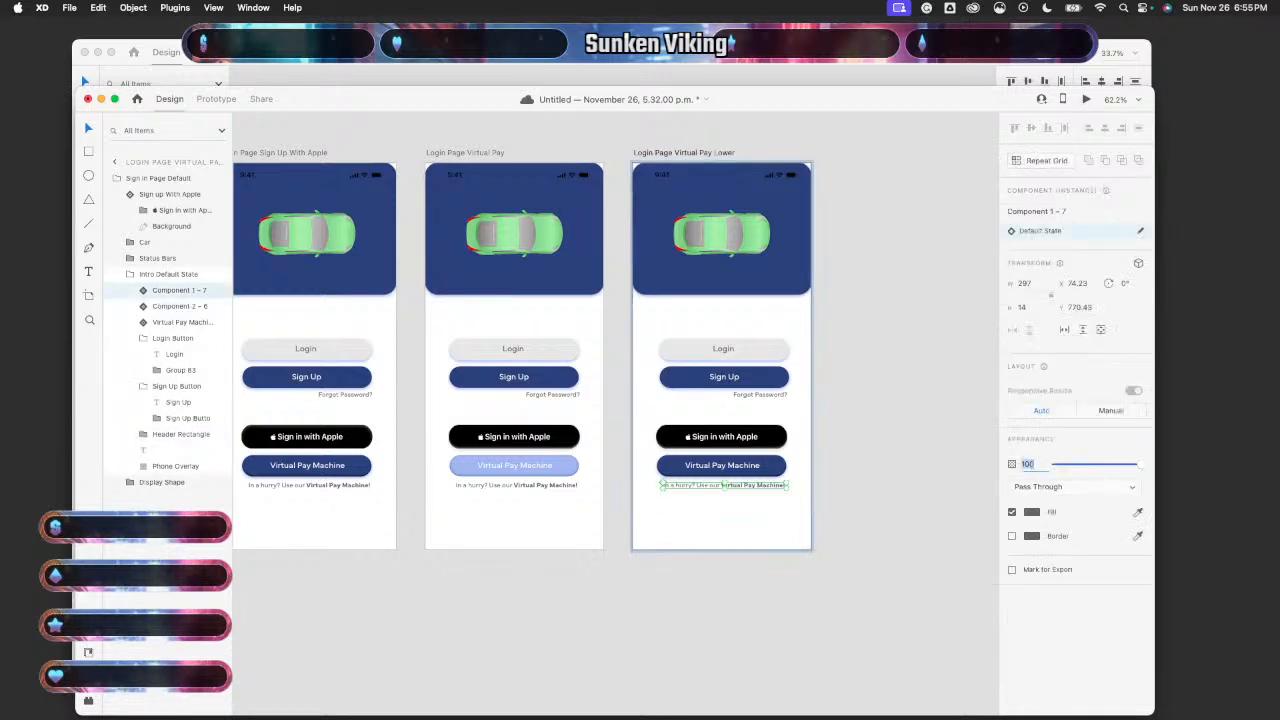
{"action": "key", "text": "Return"}
- Preview the prototype starting from the Login Page Default State artboard
{"action": "scroll", "coordinate": [923, 526], "scroll_direction": "down", "scroll_amount": 3}
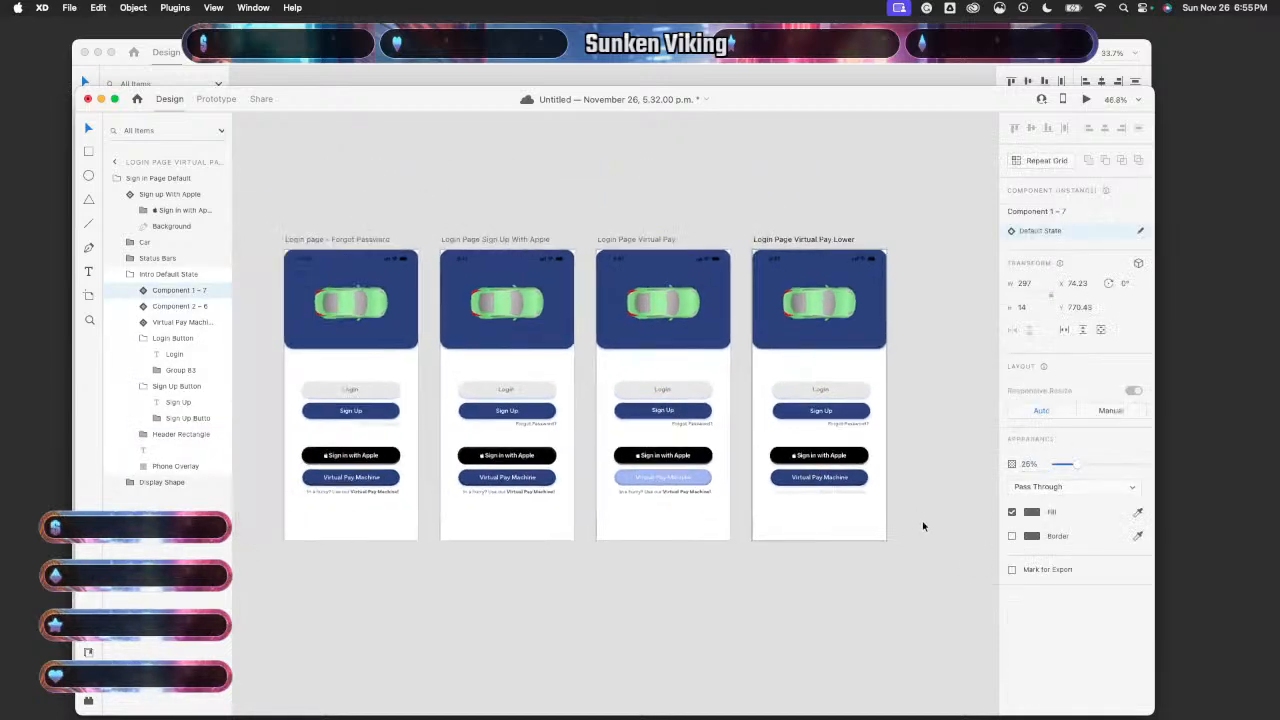
{"action": "scroll", "coordinate": [923, 526], "scroll_direction": "left", "scroll_amount": 5}
{"action": "scroll", "coordinate": [923, 526], "scroll_direction": "left", "scroll_amount": 5}
{"action": "scroll", "coordinate": [686, 443], "scroll_direction": "right", "scroll_amount": 2}
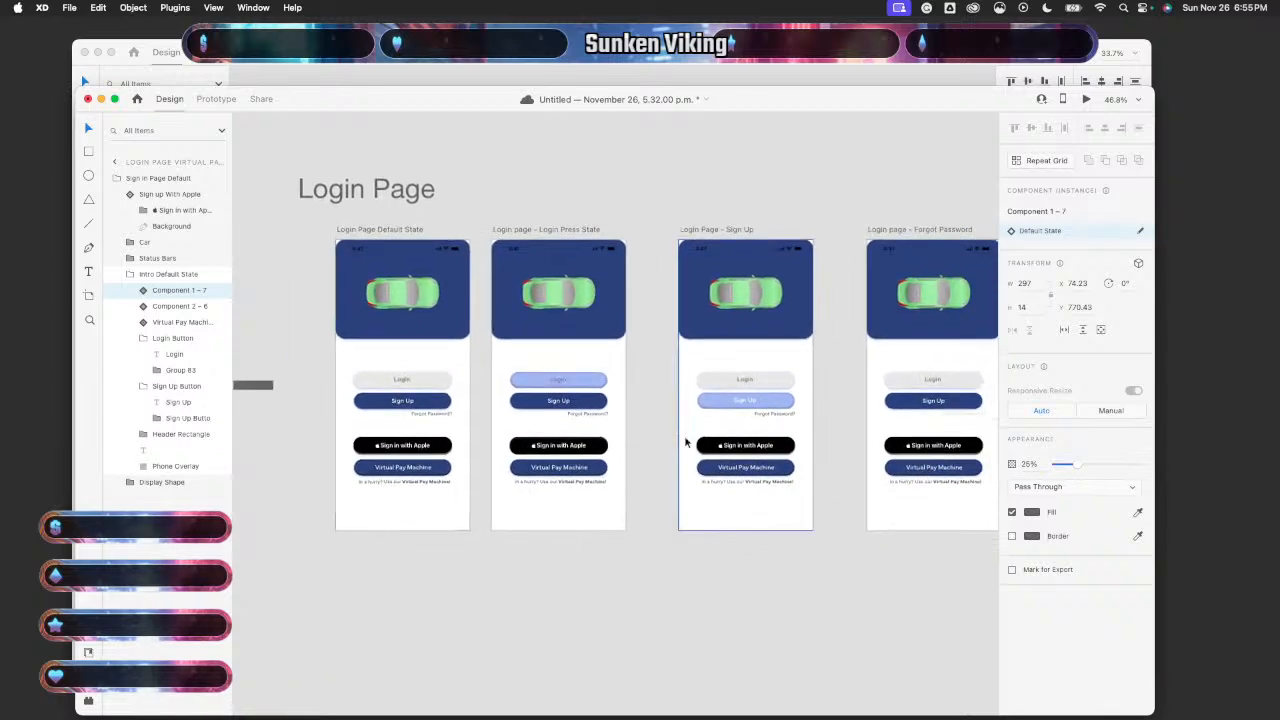
{"action": "left_click", "coordinate": [466, 429]}
{"action": "left_click", "coordinate": [1086, 101]}
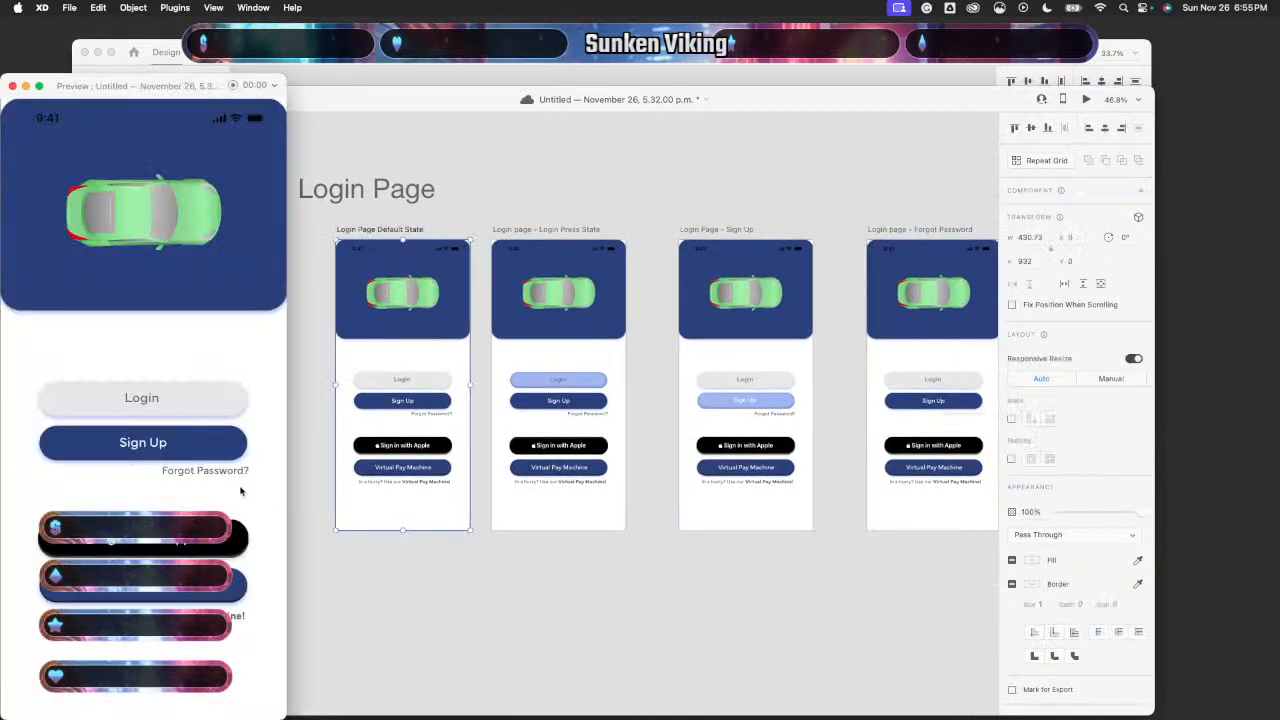
- Test the Sign Up and Virtual Pay Machine transitions in the preview
{"action": "left_click", "coordinate": [210, 455]}
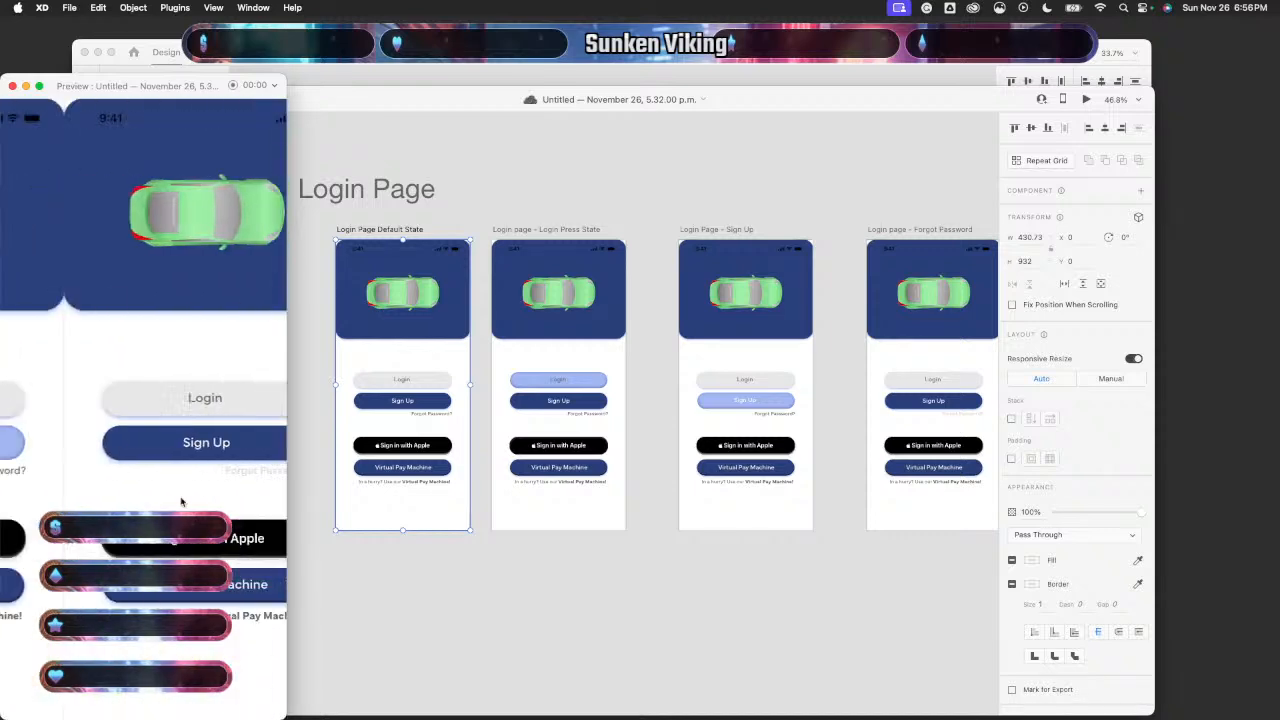
{"action": "left_click", "coordinate": [166, 584]}
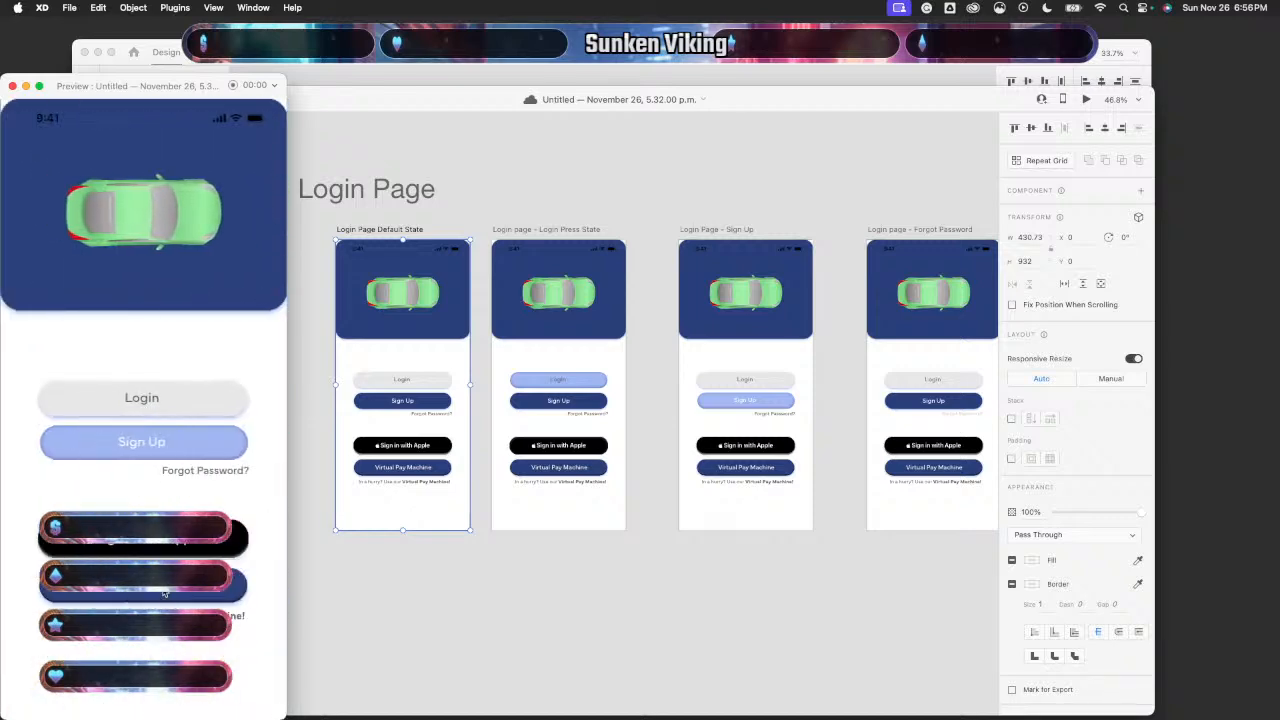
- Close the preview and show the Login Press State artboard's wires in Prototype mode
{"action": "left_click", "coordinate": [12, 86]}
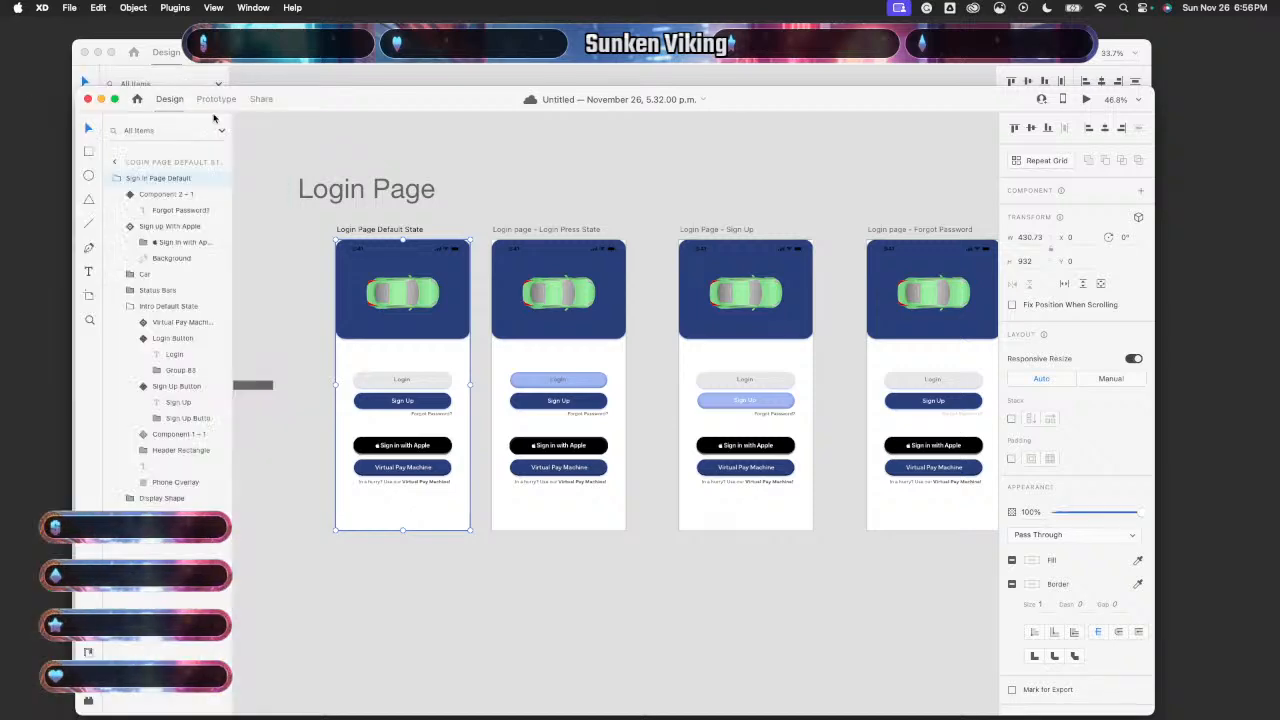
{"action": "left_click", "coordinate": [216, 98]}
{"action": "scroll", "coordinate": [433, 354], "scroll_direction": "right", "scroll_amount": 2}
{"action": "left_click", "coordinate": [489, 371]}
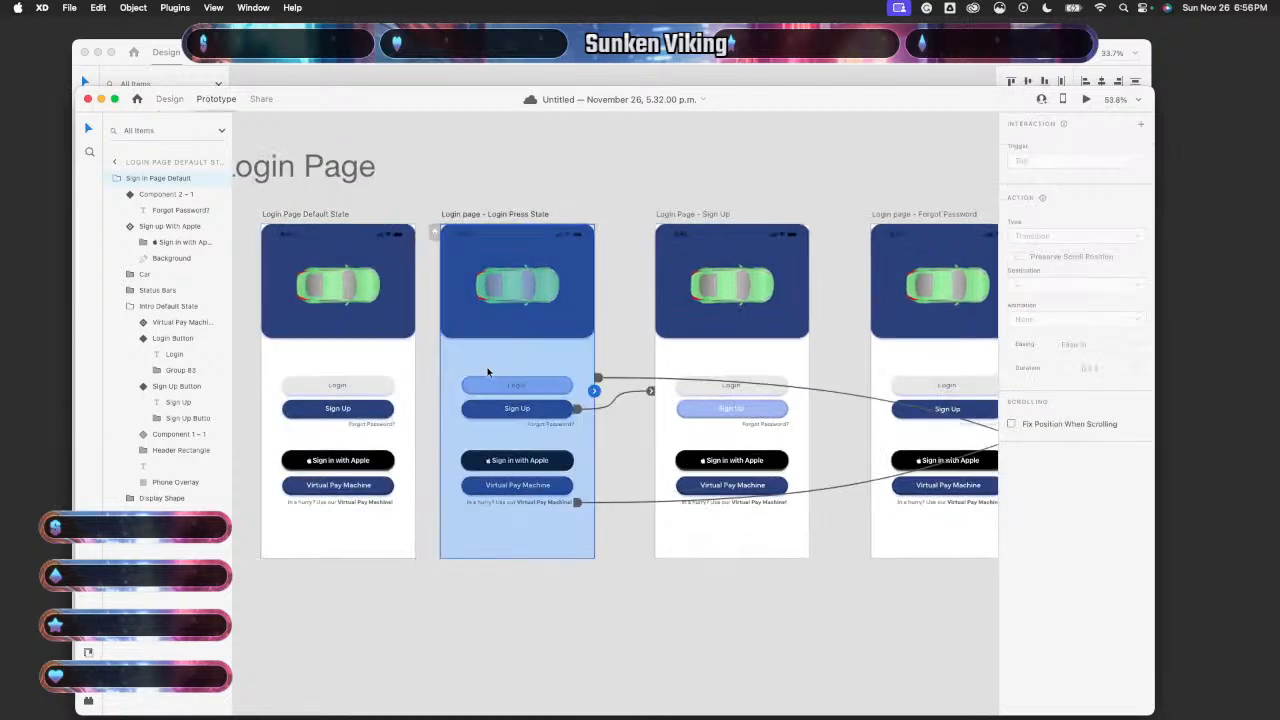
{"action": "scroll", "coordinate": [570, 386], "scroll_direction": "up", "scroll_amount": 5}
{"action": "scroll", "coordinate": [631, 428], "scroll_direction": "right", "scroll_amount": 1}
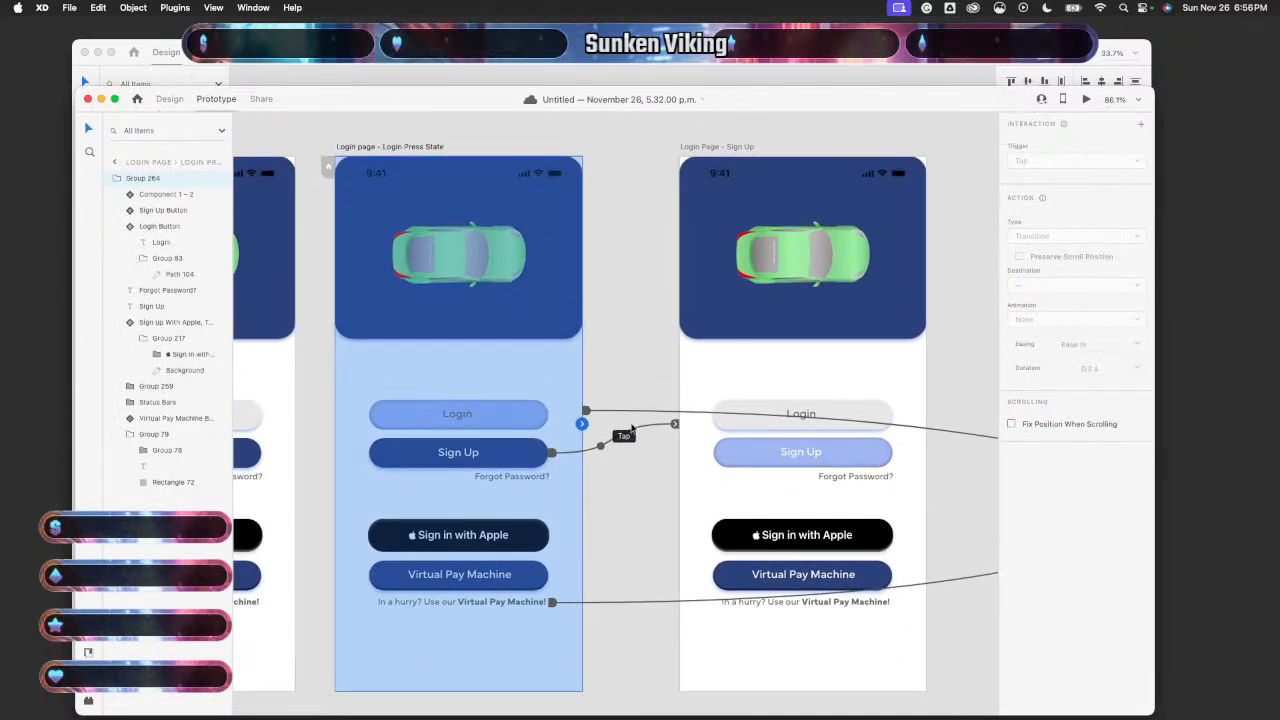
{"action": "scroll", "coordinate": [628, 492], "scroll_direction": "down", "scroll_amount": 3}
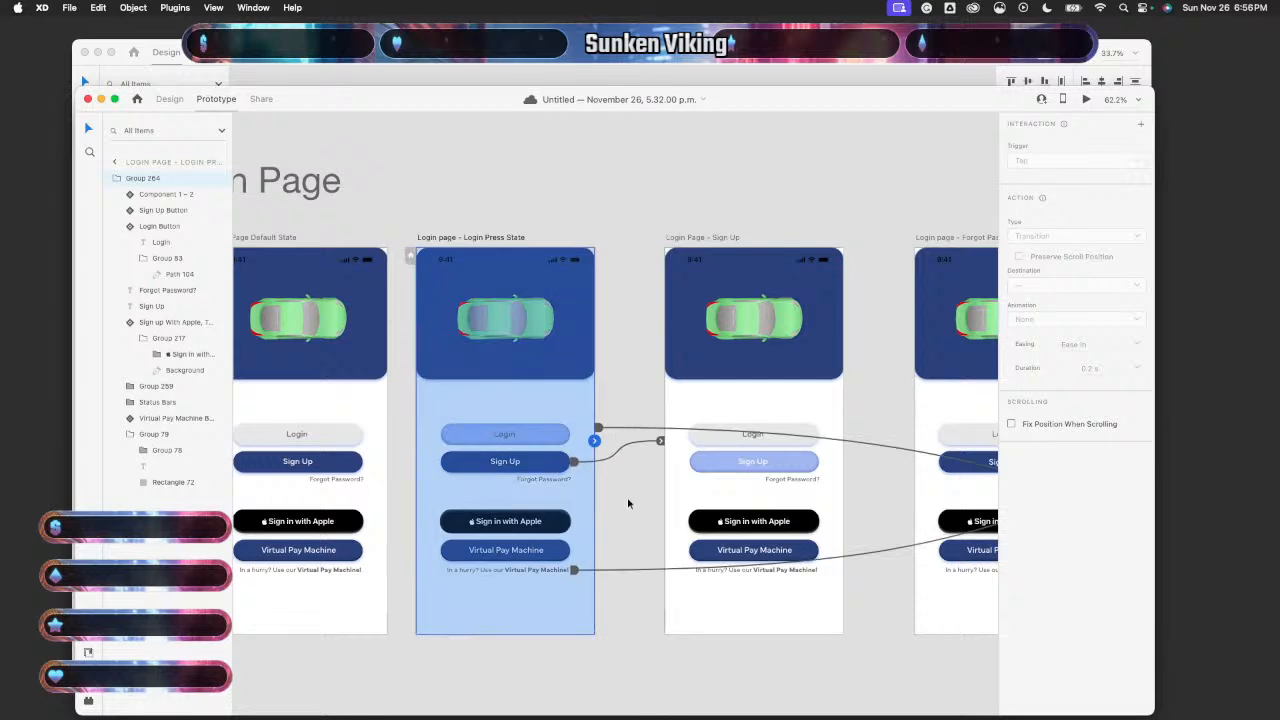
{"action": "scroll", "coordinate": [628, 503], "scroll_direction": "down", "scroll_amount": 1}
{"action": "scroll", "coordinate": [628, 503], "scroll_direction": "right", "scroll_amount": 1}
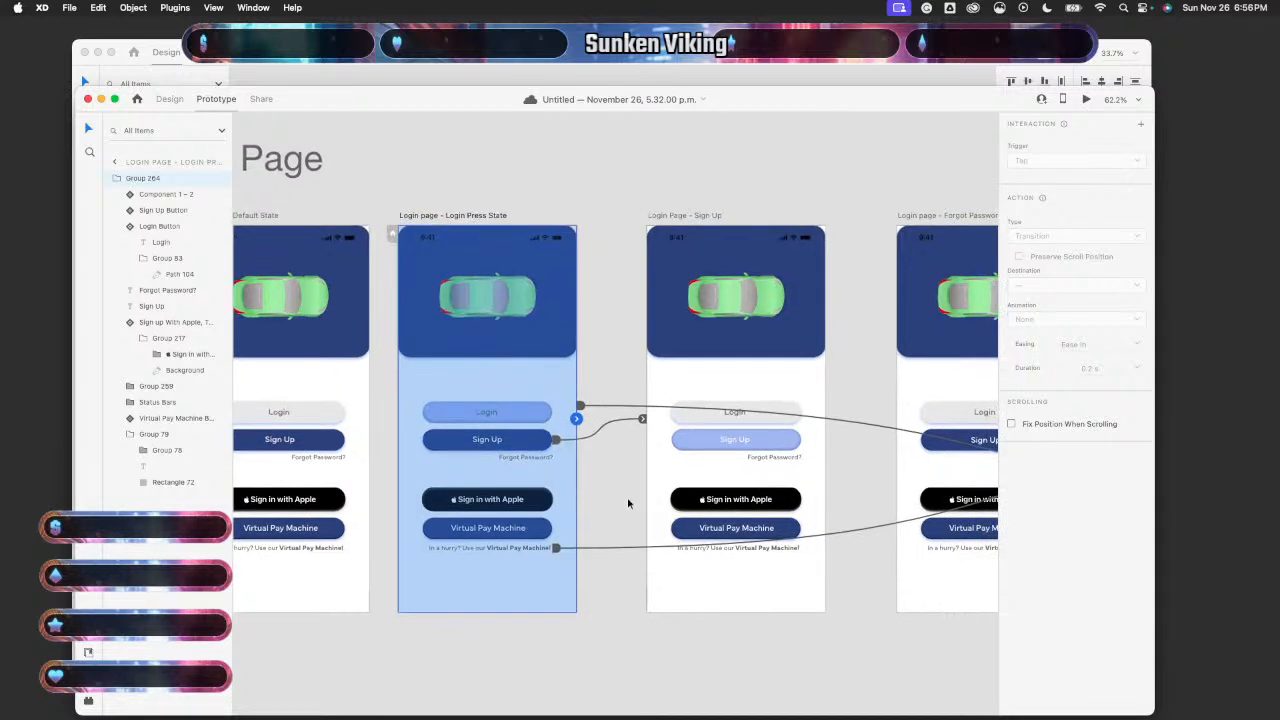
- Delete the Sign Up artboard's Sign Up button tap link and its lower tap link
{"action": "left_click", "coordinate": [607, 549]}
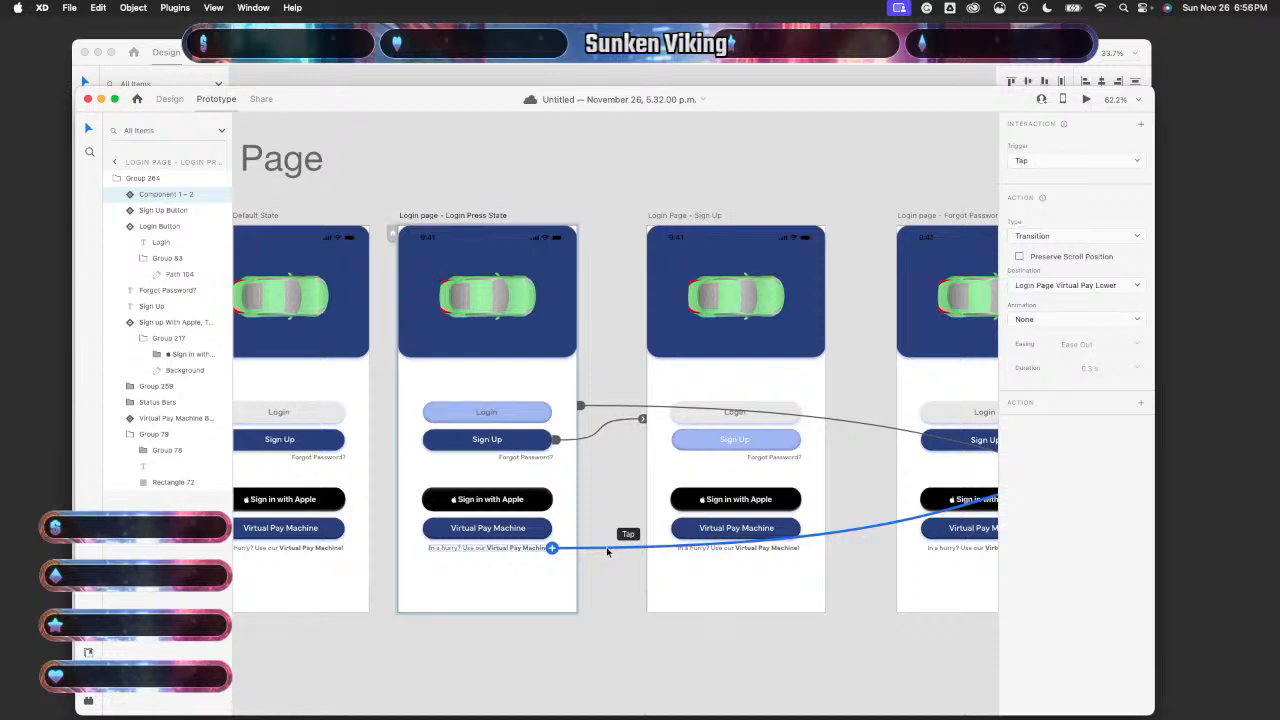
{"action": "scroll", "coordinate": [607, 550], "scroll_direction": "down", "scroll_amount": 3}
{"action": "scroll", "coordinate": [609, 547], "scroll_direction": "right", "scroll_amount": 10}
{"action": "scroll", "coordinate": [609, 547], "scroll_direction": "down", "scroll_amount": 1}
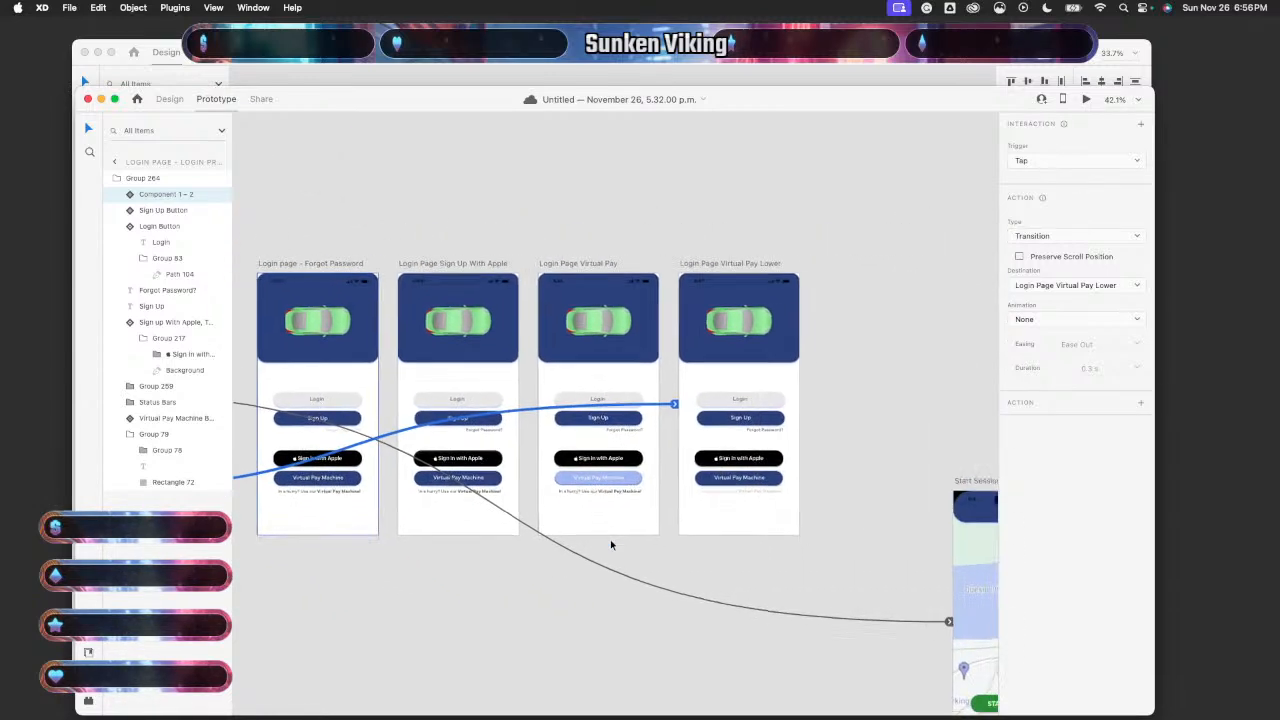
{"action": "scroll", "coordinate": [610, 544], "scroll_direction": "down", "scroll_amount": 1}
{"action": "scroll", "coordinate": [611, 543], "scroll_direction": "left", "scroll_amount": 10}
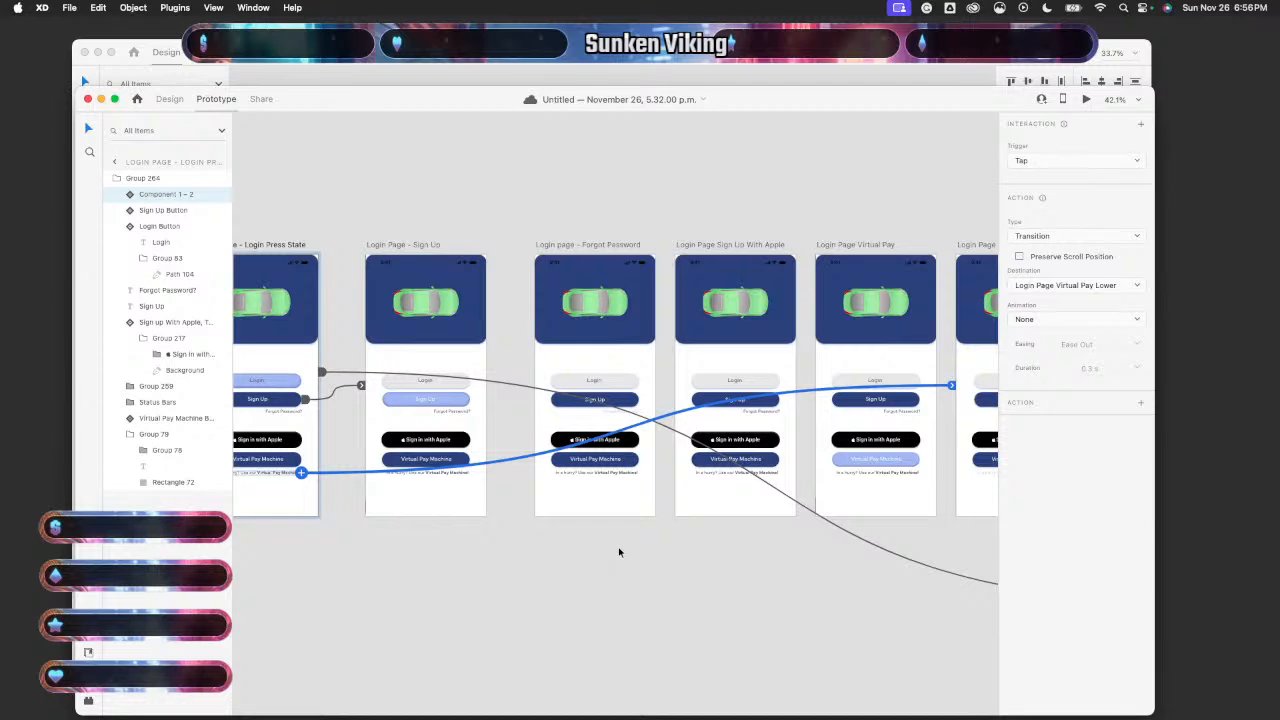
{"action": "scroll", "coordinate": [619, 552], "scroll_direction": "left", "scroll_amount": 6}
{"action": "scroll", "coordinate": [619, 552], "scroll_direction": "up", "scroll_amount": 3}
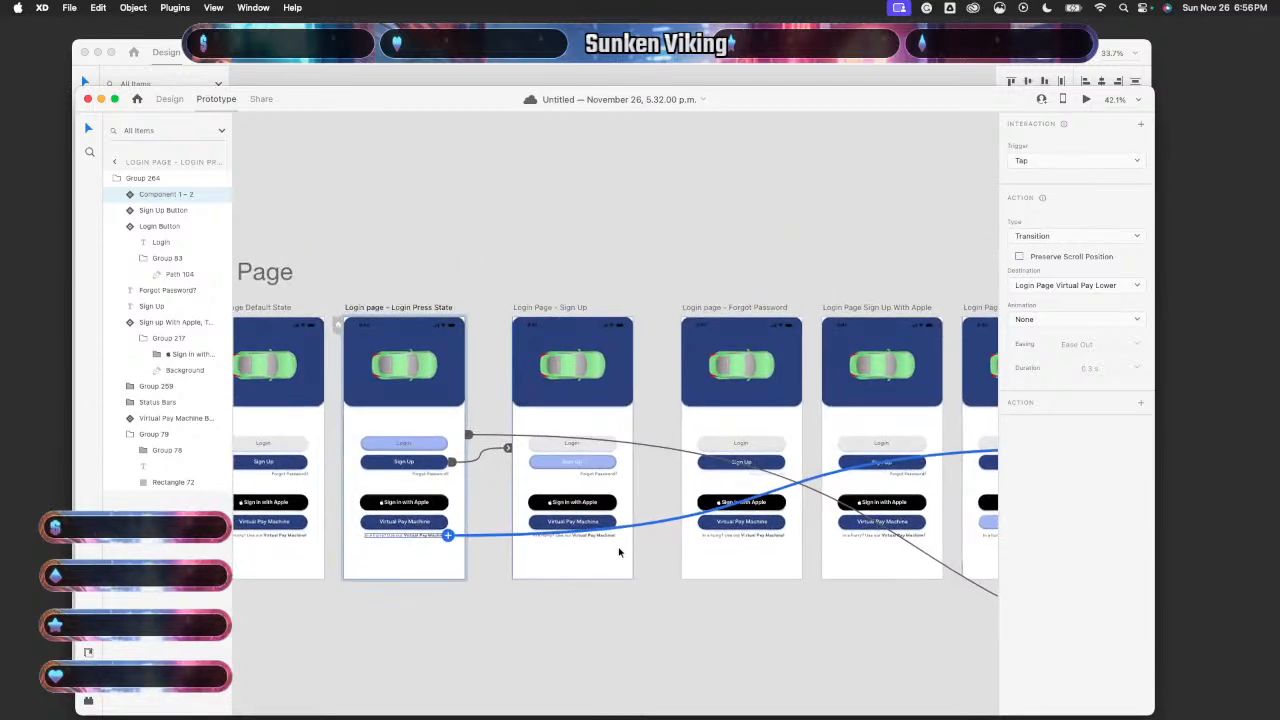
{"action": "left_click", "coordinate": [483, 459]}
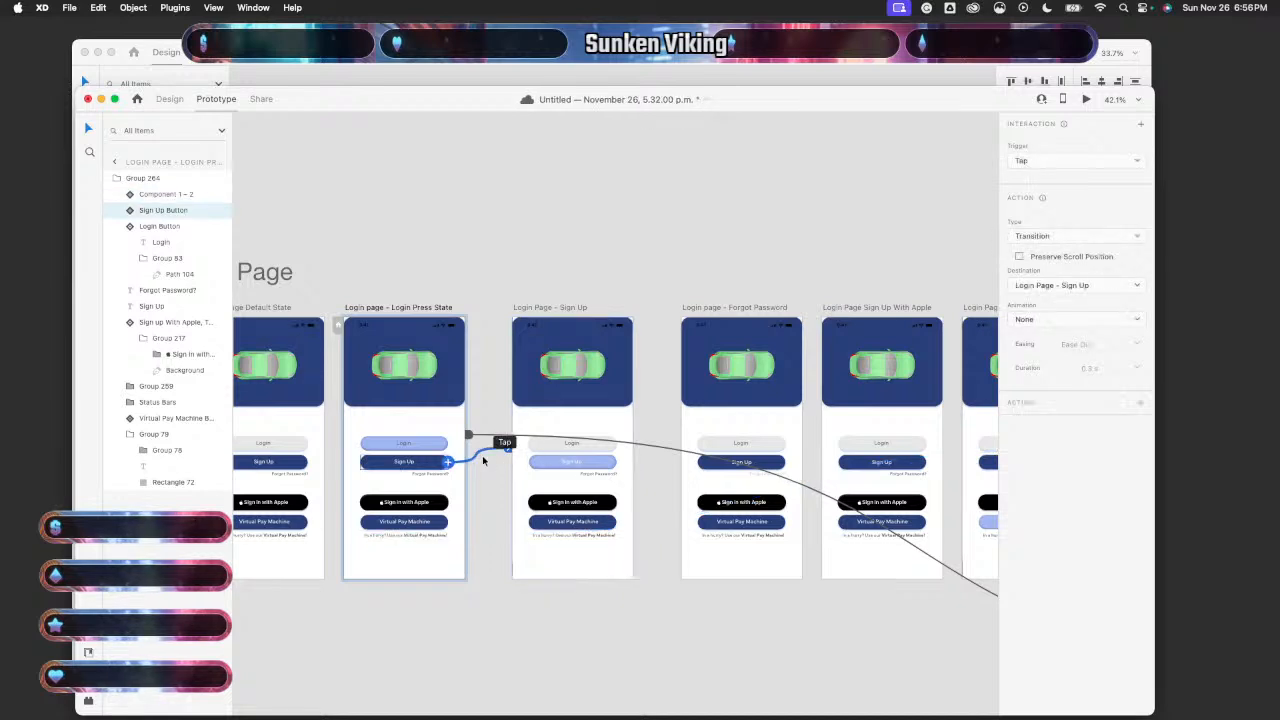
{"action": "key", "text": "Delete"}
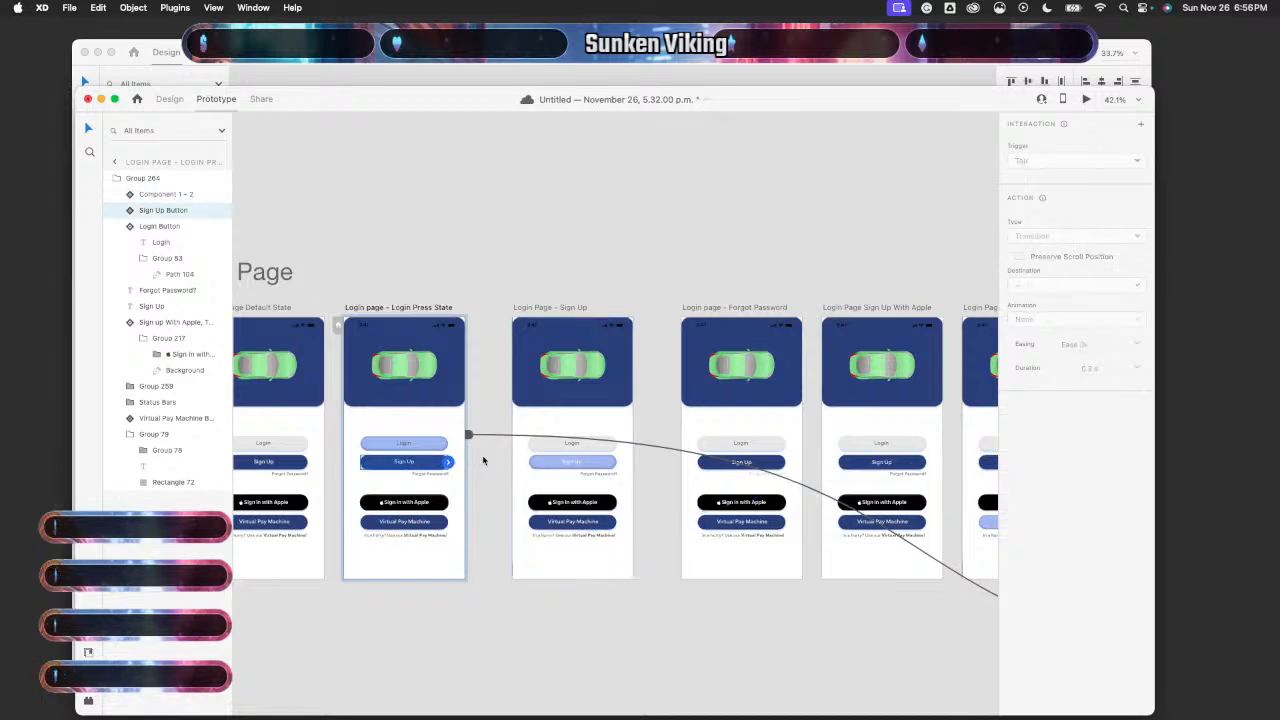
{"action": "left_click", "coordinate": [616, 573]}
{"action": "left_click", "coordinate": [652, 539]}
{"action": "key", "text": "Delete"}
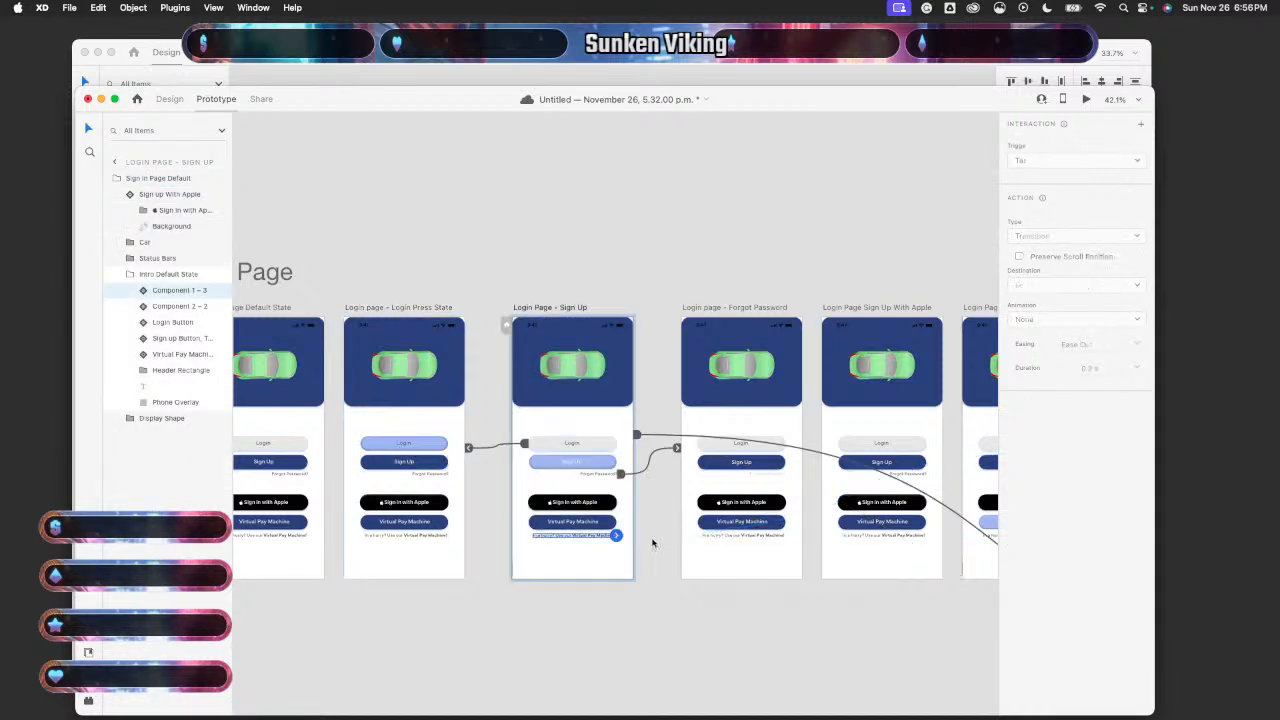
- Delete the Forgot Password tap link and the Forgot Password artboard's lower tap link
{"action": "left_click", "coordinate": [648, 458]}
{"action": "key", "text": "Delete"}
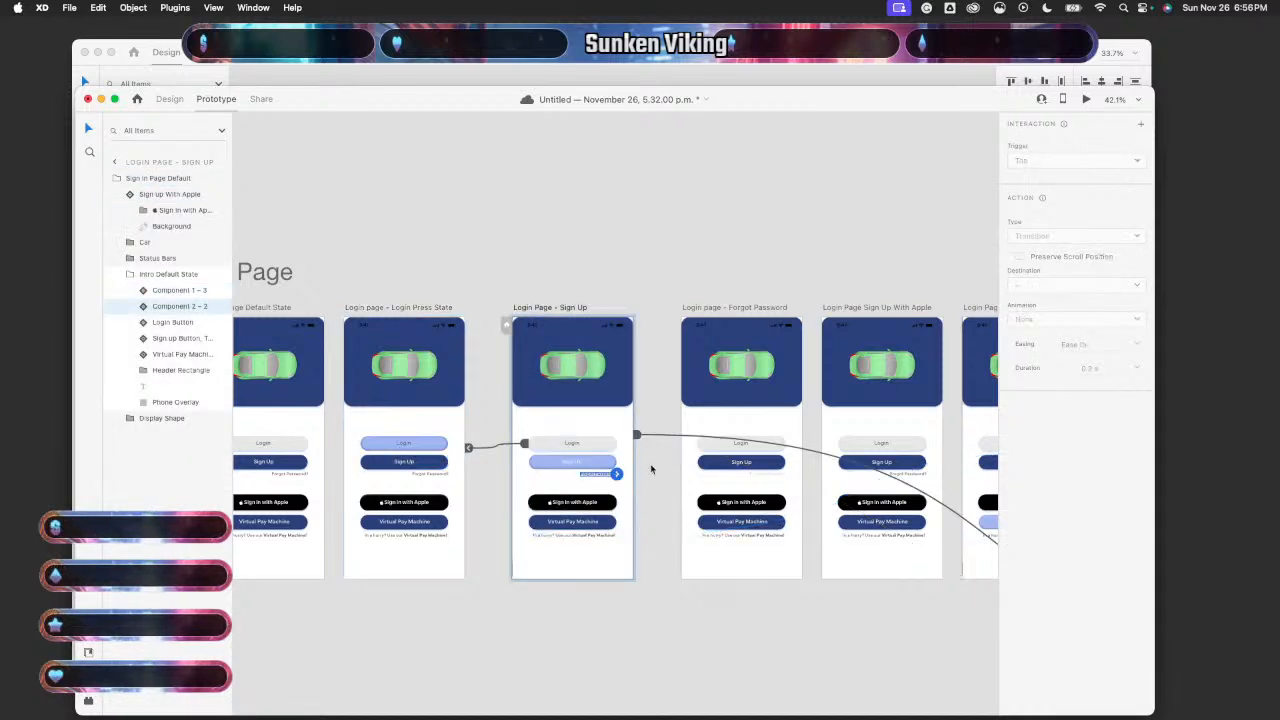
{"action": "scroll", "coordinate": [651, 469], "scroll_direction": "right", "scroll_amount": 3}
{"action": "left_click", "coordinate": [646, 559]}
{"action": "left_click", "coordinate": [684, 538]}
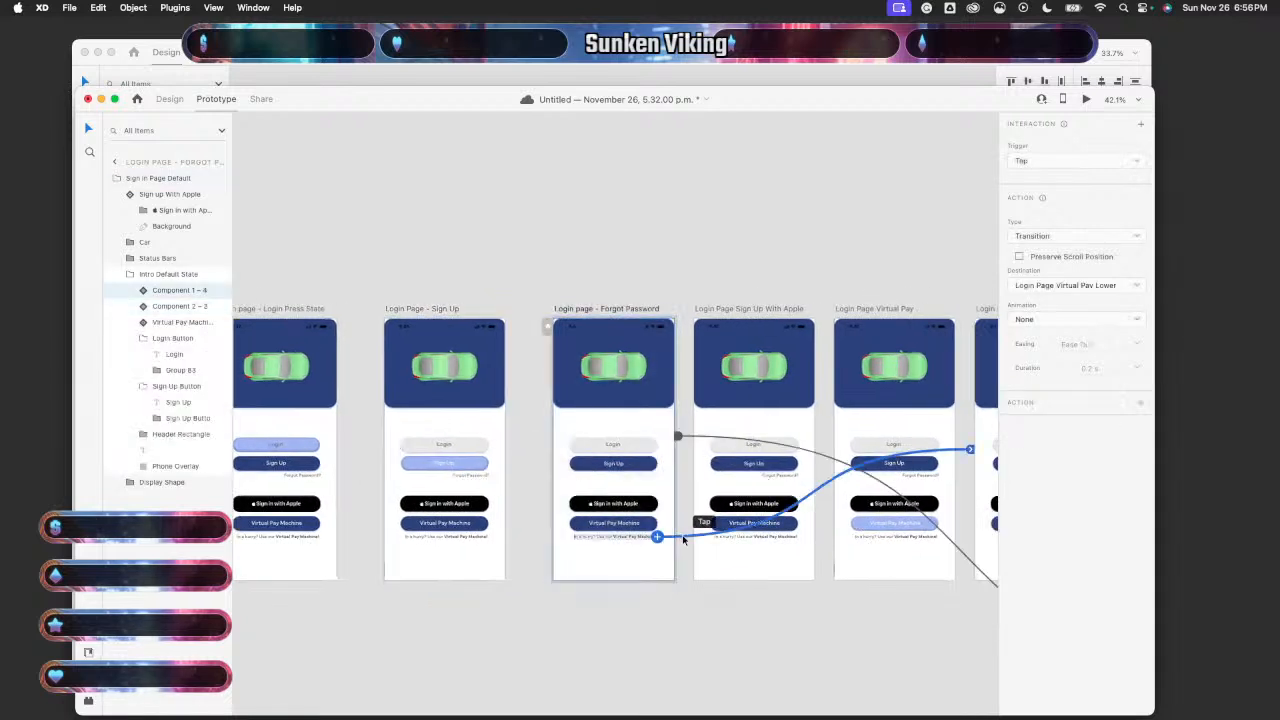
{"action": "key", "text": "Delete"}
- On Sign Up With Apple, delete the Sign Up and Virtual Pay Machine tap links
{"action": "left_click", "coordinate": [677, 437]}
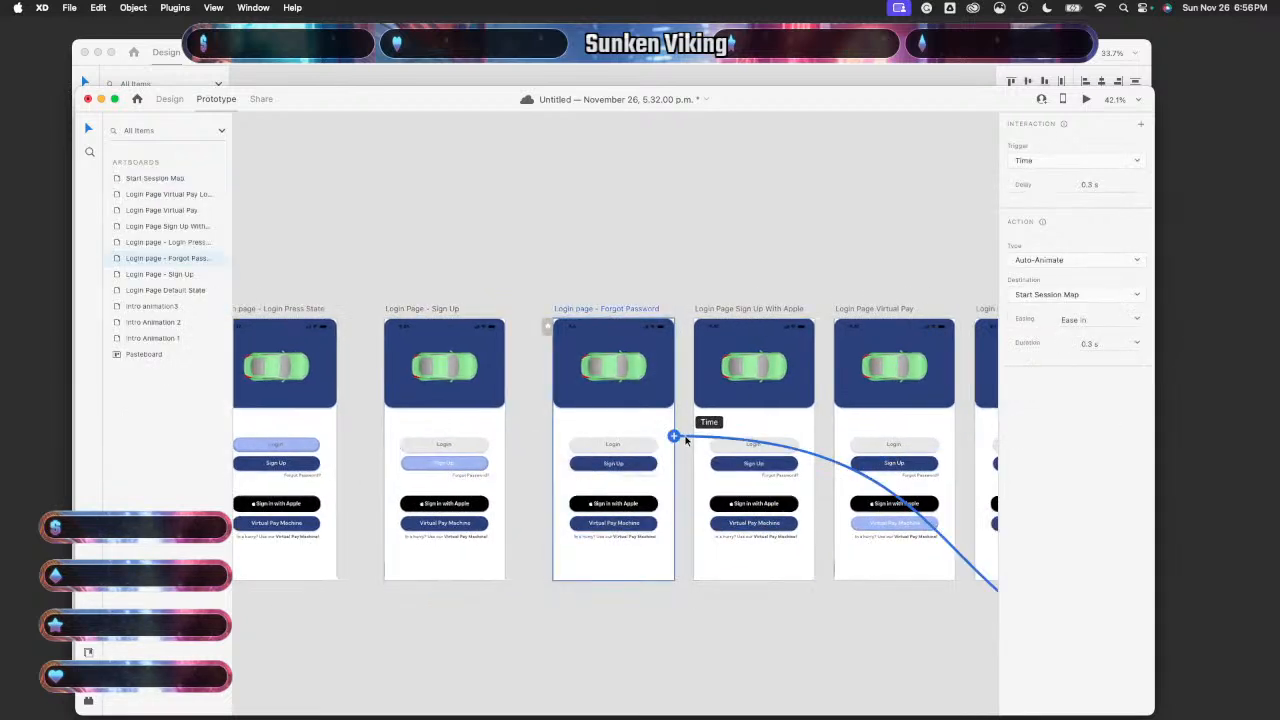
{"action": "left_click", "coordinate": [744, 575]}
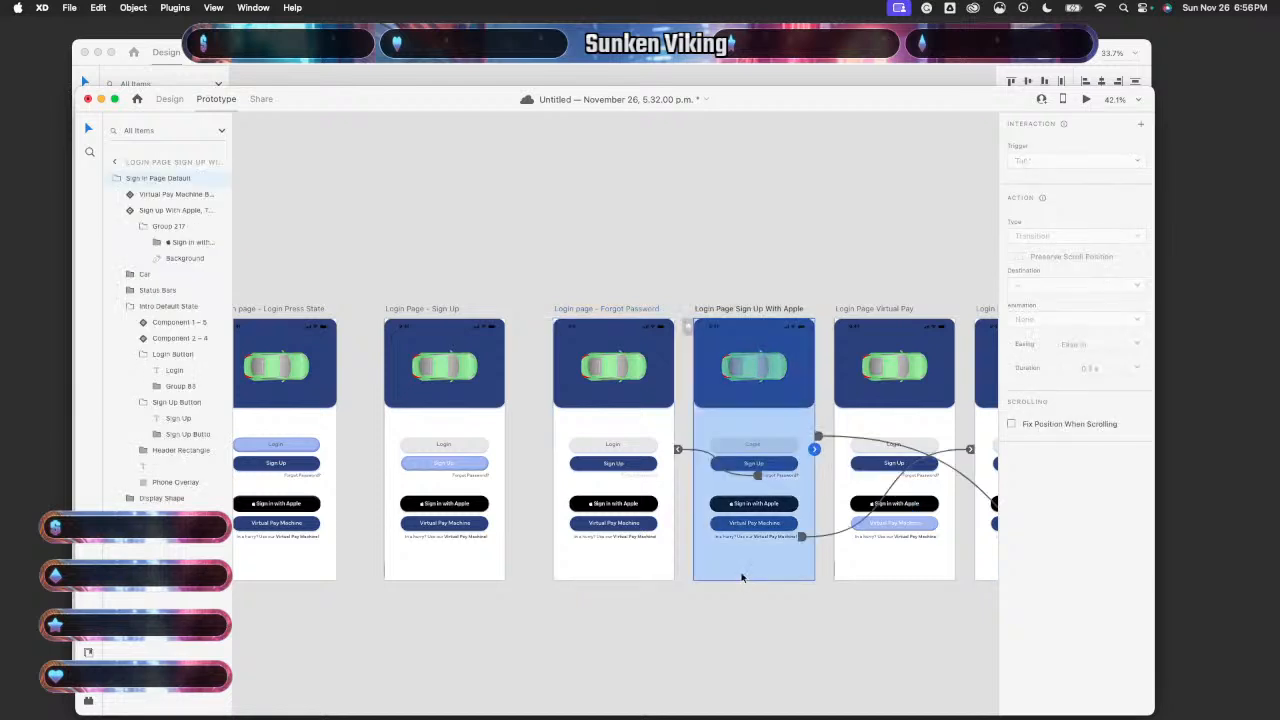
{"action": "left_click", "coordinate": [606, 560]}
{"action": "left_click", "coordinate": [763, 560]}
{"action": "scroll", "coordinate": [737, 557], "scroll_direction": "right", "scroll_amount": 3}
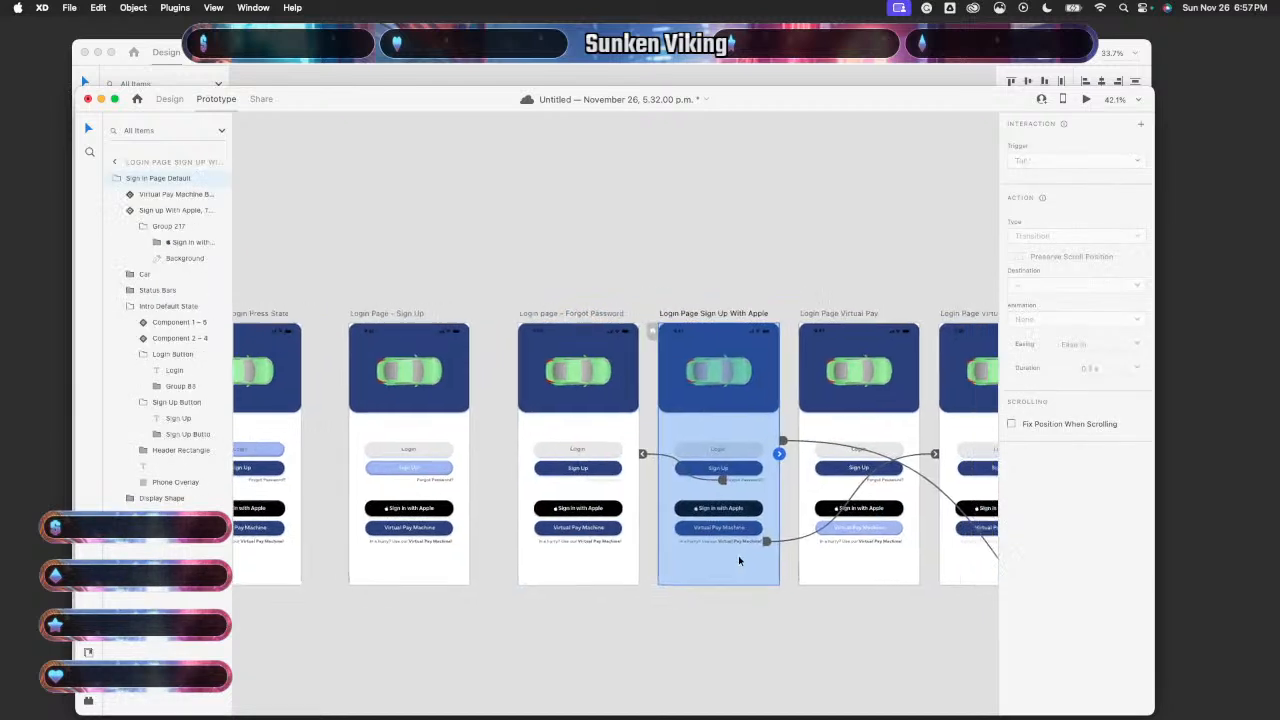
{"action": "left_click", "coordinate": [623, 461]}
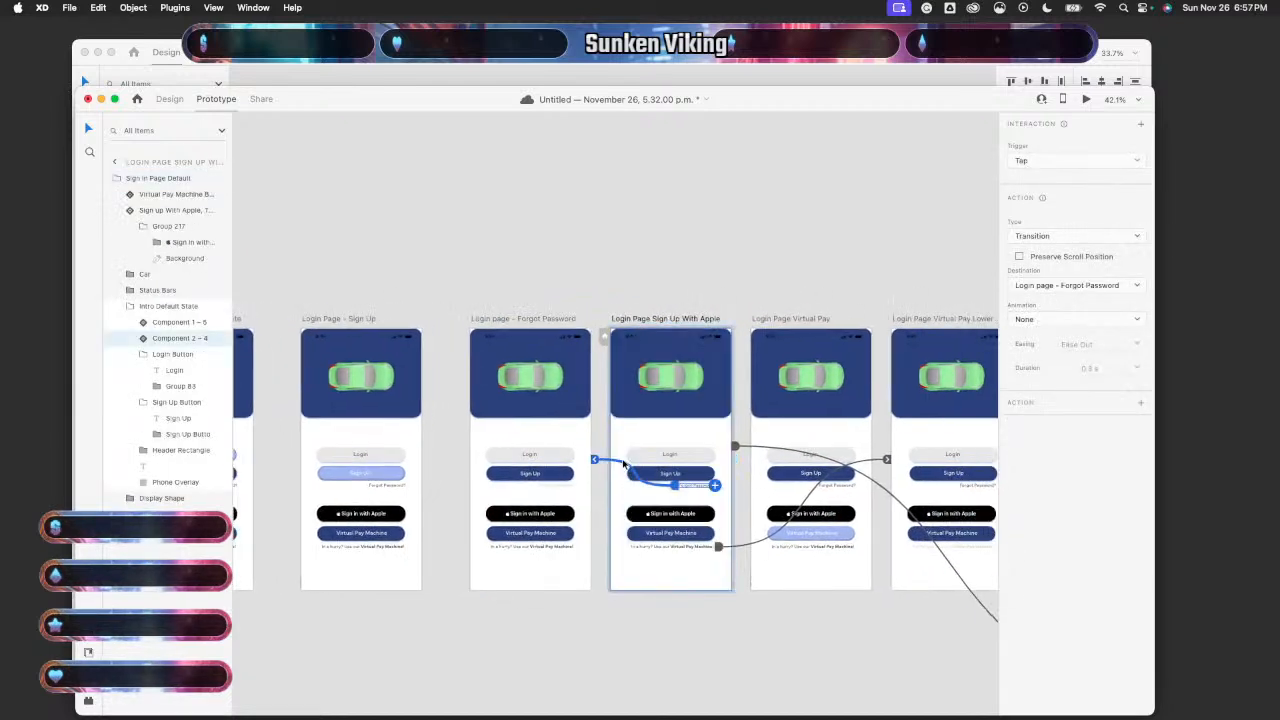
{"action": "key", "text": "Delete"}
{"action": "left_click", "coordinate": [530, 564]}
{"action": "left_click", "coordinate": [676, 566]}
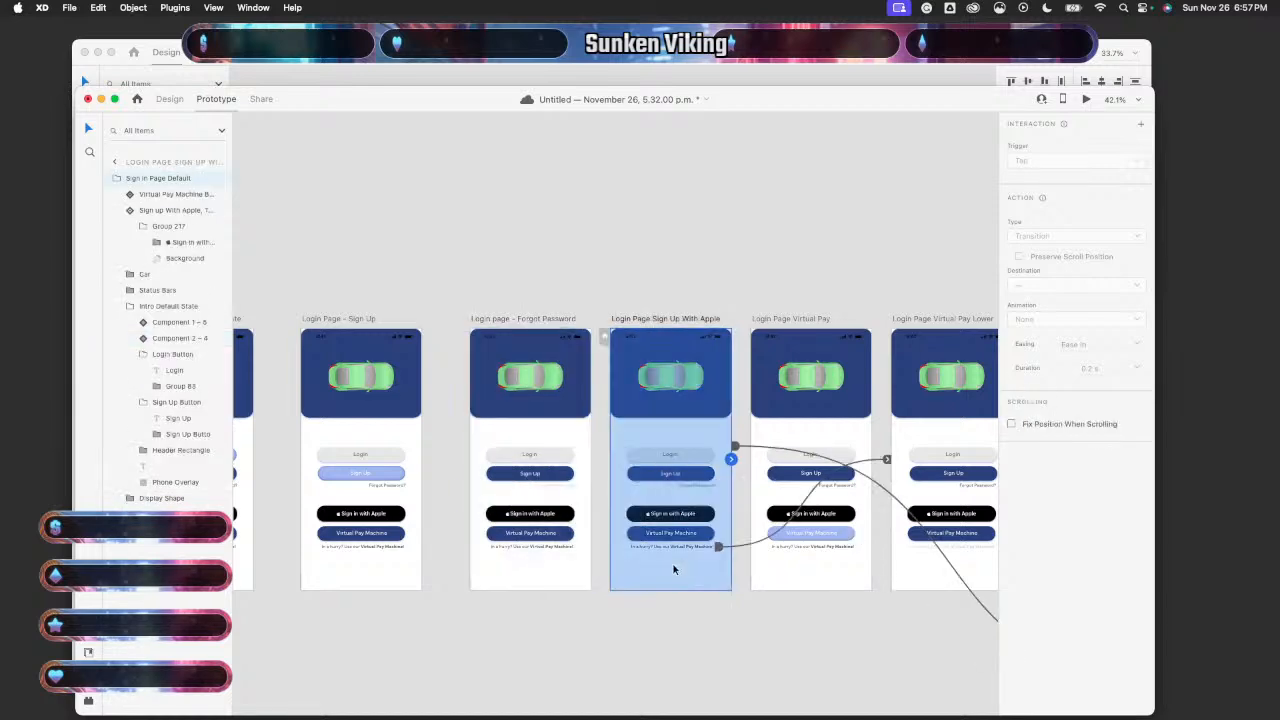
{"action": "left_click", "coordinate": [740, 549]}
{"action": "key", "text": "Delete"}
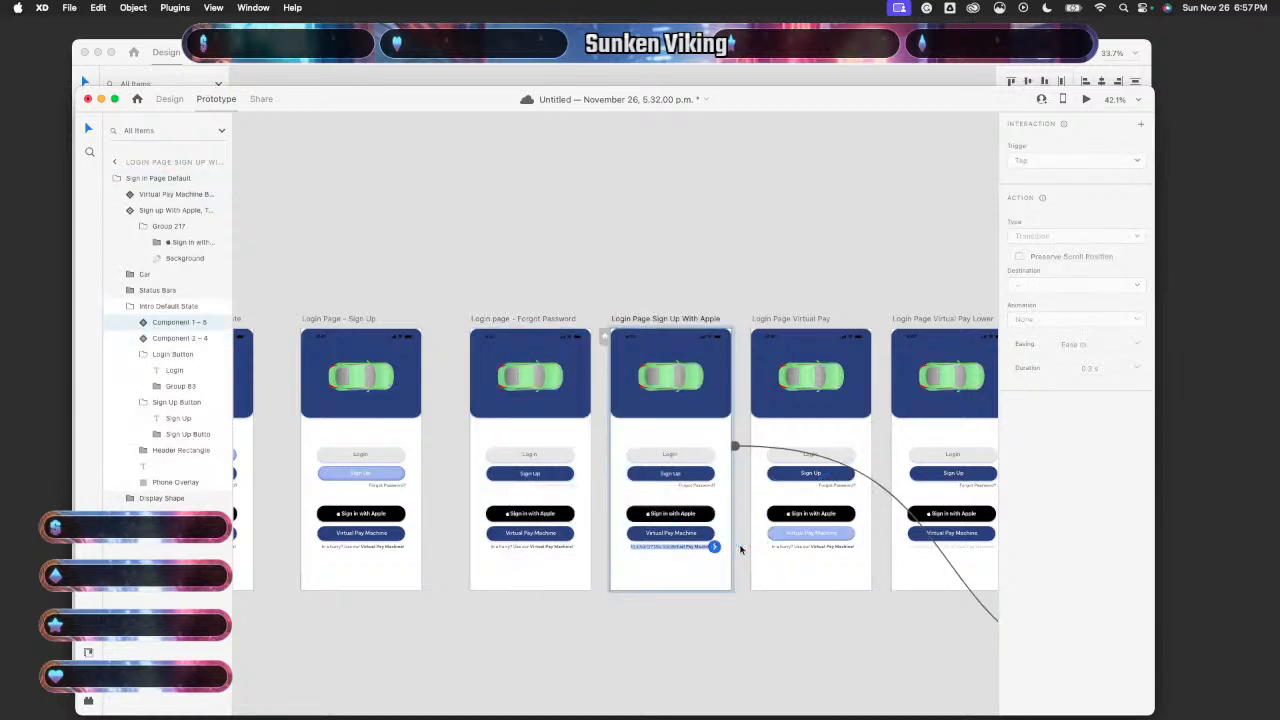
- Delete the Virtual Pay links to Virtual Pay Lower and Forgot Password, and Virtual Pay Lower's link
{"action": "scroll", "coordinate": [740, 549], "scroll_direction": "right", "scroll_amount": 5}
{"action": "left_click", "coordinate": [722, 575]}
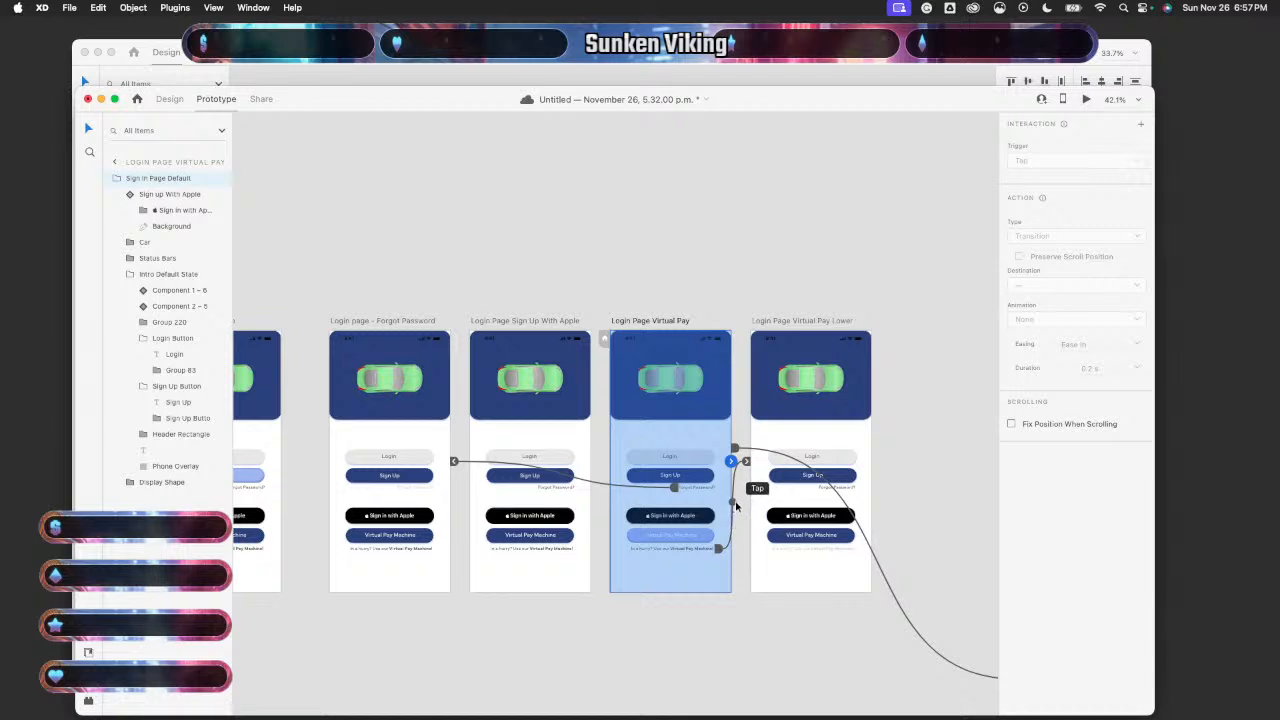
{"action": "left_click", "coordinate": [746, 500]}
{"action": "key", "text": "Delete"}
{"action": "left_click", "coordinate": [700, 479]}
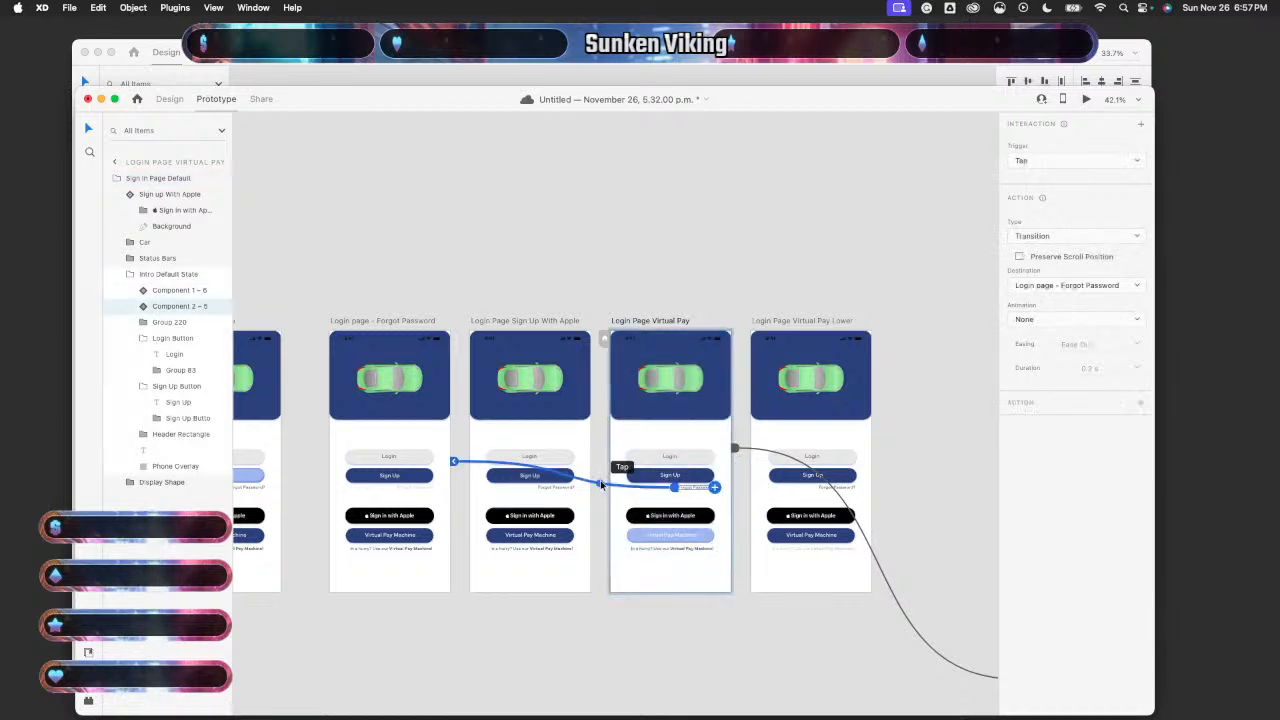
{"action": "key", "text": "Delete"}
{"action": "left_click", "coordinate": [771, 586]}
{"action": "scroll", "coordinate": [771, 586], "scroll_direction": "right", "scroll_amount": 4}
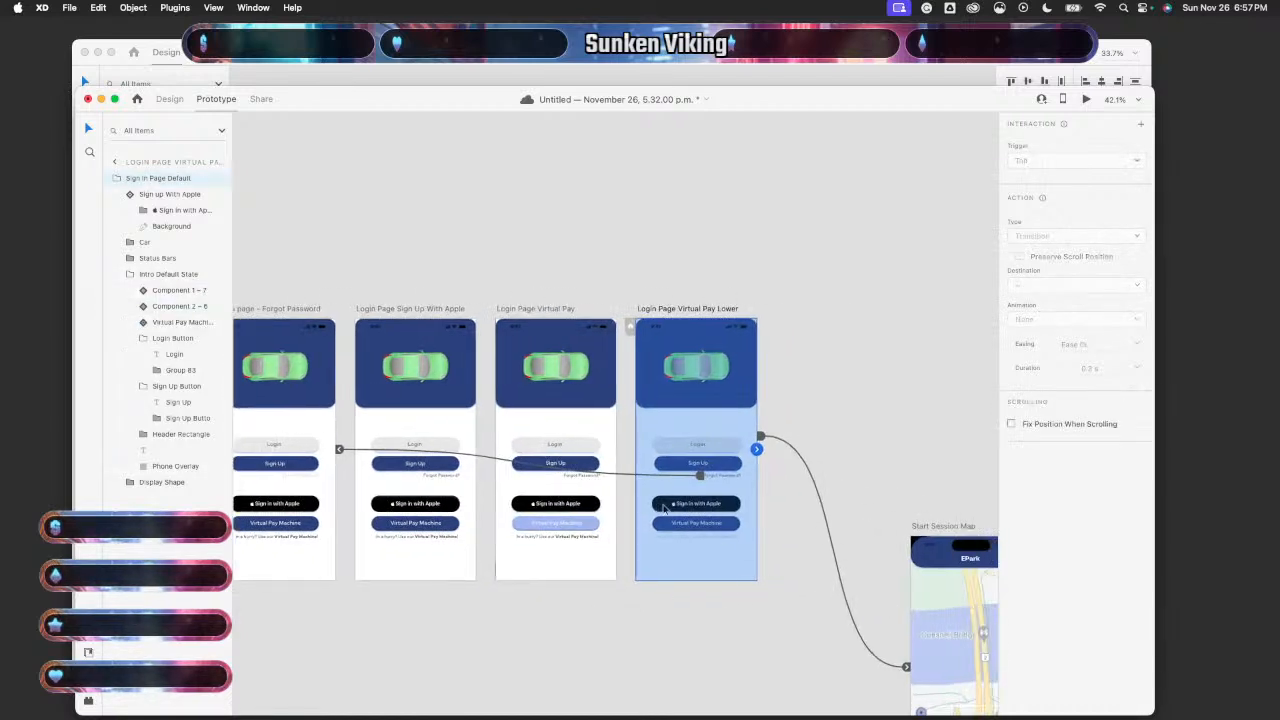
{"action": "left_click", "coordinate": [632, 479]}
{"action": "key", "text": "Delete"}
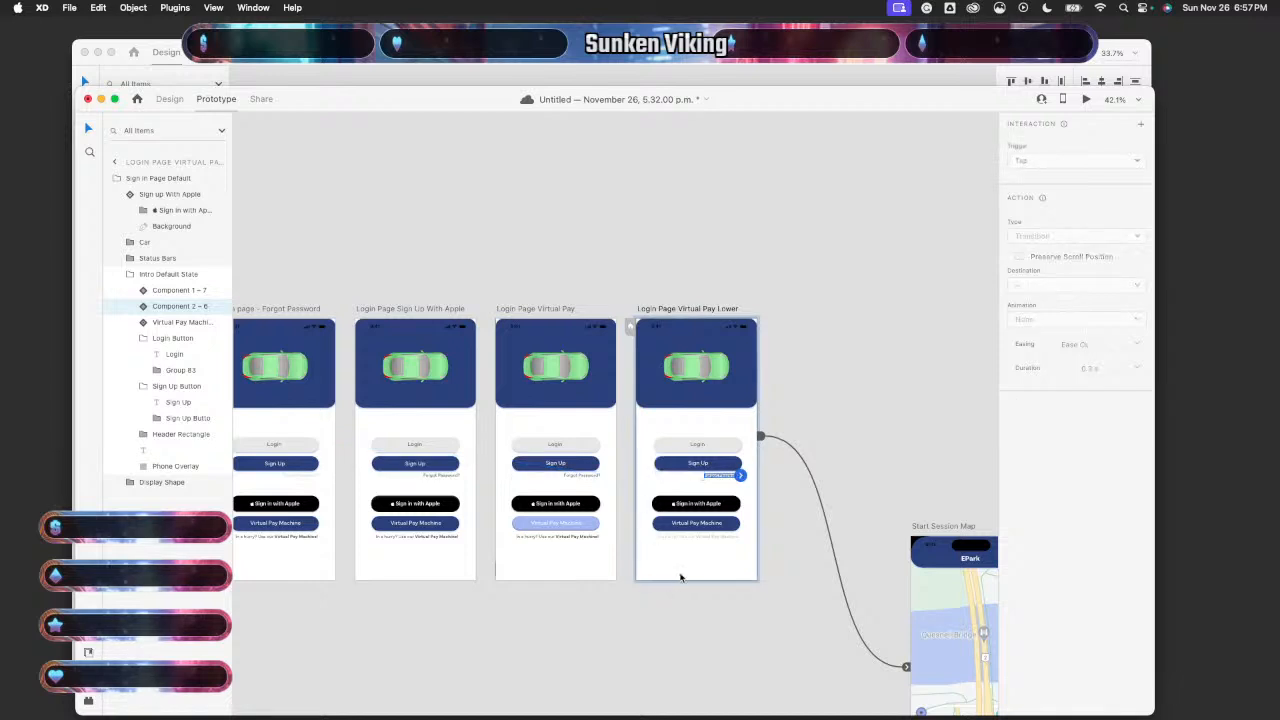
{"action": "scroll", "coordinate": [680, 576], "scroll_direction": "down", "scroll_amount": 3}
{"action": "scroll", "coordinate": [680, 576], "scroll_direction": "down", "scroll_amount": 4}
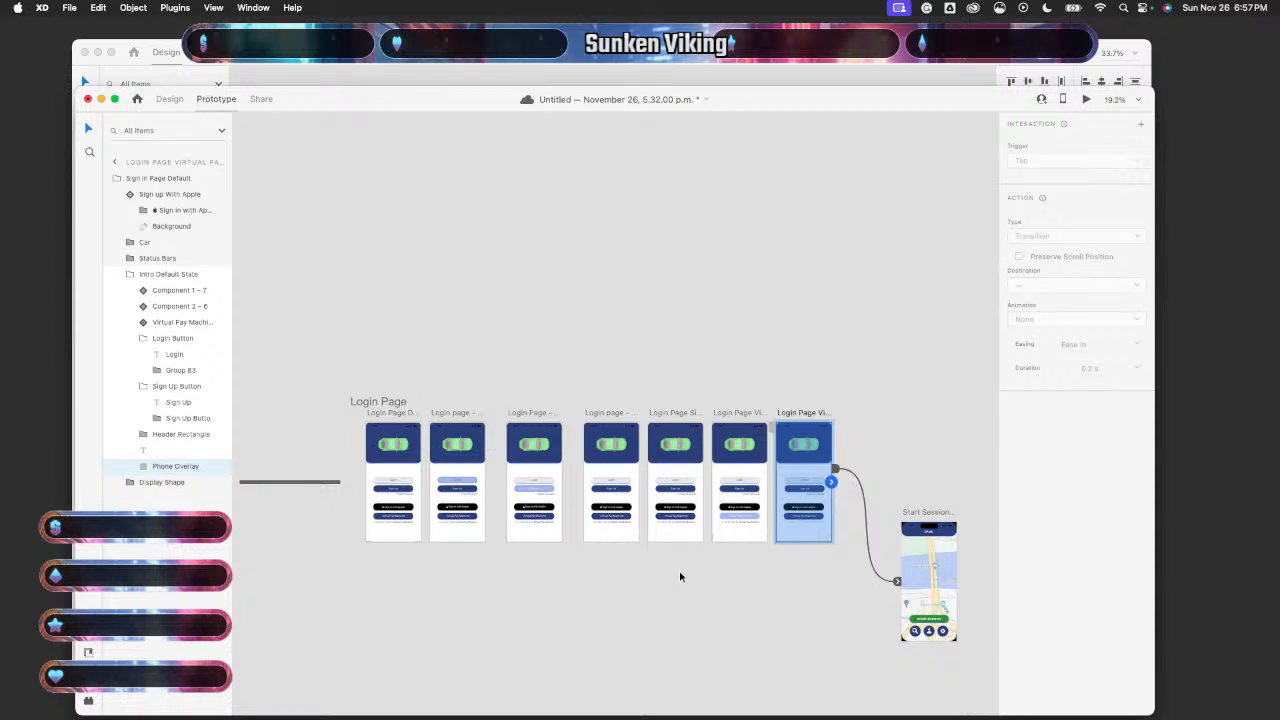
{"action": "scroll", "coordinate": [680, 576], "scroll_direction": "down", "scroll_amount": 1}
{"action": "scroll", "coordinate": [680, 576], "scroll_direction": "right", "scroll_amount": 1}
{"action": "scroll", "coordinate": [680, 576], "scroll_direction": "right", "scroll_amount": 1}
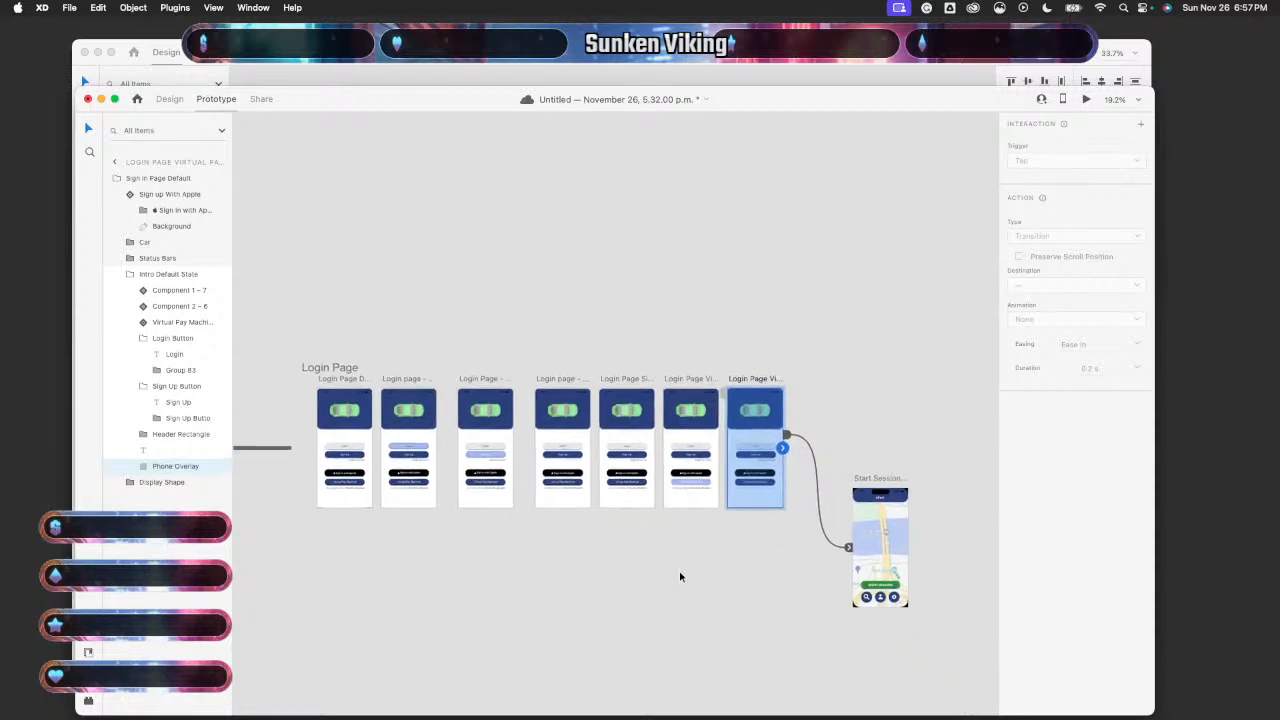
{"action": "scroll", "coordinate": [680, 576], "scroll_direction": "down", "scroll_amount": 5}
{"action": "scroll", "coordinate": [680, 576], "scroll_direction": "right", "scroll_amount": 7}
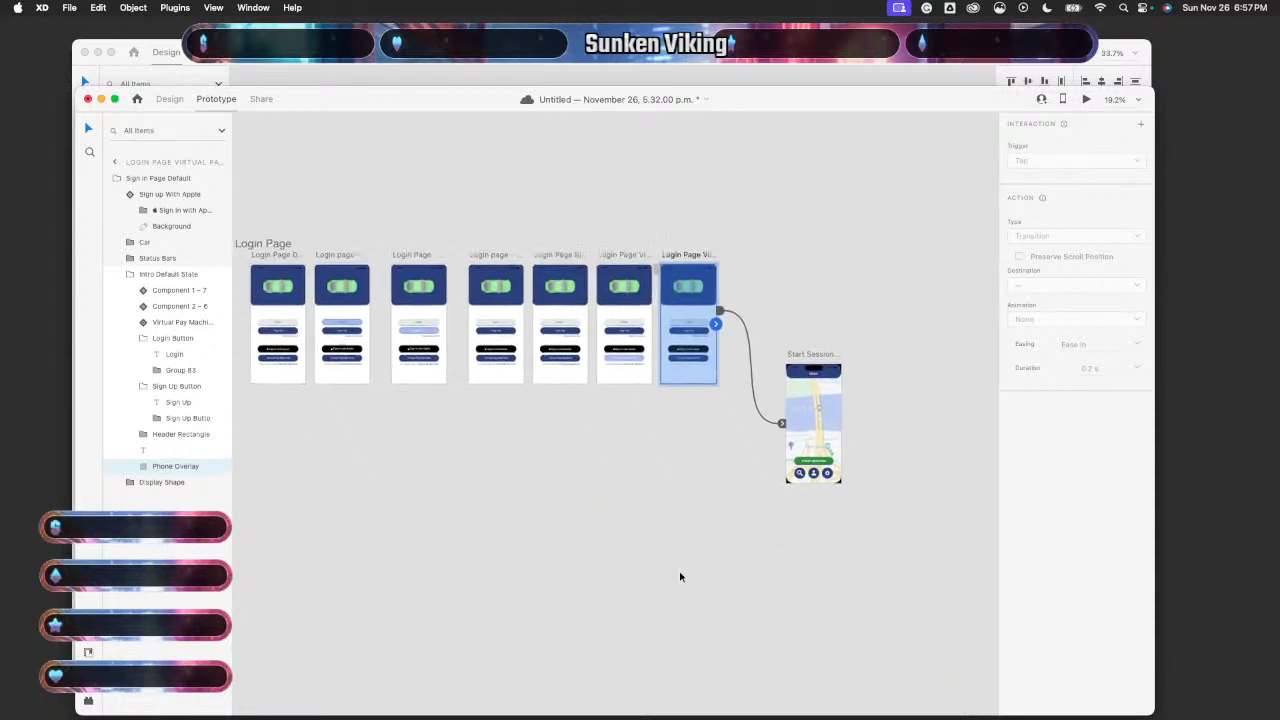
{"action": "scroll", "coordinate": [680, 576], "scroll_direction": "up", "scroll_amount": 2}
{"action": "scroll", "coordinate": [680, 576], "scroll_direction": "left", "scroll_amount": 1}
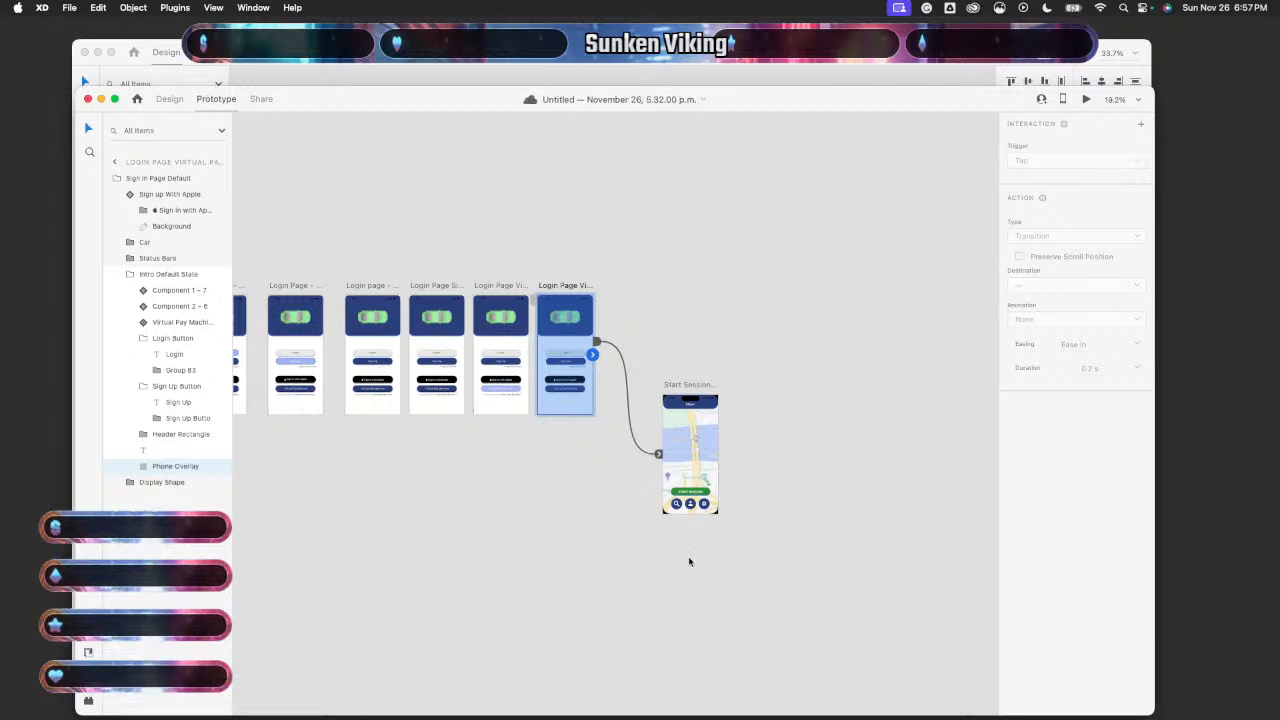
{"action": "scroll", "coordinate": [688, 556], "scroll_direction": "up", "scroll_amount": 2}
{"action": "scroll", "coordinate": [689, 549], "scroll_direction": "up", "scroll_amount": 5}
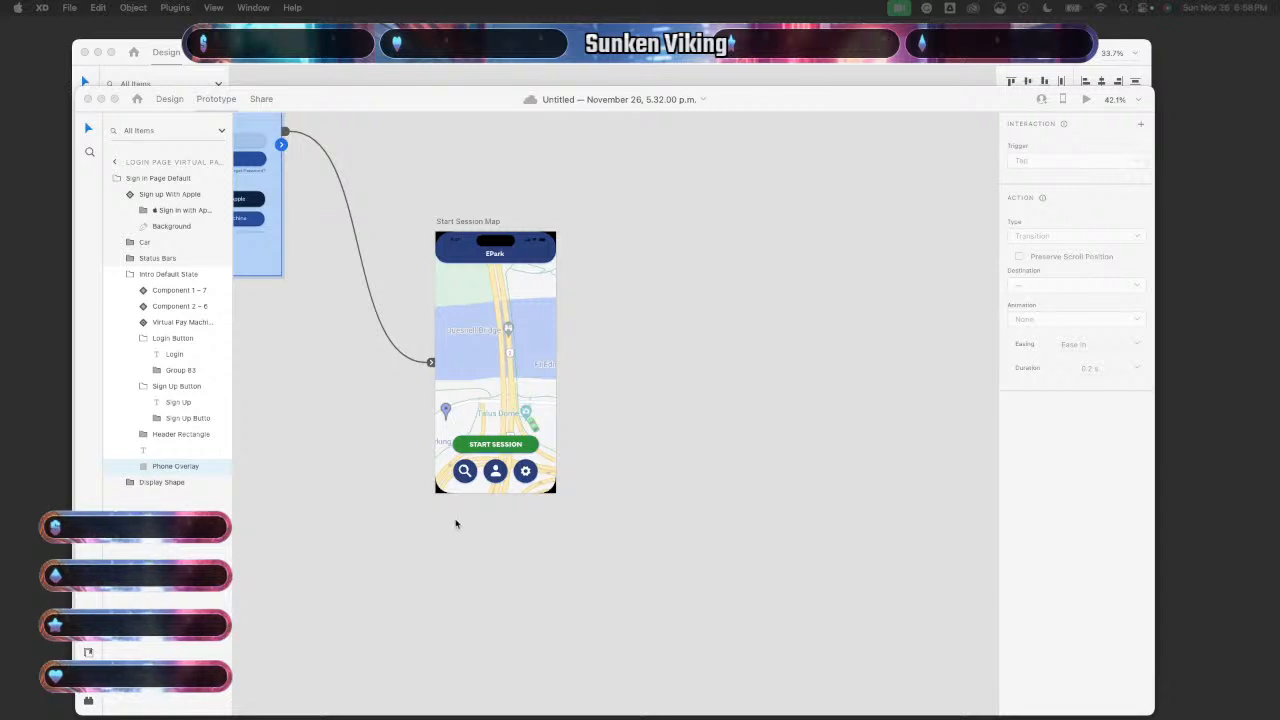
{"action": "scroll", "coordinate": [455, 523], "scroll_direction": "left", "scroll_amount": 10}
{"action": "scroll", "coordinate": [455, 523], "scroll_direction": "up", "scroll_amount": 3}
{"action": "scroll", "coordinate": [455, 523], "scroll_direction": "left", "scroll_amount": 1}
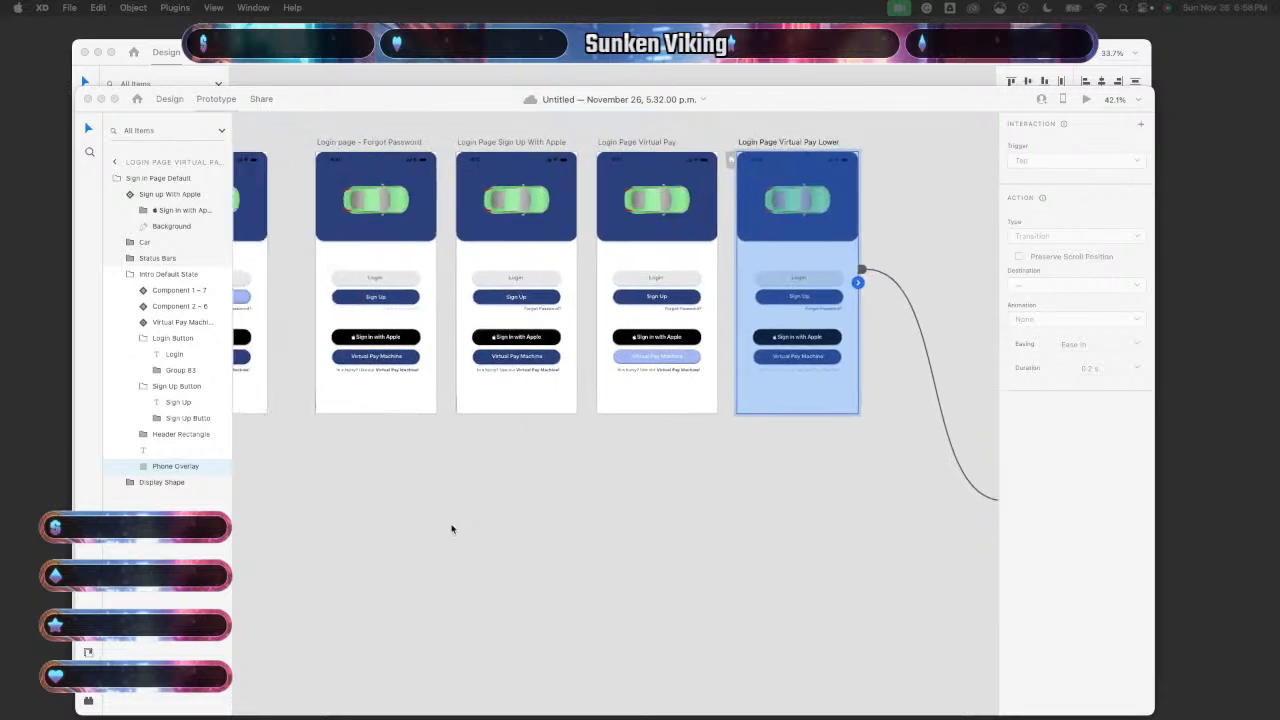
{"action": "left_click", "coordinate": [451, 529]}
{"action": "scroll", "coordinate": [451, 529], "scroll_direction": "down", "scroll_amount": 5}
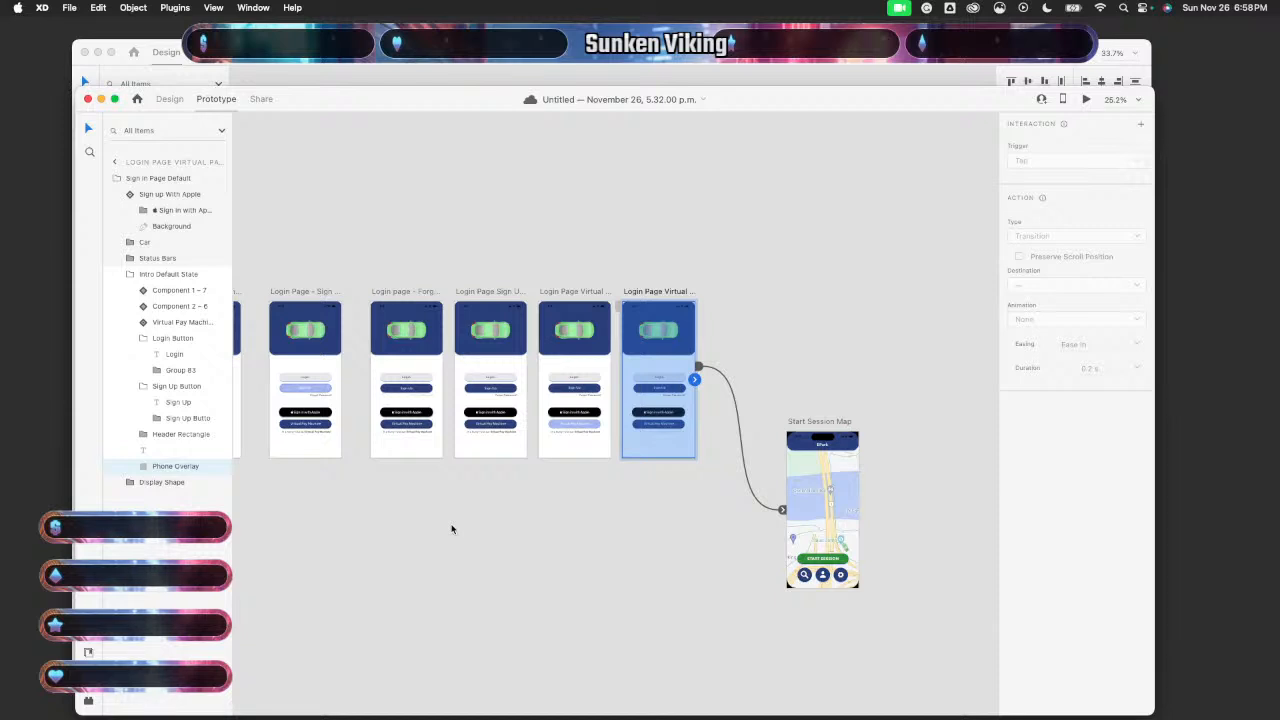
{"action": "scroll", "coordinate": [451, 529], "scroll_direction": "left", "scroll_amount": 5}
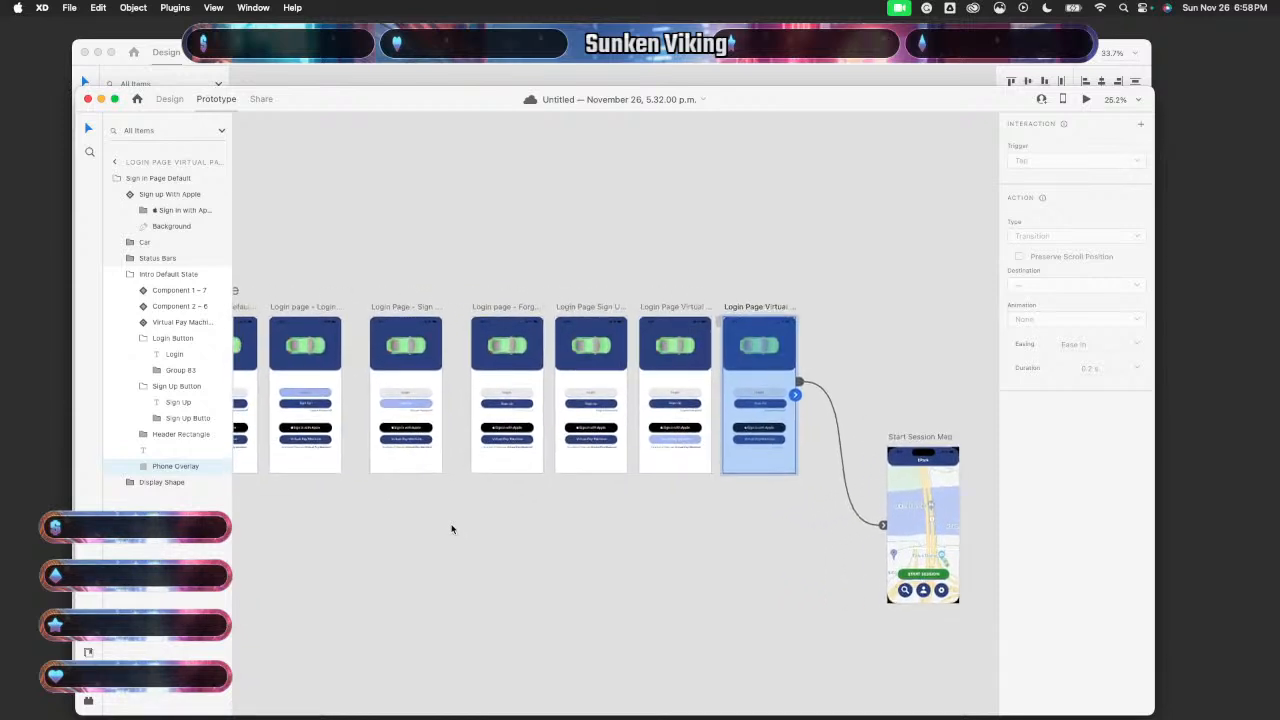
{"action": "scroll", "coordinate": [451, 529], "scroll_direction": "left", "scroll_amount": 1}
{"action": "scroll", "coordinate": [451, 529], "scroll_direction": "left", "scroll_amount": 4}
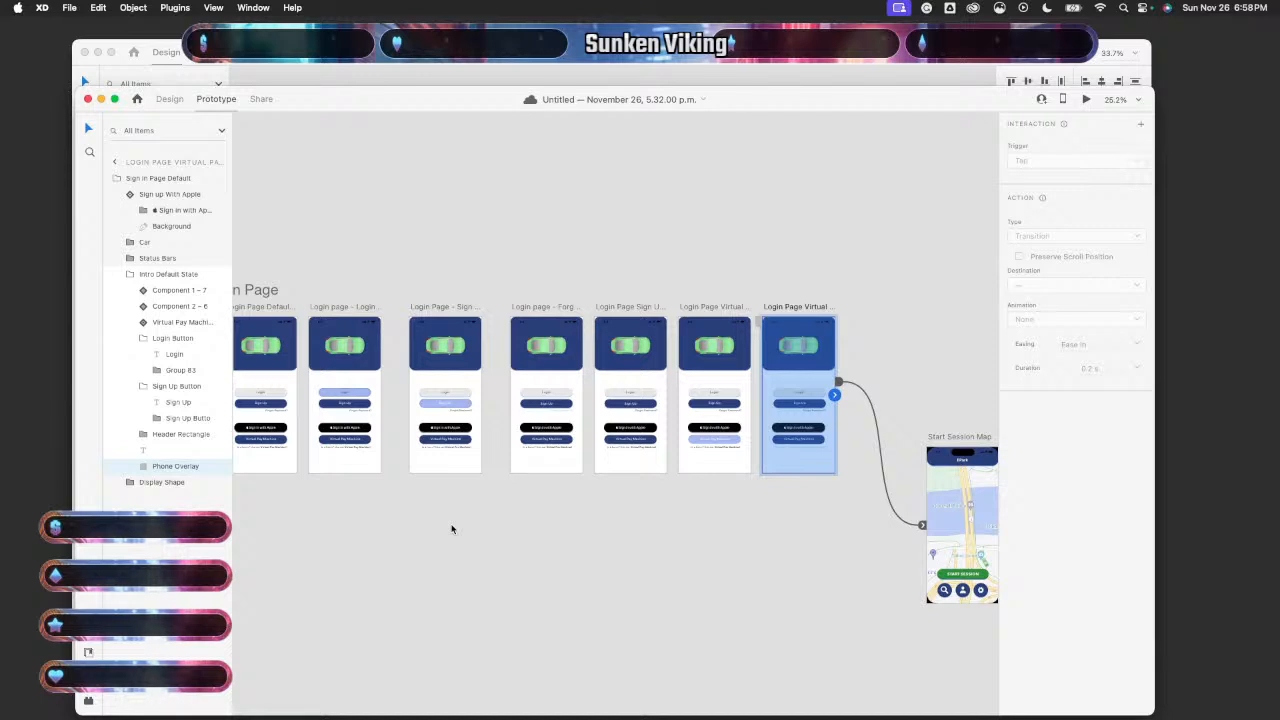
{"action": "left_click", "coordinate": [451, 529]}
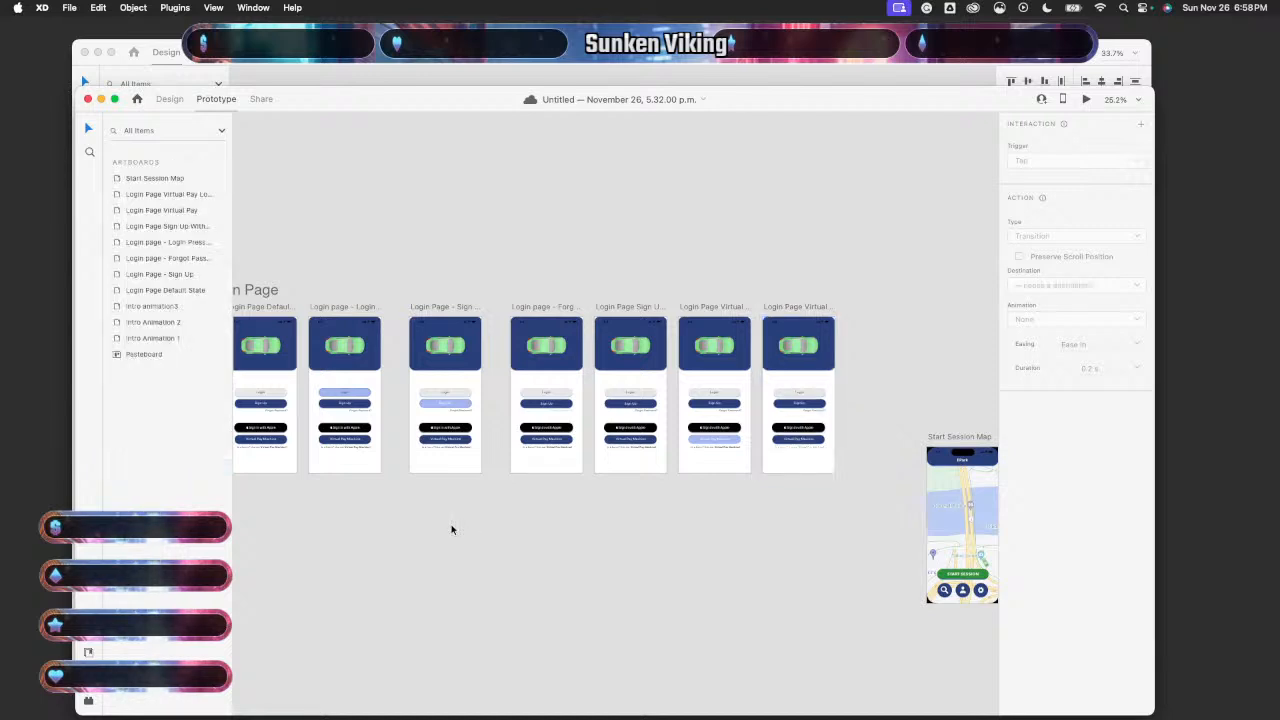
{"action": "scroll", "coordinate": [451, 529], "scroll_direction": "left", "scroll_amount": 3}
{"action": "scroll", "coordinate": [451, 529], "scroll_direction": "up", "scroll_amount": 1}
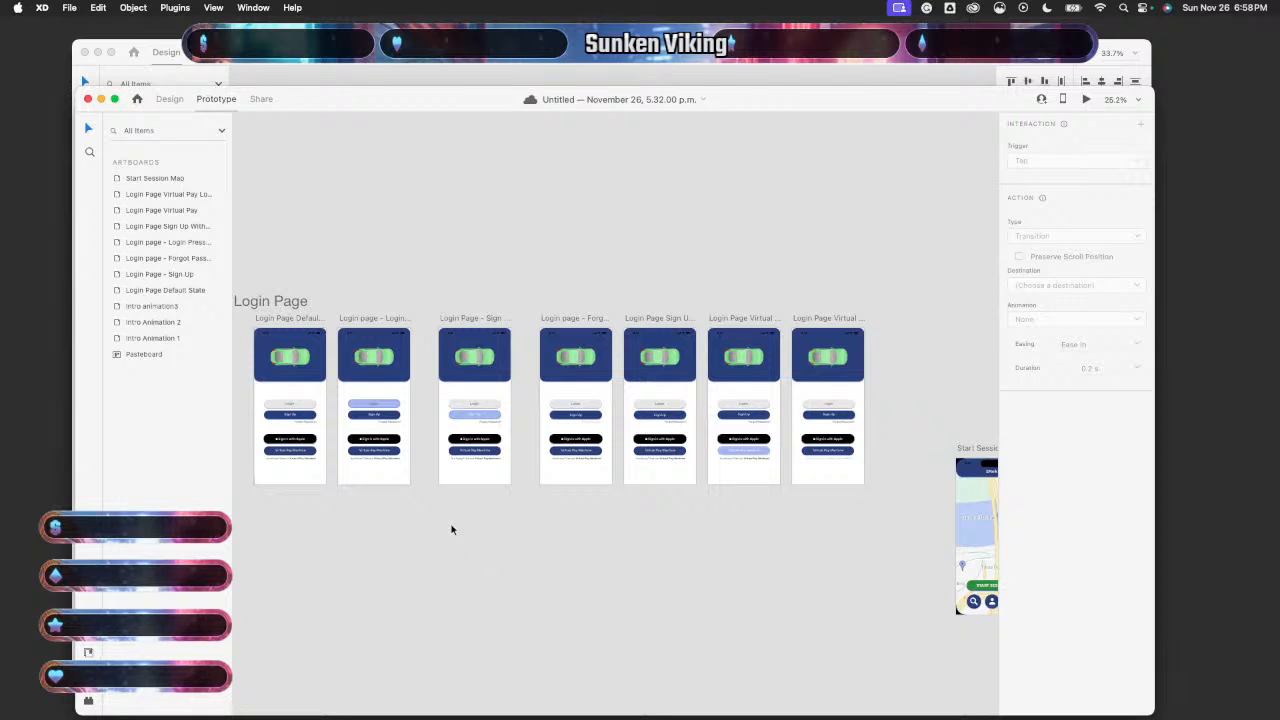
{"action": "scroll", "coordinate": [563, 591], "scroll_direction": "right", "scroll_amount": 10}
{"action": "scroll", "coordinate": [563, 591], "scroll_direction": "down", "scroll_amount": 4}
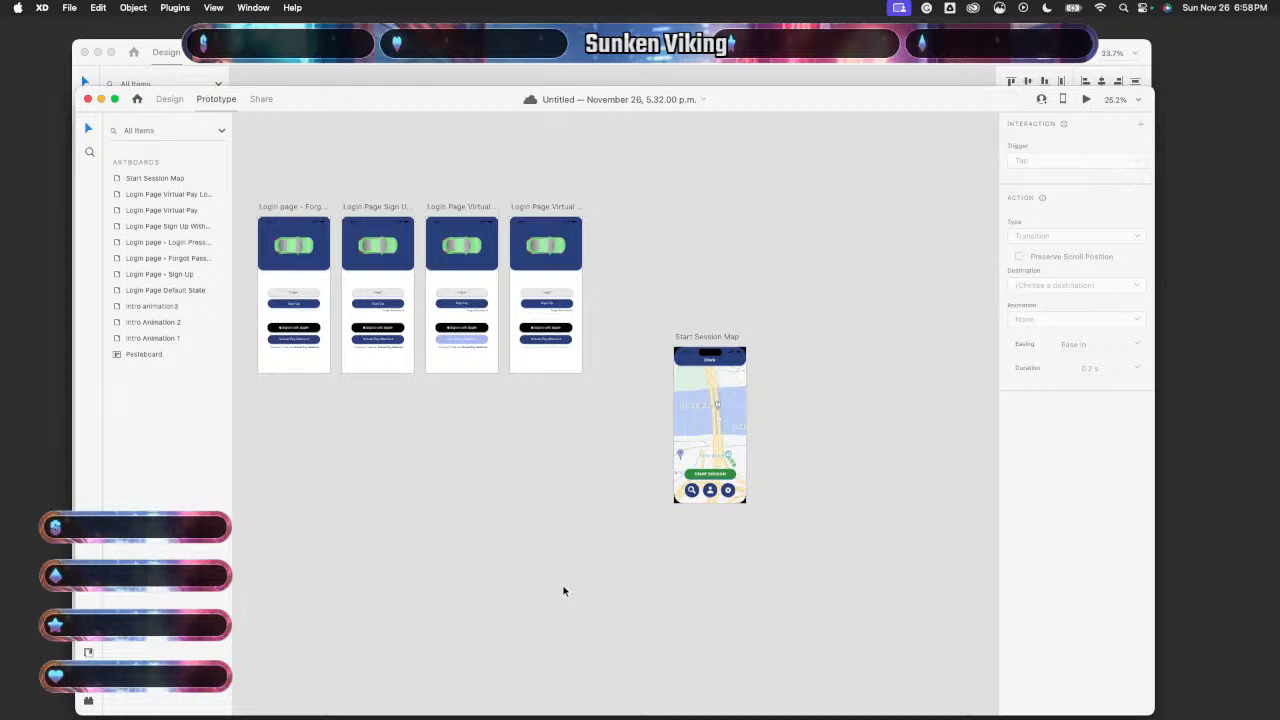
{"action": "scroll", "coordinate": [563, 591], "scroll_direction": "right", "scroll_amount": 2}
{"action": "scroll", "coordinate": [563, 591], "scroll_direction": "up", "scroll_amount": 1}
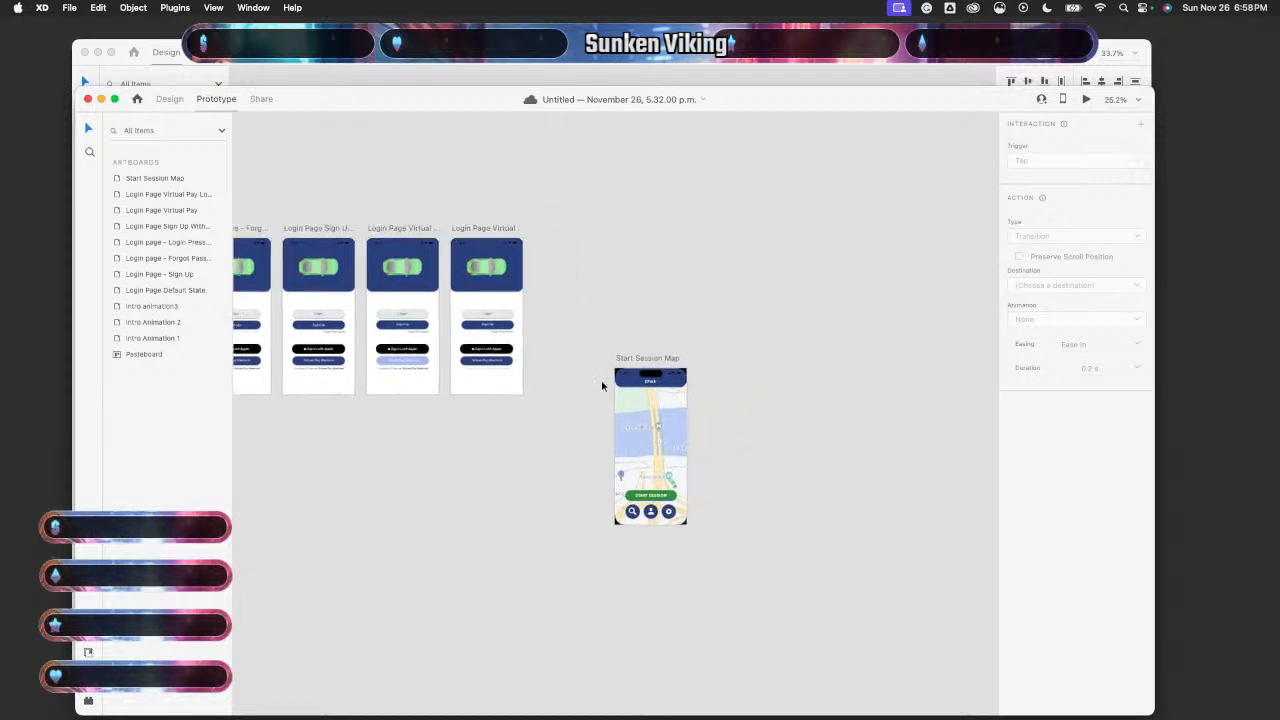
{"action": "scroll", "coordinate": [691, 428], "scroll_direction": "right", "scroll_amount": 3}
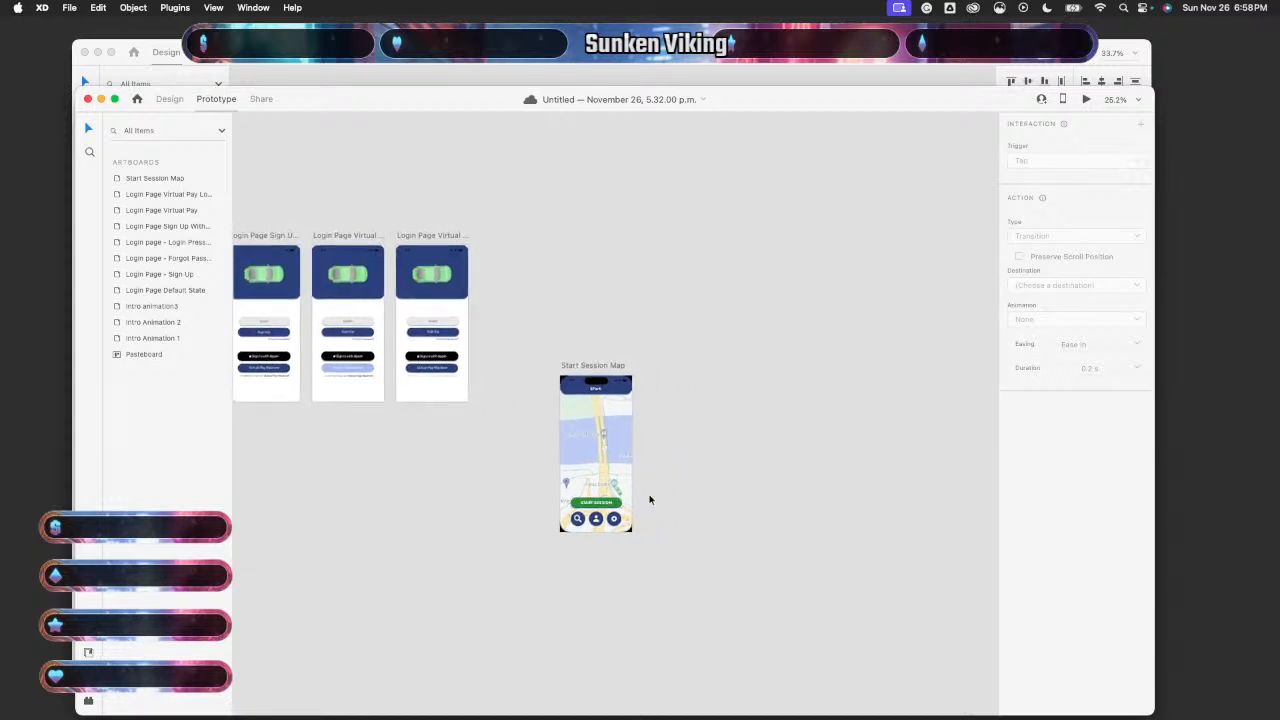
{"action": "scroll", "coordinate": [651, 500], "scroll_direction": "down", "scroll_amount": 2}
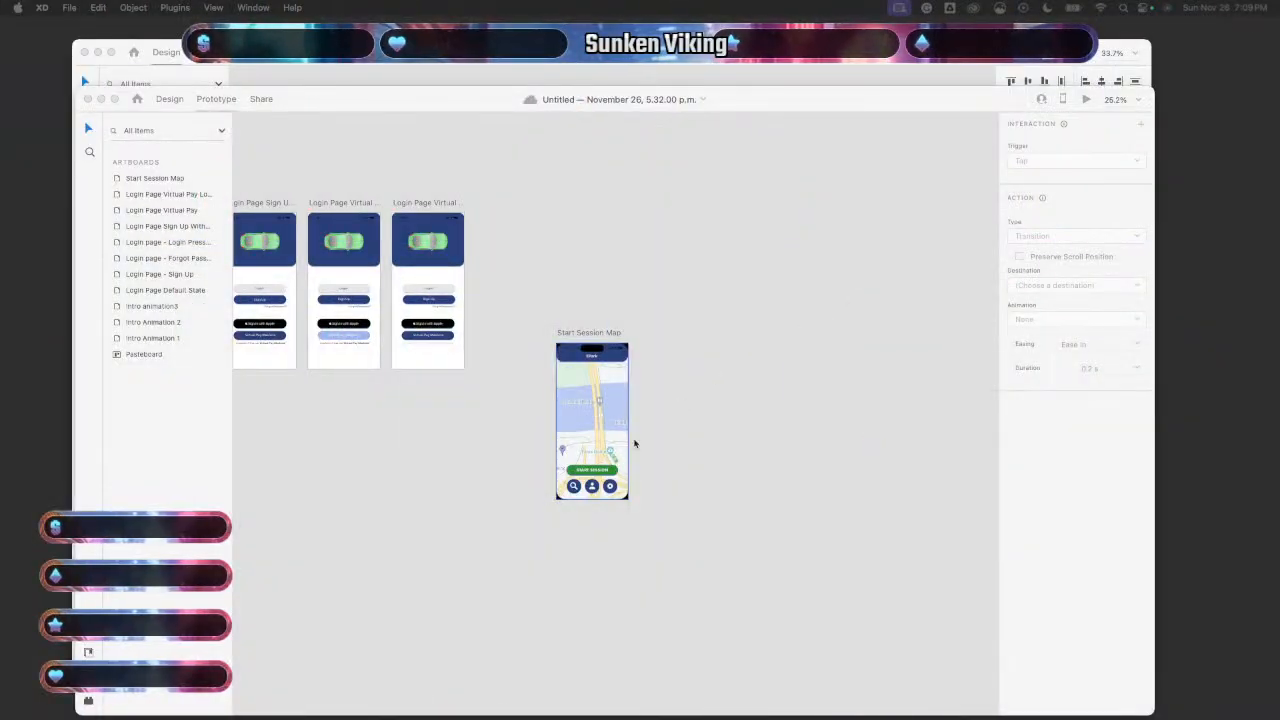
- Select the Start Session Map artboard in Design mode and duplicate it with Cmd+D
{"action": "left_click", "coordinate": [634, 443]}
{"action": "scroll", "coordinate": [670, 447], "scroll_direction": "up", "scroll_amount": 5}
{"action": "scroll", "coordinate": [670, 447], "scroll_direction": "down", "scroll_amount": 3}
{"action": "scroll", "coordinate": [670, 447], "scroll_direction": "left", "scroll_amount": 3}
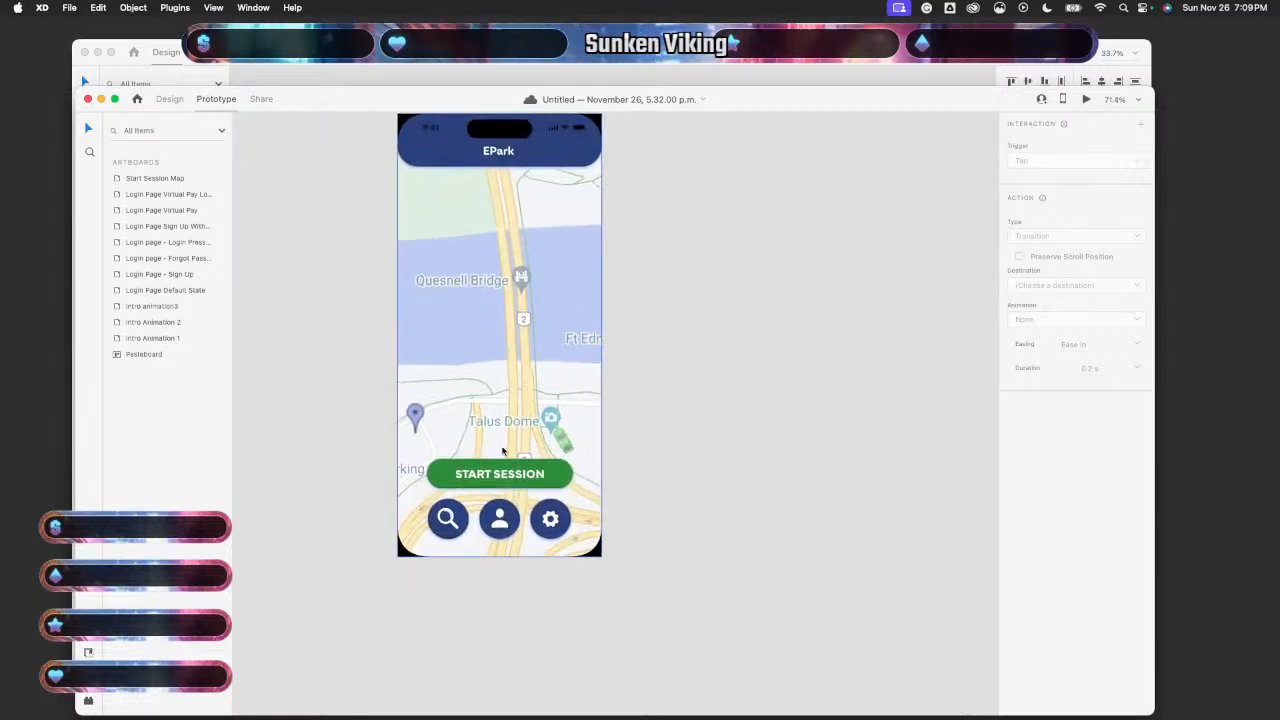
{"action": "scroll", "coordinate": [575, 460], "scroll_direction": "down", "scroll_amount": 5}
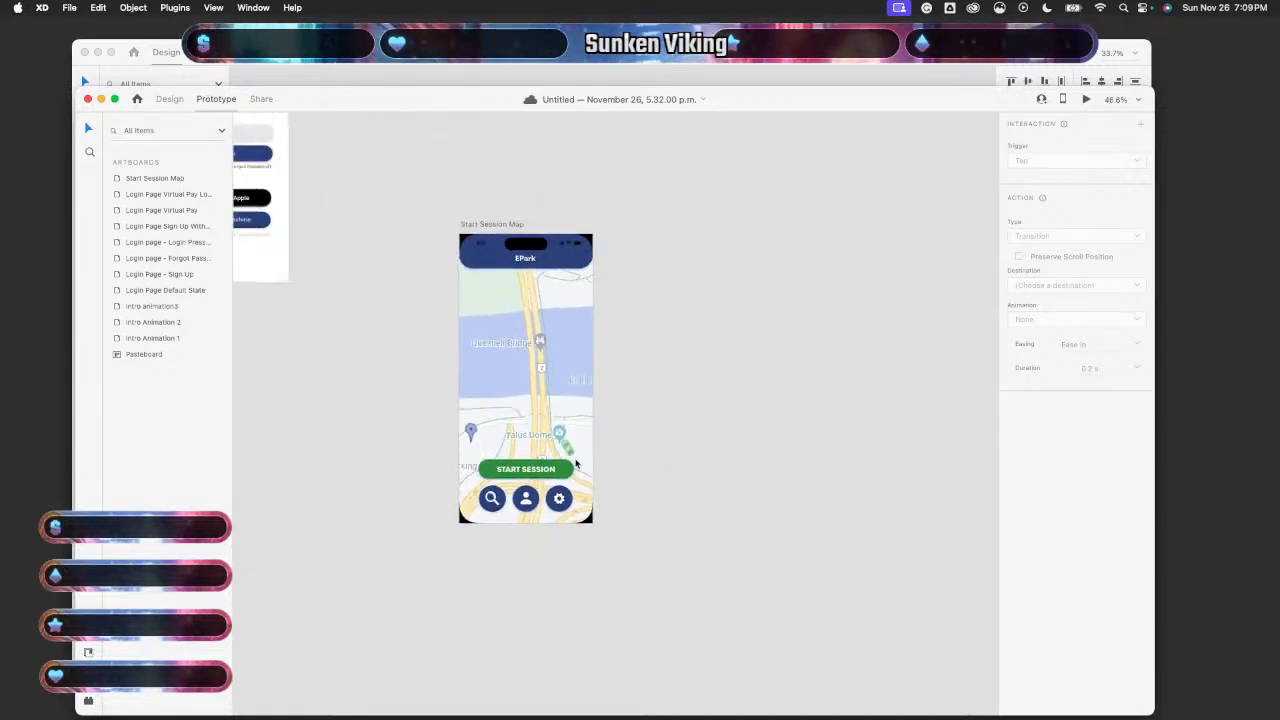
{"action": "scroll", "coordinate": [580, 367], "scroll_direction": "down", "scroll_amount": 3}
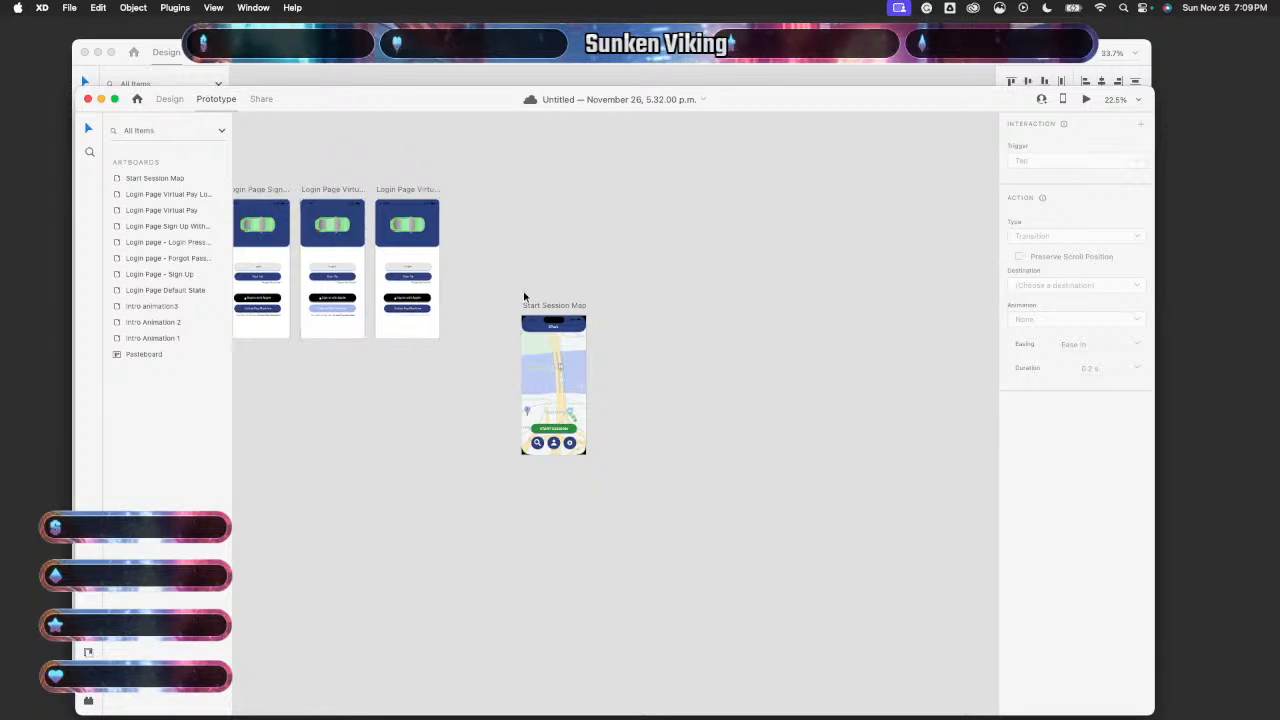
{"action": "left_click", "coordinate": [147, 179]}
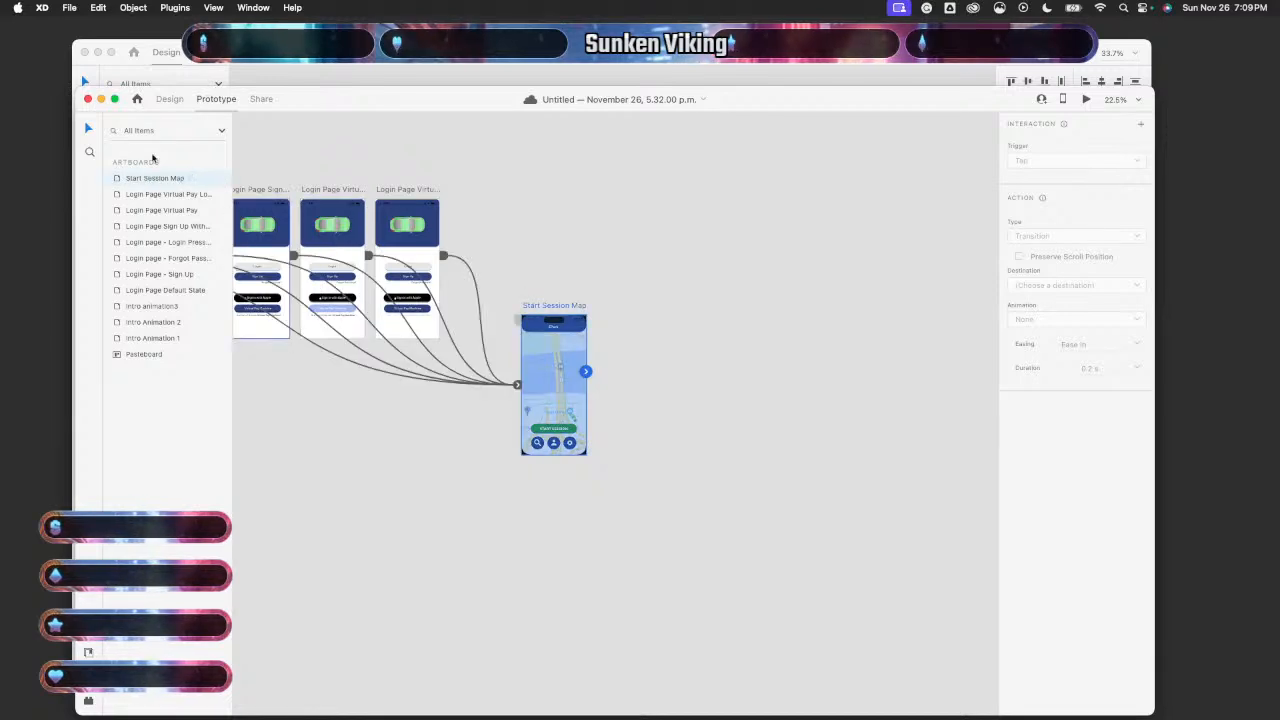
{"action": "left_click", "coordinate": [170, 102]}
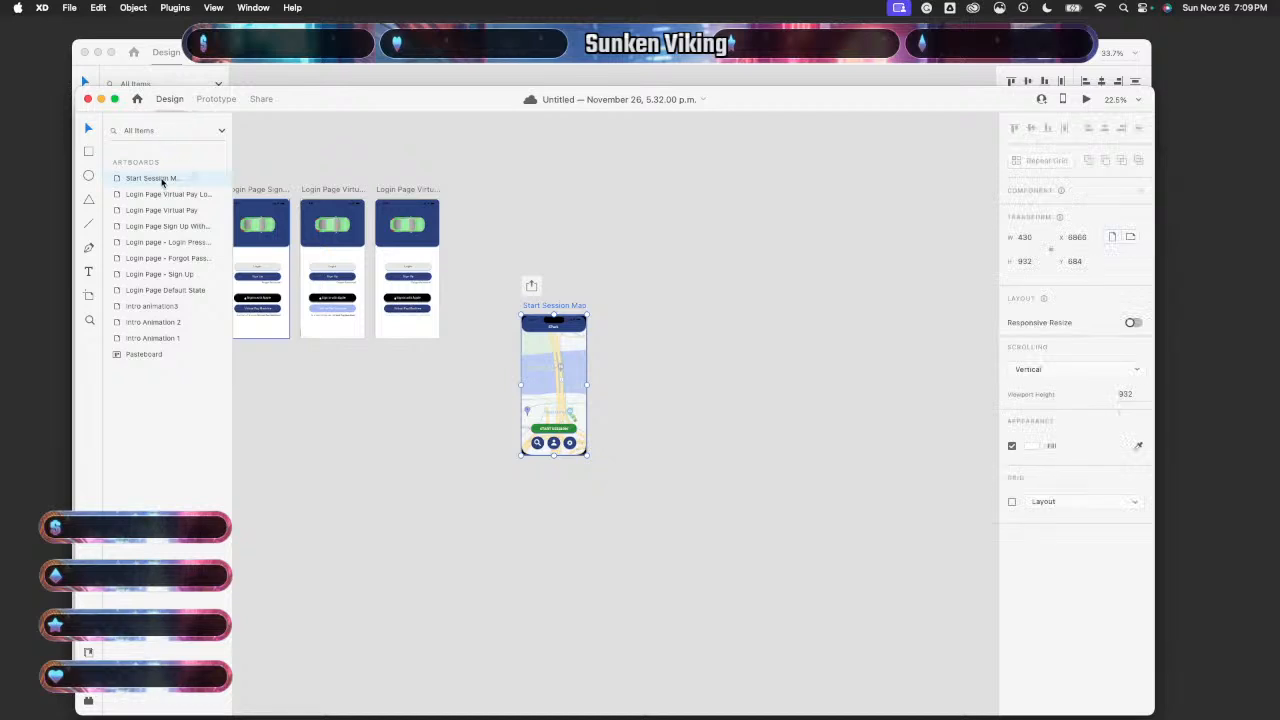
{"action": "key", "text": "super+d"}
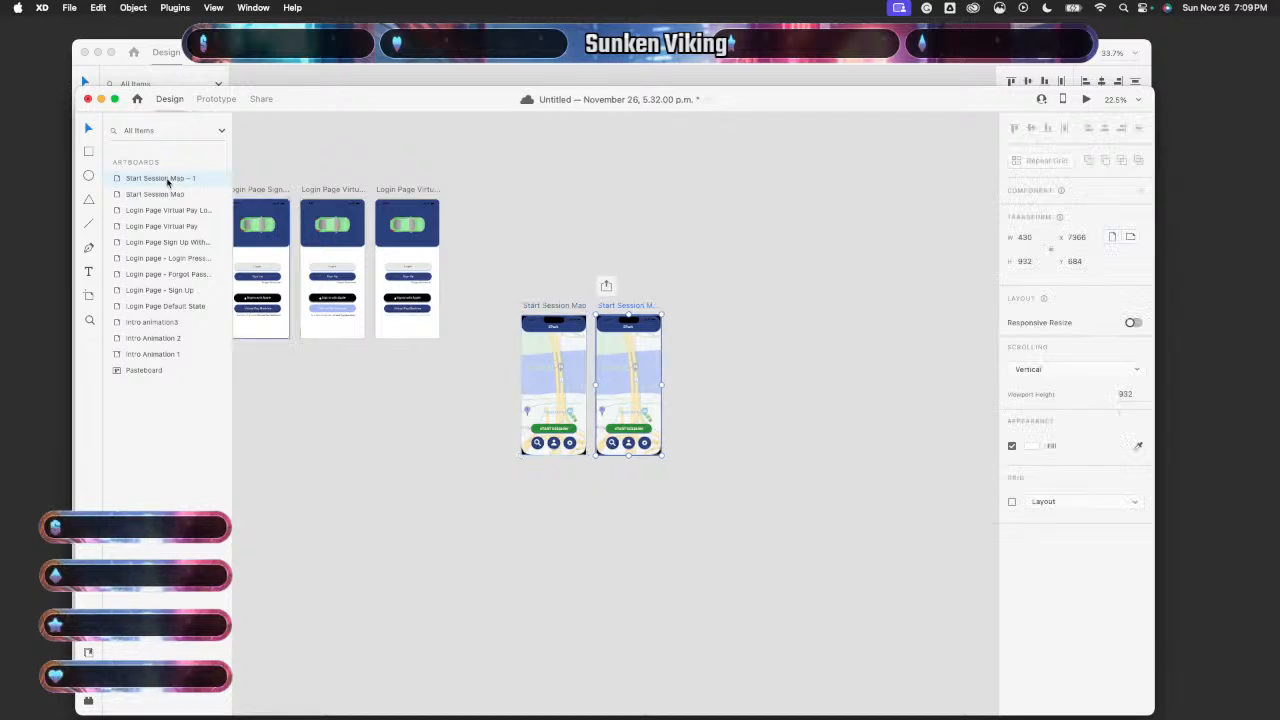
- Select the duplicate Start Session Map - 1 and zoom in on it
{"action": "left_click", "coordinate": [170, 193]}
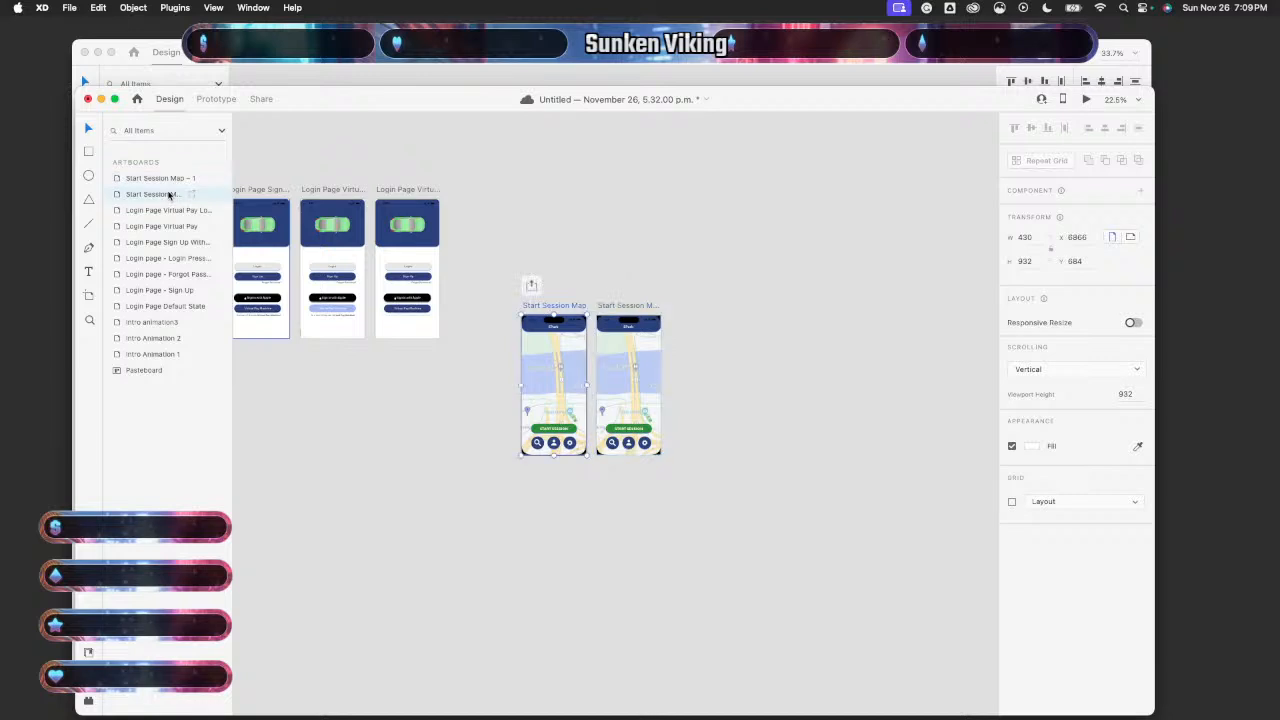
{"action": "left_click", "coordinate": [176, 177]}
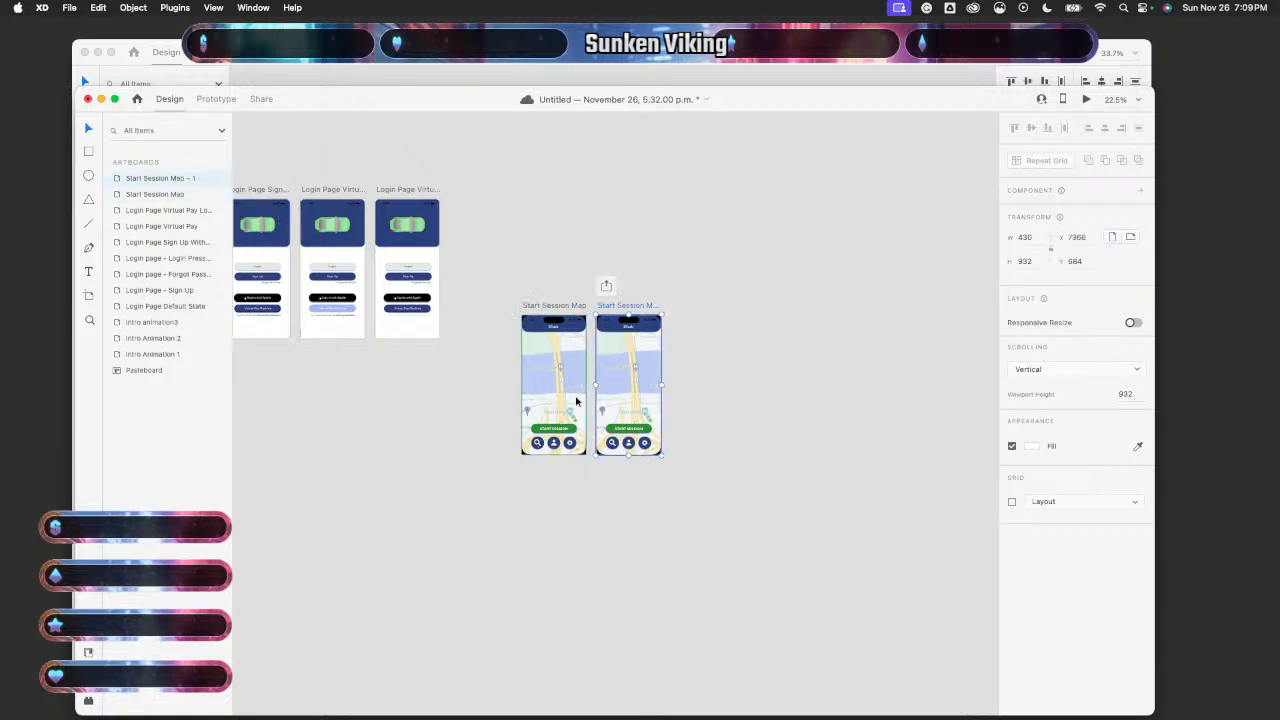
{"action": "scroll", "coordinate": [577, 401], "scroll_direction": "right", "scroll_amount": 2}
{"action": "scroll", "coordinate": [576, 401], "scroll_direction": "right", "scroll_amount": 2}
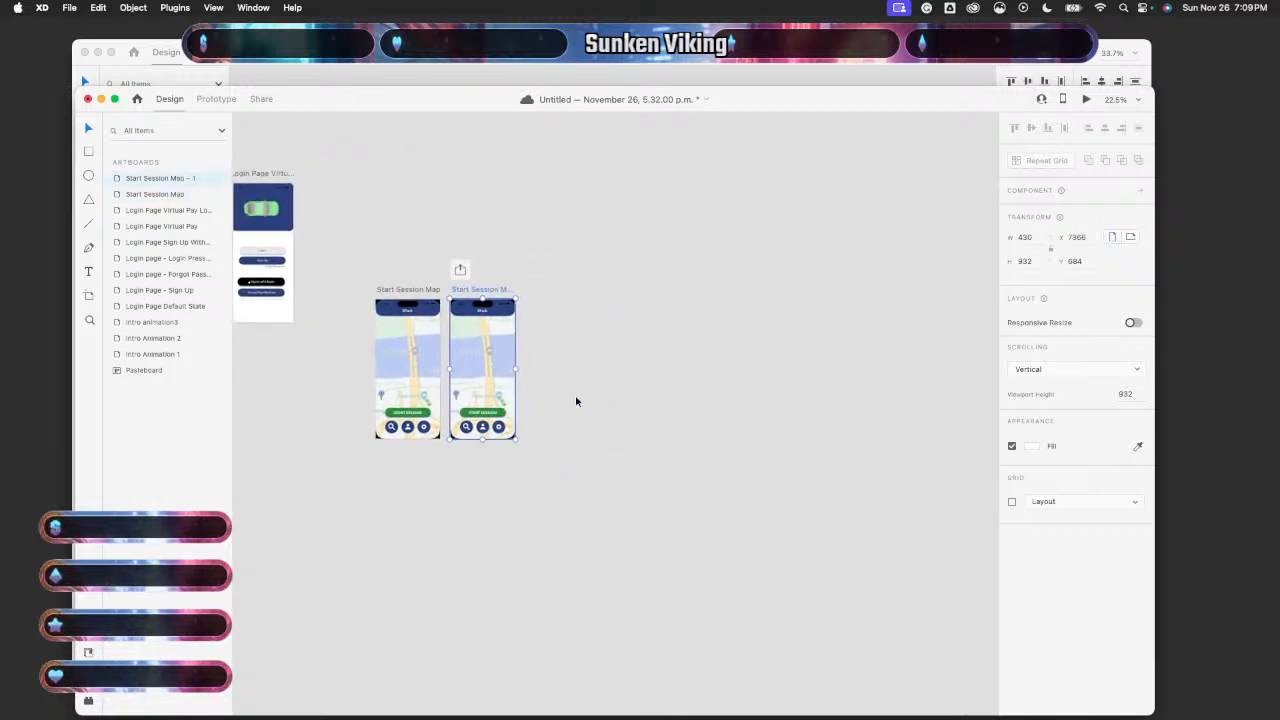
{"action": "scroll", "coordinate": [576, 401], "scroll_direction": "left", "scroll_amount": 1}
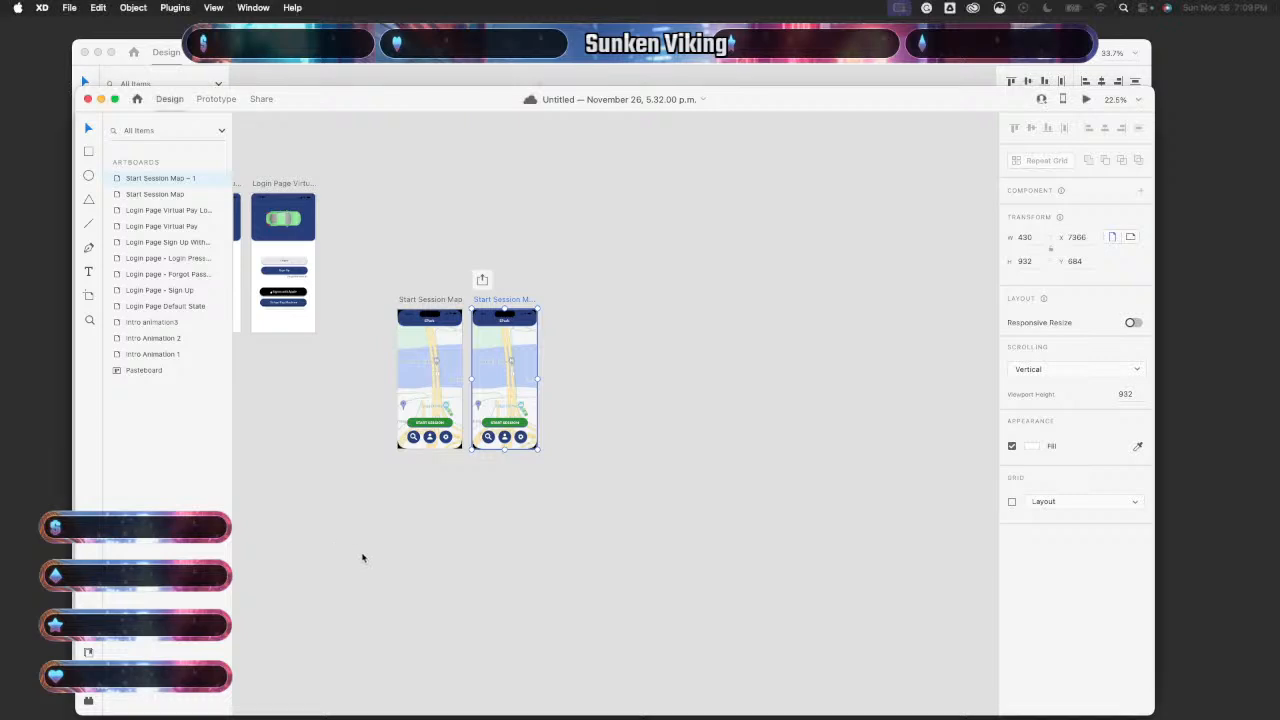
{"action": "key", "text": "super+3"}
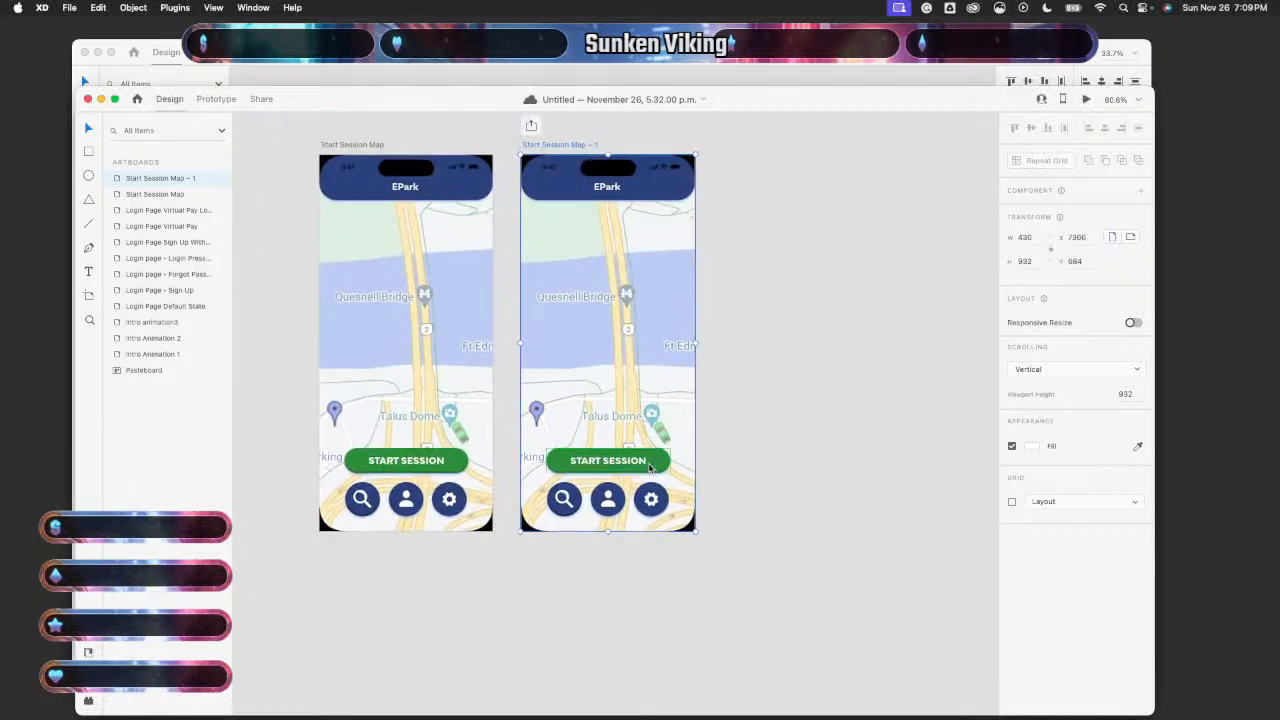
{"action": "left_click", "coordinate": [650, 468]}
{"action": "left_click", "coordinate": [309, 548]}
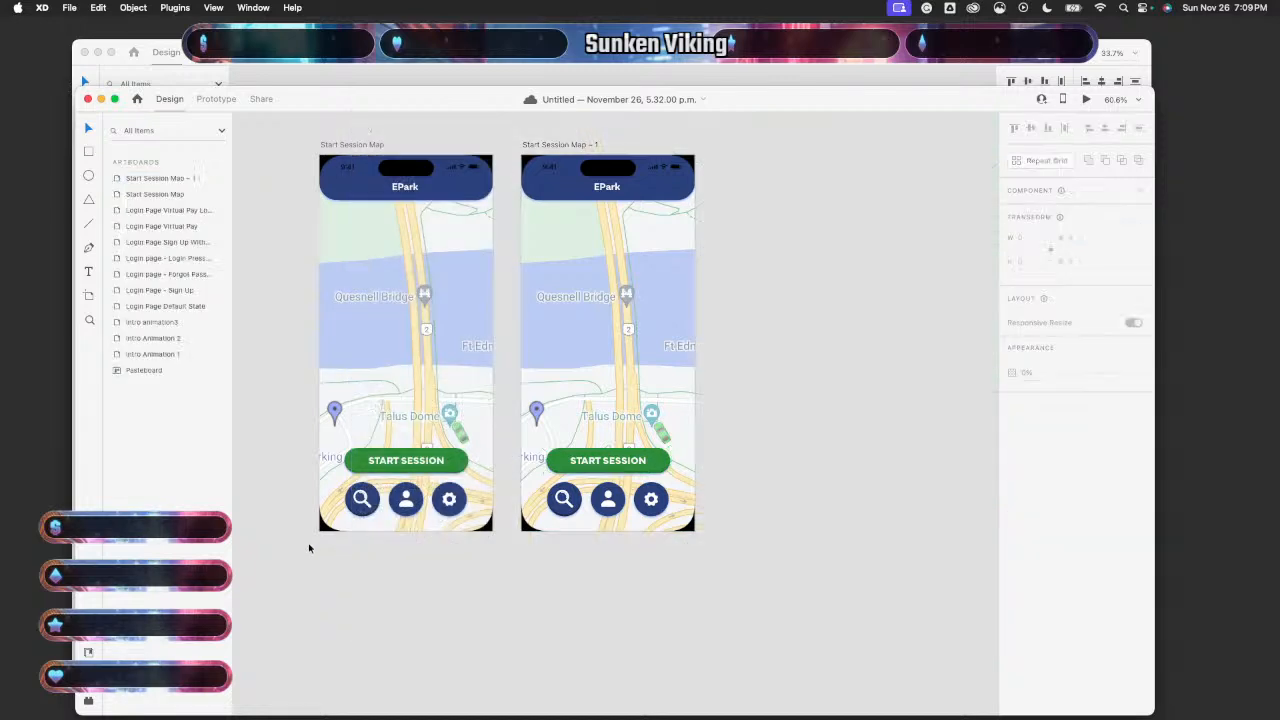
- Take the faded toggled START SESSION button from the style tile's Button States back to the map document
{"action": "left_click", "coordinate": [369, 79]}
{"action": "scroll", "coordinate": [446, 271], "scroll_direction": "down", "scroll_amount": 5}
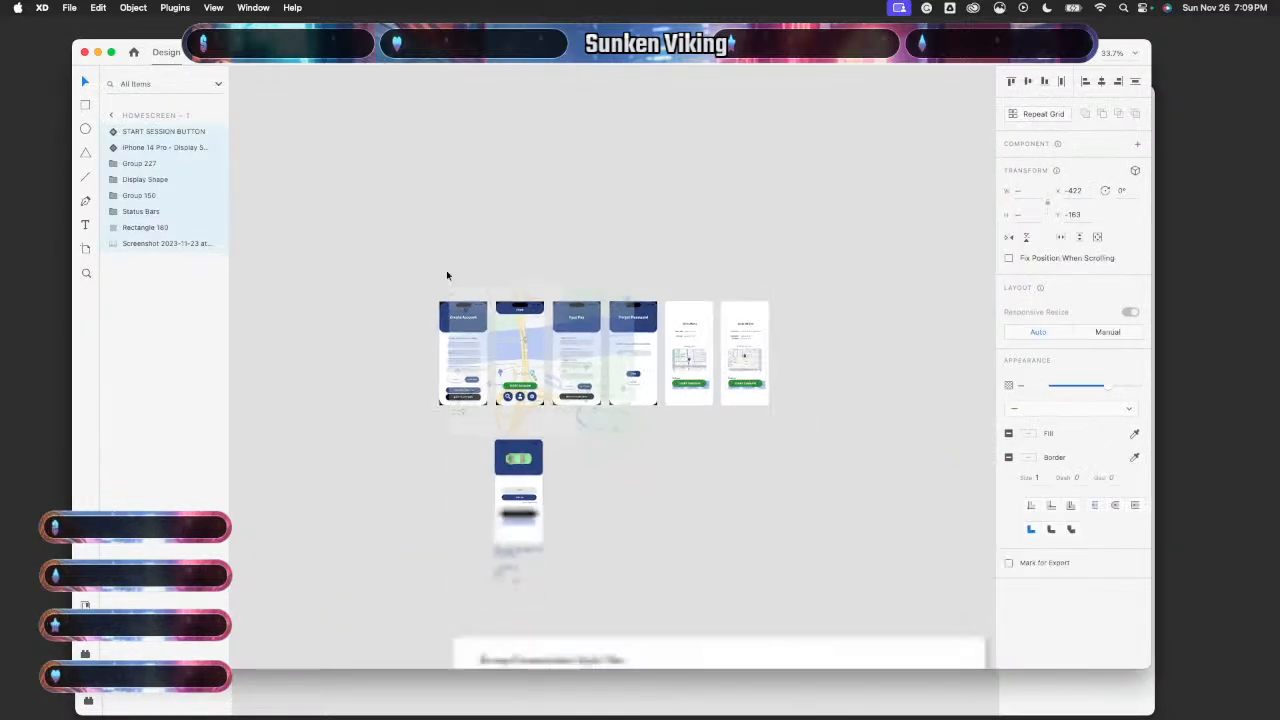
{"action": "left_click", "coordinate": [608, 452]}
{"action": "scroll", "coordinate": [607, 455], "scroll_direction": "down", "scroll_amount": 5}
{"action": "scroll", "coordinate": [607, 455], "scroll_direction": "up", "scroll_amount": 5}
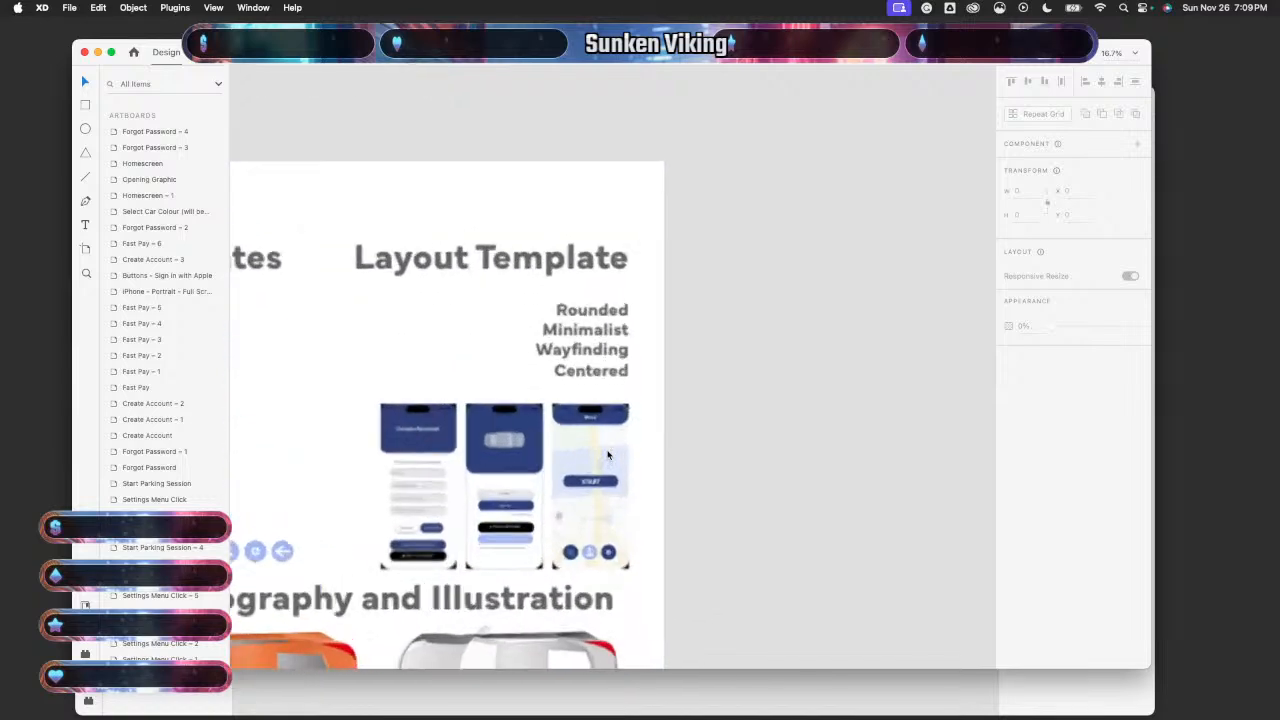
{"action": "scroll", "coordinate": [607, 455], "scroll_direction": "left", "scroll_amount": 5}
{"action": "scroll", "coordinate": [612, 236], "scroll_direction": "up", "scroll_amount": 3}
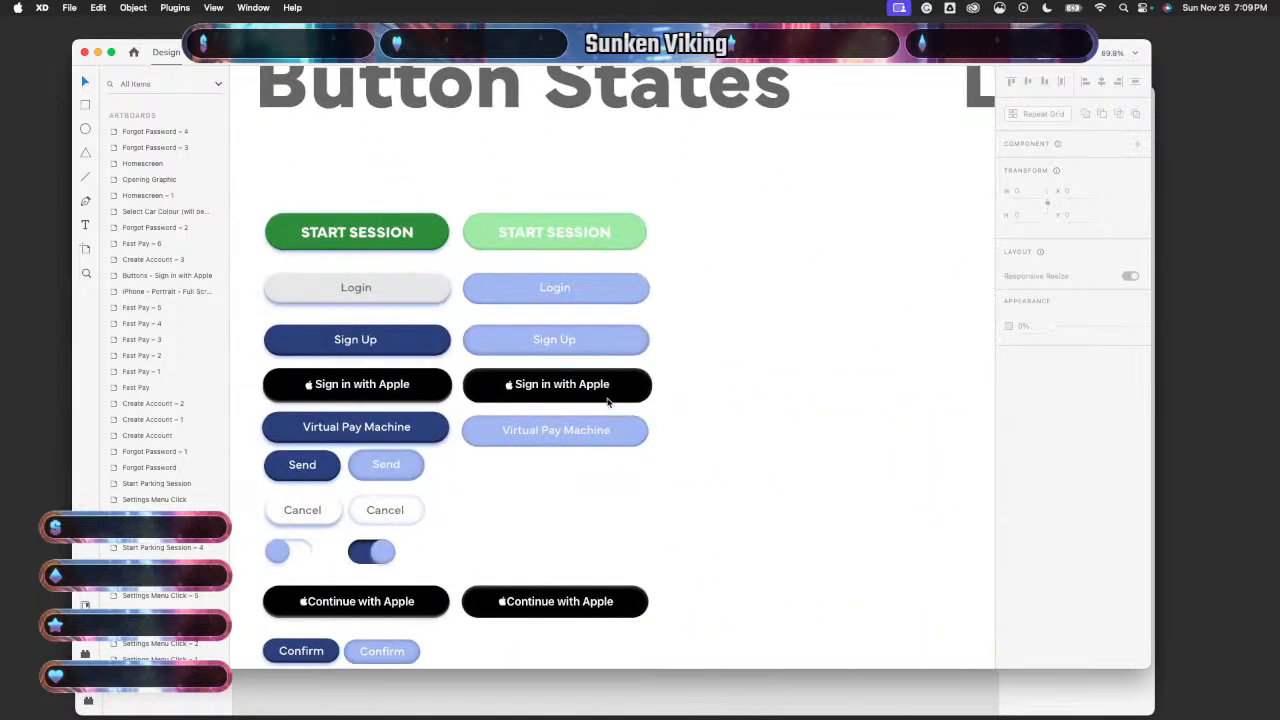
{"action": "left_click", "coordinate": [611, 237]}
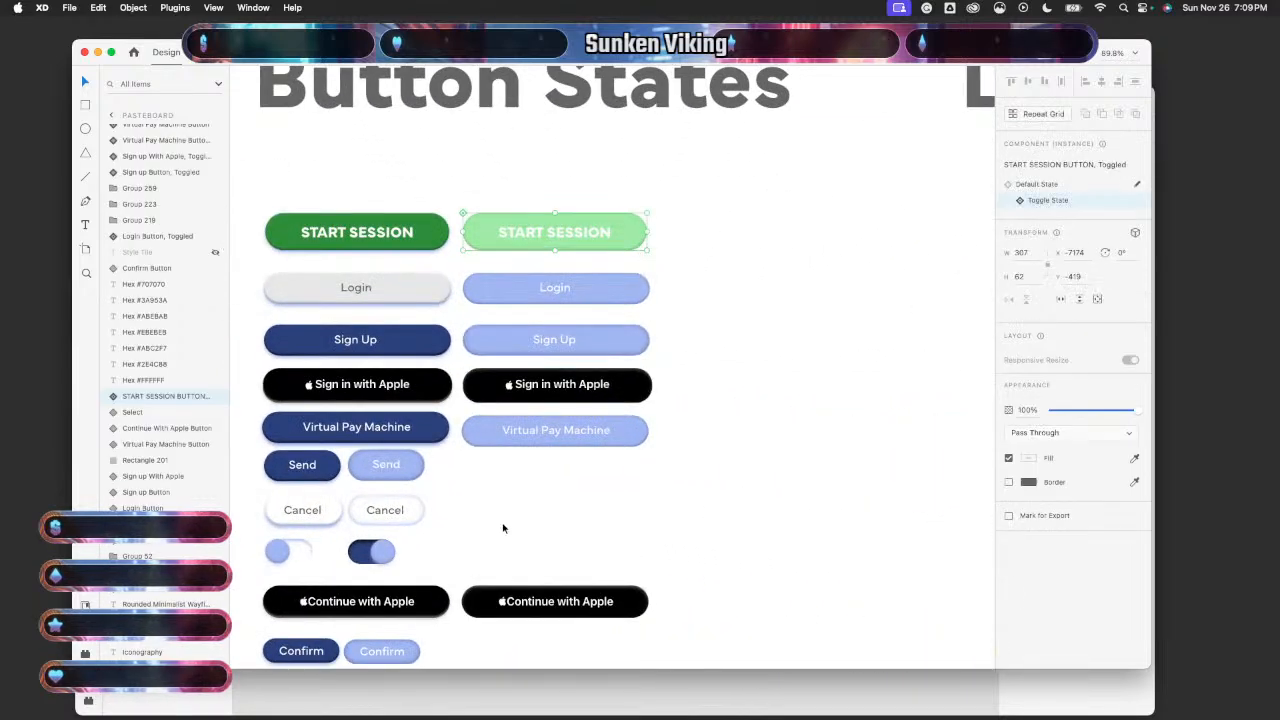
{"action": "left_click", "coordinate": [471, 694]}
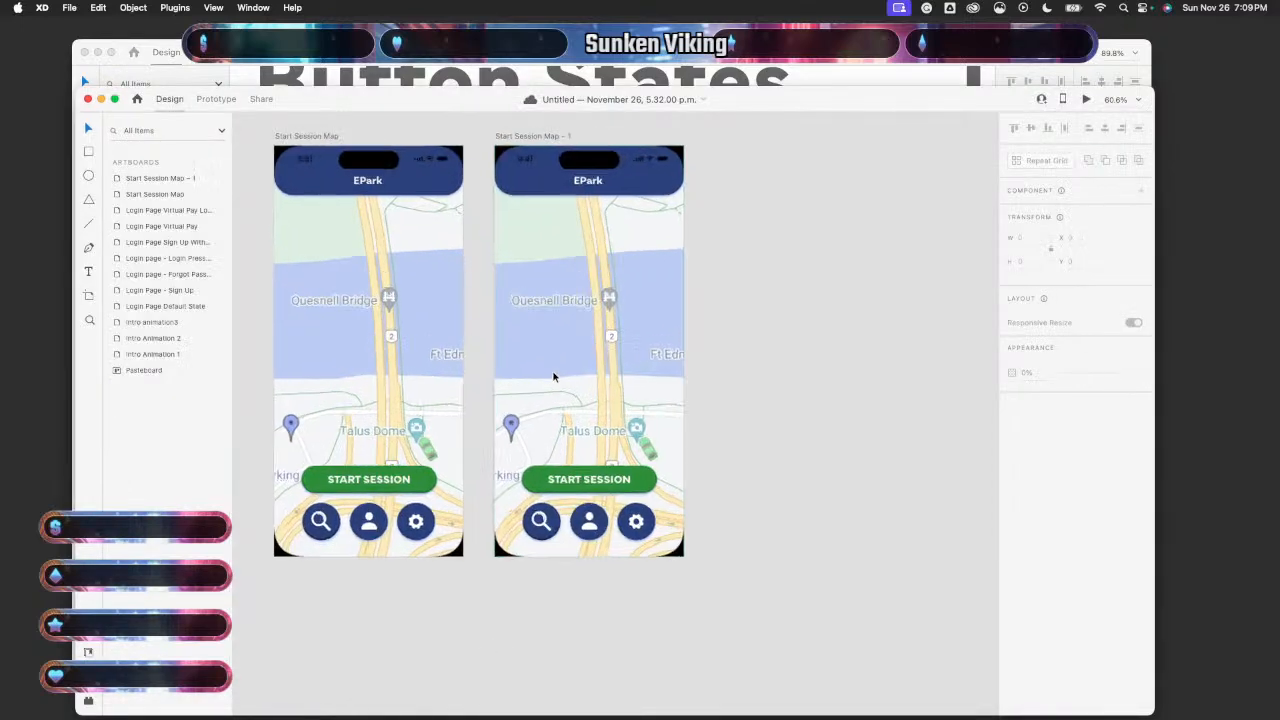
{"action": "scroll", "coordinate": [553, 376], "scroll_direction": "up", "scroll_amount": 5}
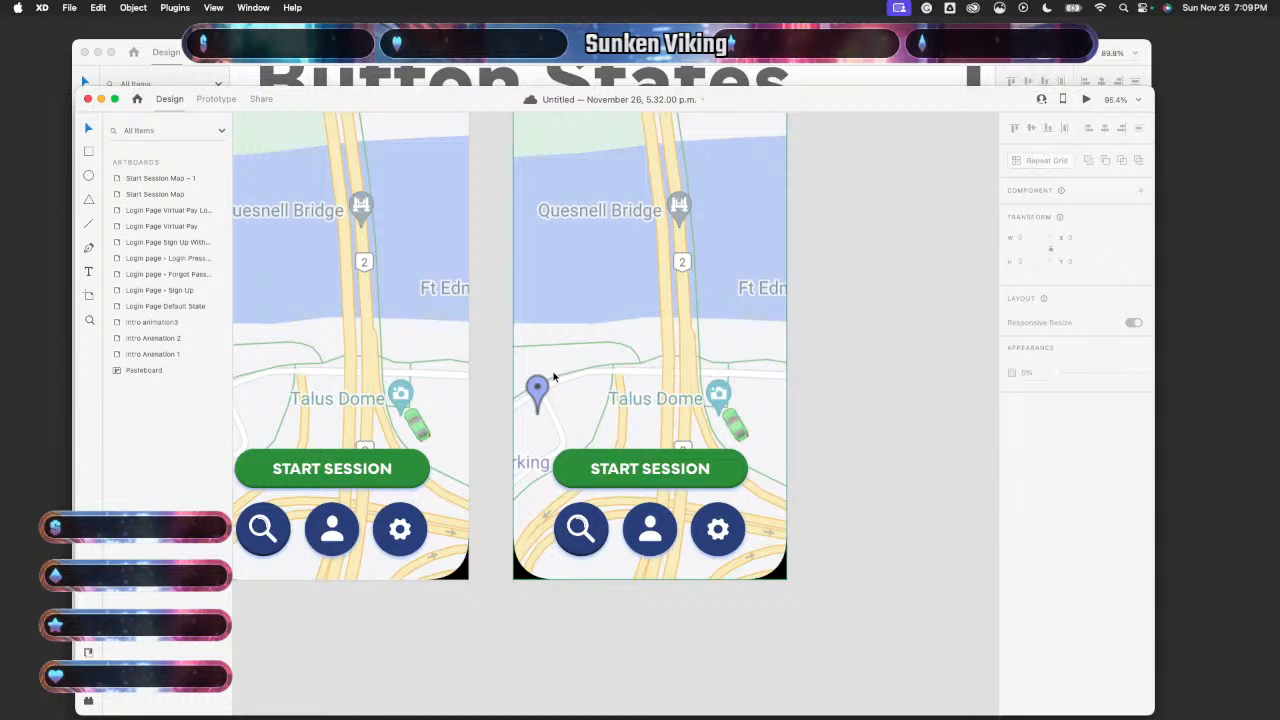
{"action": "scroll", "coordinate": [680, 440], "scroll_direction": "right", "scroll_amount": 3}
- Paste the toggled START SESSION button and move it onto the pasteboard beside the artboards
{"action": "key", "text": "super+v"}
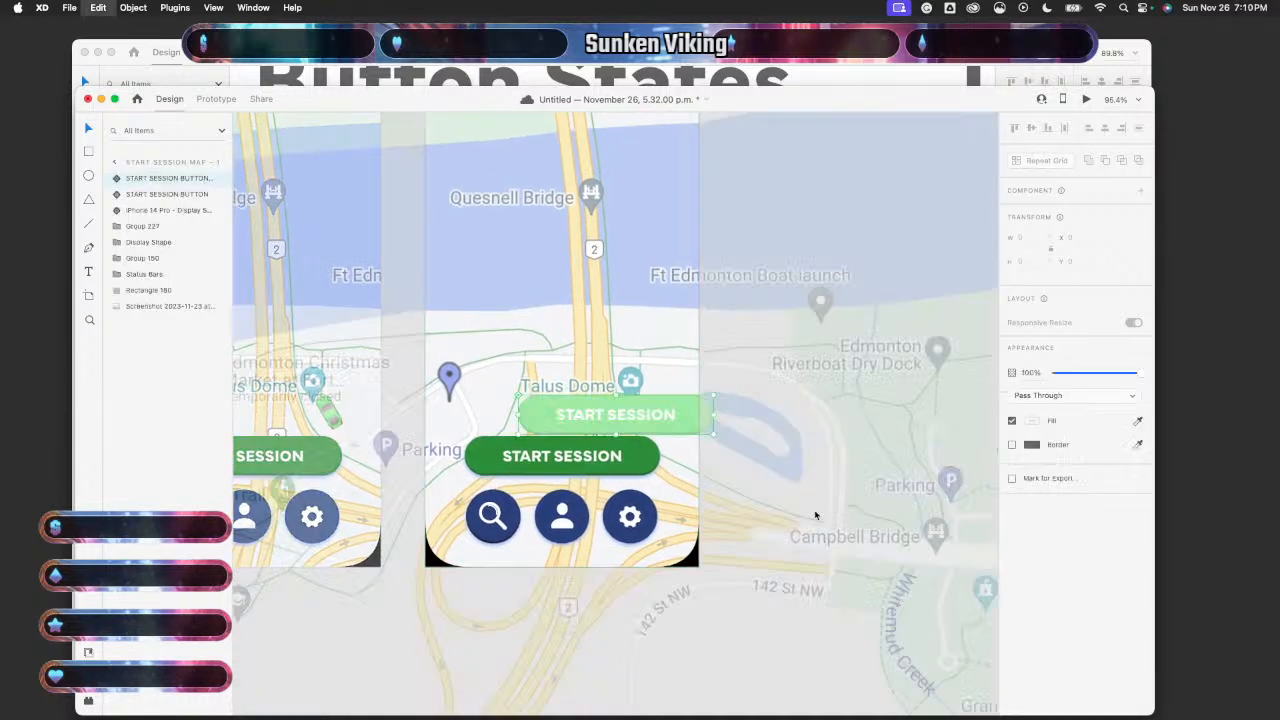
{"action": "scroll", "coordinate": [815, 515], "scroll_direction": "down", "scroll_amount": 5}
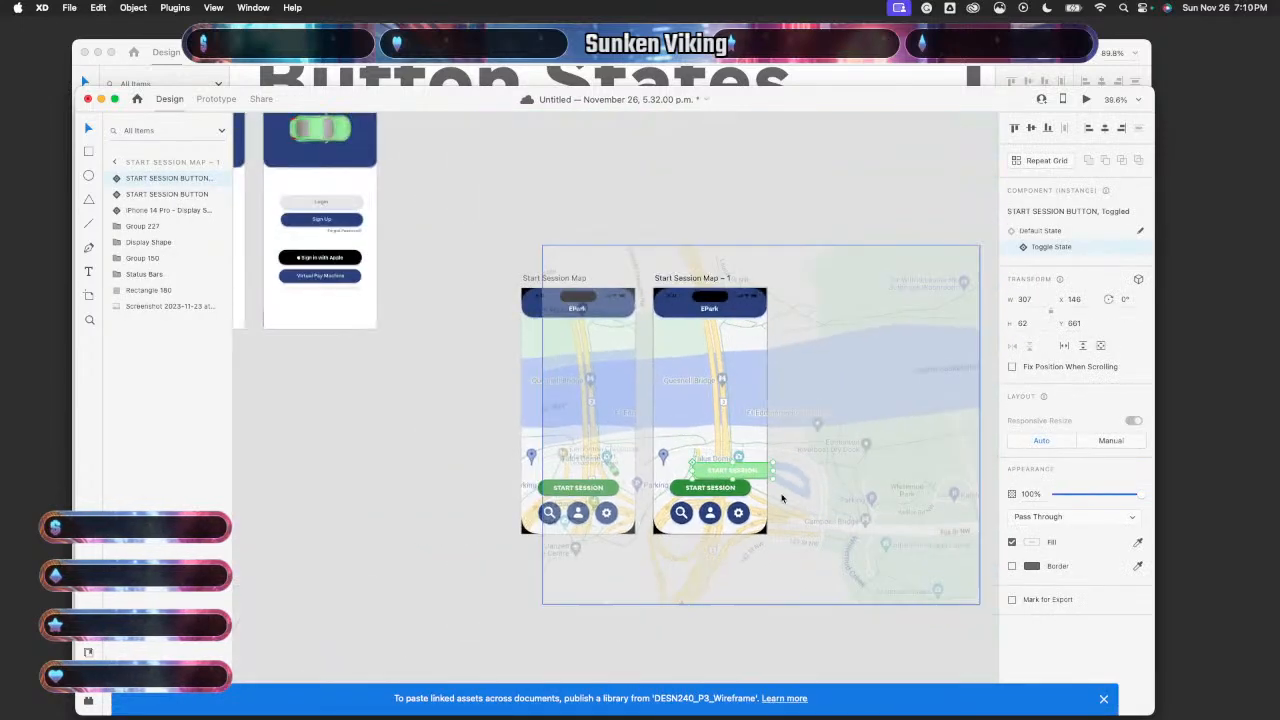
{"action": "left_click_drag", "start_coordinate": [760, 474], "coordinate": [864, 470]}
{"action": "left_click", "coordinate": [806, 559]}
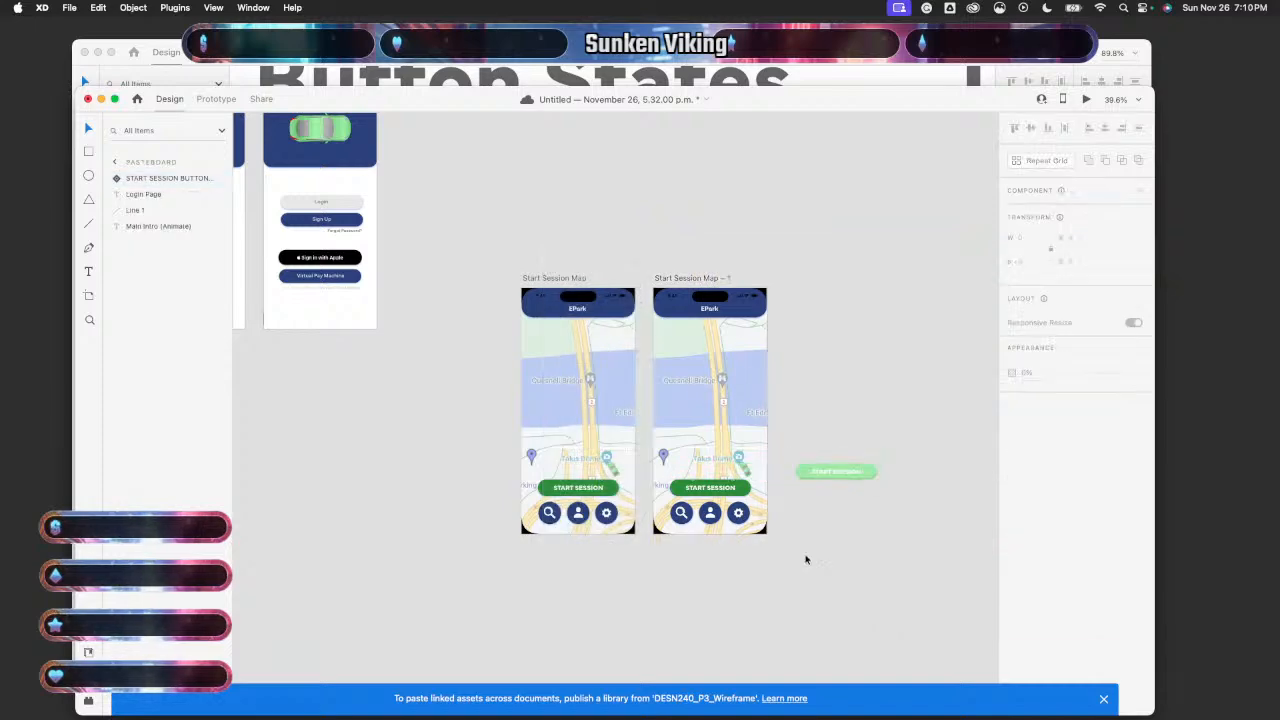
- Fill the copy's START SESSION button shape with pale green sampled from the pasted button
{"action": "scroll", "coordinate": [806, 559], "scroll_direction": "up", "scroll_amount": 5}
{"action": "scroll", "coordinate": [806, 559], "scroll_direction": "up", "scroll_amount": 3}
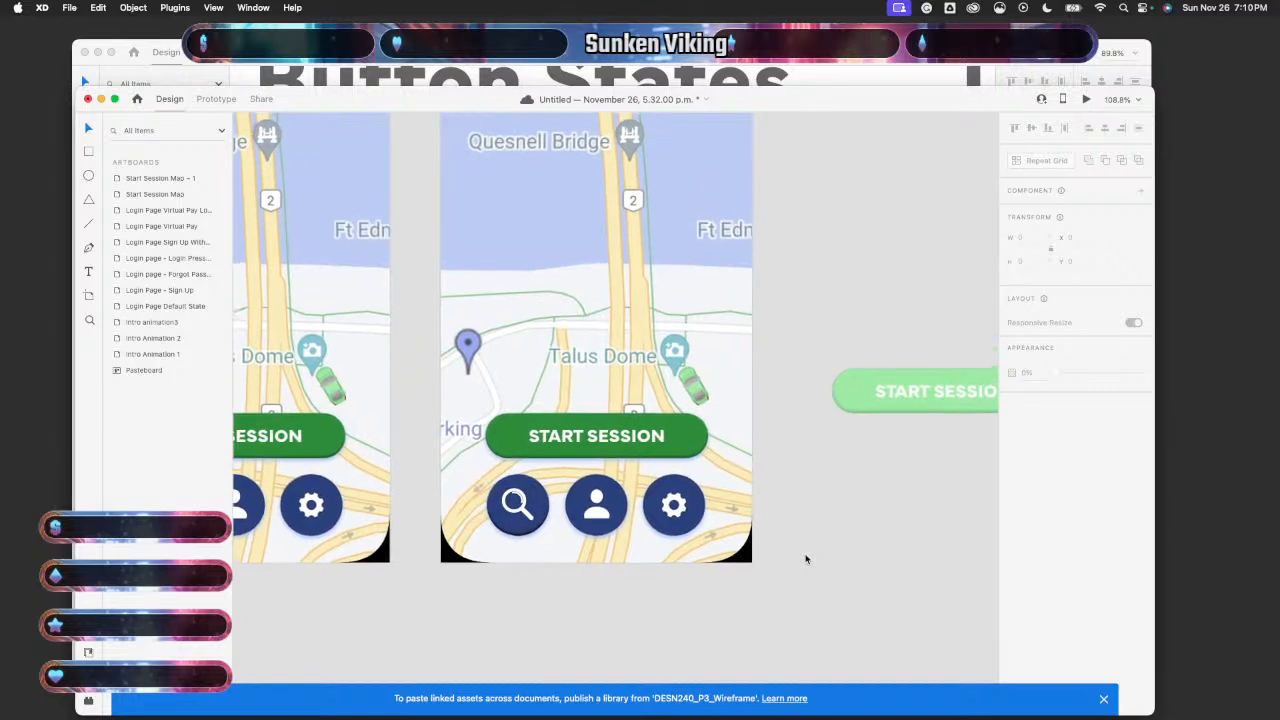
{"action": "double_click", "coordinate": [683, 461]}
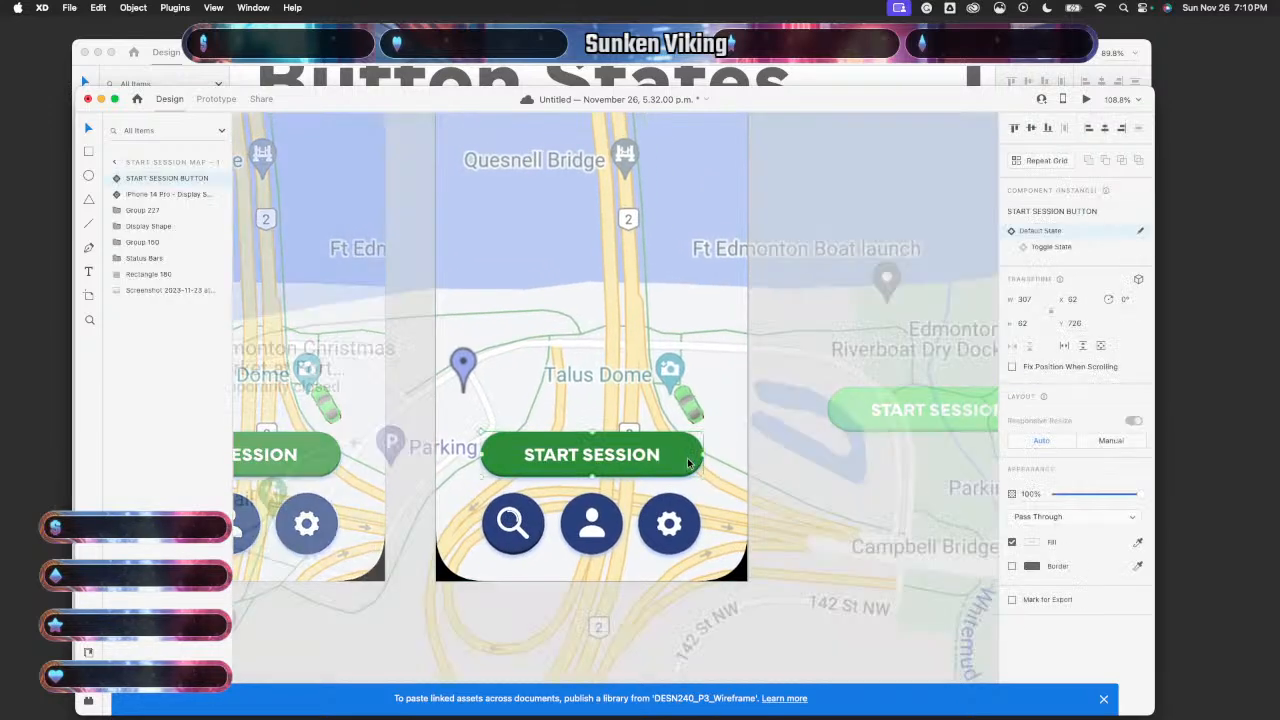
{"action": "left_click", "coordinate": [678, 441]}
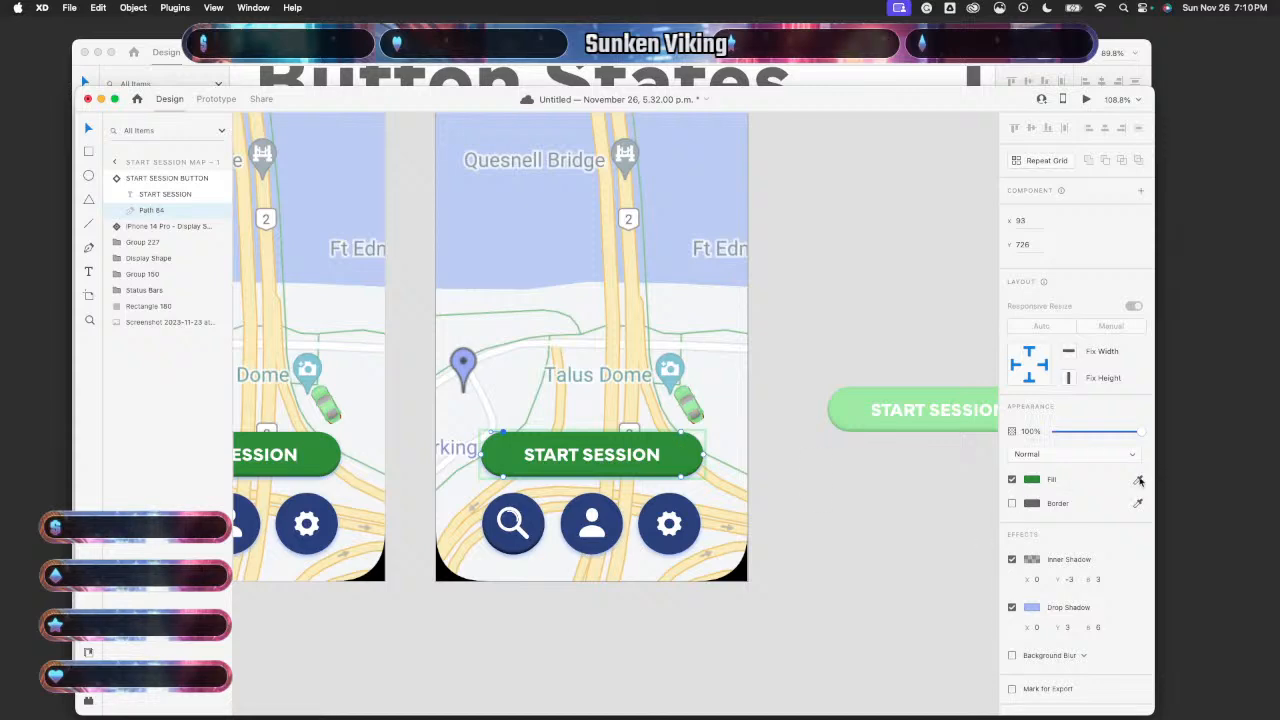
{"action": "left_click", "coordinate": [1139, 481]}
{"action": "left_click", "coordinate": [857, 409]}
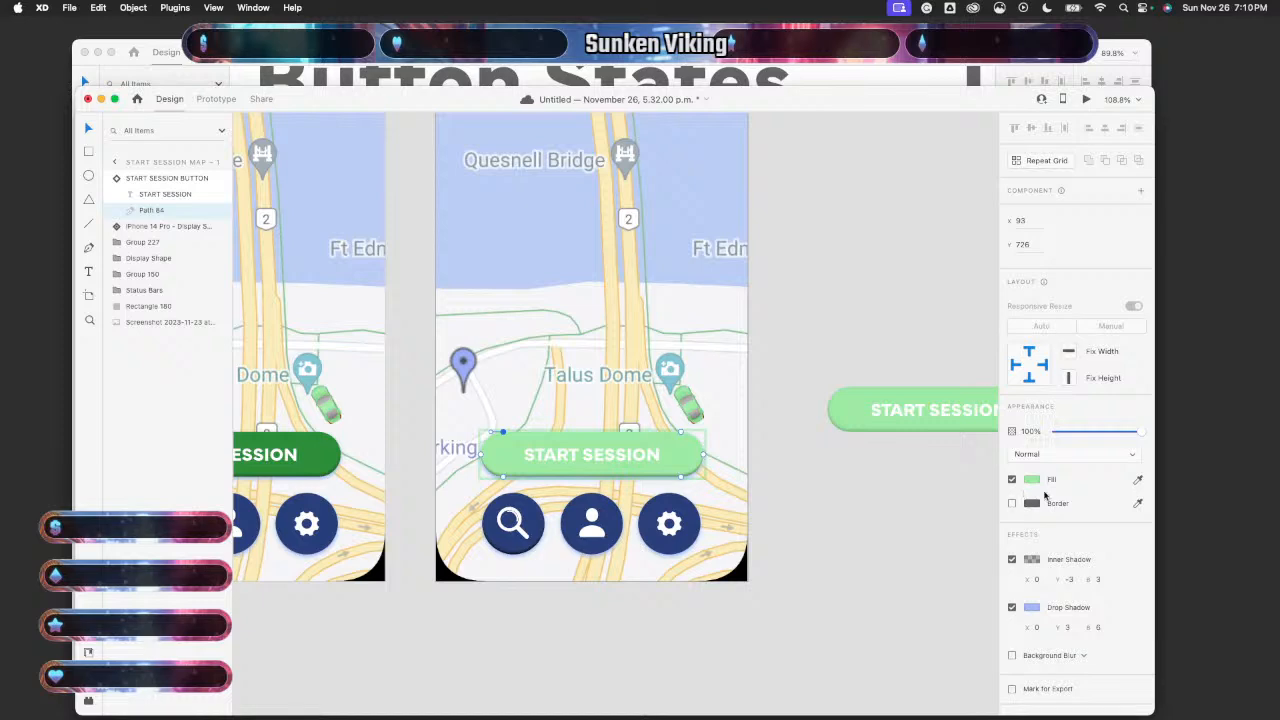
- Turn off the pale START SESSION button's Drop Shadow, leaving its inner shadow (X 0, Y -3)
{"action": "left_click", "coordinate": [957, 545]}
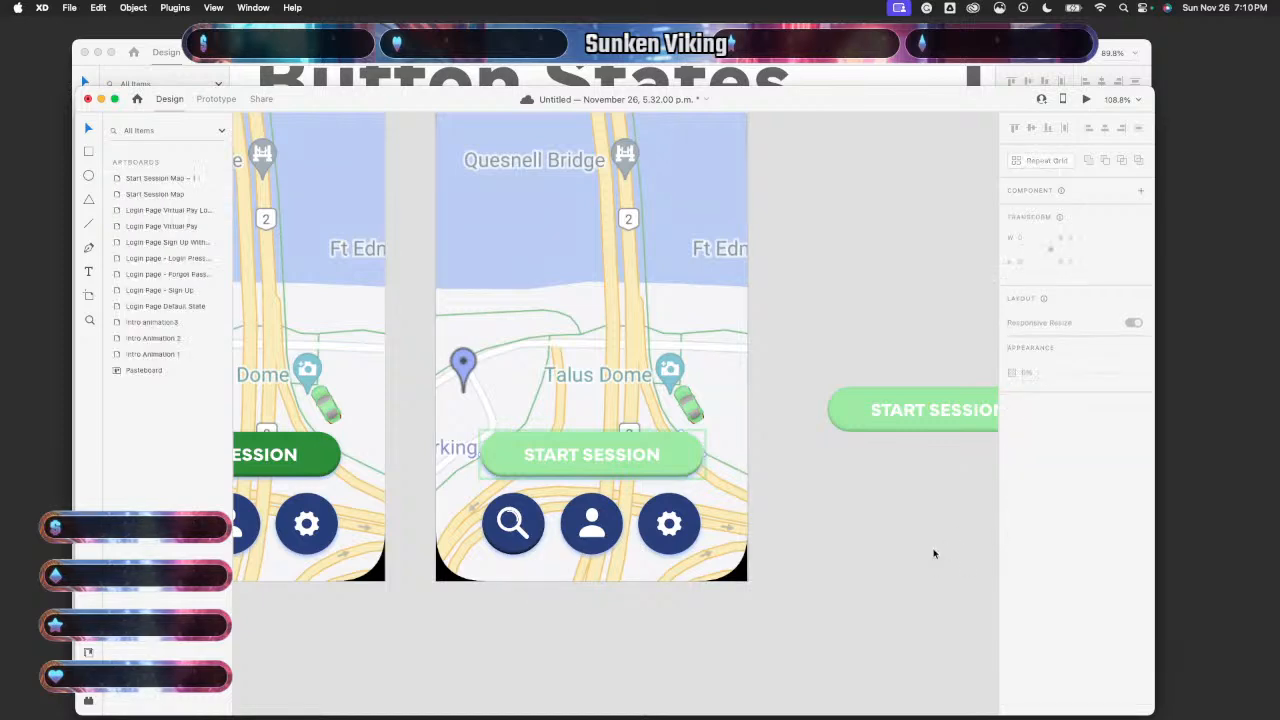
{"action": "scroll", "coordinate": [934, 553], "scroll_direction": "down", "scroll_amount": 5}
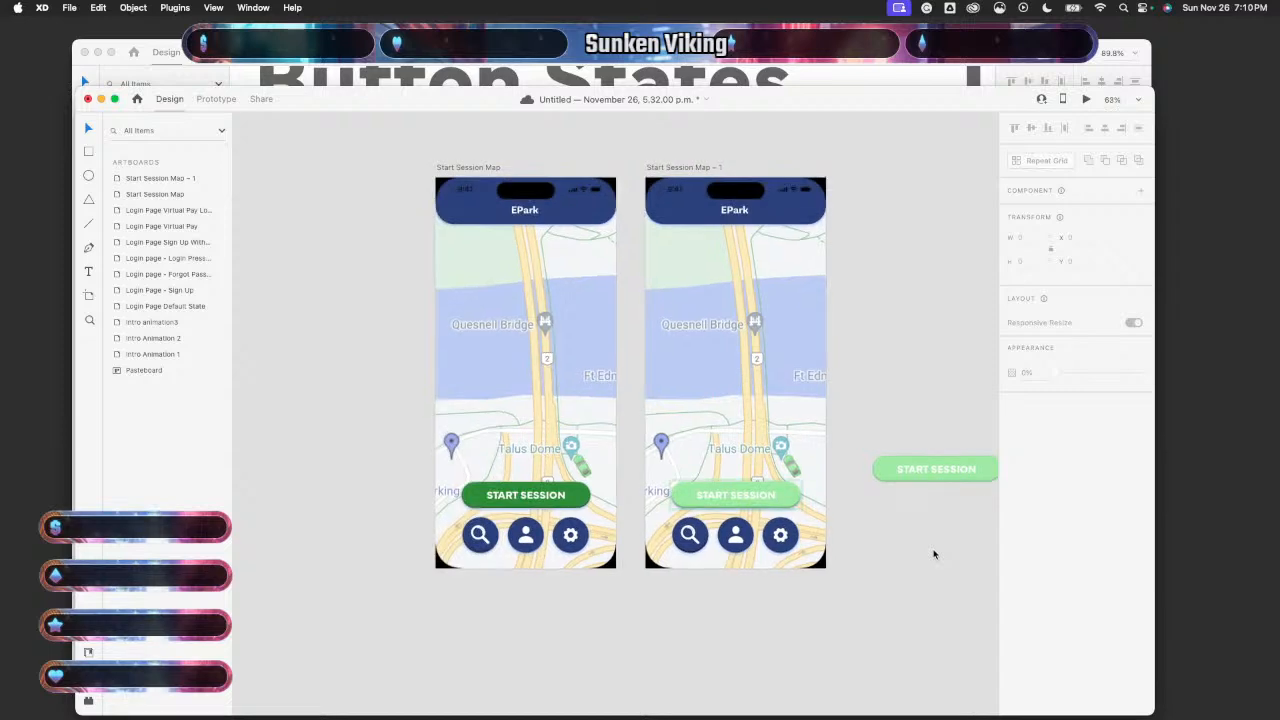
{"action": "scroll", "coordinate": [934, 553], "scroll_direction": "up", "scroll_amount": 3}
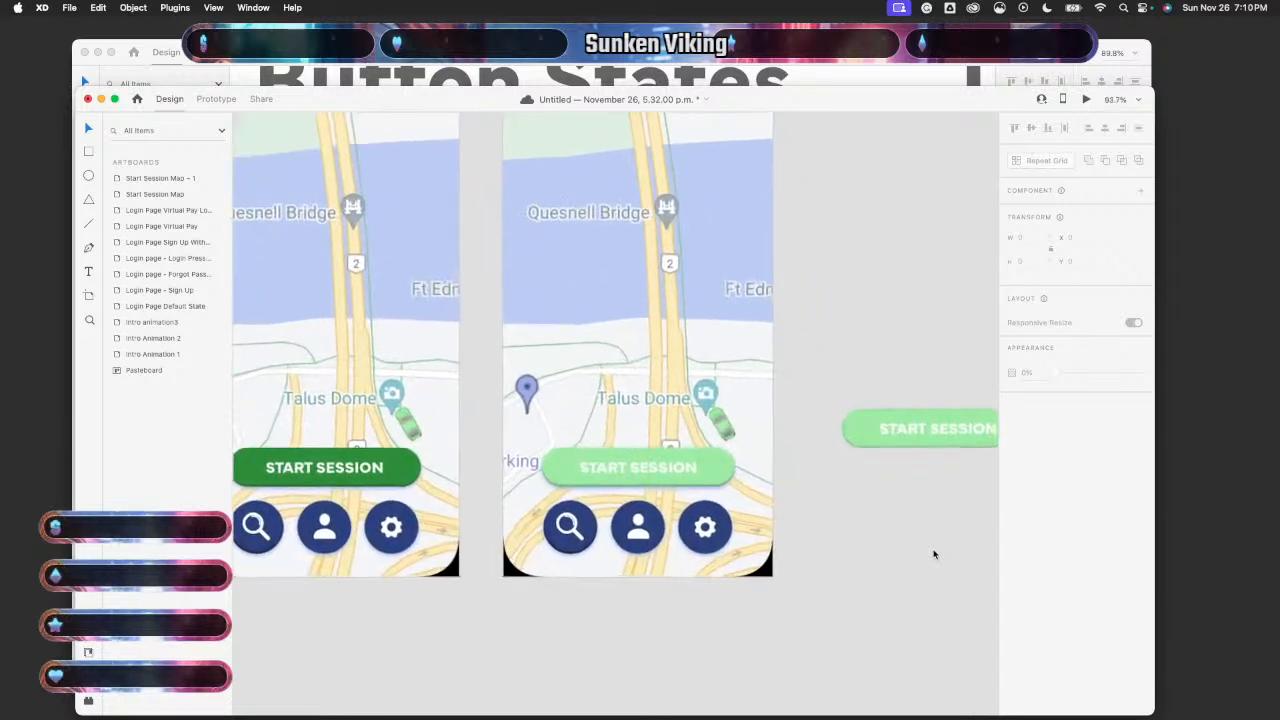
{"action": "left_click", "coordinate": [714, 468]}
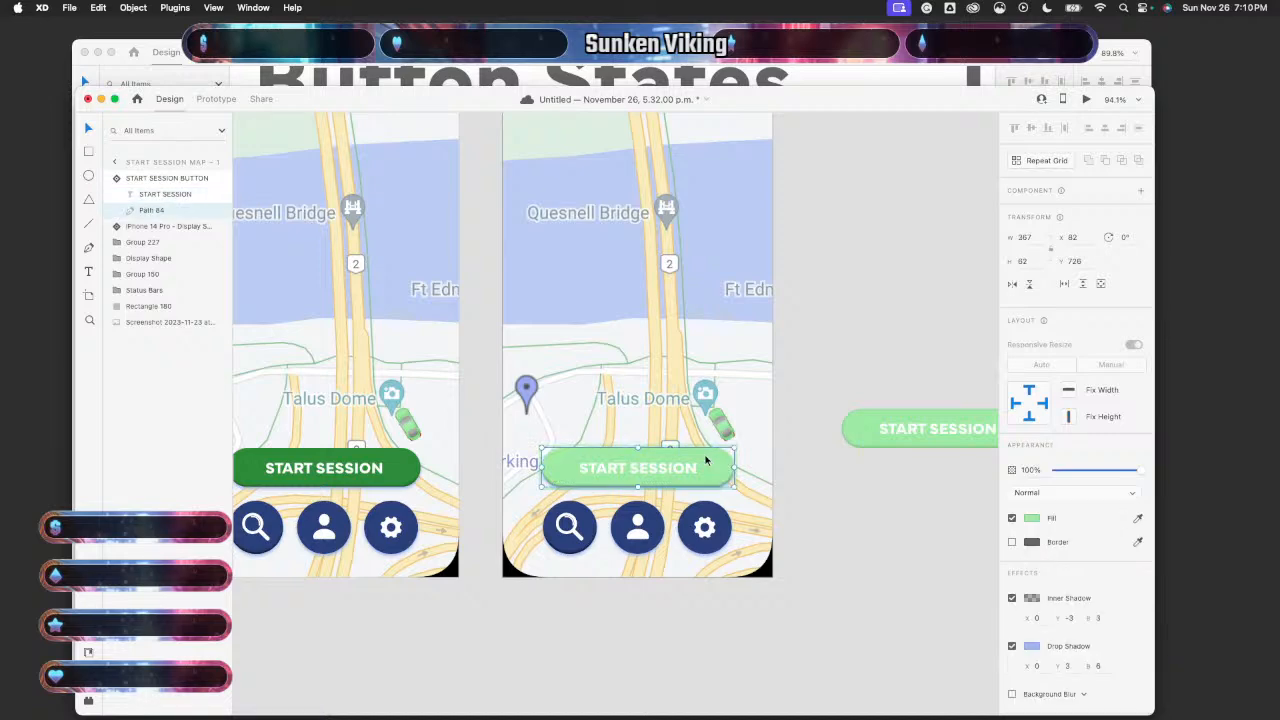
{"action": "double_click", "coordinate": [708, 461]}
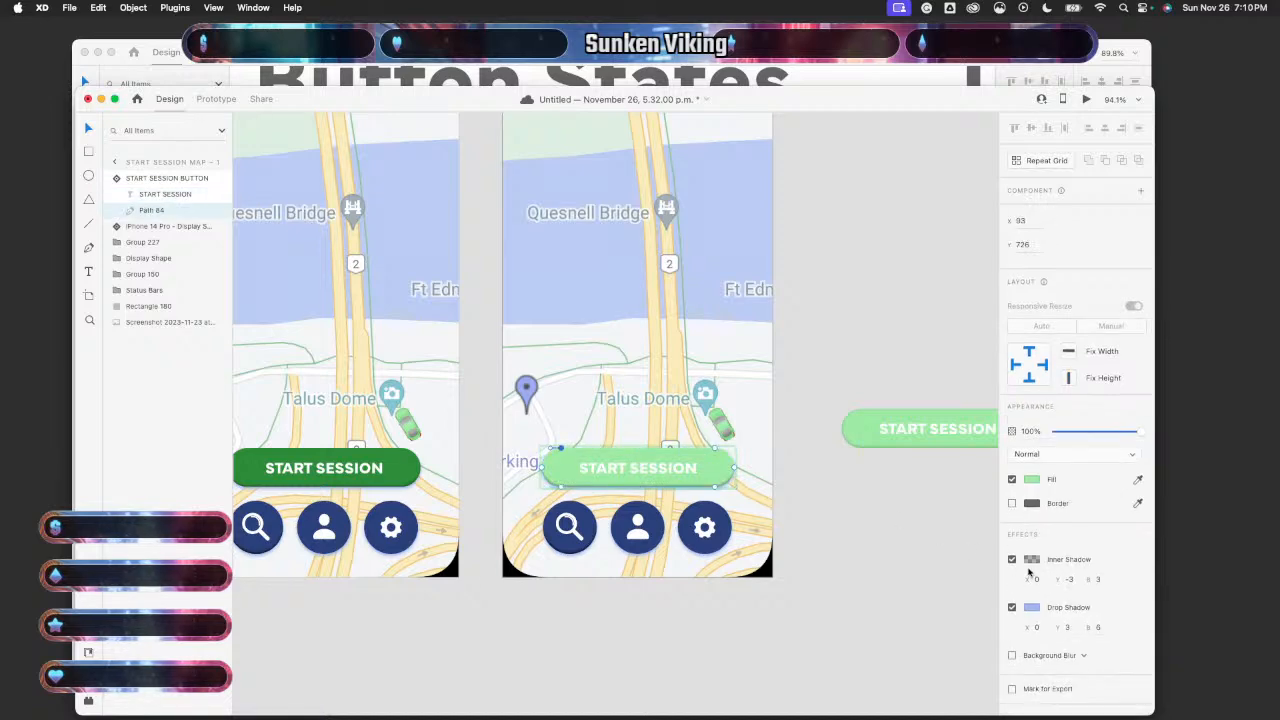
{"action": "left_click", "coordinate": [1011, 607]}
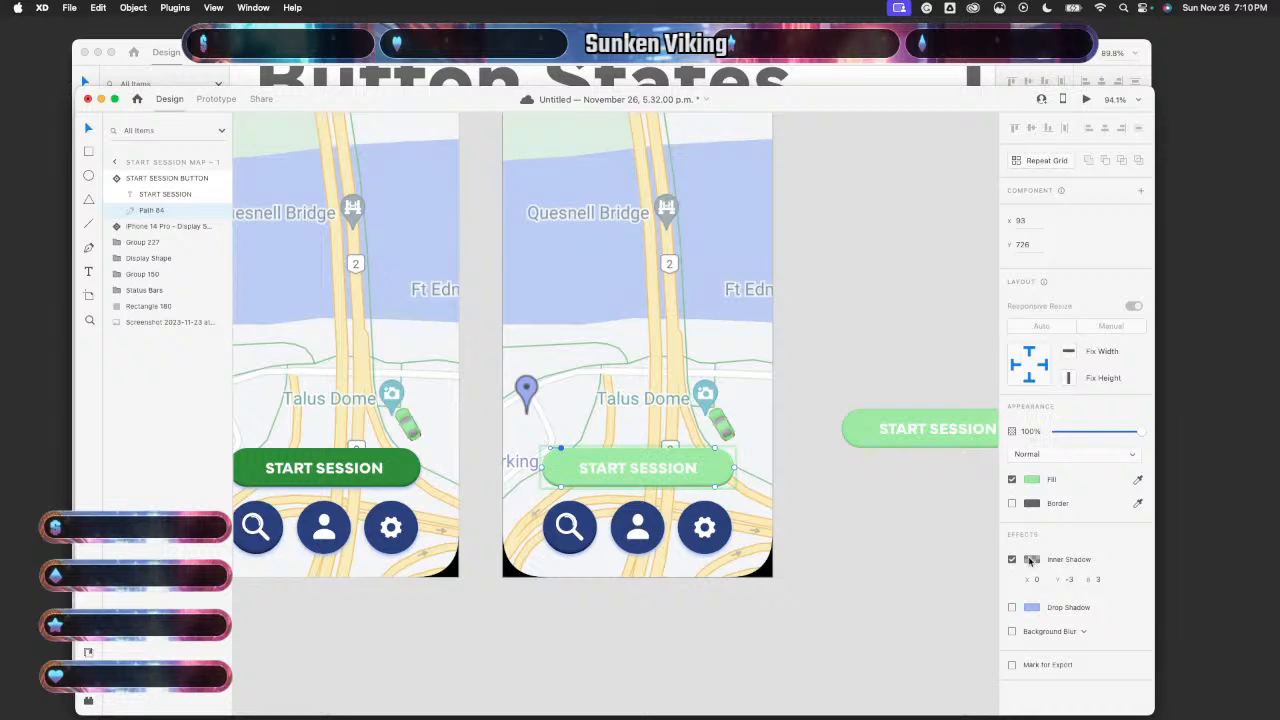
{"action": "left_click", "coordinate": [1031, 562]}
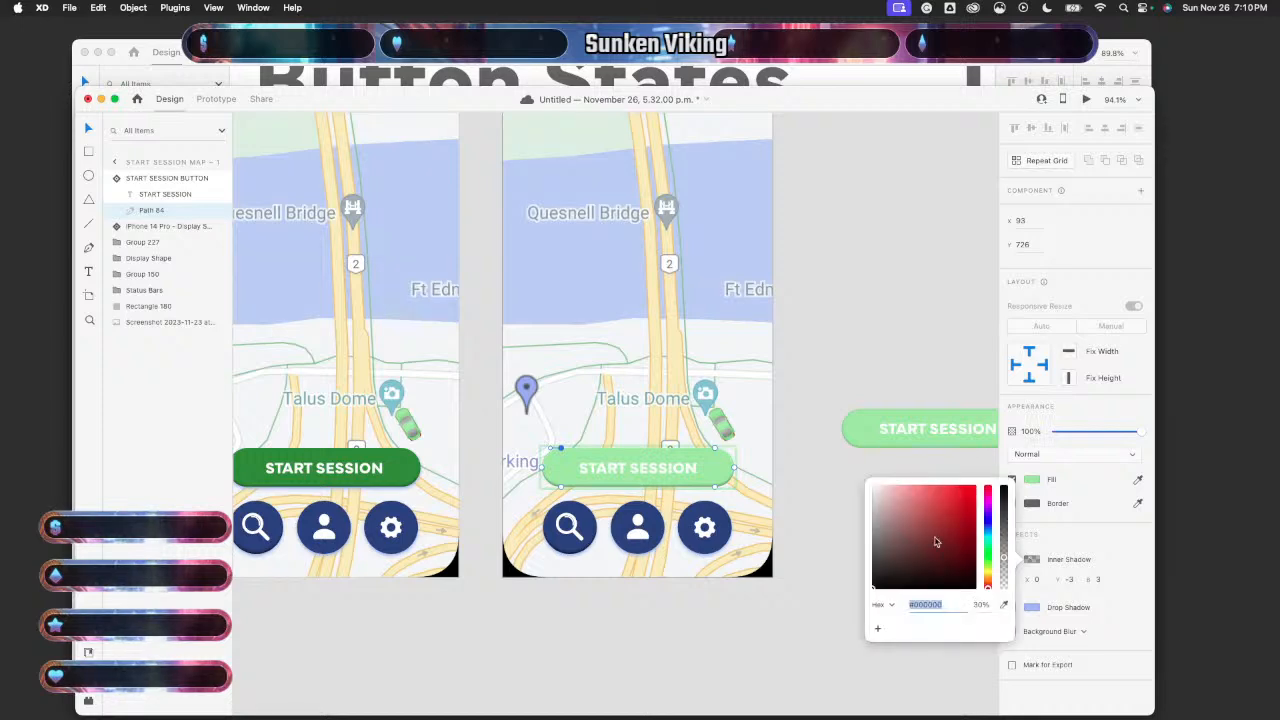
{"action": "left_click", "coordinate": [1062, 552]}
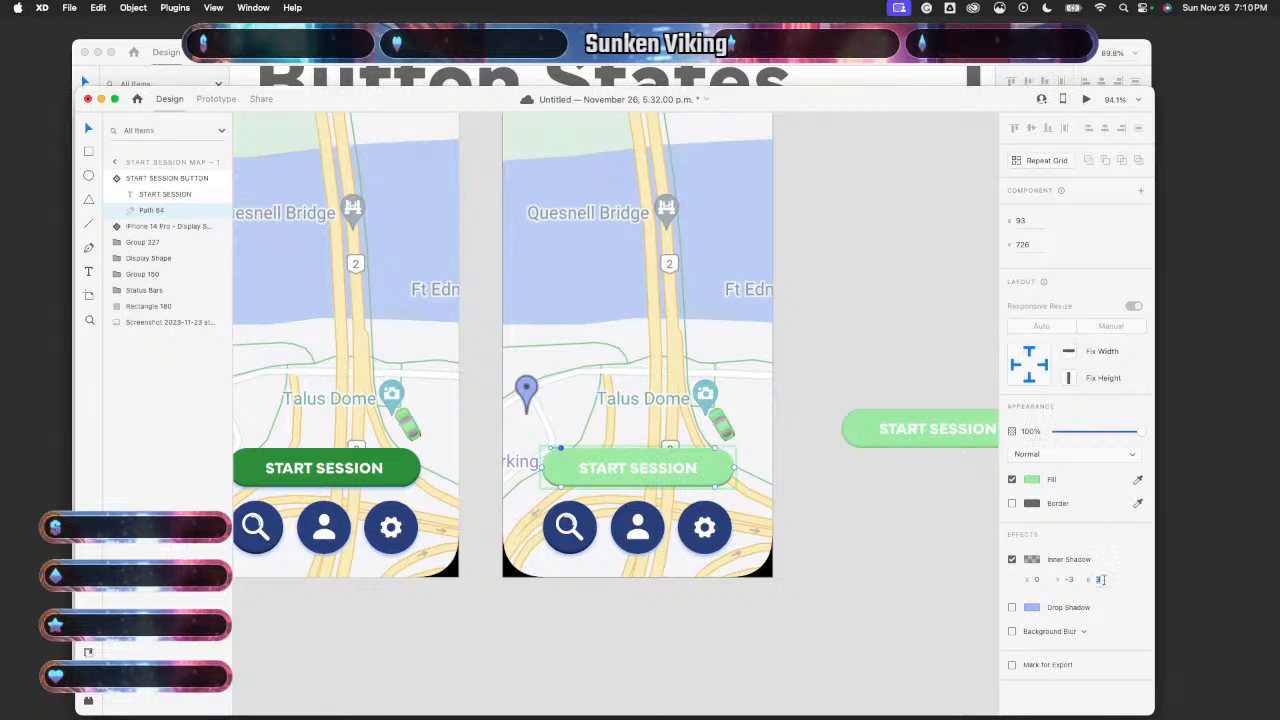
{"action": "left_click", "coordinate": [899, 572]}
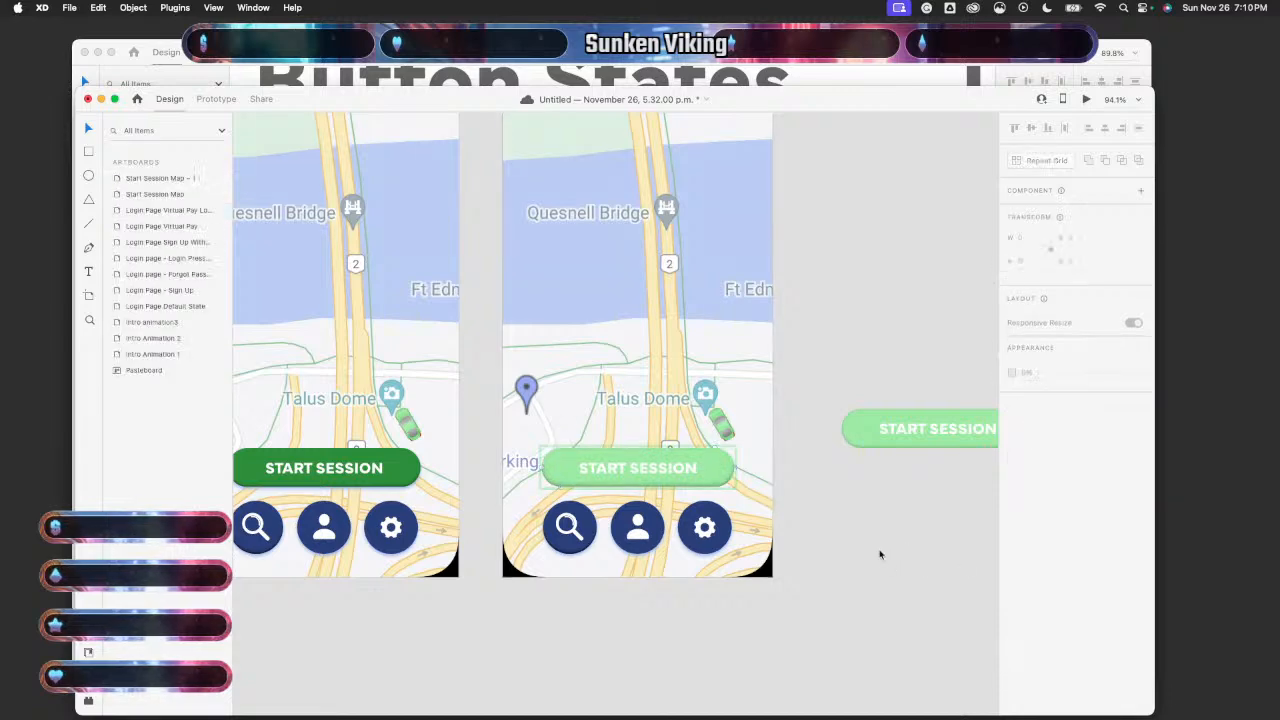
{"action": "scroll", "coordinate": [880, 555], "scroll_direction": "down", "scroll_amount": 5}
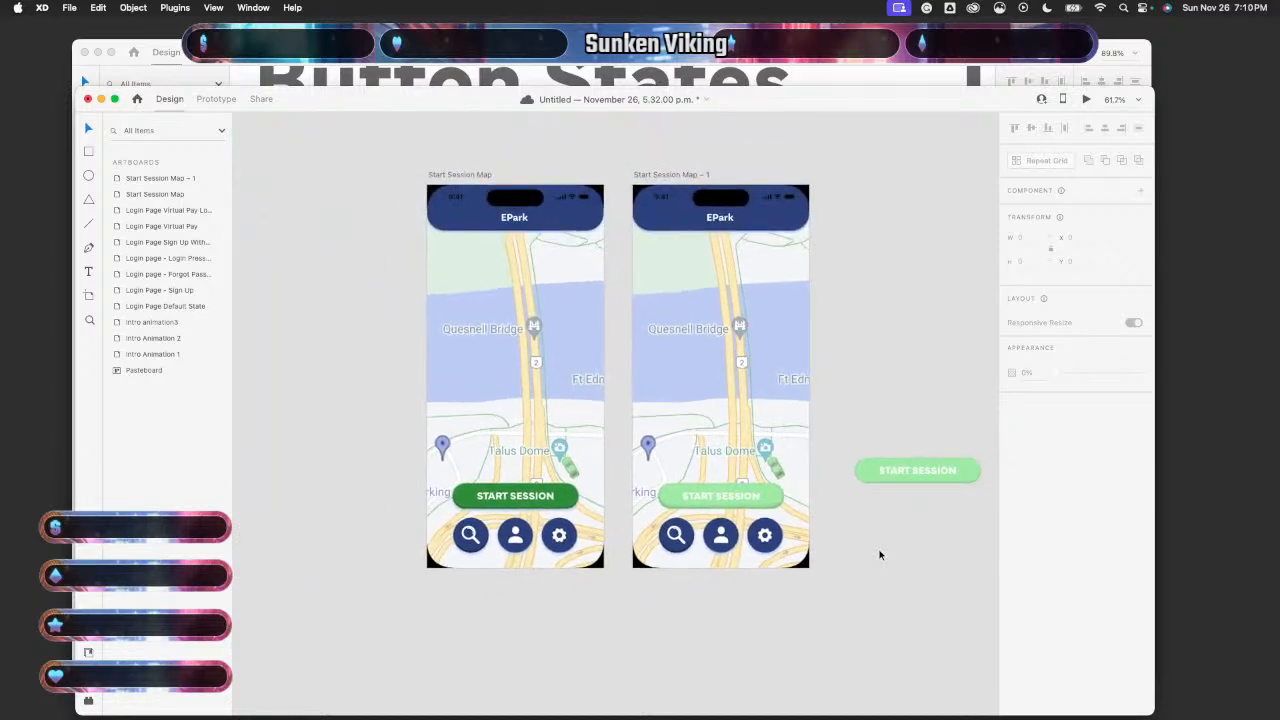
{"action": "scroll", "coordinate": [880, 555], "scroll_direction": "up", "scroll_amount": 1}
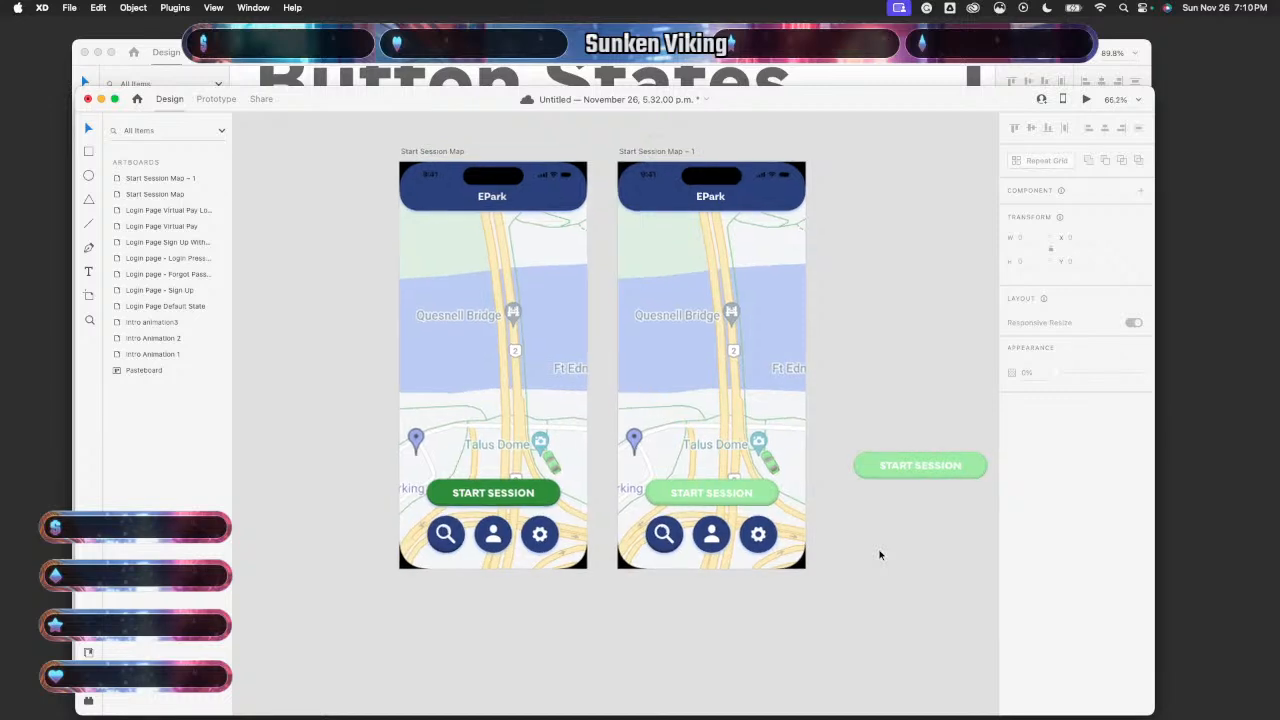
{"action": "scroll", "coordinate": [880, 555], "scroll_direction": "up", "scroll_amount": 3}
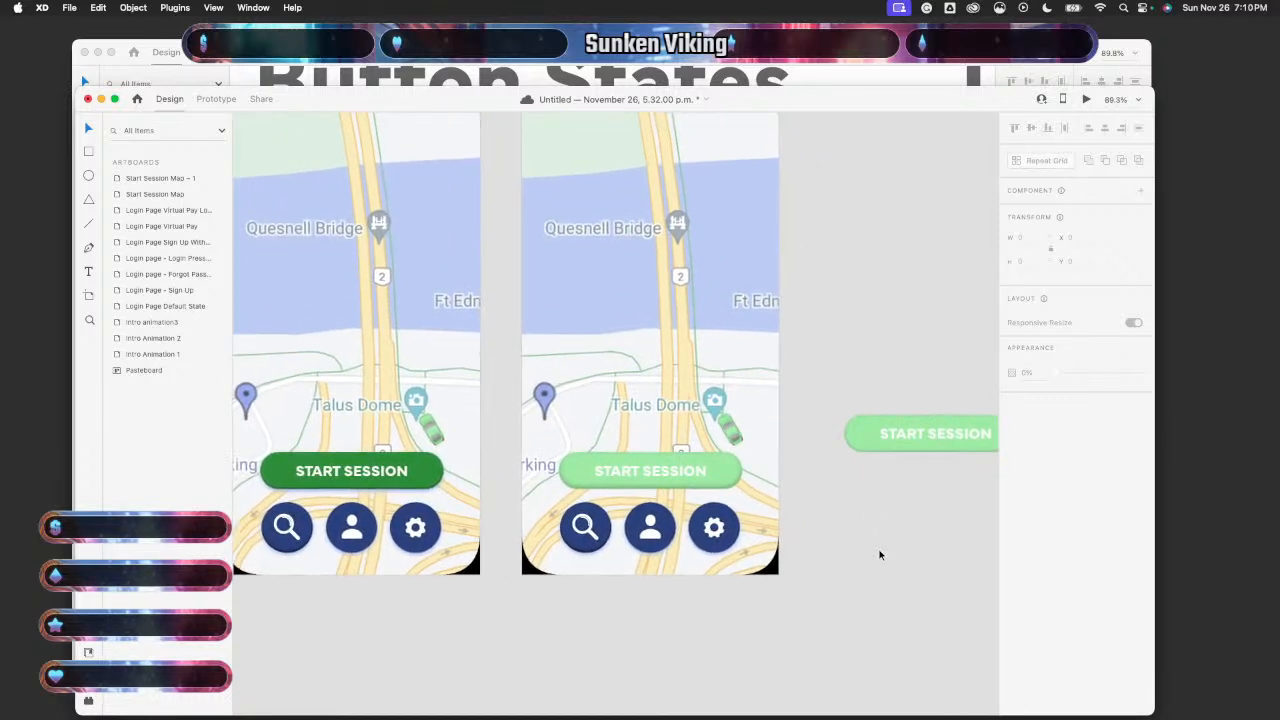
{"action": "scroll", "coordinate": [880, 555], "scroll_direction": "down", "scroll_amount": 1}
{"action": "scroll", "coordinate": [880, 555], "scroll_direction": "down", "scroll_amount": 10}
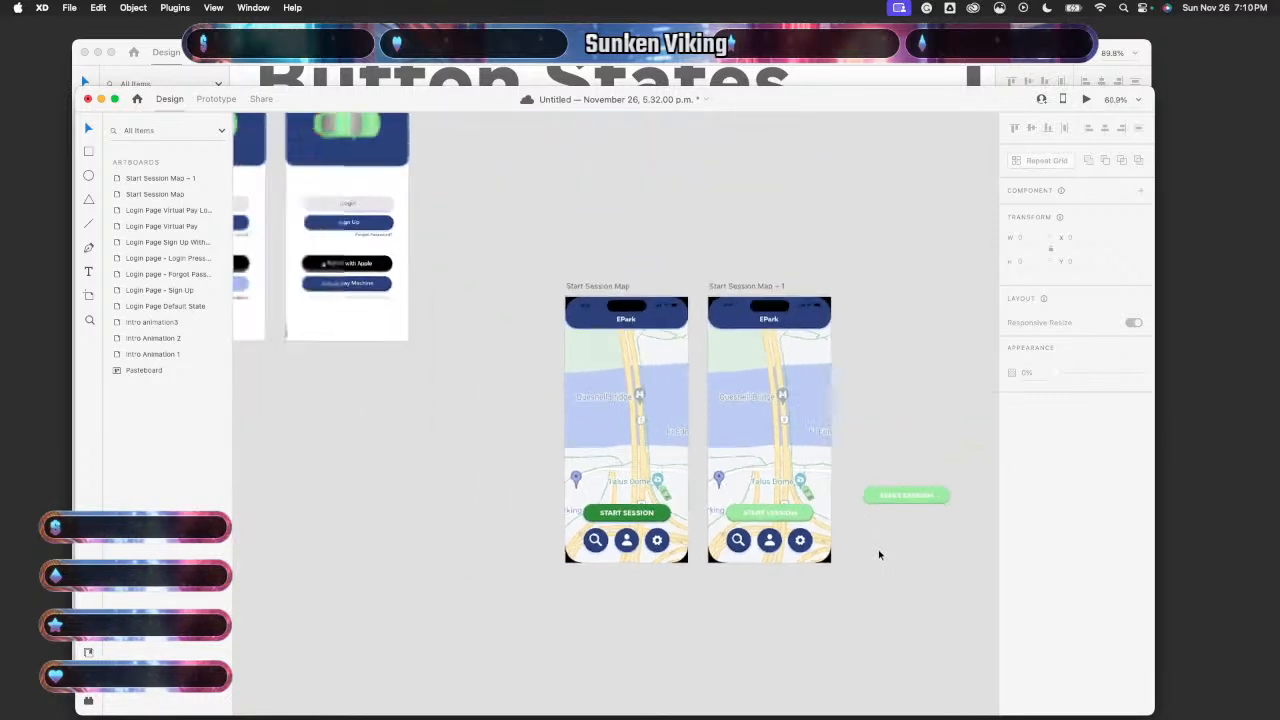
{"action": "scroll", "coordinate": [878, 554], "scroll_direction": "down", "scroll_amount": 2}
{"action": "scroll", "coordinate": [878, 554], "scroll_direction": "right", "scroll_amount": 2}
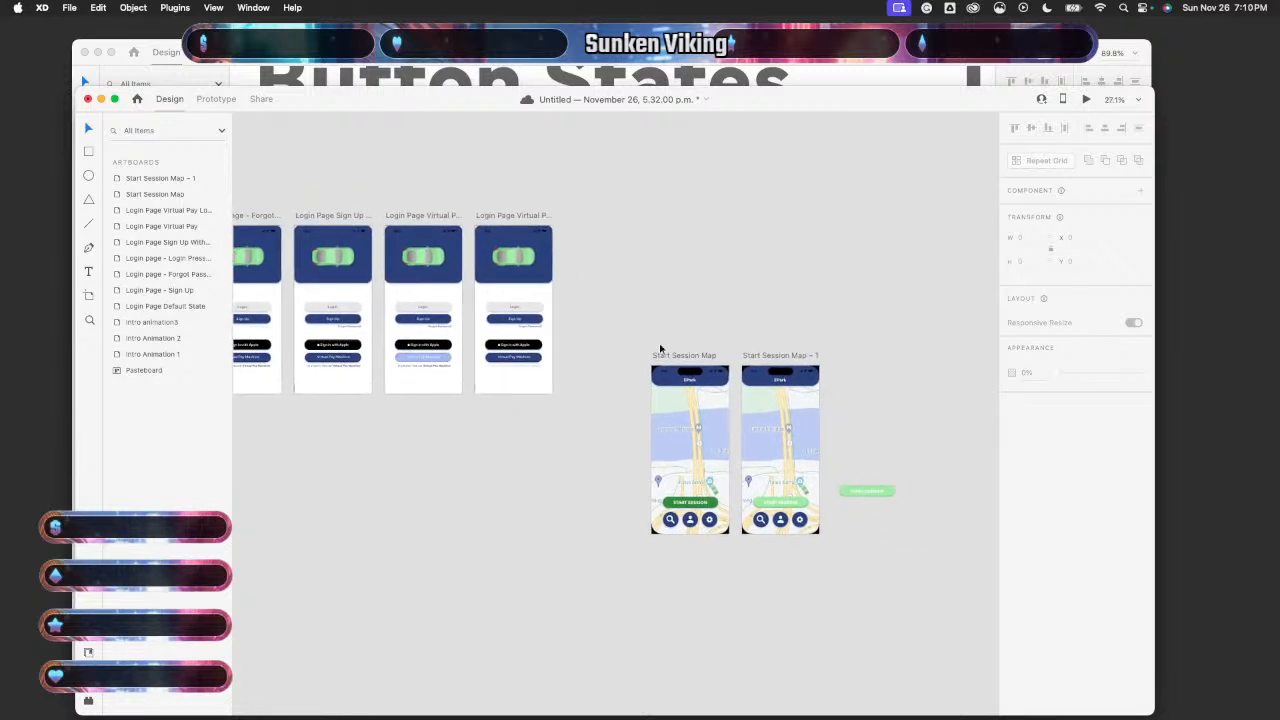
- Wire the dark-green START SESSION button to Start Session Map – 1 with Tap, Auto-Animate, Ease In, 0.5 s
{"action": "left_click", "coordinate": [216, 99]}
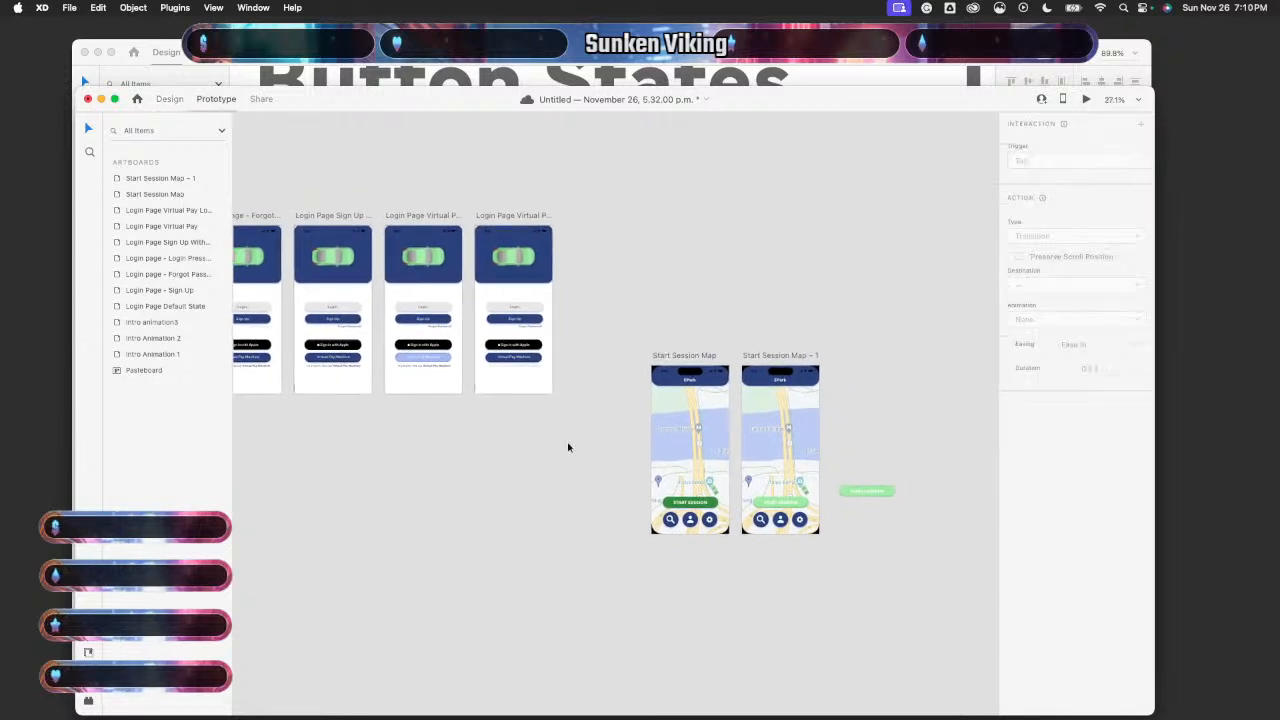
{"action": "left_click", "coordinate": [781, 475]}
{"action": "scroll", "coordinate": [781, 475], "scroll_direction": "up", "scroll_amount": 5}
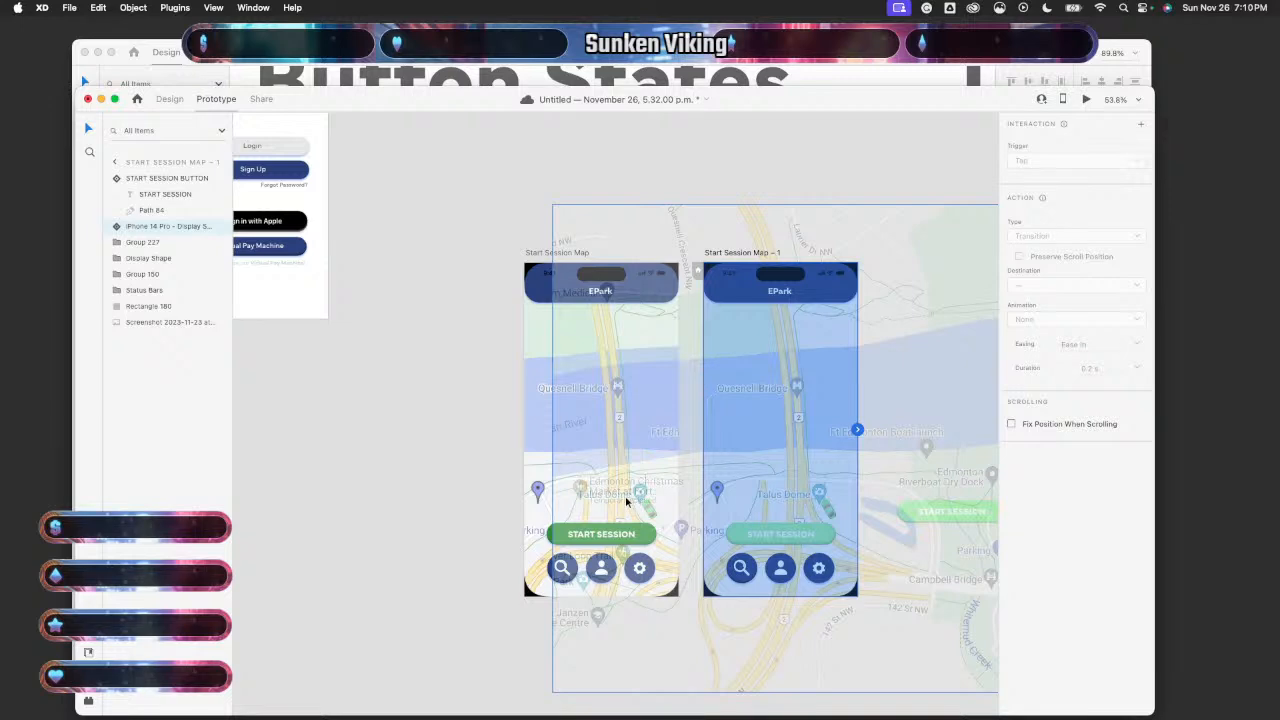
{"action": "left_click", "coordinate": [537, 489]}
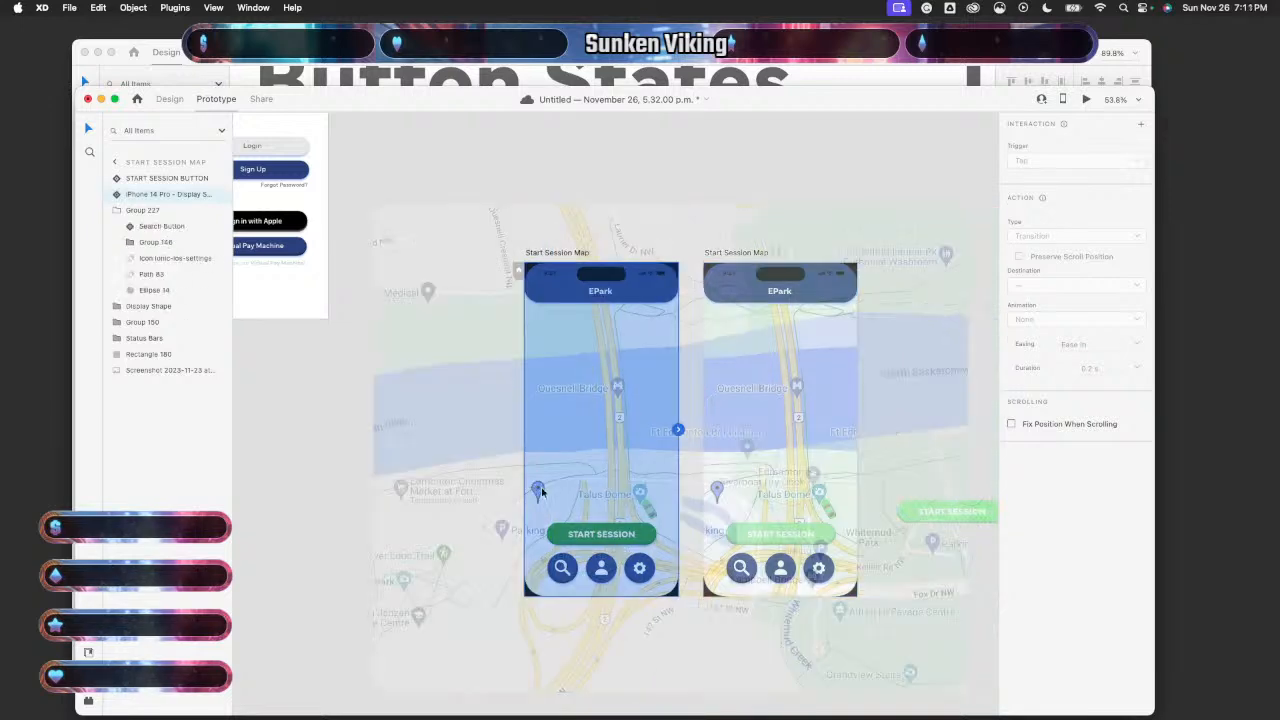
{"action": "left_click", "coordinate": [603, 541]}
{"action": "left_click_drag", "start_coordinate": [658, 534], "coordinate": [740, 540]}
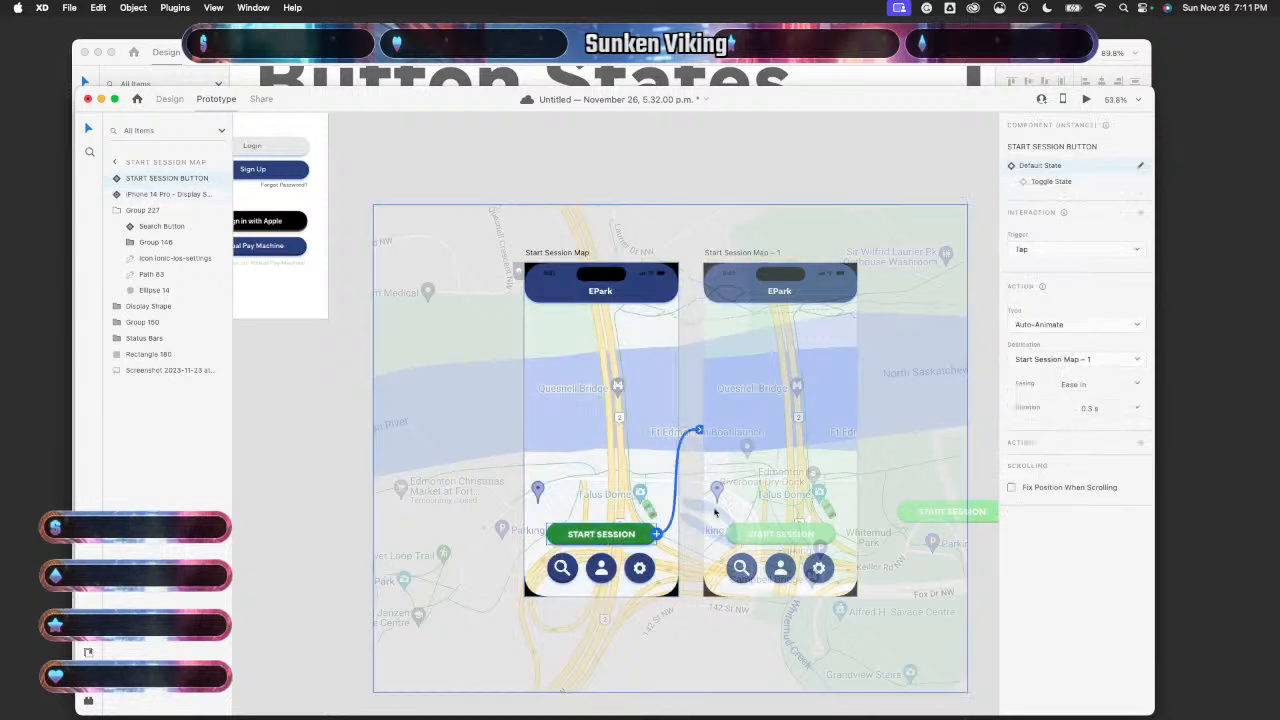
{"action": "left_click", "coordinate": [352, 486]}
{"action": "scroll", "coordinate": [350, 487], "scroll_direction": "right", "scroll_amount": 4}
{"action": "scroll", "coordinate": [350, 487], "scroll_direction": "down", "scroll_amount": 2}
- In Design mode, drag the iPhone 14 Pro Display Shape's bottom edge up slightly to reduce its height
{"action": "left_click", "coordinate": [172, 99]}
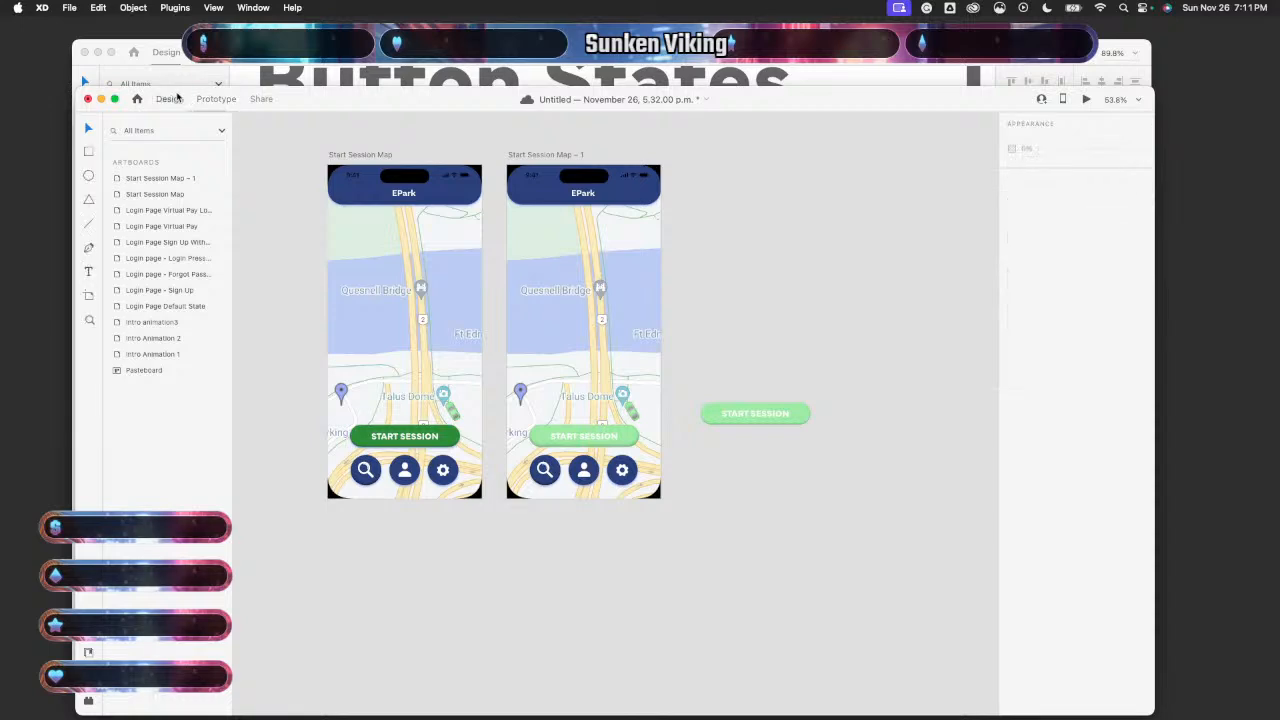
{"action": "scroll", "coordinate": [614, 449], "scroll_direction": "up", "scroll_amount": 3}
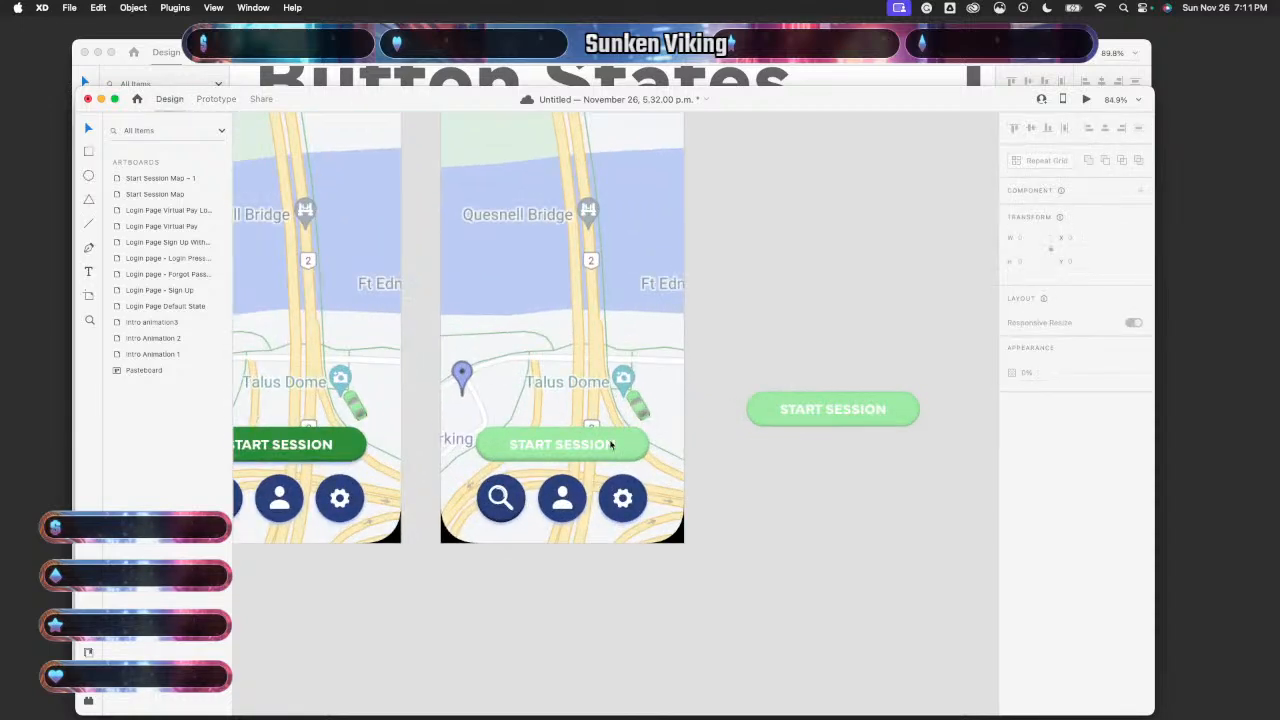
{"action": "left_click", "coordinate": [566, 540]}
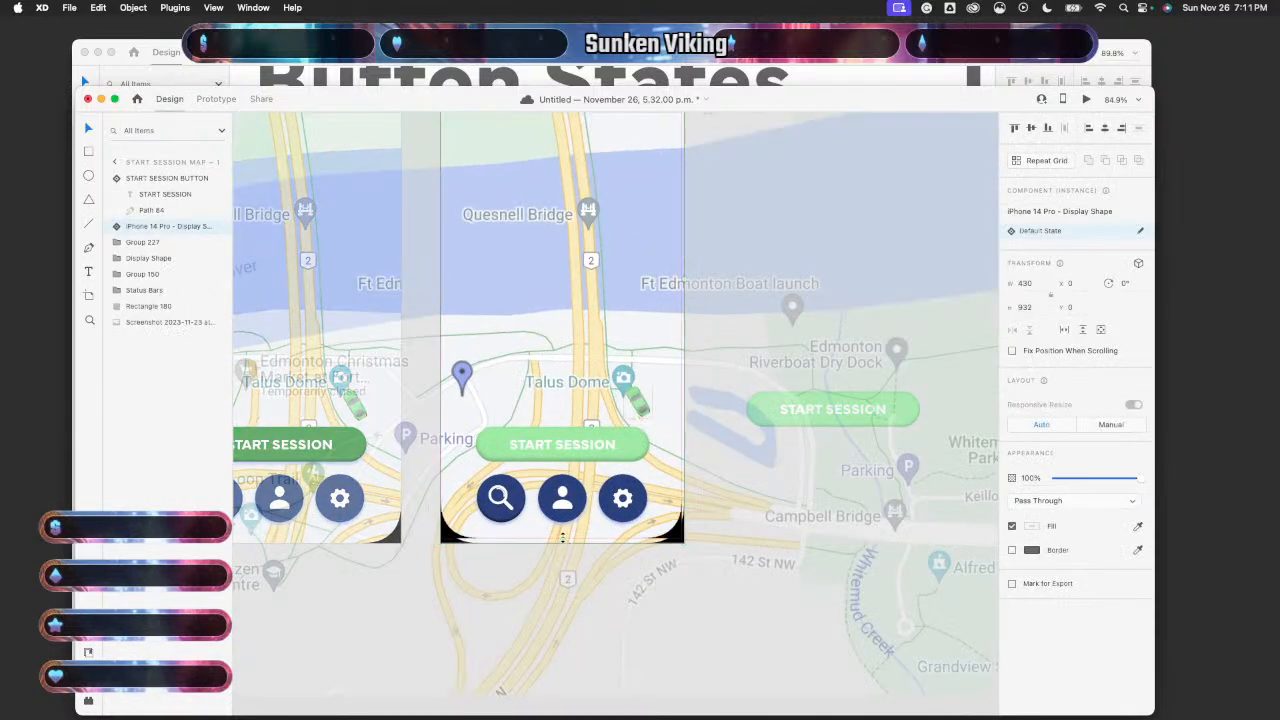
{"action": "left_click_drag", "start_coordinate": [562, 537], "coordinate": [567, 533]}
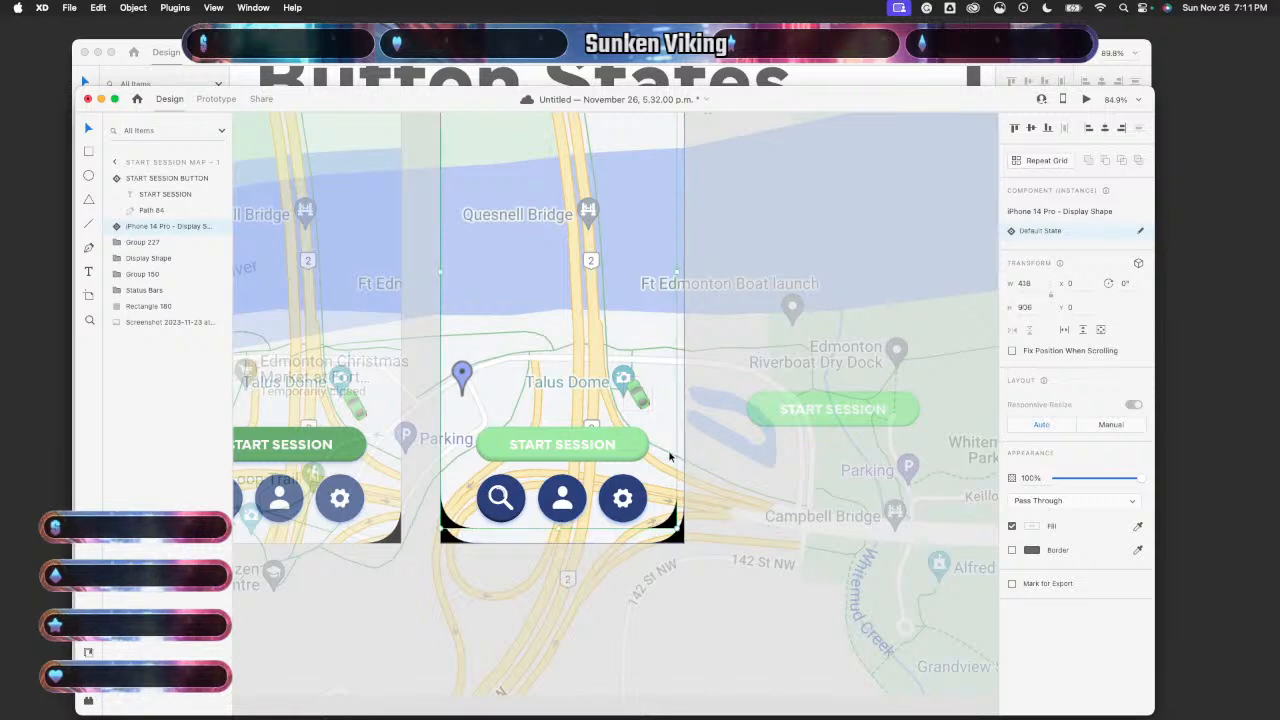
{"action": "key", "text": "Escape"}
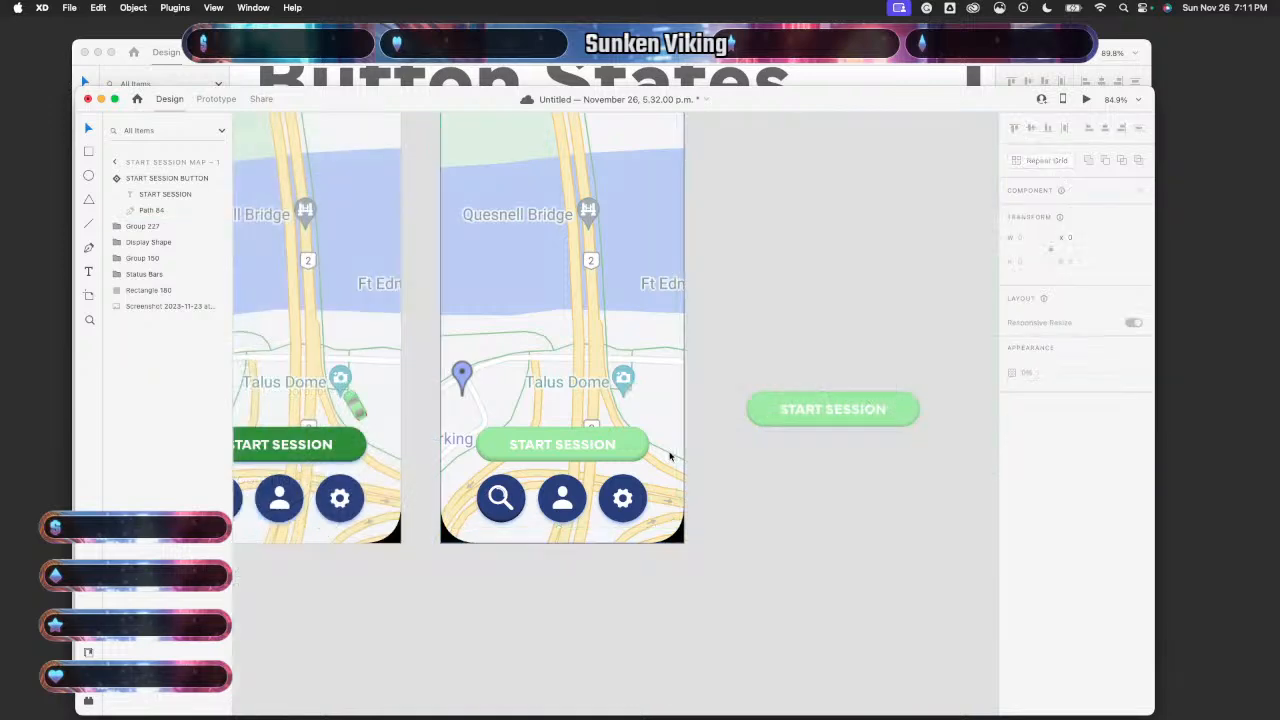
- Select the map screenshot layer on Start Session Map – 1 and double-click into it
{"action": "left_click", "coordinate": [578, 538]}
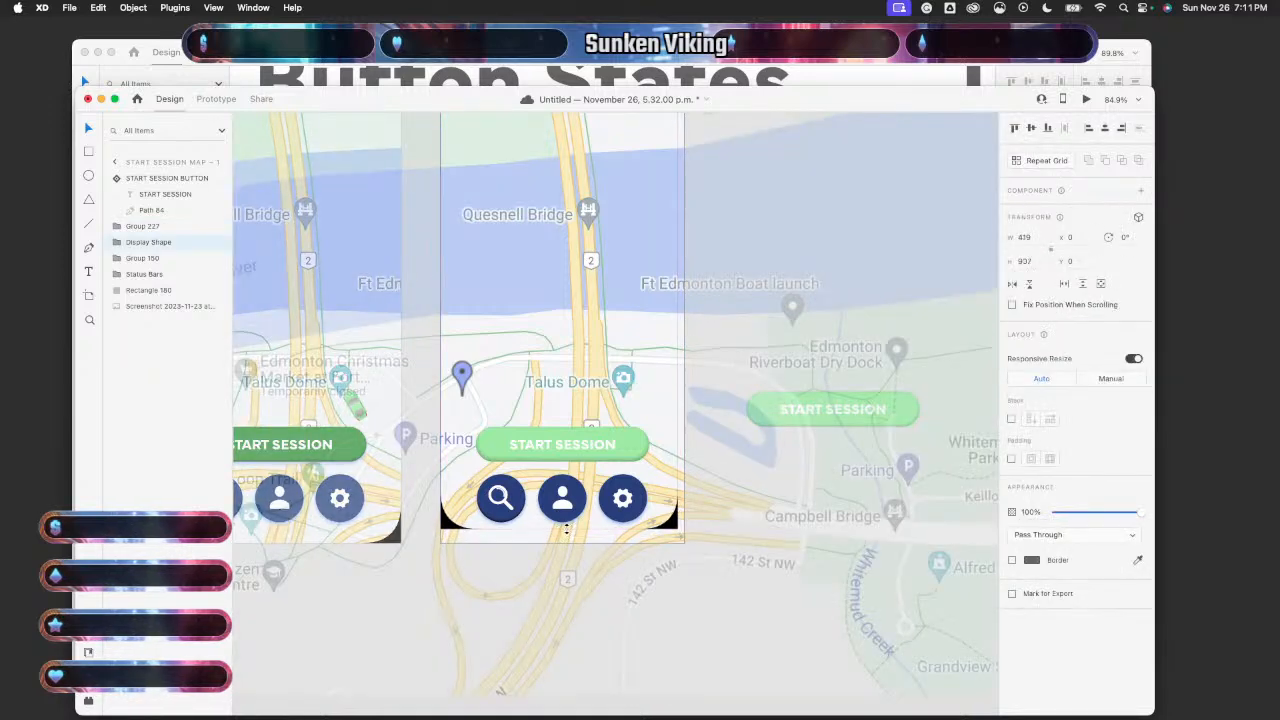
{"action": "left_click", "coordinate": [566, 540]}
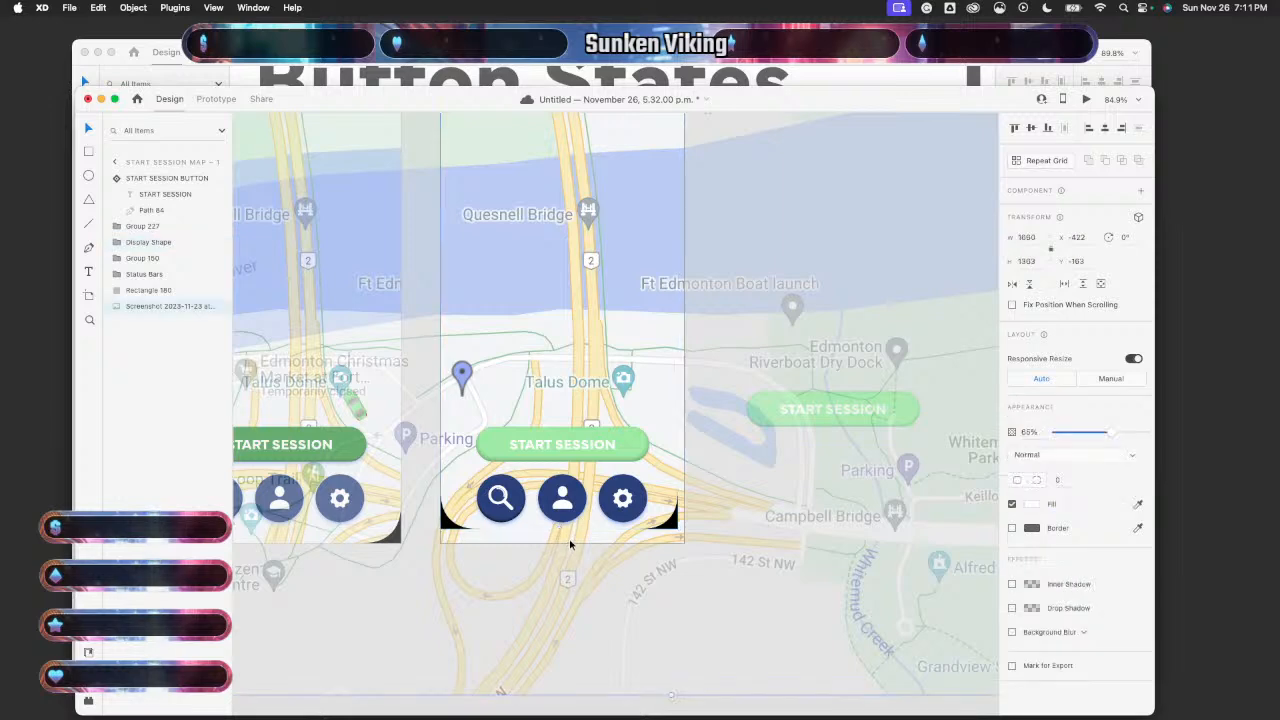
{"action": "double_click", "coordinate": [570, 545]}
{"action": "scroll", "coordinate": [570, 545], "scroll_direction": "down", "scroll_amount": 10}
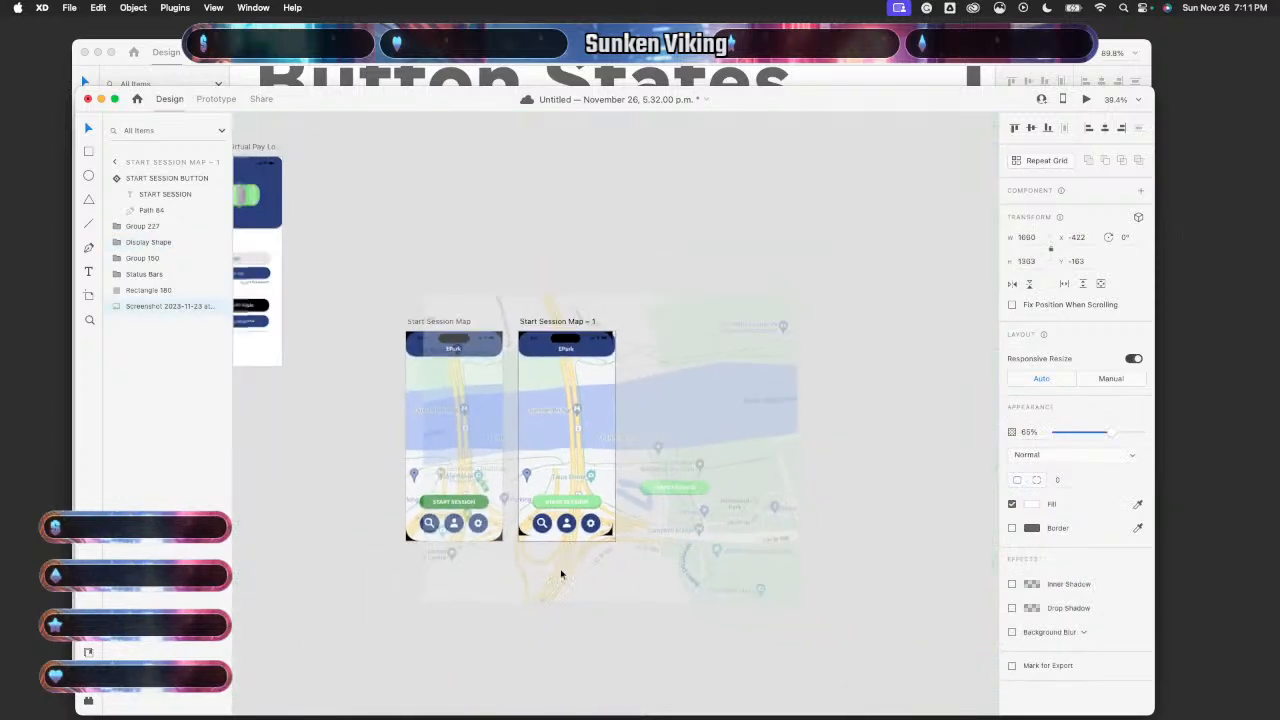
{"action": "left_click", "coordinate": [548, 641]}
{"action": "scroll", "coordinate": [566, 584], "scroll_direction": "up", "scroll_amount": 3}
{"action": "scroll", "coordinate": [566, 587], "scroll_direction": "up", "scroll_amount": 6}
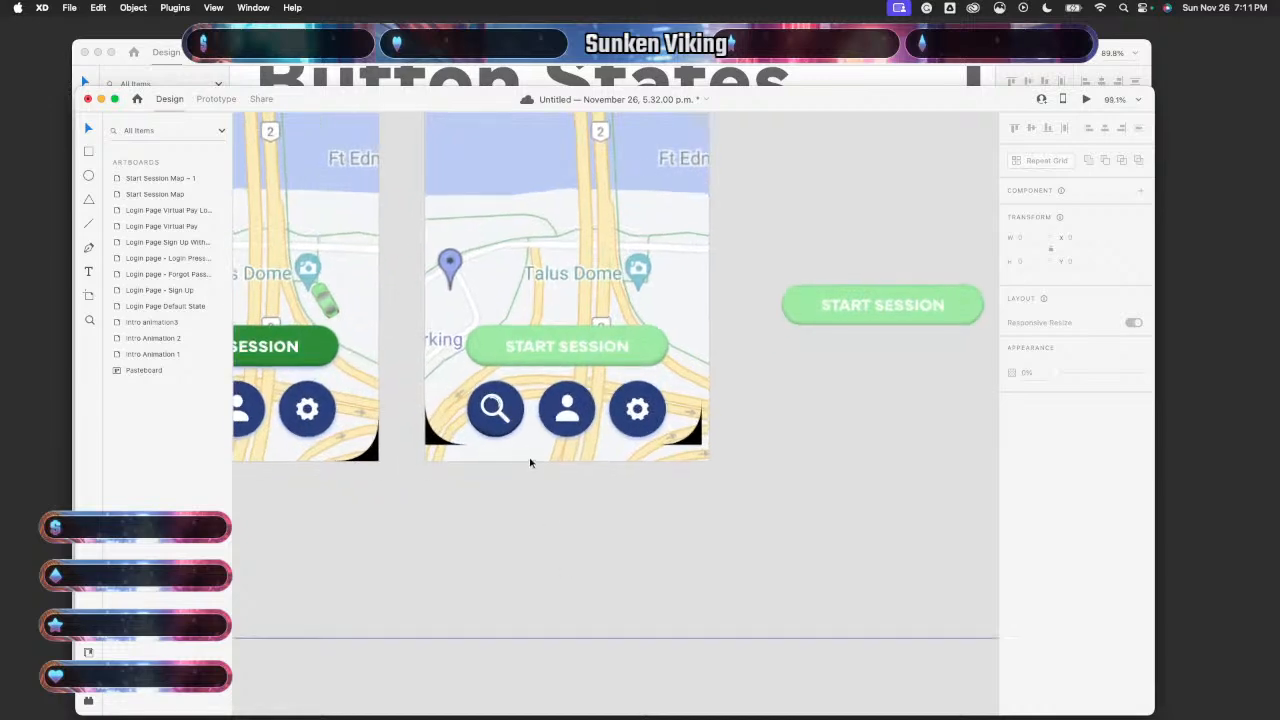
{"action": "left_click", "coordinate": [554, 516]}
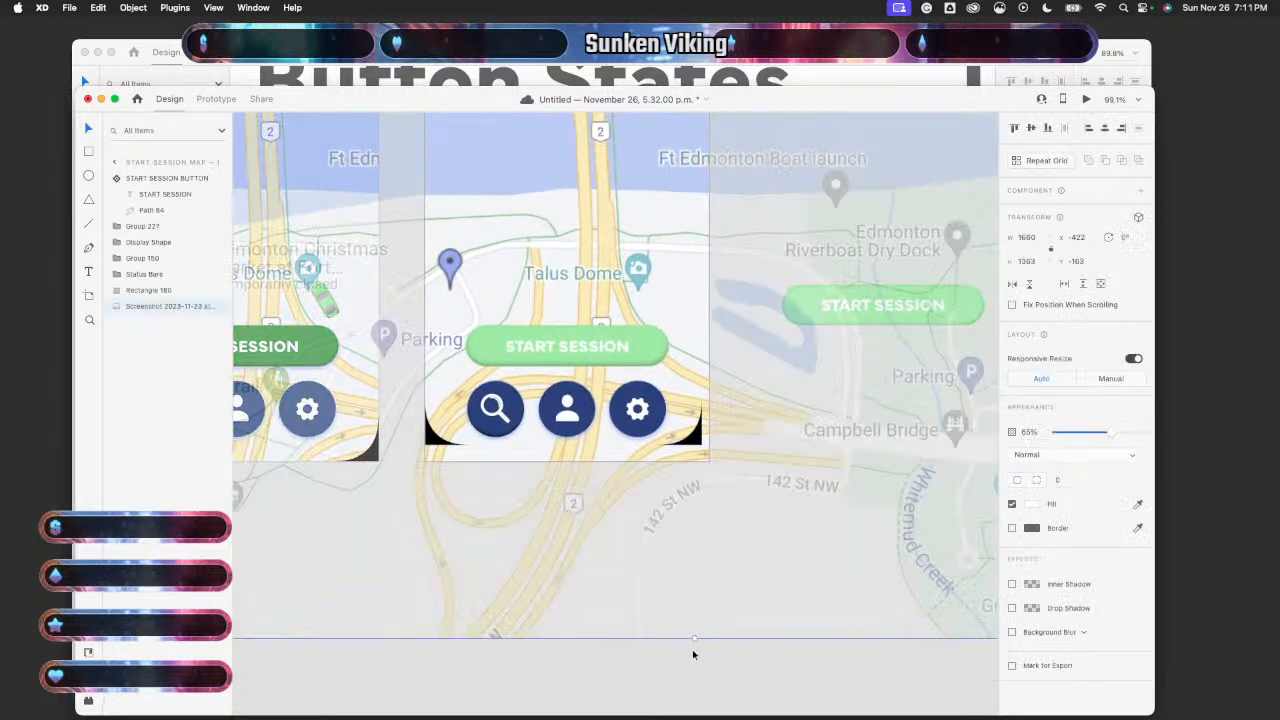
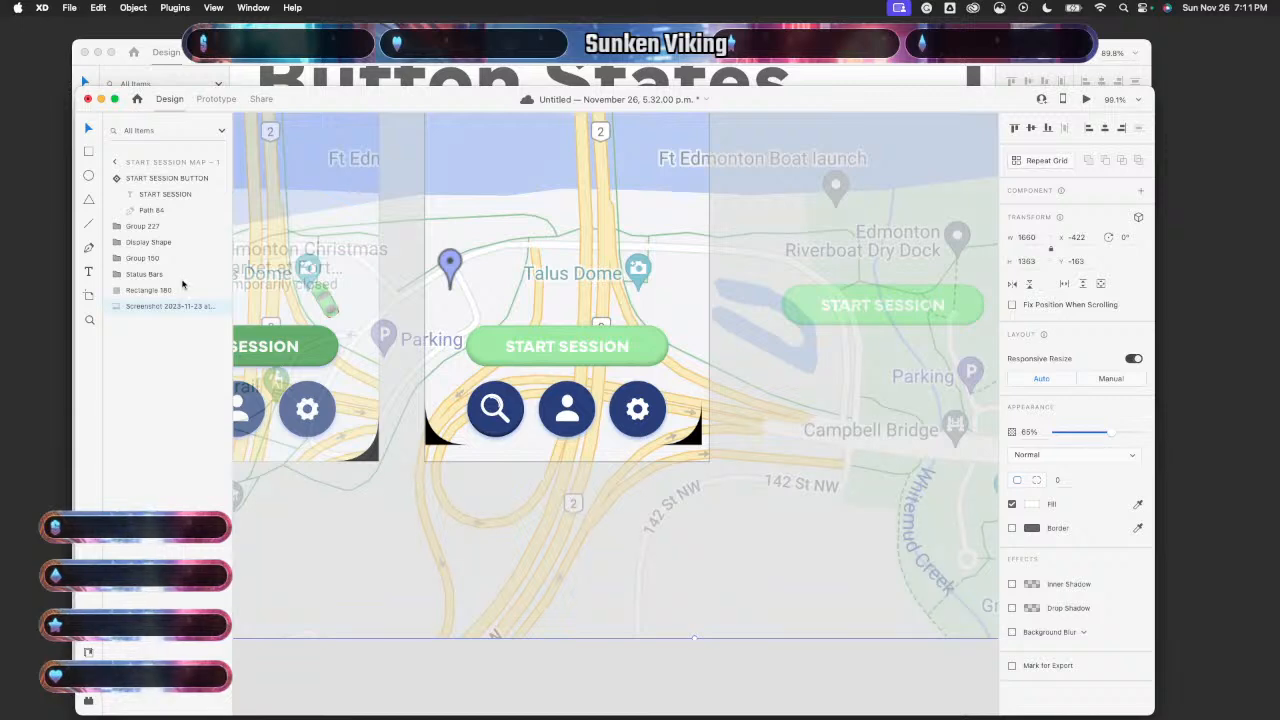
- Hide the map screenshot layer and check the artboard links in Prototype mode
{"action": "left_click", "coordinate": [219, 307]}
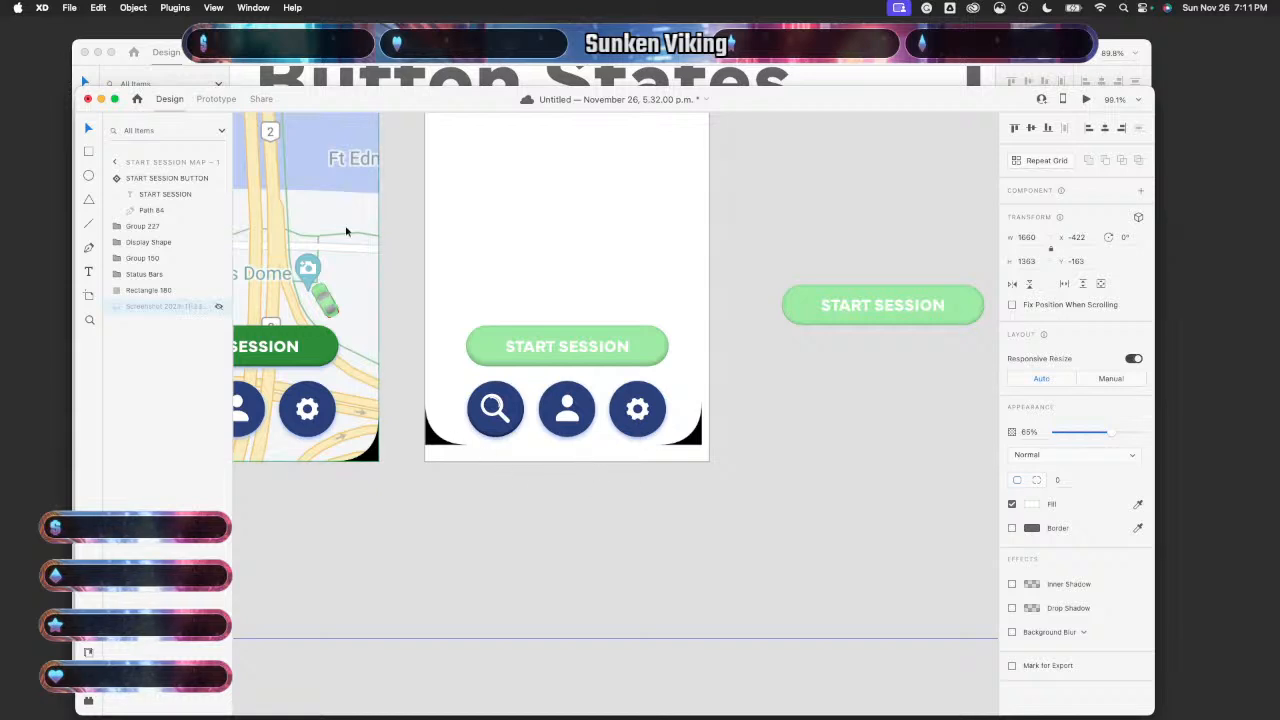
{"action": "left_click", "coordinate": [214, 99]}
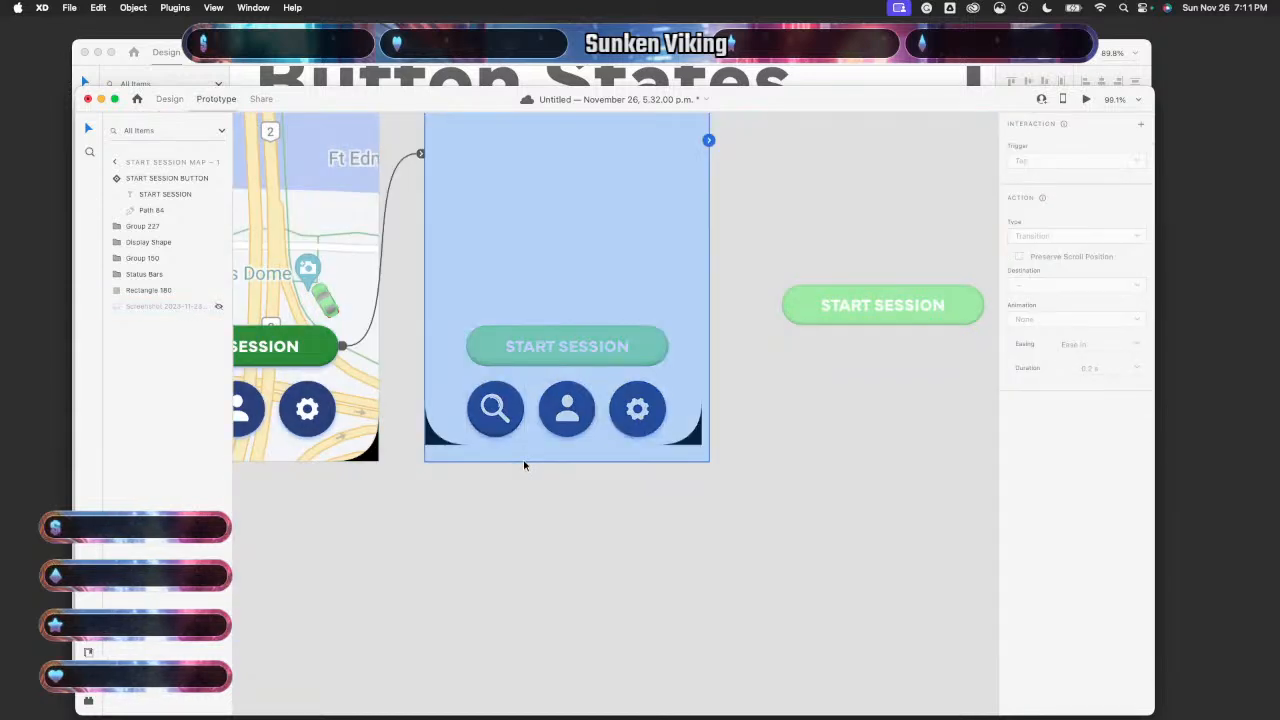
{"action": "scroll", "coordinate": [526, 460], "scroll_direction": "down", "scroll_amount": 8}
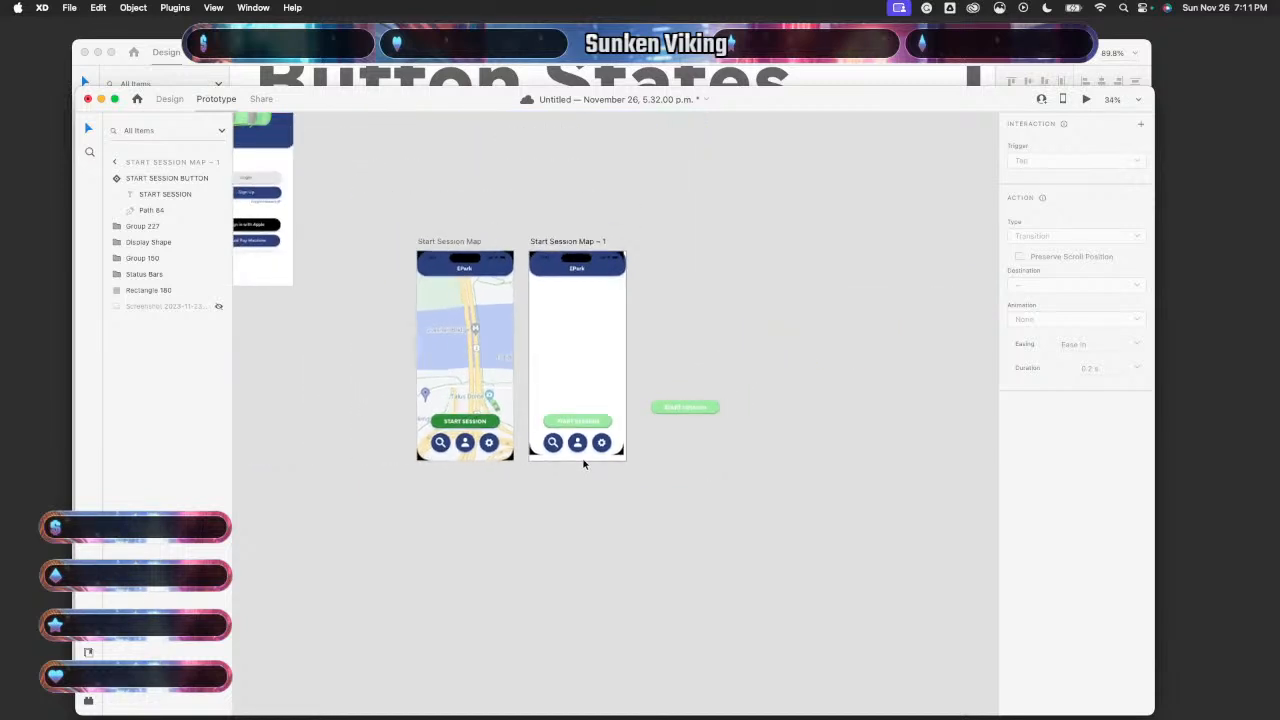
{"action": "scroll", "coordinate": [584, 464], "scroll_direction": "right", "scroll_amount": 4}
{"action": "scroll", "coordinate": [584, 464], "scroll_direction": "up", "scroll_amount": 2}
{"action": "scroll", "coordinate": [584, 464], "scroll_direction": "left", "scroll_amount": 2}
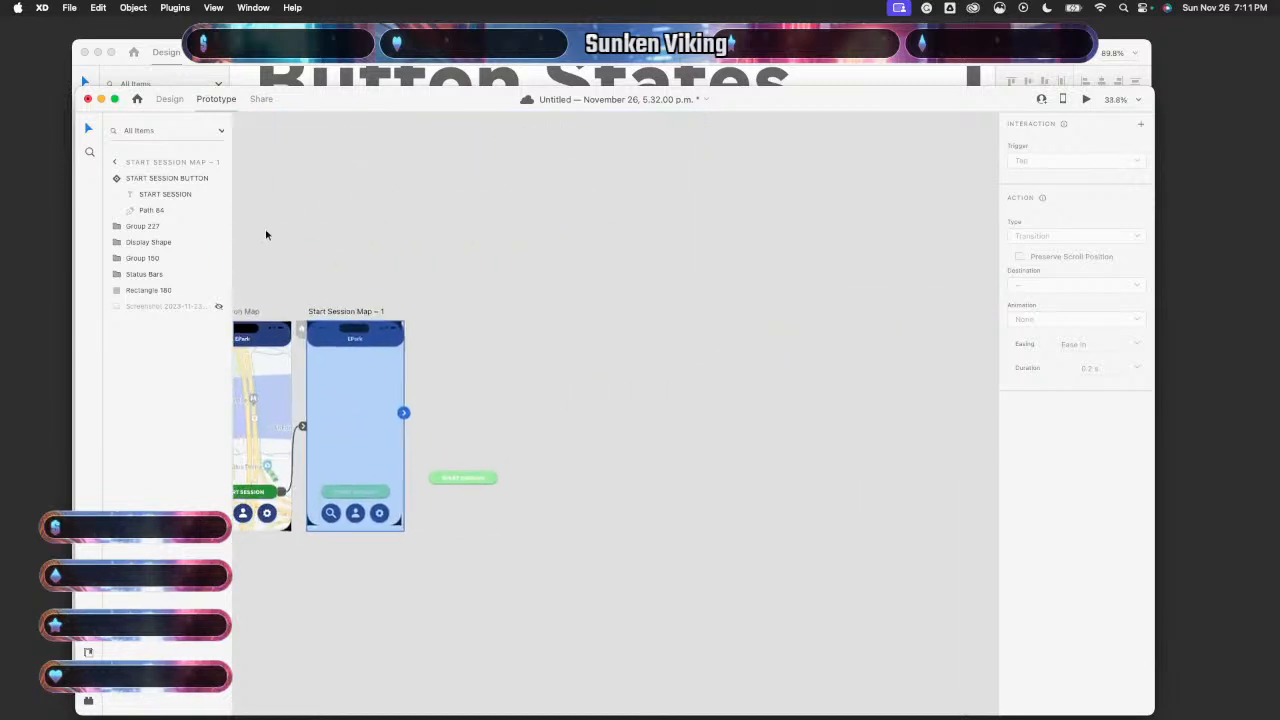
- Back in Design mode, return to the artboard list and zoom out to show all artboards
{"action": "left_click", "coordinate": [170, 99]}
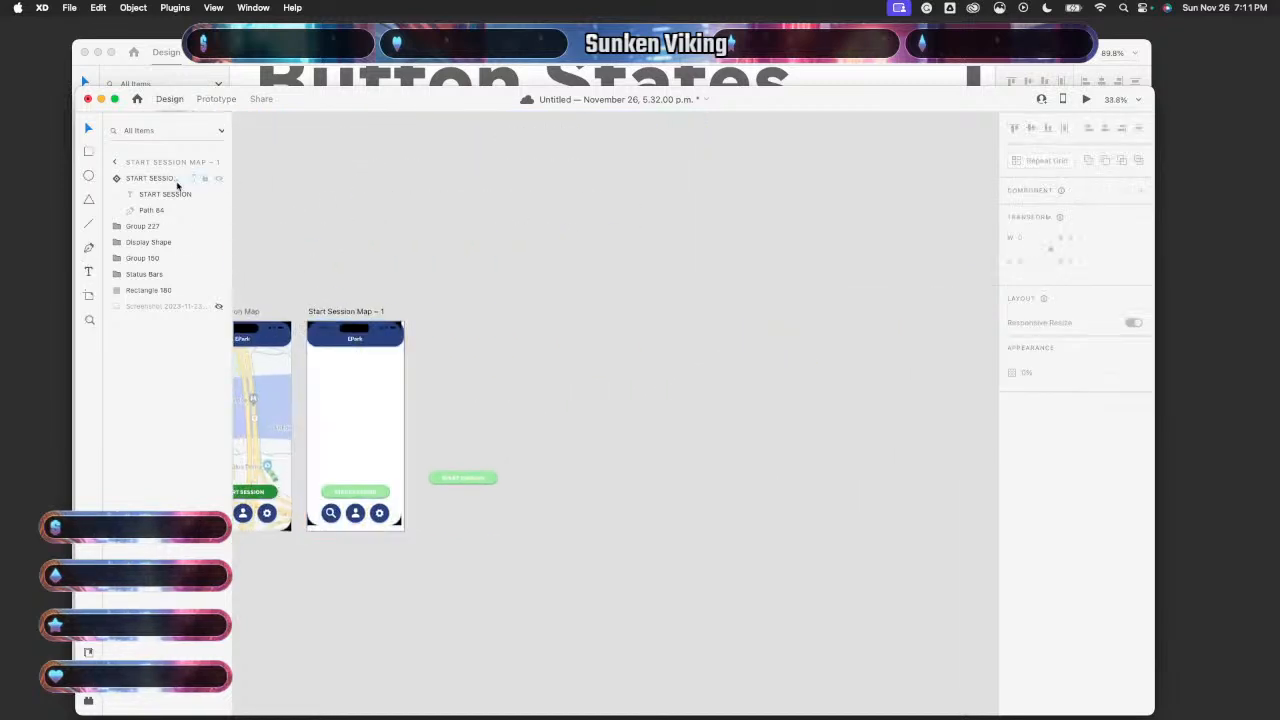
{"action": "left_click", "coordinate": [118, 163]}
{"action": "key", "text": "super+0"}
- Duplicate Start Session Map – 1 as Start Session Map – 2 and delete all its contents
{"action": "left_click", "coordinate": [161, 183]}
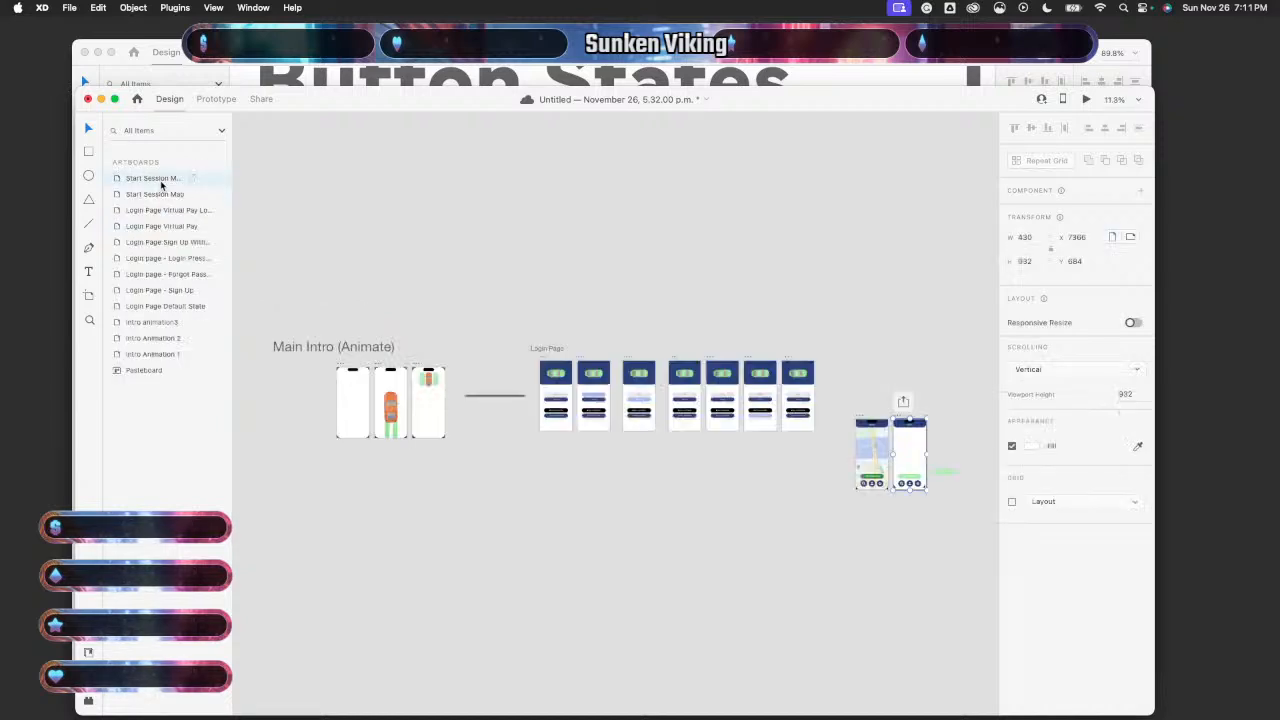
{"action": "key", "text": "super+d"}
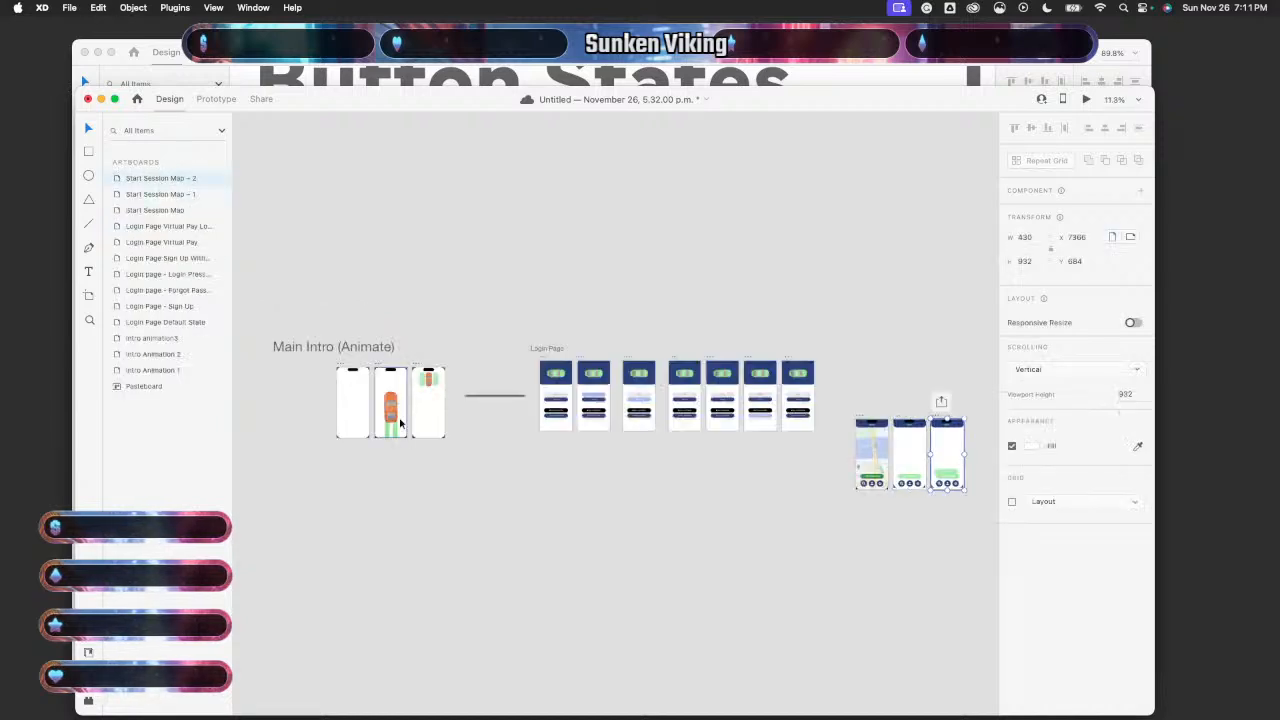
{"action": "scroll", "coordinate": [400, 423], "scroll_direction": "right", "scroll_amount": 5}
{"action": "scroll", "coordinate": [400, 423], "scroll_direction": "up", "scroll_amount": 6}
{"action": "scroll", "coordinate": [400, 423], "scroll_direction": "down", "scroll_amount": 5}
{"action": "scroll", "coordinate": [400, 423], "scroll_direction": "right", "scroll_amount": 5}
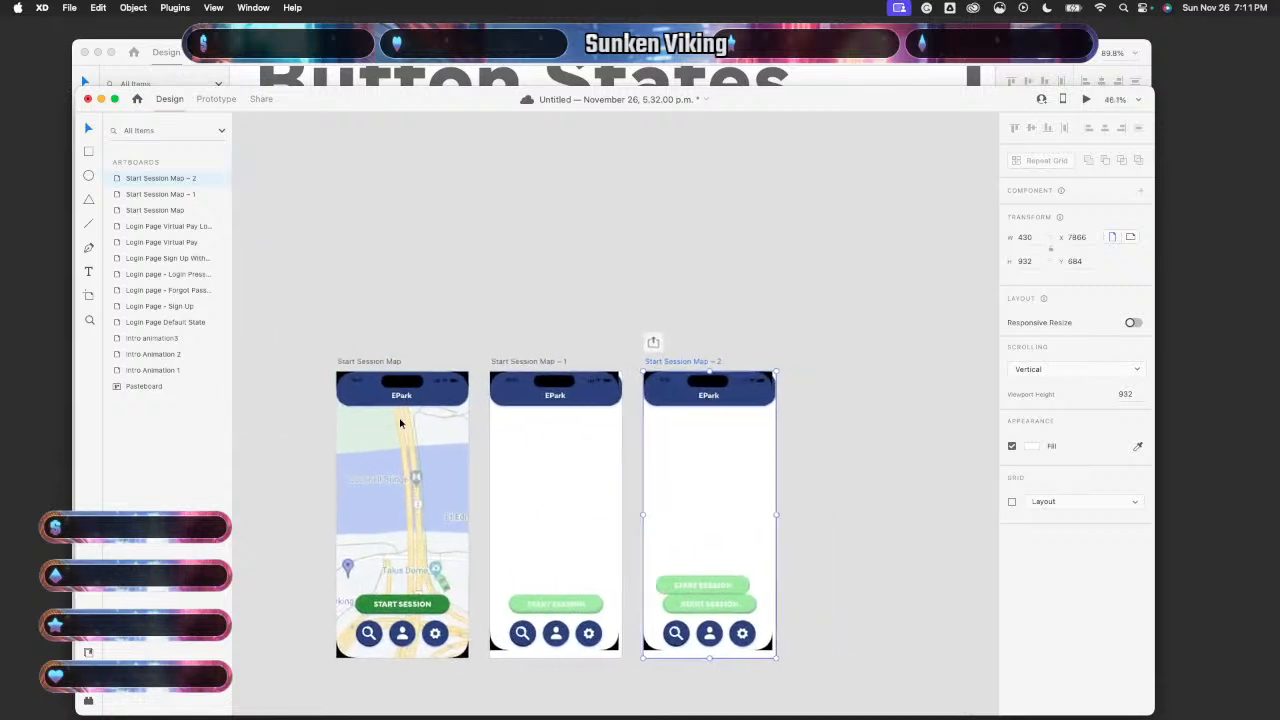
{"action": "left_click", "coordinate": [631, 235]}
{"action": "left_click_drag", "start_coordinate": [631, 235], "coordinate": [643, 591]}
{"action": "key", "text": "Delete"}
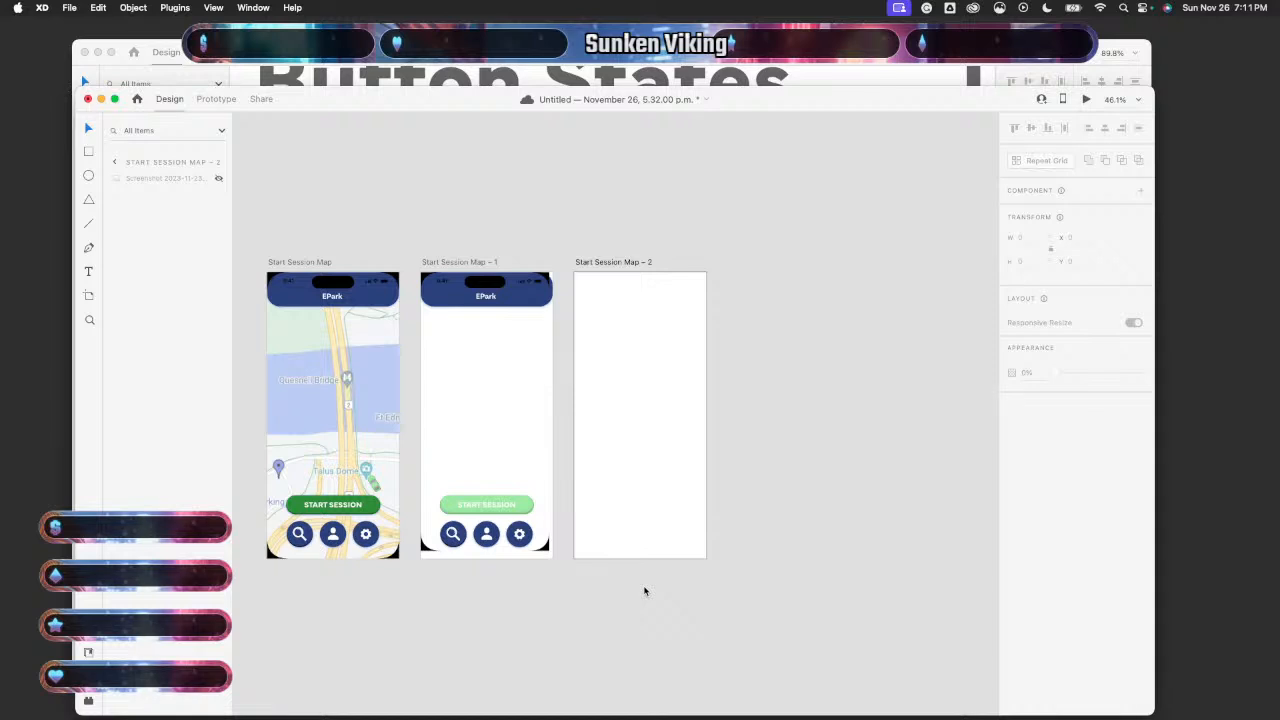
- Wire Start Session Map – 1 to Map – 2 with a 0.3 s Time-triggered Auto-Animate
{"action": "scroll", "coordinate": [644, 591], "scroll_direction": "up", "scroll_amount": 3}
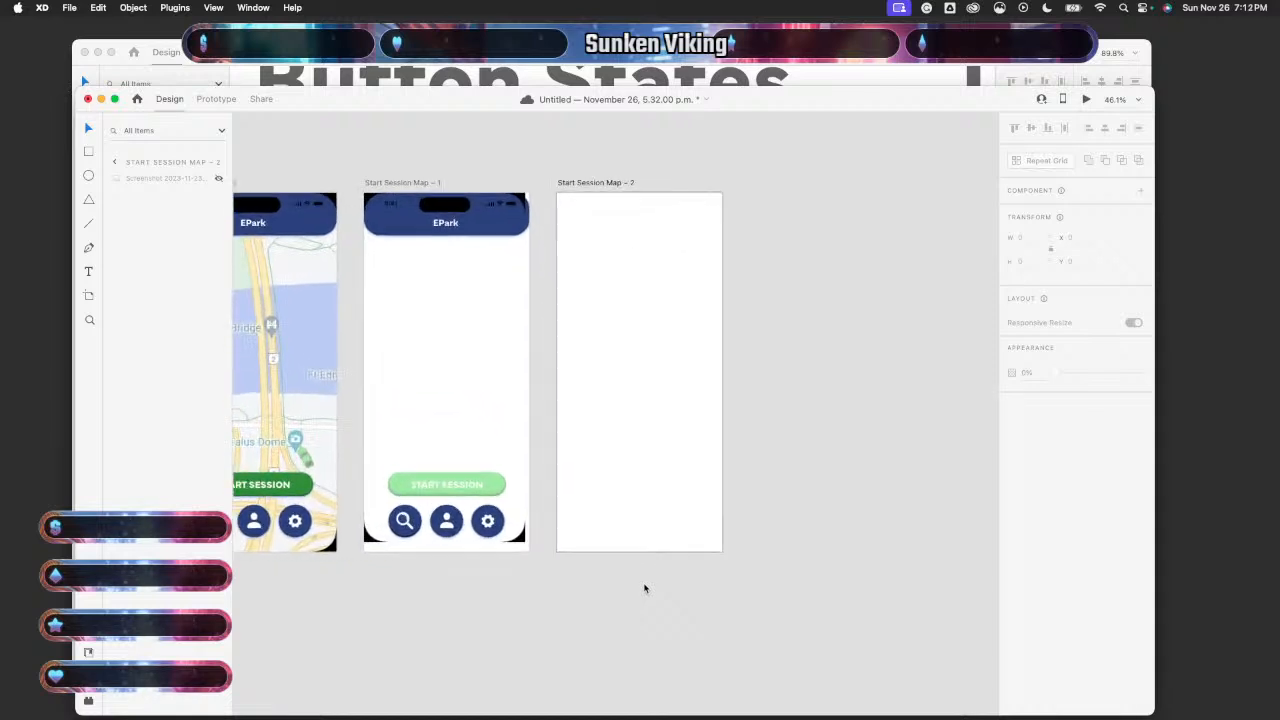
{"action": "left_click", "coordinate": [516, 517]}
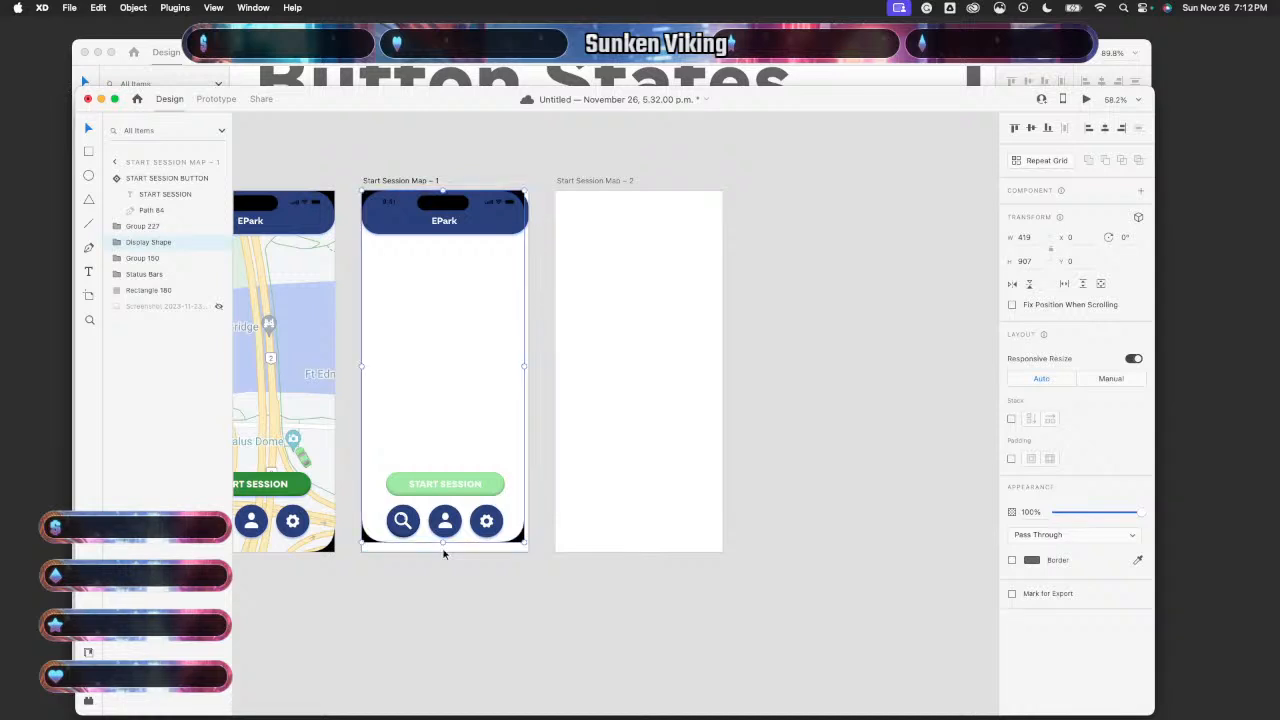
{"action": "scroll", "coordinate": [444, 553], "scroll_direction": "up", "scroll_amount": 5}
{"action": "left_click", "coordinate": [226, 101]}
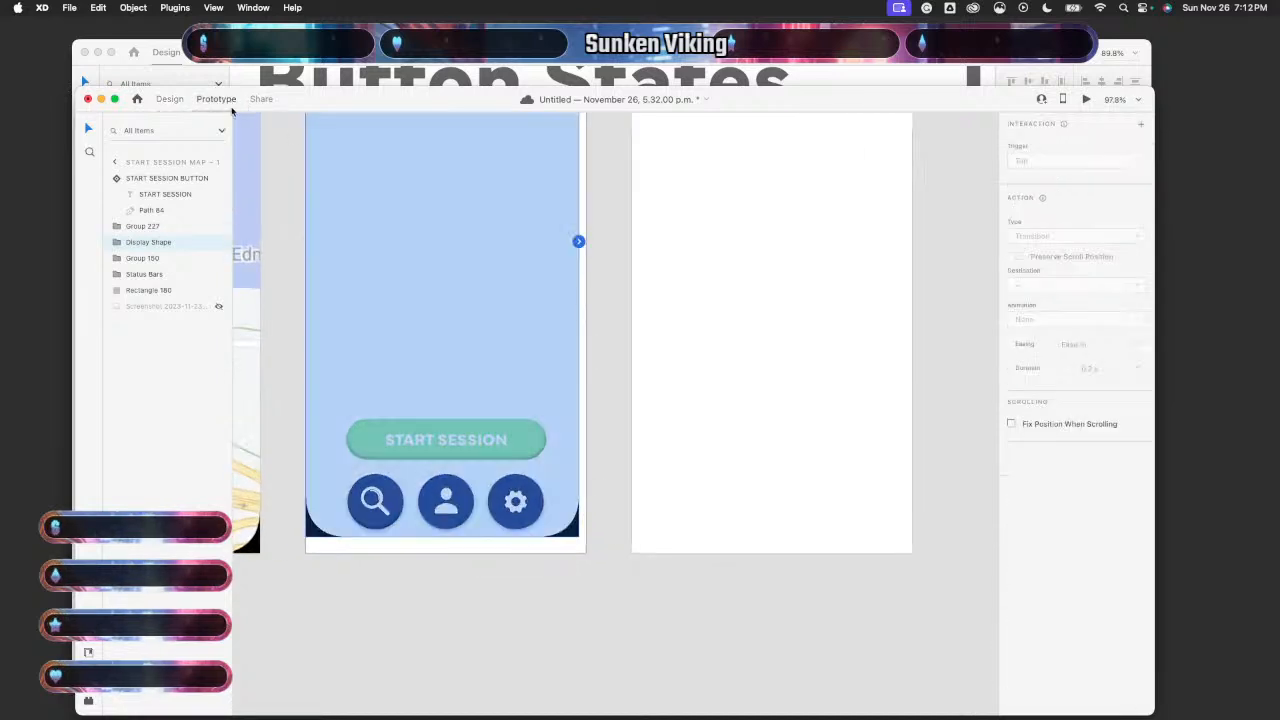
{"action": "left_click", "coordinate": [474, 550]}
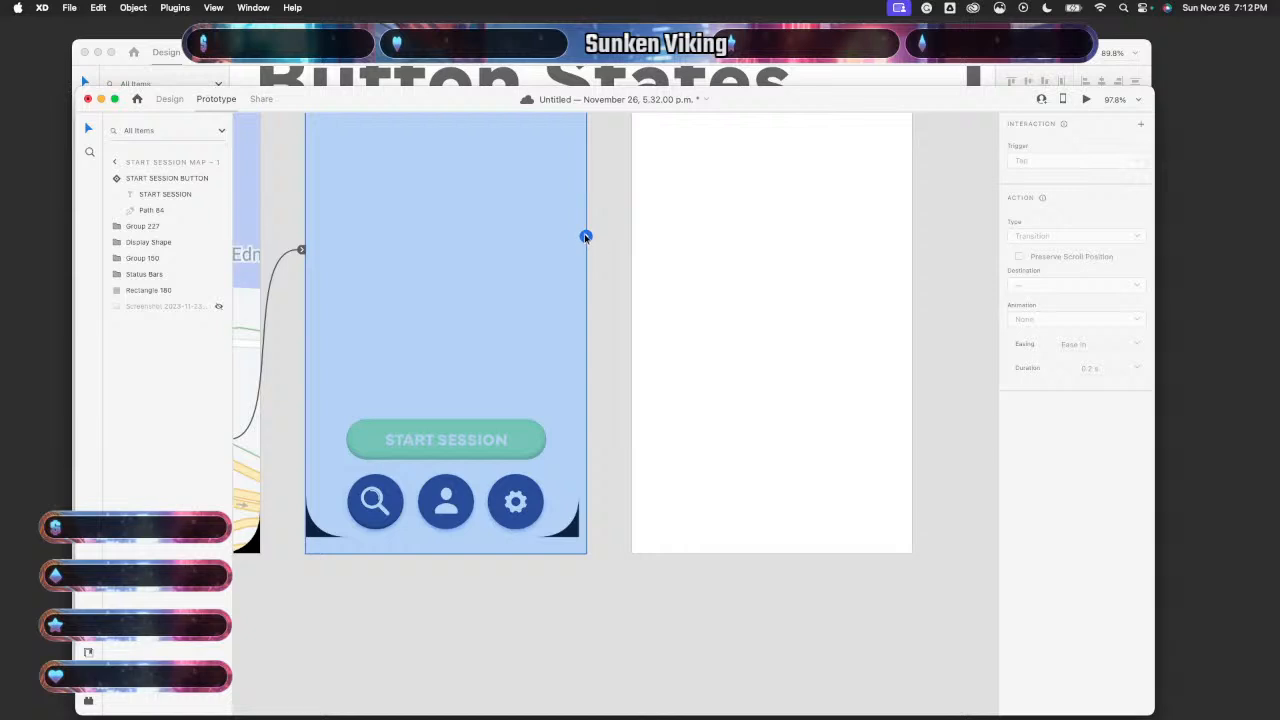
{"action": "left_click_drag", "start_coordinate": [585, 237], "coordinate": [666, 260]}
{"action": "scroll", "coordinate": [694, 243], "scroll_direction": "down", "scroll_amount": 4}
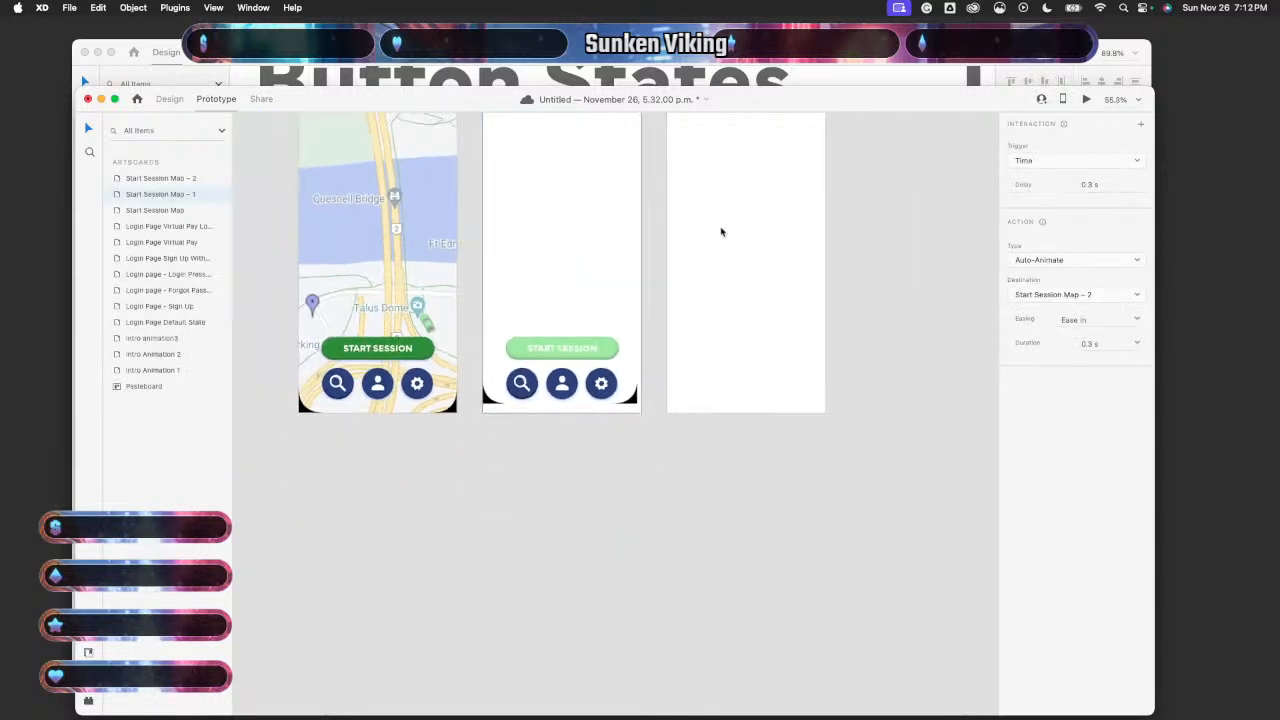
{"action": "scroll", "coordinate": [693, 325], "scroll_direction": "down", "scroll_amount": 4}
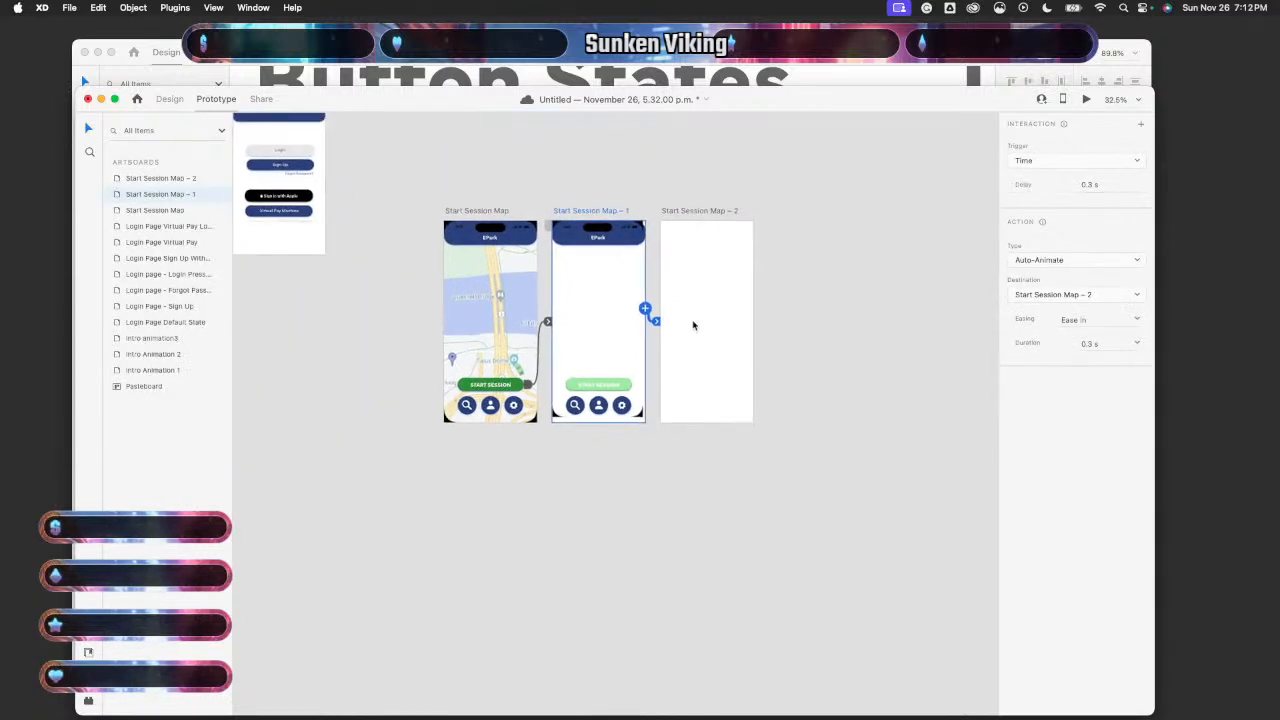
{"action": "left_click", "coordinate": [169, 98]}
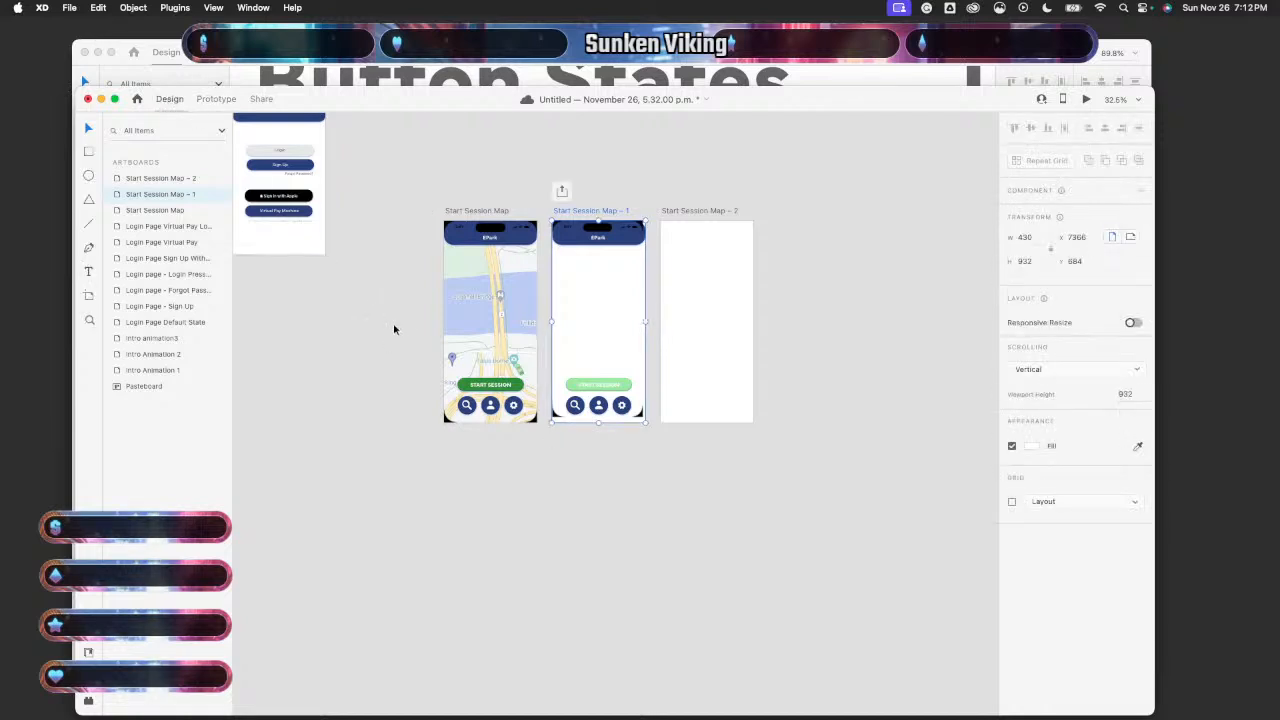
- Stretch Start Session Map – 1's display shape down to the artboard bottom
{"action": "scroll", "coordinate": [610, 419], "scroll_direction": "up", "scroll_amount": 5}
{"action": "left_click", "coordinate": [599, 403]}
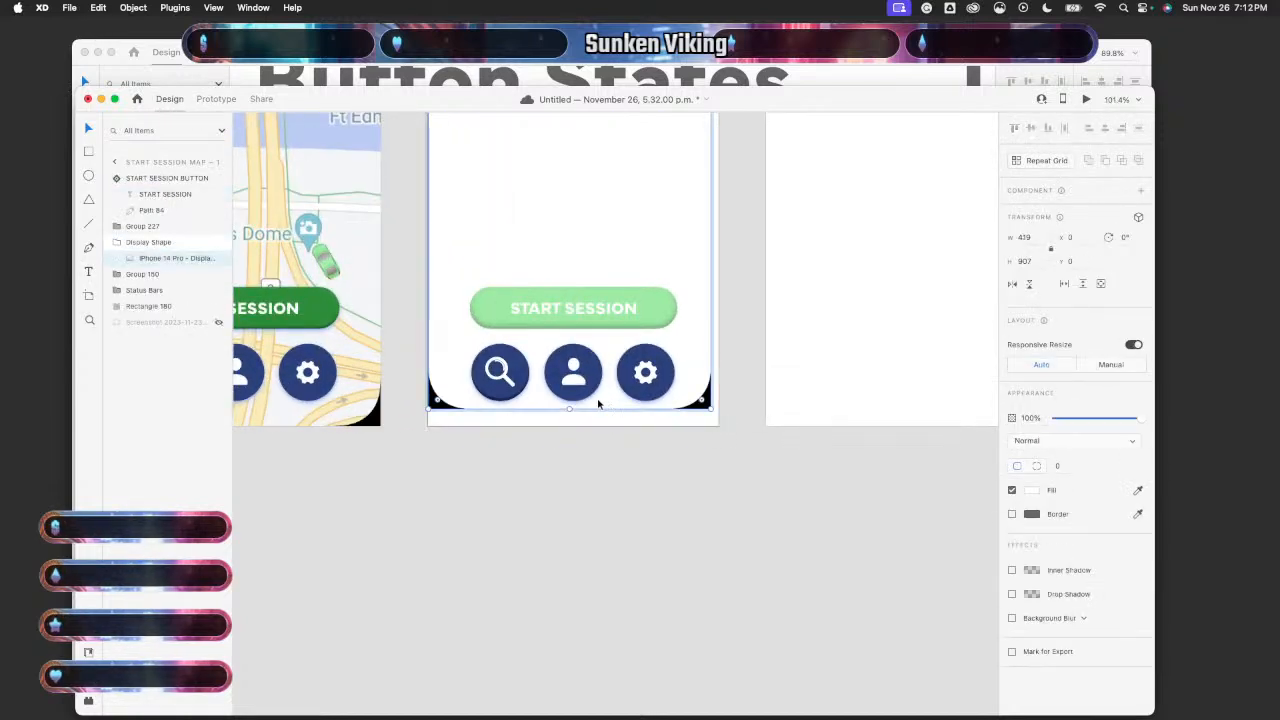
{"action": "left_click_drag", "start_coordinate": [569, 408], "coordinate": [567, 423]}
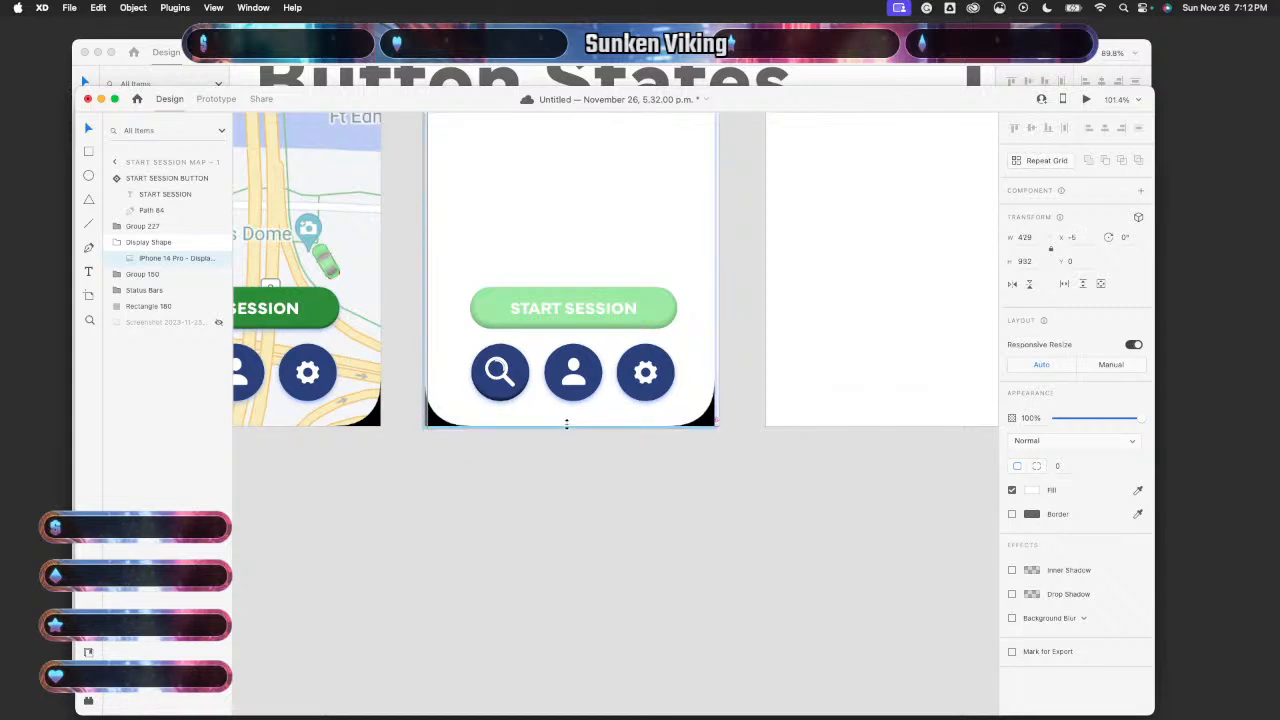
{"action": "scroll", "coordinate": [567, 425], "scroll_direction": "up", "scroll_amount": 5}
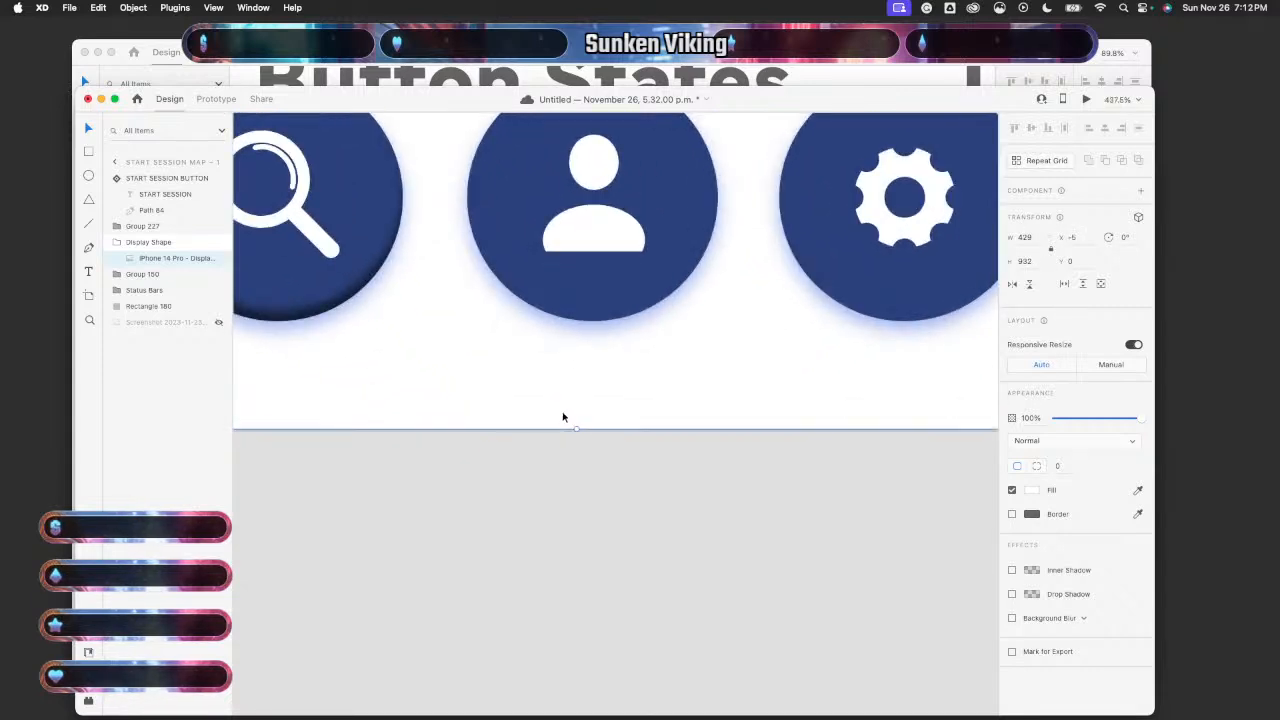
{"action": "scroll", "coordinate": [563, 415], "scroll_direction": "down", "scroll_amount": 5}
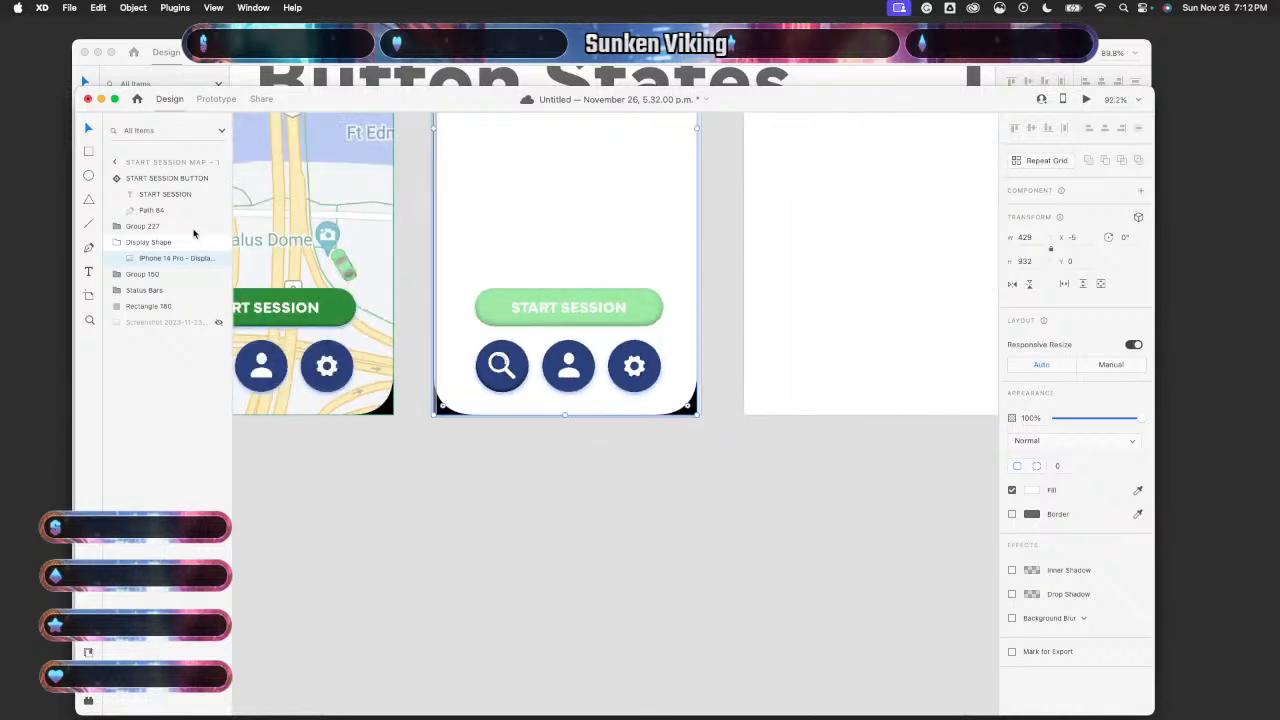
- Show the map screenshot again and copy the Start Session Map layers for Map – 2
{"action": "left_click", "coordinate": [220, 326]}
{"action": "left_click", "coordinate": [414, 526]}
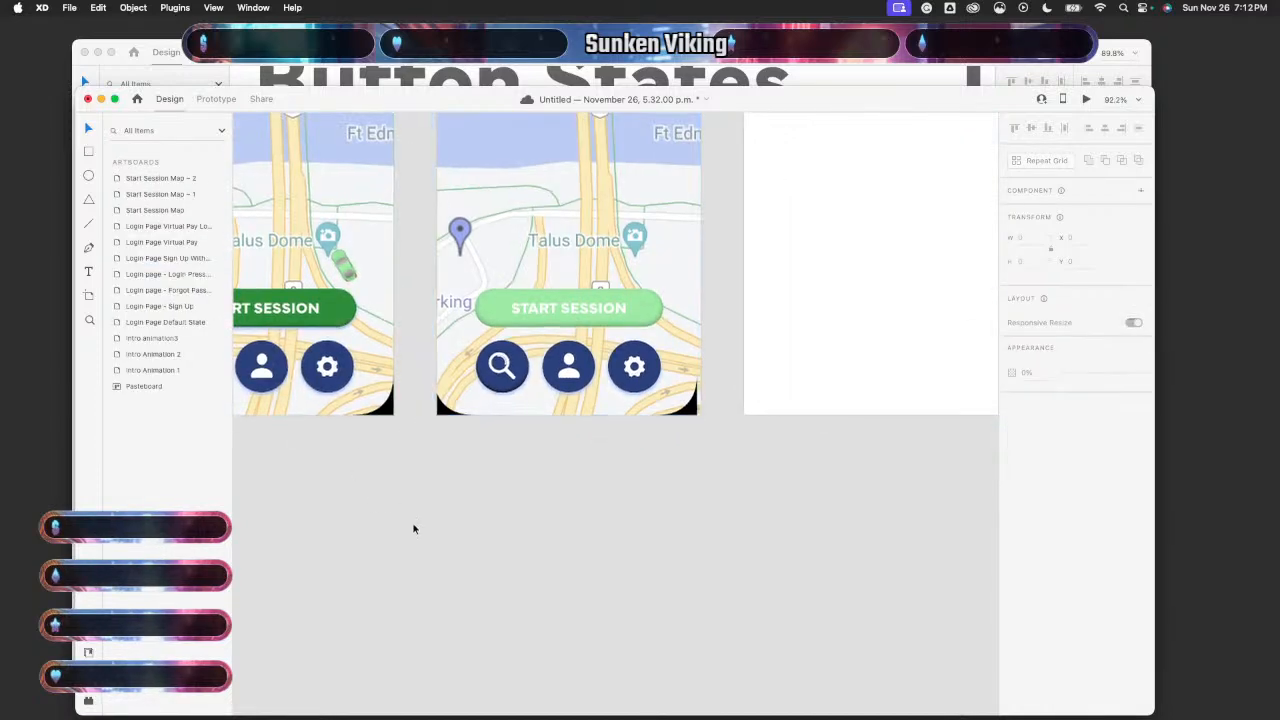
{"action": "scroll", "coordinate": [414, 528], "scroll_direction": "down", "scroll_amount": 3}
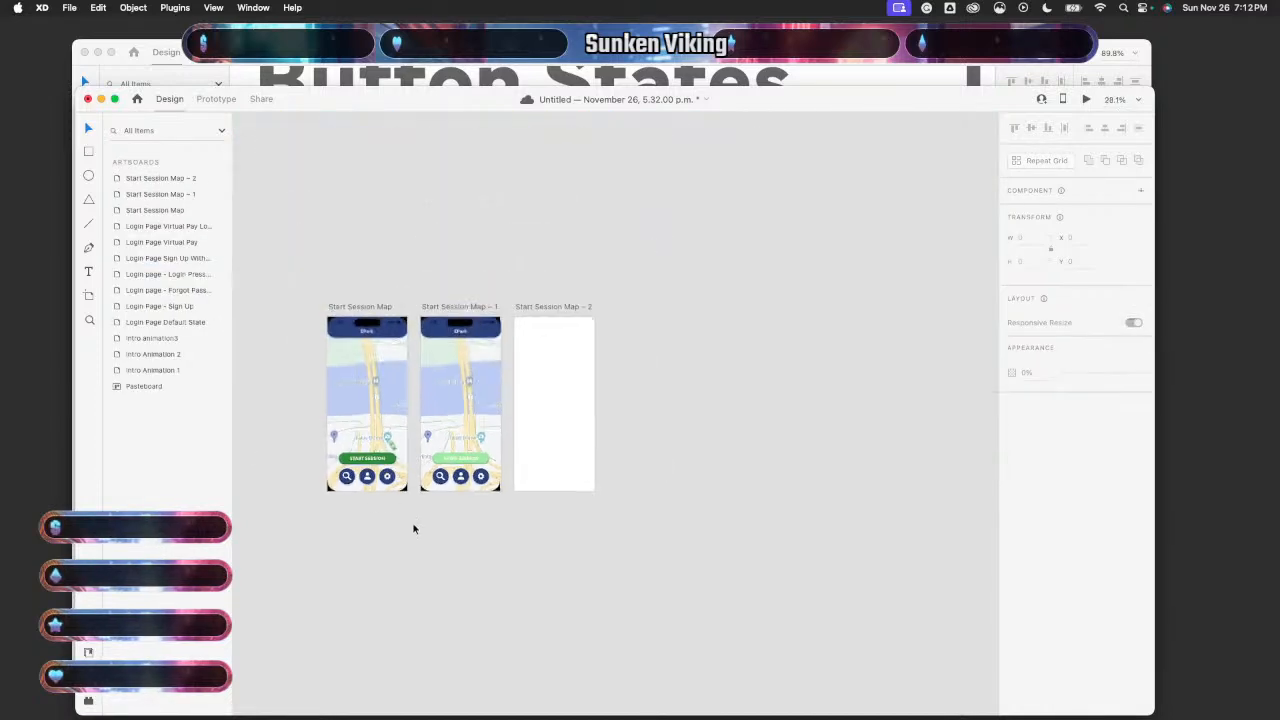
{"action": "left_click", "coordinate": [343, 297]}
{"action": "left_click_drag", "start_coordinate": [380, 511], "coordinate": [381, 511]}
{"action": "key", "text": "super+c"}
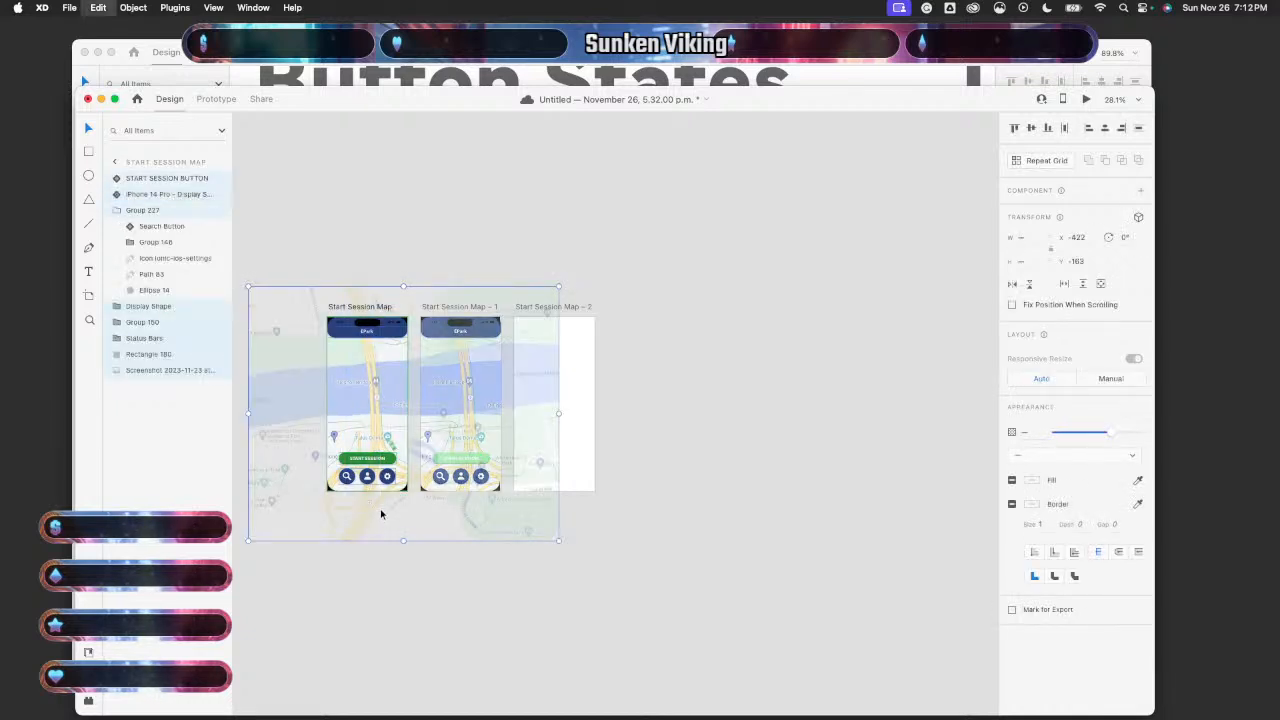
{"action": "left_click", "coordinate": [575, 455]}
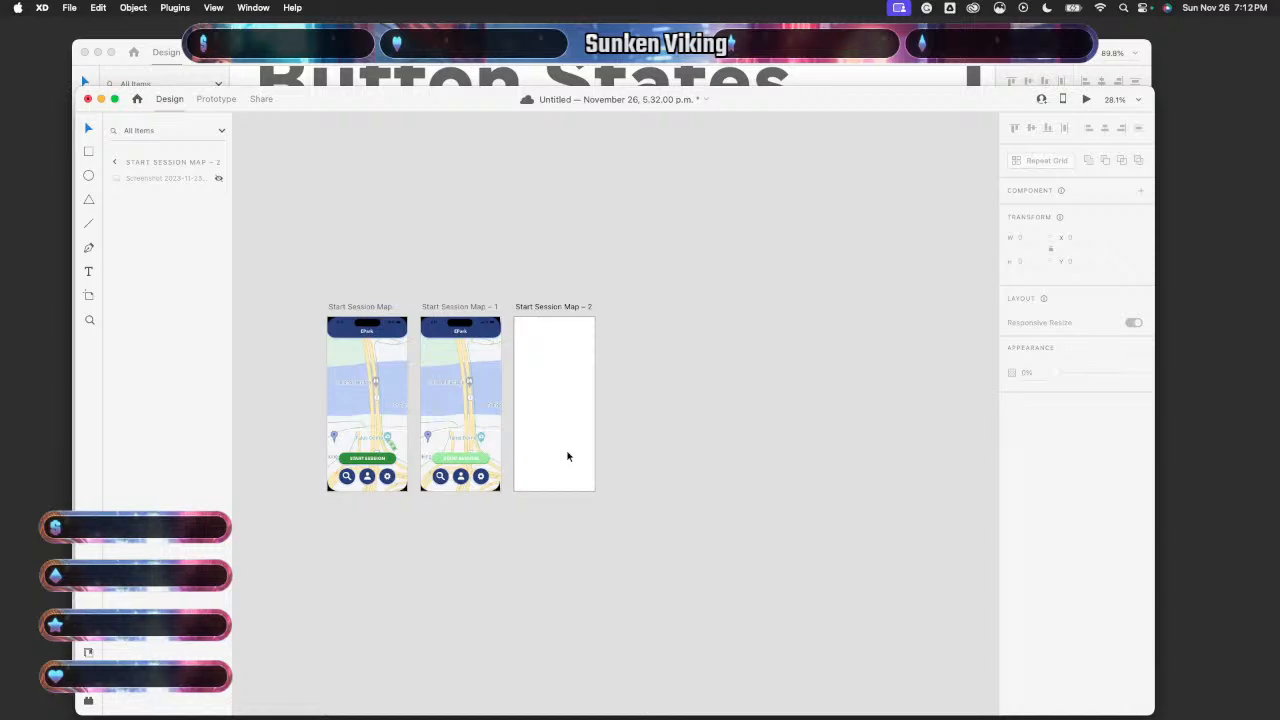
- Switch to the Button States document and locate the Forgot Password – 3 screen
{"action": "left_click", "coordinate": [522, 78]}
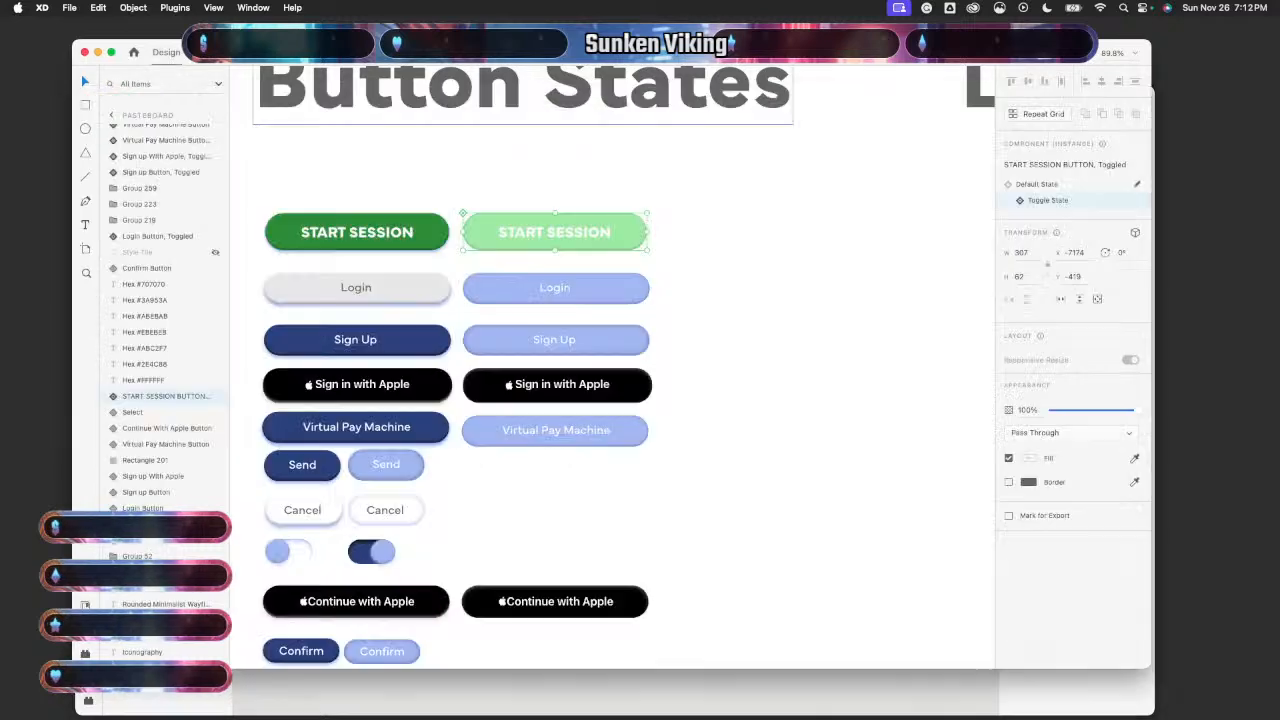
{"action": "scroll", "coordinate": [547, 264], "scroll_direction": "down", "scroll_amount": 10}
{"action": "scroll", "coordinate": [547, 264], "scroll_direction": "up", "scroll_amount": 10}
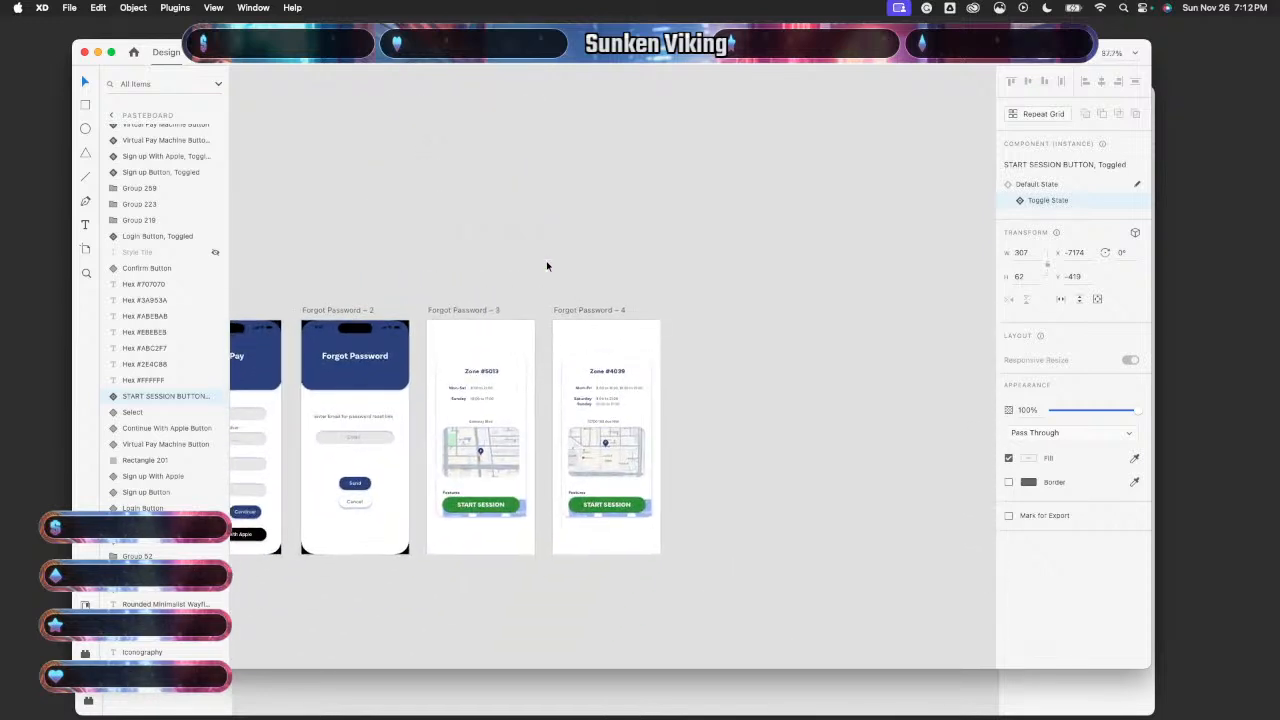
{"action": "scroll", "coordinate": [547, 266], "scroll_direction": "left", "scroll_amount": 2}
{"action": "scroll", "coordinate": [547, 266], "scroll_direction": "down", "scroll_amount": 1}
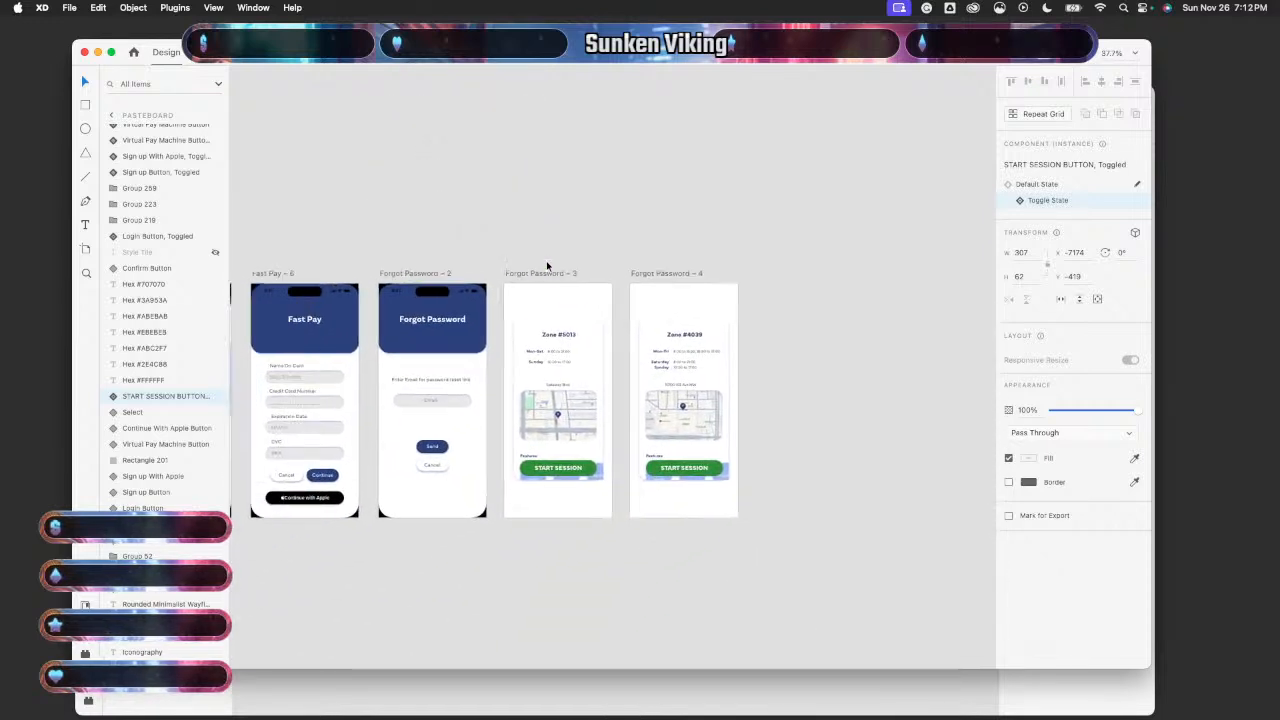
{"action": "scroll", "coordinate": [547, 265], "scroll_direction": "left", "scroll_amount": 5}
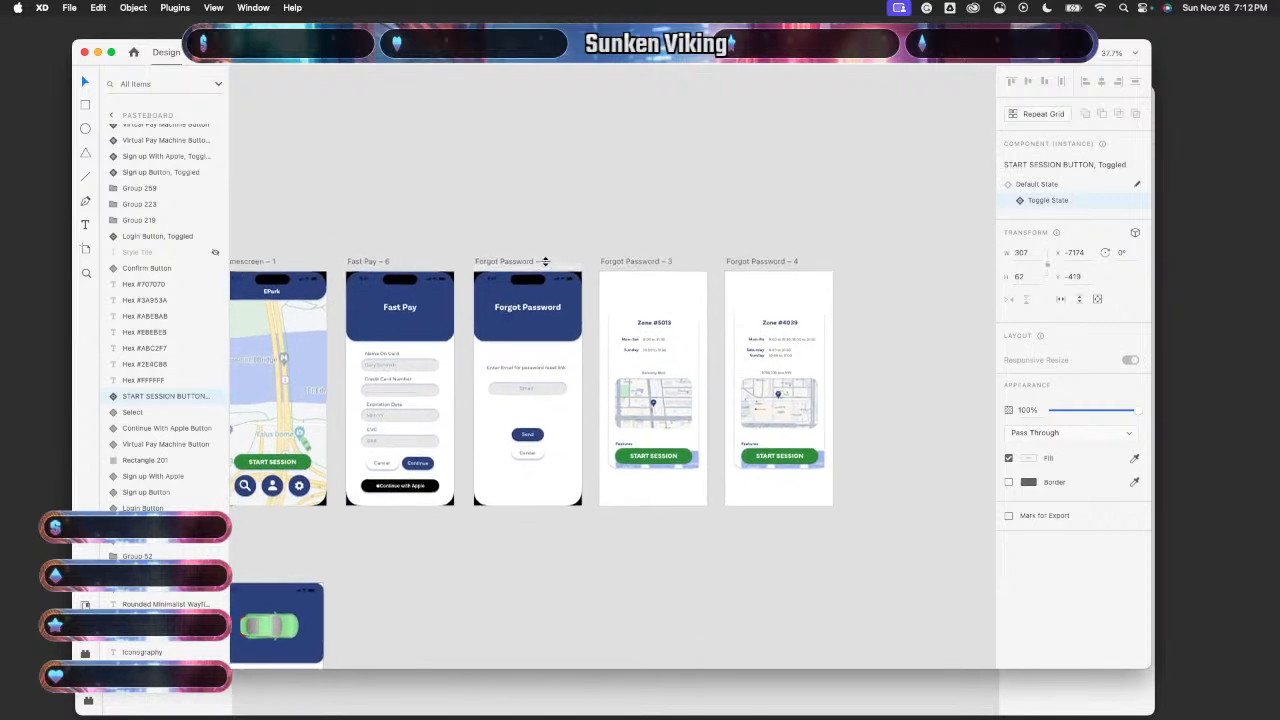
{"action": "scroll", "coordinate": [547, 265], "scroll_direction": "up", "scroll_amount": 1}
{"action": "scroll", "coordinate": [547, 266], "scroll_direction": "left", "scroll_amount": 4}
{"action": "scroll", "coordinate": [547, 266], "scroll_direction": "down", "scroll_amount": 1}
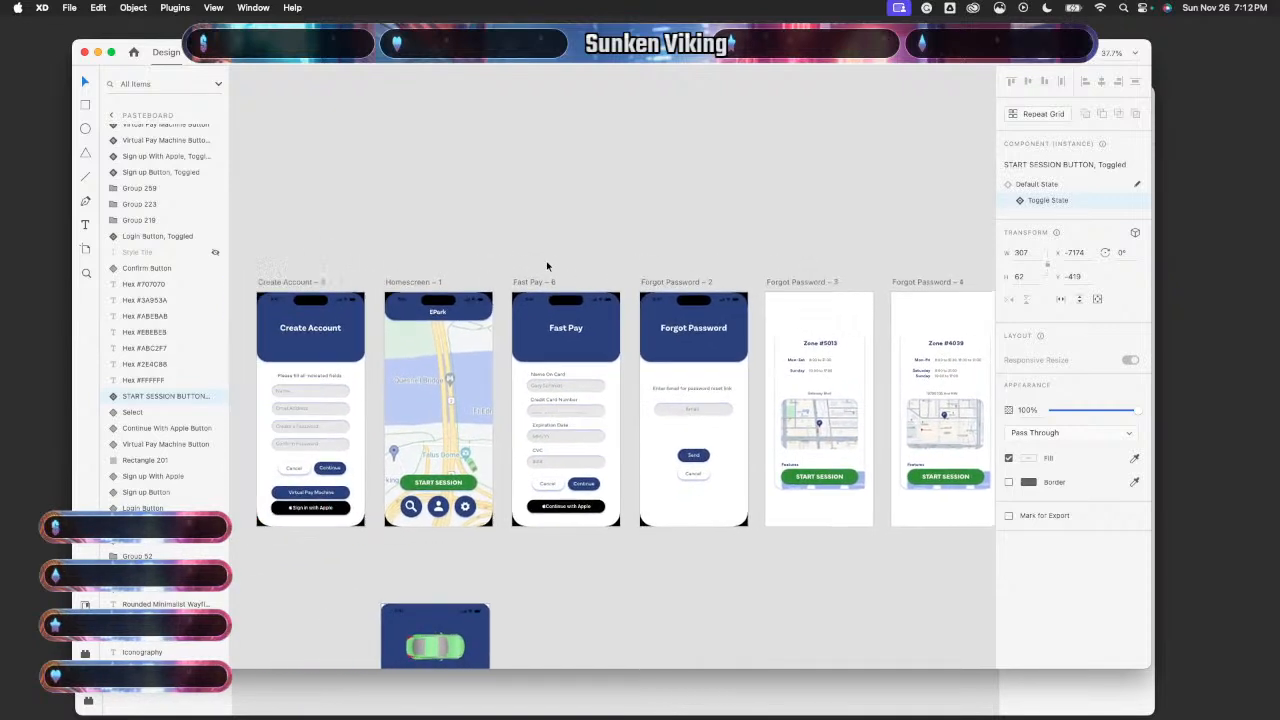
{"action": "scroll", "coordinate": [547, 265], "scroll_direction": "right", "scroll_amount": 7}
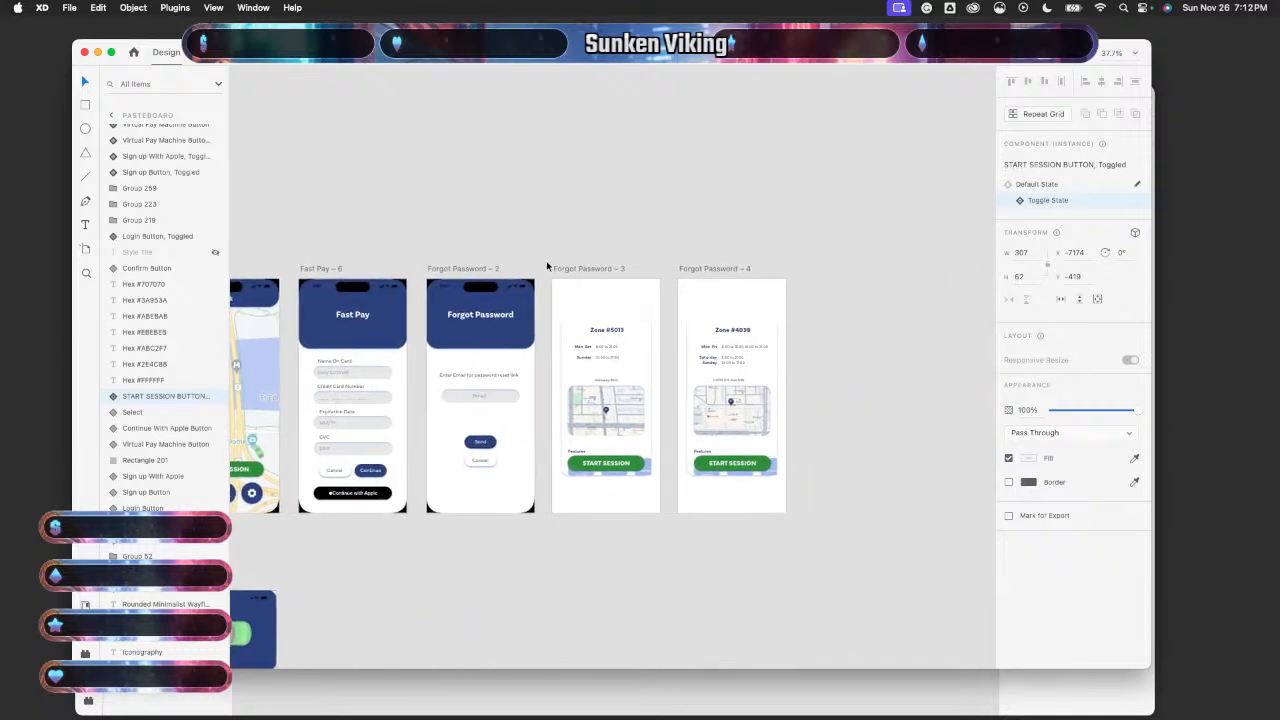
{"action": "scroll", "coordinate": [547, 266], "scroll_direction": "right", "scroll_amount": 1}
{"action": "scroll", "coordinate": [547, 266], "scroll_direction": "up", "scroll_amount": 1}
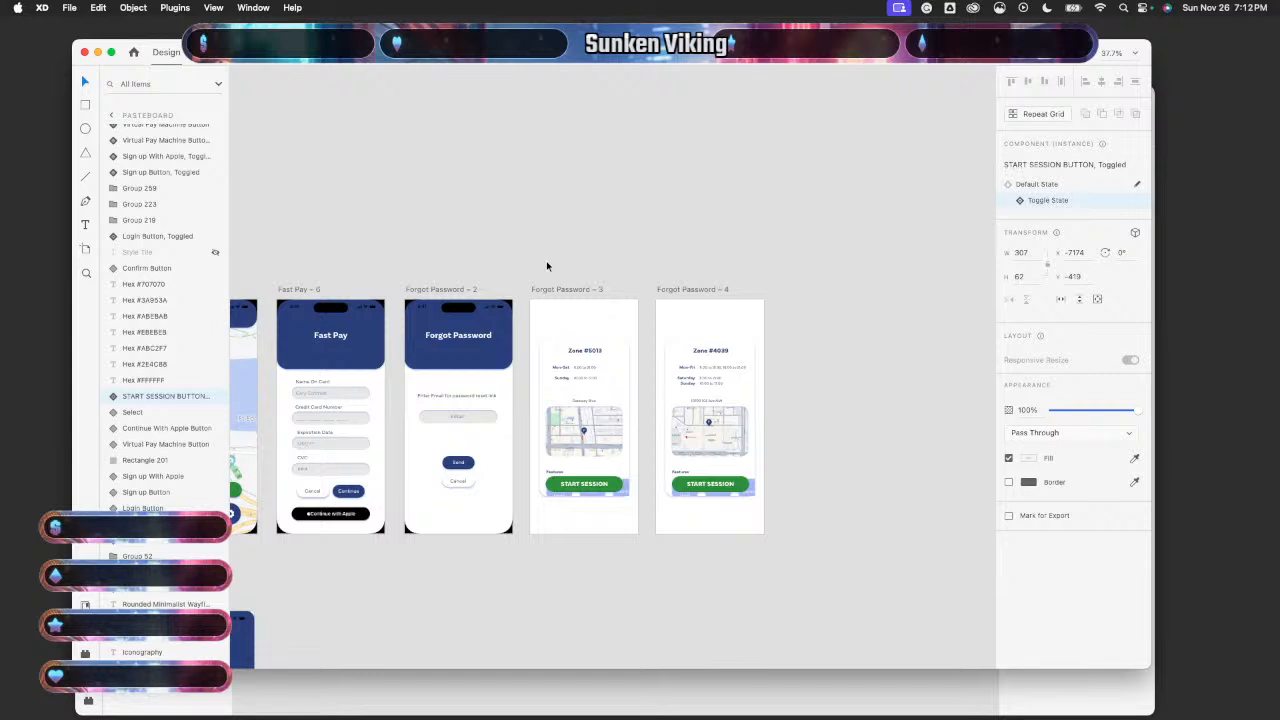
{"action": "scroll", "coordinate": [547, 265], "scroll_direction": "down", "scroll_amount": 3}
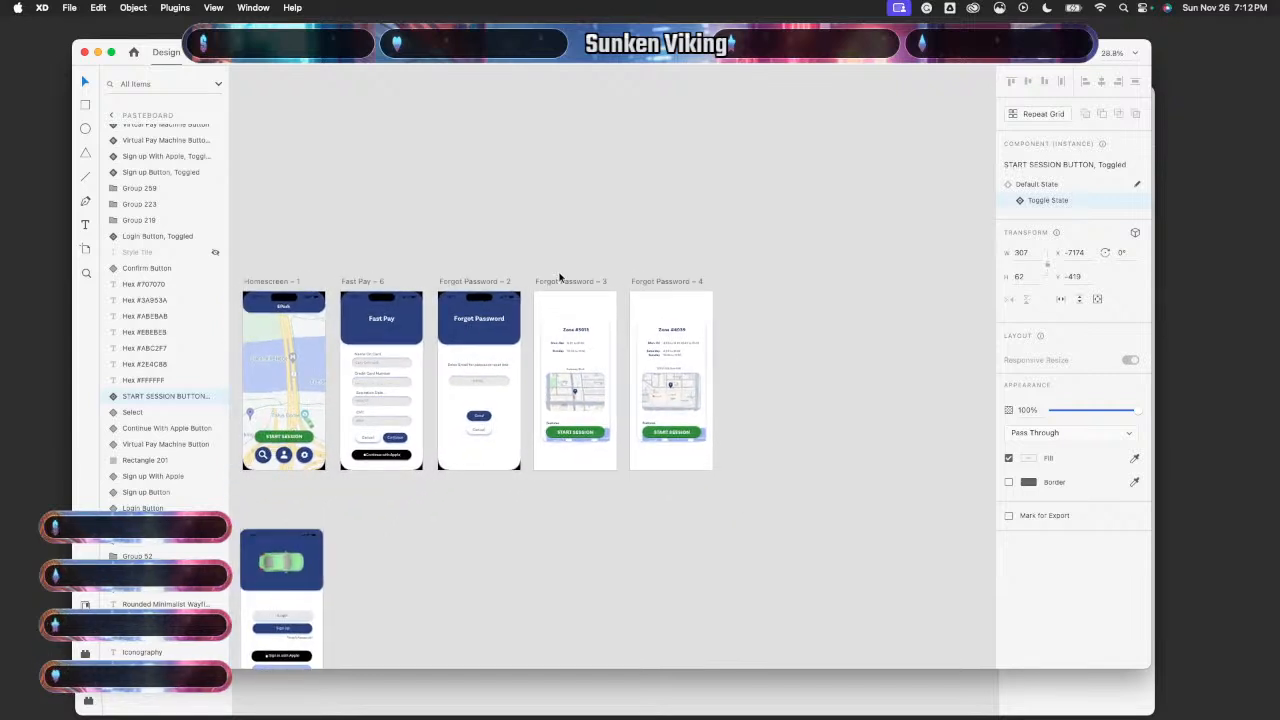
- Copy all Zone #5013 elements on Forgot Password – 3 and bring the Untitled document forward
{"action": "left_click_drag", "start_coordinate": [560, 277], "coordinate": [582, 468]}
{"action": "left_click_drag", "start_coordinate": [587, 492], "coordinate": [587, 492]}
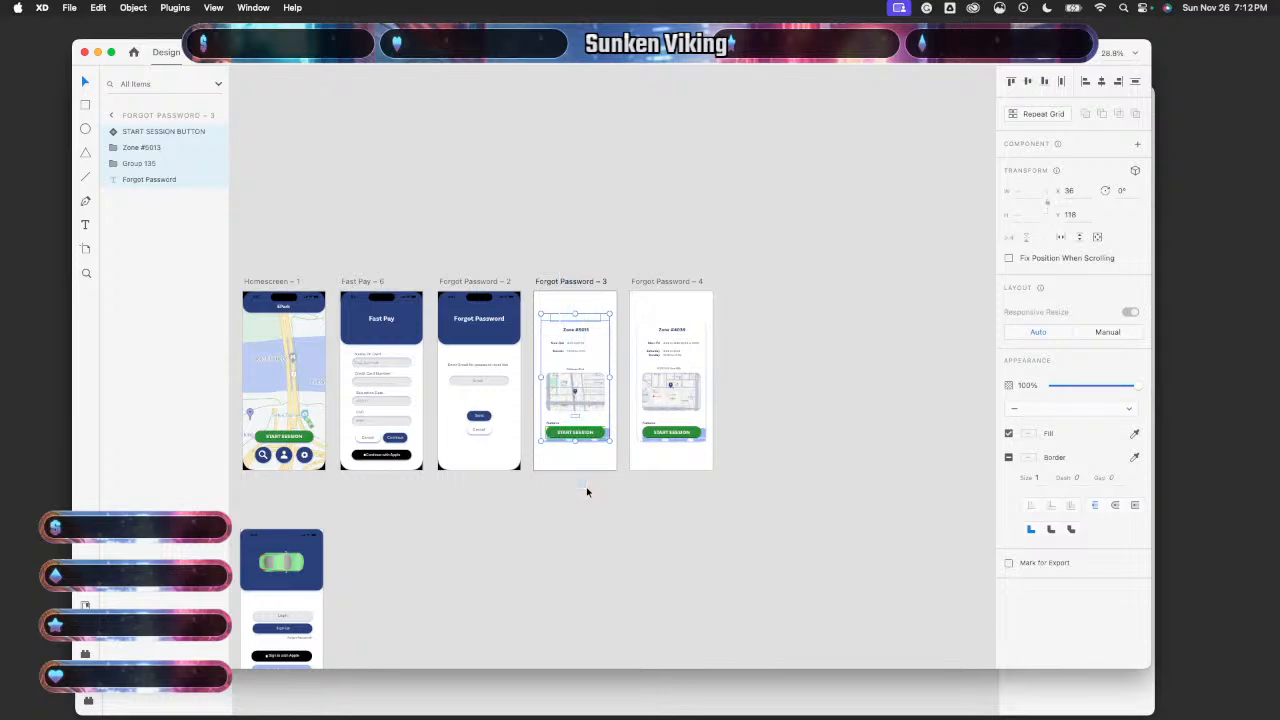
{"action": "key", "text": "super+c"}
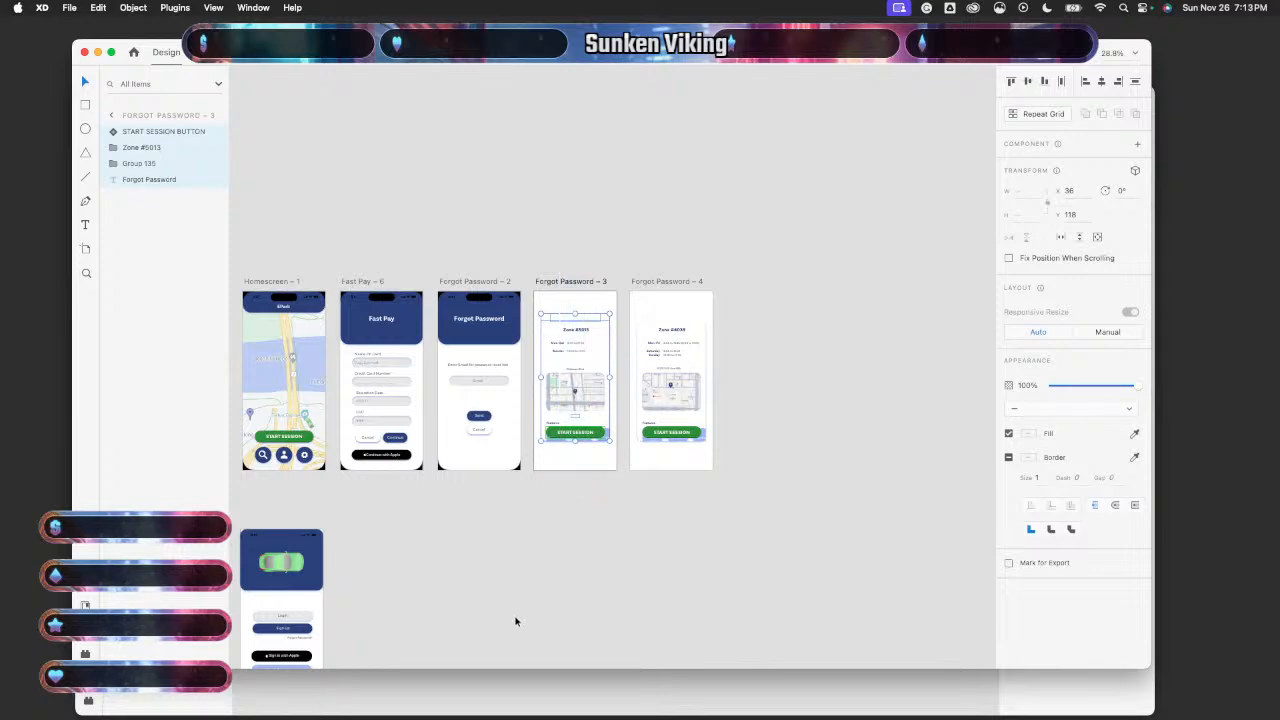
{"action": "left_click", "coordinate": [500, 686]}
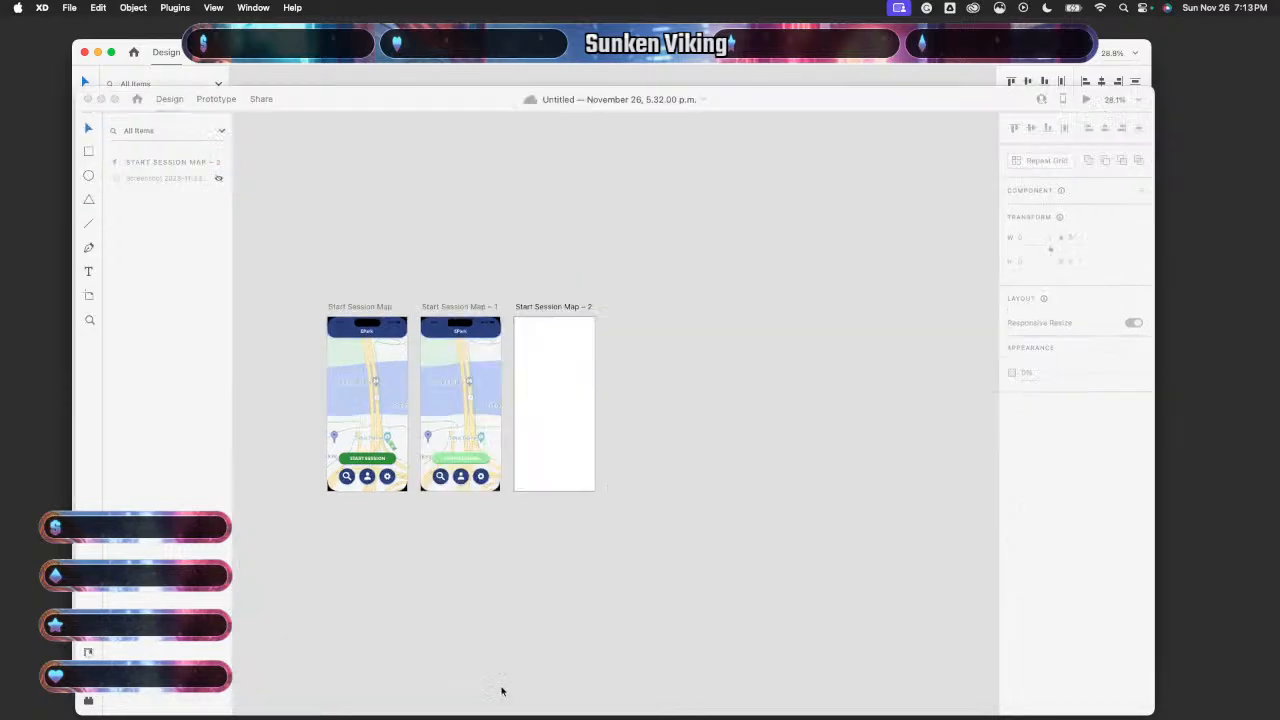
- Paste the Zone #5013 elements into the empty Start Session Map – 2
{"action": "left_click", "coordinate": [533, 422]}
{"action": "key", "text": "super+v"}
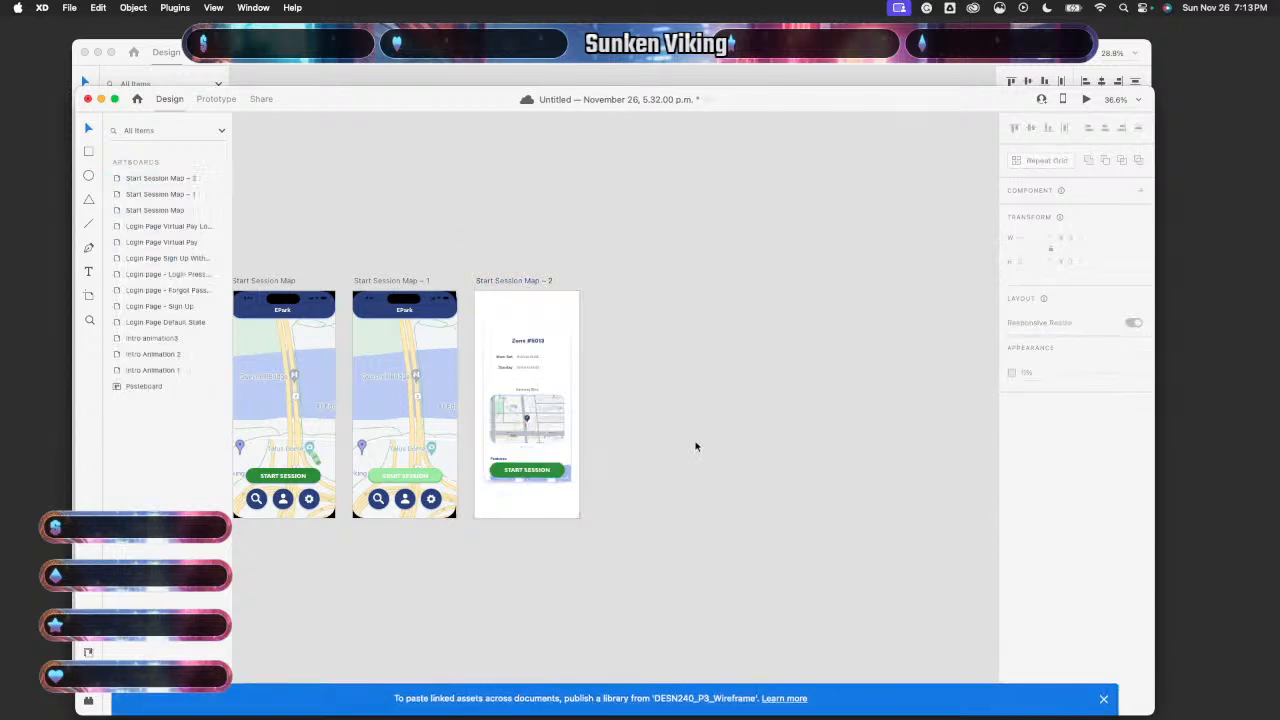
{"action": "scroll", "coordinate": [696, 447], "scroll_direction": "up", "scroll_amount": 5}
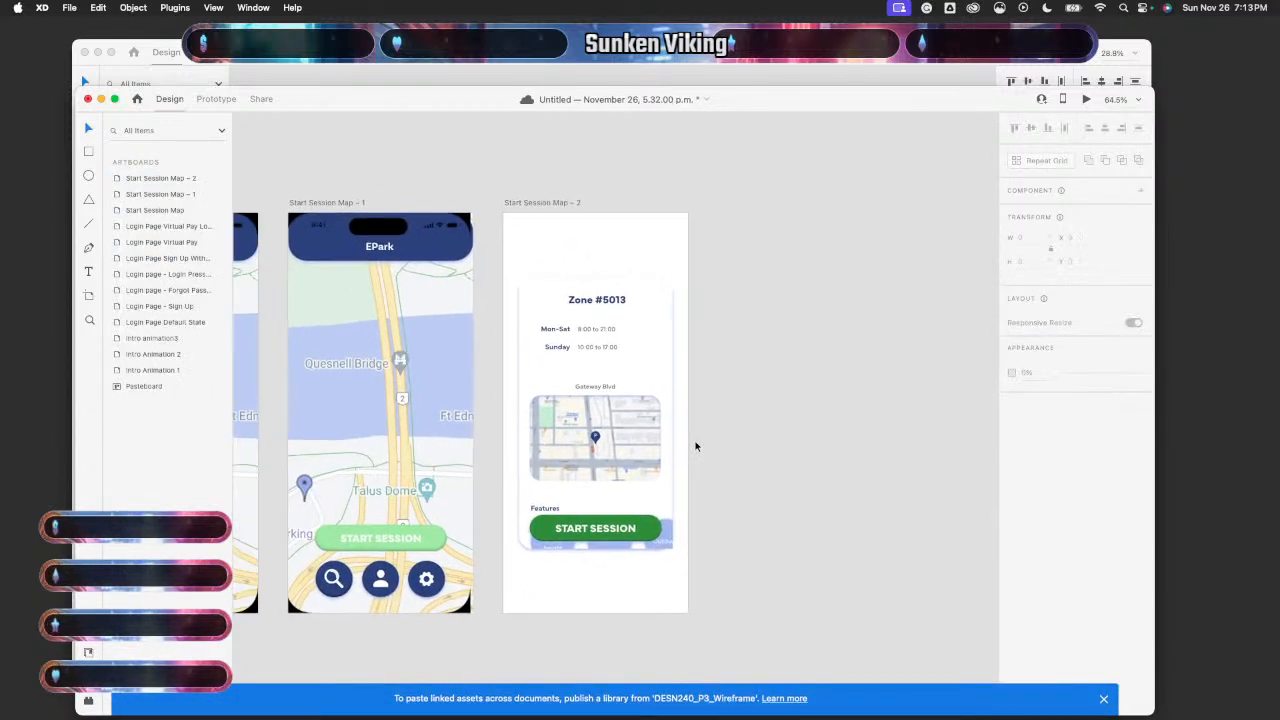
{"action": "scroll", "coordinate": [696, 447], "scroll_direction": "up", "scroll_amount": 4}
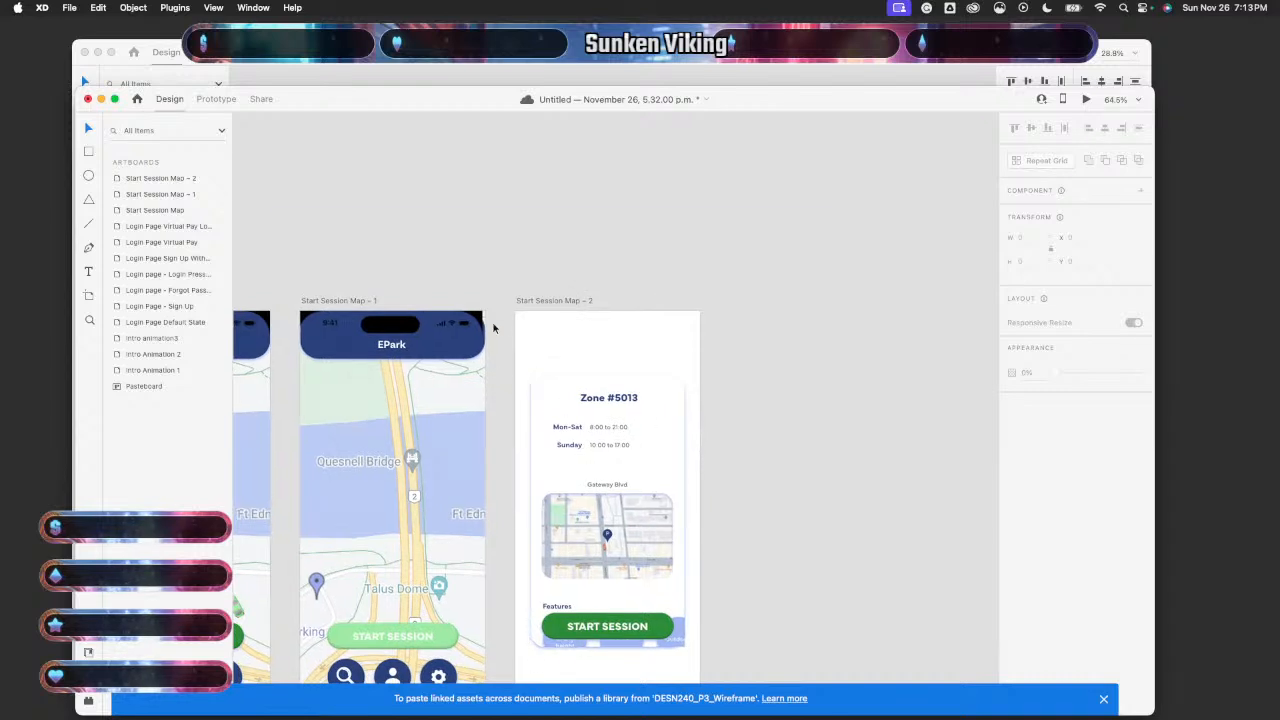
- Delete the Display Shape group from Start Session Map – 1 and inspect the blue EPark header rectangle
{"action": "left_click", "coordinate": [473, 331]}
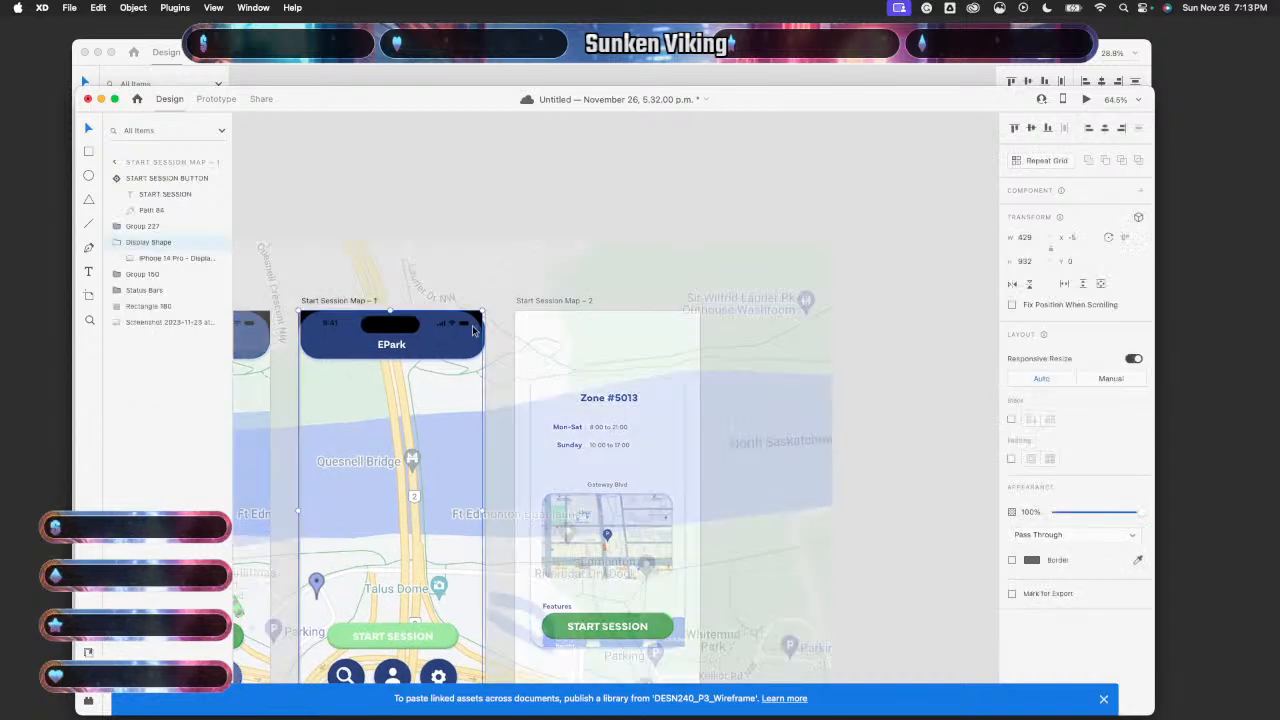
{"action": "key", "text": "Delete"}
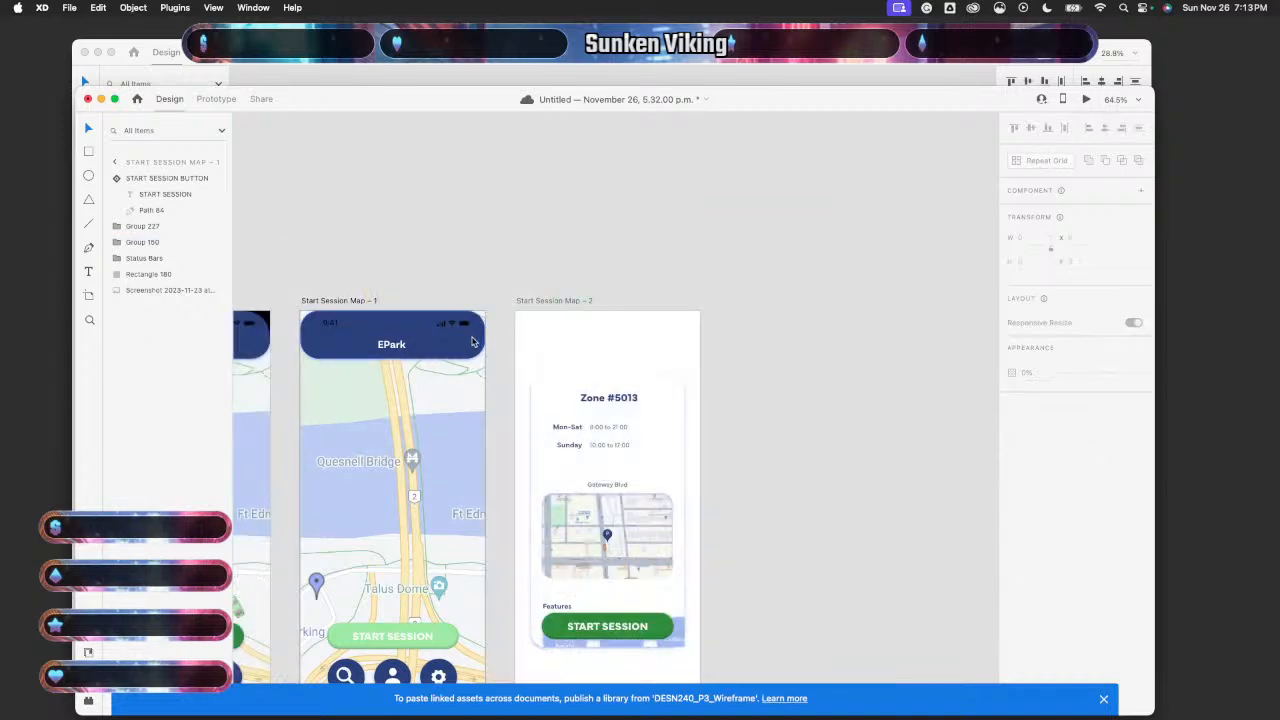
{"action": "left_click", "coordinate": [476, 342]}
{"action": "left_click", "coordinate": [538, 205]}
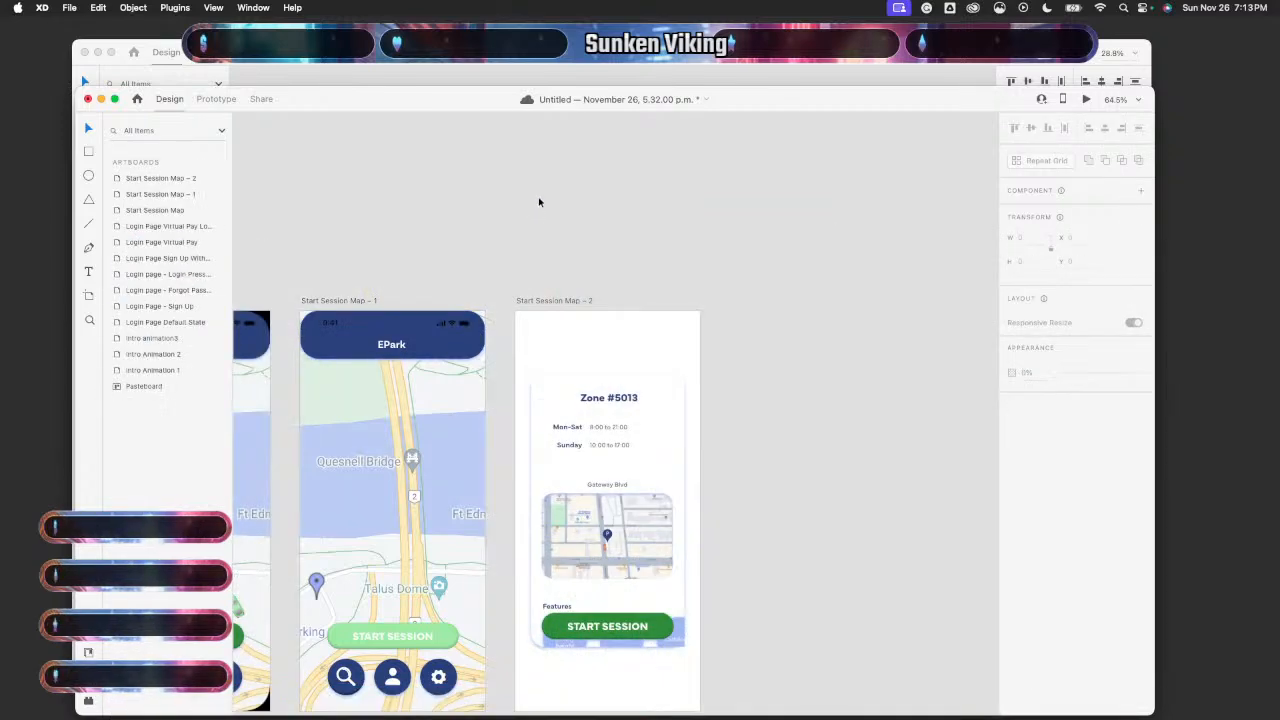
{"action": "scroll", "coordinate": [538, 217], "scroll_direction": "down", "scroll_amount": 3}
{"action": "scroll", "coordinate": [538, 217], "scroll_direction": "left", "scroll_amount": 3}
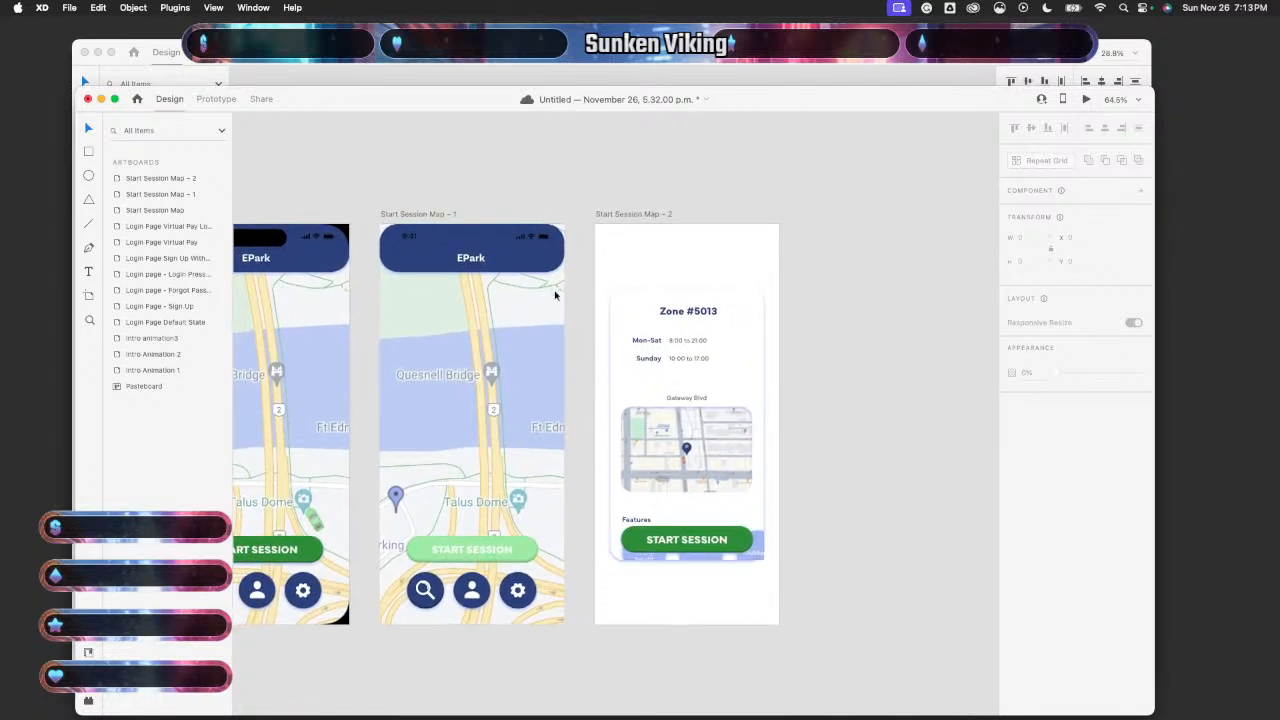
{"action": "left_click", "coordinate": [530, 256]}
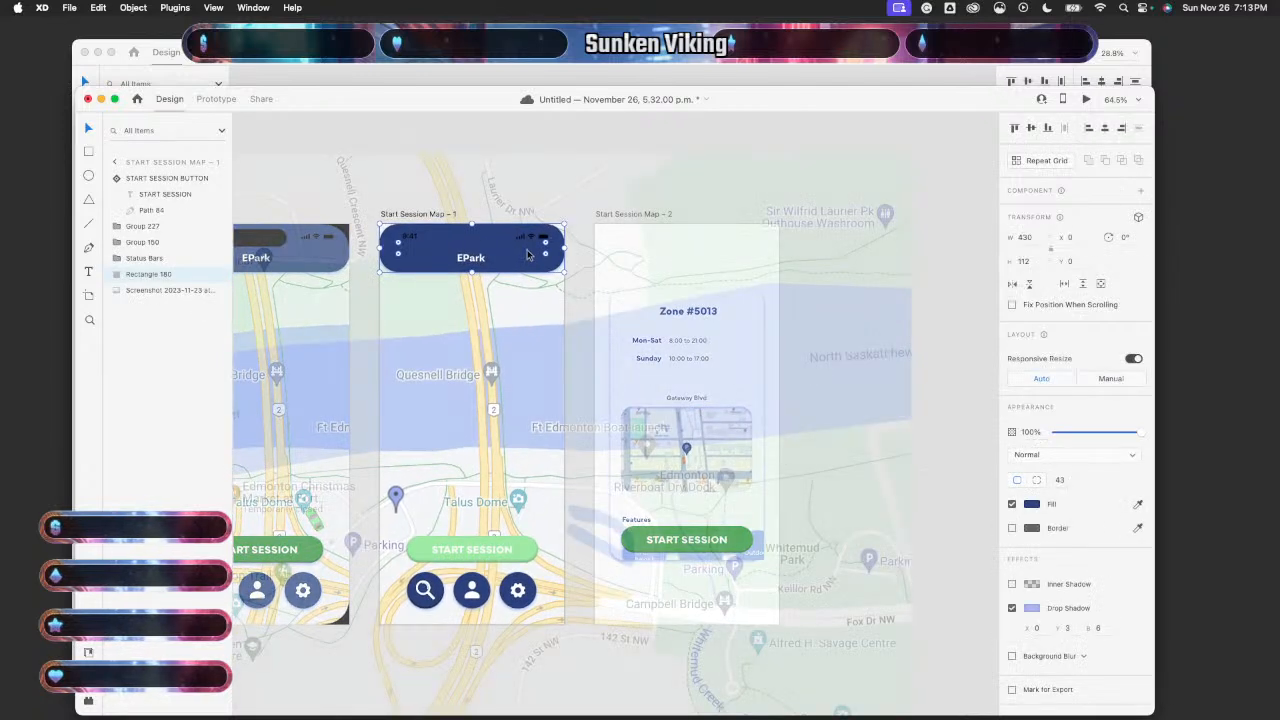
{"action": "double_click", "coordinate": [528, 256]}
{"action": "left_click", "coordinate": [686, 251]}
- Paste the blue header rectangle onto Start Session Map – 2
{"action": "left_click", "coordinate": [686, 251]}
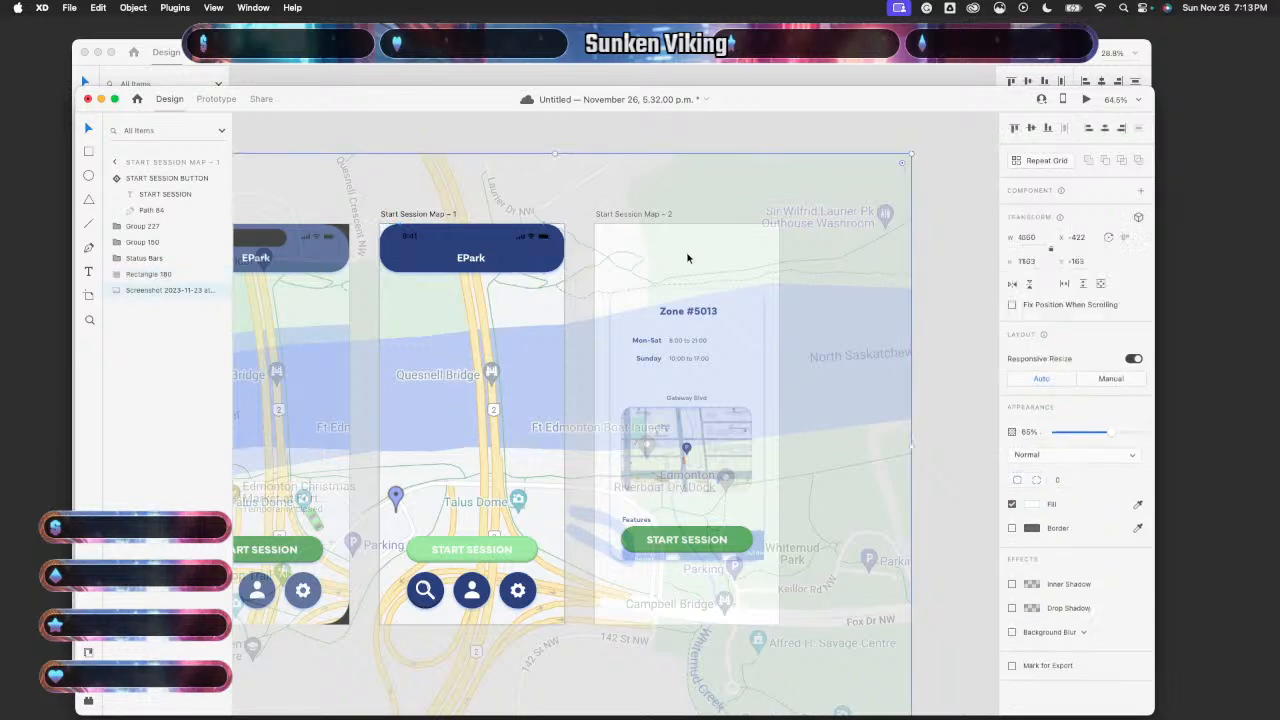
{"action": "left_click", "coordinate": [708, 147]}
{"action": "double_click", "coordinate": [687, 238]}
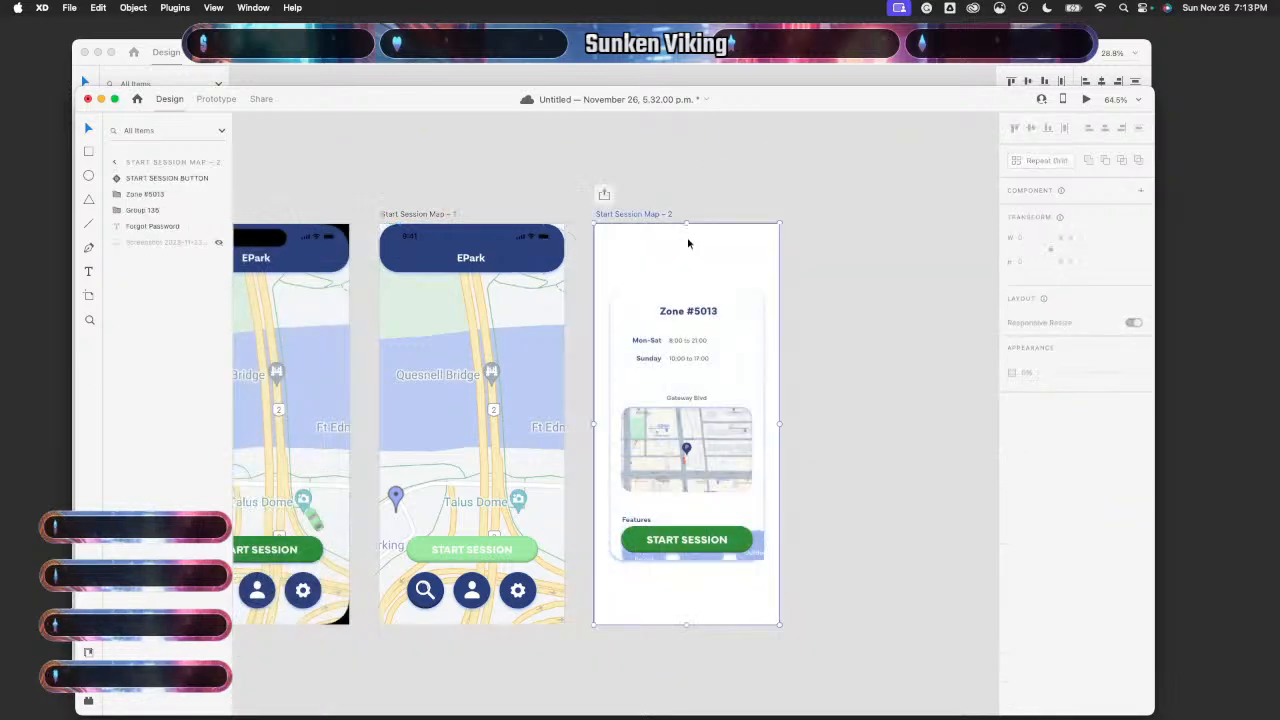
{"action": "key", "text": "super+v"}
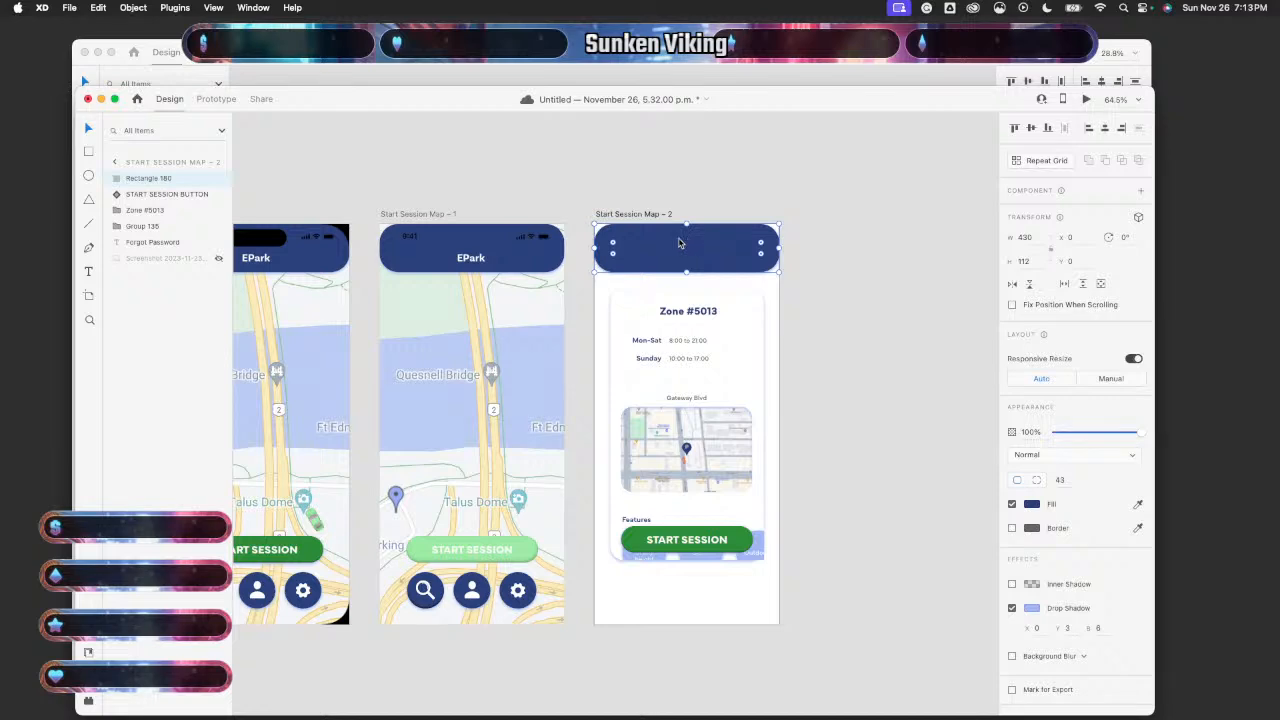
- Copy the status bar from Map – 1 into the Map – 2 header
{"action": "double_click", "coordinate": [531, 238]}
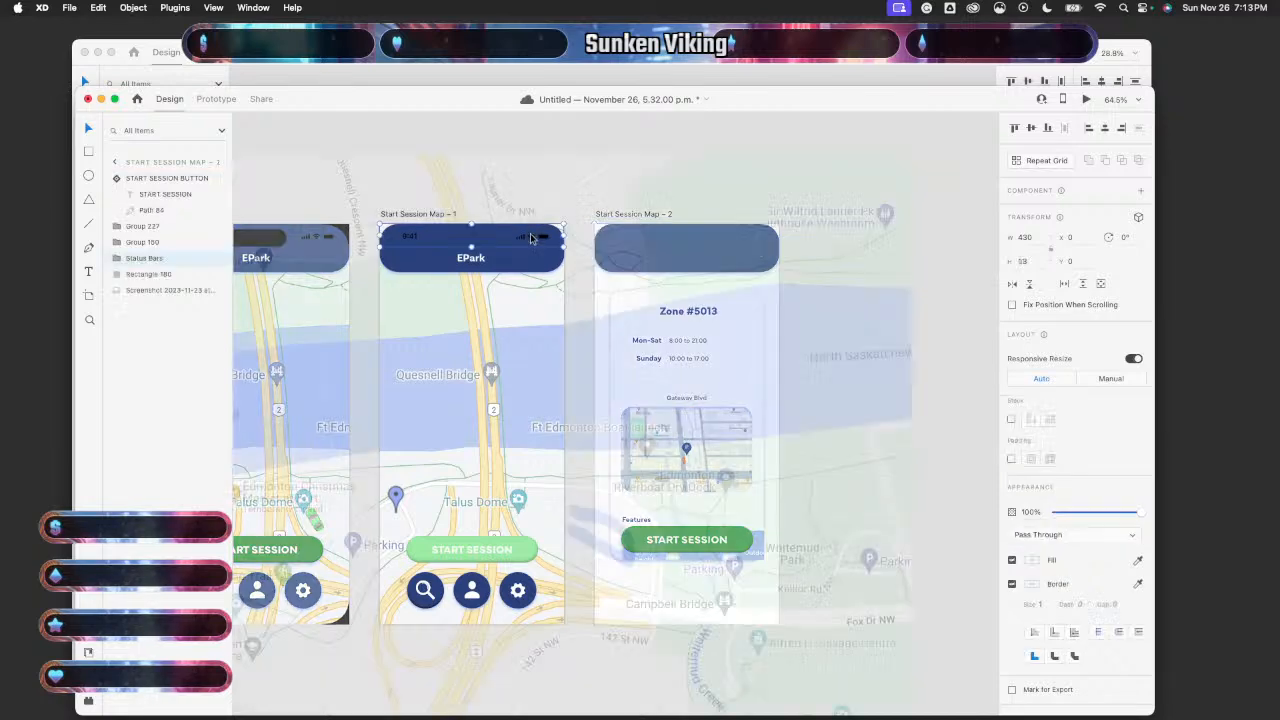
{"action": "key", "text": "super+c"}
{"action": "left_click", "coordinate": [677, 248]}
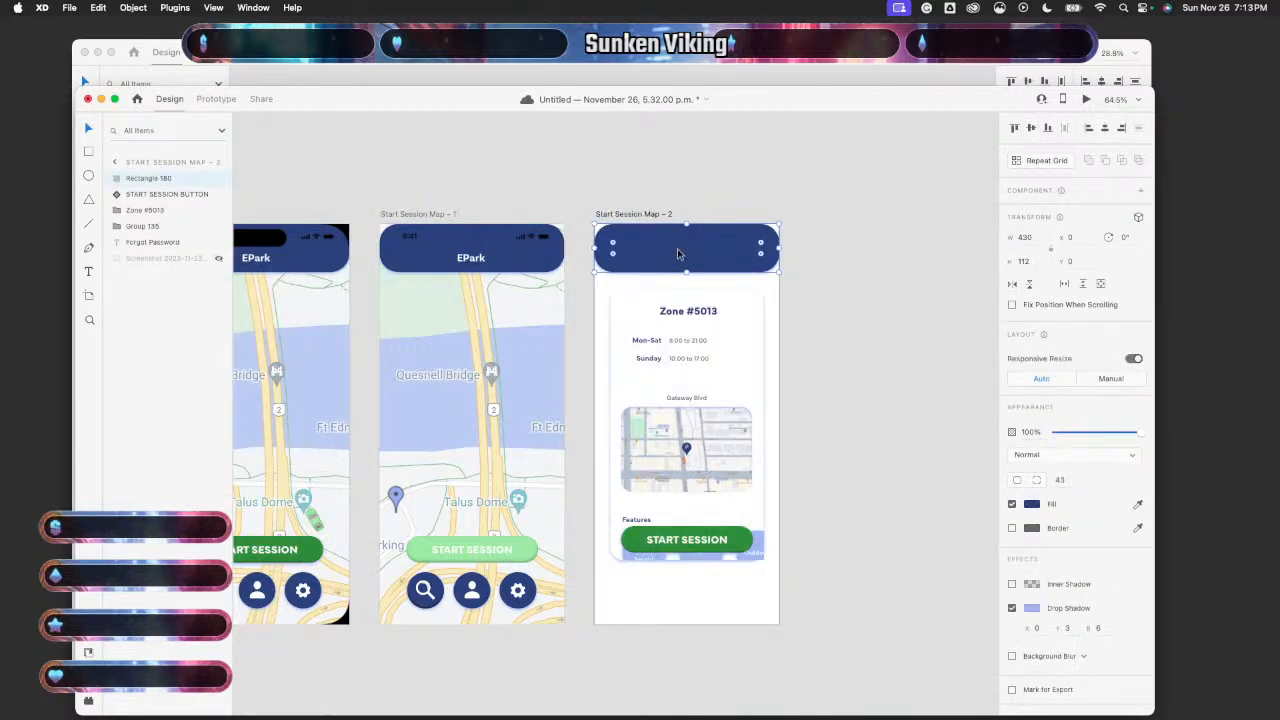
{"action": "key", "text": "super+v"}
{"action": "left_click", "coordinate": [840, 222]}
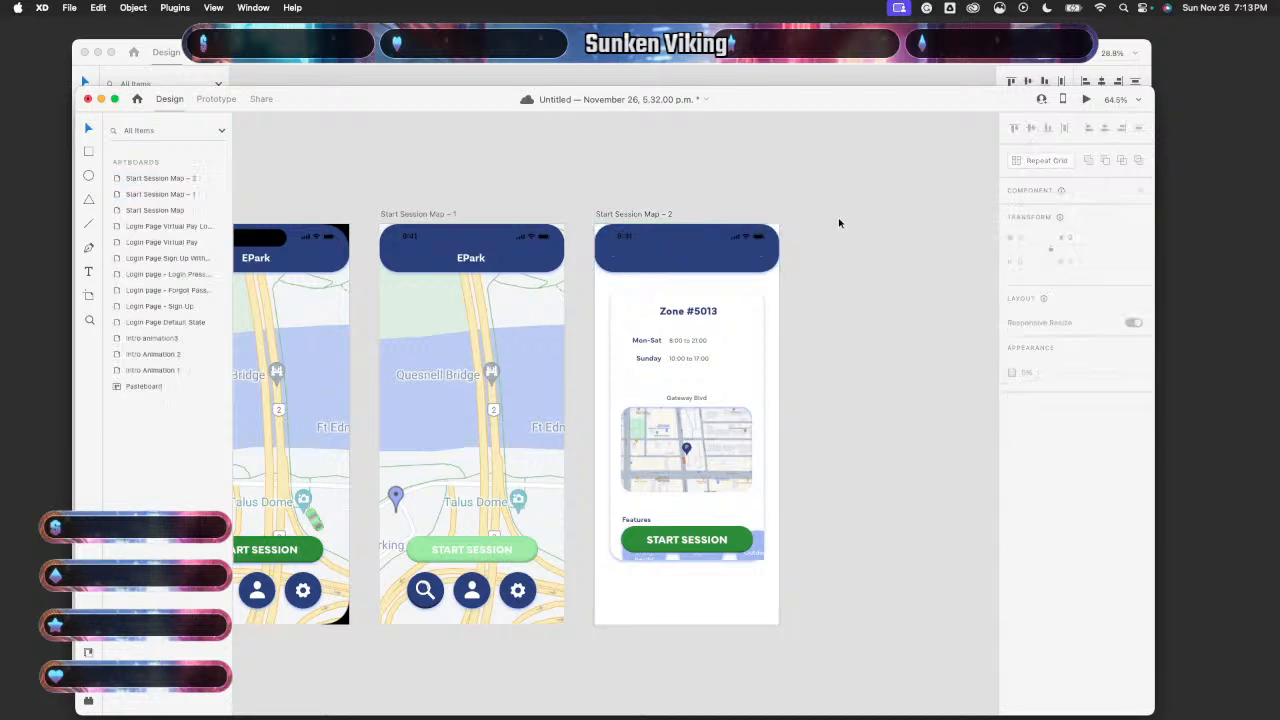
- Copy the EPark title from Map – 1 into the Map – 2 header
{"action": "scroll", "coordinate": [840, 222], "scroll_direction": "up", "scroll_amount": 3}
{"action": "double_click", "coordinate": [352, 271]}
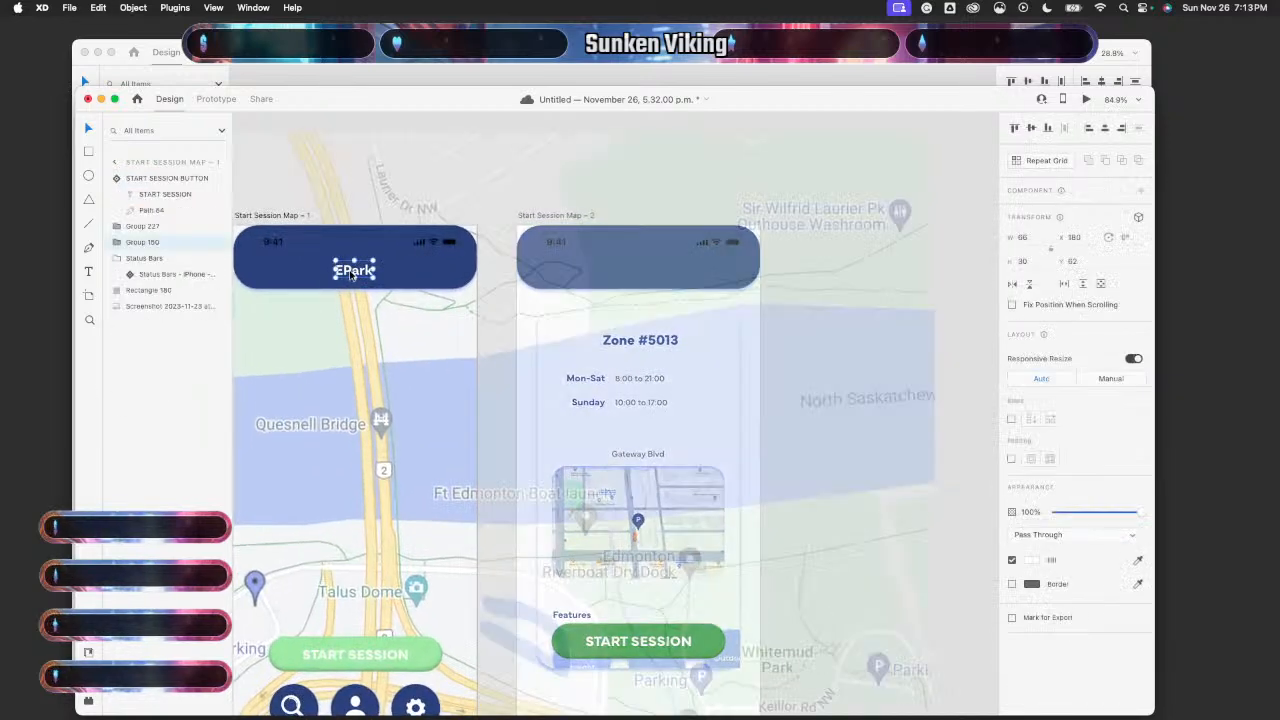
{"action": "key", "text": "super+c"}
{"action": "left_click", "coordinate": [603, 249]}
{"action": "left_click", "coordinate": [677, 123]}
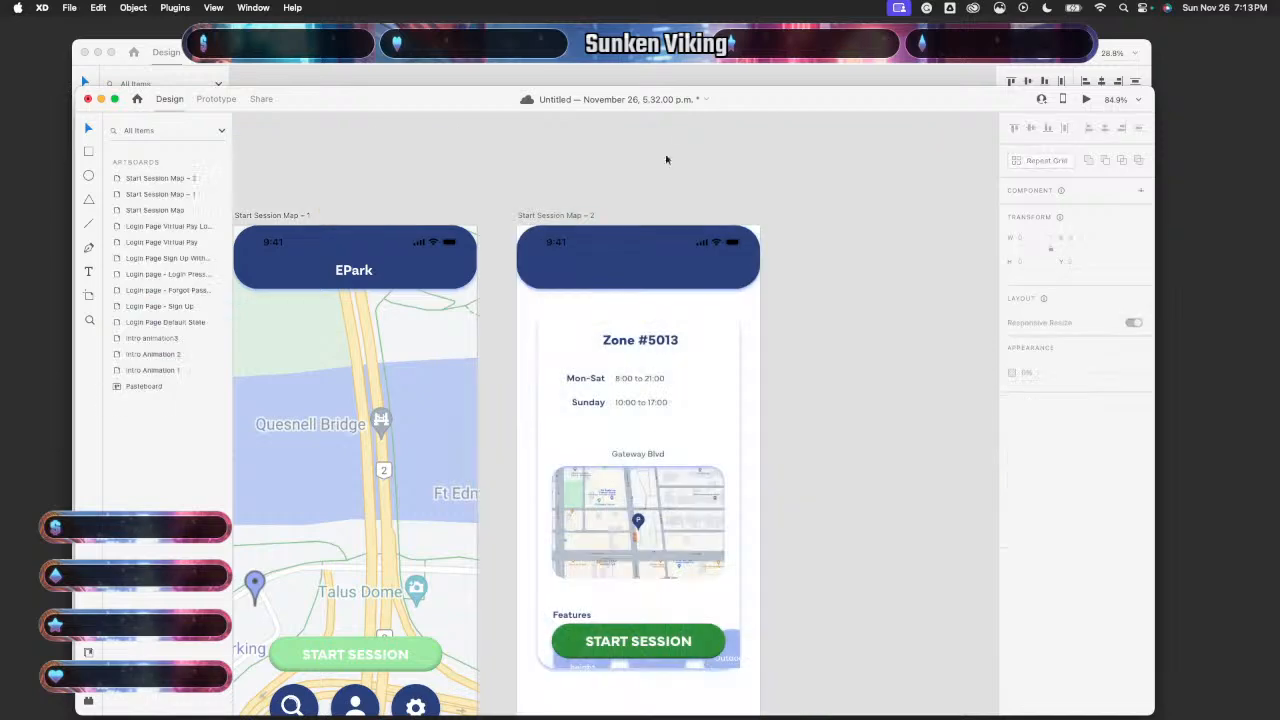
{"action": "left_click", "coordinate": [628, 263]}
{"action": "key", "text": "super+v"}
{"action": "left_click", "coordinate": [826, 309]}
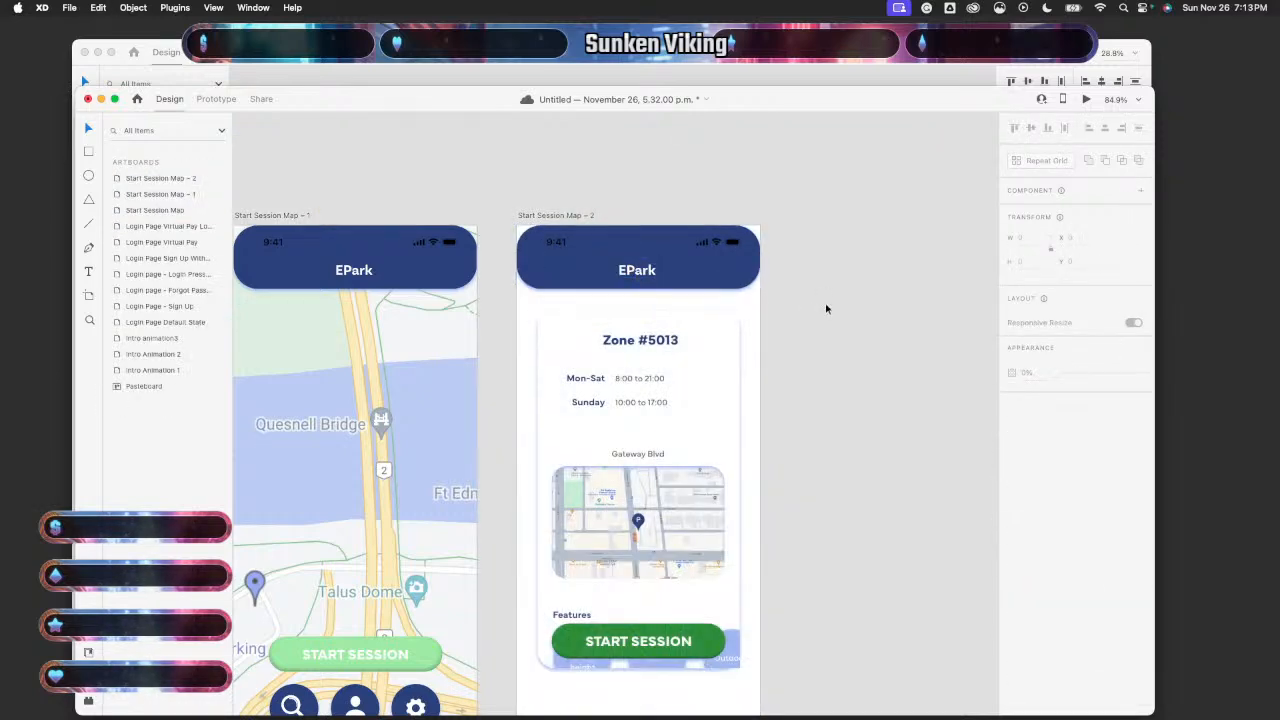
{"action": "scroll", "coordinate": [826, 309], "scroll_direction": "down", "scroll_amount": 3}
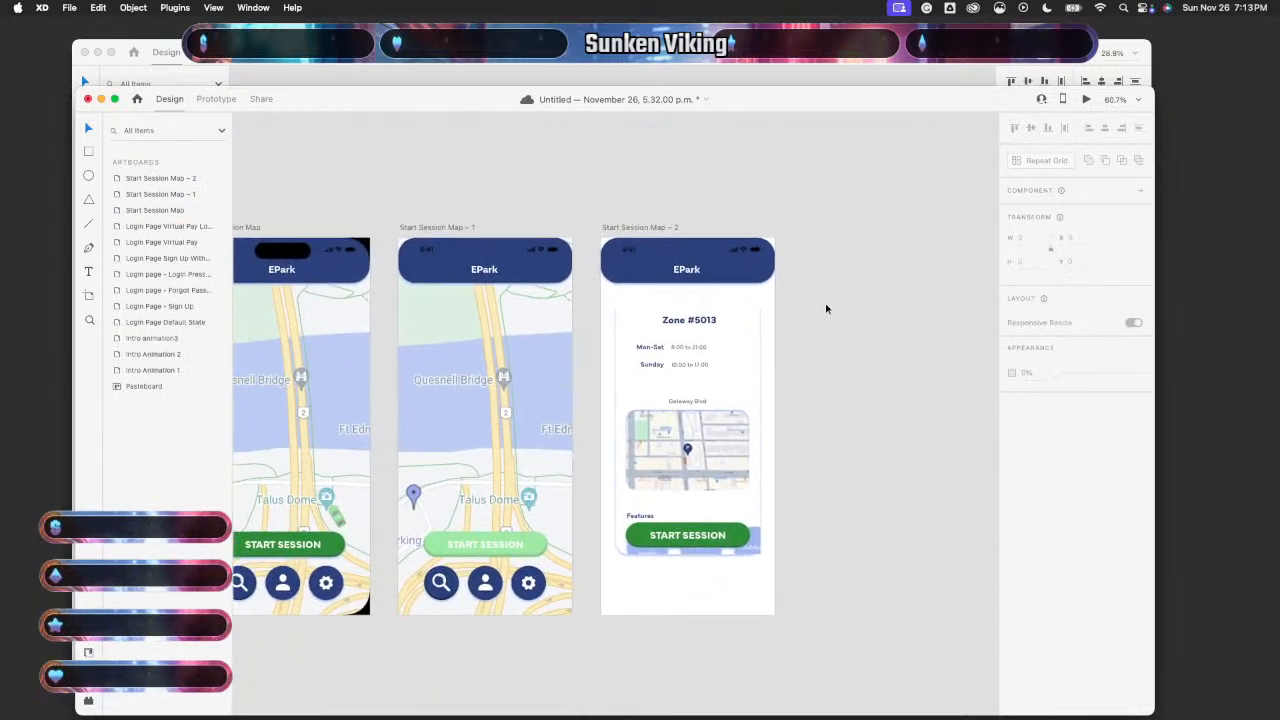
{"action": "scroll", "coordinate": [826, 309], "scroll_direction": "down", "scroll_amount": 2}
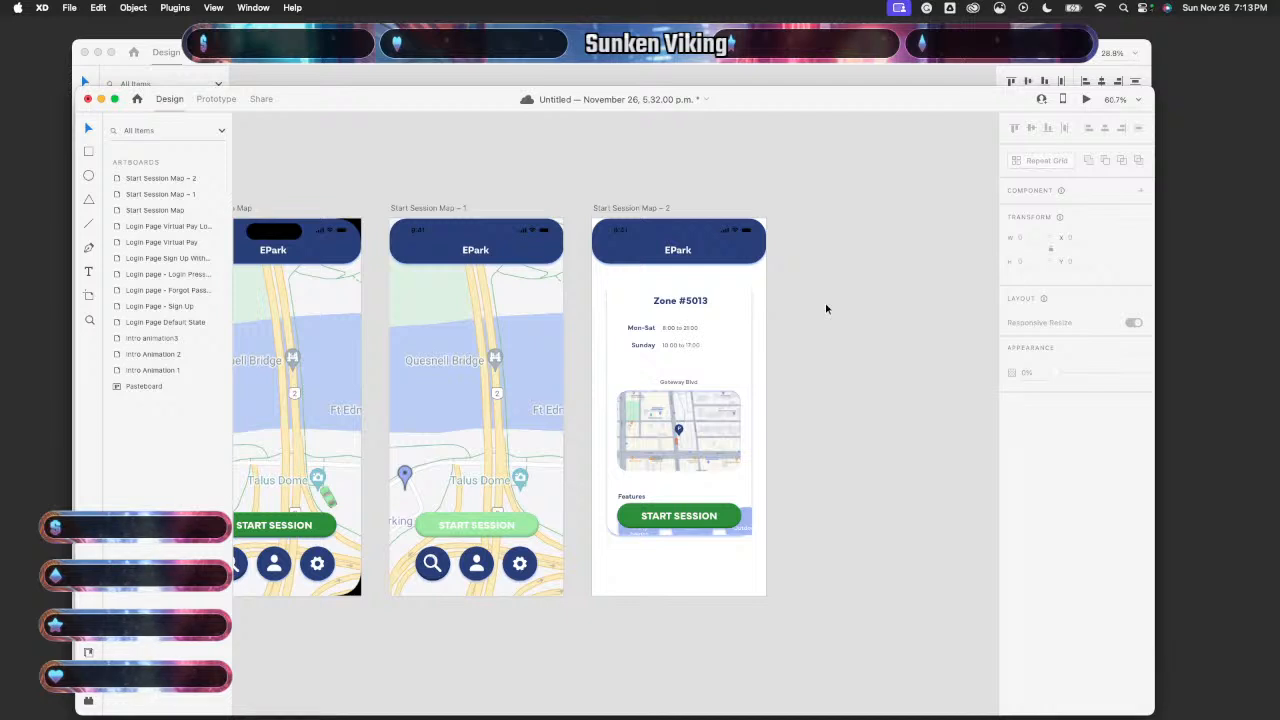
- Save the document
{"action": "scroll", "coordinate": [826, 309], "scroll_direction": "up", "scroll_amount": 1}
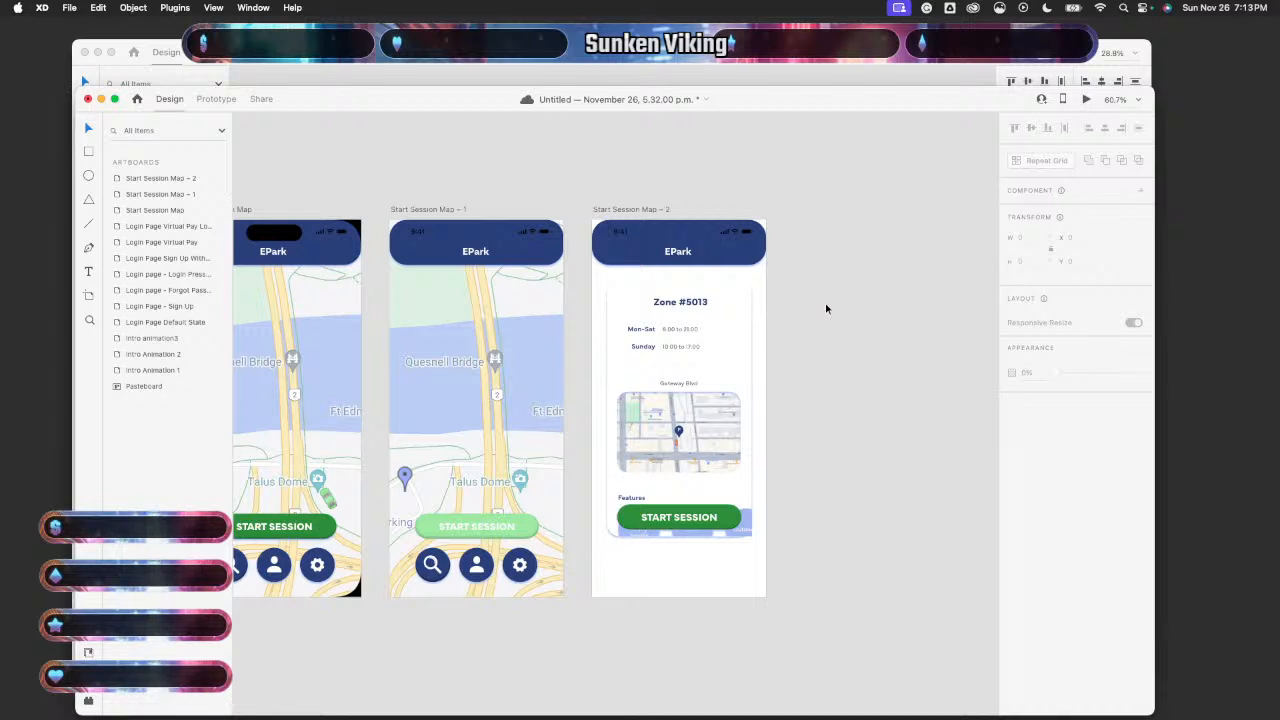
{"action": "key", "text": "super+s"}
{"action": "scroll", "coordinate": [826, 309], "scroll_direction": "down", "scroll_amount": 3}
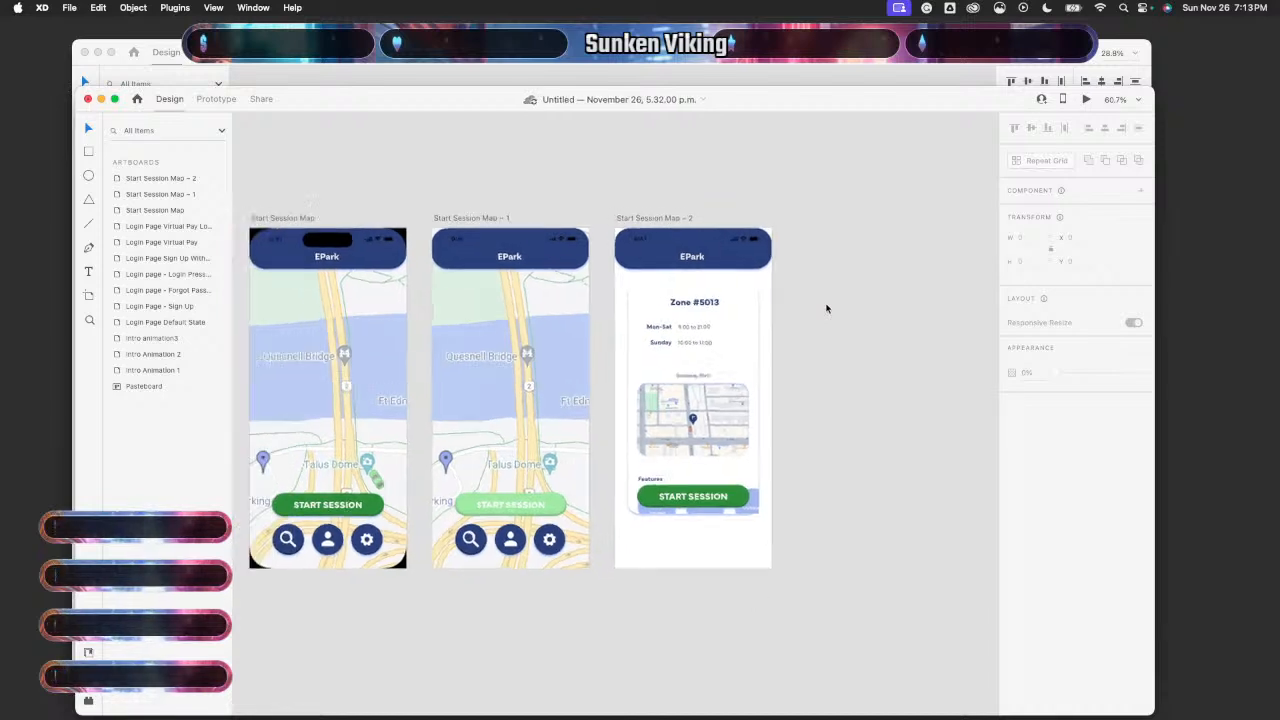
{"action": "scroll", "coordinate": [826, 309], "scroll_direction": "down", "scroll_amount": 2}
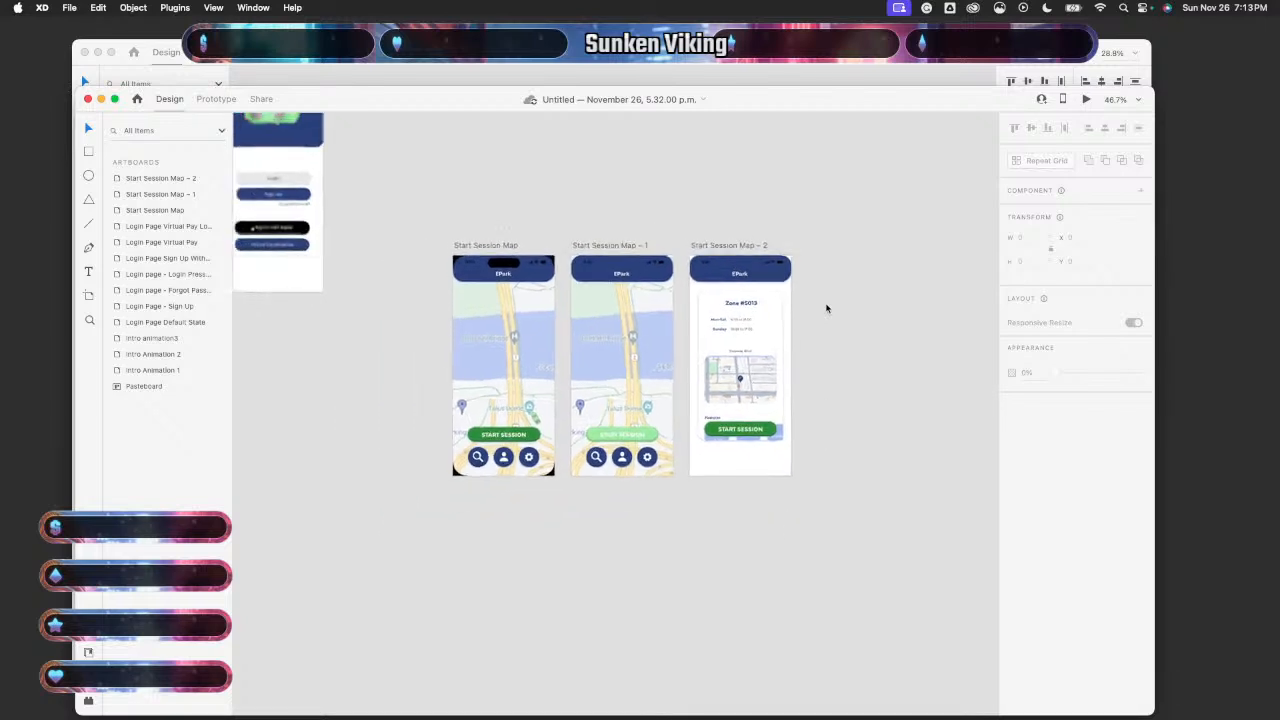
{"action": "scroll", "coordinate": [828, 306], "scroll_direction": "right", "scroll_amount": 3}
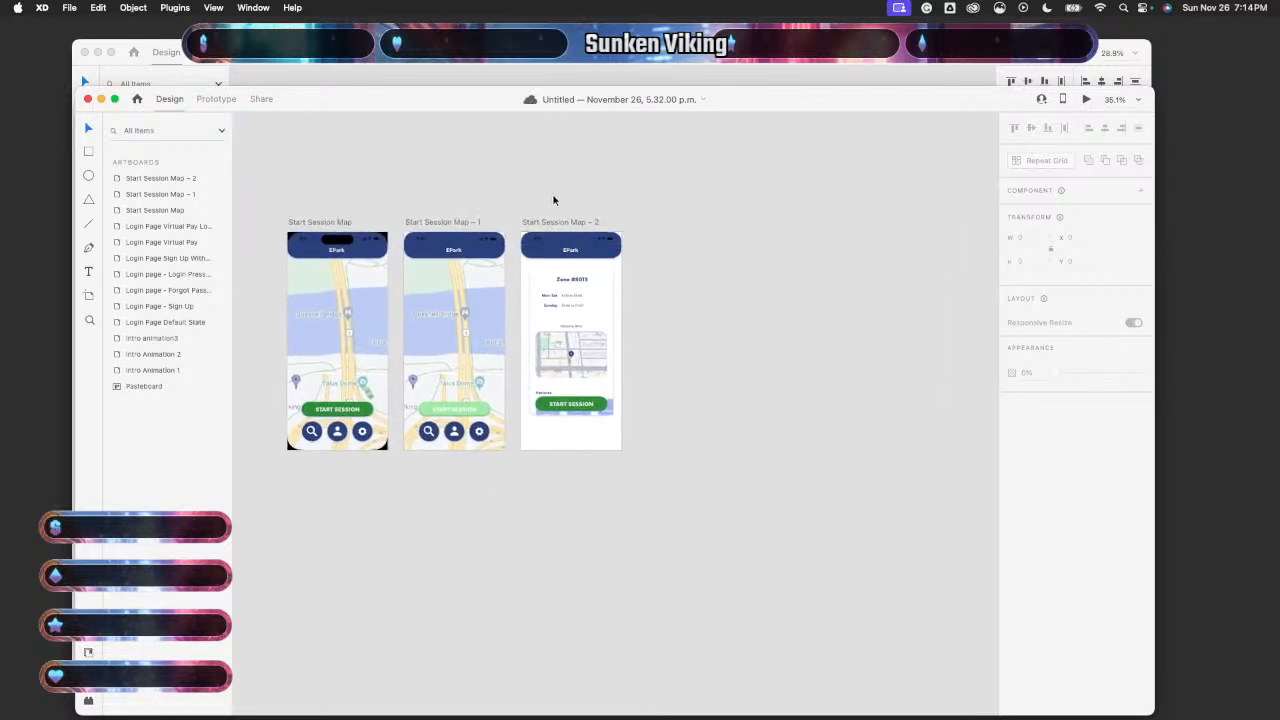
- Move the zone details screen from Start Session Map – 2 onto the pasteboard below
{"action": "left_click_drag", "start_coordinate": [553, 200], "coordinate": [629, 543]}
{"action": "left_click_drag", "start_coordinate": [582, 375], "coordinate": [359, 657]}
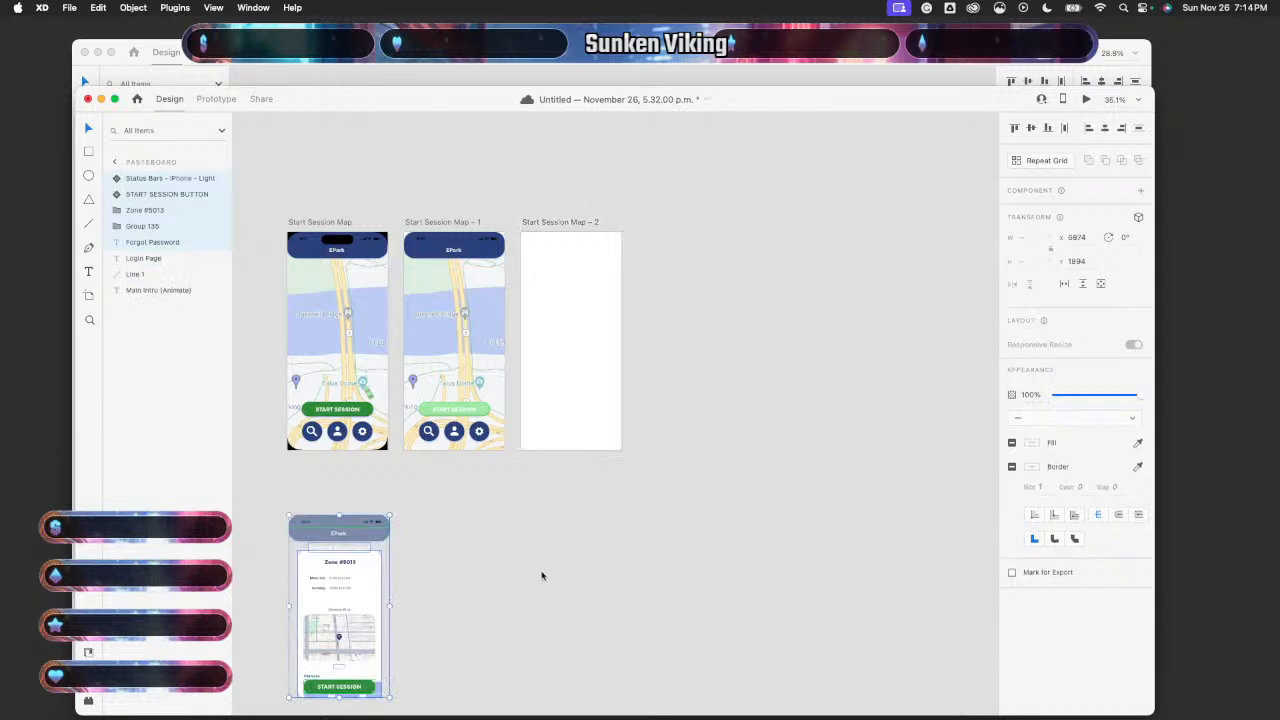
{"action": "left_click", "coordinate": [541, 575]}
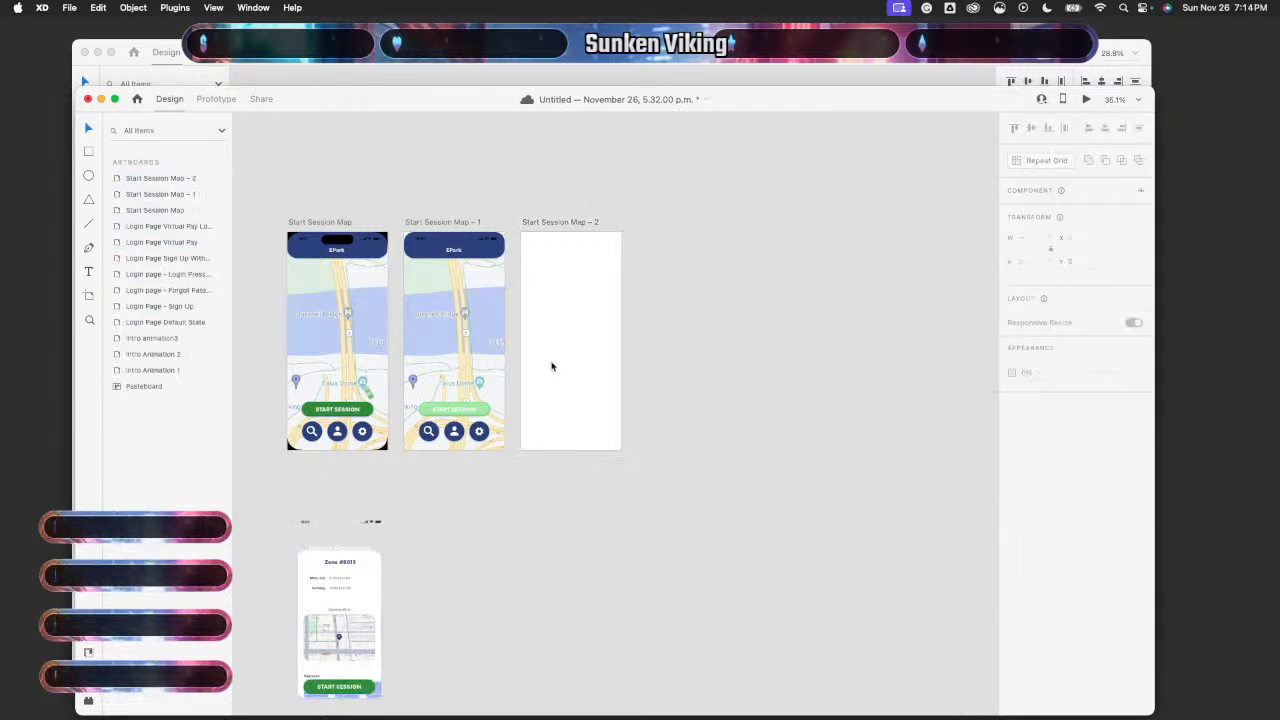
{"action": "scroll", "coordinate": [505, 186], "scroll_direction": "down", "scroll_amount": 3}
{"action": "scroll", "coordinate": [505, 187], "scroll_direction": "up", "scroll_amount": 1}
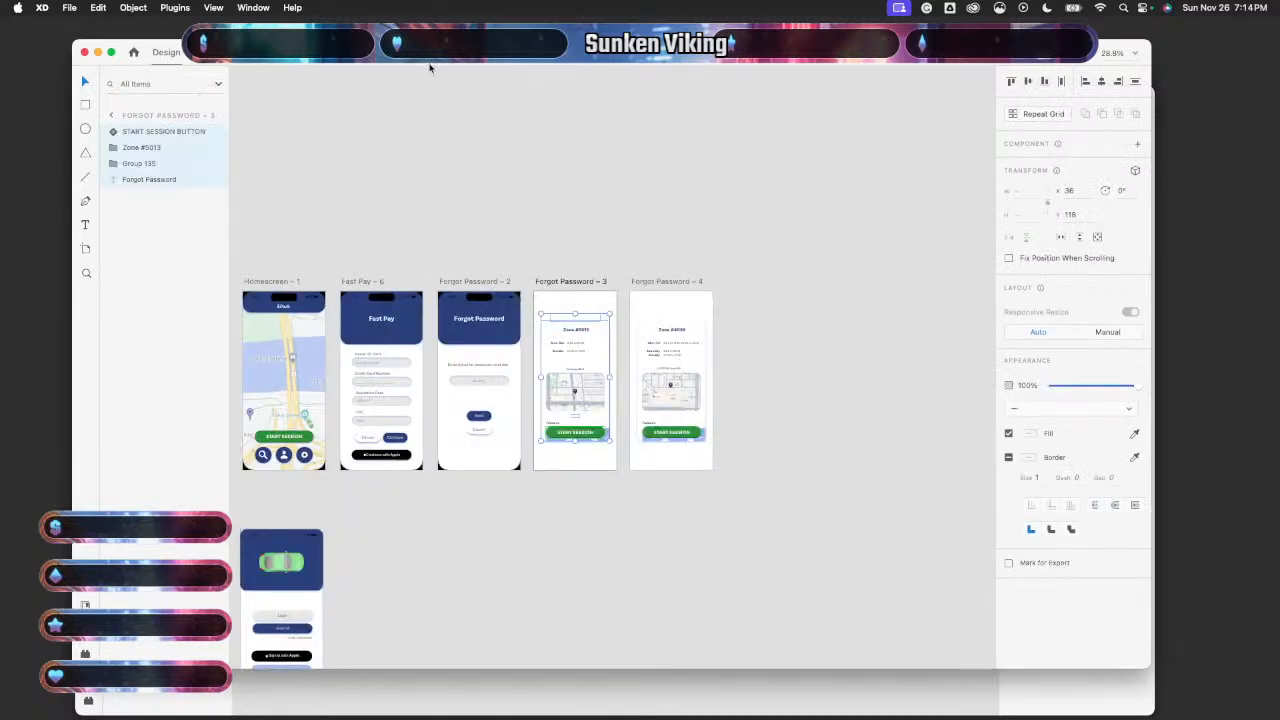
- Pan around the Button States document to review its full user flow
{"action": "scroll", "coordinate": [480, 194], "scroll_direction": "left", "scroll_amount": 5}
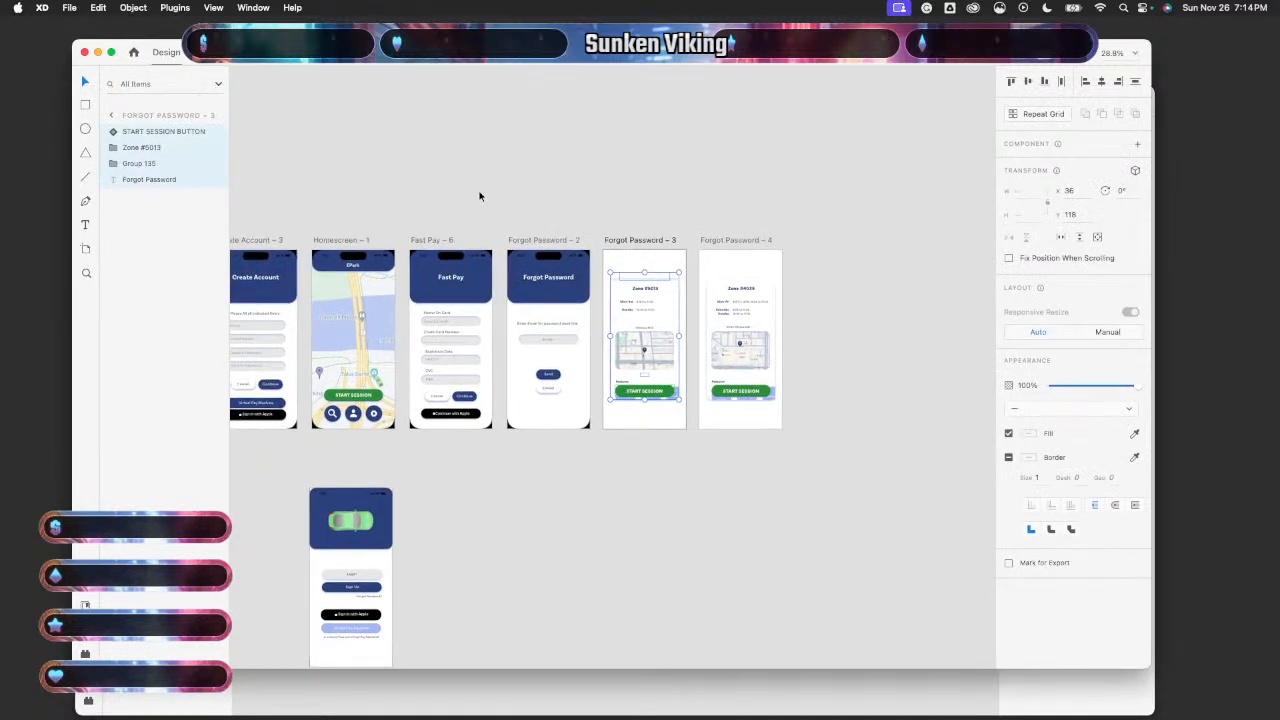
{"action": "scroll", "coordinate": [480, 196], "scroll_direction": "left", "scroll_amount": 1}
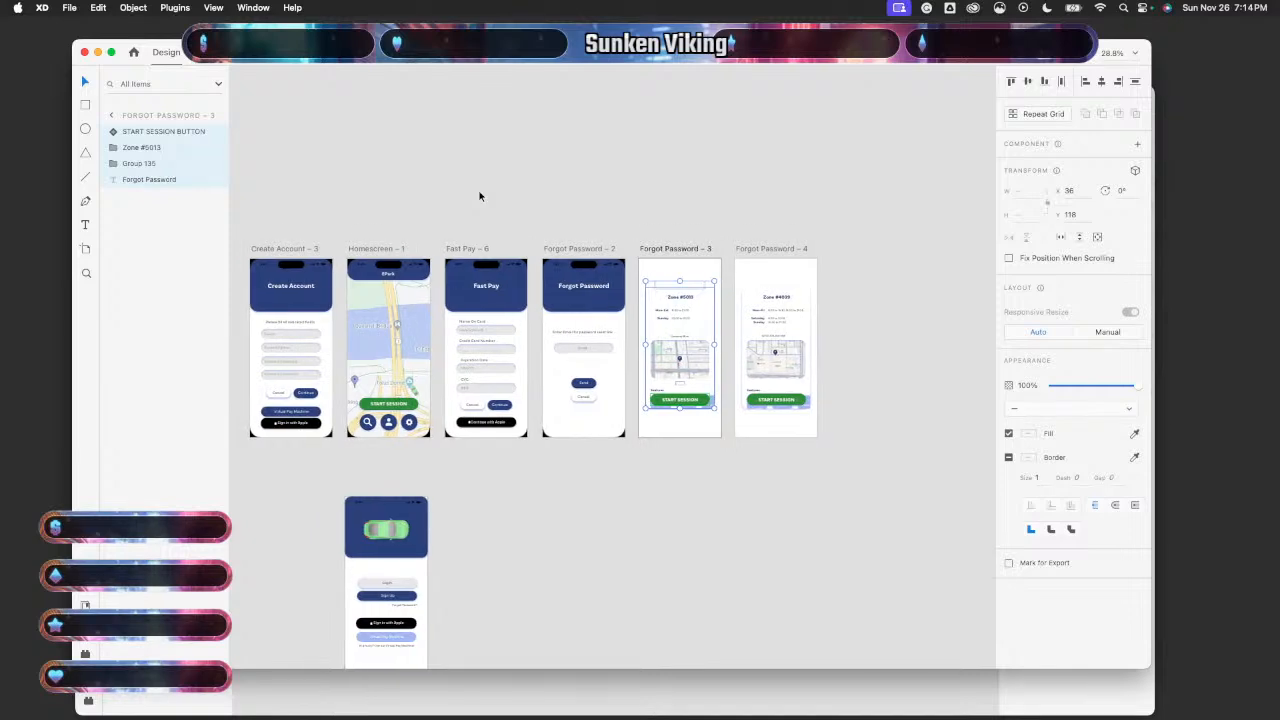
{"action": "scroll", "coordinate": [479, 196], "scroll_direction": "left", "scroll_amount": 1}
{"action": "scroll", "coordinate": [478, 198], "scroll_direction": "up", "scroll_amount": 5}
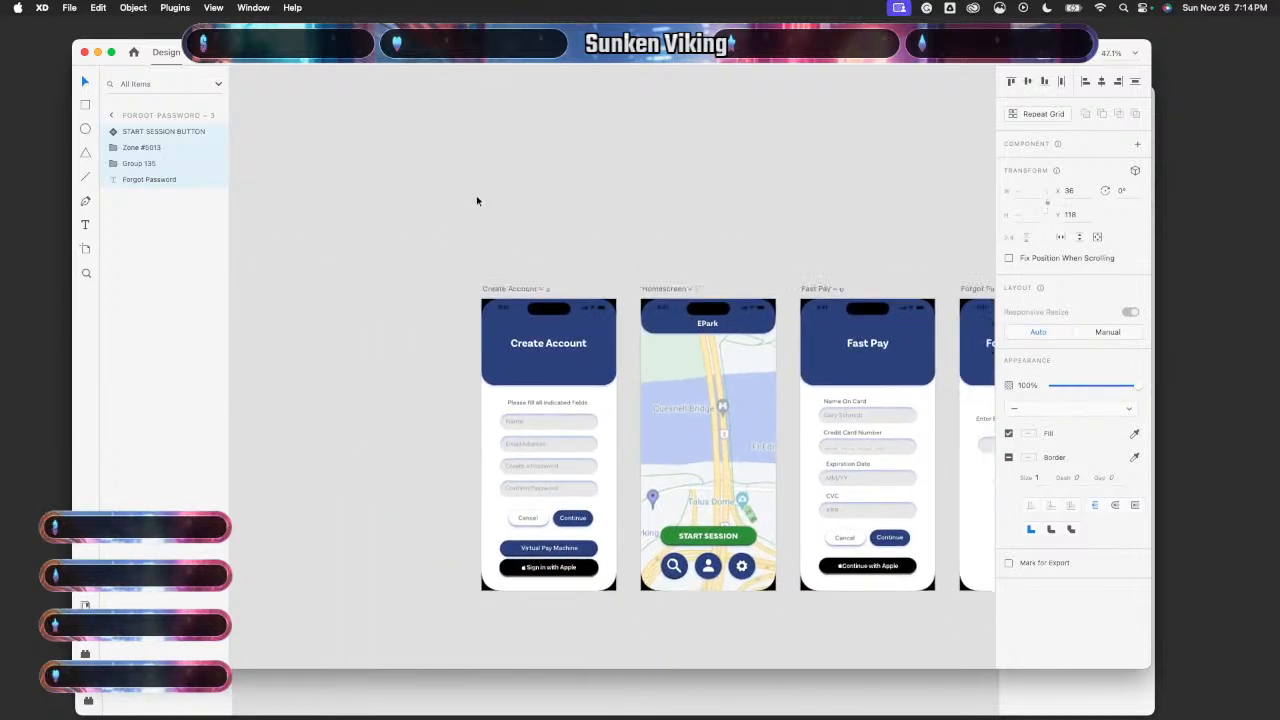
{"action": "scroll", "coordinate": [476, 195], "scroll_direction": "down", "scroll_amount": 5}
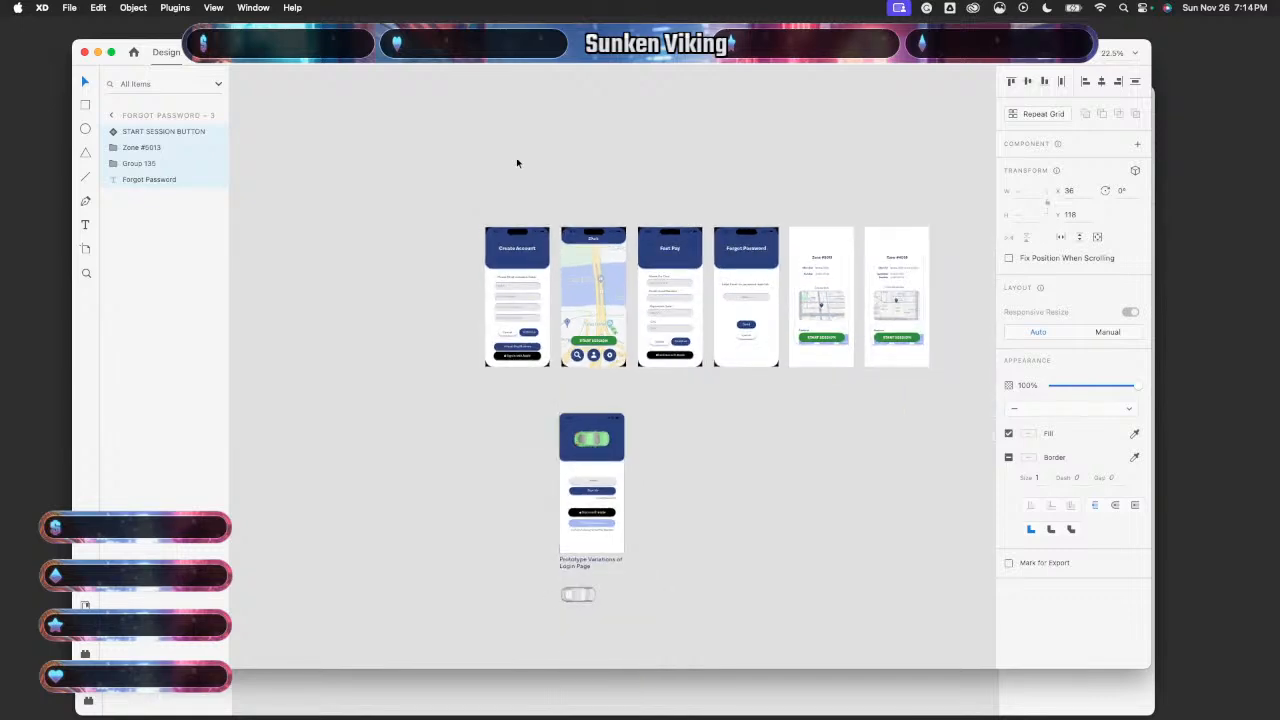
{"action": "scroll", "coordinate": [517, 163], "scroll_direction": "right", "scroll_amount": 8}
{"action": "scroll", "coordinate": [522, 155], "scroll_direction": "down", "scroll_amount": 10}
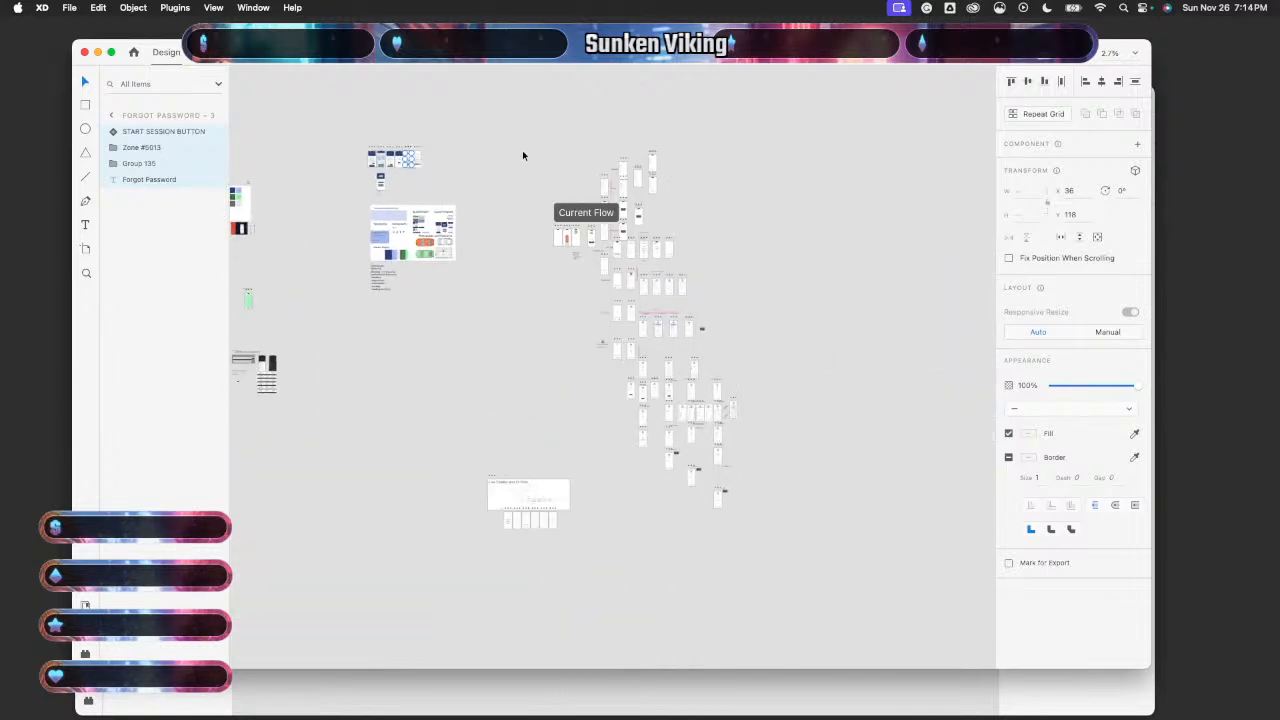
{"action": "scroll", "coordinate": [520, 160], "scroll_direction": "up", "scroll_amount": 2}
{"action": "scroll", "coordinate": [519, 160], "scroll_direction": "up", "scroll_amount": 8}
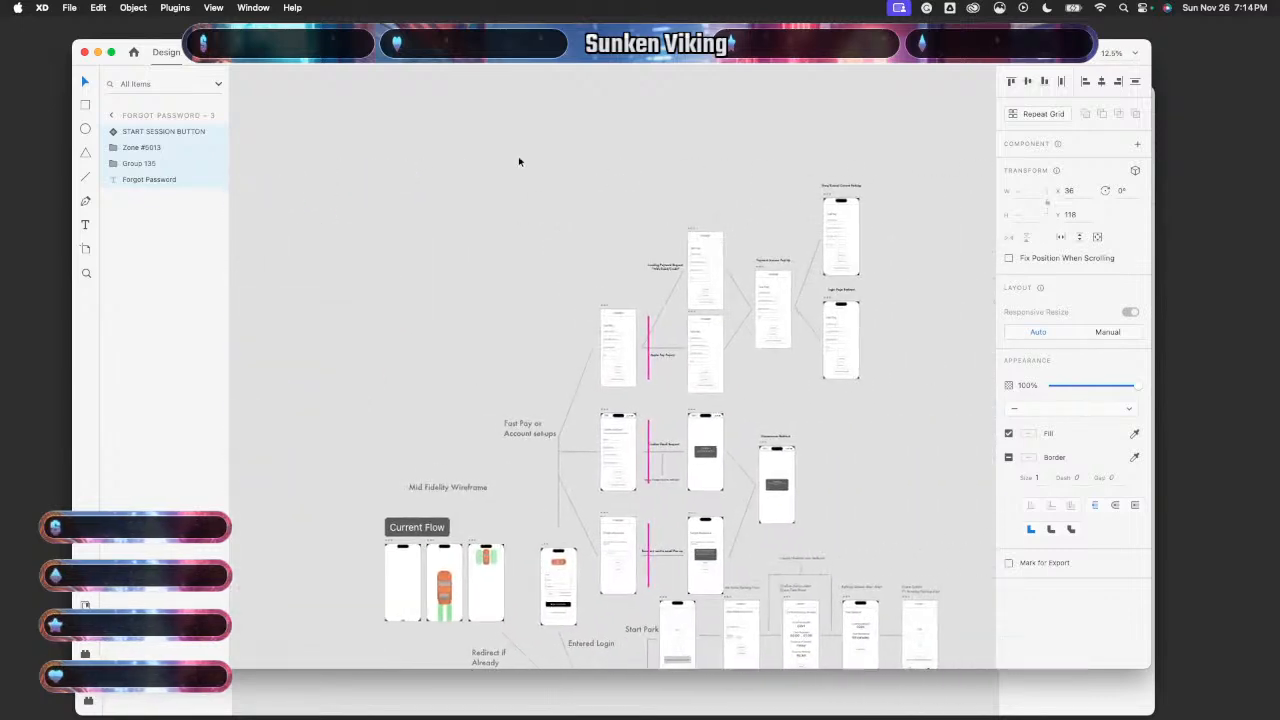
{"action": "scroll", "coordinate": [518, 160], "scroll_direction": "down", "scroll_amount": 8}
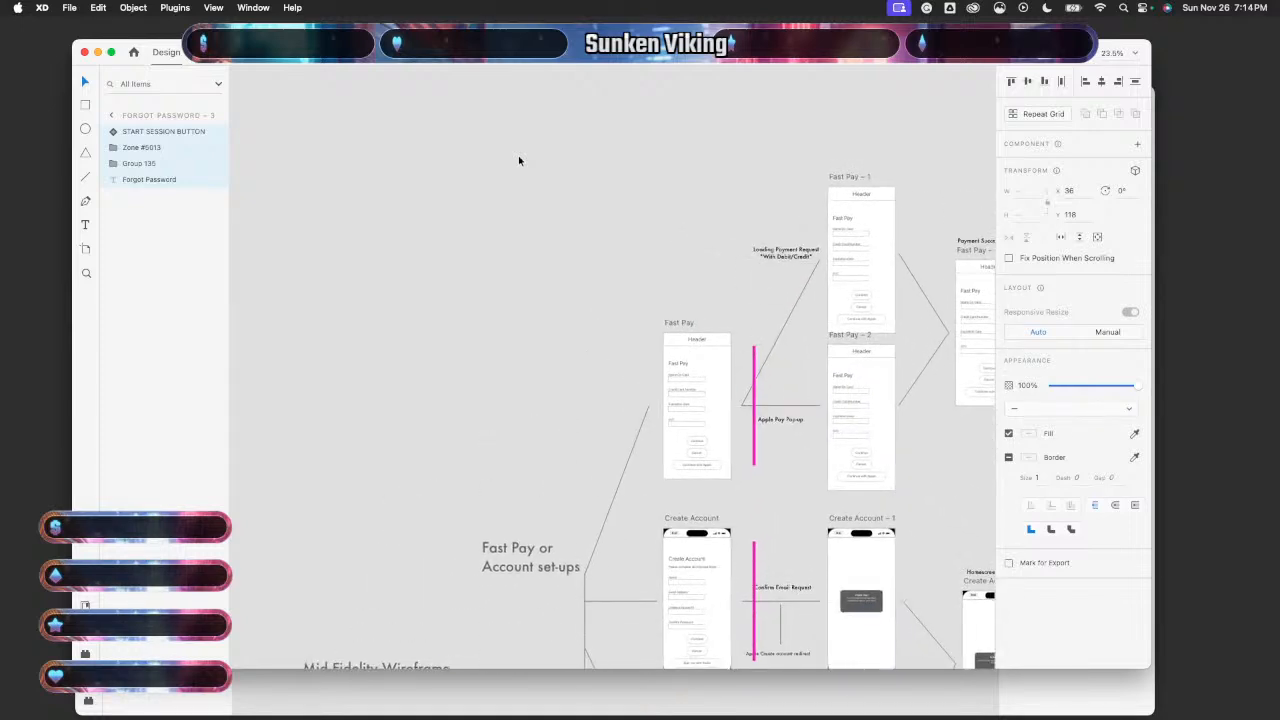
{"action": "scroll", "coordinate": [518, 155], "scroll_direction": "down", "scroll_amount": 3}
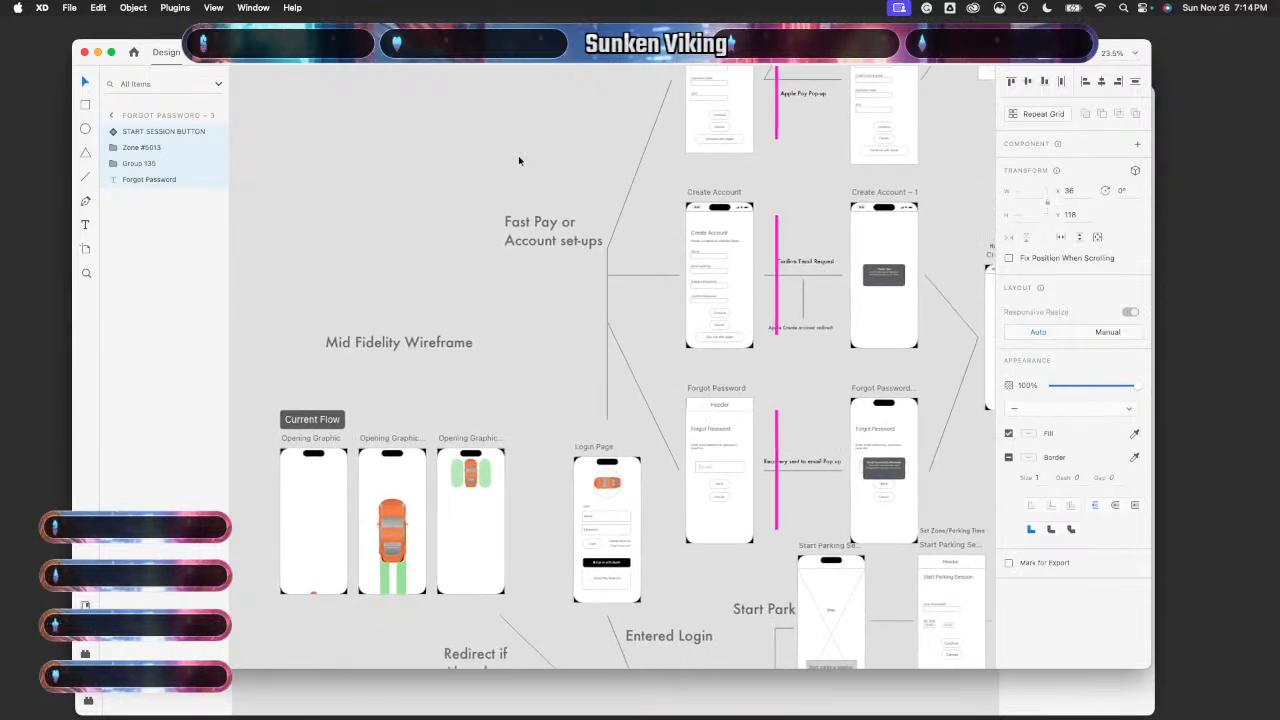
{"action": "scroll", "coordinate": [518, 158], "scroll_direction": "down", "scroll_amount": 5}
{"action": "scroll", "coordinate": [514, 198], "scroll_direction": "down", "scroll_amount": 2}
{"action": "scroll", "coordinate": [514, 198], "scroll_direction": "left", "scroll_amount": 8}
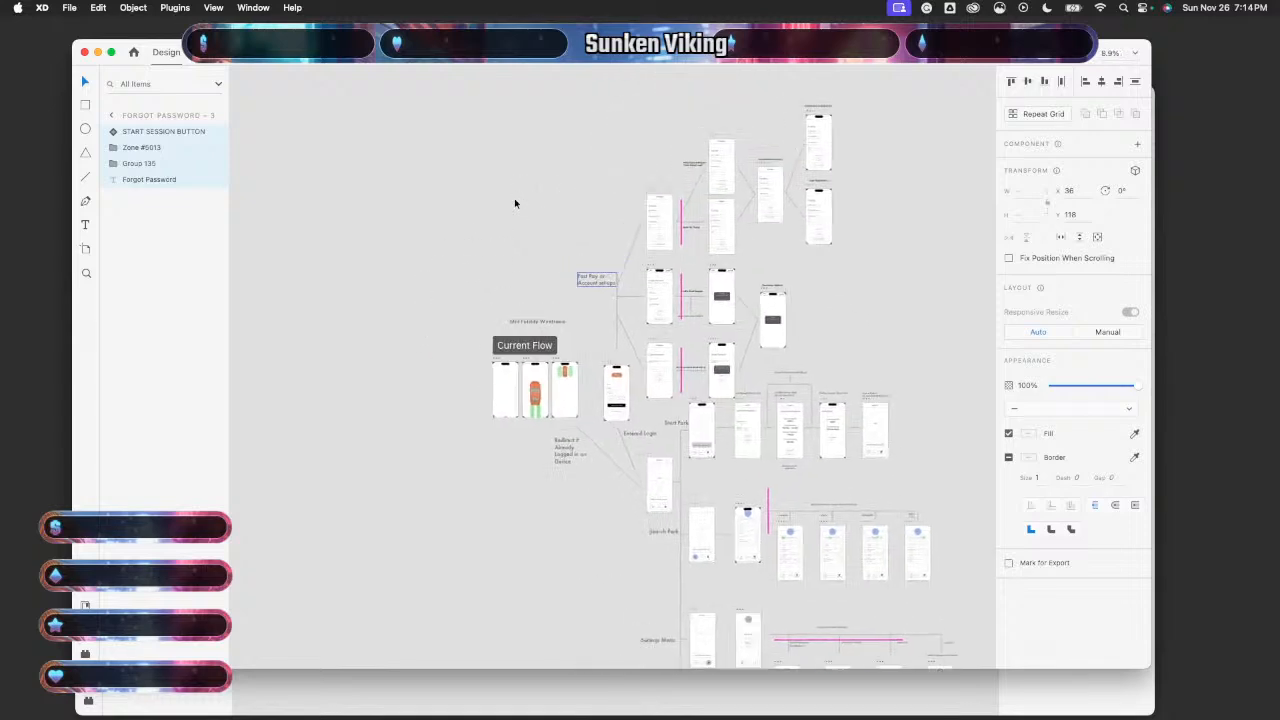
{"action": "scroll", "coordinate": [514, 198], "scroll_direction": "down", "scroll_amount": 3}
{"action": "scroll", "coordinate": [514, 198], "scroll_direction": "up", "scroll_amount": 5}
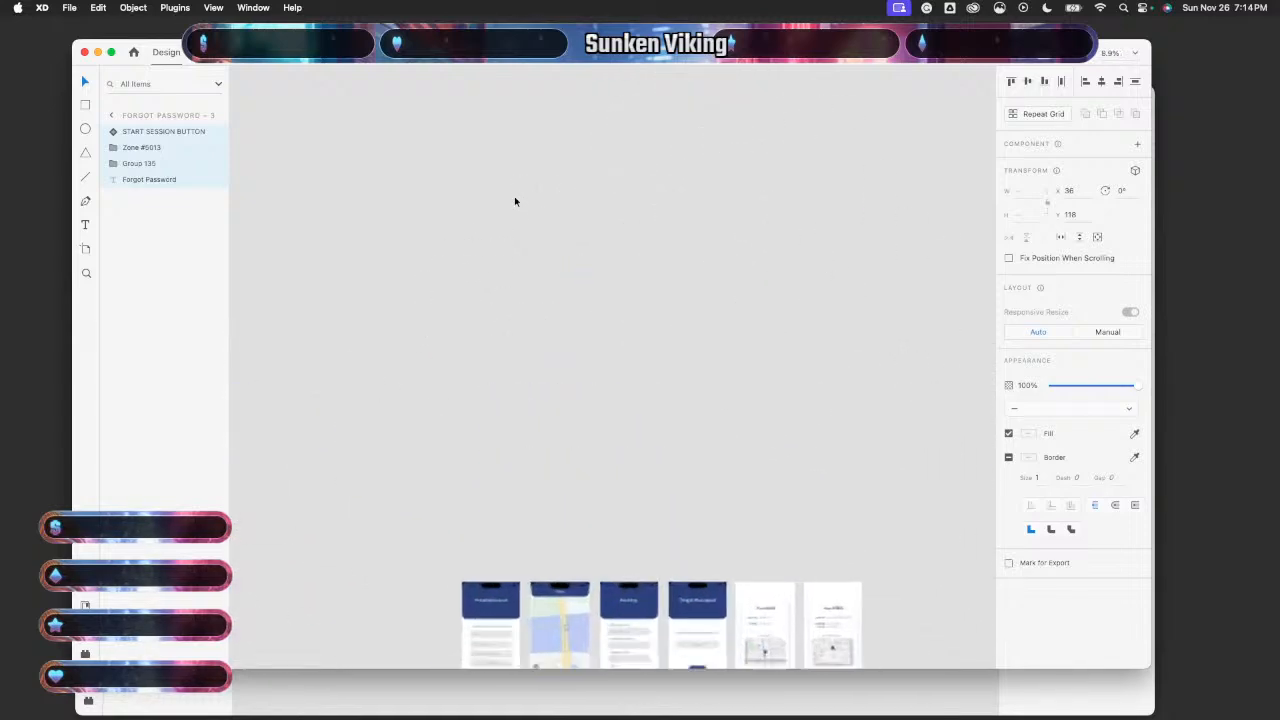
{"action": "scroll", "coordinate": [514, 196], "scroll_direction": "down", "scroll_amount": 5}
- Select the Create Account artboard, then bring the Untitled document back to the front
{"action": "left_click", "coordinate": [480, 302]}
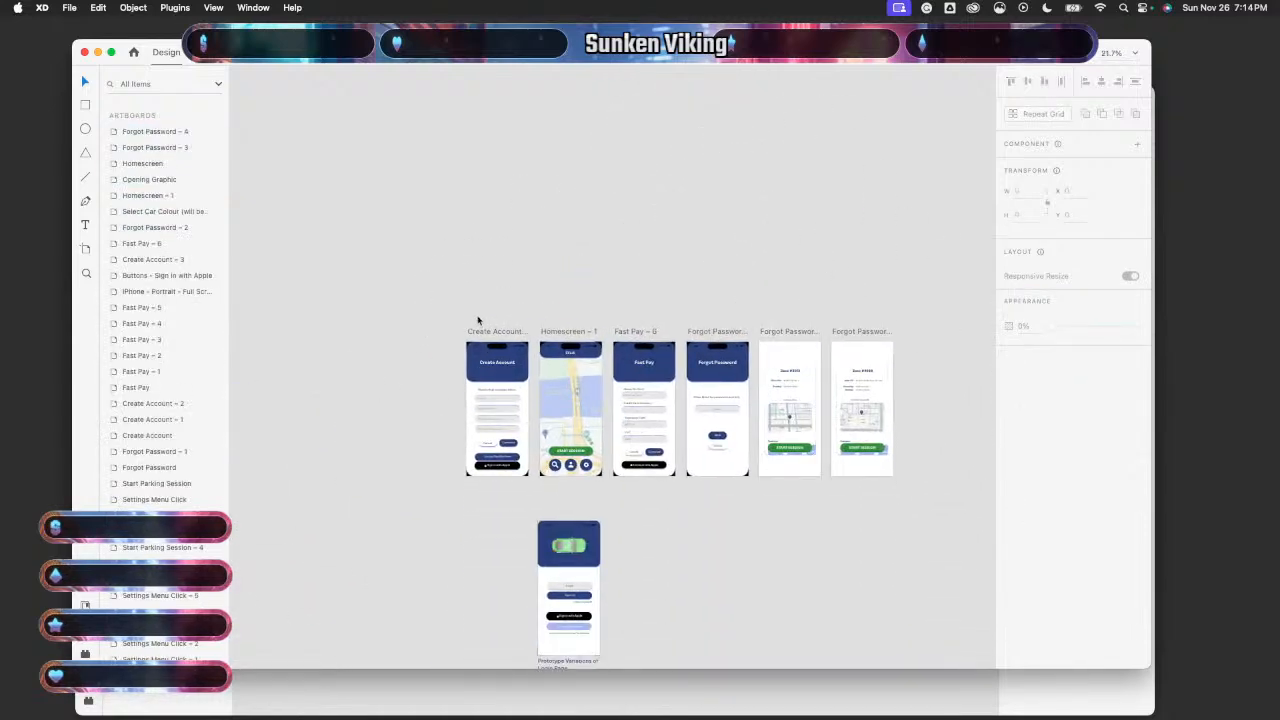
{"action": "left_click", "coordinate": [484, 331]}
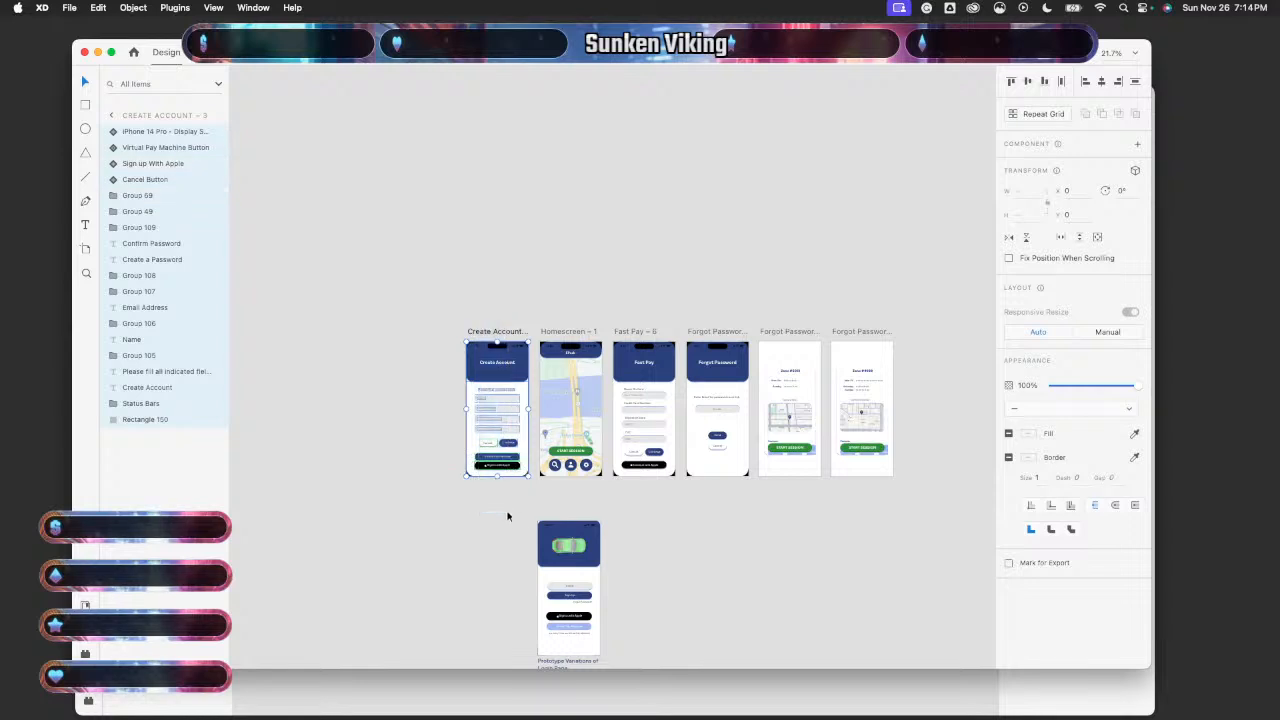
{"action": "left_click", "coordinate": [440, 690]}
- Select the blank Start Session Map – 2 artboard and fit all artboards into view
{"action": "scroll", "coordinate": [497, 489], "scroll_direction": "left", "scroll_amount": 5}
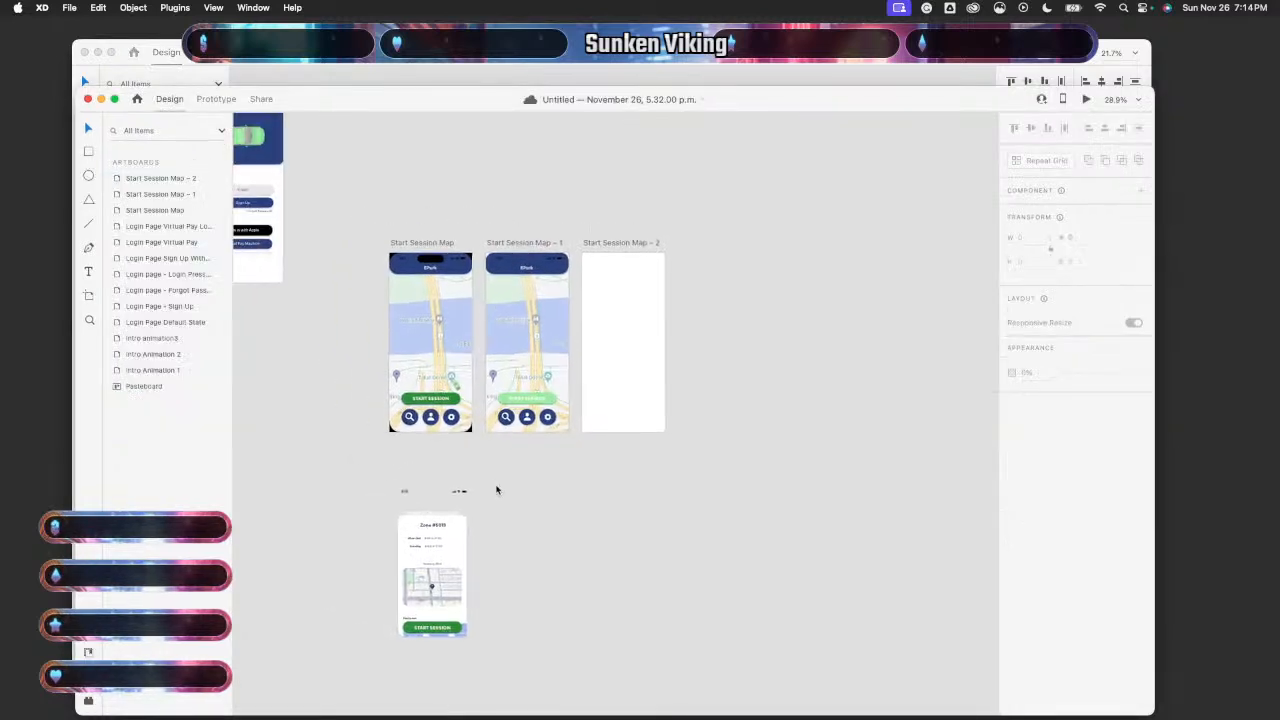
{"action": "scroll", "coordinate": [497, 489], "scroll_direction": "left", "scroll_amount": 5}
{"action": "scroll", "coordinate": [497, 489], "scroll_direction": "down", "scroll_amount": 3}
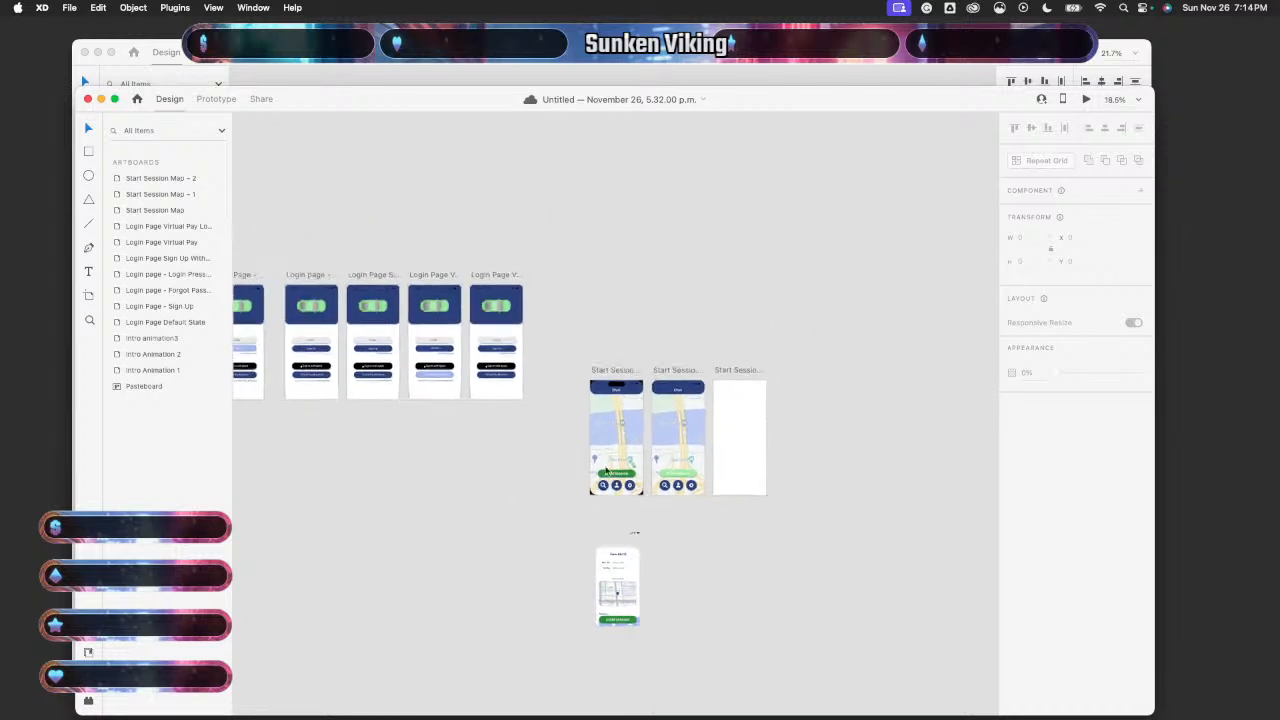
{"action": "left_click", "coordinate": [742, 432]}
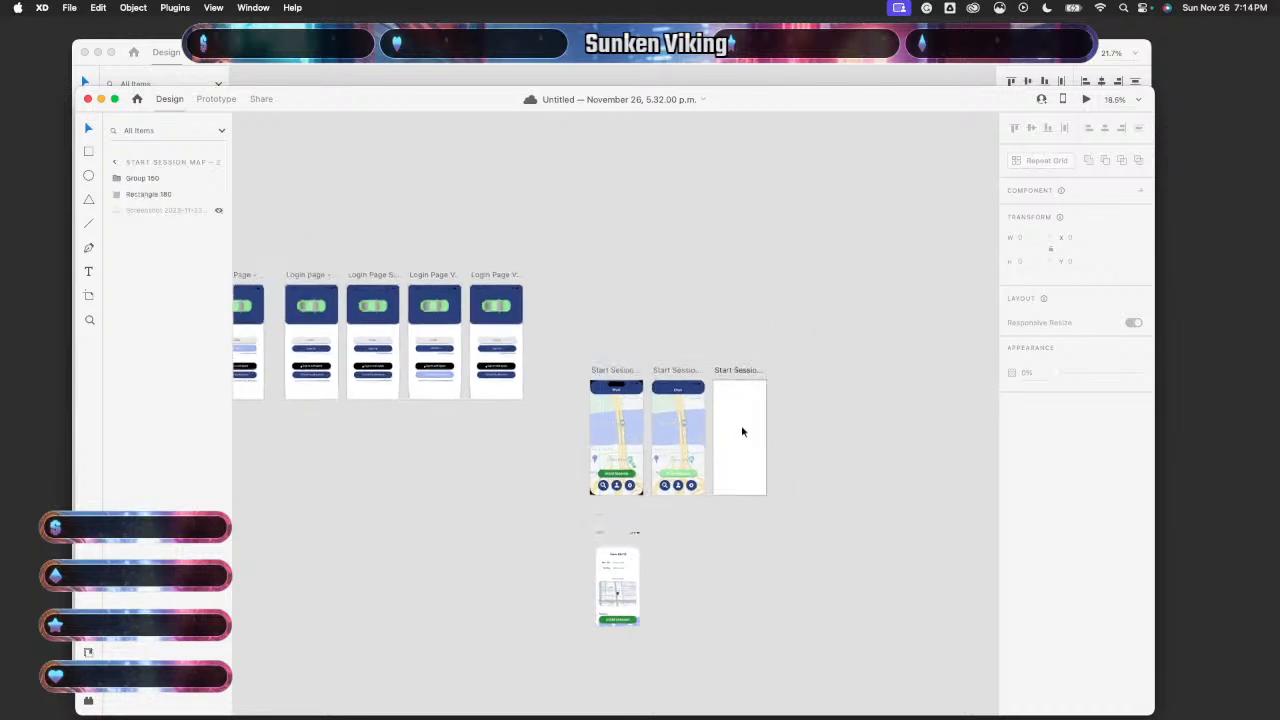
{"action": "left_click_drag", "start_coordinate": [742, 428], "coordinate": [826, 345]}
{"action": "left_click", "coordinate": [828, 379]}
{"action": "left_click", "coordinate": [751, 421]}
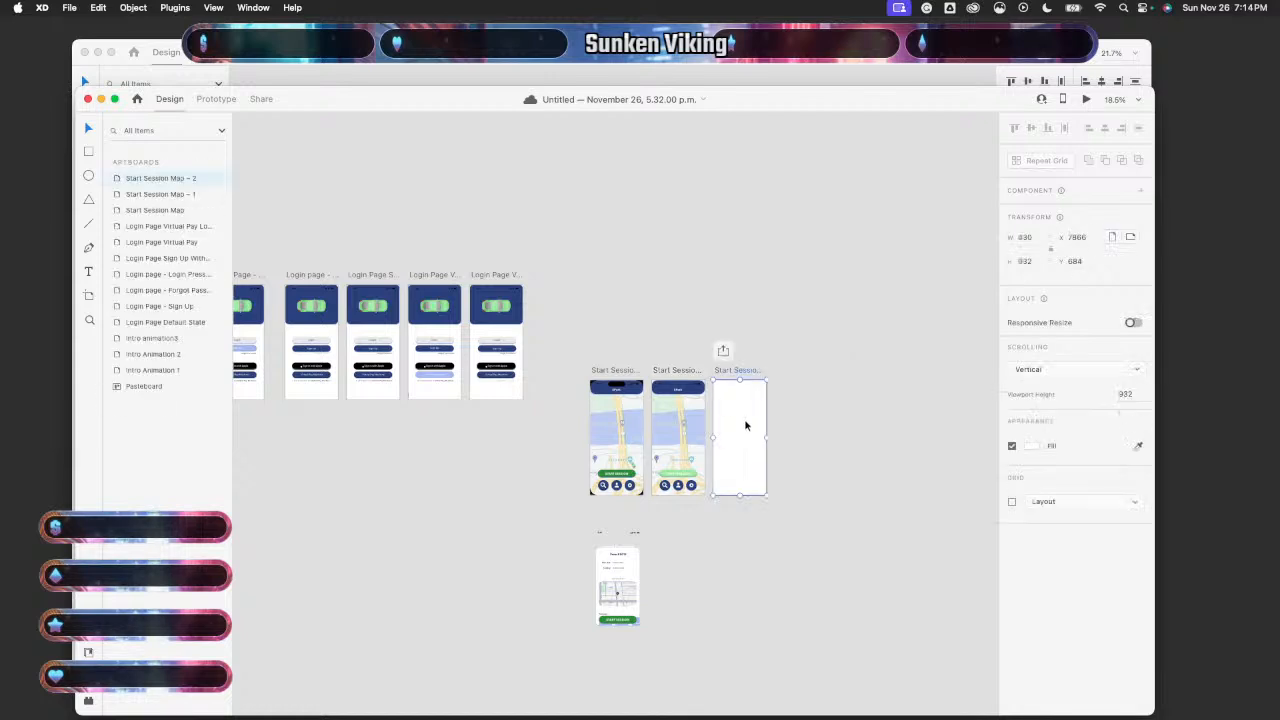
{"action": "left_click_drag", "start_coordinate": [745, 422], "coordinate": [758, 450]}
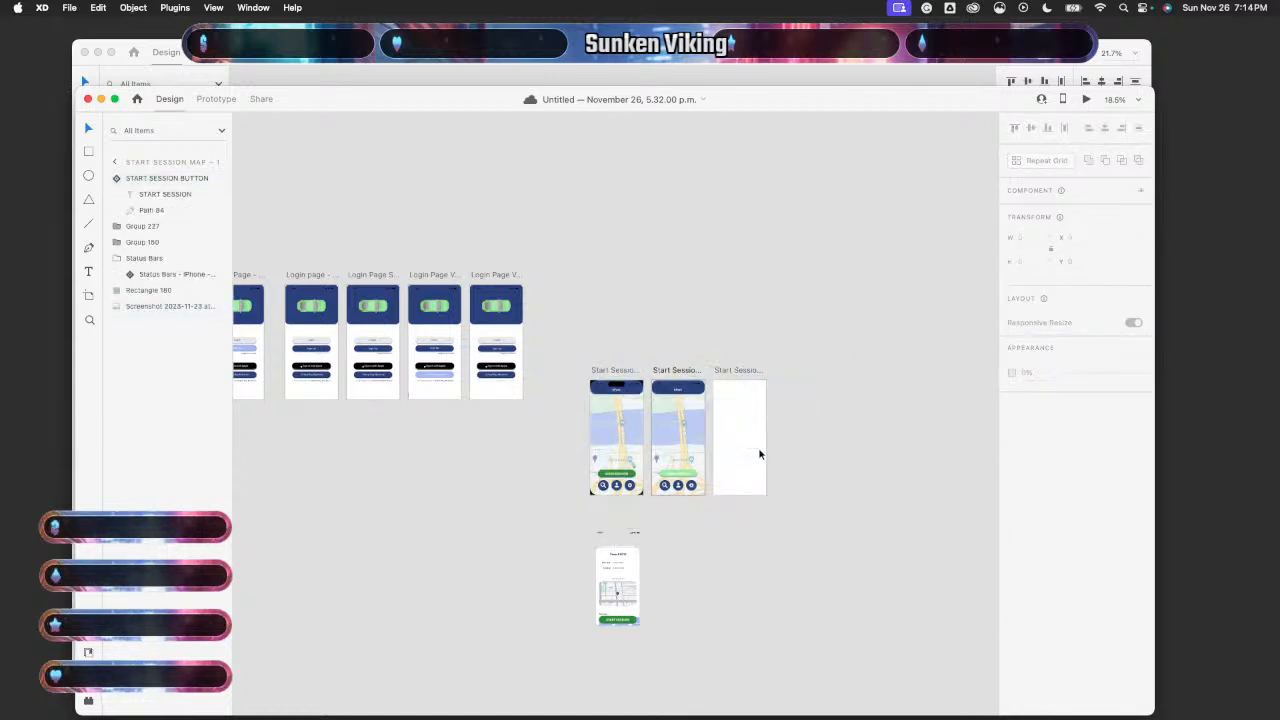
{"action": "left_click", "coordinate": [117, 161]}
{"action": "key", "text": "super+0"}
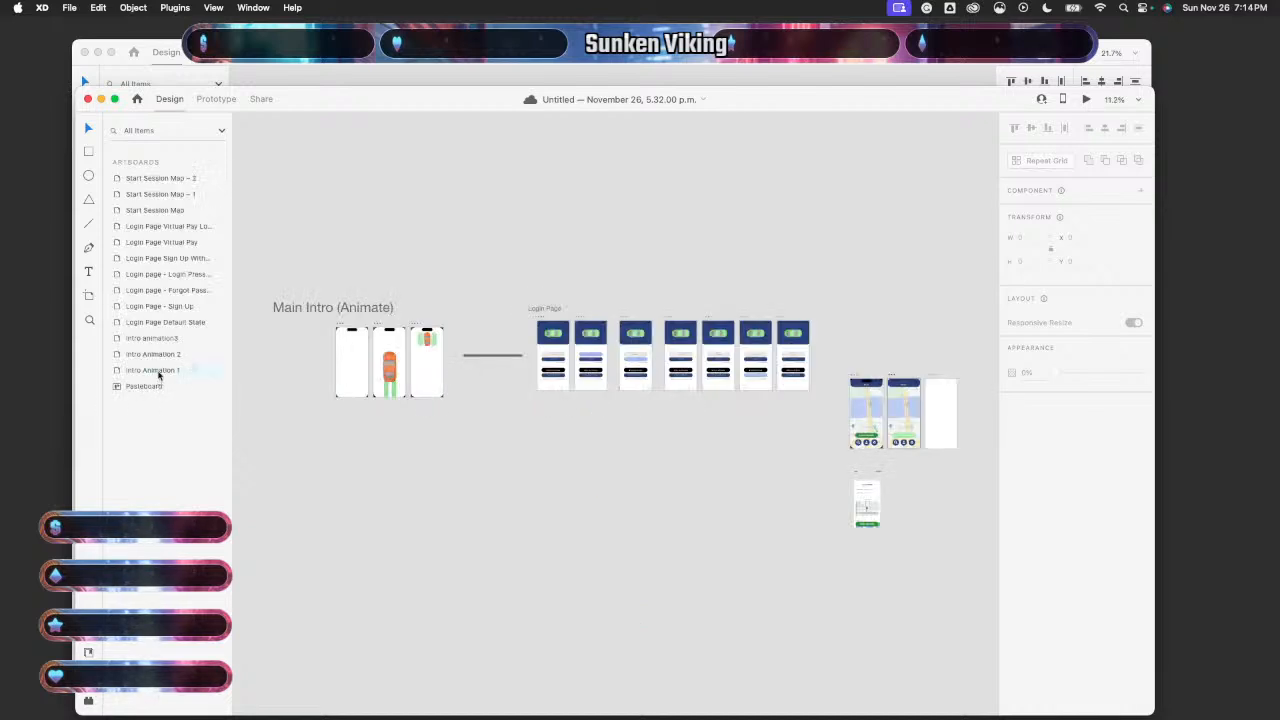
- Shift the Start Session Map – 2 artboard up and to the right
{"action": "left_click", "coordinate": [170, 182]}
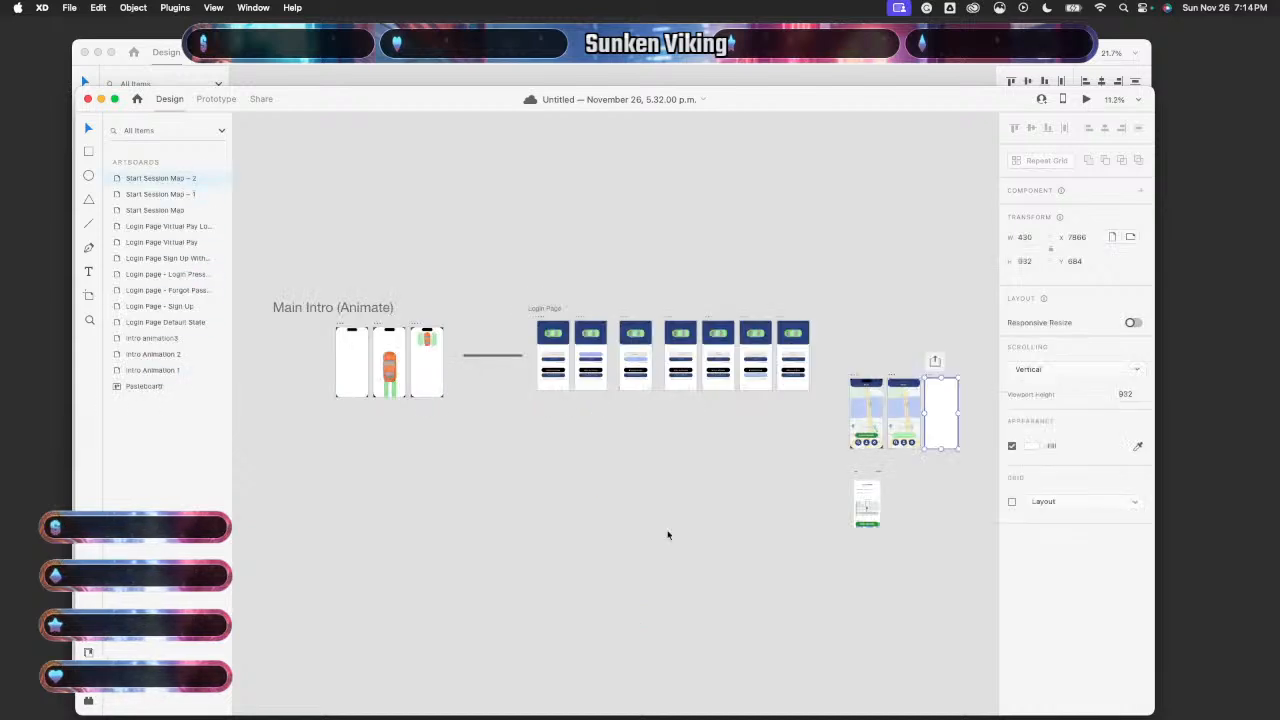
{"action": "left_click", "coordinate": [942, 432]}
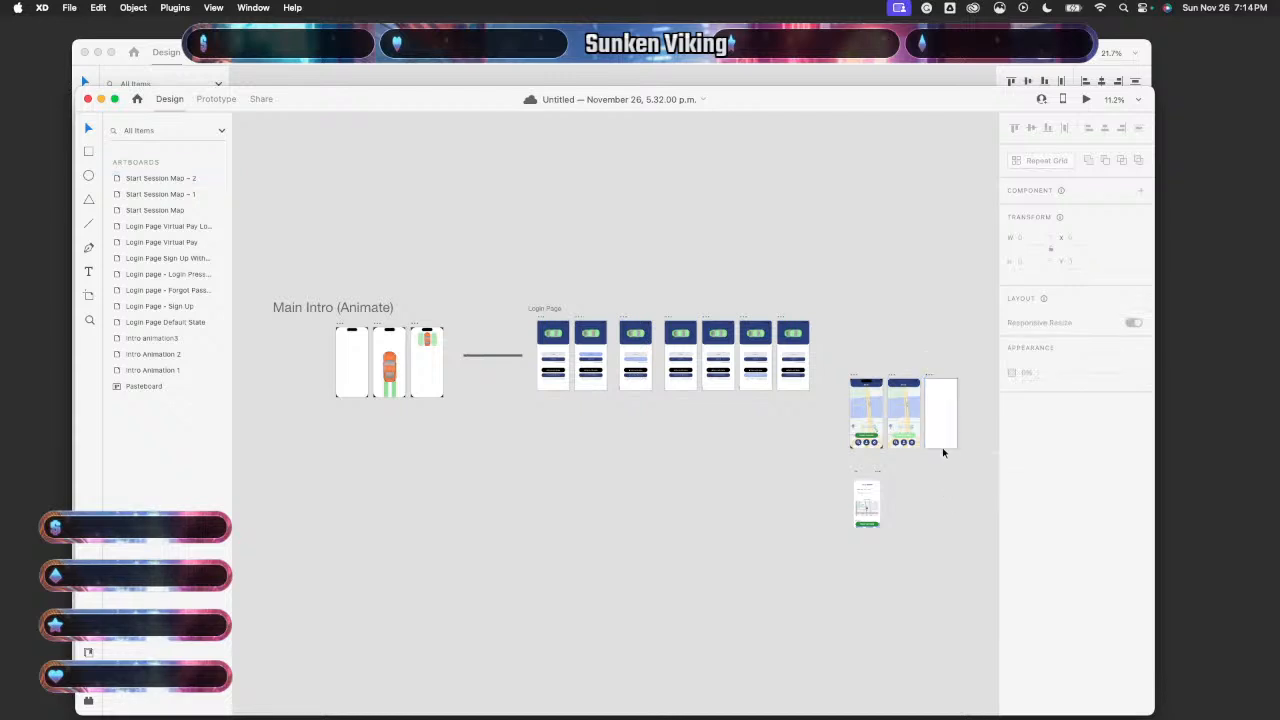
{"action": "double_click", "coordinate": [937, 424]}
{"action": "double_click", "coordinate": [937, 424]}
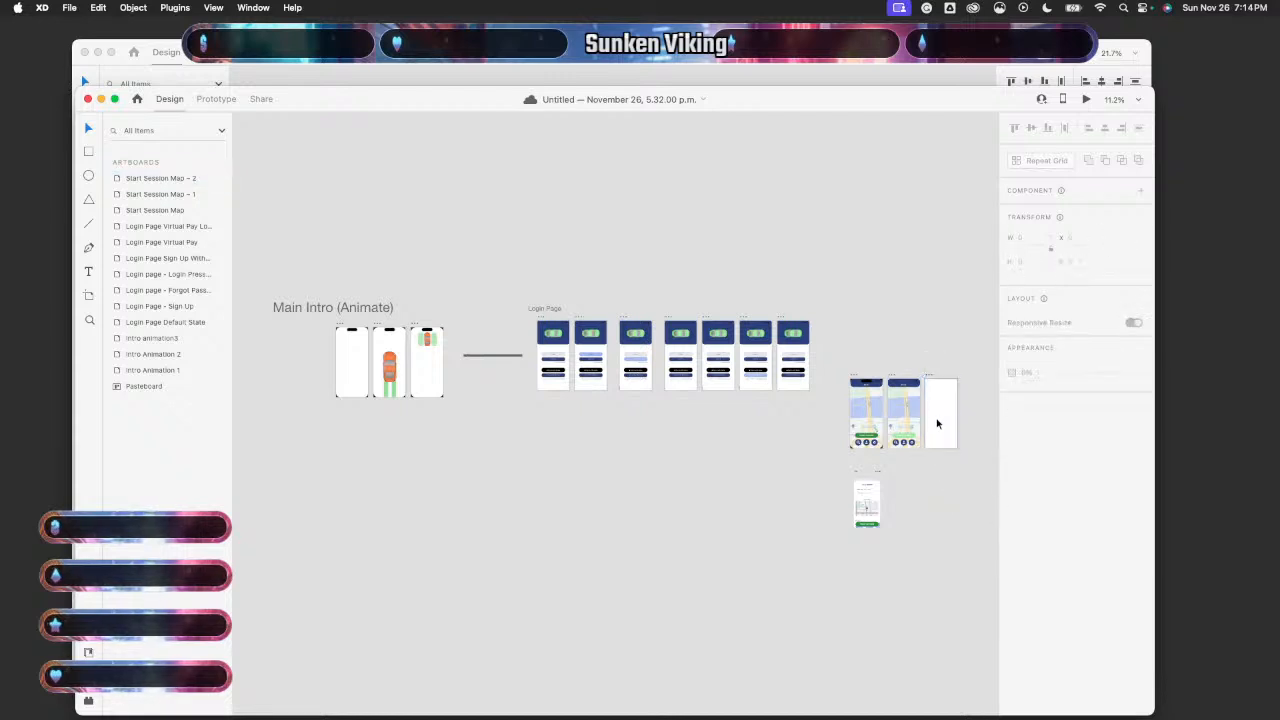
{"action": "double_click", "coordinate": [937, 424]}
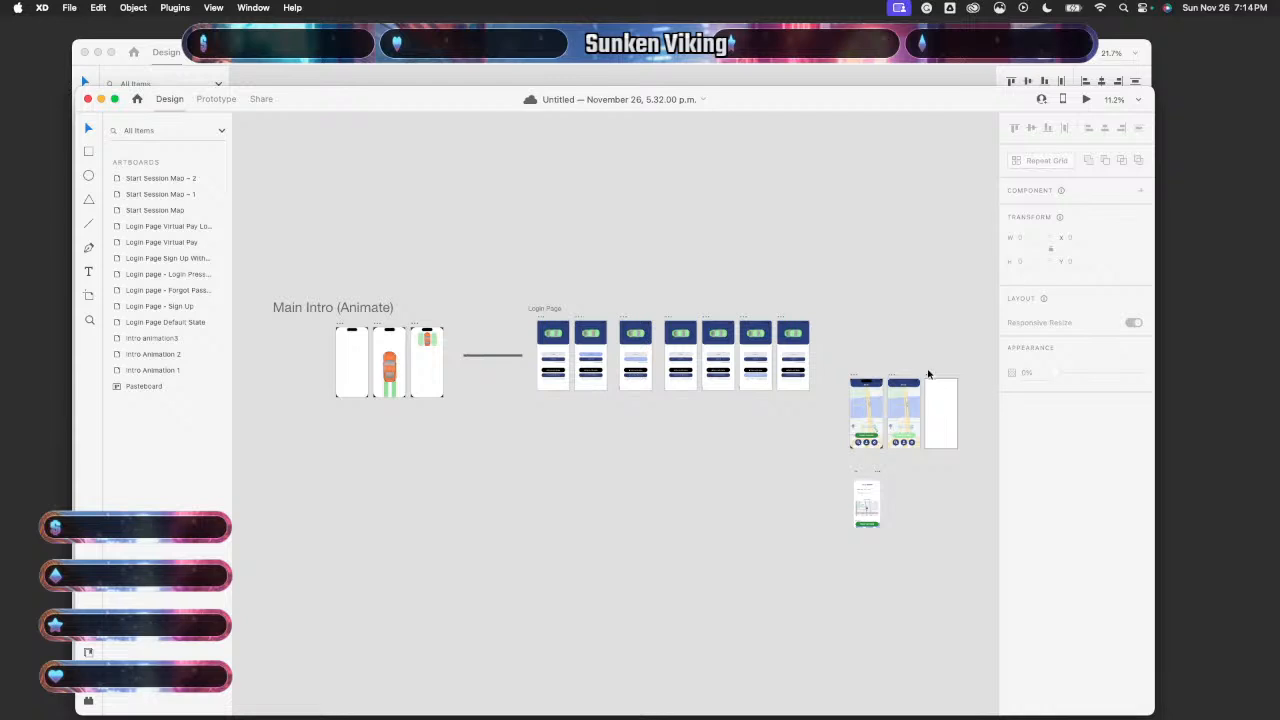
{"action": "scroll", "coordinate": [928, 374], "scroll_direction": "right", "scroll_amount": 5}
{"action": "scroll", "coordinate": [859, 423], "scroll_direction": "up", "scroll_amount": 5}
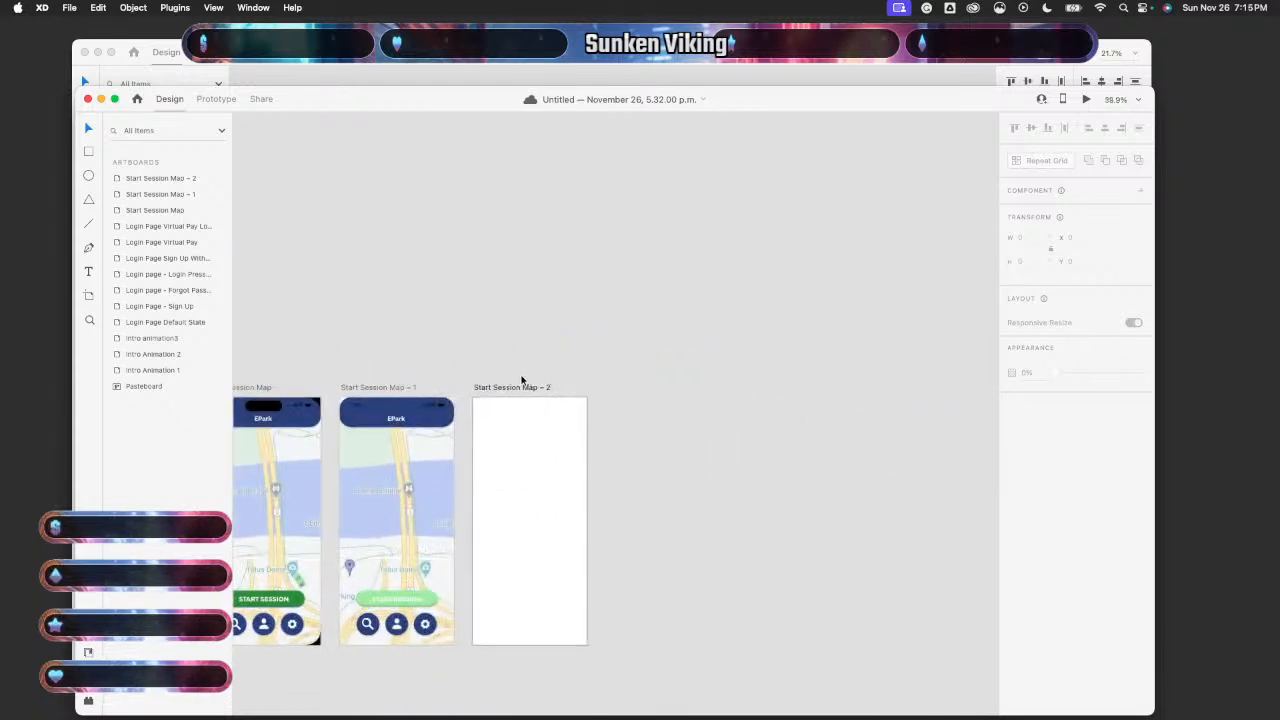
{"action": "left_click_drag", "start_coordinate": [521, 381], "coordinate": [574, 462]}
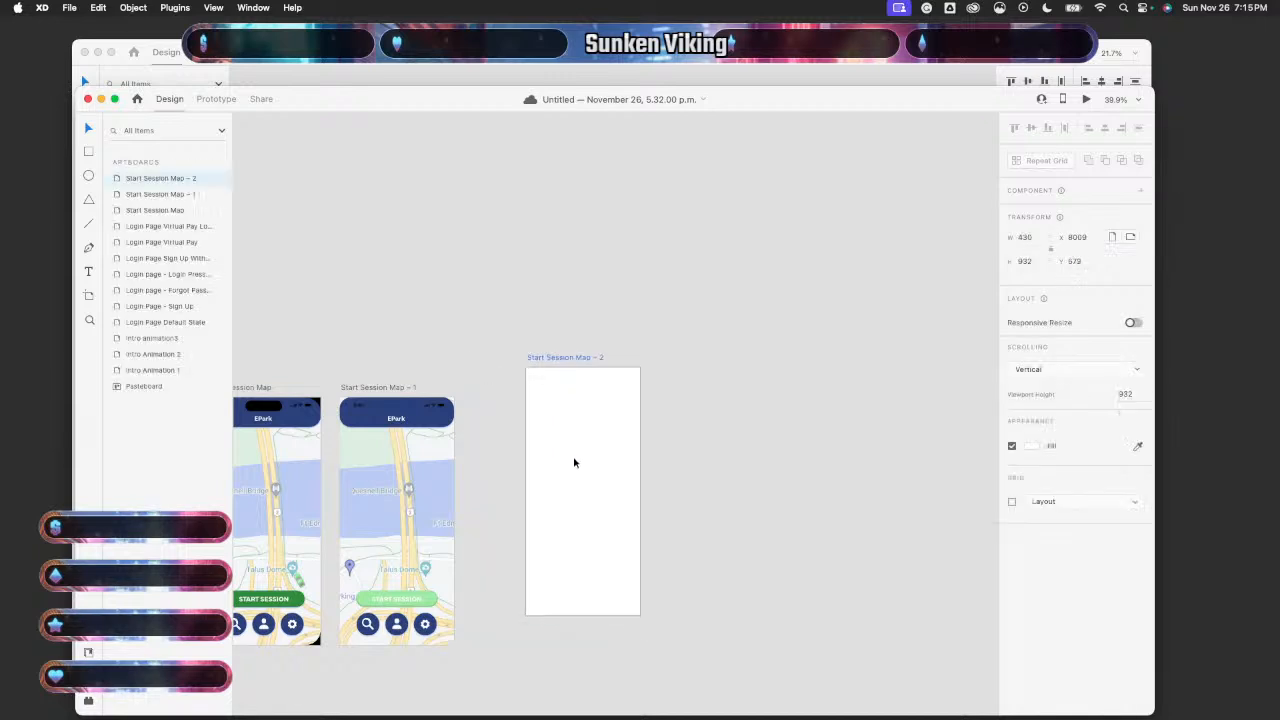
{"action": "scroll", "coordinate": [575, 460], "scroll_direction": "down", "scroll_amount": 5}
{"action": "left_click", "coordinate": [548, 461]}
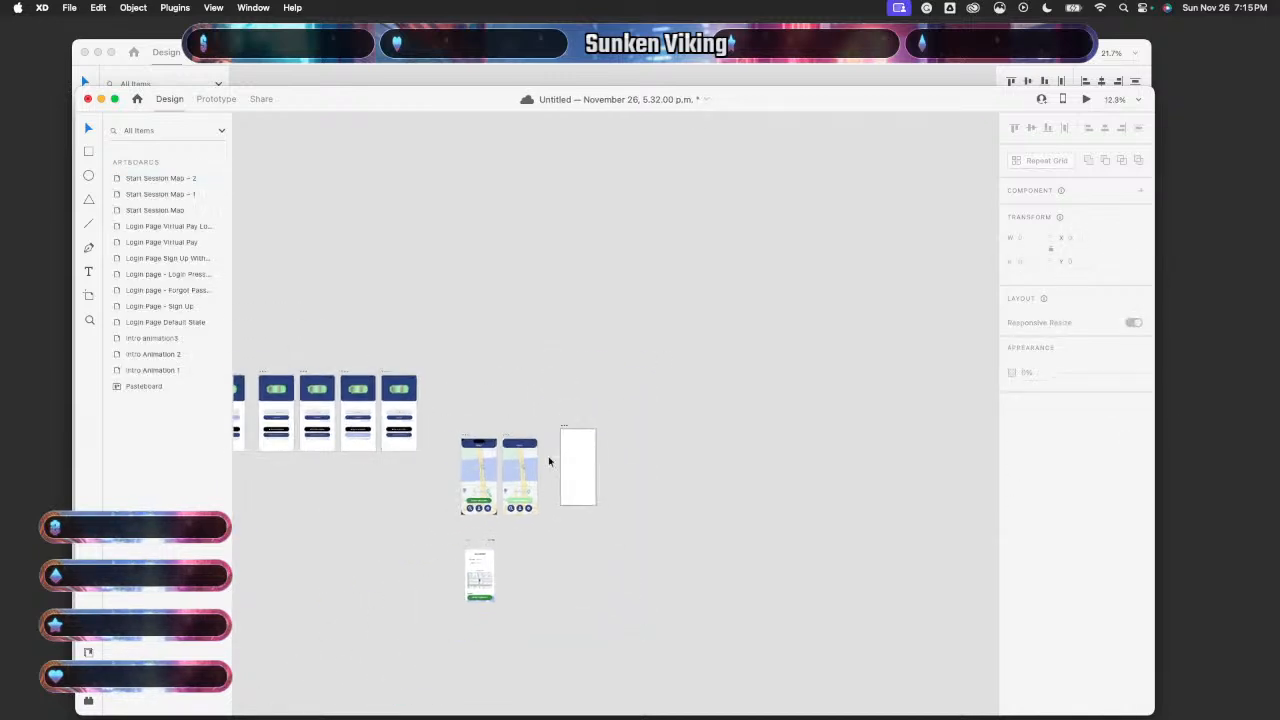
- Place the blank artboard below the Login Page row at x 3786, y 1319, then bring the Button States document forward
{"action": "left_click", "coordinate": [548, 461]}
{"action": "left_click", "coordinate": [606, 480]}
{"action": "left_click", "coordinate": [526, 479]}
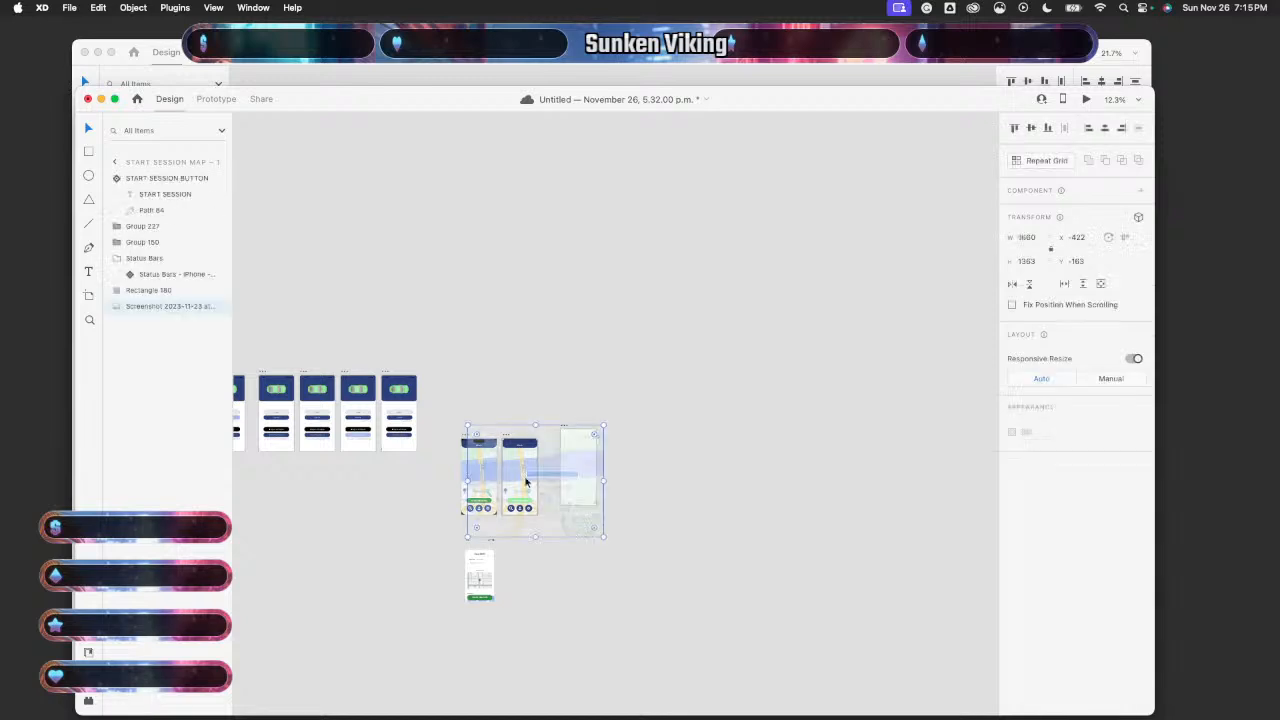
{"action": "left_click", "coordinate": [578, 477]}
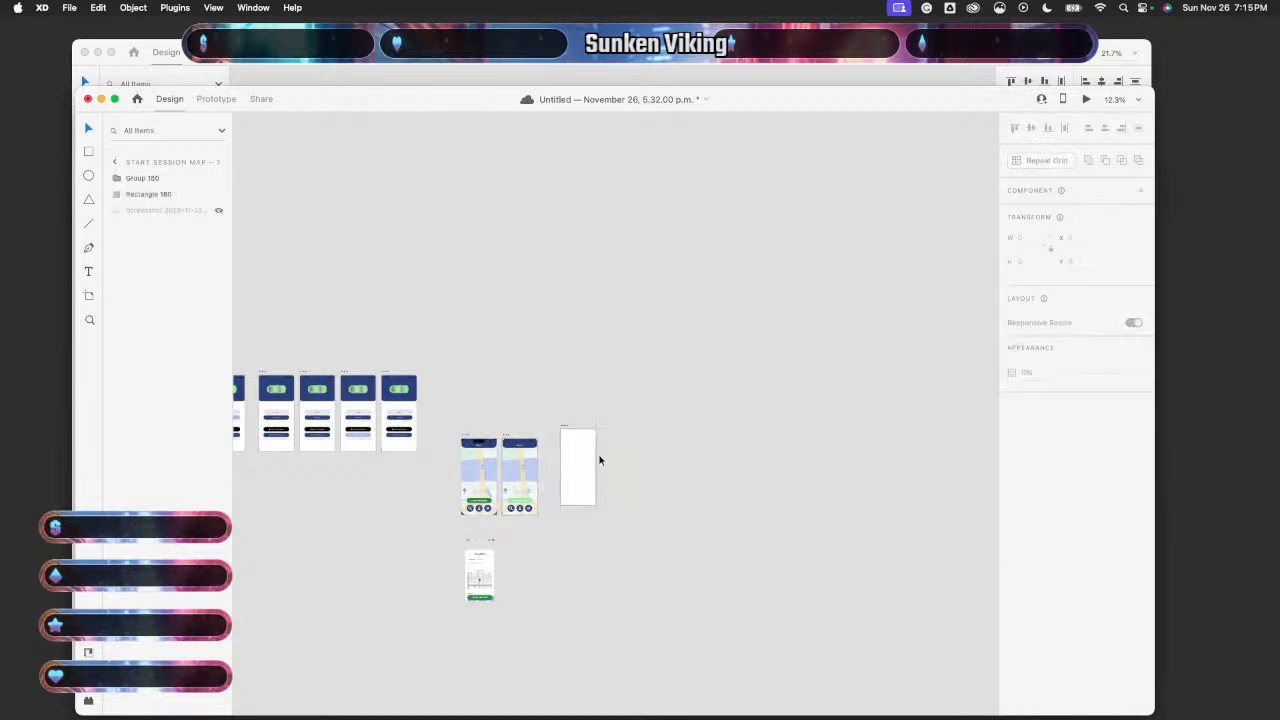
{"action": "left_click_drag", "start_coordinate": [593, 462], "coordinate": [289, 514]}
{"action": "scroll", "coordinate": [288, 508], "scroll_direction": "up", "scroll_amount": 6}
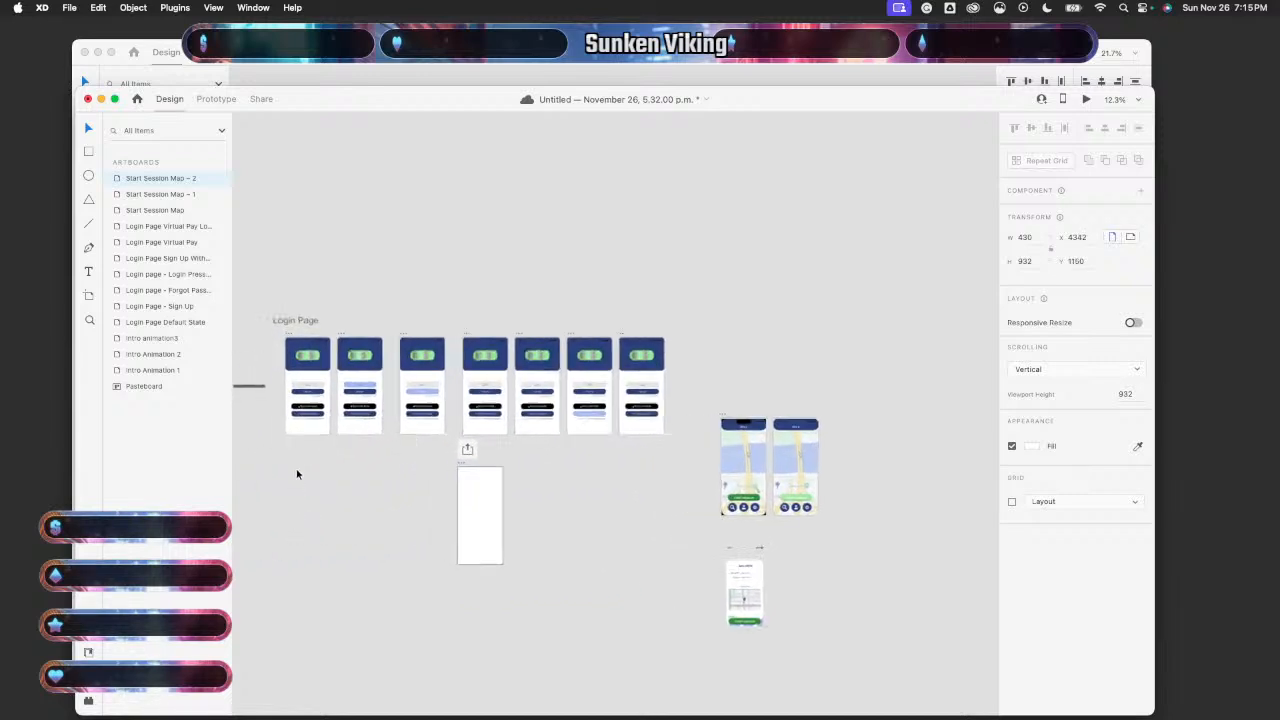
{"action": "scroll", "coordinate": [297, 475], "scroll_direction": "left", "scroll_amount": 2}
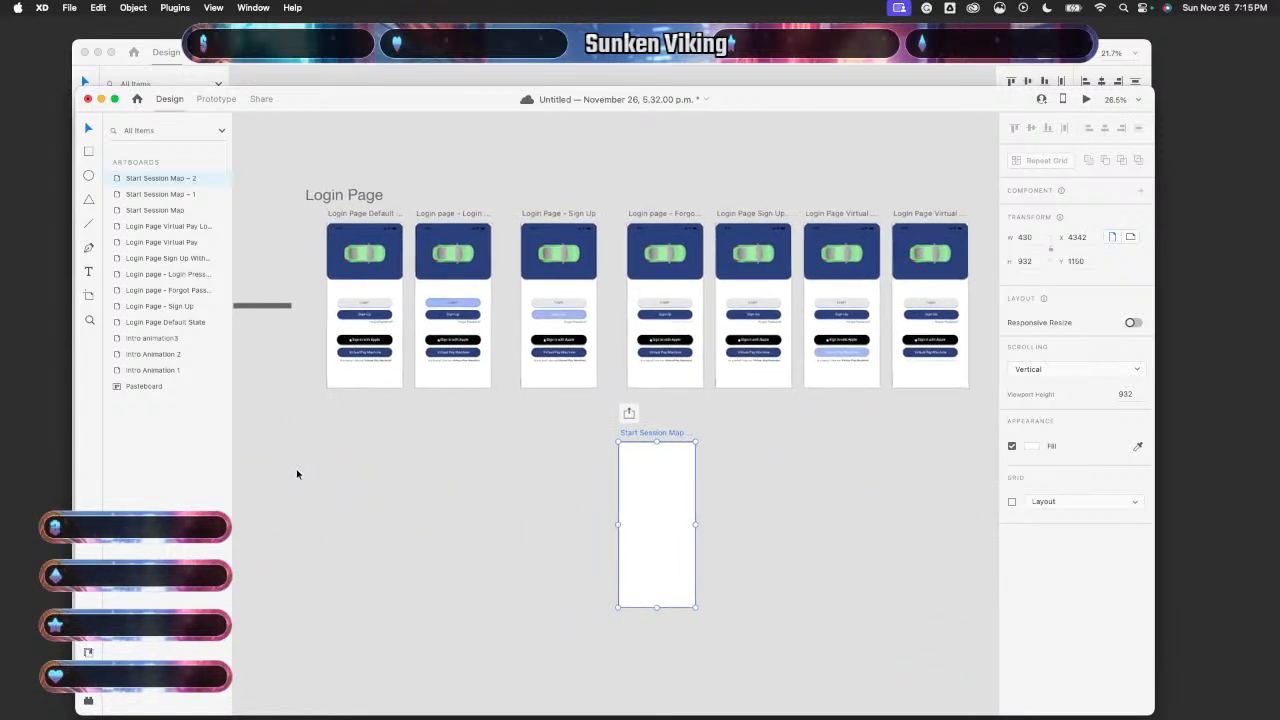
{"action": "left_click", "coordinate": [633, 484]}
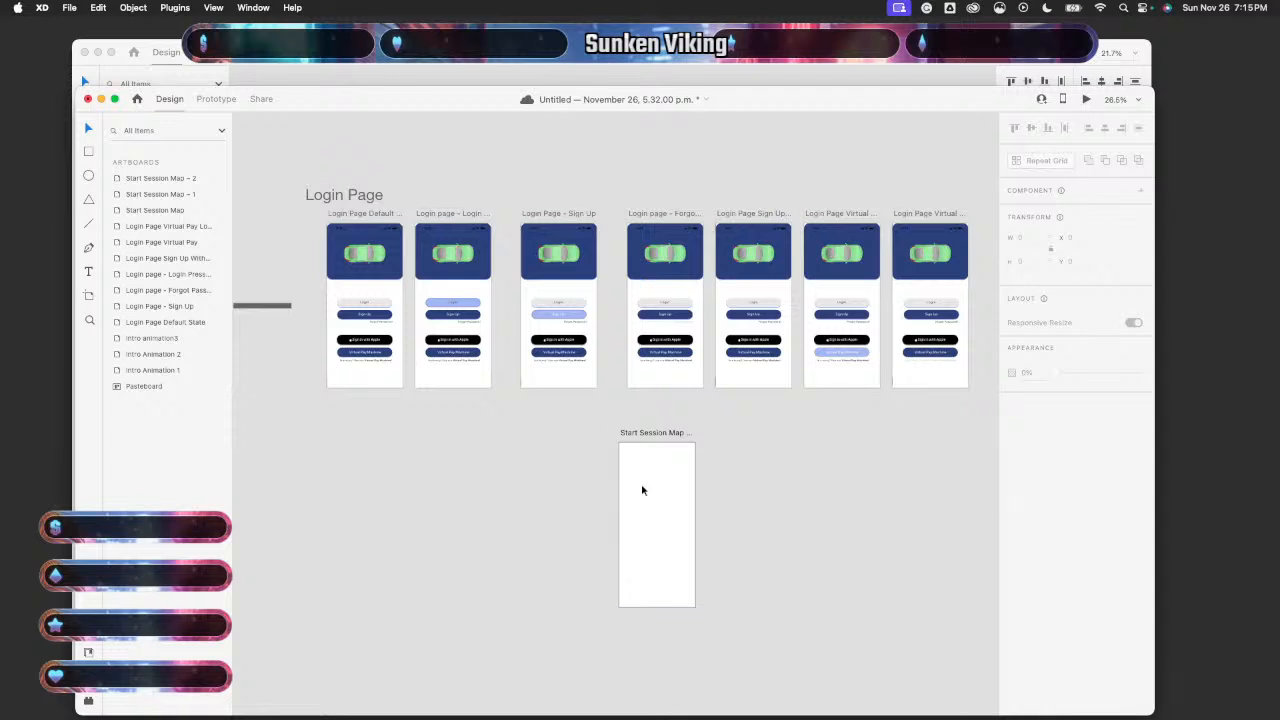
{"action": "left_click_drag", "start_coordinate": [643, 505], "coordinate": [545, 535]}
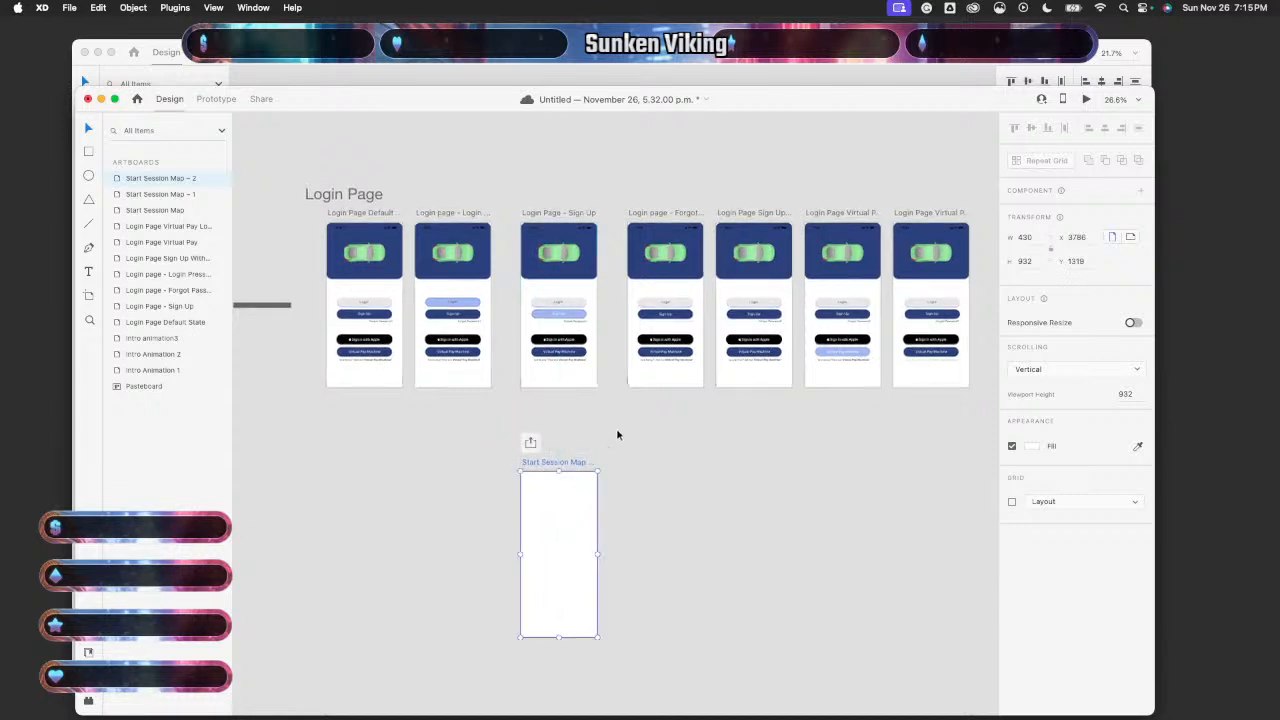
{"action": "left_click", "coordinate": [316, 74]}
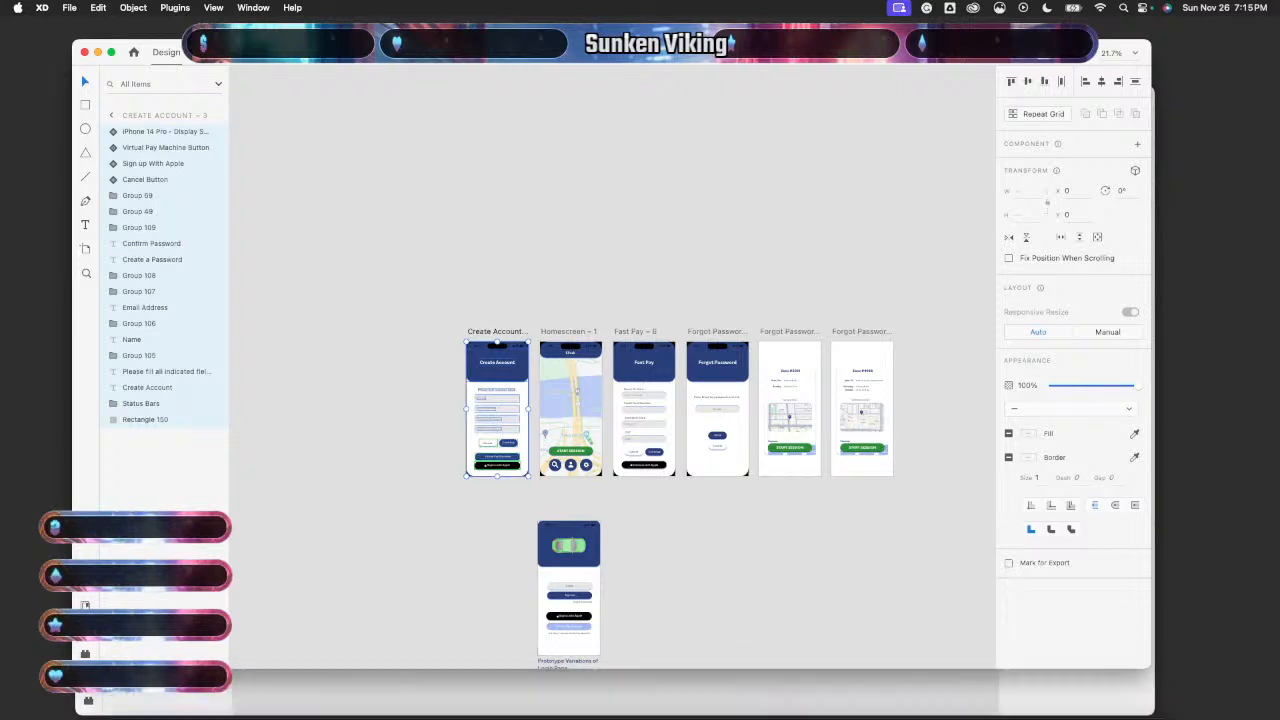
- Paste the copied Create Account screen with name, email and password fields into Start Session Map – 2
{"action": "left_click", "coordinate": [283, 696]}
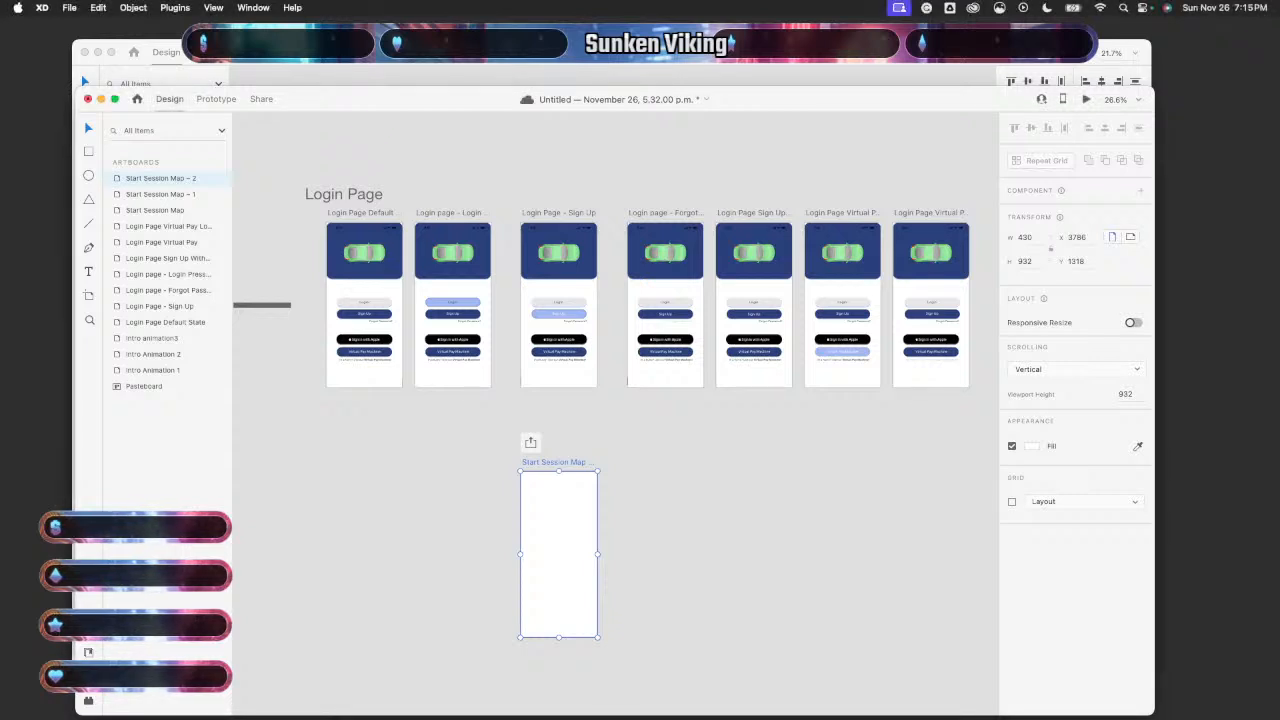
{"action": "left_click", "coordinate": [437, 443]}
{"action": "left_click", "coordinate": [572, 545]}
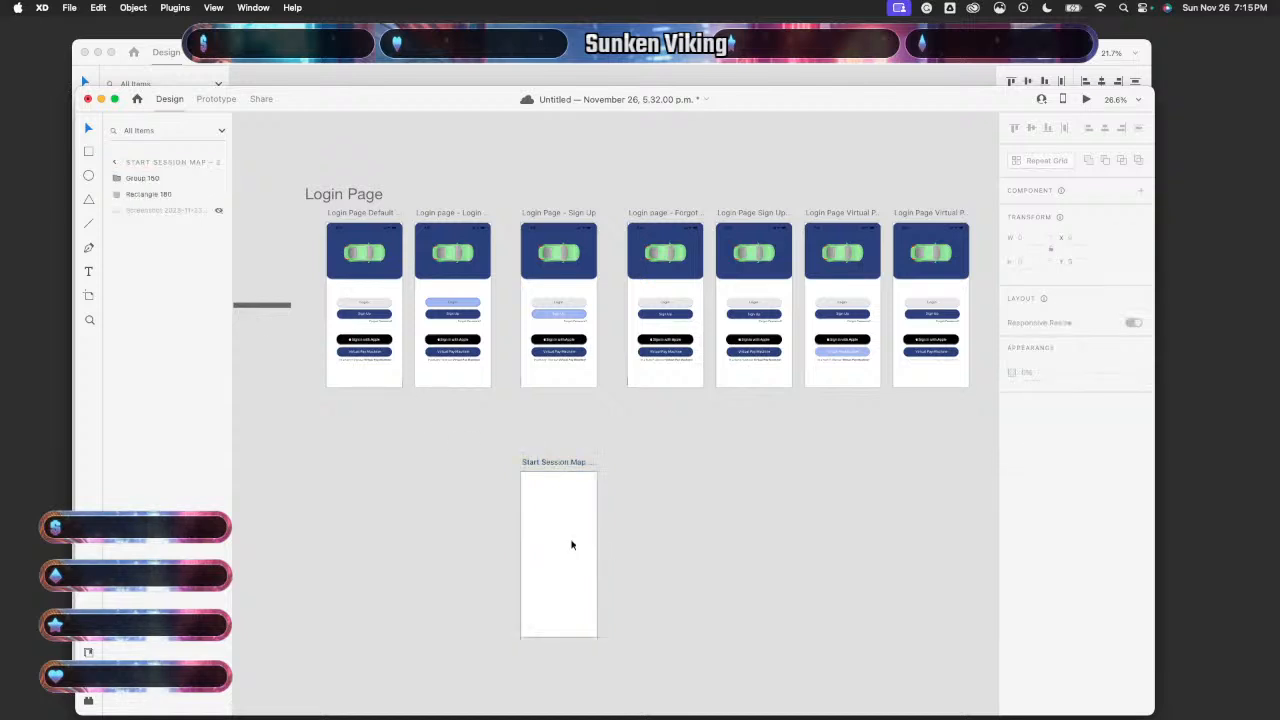
{"action": "left_click", "coordinate": [572, 545]}
{"action": "key", "text": "super+v"}
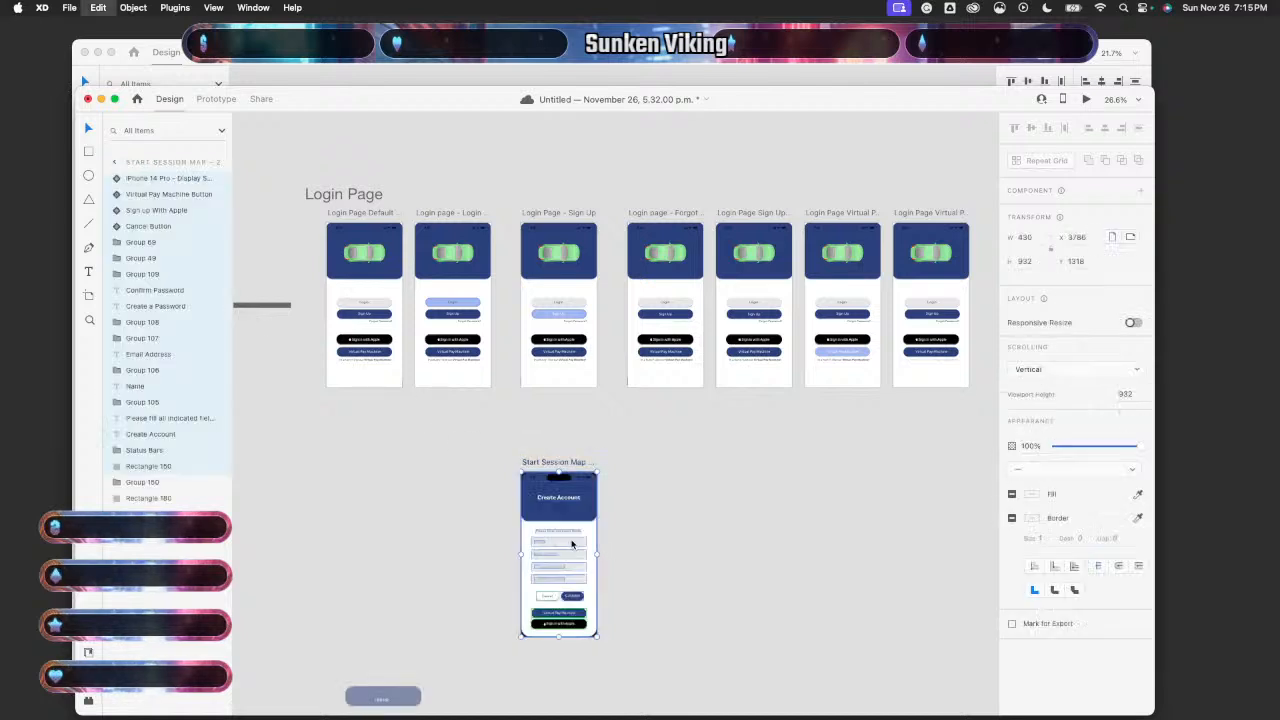
{"action": "scroll", "coordinate": [654, 498], "scroll_direction": "up", "scroll_amount": 5}
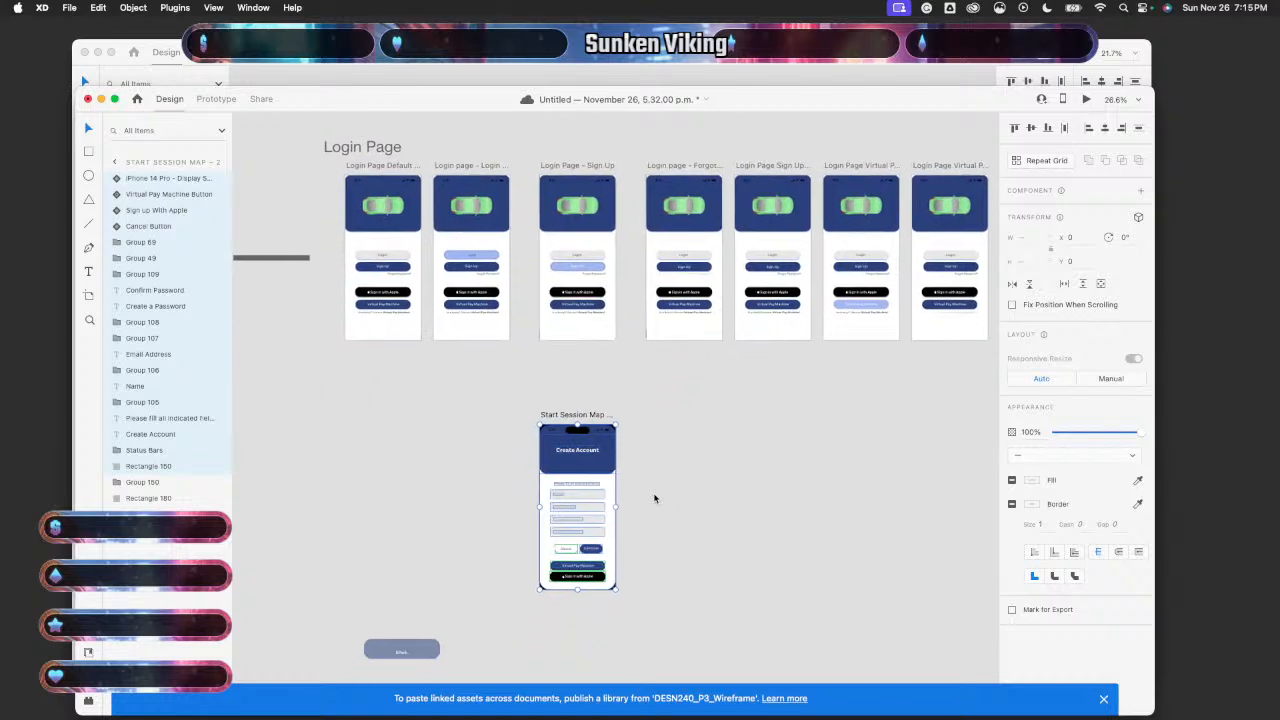
{"action": "scroll", "coordinate": [654, 498], "scroll_direction": "up", "scroll_amount": 5}
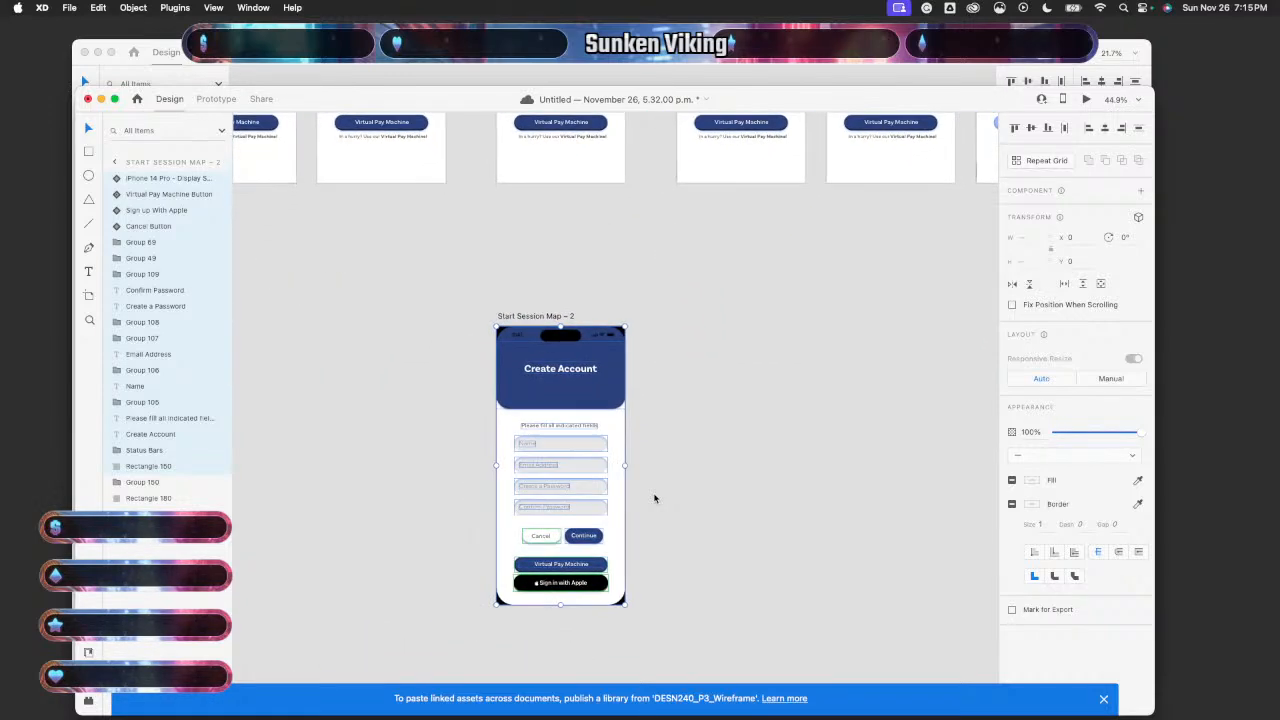
{"action": "scroll", "coordinate": [654, 498], "scroll_direction": "down", "scroll_amount": 5}
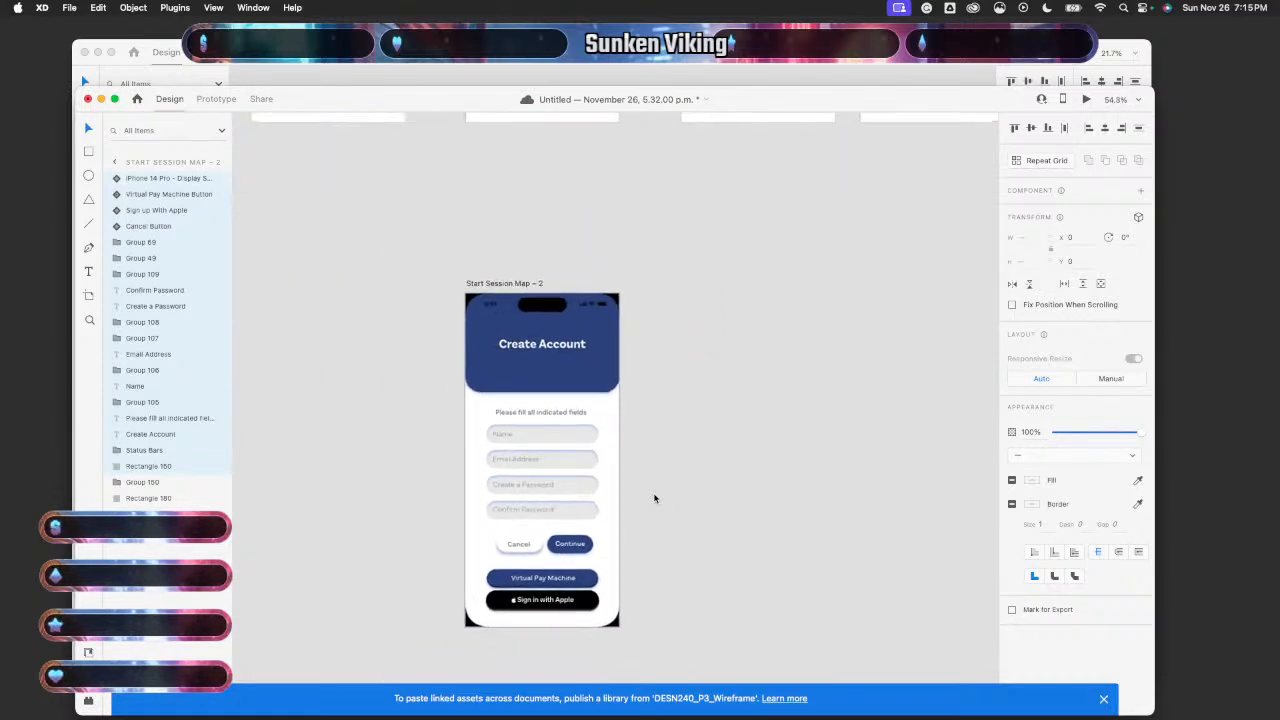
{"action": "scroll", "coordinate": [654, 498], "scroll_direction": "up", "scroll_amount": 3}
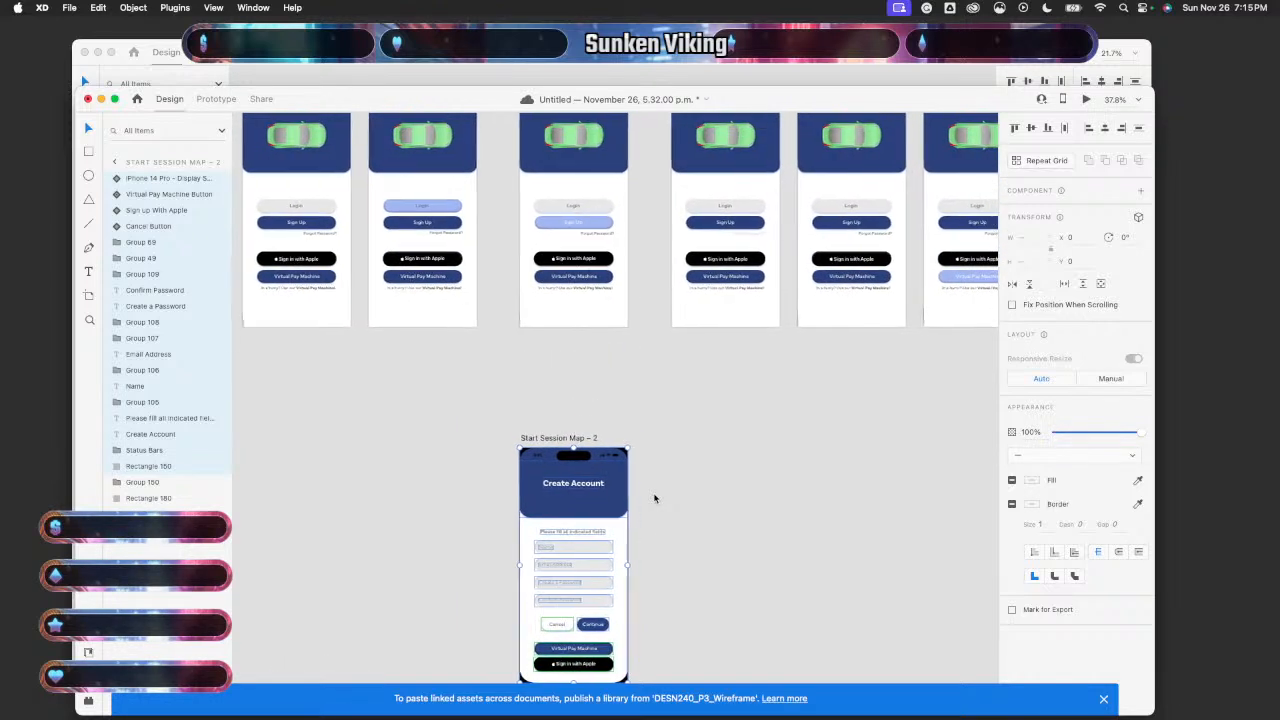
- Delete the Login Page – Sign Up artboard's existing link to Start Session Map
{"action": "left_click", "coordinate": [216, 98]}
{"action": "left_click", "coordinate": [428, 266]}
{"action": "scroll", "coordinate": [428, 266], "scroll_direction": "down", "scroll_amount": 3}
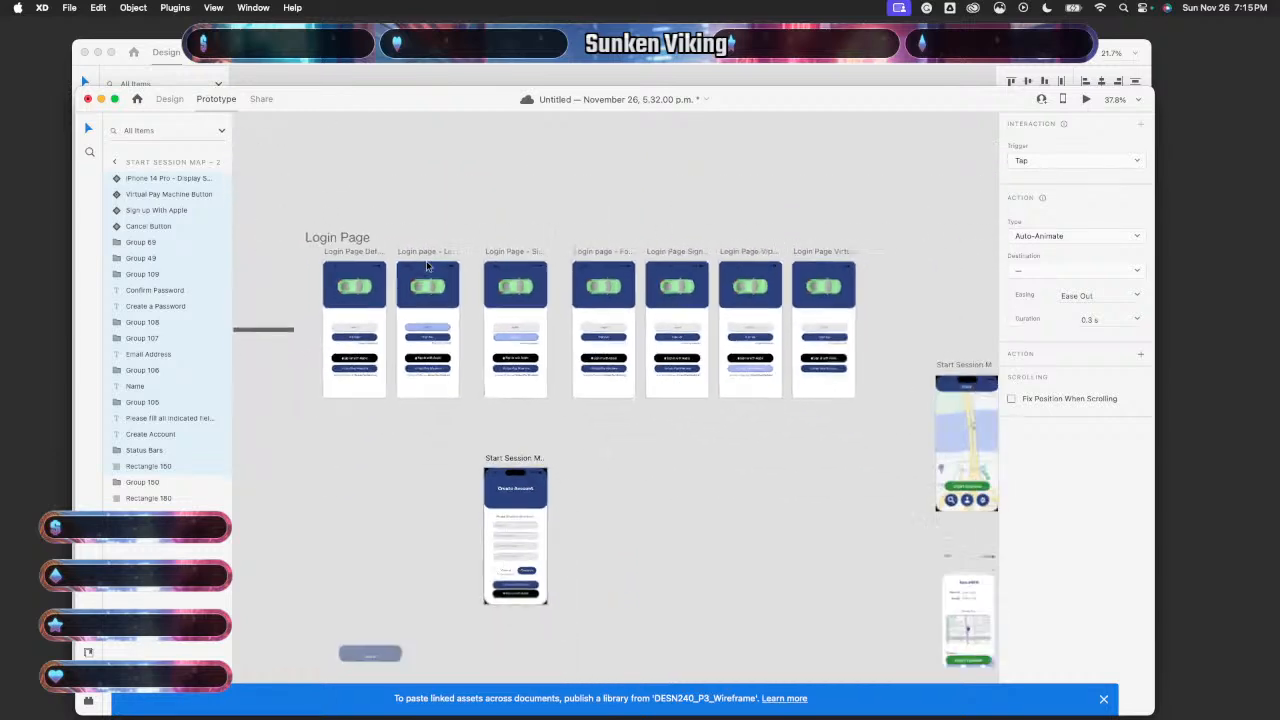
{"action": "left_click", "coordinate": [533, 383]}
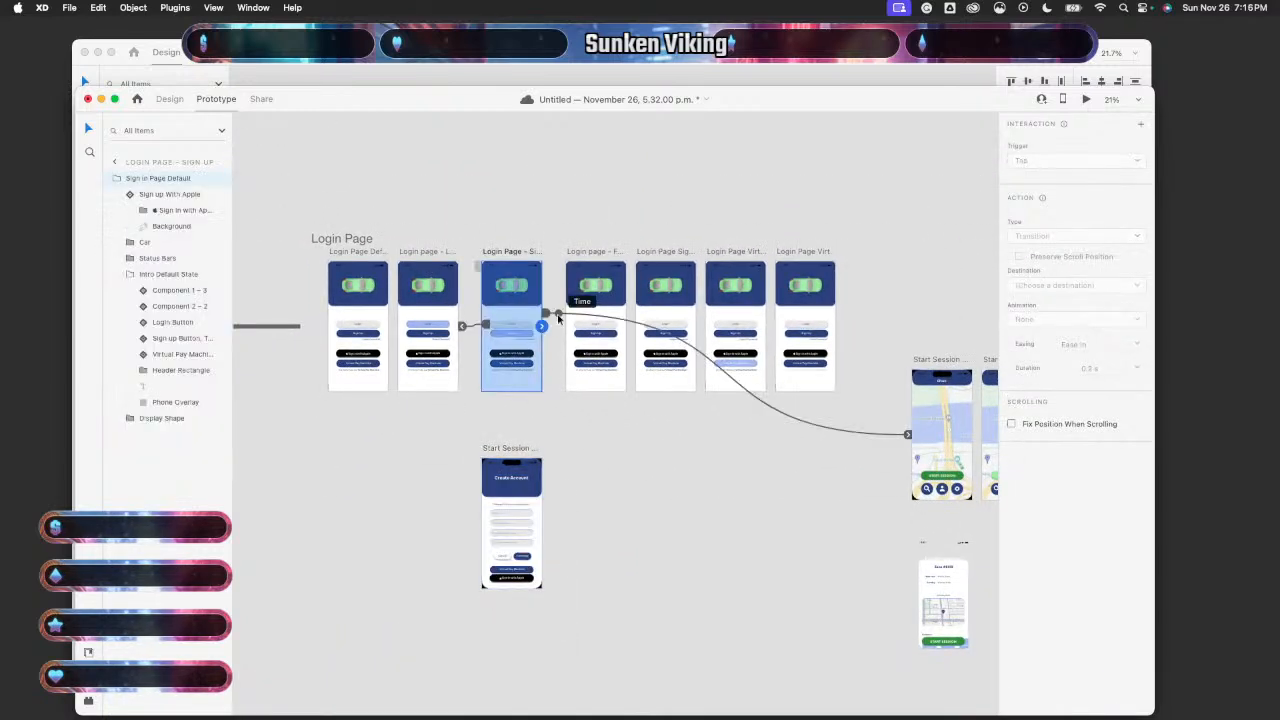
{"action": "left_click", "coordinate": [558, 317]}
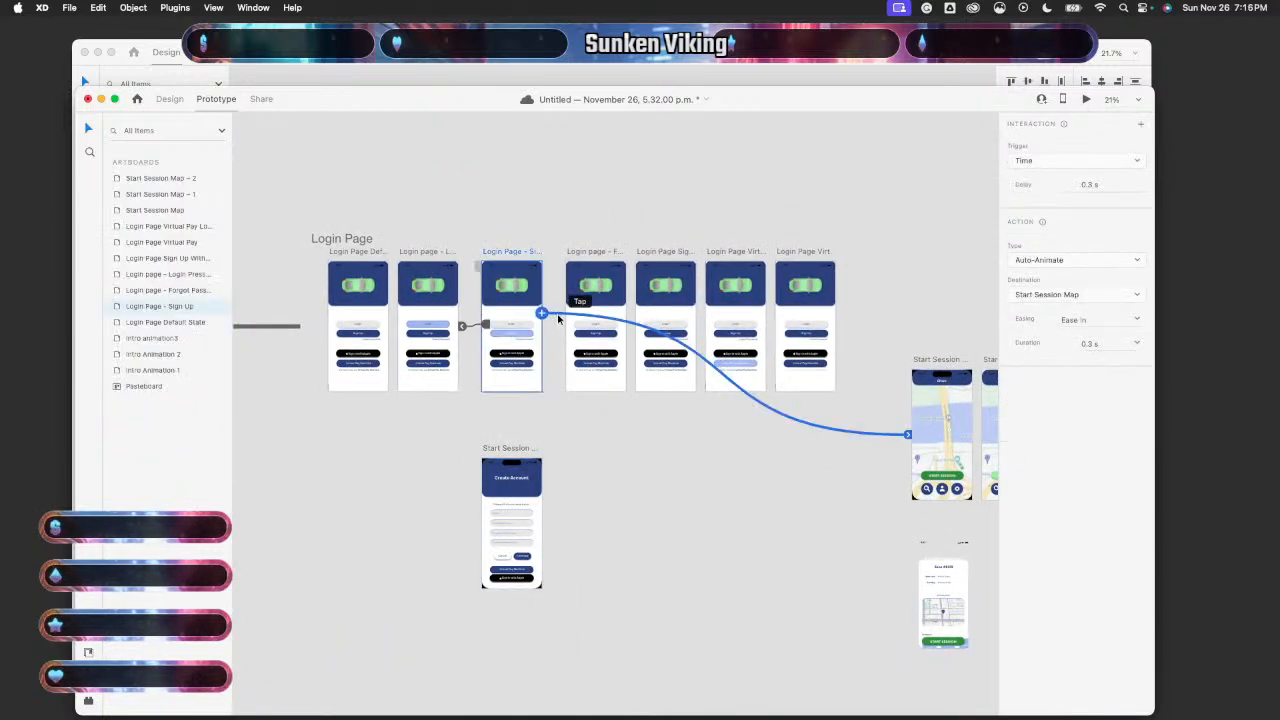
{"action": "key", "text": "Delete"}
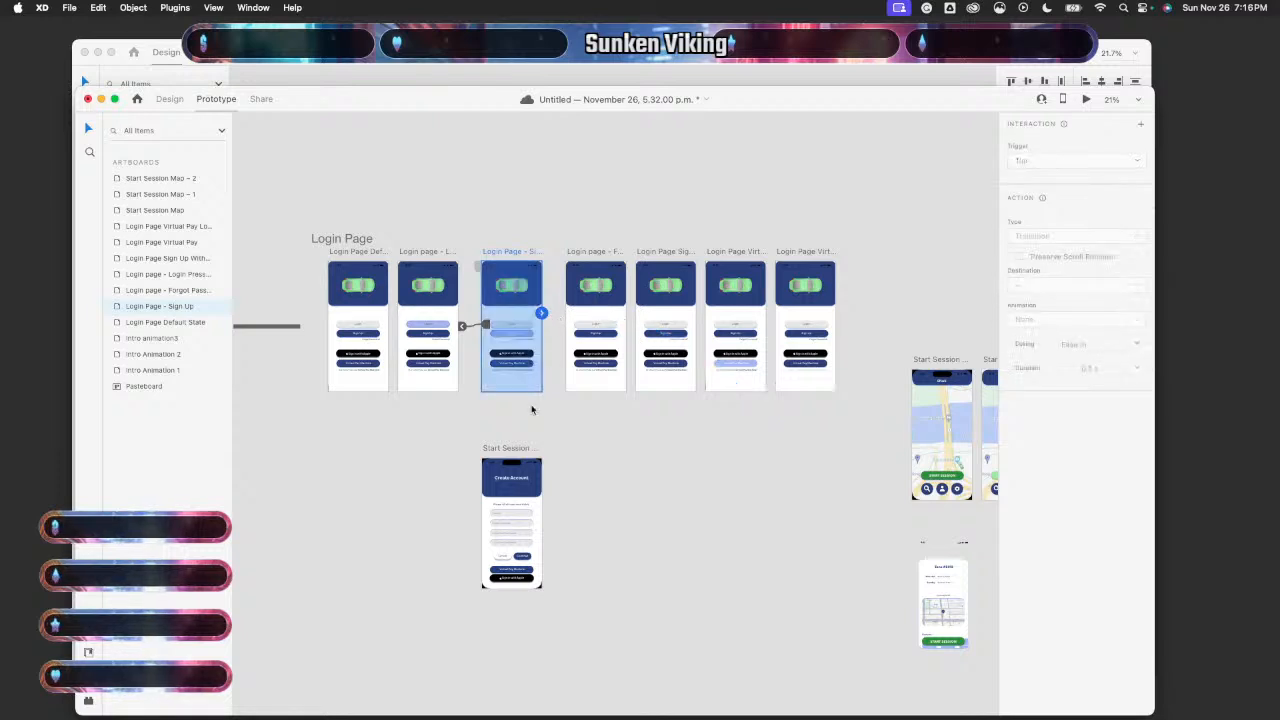
{"action": "scroll", "coordinate": [531, 408], "scroll_direction": "up", "scroll_amount": 5}
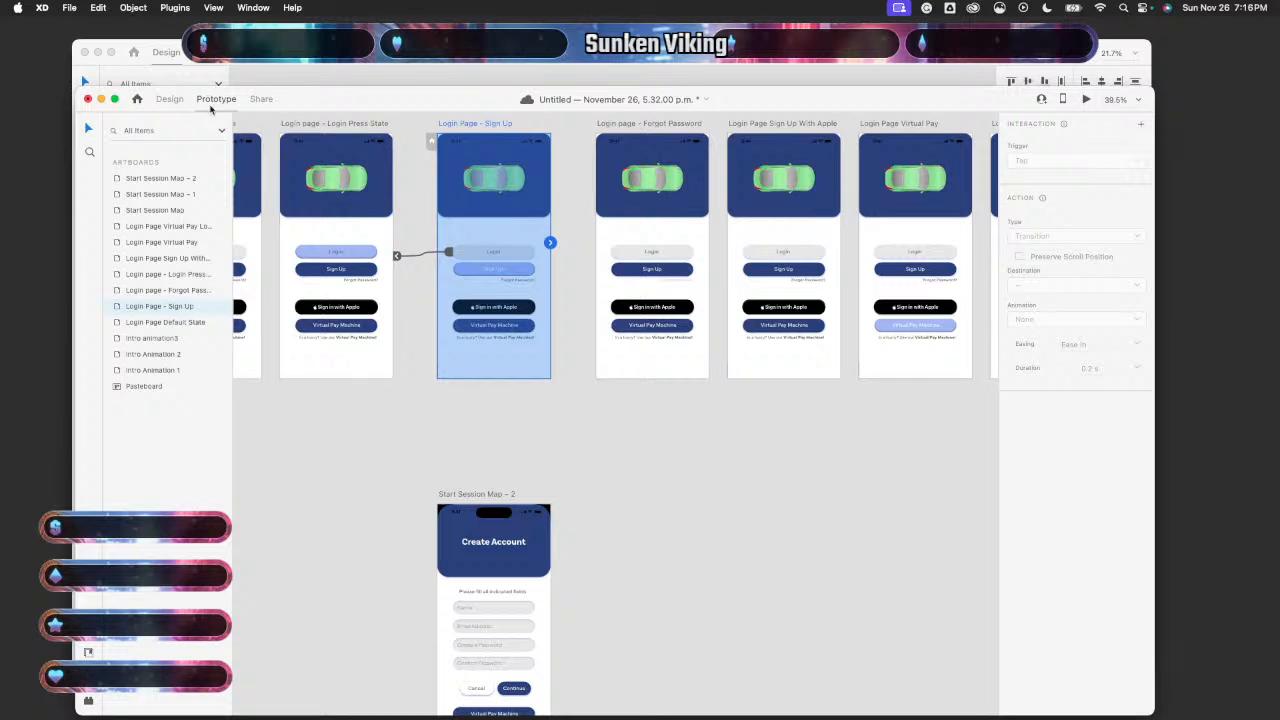
- Shorten the Sign Up artboard to 909 high and its Intro Default State group to 921
{"action": "left_click", "coordinate": [172, 99]}
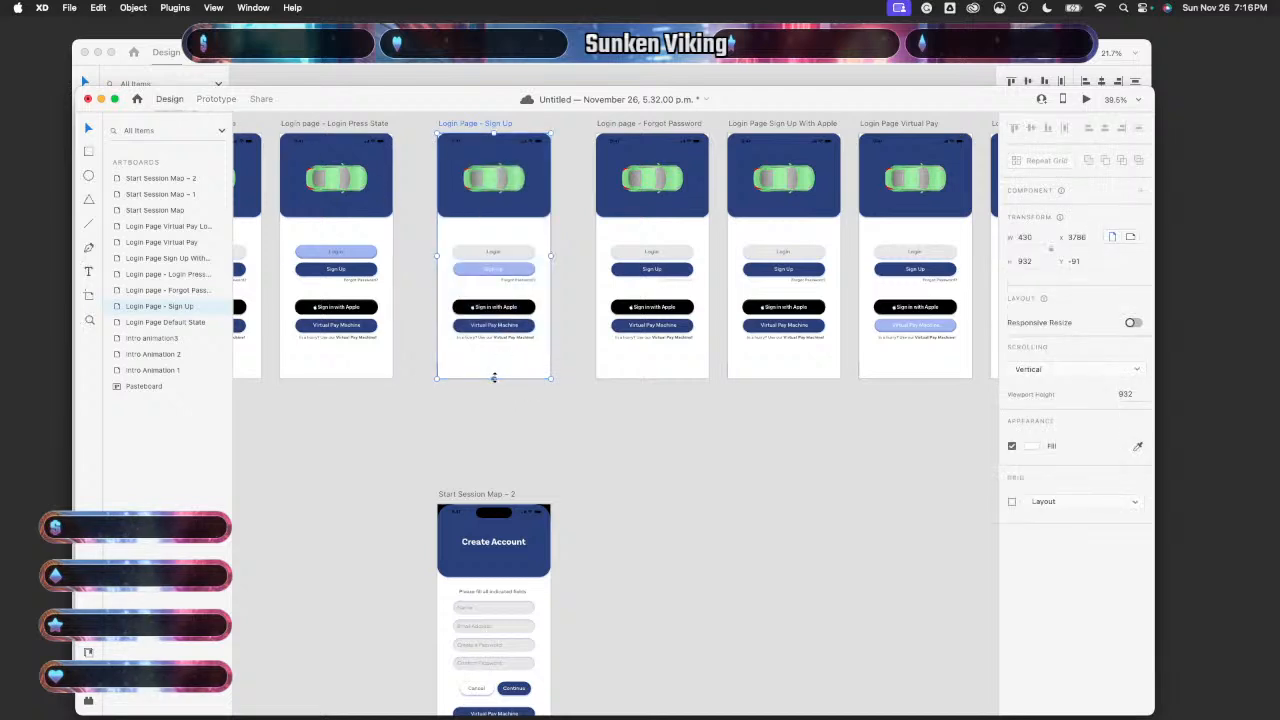
{"action": "left_click_drag", "start_coordinate": [494, 377], "coordinate": [495, 371]}
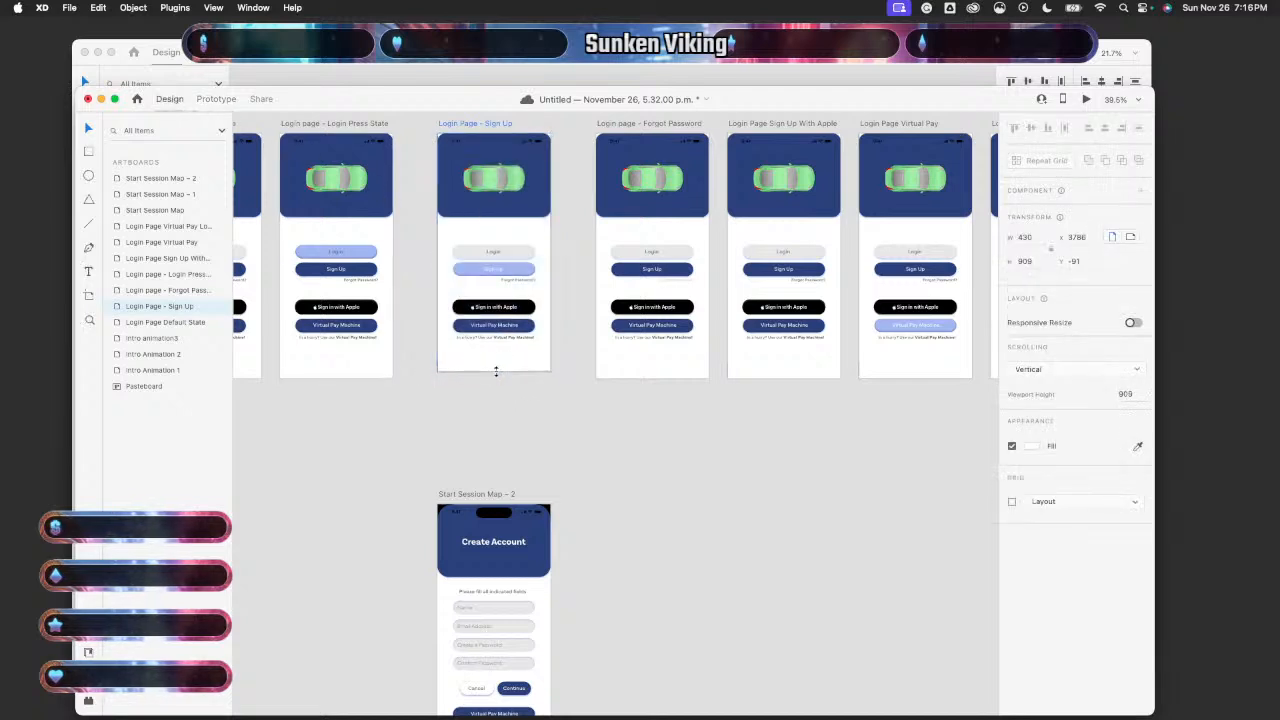
{"action": "scroll", "coordinate": [503, 397], "scroll_direction": "up", "scroll_amount": 10}
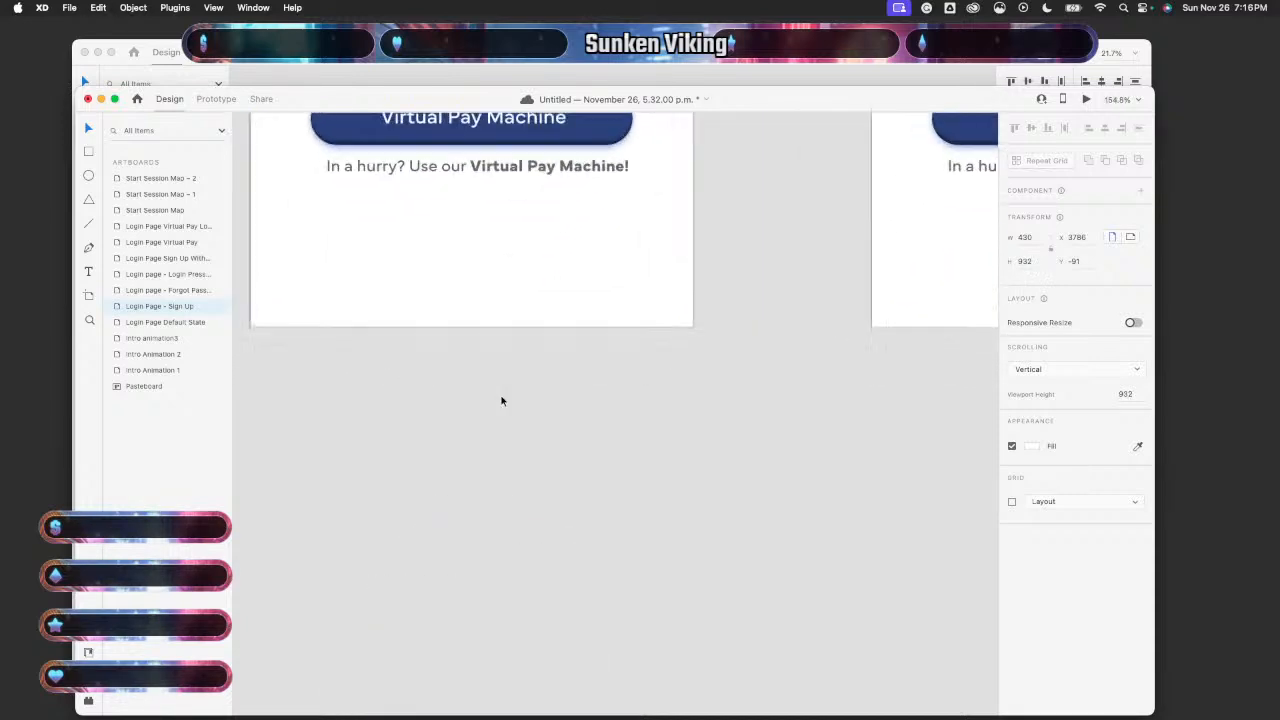
{"action": "left_click", "coordinate": [498, 301]}
{"action": "double_click", "coordinate": [498, 301]}
{"action": "left_click_drag", "start_coordinate": [473, 328], "coordinate": [472, 316]}
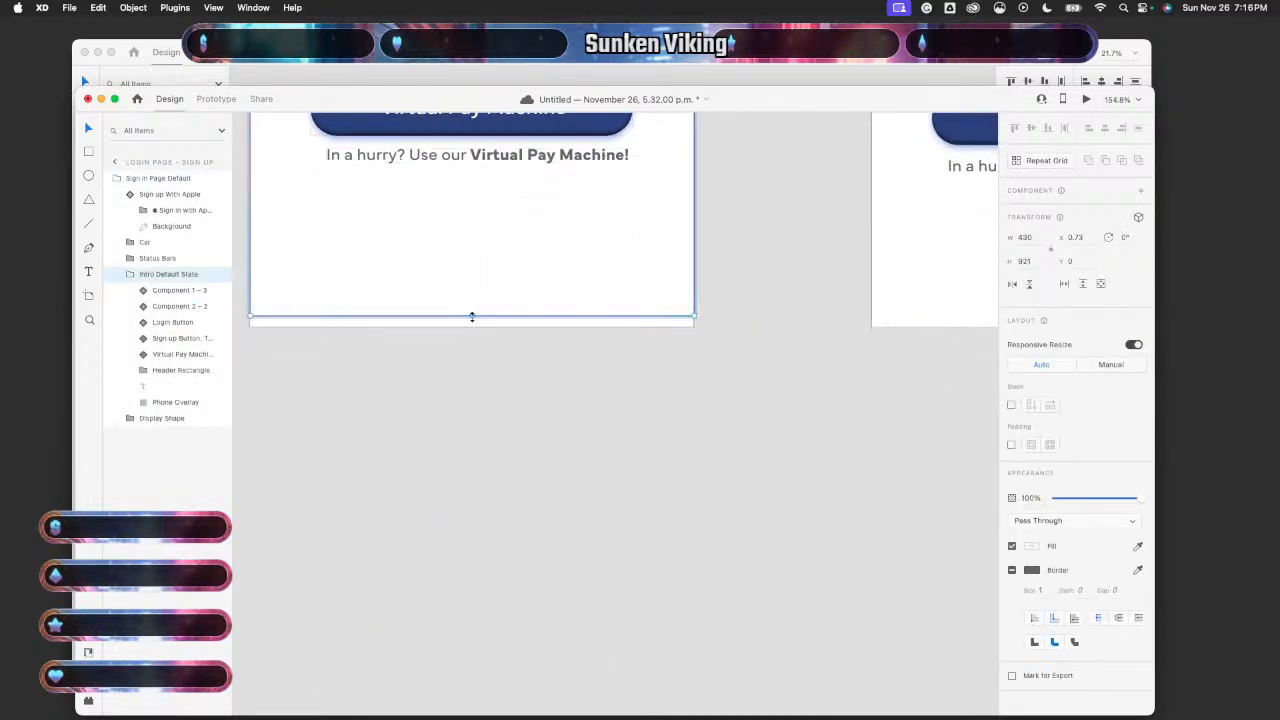
- Link Sign Up to Start Session Map – 2 with a 0.3 s Time-triggered Auto-Animate
{"action": "left_click", "coordinate": [222, 101]}
{"action": "left_click", "coordinate": [390, 345]}
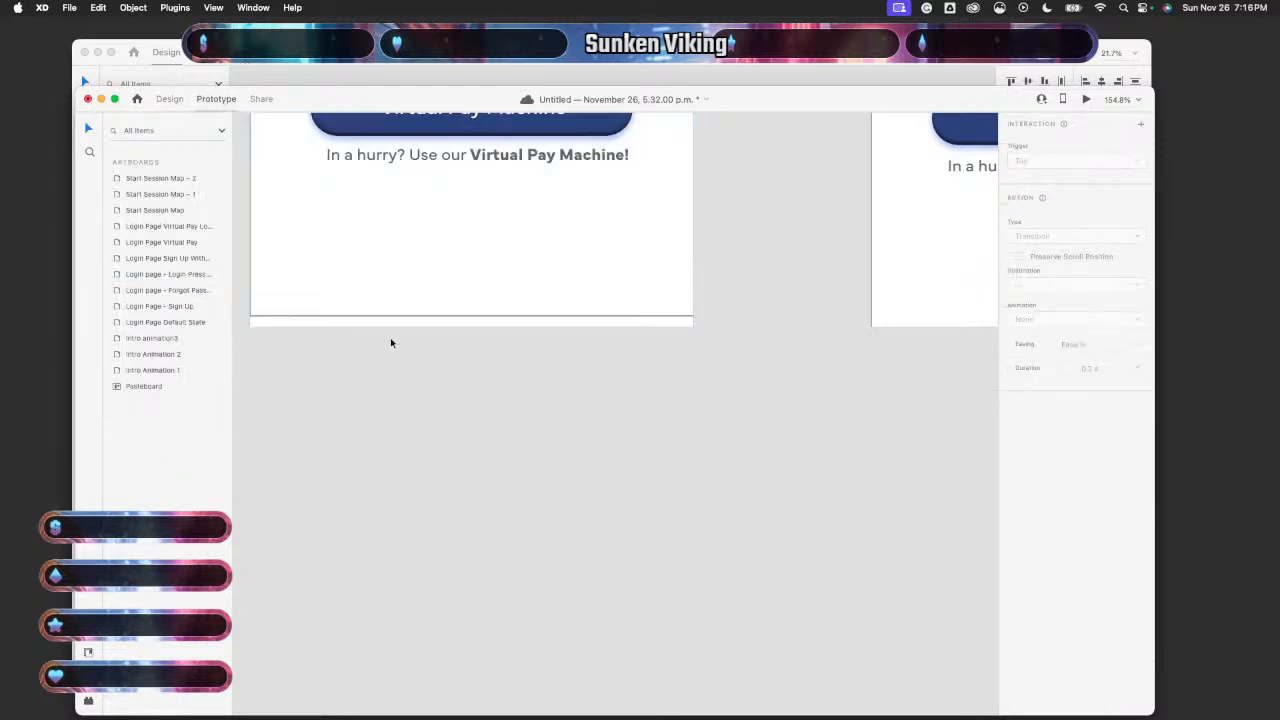
{"action": "left_click", "coordinate": [391, 325]}
{"action": "scroll", "coordinate": [391, 325], "scroll_direction": "down", "scroll_amount": 10}
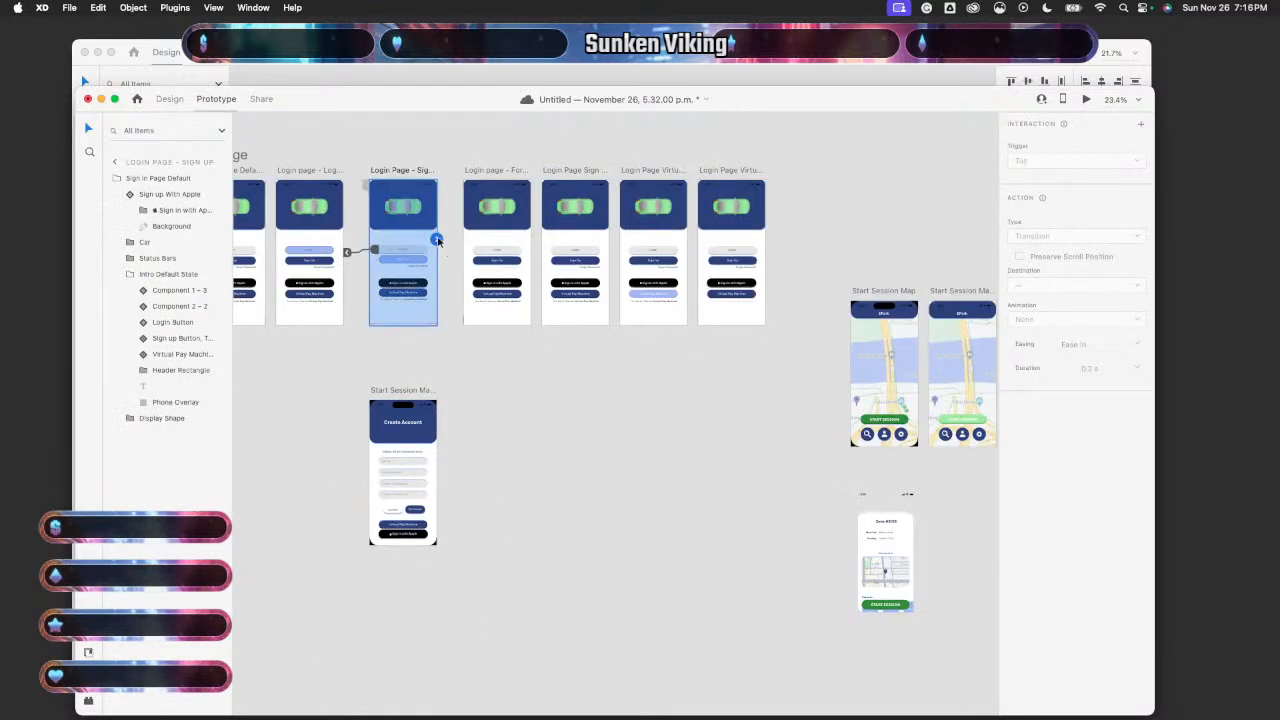
{"action": "left_click_drag", "start_coordinate": [437, 240], "coordinate": [404, 381]}
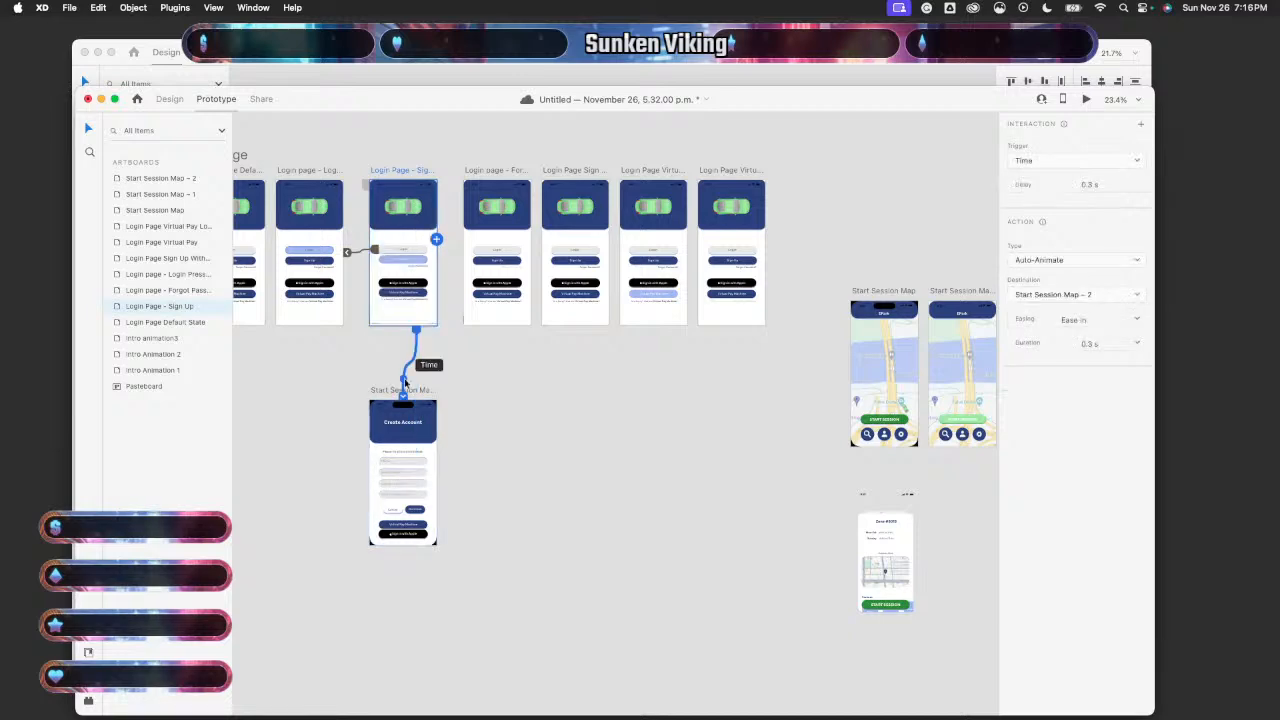
{"action": "scroll", "coordinate": [432, 363], "scroll_direction": "up", "scroll_amount": 5}
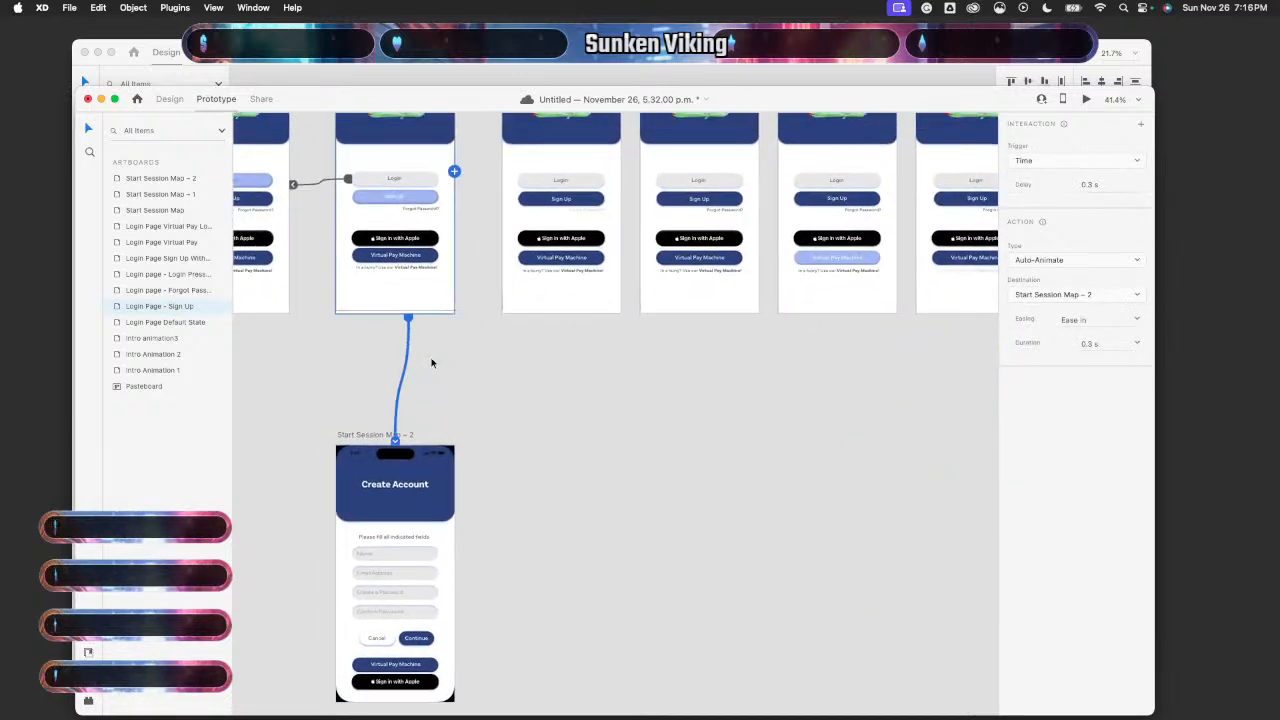
{"action": "left_click", "coordinate": [169, 99]}
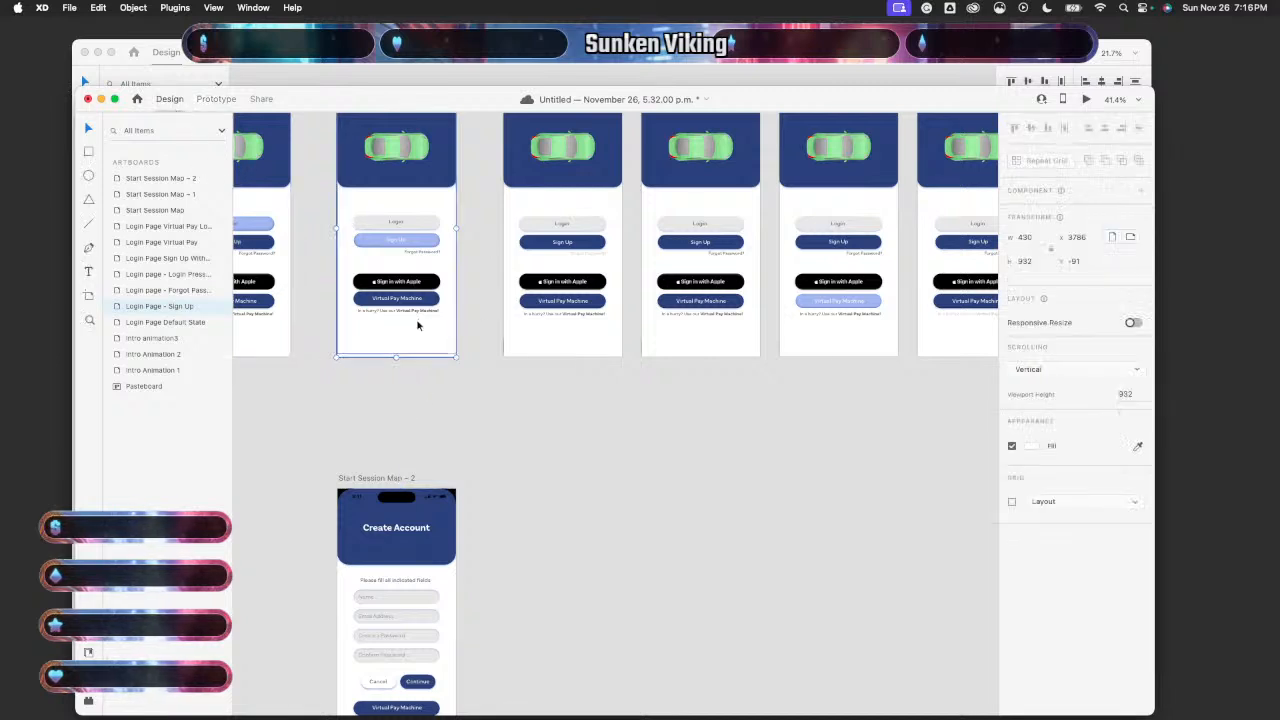
{"action": "left_click", "coordinate": [418, 338]}
{"action": "scroll", "coordinate": [418, 338], "scroll_direction": "up", "scroll_amount": 5}
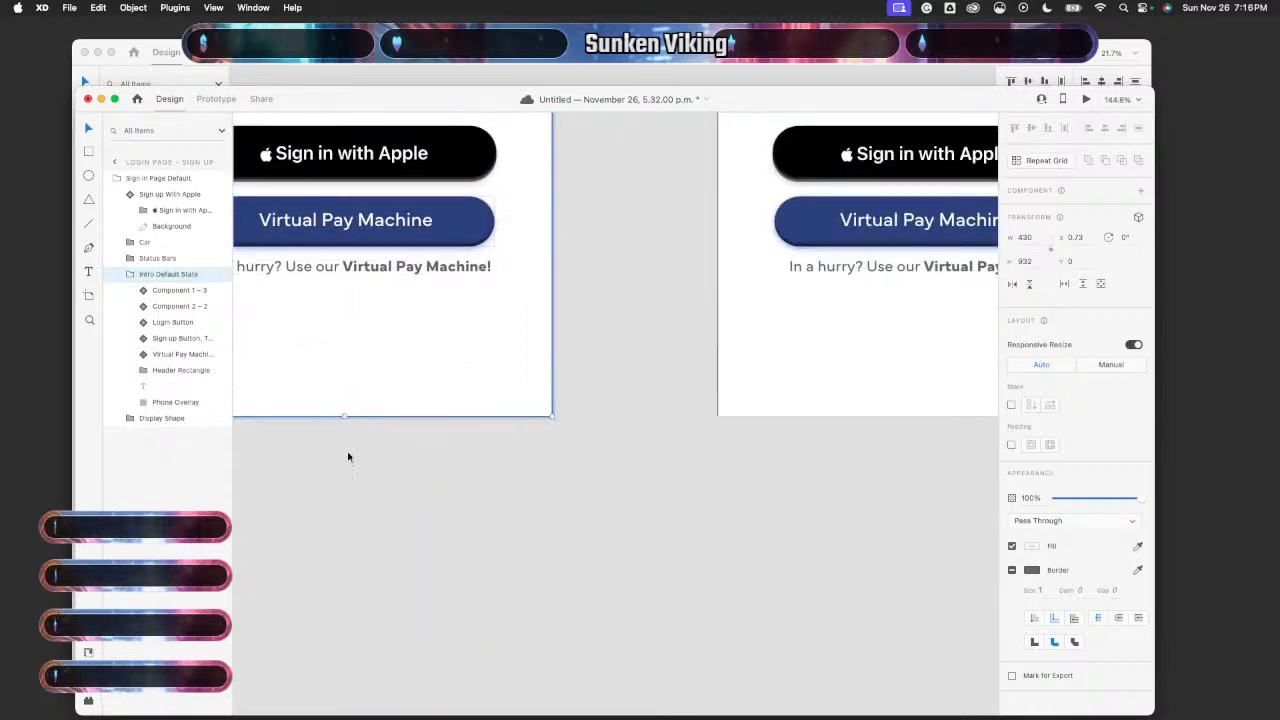
- Preview Login Page Default State and follow Sign Up through to the Create Account screen
{"action": "left_click", "coordinate": [349, 500]}
{"action": "scroll", "coordinate": [349, 500], "scroll_direction": "down", "scroll_amount": 4}
{"action": "scroll", "coordinate": [350, 501], "scroll_direction": "down", "scroll_amount": 1}
{"action": "scroll", "coordinate": [365, 503], "scroll_direction": "left", "scroll_amount": 3}
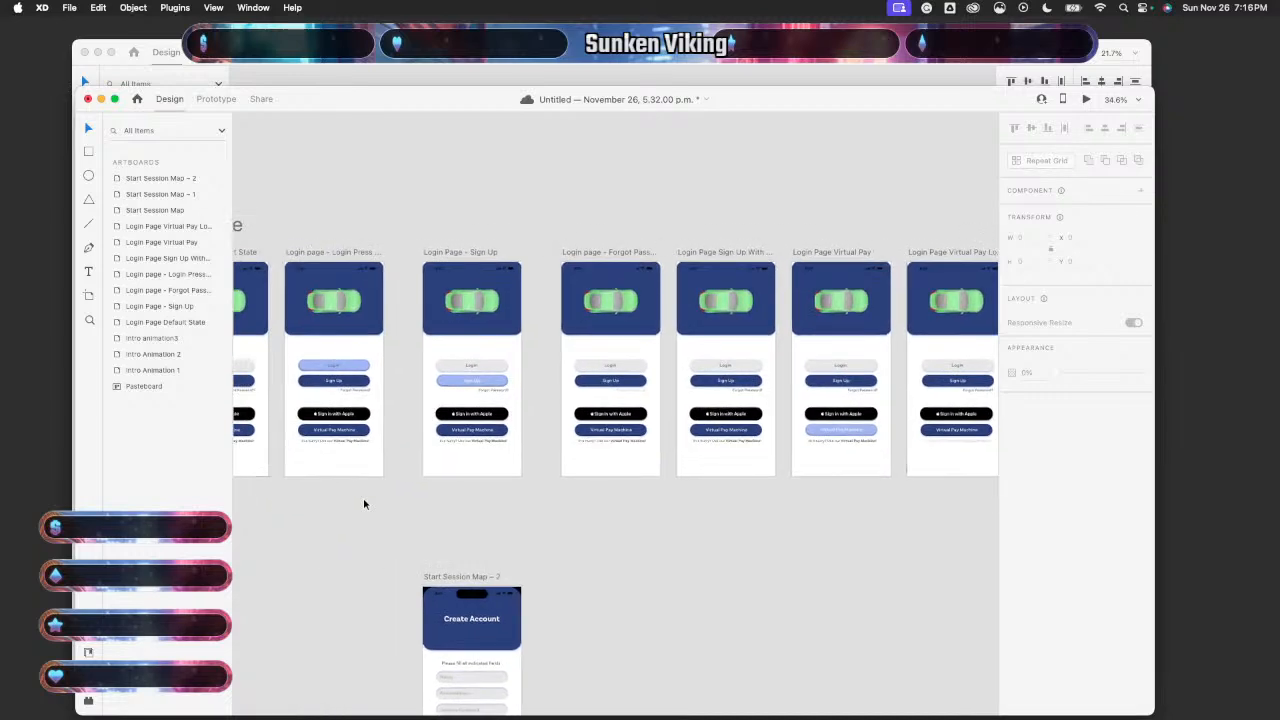
{"action": "scroll", "coordinate": [351, 352], "scroll_direction": "left", "scroll_amount": 3}
{"action": "left_click", "coordinate": [331, 345]}
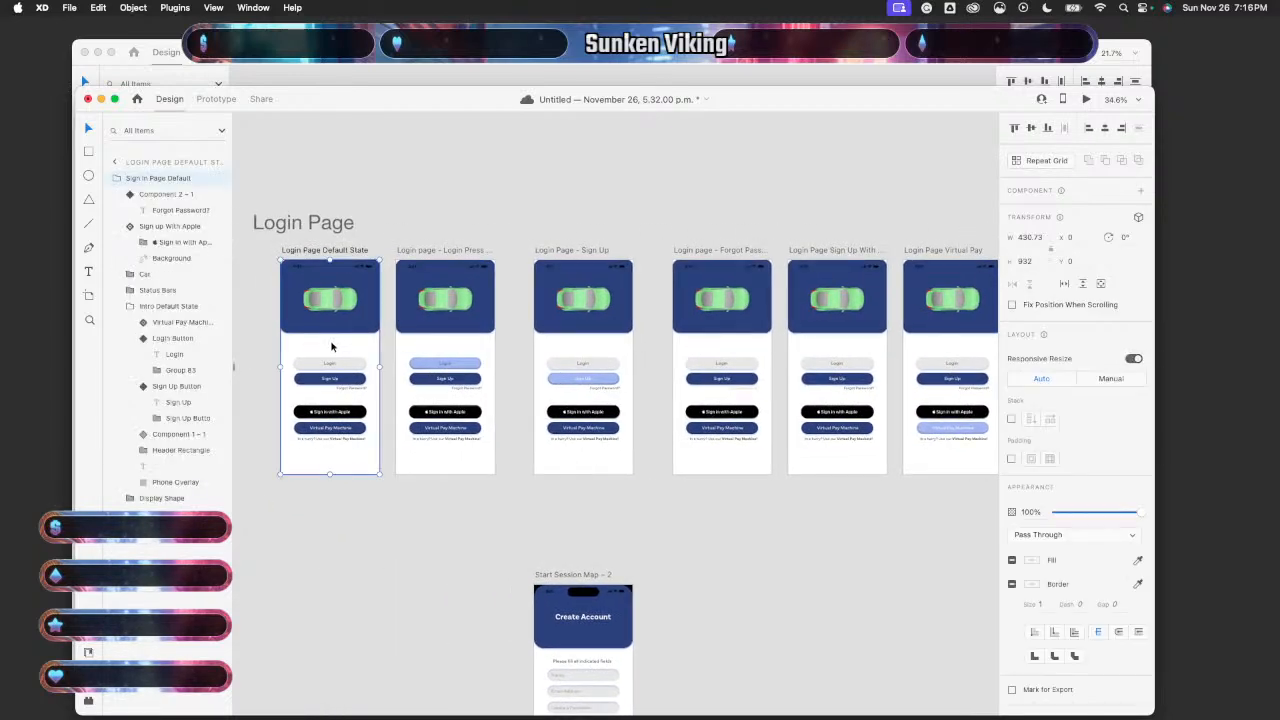
{"action": "left_click", "coordinate": [1086, 99]}
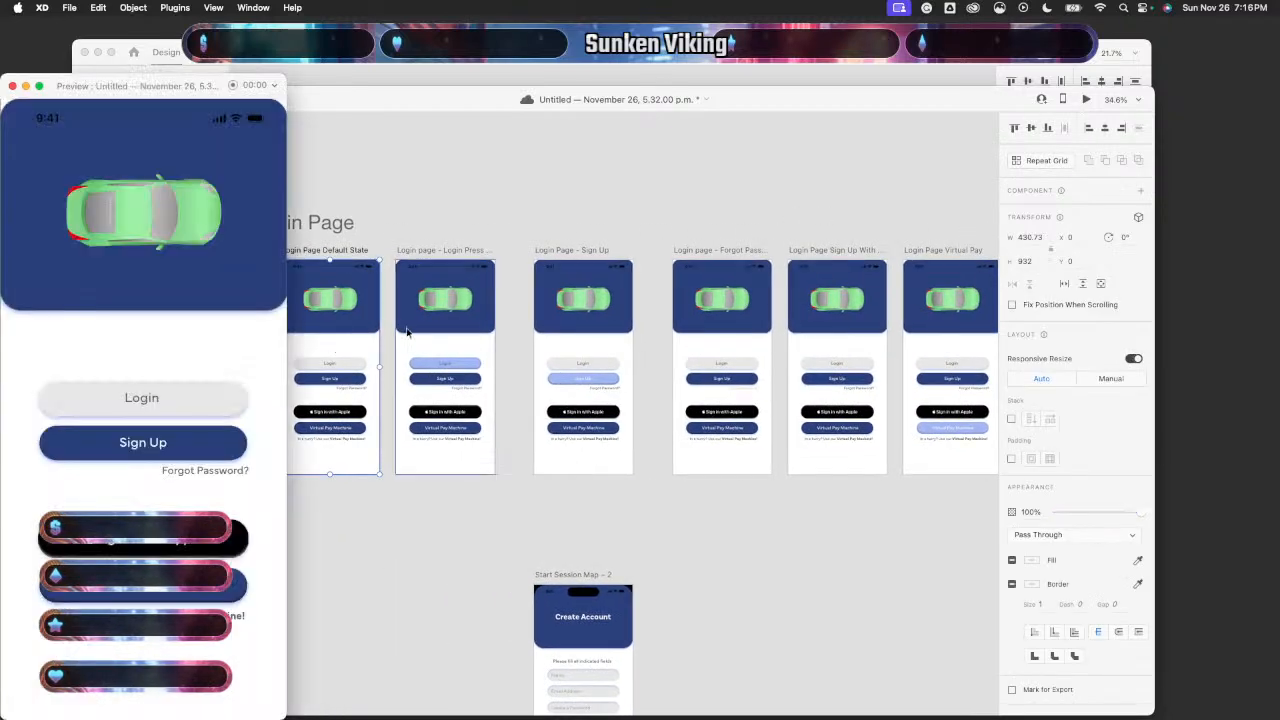
{"action": "left_click", "coordinate": [229, 443]}
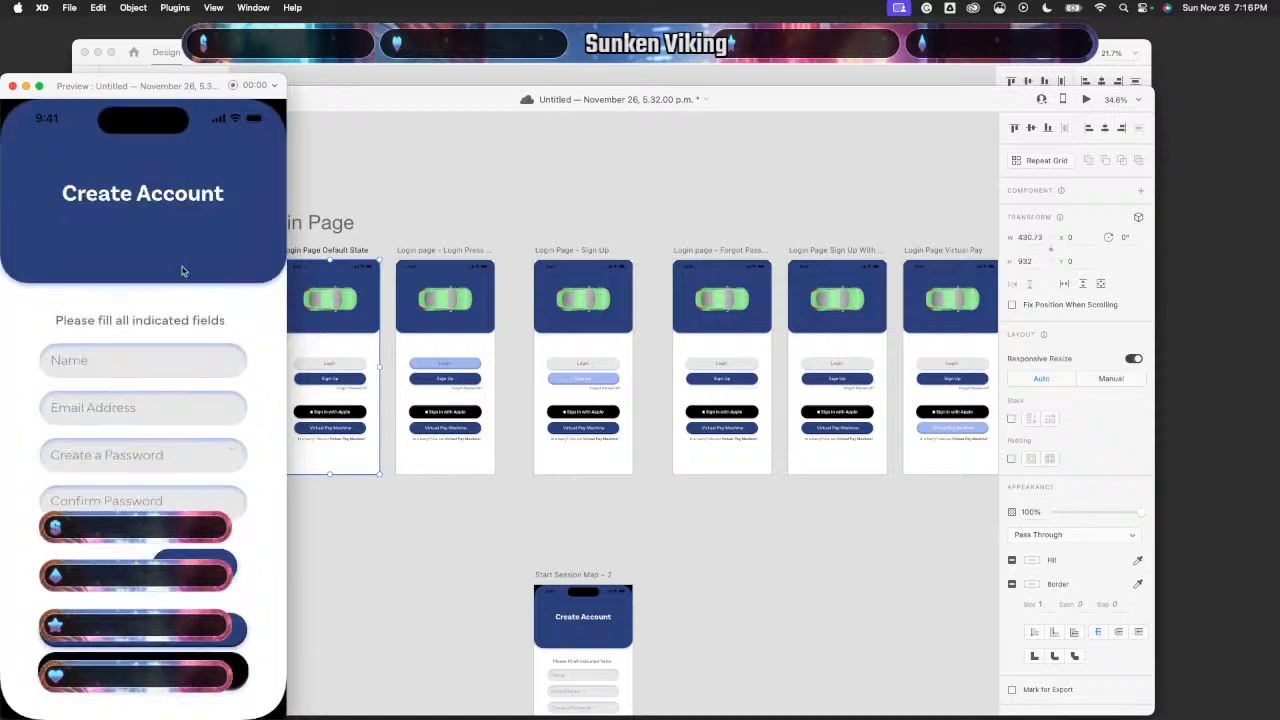
- Close the preview and clear the selection in the Untitled document
{"action": "left_click", "coordinate": [12, 87]}
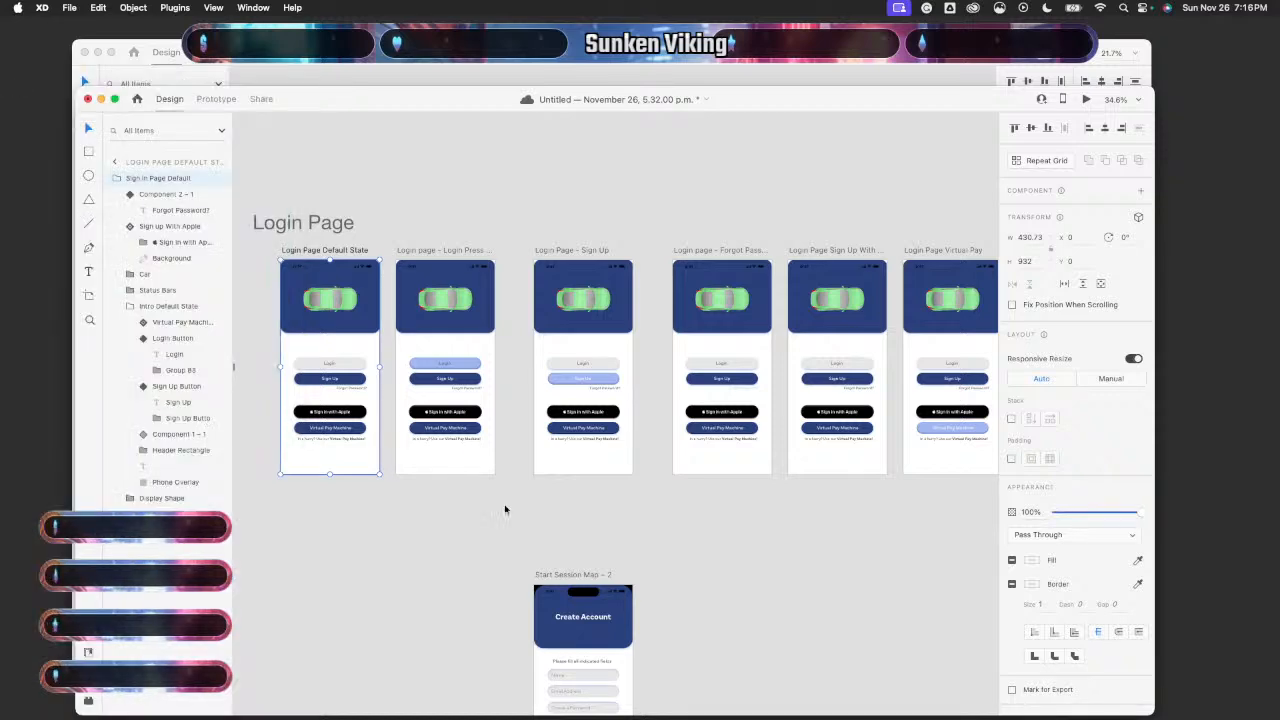
{"action": "scroll", "coordinate": [505, 510], "scroll_direction": "down", "scroll_amount": 5}
{"action": "left_click", "coordinate": [425, 511]}
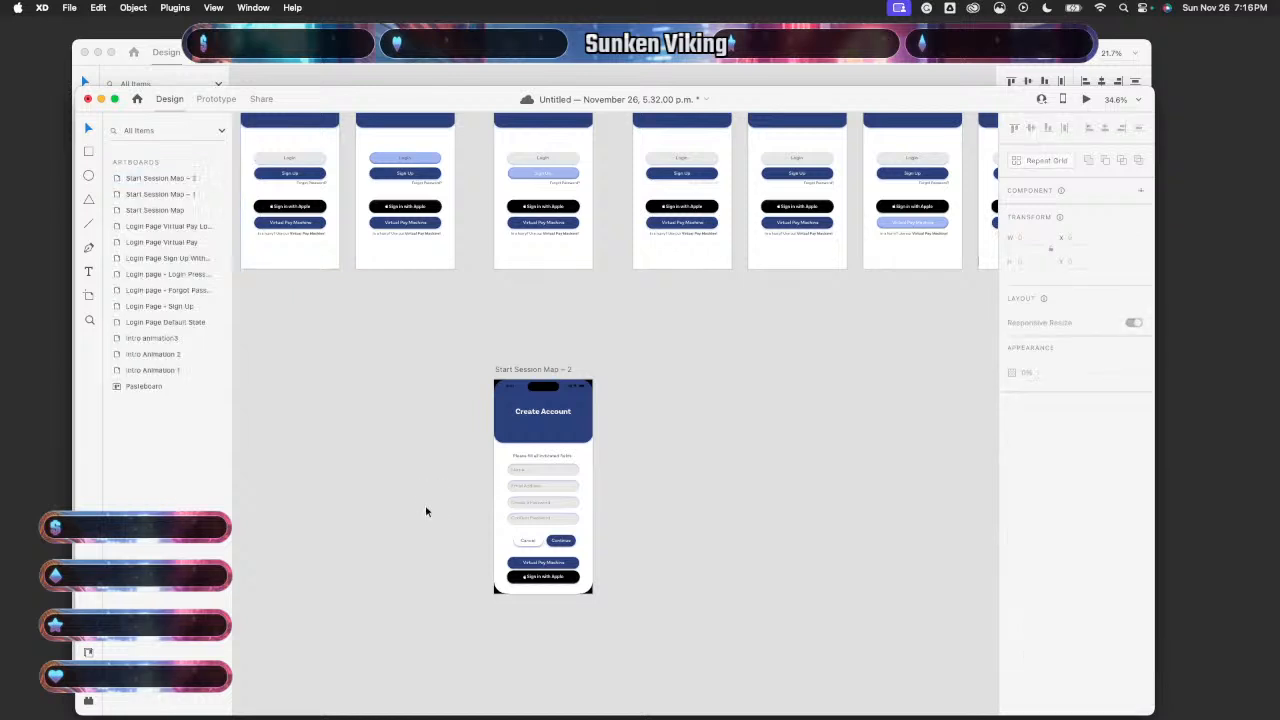
{"action": "scroll", "coordinate": [425, 511], "scroll_direction": "up", "scroll_amount": 3}
{"action": "scroll", "coordinate": [425, 511], "scroll_direction": "down", "scroll_amount": 1}
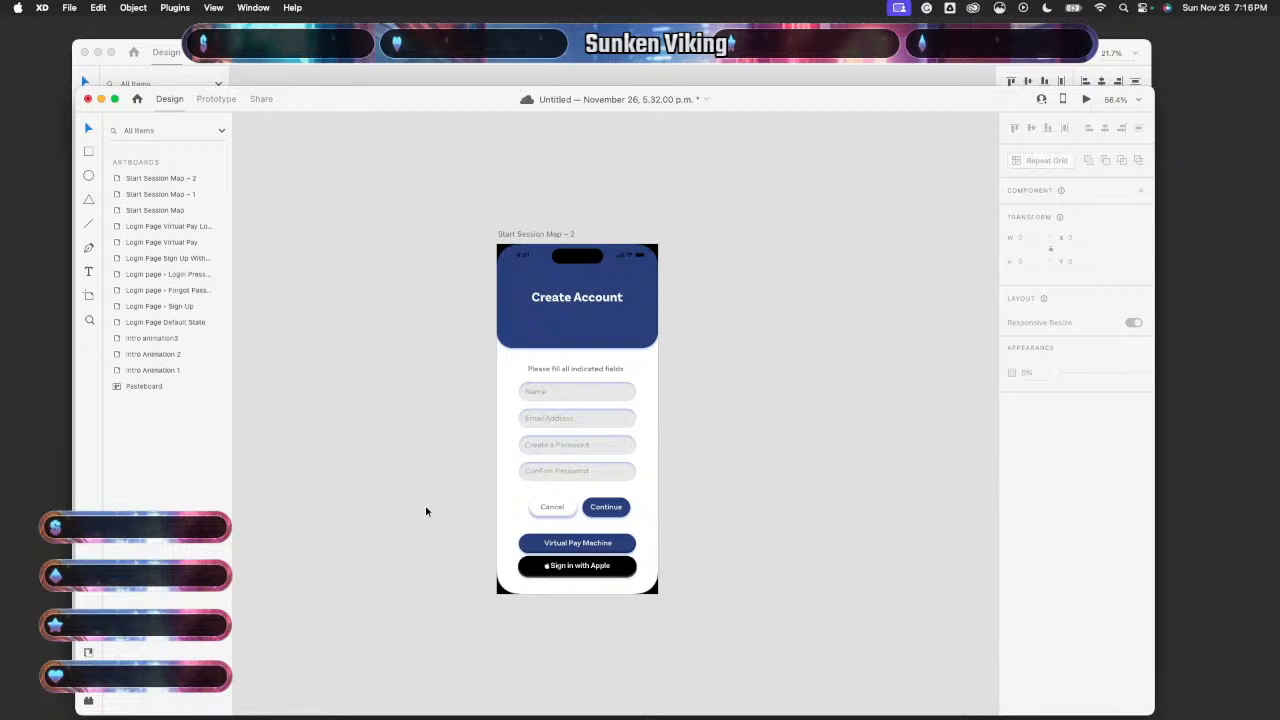
{"action": "scroll", "coordinate": [425, 511], "scroll_direction": "down", "scroll_amount": 5}
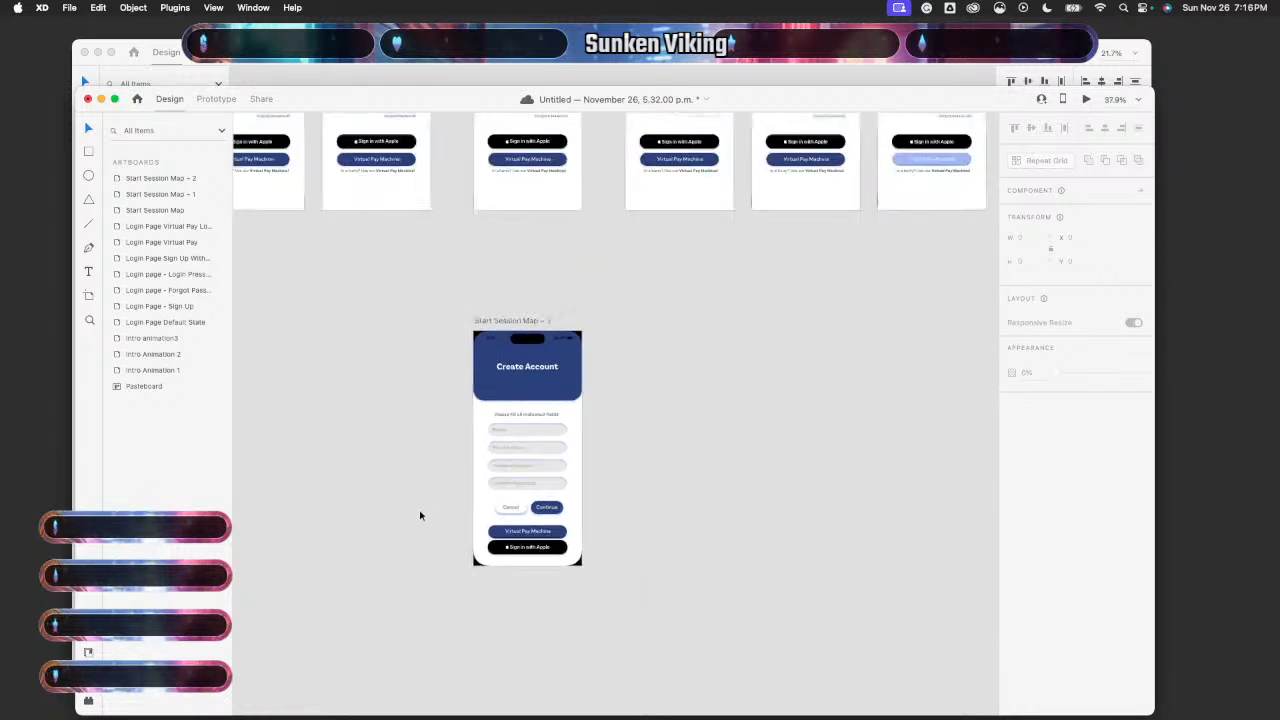
{"action": "scroll", "coordinate": [571, 430], "scroll_direction": "up", "scroll_amount": 2}
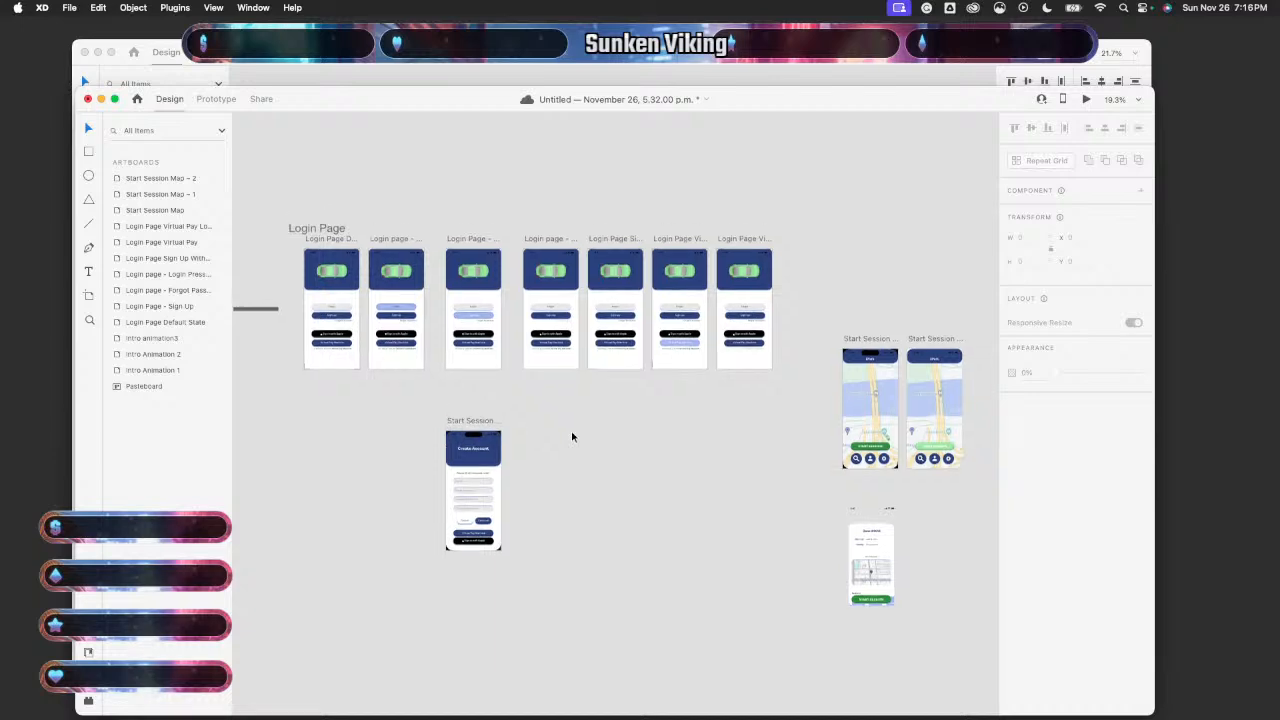
{"action": "left_click", "coordinate": [494, 66]}
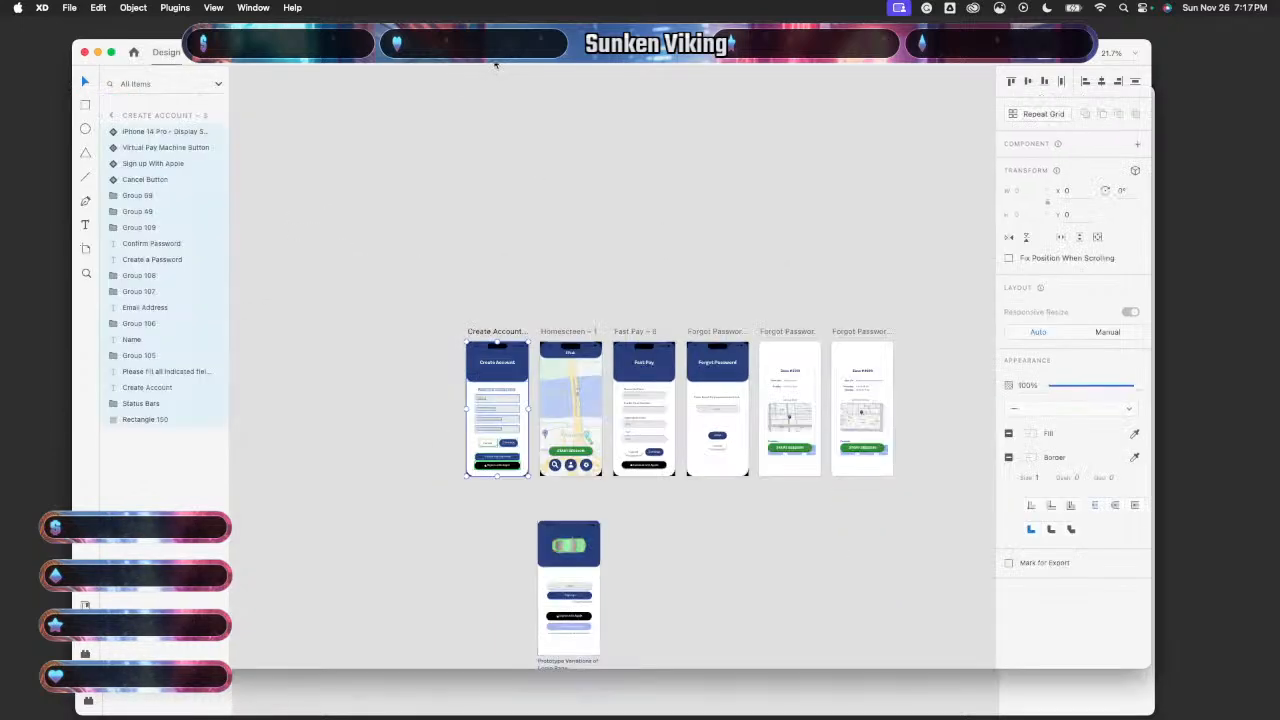
{"action": "scroll", "coordinate": [566, 268], "scroll_direction": "right", "scroll_amount": 2}
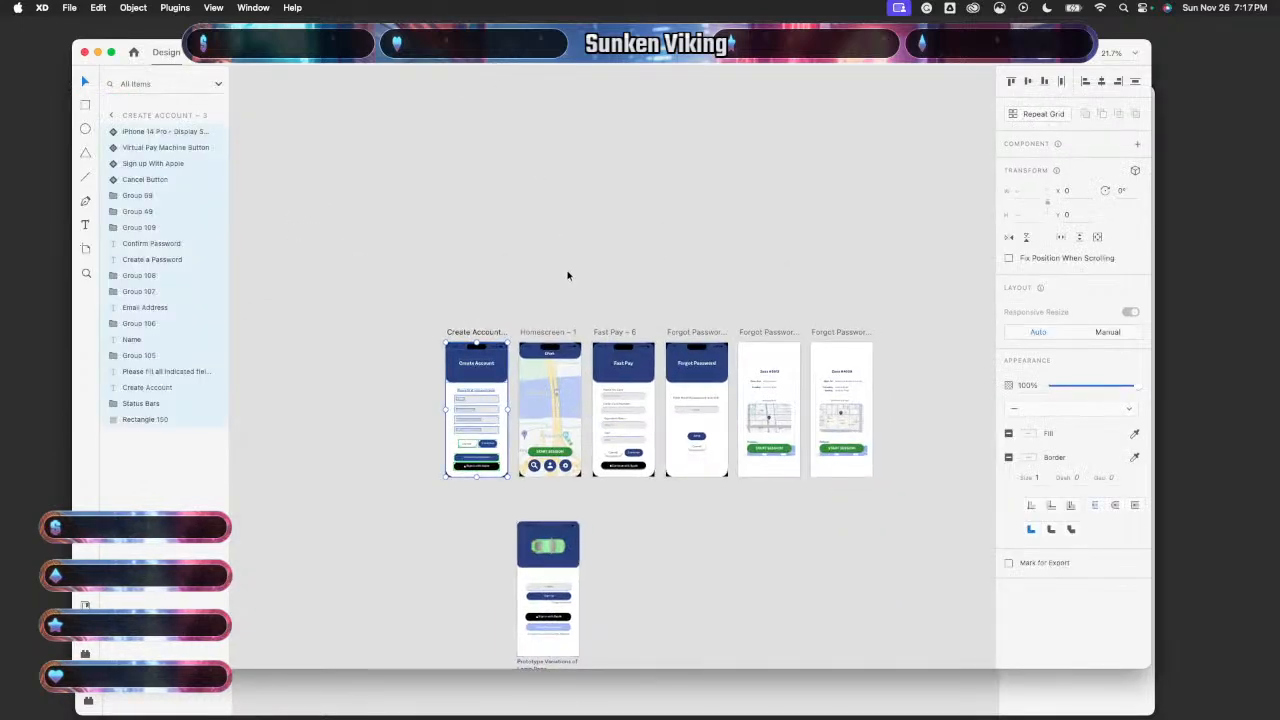
{"action": "scroll", "coordinate": [567, 275], "scroll_direction": "right", "scroll_amount": 3}
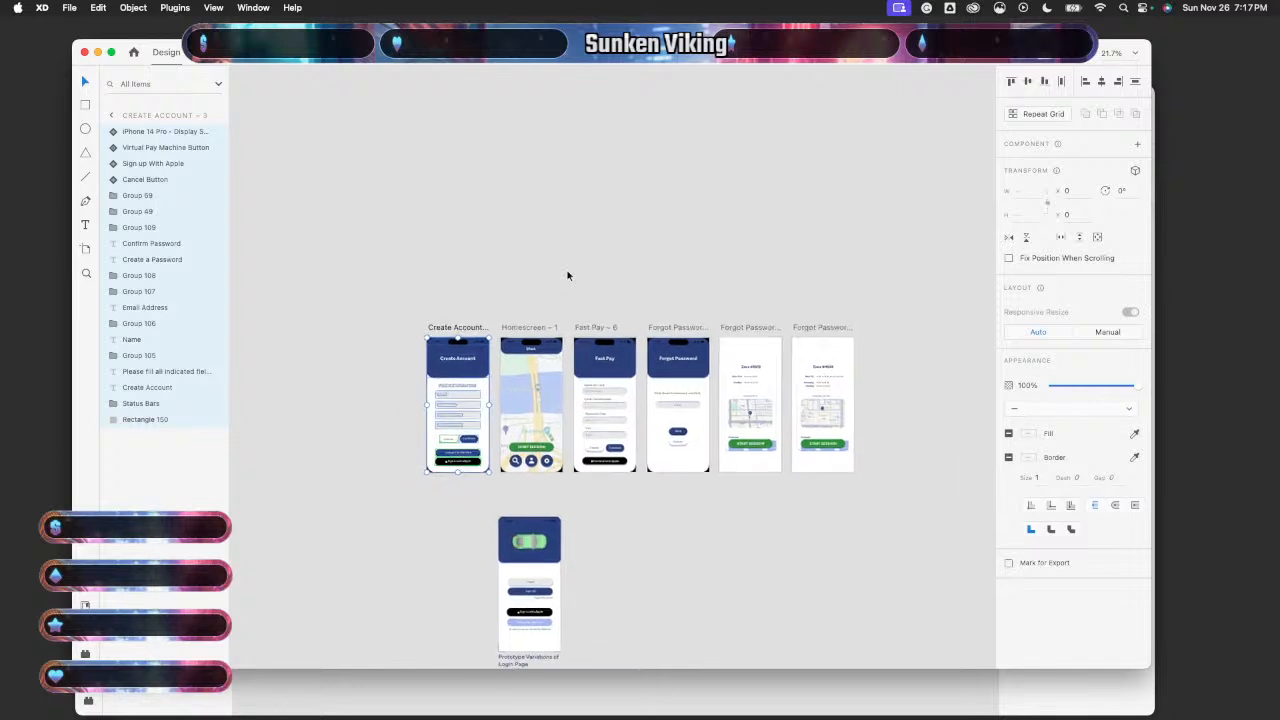
{"action": "scroll", "coordinate": [567, 275], "scroll_direction": "up", "scroll_amount": 3}
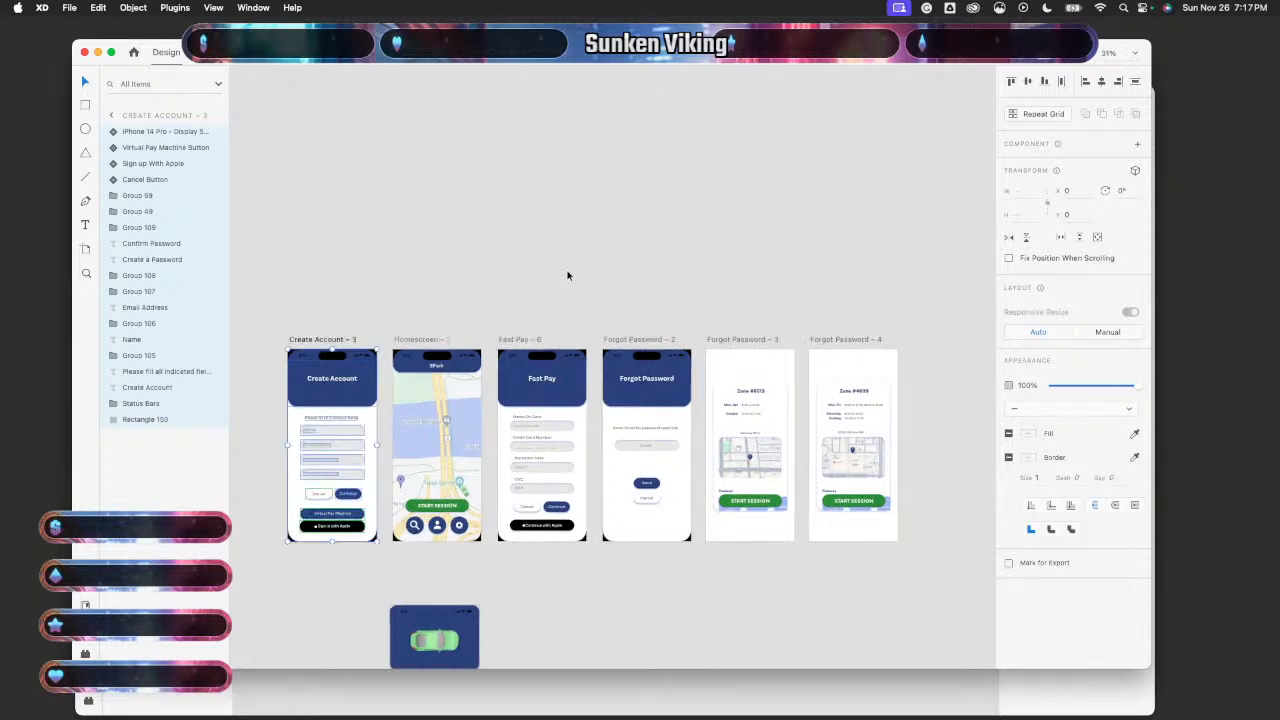
{"action": "scroll", "coordinate": [567, 275], "scroll_direction": "down", "scroll_amount": 1}
{"action": "scroll", "coordinate": [567, 275], "scroll_direction": "right", "scroll_amount": 1}
{"action": "scroll", "coordinate": [567, 275], "scroll_direction": "right", "scroll_amount": 5}
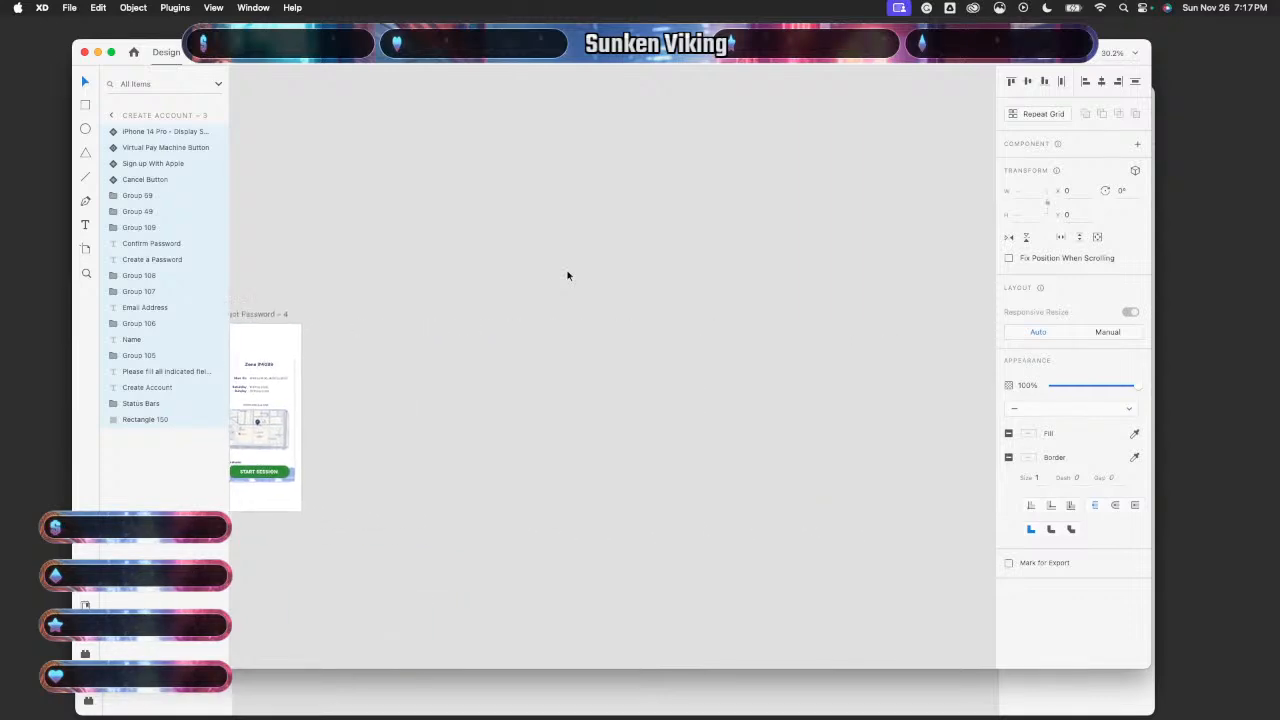
{"action": "scroll", "coordinate": [568, 274], "scroll_direction": "down", "scroll_amount": 5}
{"action": "scroll", "coordinate": [637, 224], "scroll_direction": "right", "scroll_amount": 5}
{"action": "scroll", "coordinate": [637, 222], "scroll_direction": "up", "scroll_amount": 5}
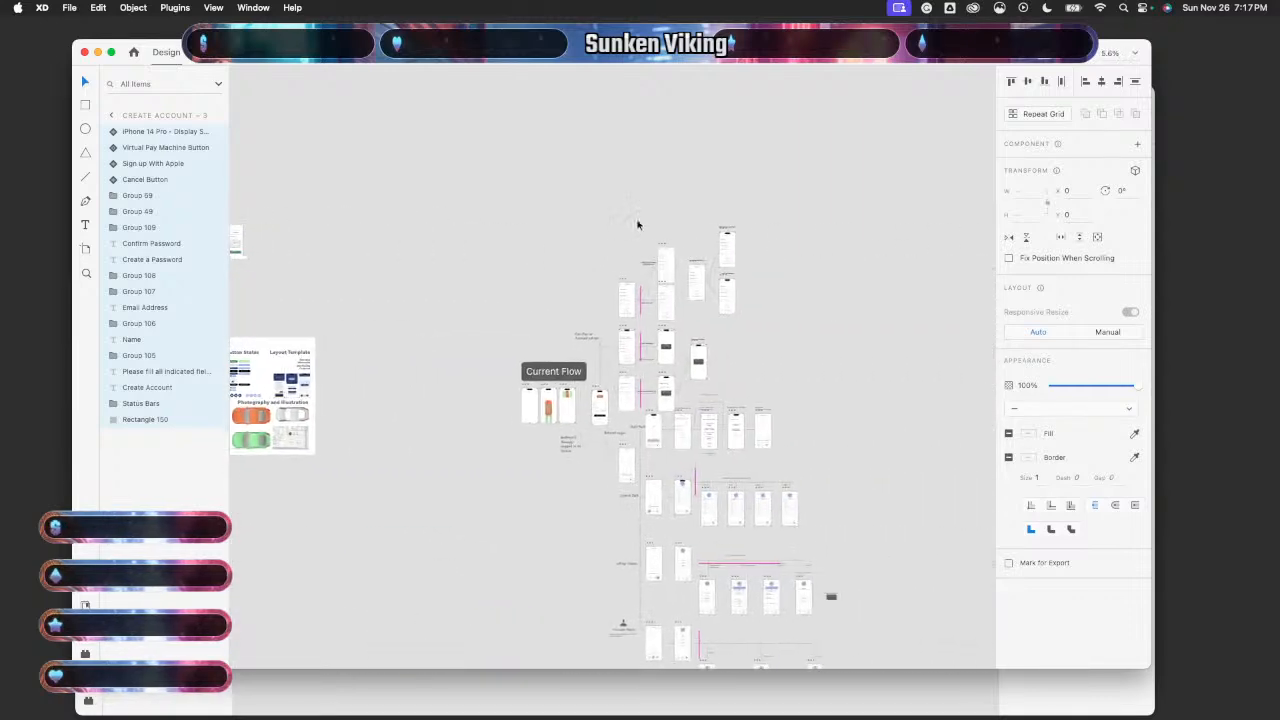
{"action": "scroll", "coordinate": [624, 239], "scroll_direction": "down", "scroll_amount": 8}
{"action": "scroll", "coordinate": [624, 239], "scroll_direction": "left", "scroll_amount": 3}
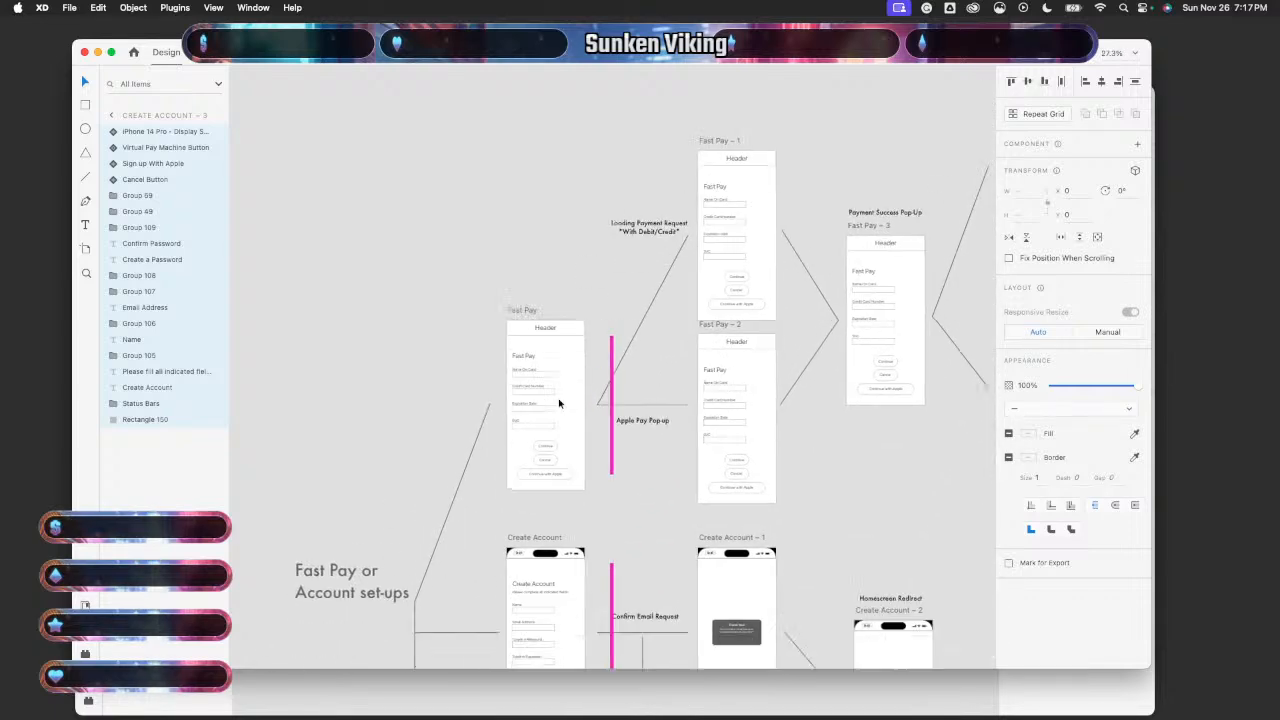
{"action": "scroll", "coordinate": [559, 403], "scroll_direction": "down", "scroll_amount": 5}
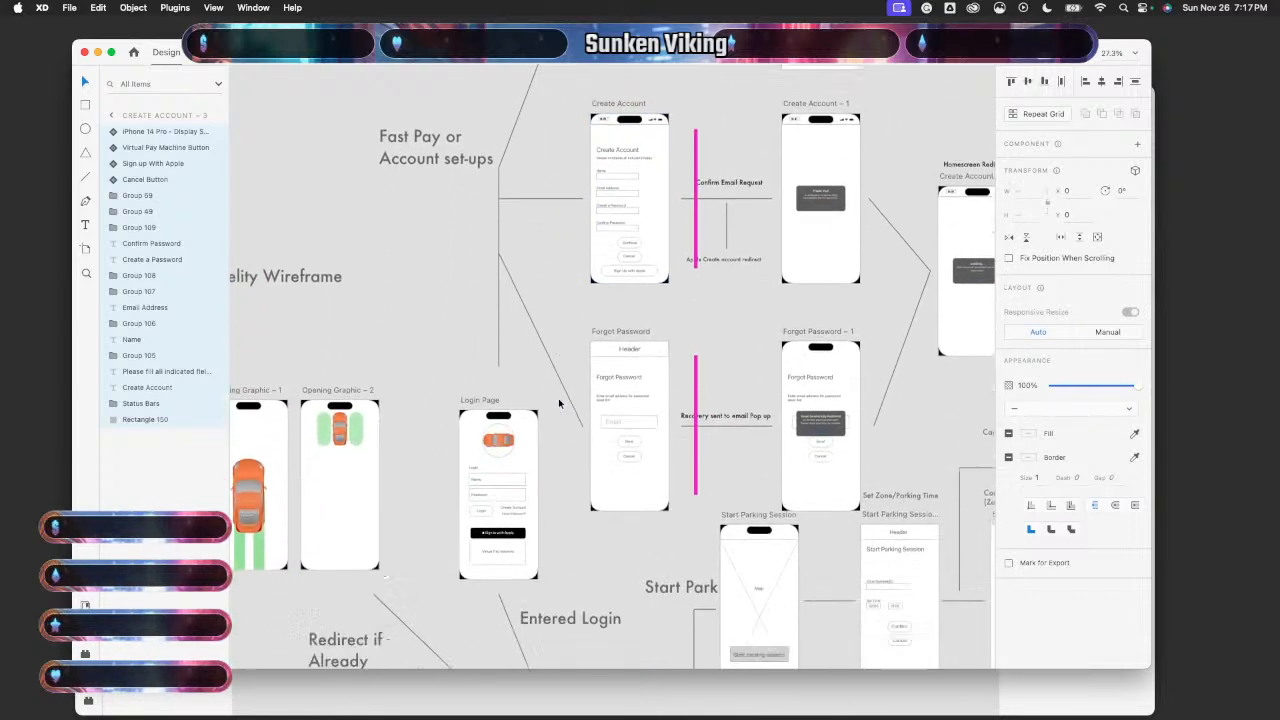
{"action": "scroll", "coordinate": [558, 403], "scroll_direction": "down", "scroll_amount": 6}
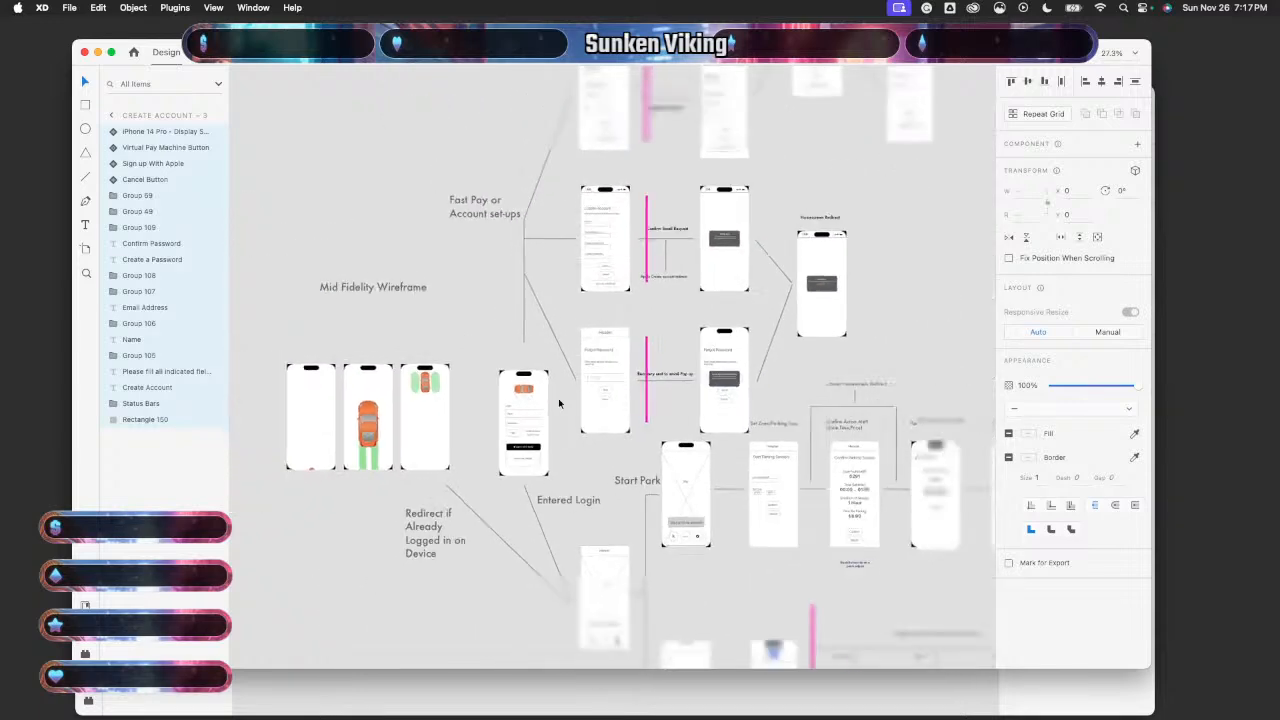
{"action": "scroll", "coordinate": [558, 403], "scroll_direction": "down", "scroll_amount": 8}
{"action": "scroll", "coordinate": [558, 403], "scroll_direction": "right", "scroll_amount": 1}
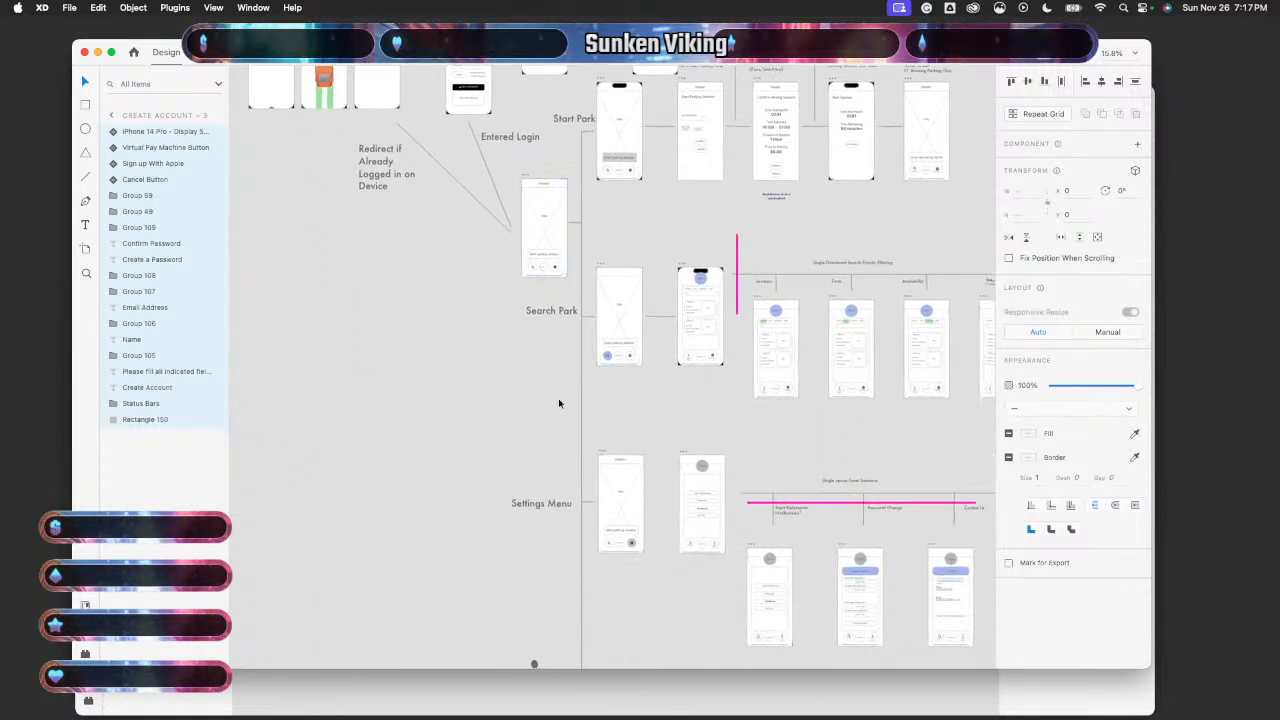
{"action": "scroll", "coordinate": [559, 403], "scroll_direction": "down", "scroll_amount": 3}
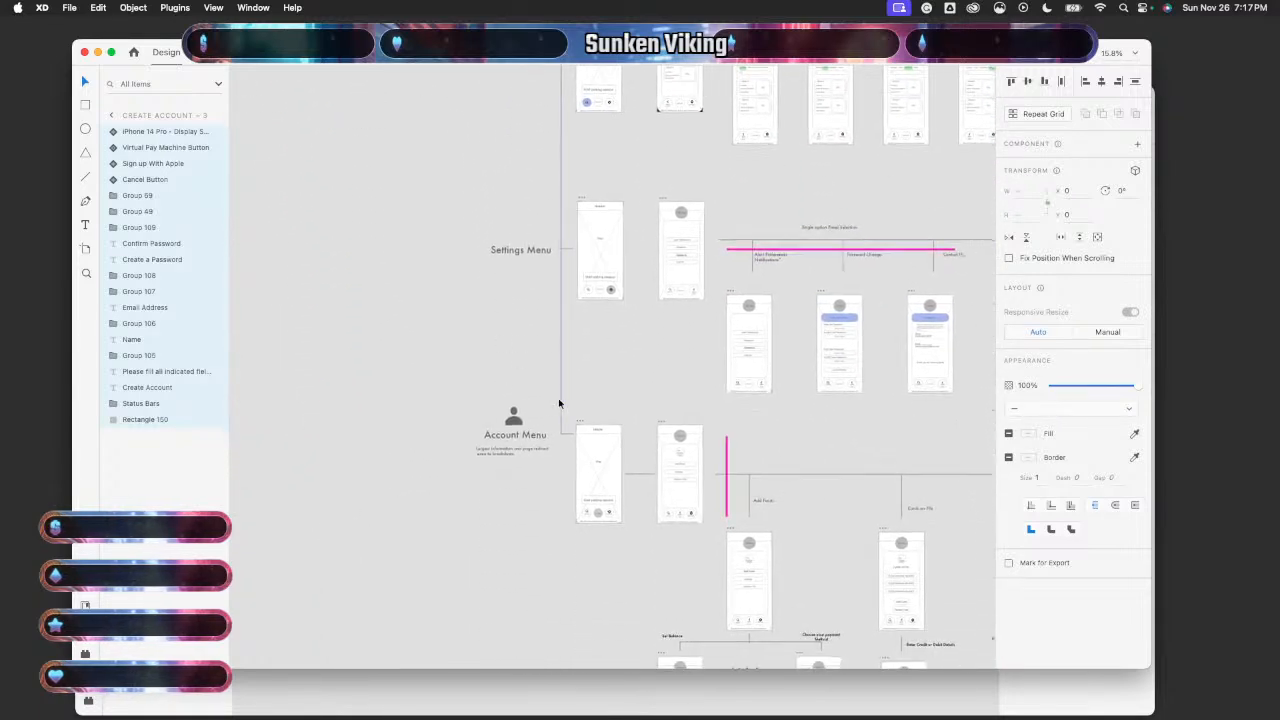
{"action": "scroll", "coordinate": [559, 403], "scroll_direction": "right", "scroll_amount": 2}
{"action": "scroll", "coordinate": [558, 403], "scroll_direction": "up", "scroll_amount": 7}
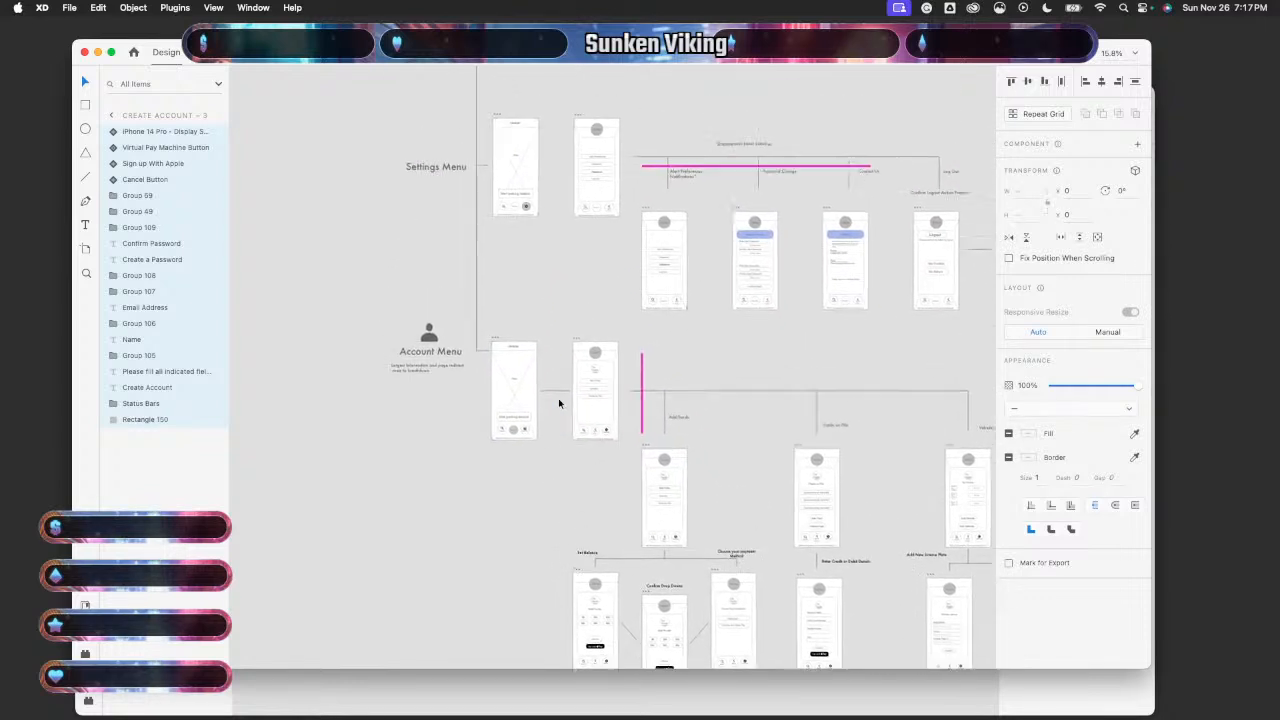
{"action": "scroll", "coordinate": [558, 403], "scroll_direction": "up", "scroll_amount": 6}
{"action": "scroll", "coordinate": [558, 403], "scroll_direction": "left", "scroll_amount": 1}
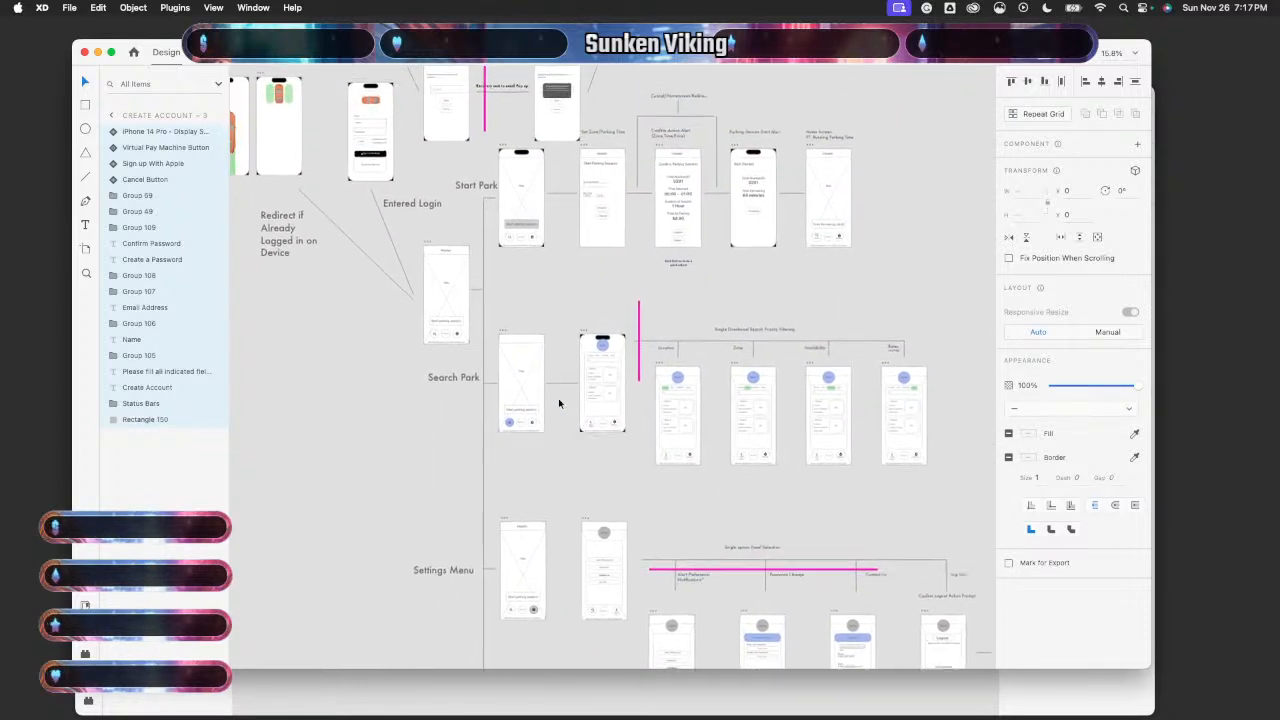
{"action": "scroll", "coordinate": [558, 403], "scroll_direction": "up", "scroll_amount": 6}
{"action": "scroll", "coordinate": [558, 403], "scroll_direction": "left", "scroll_amount": 1}
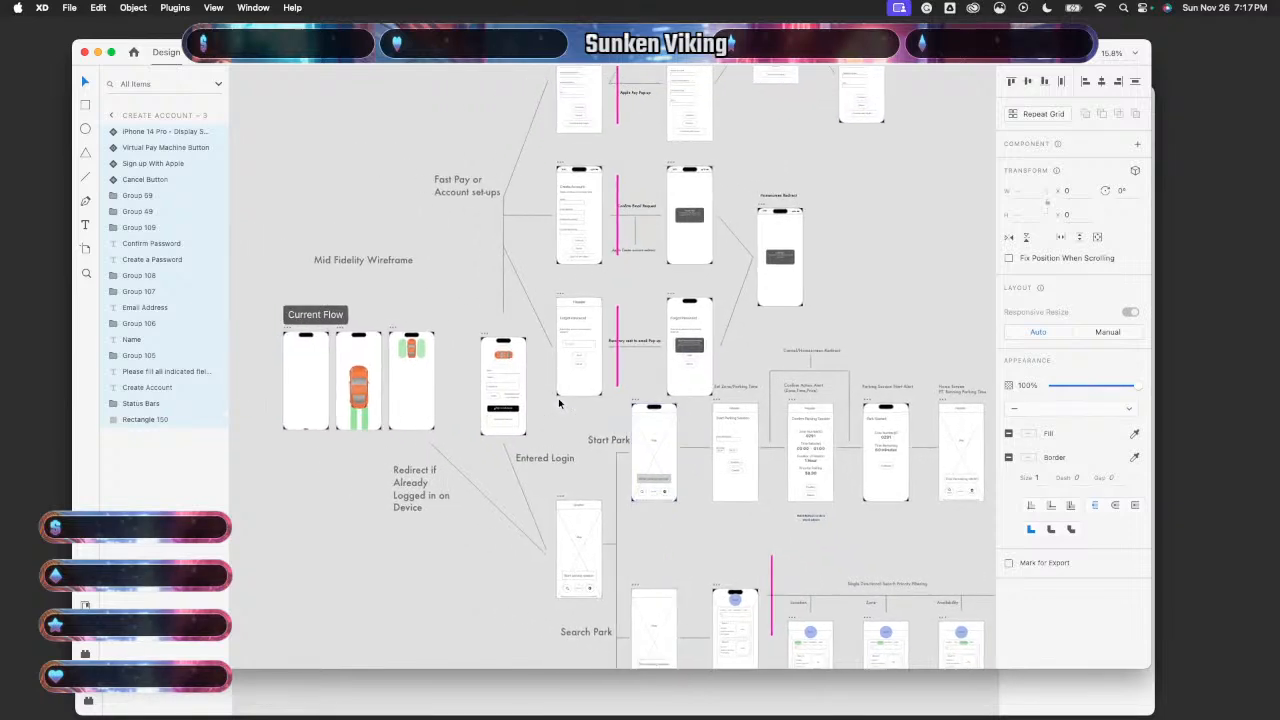
{"action": "scroll", "coordinate": [558, 403], "scroll_direction": "up", "scroll_amount": 3}
{"action": "scroll", "coordinate": [558, 403], "scroll_direction": "up", "scroll_amount": 2}
{"action": "scroll", "coordinate": [558, 403], "scroll_direction": "left", "scroll_amount": 1}
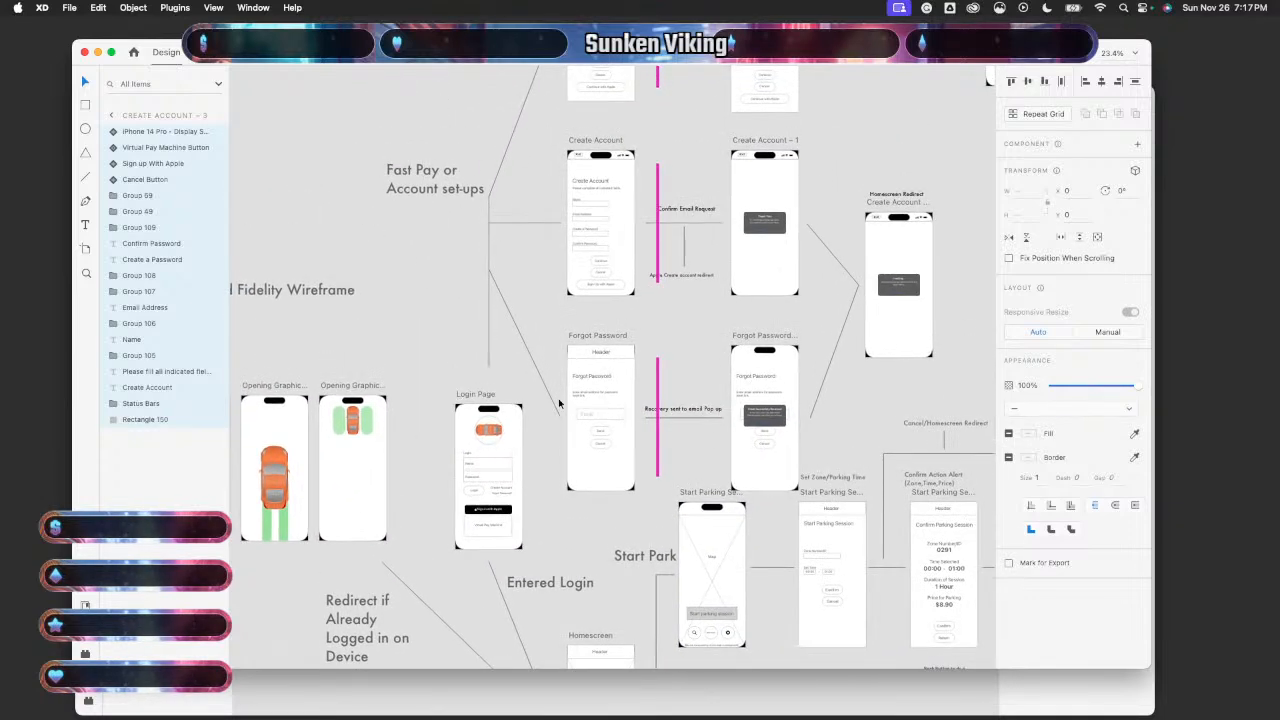
{"action": "scroll", "coordinate": [480, 487], "scroll_direction": "down", "scroll_amount": 4}
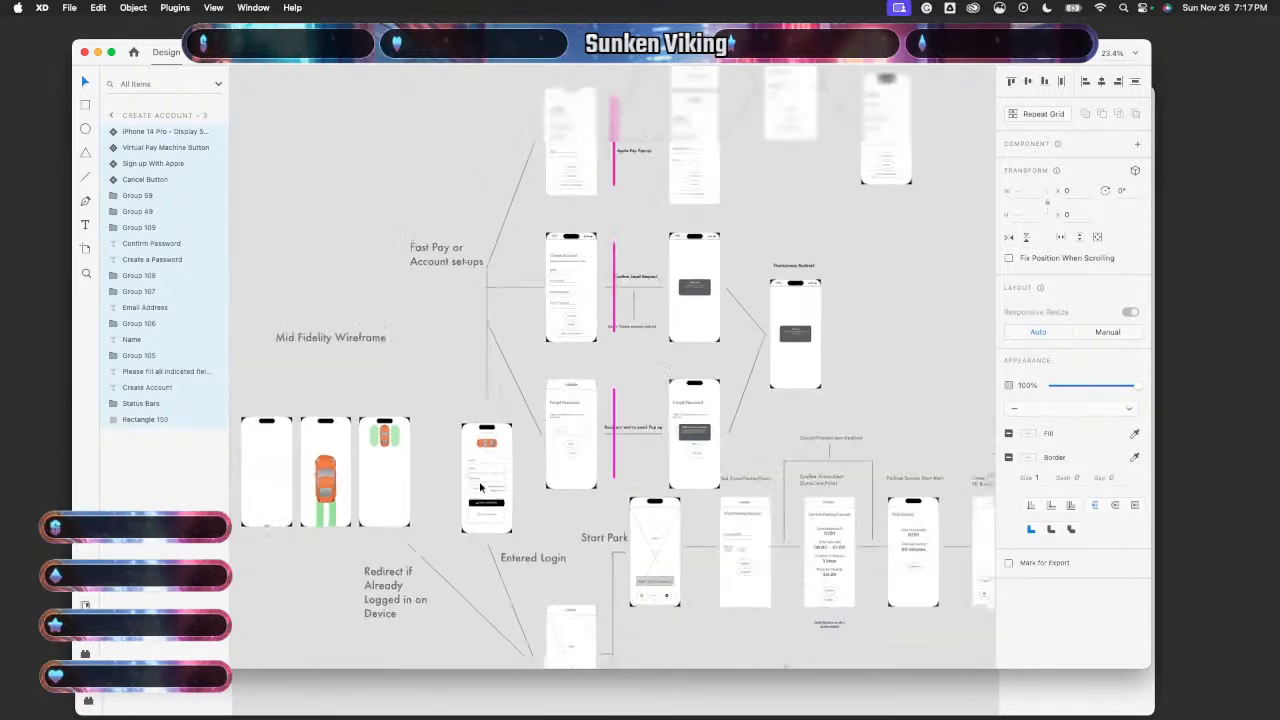
{"action": "scroll", "coordinate": [480, 487], "scroll_direction": "down", "scroll_amount": 6}
{"action": "scroll", "coordinate": [480, 487], "scroll_direction": "up", "scroll_amount": 4}
{"action": "scroll", "coordinate": [480, 487], "scroll_direction": "down", "scroll_amount": 3}
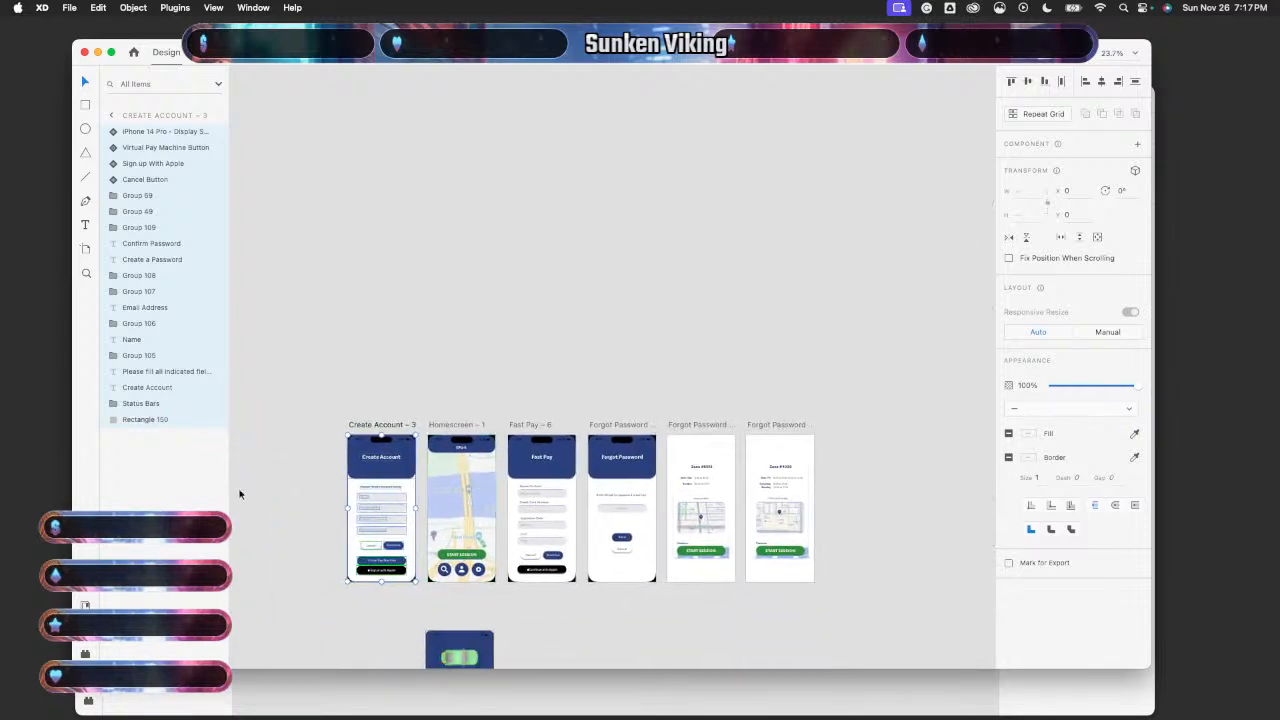
- Duplicate the fourth login artboard and delete its contents to leave it blank
{"action": "left_click", "coordinate": [247, 688]}
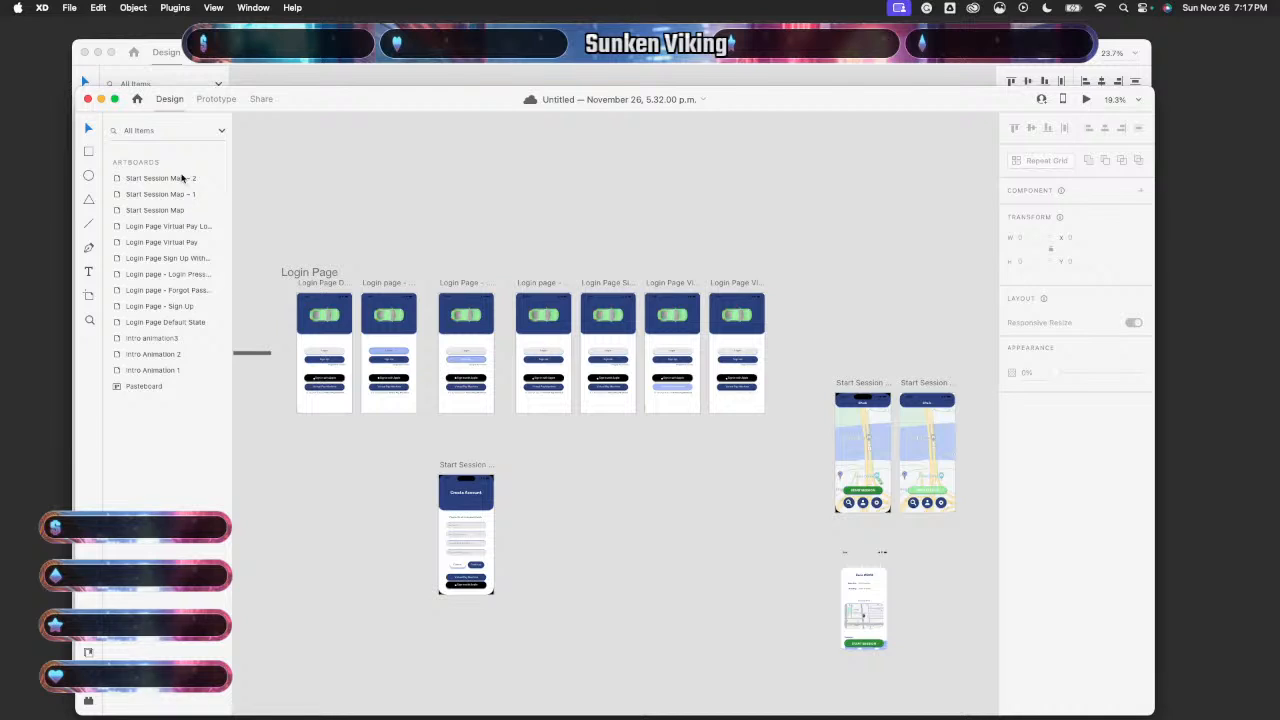
{"action": "left_click", "coordinate": [167, 291]}
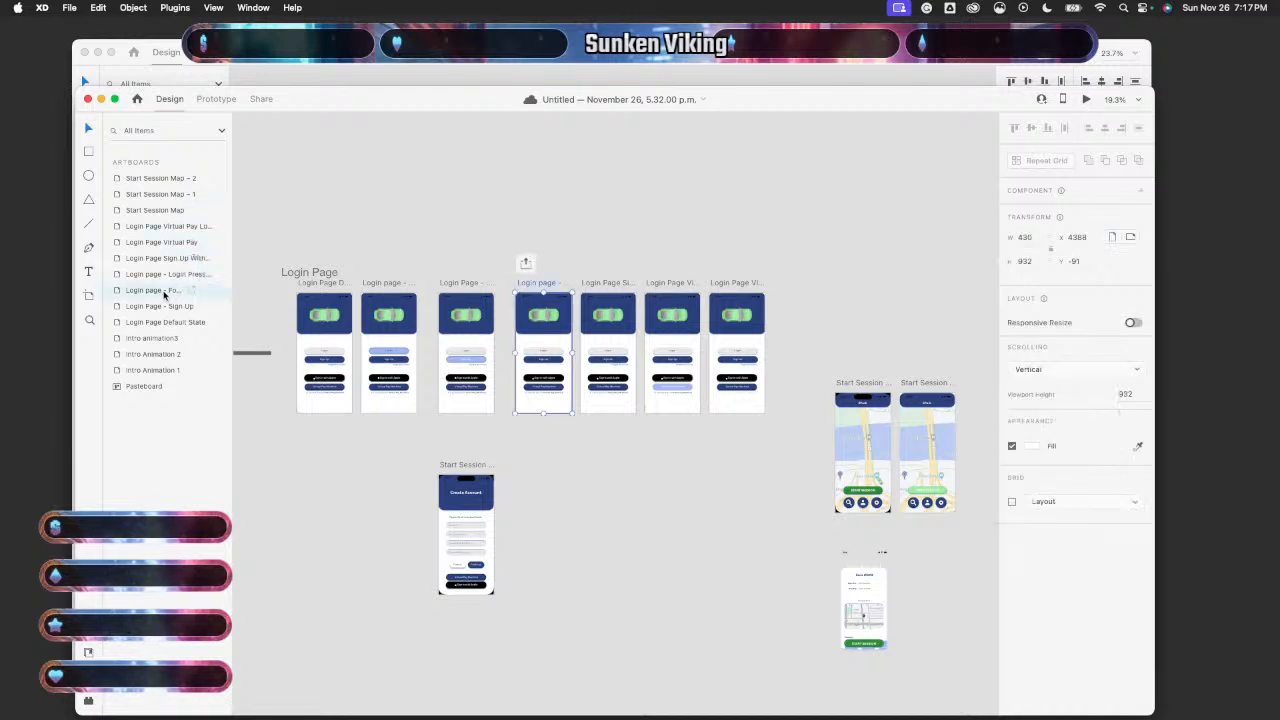
{"action": "key", "text": "super+d"}
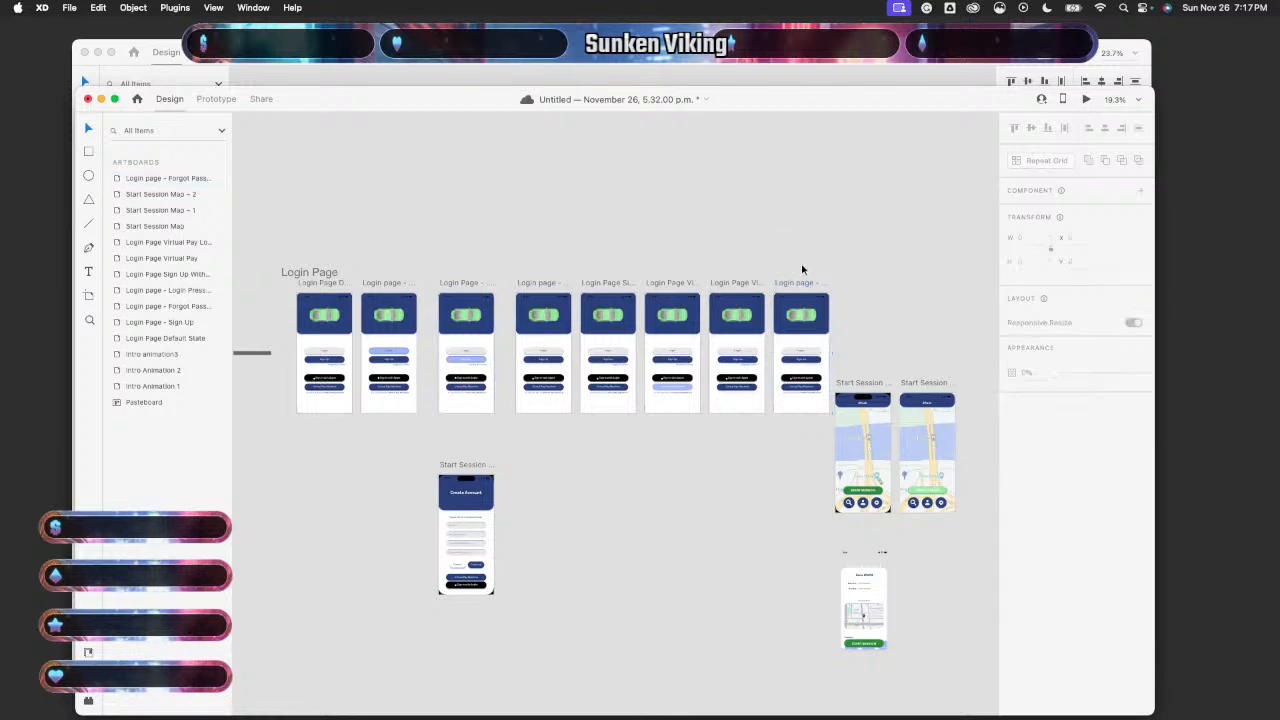
{"action": "left_click_drag", "start_coordinate": [793, 294], "coordinate": [546, 585]}
{"action": "key", "text": "Delete"}
{"action": "left_click", "coordinate": [800, 403]}
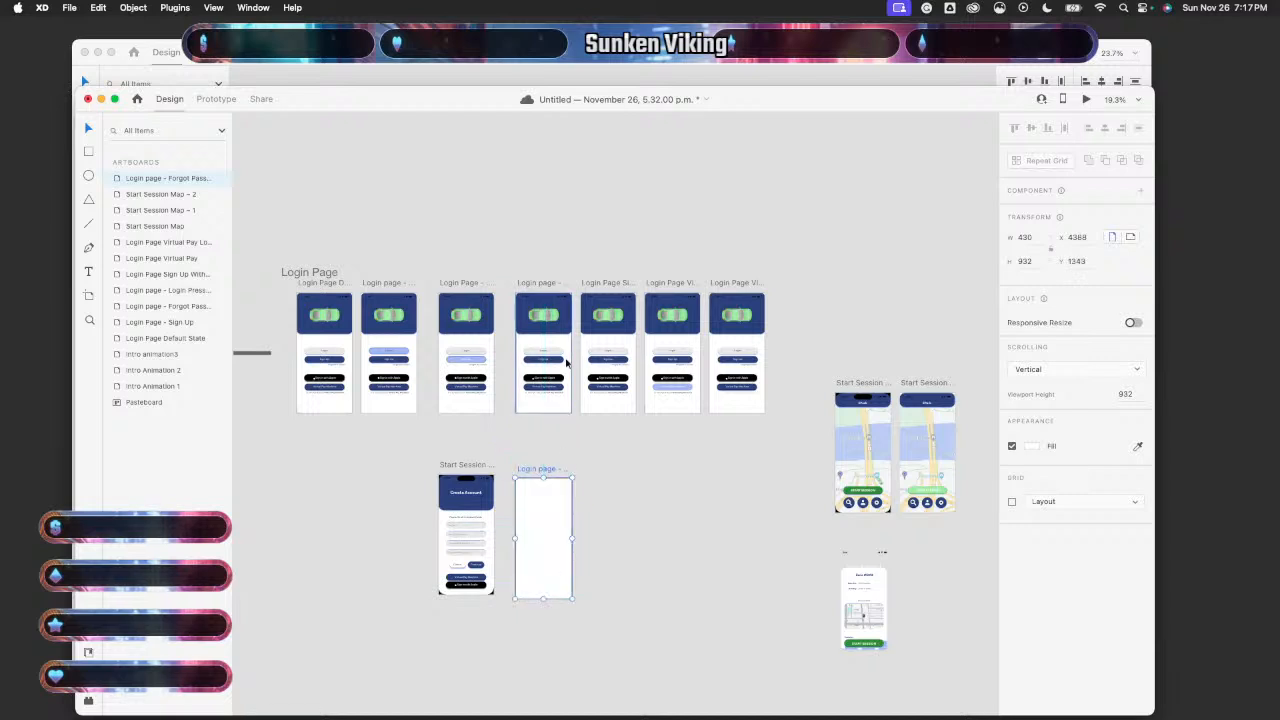
{"action": "left_click", "coordinate": [546, 288]}
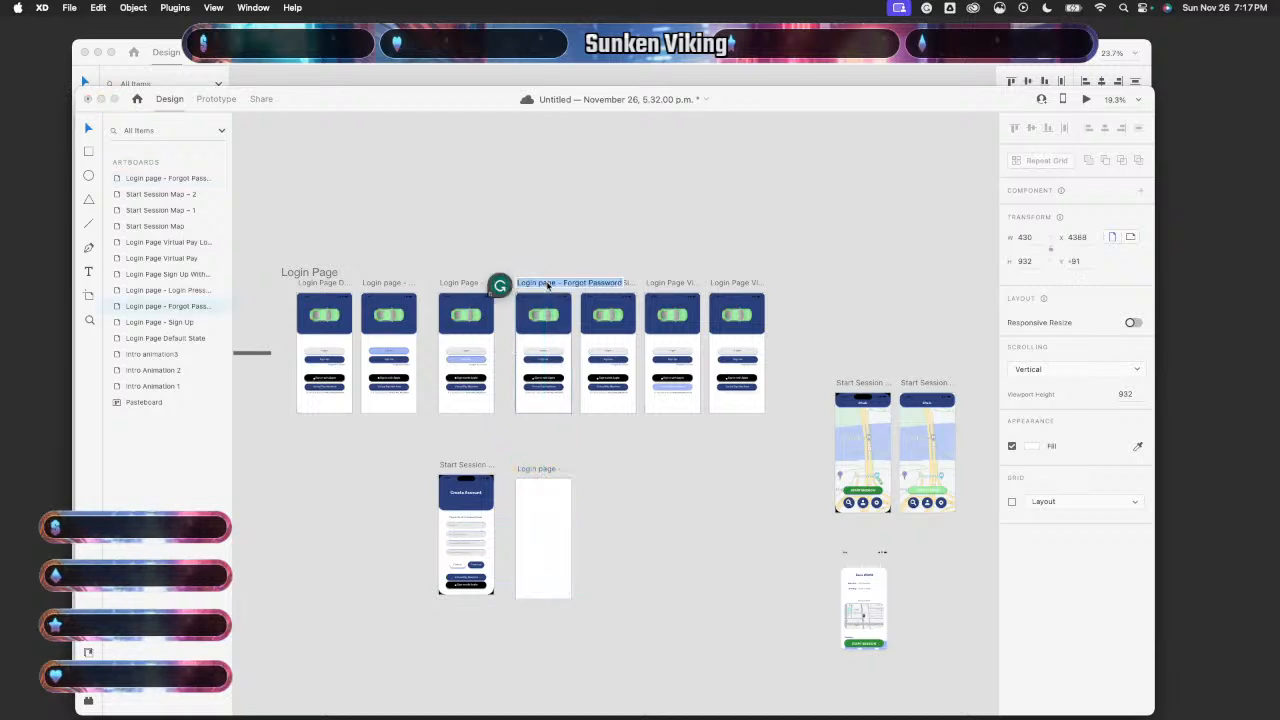
{"action": "scroll", "coordinate": [579, 468], "scroll_direction": "up", "scroll_amount": 3}
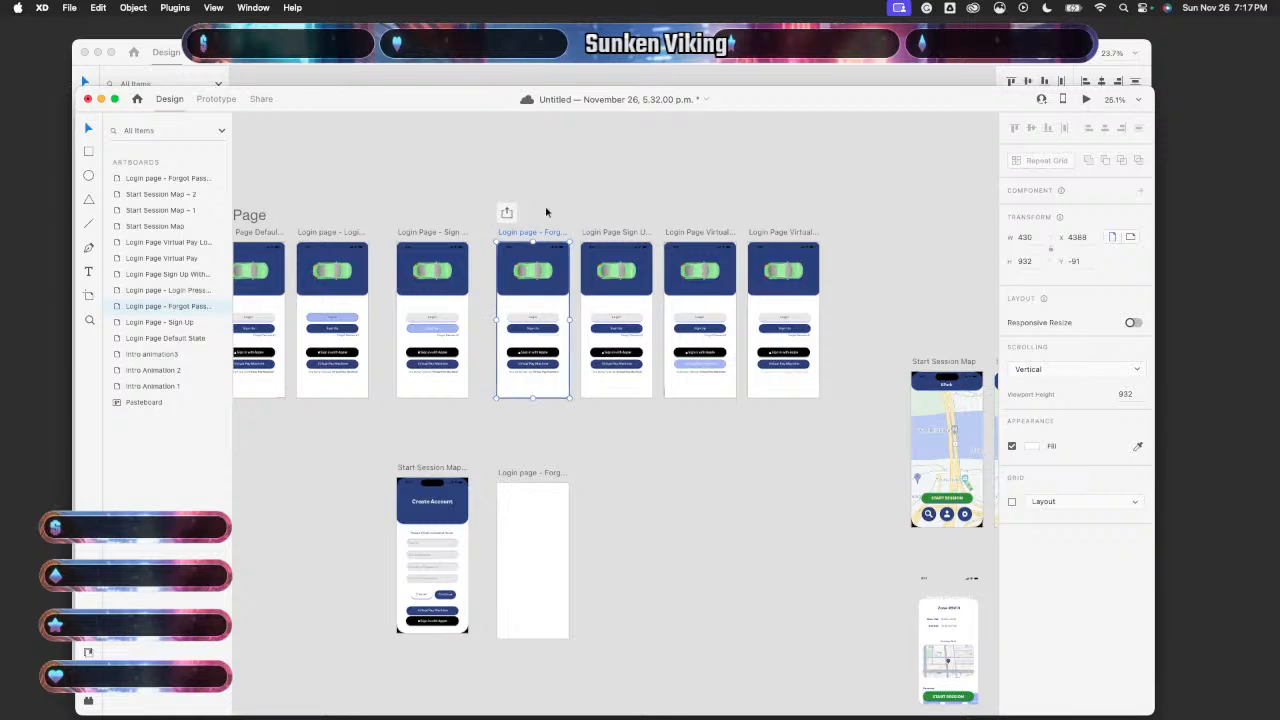
- Paste the Forgot Password – 2 screen contents from the other document into the blank artboard
{"action": "left_click", "coordinate": [565, 63]}
{"action": "scroll", "coordinate": [546, 383], "scroll_direction": "down", "scroll_amount": 3}
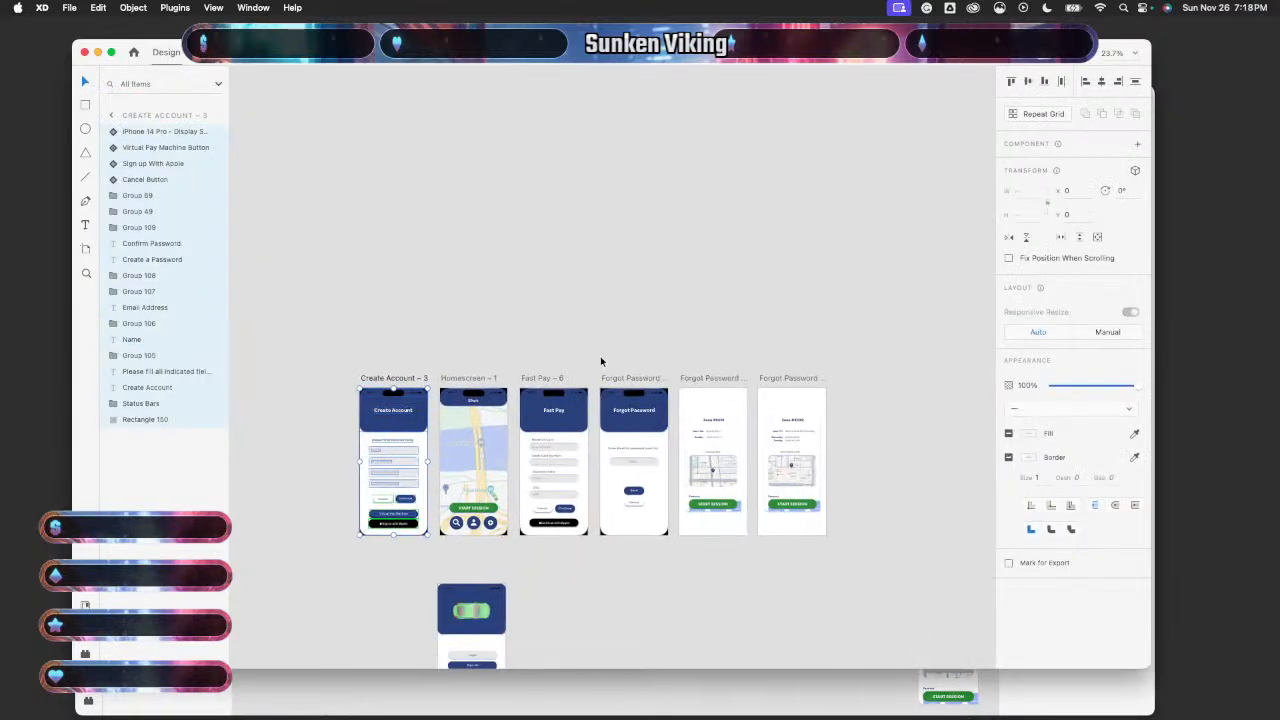
{"action": "left_click_drag", "start_coordinate": [621, 358], "coordinate": [655, 571]}
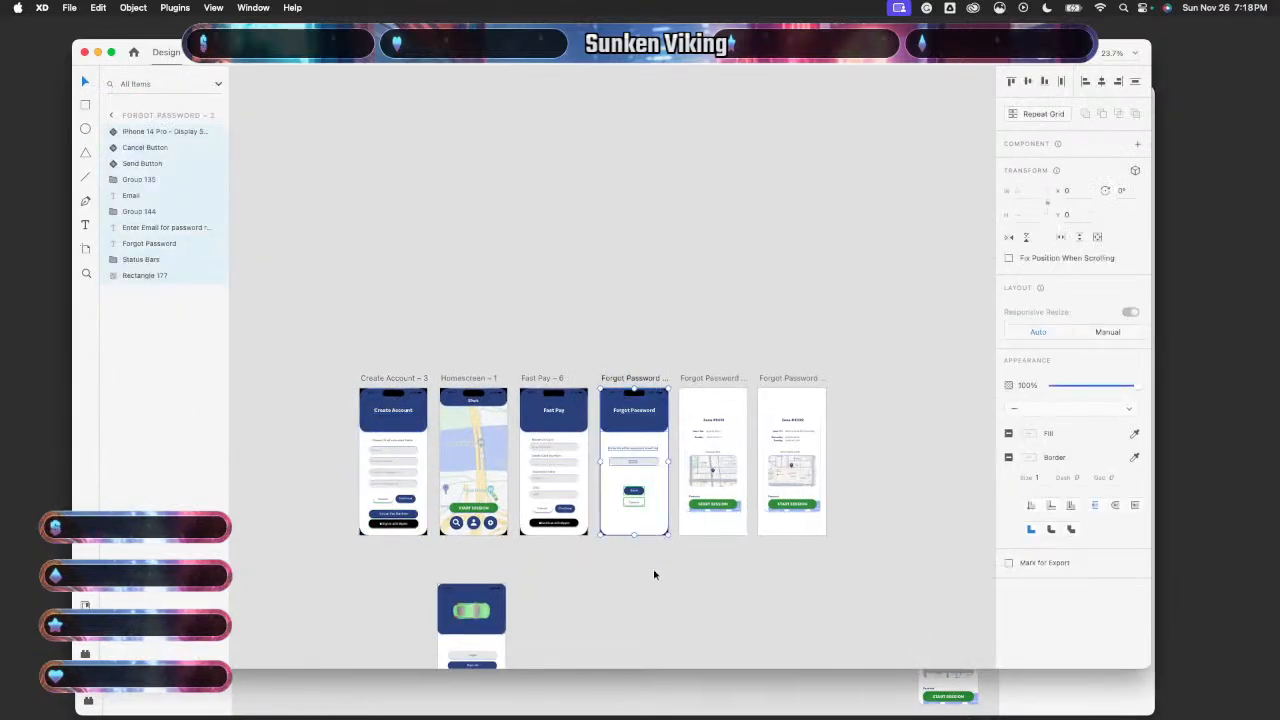
{"action": "left_click", "coordinate": [612, 692]}
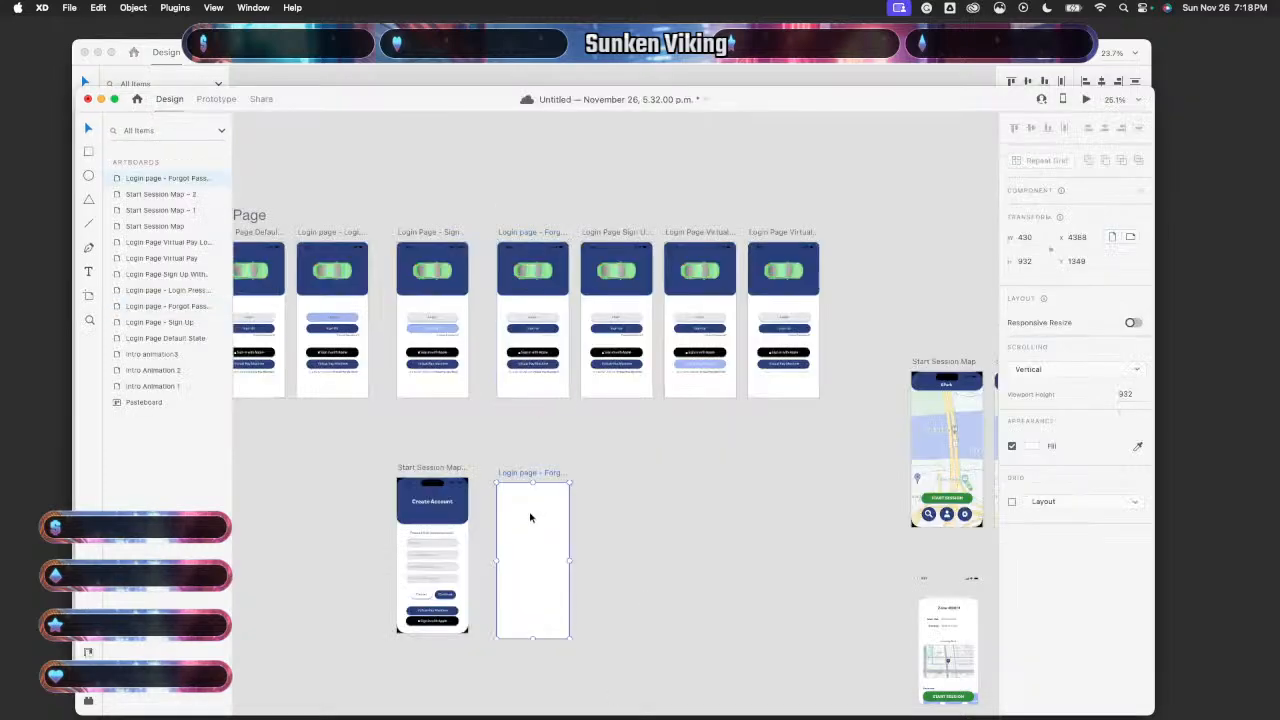
{"action": "key", "text": "super+v"}
{"action": "scroll", "coordinate": [600, 530], "scroll_direction": "down", "scroll_amount": 2}
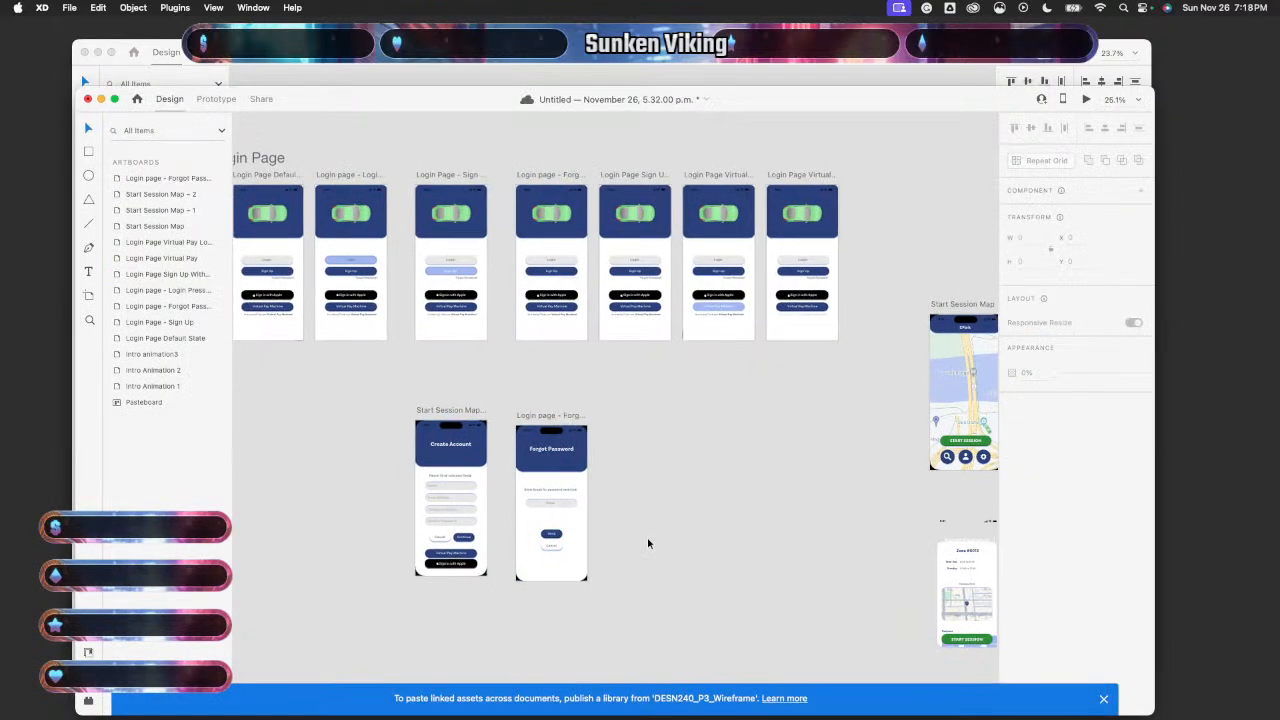
{"action": "scroll", "coordinate": [648, 543], "scroll_direction": "up", "scroll_amount": 3}
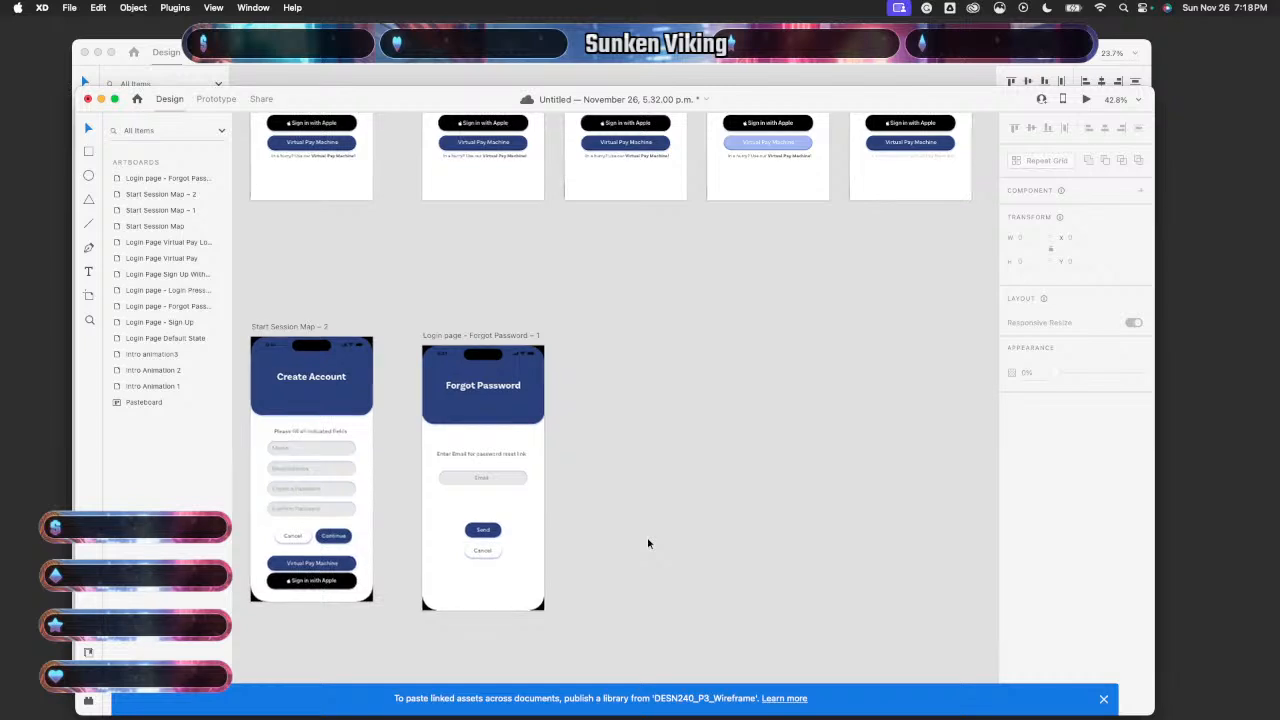
{"action": "scroll", "coordinate": [648, 543], "scroll_direction": "down", "scroll_amount": 1}
{"action": "scroll", "coordinate": [648, 543], "scroll_direction": "down", "scroll_amount": 2}
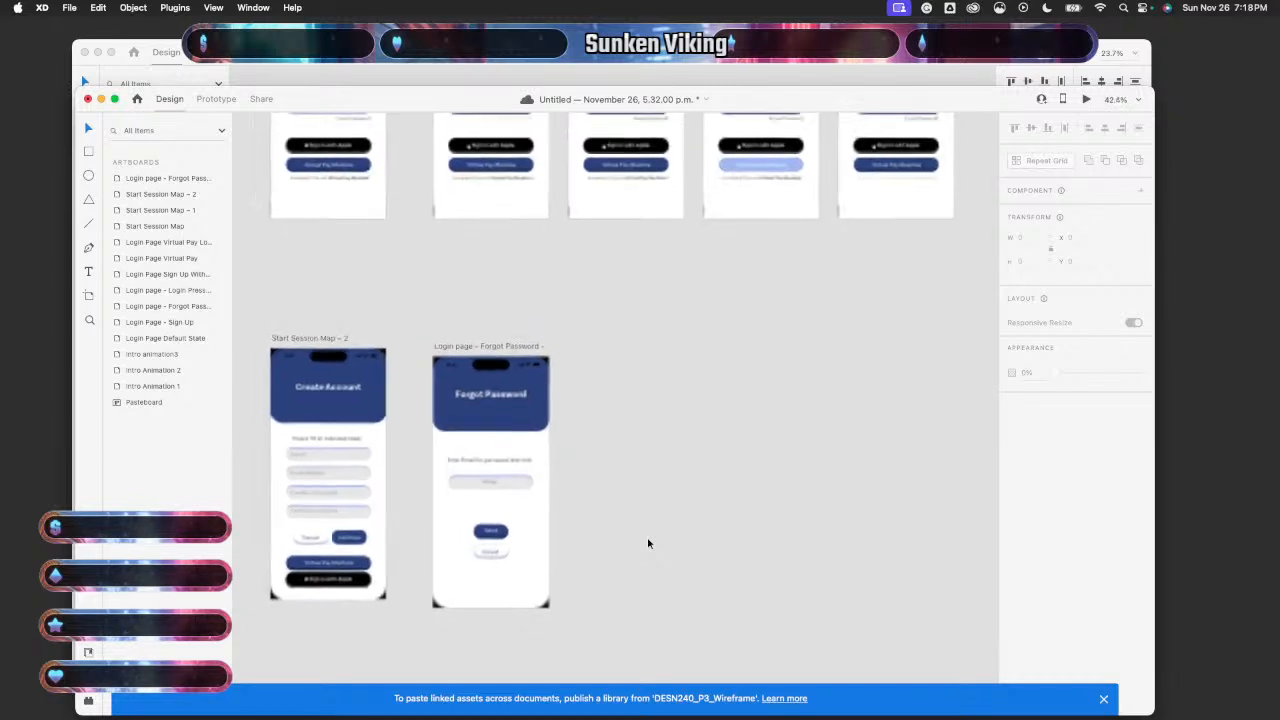
{"action": "scroll", "coordinate": [648, 543], "scroll_direction": "up", "scroll_amount": 1}
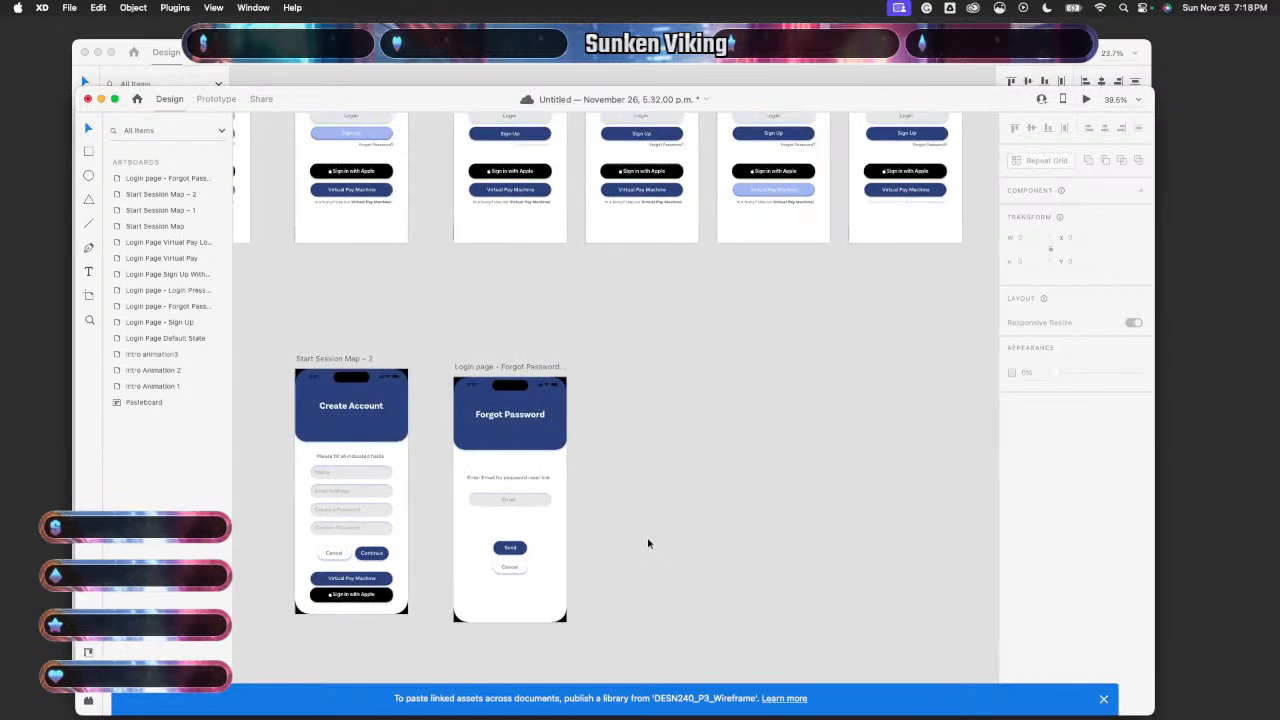
{"action": "scroll", "coordinate": [648, 543], "scroll_direction": "up", "scroll_amount": 5}
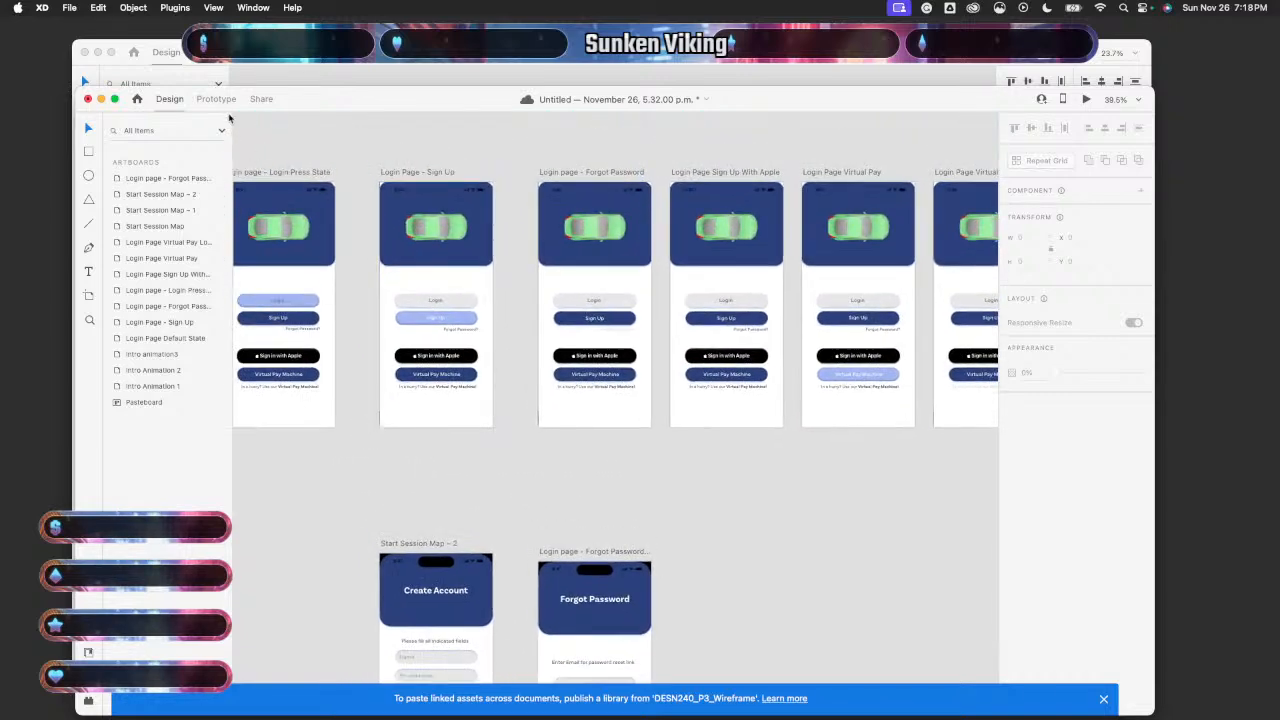
- Remove the Login page – Forgot Password artboard's link to Start Session Map
{"action": "left_click", "coordinate": [216, 99]}
{"action": "left_click", "coordinate": [632, 418]}
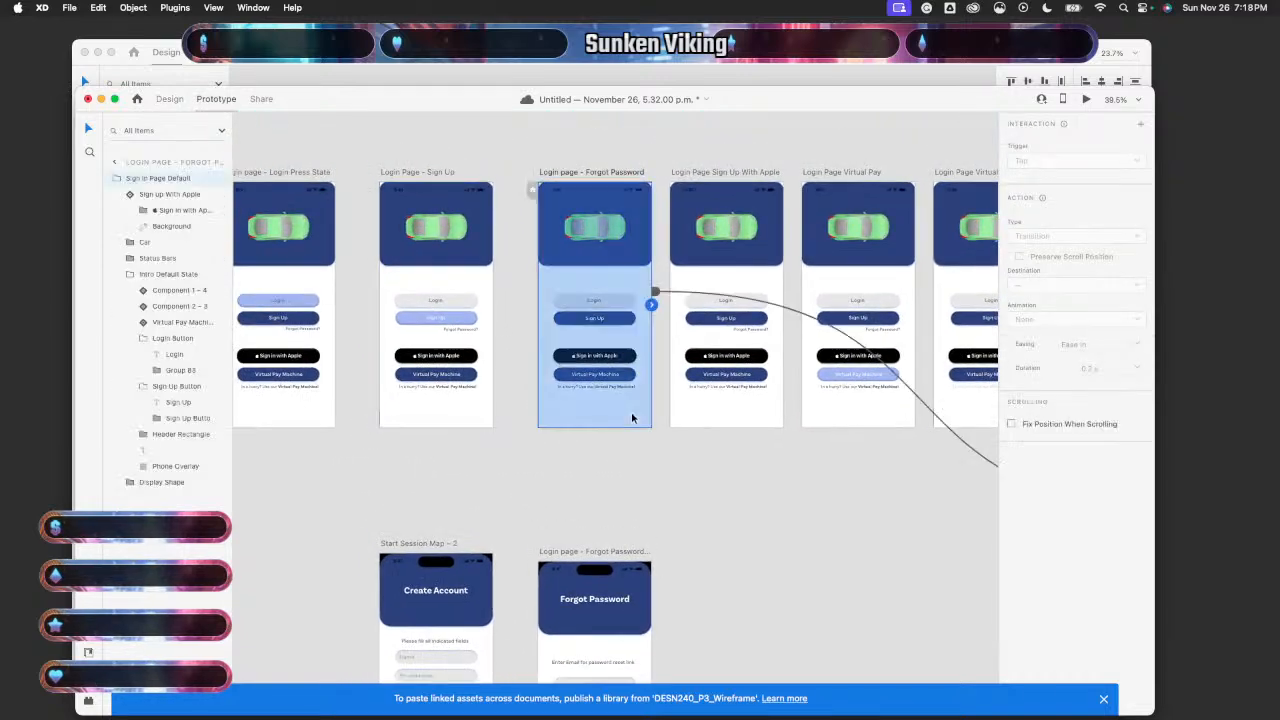
{"action": "left_click", "coordinate": [666, 296]}
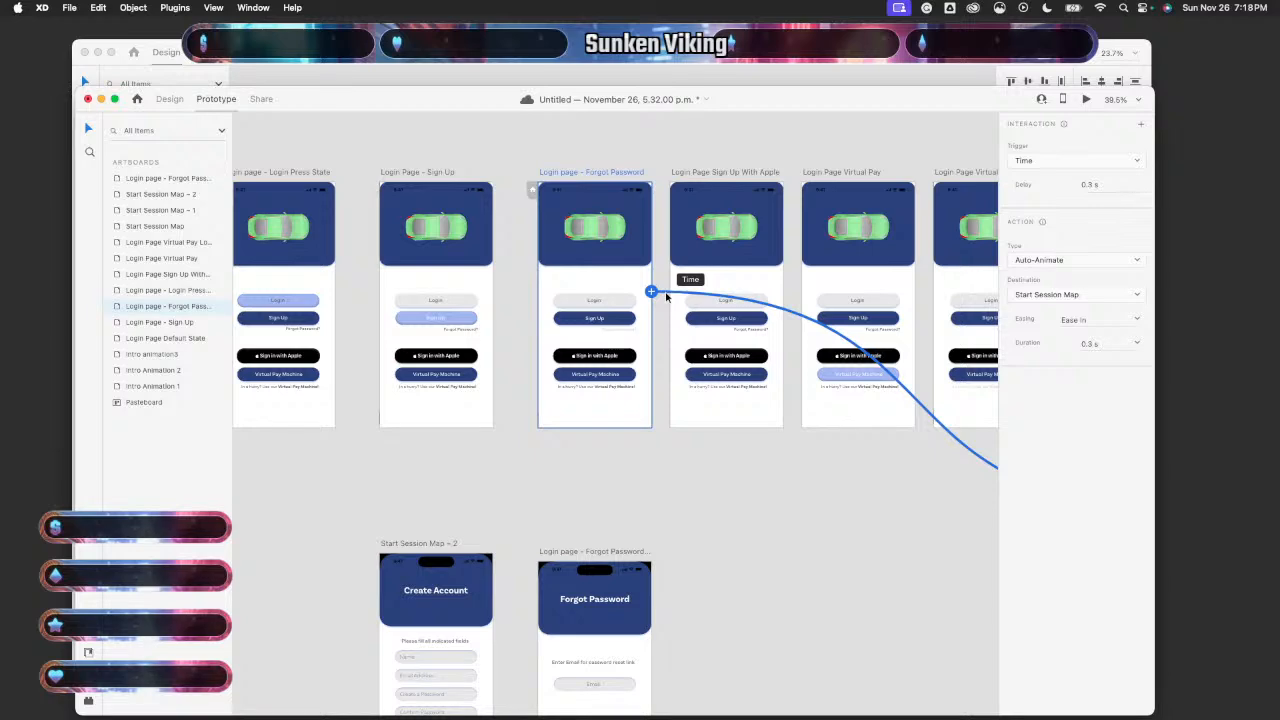
{"action": "key", "text": "Delete"}
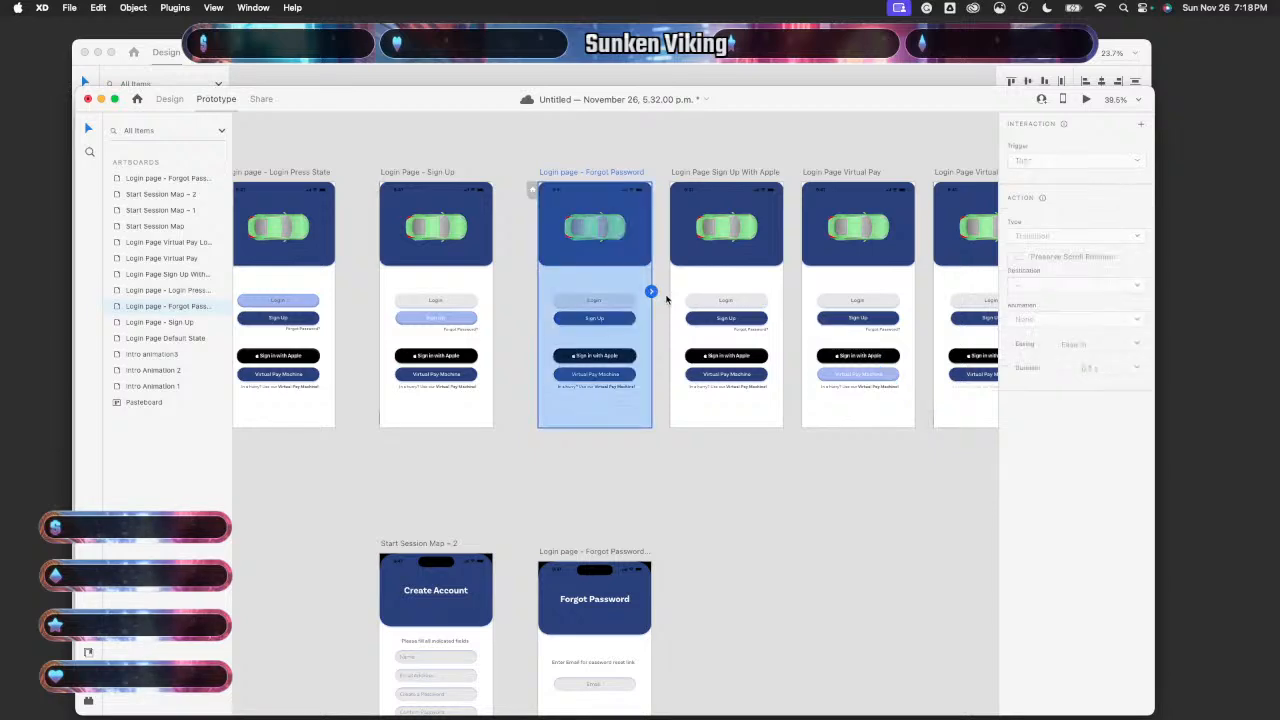
{"action": "left_click", "coordinate": [169, 100]}
{"action": "left_click", "coordinate": [599, 428]}
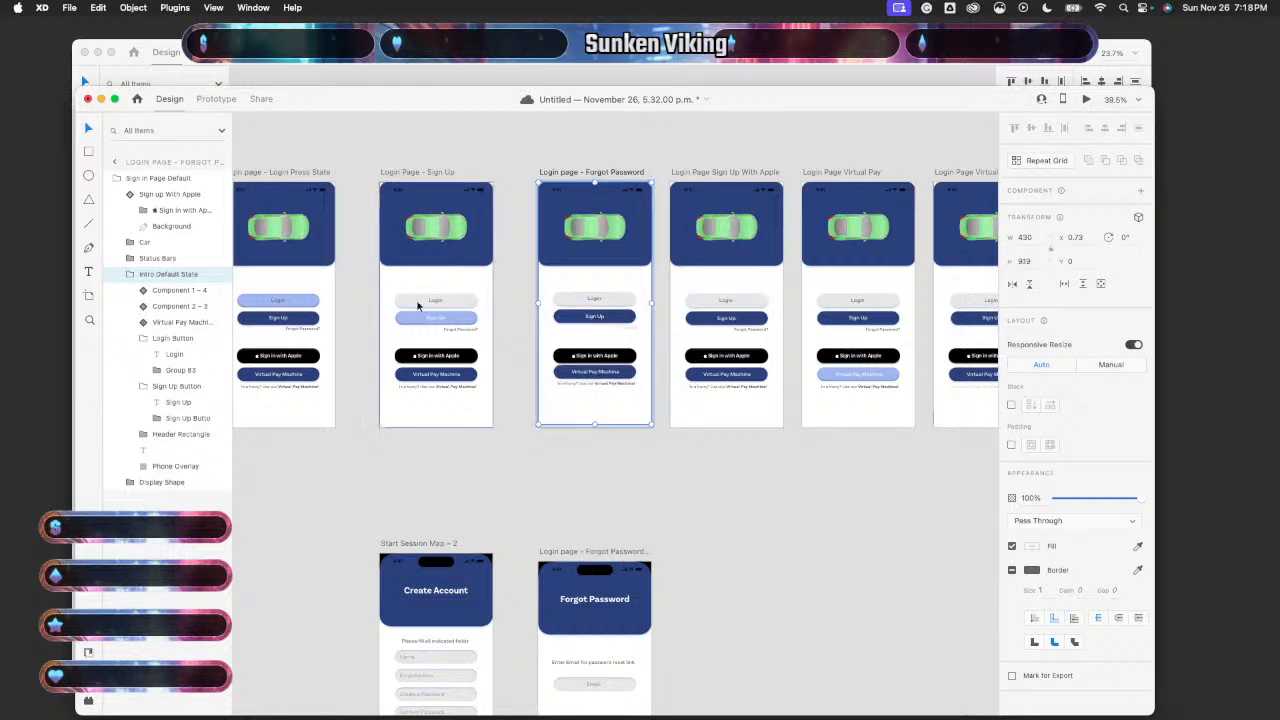
- Link Login page – Forgot Password to Forgot Password – 1 with 0.3 s Time-triggered Auto-Animate
{"action": "left_click", "coordinate": [216, 100]}
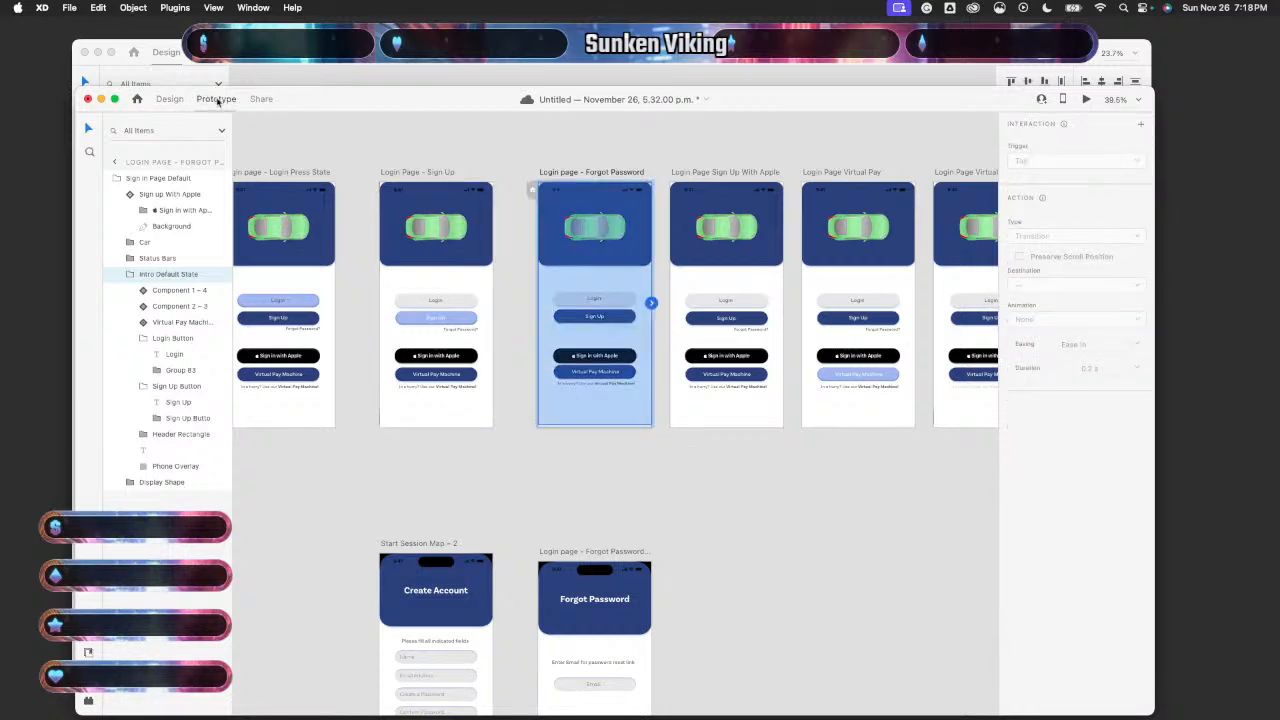
{"action": "left_click", "coordinate": [613, 430]}
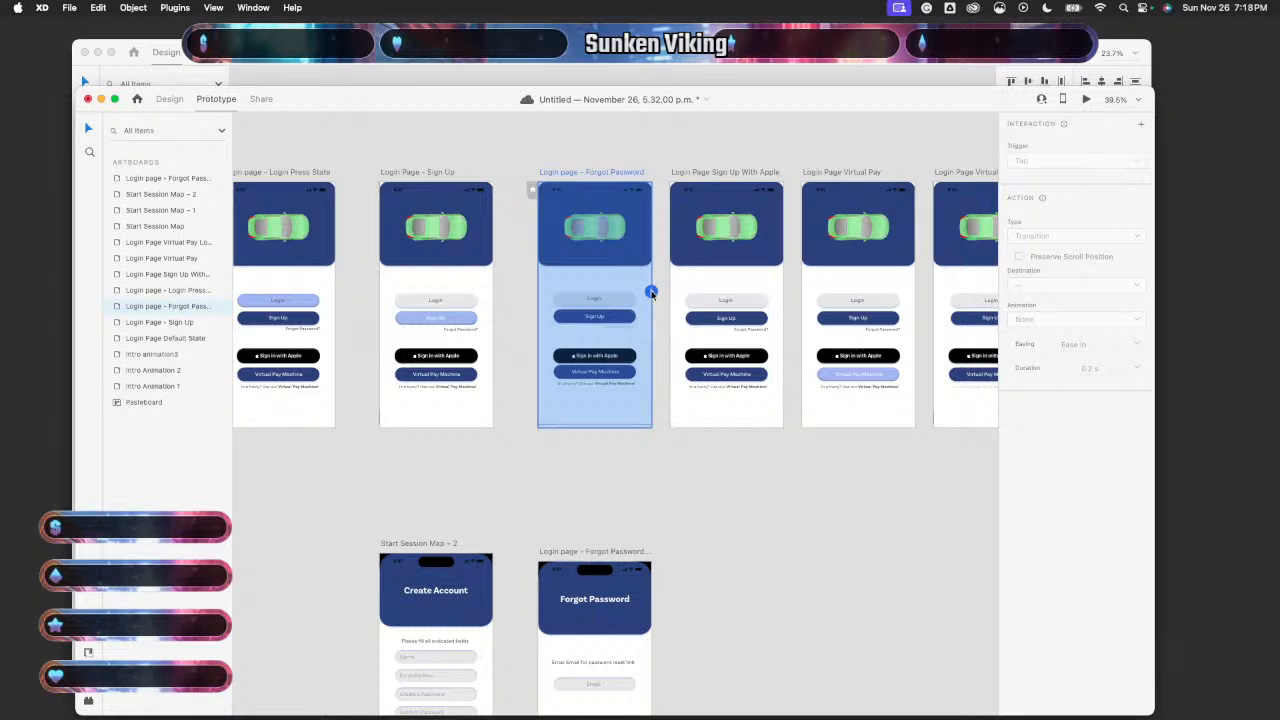
{"action": "left_click_drag", "start_coordinate": [651, 292], "coordinate": [568, 606]}
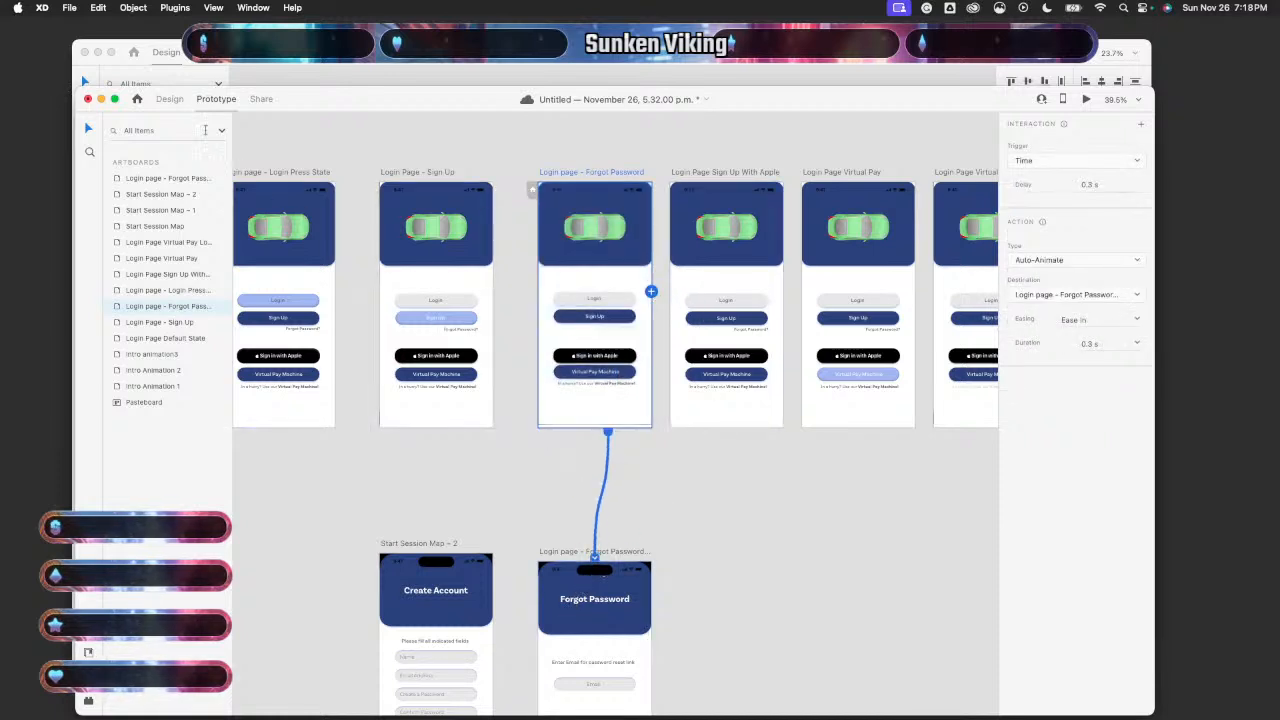
{"action": "left_click", "coordinate": [170, 99]}
{"action": "left_click", "coordinate": [614, 418]}
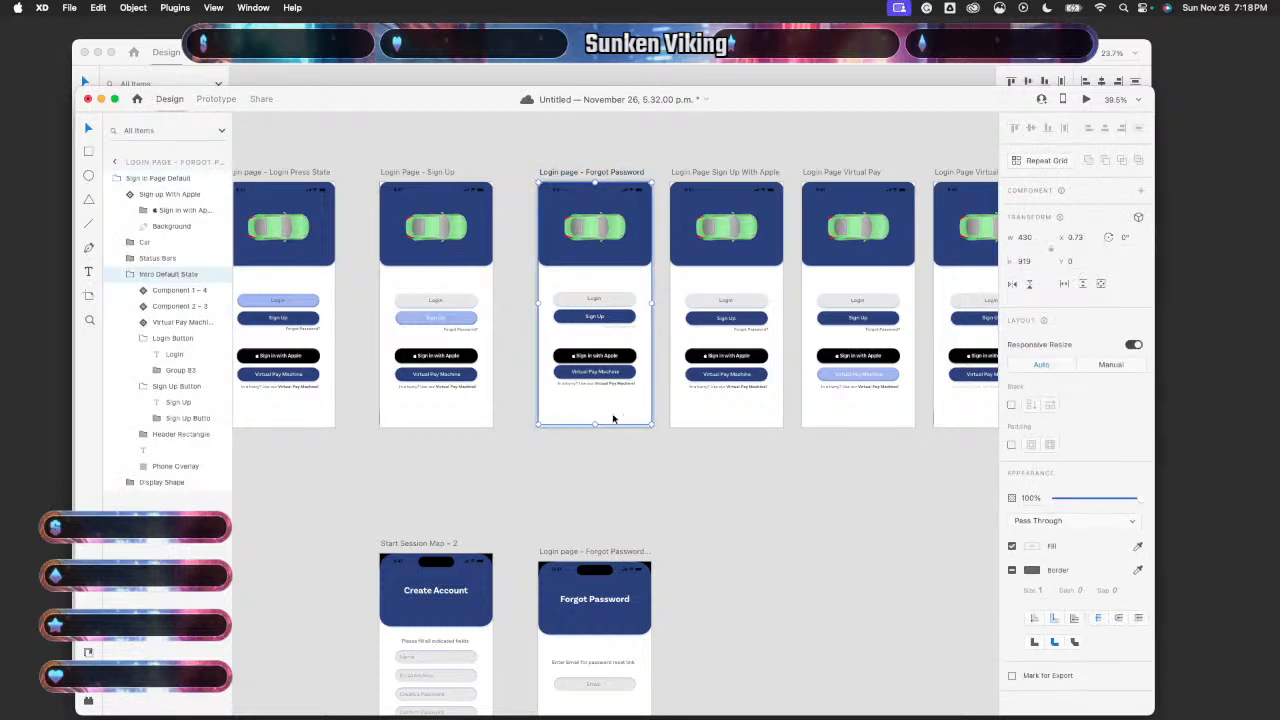
{"action": "left_click", "coordinate": [575, 470]}
{"action": "scroll", "coordinate": [572, 476], "scroll_direction": "right", "scroll_amount": 2}
{"action": "scroll", "coordinate": [572, 476], "scroll_direction": "down", "scroll_amount": 1}
{"action": "scroll", "coordinate": [572, 476], "scroll_direction": "right", "scroll_amount": 2}
{"action": "scroll", "coordinate": [572, 476], "scroll_direction": "up", "scroll_amount": 1}
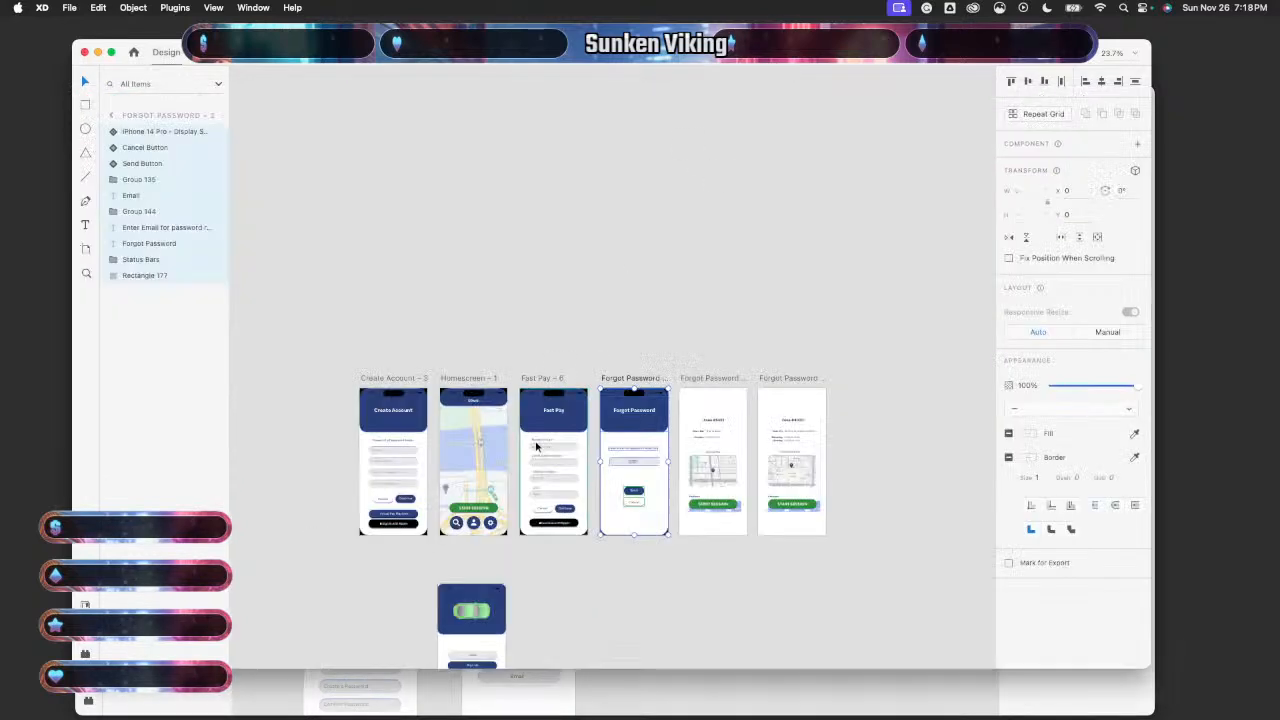
{"action": "scroll", "coordinate": [535, 450], "scroll_direction": "right", "scroll_amount": 2}
{"action": "scroll", "coordinate": [535, 450], "scroll_direction": "down", "scroll_amount": 1}
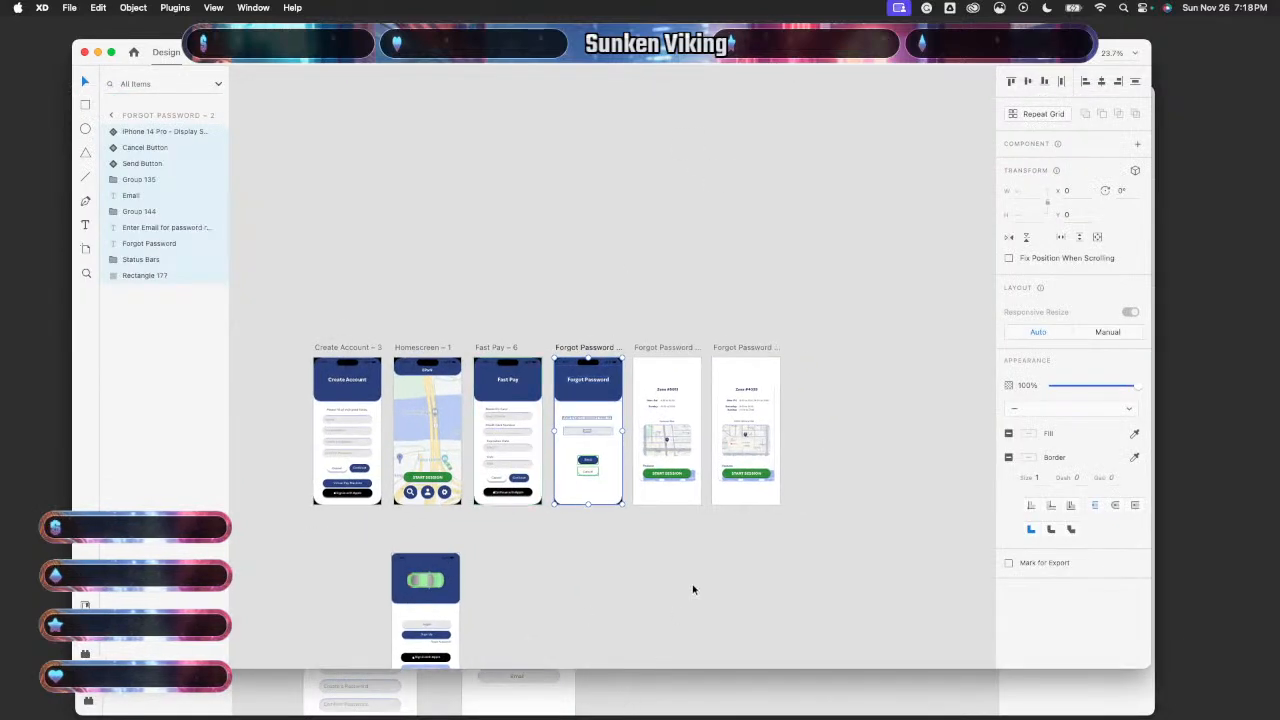
{"action": "scroll", "coordinate": [693, 589], "scroll_direction": "right", "scroll_amount": 4}
{"action": "scroll", "coordinate": [693, 589], "scroll_direction": "down", "scroll_amount": 1}
{"action": "scroll", "coordinate": [693, 589], "scroll_direction": "down", "scroll_amount": 5}
{"action": "scroll", "coordinate": [720, 592], "scroll_direction": "down", "scroll_amount": 6}
{"action": "scroll", "coordinate": [720, 592], "scroll_direction": "right", "scroll_amount": 5}
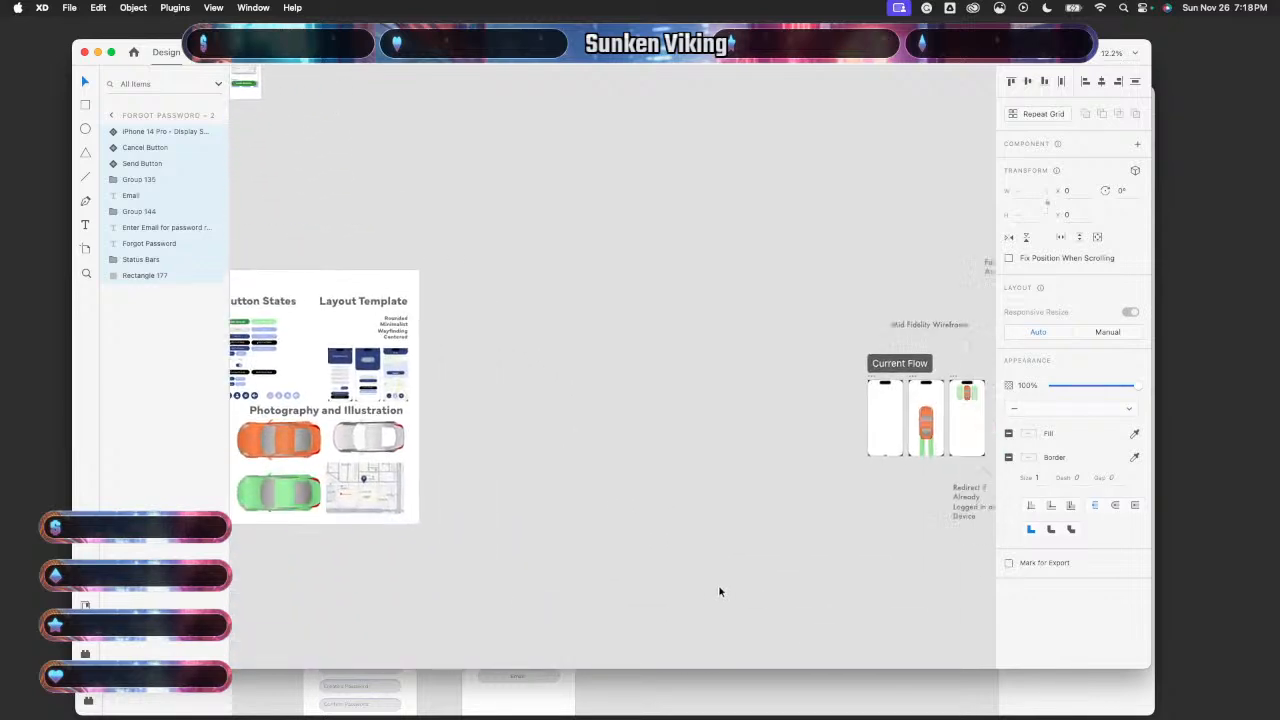
{"action": "scroll", "coordinate": [718, 591], "scroll_direction": "right", "scroll_amount": 8}
{"action": "scroll", "coordinate": [718, 591], "scroll_direction": "down", "scroll_amount": 1}
{"action": "scroll", "coordinate": [719, 591], "scroll_direction": "up", "scroll_amount": 5}
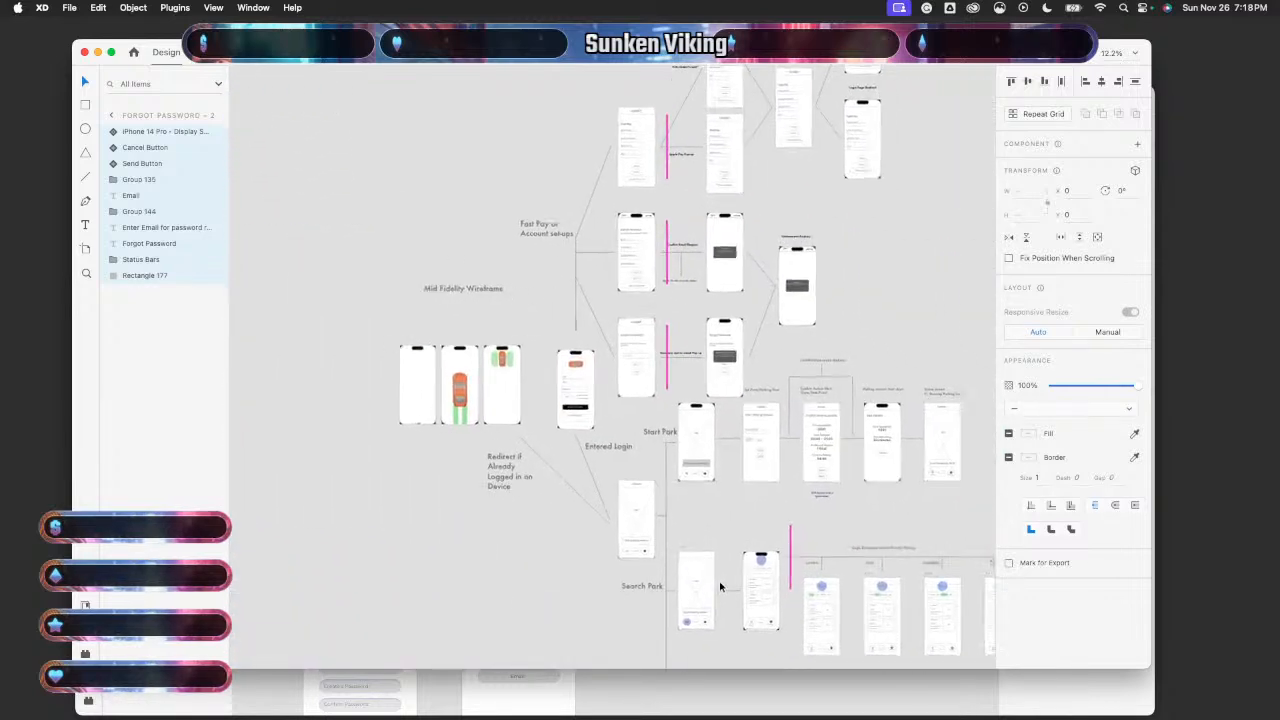
{"action": "scroll", "coordinate": [719, 586], "scroll_direction": "down", "scroll_amount": 4}
{"action": "scroll", "coordinate": [719, 586], "scroll_direction": "right", "scroll_amount": 2}
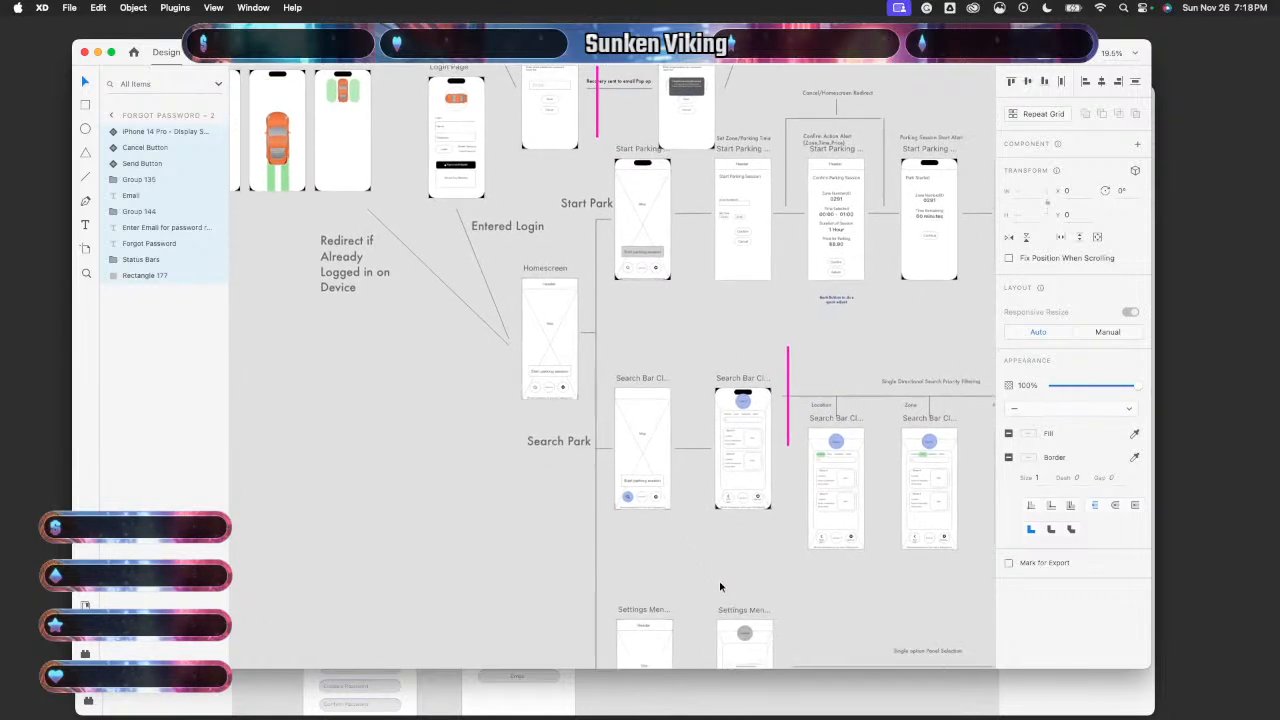
{"action": "scroll", "coordinate": [699, 590], "scroll_direction": "left", "scroll_amount": 15}
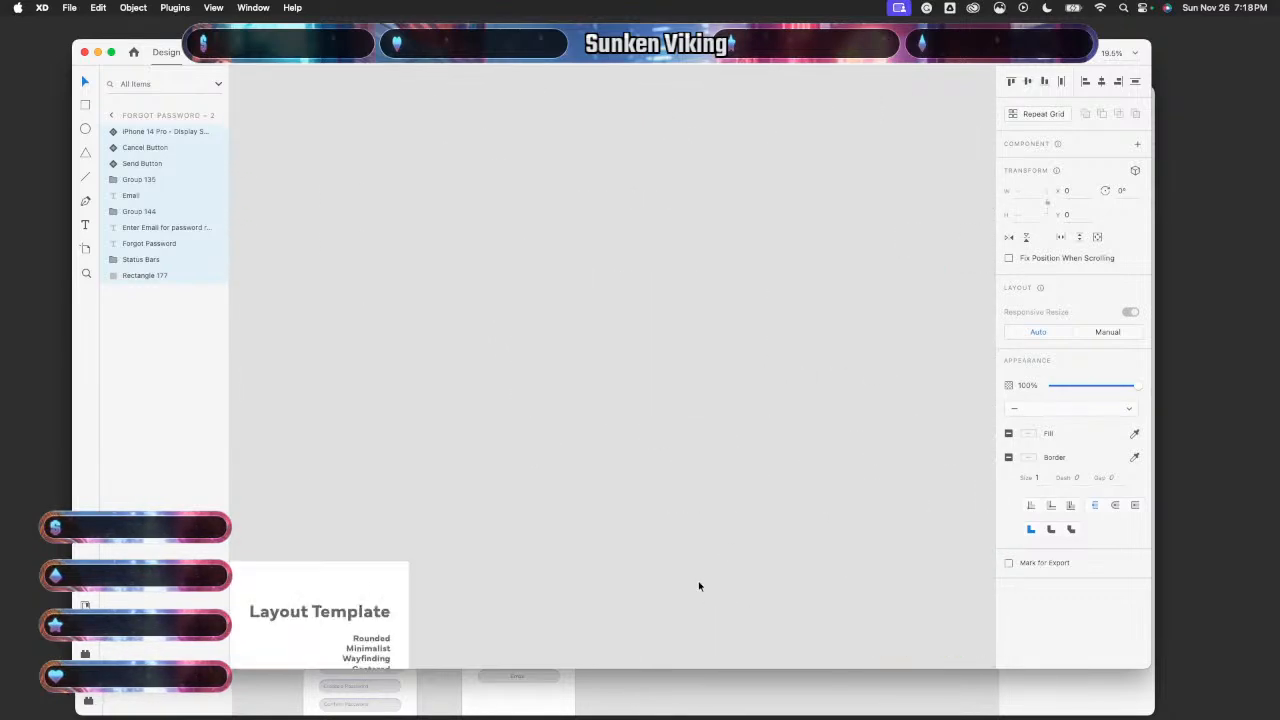
{"action": "scroll", "coordinate": [699, 588], "scroll_direction": "up", "scroll_amount": 3}
{"action": "scroll", "coordinate": [699, 586], "scroll_direction": "up", "scroll_amount": 4}
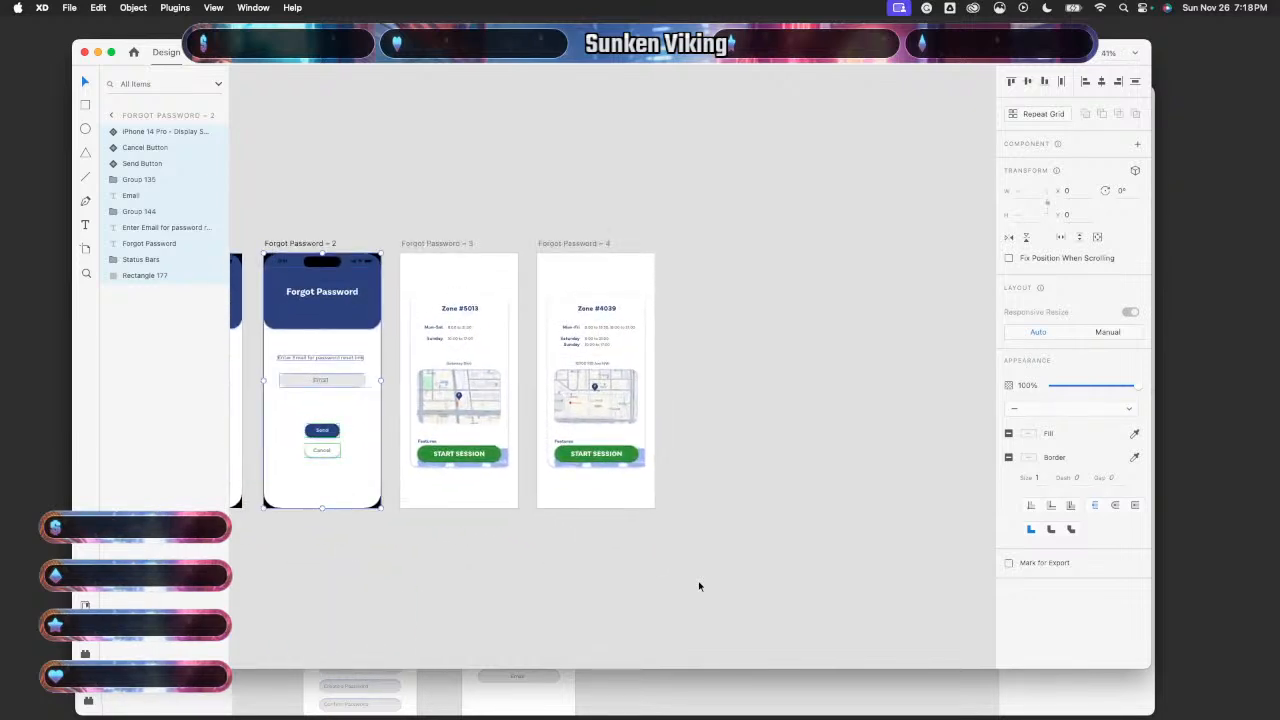
{"action": "scroll", "coordinate": [699, 586], "scroll_direction": "left", "scroll_amount": 10}
{"action": "scroll", "coordinate": [699, 586], "scroll_direction": "up", "scroll_amount": 1}
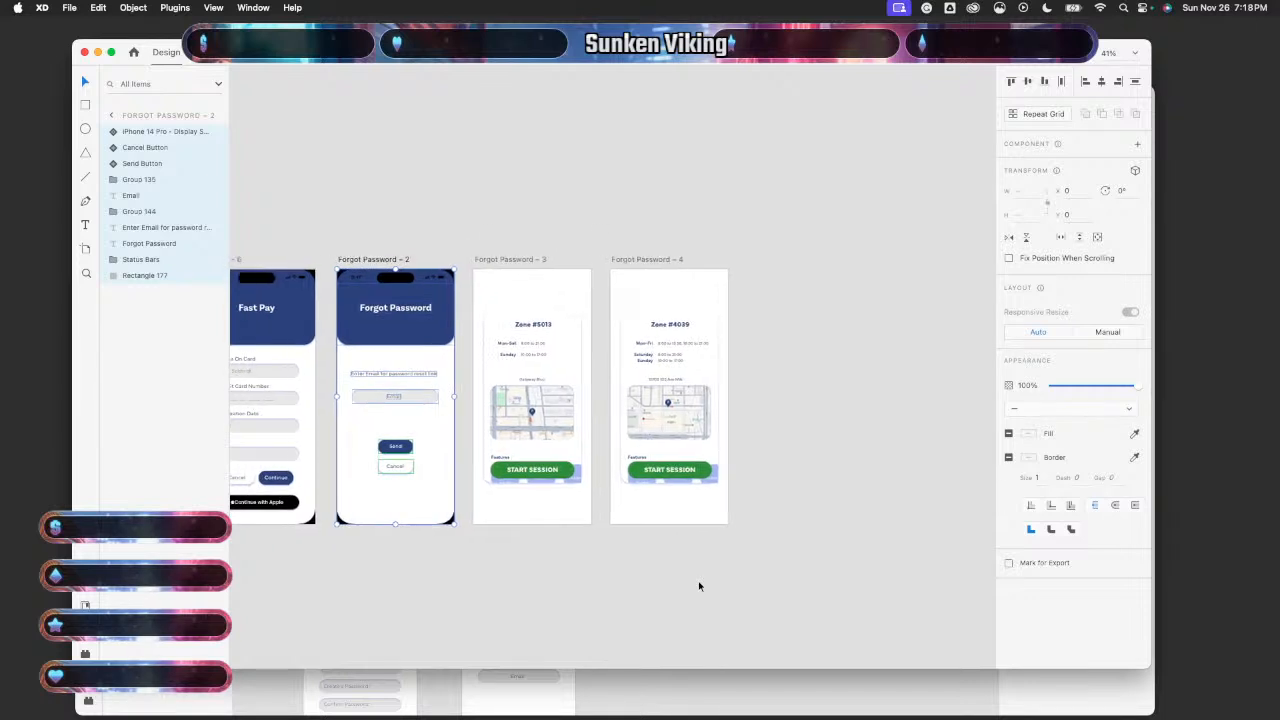
{"action": "left_click", "coordinate": [696, 584]}
{"action": "scroll", "coordinate": [695, 585], "scroll_direction": "left", "scroll_amount": 10}
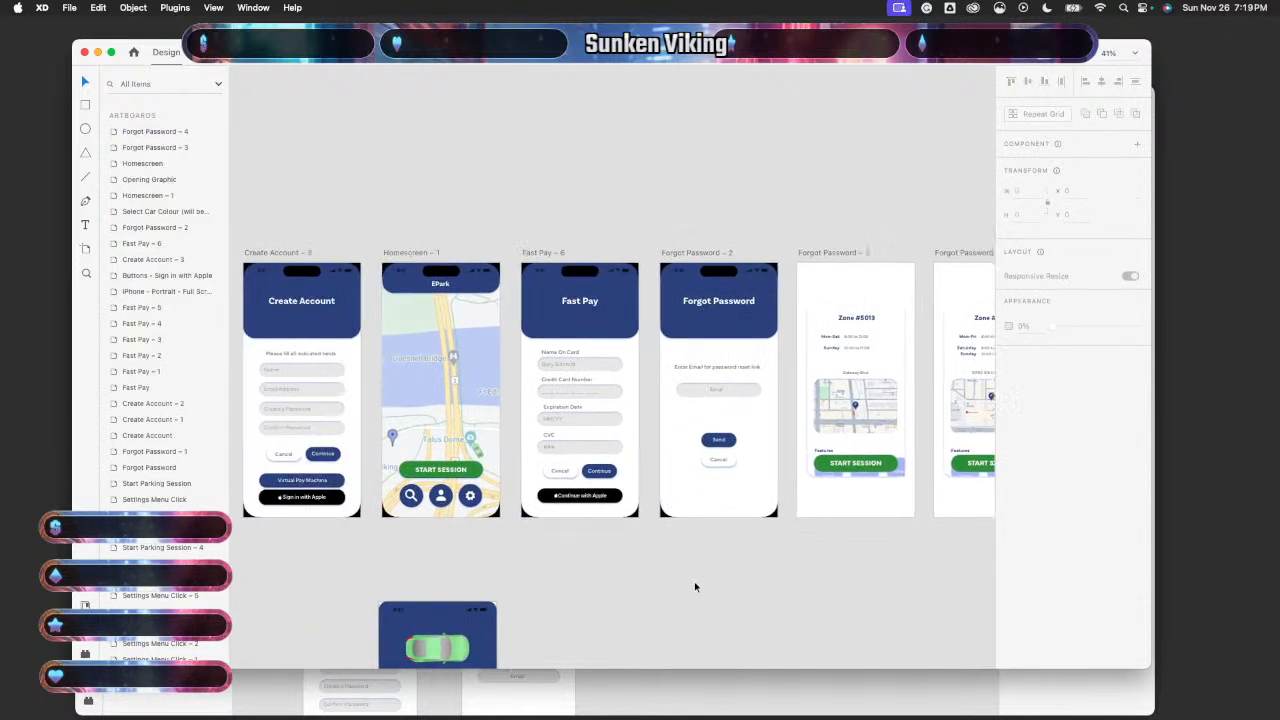
{"action": "scroll", "coordinate": [695, 587], "scroll_direction": "down", "scroll_amount": 1}
{"action": "scroll", "coordinate": [695, 587], "scroll_direction": "right", "scroll_amount": 1}
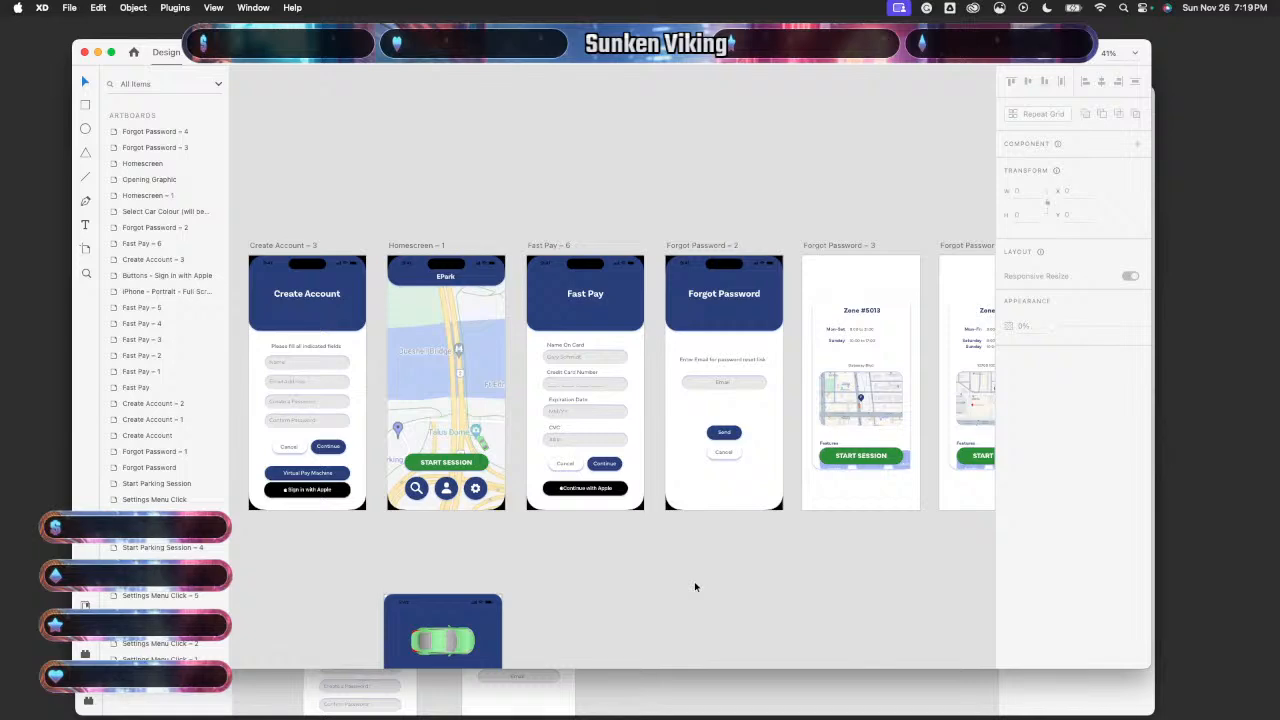
{"action": "scroll", "coordinate": [695, 587], "scroll_direction": "down", "scroll_amount": 3}
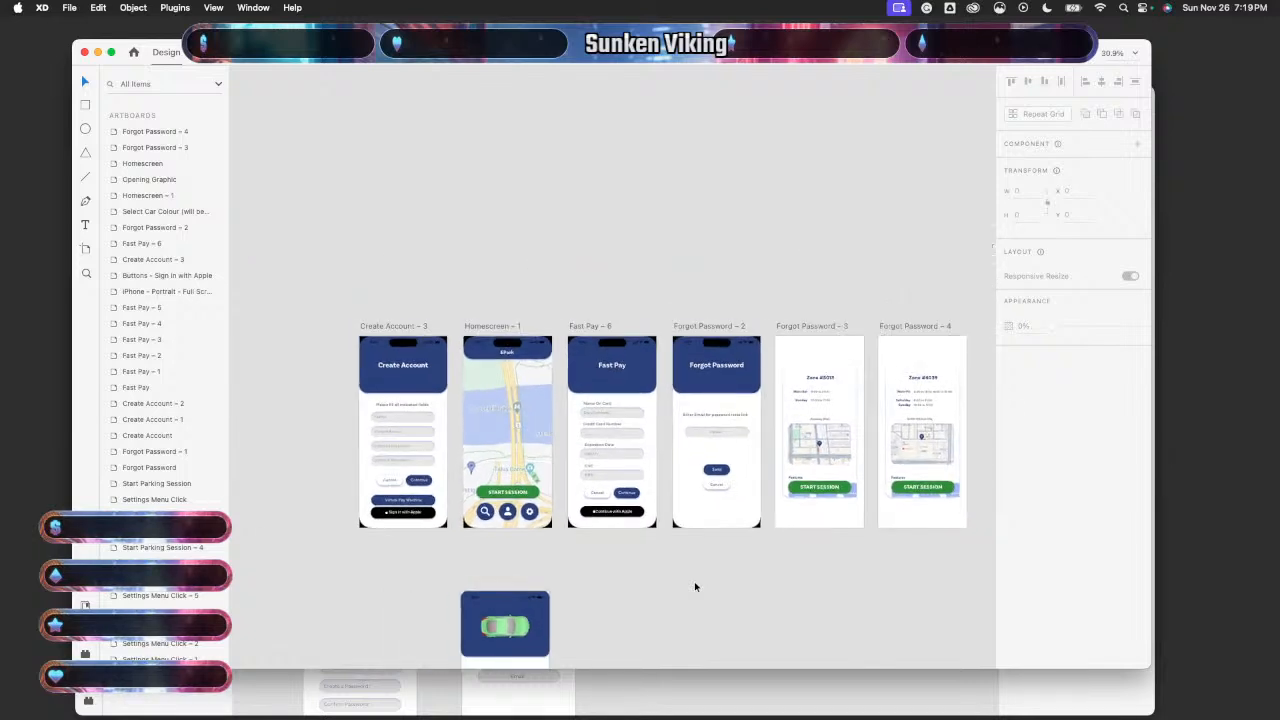
{"action": "scroll", "coordinate": [695, 587], "scroll_direction": "up", "scroll_amount": 3}
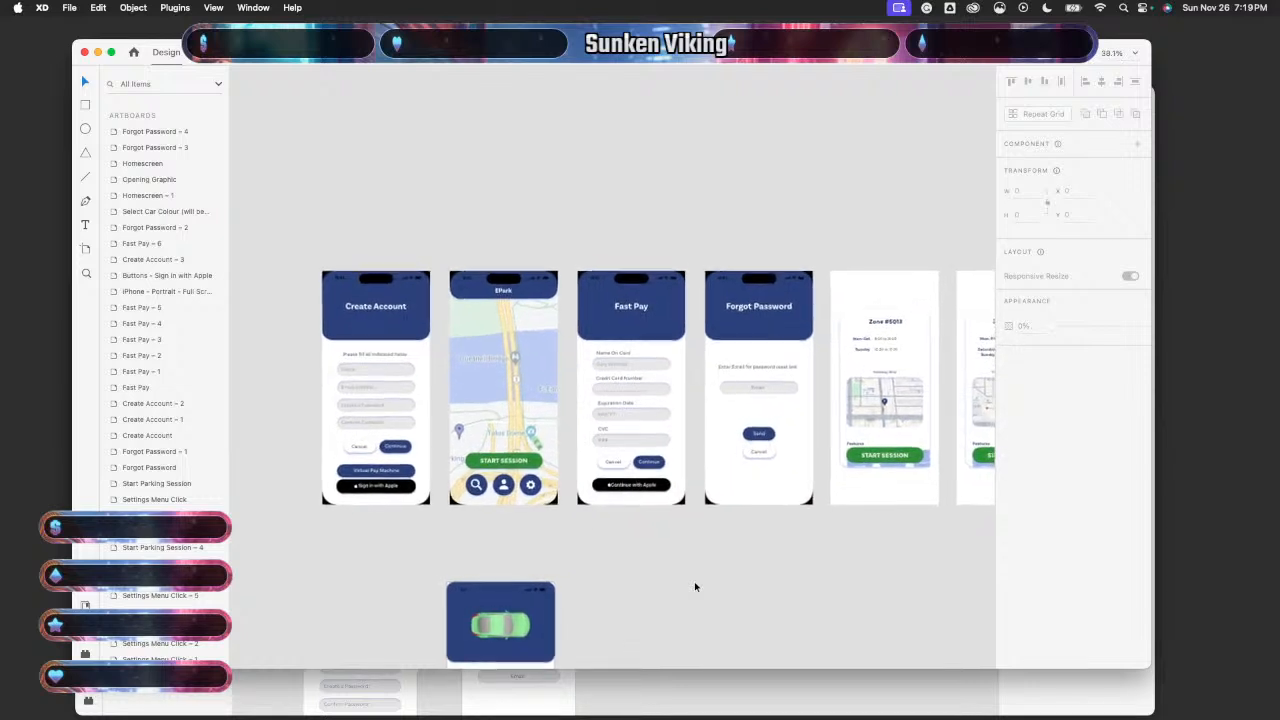
{"action": "scroll", "coordinate": [695, 587], "scroll_direction": "down", "scroll_amount": 1}
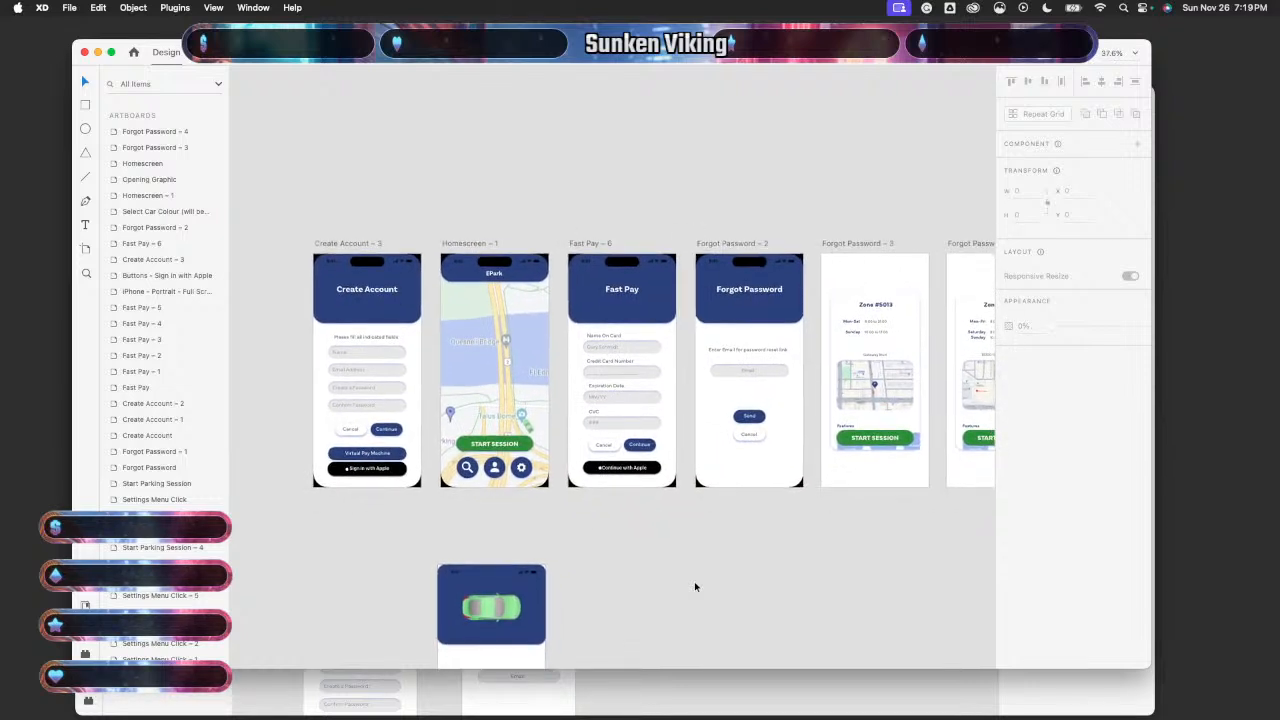
{"action": "scroll", "coordinate": [695, 587], "scroll_direction": "down", "scroll_amount": 5}
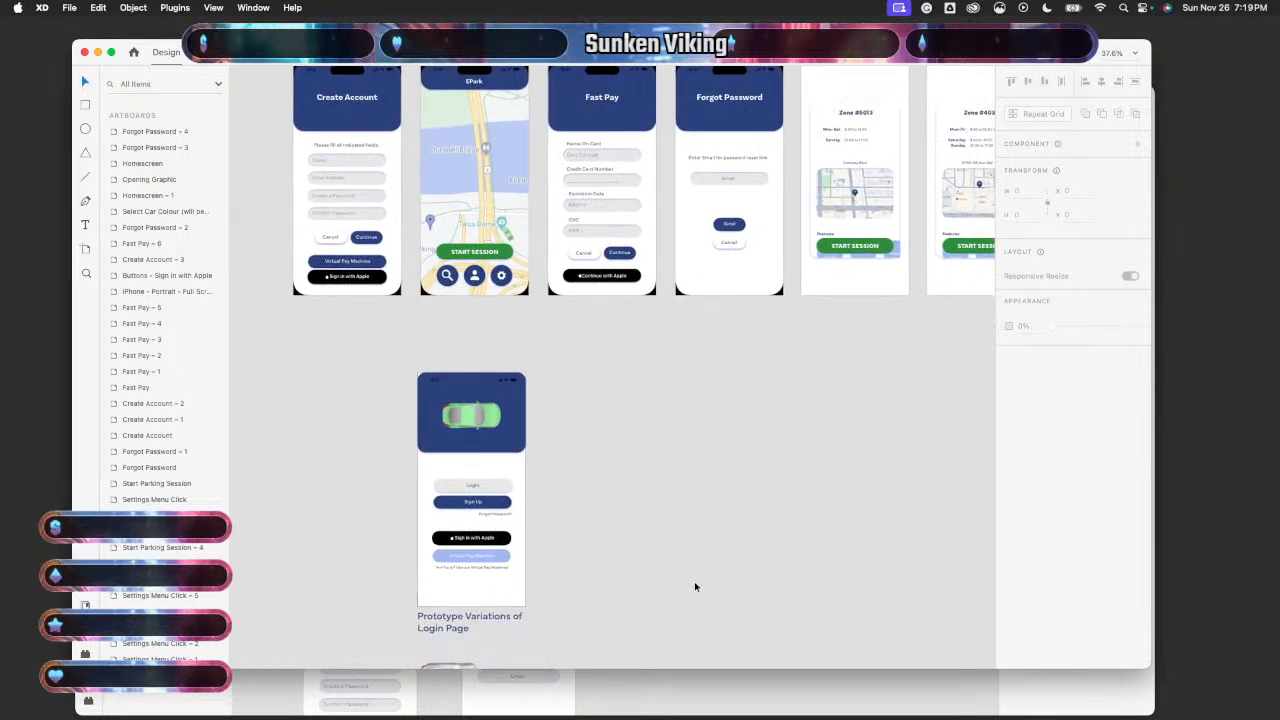
{"action": "scroll", "coordinate": [695, 587], "scroll_direction": "down", "scroll_amount": 5}
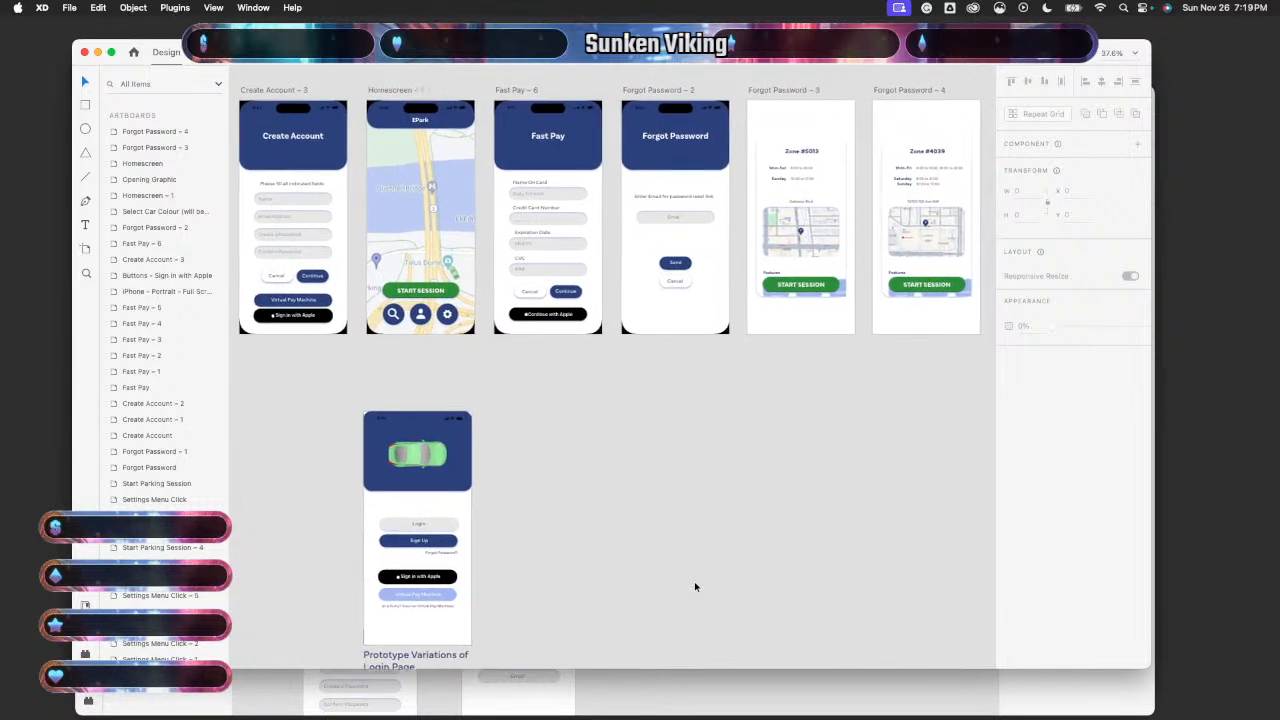
{"action": "scroll", "coordinate": [694, 581], "scroll_direction": "down", "scroll_amount": 3}
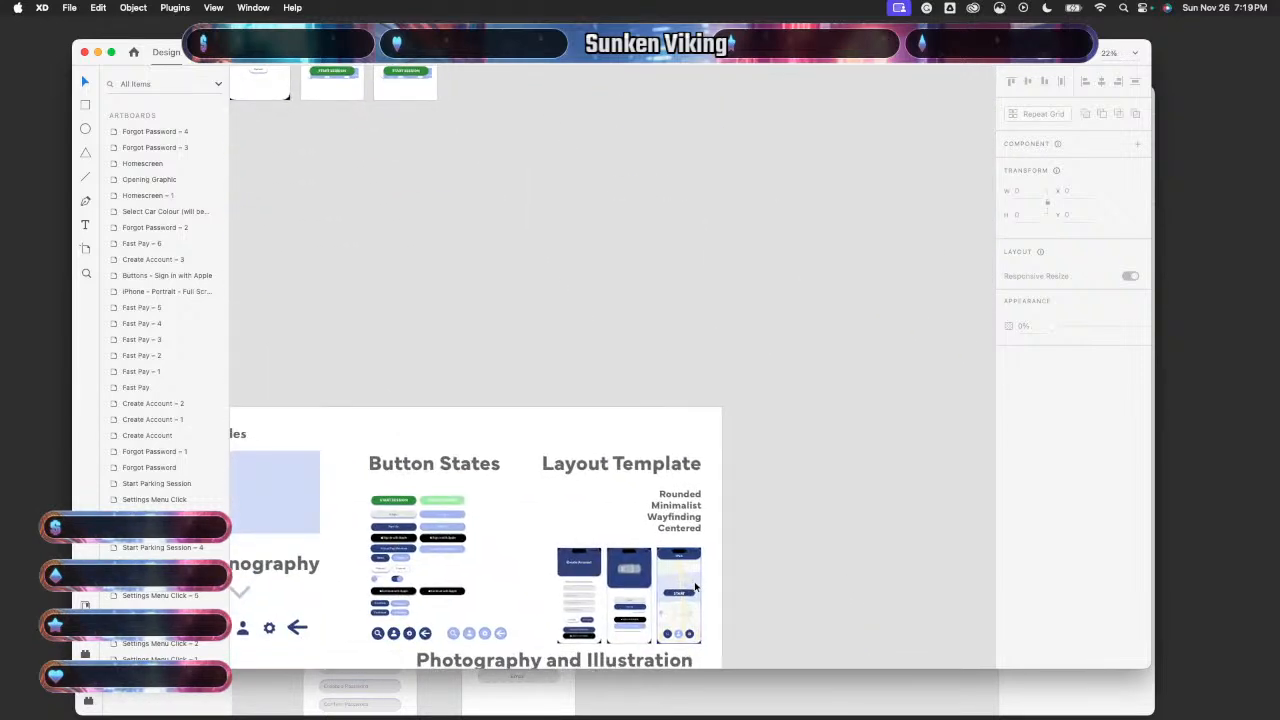
{"action": "scroll", "coordinate": [695, 587], "scroll_direction": "down", "scroll_amount": 2}
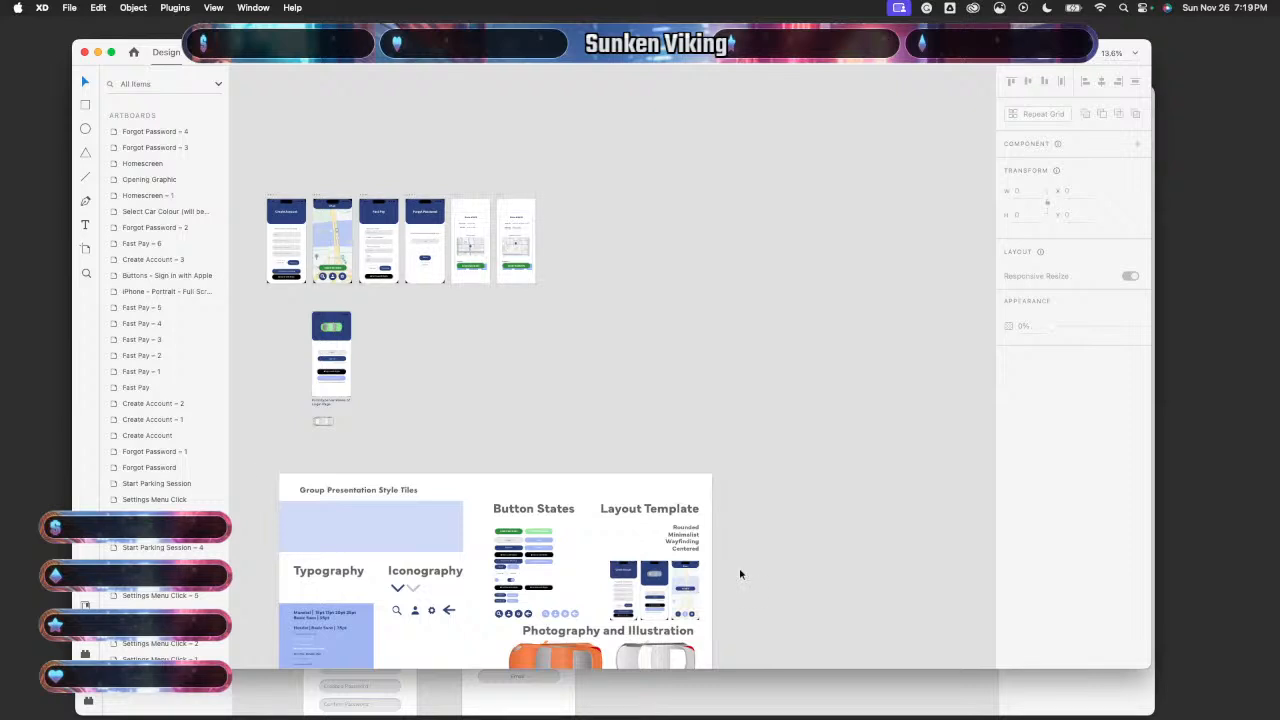
{"action": "scroll", "coordinate": [740, 574], "scroll_direction": "up", "scroll_amount": 3}
{"action": "scroll", "coordinate": [740, 574], "scroll_direction": "down", "scroll_amount": 2}
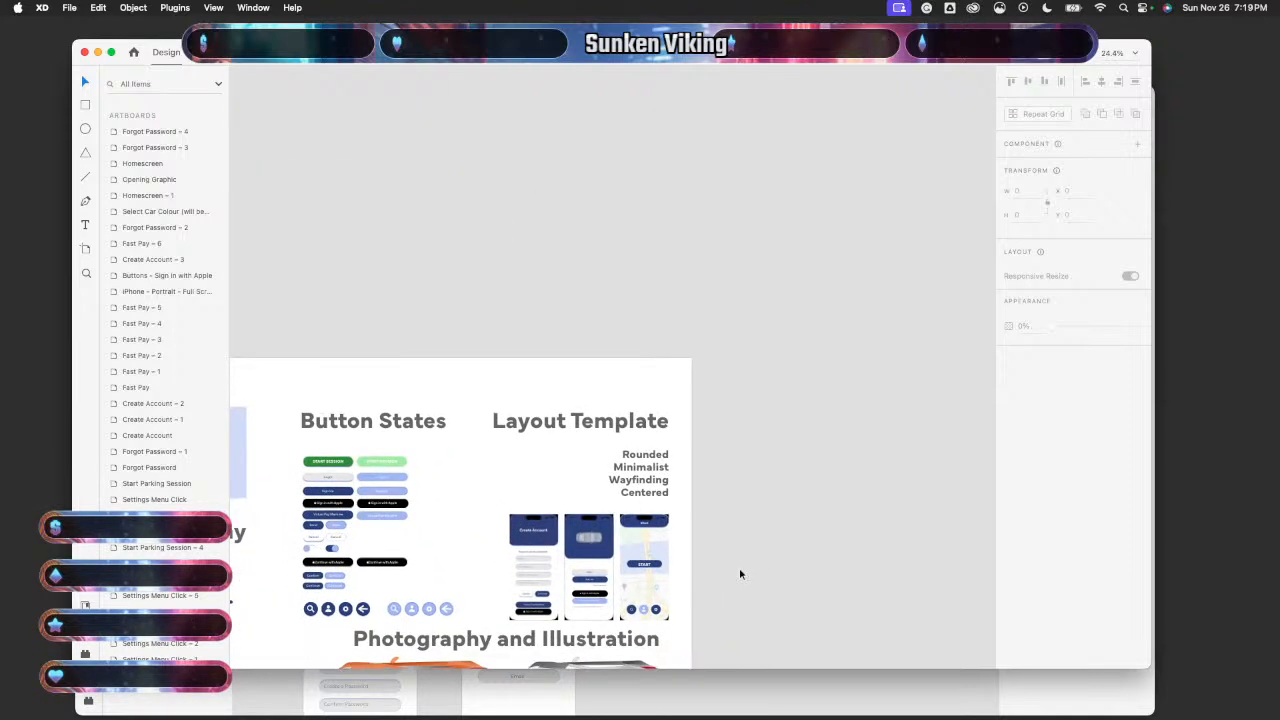
{"action": "scroll", "coordinate": [740, 574], "scroll_direction": "down", "scroll_amount": 2}
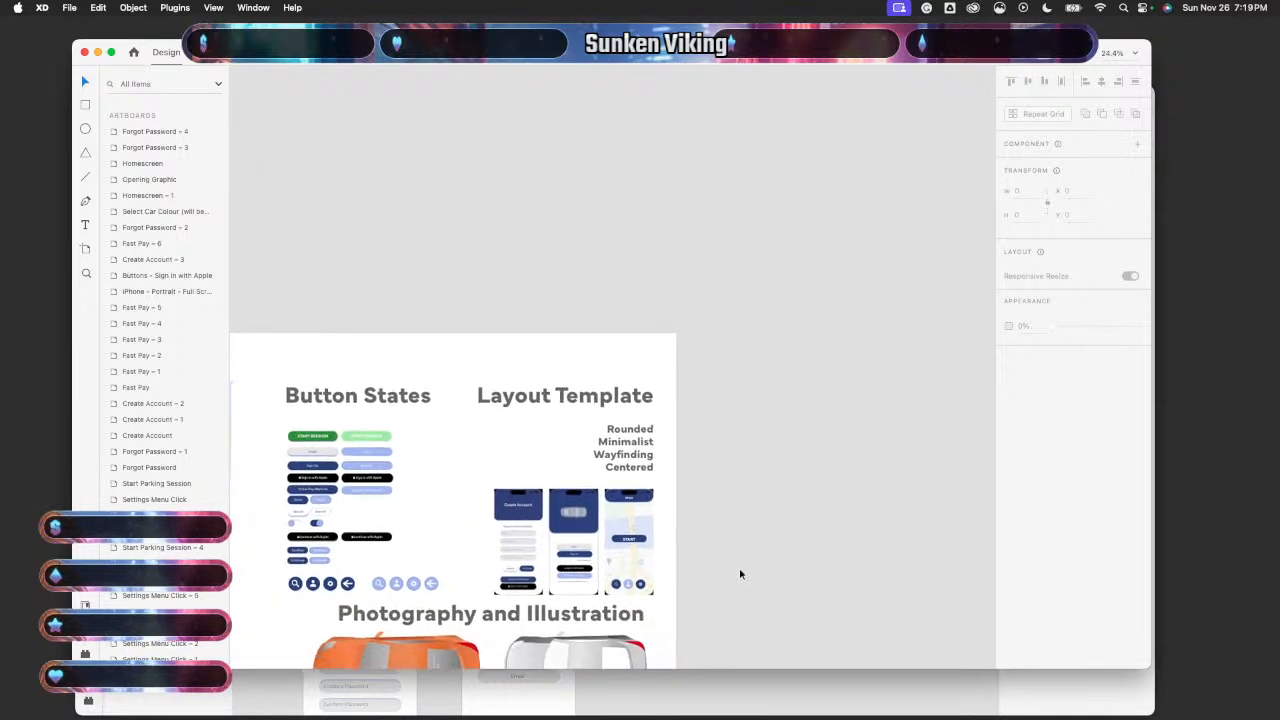
{"action": "scroll", "coordinate": [740, 574], "scroll_direction": "right", "scroll_amount": 3}
{"action": "scroll", "coordinate": [740, 574], "scroll_direction": "down", "scroll_amount": 3}
{"action": "scroll", "coordinate": [740, 574], "scroll_direction": "right", "scroll_amount": 10}
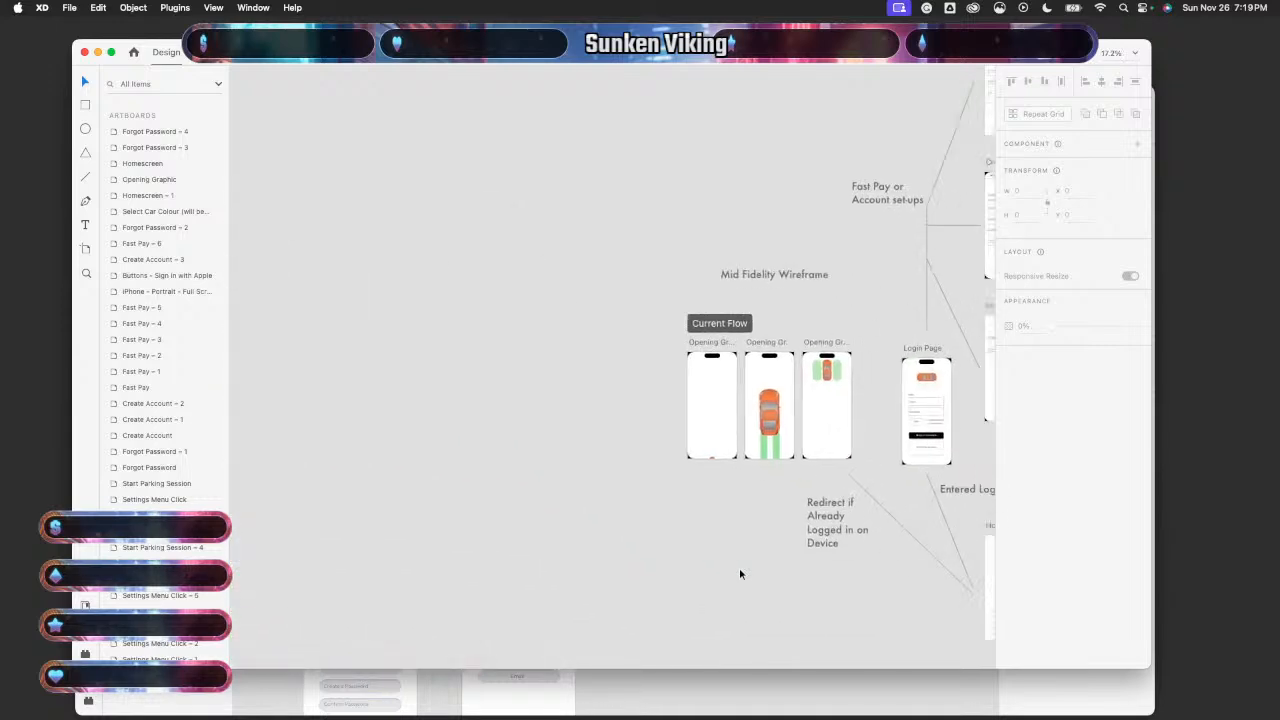
{"action": "scroll", "coordinate": [737, 574], "scroll_direction": "right", "scroll_amount": 8}
{"action": "scroll", "coordinate": [737, 574], "scroll_direction": "up", "scroll_amount": 1}
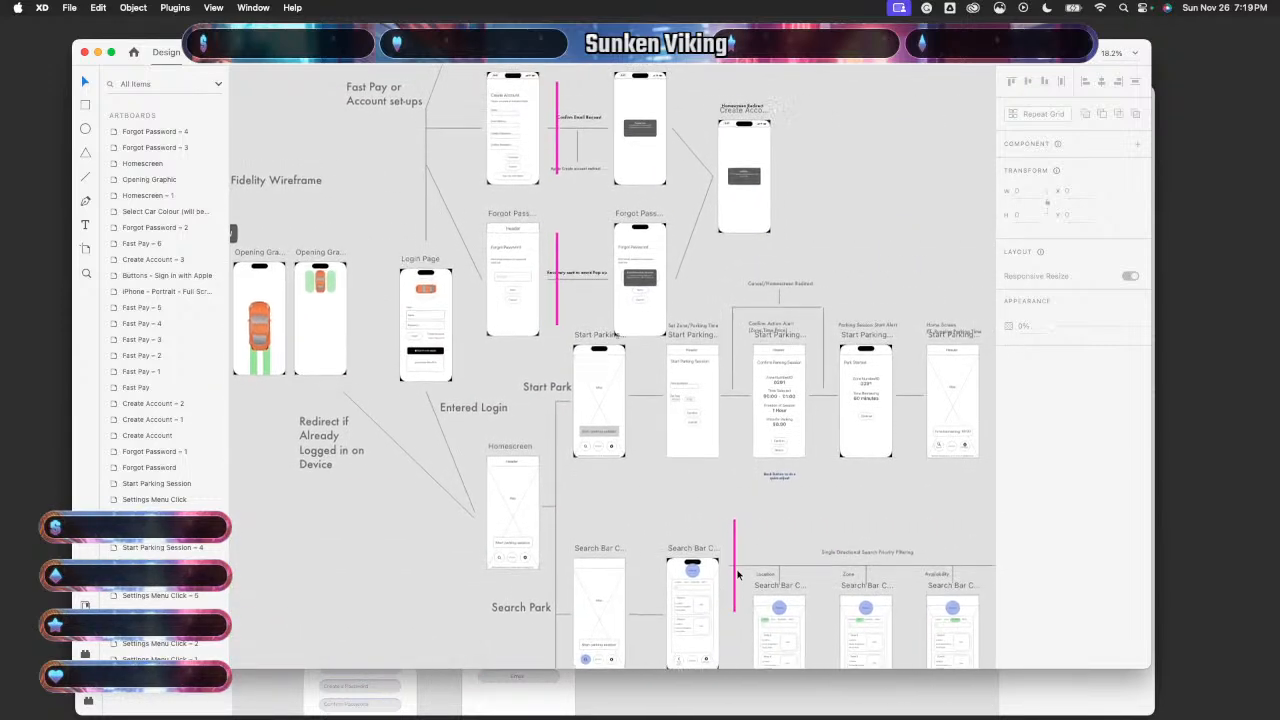
{"action": "left_click", "coordinate": [675, 688]}
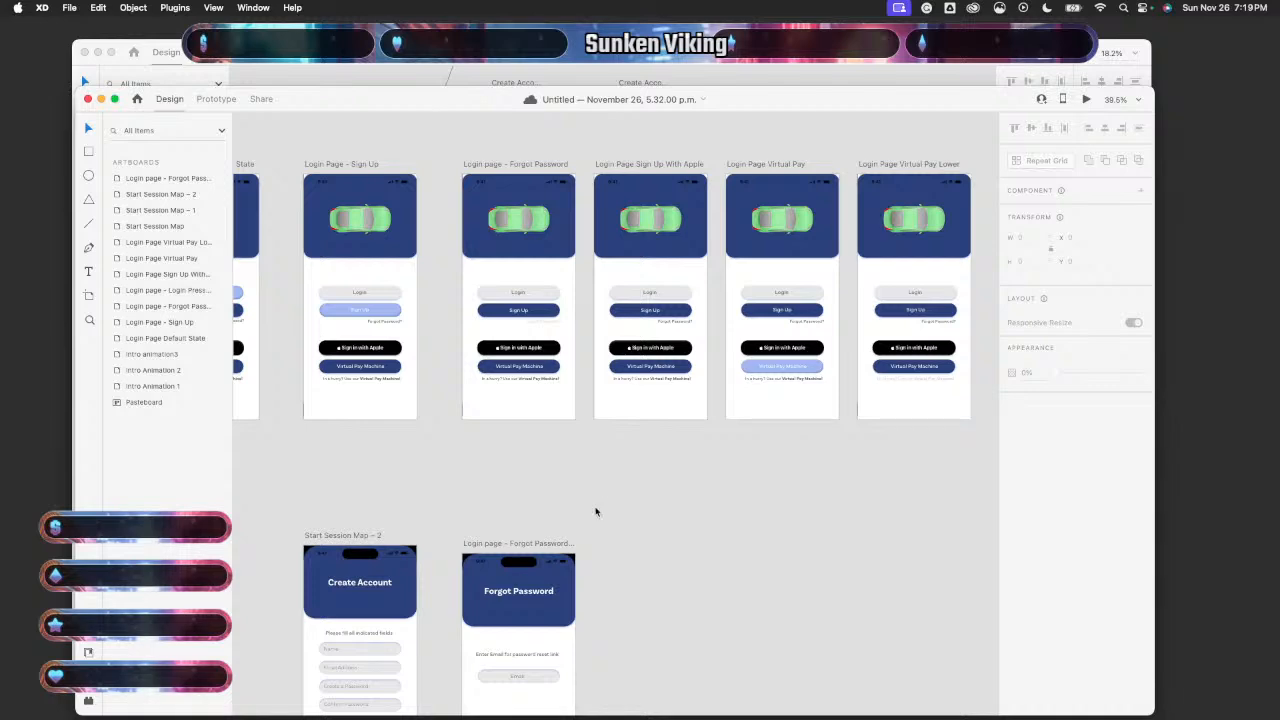
{"action": "scroll", "coordinate": [595, 512], "scroll_direction": "left", "scroll_amount": 15}
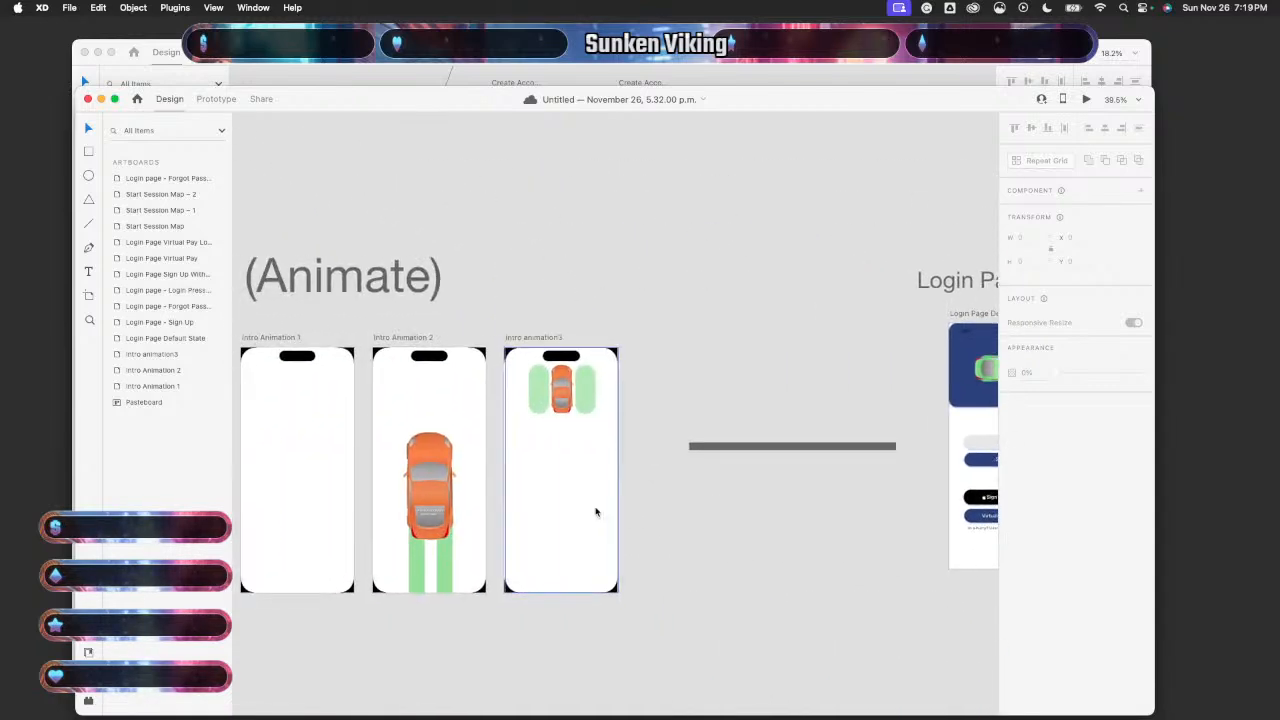
{"action": "scroll", "coordinate": [595, 512], "scroll_direction": "right", "scroll_amount": 10}
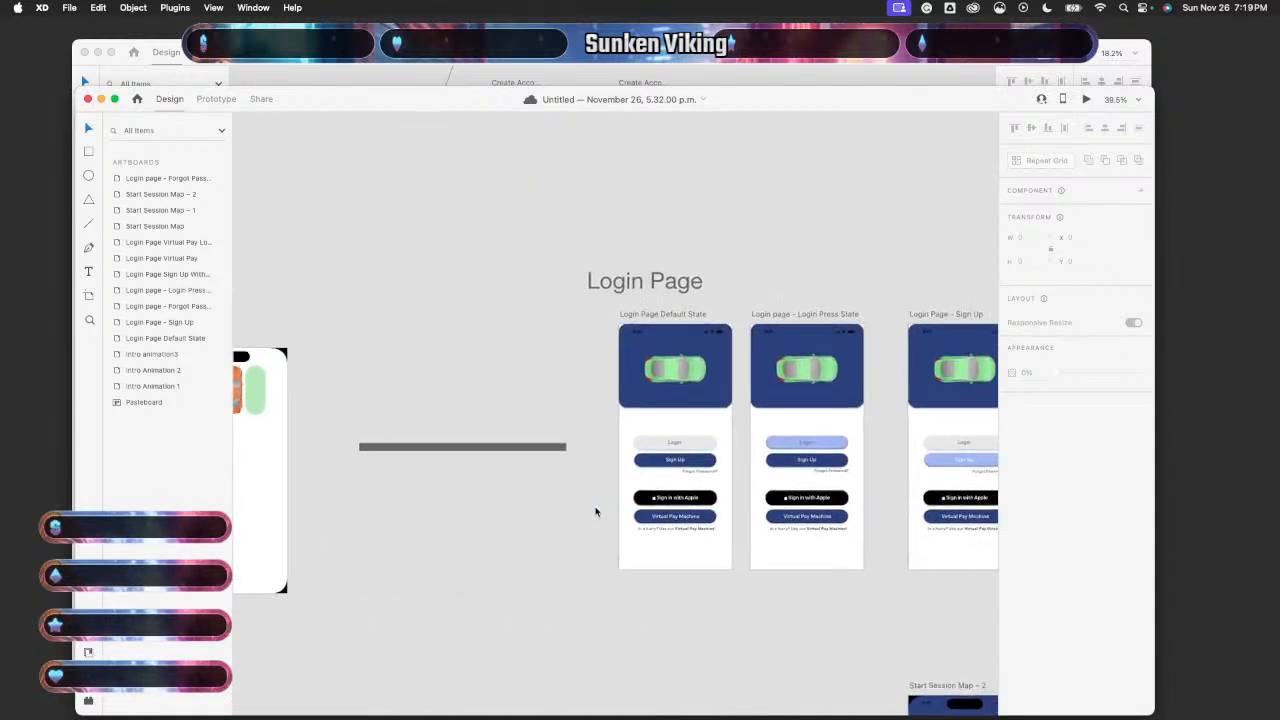
{"action": "scroll", "coordinate": [595, 512], "scroll_direction": "down", "scroll_amount": 1}
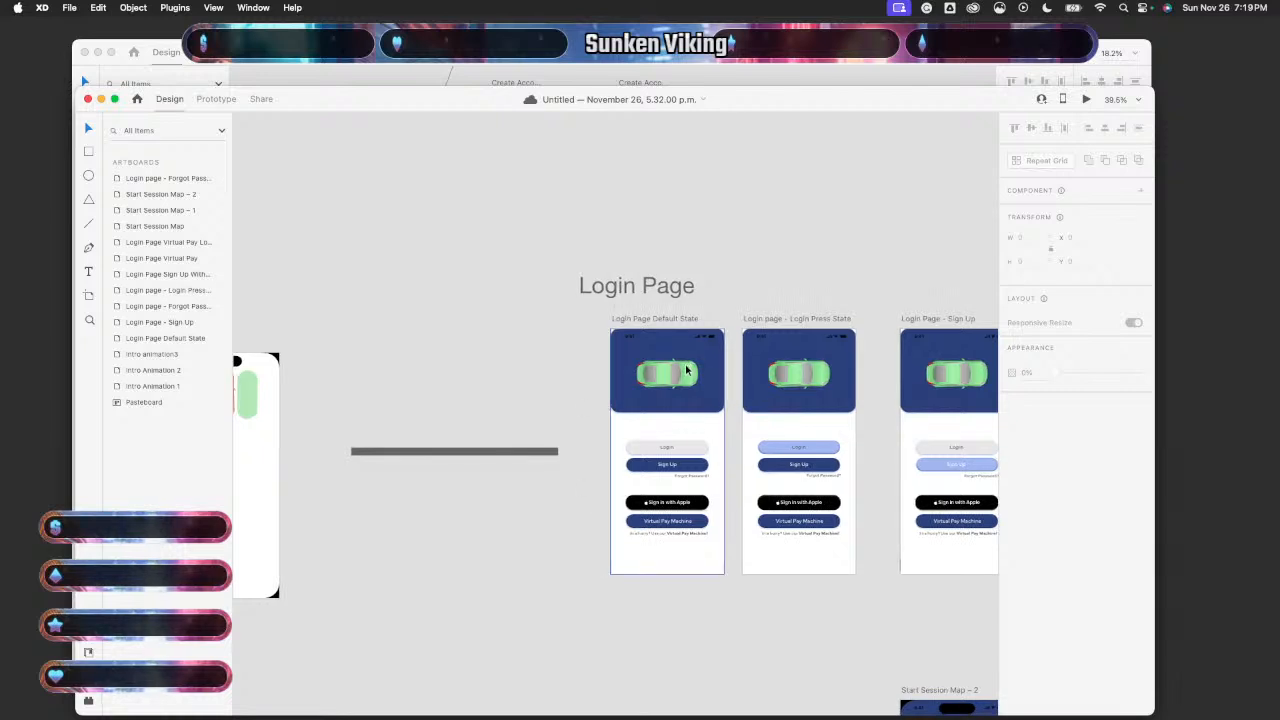
{"action": "key", "text": "super+grave"}
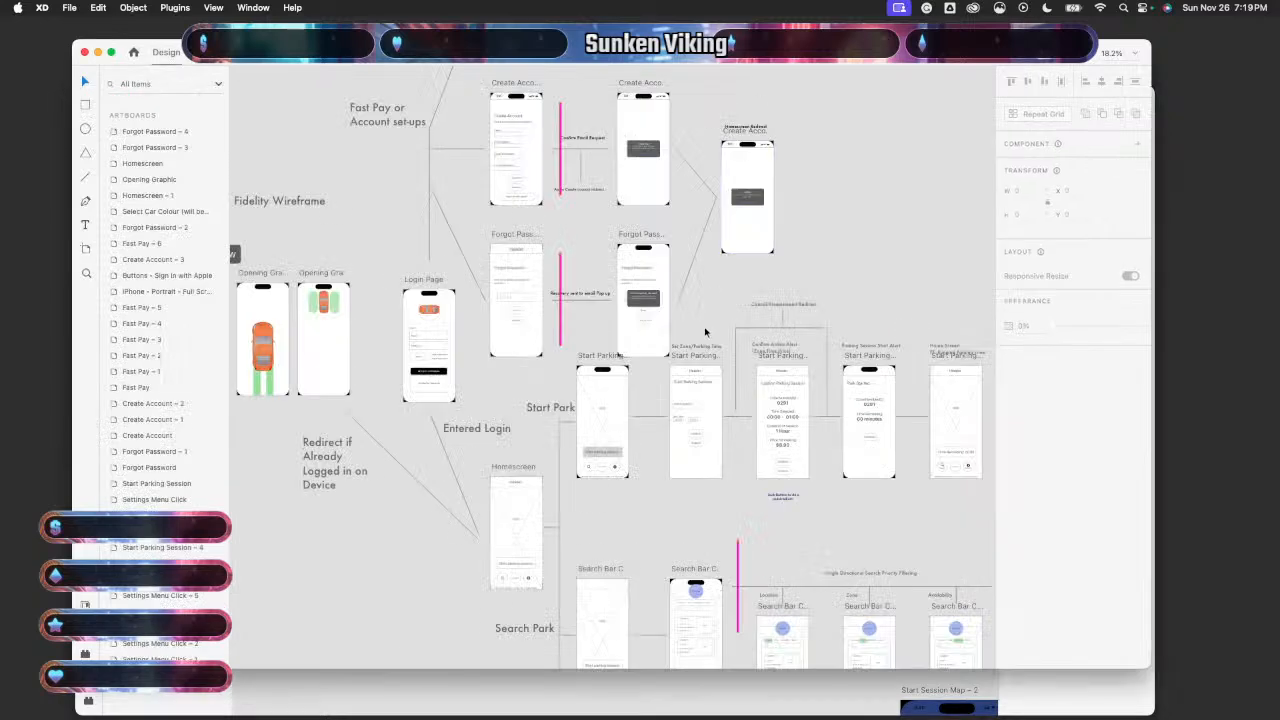
{"action": "scroll", "coordinate": [723, 521], "scroll_direction": "down", "scroll_amount": 2}
{"action": "scroll", "coordinate": [723, 521], "scroll_direction": "right", "scroll_amount": 2}
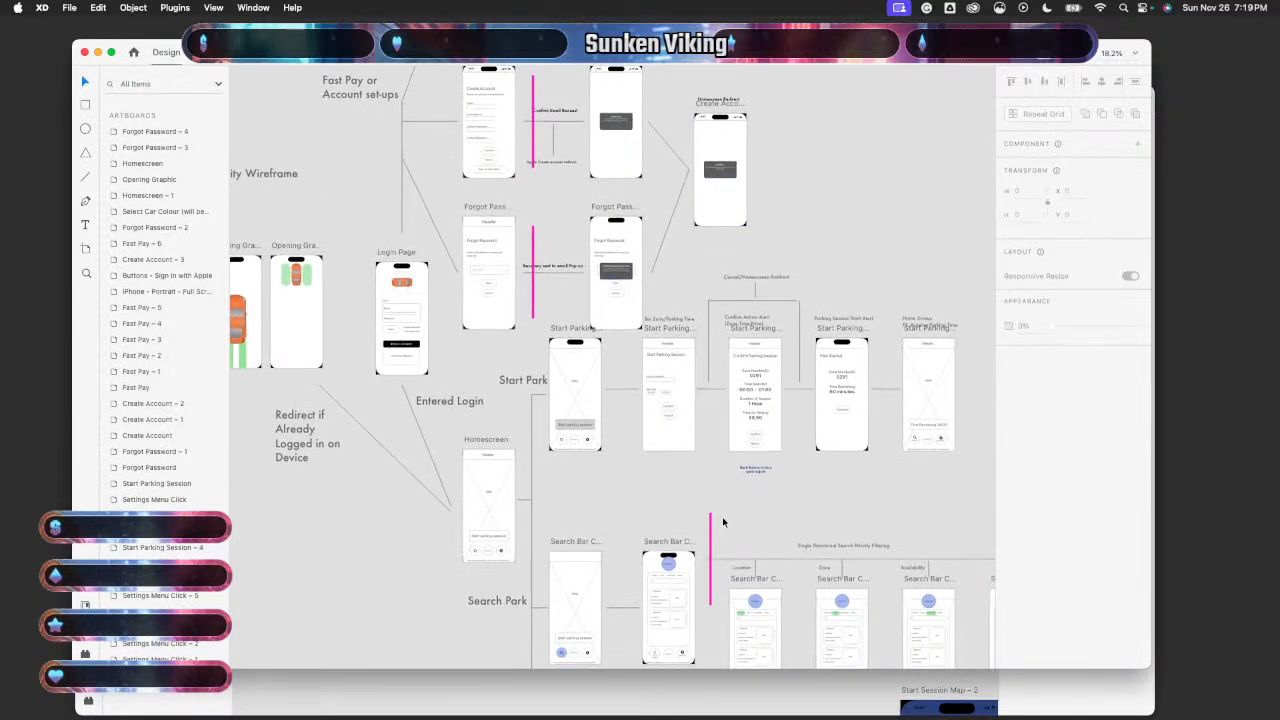
{"action": "scroll", "coordinate": [723, 521], "scroll_direction": "up", "scroll_amount": 2}
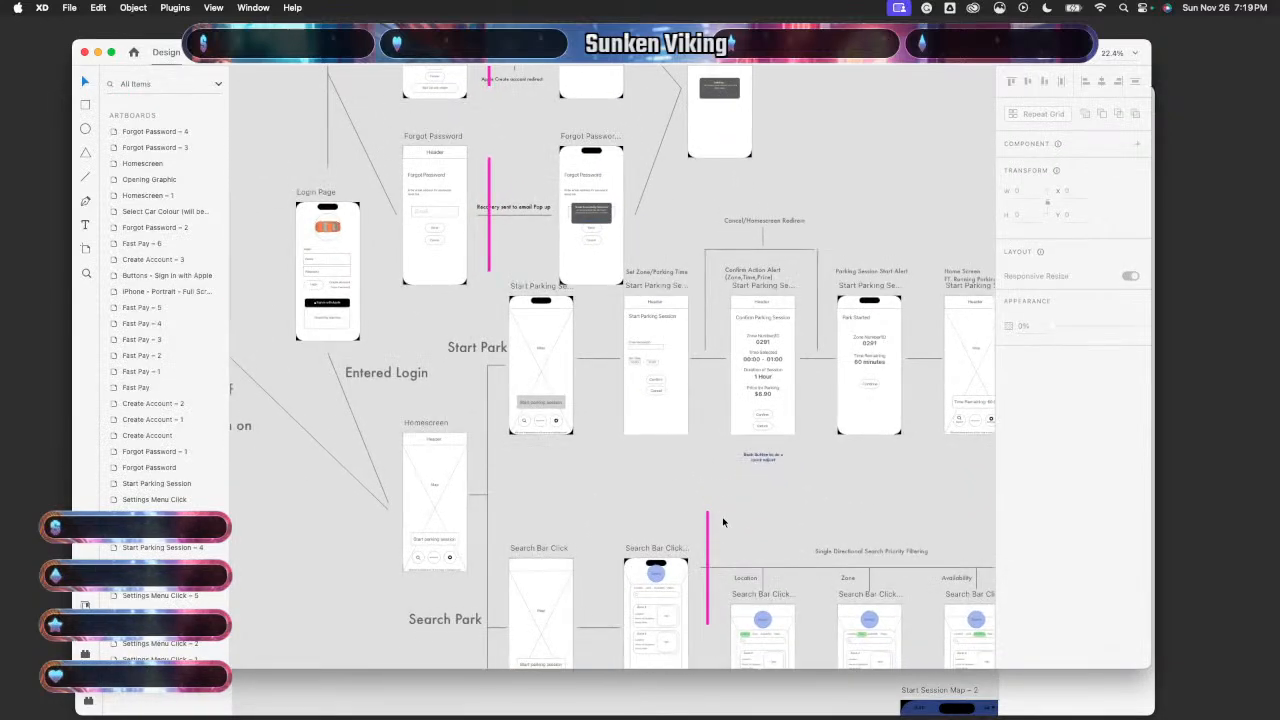
{"action": "scroll", "coordinate": [652, 425], "scroll_direction": "up", "scroll_amount": 2}
{"action": "scroll", "coordinate": [652, 425], "scroll_direction": "left", "scroll_amount": 1}
{"action": "scroll", "coordinate": [652, 425], "scroll_direction": "up", "scroll_amount": 6}
{"action": "scroll", "coordinate": [652, 425], "scroll_direction": "left", "scroll_amount": 1}
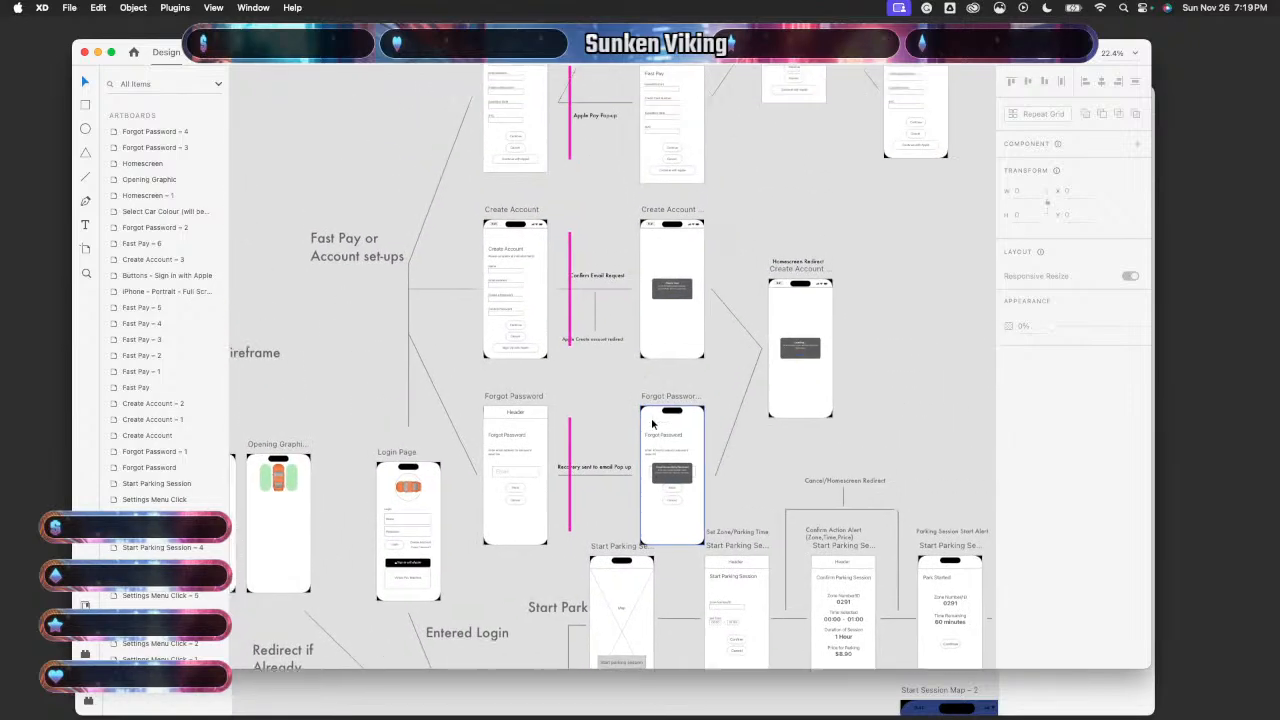
{"action": "scroll", "coordinate": [652, 425], "scroll_direction": "up", "scroll_amount": 1}
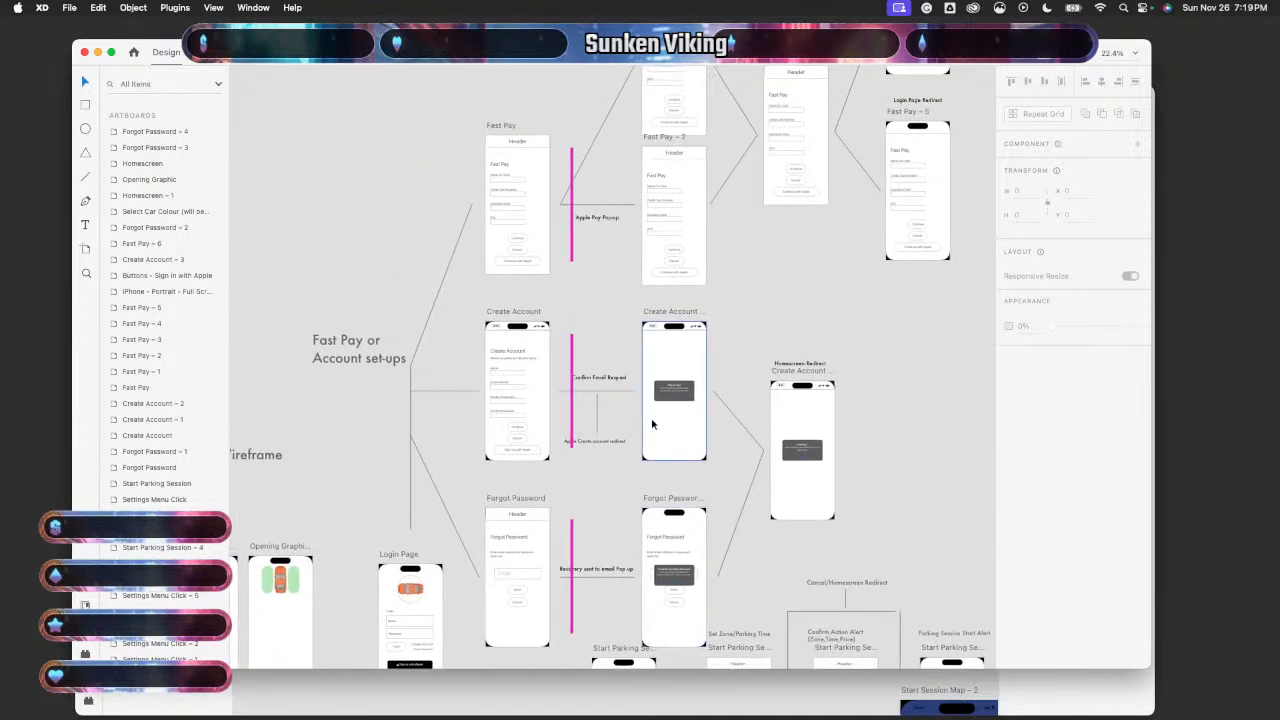
{"action": "scroll", "coordinate": [652, 425], "scroll_direction": "down", "scroll_amount": 2}
{"action": "scroll", "coordinate": [652, 425], "scroll_direction": "left", "scroll_amount": 1}
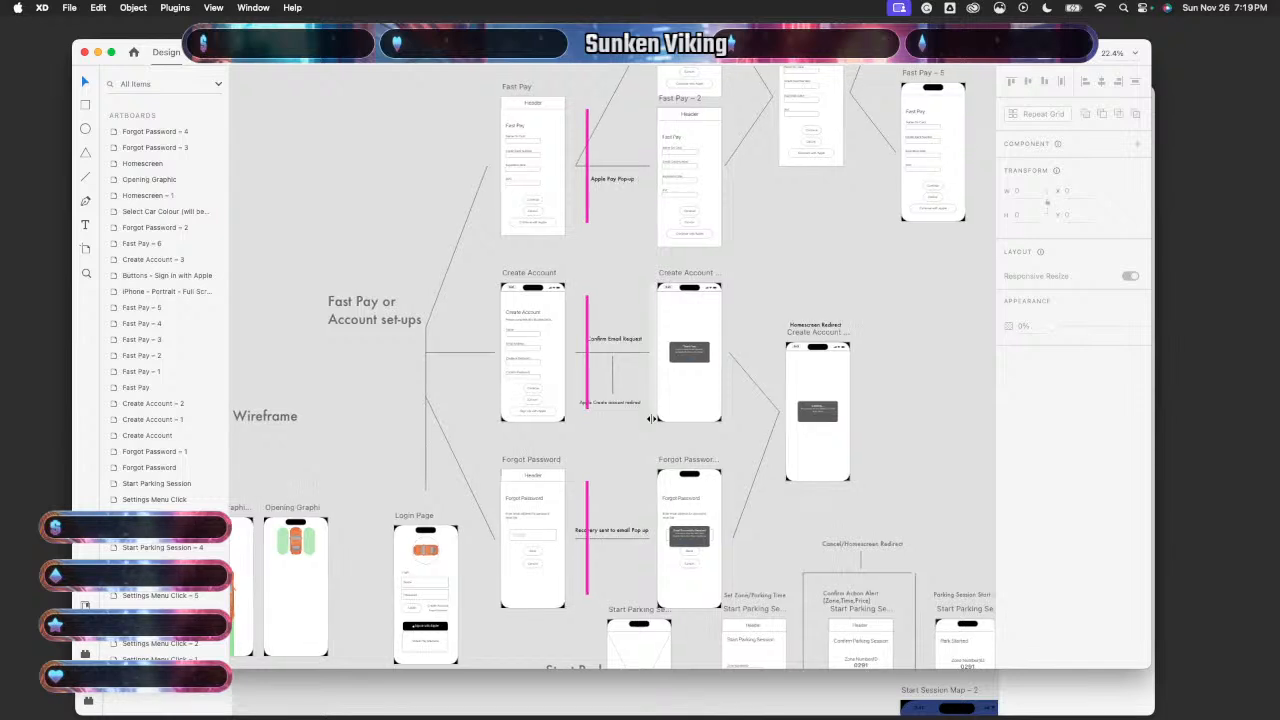
{"action": "scroll", "coordinate": [652, 420], "scroll_direction": "up", "scroll_amount": 5}
{"action": "scroll", "coordinate": [652, 420], "scroll_direction": "right", "scroll_amount": 2}
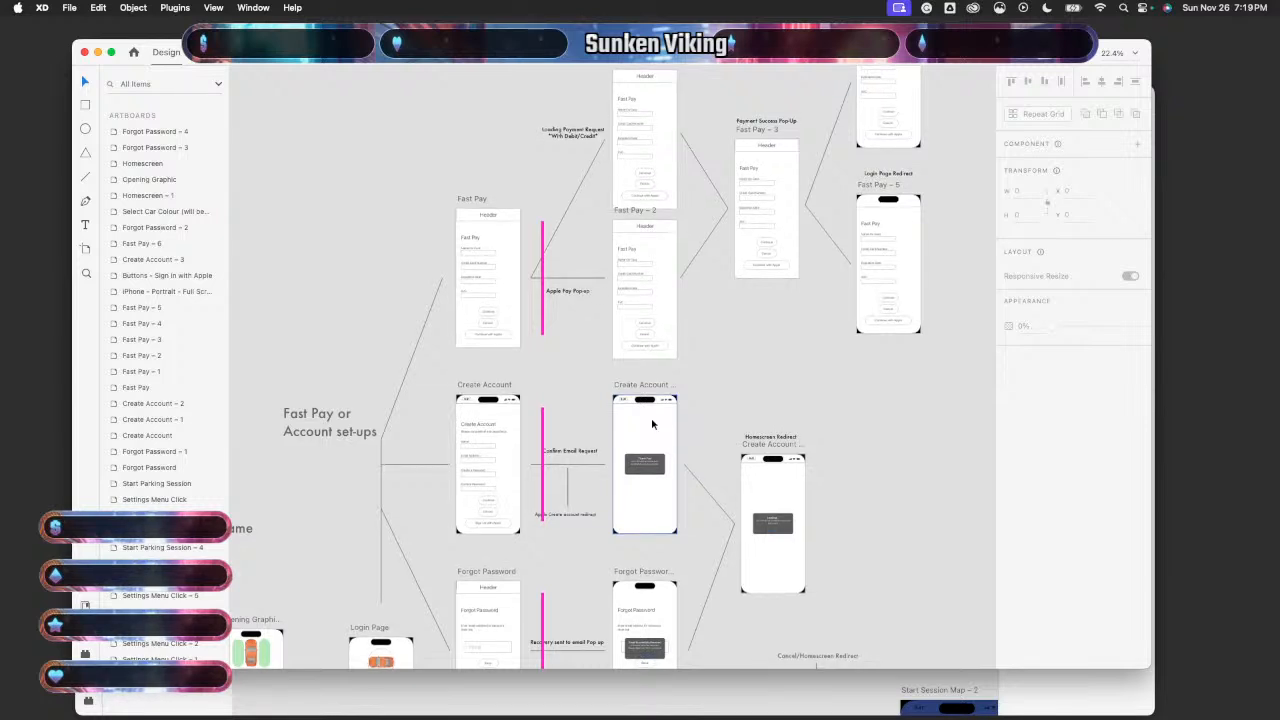
{"action": "scroll", "coordinate": [652, 425], "scroll_direction": "down", "scroll_amount": 5}
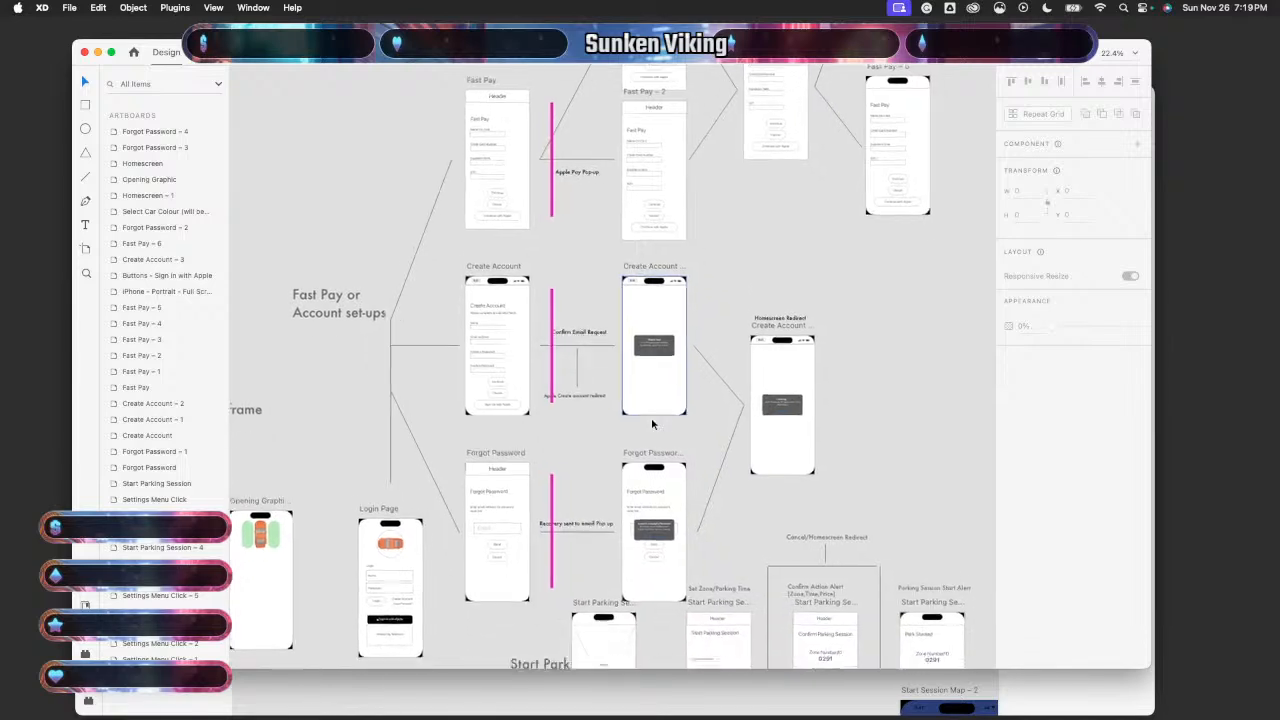
{"action": "scroll", "coordinate": [651, 424], "scroll_direction": "down", "scroll_amount": 12}
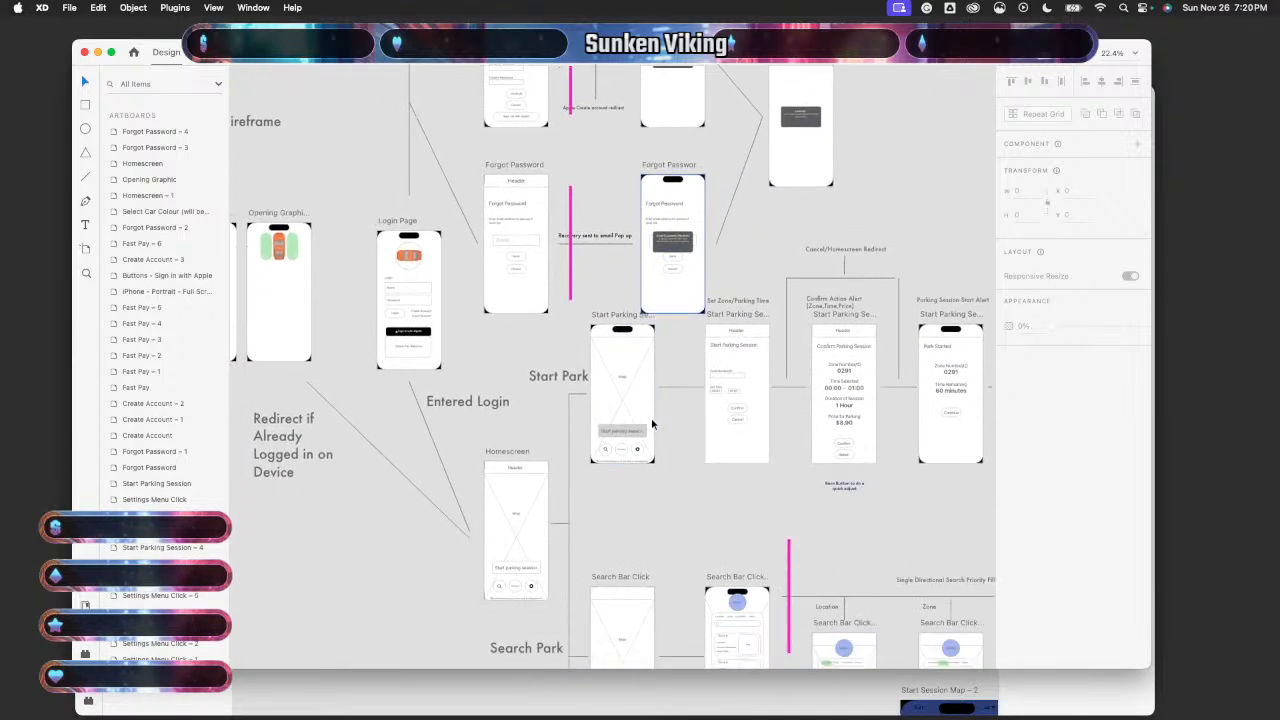
{"action": "scroll", "coordinate": [651, 424], "scroll_direction": "down", "scroll_amount": 3}
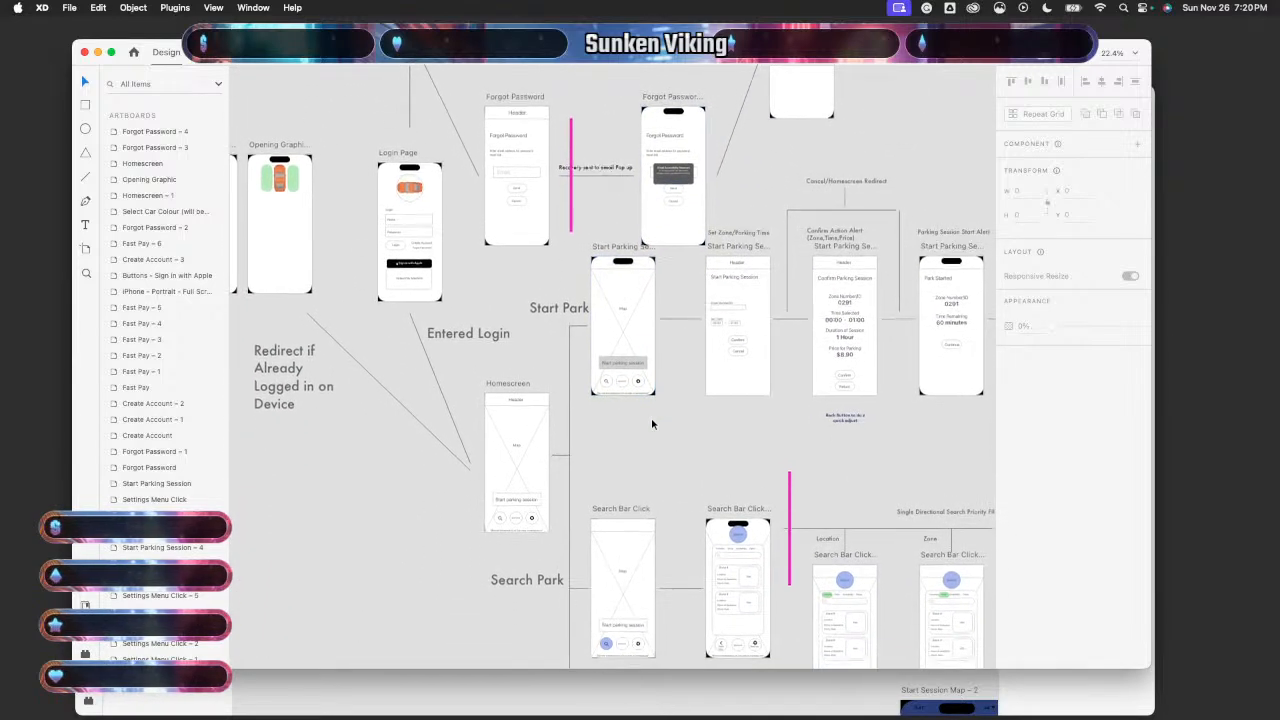
{"action": "scroll", "coordinate": [651, 424], "scroll_direction": "down", "scroll_amount": 10}
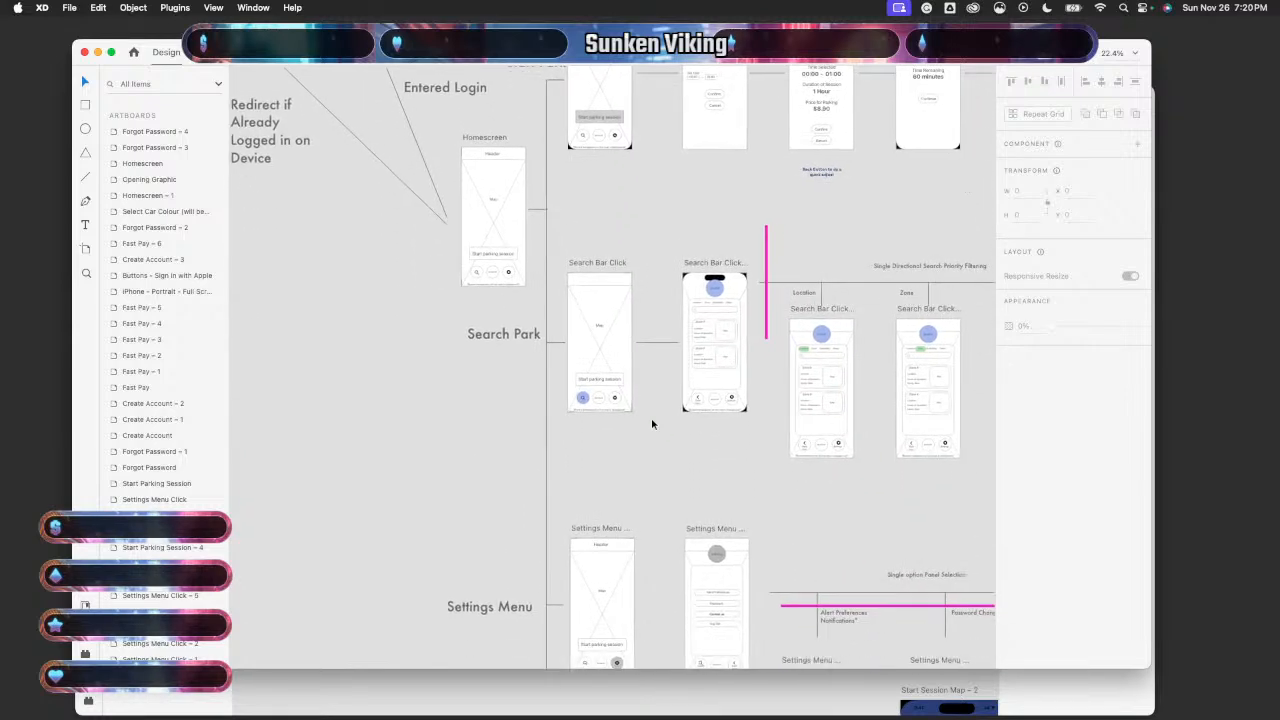
{"action": "scroll", "coordinate": [651, 424], "scroll_direction": "up", "scroll_amount": 8}
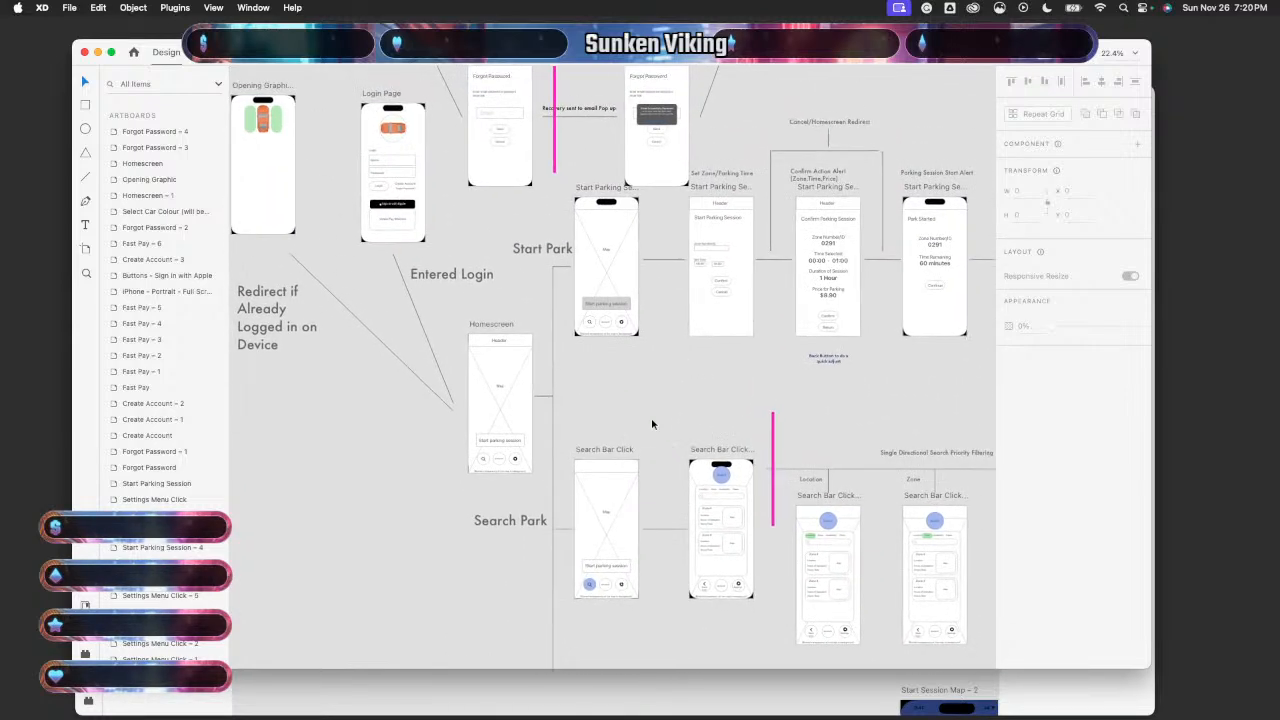
{"action": "scroll", "coordinate": [652, 424], "scroll_direction": "up", "scroll_amount": 1}
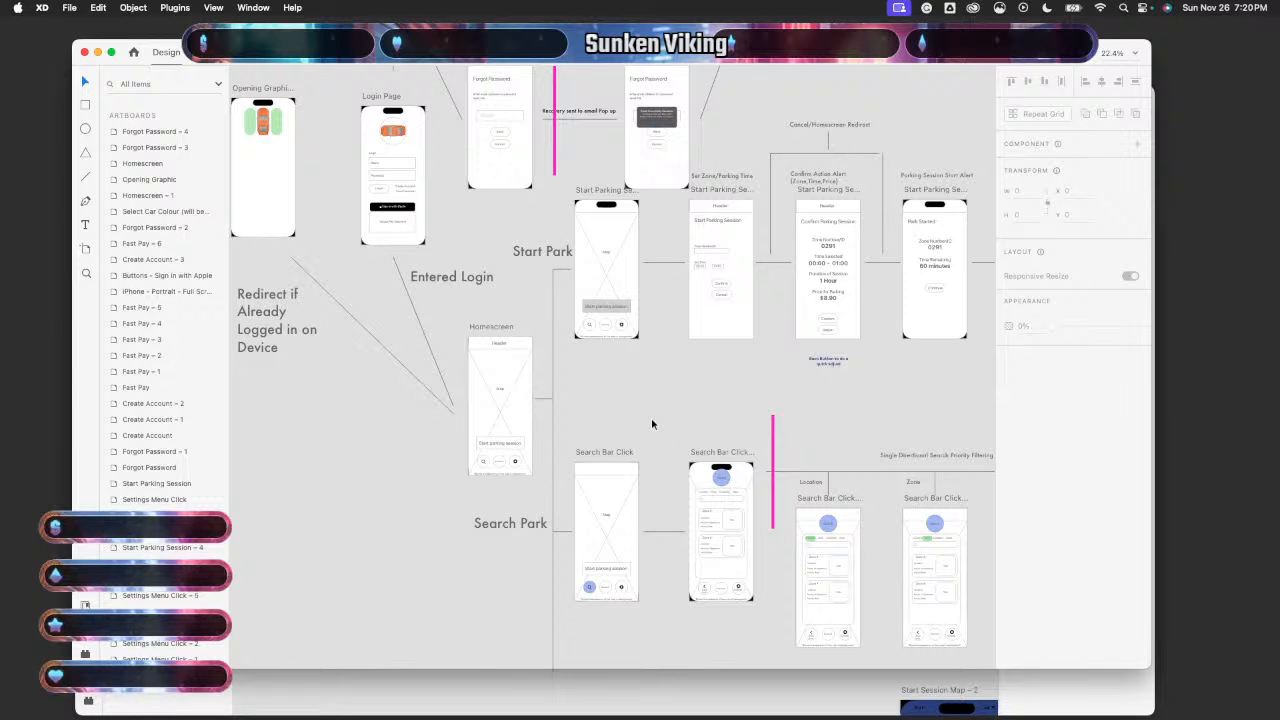
{"action": "scroll", "coordinate": [651, 424], "scroll_direction": "up", "scroll_amount": 4}
{"action": "scroll", "coordinate": [651, 424], "scroll_direction": "right", "scroll_amount": 3}
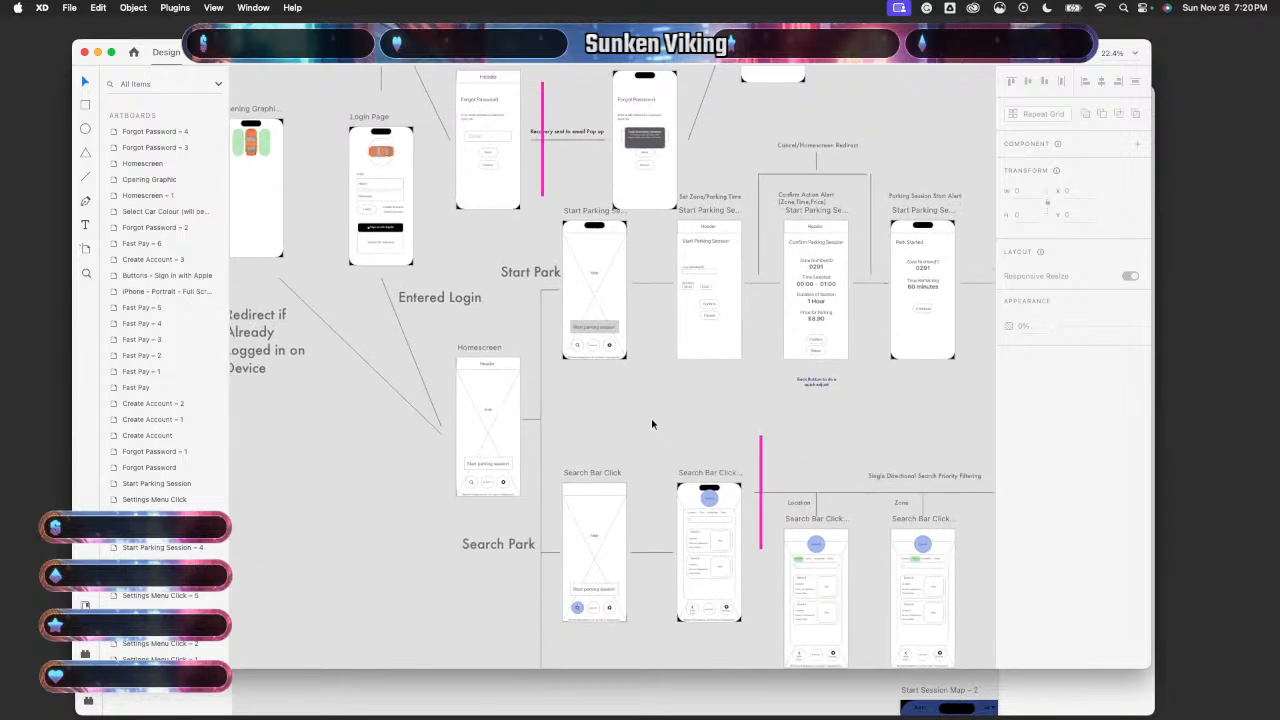
{"action": "scroll", "coordinate": [651, 424], "scroll_direction": "up", "scroll_amount": 2}
{"action": "scroll", "coordinate": [651, 424], "scroll_direction": "right", "scroll_amount": 2}
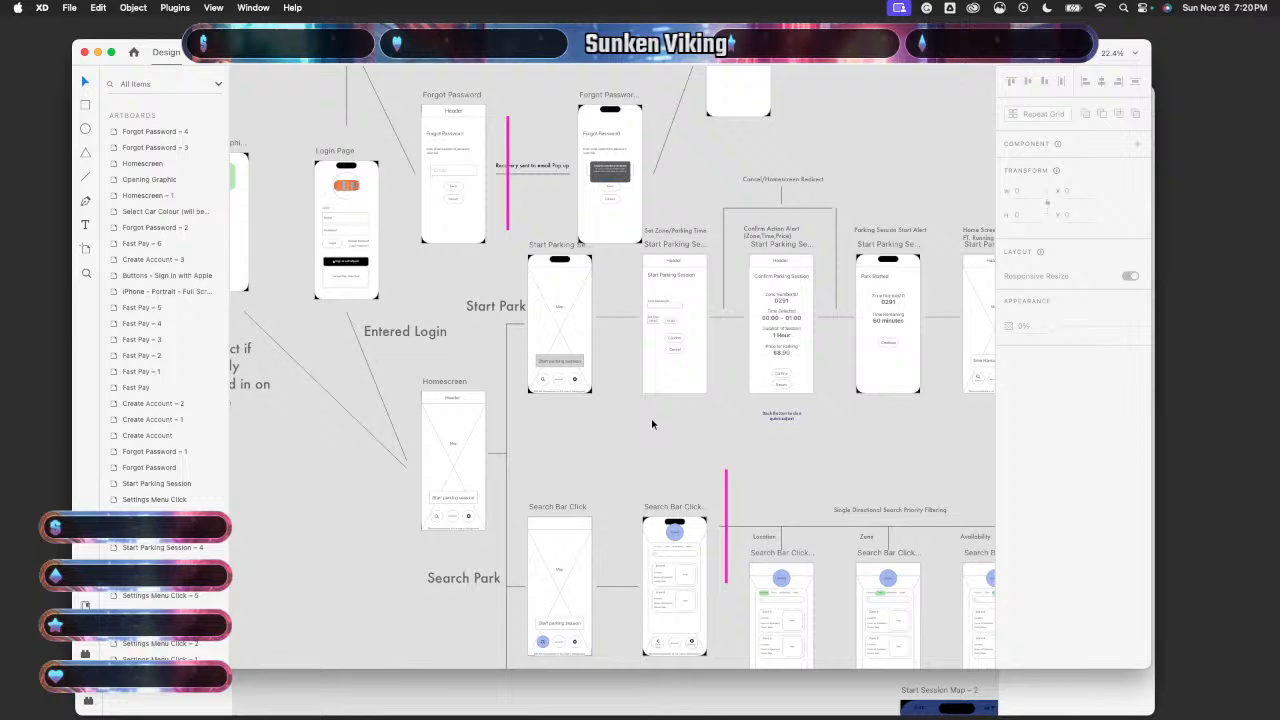
{"action": "scroll", "coordinate": [651, 424], "scroll_direction": "up", "scroll_amount": 7}
{"action": "scroll", "coordinate": [651, 424], "scroll_direction": "right", "scroll_amount": 8}
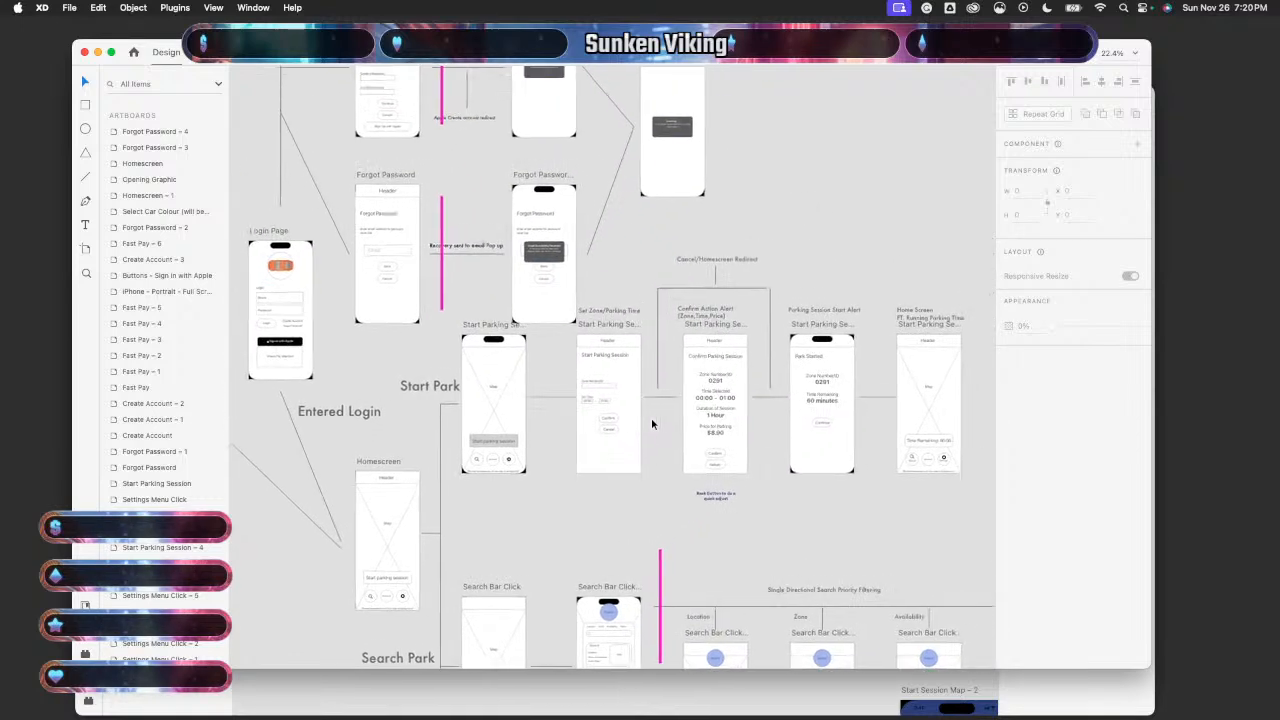
{"action": "scroll", "coordinate": [651, 424], "scroll_direction": "down", "scroll_amount": 1}
{"action": "scroll", "coordinate": [651, 424], "scroll_direction": "right", "scroll_amount": 1}
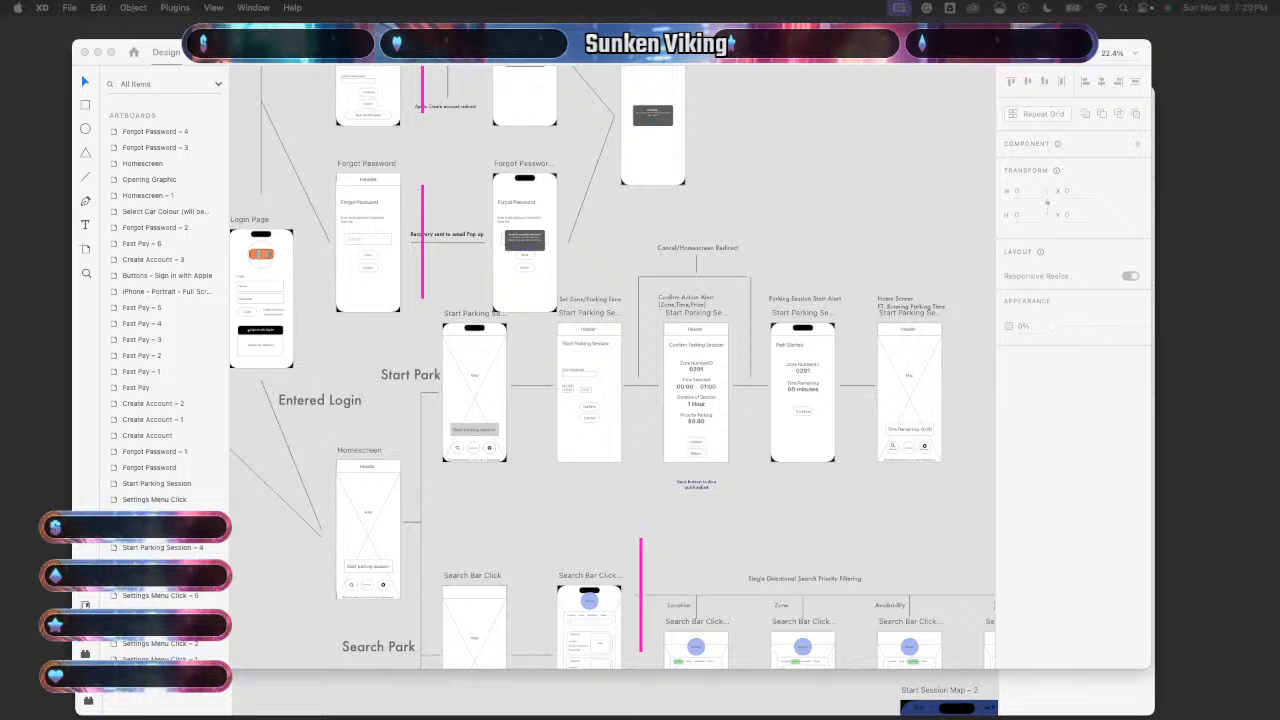
- Copy all the elements on the Set Zone wireframe artboard
{"action": "left_click", "coordinate": [390, 362]}
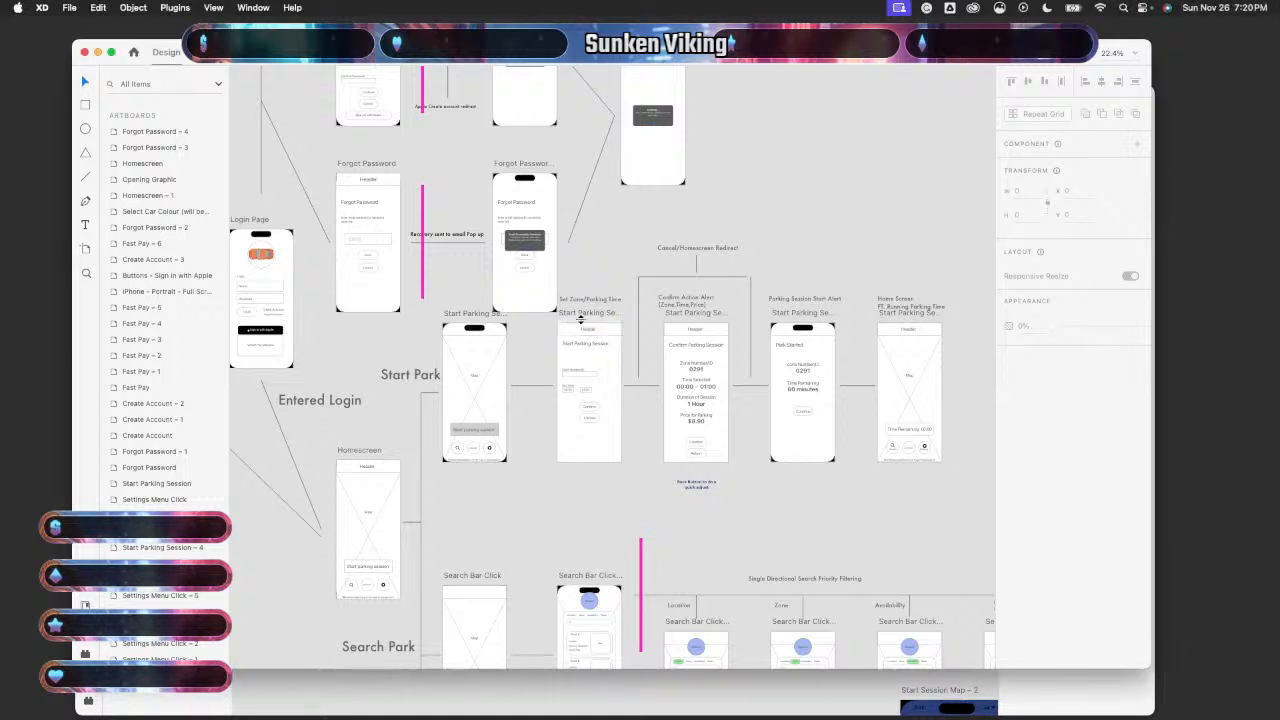
{"action": "mouse_move", "coordinate": [544, 346]}
{"action": "left_mouse_down"}
{"action": "mouse_move", "coordinate": [615, 446]}
{"action": "mouse_move", "coordinate": [558, 360]}
{"action": "left_mouse_up"}
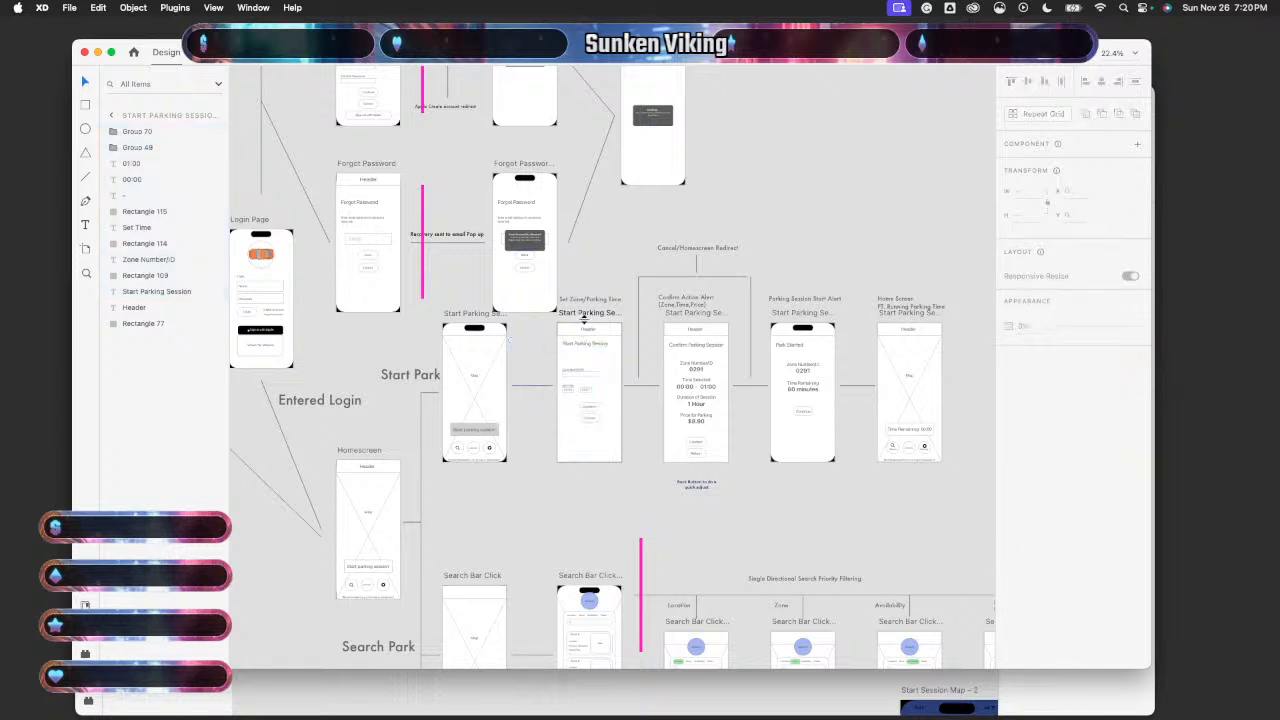
{"action": "left_click_drag", "start_coordinate": [585, 316], "coordinate": [605, 365]}
{"action": "key", "text": "super+z"}
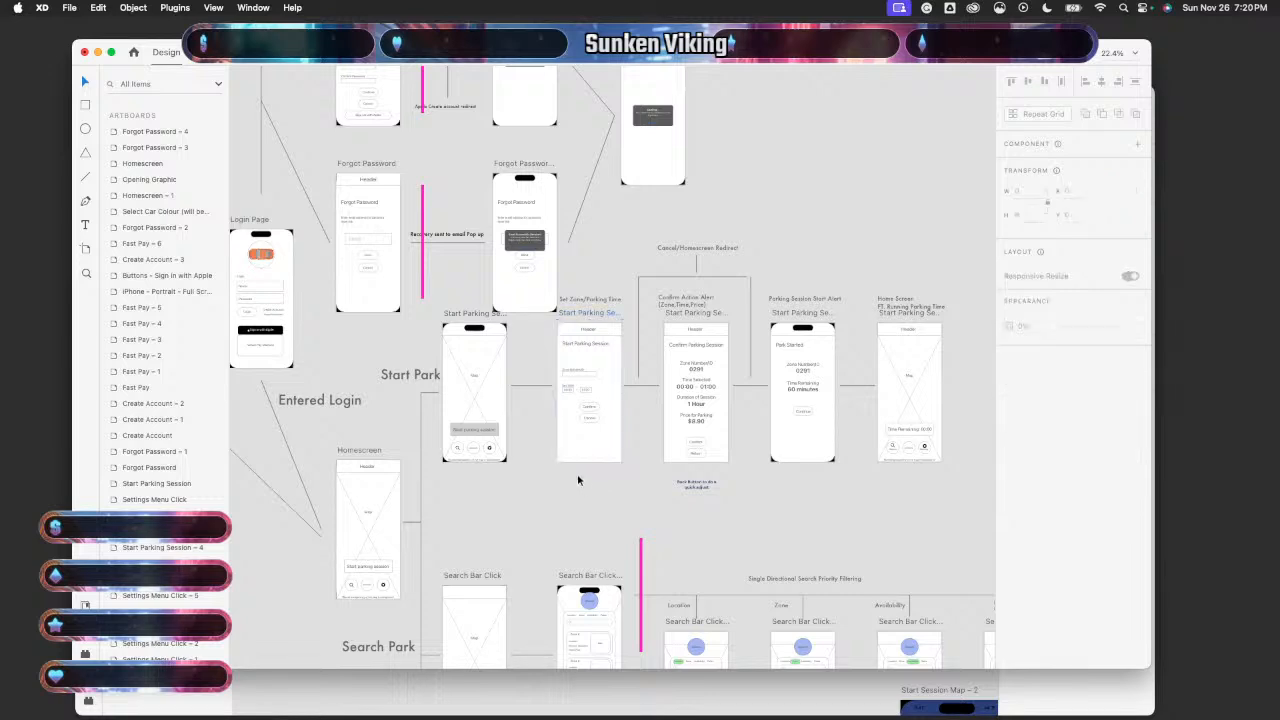
{"action": "left_click_drag", "start_coordinate": [580, 474], "coordinate": [590, 322]}
{"action": "key", "text": "super+c"}
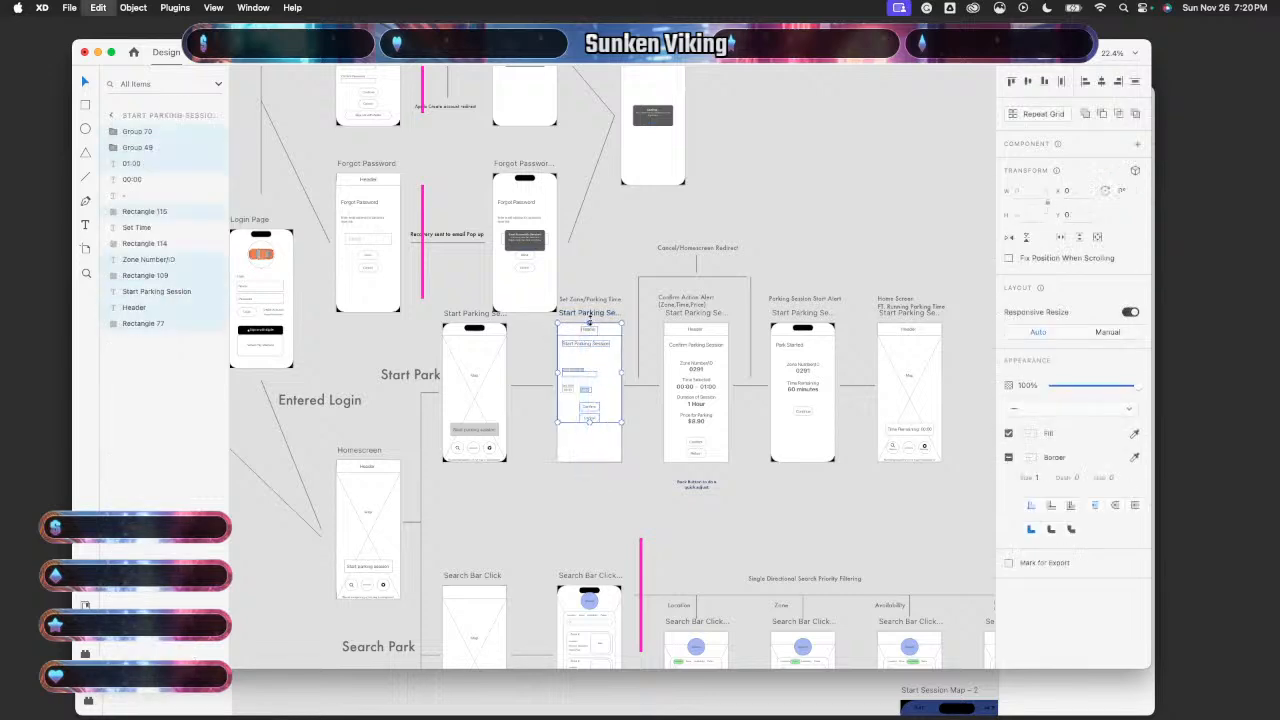
- Paste them into the Untitled document and place them on the pasteboard at x 8217, y -163
{"action": "left_click", "coordinate": [391, 705]}
{"action": "scroll", "coordinate": [449, 580], "scroll_direction": "down", "scroll_amount": 6}
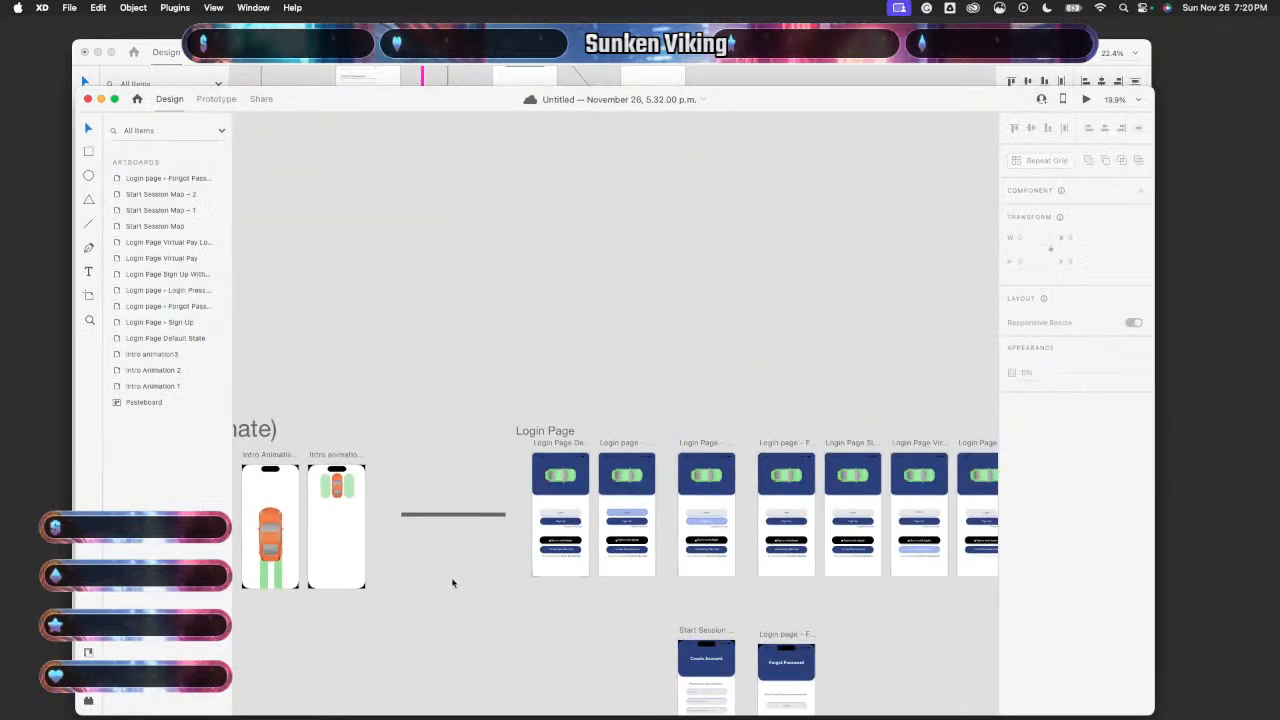
{"action": "key", "text": "super+v"}
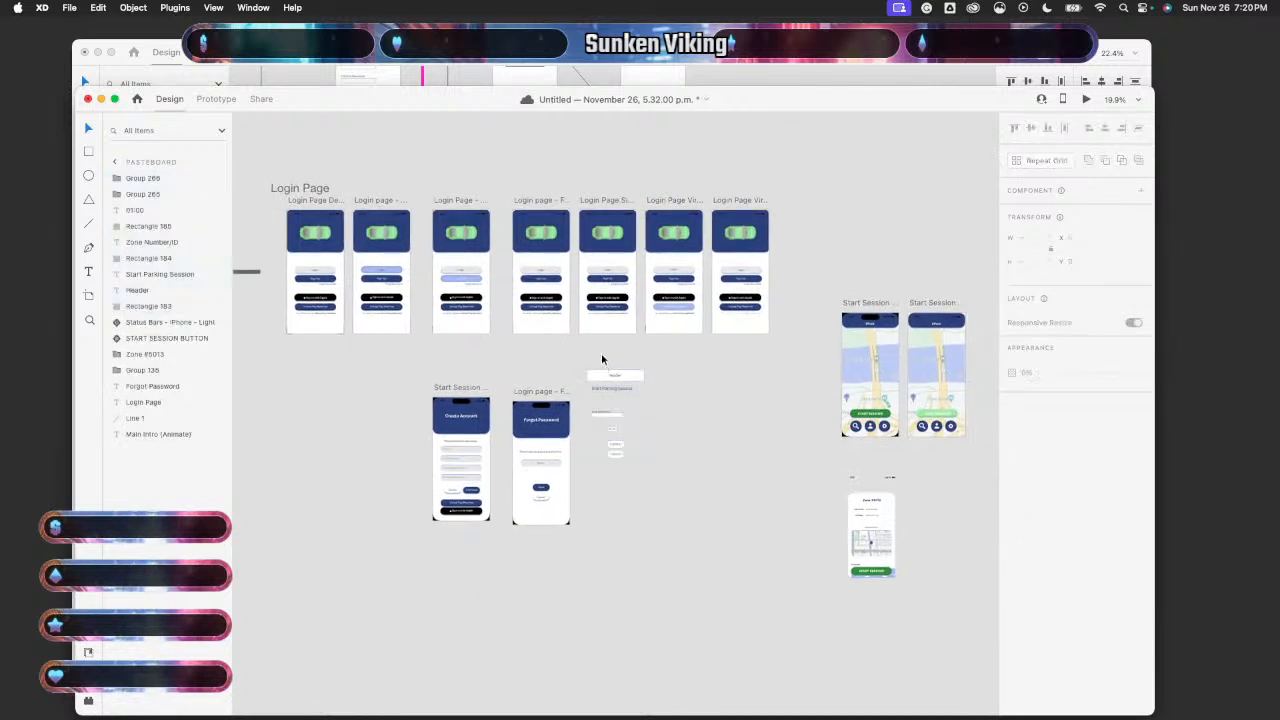
{"action": "left_click_drag", "start_coordinate": [601, 358], "coordinate": [773, 563]}
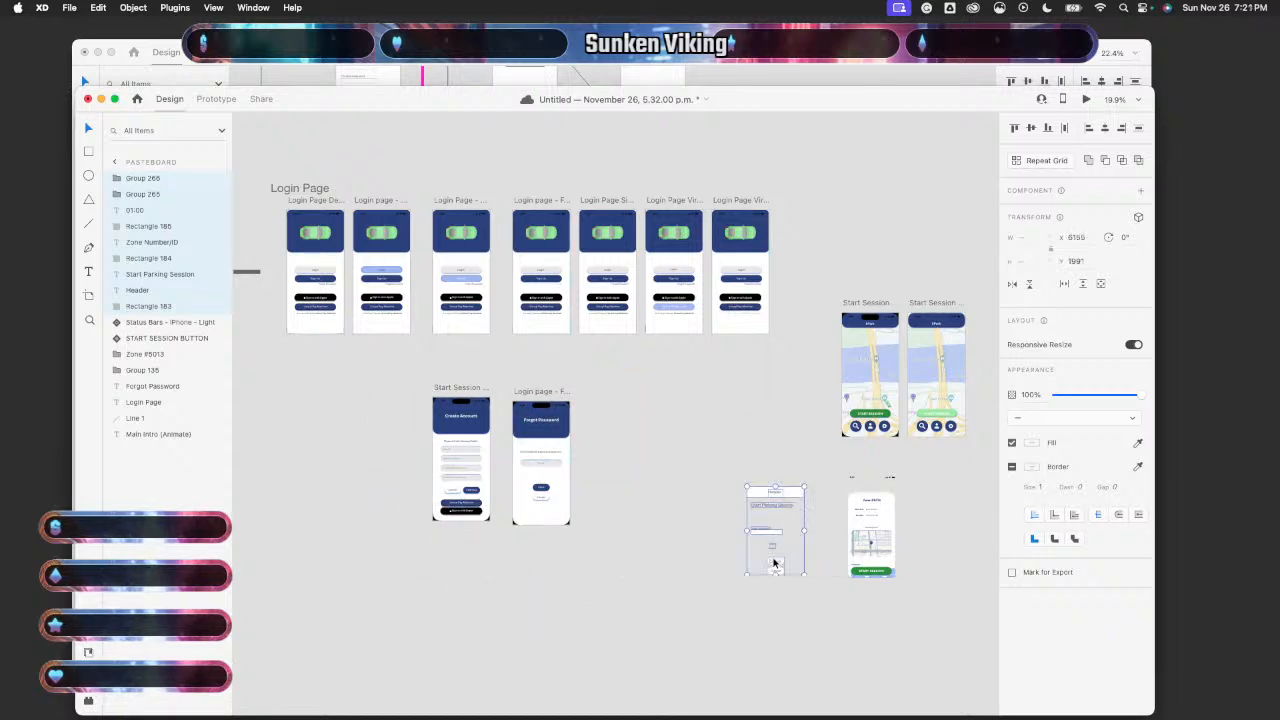
{"action": "scroll", "coordinate": [773, 563], "scroll_direction": "right", "scroll_amount": 5}
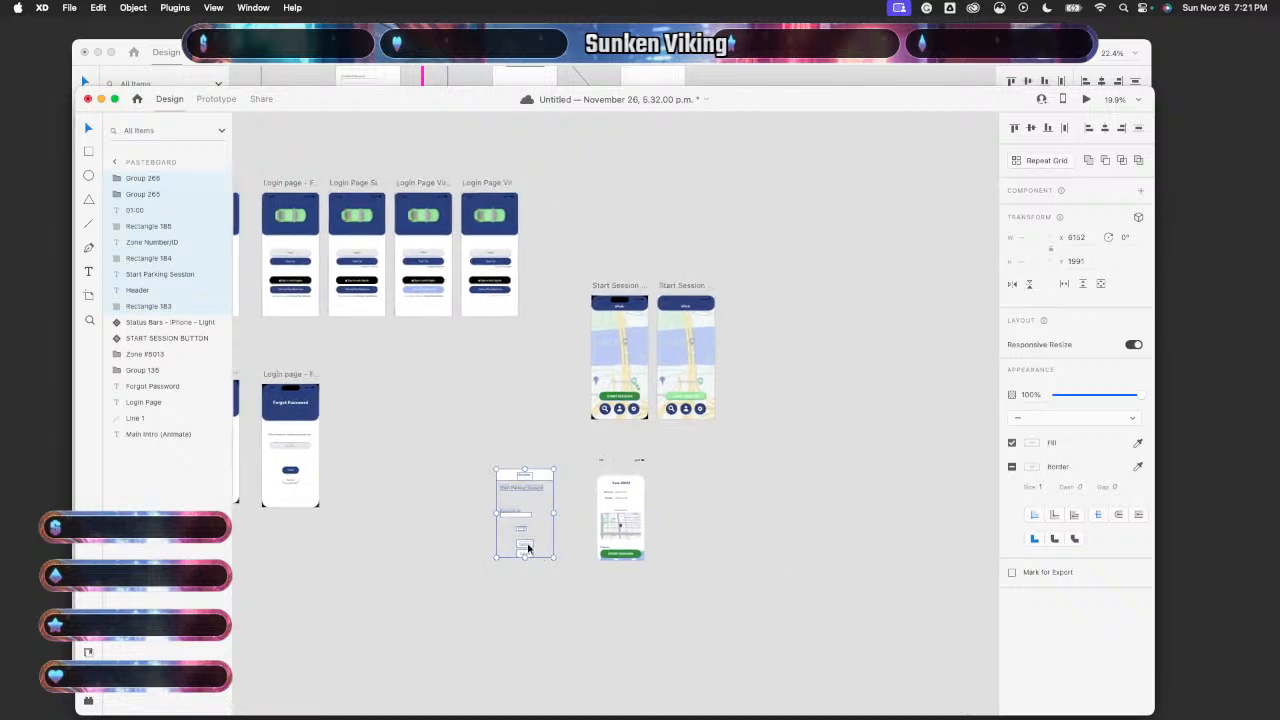
{"action": "left_click_drag", "start_coordinate": [528, 548], "coordinate": [786, 263]}
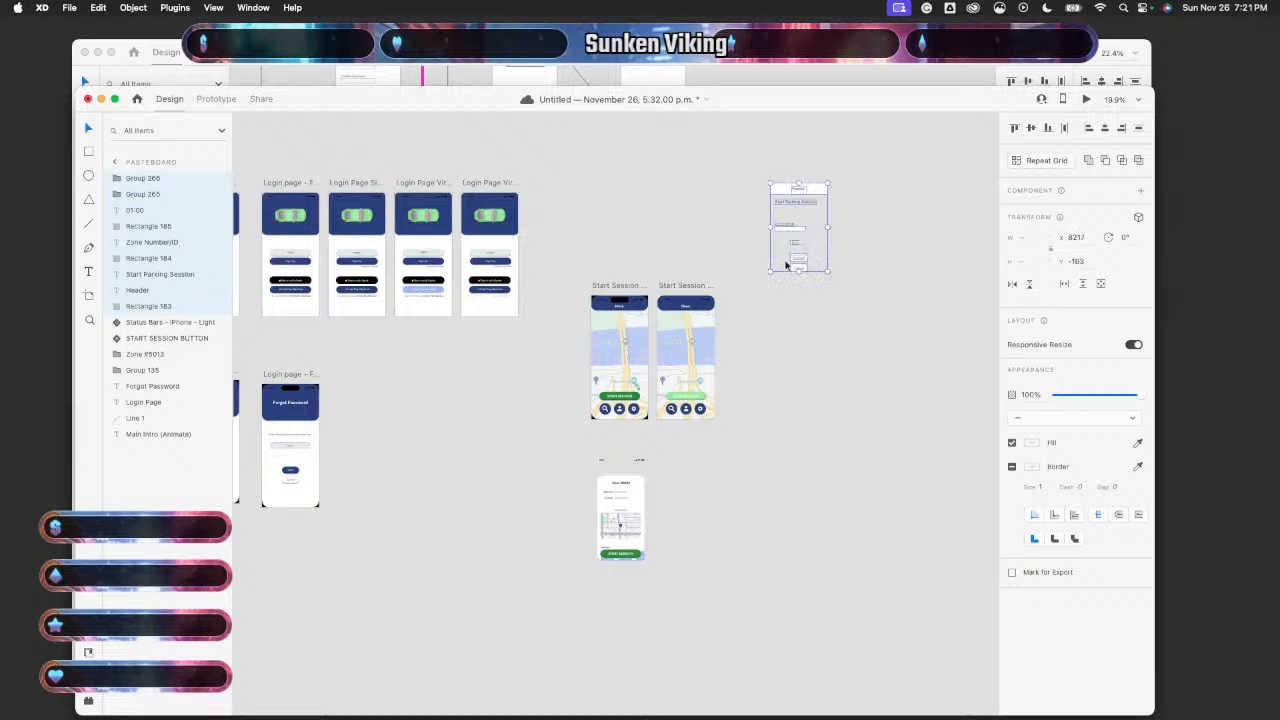
- Rename the Start Session Map - 2 artboard to 'Create Account' in the Layers panel
{"action": "left_click", "coordinate": [118, 163]}
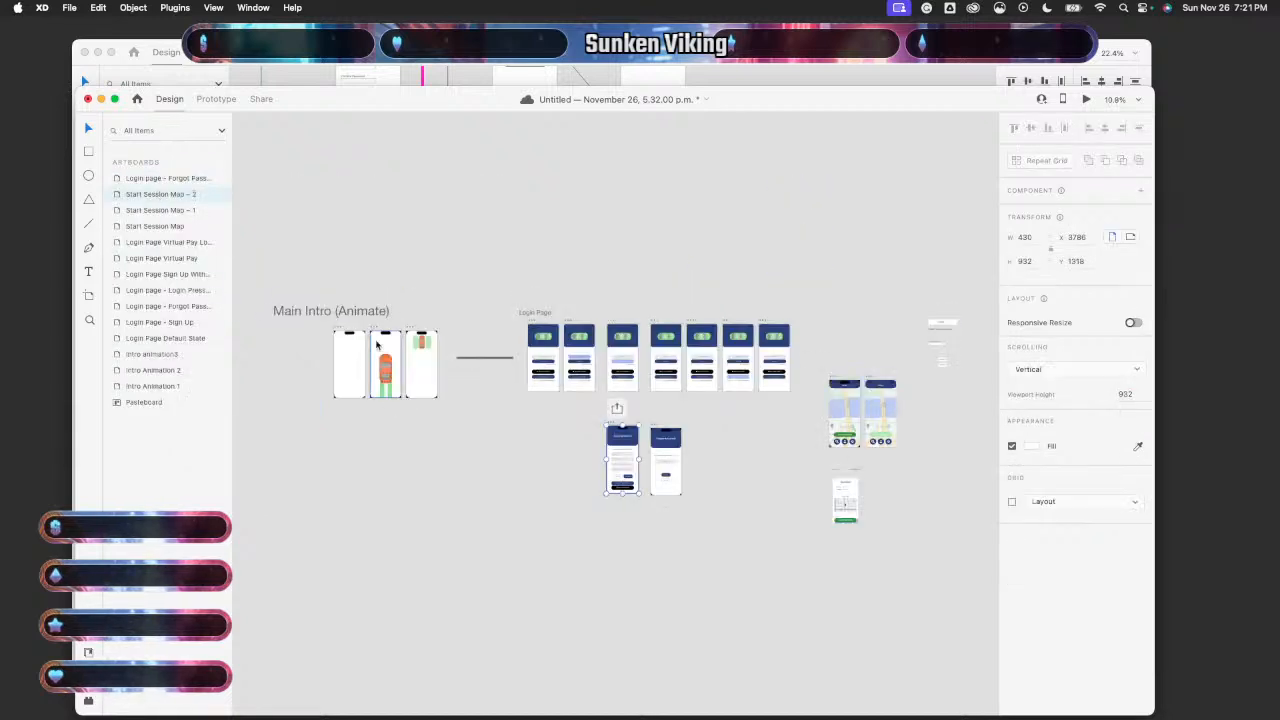
{"action": "scroll", "coordinate": [376, 345], "scroll_direction": "right", "scroll_amount": 4}
{"action": "left_click", "coordinate": [156, 212]}
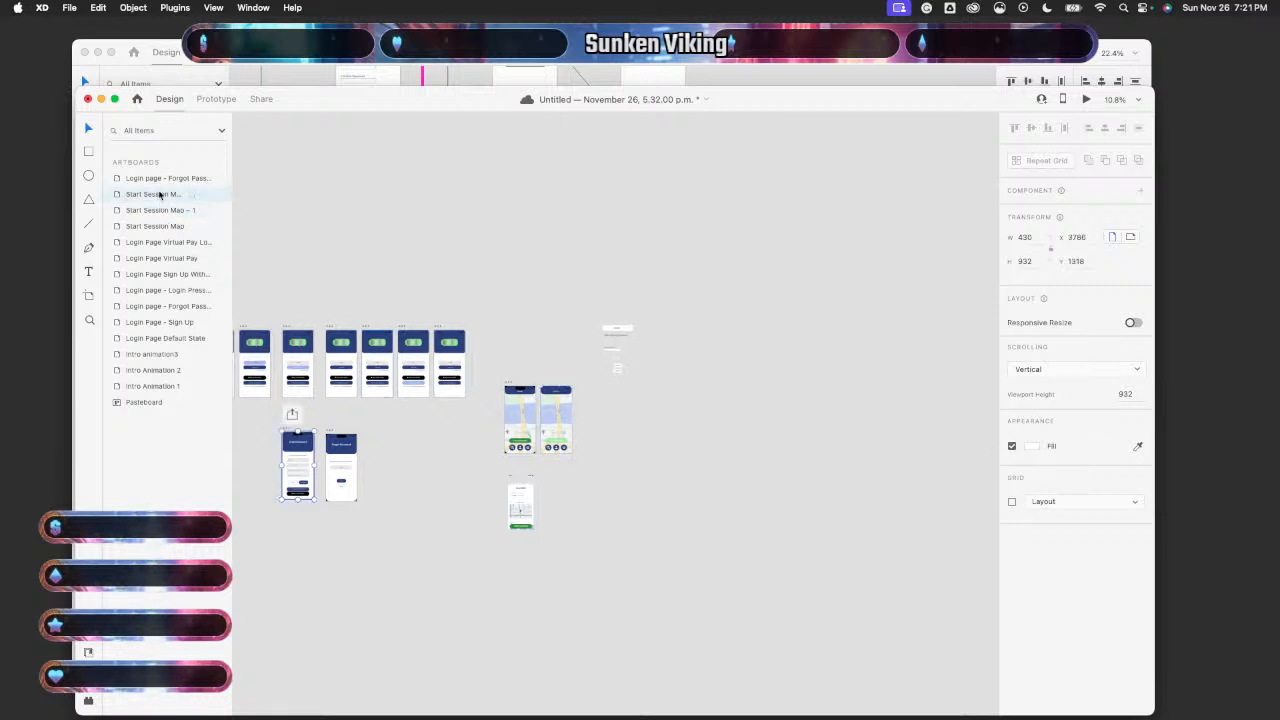
{"action": "left_click", "coordinate": [159, 195]}
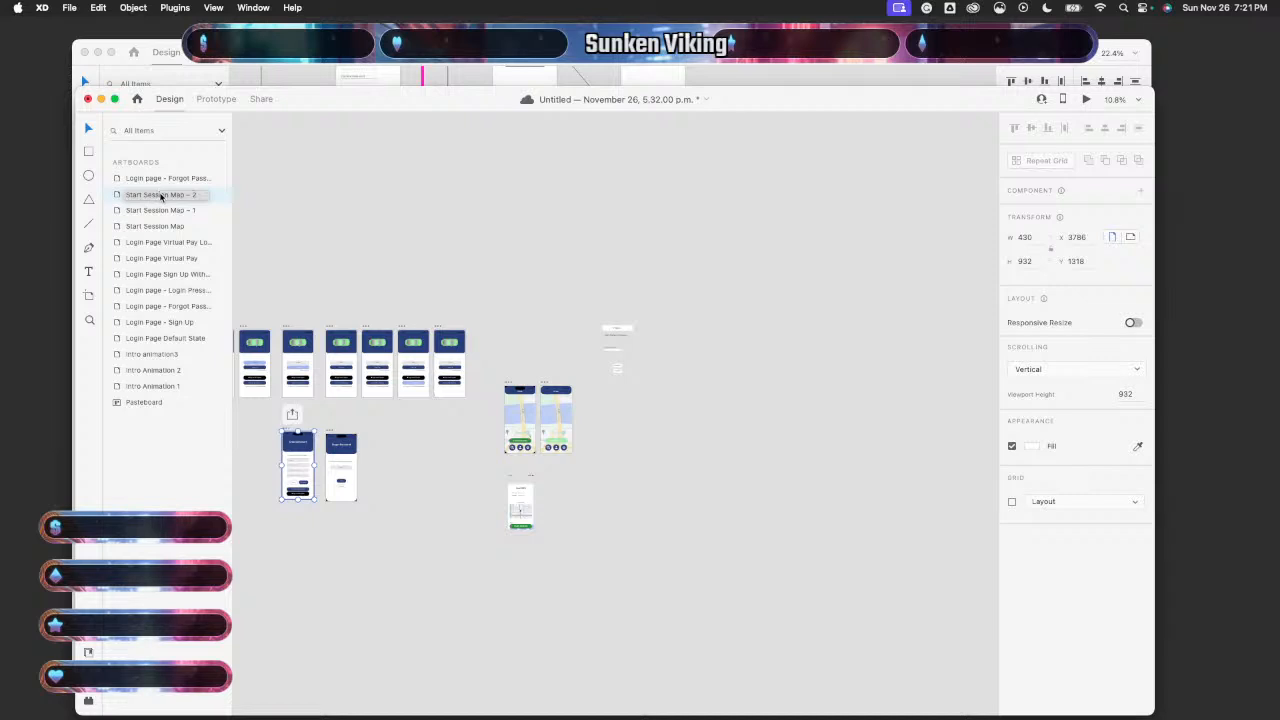
{"action": "double_click", "coordinate": [160, 195]}
{"action": "type", "text": "Dri"}
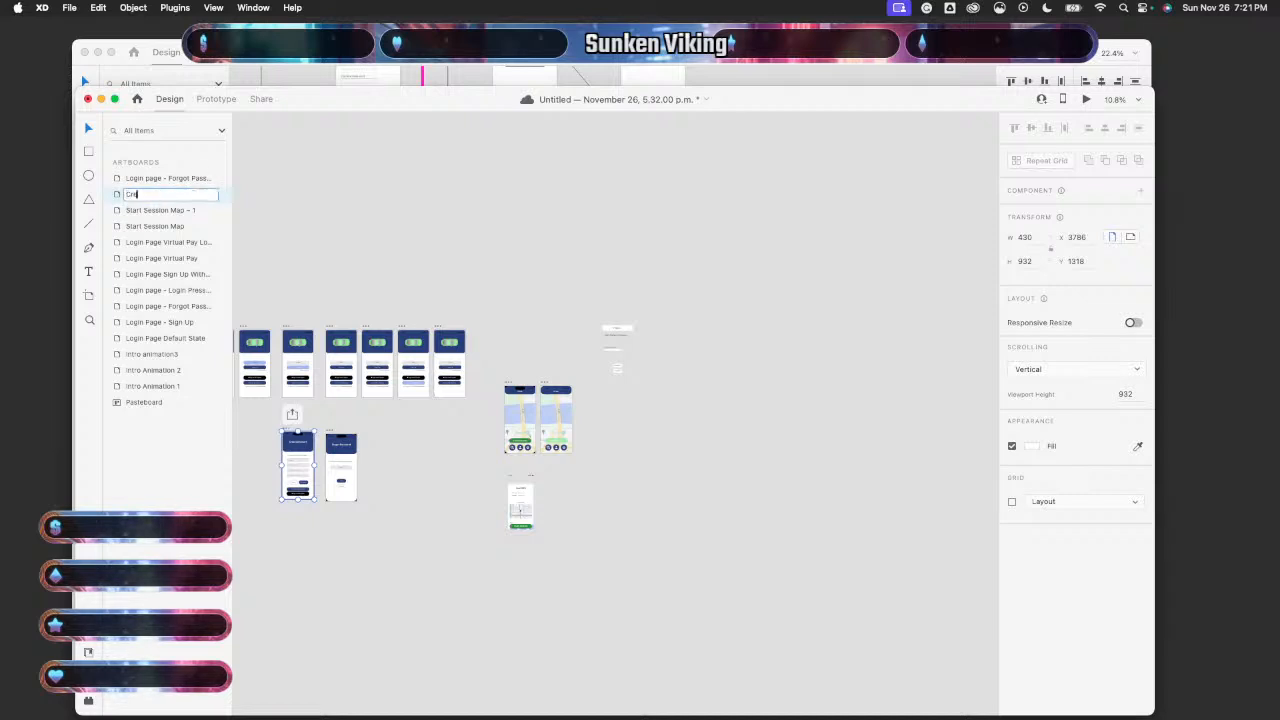
{"action": "type", "text": "ate Account"}
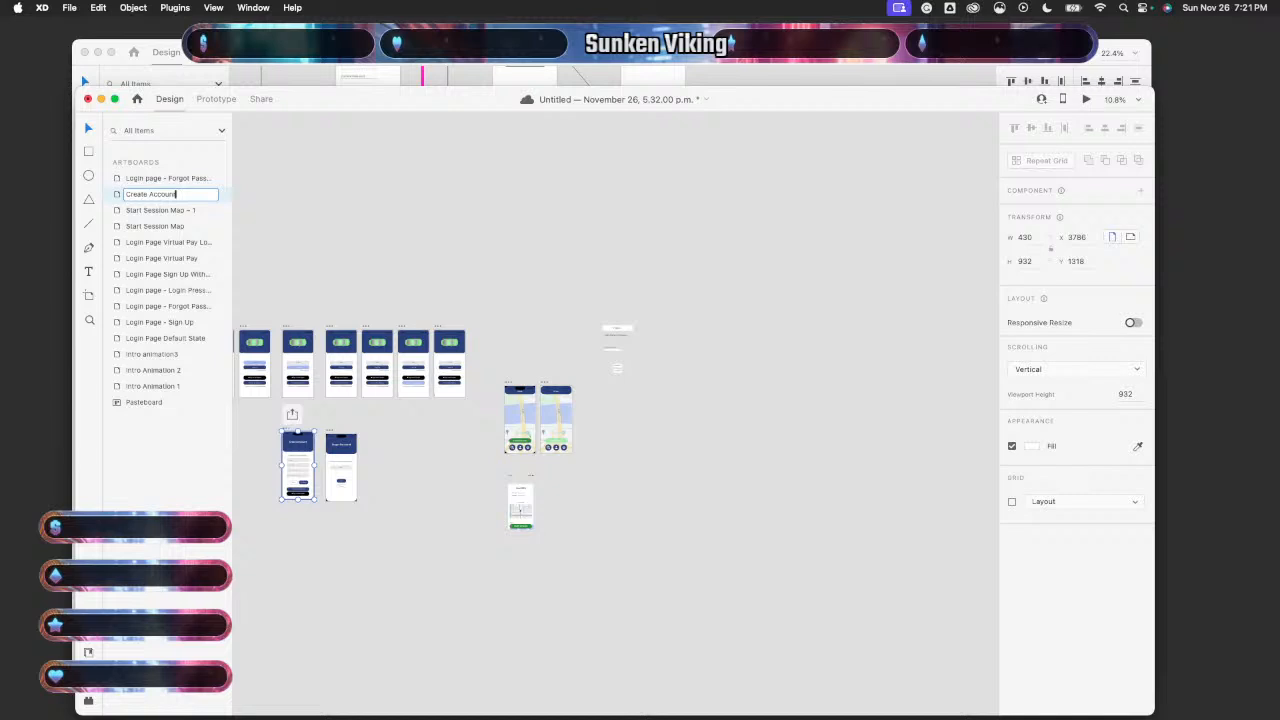
{"action": "left_click", "coordinate": [160, 178]}
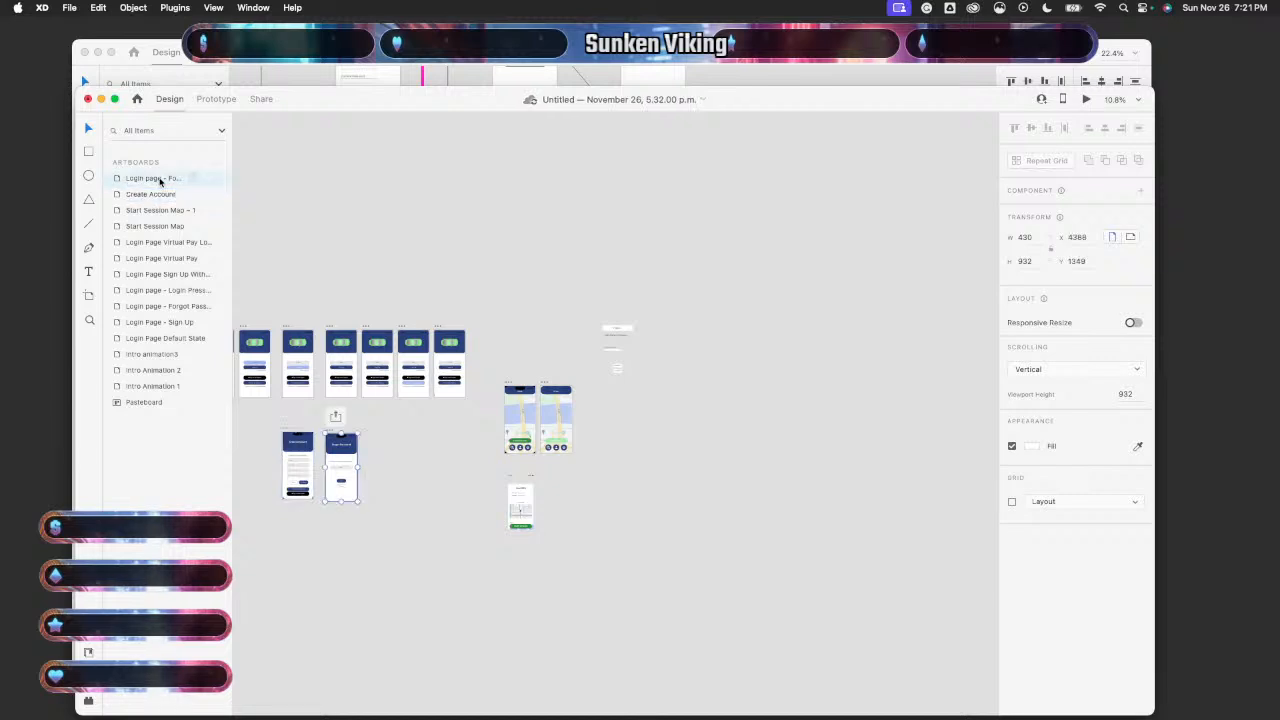
- Duplicate Start Session Map - 1 to create Start Session Map - 2
{"action": "left_click", "coordinate": [152, 211]}
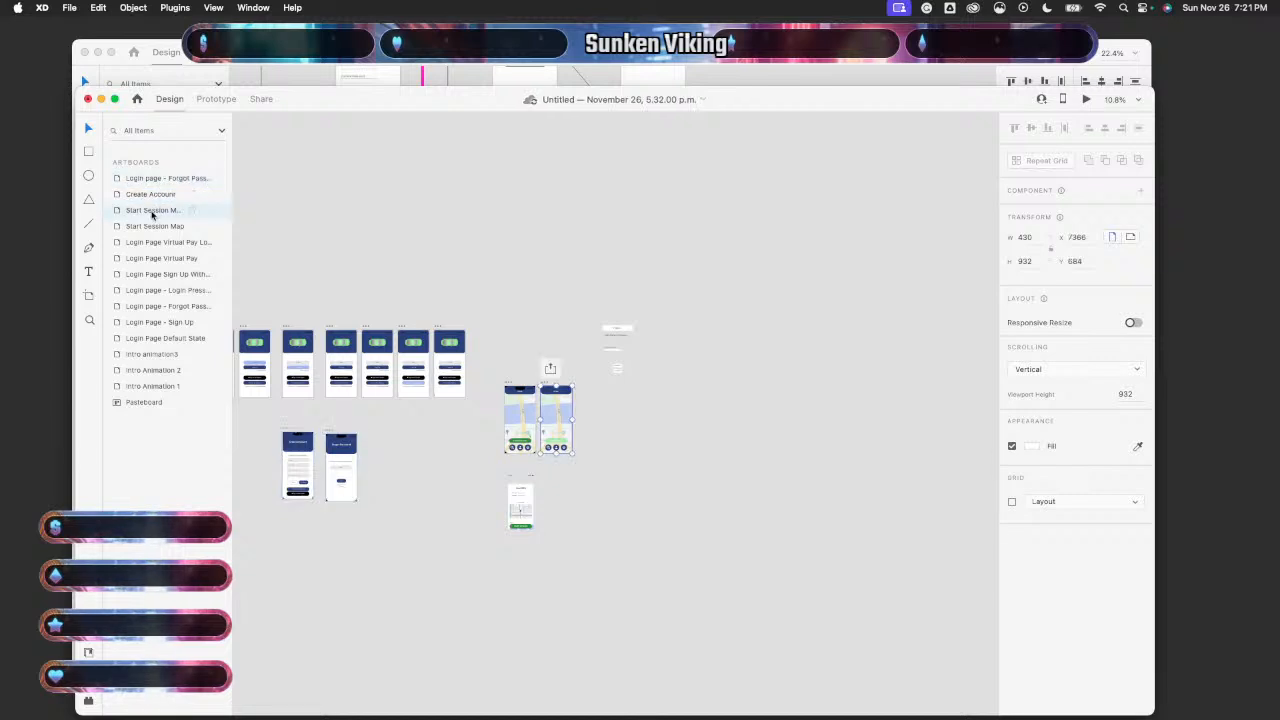
{"action": "double_click", "coordinate": [152, 211]}
{"action": "key", "text": "Return"}
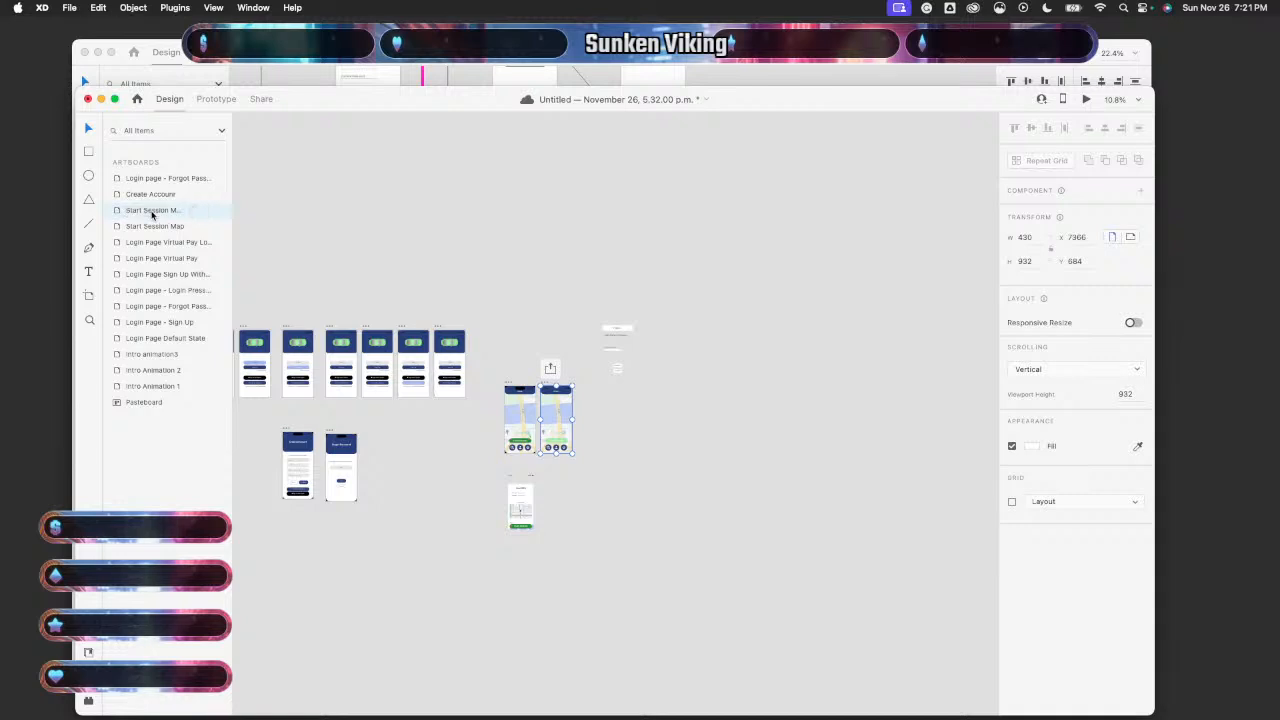
{"action": "key", "text": "super+d"}
{"action": "scroll", "coordinate": [668, 506], "scroll_direction": "up", "scroll_amount": 5}
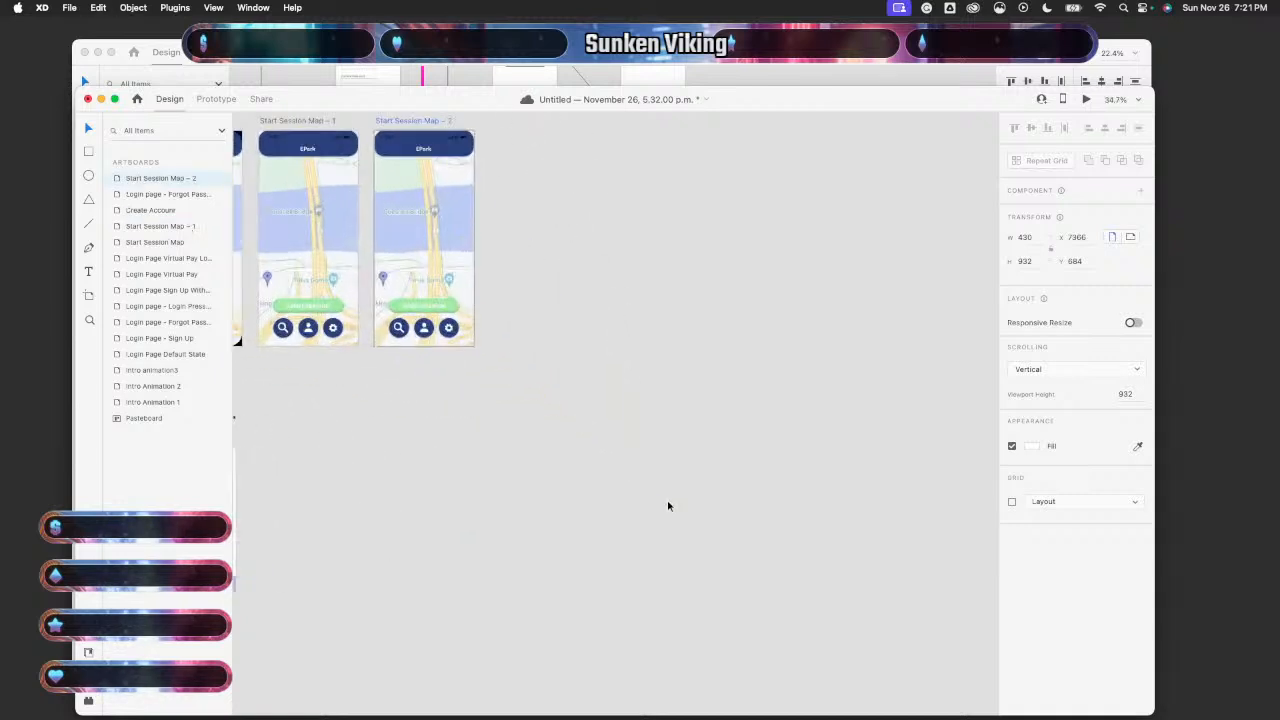
{"action": "scroll", "coordinate": [668, 506], "scroll_direction": "up", "scroll_amount": 2}
{"action": "scroll", "coordinate": [668, 506], "scroll_direction": "left", "scroll_amount": 1}
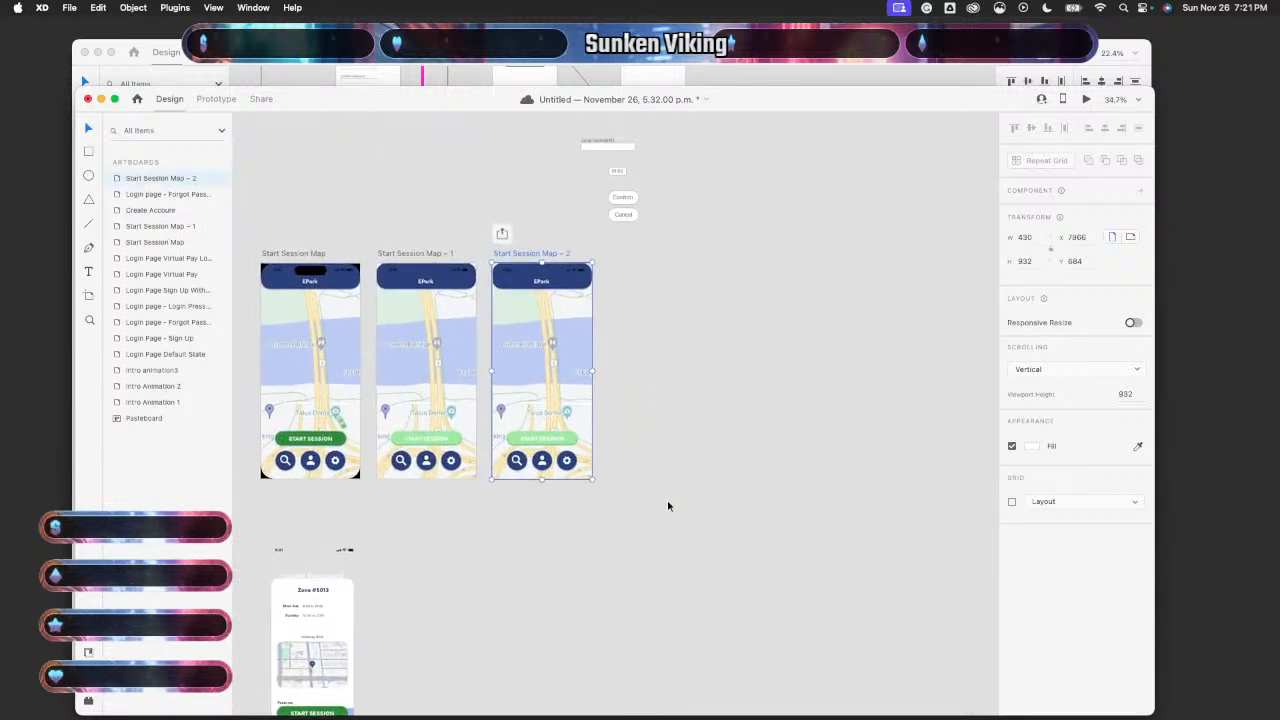
- Delete the map screenshot from the copy, keeping the EPark header and icons
{"action": "left_click", "coordinate": [573, 387]}
{"action": "key", "text": "Delete"}
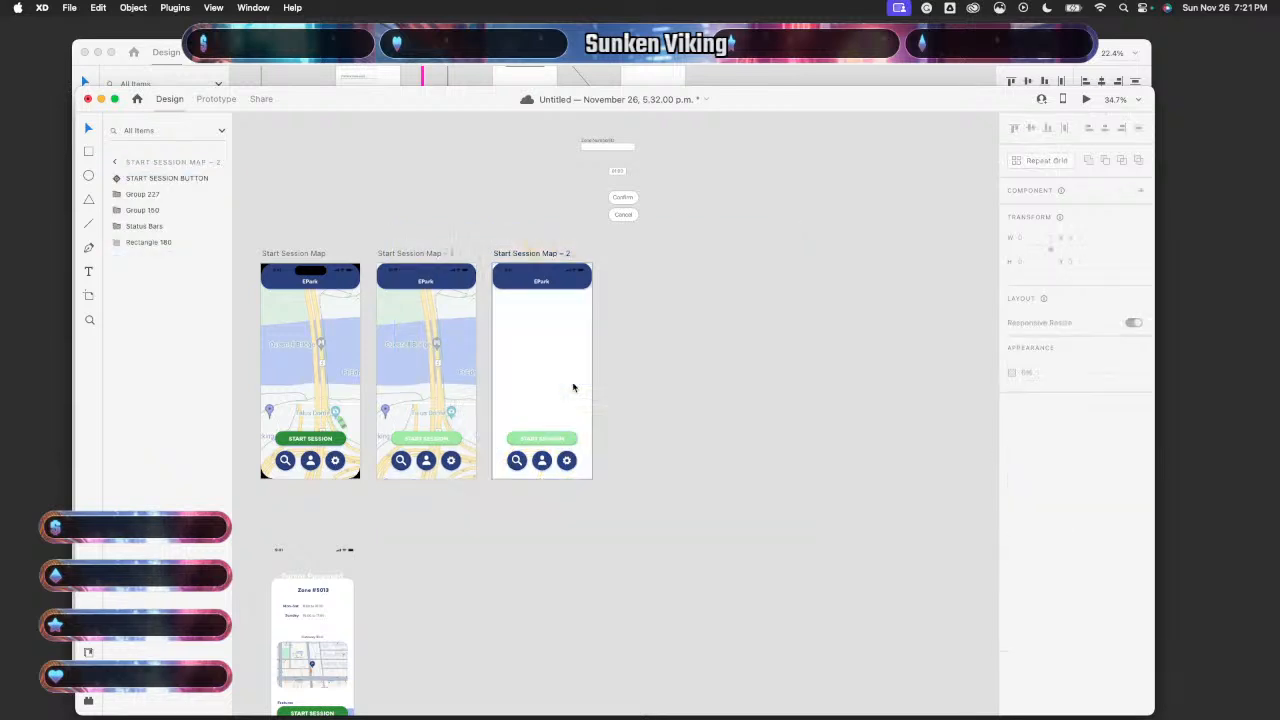
{"action": "scroll", "coordinate": [573, 387], "scroll_direction": "up", "scroll_amount": 4}
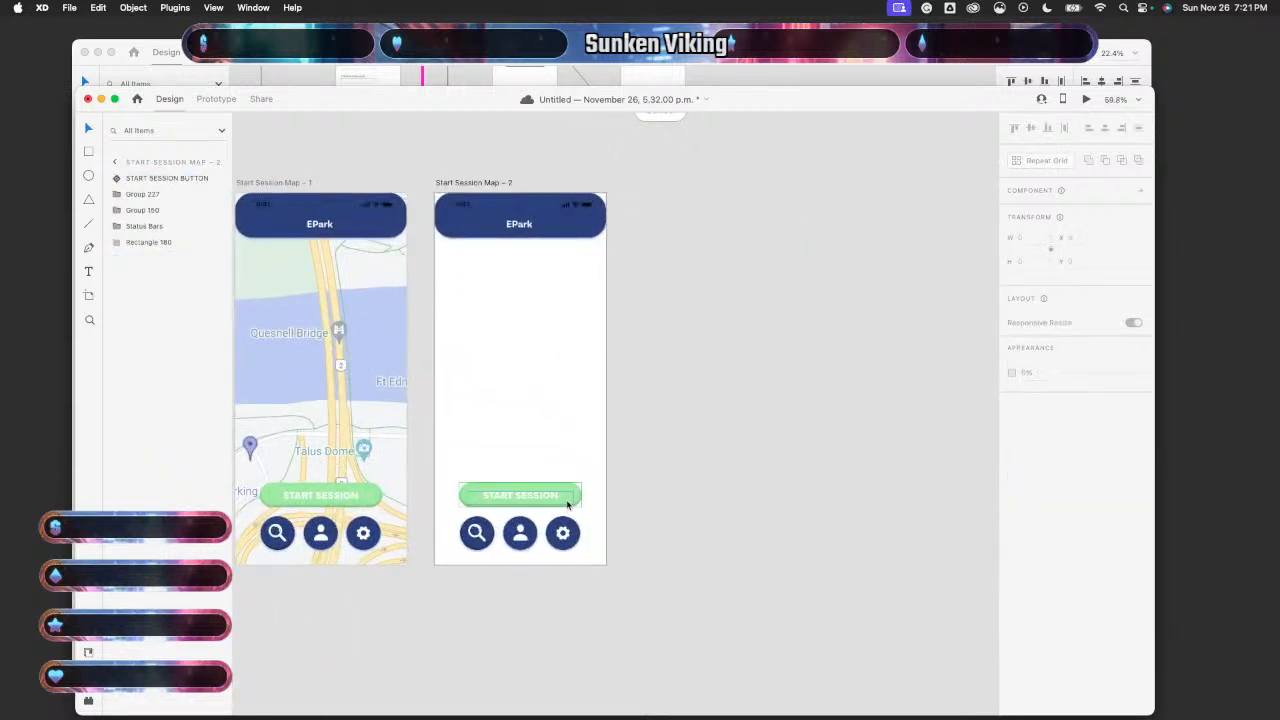
{"action": "scroll", "coordinate": [567, 505], "scroll_direction": "down", "scroll_amount": 1}
{"action": "scroll", "coordinate": [567, 505], "scroll_direction": "left", "scroll_amount": 1}
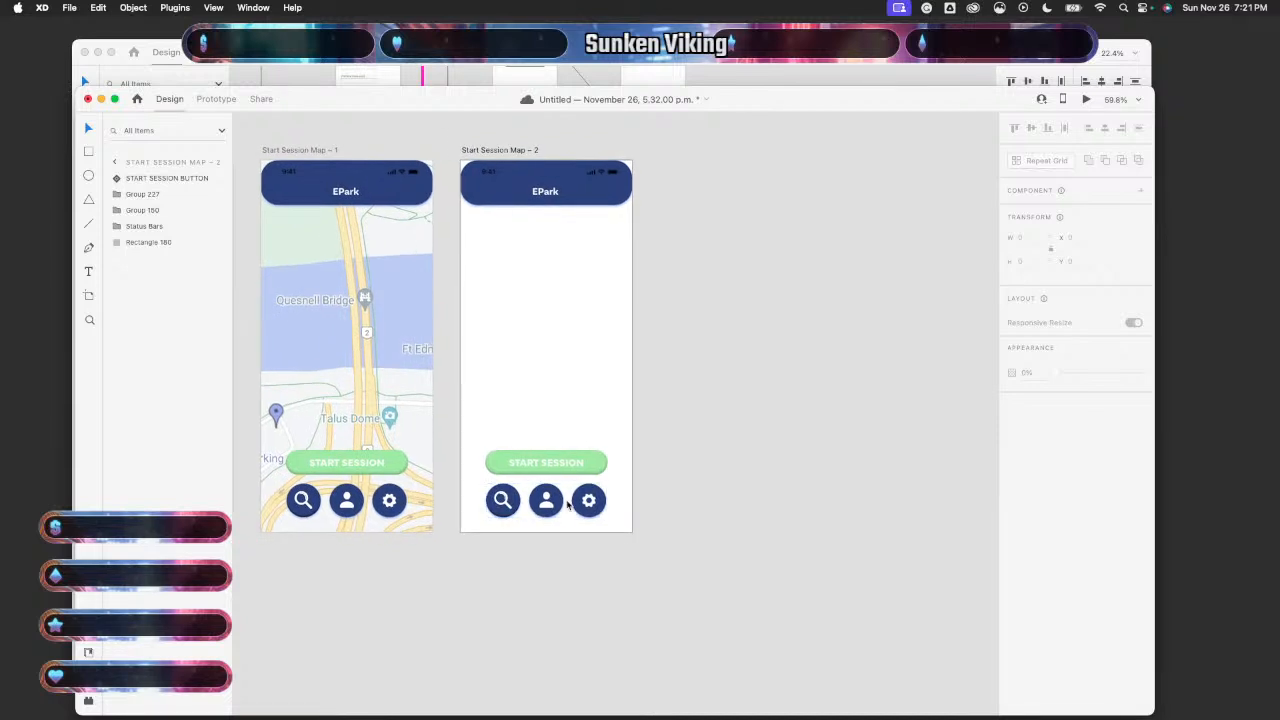
{"action": "scroll", "coordinate": [567, 504], "scroll_direction": "down", "scroll_amount": 1}
{"action": "scroll", "coordinate": [567, 503], "scroll_direction": "down", "scroll_amount": 2}
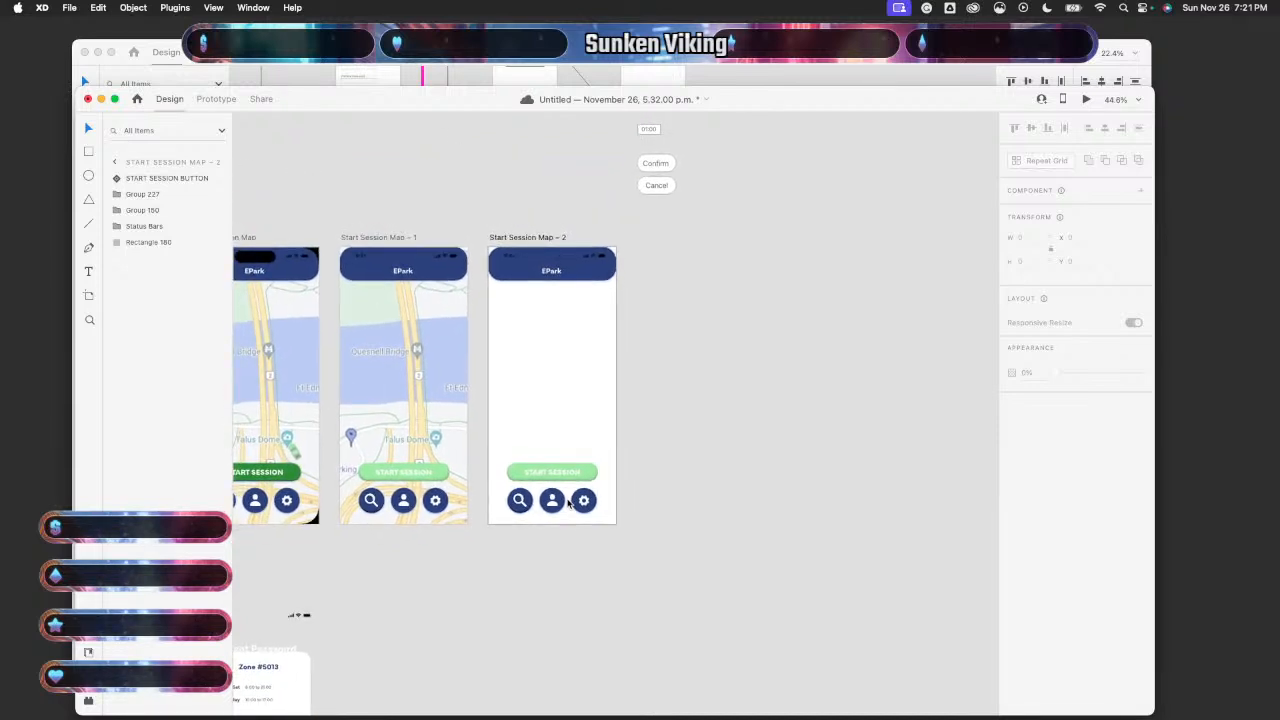
- Paste a new map screenshot and enlarge it from its corner inside the artboard mask
{"action": "key", "text": "super+v"}
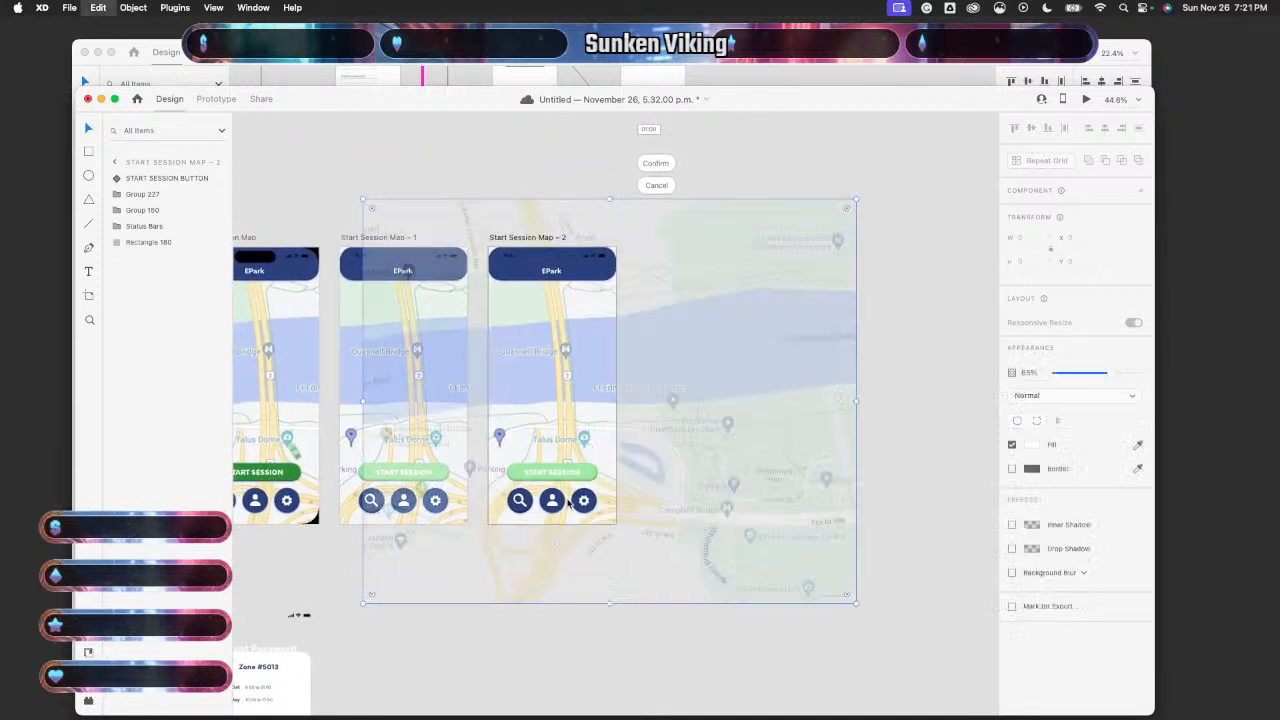
{"action": "scroll", "coordinate": [568, 503], "scroll_direction": "up", "scroll_amount": 1}
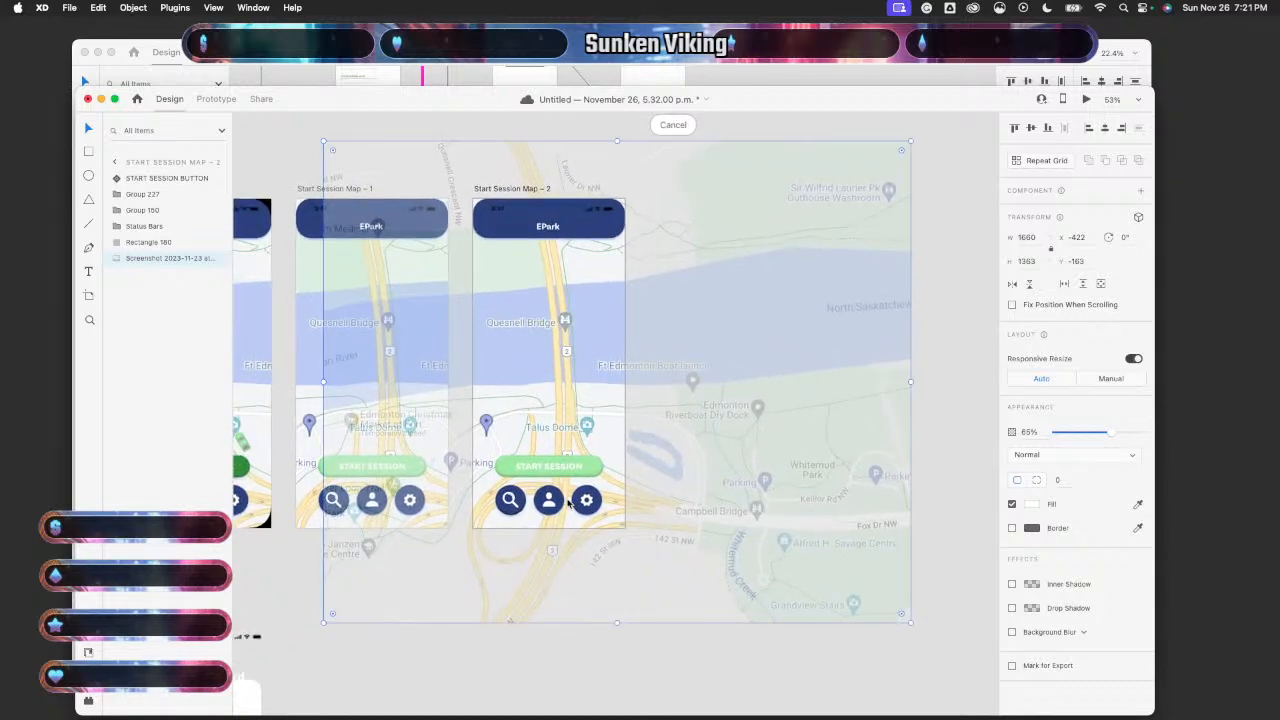
{"action": "scroll", "coordinate": [567, 503], "scroll_direction": "down", "scroll_amount": 1}
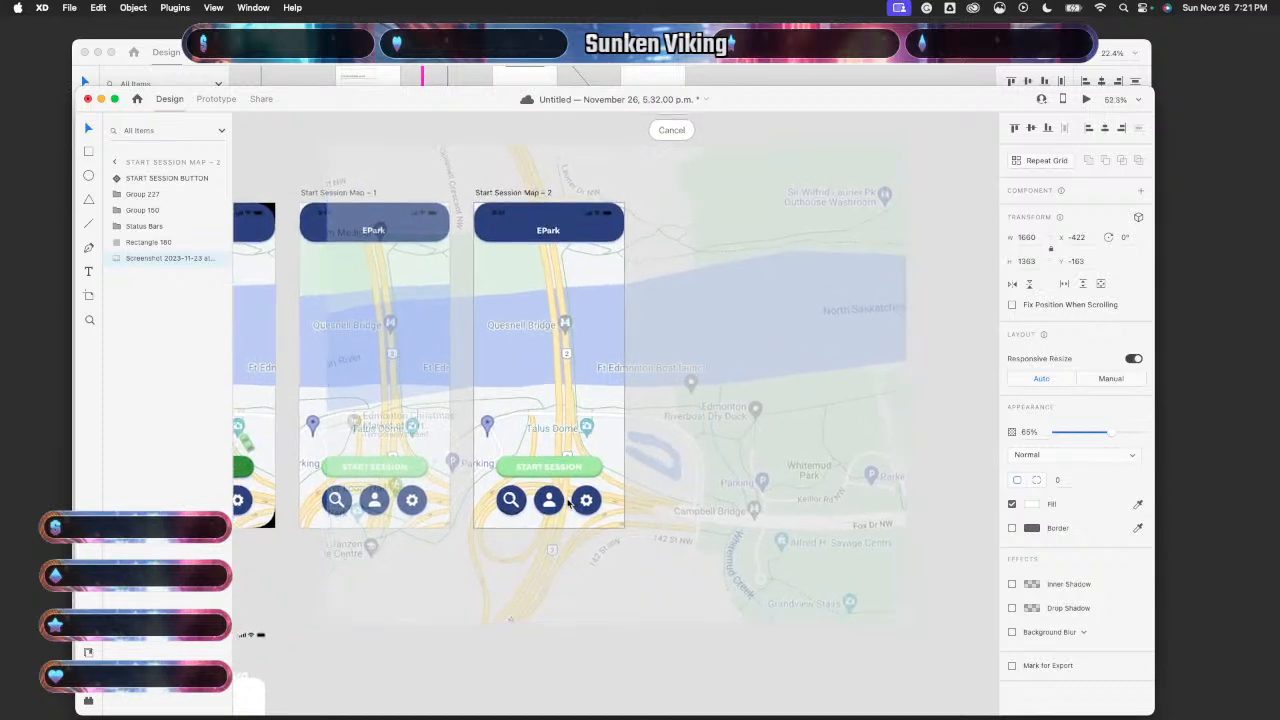
{"action": "double_click", "coordinate": [596, 438]}
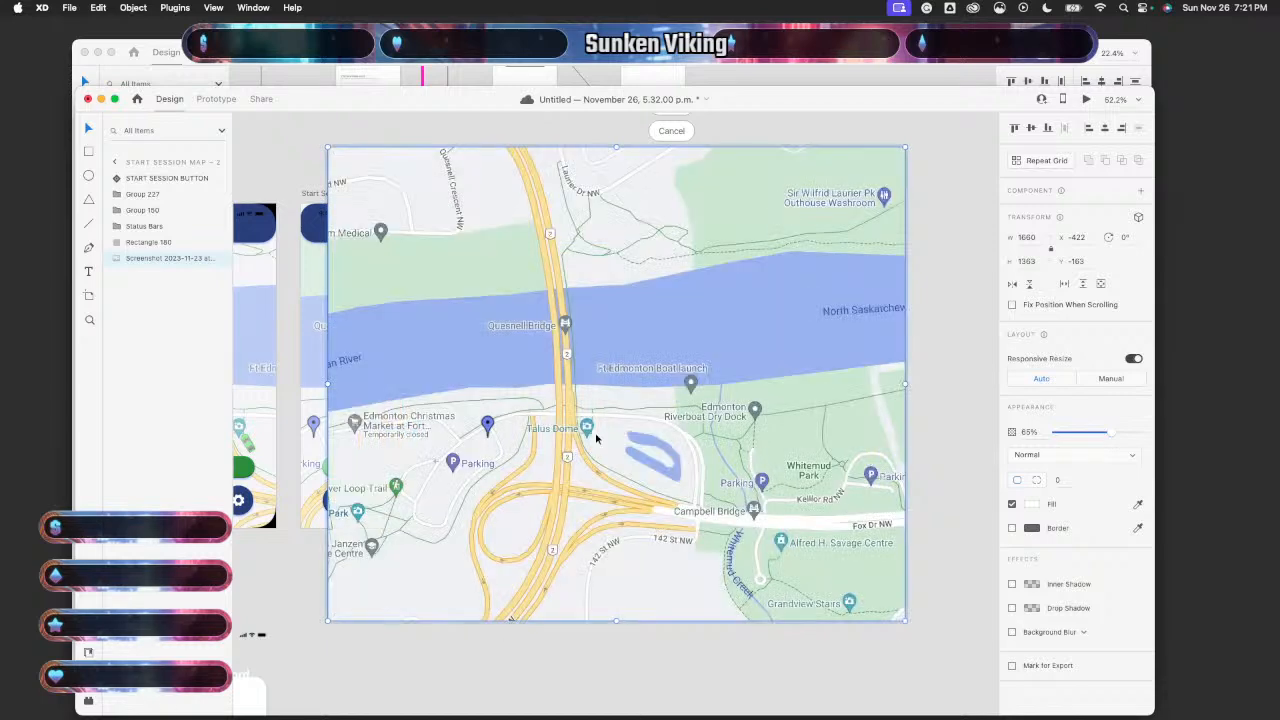
{"action": "scroll", "coordinate": [596, 438], "scroll_direction": "up", "scroll_amount": 3}
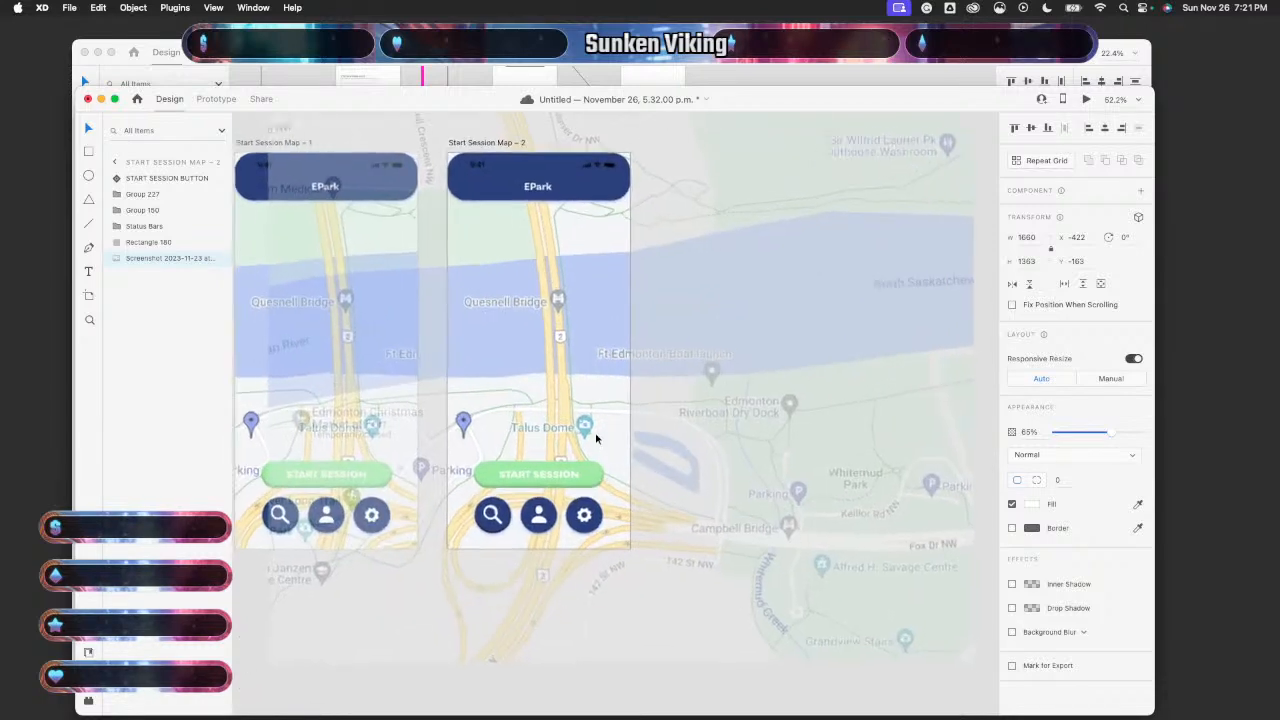
{"action": "scroll", "coordinate": [595, 432], "scroll_direction": "down", "scroll_amount": 5}
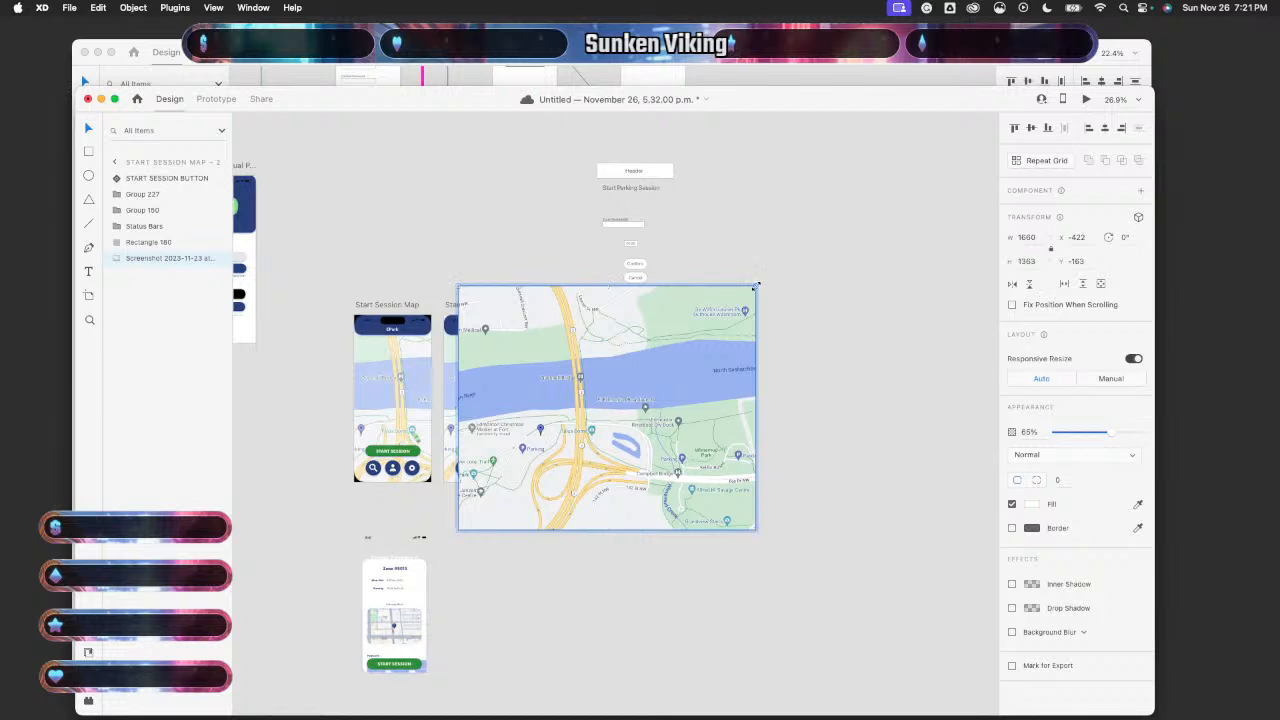
{"action": "left_click_drag", "start_coordinate": [756, 285], "coordinate": [940, 155]}
{"action": "left_click", "coordinate": [603, 636]}
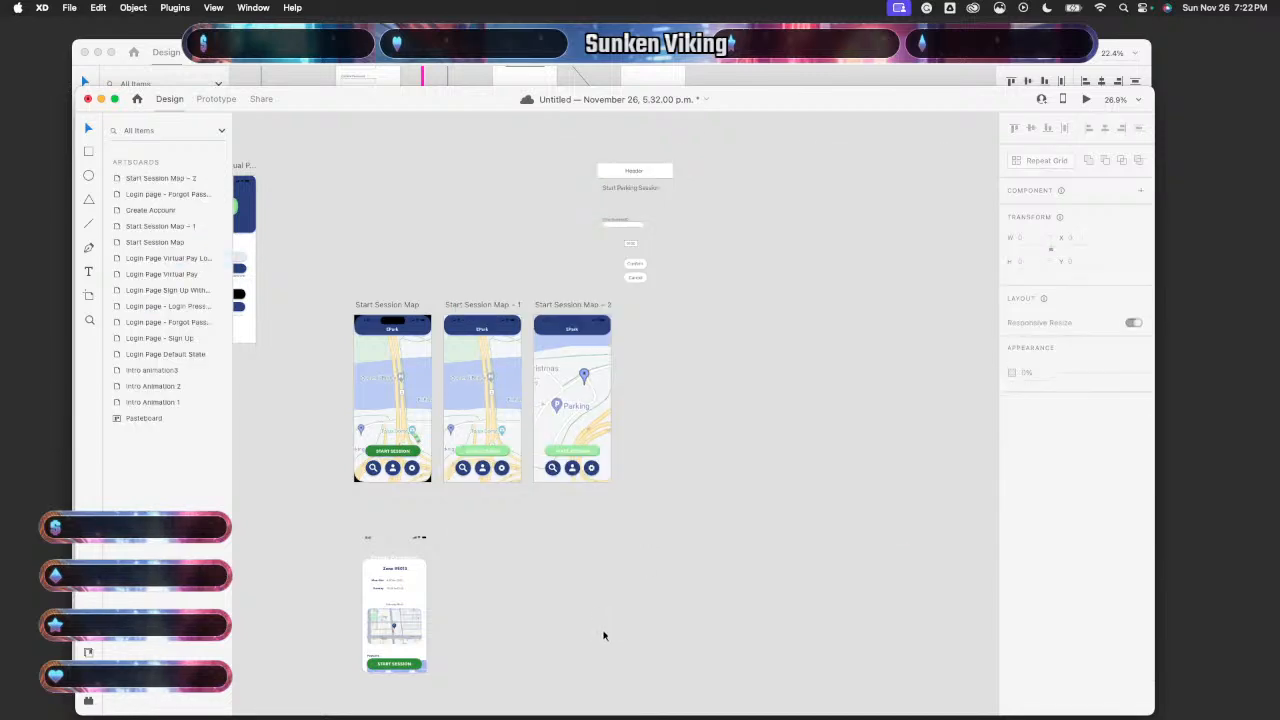
- Shift the map screenshot in the third artboard left and down within its frame
{"action": "scroll", "coordinate": [606, 582], "scroll_direction": "up", "scroll_amount": 3}
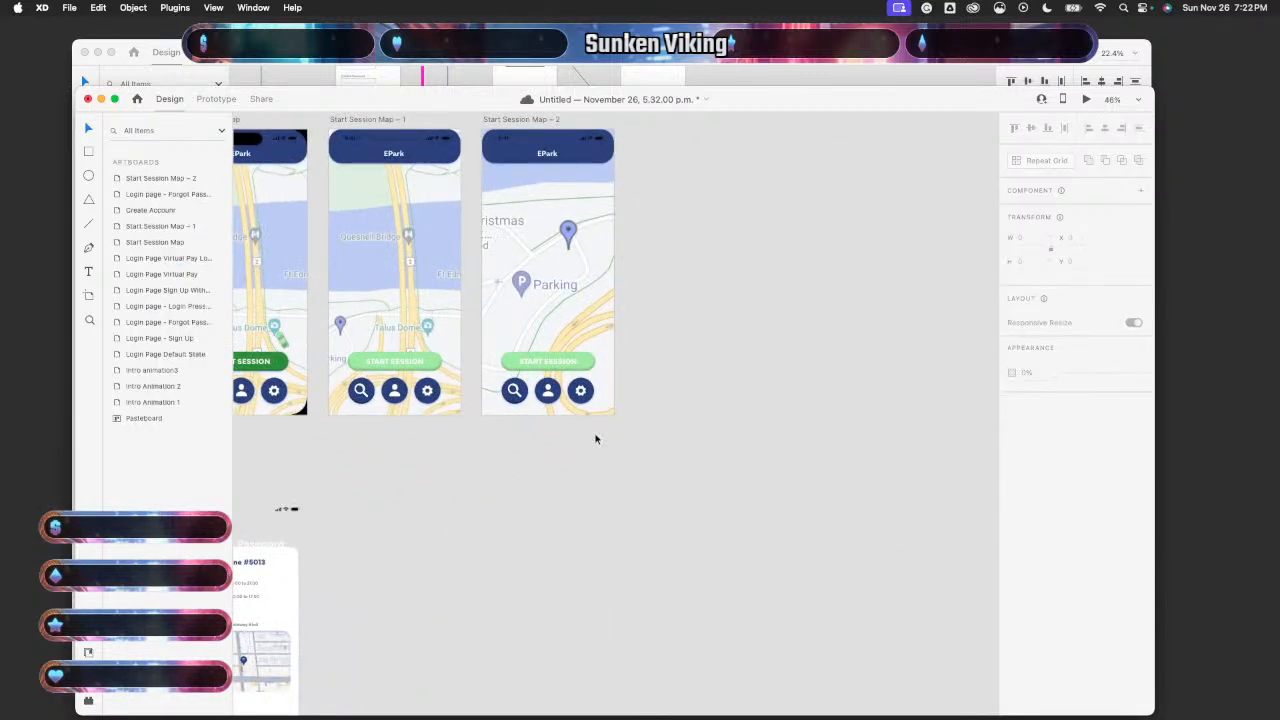
{"action": "left_click", "coordinate": [640, 343]}
{"action": "double_click", "coordinate": [710, 341]}
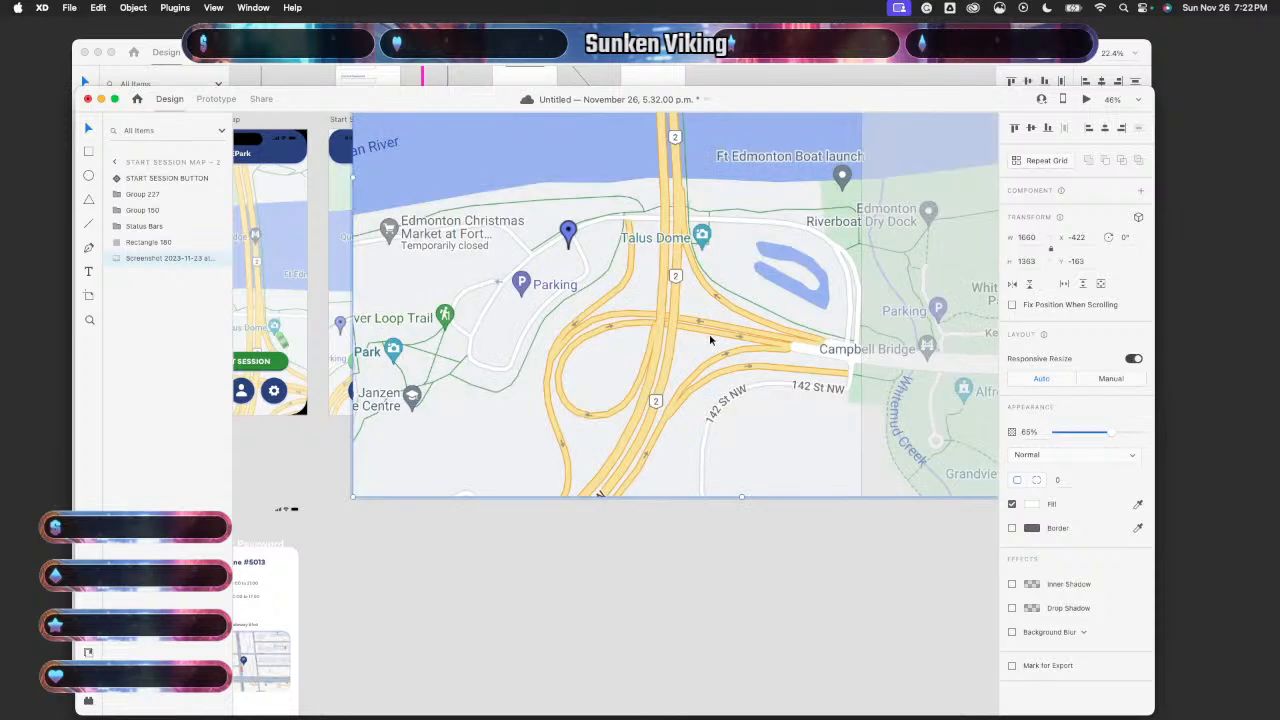
{"action": "left_click_drag", "start_coordinate": [713, 342], "coordinate": [585, 394]}
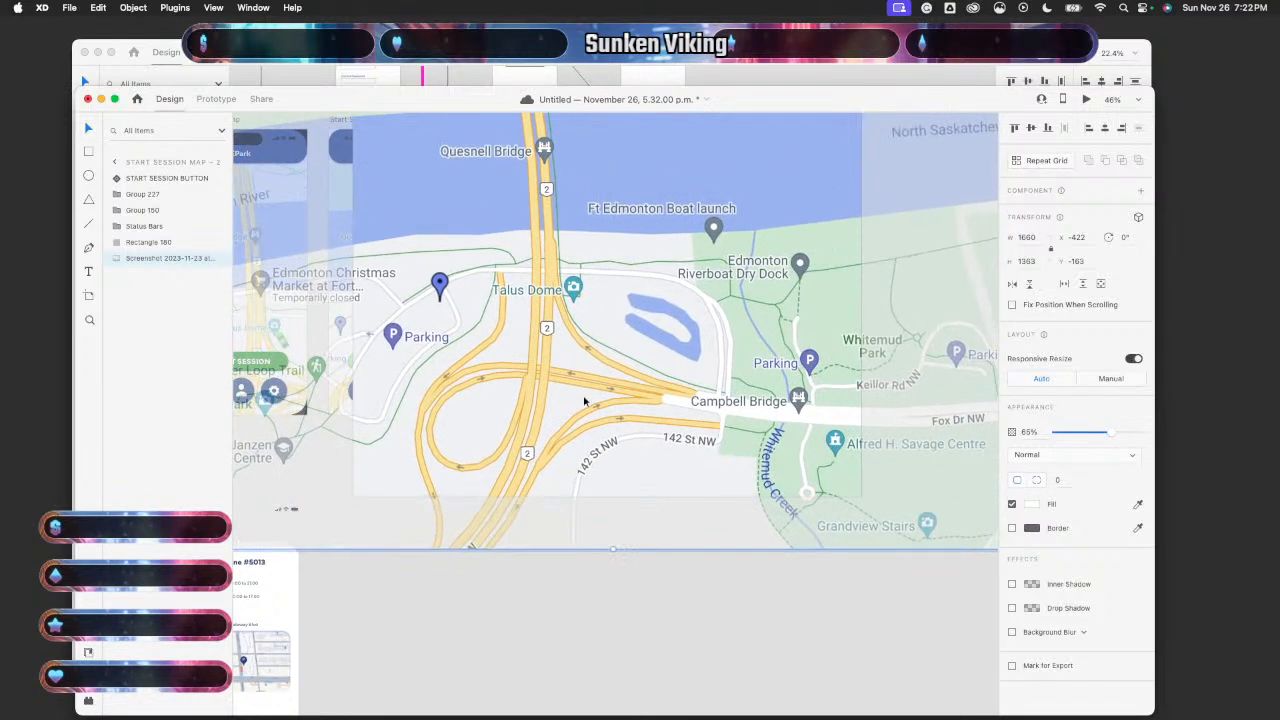
{"action": "left_click", "coordinate": [550, 581]}
- Enlarge the map screenshot in Start Session Map – 2 further
{"action": "scroll", "coordinate": [637, 409], "scroll_direction": "up", "scroll_amount": 2}
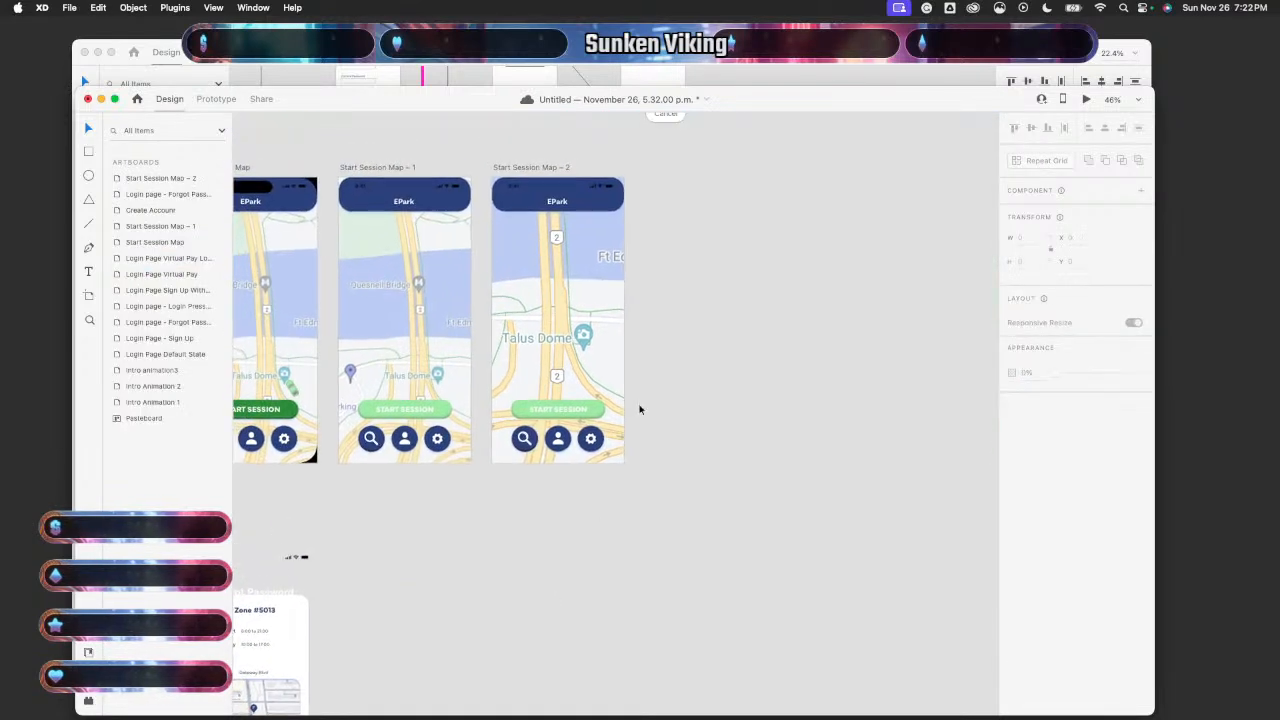
{"action": "scroll", "coordinate": [640, 409], "scroll_direction": "right", "scroll_amount": 1}
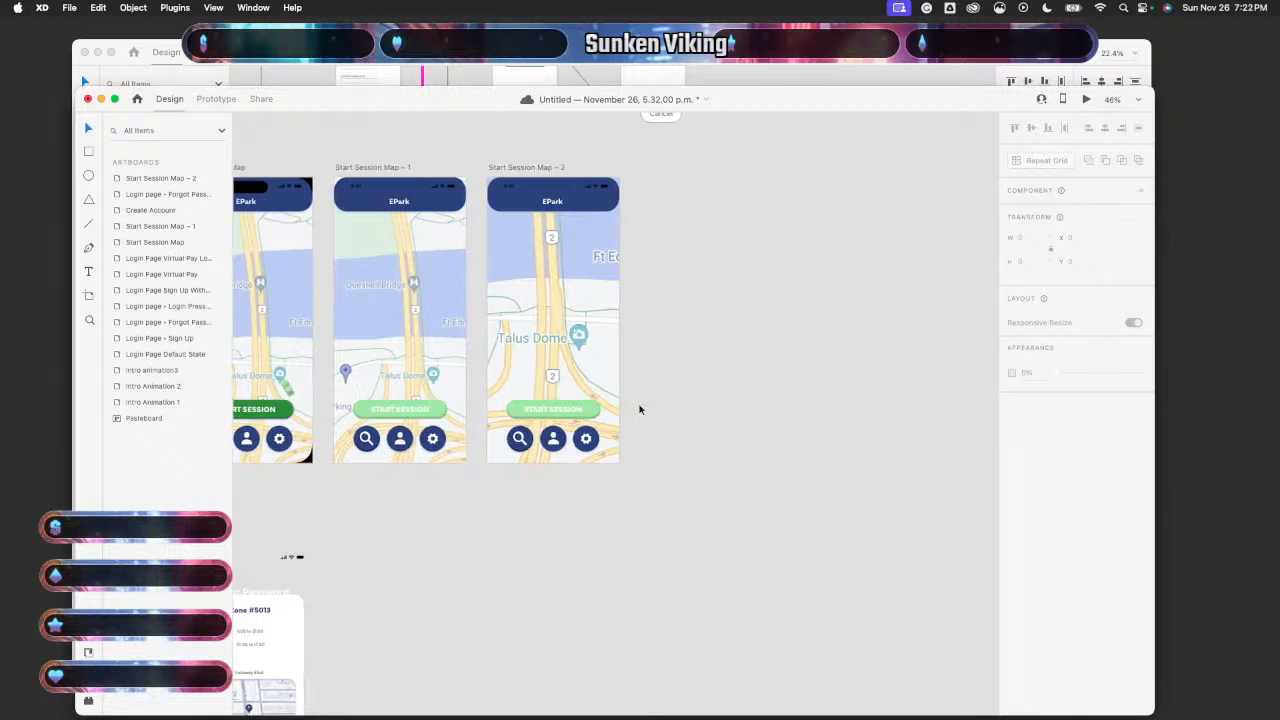
{"action": "double_click", "coordinate": [591, 368]}
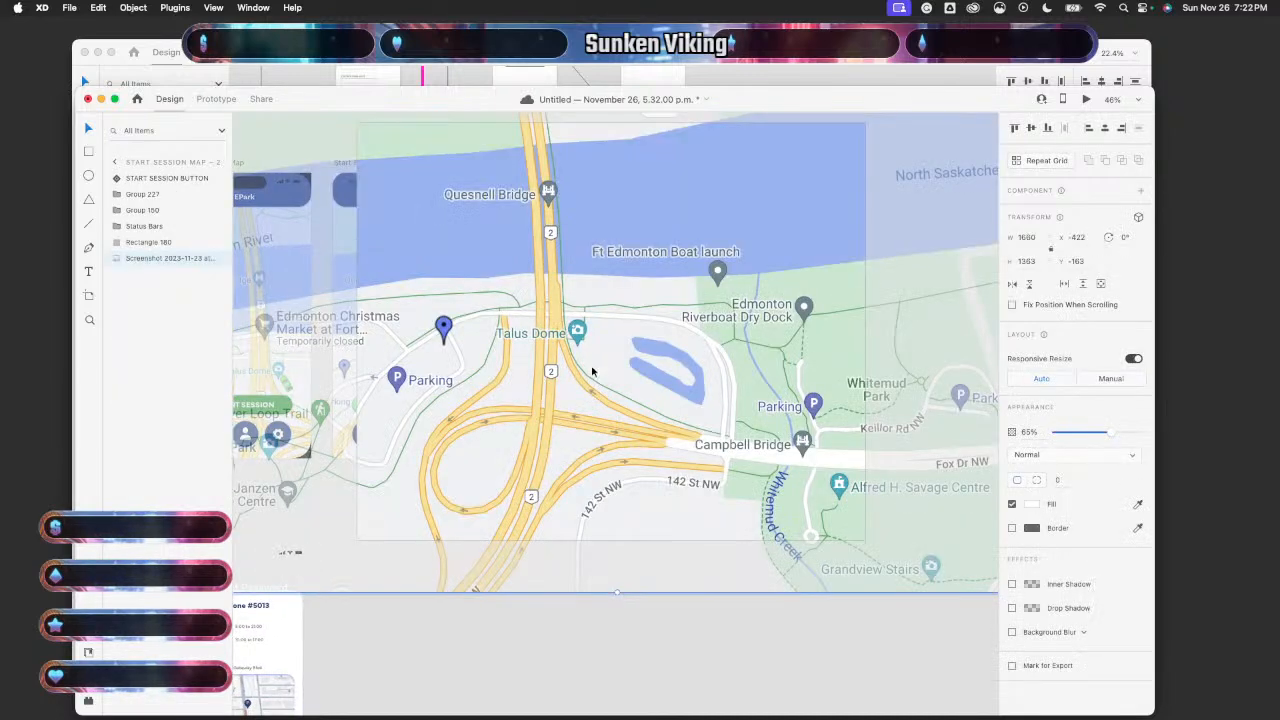
{"action": "scroll", "coordinate": [591, 370], "scroll_direction": "down", "scroll_amount": 5}
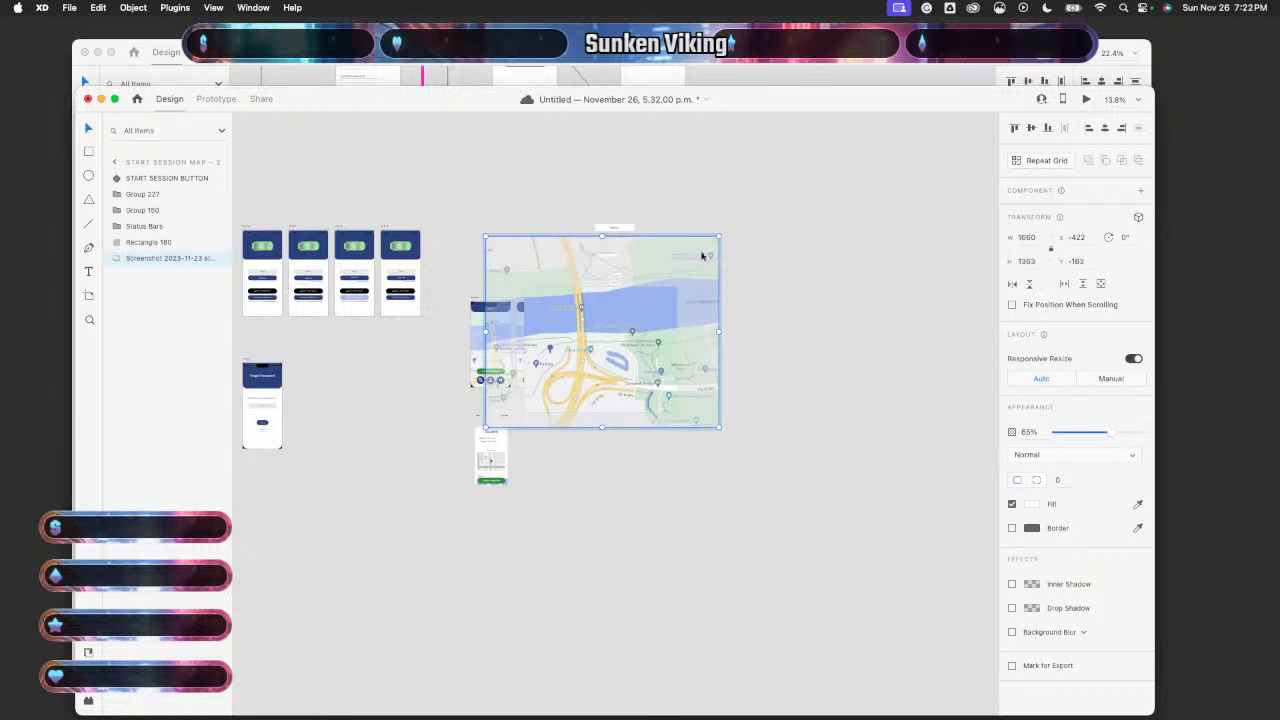
{"action": "left_click_drag", "start_coordinate": [719, 235], "coordinate": [821, 163]}
{"action": "left_click", "coordinate": [523, 569]}
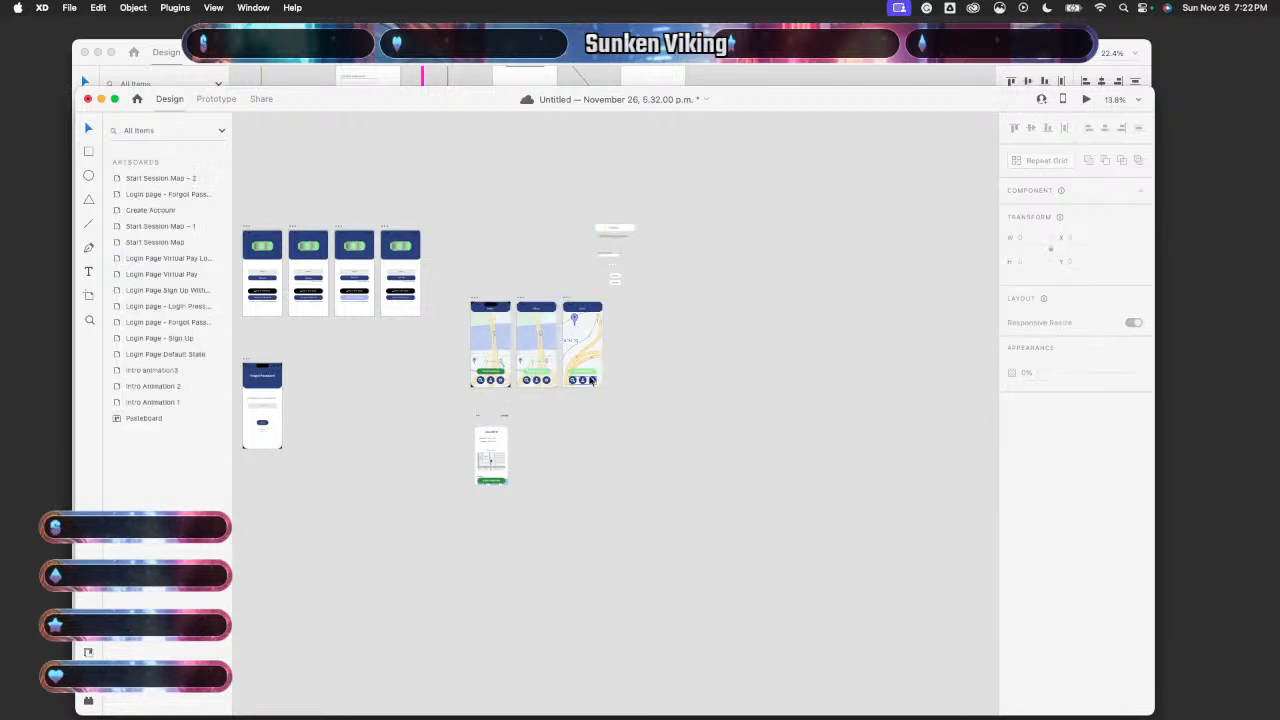
- Nudge the map down and left inside its mask so Talus Dome shows
{"action": "double_click", "coordinate": [588, 359]}
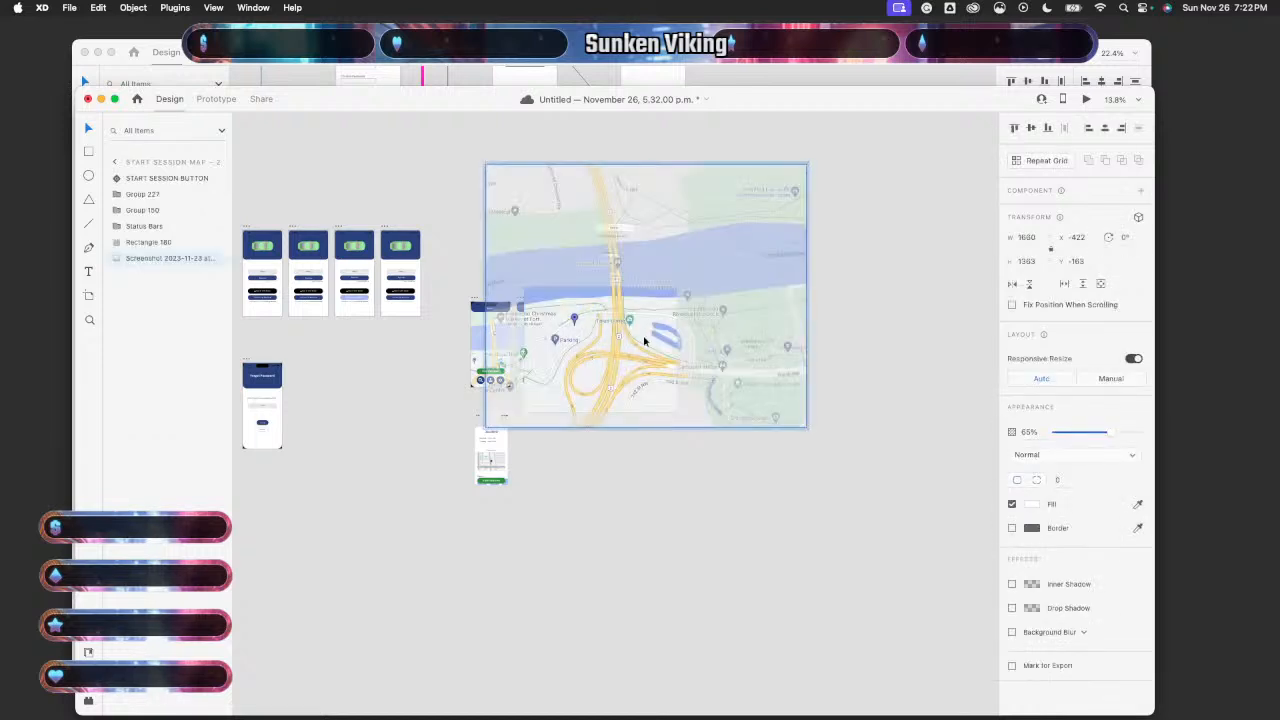
{"action": "left_click_drag", "start_coordinate": [644, 342], "coordinate": [609, 372]}
{"action": "left_click", "coordinate": [586, 513]}
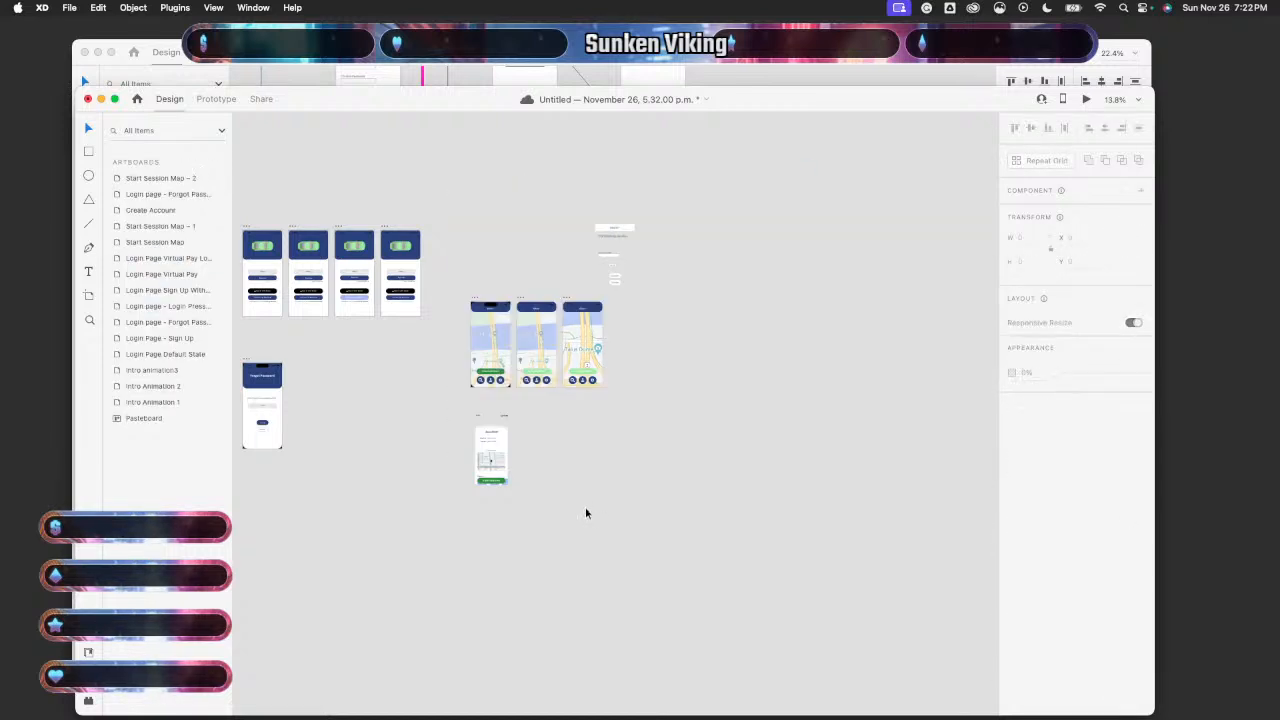
{"action": "scroll", "coordinate": [586, 480], "scroll_direction": "down", "scroll_amount": 1}
{"action": "scroll", "coordinate": [588, 446], "scroll_direction": "up", "scroll_amount": 5}
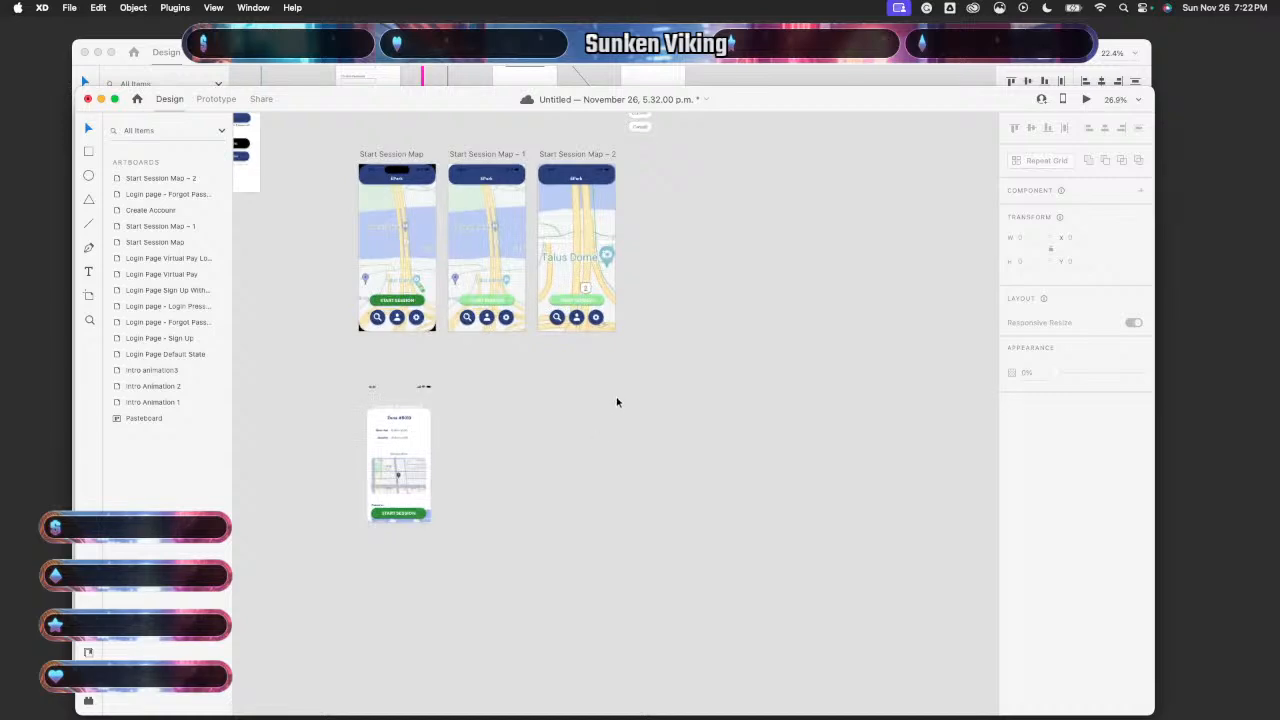
{"action": "scroll", "coordinate": [617, 401], "scroll_direction": "up", "scroll_amount": 2}
{"action": "scroll", "coordinate": [617, 401], "scroll_direction": "right", "scroll_amount": 1}
{"action": "double_click", "coordinate": [548, 335]}
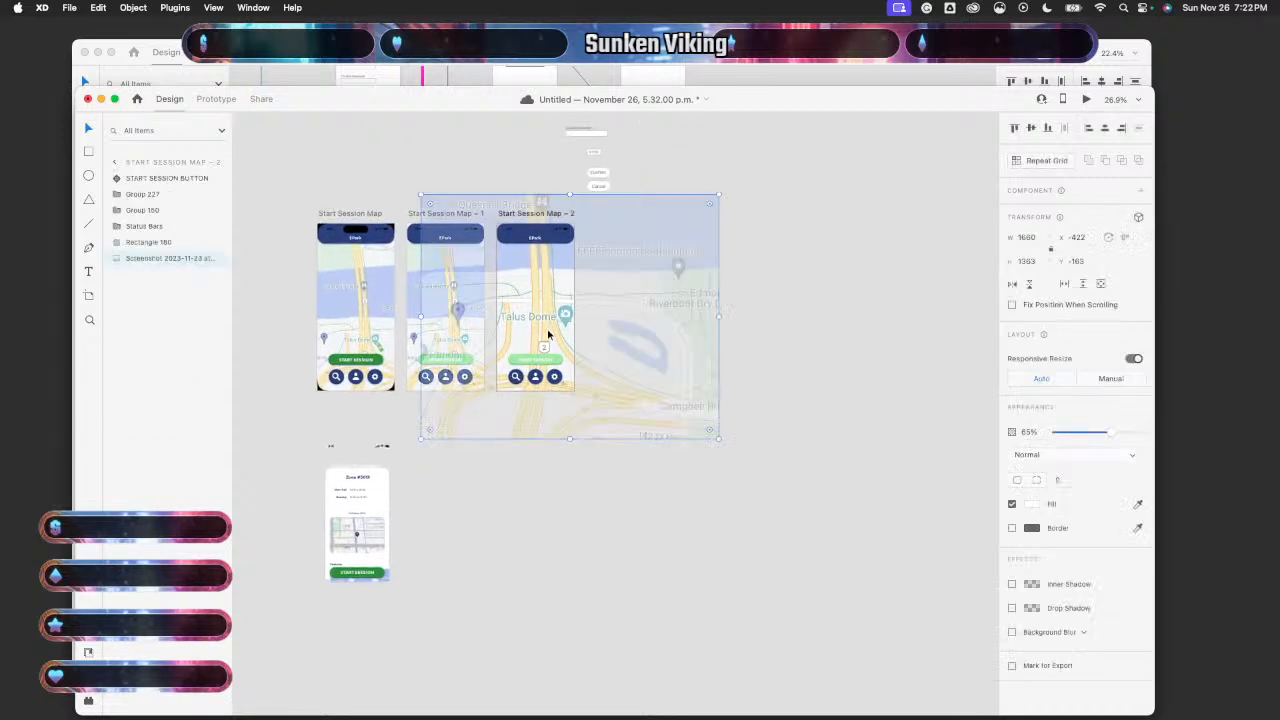
{"action": "mouse_move", "coordinate": [622, 333]}
{"action": "left_mouse_down"}
{"action": "mouse_move", "coordinate": [590, 346]}
{"action": "mouse_move", "coordinate": [602, 340]}
{"action": "left_mouse_up"}
{"action": "left_click", "coordinate": [583, 580]}
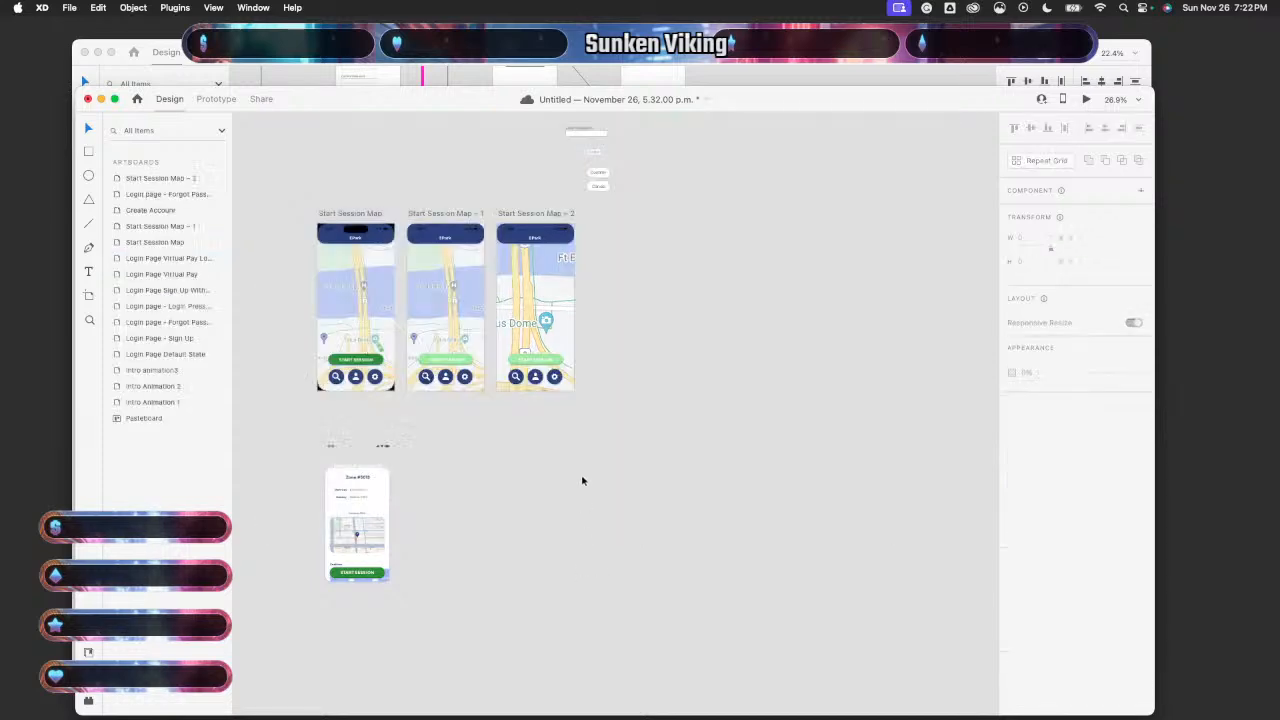
- Scale the map up to 1660 × 1363 and reposition it within Start Session Map – 2
{"action": "scroll", "coordinate": [582, 481], "scroll_direction": "up", "scroll_amount": 5}
{"action": "scroll", "coordinate": [579, 429], "scroll_direction": "up", "scroll_amount": 1}
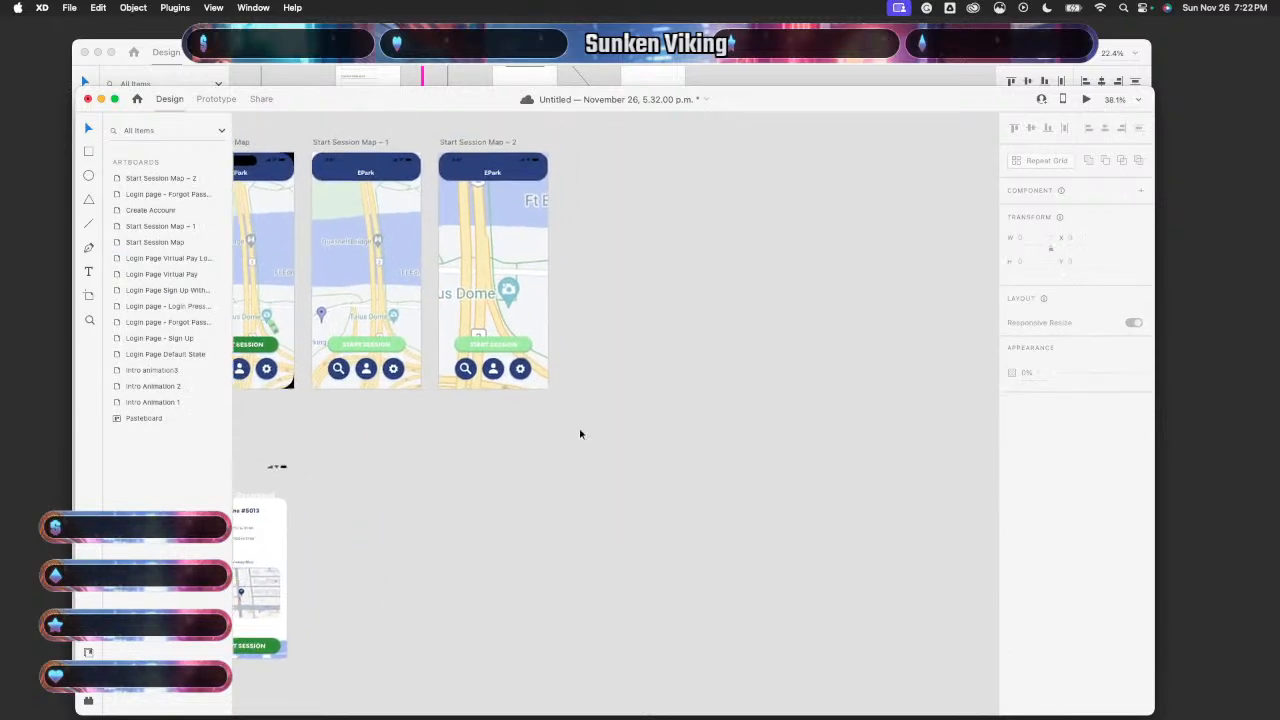
{"action": "double_click", "coordinate": [522, 315]}
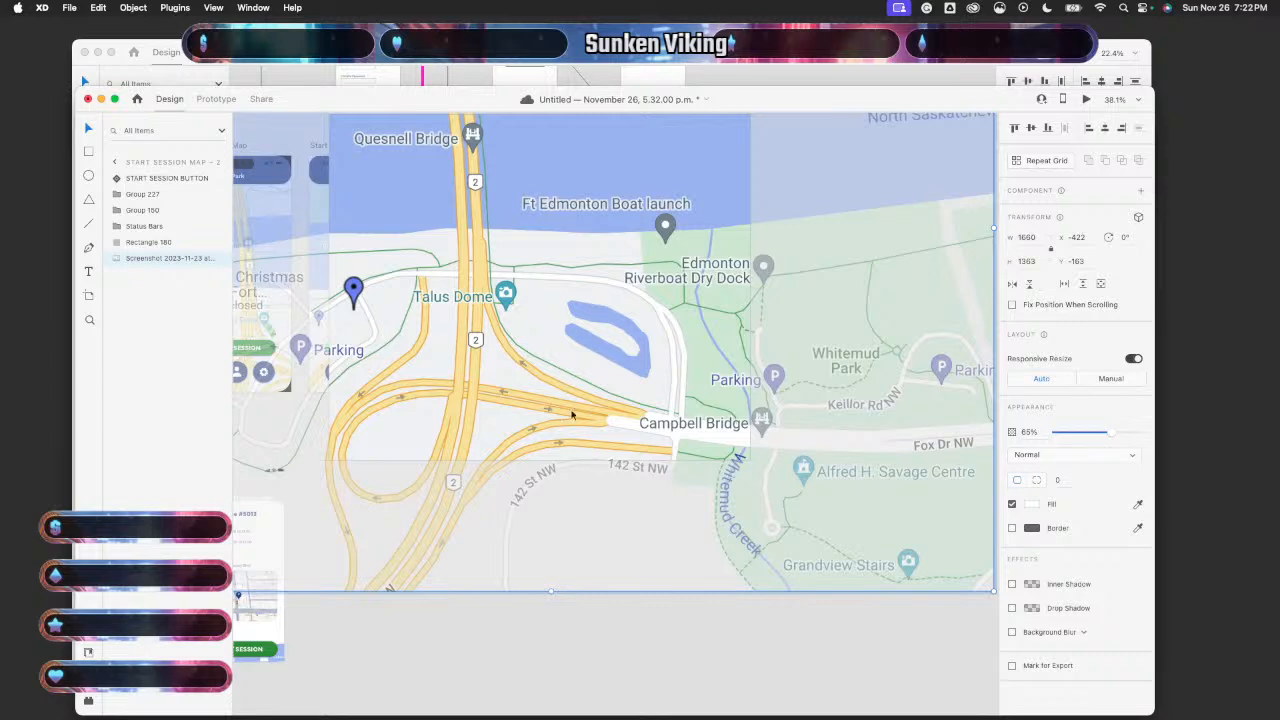
{"action": "scroll", "coordinate": [572, 414], "scroll_direction": "down", "scroll_amount": 5}
{"action": "scroll", "coordinate": [620, 363], "scroll_direction": "up", "scroll_amount": 2}
{"action": "left_click_drag", "start_coordinate": [750, 177], "coordinate": [954, 201]}
{"action": "scroll", "coordinate": [681, 421], "scroll_direction": "down", "scroll_amount": 3}
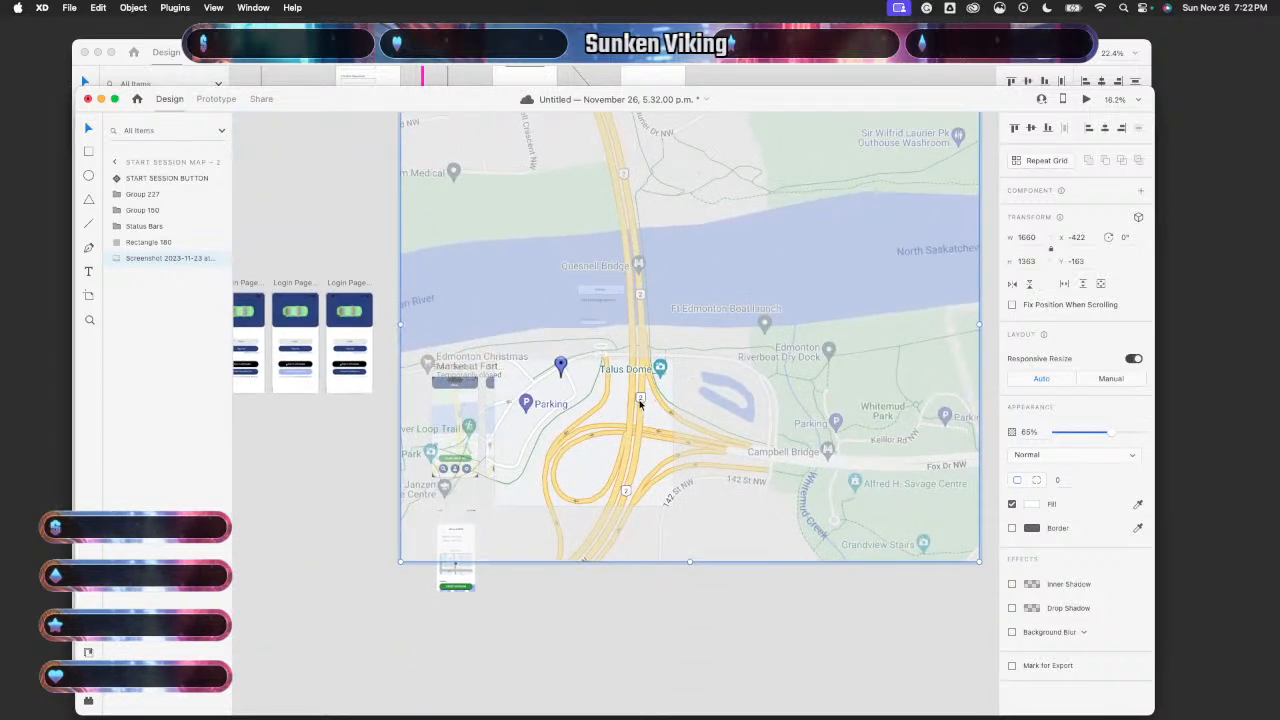
{"action": "left_click_drag", "start_coordinate": [732, 380], "coordinate": [644, 433]}
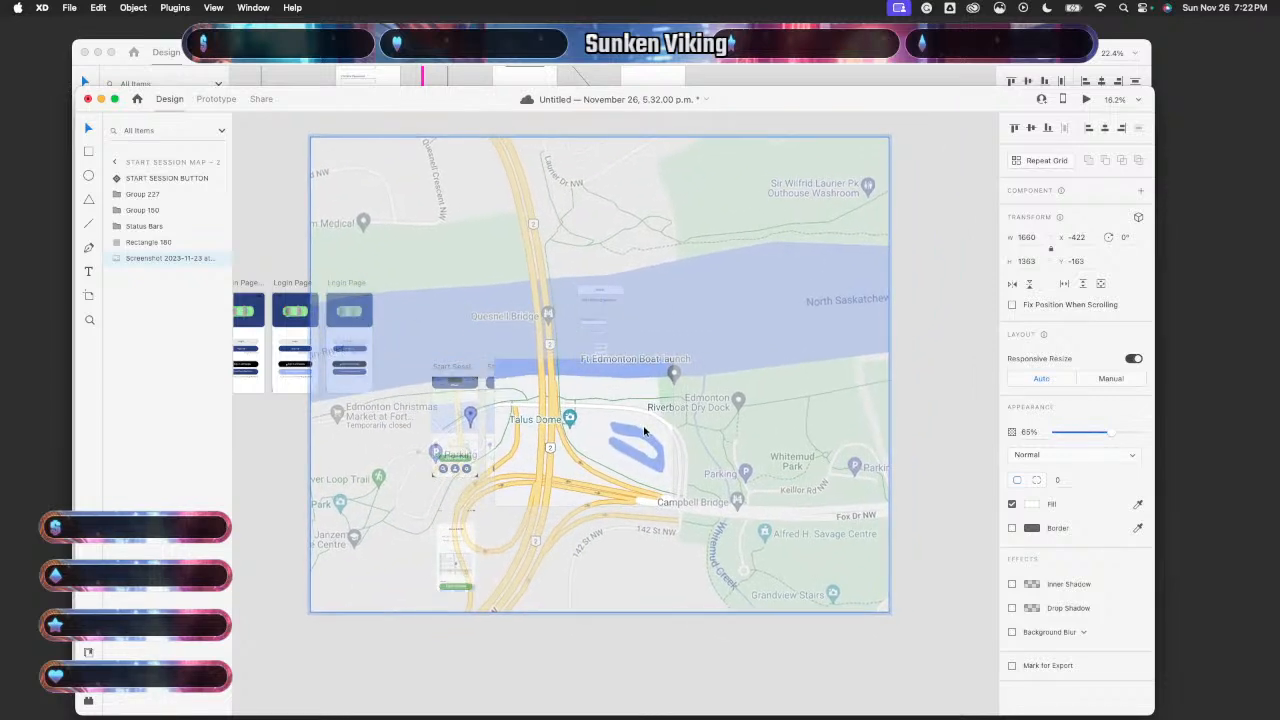
{"action": "left_click", "coordinate": [528, 670]}
- Compare by selecting the first artboard's iPhone display shape and each artboard's map screenshot
{"action": "scroll", "coordinate": [560, 566], "scroll_direction": "up", "scroll_amount": 5}
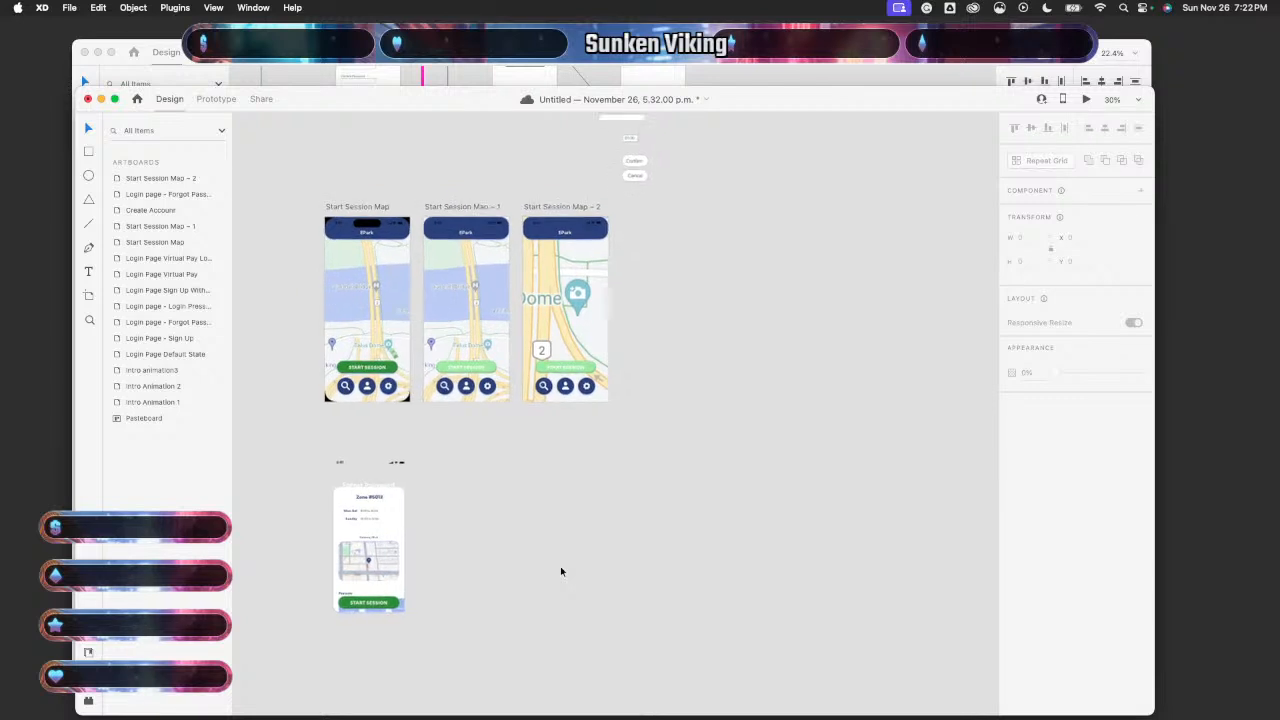
{"action": "scroll", "coordinate": [560, 571], "scroll_direction": "up", "scroll_amount": 3}
{"action": "scroll", "coordinate": [560, 571], "scroll_direction": "left", "scroll_amount": 3}
{"action": "scroll", "coordinate": [560, 571], "scroll_direction": "up", "scroll_amount": 5}
{"action": "scroll", "coordinate": [560, 571], "scroll_direction": "down", "scroll_amount": 2}
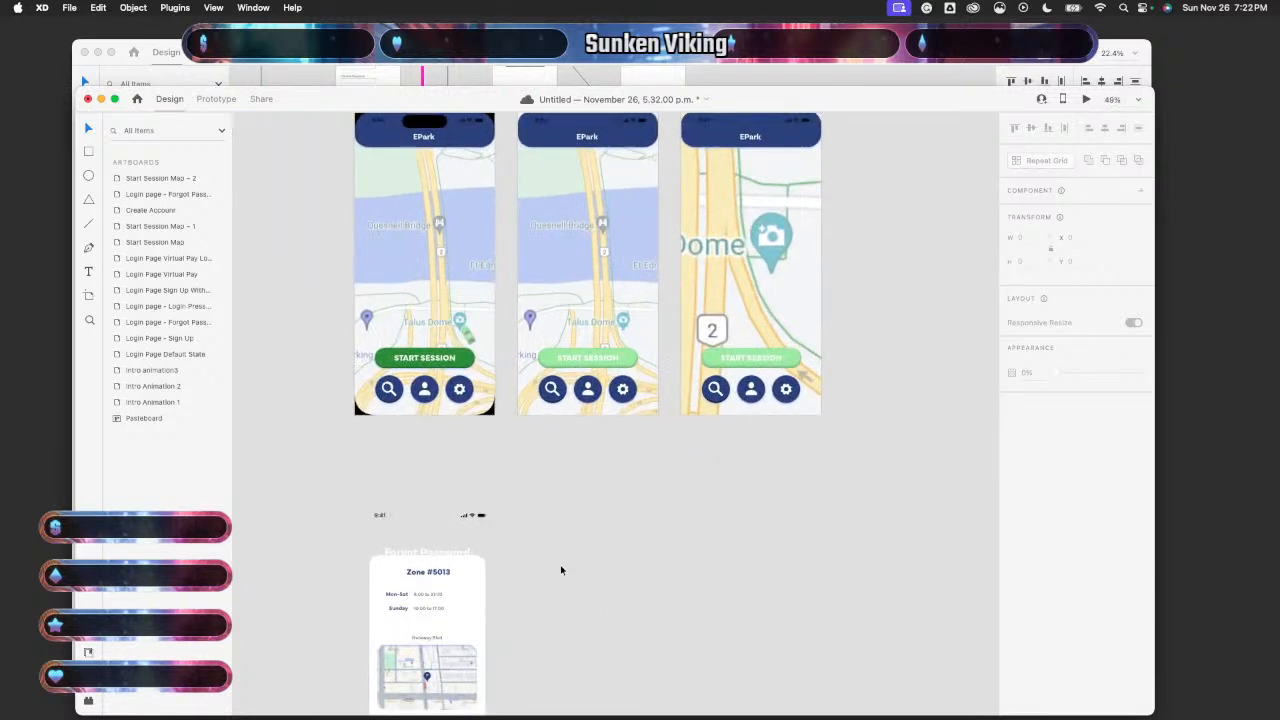
{"action": "scroll", "coordinate": [560, 571], "scroll_direction": "up", "scroll_amount": 2}
{"action": "left_click", "coordinate": [454, 414]}
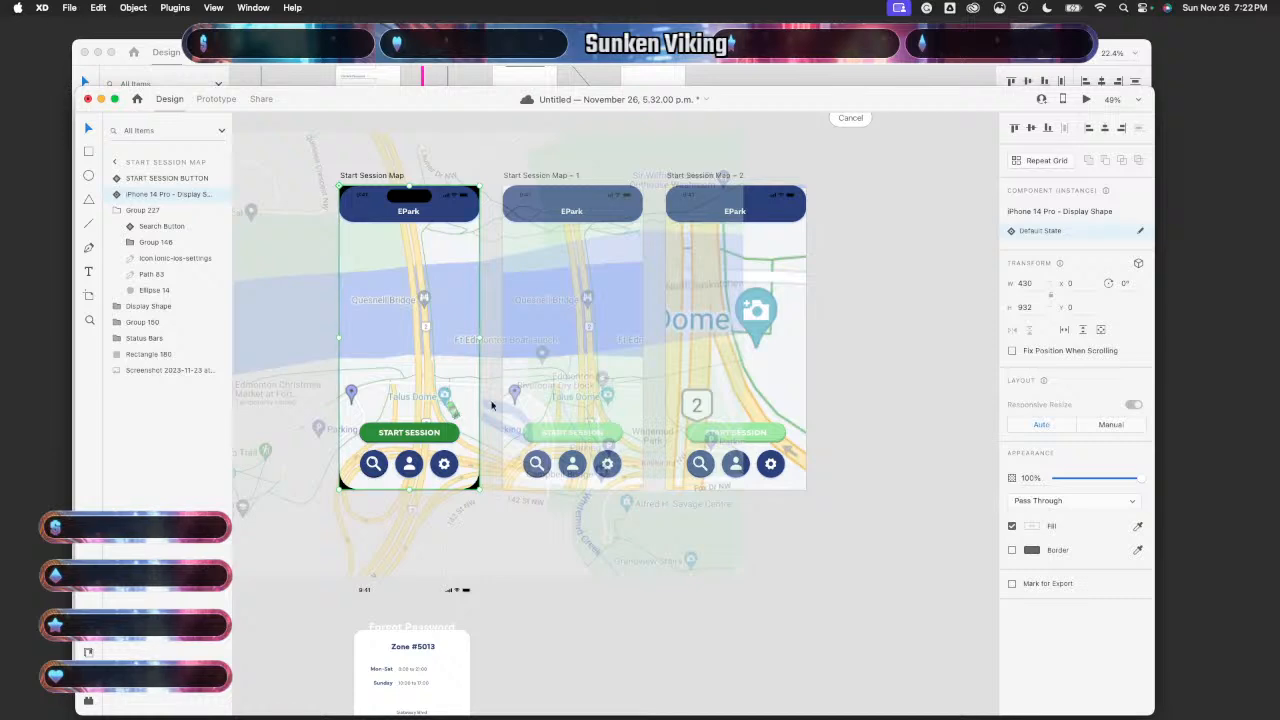
{"action": "left_click", "coordinate": [625, 404]}
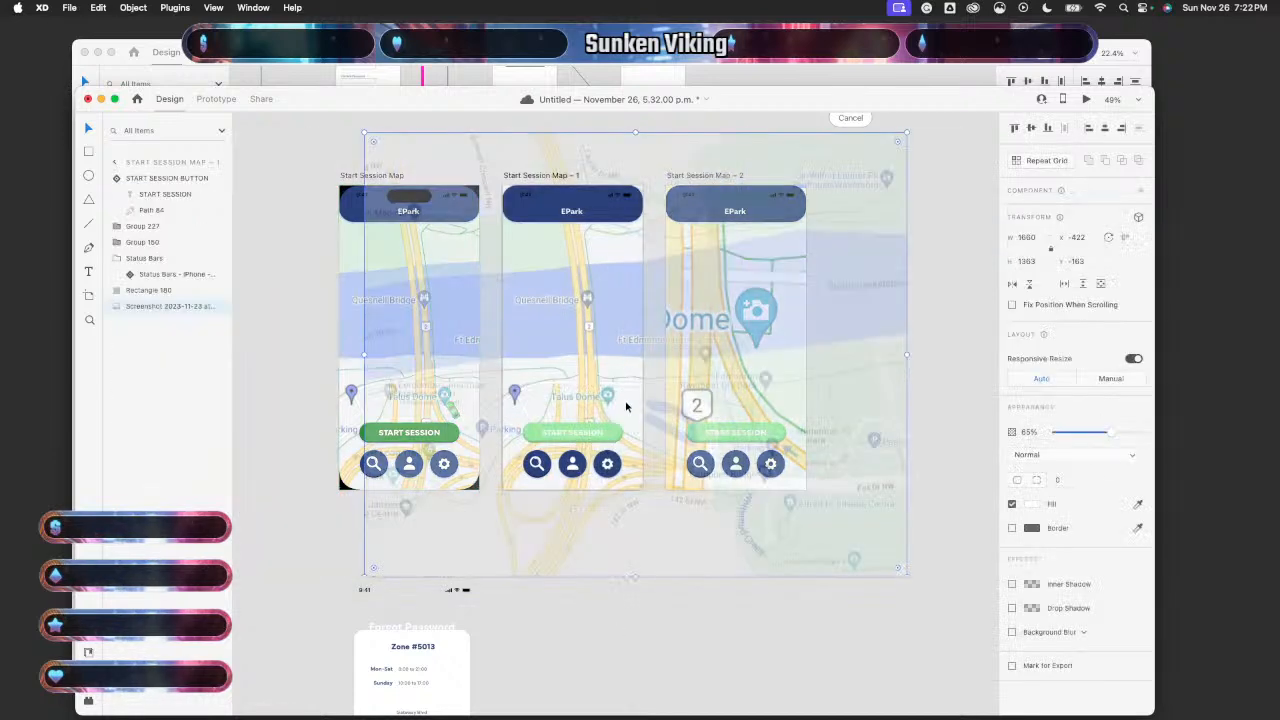
{"action": "left_click", "coordinate": [701, 621]}
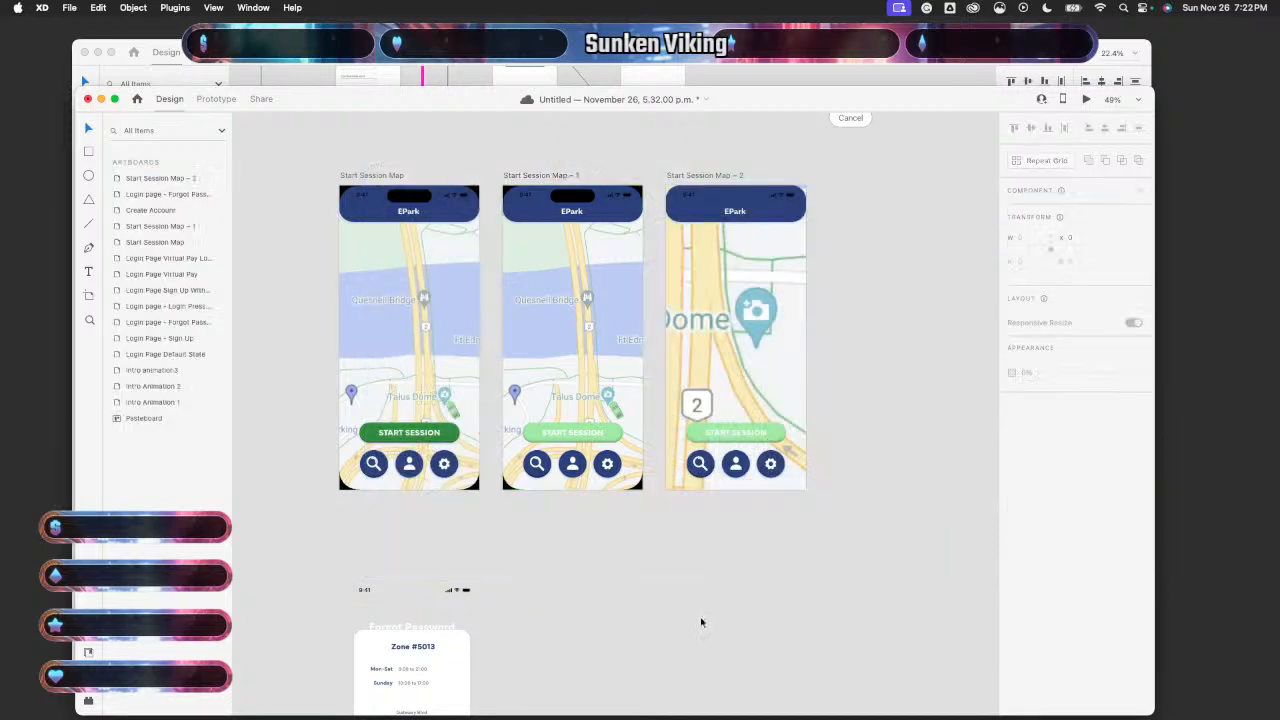
{"action": "scroll", "coordinate": [701, 622], "scroll_direction": "right", "scroll_amount": 2}
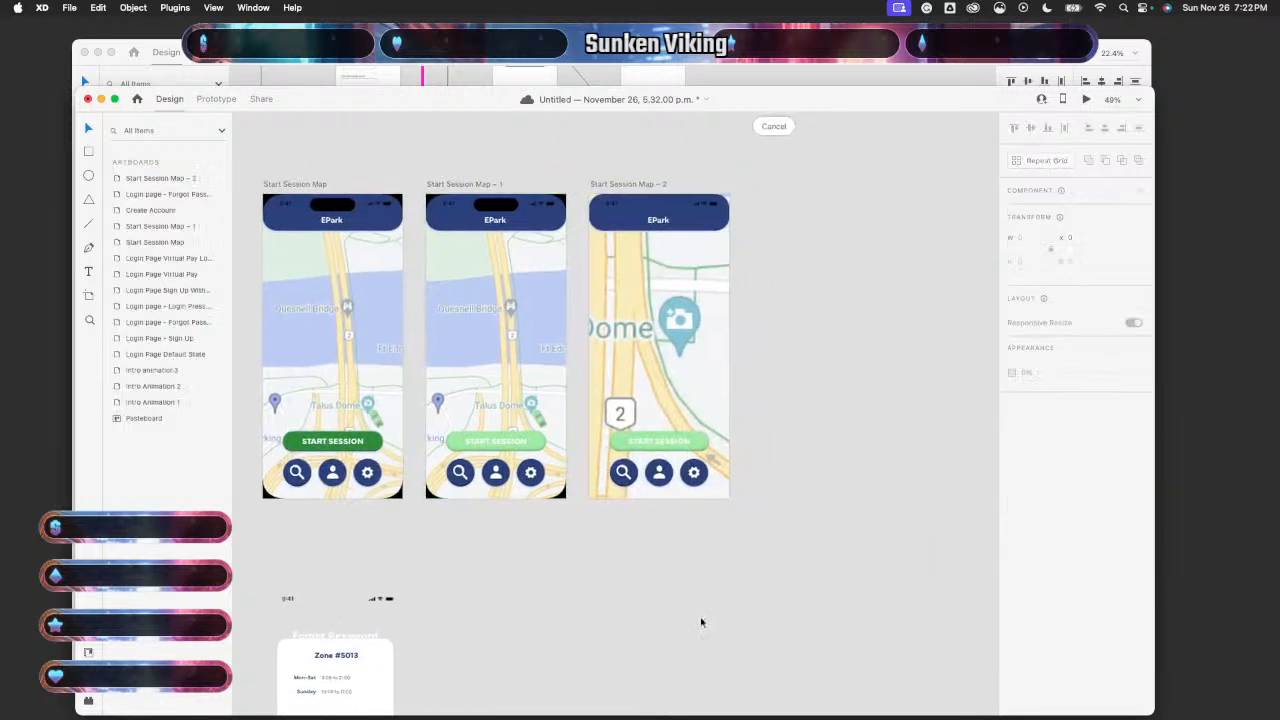
{"action": "left_click", "coordinate": [709, 412]}
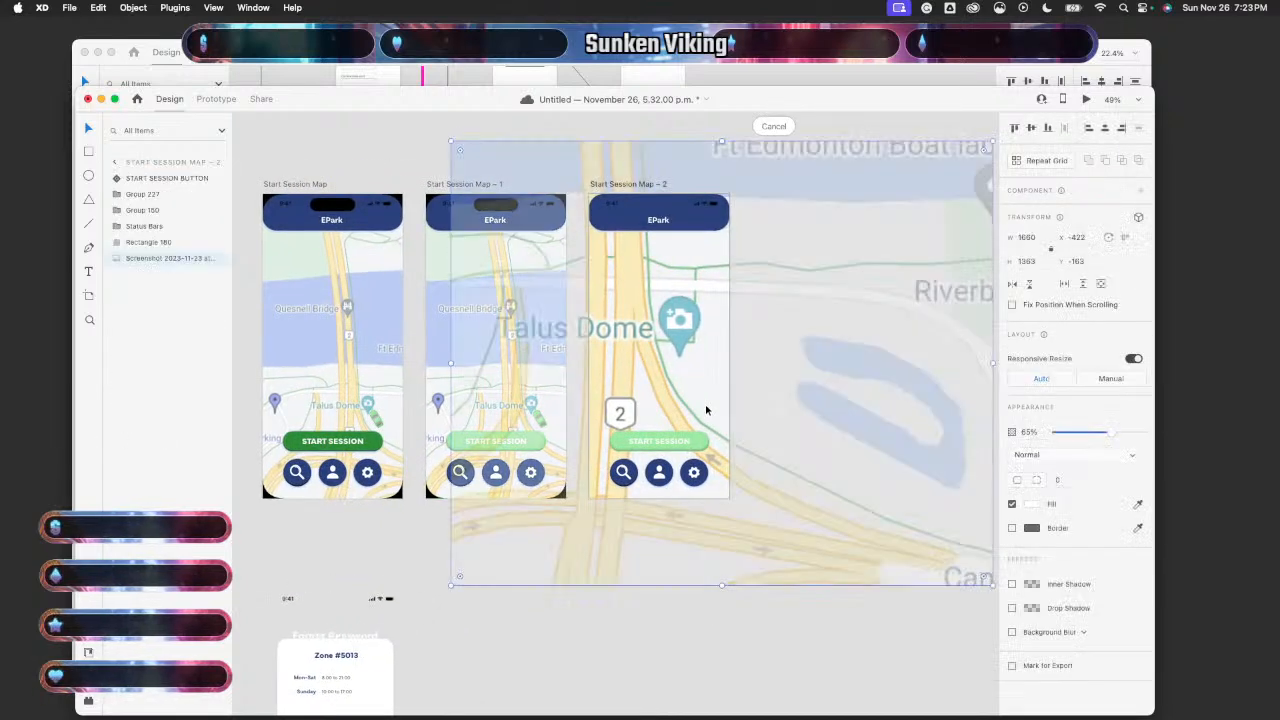
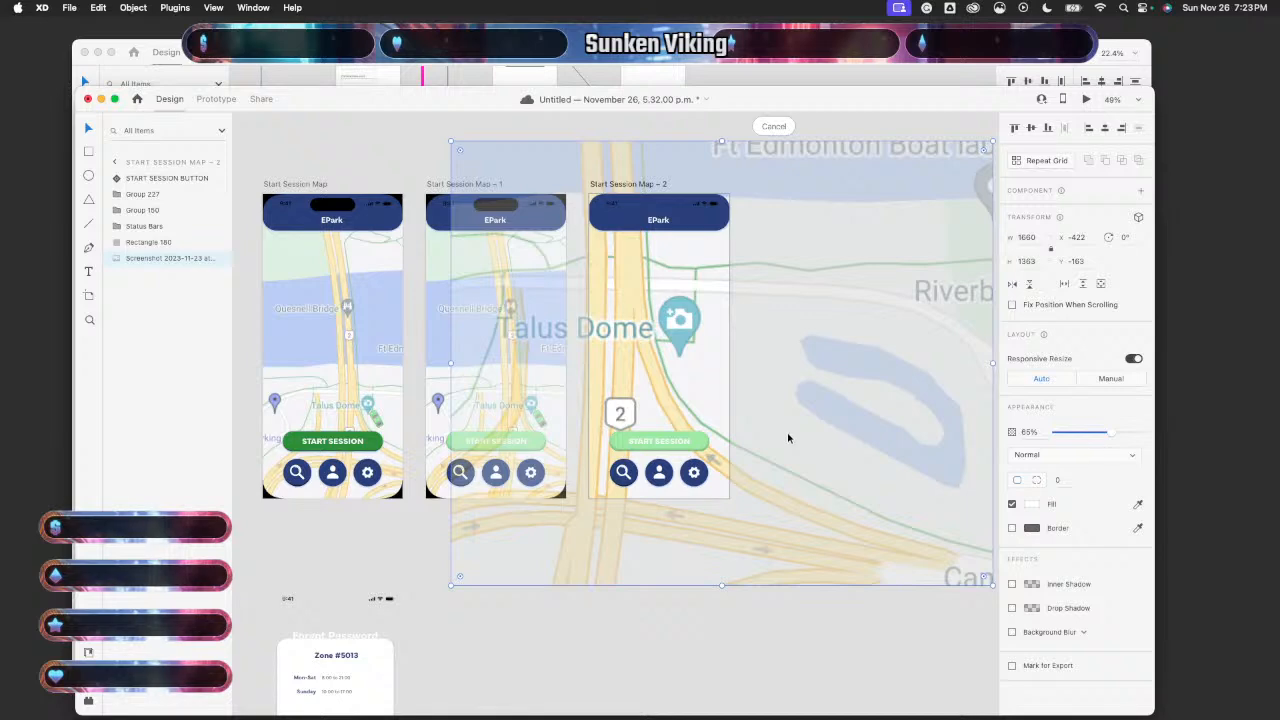
- Delete the semi-transparent map screenshot and compare the phone frames on Map – 1 and Map – 2
{"action": "key", "text": "Delete"}
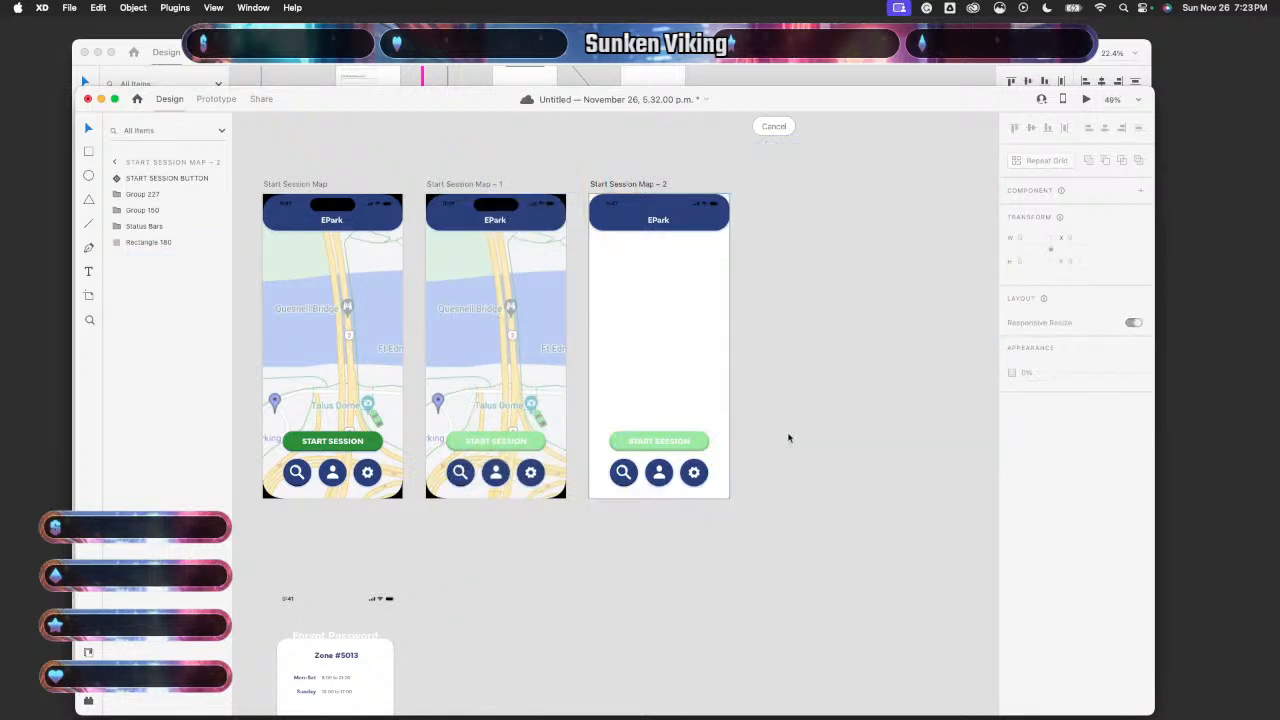
{"action": "left_click", "coordinate": [557, 412]}
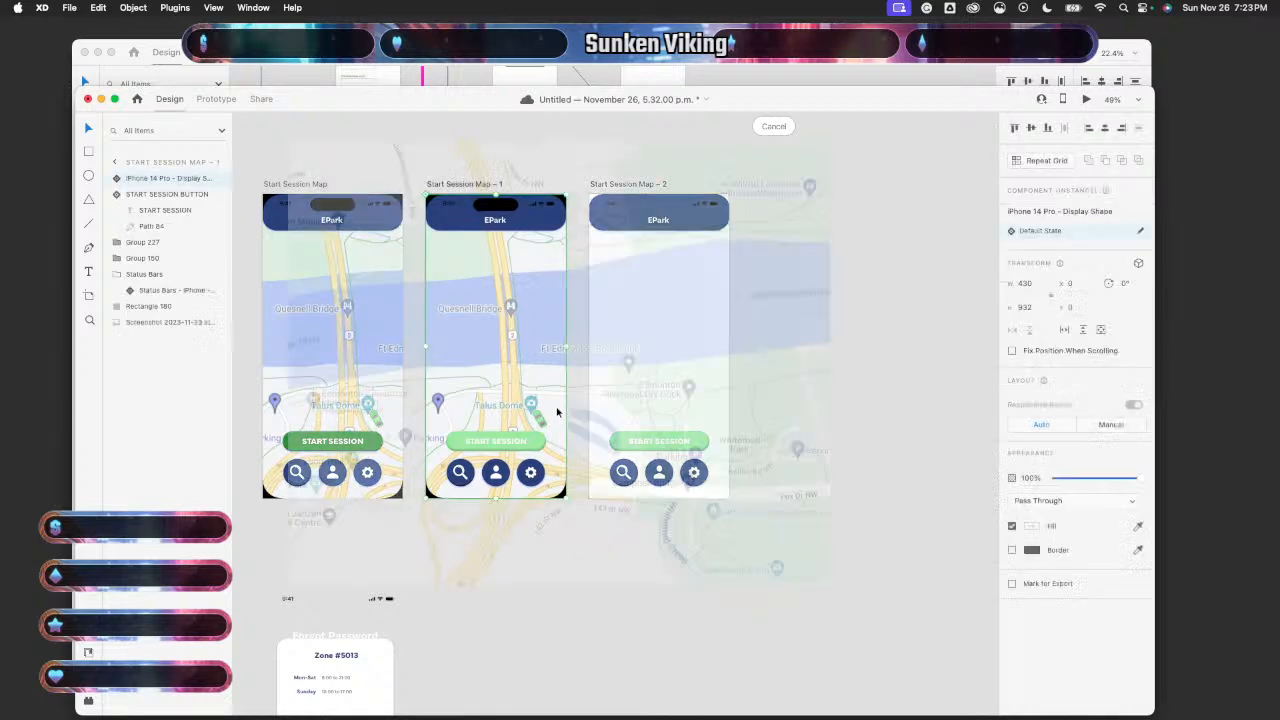
{"action": "left_click", "coordinate": [929, 423]}
{"action": "left_click", "coordinate": [694, 400]}
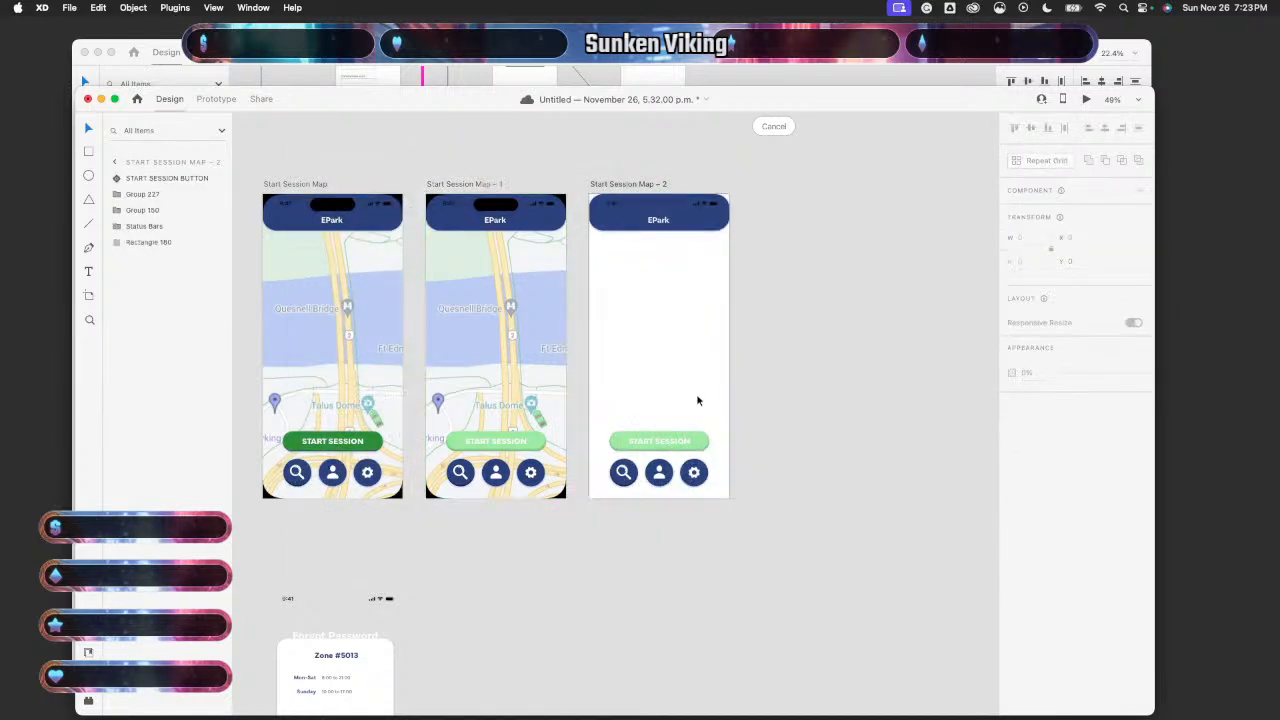
{"action": "left_click", "coordinate": [471, 374]}
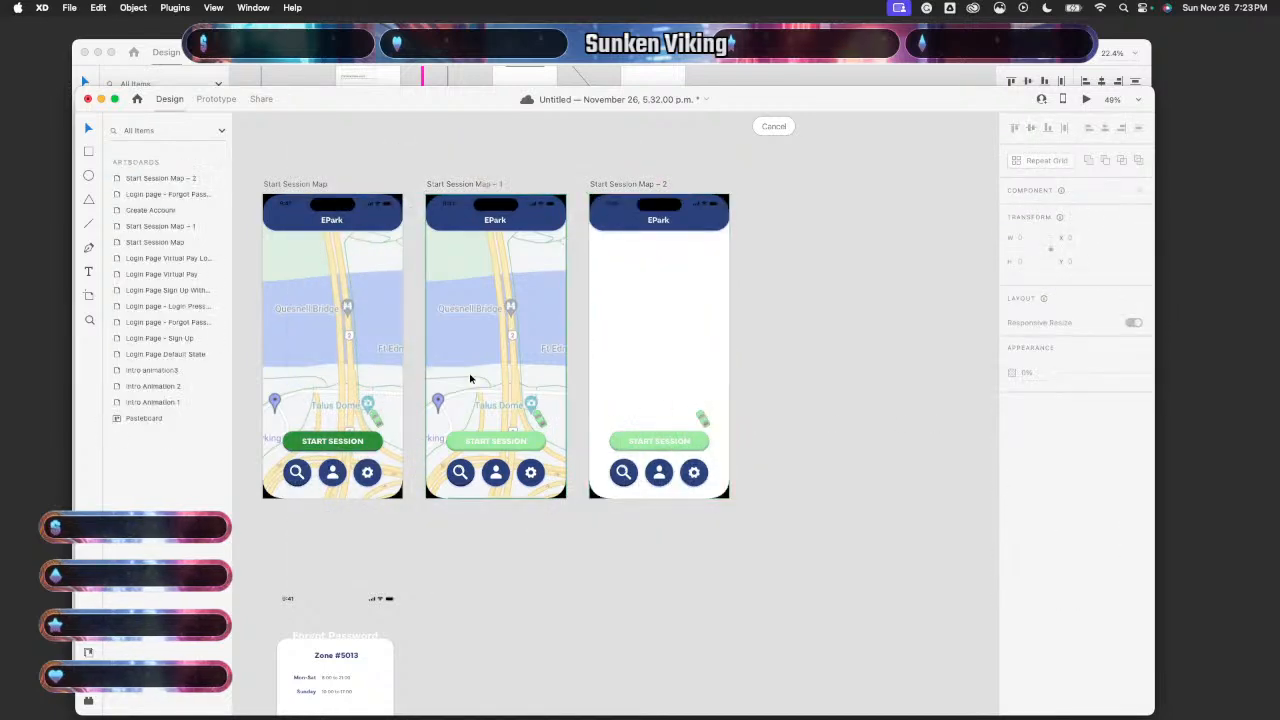
{"action": "left_click", "coordinate": [486, 356]}
{"action": "left_click", "coordinate": [709, 651]}
{"action": "left_click", "coordinate": [674, 362]}
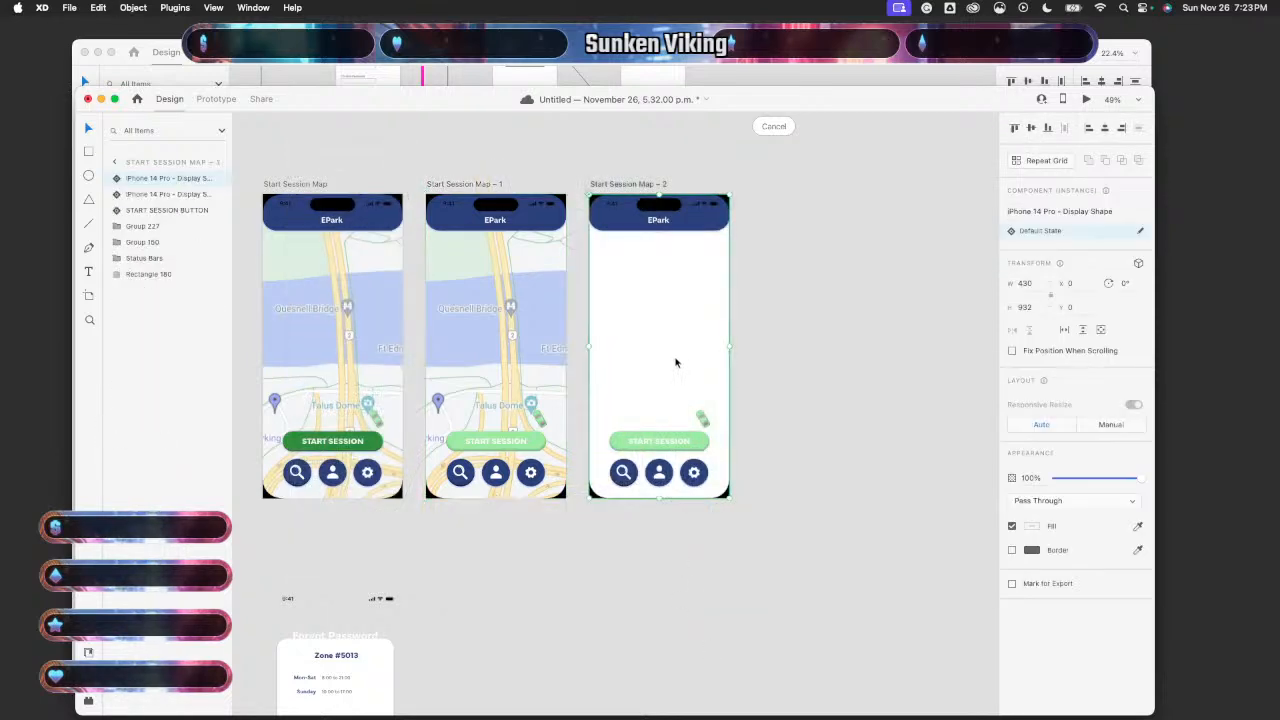
- Drag the extra phone frame off Start Session Map – 2 and delete it
{"action": "scroll", "coordinate": [677, 362], "scroll_direction": "down", "scroll_amount": 5}
{"action": "scroll", "coordinate": [700, 395], "scroll_direction": "up", "scroll_amount": 4}
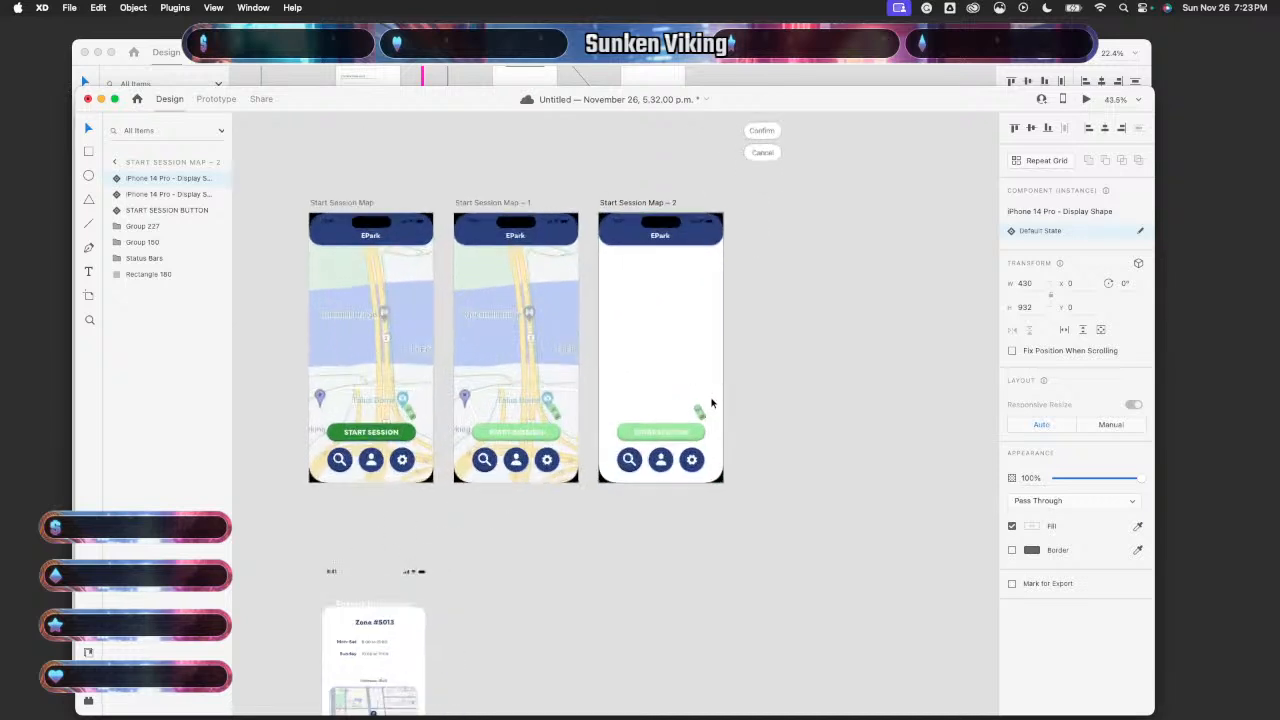
{"action": "left_click_drag", "start_coordinate": [711, 404], "coordinate": [857, 400]}
{"action": "key", "text": "Delete"}
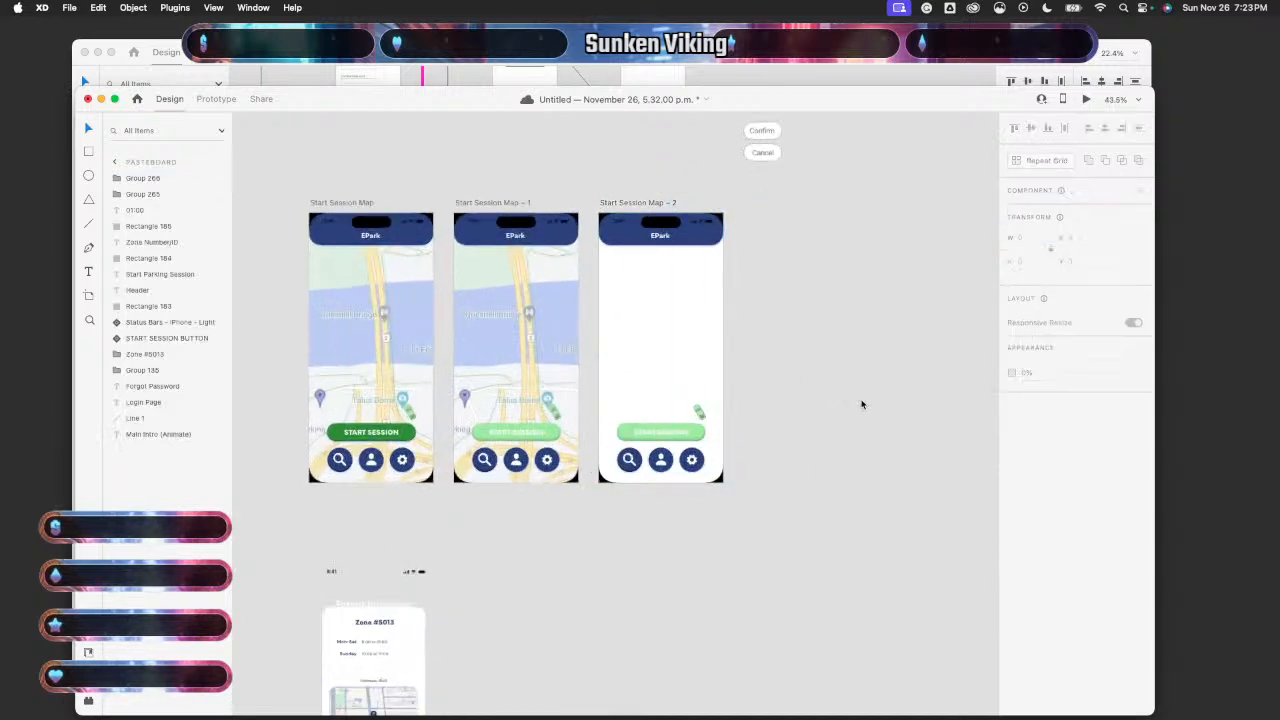
- Try deleting Map – 2's remaining phone frame, then undo the deletion
{"action": "scroll", "coordinate": [716, 462], "scroll_direction": "up", "scroll_amount": 3}
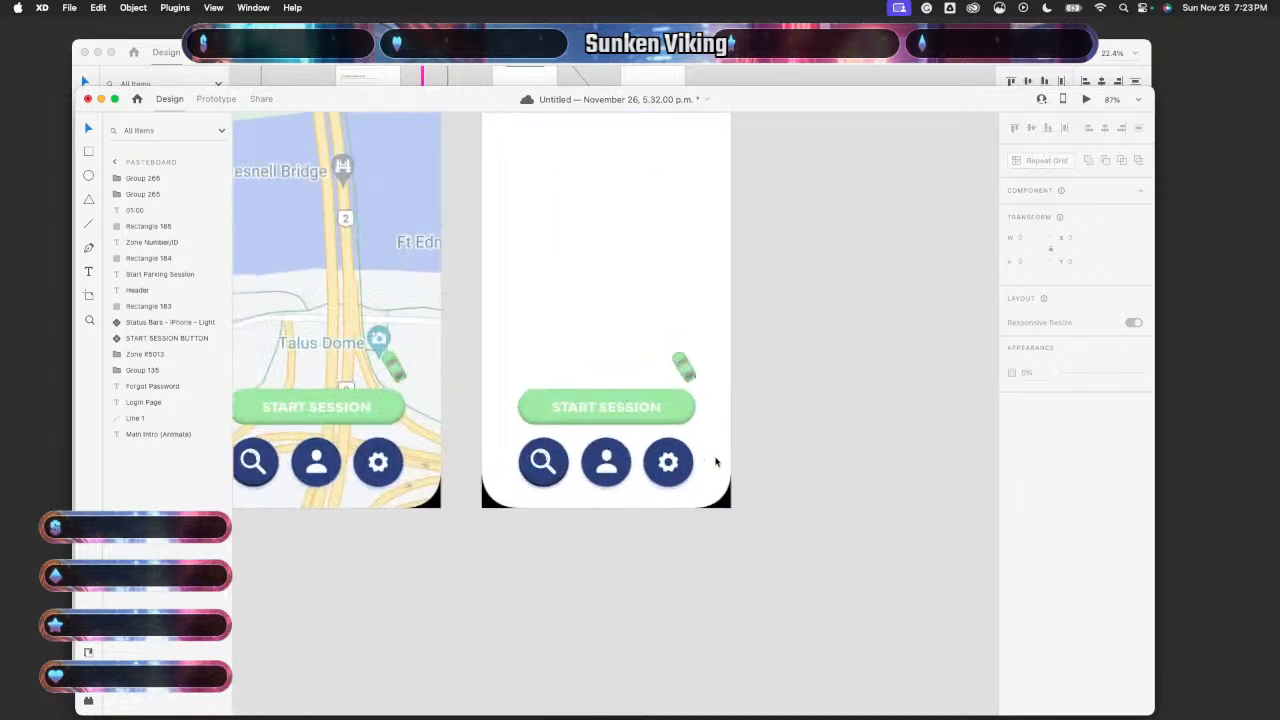
{"action": "left_click", "coordinate": [724, 504]}
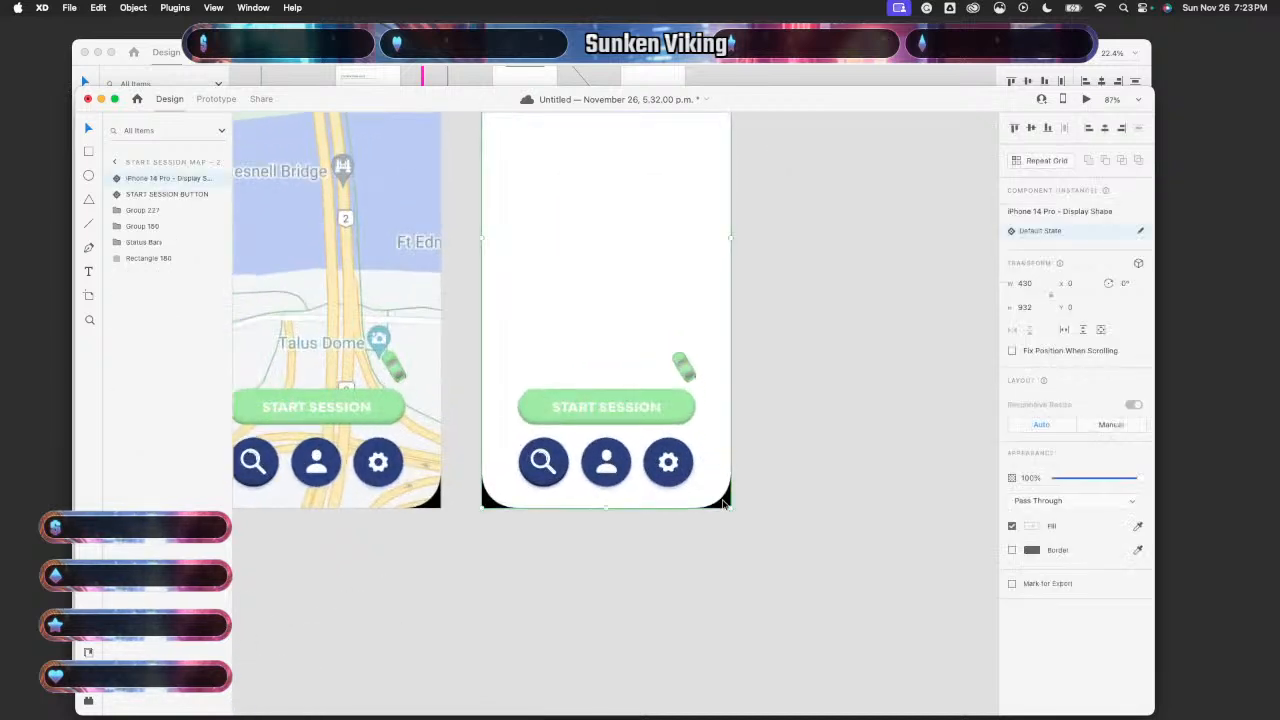
{"action": "double_click", "coordinate": [724, 504]}
{"action": "left_click", "coordinate": [729, 523]}
{"action": "left_click", "coordinate": [712, 505]}
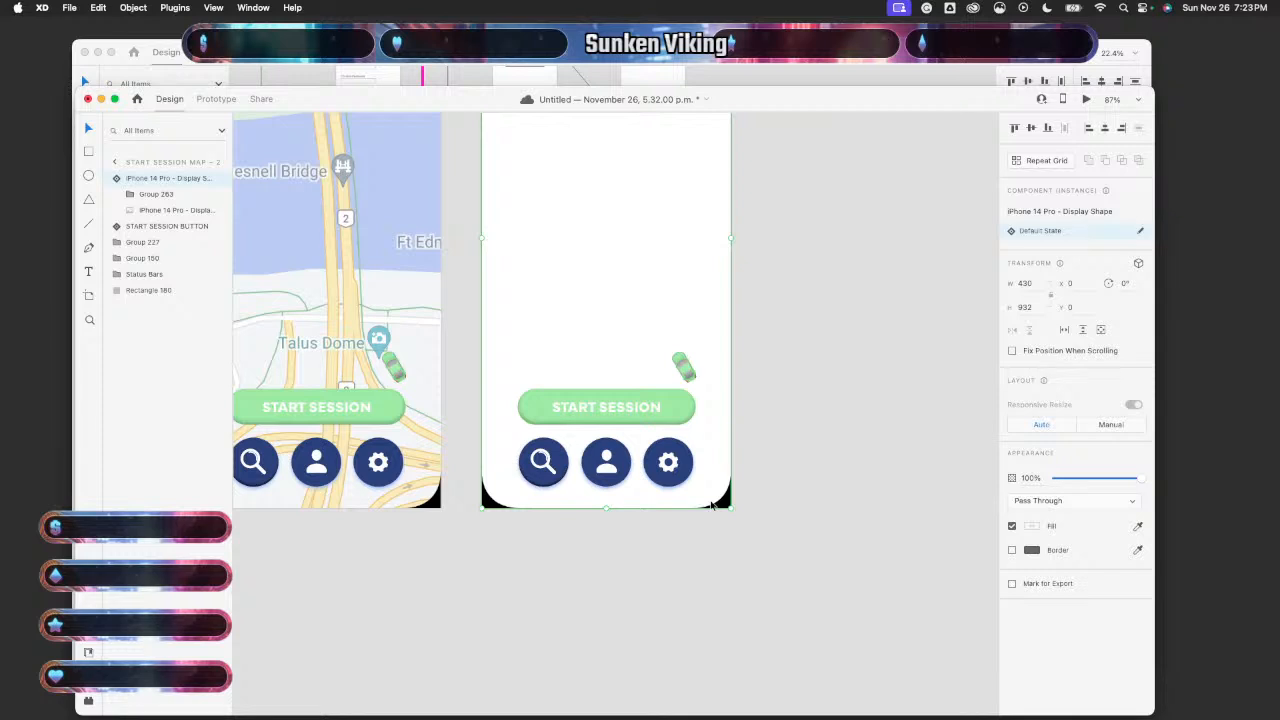
{"action": "key", "text": "Delete"}
{"action": "key", "text": "super+z"}
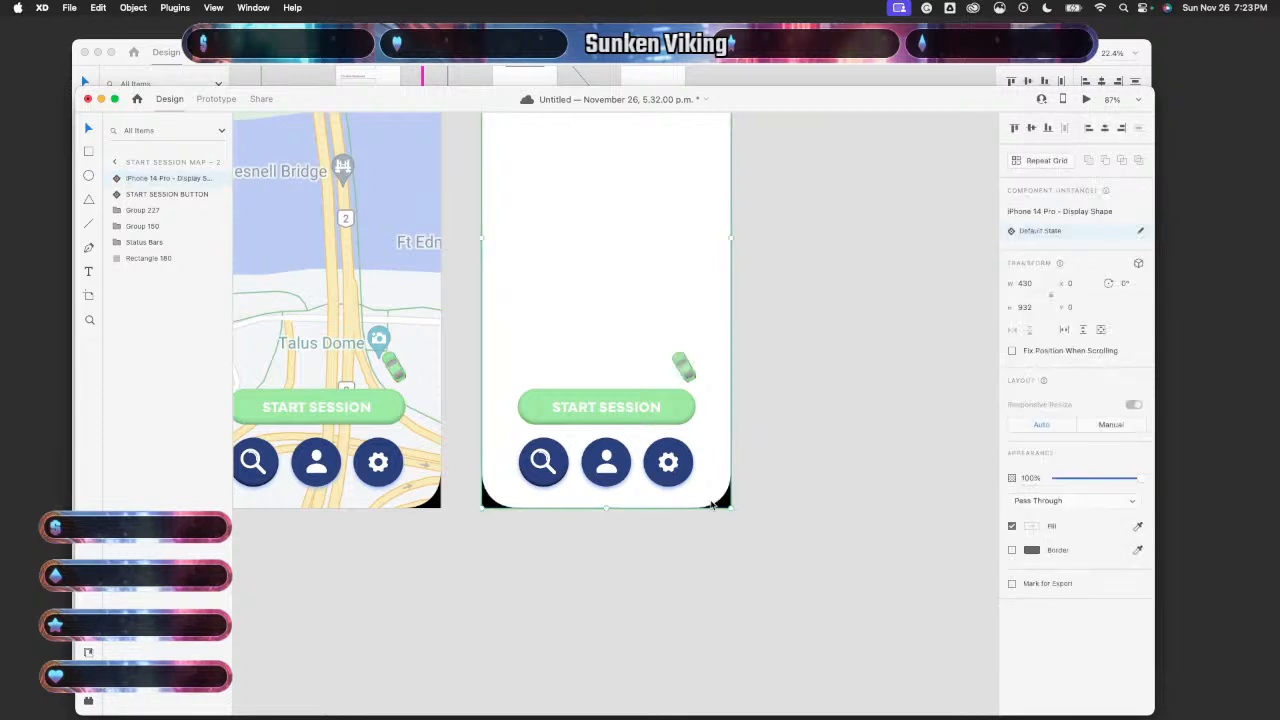
- In Layers, move Map – 1's phone frame to the bottom, beneath the map screenshot
{"action": "scroll", "coordinate": [712, 505], "scroll_direction": "left", "scroll_amount": 5}
{"action": "scroll", "coordinate": [712, 505], "scroll_direction": "up", "scroll_amount": 3}
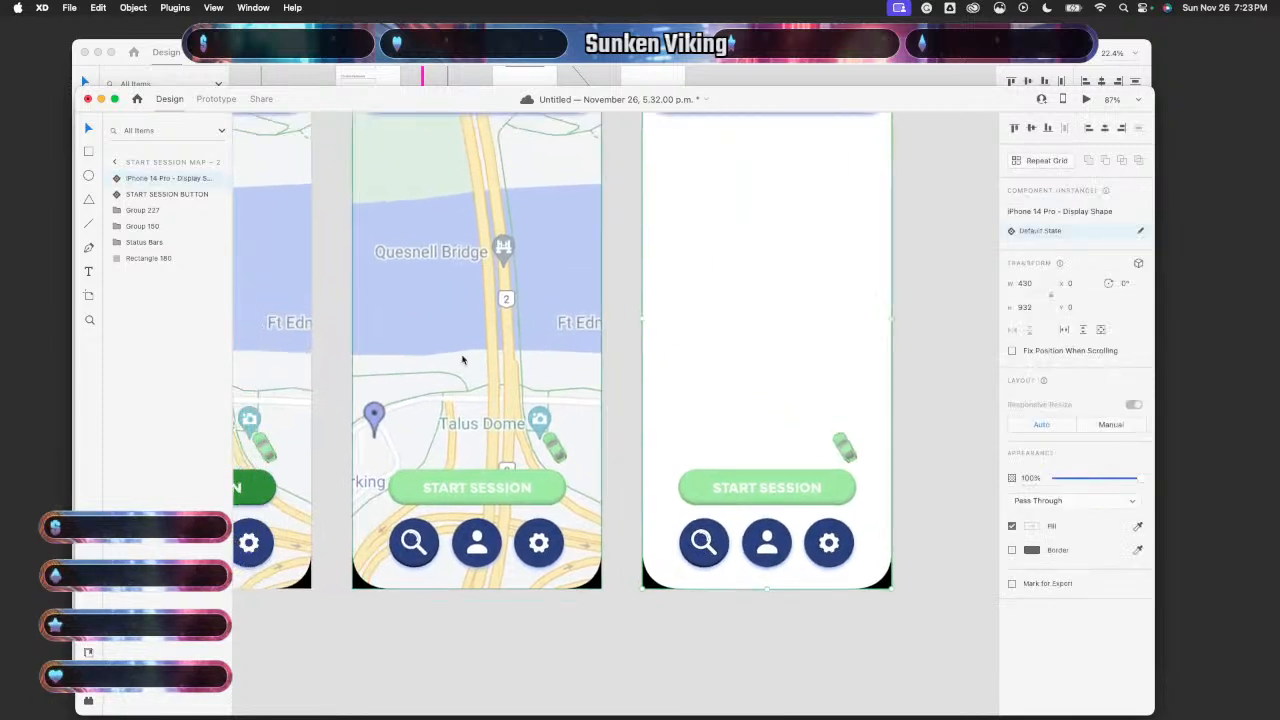
{"action": "double_click", "coordinate": [417, 317]}
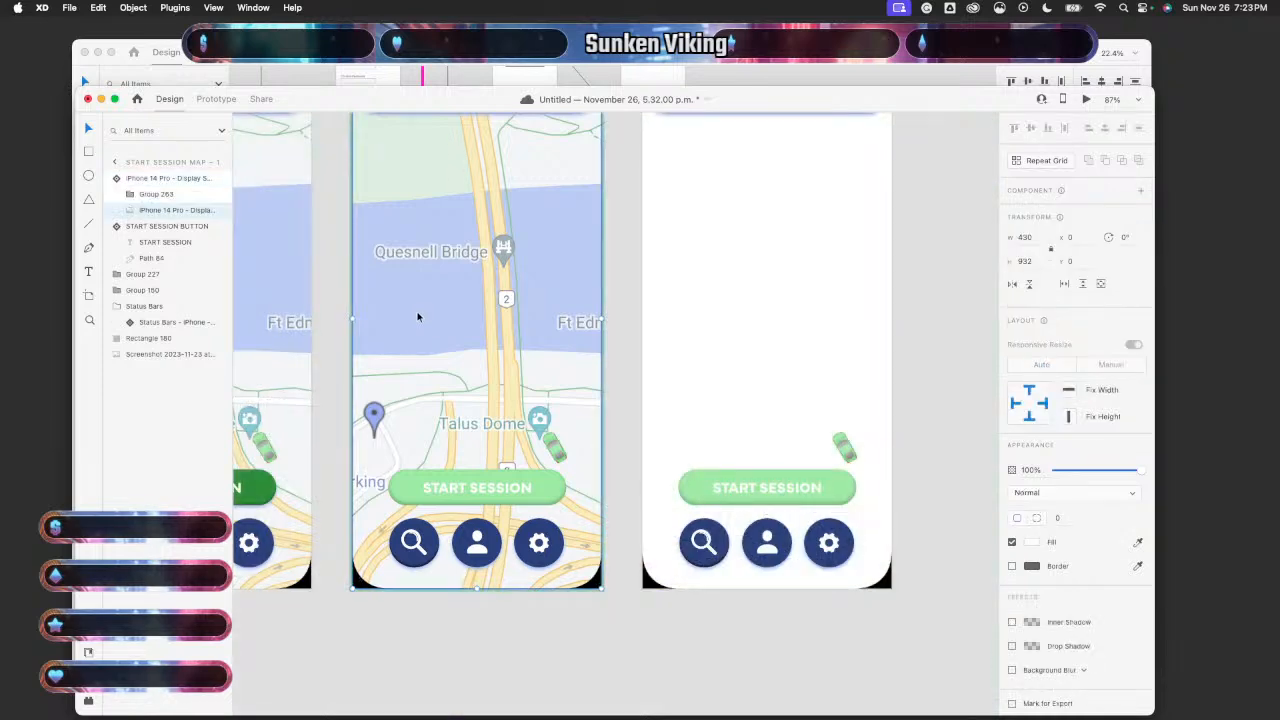
{"action": "left_click", "coordinate": [380, 602]}
{"action": "left_click", "coordinate": [466, 351]}
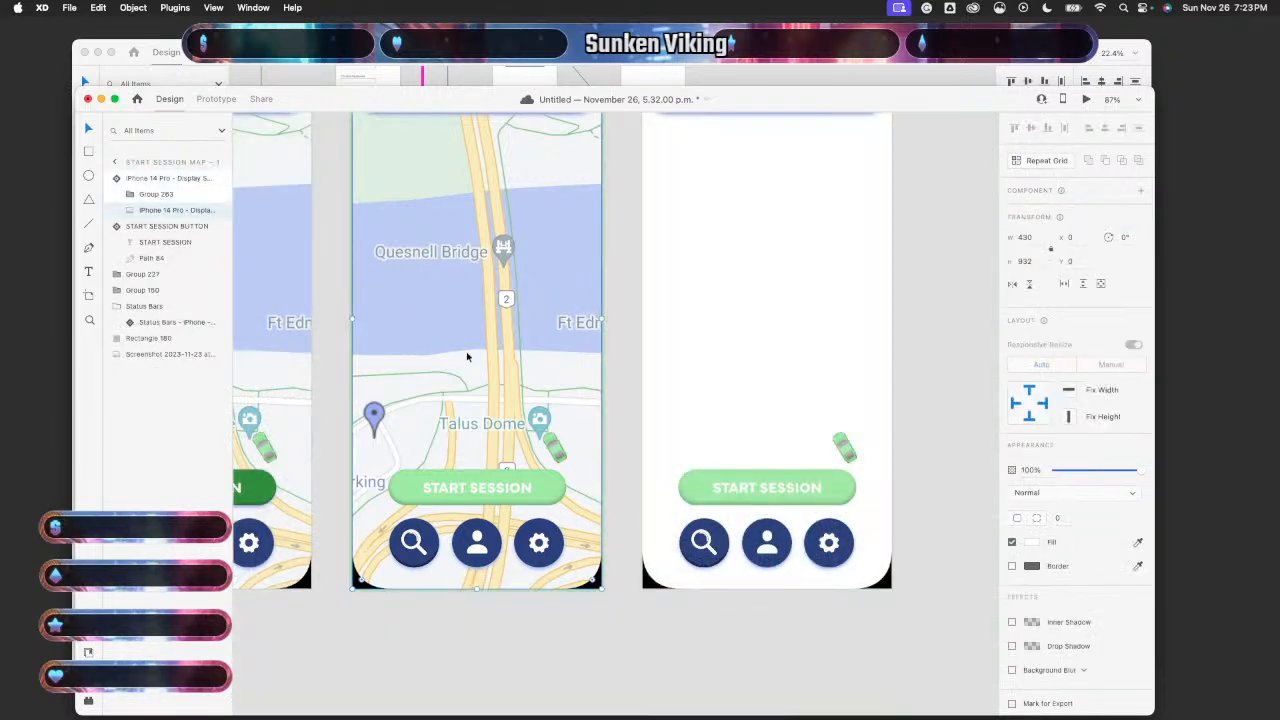
{"action": "left_click", "coordinate": [475, 600]}
{"action": "left_click", "coordinate": [478, 412]}
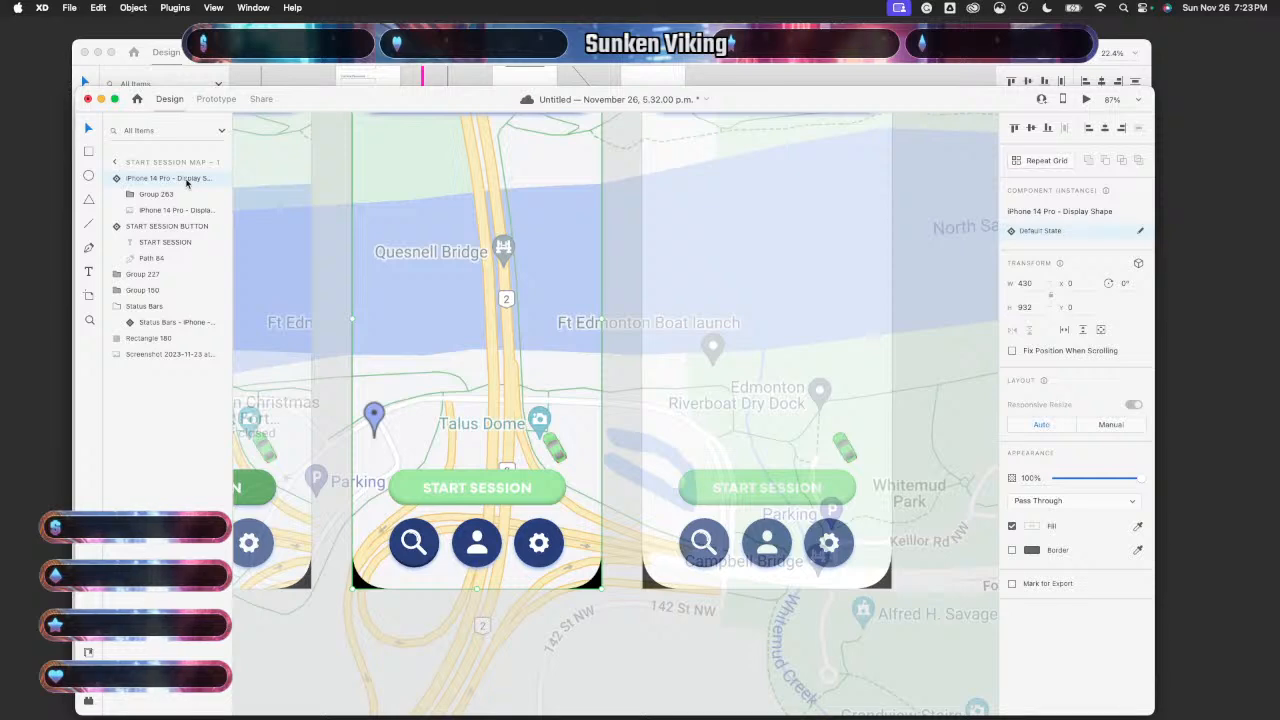
{"action": "left_click_drag", "start_coordinate": [186, 182], "coordinate": [177, 369]}
{"action": "left_click", "coordinate": [336, 661]}
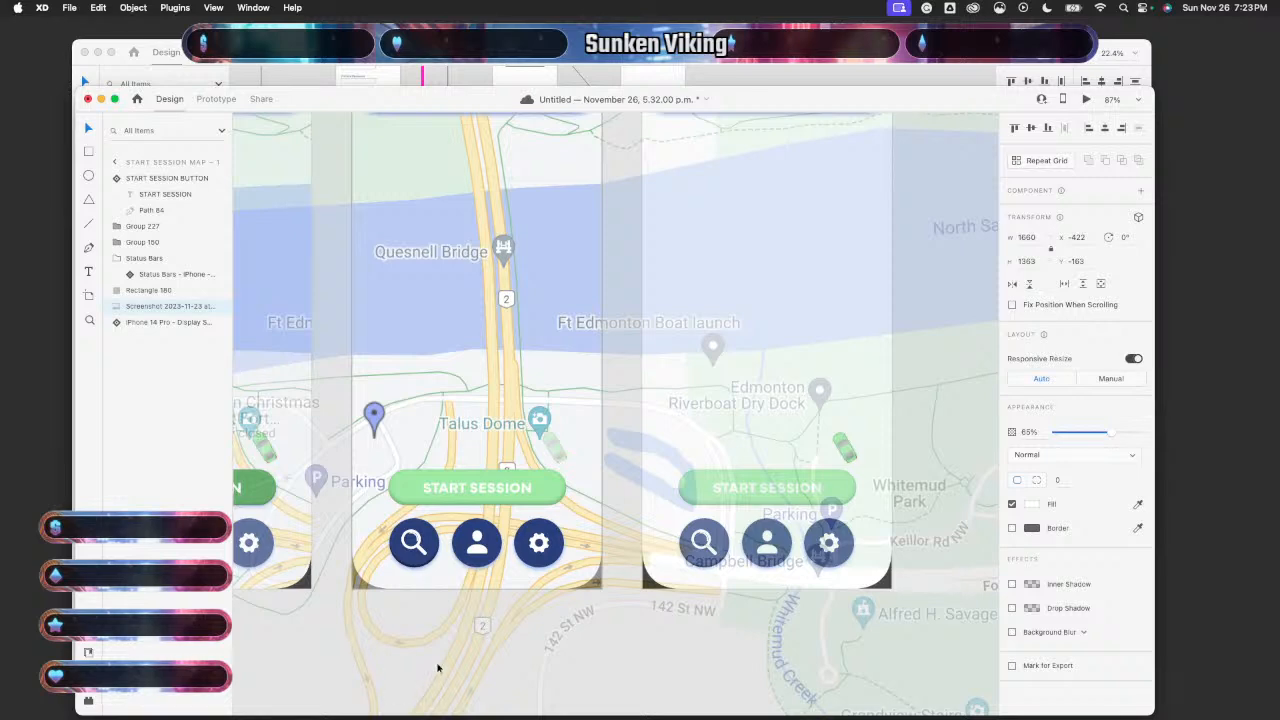
{"action": "scroll", "coordinate": [437, 668], "scroll_direction": "down", "scroll_amount": 5}
{"action": "left_click", "coordinate": [557, 286]}
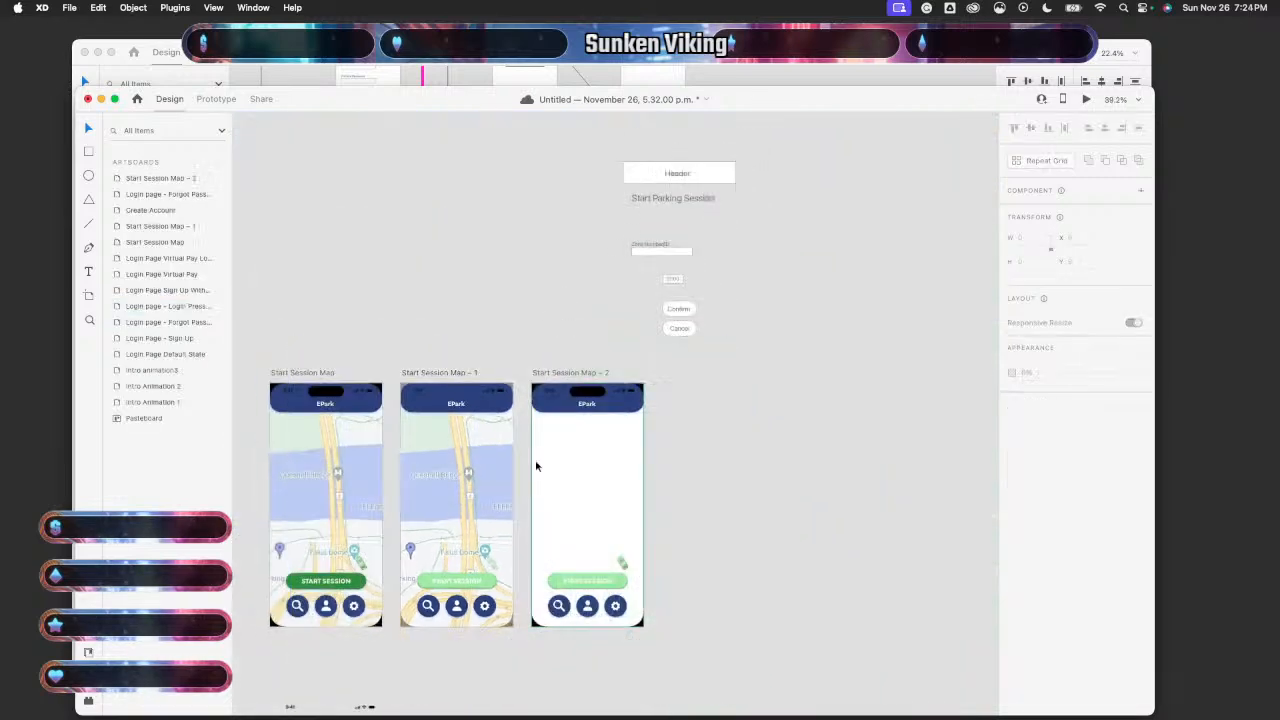
- Paste the map screenshot over Start Session Map – 2, then delete it
{"action": "scroll", "coordinate": [536, 466], "scroll_direction": "up", "scroll_amount": 3}
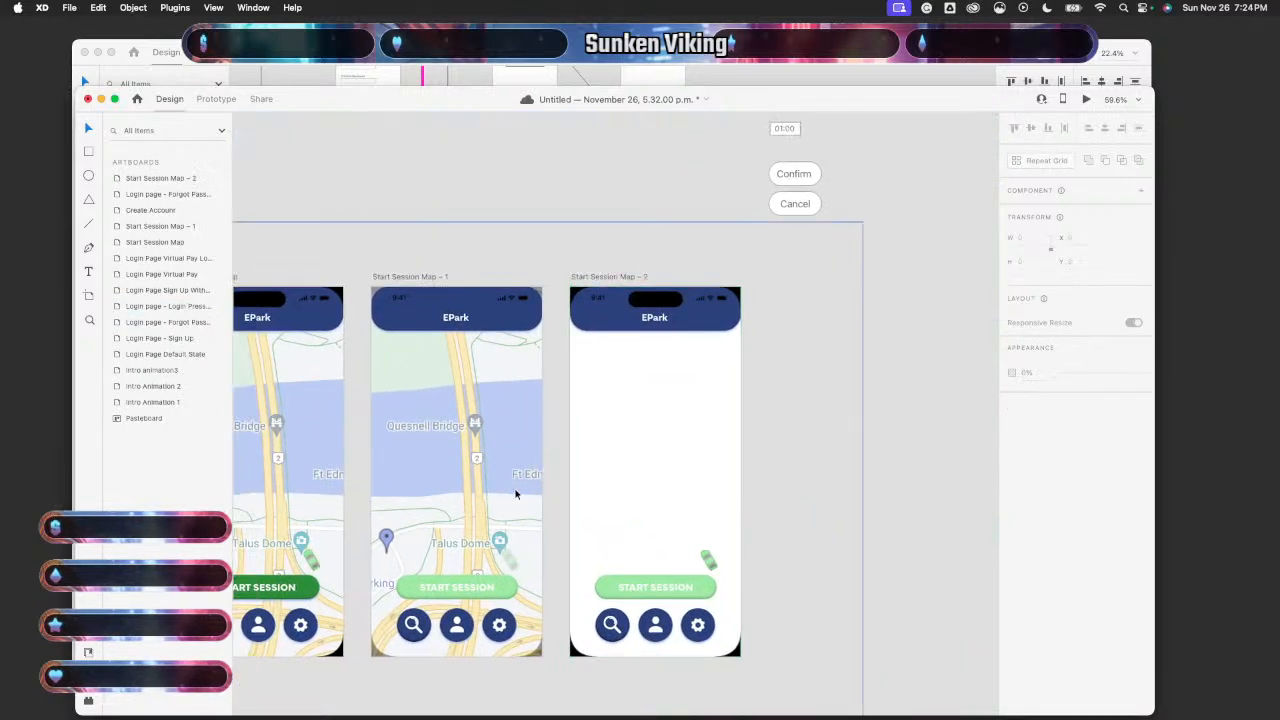
{"action": "left_click", "coordinate": [516, 494]}
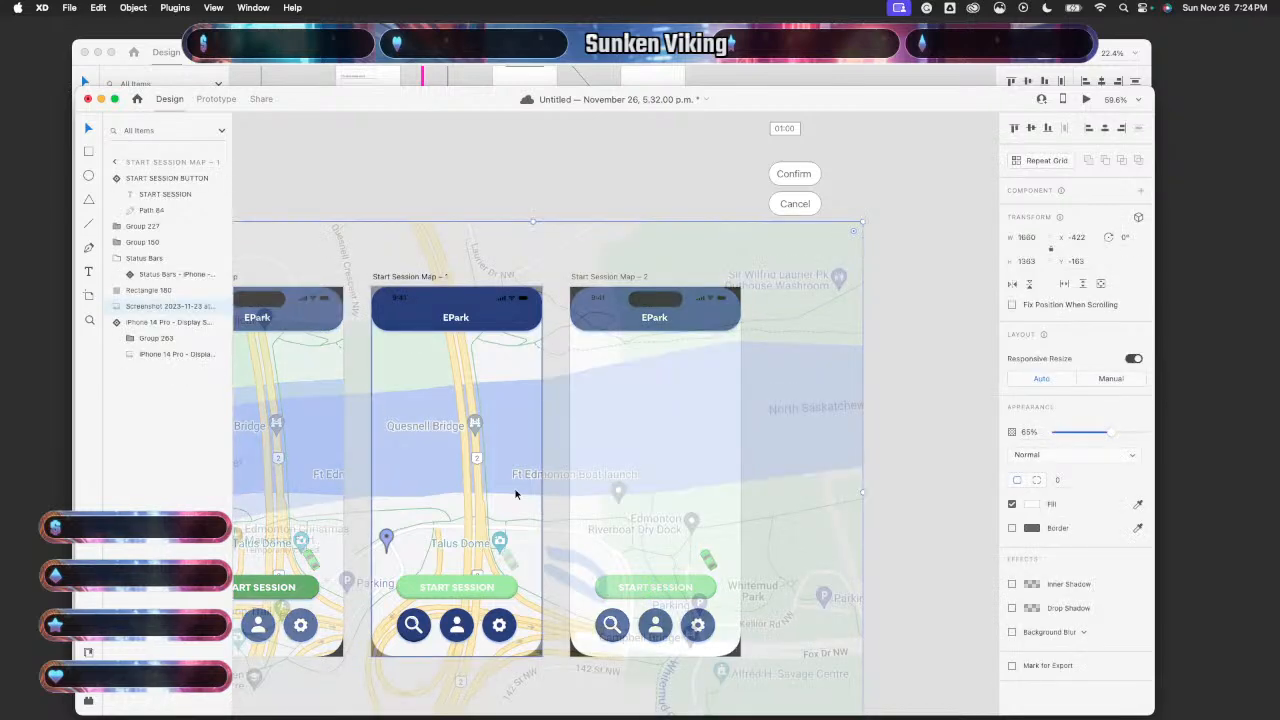
{"action": "left_click", "coordinate": [888, 451]}
{"action": "left_click", "coordinate": [662, 454]}
{"action": "key", "text": "super+v"}
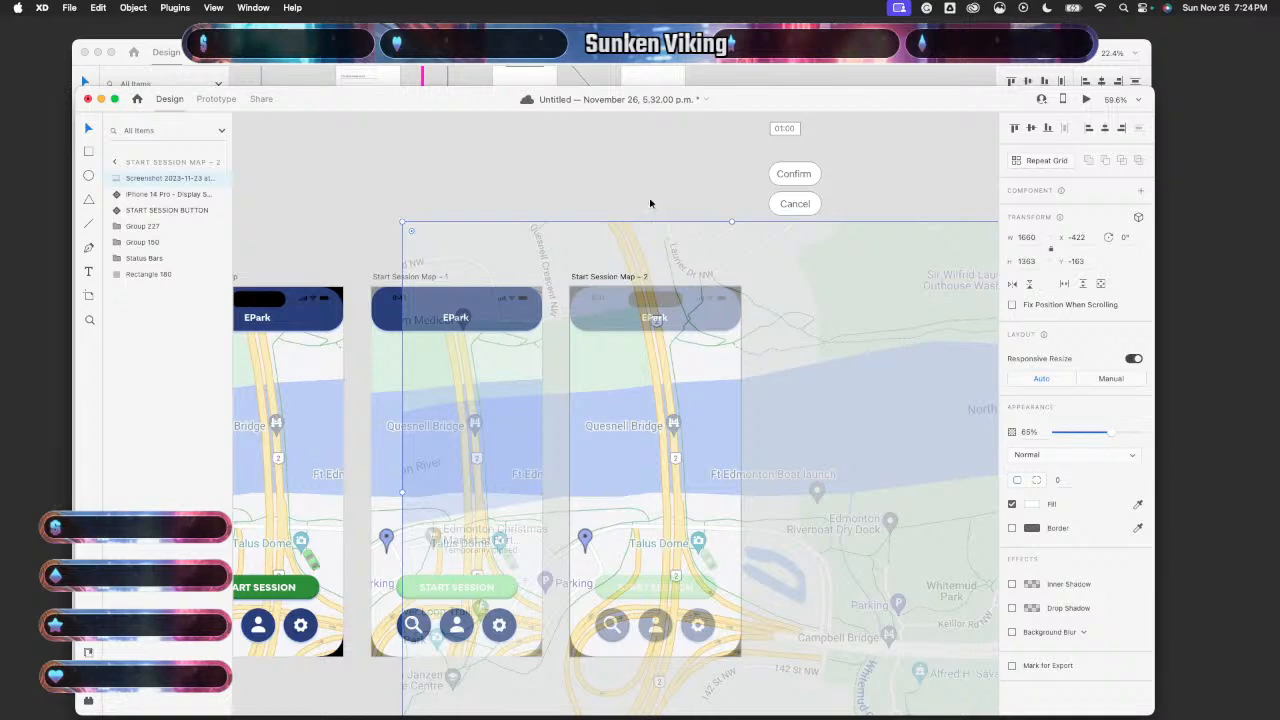
{"action": "key", "text": "Delete"}
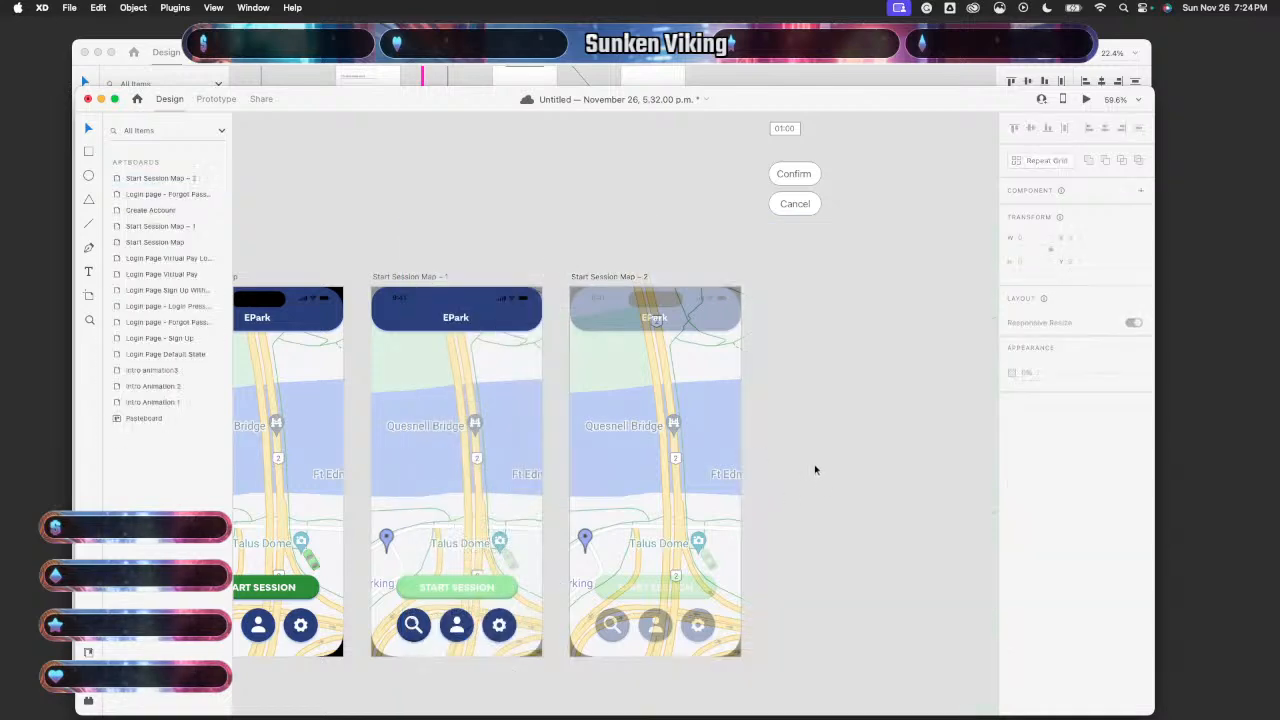
- Toggle the map overlay with undo, redo and delete, leaving it restored
{"action": "scroll", "coordinate": [815, 469], "scroll_direction": "down", "scroll_amount": 2}
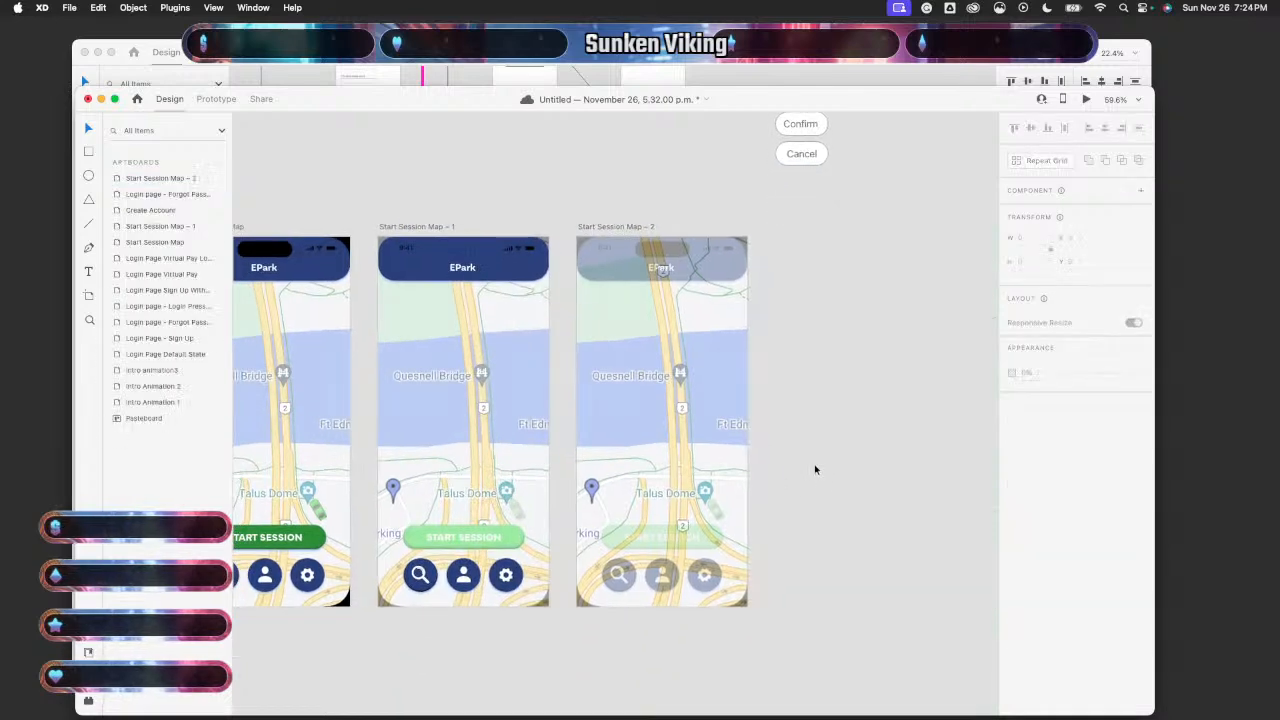
{"action": "key", "text": "super+z"}
{"action": "key", "text": "super+shift+z"}
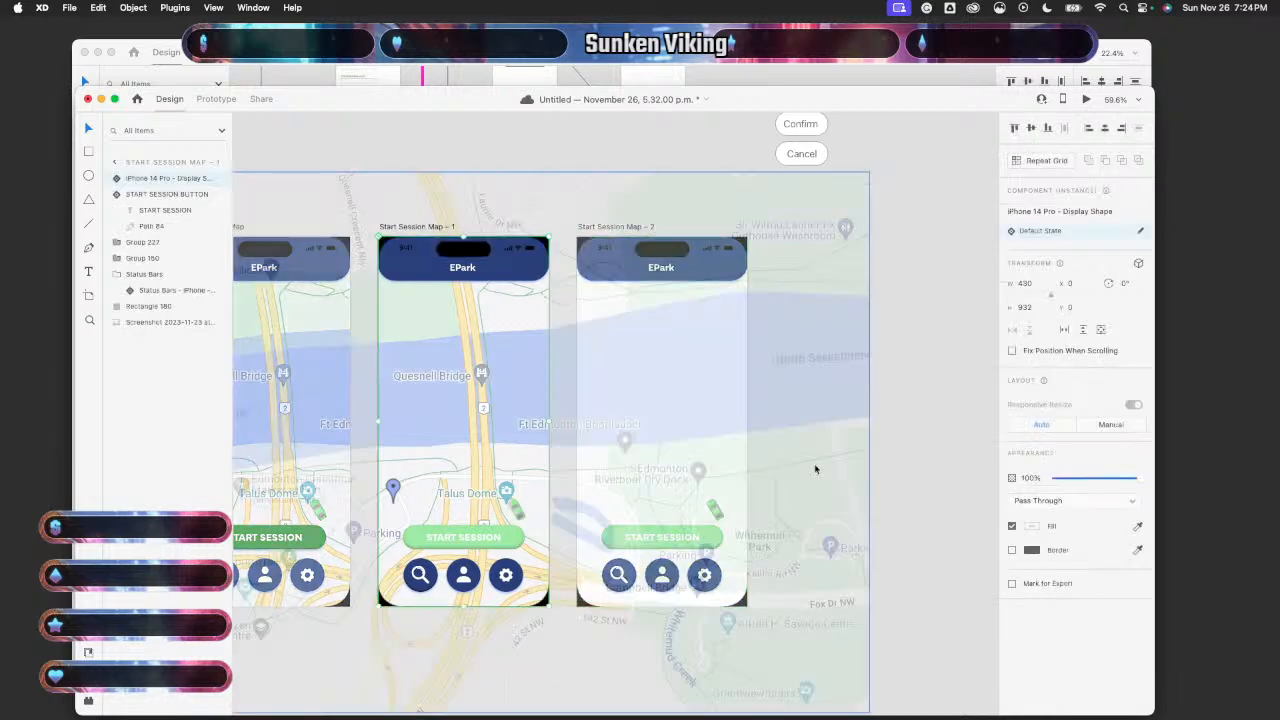
{"action": "key", "text": "Delete"}
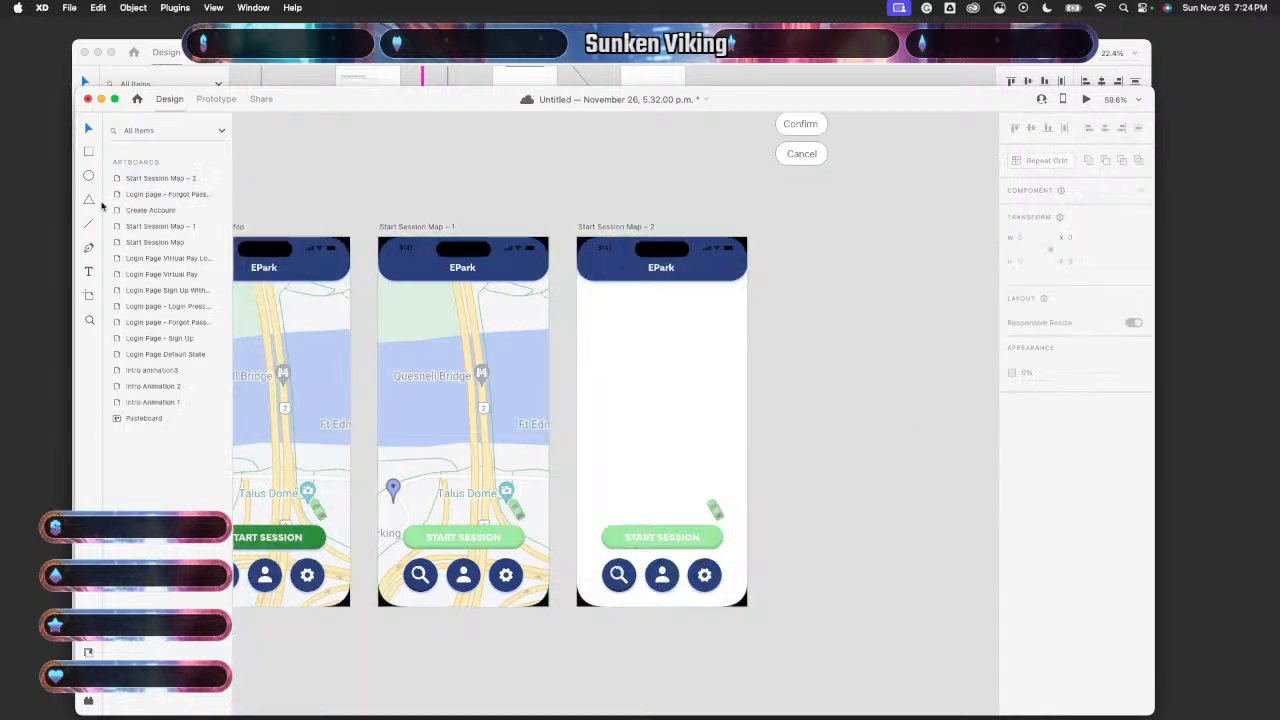
{"action": "key", "text": "super+z"}
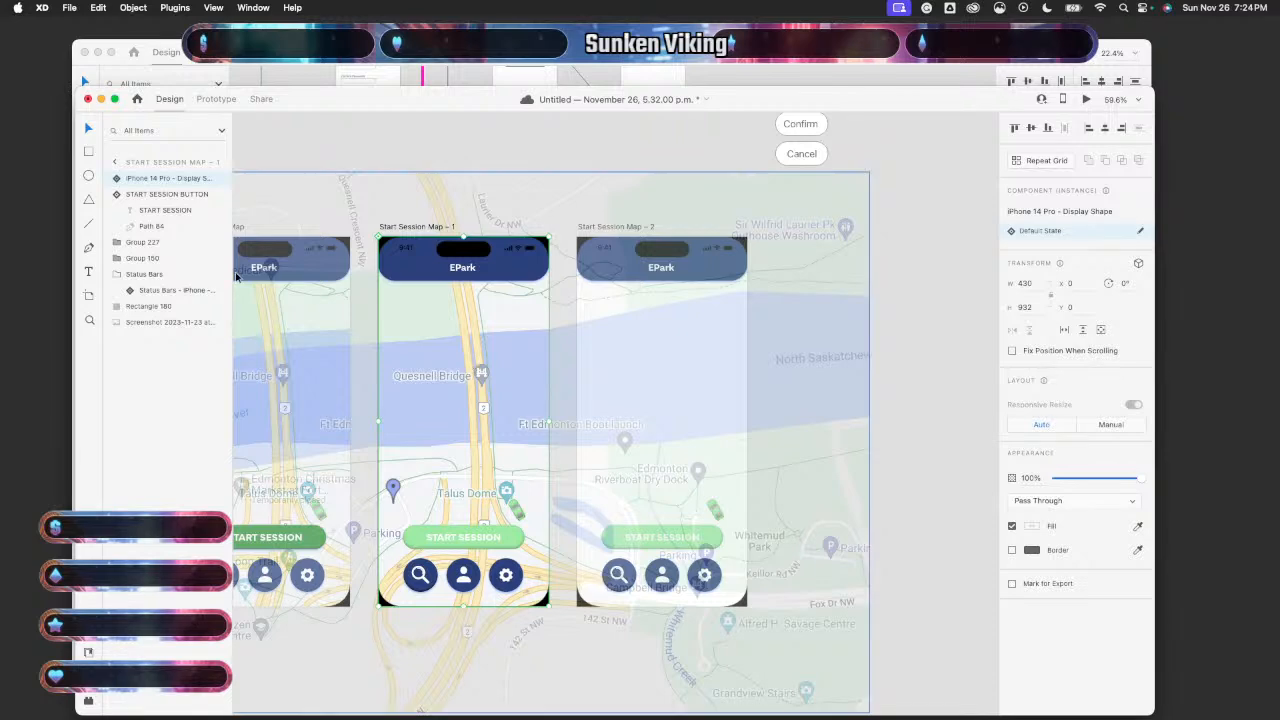
{"action": "left_click", "coordinate": [158, 323]}
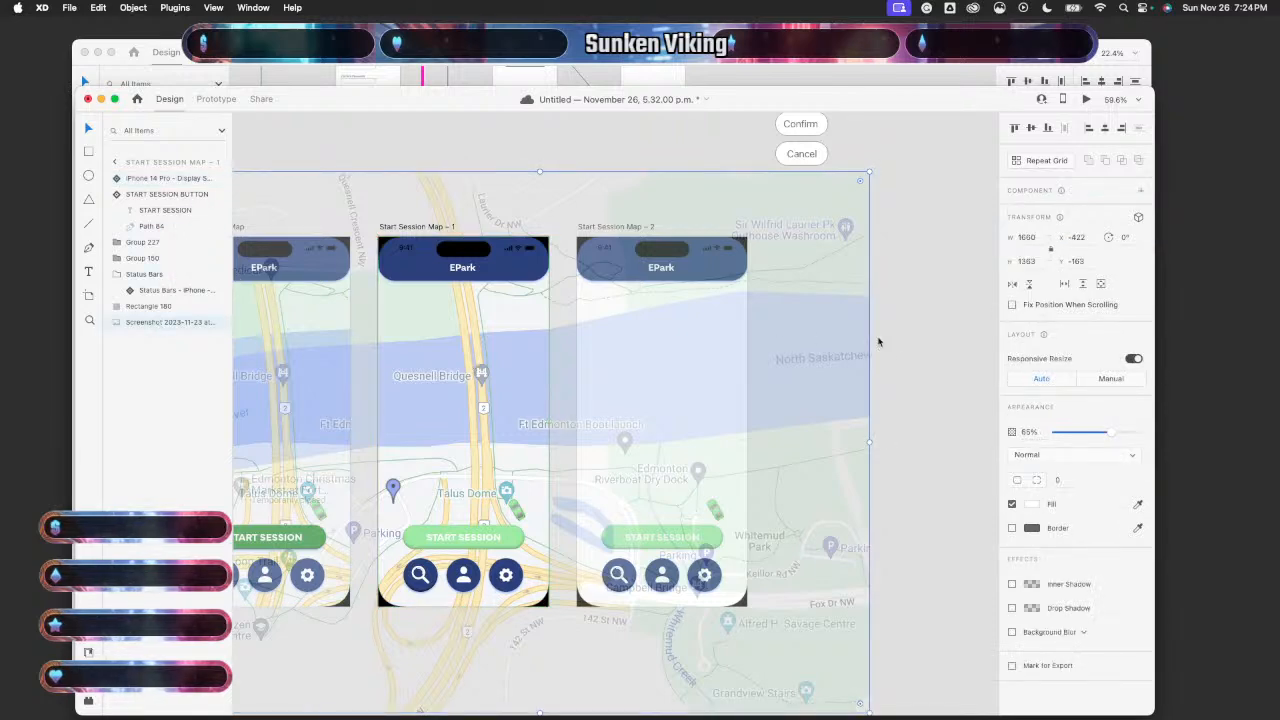
{"action": "key", "text": "Delete"}
{"action": "key", "text": "super+z"}
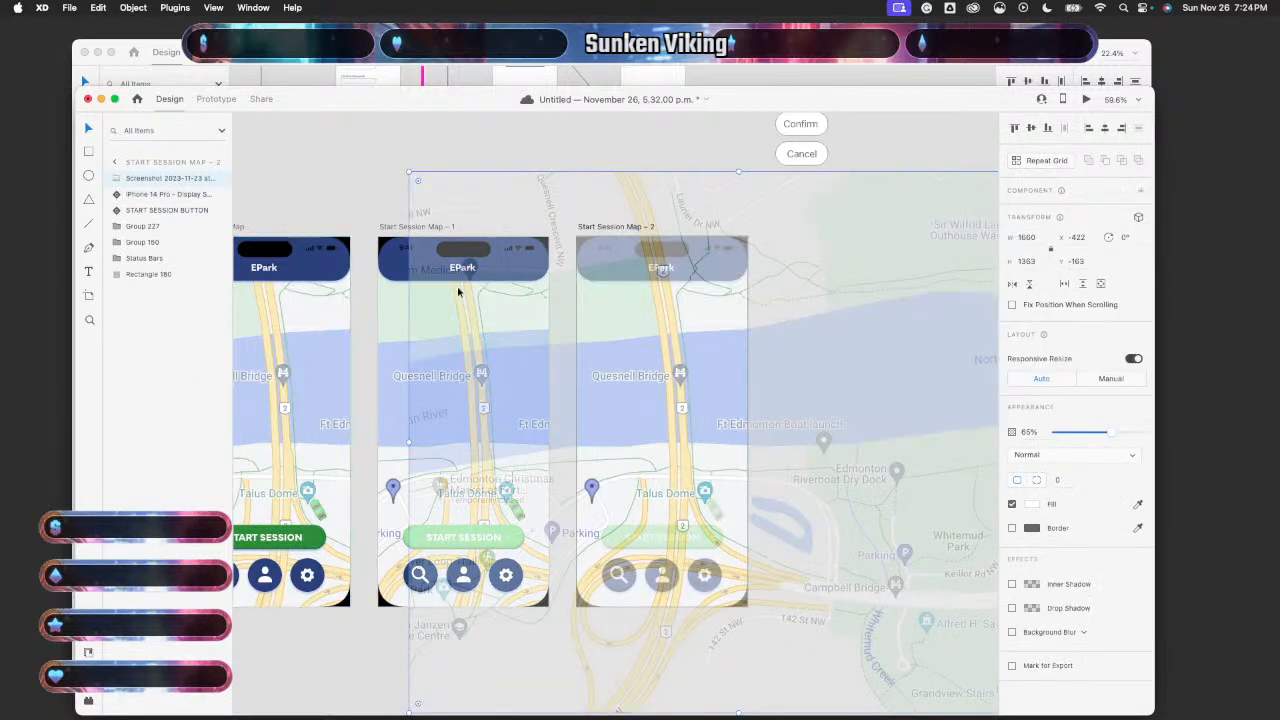
- Check Map – 2's layers (Rectangle 180, Group 227, Group 150, status bar), then undo the paste
{"action": "scroll", "coordinate": [457, 287], "scroll_direction": "right", "scroll_amount": 5}
{"action": "scroll", "coordinate": [457, 287], "scroll_direction": "down", "scroll_amount": 2}
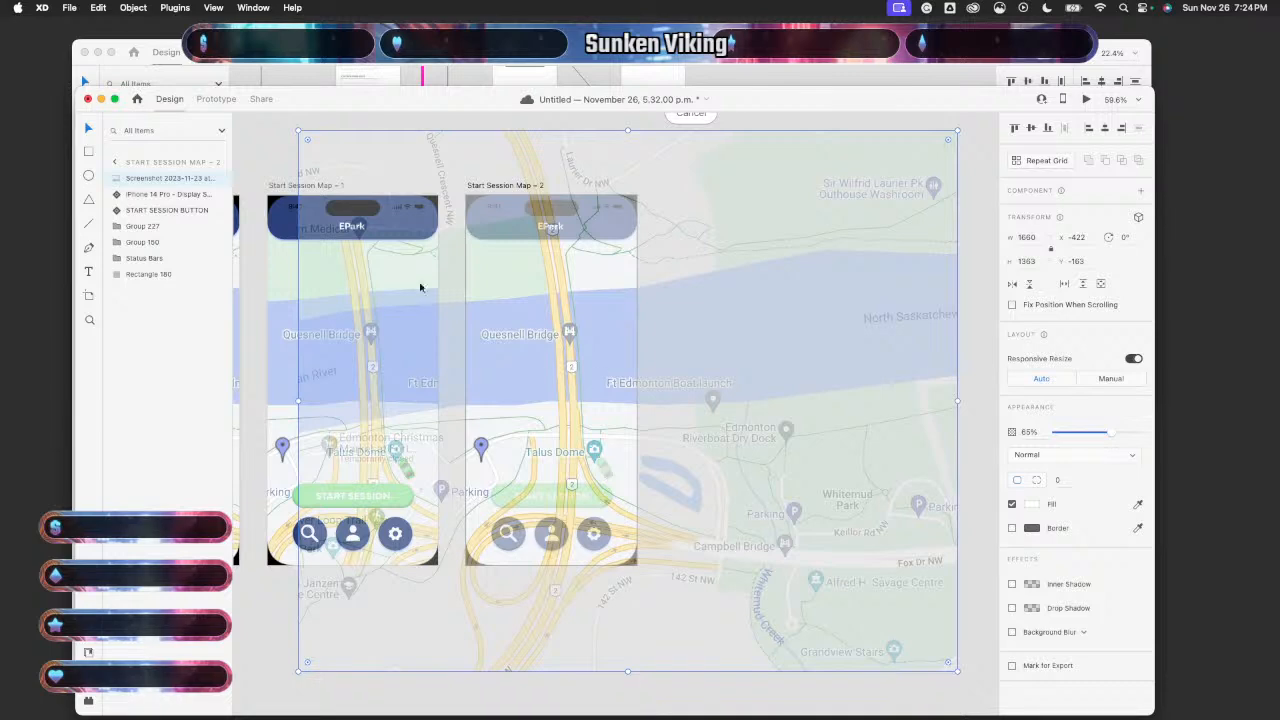
{"action": "left_click", "coordinate": [165, 277]}
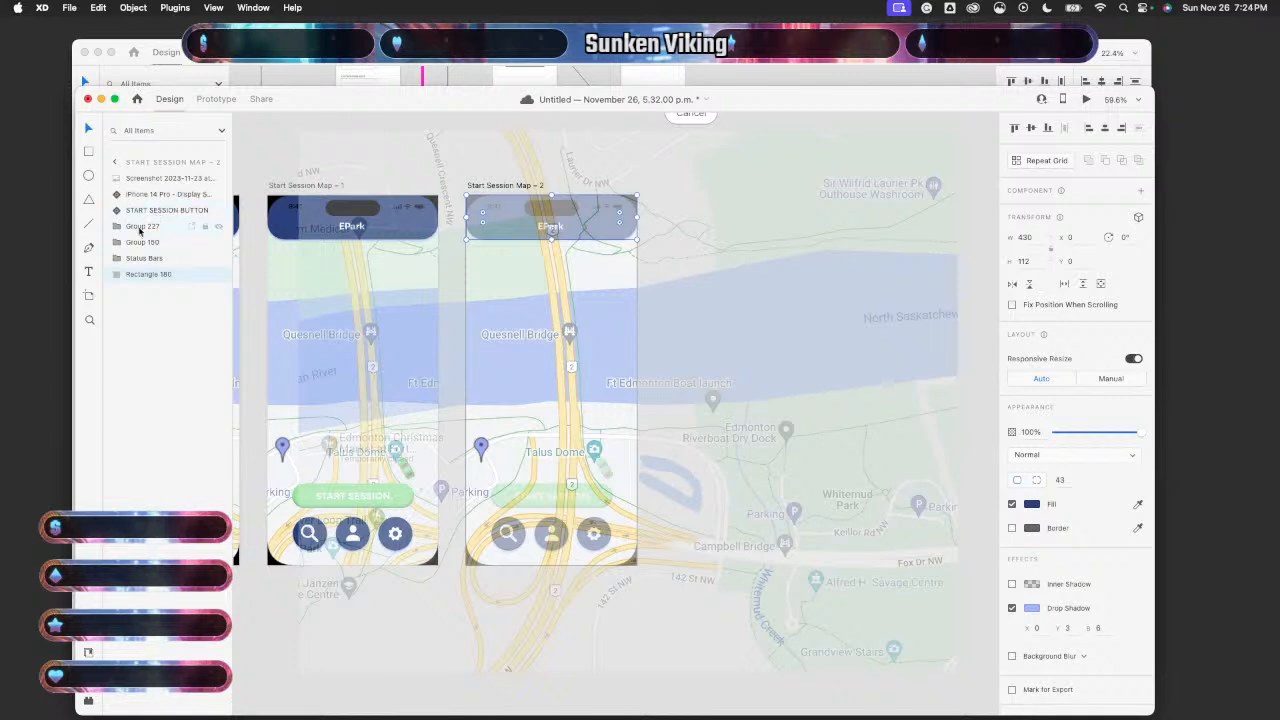
{"action": "left_click", "coordinate": [140, 229]}
{"action": "left_click", "coordinate": [144, 243]}
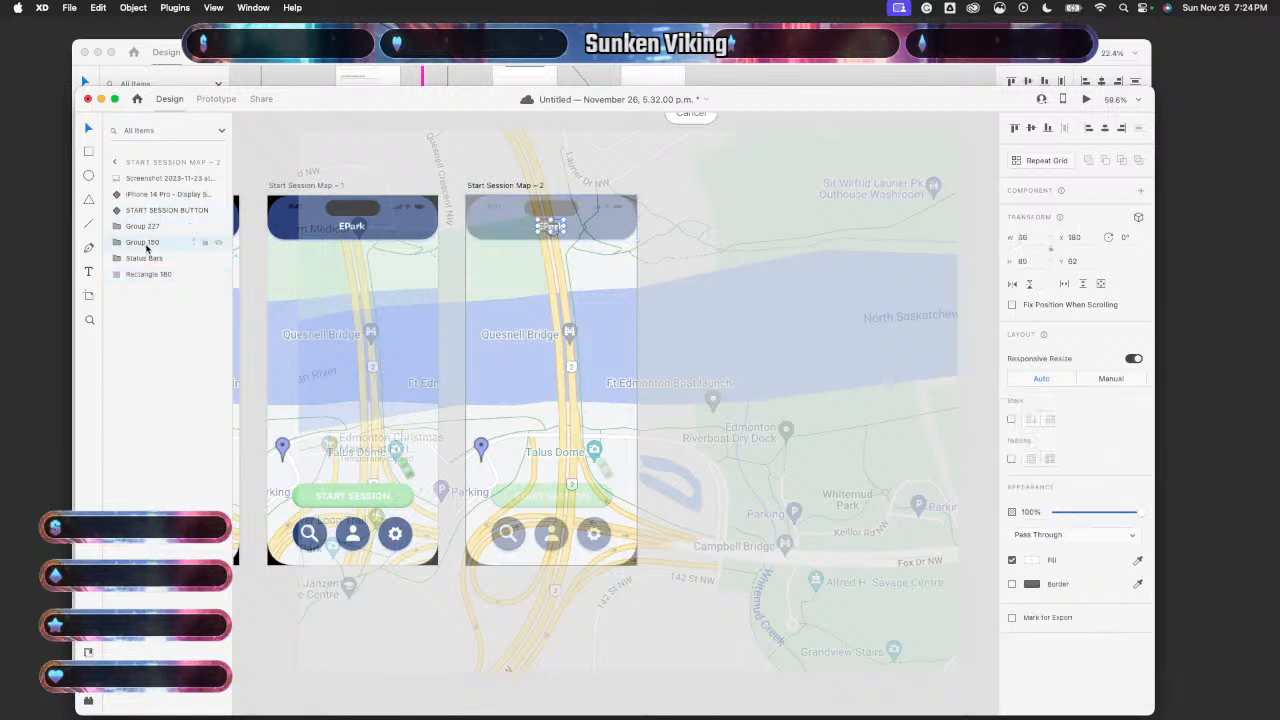
{"action": "left_click", "coordinate": [144, 258]}
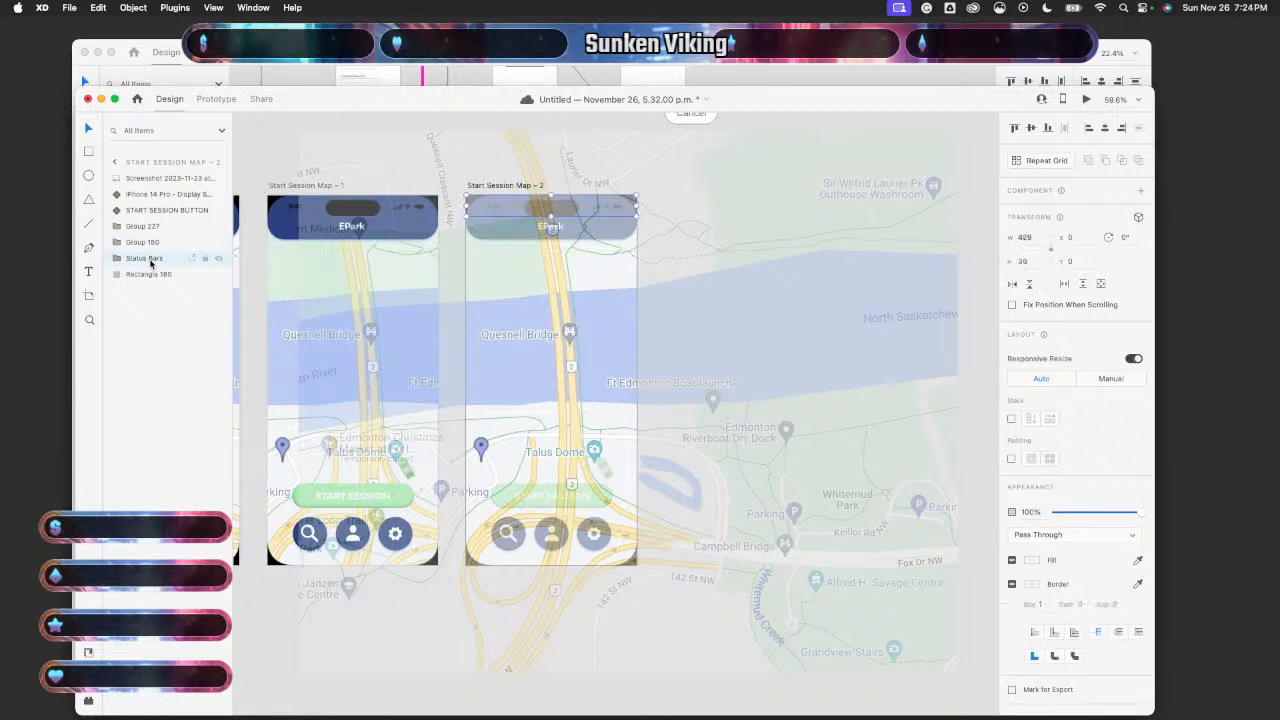
{"action": "left_click", "coordinate": [155, 275]}
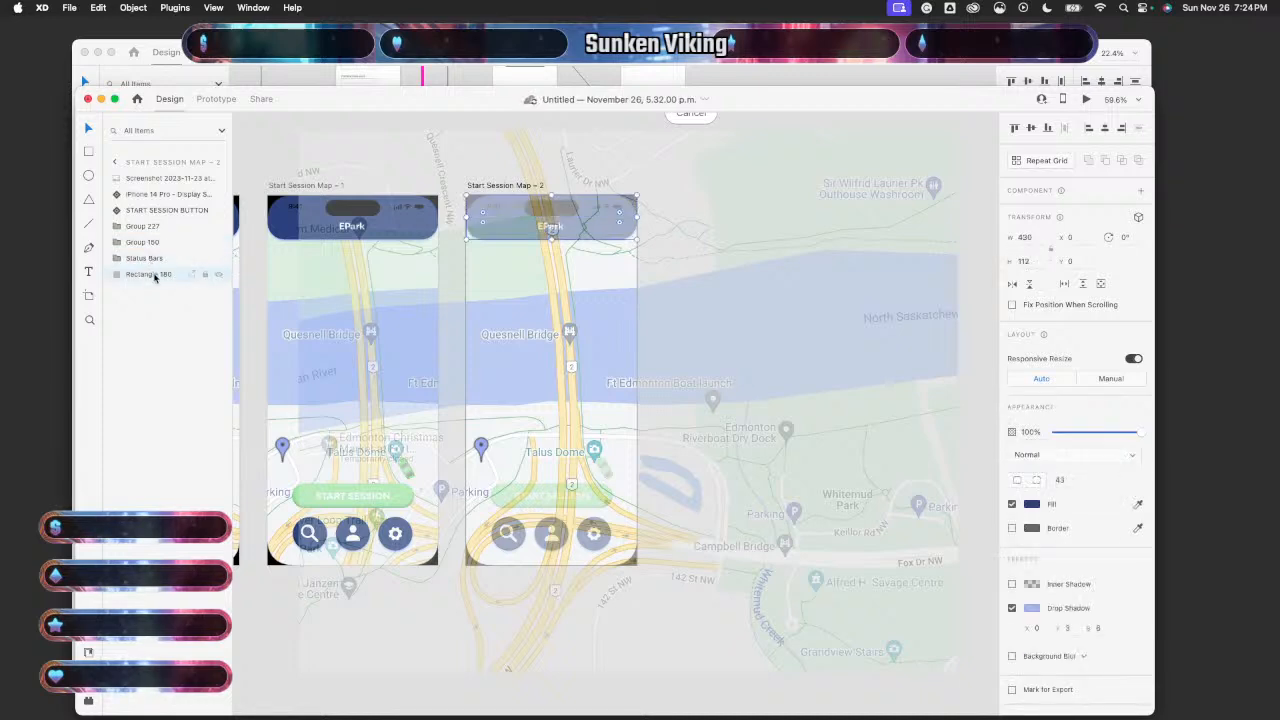
{"action": "left_click", "coordinate": [665, 410]}
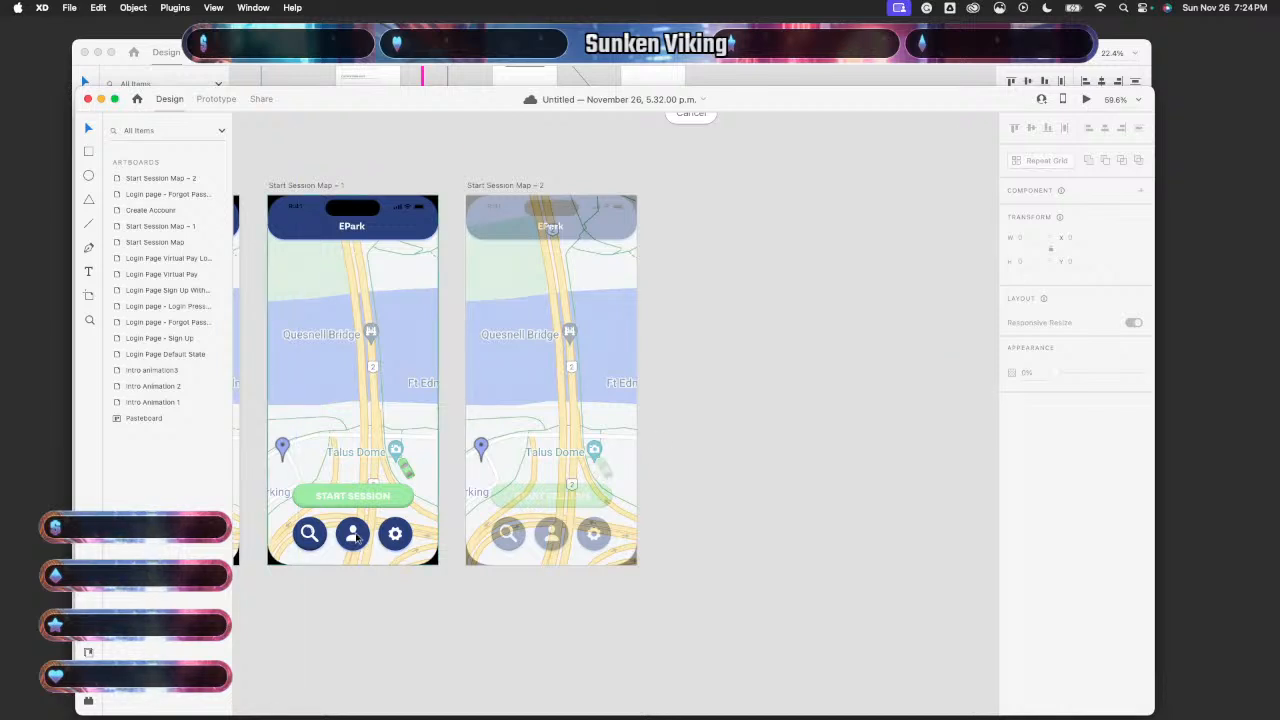
{"action": "scroll", "coordinate": [466, 567], "scroll_direction": "up", "scroll_amount": 5}
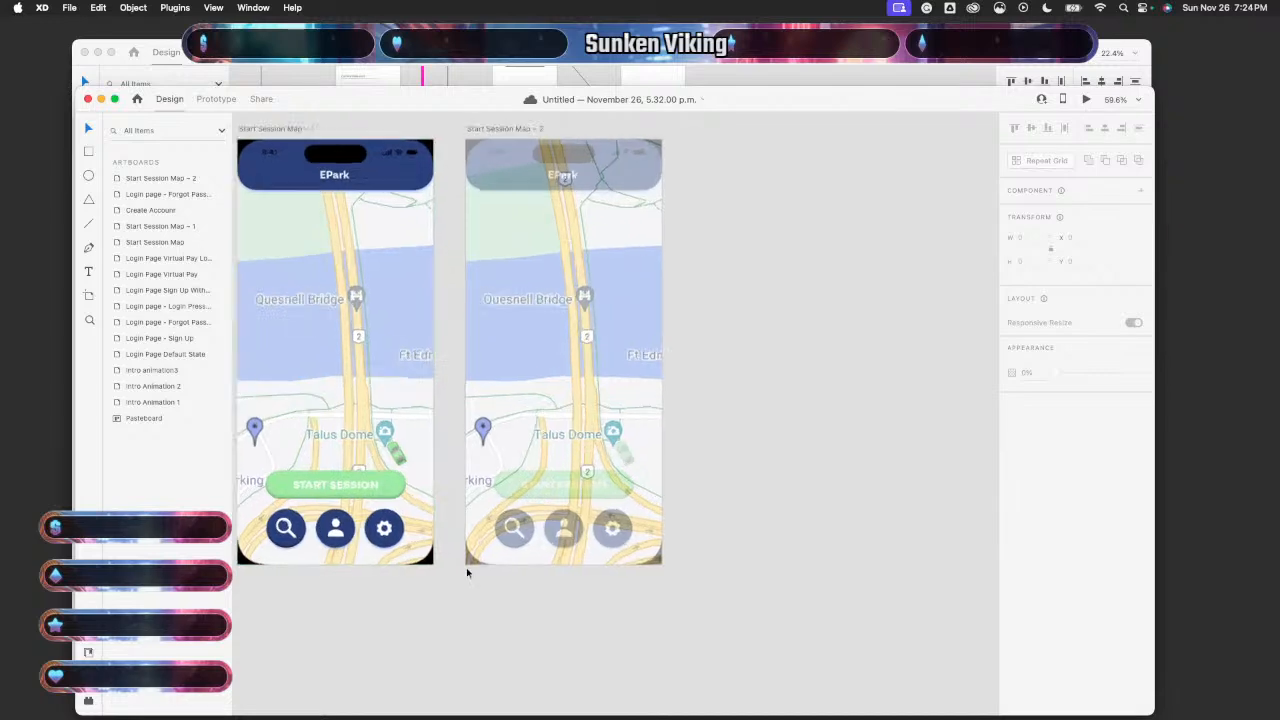
{"action": "scroll", "coordinate": [466, 567], "scroll_direction": "down", "scroll_amount": 8}
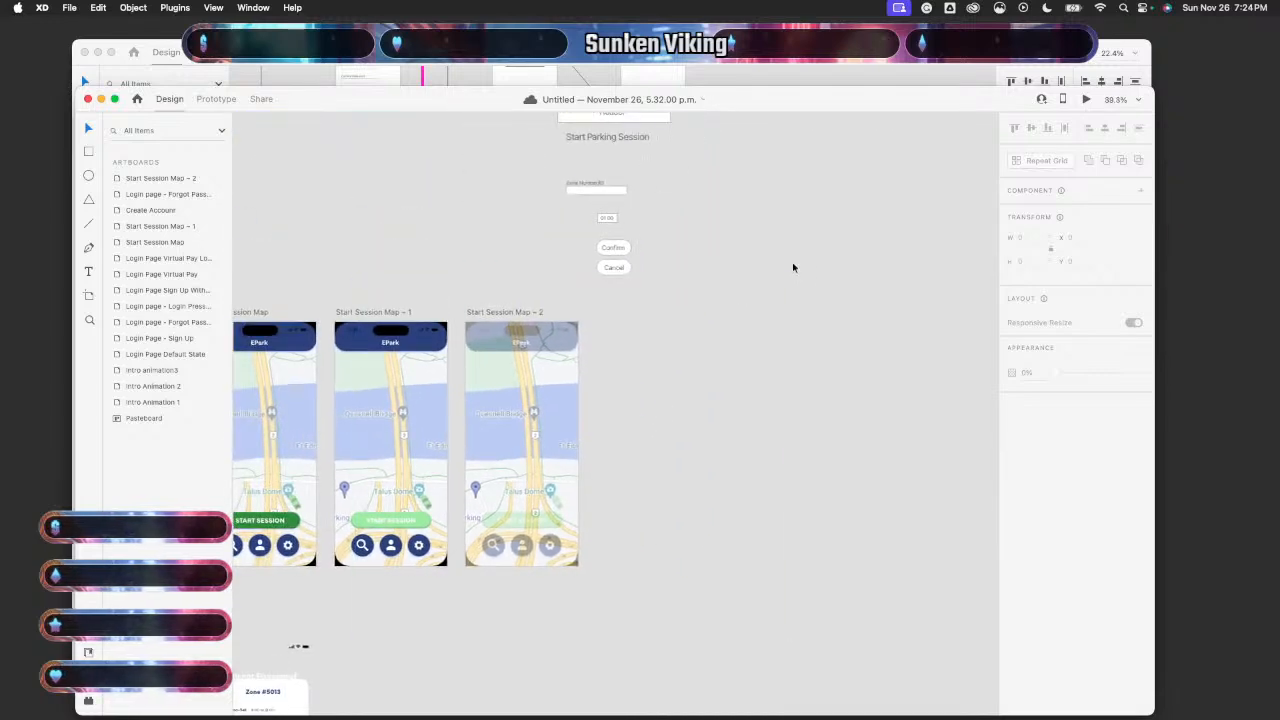
{"action": "key", "text": "super+z"}
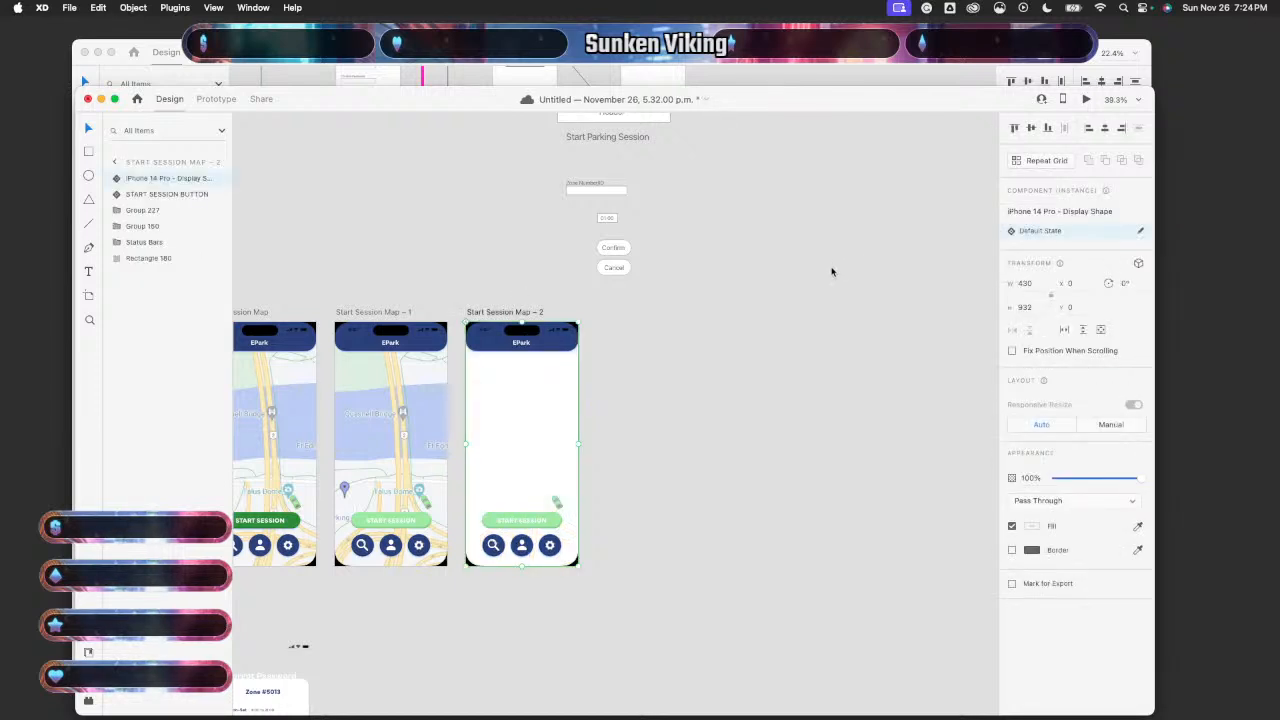
- Redo the map screenshot paste and move it to the bottom of the Layers panel
{"action": "left_click", "coordinate": [98, 7]}
{"action": "mouse_move", "coordinate": [133, 7]}
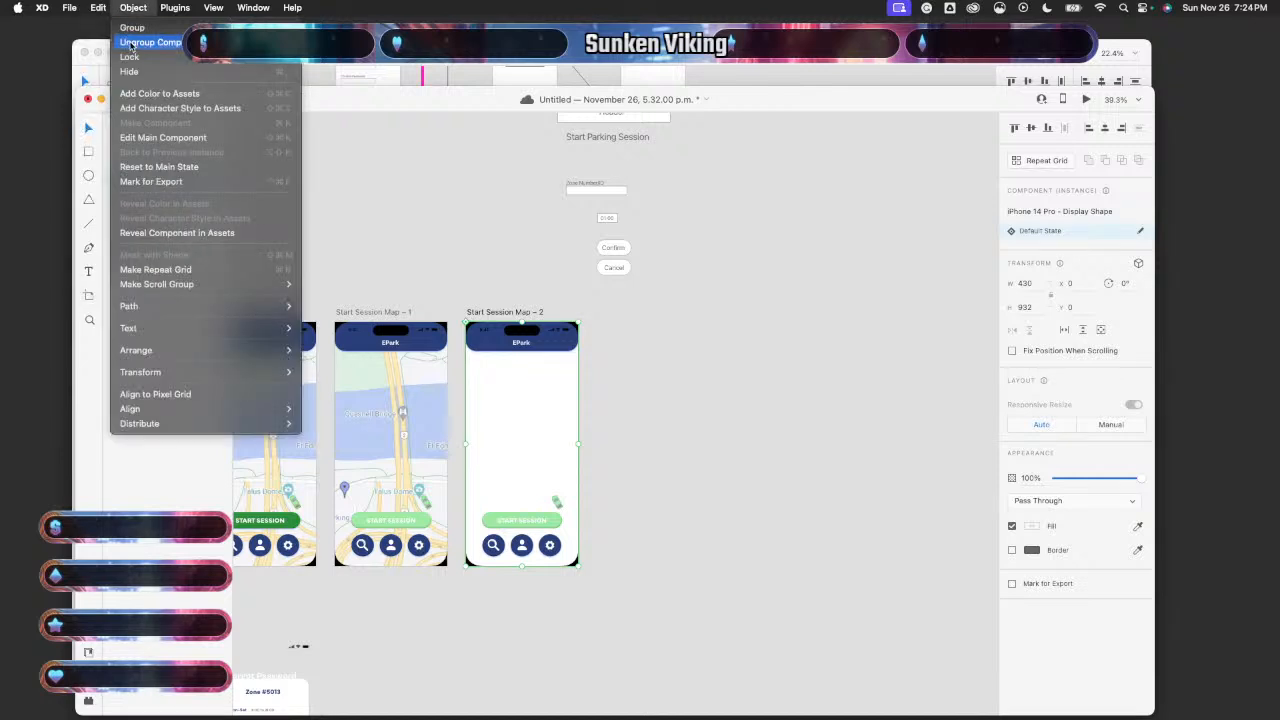
{"action": "left_click", "coordinate": [110, 41]}
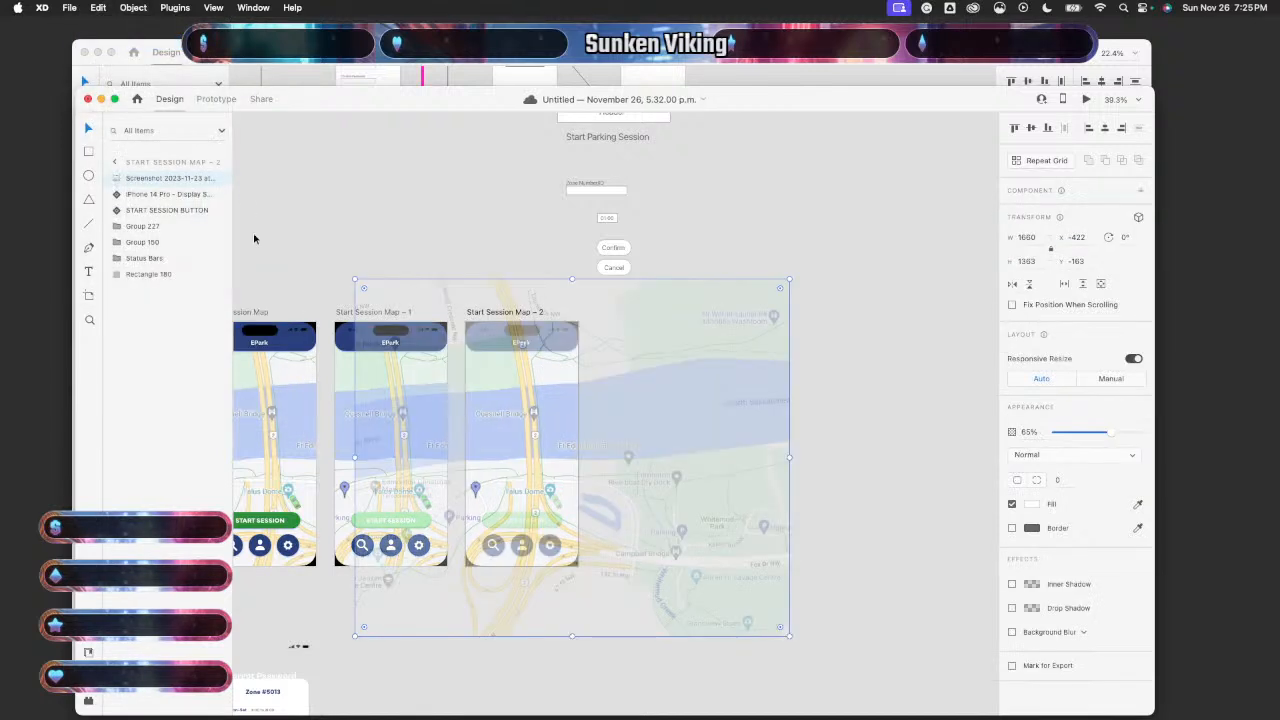
{"action": "left_click_drag", "start_coordinate": [169, 180], "coordinate": [166, 286]}
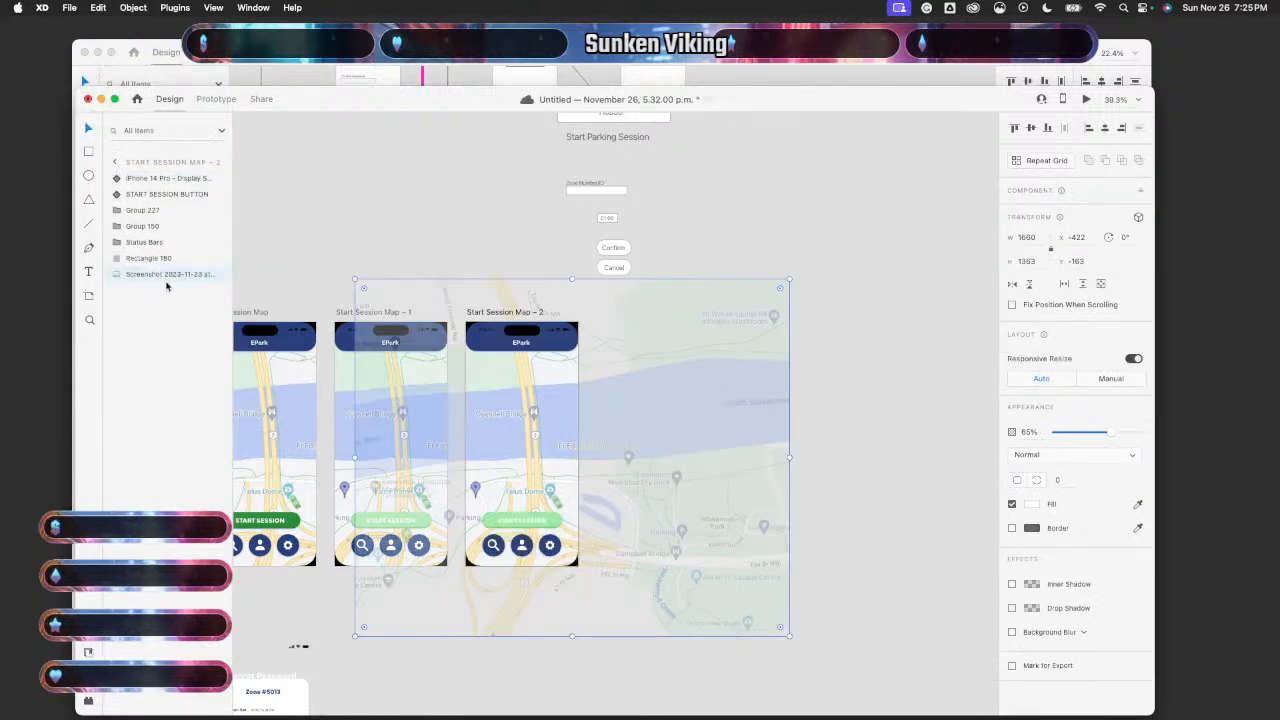
- Select the map screenshot inside Start Session Map – 2, enlarge it and shift it up-right
{"action": "left_click", "coordinate": [861, 332]}
{"action": "scroll", "coordinate": [656, 478], "scroll_direction": "up", "scroll_amount": 5}
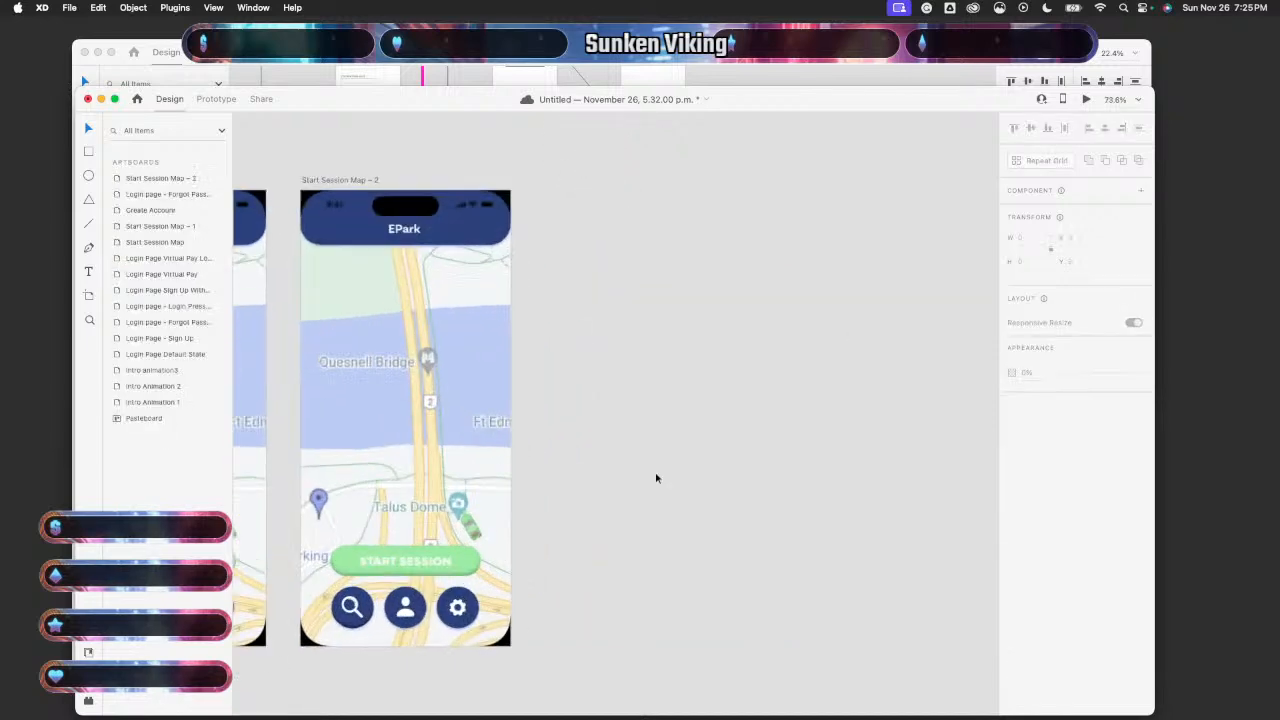
{"action": "scroll", "coordinate": [650, 432], "scroll_direction": "down", "scroll_amount": 4}
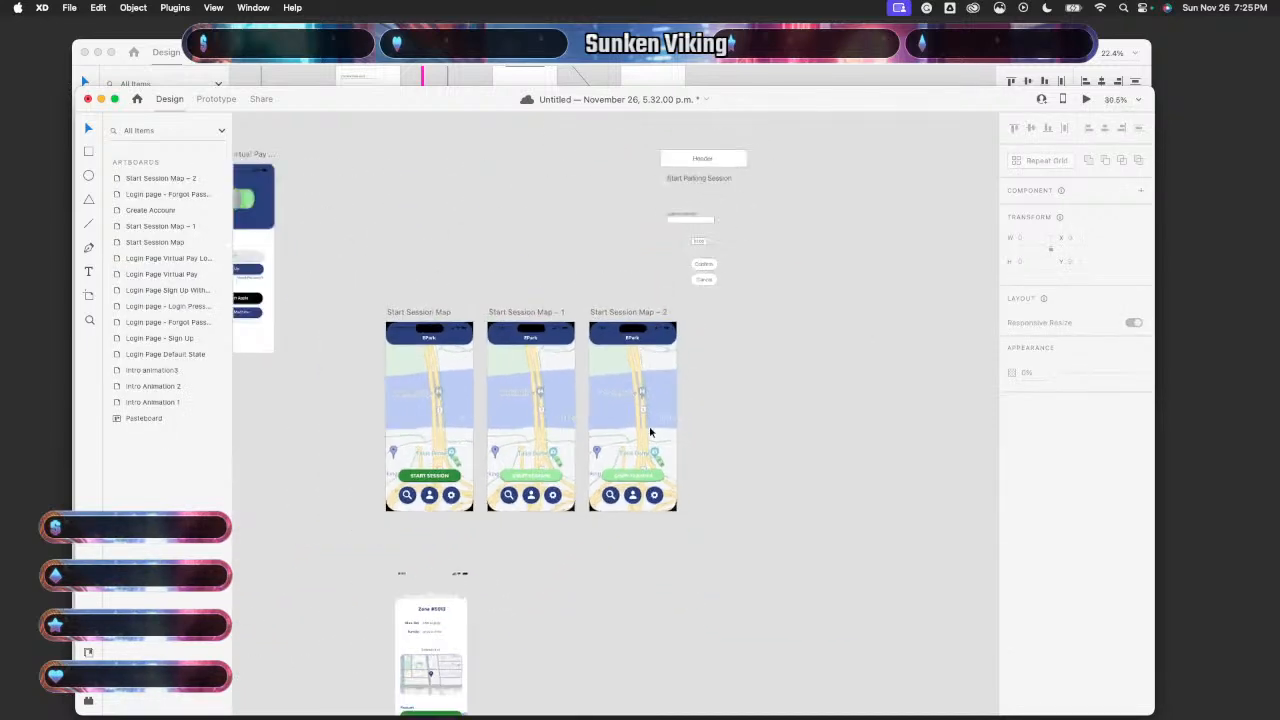
{"action": "left_click", "coordinate": [652, 432]}
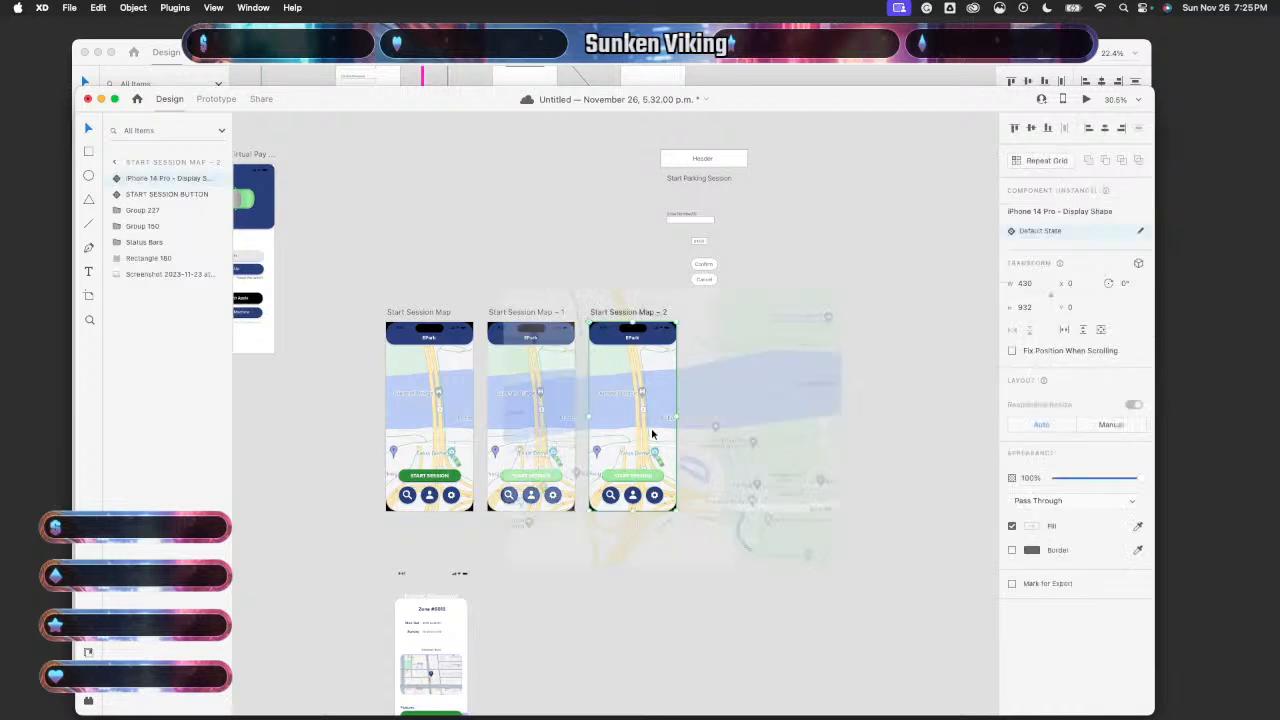
{"action": "left_click", "coordinate": [918, 405]}
{"action": "left_click", "coordinate": [642, 406]}
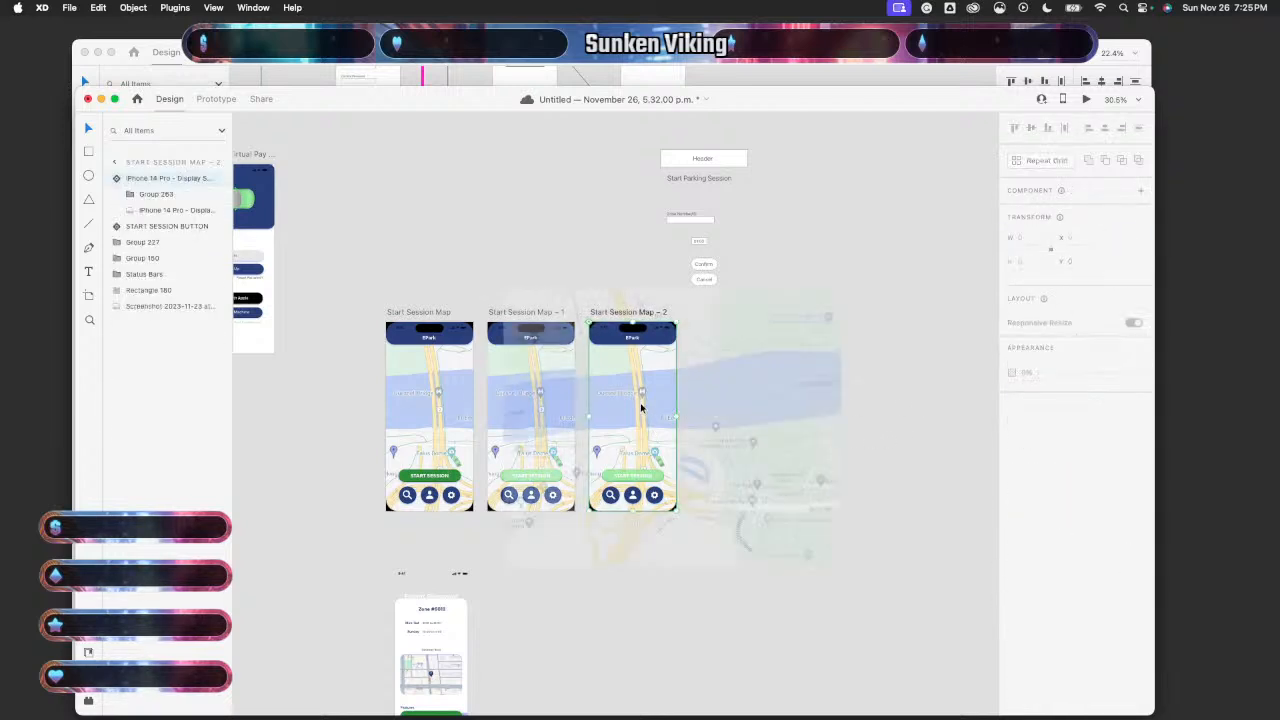
{"action": "left_click", "coordinate": [828, 333]}
{"action": "left_click_drag", "start_coordinate": [841, 288], "coordinate": [900, 240]}
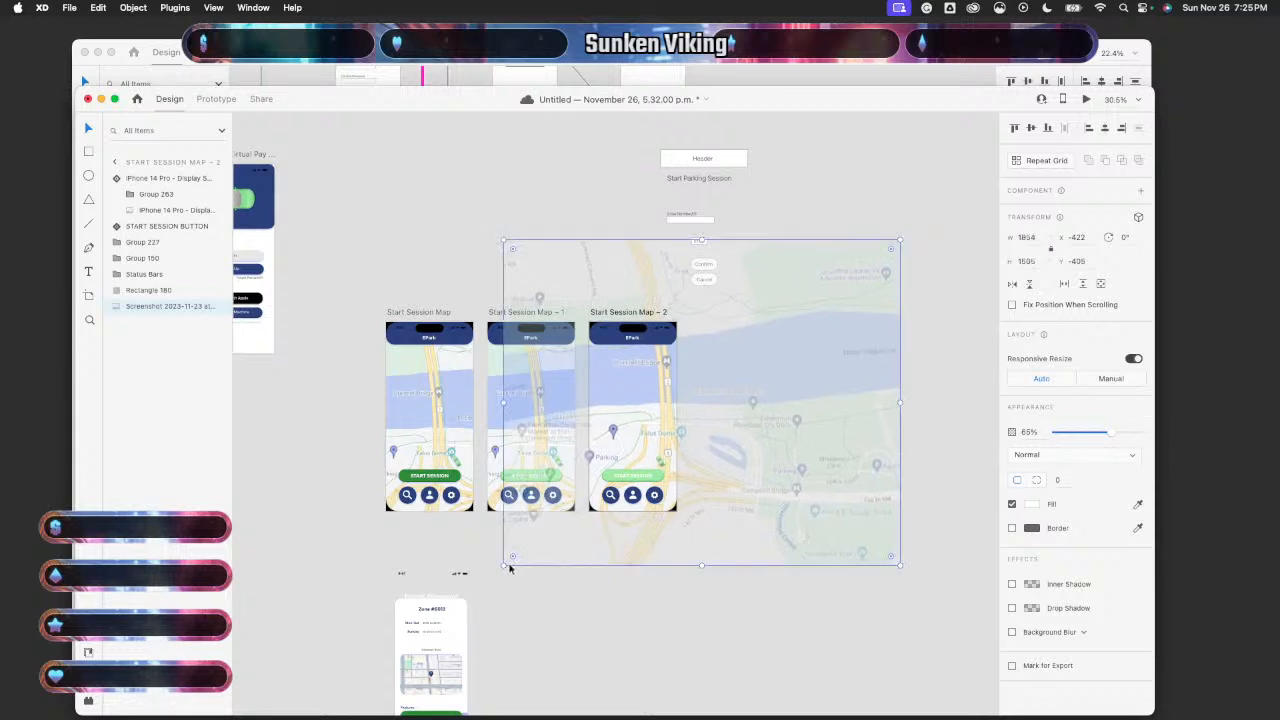
{"action": "left_click_drag", "start_coordinate": [503, 566], "coordinate": [355, 519]}
{"action": "scroll", "coordinate": [532, 461], "scroll_direction": "up", "scroll_amount": 3}
{"action": "left_click_drag", "start_coordinate": [559, 491], "coordinate": [594, 436]}
- Enlarge the map screenshot further and nudge it into place behind the interface
{"action": "scroll", "coordinate": [729, 319], "scroll_direction": "up", "scroll_amount": 3}
{"action": "scroll", "coordinate": [729, 319], "scroll_direction": "right", "scroll_amount": 2}
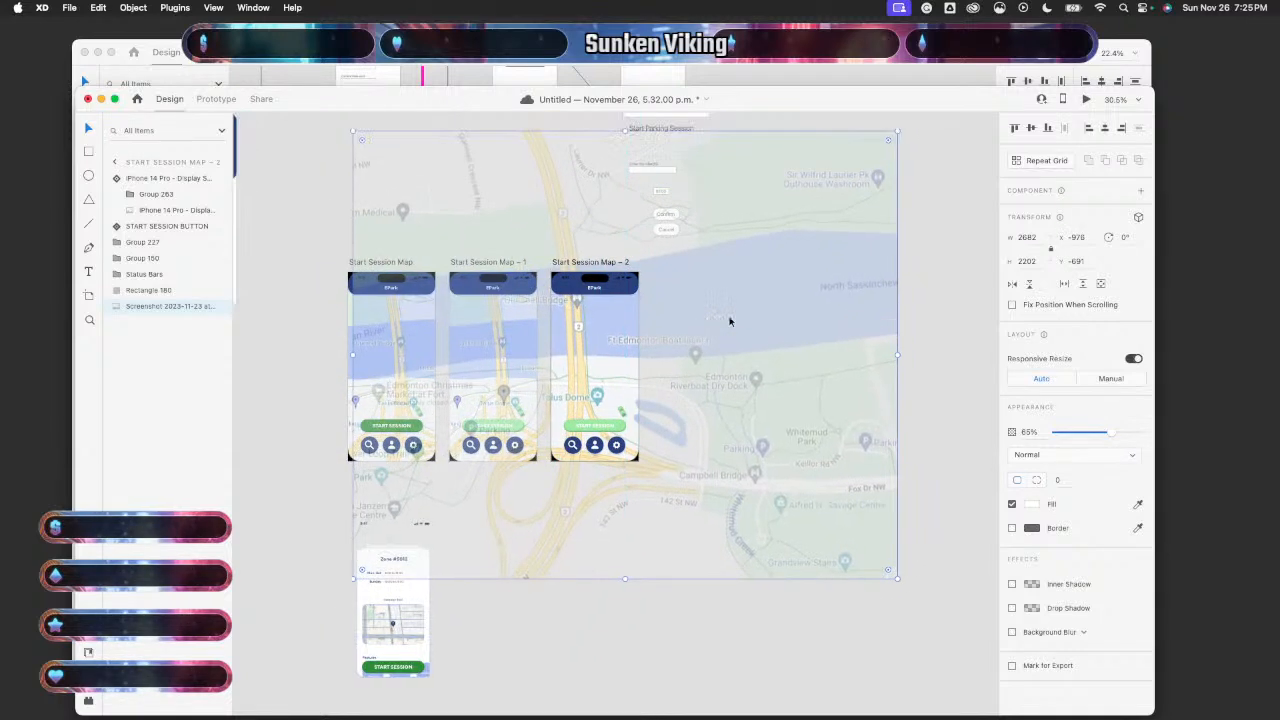
{"action": "left_click_drag", "start_coordinate": [846, 213], "coordinate": [973, 114]}
{"action": "left_click_drag", "start_coordinate": [724, 433], "coordinate": [670, 475]}
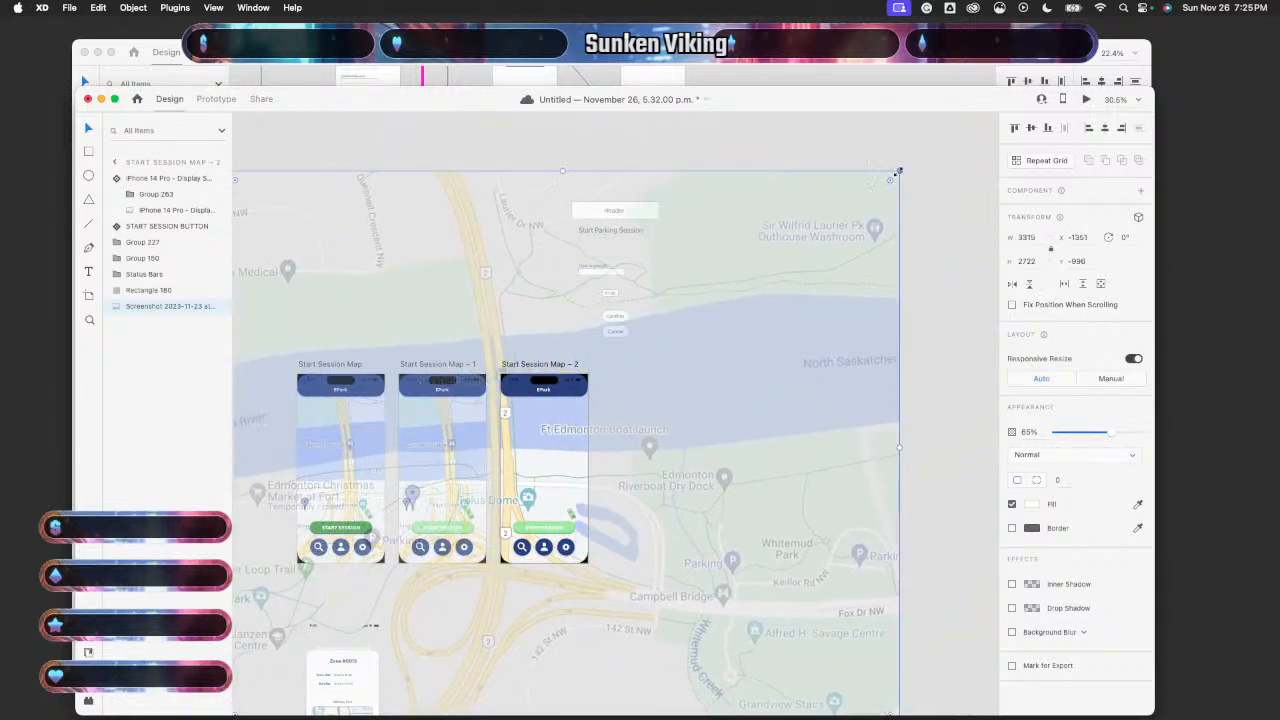
{"action": "left_click_drag", "start_coordinate": [898, 172], "coordinate": [992, 107]}
{"action": "scroll", "coordinate": [787, 387], "scroll_direction": "down", "scroll_amount": 5}
{"action": "scroll", "coordinate": [787, 387], "scroll_direction": "left", "scroll_amount": 2}
{"action": "scroll", "coordinate": [793, 382], "scroll_direction": "down", "scroll_amount": 4}
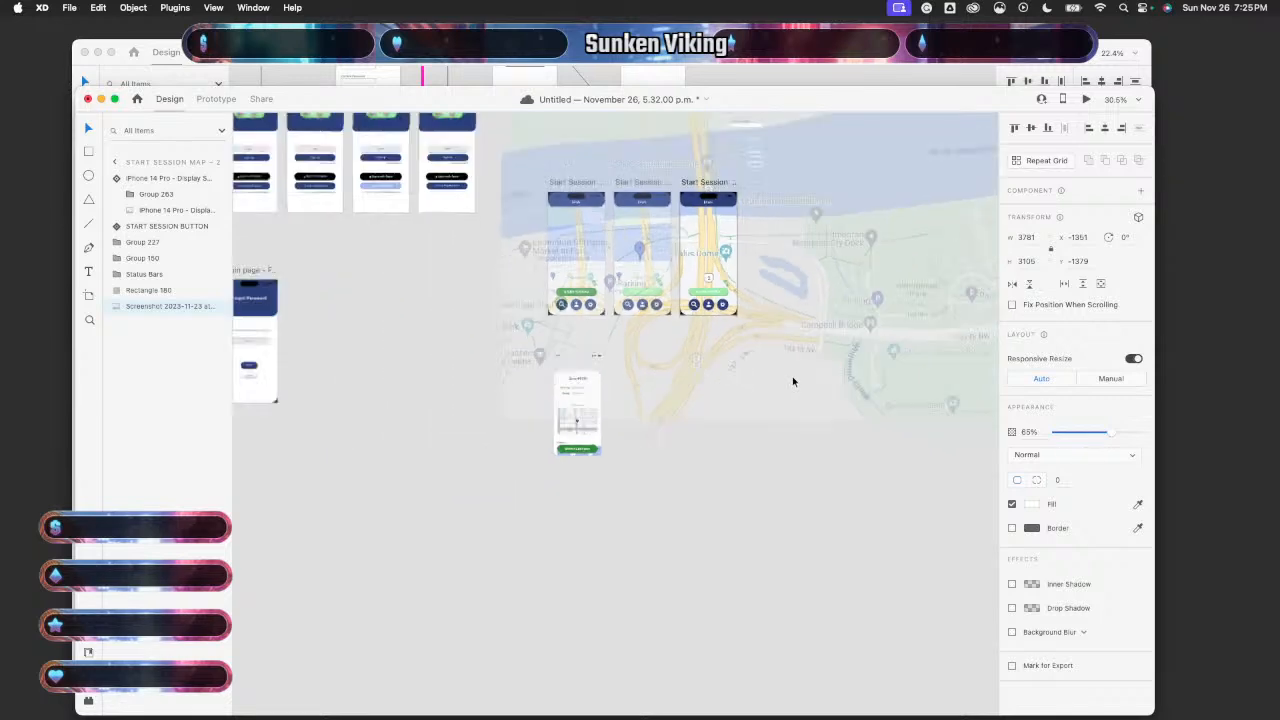
{"action": "scroll", "coordinate": [792, 376], "scroll_direction": "down", "scroll_amount": 3}
{"action": "left_click_drag", "start_coordinate": [543, 412], "coordinate": [508, 441]}
{"action": "left_click_drag", "start_coordinate": [851, 345], "coordinate": [848, 336]}
{"action": "scroll", "coordinate": [848, 336], "scroll_direction": "up", "scroll_amount": 1}
{"action": "scroll", "coordinate": [848, 336], "scroll_direction": "up", "scroll_amount": 5}
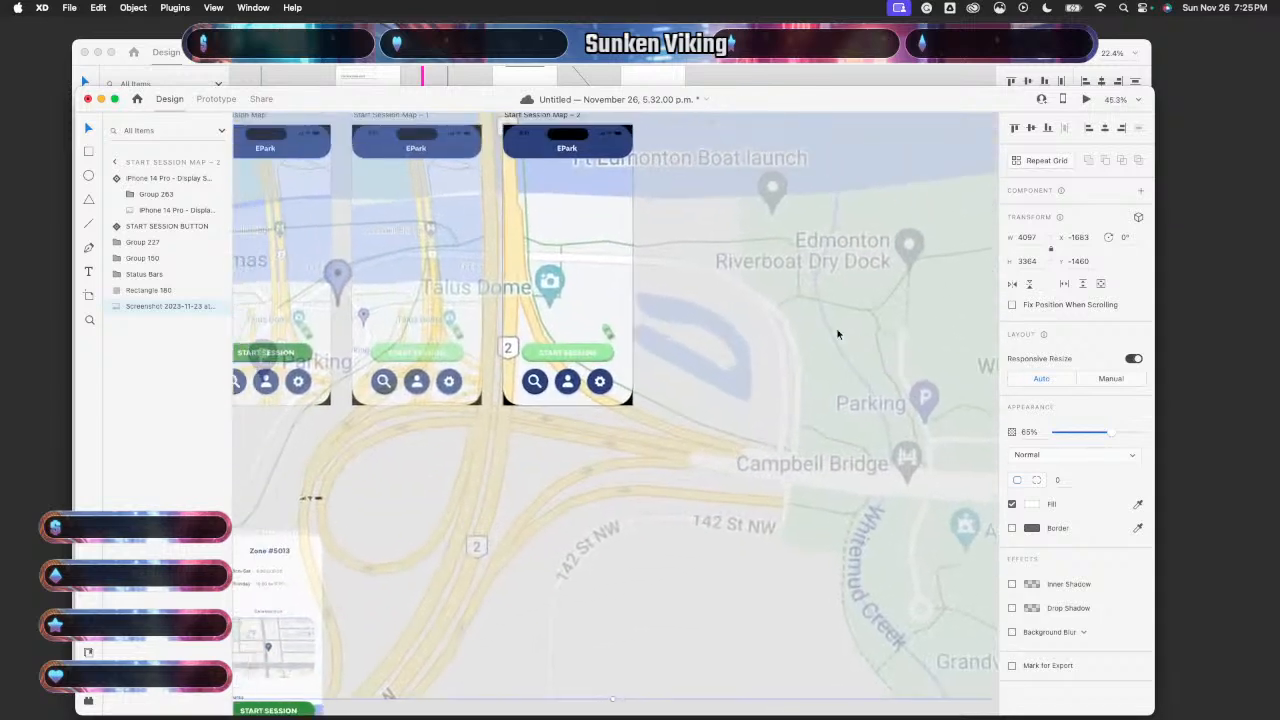
- Move the phone display frame below the map screenshot, then undo that reorder
{"action": "left_click", "coordinate": [610, 335]}
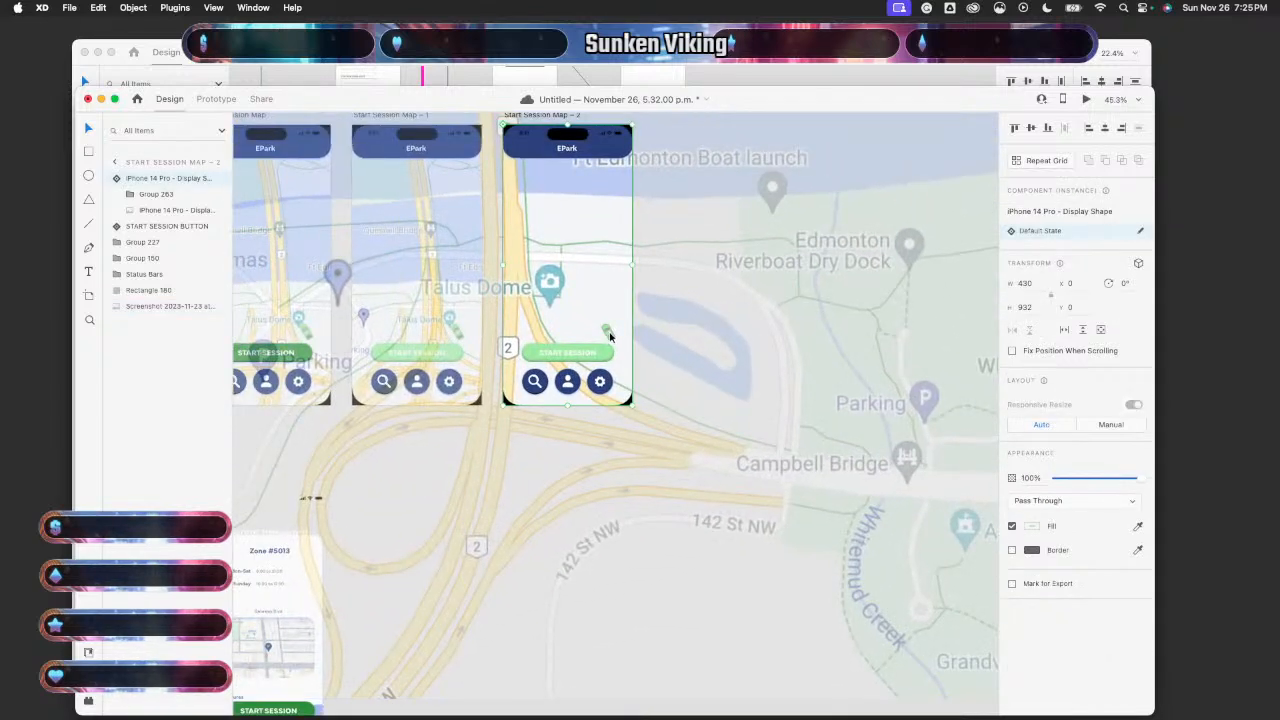
{"action": "mouse_move", "coordinate": [610, 335]}
{"action": "left_mouse_down"}
{"action": "mouse_move", "coordinate": [575, 318]}
{"action": "mouse_move", "coordinate": [609, 333]}
{"action": "left_mouse_up"}
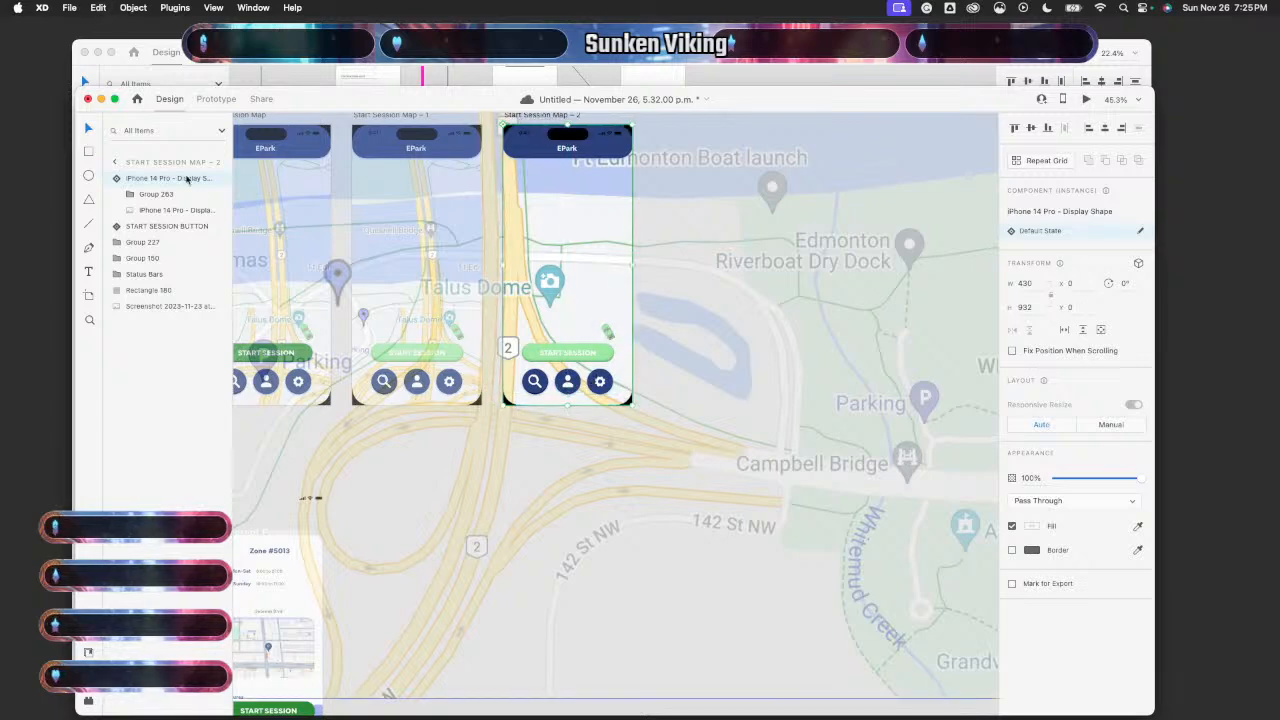
{"action": "left_click_drag", "start_coordinate": [186, 177], "coordinate": [187, 310]}
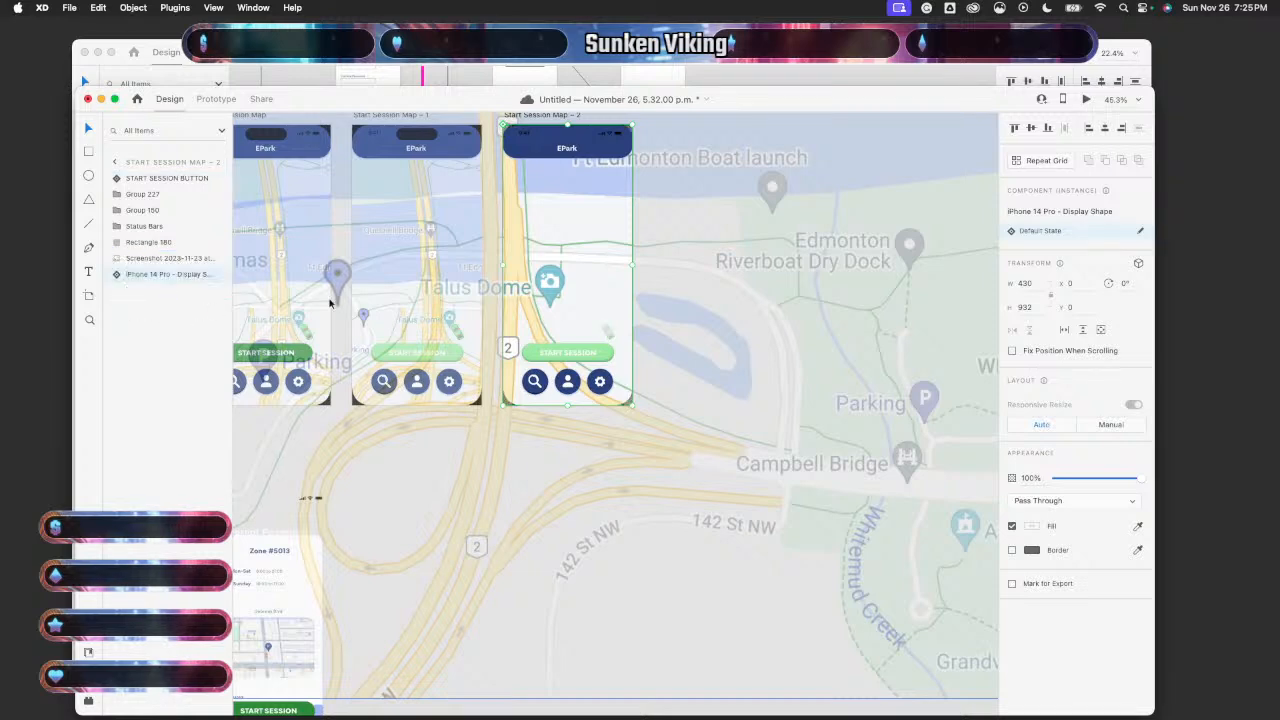
{"action": "left_click", "coordinate": [605, 332]}
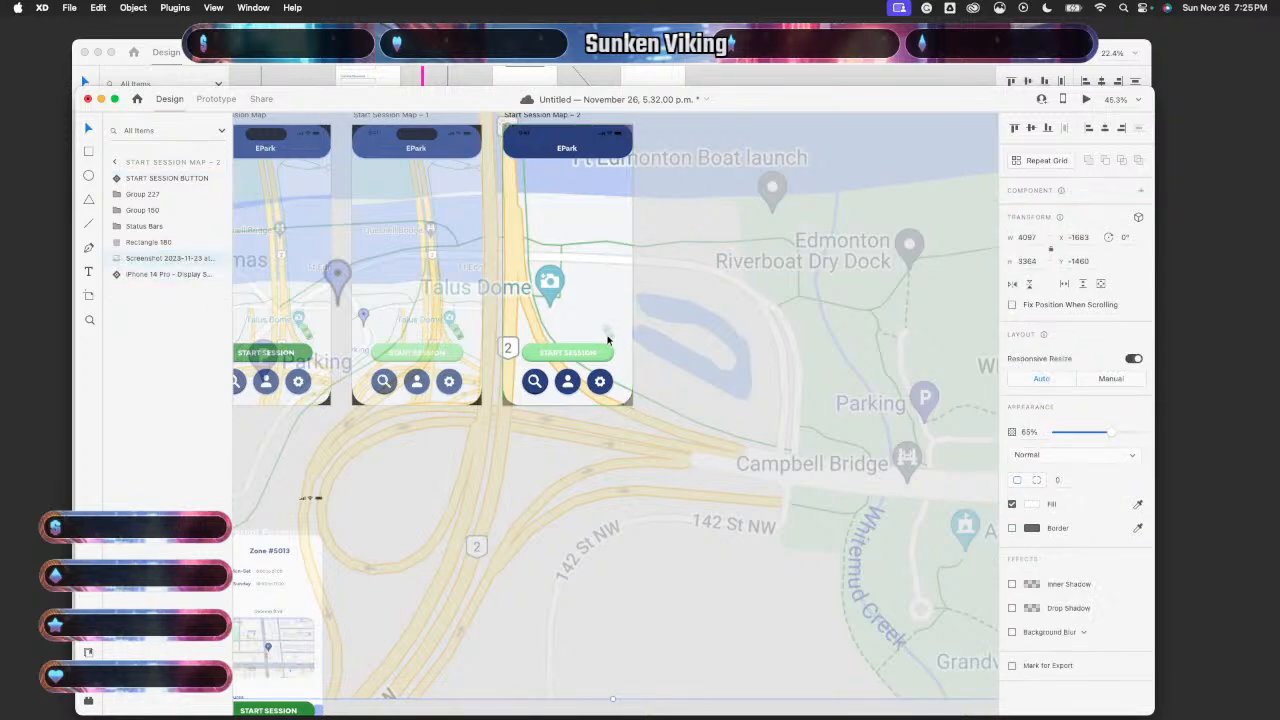
{"action": "key", "text": "super+z"}
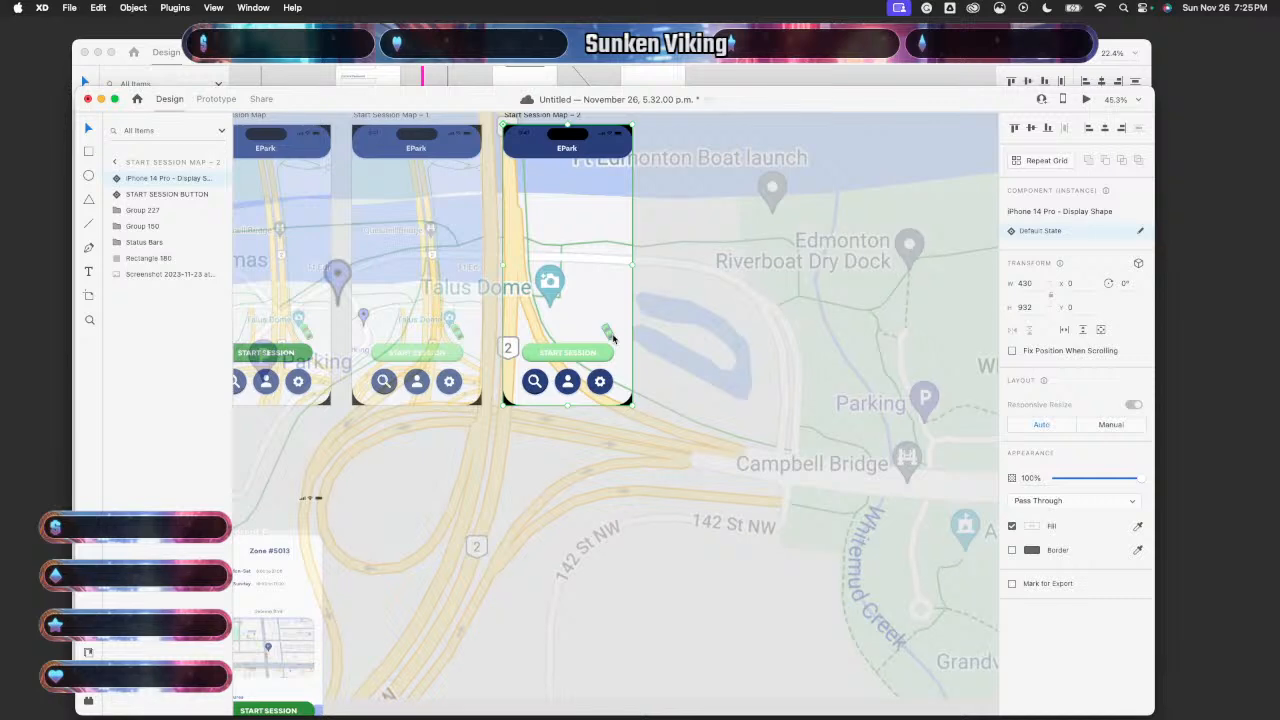
- Select the map screenshot, then clear the selection
{"action": "left_click", "coordinate": [437, 455]}
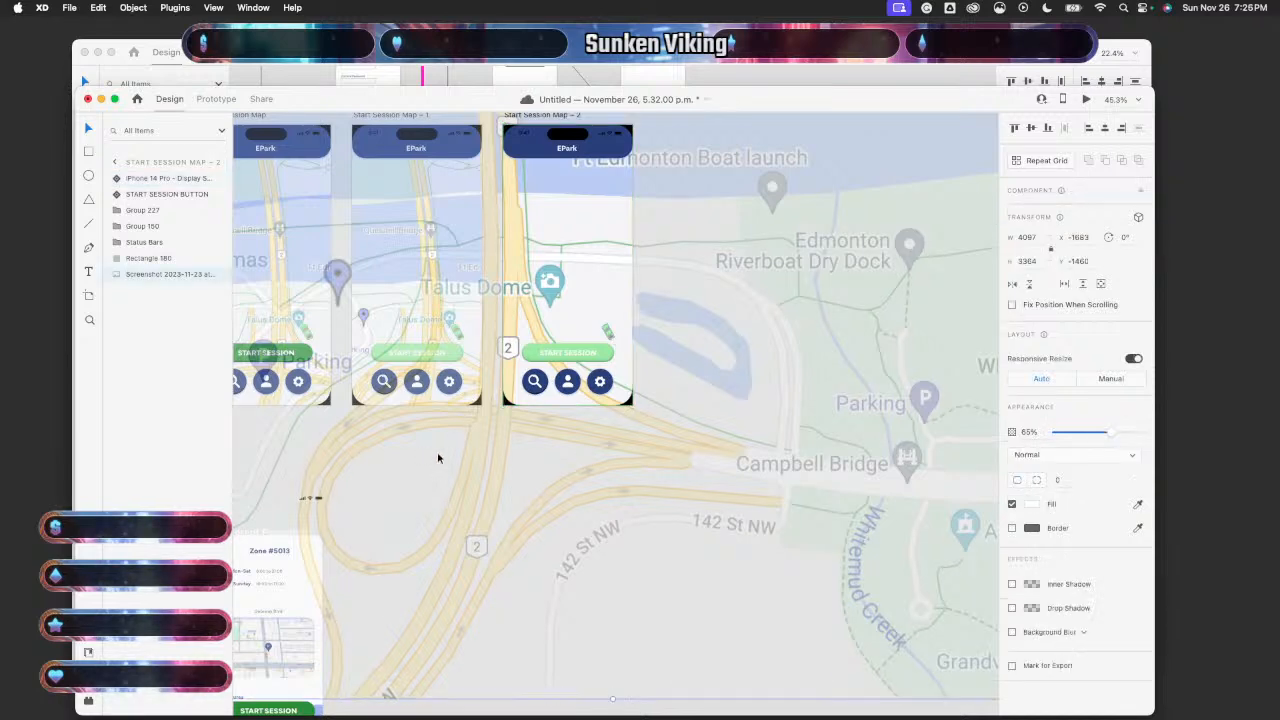
{"action": "scroll", "coordinate": [440, 430], "scroll_direction": "left", "scroll_amount": 5}
{"action": "scroll", "coordinate": [336, 455], "scroll_direction": "down", "scroll_amount": 5}
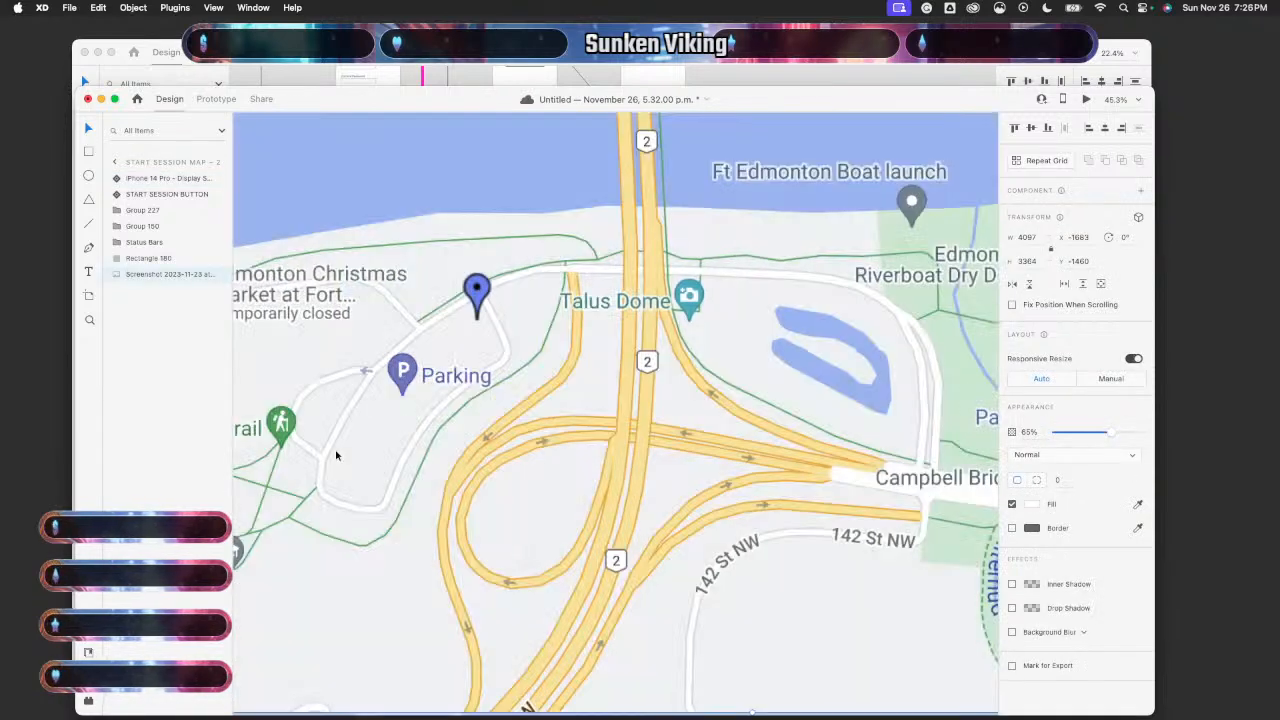
{"action": "key", "text": "Delete"}
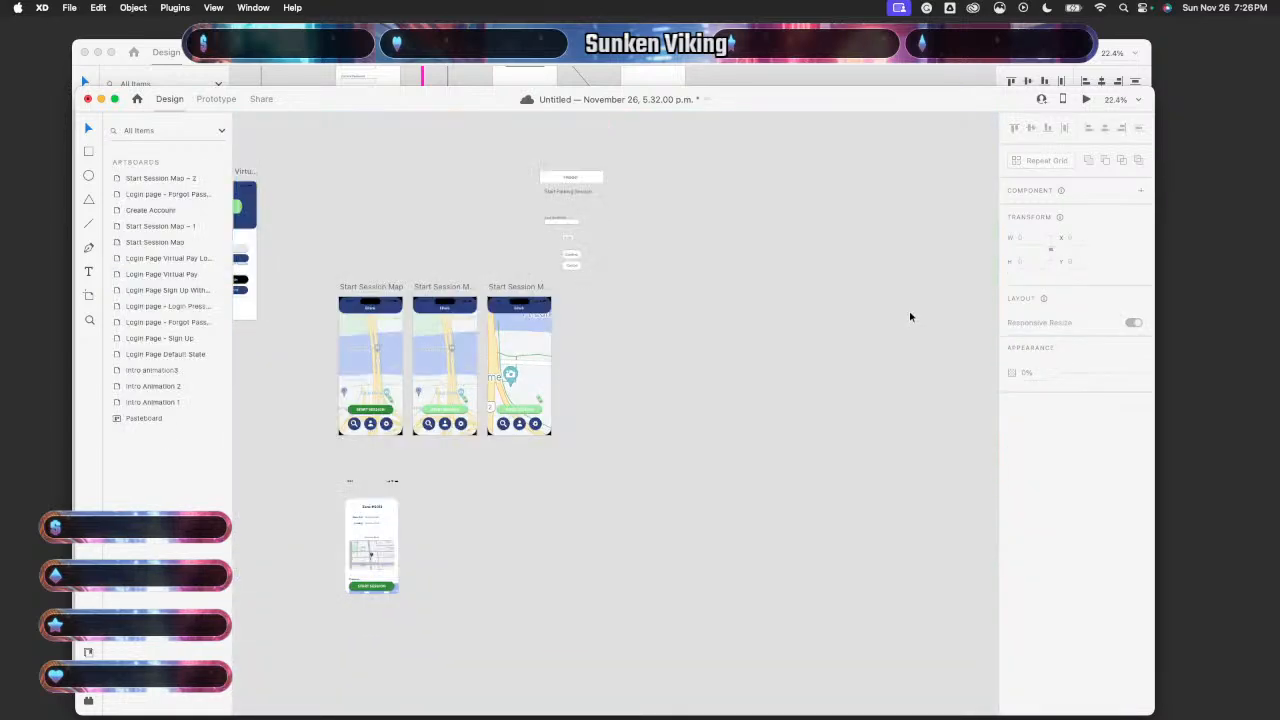
{"action": "scroll", "coordinate": [433, 457], "scroll_direction": "up", "scroll_amount": 4}
- Select the car icon on both maps, then enlarge Map – 2's car and move it left
{"action": "left_click", "coordinate": [352, 355]}
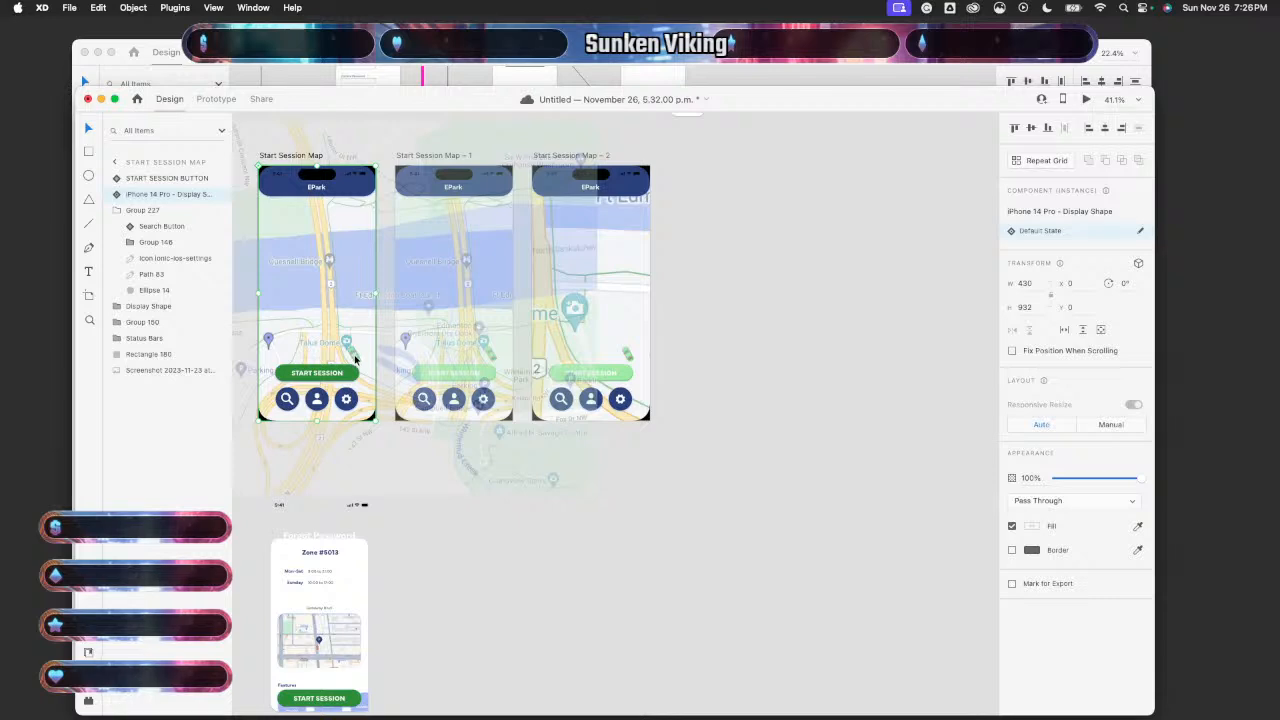
{"action": "left_click", "coordinate": [354, 358]}
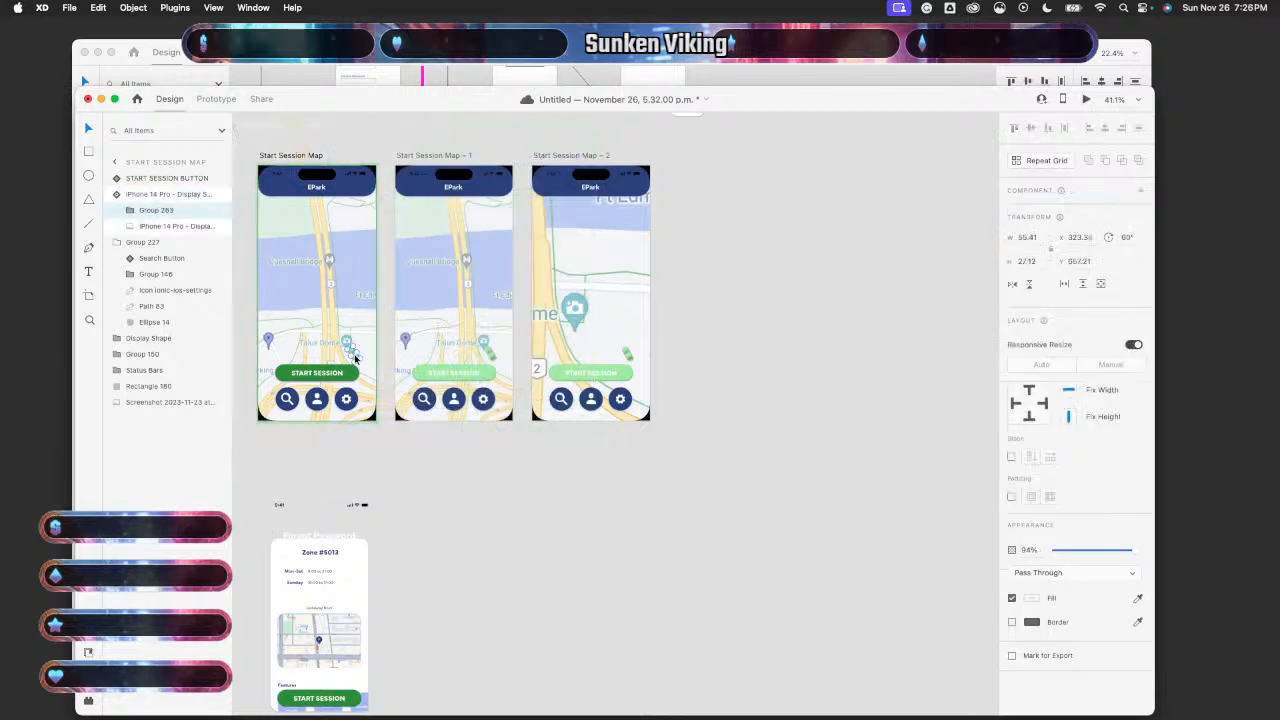
{"action": "scroll", "coordinate": [354, 358], "scroll_direction": "up", "scroll_amount": 3}
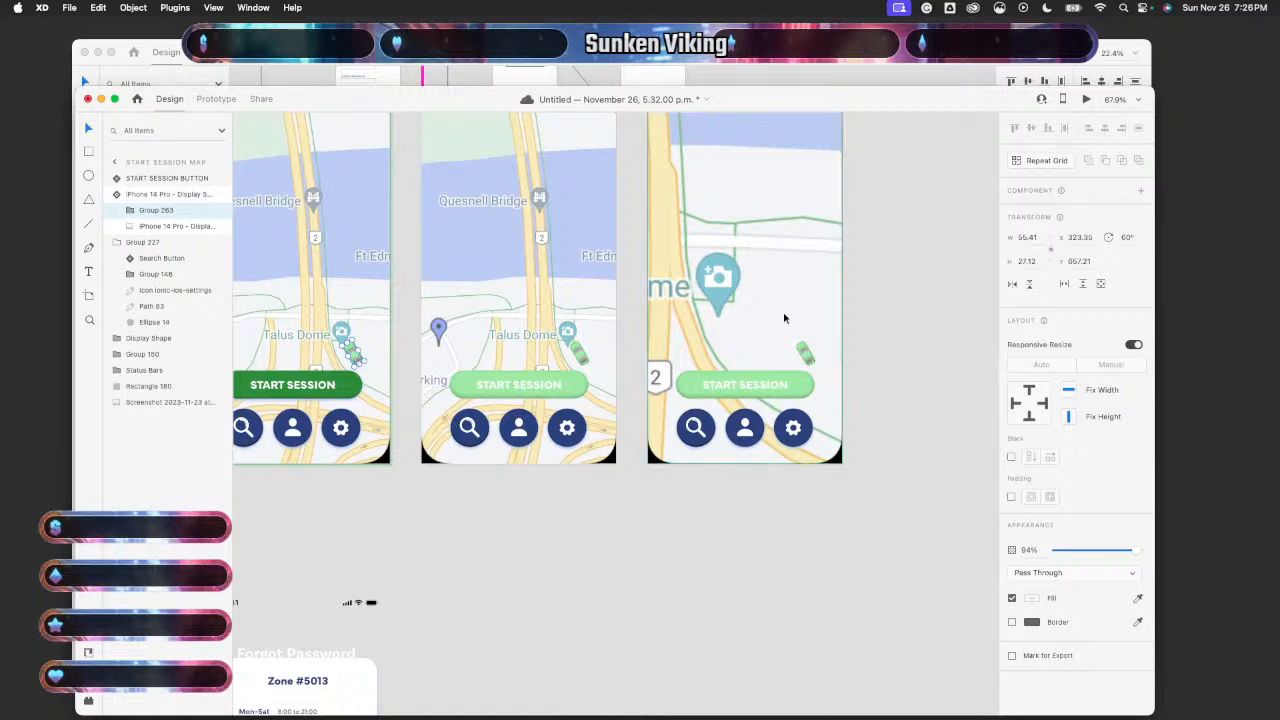
{"action": "left_click", "coordinate": [800, 351]}
{"action": "left_click", "coordinate": [808, 356]}
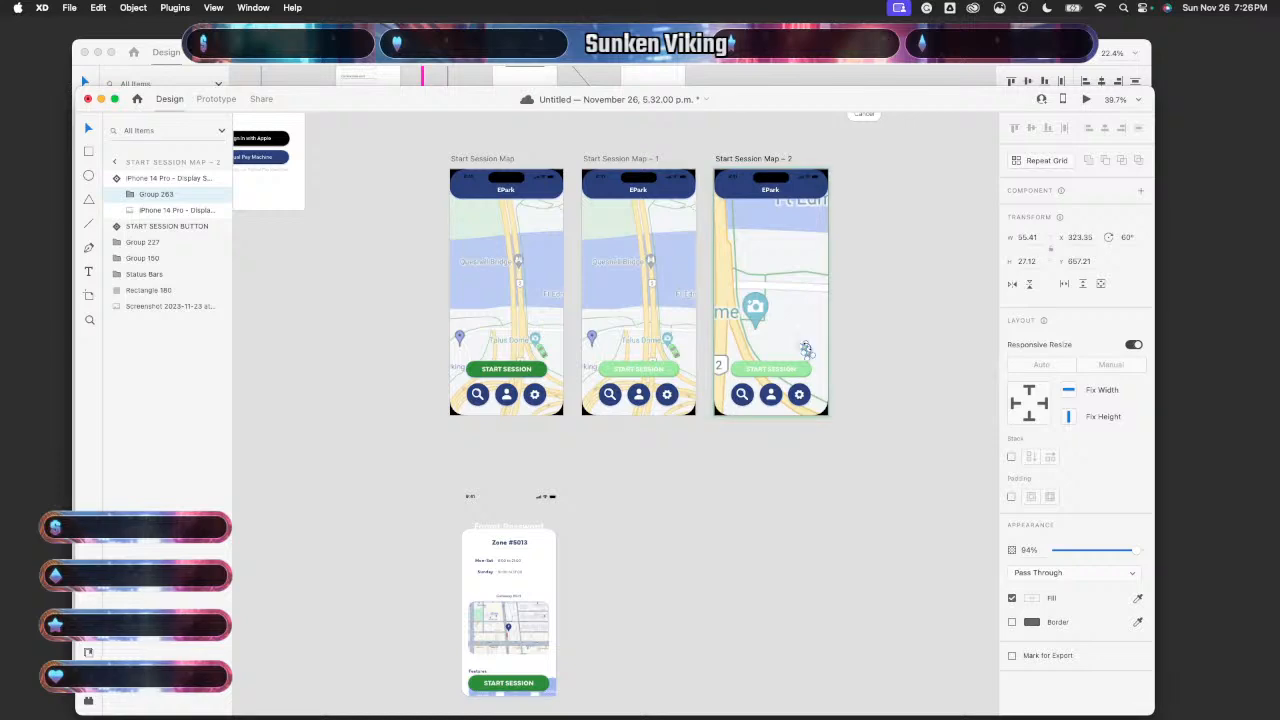
{"action": "scroll", "coordinate": [808, 351], "scroll_direction": "right", "scroll_amount": 3}
{"action": "left_click_drag", "start_coordinate": [765, 363], "coordinate": [759, 312]}
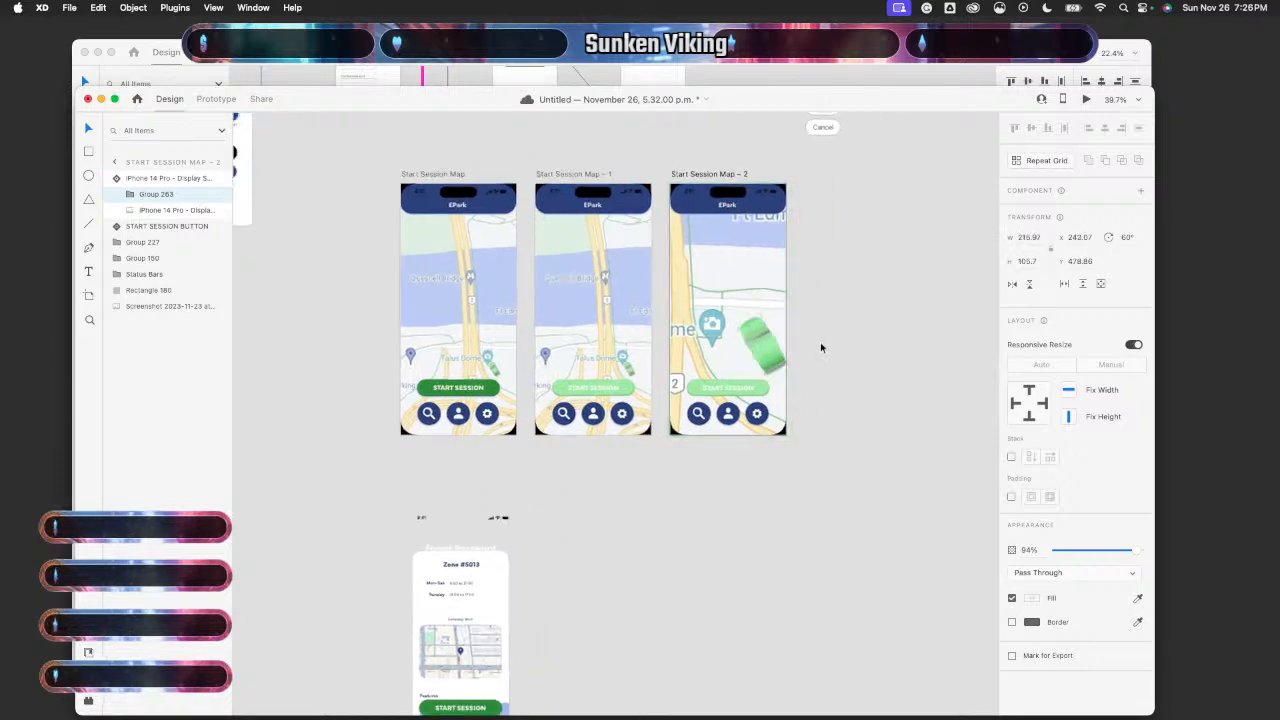
{"action": "scroll", "coordinate": [820, 342], "scroll_direction": "up", "scroll_amount": 5}
{"action": "scroll", "coordinate": [820, 342], "scroll_direction": "up", "scroll_amount": 2}
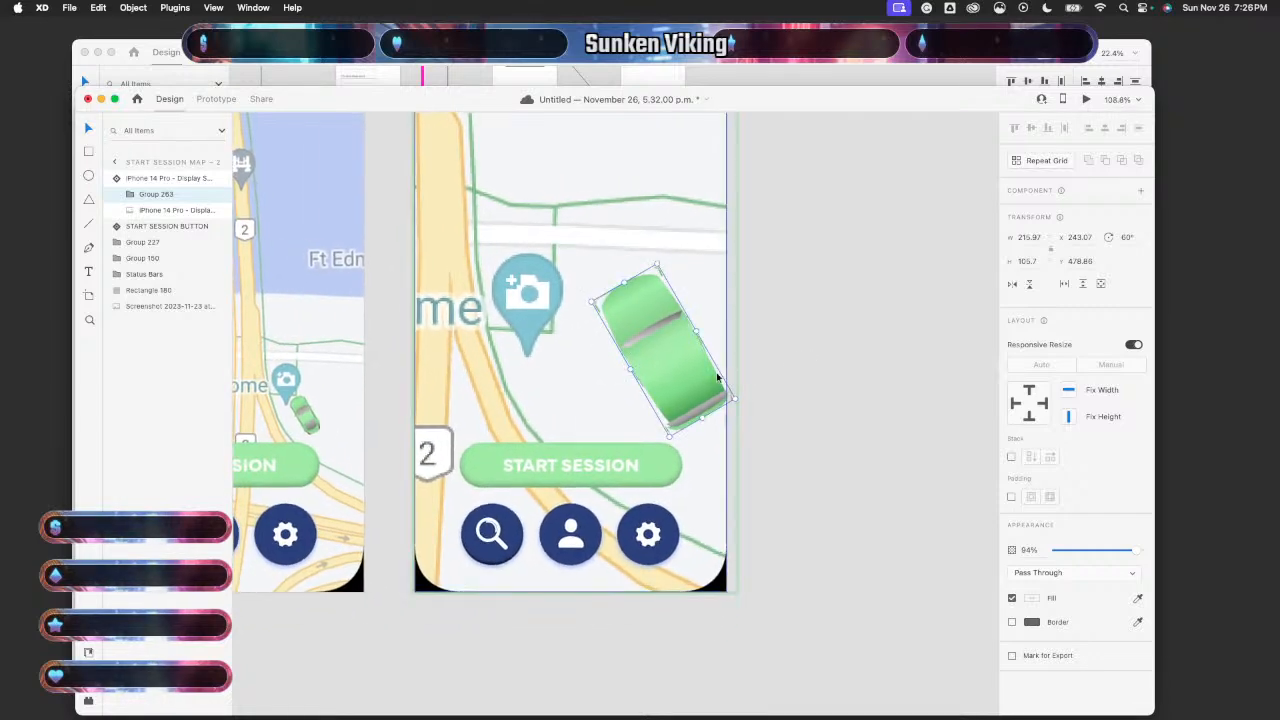
{"action": "left_click_drag", "start_coordinate": [686, 371], "coordinate": [651, 371]}
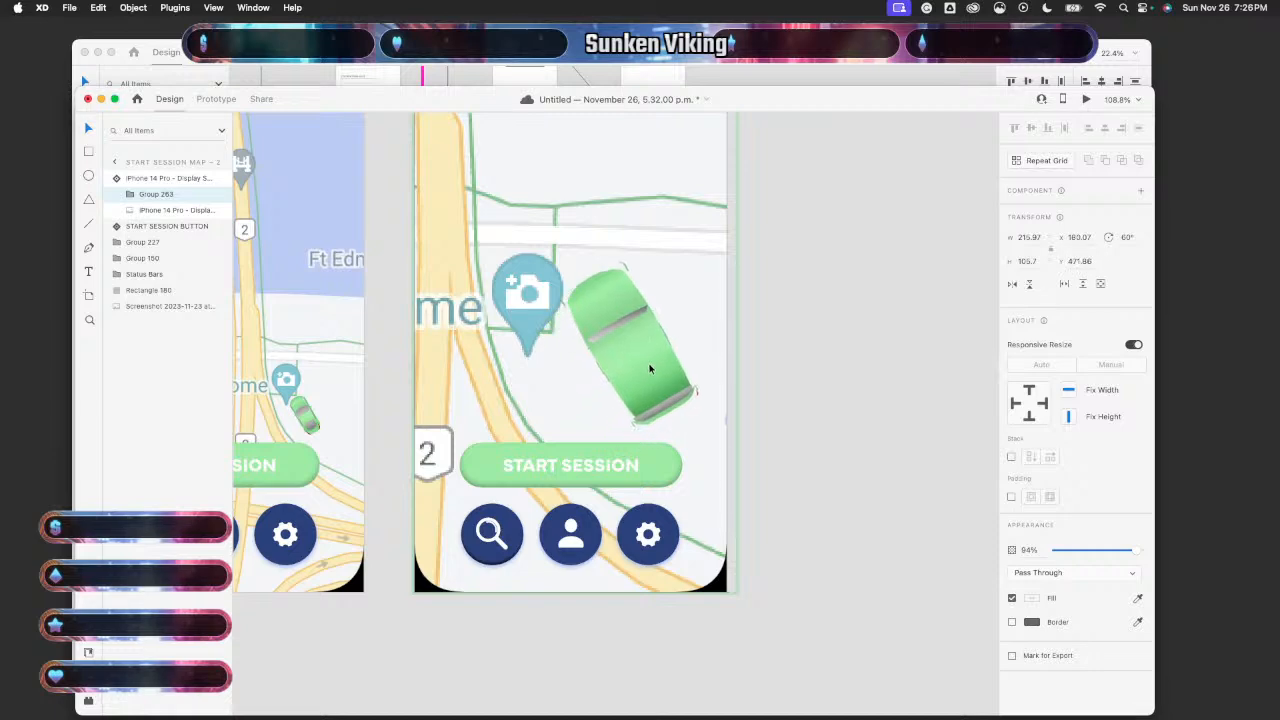
- Revert Map – 2's car to its small size and move it up beside the camera pin
{"action": "scroll", "coordinate": [651, 369], "scroll_direction": "up", "scroll_amount": 5}
{"action": "scroll", "coordinate": [703, 439], "scroll_direction": "up", "scroll_amount": 2}
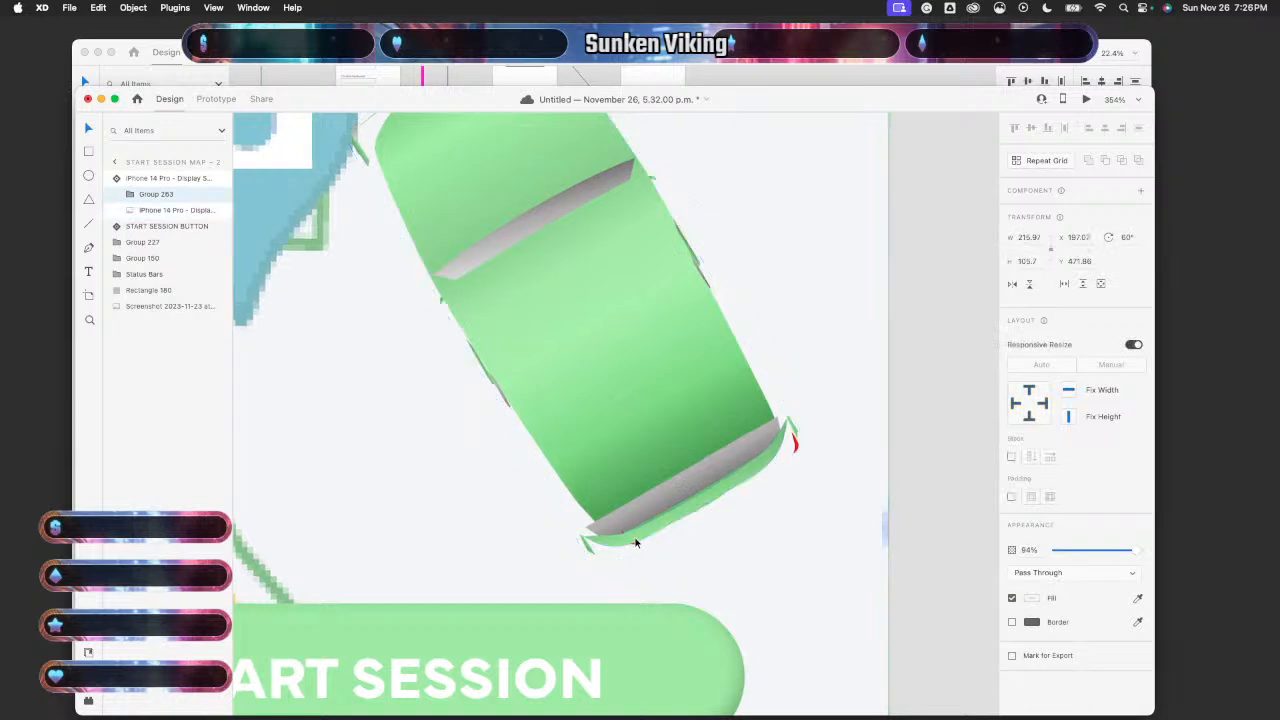
{"action": "scroll", "coordinate": [636, 541], "scroll_direction": "down", "scroll_amount": 5}
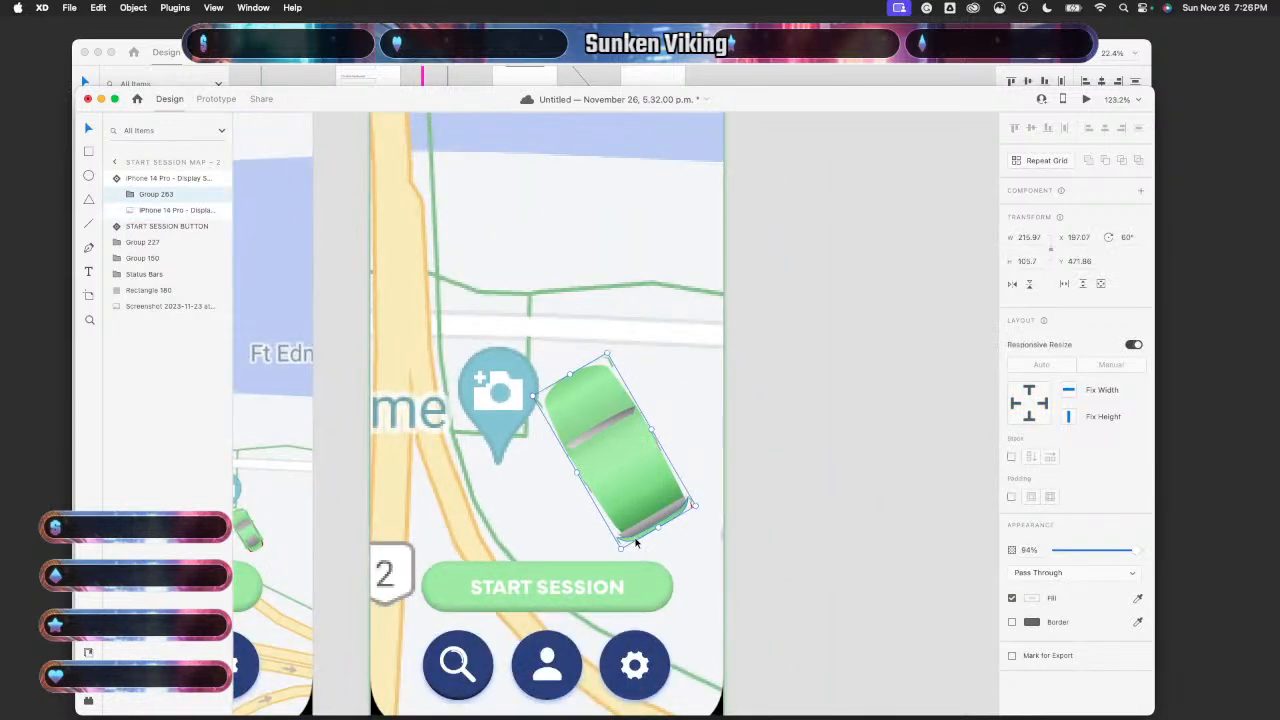
{"action": "key", "text": "super+z"}
{"action": "key", "text": "super+z"}
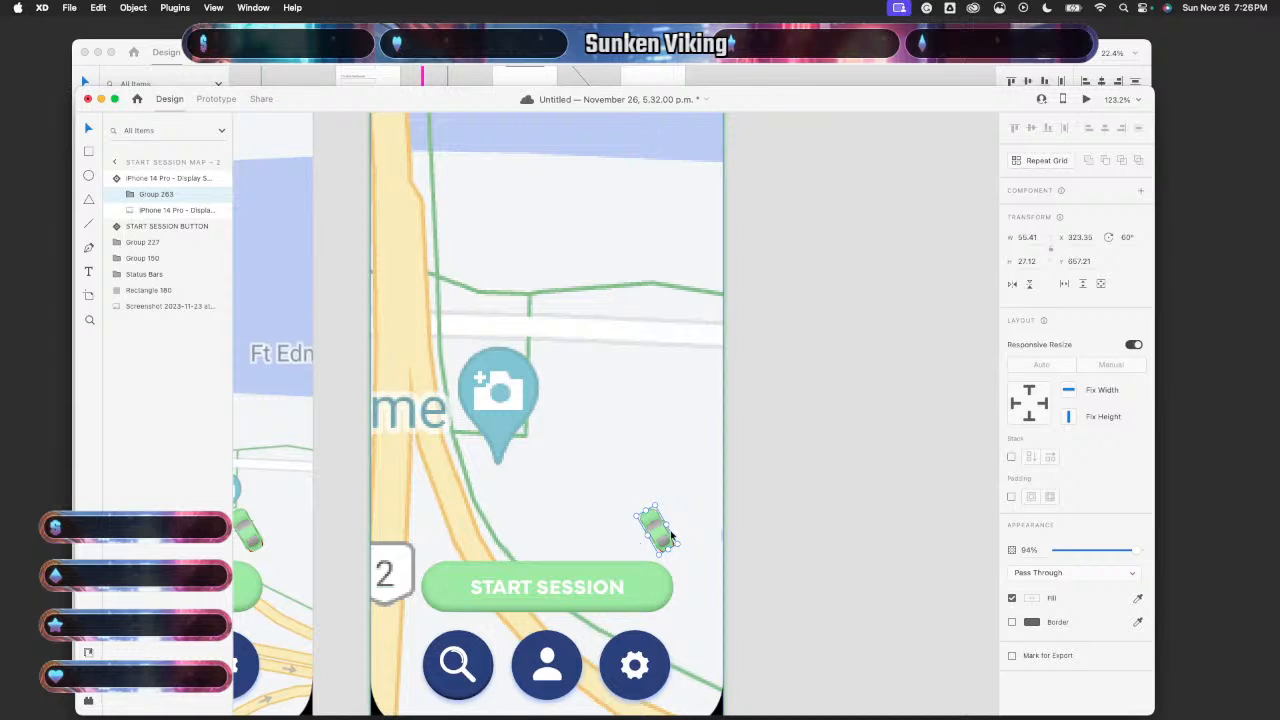
{"action": "left_click_drag", "start_coordinate": [661, 536], "coordinate": [520, 490]}
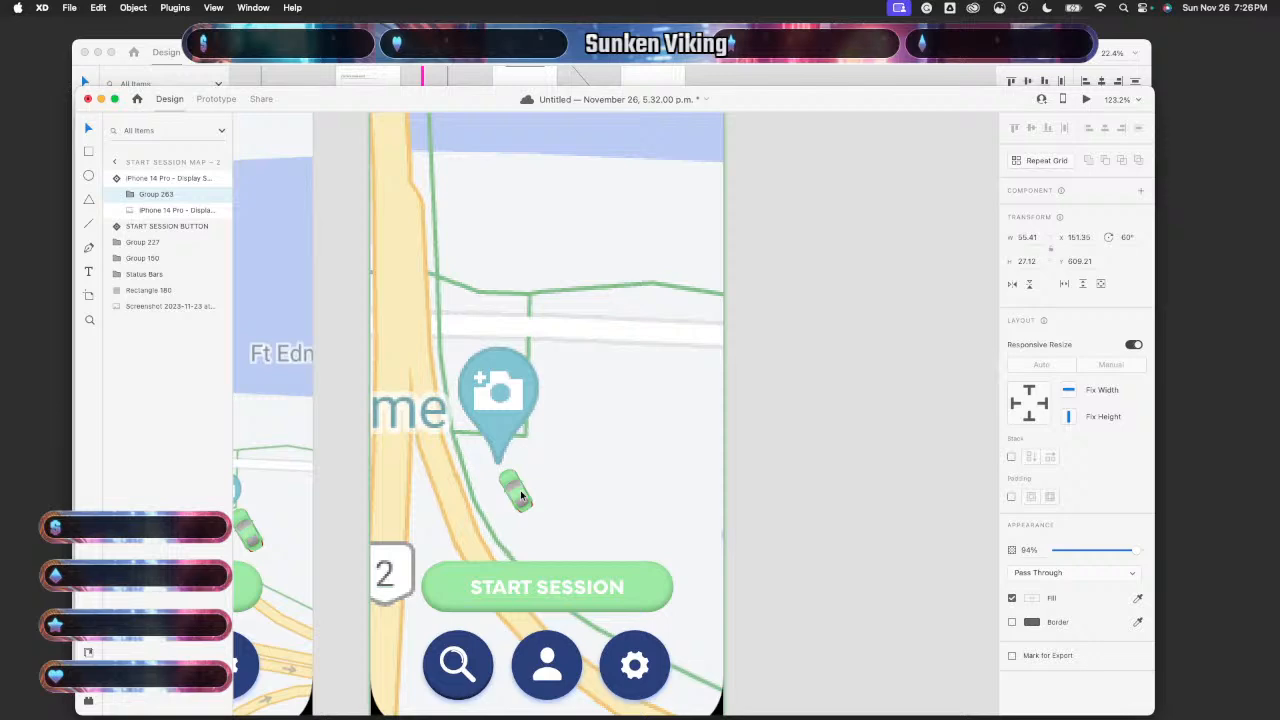
{"action": "left_click", "coordinate": [877, 451]}
- Undo stray map and path moves, then set the whole car group just below the camera pin
{"action": "scroll", "coordinate": [877, 451], "scroll_direction": "down", "scroll_amount": 3}
{"action": "scroll", "coordinate": [879, 457], "scroll_direction": "up", "scroll_amount": 1}
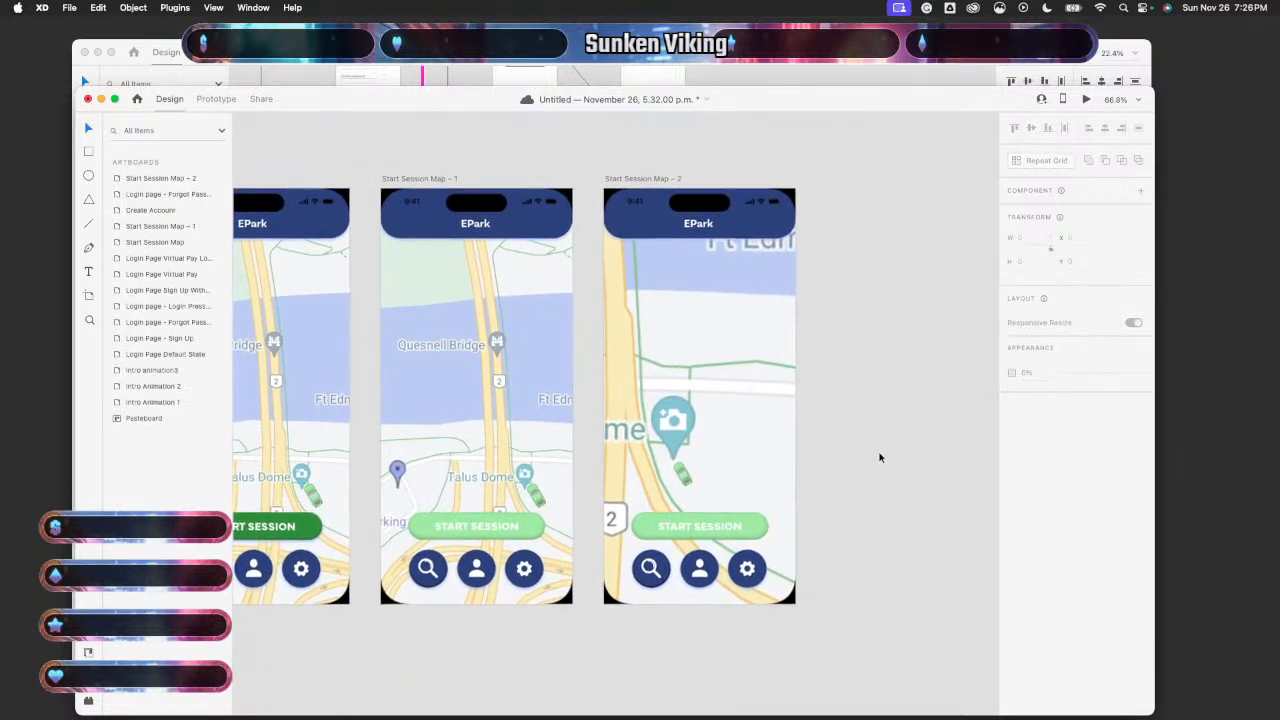
{"action": "scroll", "coordinate": [879, 457], "scroll_direction": "up", "scroll_amount": 4}
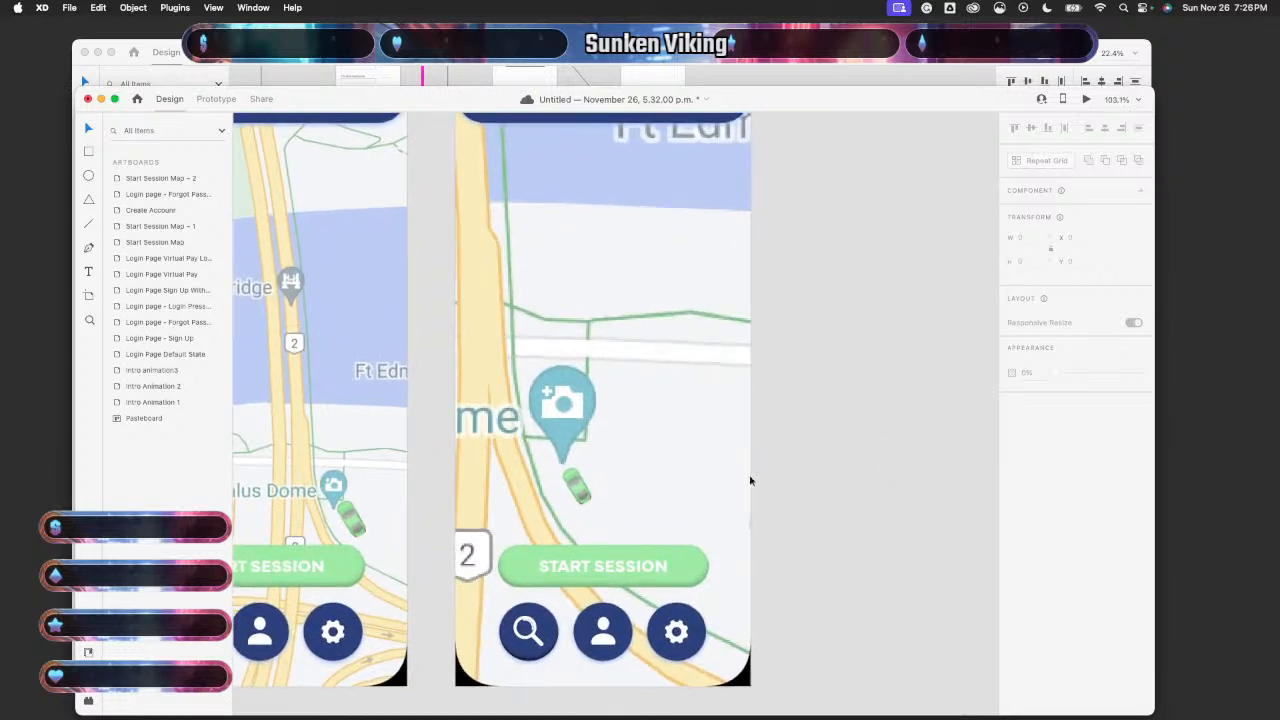
{"action": "left_click_drag", "start_coordinate": [576, 487], "coordinate": [570, 474]}
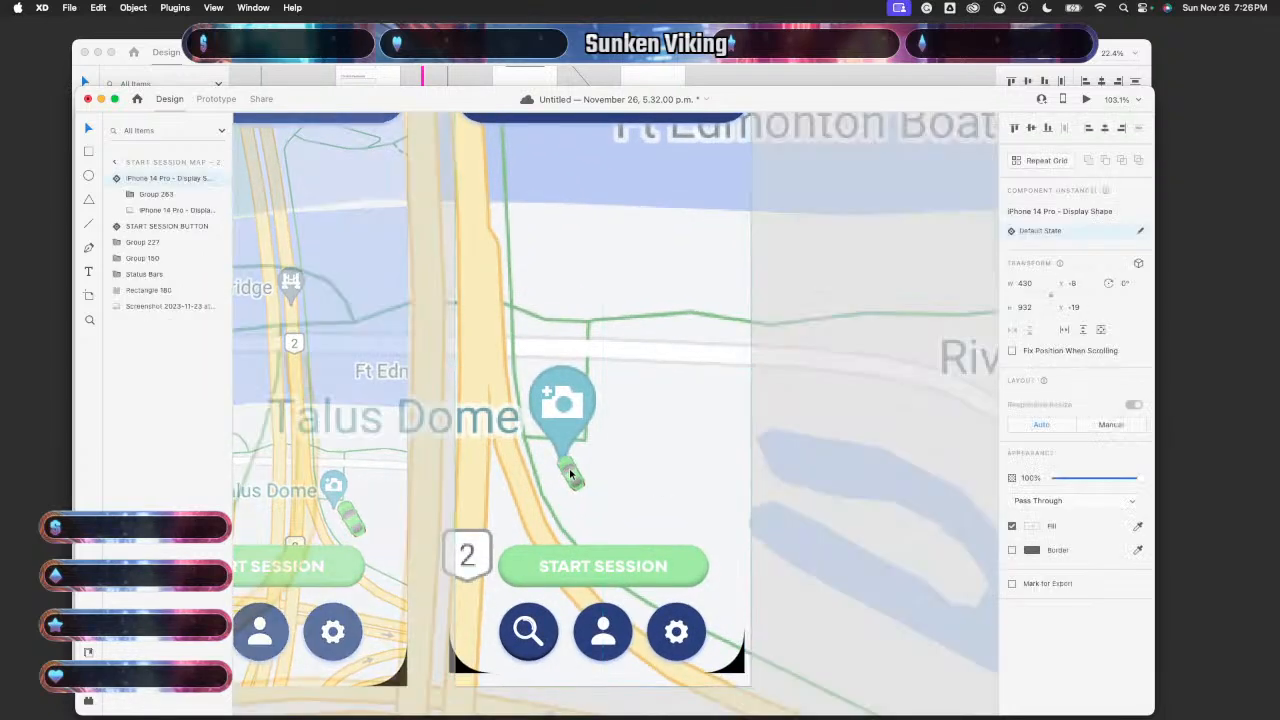
{"action": "key", "text": "super+z"}
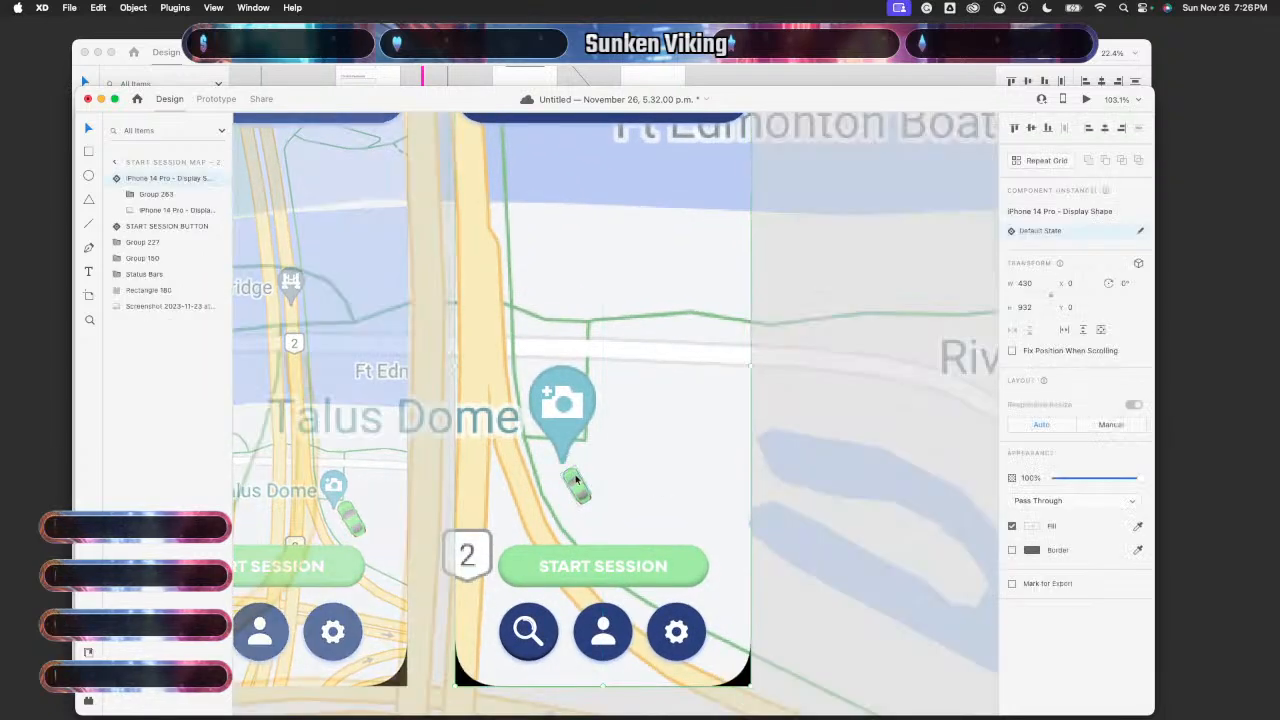
{"action": "double_click", "coordinate": [575, 477]}
{"action": "double_click", "coordinate": [576, 478]}
{"action": "left_click_drag", "start_coordinate": [576, 478], "coordinate": [592, 463]}
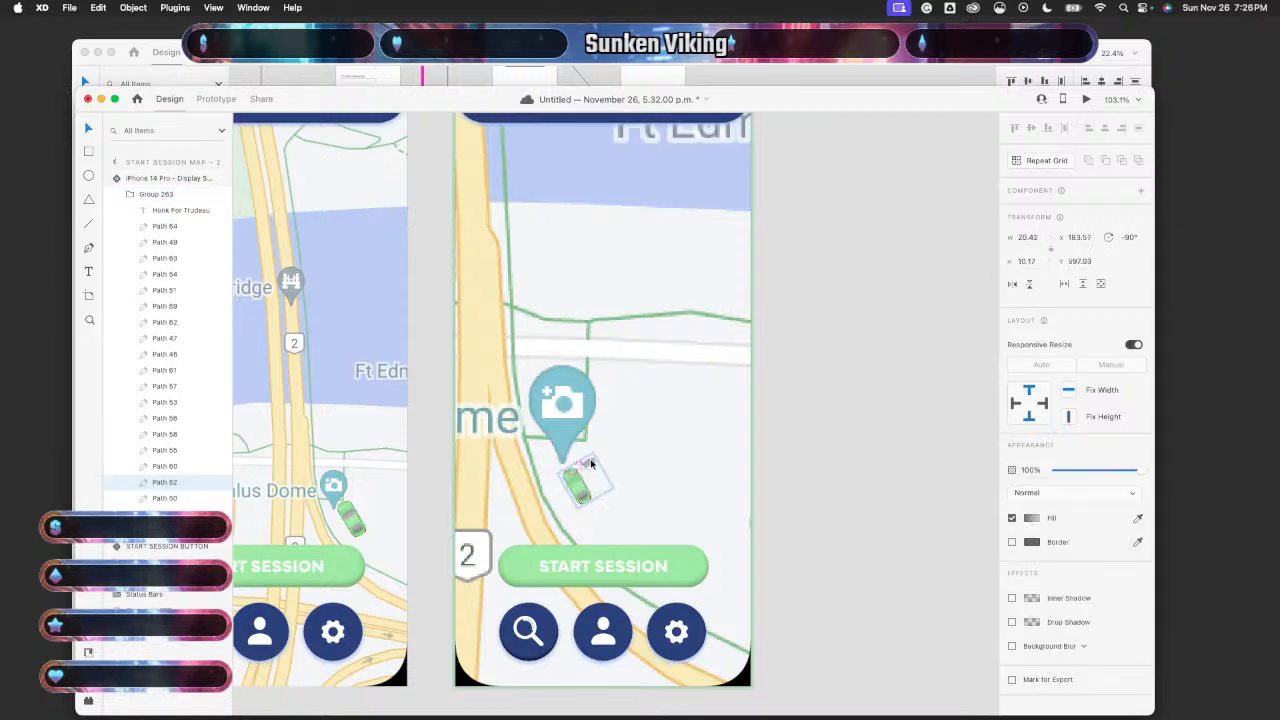
{"action": "key", "text": "super+z"}
{"action": "left_click", "coordinate": [805, 503]}
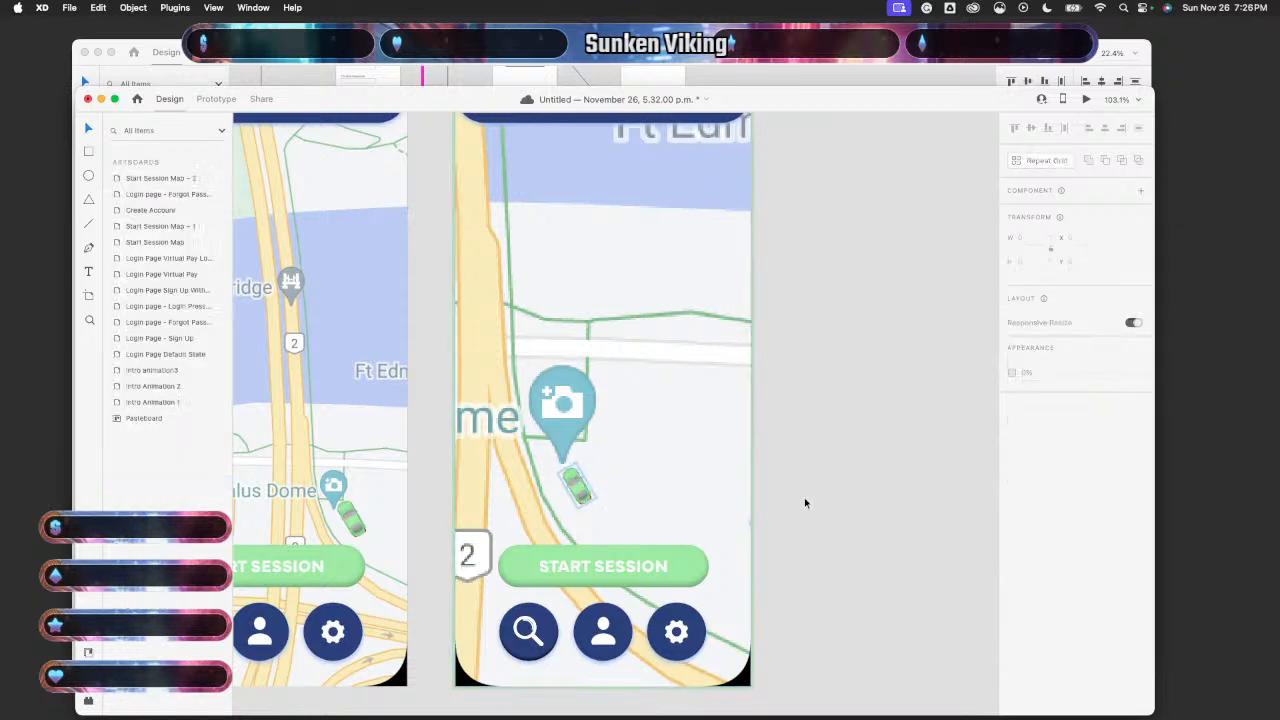
{"action": "left_click", "coordinate": [578, 493]}
{"action": "mouse_move", "coordinate": [578, 493]}
{"action": "left_mouse_down"}
{"action": "mouse_move", "coordinate": [592, 480]}
{"action": "mouse_move", "coordinate": [572, 480]}
{"action": "left_mouse_up"}
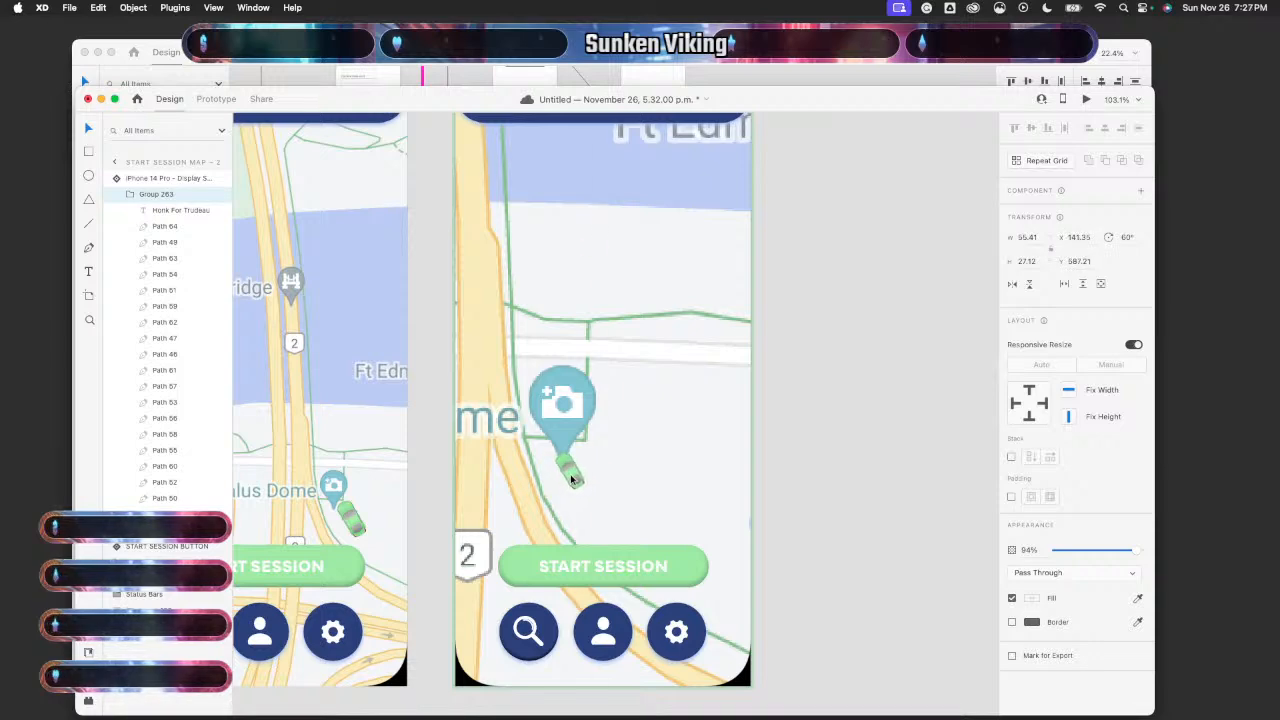
- Send Start Session Map – 2's map image to the bottom of the layer stack
{"action": "left_click", "coordinate": [834, 452]}
{"action": "scroll", "coordinate": [834, 452], "scroll_direction": "down", "scroll_amount": 5}
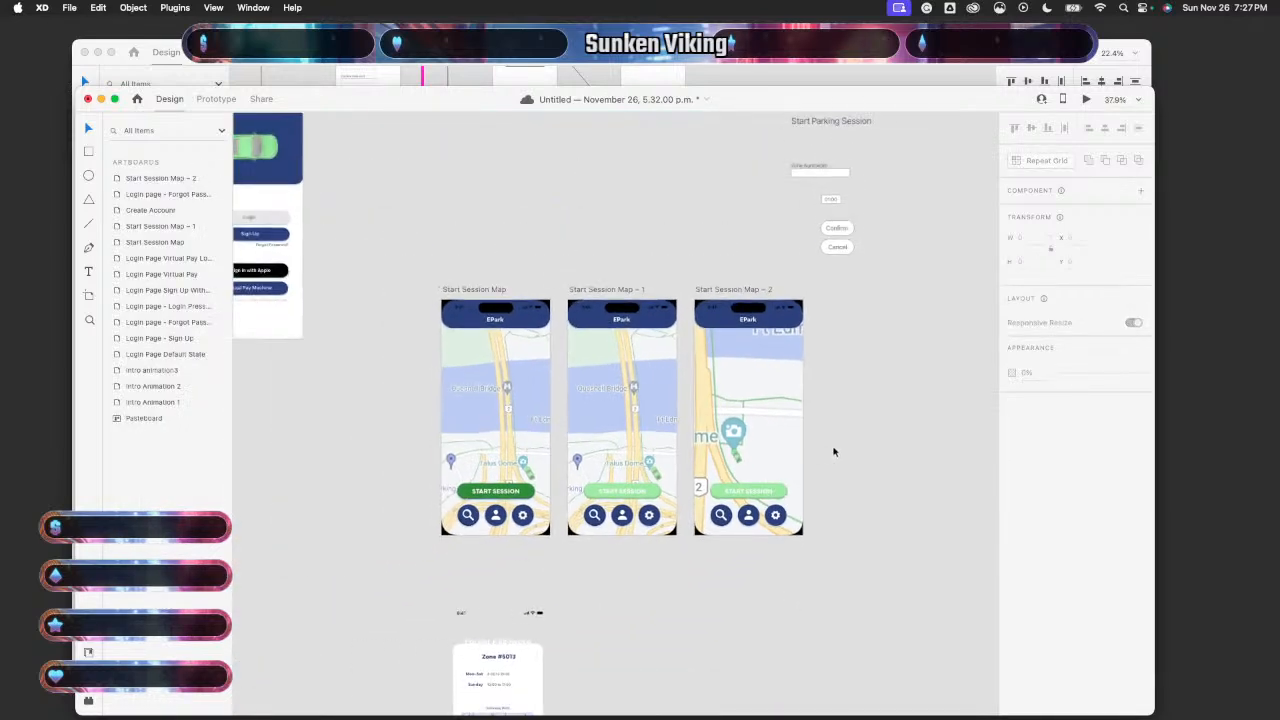
{"action": "scroll", "coordinate": [834, 452], "scroll_direction": "up", "scroll_amount": 3}
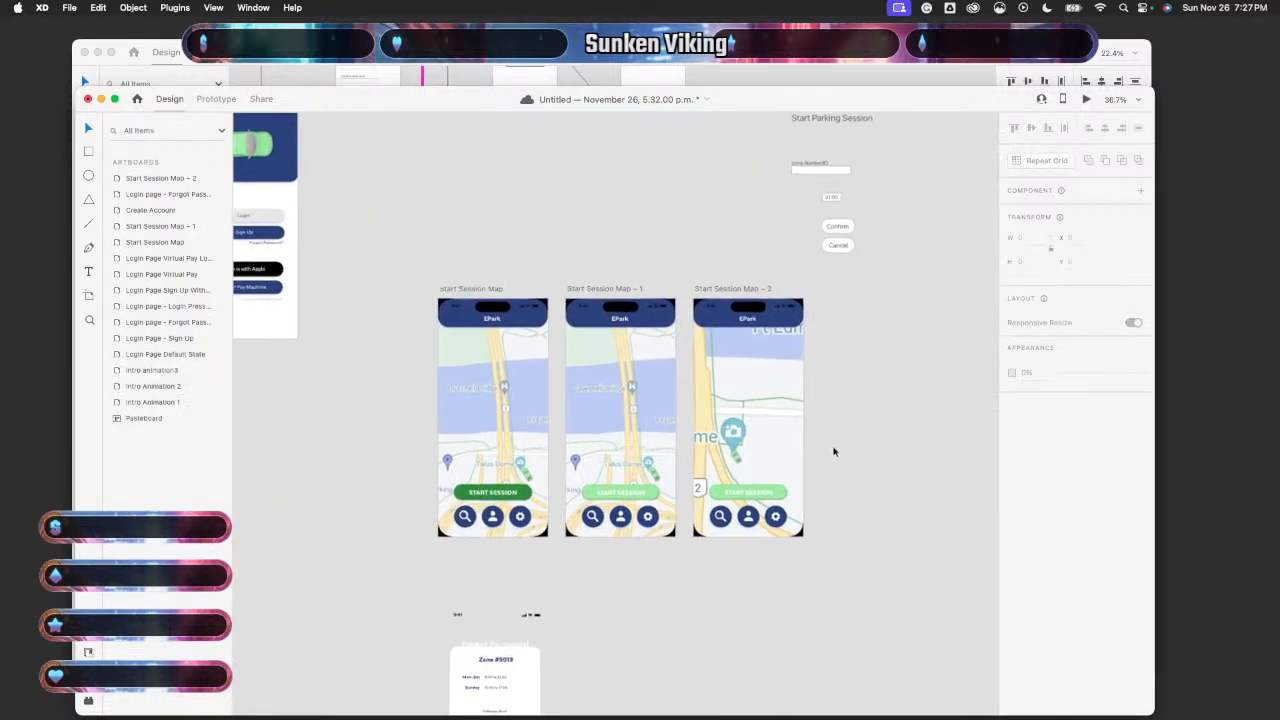
{"action": "scroll", "coordinate": [834, 452], "scroll_direction": "down", "scroll_amount": 2}
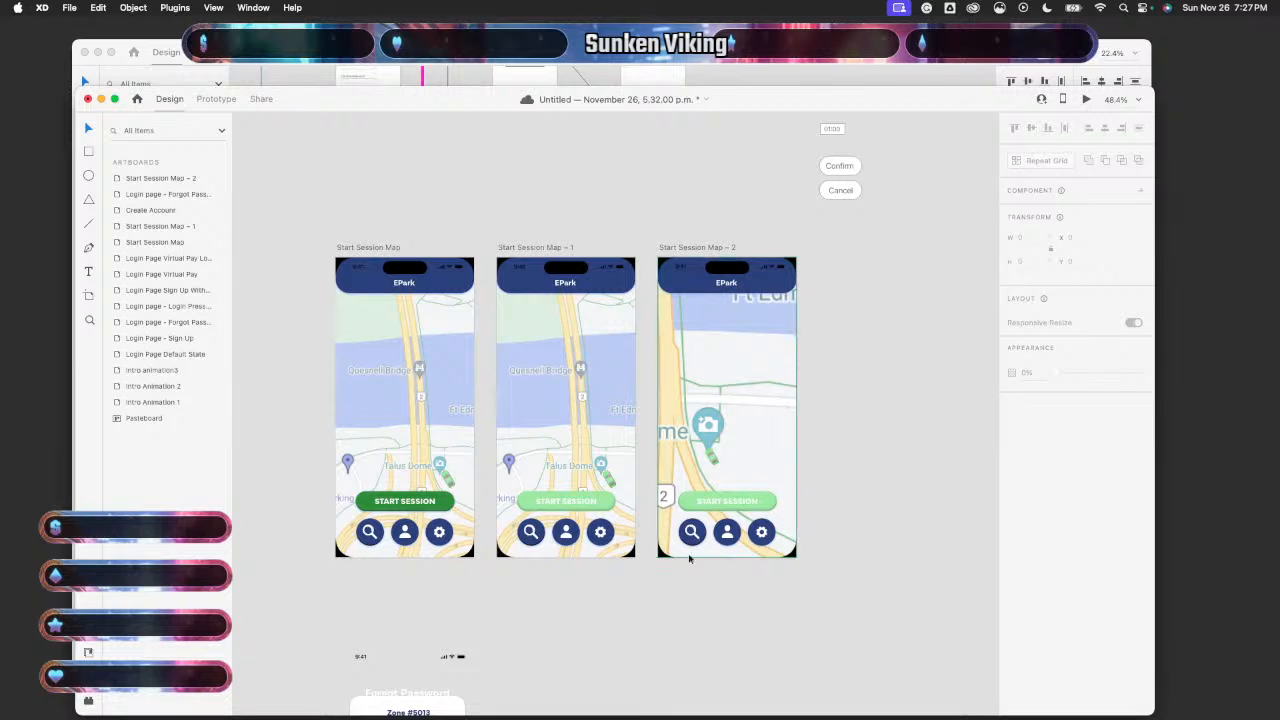
{"action": "scroll", "coordinate": [617, 601], "scroll_direction": "down", "scroll_amount": 1}
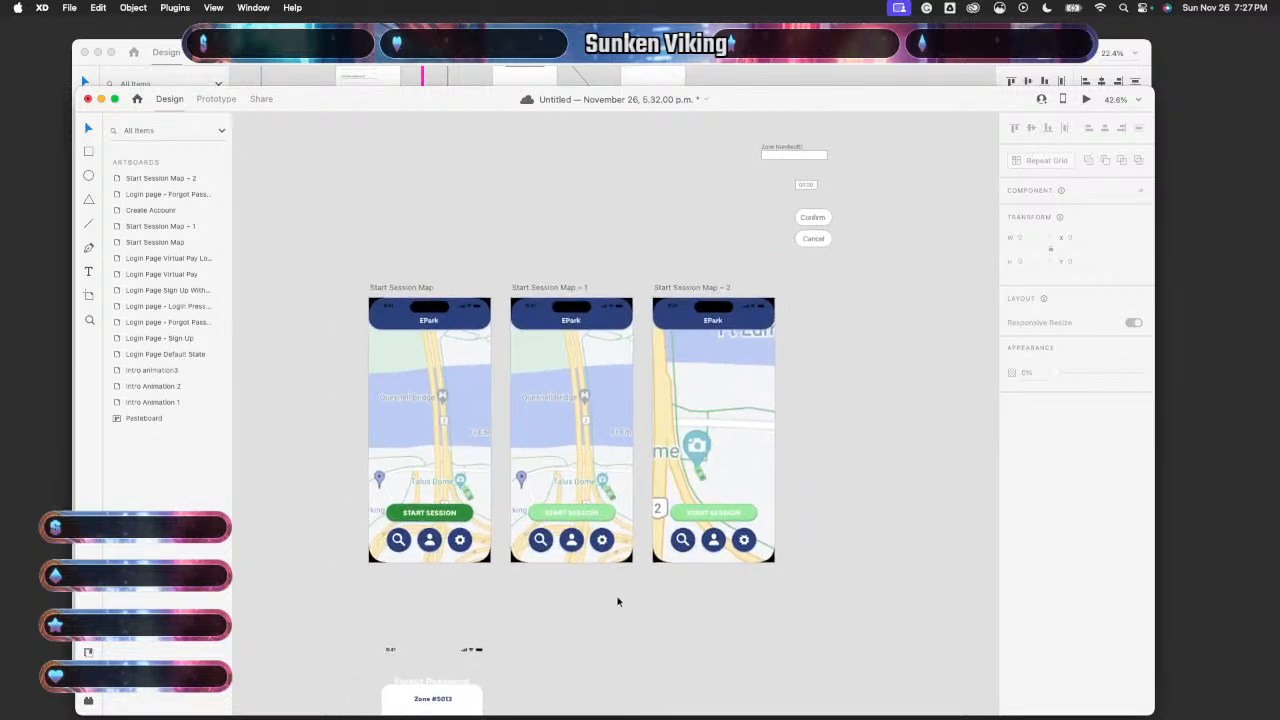
{"action": "double_click", "coordinate": [745, 510]}
{"action": "key", "text": "Escape"}
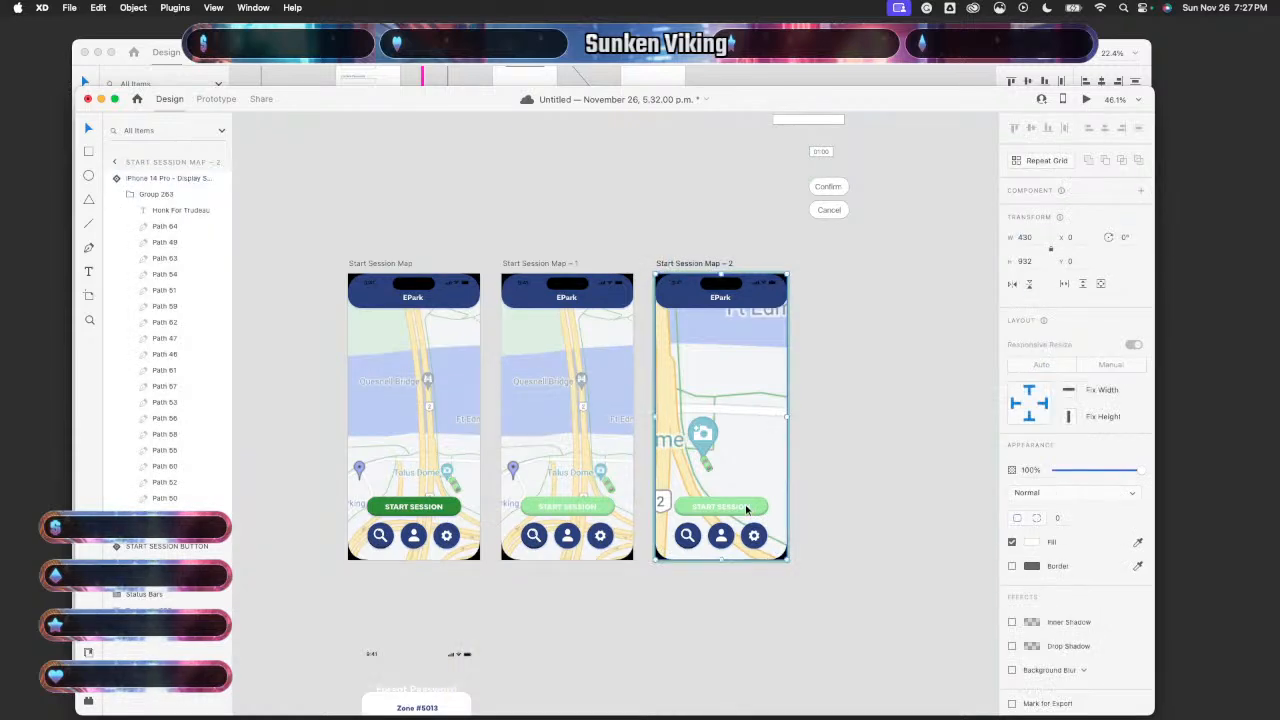
{"action": "left_click", "coordinate": [893, 456]}
{"action": "left_click", "coordinate": [737, 466]}
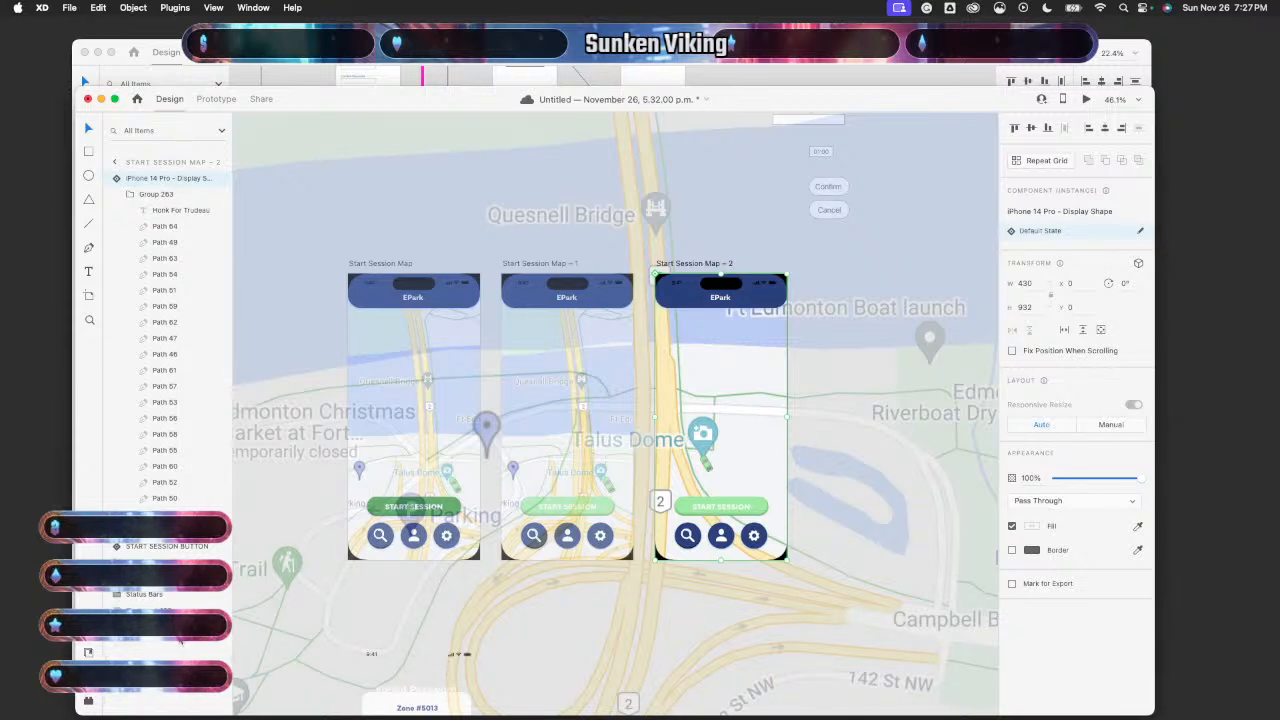
{"action": "left_click_drag", "start_coordinate": [172, 178], "coordinate": [180, 643]}
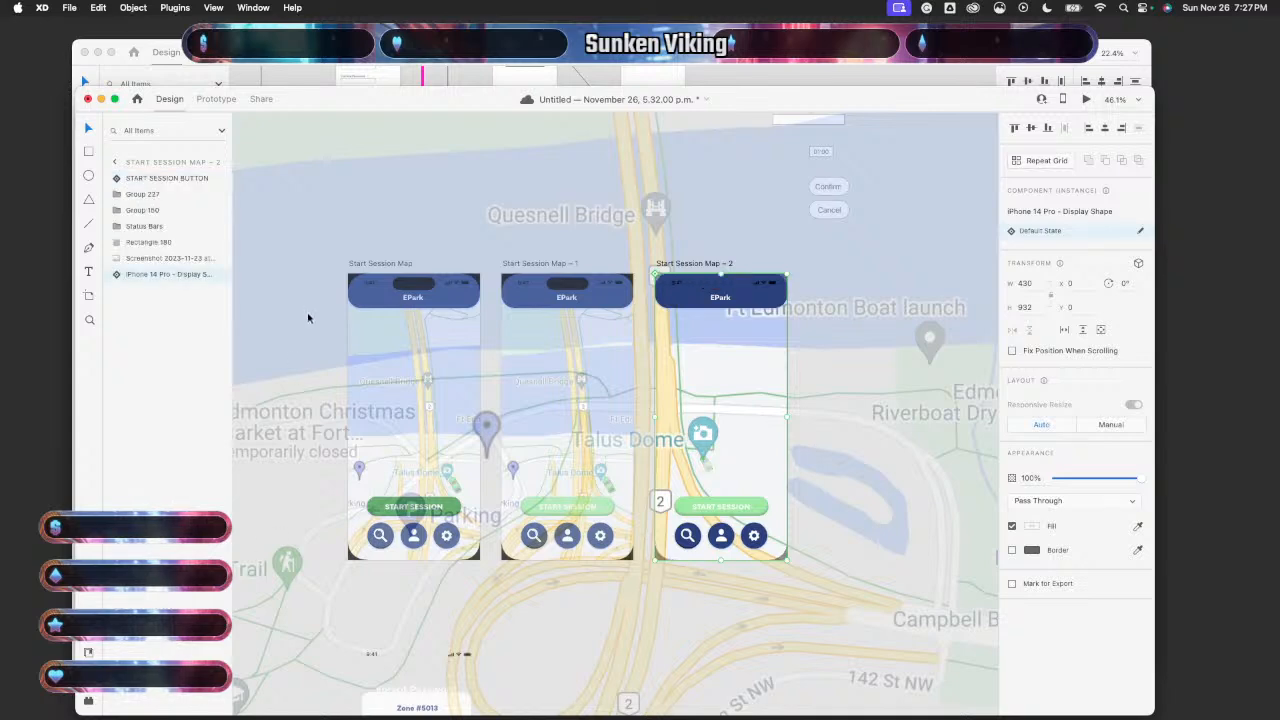
- Lower the START SESSION button in the stack and nudge it down below the artboard with Shift+Down
{"action": "scroll", "coordinate": [308, 318], "scroll_direction": "down", "scroll_amount": 5}
{"action": "left_click", "coordinate": [443, 665]}
{"action": "scroll", "coordinate": [508, 392], "scroll_direction": "up", "scroll_amount": 5}
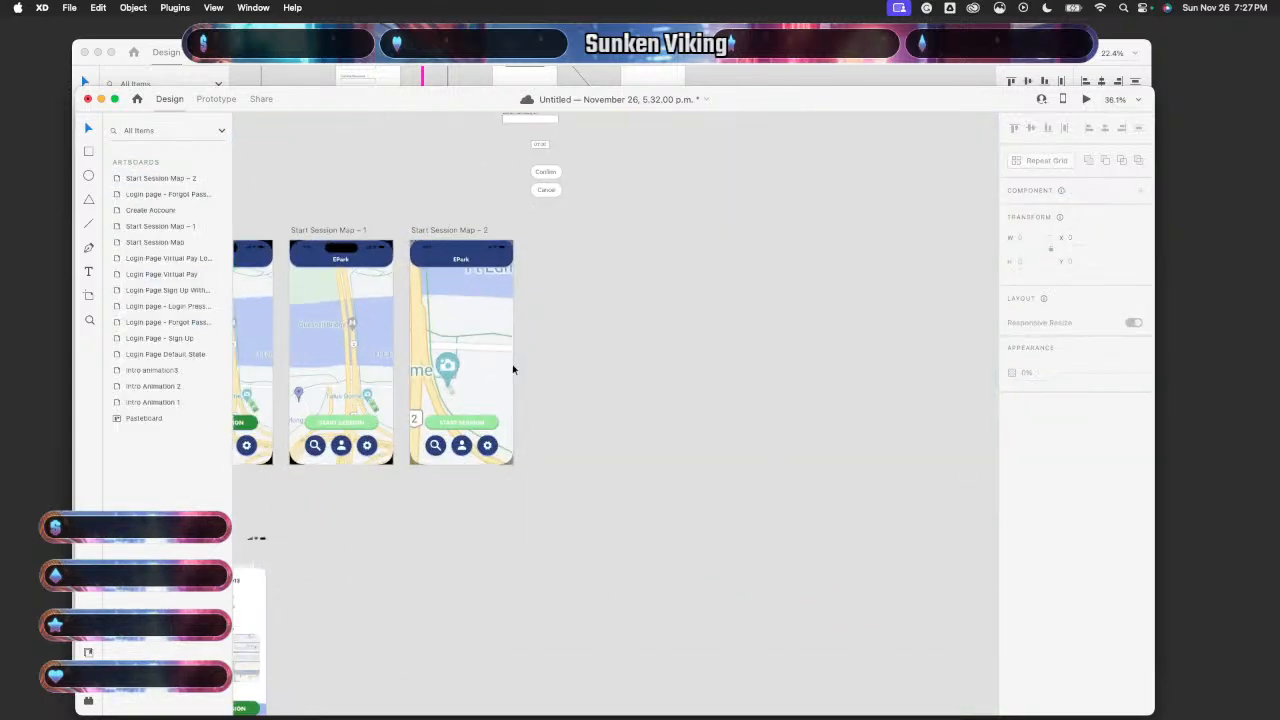
{"action": "scroll", "coordinate": [513, 370], "scroll_direction": "up", "scroll_amount": 3}
{"action": "left_click", "coordinate": [457, 458]}
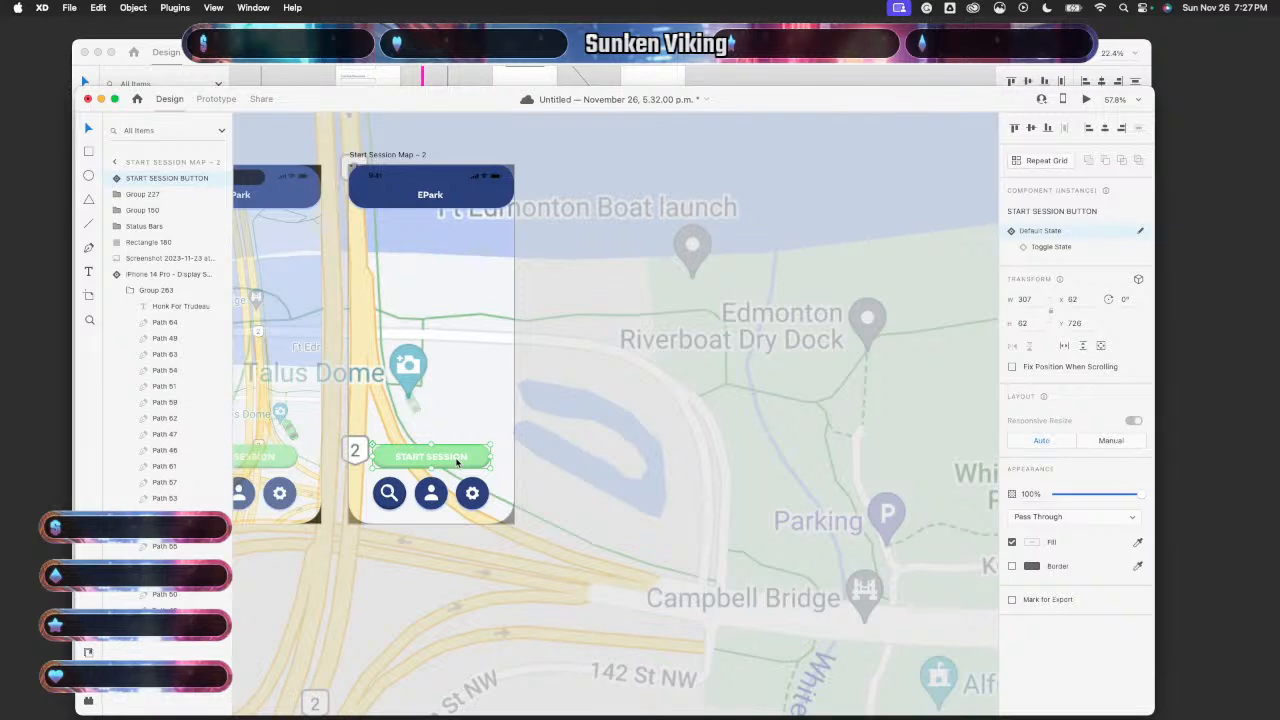
{"action": "left_click_drag", "start_coordinate": [456, 460], "coordinate": [431, 449]}
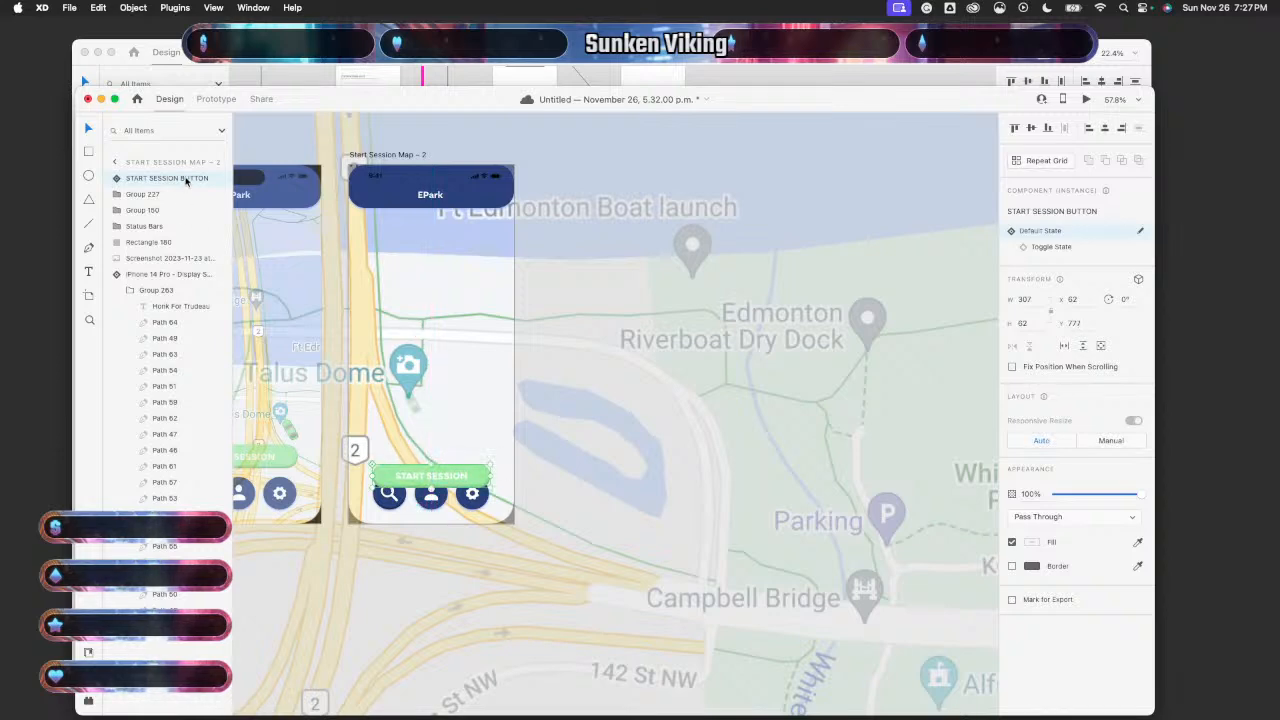
{"action": "left_click_drag", "start_coordinate": [186, 180], "coordinate": [190, 245]}
{"action": "key", "text": "Down"}
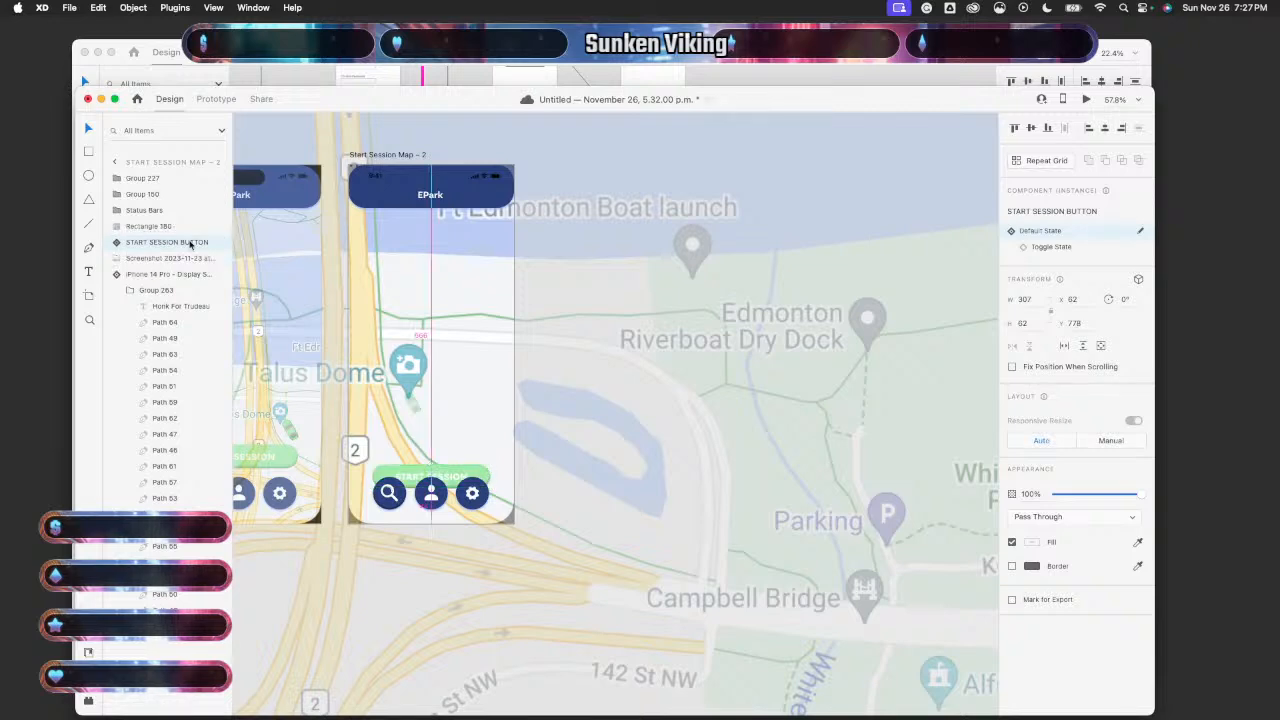
{"action": "key", "text": "shift+Down"}
{"action": "key", "text": "shift+Down"}
{"action": "key", "text": "shift+Down"}
{"action": "key", "text": "shift+Down"}
{"action": "key", "text": "shift+Down"}
{"action": "key", "text": "shift+Down"}
{"action": "key", "text": "shift+Down"}
{"action": "key", "text": "shift+Down"}
{"action": "key", "text": "shift+Down"}
{"action": "key", "text": "shift+Down"}
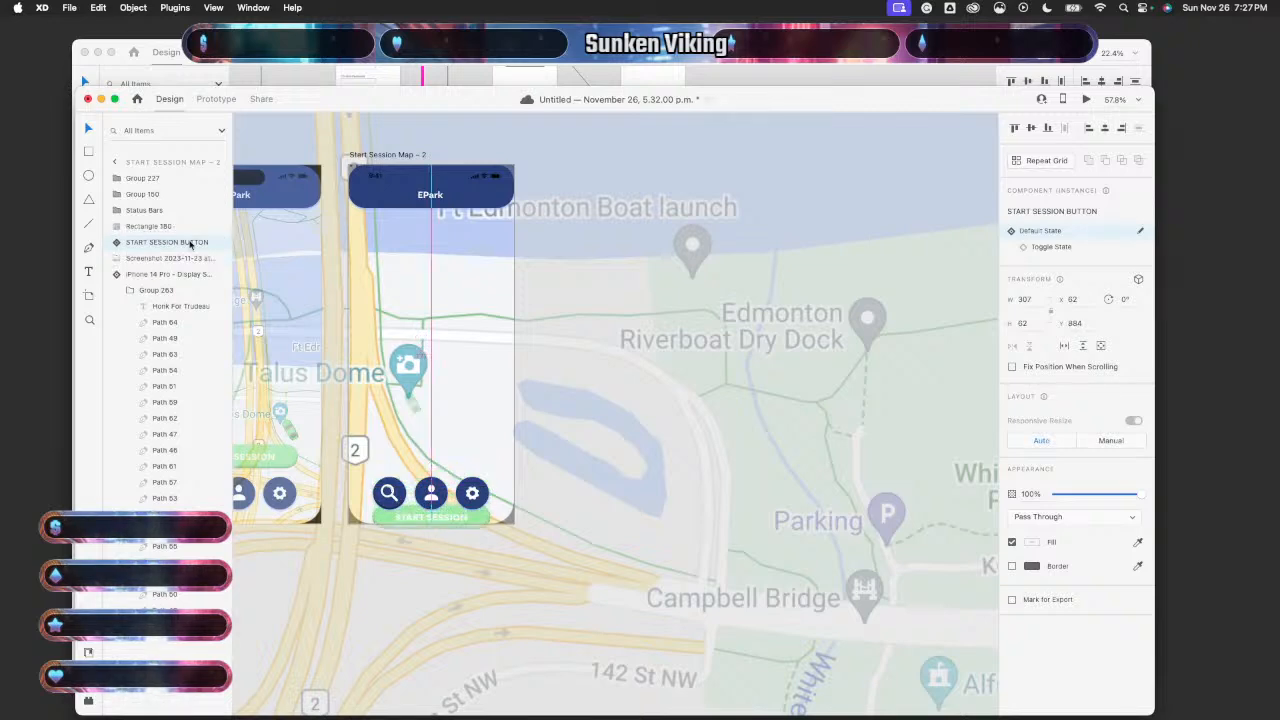
{"action": "key", "text": "shift+Down"}
{"action": "key", "text": "shift+Down"}
{"action": "key", "text": "shift+Down"}
{"action": "key", "text": "shift+Down"}
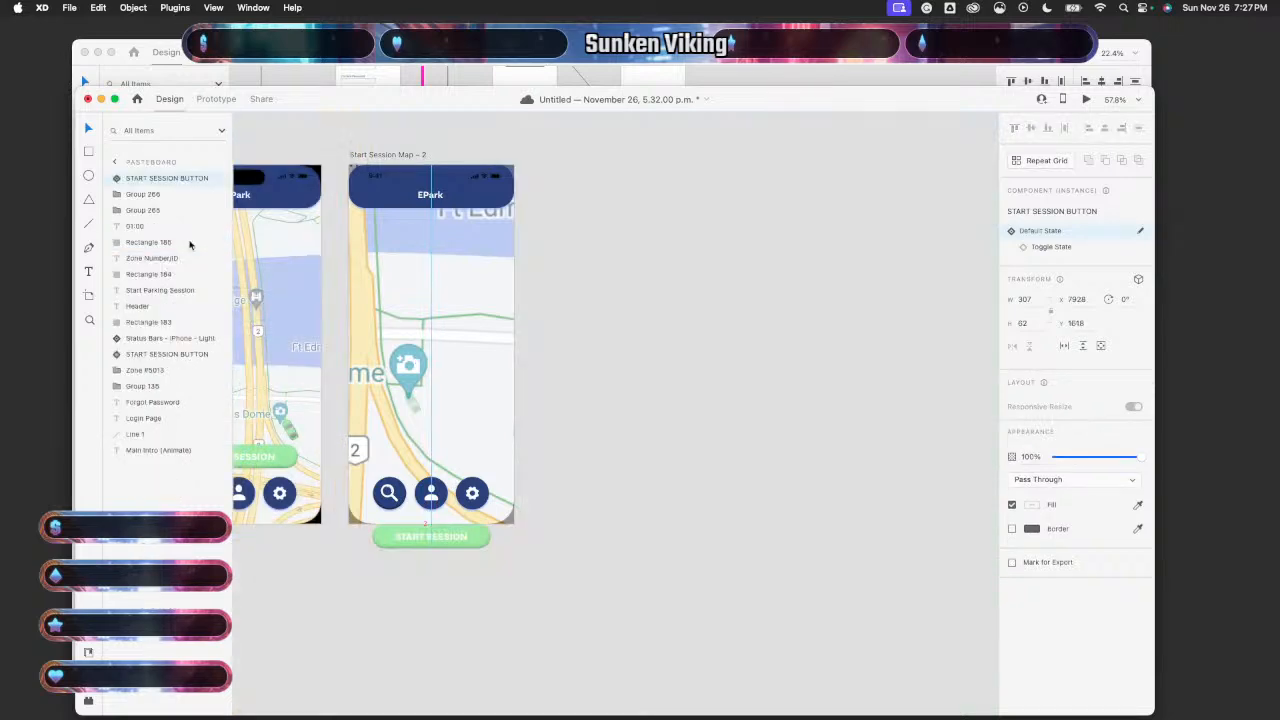
- Restore the Start Session Map's map after a trial delete and stretch it to the artboard's bottom edge
{"action": "left_click", "coordinate": [583, 491]}
{"action": "scroll", "coordinate": [583, 491], "scroll_direction": "down", "scroll_amount": 5}
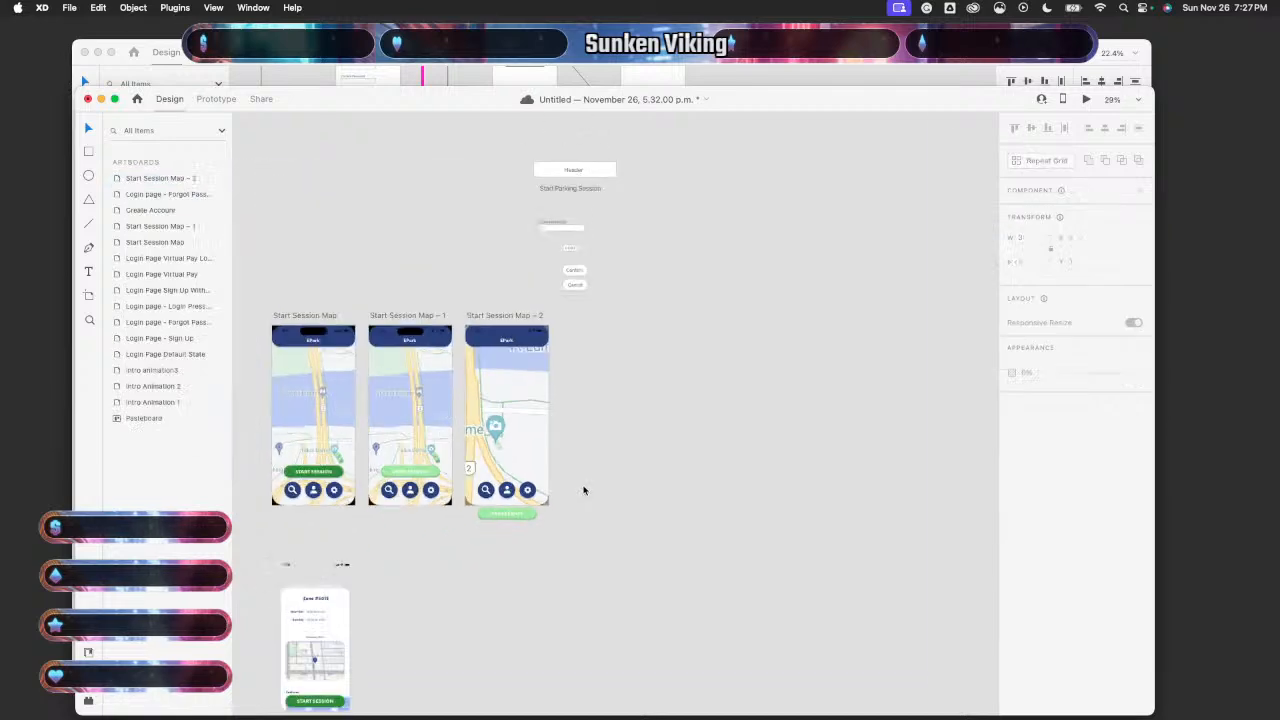
{"action": "scroll", "coordinate": [457, 527], "scroll_direction": "left", "scroll_amount": 3}
{"action": "scroll", "coordinate": [457, 527], "scroll_direction": "up", "scroll_amount": 5}
{"action": "left_click", "coordinate": [514, 528]}
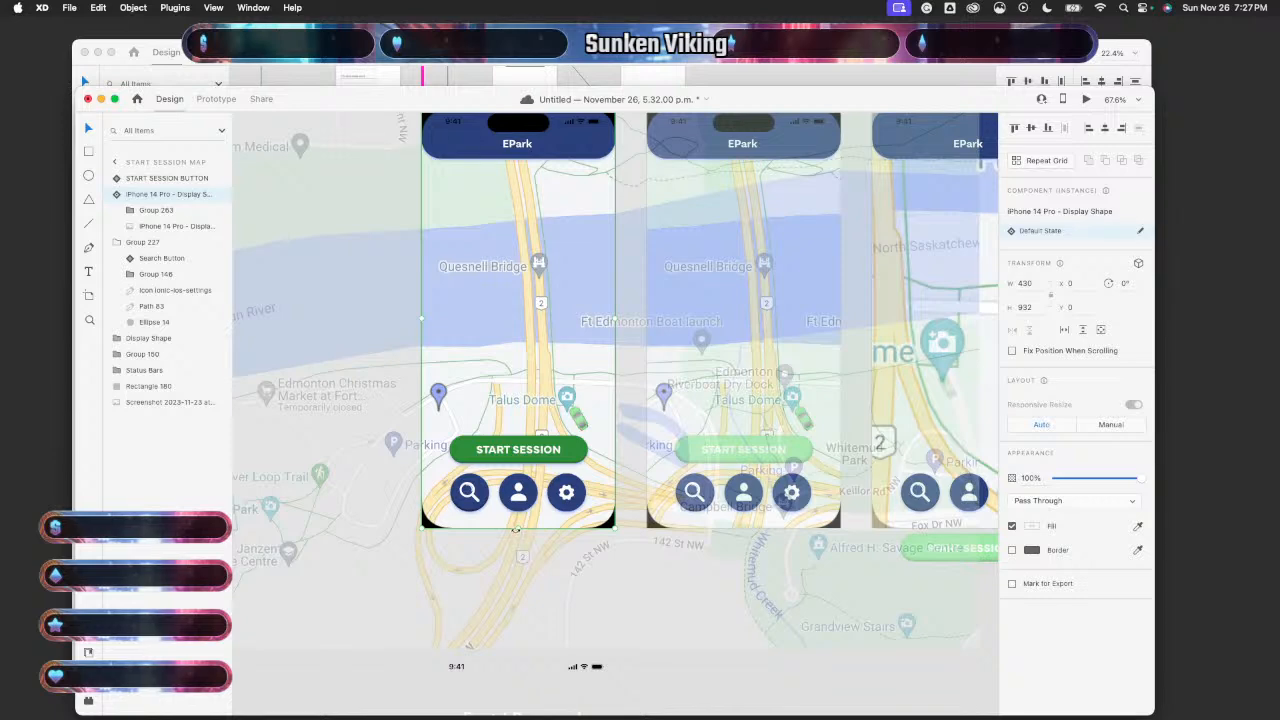
{"action": "left_click_drag", "start_coordinate": [518, 528], "coordinate": [518, 517]}
{"action": "key", "text": "Delete"}
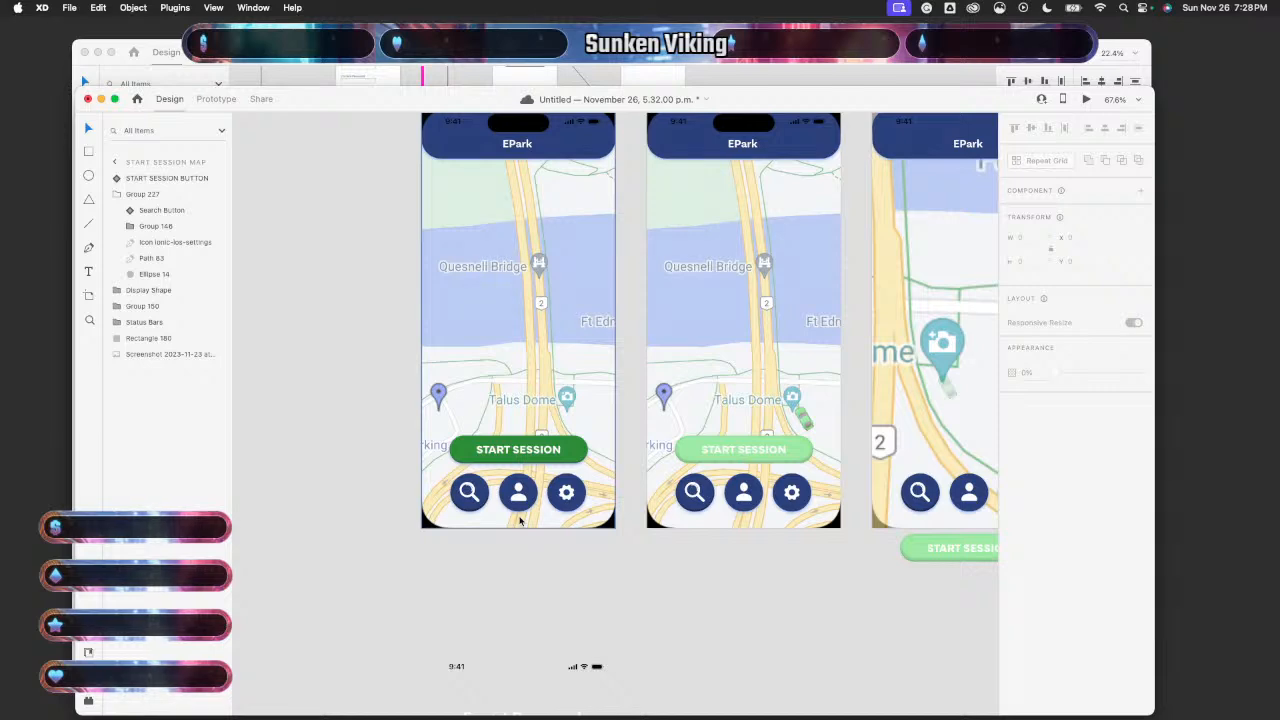
{"action": "key", "text": "super+z"}
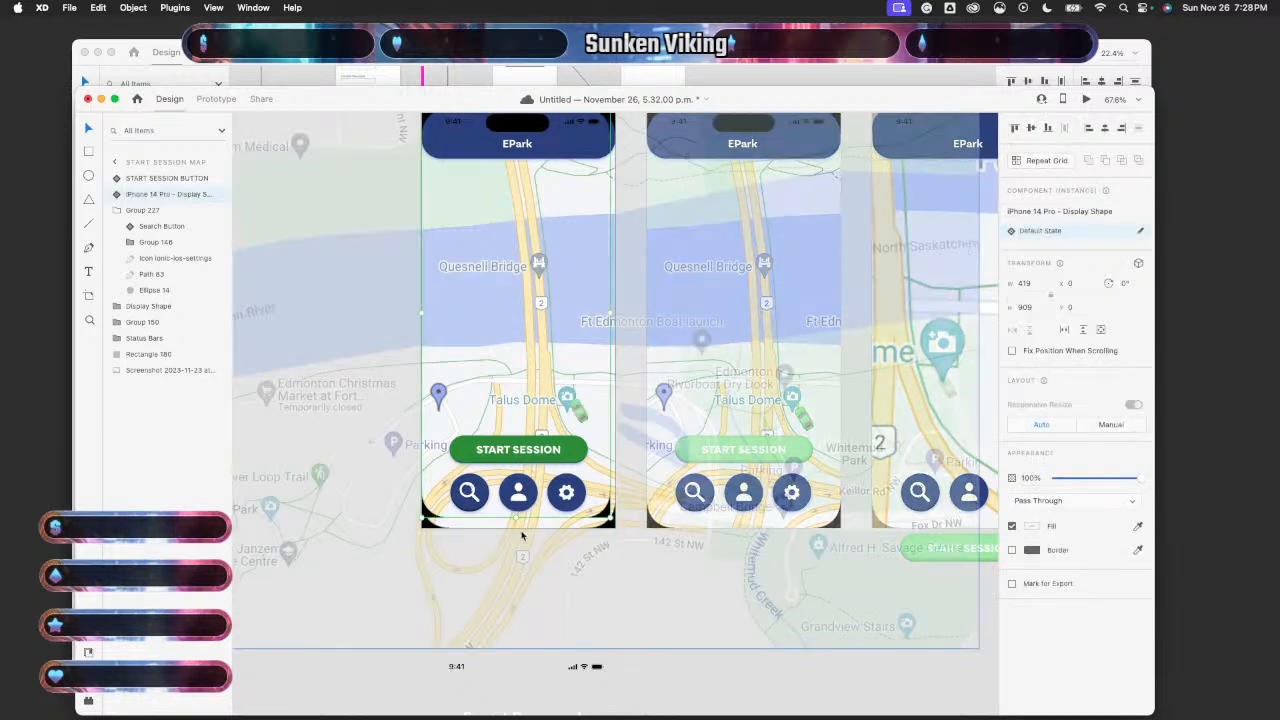
{"action": "left_click_drag", "start_coordinate": [516, 518], "coordinate": [516, 530]}
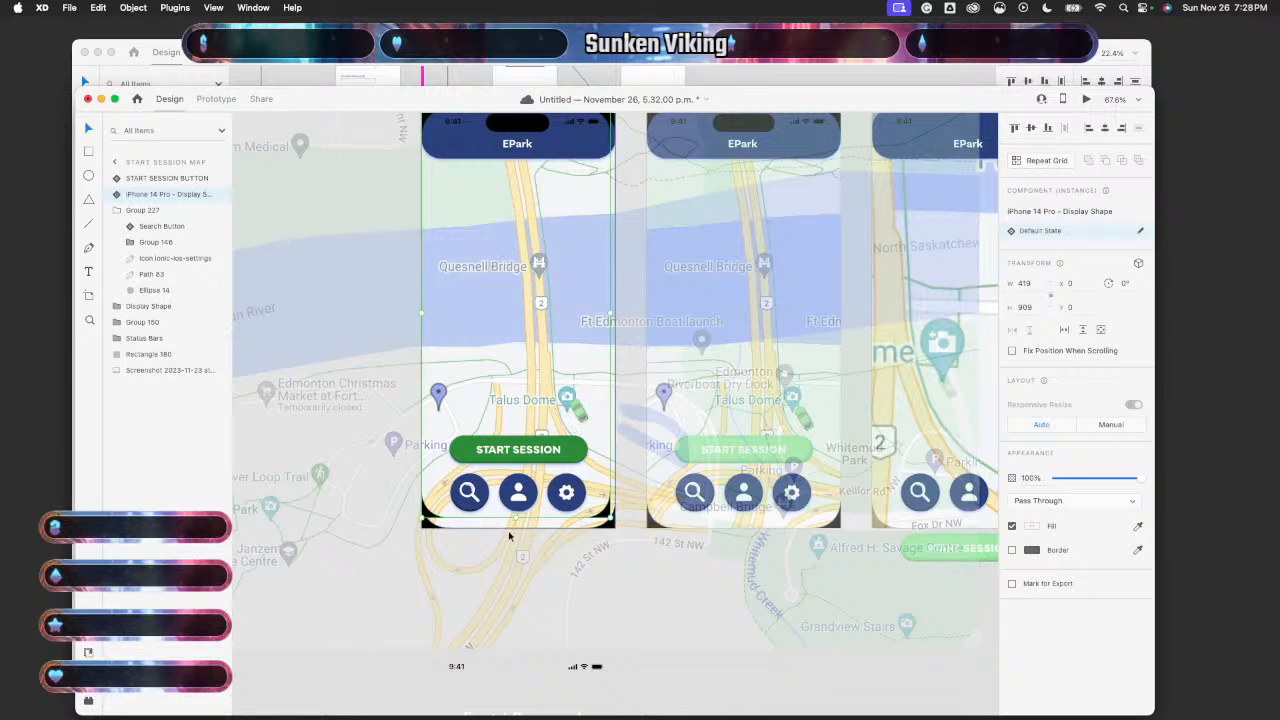
- Drill into the first artboard's phone shape, delete its Display Shape group, and select the screenshot
{"action": "scroll", "coordinate": [499, 503], "scroll_direction": "down", "scroll_amount": 3}
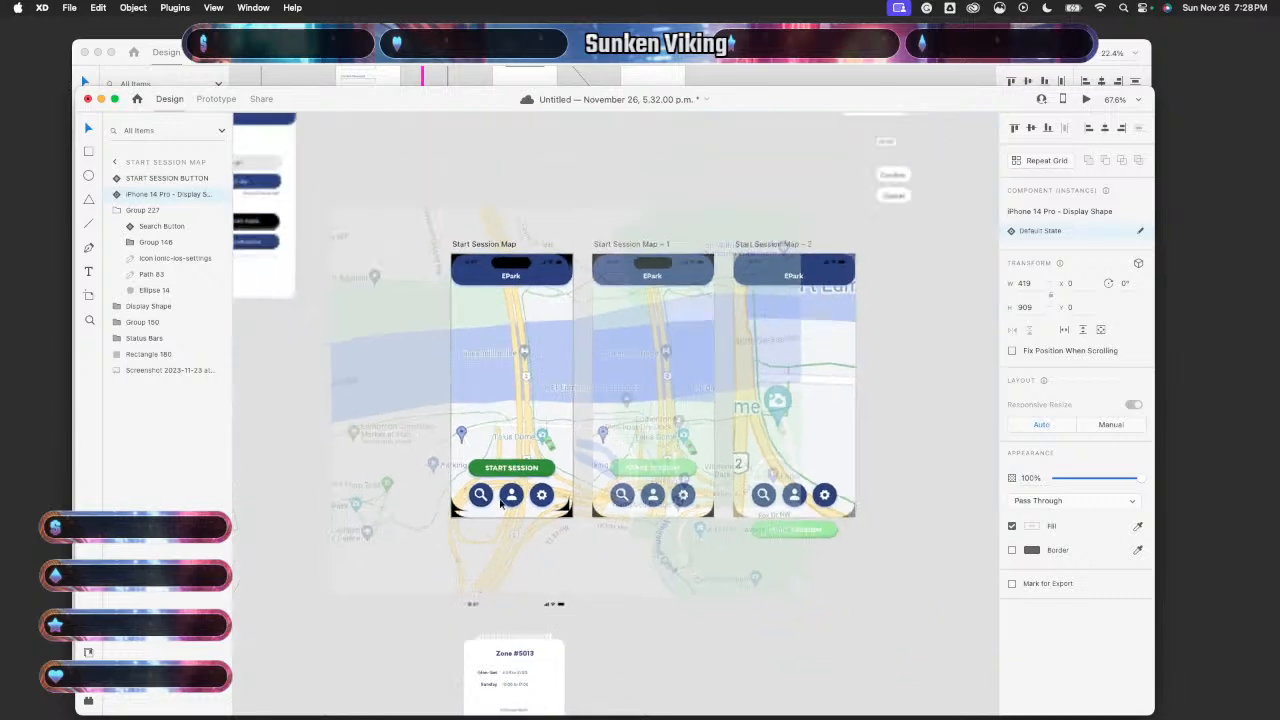
{"action": "double_click", "coordinate": [507, 443]}
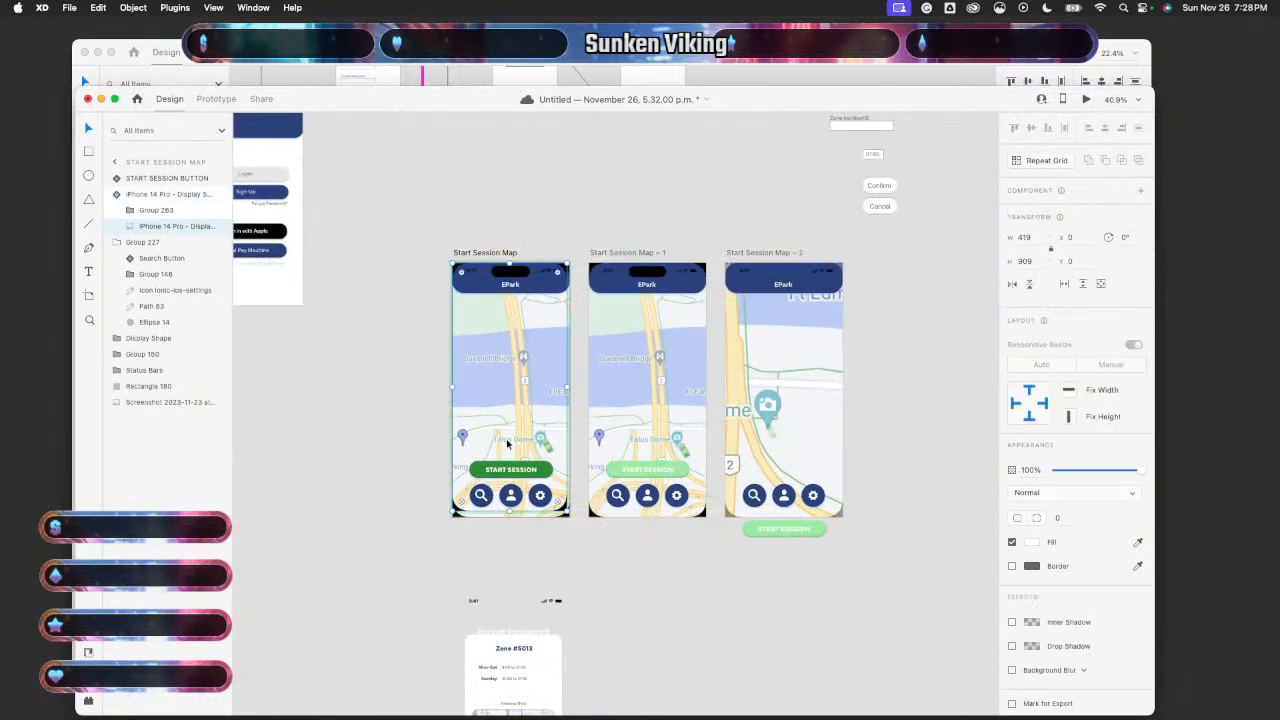
{"action": "key", "text": "super+c"}
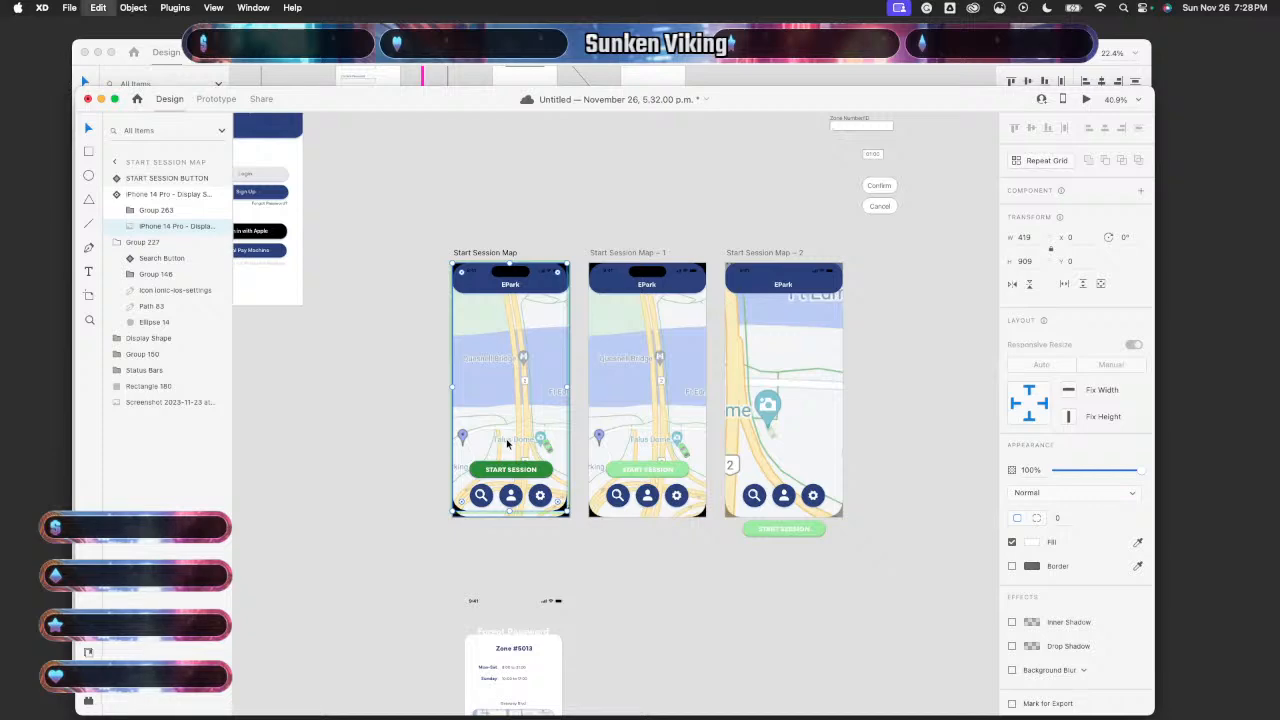
{"action": "left_click", "coordinate": [496, 518]}
{"action": "key", "text": "Delete"}
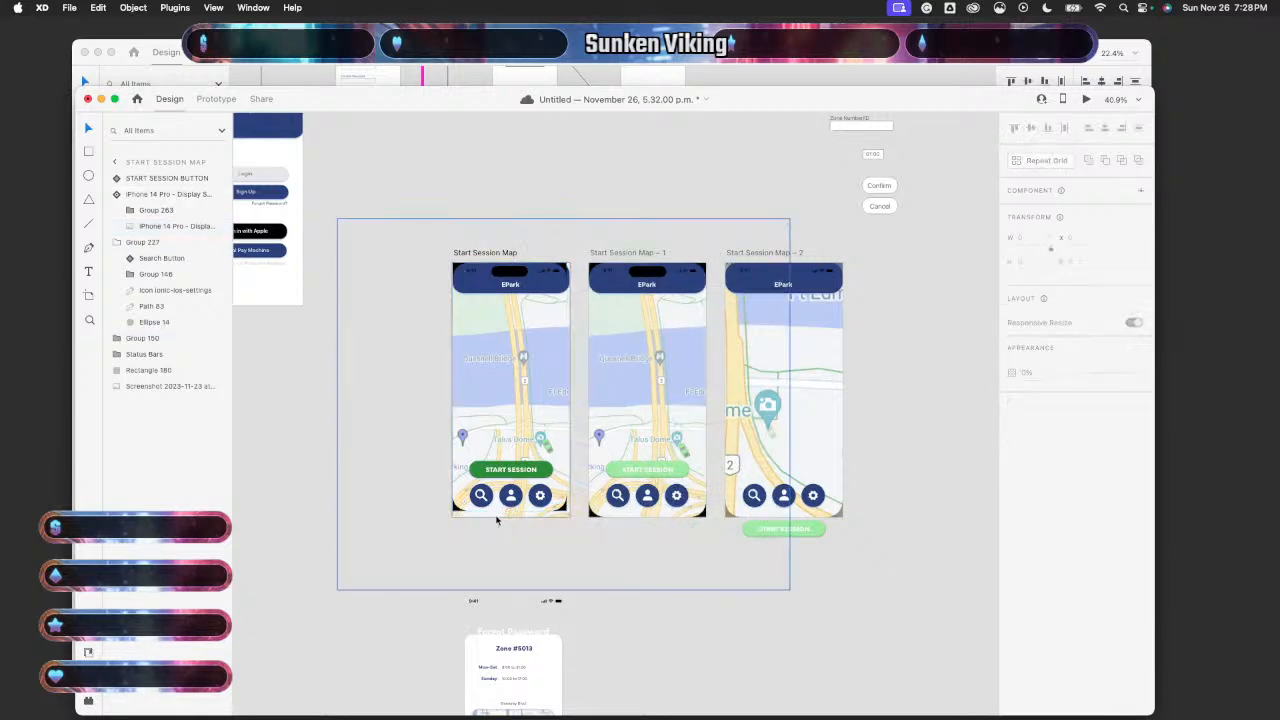
{"action": "scroll", "coordinate": [502, 517], "scroll_direction": "up", "scroll_amount": 5}
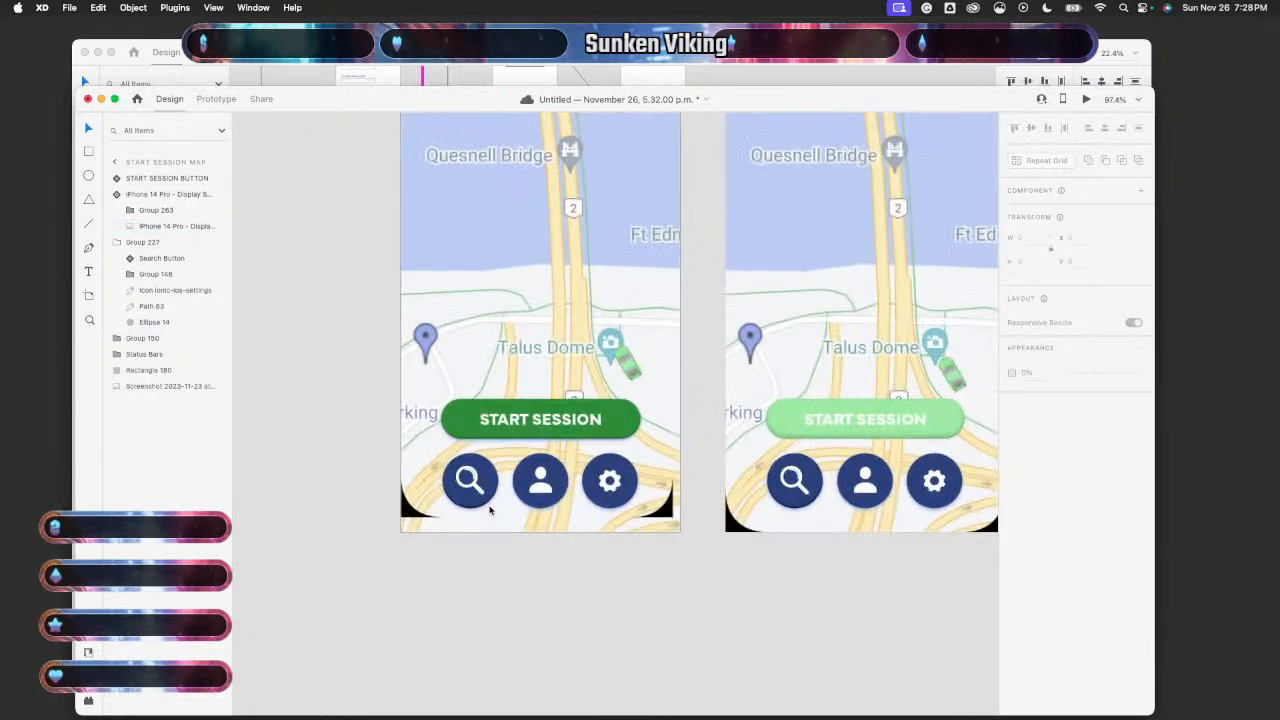
{"action": "left_click", "coordinate": [522, 535]}
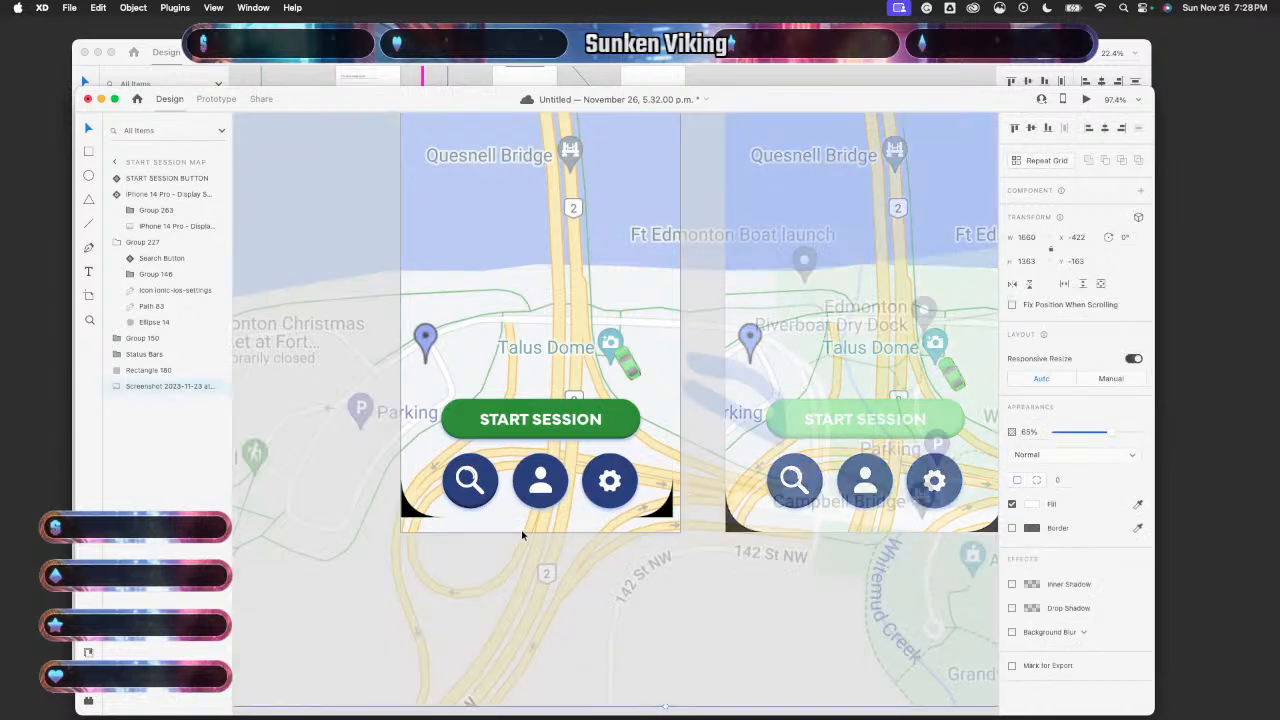
- Hide the first artboard's map screenshot, plus the middle artboard's screenshot and phone display shape
{"action": "left_click", "coordinate": [219, 387]}
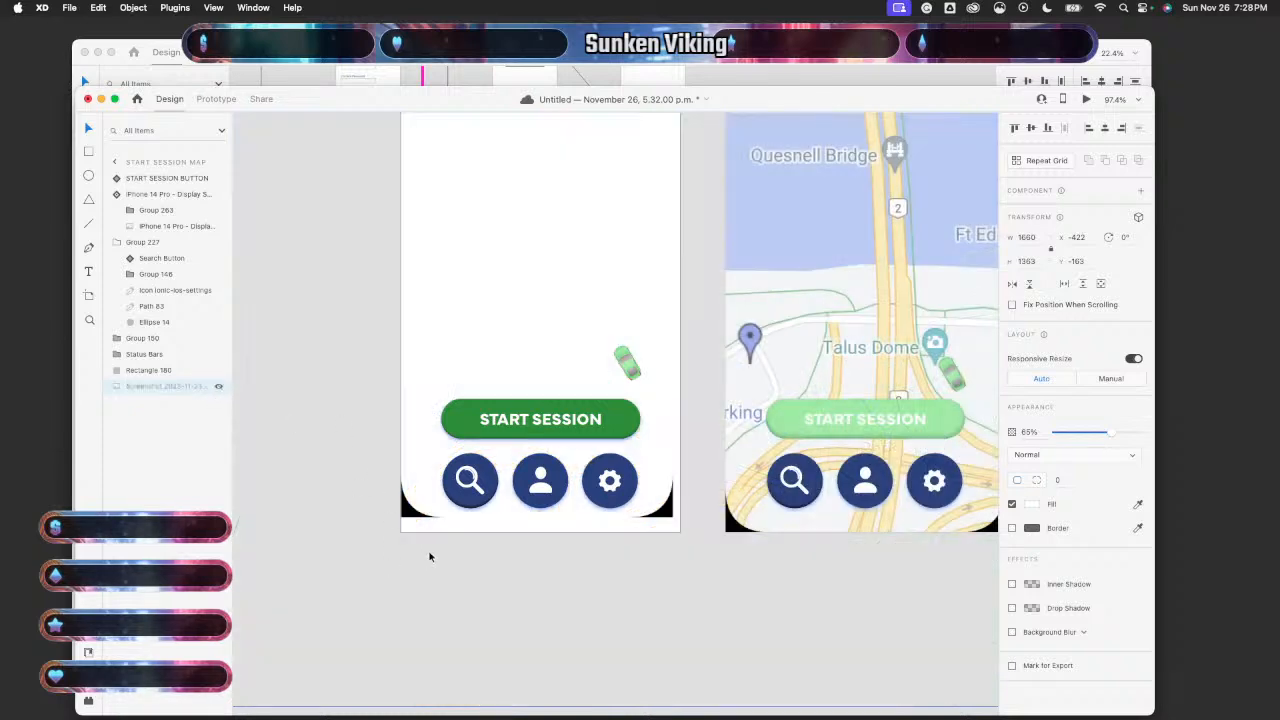
{"action": "left_click", "coordinate": [215, 99]}
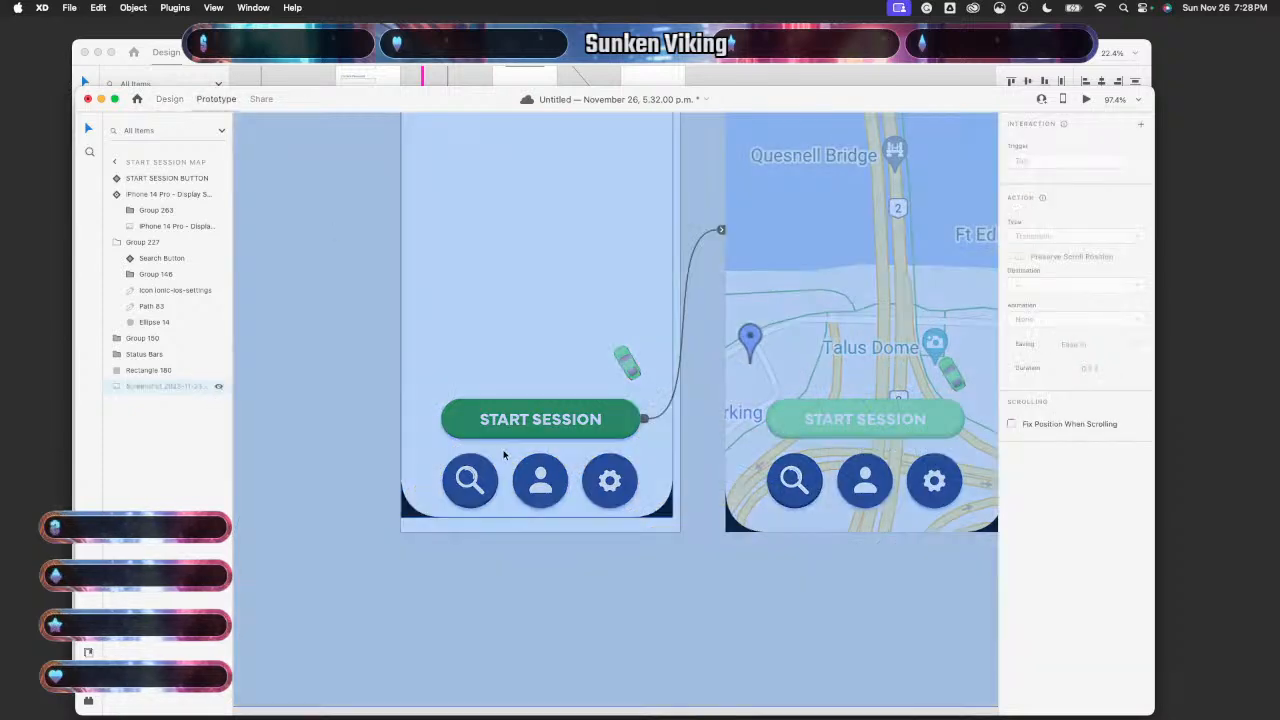
{"action": "left_click", "coordinate": [169, 98]}
{"action": "scroll", "coordinate": [660, 405], "scroll_direction": "right", "scroll_amount": 5}
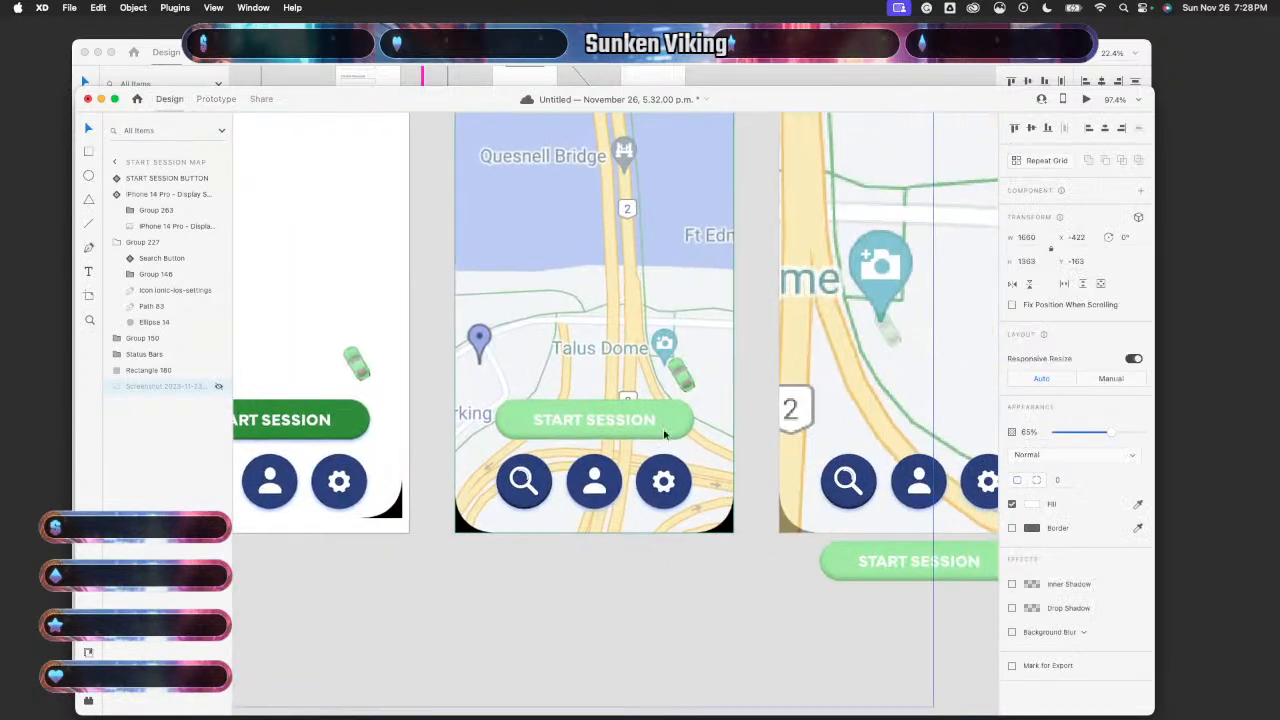
{"action": "left_click", "coordinate": [703, 464]}
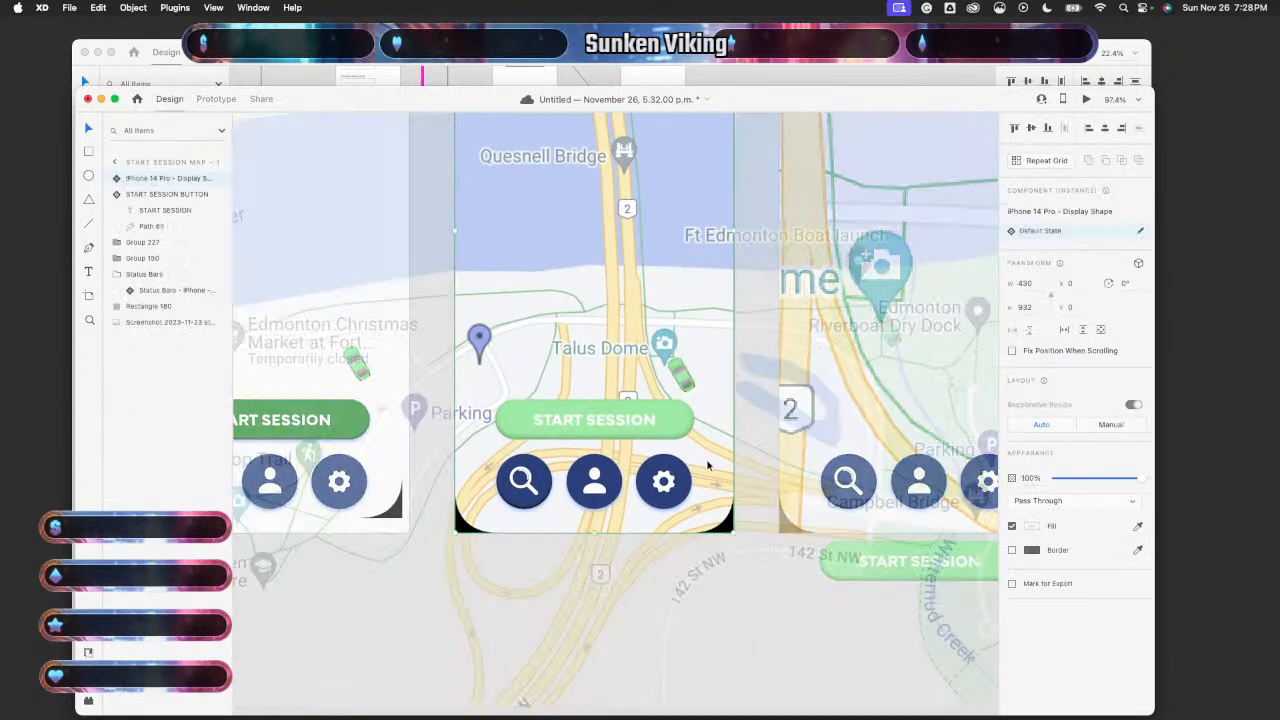
{"action": "left_click", "coordinate": [219, 323]}
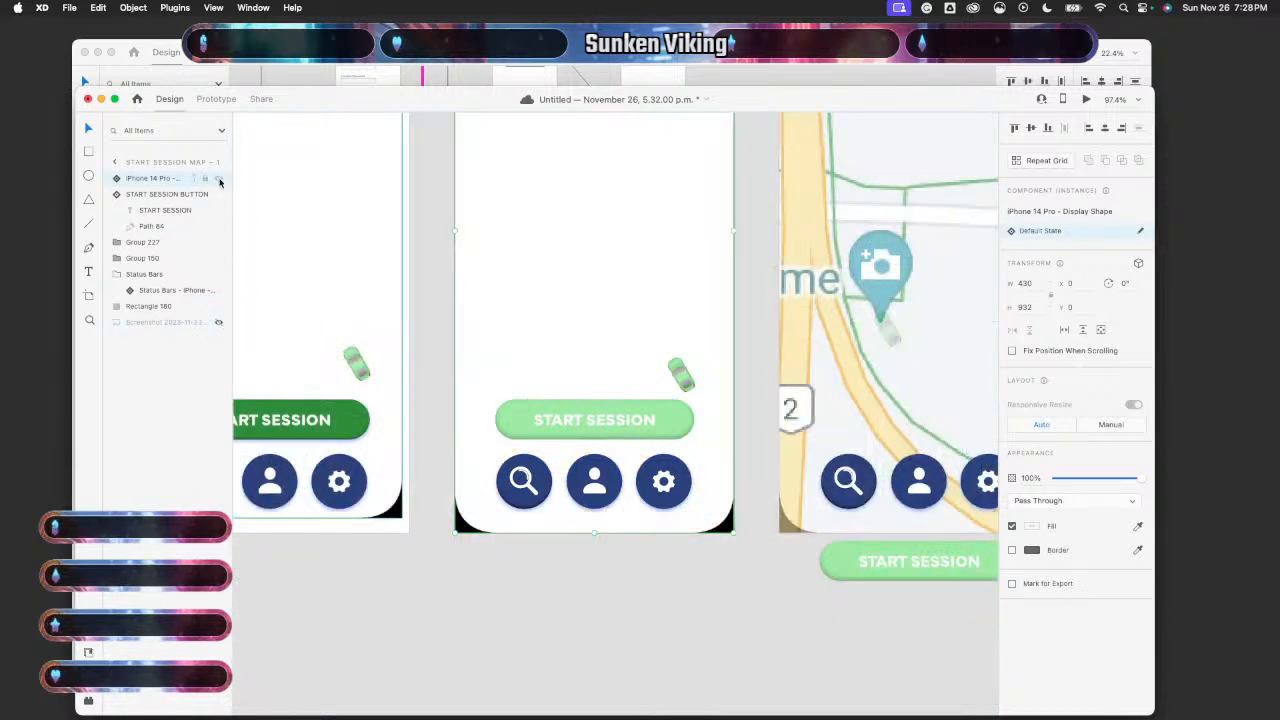
{"action": "left_click", "coordinate": [219, 178]}
- Stretch the first artboard's inner phone display shape to about 992 high and hide its phone frame
{"action": "scroll", "coordinate": [506, 541], "scroll_direction": "right", "scroll_amount": 2}
{"action": "scroll", "coordinate": [506, 541], "scroll_direction": "down", "scroll_amount": 1}
{"action": "scroll", "coordinate": [506, 541], "scroll_direction": "right", "scroll_amount": 1}
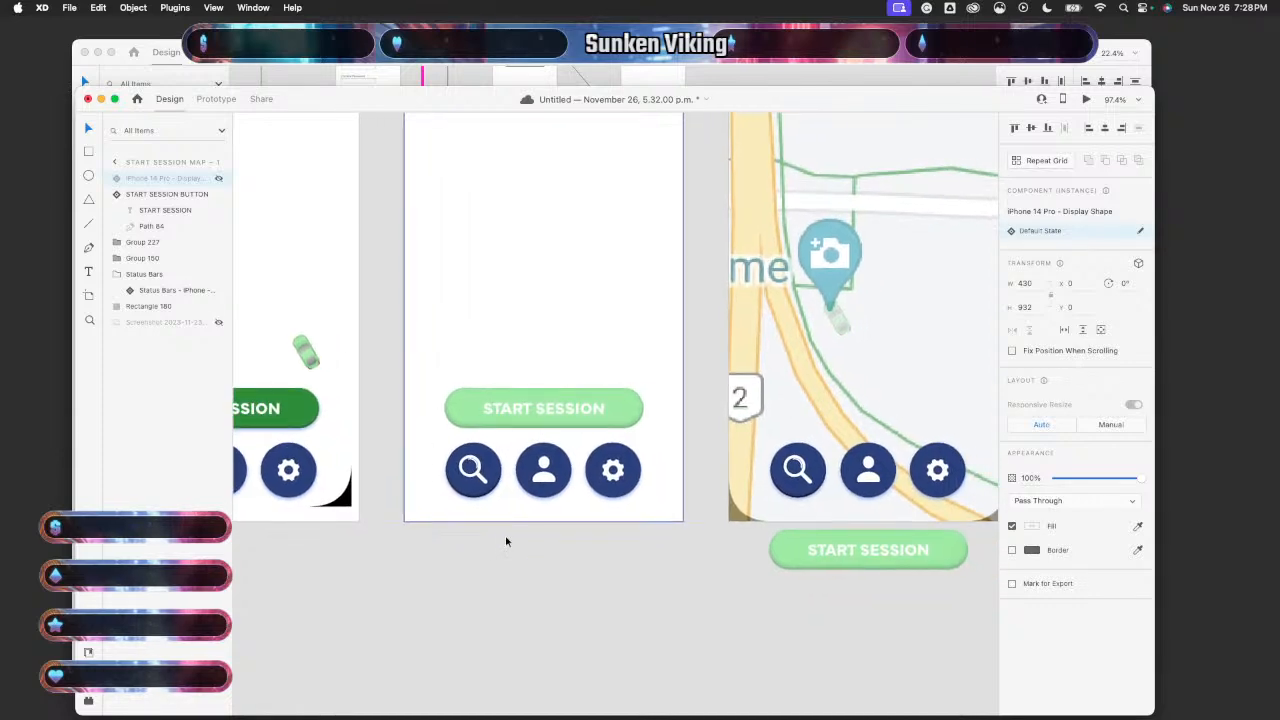
{"action": "scroll", "coordinate": [506, 541], "scroll_direction": "left", "scroll_amount": 6}
{"action": "scroll", "coordinate": [506, 541], "scroll_direction": "up", "scroll_amount": 1}
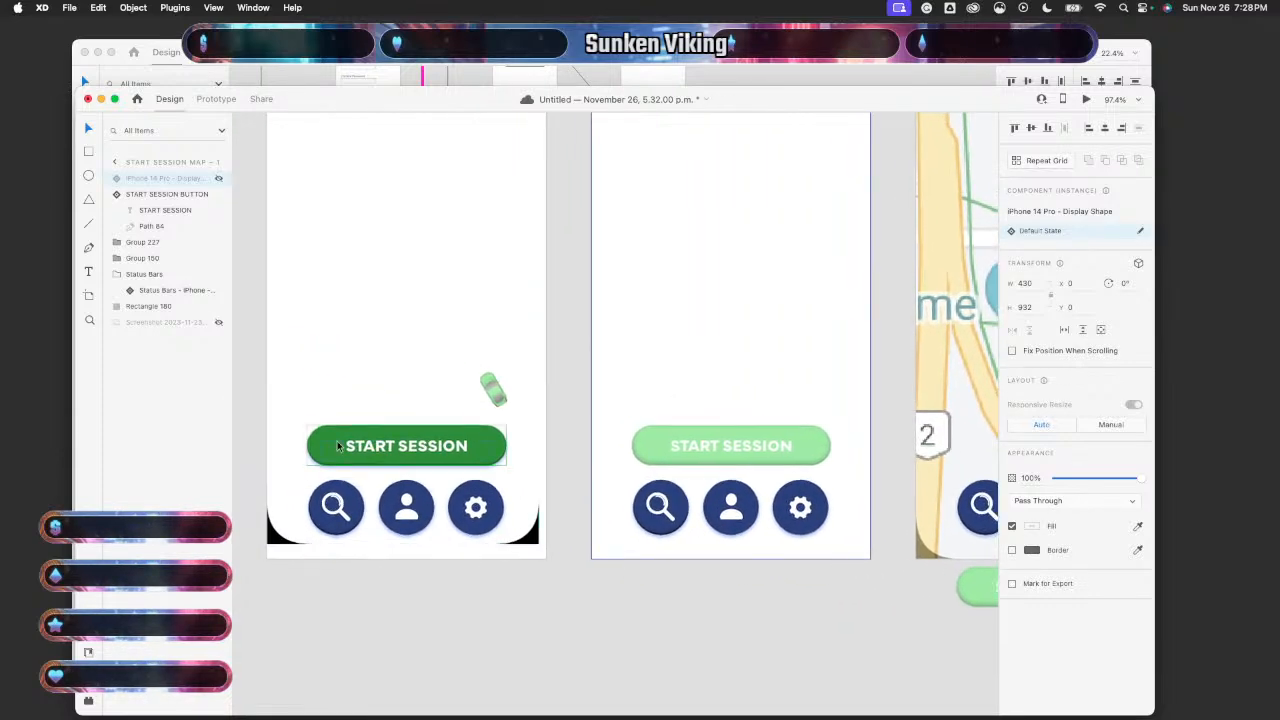
{"action": "left_click", "coordinate": [431, 314]}
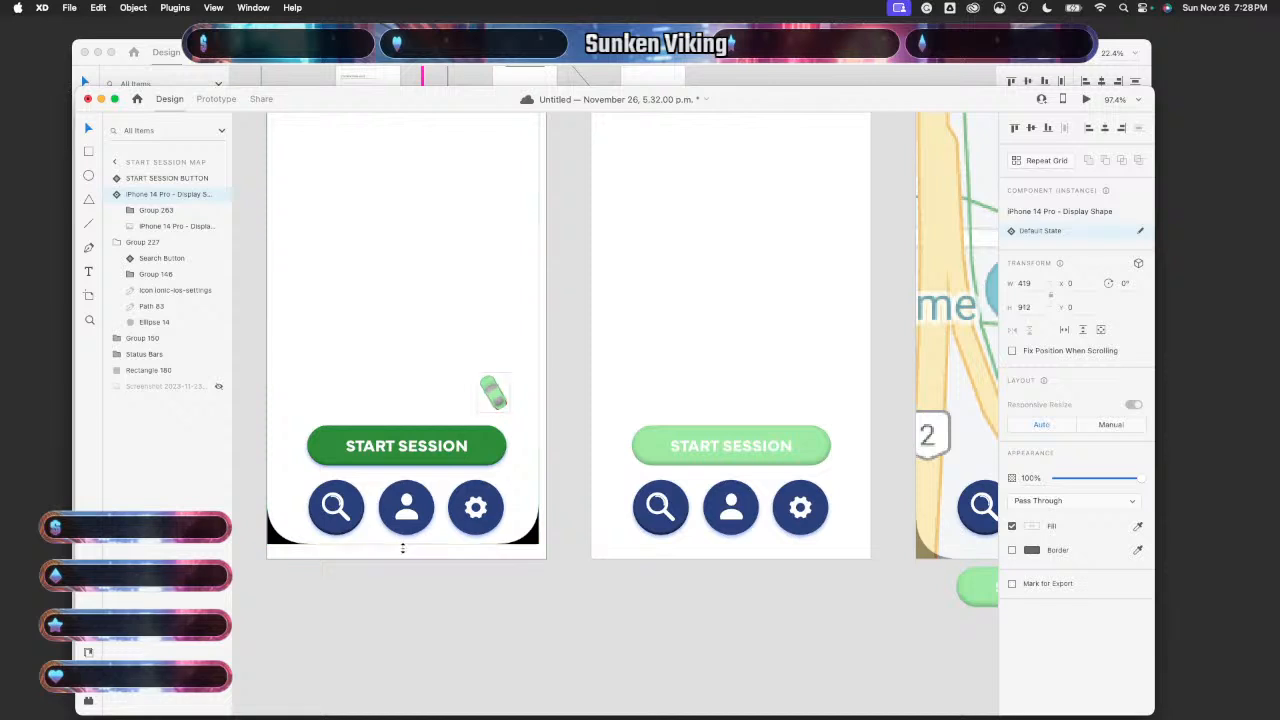
{"action": "left_click_drag", "start_coordinate": [403, 548], "coordinate": [403, 560]}
{"action": "key", "text": "super+z"}
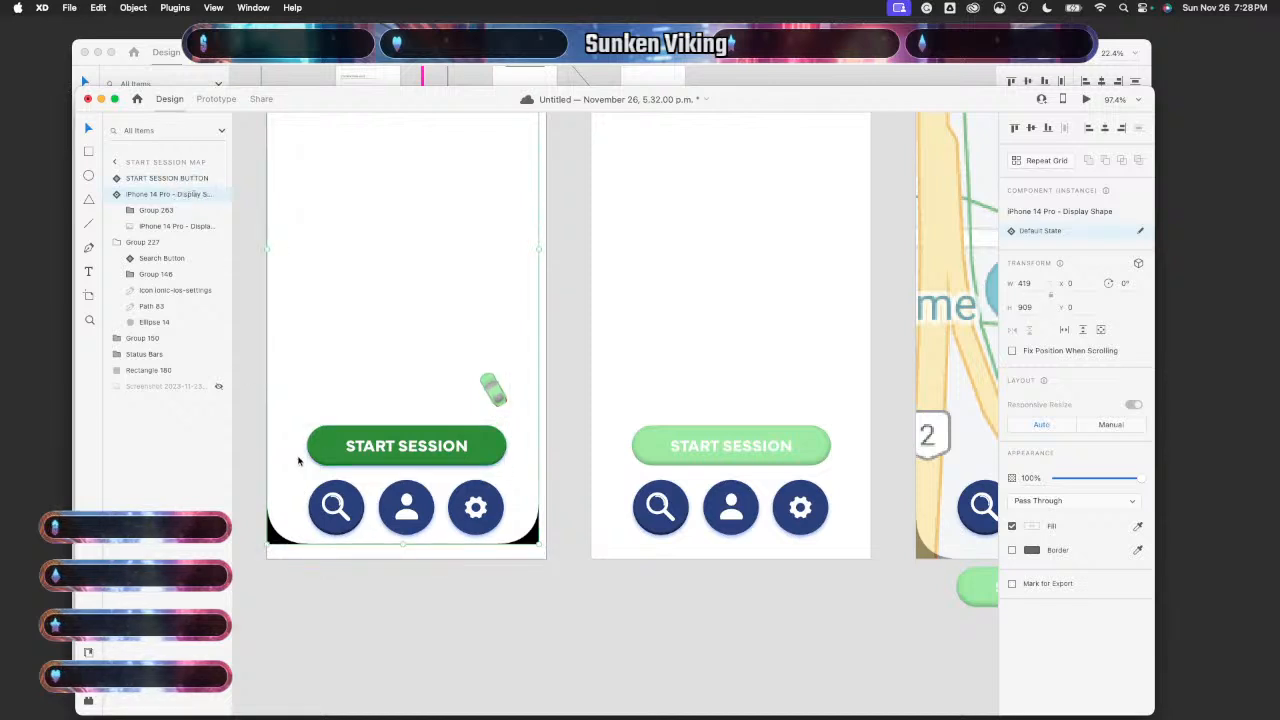
{"action": "left_click", "coordinate": [389, 549]}
{"action": "left_click_drag", "start_coordinate": [403, 544], "coordinate": [403, 559]}
{"action": "scroll", "coordinate": [413, 607], "scroll_direction": "down", "scroll_amount": 3}
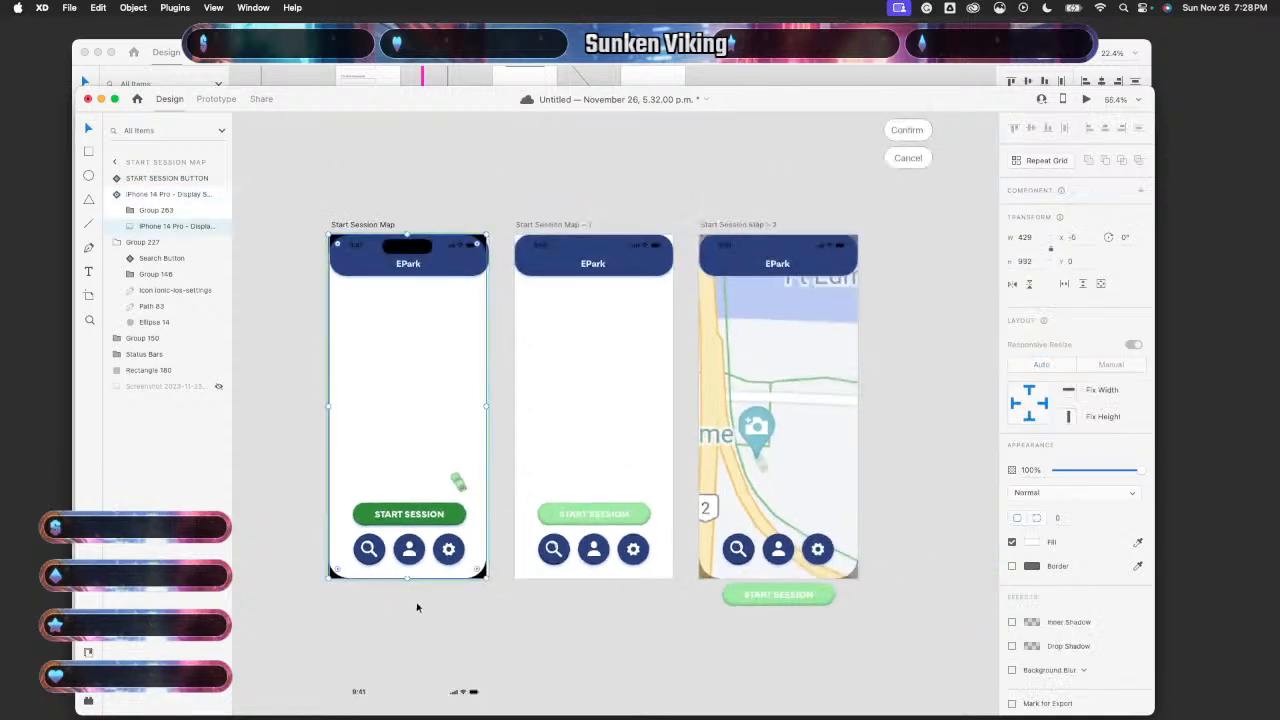
{"action": "left_click", "coordinate": [218, 227]}
{"action": "scroll", "coordinate": [377, 457], "scroll_direction": "right", "scroll_amount": 5}
{"action": "scroll", "coordinate": [377, 457], "scroll_direction": "down", "scroll_amount": 1}
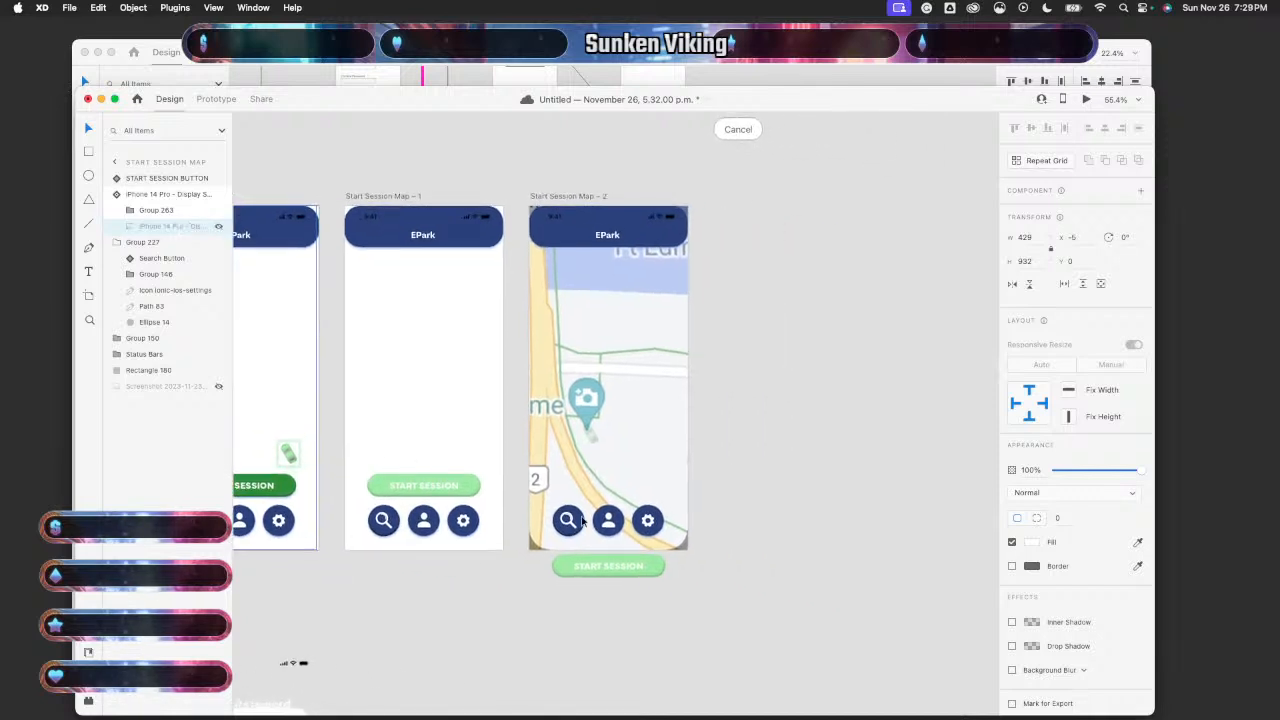
- Hide Start Session Map – 2's phone display shape and map screenshot, then switch to Prototype mode
{"action": "left_click", "coordinate": [665, 491]}
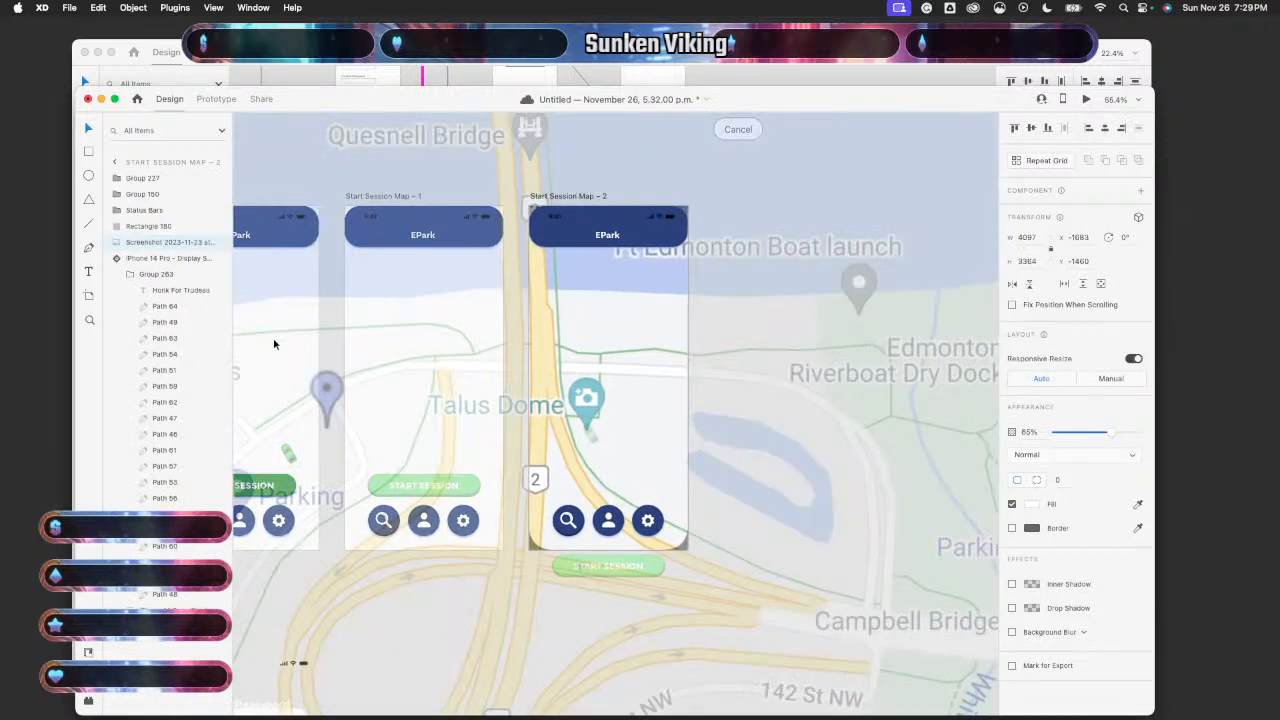
{"action": "left_click", "coordinate": [219, 258]}
{"action": "left_click", "coordinate": [219, 243]}
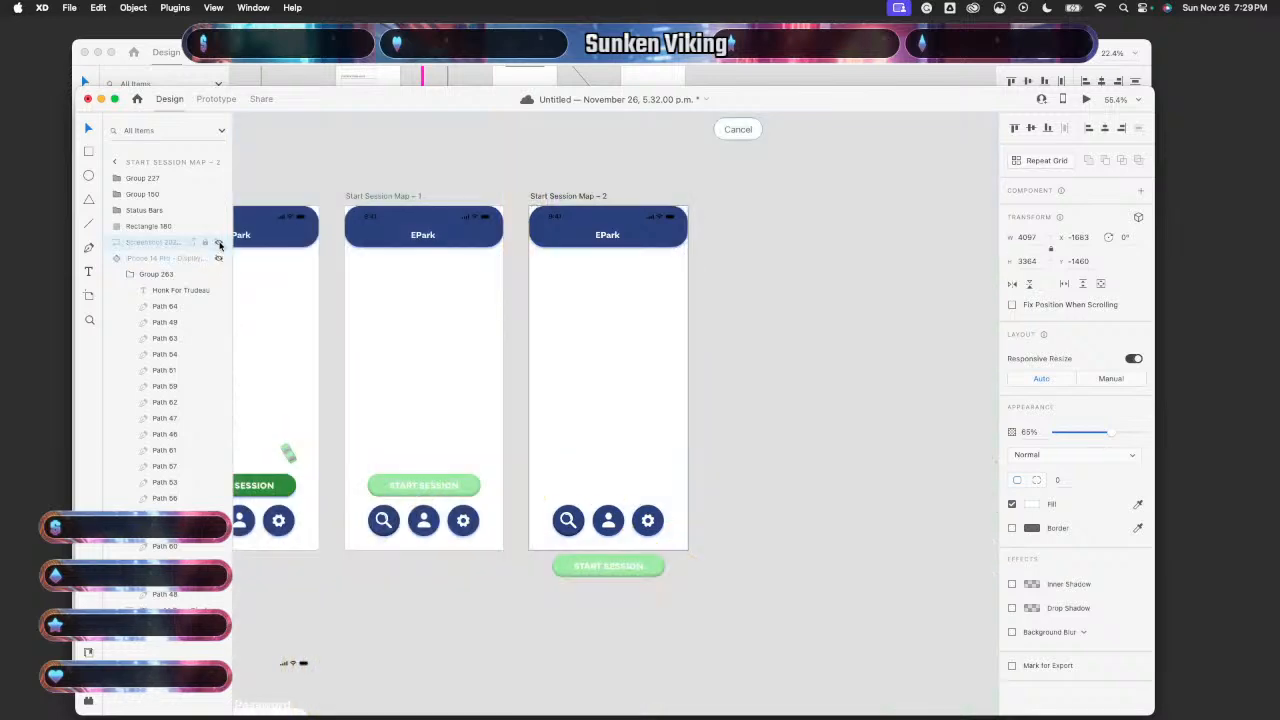
{"action": "scroll", "coordinate": [369, 332], "scroll_direction": "left", "scroll_amount": 5}
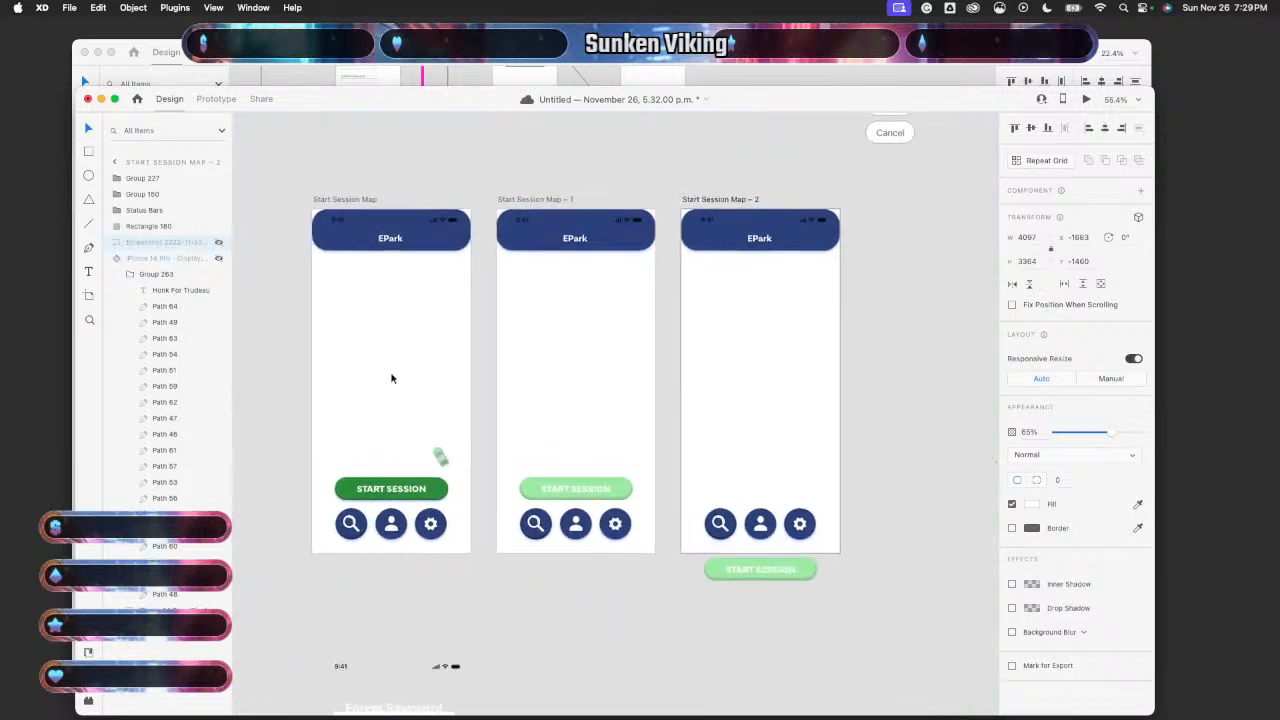
{"action": "left_click", "coordinate": [390, 371]}
{"action": "left_click", "coordinate": [207, 98]}
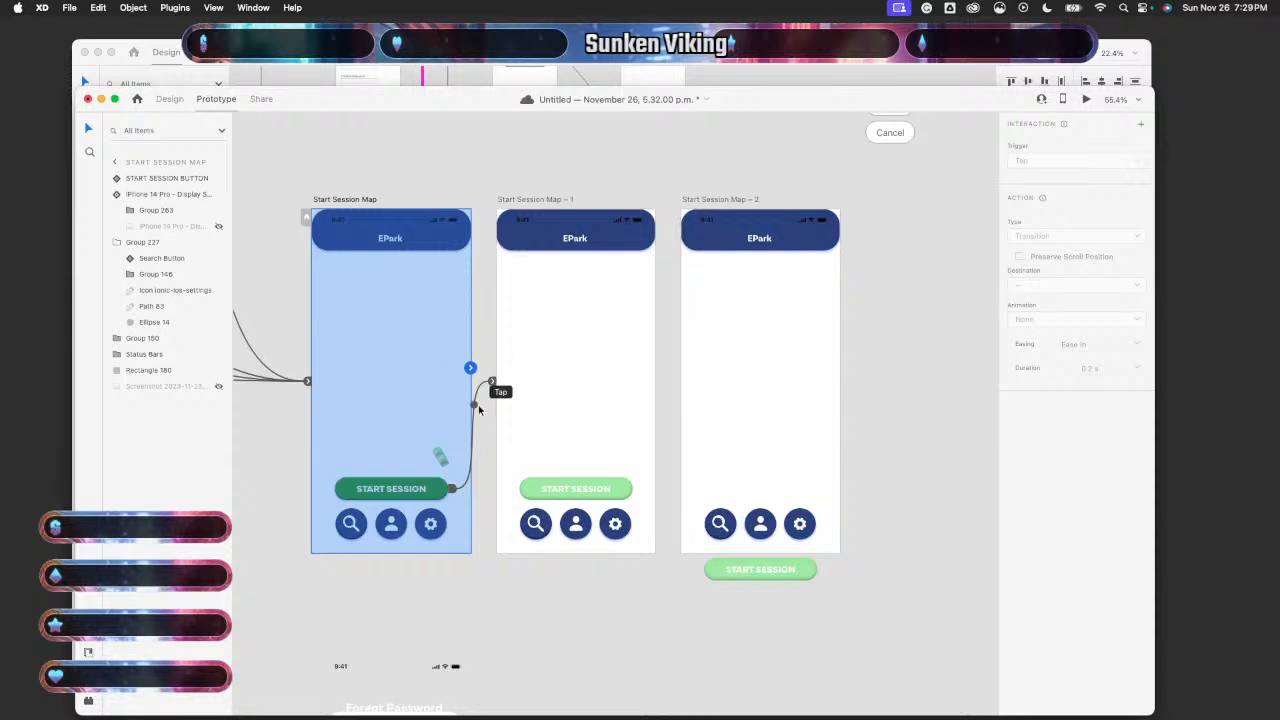
- Link Start Session Map – 1 to – 2 with a Keys & Gamepad trigger, remove it, return to Design
{"action": "left_click", "coordinate": [634, 392]}
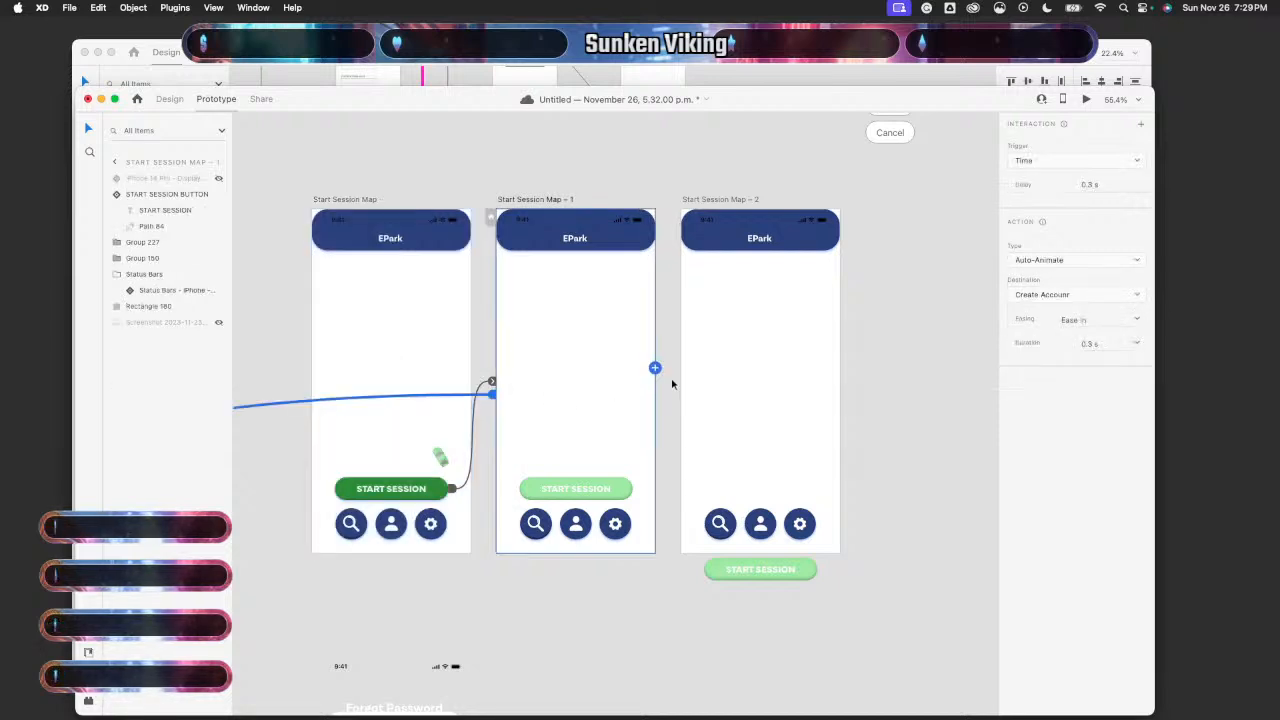
{"action": "left_click_drag", "start_coordinate": [655, 369], "coordinate": [690, 376]}
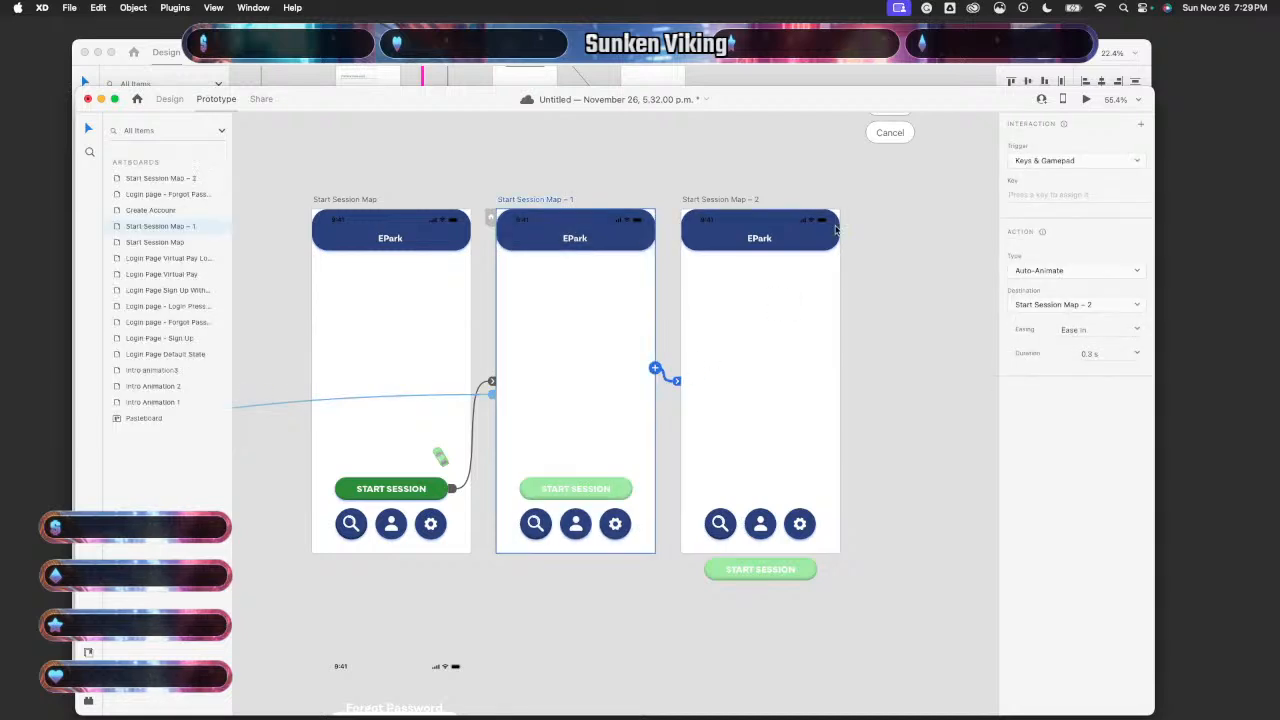
{"action": "left_click", "coordinate": [1110, 162]}
{"action": "left_click", "coordinate": [1084, 164]}
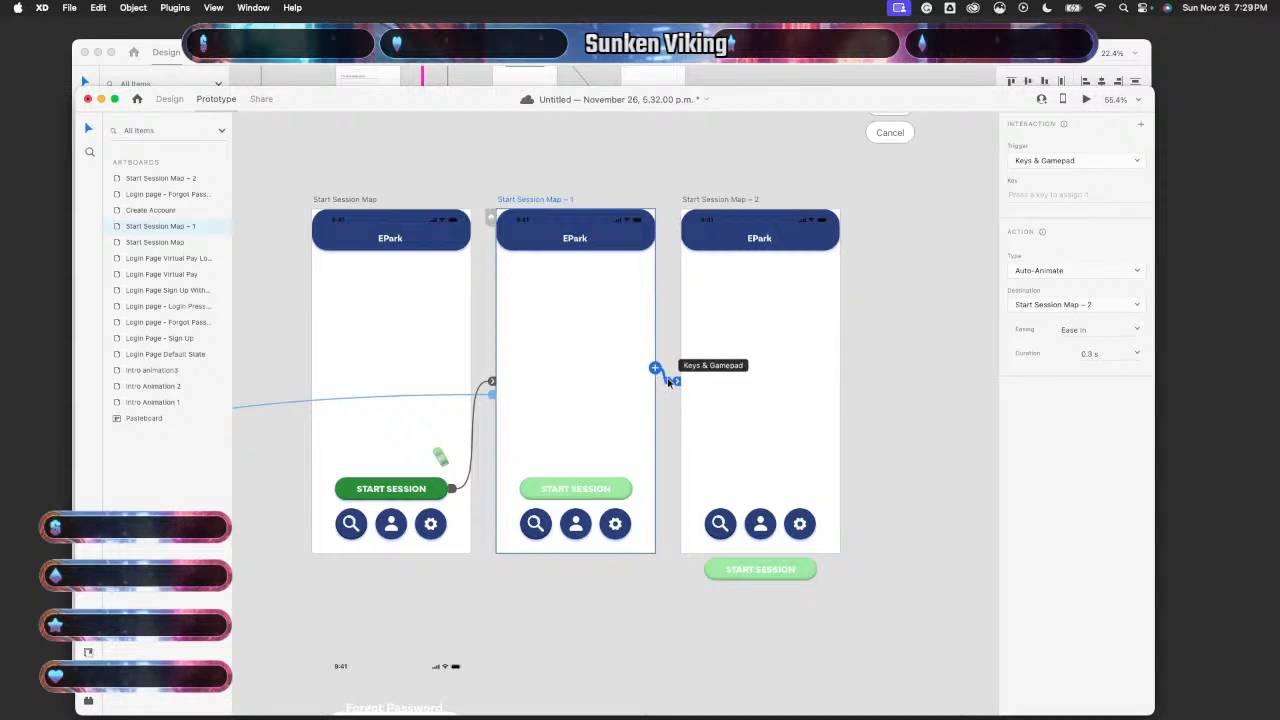
{"action": "left_click", "coordinate": [668, 382]}
{"action": "left_click", "coordinate": [166, 99]}
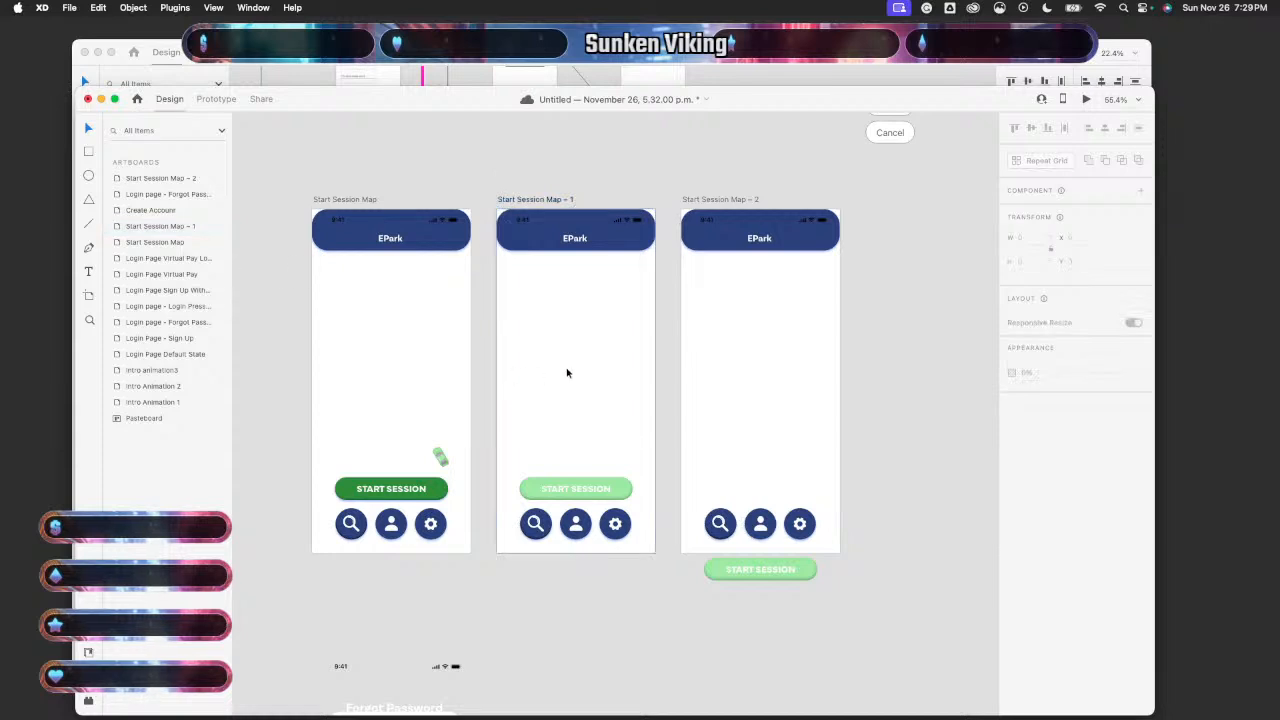
{"action": "left_click", "coordinate": [588, 450]}
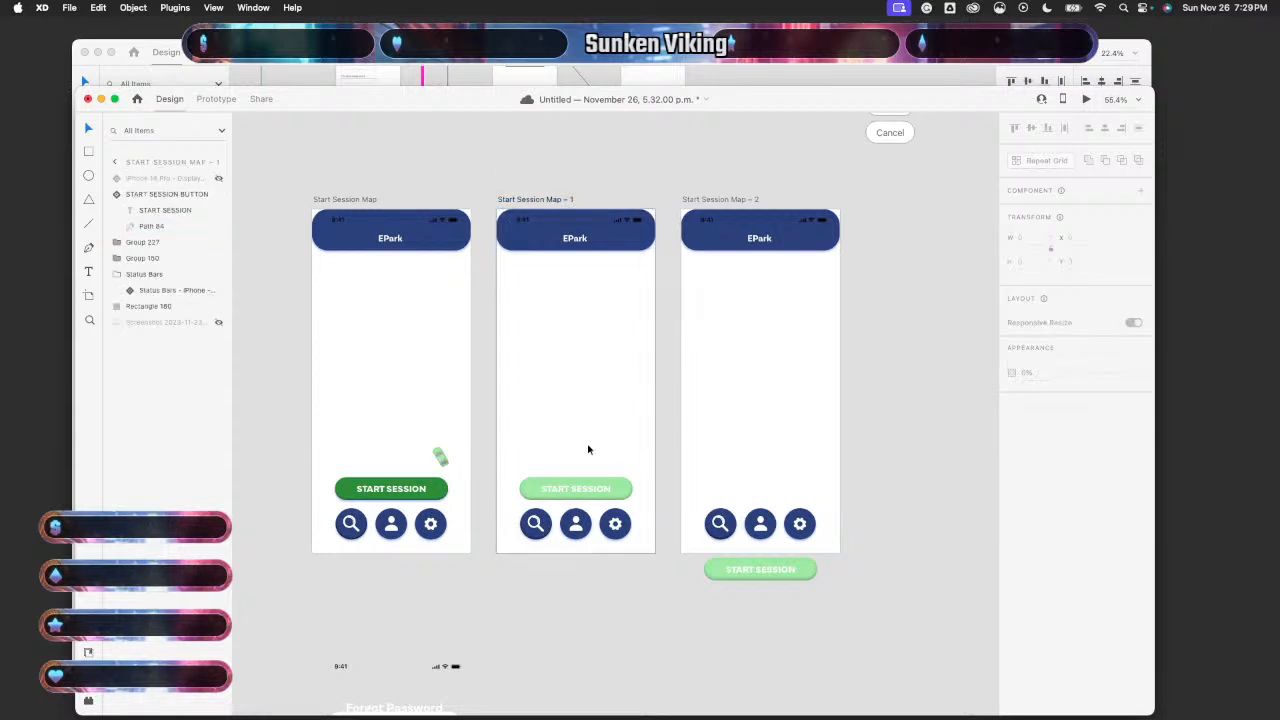
{"action": "key", "text": "Escape"}
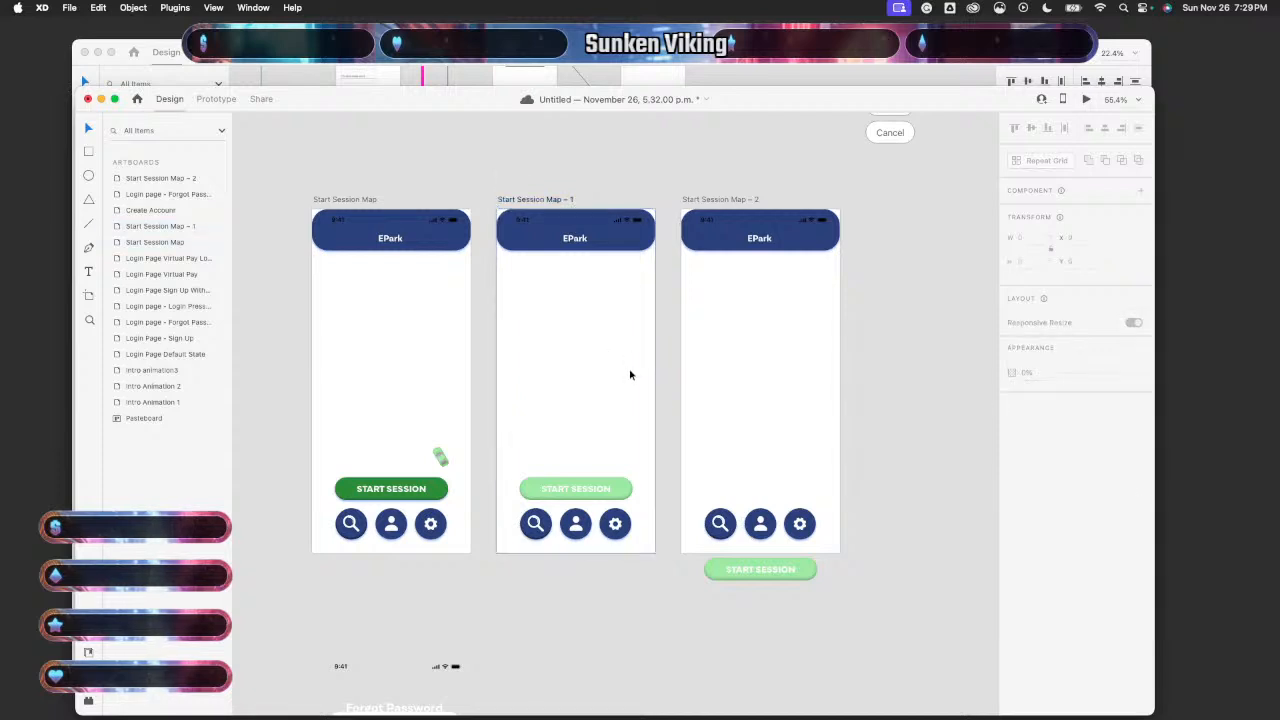
{"action": "left_click", "coordinate": [172, 243]}
{"action": "double_click", "coordinate": [119, 227]}
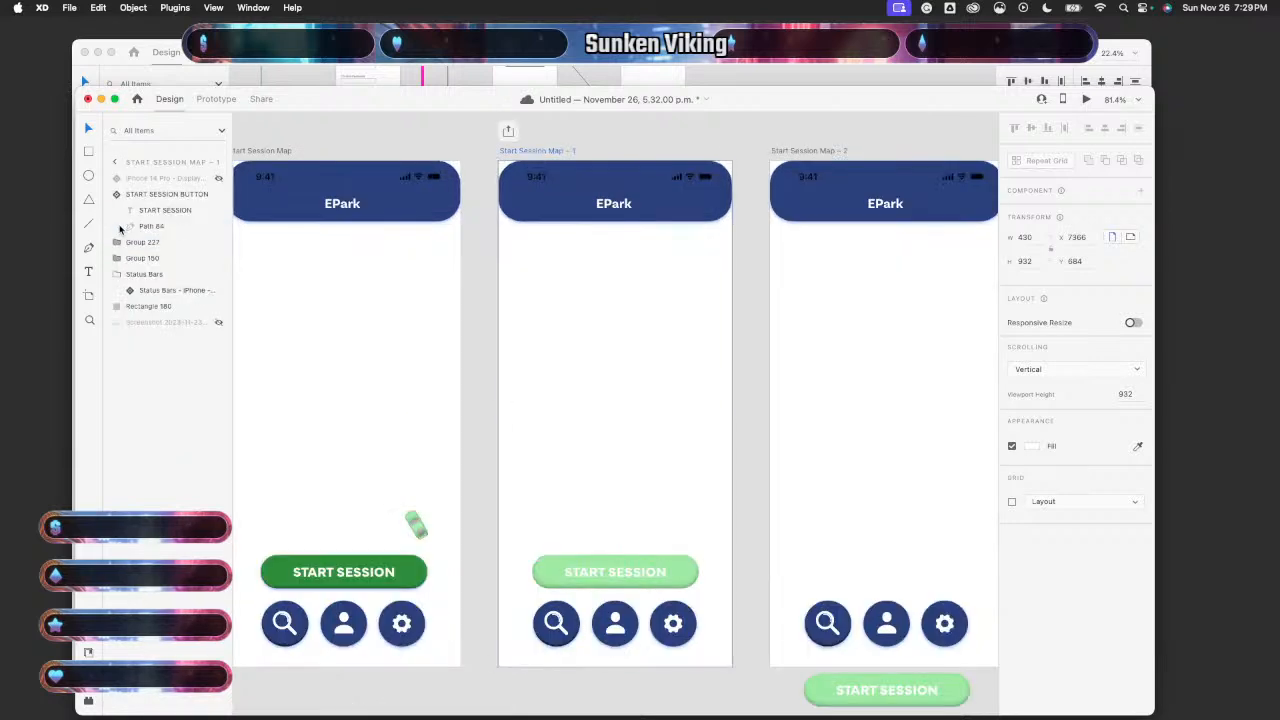
{"action": "key", "text": "Escape"}
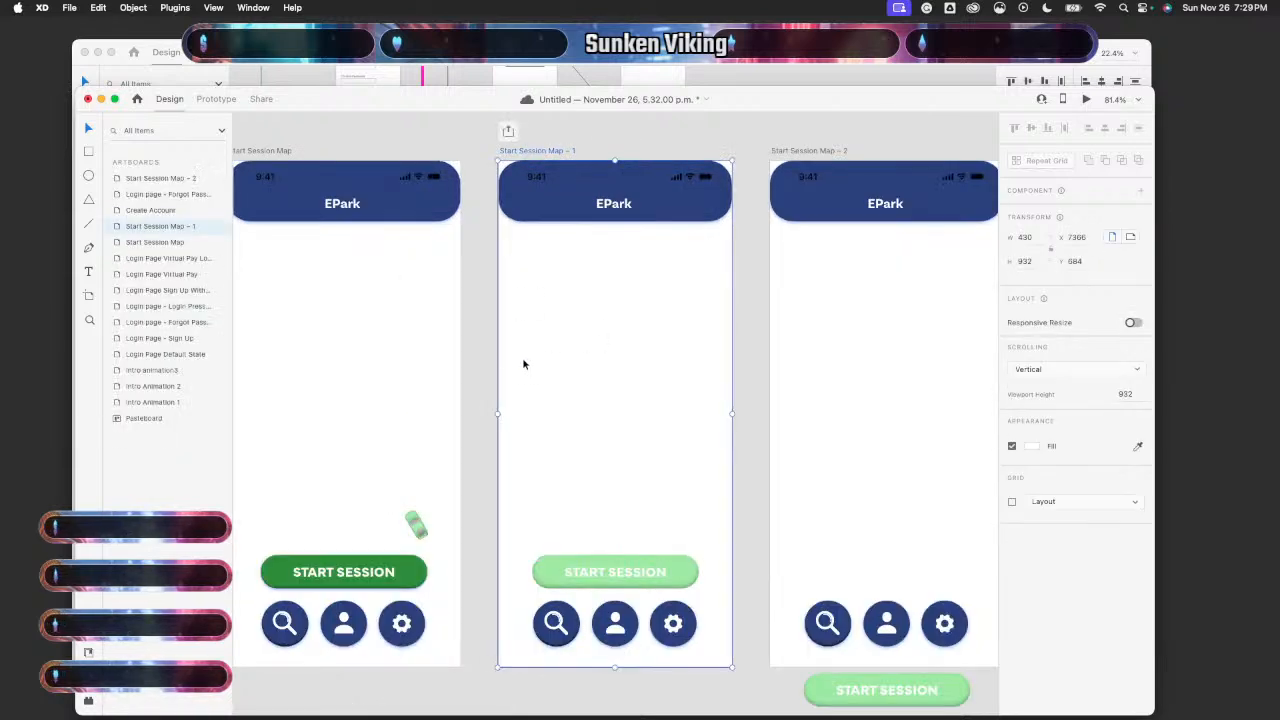
{"action": "key", "text": "Escape"}
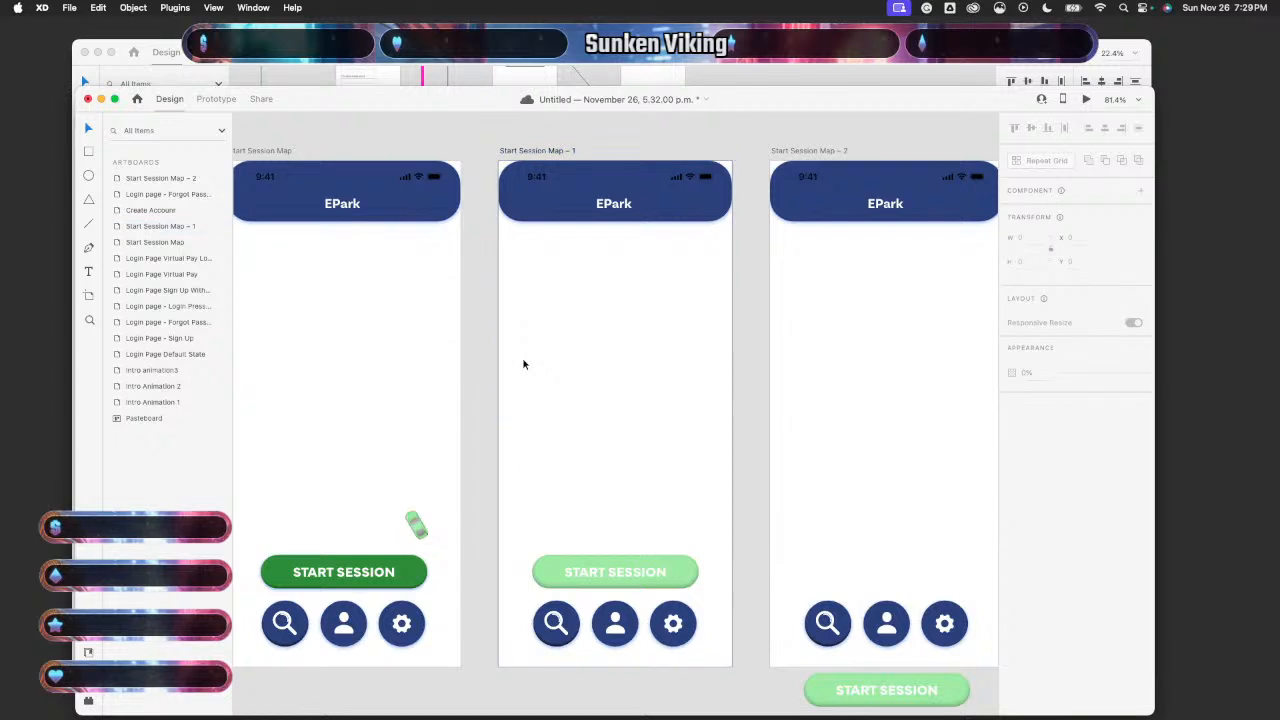
{"action": "double_click", "coordinate": [126, 229]}
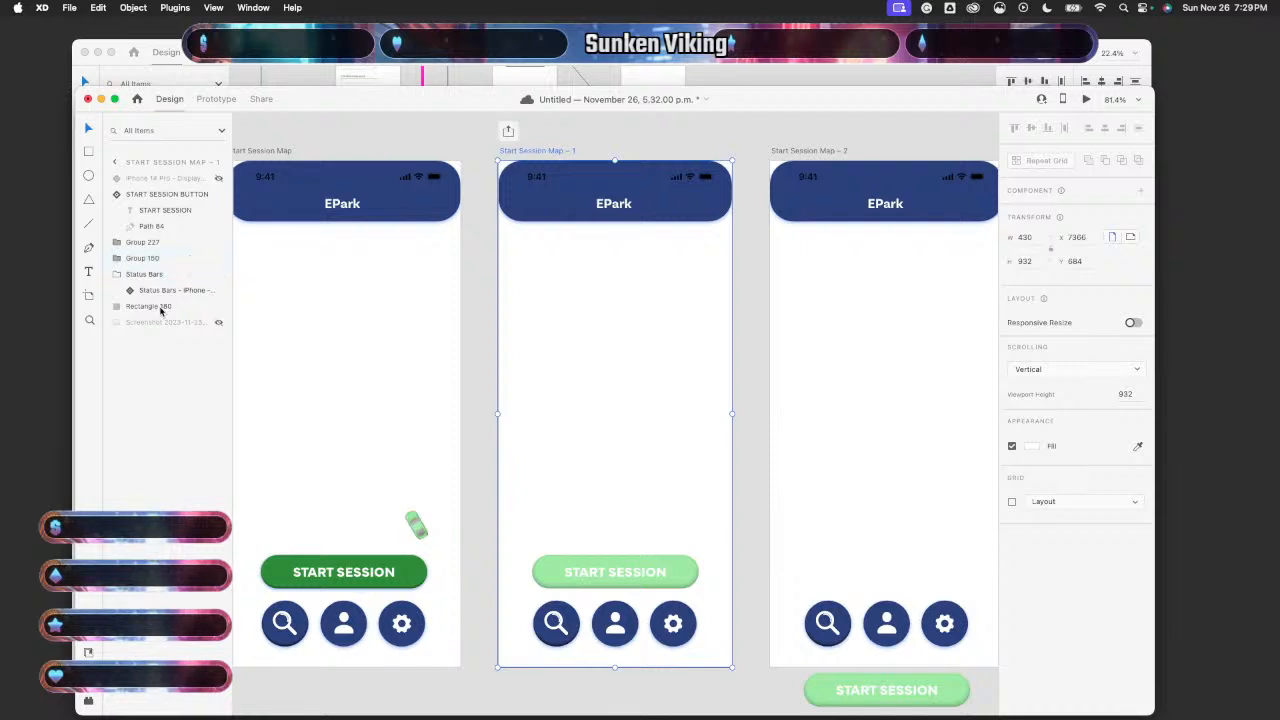
{"action": "left_click", "coordinate": [218, 308]}
{"action": "left_click", "coordinate": [218, 308]}
{"action": "scroll", "coordinate": [520, 380], "scroll_direction": "down", "scroll_amount": 5}
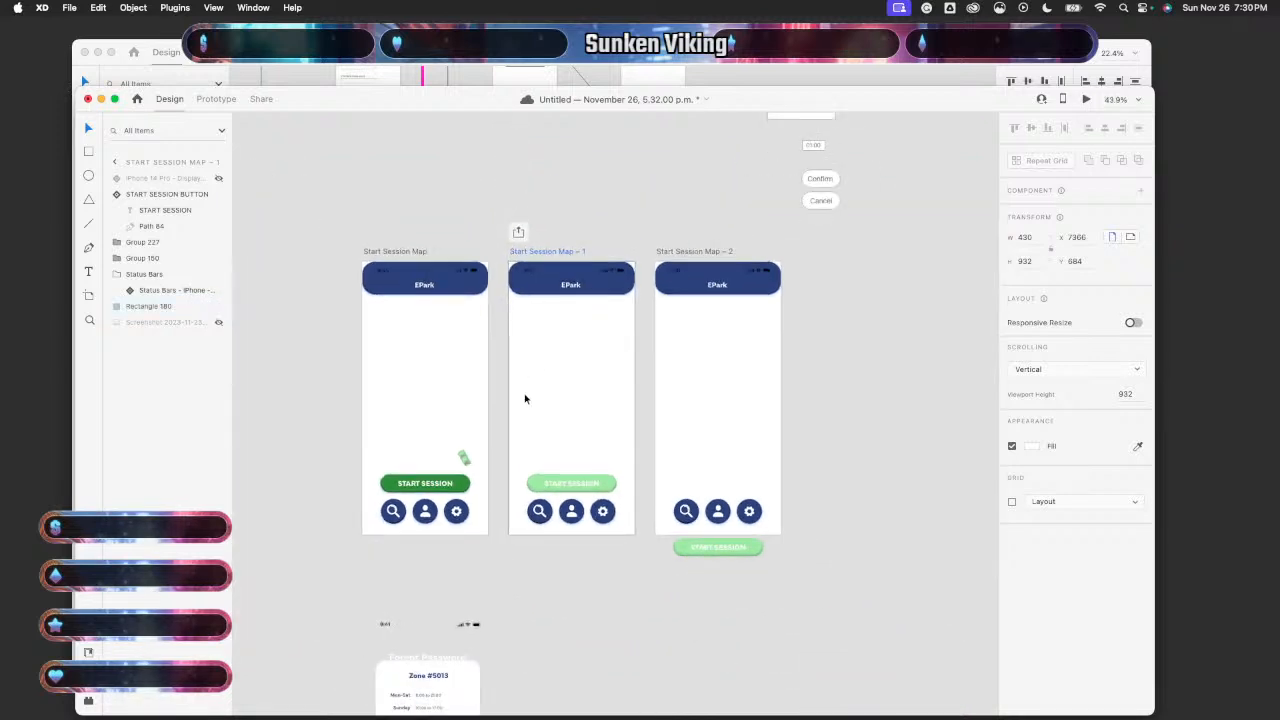
{"action": "scroll", "coordinate": [571, 537], "scroll_direction": "up", "scroll_amount": 5}
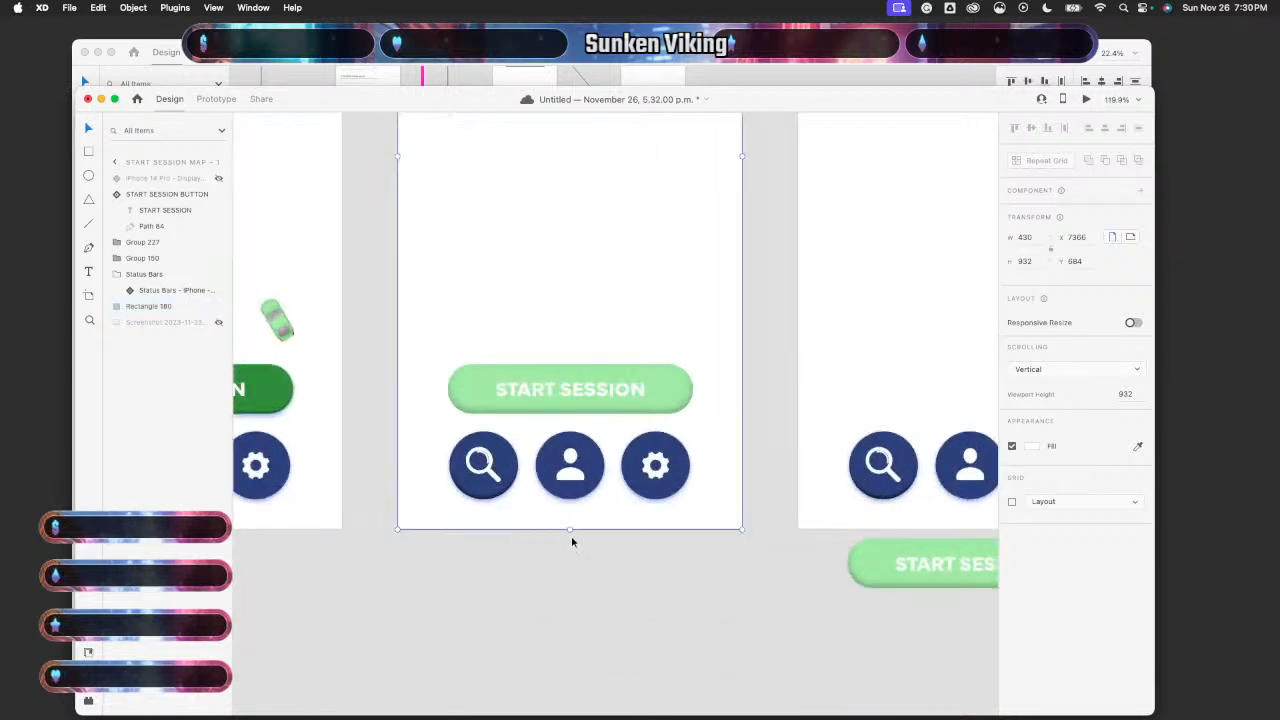
{"action": "left_click_drag", "start_coordinate": [569, 530], "coordinate": [572, 516]}
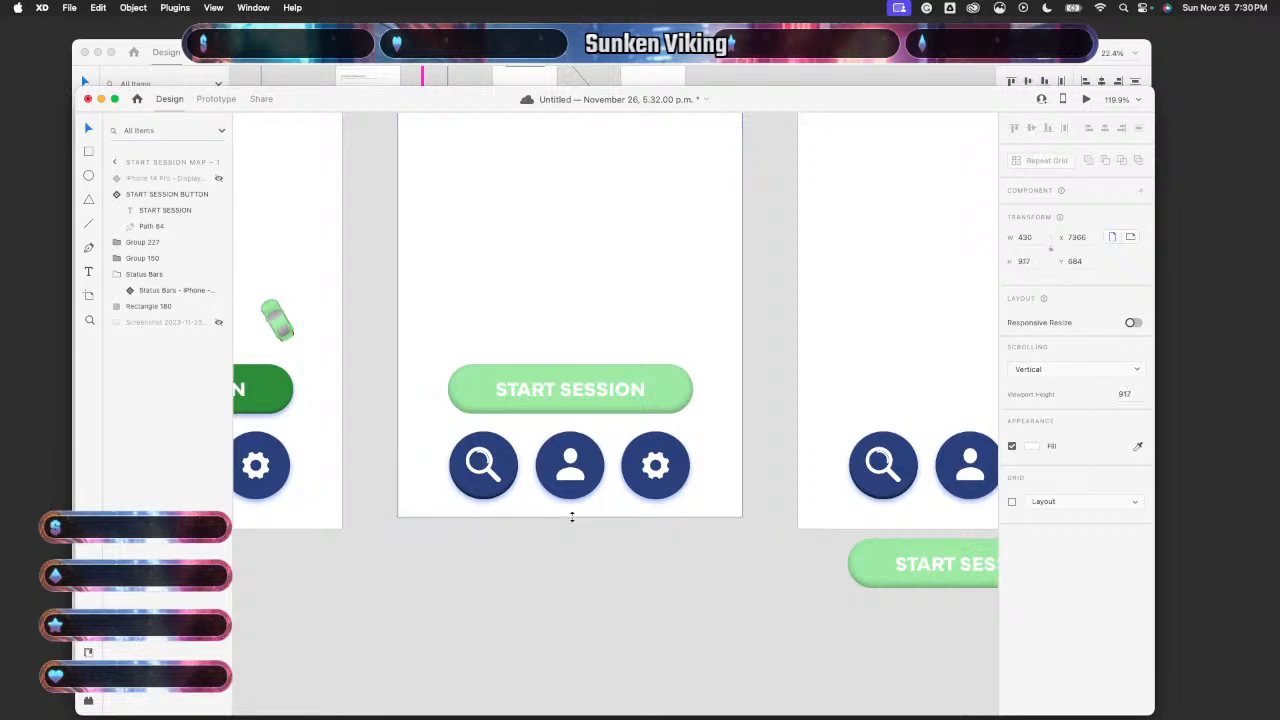
{"action": "key", "text": "super+z"}
{"action": "scroll", "coordinate": [572, 521], "scroll_direction": "down", "scroll_amount": 4}
{"action": "scroll", "coordinate": [572, 521], "scroll_direction": "up", "scroll_amount": 2}
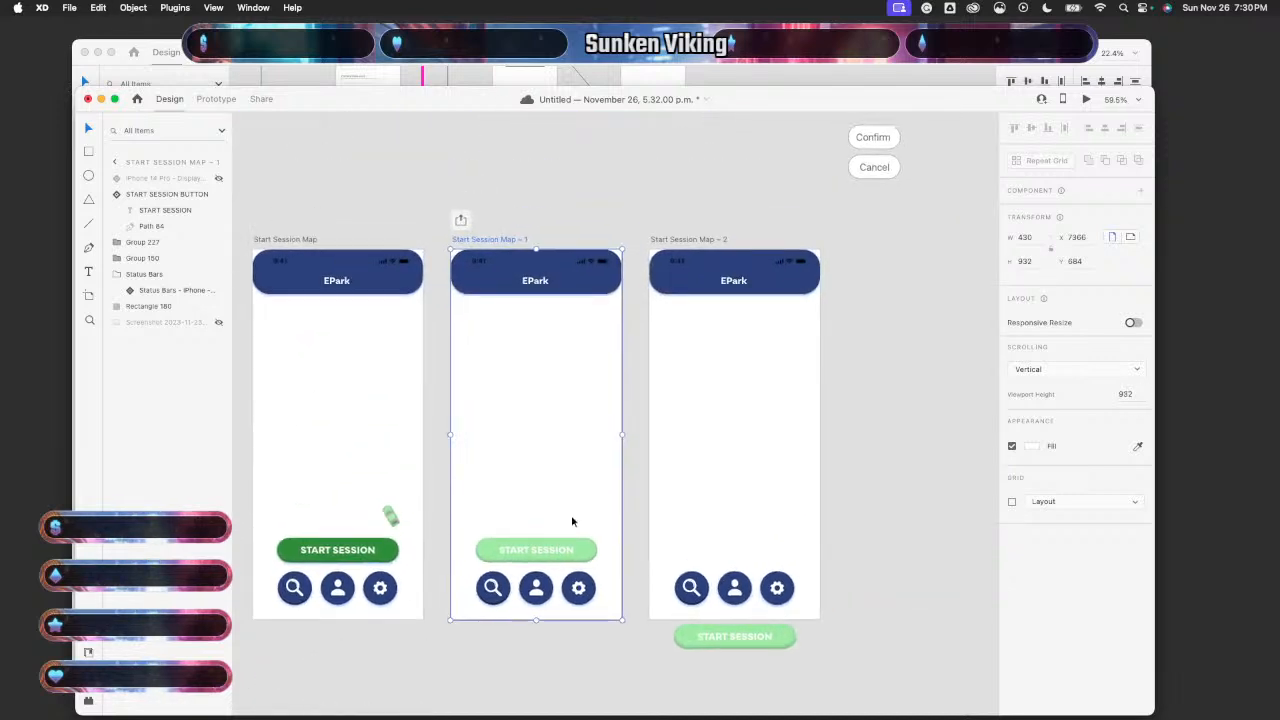
{"action": "left_click", "coordinate": [507, 395]}
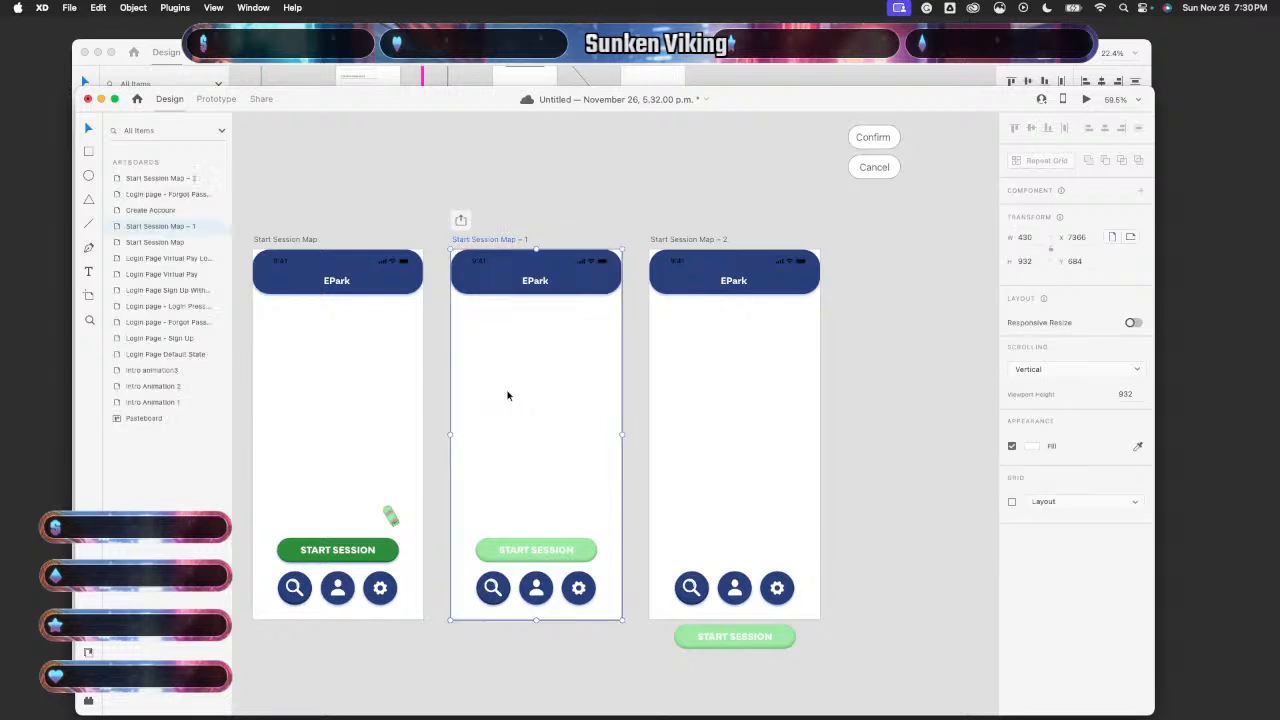
- Replace the old timed wire with a new Map – 1 to Map – 2 link delayed 3 seconds
{"action": "left_click", "coordinate": [216, 98]}
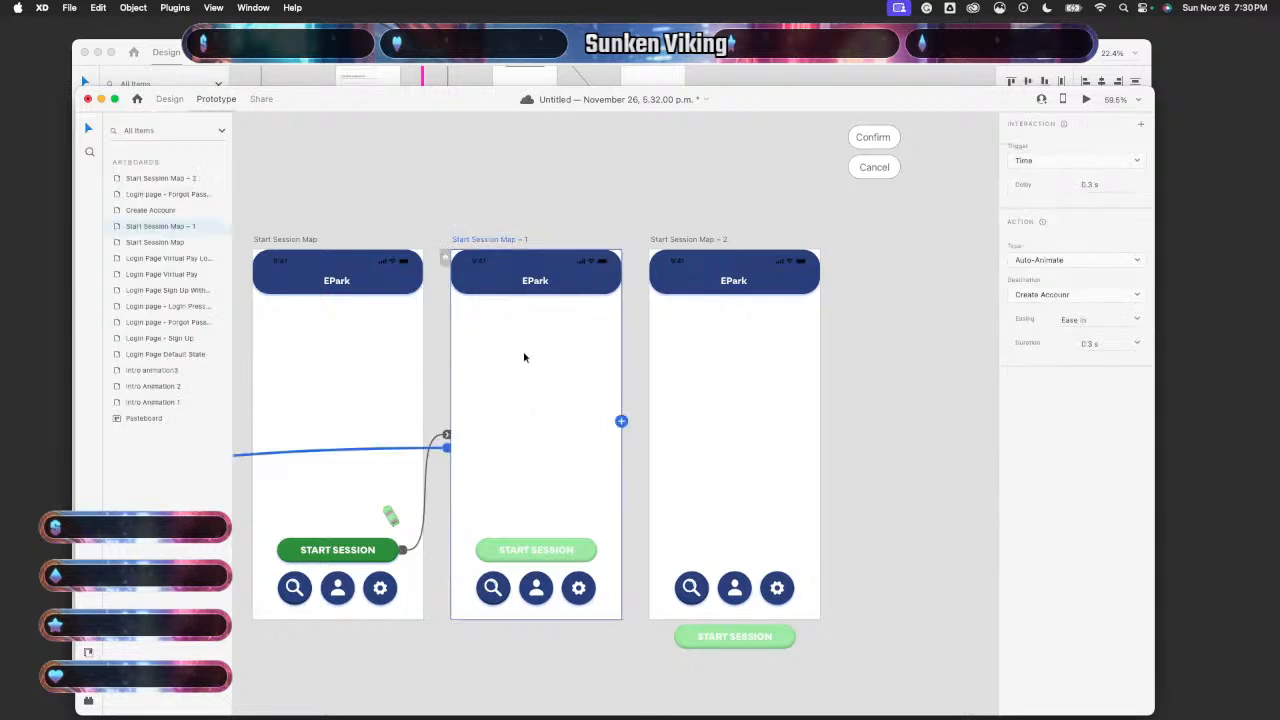
{"action": "left_click", "coordinate": [621, 421]}
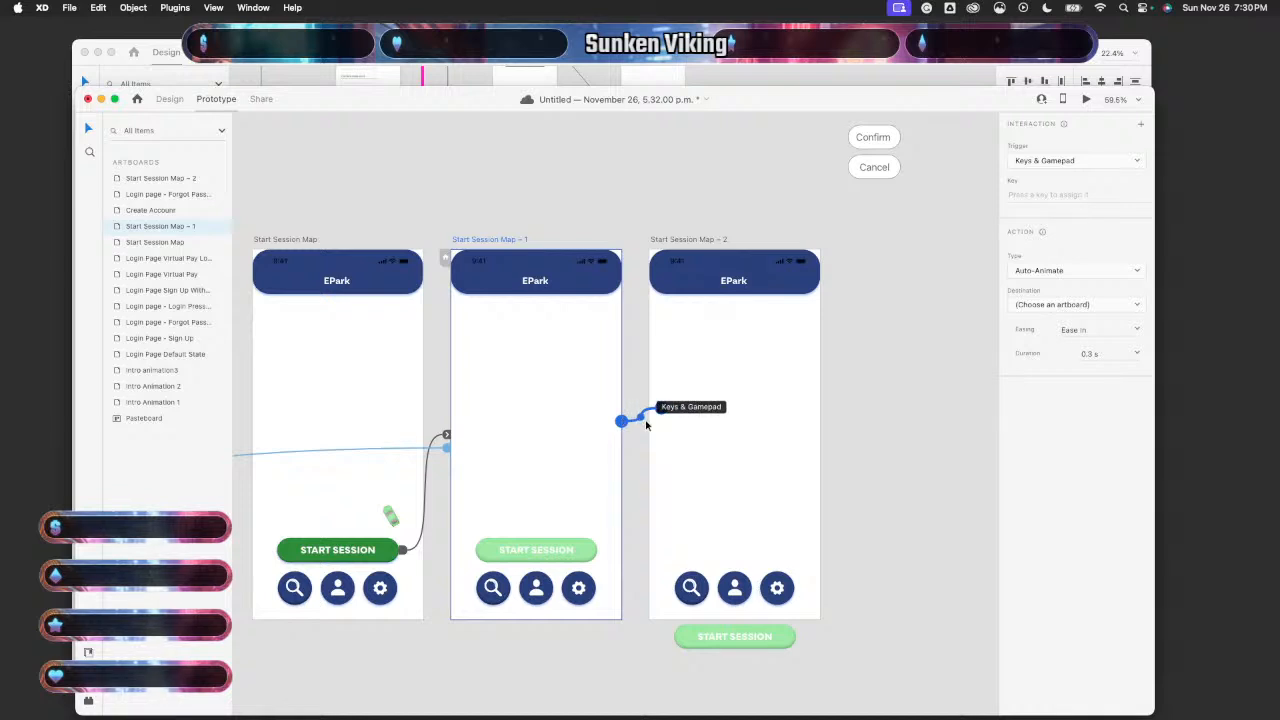
{"action": "scroll", "coordinate": [512, 467], "scroll_direction": "down", "scroll_amount": 5}
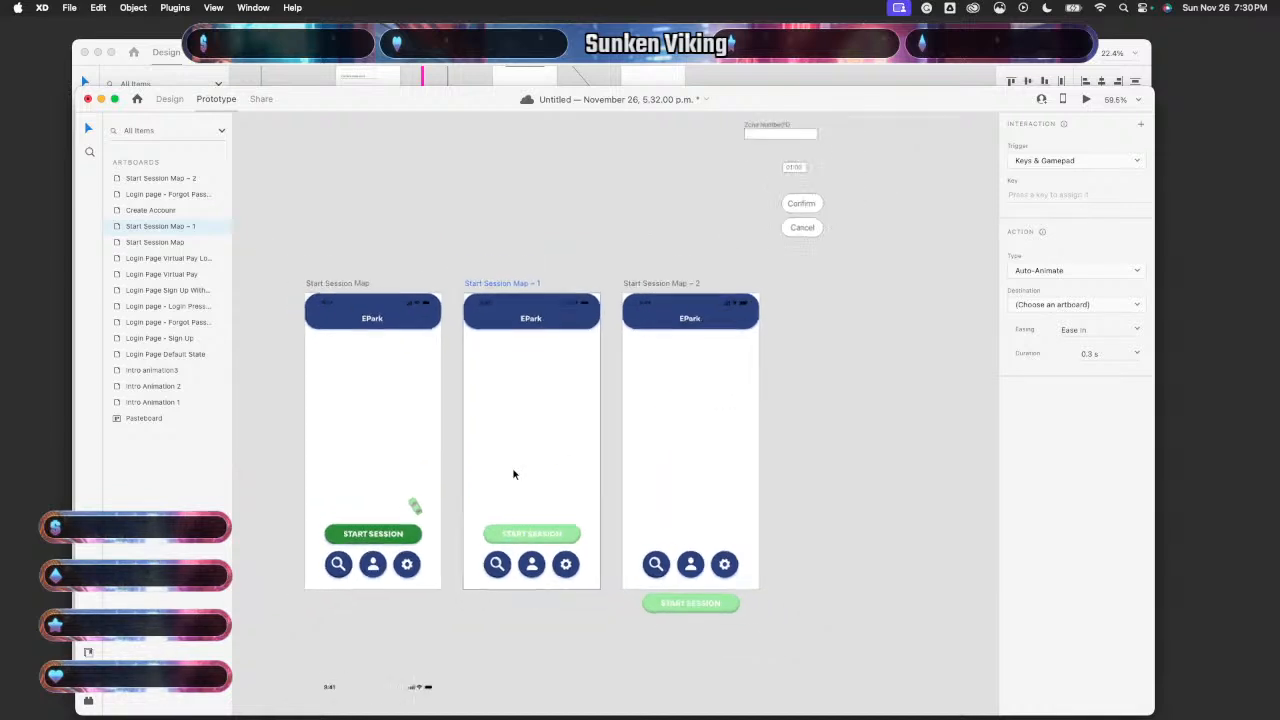
{"action": "left_click", "coordinate": [300, 467]}
{"action": "key", "text": "Delete"}
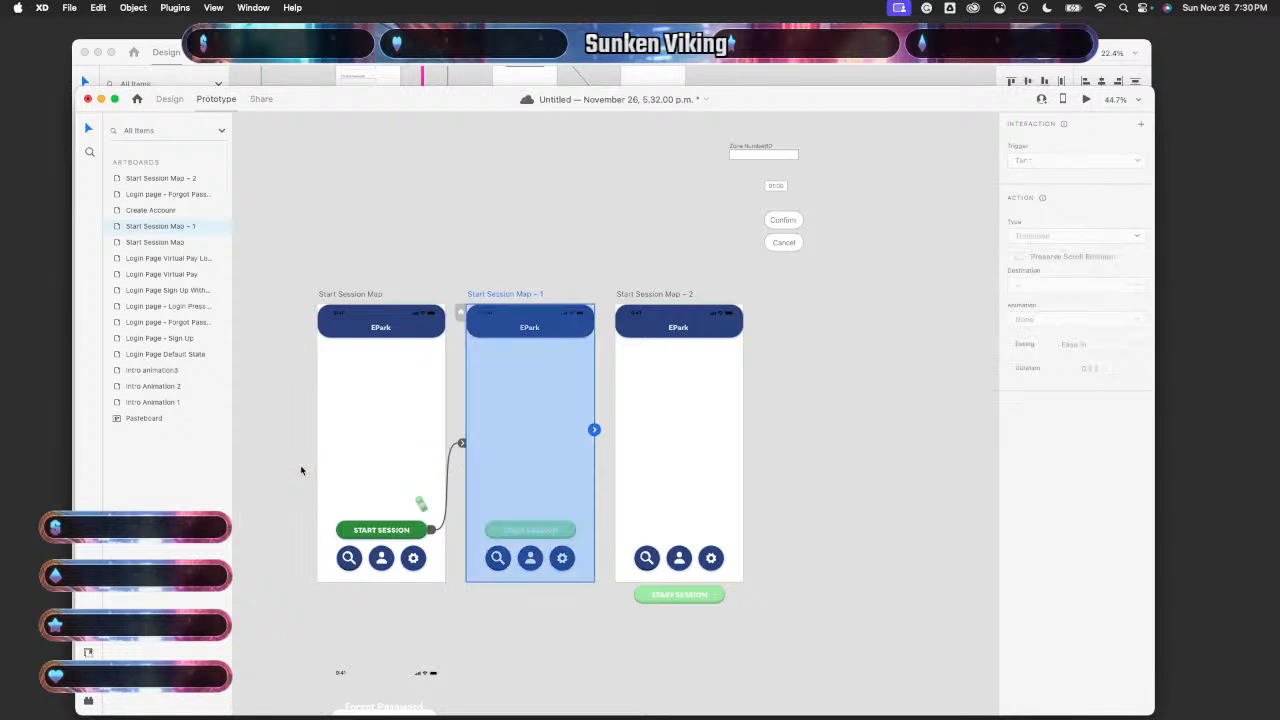
{"action": "left_click_drag", "start_coordinate": [594, 432], "coordinate": [665, 437]}
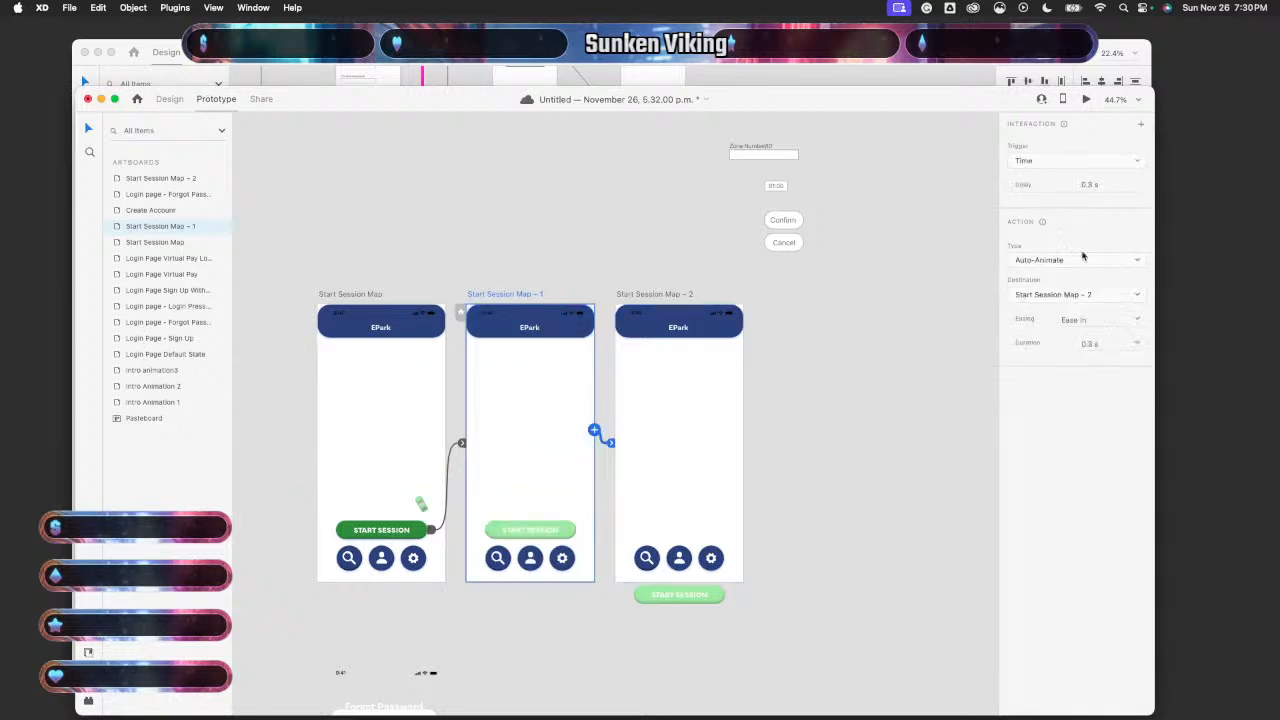
{"action": "left_click", "coordinate": [1088, 184]}
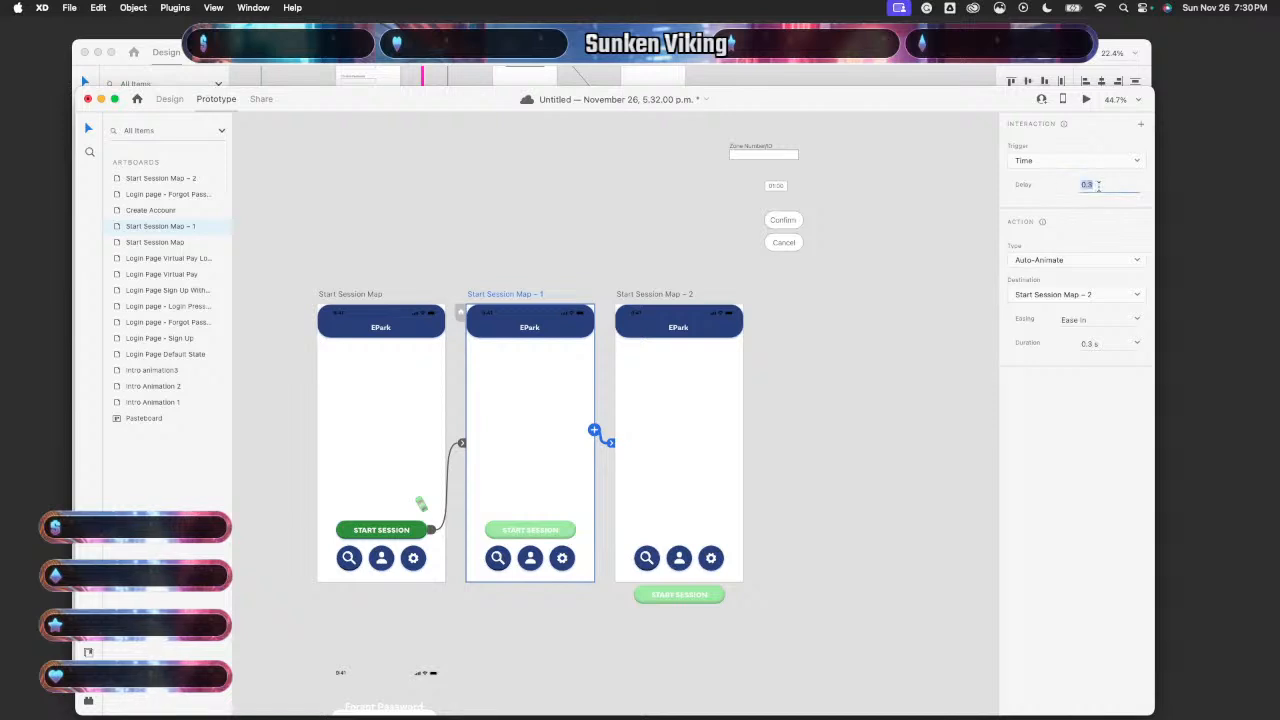
{"action": "type", "text": "3 s"}
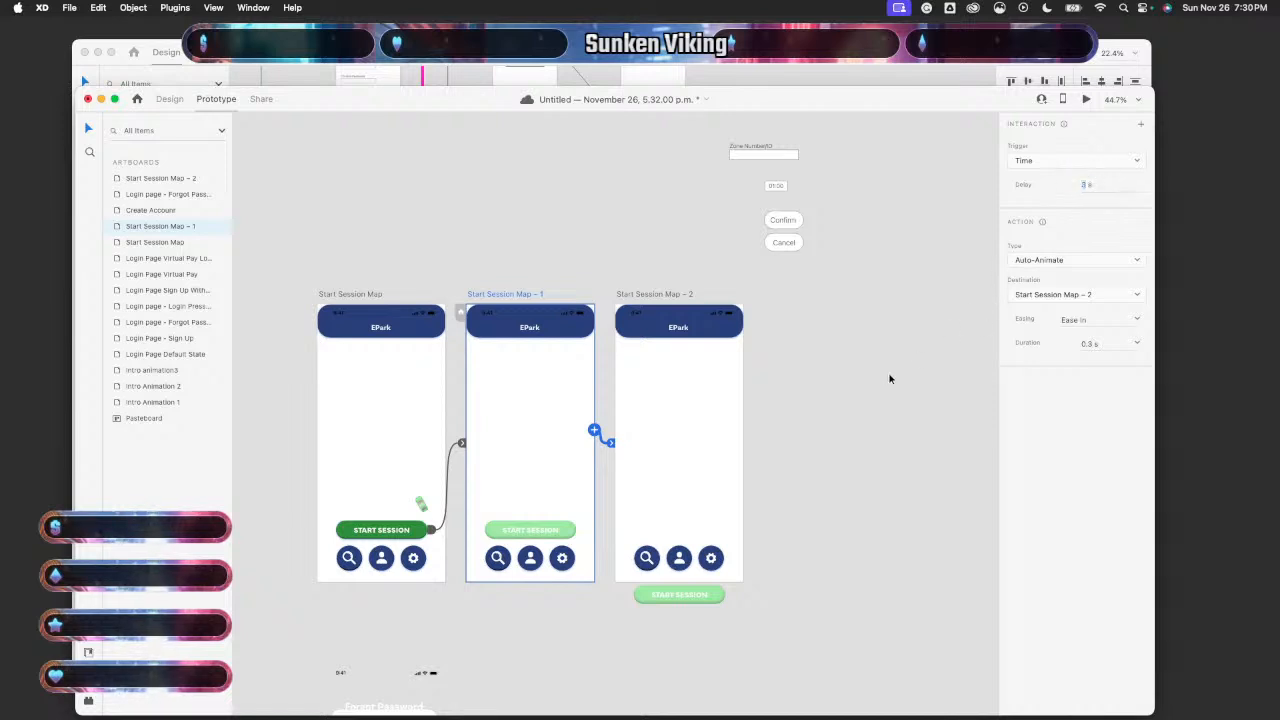
- Unhide the iPhone 14 Pro frame and map screenshot layers on Start Session Map
{"action": "scroll", "coordinate": [889, 375], "scroll_direction": "left", "scroll_amount": 2}
{"action": "scroll", "coordinate": [889, 375], "scroll_direction": "down", "scroll_amount": 1}
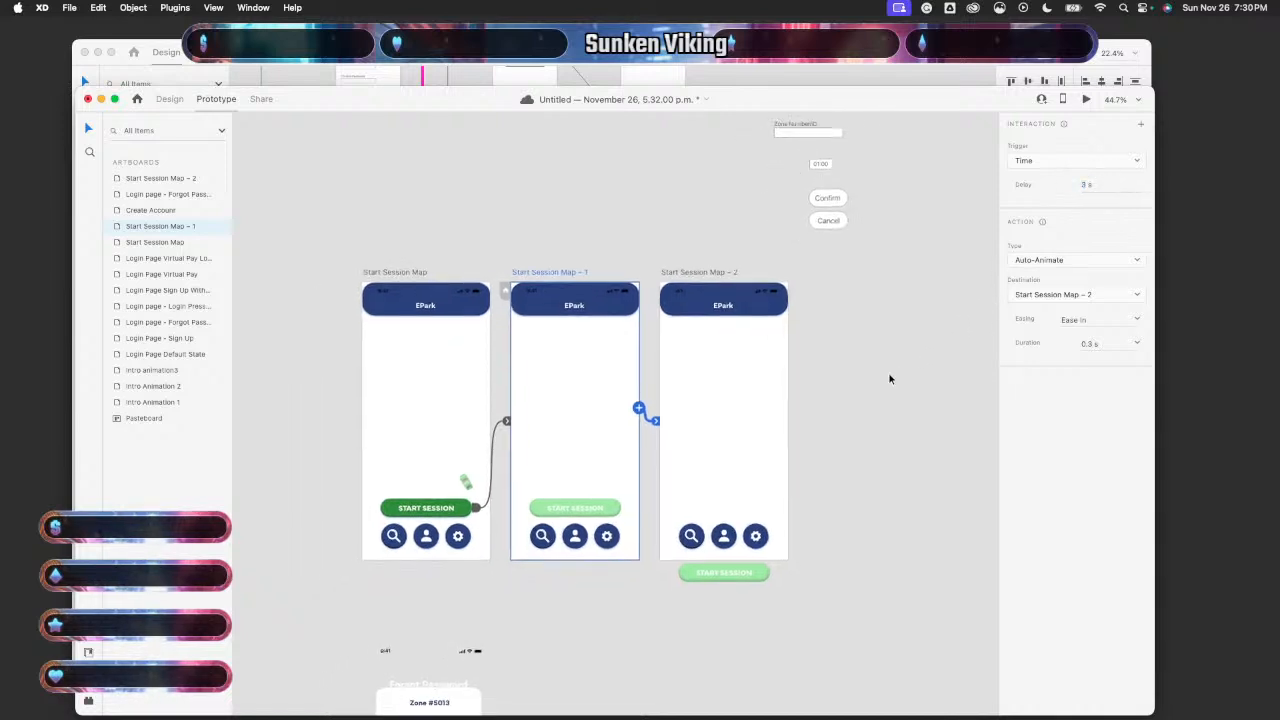
{"action": "left_click", "coordinate": [457, 363]}
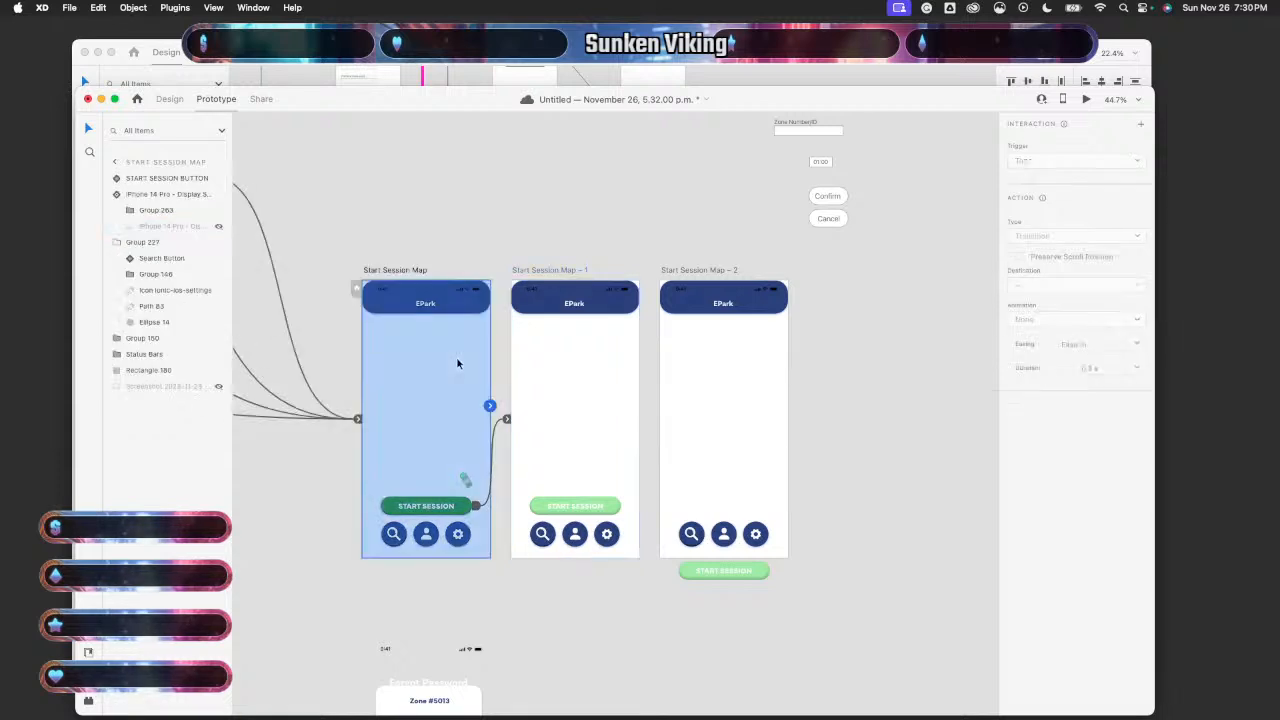
{"action": "left_click", "coordinate": [218, 227]}
{"action": "left_click", "coordinate": [218, 387]}
- Unhide the screenshot and iPhone 14 Pro layers in Map – 1 and Map – 2, then run Desktop Preview
{"action": "left_click", "coordinate": [563, 351]}
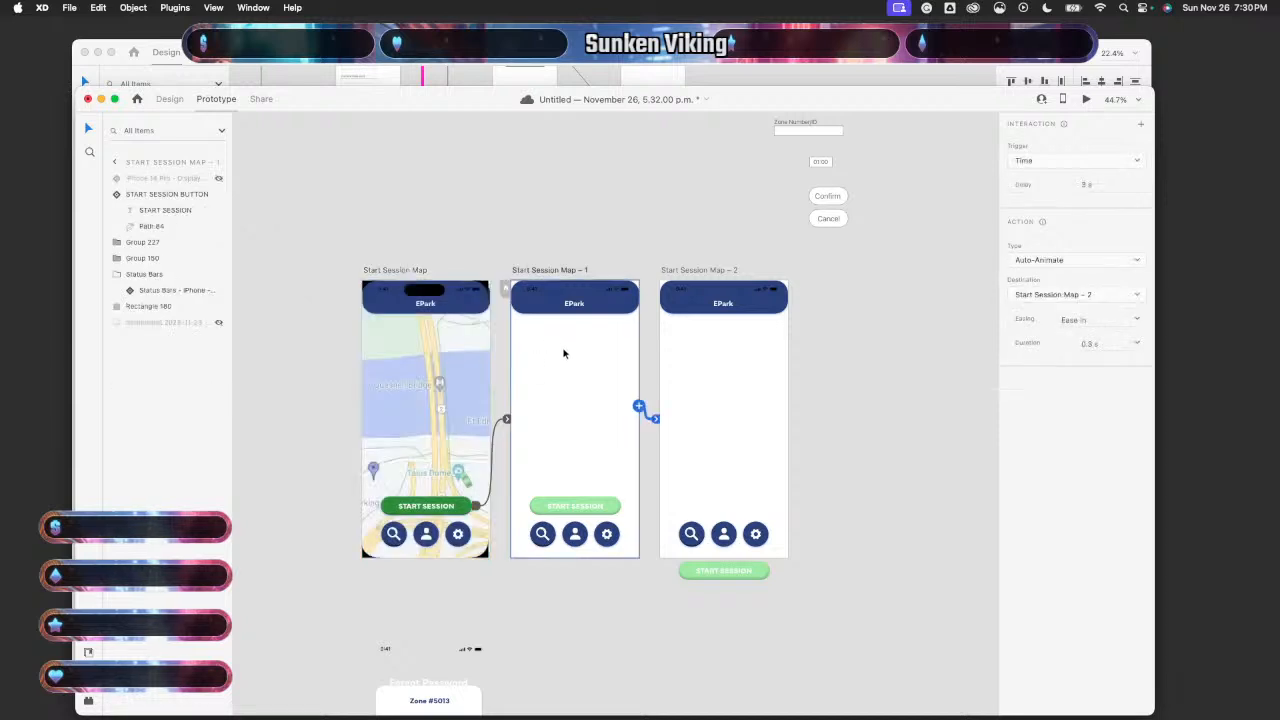
{"action": "left_click", "coordinate": [218, 324]}
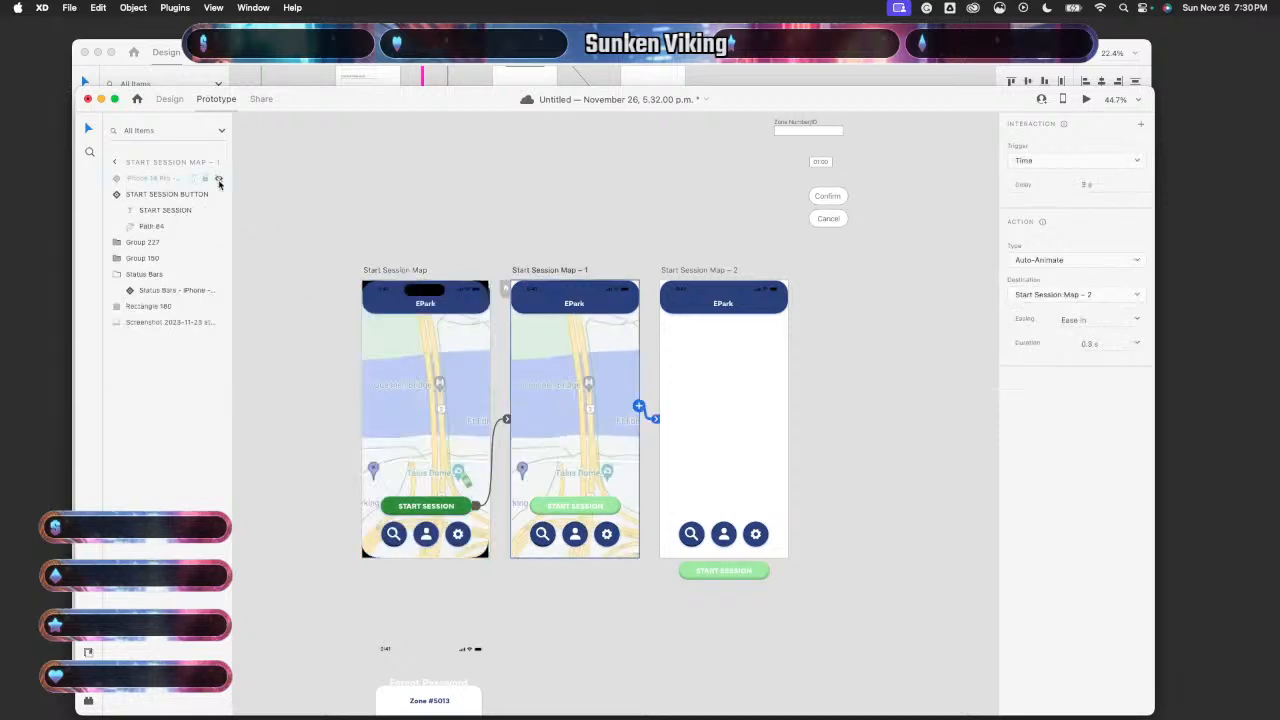
{"action": "left_click", "coordinate": [219, 179]}
{"action": "left_click", "coordinate": [722, 375]}
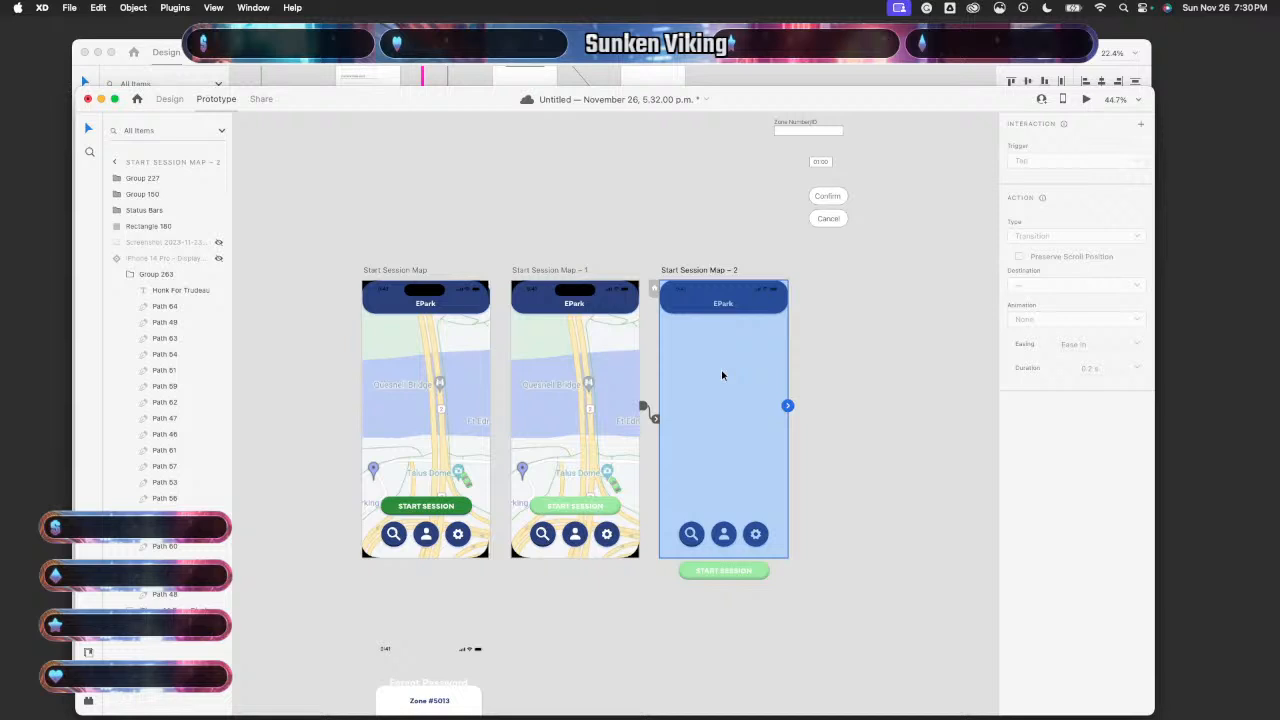
{"action": "left_click", "coordinate": [219, 259]}
{"action": "left_click", "coordinate": [219, 243]}
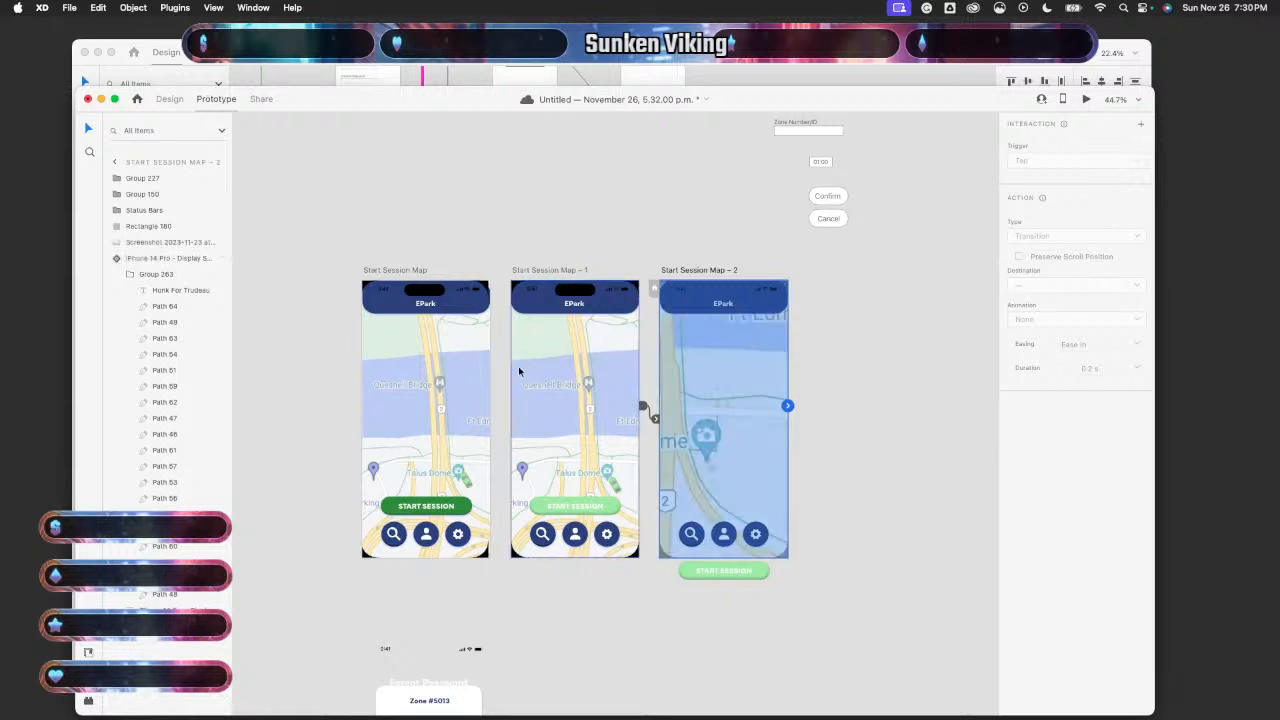
{"action": "left_click", "coordinate": [478, 370]}
{"action": "left_click", "coordinate": [1086, 99]}
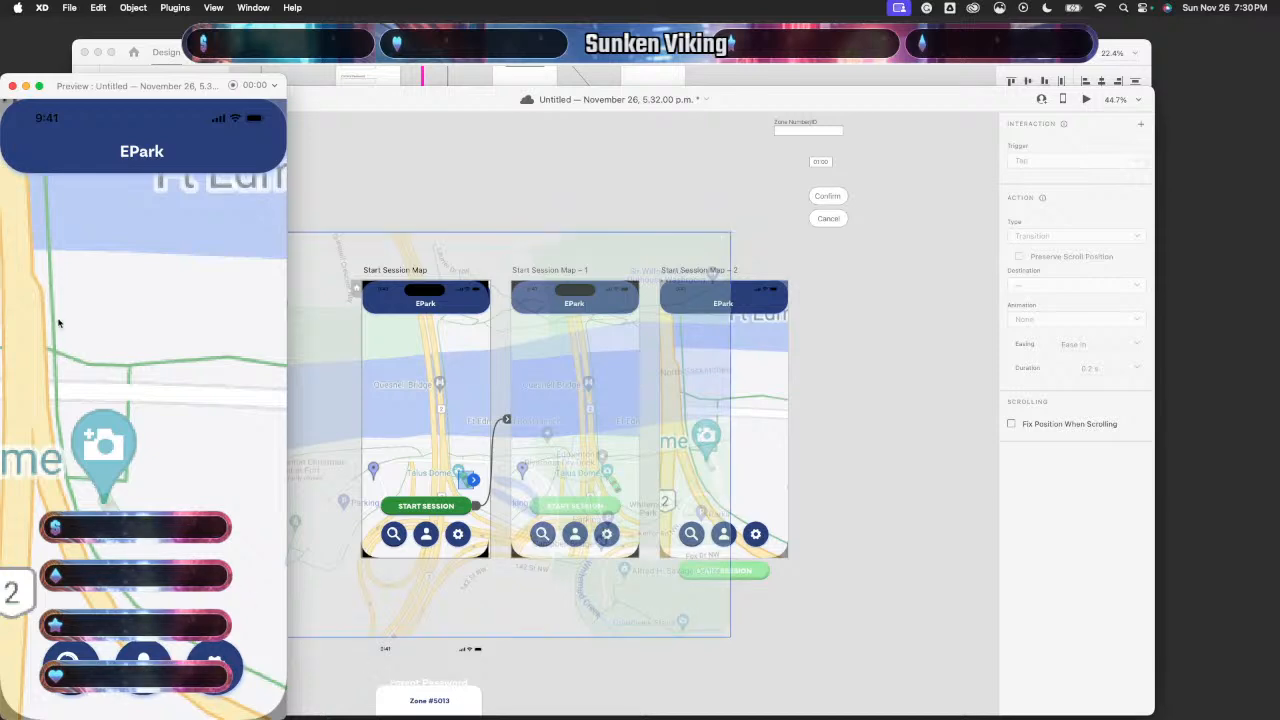
- Close the preview and give the timed transition into Map – 2 a 2-second delay
{"action": "left_click", "coordinate": [12, 87]}
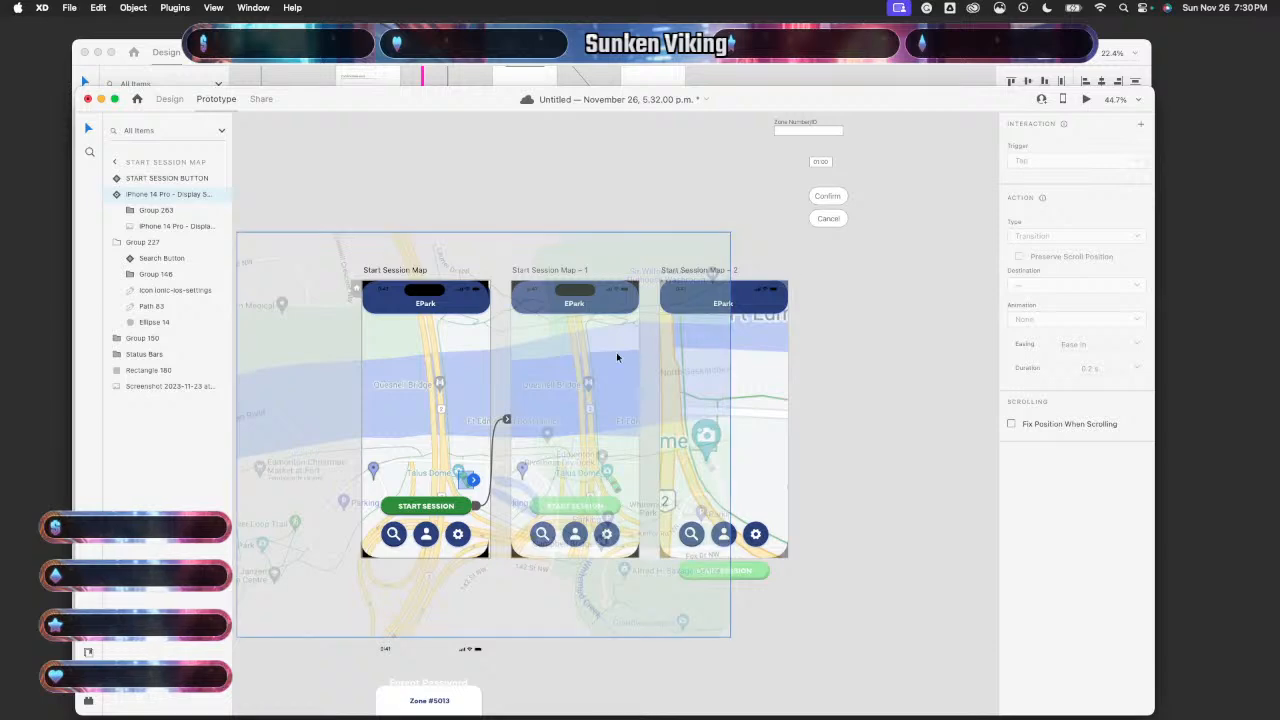
{"action": "left_click", "coordinate": [872, 309]}
{"action": "left_click", "coordinate": [631, 380]}
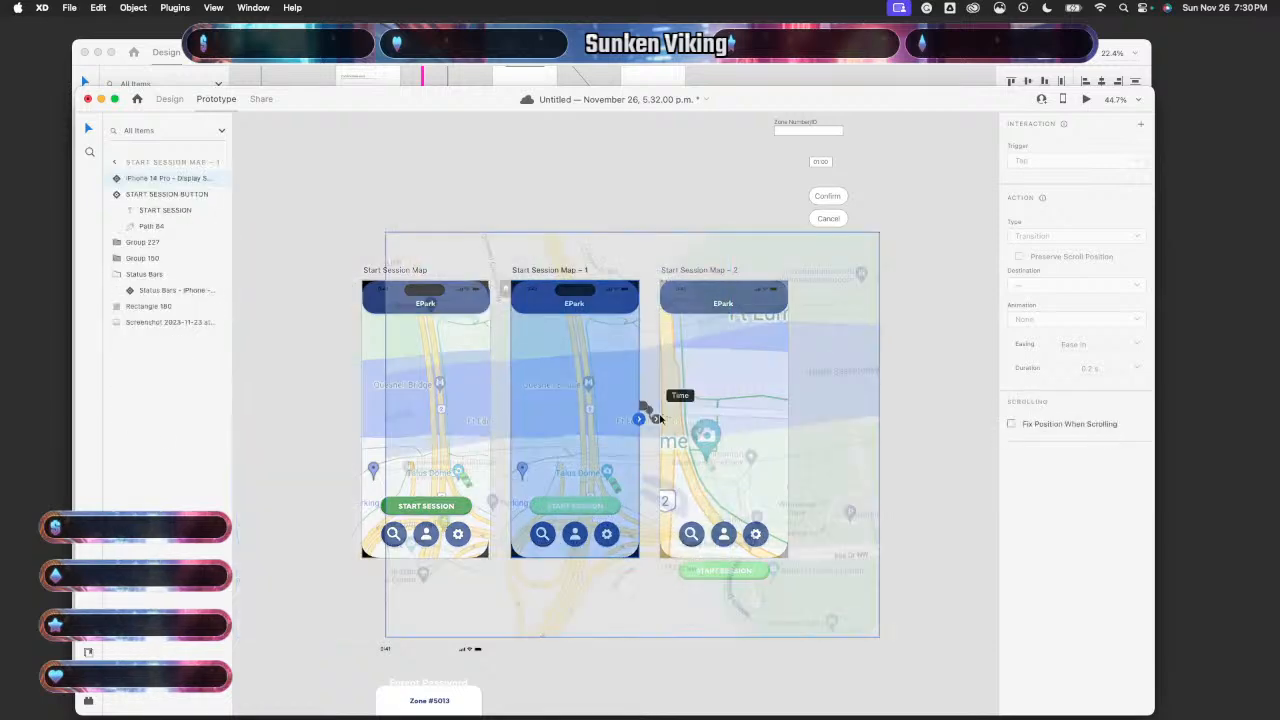
{"action": "scroll", "coordinate": [649, 416], "scroll_direction": "up", "scroll_amount": 5}
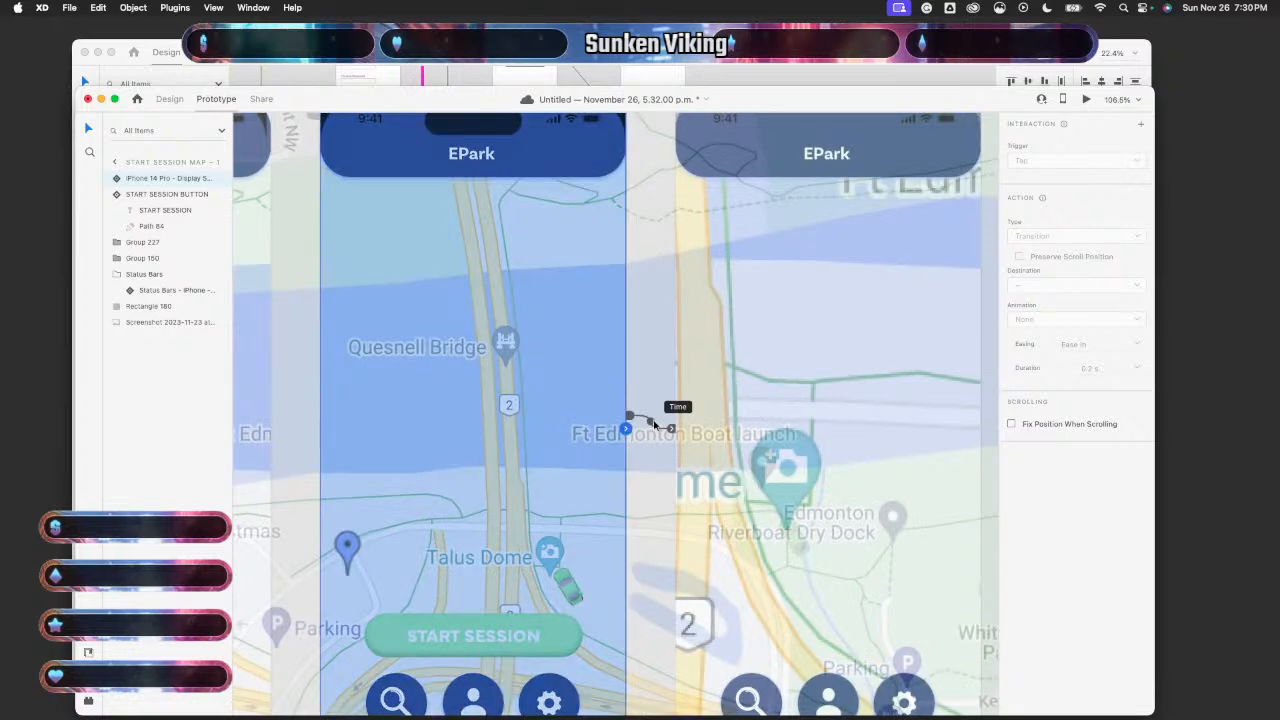
{"action": "left_click", "coordinate": [653, 422]}
{"action": "left_click", "coordinate": [1089, 185]}
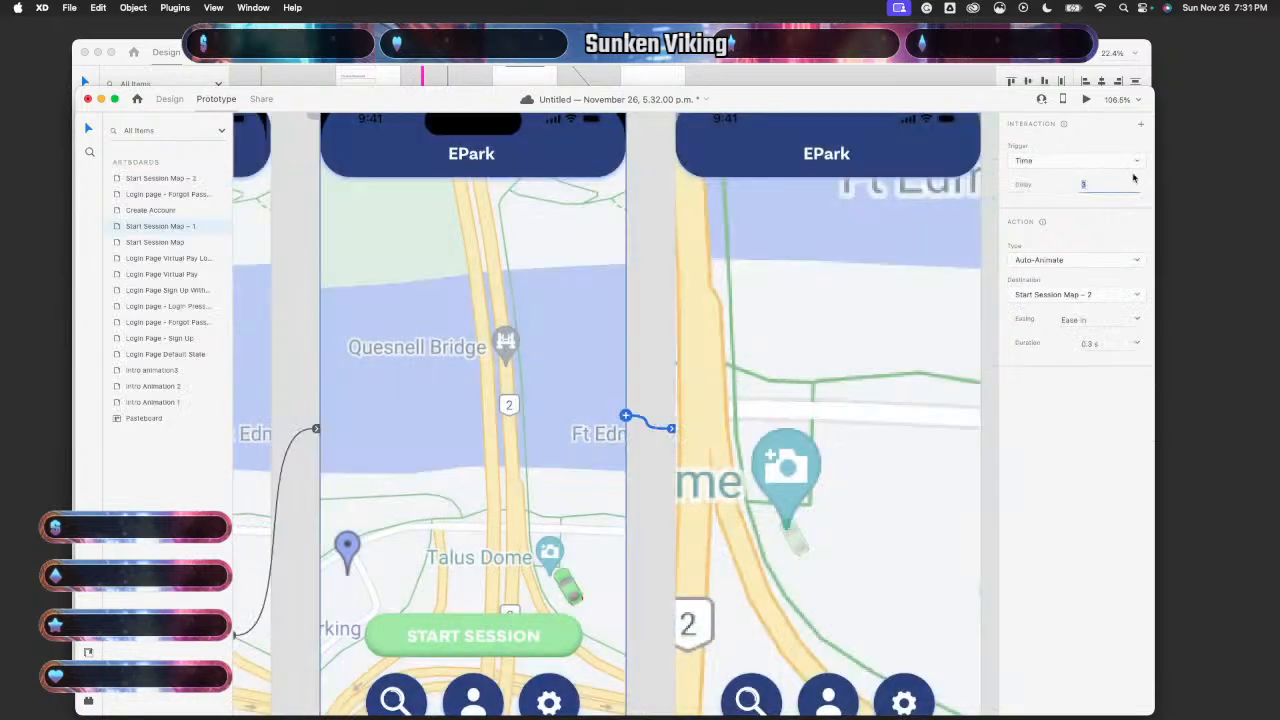
{"action": "type", "text": "2"}
{"action": "key", "text": "Return"}
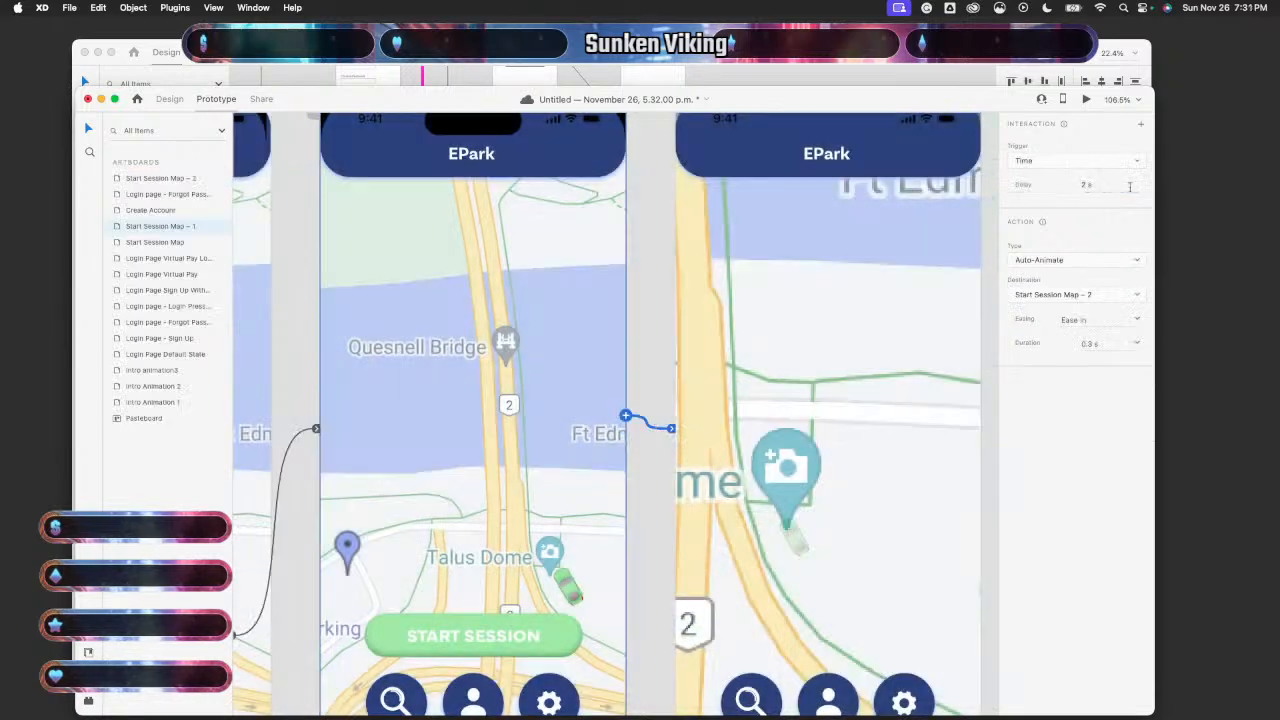
- Set the transition's easing to None and reselect the Start Session Map's map component
{"action": "left_click", "coordinate": [1074, 320]}
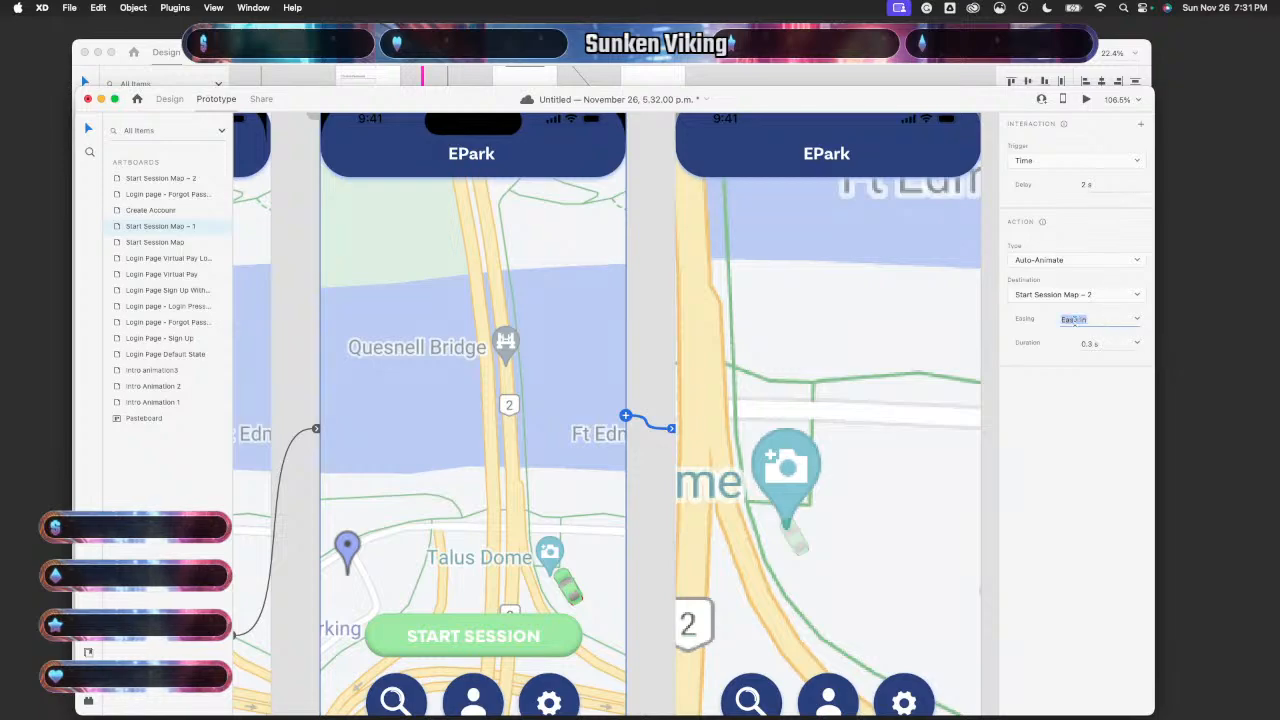
{"action": "left_click", "coordinate": [1136, 321]}
{"action": "left_click", "coordinate": [1077, 338]}
{"action": "left_click", "coordinate": [1192, 428]}
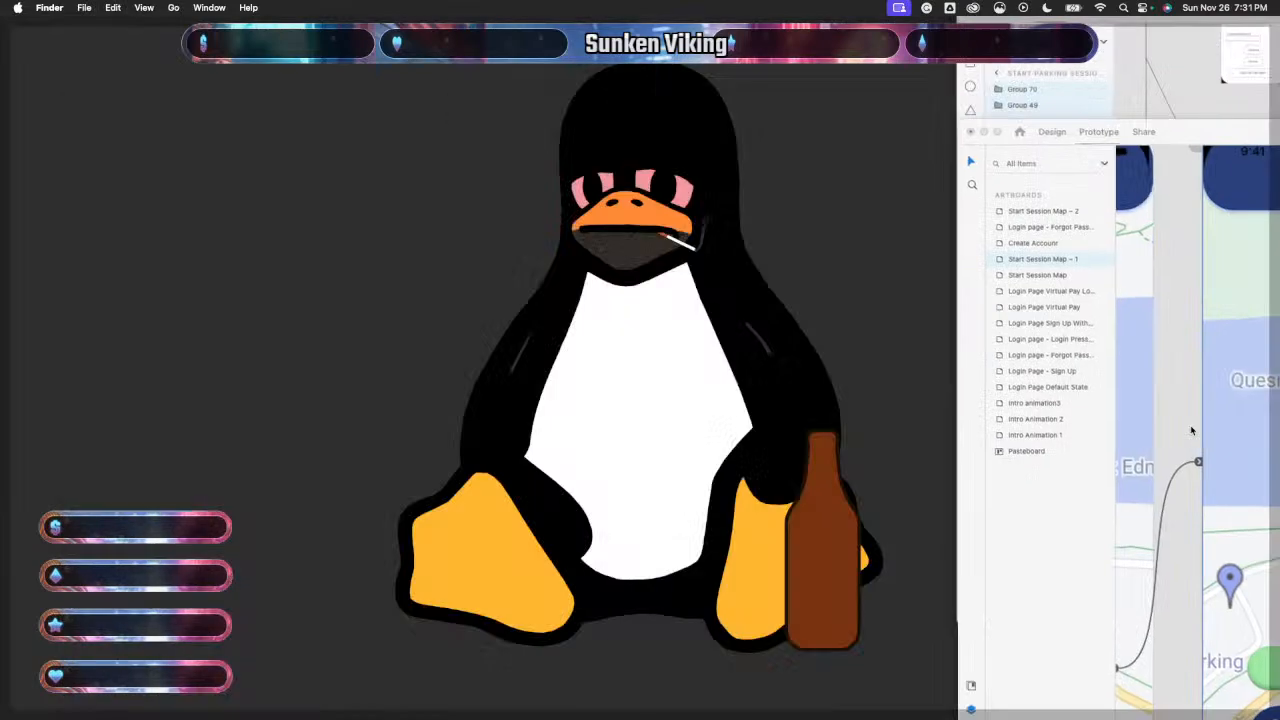
{"action": "left_click", "coordinate": [1001, 444]}
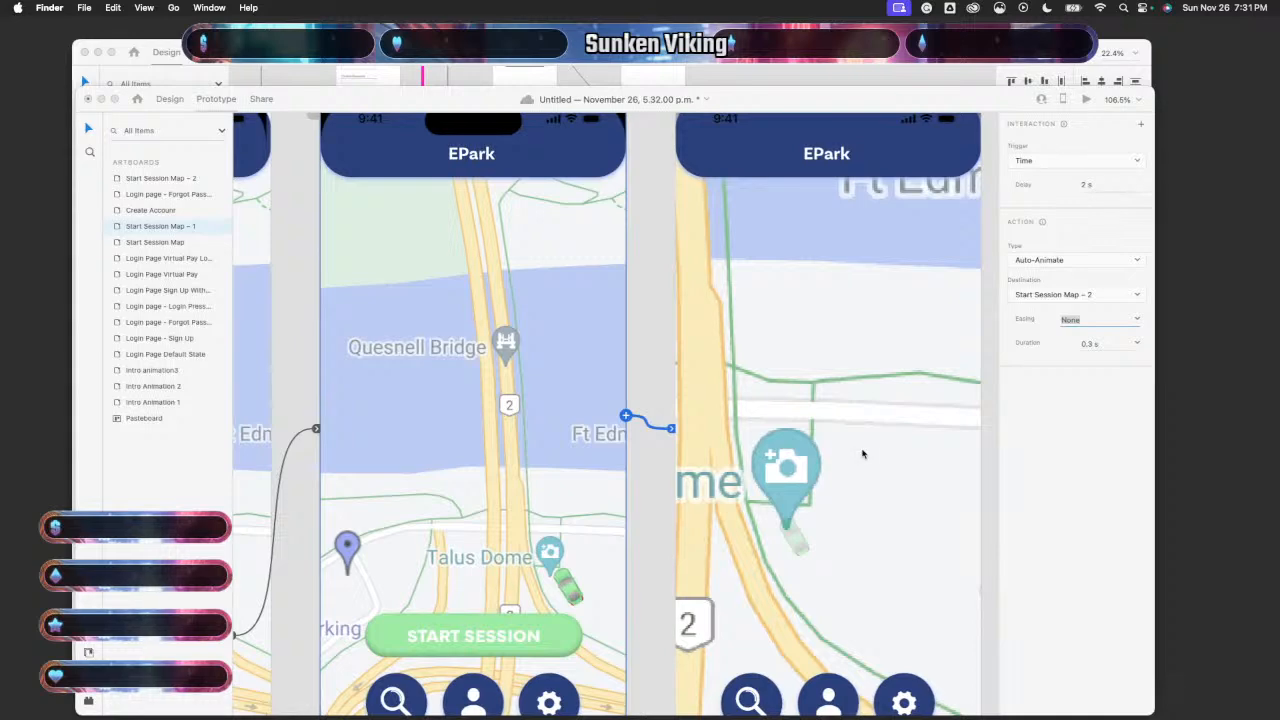
{"action": "left_click", "coordinate": [803, 472]}
{"action": "scroll", "coordinate": [803, 472], "scroll_direction": "down", "scroll_amount": 5}
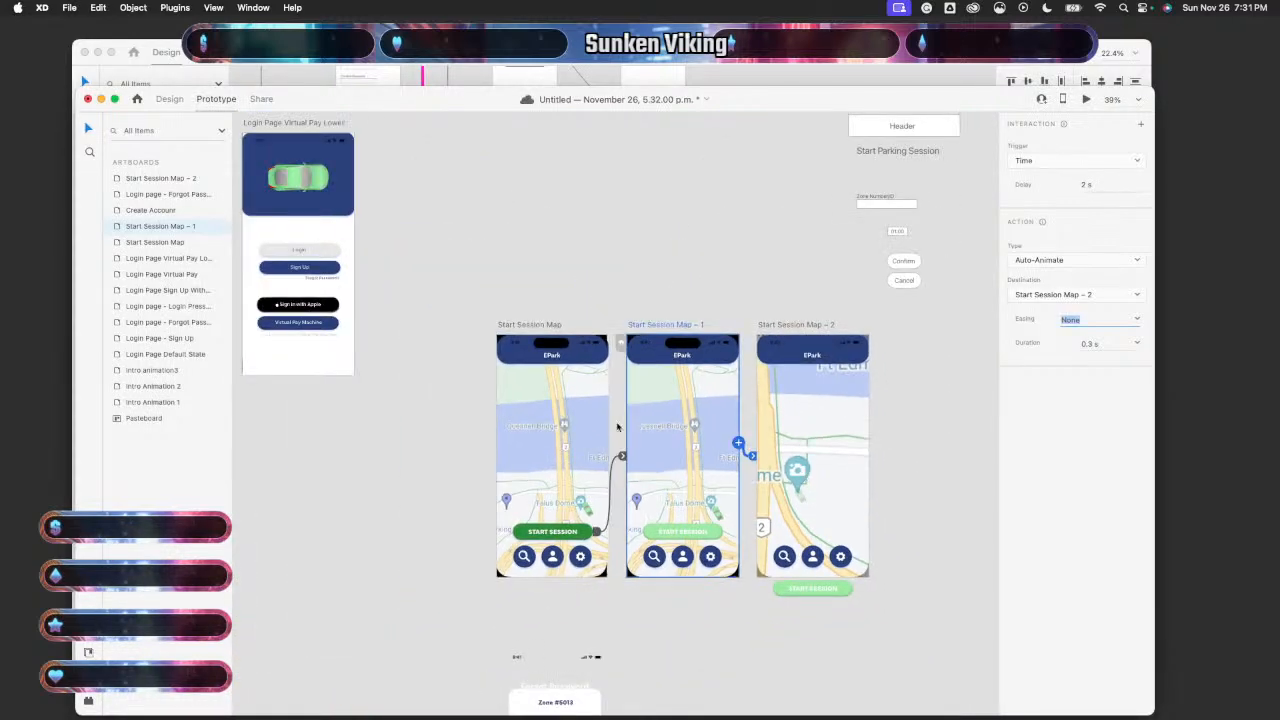
{"action": "left_click", "coordinate": [590, 425]}
{"action": "left_click", "coordinate": [1086, 99]}
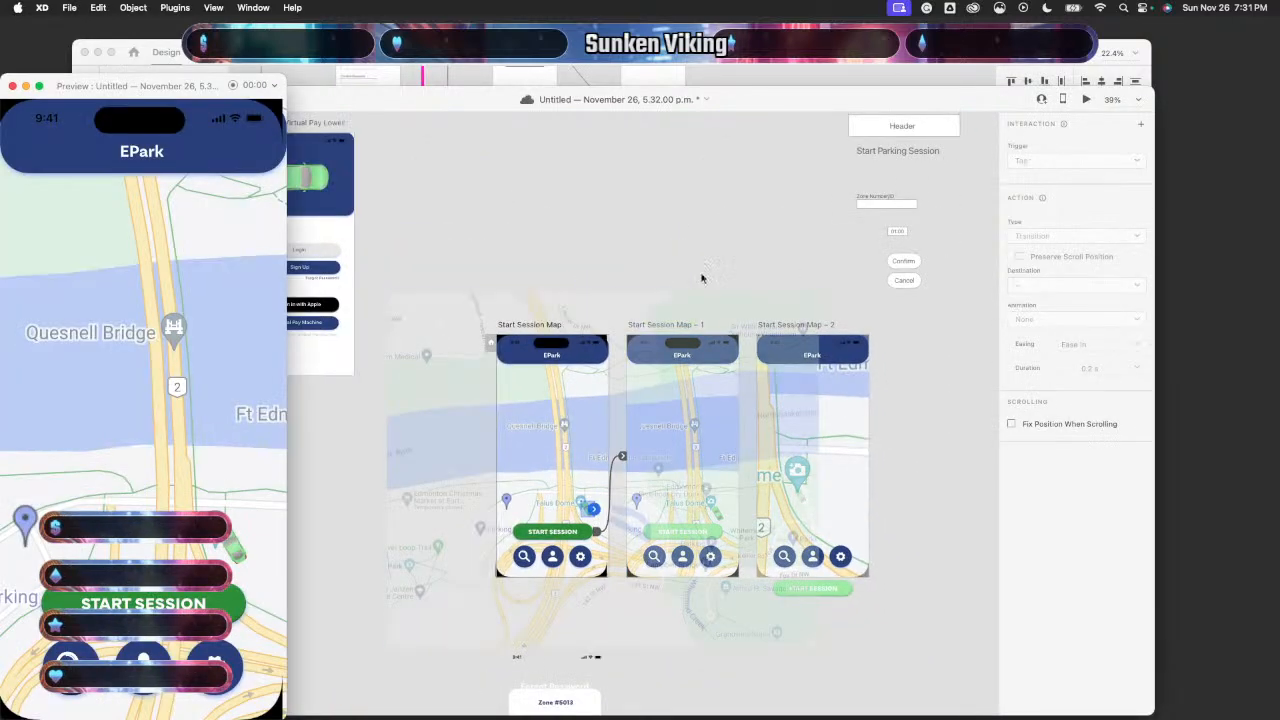
{"action": "left_click", "coordinate": [116, 598]}
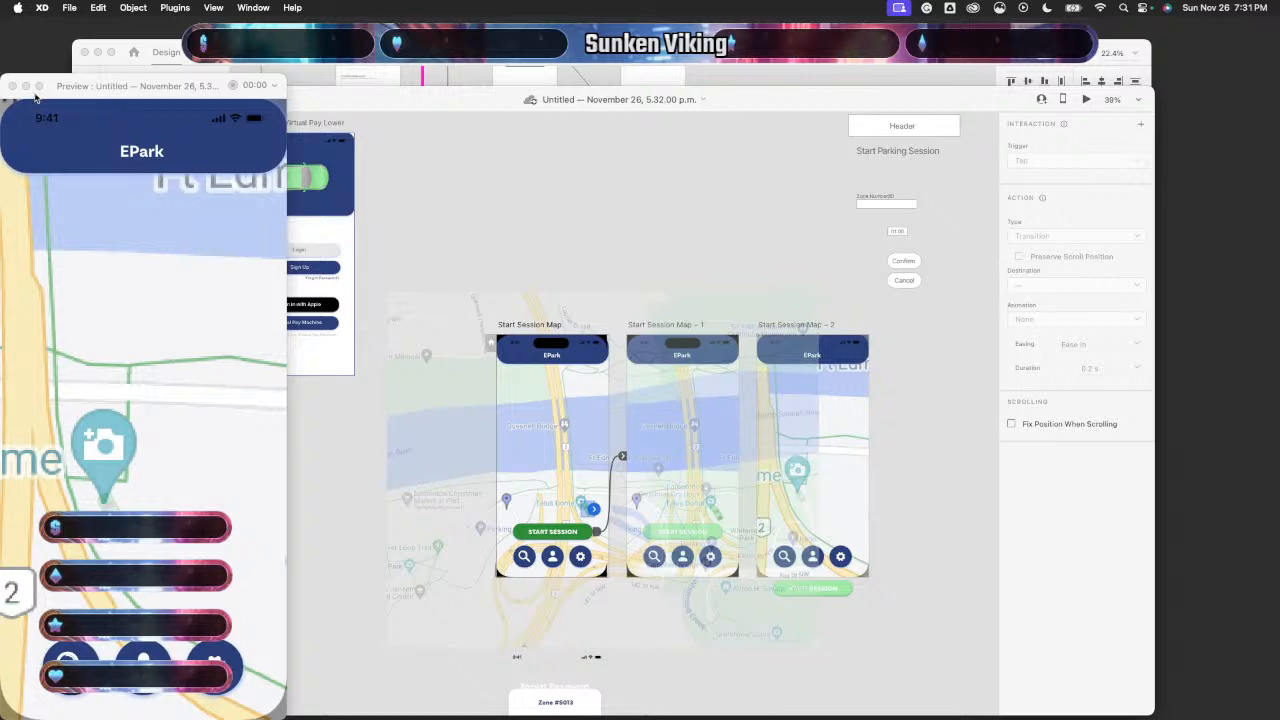
{"action": "left_click", "coordinate": [714, 432]}
- Select the map screenshot layer on Start Session Map – 2 and delete it
{"action": "left_click", "coordinate": [912, 474]}
{"action": "scroll", "coordinate": [912, 474], "scroll_direction": "up", "scroll_amount": 10}
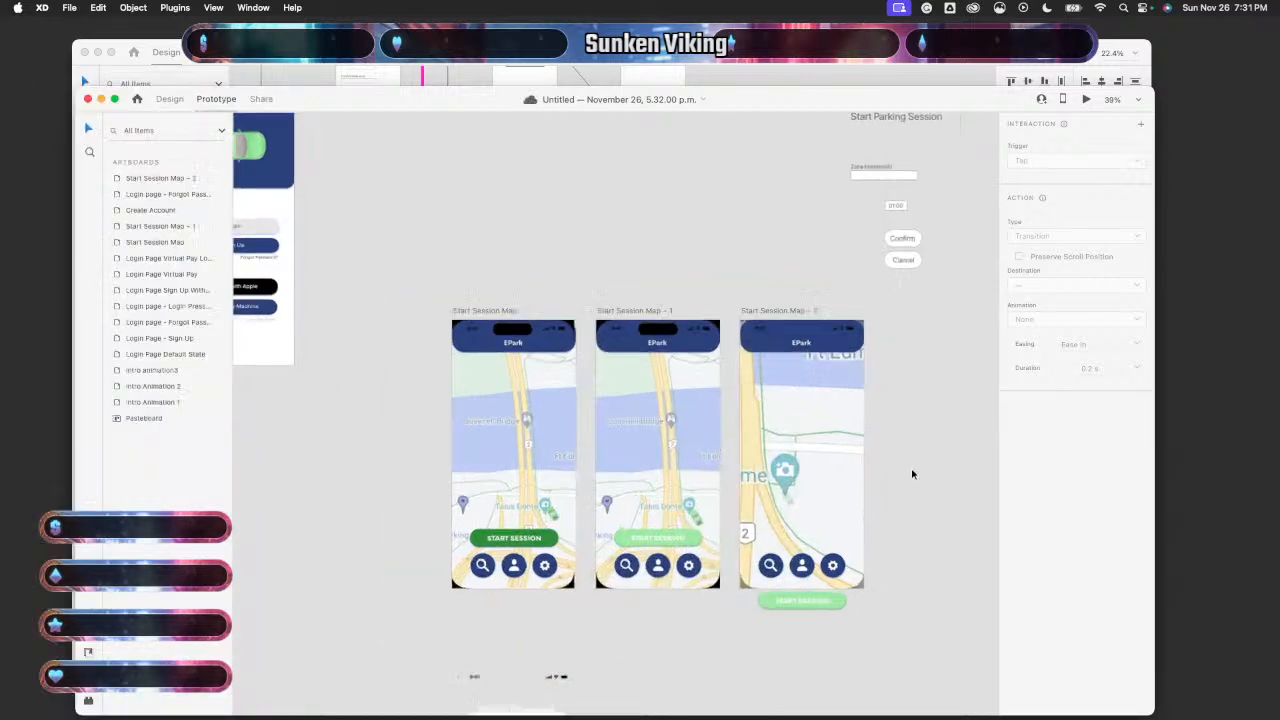
{"action": "scroll", "coordinate": [761, 491], "scroll_direction": "left", "scroll_amount": 2}
{"action": "scroll", "coordinate": [761, 491], "scroll_direction": "down", "scroll_amount": 1}
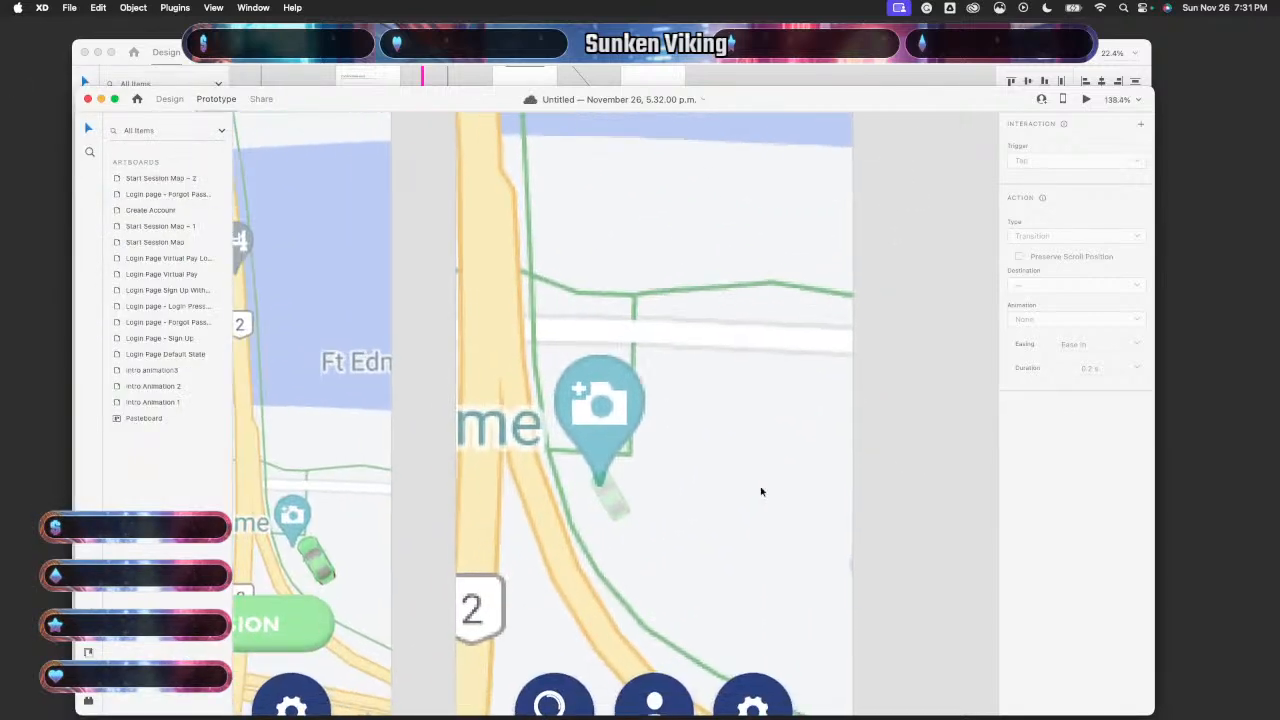
{"action": "left_click", "coordinate": [610, 488]}
{"action": "scroll", "coordinate": [908, 469], "scroll_direction": "down", "scroll_amount": 5}
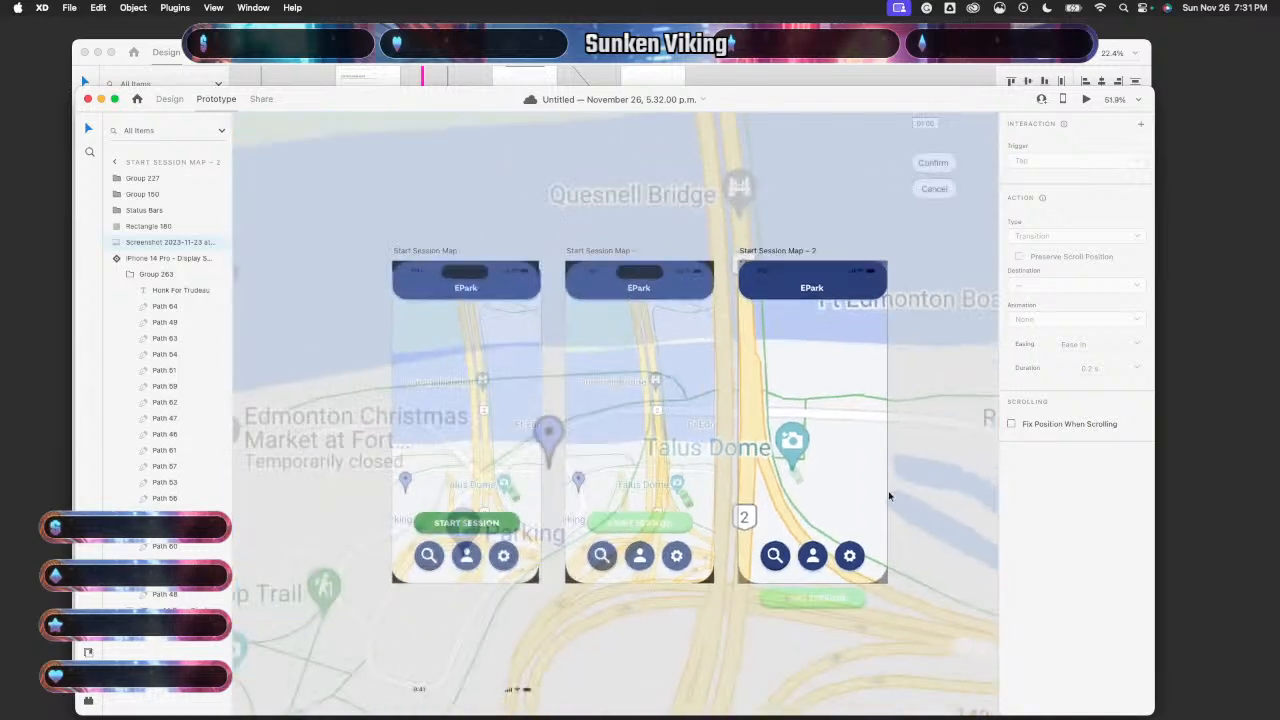
{"action": "scroll", "coordinate": [889, 495], "scroll_direction": "down", "scroll_amount": 6}
{"action": "left_click", "coordinate": [678, 507]}
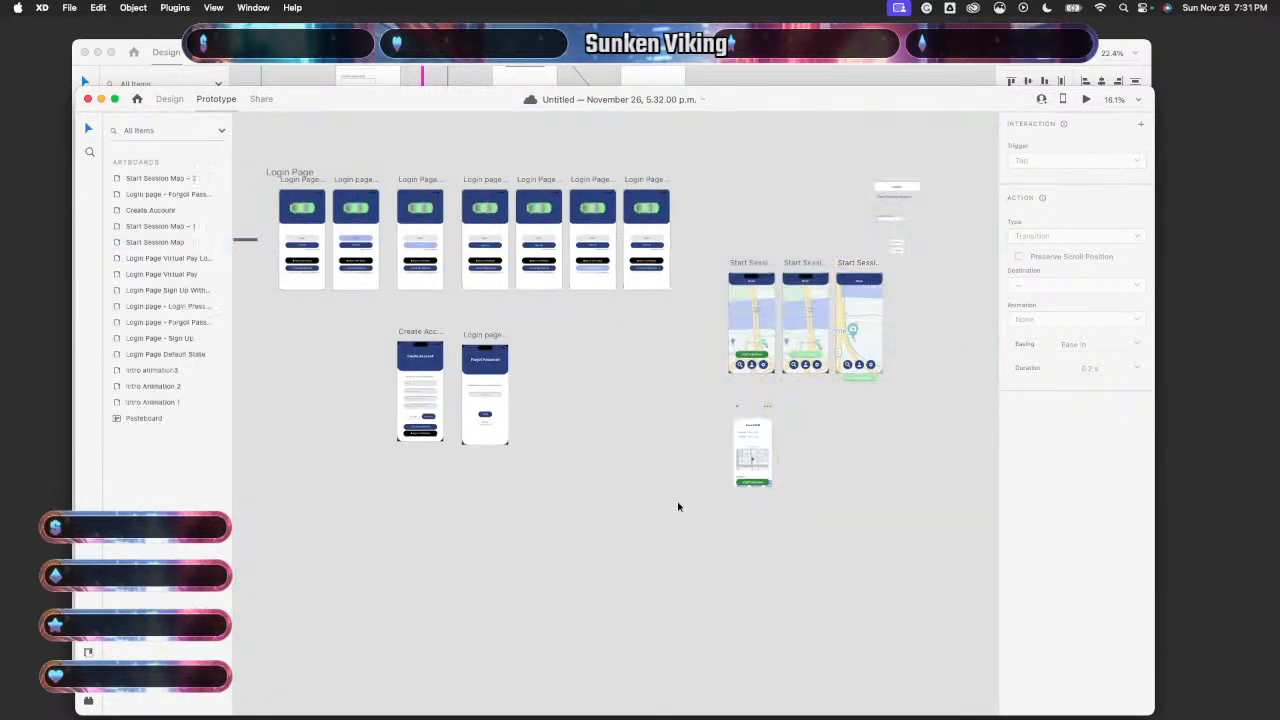
{"action": "scroll", "coordinate": [868, 458], "scroll_direction": "up", "scroll_amount": 5}
{"action": "scroll", "coordinate": [866, 463], "scroll_direction": "up", "scroll_amount": 3}
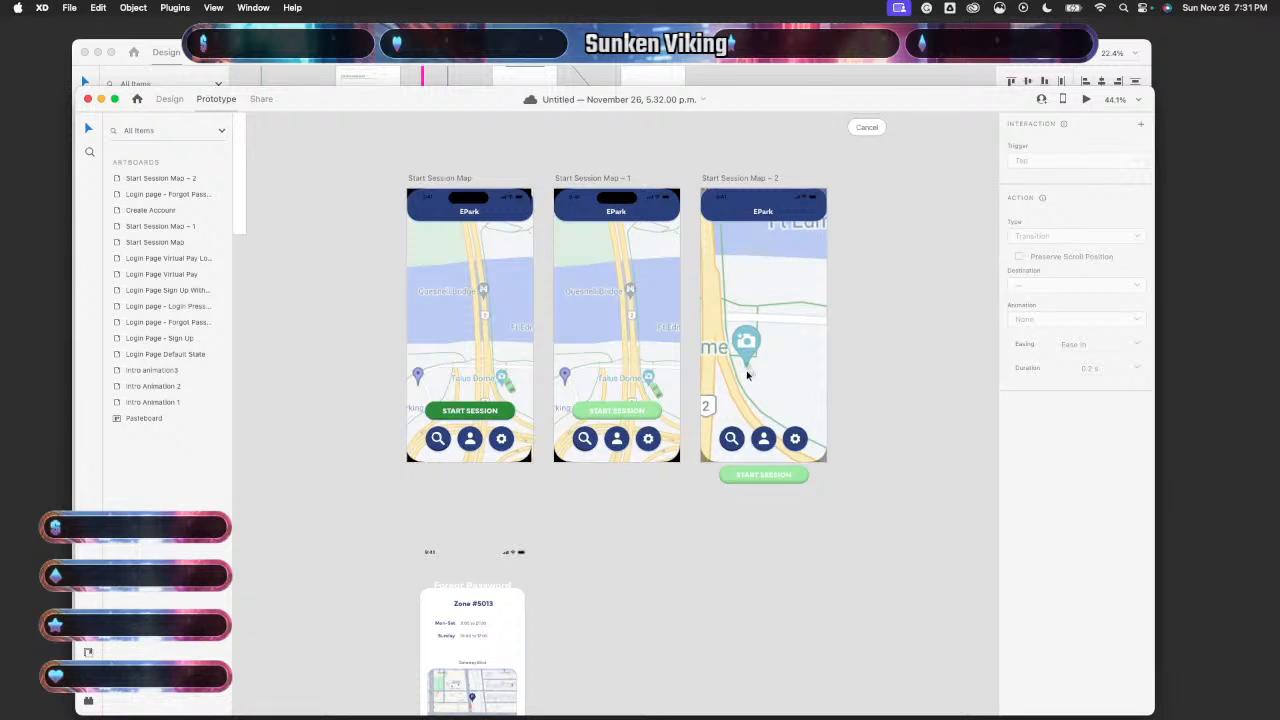
{"action": "left_click", "coordinate": [776, 387]}
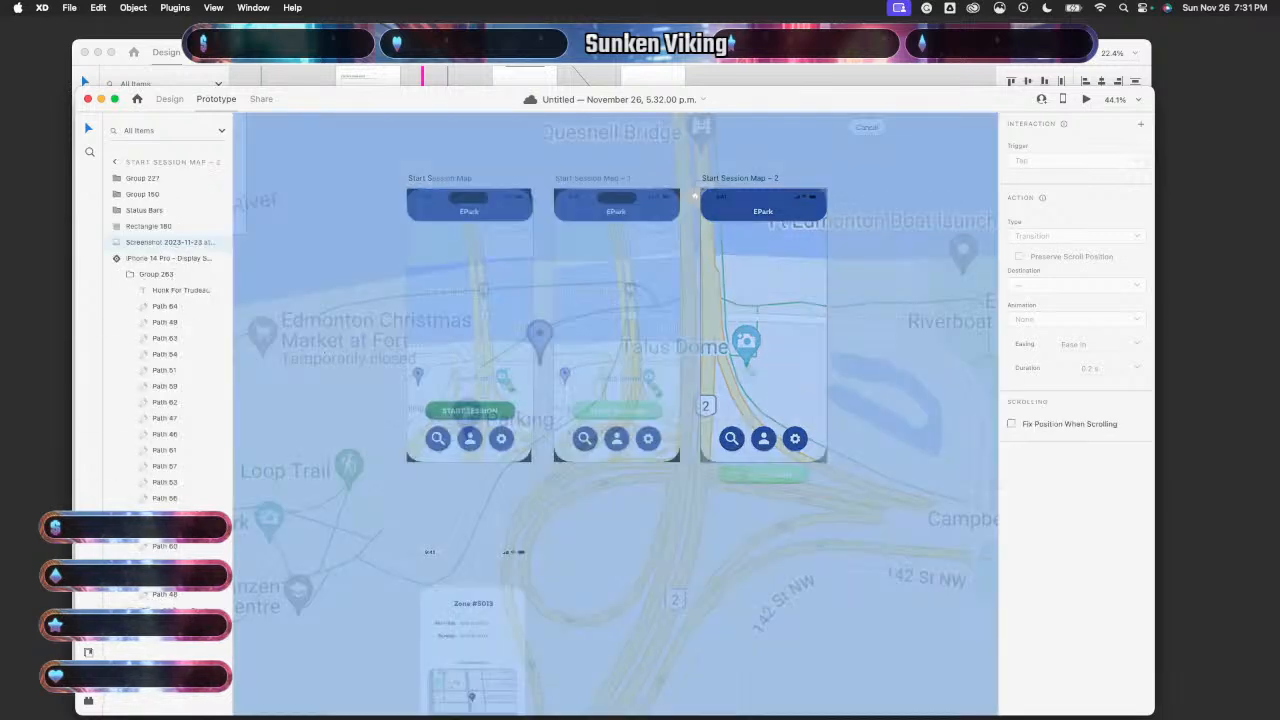
{"action": "key", "text": "Delete"}
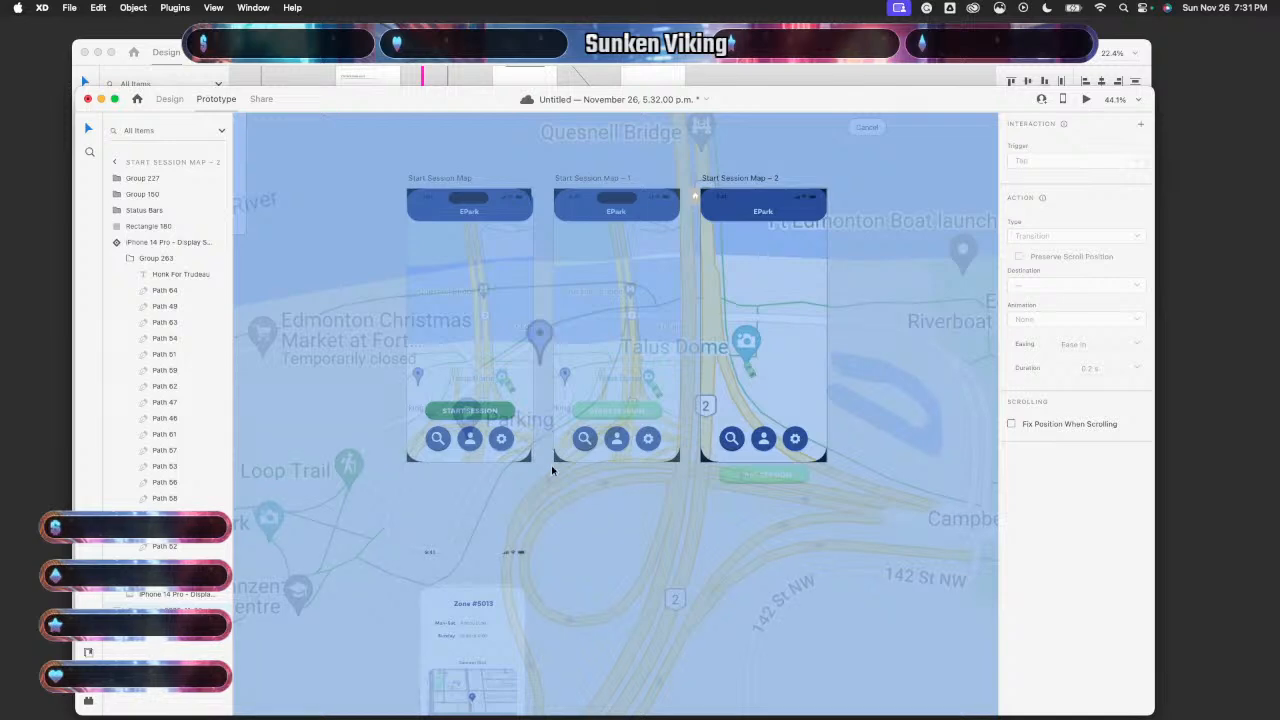
- Double-click into Start Session Map – 2's map group to reach the car group
{"action": "scroll", "coordinate": [562, 508], "scroll_direction": "down", "scroll_amount": 3}
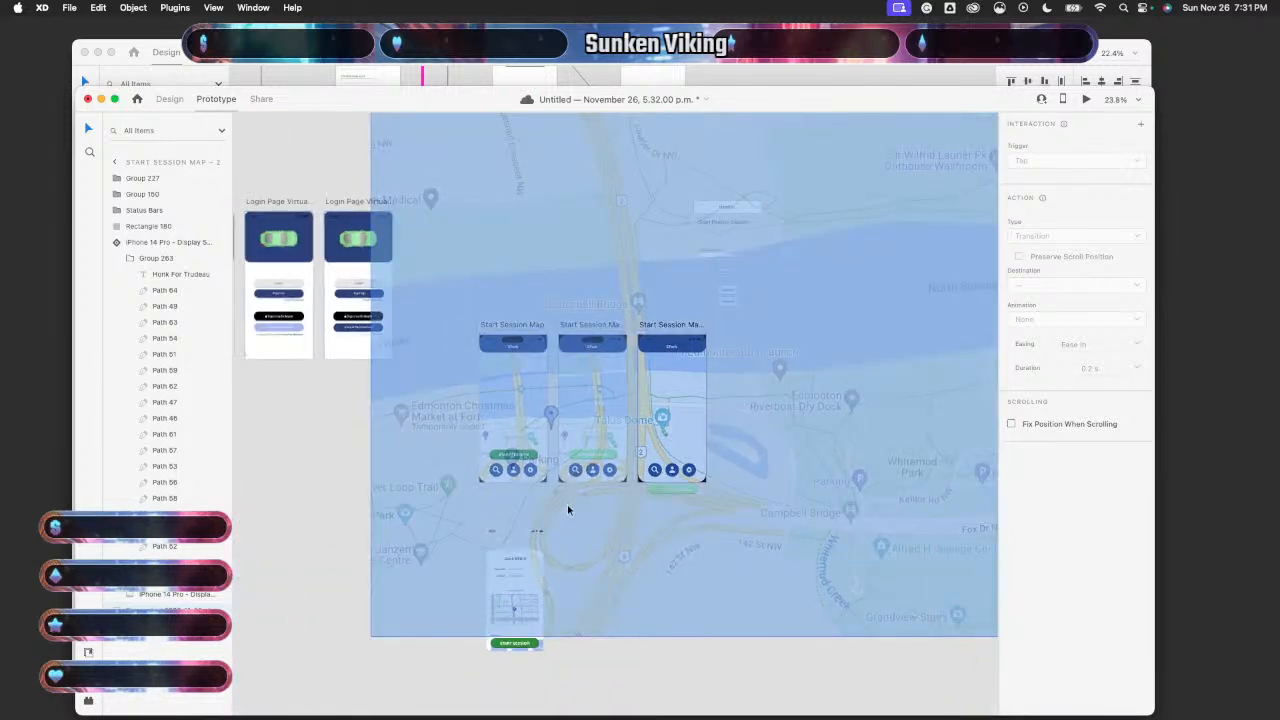
{"action": "key", "text": "Delete"}
{"action": "scroll", "coordinate": [791, 594], "scroll_direction": "up", "scroll_amount": 5}
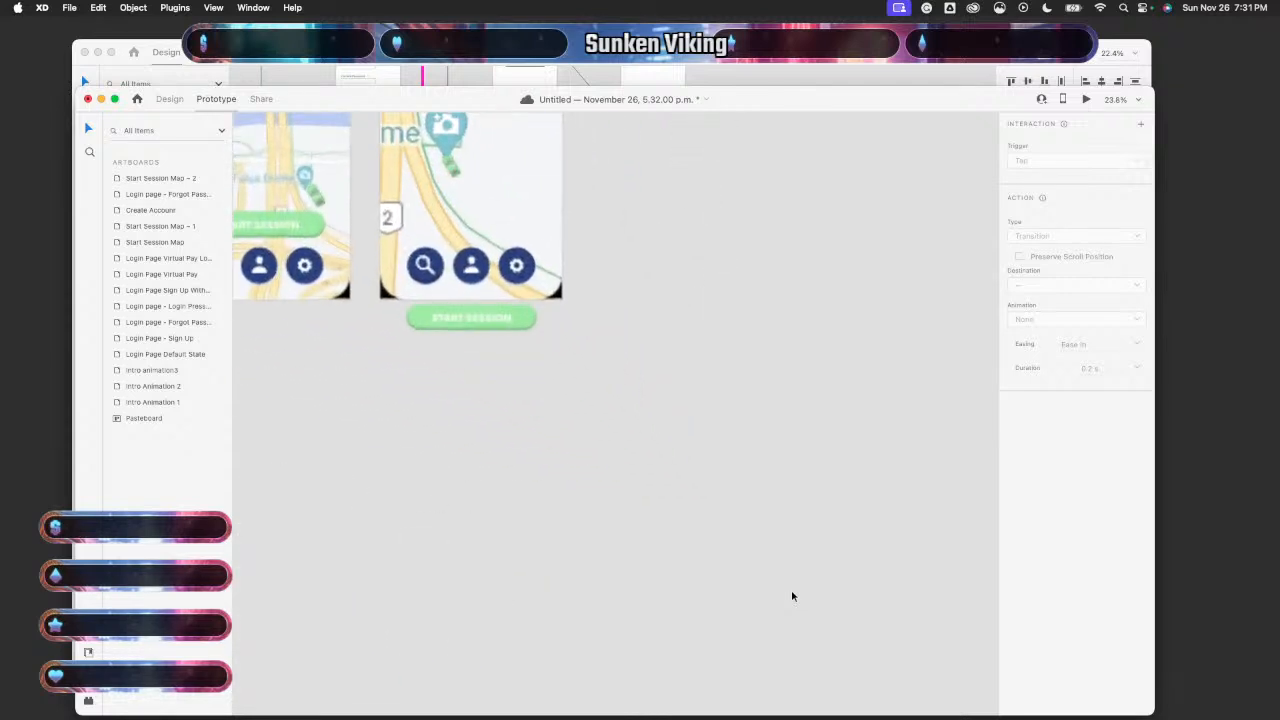
{"action": "scroll", "coordinate": [707, 461], "scroll_direction": "up", "scroll_amount": 5}
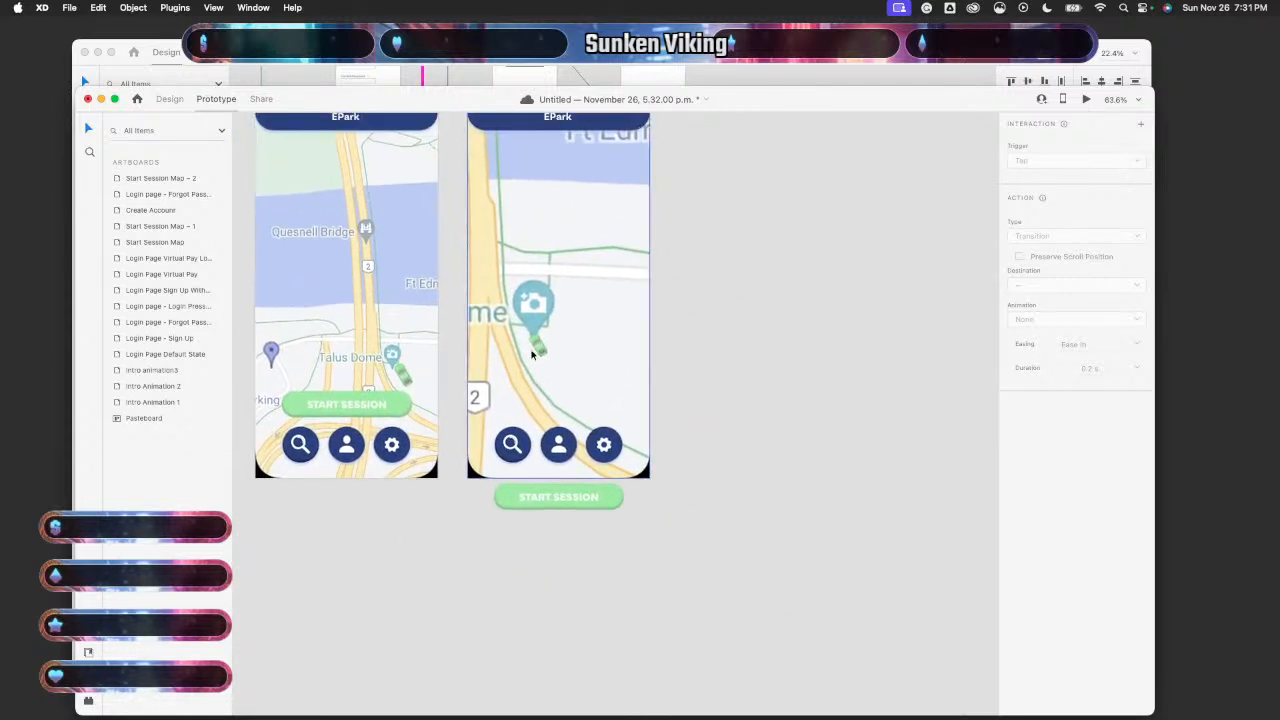
{"action": "left_click", "coordinate": [539, 347]}
{"action": "double_click", "coordinate": [539, 346]}
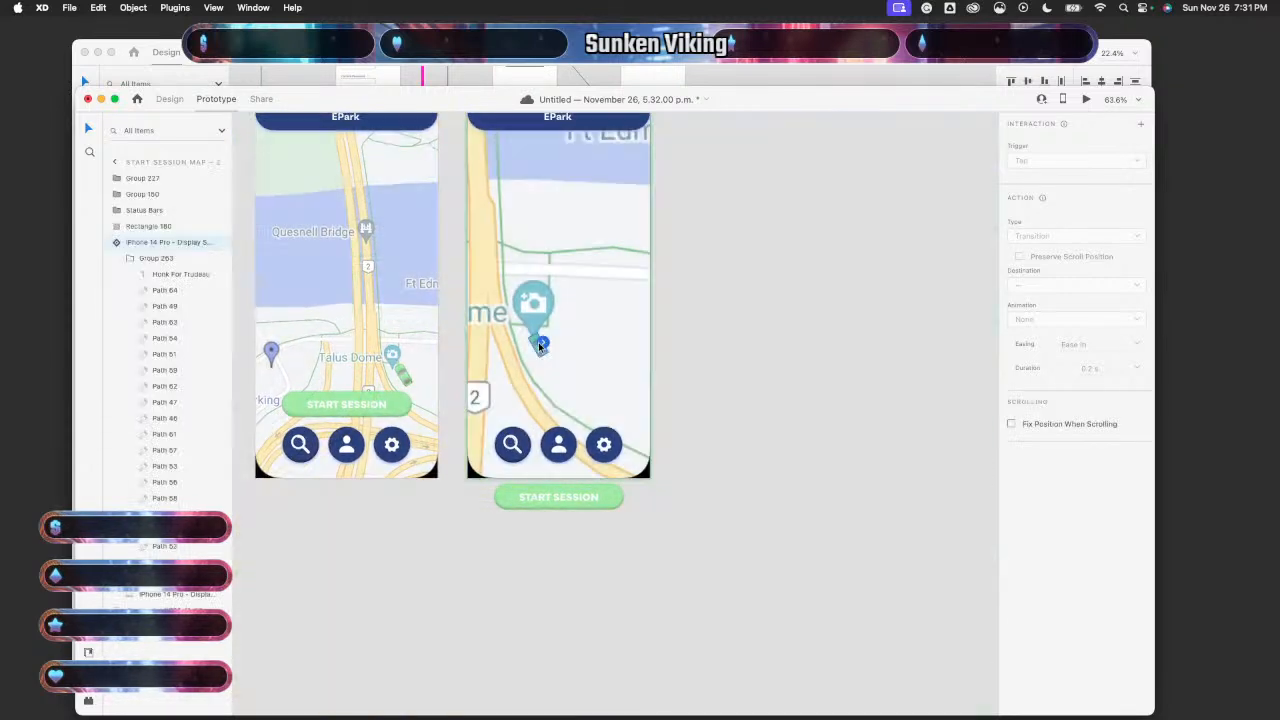
- Back in Design, inspect the car groups in Map – 1 and Map – 2, then launch Desktop Preview
{"action": "left_click", "coordinate": [170, 99]}
{"action": "left_click", "coordinate": [405, 378]}
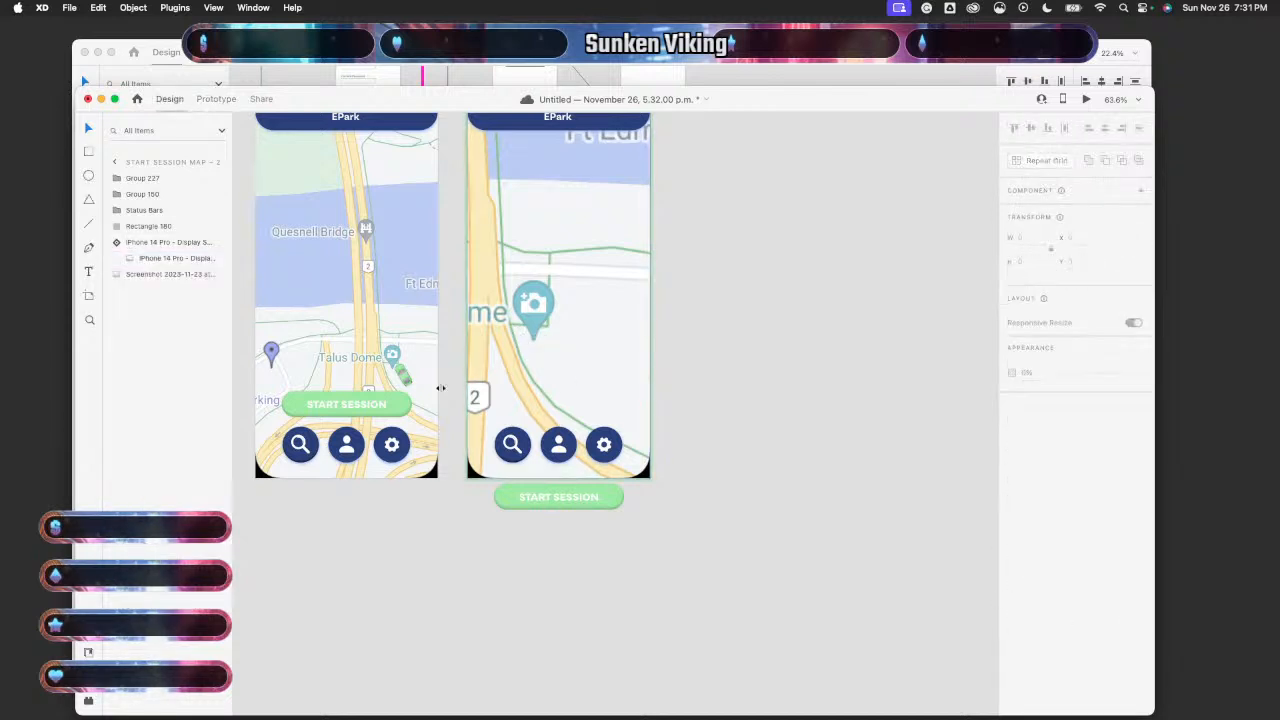
{"action": "double_click", "coordinate": [406, 379]}
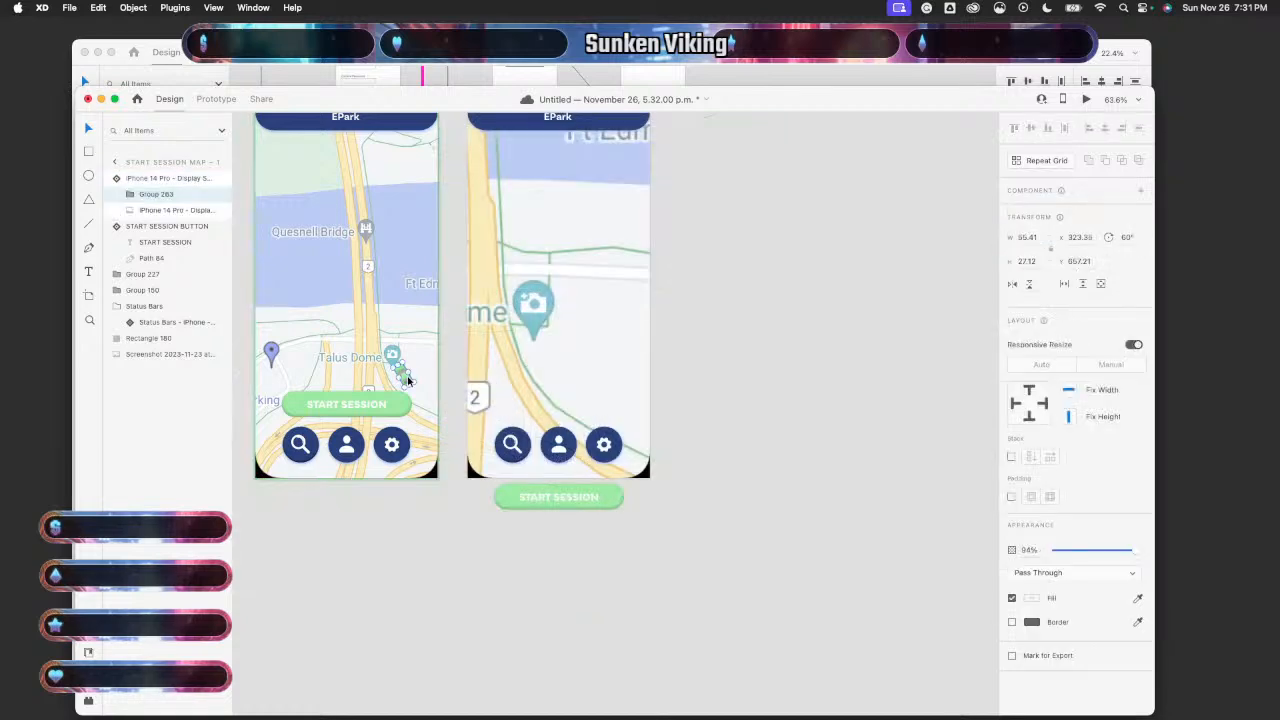
{"action": "left_click", "coordinate": [568, 372]}
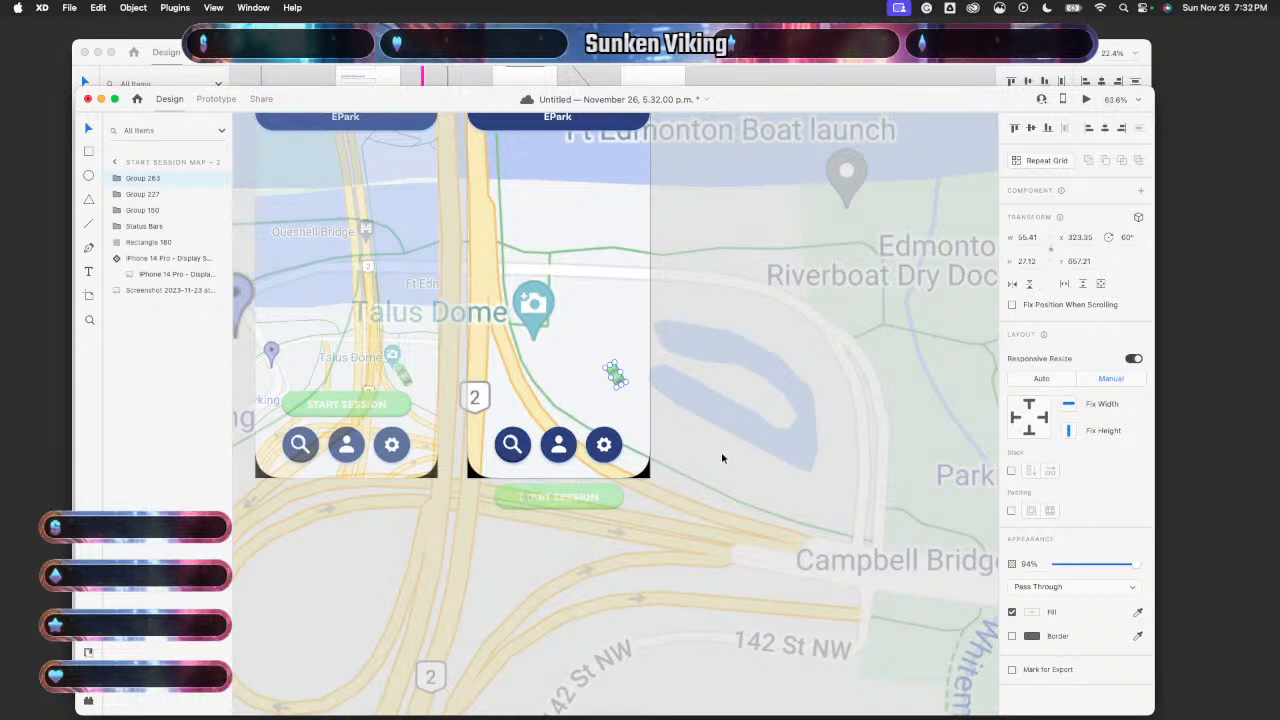
{"action": "scroll", "coordinate": [721, 451], "scroll_direction": "down", "scroll_amount": 5}
{"action": "left_click", "coordinate": [269, 467]}
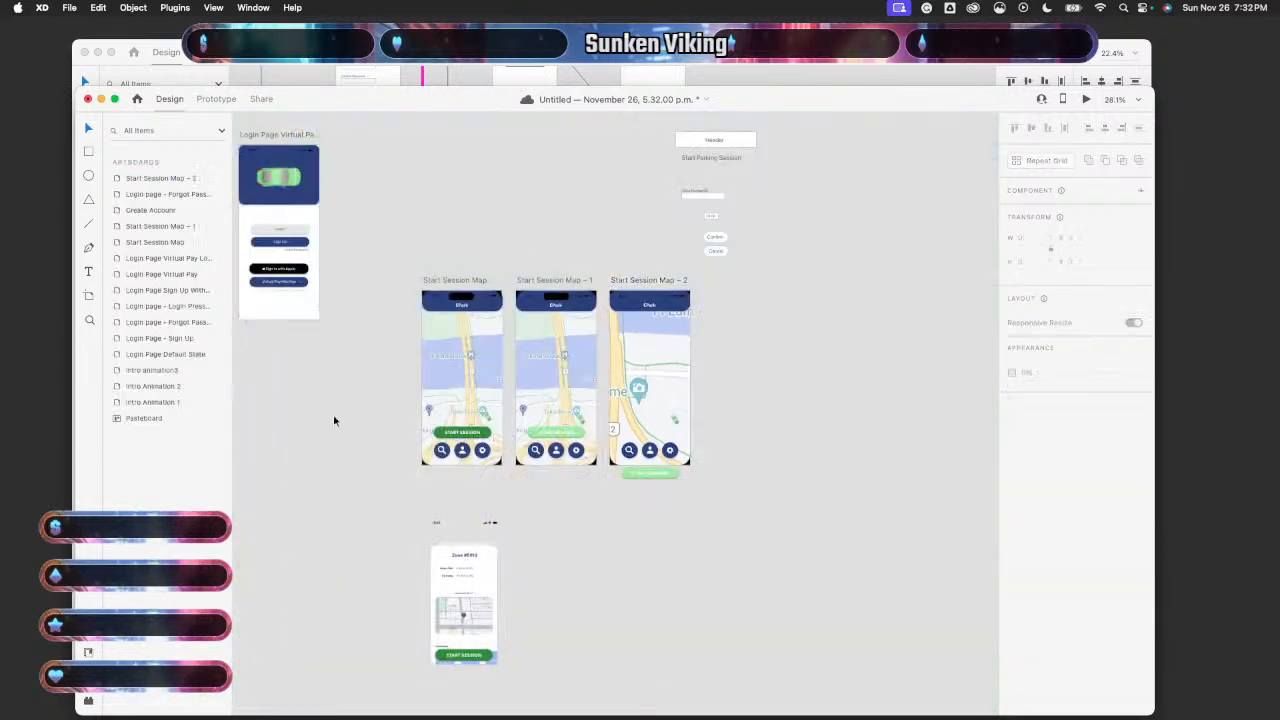
{"action": "left_click", "coordinate": [455, 375]}
{"action": "left_click", "coordinate": [1086, 100]}
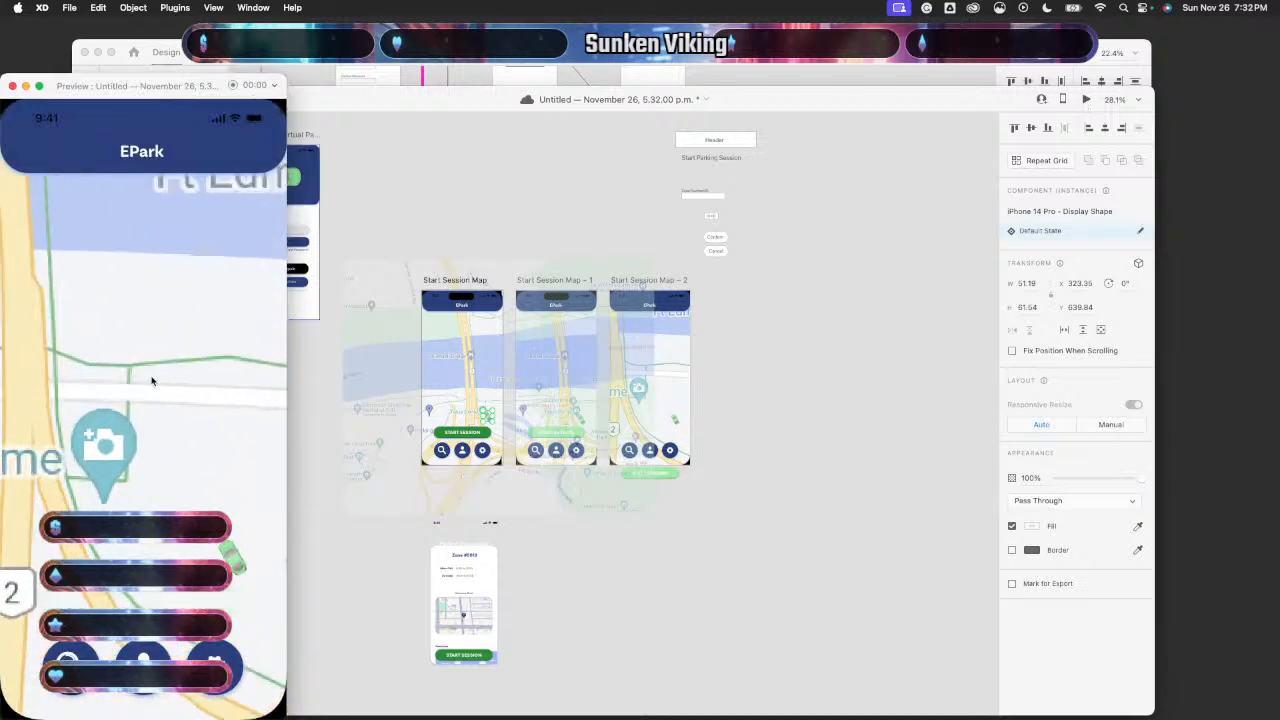
- Close the preview and delete the existing car from Start Session Map – 2
{"action": "left_click", "coordinate": [12, 87]}
{"action": "scroll", "coordinate": [584, 418], "scroll_direction": "up", "scroll_amount": 5}
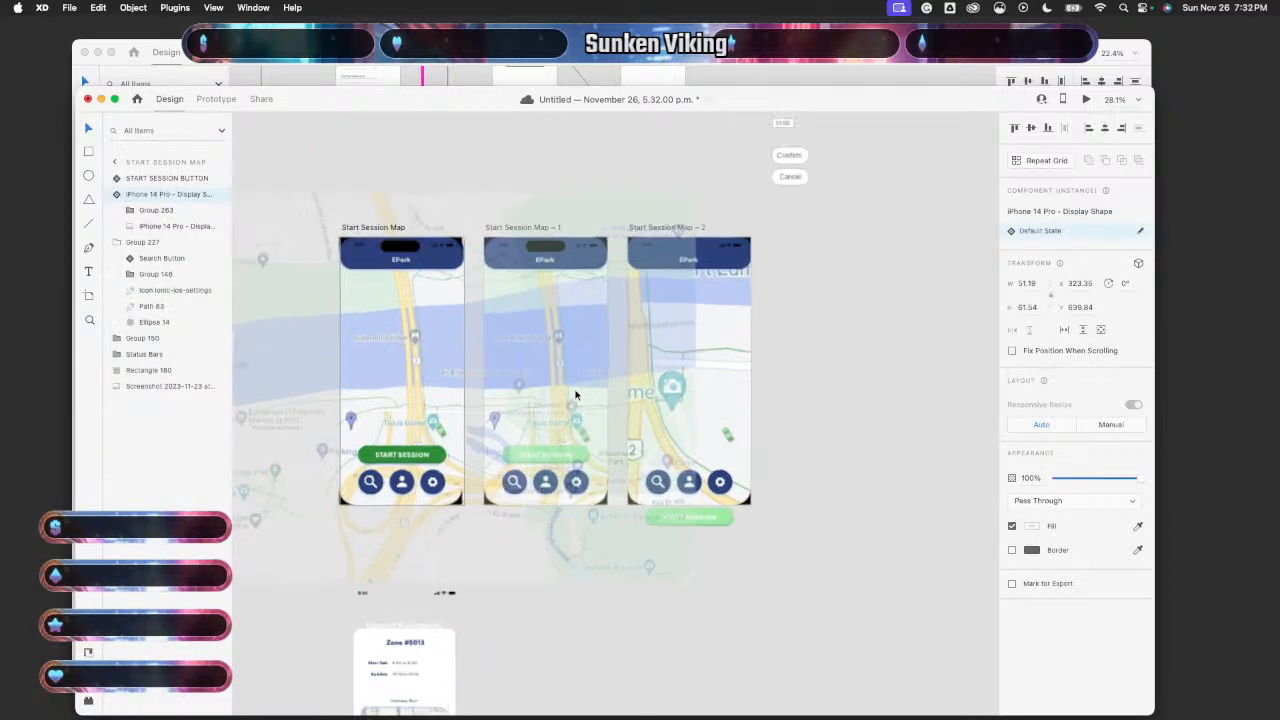
{"action": "scroll", "coordinate": [584, 415], "scroll_direction": "up", "scroll_amount": 4}
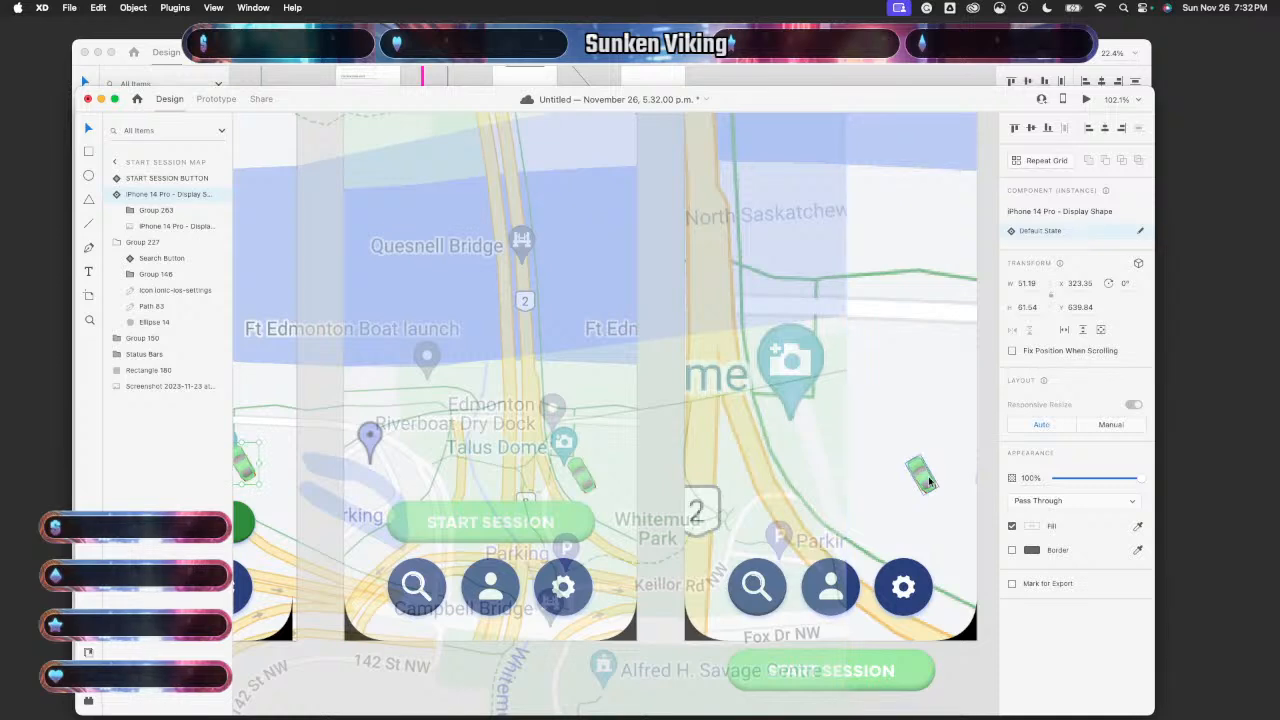
{"action": "left_click", "coordinate": [926, 480]}
{"action": "key", "text": "Delete"}
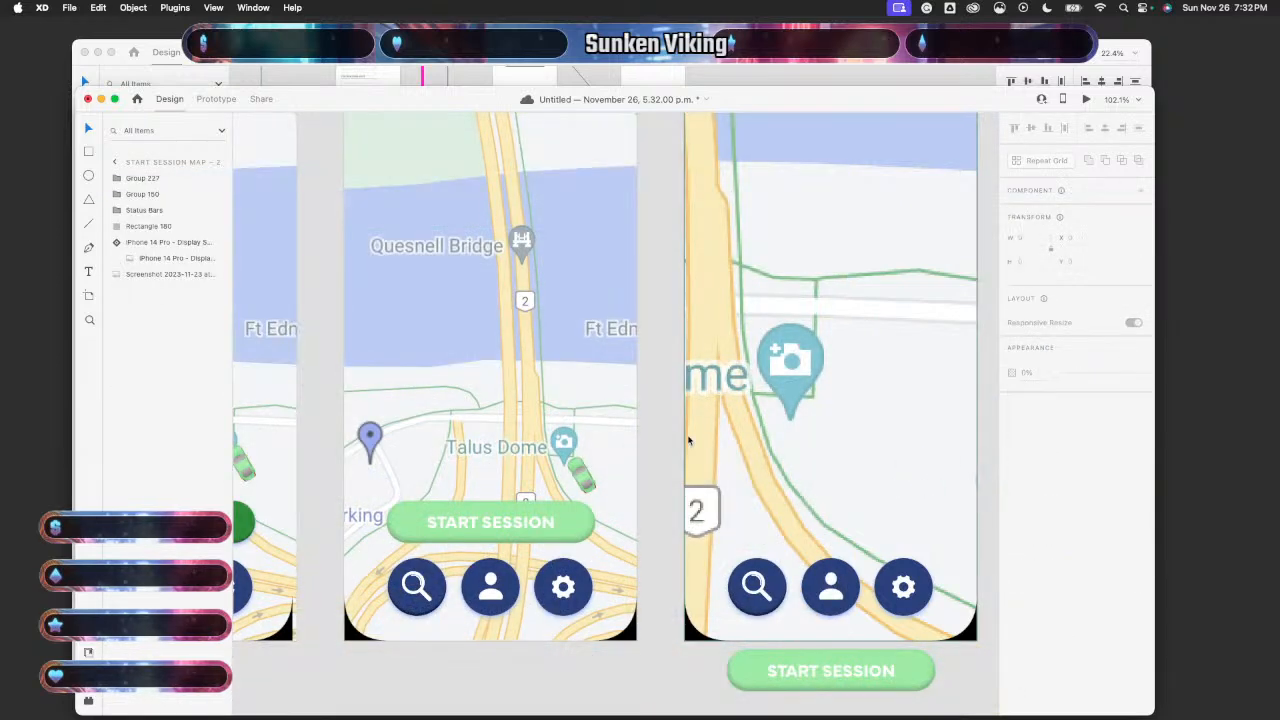
- Copy the first artboard's car and paste it into the middle artboard's map
{"action": "left_click", "coordinate": [580, 478]}
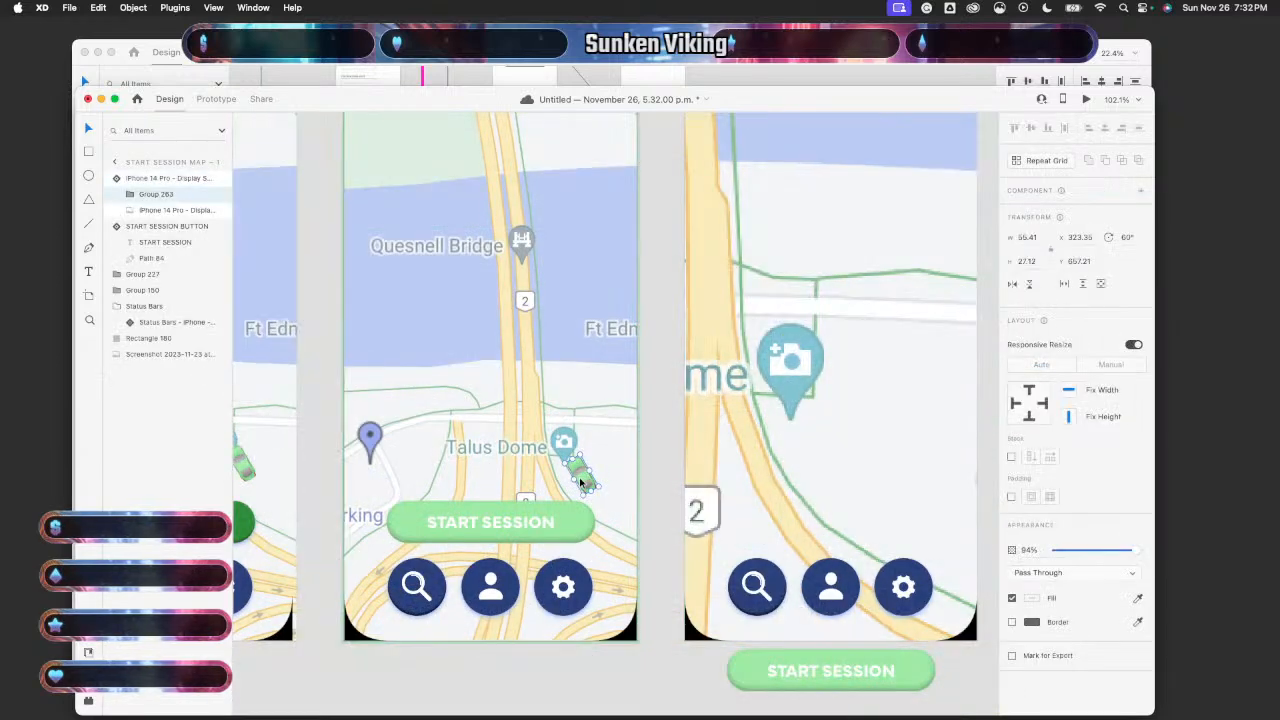
{"action": "scroll", "coordinate": [328, 471], "scroll_direction": "left", "scroll_amount": 3}
{"action": "left_click", "coordinate": [324, 472]}
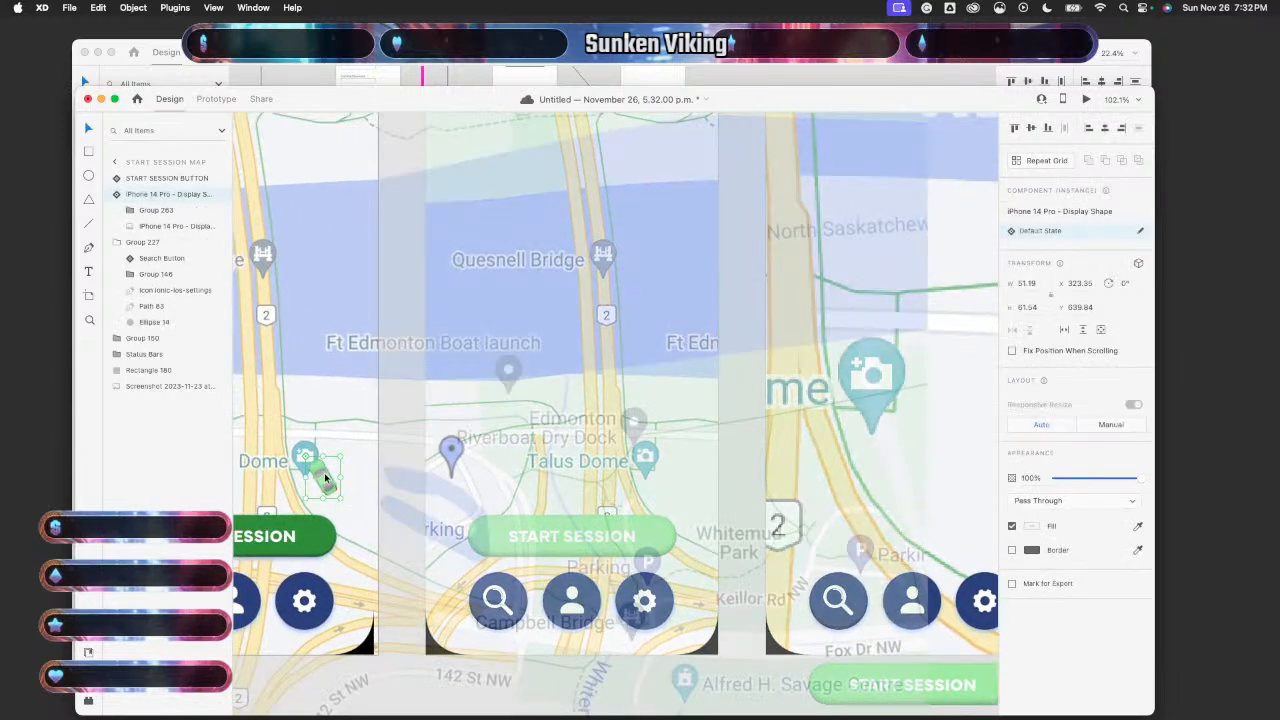
{"action": "scroll", "coordinate": [325, 478], "scroll_direction": "down", "scroll_amount": 5}
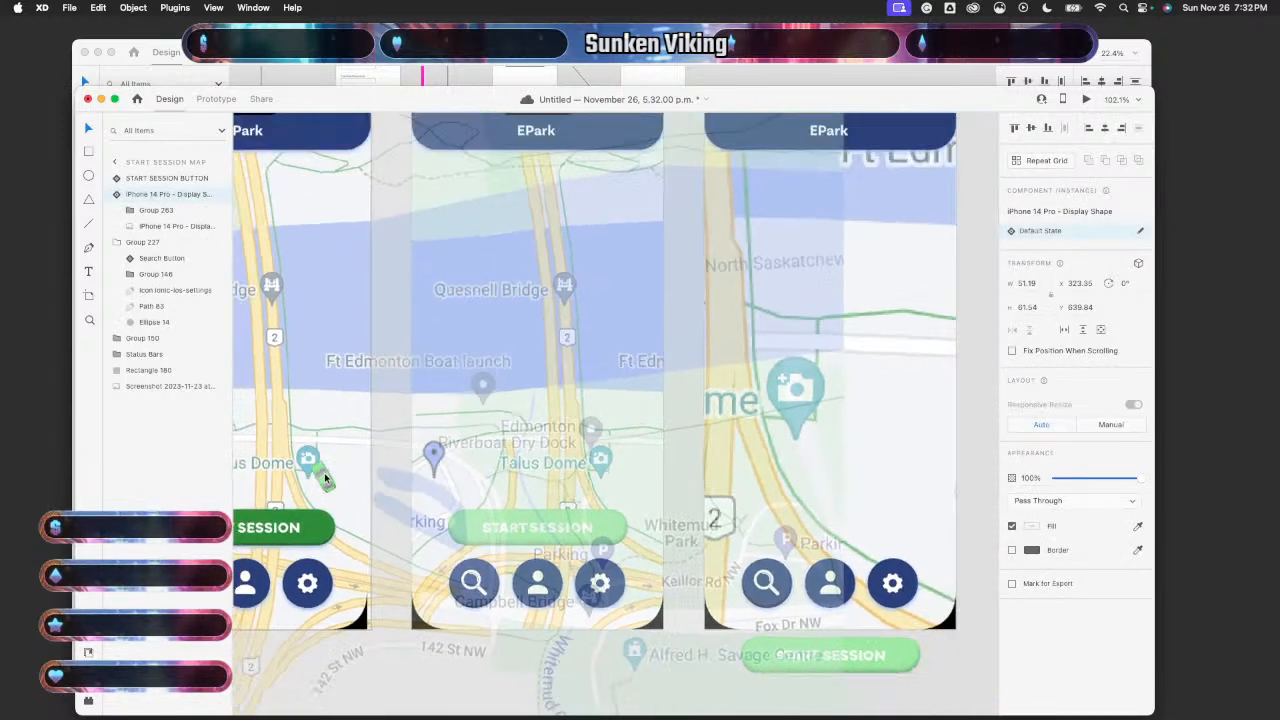
{"action": "left_click", "coordinate": [611, 502]}
{"action": "key", "text": "super+v"}
- Paste the copied car into Start Session Map – 2's map
{"action": "scroll", "coordinate": [611, 501], "scroll_direction": "down", "scroll_amount": 5}
{"action": "scroll", "coordinate": [611, 501], "scroll_direction": "up", "scroll_amount": 6}
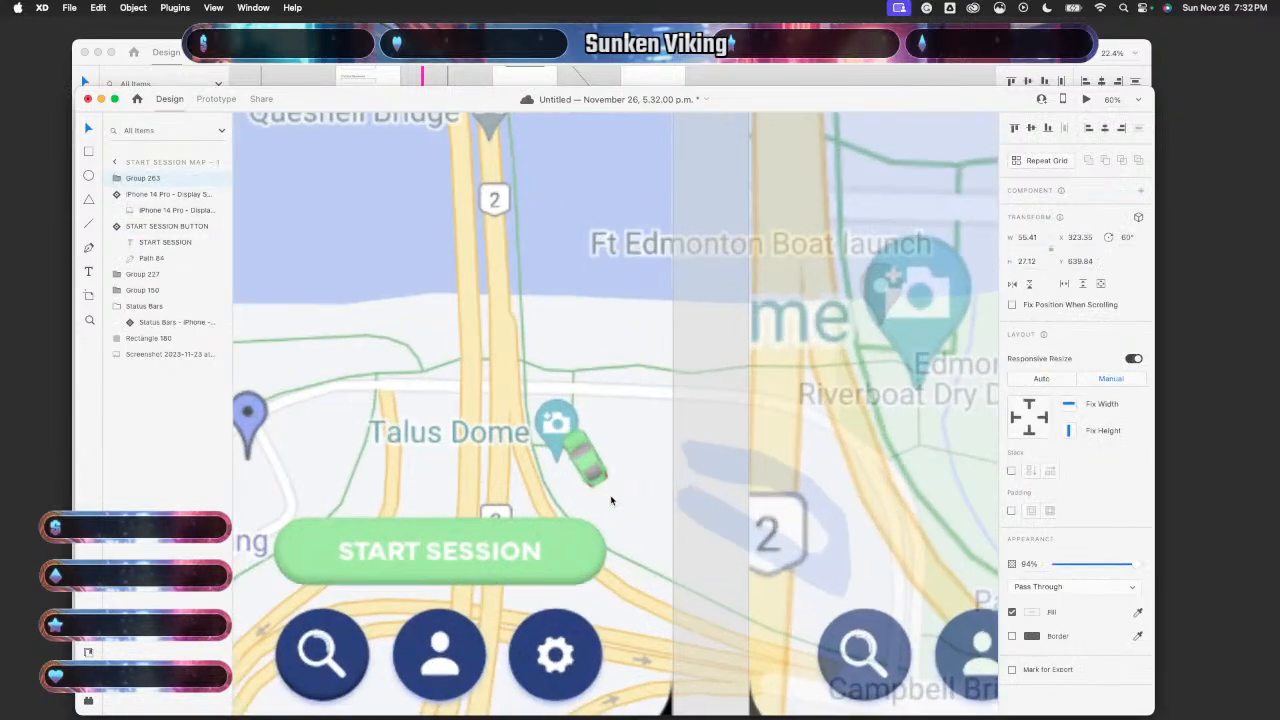
{"action": "scroll", "coordinate": [591, 462], "scroll_direction": "down", "scroll_amount": 4}
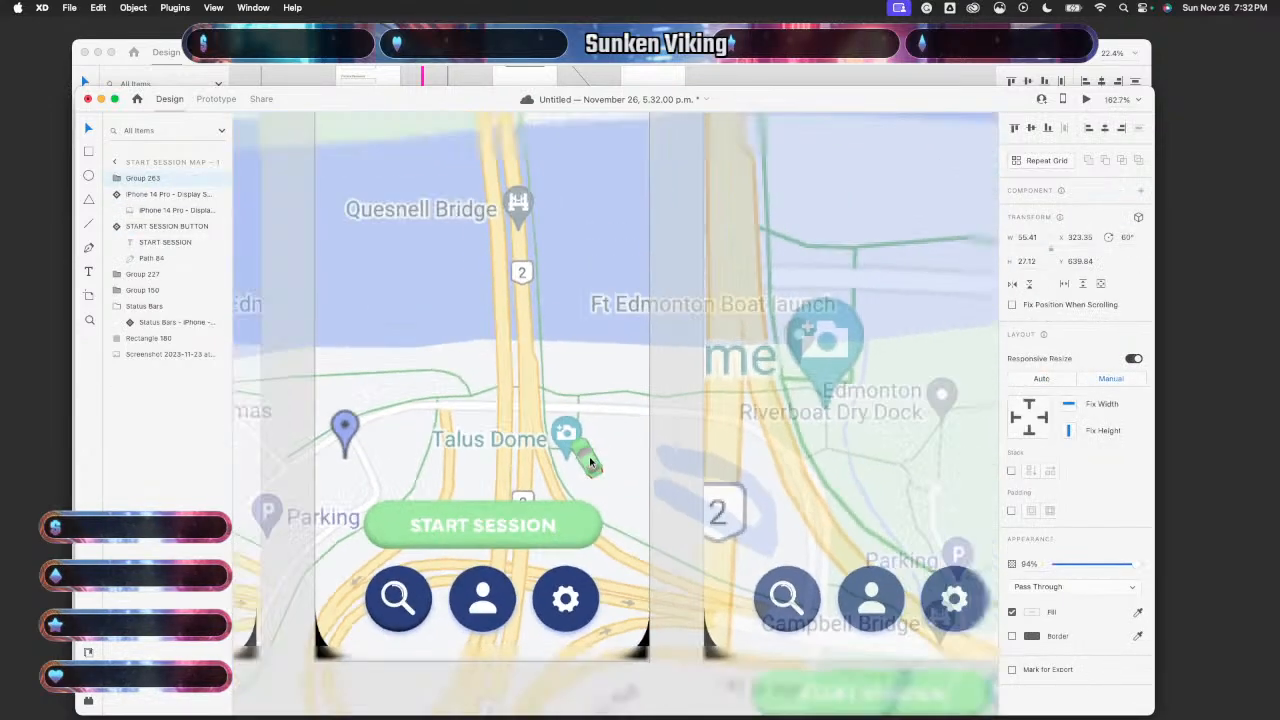
{"action": "scroll", "coordinate": [846, 495], "scroll_direction": "down", "scroll_amount": 3}
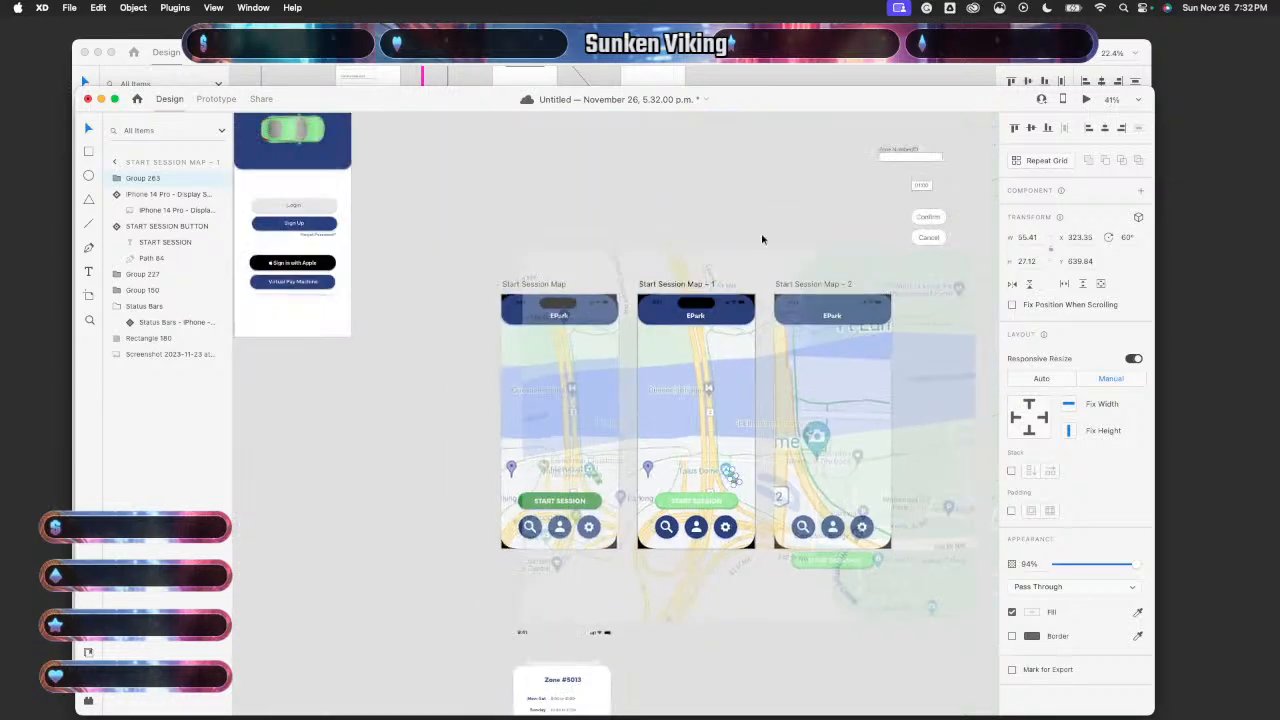
{"action": "left_click", "coordinate": [860, 495]}
{"action": "key", "text": "super+v"}
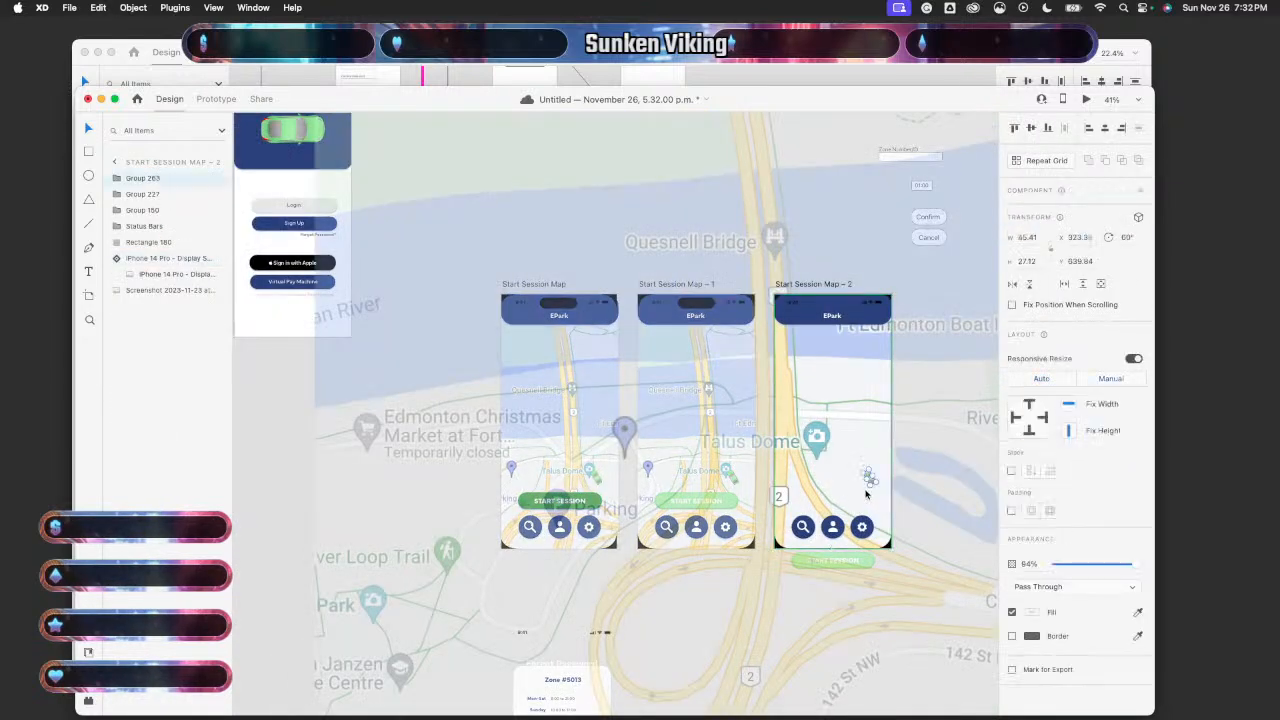
{"action": "scroll", "coordinate": [866, 490], "scroll_direction": "up", "scroll_amount": 4}
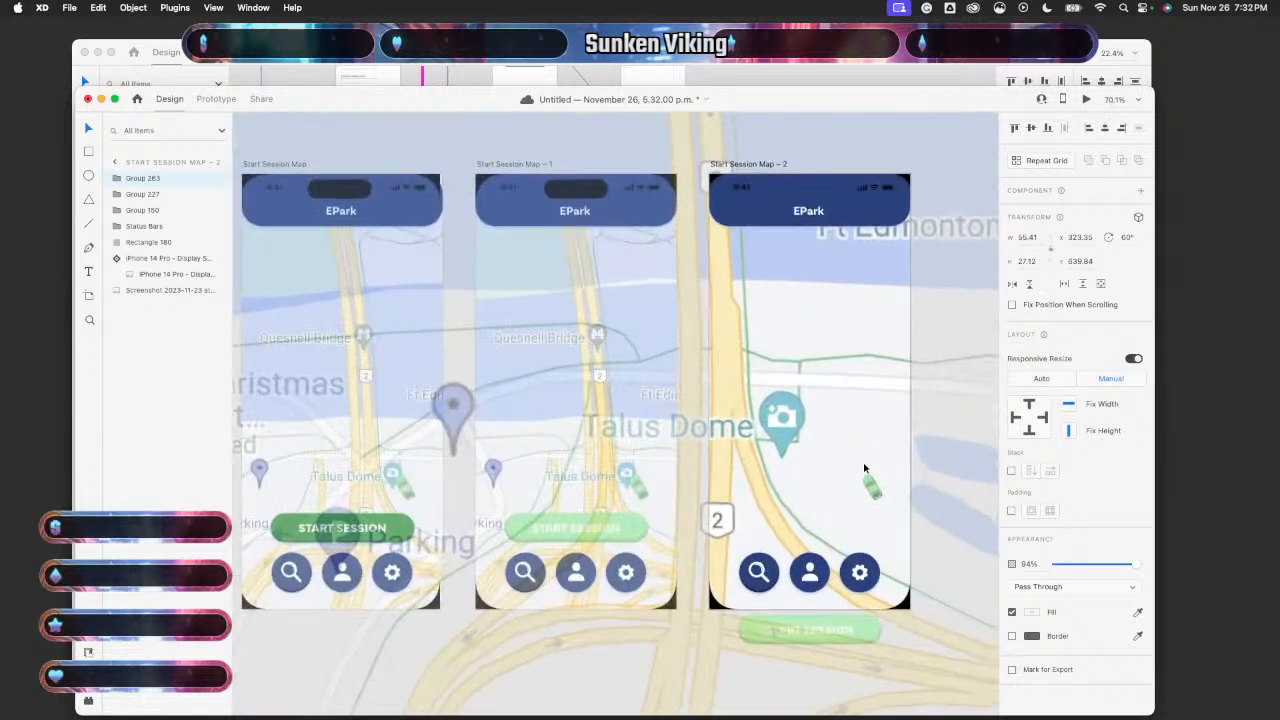
{"action": "scroll", "coordinate": [866, 468], "scroll_direction": "down", "scroll_amount": 3}
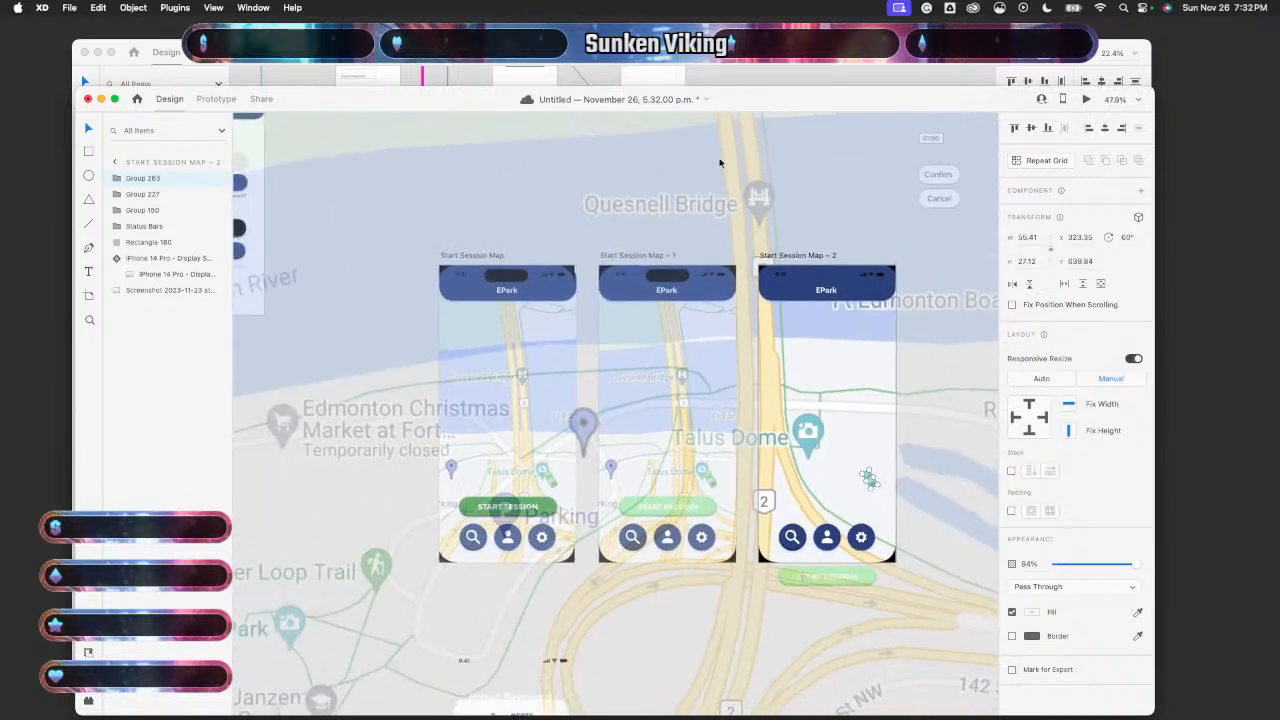
{"action": "scroll", "coordinate": [716, 165], "scroll_direction": "down", "scroll_amount": 3}
- In Prototype mode, select the START SESSION button's tap interaction
{"action": "left_click", "coordinate": [216, 98]}
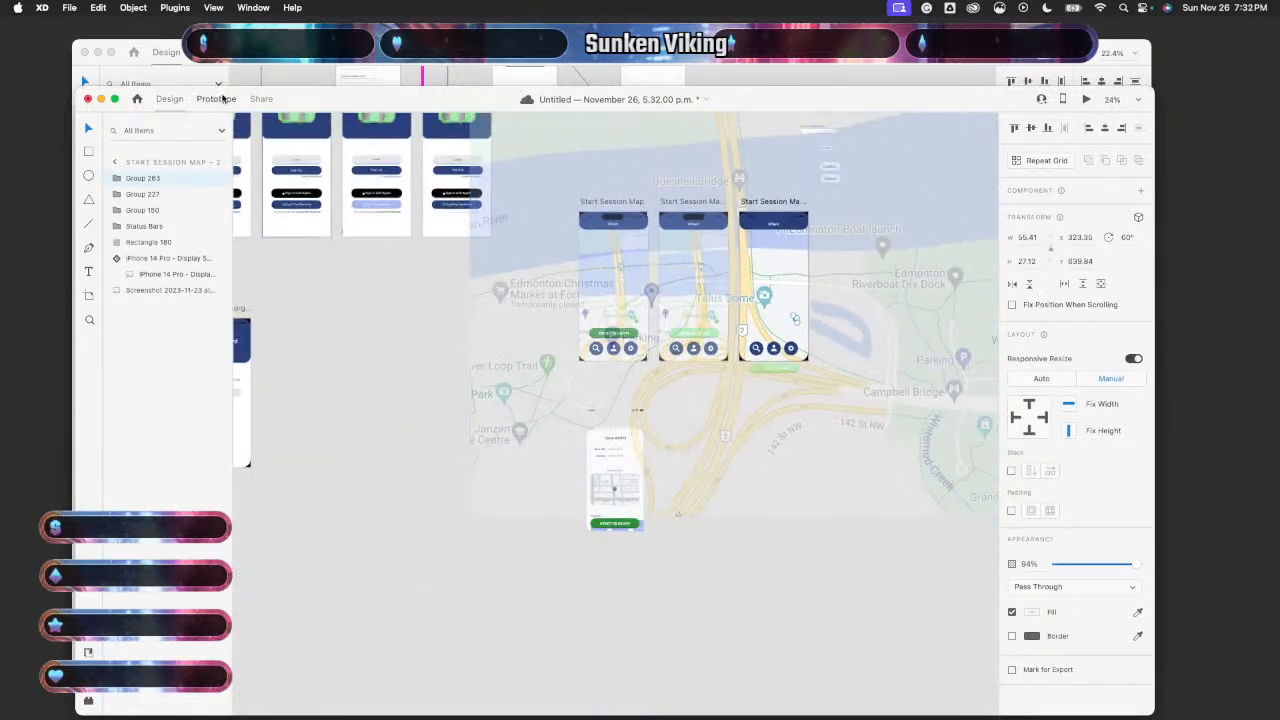
{"action": "left_click", "coordinate": [416, 321]}
{"action": "scroll", "coordinate": [540, 366], "scroll_direction": "up", "scroll_amount": 4}
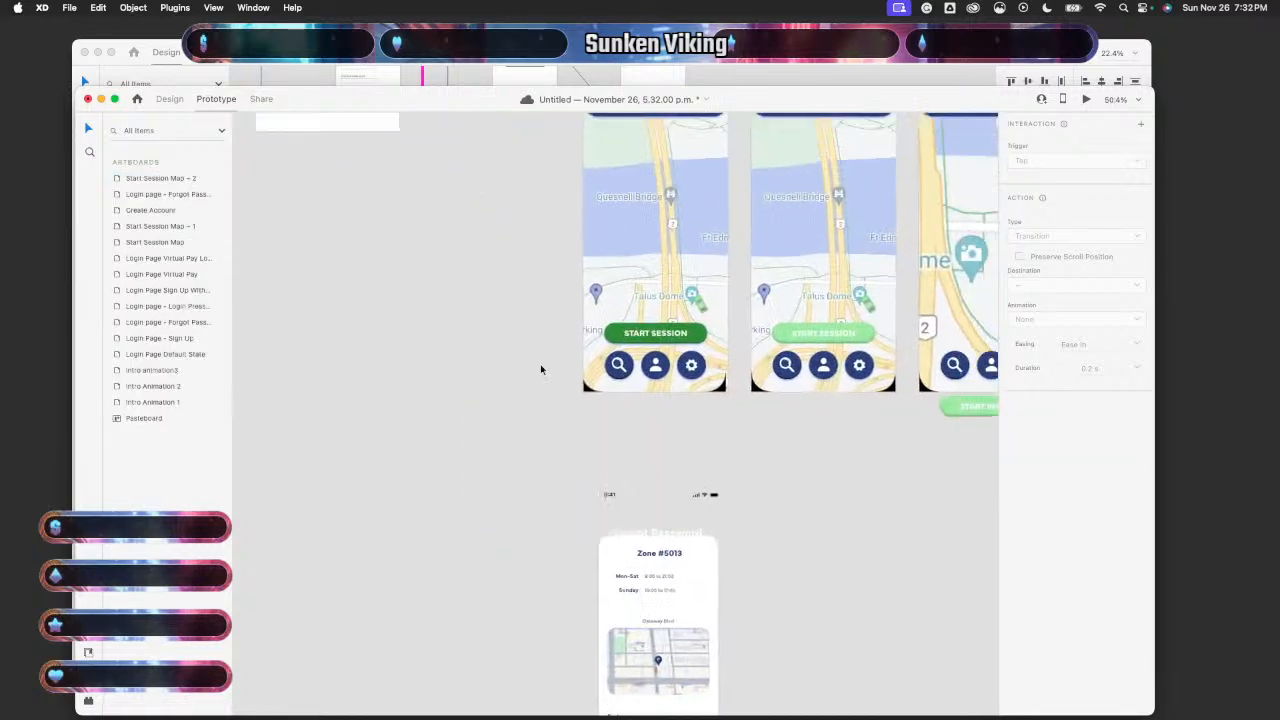
{"action": "scroll", "coordinate": [542, 366], "scroll_direction": "right", "scroll_amount": 2}
{"action": "scroll", "coordinate": [542, 366], "scroll_direction": "up", "scroll_amount": 2}
{"action": "left_click", "coordinate": [606, 324]}
{"action": "left_click", "coordinate": [654, 316]}
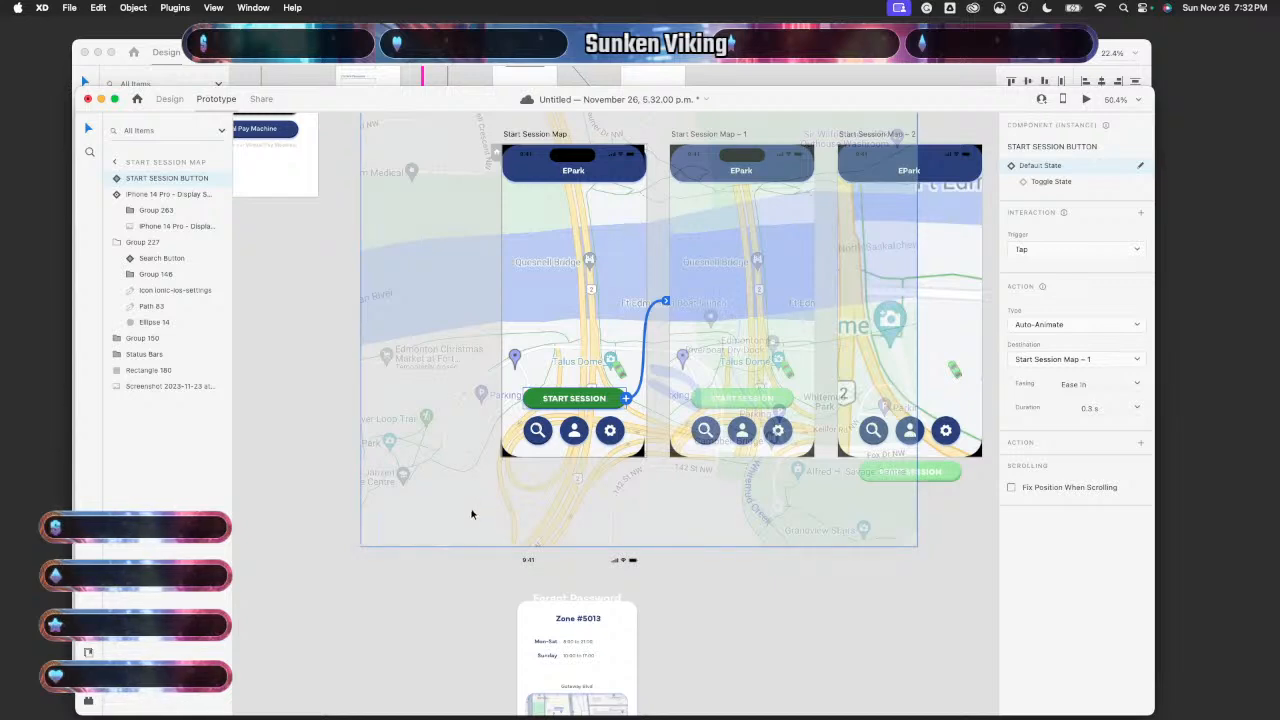
- Set the Auto-Animate transition's easing to None
{"action": "left_click", "coordinate": [1137, 385]}
{"action": "left_click", "coordinate": [1076, 399]}
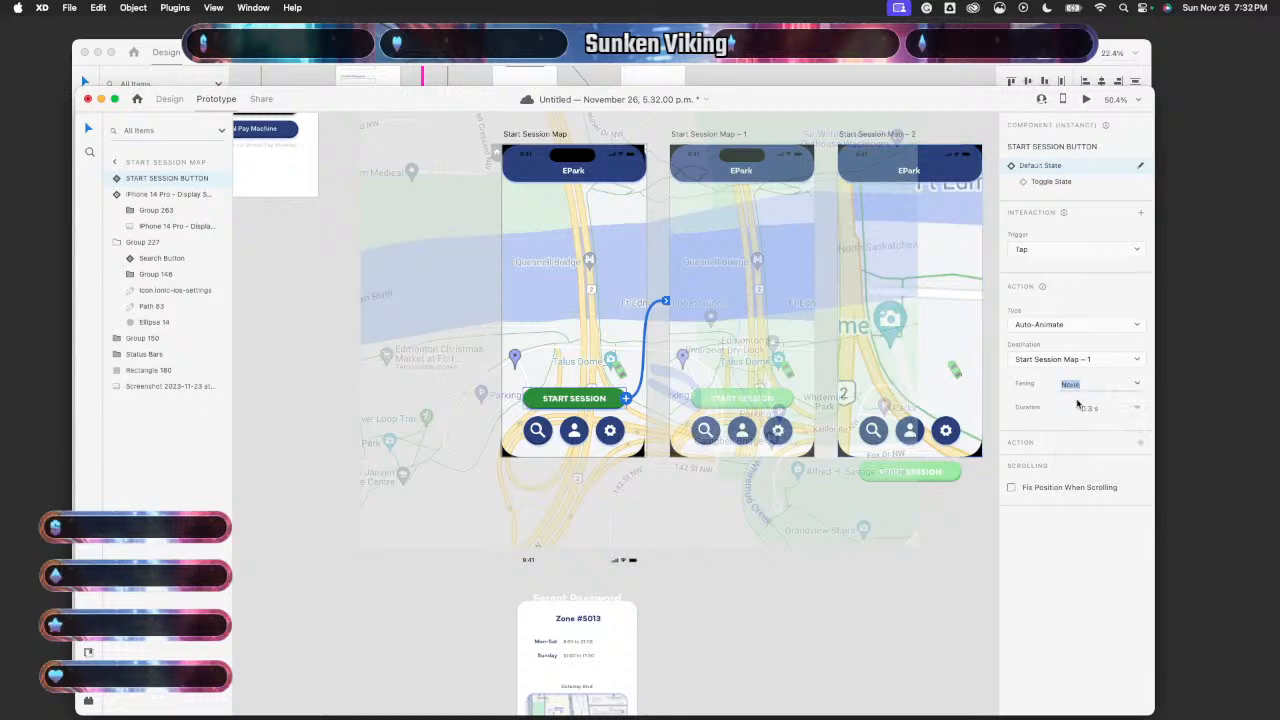
{"action": "left_click", "coordinate": [1138, 409]}
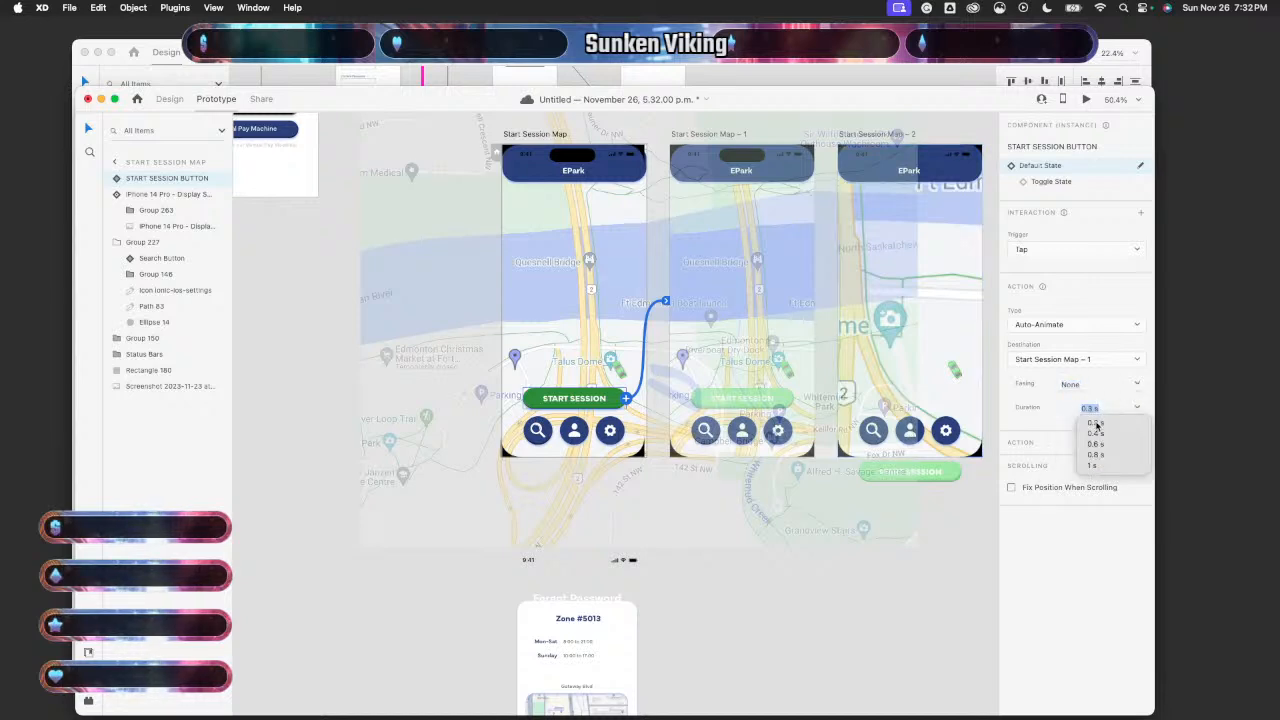
{"action": "left_click", "coordinate": [967, 578]}
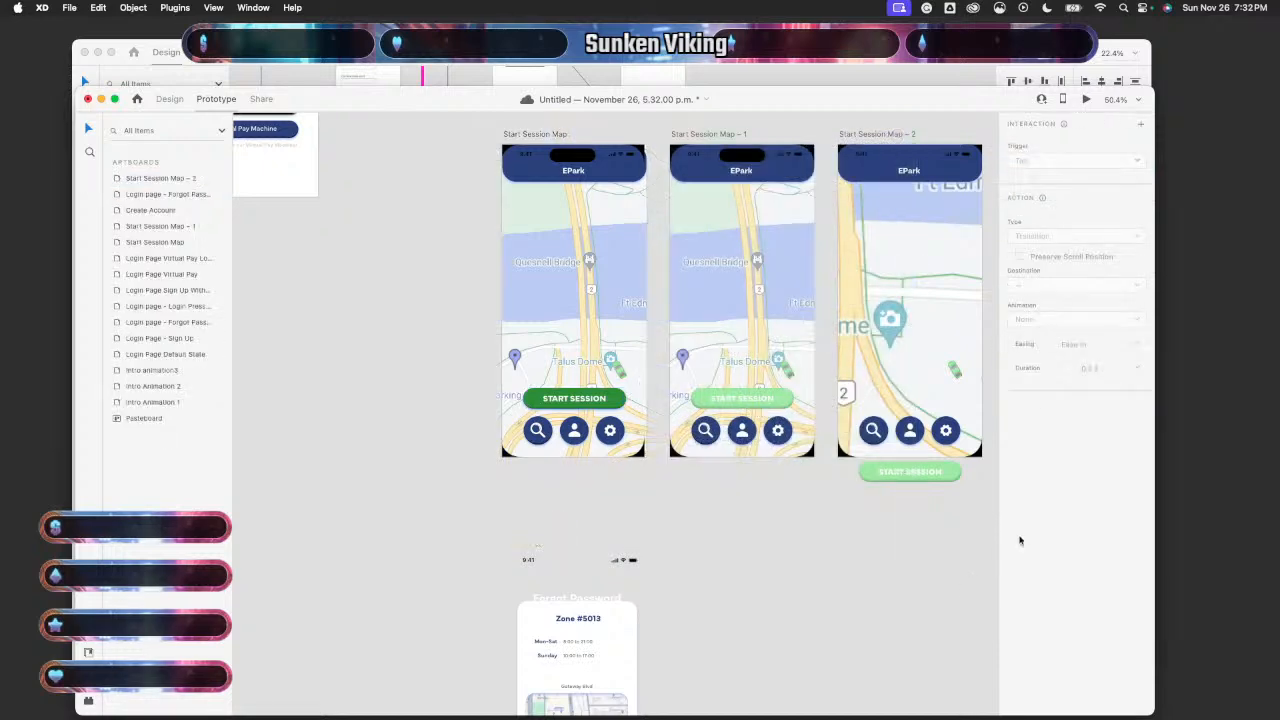
{"action": "left_click", "coordinate": [621, 315]}
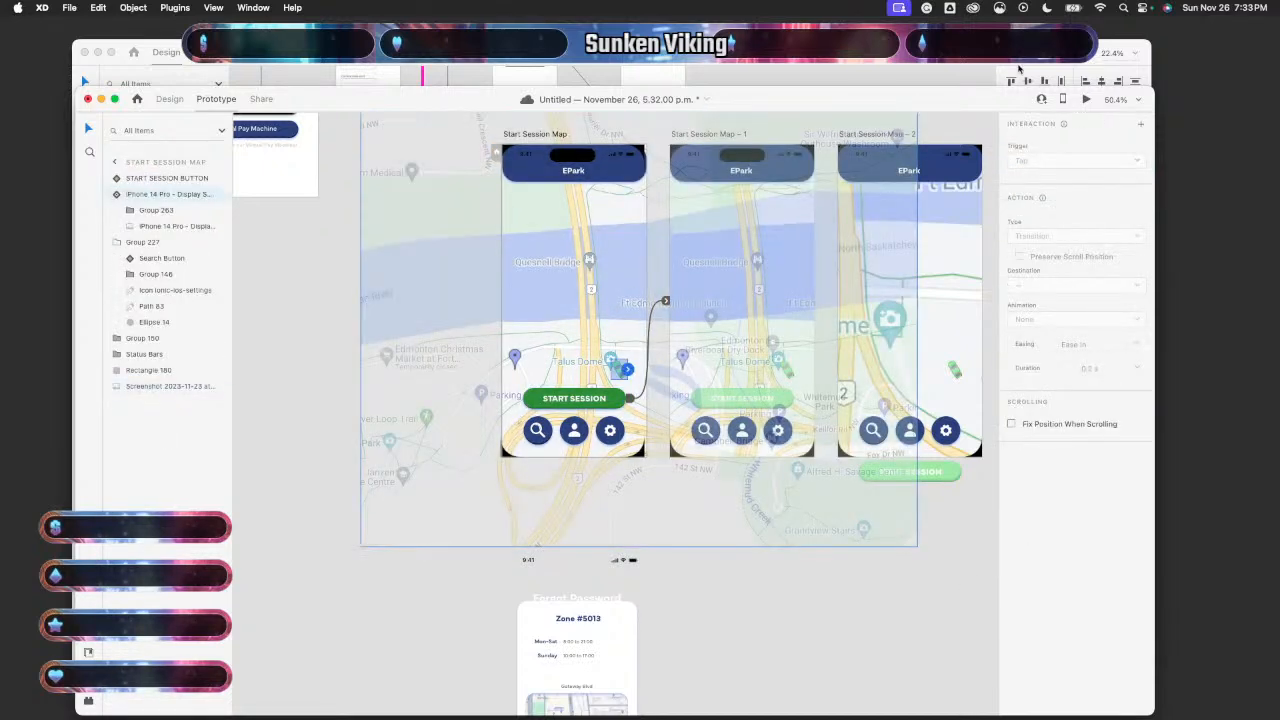
- Preview the START SESSION transition twice, then return to Design mode
{"action": "left_click", "coordinate": [1086, 99]}
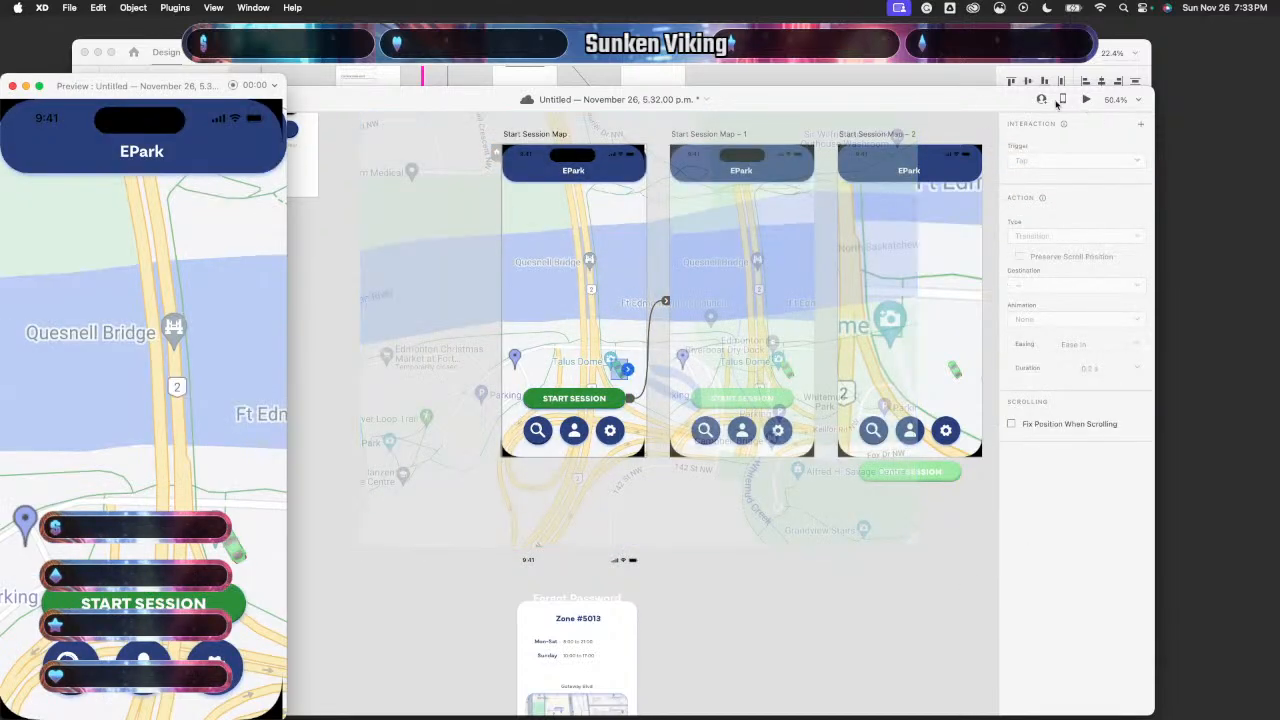
{"action": "left_click", "coordinate": [125, 604]}
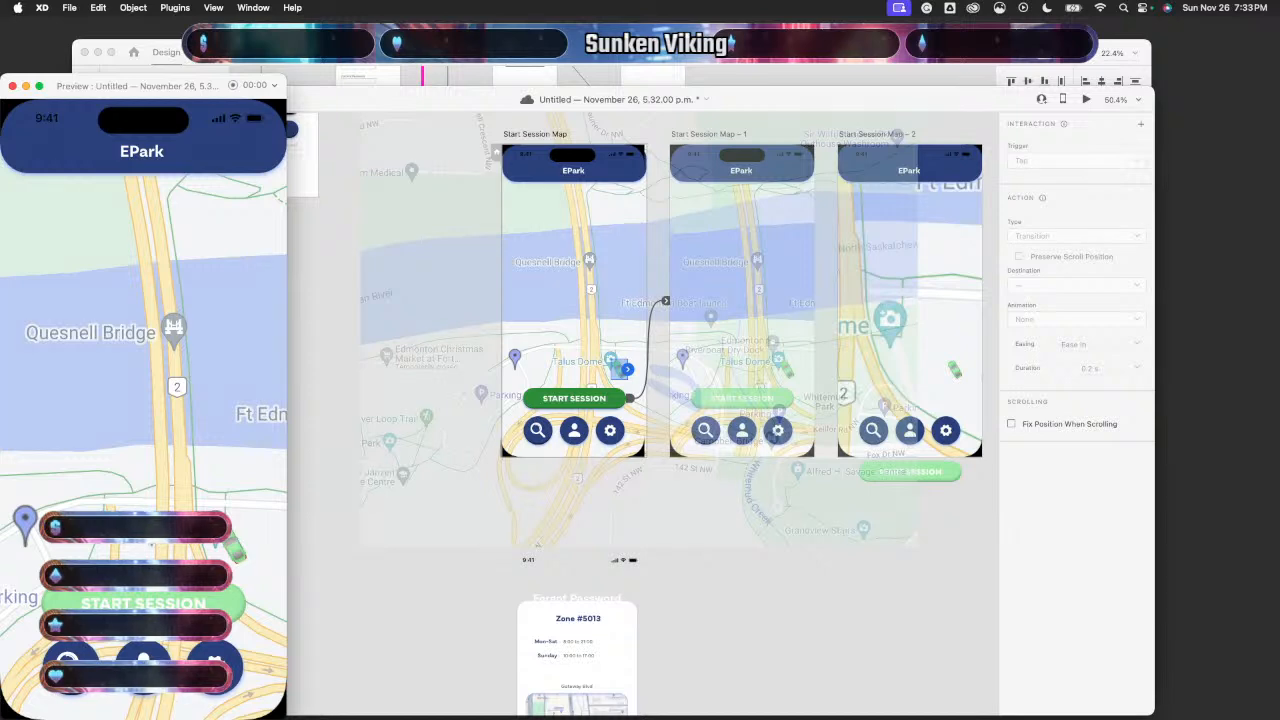
{"action": "left_click", "coordinate": [12, 85]}
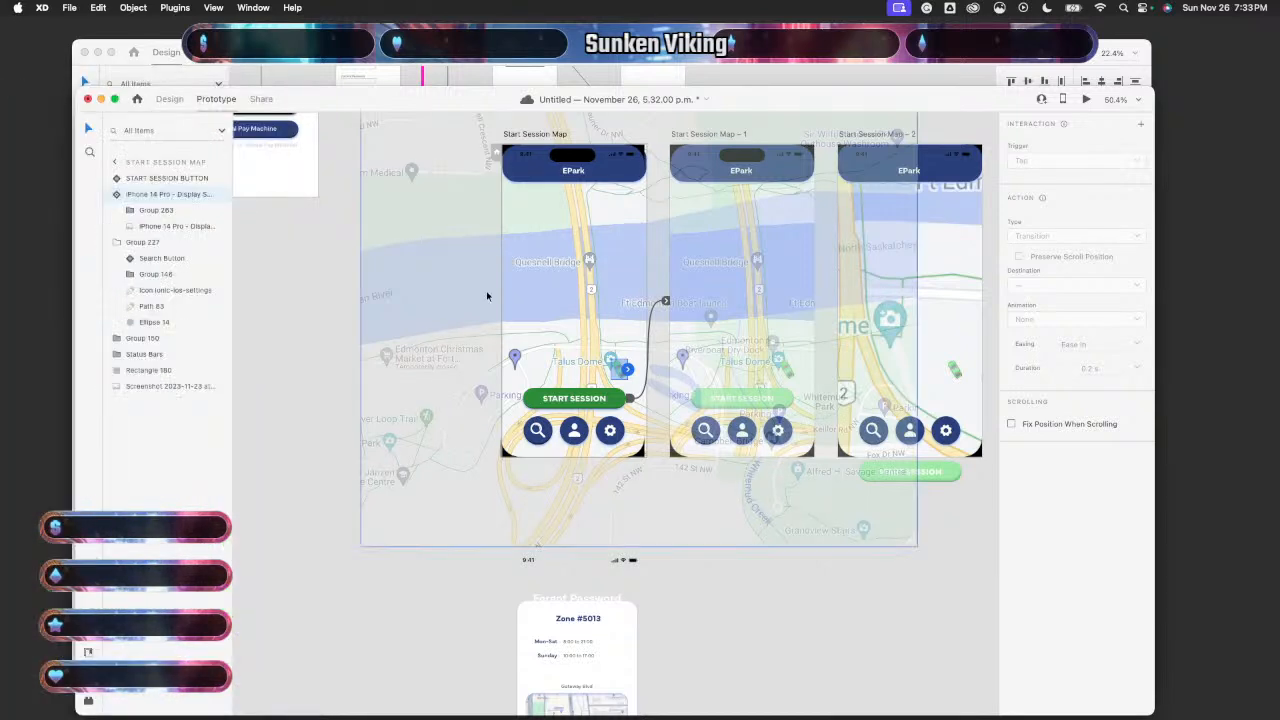
{"action": "left_click", "coordinate": [1089, 99]}
{"action": "left_click", "coordinate": [203, 598]}
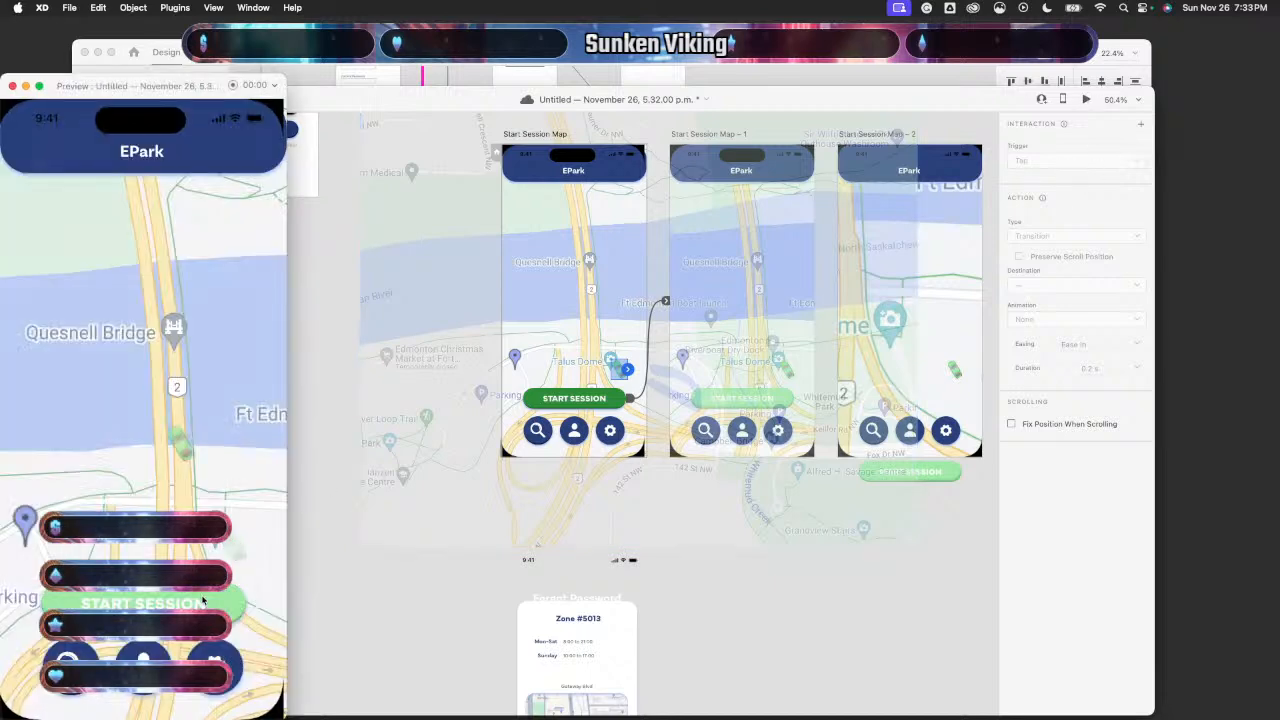
{"action": "left_click", "coordinate": [12, 87]}
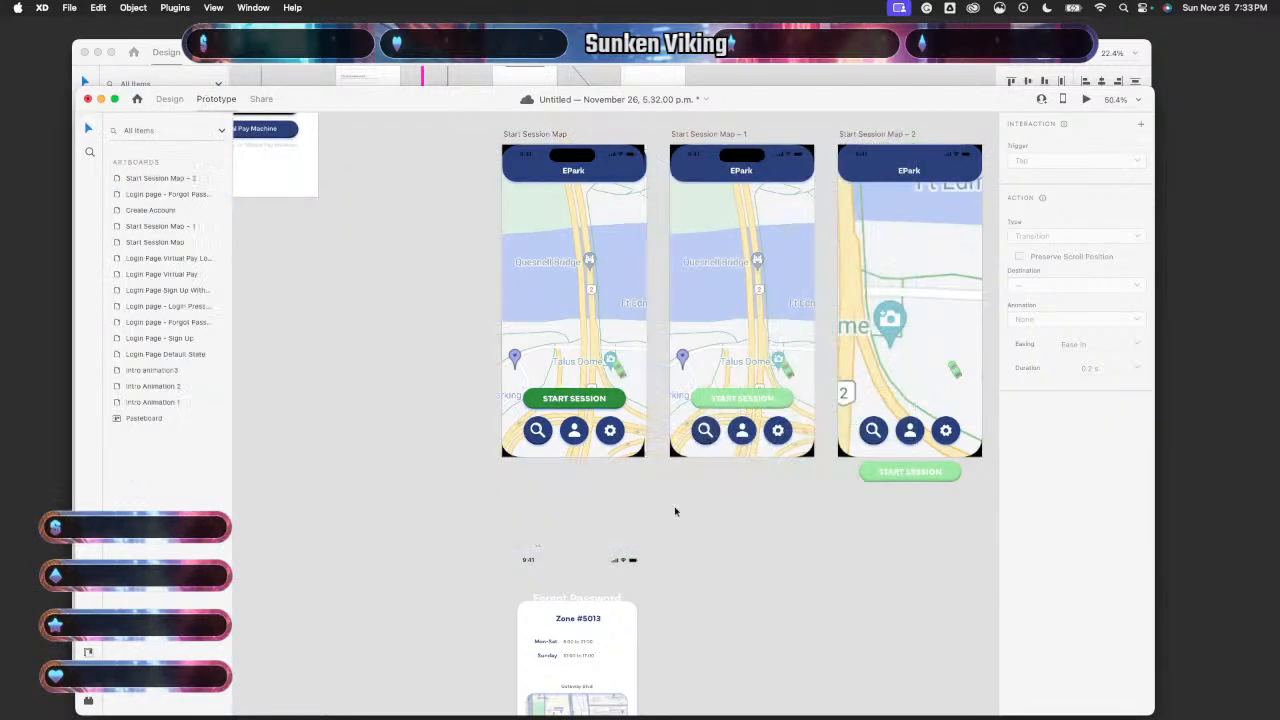
{"action": "left_click", "coordinate": [169, 98]}
{"action": "left_click", "coordinate": [792, 352]}
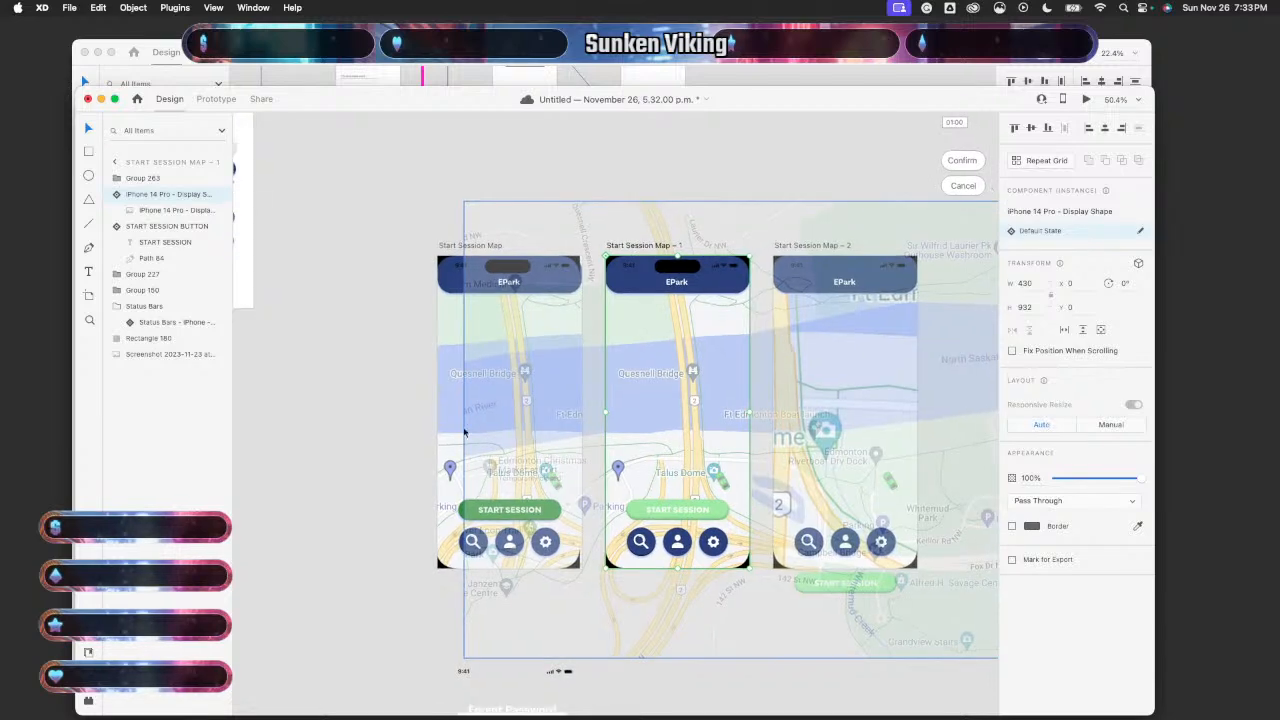
- Delete the status bar from Start Session Map, keeping the blue header
{"action": "left_click", "coordinate": [404, 432]}
{"action": "scroll", "coordinate": [404, 432], "scroll_direction": "up", "scroll_amount": 5}
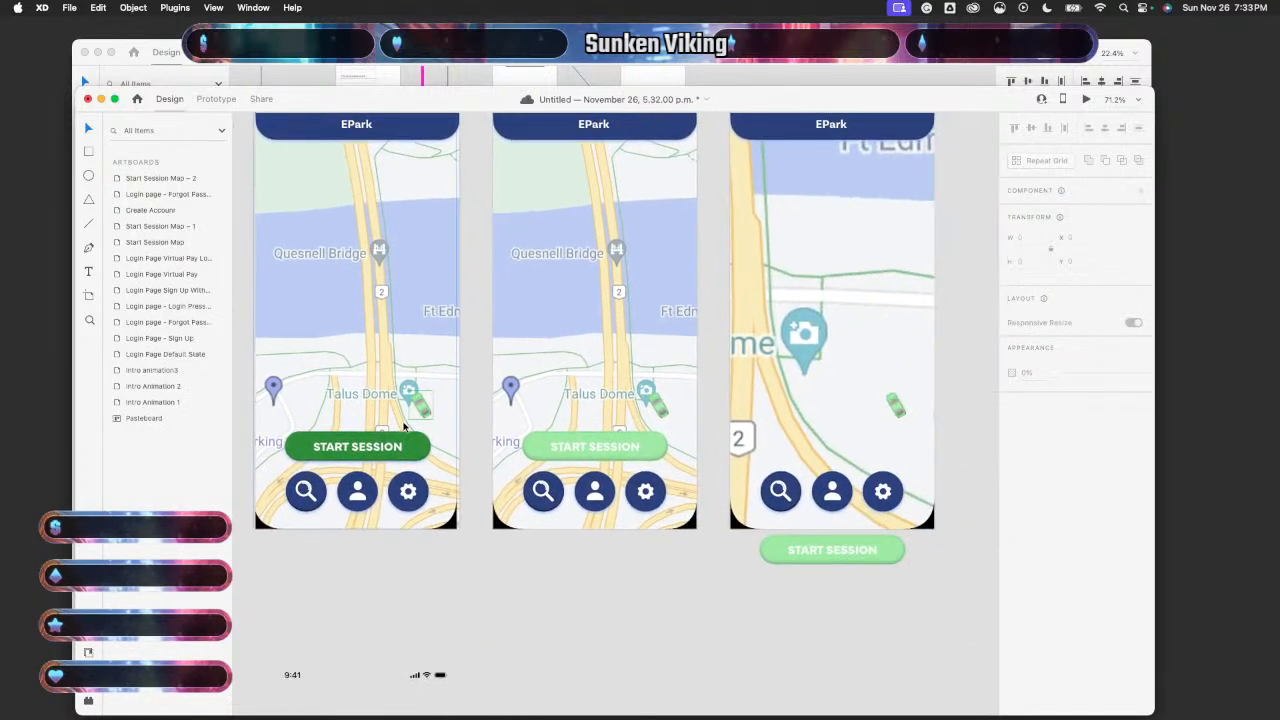
{"action": "scroll", "coordinate": [404, 428], "scroll_direction": "up", "scroll_amount": 5}
{"action": "scroll", "coordinate": [404, 428], "scroll_direction": "left", "scroll_amount": 1}
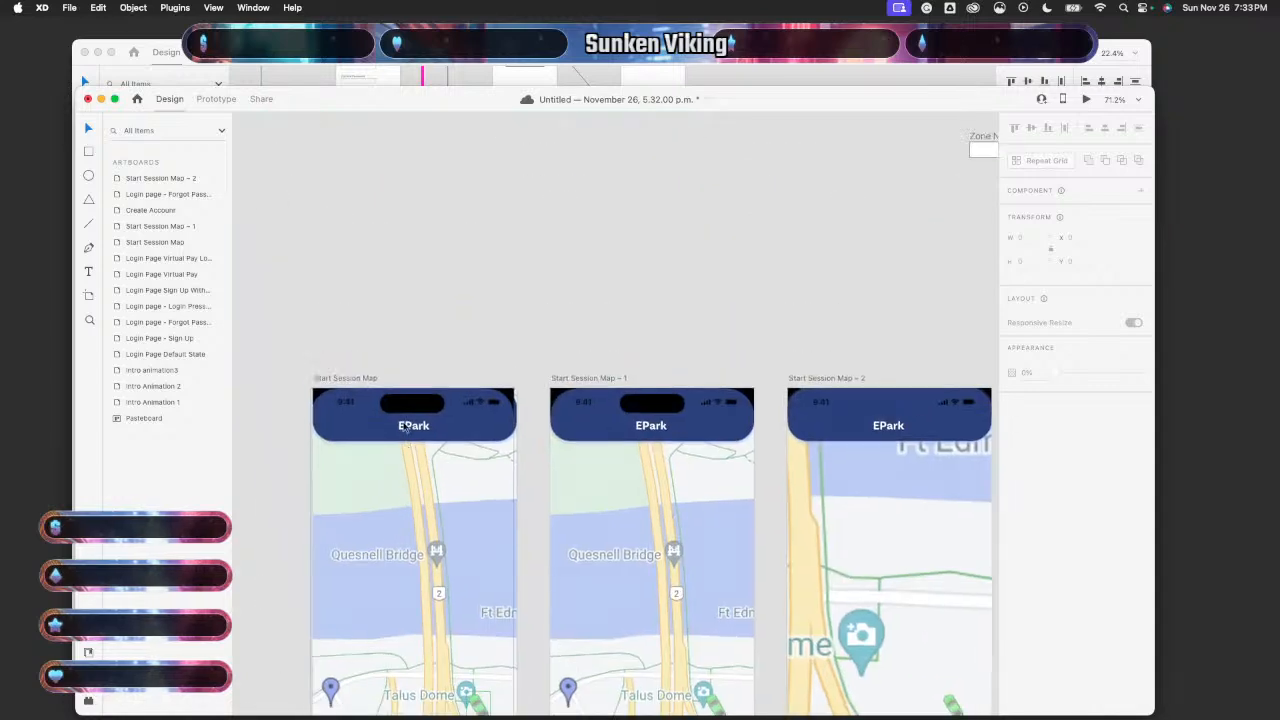
{"action": "scroll", "coordinate": [520, 406], "scroll_direction": "up", "scroll_amount": 10}
{"action": "left_click", "coordinate": [516, 402]}
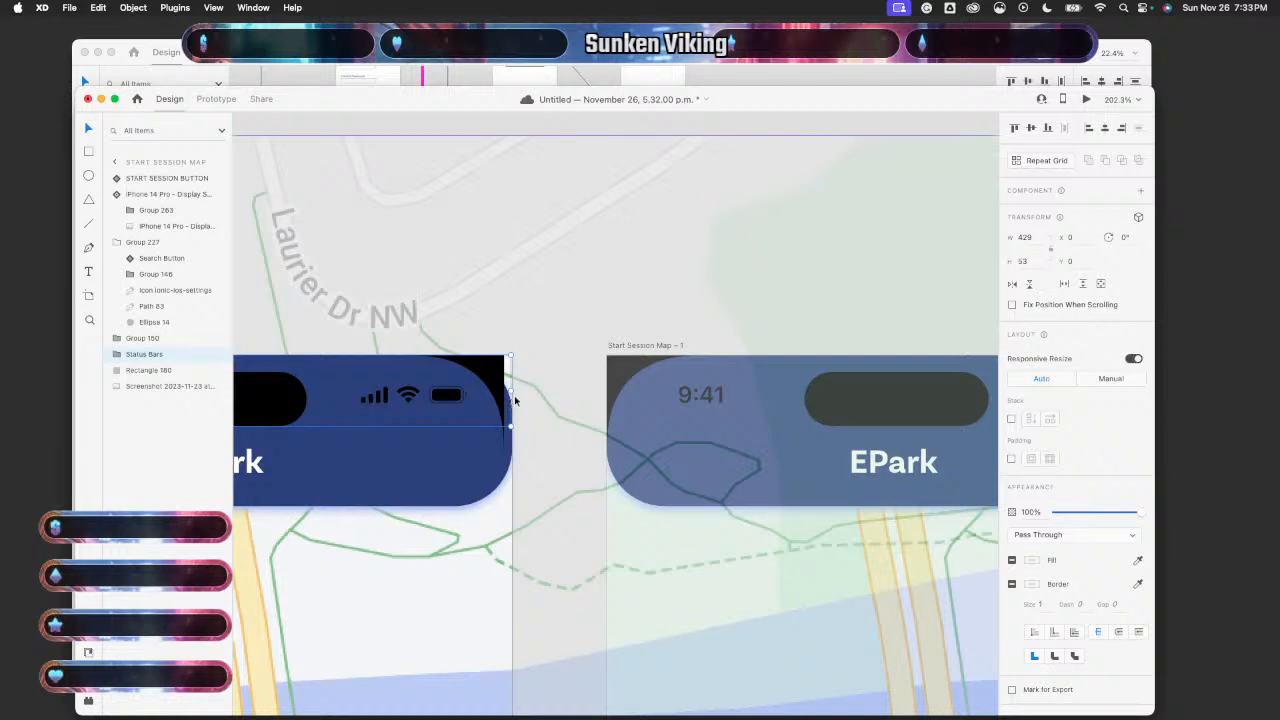
{"action": "key", "text": "BackSpace"}
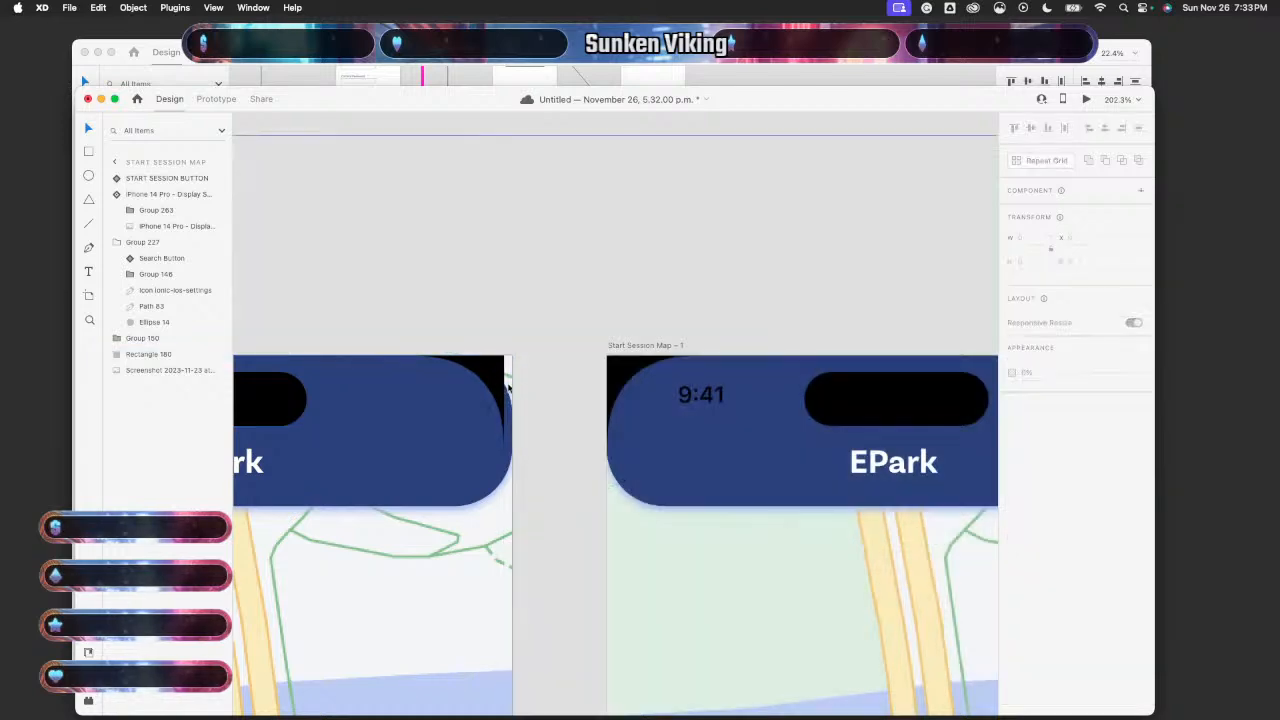
{"action": "left_click", "coordinate": [511, 401]}
{"action": "key", "text": "BackSpace"}
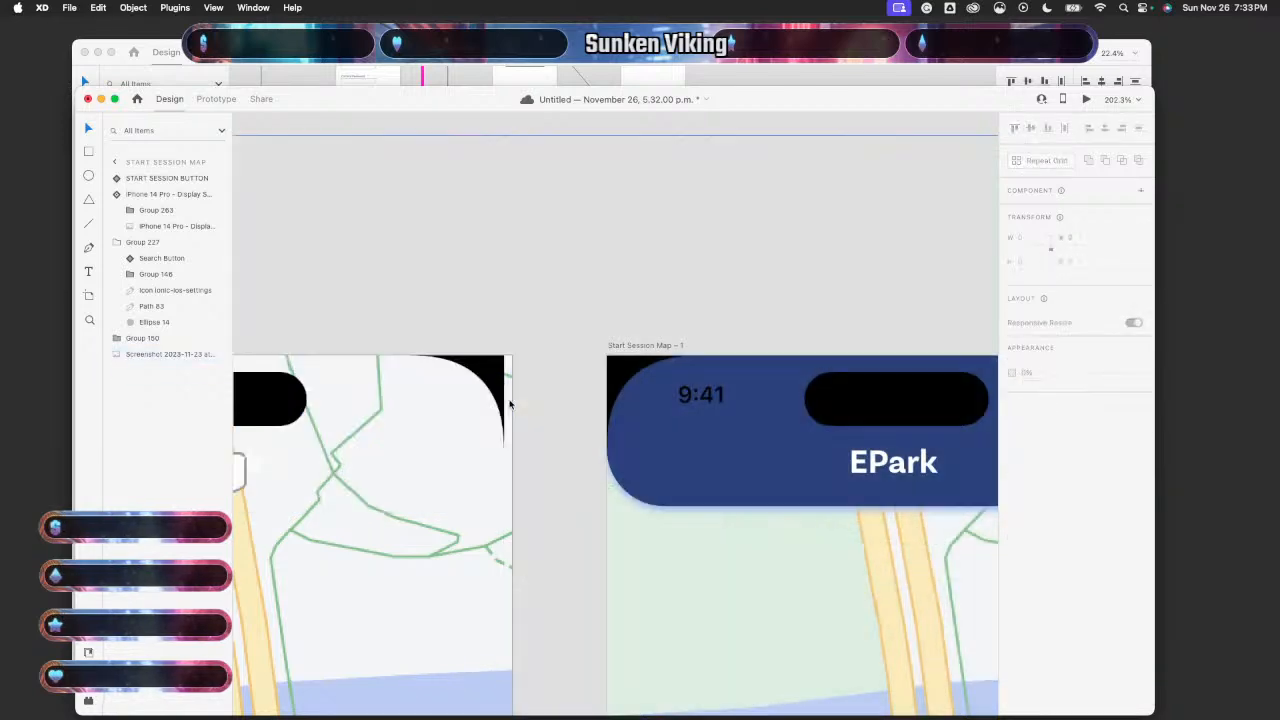
{"action": "key", "text": "super+z"}
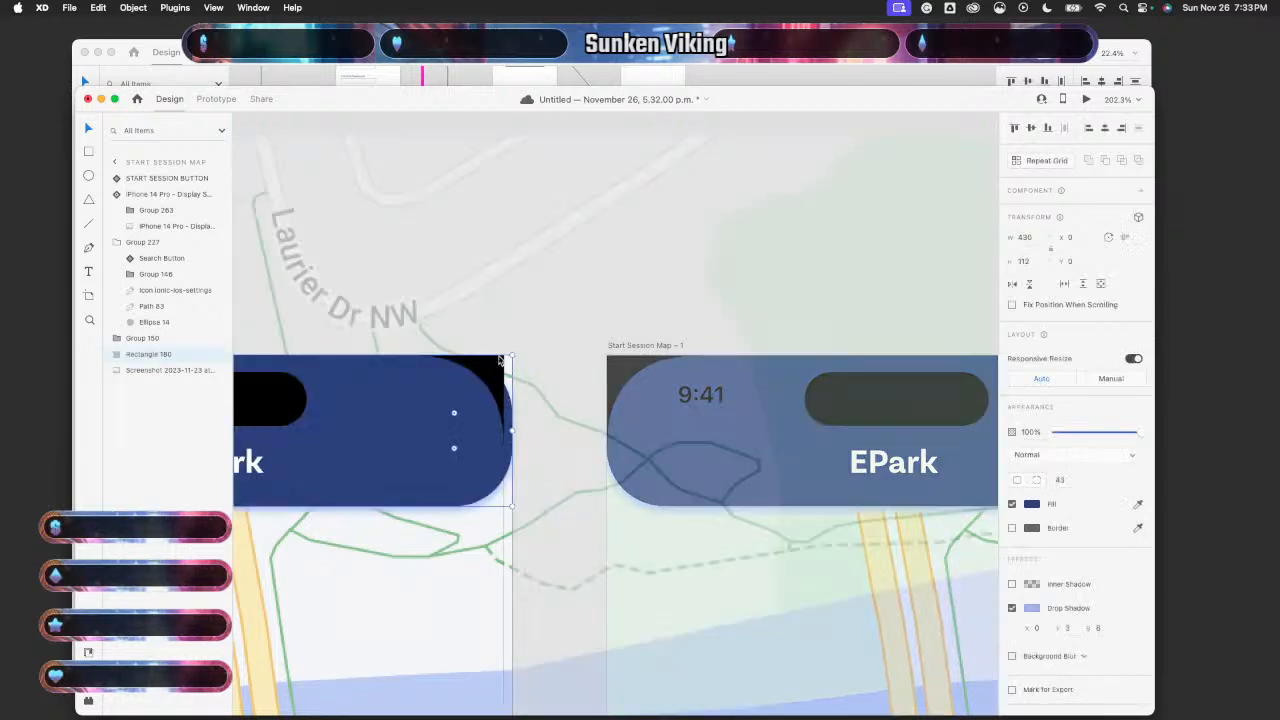
- Delete the green car from Start Session Map – 1
{"action": "scroll", "coordinate": [527, 377], "scroll_direction": "down", "scroll_amount": 5}
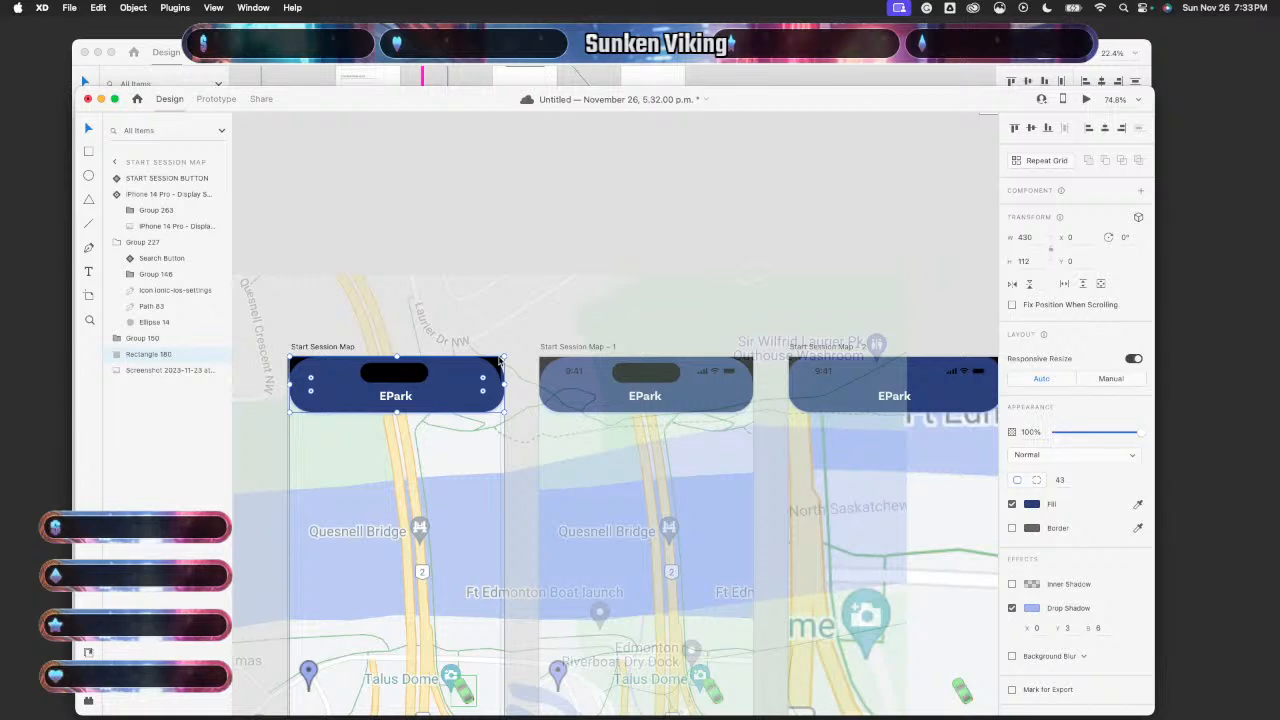
{"action": "left_click", "coordinate": [712, 170]}
{"action": "scroll", "coordinate": [589, 534], "scroll_direction": "down", "scroll_amount": 5}
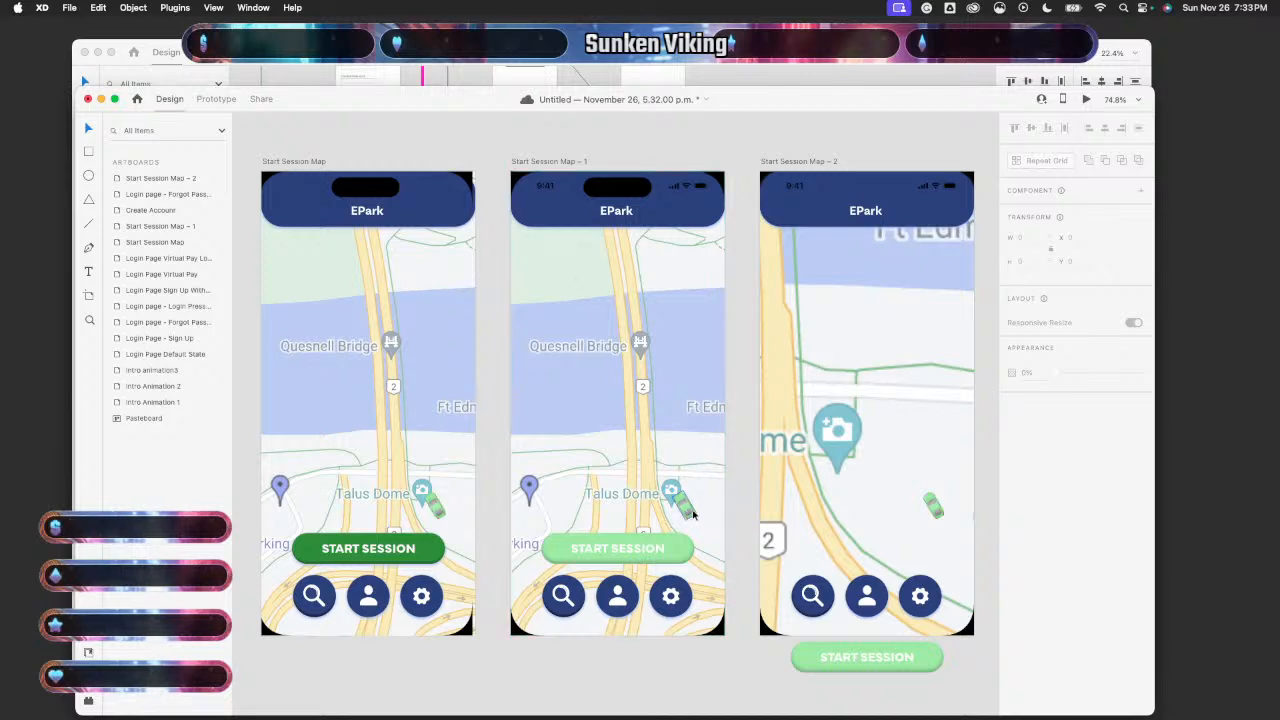
{"action": "left_click", "coordinate": [691, 515]}
{"action": "key", "text": "Delete"}
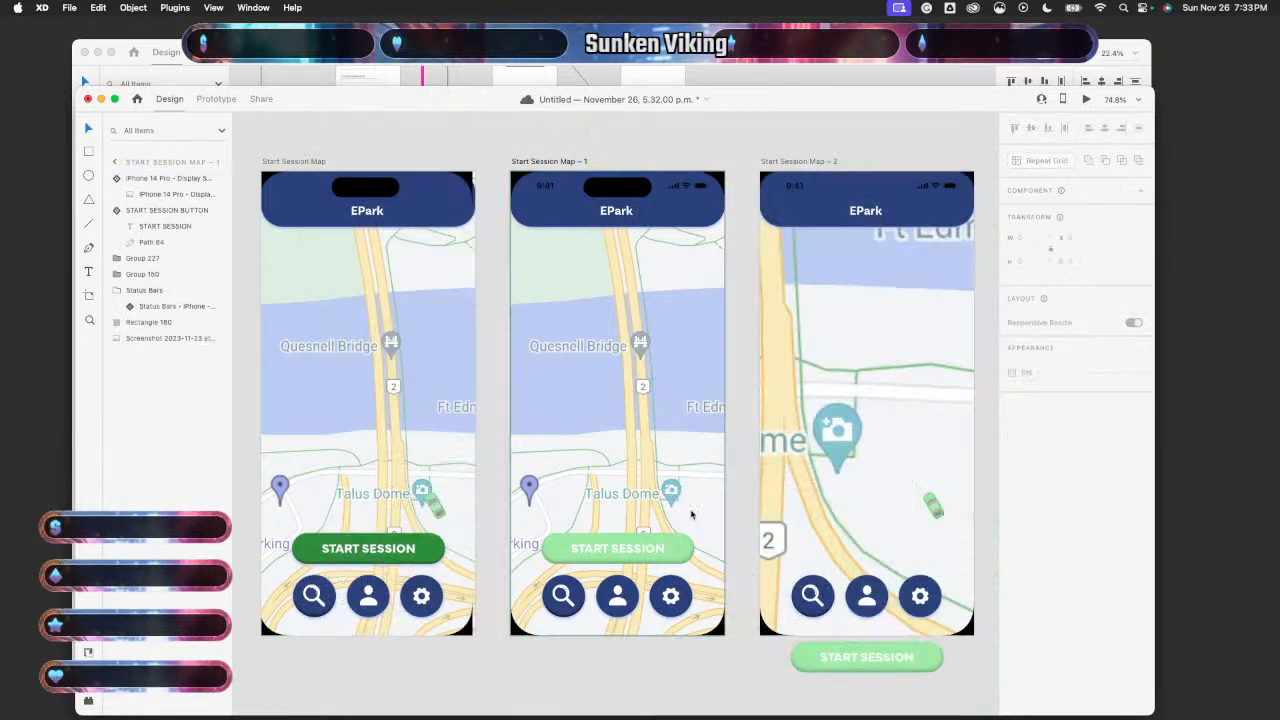
- Preview the prototype and tap START SESSION to play the transition
{"action": "scroll", "coordinate": [668, 405], "scroll_direction": "down", "scroll_amount": 5}
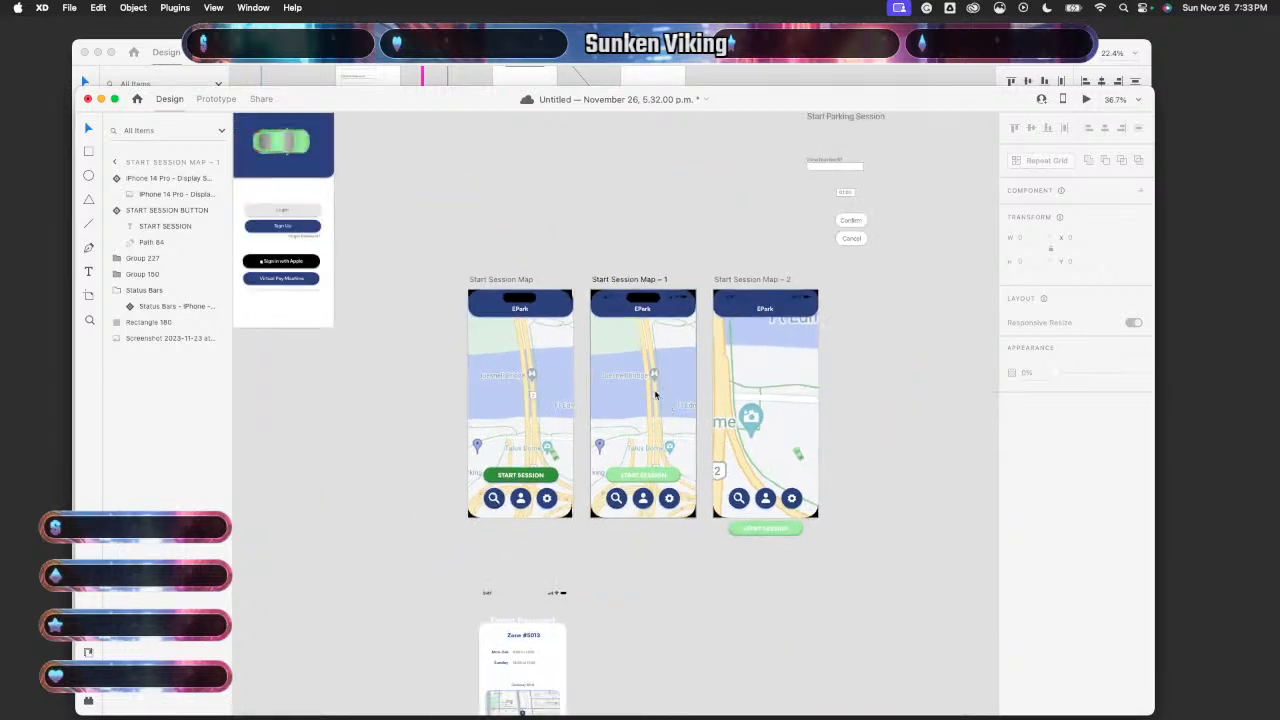
{"action": "left_click", "coordinate": [553, 453]}
{"action": "left_click", "coordinate": [1085, 100]}
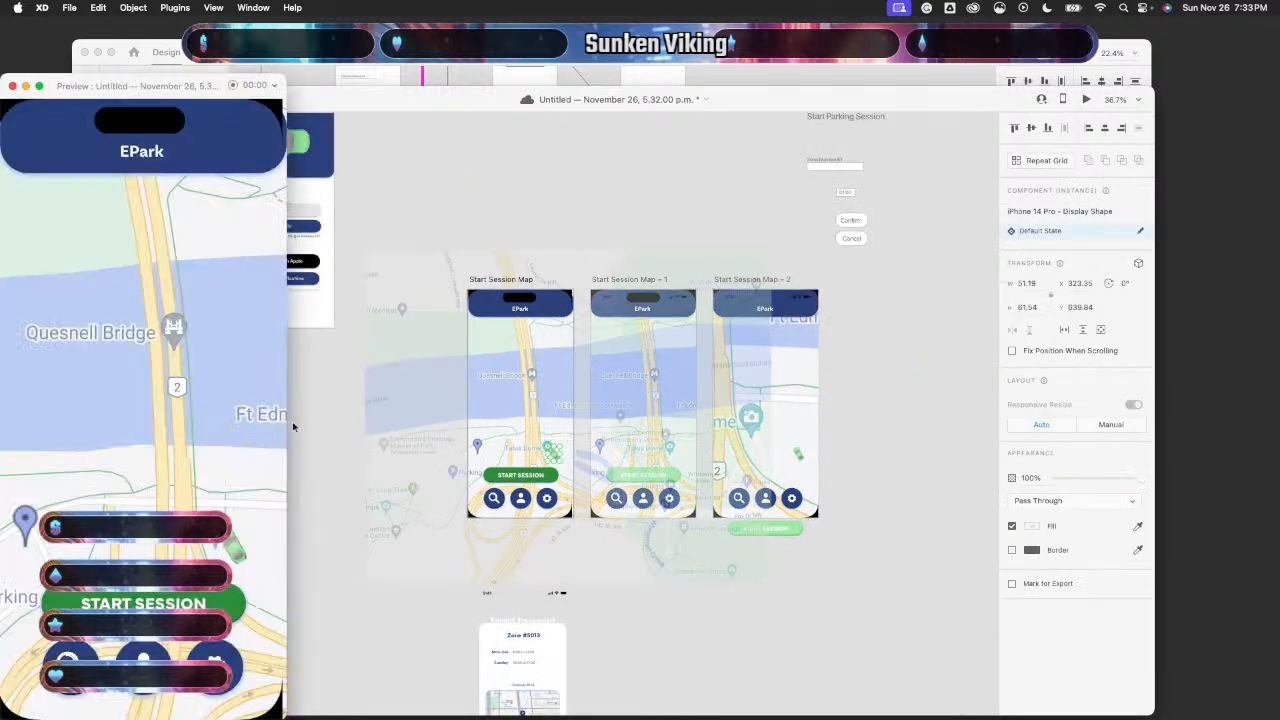
{"action": "left_click", "coordinate": [150, 597]}
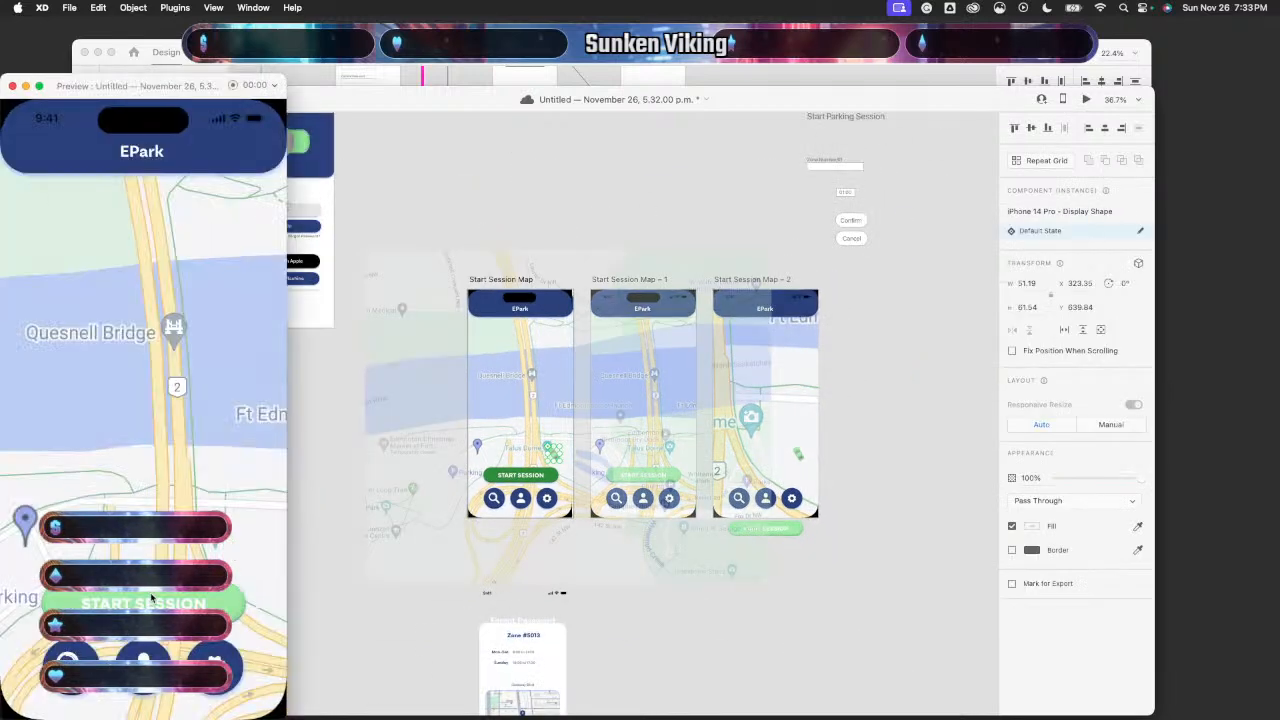
{"action": "left_click", "coordinate": [10, 87]}
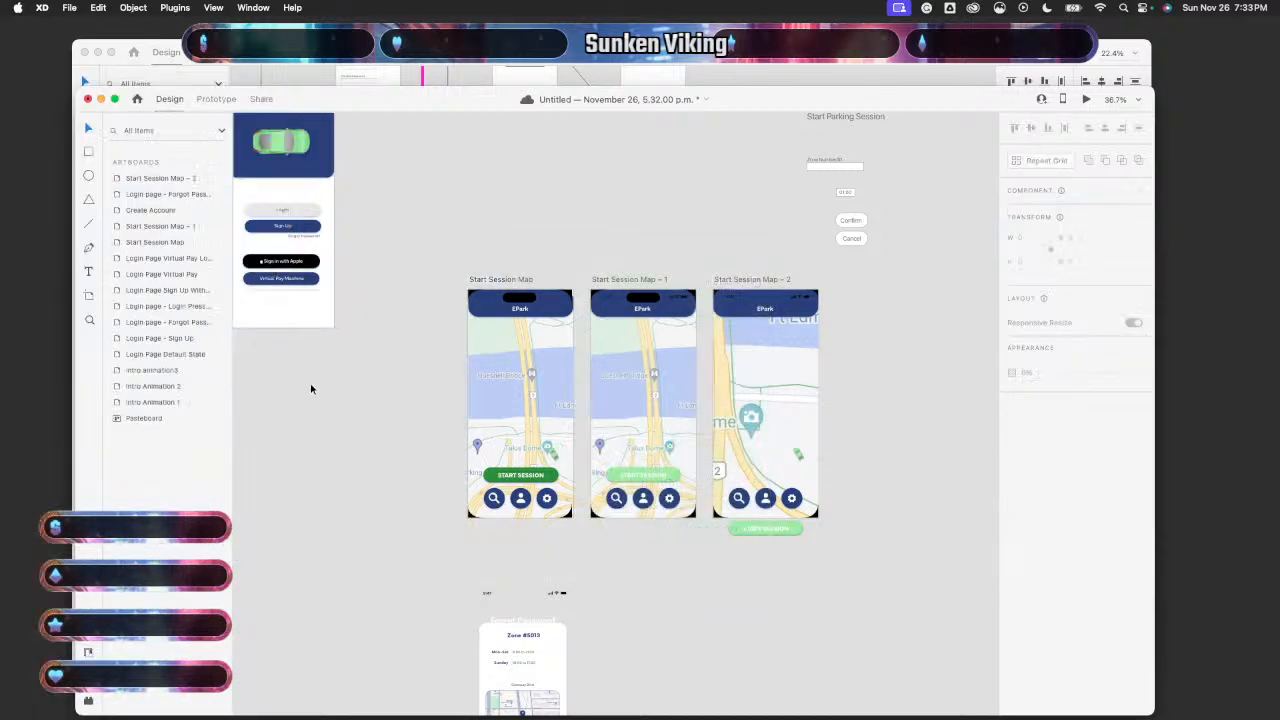
- Inspect the layers of Start Session Map – 1, from header and status bar to display shape
{"action": "left_click", "coordinate": [649, 334]}
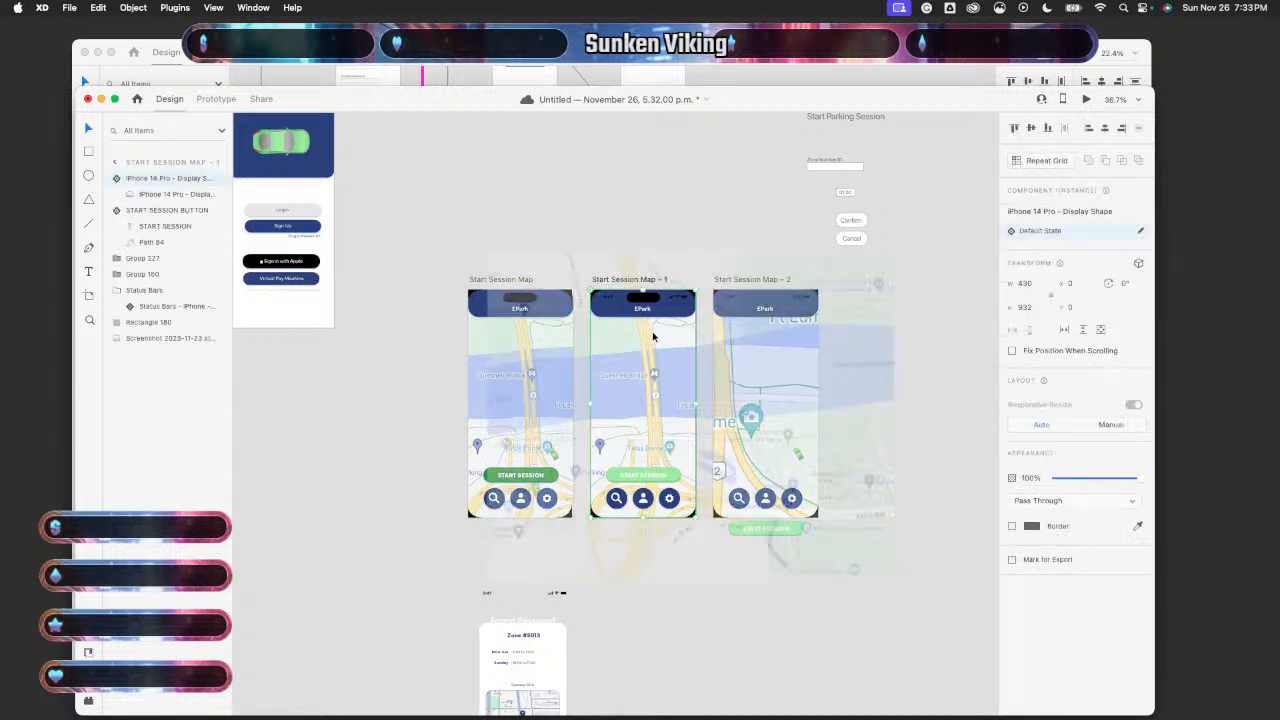
{"action": "left_click", "coordinate": [164, 323]}
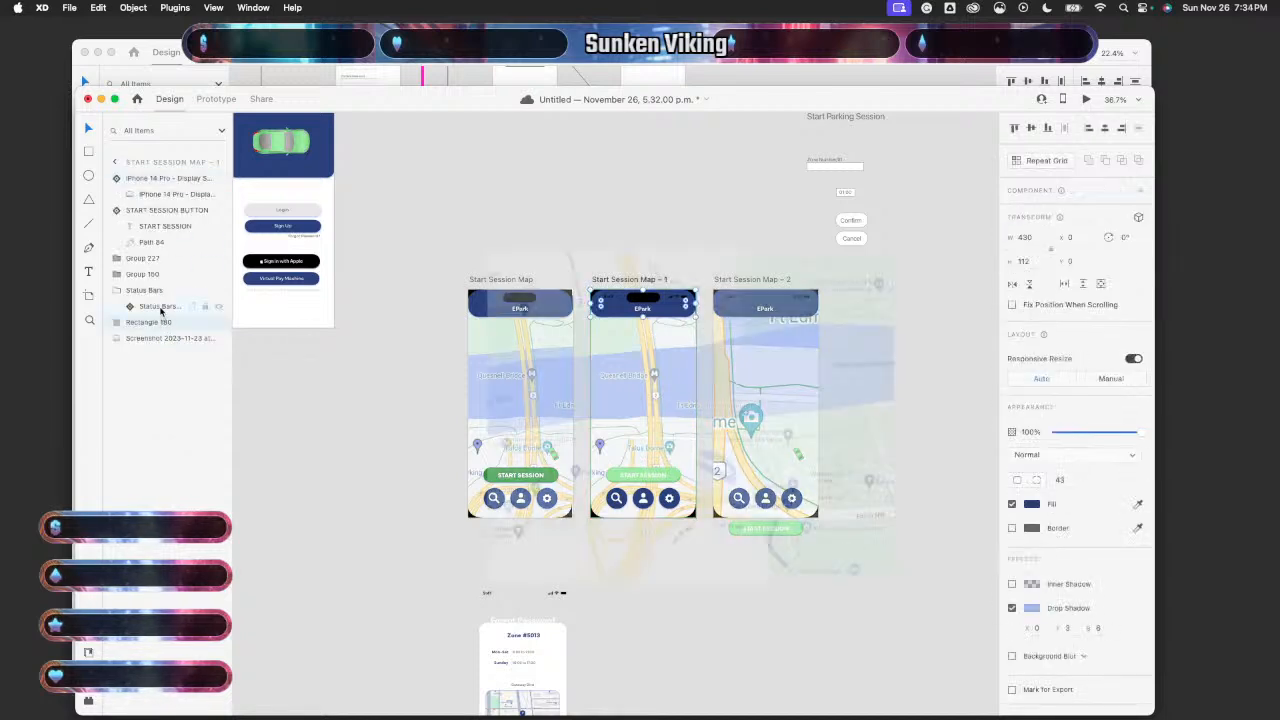
{"action": "left_click", "coordinate": [160, 308]}
{"action": "left_click", "coordinate": [150, 290]}
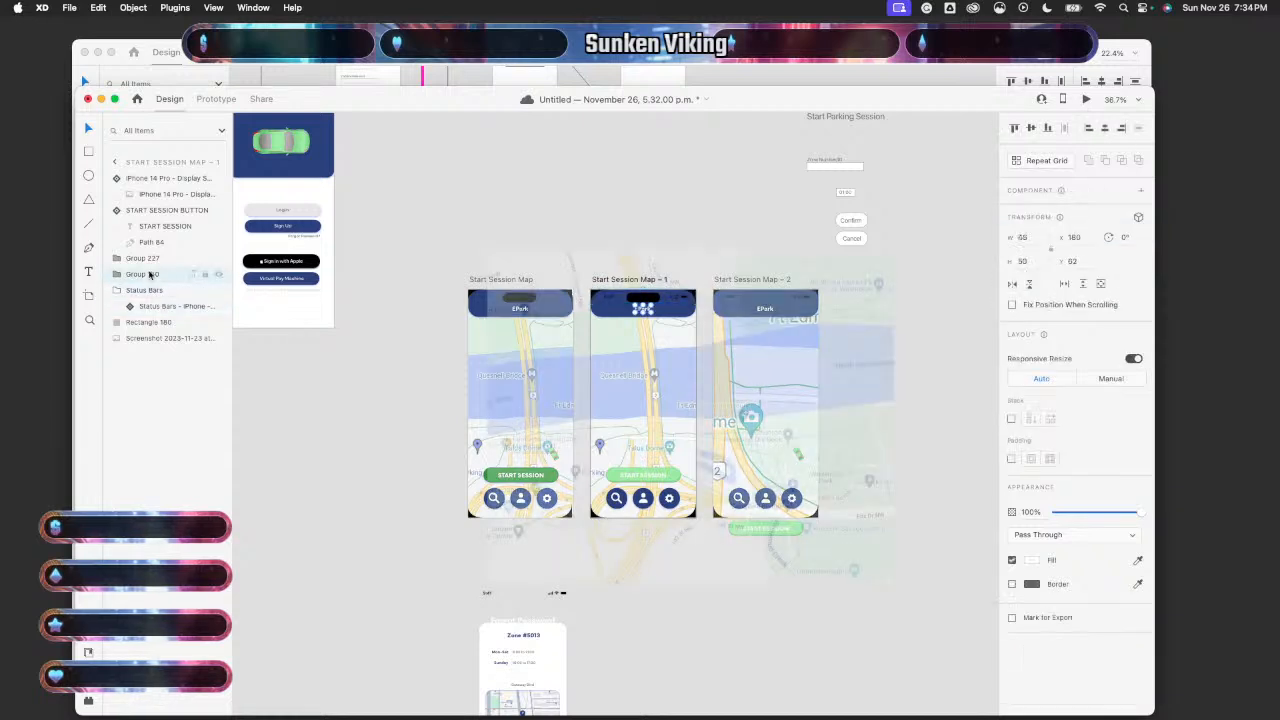
{"action": "left_click", "coordinate": [143, 259]}
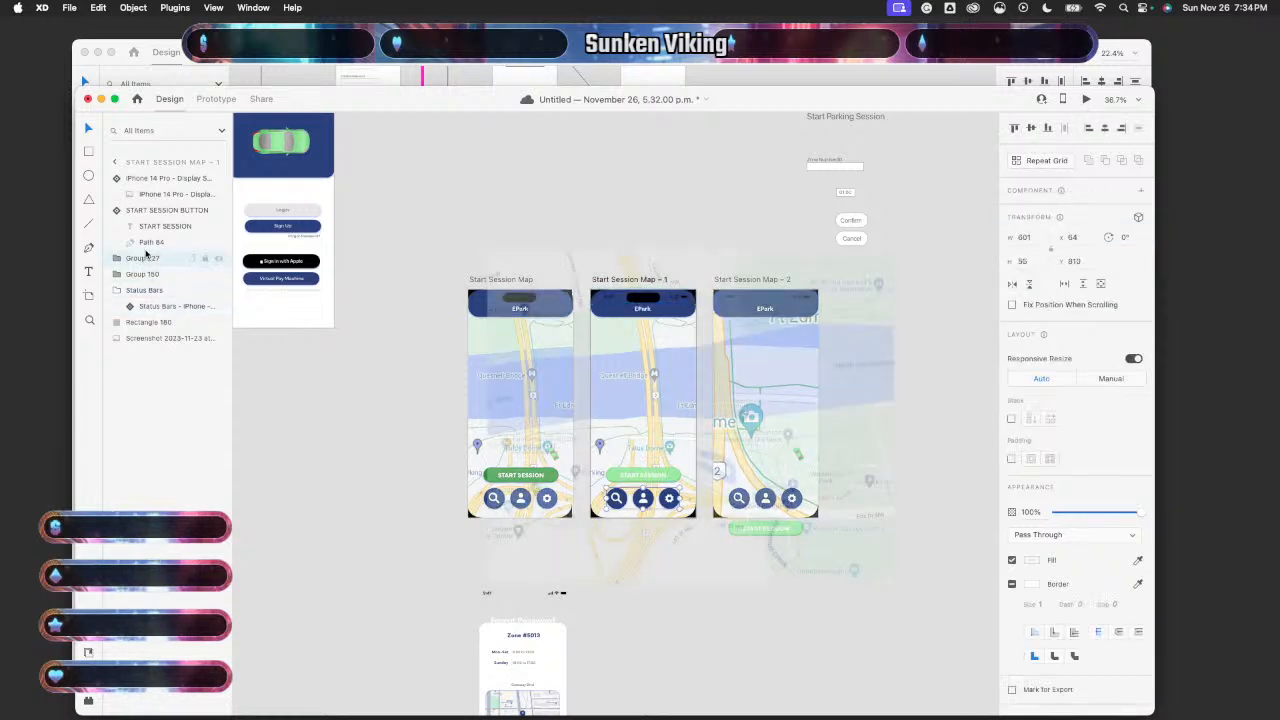
{"action": "left_click", "coordinate": [150, 243]}
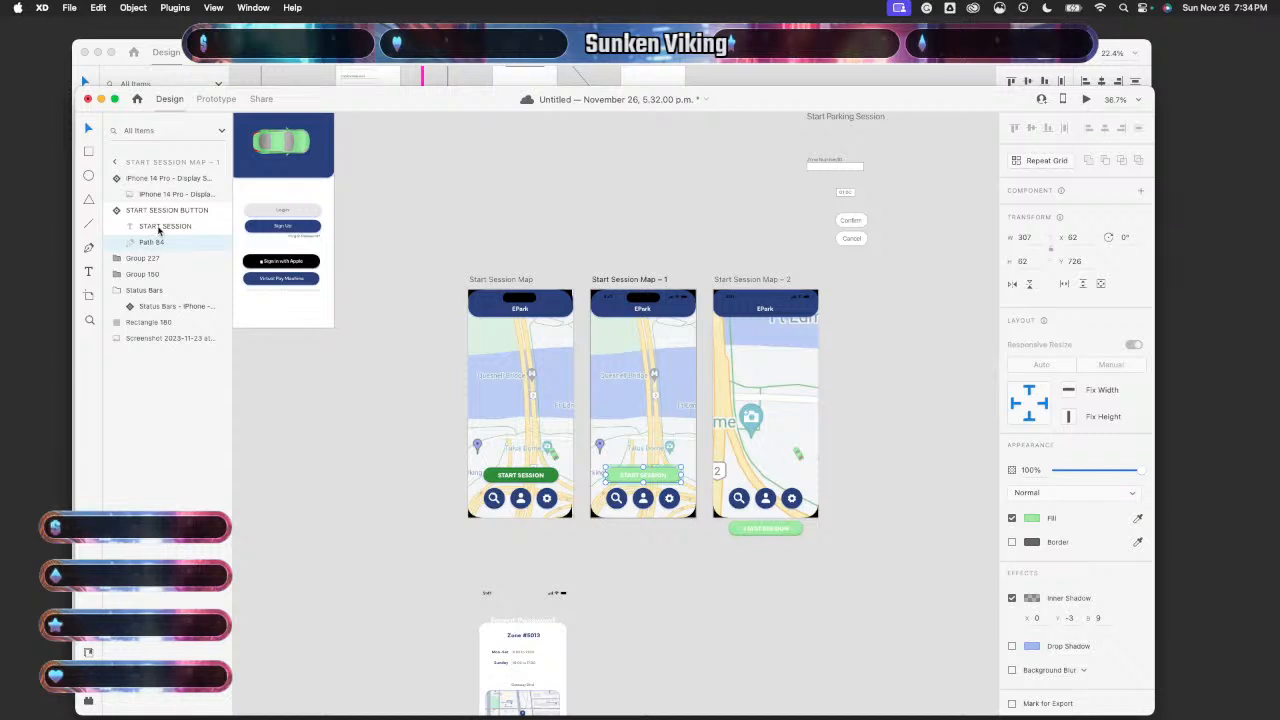
{"action": "left_click", "coordinate": [158, 228]}
{"action": "left_click", "coordinate": [155, 195]}
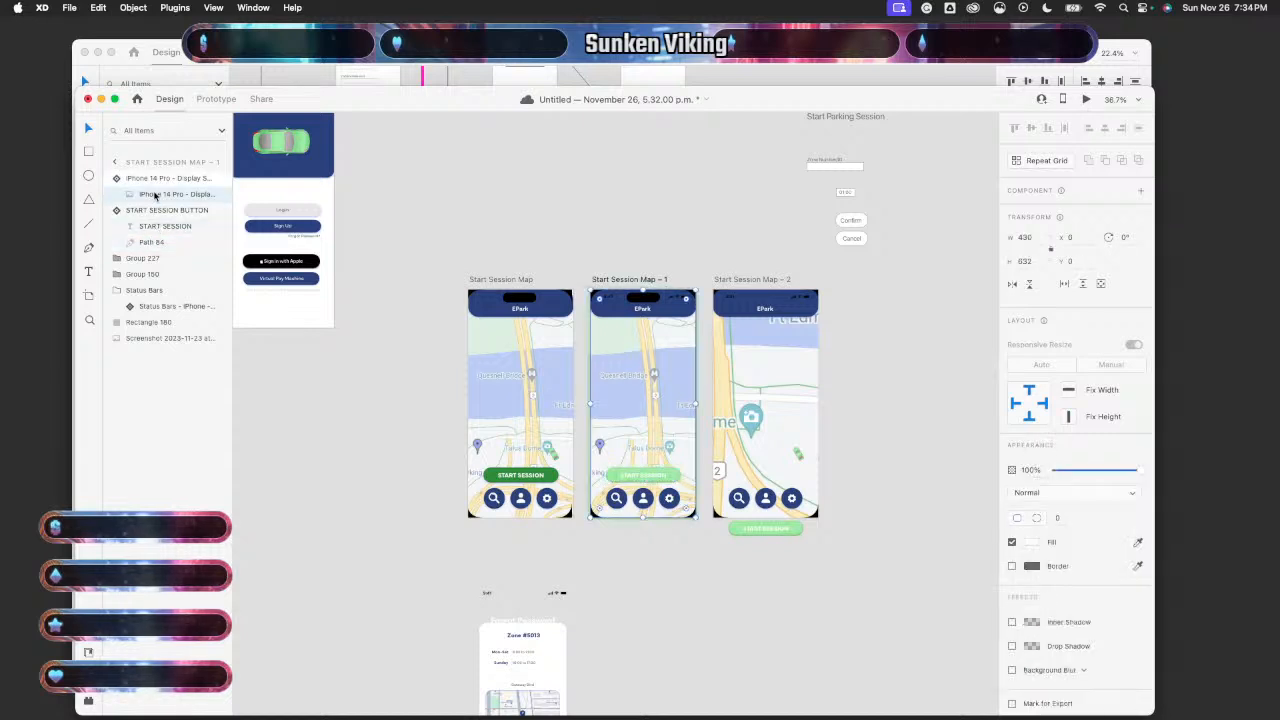
{"action": "left_click", "coordinate": [155, 180]}
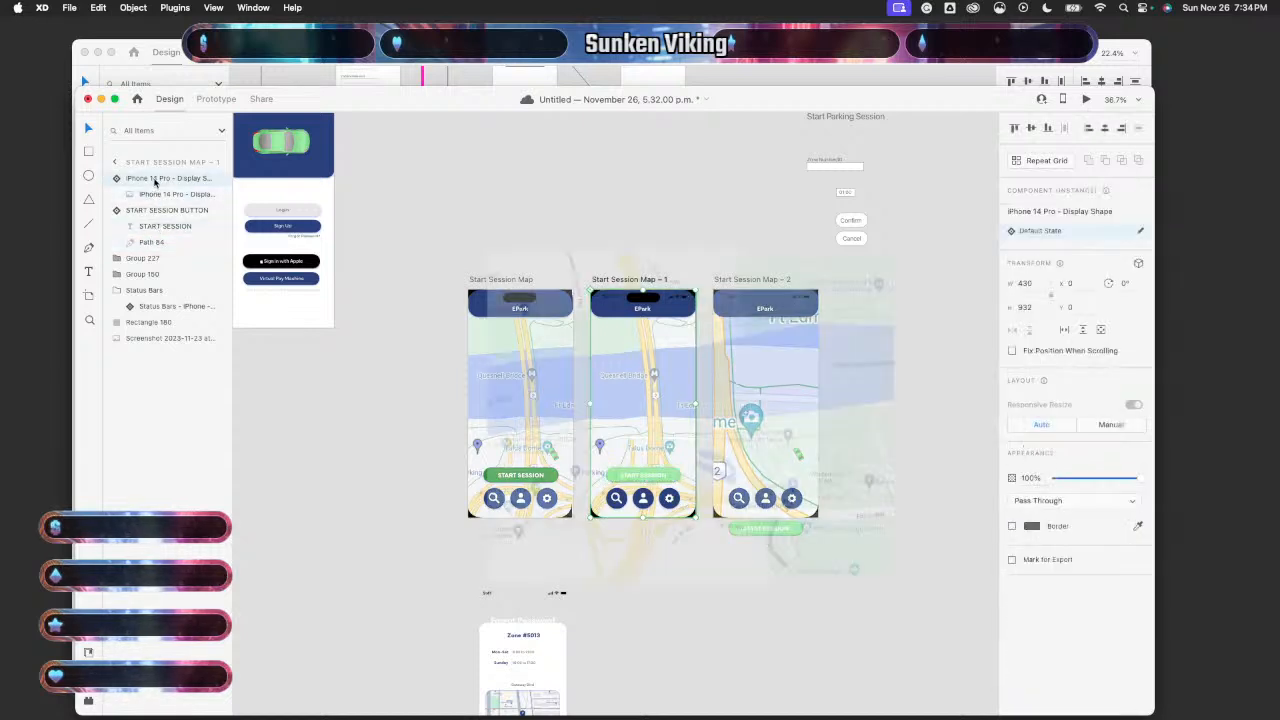
{"action": "left_click", "coordinate": [443, 499]}
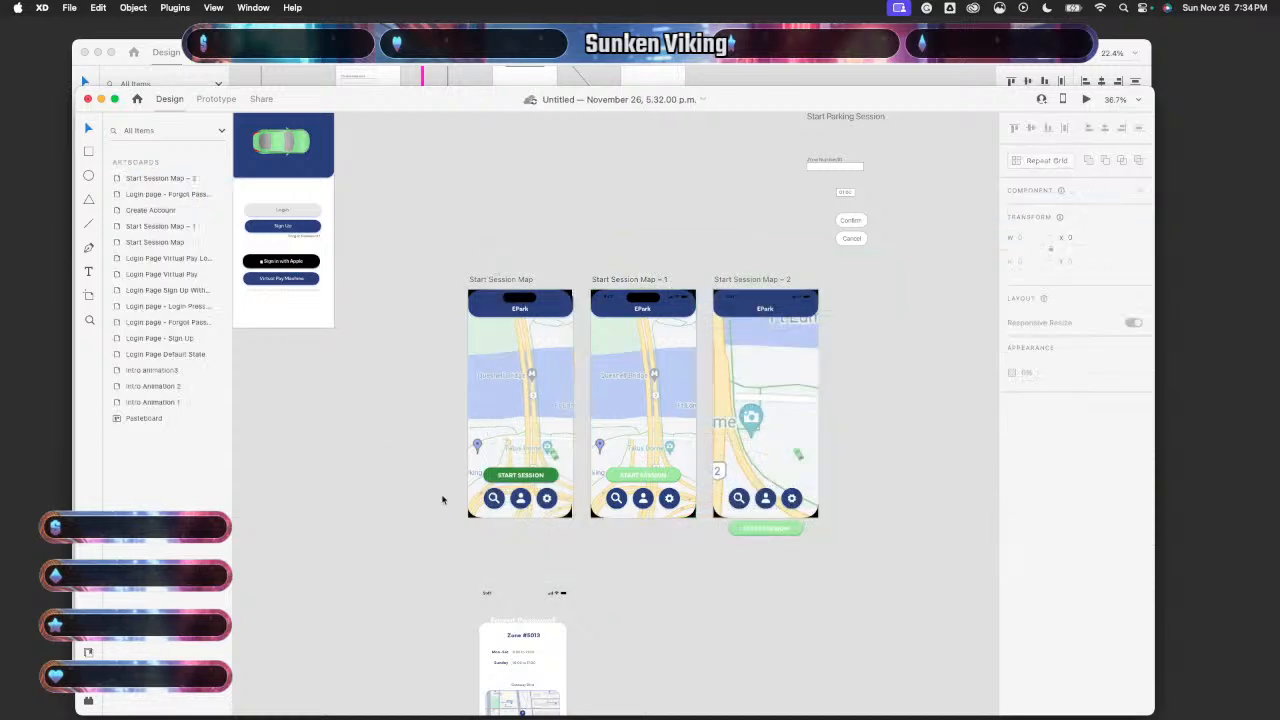
- Remove the car group Group 263 from the first map artboard
{"action": "scroll", "coordinate": [443, 497], "scroll_direction": "up", "scroll_amount": 5}
{"action": "scroll", "coordinate": [443, 497], "scroll_direction": "right", "scroll_amount": 4}
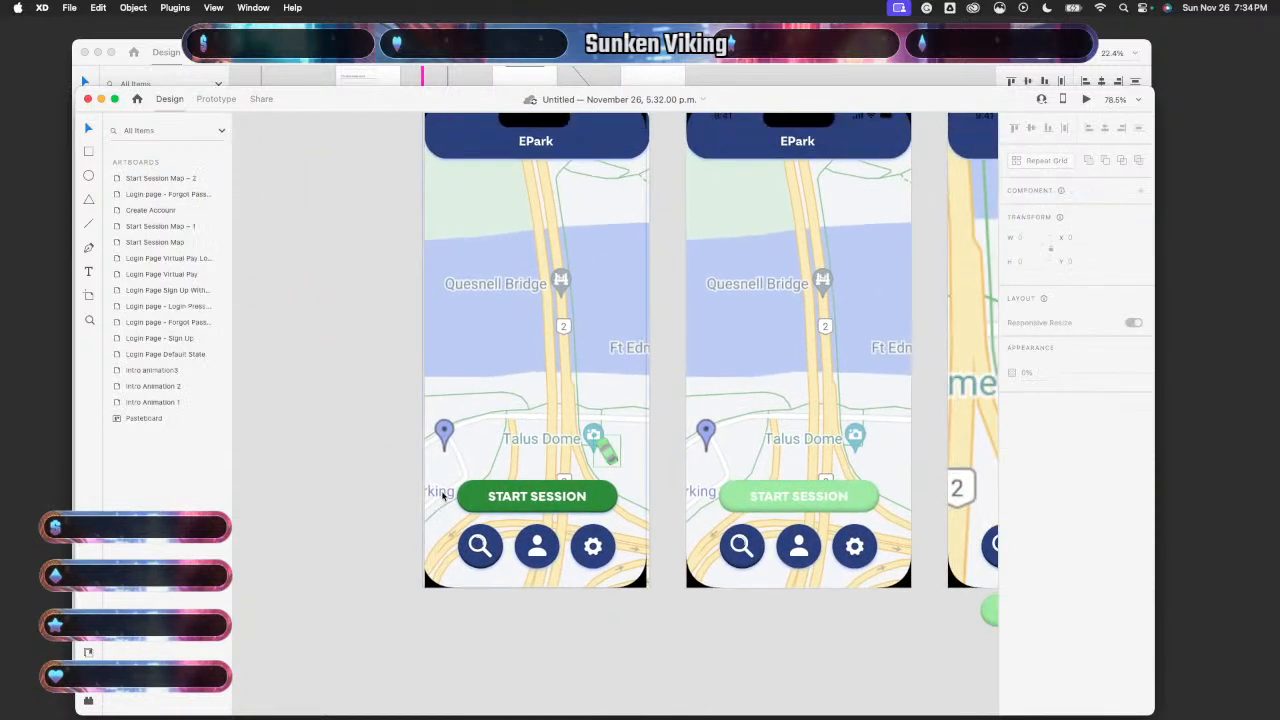
{"action": "scroll", "coordinate": [520, 470], "scroll_direction": "right", "scroll_amount": 2}
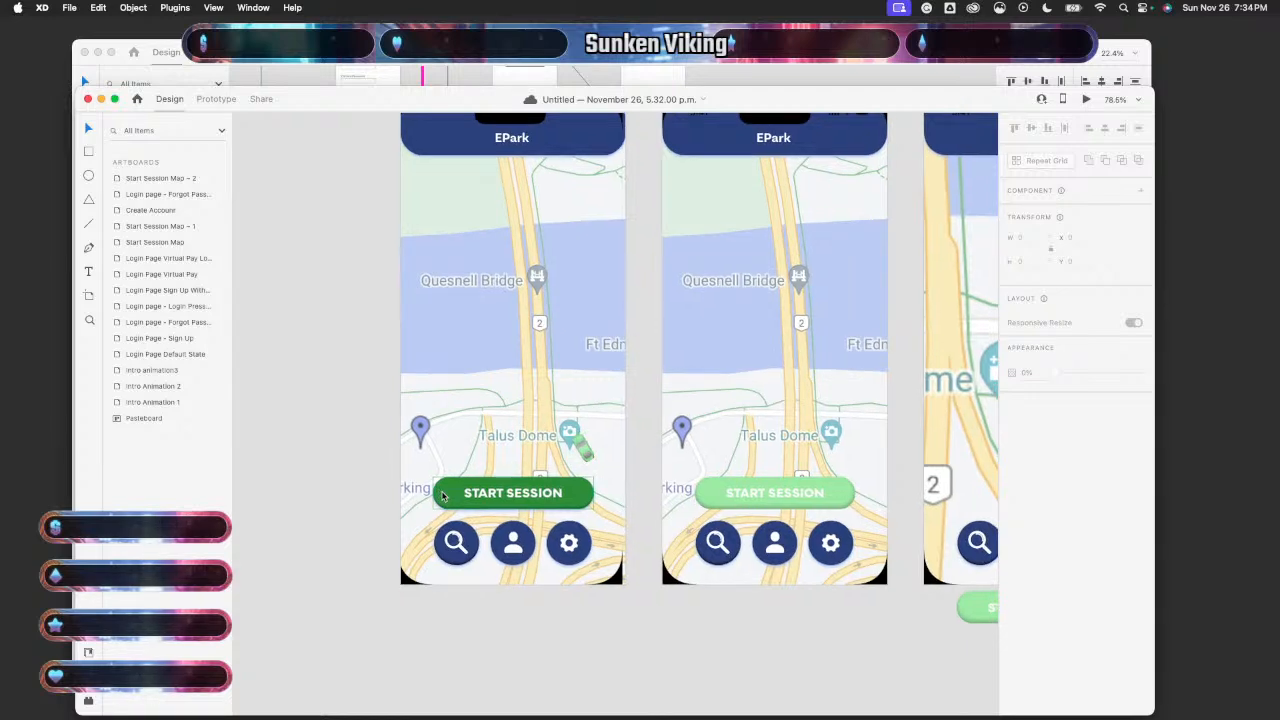
{"action": "double_click", "coordinate": [586, 455]}
{"action": "left_click", "coordinate": [586, 455]}
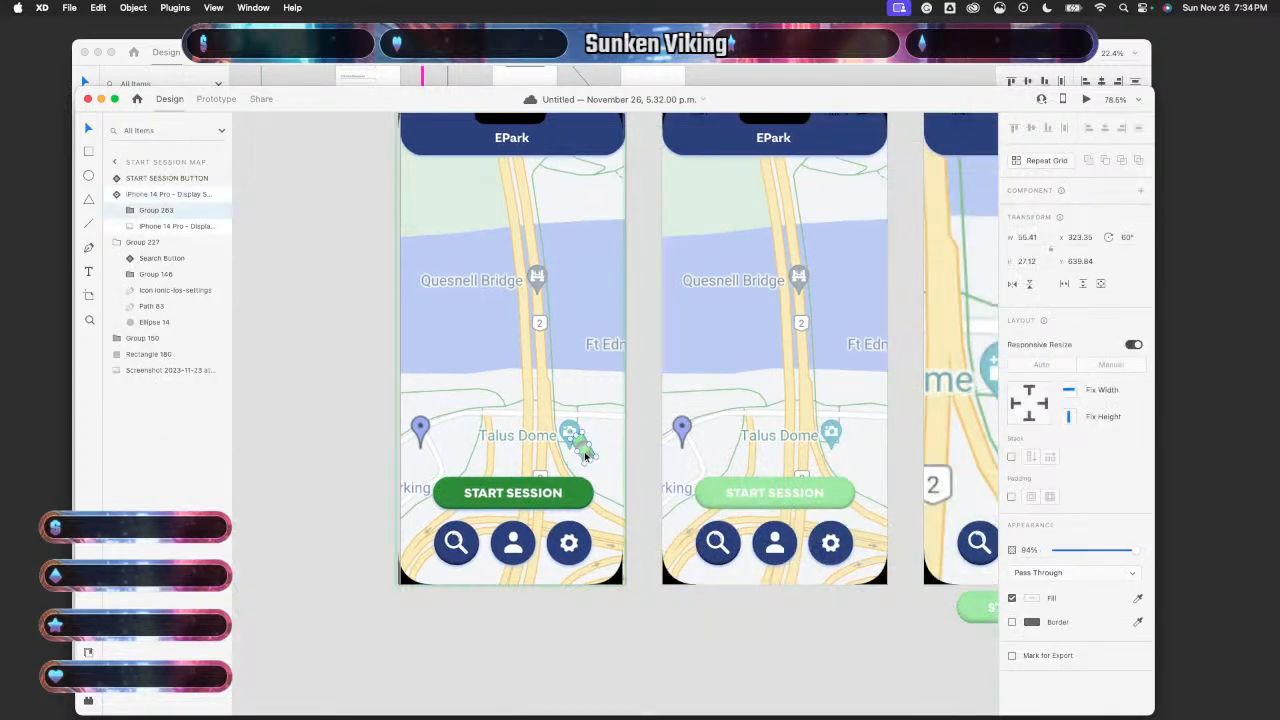
{"action": "key", "text": "Delete"}
{"action": "scroll", "coordinate": [430, 425], "scroll_direction": "down", "scroll_amount": 8}
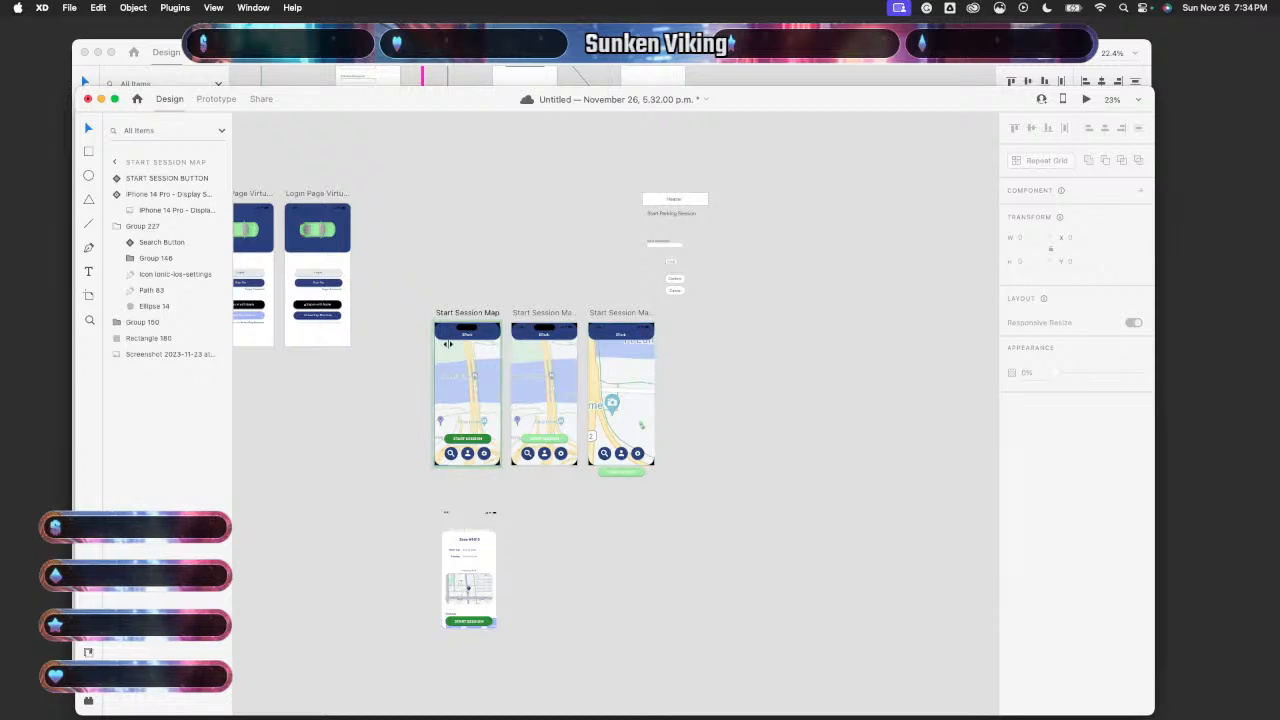
- Preview the prototype from Start Session Map
{"action": "left_click", "coordinate": [458, 392]}
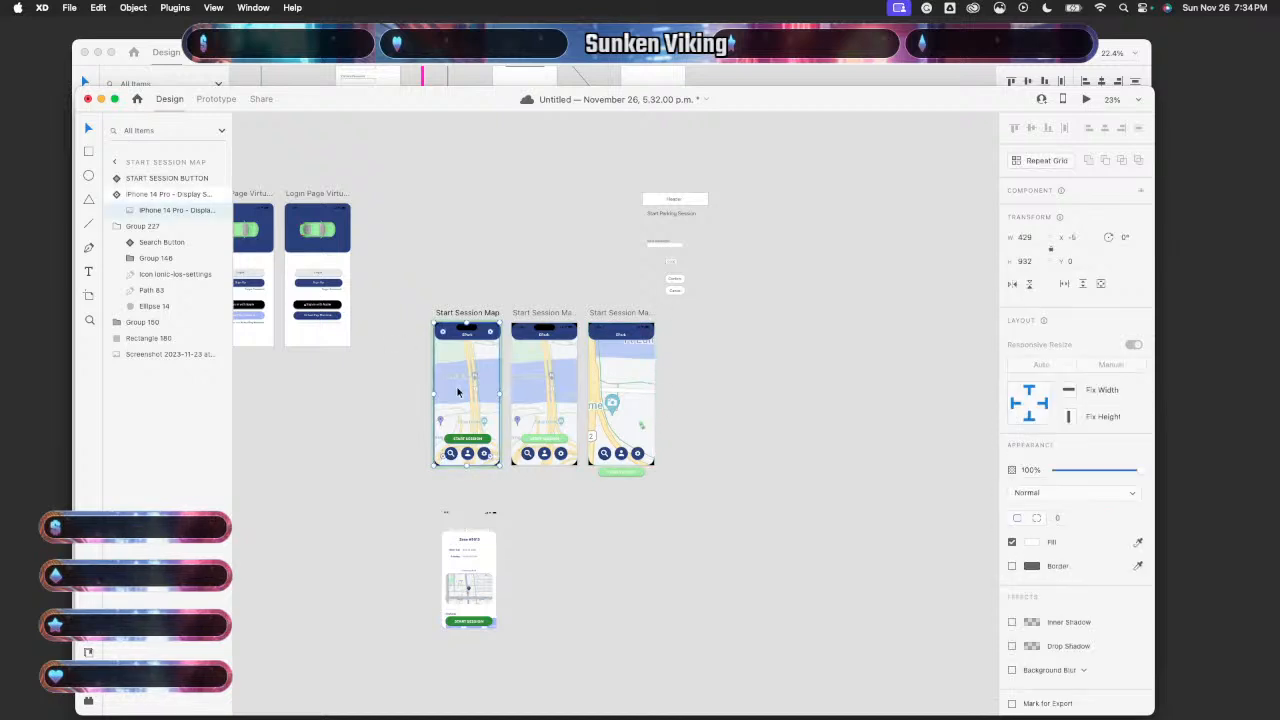
{"action": "left_click", "coordinate": [1087, 100]}
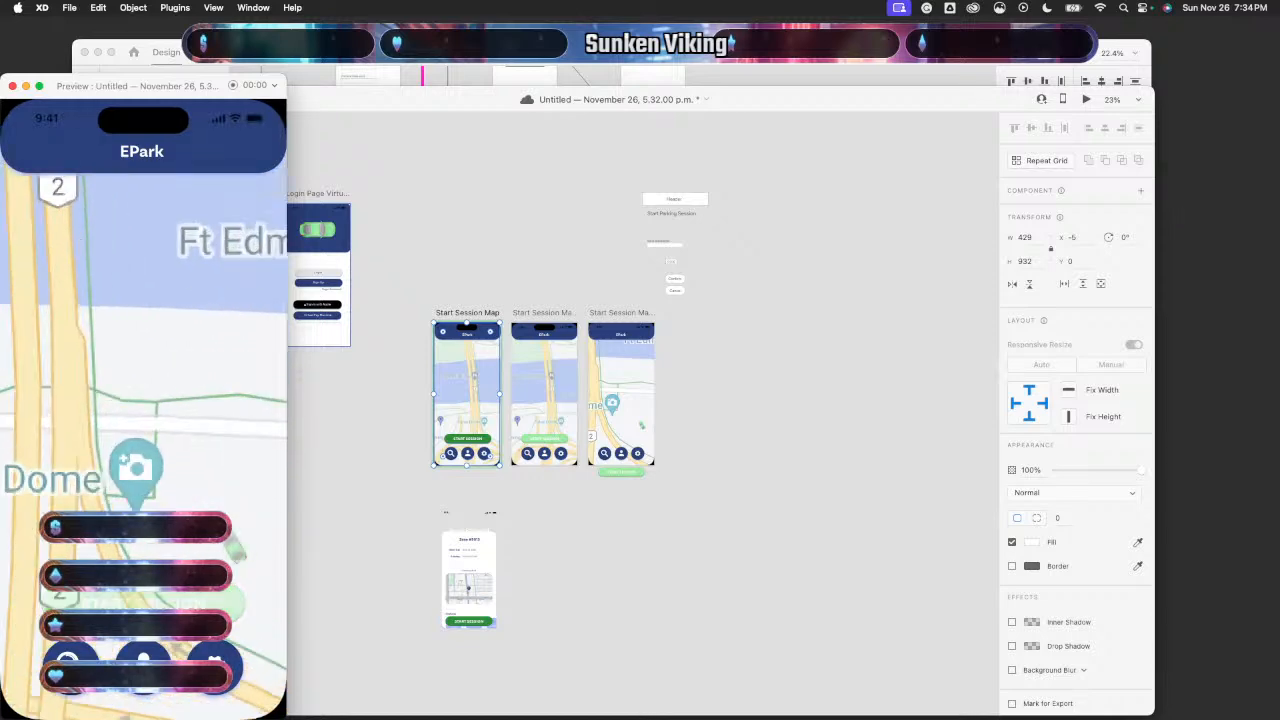
{"action": "left_click", "coordinate": [12, 86]}
{"action": "scroll", "coordinate": [315, 434], "scroll_direction": "up", "scroll_amount": 3}
{"action": "scroll", "coordinate": [315, 436], "scroll_direction": "up", "scroll_amount": 1}
{"action": "scroll", "coordinate": [315, 436], "scroll_direction": "right", "scroll_amount": 3}
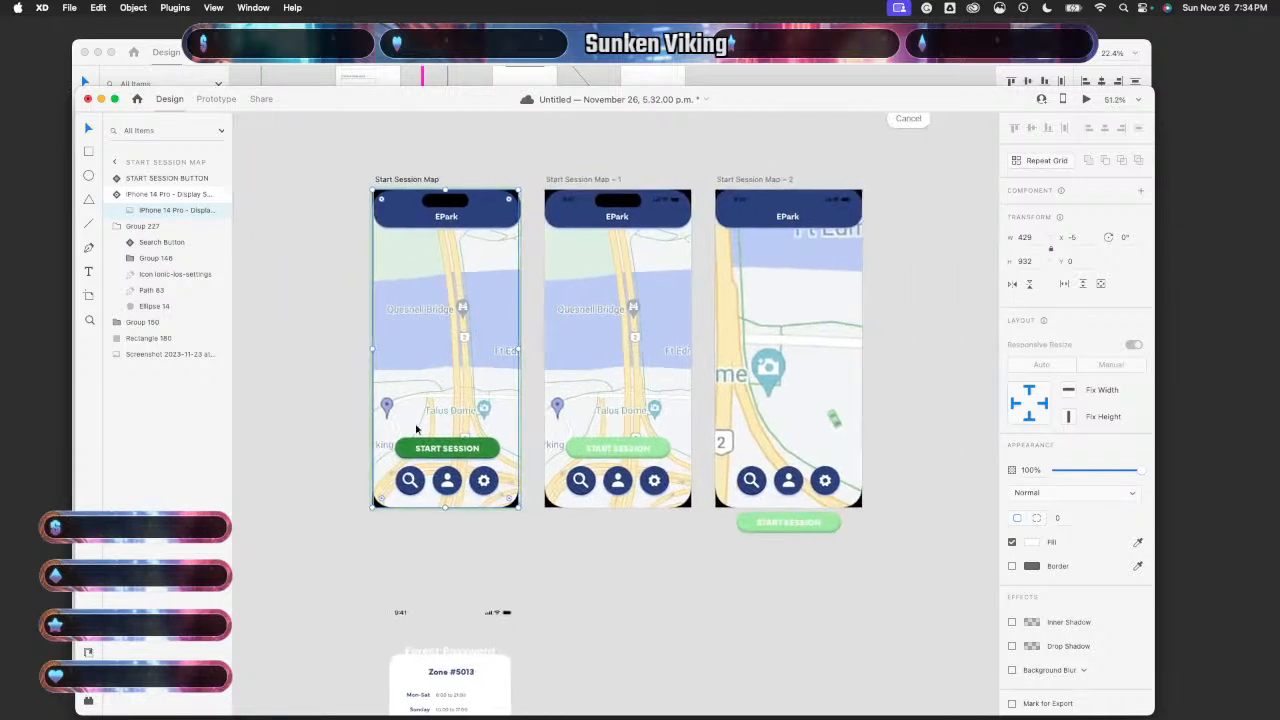
- Paste the car into Start Session Map – 1 beside the Talus Dome pin and preview it
{"action": "left_click", "coordinate": [487, 420]}
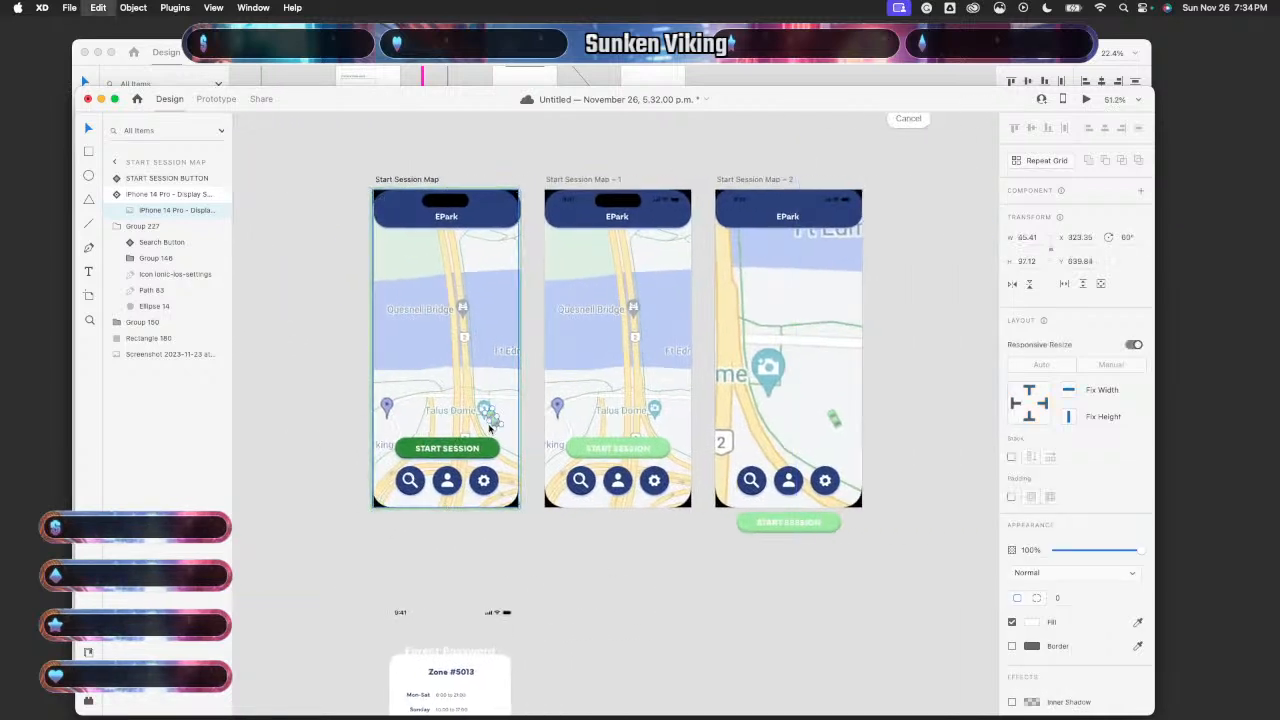
{"action": "double_click", "coordinate": [677, 432]}
{"action": "key", "text": "super+v"}
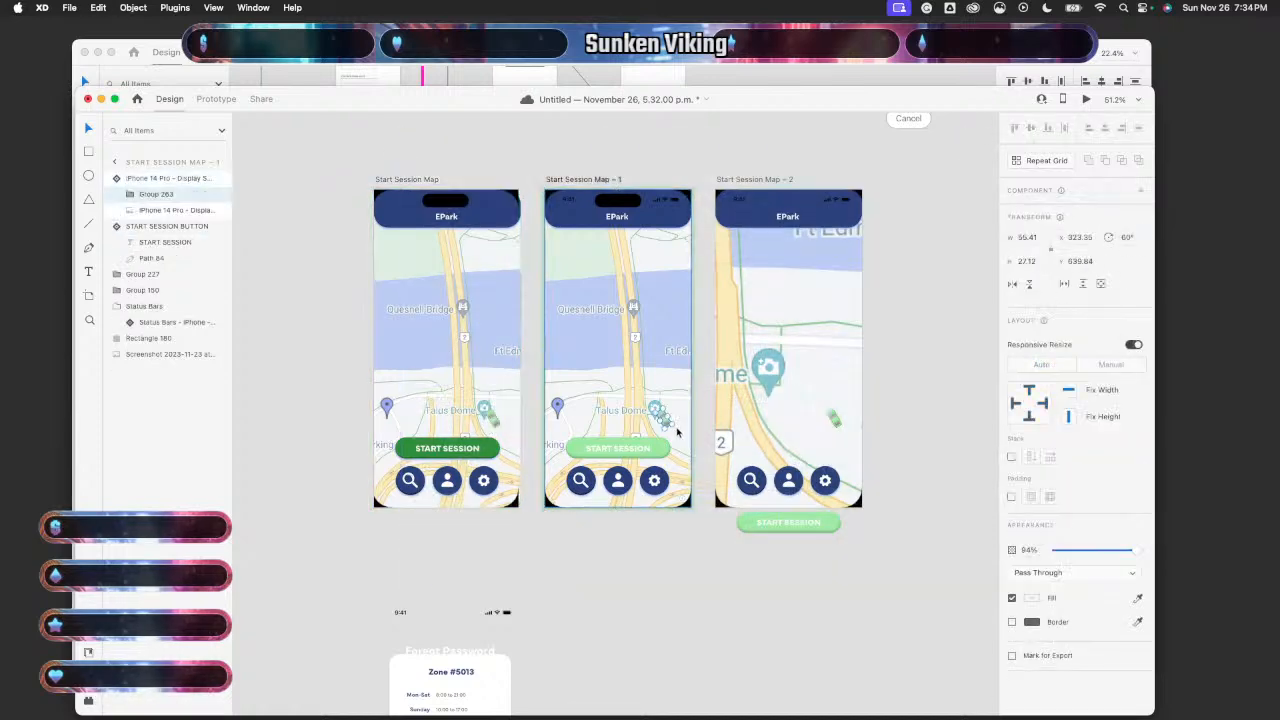
{"action": "left_click", "coordinate": [480, 326]}
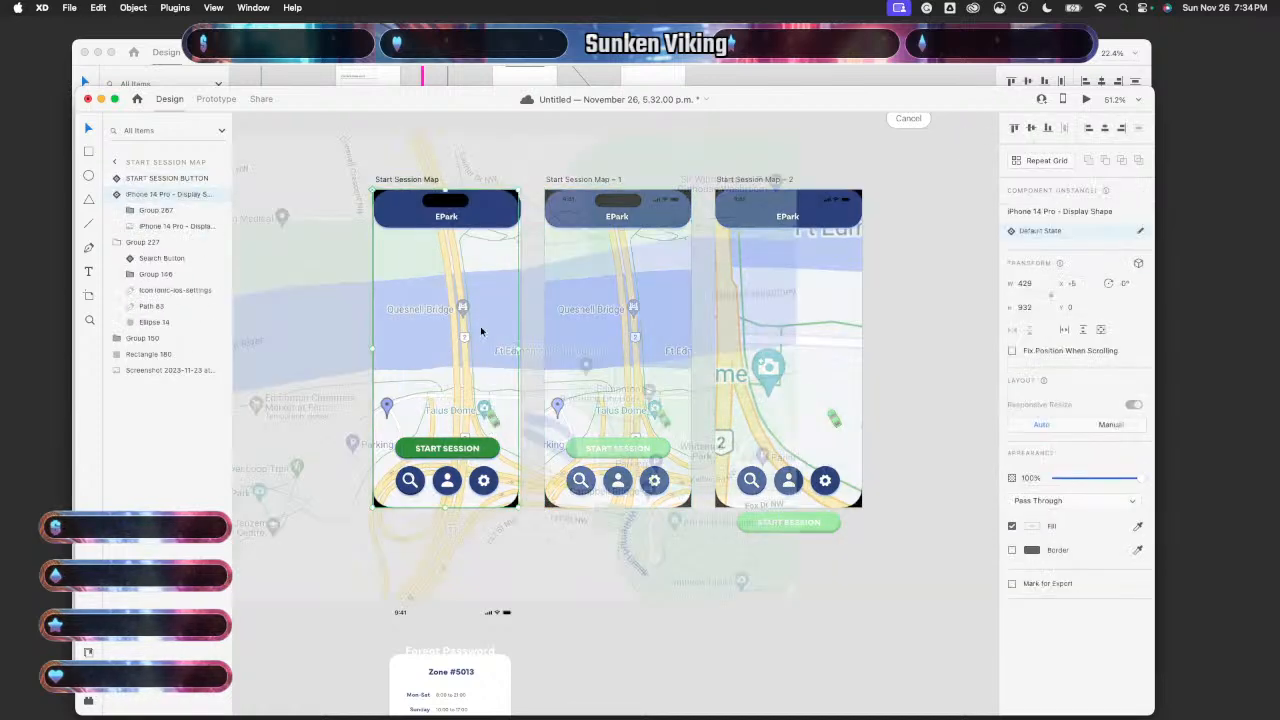
{"action": "left_click", "coordinate": [1086, 99]}
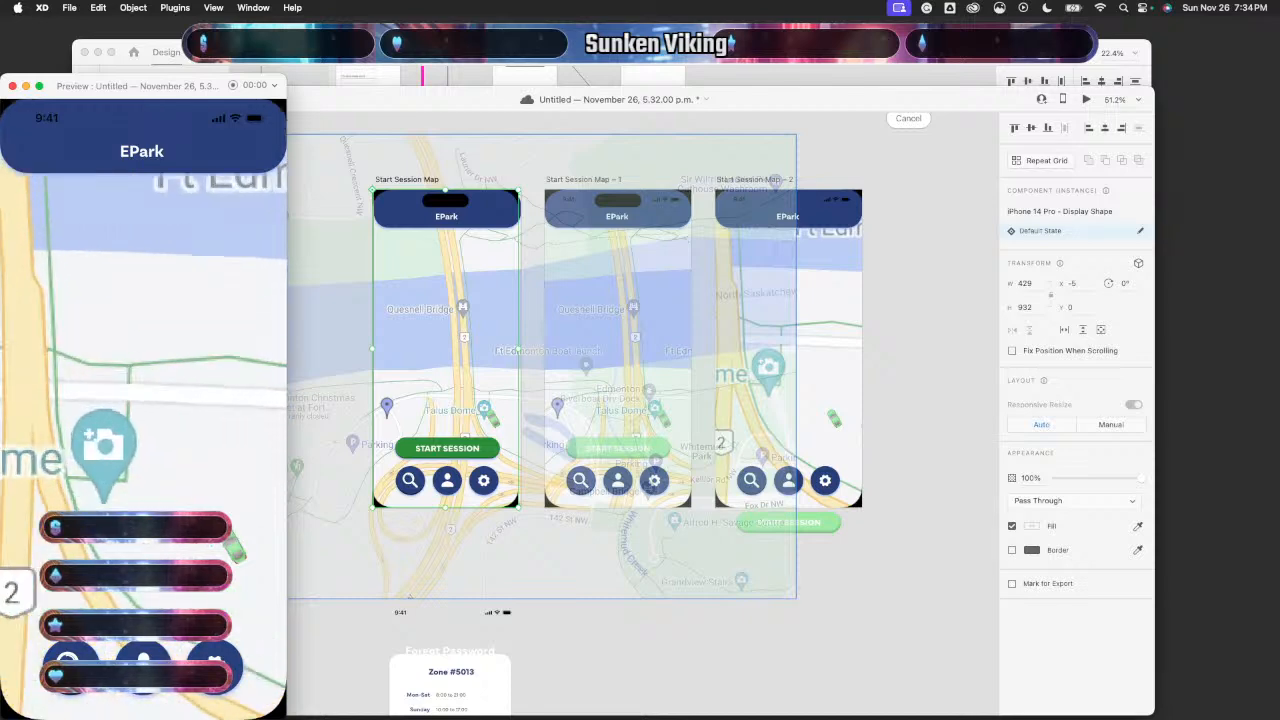
{"action": "left_click", "coordinate": [12, 86]}
- Select the pasted car in Start Session Map – 1 to check its placement
{"action": "left_click", "coordinate": [831, 563]}
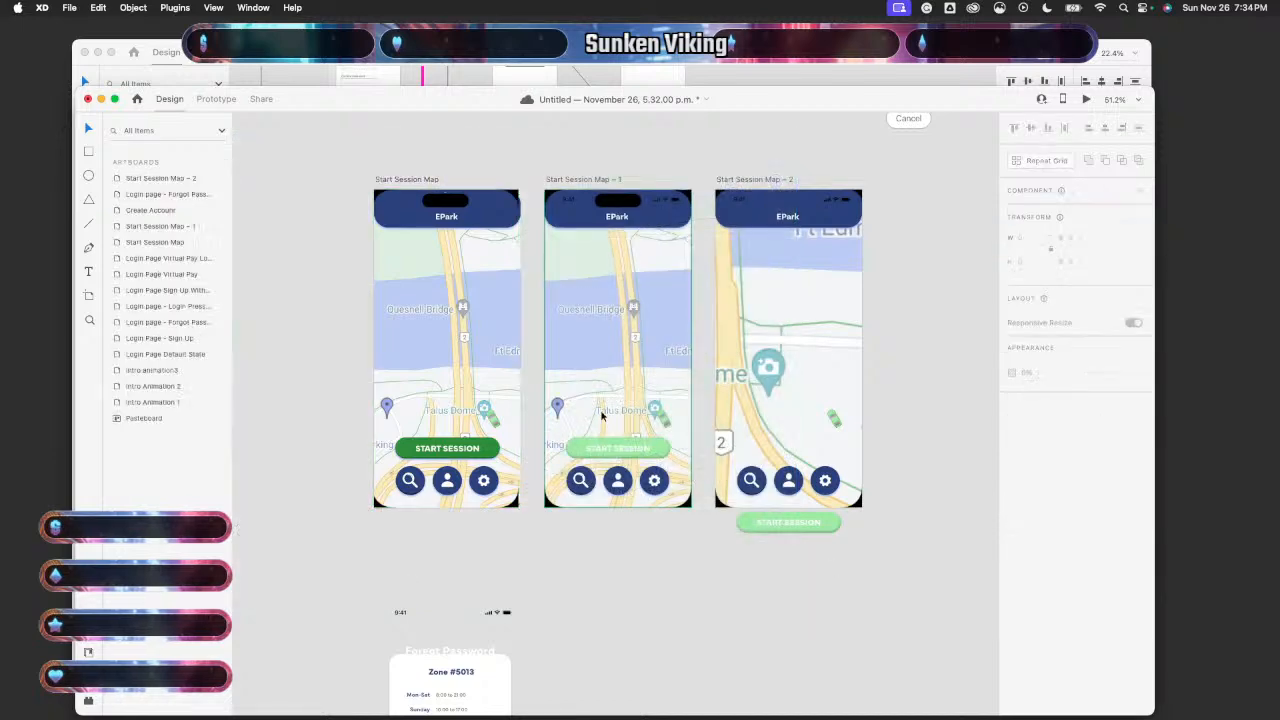
{"action": "scroll", "coordinate": [577, 401], "scroll_direction": "up", "scroll_amount": 5}
{"action": "scroll", "coordinate": [766, 458], "scroll_direction": "right", "scroll_amount": 2}
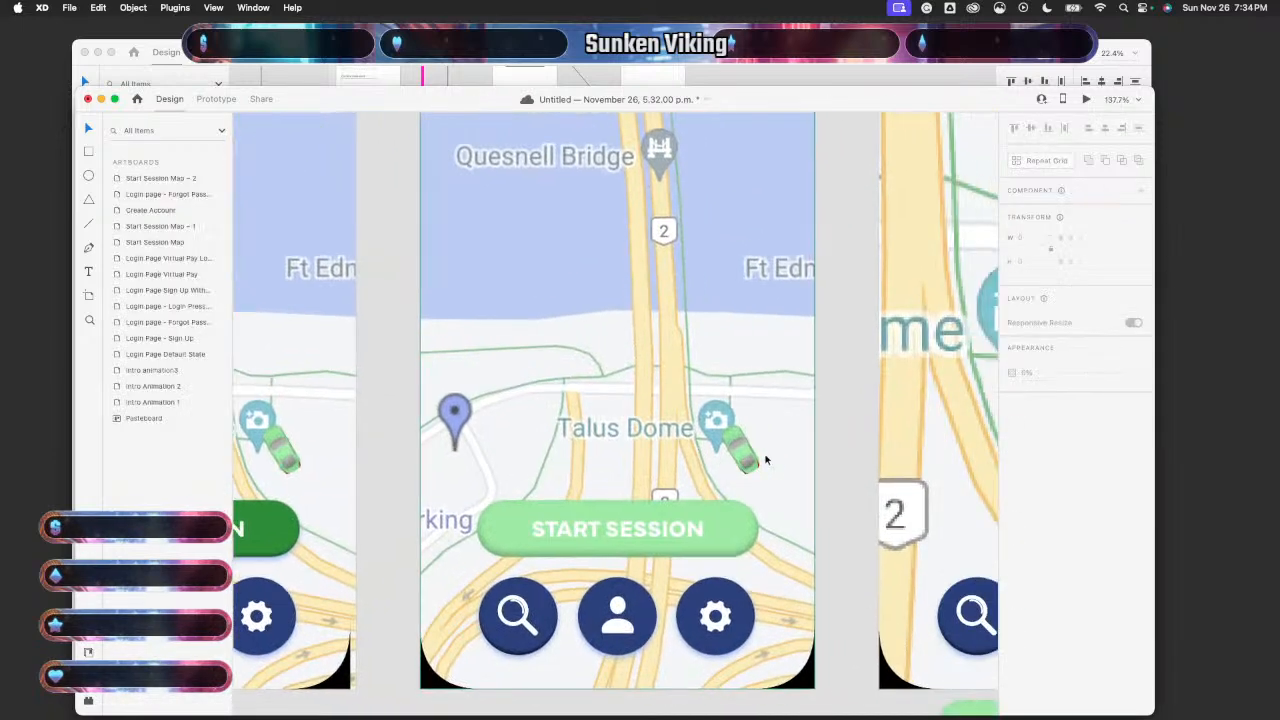
{"action": "left_click", "coordinate": [741, 459]}
{"action": "scroll", "coordinate": [741, 459], "scroll_direction": "right", "scroll_amount": 2}
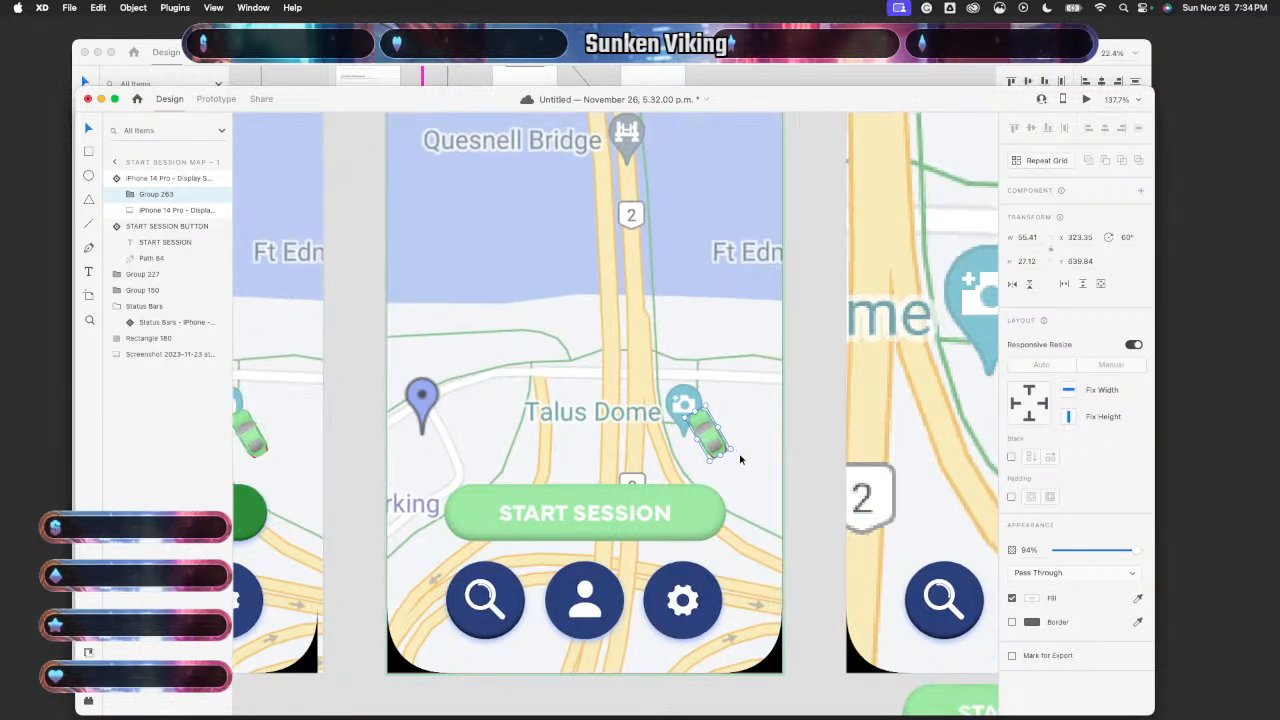
{"action": "scroll", "coordinate": [741, 459], "scroll_direction": "left", "scroll_amount": 1}
{"action": "scroll", "coordinate": [741, 459], "scroll_direction": "left", "scroll_amount": 6}
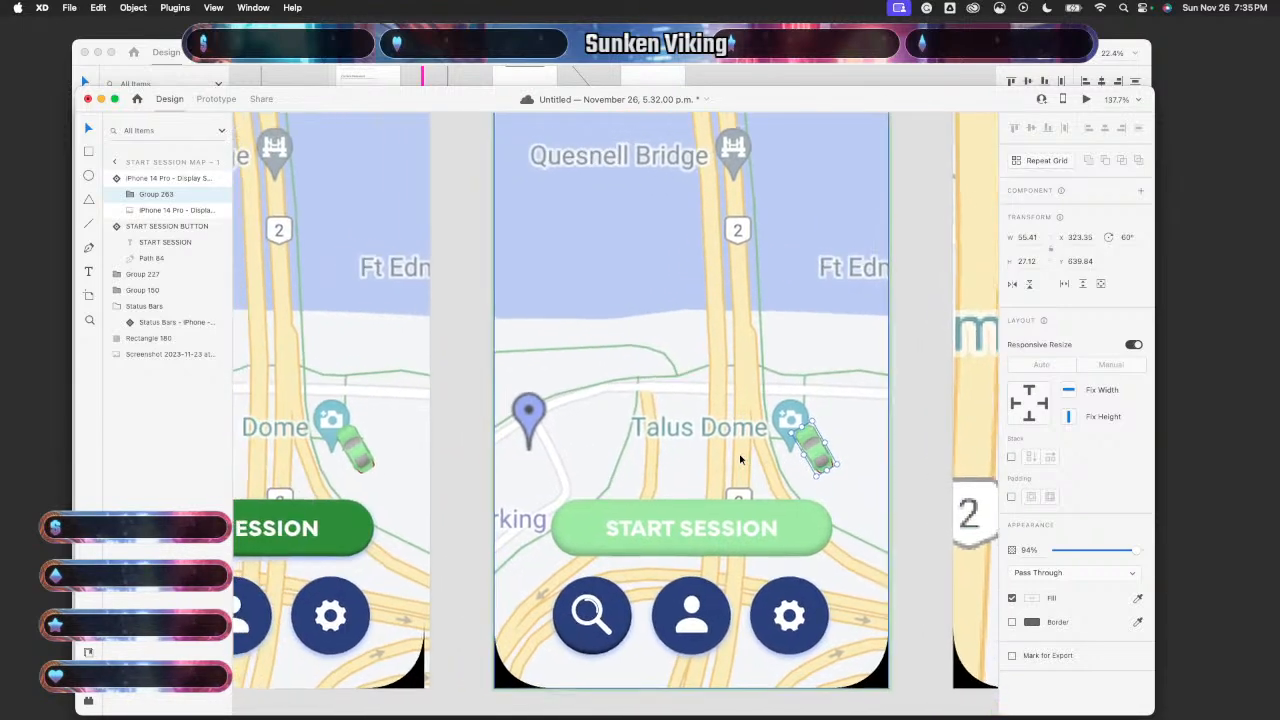
{"action": "scroll", "coordinate": [741, 459], "scroll_direction": "right", "scroll_amount": 1}
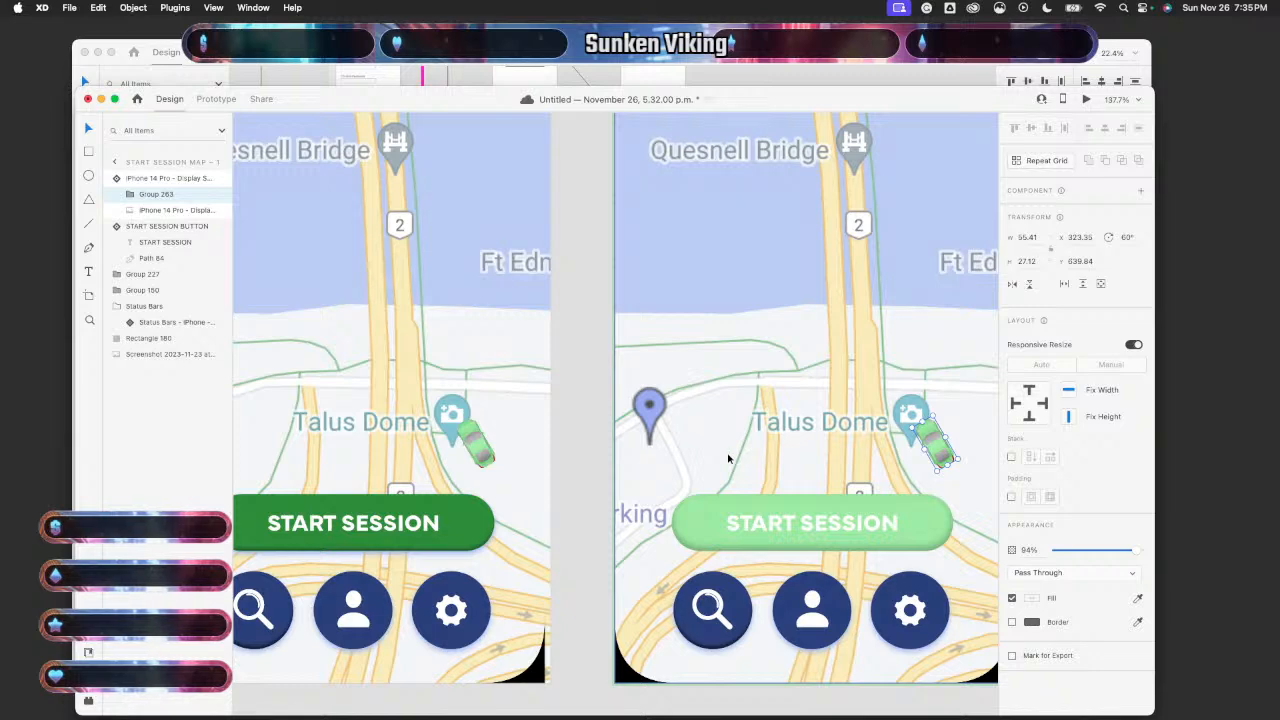
{"action": "scroll", "coordinate": [729, 459], "scroll_direction": "down", "scroll_amount": 10}
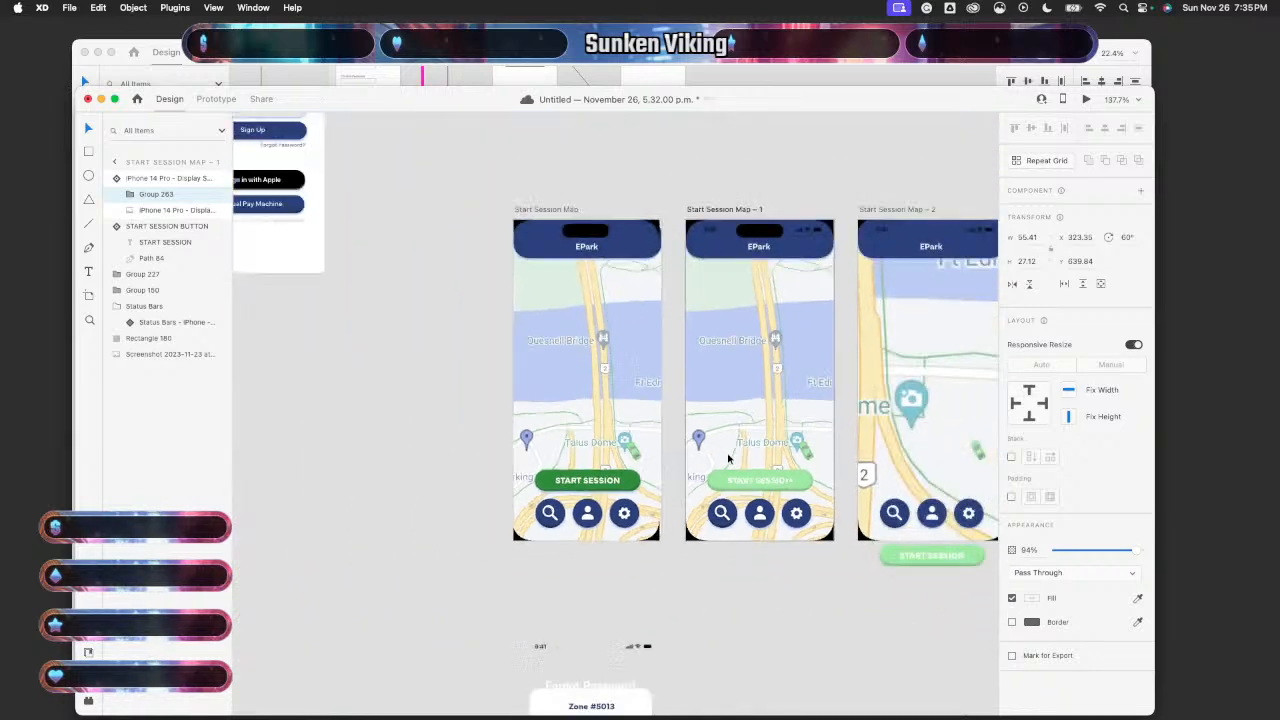
- Preview from Start Session Map and tap START SESSION to test the transition
{"action": "left_click", "coordinate": [657, 408]}
{"action": "left_click", "coordinate": [1086, 99]}
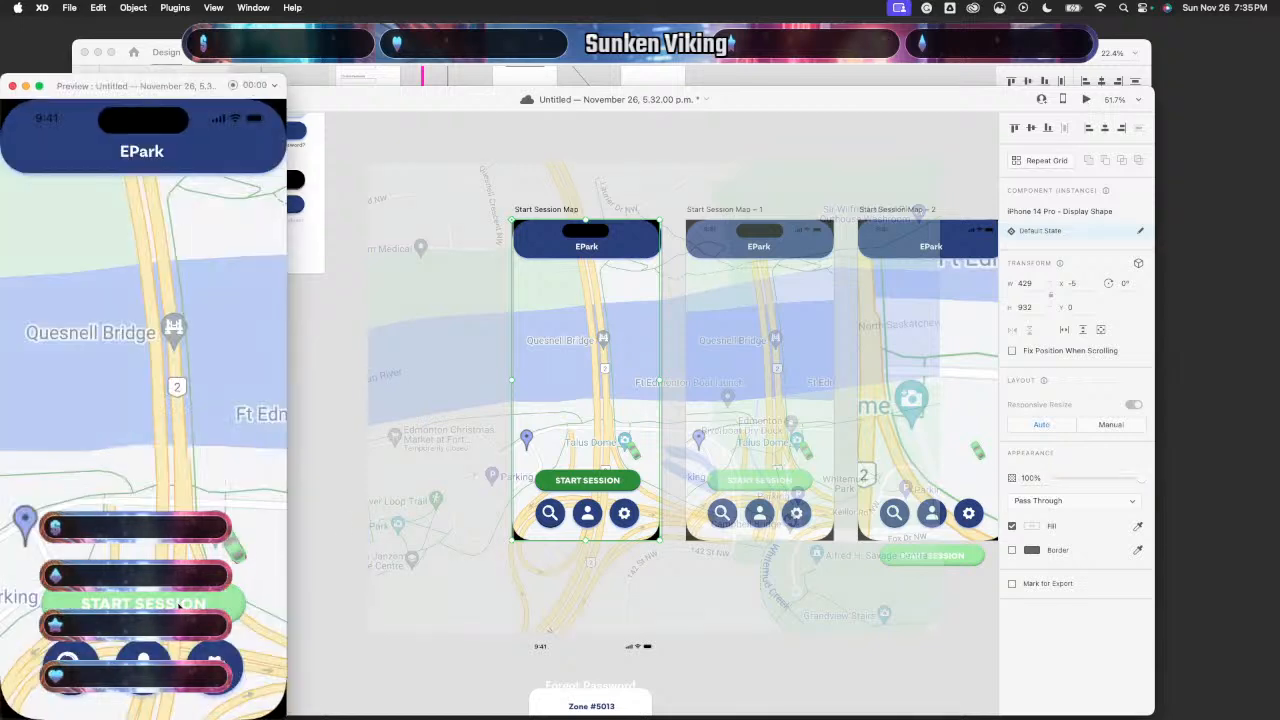
{"action": "left_click", "coordinate": [179, 605]}
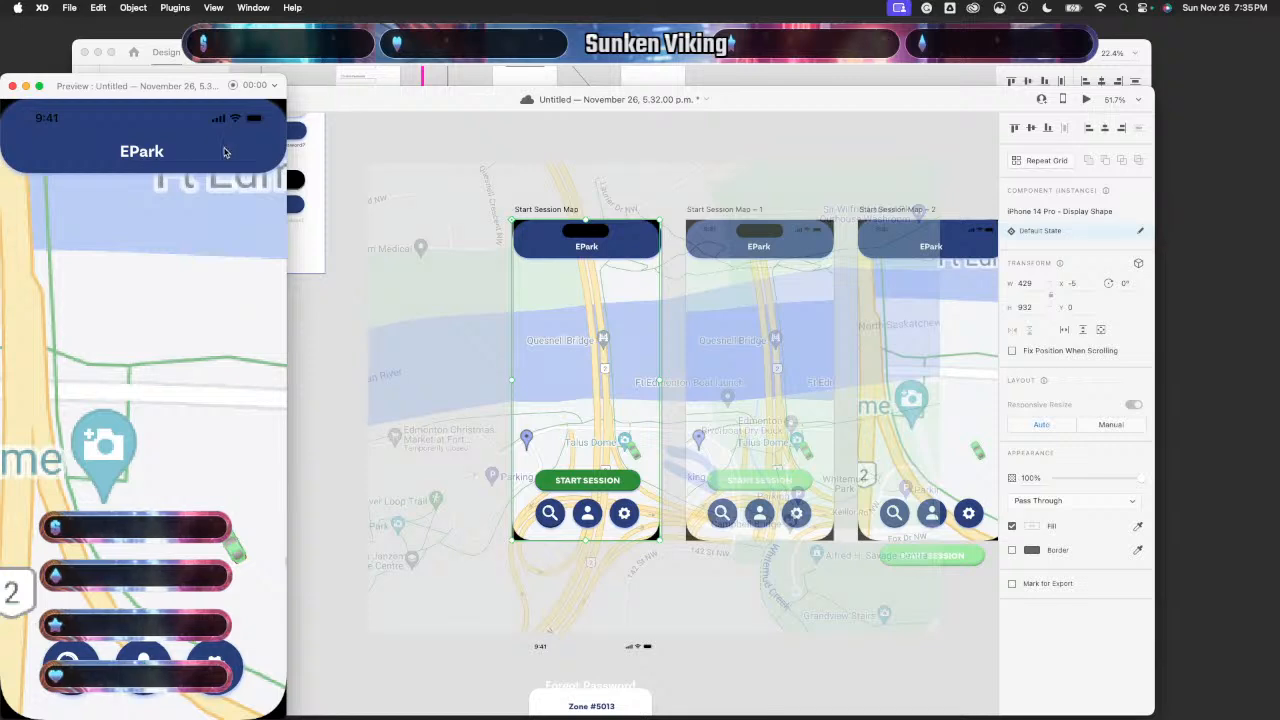
{"action": "left_click", "coordinate": [12, 88]}
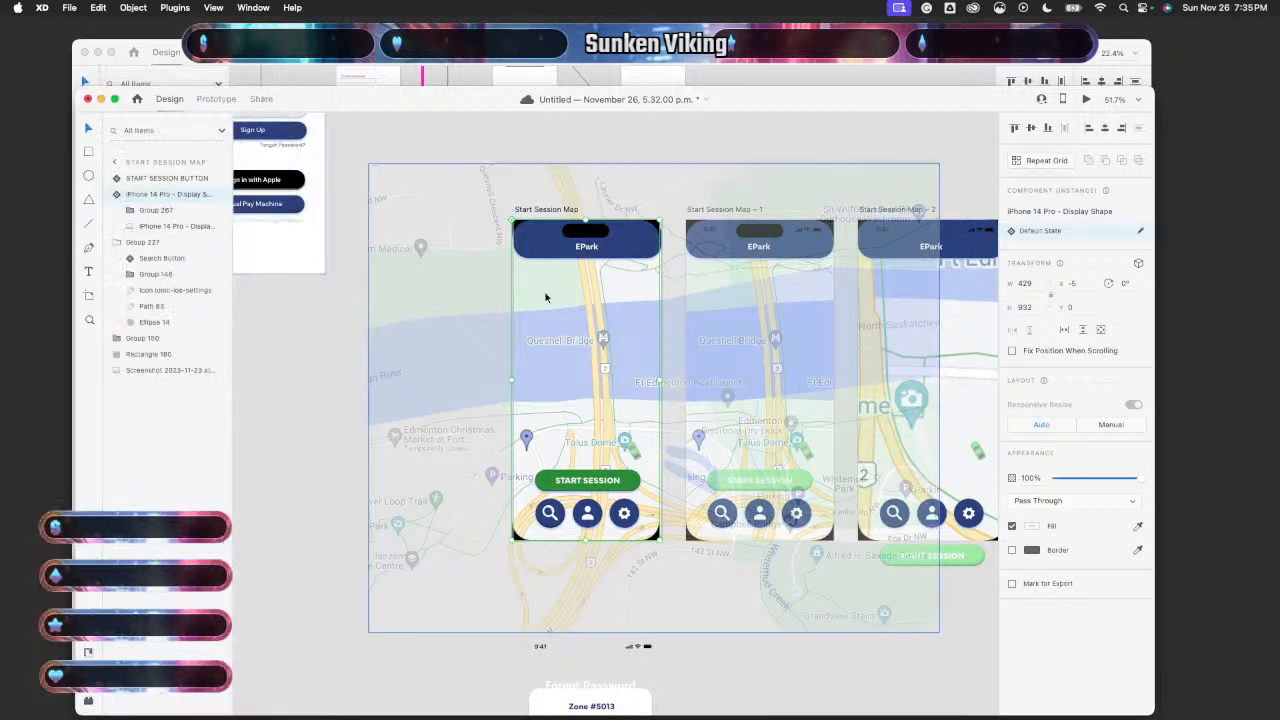
{"action": "scroll", "coordinate": [663, 550], "scroll_direction": "right", "scroll_amount": 5}
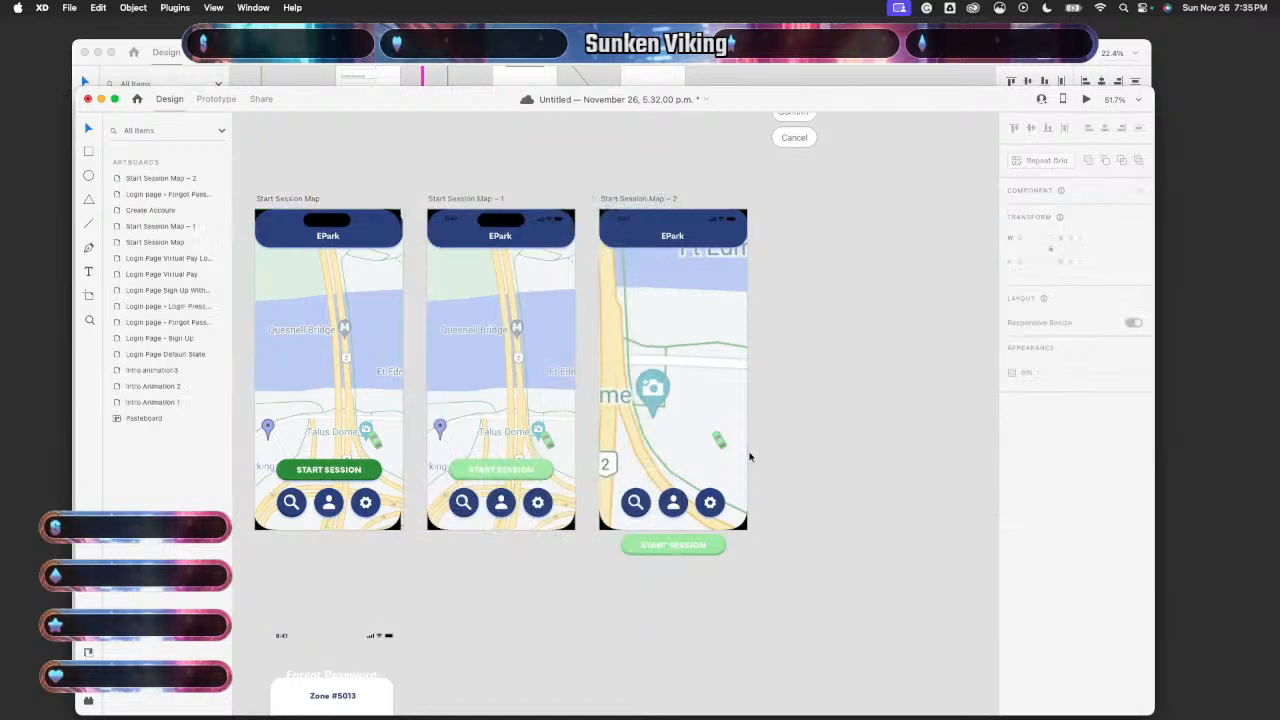
{"action": "scroll", "coordinate": [749, 450], "scroll_direction": "up", "scroll_amount": 5}
- Drag the car in Start Session Map – 2 up beside the camera pin
{"action": "left_click", "coordinate": [662, 424]}
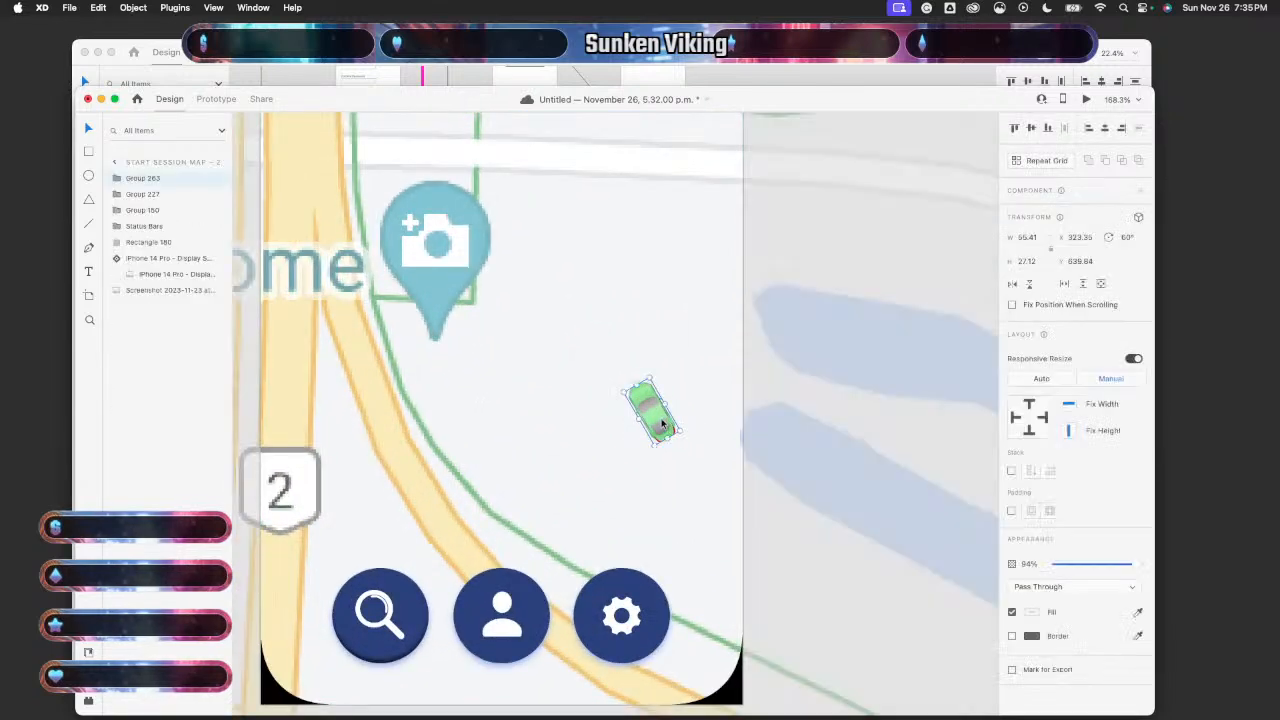
{"action": "left_click_drag", "start_coordinate": [656, 422], "coordinate": [470, 340]}
{"action": "scroll", "coordinate": [572, 385], "scroll_direction": "left", "scroll_amount": 10}
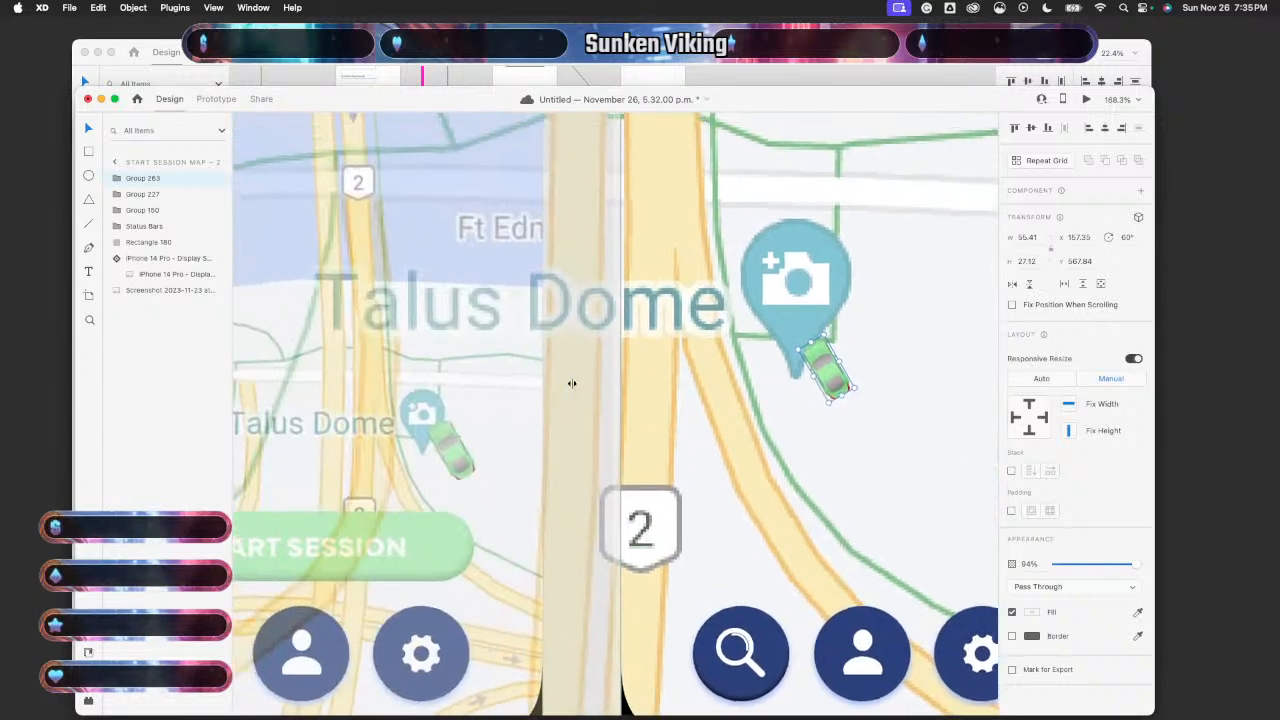
{"action": "left_click_drag", "start_coordinate": [826, 380], "coordinate": [846, 348]}
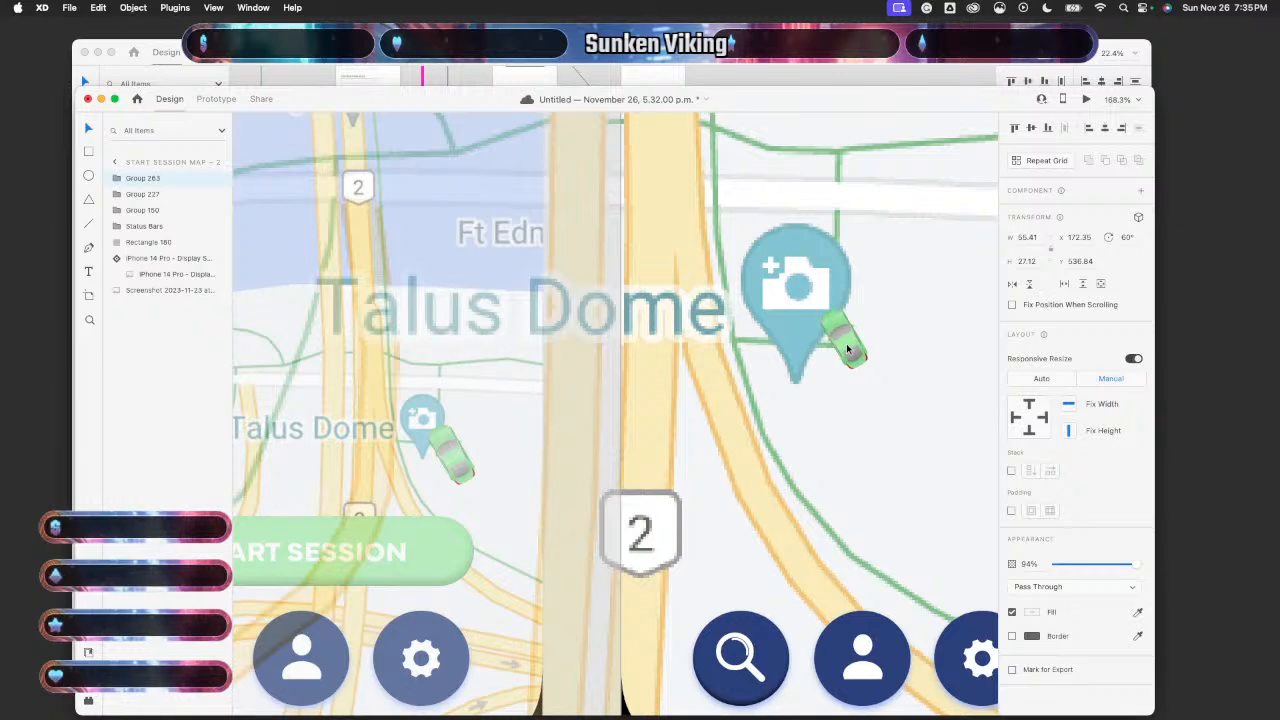
{"action": "left_click", "coordinate": [877, 457]}
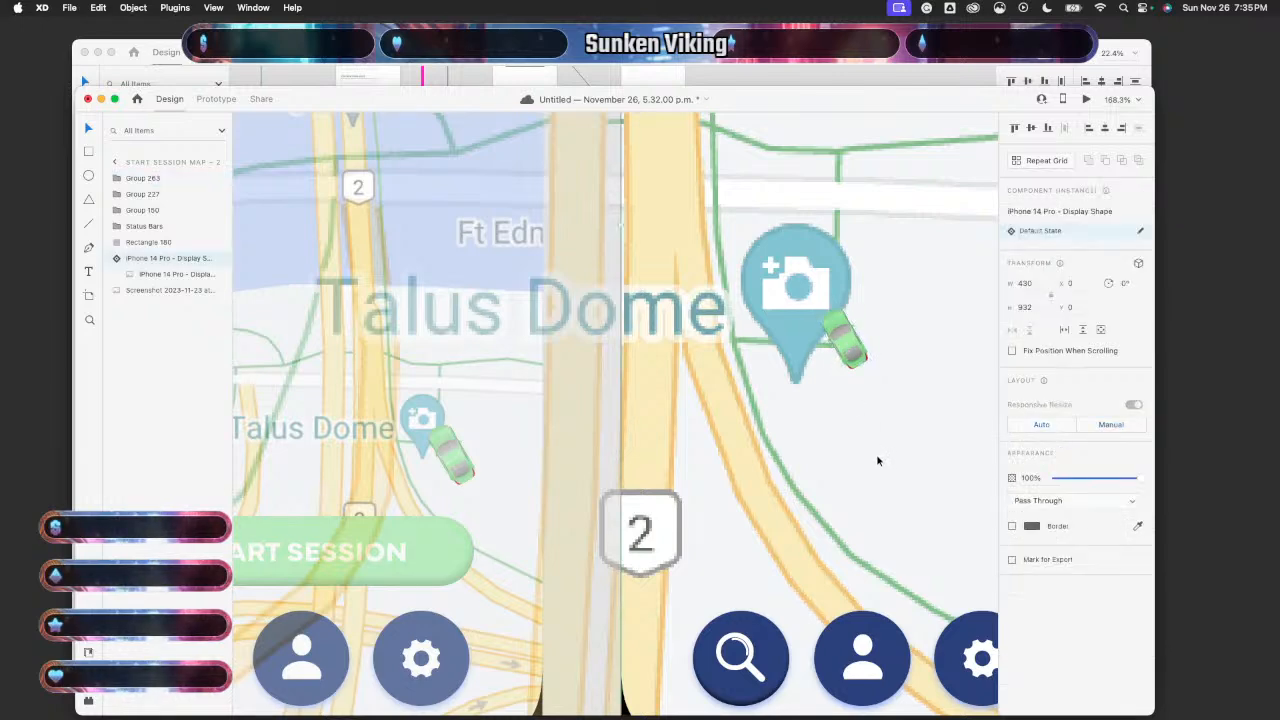
{"action": "scroll", "coordinate": [877, 460], "scroll_direction": "down", "scroll_amount": 5}
{"action": "scroll", "coordinate": [878, 461], "scroll_direction": "down", "scroll_amount": 3}
{"action": "left_click", "coordinate": [227, 401]}
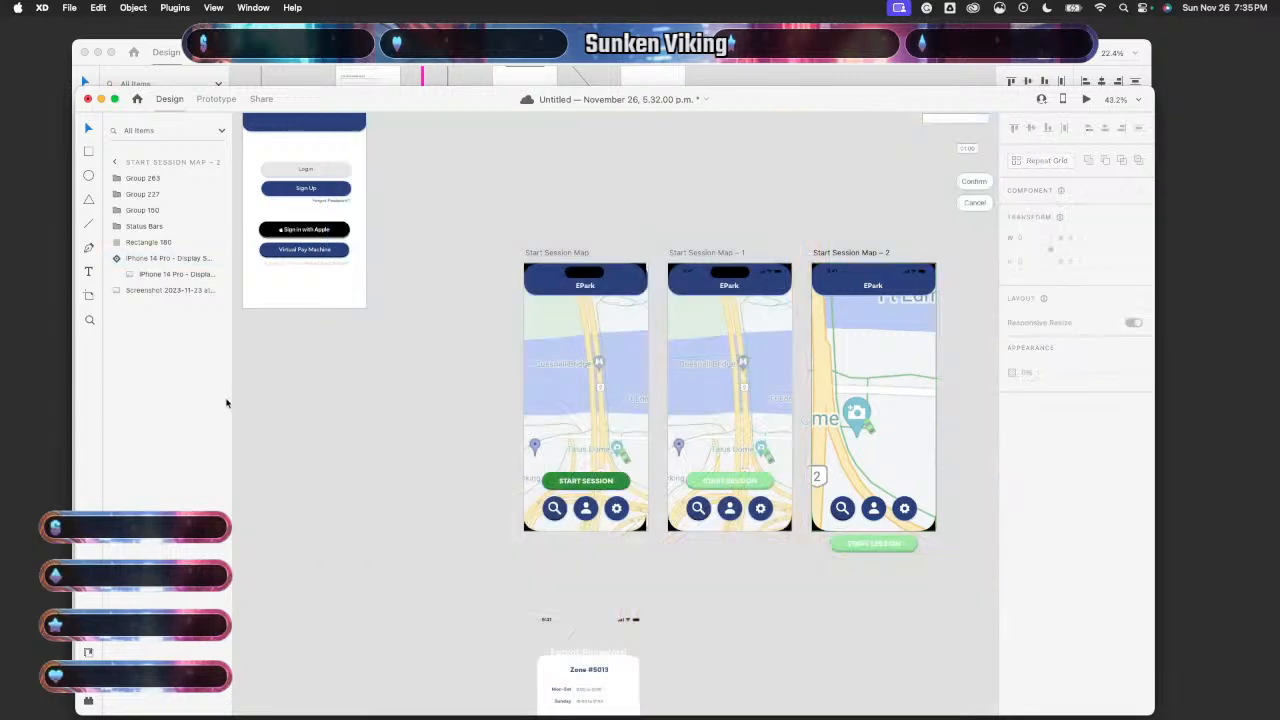
- Preview the prototype from Start Session Map twice
{"action": "left_click", "coordinate": [575, 350]}
{"action": "left_click", "coordinate": [1086, 99]}
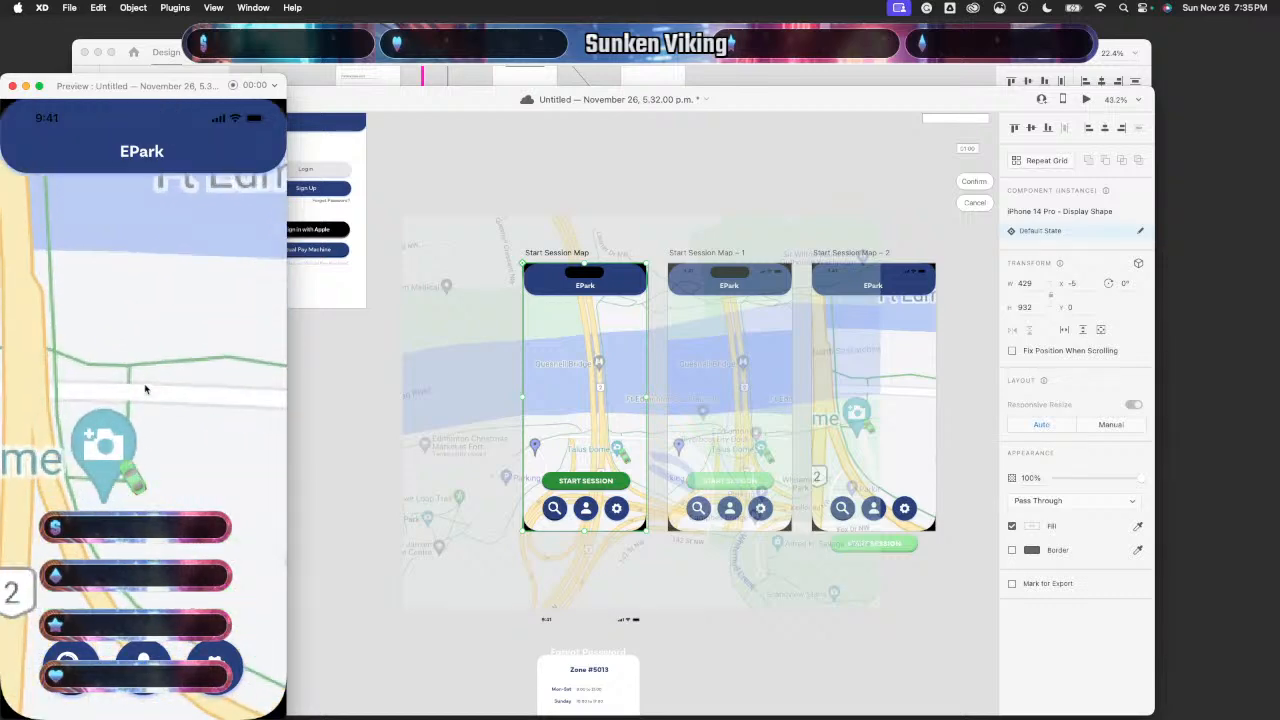
{"action": "left_click", "coordinate": [13, 87]}
{"action": "scroll", "coordinate": [420, 500], "scroll_direction": "right", "scroll_amount": 5}
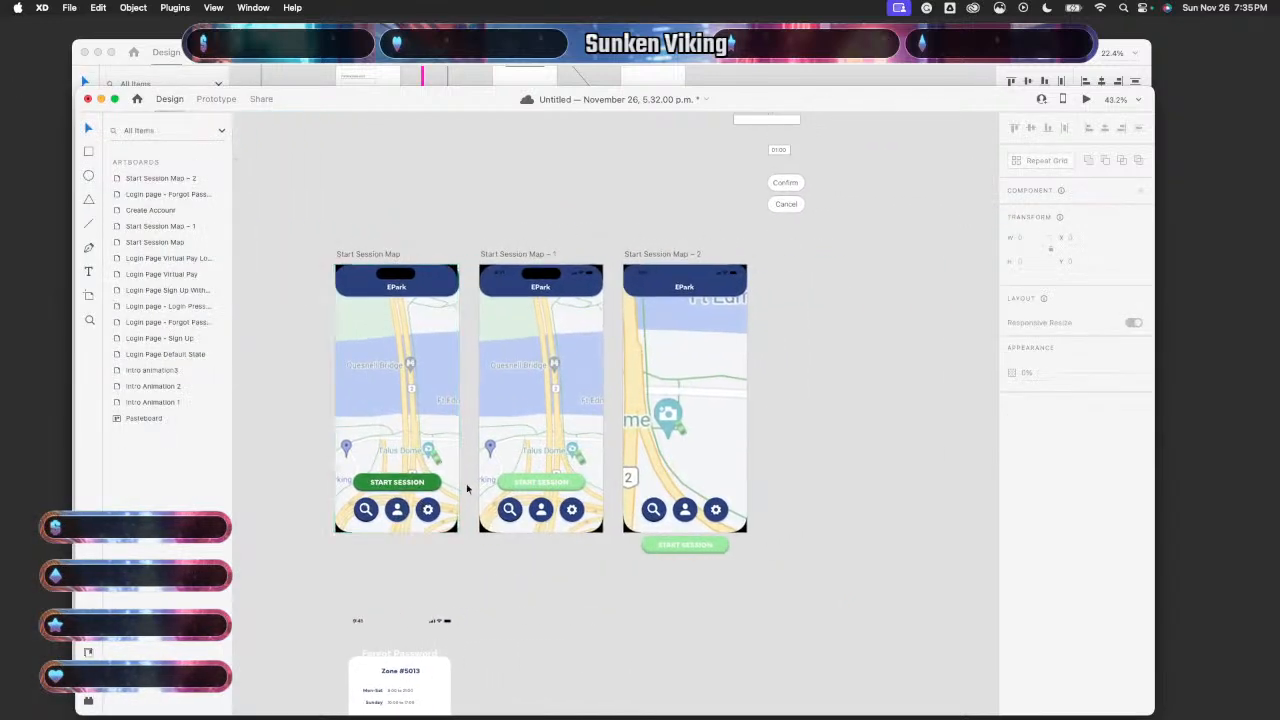
{"action": "left_click", "coordinate": [450, 400]}
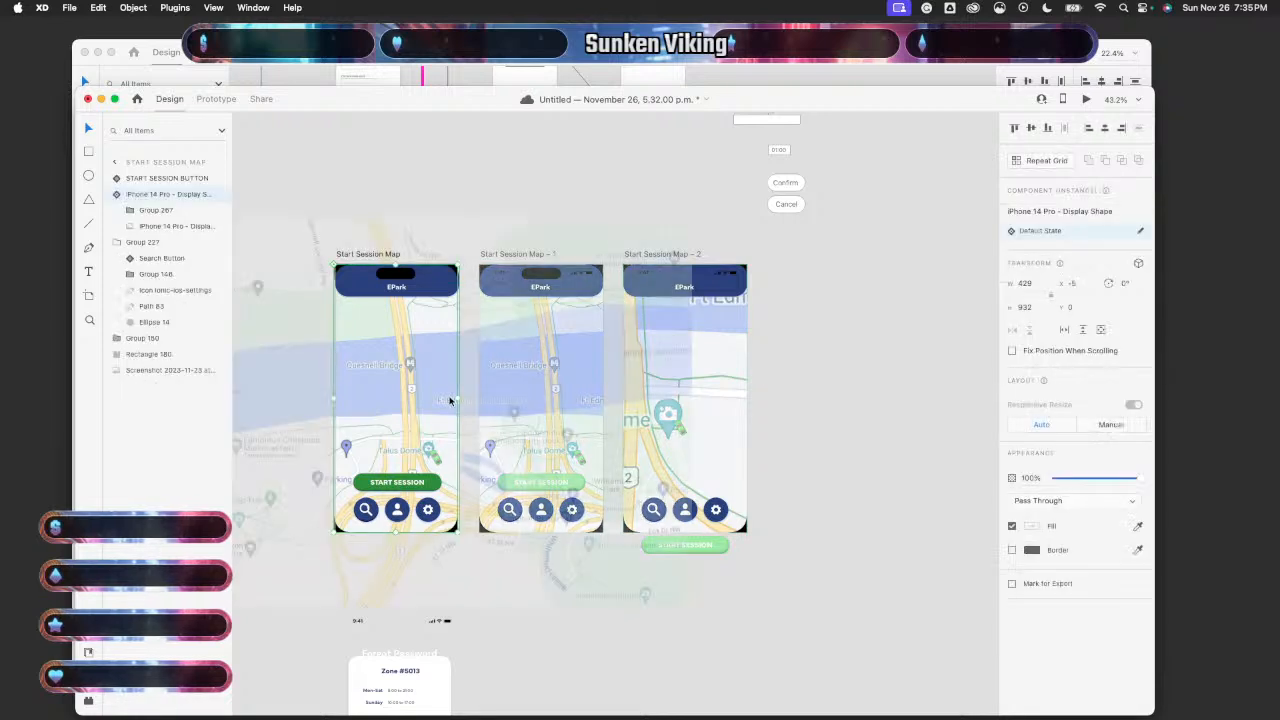
{"action": "left_click", "coordinate": [1087, 100]}
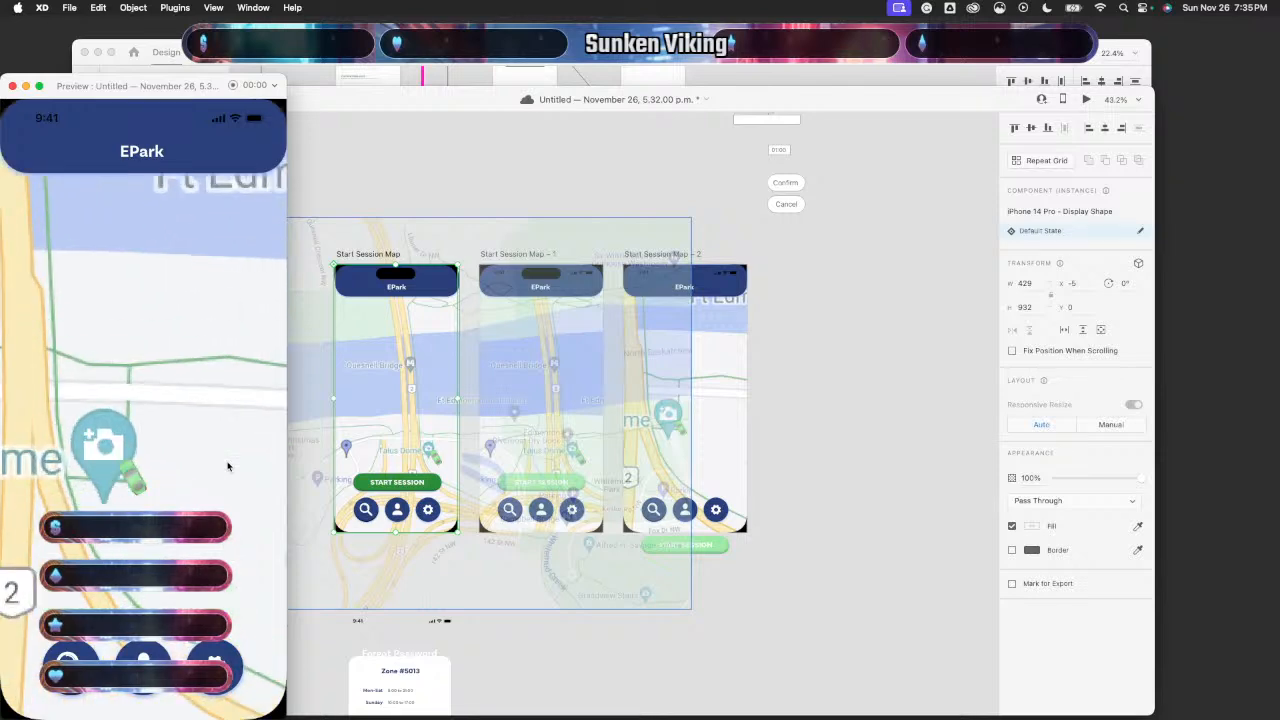
{"action": "left_click", "coordinate": [13, 87]}
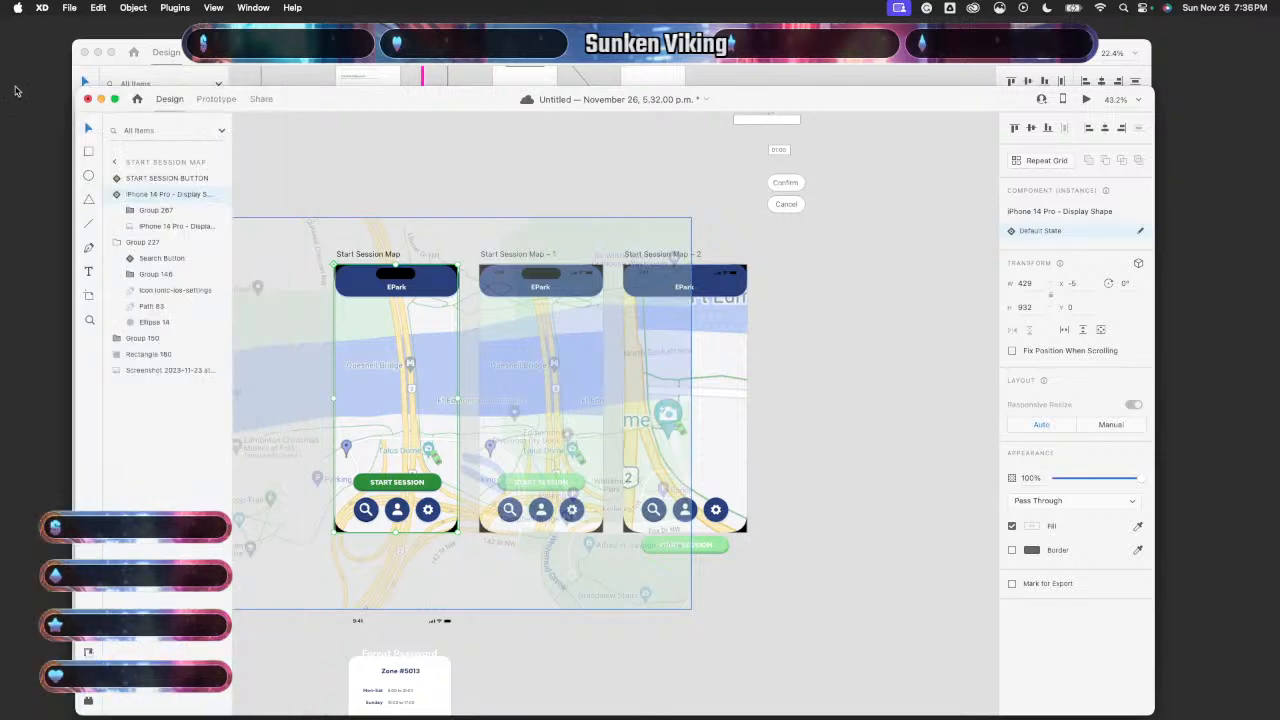
{"action": "left_click", "coordinate": [814, 477]}
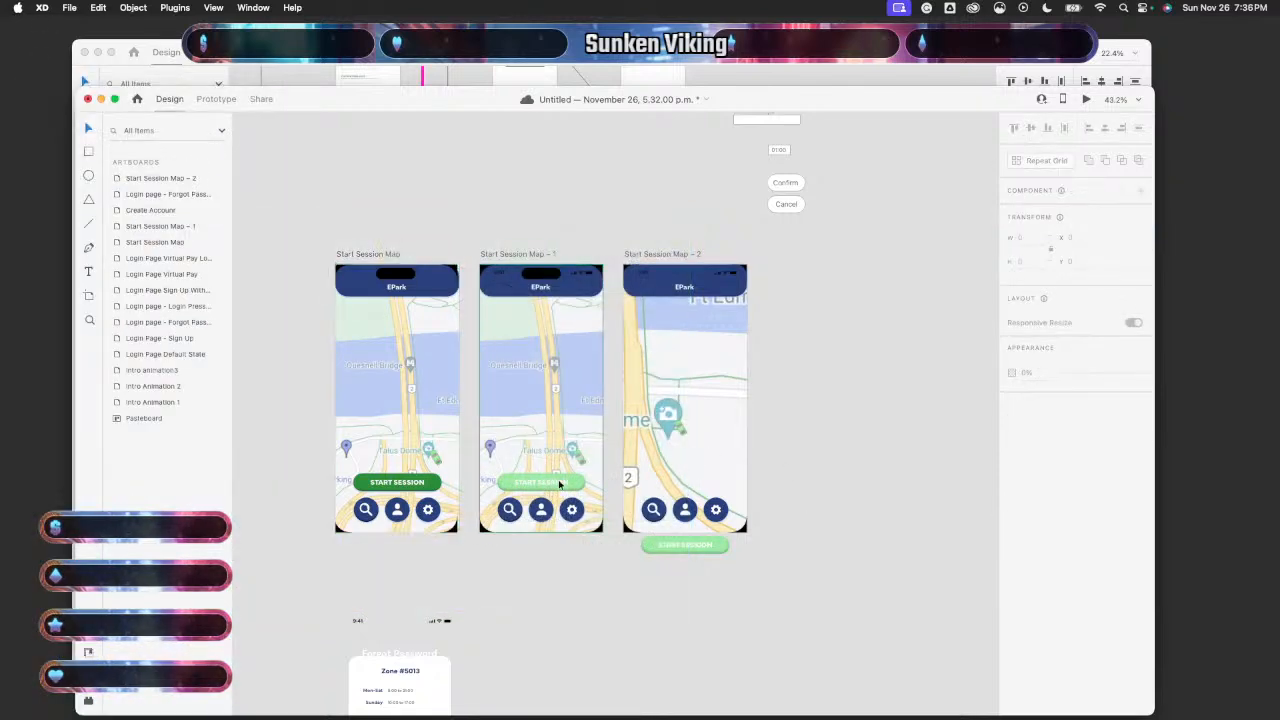
{"action": "scroll", "coordinate": [563, 583], "scroll_direction": "up", "scroll_amount": 3}
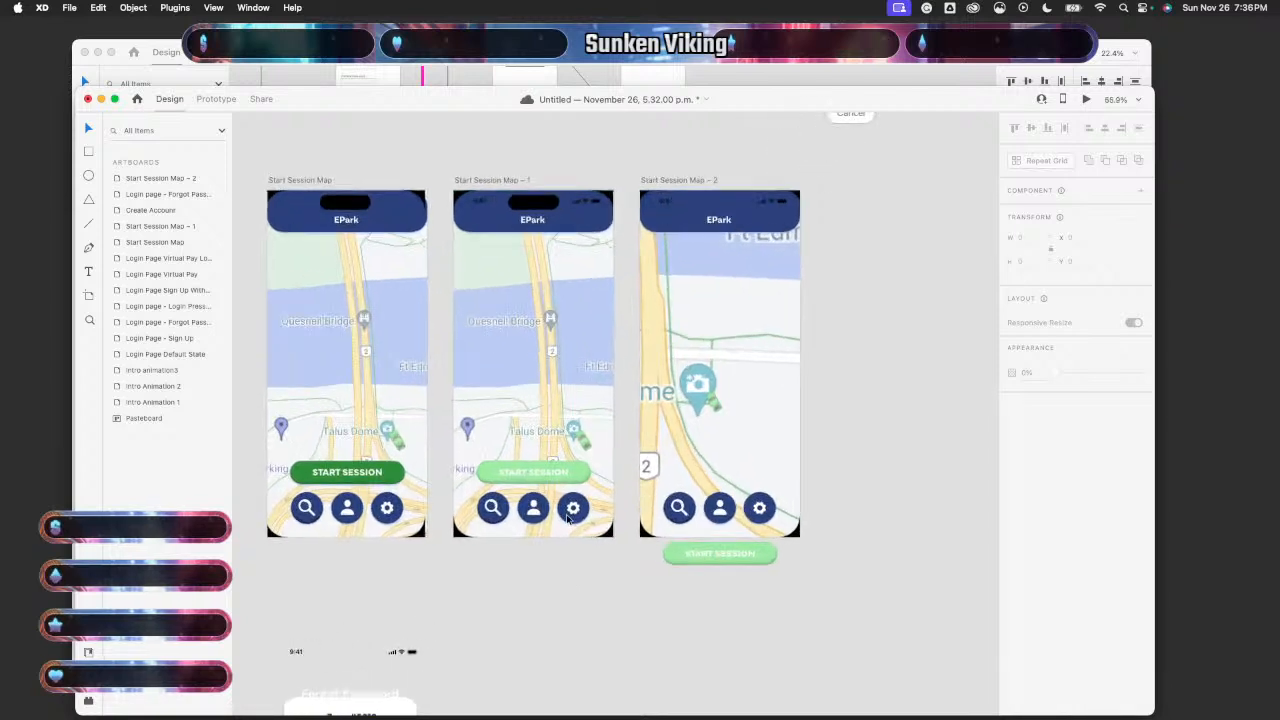
- In Prototype mode, wire the Start Session Map – 1 artboard to Start Session Map – 2
{"action": "left_click", "coordinate": [216, 99]}
{"action": "scroll", "coordinate": [610, 540], "scroll_direction": "up", "scroll_amount": 2}
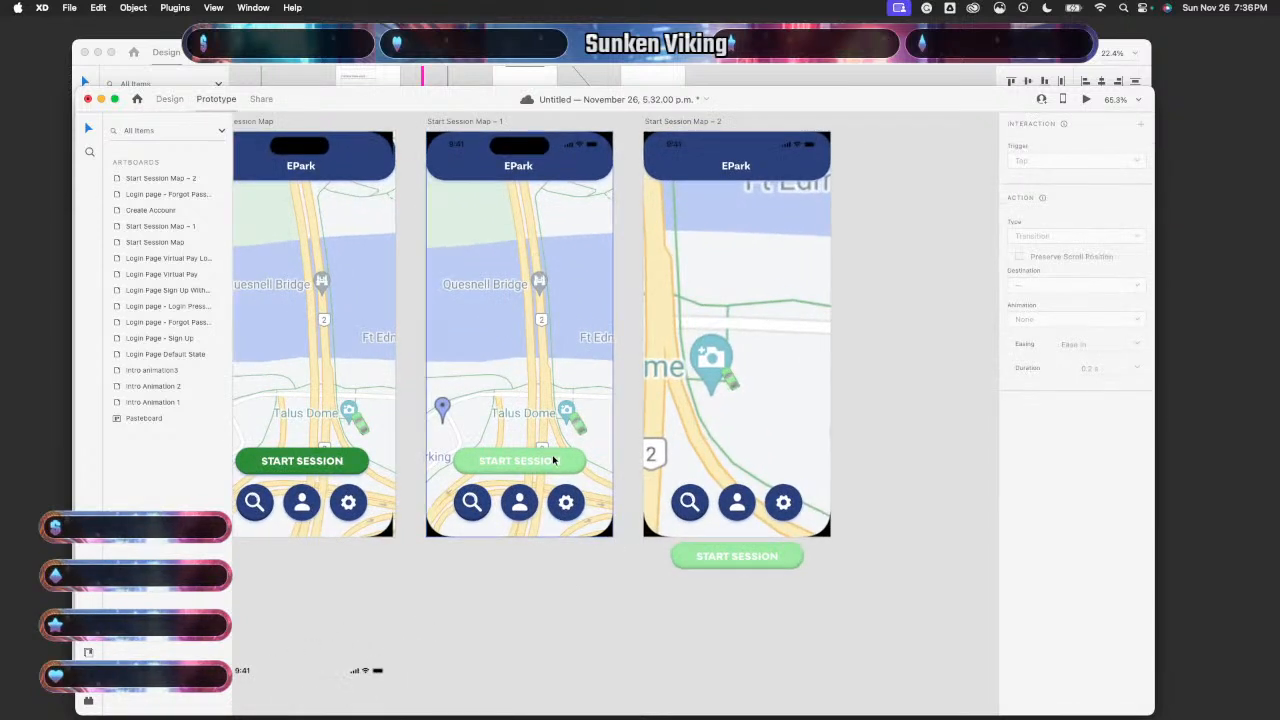
{"action": "left_click", "coordinate": [496, 447]}
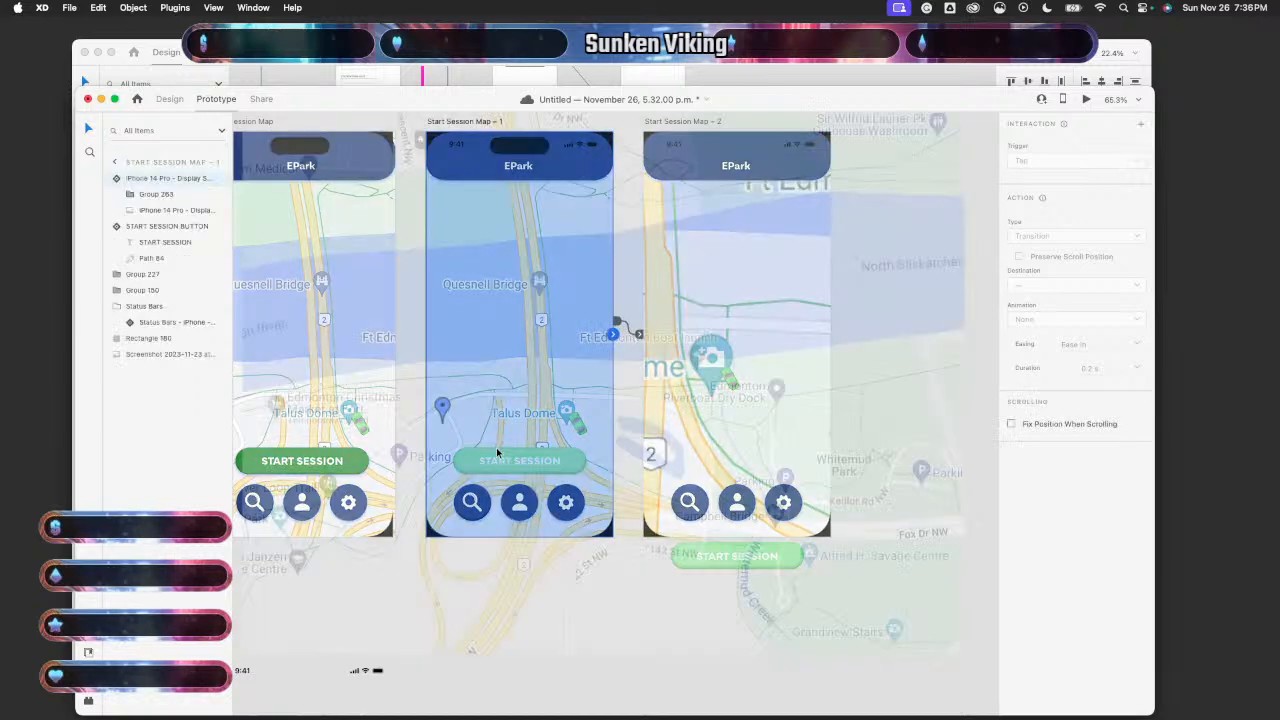
{"action": "scroll", "coordinate": [597, 419], "scroll_direction": "up", "scroll_amount": 2}
{"action": "scroll", "coordinate": [597, 419], "scroll_direction": "right", "scroll_amount": 2}
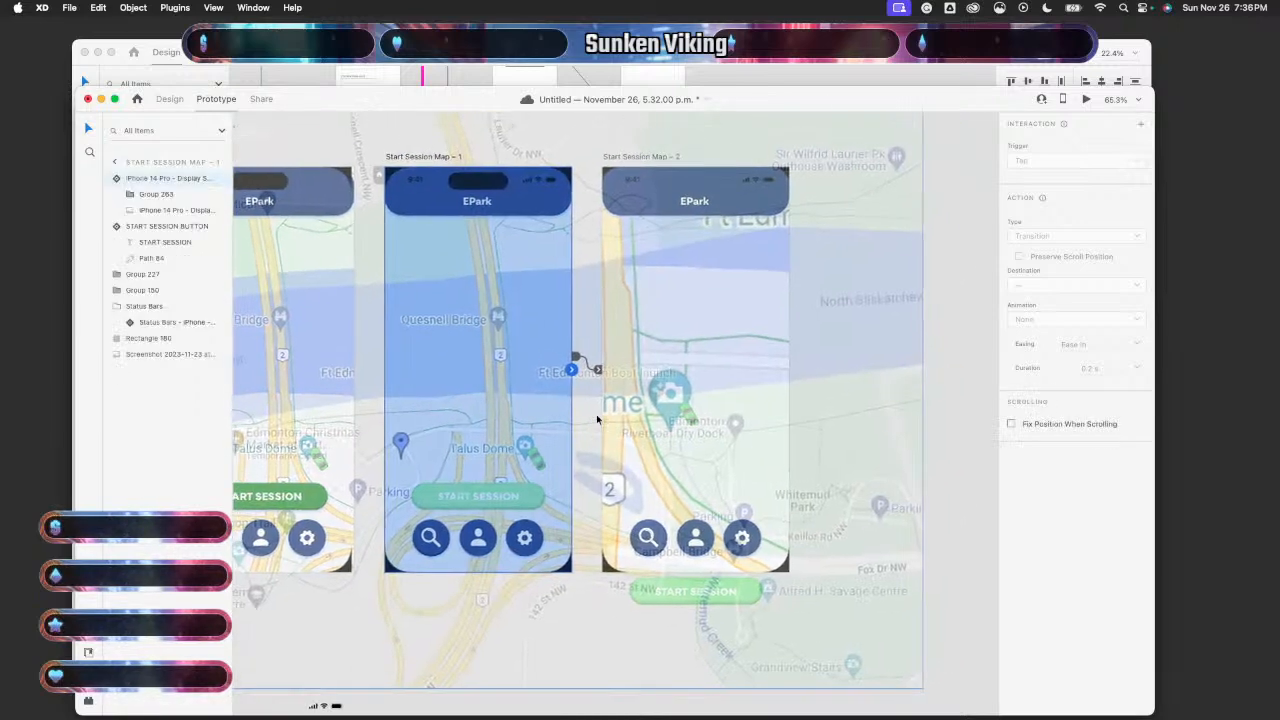
{"action": "left_click_drag", "start_coordinate": [586, 360], "coordinate": [650, 362]}
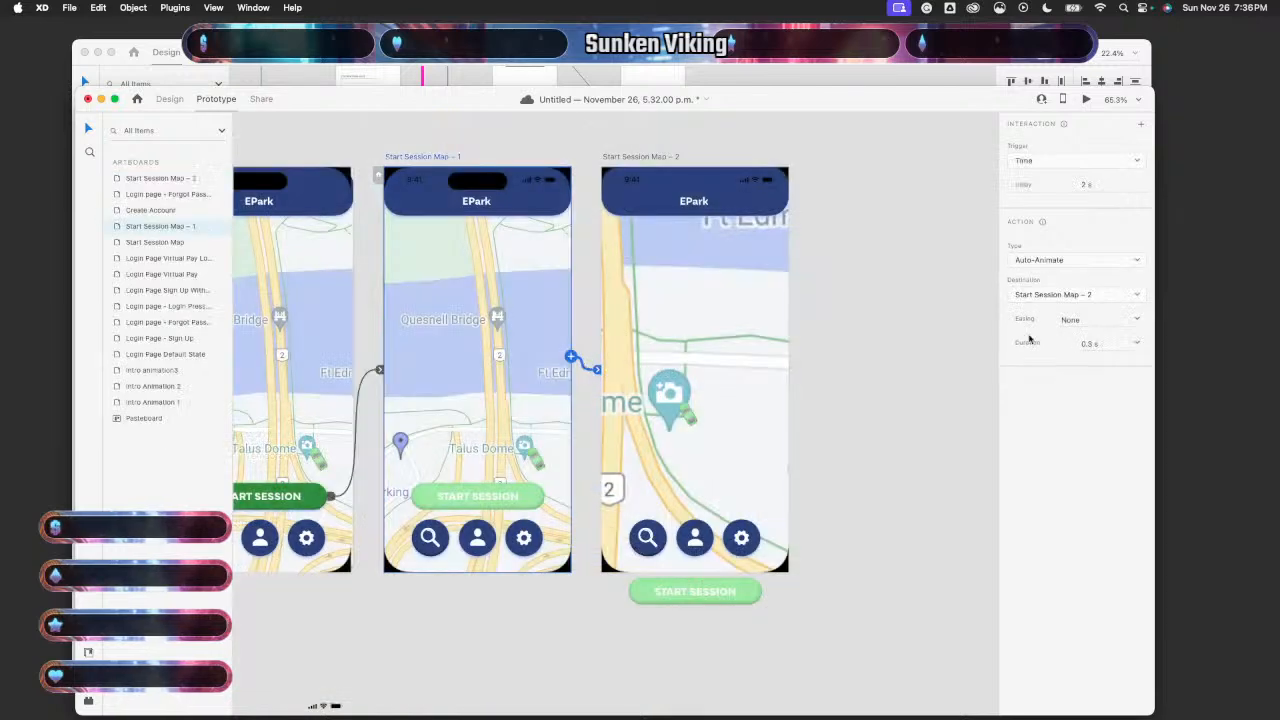
- Give the new timed transition Ease Out easing and a duration, then preview it
{"action": "left_click", "coordinate": [1140, 326]}
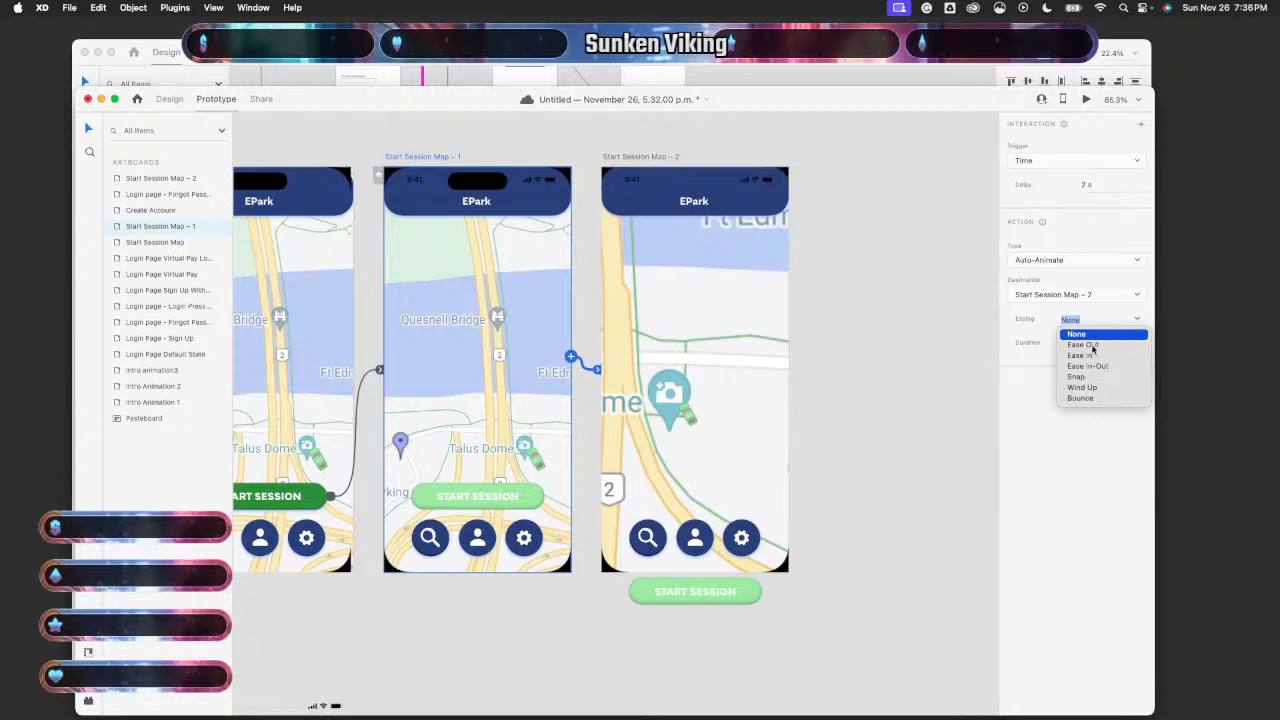
{"action": "left_click", "coordinate": [1094, 336]}
{"action": "left_click", "coordinate": [1138, 320]}
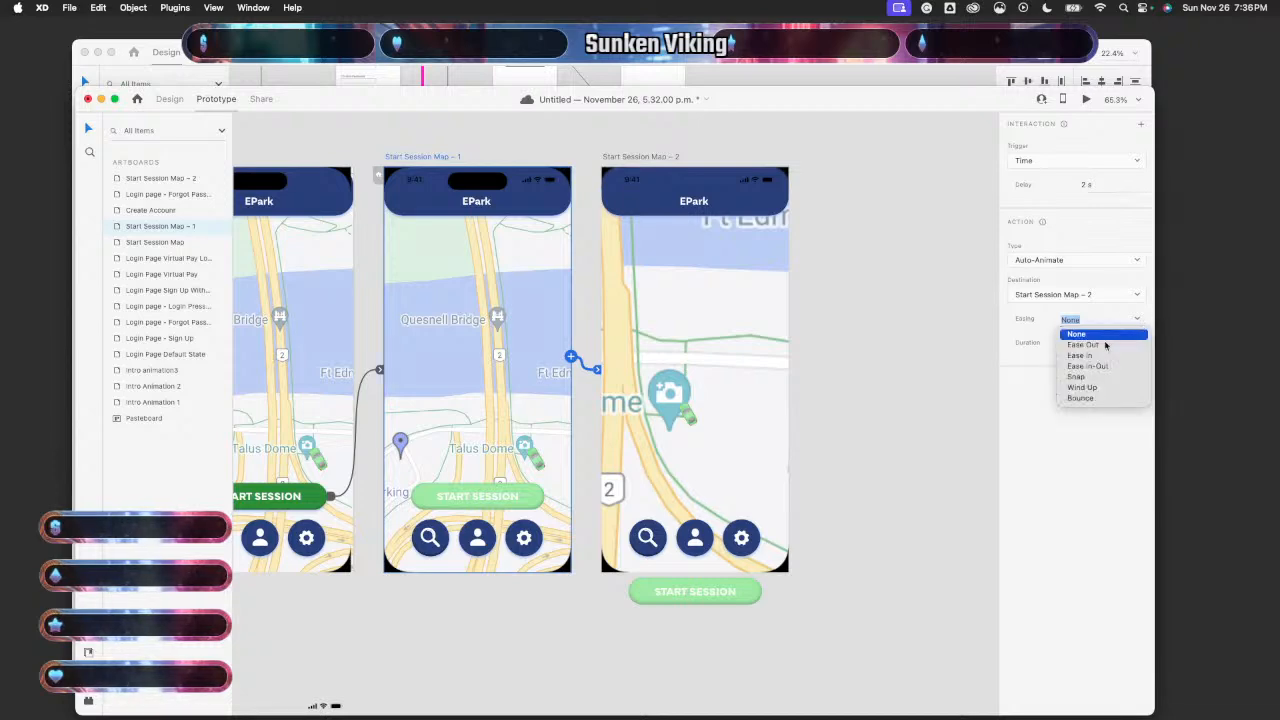
{"action": "left_click", "coordinate": [1133, 344]}
{"action": "left_click", "coordinate": [1137, 344]}
{"action": "left_click", "coordinate": [1137, 344]}
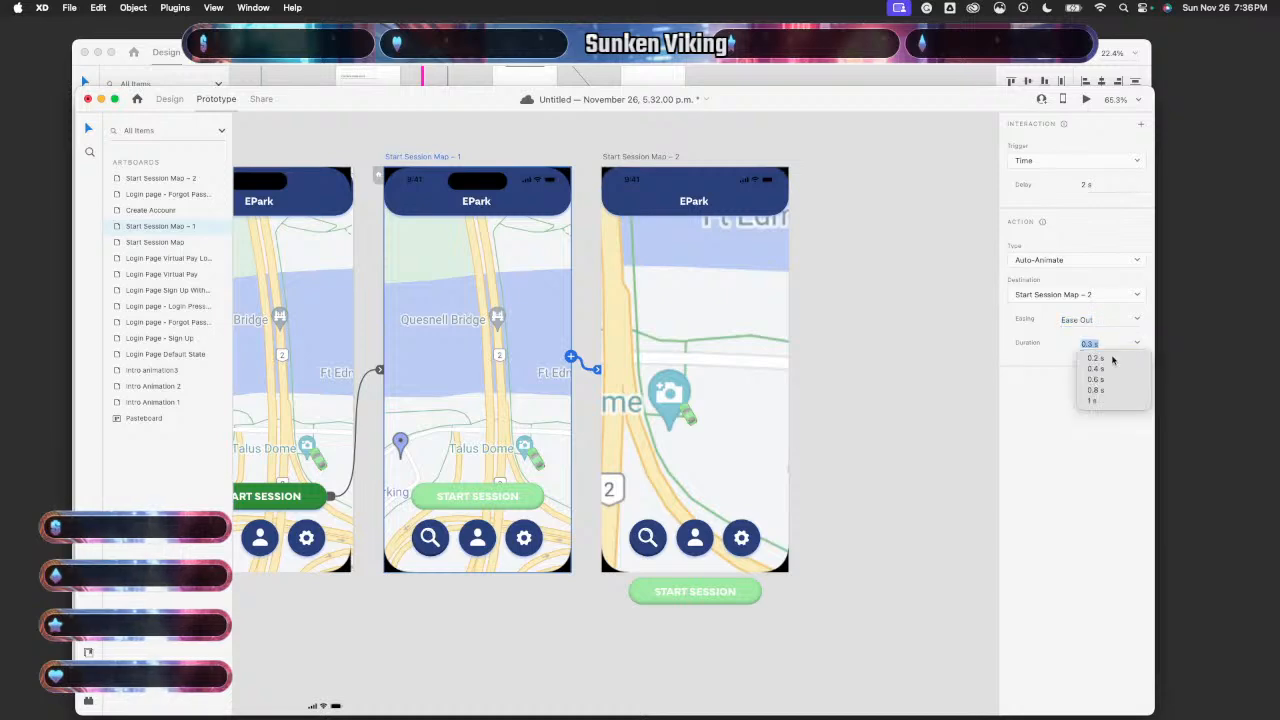
{"action": "left_click", "coordinate": [1113, 360]}
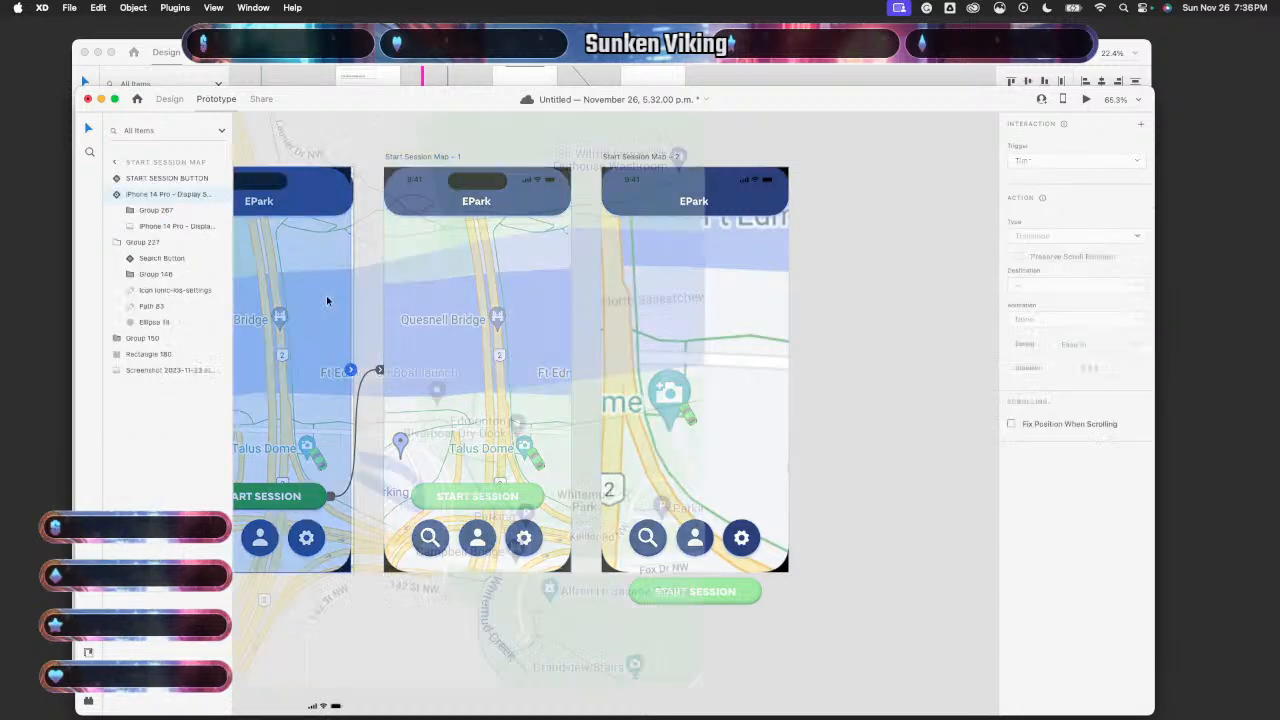
{"action": "left_click", "coordinate": [1086, 99]}
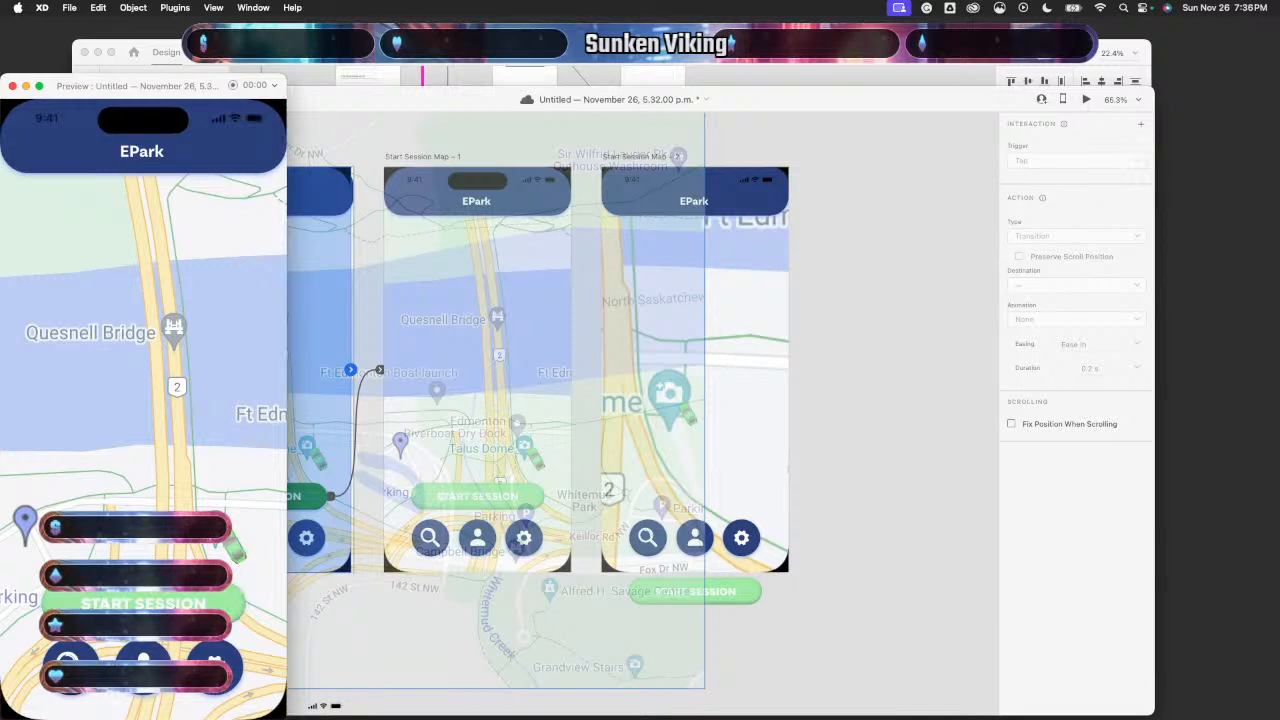
{"action": "left_click", "coordinate": [12, 88]}
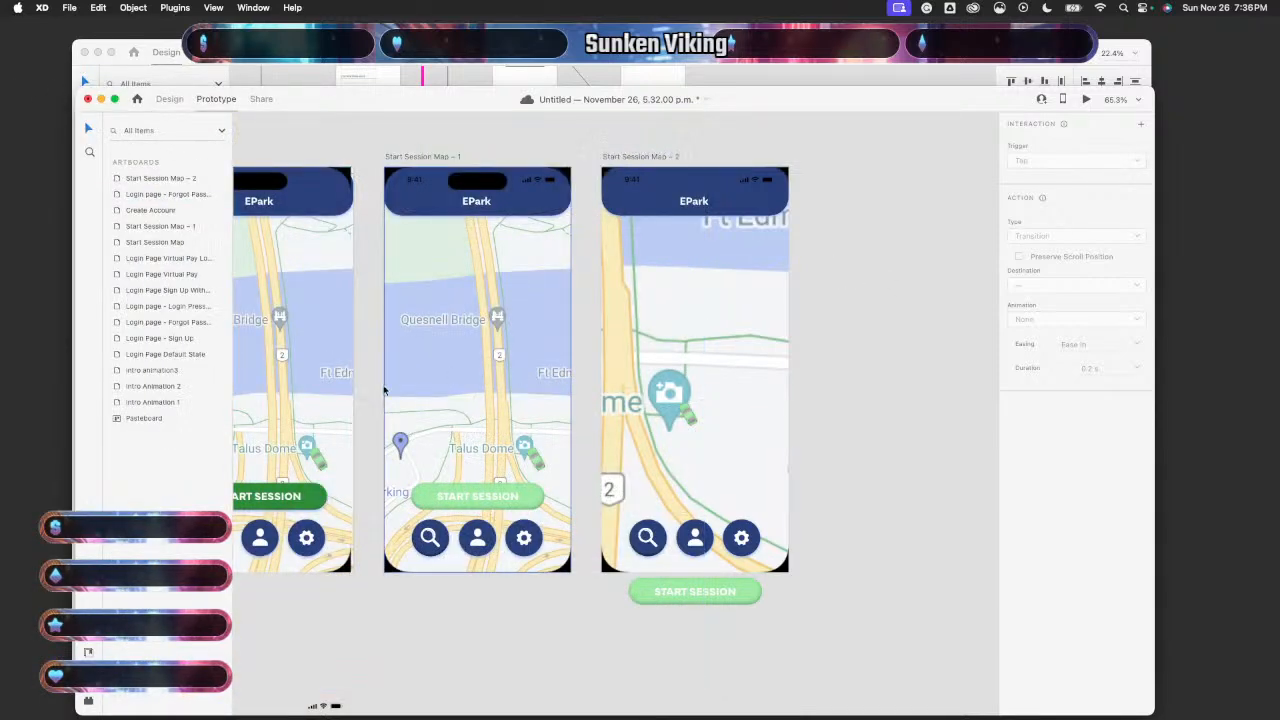
- Set the START SESSION button's tap transition easing to Ease In
{"action": "left_click", "coordinate": [309, 383]}
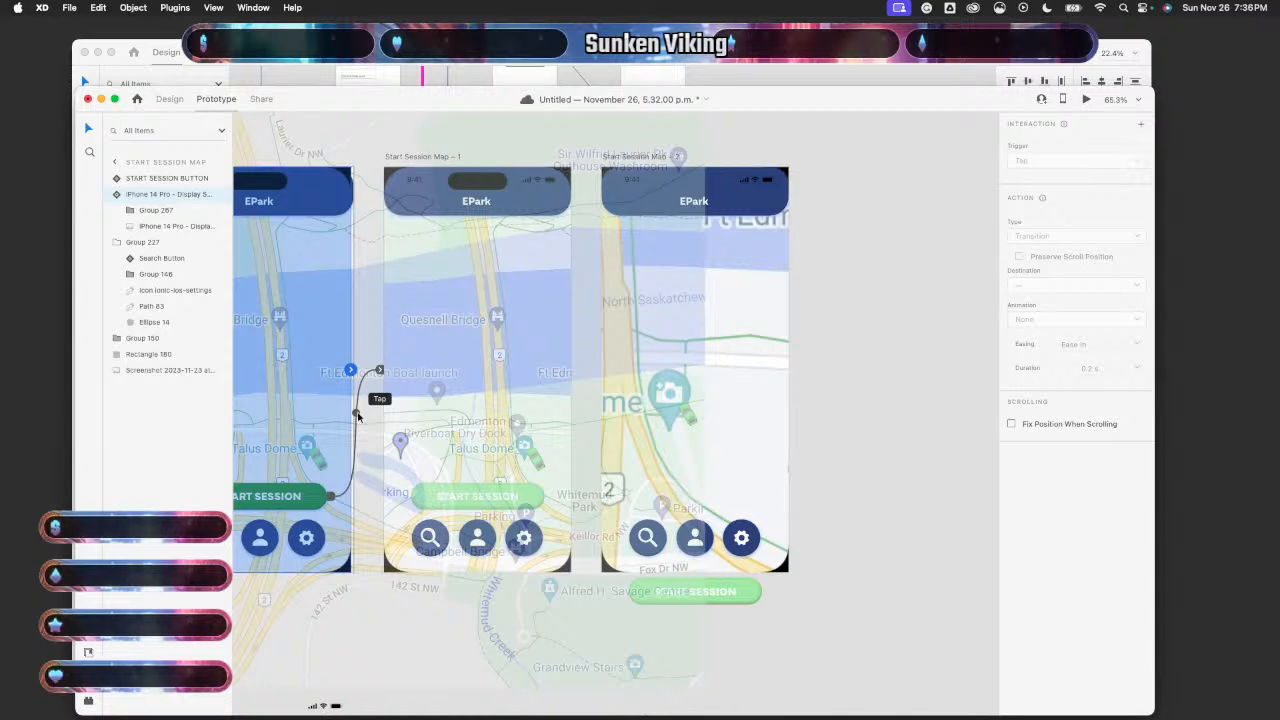
{"action": "left_click", "coordinate": [357, 415]}
{"action": "left_click", "coordinate": [1137, 385]}
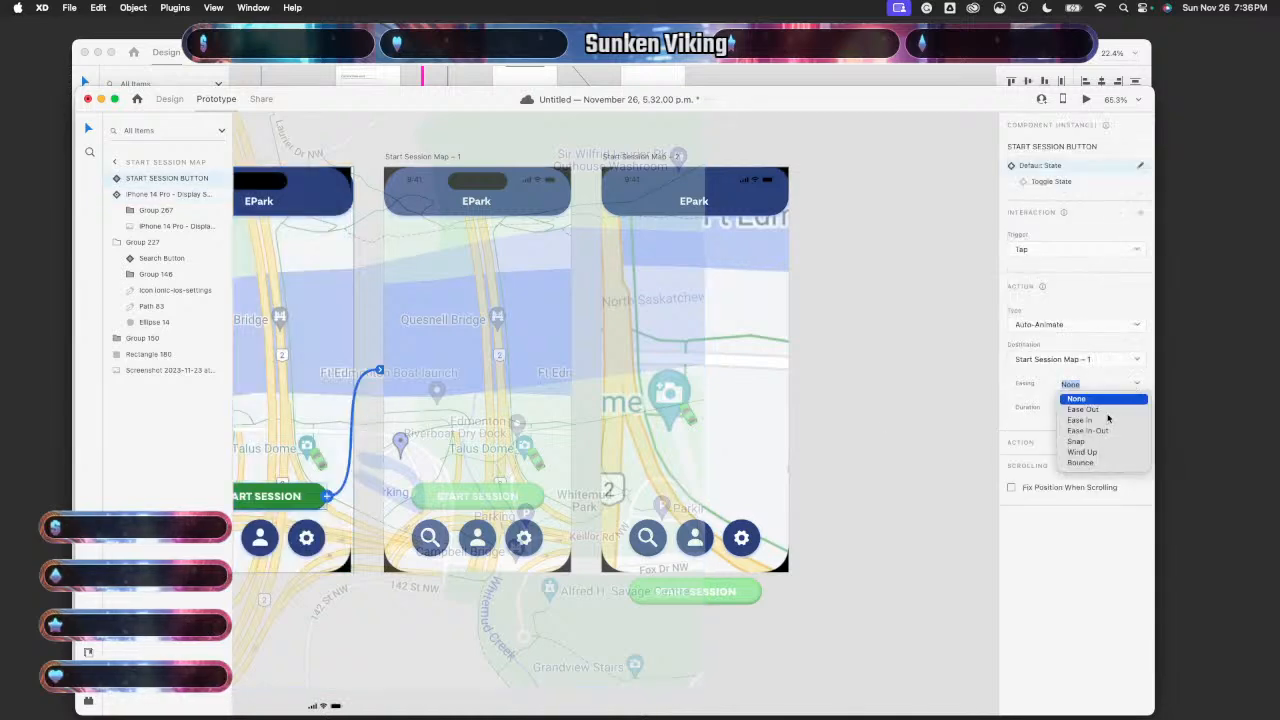
{"action": "left_click", "coordinate": [1095, 421]}
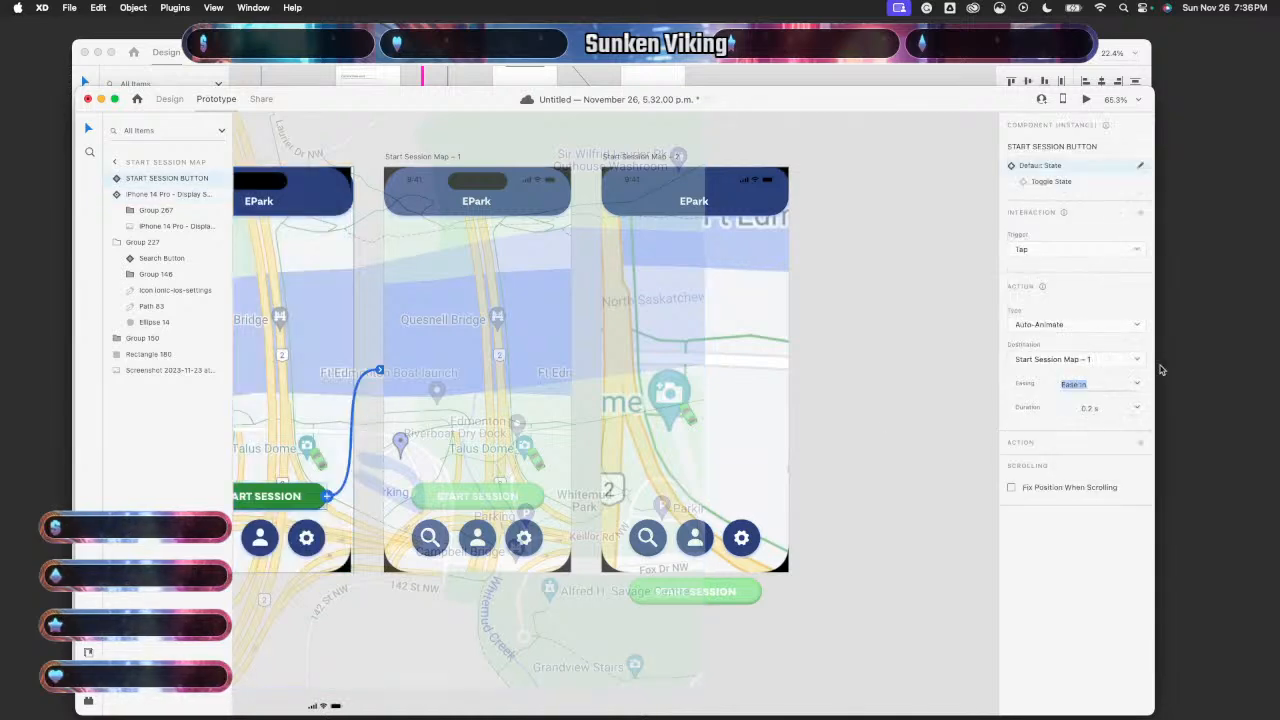
{"action": "left_click", "coordinate": [886, 298]}
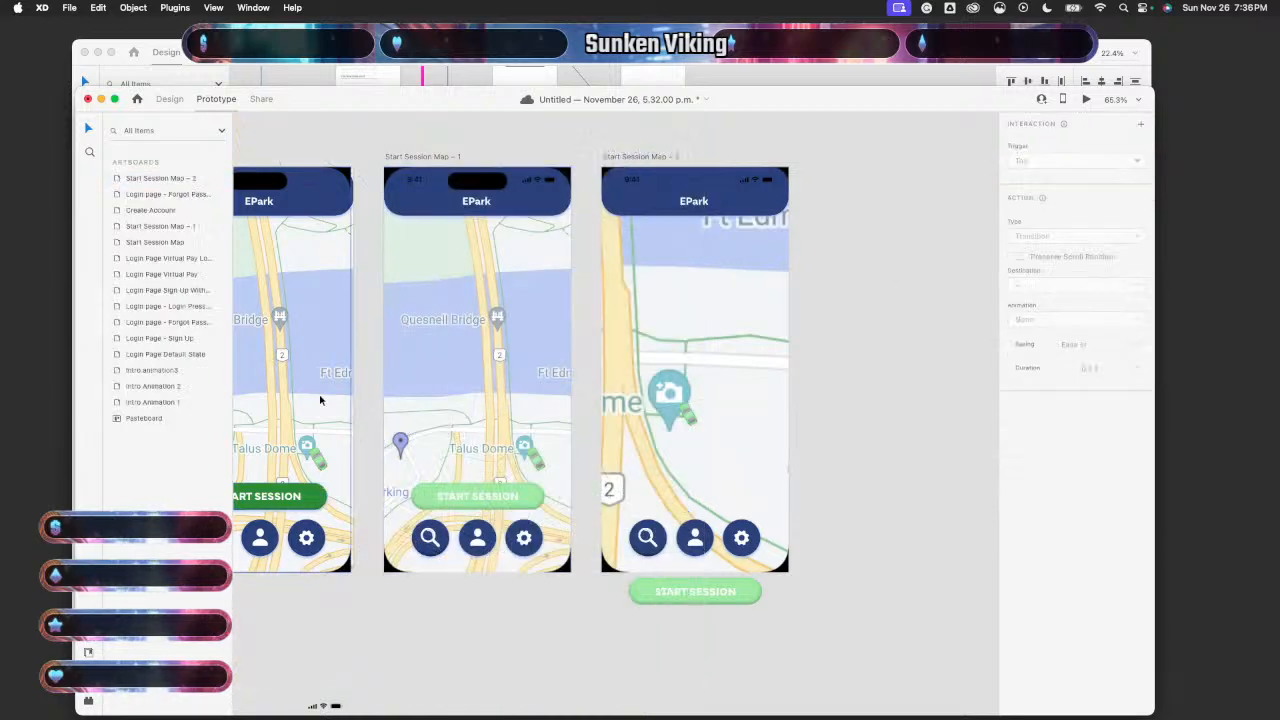
{"action": "left_click", "coordinate": [415, 263]}
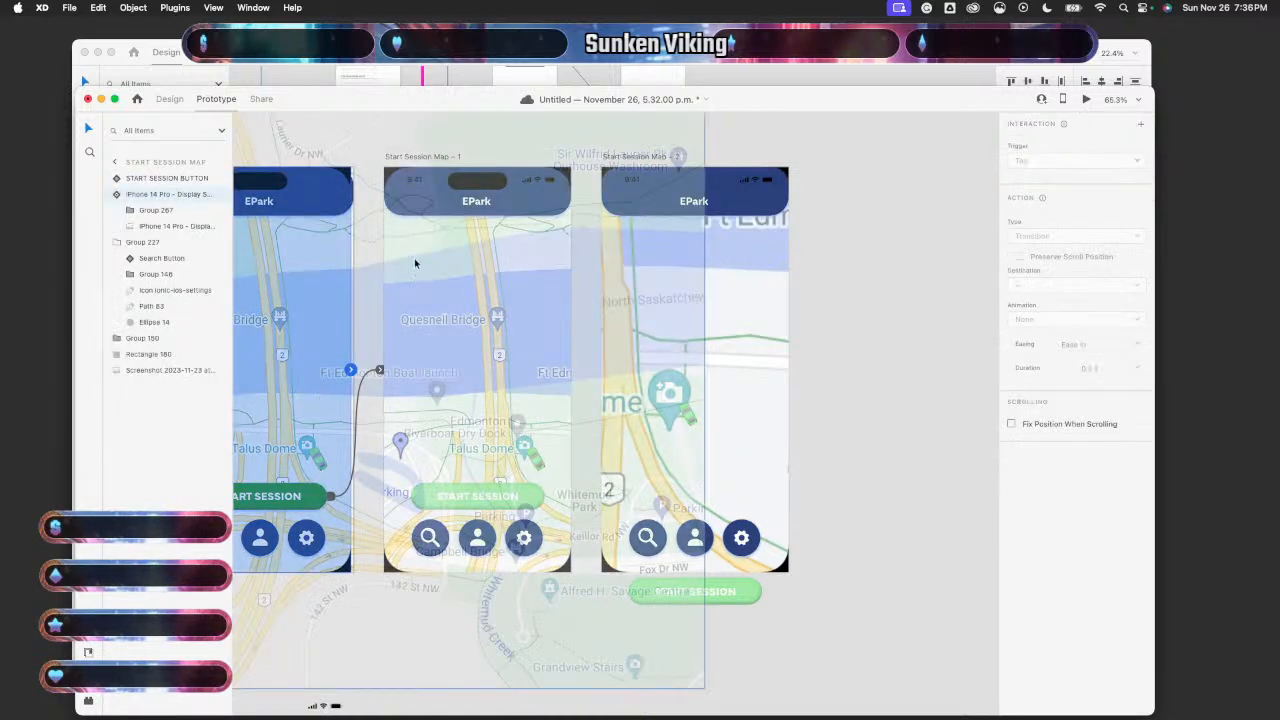
- Preview the prototype, tap START SESSION to test the transitions, and return to the canvas
{"action": "left_click", "coordinate": [1086, 99]}
{"action": "left_click", "coordinate": [163, 595]}
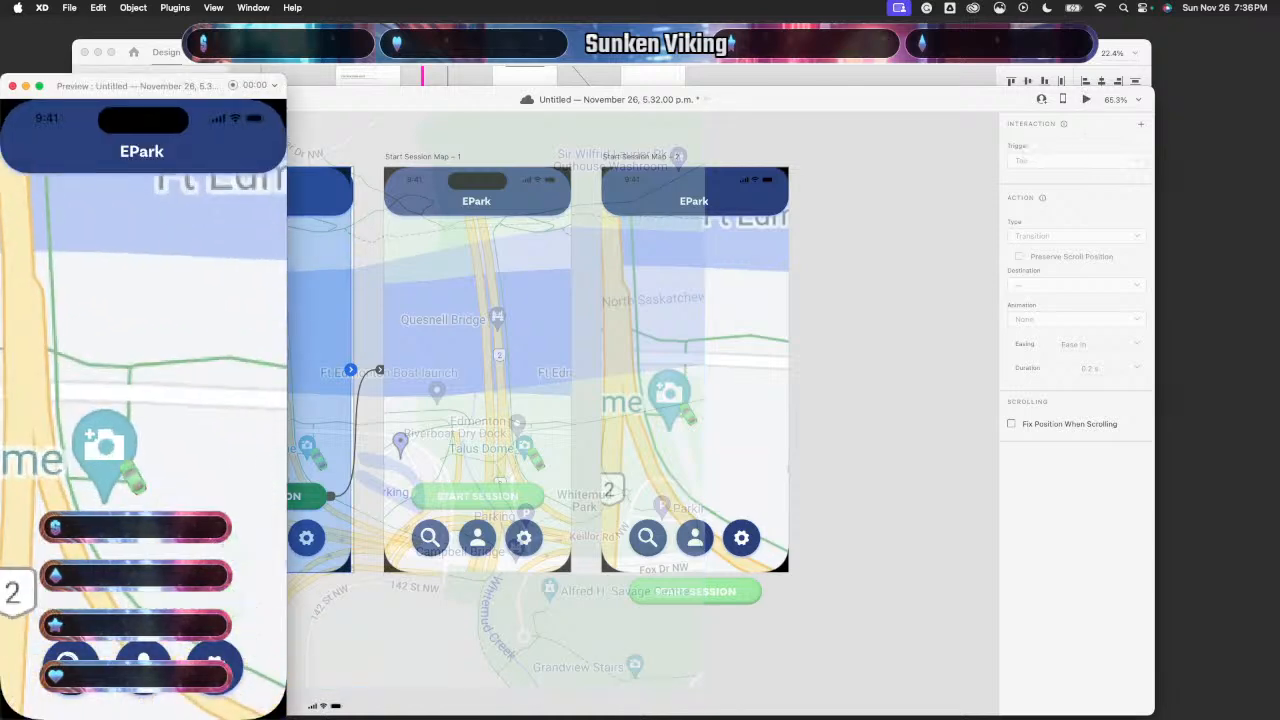
{"action": "left_click", "coordinate": [12, 86]}
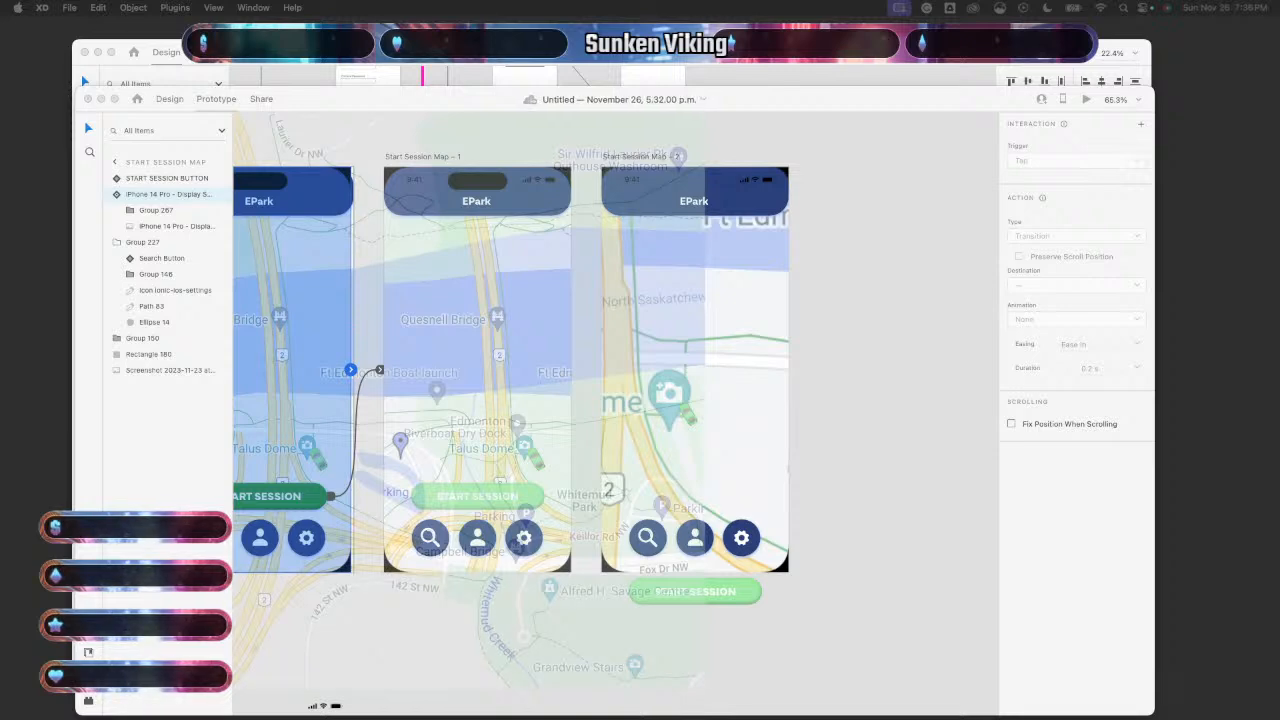
{"action": "left_click", "coordinate": [886, 455]}
{"action": "scroll", "coordinate": [886, 455], "scroll_direction": "left", "scroll_amount": 2}
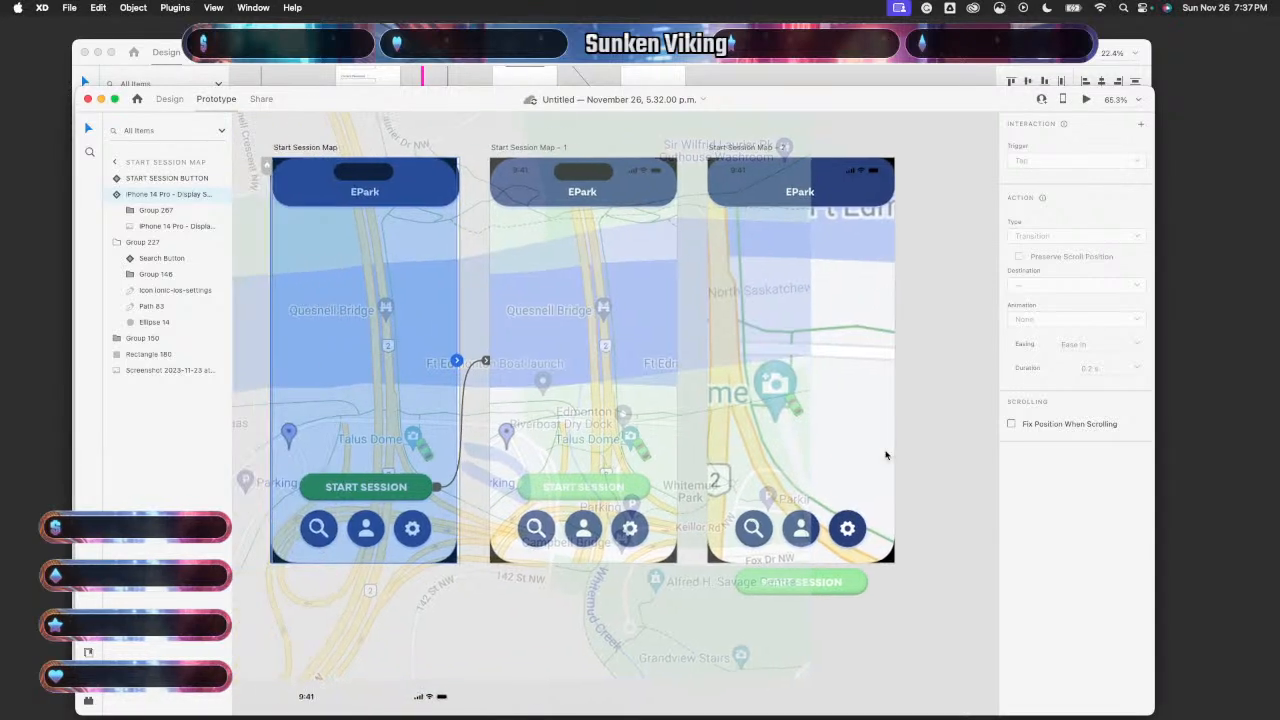
{"action": "scroll", "coordinate": [886, 455], "scroll_direction": "down", "scroll_amount": 5}
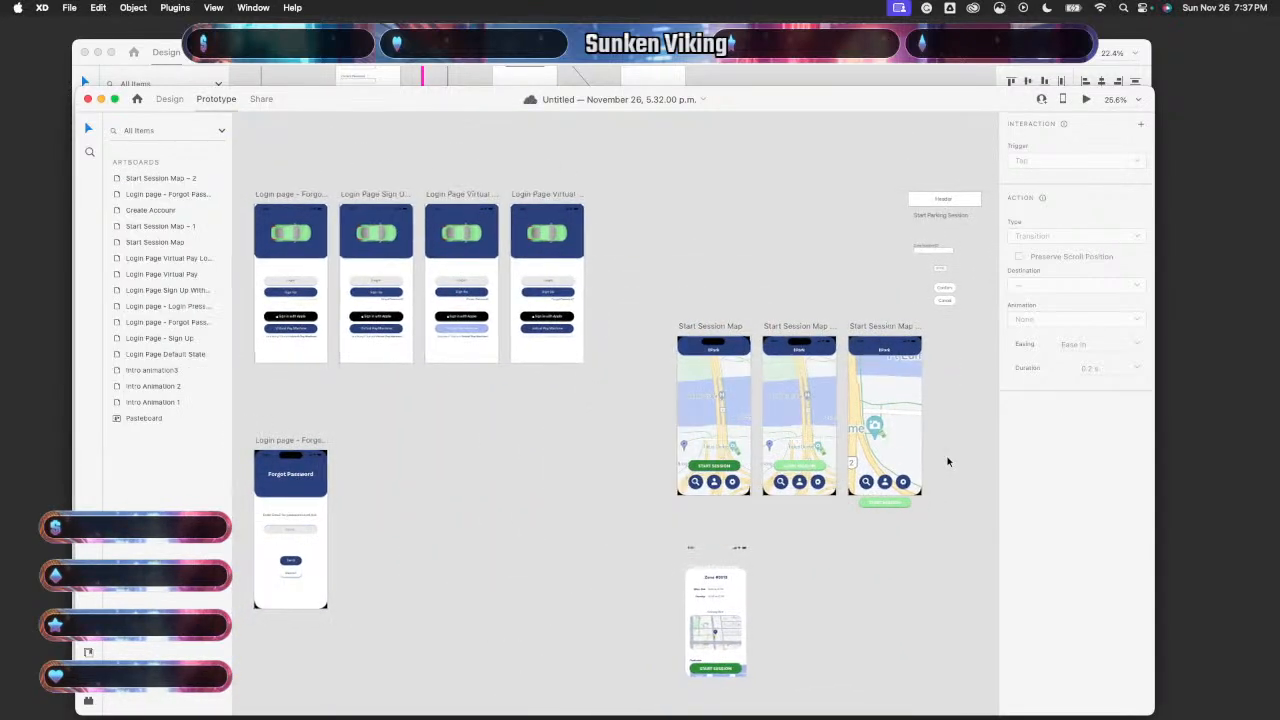
{"action": "scroll", "coordinate": [948, 462], "scroll_direction": "right", "scroll_amount": 2}
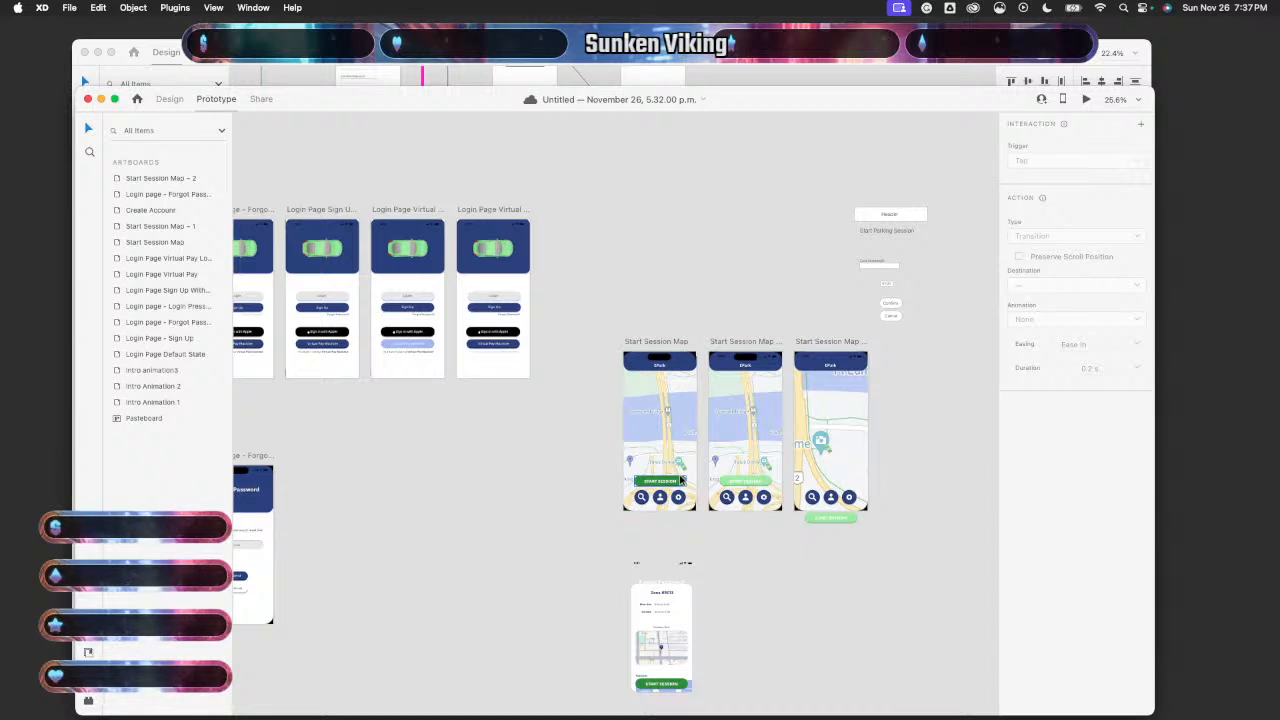
{"action": "scroll", "coordinate": [680, 481], "scroll_direction": "right", "scroll_amount": 1}
{"action": "scroll", "coordinate": [680, 481], "scroll_direction": "right", "scroll_amount": 2}
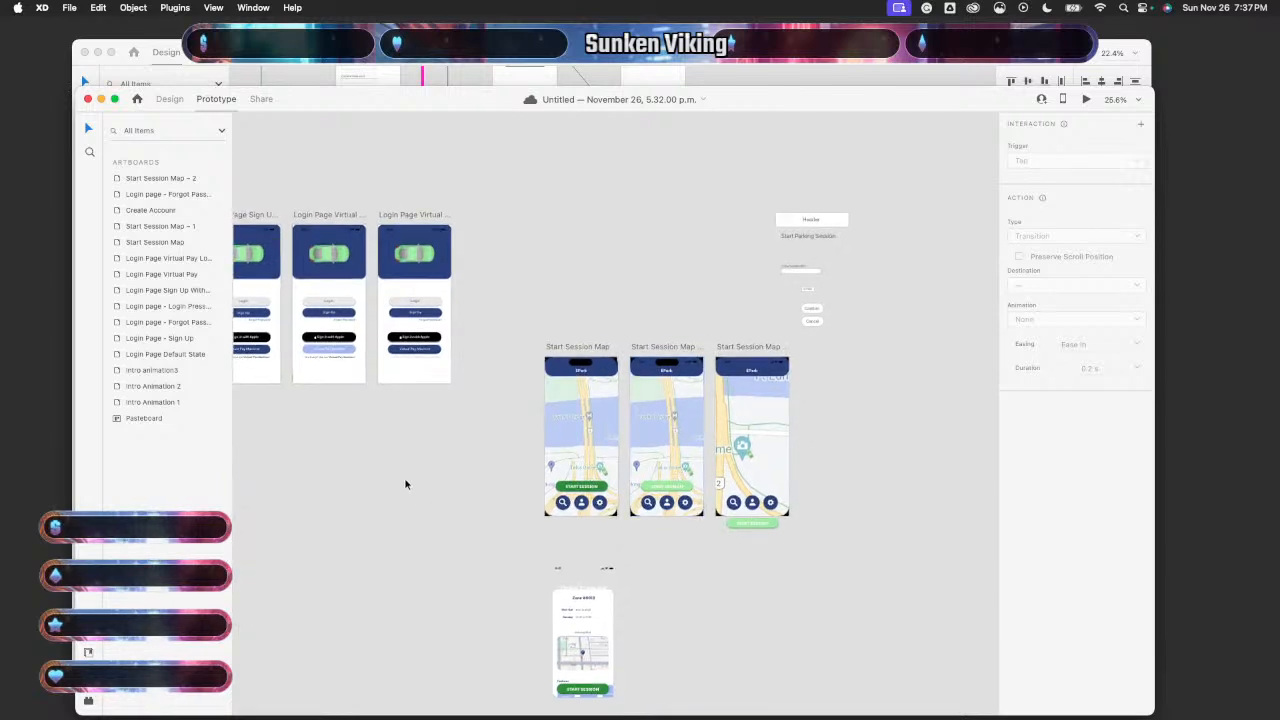
{"action": "left_click", "coordinate": [696, 67]}
{"action": "scroll", "coordinate": [549, 353], "scroll_direction": "left", "scroll_amount": 3}
{"action": "scroll", "coordinate": [549, 353], "scroll_direction": "up", "scroll_amount": 1}
{"action": "scroll", "coordinate": [549, 353], "scroll_direction": "left", "scroll_amount": 3}
{"action": "scroll", "coordinate": [549, 353], "scroll_direction": "up", "scroll_amount": 2}
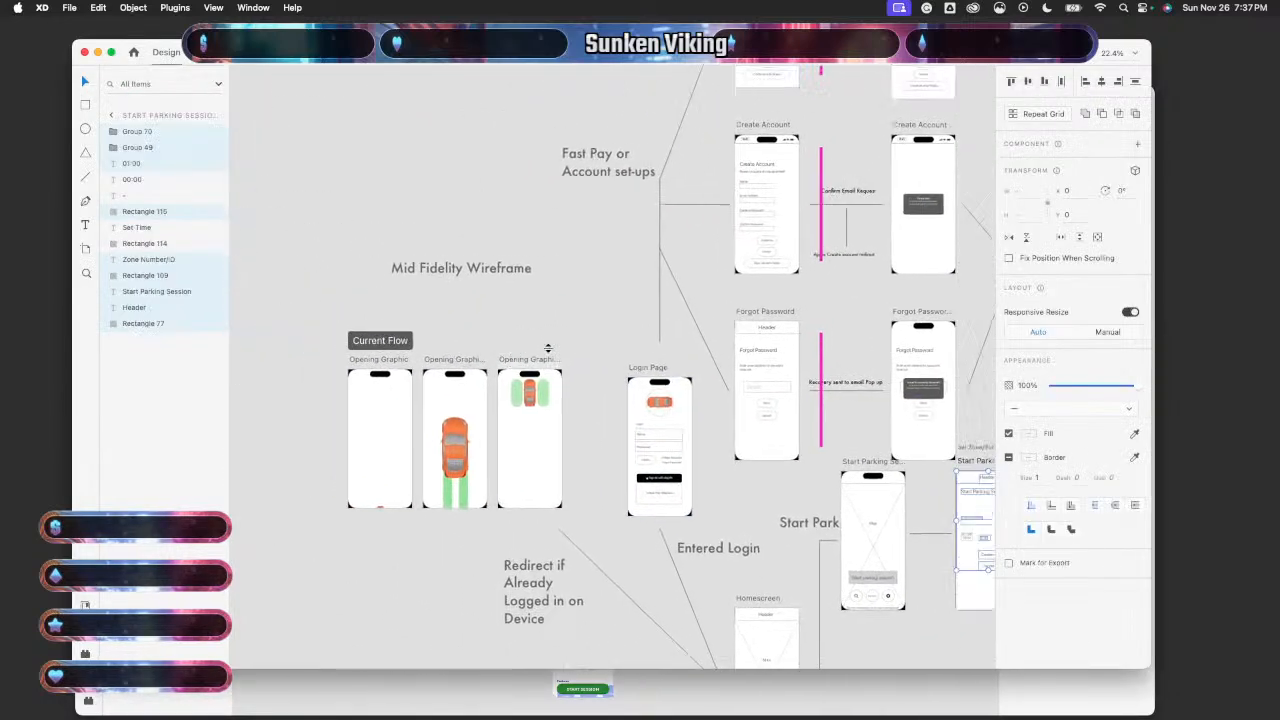
{"action": "scroll", "coordinate": [549, 353], "scroll_direction": "right", "scroll_amount": 5}
{"action": "scroll", "coordinate": [549, 353], "scroll_direction": "down", "scroll_amount": 3}
{"action": "scroll", "coordinate": [549, 353], "scroll_direction": "right", "scroll_amount": 4}
{"action": "scroll", "coordinate": [549, 353], "scroll_direction": "down", "scroll_amount": 1}
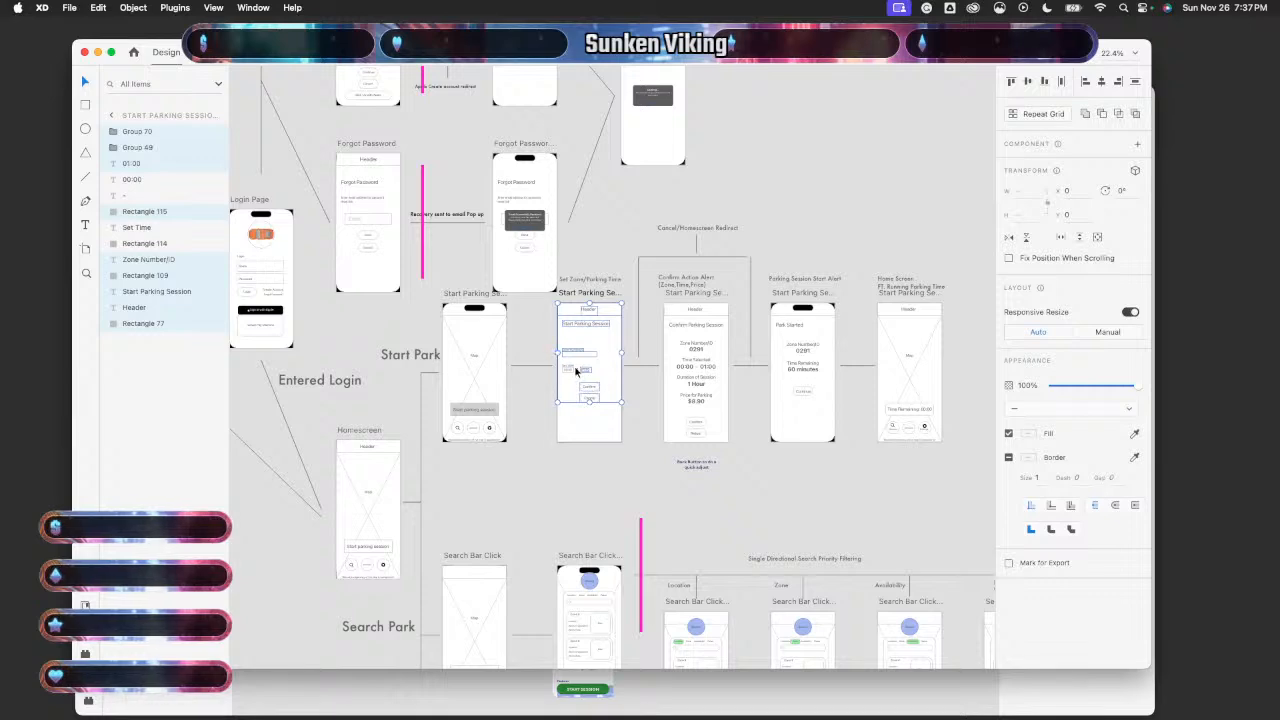
{"action": "scroll", "coordinate": [881, 387], "scroll_direction": "right", "scroll_amount": 6}
{"action": "scroll", "coordinate": [881, 387], "scroll_direction": "up", "scroll_amount": 1}
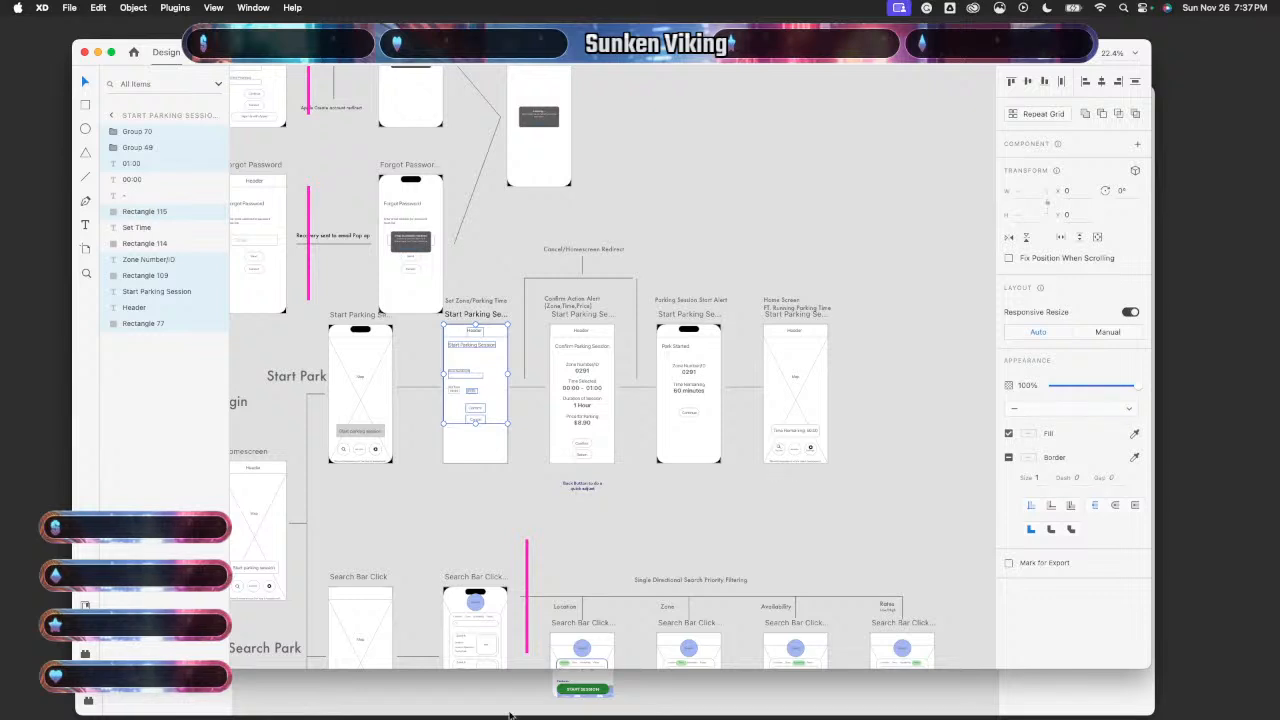
{"action": "left_click", "coordinate": [590, 688]}
{"action": "scroll", "coordinate": [590, 425], "scroll_direction": "down", "scroll_amount": 2}
{"action": "scroll", "coordinate": [590, 425], "scroll_direction": "right", "scroll_amount": 2}
{"action": "scroll", "coordinate": [590, 424], "scroll_direction": "right", "scroll_amount": 6}
{"action": "scroll", "coordinate": [590, 424], "scroll_direction": "up", "scroll_amount": 2}
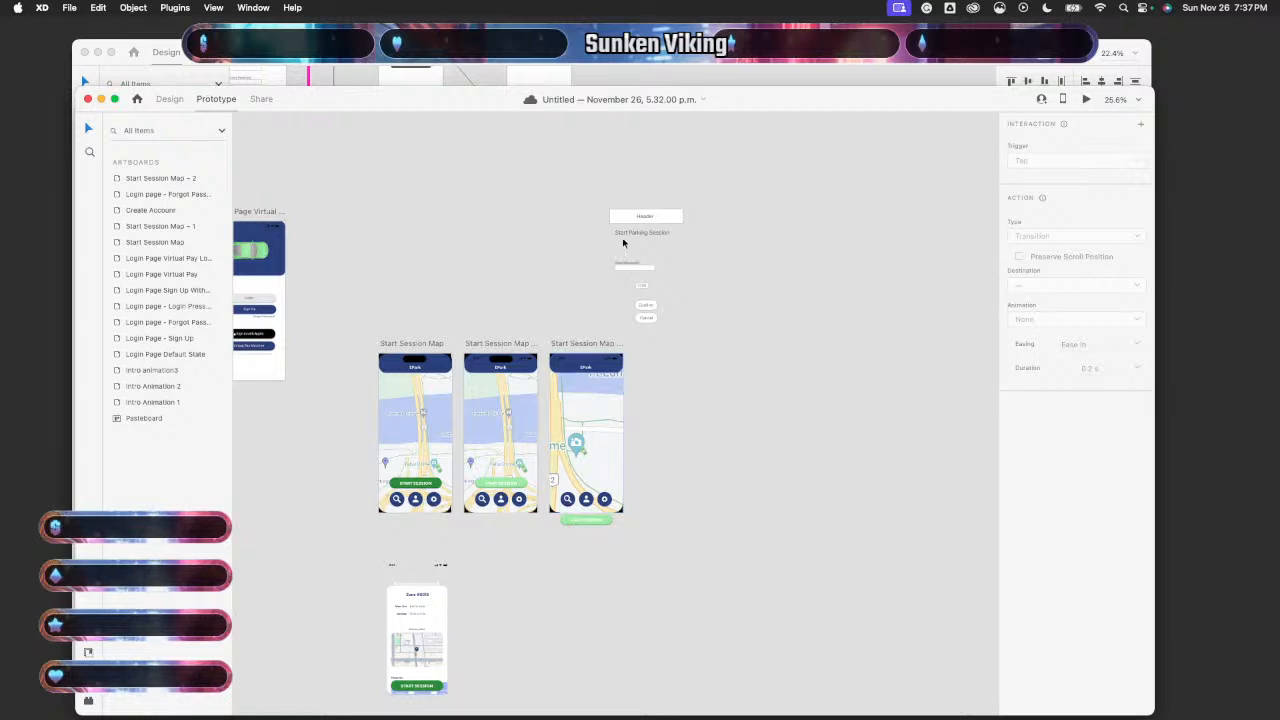
{"action": "scroll", "coordinate": [464, 297], "scroll_direction": "left", "scroll_amount": 2}
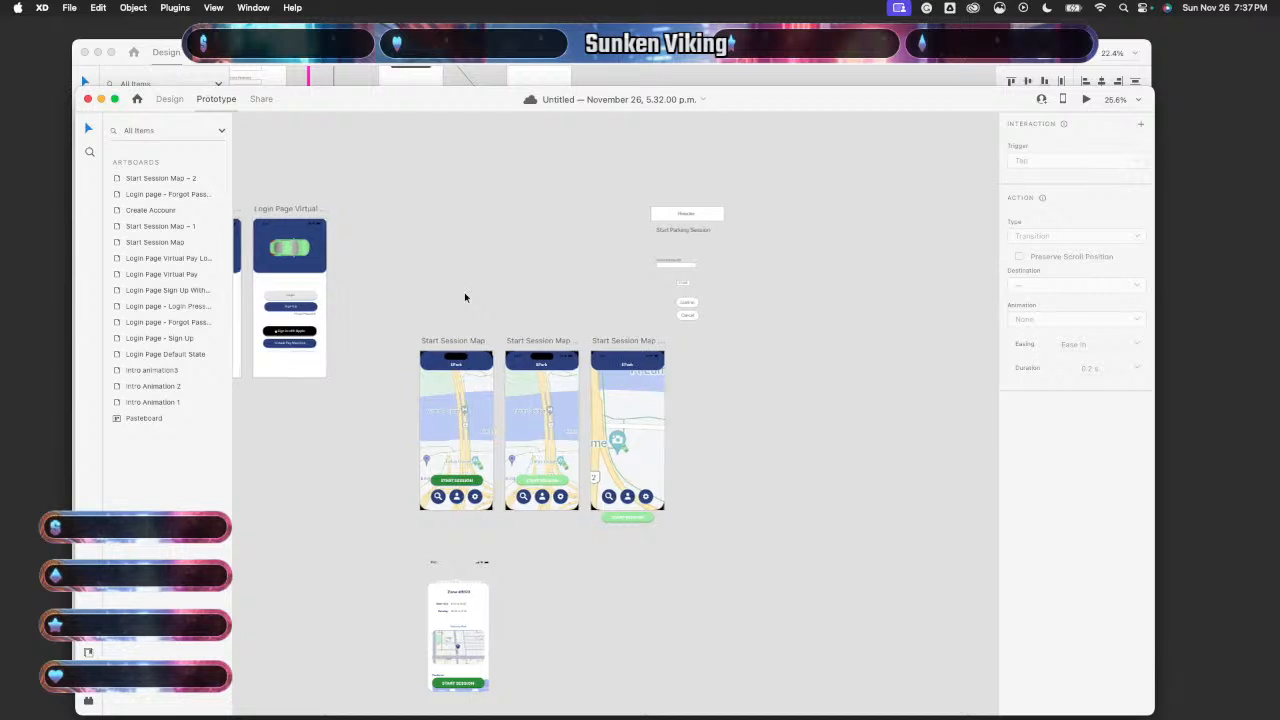
{"action": "scroll", "coordinate": [464, 297], "scroll_direction": "left", "scroll_amount": 1}
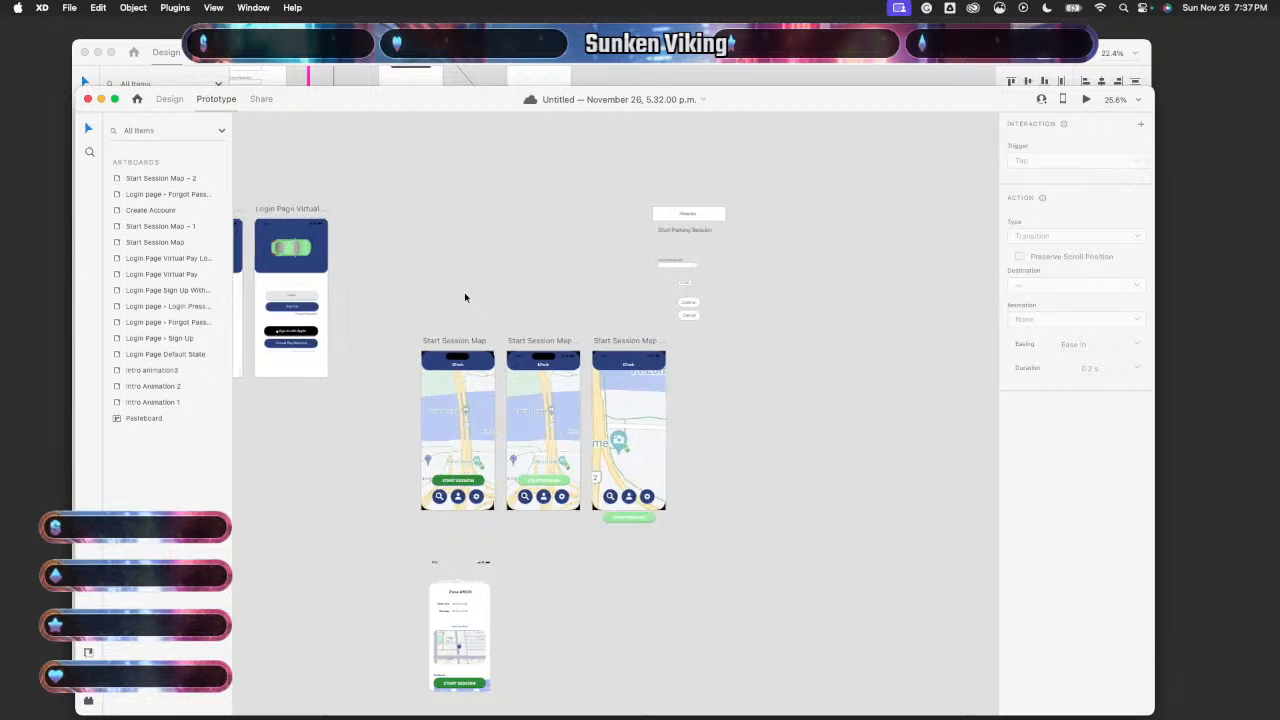
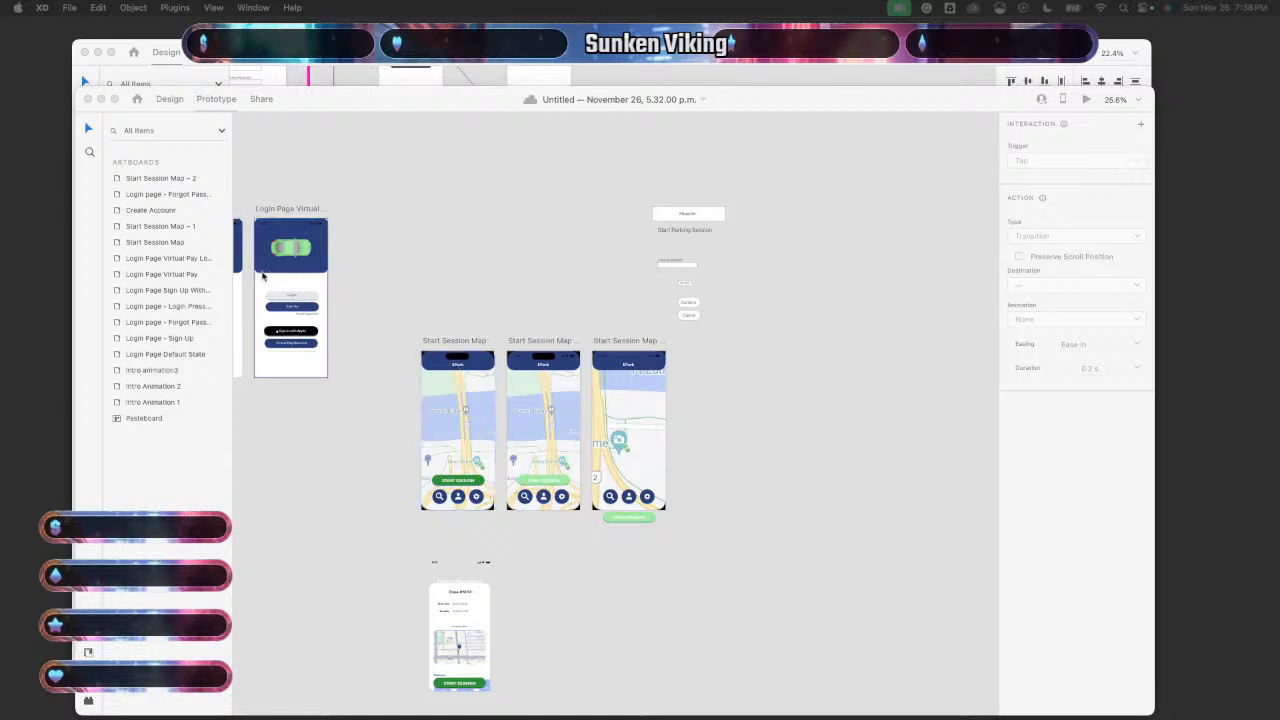
- Rename the Start Session Map – 2 artboard to 'Start Session animation 3'
{"action": "left_click", "coordinate": [176, 180]}
{"action": "left_click", "coordinate": [169, 180]}
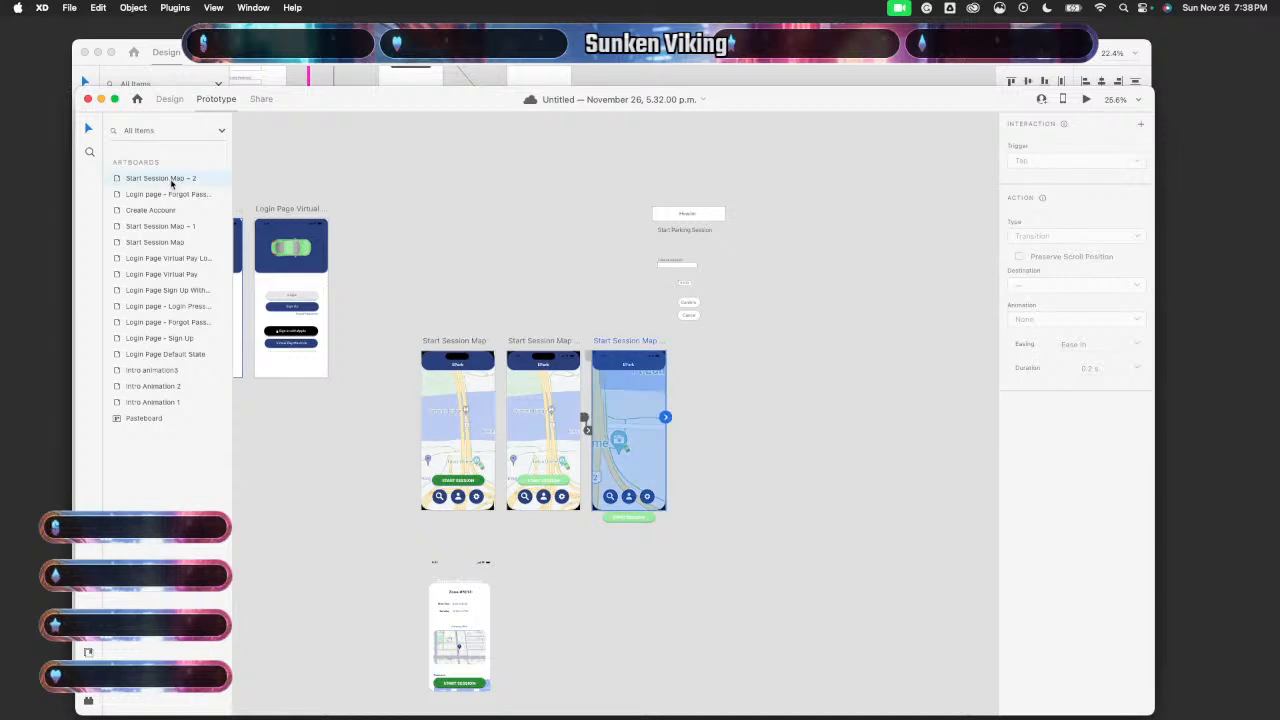
{"action": "double_click", "coordinate": [169, 180]}
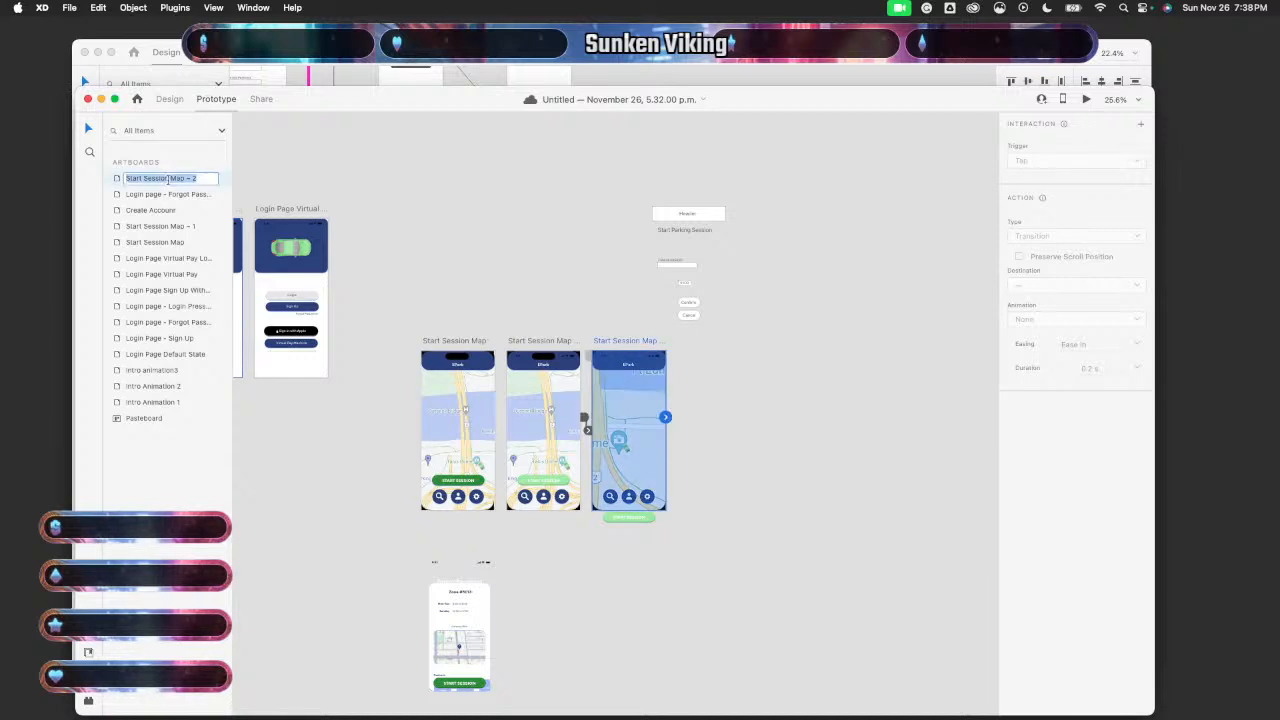
{"action": "type", "text": "Sta"}
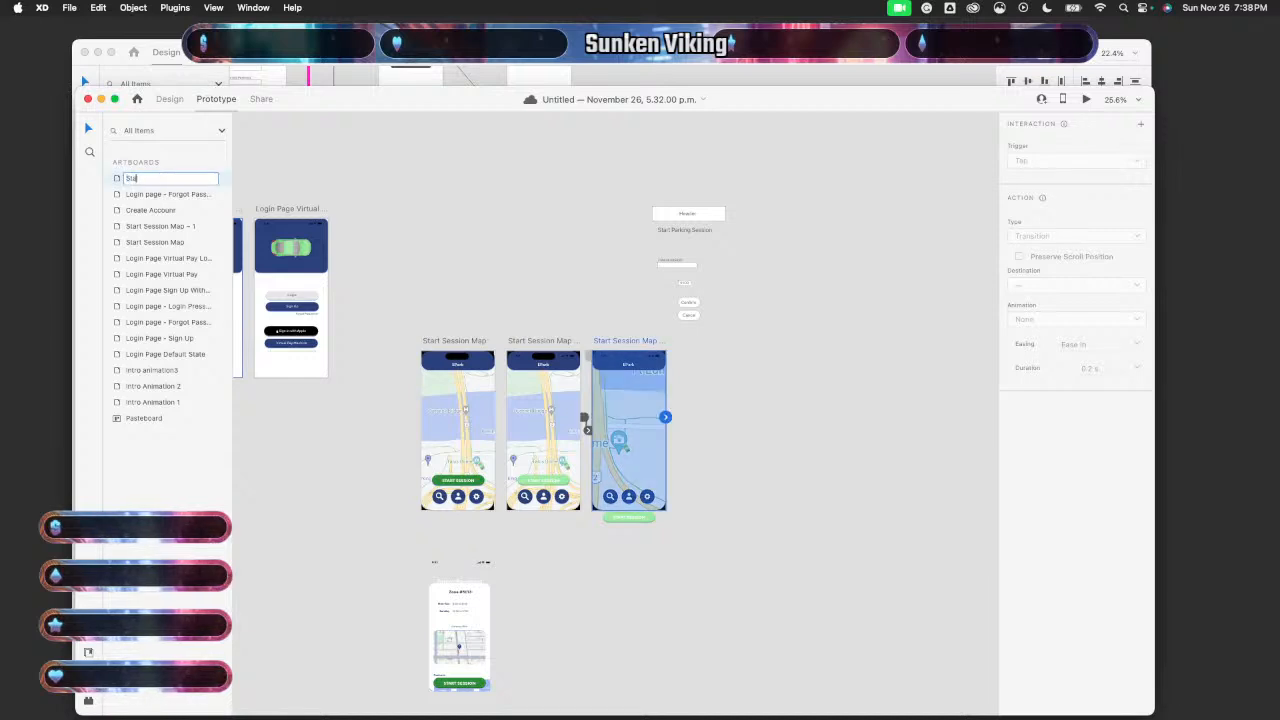
{"action": "type", "text": "rt Sess"}
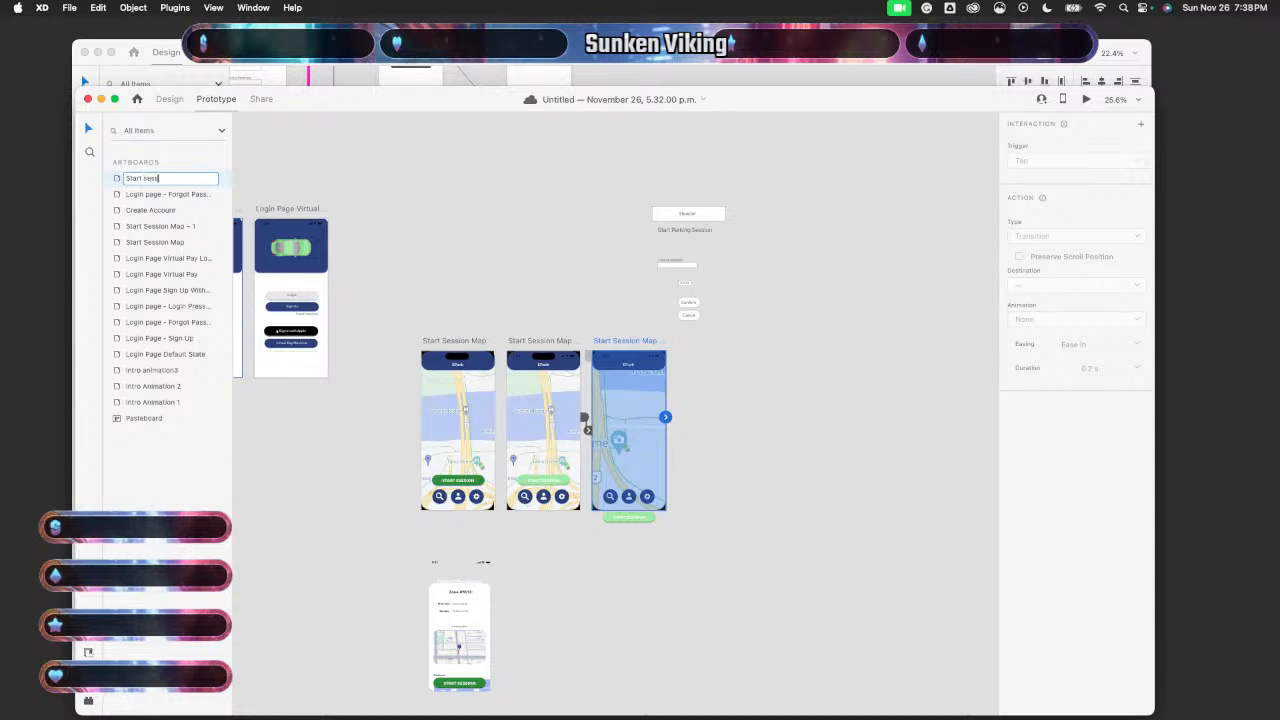
{"action": "type", "text": "ion ani"}
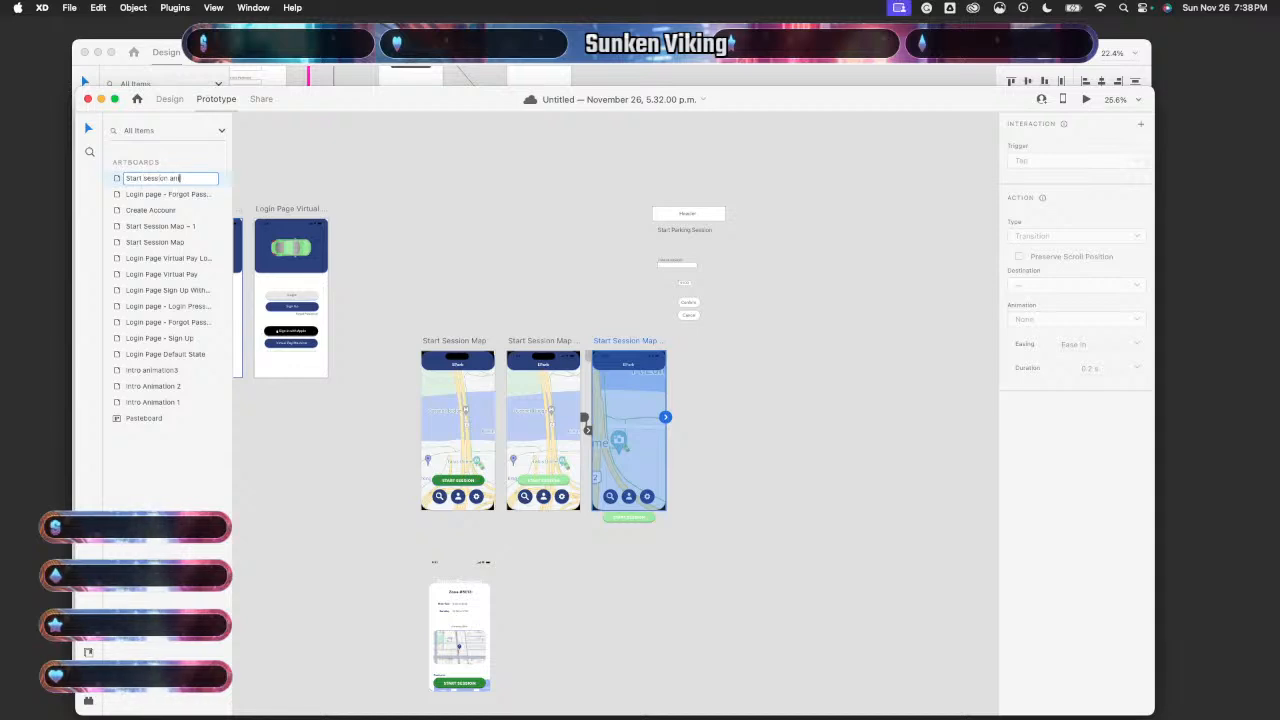
{"action": "type", "text": "mation"}
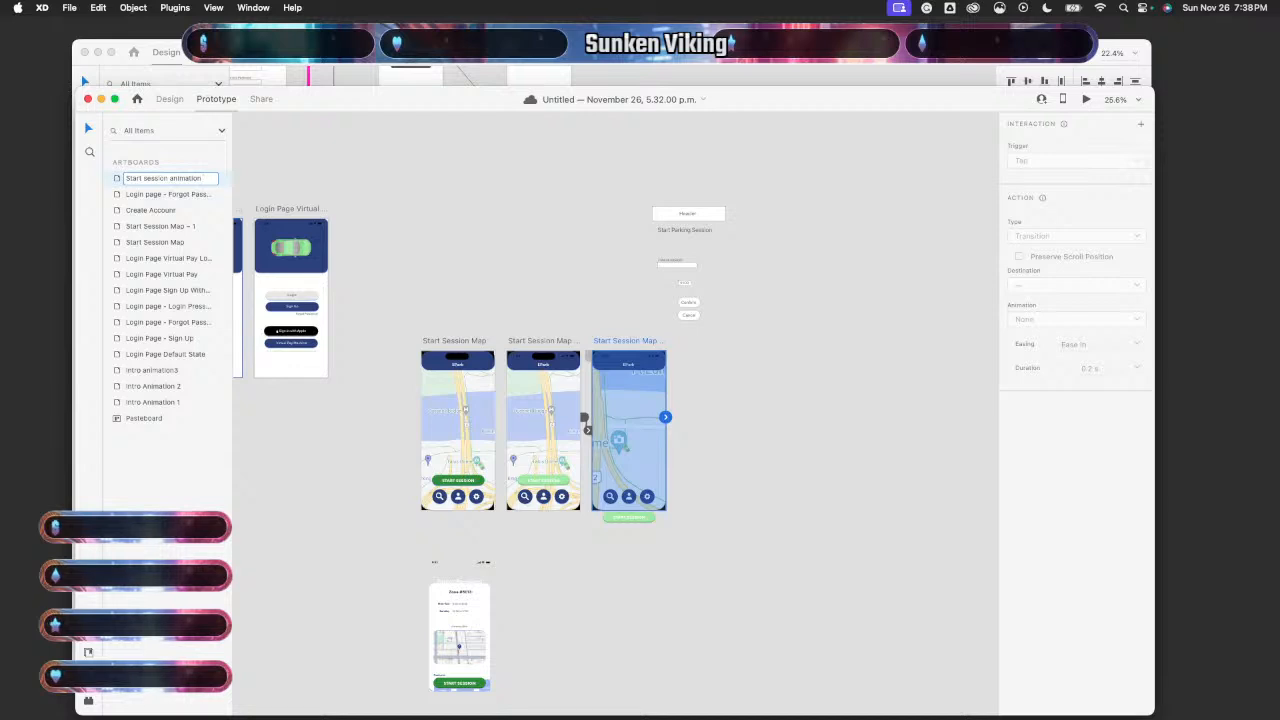
{"action": "type", "text": " 3"}
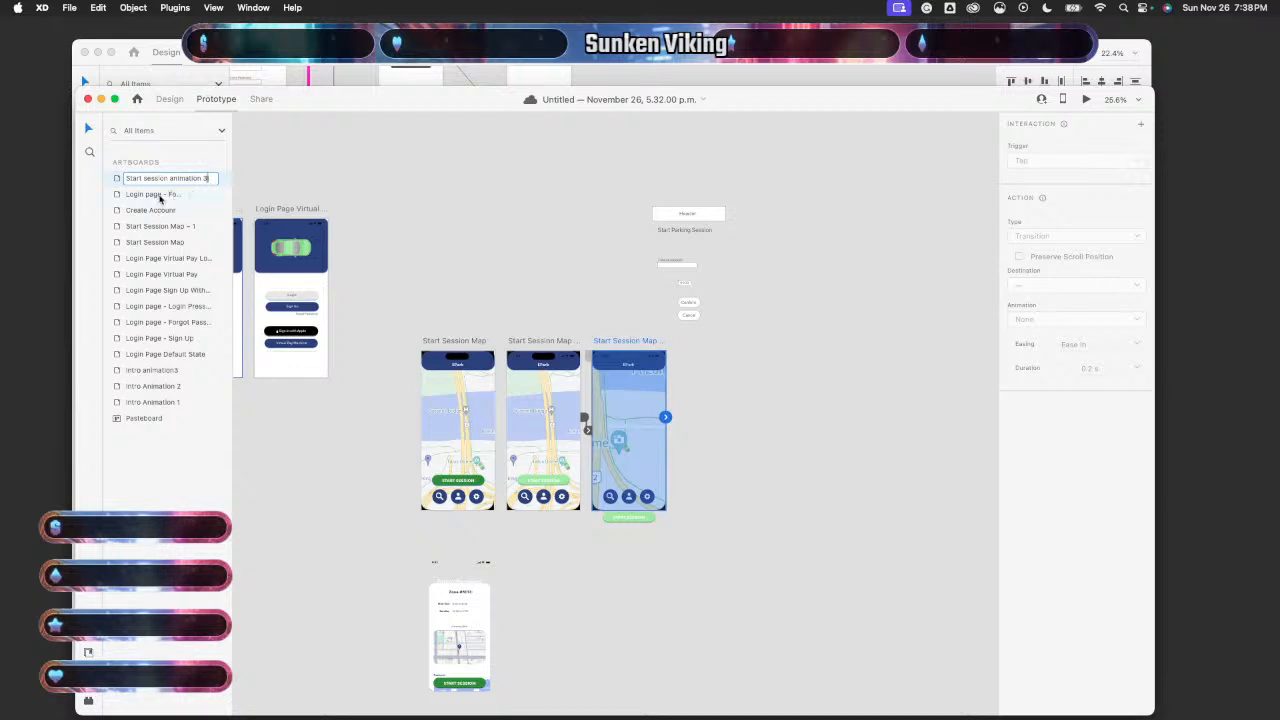
{"action": "key", "text": "Return"}
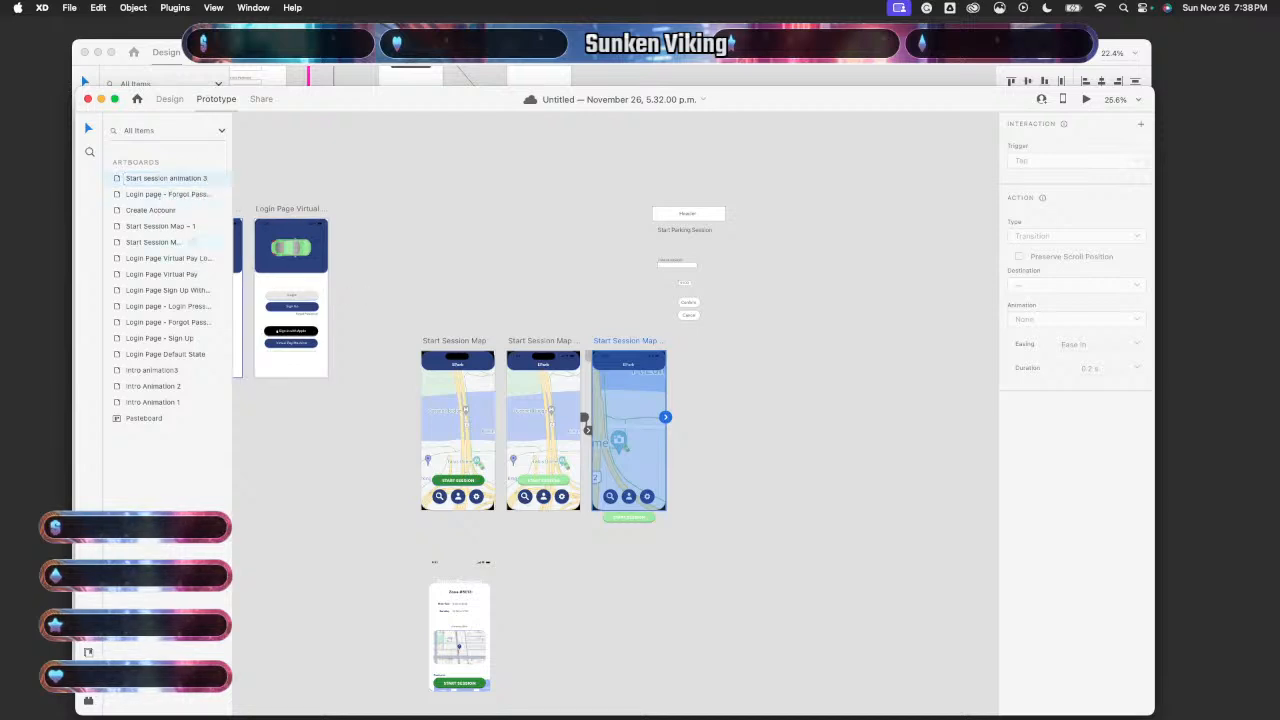
- Rename the Start Session Map - 1 artboard to 'Start Session Animation 1'
{"action": "left_click", "coordinate": [548, 343]}
{"action": "double_click", "coordinate": [548, 343]}
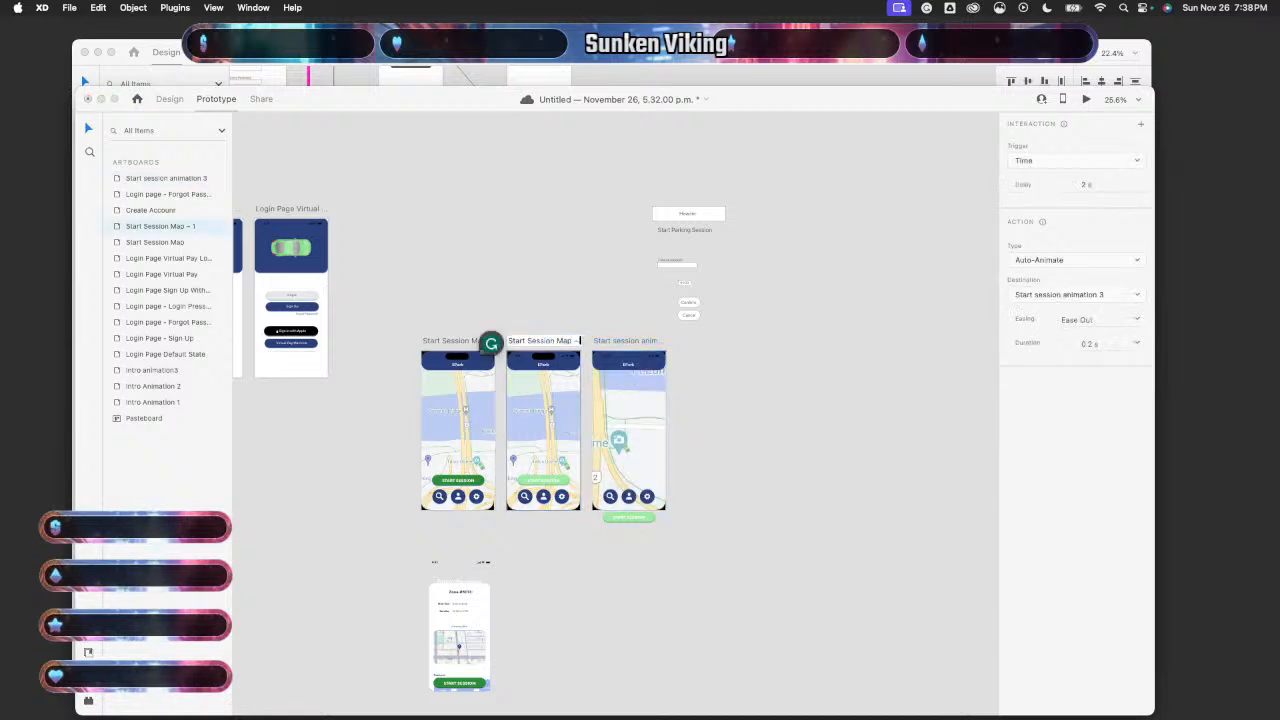
{"action": "key", "text": "BackSpace"}
{"action": "key", "text": "BackSpace"}
{"action": "key", "text": "BackSpace"}
{"action": "key", "text": "BackSpace"}
{"action": "key", "text": "BackSpace"}
{"action": "key", "text": "BackSpace"}
{"action": "key", "text": "BackSpace"}
{"action": "type", "text": "A"}
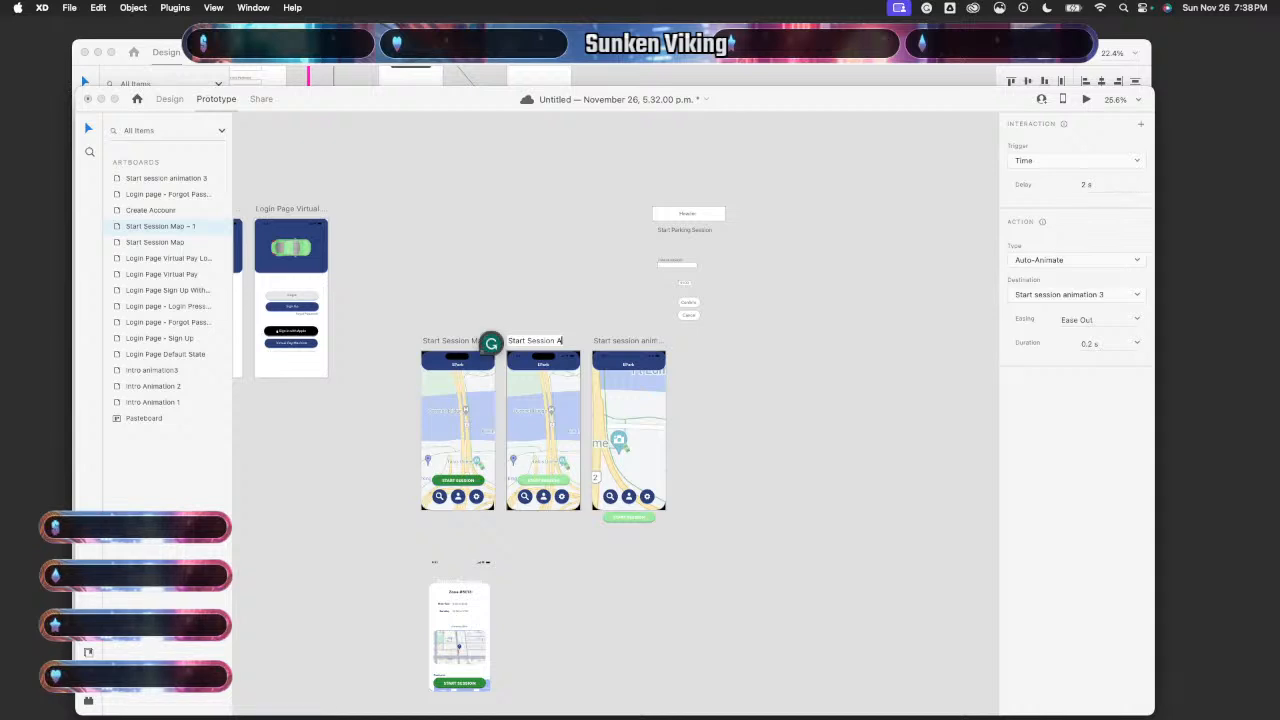
{"action": "type", "text": "nimation 1"}
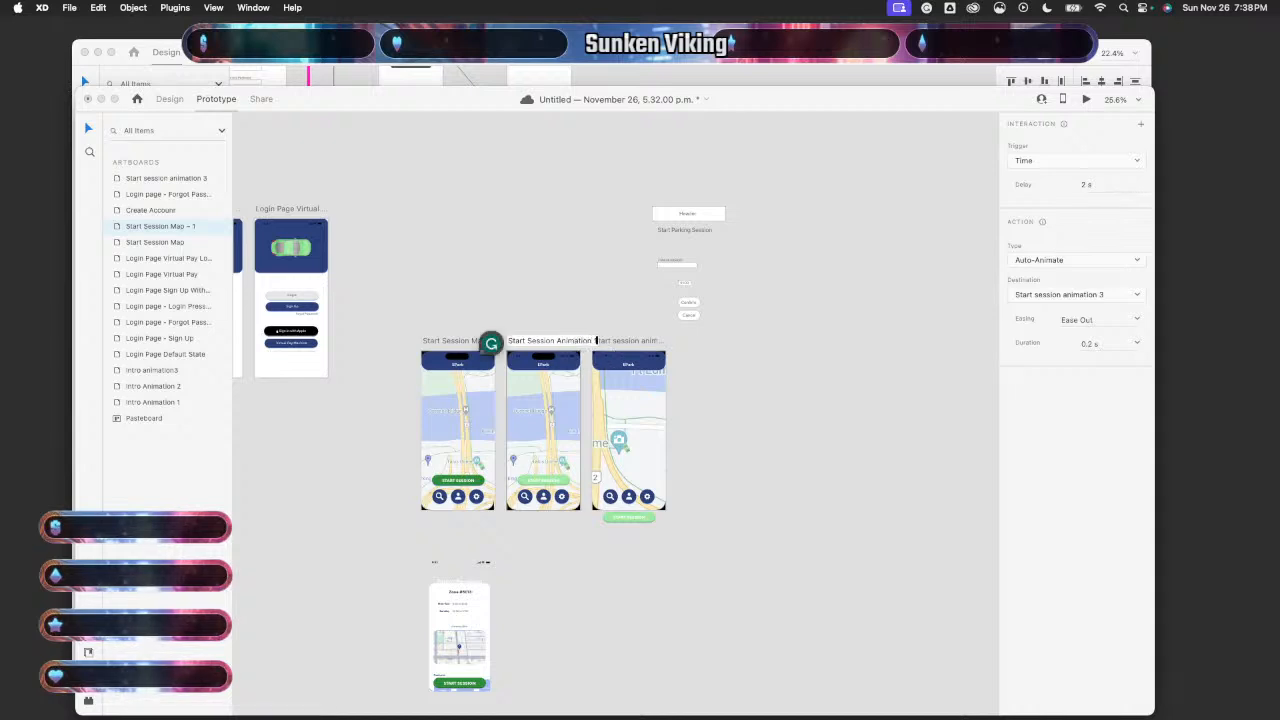
{"action": "key", "text": "Return"}
- Duplicate the Start session animation 3 artboard with Cmd+D
{"action": "left_click", "coordinate": [752, 489]}
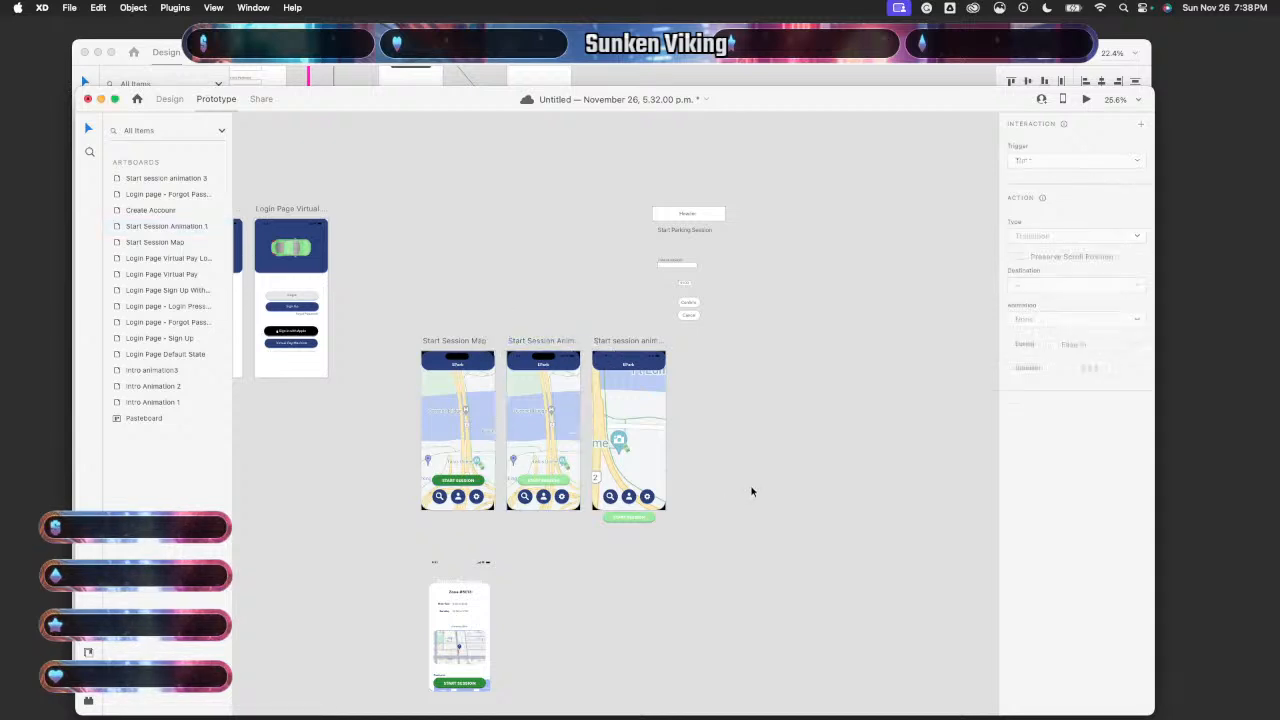
{"action": "scroll", "coordinate": [752, 490], "scroll_direction": "up", "scroll_amount": 5}
{"action": "scroll", "coordinate": [752, 491], "scroll_direction": "down", "scroll_amount": 2}
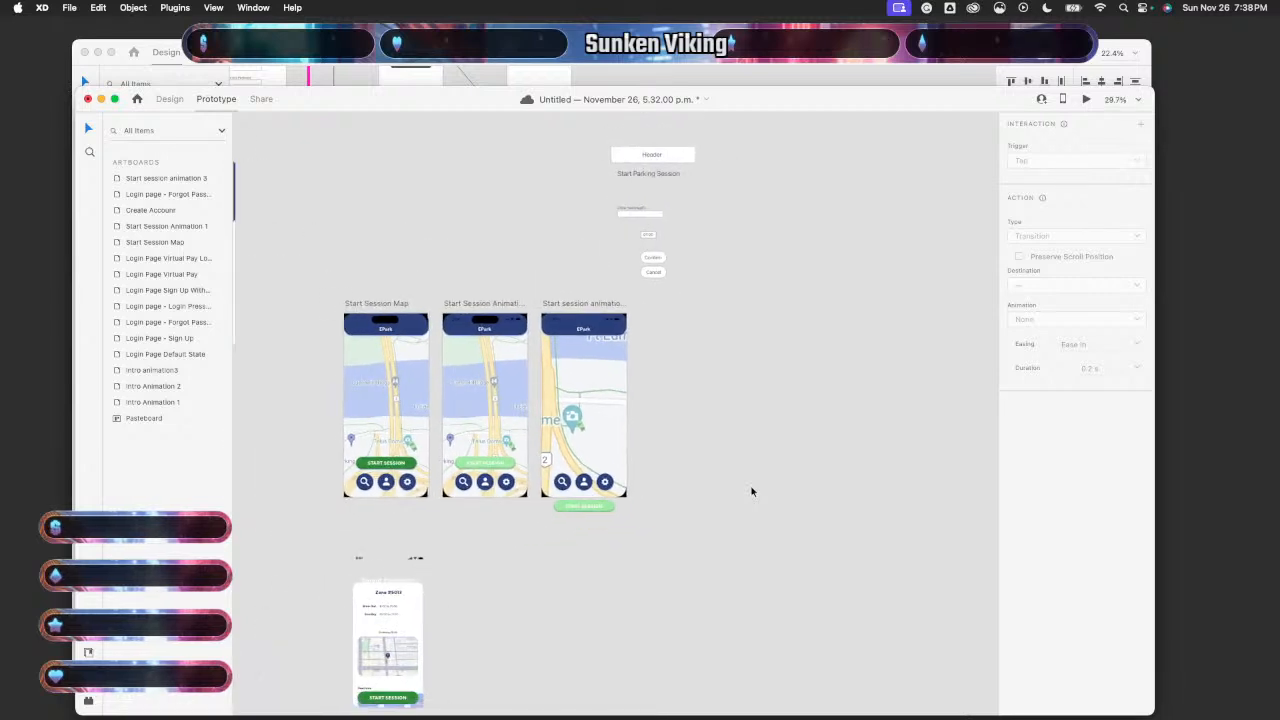
{"action": "left_click", "coordinate": [171, 180]}
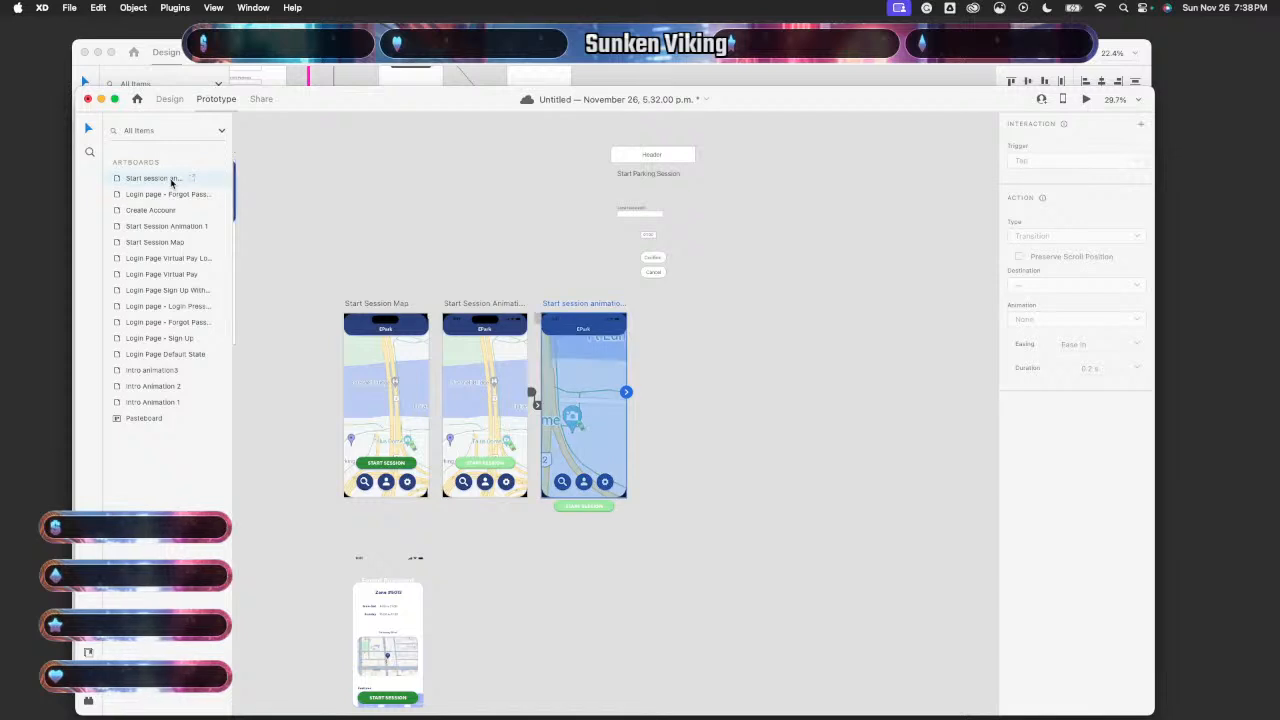
{"action": "key", "text": "super+d"}
- Bring the prototype window forward and select the Zone #5013 card artboard
{"action": "left_click", "coordinate": [610, 545]}
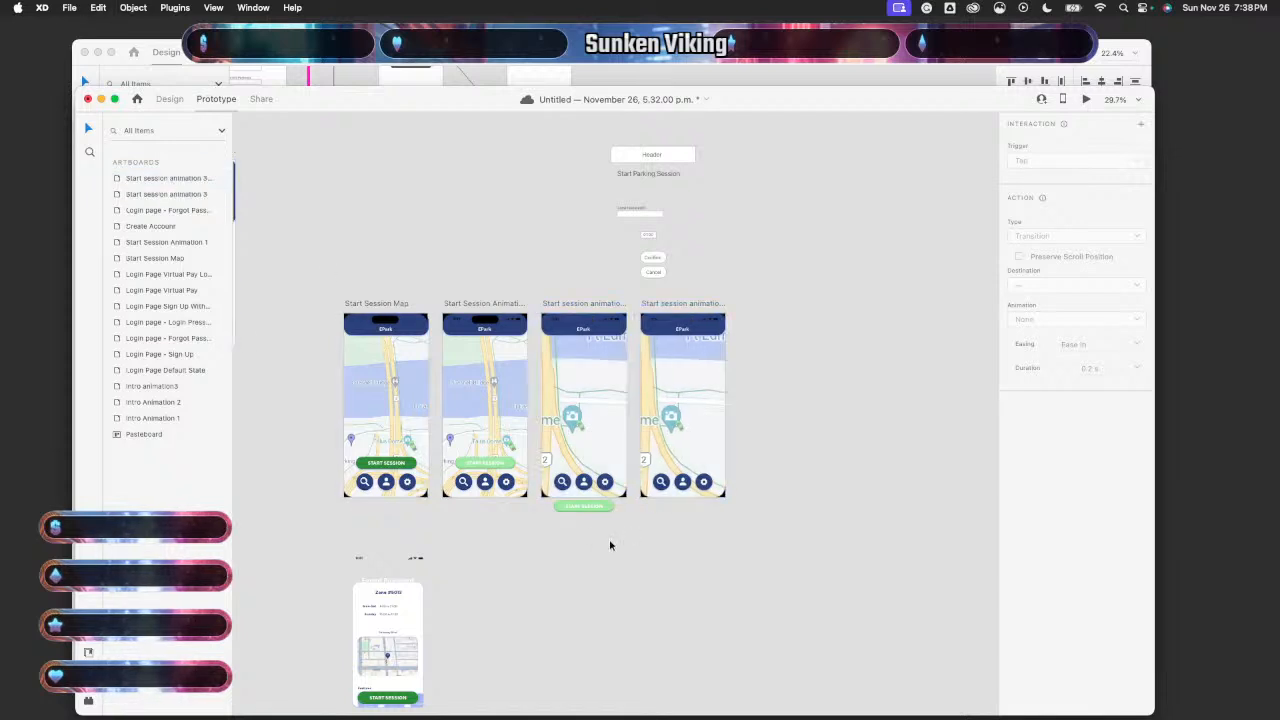
{"action": "scroll", "coordinate": [612, 545], "scroll_direction": "right", "scroll_amount": 3}
{"action": "scroll", "coordinate": [612, 545], "scroll_direction": "up", "scroll_amount": 5}
{"action": "scroll", "coordinate": [612, 545], "scroll_direction": "up", "scroll_amount": 2}
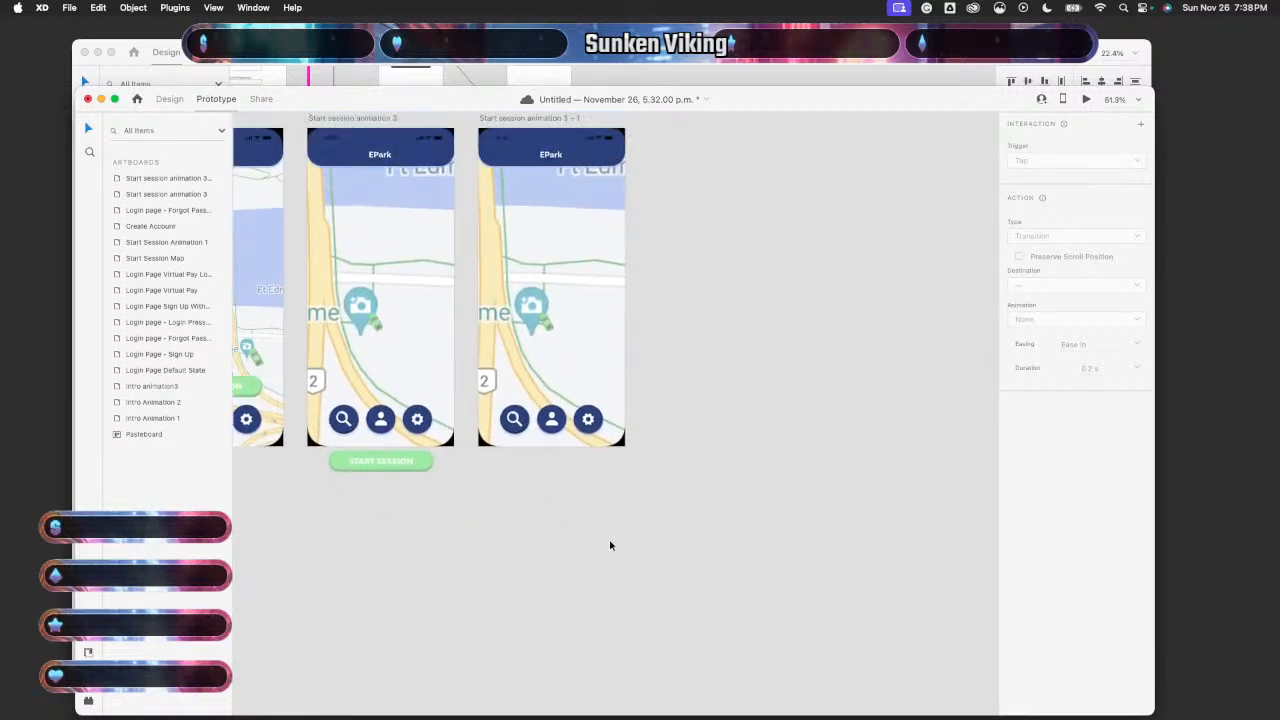
{"action": "scroll", "coordinate": [610, 545], "scroll_direction": "up", "scroll_amount": 3}
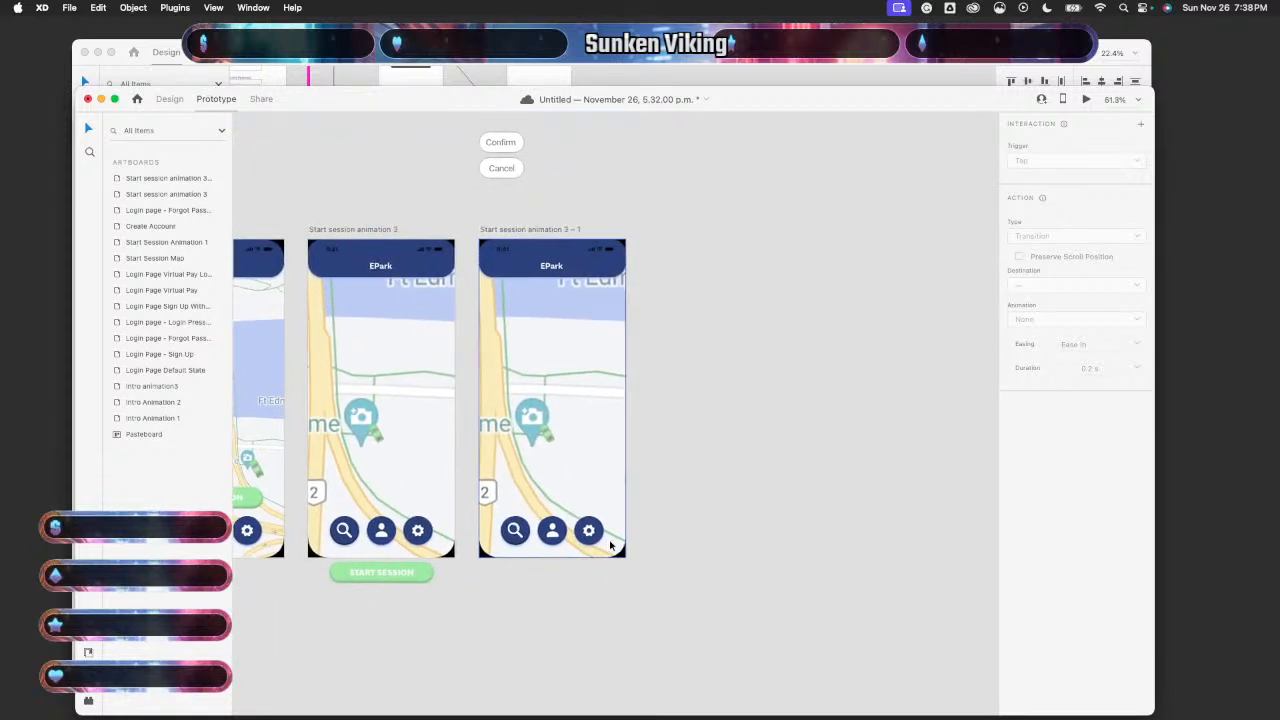
{"action": "scroll", "coordinate": [610, 545], "scroll_direction": "down", "scroll_amount": 3}
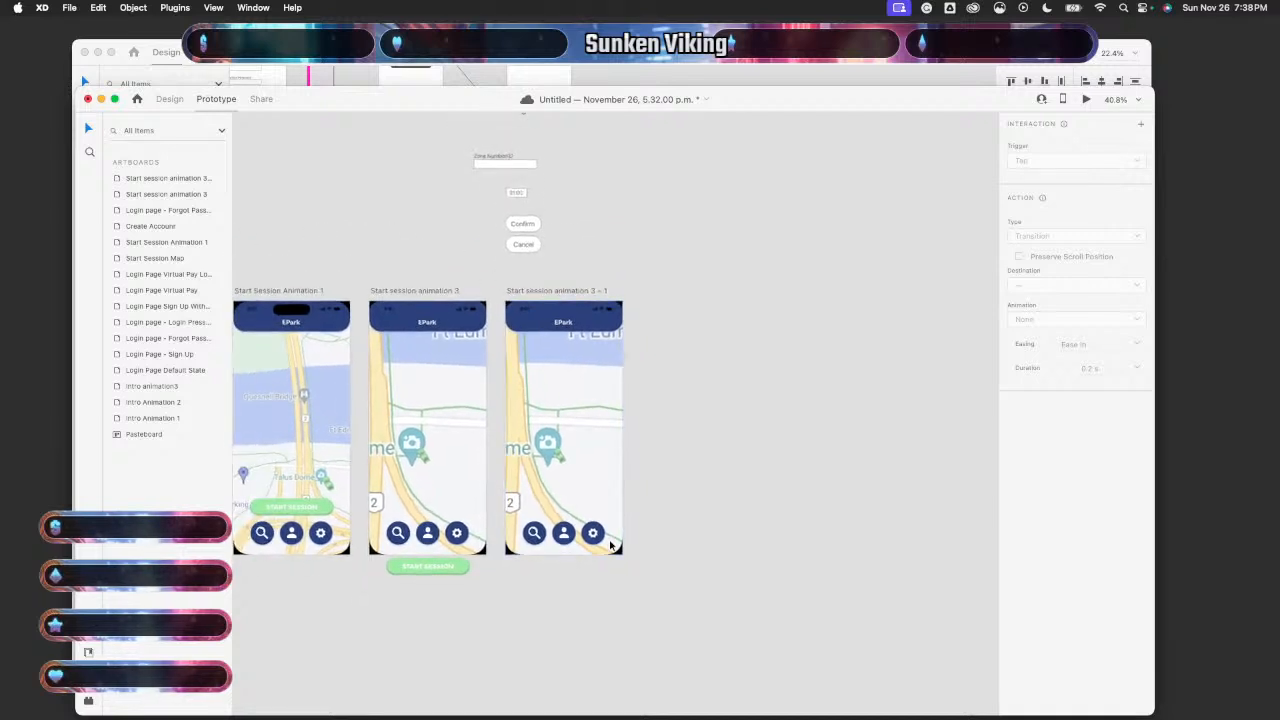
{"action": "scroll", "coordinate": [610, 545], "scroll_direction": "up", "scroll_amount": 1}
{"action": "scroll", "coordinate": [610, 545], "scroll_direction": "up", "scroll_amount": 1}
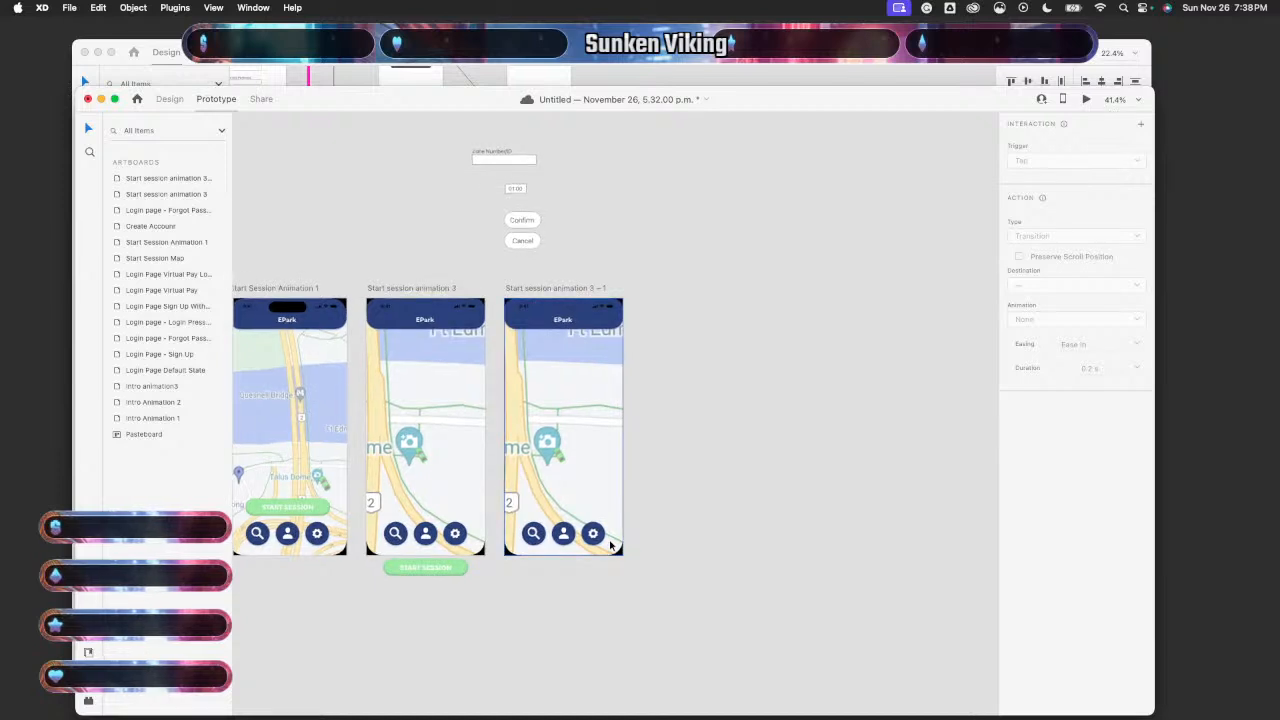
{"action": "scroll", "coordinate": [610, 545], "scroll_direction": "up", "scroll_amount": 1}
{"action": "scroll", "coordinate": [666, 521], "scroll_direction": "up", "scroll_amount": 3}
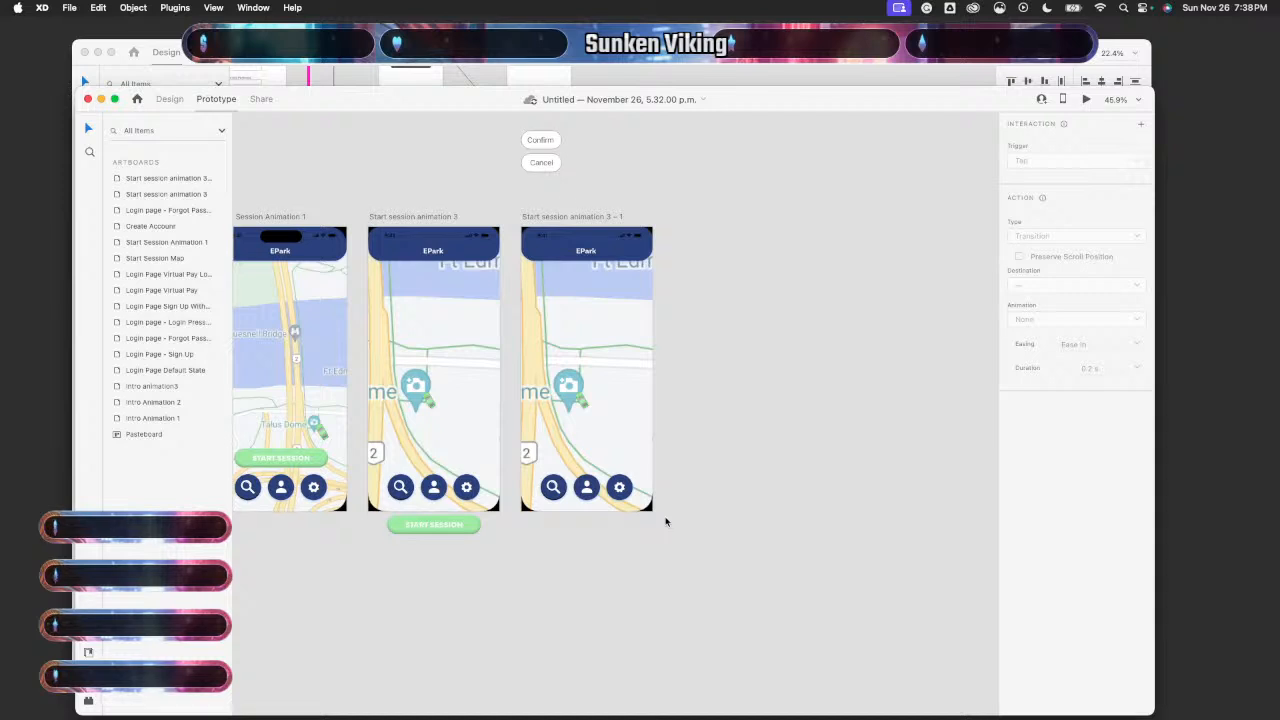
{"action": "scroll", "coordinate": [666, 521], "scroll_direction": "down", "scroll_amount": 1}
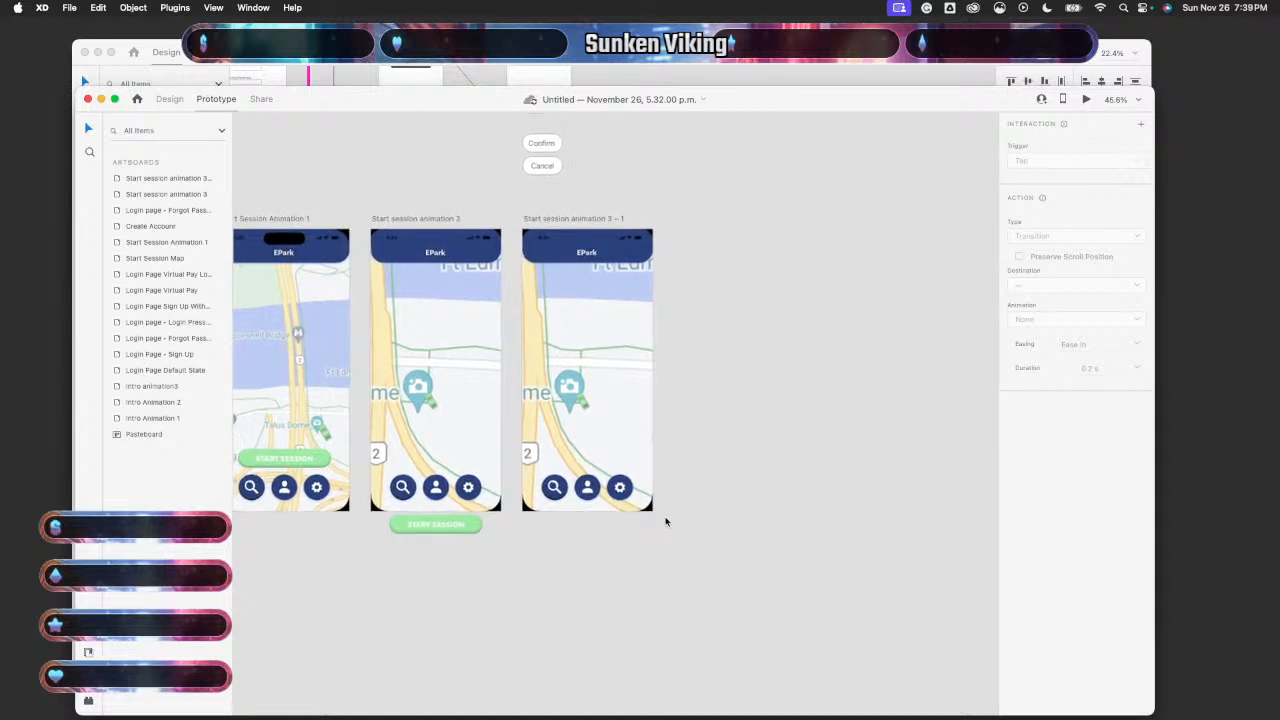
{"action": "scroll", "coordinate": [666, 521], "scroll_direction": "up", "scroll_amount": 1}
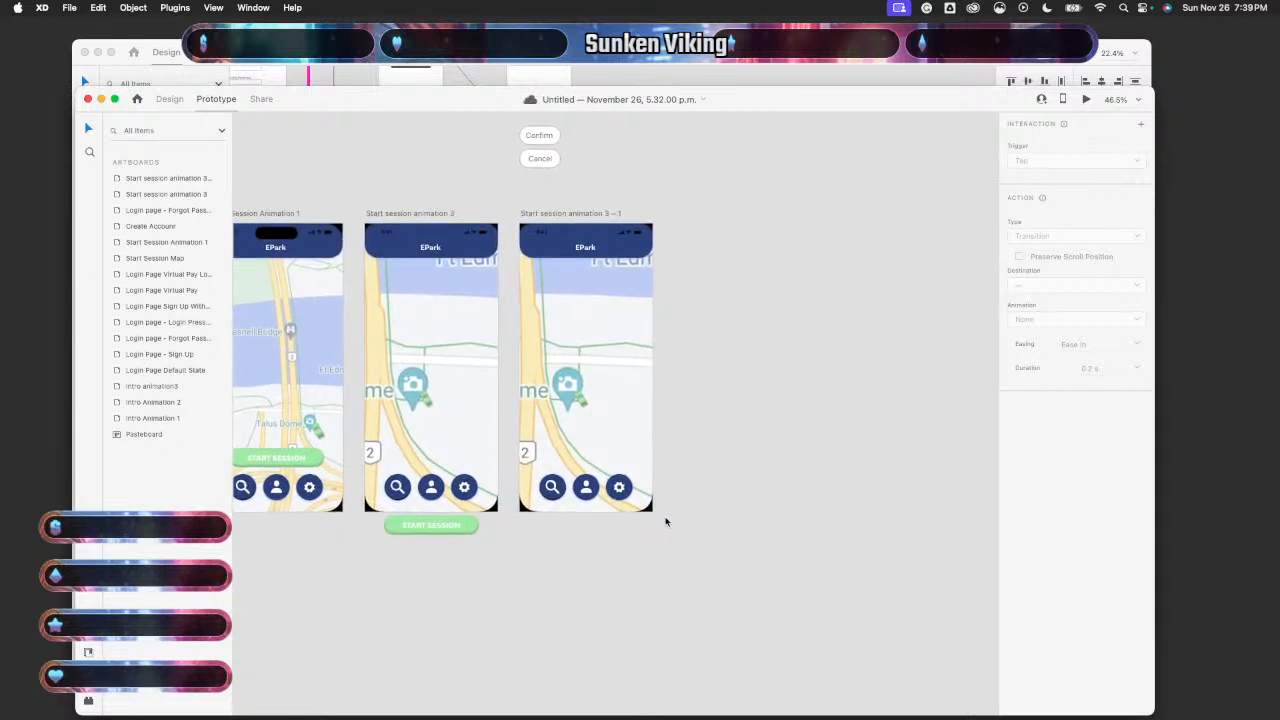
{"action": "left_click", "coordinate": [754, 69]}
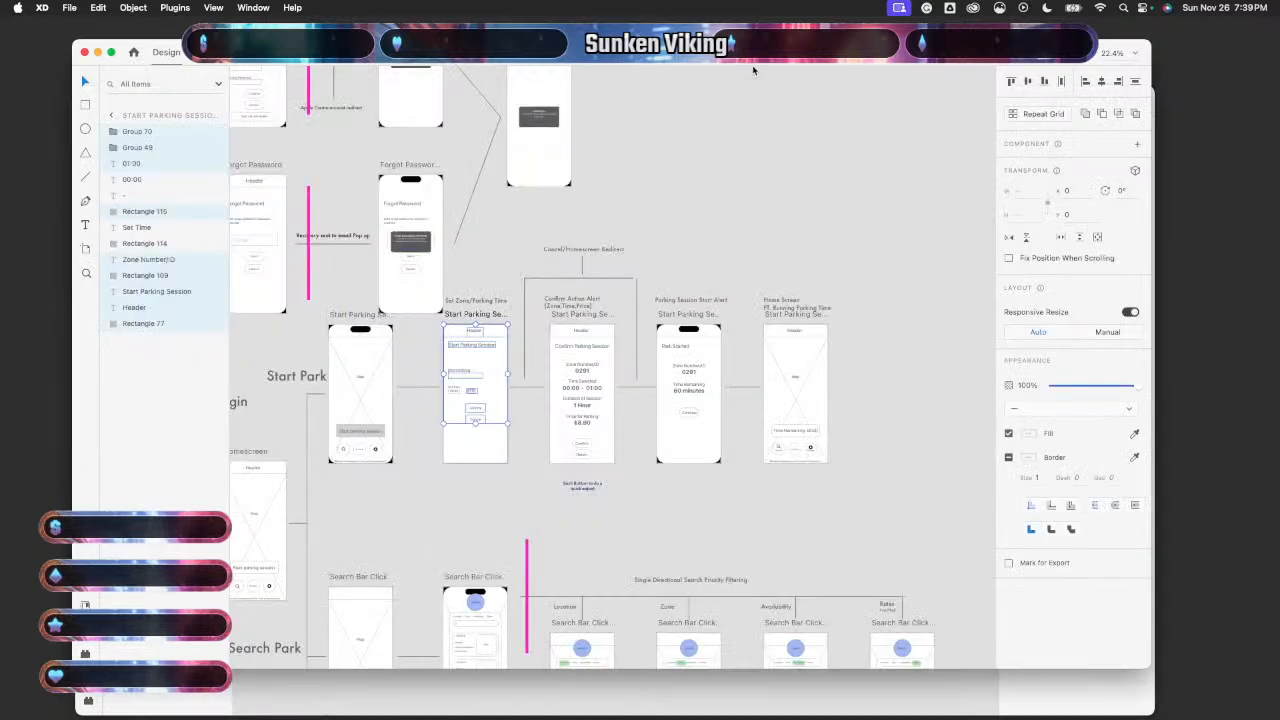
{"action": "left_click", "coordinate": [515, 705]}
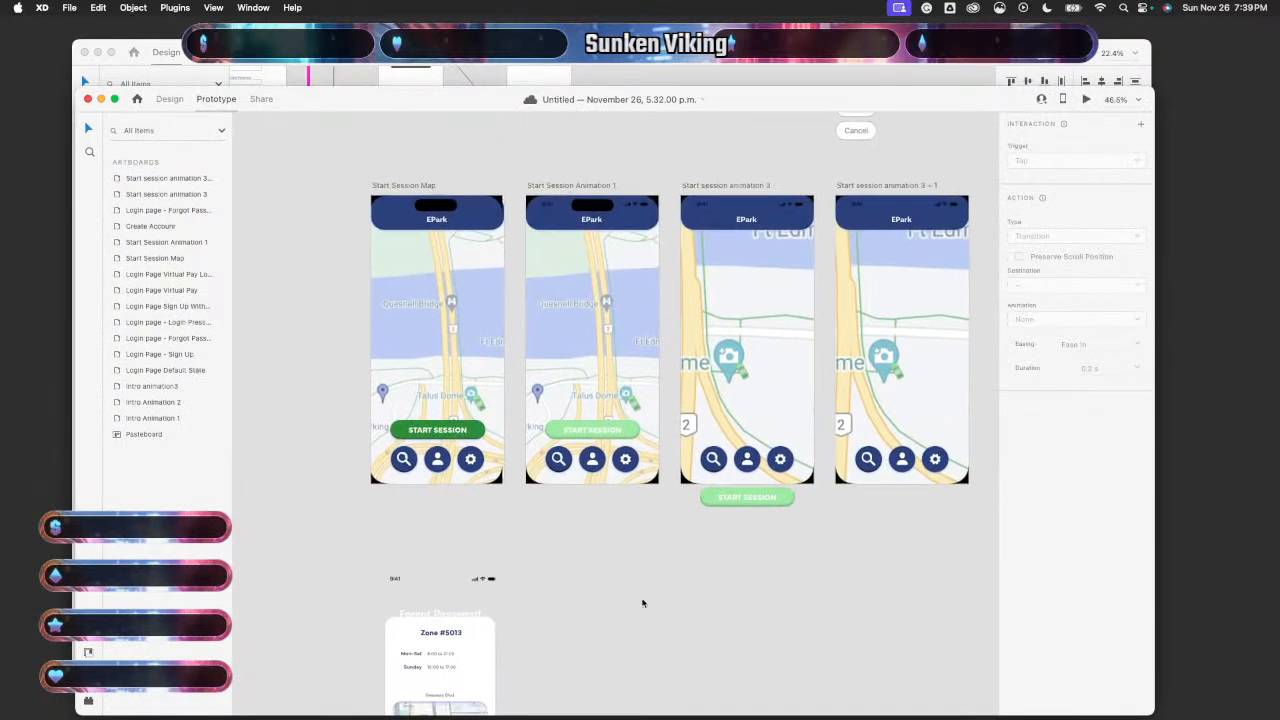
{"action": "scroll", "coordinate": [642, 603], "scroll_direction": "down", "scroll_amount": 3}
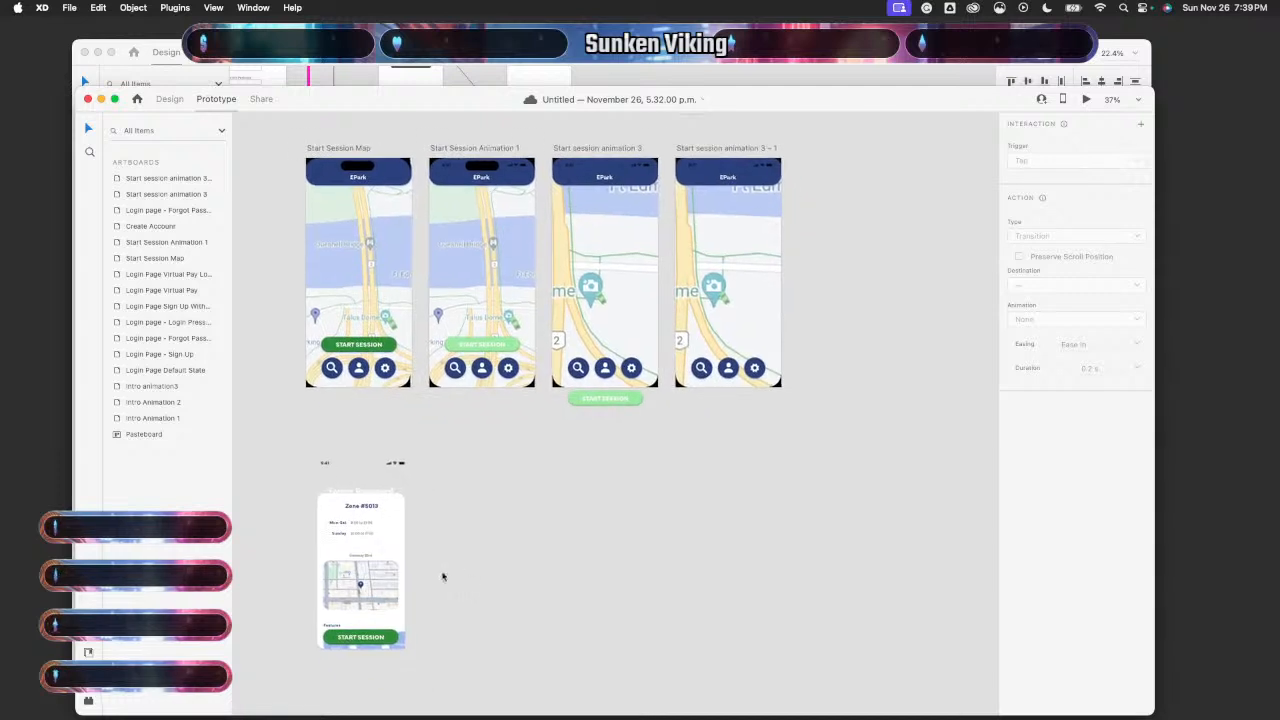
{"action": "left_click", "coordinate": [383, 531]}
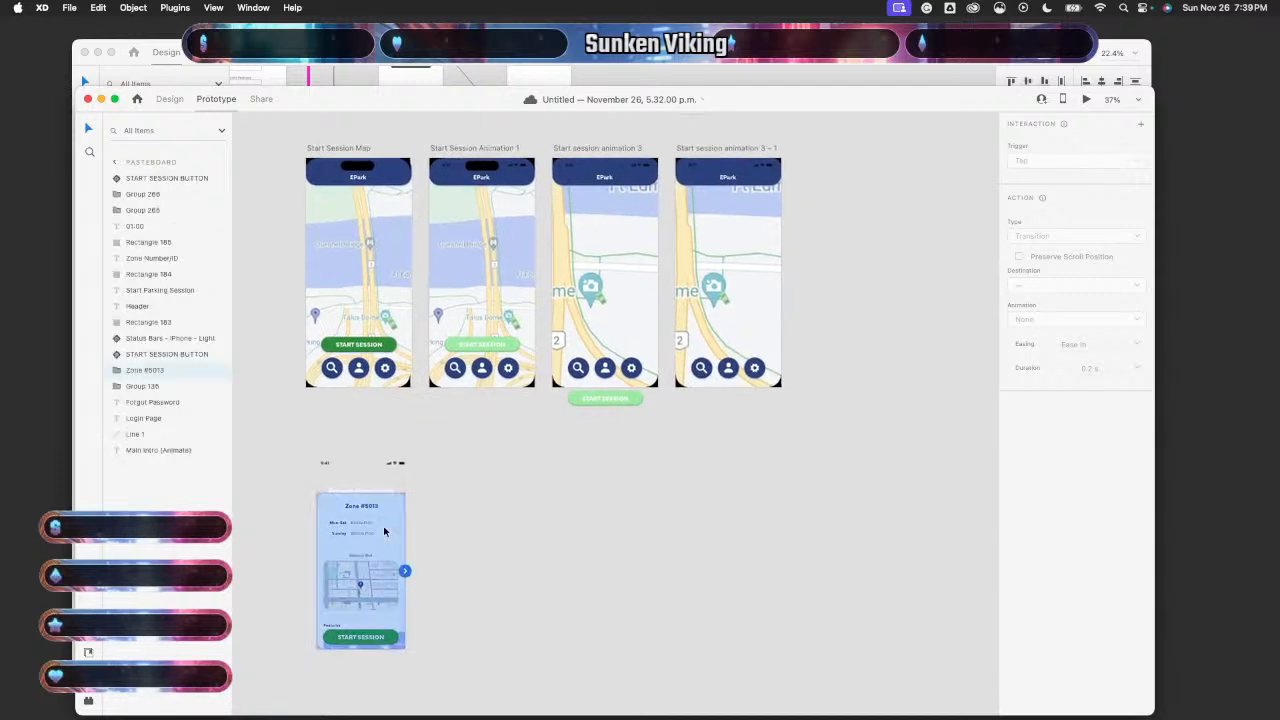
- In design mode, delete the stray Forgot Password text from the card
{"action": "left_click", "coordinate": [169, 98]}
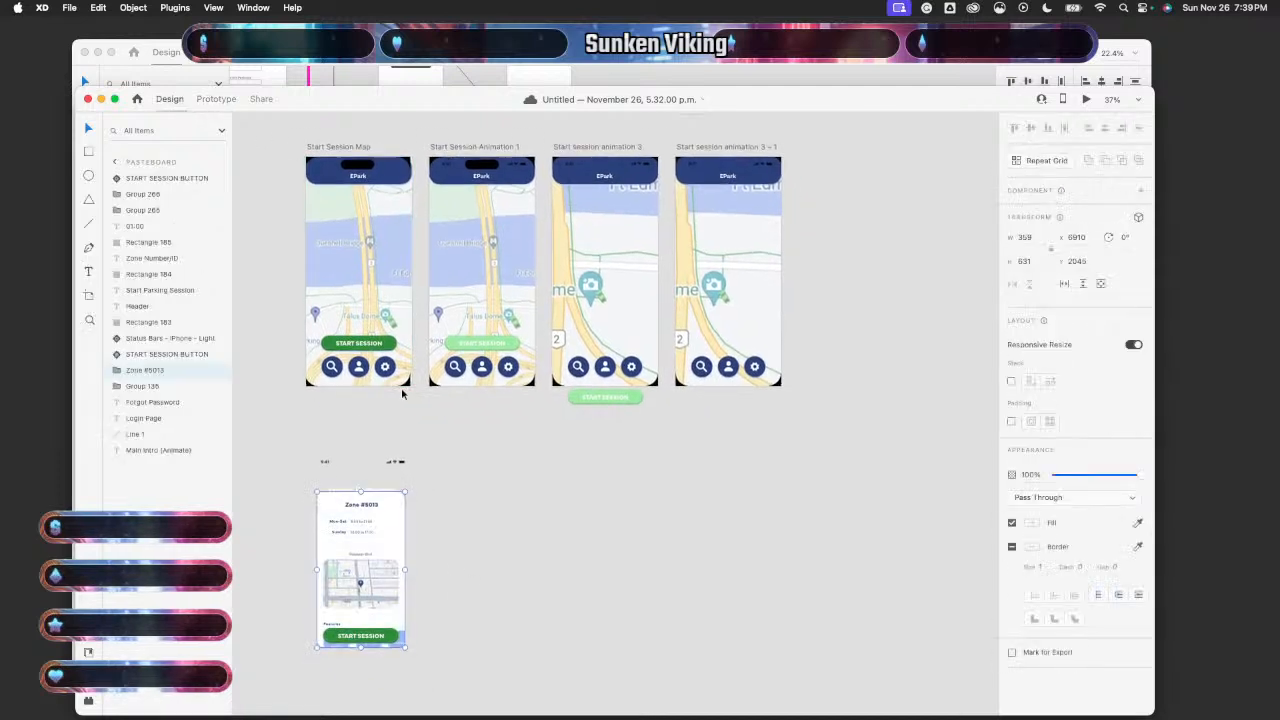
{"action": "scroll", "coordinate": [394, 440], "scroll_direction": "down", "scroll_amount": 3}
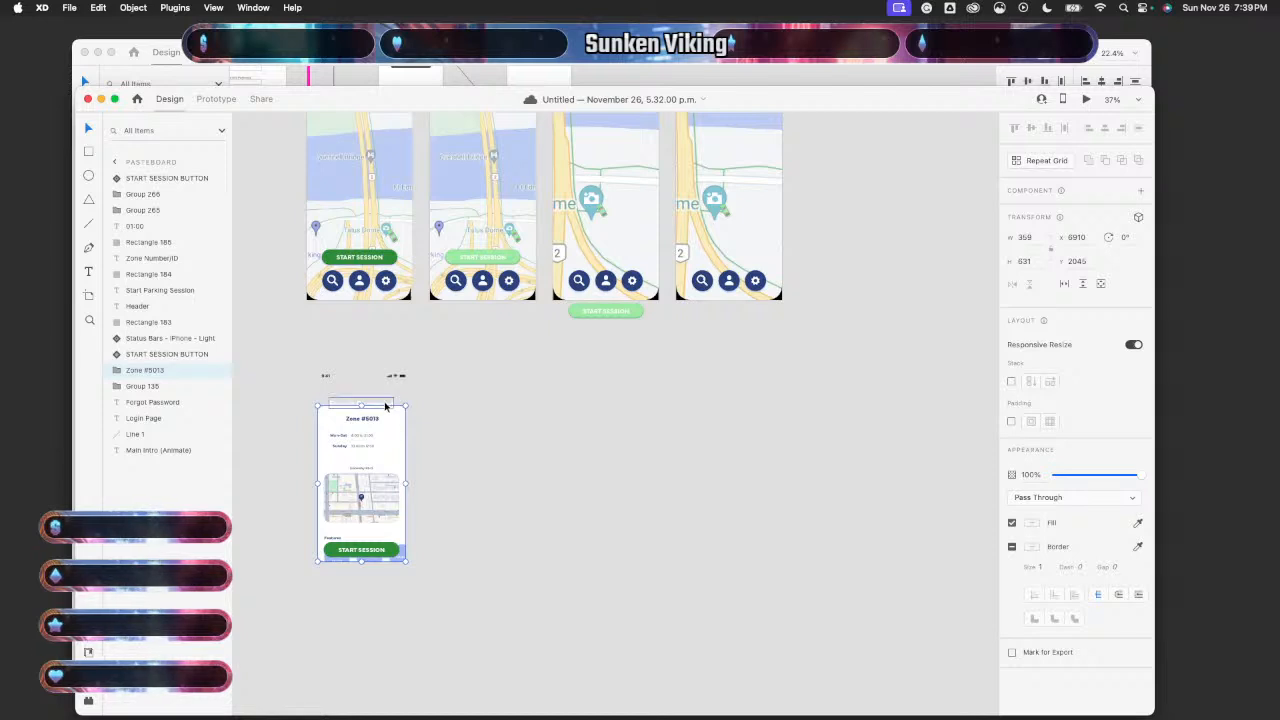
{"action": "left_click", "coordinate": [386, 405]}
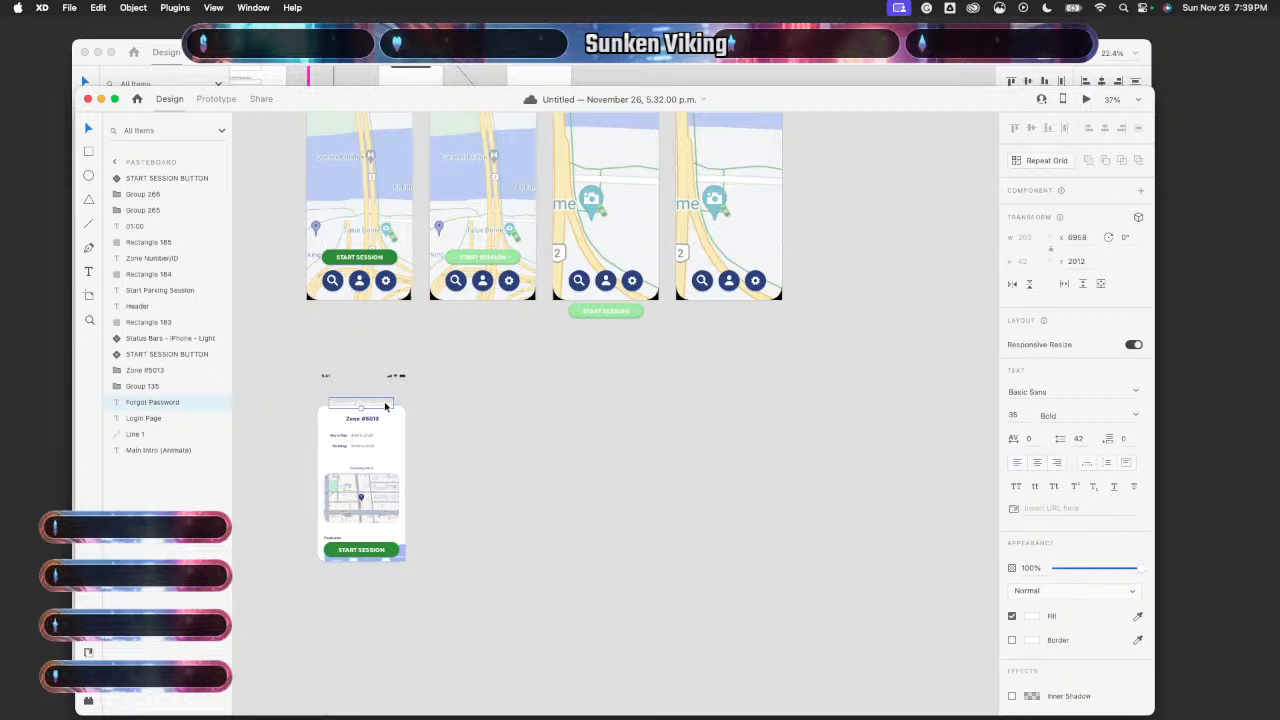
{"action": "key", "text": "Delete"}
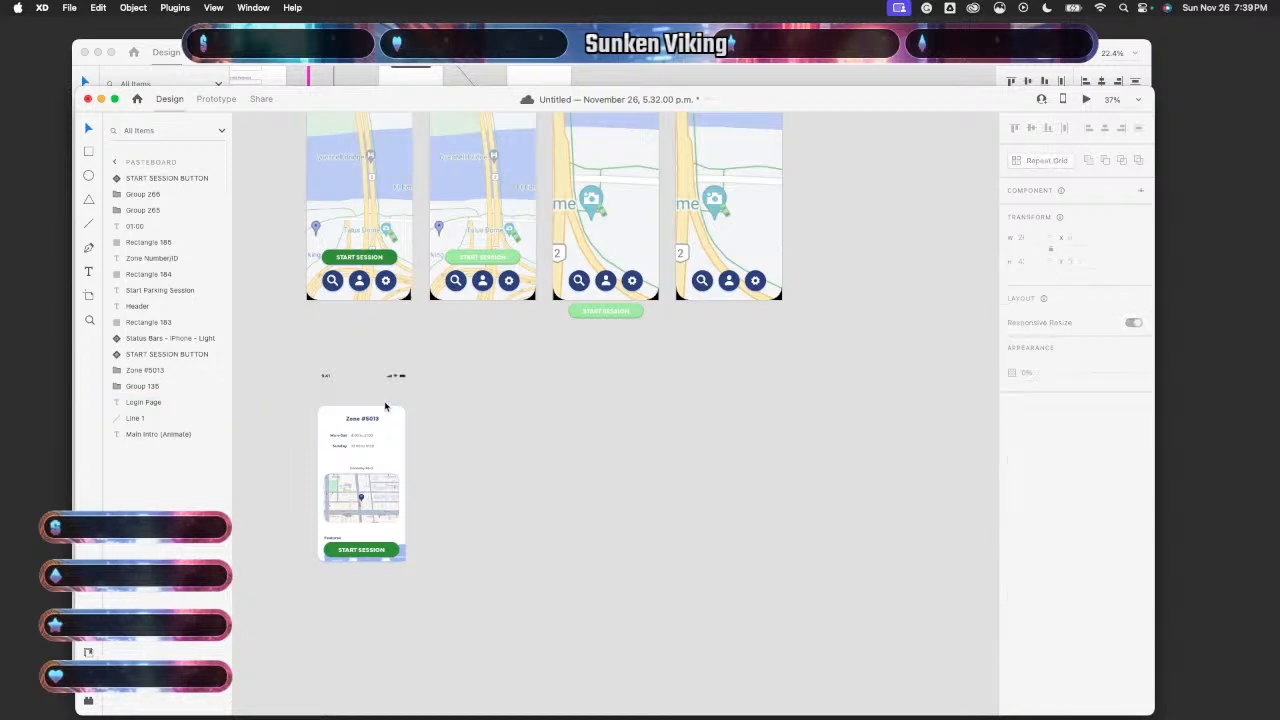
- Copy and paste the Zone #5013 card group, placing the copy below the fourth map screen
{"action": "left_click", "coordinate": [383, 428]}
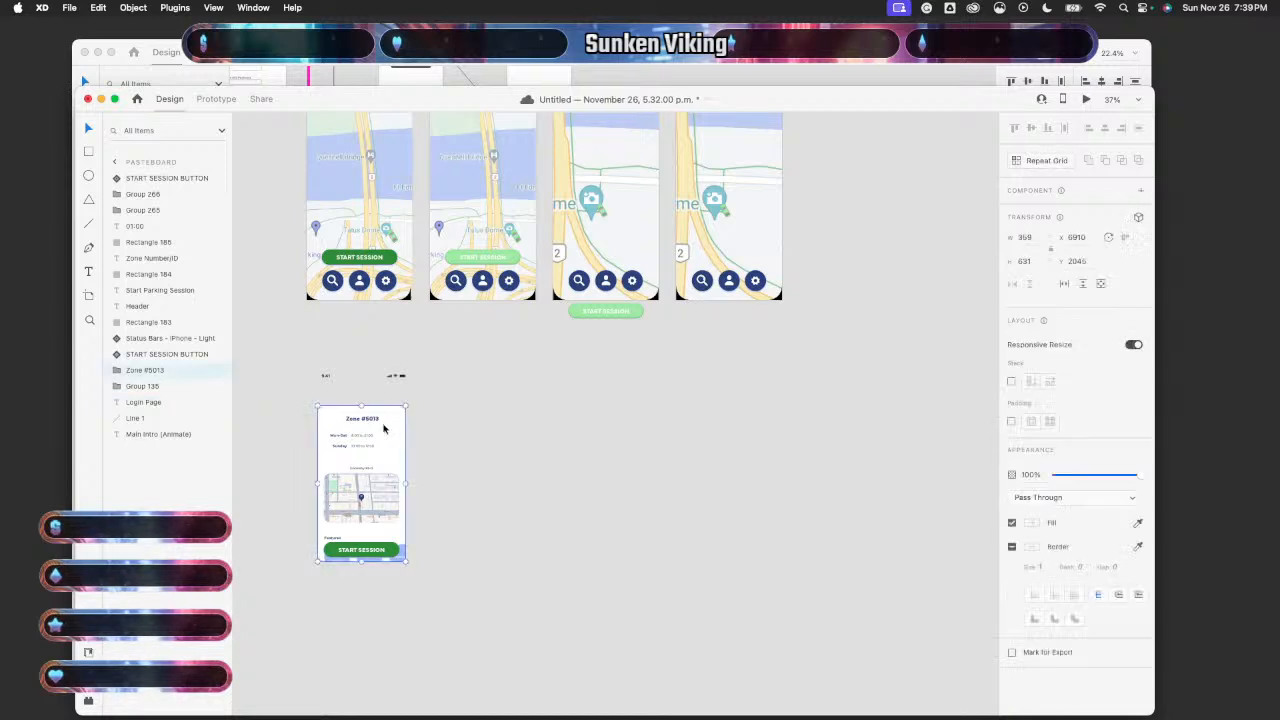
{"action": "scroll", "coordinate": [673, 425], "scroll_direction": "up", "scroll_amount": 3}
{"action": "scroll", "coordinate": [673, 425], "scroll_direction": "right", "scroll_amount": 2}
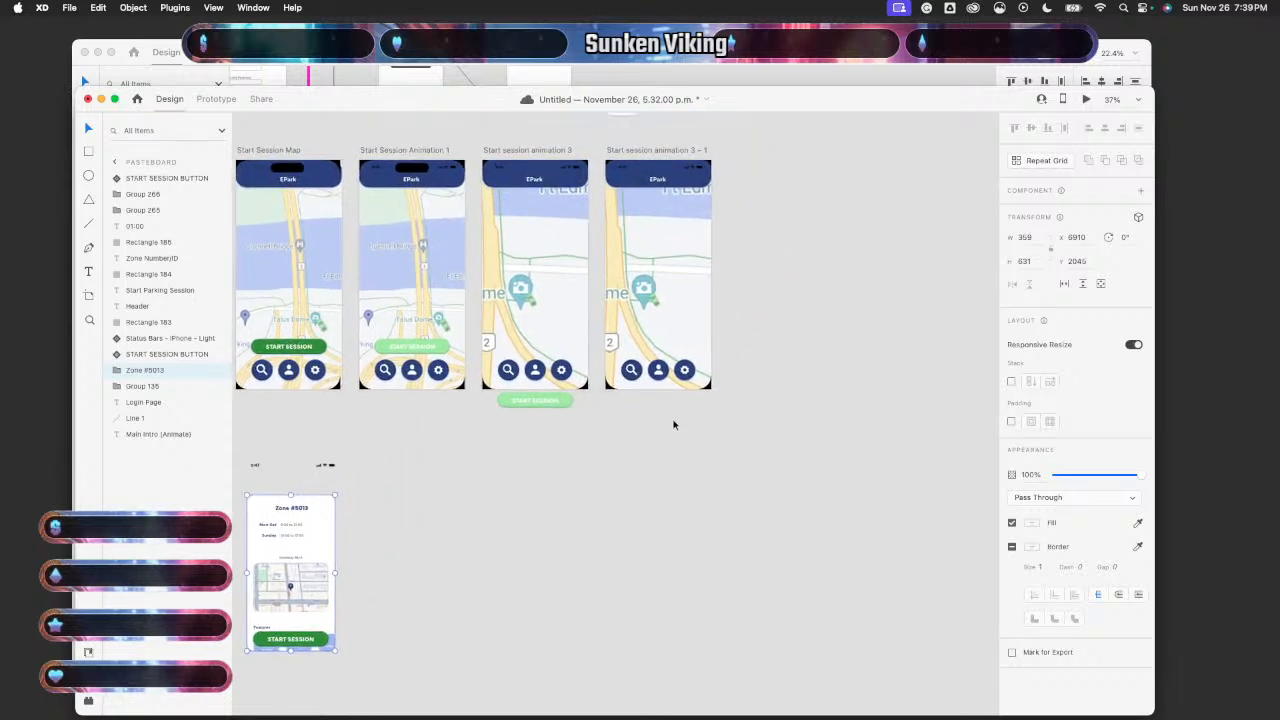
{"action": "key", "text": "super+c"}
{"action": "key", "text": "super+v"}
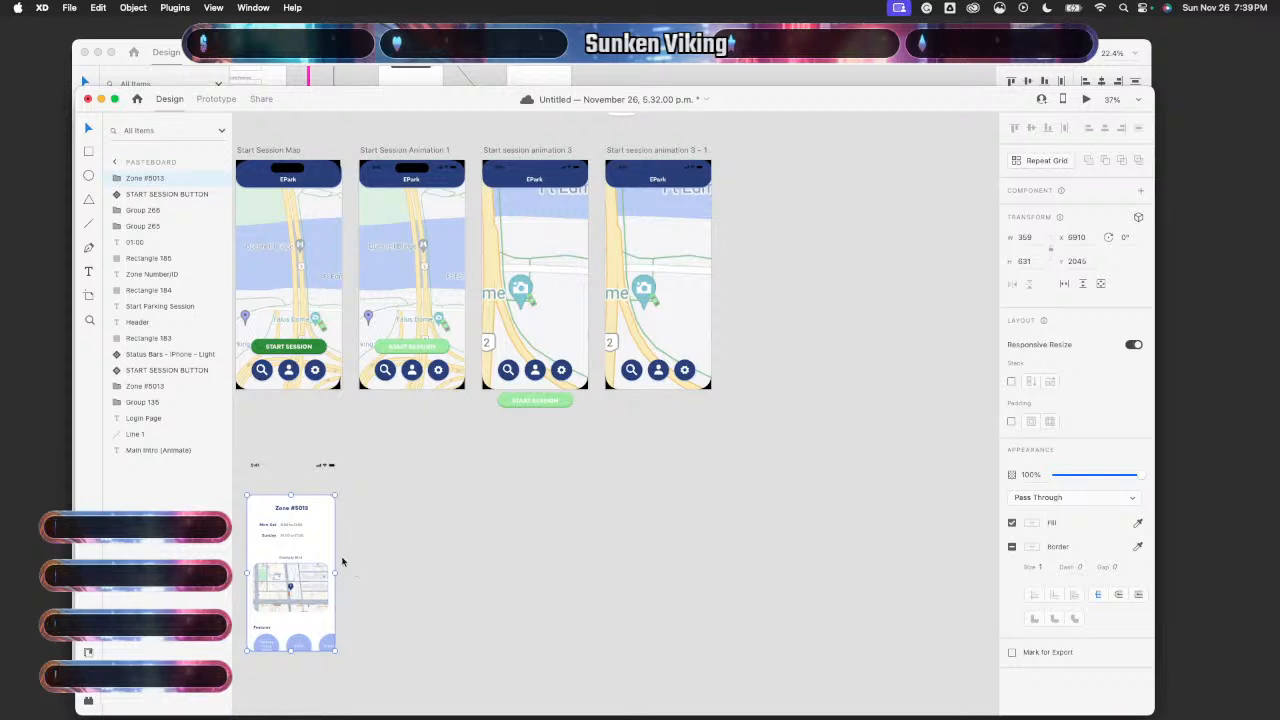
{"action": "left_click_drag", "start_coordinate": [325, 545], "coordinate": [548, 548]}
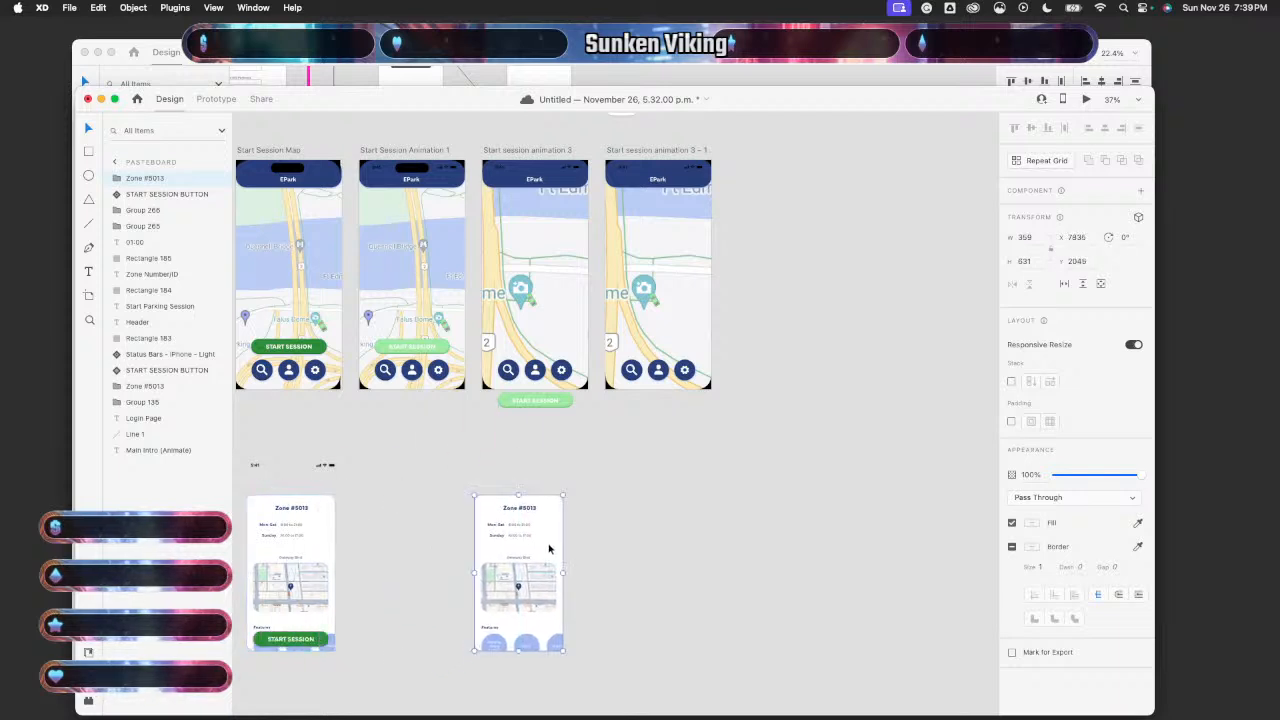
{"action": "scroll", "coordinate": [548, 548], "scroll_direction": "down", "scroll_amount": 3}
{"action": "scroll", "coordinate": [548, 548], "scroll_direction": "right", "scroll_amount": 2}
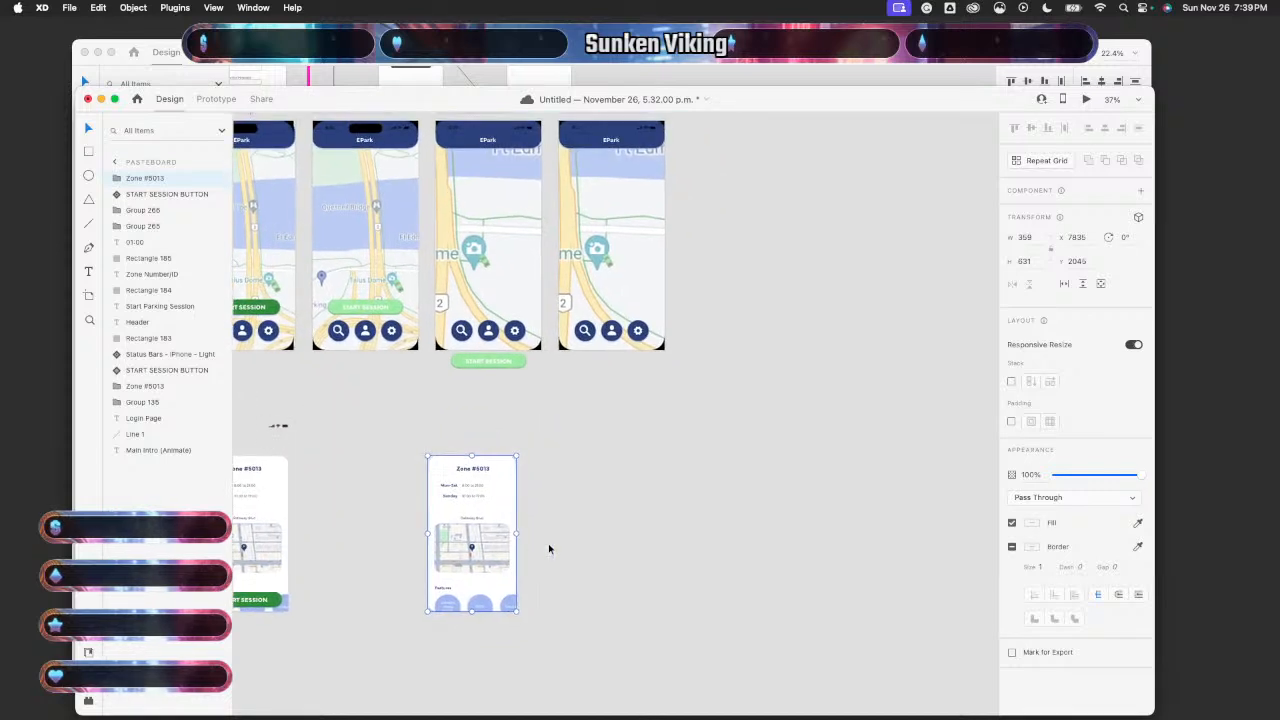
{"action": "scroll", "coordinate": [548, 548], "scroll_direction": "down", "scroll_amount": 1}
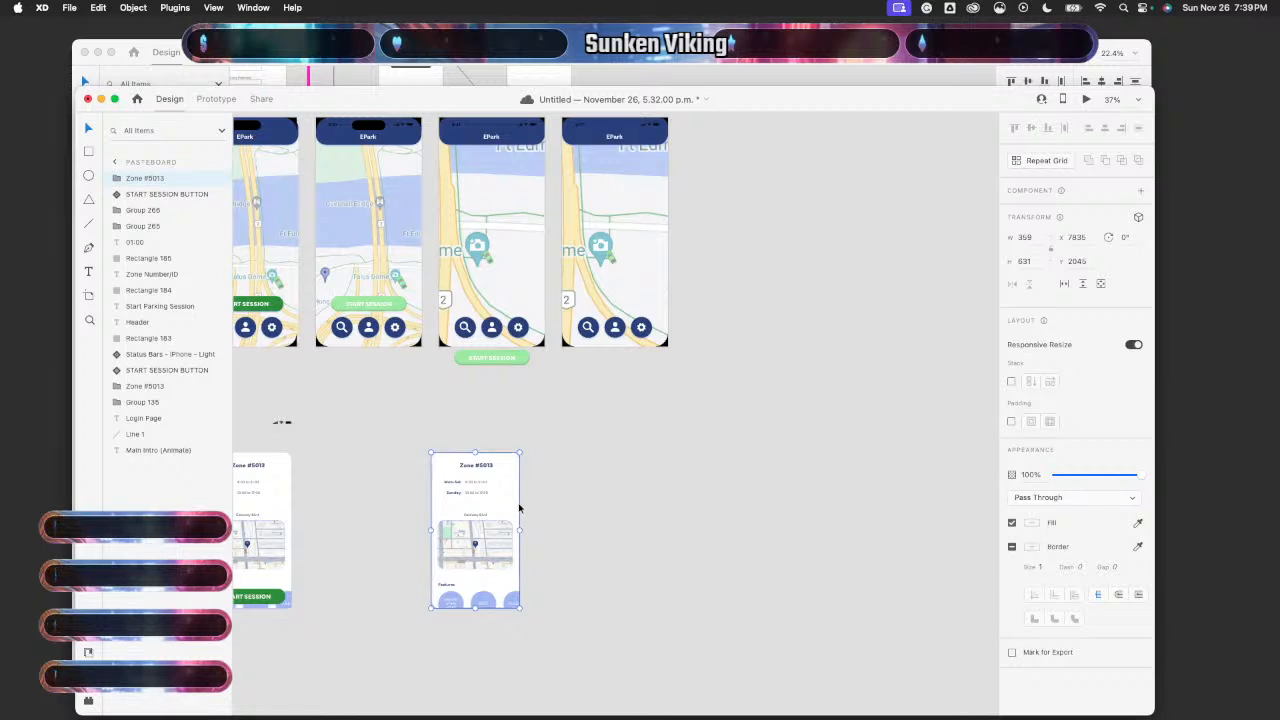
{"action": "left_click_drag", "start_coordinate": [504, 493], "coordinate": [525, 417]}
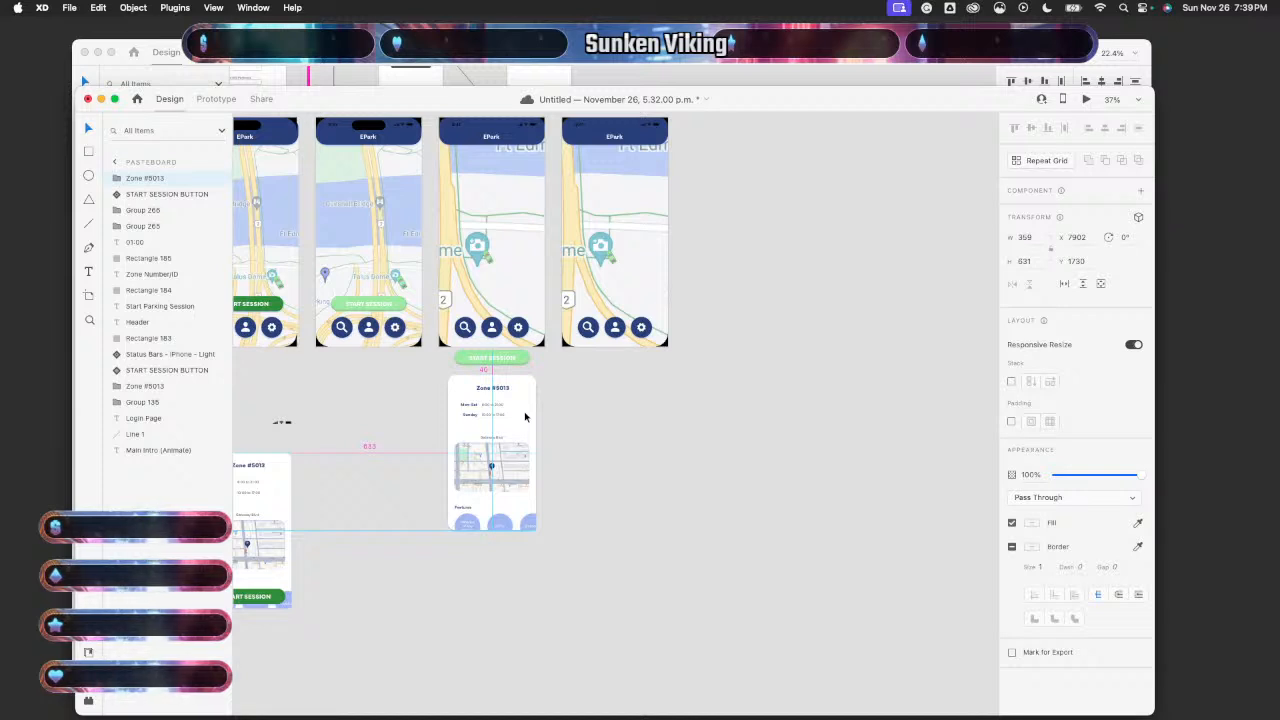
{"action": "left_click_drag", "start_coordinate": [525, 417], "coordinate": [648, 409]}
{"action": "scroll", "coordinate": [648, 407], "scroll_direction": "up", "scroll_amount": 5}
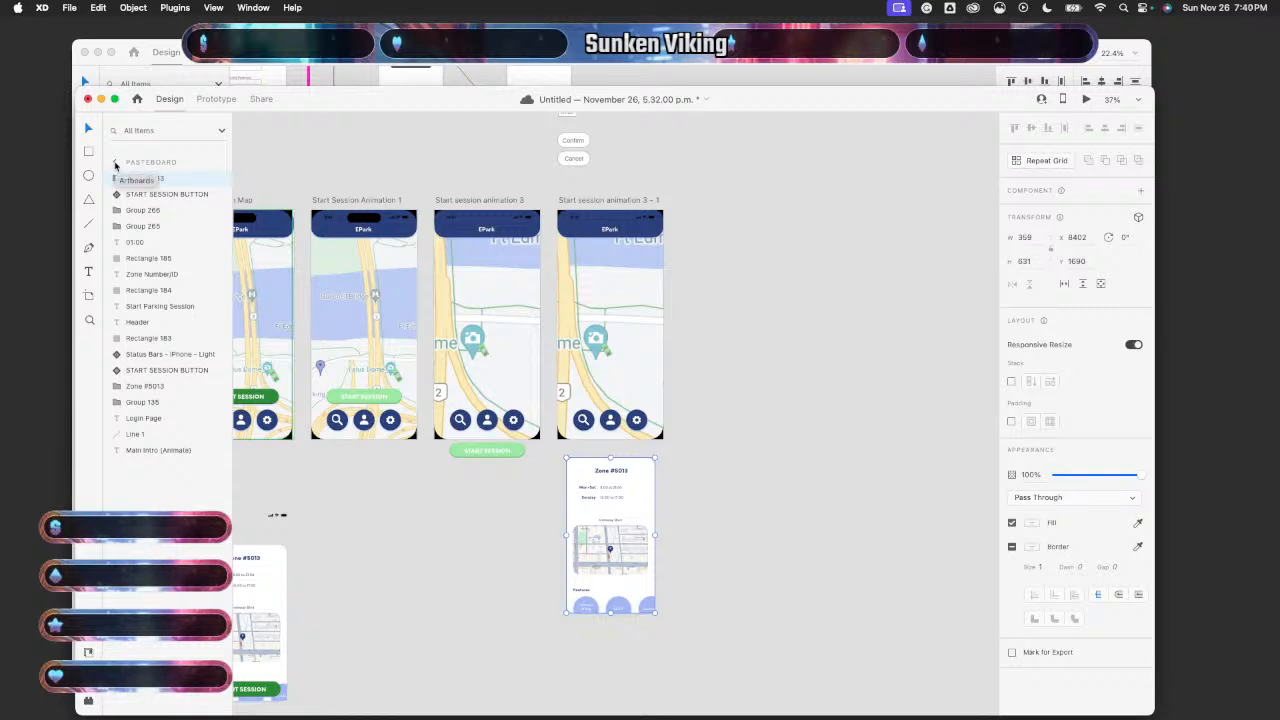
- Rename the 'Start session animation 3 – 1' artboard to 'Start session animation 4'
{"action": "left_click", "coordinate": [115, 165]}
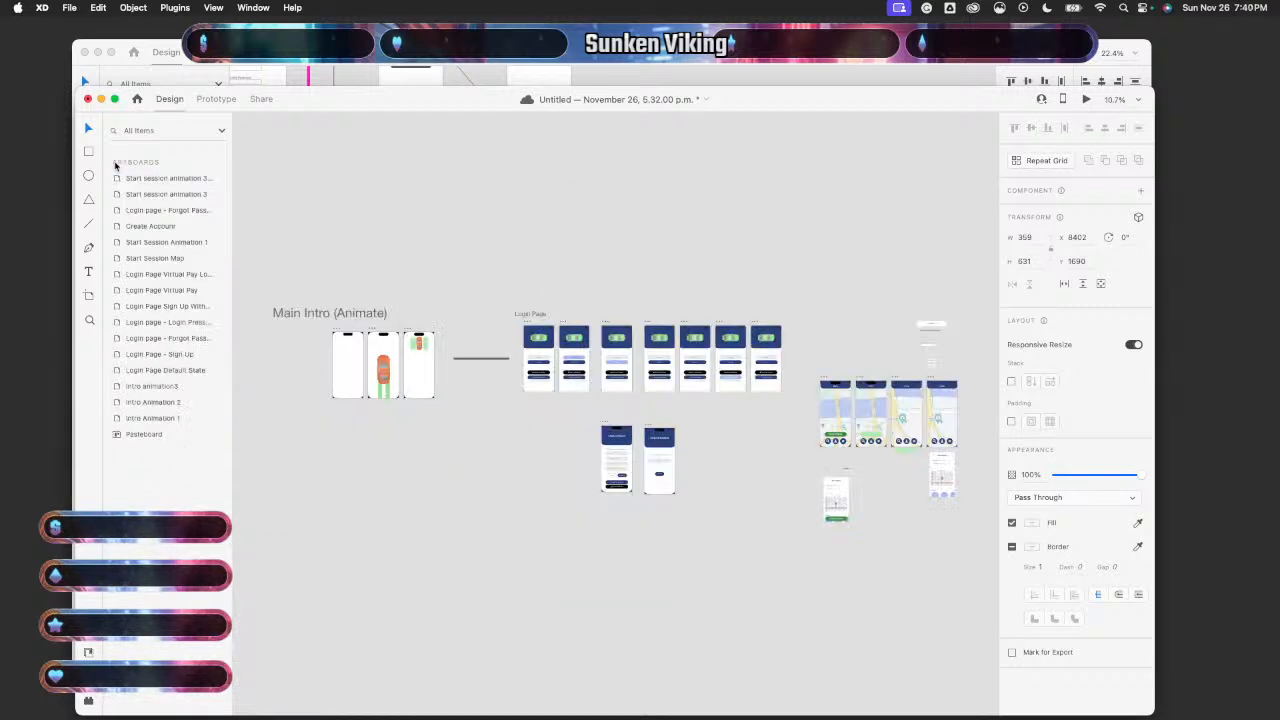
{"action": "scroll", "coordinate": [589, 484], "scroll_direction": "left", "scroll_amount": 4}
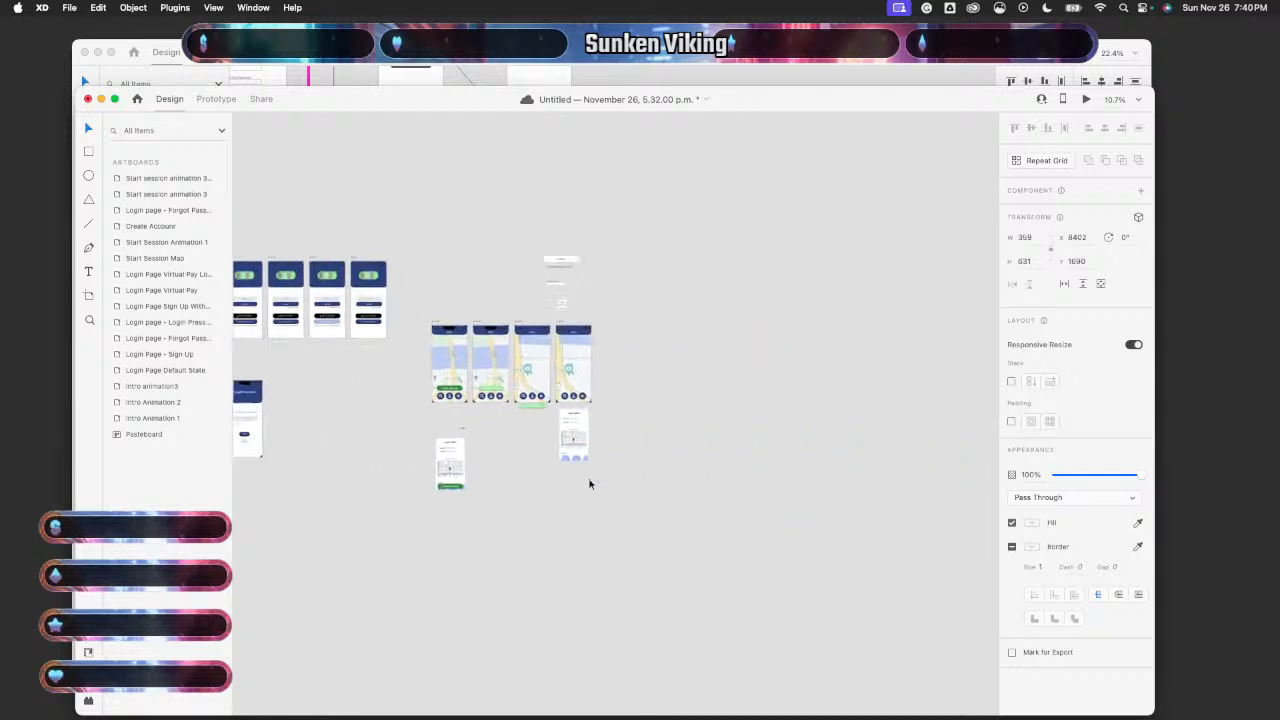
{"action": "scroll", "coordinate": [589, 484], "scroll_direction": "up", "scroll_amount": 4}
{"action": "scroll", "coordinate": [589, 484], "scroll_direction": "up", "scroll_amount": 5}
{"action": "scroll", "coordinate": [589, 484], "scroll_direction": "up", "scroll_amount": 4}
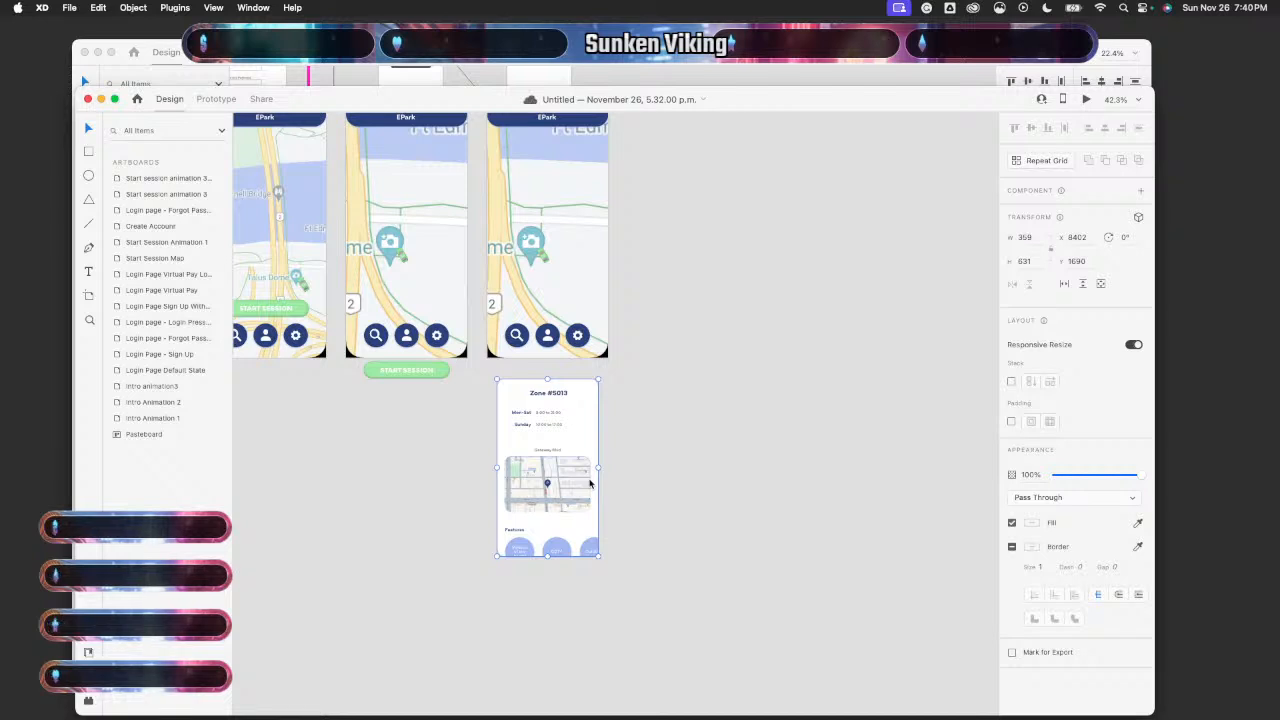
{"action": "scroll", "coordinate": [589, 484], "scroll_direction": "up", "scroll_amount": 2}
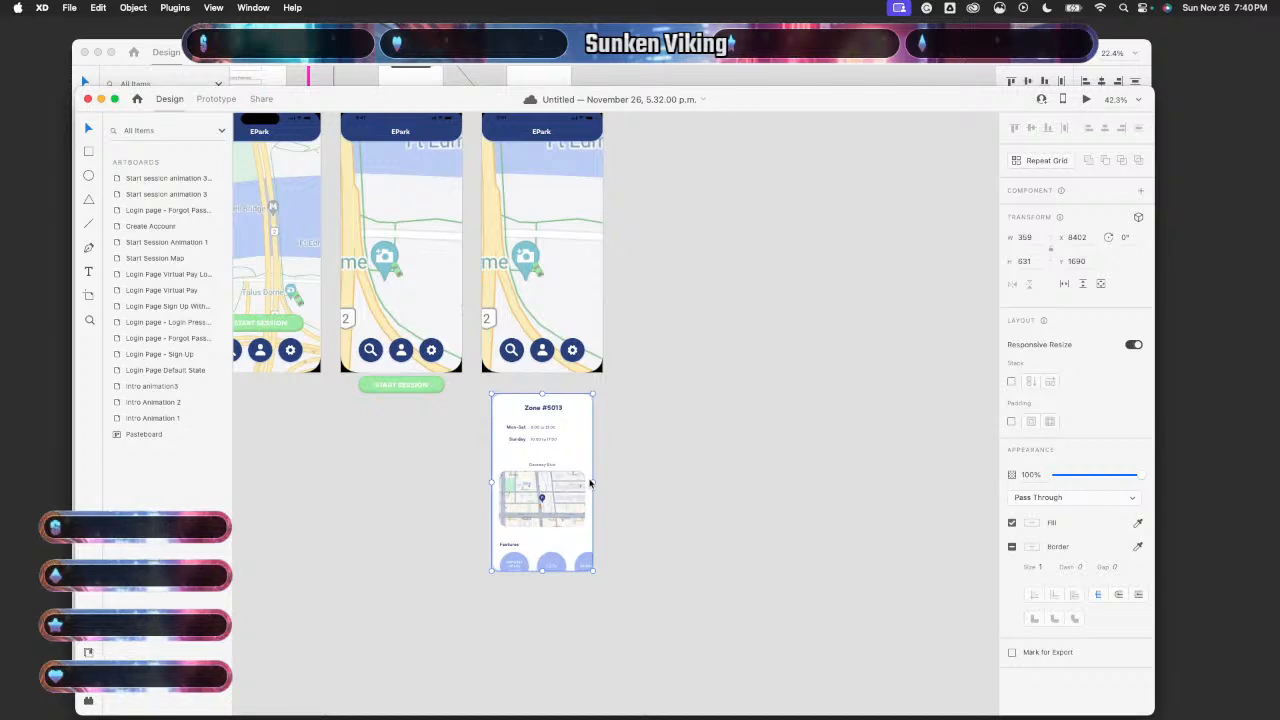
{"action": "scroll", "coordinate": [589, 484], "scroll_direction": "up", "scroll_amount": 4}
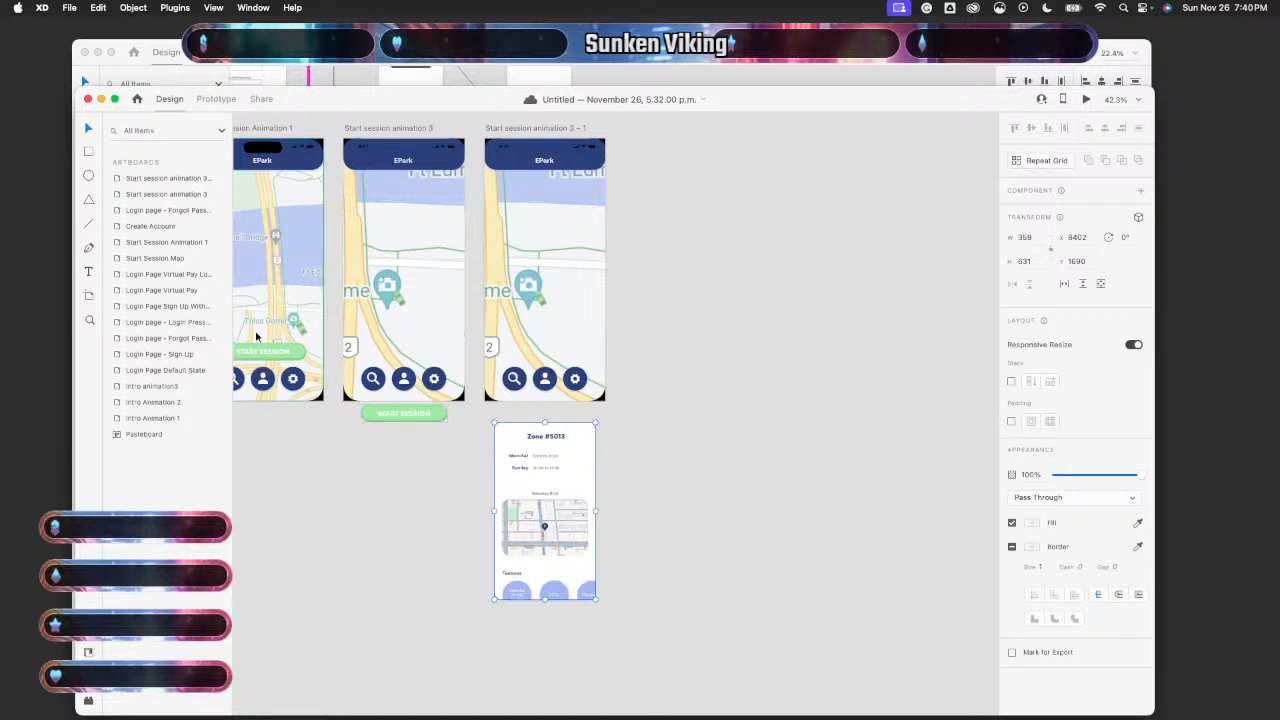
{"action": "scroll", "coordinate": [511, 139], "scroll_direction": "up", "scroll_amount": 3}
{"action": "left_click", "coordinate": [578, 155]}
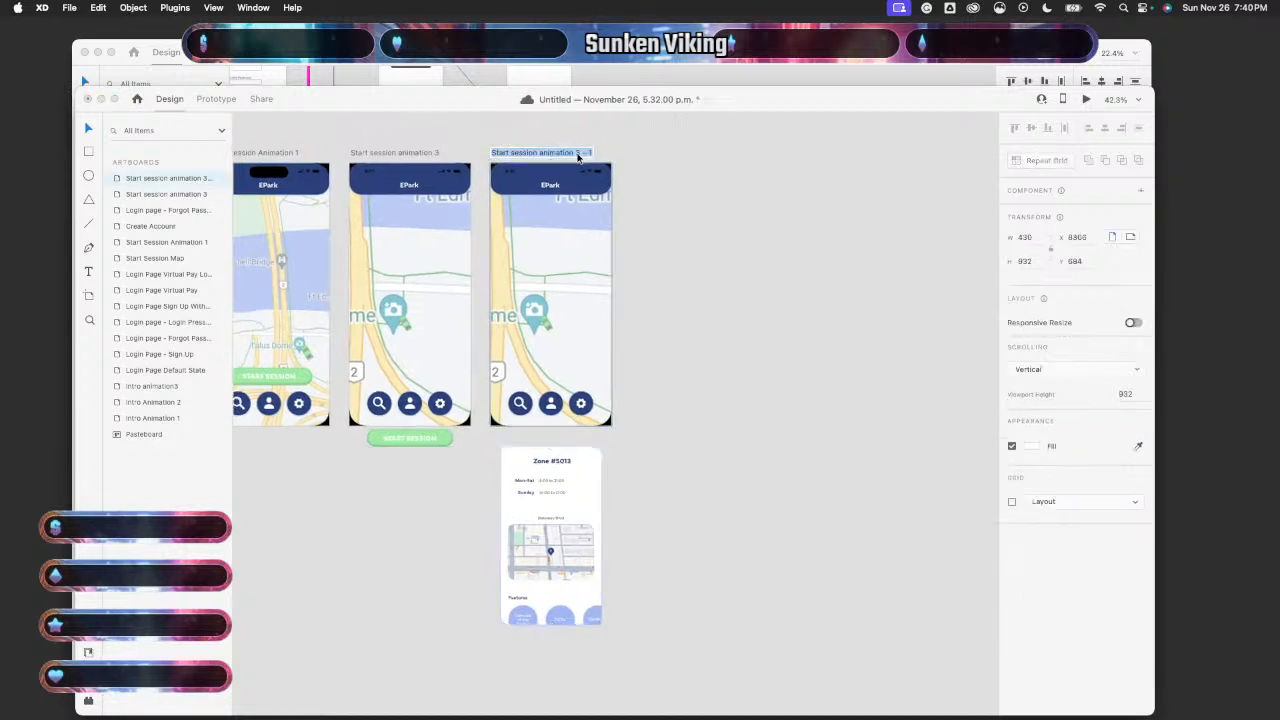
{"action": "left_click", "coordinate": [578, 155]}
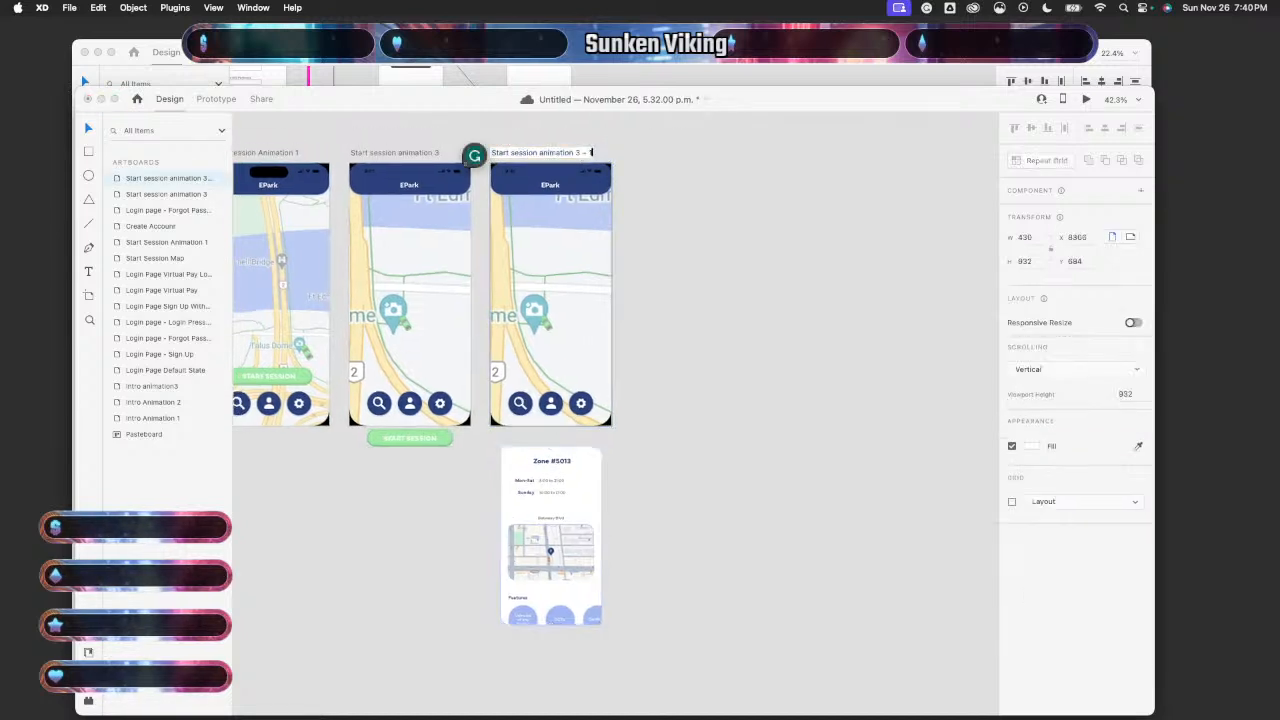
{"action": "key", "text": "BackSpace"}
{"action": "key", "text": "BackSpace"}
{"action": "key", "text": "BackSpace"}
{"action": "key", "text": "BackSpace"}
{"action": "key", "text": "BackSpace"}
{"action": "type", "text": "4"}
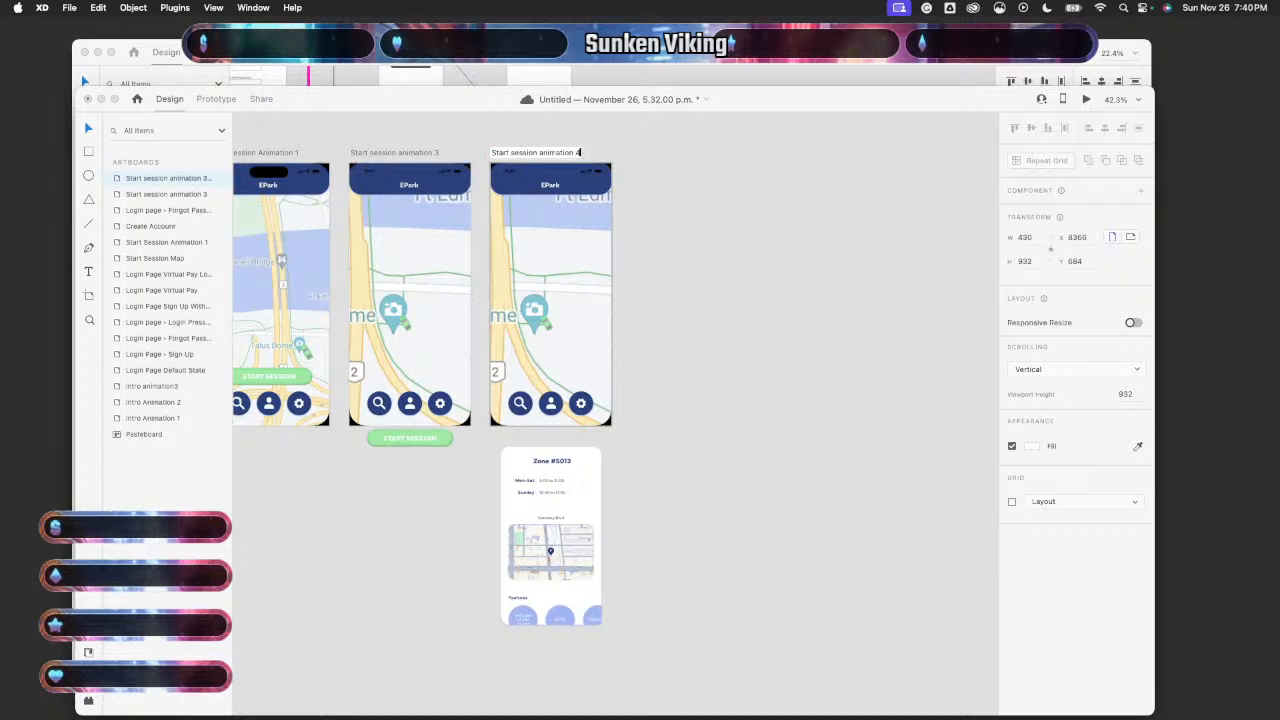
{"action": "key", "text": "Return"}
{"action": "left_click", "coordinate": [788, 355]}
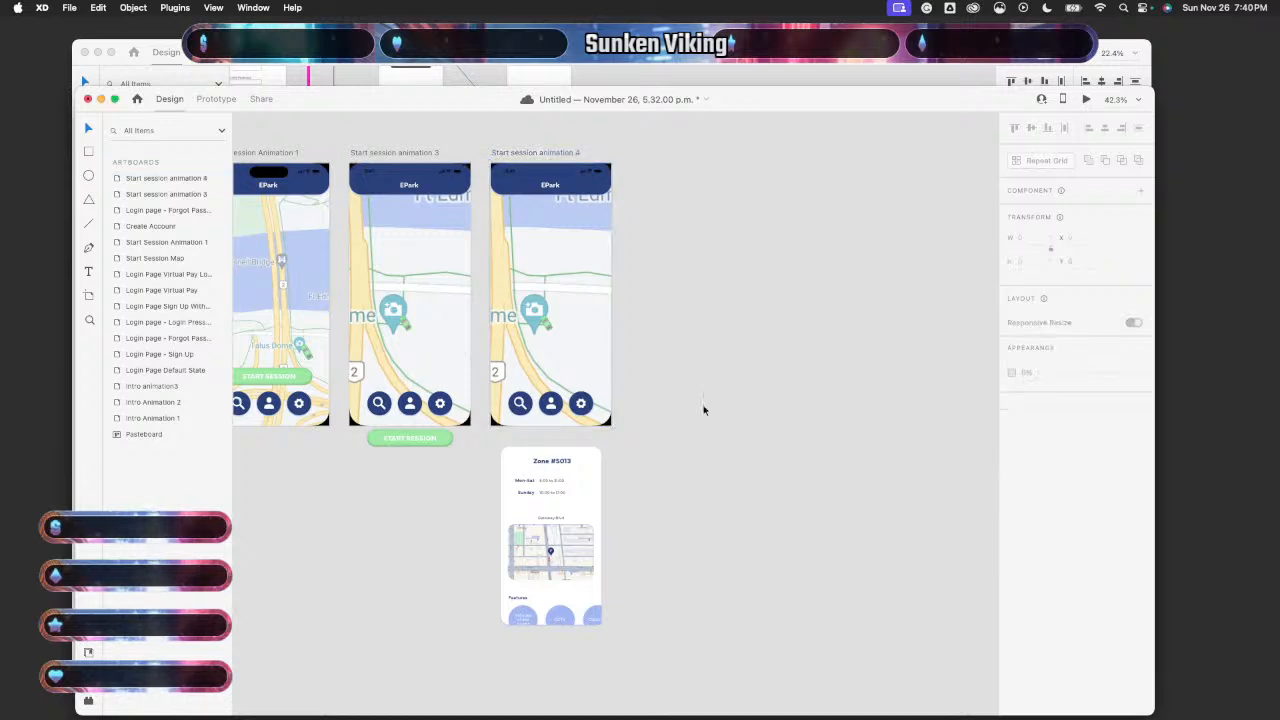
- Drag the Zone #5013 card up onto the Start session animation 4 artboard
{"action": "scroll", "coordinate": [657, 443], "scroll_direction": "up", "scroll_amount": 3}
{"action": "left_click", "coordinate": [580, 477]}
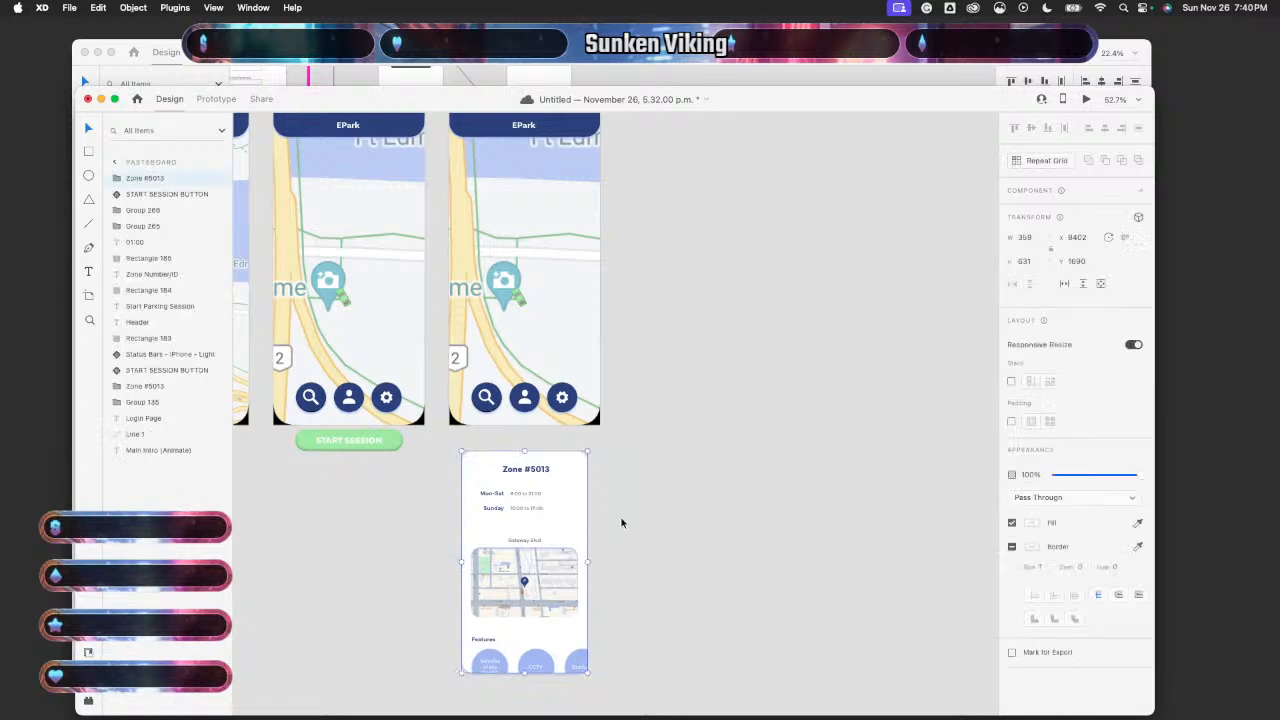
{"action": "left_click_drag", "start_coordinate": [557, 504], "coordinate": [559, 216]}
{"action": "scroll", "coordinate": [679, 345], "scroll_direction": "down", "scroll_amount": 5}
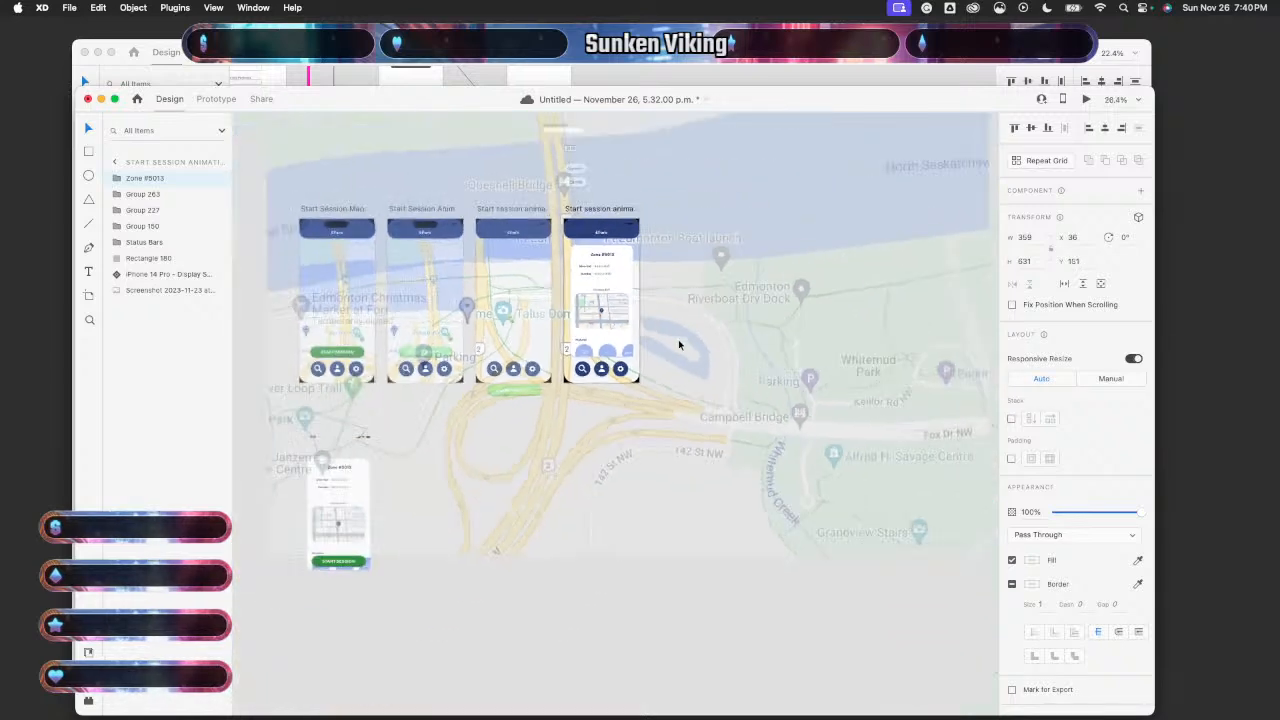
{"action": "scroll", "coordinate": [568, 314], "scroll_direction": "down", "scroll_amount": 5}
{"action": "left_click", "coordinate": [571, 578]}
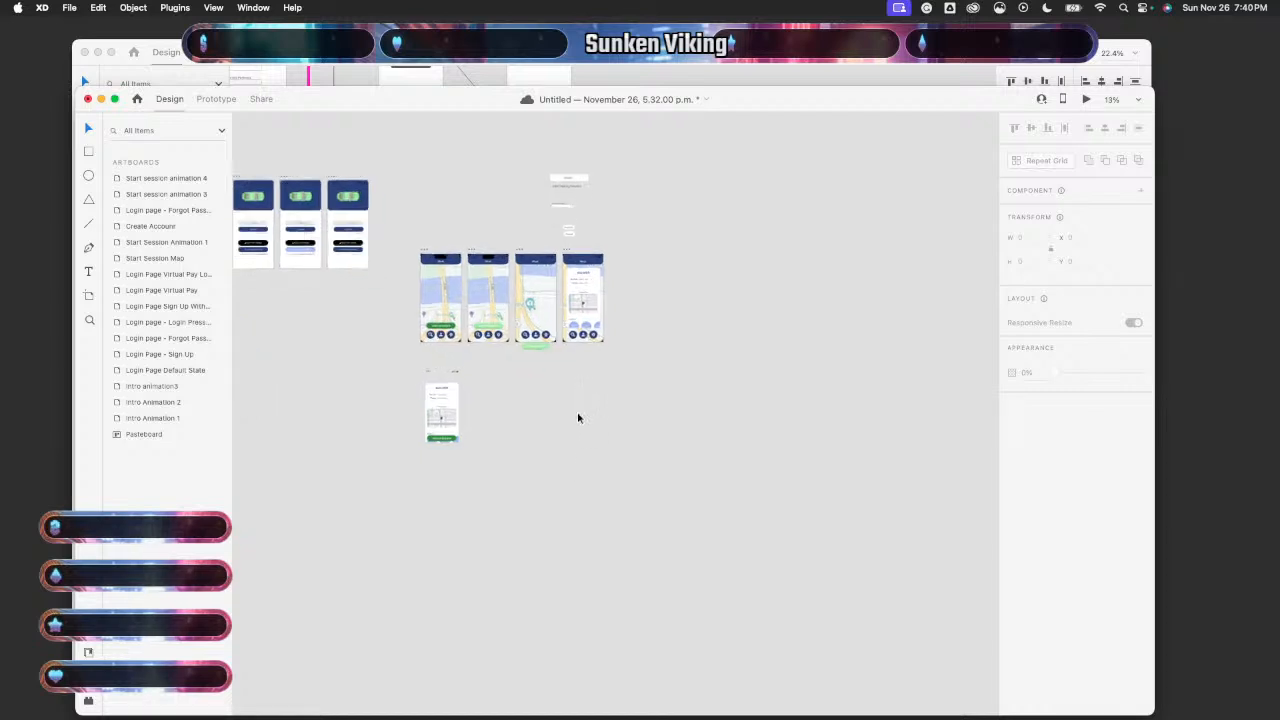
{"action": "scroll", "coordinate": [577, 416], "scroll_direction": "up", "scroll_amount": 5}
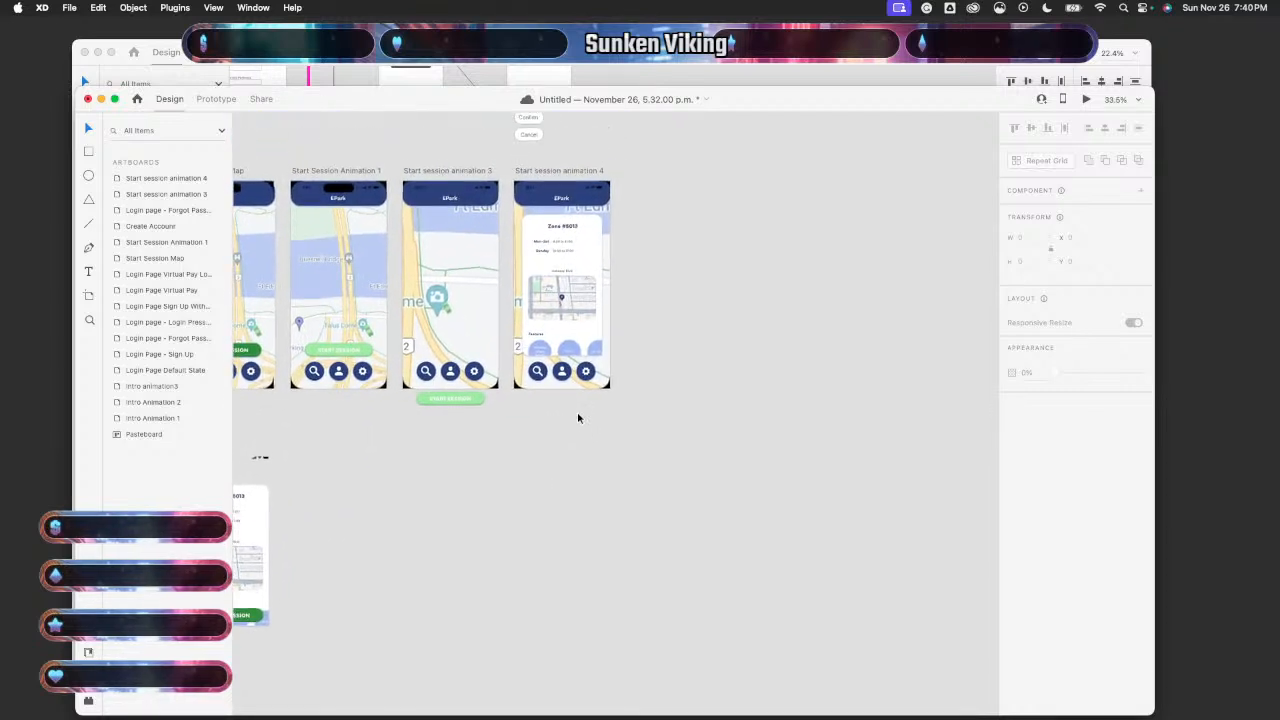
{"action": "scroll", "coordinate": [577, 408], "scroll_direction": "up", "scroll_amount": 3}
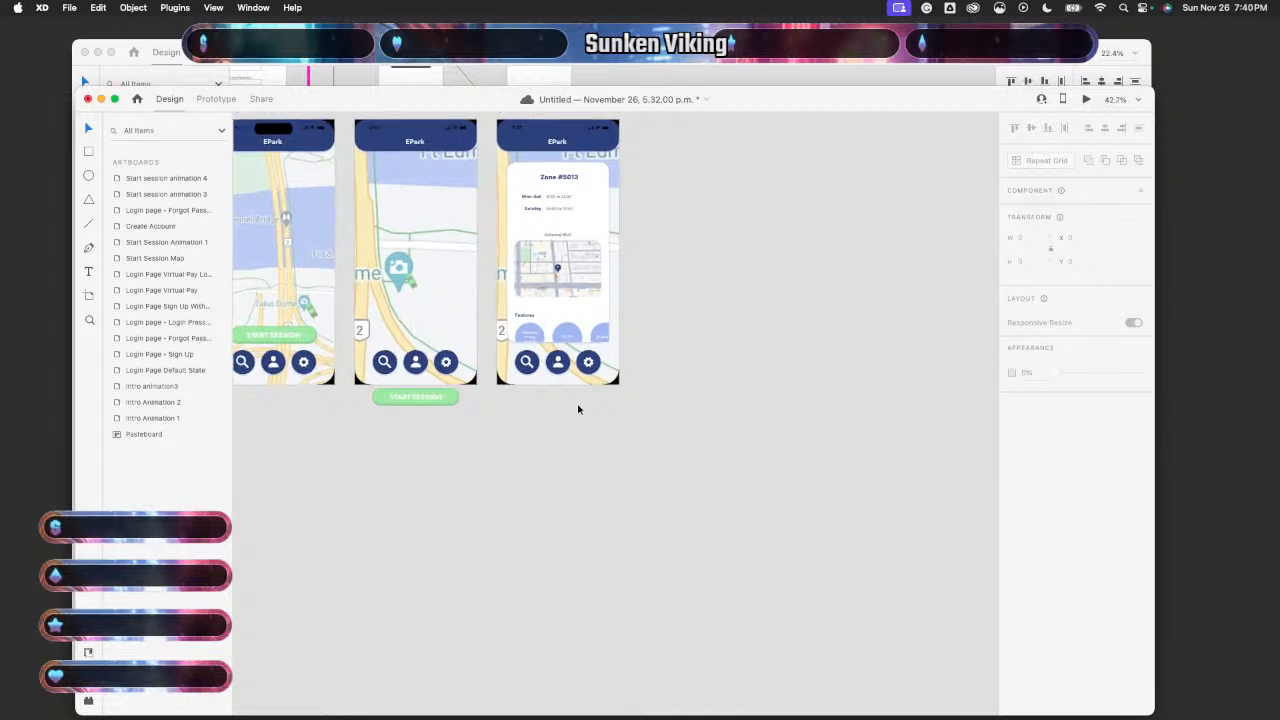
{"action": "scroll", "coordinate": [577, 408], "scroll_direction": "up", "scroll_amount": 3}
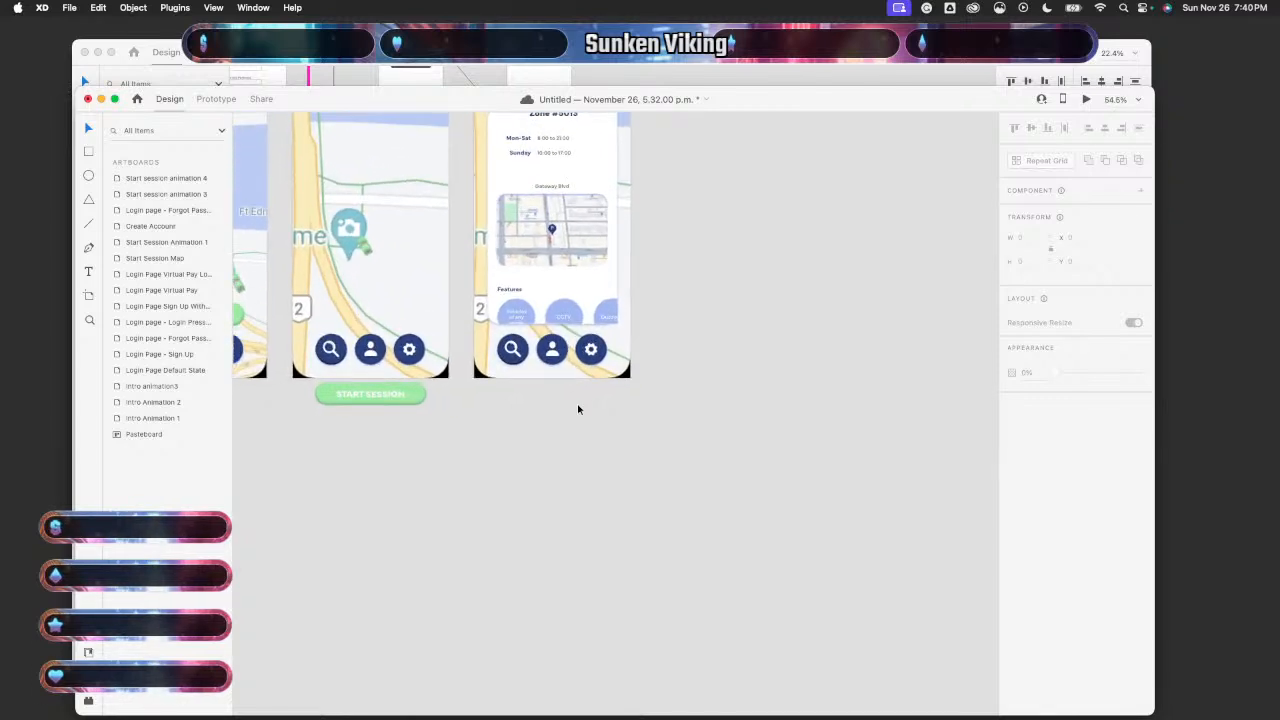
{"action": "scroll", "coordinate": [578, 409], "scroll_direction": "up", "scroll_amount": 1}
{"action": "scroll", "coordinate": [578, 409], "scroll_direction": "down", "scroll_amount": 5}
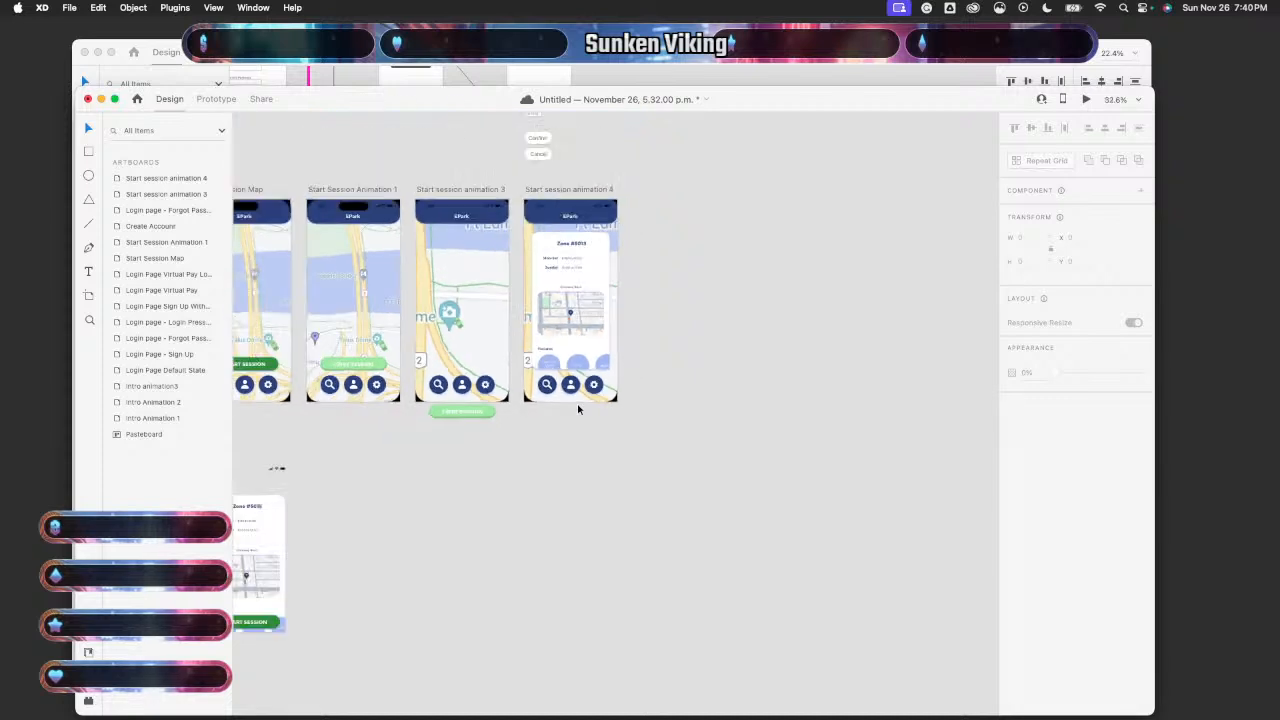
{"action": "left_click", "coordinate": [382, 320]}
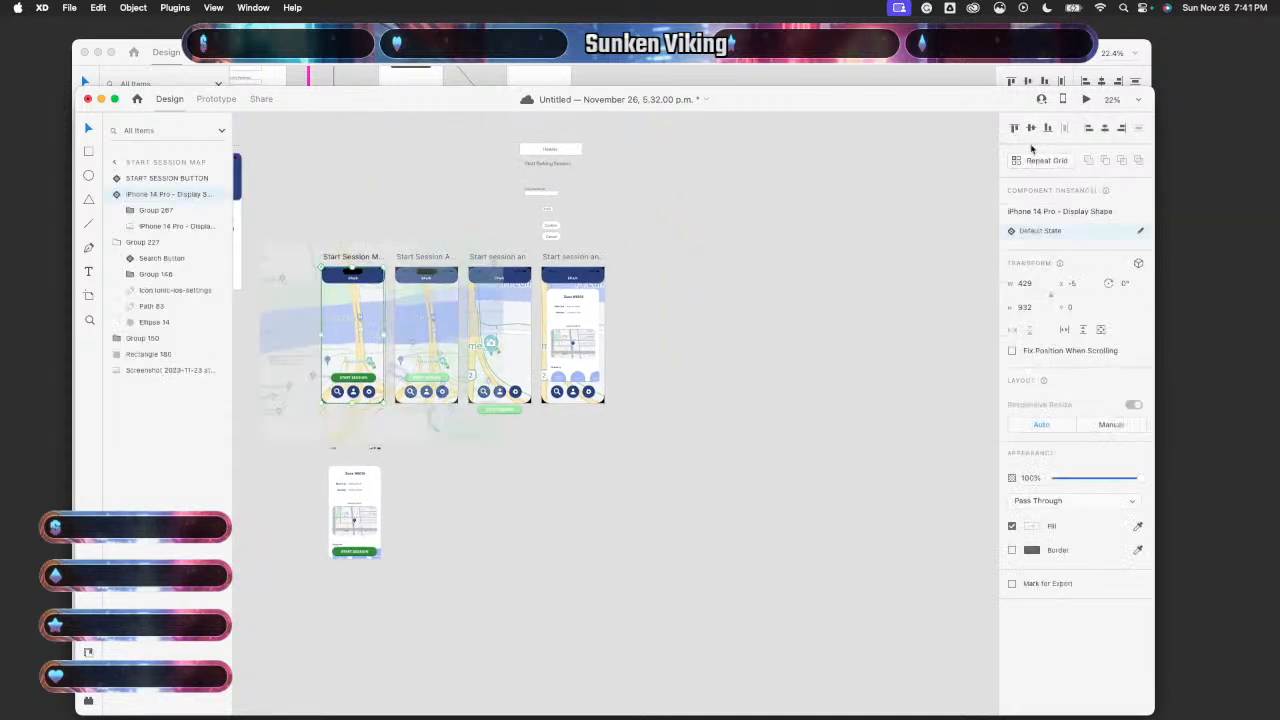
- Preview the prototype, tap START SESSION to test it, then close the preview
{"action": "left_click", "coordinate": [1086, 99]}
{"action": "left_click", "coordinate": [190, 604]}
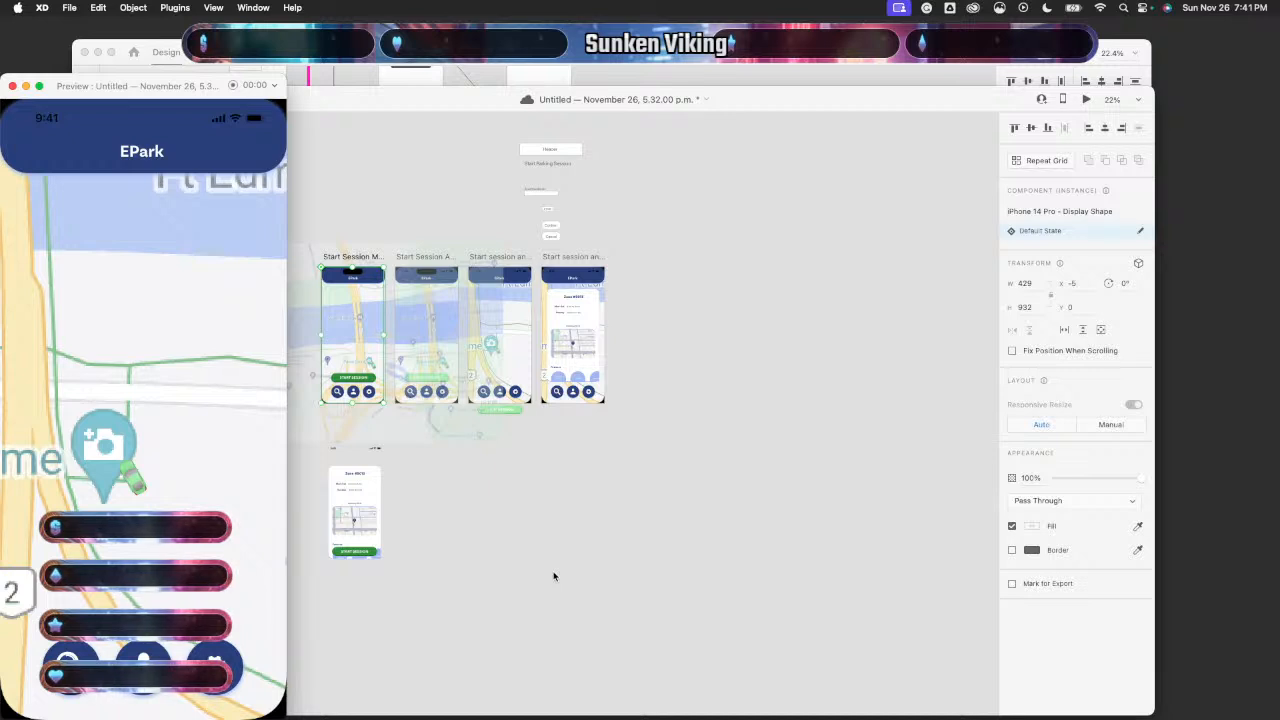
{"action": "left_click", "coordinate": [12, 86]}
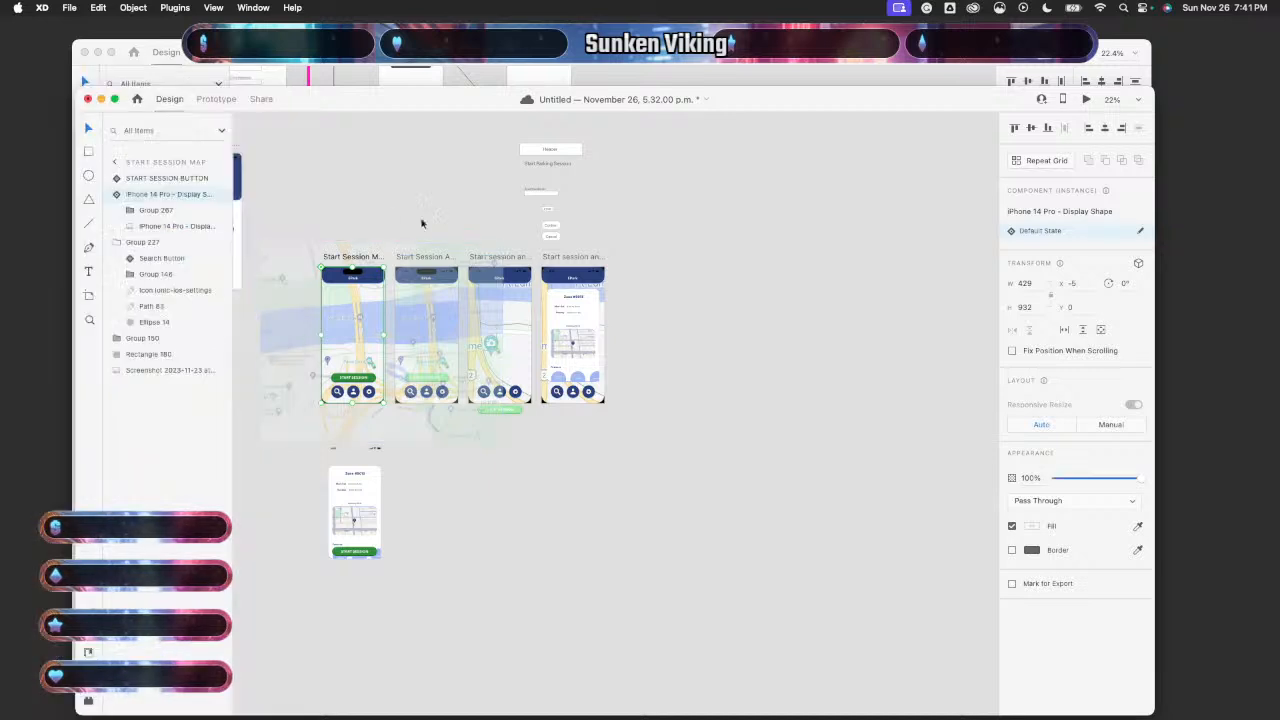
- In Prototype mode, zoom in on the Start session animation 3 and 4 artboards
{"action": "left_click", "coordinate": [215, 98]}
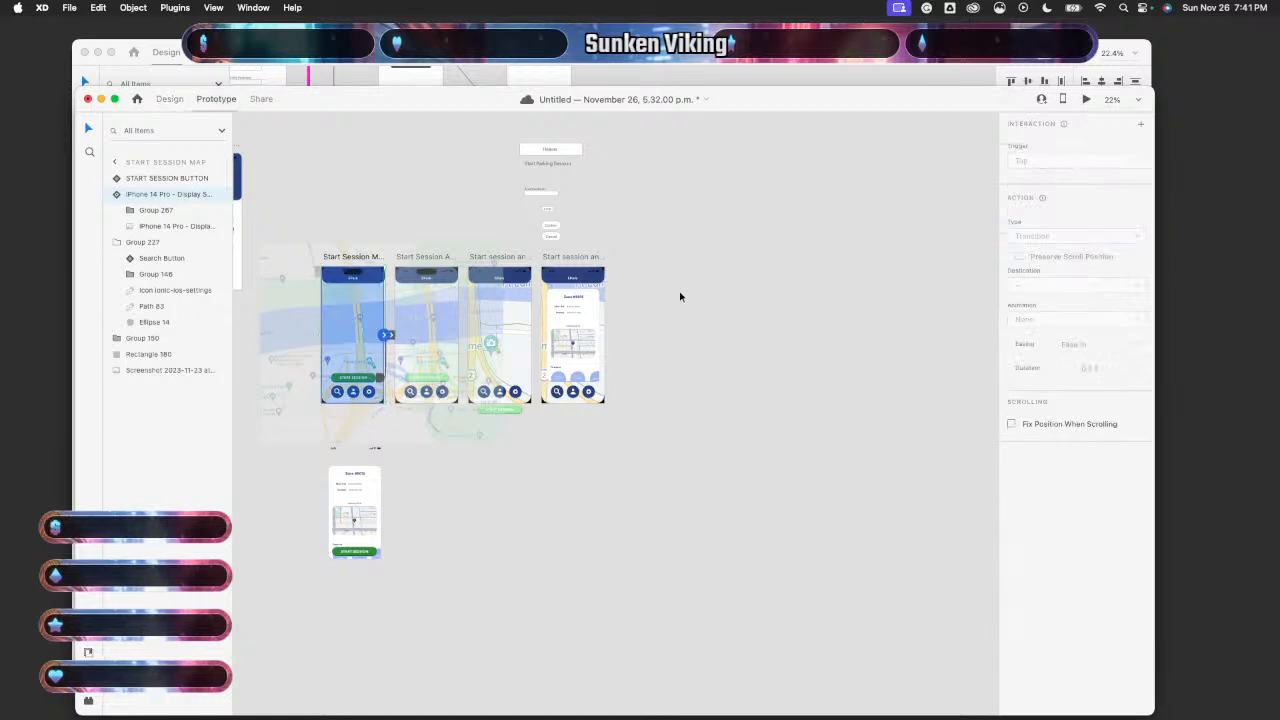
{"action": "scroll", "coordinate": [680, 296], "scroll_direction": "up", "scroll_amount": 10}
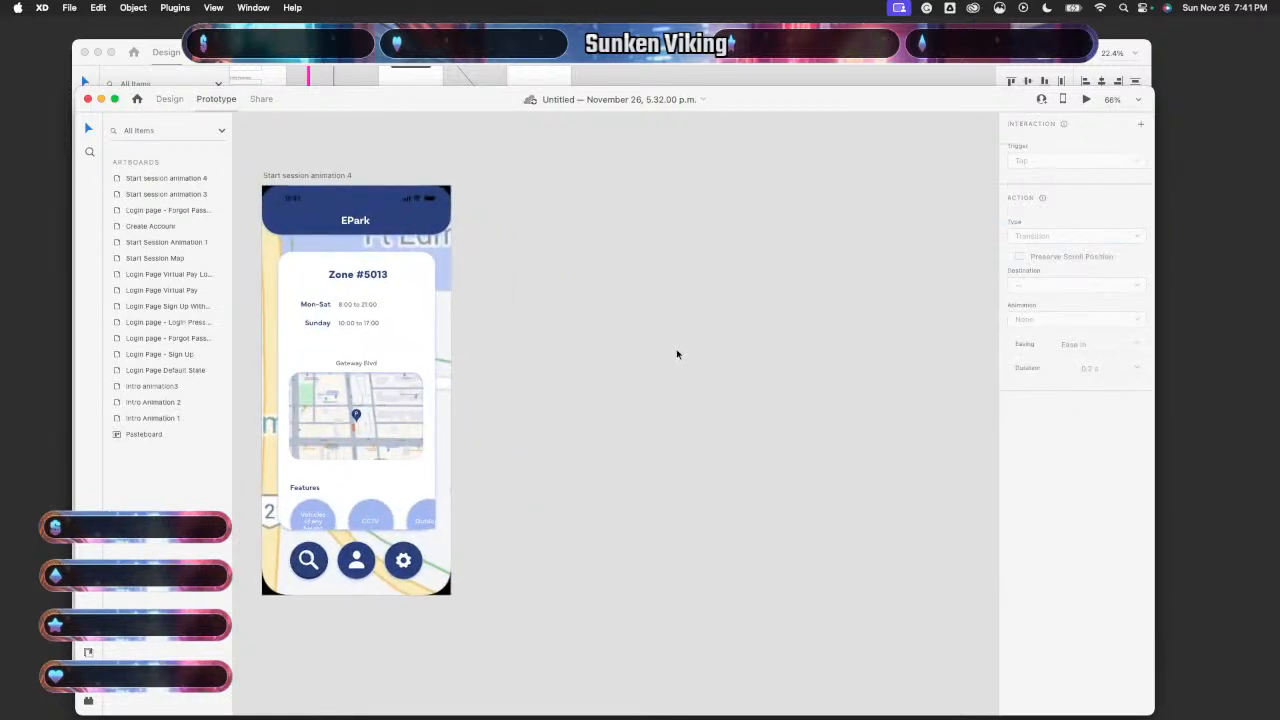
{"action": "scroll", "coordinate": [677, 354], "scroll_direction": "up", "scroll_amount": 4}
{"action": "scroll", "coordinate": [677, 354], "scroll_direction": "down", "scroll_amount": 6}
{"action": "scroll", "coordinate": [677, 354], "scroll_direction": "left", "scroll_amount": 2}
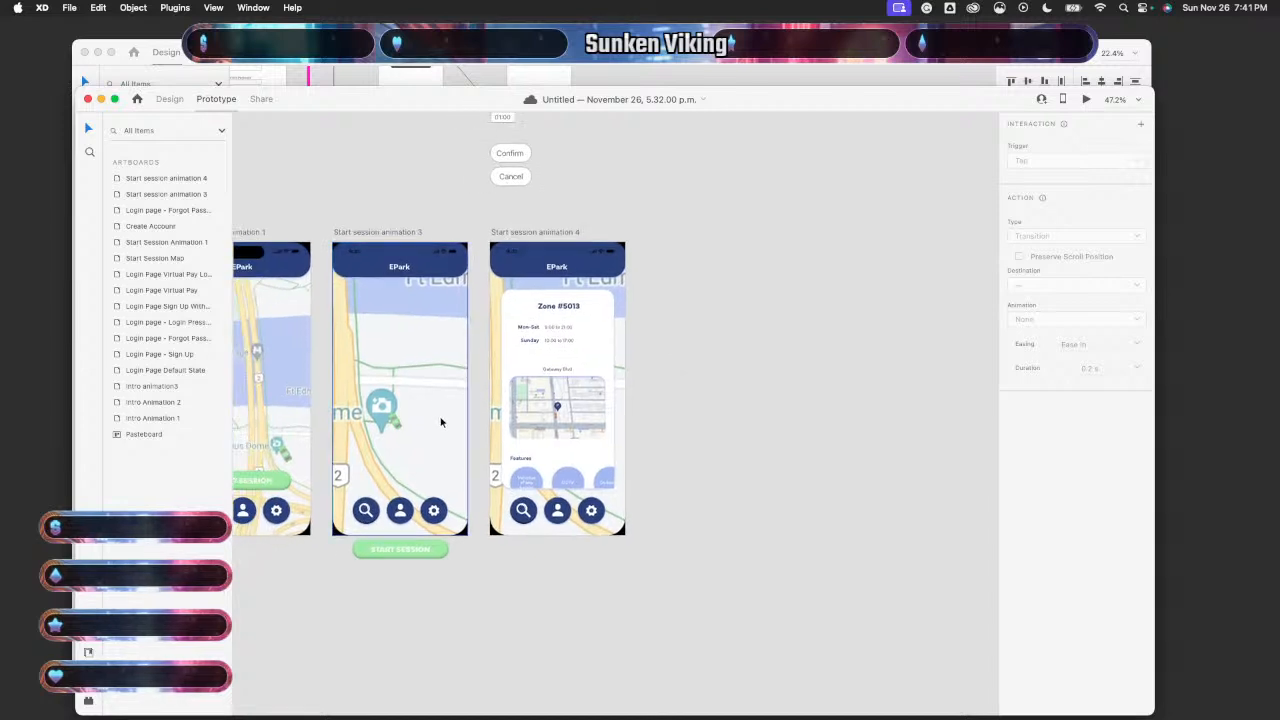
- Hide the phone display and map screenshot layers in Start session animation 3
{"action": "left_click", "coordinate": [169, 98]}
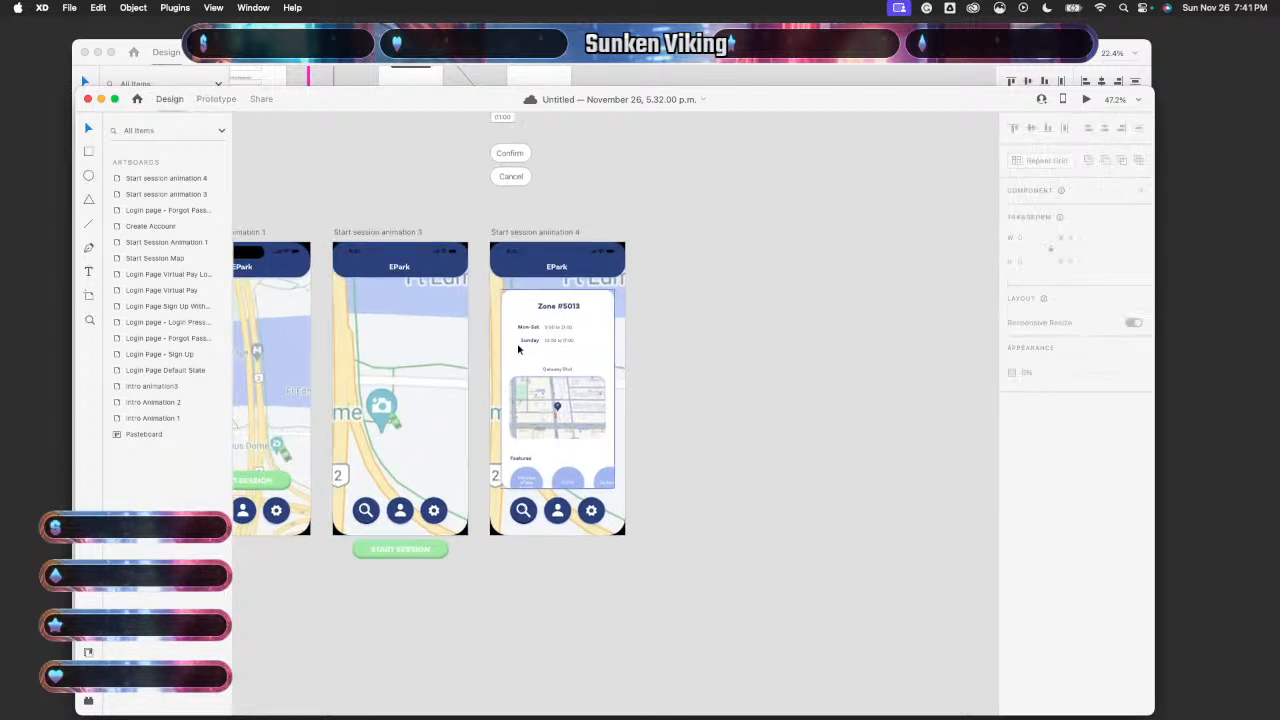
{"action": "double_click", "coordinate": [453, 401]}
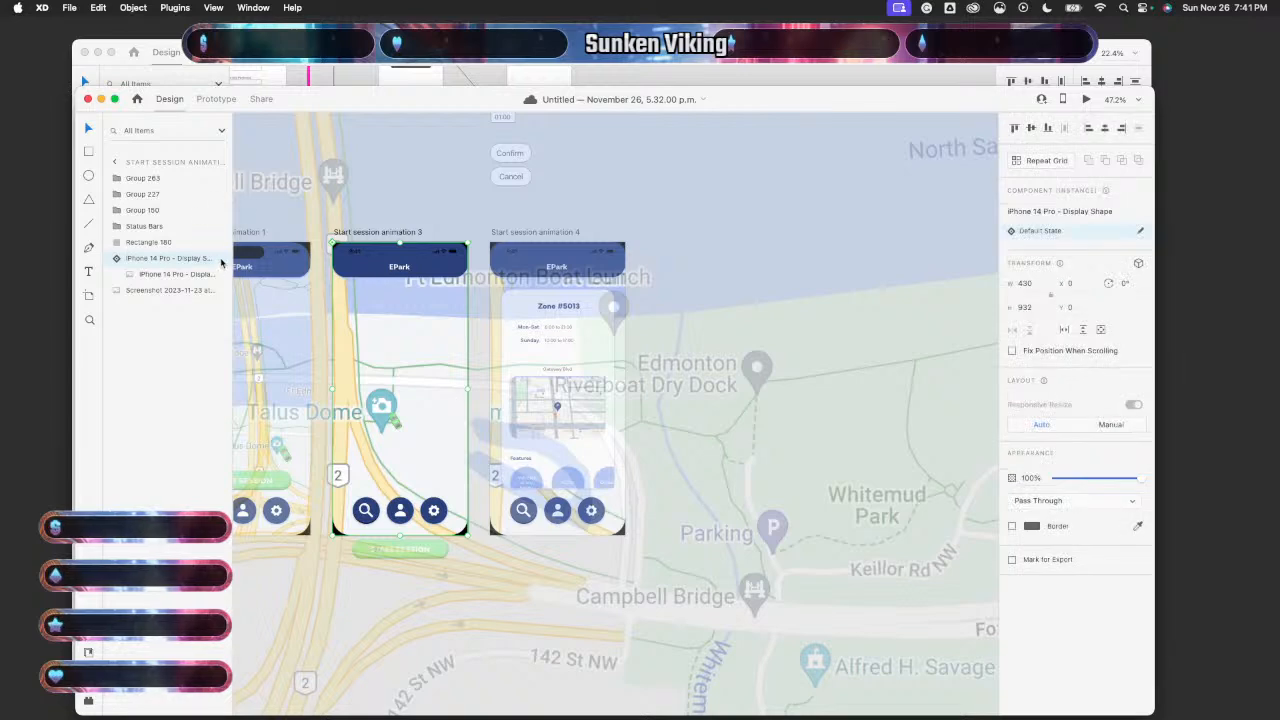
{"action": "left_click", "coordinate": [219, 259]}
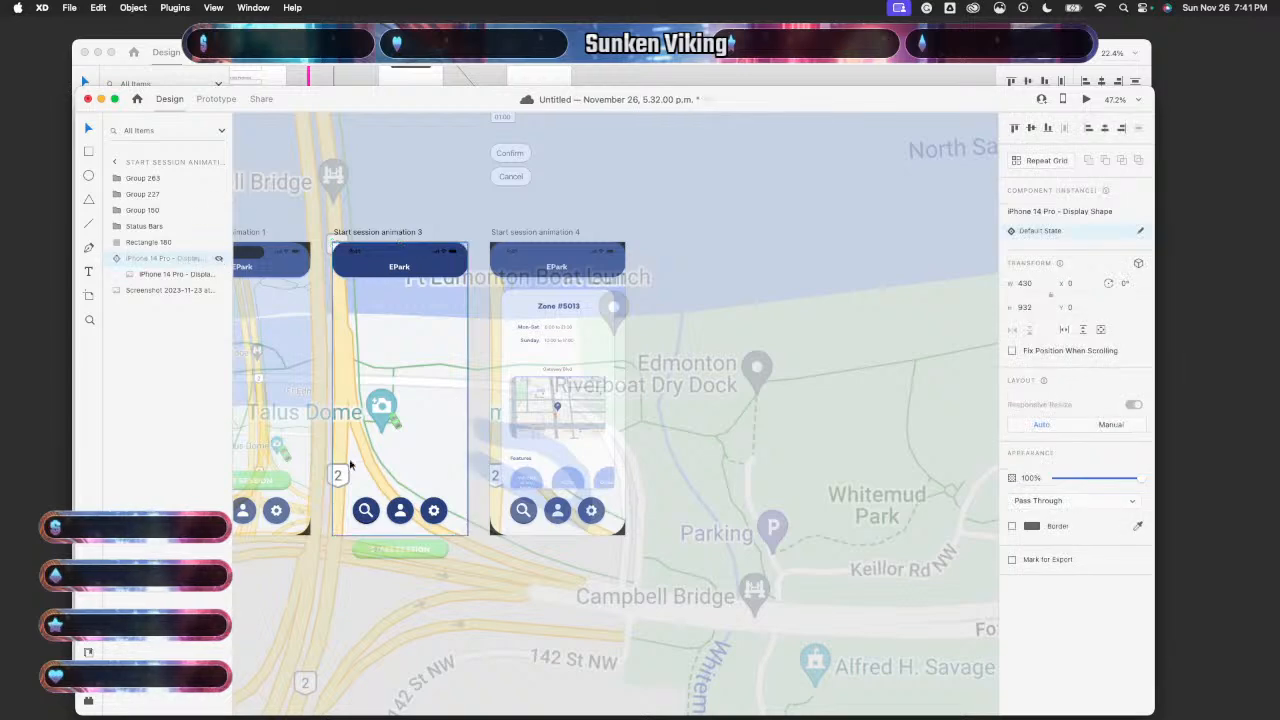
{"action": "scroll", "coordinate": [561, 530], "scroll_direction": "down", "scroll_amount": 6}
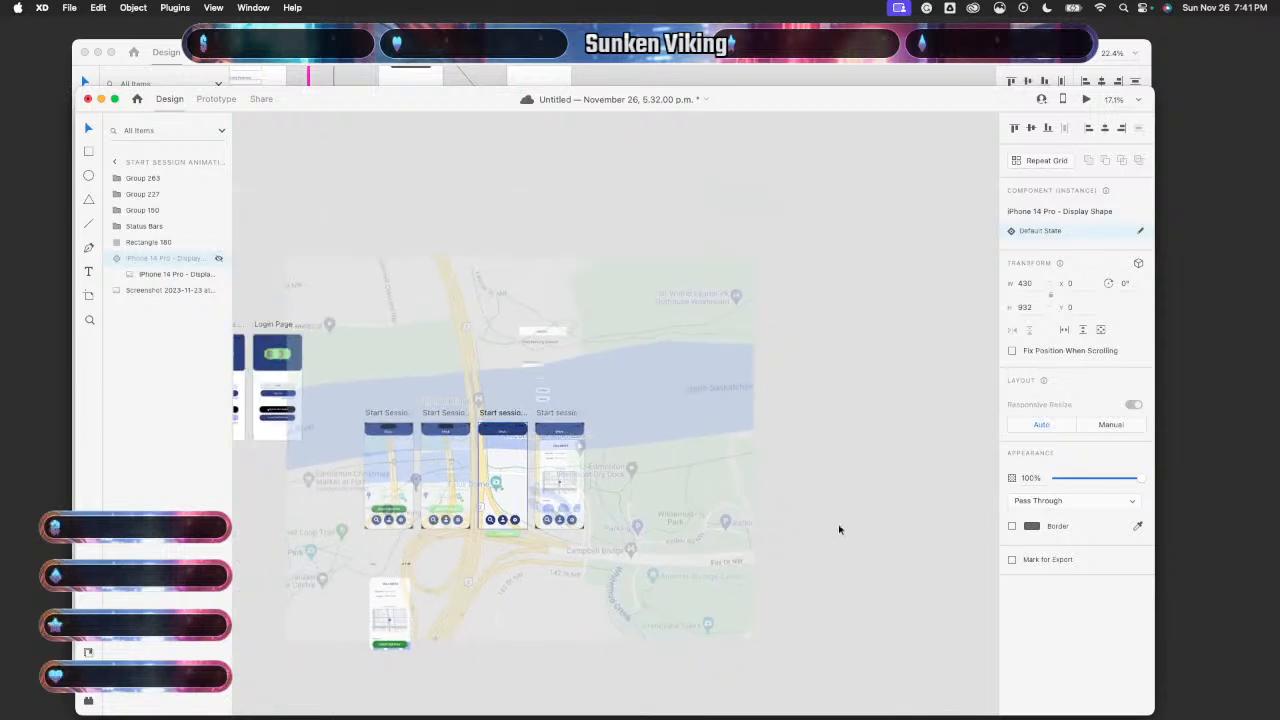
{"action": "left_click", "coordinate": [657, 486]}
{"action": "left_click", "coordinate": [531, 473]}
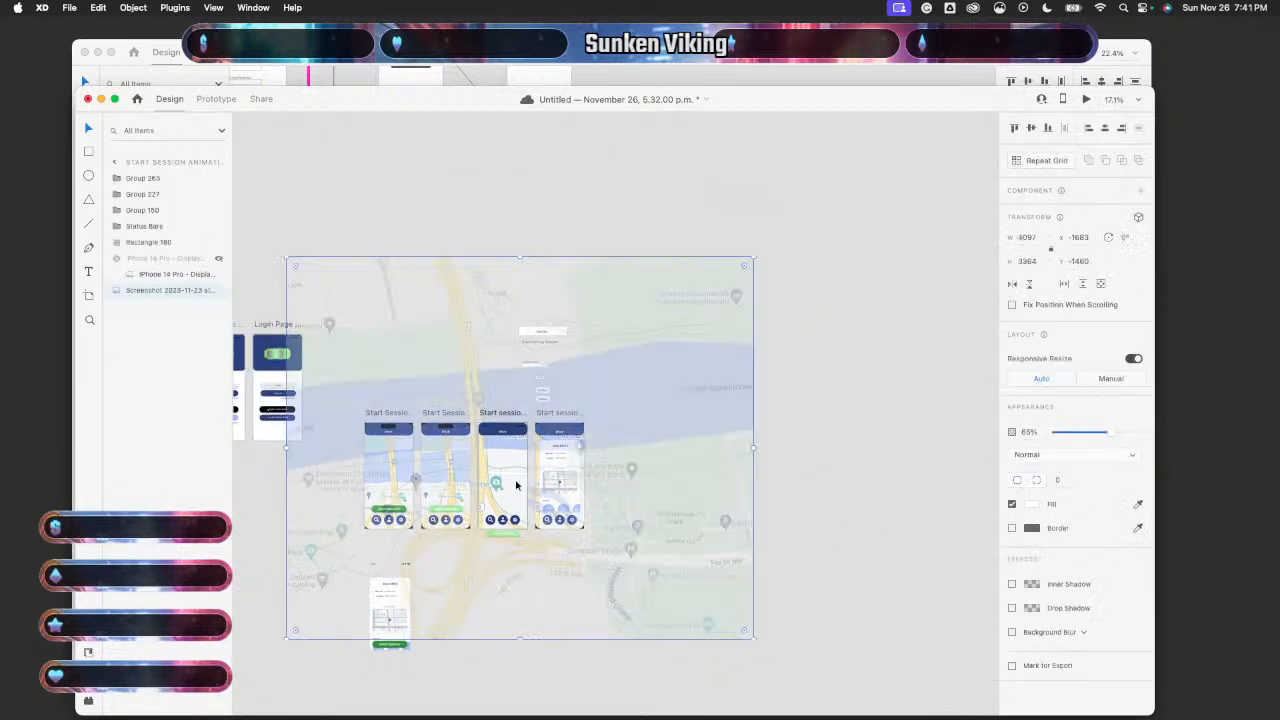
{"action": "left_click", "coordinate": [220, 291]}
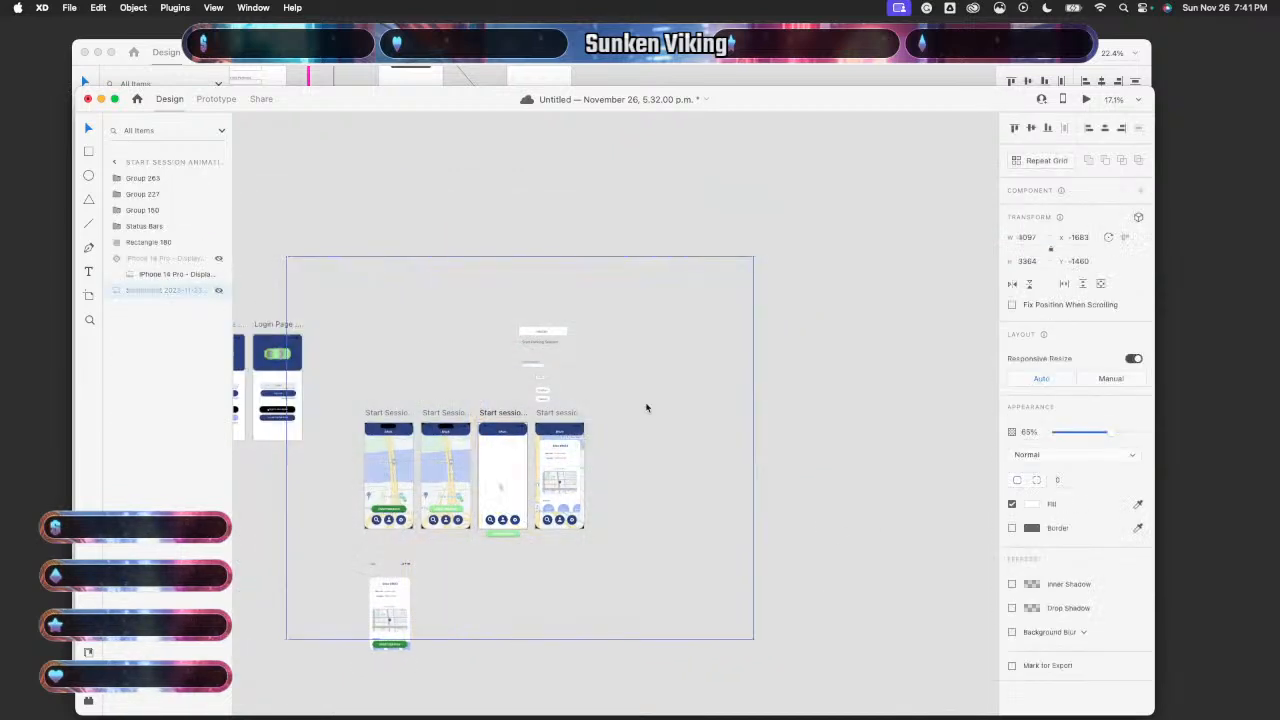
{"action": "left_click", "coordinate": [912, 392]}
{"action": "scroll", "coordinate": [489, 472], "scroll_direction": "up", "scroll_amount": 5}
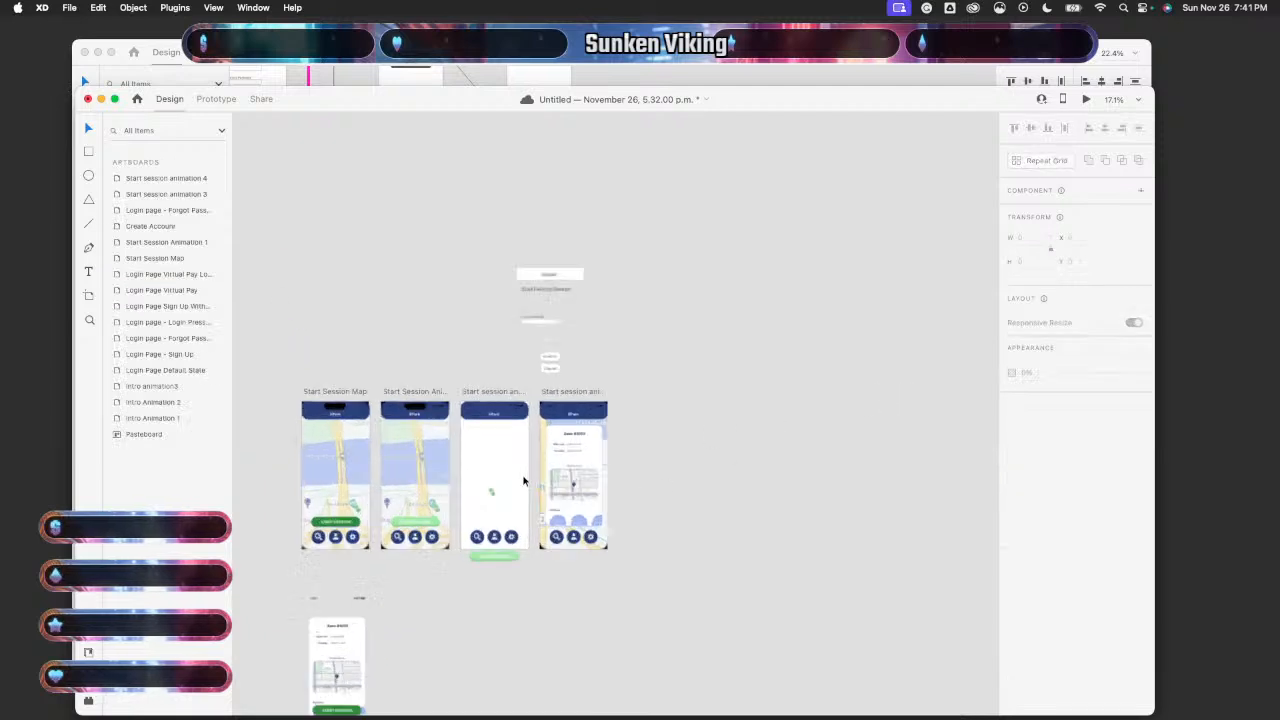
- Link Start session animation 3 to animation 4 with a Time trigger and 0.5 s delay
{"action": "left_click", "coordinate": [216, 98]}
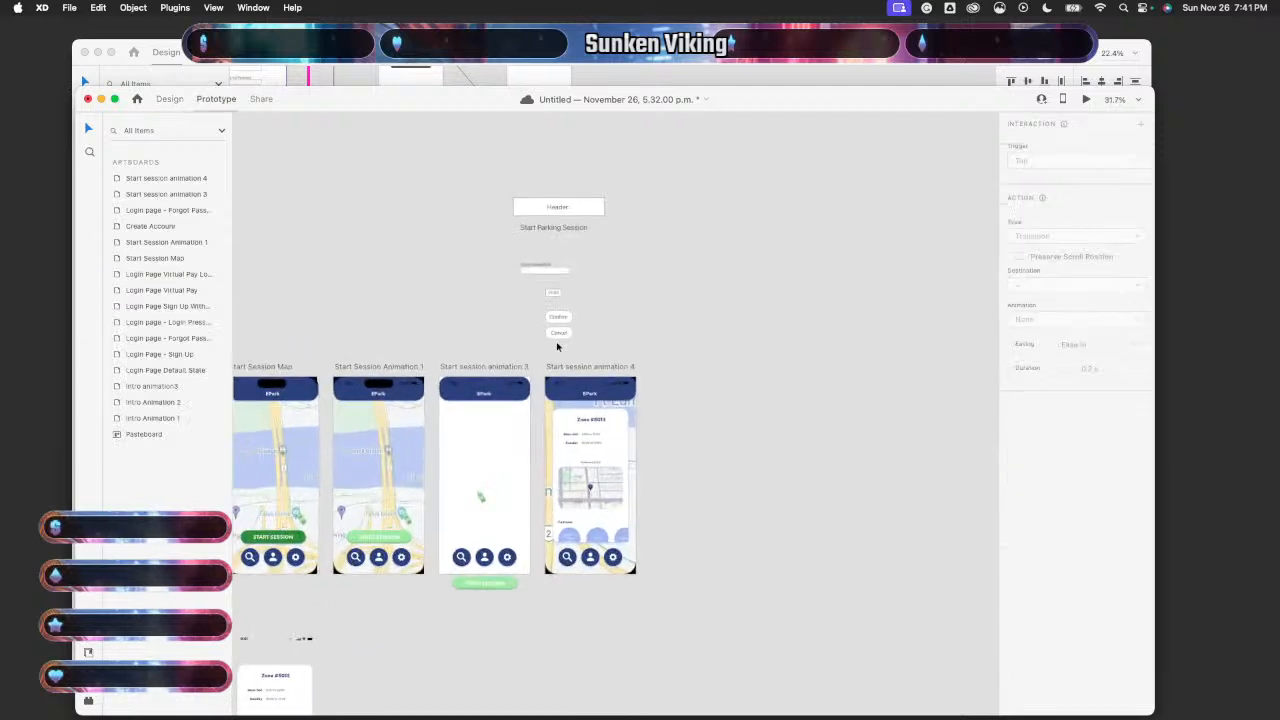
{"action": "left_click", "coordinate": [514, 471]}
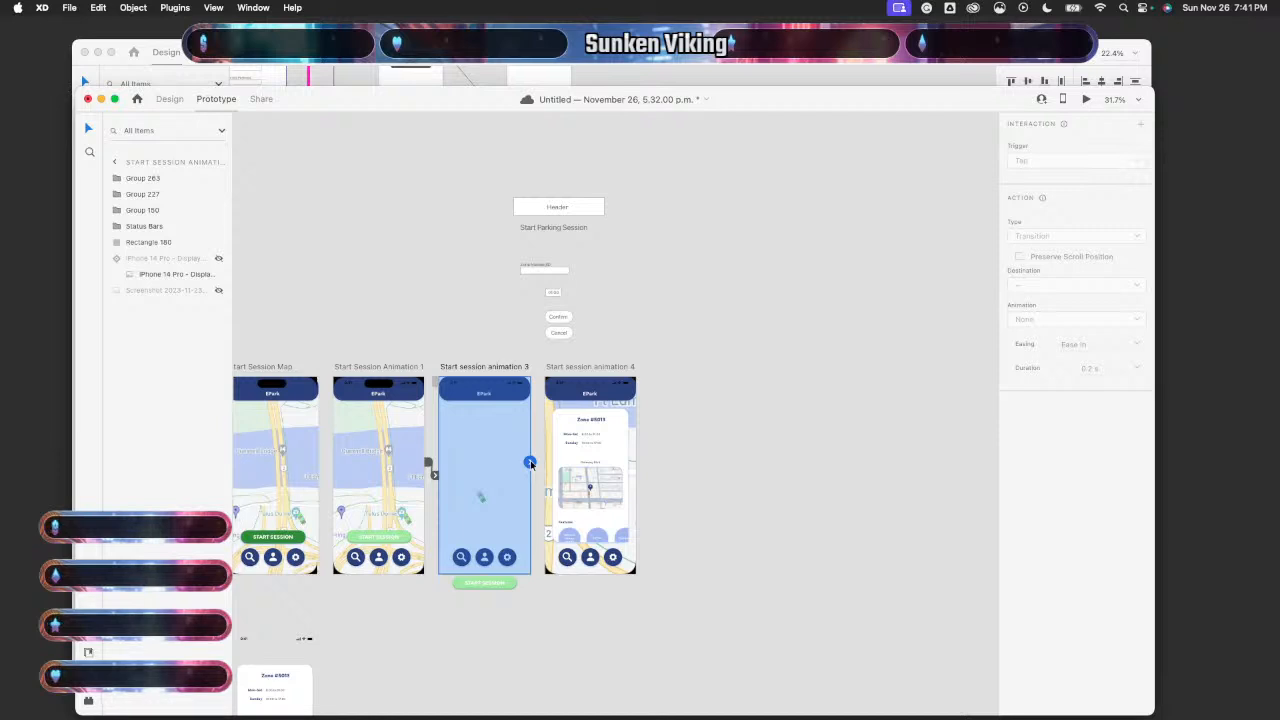
{"action": "left_click_drag", "start_coordinate": [530, 465], "coordinate": [585, 455]}
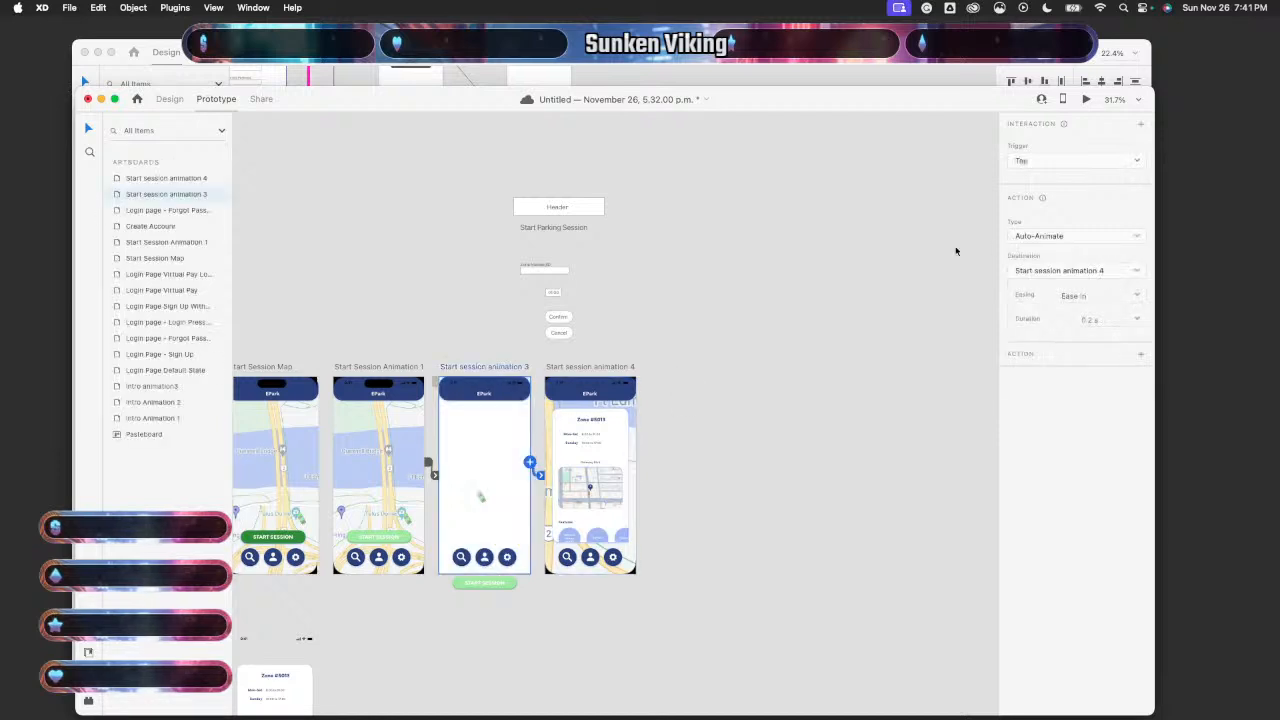
{"action": "left_click", "coordinate": [1041, 162]}
{"action": "left_click", "coordinate": [1040, 190]}
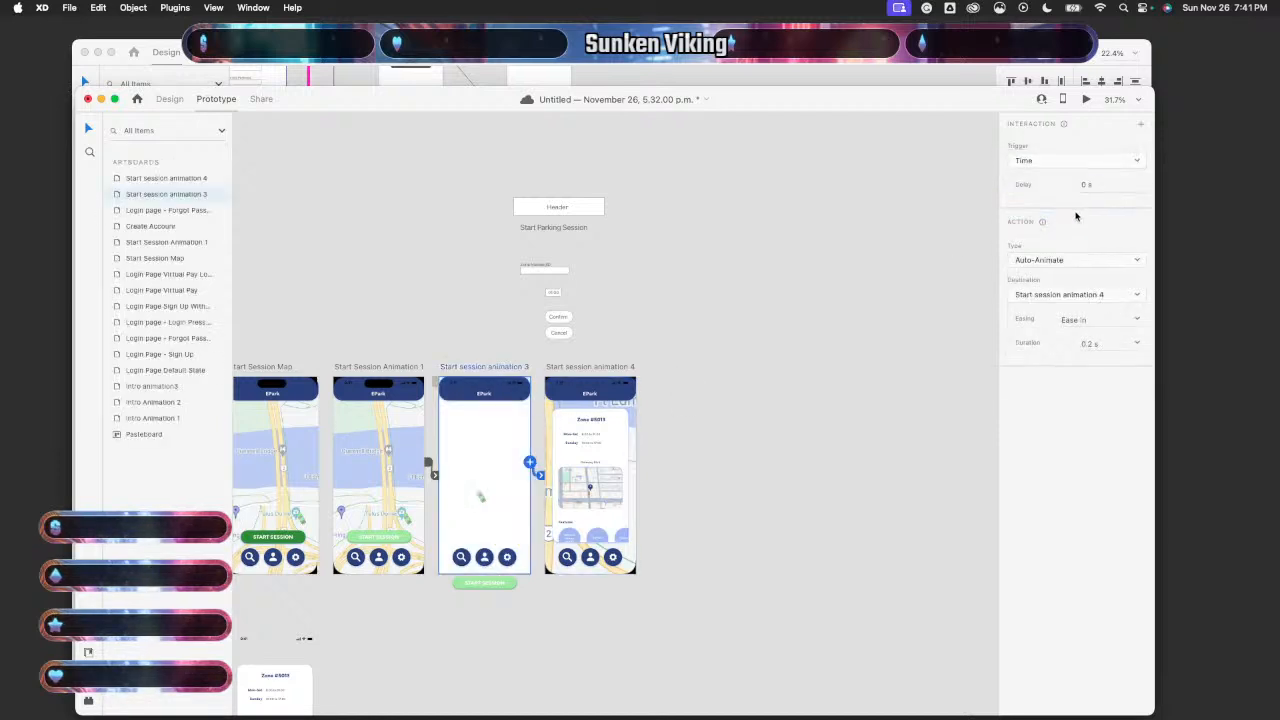
{"action": "left_click", "coordinate": [1085, 185]}
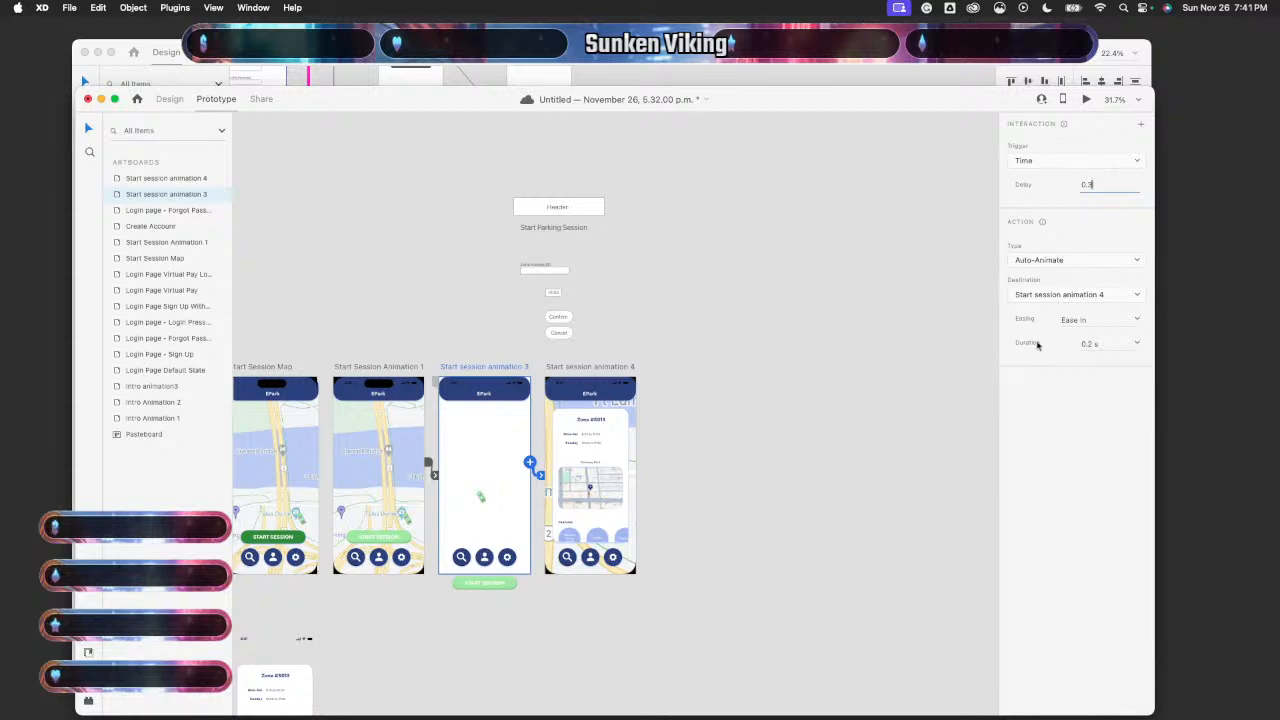
{"action": "left_click", "coordinate": [932, 437]}
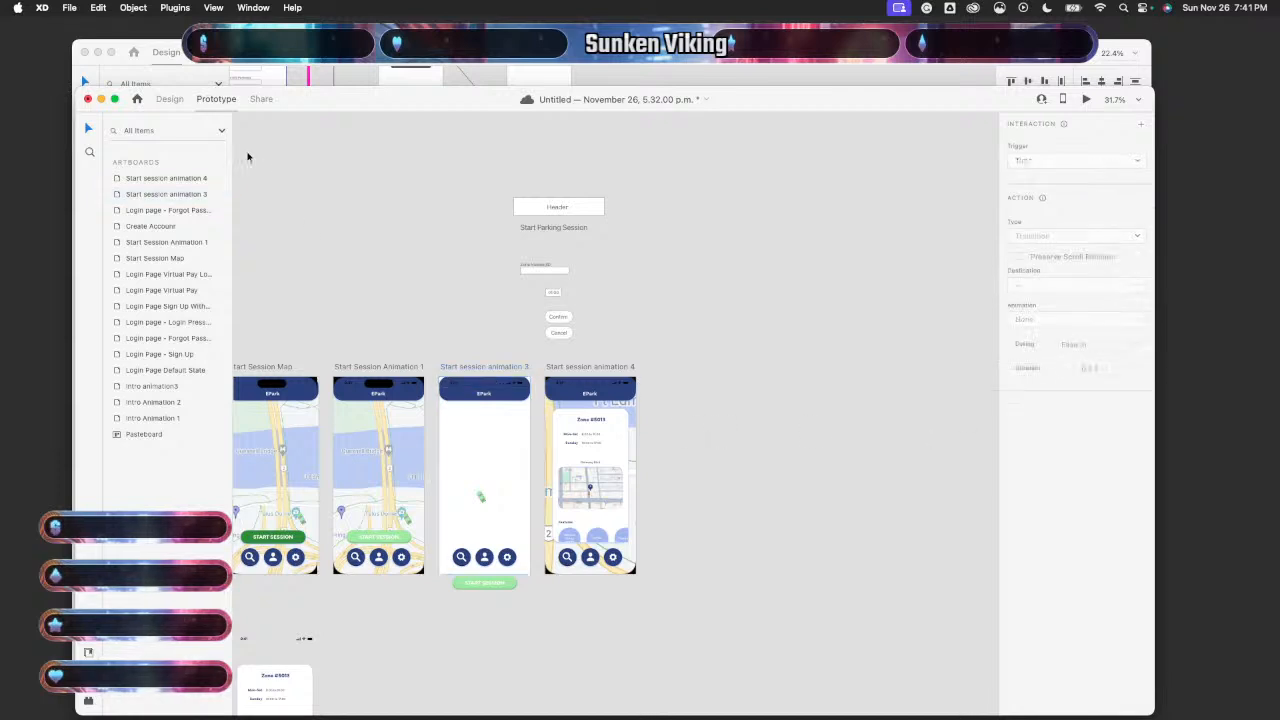
{"action": "left_click", "coordinate": [168, 99]}
{"action": "left_click", "coordinate": [508, 442]}
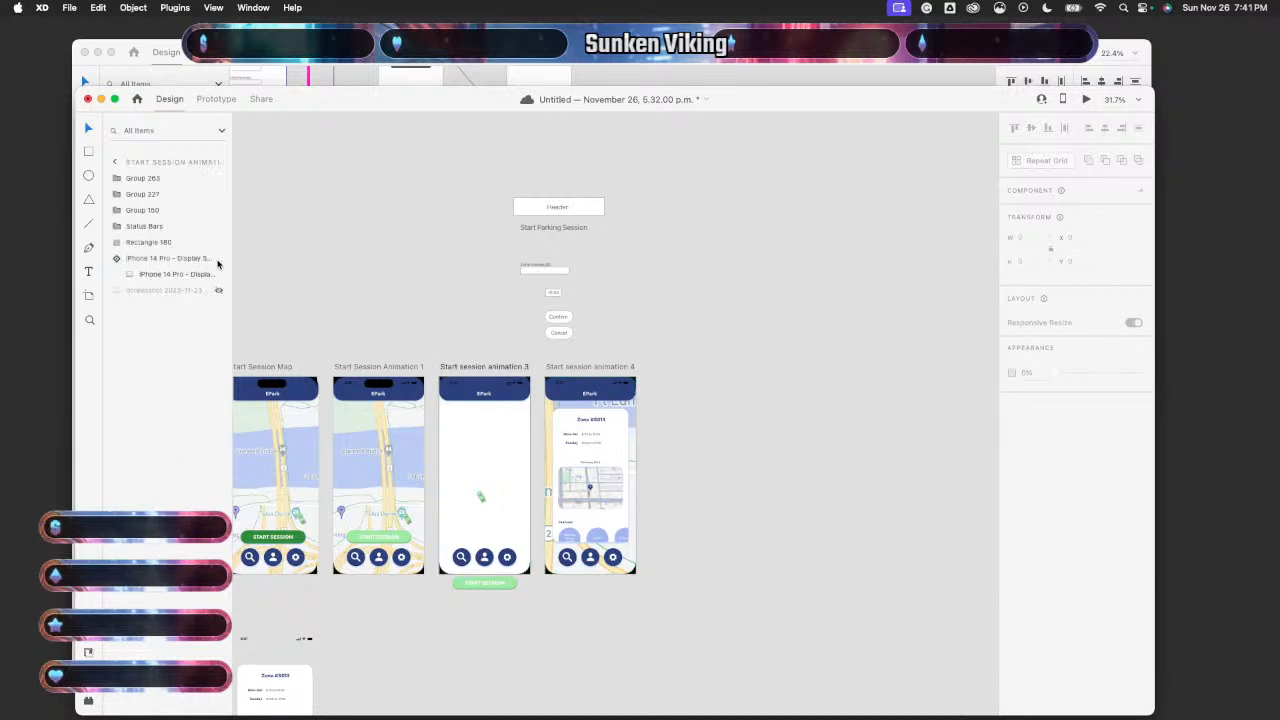
- Show the map screenshot layer in Start session animation 3 again
{"action": "left_click", "coordinate": [218, 290]}
{"action": "scroll", "coordinate": [363, 286], "scroll_direction": "left", "scroll_amount": 2}
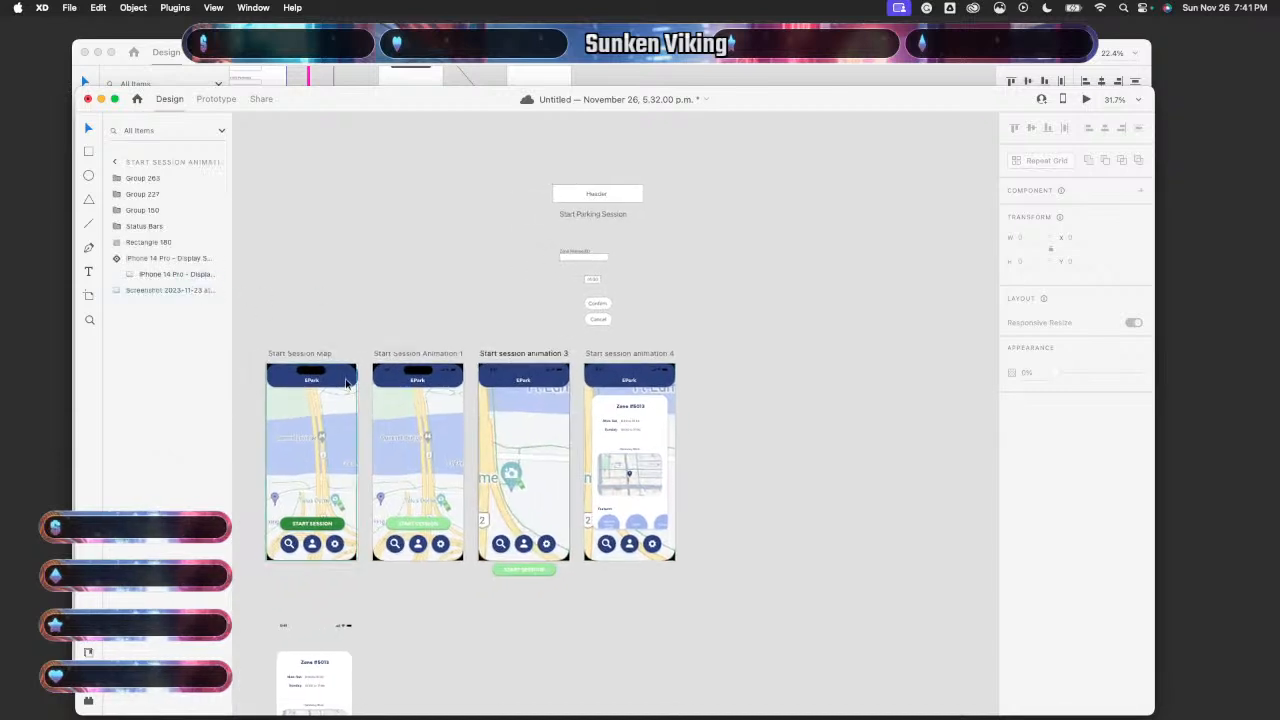
{"action": "left_click", "coordinate": [346, 383]}
- Preview the prototype from Start Session Map through to the Zone #5013 card, then close it
{"action": "left_click", "coordinate": [1086, 99]}
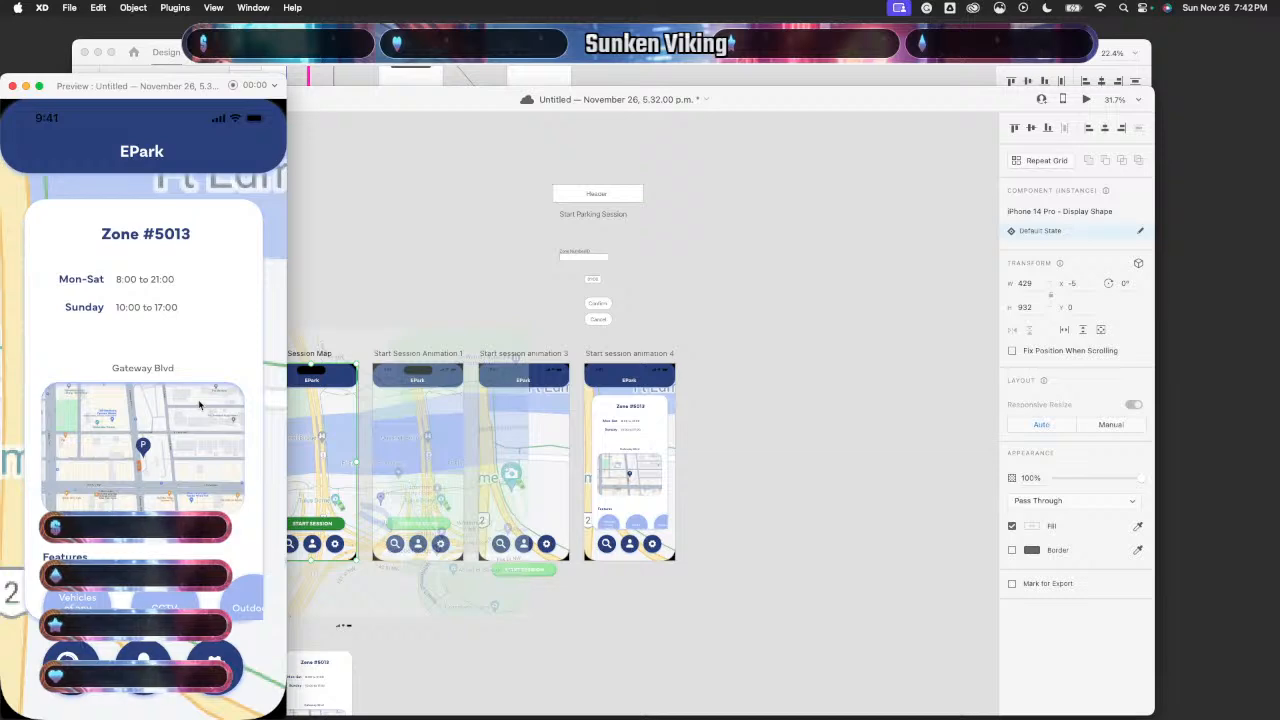
{"action": "left_click", "coordinate": [12, 86]}
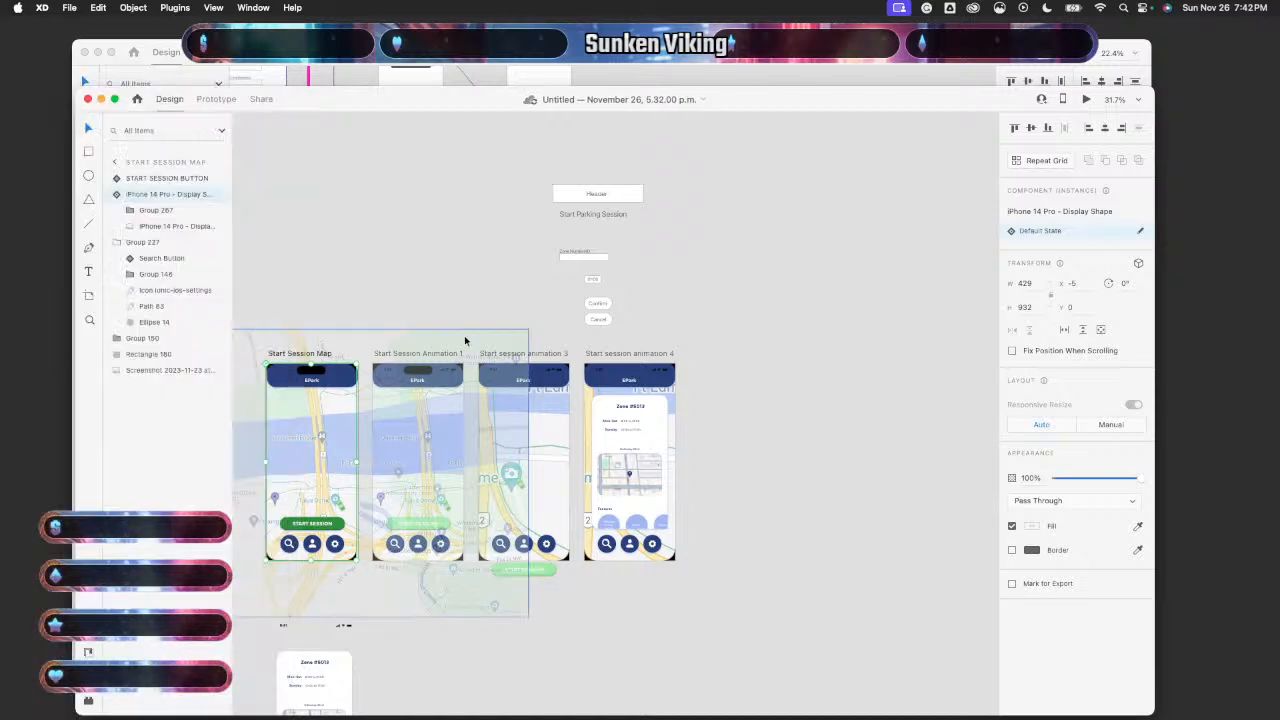
{"action": "scroll", "coordinate": [764, 431], "scroll_direction": "up", "scroll_amount": 5}
{"action": "scroll", "coordinate": [764, 431], "scroll_direction": "down", "scroll_amount": 5}
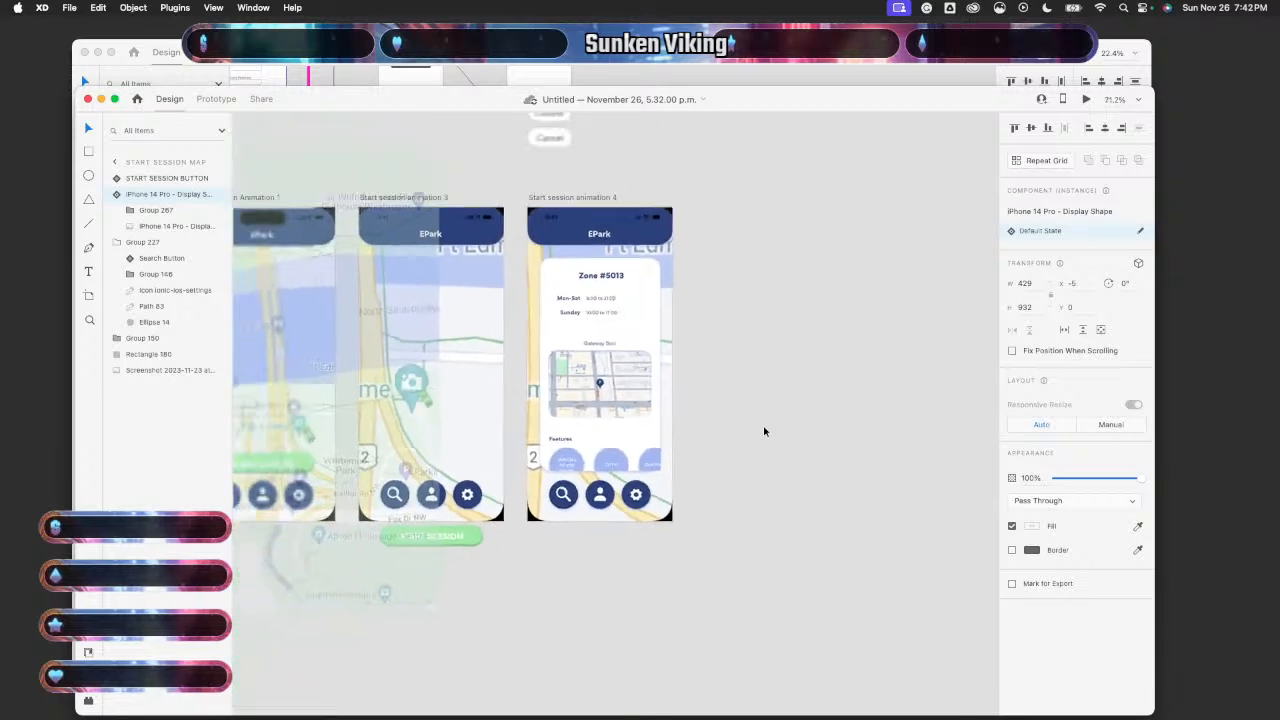
- Move the Zone #5013 card down below the Start session animation 4 artboard
{"action": "left_click", "coordinate": [661, 426]}
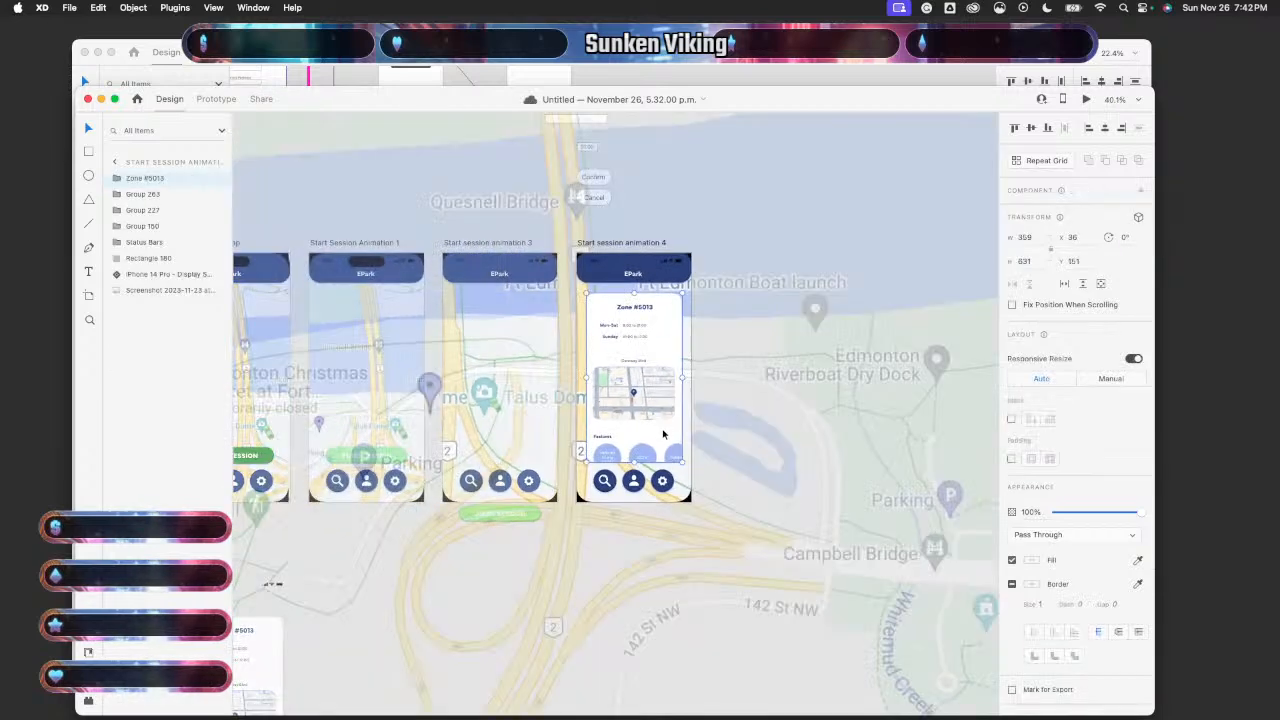
{"action": "left_click_drag", "start_coordinate": [662, 433], "coordinate": [664, 637]}
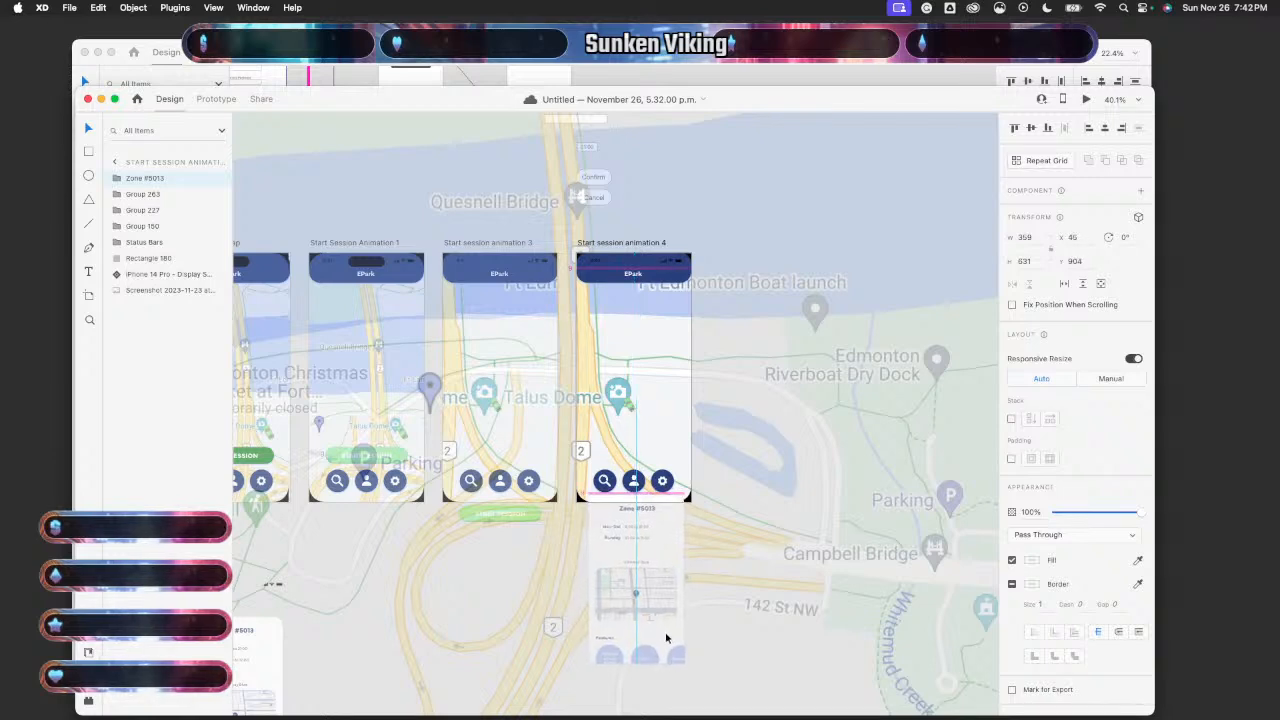
{"action": "key", "text": "shift+Down"}
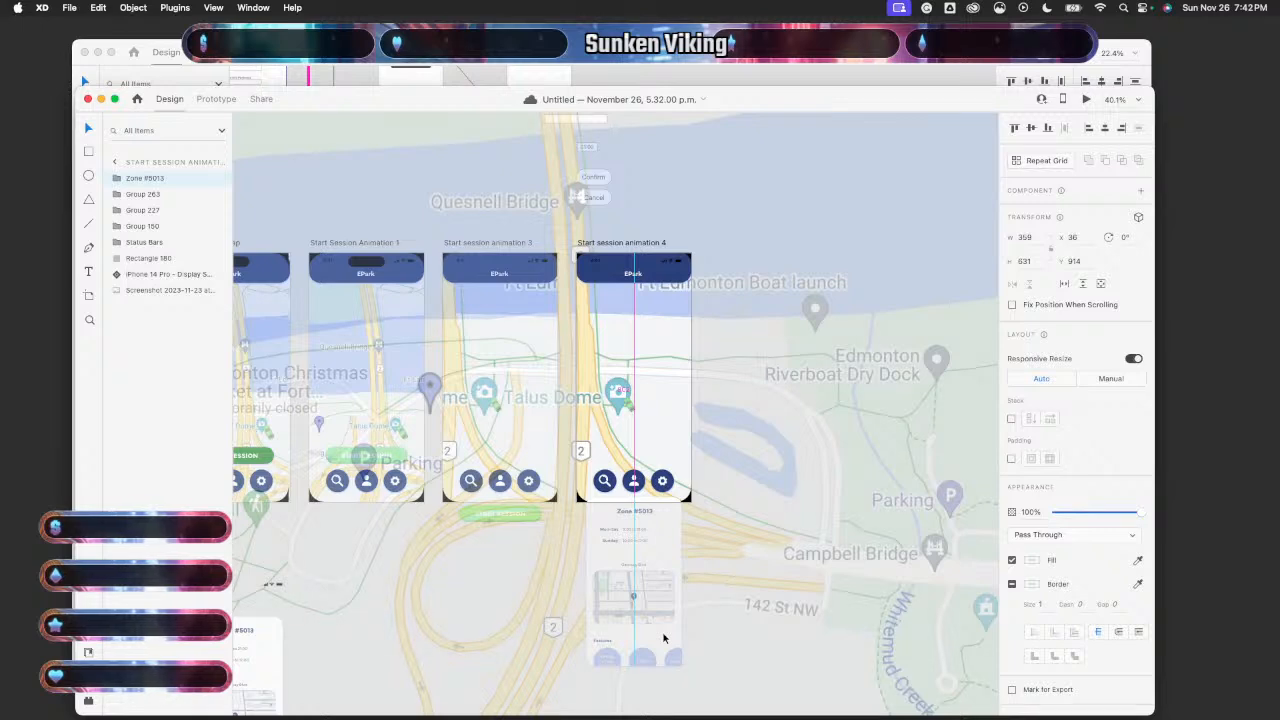
{"action": "scroll", "coordinate": [753, 623], "scroll_direction": "down", "scroll_amount": 3}
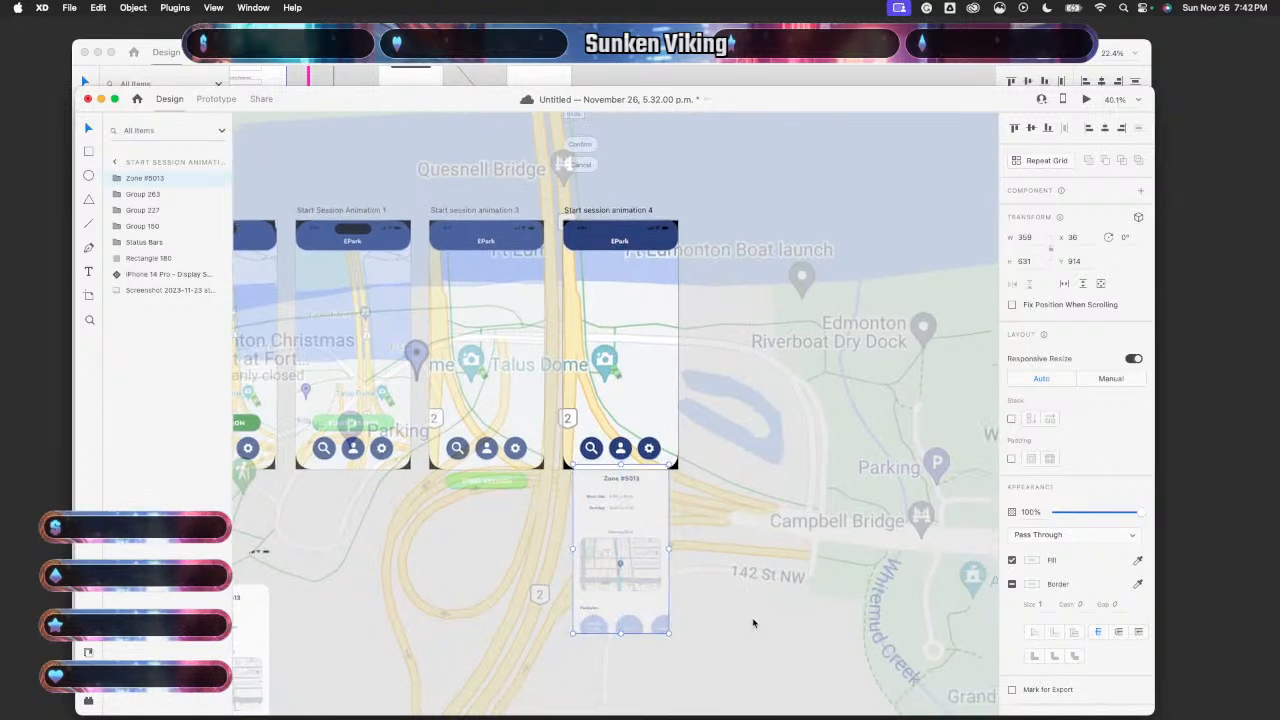
{"action": "scroll", "coordinate": [752, 617], "scroll_direction": "down", "scroll_amount": 5}
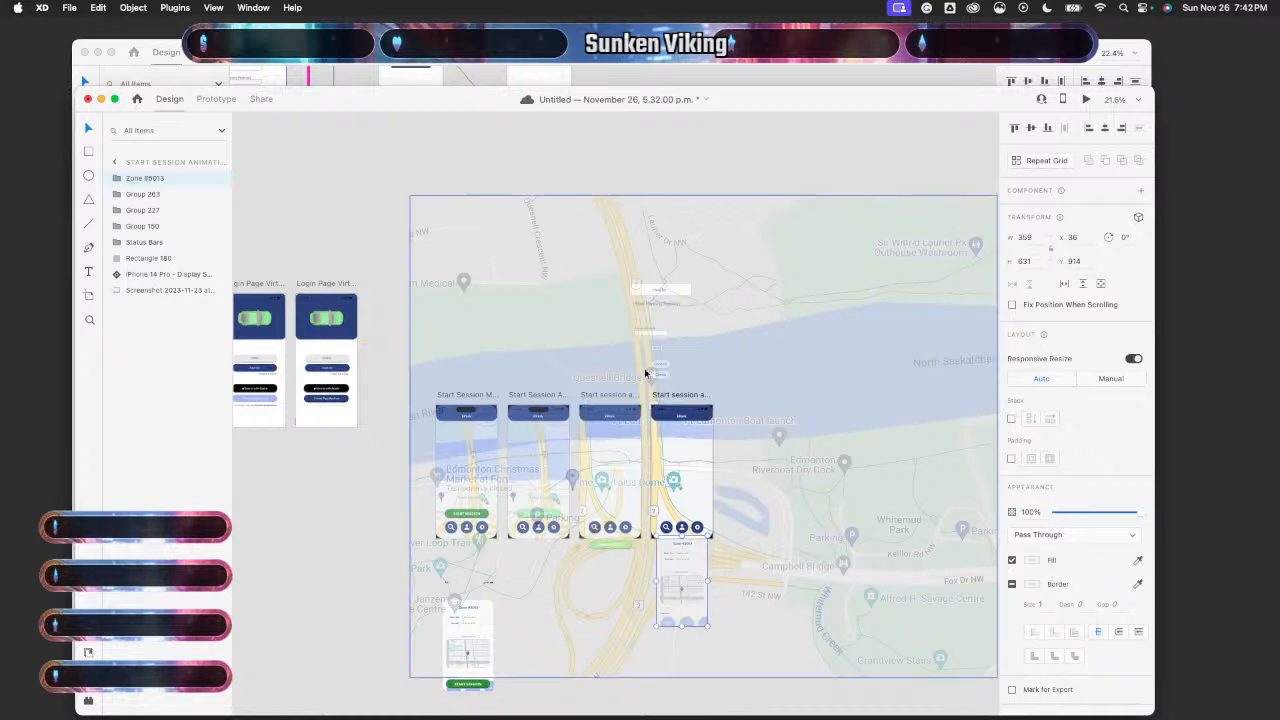
{"action": "left_click", "coordinate": [430, 328]}
{"action": "scroll", "coordinate": [491, 451], "scroll_direction": "up", "scroll_amount": 5}
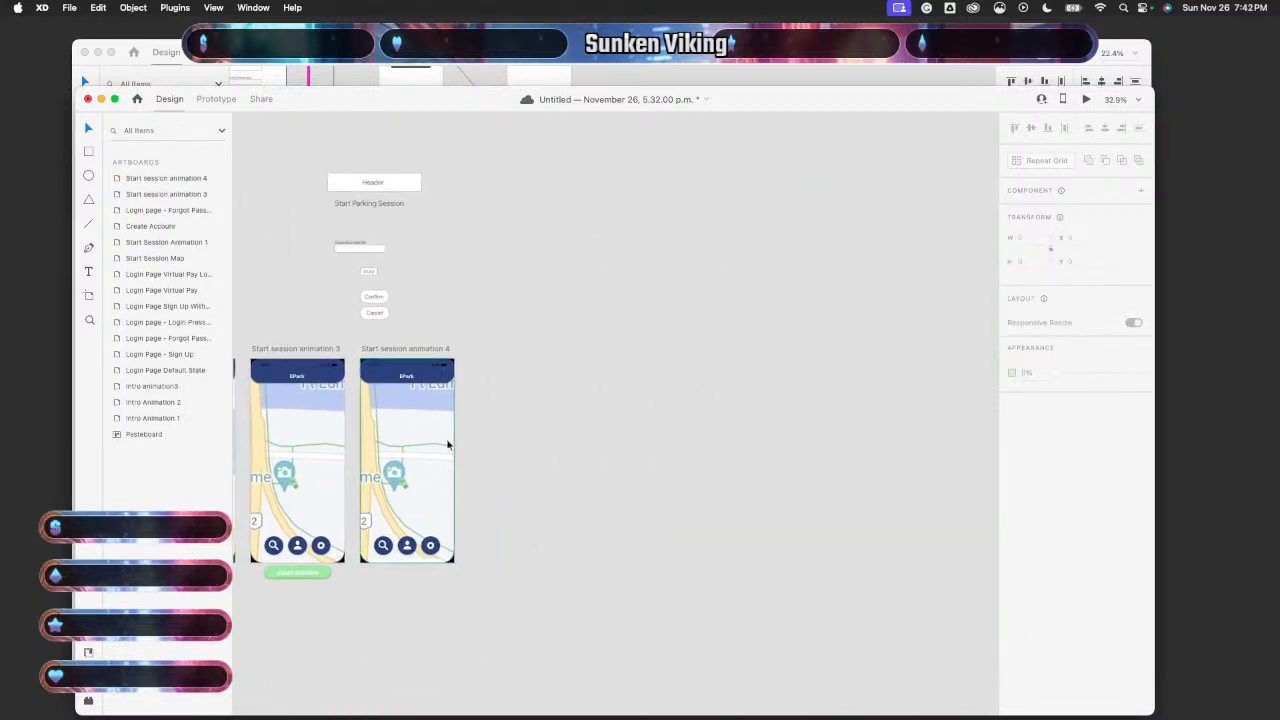
- Duplicate Start session animation 4 and nudge the Zone #5013 card up to Y 144
{"action": "left_click", "coordinate": [200, 180]}
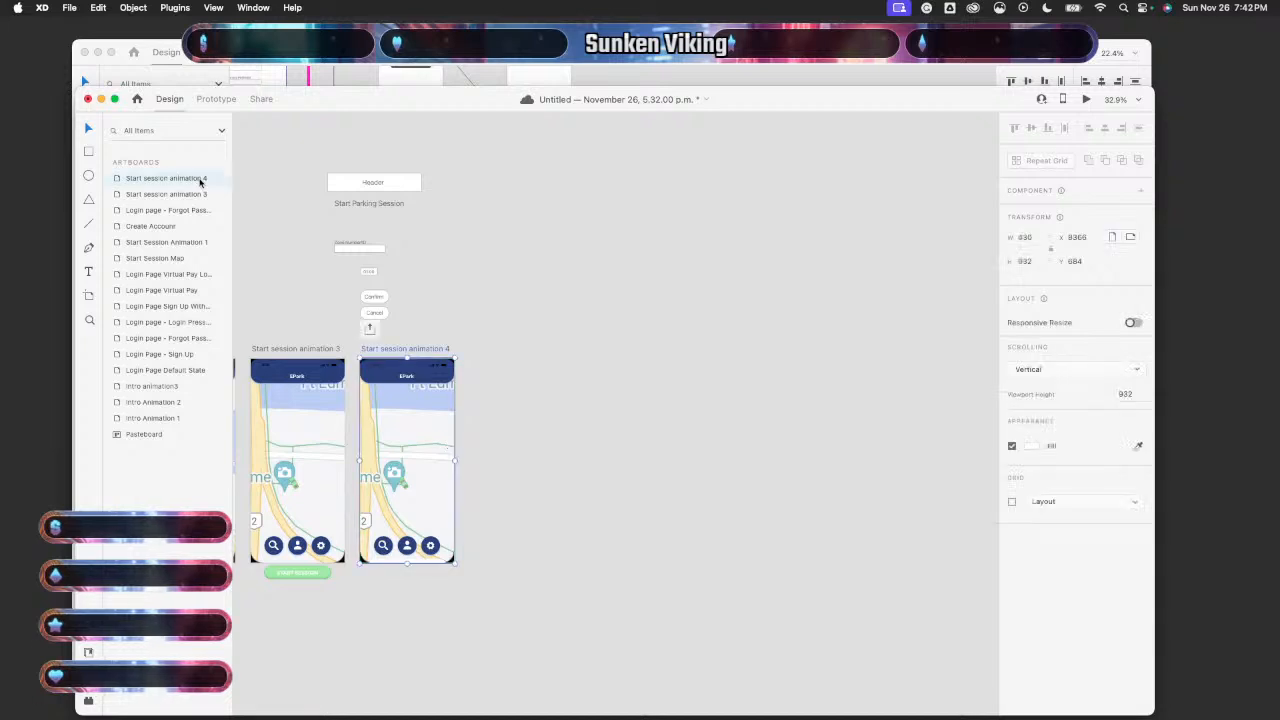
{"action": "key", "text": "super+d"}
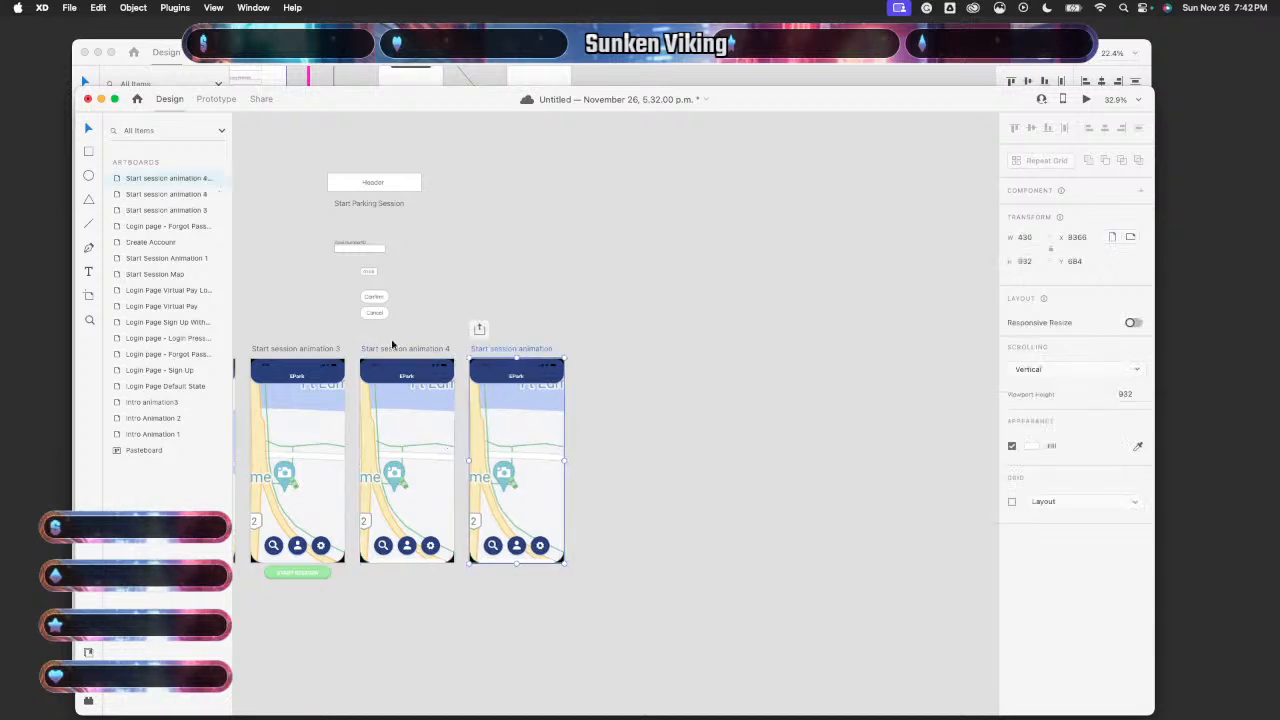
{"action": "left_click", "coordinate": [531, 565]}
{"action": "key", "text": "shift+Up"}
{"action": "key", "text": "shift+Up"}
{"action": "key", "text": "shift+Up"}
{"action": "key", "text": "shift+Up"}
{"action": "key", "text": "shift+Up"}
{"action": "key", "text": "shift+Up"}
{"action": "key", "text": "shift+Up"}
{"action": "key", "text": "shift+Up"}
{"action": "key", "text": "shift+Up"}
{"action": "key", "text": "shift+Up"}
{"action": "key", "text": "shift+Up"}
{"action": "key", "text": "shift+Up"}
{"action": "key", "text": "shift+Up"}
{"action": "key", "text": "shift+Up"}
{"action": "key", "text": "shift+Up"}
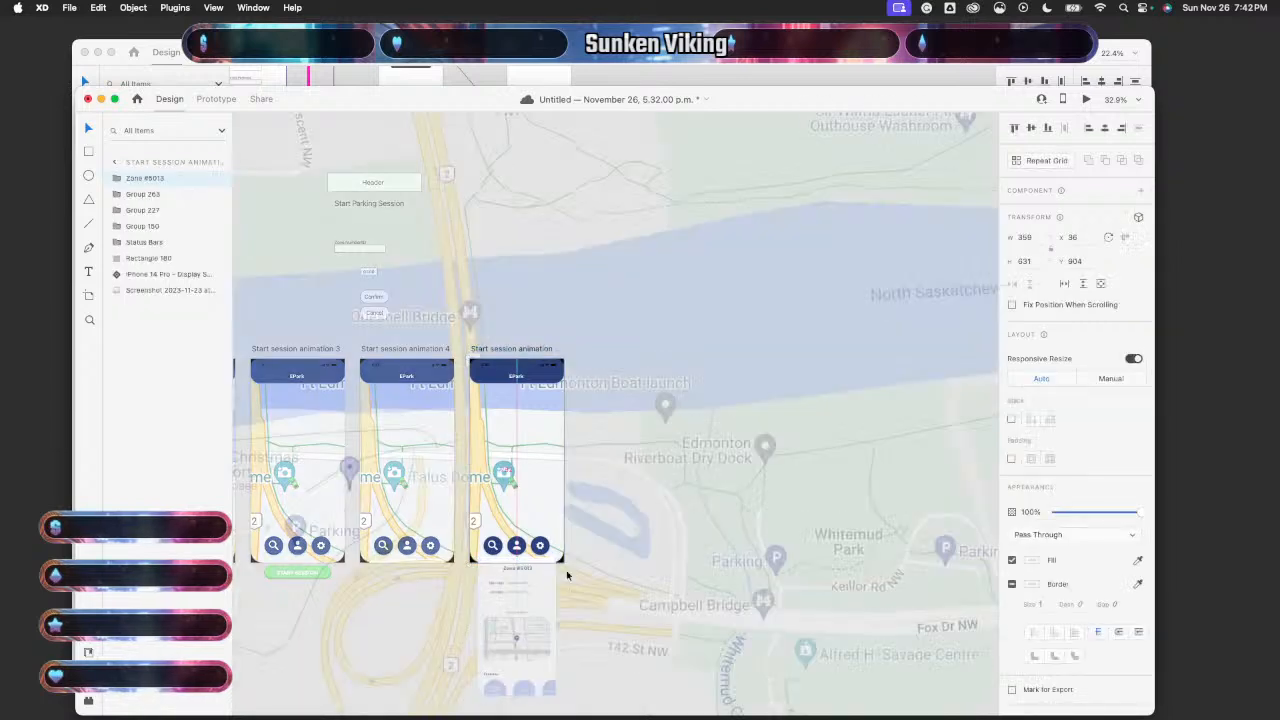
{"action": "key", "text": "shift+Up"}
{"action": "key", "text": "shift+Up"}
{"action": "key", "text": "shift+Up"}
{"action": "key", "text": "shift+Up"}
{"action": "key", "text": "shift+Up"}
{"action": "key", "text": "shift+Up"}
{"action": "key", "text": "shift+Up"}
{"action": "key", "text": "shift+Up"}
{"action": "key", "text": "shift+Up"}
{"action": "key", "text": "shift+Up"}
{"action": "key", "text": "shift+Up"}
{"action": "key", "text": "shift+Up"}
{"action": "key", "text": "shift+Up"}
{"action": "key", "text": "shift+Up"}
{"action": "key", "text": "shift+Up"}
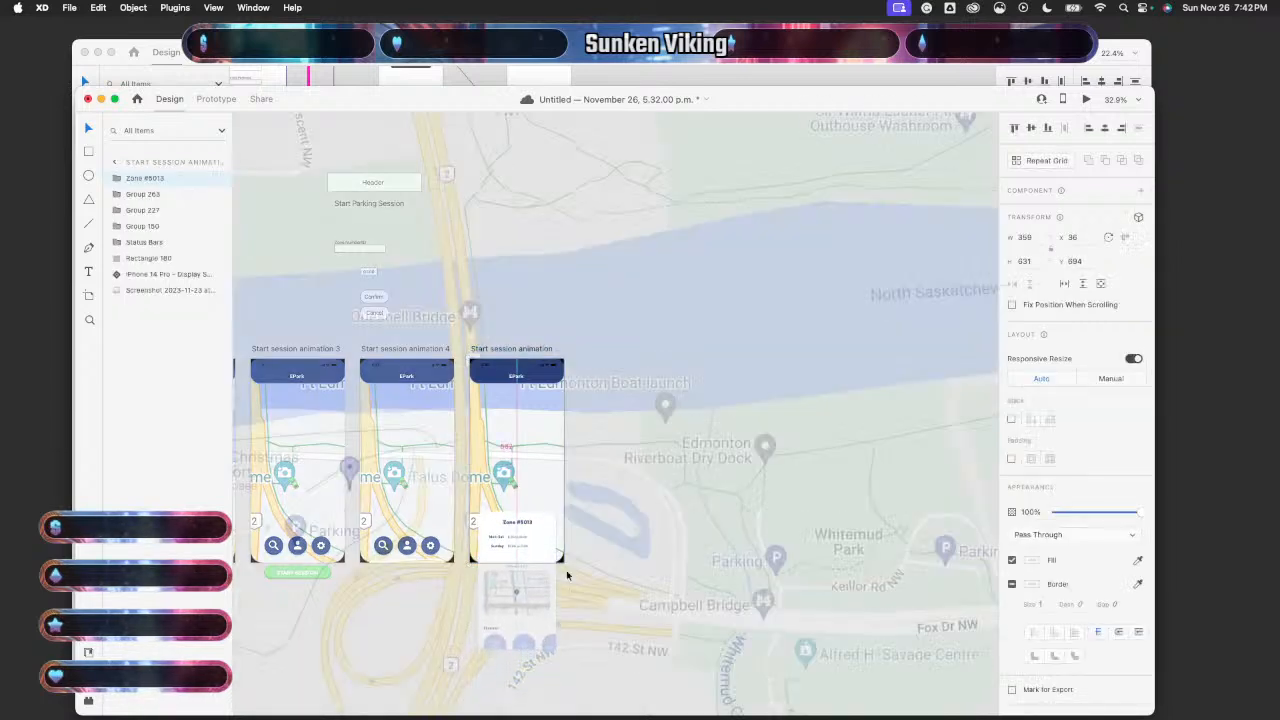
{"action": "key", "text": "shift+Up"}
{"action": "key", "text": "shift+Up"}
{"action": "key", "text": "shift+Up"}
{"action": "key", "text": "shift+Up"}
{"action": "key", "text": "shift+Up"}
{"action": "key", "text": "shift+Up"}
{"action": "key", "text": "shift+Up"}
{"action": "key", "text": "shift+Up"}
{"action": "key", "text": "shift+Up"}
{"action": "key", "text": "shift+Up"}
{"action": "key", "text": "shift+Up"}
{"action": "key", "text": "shift+Up"}
{"action": "key", "text": "shift+Up"}
{"action": "key", "text": "shift+Up"}
{"action": "key", "text": "shift+Up"}
{"action": "key", "text": "shift+Up"}
{"action": "key", "text": "shift+Up"}
{"action": "key", "text": "shift+Up"}
{"action": "key", "text": "shift+Up"}
{"action": "key", "text": "shift+Up"}
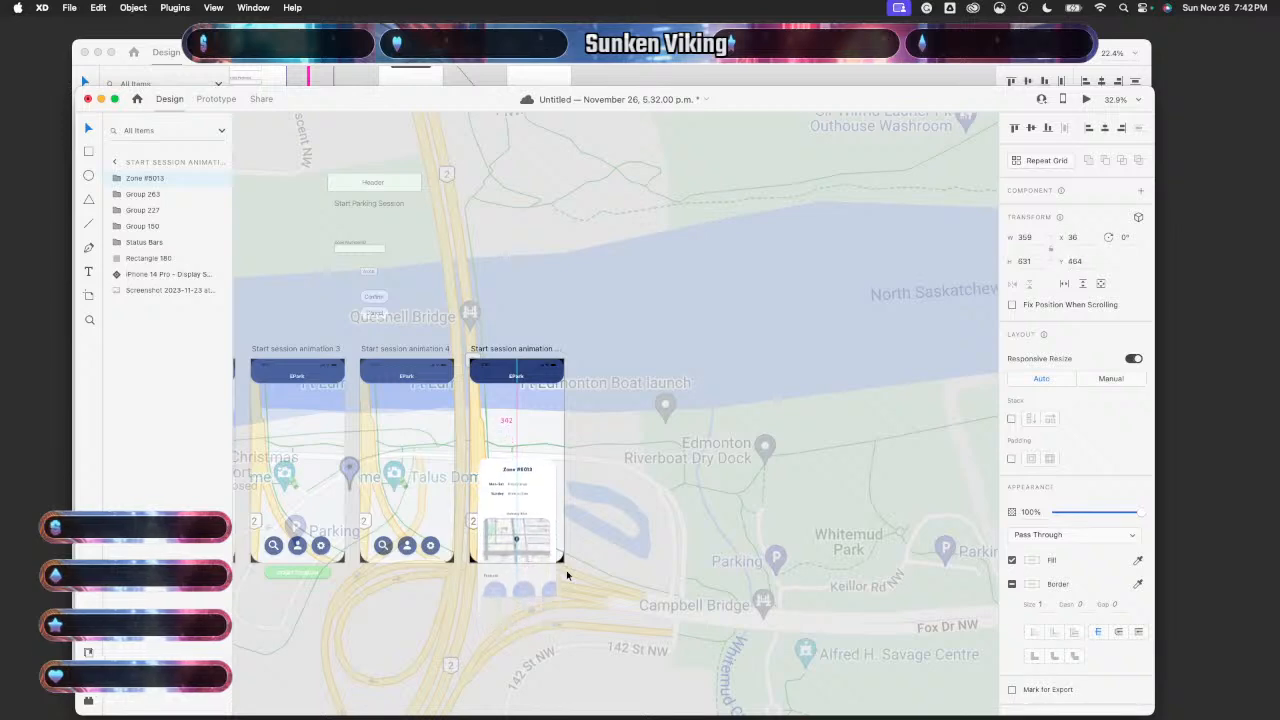
{"action": "key", "text": "shift+Up"}
{"action": "key", "text": "shift+Up"}
{"action": "key", "text": "shift+Up"}
{"action": "key", "text": "shift+Up"}
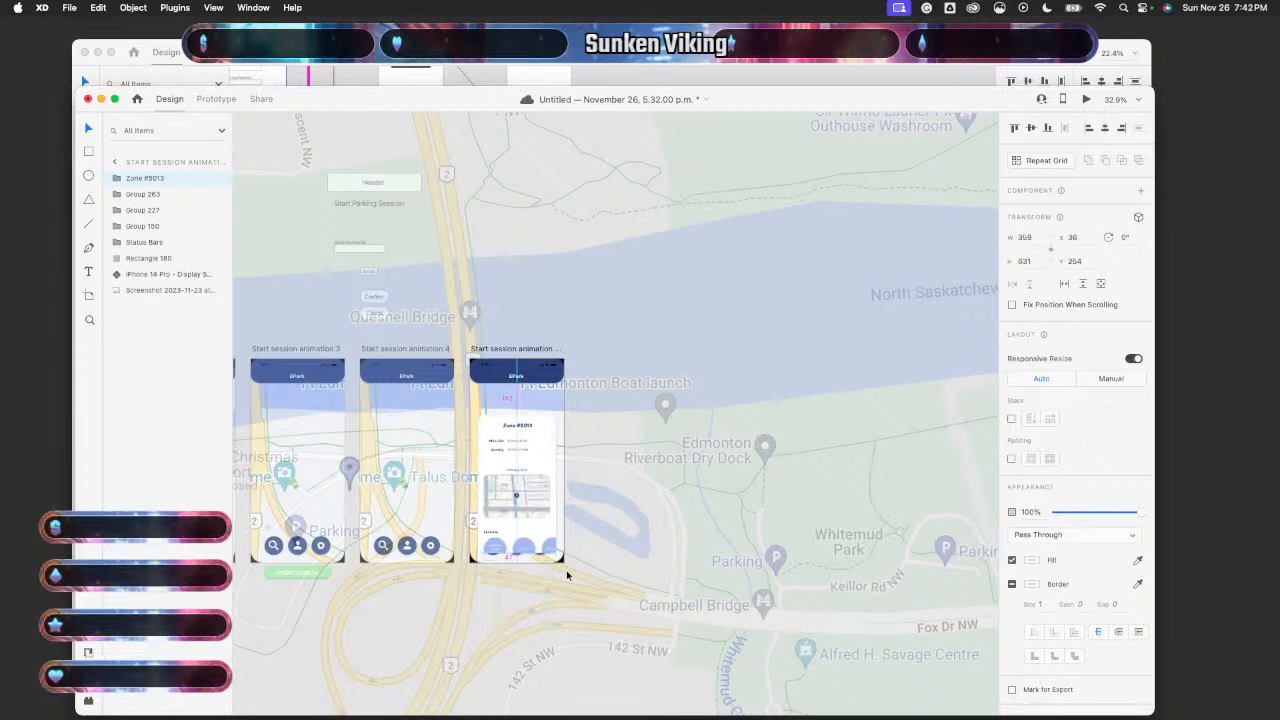
{"action": "key", "text": "shift+Up"}
{"action": "key", "text": "shift+Up"}
{"action": "key", "text": "shift+Up"}
{"action": "key", "text": "shift+Up"}
{"action": "key", "text": "shift+Up"}
{"action": "key", "text": "shift+Up"}
{"action": "key", "text": "shift+Up"}
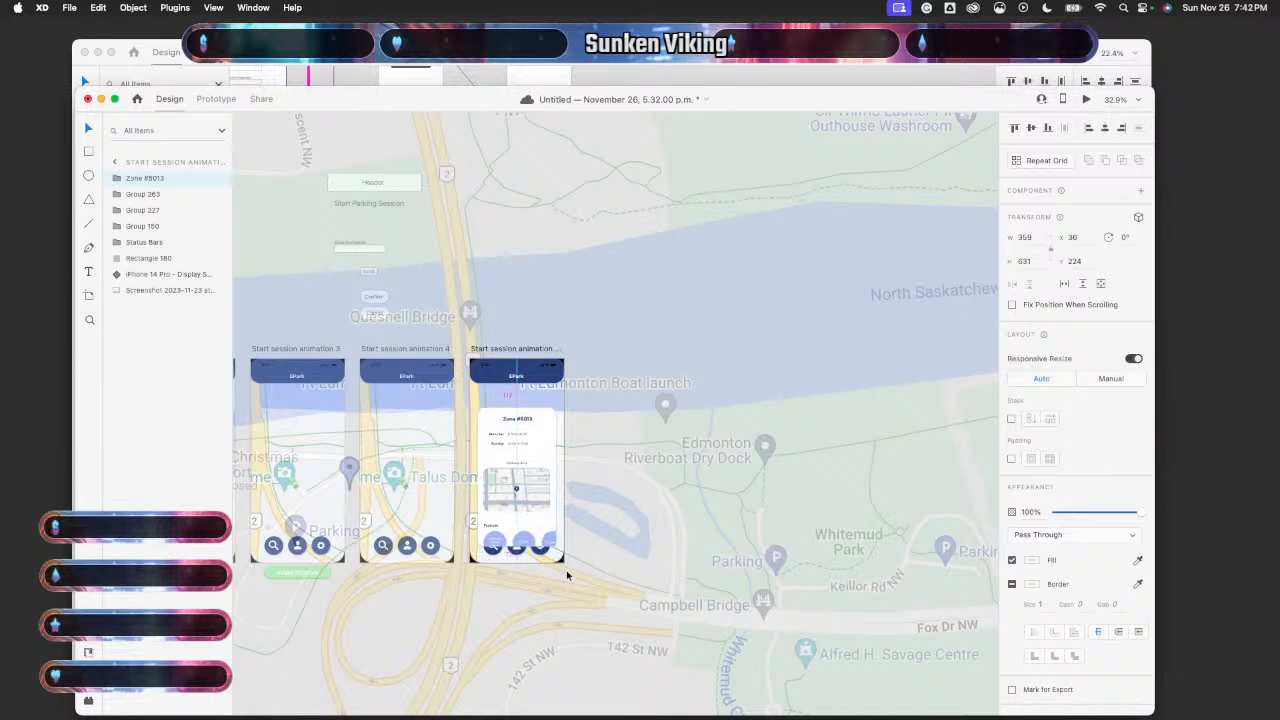
{"action": "key", "text": "shift+Up"}
{"action": "key", "text": "shift+Up"}
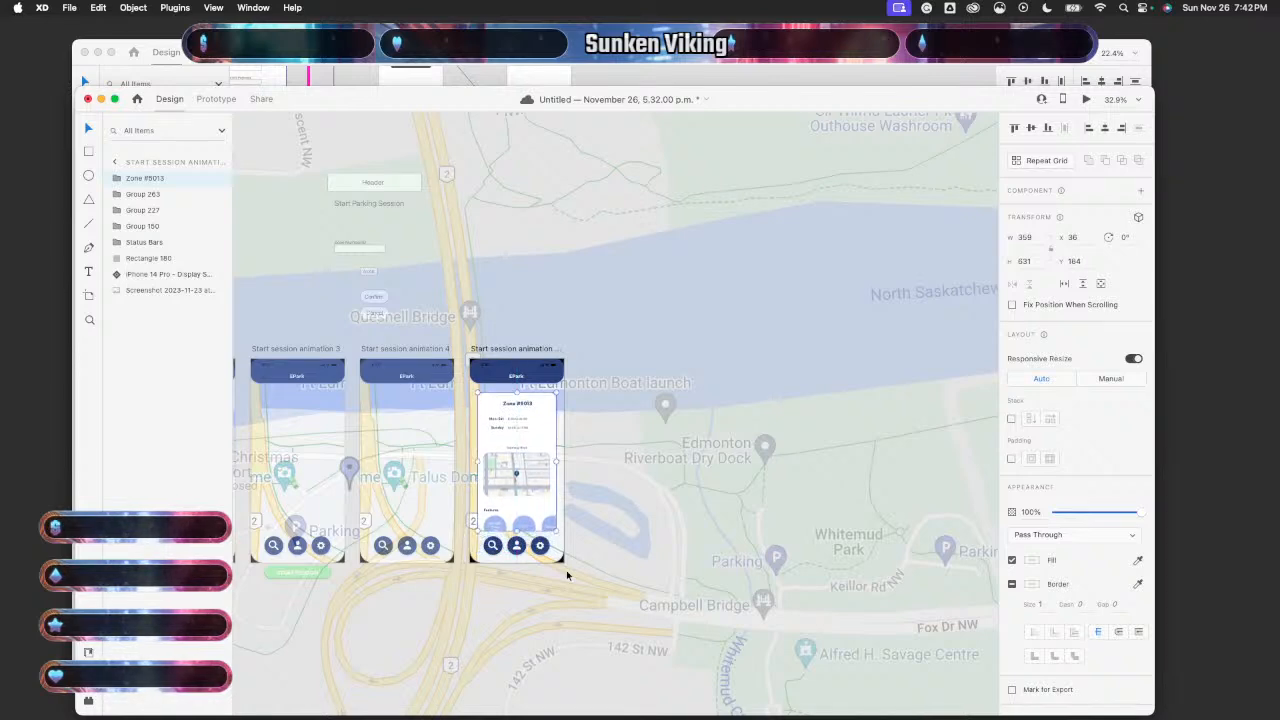
{"action": "key", "text": "shift+Up"}
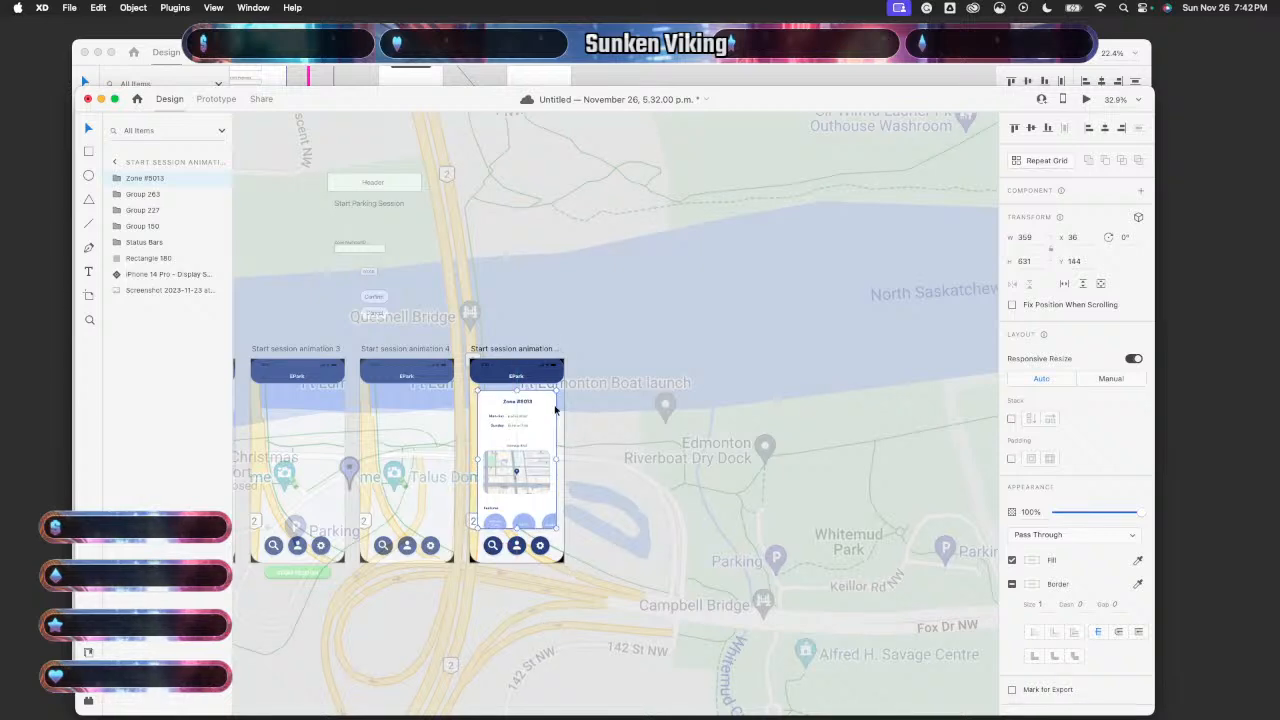
- Hide the iPhone 14 Pro frame and map screenshot layers in the fourth artboard
{"action": "scroll", "coordinate": [640, 420], "scroll_direction": "down", "scroll_amount": 3}
{"action": "scroll", "coordinate": [640, 420], "scroll_direction": "down", "scroll_amount": 3}
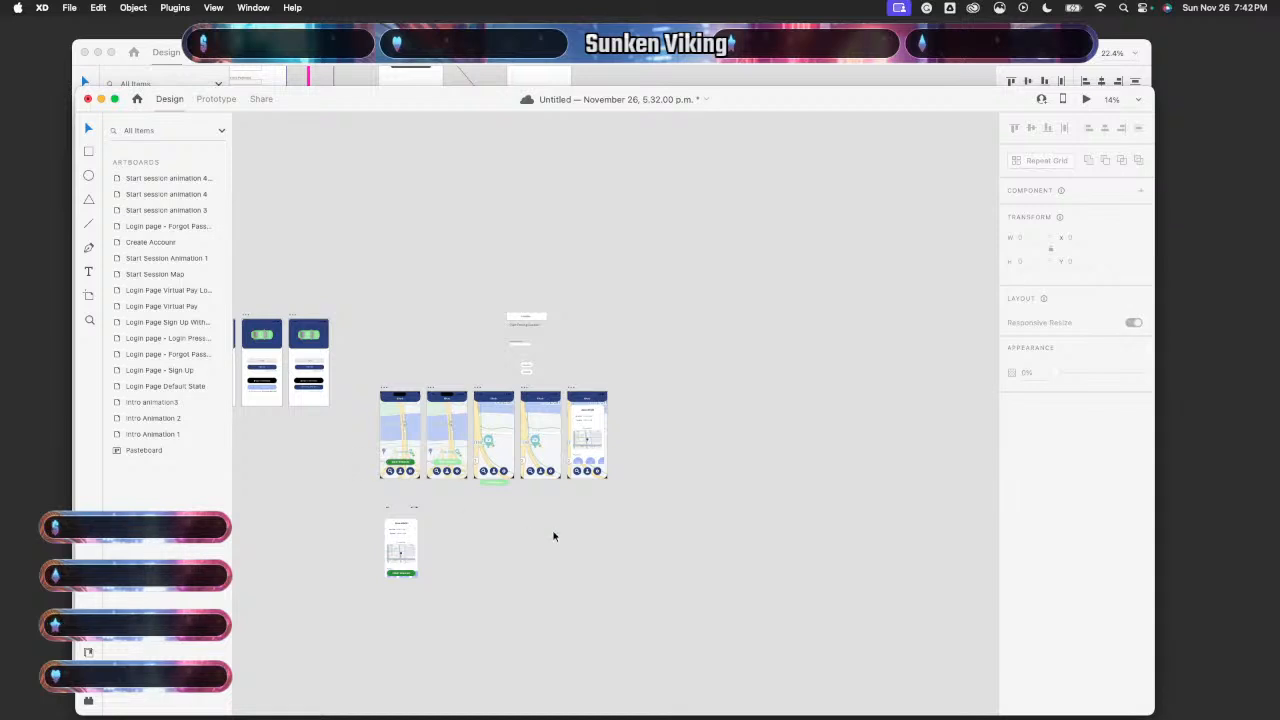
{"action": "scroll", "coordinate": [554, 531], "scroll_direction": "up", "scroll_amount": 5}
{"action": "left_click", "coordinate": [411, 390]}
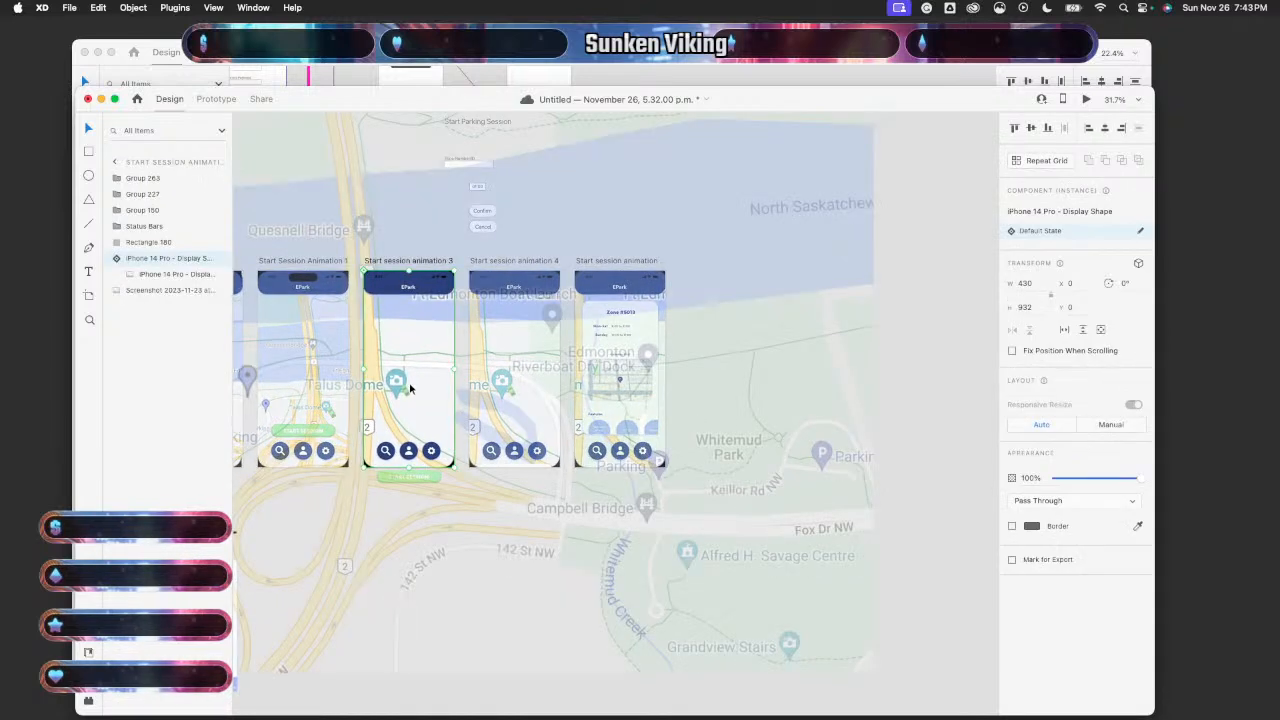
{"action": "scroll", "coordinate": [328, 383], "scroll_direction": "down", "scroll_amount": 5}
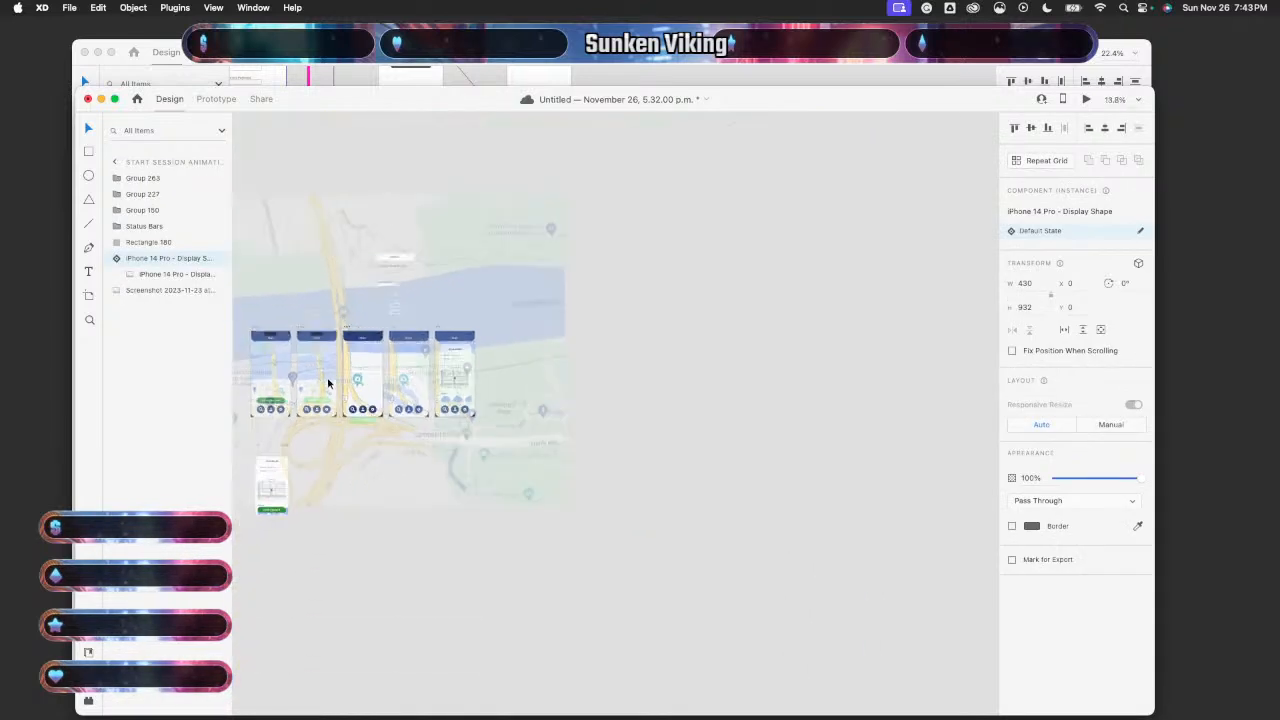
{"action": "left_click", "coordinate": [440, 556]}
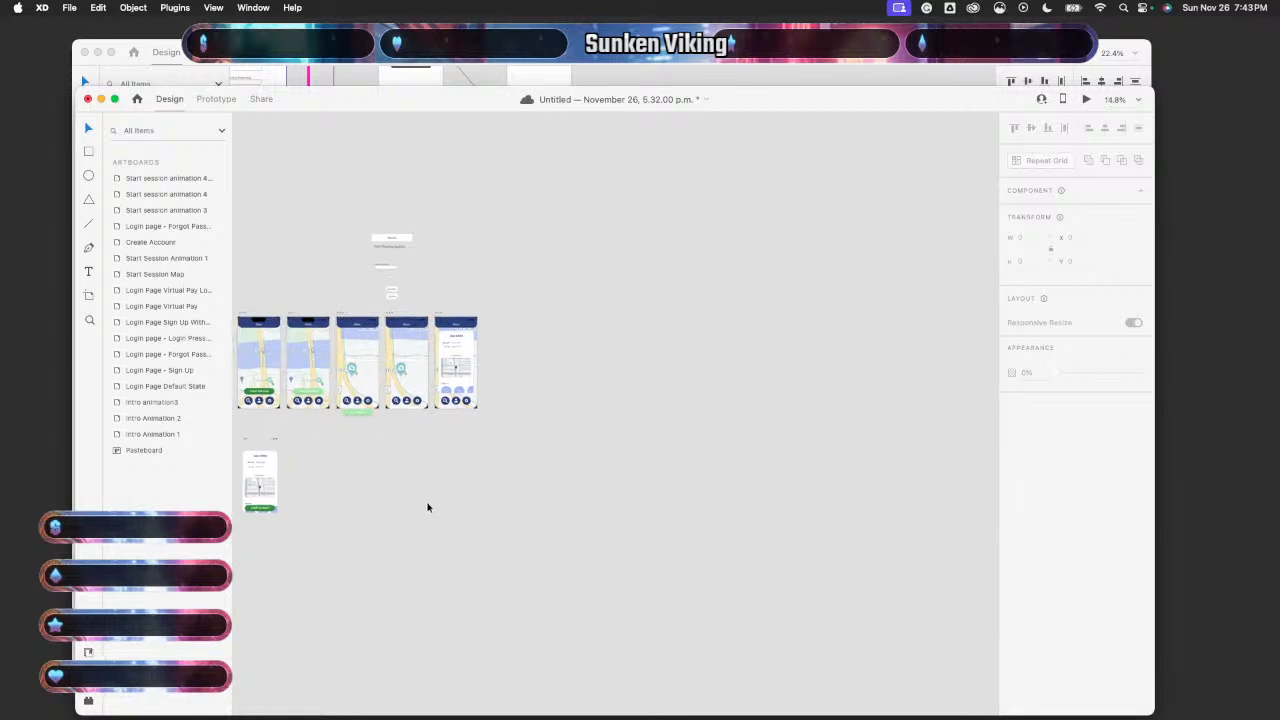
{"action": "left_click", "coordinate": [411, 366]}
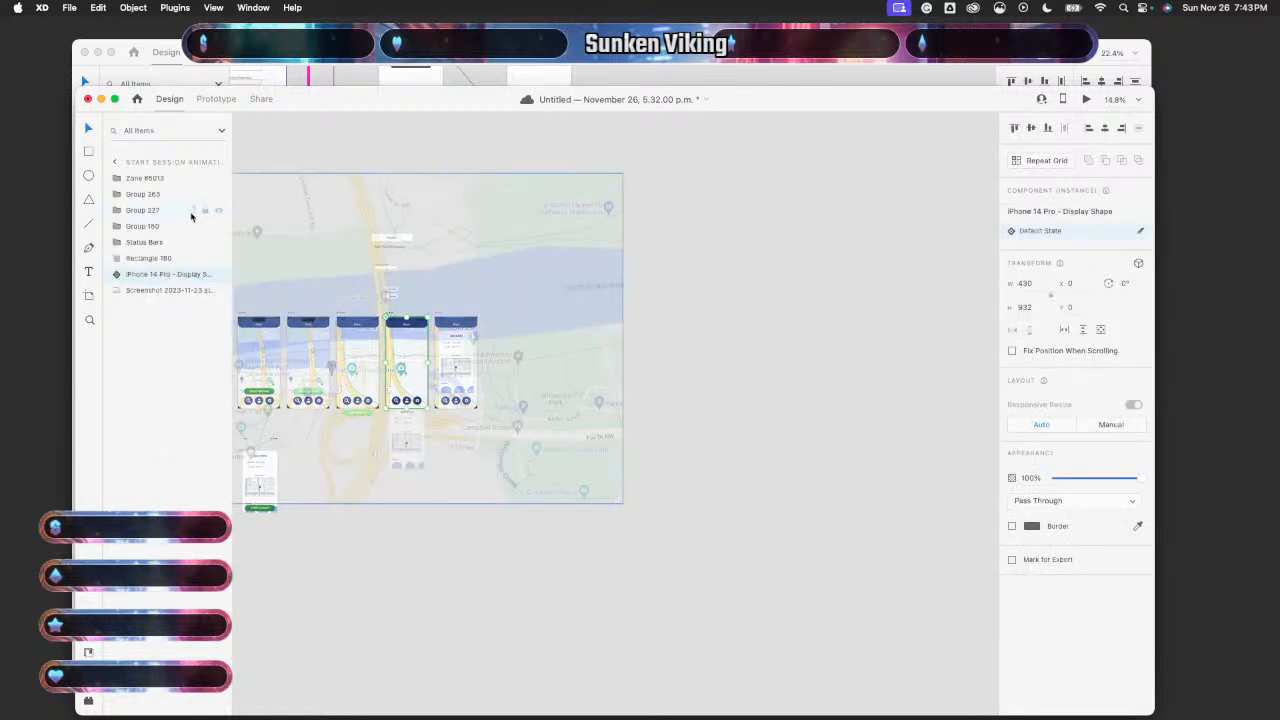
{"action": "left_click", "coordinate": [219, 274]}
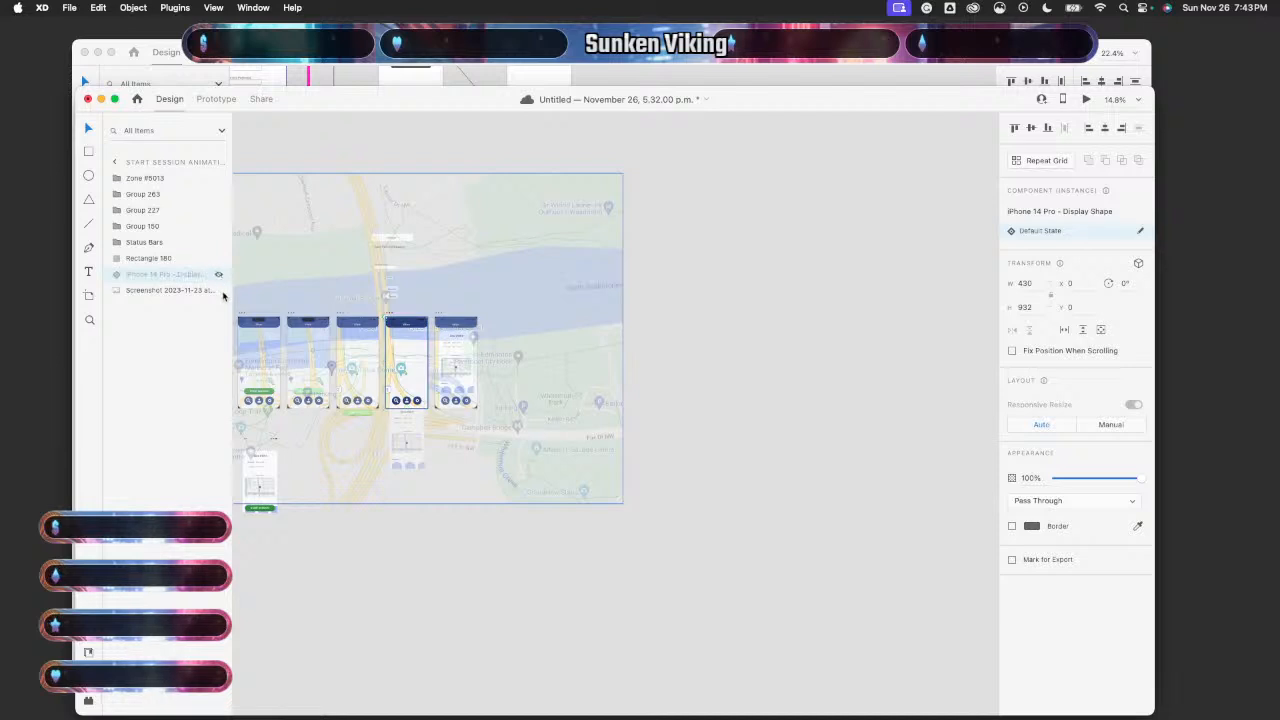
{"action": "left_click", "coordinate": [219, 290]}
{"action": "left_click", "coordinate": [376, 600]}
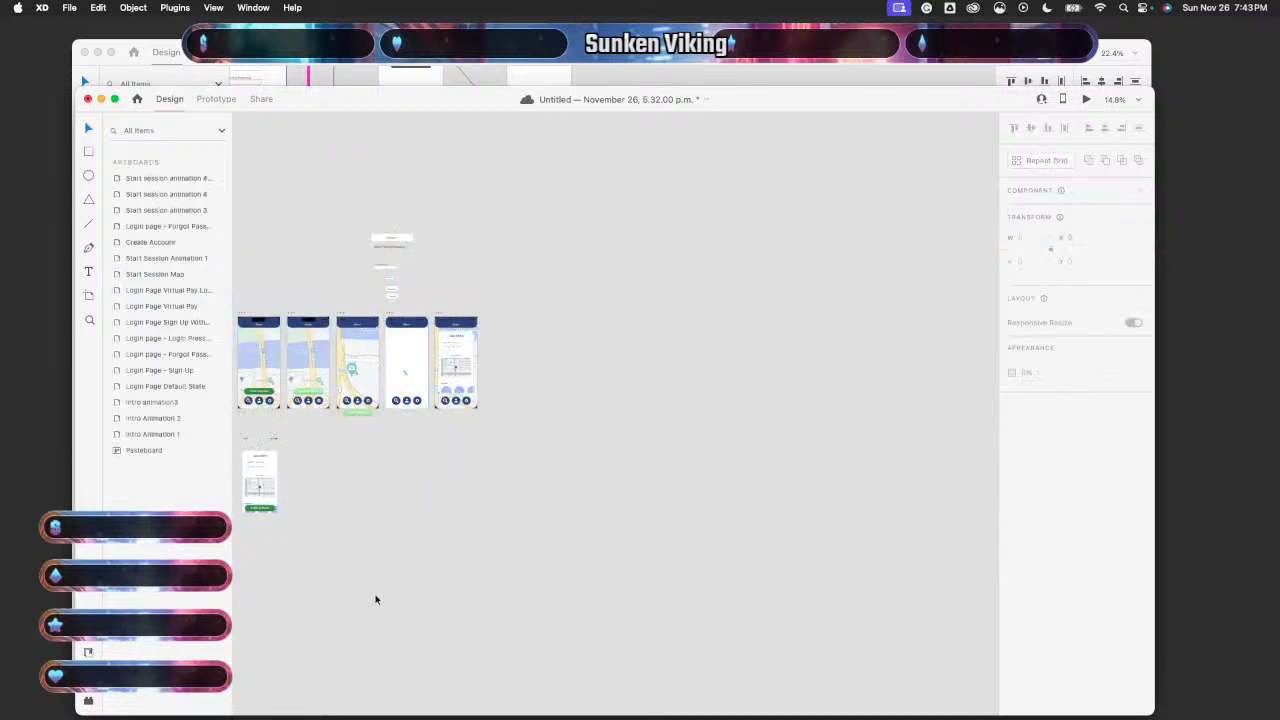
{"action": "left_click", "coordinate": [420, 373]}
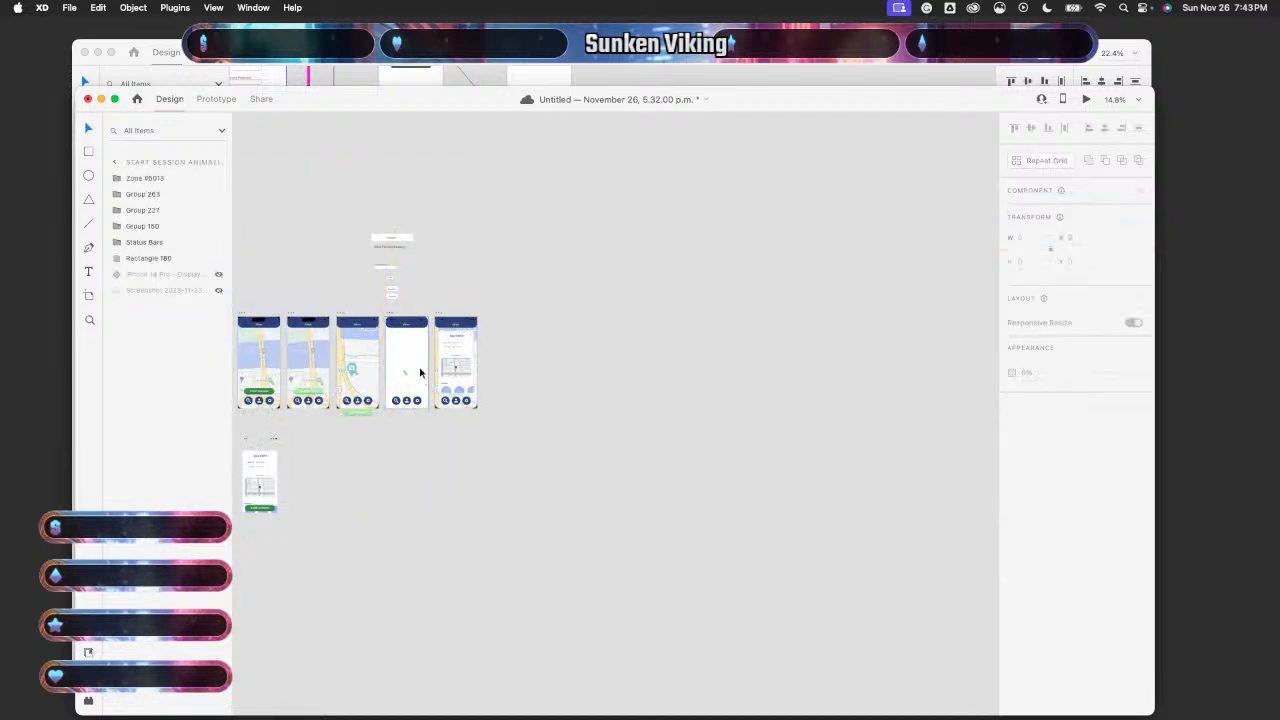
- Wire the fourth session artboard to the Zone #5013 screen in Prototype mode
{"action": "left_click", "coordinate": [215, 97]}
{"action": "left_click_drag", "start_coordinate": [443, 362], "coordinate": [446, 366]}
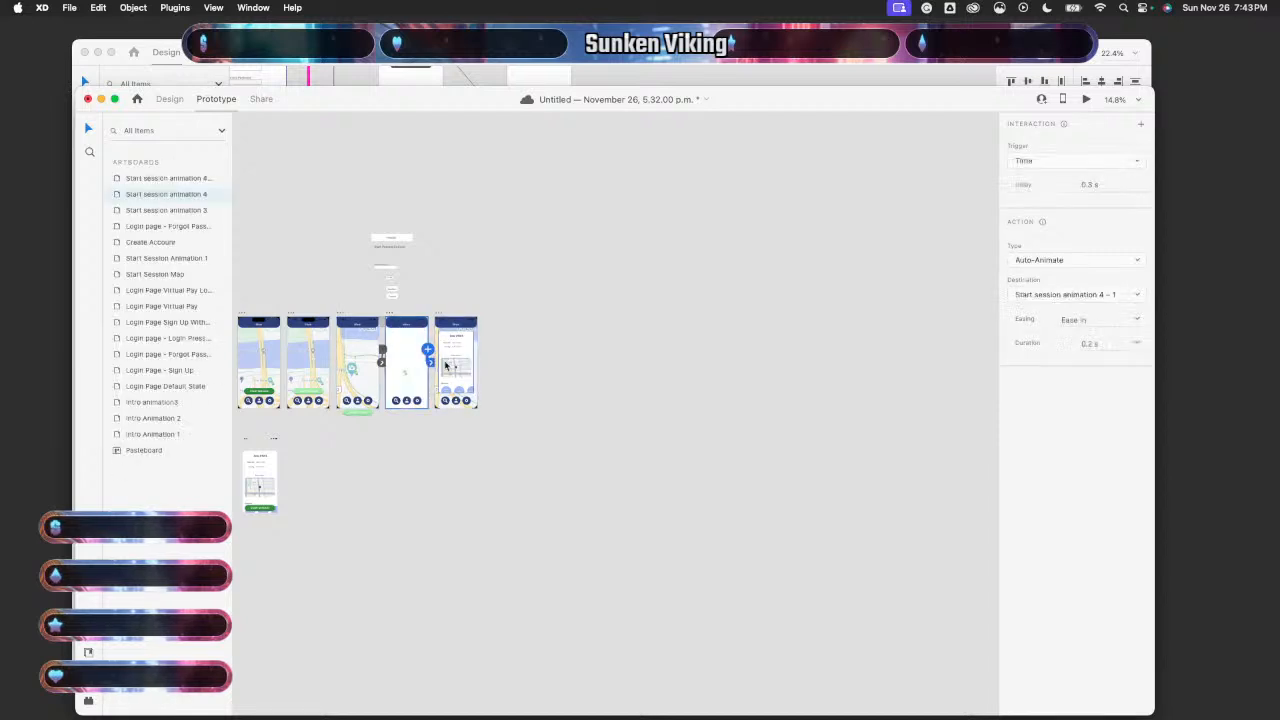
{"action": "scroll", "coordinate": [474, 437], "scroll_direction": "up", "scroll_amount": 4}
{"action": "scroll", "coordinate": [474, 432], "scroll_direction": "left", "scroll_amount": 2}
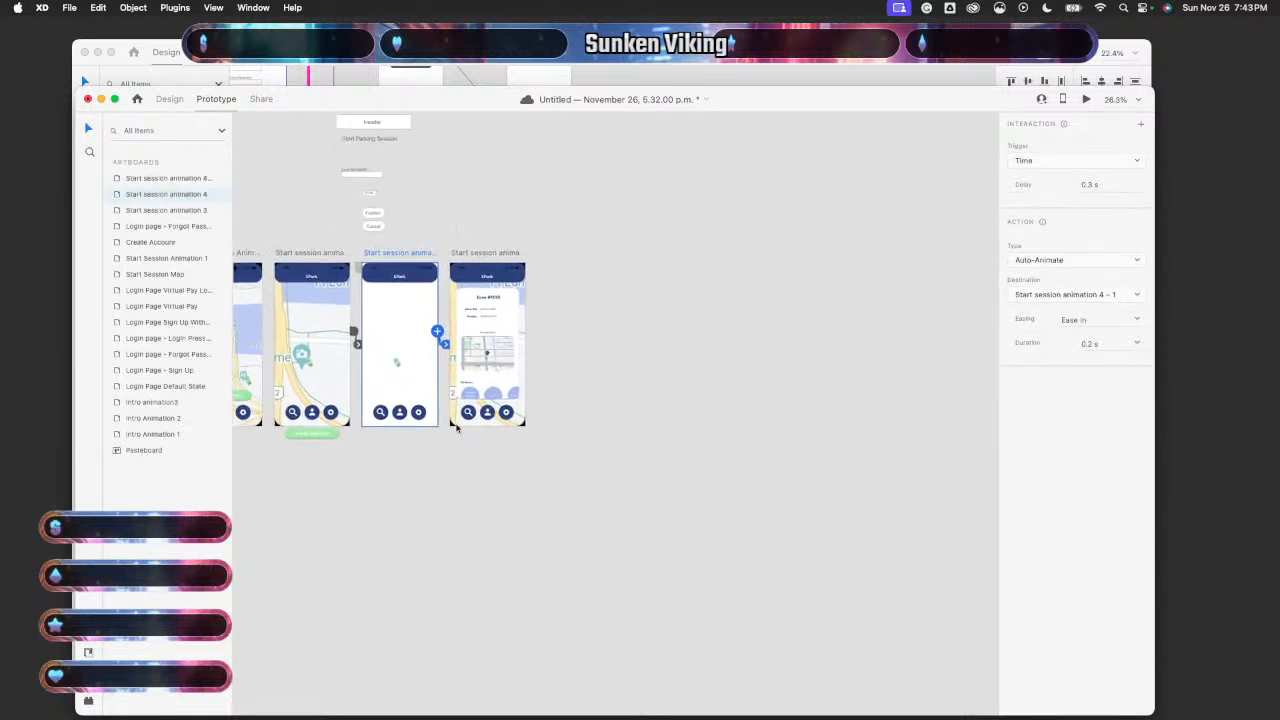
- Unhide the map screenshot and iPhone 14 Pro frame layers on Start session animation 4
{"action": "left_click", "coordinate": [172, 101]}
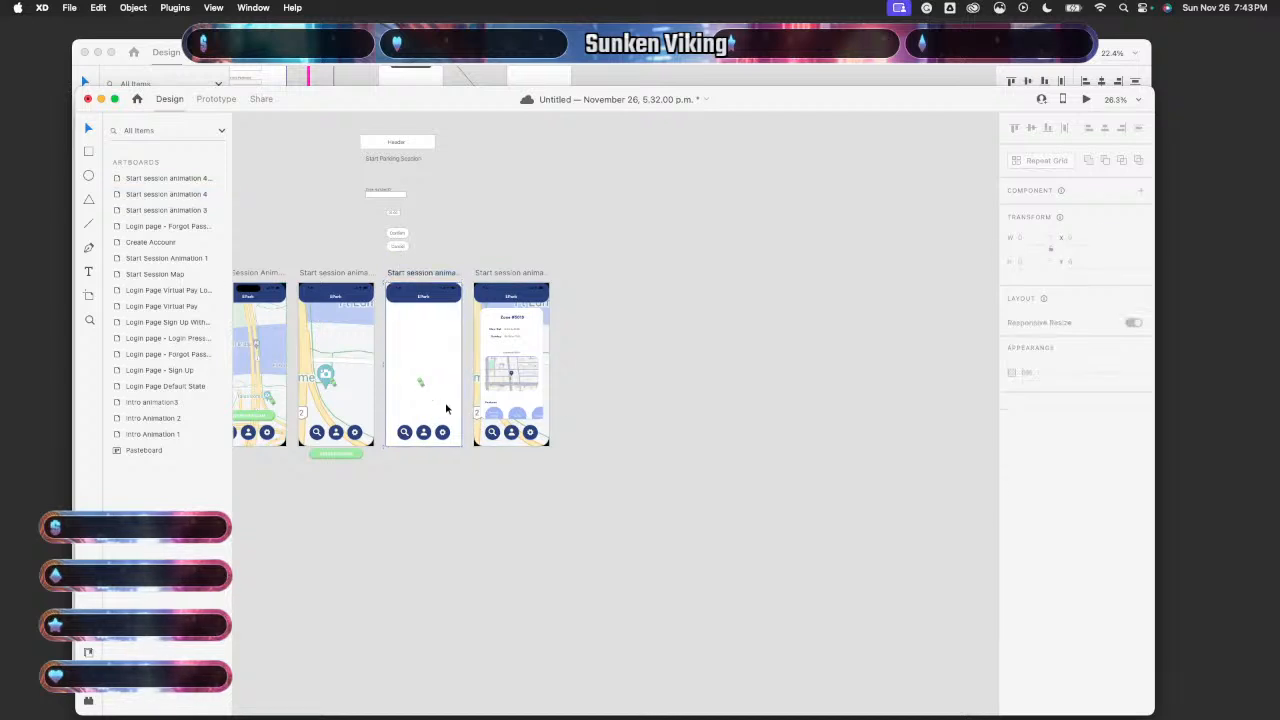
{"action": "double_click", "coordinate": [155, 193]}
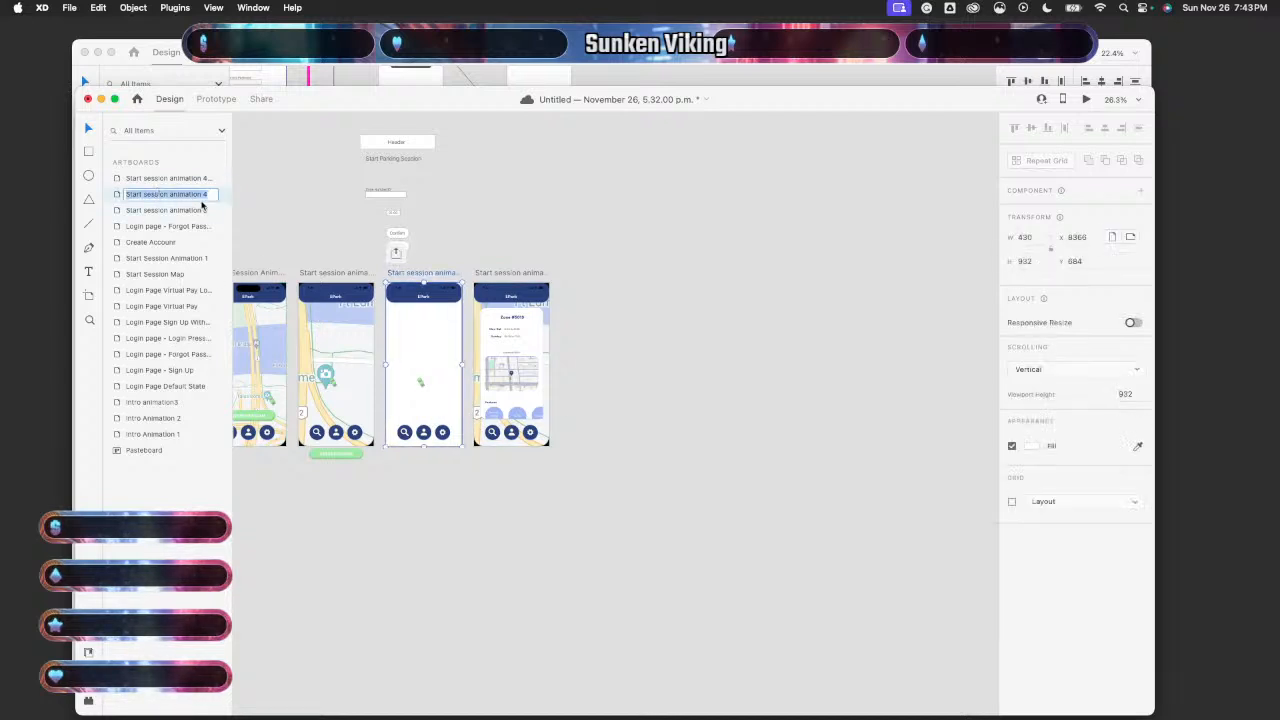
{"action": "left_click", "coordinate": [220, 197]}
{"action": "double_click", "coordinate": [119, 196]}
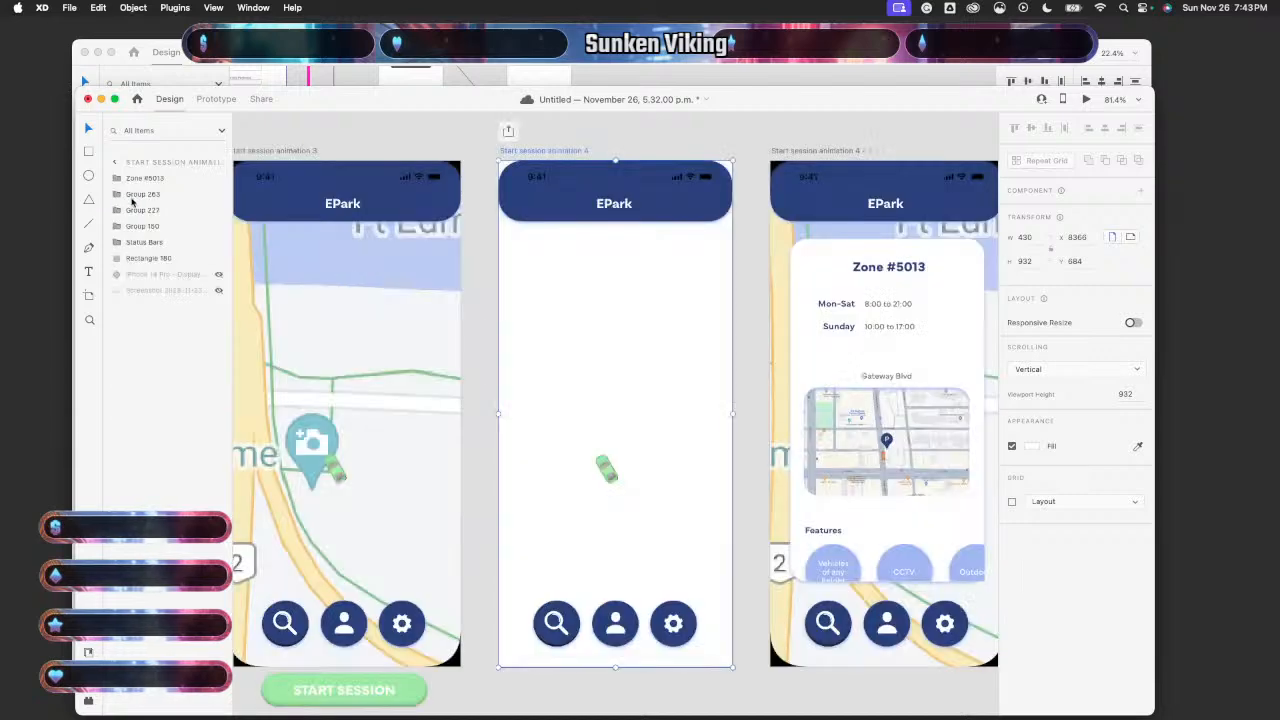
{"action": "left_click", "coordinate": [220, 290]}
{"action": "left_click", "coordinate": [219, 274]}
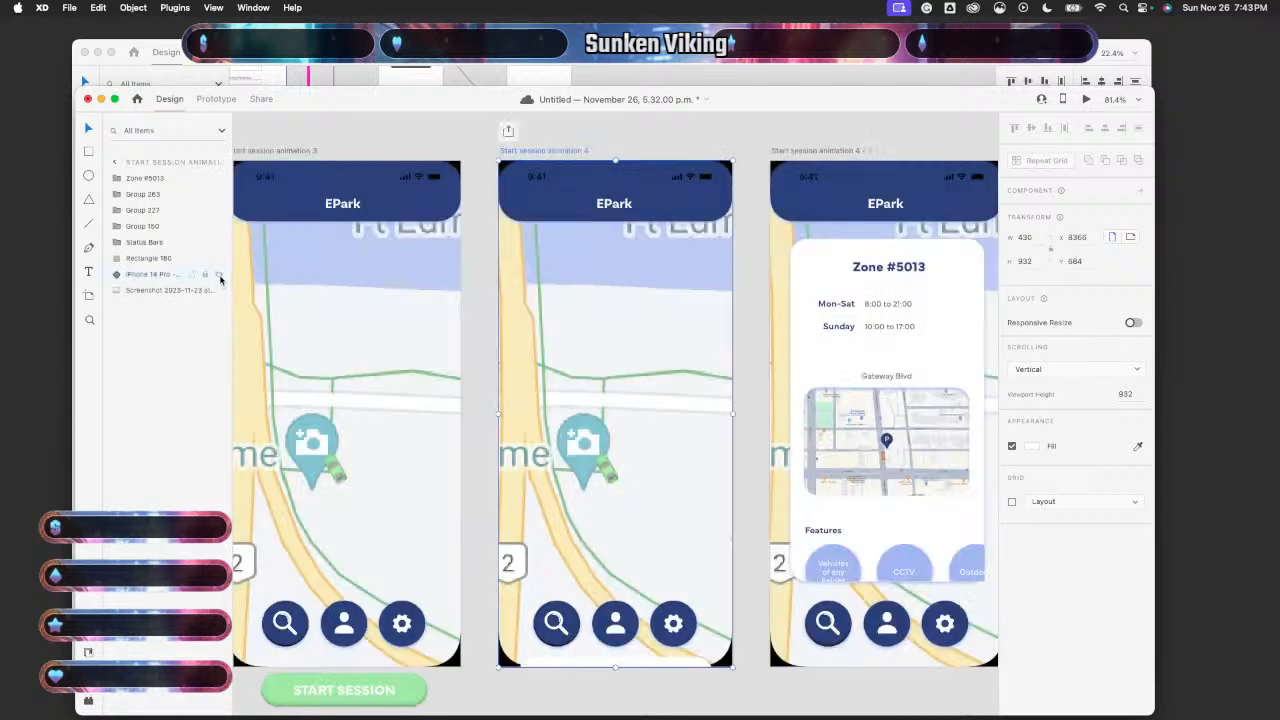
{"action": "scroll", "coordinate": [354, 358], "scroll_direction": "down", "scroll_amount": 5}
{"action": "scroll", "coordinate": [354, 358], "scroll_direction": "down", "scroll_amount": 4}
{"action": "scroll", "coordinate": [343, 414], "scroll_direction": "left", "scroll_amount": 2}
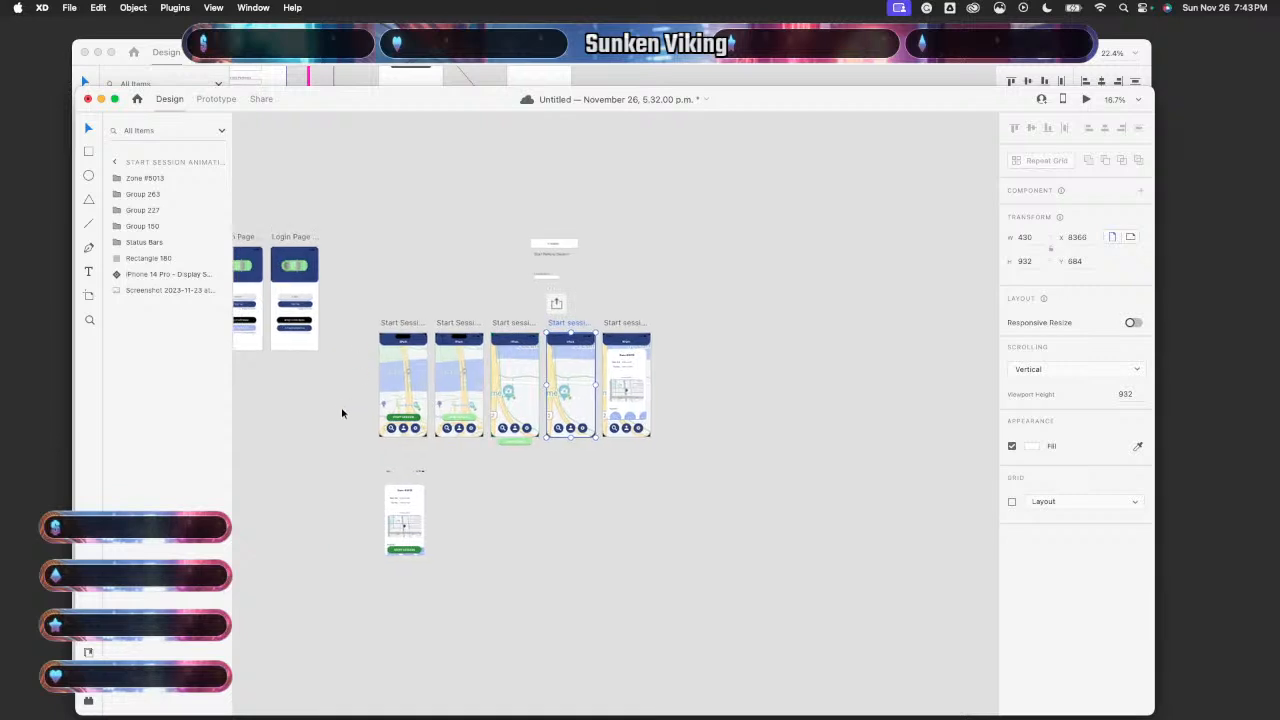
- Preview the prototype from the first artboard, tapping START SESSION to reach the Zone #5013 card
{"action": "left_click", "coordinate": [420, 386]}
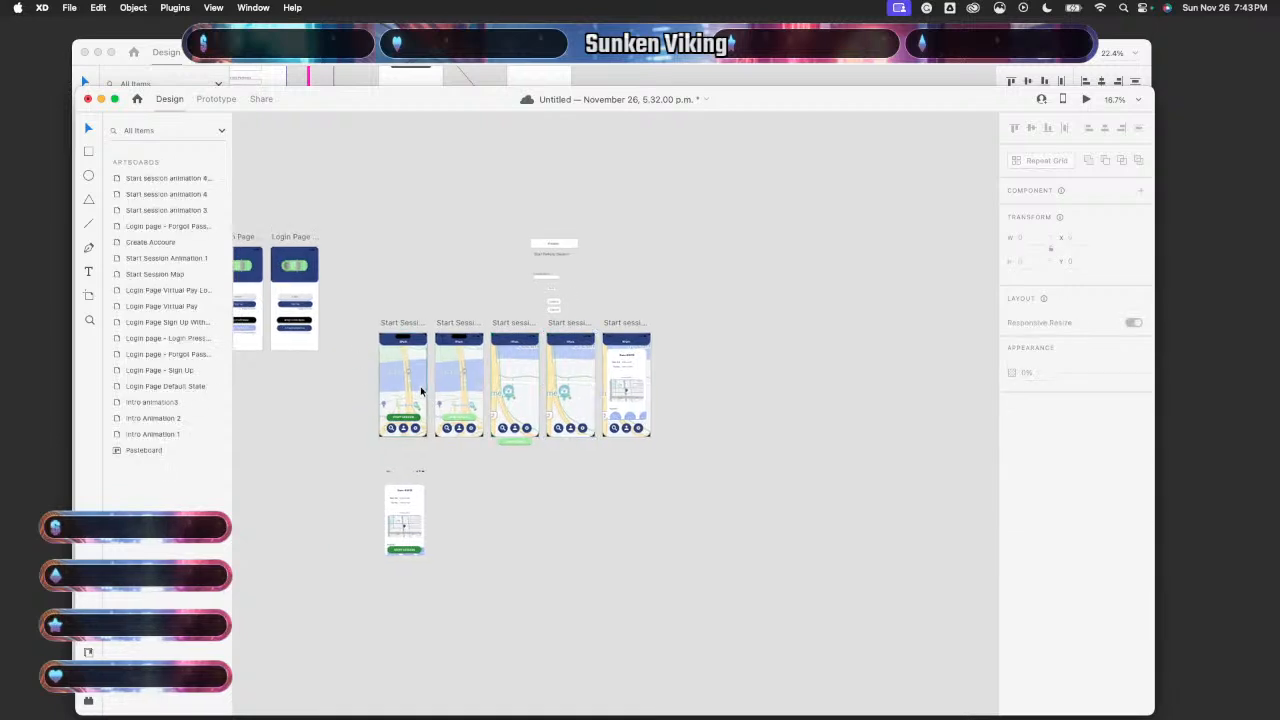
{"action": "left_click", "coordinate": [1085, 99]}
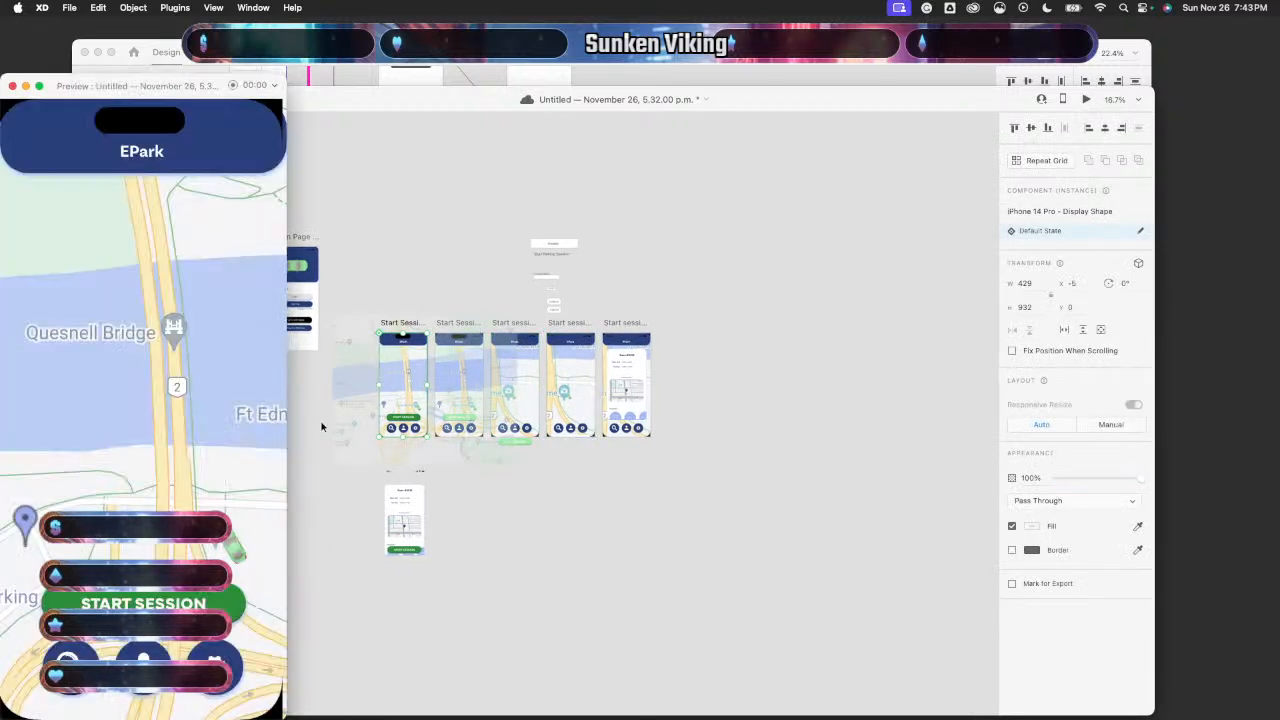
{"action": "left_click", "coordinate": [102, 602]}
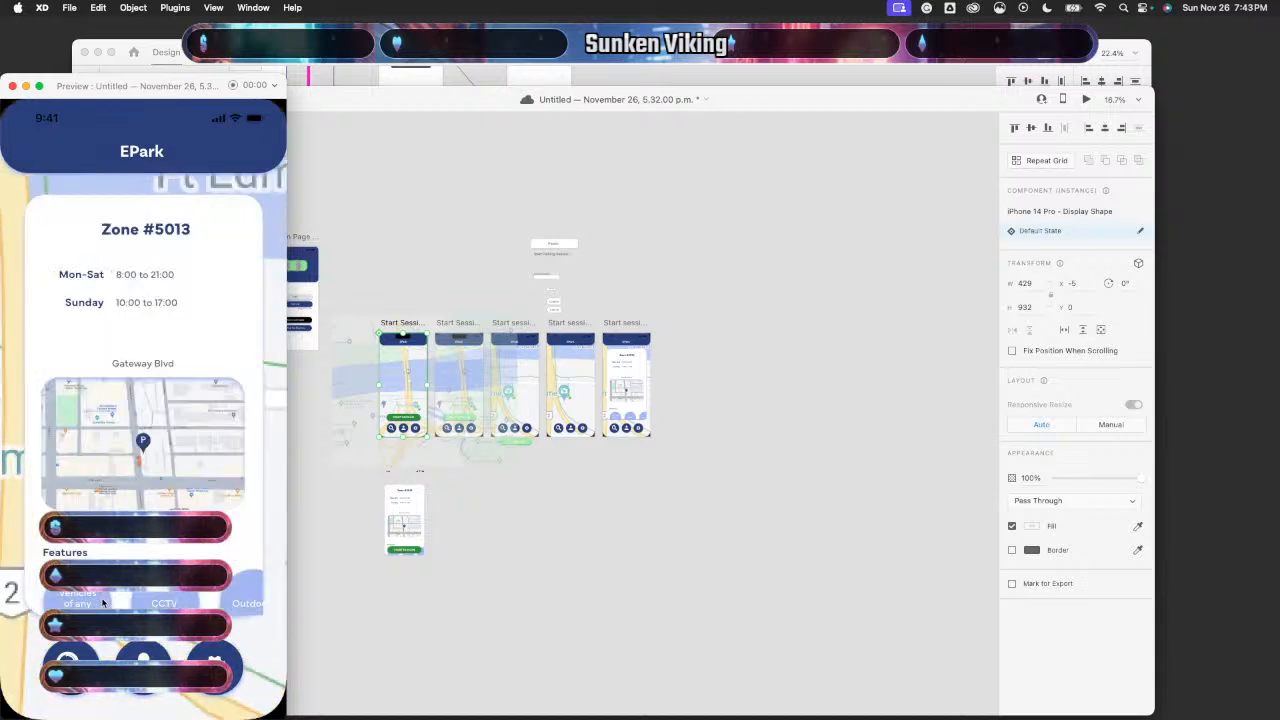
{"action": "left_click", "coordinate": [12, 86]}
- Connect Start session animation 4 to the Zone #5013 screen
{"action": "left_click", "coordinate": [216, 99]}
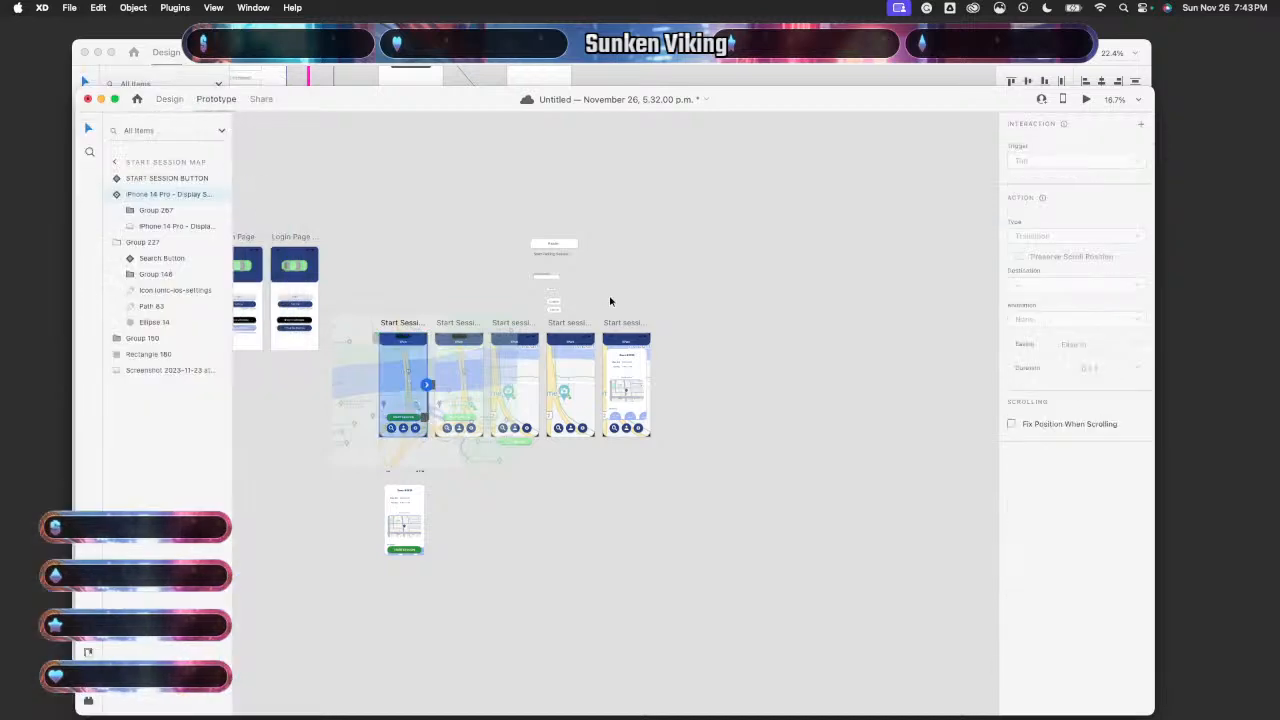
{"action": "scroll", "coordinate": [707, 321], "scroll_direction": "up", "scroll_amount": 5}
{"action": "scroll", "coordinate": [458, 496], "scroll_direction": "up", "scroll_amount": 5}
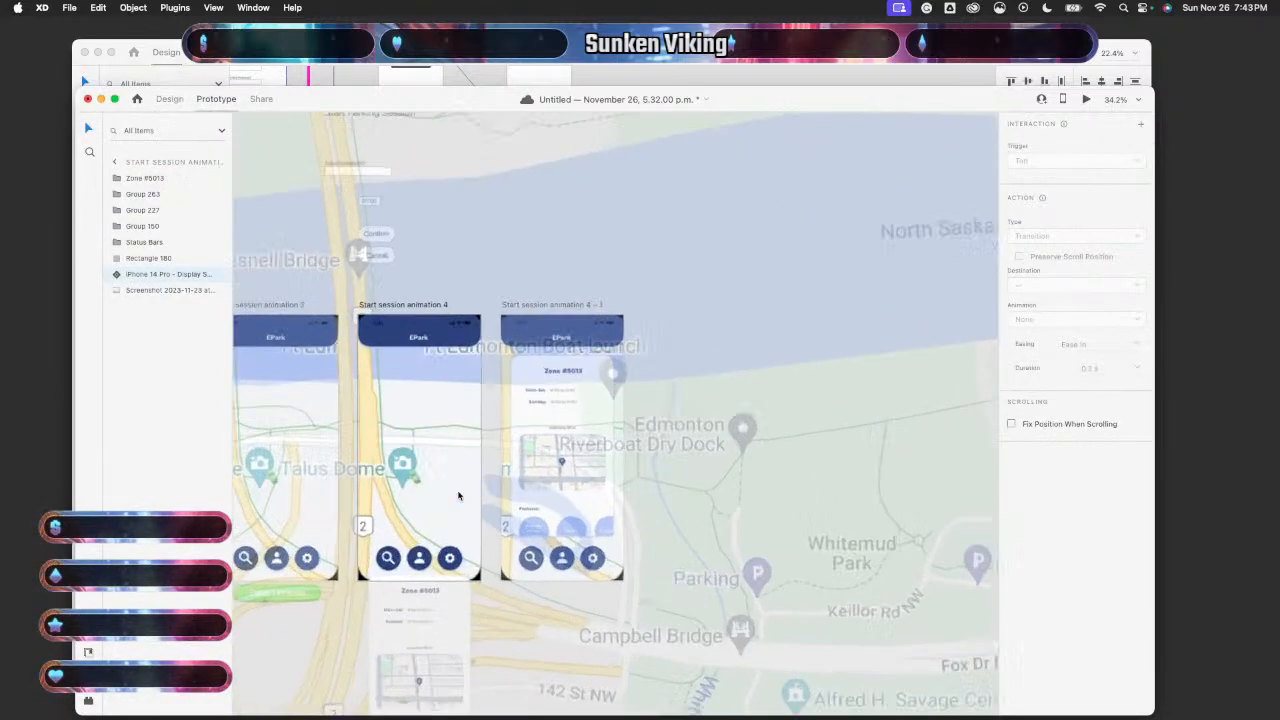
{"action": "left_click", "coordinate": [458, 496]}
{"action": "left_click_drag", "start_coordinate": [501, 397], "coordinate": [534, 407]}
- Set the transition delay to 3 s, keeping Auto-Animate as the action type
{"action": "left_click", "coordinate": [1093, 184]}
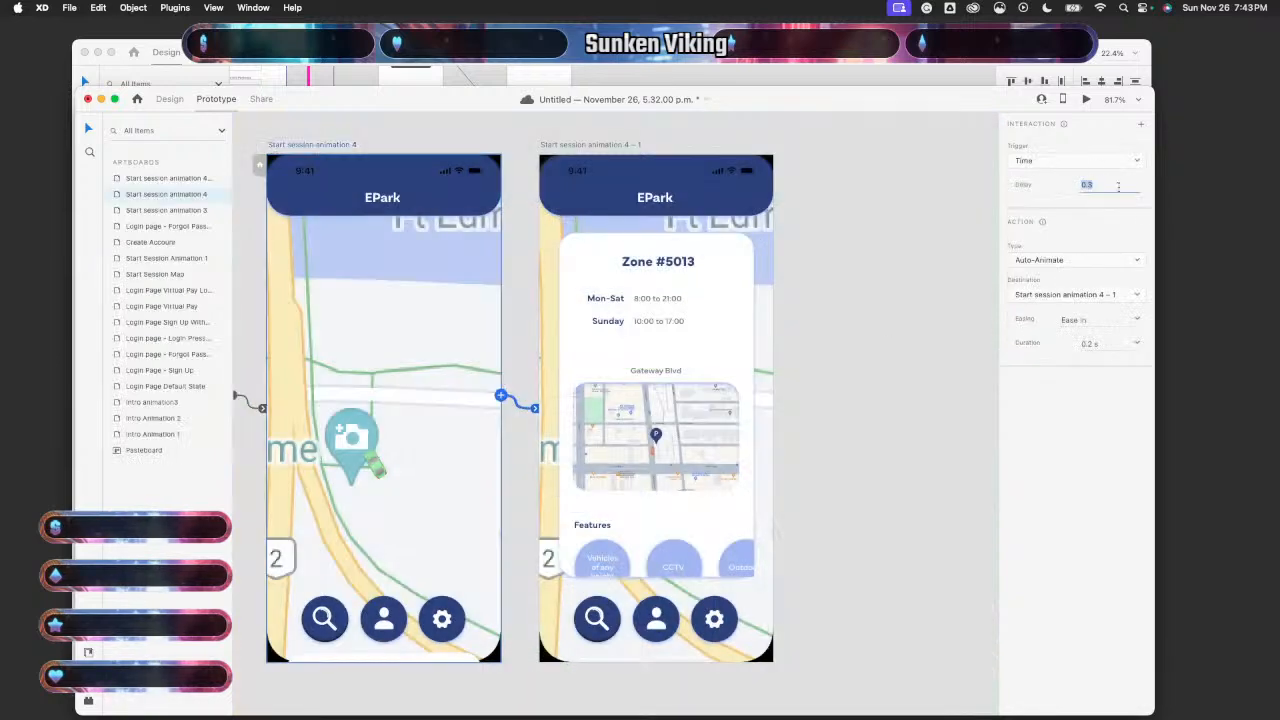
{"action": "key", "text": "BackSpace"}
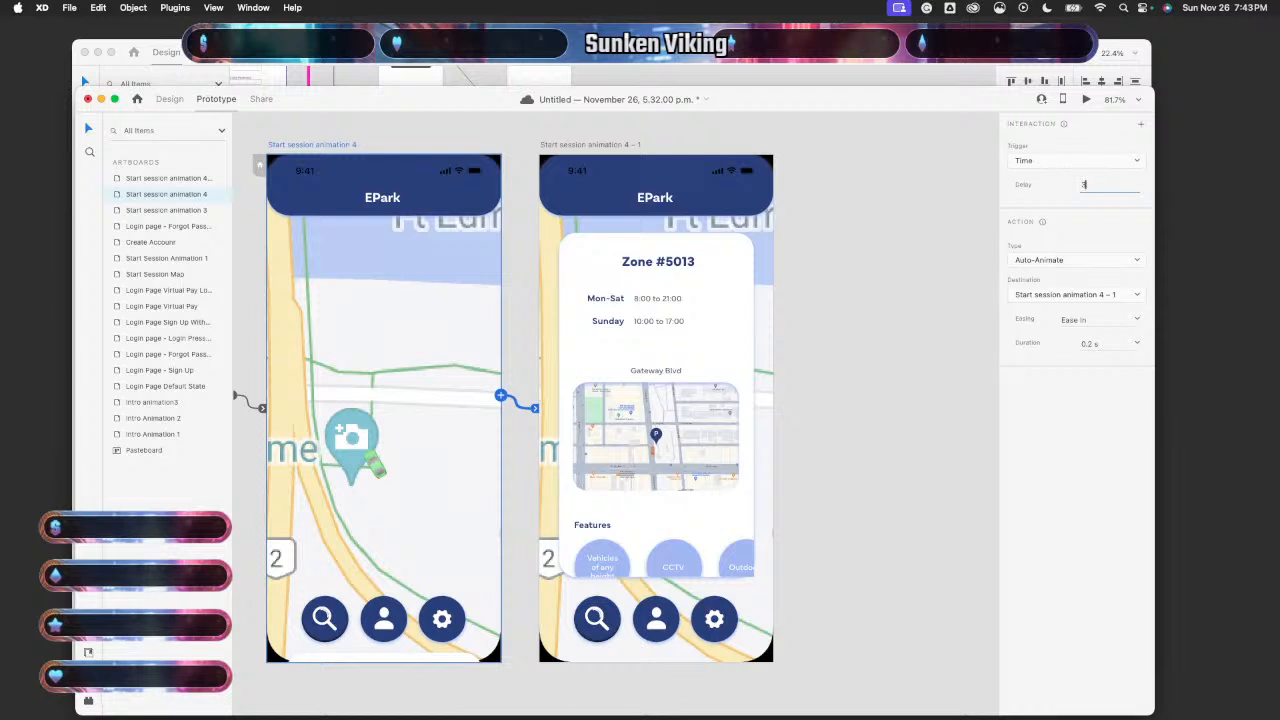
{"action": "type", "text": "3"}
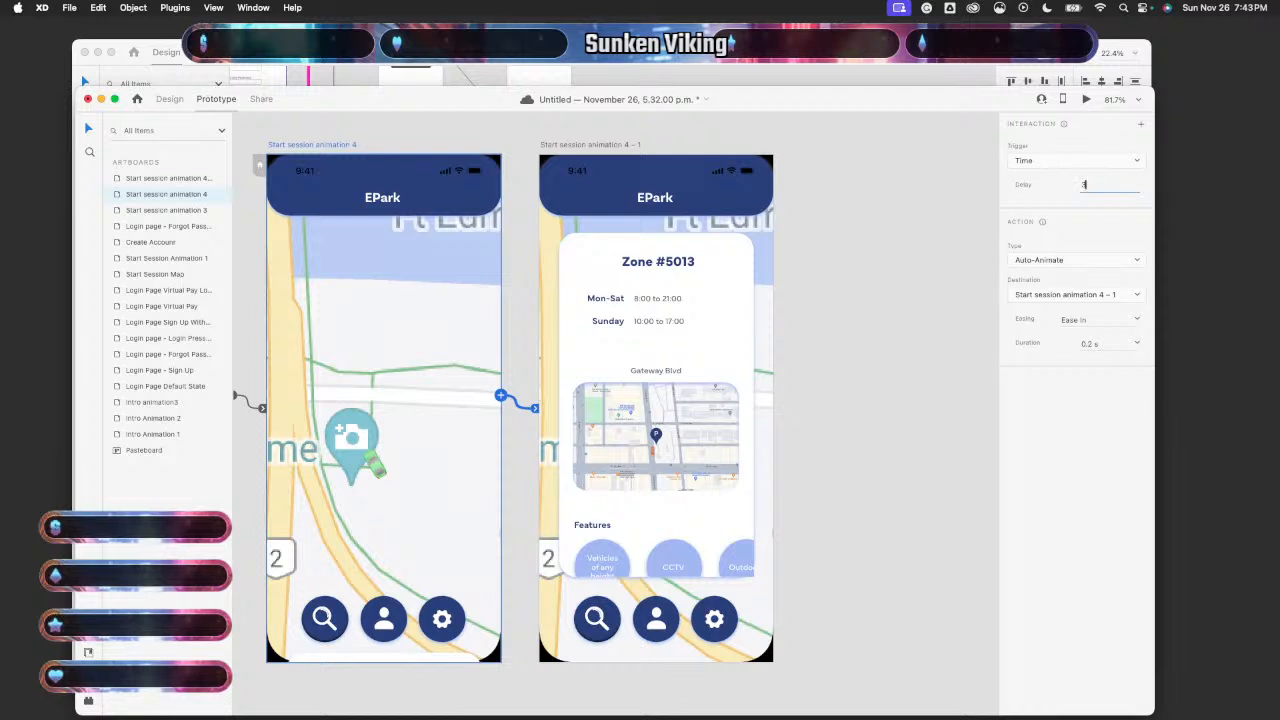
{"action": "left_click", "coordinate": [1137, 260]}
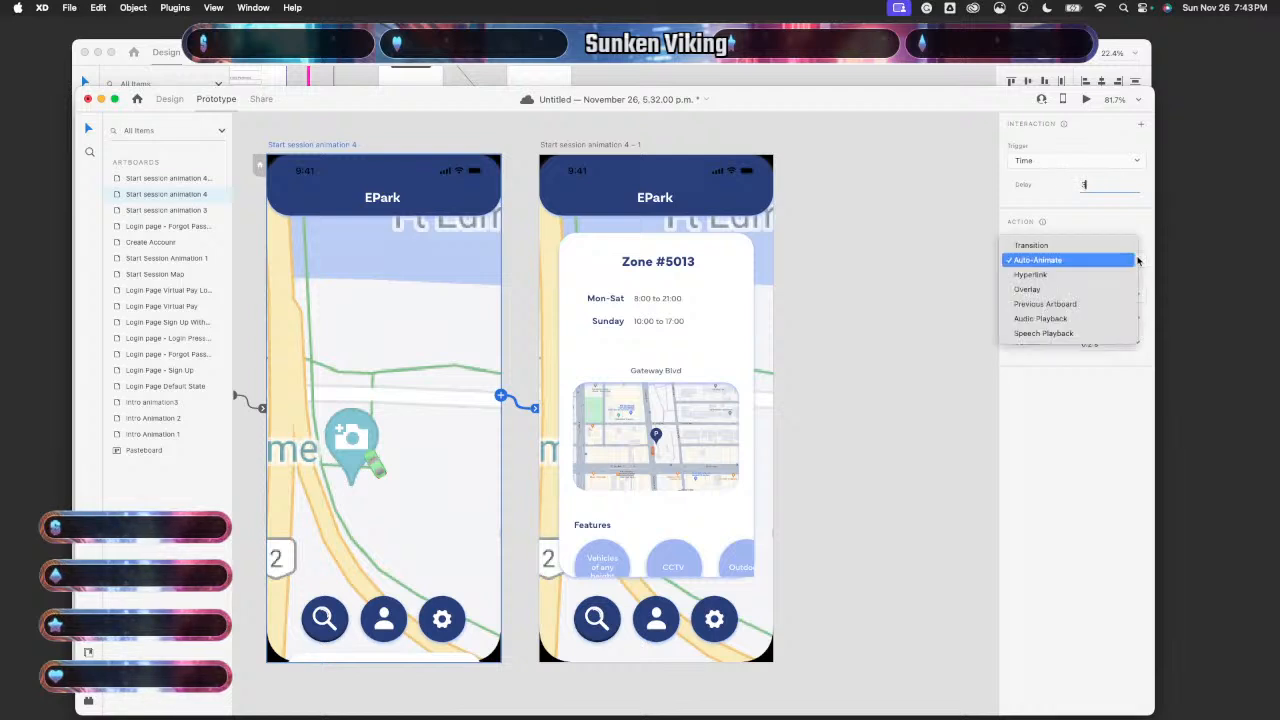
{"action": "left_click", "coordinate": [1137, 260]}
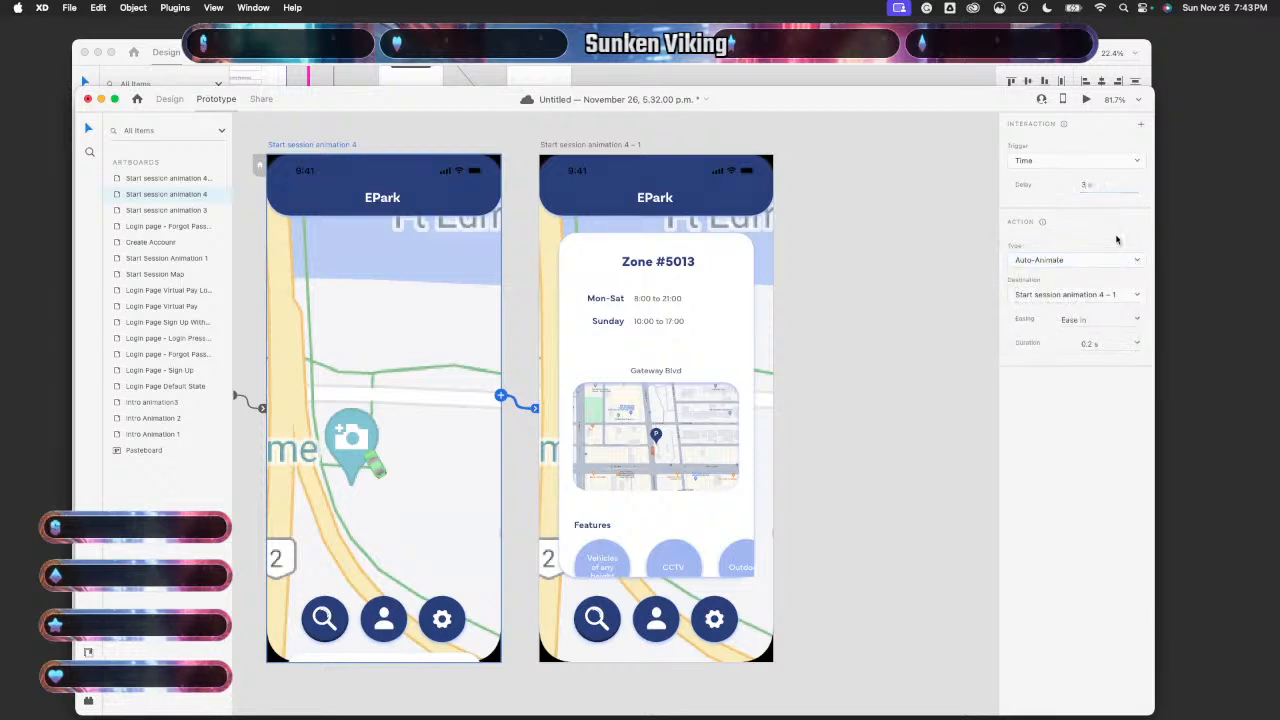
- Preview the timed animation from Start session animation 4, then close the preview
{"action": "scroll", "coordinate": [838, 411], "scroll_direction": "down", "scroll_amount": 4}
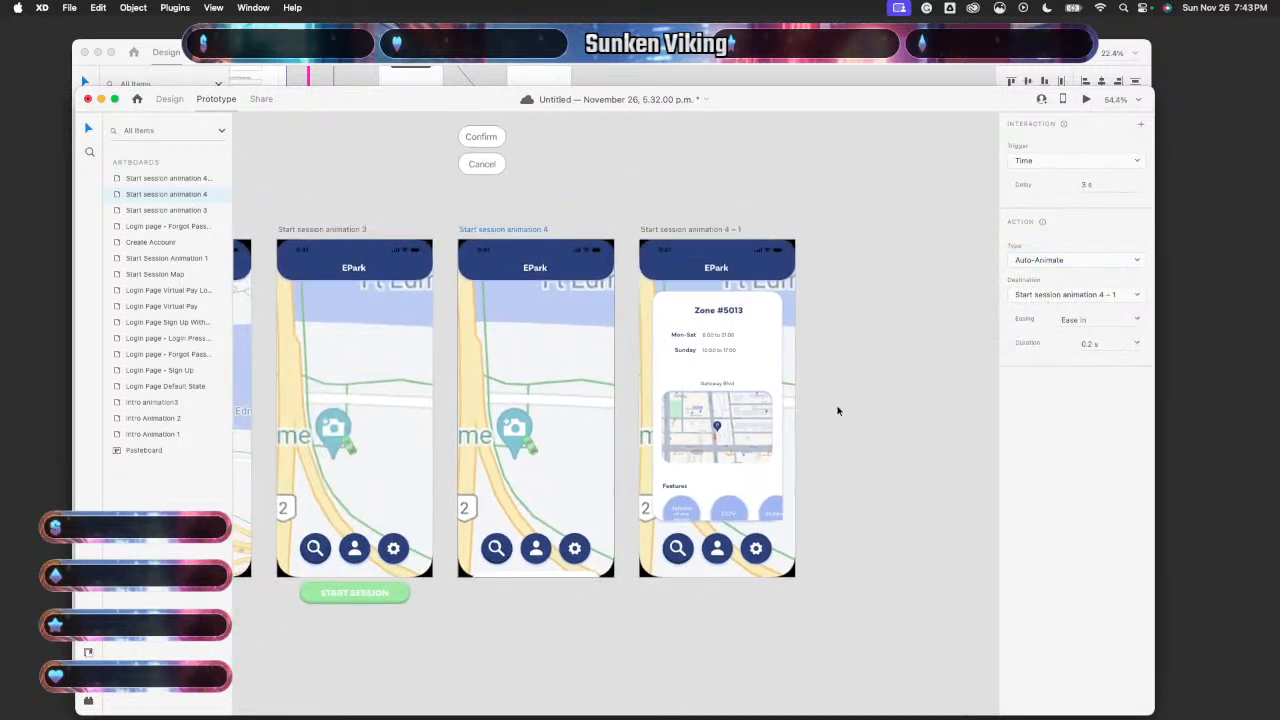
{"action": "scroll", "coordinate": [838, 411], "scroll_direction": "down", "scroll_amount": 2}
{"action": "scroll", "coordinate": [838, 411], "scroll_direction": "down", "scroll_amount": 5}
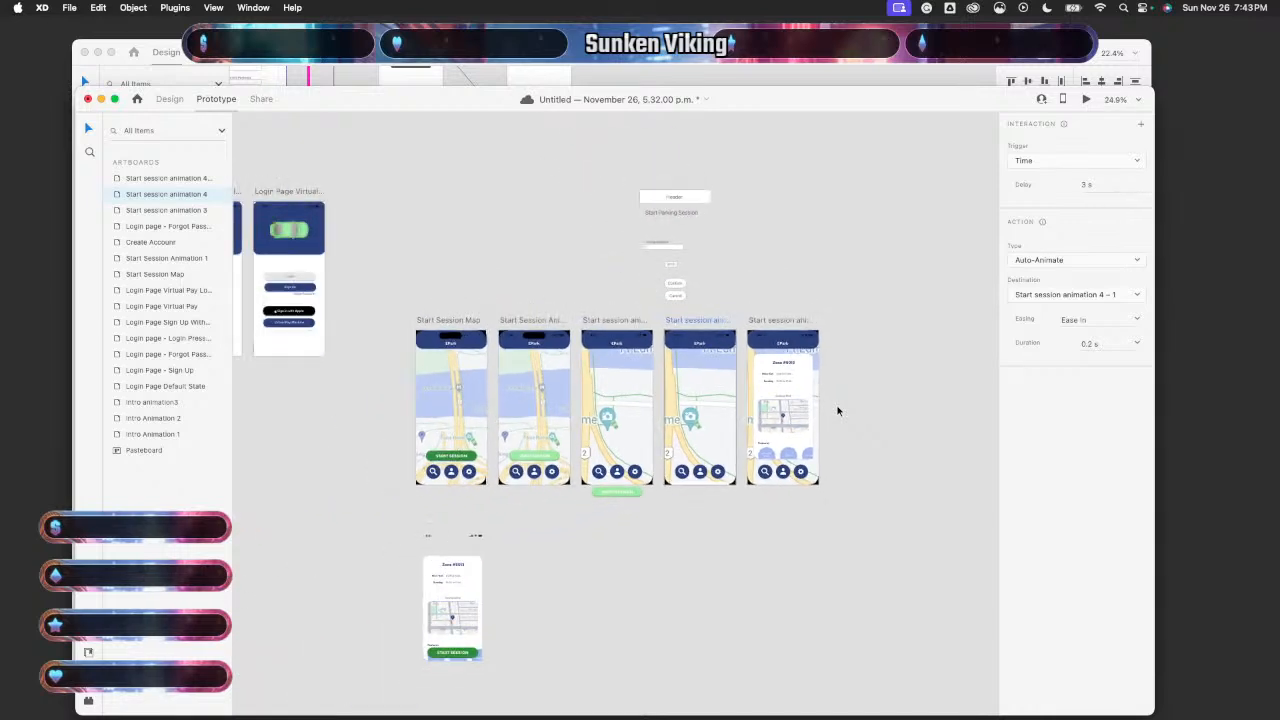
{"action": "left_click", "coordinate": [700, 370]}
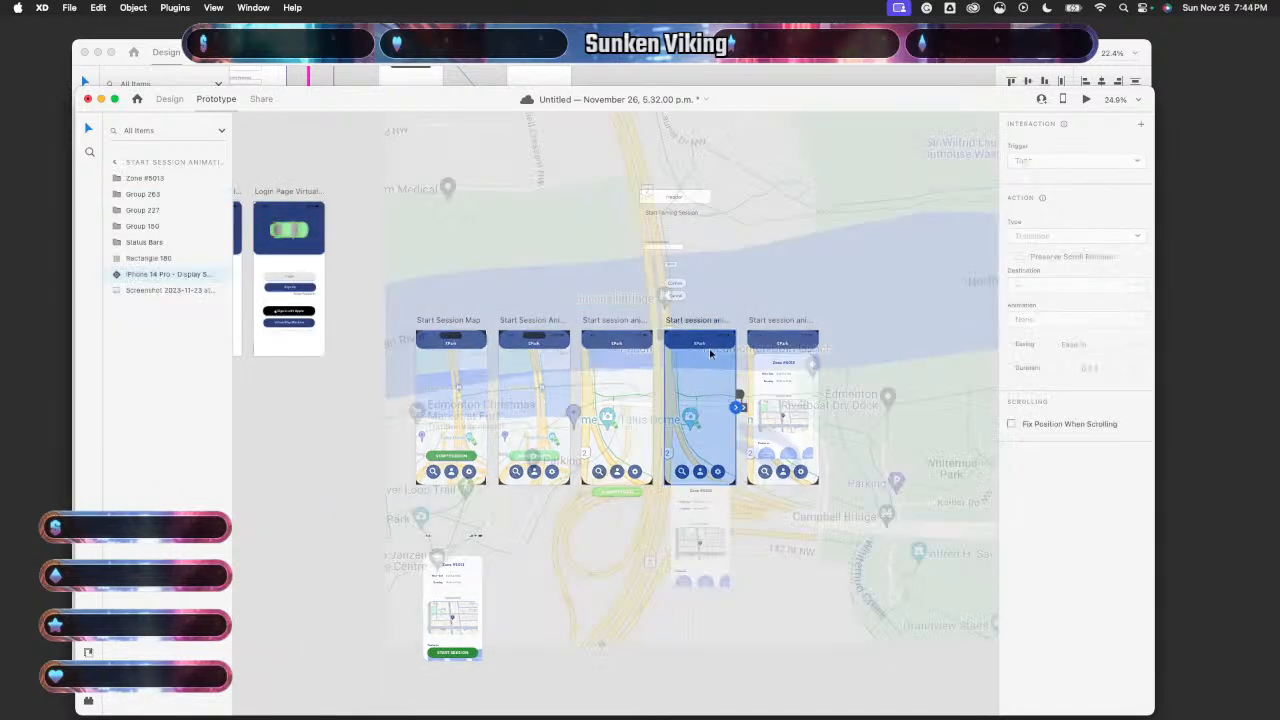
{"action": "left_click", "coordinate": [1086, 99]}
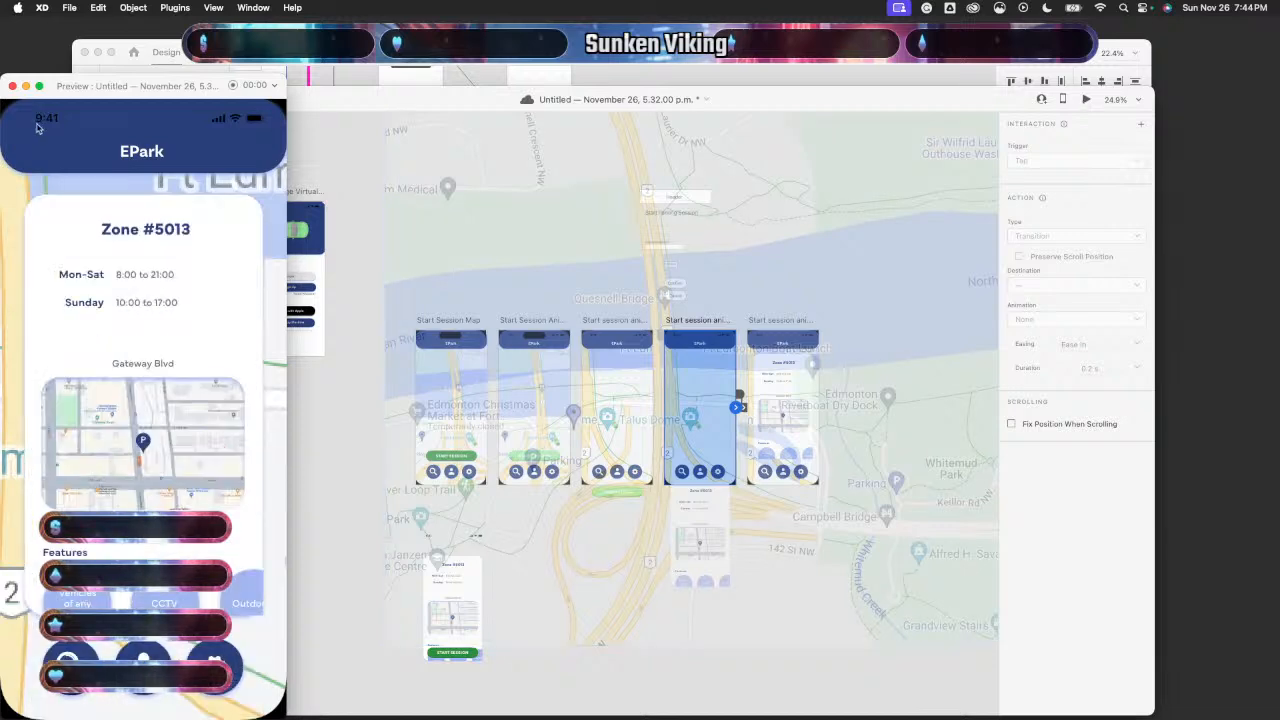
{"action": "left_click", "coordinate": [12, 88]}
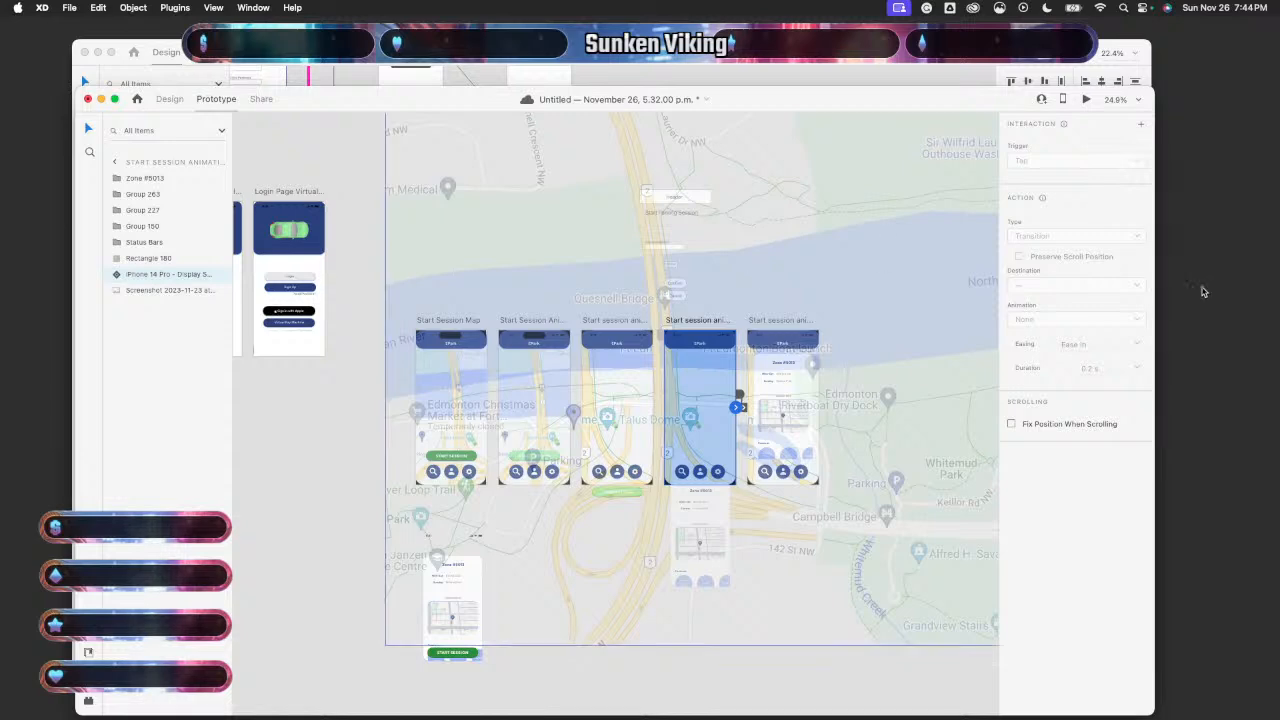
{"action": "left_click", "coordinate": [346, 499]}
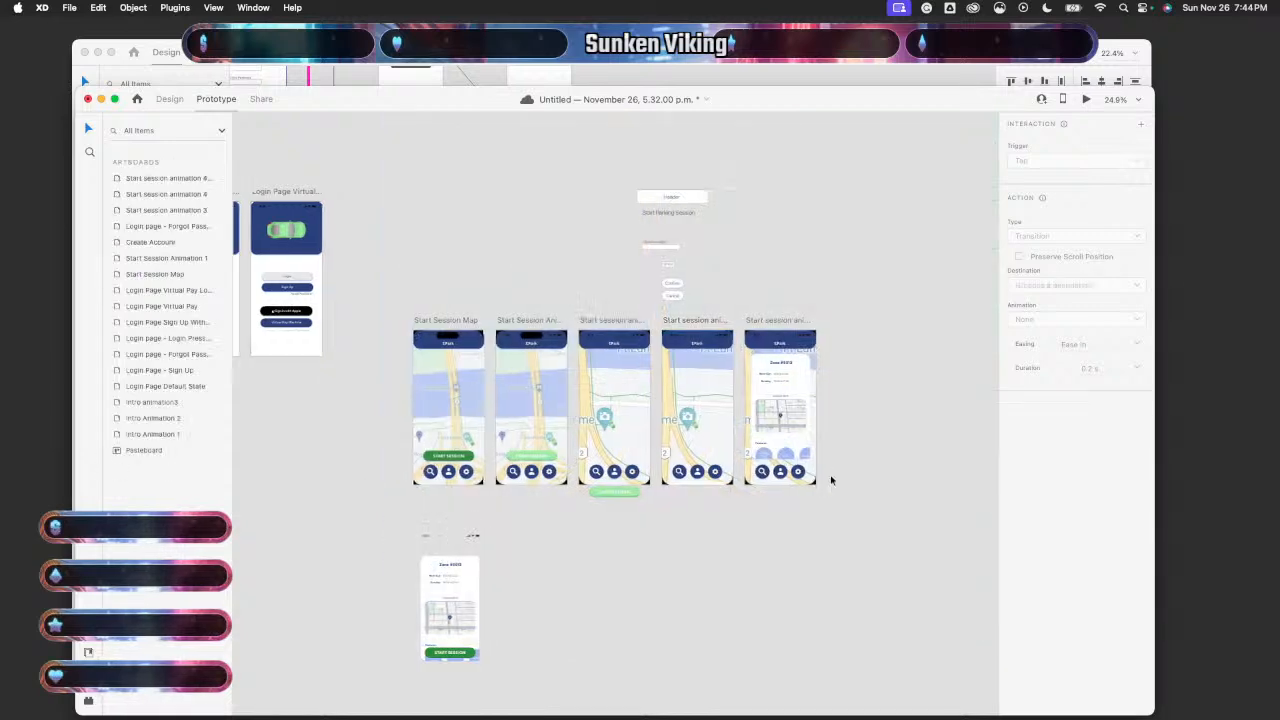
{"action": "scroll", "coordinate": [829, 479], "scroll_direction": "right", "scroll_amount": 2}
{"action": "left_click", "coordinate": [694, 446]}
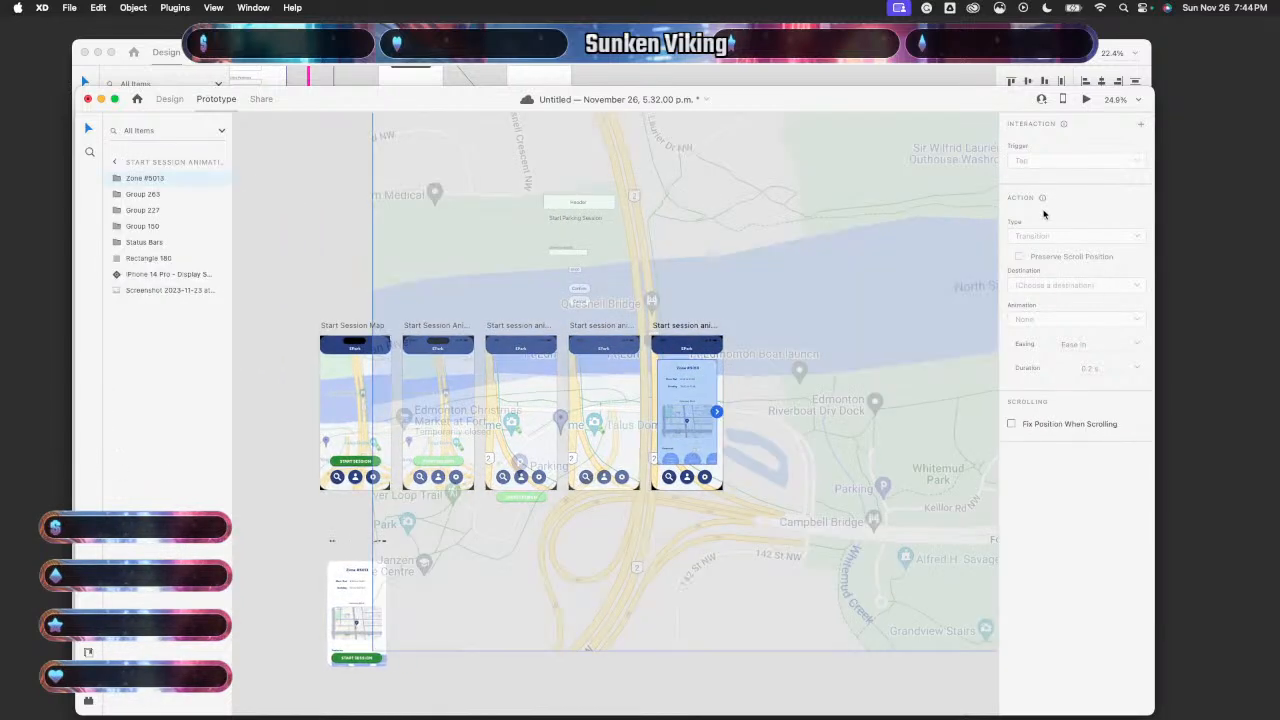
{"action": "scroll", "coordinate": [829, 409], "scroll_direction": "up", "scroll_amount": 5}
{"action": "scroll", "coordinate": [720, 451], "scroll_direction": "left", "scroll_amount": 3}
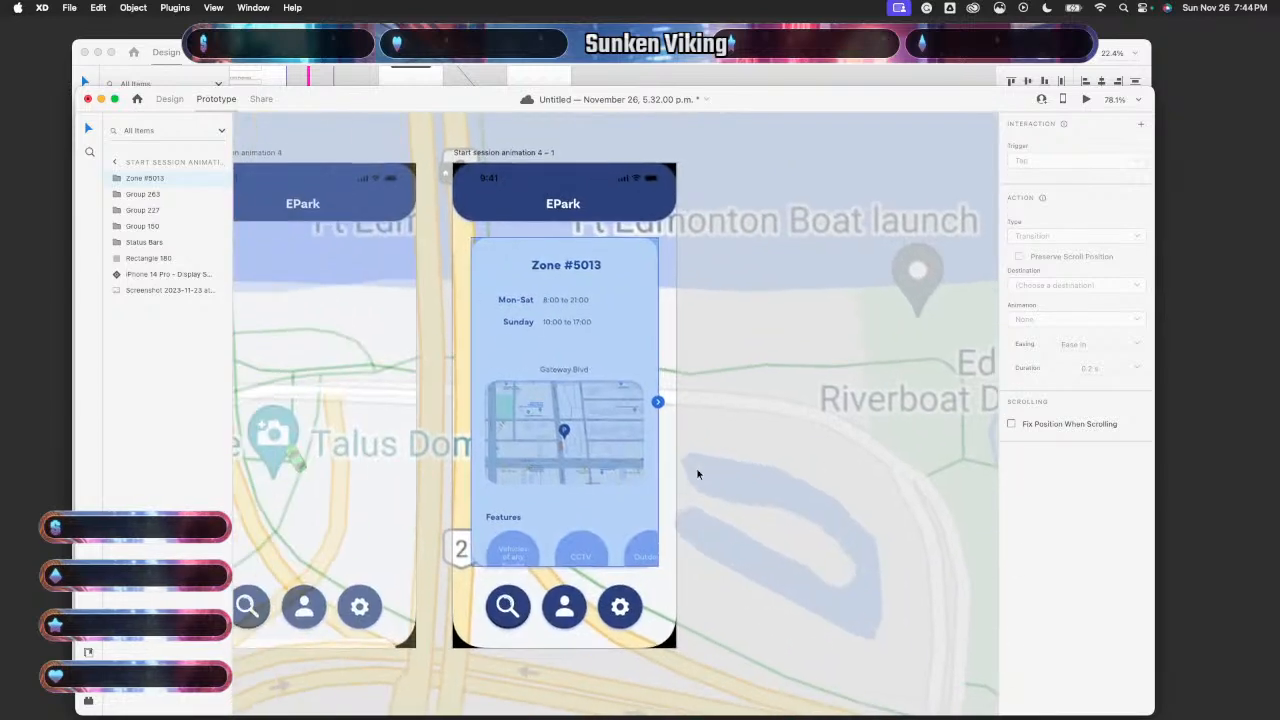
{"action": "left_click", "coordinate": [436, 526]}
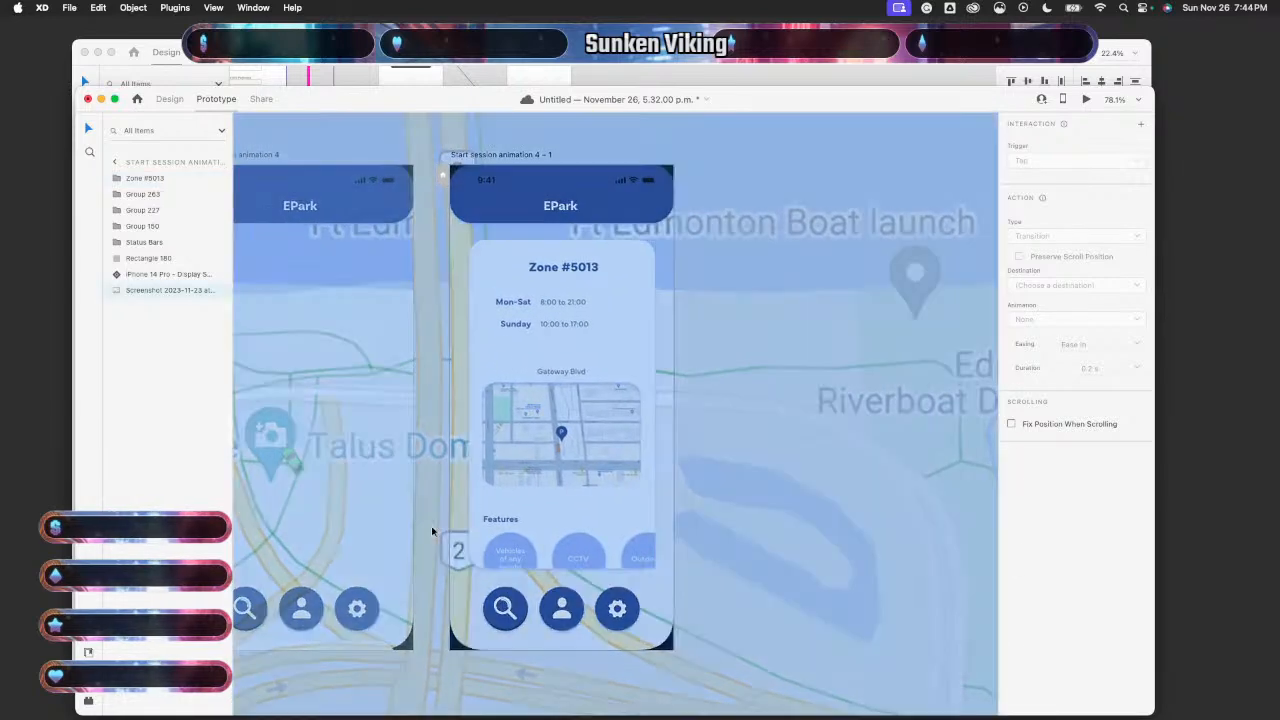
{"action": "scroll", "coordinate": [436, 526], "scroll_direction": "down", "scroll_amount": 5}
{"action": "scroll", "coordinate": [615, 436], "scroll_direction": "down", "scroll_amount": 3}
{"action": "key", "text": "Delete"}
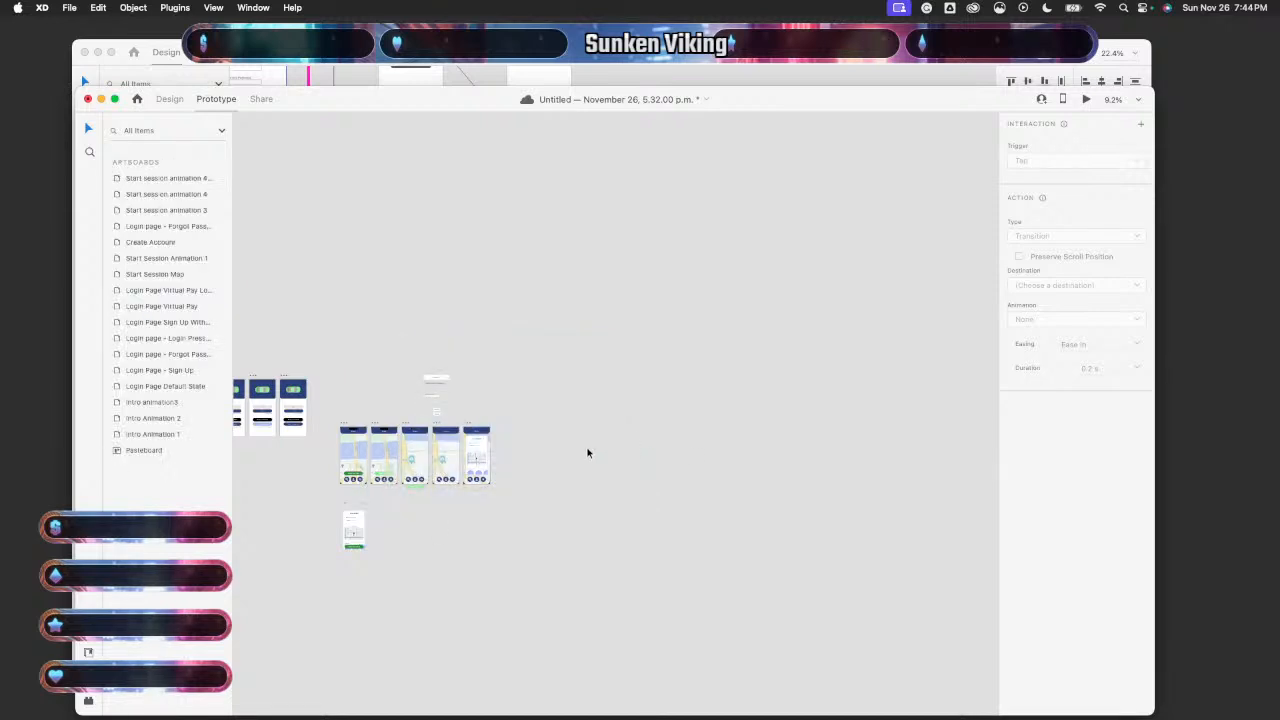
{"action": "scroll", "coordinate": [437, 523], "scroll_direction": "up", "scroll_amount": 3}
{"action": "scroll", "coordinate": [436, 524], "scroll_direction": "up", "scroll_amount": 2}
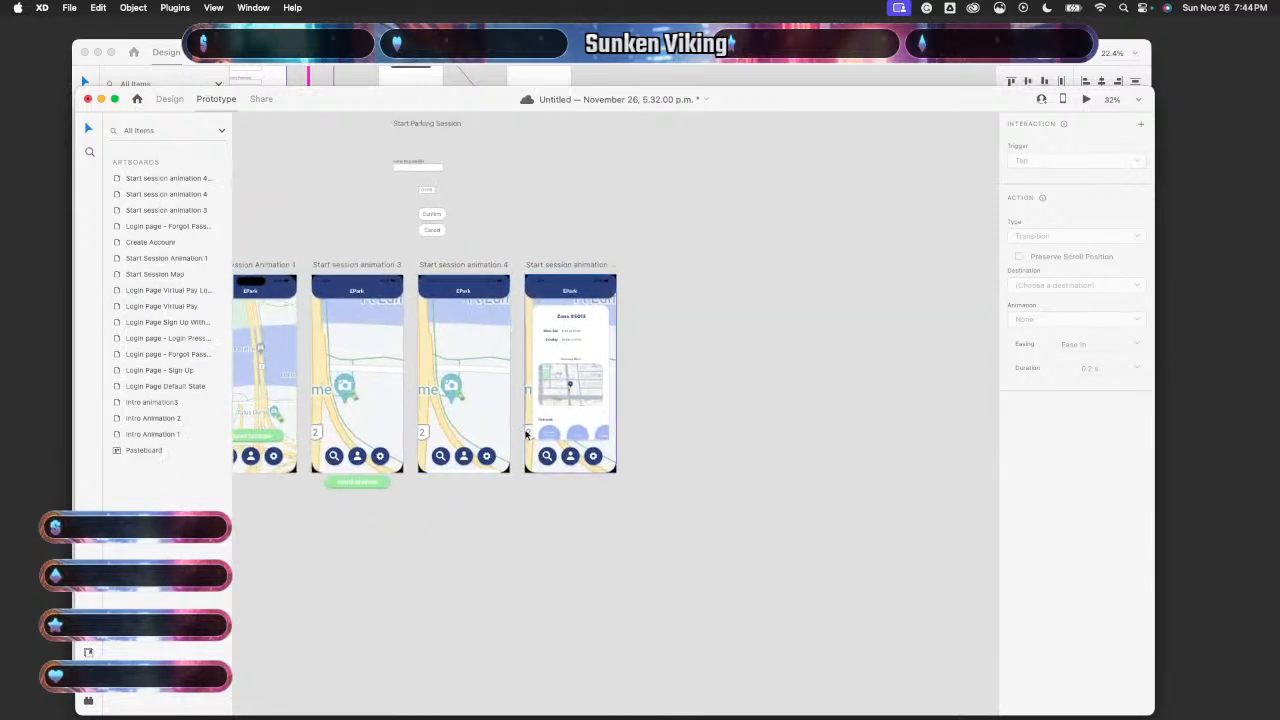
{"action": "left_click", "coordinate": [526, 434]}
{"action": "left_click", "coordinate": [485, 437]}
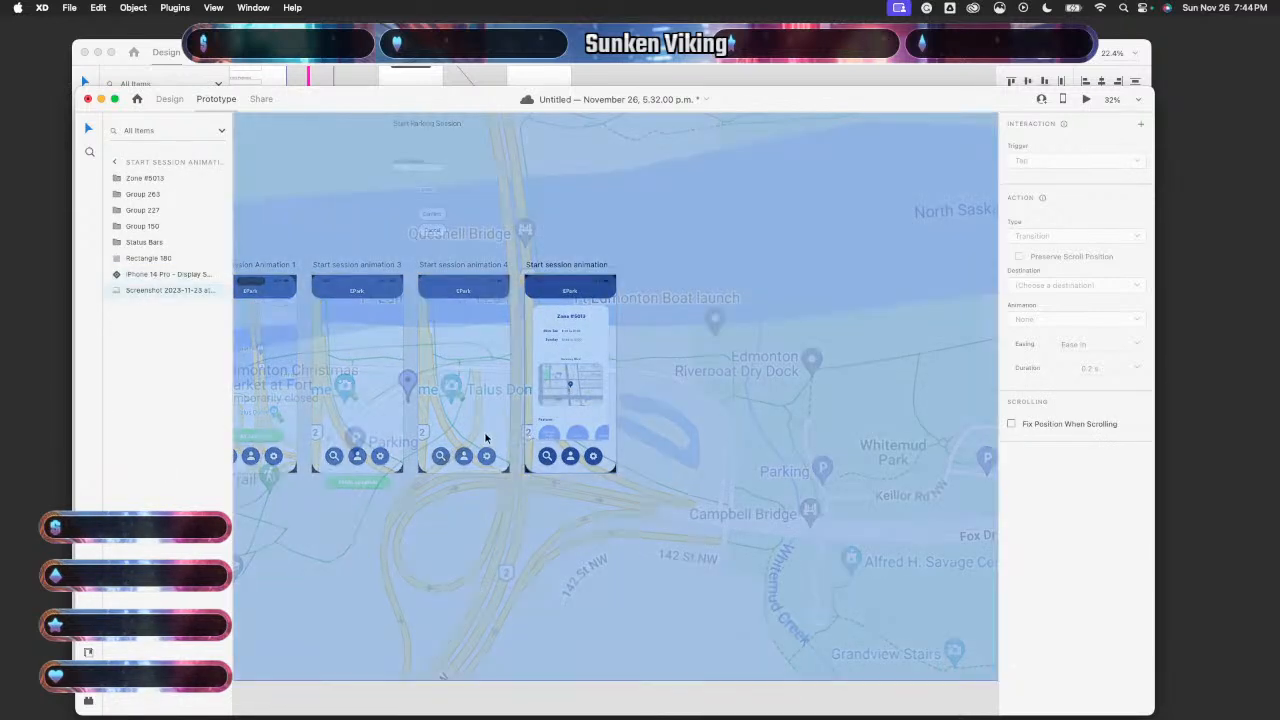
{"action": "left_click", "coordinate": [286, 702]}
{"action": "left_click", "coordinate": [487, 387]}
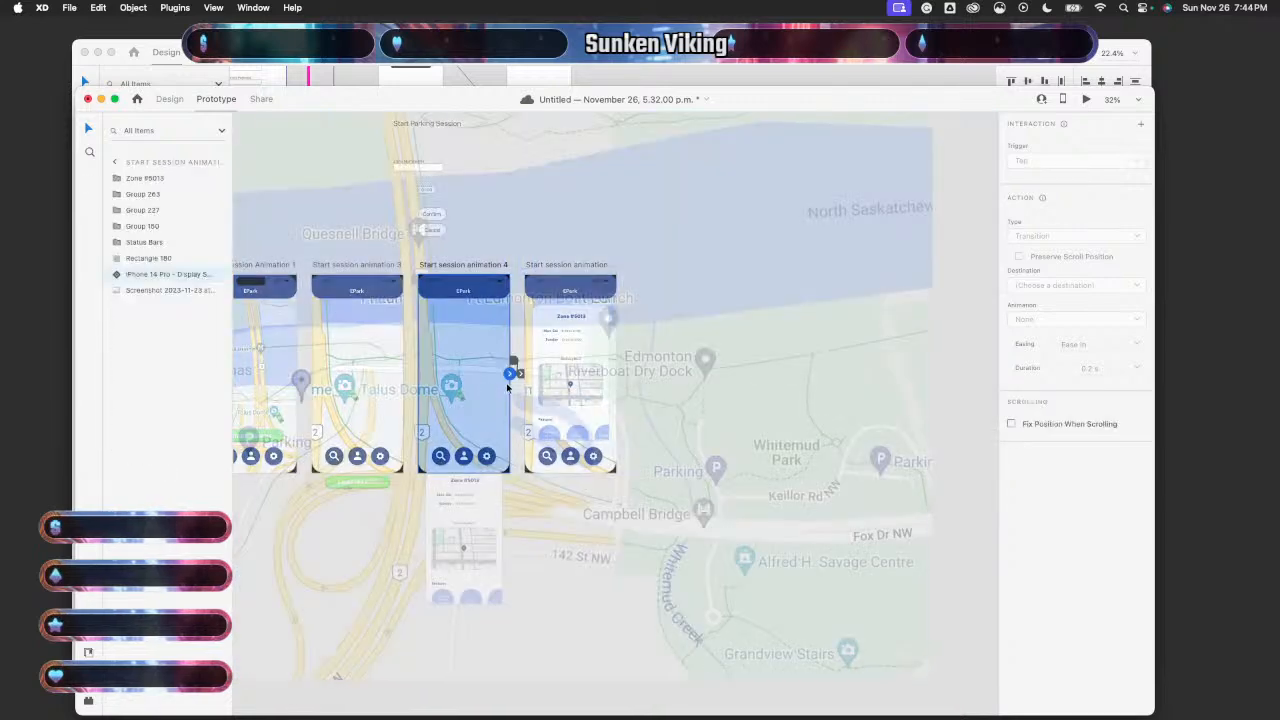
{"action": "scroll", "coordinate": [516, 383], "scroll_direction": "up", "scroll_amount": 5}
{"action": "left_click", "coordinate": [518, 344]}
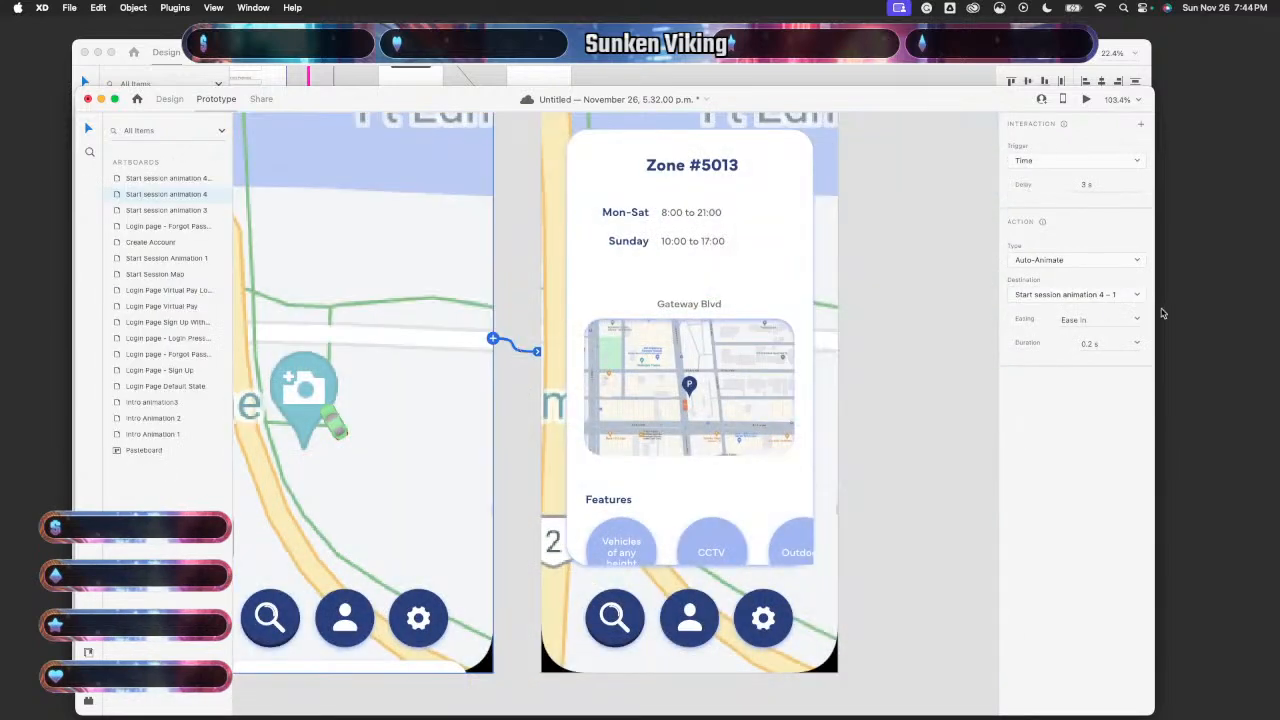
{"action": "left_click", "coordinate": [1102, 183]}
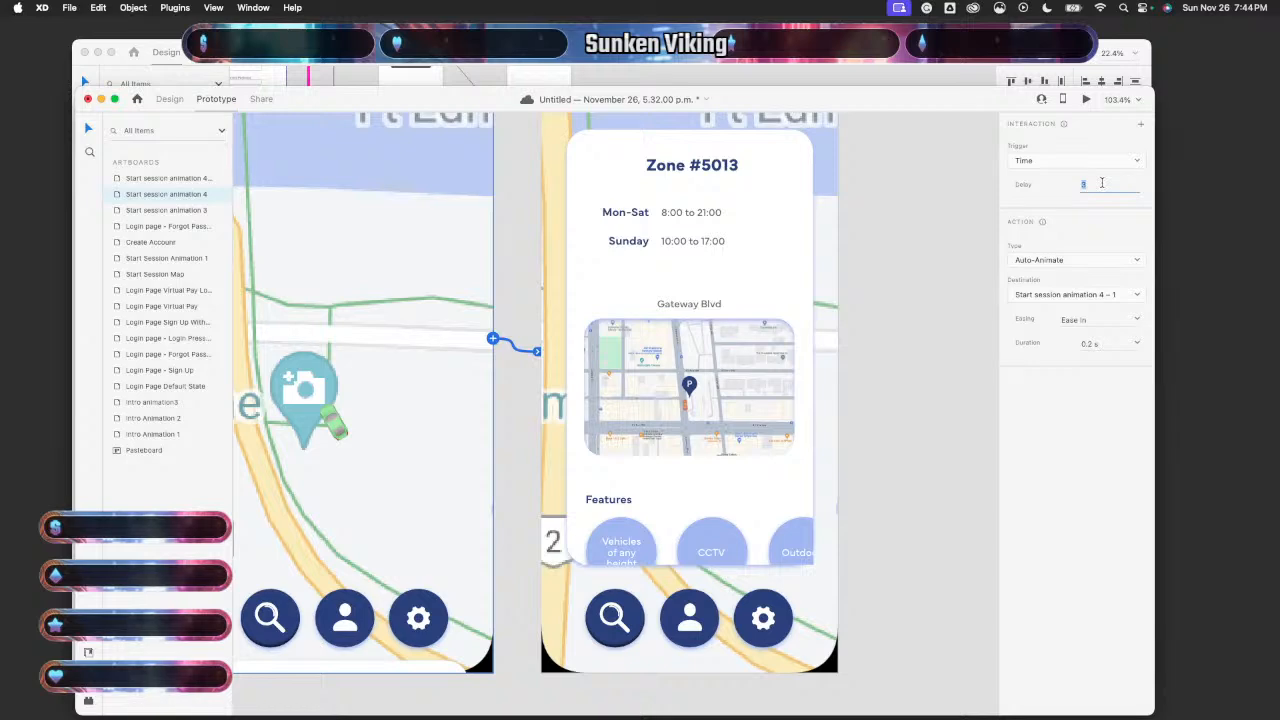
{"action": "key", "text": "Return"}
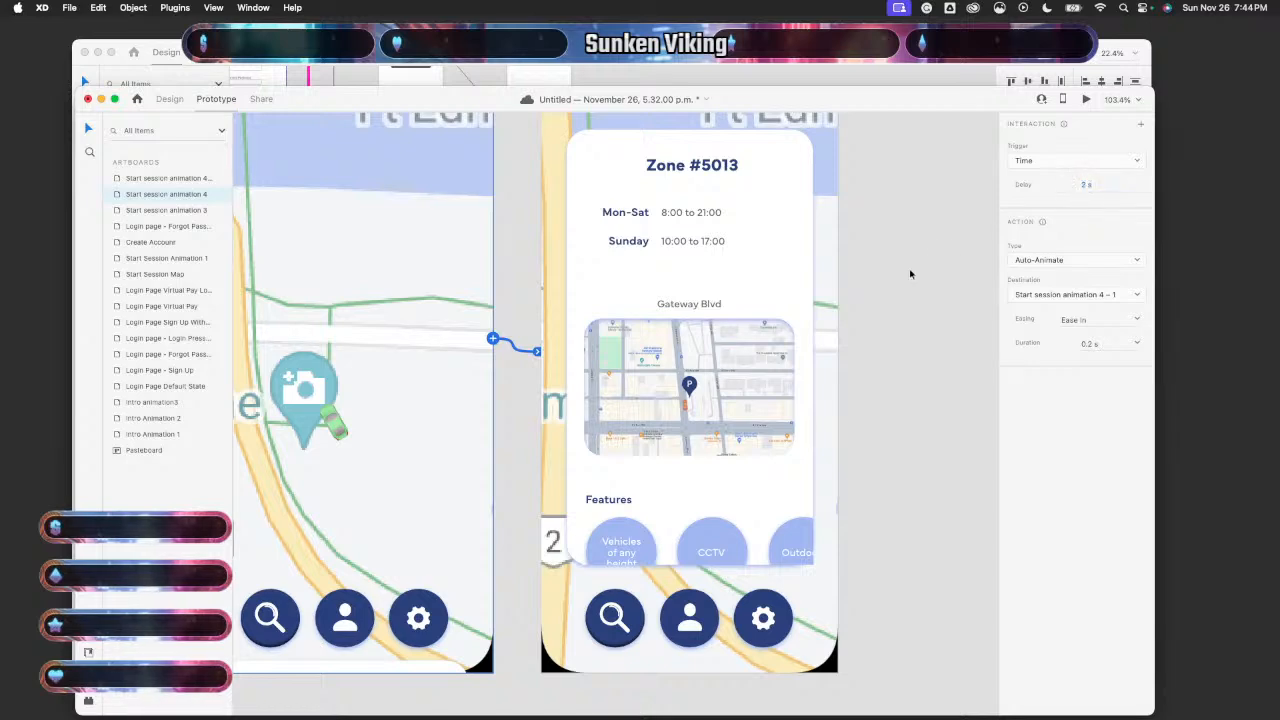
{"action": "key", "text": "super+0"}
{"action": "left_click", "coordinate": [1086, 99]}
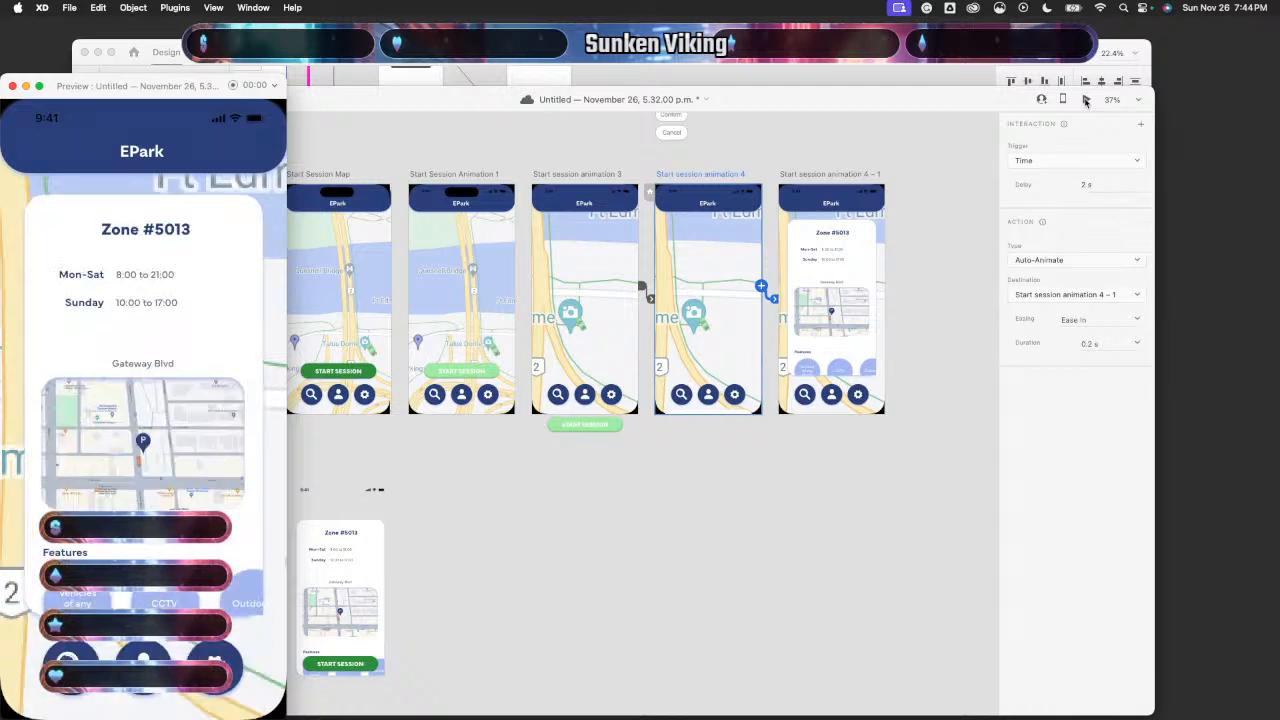
{"action": "left_click", "coordinate": [12, 88]}
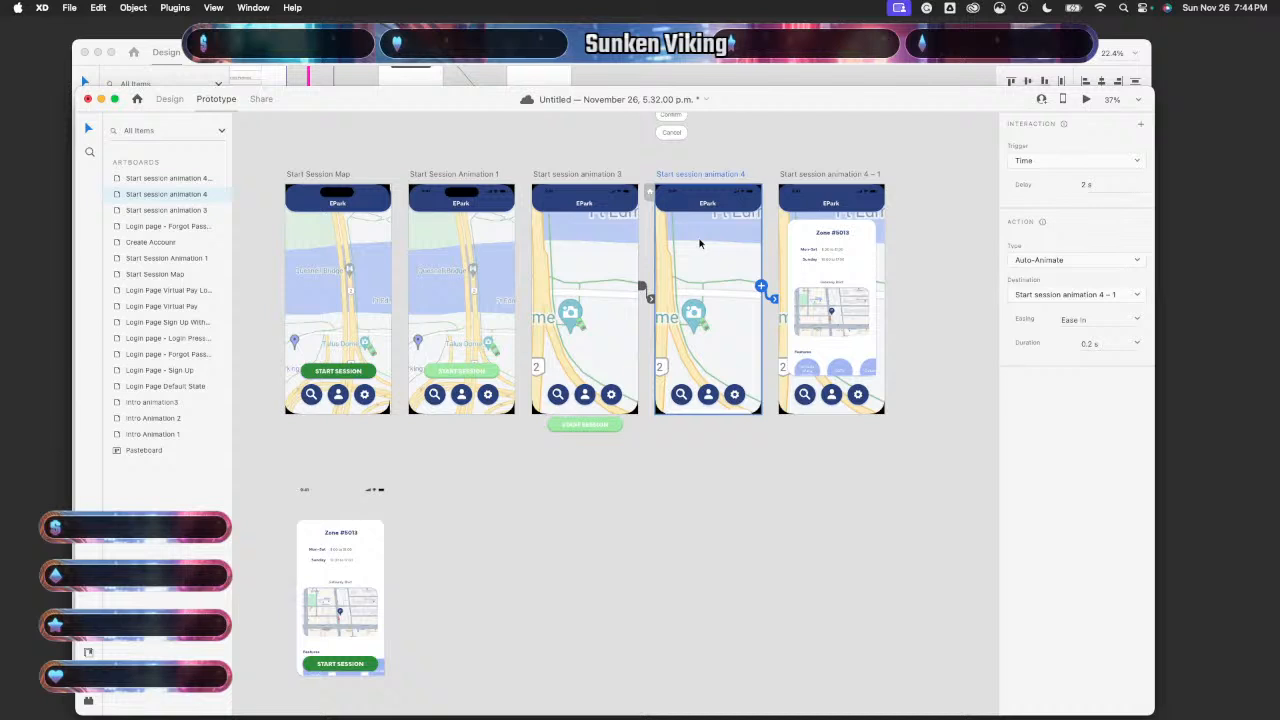
{"action": "left_click", "coordinate": [1072, 184]}
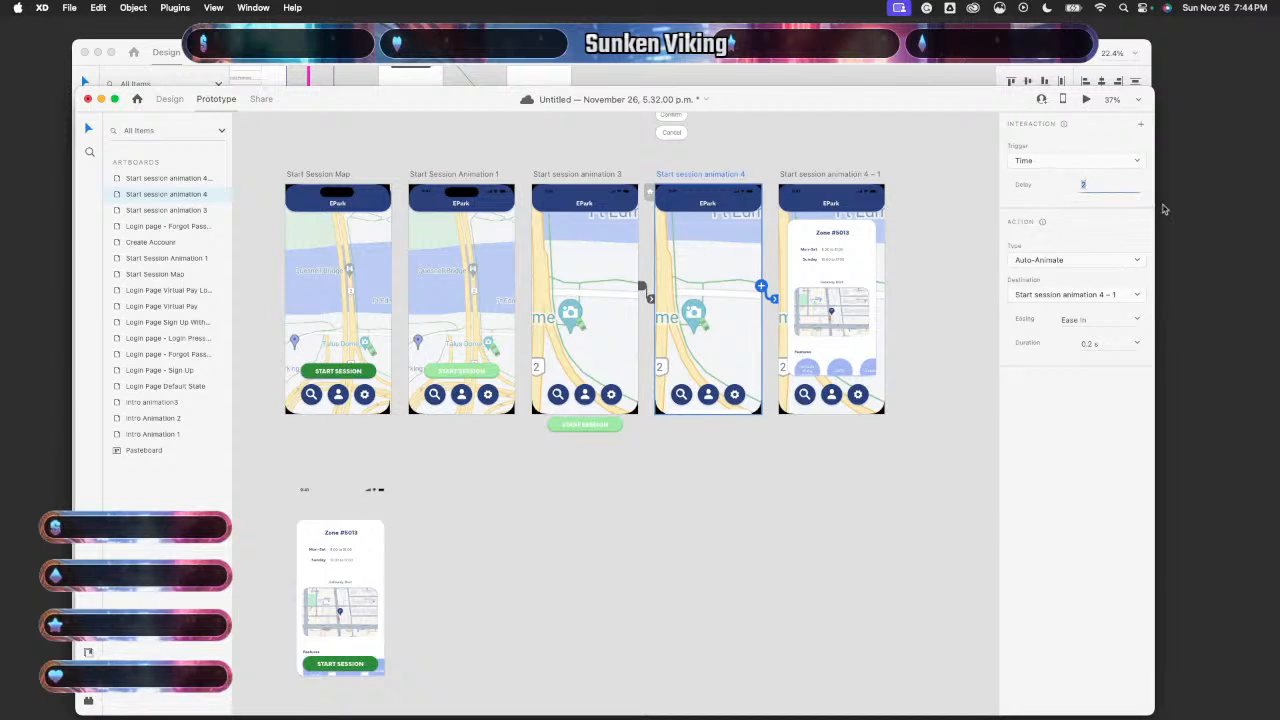
{"action": "type", "text": "3 s"}
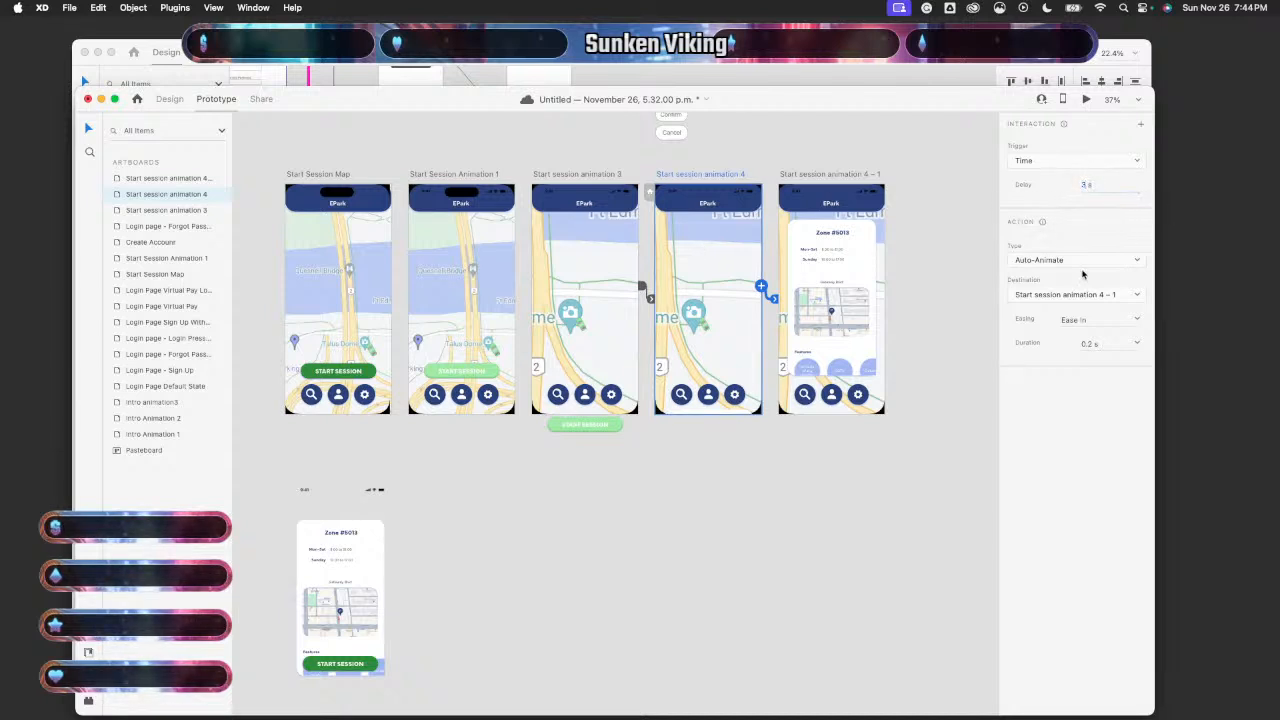
{"action": "scroll", "coordinate": [957, 391], "scroll_direction": "up", "scroll_amount": 5}
{"action": "scroll", "coordinate": [543, 388], "scroll_direction": "left", "scroll_amount": 3}
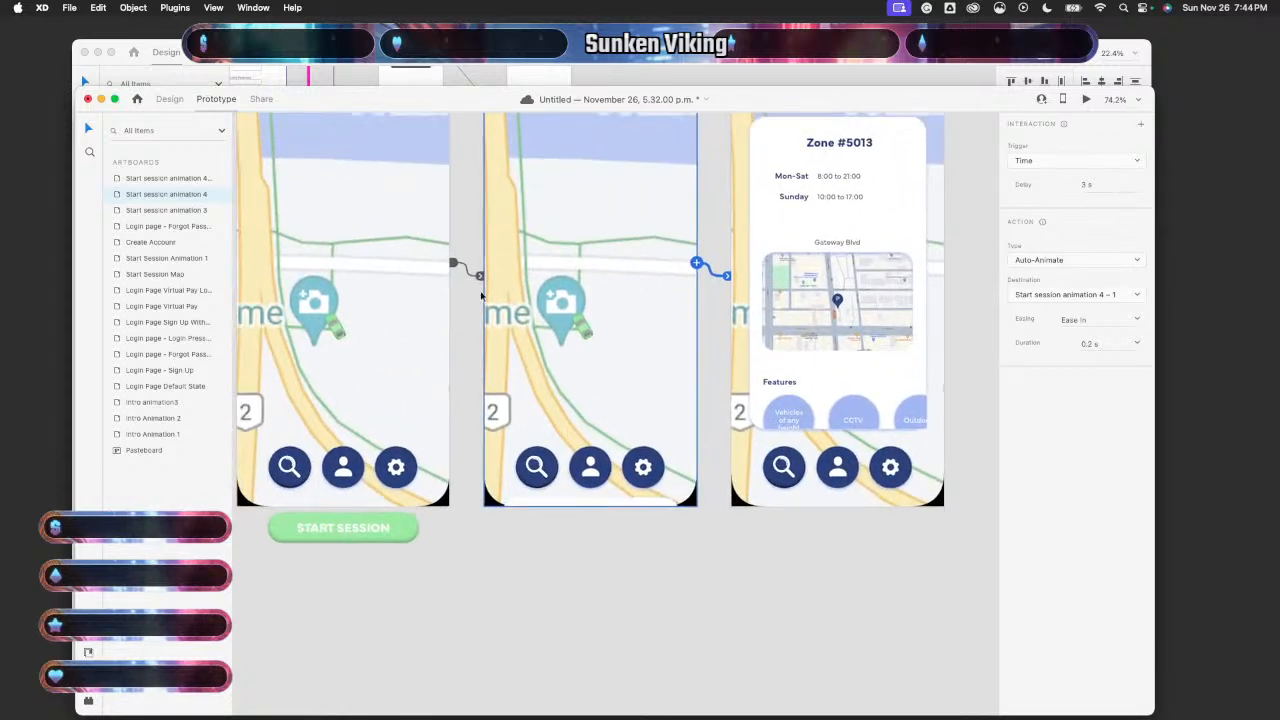
{"action": "left_click", "coordinate": [462, 266]}
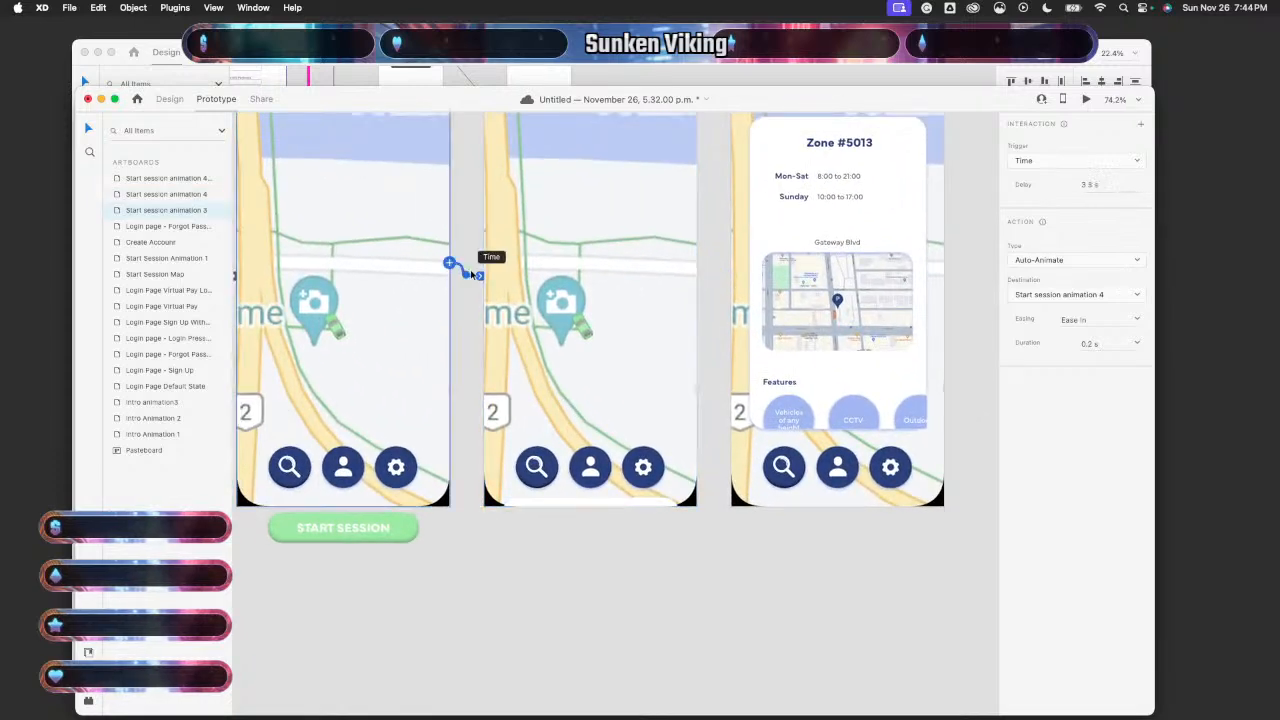
{"action": "left_click", "coordinate": [1092, 186]}
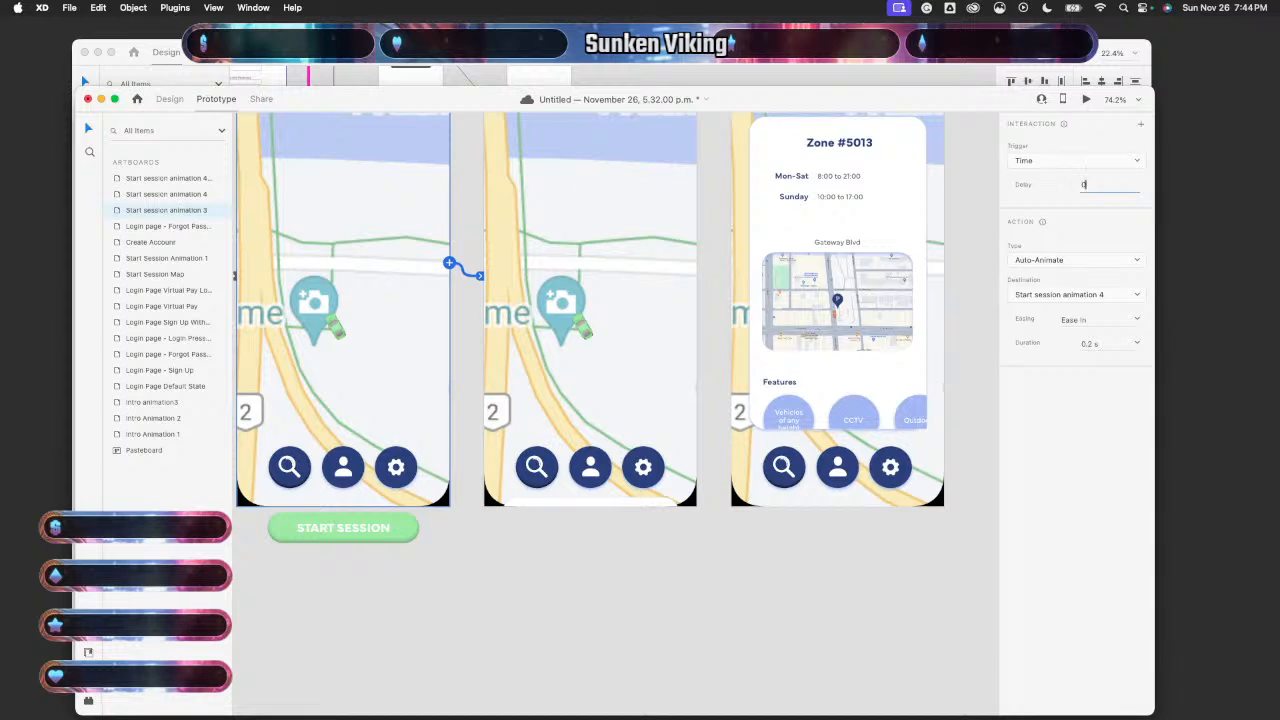
{"action": "scroll", "coordinate": [760, 318], "scroll_direction": "left", "scroll_amount": 6}
{"action": "scroll", "coordinate": [760, 318], "scroll_direction": "up", "scroll_amount": 1}
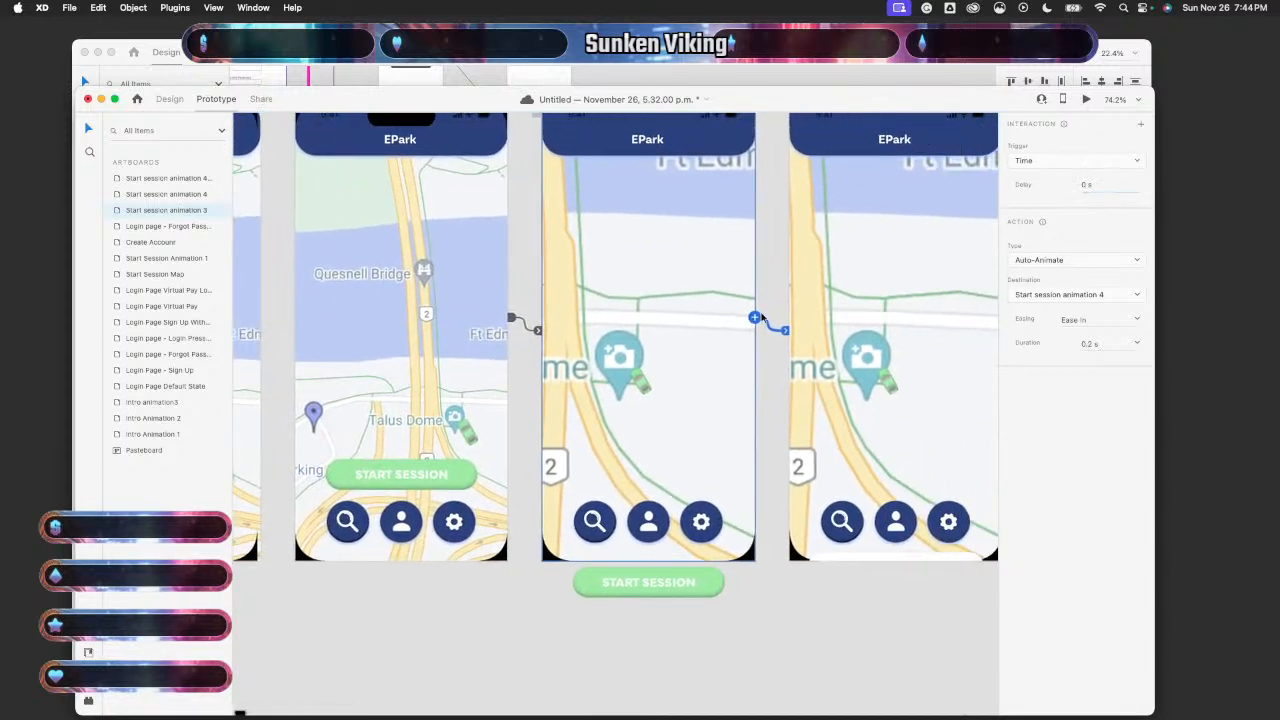
{"action": "scroll", "coordinate": [760, 318], "scroll_direction": "right", "scroll_amount": 2}
{"action": "scroll", "coordinate": [760, 318], "scroll_direction": "up", "scroll_amount": 1}
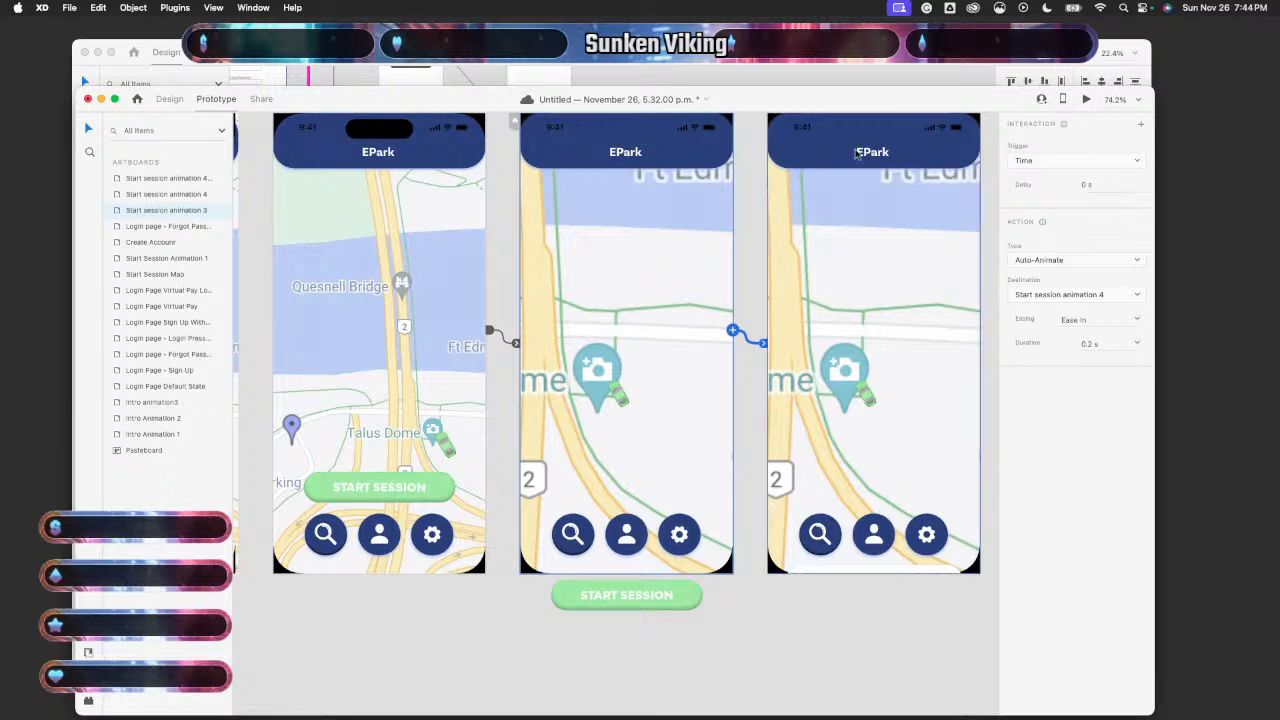
{"action": "left_click", "coordinate": [457, 383]}
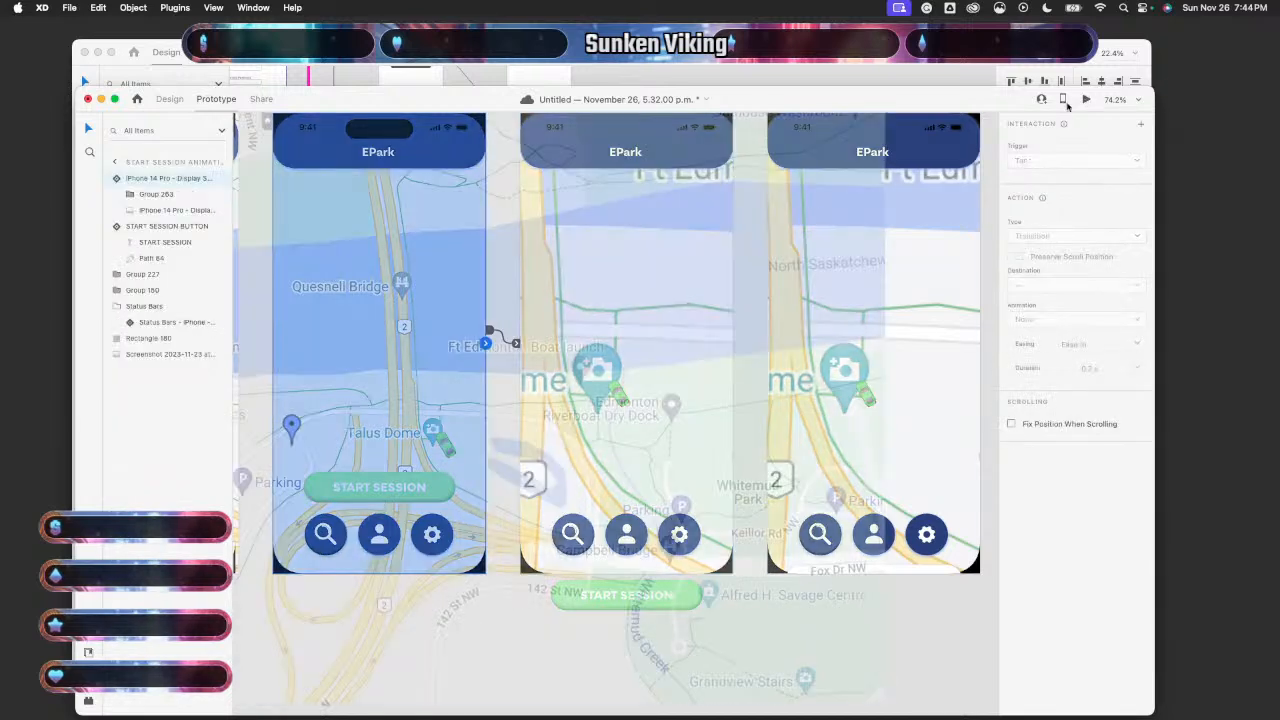
{"action": "left_click", "coordinate": [1086, 100]}
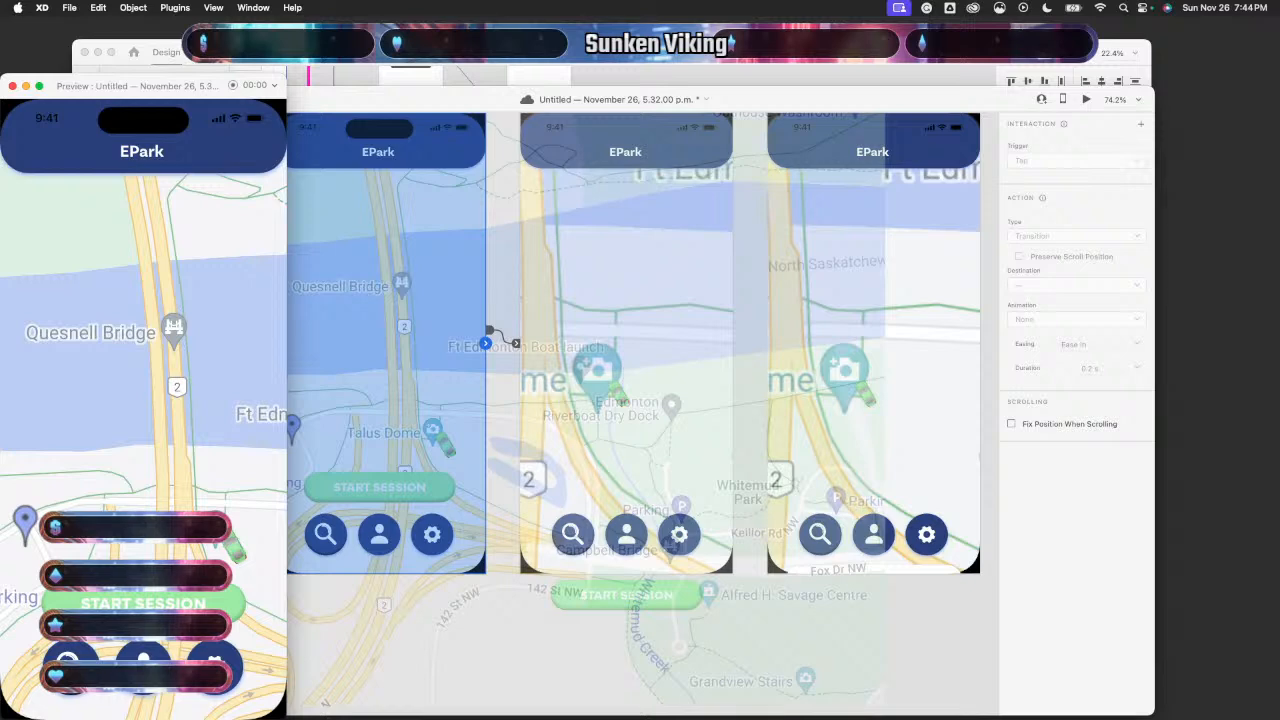
{"action": "left_click", "coordinate": [143, 612]}
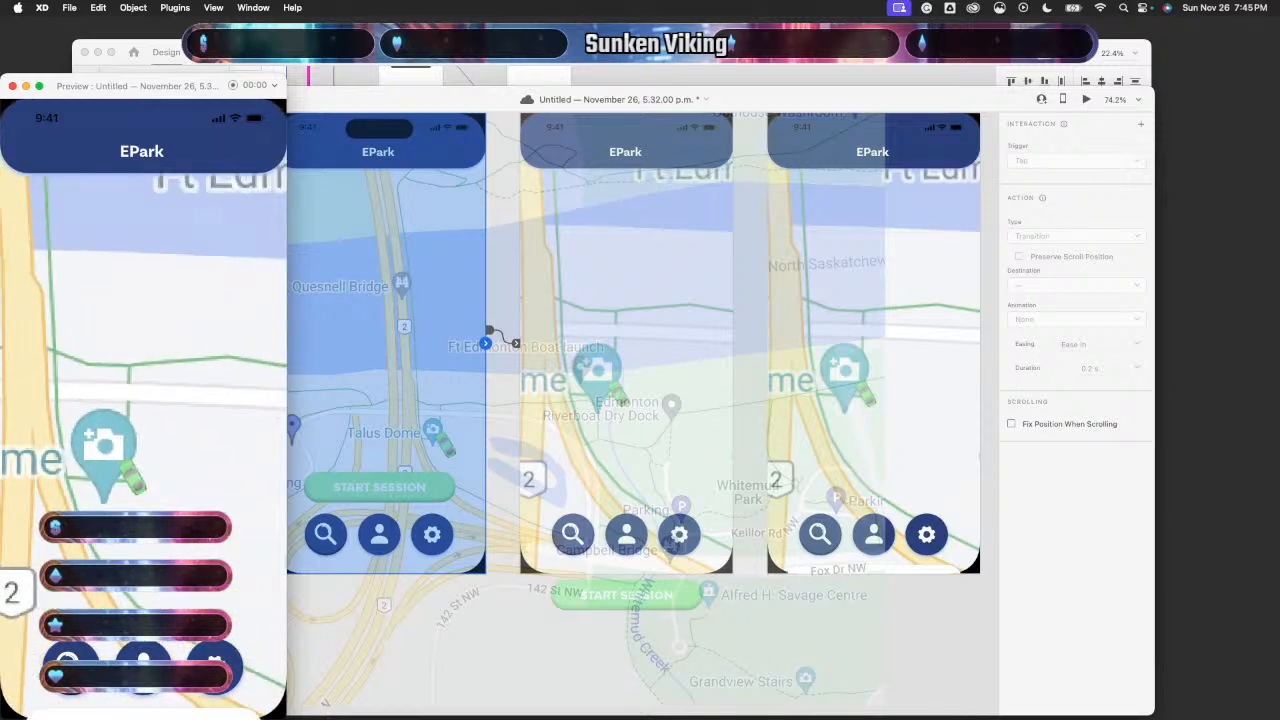
{"action": "left_click", "coordinate": [12, 88]}
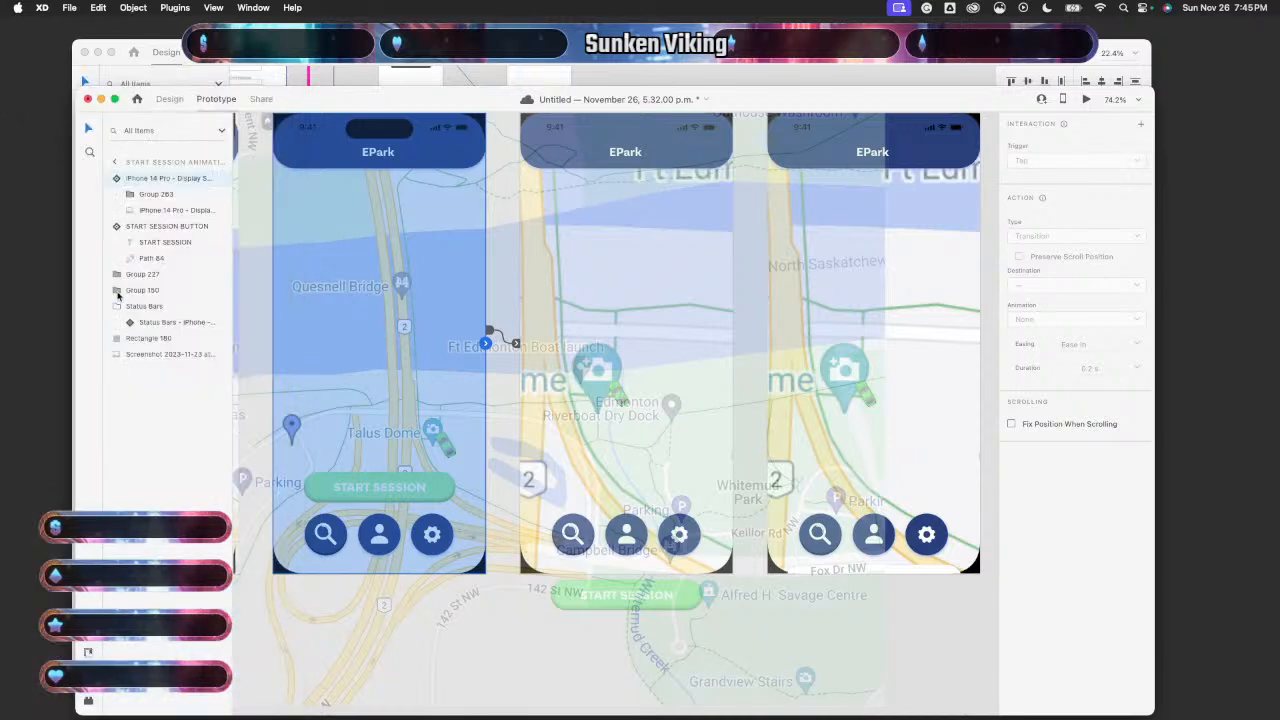
{"action": "left_click", "coordinate": [360, 697]}
{"action": "scroll", "coordinate": [360, 697], "scroll_direction": "down", "scroll_amount": 5}
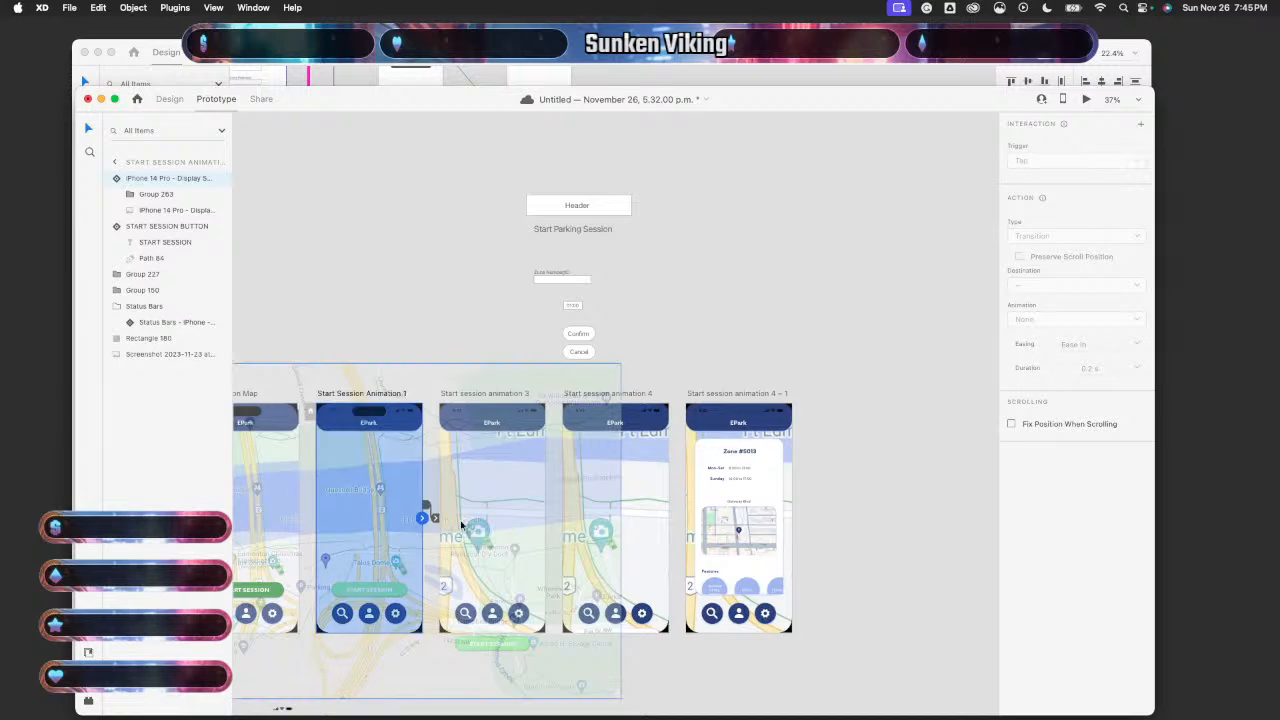
{"action": "left_click", "coordinate": [384, 339]}
{"action": "scroll", "coordinate": [385, 343], "scroll_direction": "left", "scroll_amount": 2}
{"action": "scroll", "coordinate": [385, 343], "scroll_direction": "down", "scroll_amount": 1}
{"action": "scroll", "coordinate": [385, 345], "scroll_direction": "left", "scroll_amount": 2}
{"action": "scroll", "coordinate": [411, 411], "scroll_direction": "down", "scroll_amount": 2}
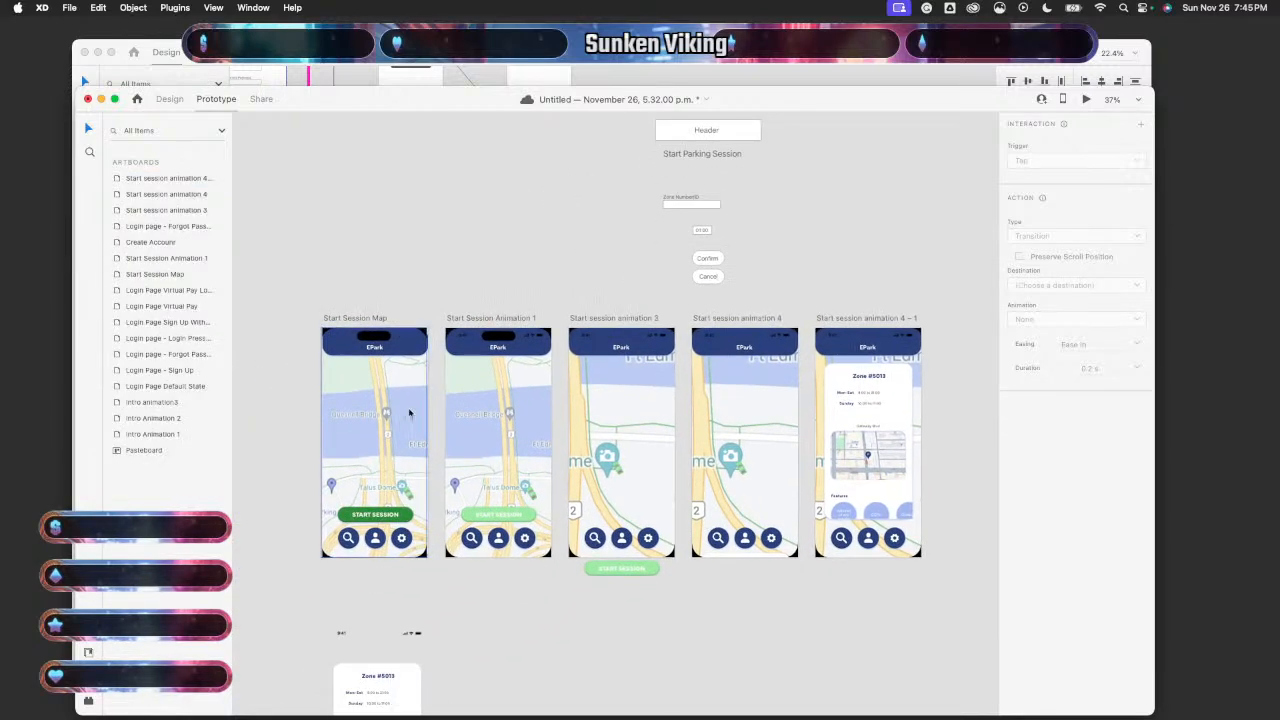
{"action": "left_click", "coordinate": [432, 455]}
{"action": "scroll", "coordinate": [440, 469], "scroll_direction": "up", "scroll_amount": 3}
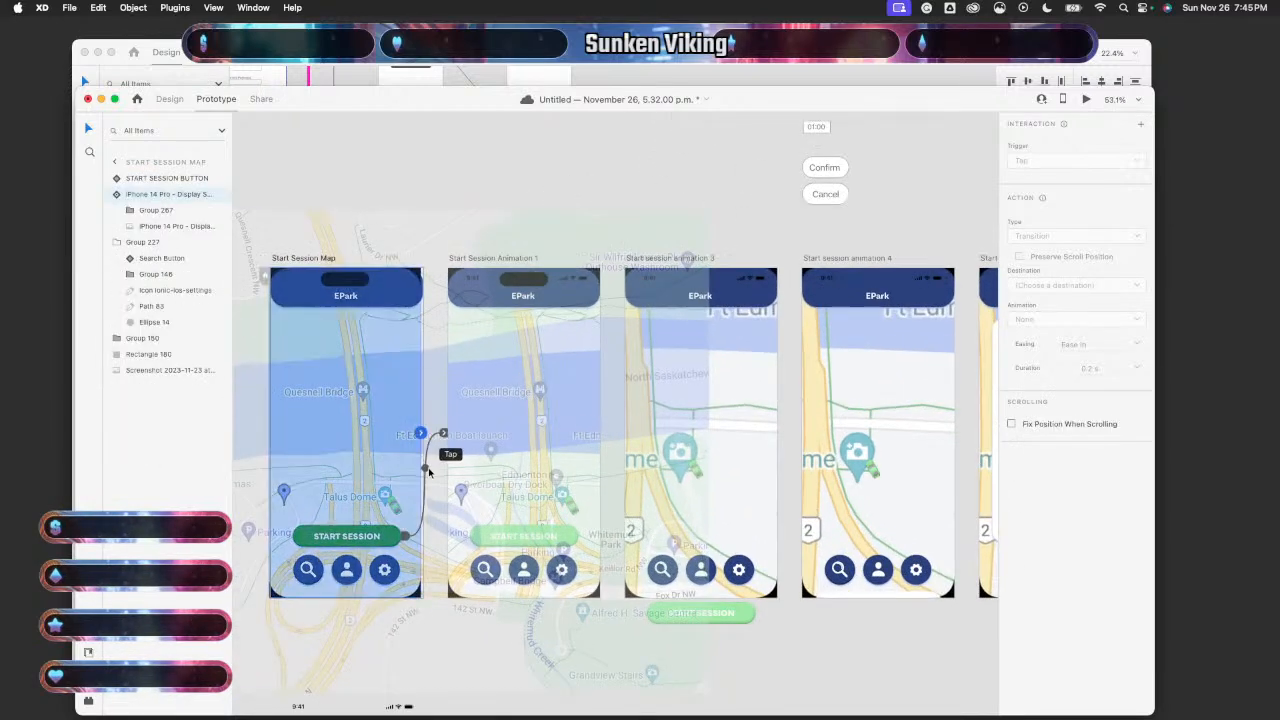
{"action": "left_click", "coordinate": [428, 438]}
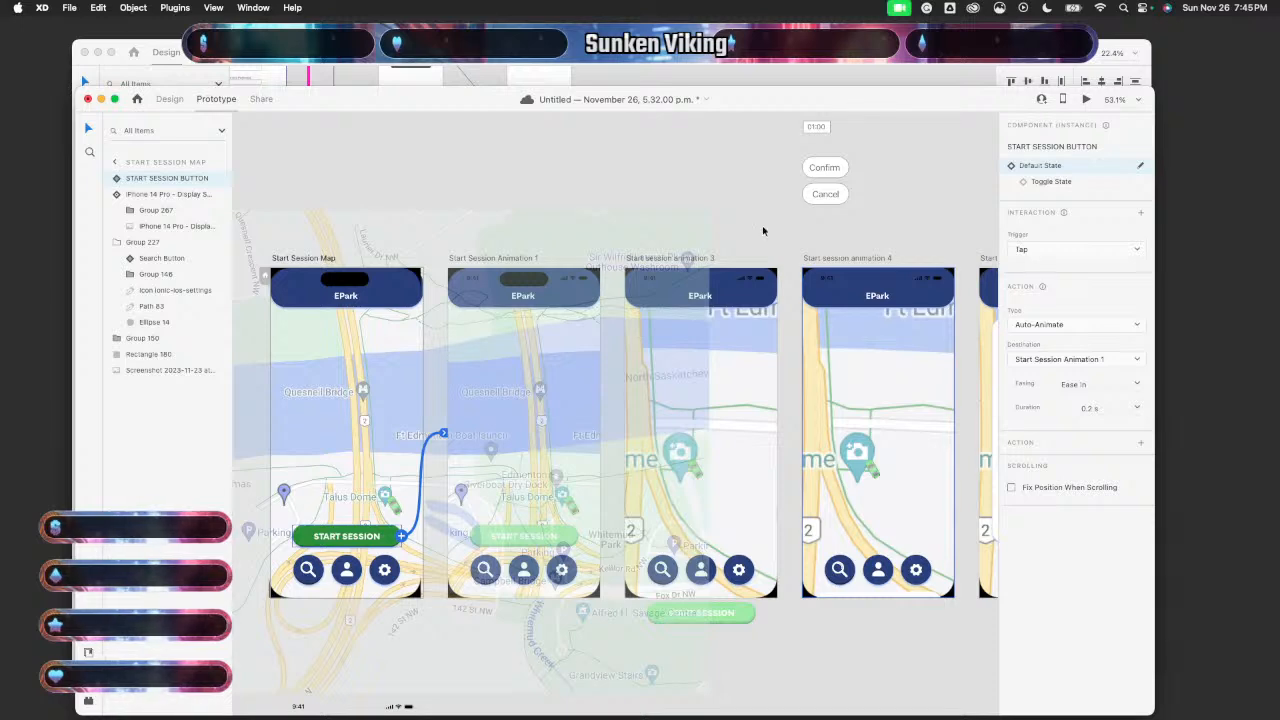
{"action": "left_click", "coordinate": [700, 183]}
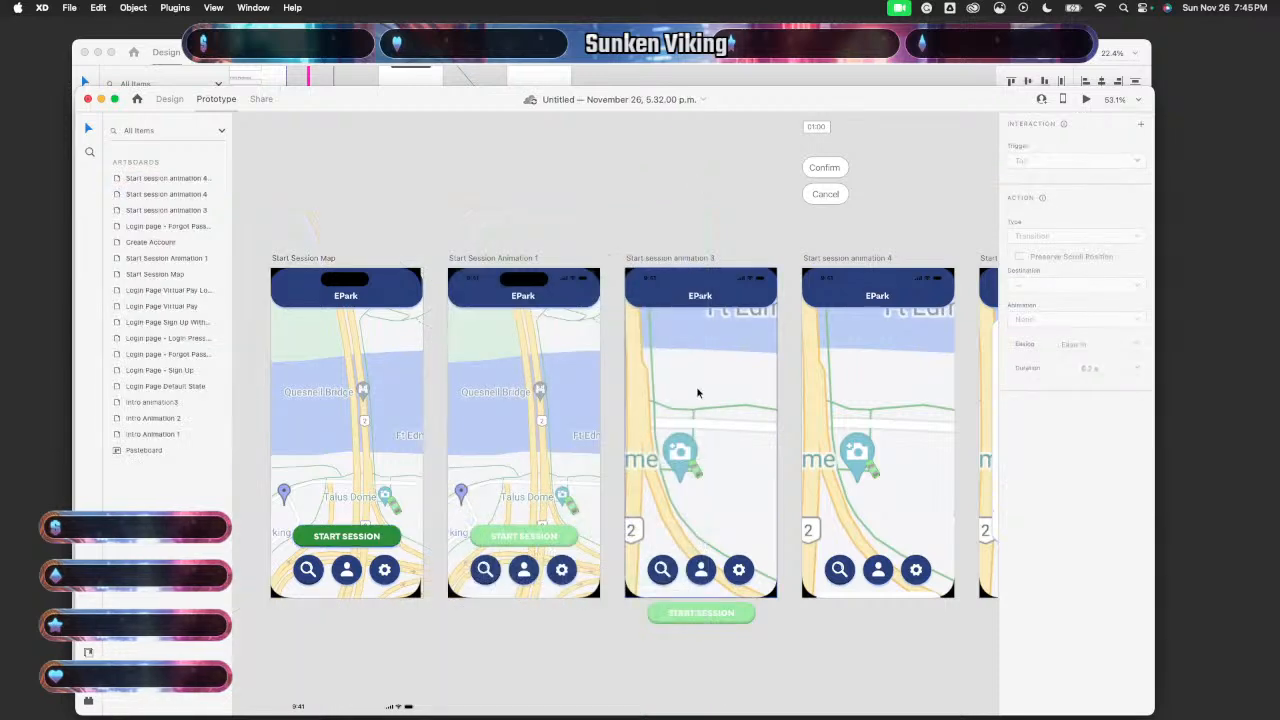
{"action": "scroll", "coordinate": [698, 393], "scroll_direction": "down", "scroll_amount": 5}
{"action": "scroll", "coordinate": [698, 393], "scroll_direction": "up", "scroll_amount": 3}
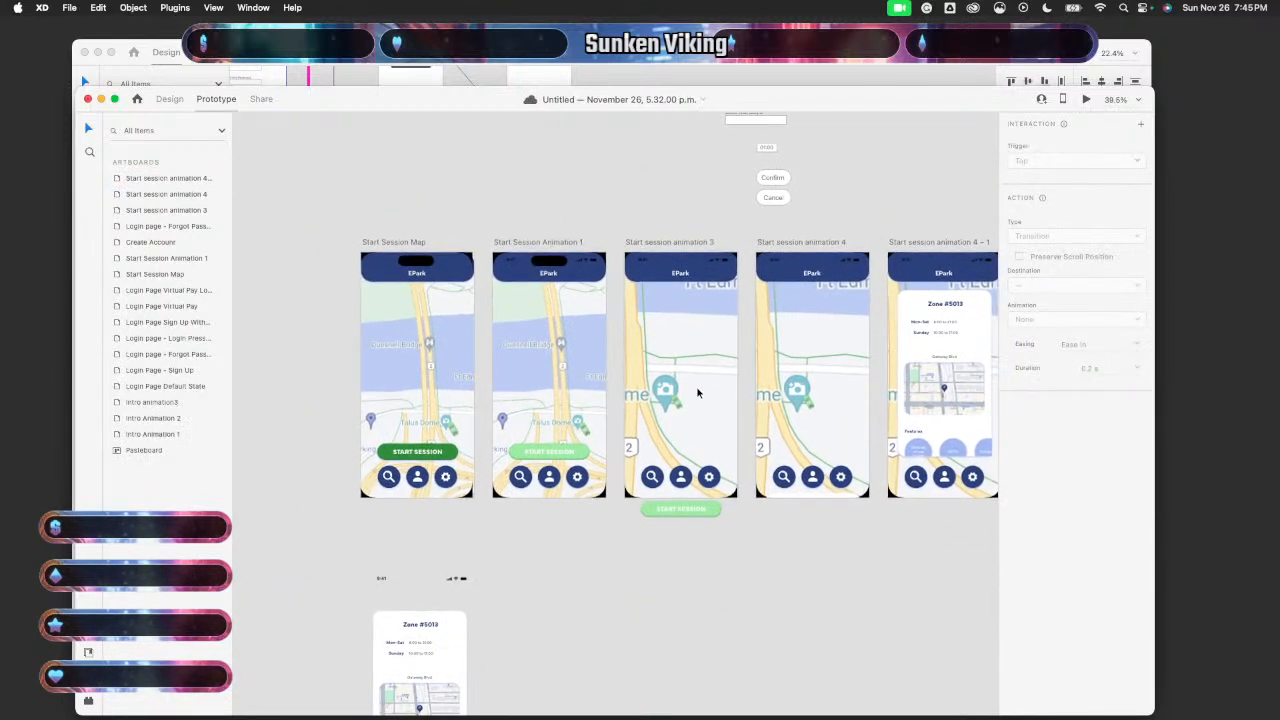
{"action": "scroll", "coordinate": [698, 393], "scroll_direction": "right", "scroll_amount": 2}
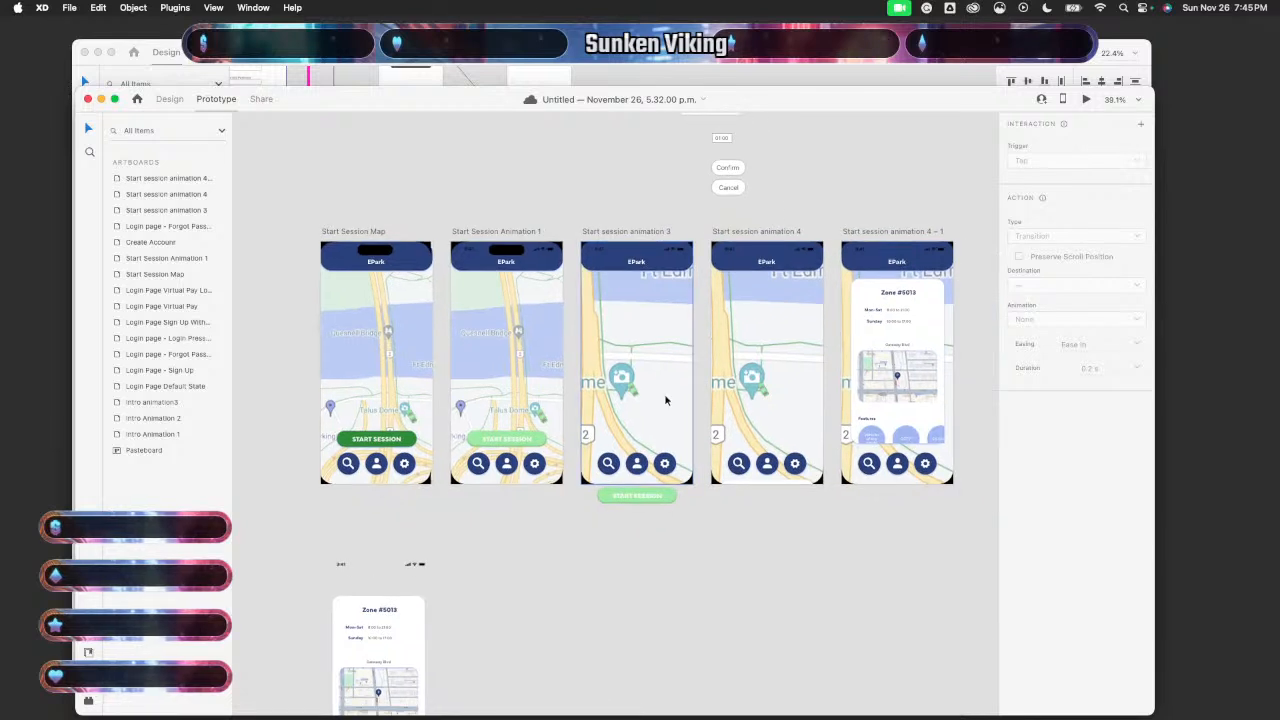
{"action": "left_click", "coordinate": [393, 407]}
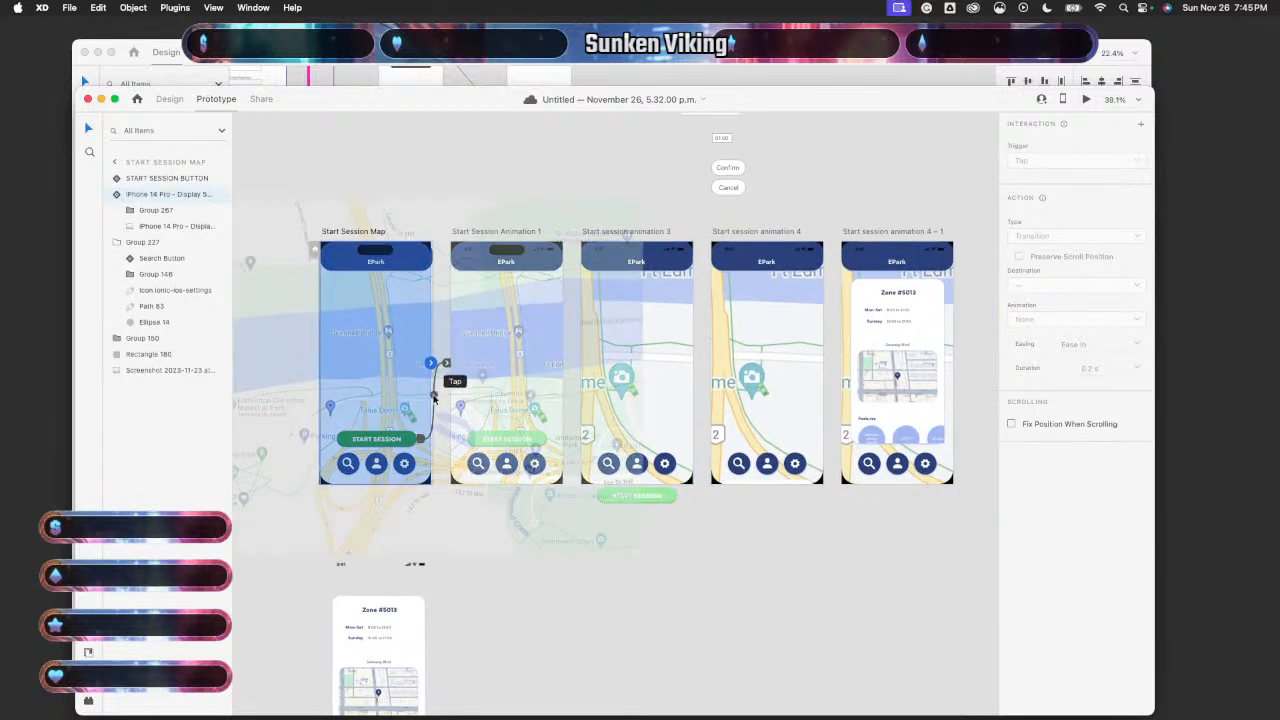
{"action": "left_click", "coordinate": [434, 399]}
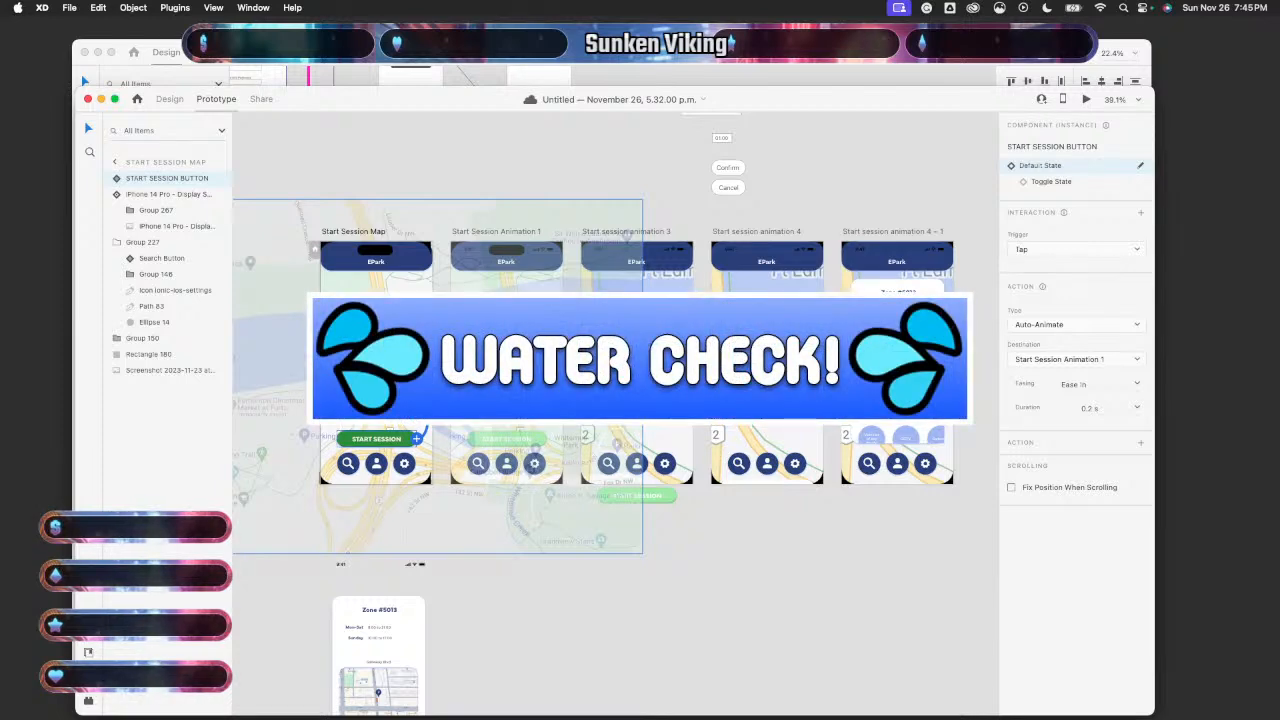
{"action": "left_click", "coordinate": [1057, 184]}
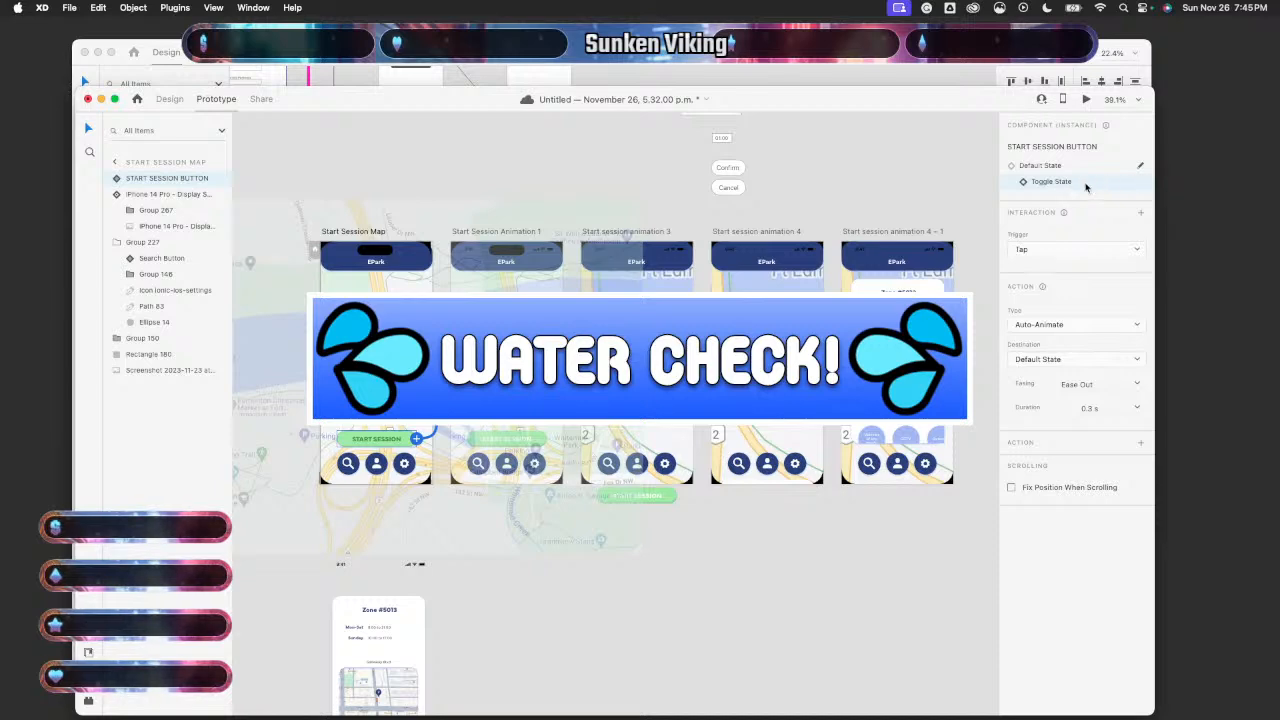
{"action": "left_click", "coordinate": [700, 578]}
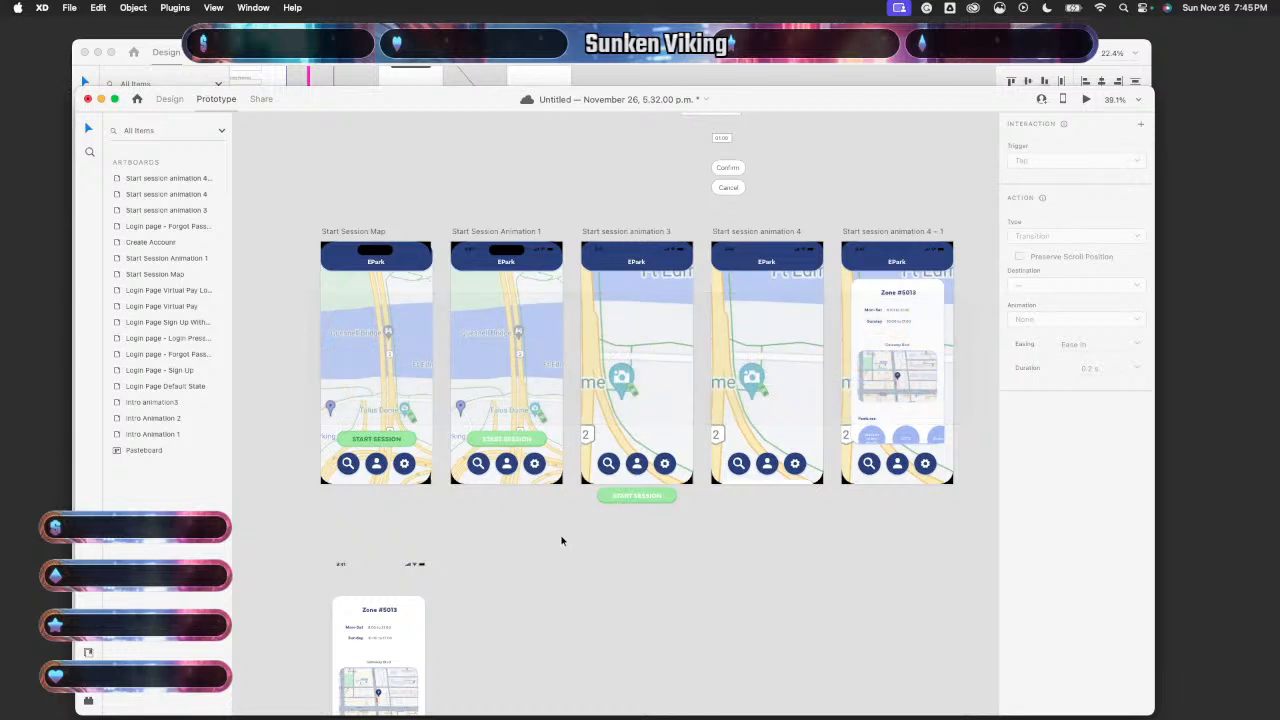
{"action": "left_click", "coordinate": [399, 443]}
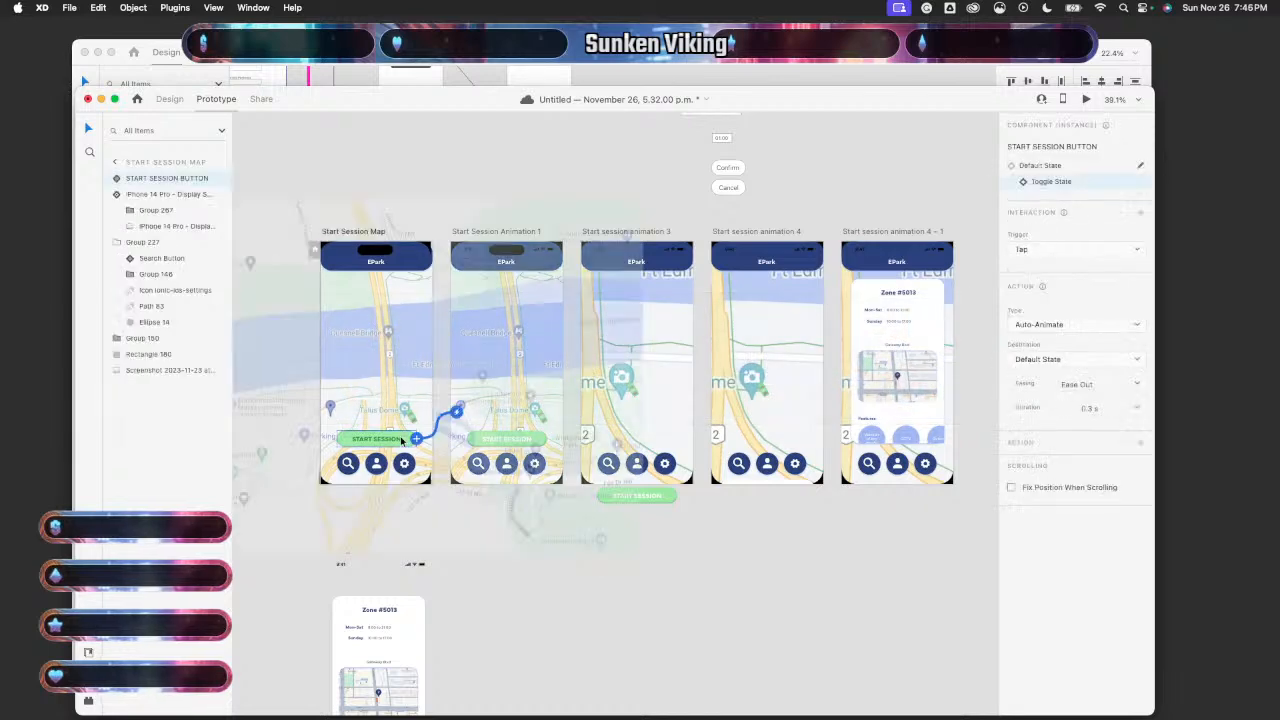
{"action": "left_click", "coordinate": [1056, 167]}
{"action": "left_click", "coordinate": [1058, 181]}
{"action": "left_click", "coordinate": [1055, 168]}
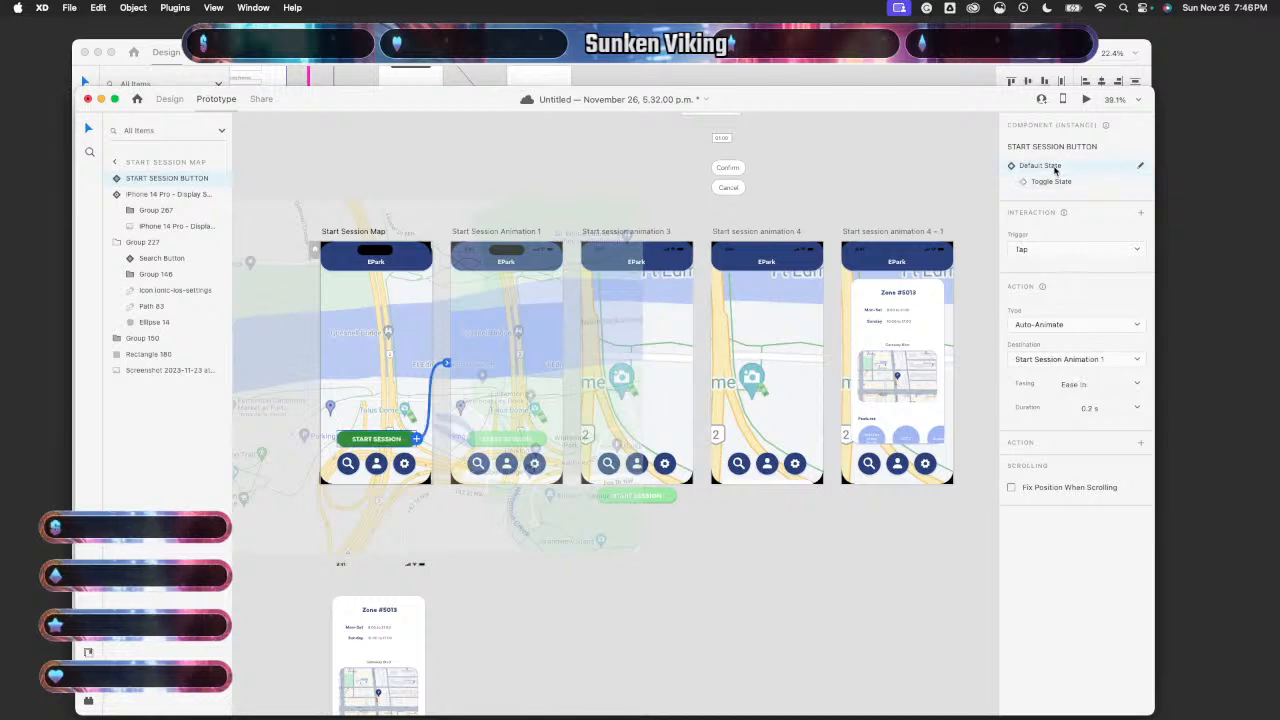
{"action": "left_click", "coordinate": [1056, 183]}
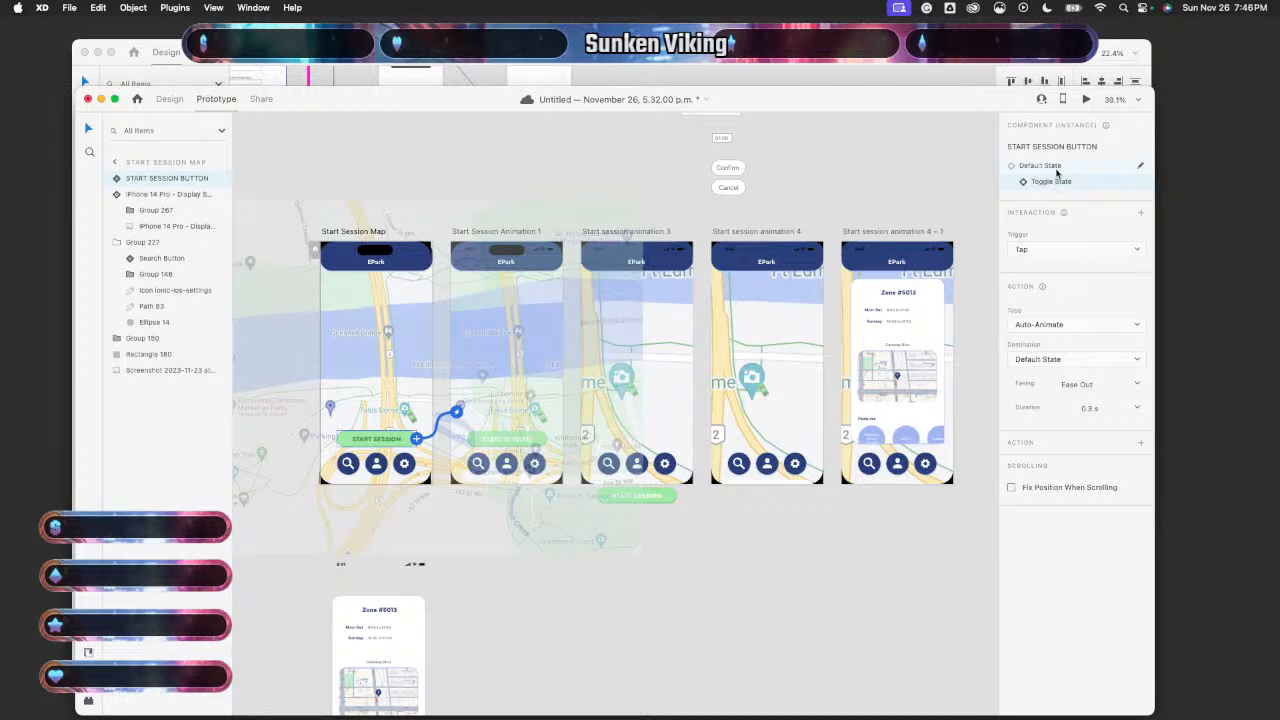
{"action": "left_click", "coordinate": [1057, 171]}
{"action": "left_click", "coordinate": [1057, 181]}
{"action": "left_click", "coordinate": [1056, 171]}
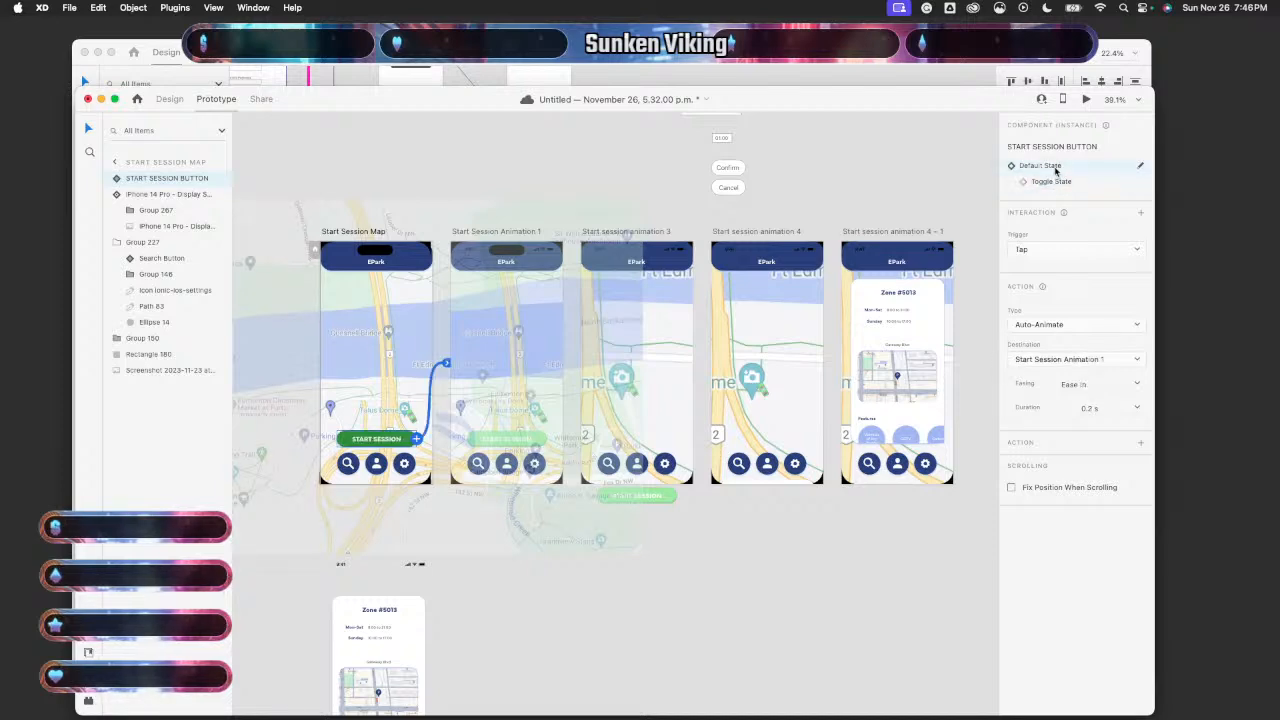
{"action": "left_click", "coordinate": [617, 202]}
{"action": "scroll", "coordinate": [549, 592], "scroll_direction": "up", "scroll_amount": 5}
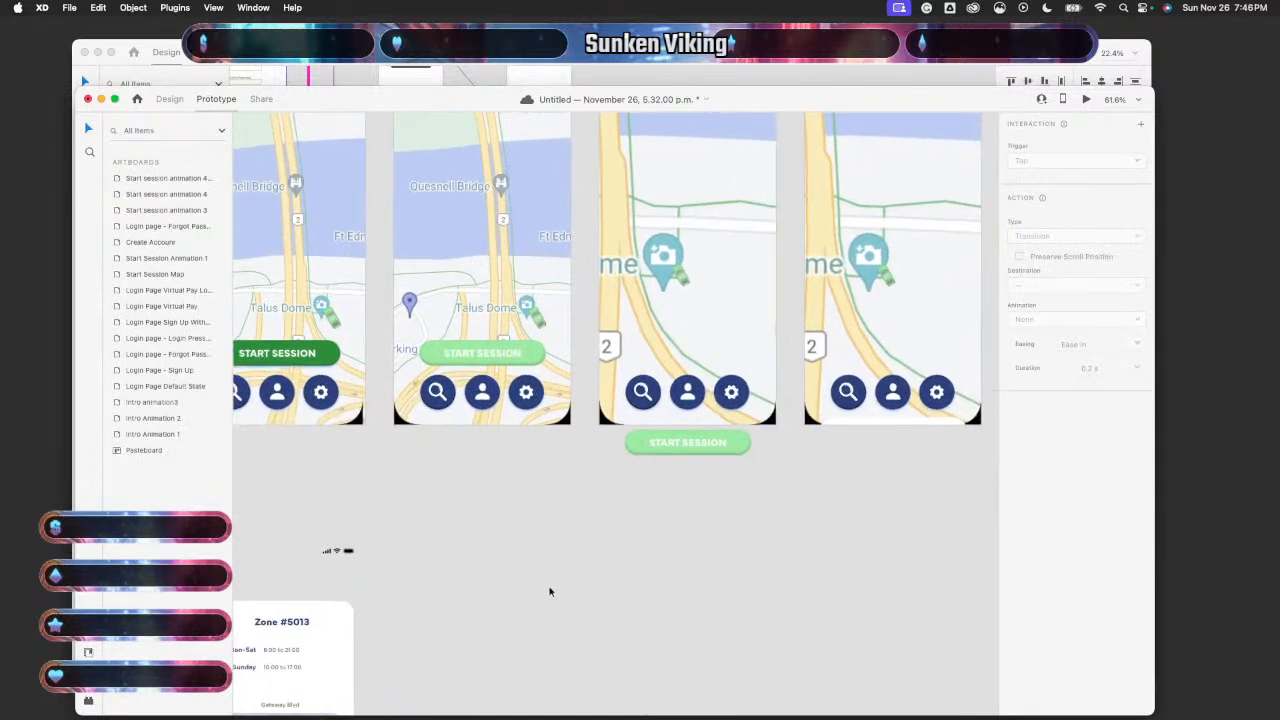
{"action": "scroll", "coordinate": [549, 592], "scroll_direction": "down", "scroll_amount": 5}
{"action": "scroll", "coordinate": [549, 592], "scroll_direction": "down", "scroll_amount": 2}
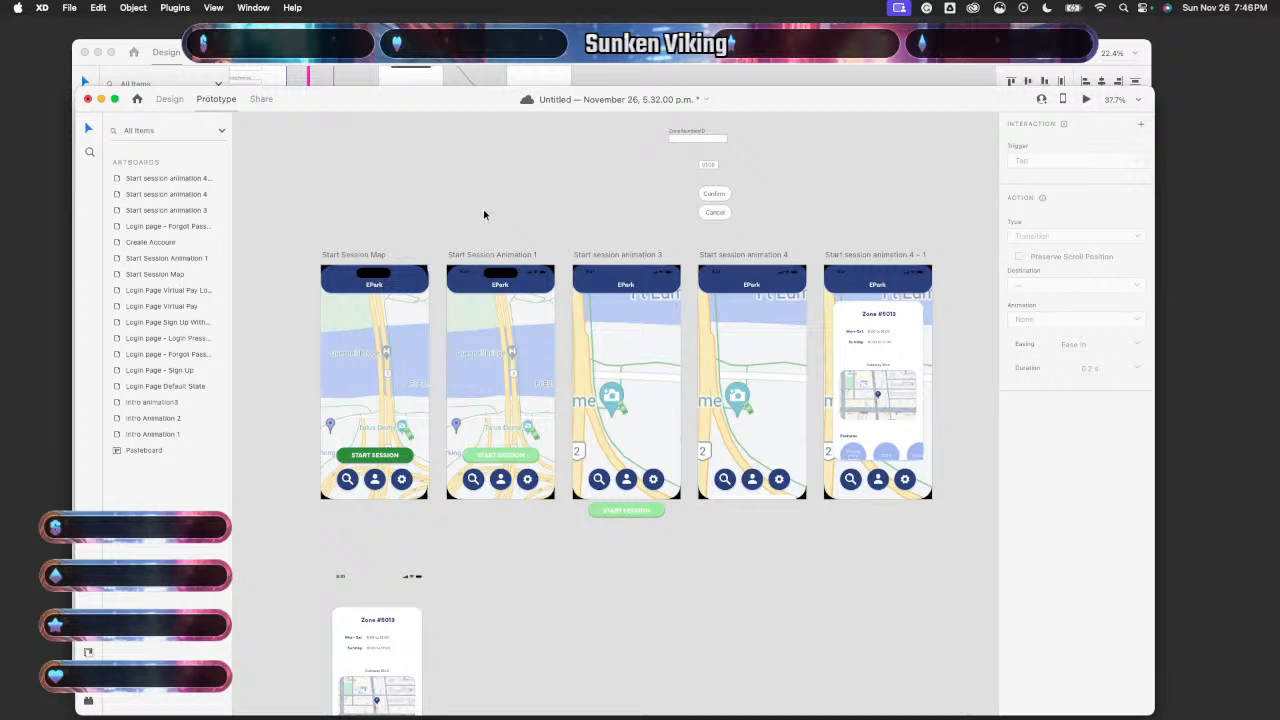
- Delete the Start Session Animation 1 artboard along with its contents
{"action": "left_click_drag", "start_coordinate": [484, 214], "coordinate": [511, 543]}
{"action": "key", "text": "Delete"}
{"action": "left_click", "coordinate": [491, 417]}
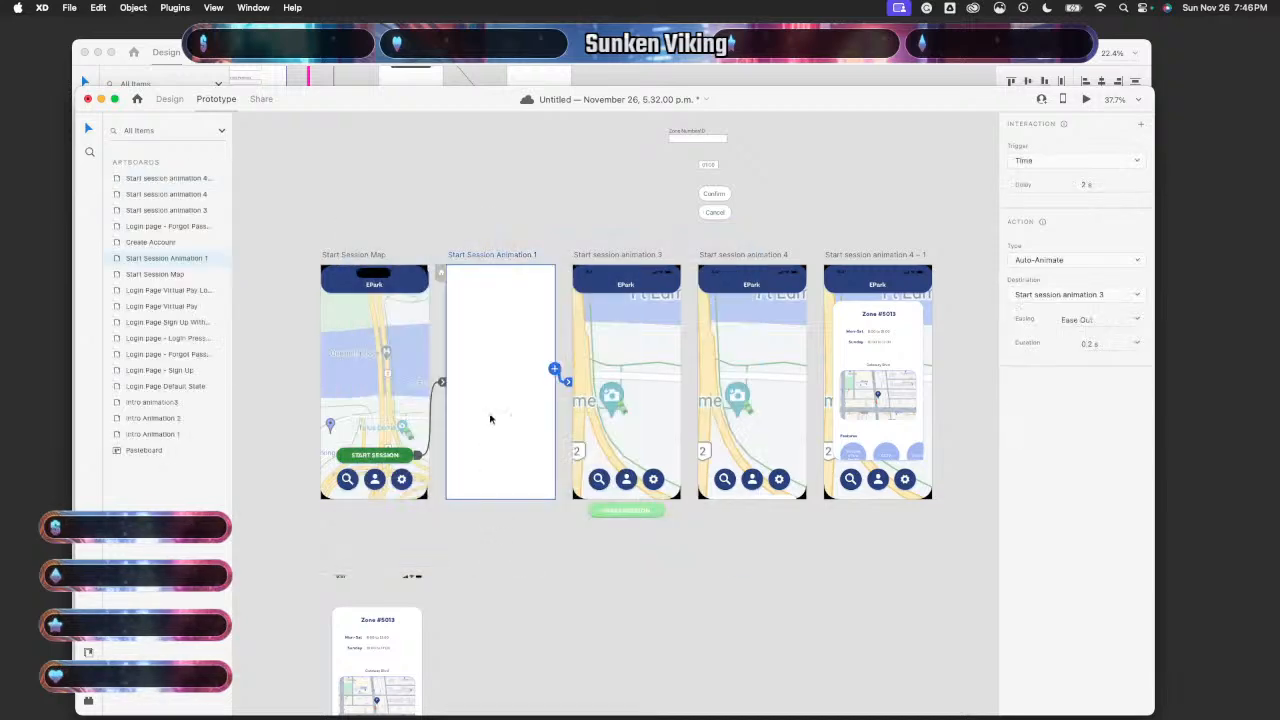
{"action": "left_click", "coordinate": [551, 382]}
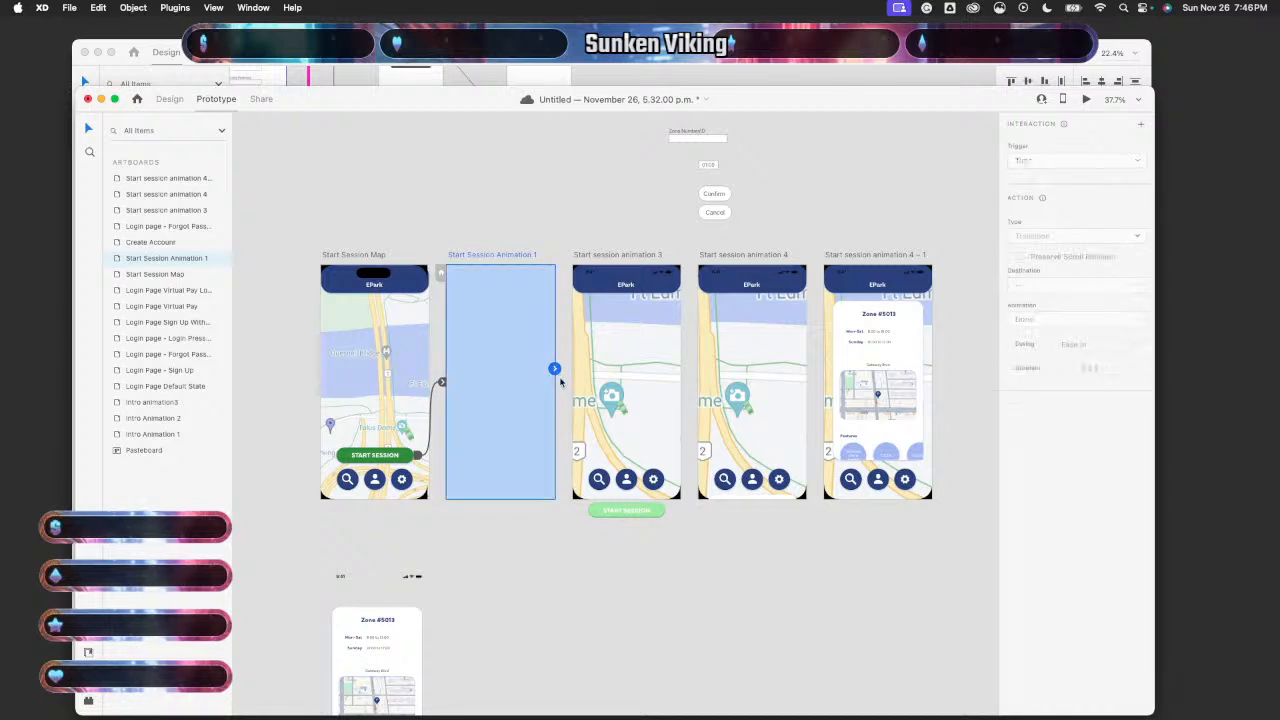
{"action": "key", "text": "Delete"}
- Link the START SESSION button's Toggle State tap to Start session animation 3
{"action": "scroll", "coordinate": [494, 394], "scroll_direction": "up", "scroll_amount": 3}
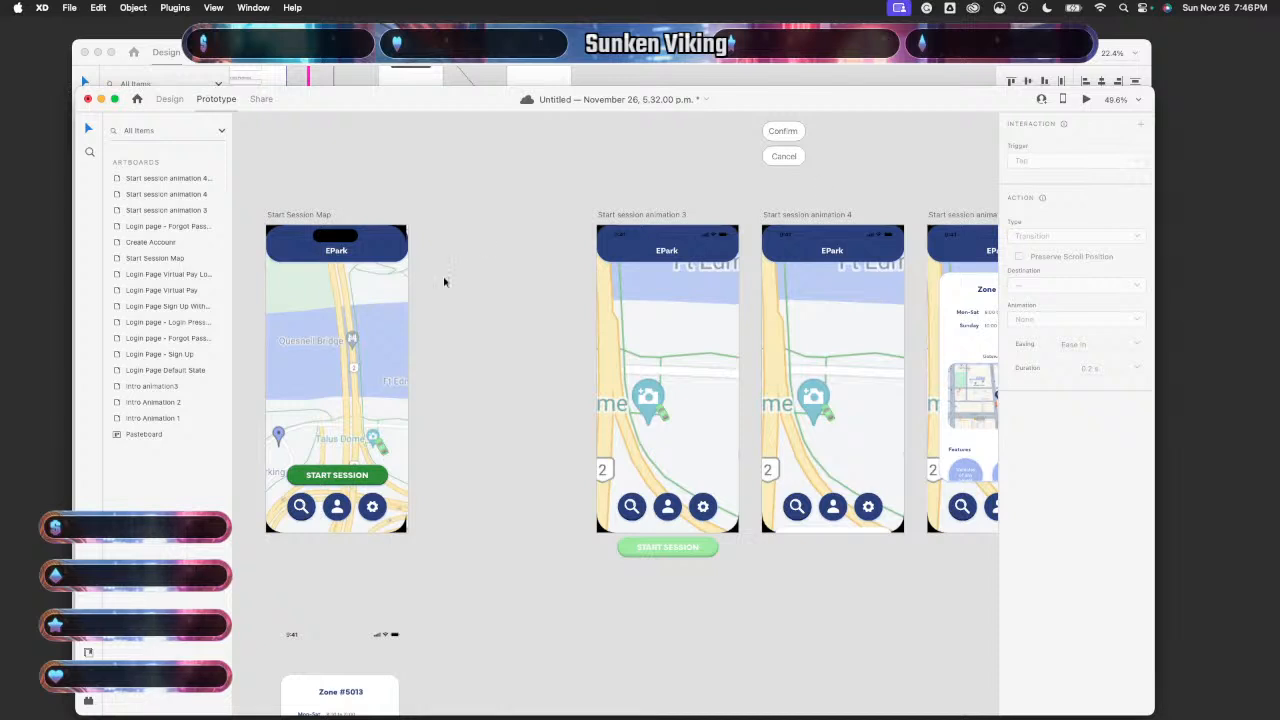
{"action": "left_click", "coordinate": [395, 310]}
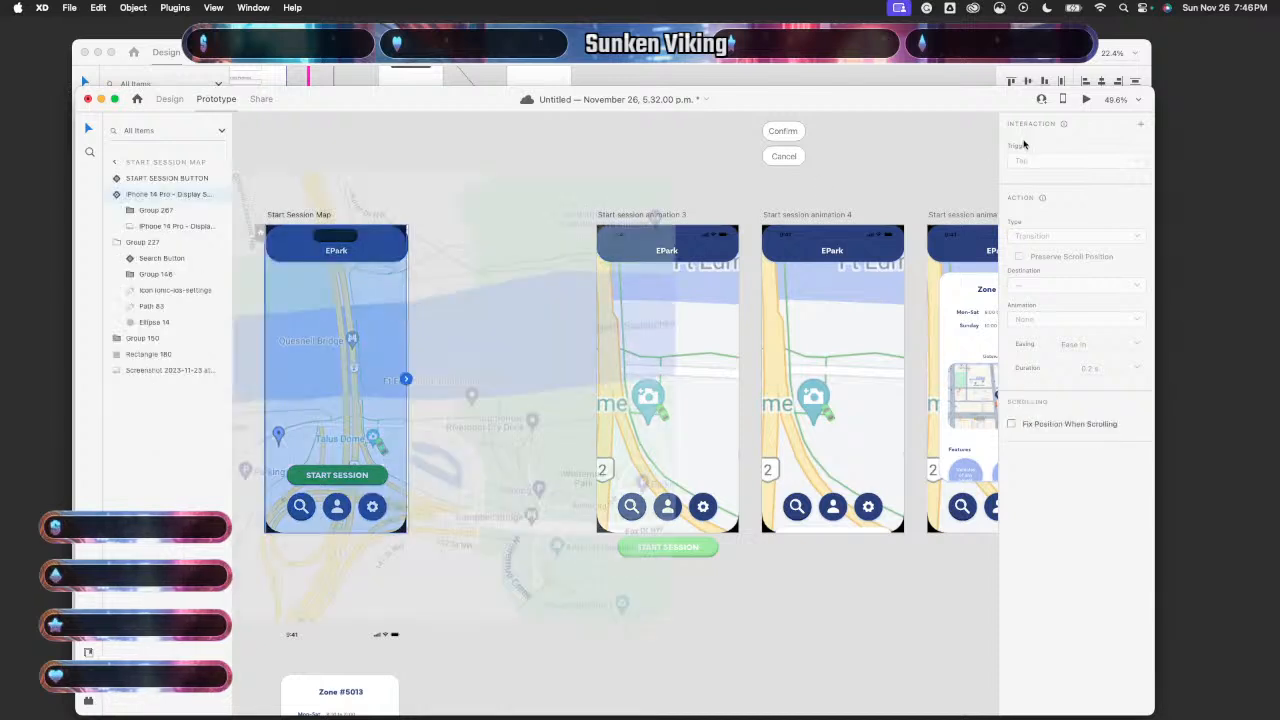
{"action": "left_click", "coordinate": [337, 475]}
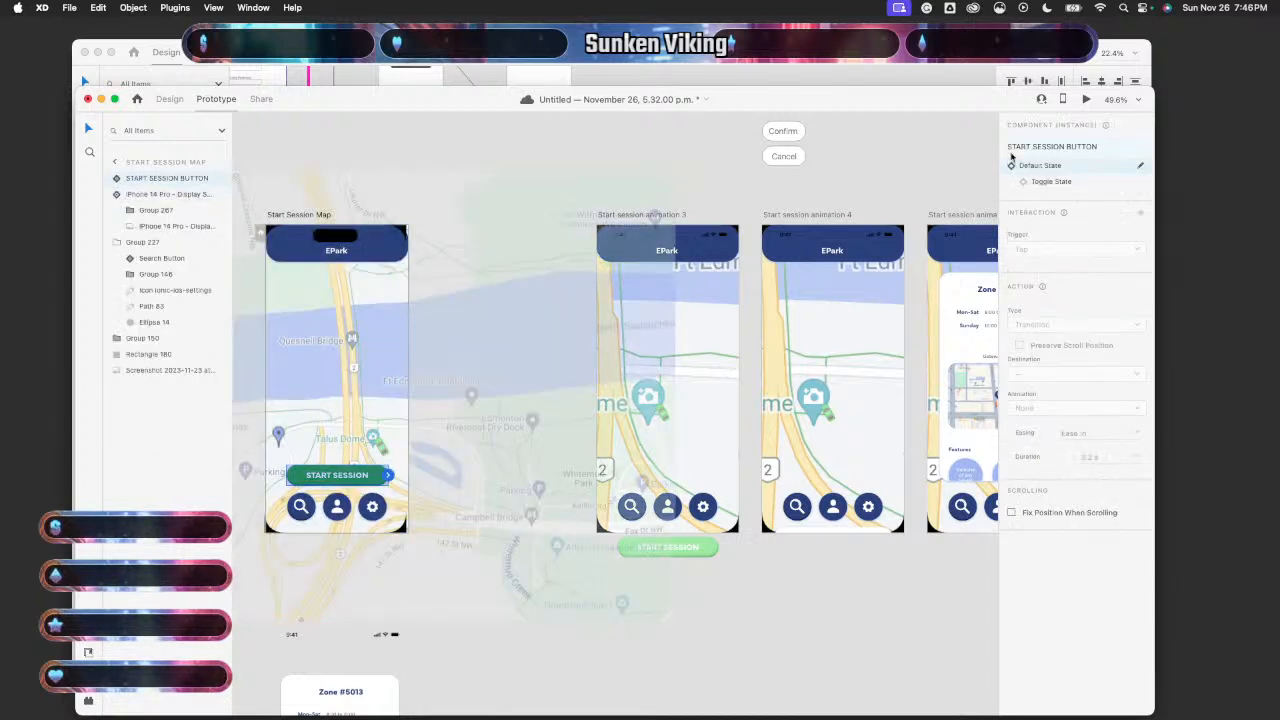
{"action": "left_click", "coordinate": [1045, 182]}
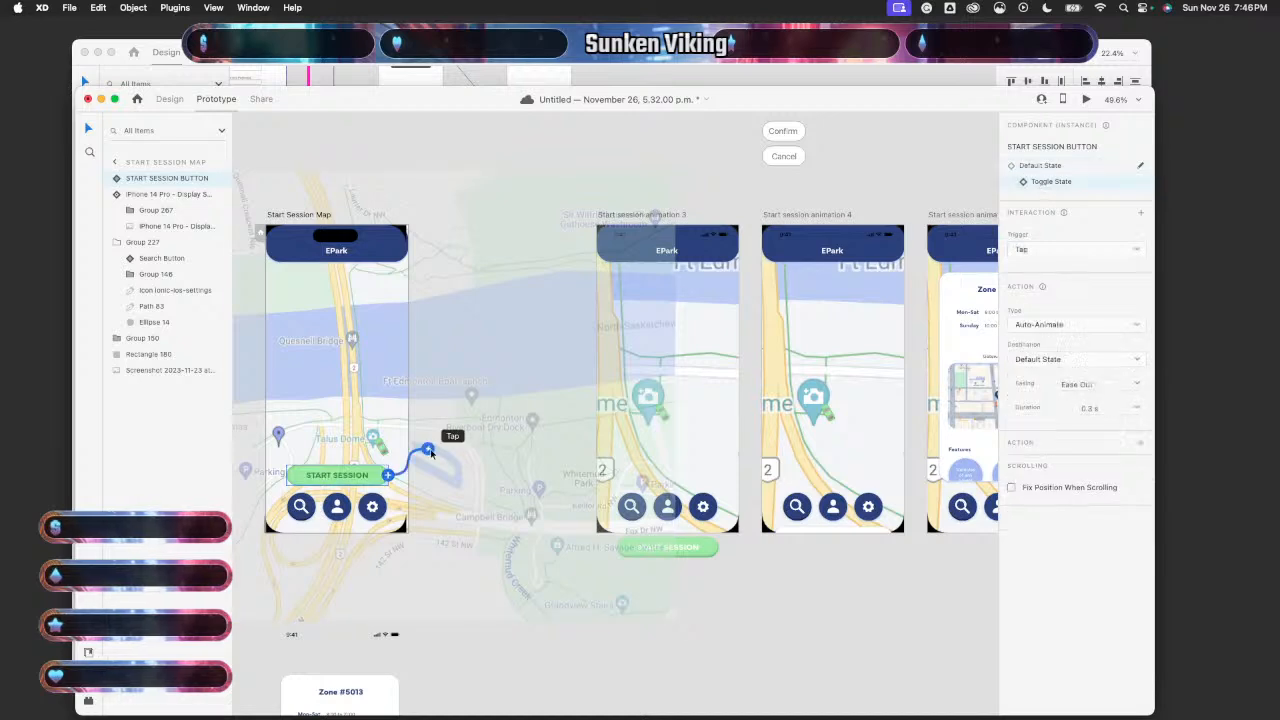
{"action": "left_click_drag", "start_coordinate": [428, 452], "coordinate": [640, 395]}
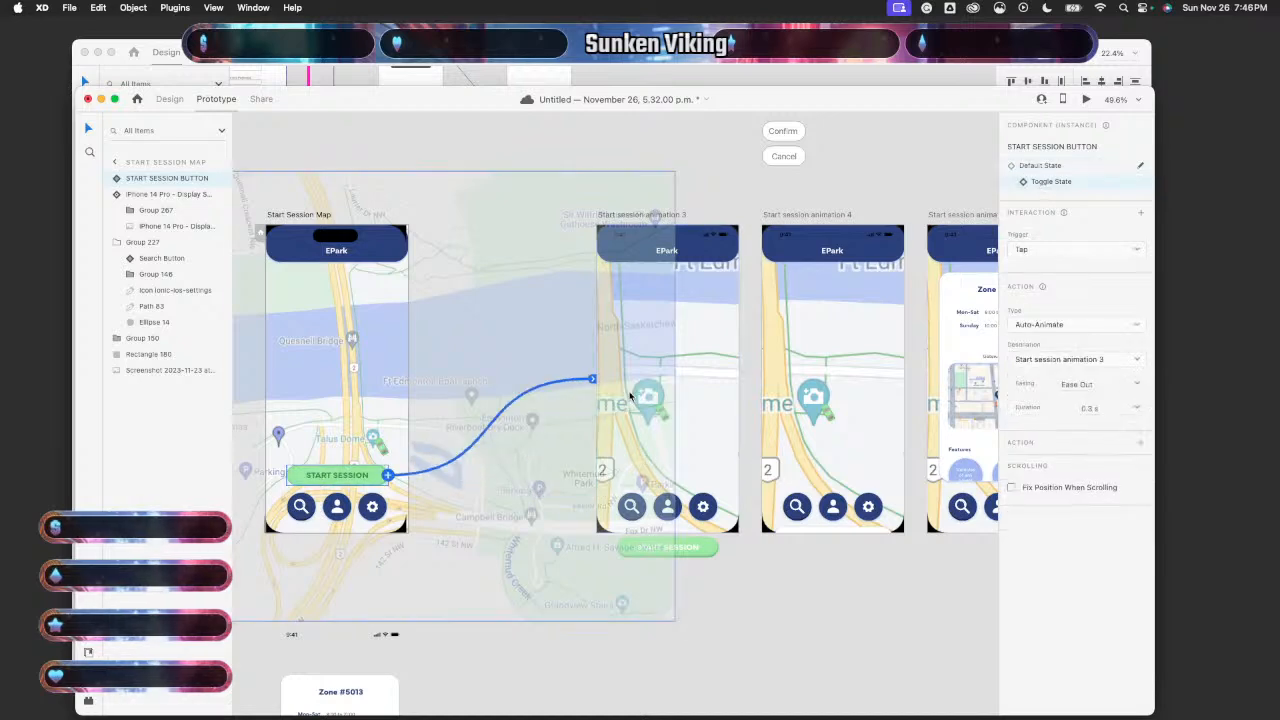
{"action": "scroll", "coordinate": [467, 385], "scroll_direction": "down", "scroll_amount": 5}
{"action": "left_click", "coordinate": [624, 603]}
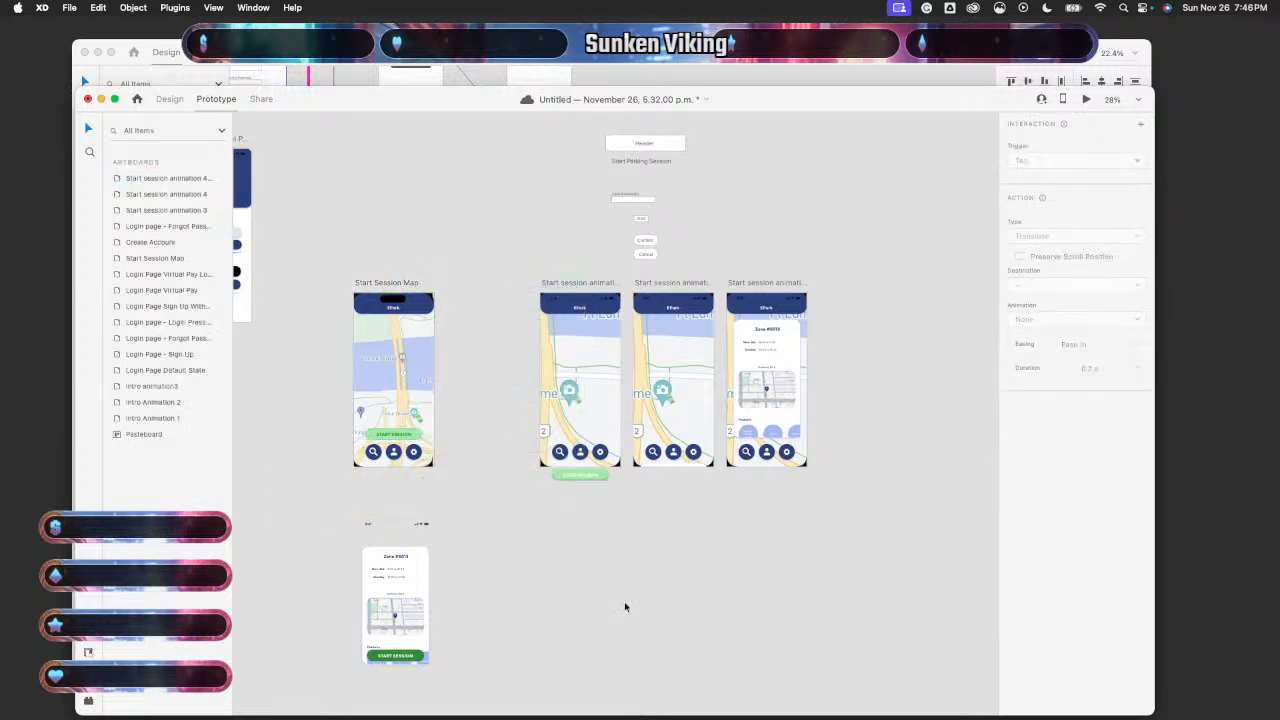
- Select the START SESSION button on Start Session Map and launch the desktop preview
{"action": "left_click", "coordinate": [409, 363]}
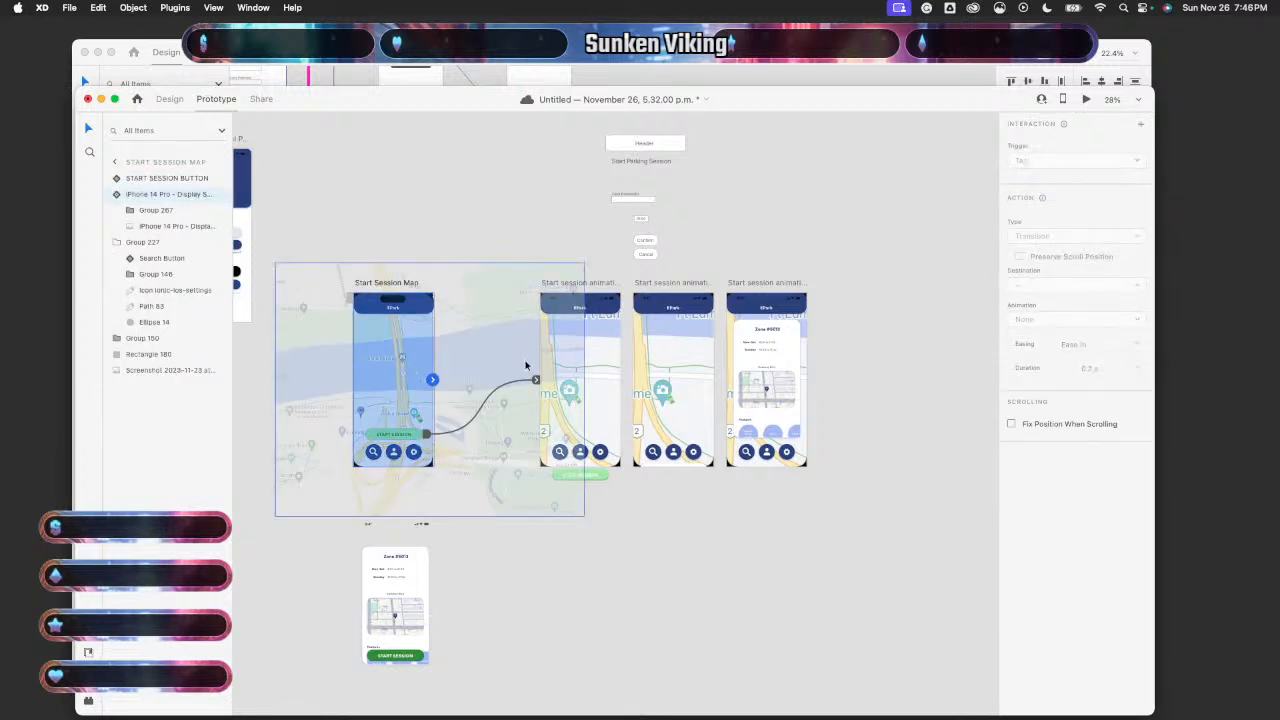
{"action": "left_click", "coordinate": [403, 441]}
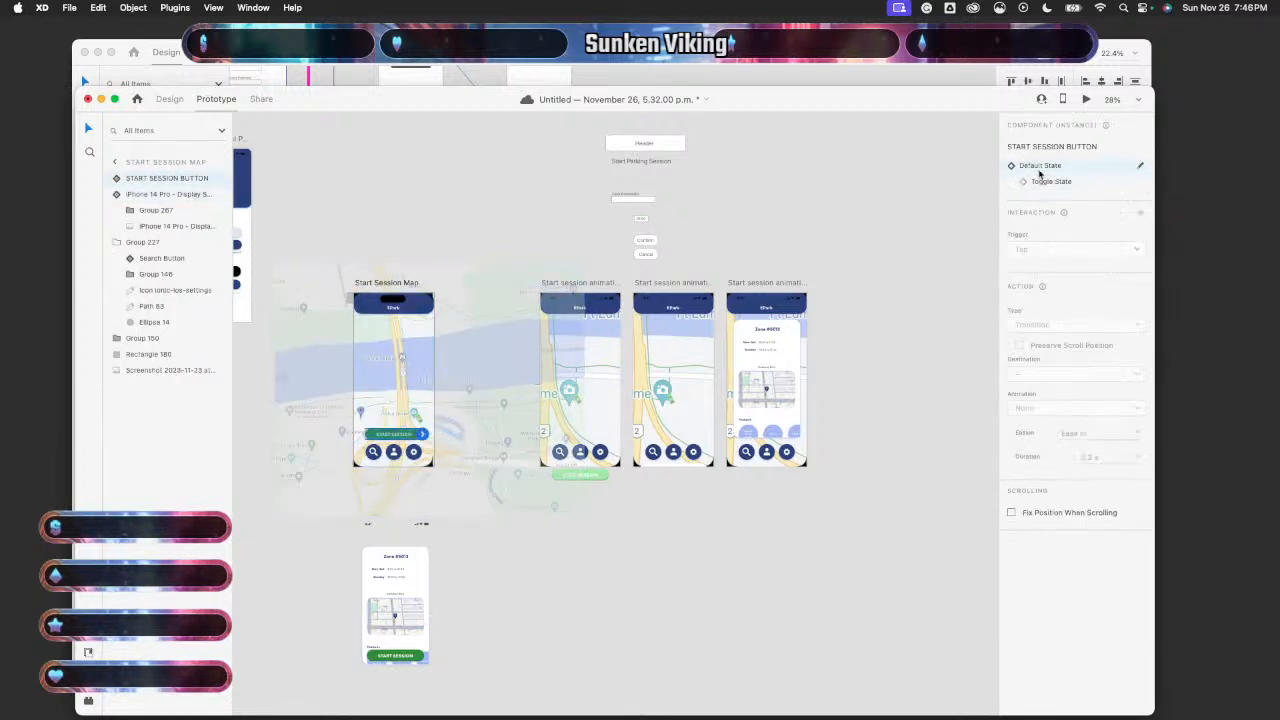
{"action": "left_click", "coordinate": [1086, 100]}
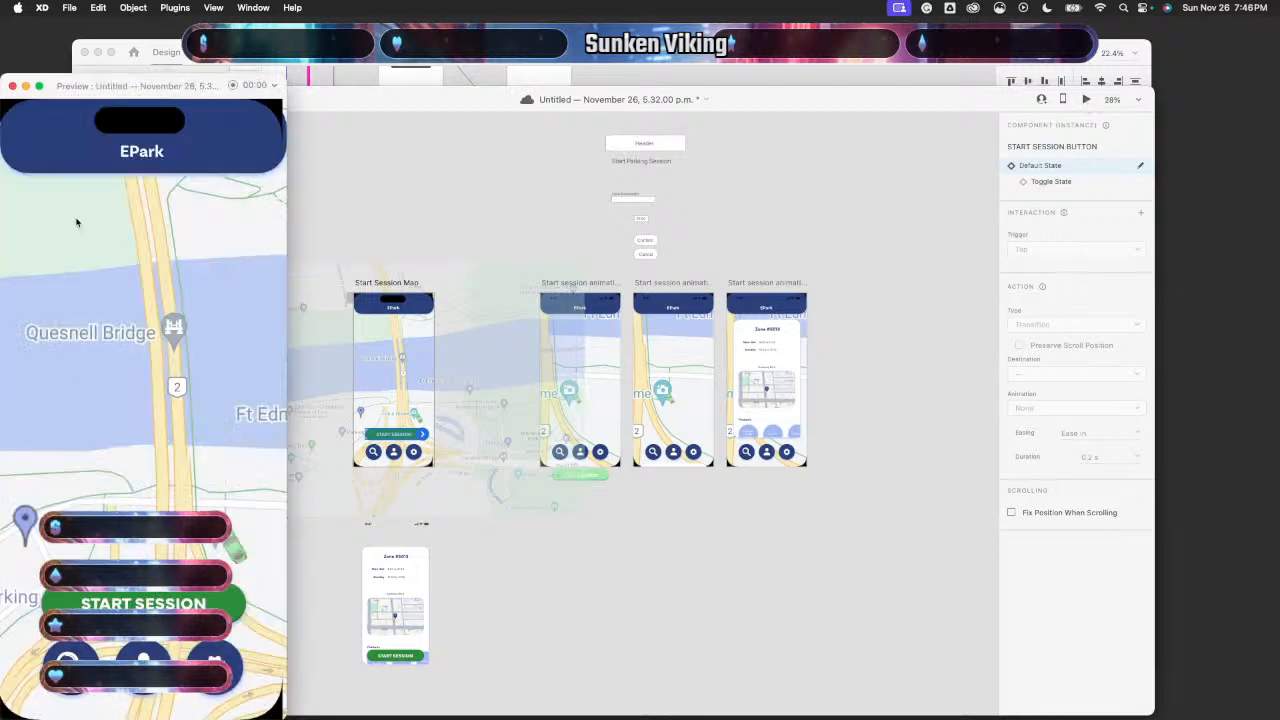
- Re-run the preview from the Start Session Map screen, then close it
{"action": "left_click", "coordinate": [13, 86]}
{"action": "left_click", "coordinate": [329, 551]}
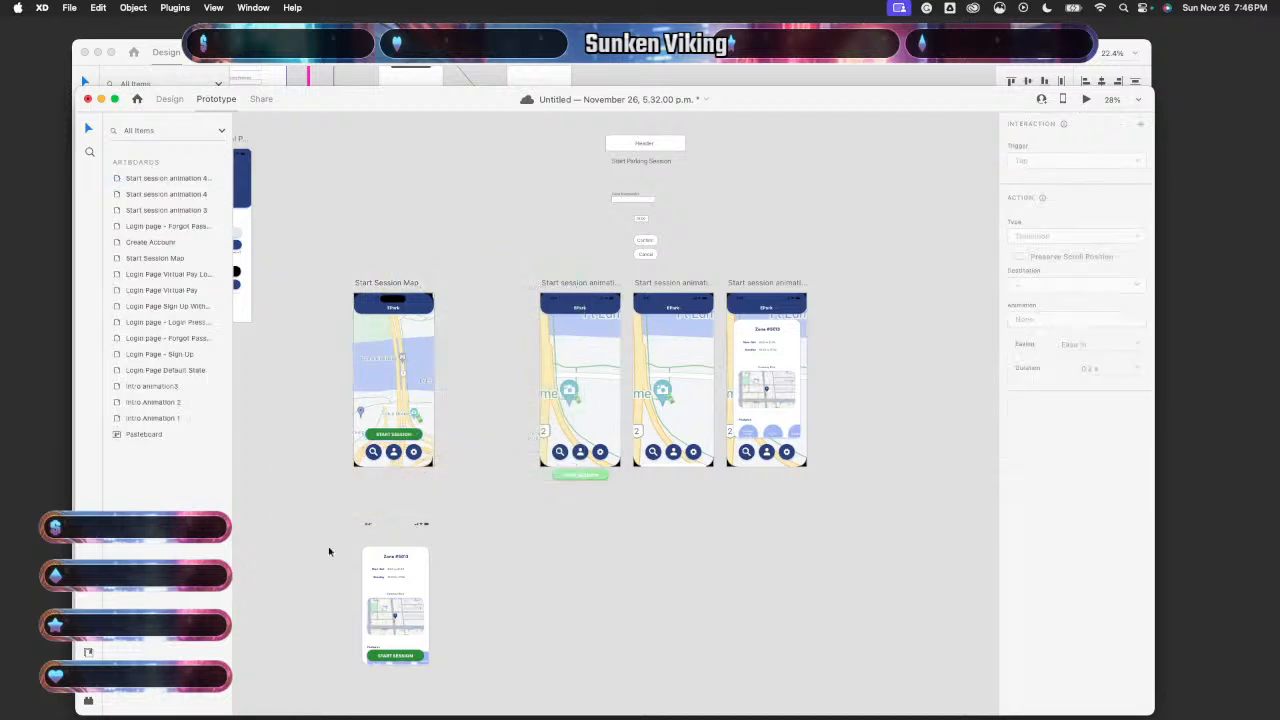
{"action": "left_click", "coordinate": [417, 380]}
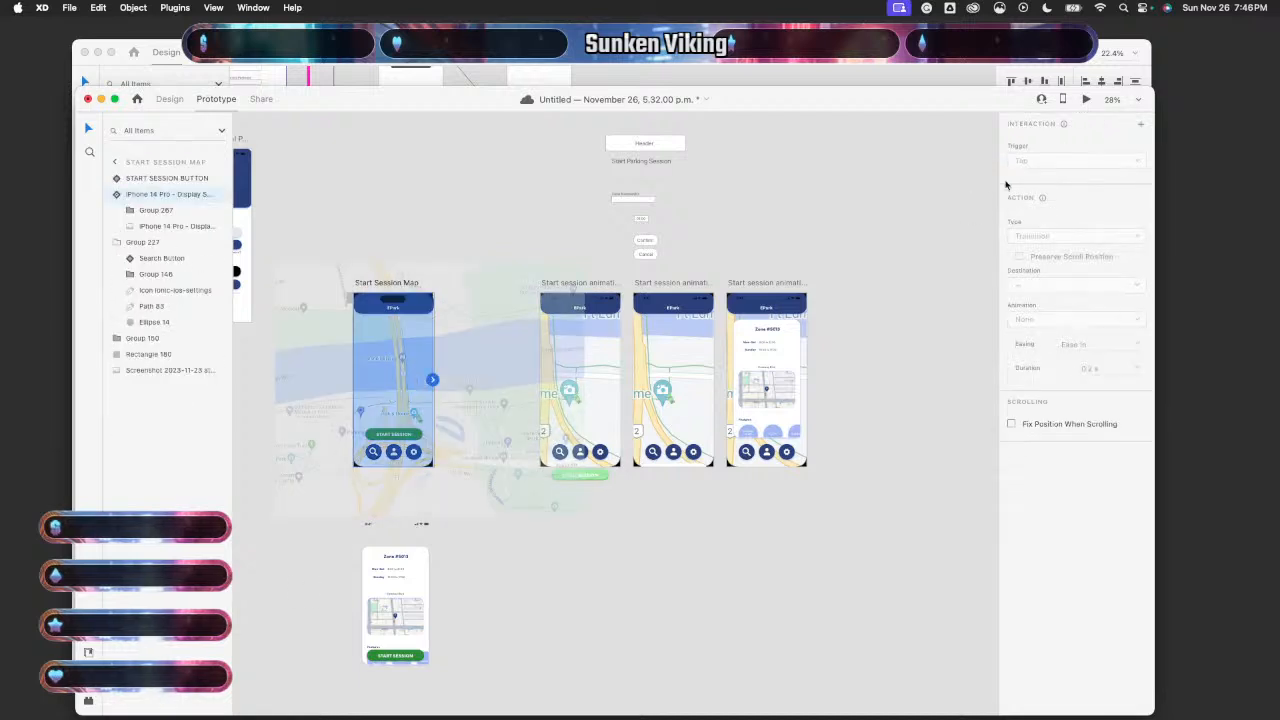
{"action": "left_click", "coordinate": [1086, 100]}
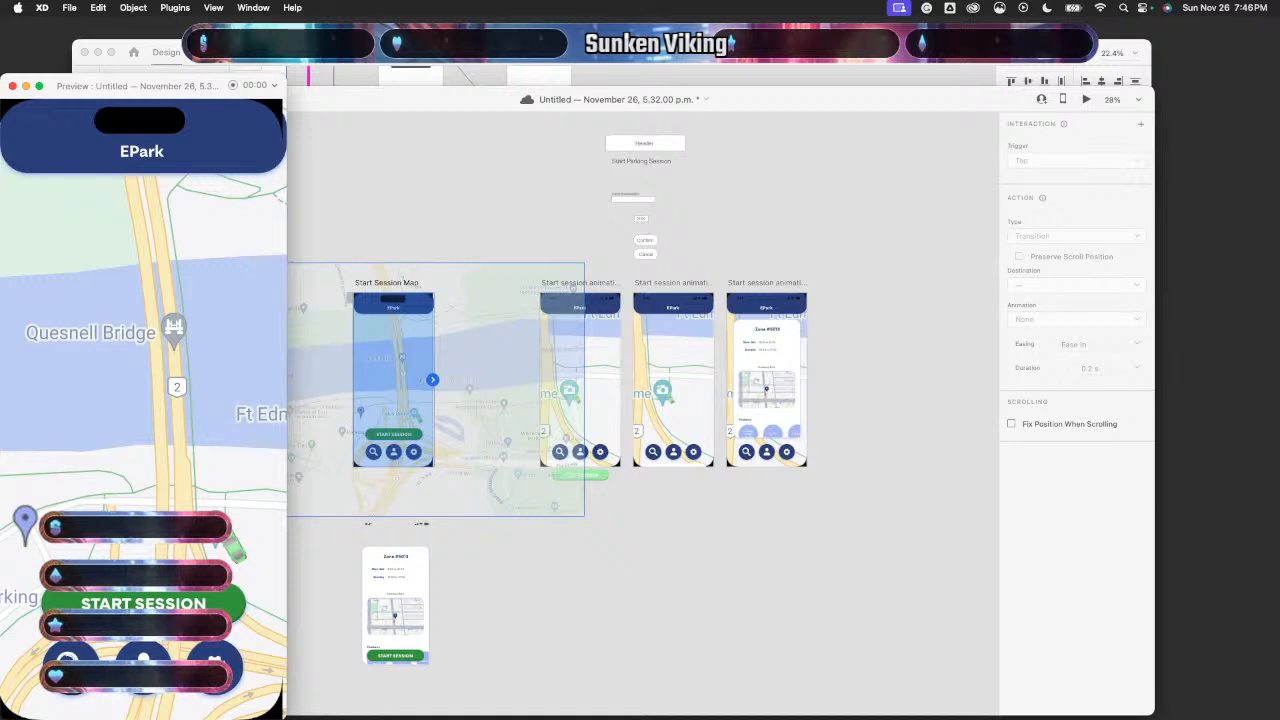
{"action": "left_click", "coordinate": [13, 86]}
{"action": "left_click", "coordinate": [337, 563]}
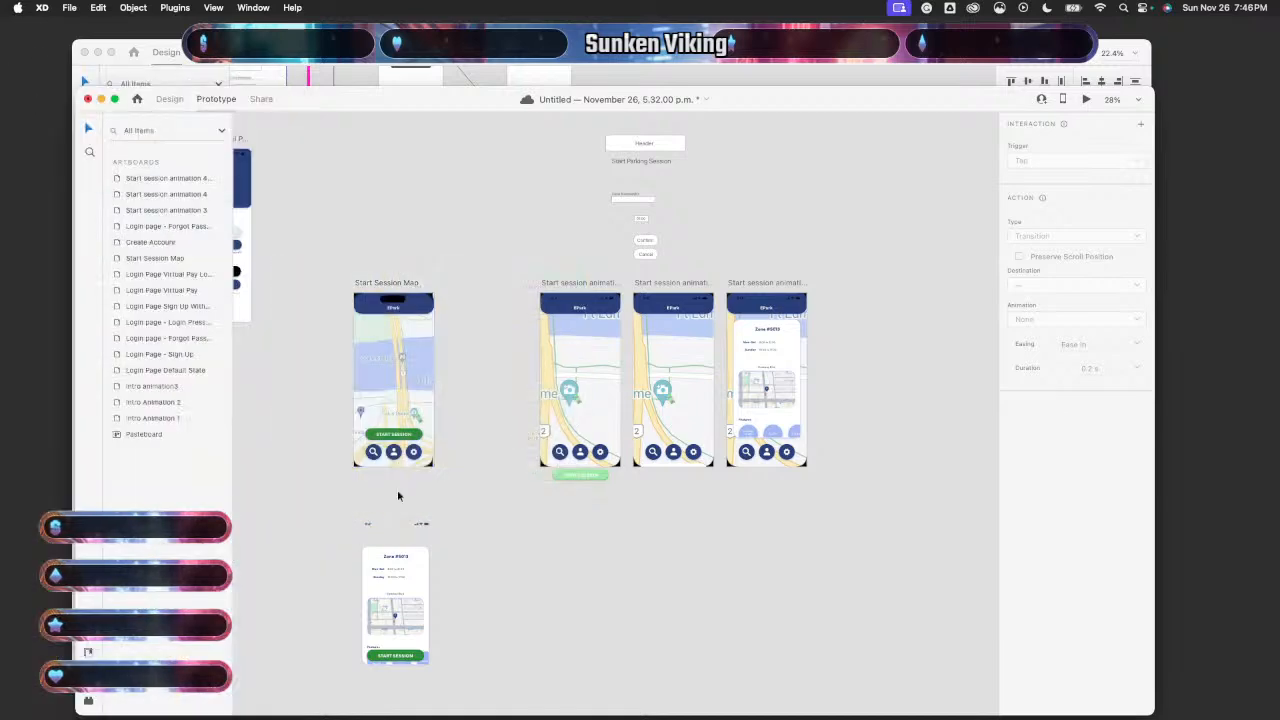
- Add a tap interaction linking the START SESSION button to Start session animation 3
{"action": "scroll", "coordinate": [397, 489], "scroll_direction": "up", "scroll_amount": 5}
{"action": "left_click", "coordinate": [424, 266]}
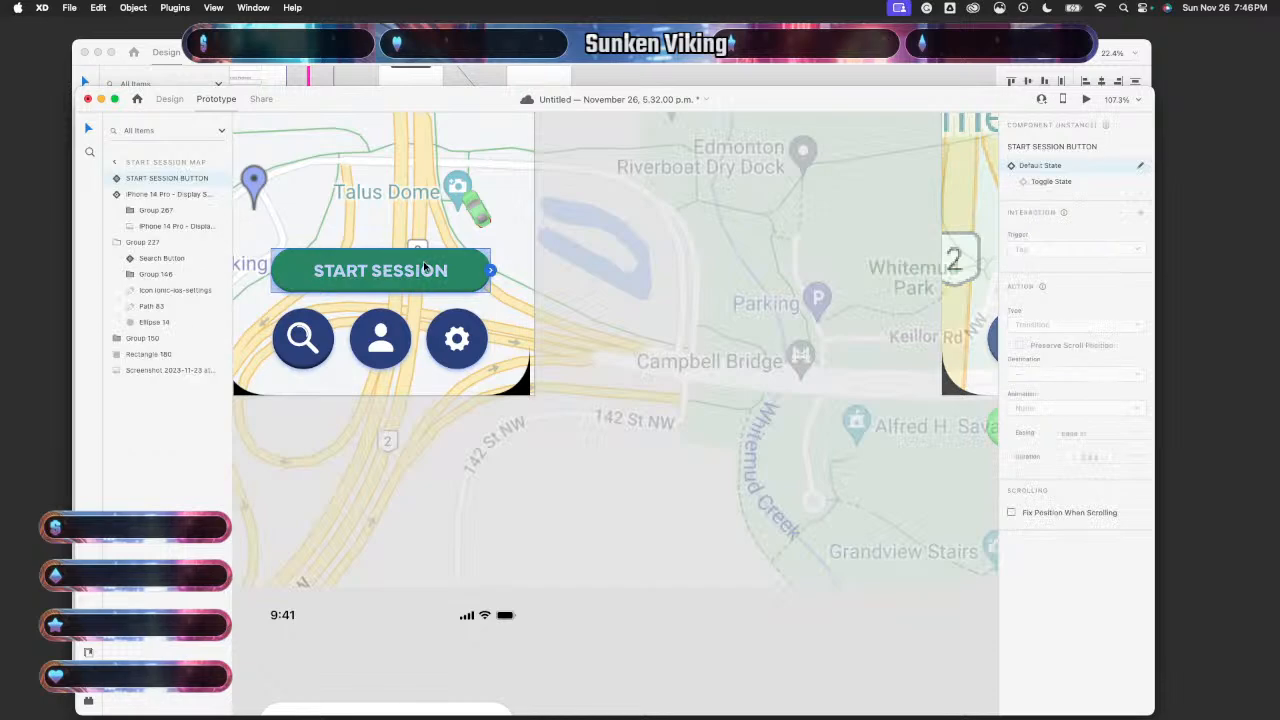
{"action": "left_click", "coordinate": [490, 270]}
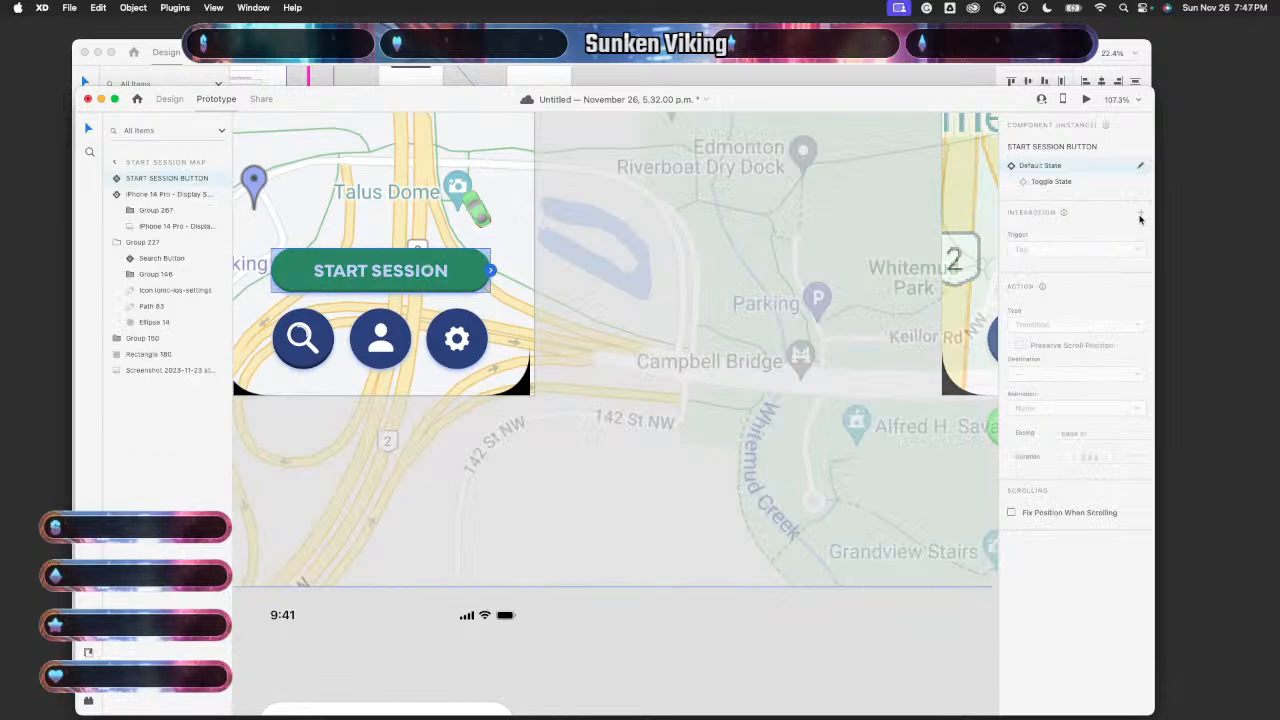
{"action": "scroll", "coordinate": [838, 339], "scroll_direction": "down", "scroll_amount": 5}
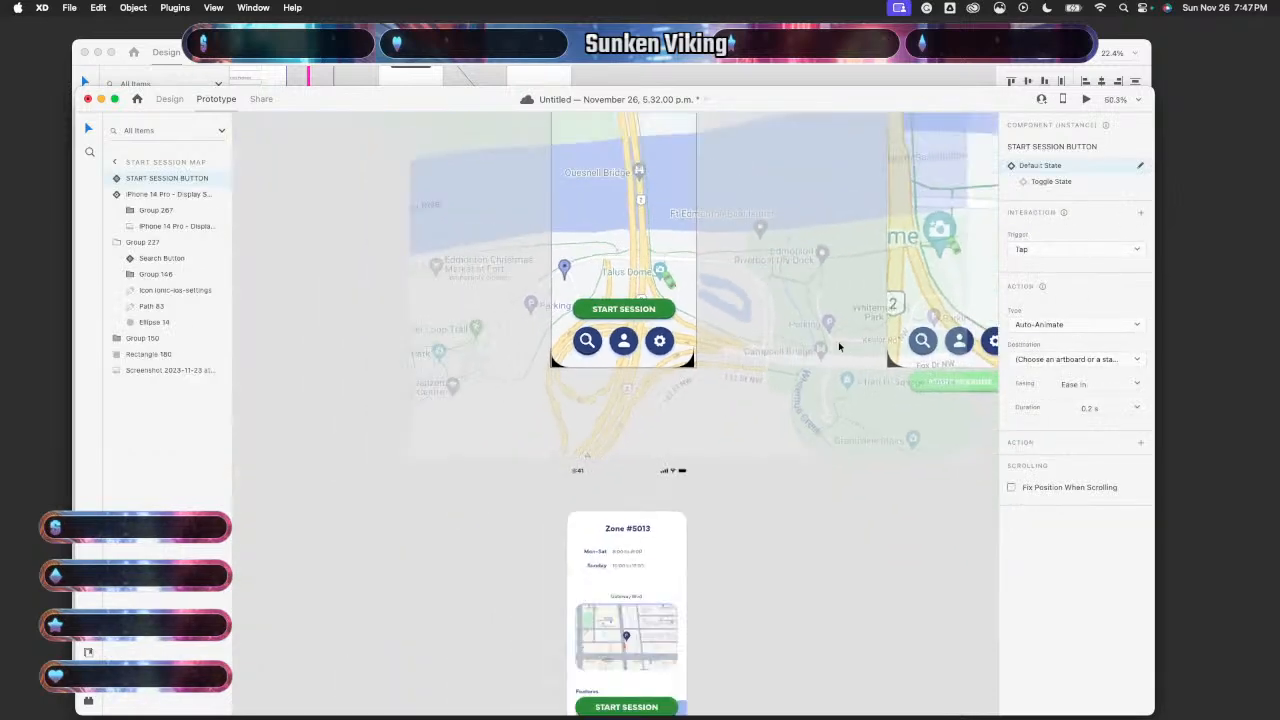
{"action": "scroll", "coordinate": [838, 345], "scroll_direction": "right", "scroll_amount": 5}
{"action": "scroll", "coordinate": [838, 345], "scroll_direction": "up", "scroll_amount": 2}
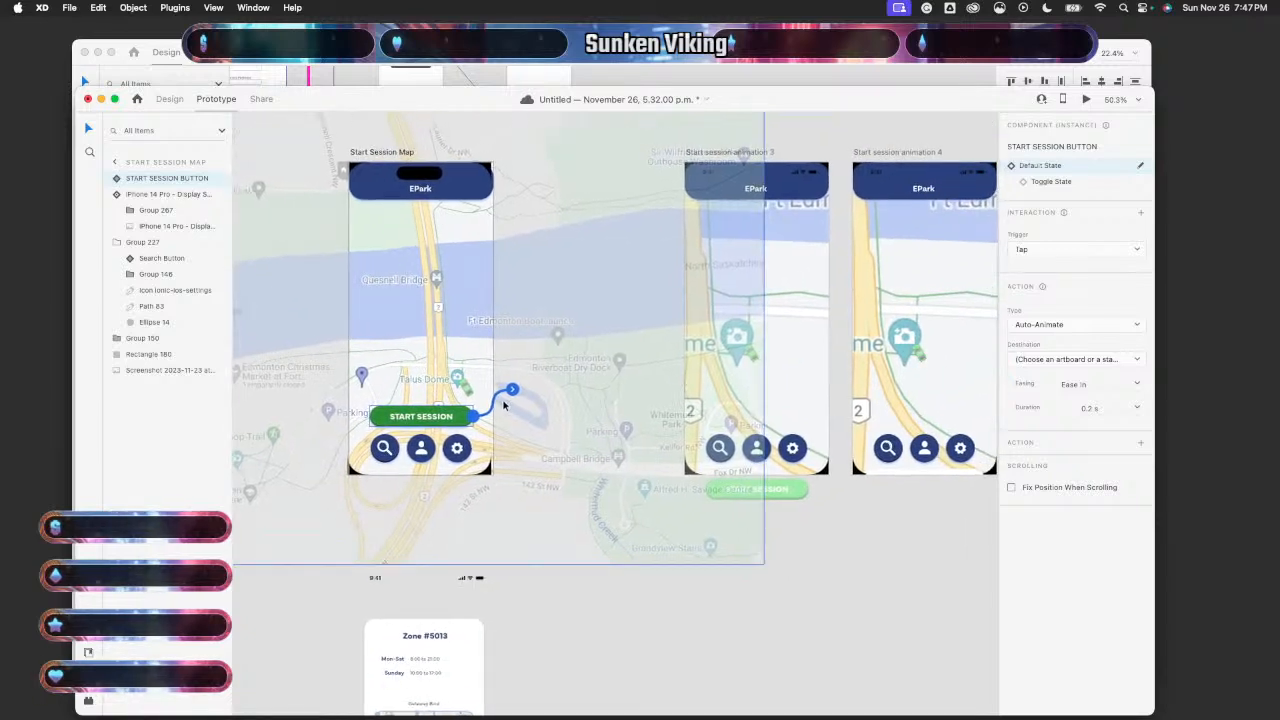
{"action": "left_click_drag", "start_coordinate": [505, 405], "coordinate": [726, 366]}
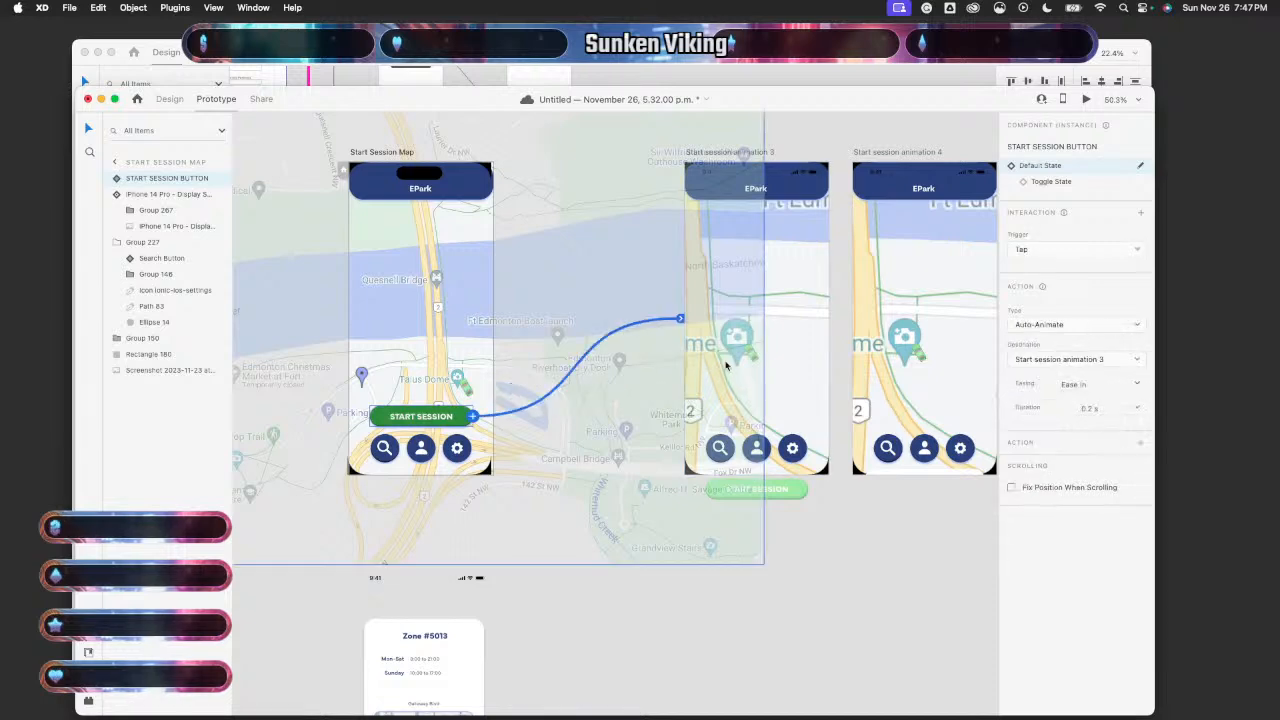
- Review the button's Toggle State, then test tapping START SESSION in a preview
{"action": "left_click", "coordinate": [1028, 183]}
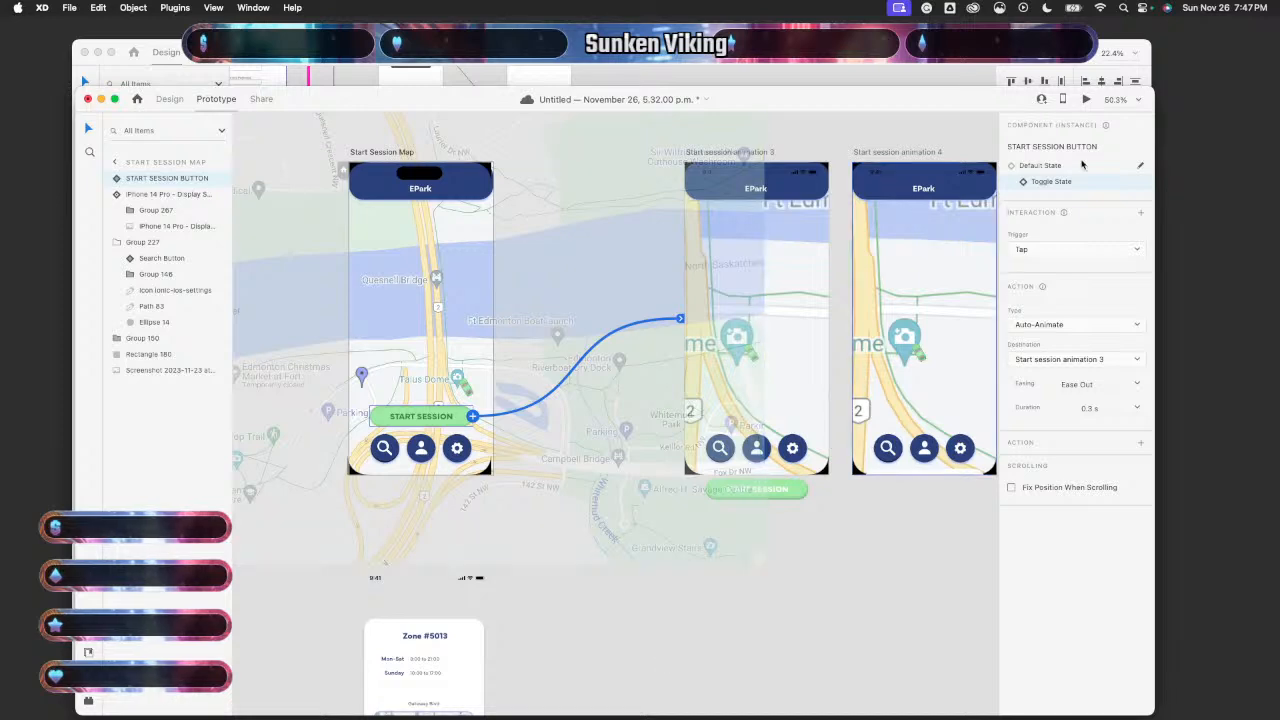
{"action": "left_click", "coordinate": [1022, 166]}
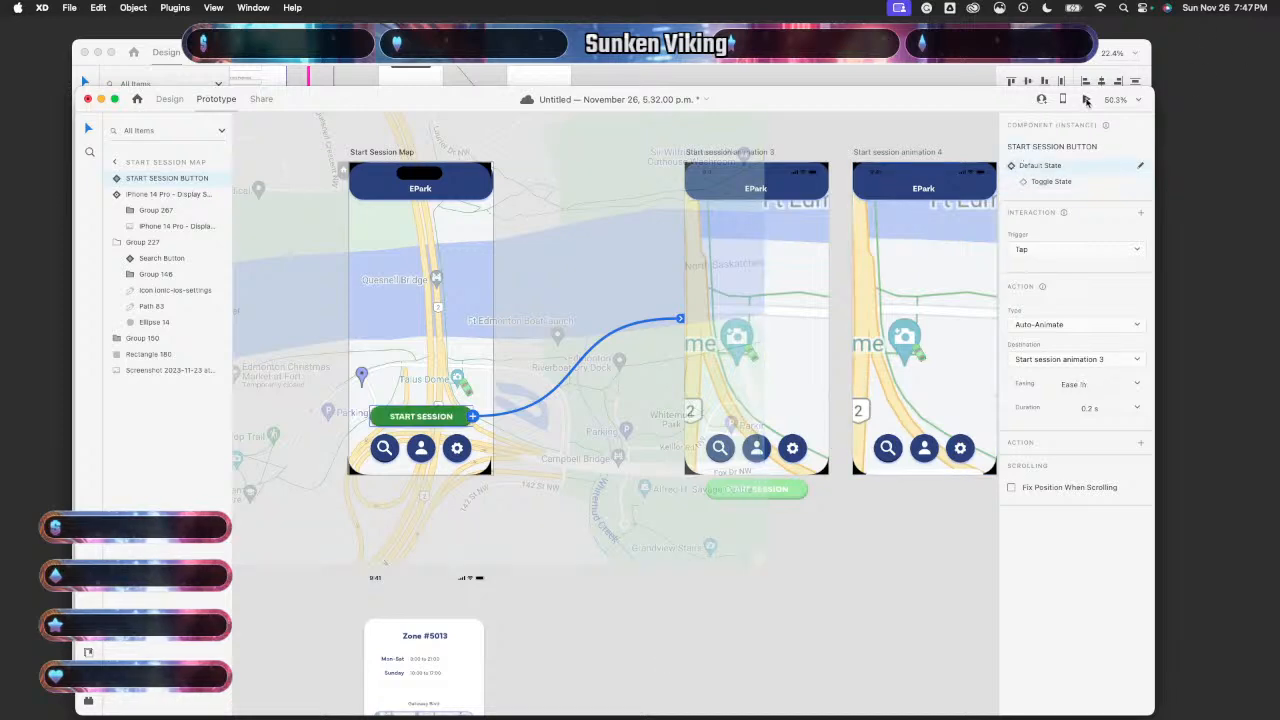
{"action": "left_click", "coordinate": [1086, 99]}
{"action": "left_click", "coordinate": [170, 604]}
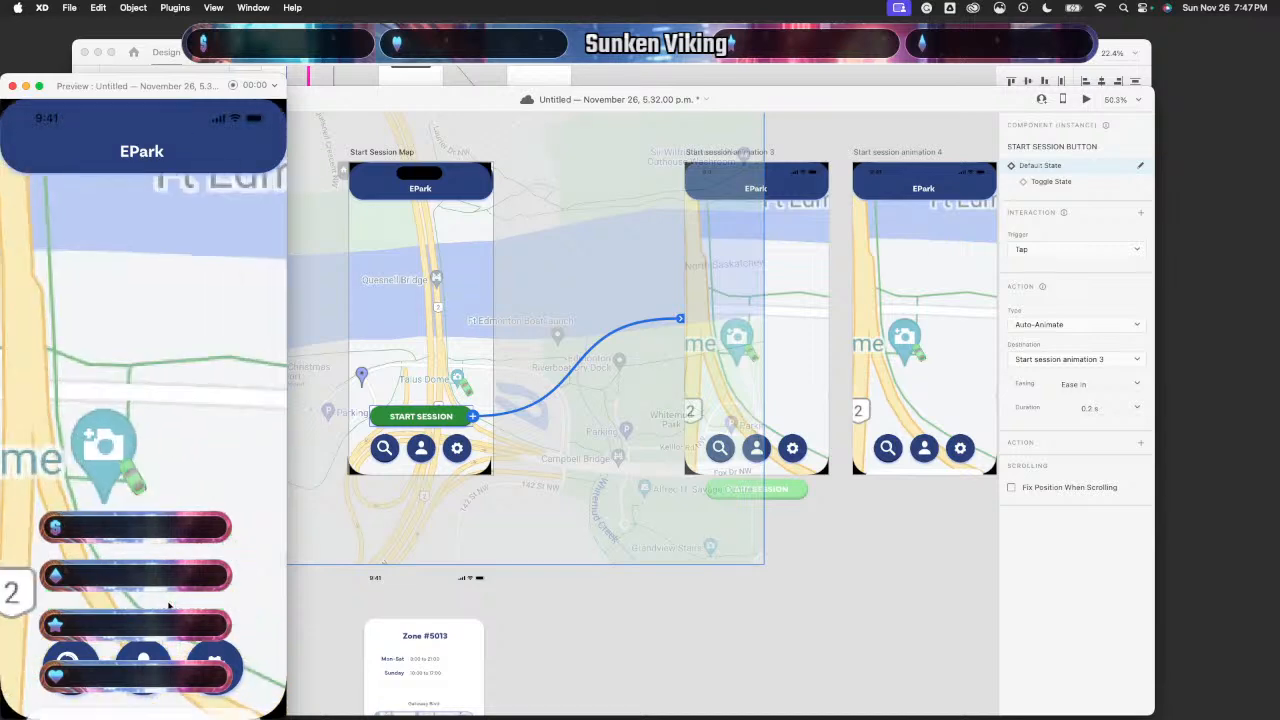
{"action": "left_click", "coordinate": [13, 86]}
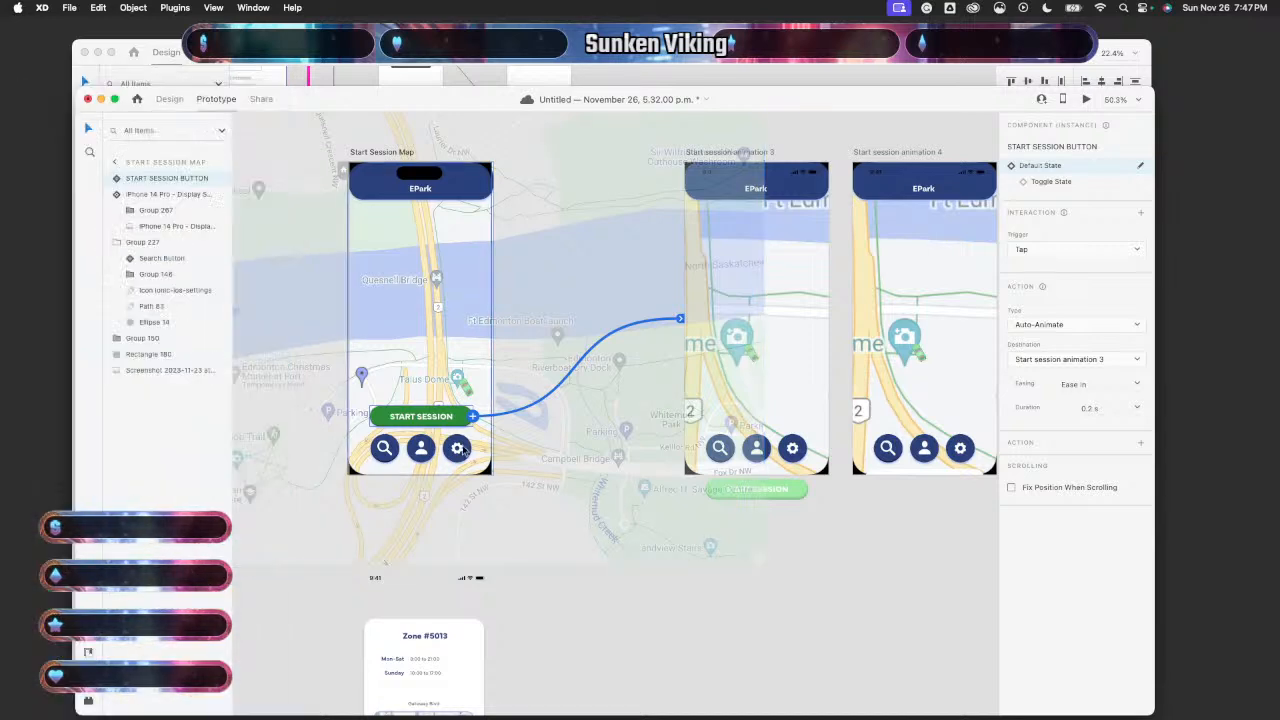
- Make the Default State tap auto-animate to the button's Toggle State
{"action": "left_click", "coordinate": [1026, 183]}
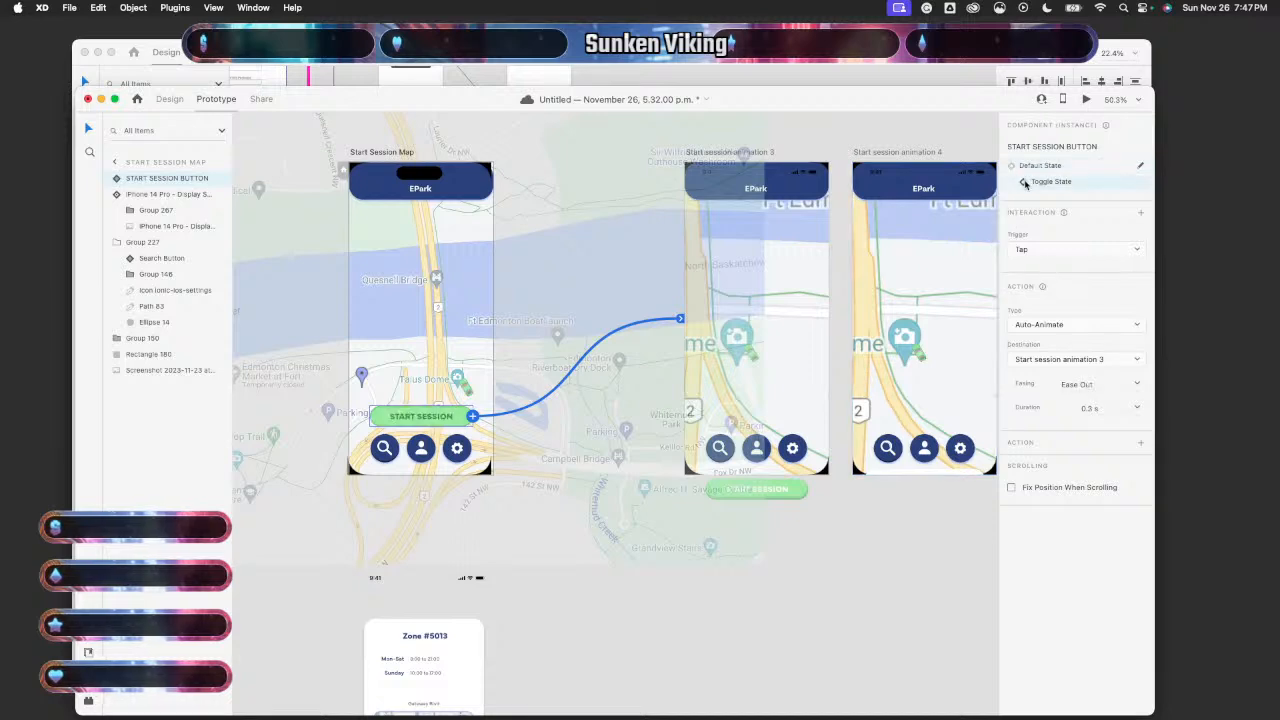
{"action": "left_click", "coordinate": [1016, 168]}
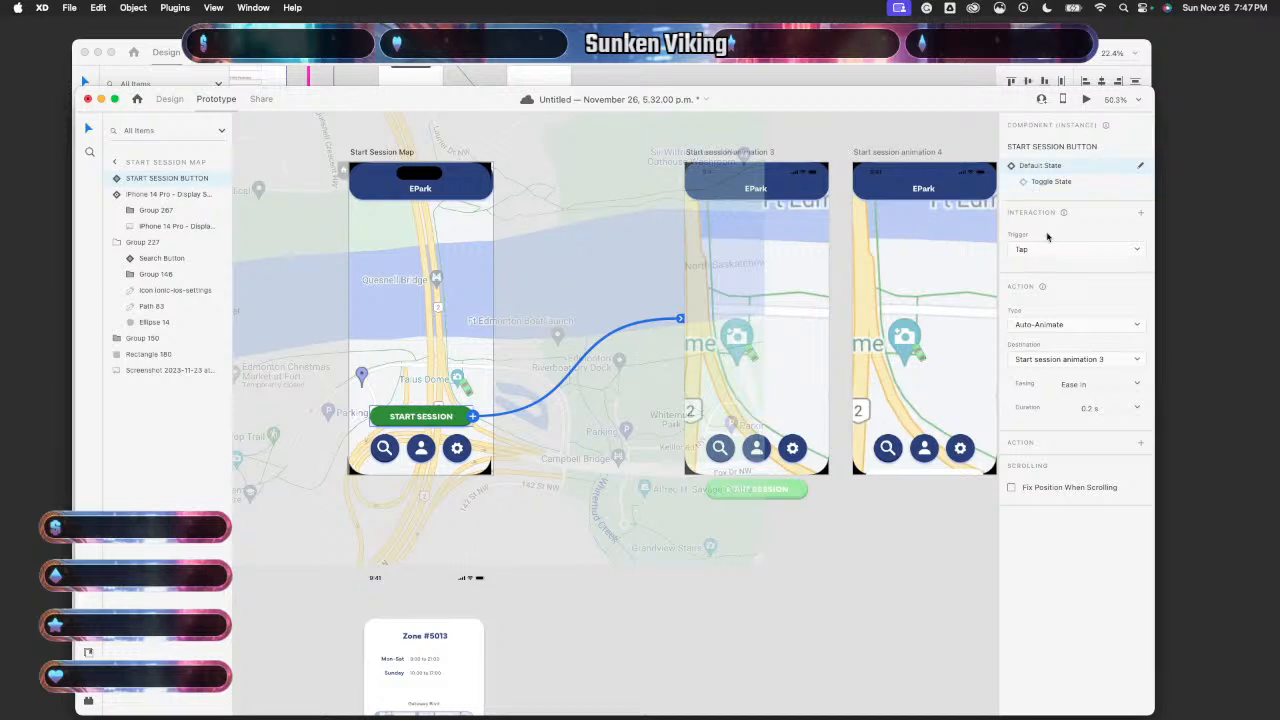
{"action": "left_click", "coordinate": [1092, 356]}
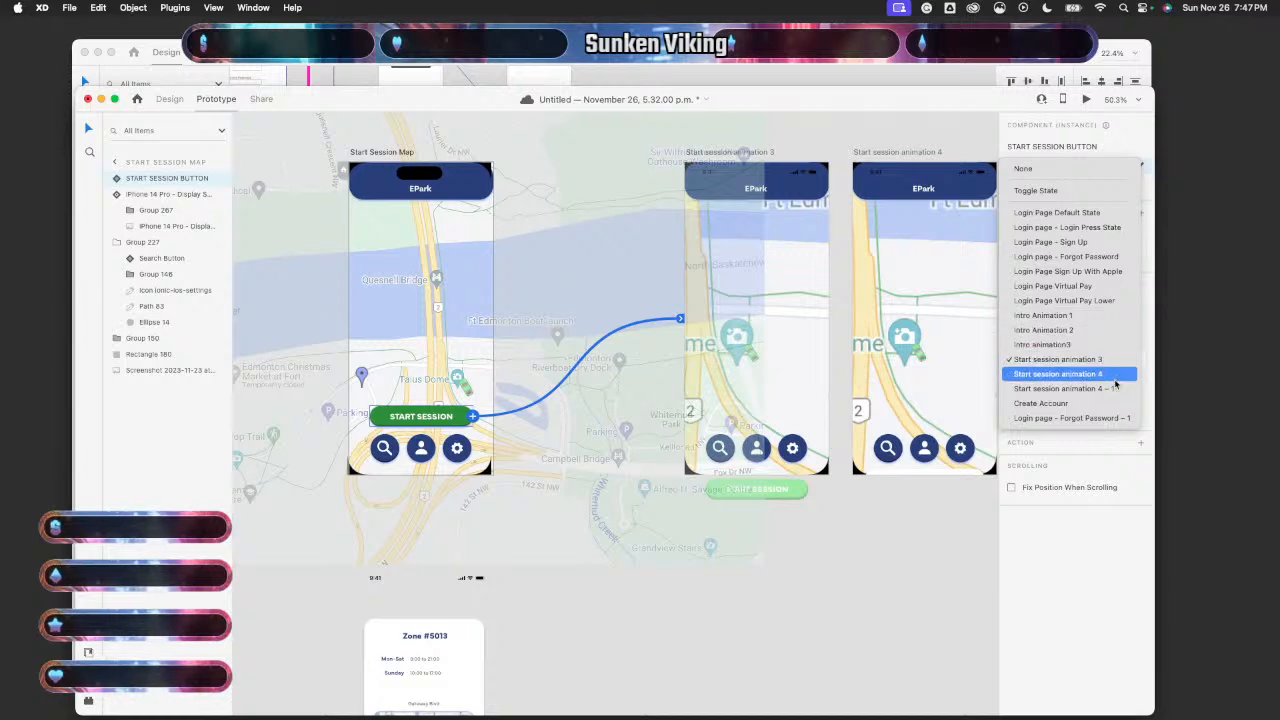
{"action": "left_click", "coordinate": [1032, 190]}
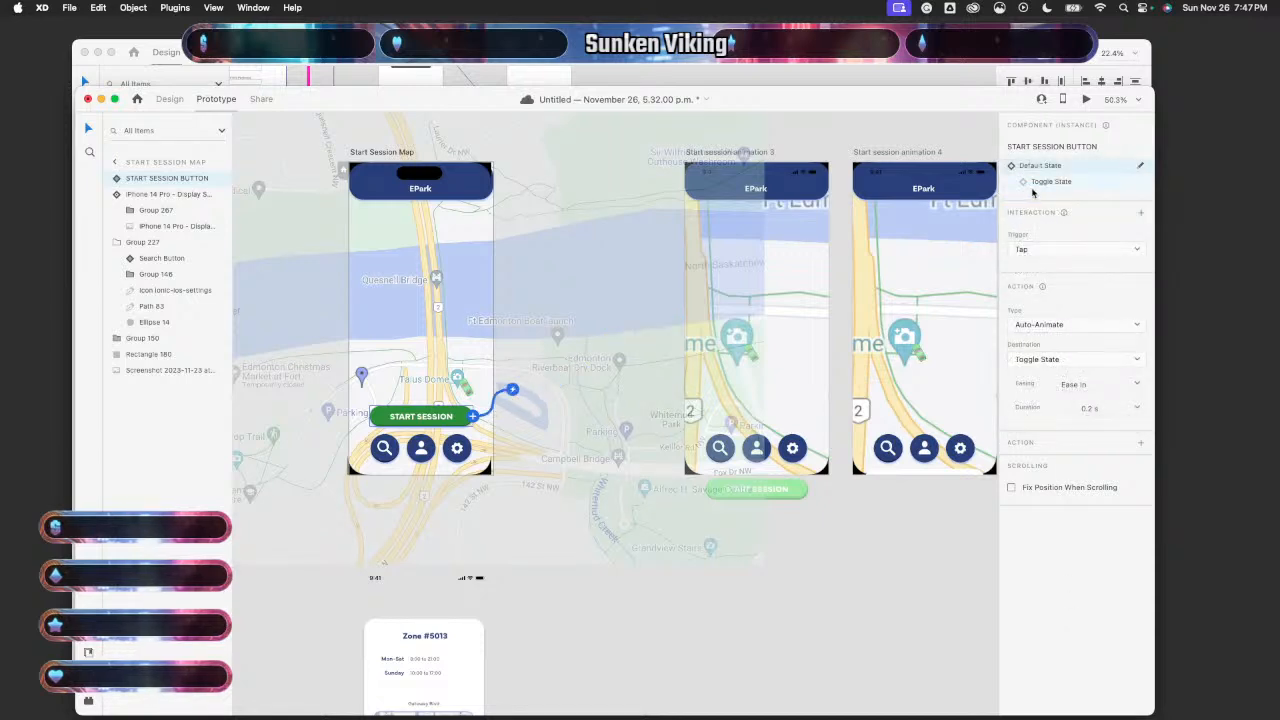
{"action": "left_click", "coordinate": [1025, 184]}
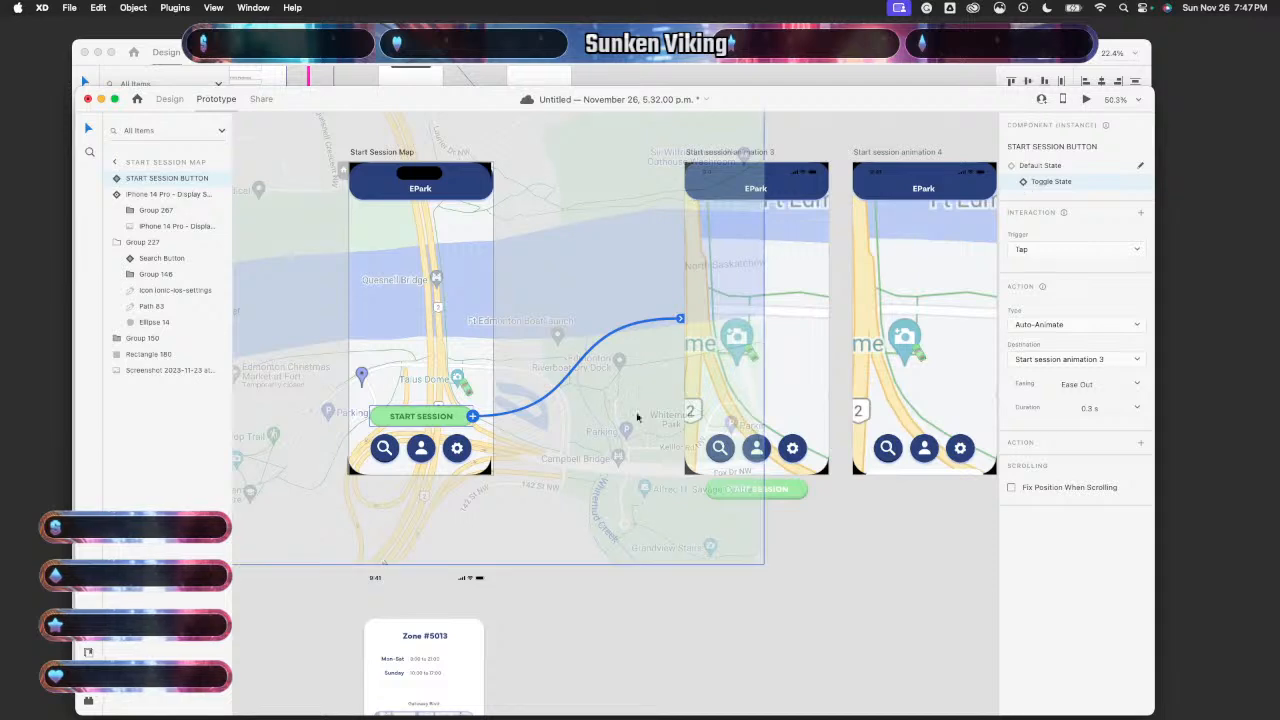
{"action": "left_click", "coordinate": [1012, 166]}
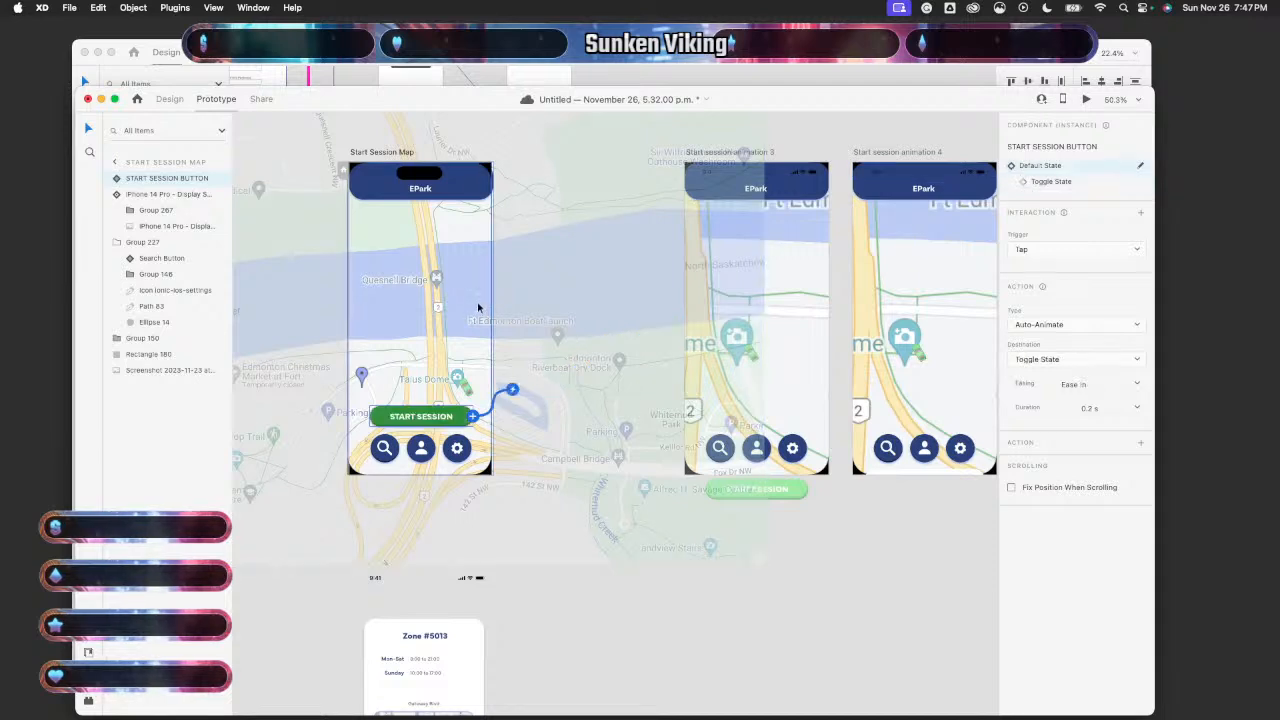
{"action": "left_click", "coordinate": [523, 626]}
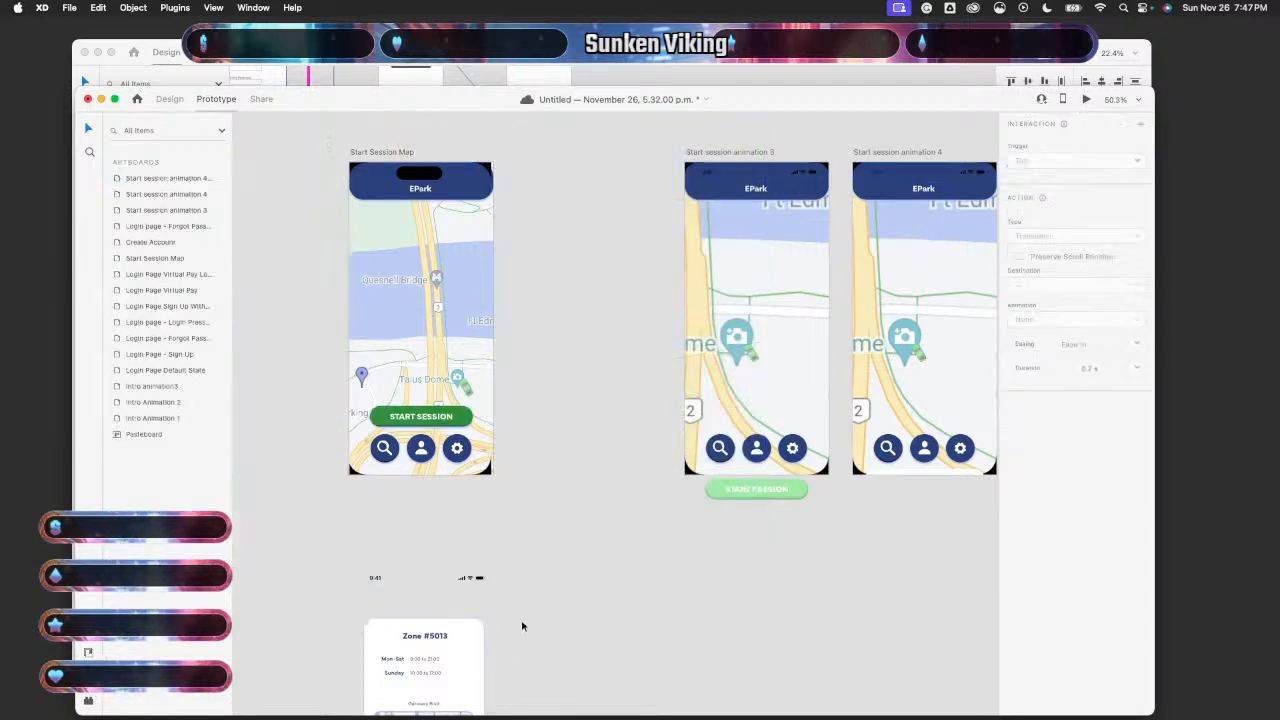
- Preview the prototype and tap START SESSION to test the toggle
{"action": "left_click", "coordinate": [416, 320]}
{"action": "key", "text": "super+Return"}
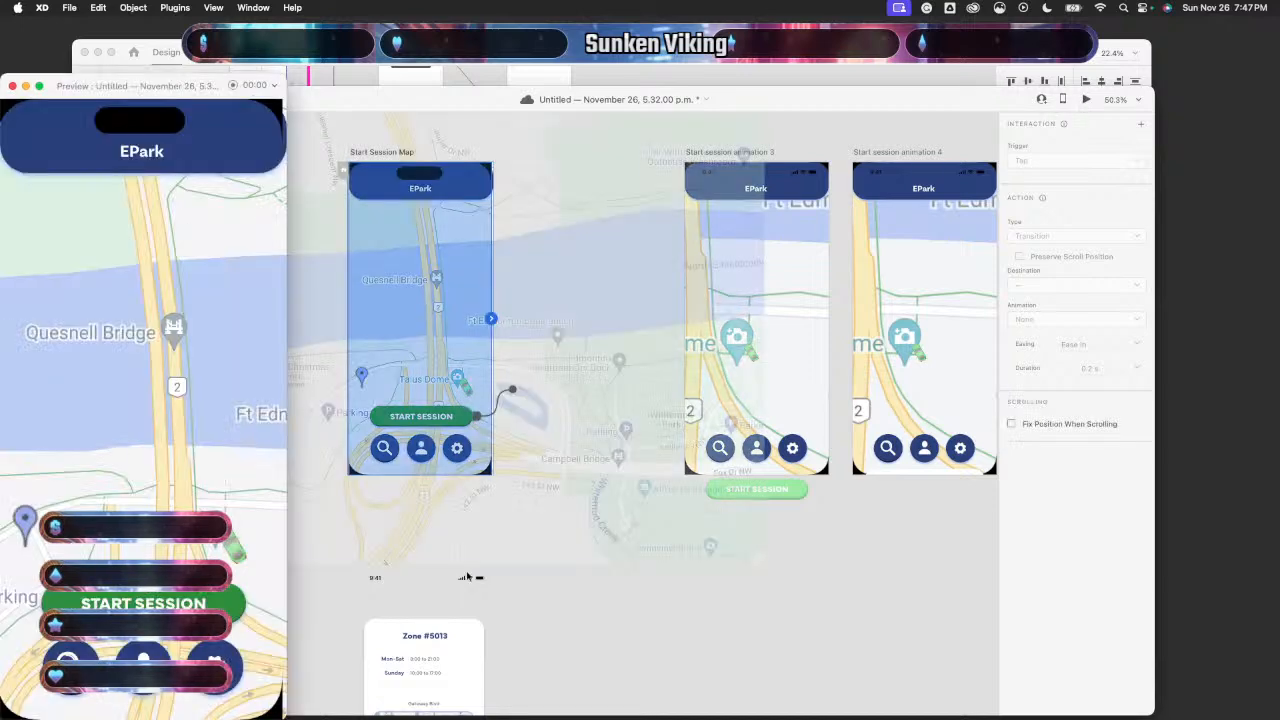
{"action": "left_click", "coordinate": [214, 605]}
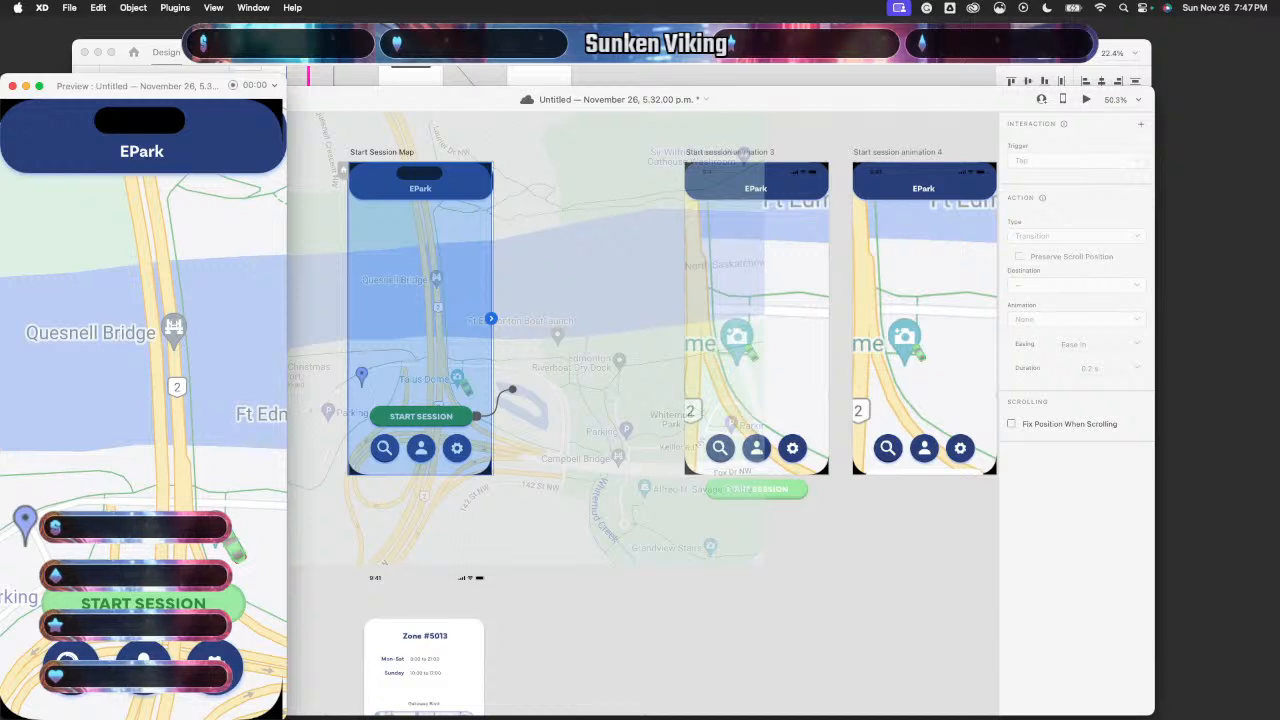
{"action": "left_click", "coordinate": [12, 86]}
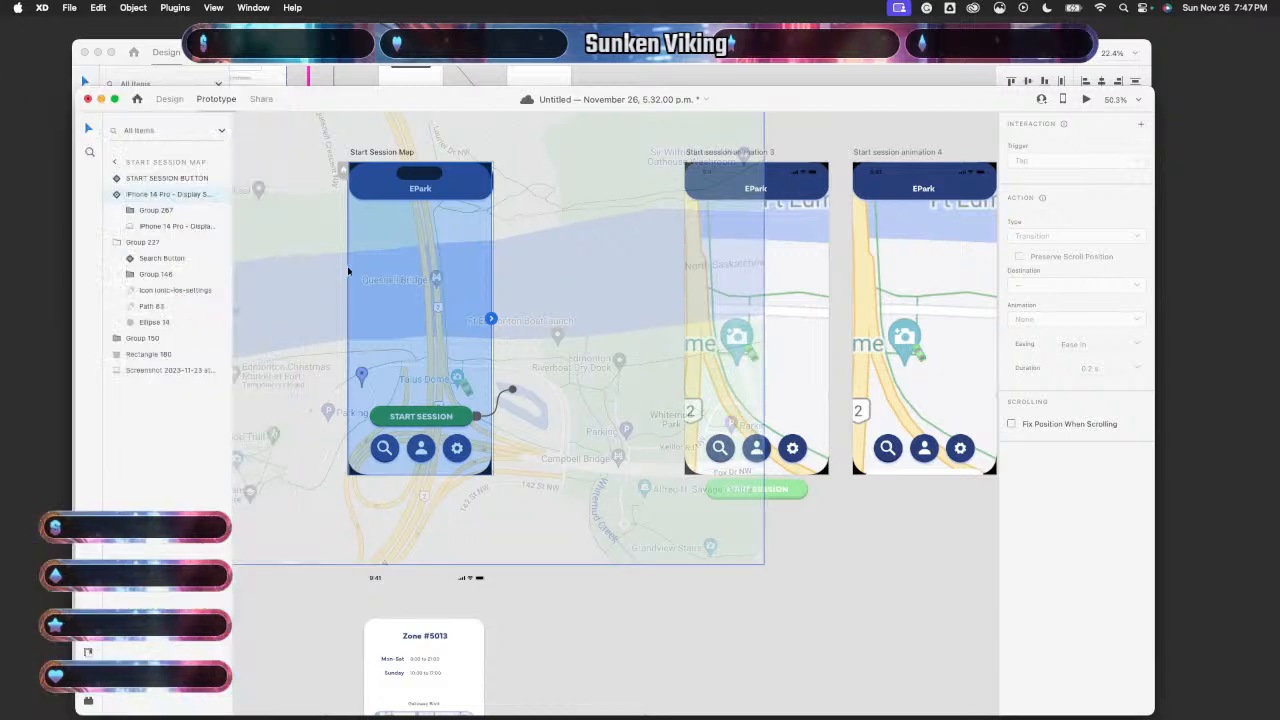
- Undo a relink to Start session animation 3, leaving the Toggle State trigger on Tap
{"action": "left_click", "coordinate": [571, 608]}
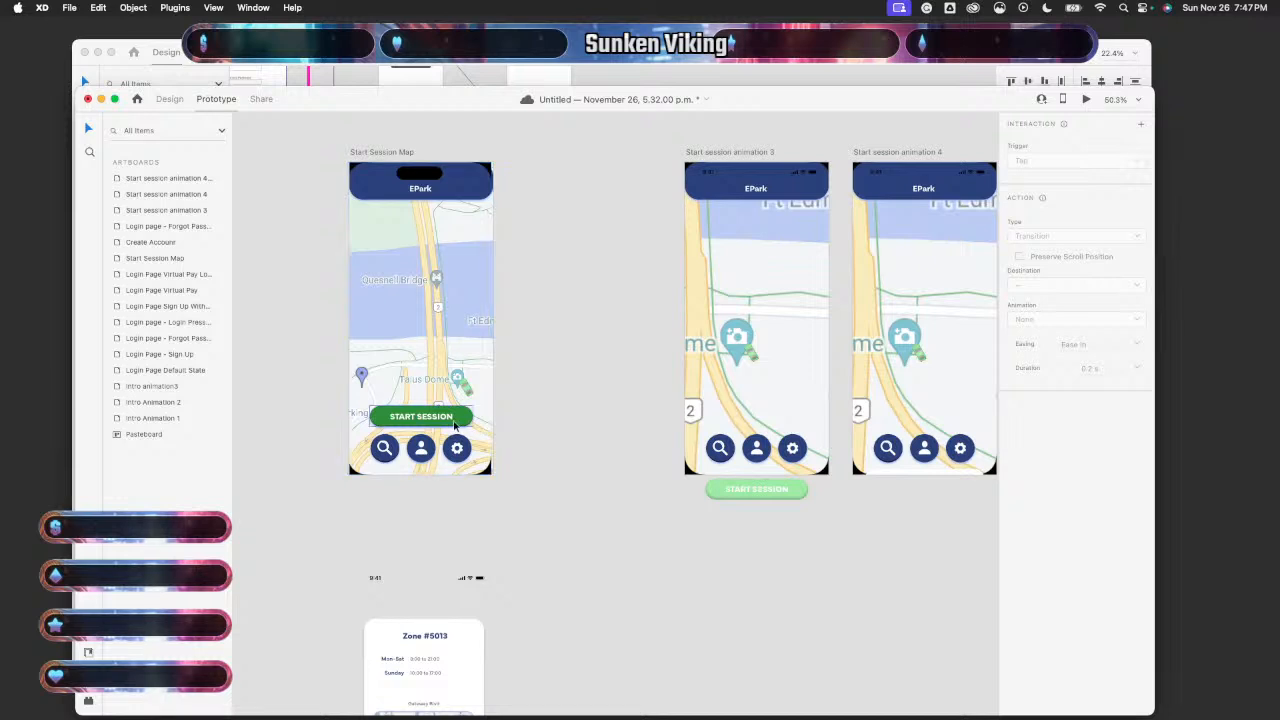
{"action": "left_click", "coordinate": [478, 414]}
{"action": "left_click_drag", "start_coordinate": [478, 414], "coordinate": [710, 387]}
{"action": "key", "text": "super+z"}
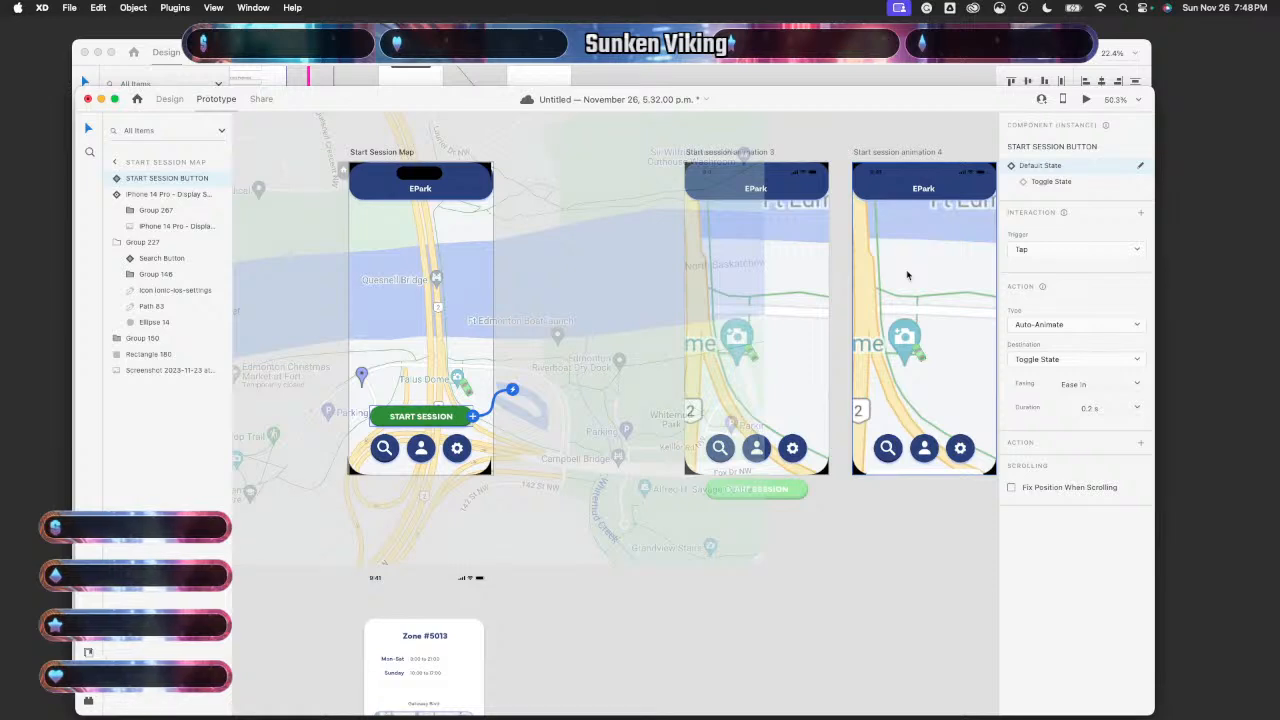
{"action": "left_click", "coordinate": [1052, 182]}
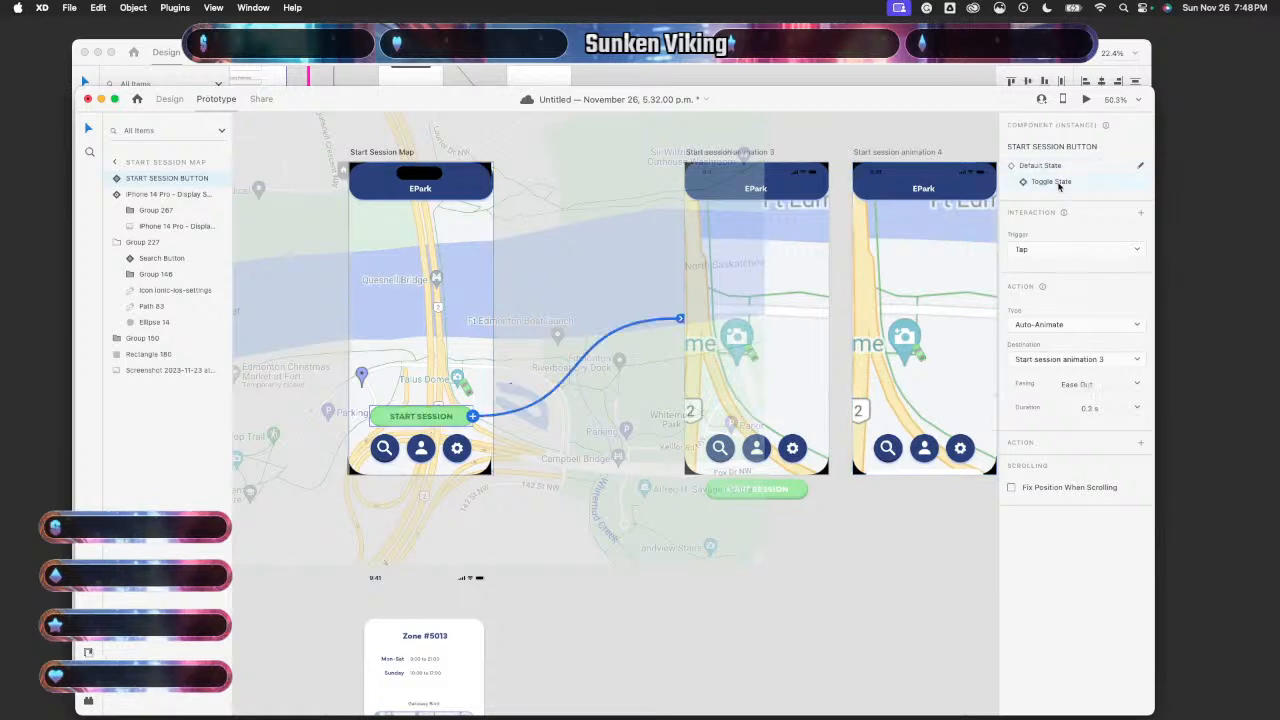
{"action": "left_click", "coordinate": [1115, 251]}
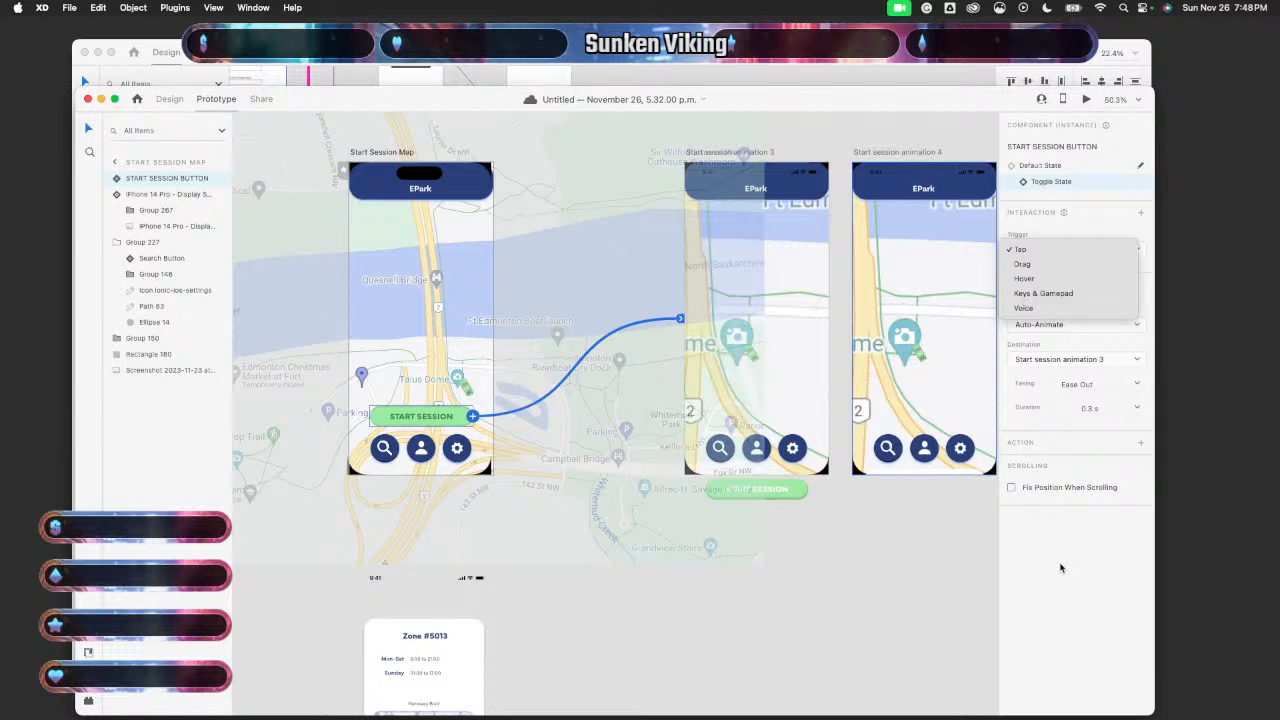
{"action": "left_click", "coordinate": [813, 611]}
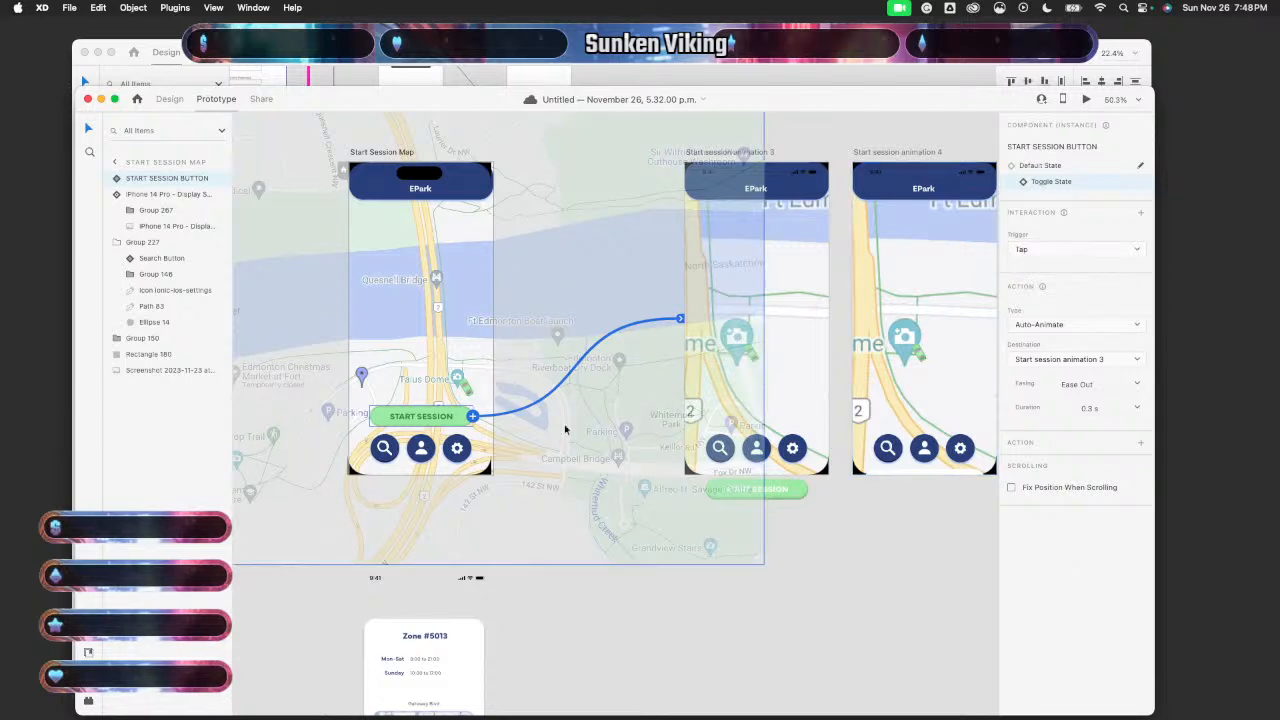
{"action": "left_click", "coordinate": [557, 643]}
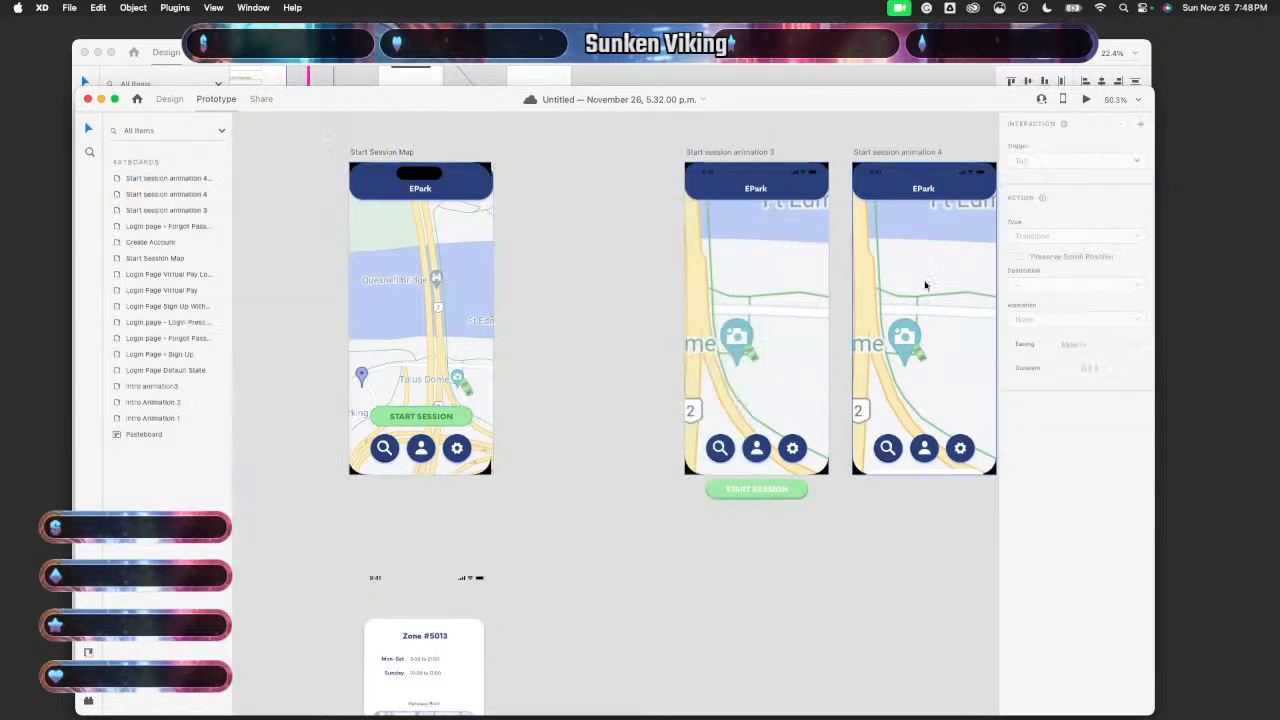
- Re-run the preview from Start Session Map and tap START SESSION through to Zone #5013
{"action": "left_click", "coordinate": [470, 368]}
{"action": "left_click", "coordinate": [1087, 99]}
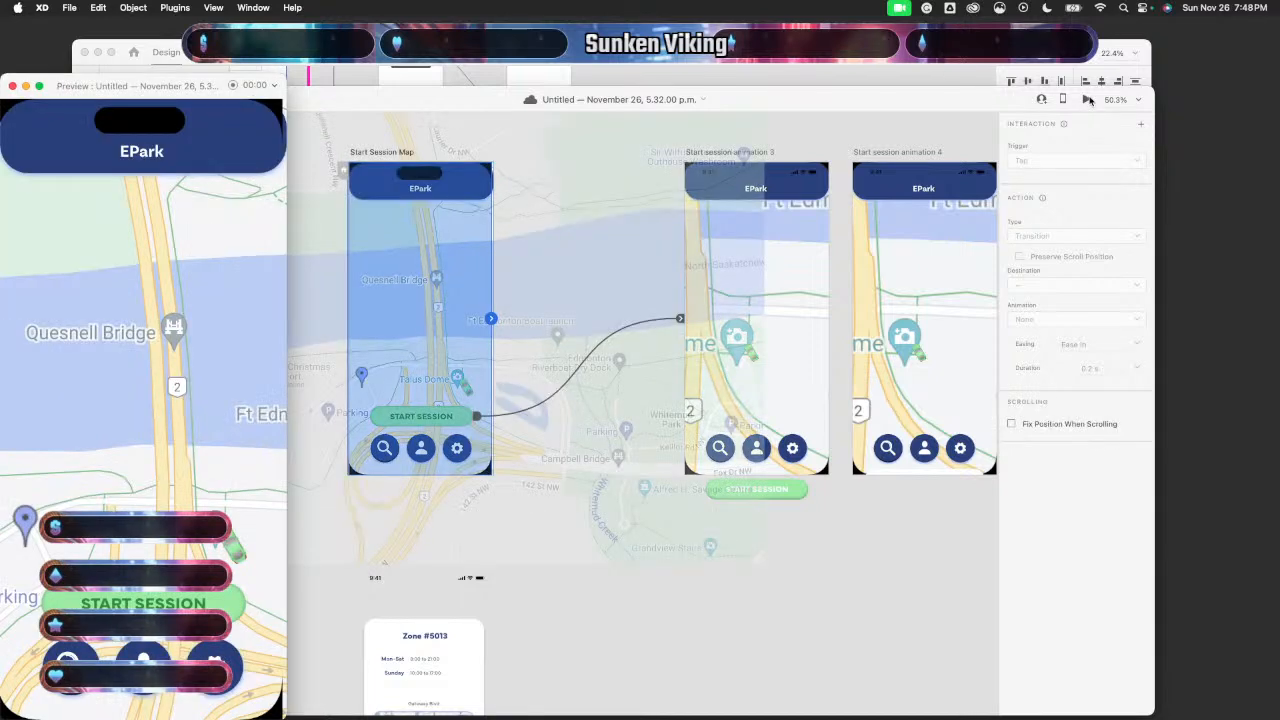
{"action": "left_click", "coordinate": [176, 607]}
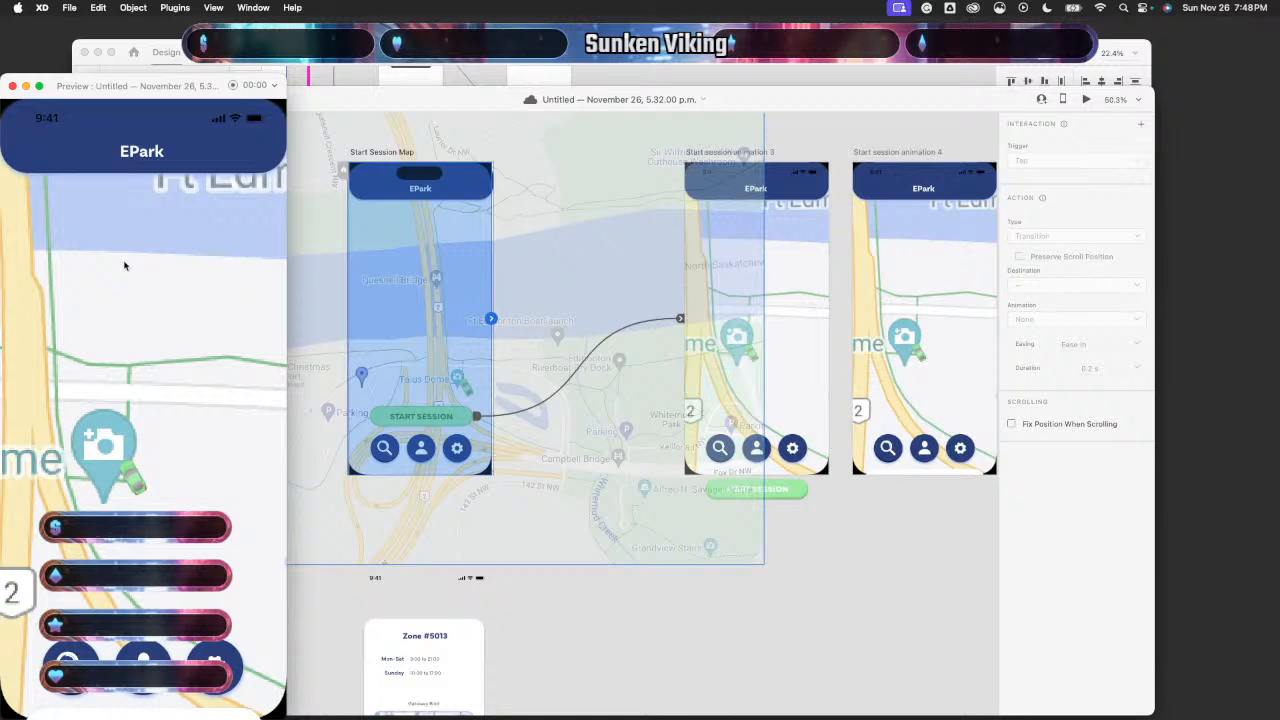
{"action": "left_click", "coordinate": [11, 87]}
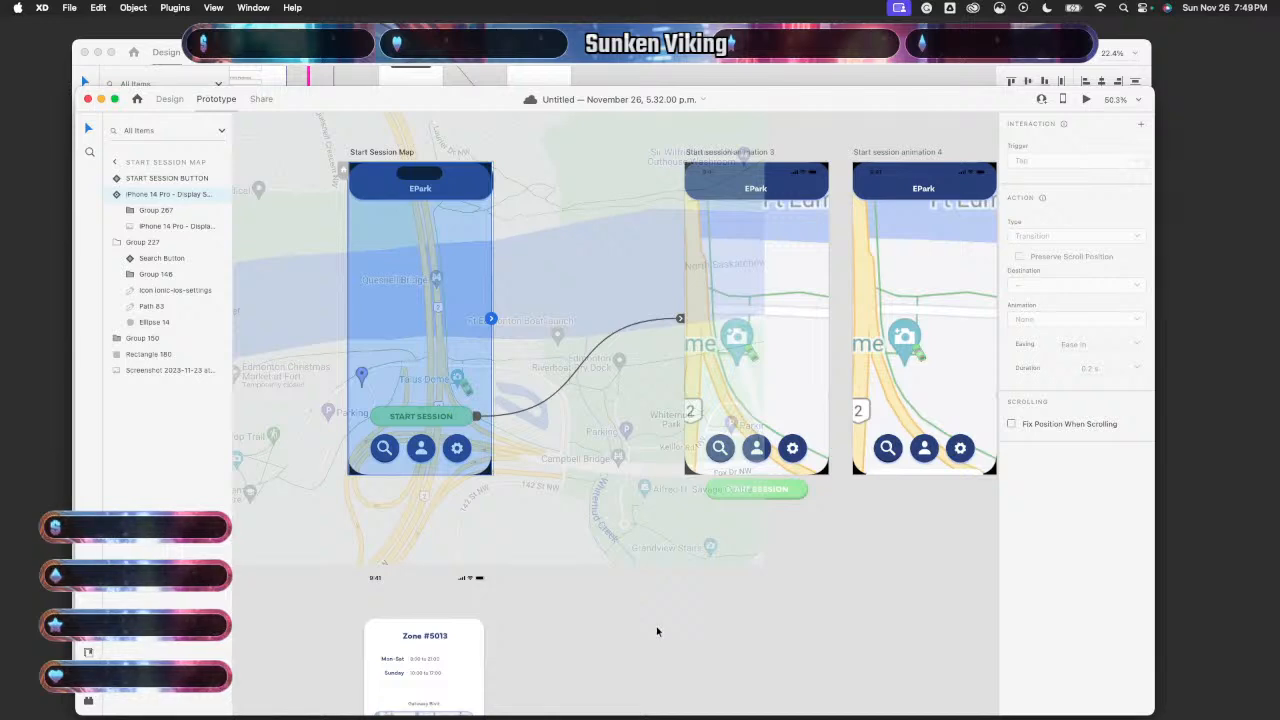
{"action": "left_click", "coordinate": [656, 626]}
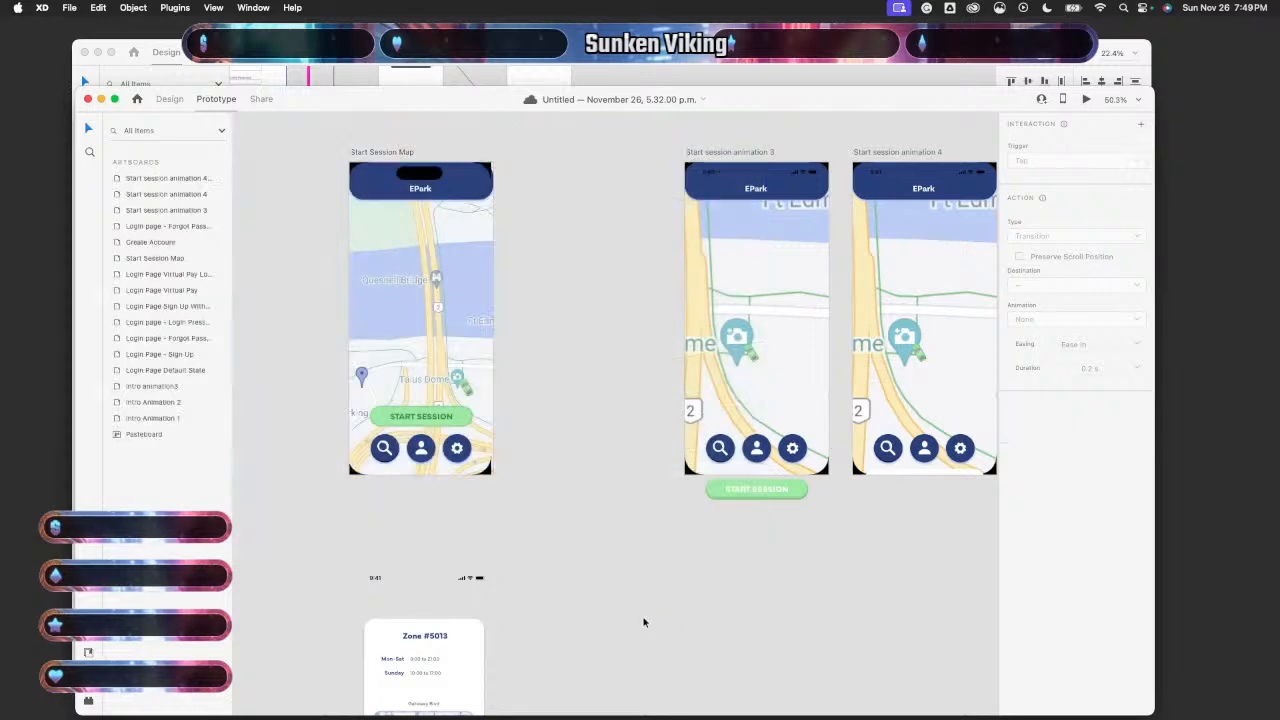
{"action": "scroll", "coordinate": [537, 560], "scroll_direction": "up", "scroll_amount": 5}
{"action": "scroll", "coordinate": [537, 560], "scroll_direction": "left", "scroll_amount": 3}
{"action": "scroll", "coordinate": [537, 560], "scroll_direction": "up", "scroll_amount": 3}
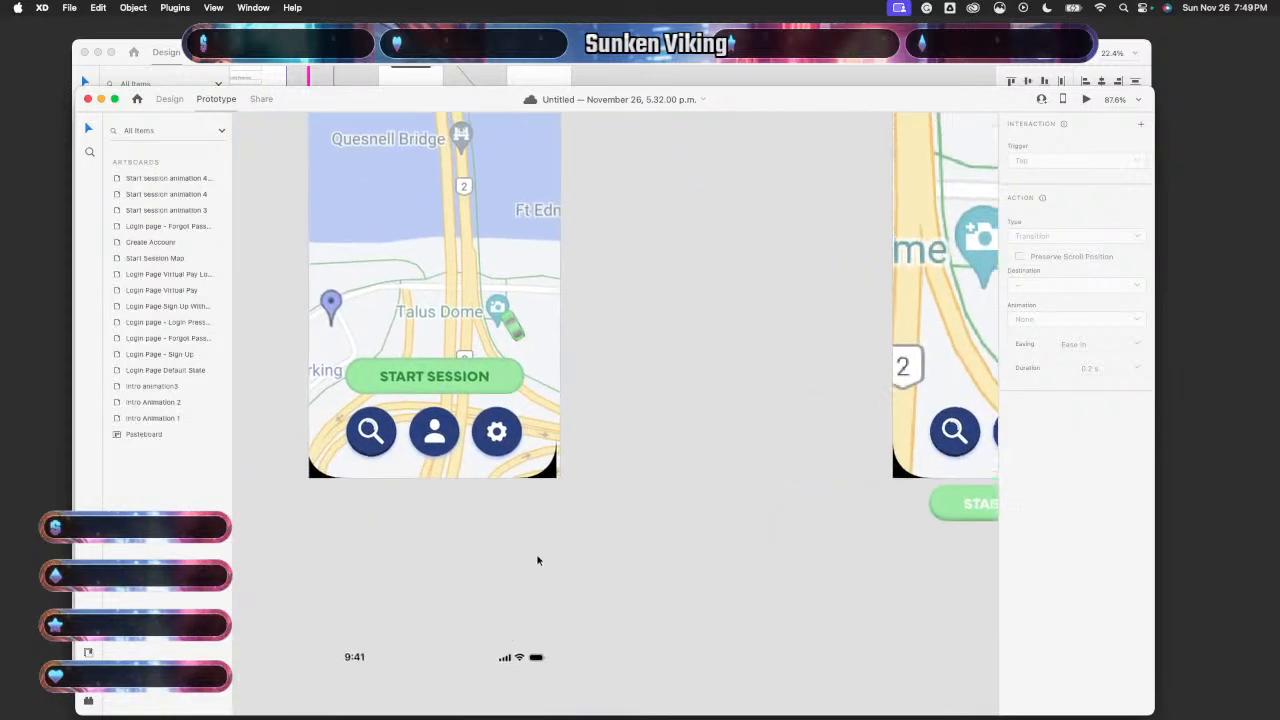
{"action": "scroll", "coordinate": [537, 560], "scroll_direction": "down", "scroll_amount": 1}
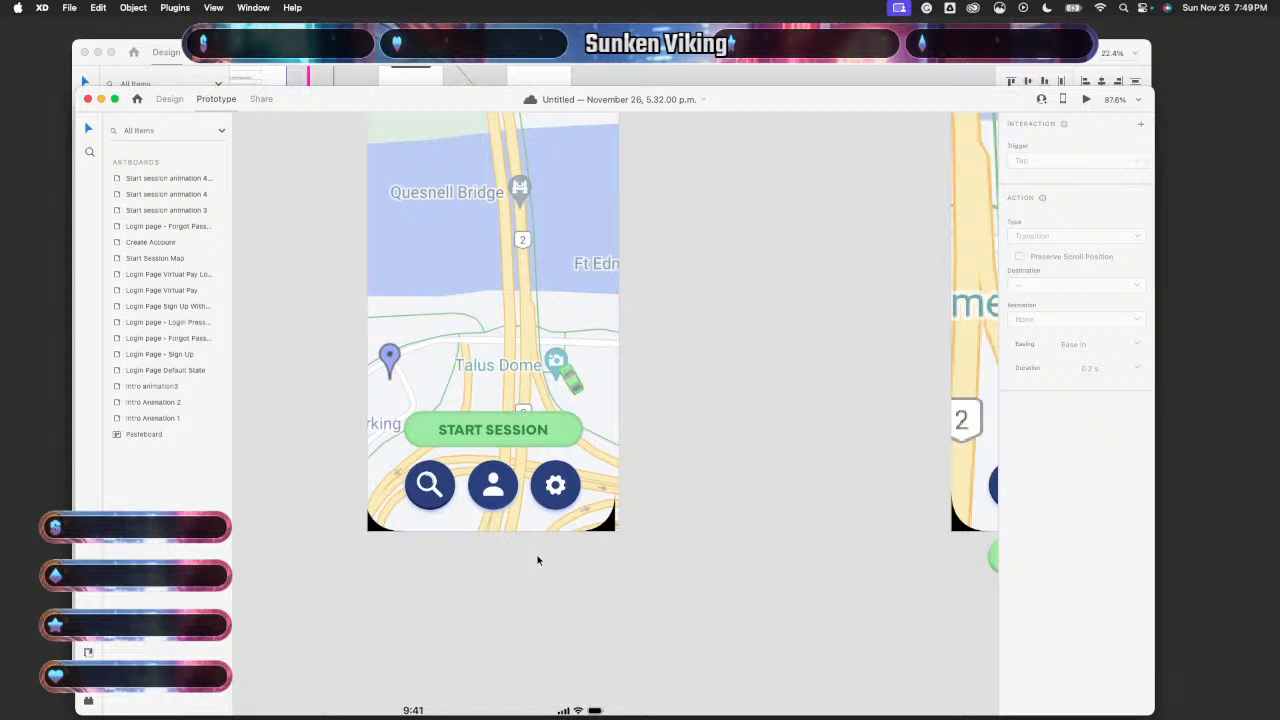
{"action": "scroll", "coordinate": [580, 594], "scroll_direction": "up", "scroll_amount": 5}
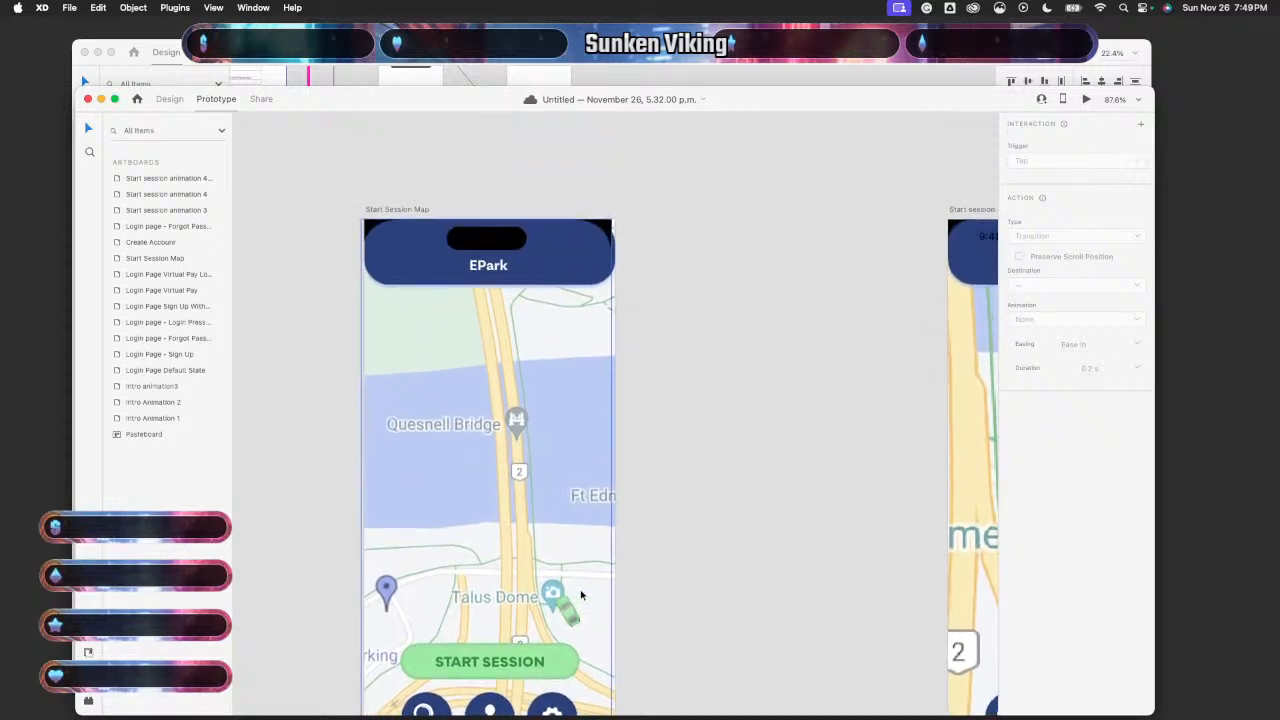
{"action": "scroll", "coordinate": [580, 595], "scroll_direction": "down", "scroll_amount": 1}
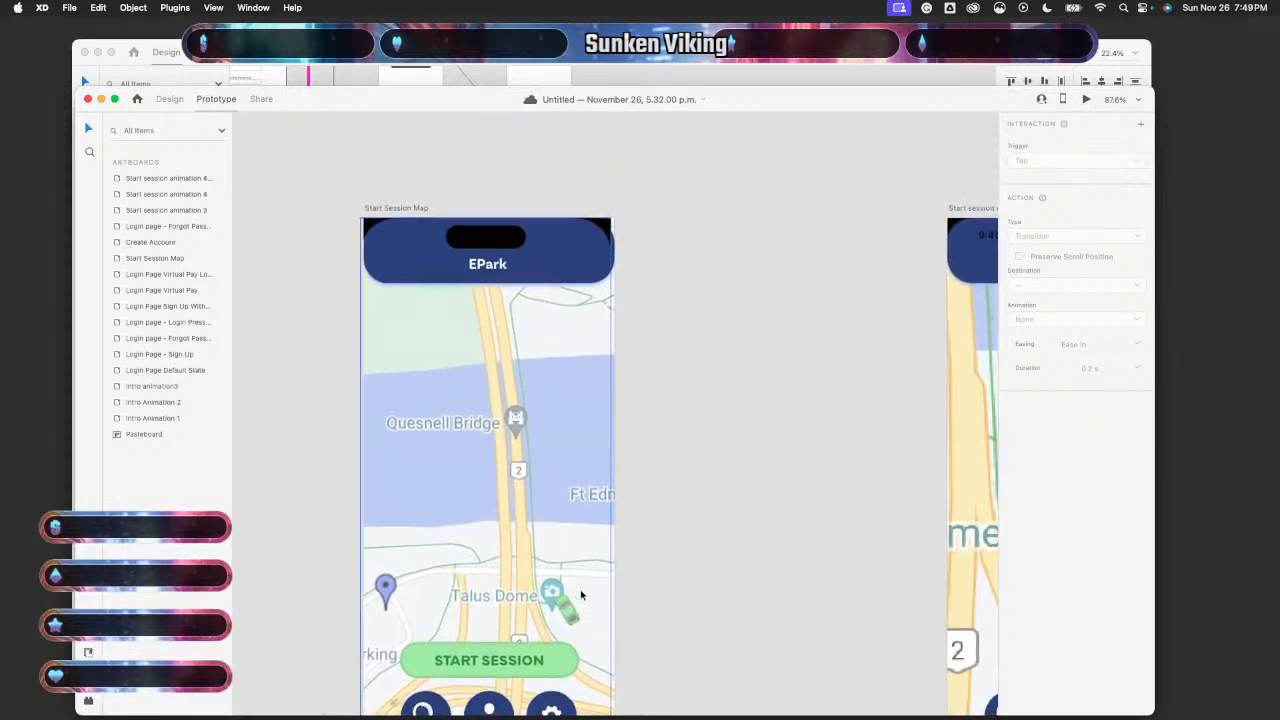
{"action": "scroll", "coordinate": [581, 595], "scroll_direction": "down", "scroll_amount": 3}
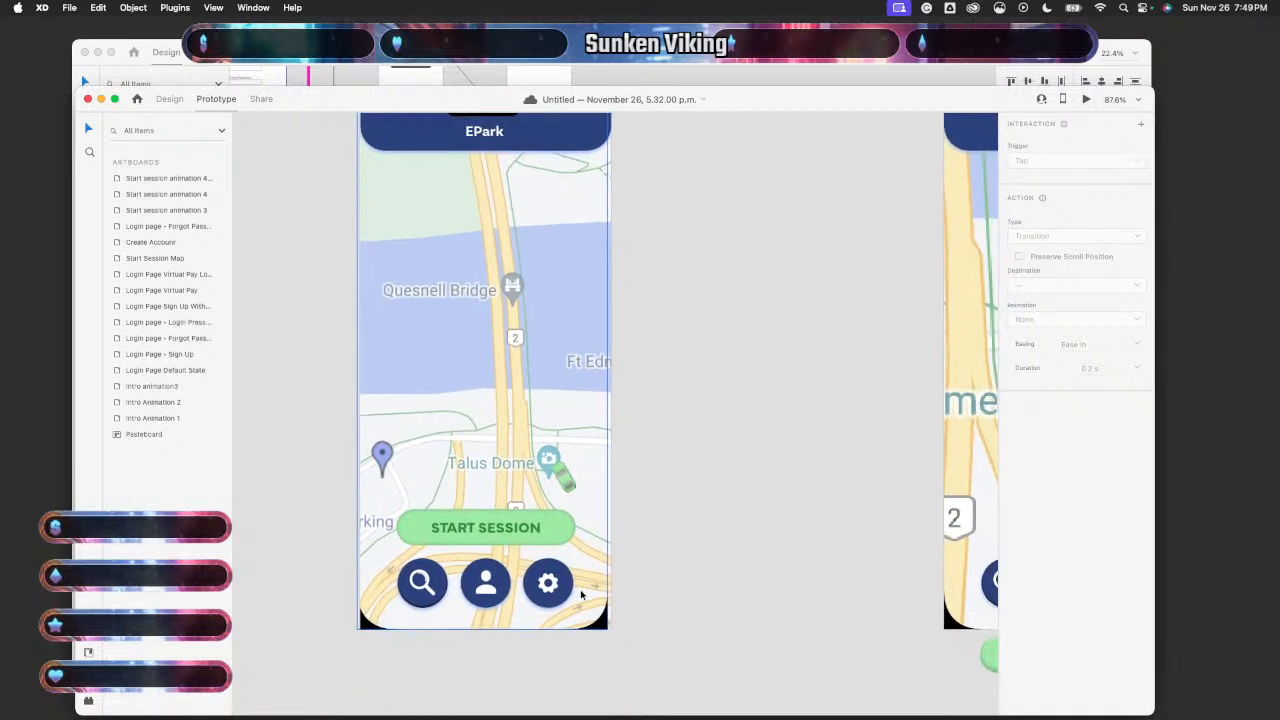
{"action": "scroll", "coordinate": [581, 596], "scroll_direction": "up", "scroll_amount": 5}
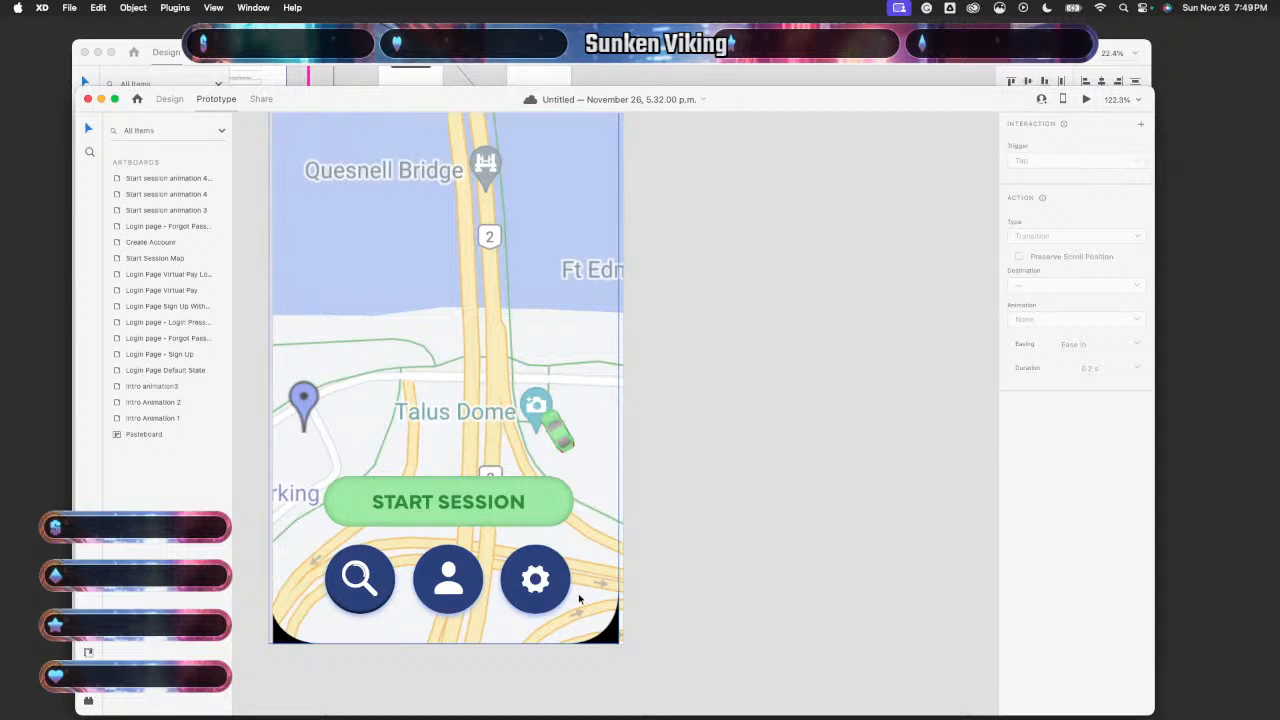
{"action": "left_click", "coordinate": [500, 502]}
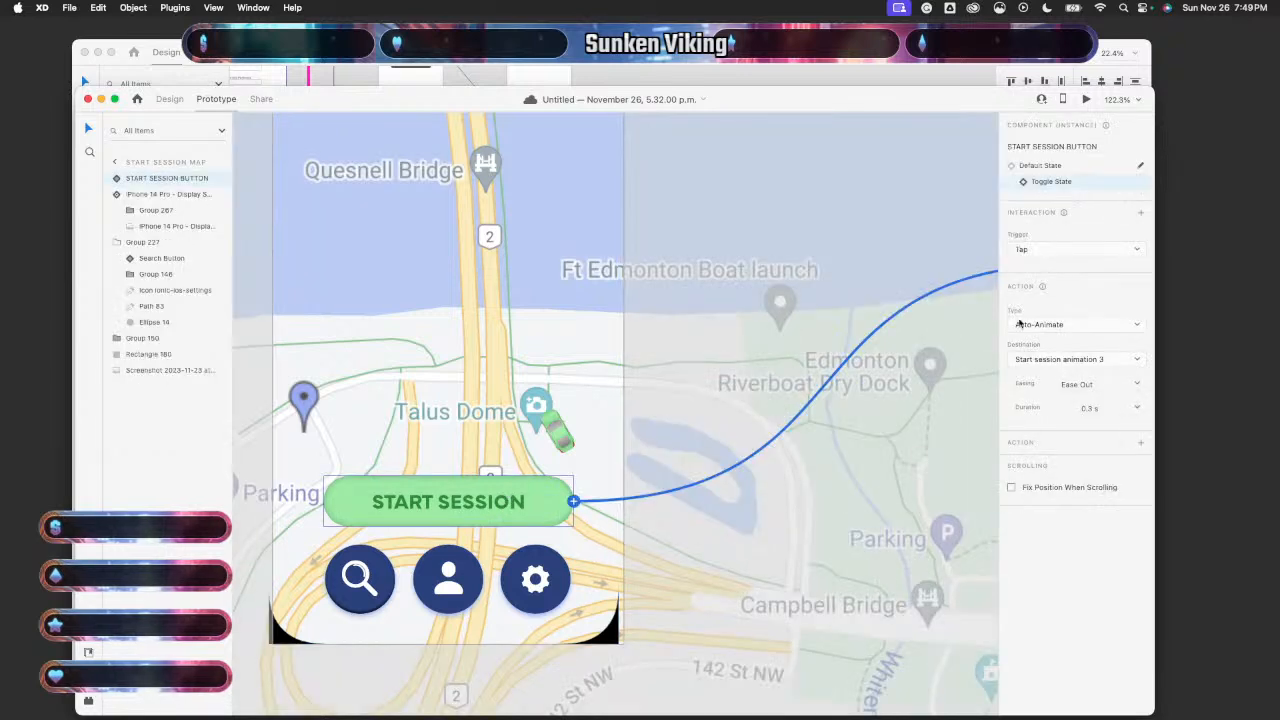
{"action": "left_click", "coordinate": [1049, 167]}
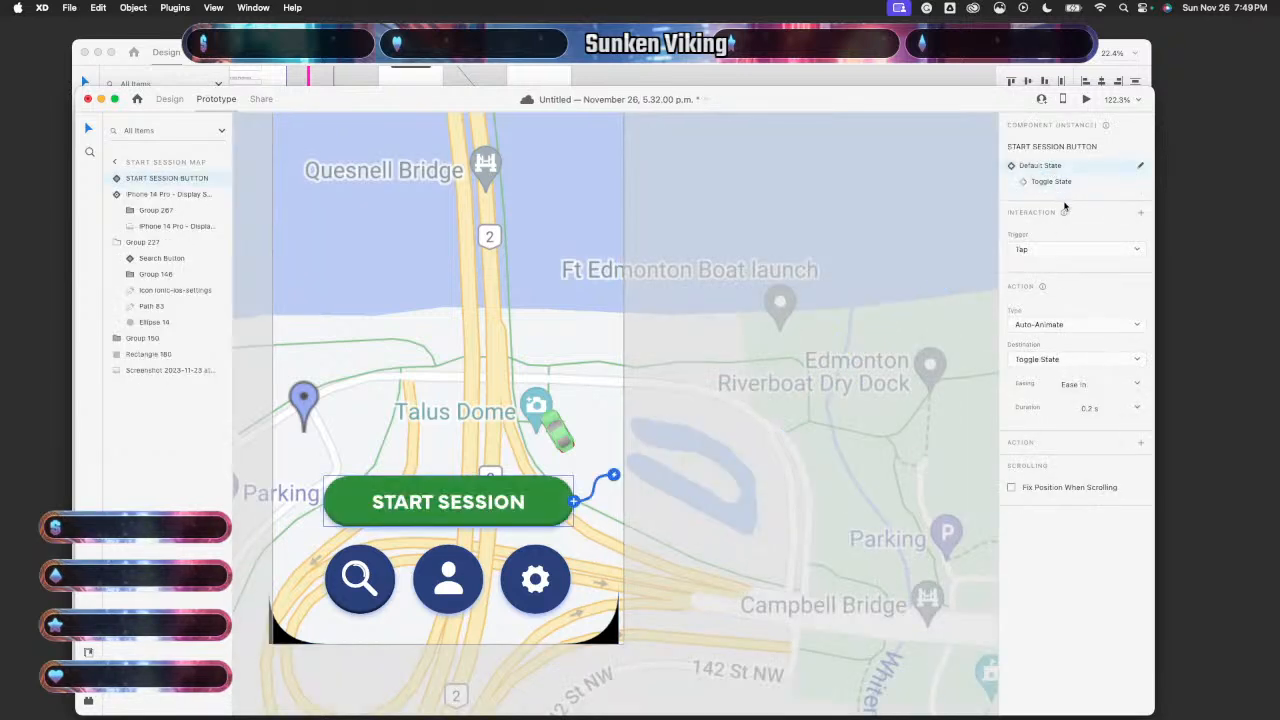
{"action": "left_click", "coordinate": [1058, 182]}
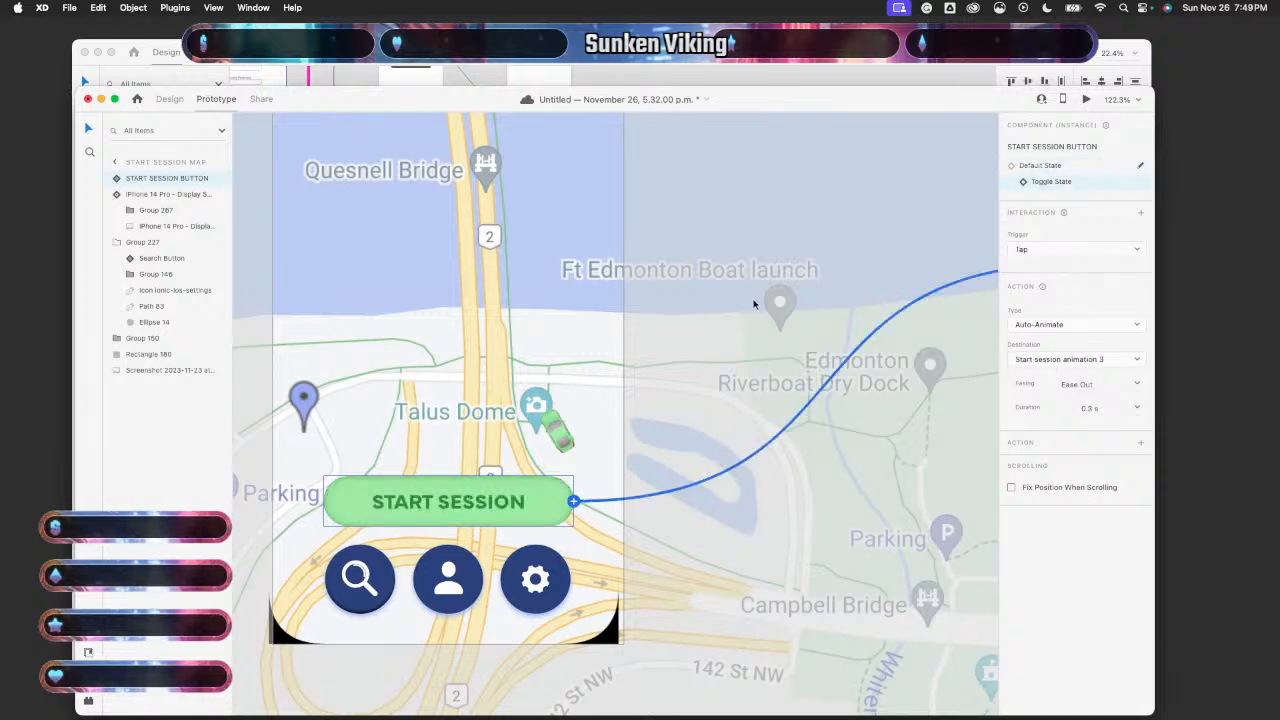
{"action": "scroll", "coordinate": [752, 304], "scroll_direction": "right", "scroll_amount": 1}
{"action": "scroll", "coordinate": [752, 304], "scroll_direction": "down", "scroll_amount": 5}
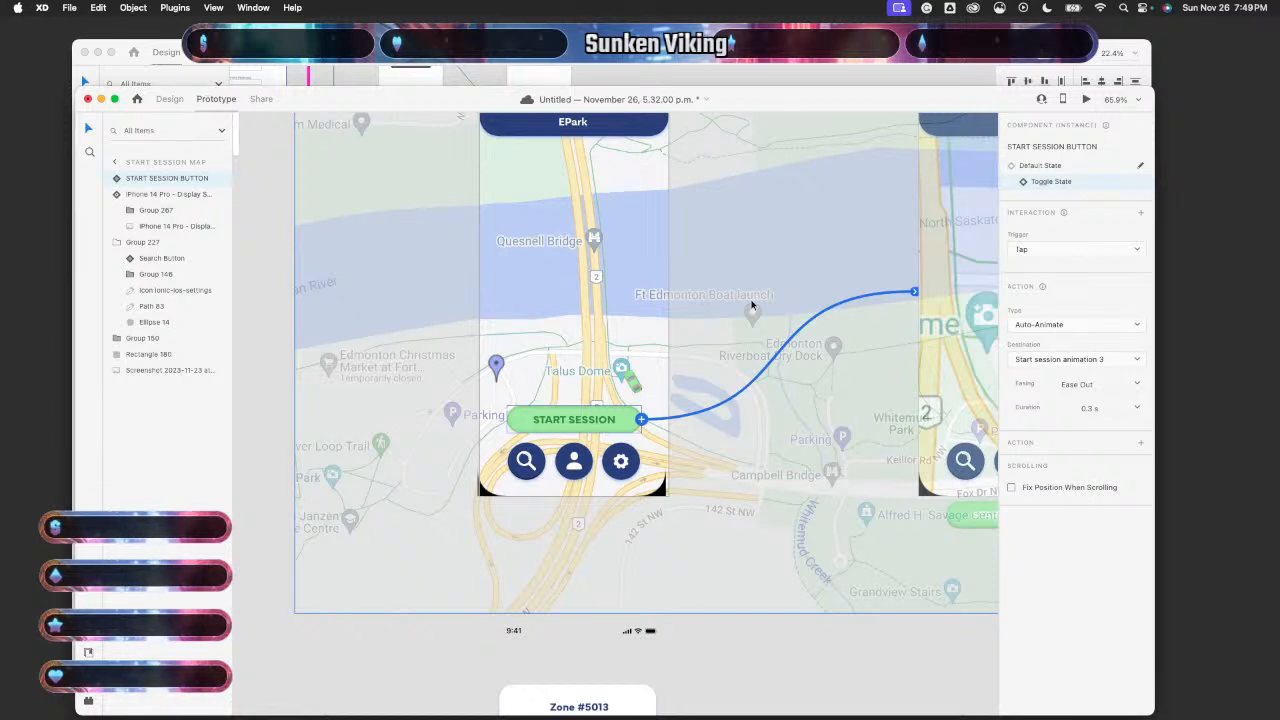
{"action": "left_click", "coordinate": [1143, 251]}
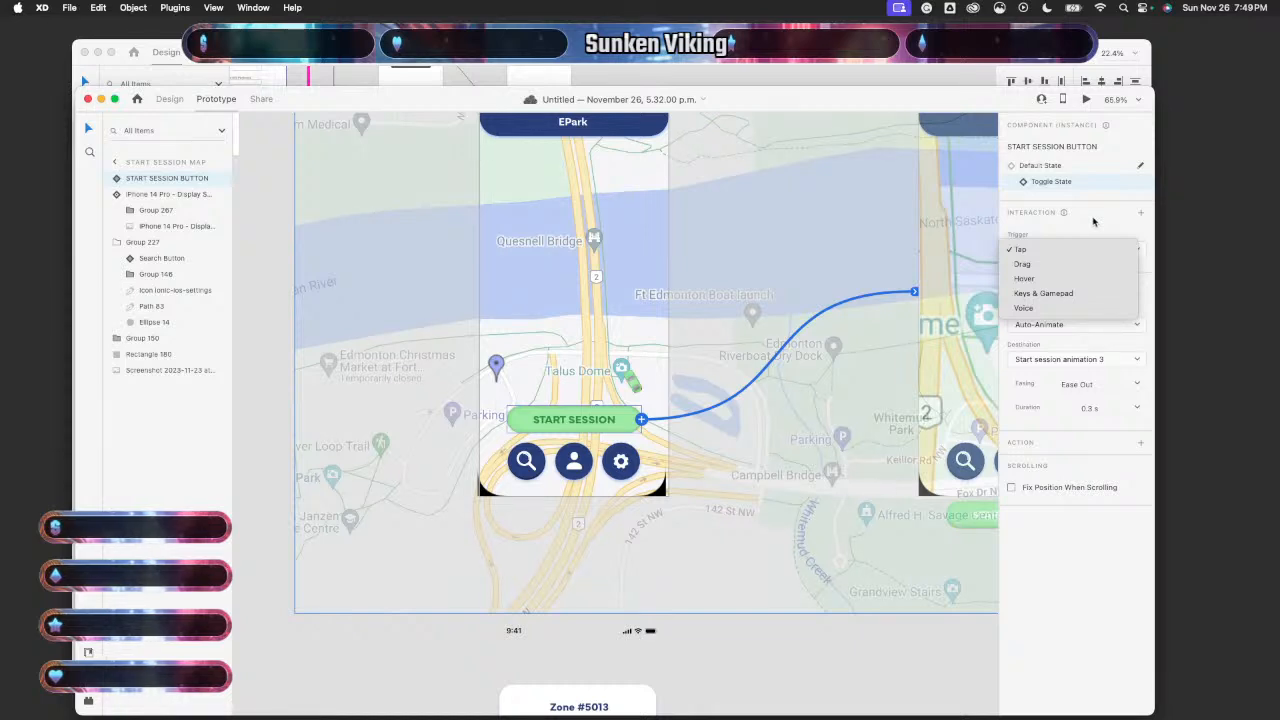
{"action": "left_click", "coordinate": [1093, 221]}
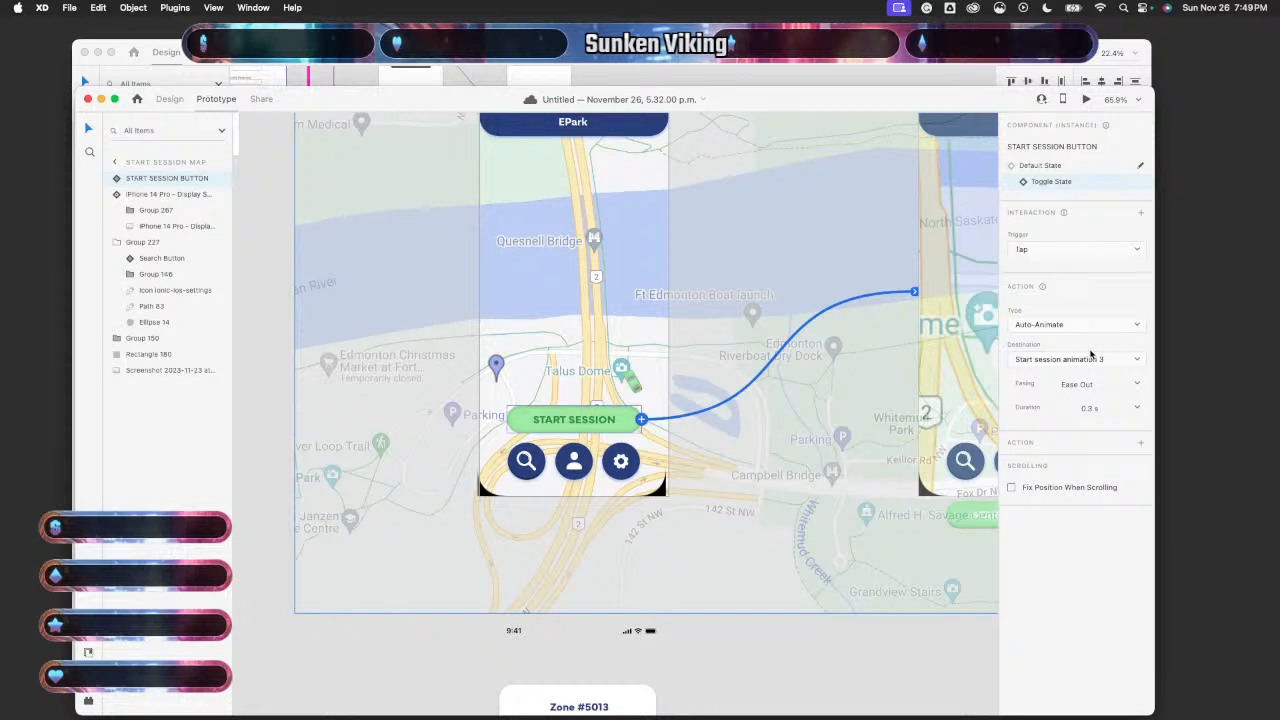
{"action": "scroll", "coordinate": [757, 505], "scroll_direction": "up", "scroll_amount": 3}
{"action": "scroll", "coordinate": [757, 505], "scroll_direction": "right", "scroll_amount": 3}
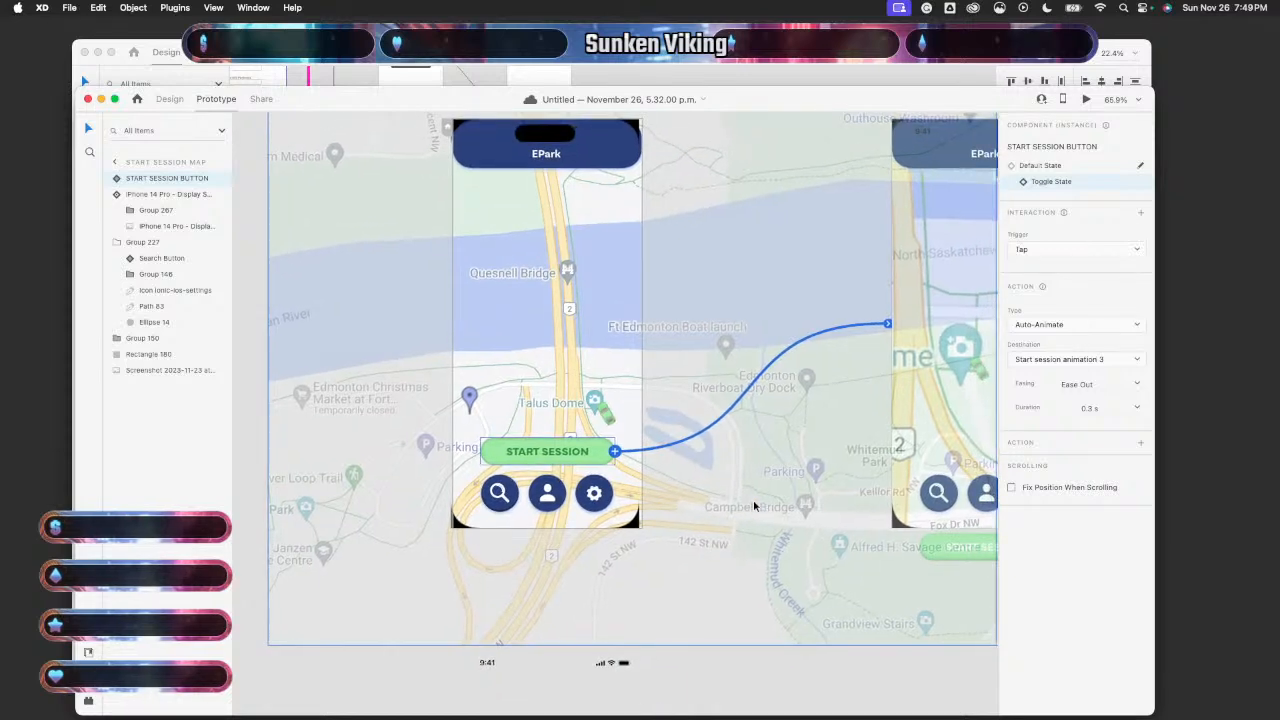
{"action": "scroll", "coordinate": [755, 506], "scroll_direction": "down", "scroll_amount": 1}
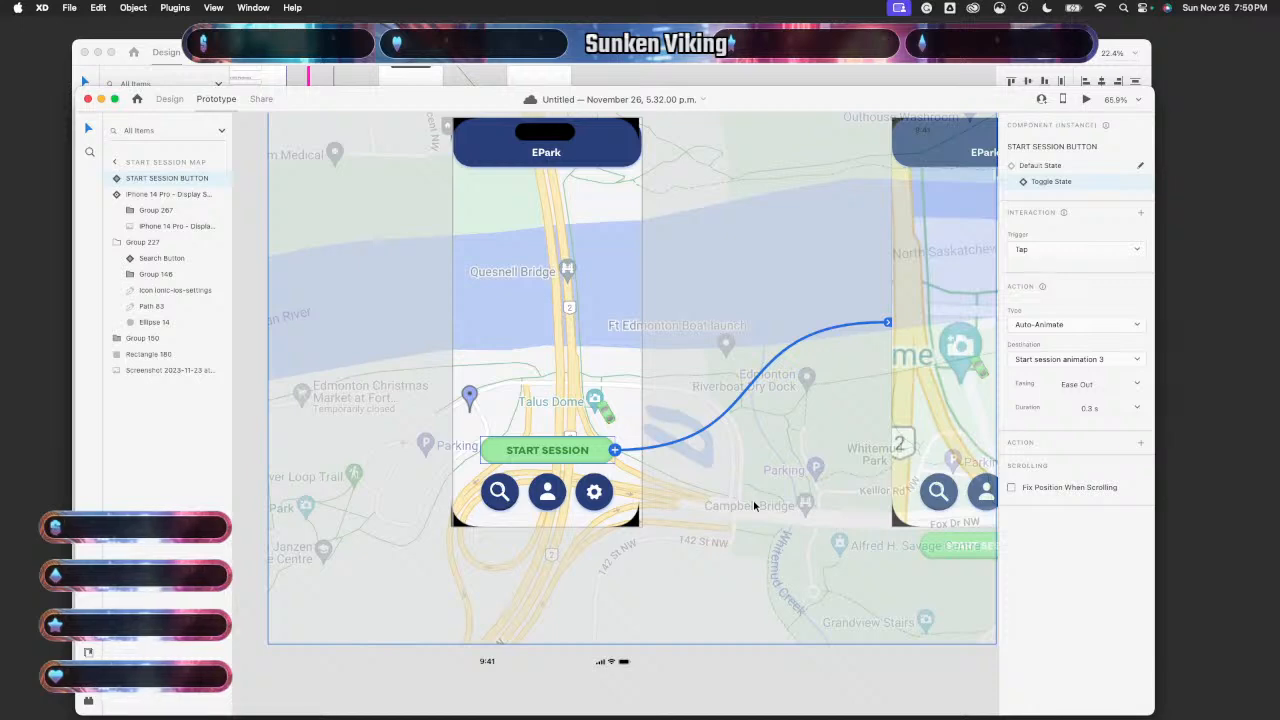
{"action": "scroll", "coordinate": [753, 499], "scroll_direction": "right", "scroll_amount": 5}
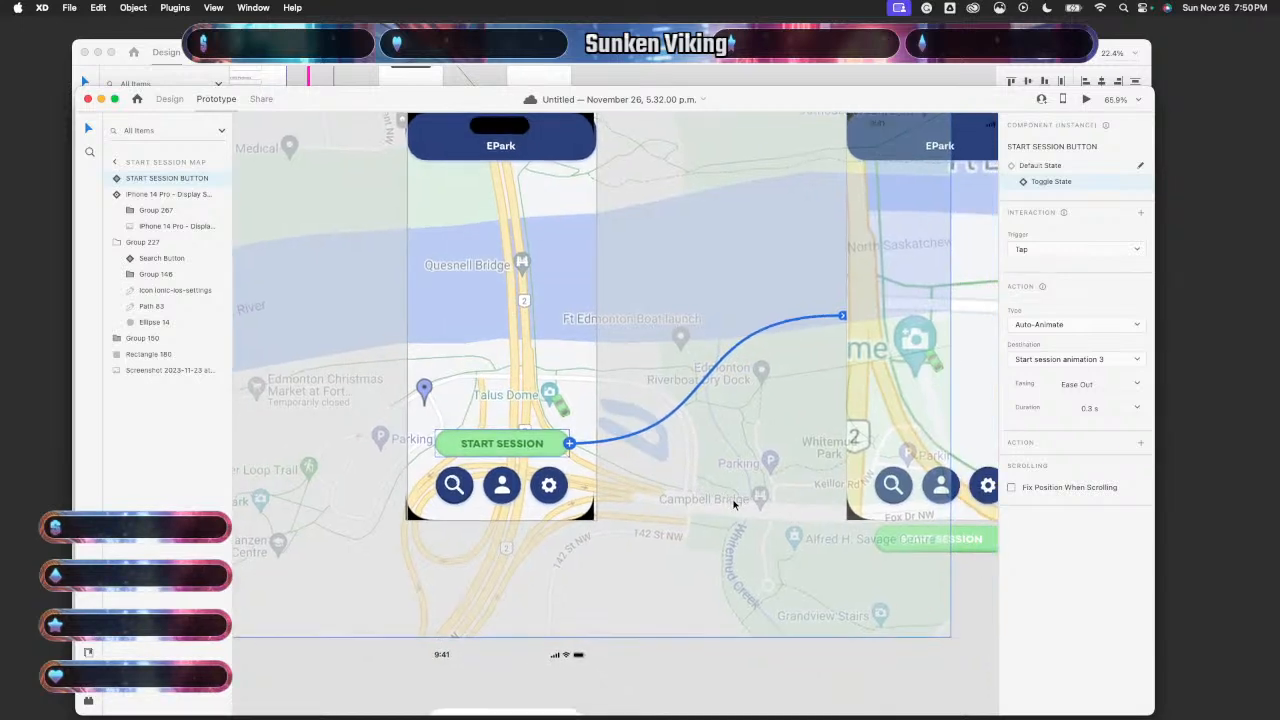
{"action": "scroll", "coordinate": [733, 504], "scroll_direction": "right", "scroll_amount": 5}
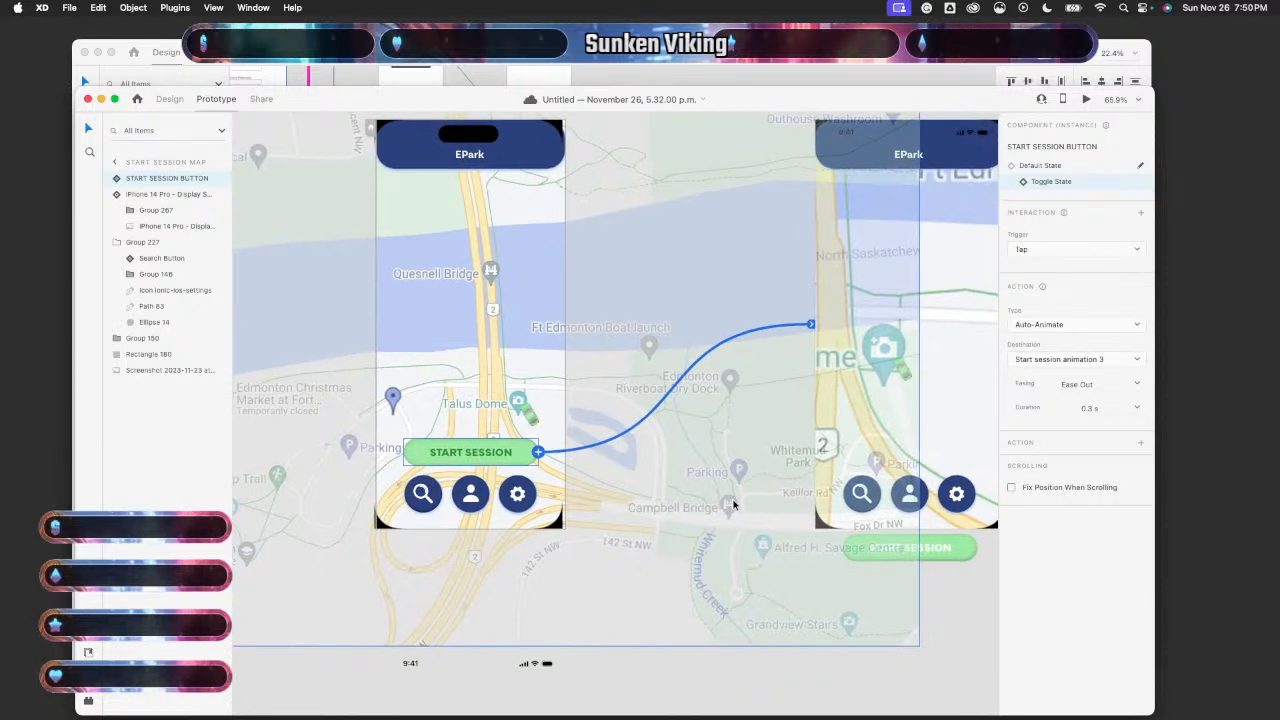
{"action": "scroll", "coordinate": [733, 504], "scroll_direction": "up", "scroll_amount": 2}
{"action": "scroll", "coordinate": [733, 504], "scroll_direction": "down", "scroll_amount": 1}
{"action": "scroll", "coordinate": [733, 504], "scroll_direction": "right", "scroll_amount": 1}
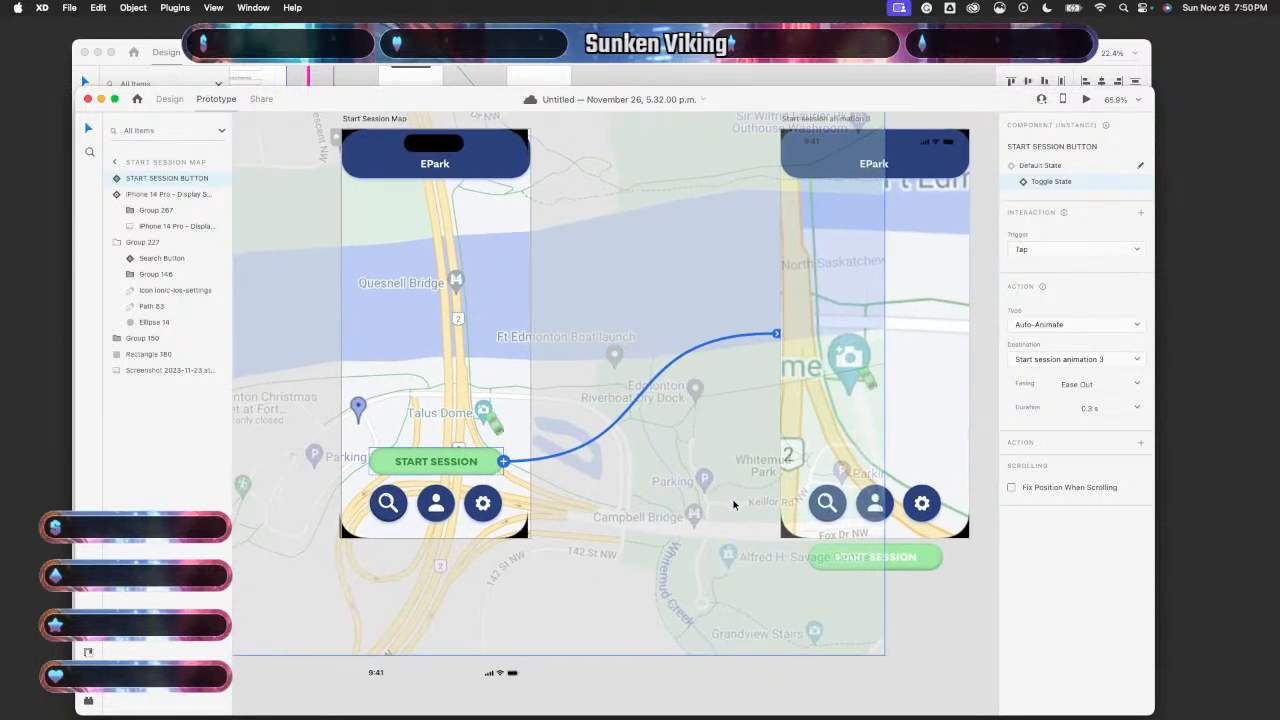
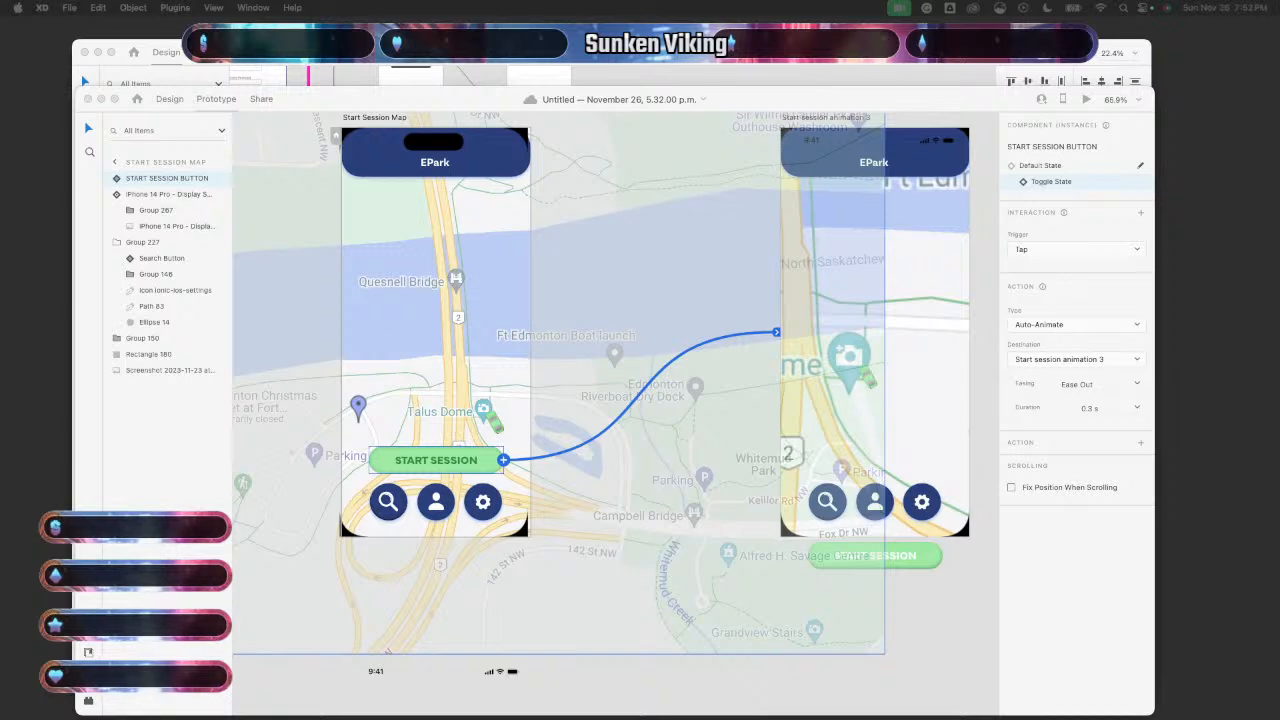
- Place the lottie-switch animation on the Start Session Map artboard and select it
{"action": "left_click_drag", "start_coordinate": [162, 318], "coordinate": [451, 266]}
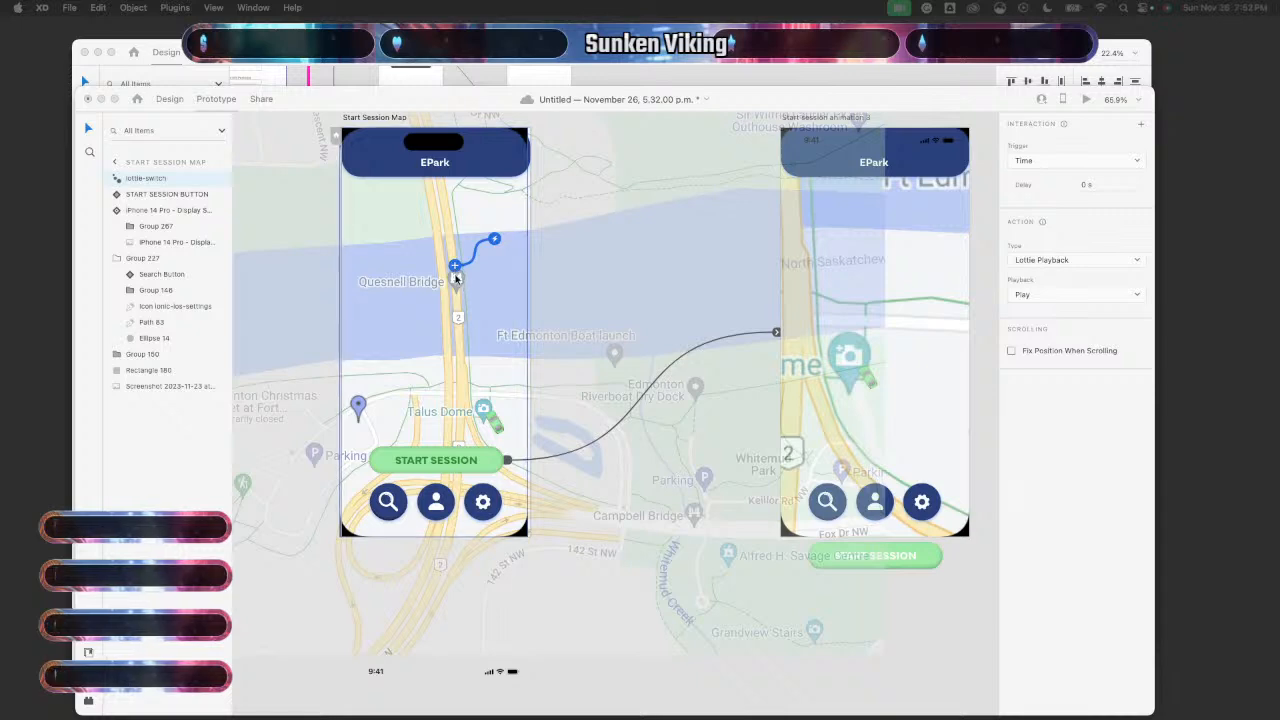
{"action": "left_click", "coordinate": [168, 183]}
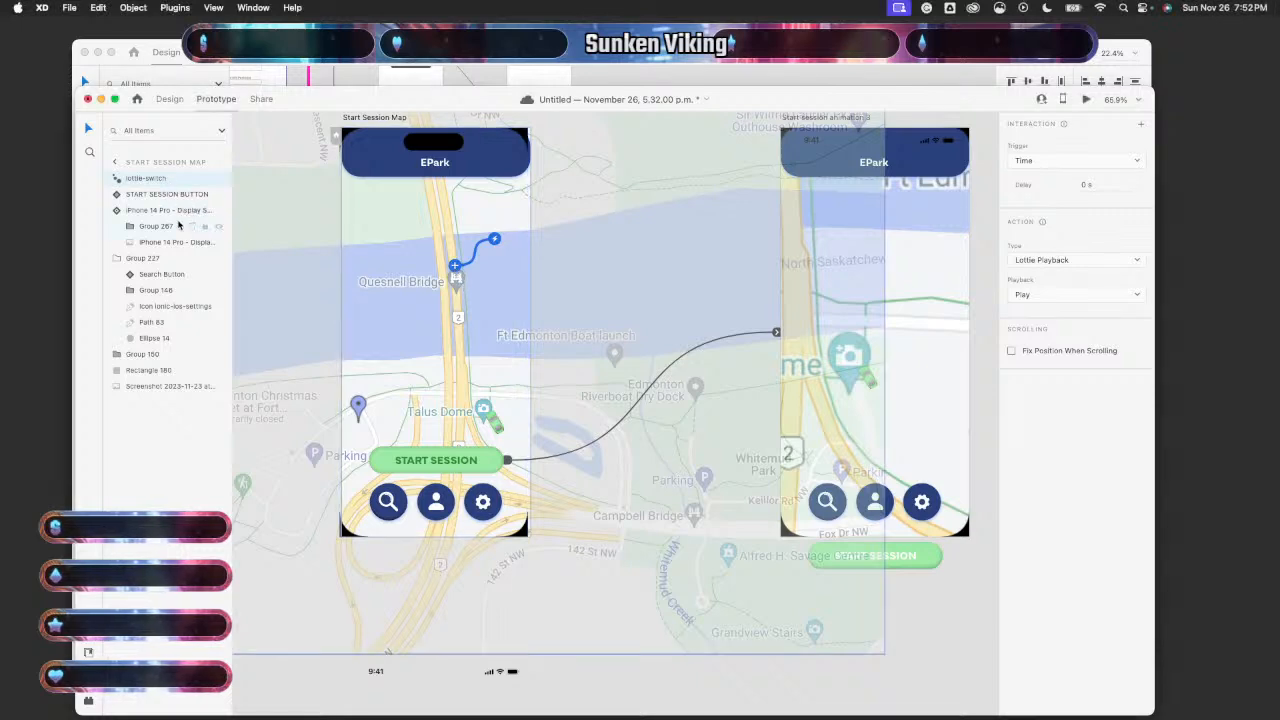
{"action": "left_click", "coordinate": [168, 183]}
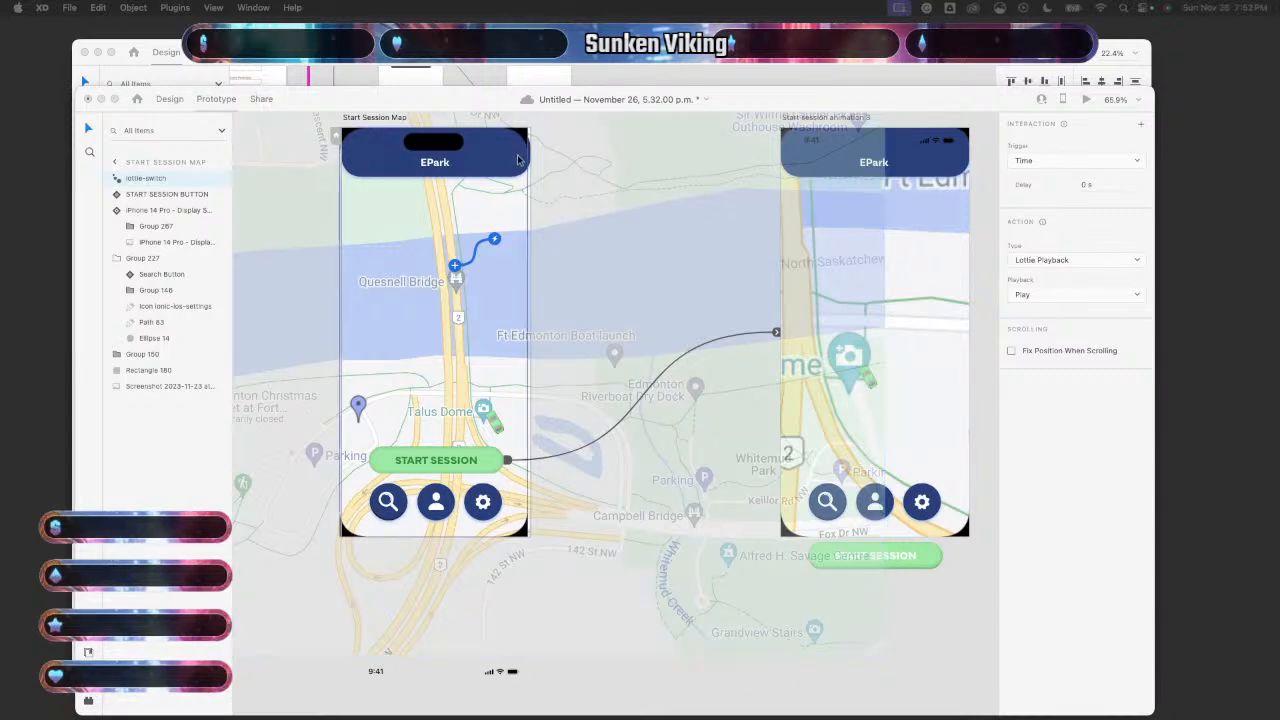
{"action": "left_click", "coordinate": [208, 100]}
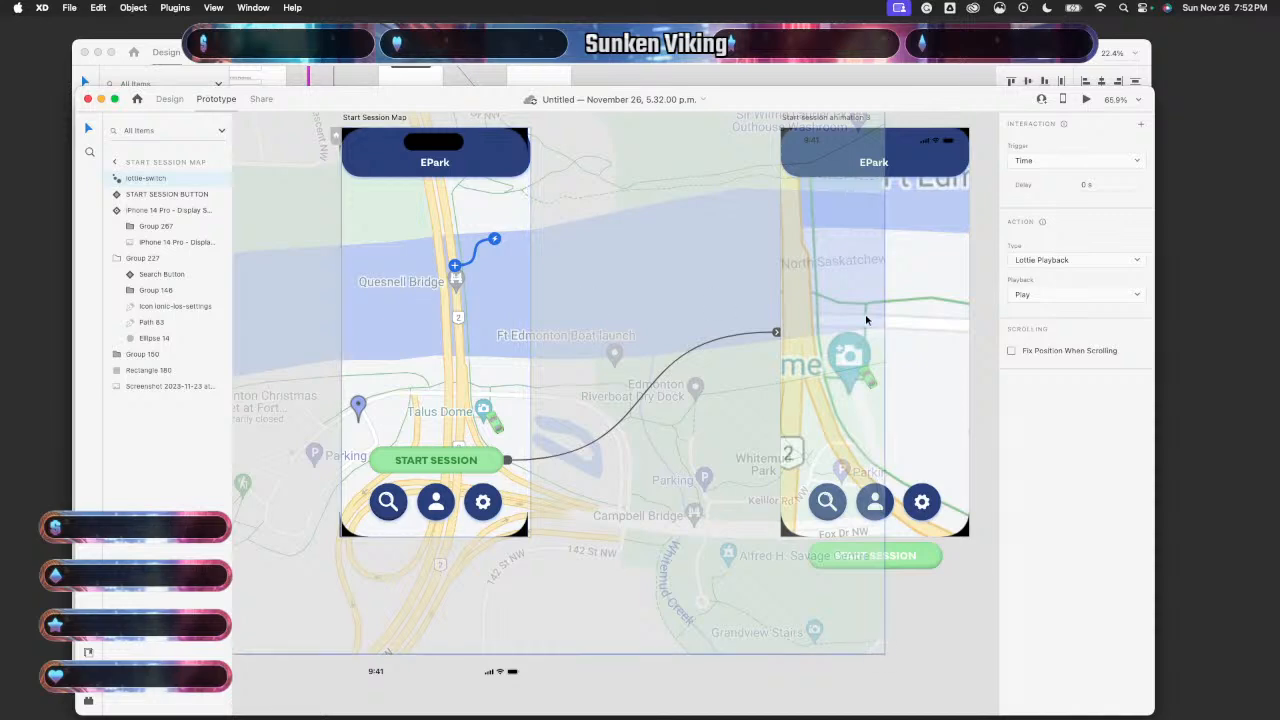
- Reconnect the START SESSION button's Tap link to Start session animation 3 (Auto-Animate, Ease Out, 0.3 s)
{"action": "left_click", "coordinate": [650, 391]}
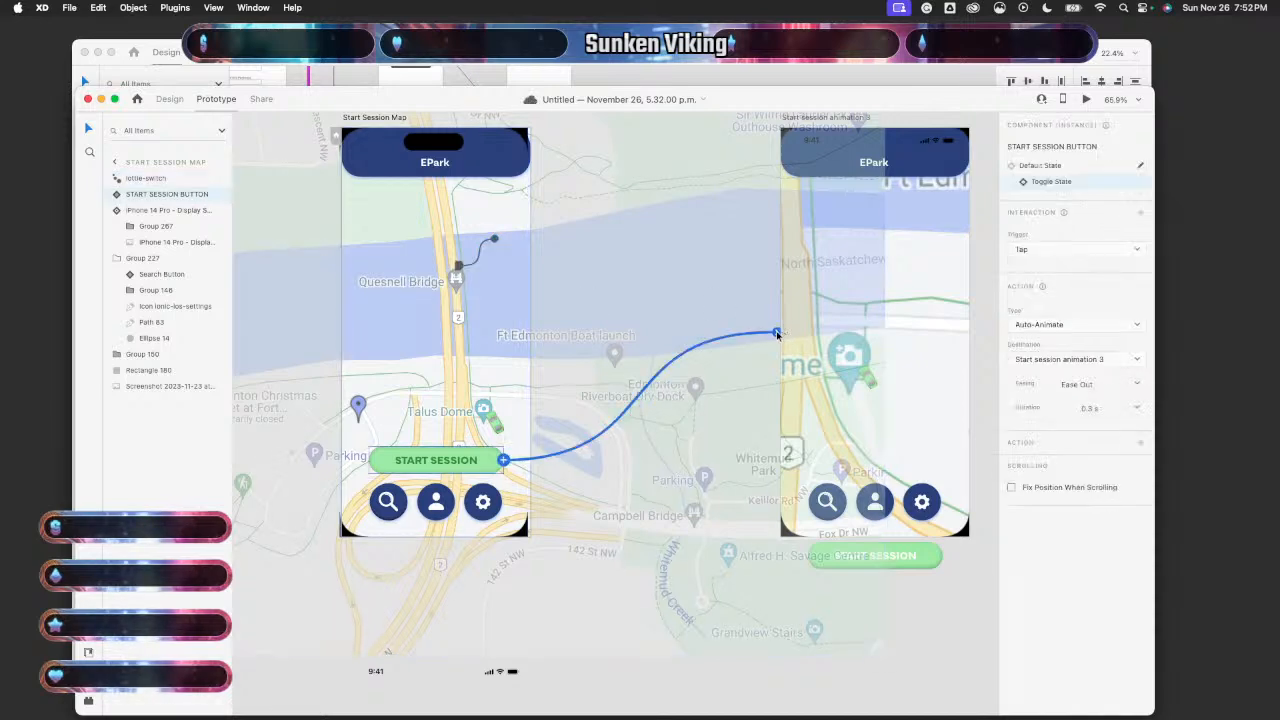
{"action": "left_click_drag", "start_coordinate": [776, 334], "coordinate": [490, 276]}
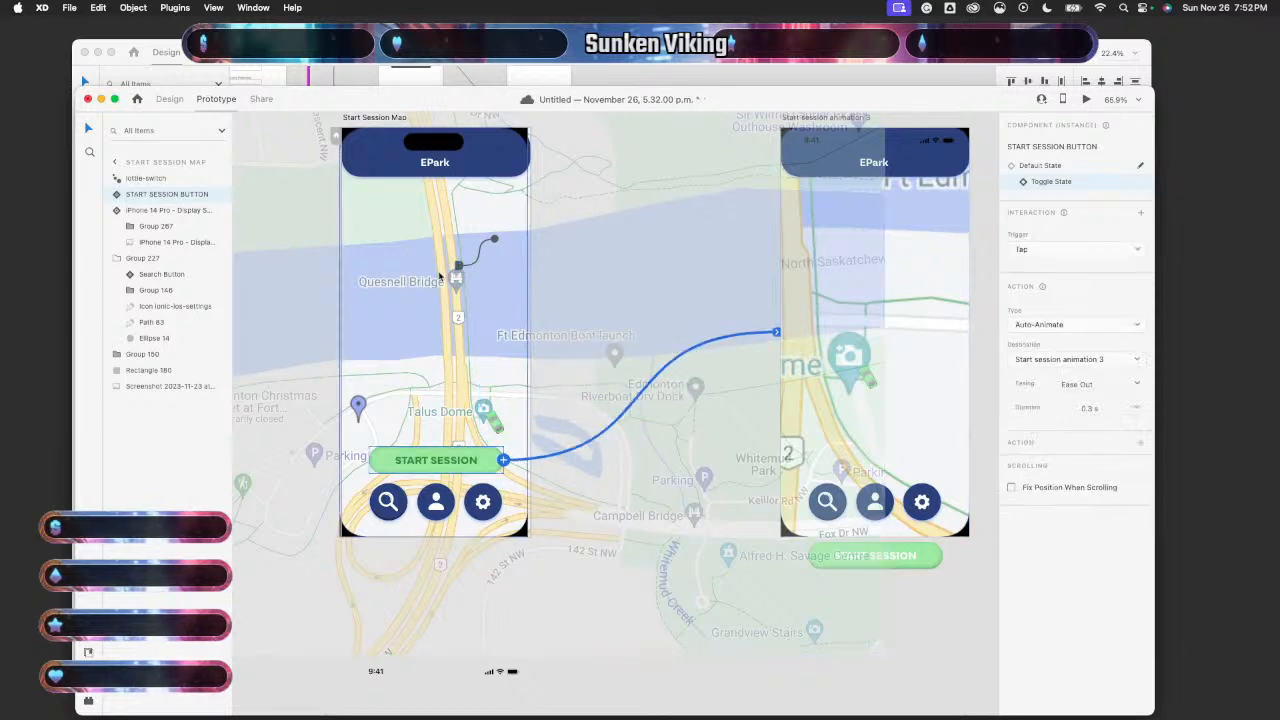
{"action": "left_click", "coordinate": [463, 268]}
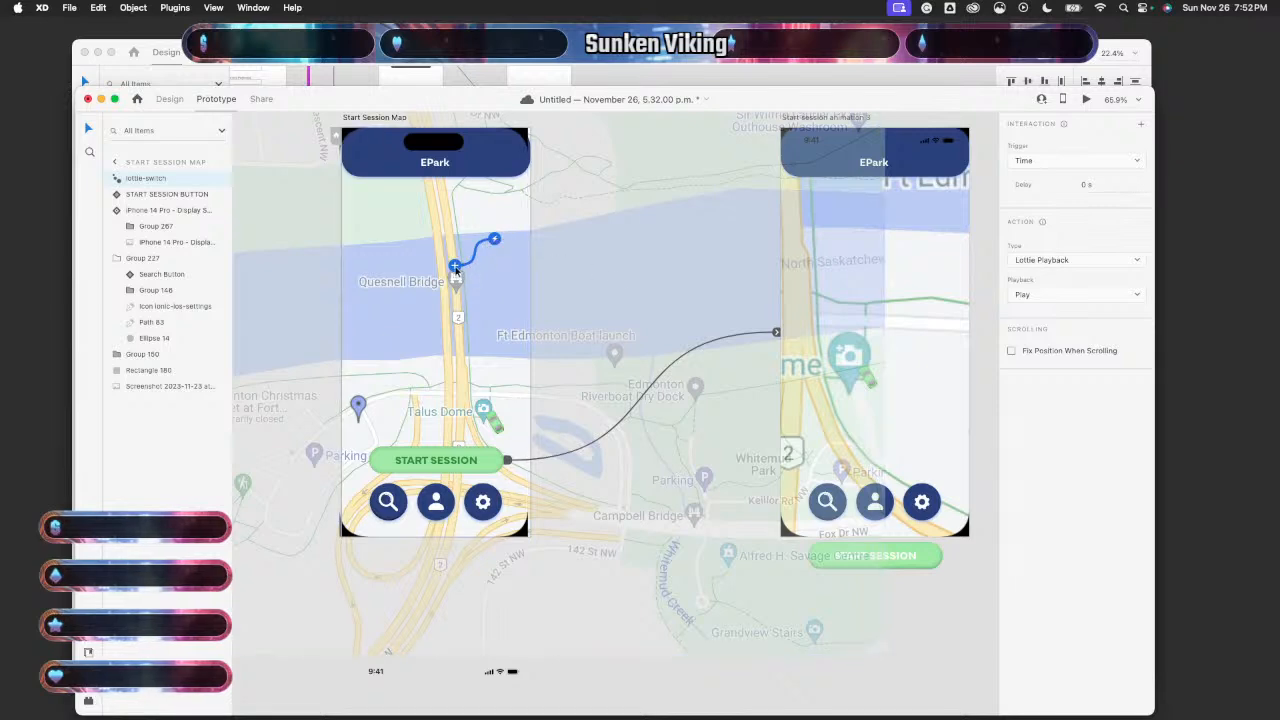
{"action": "left_click_drag", "start_coordinate": [457, 268], "coordinate": [492, 446]}
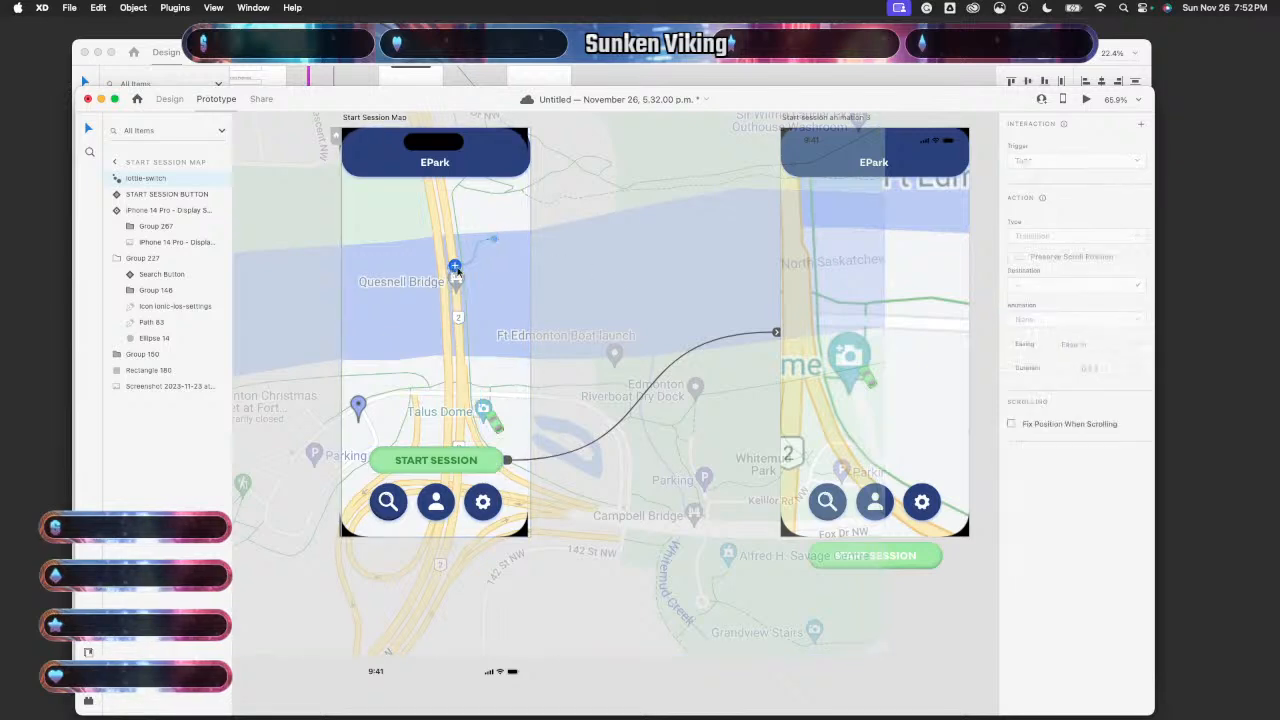
{"action": "left_click", "coordinate": [778, 334]}
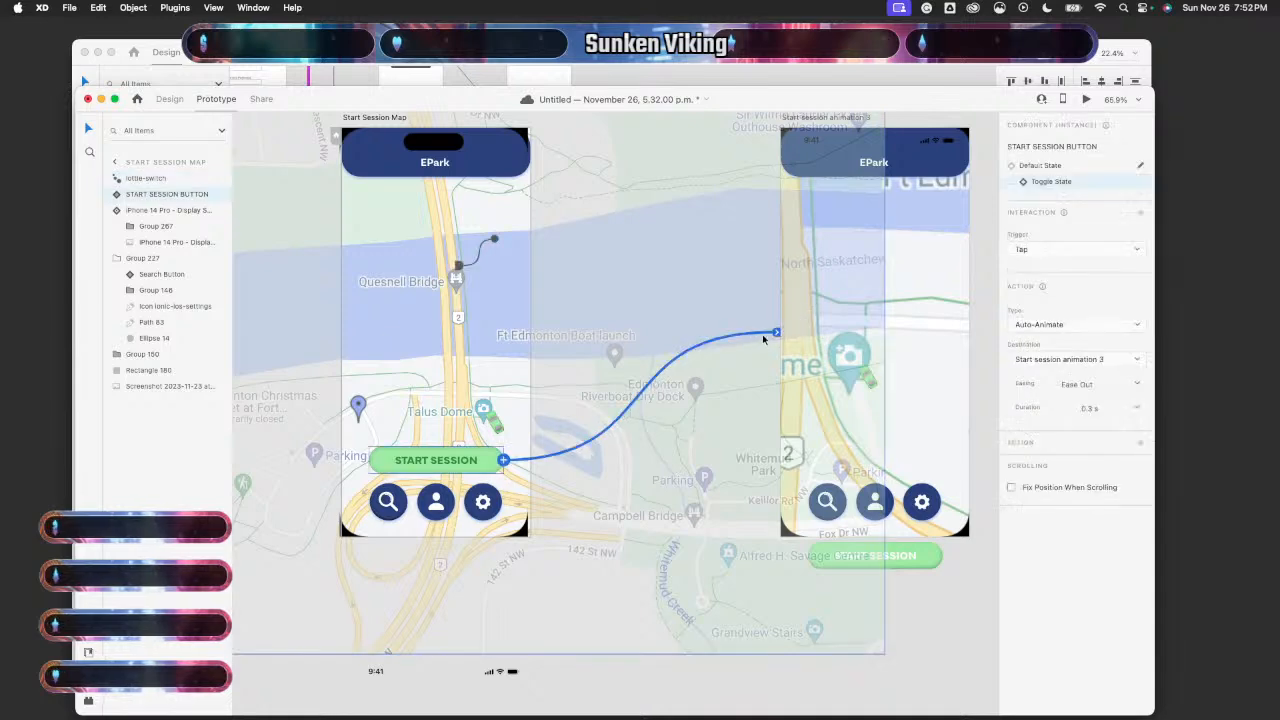
{"action": "mouse_move", "coordinate": [778, 334]}
{"action": "left_mouse_down"}
{"action": "mouse_move", "coordinate": [468, 292]}
{"action": "mouse_move", "coordinate": [462, 264]}
{"action": "mouse_move", "coordinate": [503, 238]}
{"action": "mouse_move", "coordinate": [485, 245]}
{"action": "mouse_move", "coordinate": [686, 335]}
{"action": "mouse_move", "coordinate": [790, 347]}
{"action": "left_mouse_up"}
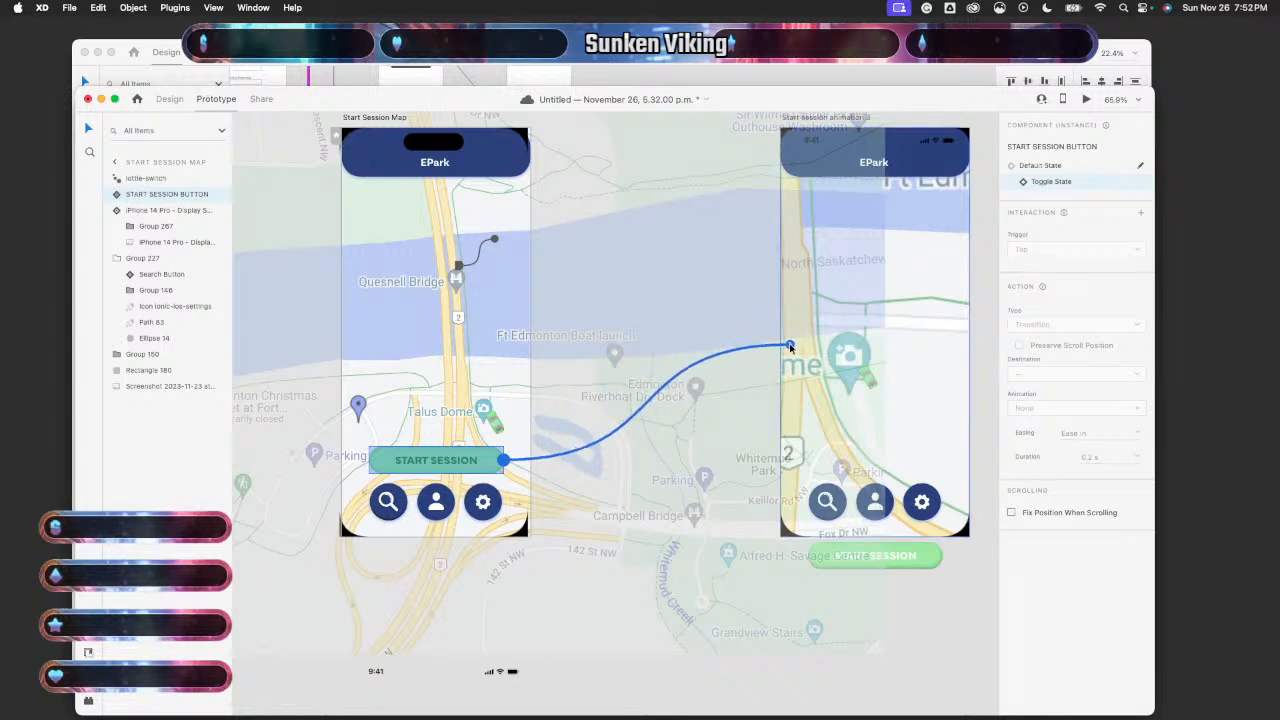
{"action": "left_click_drag", "start_coordinate": [790, 347], "coordinate": [792, 347]}
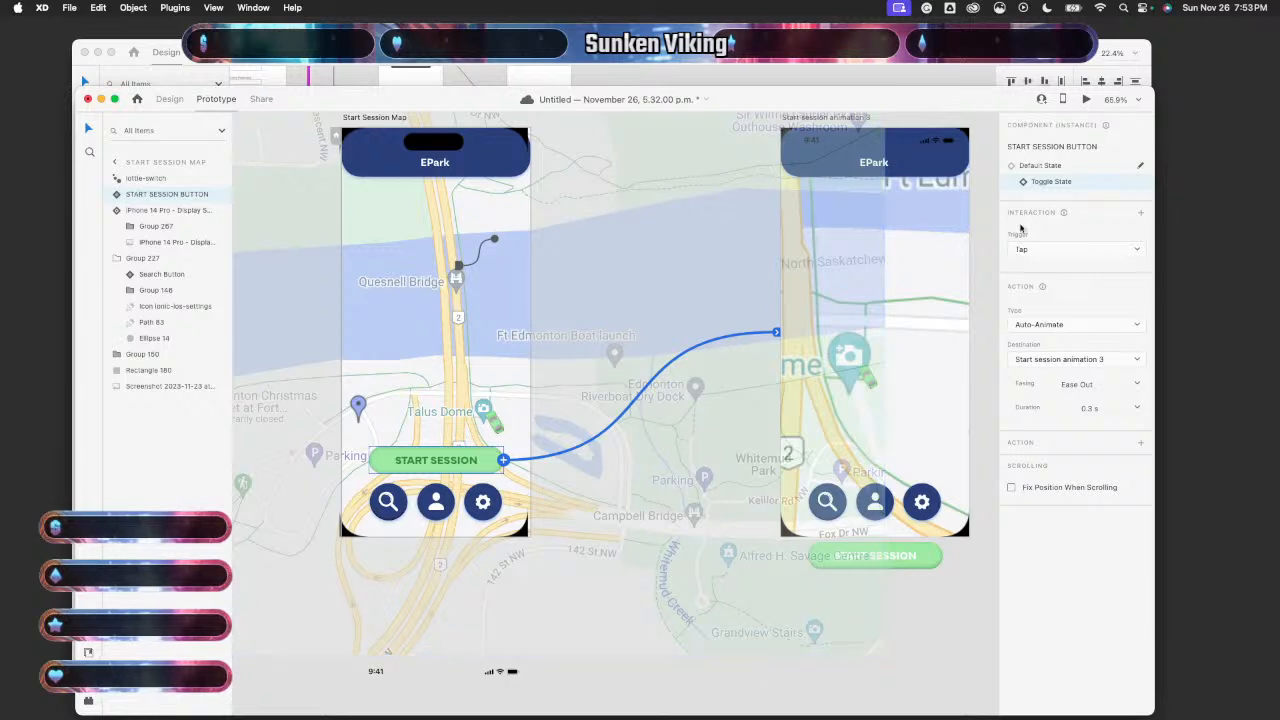
- Show the Default State's Tap → Auto-Animate to Toggle State (Ease In, 0.2 s) and save
{"action": "left_click", "coordinate": [1037, 167]}
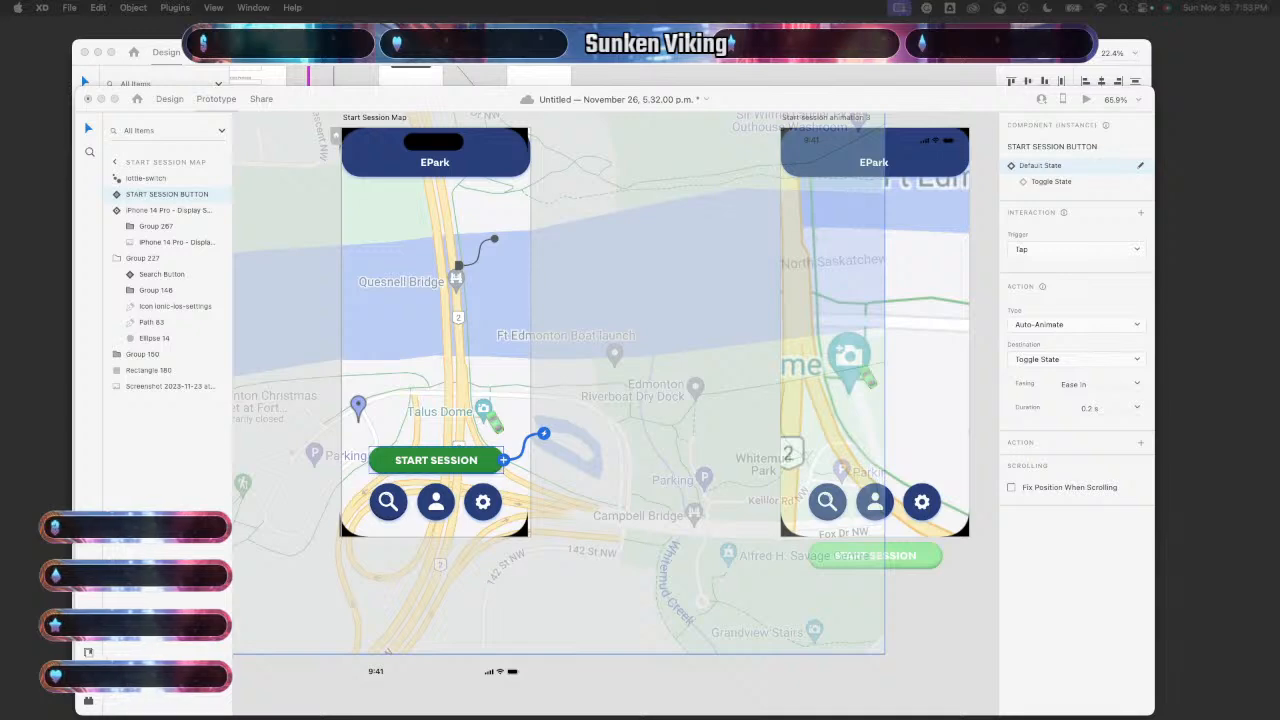
{"action": "key", "text": "super+s"}
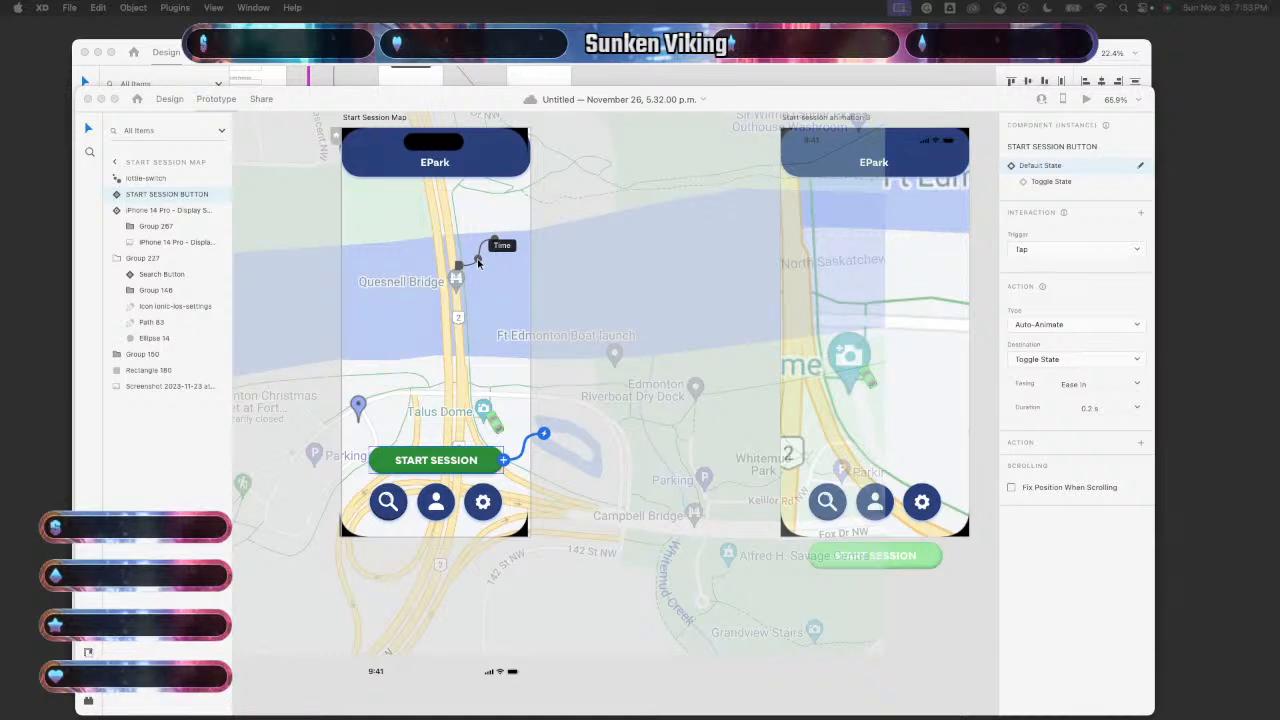
- Set the lottie-switch interaction's trigger to End of Playback with a Transition action
{"action": "left_click", "coordinate": [478, 263]}
{"action": "left_click", "coordinate": [478, 263]}
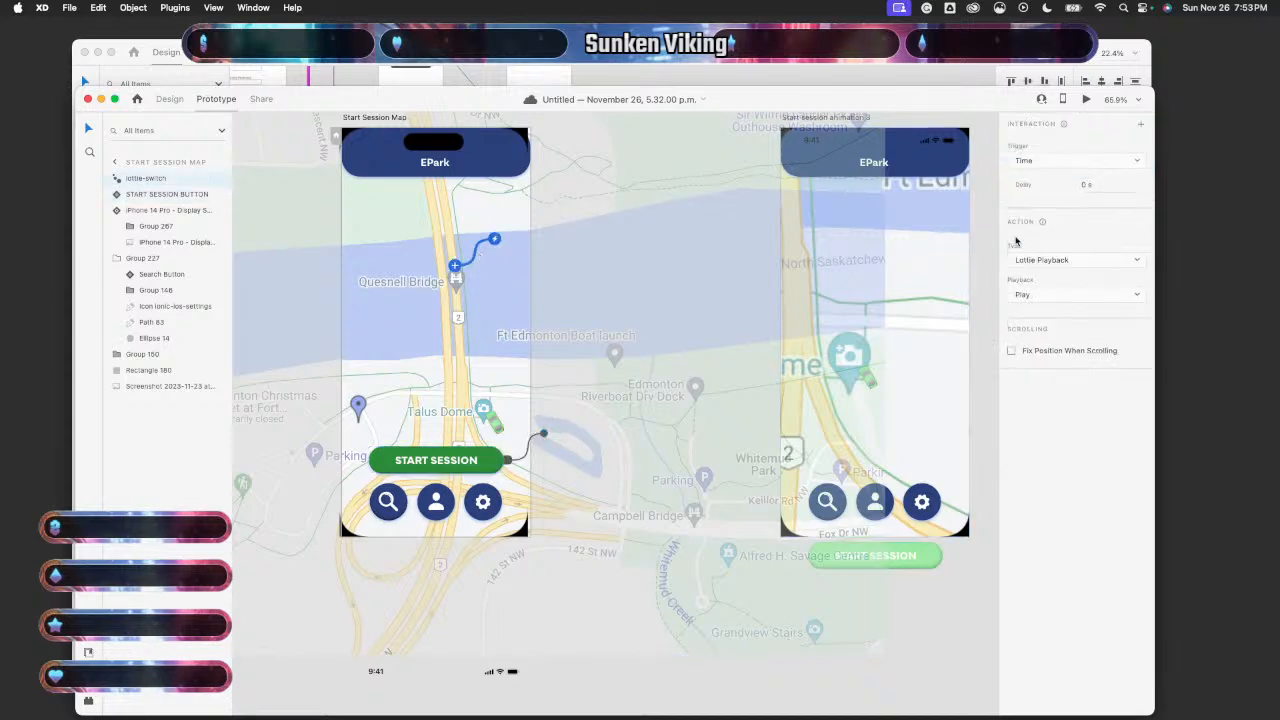
{"action": "left_click", "coordinate": [1126, 296]}
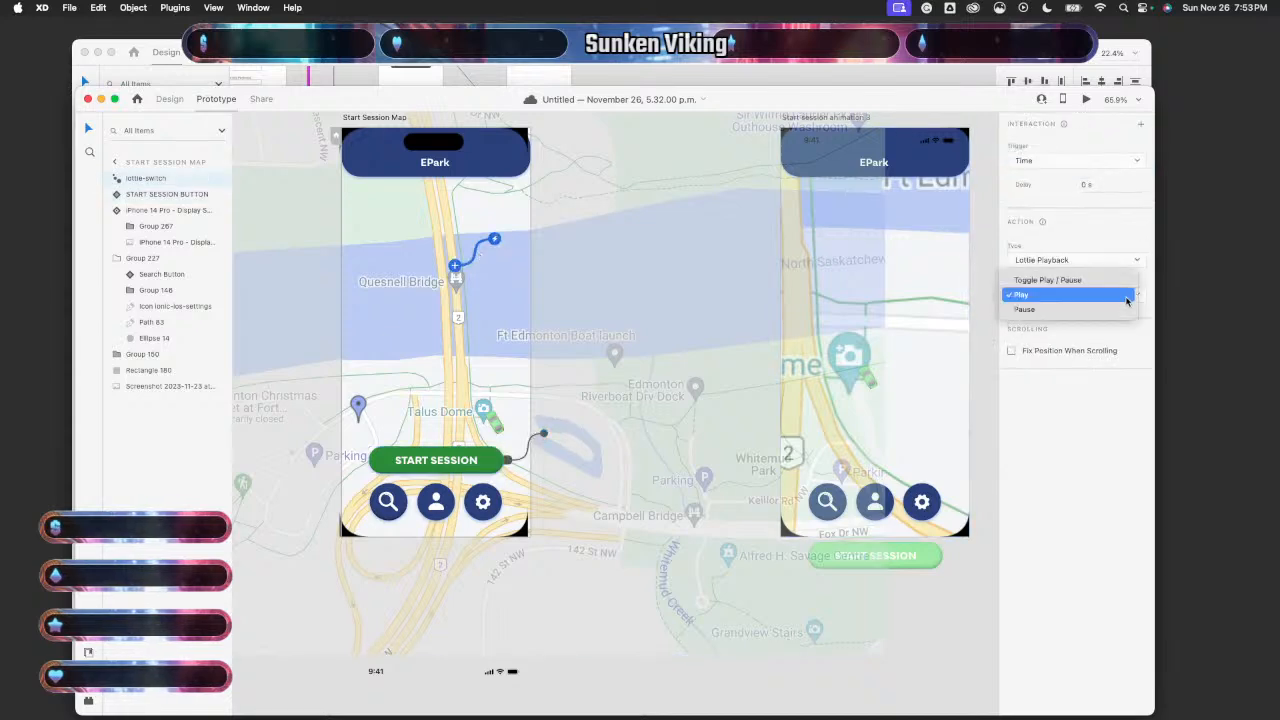
{"action": "left_click", "coordinate": [1123, 401]}
{"action": "left_click", "coordinate": [1117, 162]}
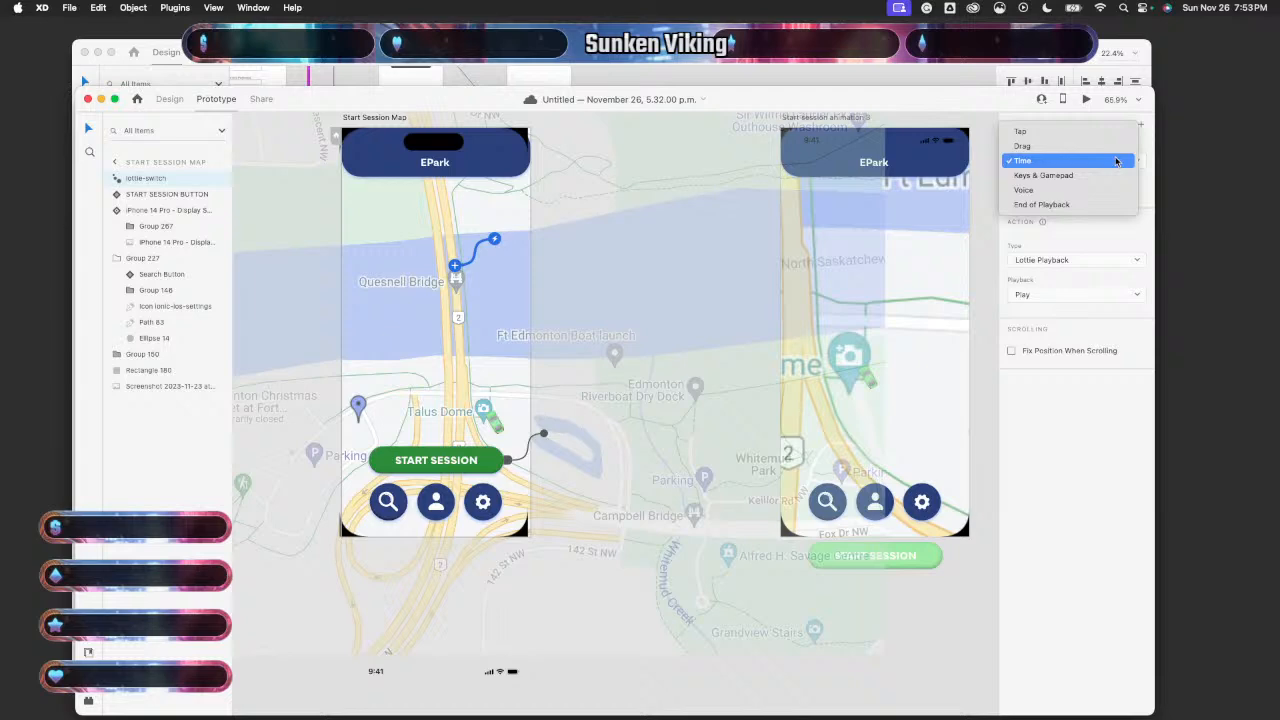
{"action": "left_click", "coordinate": [1088, 214]}
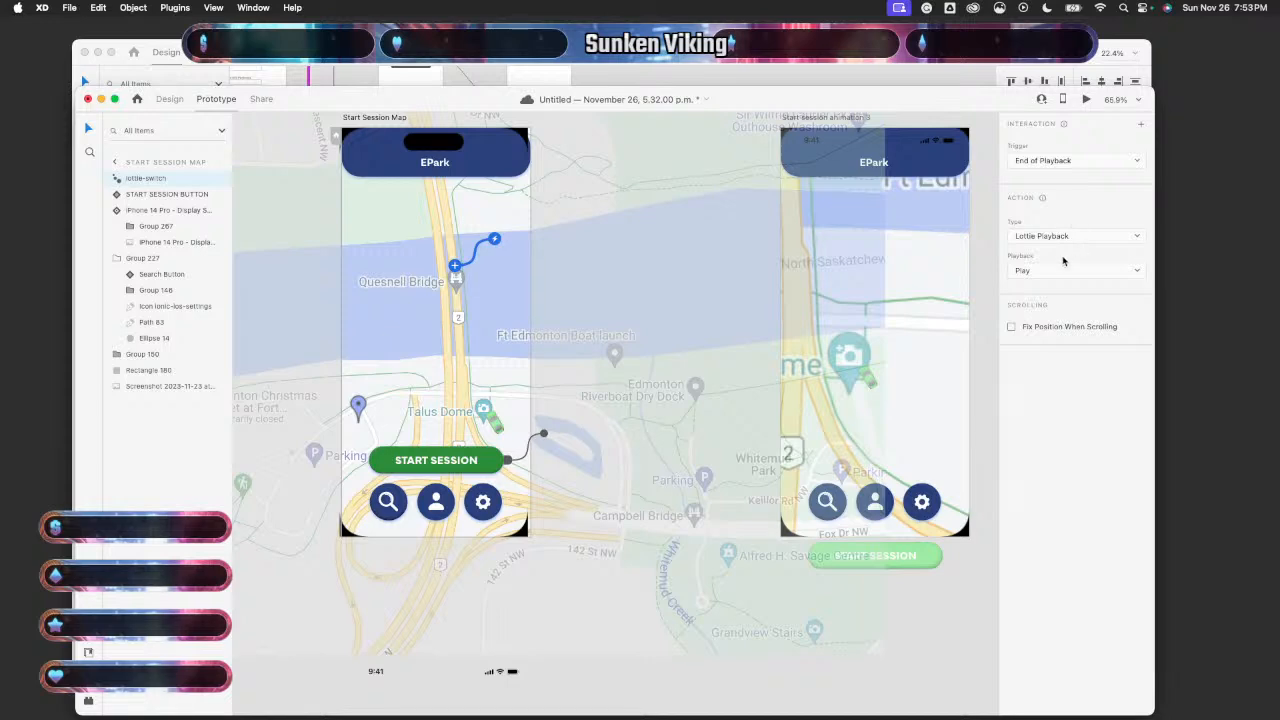
{"action": "left_click", "coordinate": [1098, 238]}
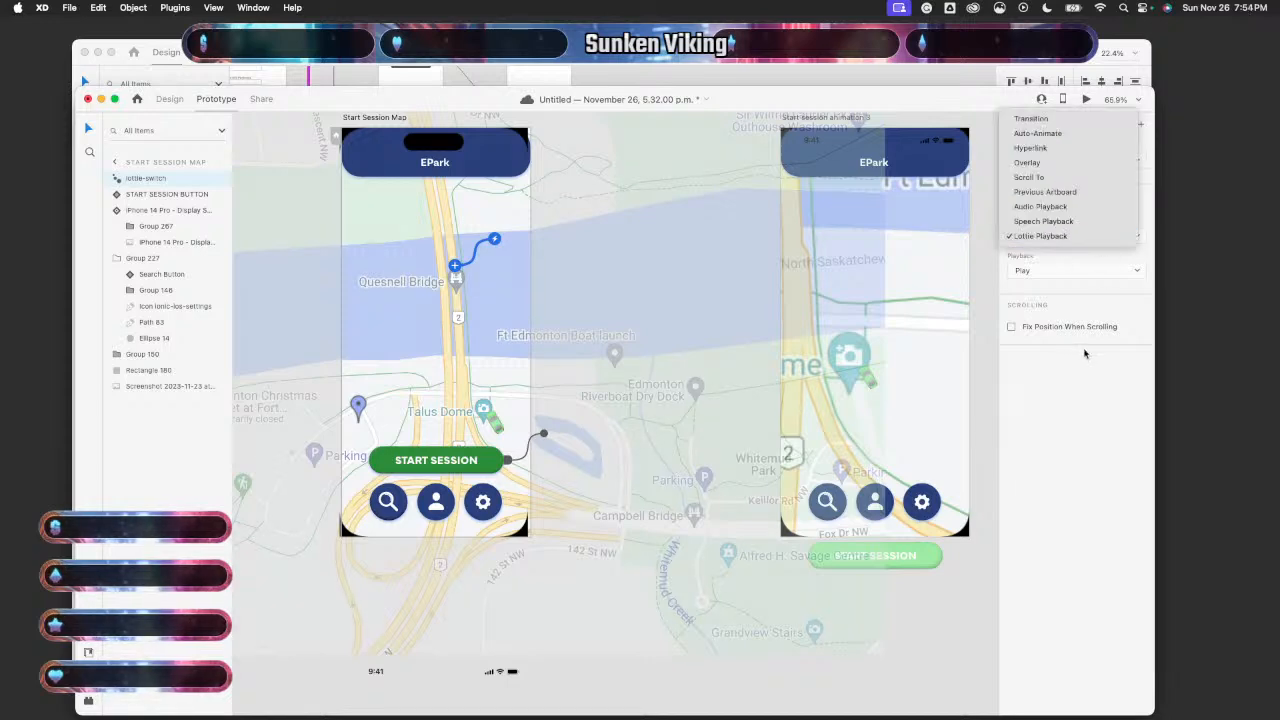
{"action": "left_click", "coordinate": [1053, 121]}
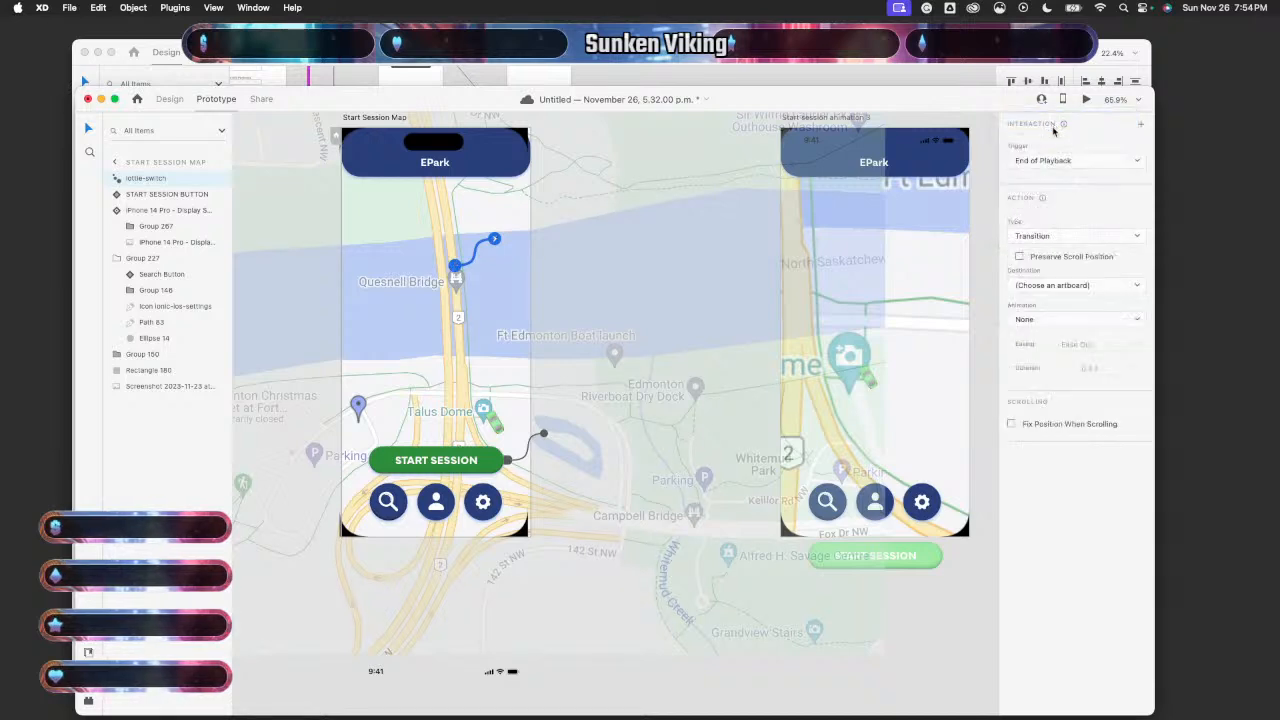
- Point the End of Playback transition at Start session animation 3 and review the button's tap wire
{"action": "left_click", "coordinate": [1070, 287]}
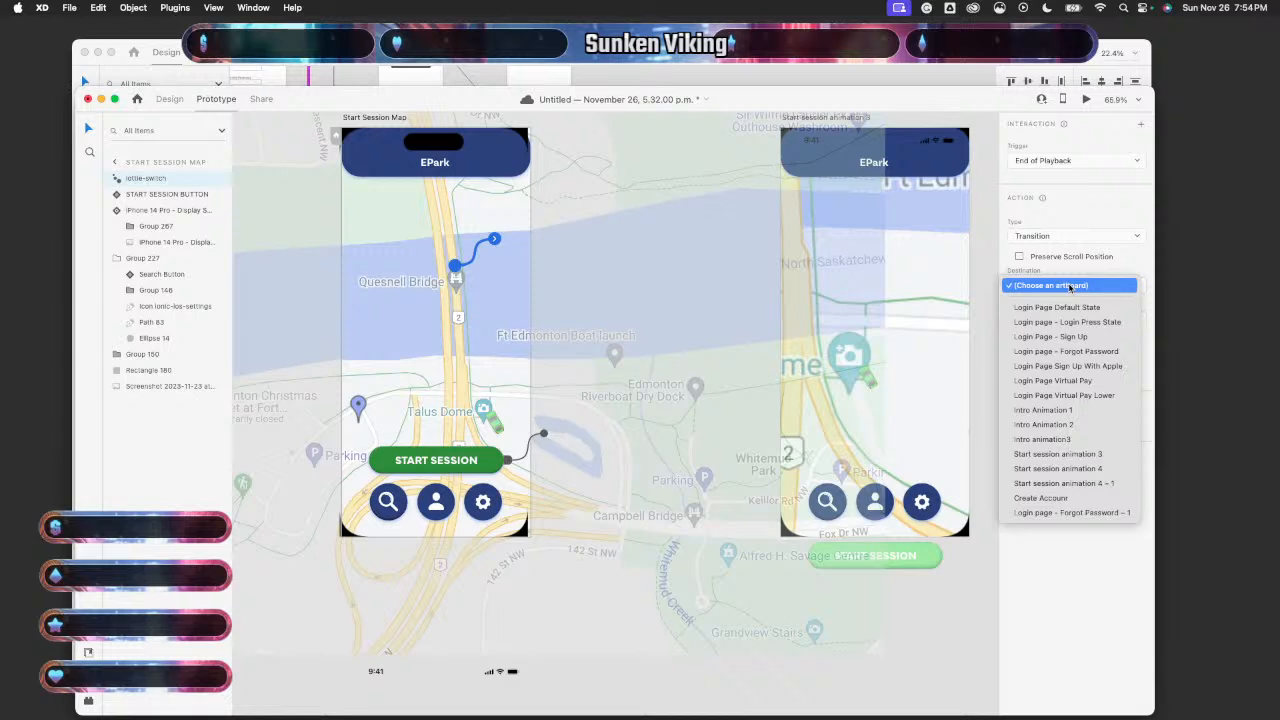
{"action": "left_click", "coordinate": [526, 240]}
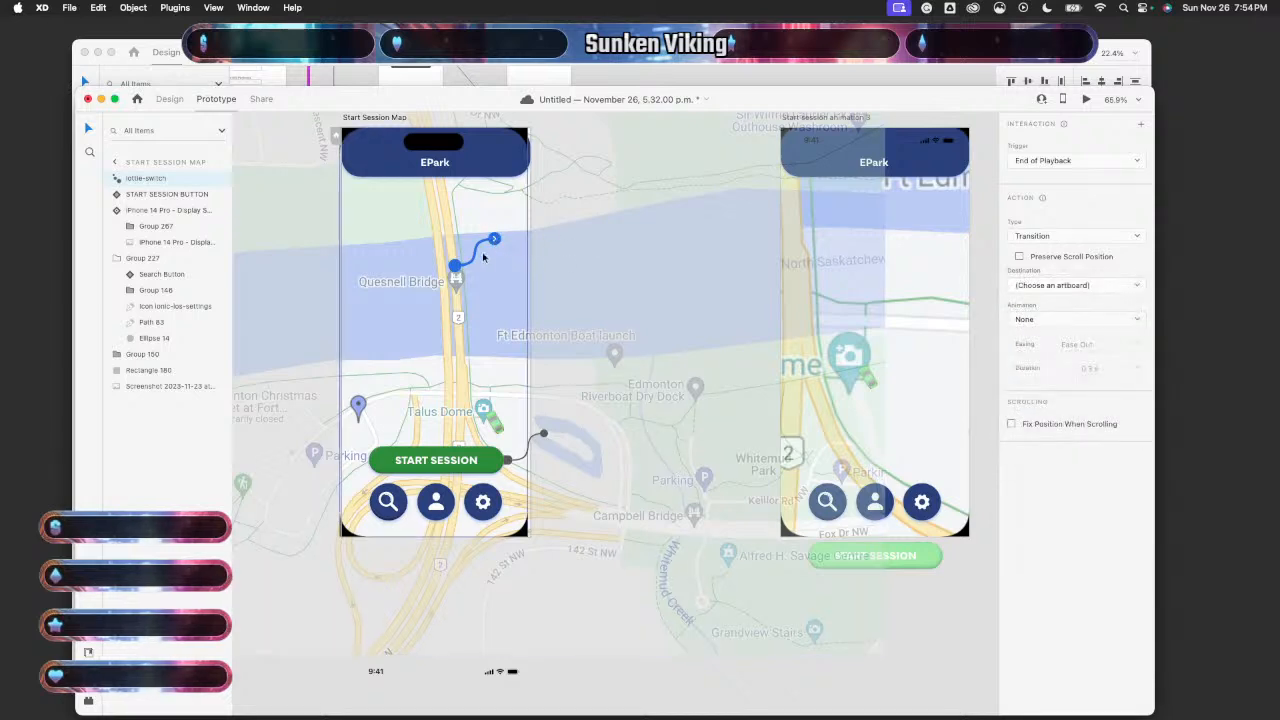
{"action": "left_click_drag", "start_coordinate": [494, 238], "coordinate": [845, 270]}
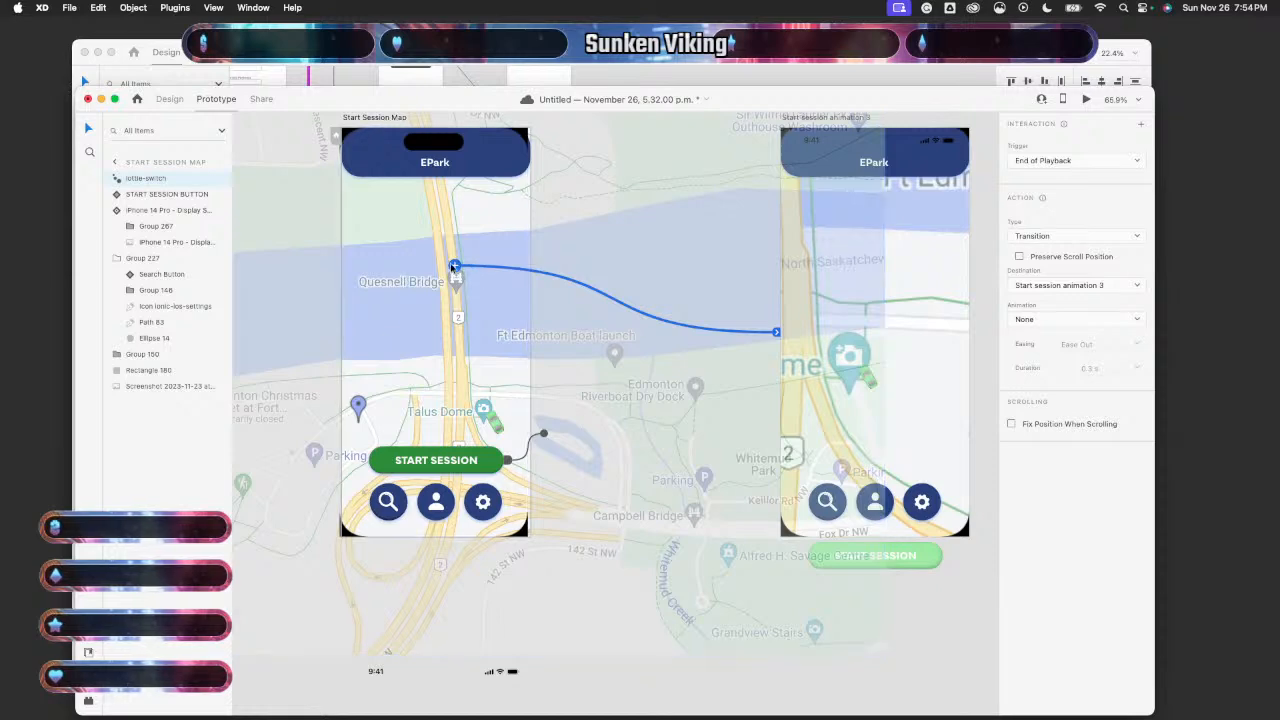
{"action": "left_click_drag", "start_coordinate": [454, 268], "coordinate": [469, 465]}
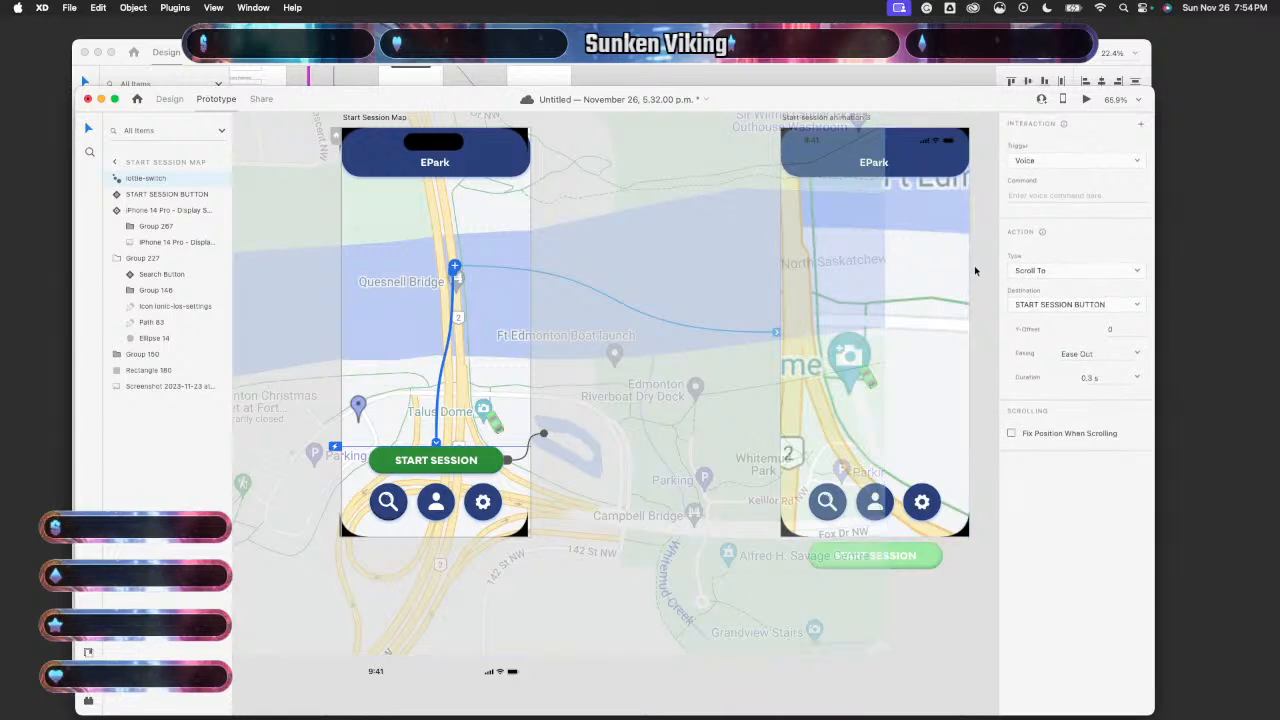
{"action": "left_click", "coordinate": [768, 330]}
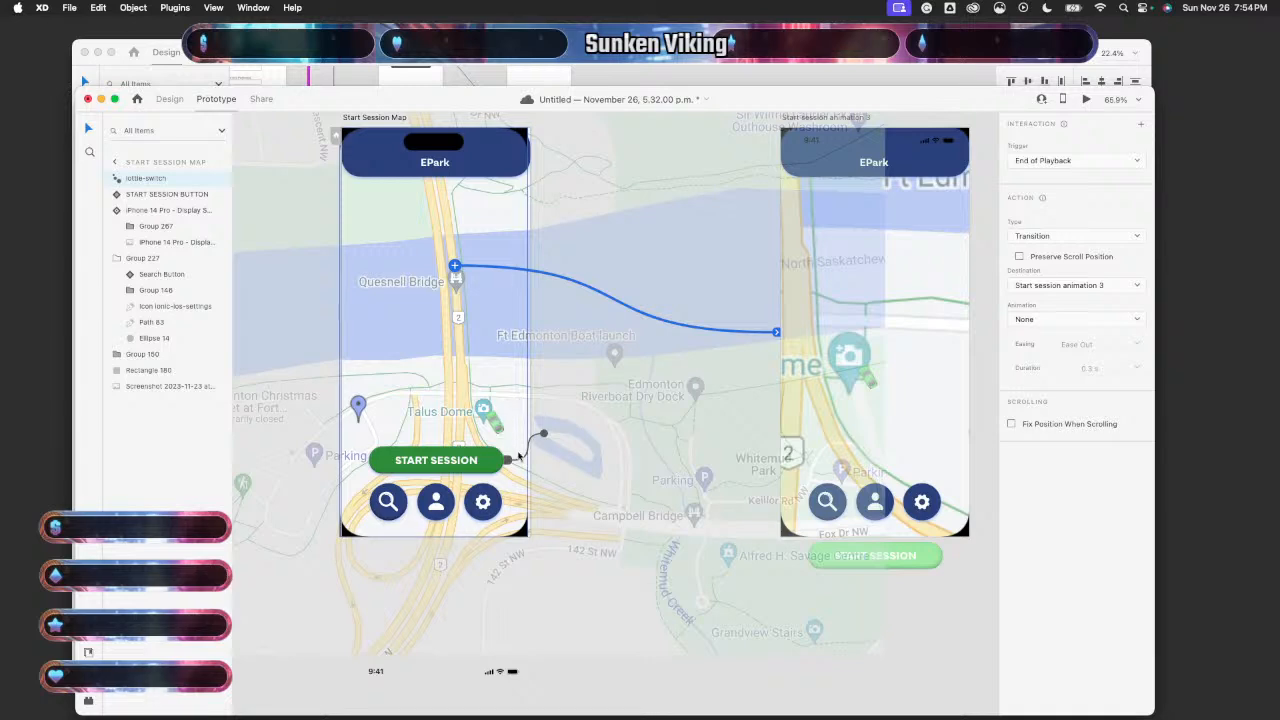
{"action": "left_click", "coordinate": [543, 435]}
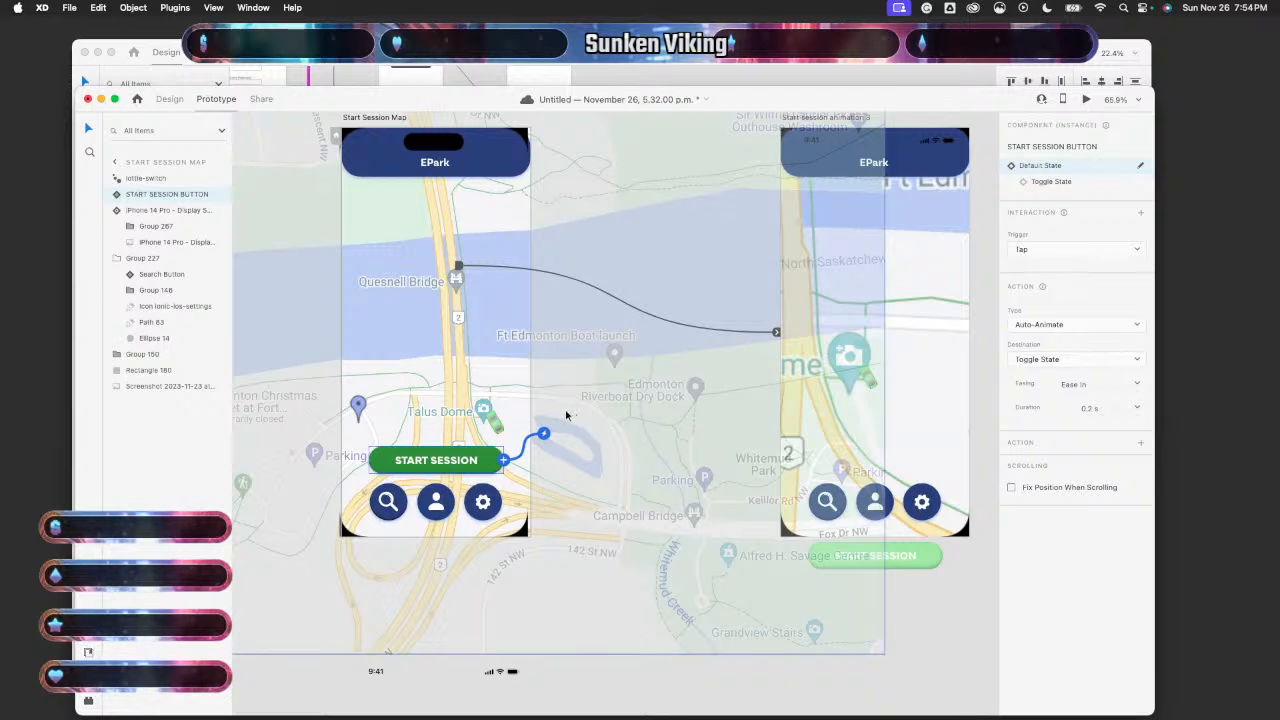
- Confirm the Toggle State's destination is Start session animation 3, undoing a trial wire change
{"action": "left_click", "coordinate": [1051, 183]}
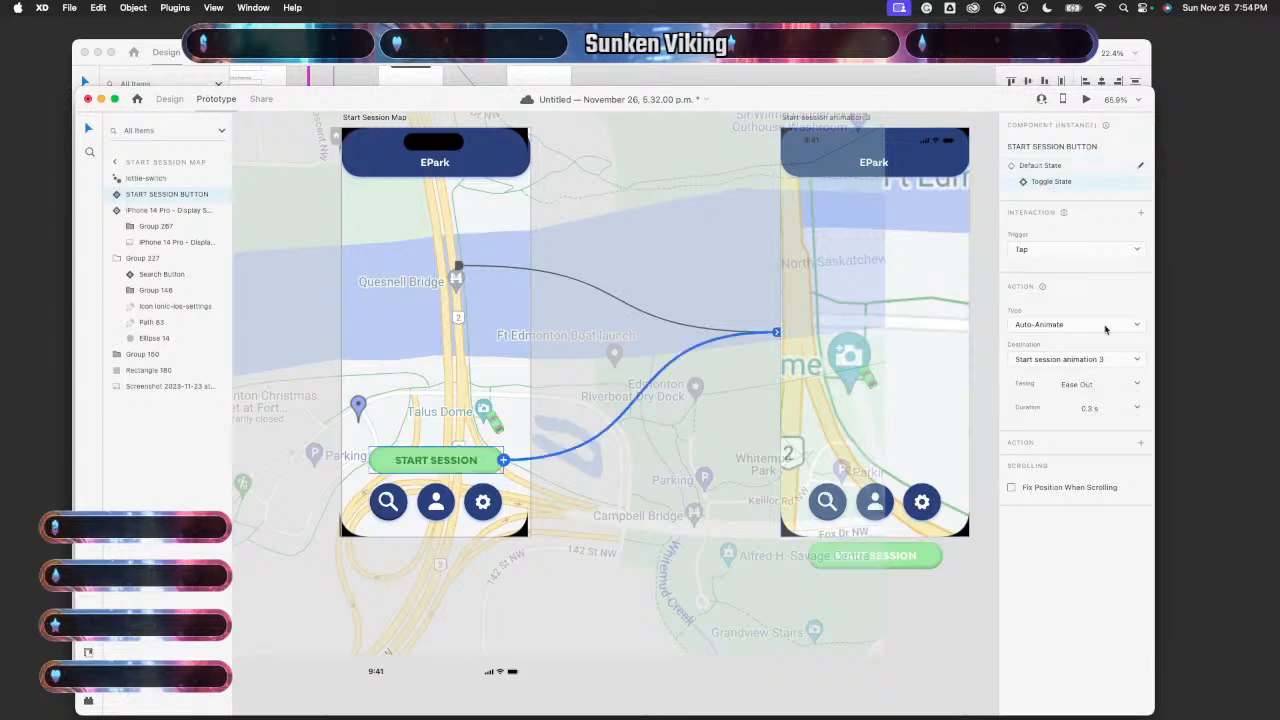
{"action": "left_click", "coordinate": [1135, 361]}
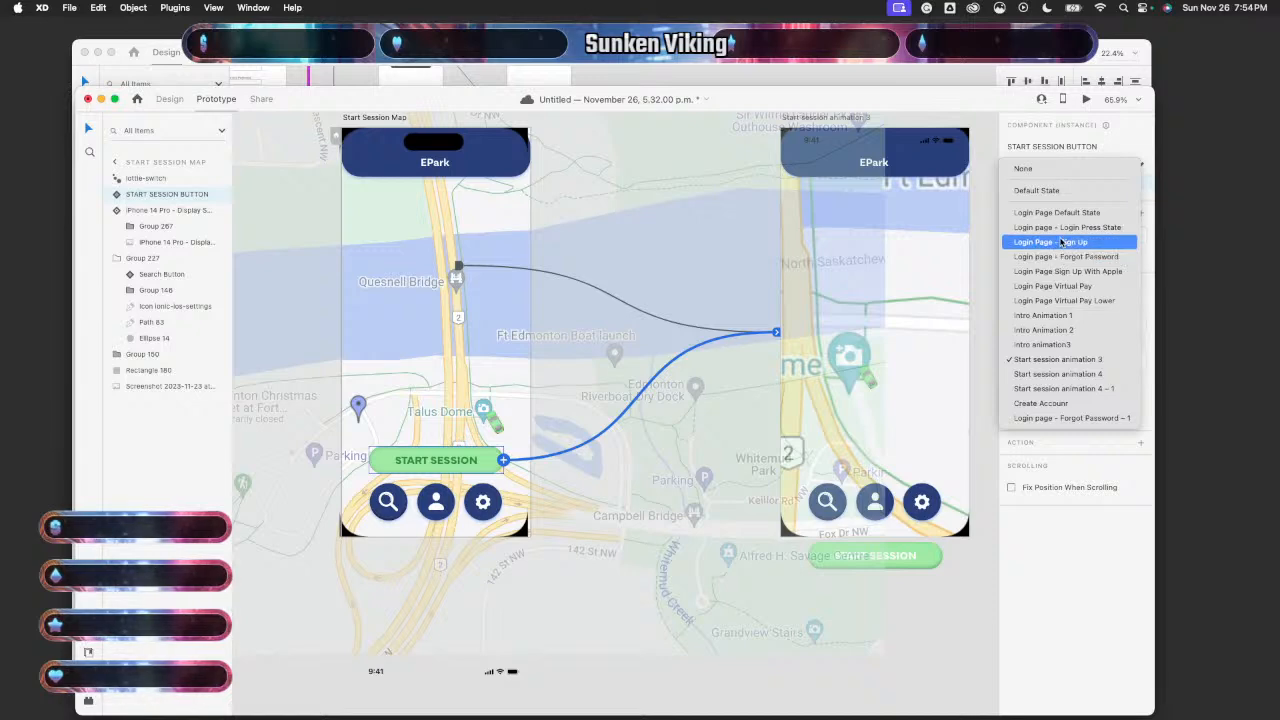
{"action": "left_click", "coordinate": [1052, 557]}
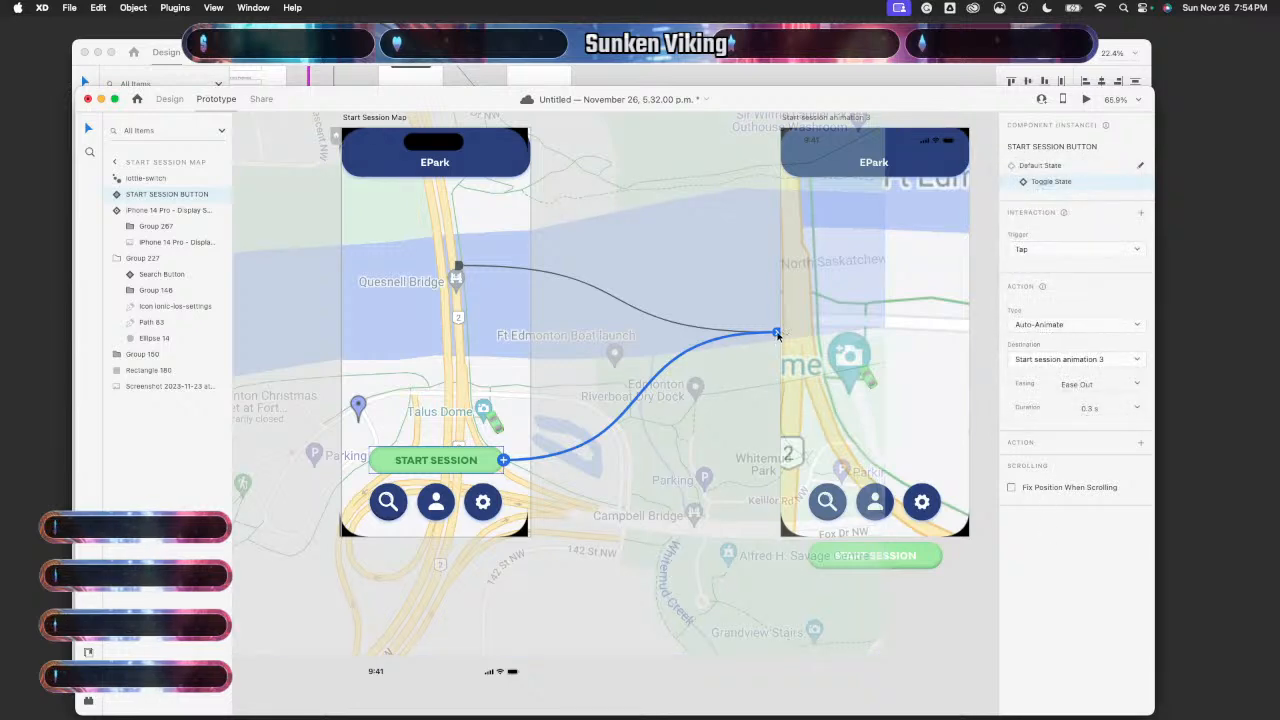
{"action": "left_click_drag", "start_coordinate": [778, 334], "coordinate": [477, 270]}
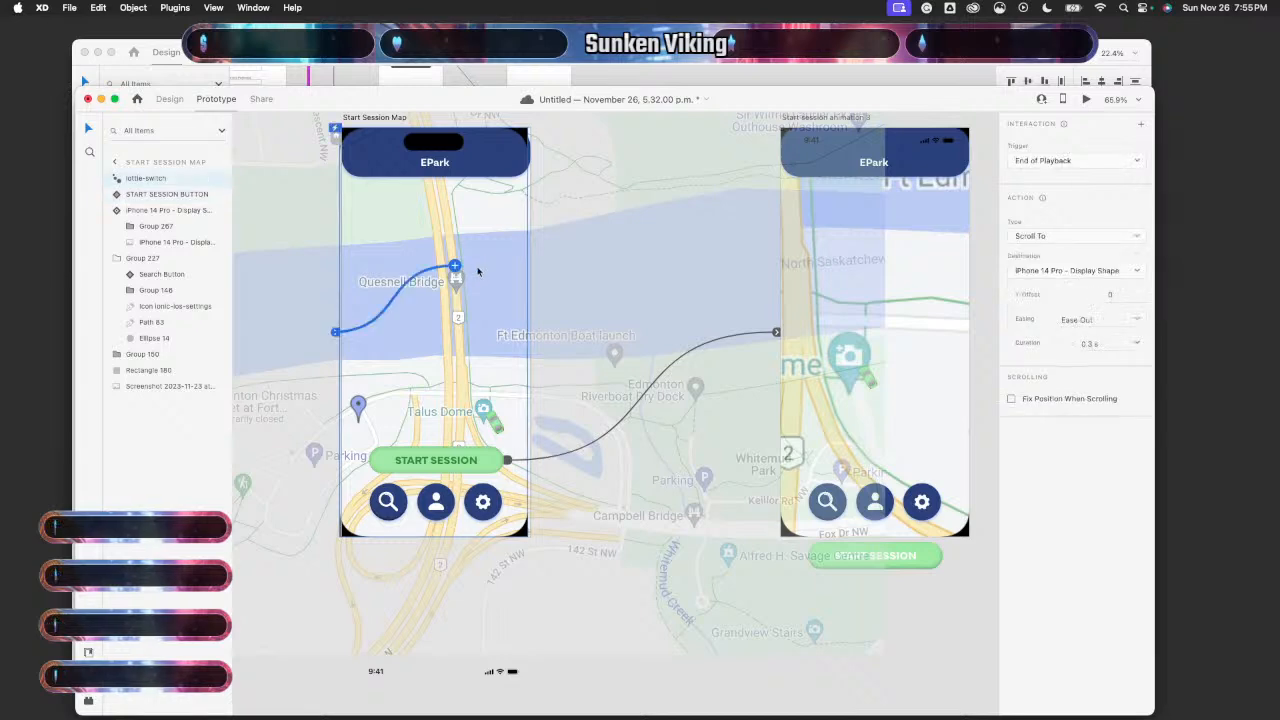
{"action": "key", "text": "ctrl+z"}
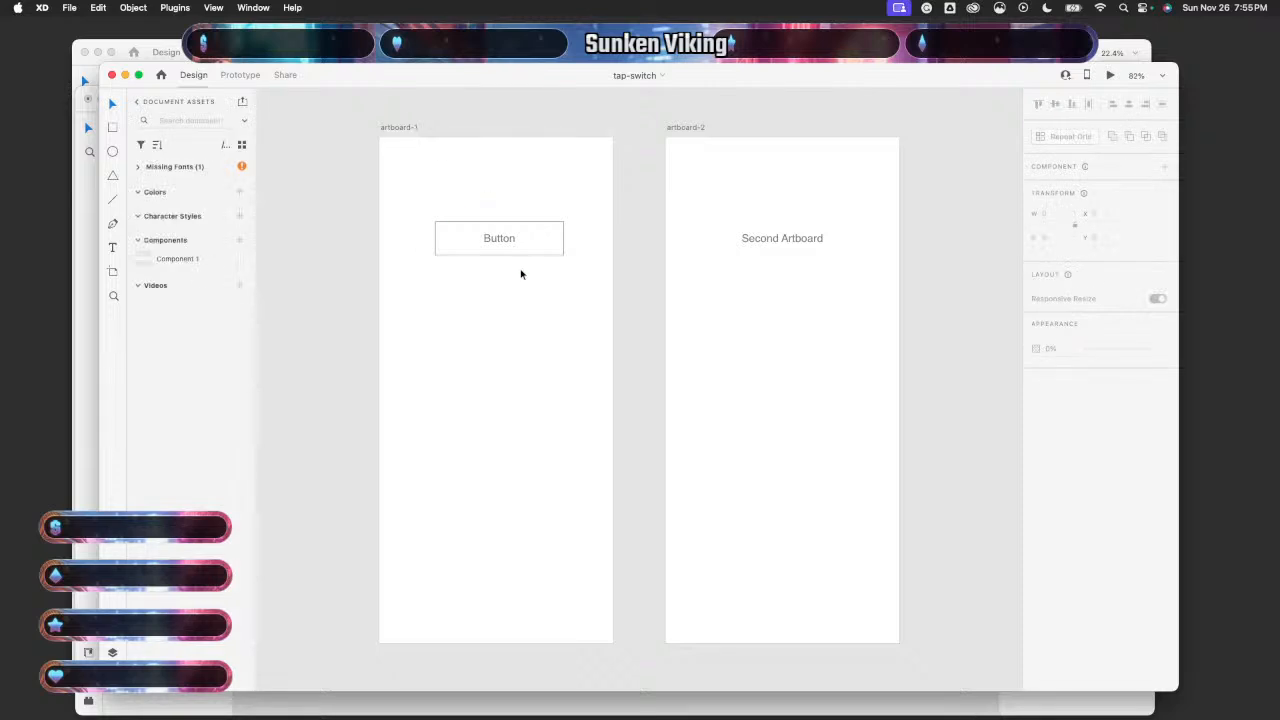
- Replace the tap-switch file's missing Segoe UI font with Abril Text
{"action": "scroll", "coordinate": [490, 247], "scroll_direction": "up", "scroll_amount": 1}
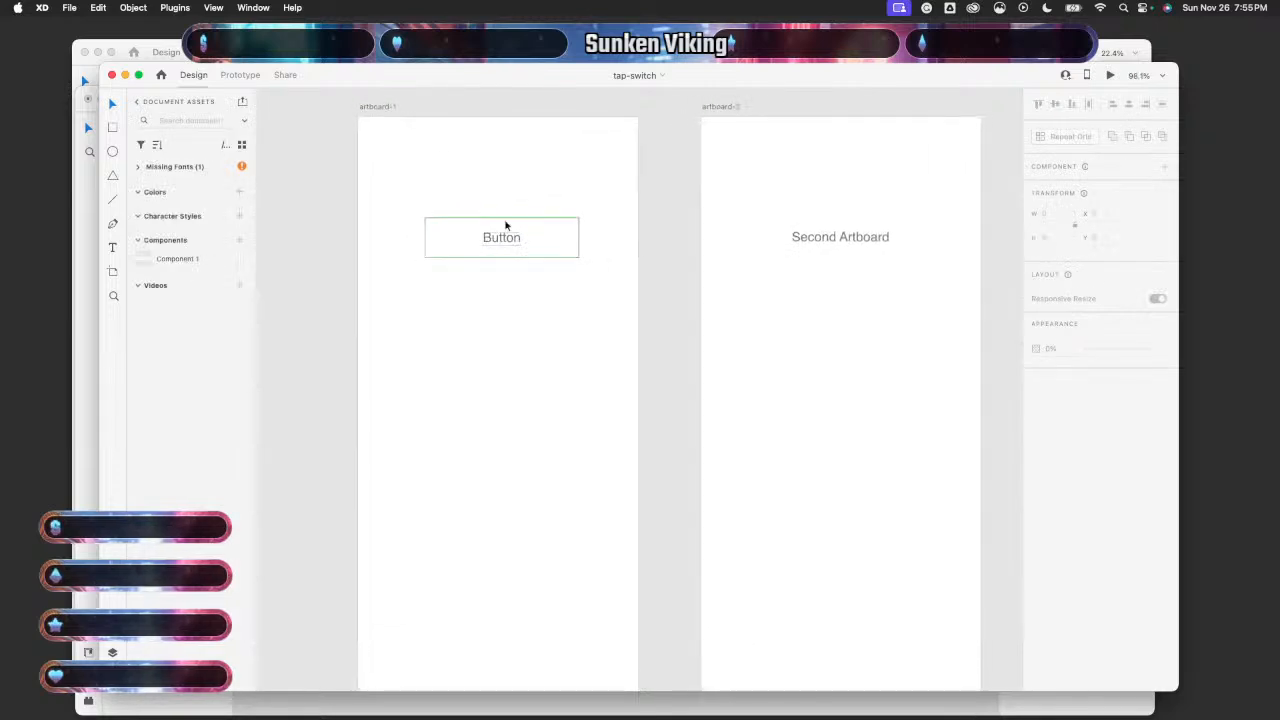
{"action": "left_click", "coordinate": [240, 75]}
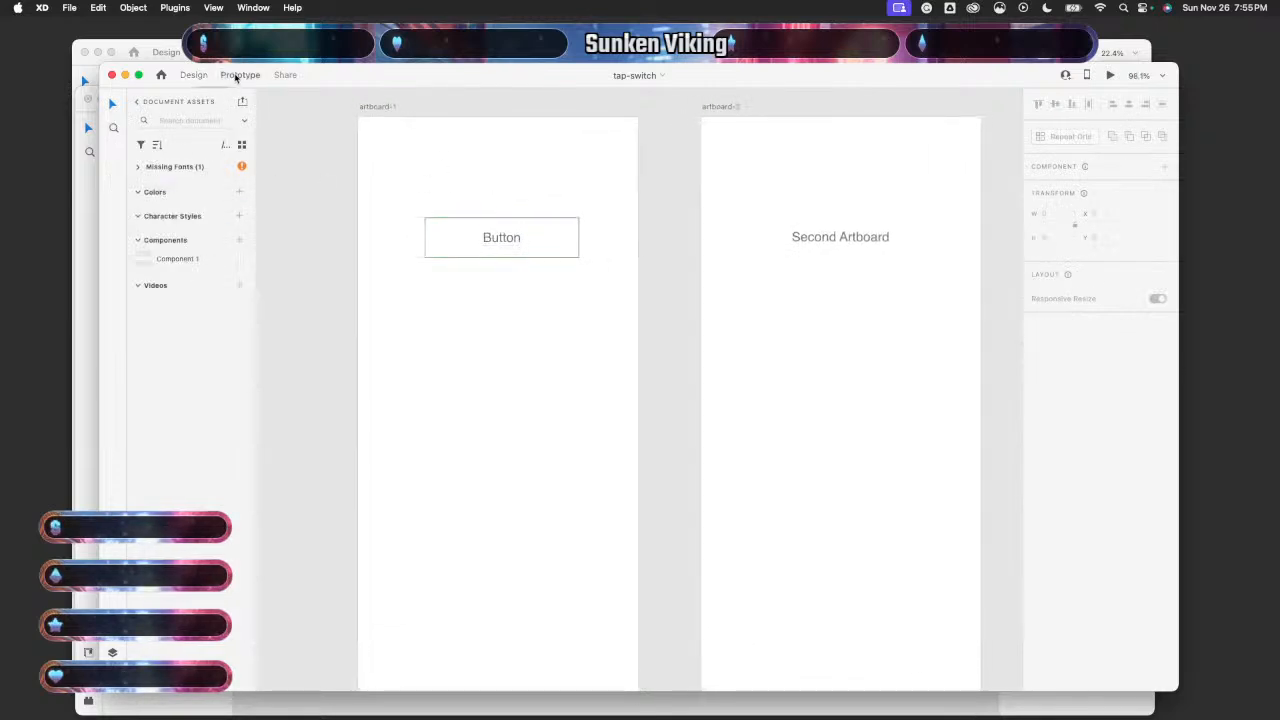
{"action": "left_click", "coordinate": [140, 168]}
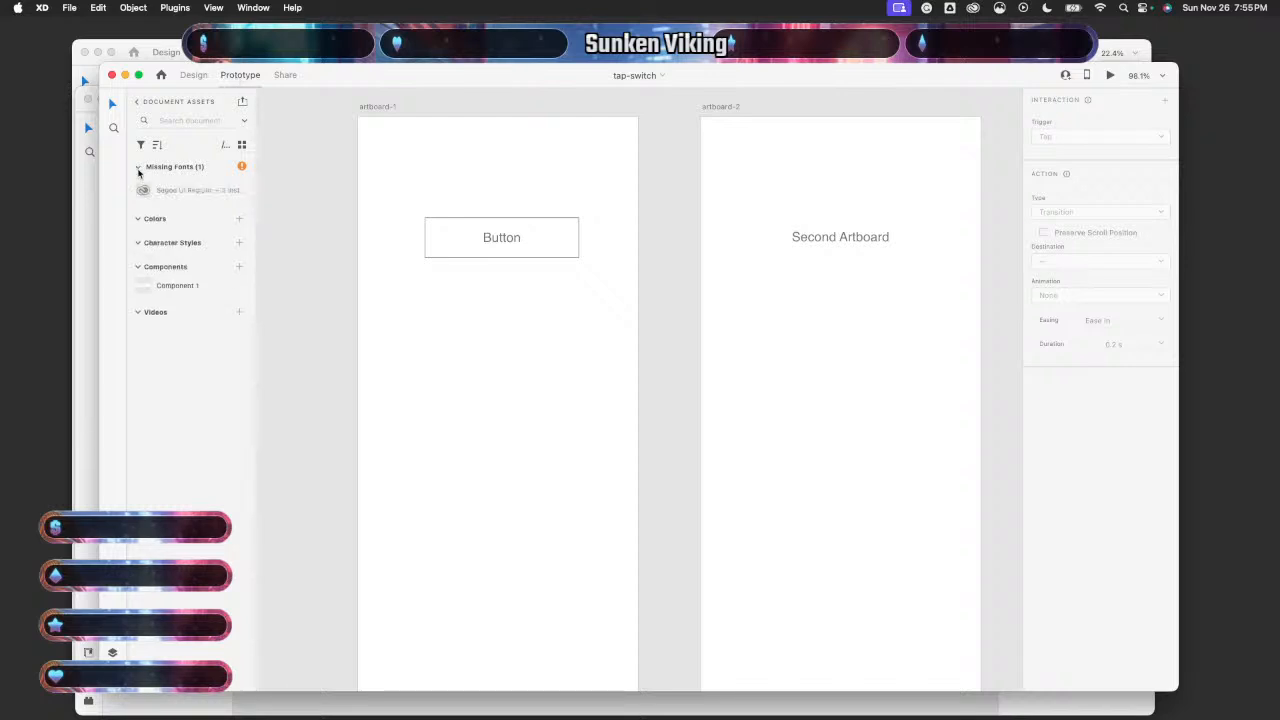
{"action": "right_click", "coordinate": [203, 195]}
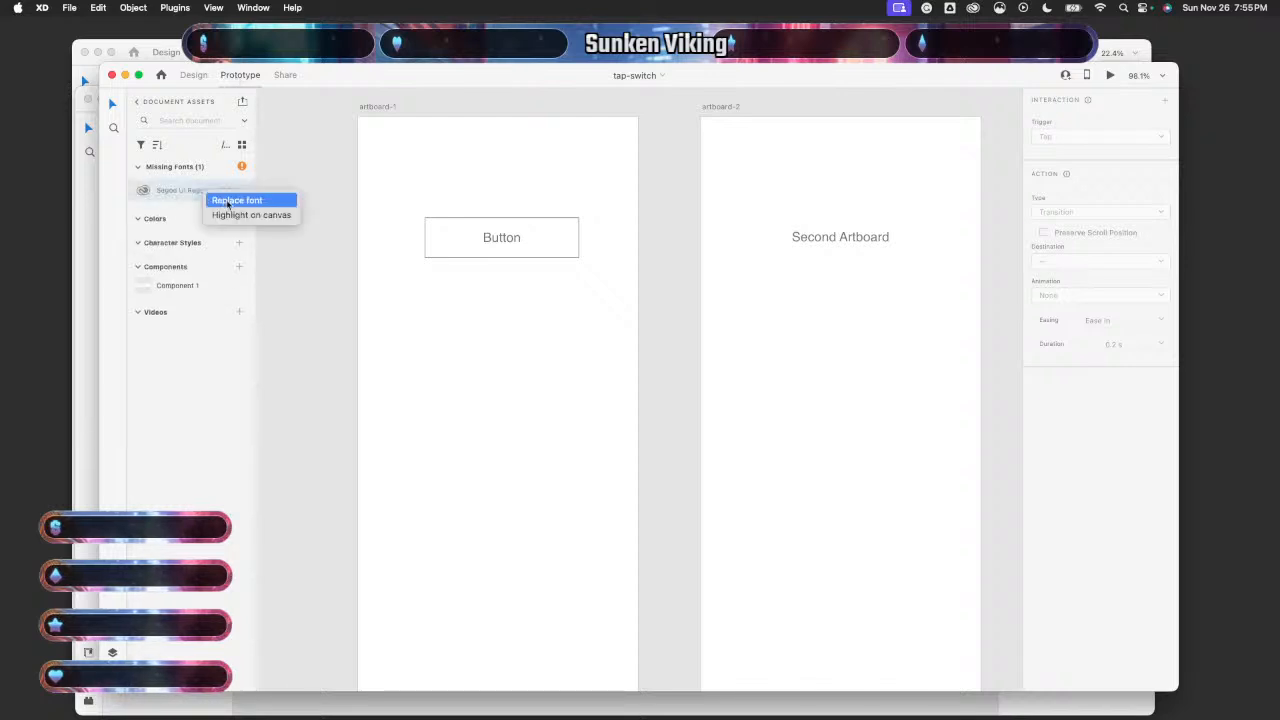
{"action": "left_click", "coordinate": [249, 200]}
{"action": "left_click", "coordinate": [411, 234]}
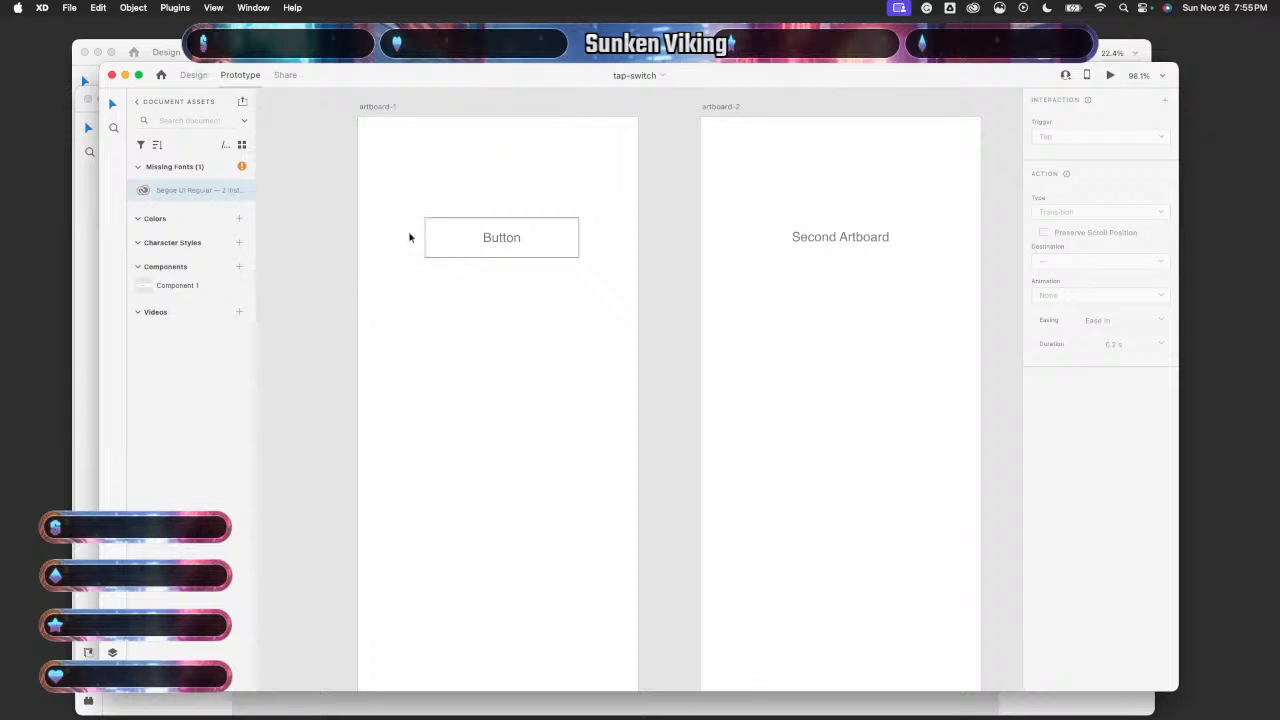
{"action": "right_click", "coordinate": [195, 191]}
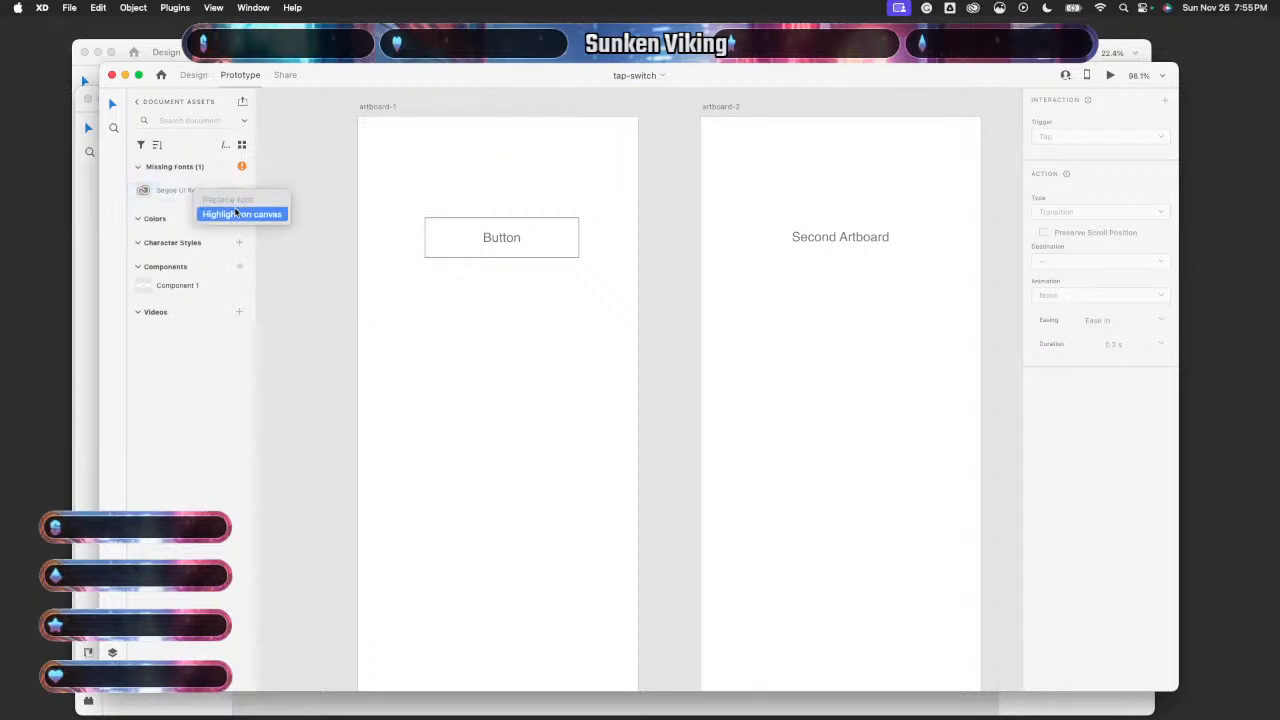
{"action": "left_click", "coordinate": [318, 216]}
{"action": "scroll", "coordinate": [491, 283], "scroll_direction": "up", "scroll_amount": 2}
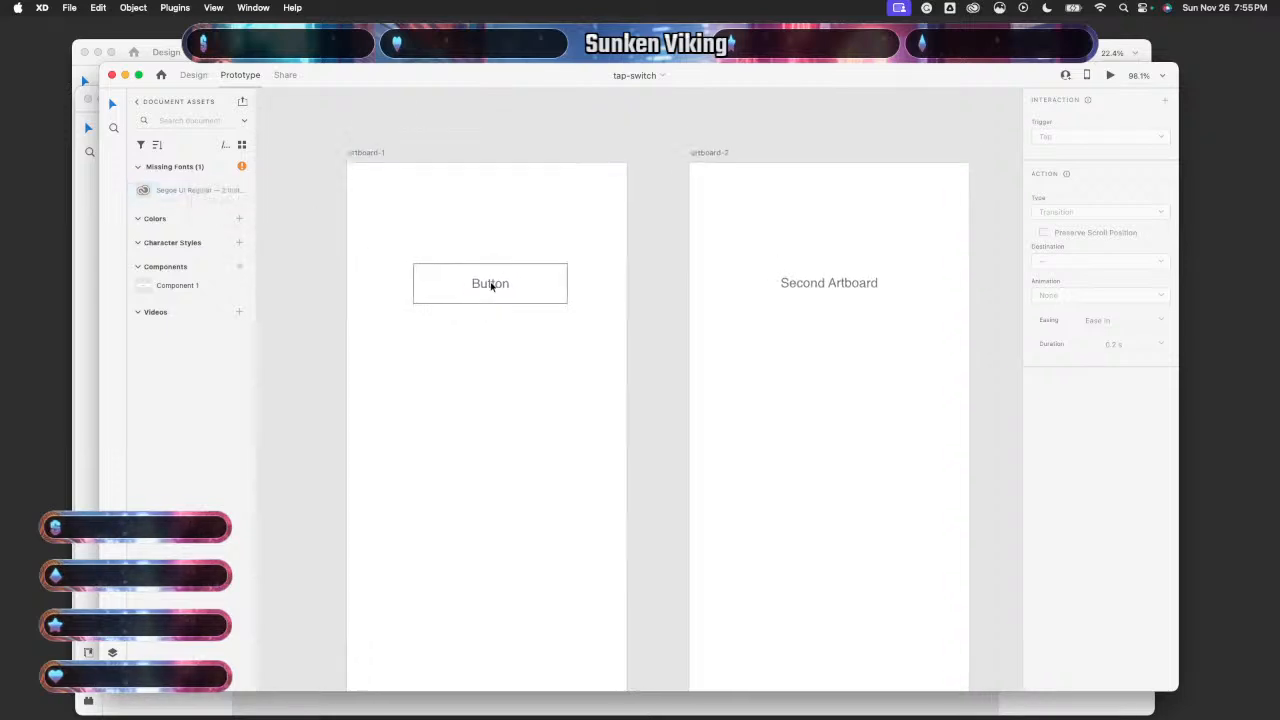
{"action": "right_click", "coordinate": [205, 197]}
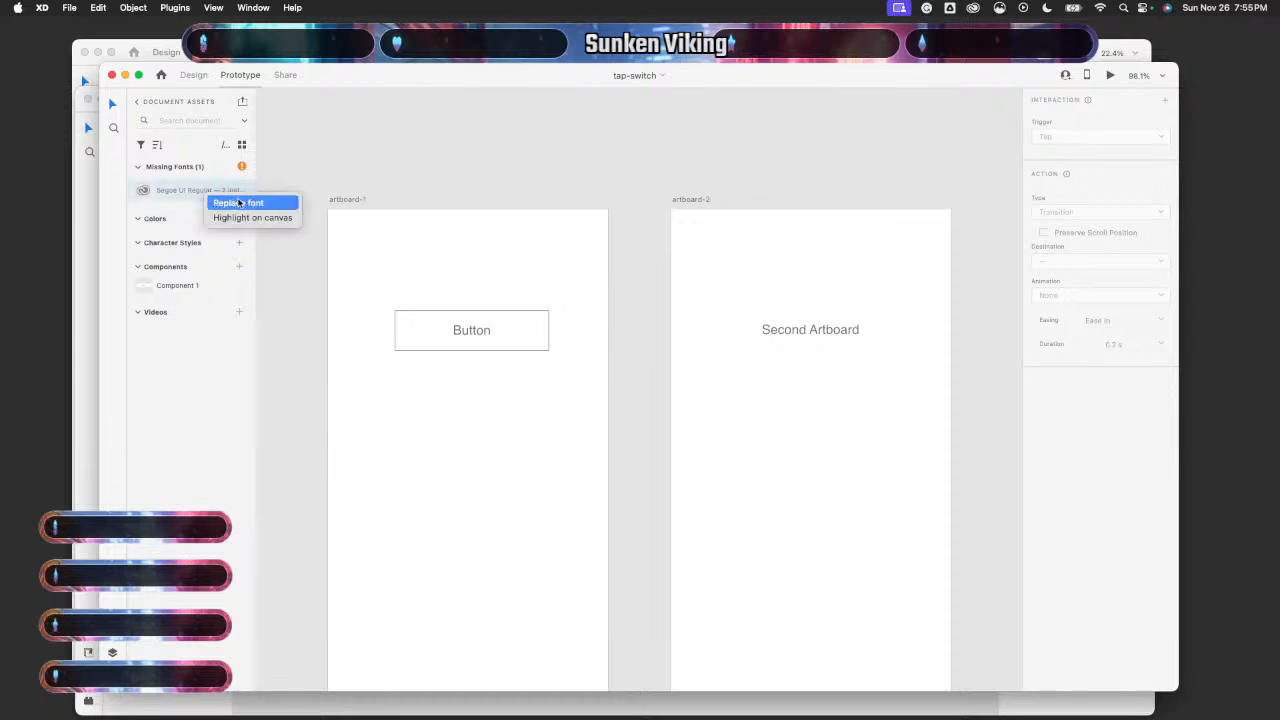
{"action": "left_click", "coordinate": [238, 203]}
{"action": "left_click", "coordinate": [432, 174]}
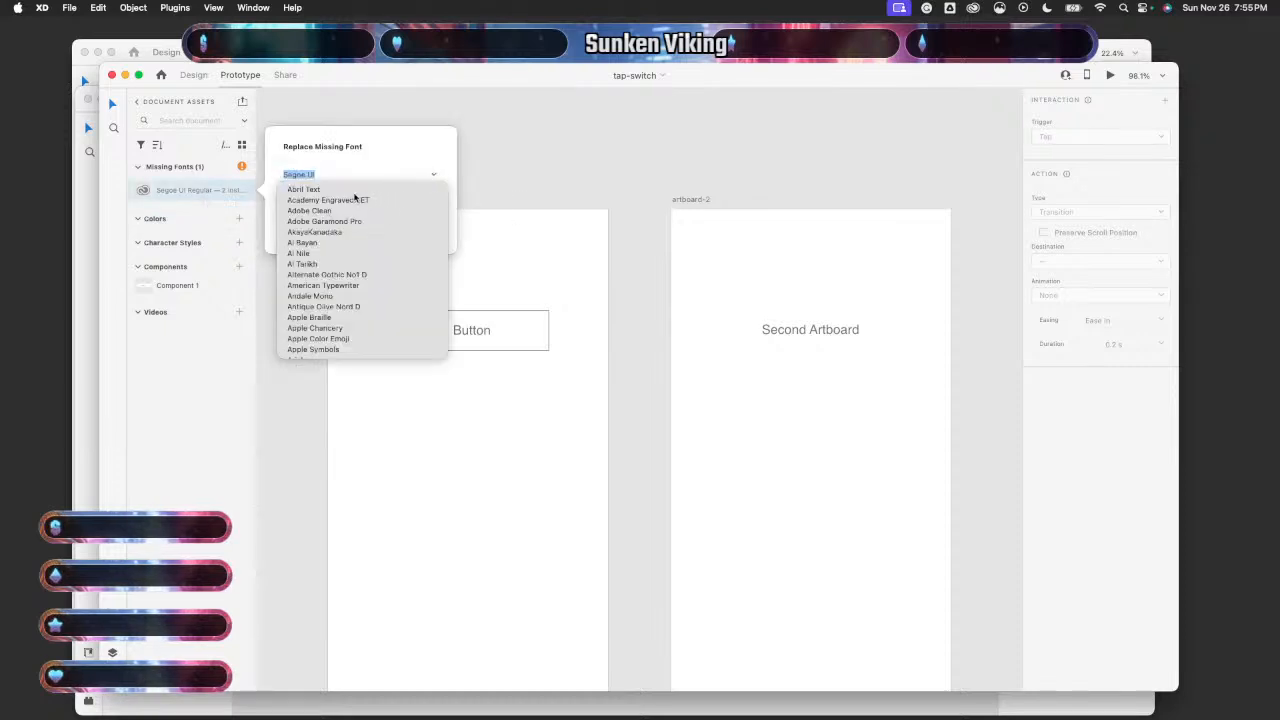
{"action": "left_click", "coordinate": [355, 193]}
{"action": "left_click", "coordinate": [431, 232]}
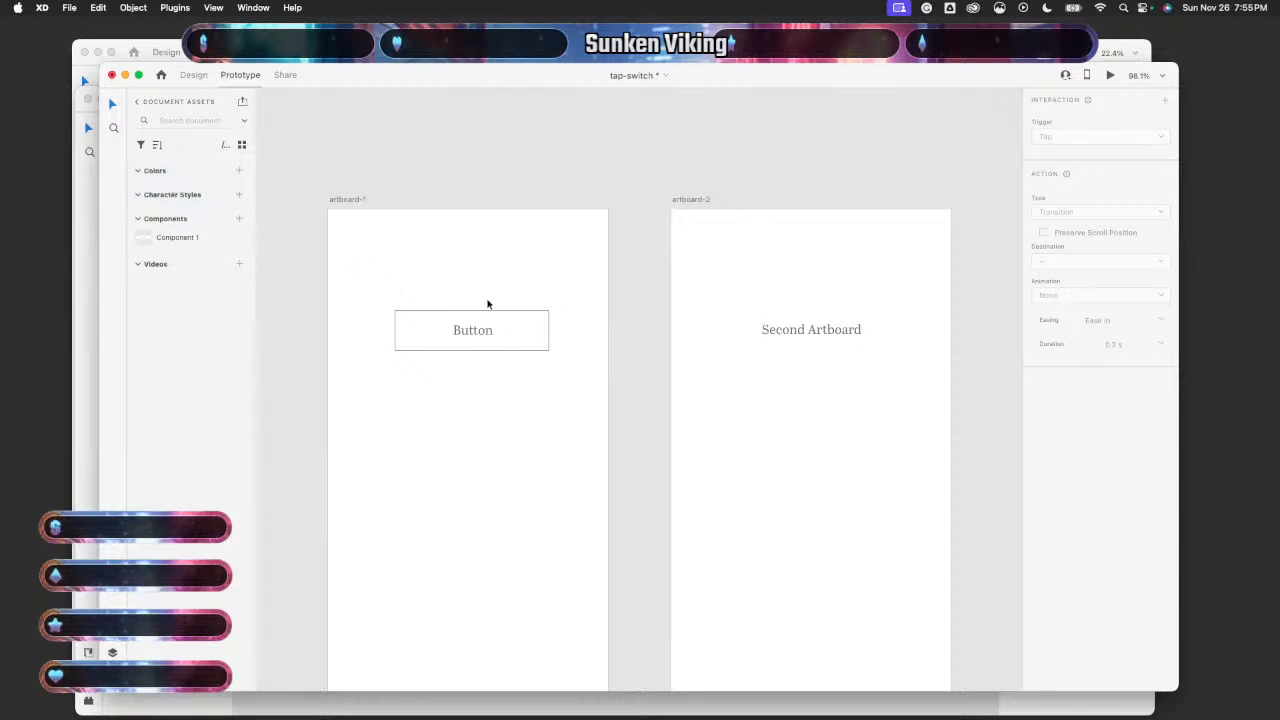
- Inspect the sample Button's default and click-state interactions
{"action": "left_click", "coordinate": [428, 342]}
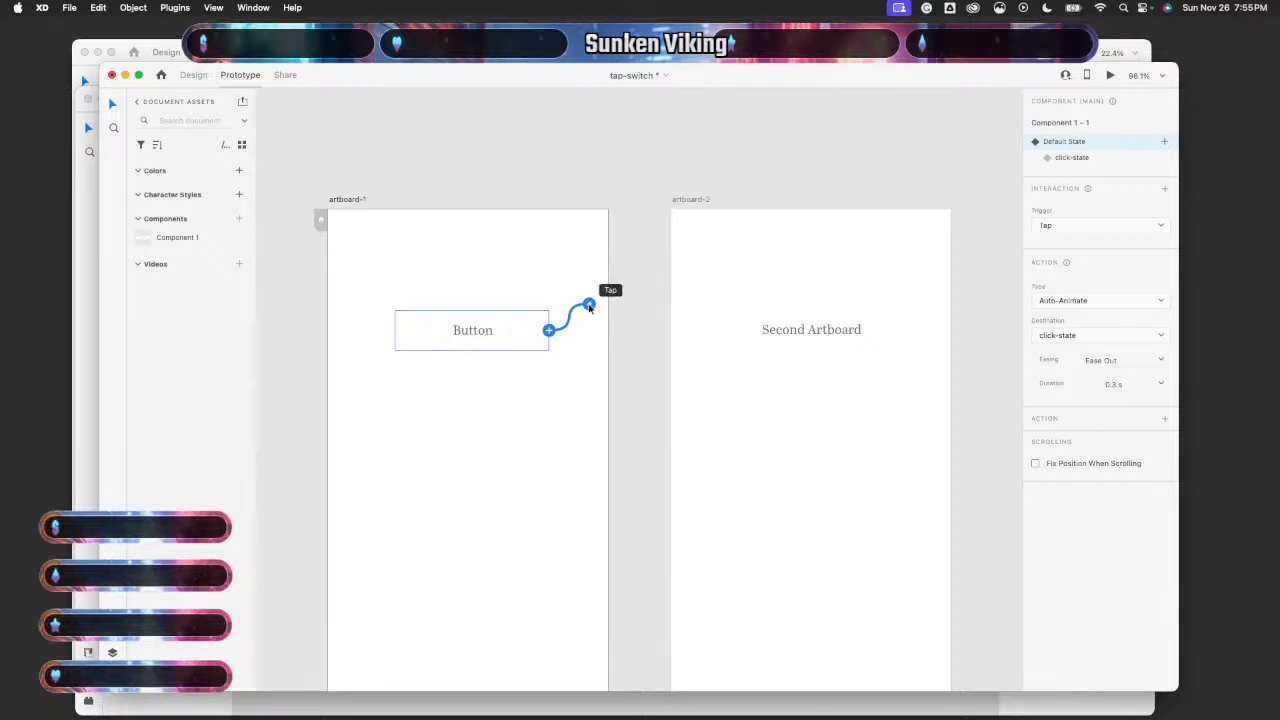
{"action": "scroll", "coordinate": [589, 307], "scroll_direction": "up", "scroll_amount": 3}
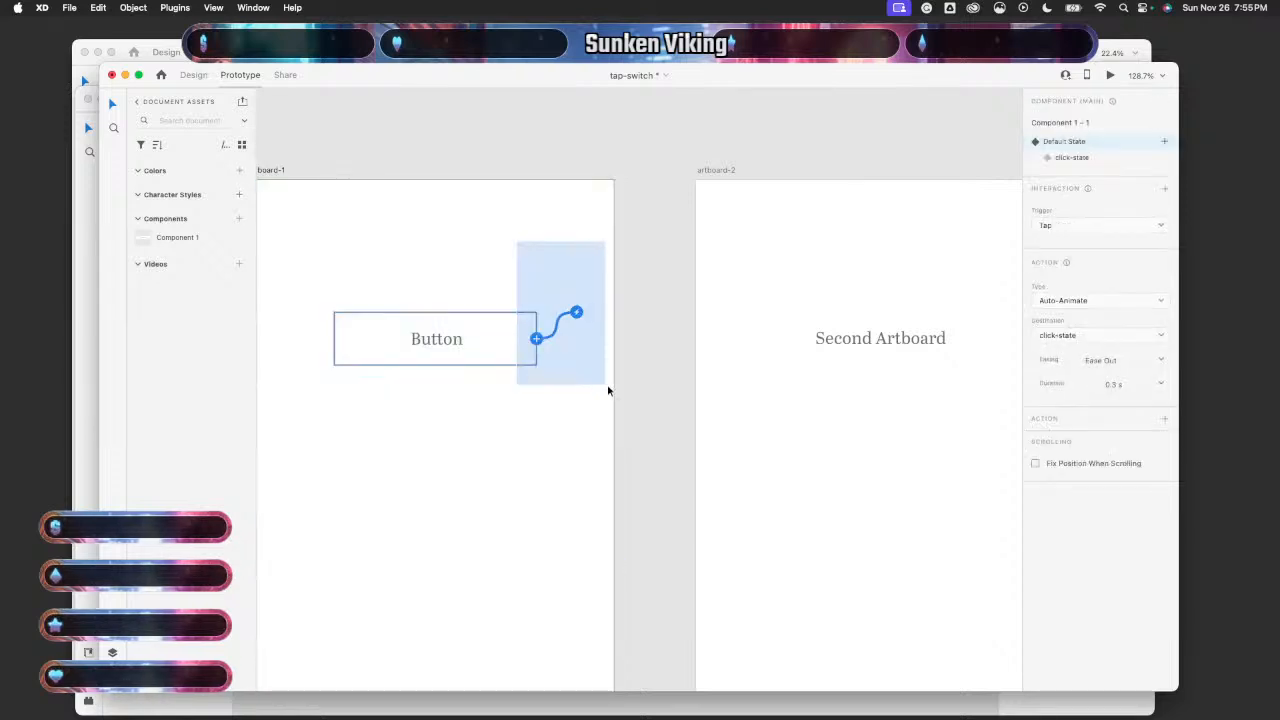
{"action": "scroll", "coordinate": [651, 503], "scroll_direction": "down", "scroll_amount": 5}
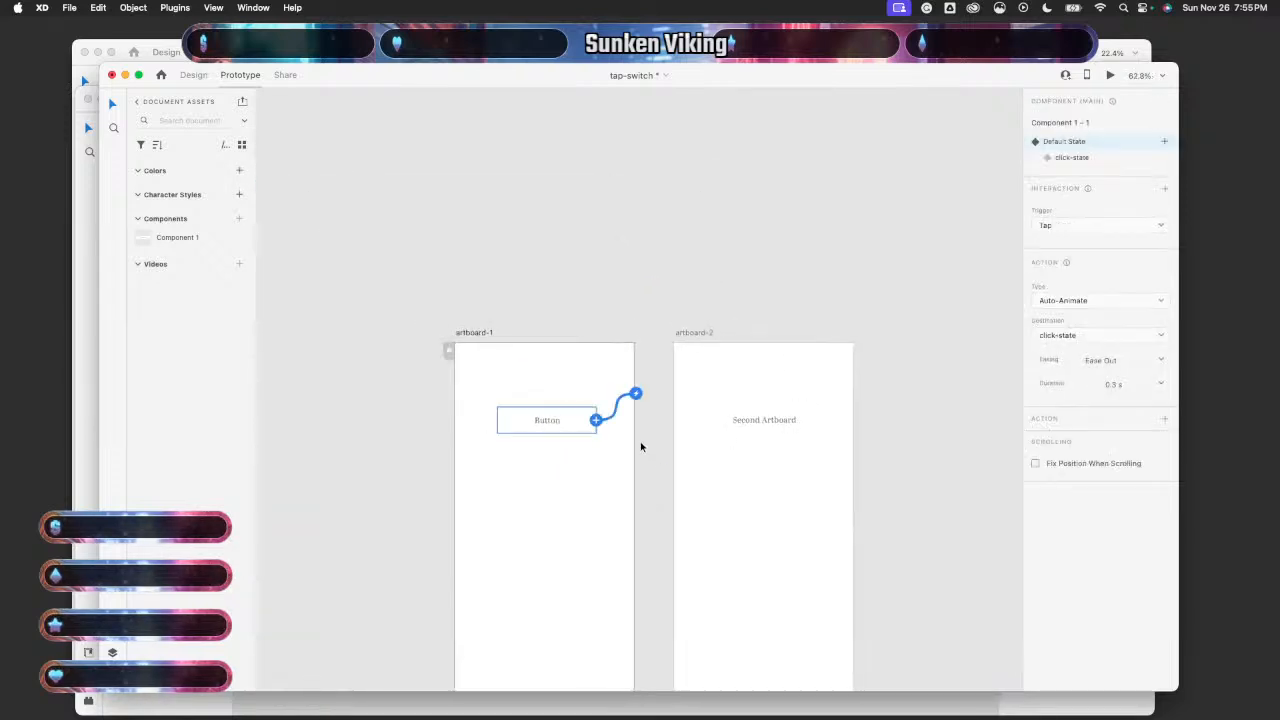
{"action": "left_click", "coordinate": [1082, 163]}
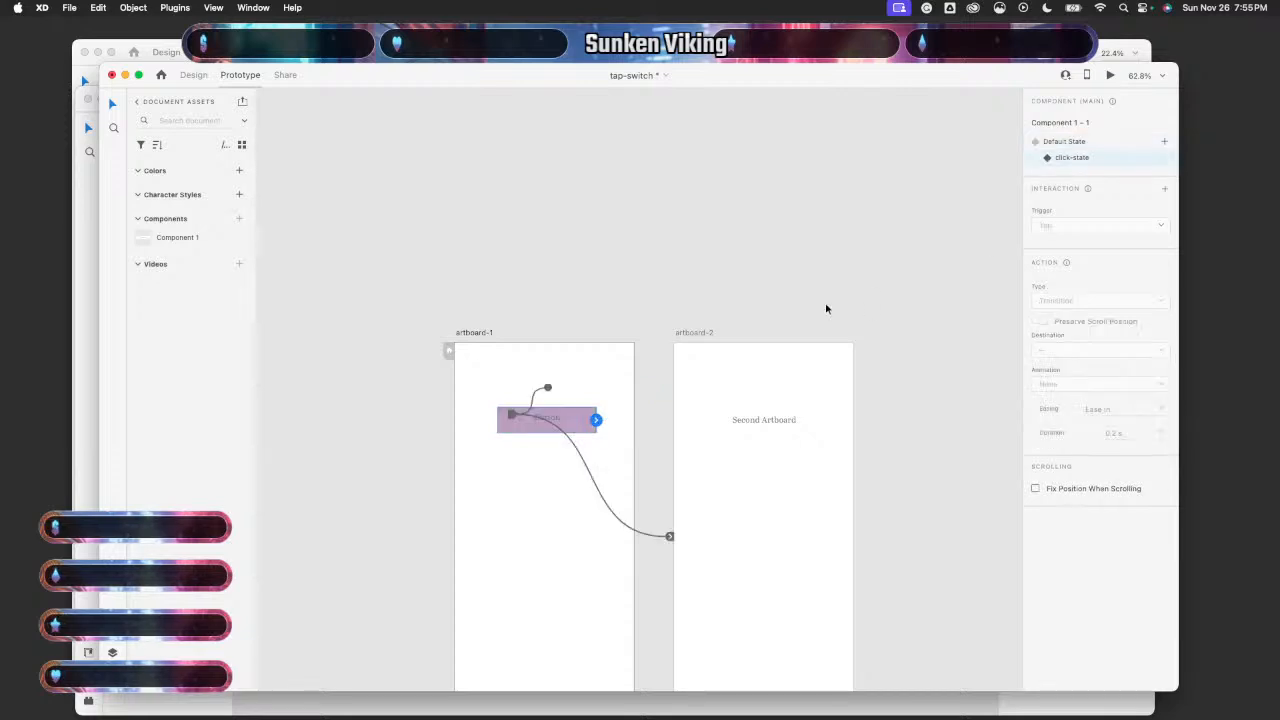
{"action": "scroll", "coordinate": [826, 270], "scroll_direction": "down", "scroll_amount": 2}
{"action": "scroll", "coordinate": [826, 270], "scroll_direction": "up", "scroll_amount": 4}
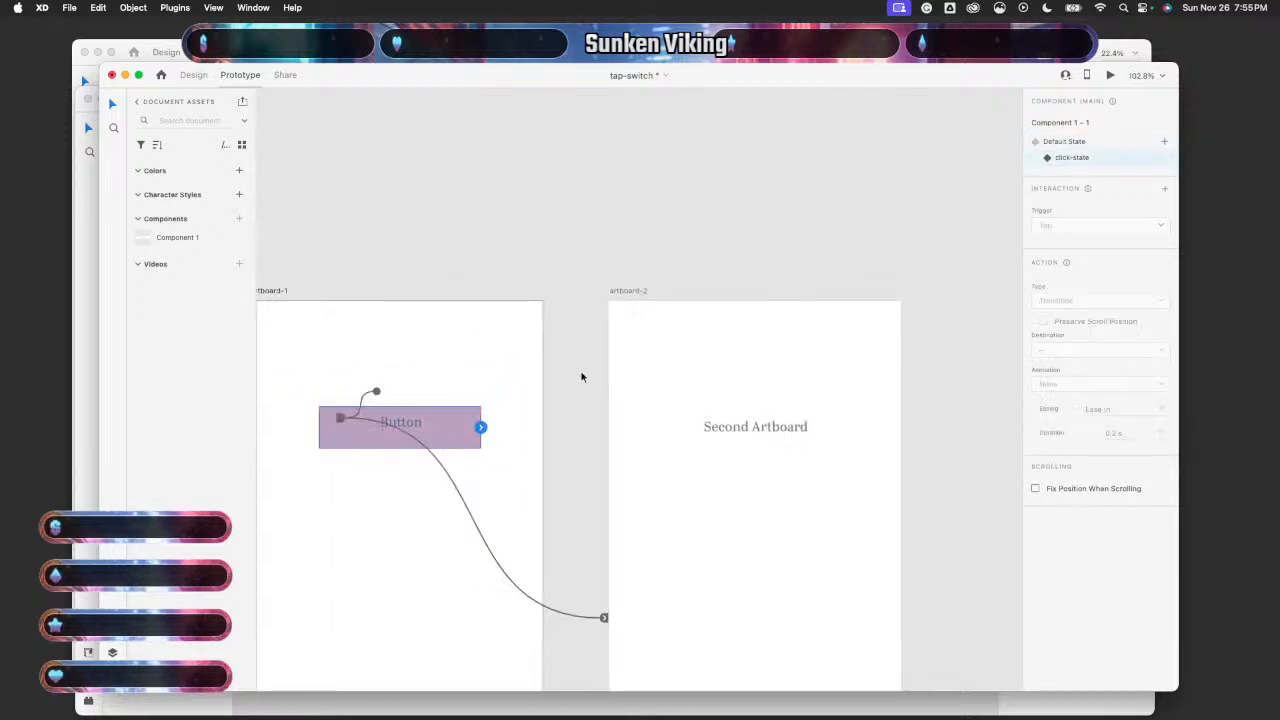
{"action": "scroll", "coordinate": [583, 376], "scroll_direction": "left", "scroll_amount": 2}
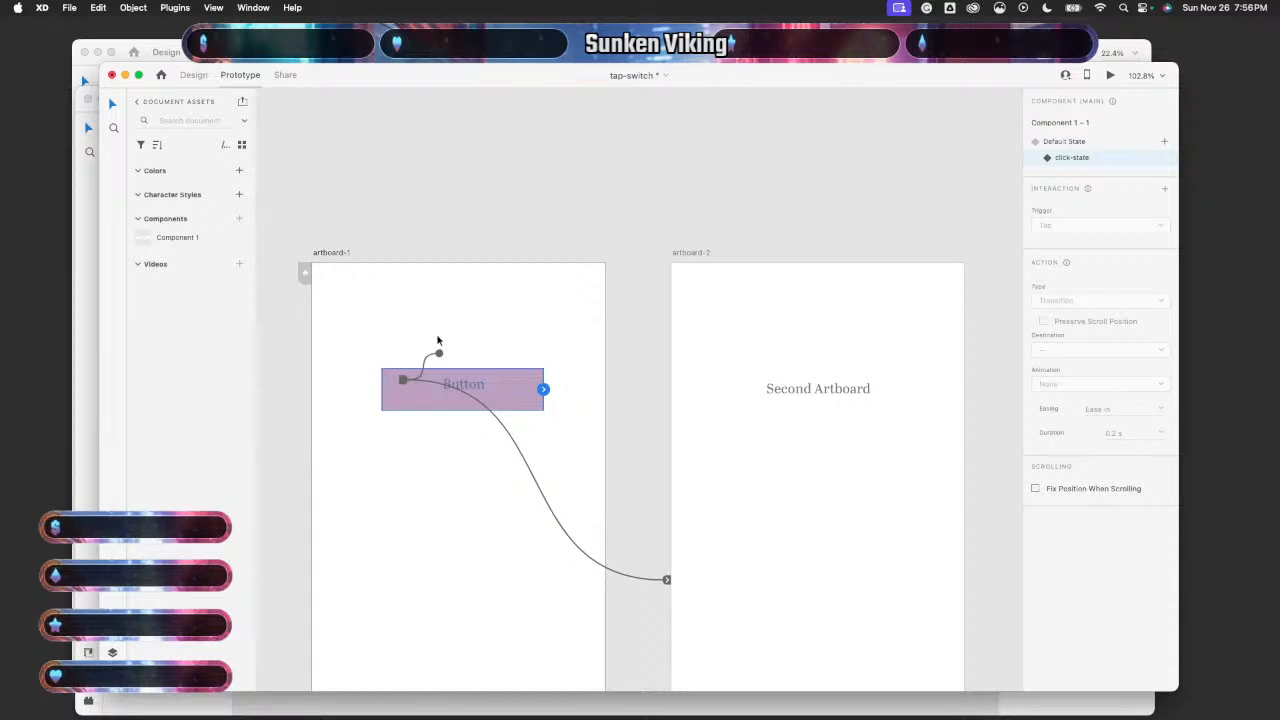
- Check artboard-1's Button Lottie playback and End of Playback auto-animate wires
{"action": "left_click", "coordinate": [393, 347]}
{"action": "left_click", "coordinate": [404, 383]}
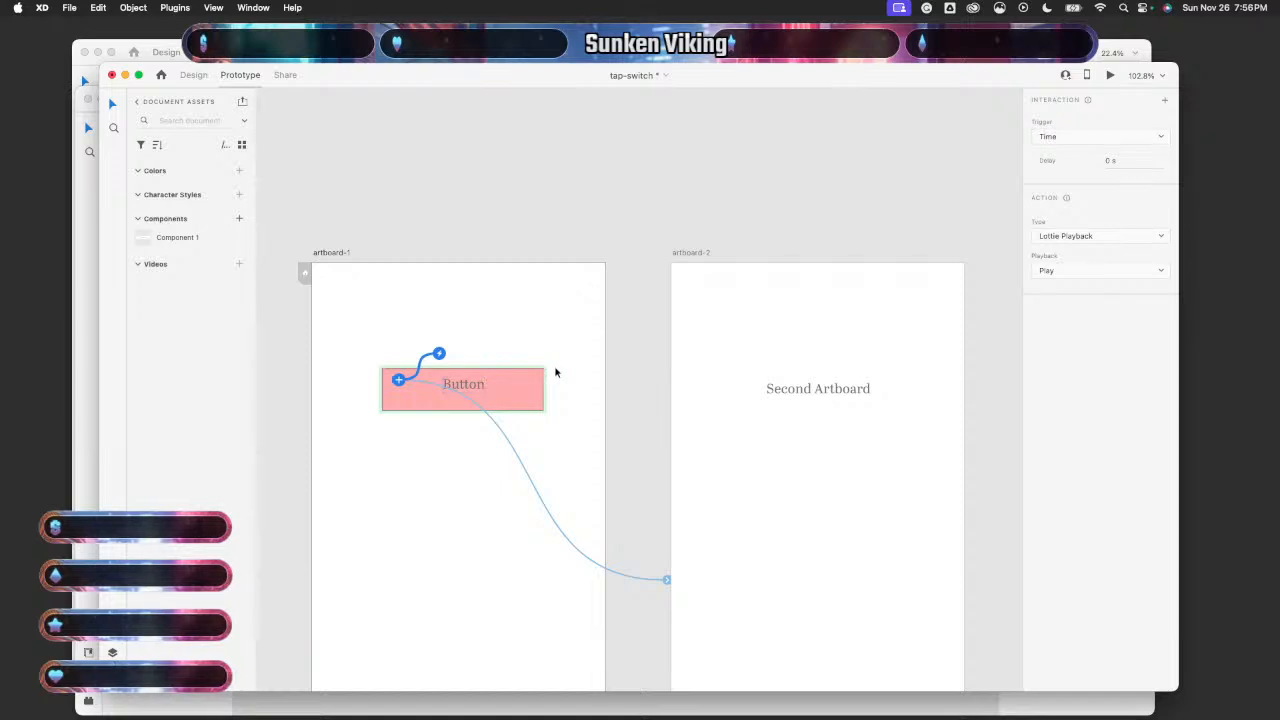
{"action": "left_click", "coordinate": [506, 443]}
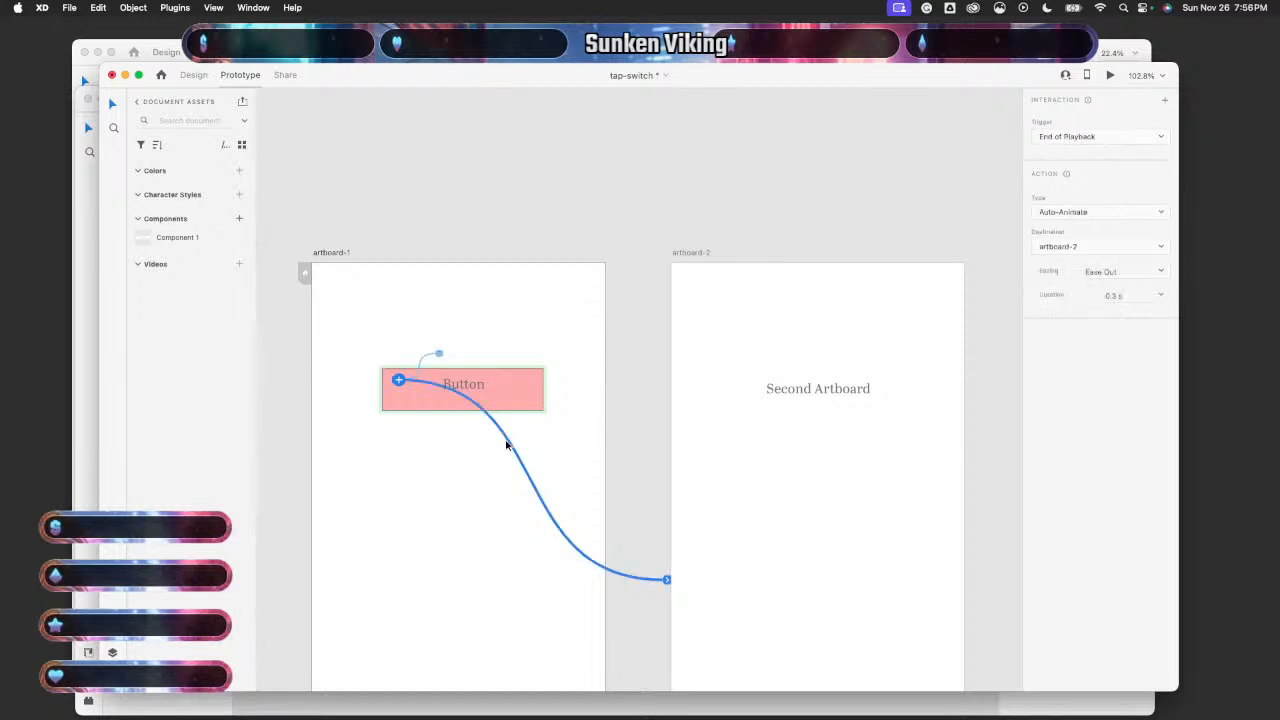
{"action": "left_click", "coordinate": [508, 399]}
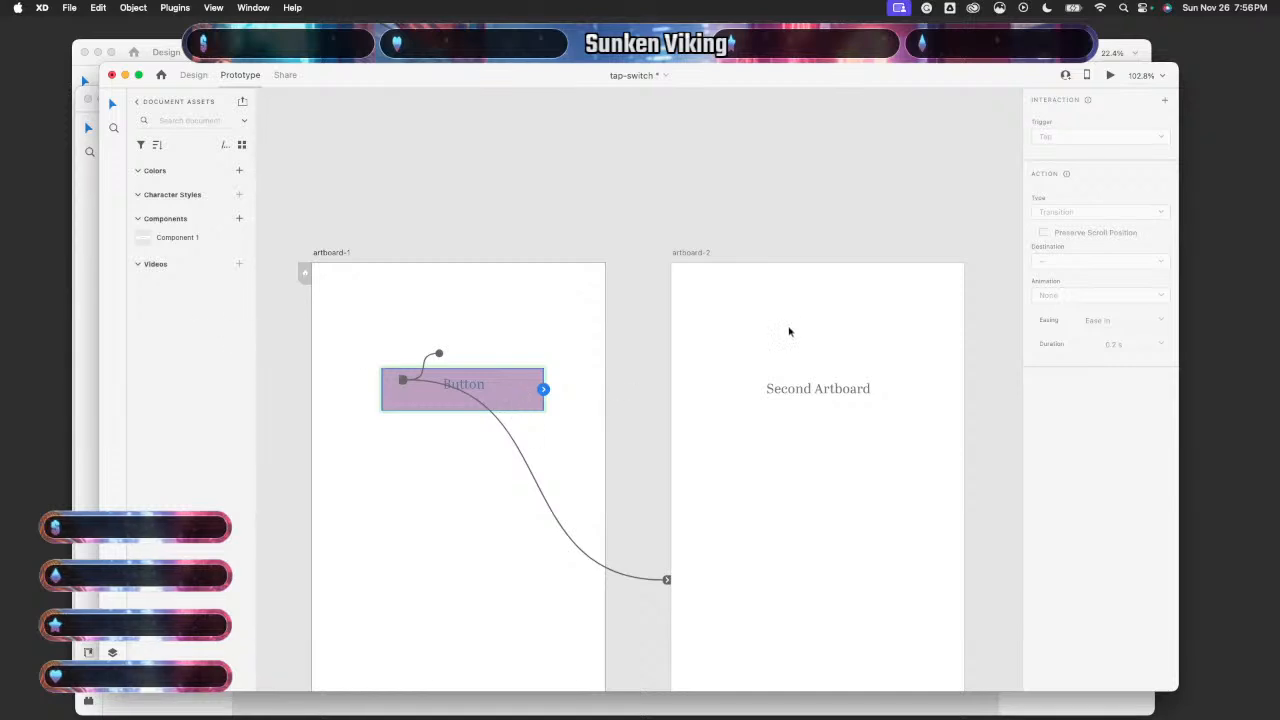
{"action": "left_click", "coordinate": [623, 389]}
{"action": "left_click", "coordinate": [531, 382]}
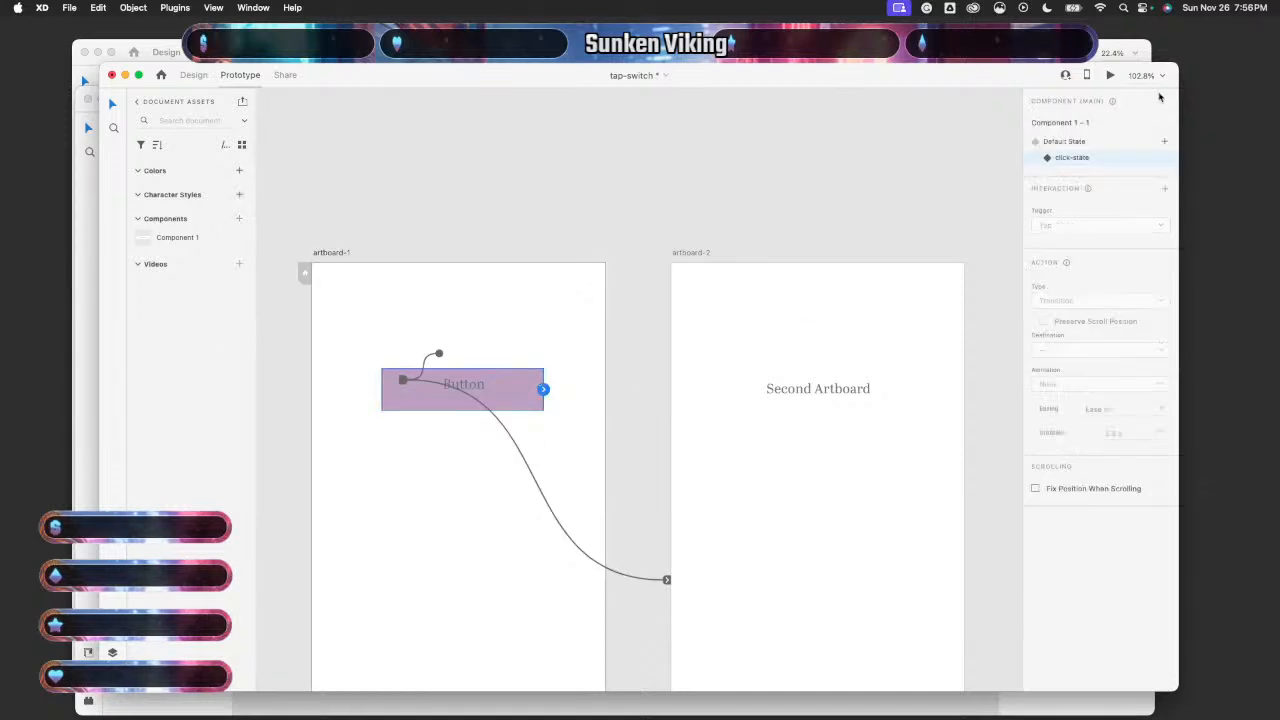
{"action": "left_click", "coordinate": [1070, 143]}
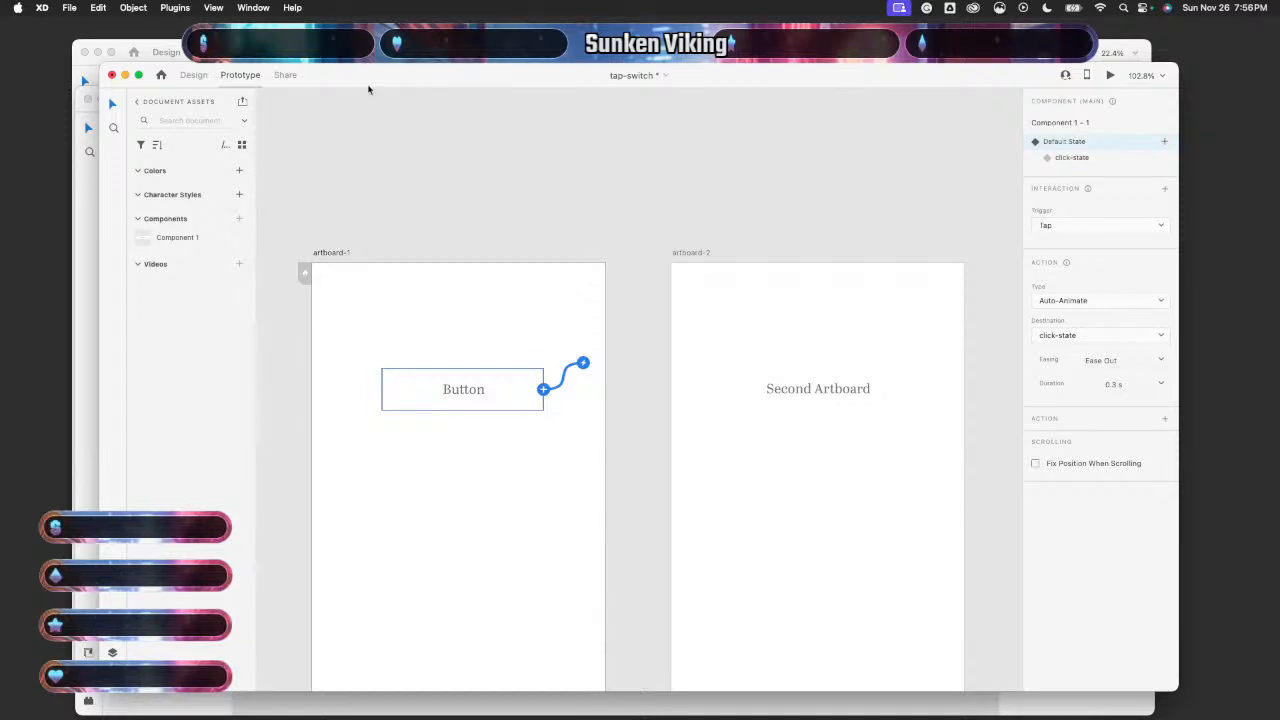
{"action": "left_click_drag", "start_coordinate": [363, 86], "coordinate": [408, 69]}
- Delete the Toggle State's Tap link to Start session animation 3, comparing with the sample Button
{"action": "left_click", "coordinate": [96, 357]}
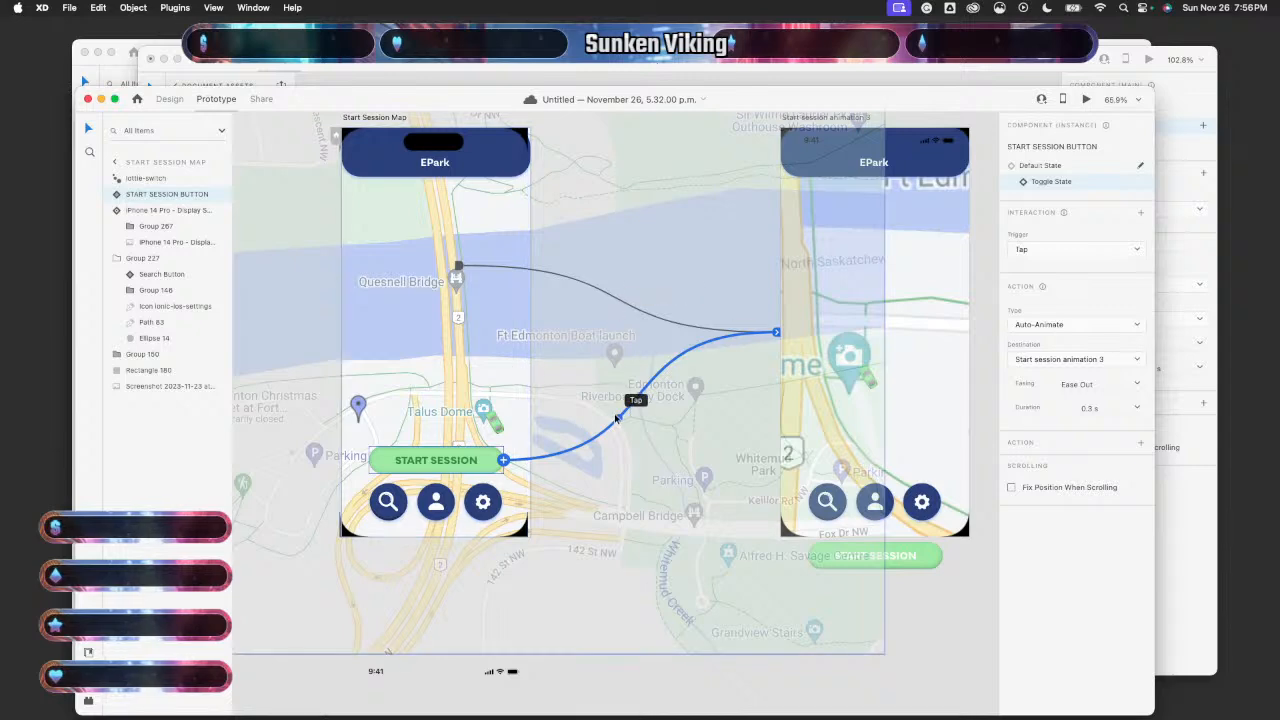
{"action": "key", "text": "Delete"}
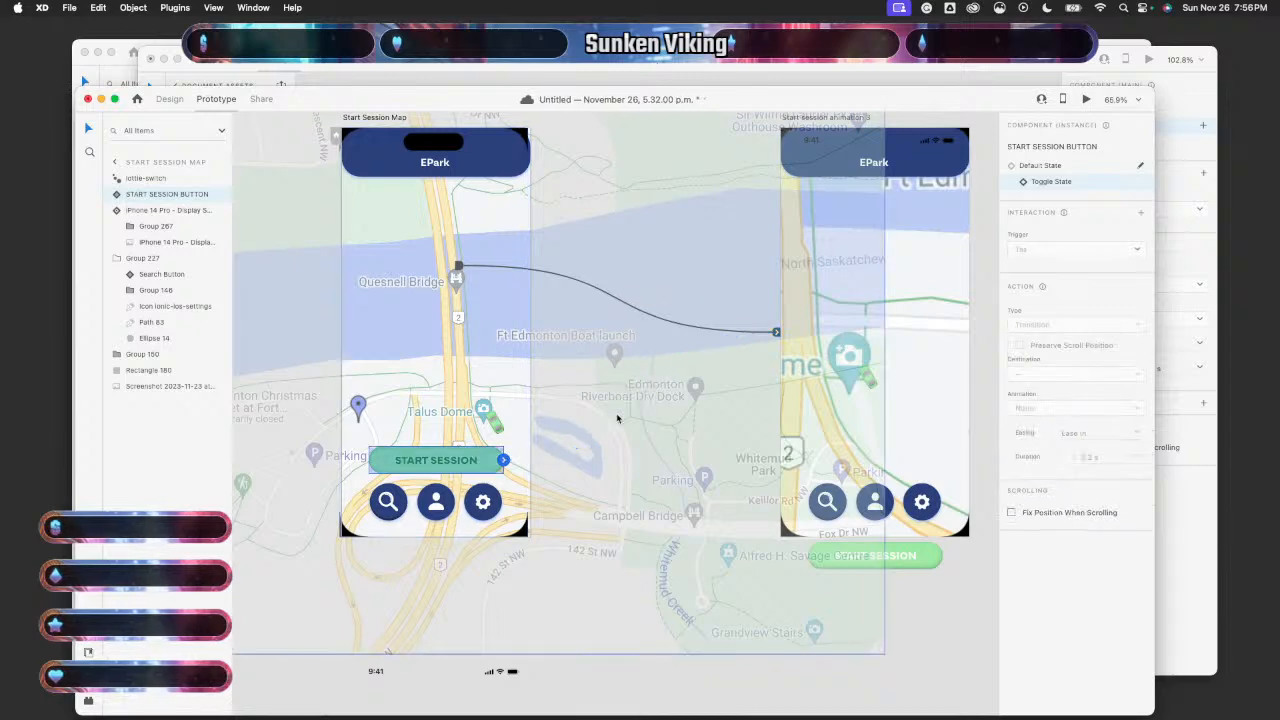
{"action": "left_click", "coordinate": [1045, 166]}
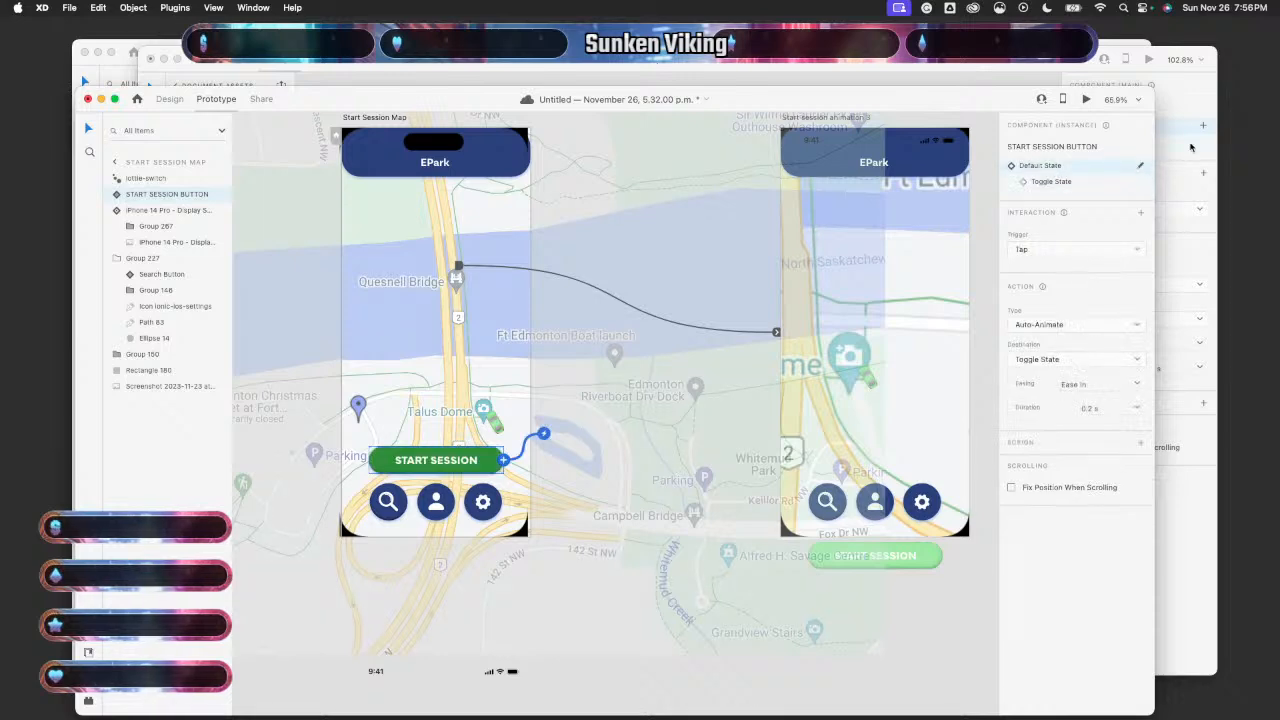
{"action": "left_click", "coordinate": [1174, 99]}
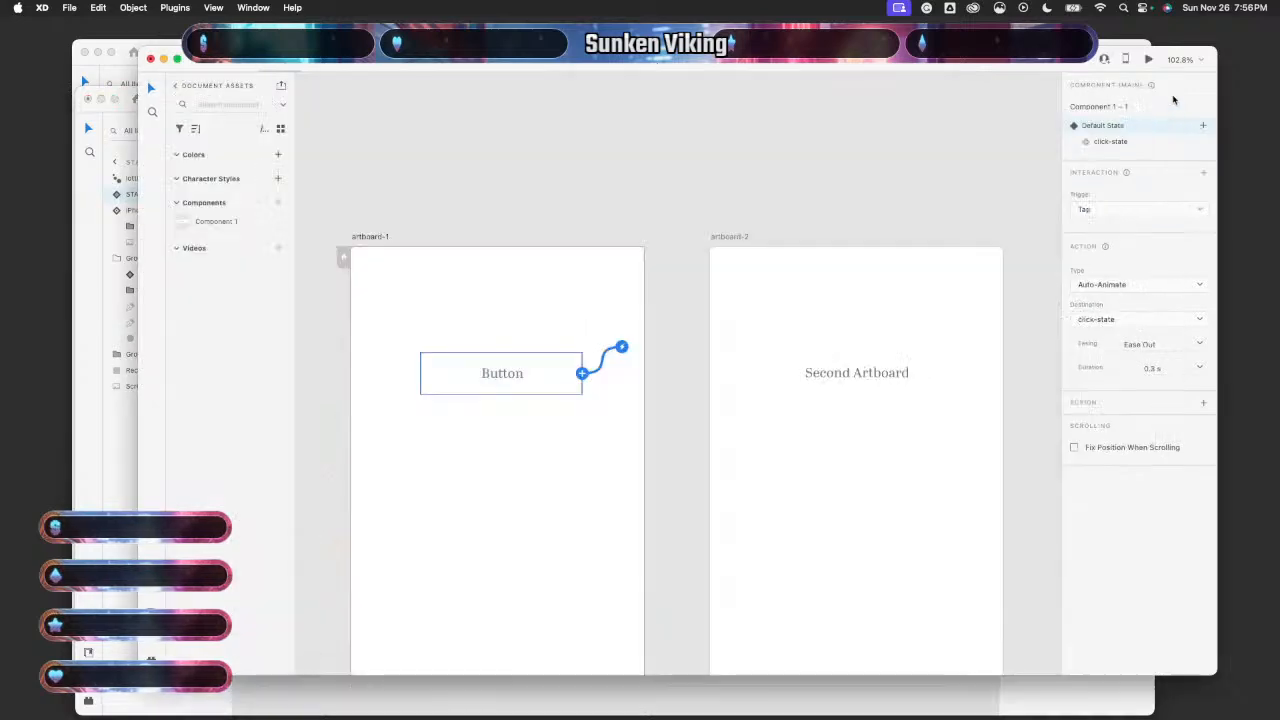
{"action": "left_click", "coordinate": [1110, 142]}
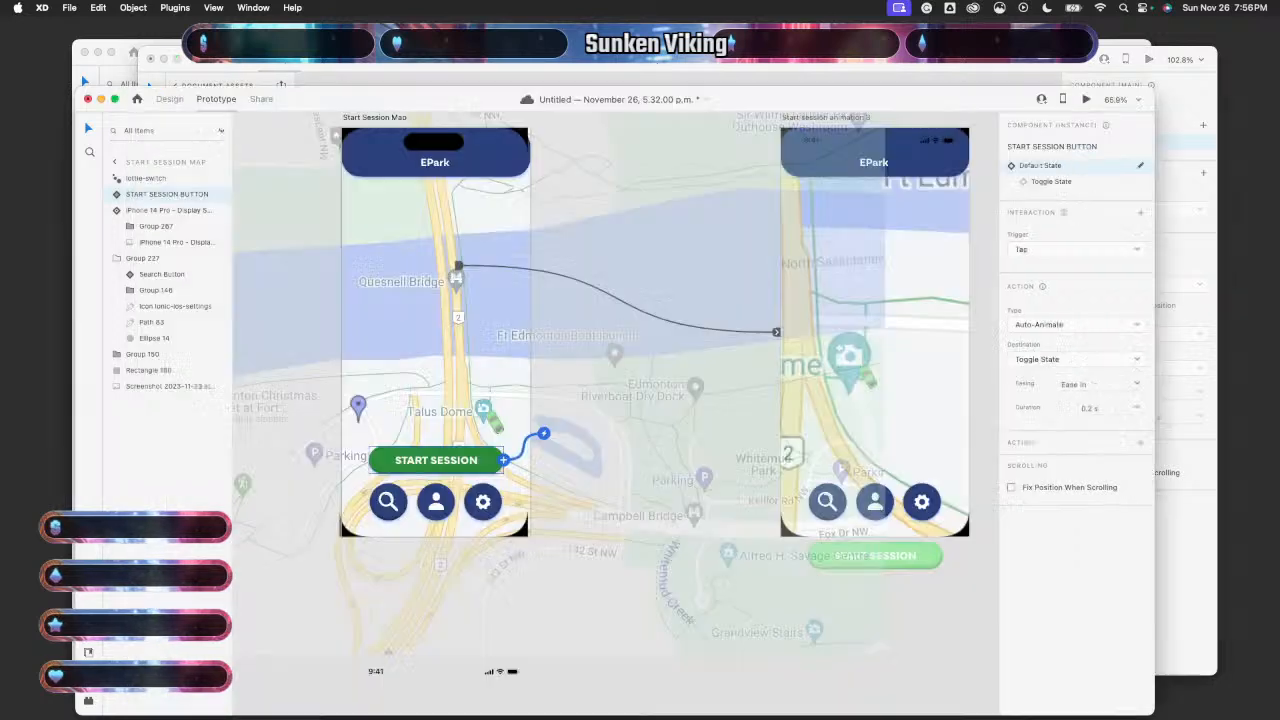
{"action": "left_click", "coordinate": [1060, 182]}
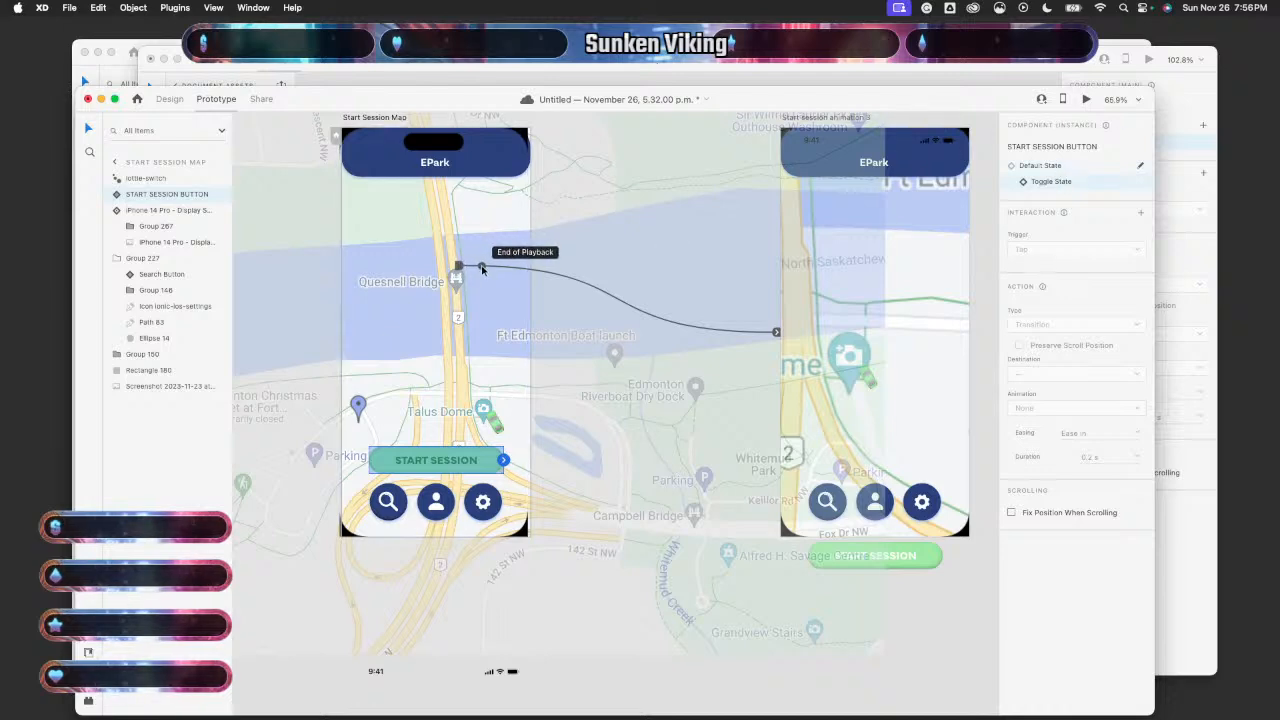
- Set the lottie-switch interaction to Time trigger, Lottie Playback action, Toggle Play / Pause playback
{"action": "left_click", "coordinate": [636, 298]}
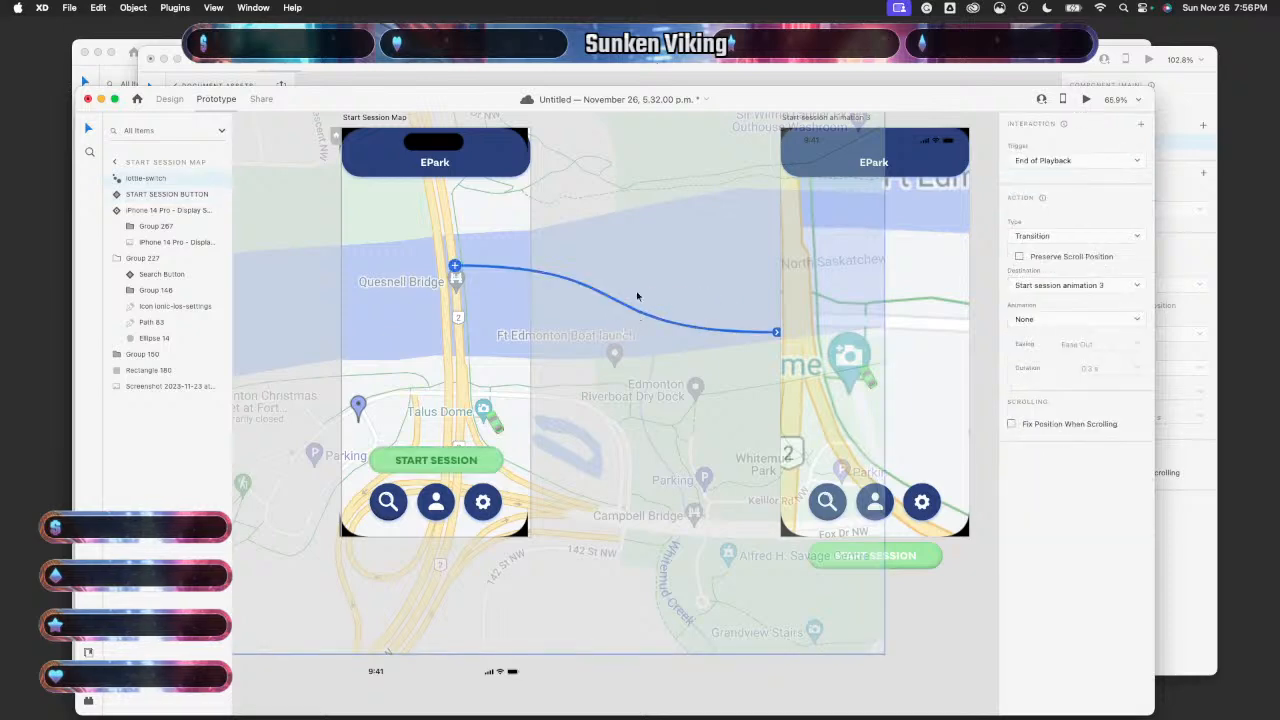
{"action": "left_click", "coordinate": [1058, 162]}
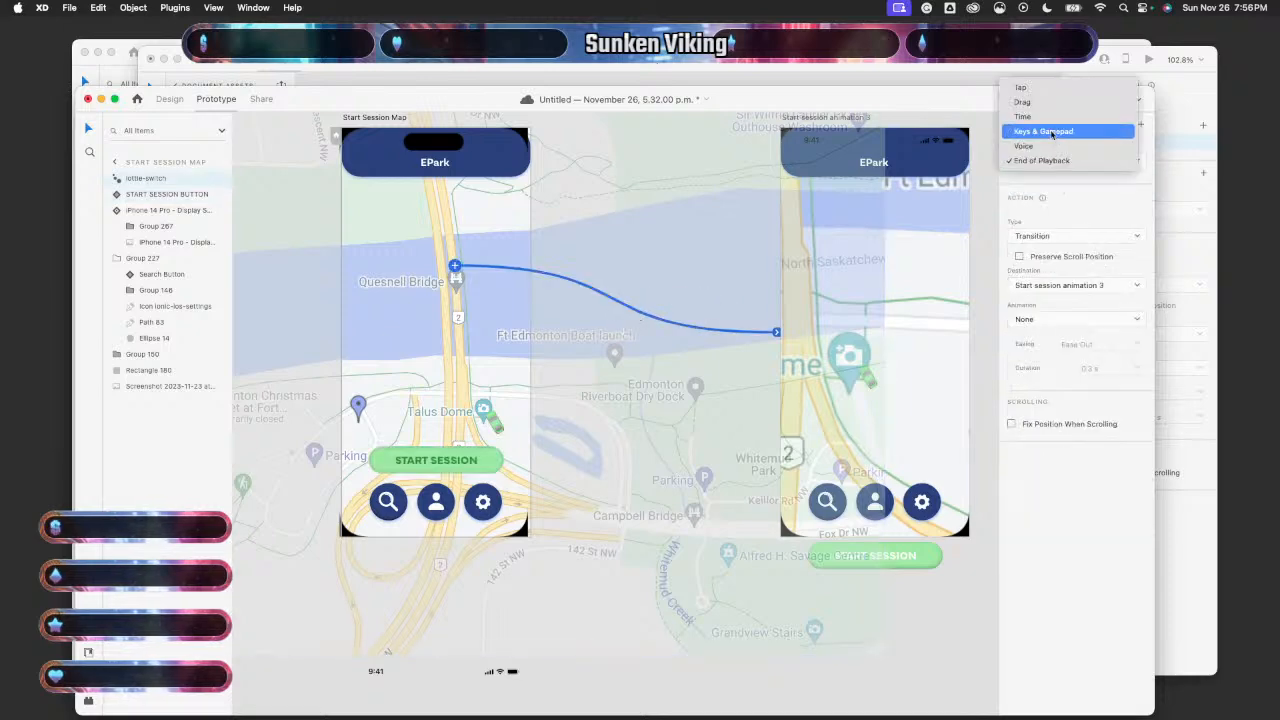
{"action": "left_click", "coordinate": [1021, 88]}
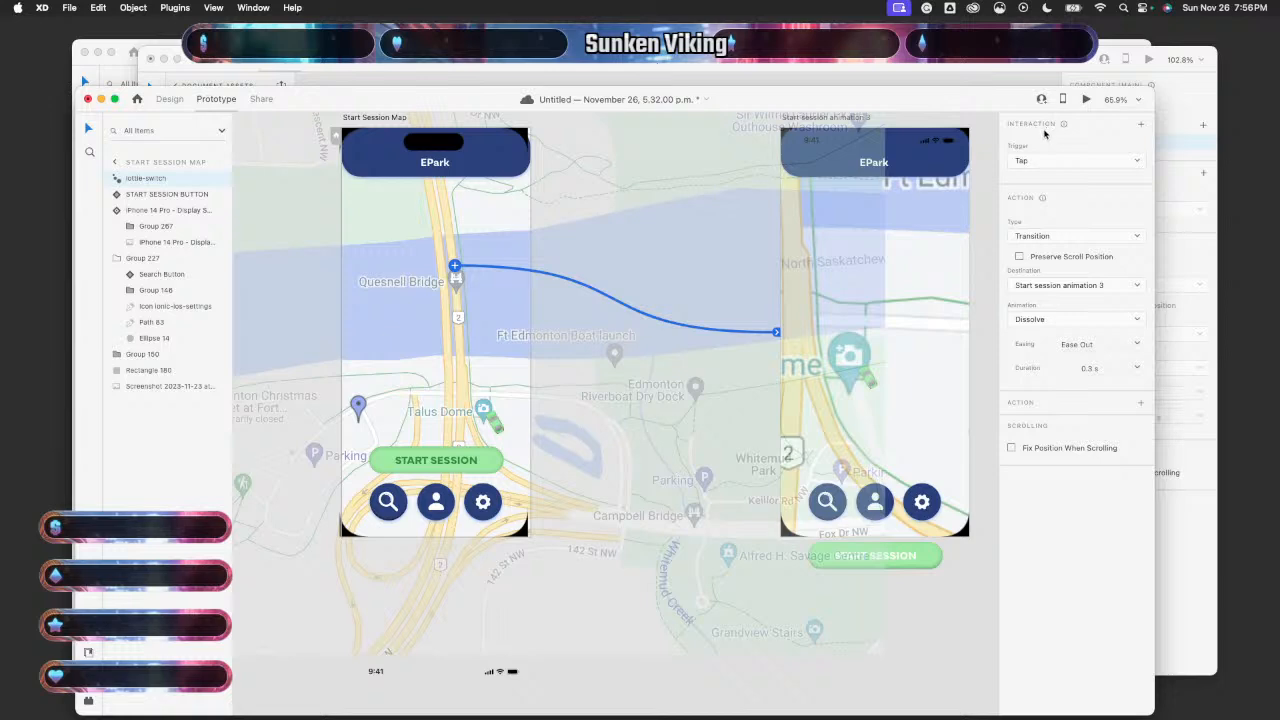
{"action": "left_click", "coordinate": [1050, 161]}
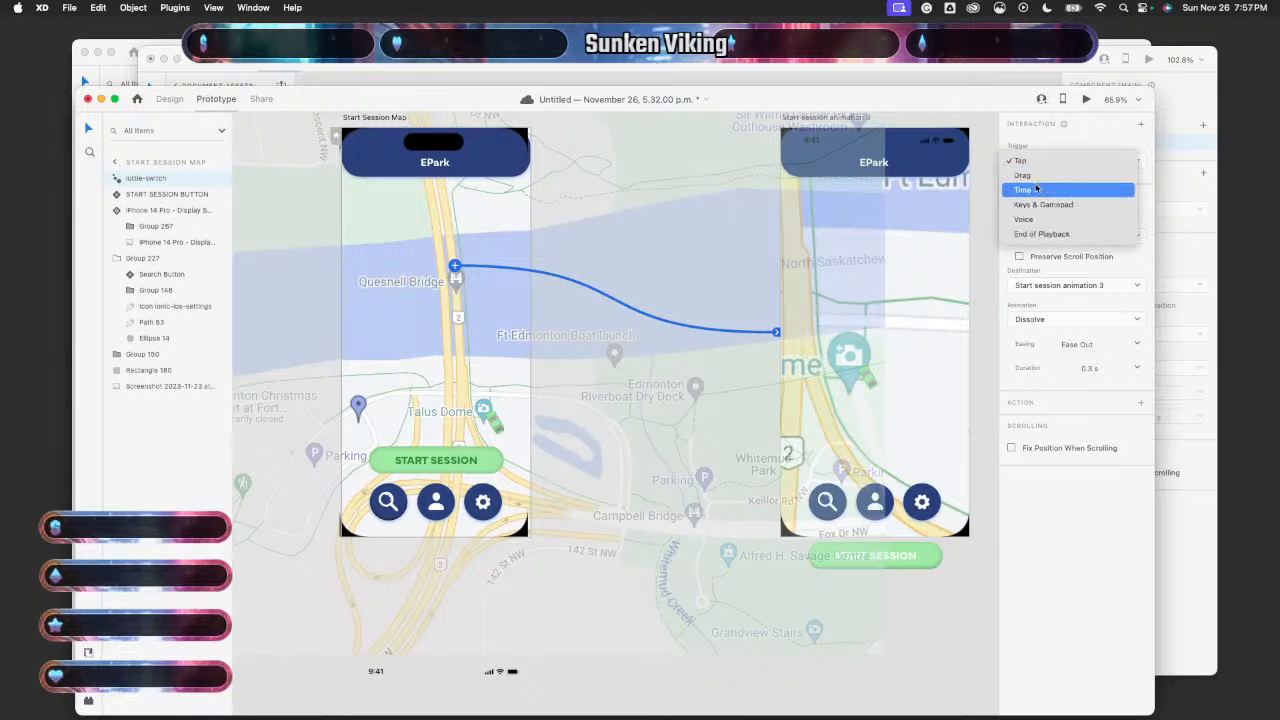
{"action": "left_click", "coordinate": [1036, 189]}
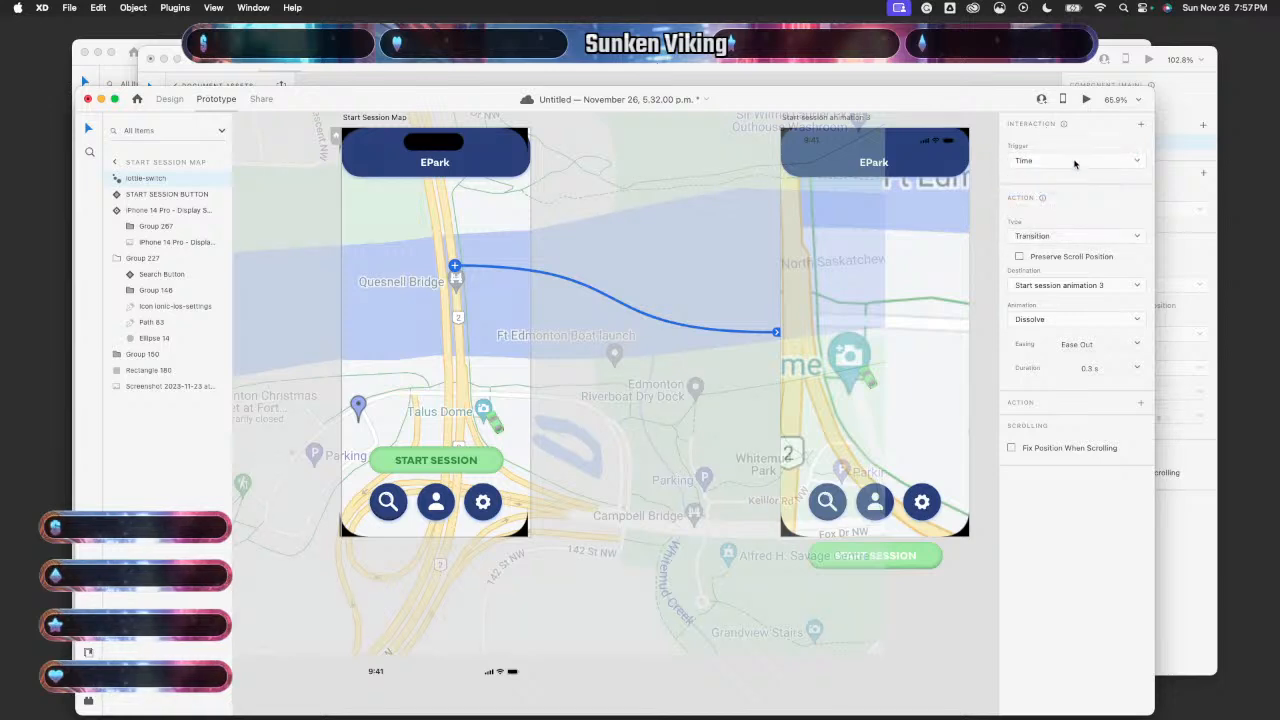
{"action": "left_click", "coordinate": [1065, 238]}
{"action": "left_click", "coordinate": [1041, 349]}
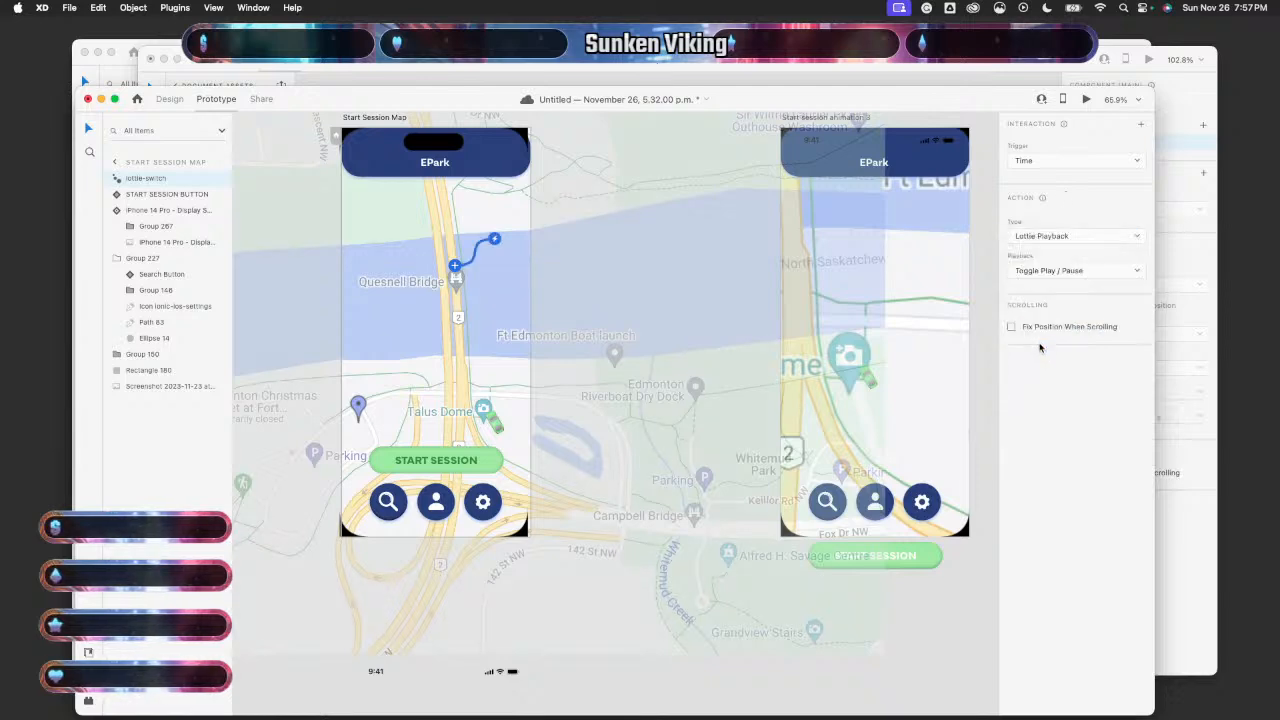
{"action": "left_click", "coordinate": [1068, 272]}
{"action": "left_click", "coordinate": [1056, 385]}
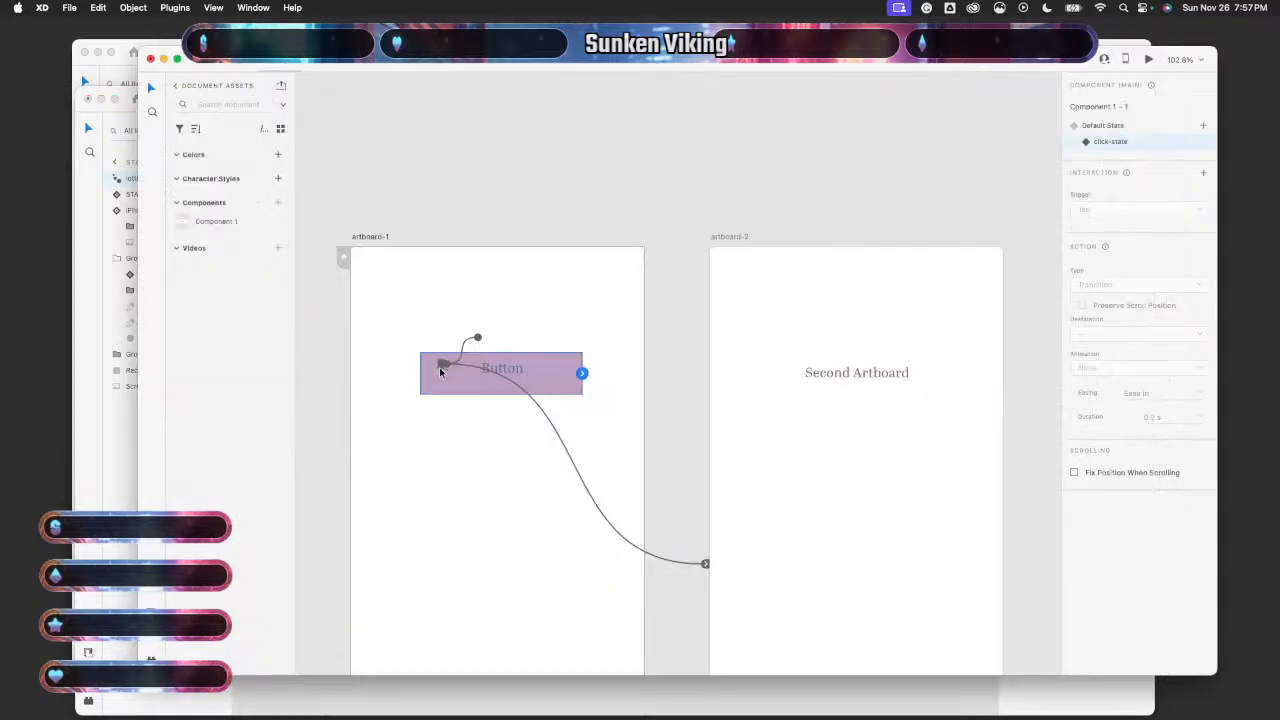
- Inspect the sample Button's Time-triggered Lottie Playback interaction on artboard-1
{"action": "left_click", "coordinate": [459, 352]}
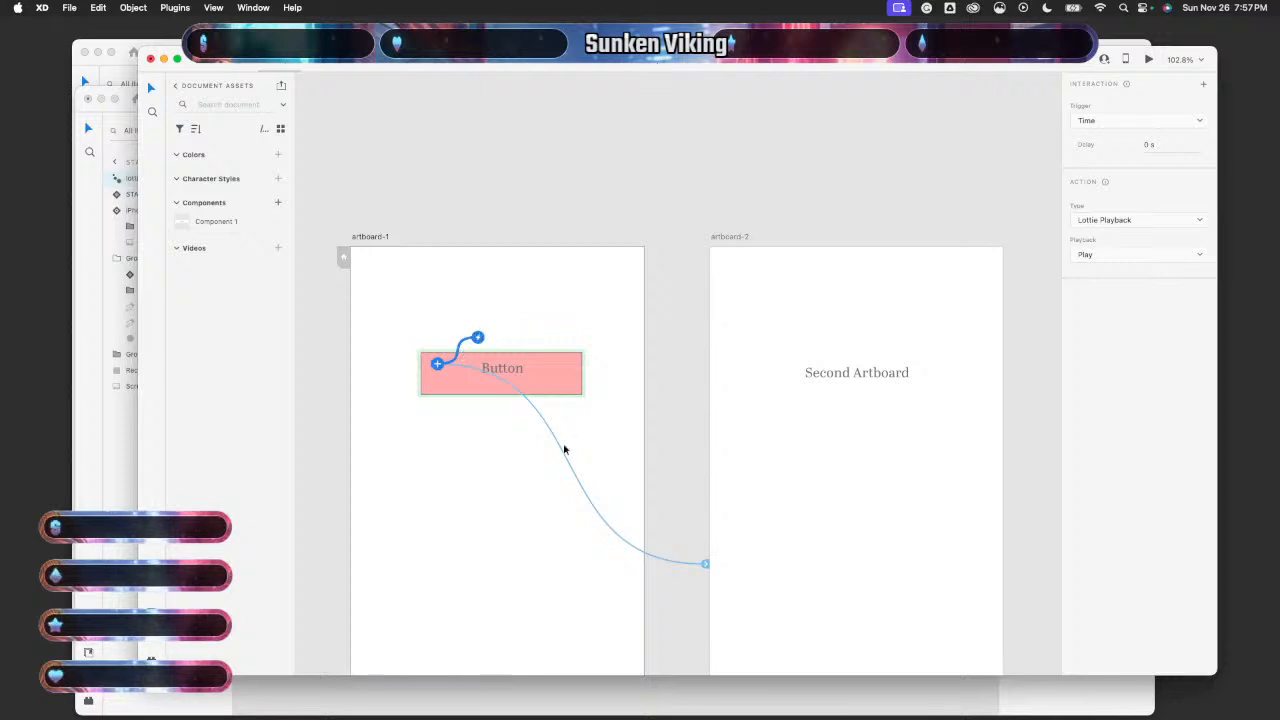
{"action": "left_click", "coordinate": [569, 580]}
{"action": "left_click", "coordinate": [697, 392]}
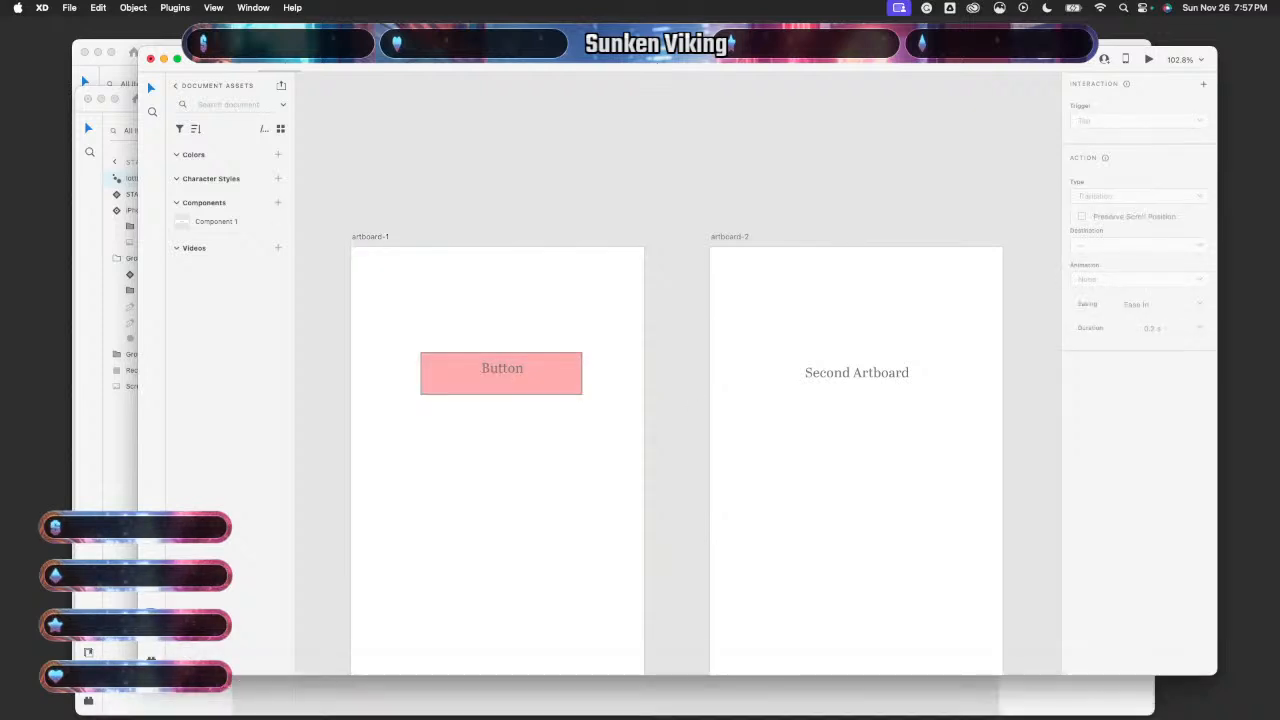
{"action": "left_click", "coordinate": [506, 300]}
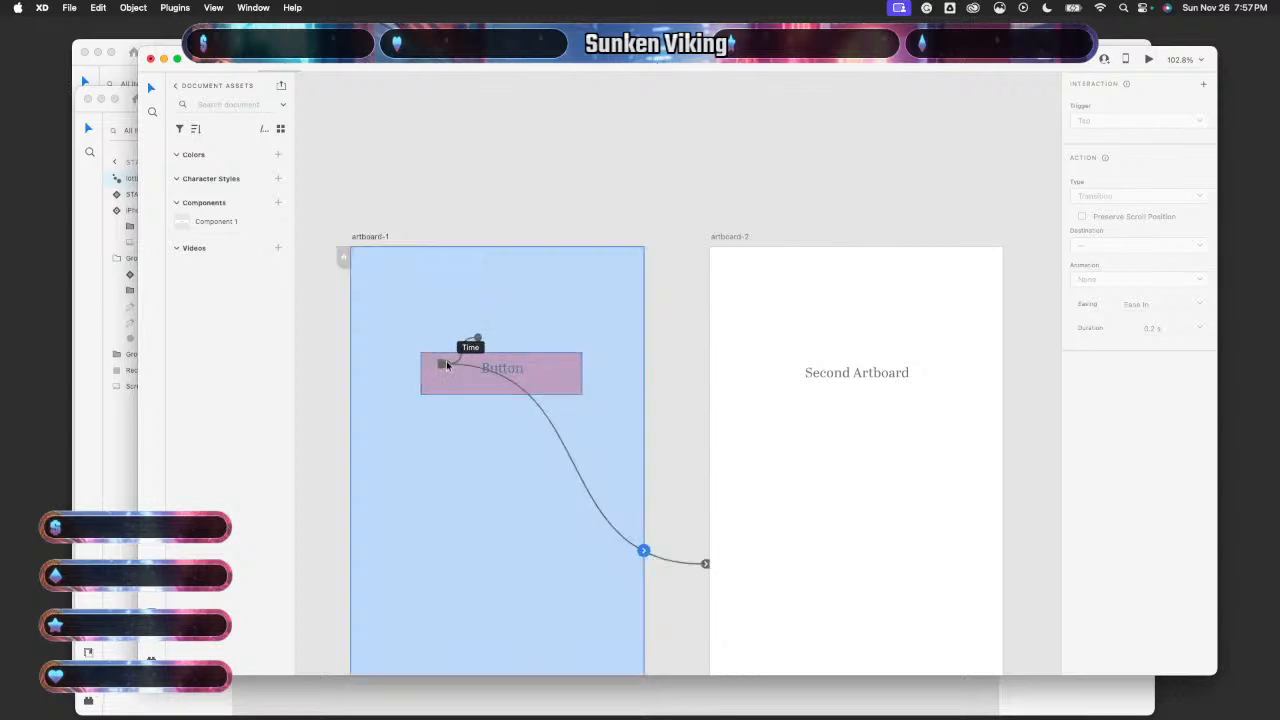
{"action": "left_click", "coordinate": [470, 370]}
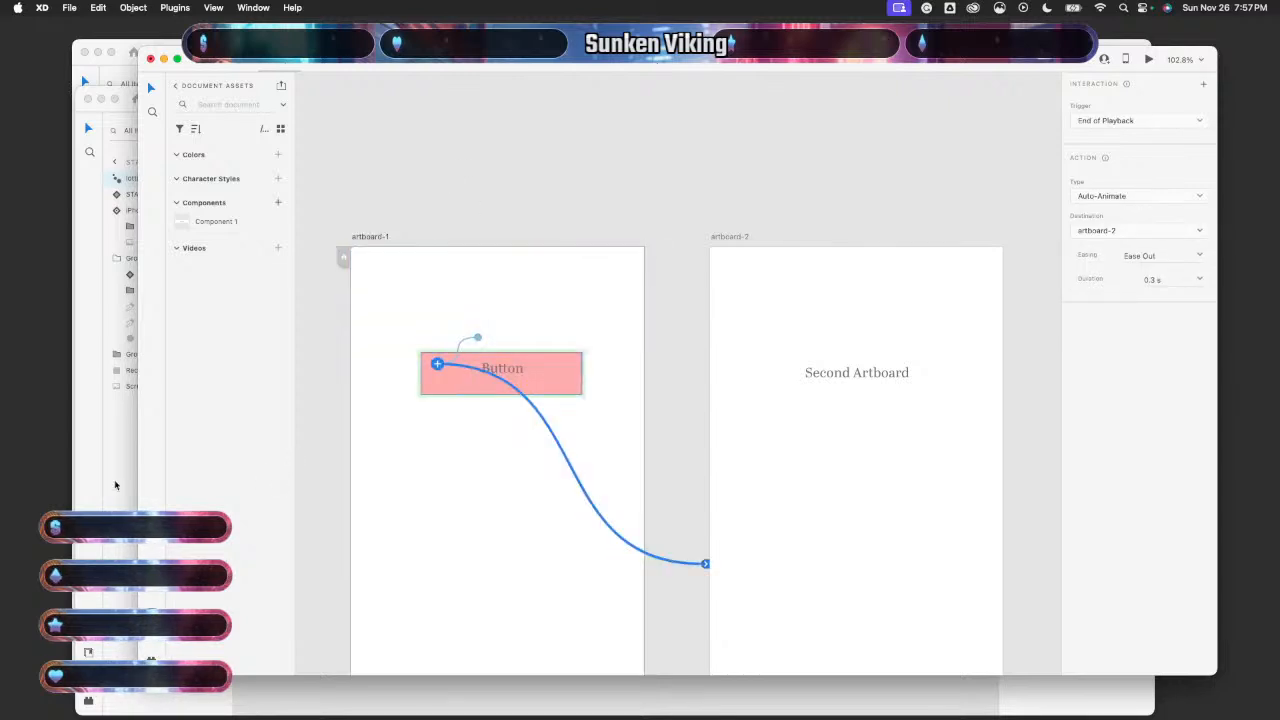
- In the EPark map, delete the lottie-switch's tap interaction, keeping its Time playback
{"action": "key", "text": "super+grave"}
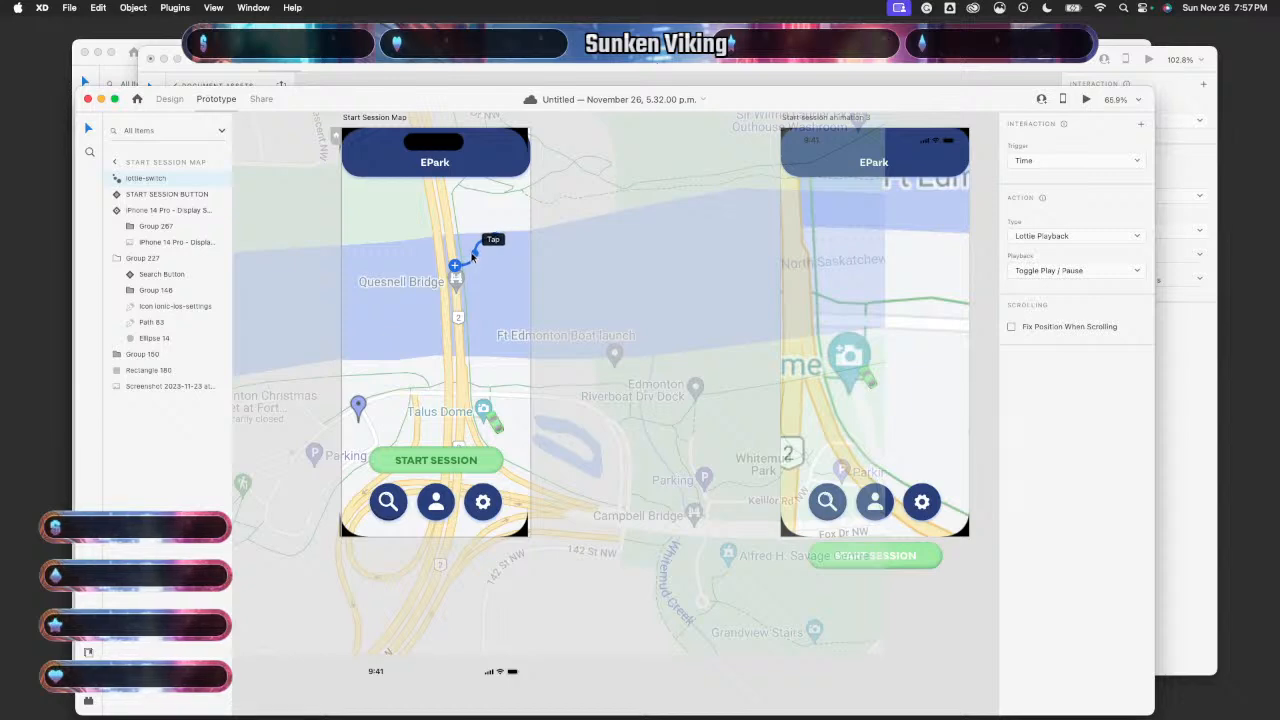
{"action": "key", "text": "Delete"}
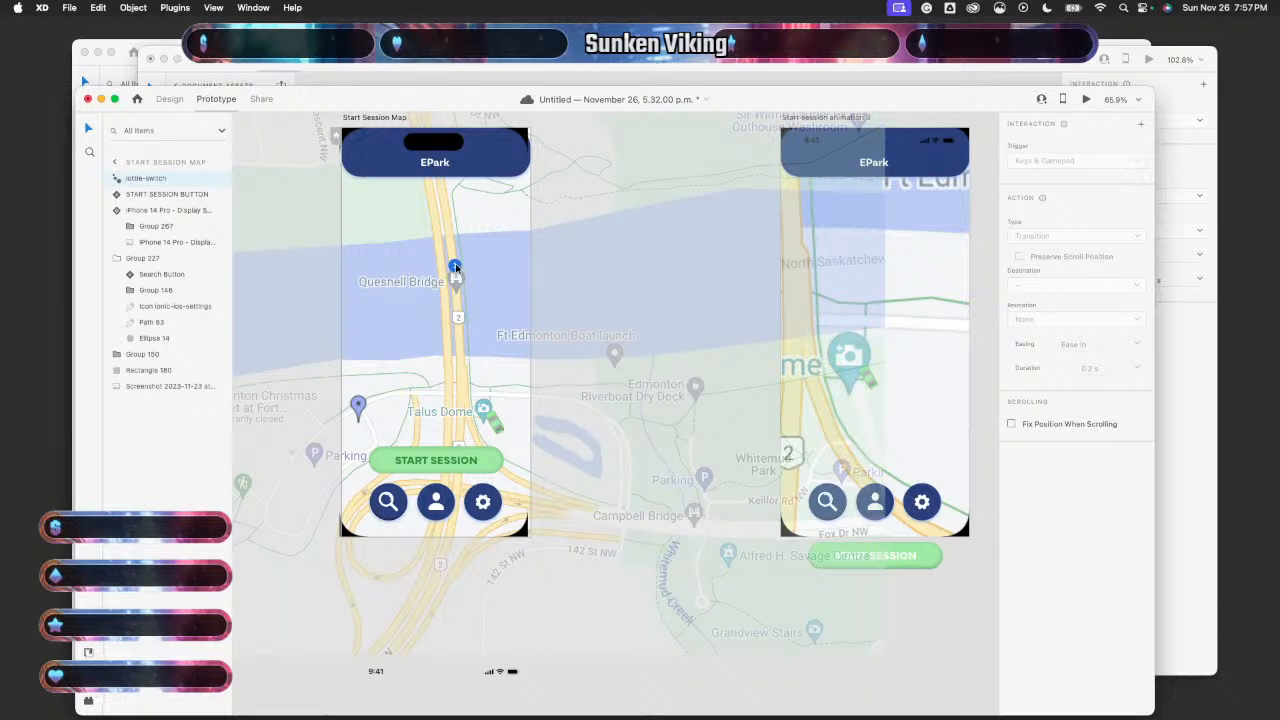
{"action": "left_click", "coordinate": [455, 267]}
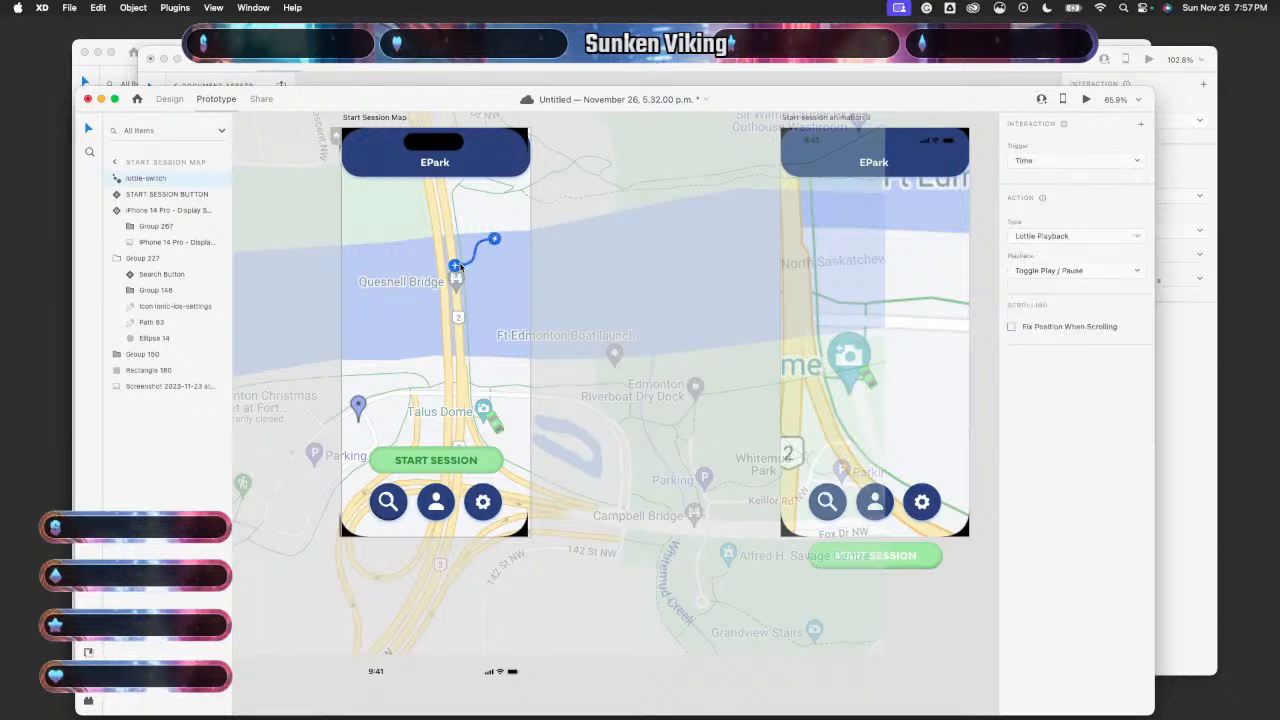
- Compare the sample's Time and End of Playback wires, then return the EPark map to Design mode
{"action": "left_click", "coordinate": [1195, 389]}
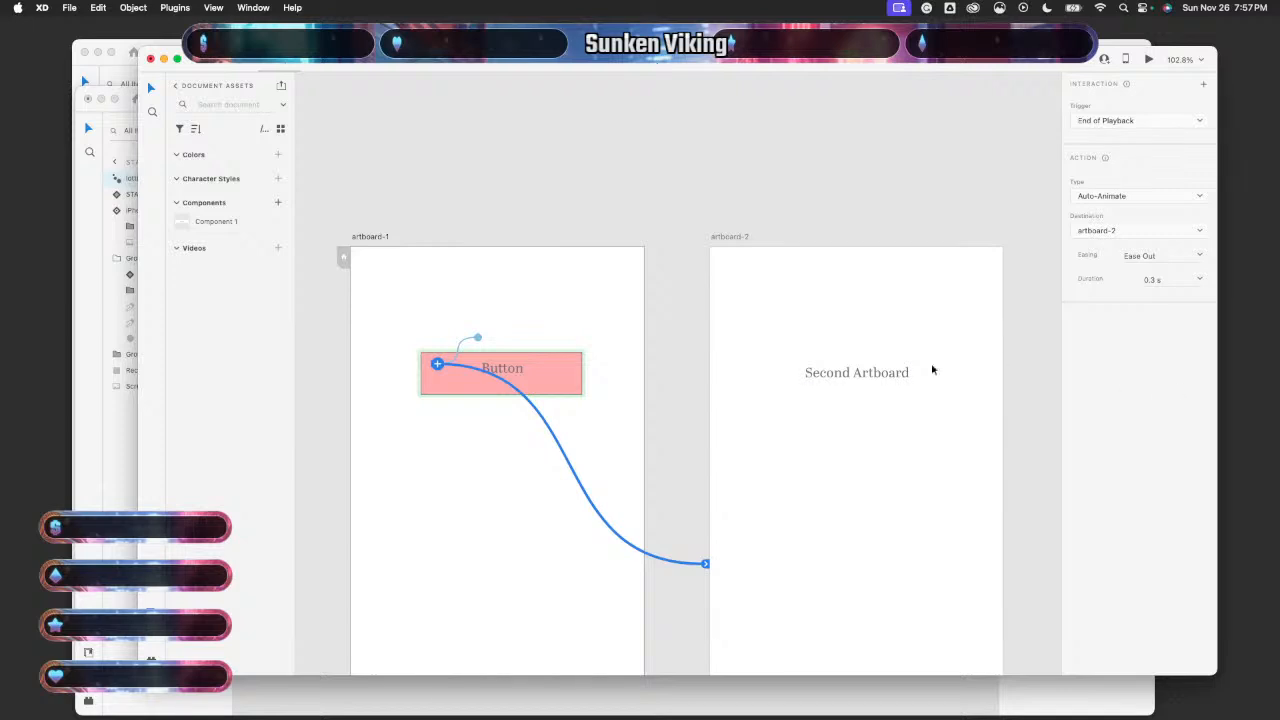
{"action": "left_click", "coordinate": [477, 337]}
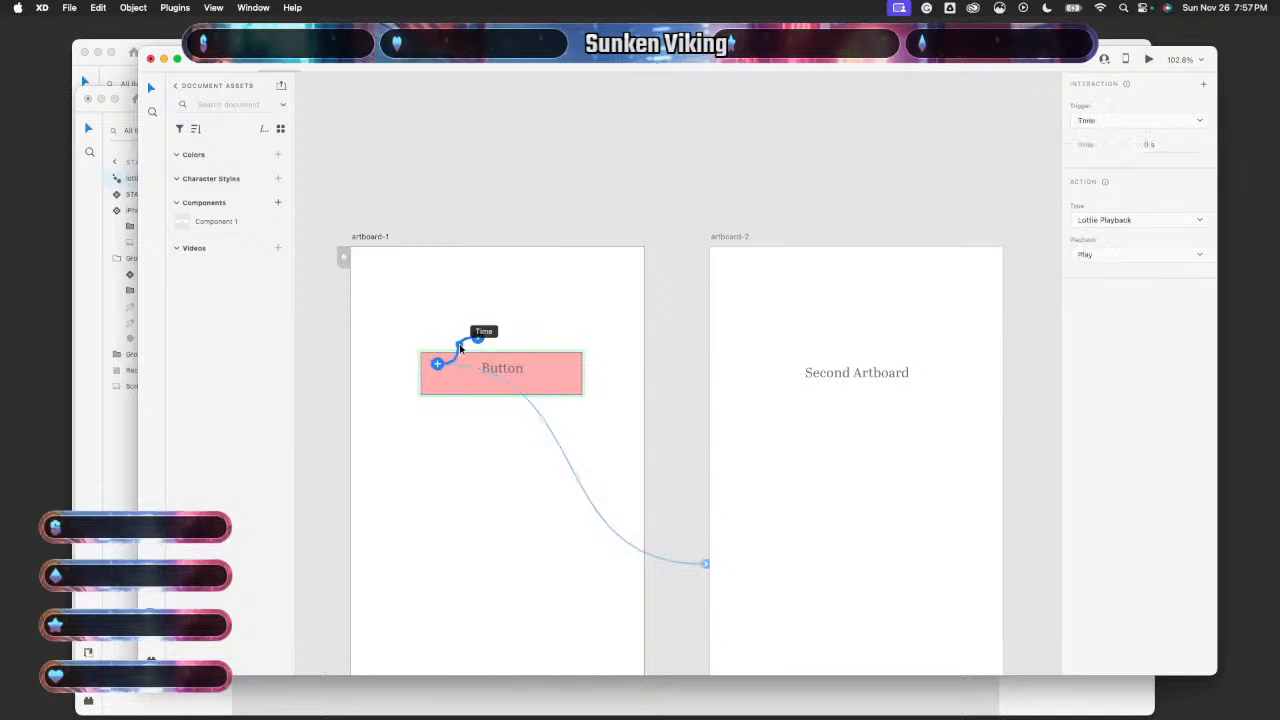
{"action": "left_click", "coordinate": [543, 406]}
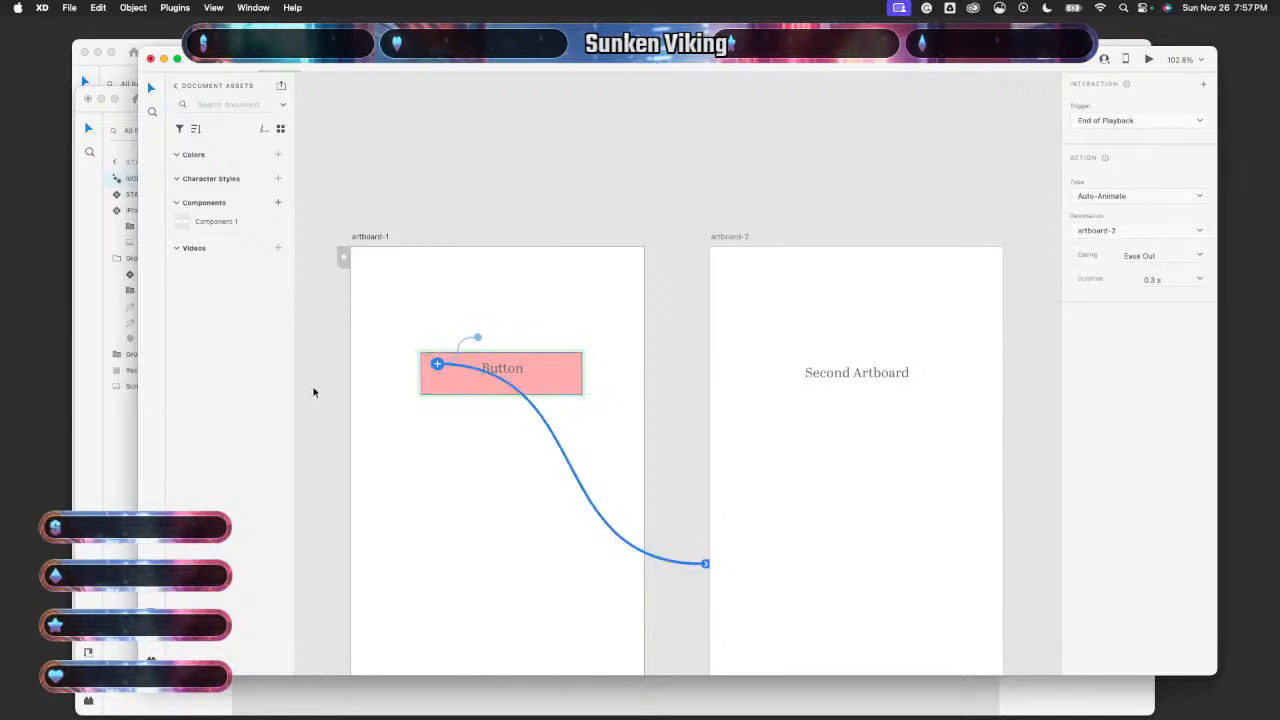
{"action": "left_click", "coordinate": [129, 447]}
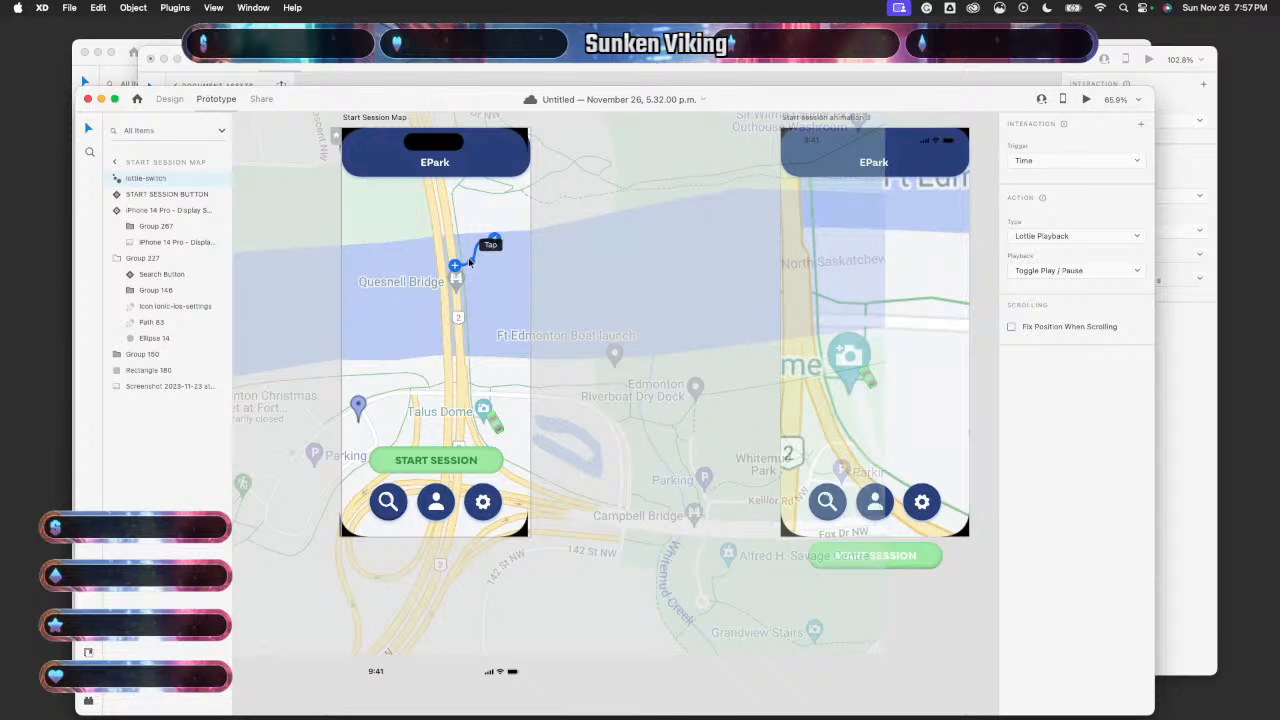
{"action": "left_click", "coordinate": [166, 96]}
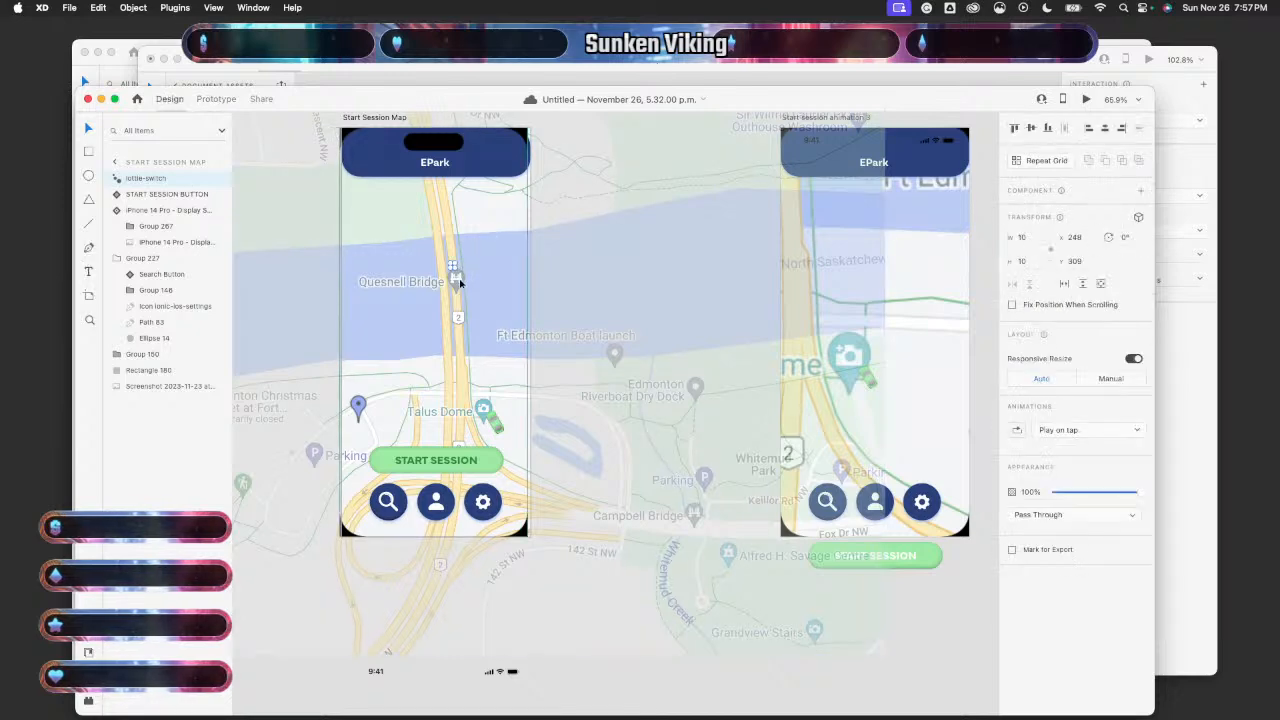
- Move the lottie-switch animation down onto the START SESSION button
{"action": "scroll", "coordinate": [453, 272], "scroll_direction": "up", "scroll_amount": 6}
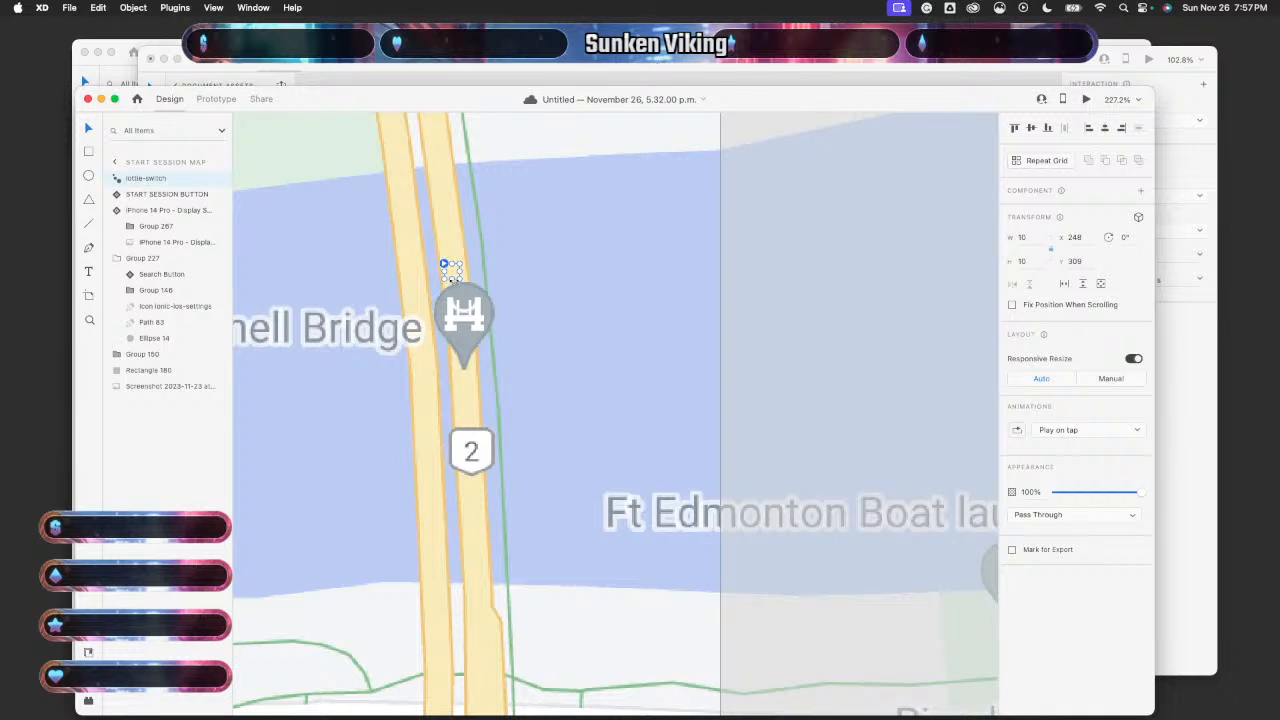
{"action": "left_click_drag", "start_coordinate": [453, 276], "coordinate": [414, 606]}
{"action": "scroll", "coordinate": [414, 606], "scroll_direction": "down", "scroll_amount": 6}
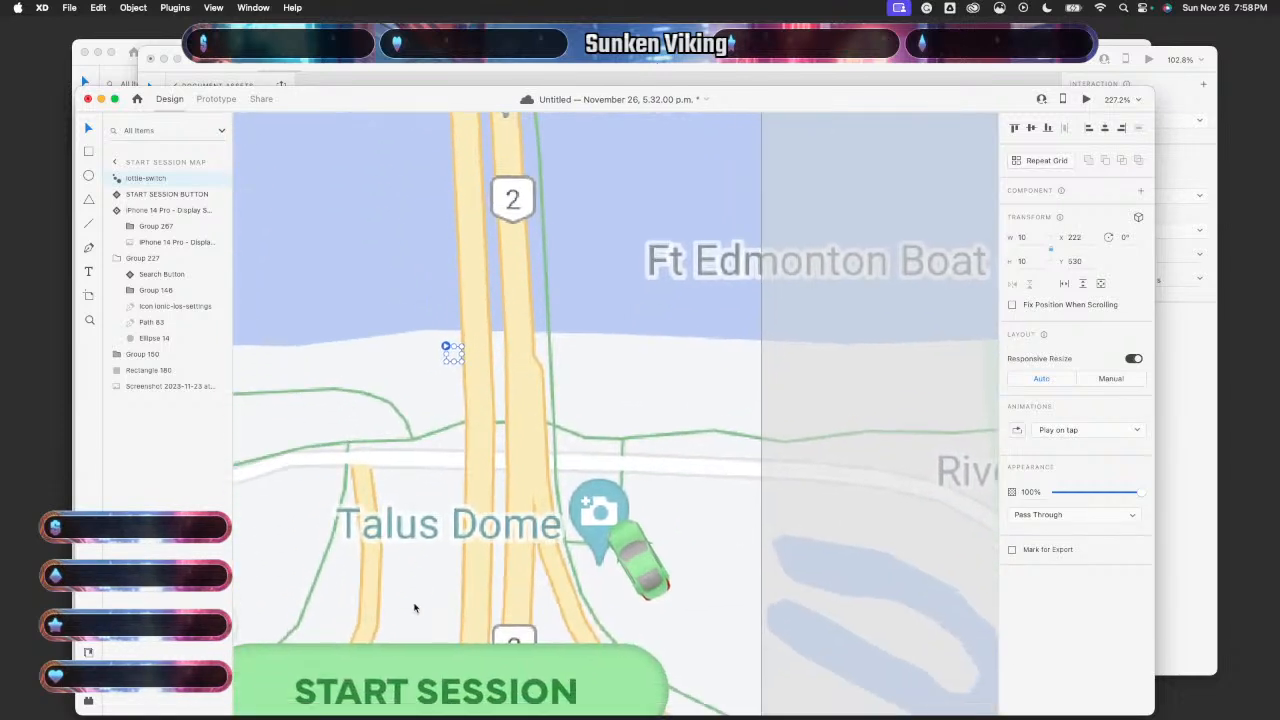
{"action": "left_click_drag", "start_coordinate": [486, 255], "coordinate": [364, 596]}
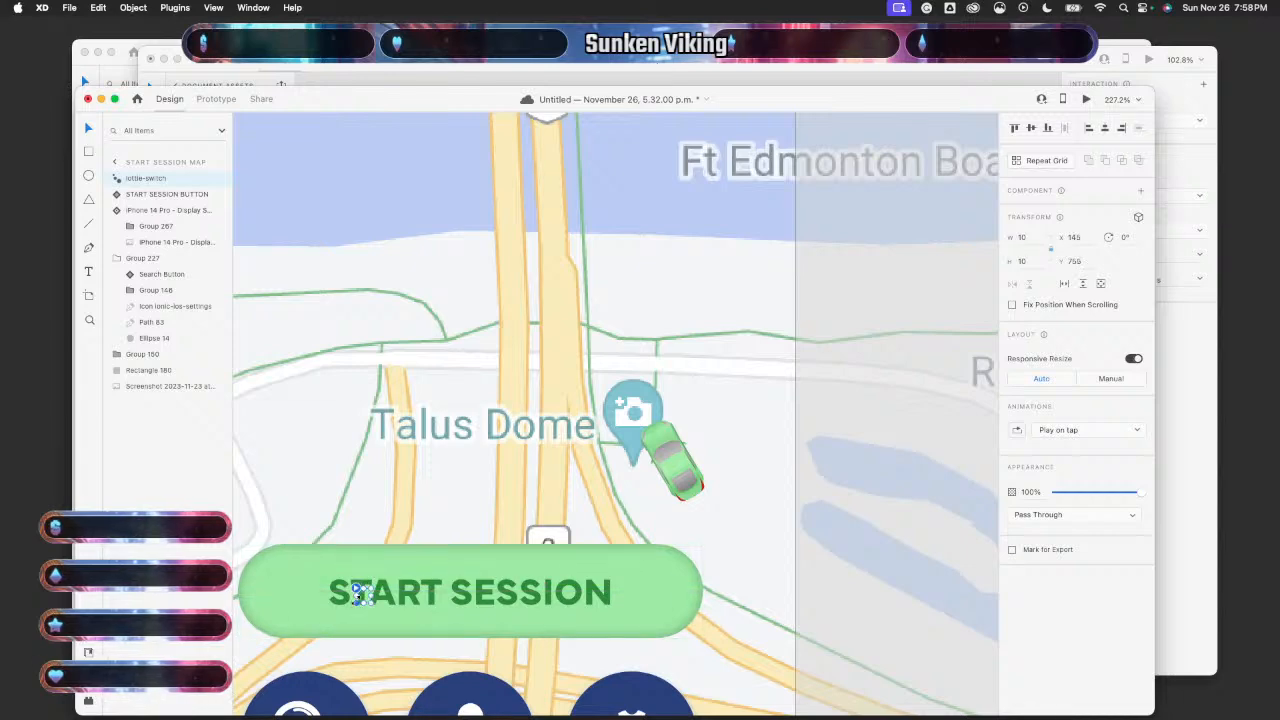
- Resize the lottie-switch to about 189 × 188 at X 122, Y 617
{"action": "left_click_drag", "start_coordinate": [355, 597], "coordinate": [361, 596]}
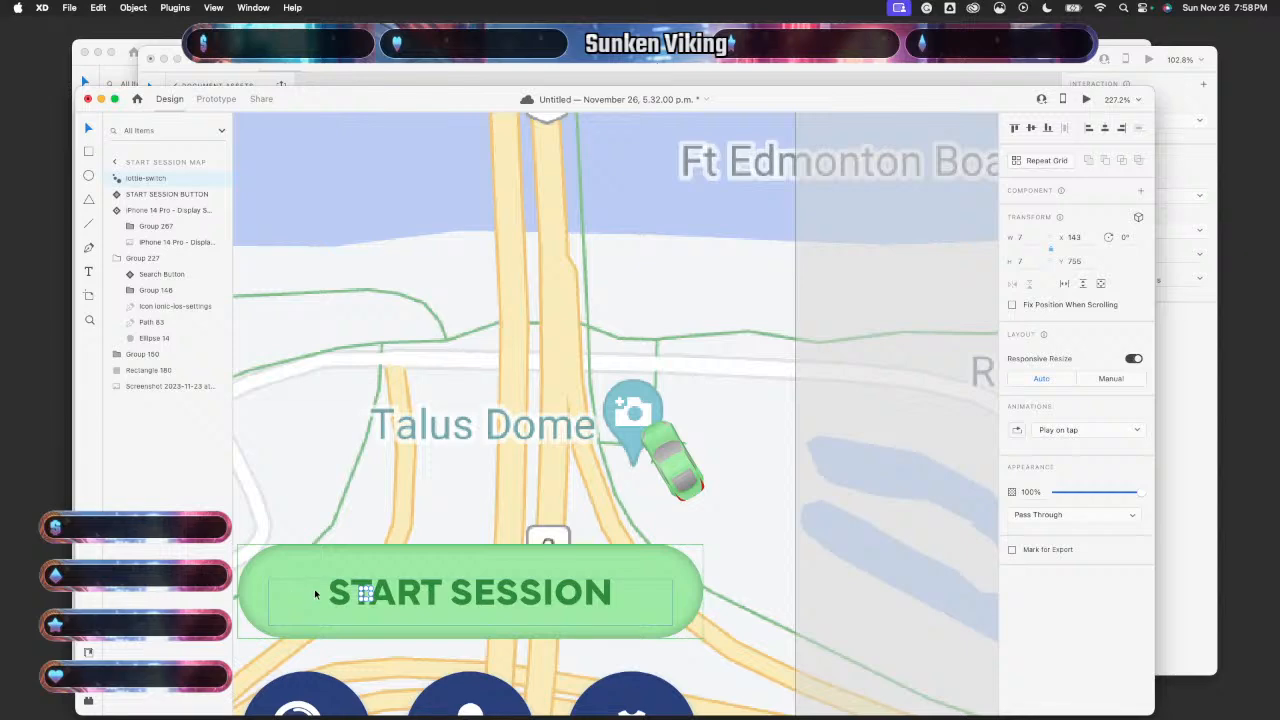
{"action": "scroll", "coordinate": [315, 594], "scroll_direction": "up", "scroll_amount": 2}
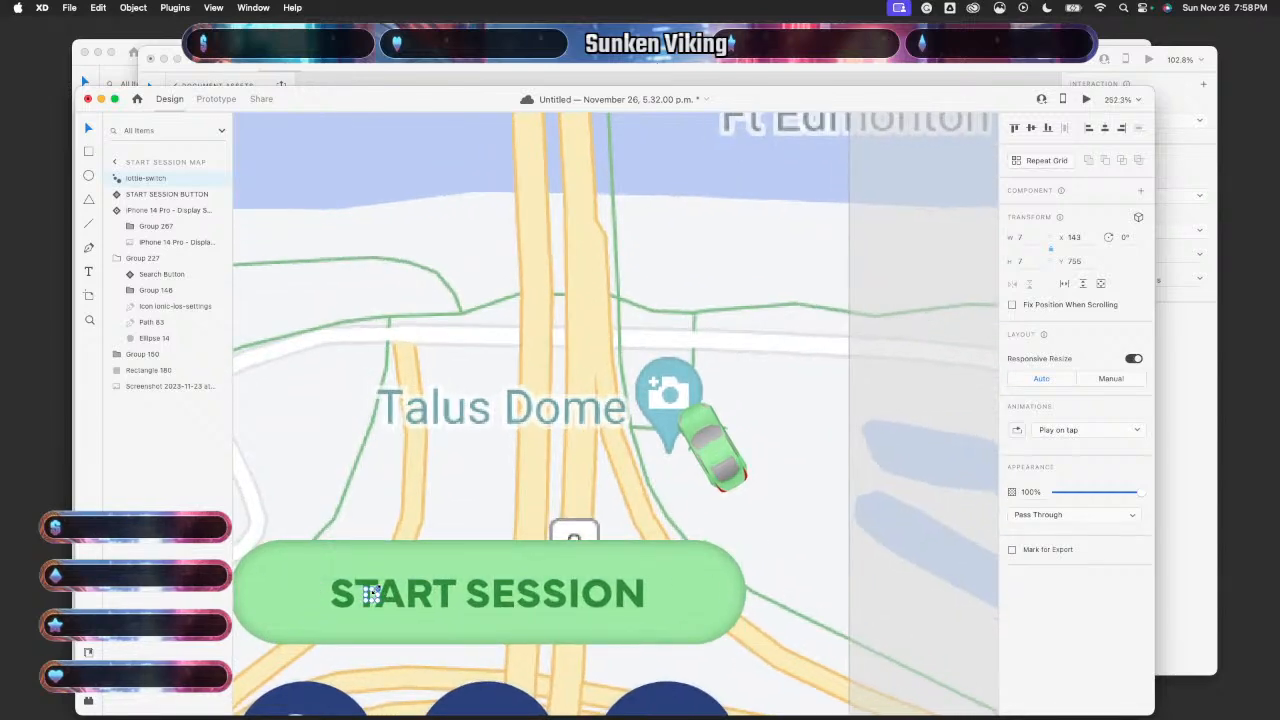
{"action": "left_click_drag", "start_coordinate": [377, 588], "coordinate": [401, 566]}
{"action": "scroll", "coordinate": [331, 607], "scroll_direction": "down", "scroll_amount": 5}
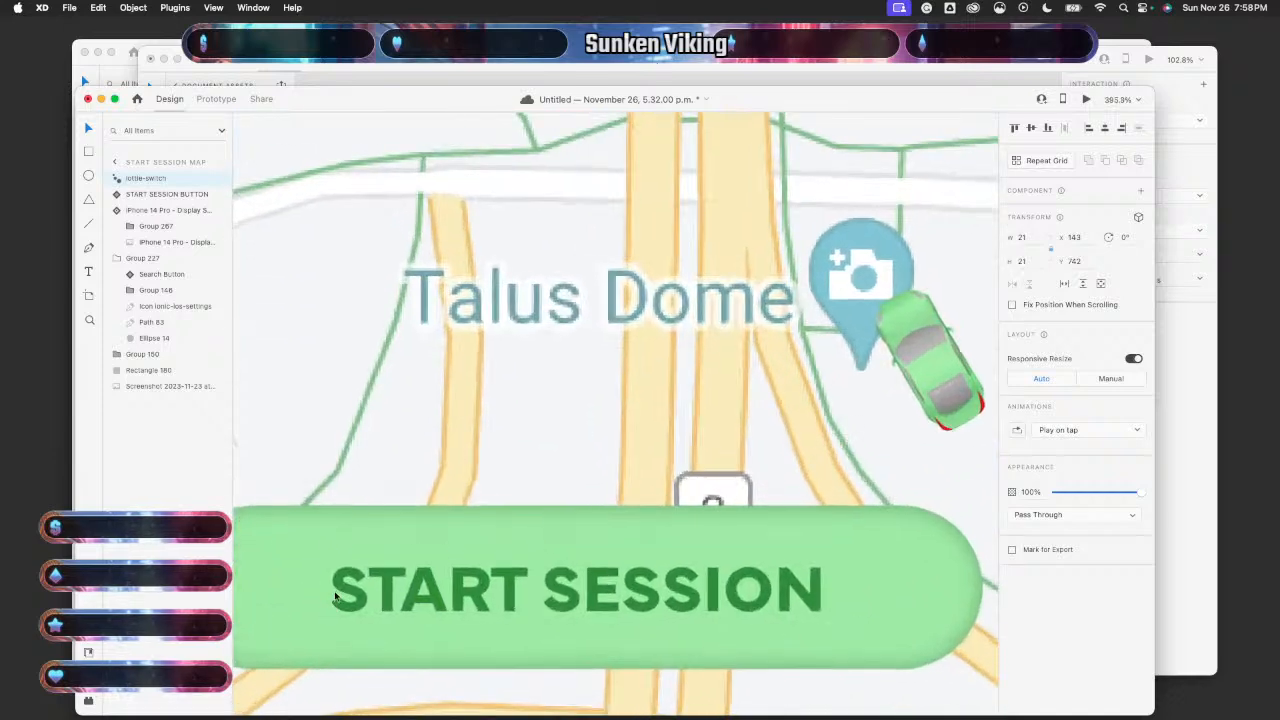
{"action": "left_click_drag", "start_coordinate": [355, 585], "coordinate": [279, 584]}
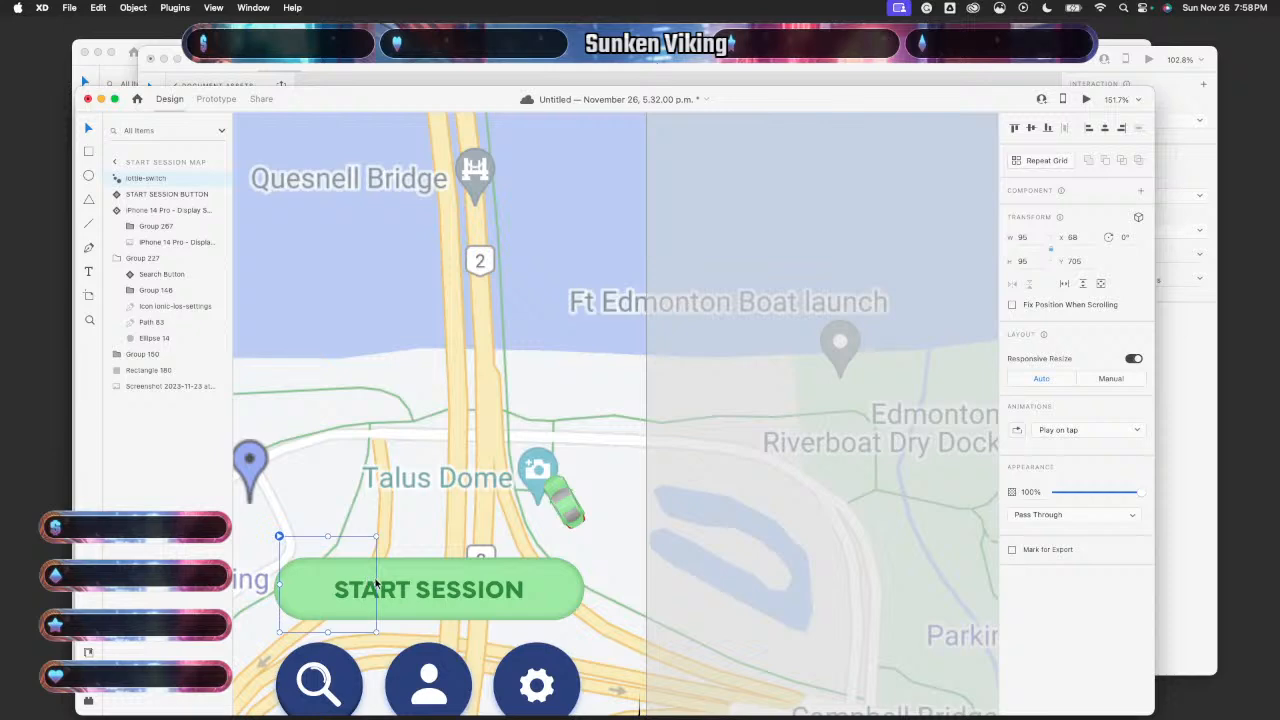
{"action": "left_click_drag", "start_coordinate": [373, 536], "coordinate": [580, 596]}
{"action": "scroll", "coordinate": [580, 596], "scroll_direction": "down", "scroll_amount": 3}
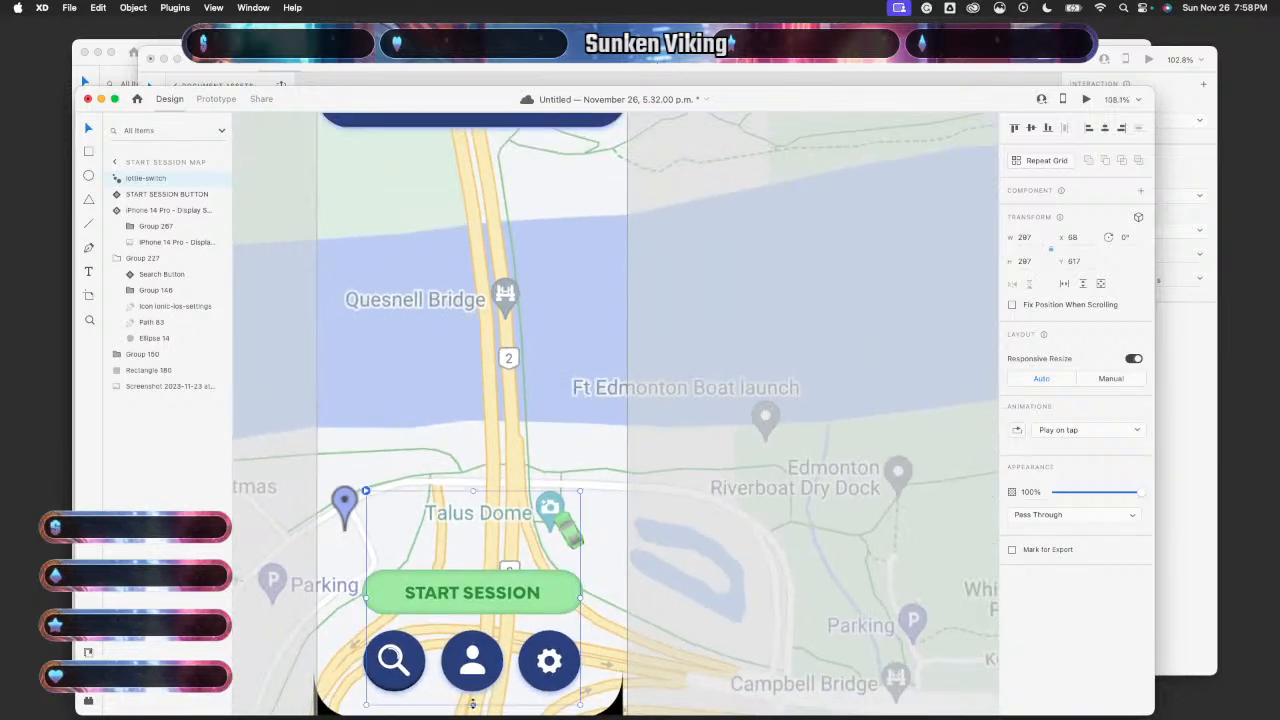
{"action": "left_click_drag", "start_coordinate": [473, 704], "coordinate": [474, 627]}
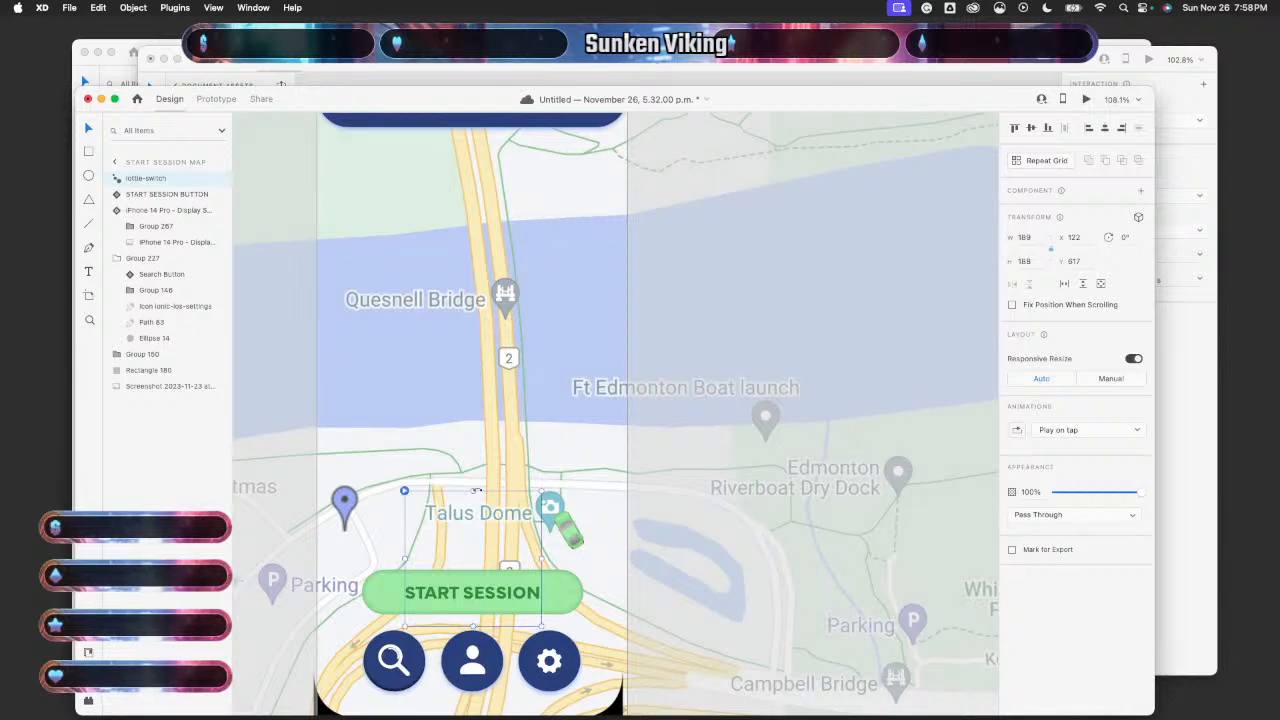
{"action": "scroll", "coordinate": [623, 536], "scroll_direction": "down", "scroll_amount": 5}
{"action": "scroll", "coordinate": [623, 536], "scroll_direction": "down", "scroll_amount": 5}
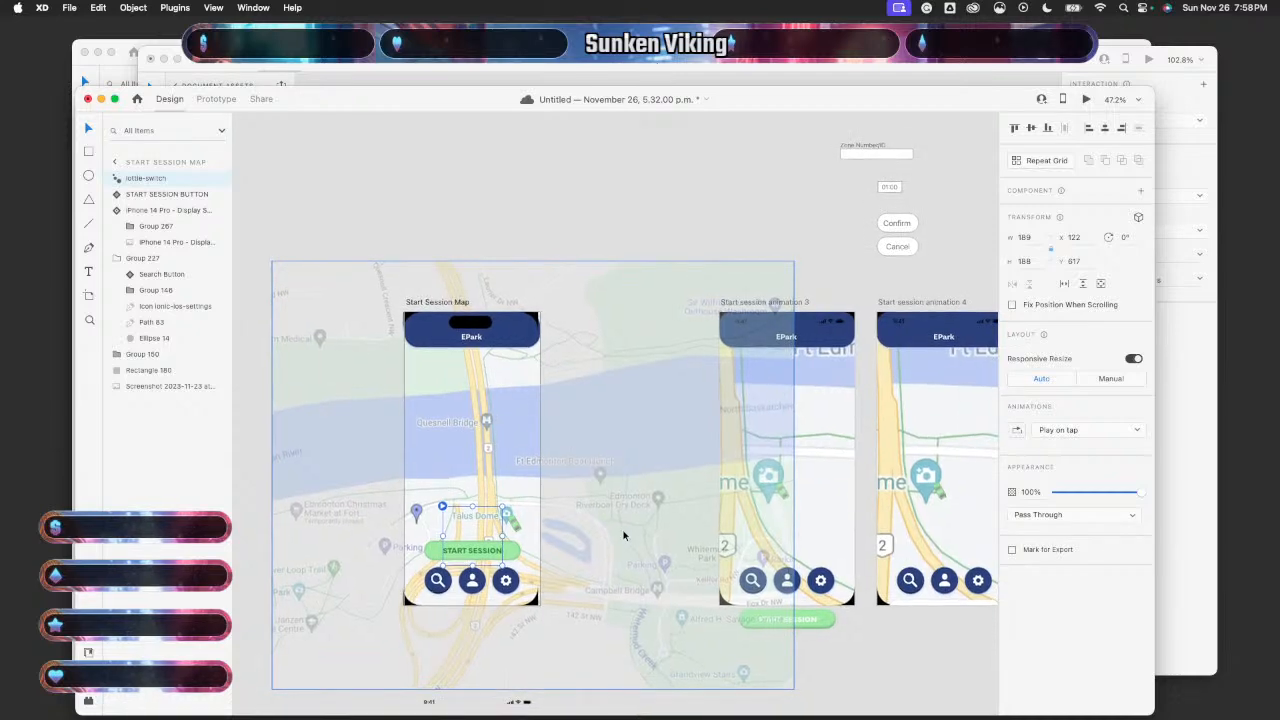
- Switch to Prototype mode and select the START SESSION button, showing its unassigned Toggle State
{"action": "left_click", "coordinate": [617, 262]}
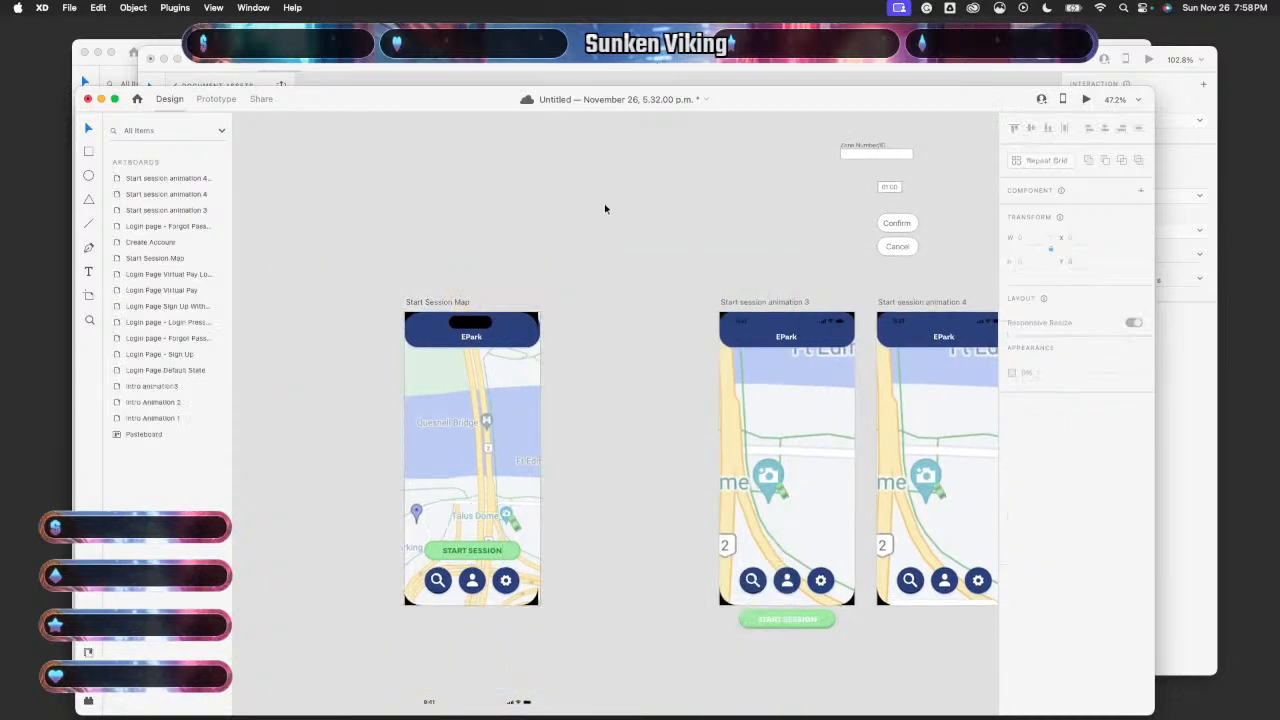
{"action": "scroll", "coordinate": [622, 436], "scroll_direction": "up", "scroll_amount": 2}
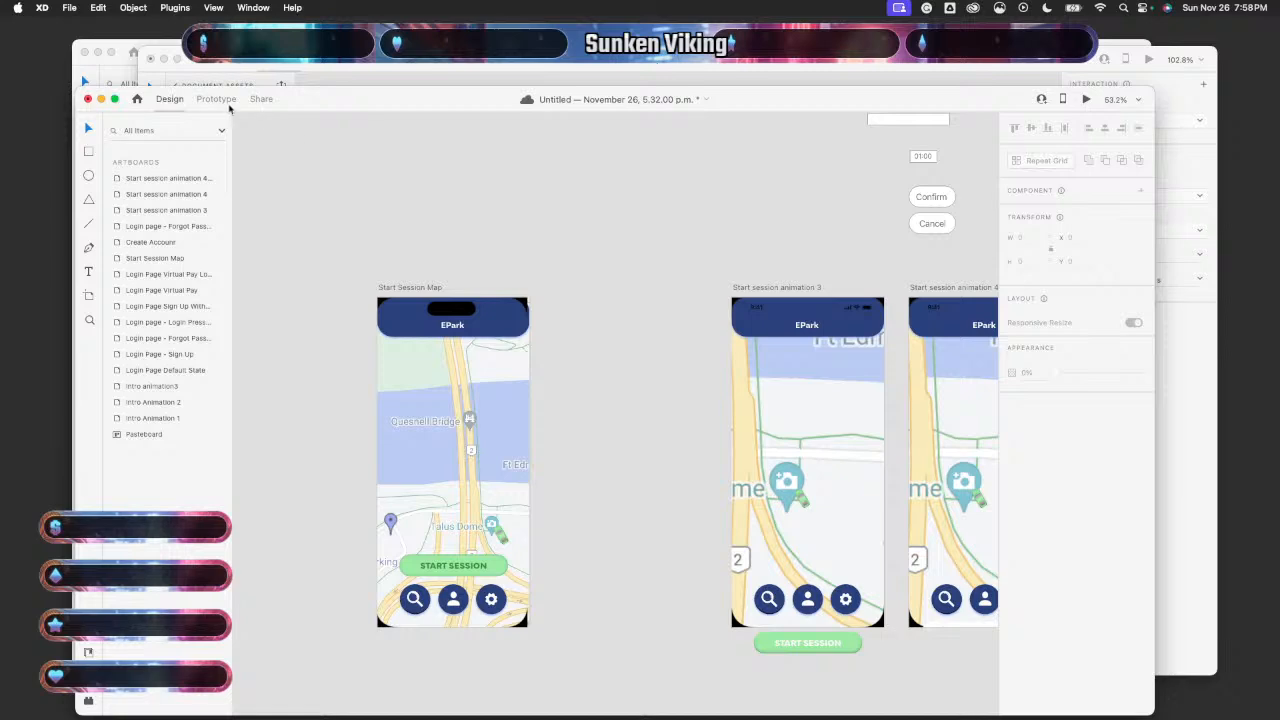
{"action": "left_click", "coordinate": [216, 98]}
{"action": "scroll", "coordinate": [500, 400], "scroll_direction": "down", "scroll_amount": 3}
{"action": "scroll", "coordinate": [500, 400], "scroll_direction": "left", "scroll_amount": 2}
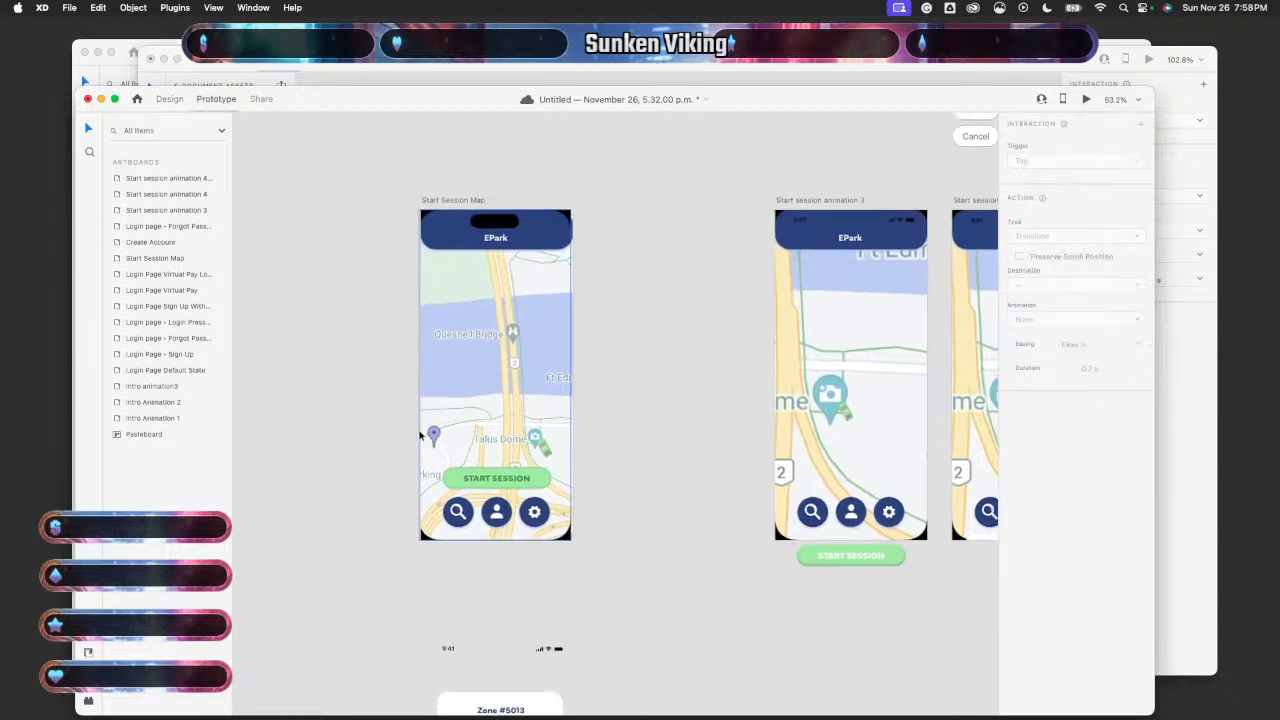
{"action": "scroll", "coordinate": [545, 471], "scroll_direction": "up", "scroll_amount": 4}
{"action": "left_click", "coordinate": [557, 473]}
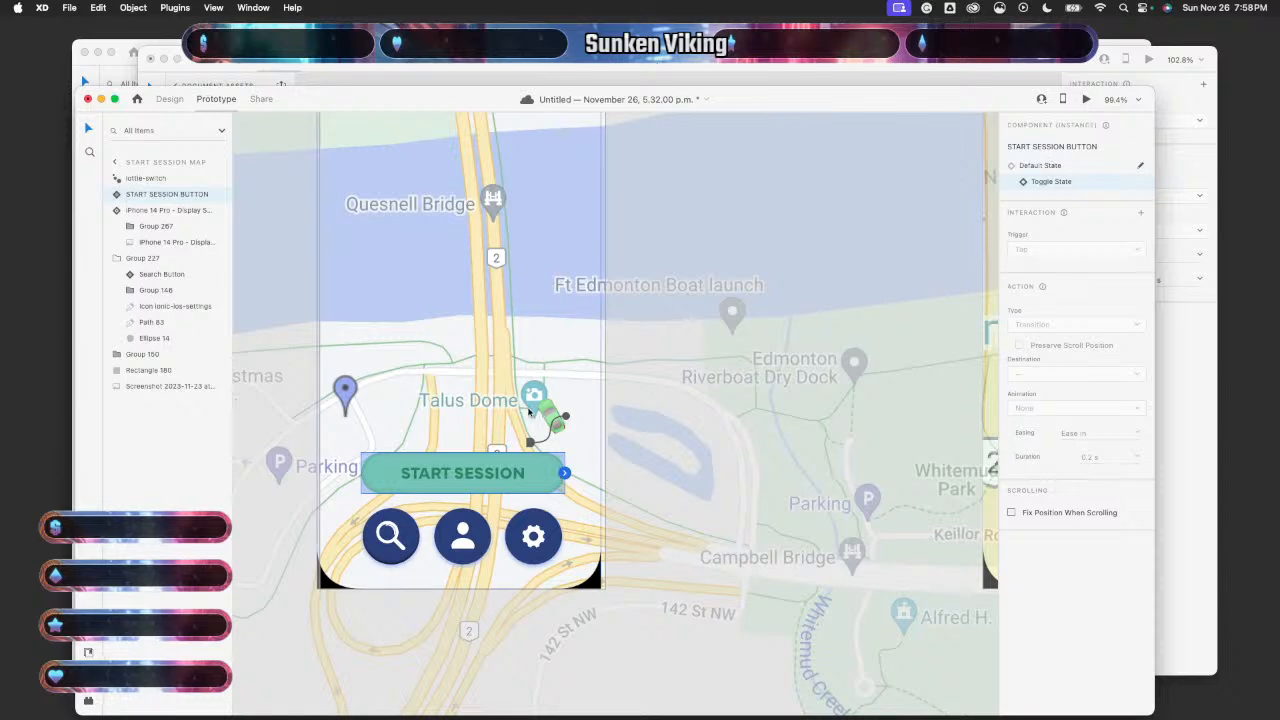
{"action": "left_click", "coordinate": [454, 462]}
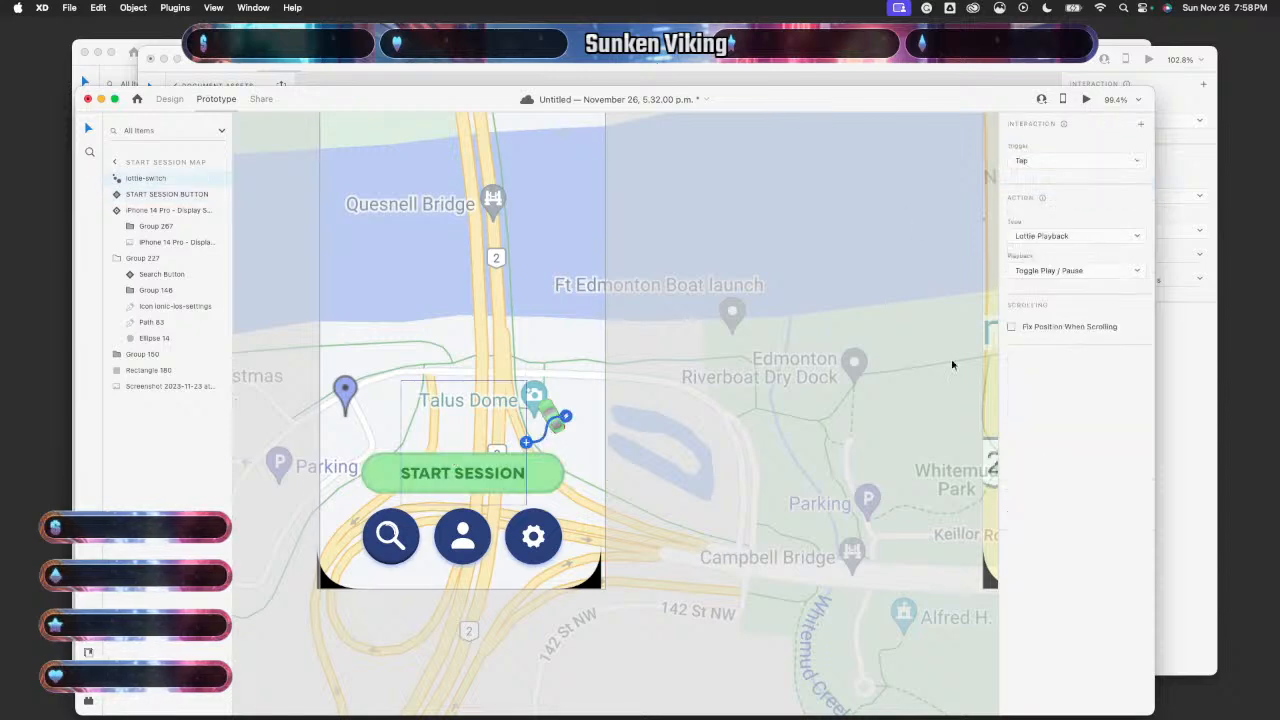
{"action": "left_click", "coordinate": [1166, 366]}
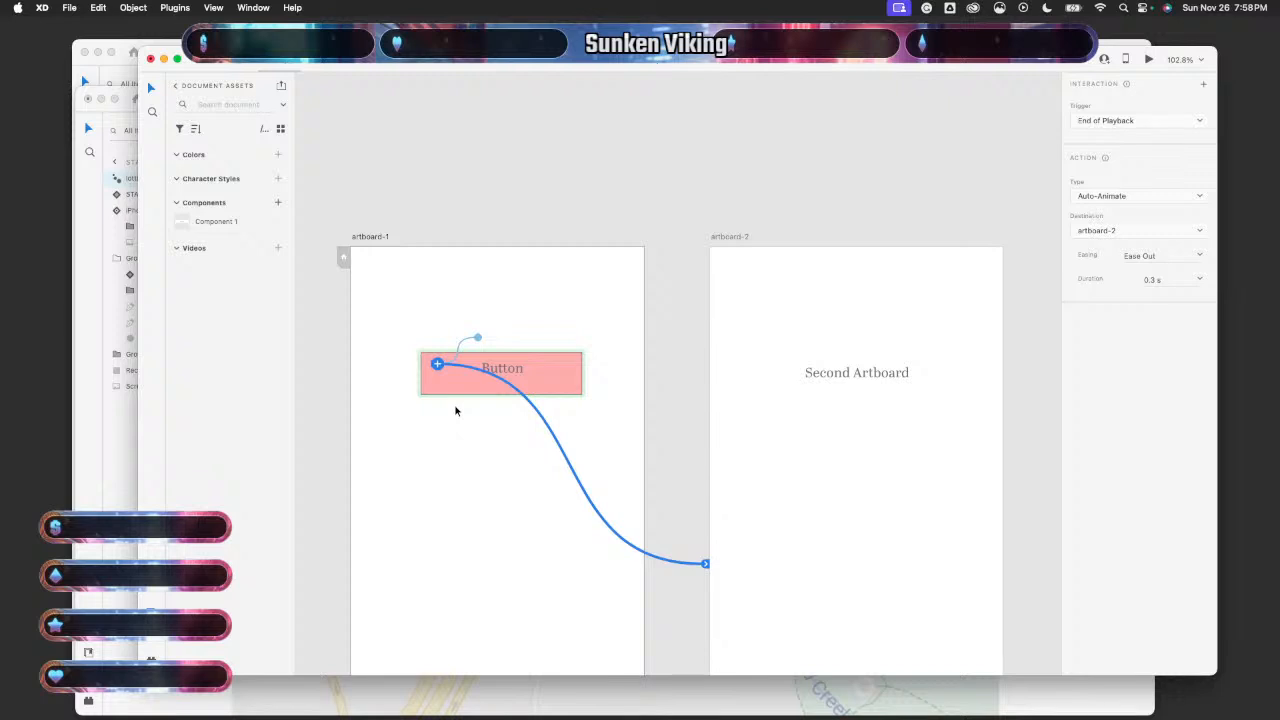
{"action": "left_click", "coordinate": [456, 346]}
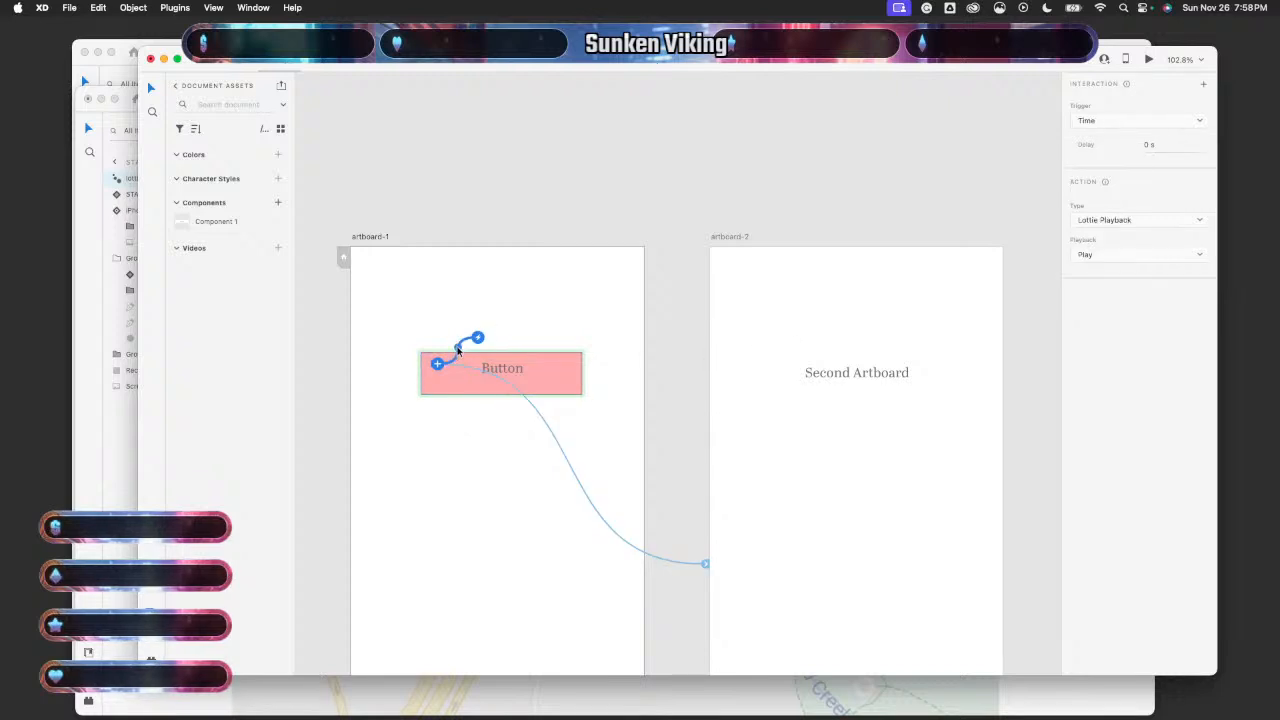
{"action": "left_click", "coordinate": [493, 381]}
{"action": "key", "text": "super+grave"}
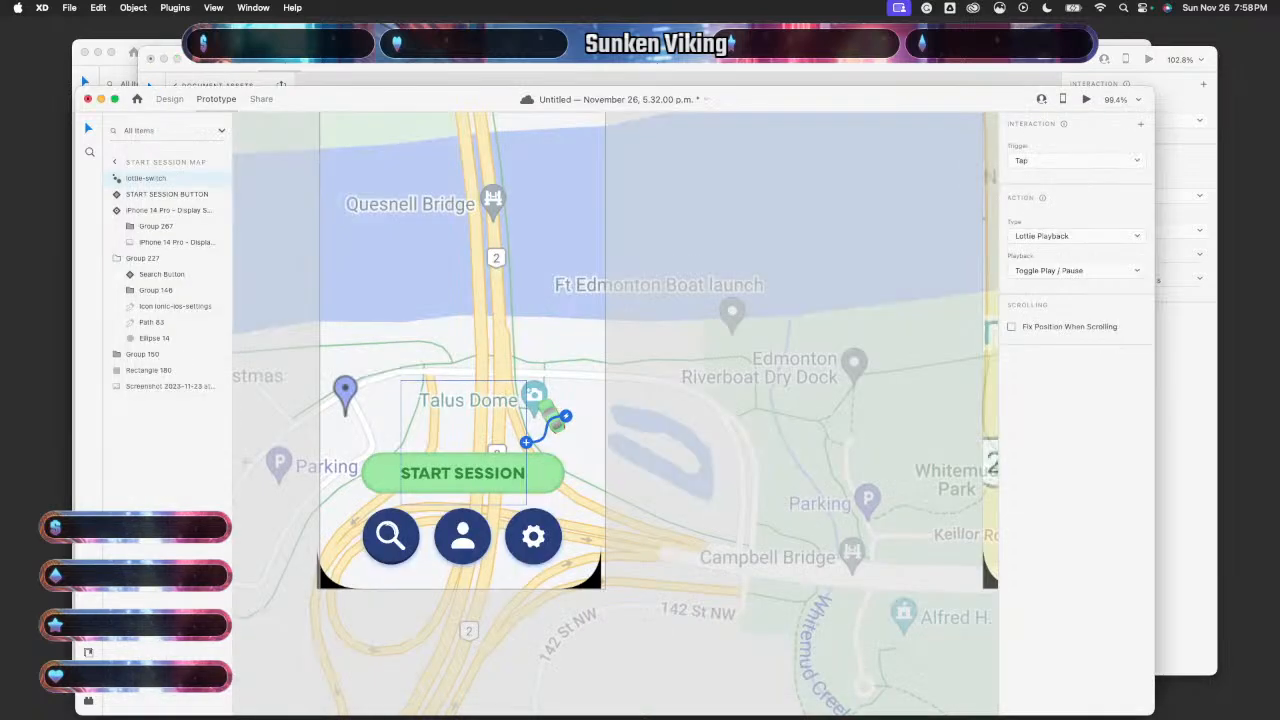
{"action": "key", "text": "super+z"}
{"action": "key", "text": "super+z"}
{"action": "key", "text": "super+z"}
{"action": "key", "text": "super+z"}
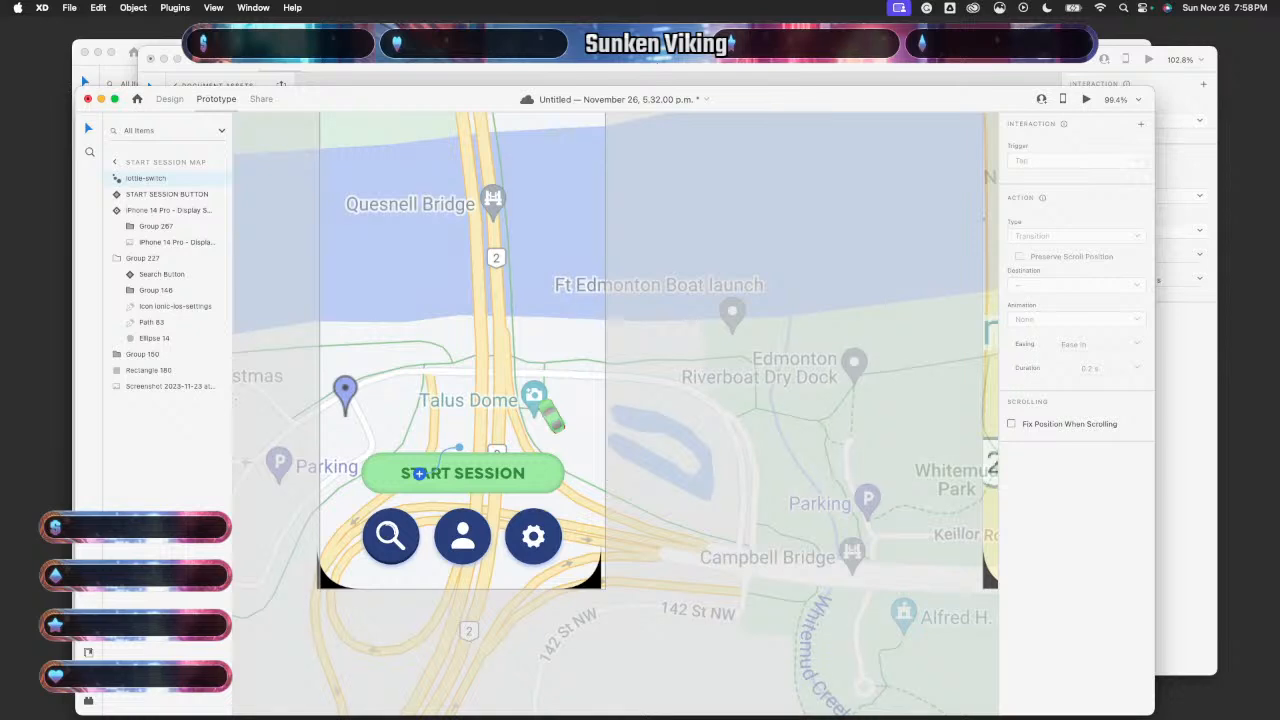
{"action": "scroll", "coordinate": [421, 502], "scroll_direction": "up", "scroll_amount": 5}
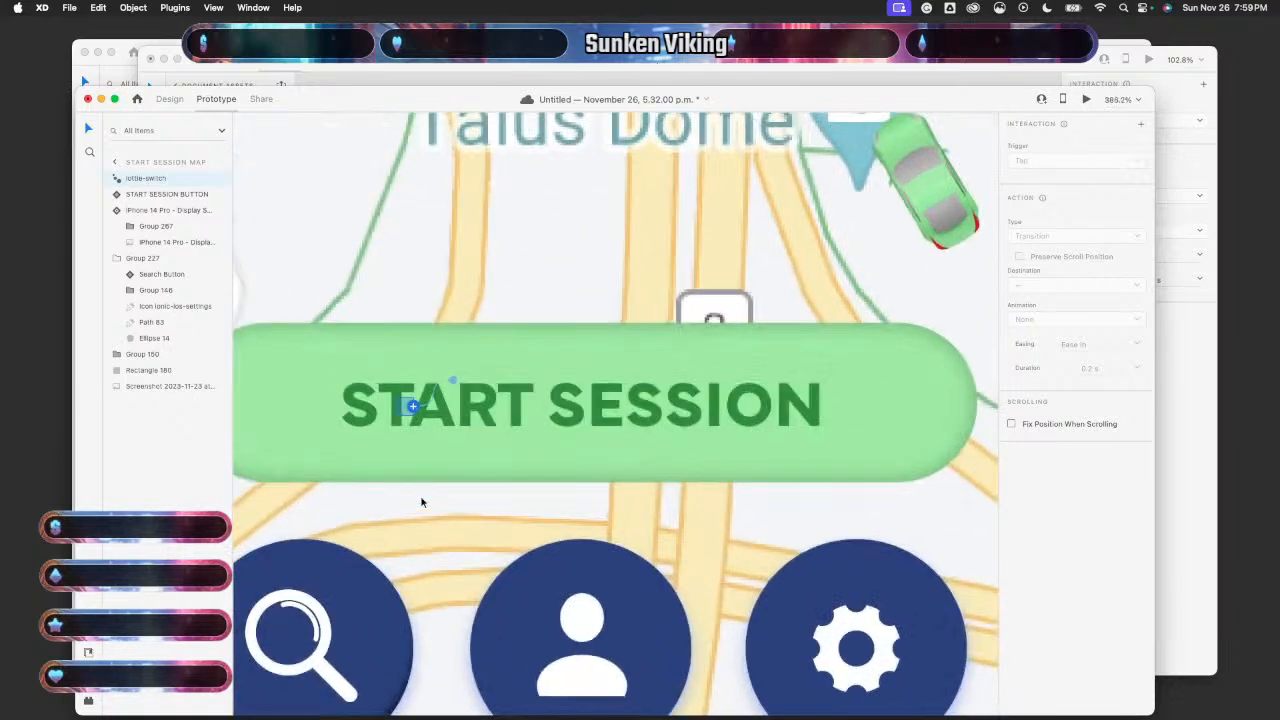
{"action": "scroll", "coordinate": [481, 519], "scroll_direction": "down", "scroll_amount": 6}
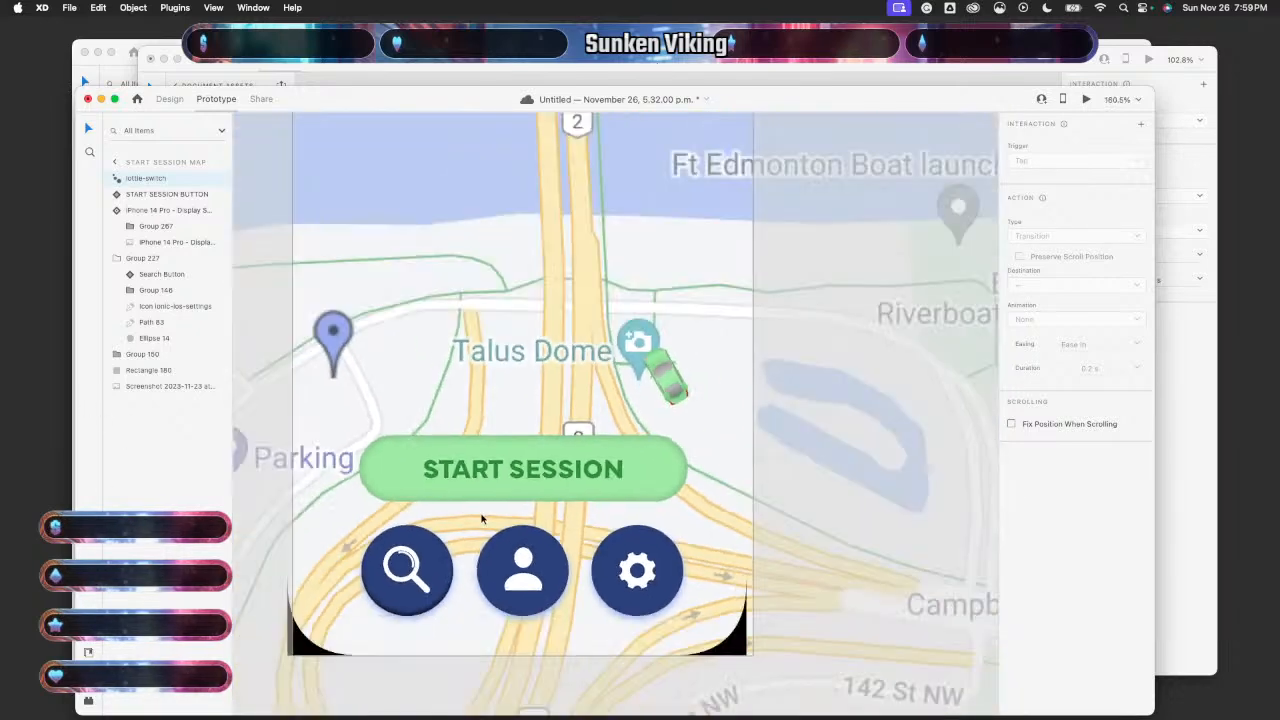
{"action": "left_click", "coordinate": [1169, 422]}
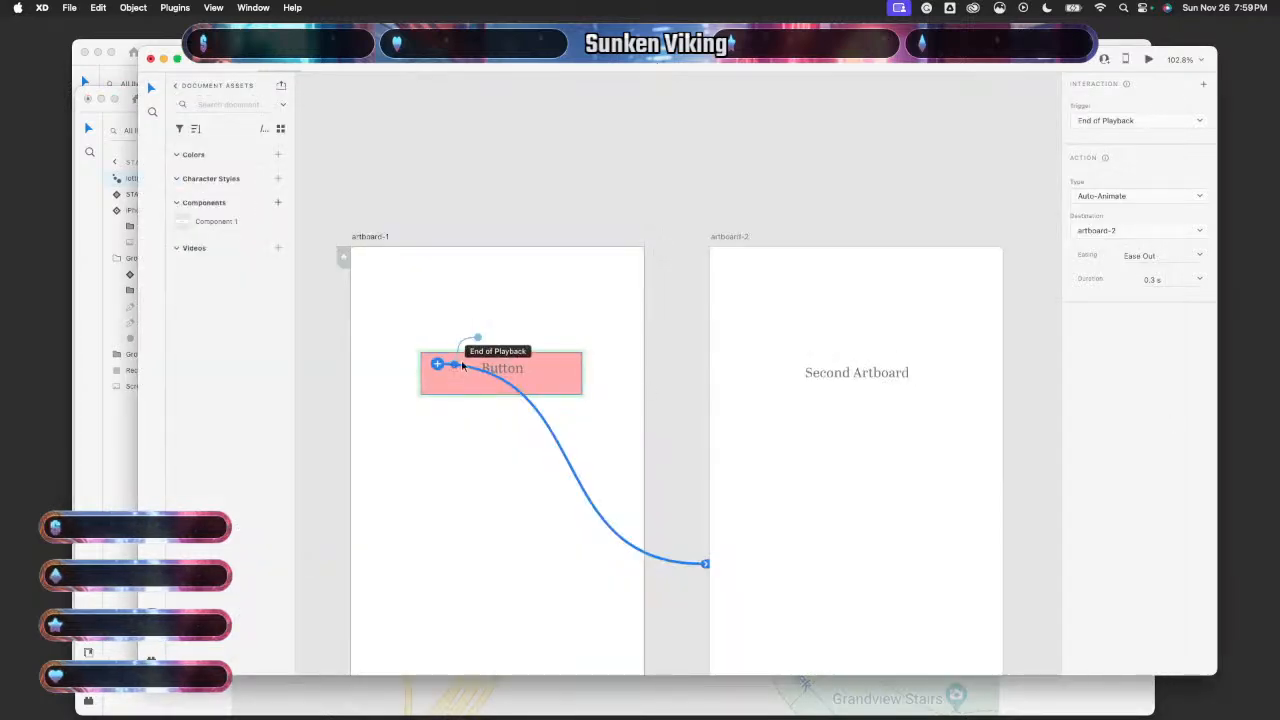
{"action": "left_click", "coordinate": [281, 697]}
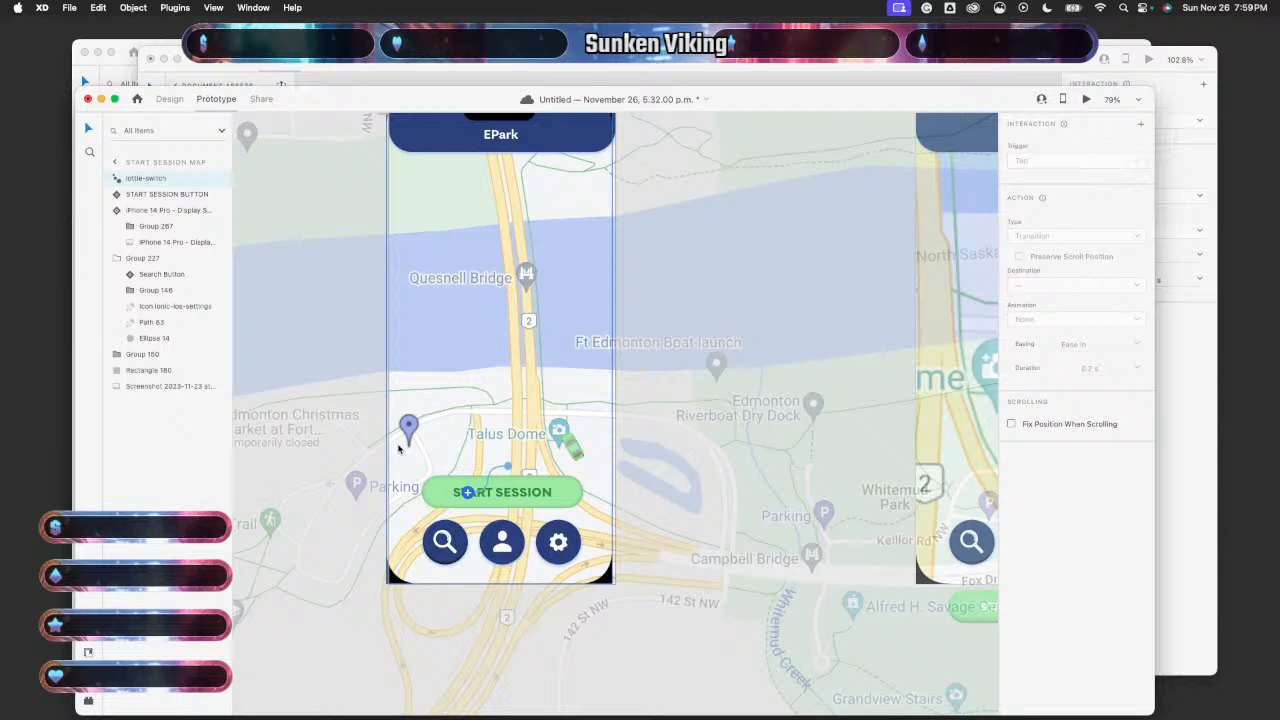
{"action": "left_click", "coordinate": [468, 495]}
- Undo the mistaken Scroll To link dragged from START SESSION and clear the selection
{"action": "scroll", "coordinate": [470, 495], "scroll_direction": "up", "scroll_amount": 10}
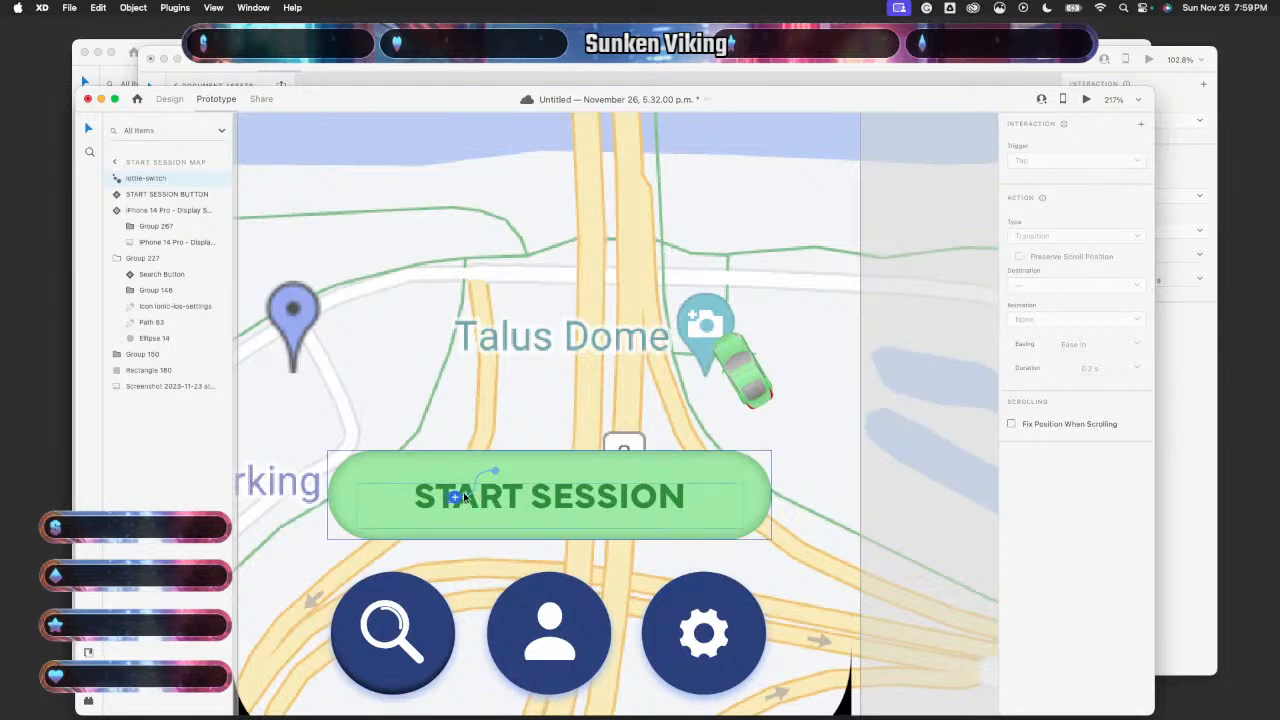
{"action": "left_click_drag", "start_coordinate": [456, 499], "coordinate": [773, 514]}
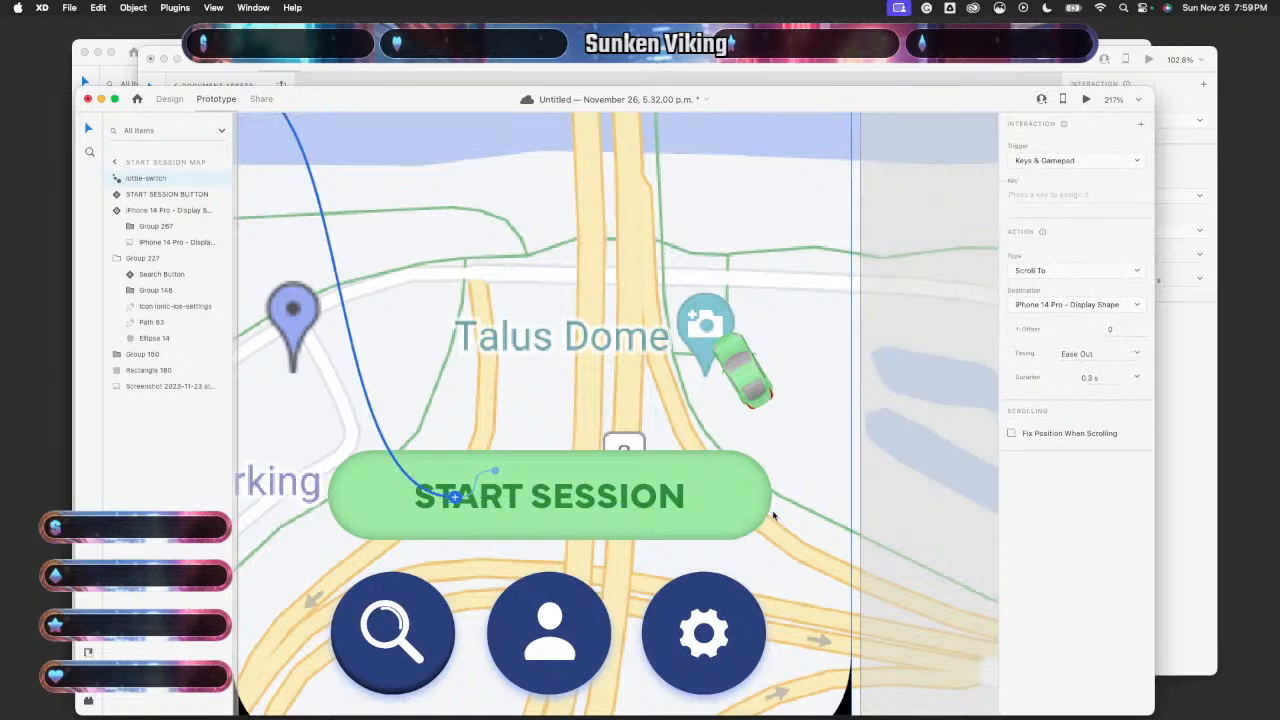
{"action": "scroll", "coordinate": [773, 514], "scroll_direction": "down", "scroll_amount": 8}
{"action": "key", "text": "super+z"}
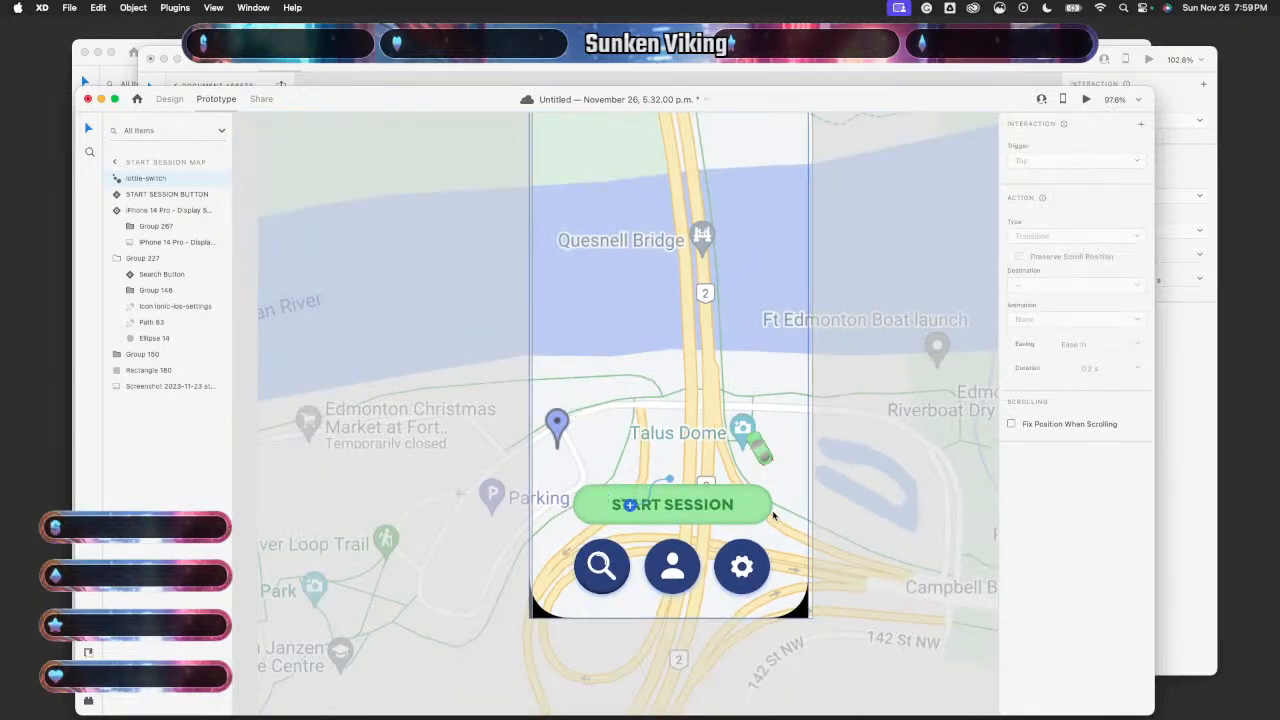
{"action": "scroll", "coordinate": [772, 510], "scroll_direction": "right", "scroll_amount": 5}
{"action": "scroll", "coordinate": [773, 606], "scroll_direction": "down", "scroll_amount": 5}
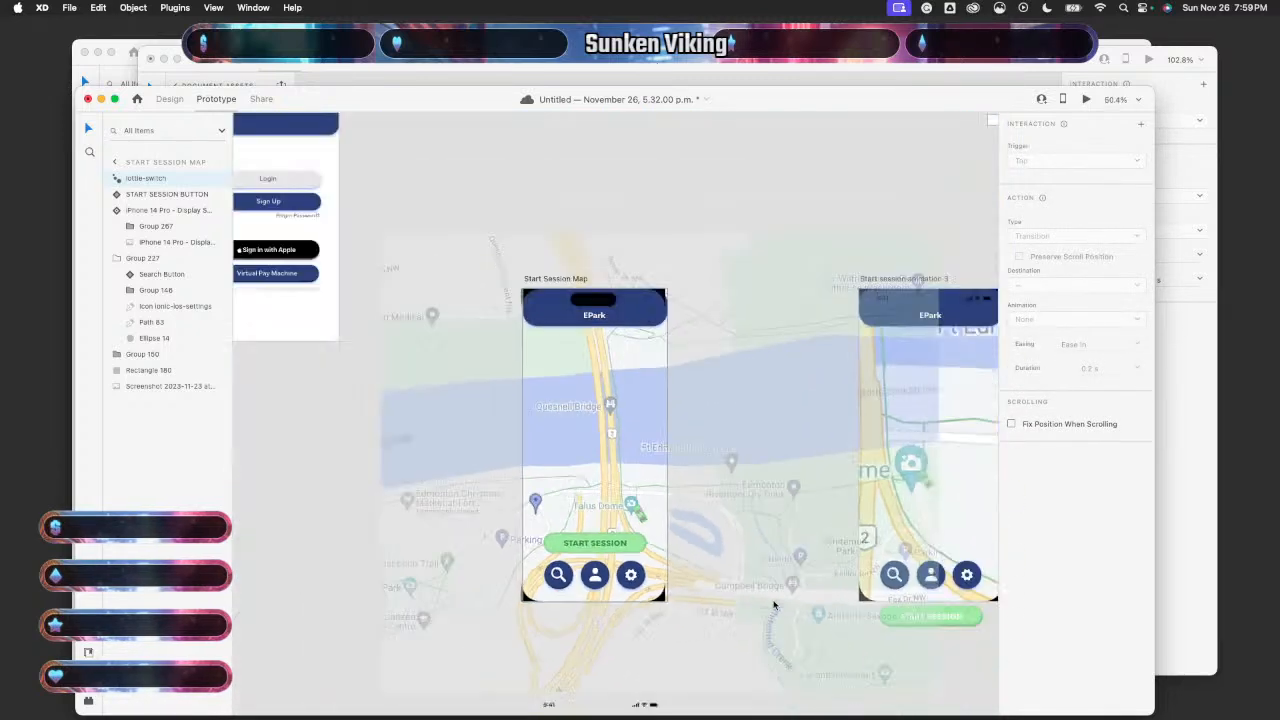
{"action": "left_click", "coordinate": [651, 171]}
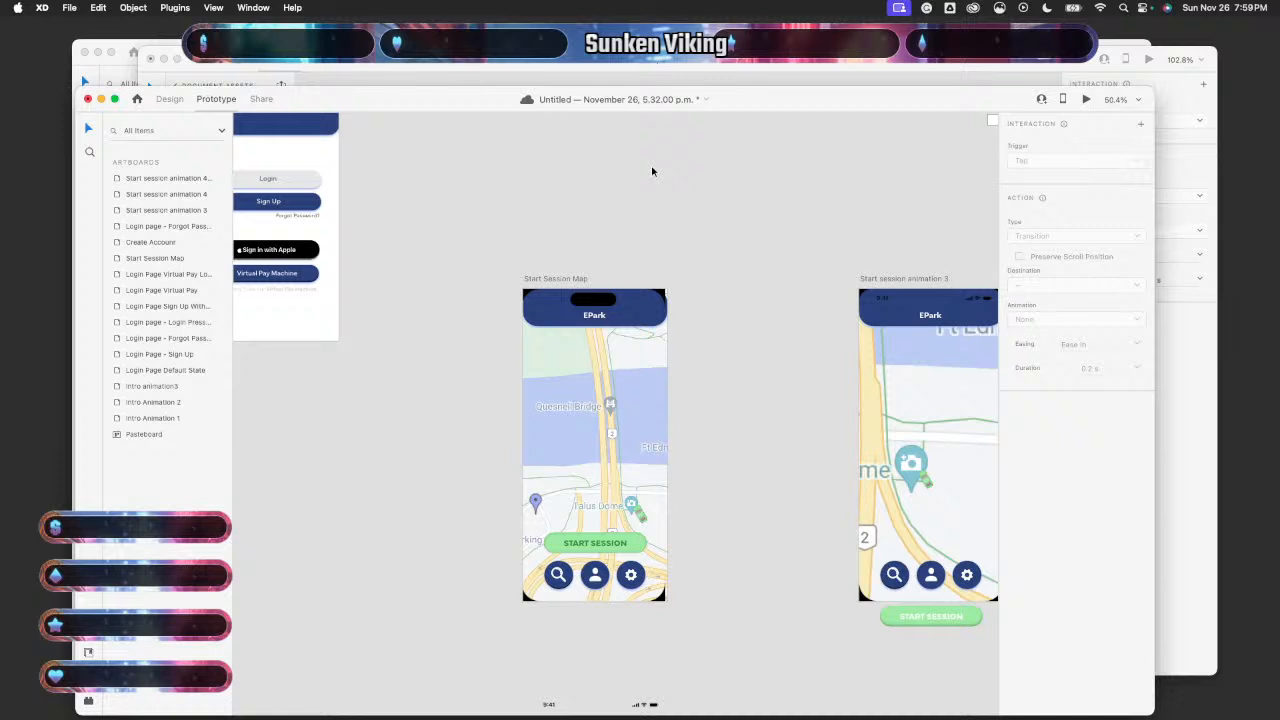
- Link the lottie animation to Start session animation 3 with an End of Playback trigger
{"action": "left_click", "coordinate": [575, 546]}
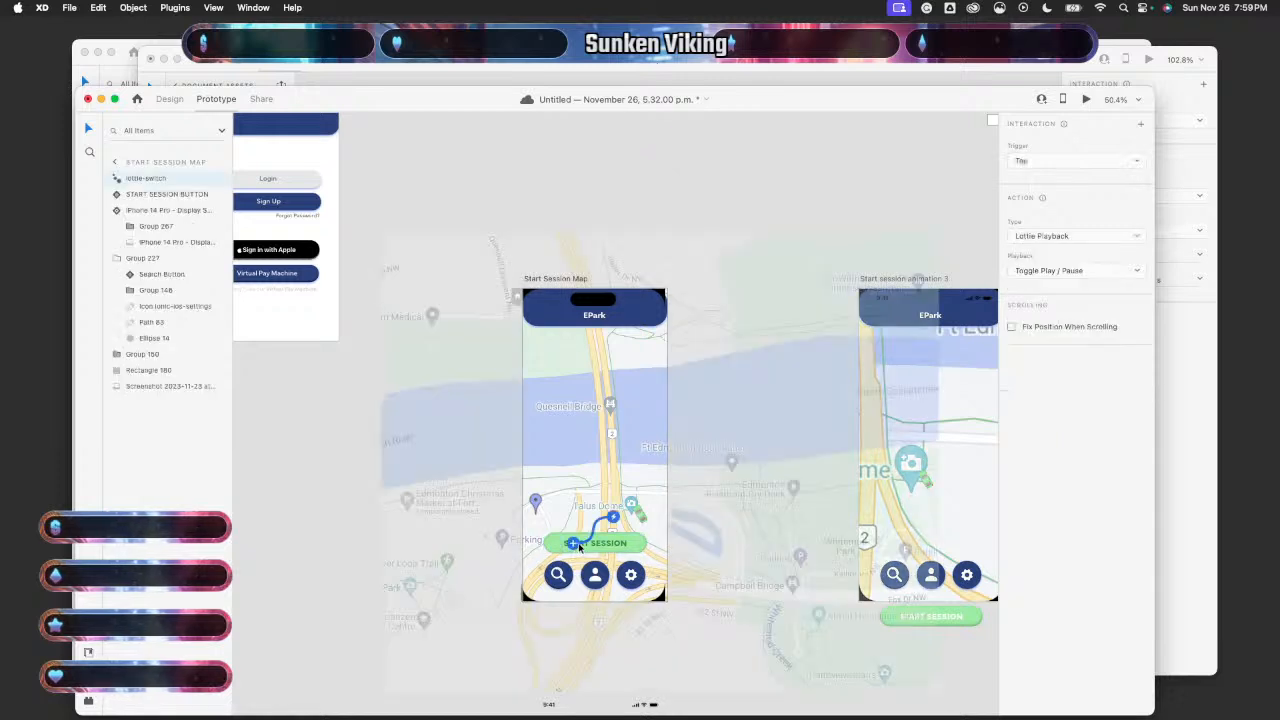
{"action": "left_click_drag", "start_coordinate": [593, 545], "coordinate": [918, 547]}
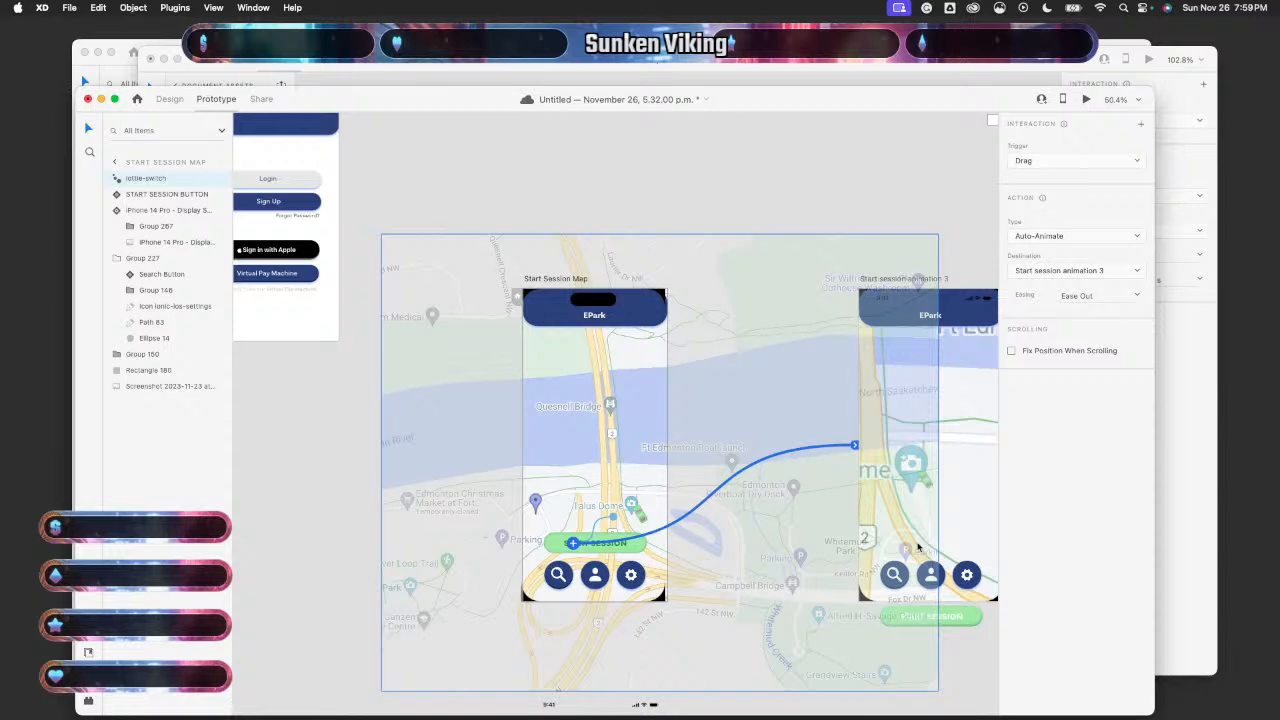
{"action": "left_click", "coordinate": [1076, 163]}
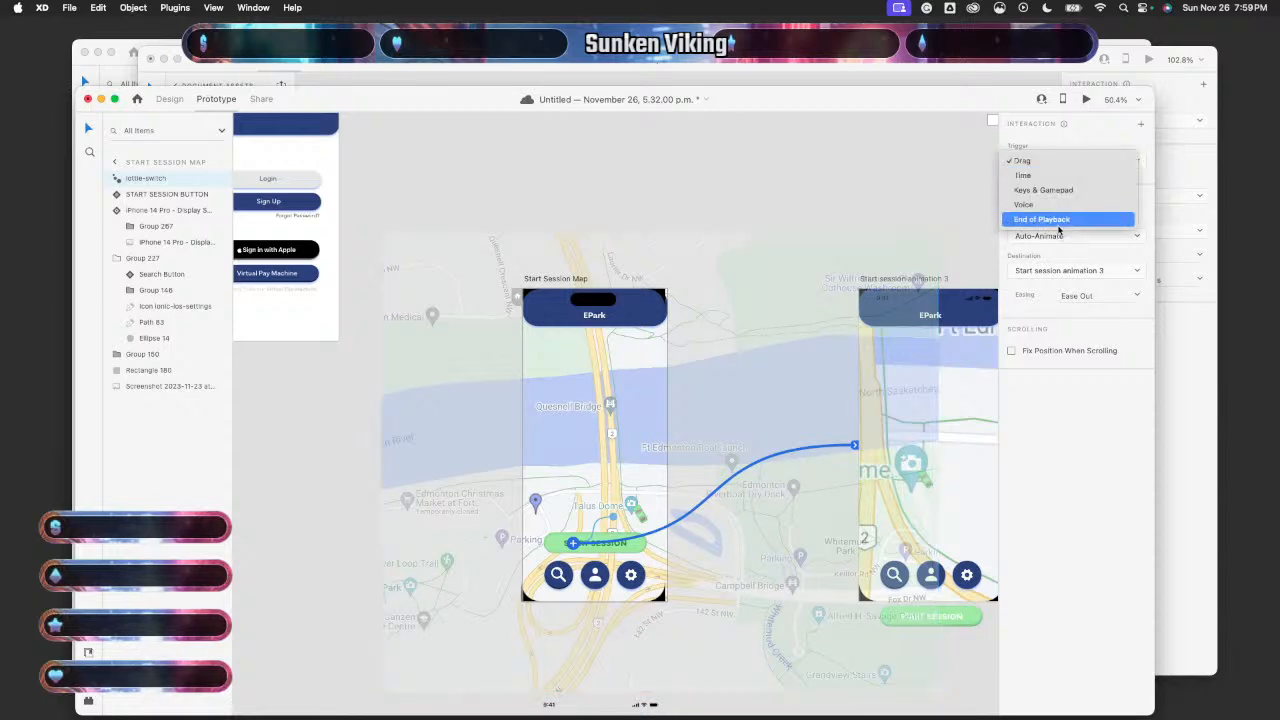
{"action": "left_click", "coordinate": [1059, 222]}
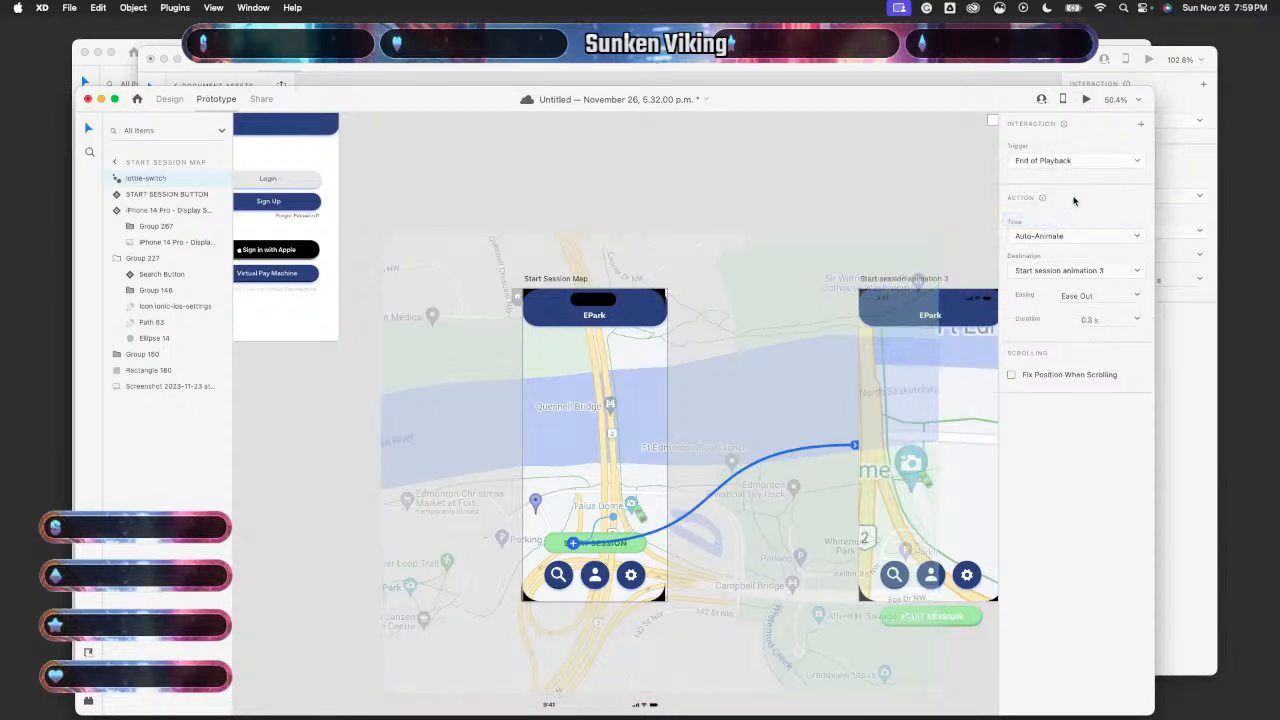
{"action": "left_click", "coordinate": [270, 500]}
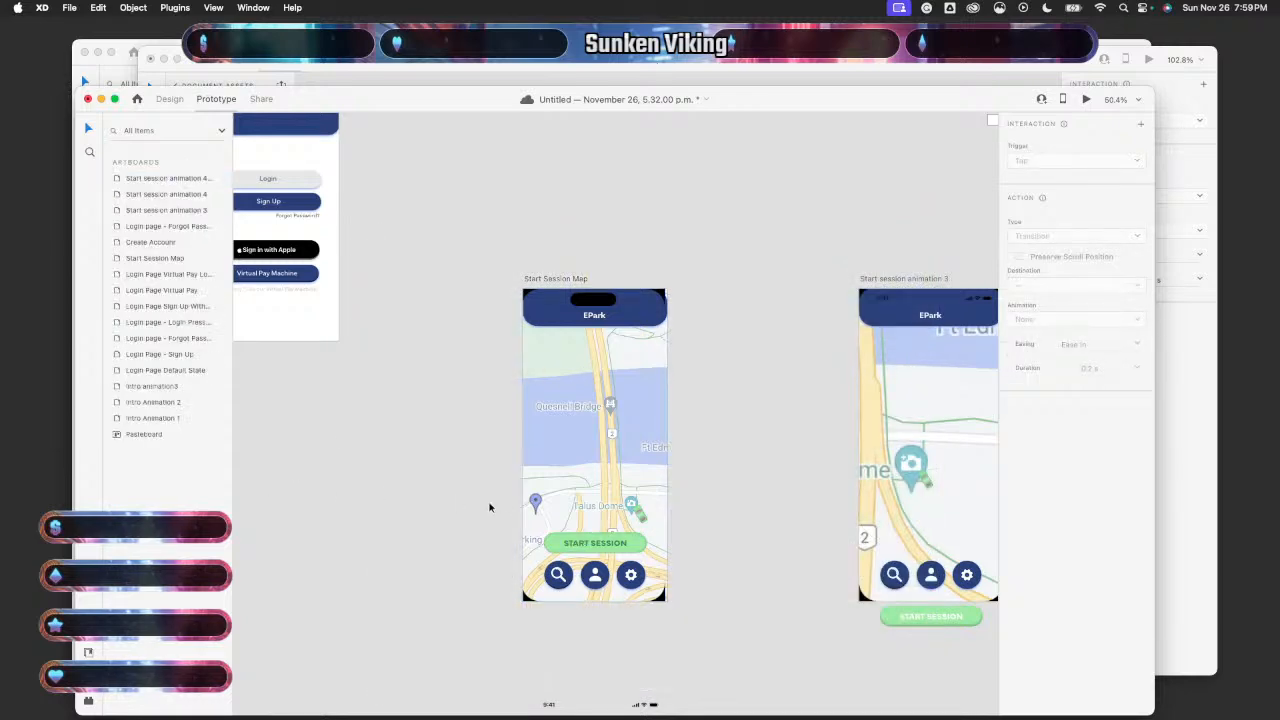
{"action": "scroll", "coordinate": [489, 507], "scroll_direction": "up", "scroll_amount": 3}
- Preview the Start Session Map briefly, then set the START SESSION button to Default State
{"action": "left_click", "coordinate": [694, 320]}
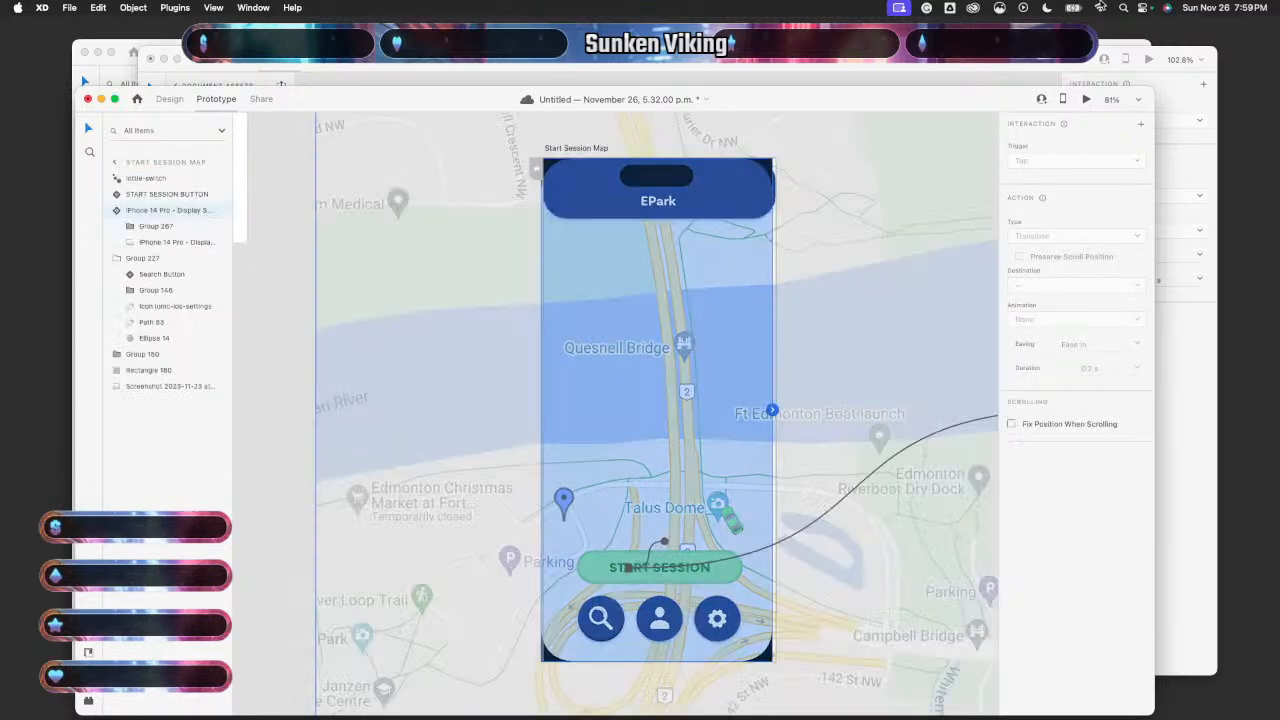
{"action": "left_click", "coordinate": [1086, 99]}
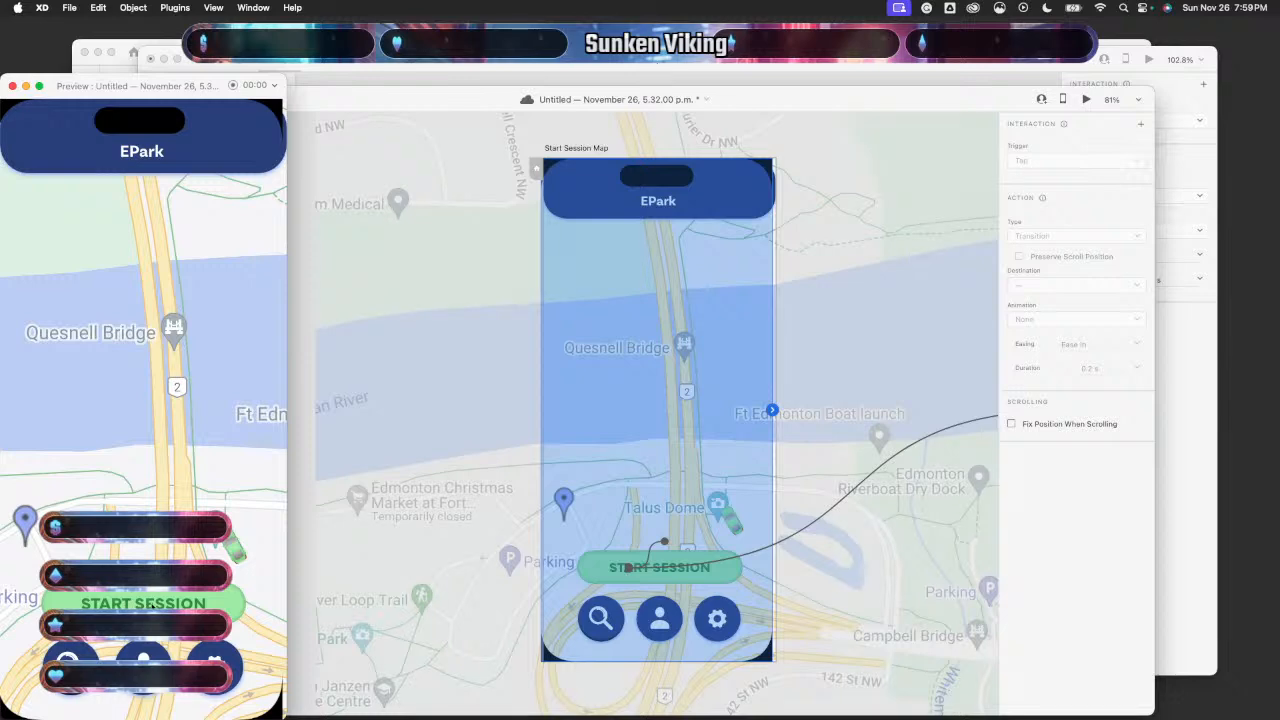
{"action": "left_click", "coordinate": [12, 86]}
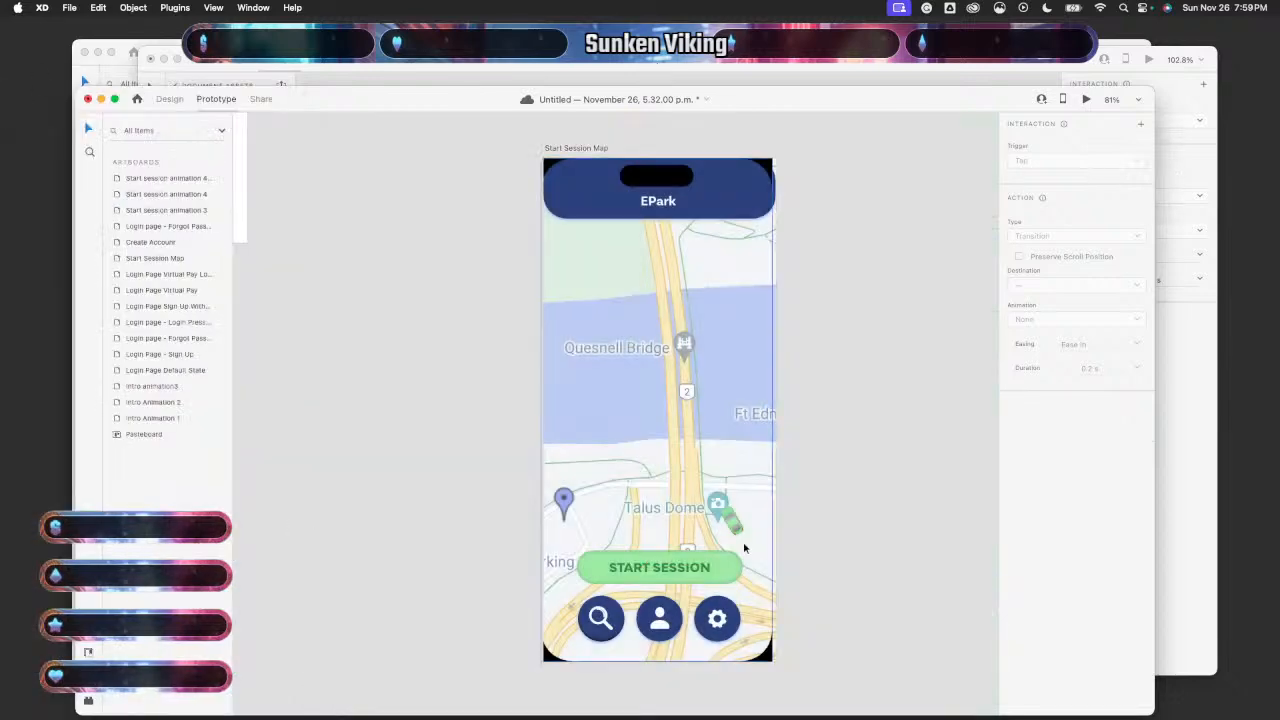
{"action": "left_click", "coordinate": [660, 567]}
{"action": "left_click", "coordinate": [1041, 165]}
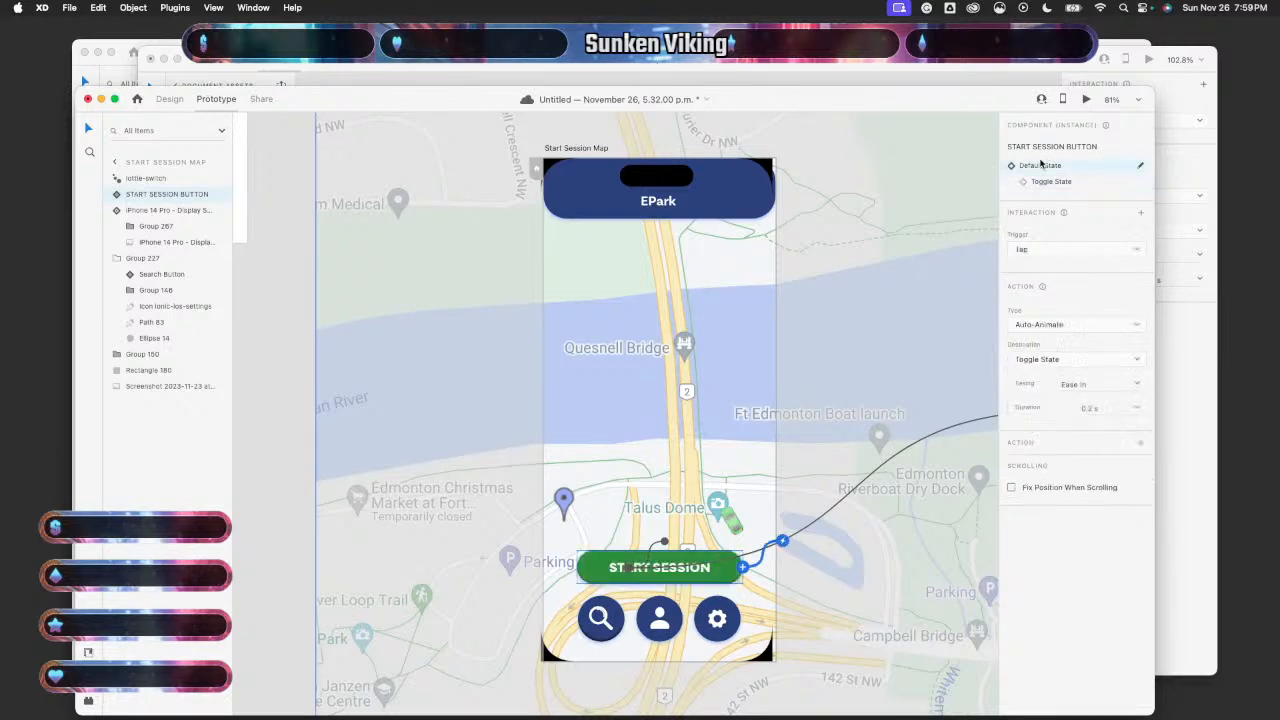
{"action": "left_click", "coordinate": [271, 500]}
- Preview the map again, tap START SESSION to test it, then review the End of Playback wire
{"action": "left_click", "coordinate": [758, 238]}
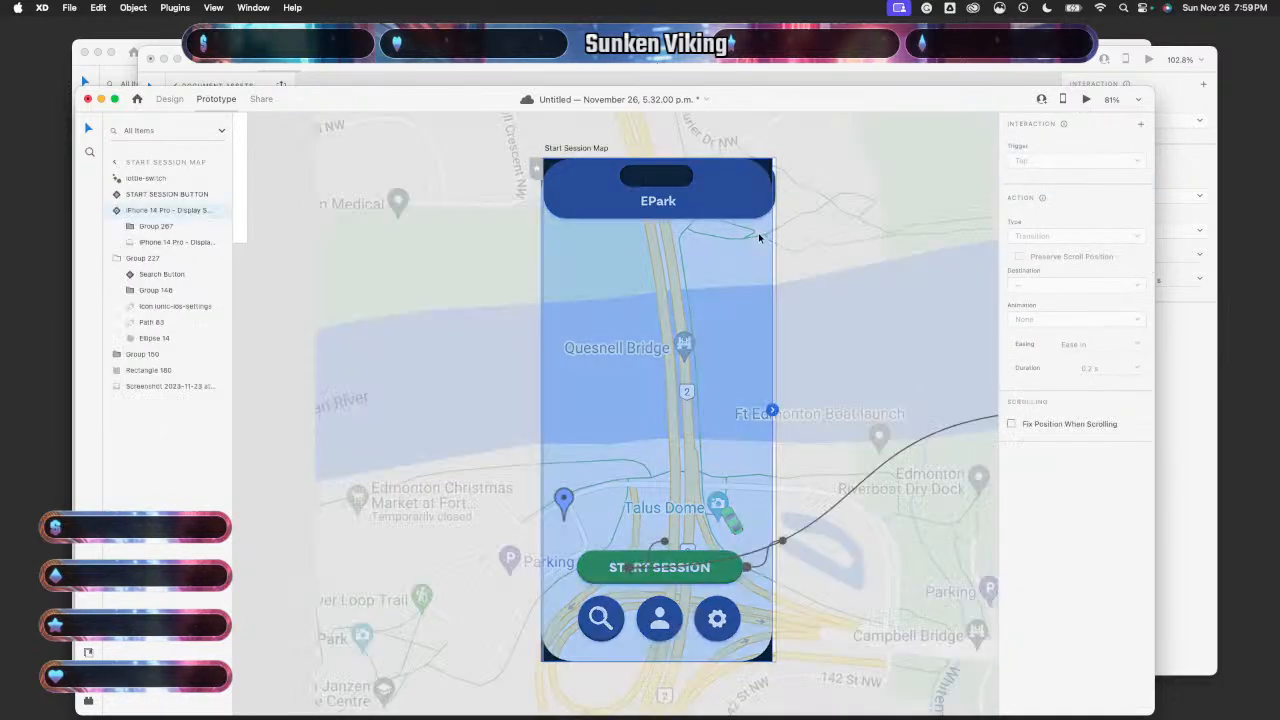
{"action": "left_click", "coordinate": [1086, 99]}
{"action": "left_click", "coordinate": [130, 605]}
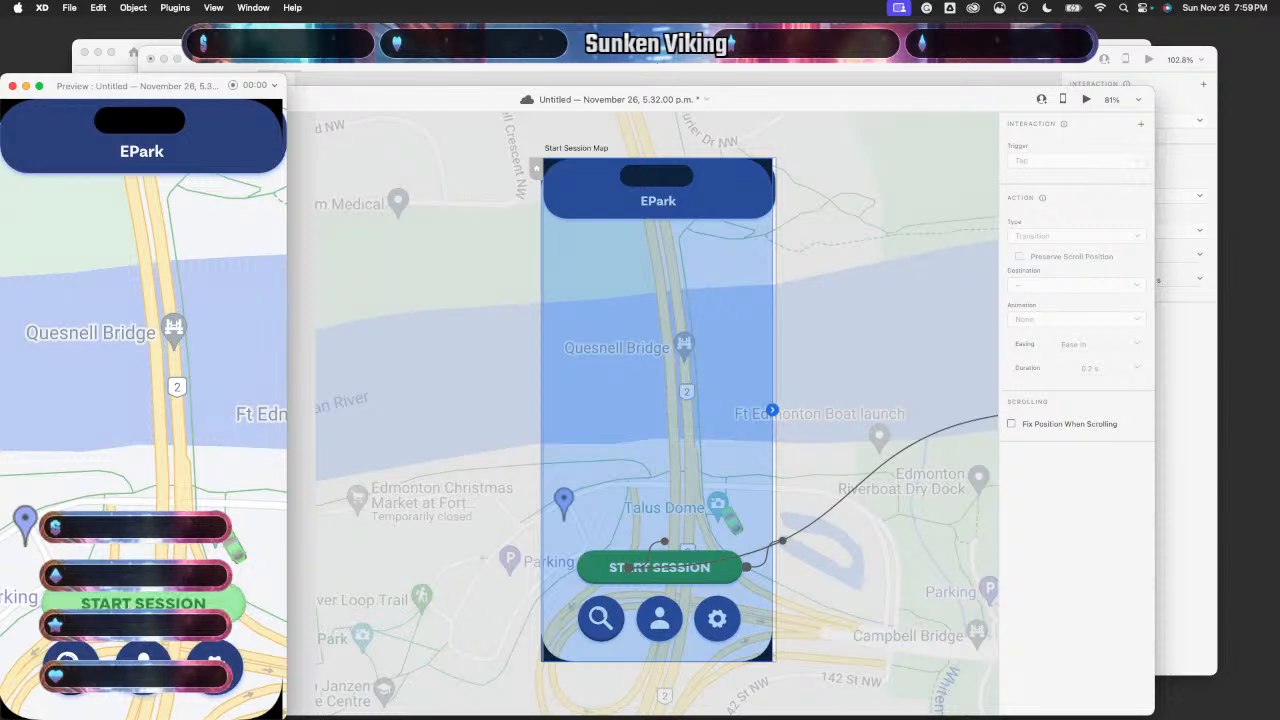
{"action": "left_click", "coordinate": [11, 87]}
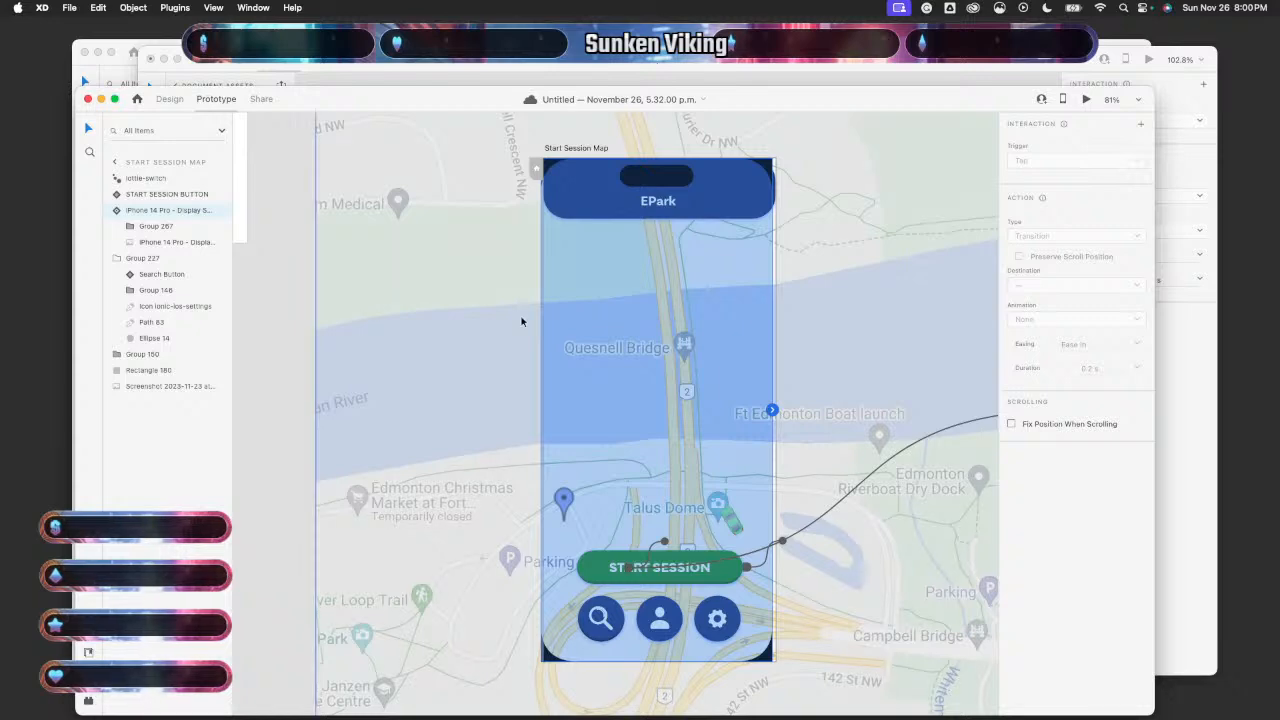
{"action": "left_click", "coordinate": [856, 489]}
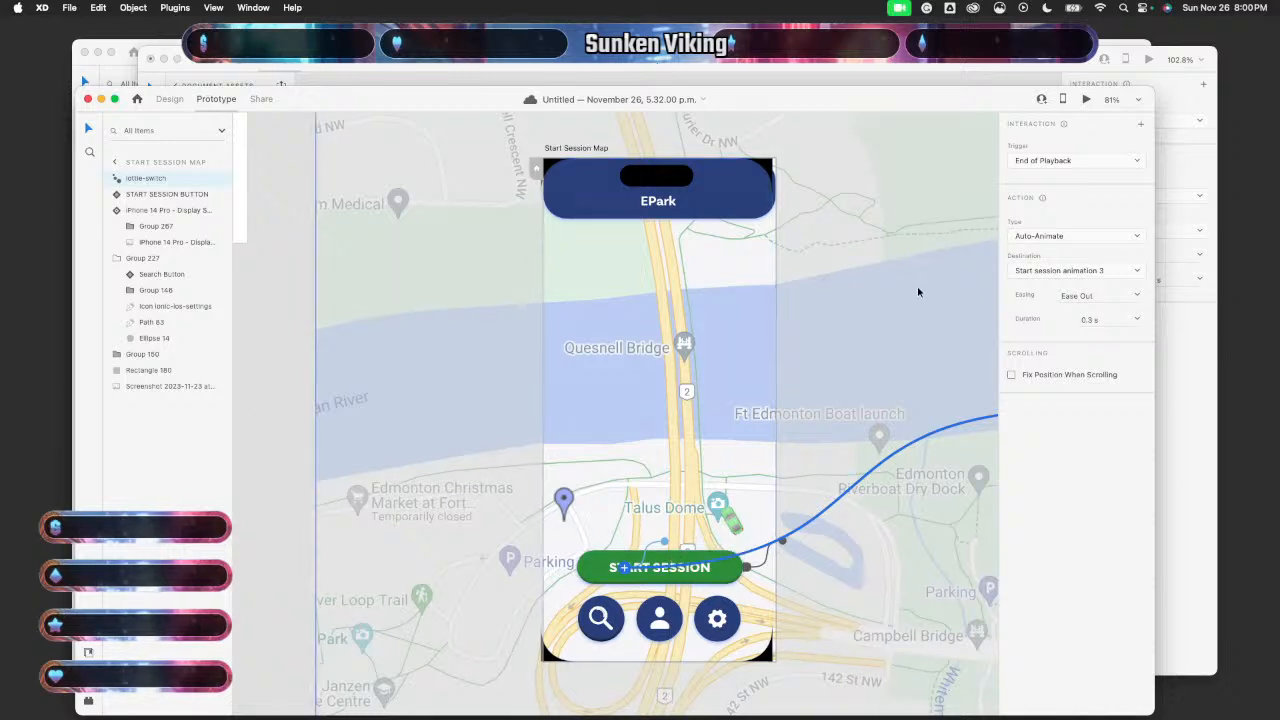
- In the reference Button prototype, inspect the Button component's default and click-state interactions
{"action": "left_click", "coordinate": [1168, 422]}
{"action": "left_click", "coordinate": [578, 380]}
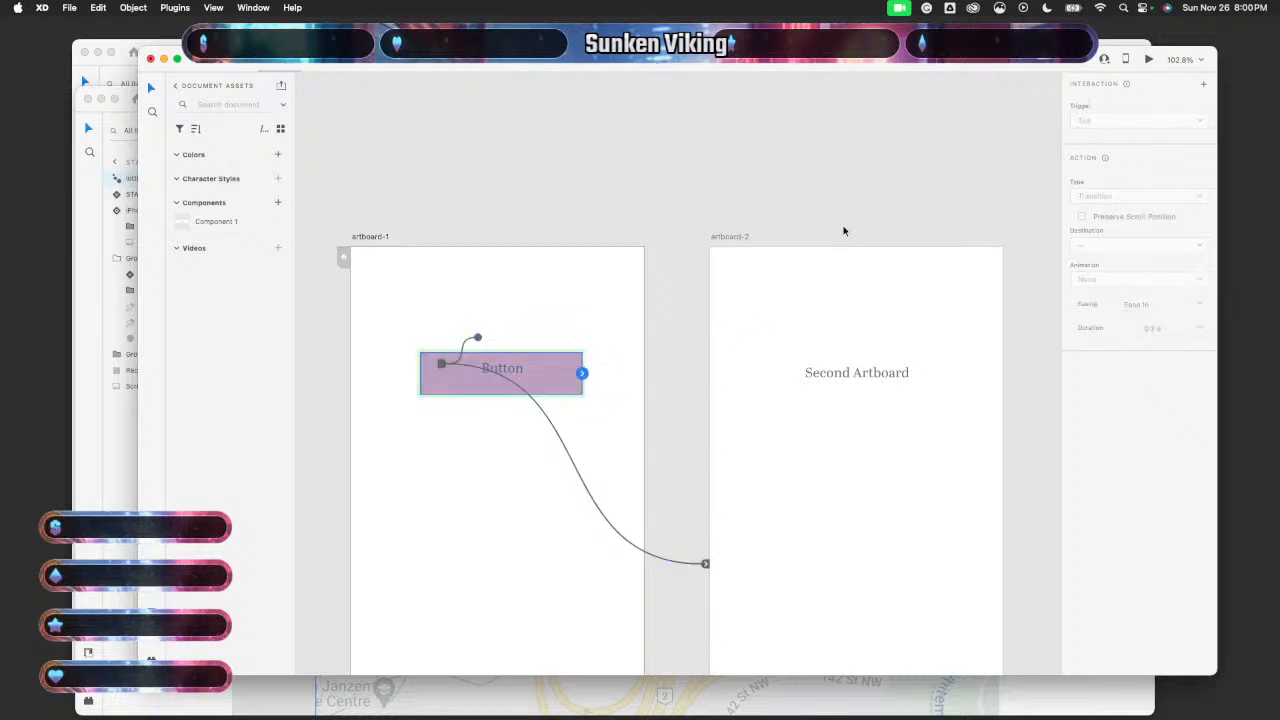
{"action": "left_click", "coordinate": [534, 329]}
{"action": "left_click", "coordinate": [566, 200]}
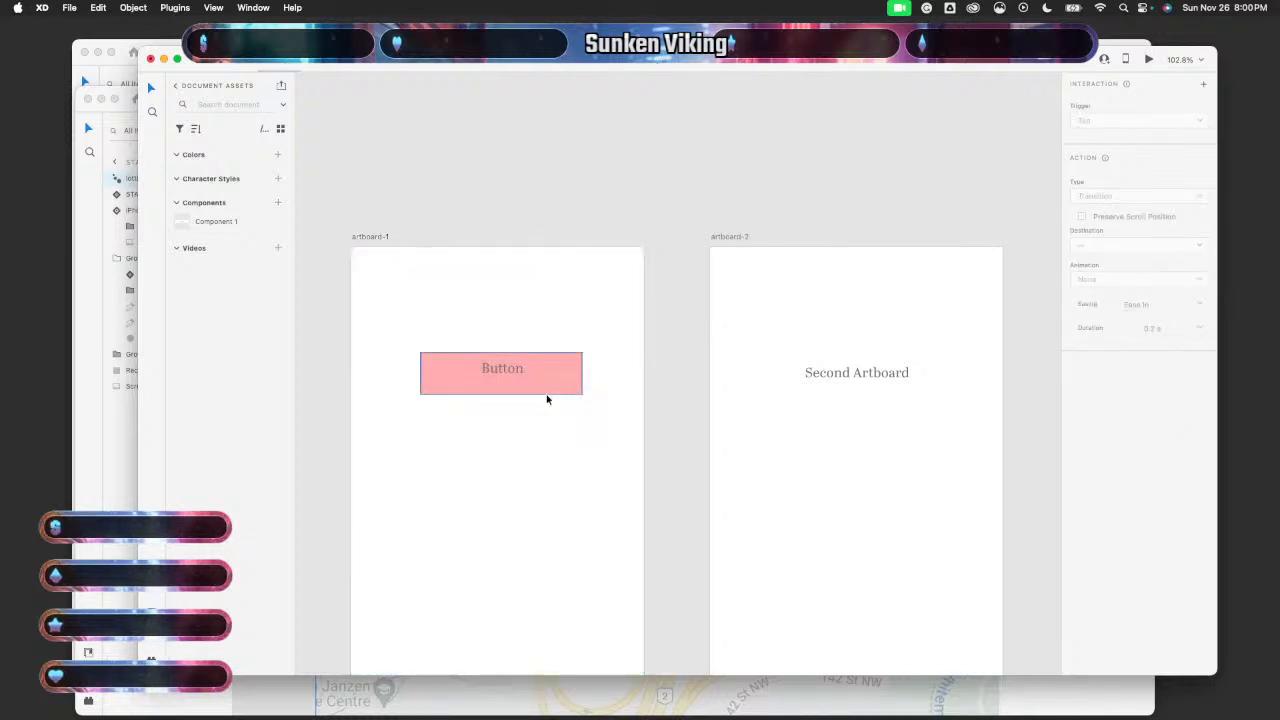
{"action": "left_click", "coordinate": [549, 388]}
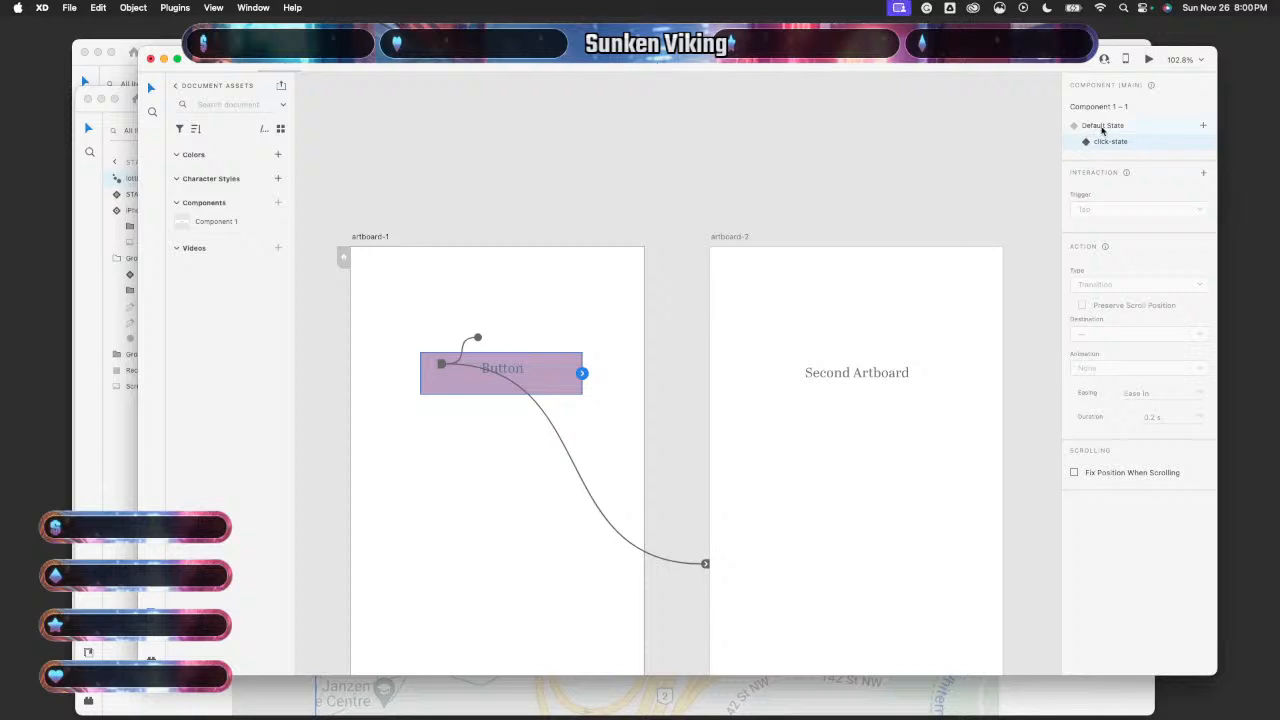
{"action": "left_click", "coordinate": [1102, 127]}
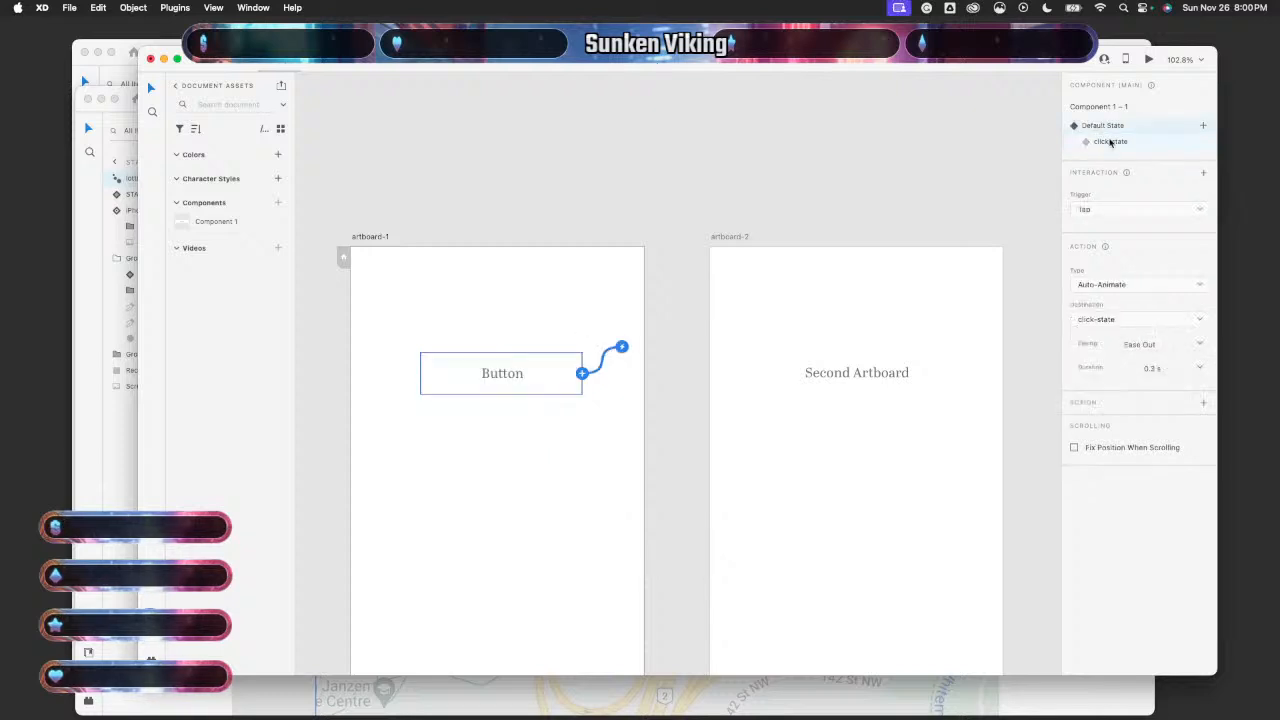
{"action": "left_click", "coordinate": [1110, 142]}
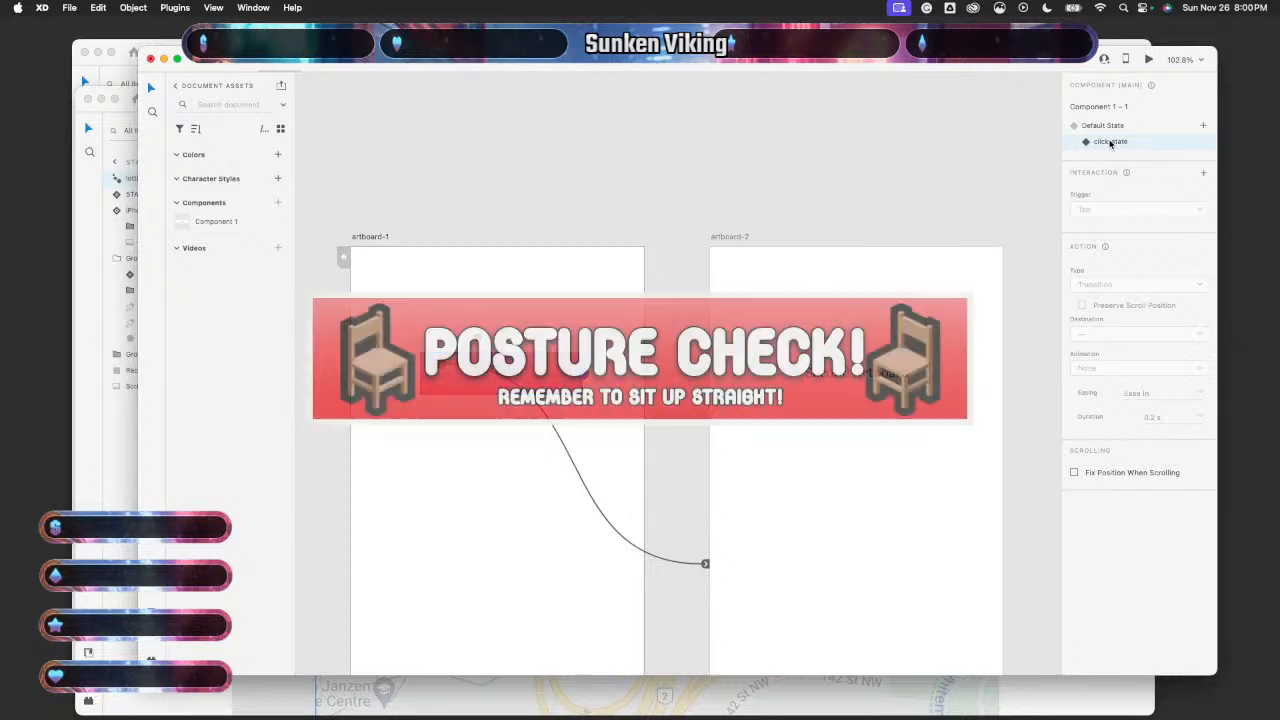
- In EPark, undo recent edits, show START SESSION BUTTON's Toggle State and paste back the lottie-switch
{"action": "left_click", "coordinate": [118, 502]}
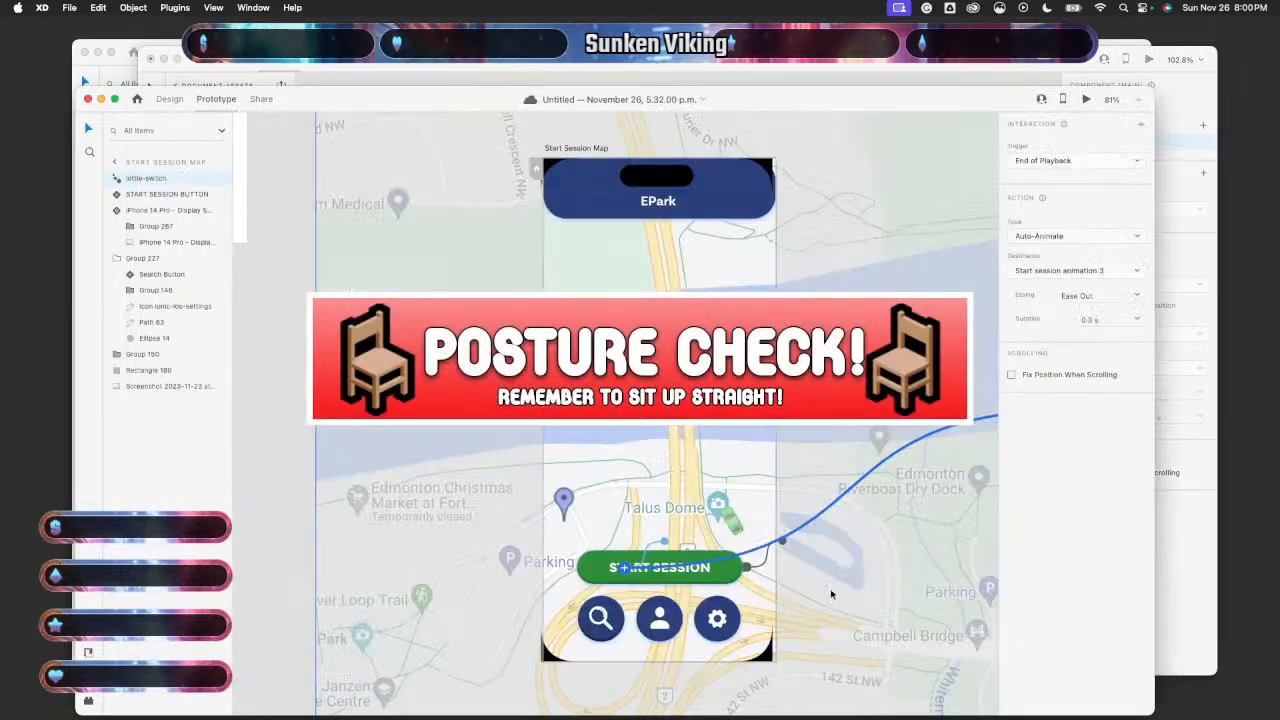
{"action": "left_click", "coordinate": [626, 570]}
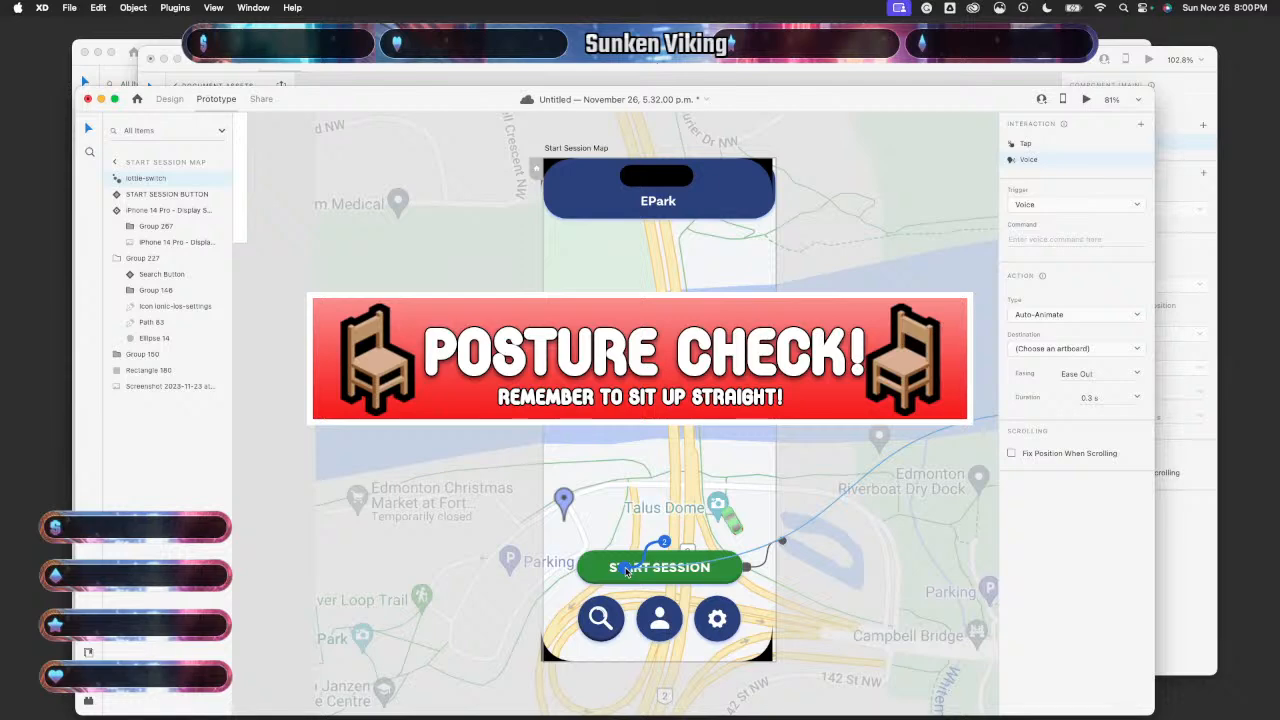
{"action": "key", "text": "super+z"}
{"action": "key", "text": "super+z"}
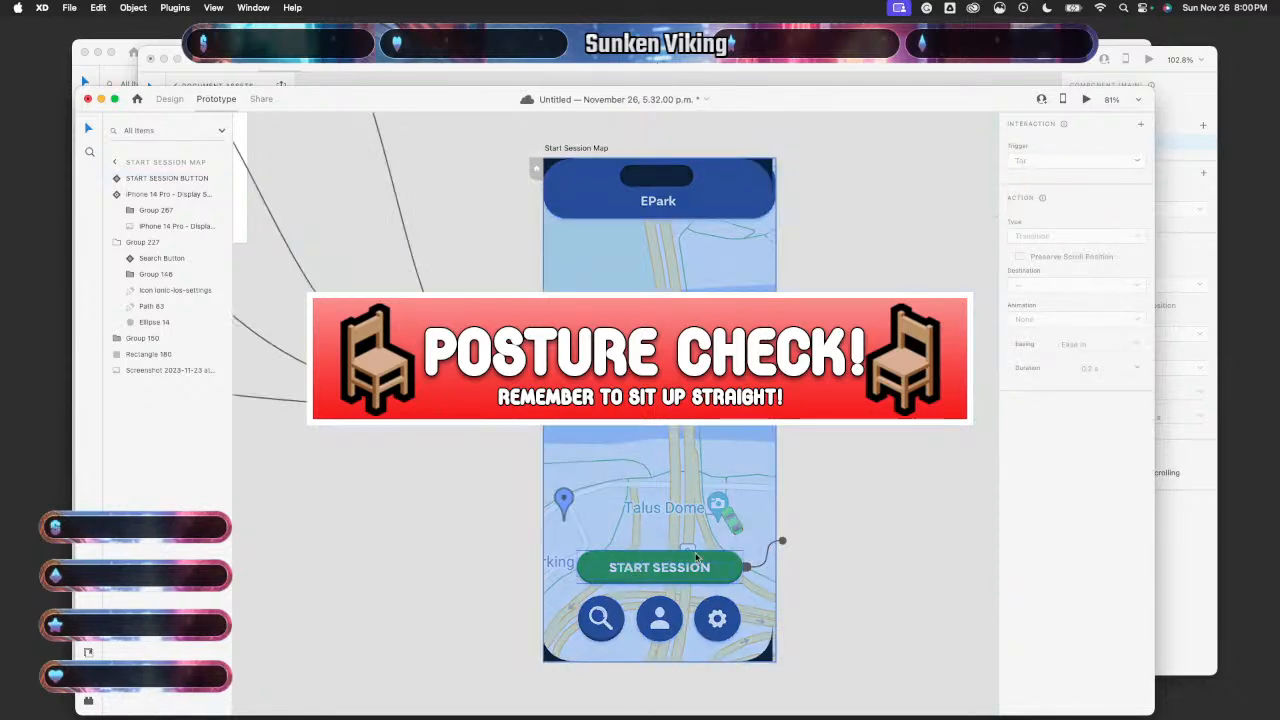
{"action": "scroll", "coordinate": [705, 553], "scroll_direction": "down", "scroll_amount": 5}
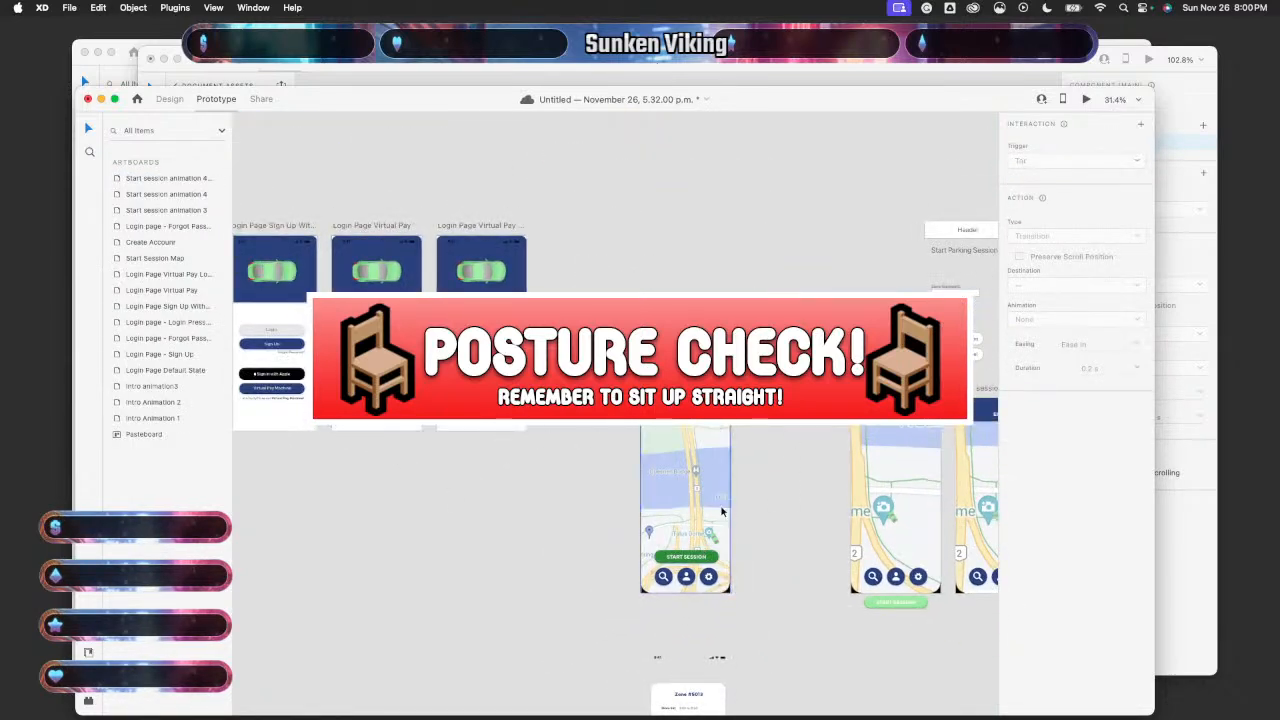
{"action": "scroll", "coordinate": [677, 543], "scroll_direction": "up", "scroll_amount": 5}
{"action": "left_click", "coordinate": [639, 651]}
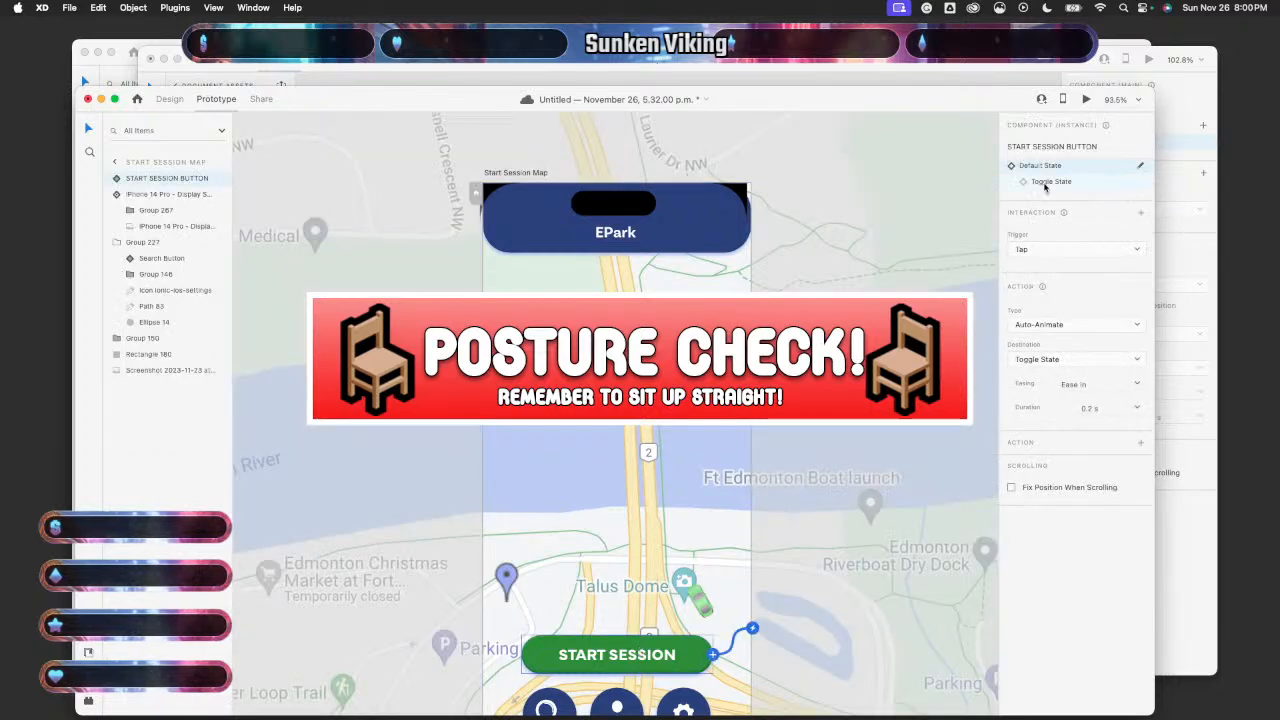
{"action": "left_click", "coordinate": [1046, 183]}
{"action": "key", "text": "super+v"}
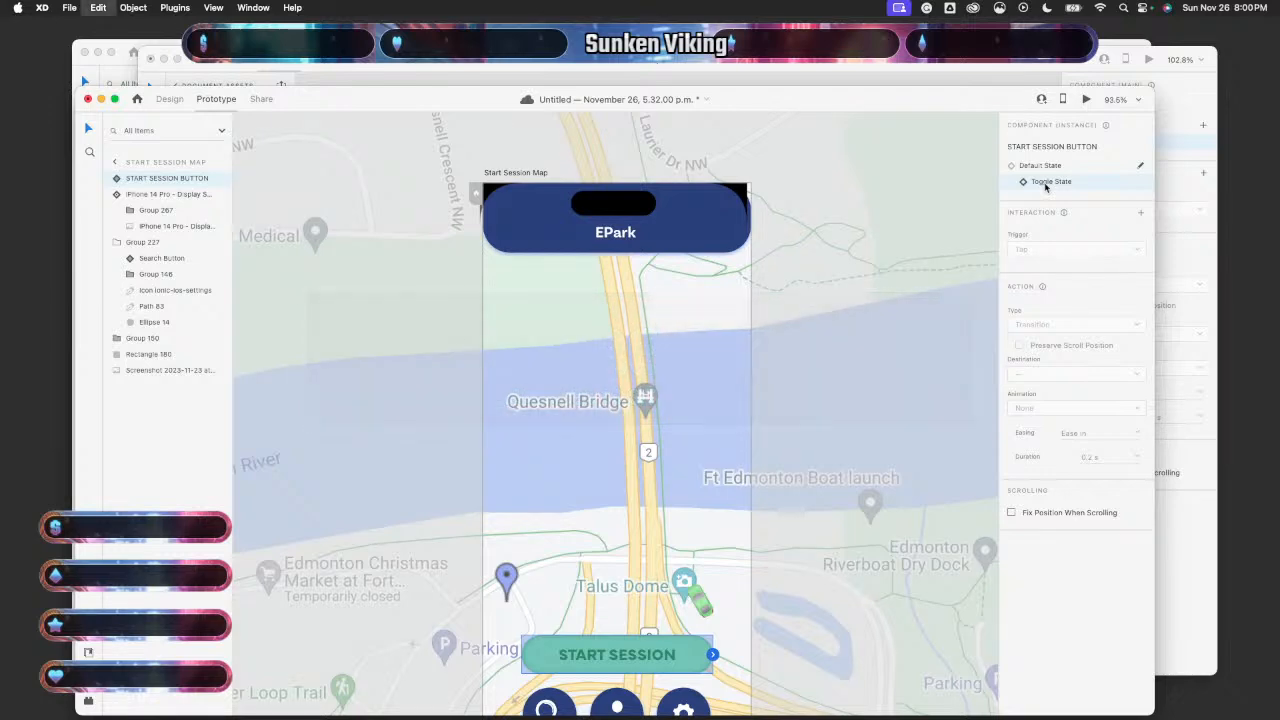
- Wire the Start Session tap to the lottie-switch and adjust its trigger options
{"action": "scroll", "coordinate": [788, 470], "scroll_direction": "down", "scroll_amount": 1}
{"action": "scroll", "coordinate": [788, 468], "scroll_direction": "down", "scroll_amount": 5}
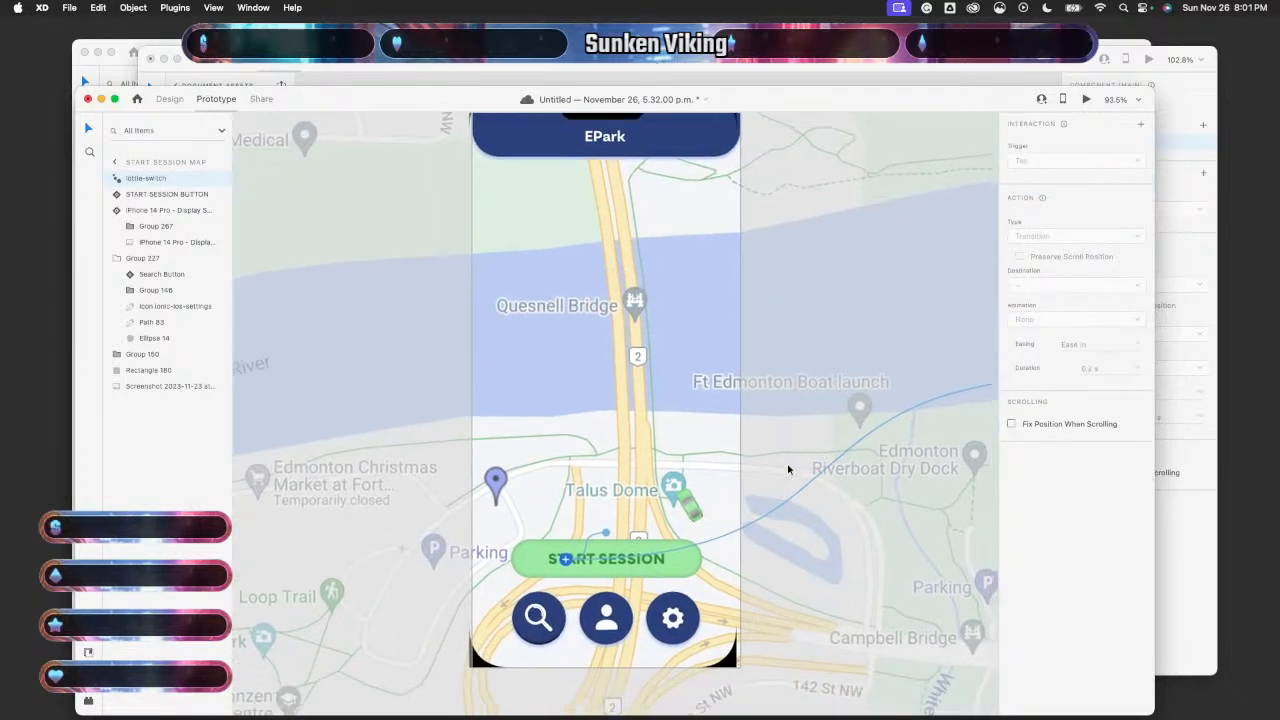
{"action": "scroll", "coordinate": [776, 470], "scroll_direction": "down", "scroll_amount": 3}
{"action": "left_click_drag", "start_coordinate": [617, 534], "coordinate": [657, 508]}
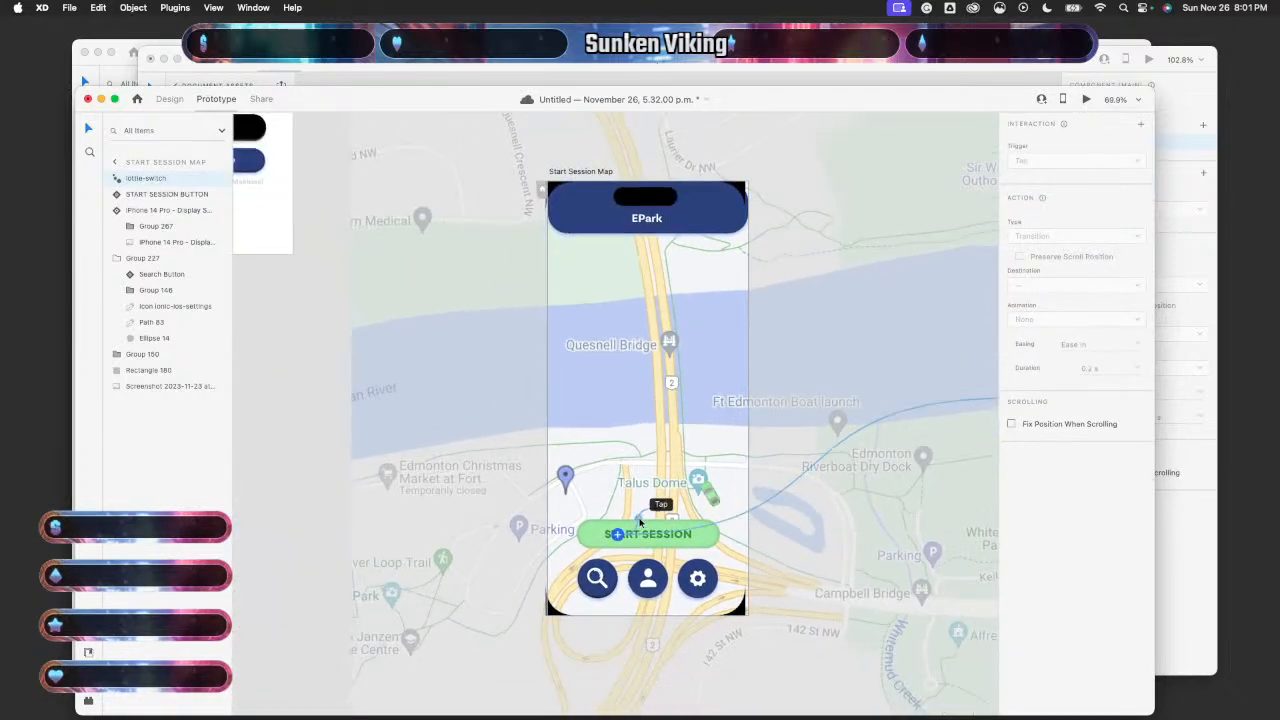
{"action": "left_click", "coordinate": [1047, 160]}
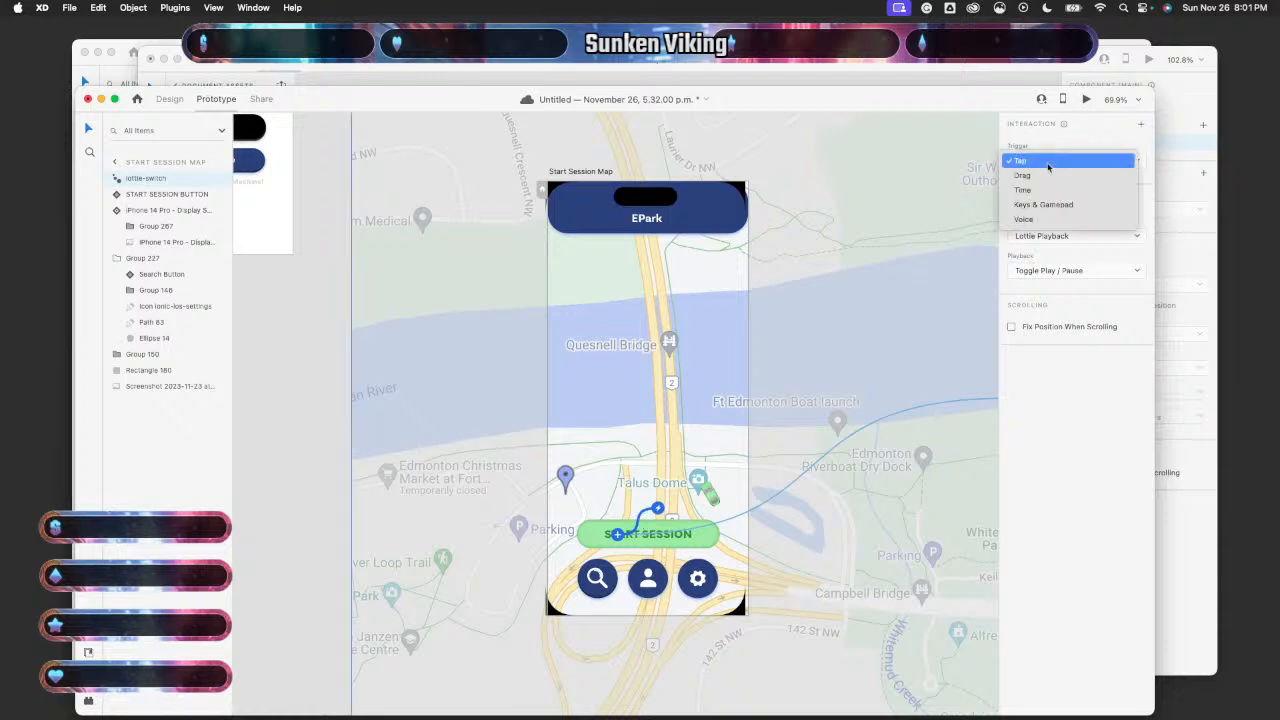
{"action": "left_click", "coordinate": [1040, 189]}
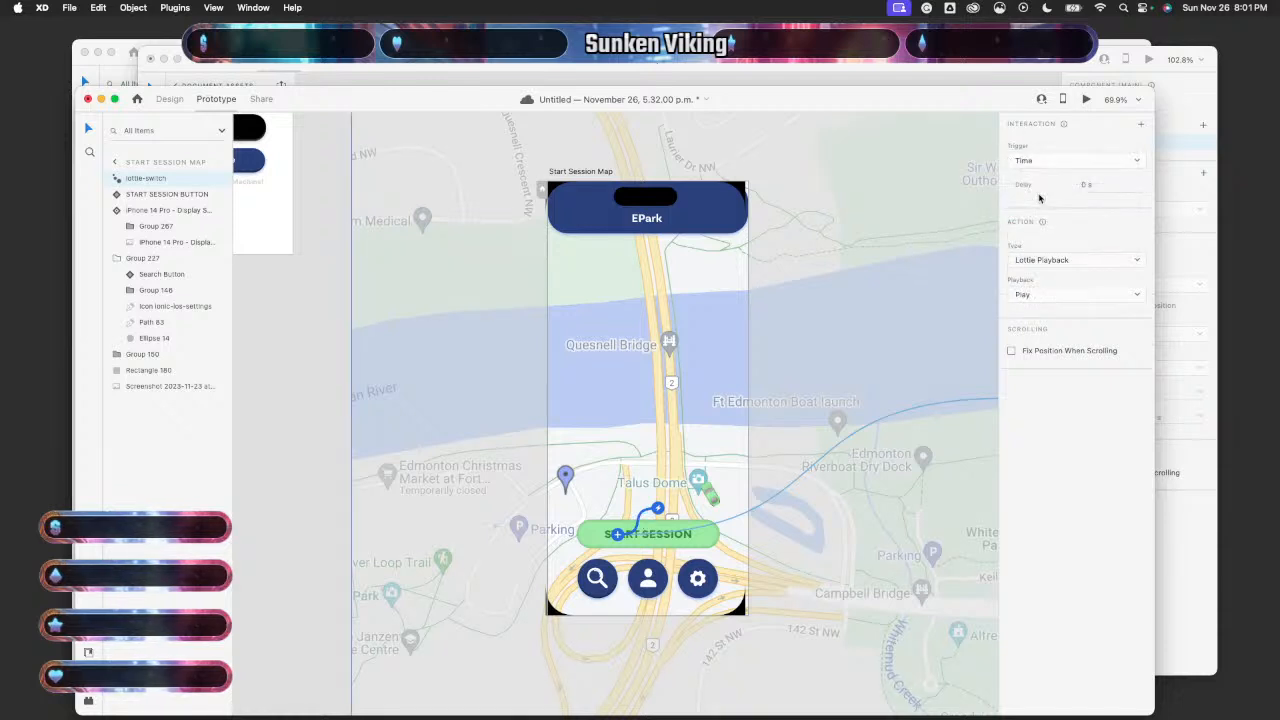
{"action": "left_click", "coordinate": [794, 480]}
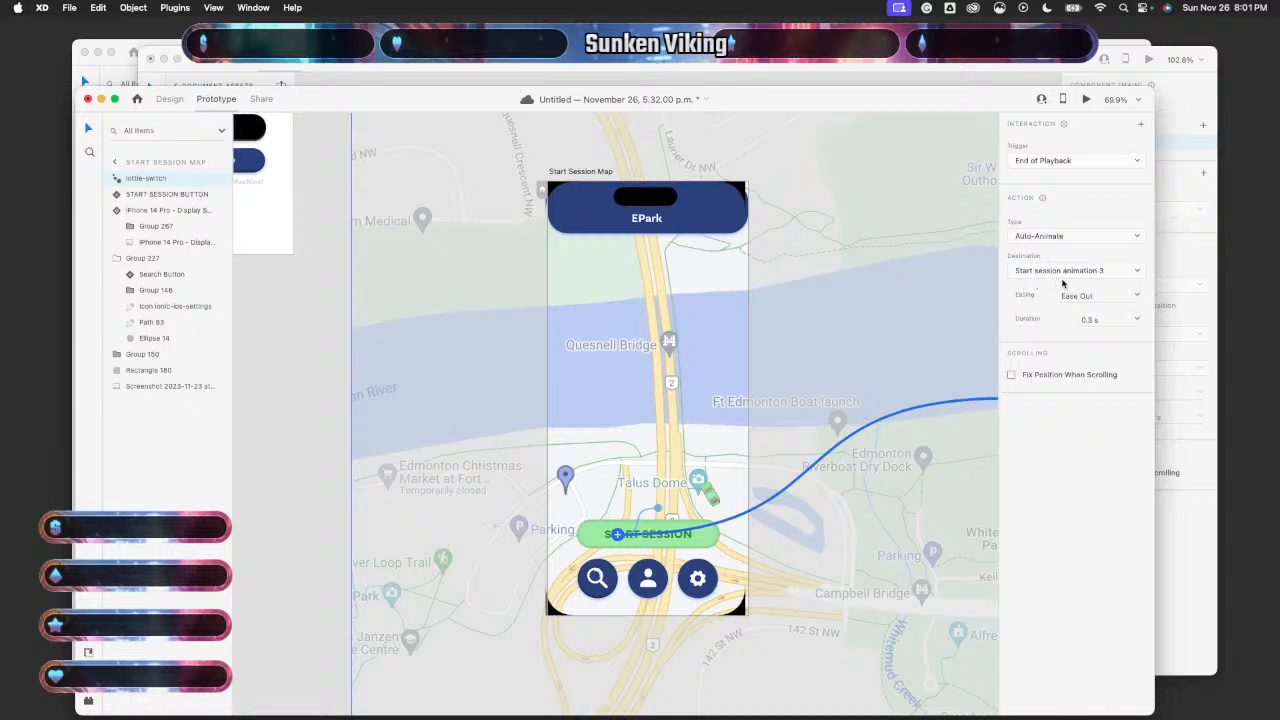
{"action": "scroll", "coordinate": [857, 380], "scroll_direction": "down", "scroll_amount": 2}
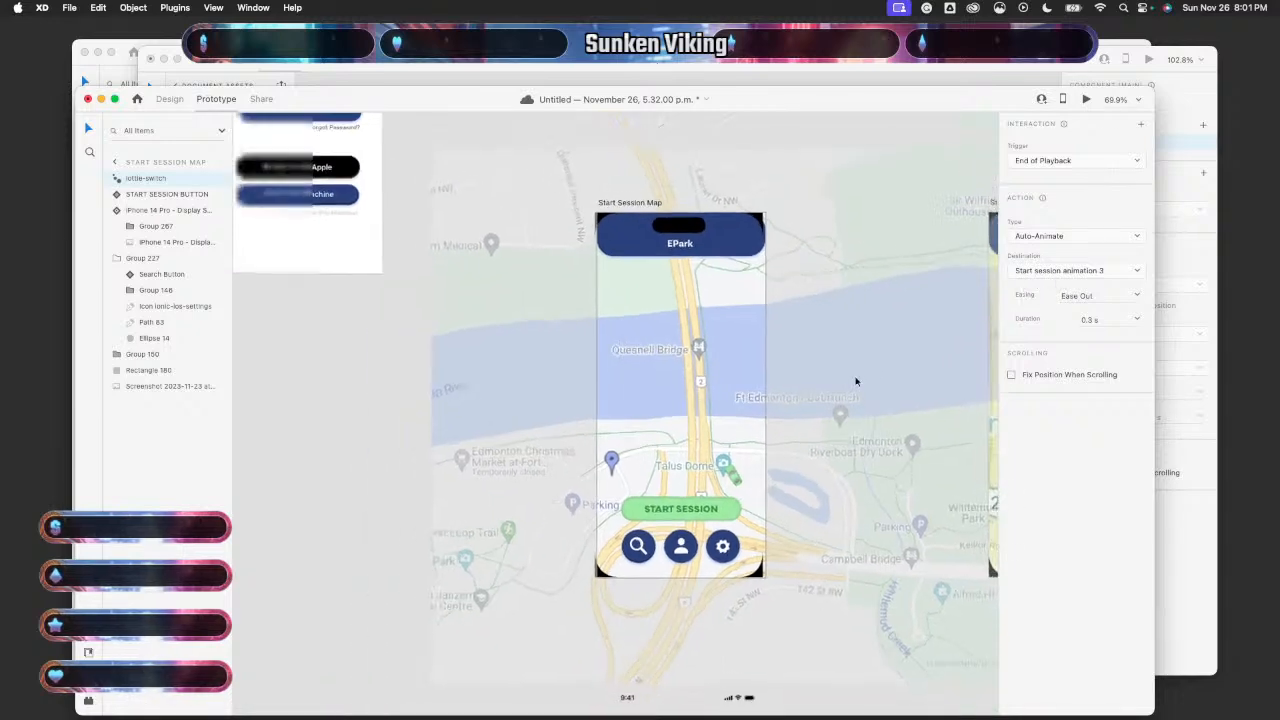
{"action": "left_click", "coordinate": [397, 570]}
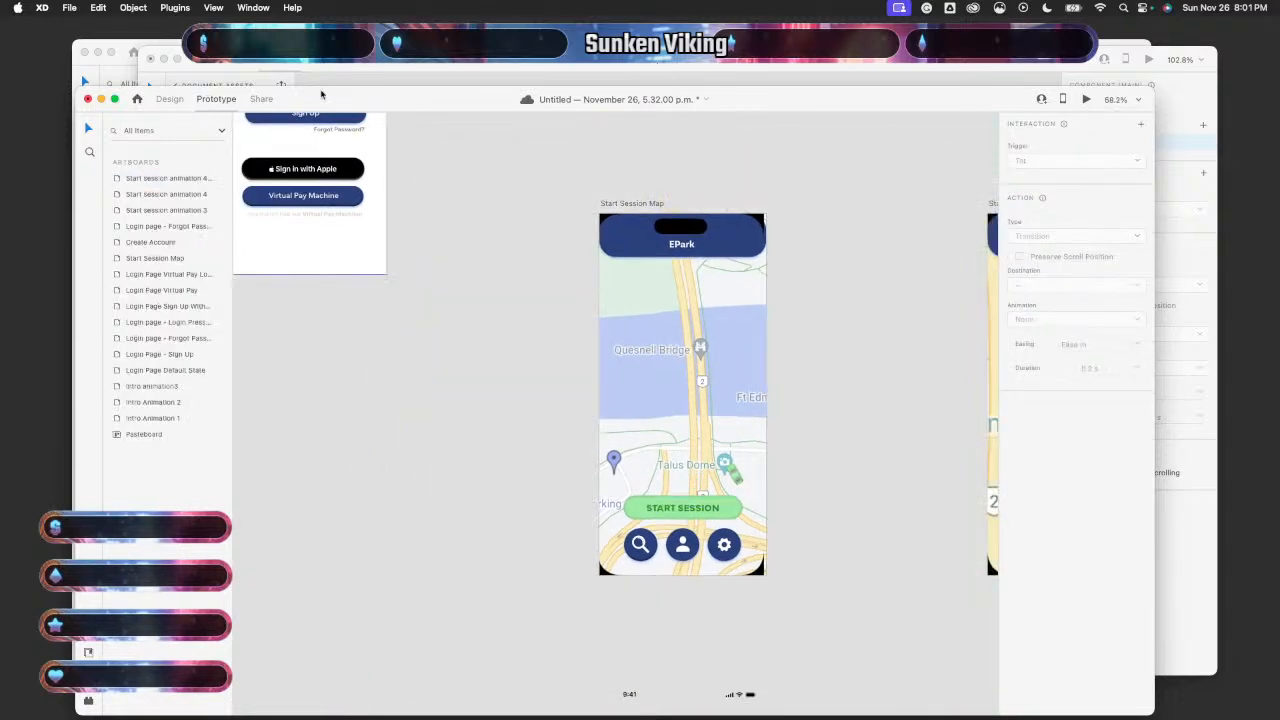
- Compare the Start Session button's Default State tap auto-animate with its Toggle State interactions
{"action": "left_click", "coordinate": [682, 507]}
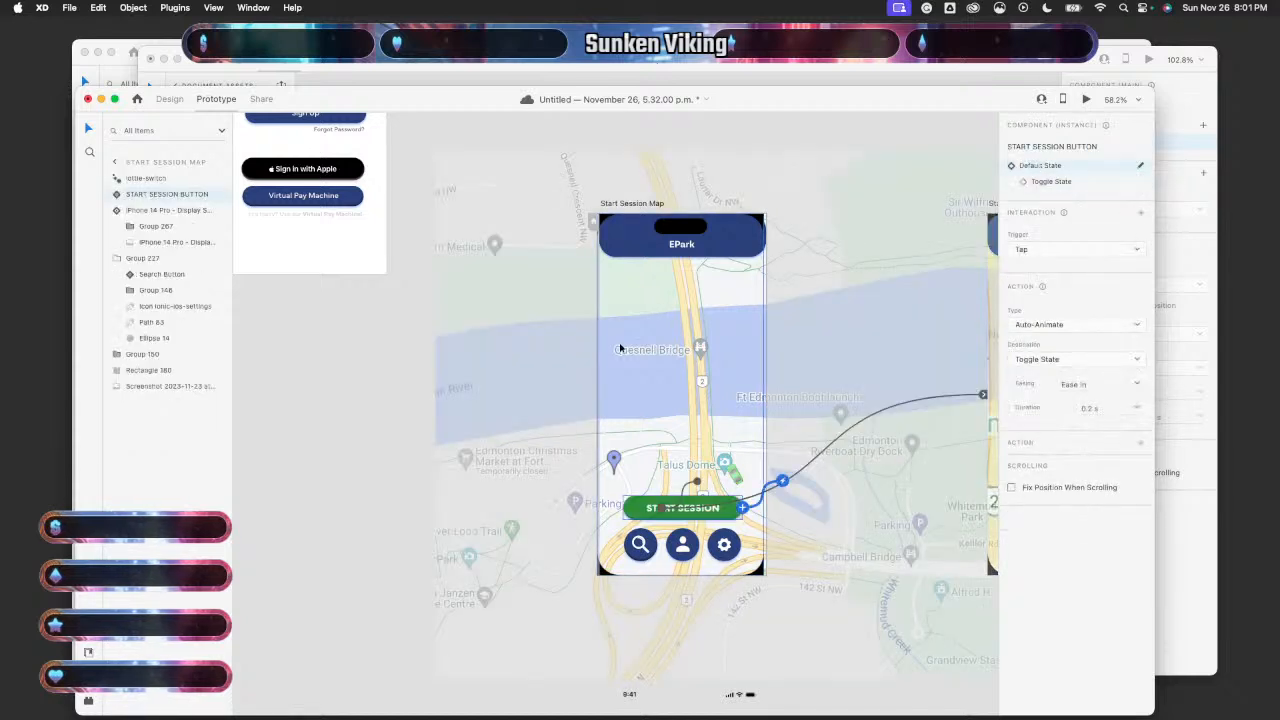
{"action": "left_click", "coordinate": [1047, 182]}
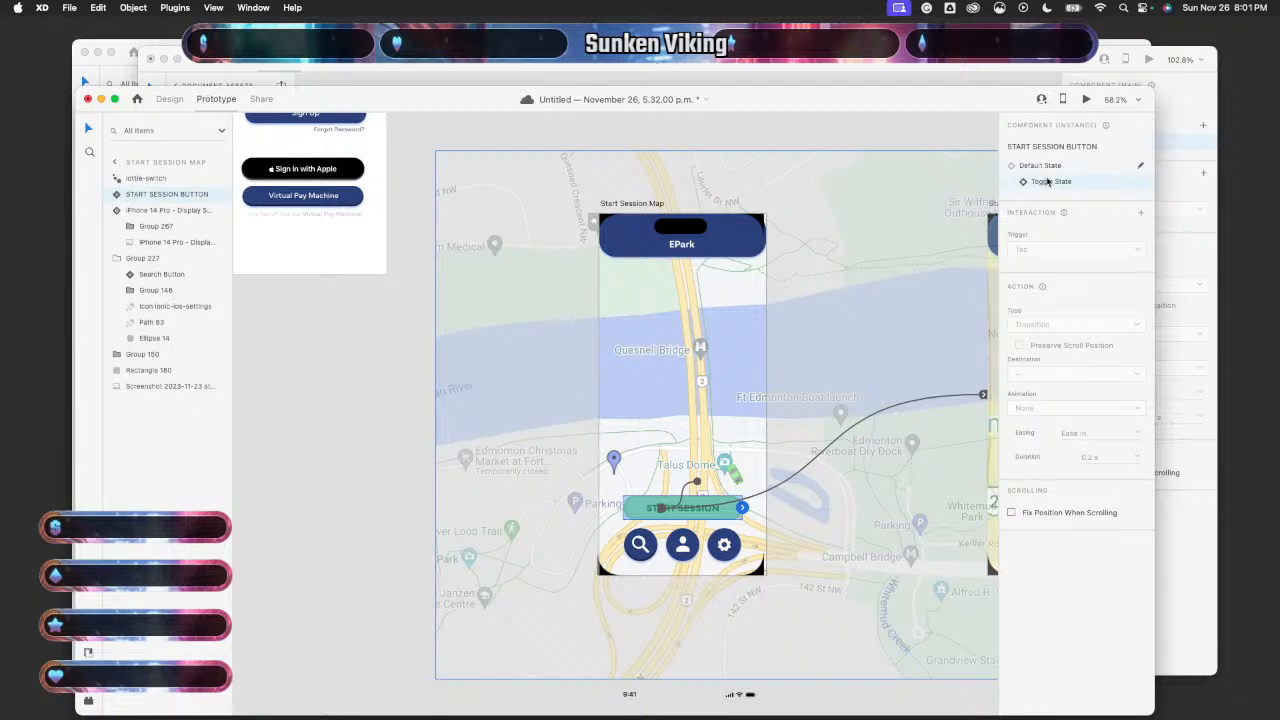
{"action": "left_click", "coordinate": [1050, 167]}
{"action": "left_click", "coordinate": [1050, 183]}
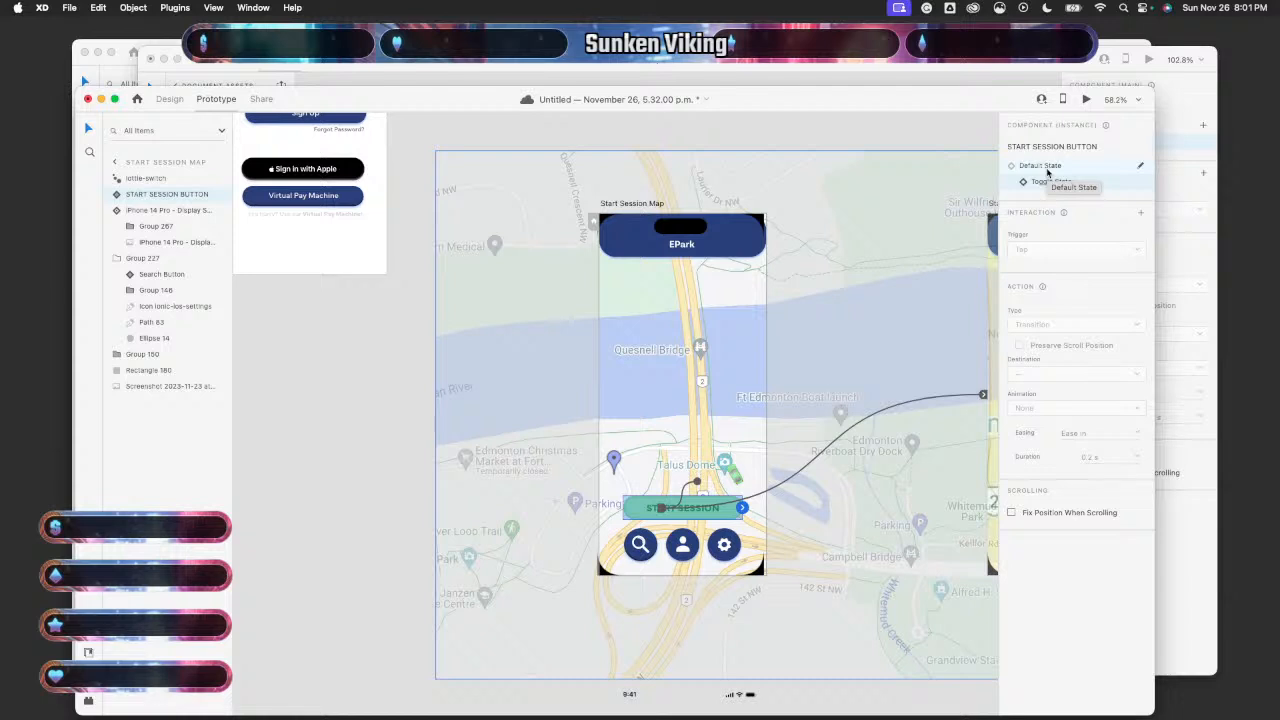
{"action": "left_click", "coordinate": [1047, 170]}
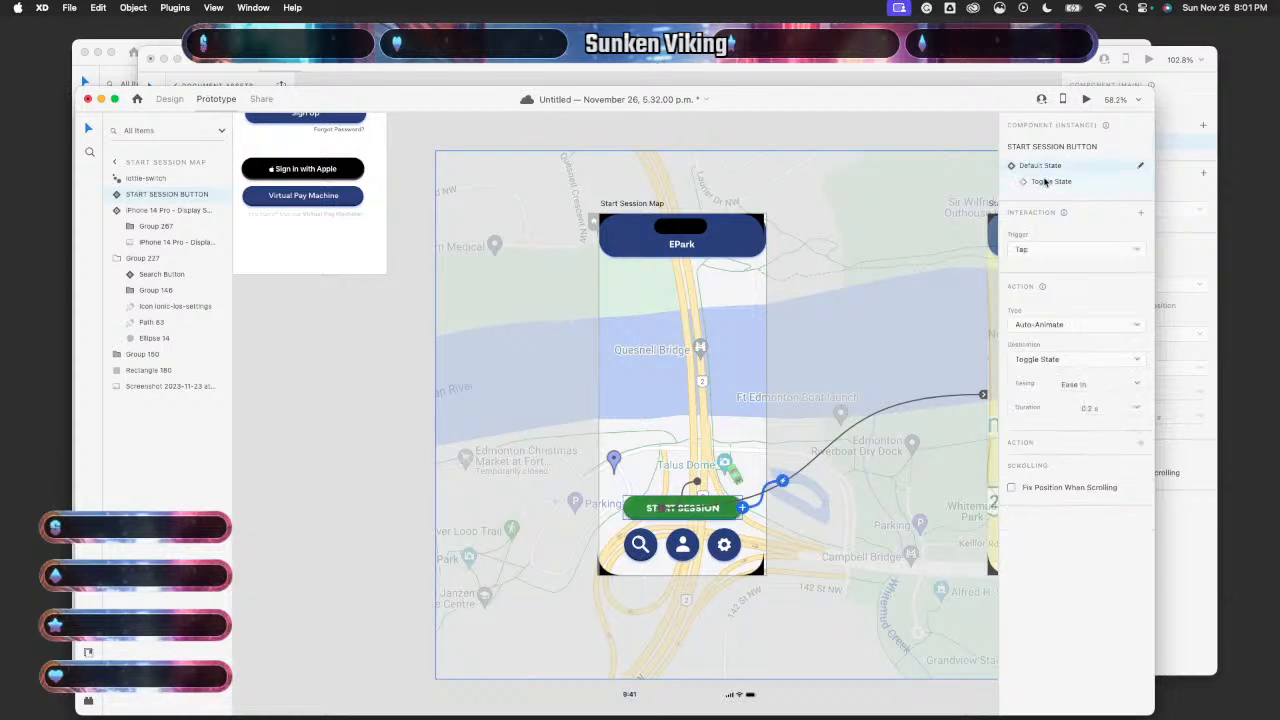
{"action": "left_click", "coordinate": [1045, 181]}
- Step through undo and redo to find the Lottie Playback interaction, ending on Toggle State
{"action": "key", "text": "super+z"}
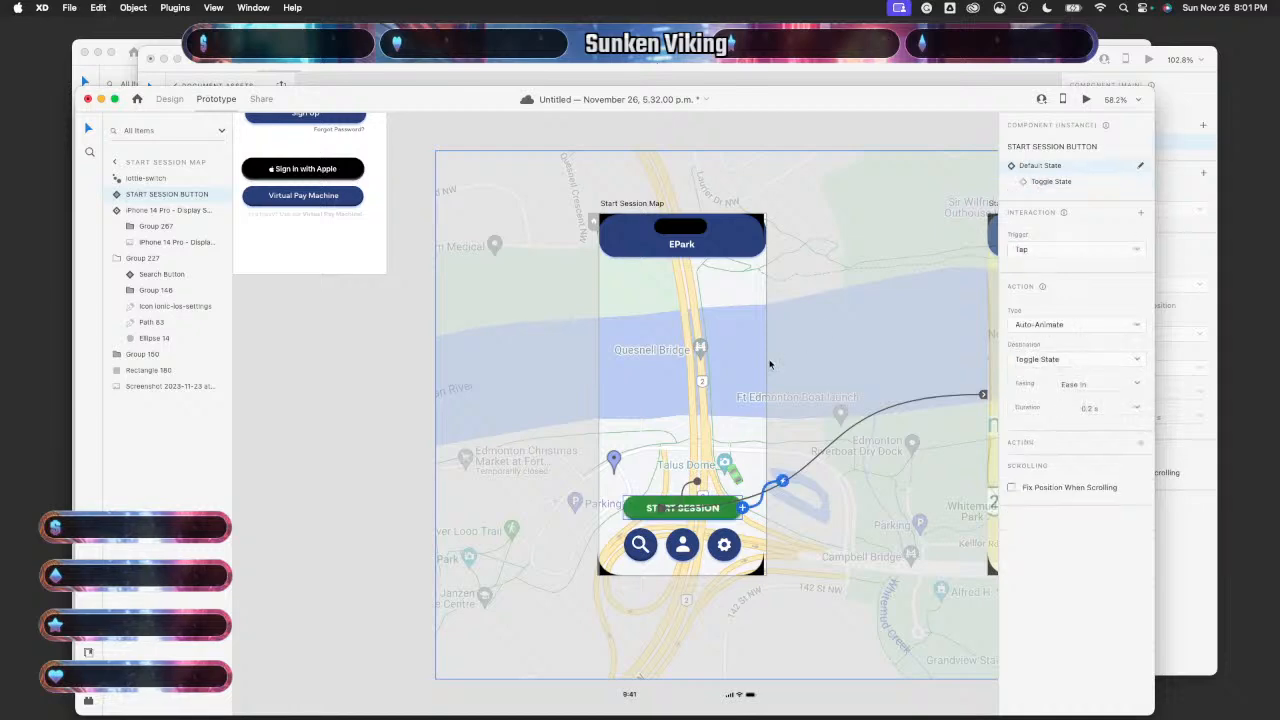
{"action": "key", "text": "super+shift+z"}
{"action": "key", "text": "super+z"}
{"action": "key", "text": "super+shift+z"}
{"action": "key", "text": "super+z"}
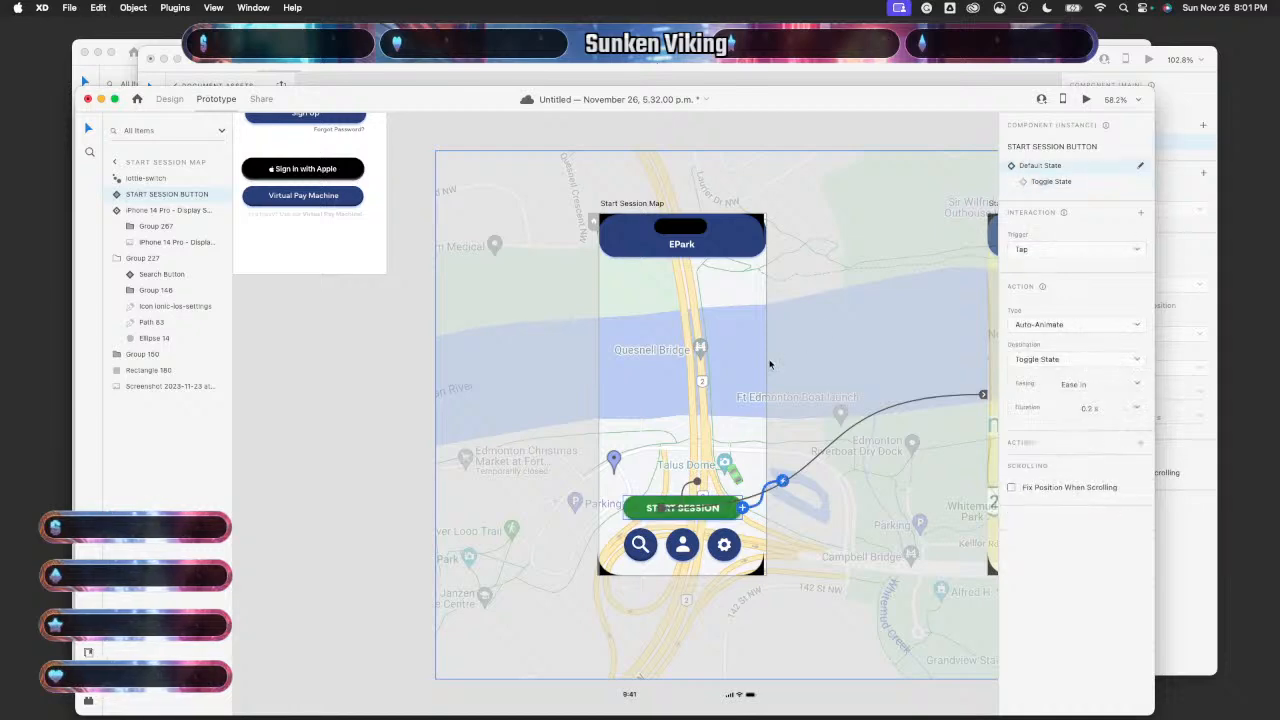
{"action": "key", "text": "super+shift+z"}
{"action": "key", "text": "super+z"}
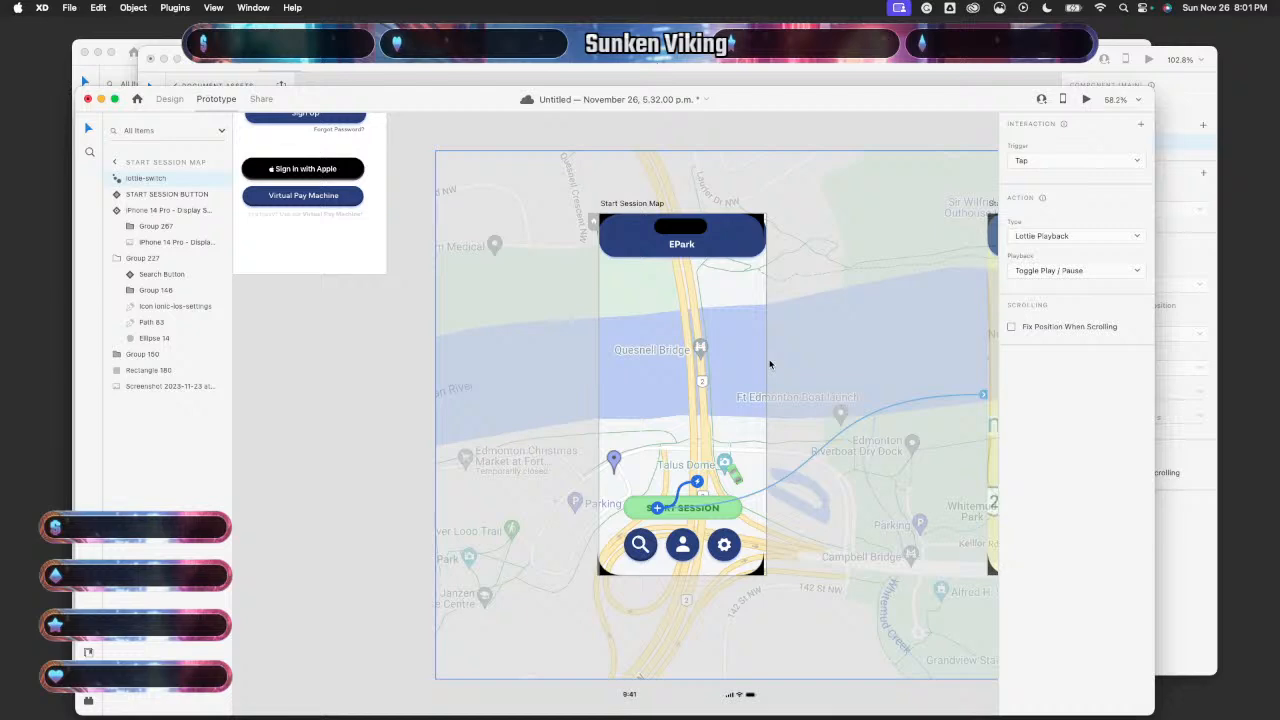
{"action": "key", "text": "super+shift+z"}
{"action": "scroll", "coordinate": [486, 634], "scroll_direction": "down", "scroll_amount": 3}
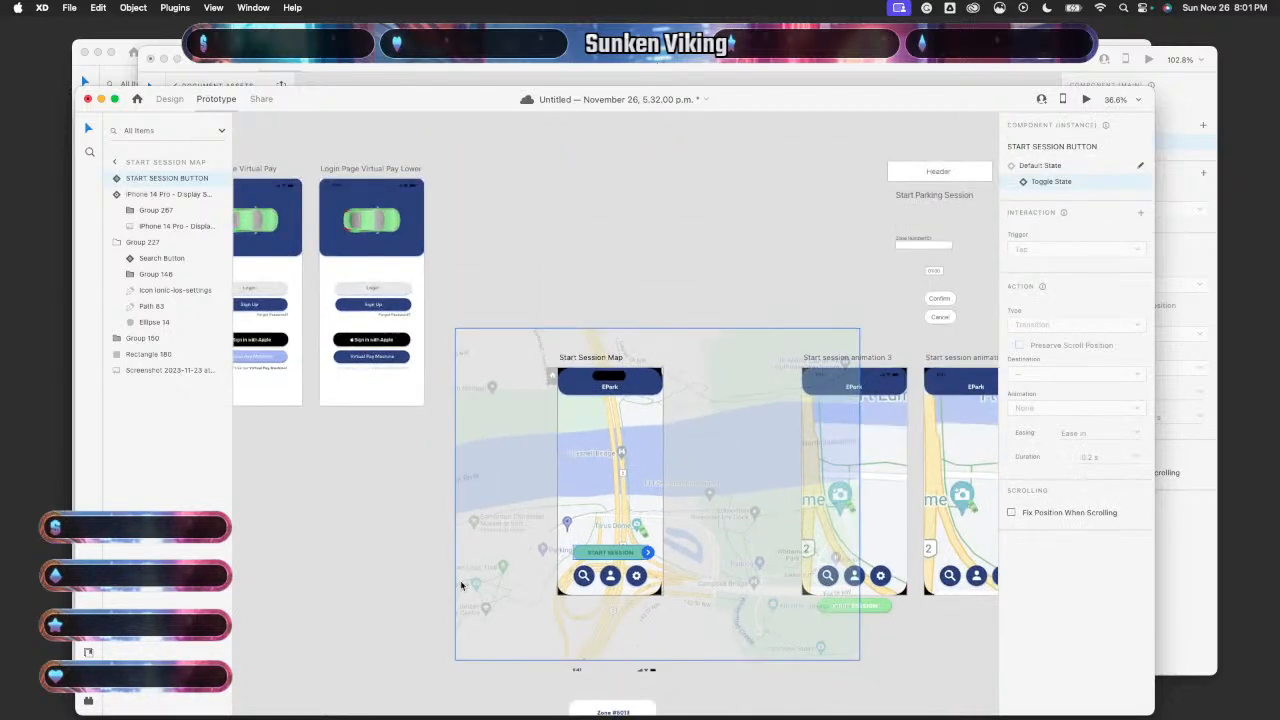
- In Design mode, paste the lottie-switch onto Start Session and set the button to Default State
{"action": "left_click", "coordinate": [168, 98]}
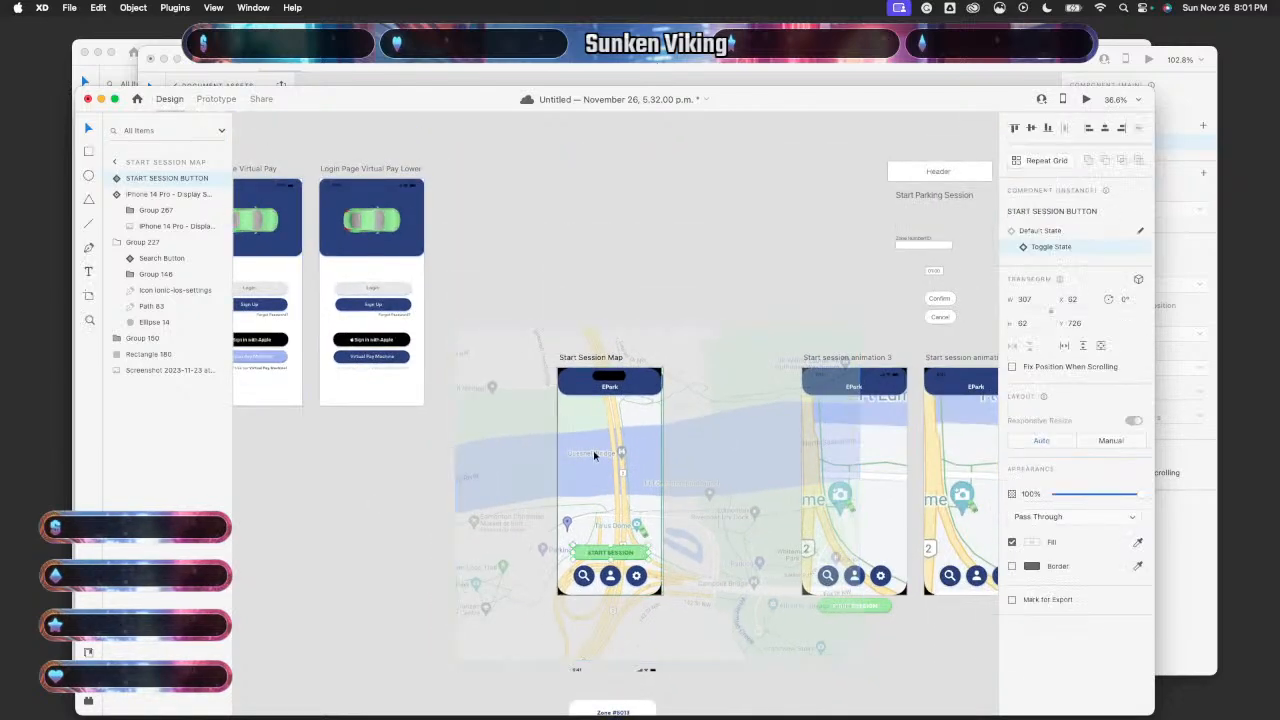
{"action": "scroll", "coordinate": [594, 455], "scroll_direction": "up", "scroll_amount": 5}
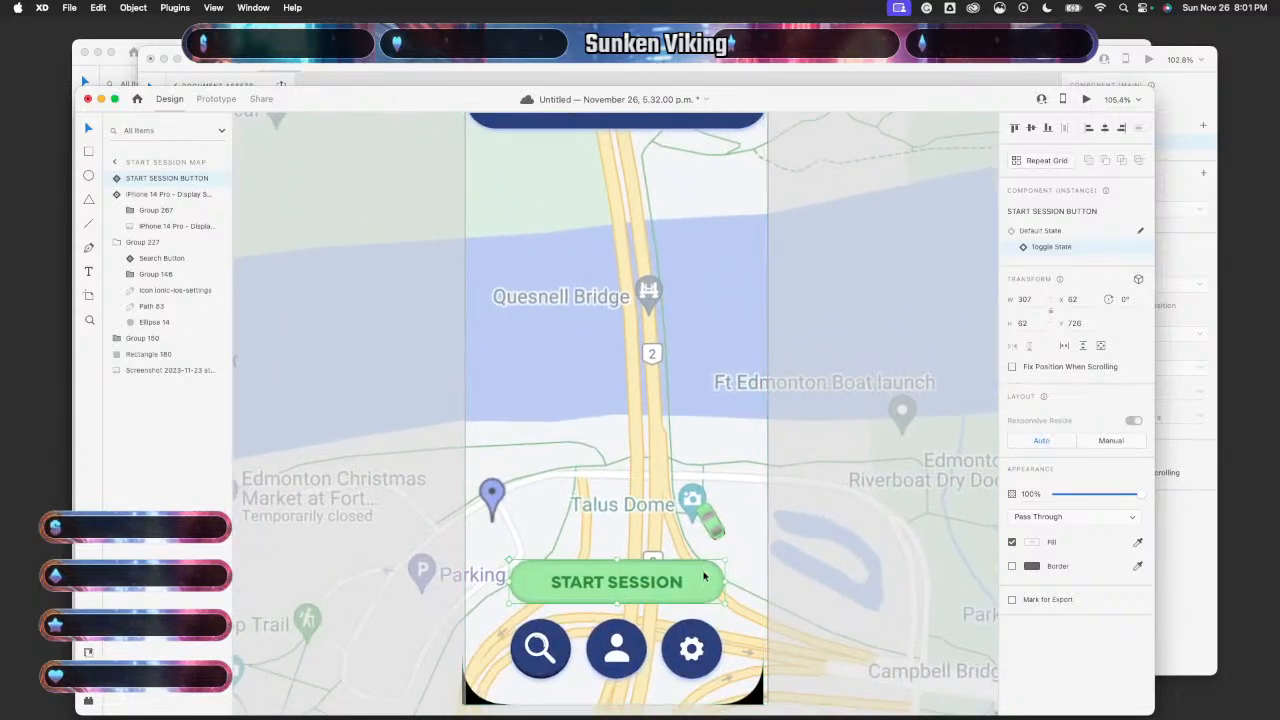
{"action": "key", "text": "super+v"}
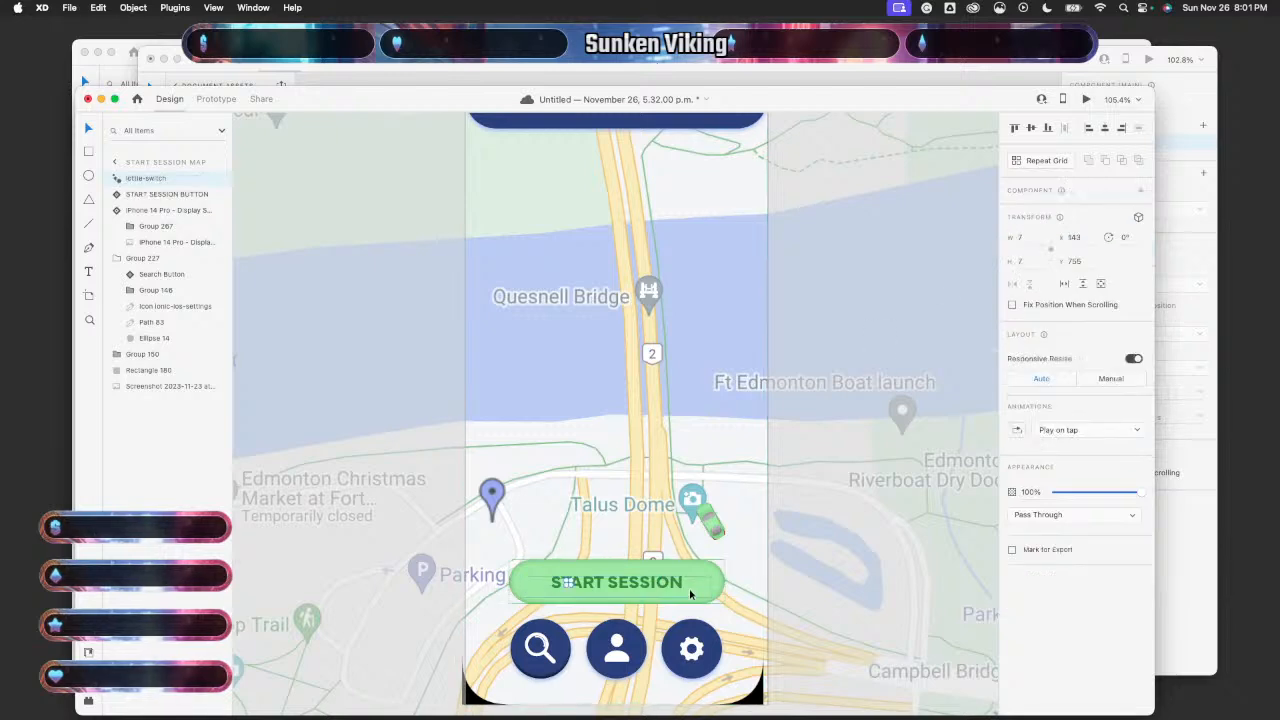
{"action": "left_click", "coordinate": [700, 585]}
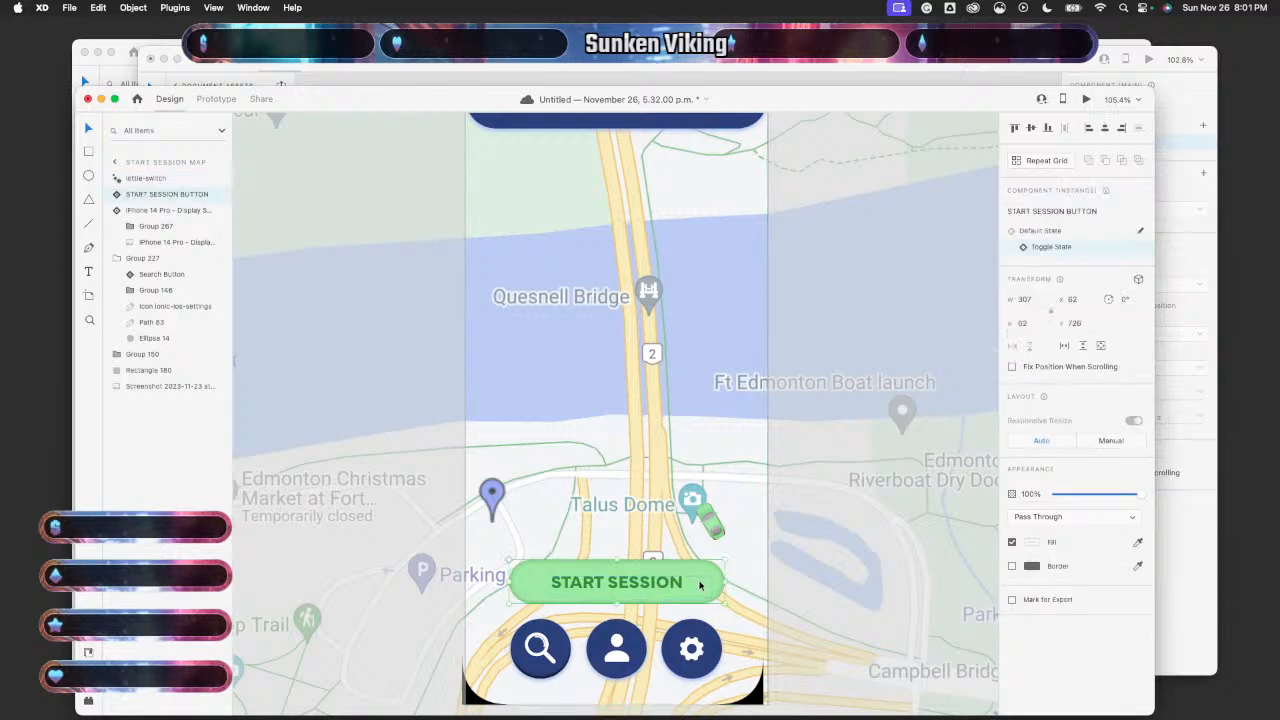
{"action": "left_click", "coordinate": [1041, 231]}
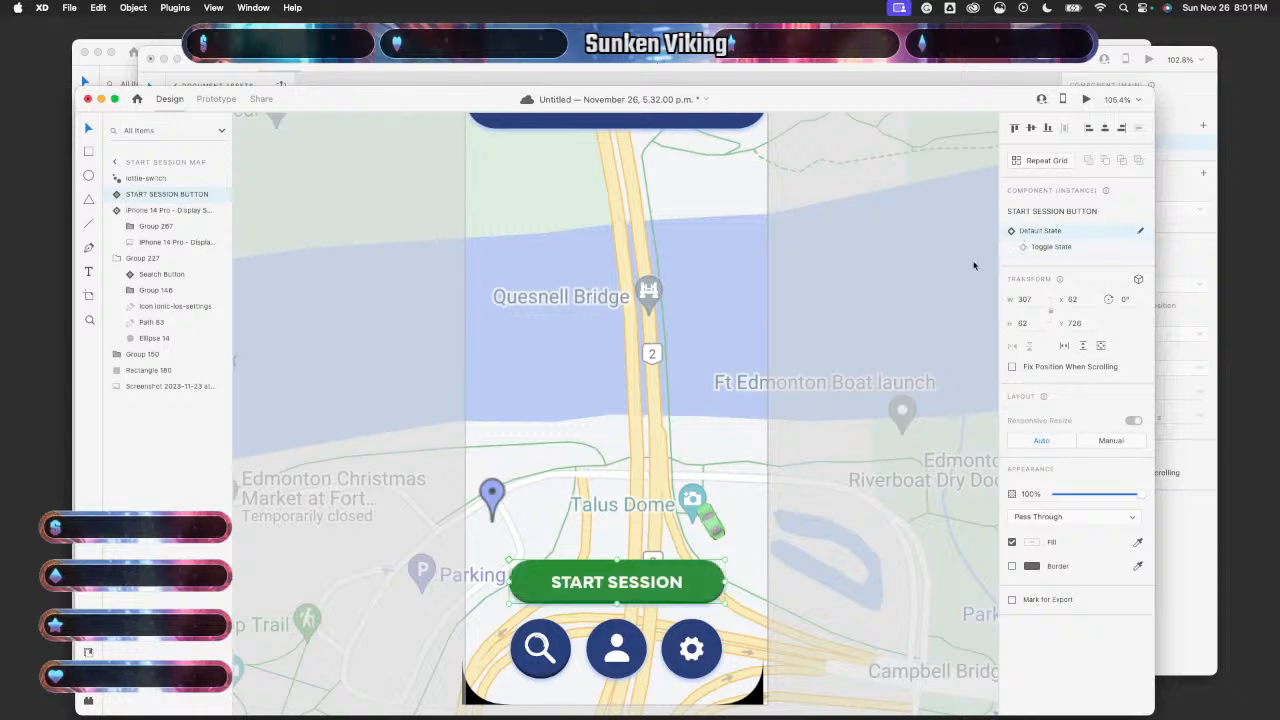
- Keep the small lottie-switch layer's Lottie playback set to Play on tap
{"action": "left_click", "coordinate": [566, 584]}
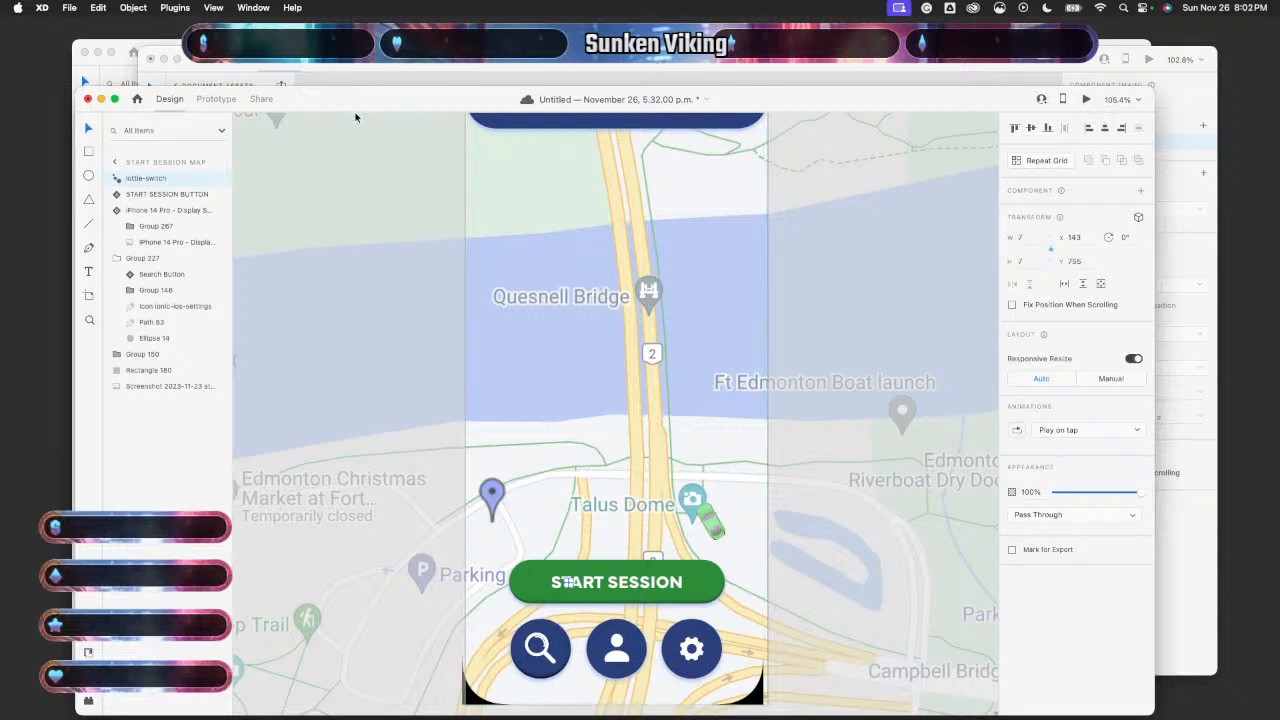
{"action": "left_click", "coordinate": [1135, 432]}
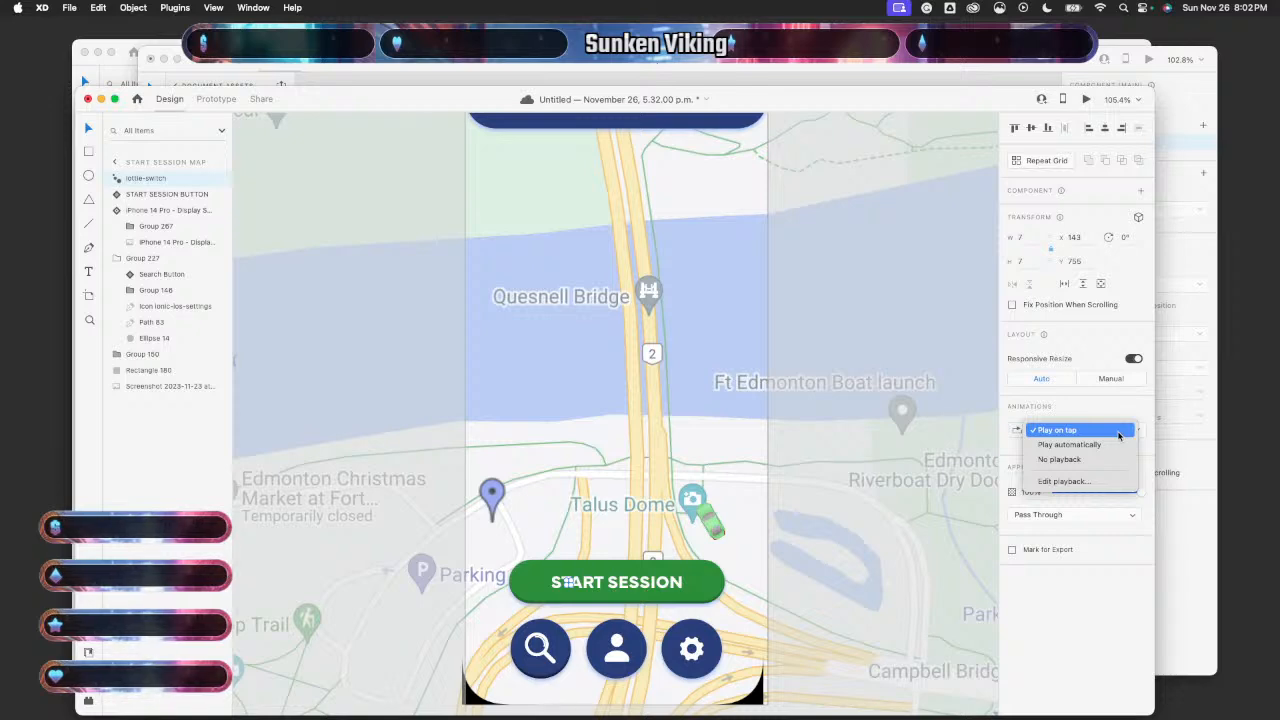
{"action": "left_click", "coordinate": [1118, 432]}
{"action": "scroll", "coordinate": [773, 298], "scroll_direction": "down", "scroll_amount": 5}
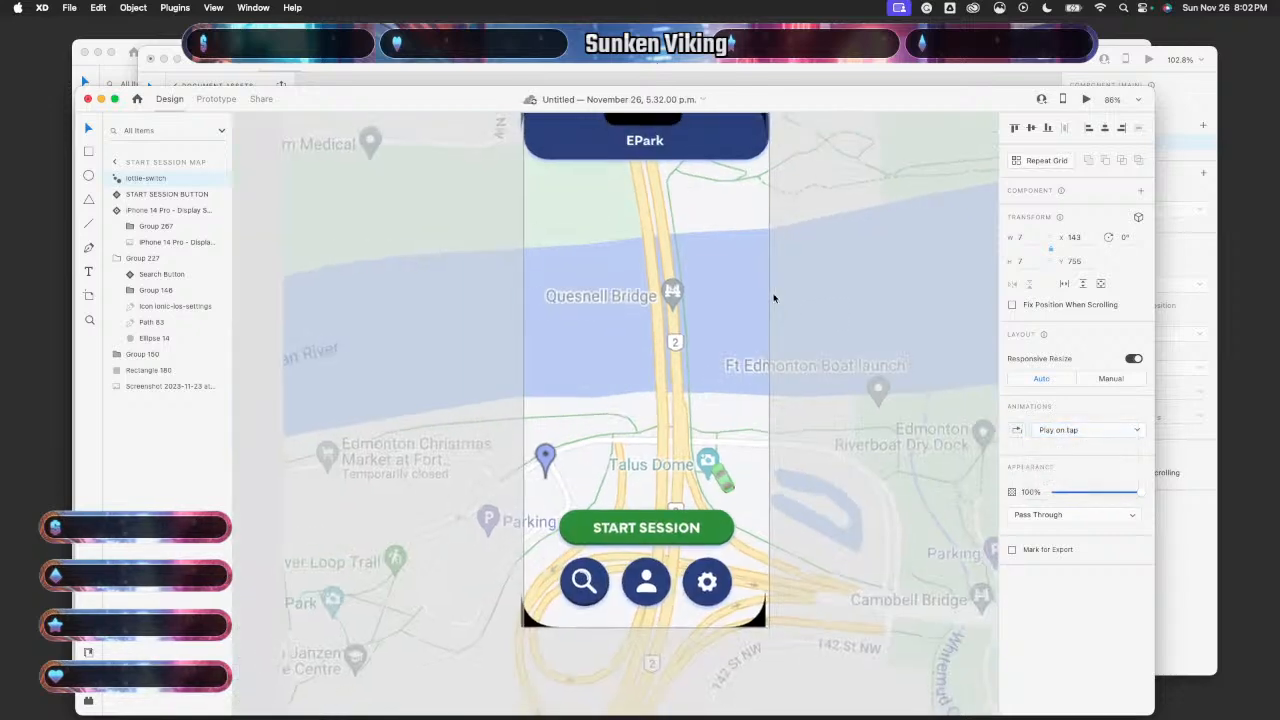
- In the sample button prototype, preview artboard-1, then zoom out to see both artboards
{"action": "left_click", "coordinate": [1212, 402]}
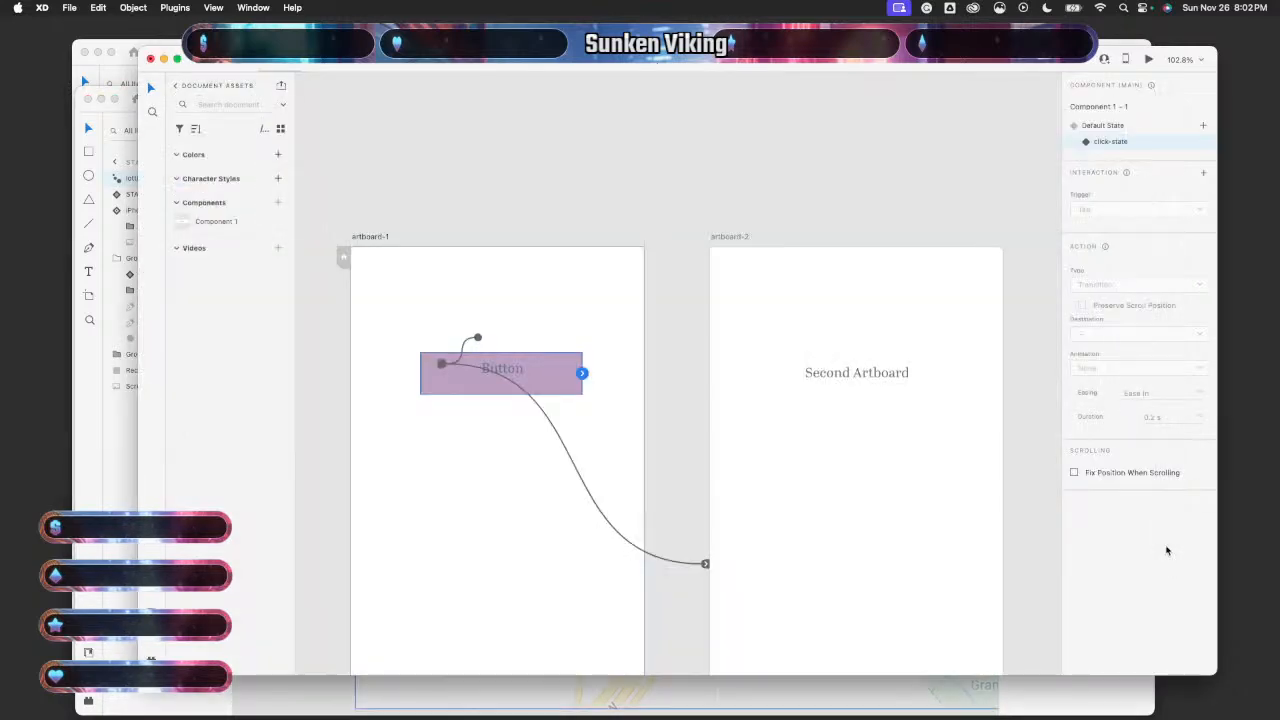
{"action": "left_click", "coordinate": [516, 551]}
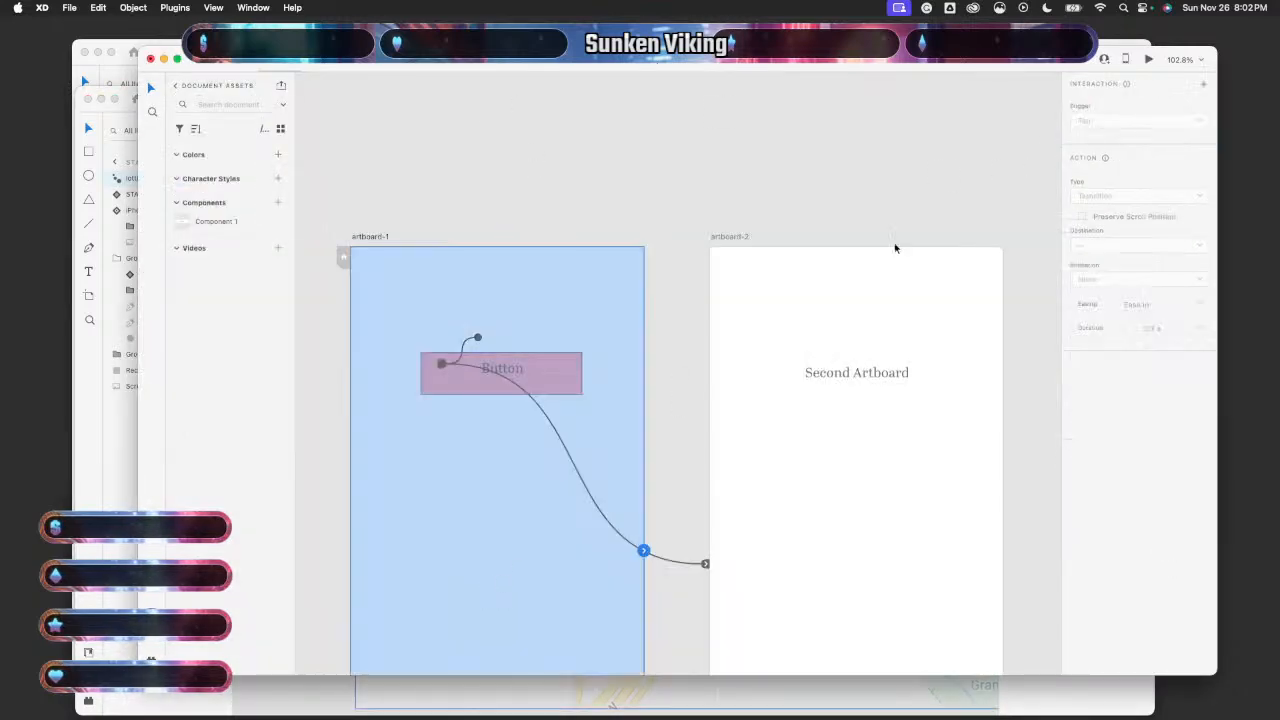
{"action": "left_click", "coordinate": [1149, 59]}
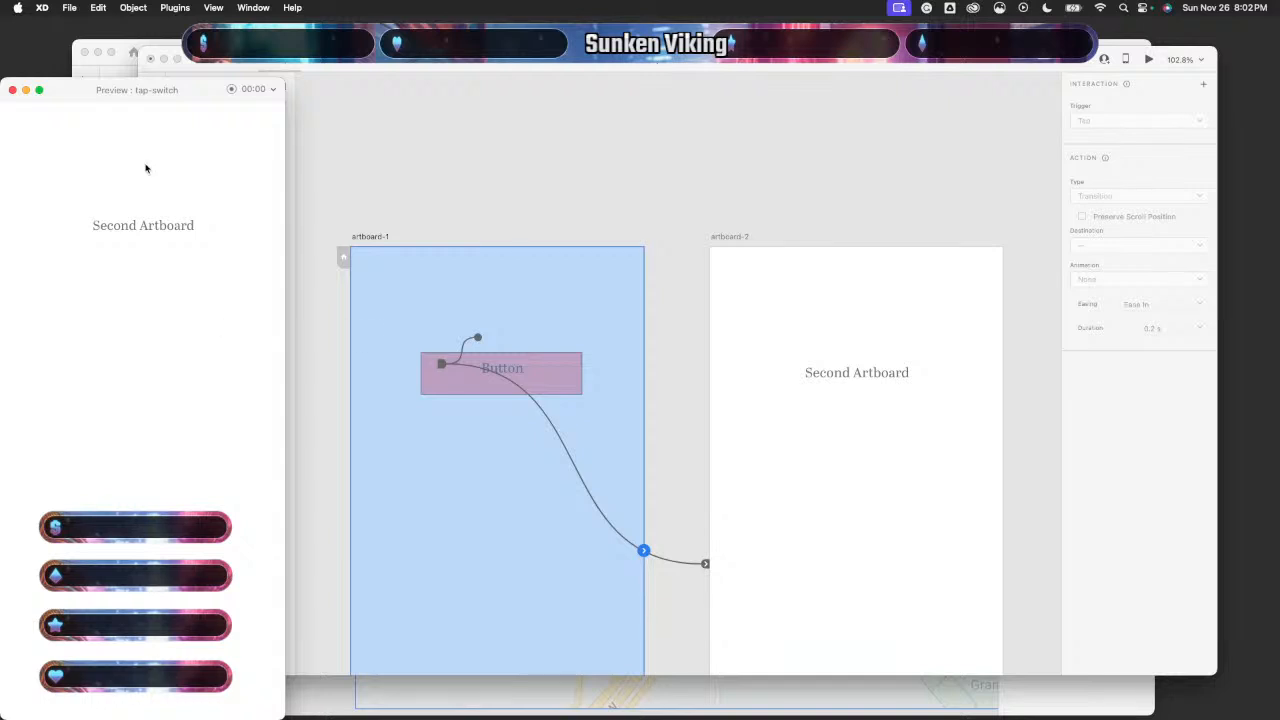
{"action": "left_click", "coordinate": [12, 89]}
{"action": "left_click", "coordinate": [485, 141]}
{"action": "key", "text": "super+minus"}
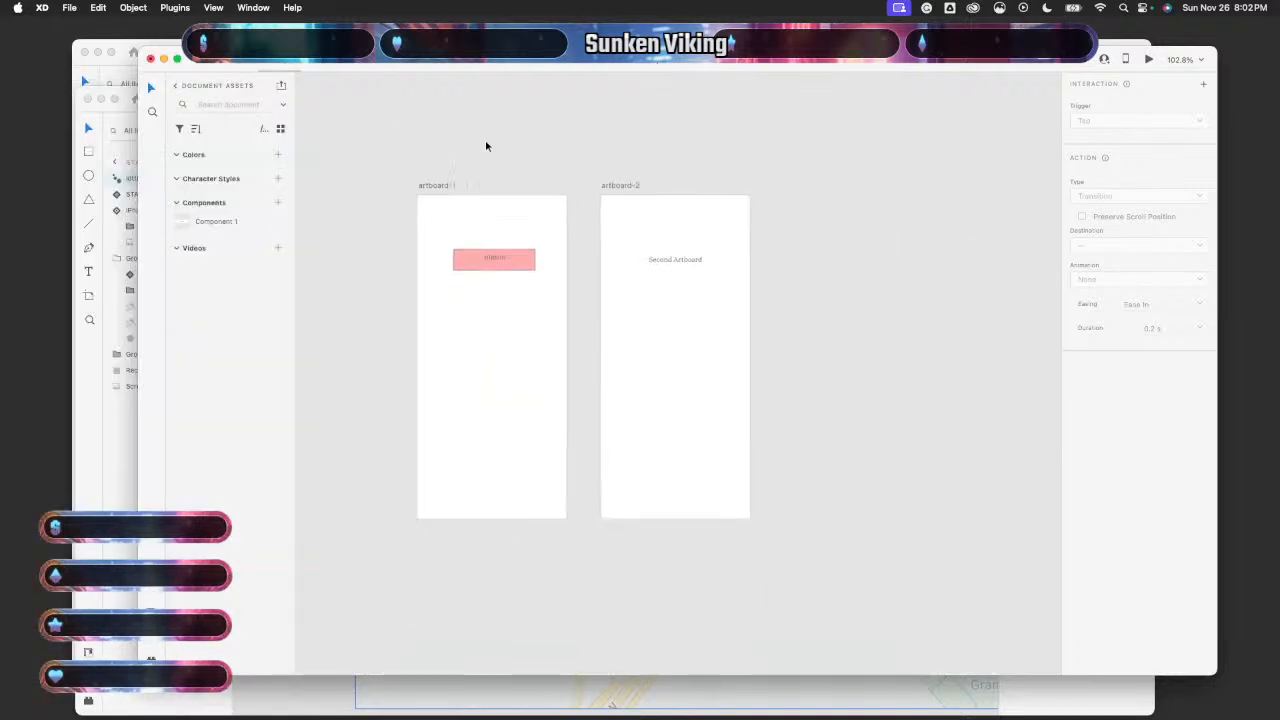
- Check Button's Default State tap interaction, test it in preview, then return to EPark
{"action": "left_click", "coordinate": [518, 325]}
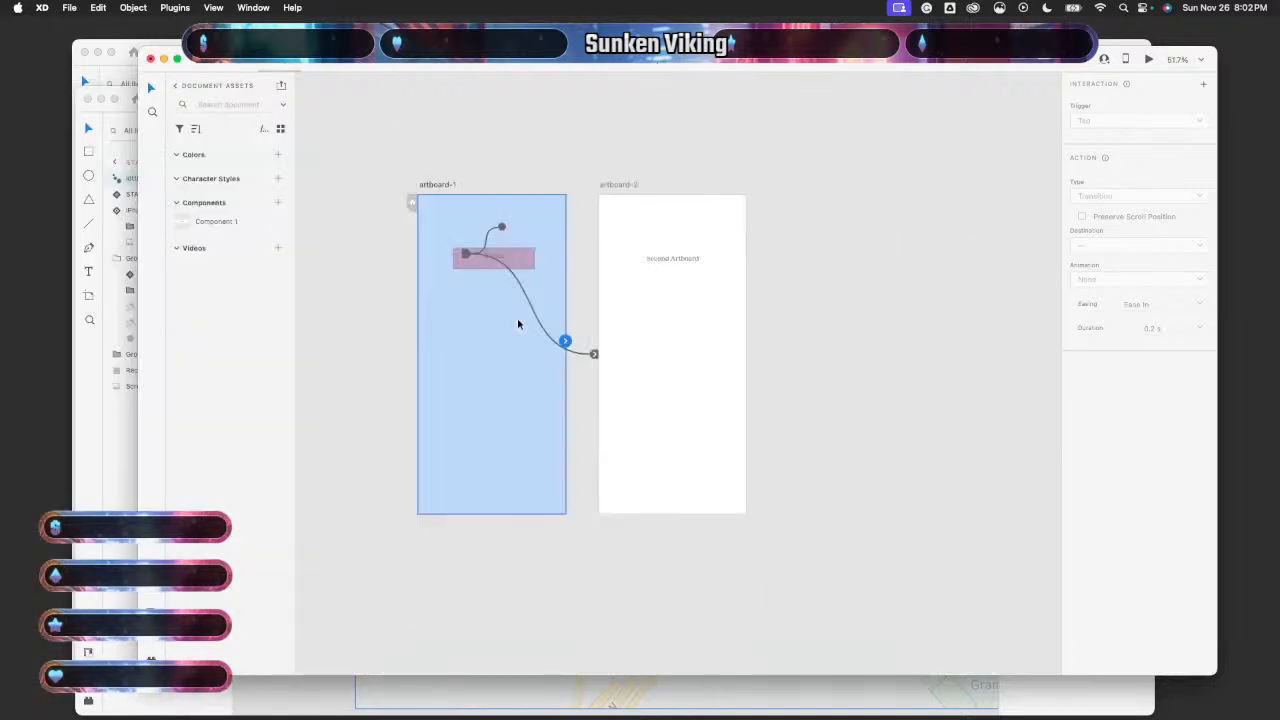
{"action": "left_click", "coordinate": [520, 258]}
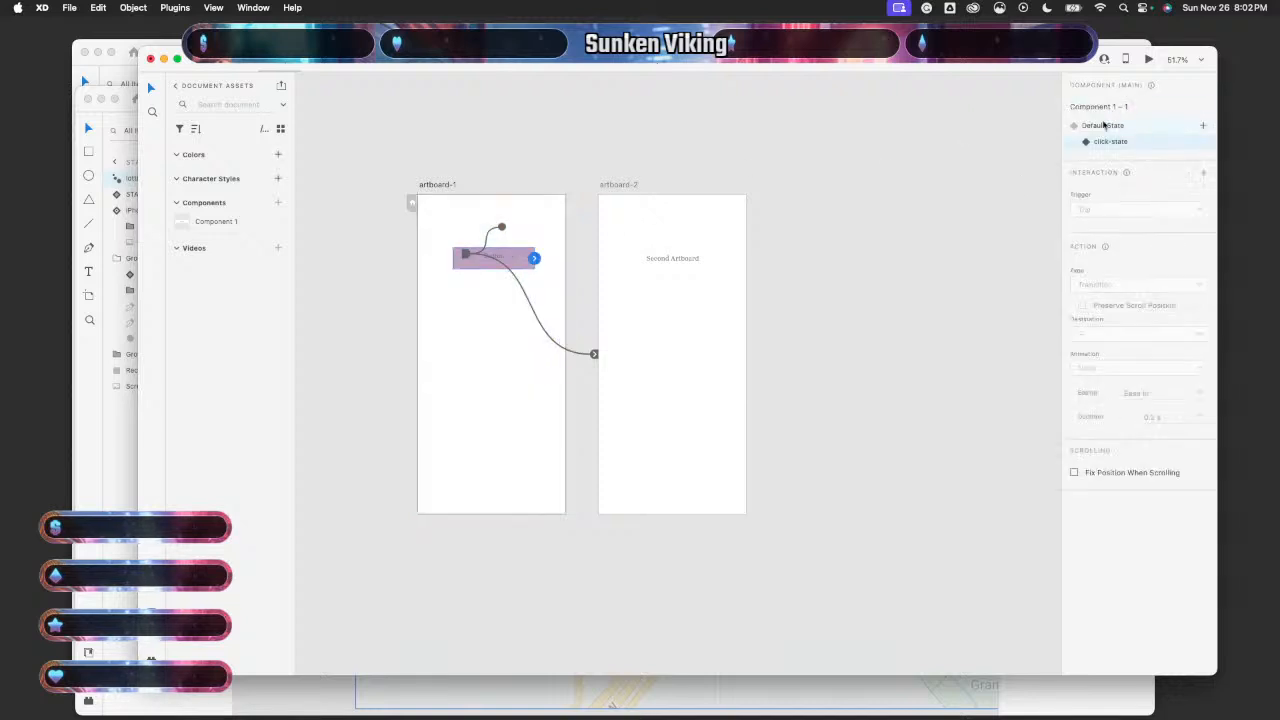
{"action": "left_click", "coordinate": [1103, 125]}
{"action": "left_click", "coordinate": [1149, 59]}
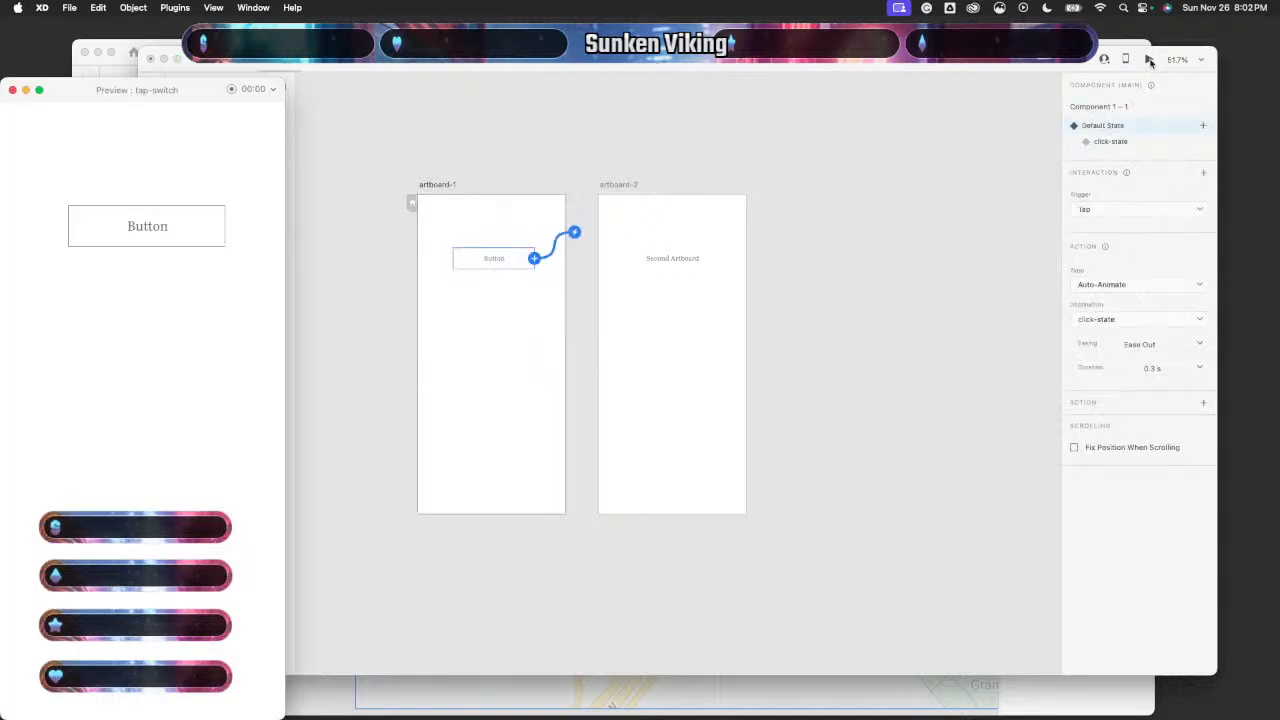
{"action": "left_click", "coordinate": [163, 222]}
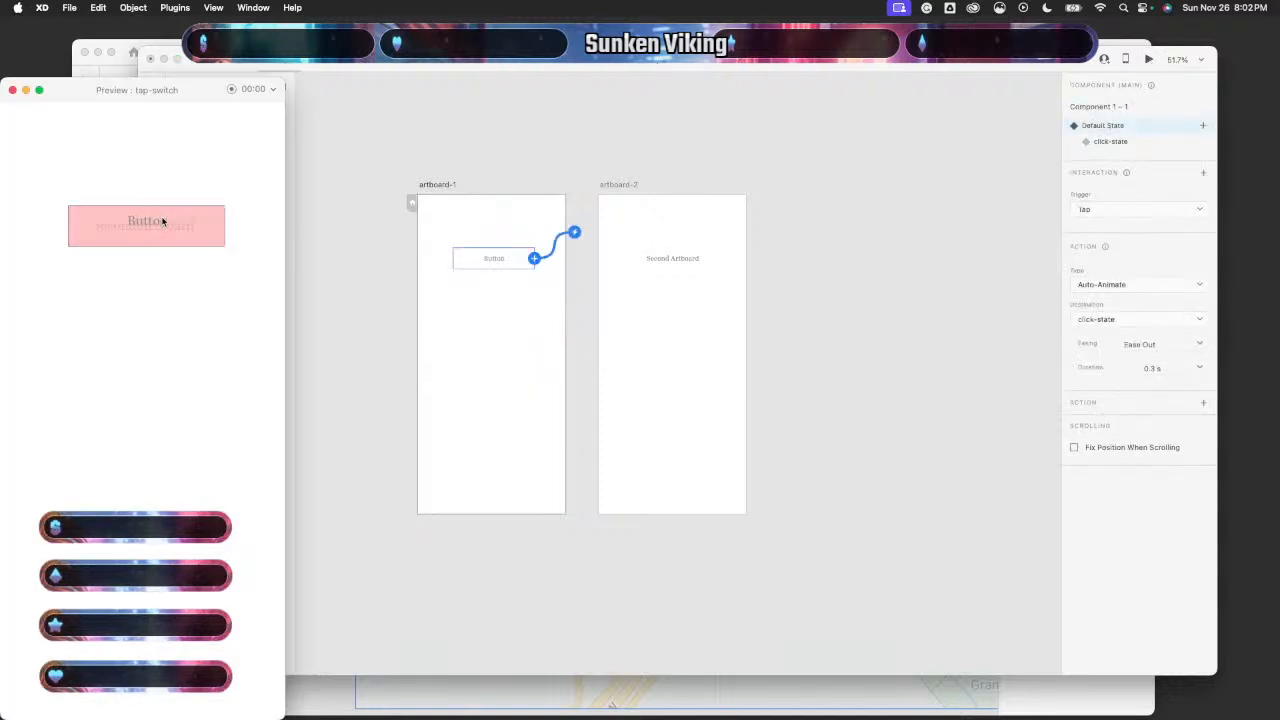
{"action": "left_click", "coordinate": [12, 90]}
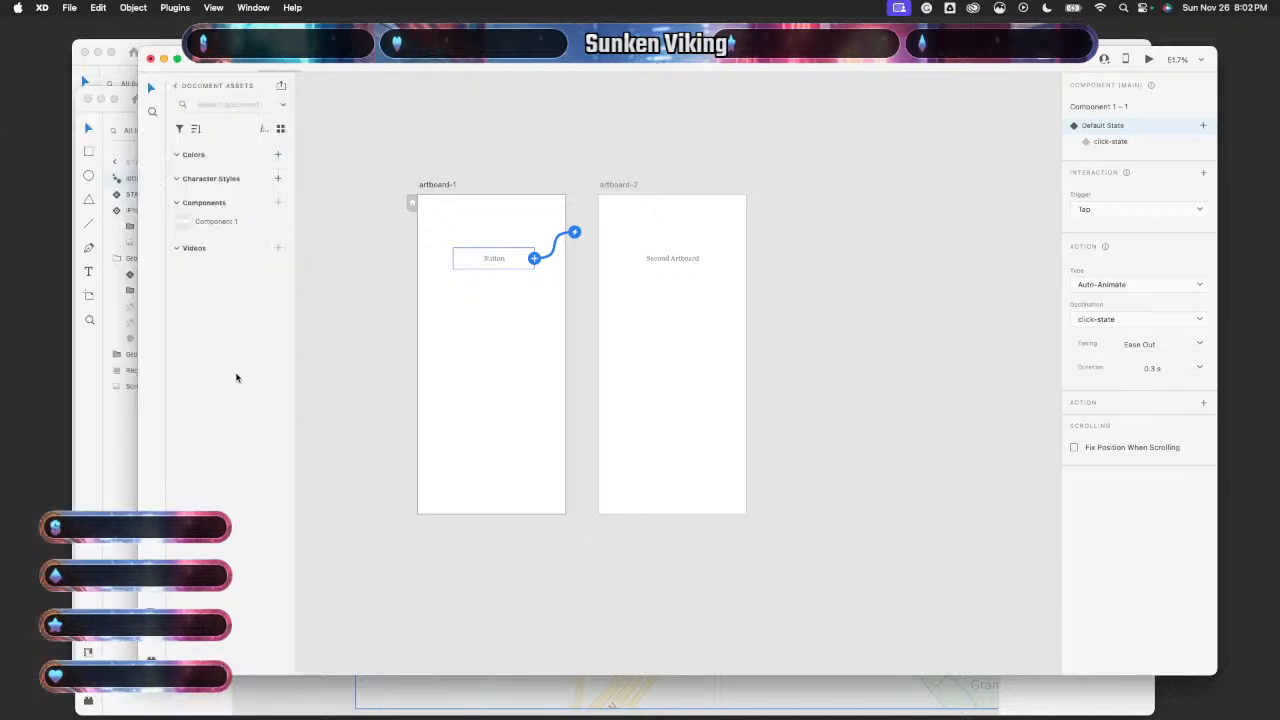
{"action": "left_click", "coordinate": [122, 502]}
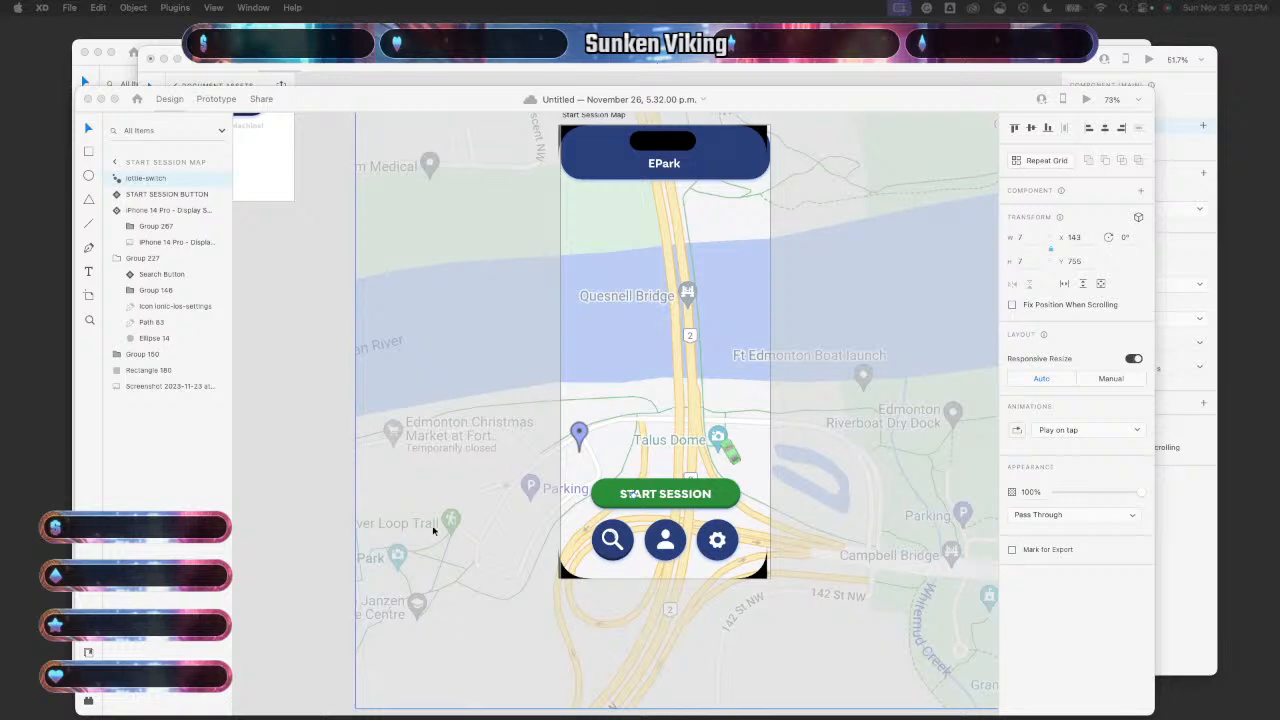
{"action": "left_click", "coordinate": [275, 500]}
{"action": "scroll", "coordinate": [699, 488], "scroll_direction": "up", "scroll_amount": 10}
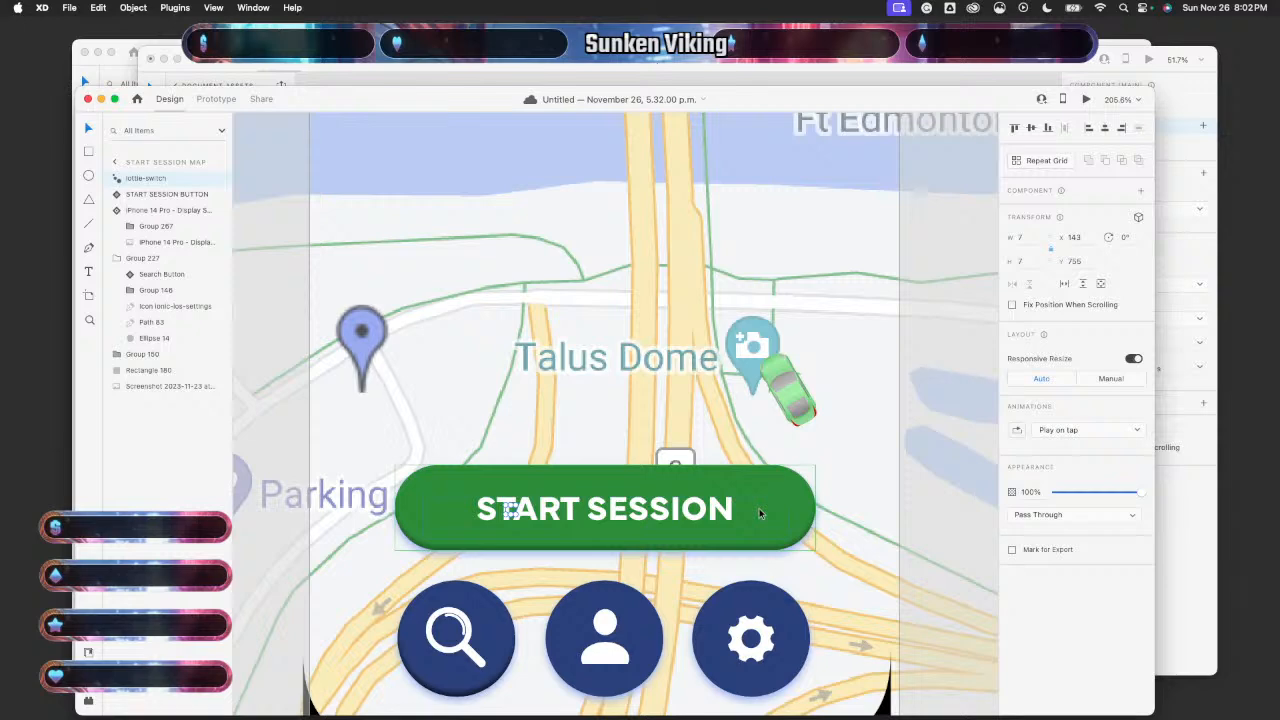
{"action": "scroll", "coordinate": [759, 508], "scroll_direction": "down", "scroll_amount": 10}
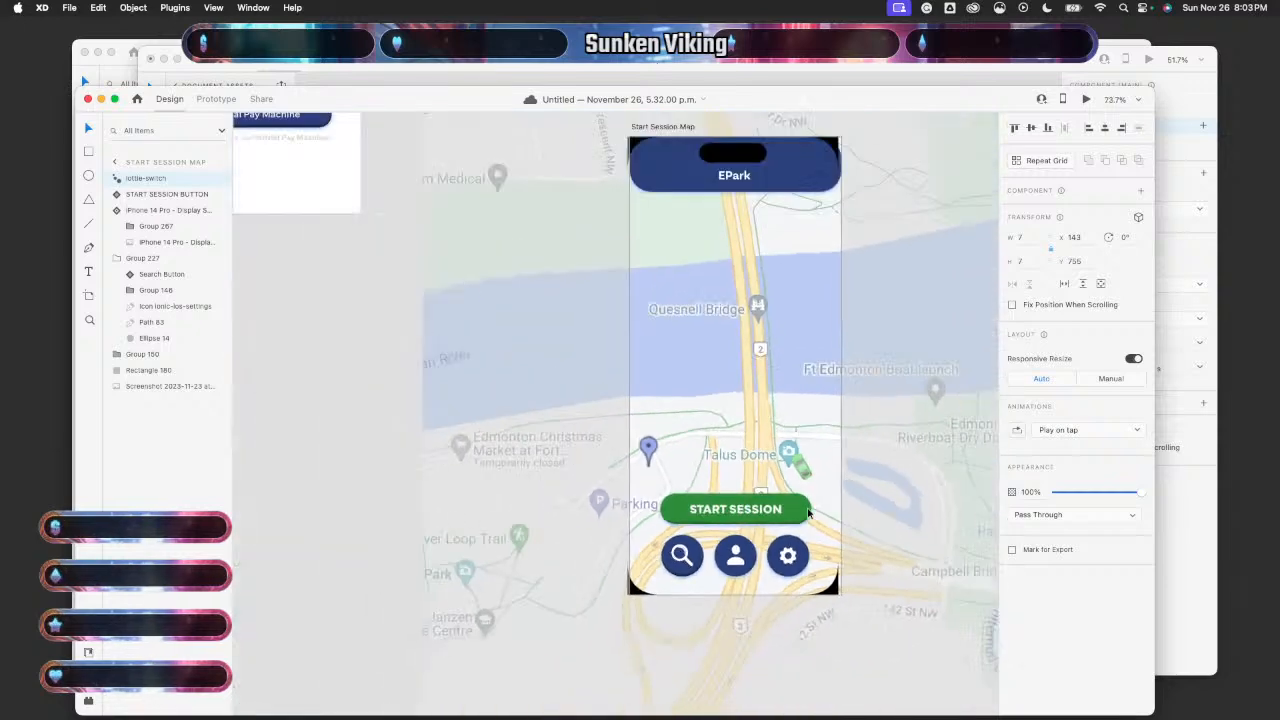
{"action": "scroll", "coordinate": [808, 513], "scroll_direction": "right", "scroll_amount": 1}
{"action": "scroll", "coordinate": [808, 513], "scroll_direction": "up", "scroll_amount": 6}
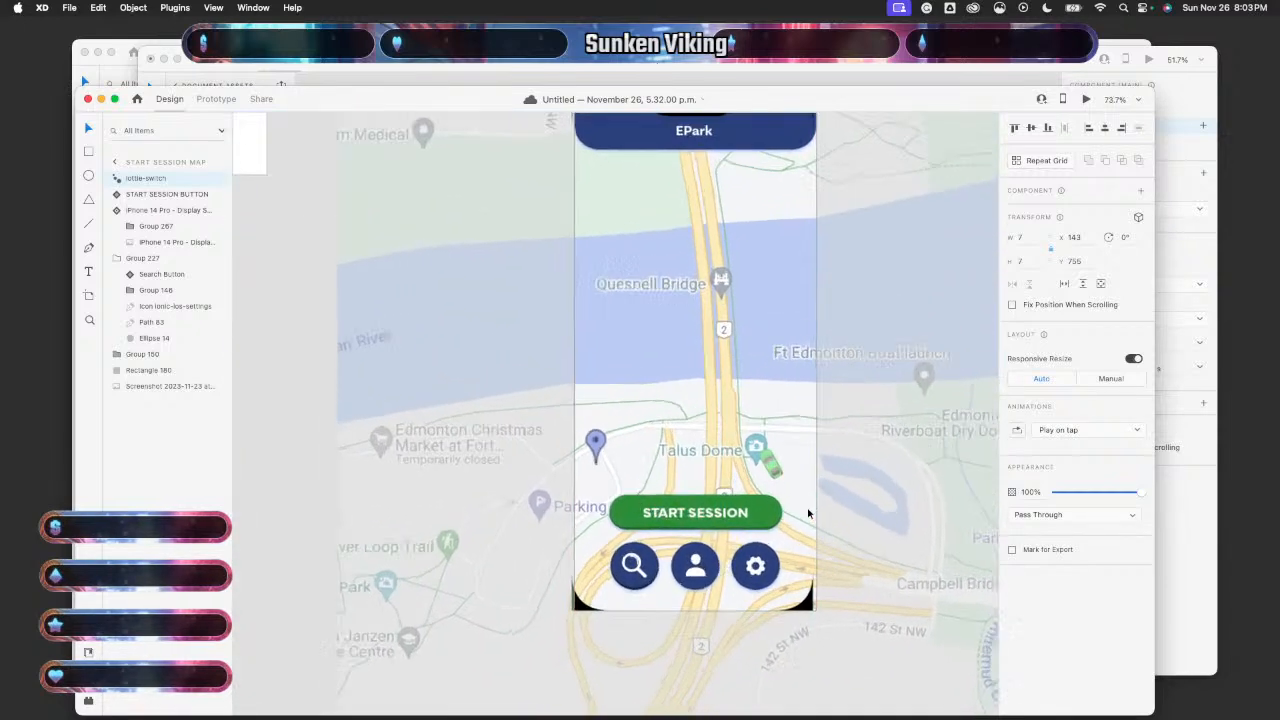
{"action": "left_click", "coordinate": [583, 66]}
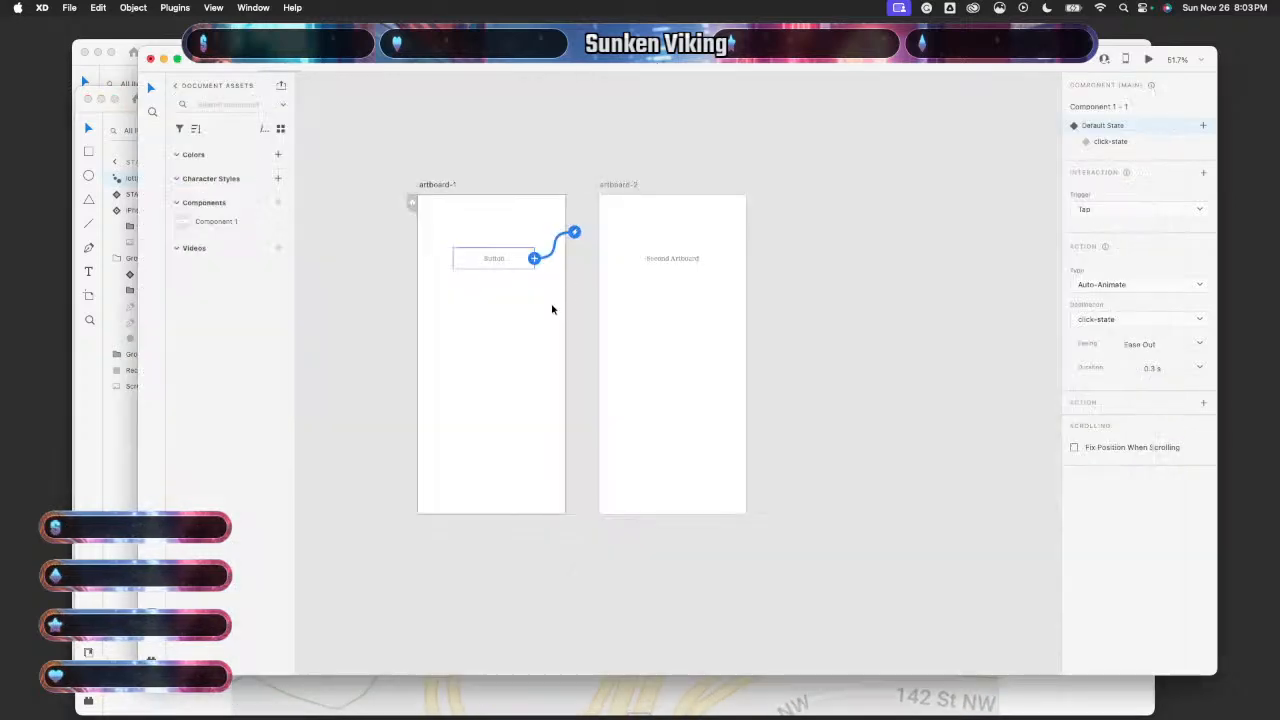
{"action": "scroll", "coordinate": [551, 306], "scroll_direction": "up", "scroll_amount": 2}
{"action": "left_click", "coordinate": [366, 334]}
{"action": "scroll", "coordinate": [483, 316], "scroll_direction": "up", "scroll_amount": 2}
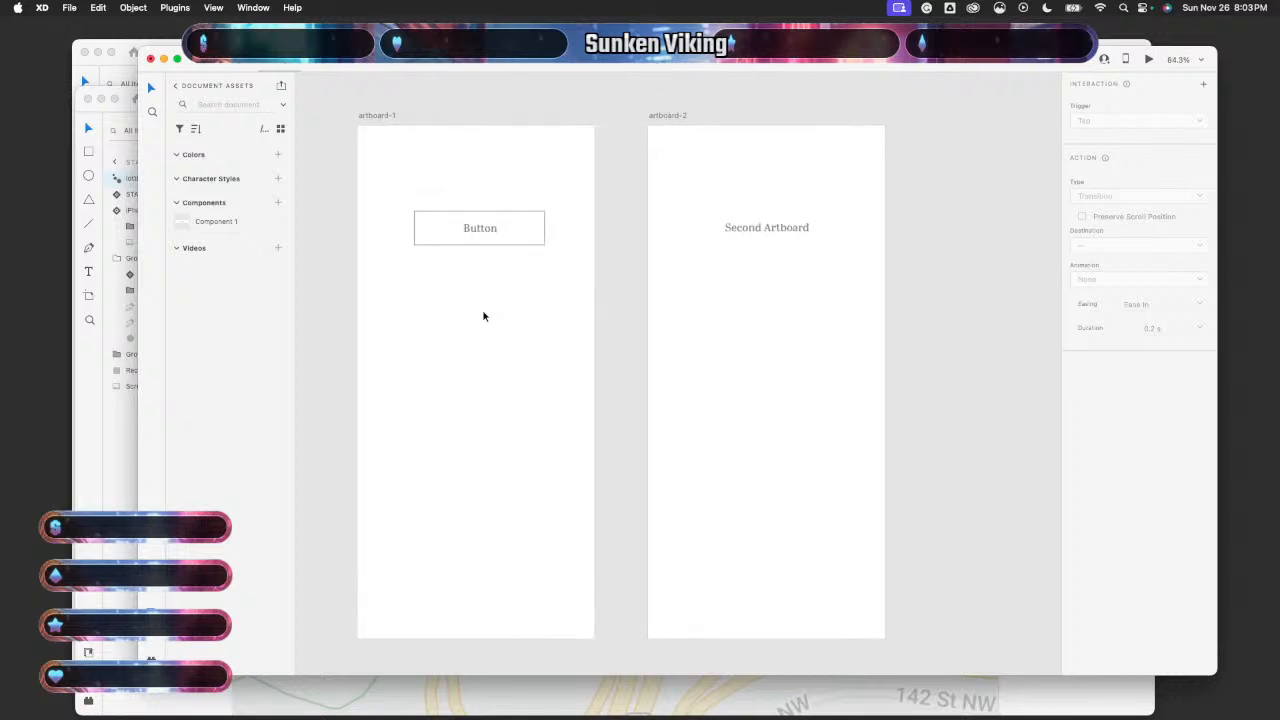
{"action": "scroll", "coordinate": [483, 316], "scroll_direction": "down", "scroll_amount": 2}
{"action": "left_click", "coordinate": [500, 245]}
{"action": "scroll", "coordinate": [472, 291], "scroll_direction": "up", "scroll_amount": 2}
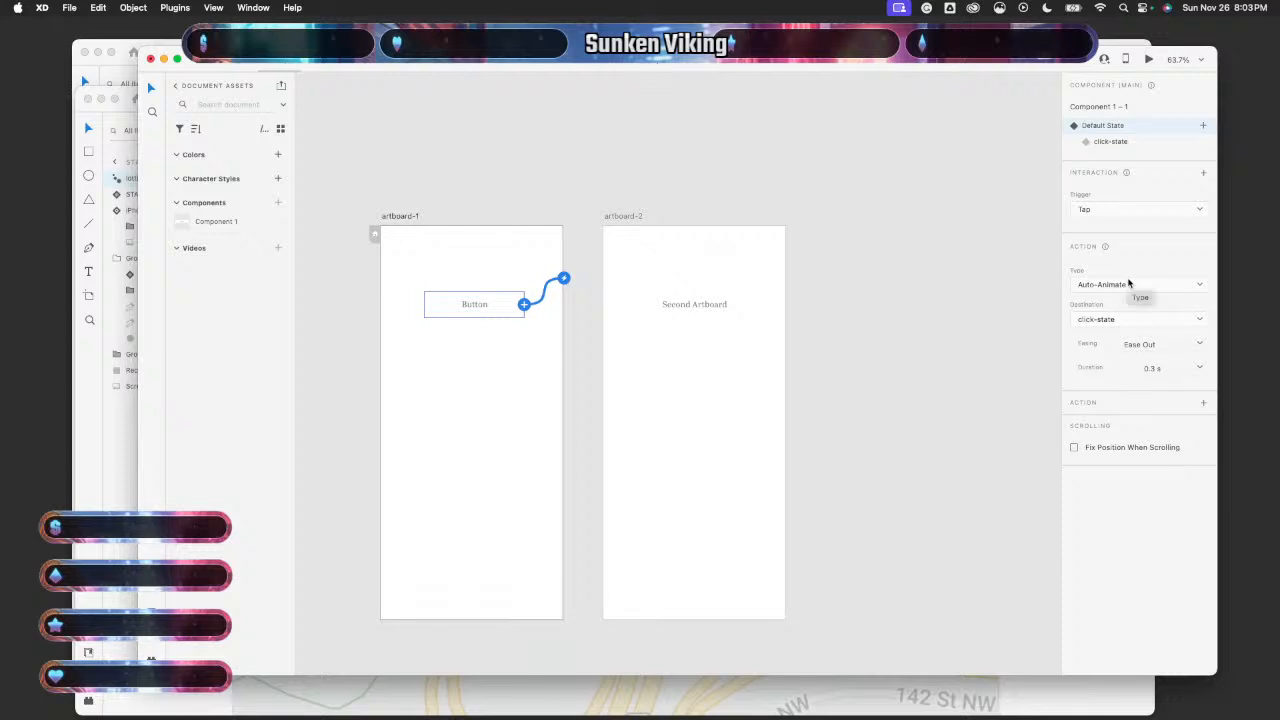
{"action": "left_click", "coordinate": [1112, 141]}
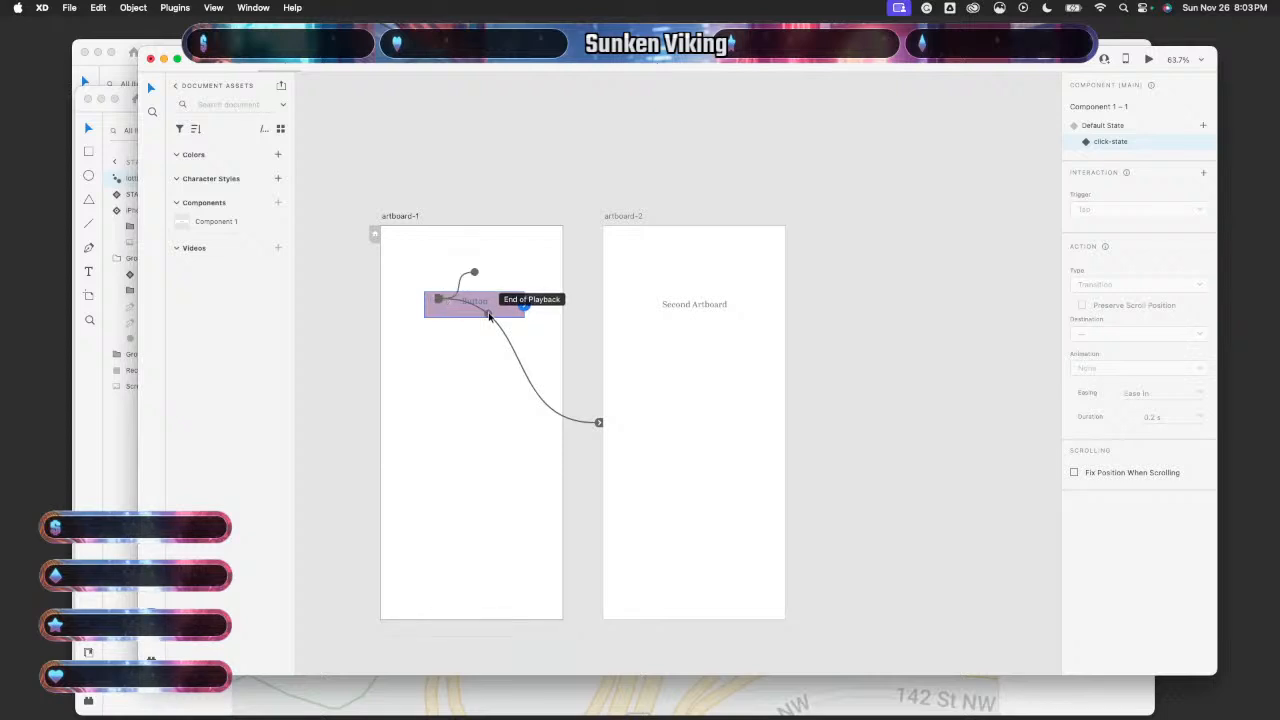
{"action": "left_click", "coordinate": [114, 478]}
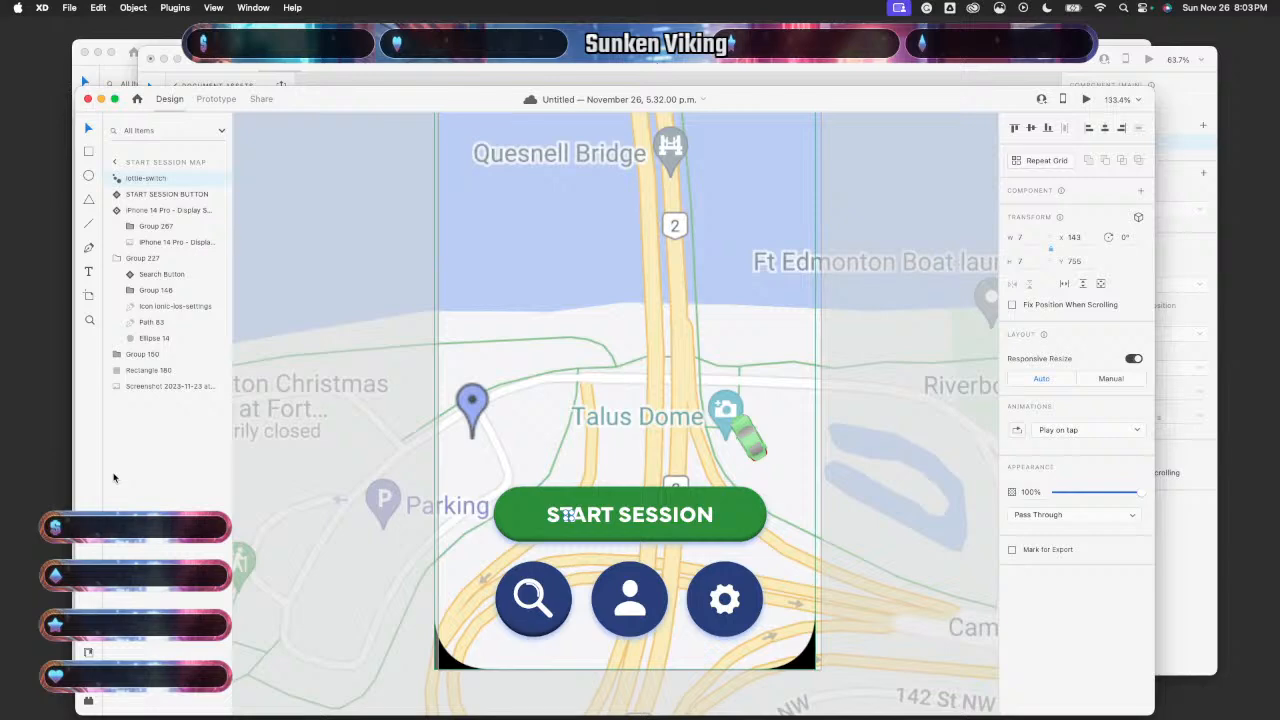
- In Prototype mode, select START SESSION and toggle between its Default and Toggle States
{"action": "scroll", "coordinate": [510, 464], "scroll_direction": "down", "scroll_amount": 2}
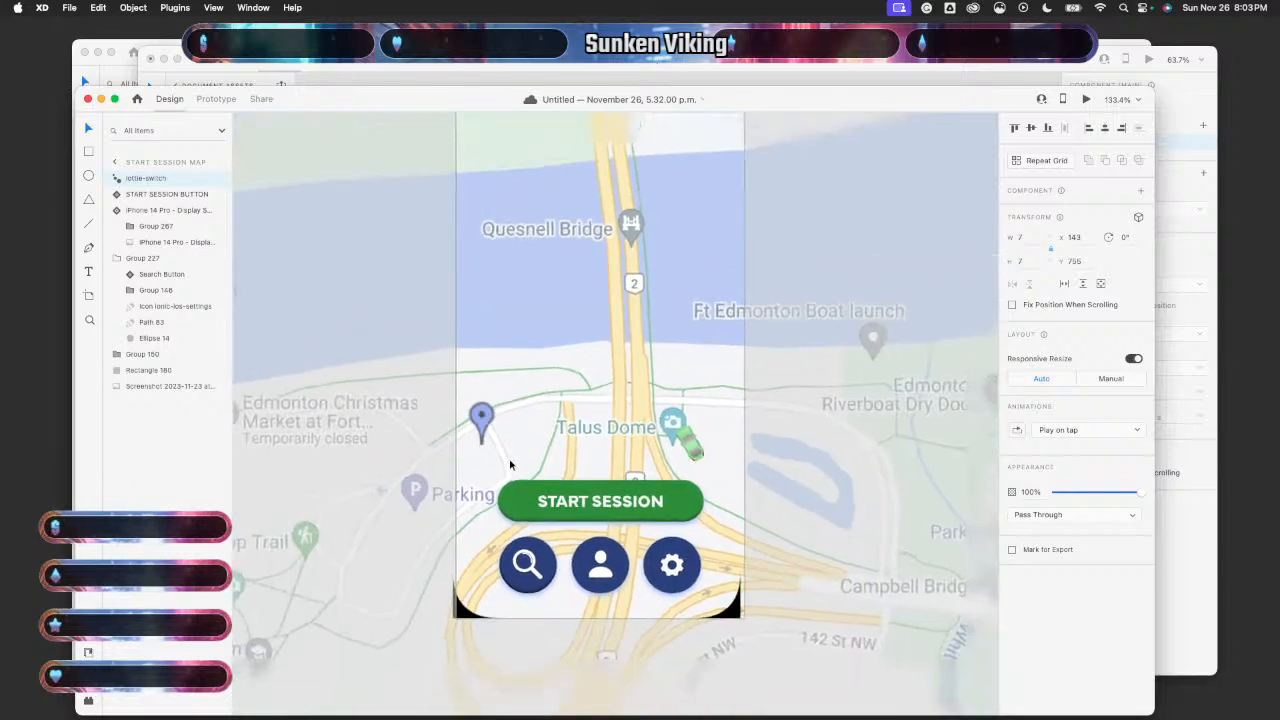
{"action": "scroll", "coordinate": [510, 464], "scroll_direction": "up", "scroll_amount": 3}
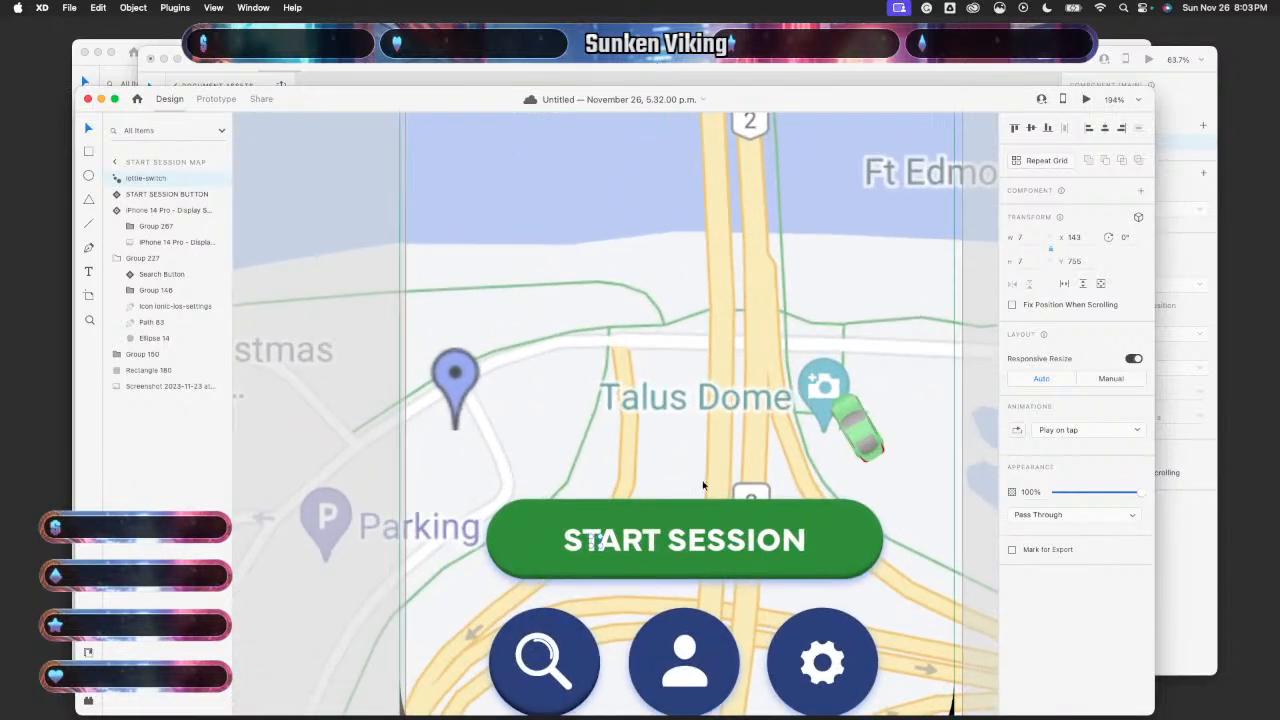
{"action": "left_click", "coordinate": [216, 98]}
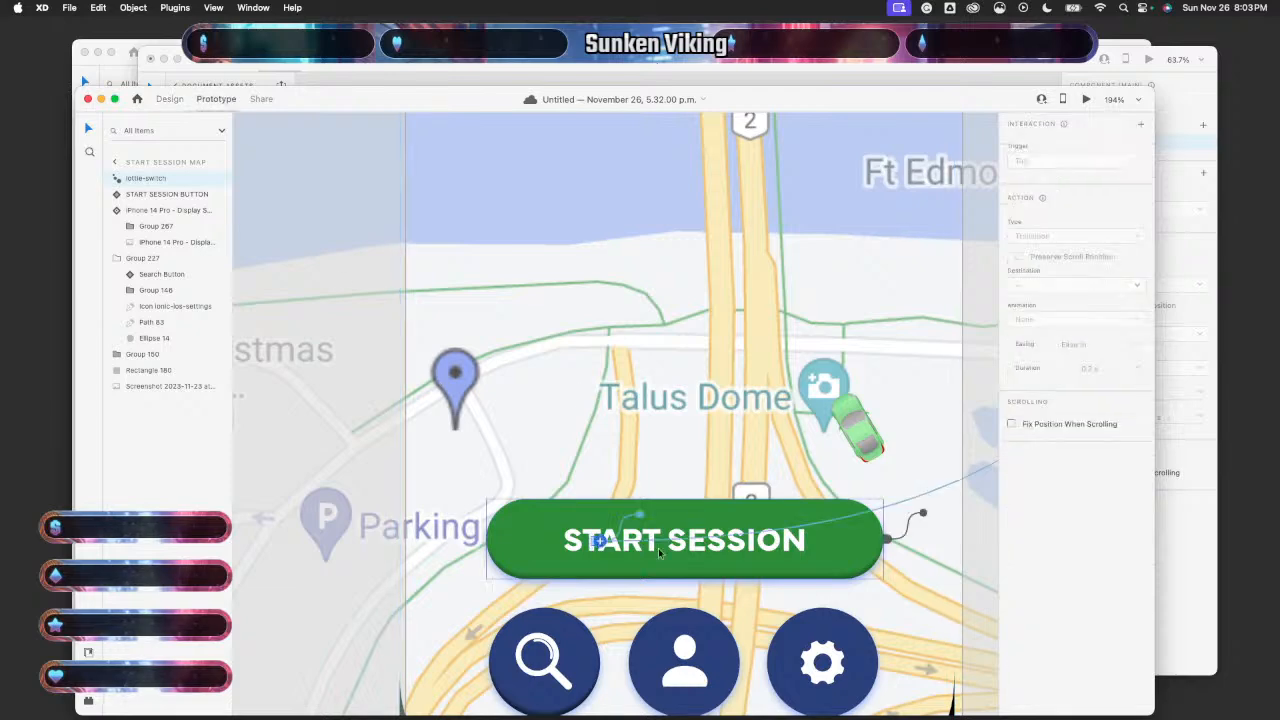
{"action": "left_click", "coordinate": [549, 541]}
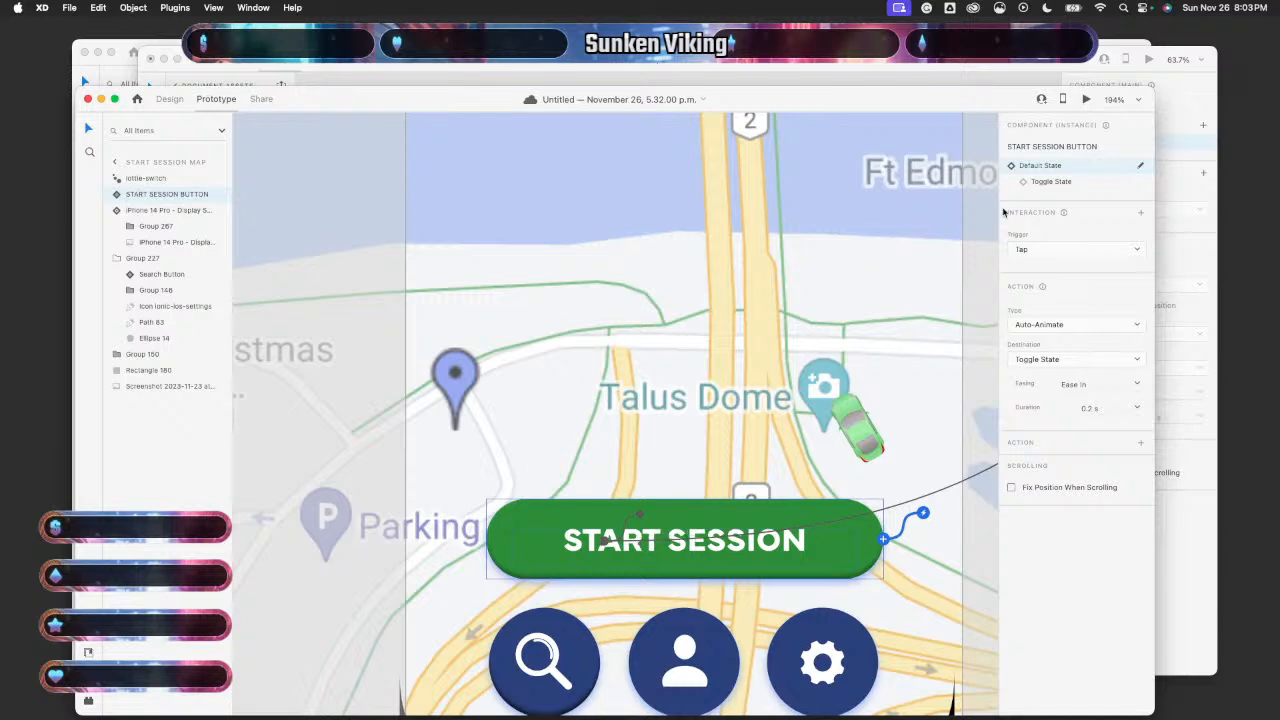
{"action": "left_click", "coordinate": [1071, 183]}
{"action": "left_click", "coordinate": [1058, 167]}
{"action": "left_click", "coordinate": [1058, 182]}
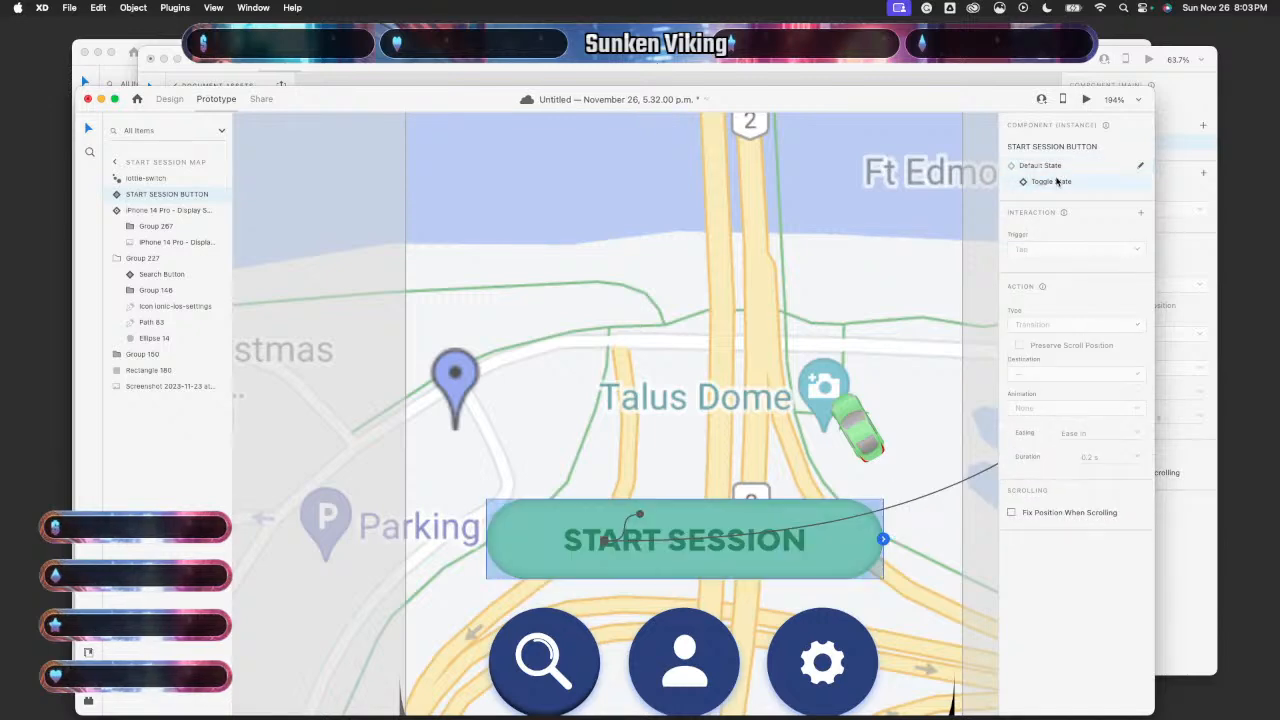
- Inspect the End of Playback and tap Lottie Playback wires, then deselect and zoom out
{"action": "left_click", "coordinate": [647, 542]}
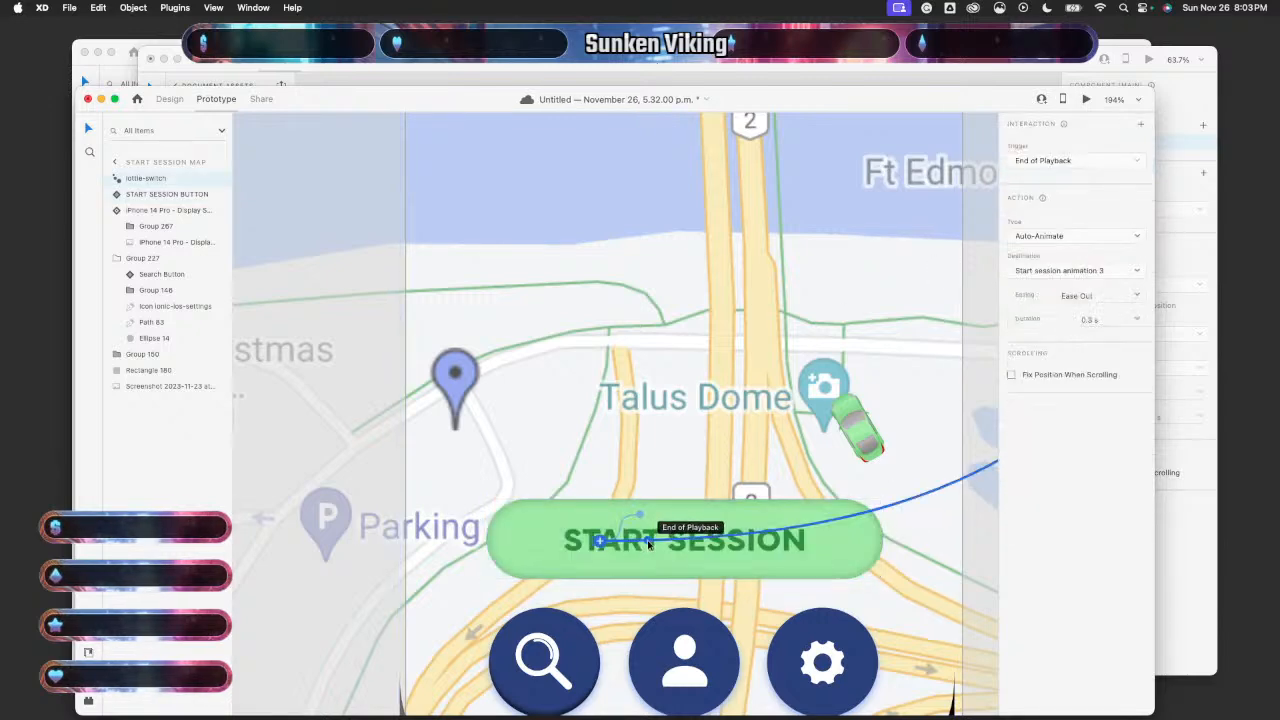
{"action": "left_click", "coordinate": [641, 541]}
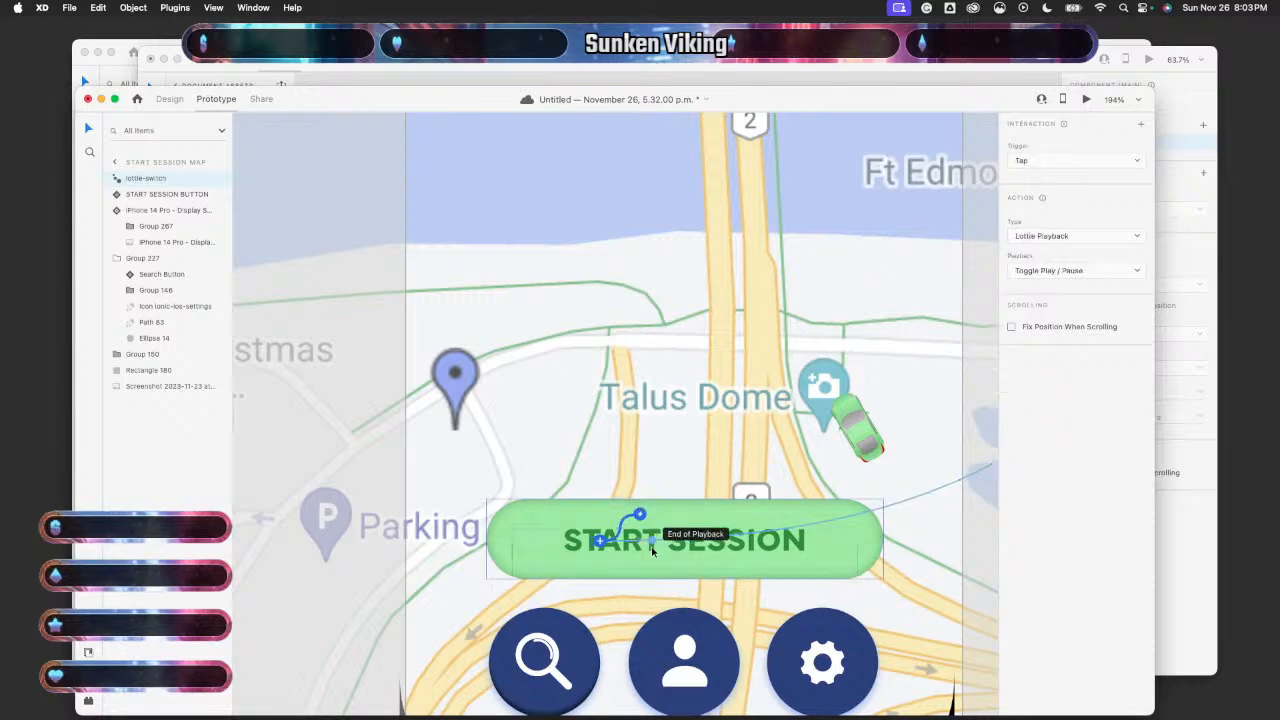
{"action": "key", "text": "Escape"}
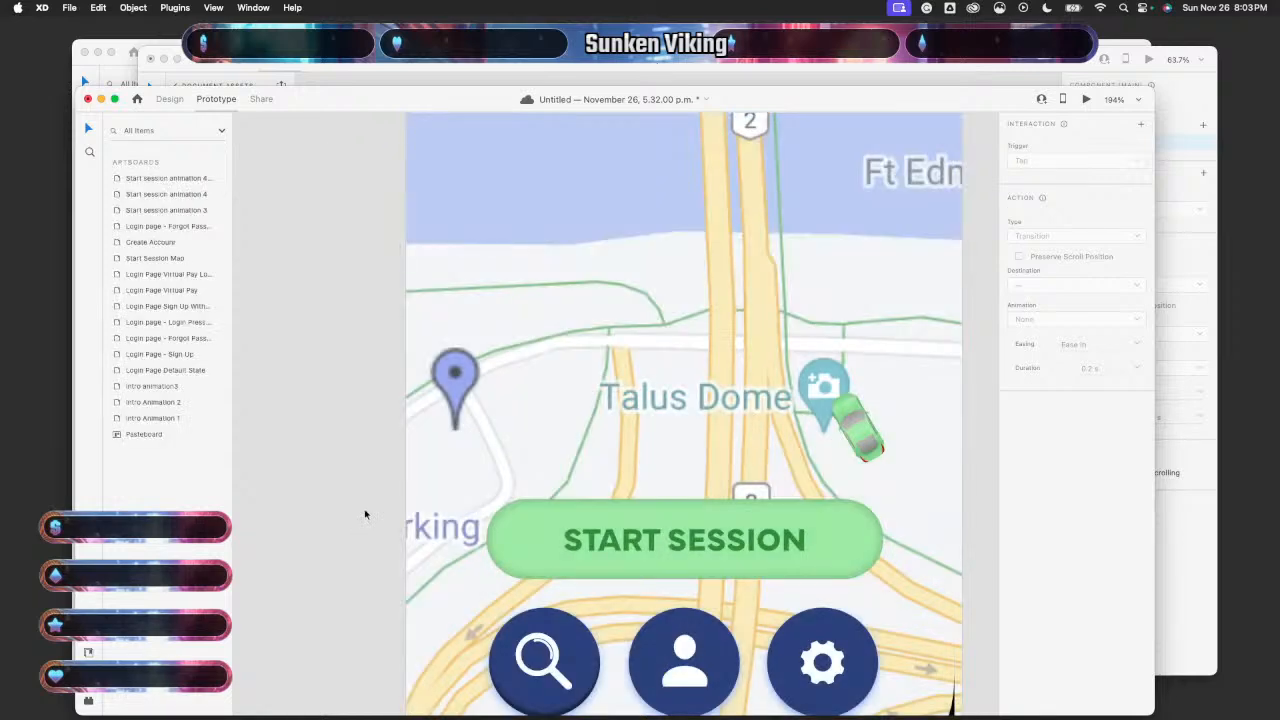
{"action": "scroll", "coordinate": [365, 514], "scroll_direction": "down", "scroll_amount": 5}
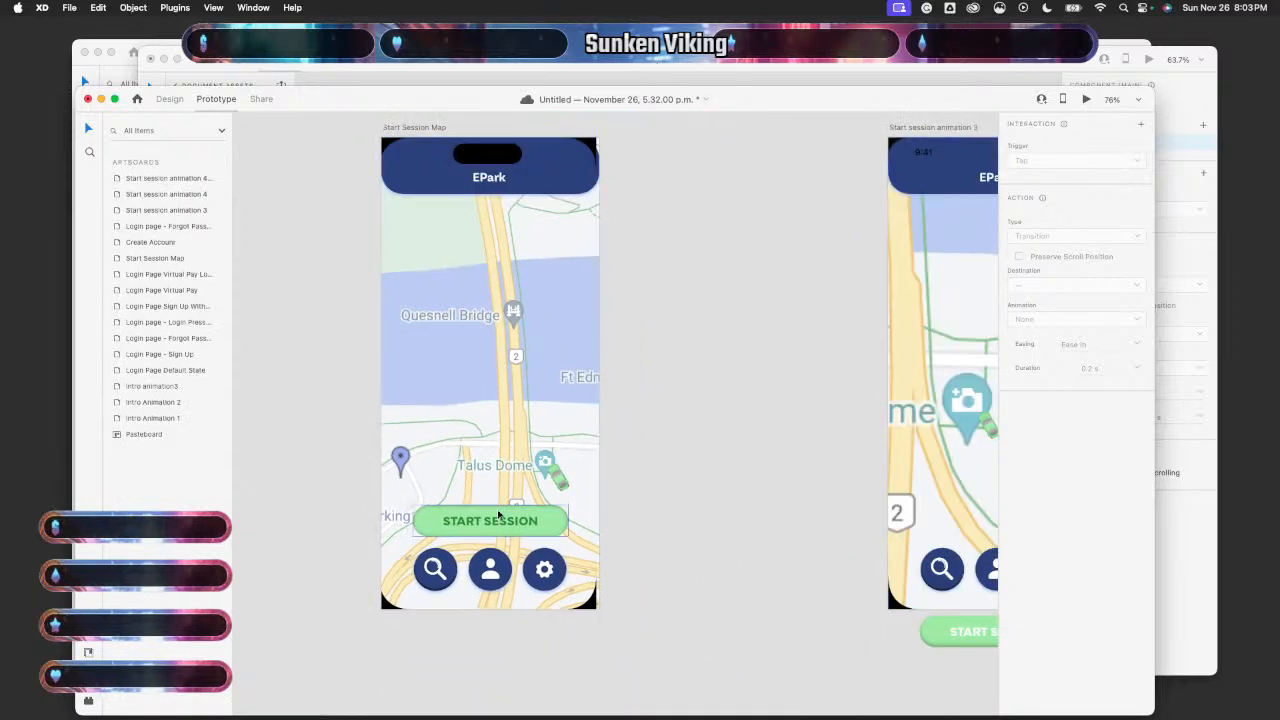